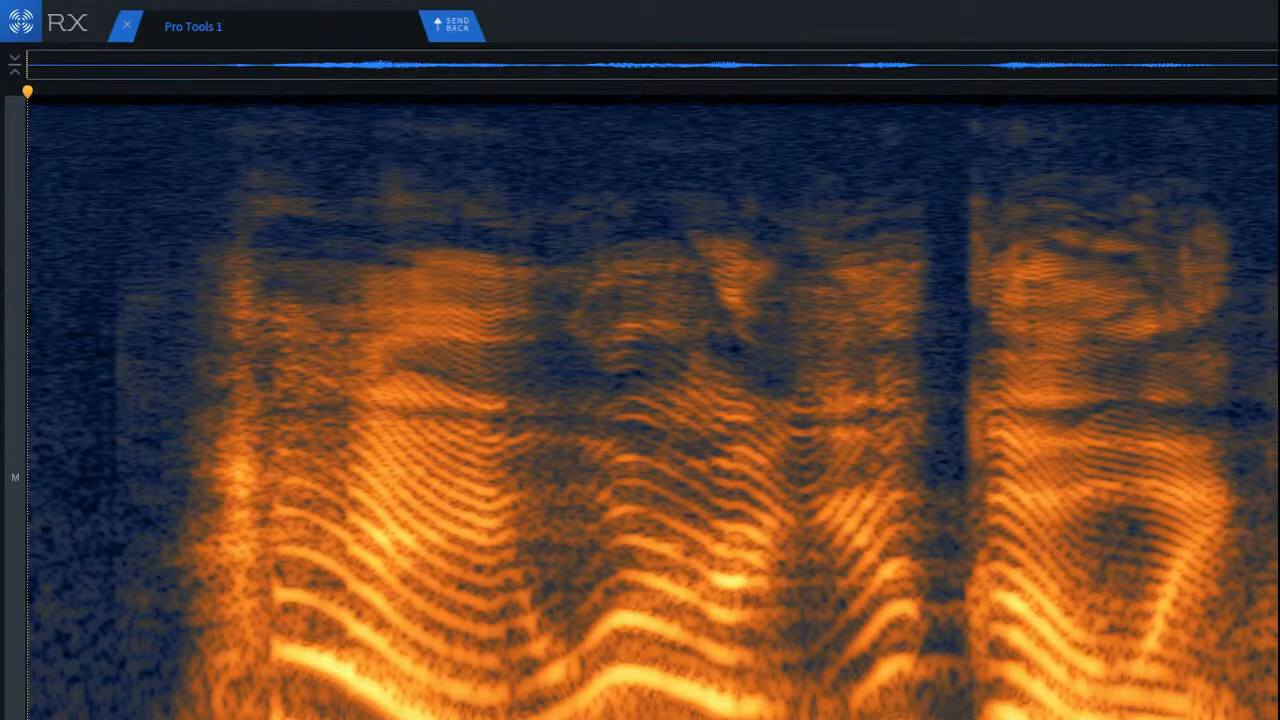
# Step: Switch from RX to the Pro Tools session
pyautogui.press('super+Tab')
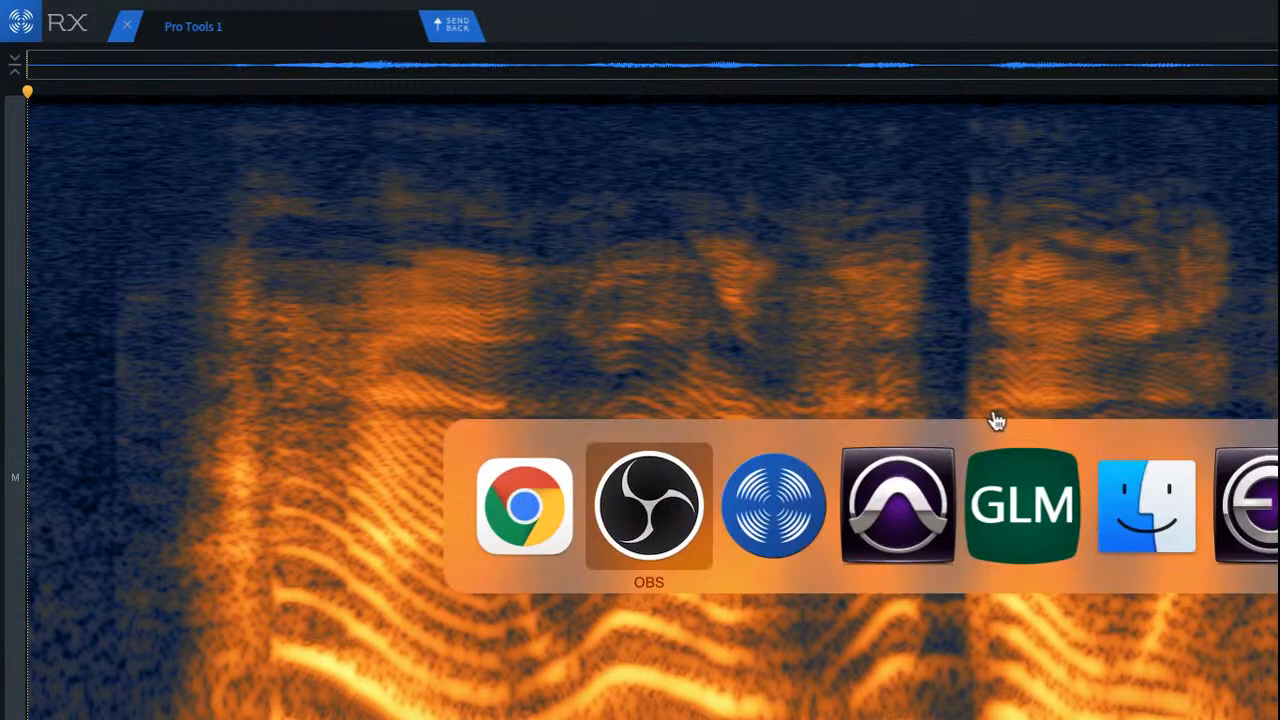
pyautogui.press('super+Tab')
pyautogui.press('super+Tab')
pyautogui.press('super+Tab')
pyautogui.press('super+shift+Tab')
pyautogui.press('super+shift+Tab')
pyautogui.press('super+shift+Tab')
pyautogui.press('super+shift+Tab')
pyautogui.press('super+Tab')
pyautogui.press('super+Tab')
pyautogui.press('super+Tab')
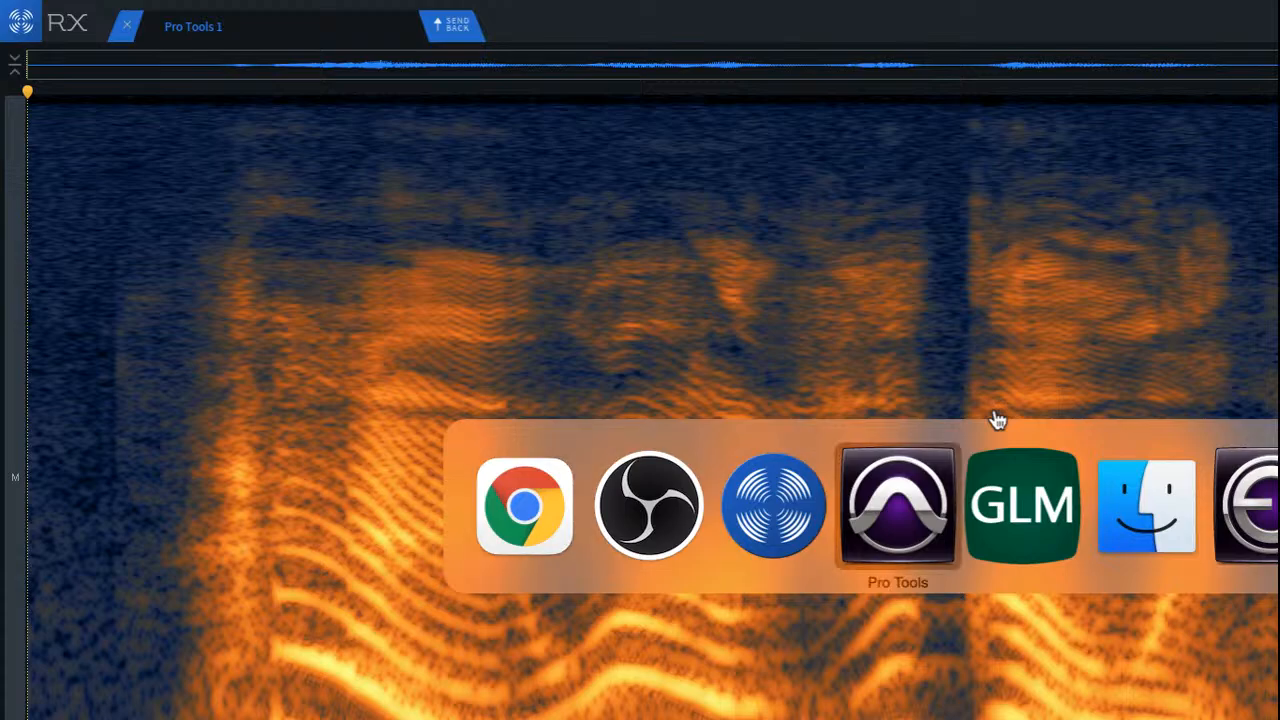
pyautogui.press('super+shift+Tab')
pyautogui.press('super+Tab')
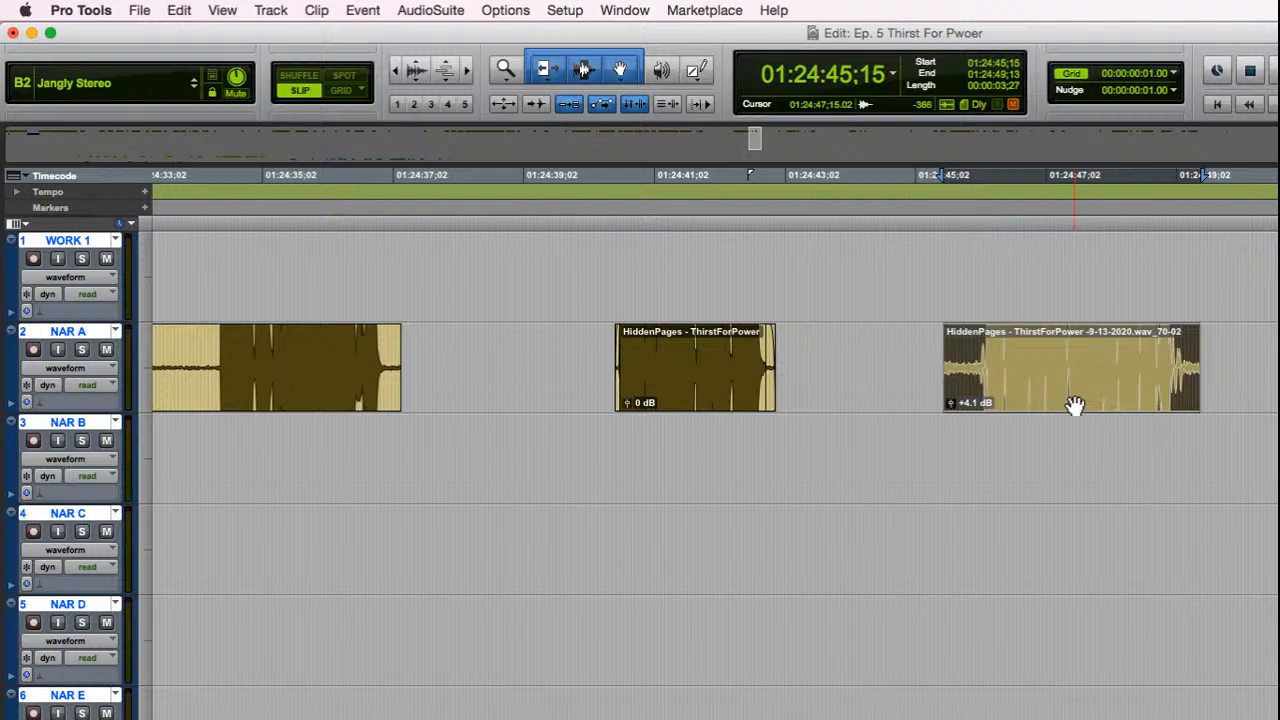
# Step: Open a NAR A narration clip from Pro Tools in RX and briefly play it
pyautogui.press('space')
pyautogui.hotkey('alt', 'f')
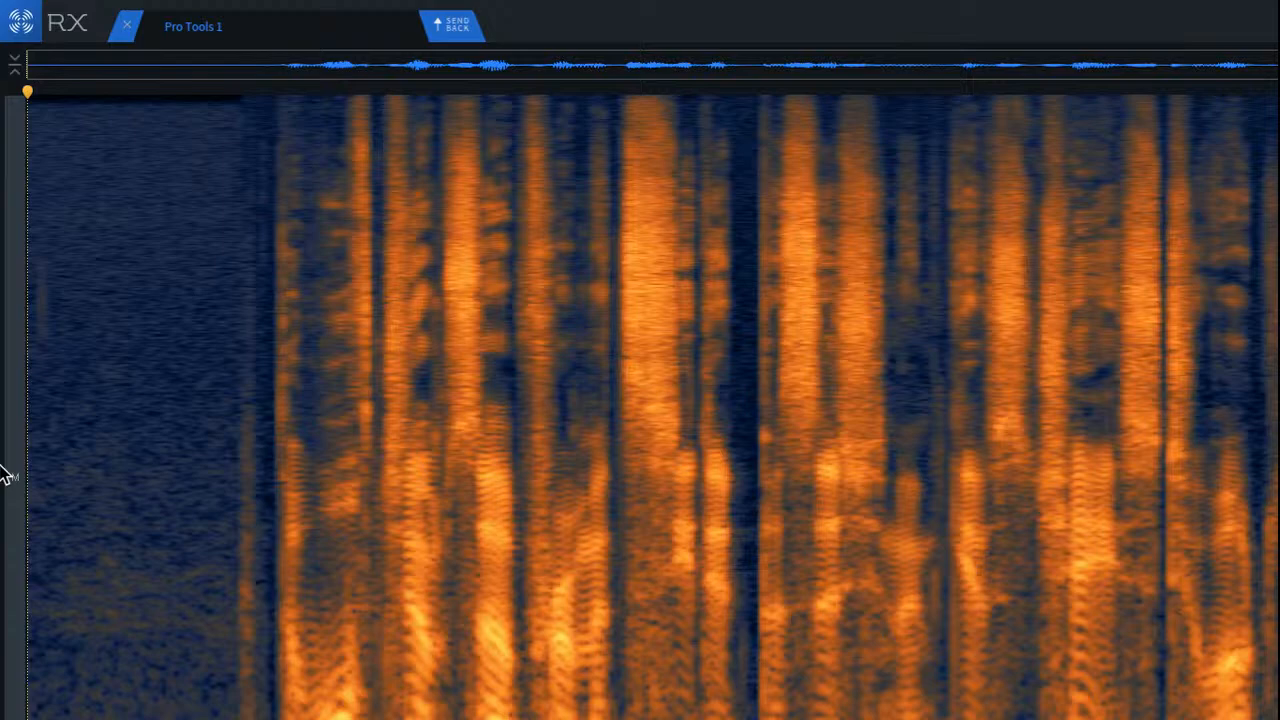
pyautogui.press('space')
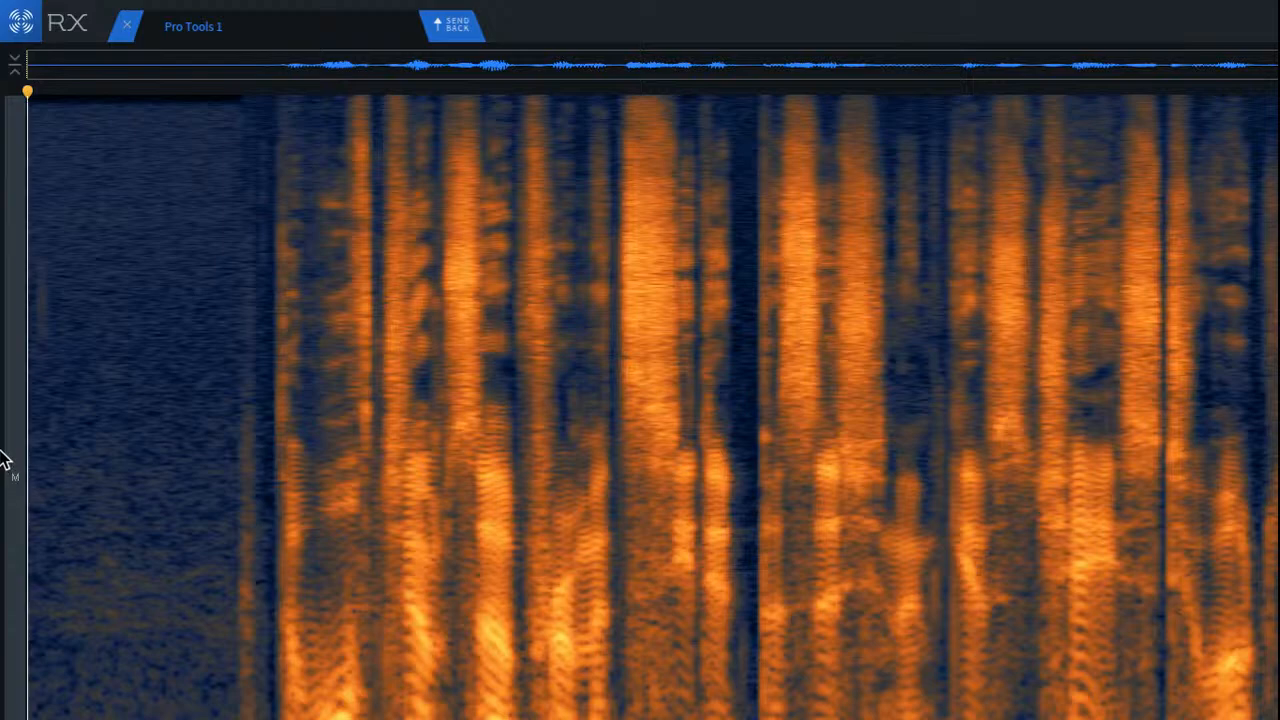
pyautogui.press('space')
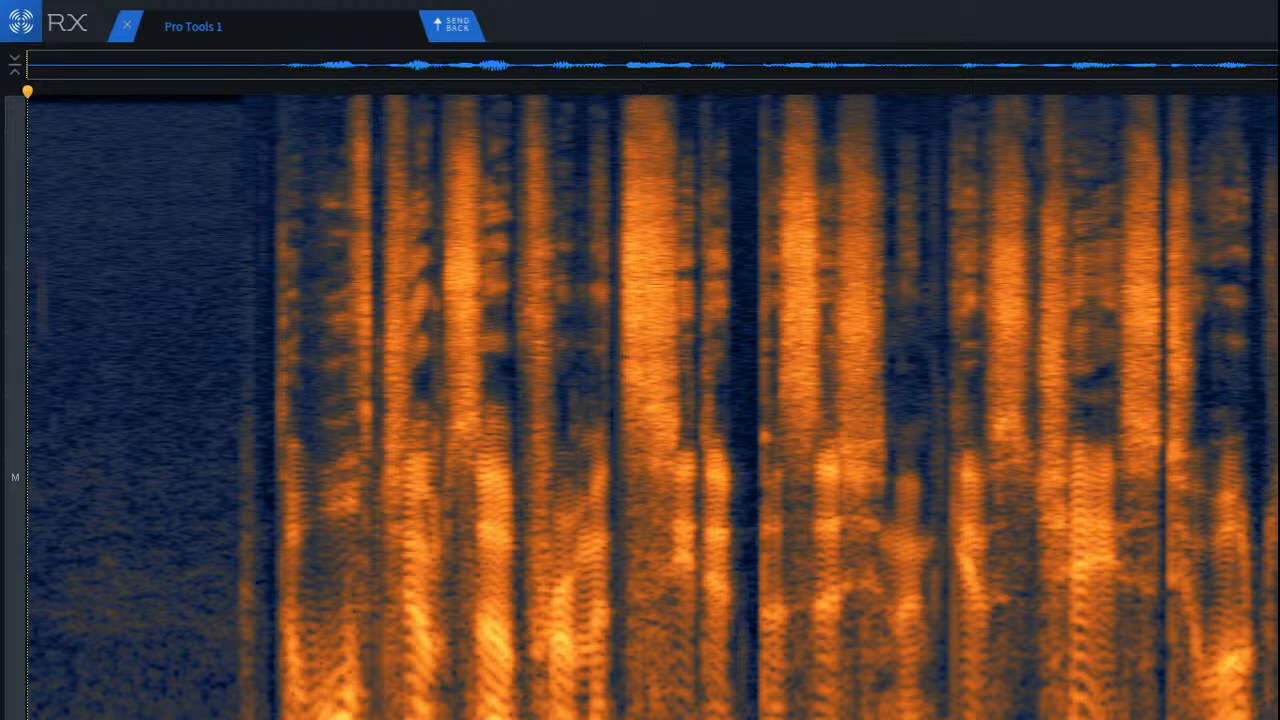
# Step: Render the EQ module's digital high-pass filter over the whole narration clip, then close the module
pyautogui.press('7')
pyautogui.click(1077, 622)
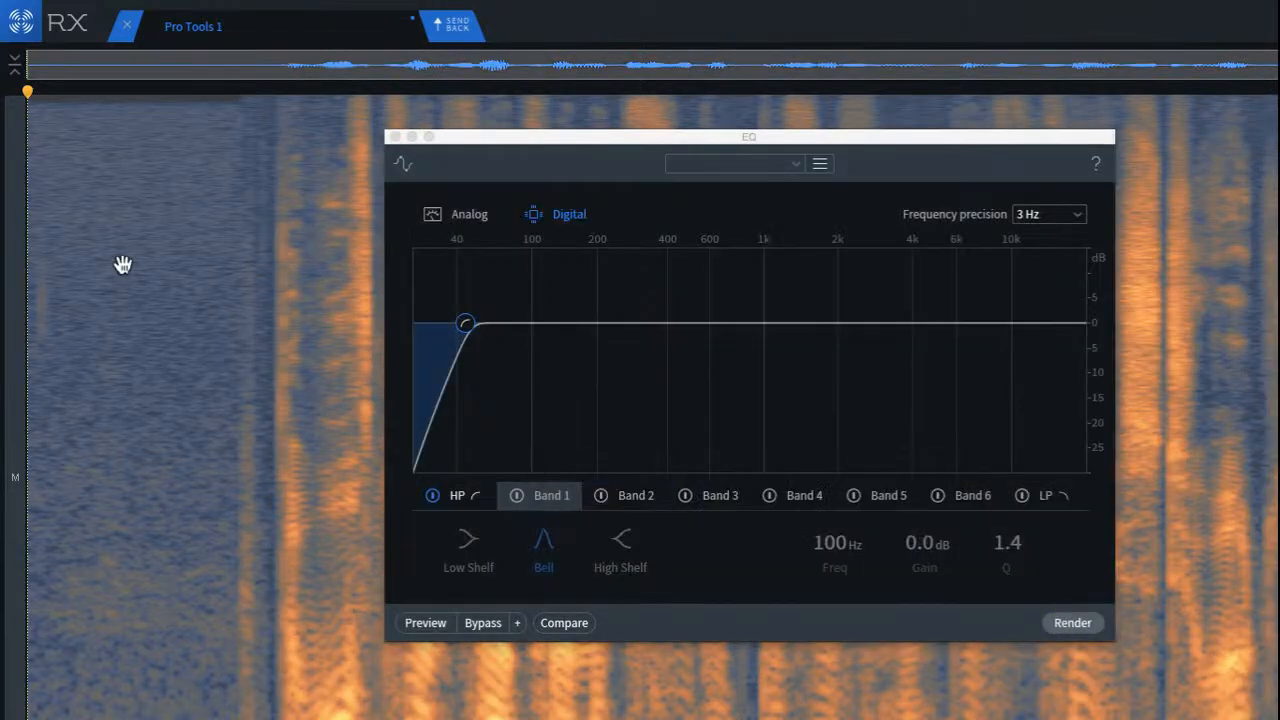
pyautogui.click(395, 137)
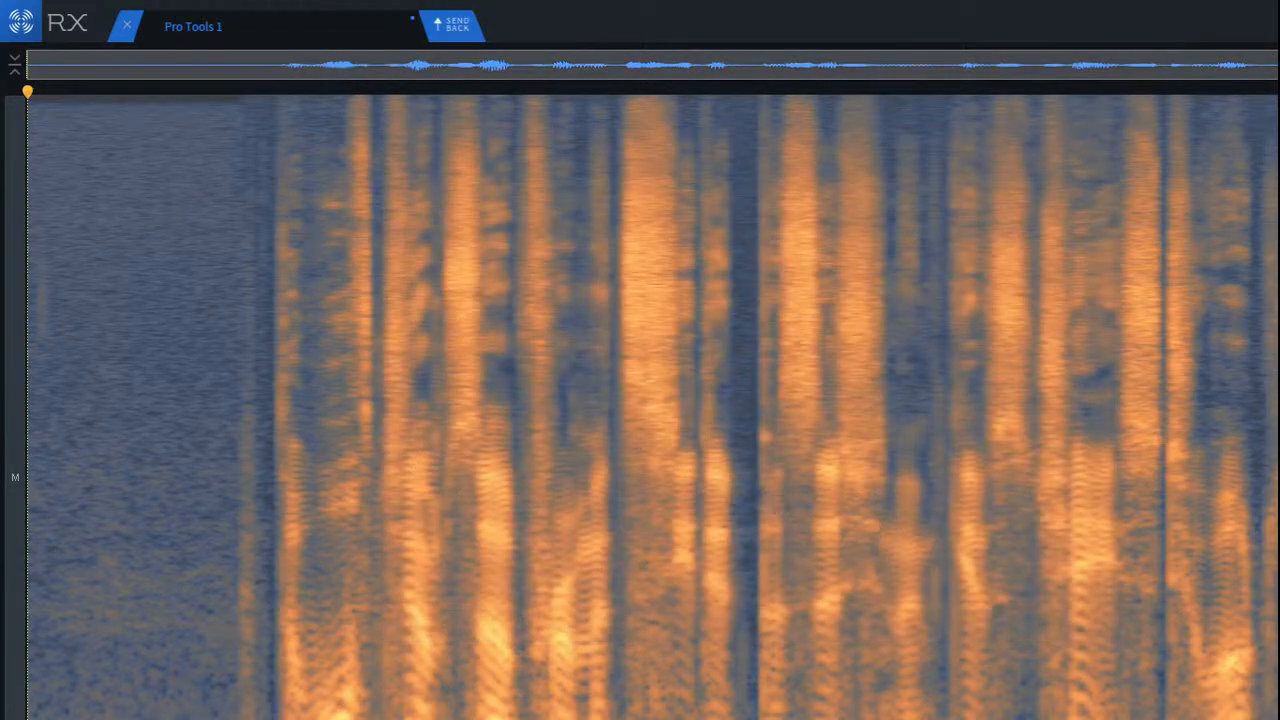
# Step: Examine the EQ module's high-pass settings and available presets without applying anything, and close the module again
pyautogui.press('7')
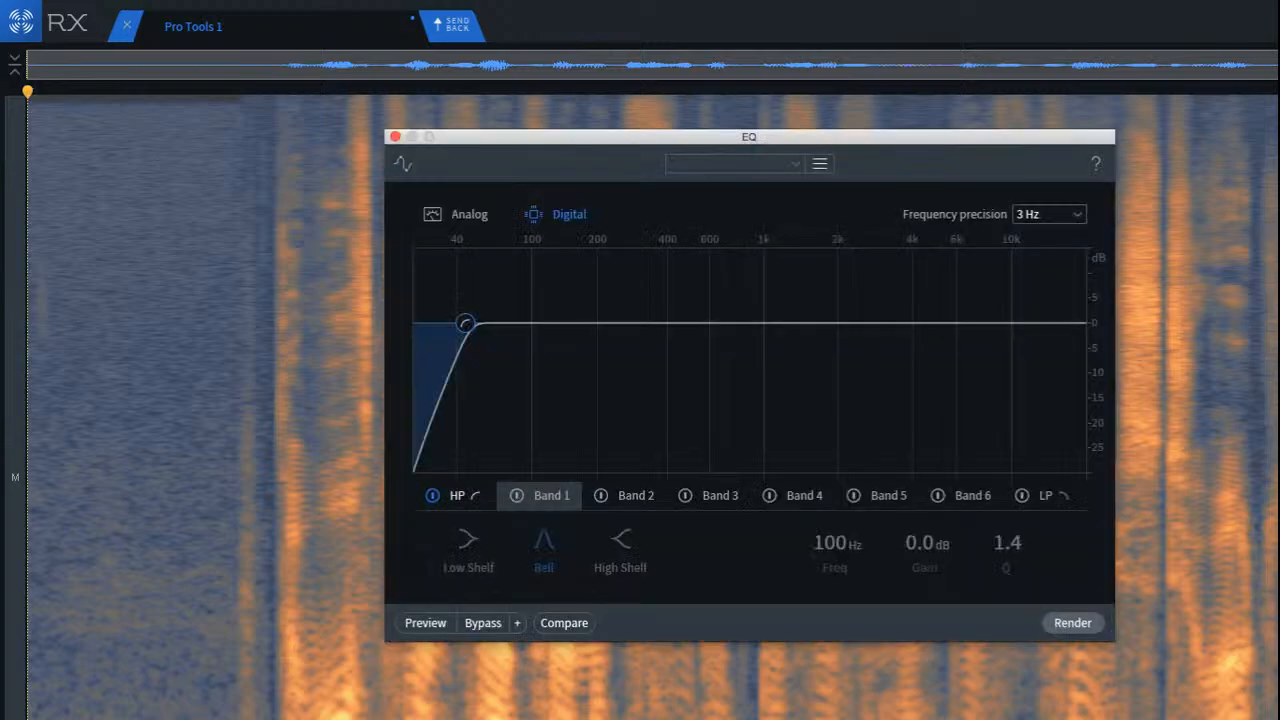
pyautogui.moveTo(769, 160); pyautogui.dragTo(958, 179)
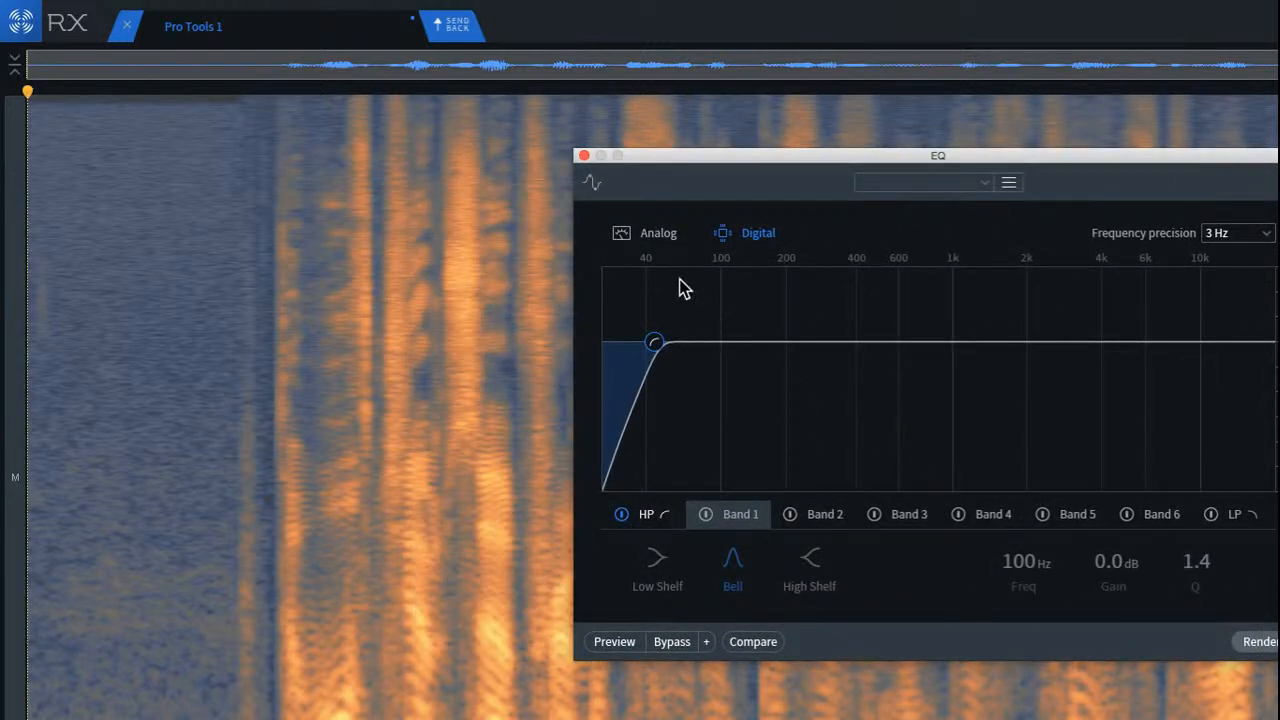
pyautogui.click(885, 183)
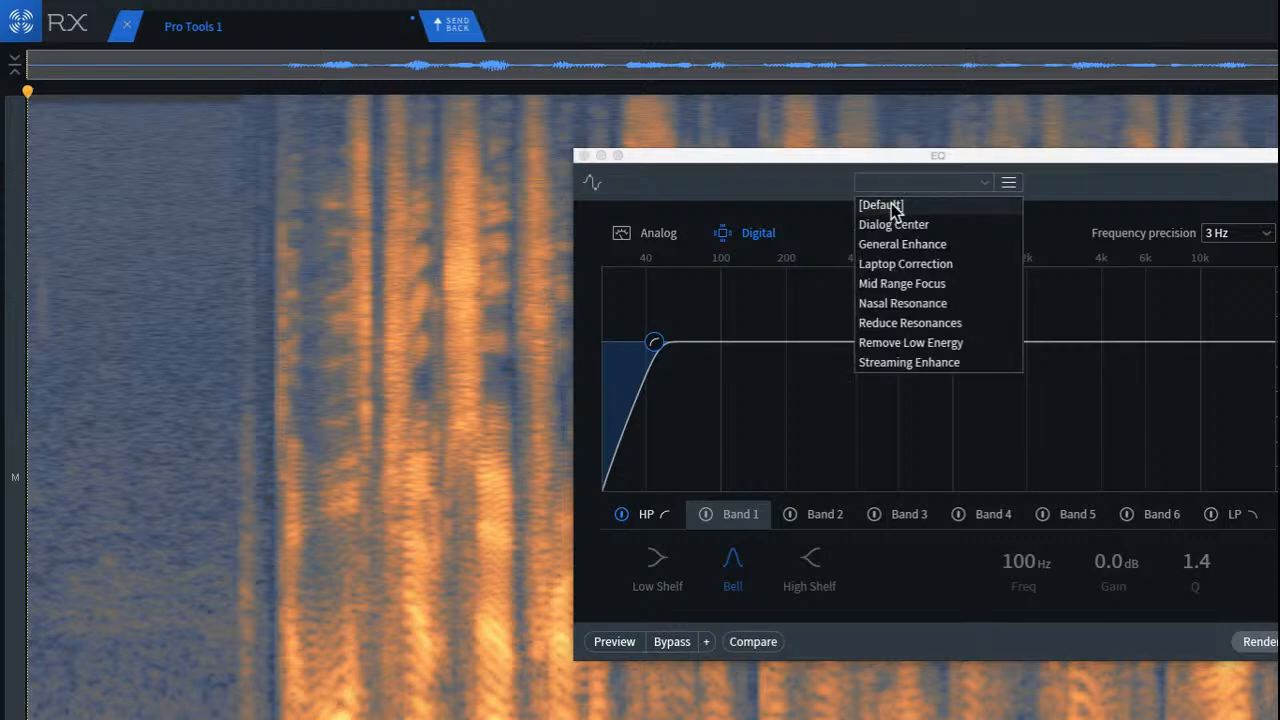
pyautogui.click(1140, 158)
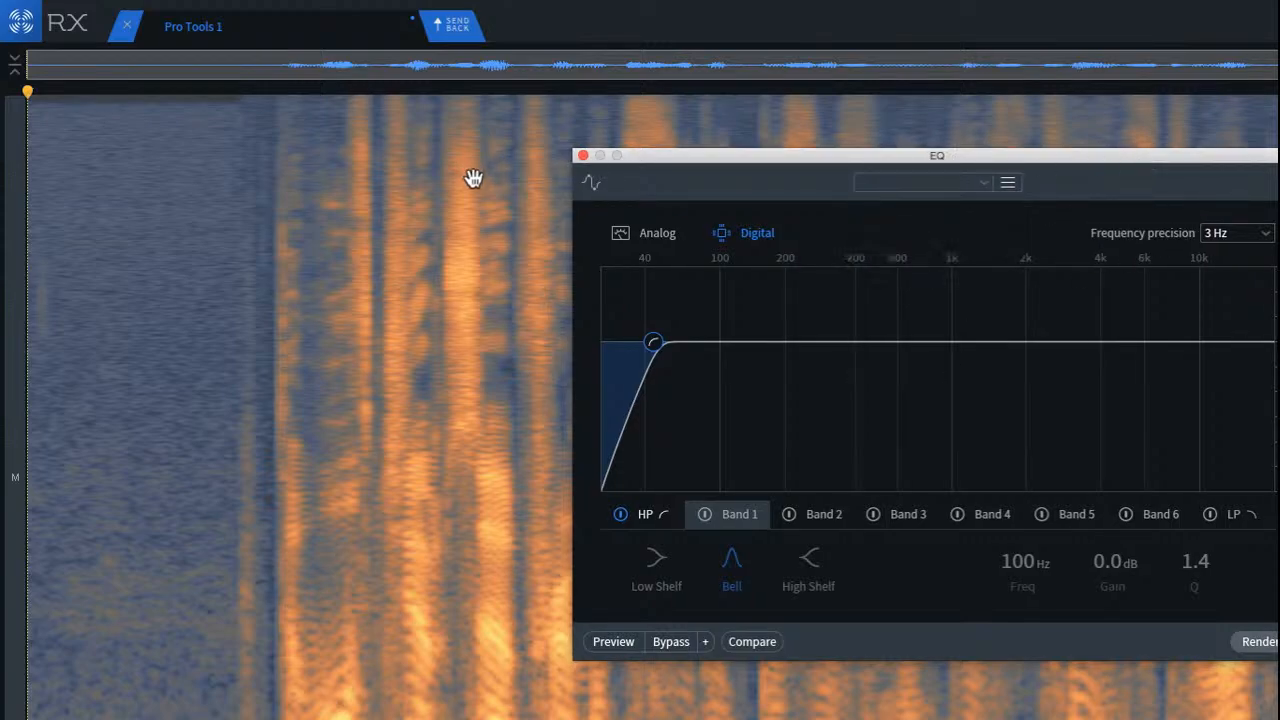
pyautogui.click(583, 157)
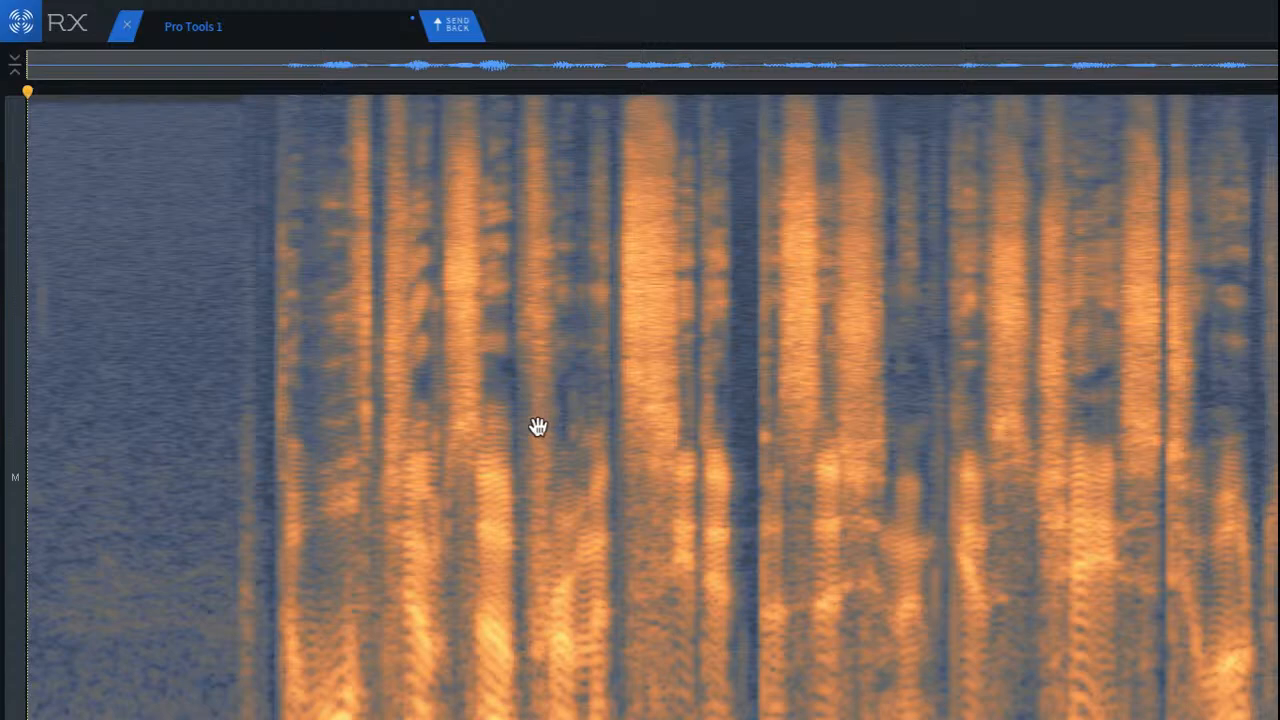
# Step: Play the clip's opening and inspect the noise burst before the first word by marking it and the room tone preceding it
pyautogui.press('space')
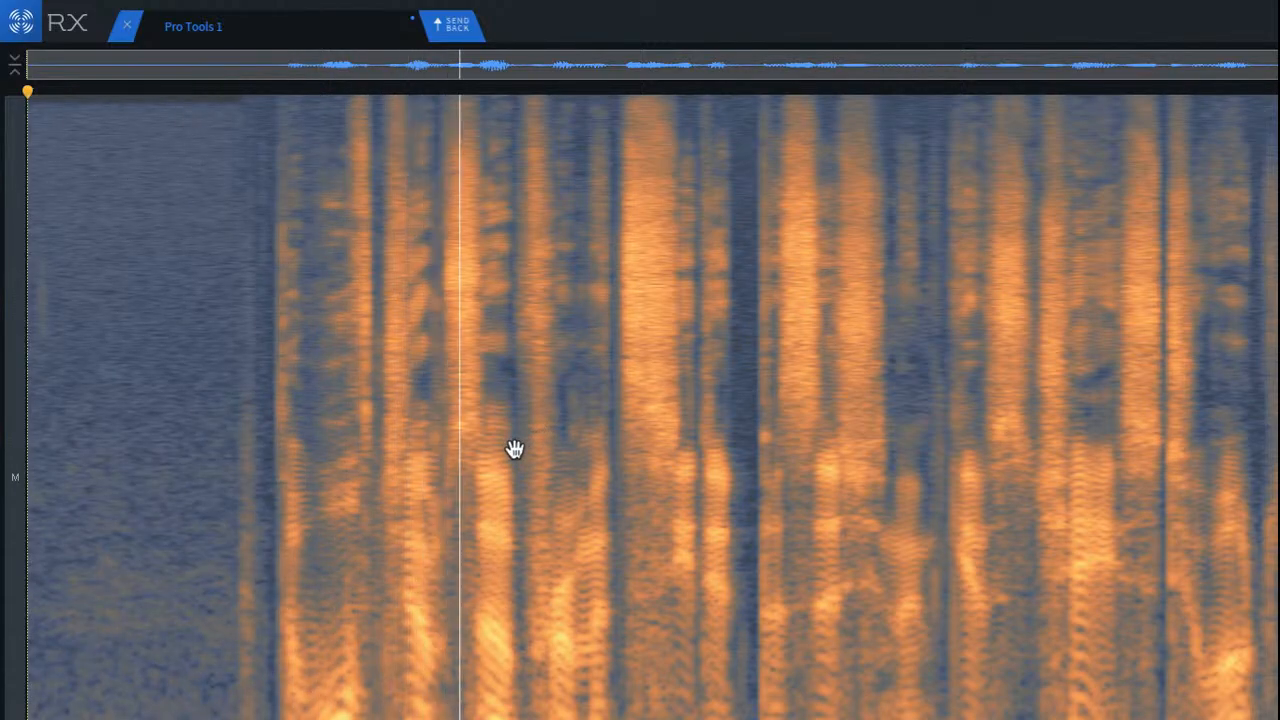
pyautogui.press('space')
pyautogui.scroll(5, 149, 377)
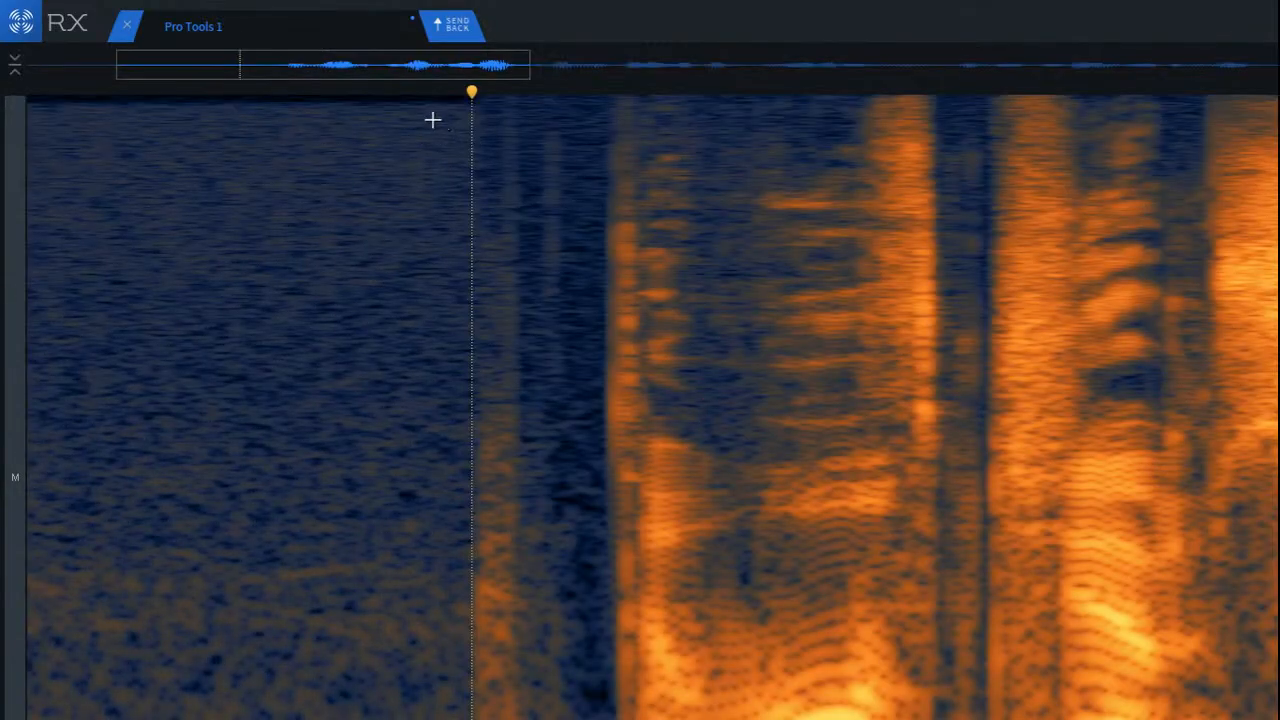
pyautogui.moveTo(431, 117); pyautogui.dragTo(600, 400)
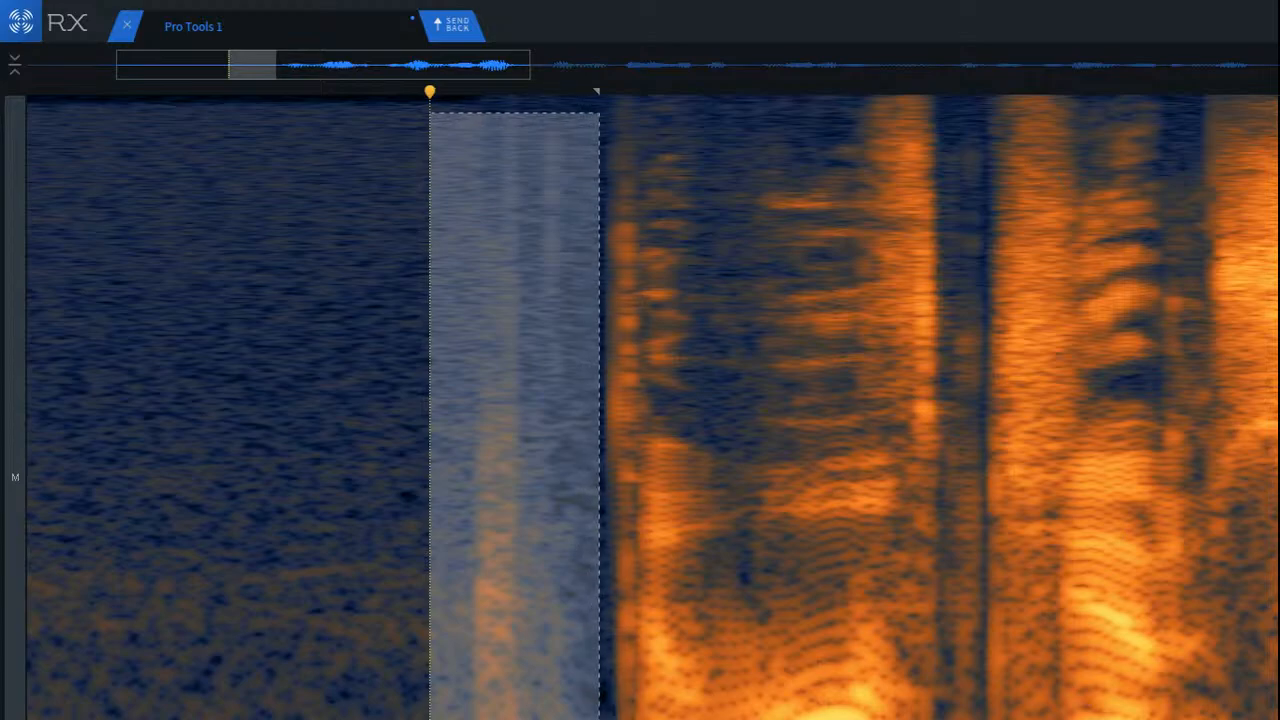
pyautogui.moveTo(465, 630); pyautogui.dragTo(326, 651)
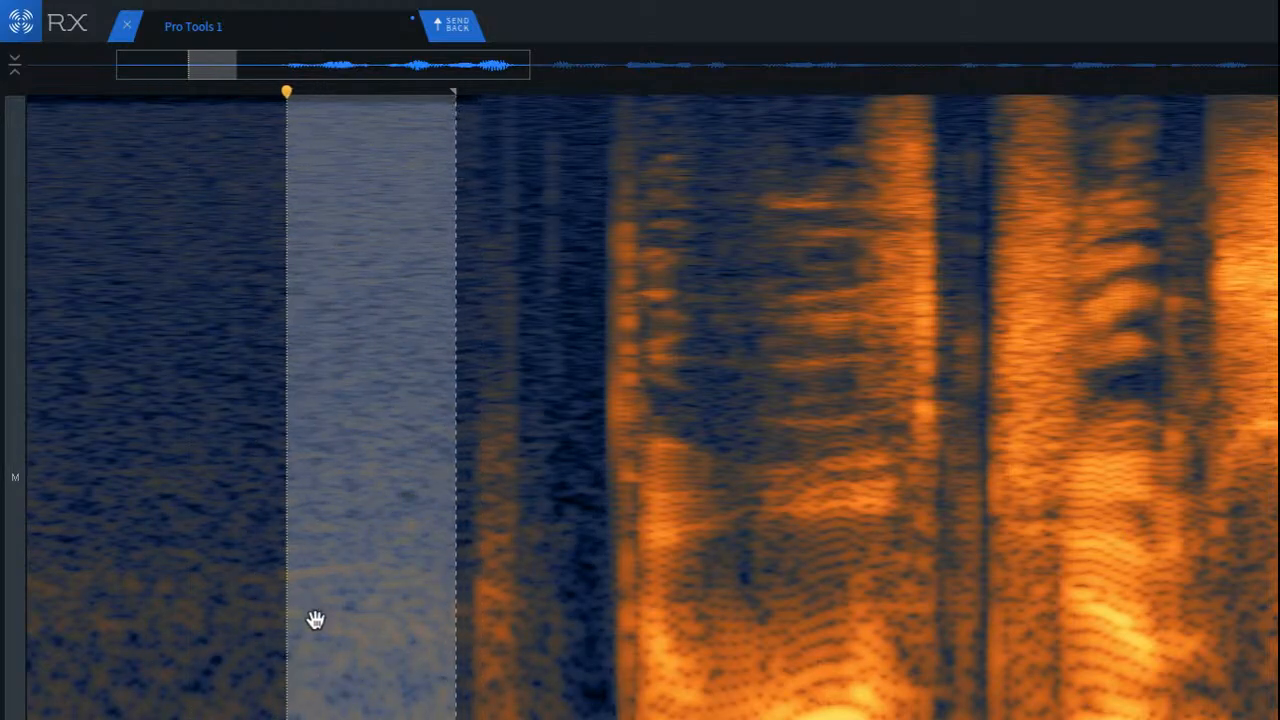
pyautogui.click(157, 660)
pyautogui.click(166, 585)
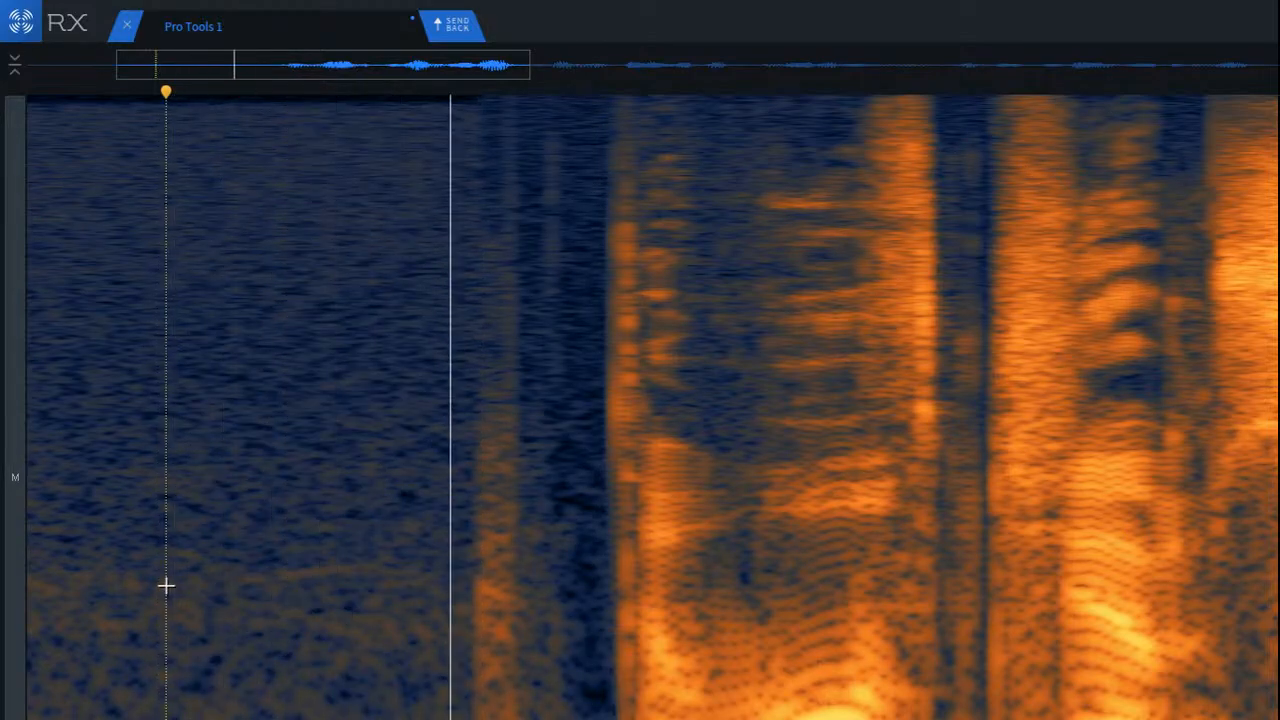
# Step: Try several selections on the room tone and noise burst before the first word, then clear them
pyautogui.scroll(2, 380, 540)
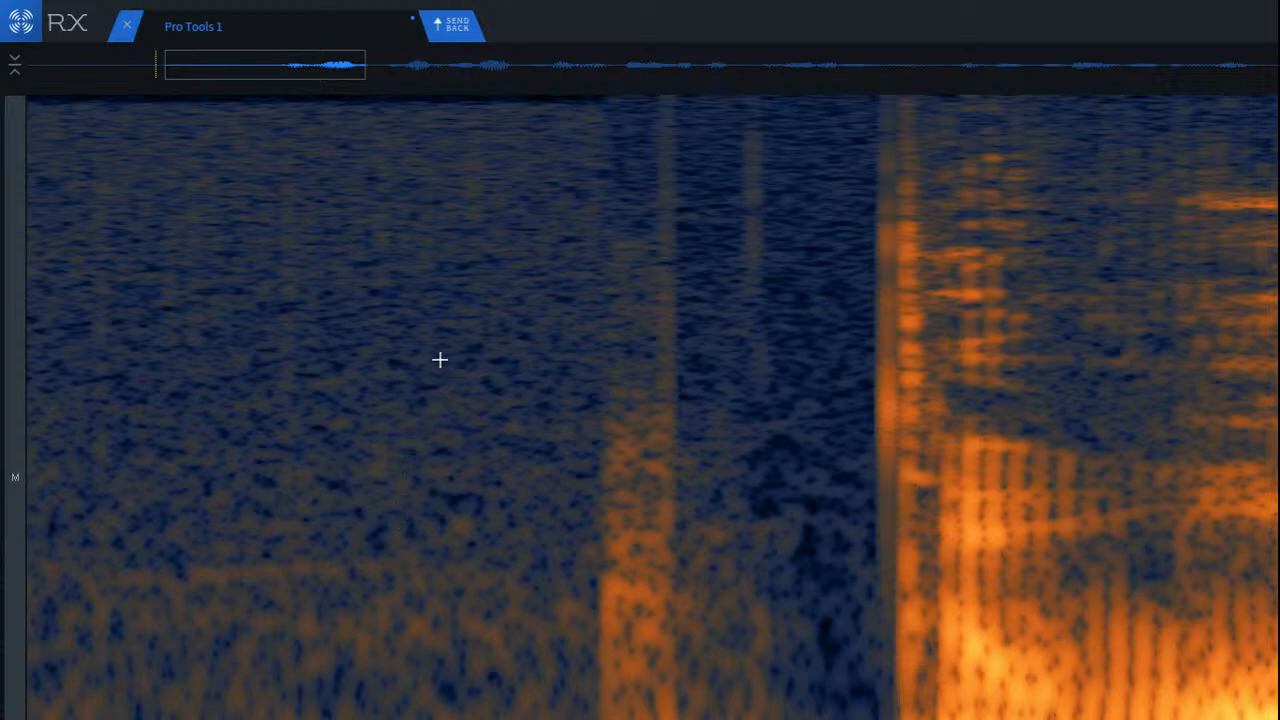
pyautogui.moveTo(390, 200); pyautogui.dragTo(548, 578)
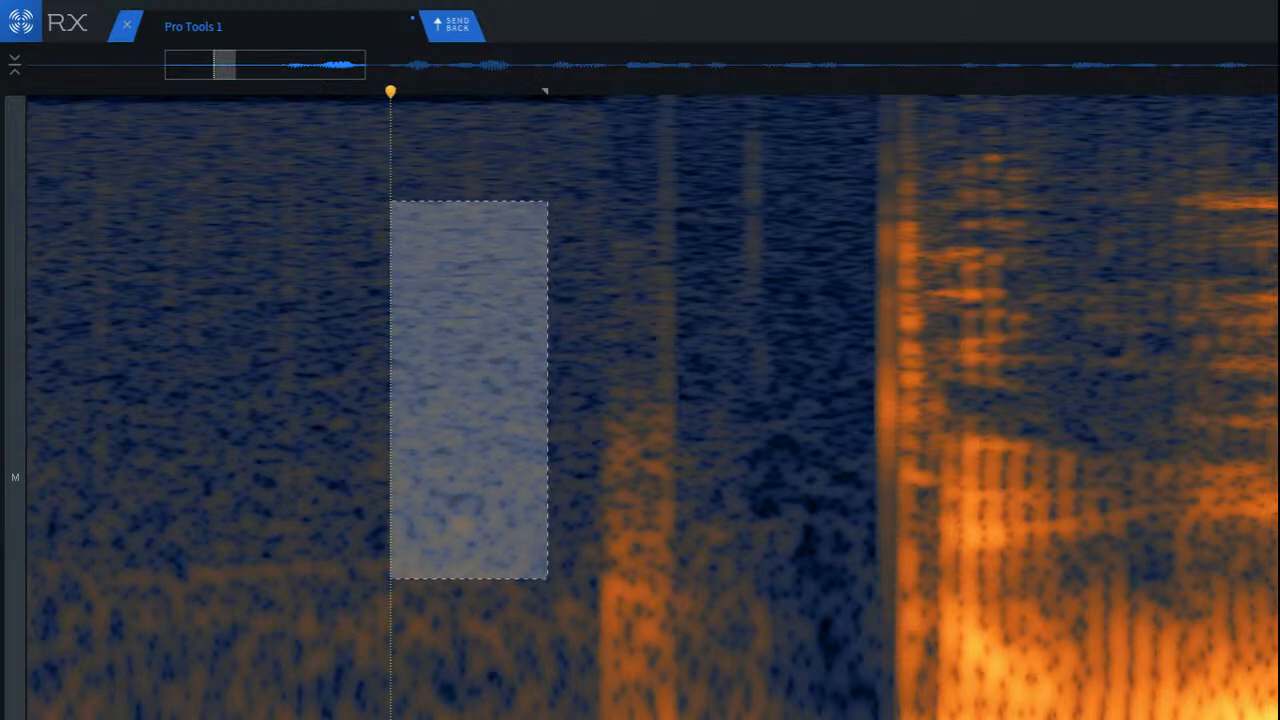
pyautogui.click(414, 91)
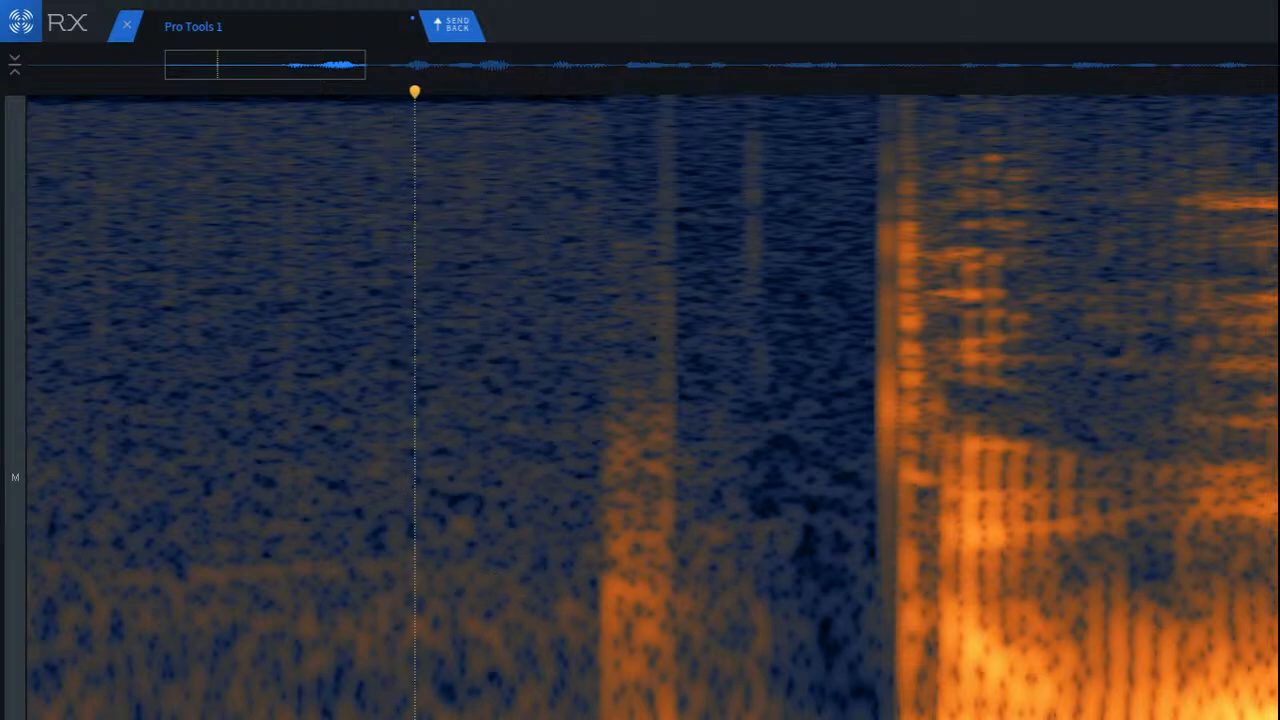
pyautogui.click(369, 91)
pyautogui.click(661, 91)
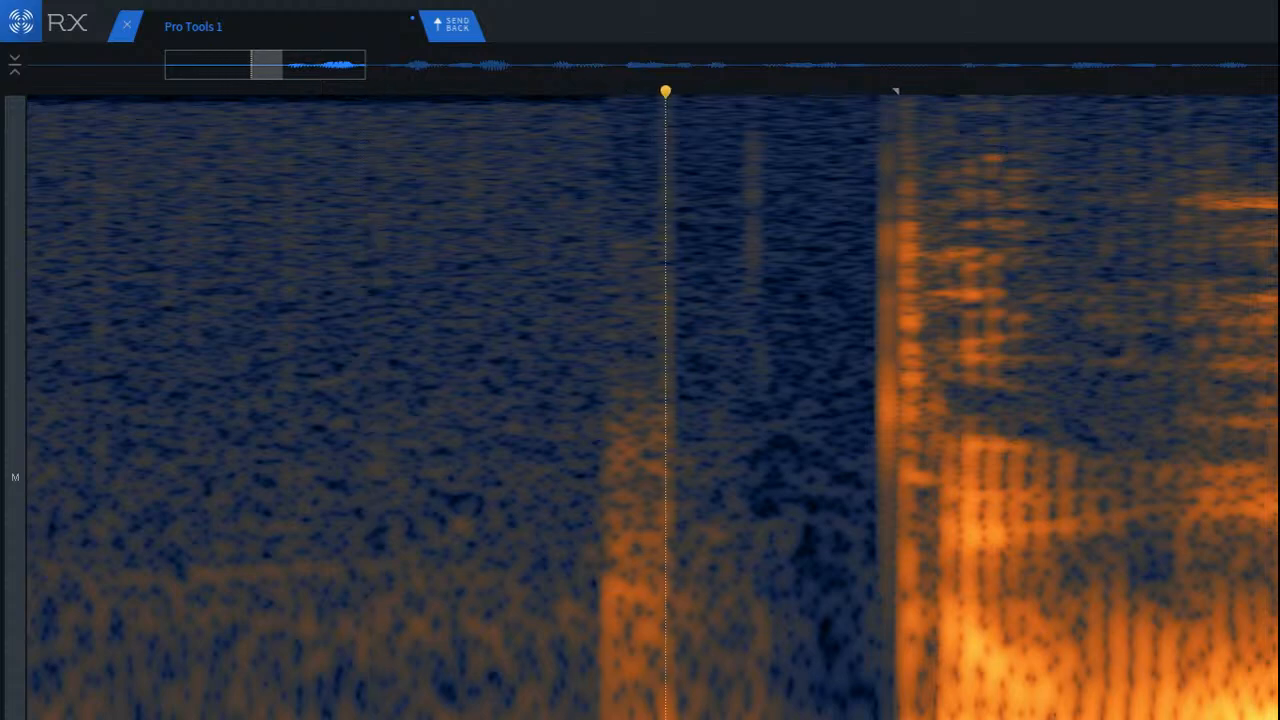
pyautogui.moveTo(776, 715); pyautogui.dragTo(761, 715)
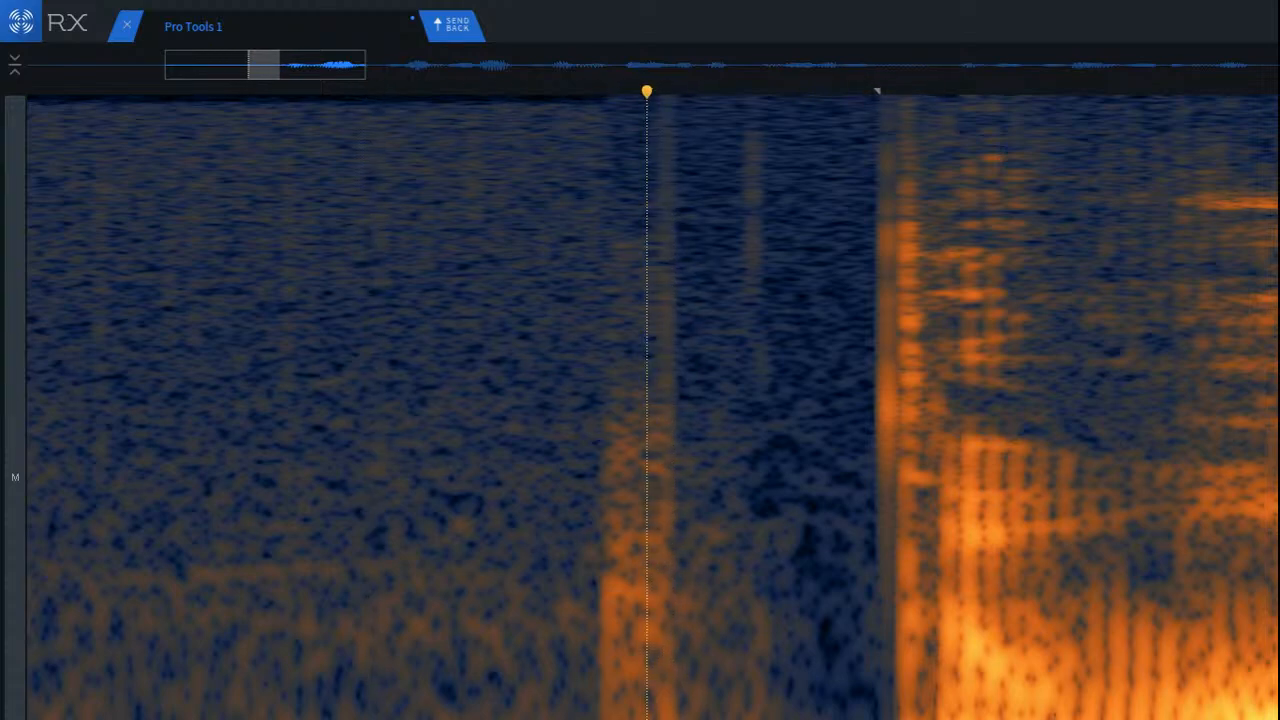
pyautogui.click(338, 690)
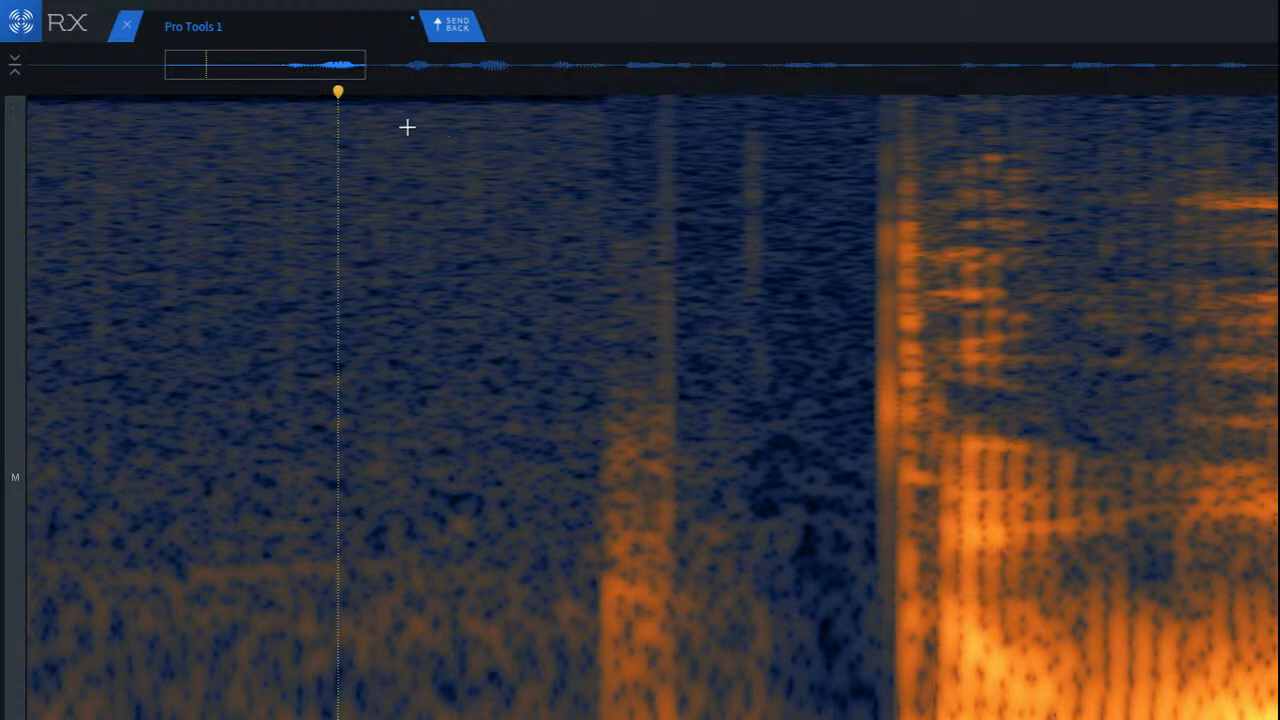
# Step: Replace the noise burst before the first word with the room tone directly preceding it, and play the result
pyautogui.moveTo(407, 127); pyautogui.dragTo(598, 719)
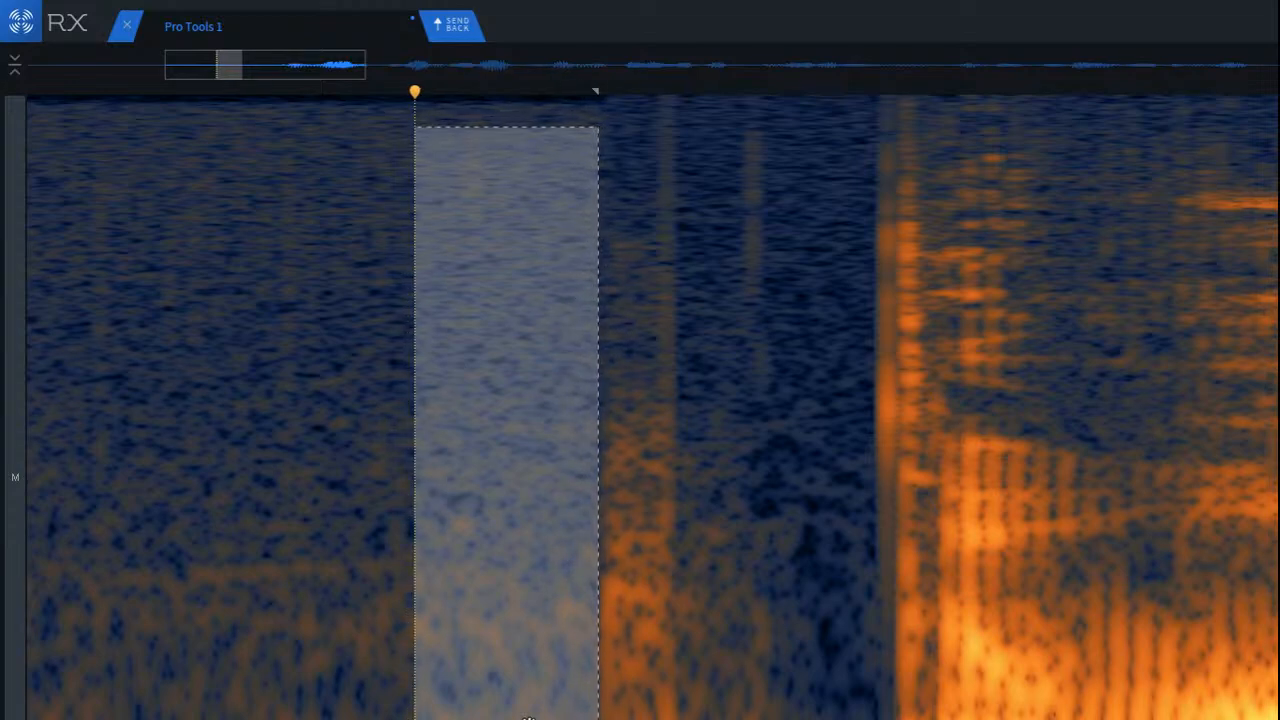
pyautogui.click(377, 503)
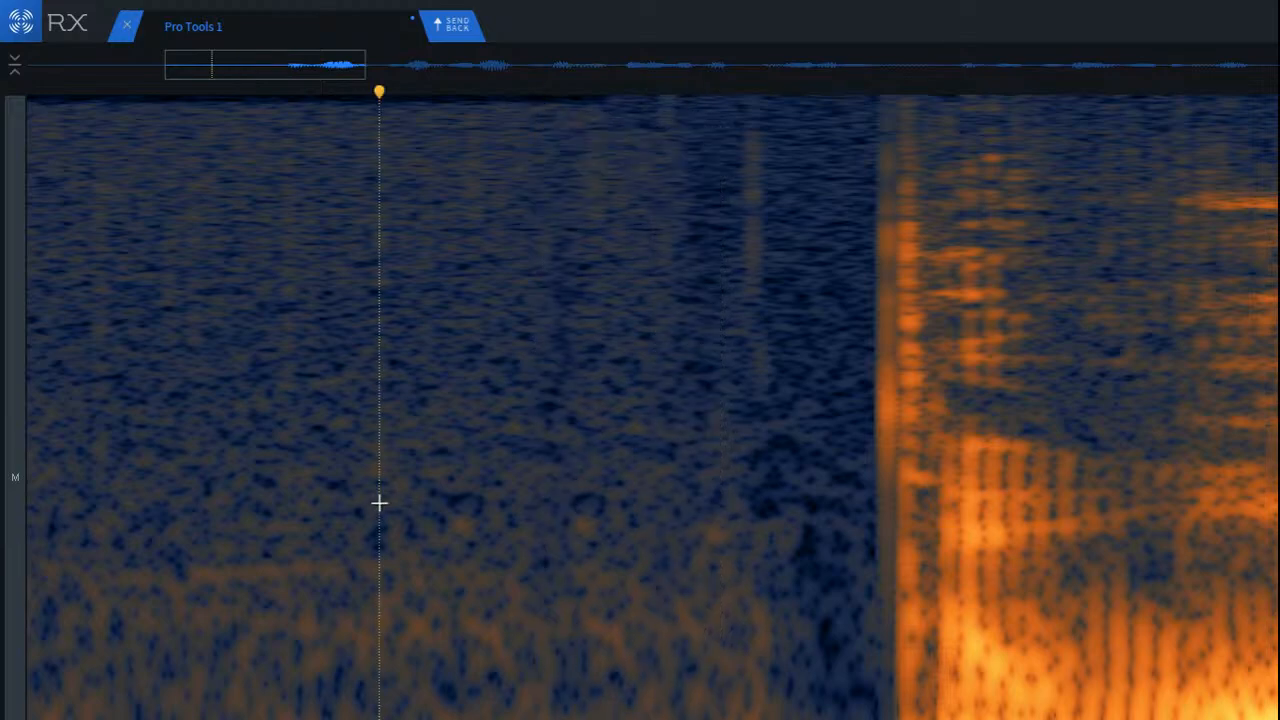
pyautogui.click(111, 367)
pyautogui.press('space')
pyautogui.press('space')
pyautogui.press('space')
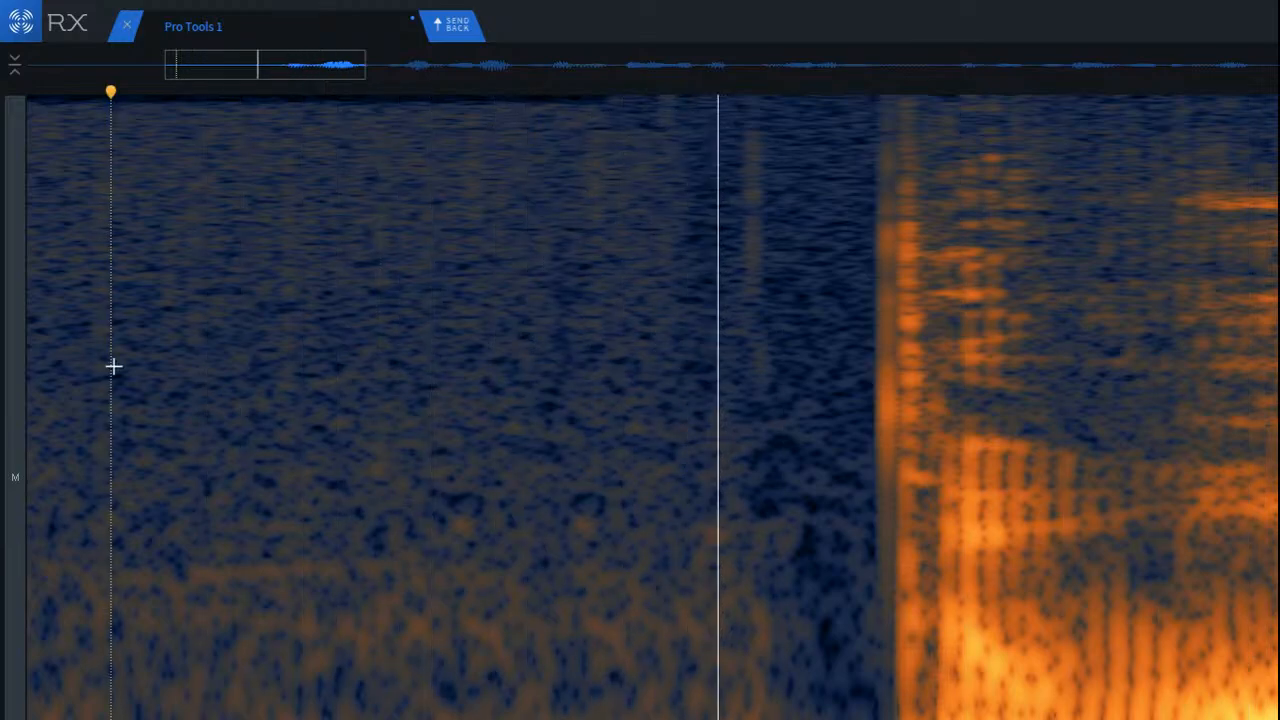
pyautogui.press('space')
# Step: Reduce the faint lower noise band in the room tone before the first word, and listen to the repaired section
pyautogui.scroll(-3, 205, 432)
pyautogui.moveTo(145, 545); pyautogui.dragTo(498, 669)
pyautogui.moveTo(369, 614); pyautogui.dragTo(426, 615)
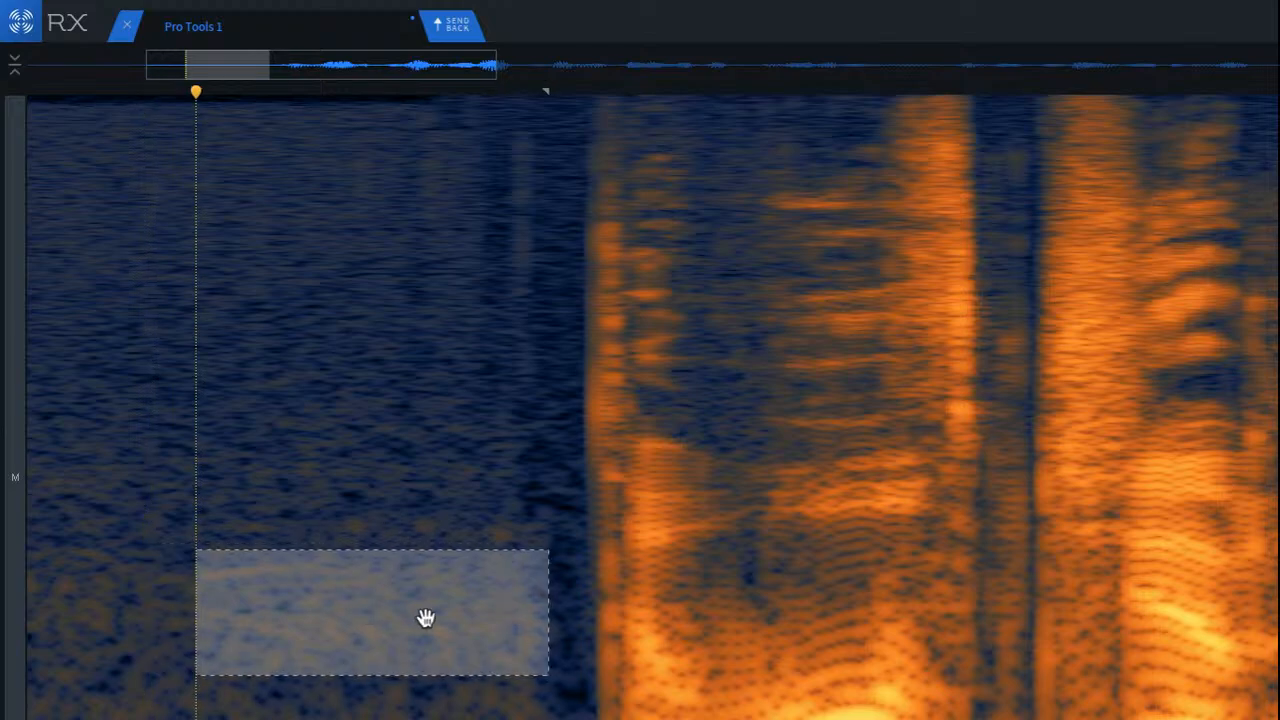
pyautogui.press('space')
pyautogui.press('space')
pyautogui.click(81, 411)
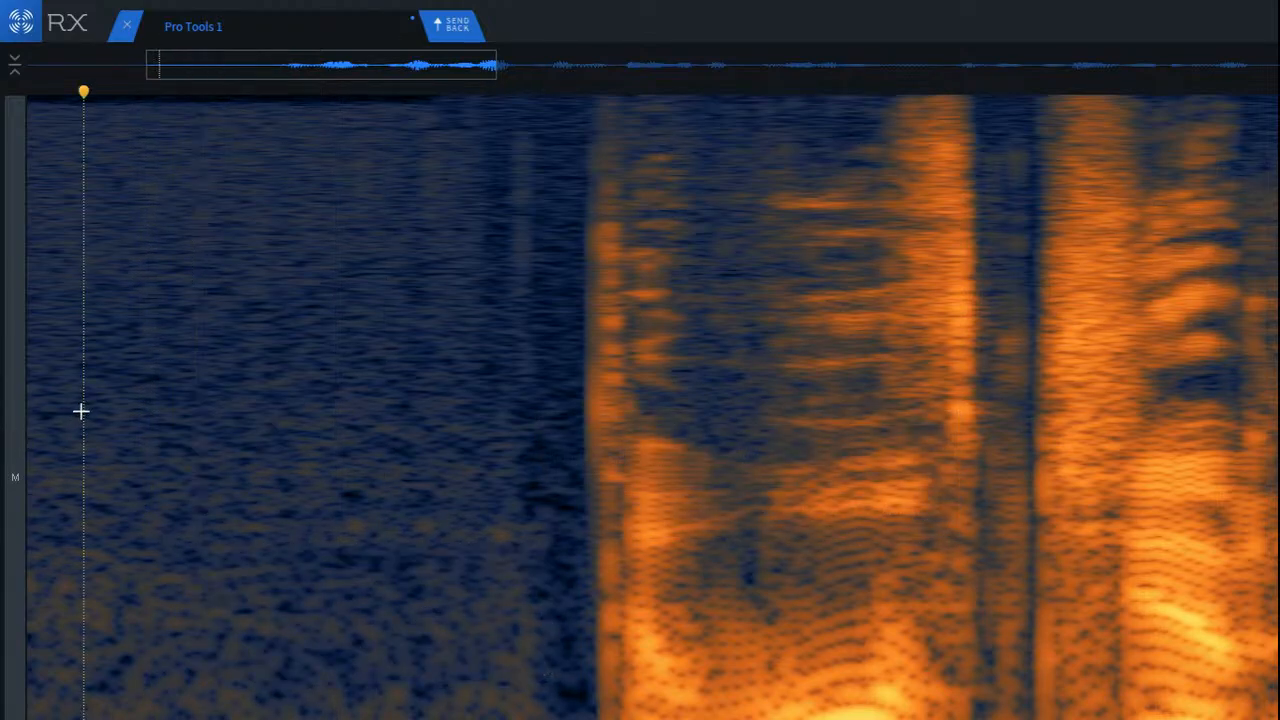
pyautogui.press('space')
pyautogui.press('space')
pyautogui.press('space')
pyautogui.press('space')
# Step: Reduce the same lower noise band in the earlier part of the opening room tone and play it back
pyautogui.moveTo(49, 551); pyautogui.dragTo(356, 657)
pyautogui.click(410, 669)
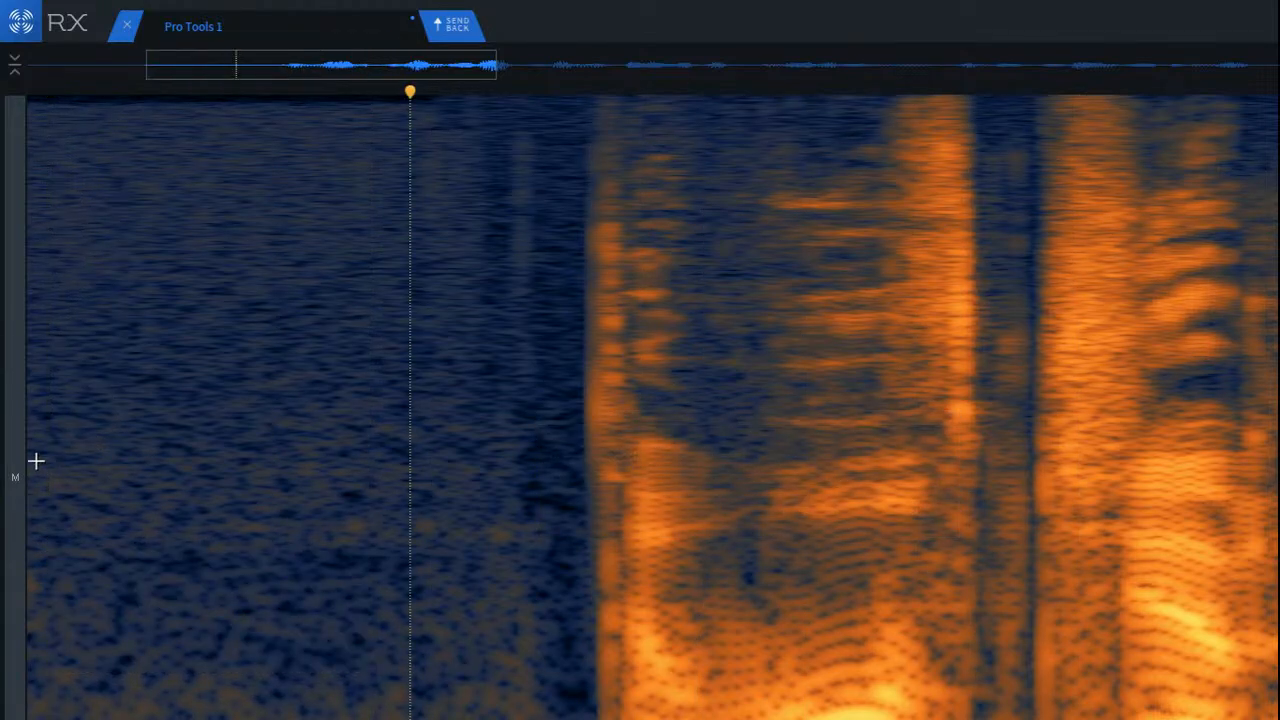
pyautogui.click(30, 458)
pyautogui.press('space')
pyautogui.press('space')
pyautogui.press('space')
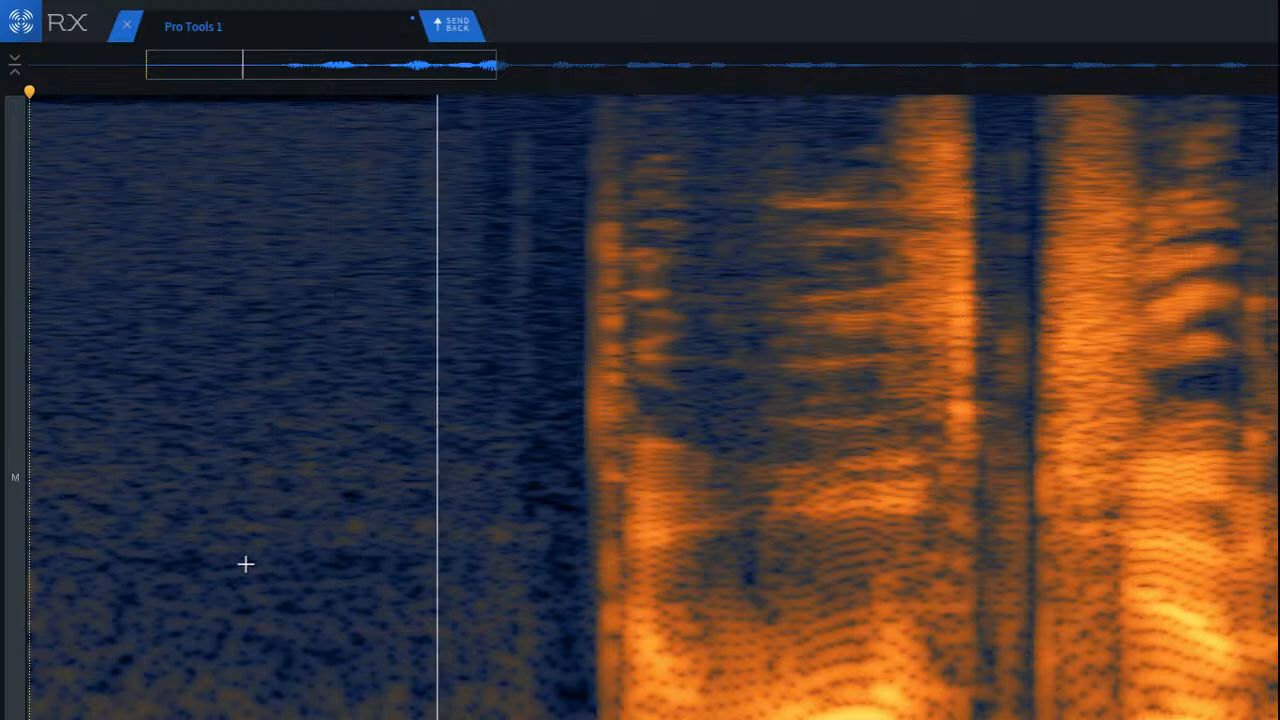
pyautogui.press('space')
# Step: Reduce the noise band just above the repaired area, play it back and place the playhead just before the first word
pyautogui.moveTo(84, 431); pyautogui.dragTo(545, 560)
pyautogui.press('space')
pyautogui.press('space')
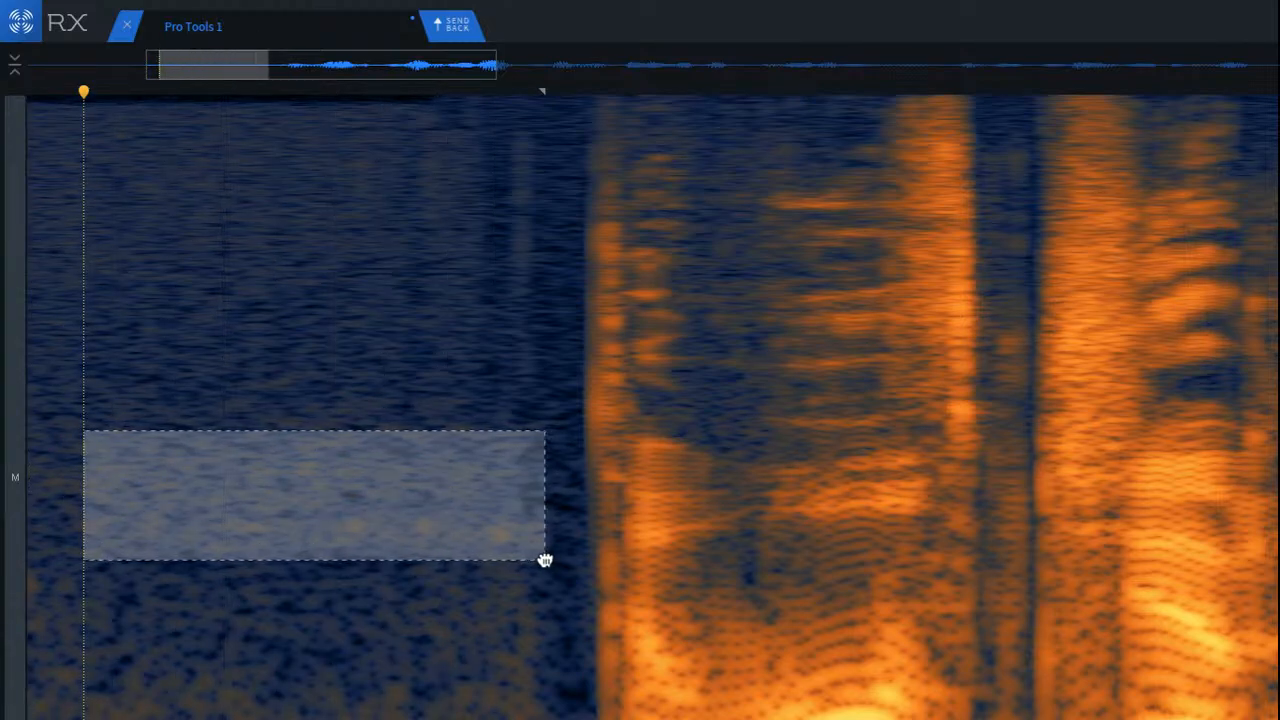
pyautogui.press('super+shift+5')
pyautogui.click(151, 326)
pyautogui.press('space')
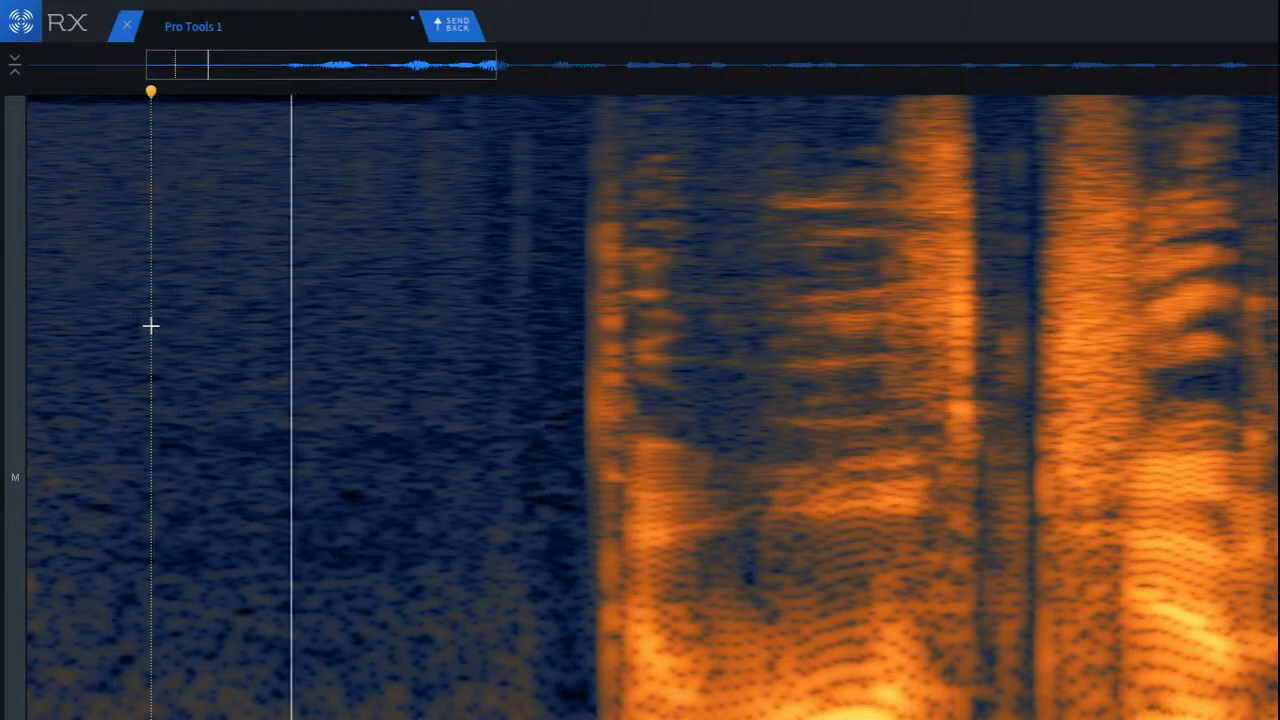
pyautogui.scroll(-3, 361, 363)
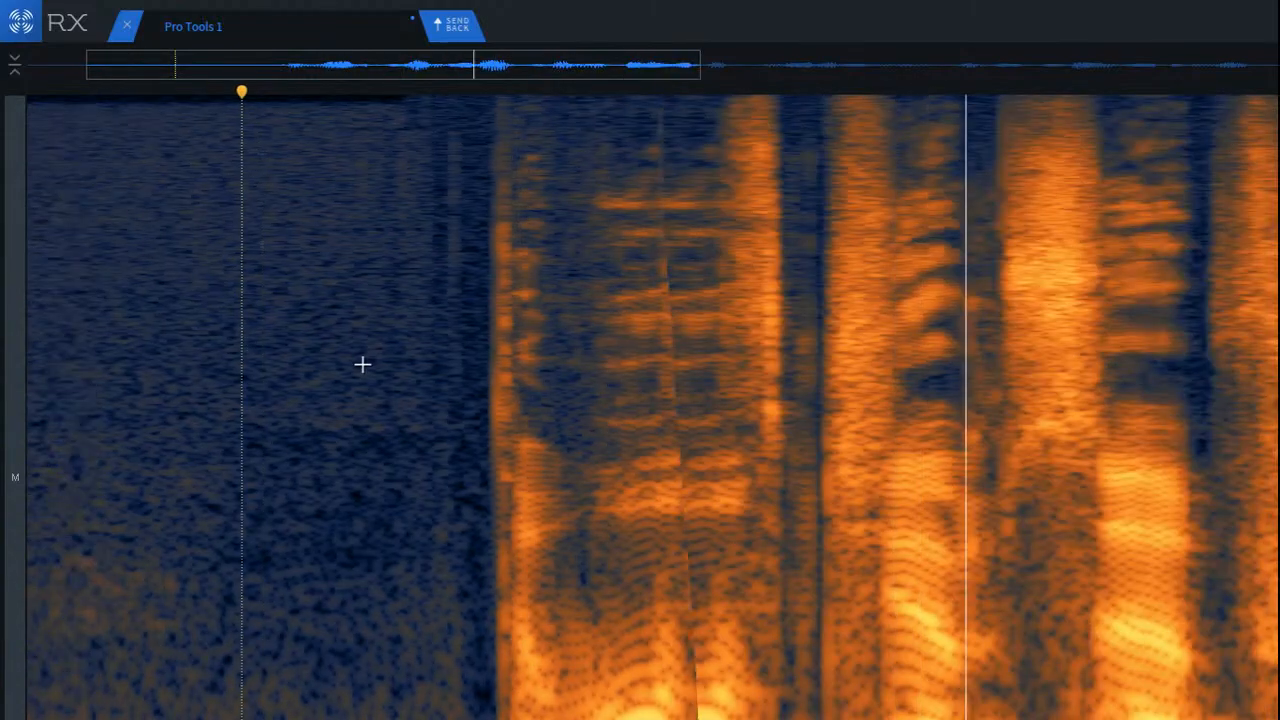
pyautogui.click(460, 375)
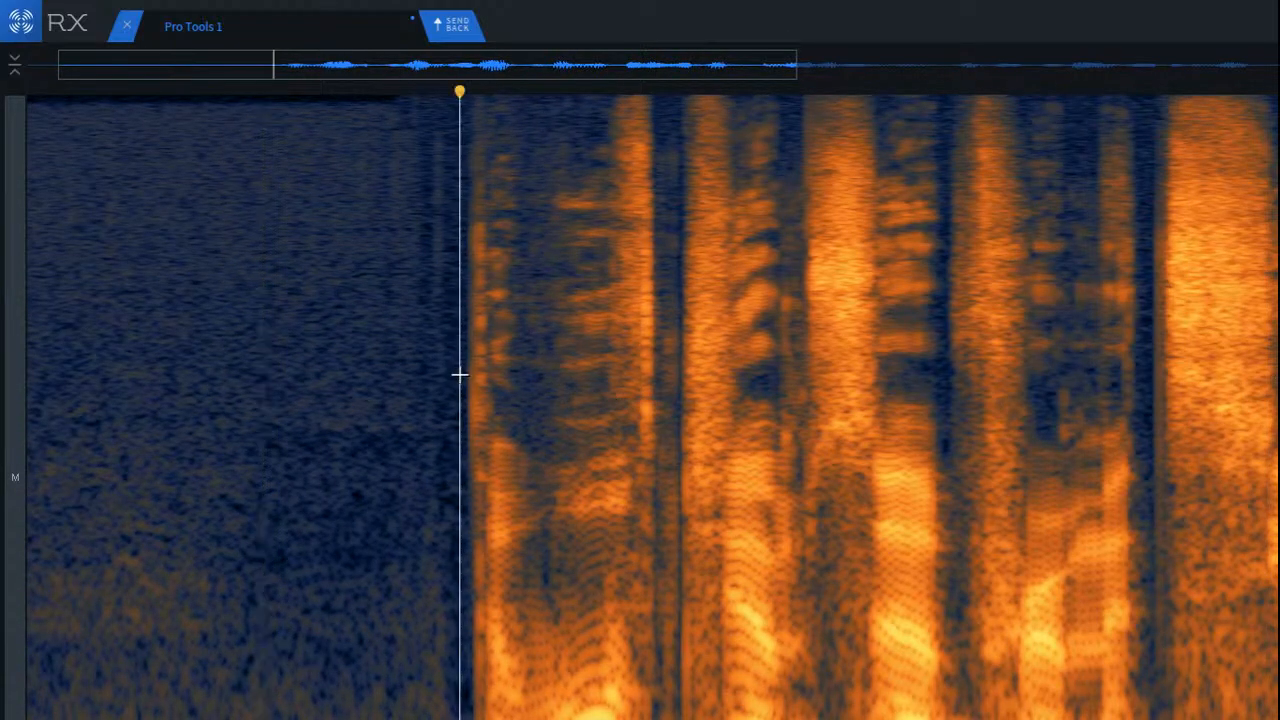
# Step: Select the high-frequency ticks just after the first word's onset and try a spectral repair on them
pyautogui.scroll(5, 497, 334)
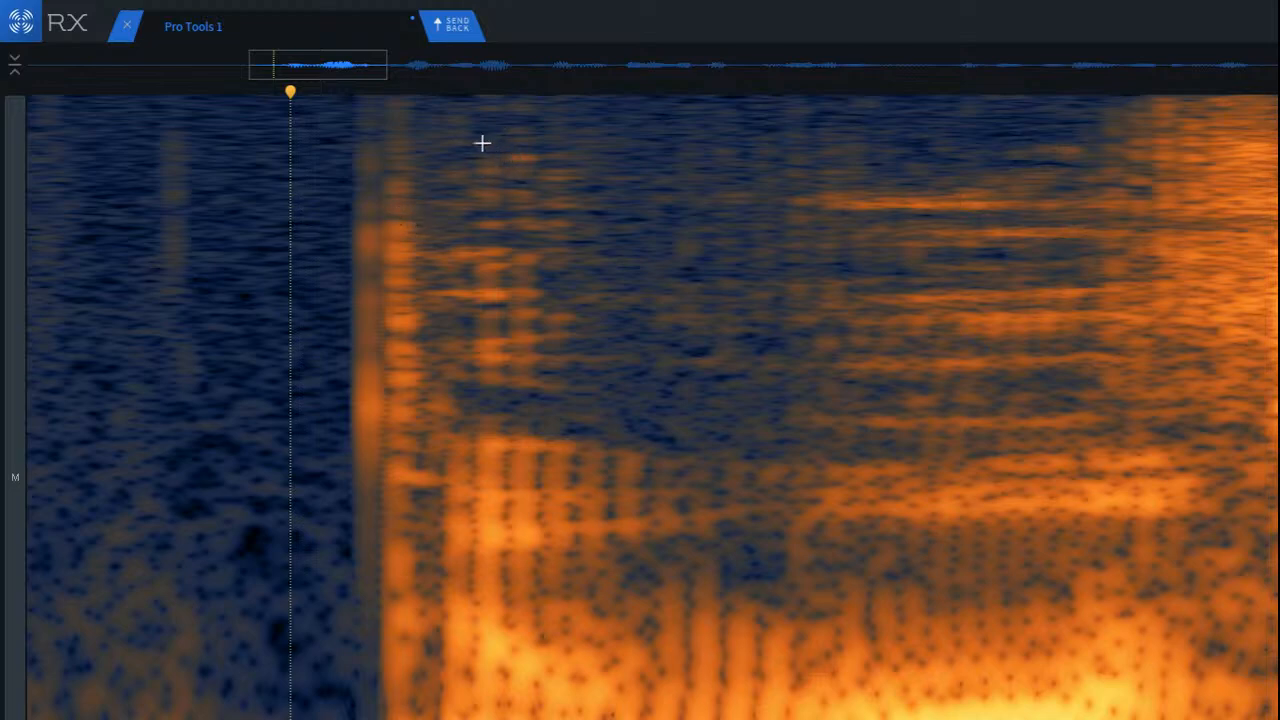
pyautogui.moveTo(437, 98); pyautogui.dragTo(582, 397)
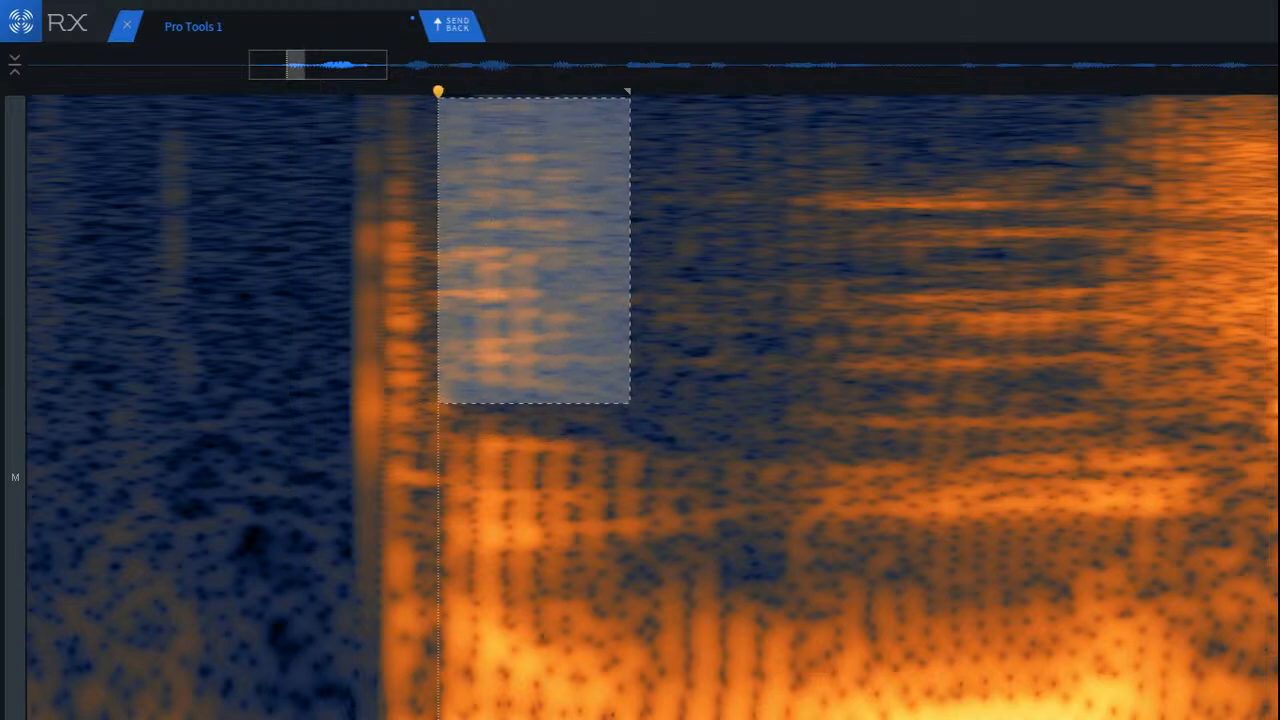
pyautogui.press('super+r')
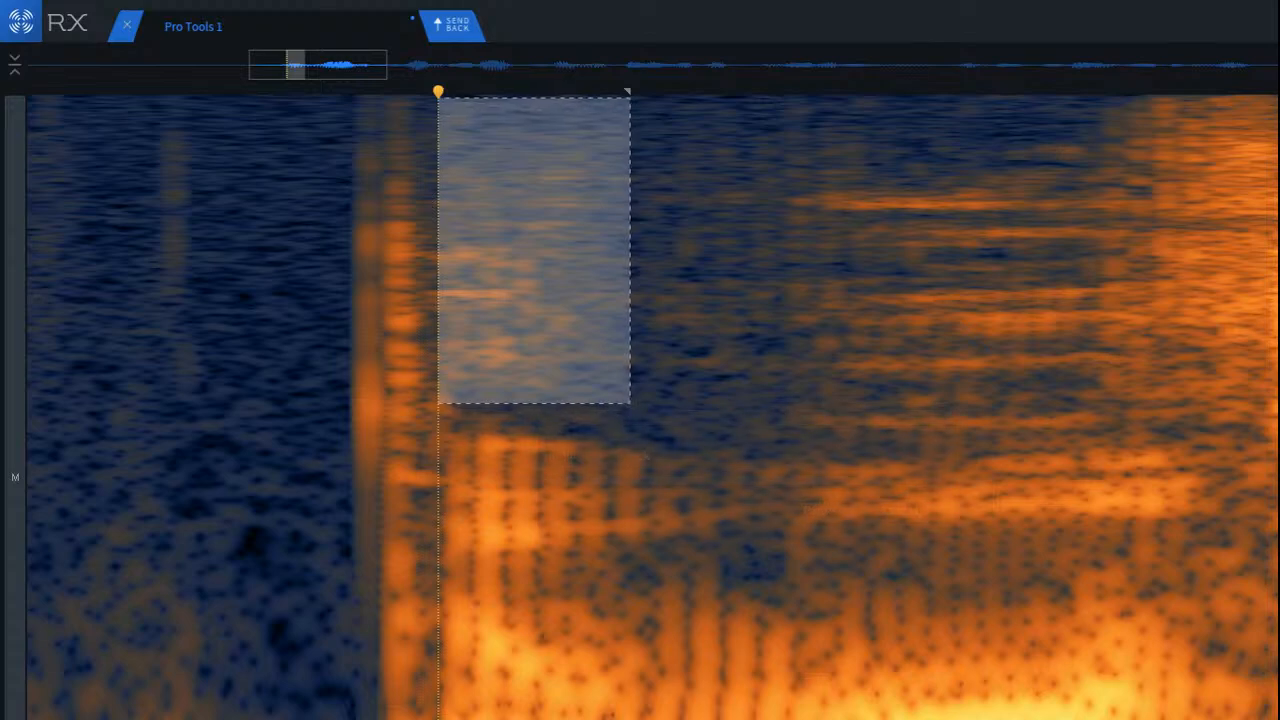
pyautogui.press('super+z')
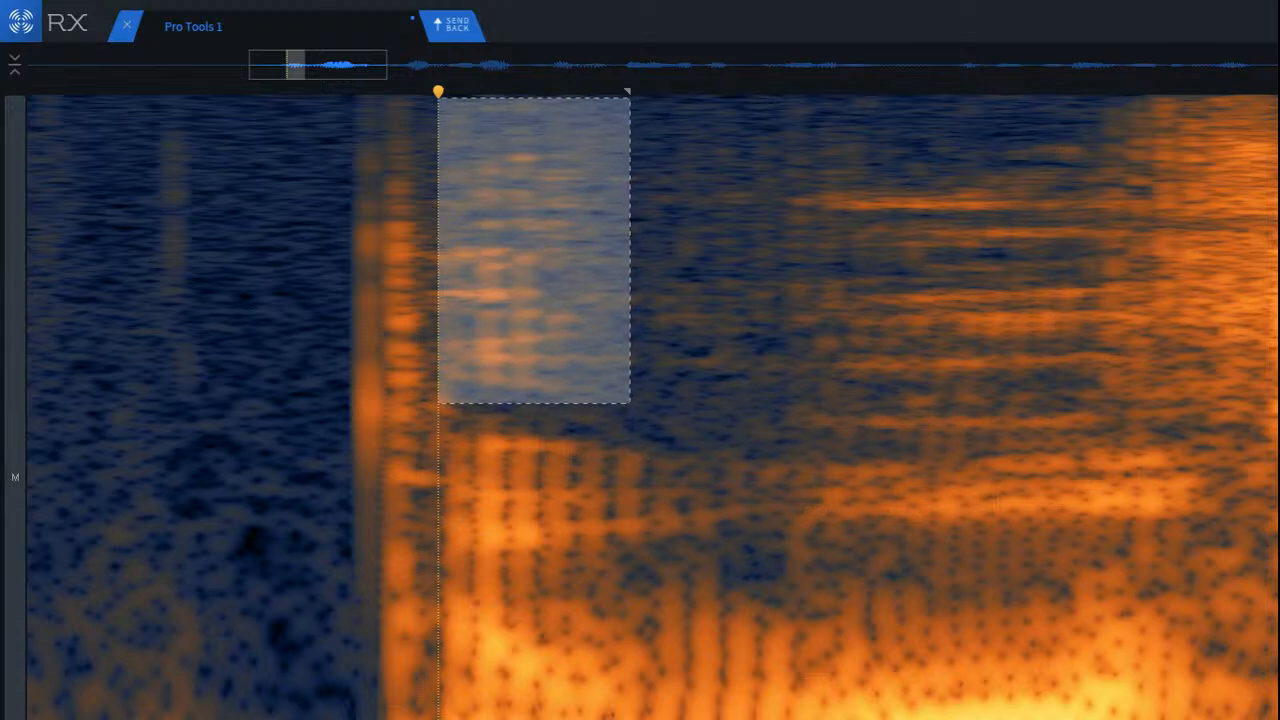
# Step: Try Mouth De-click at sensitivity 7.0 on the selection, undo it, and rerun it with frequency skew 2.5
pyautogui.press('m')
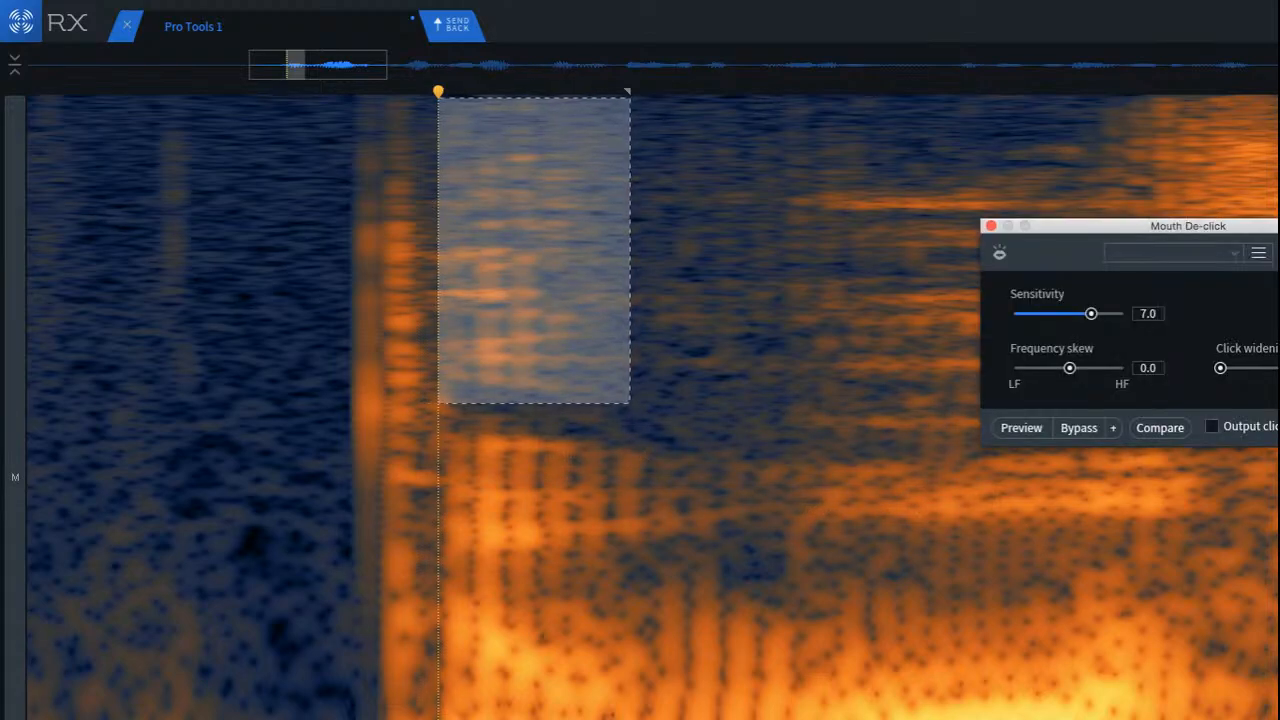
pyautogui.press('Return')
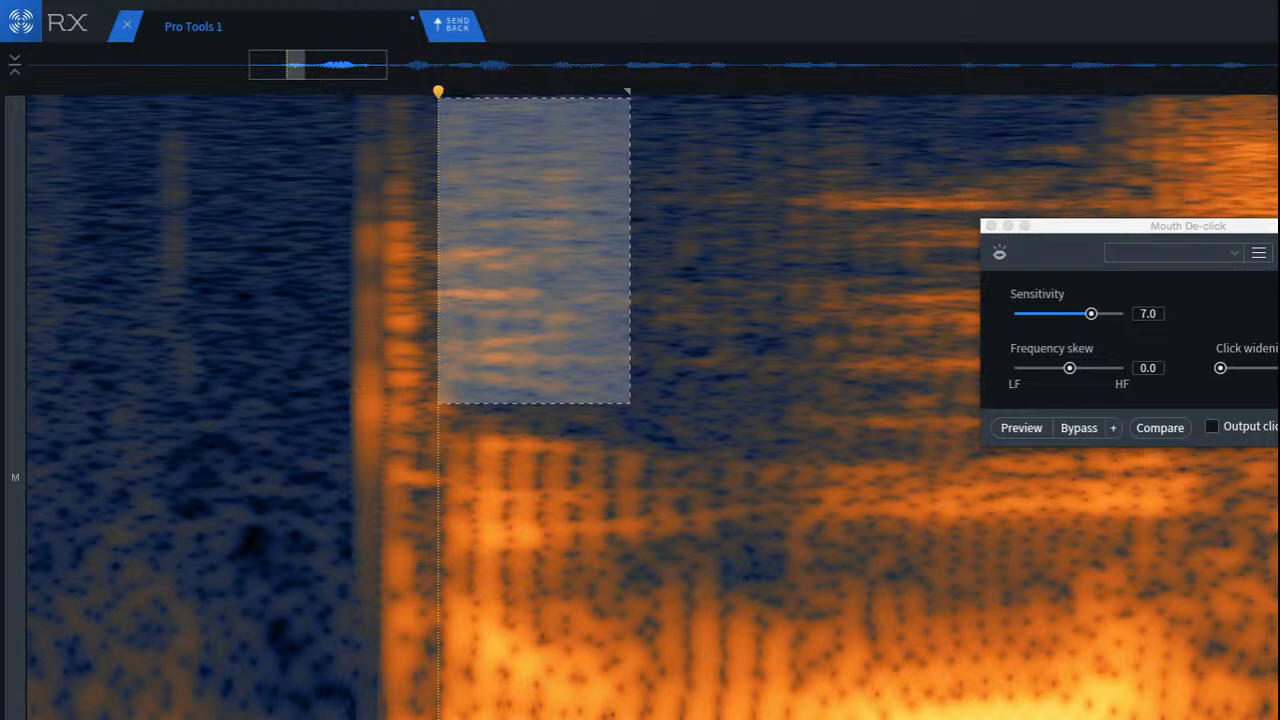
pyautogui.press('super+z')
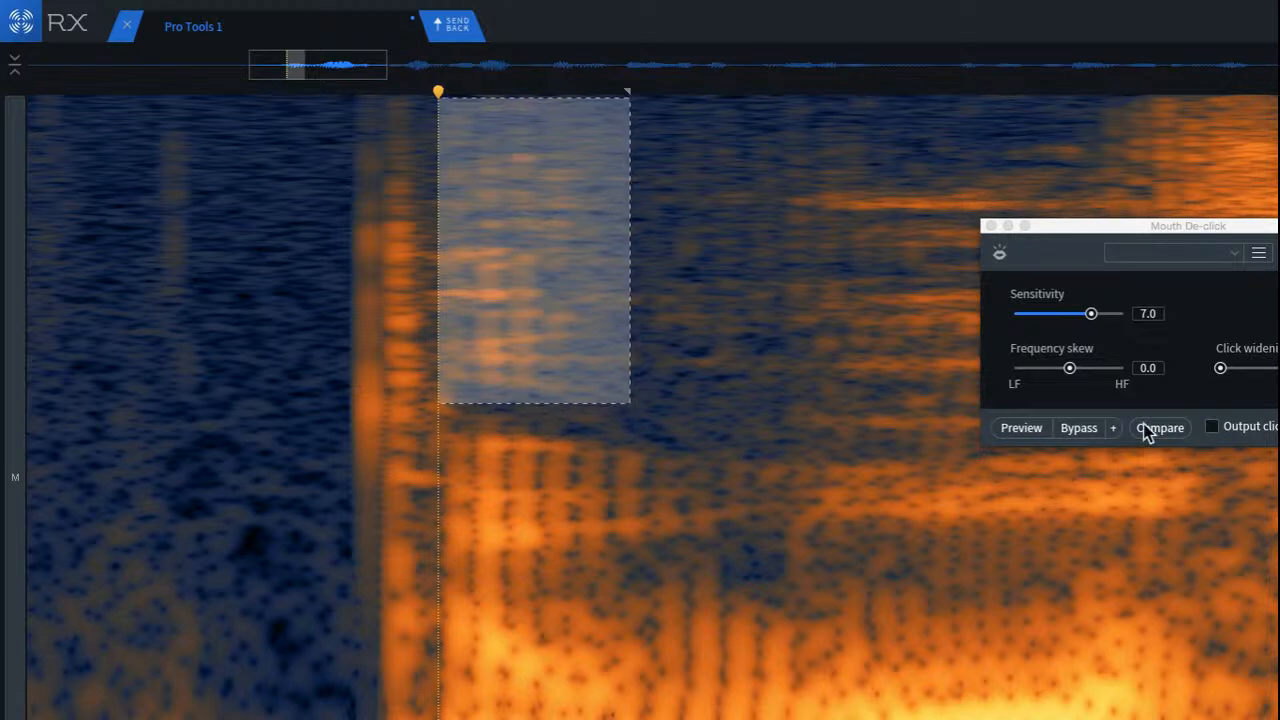
pyautogui.click(1081, 369)
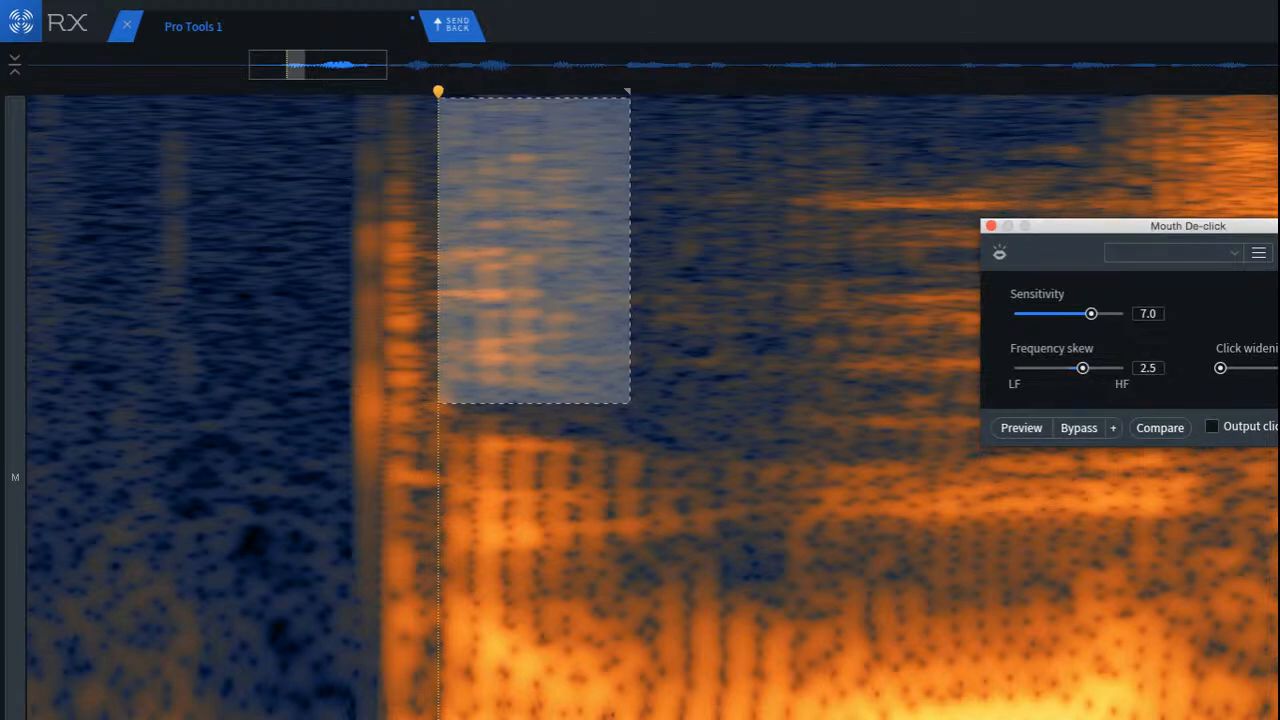
pyautogui.press('Return')
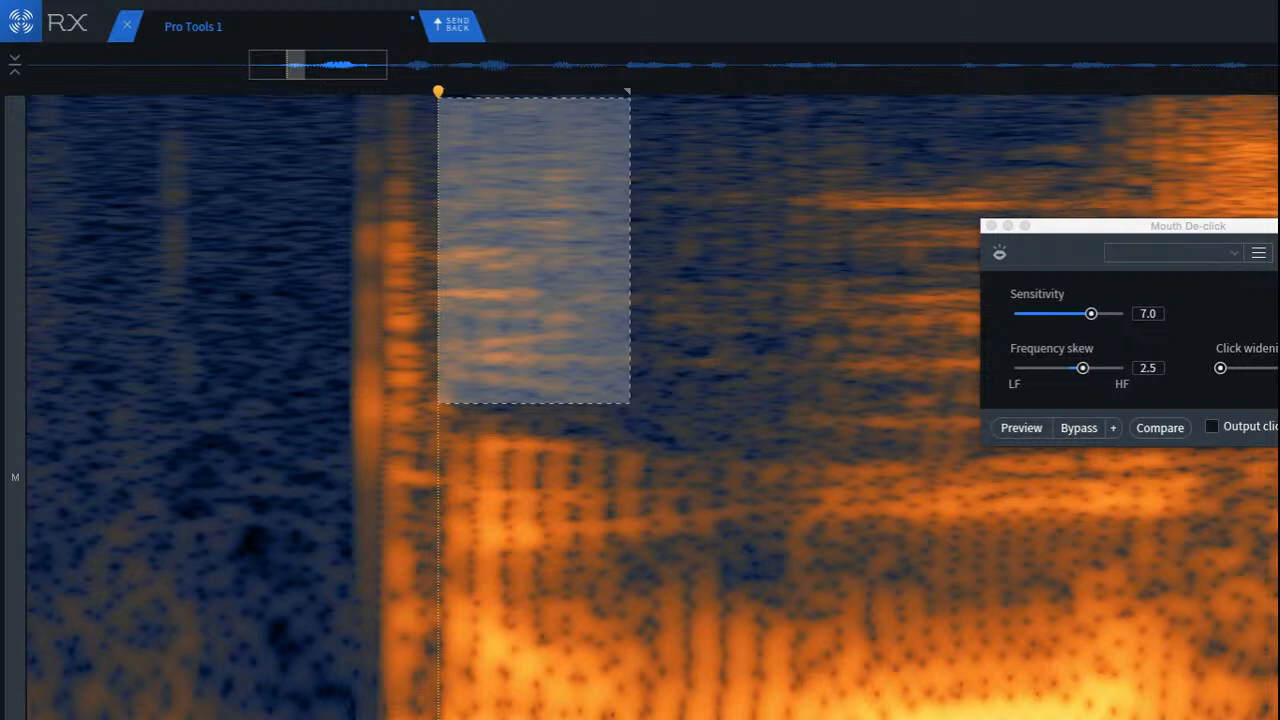
# Step: Undo the last Mouth De-click pass, rerun it with progressively more click widening, and clear the selection
pyautogui.click(1225, 370)
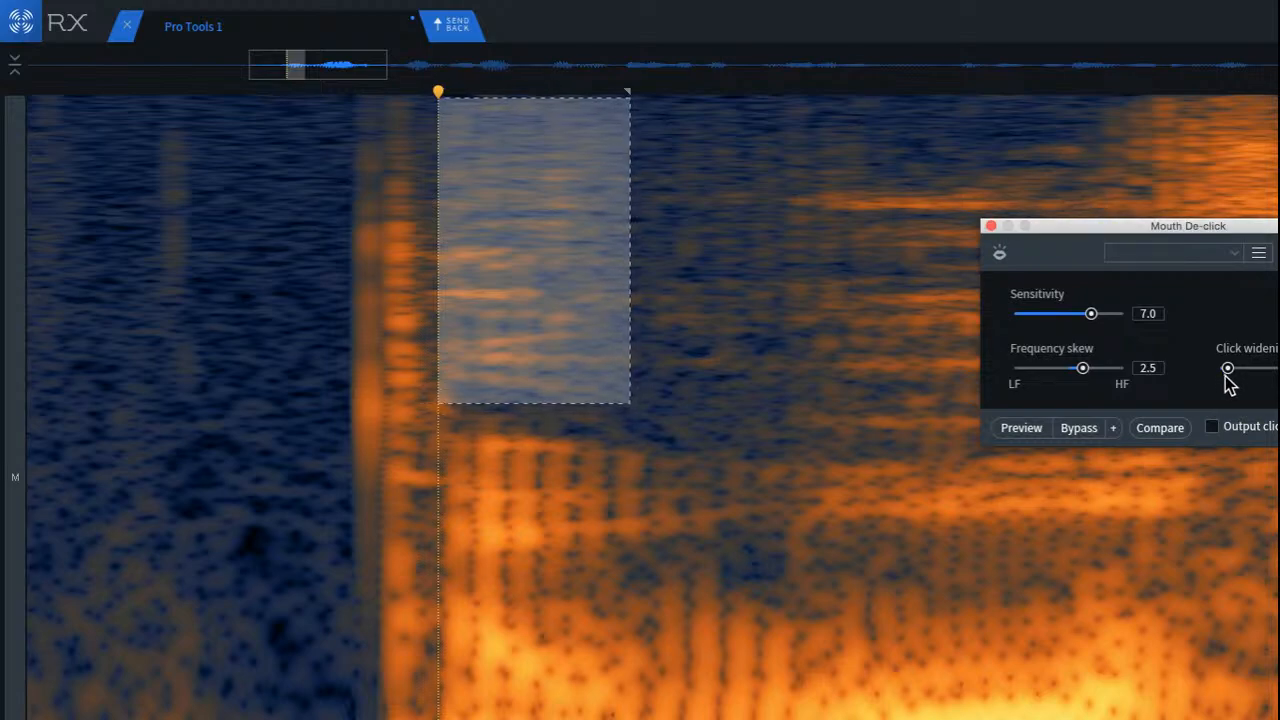
pyautogui.press('super+z')
pyautogui.press('Return')
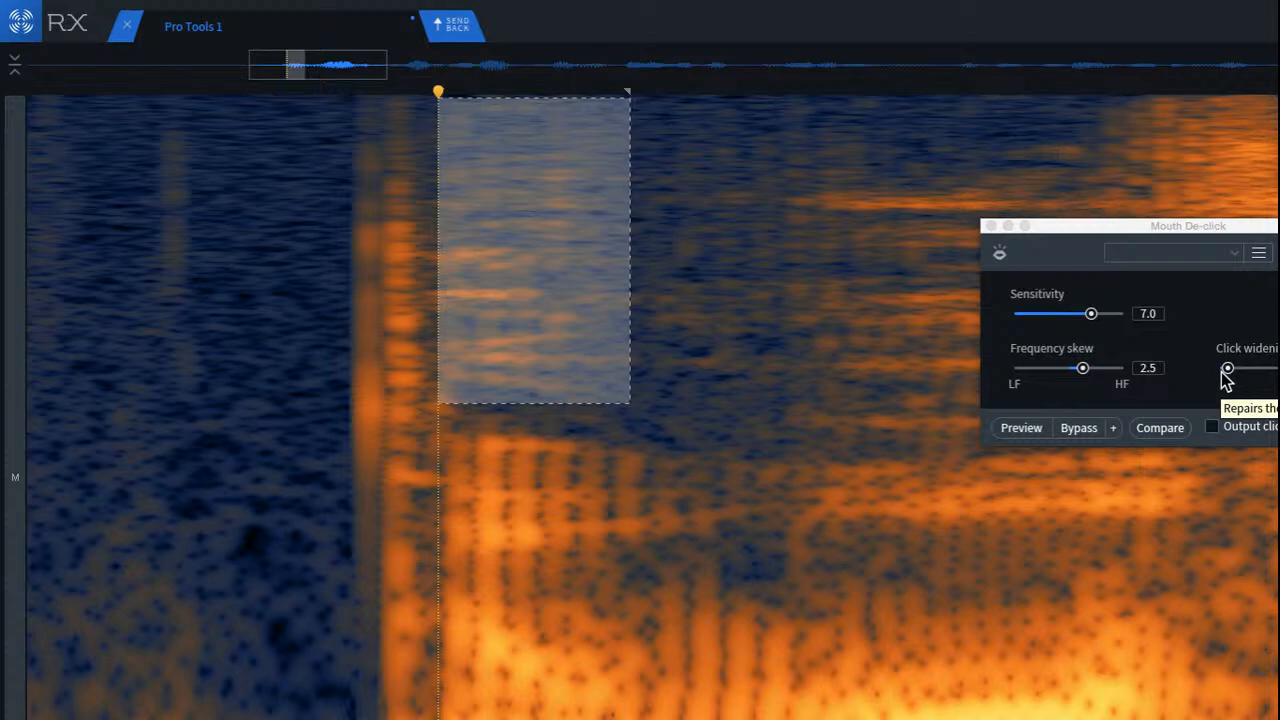
pyautogui.moveTo(1223, 372); pyautogui.dragTo(1235, 375)
pyautogui.press('Return')
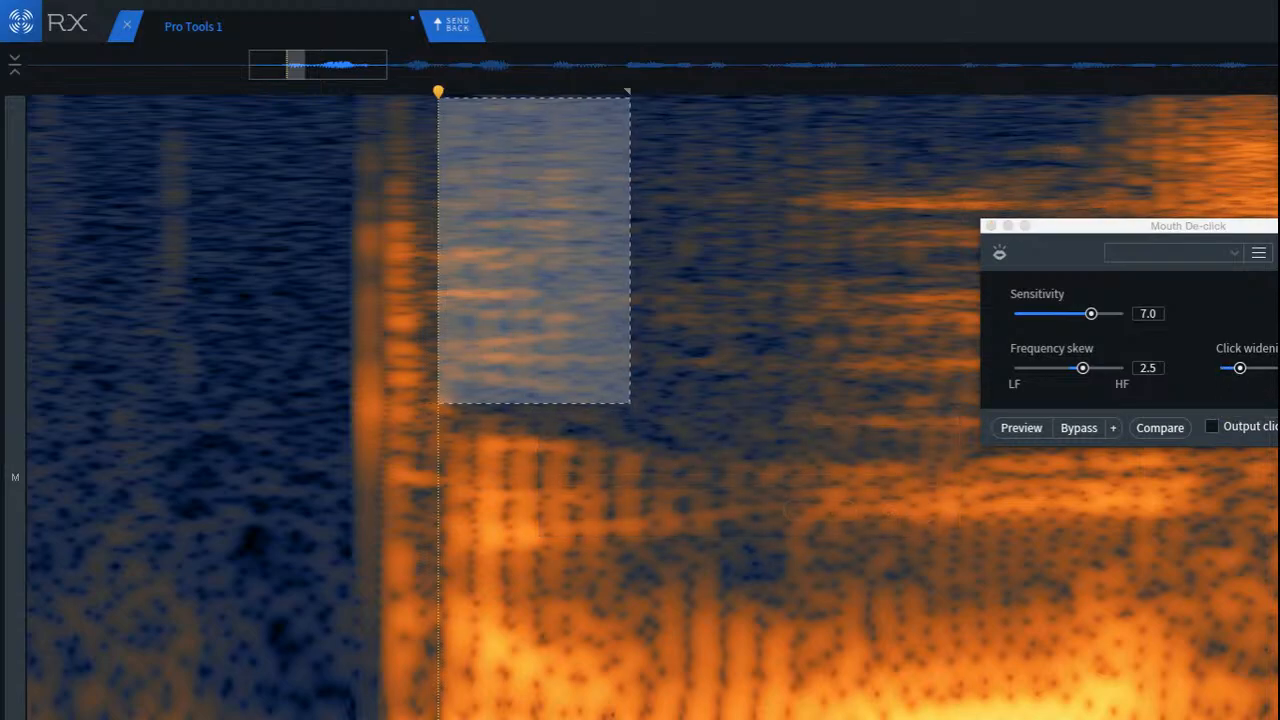
pyautogui.click(115, 318)
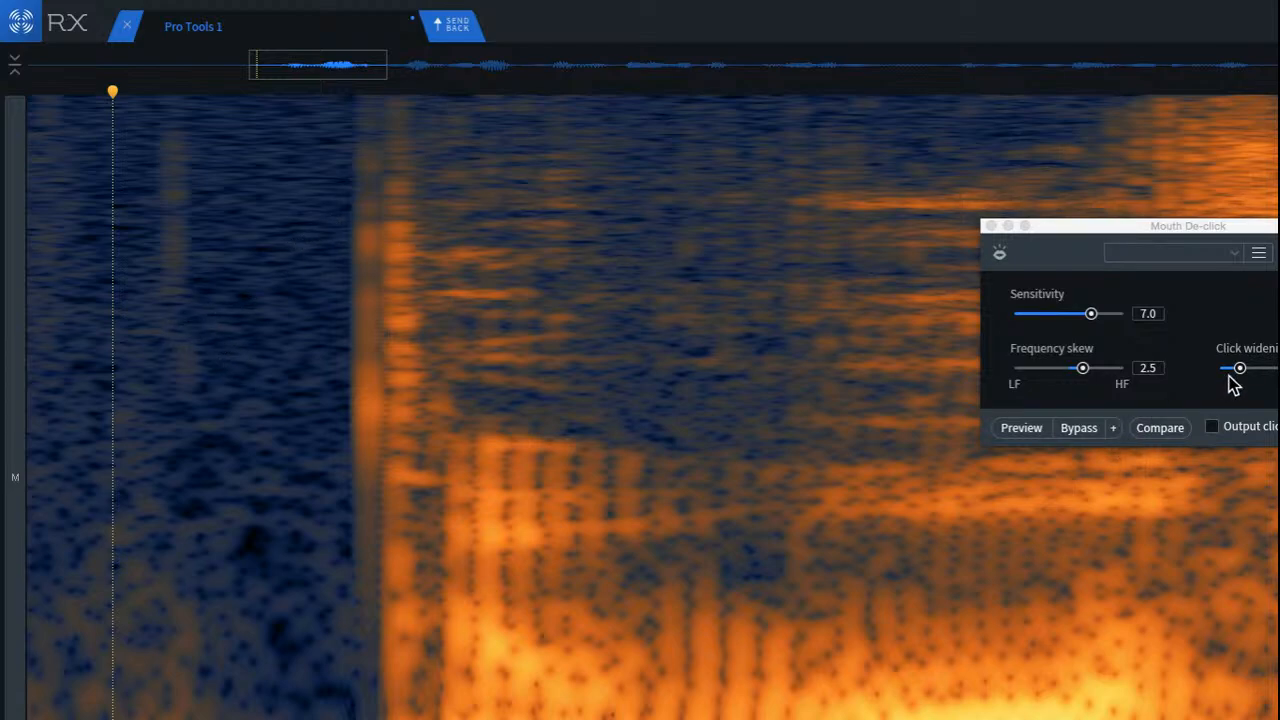
# Step: Reset Mouth De-click to frequency skew 0.0 and minimum click widening, and run it on the burst at the first word's onset
pyautogui.moveTo(1229, 376); pyautogui.dragTo(1203, 368)
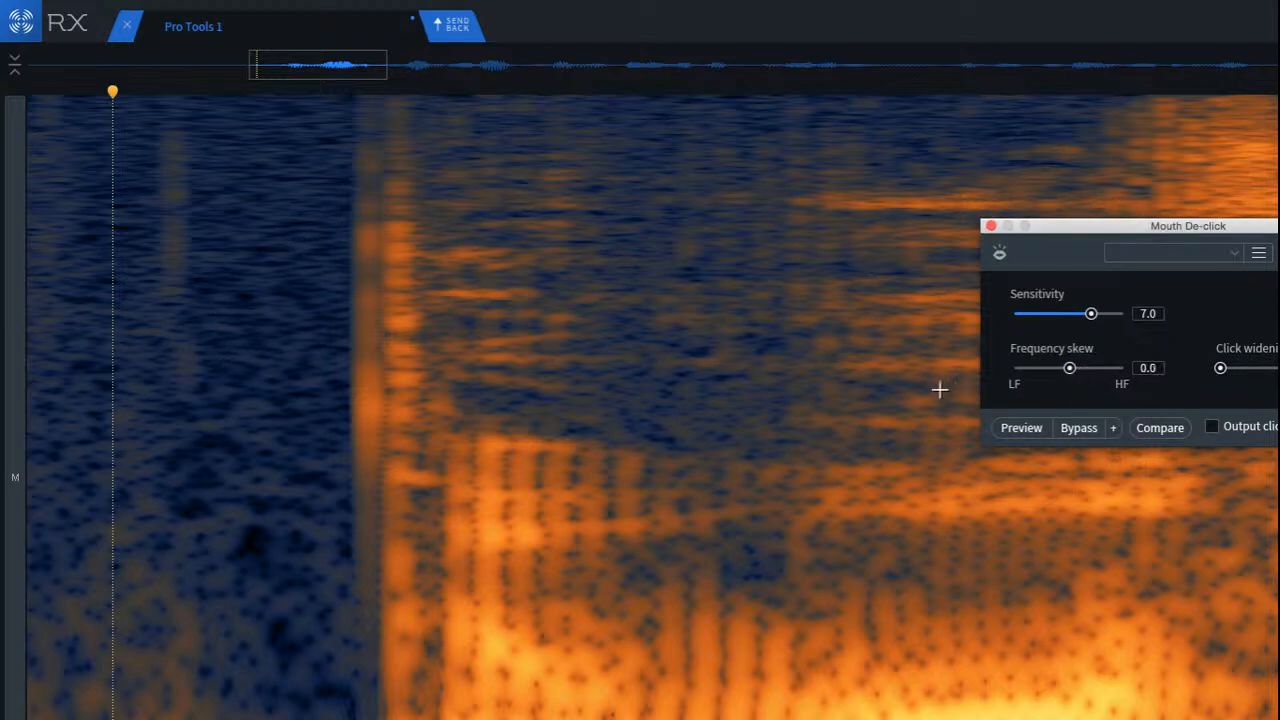
pyautogui.moveTo(376, 114); pyautogui.dragTo(458, 92)
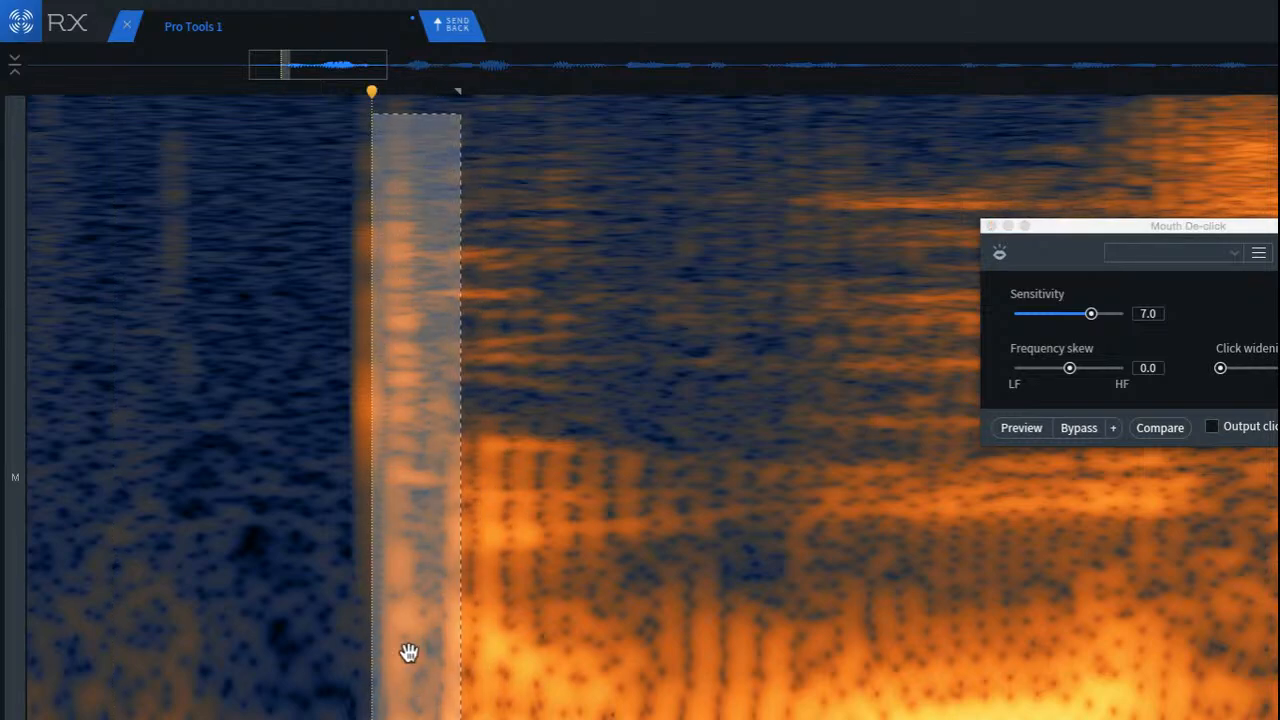
pyautogui.click(290, 426)
pyautogui.moveTo(318, 104); pyautogui.dragTo(438, 712)
pyautogui.click(1278, 428)
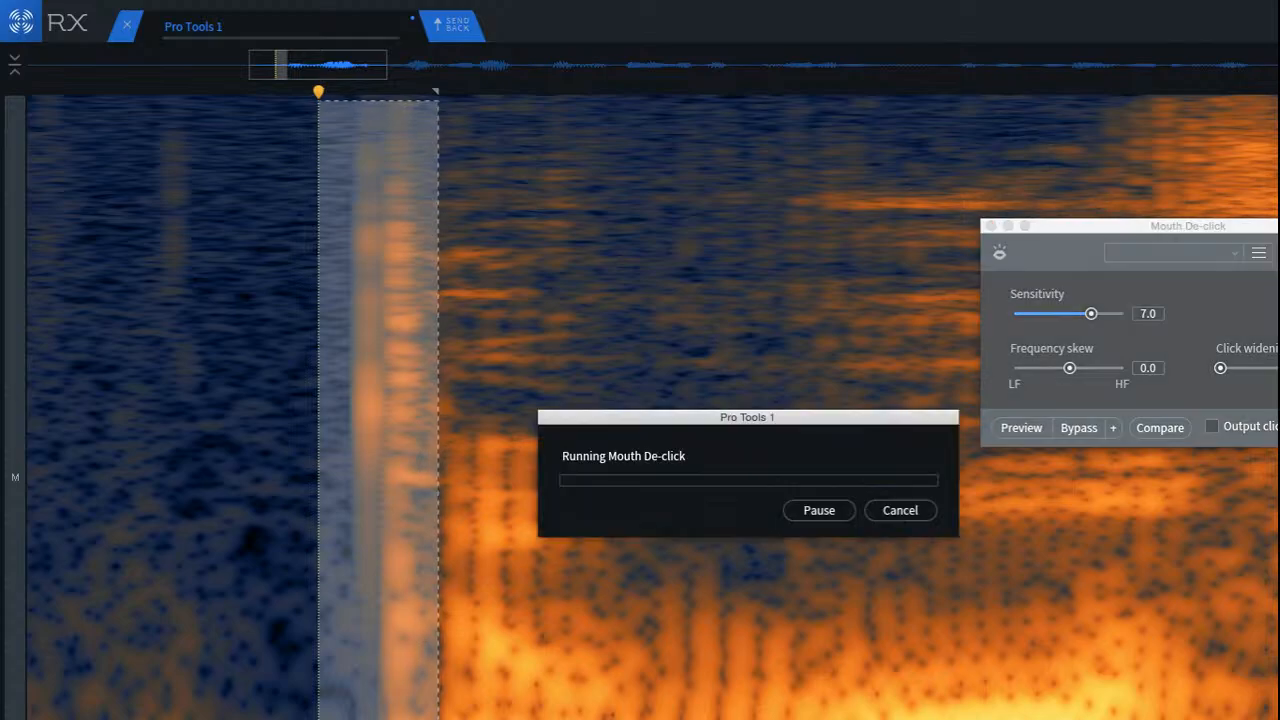
# Step: Play the narration from just before the first word to check the de-clicked onset
pyautogui.click(45, 482)
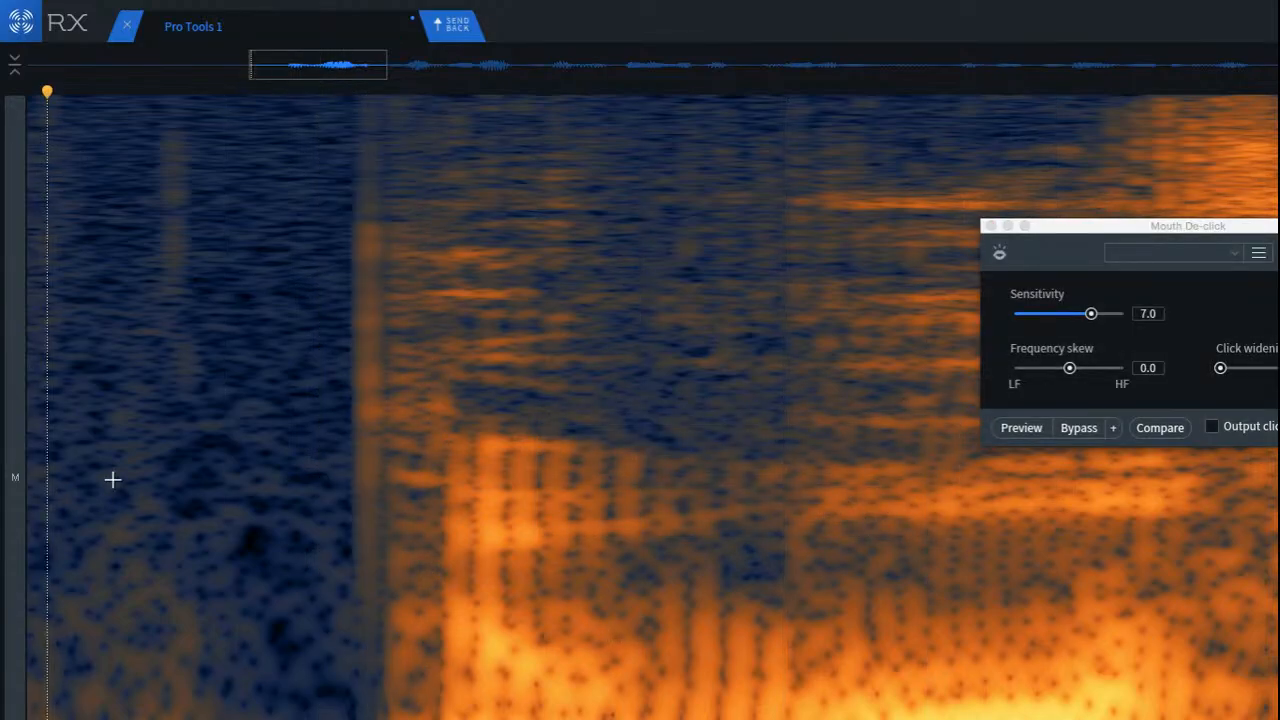
pyautogui.scroll(-3, 205, 495)
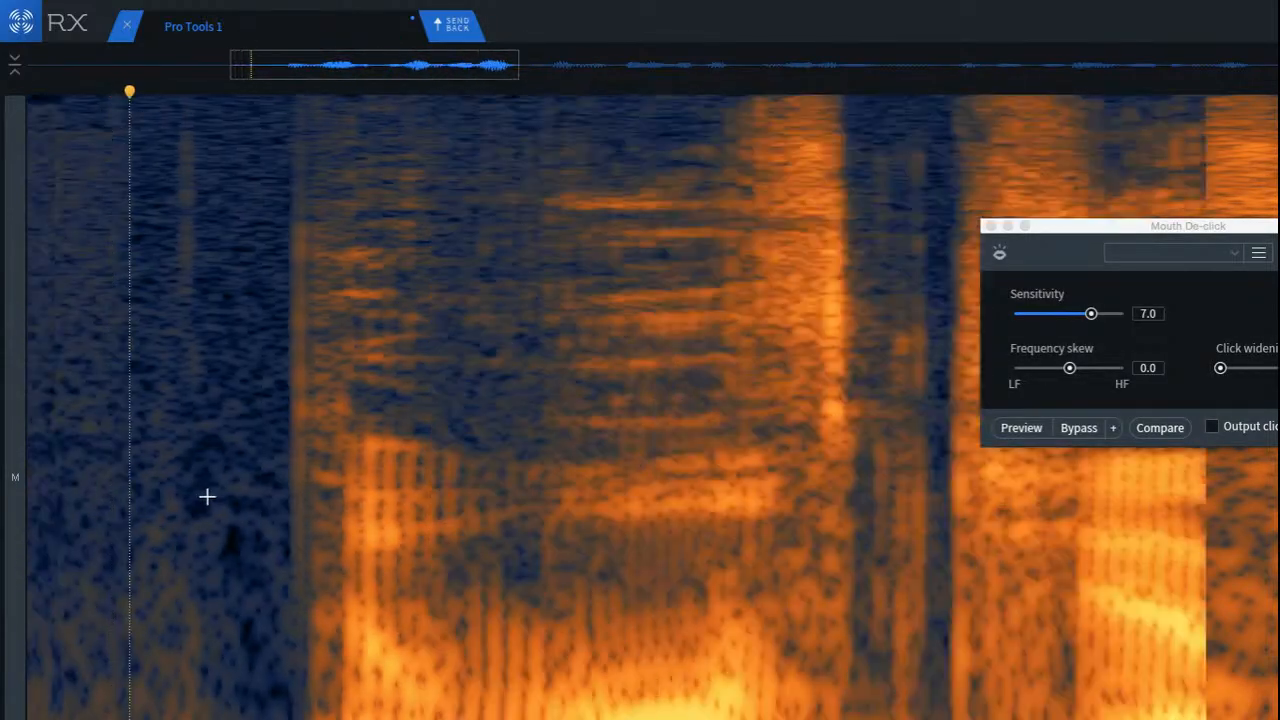
pyautogui.scroll(1, 196, 494)
pyautogui.press('space')
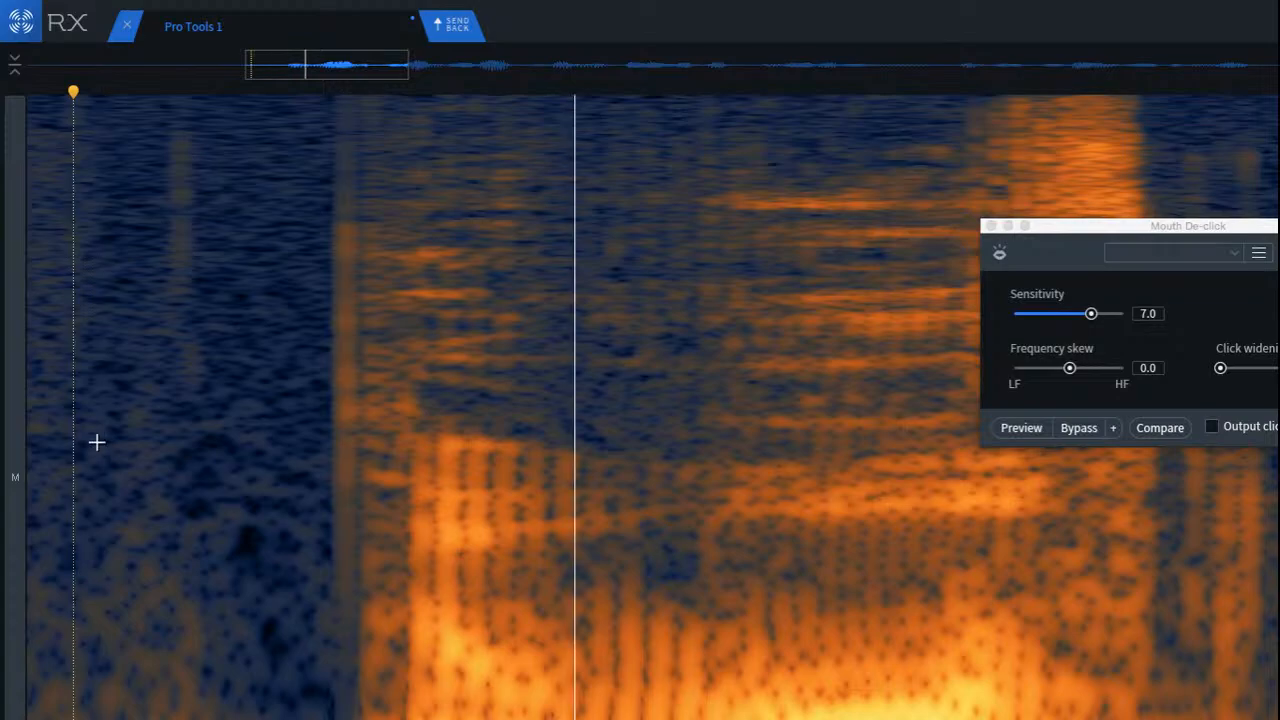
pyautogui.press('space')
pyautogui.press('space')
# Step: Select the first short gap in the speech and run Mouth De-click on it with minimum click widening
pyautogui.scroll(-4, 127, 455)
pyautogui.scroll(2, 127, 455)
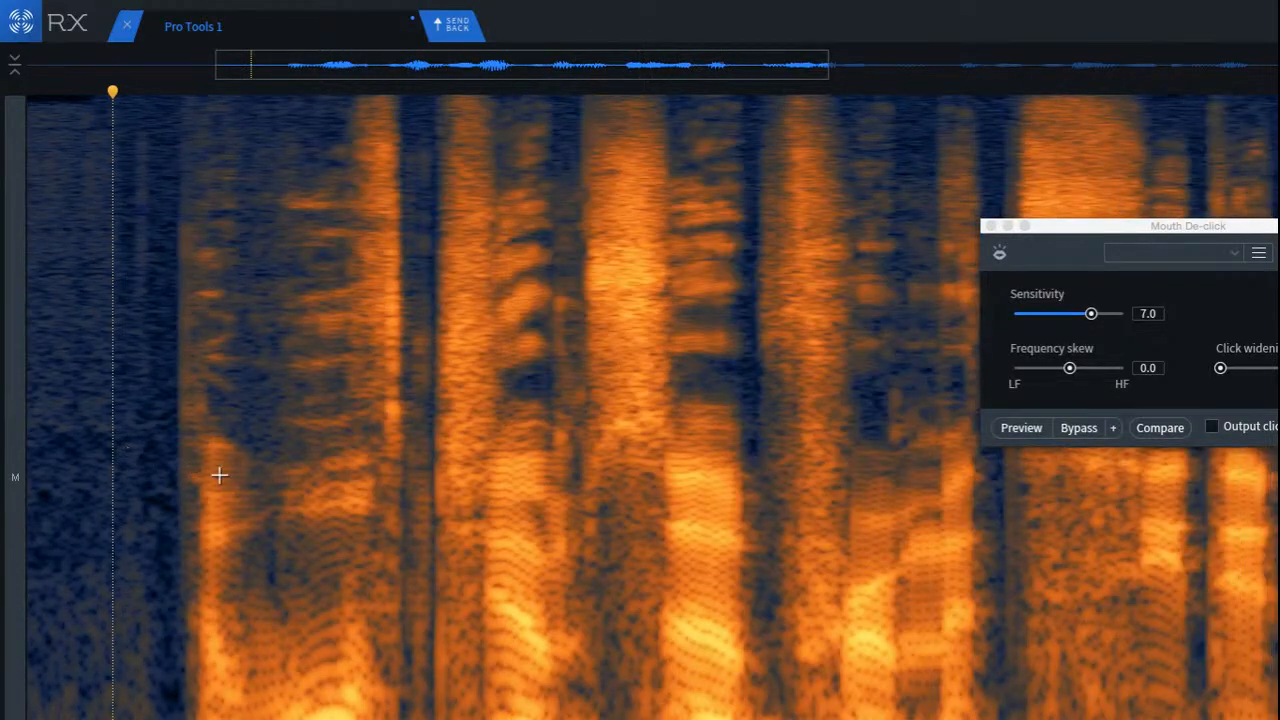
pyautogui.scroll(3, 400, 420)
pyautogui.scroll(1, 356, 320)
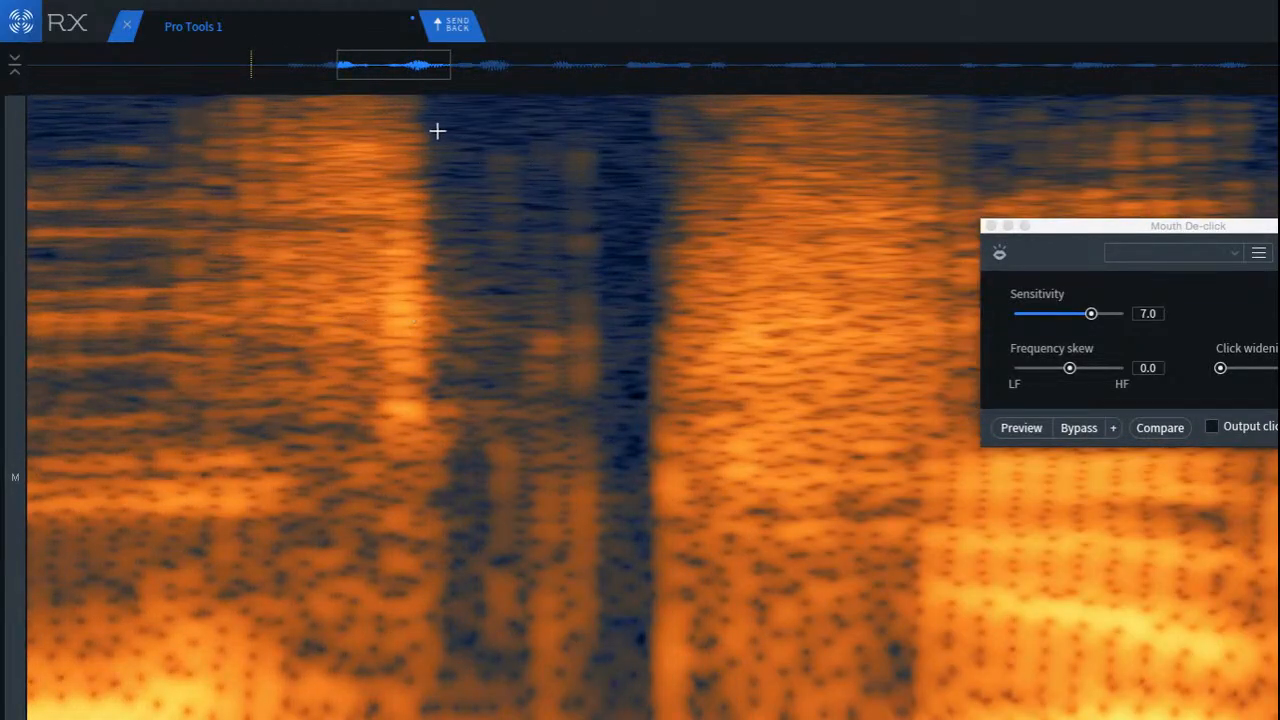
pyautogui.moveTo(437, 131); pyautogui.dragTo(648, 719)
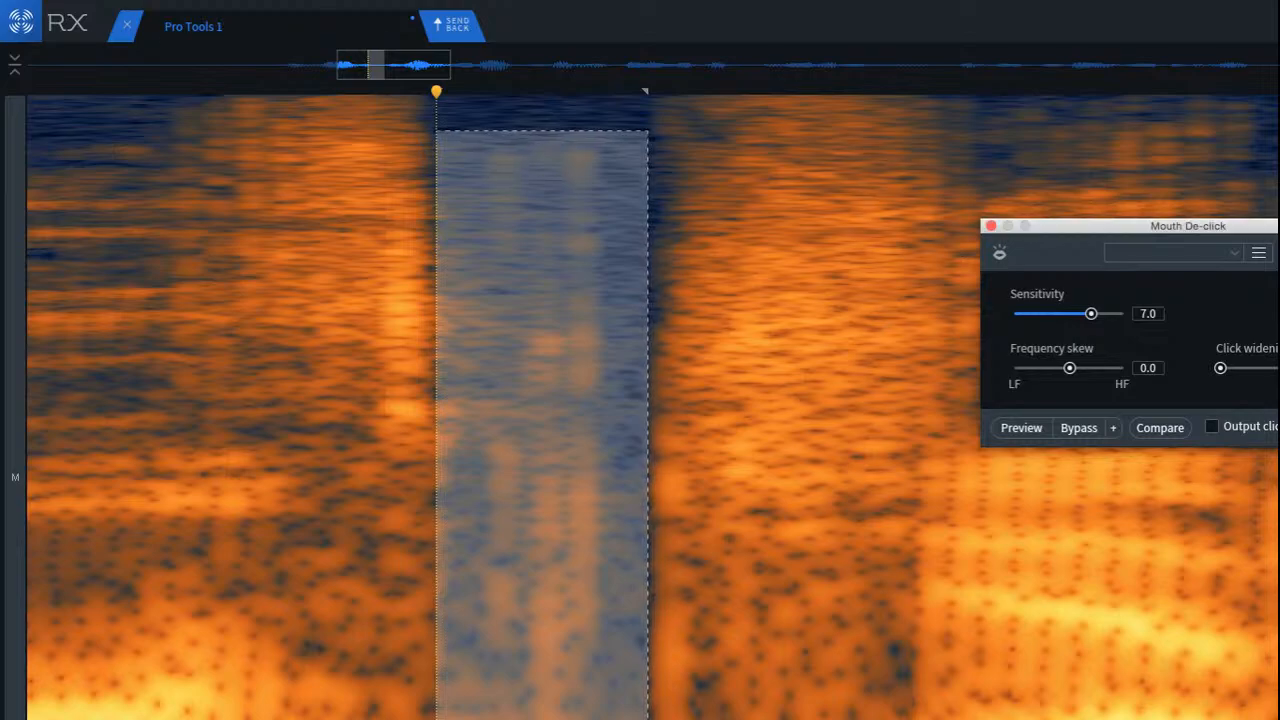
pyautogui.press('Return')
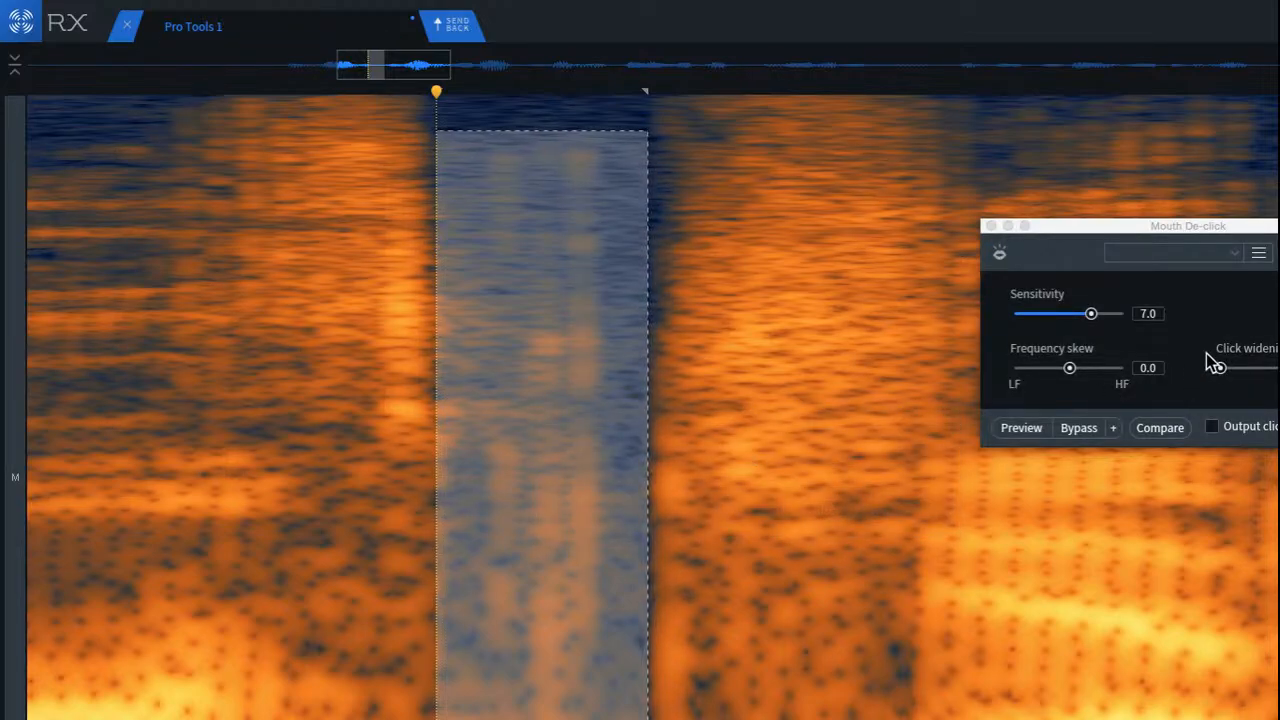
# Step: Rerun Mouth De-click on the selected gap with slightly more click widening, followed by a De-click pass
pyautogui.moveTo(1221, 368); pyautogui.dragTo(1227, 370)
pyautogui.press('Return')
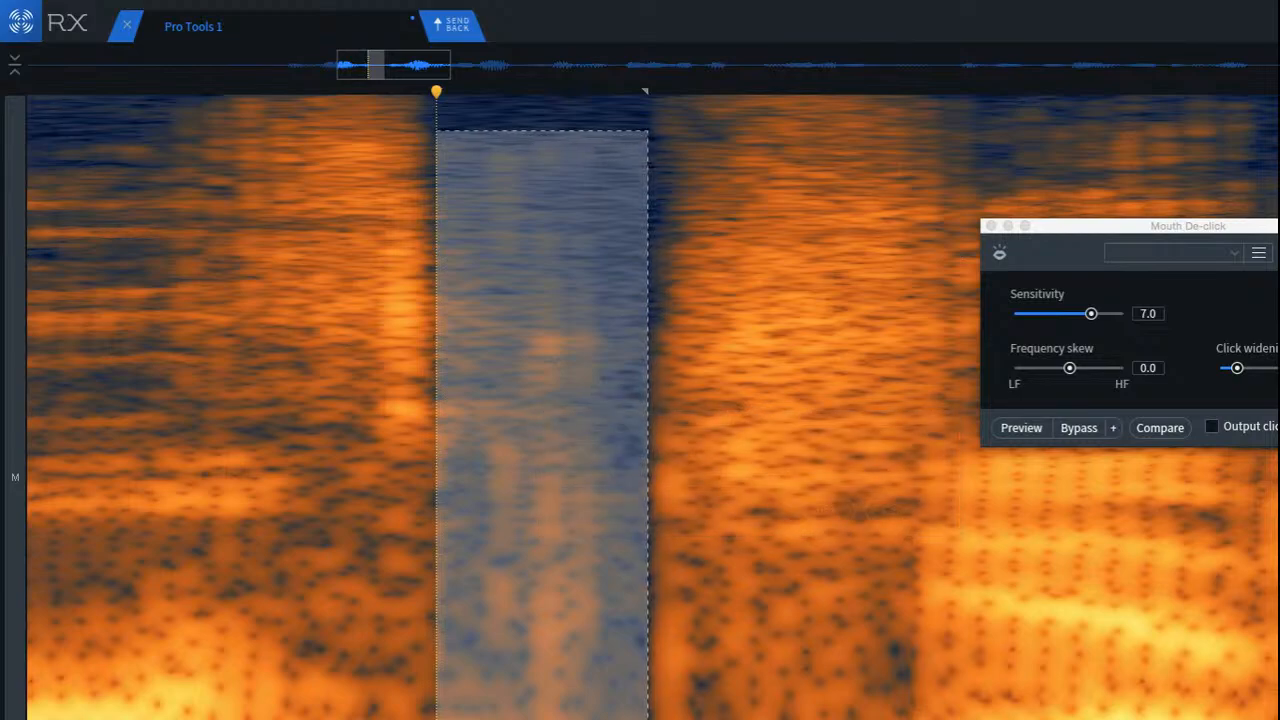
pyautogui.press('Return')
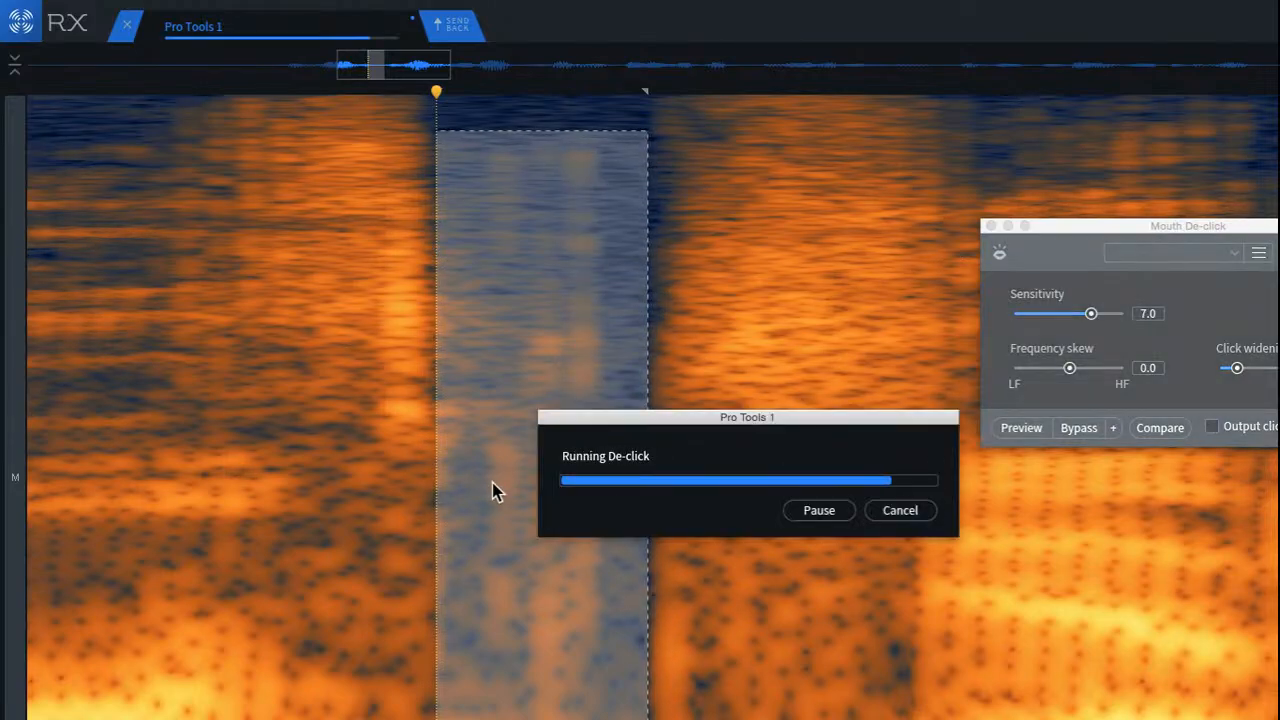
# Step: Play the opening of the speech to check the de-clicked gap
pyautogui.click(220, 393)
pyautogui.scroll(-4, 220, 397)
pyautogui.scroll(-2, 222, 395)
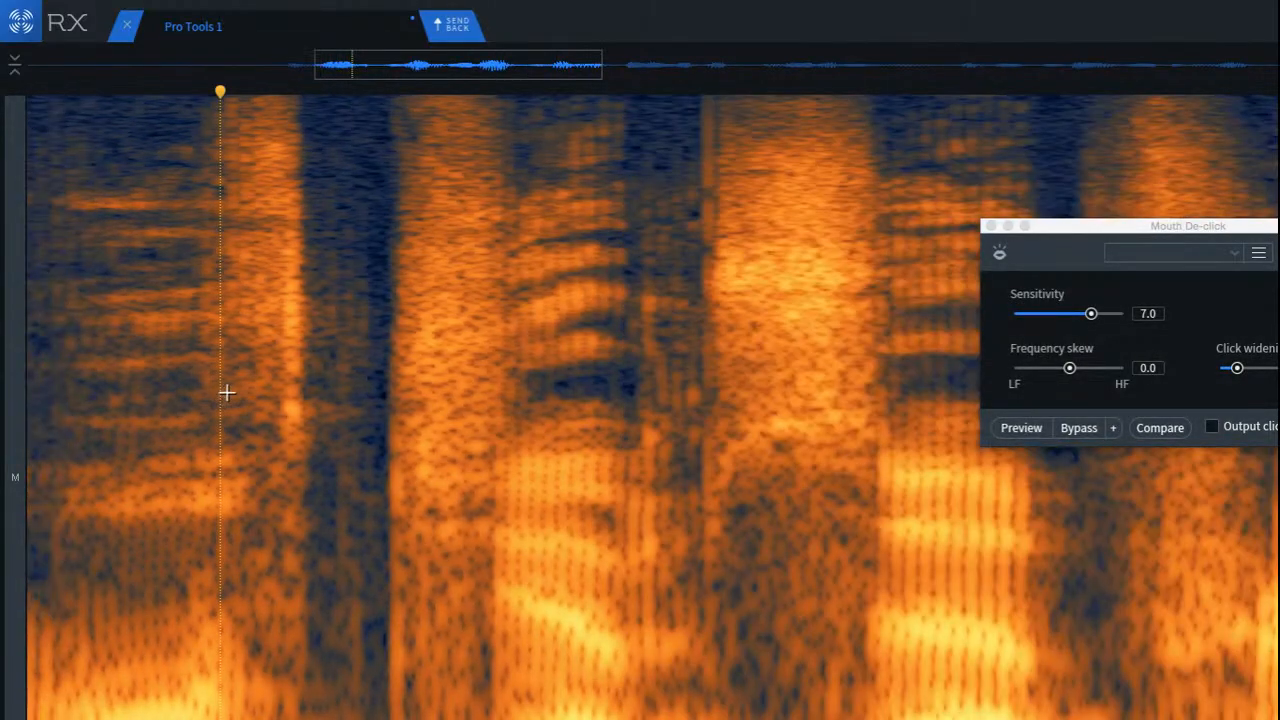
pyautogui.click(106, 324)
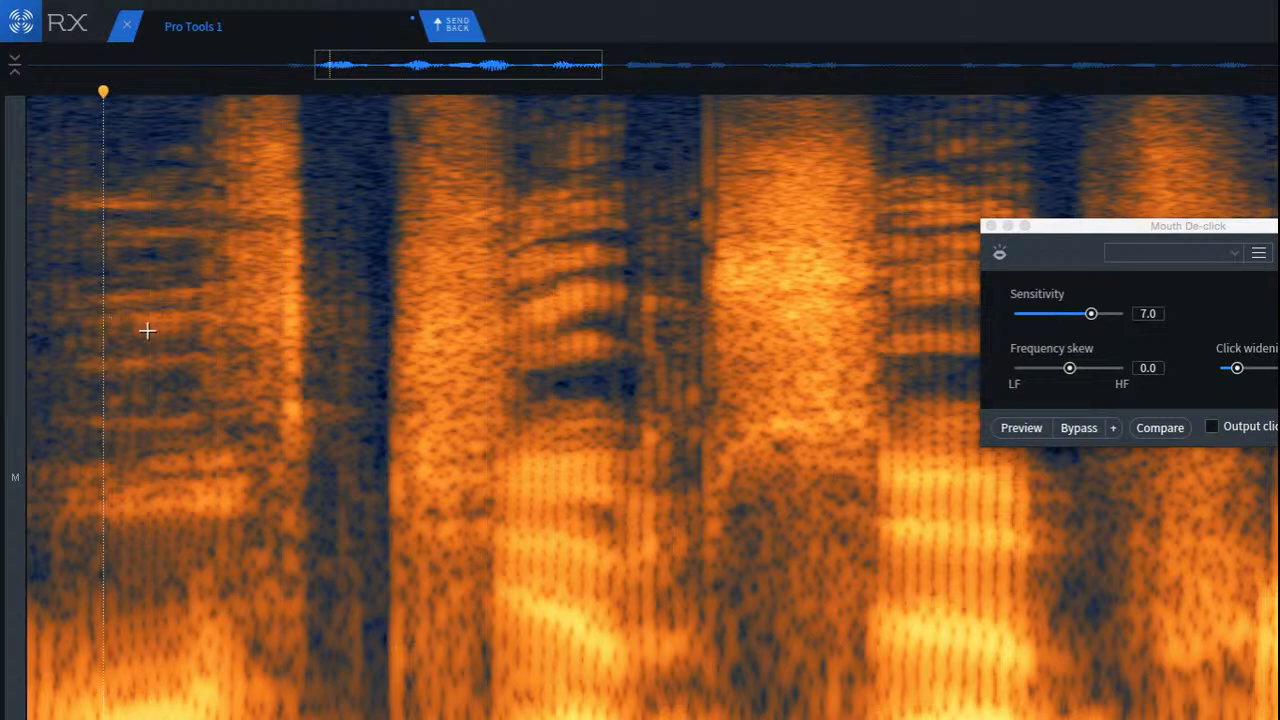
pyautogui.scroll(-2, 143, 329)
pyautogui.click(43, 309)
pyautogui.press('space')
pyautogui.press('space')
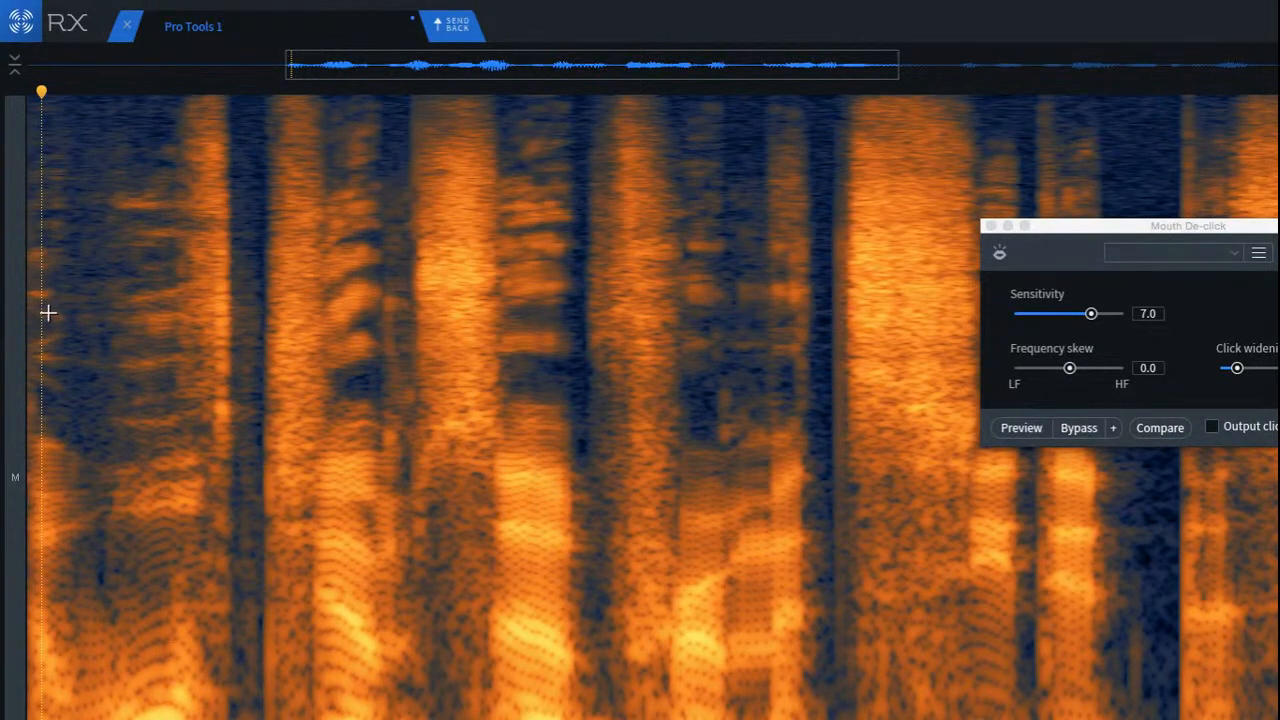
pyautogui.press('space')
pyautogui.press('space')
# Step: Reduce the bright high-frequency burst just before the first speech gap, and play the result from the first word
pyautogui.scroll(5, 145, 320)
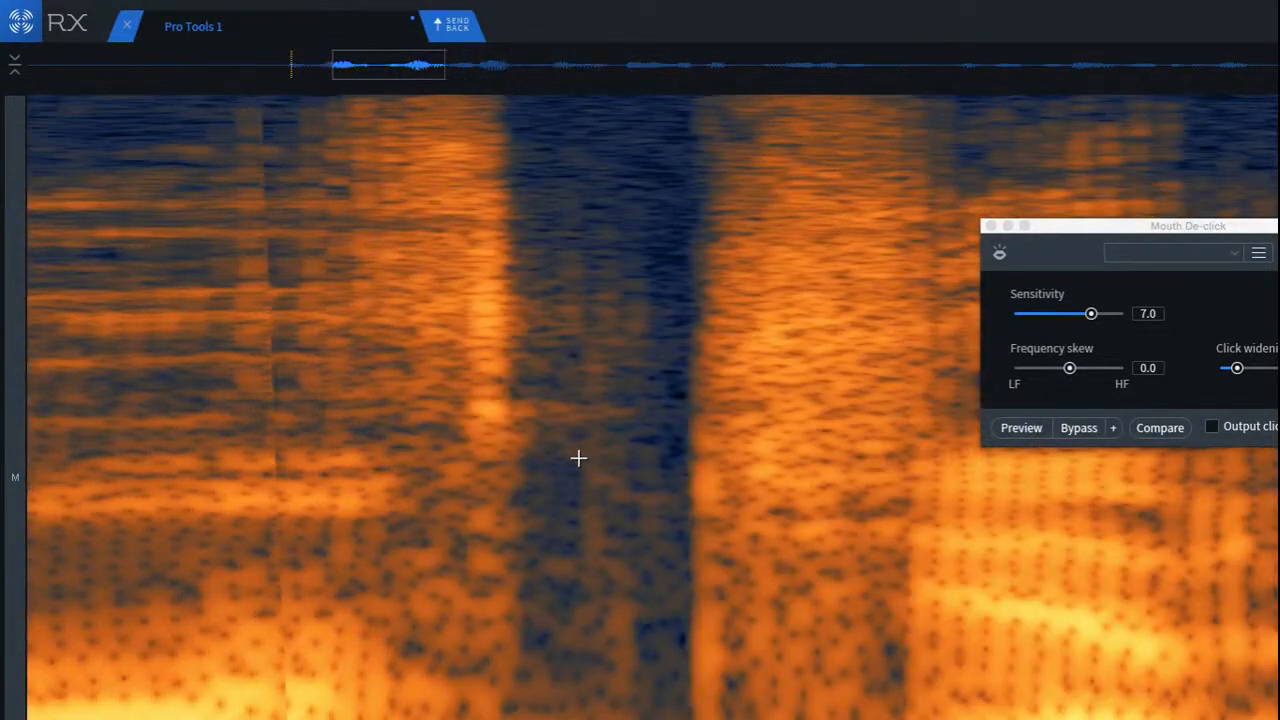
pyautogui.scroll(2, 577, 457)
pyautogui.moveTo(416, 157); pyautogui.dragTo(489, 457)
pyautogui.press('shift+super+5')
pyautogui.click(531, 450)
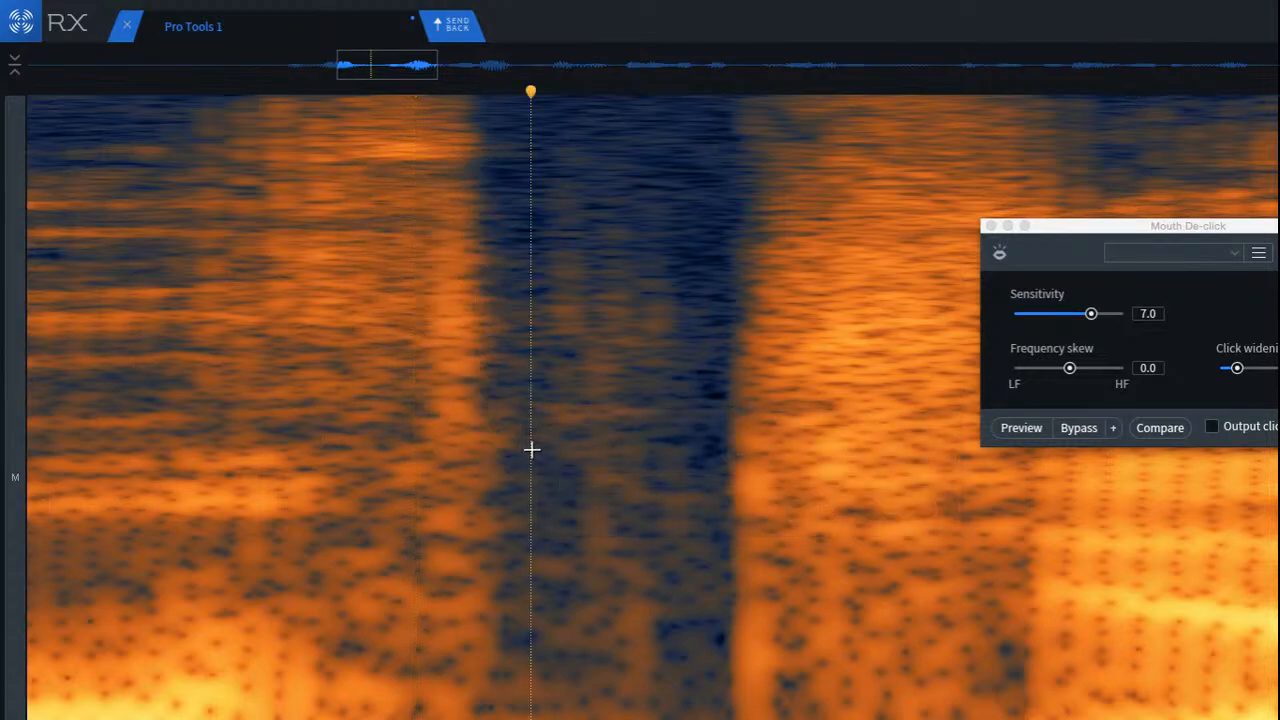
pyautogui.scroll(-5, 443, 441)
pyautogui.click(34, 260)
pyautogui.press('space')
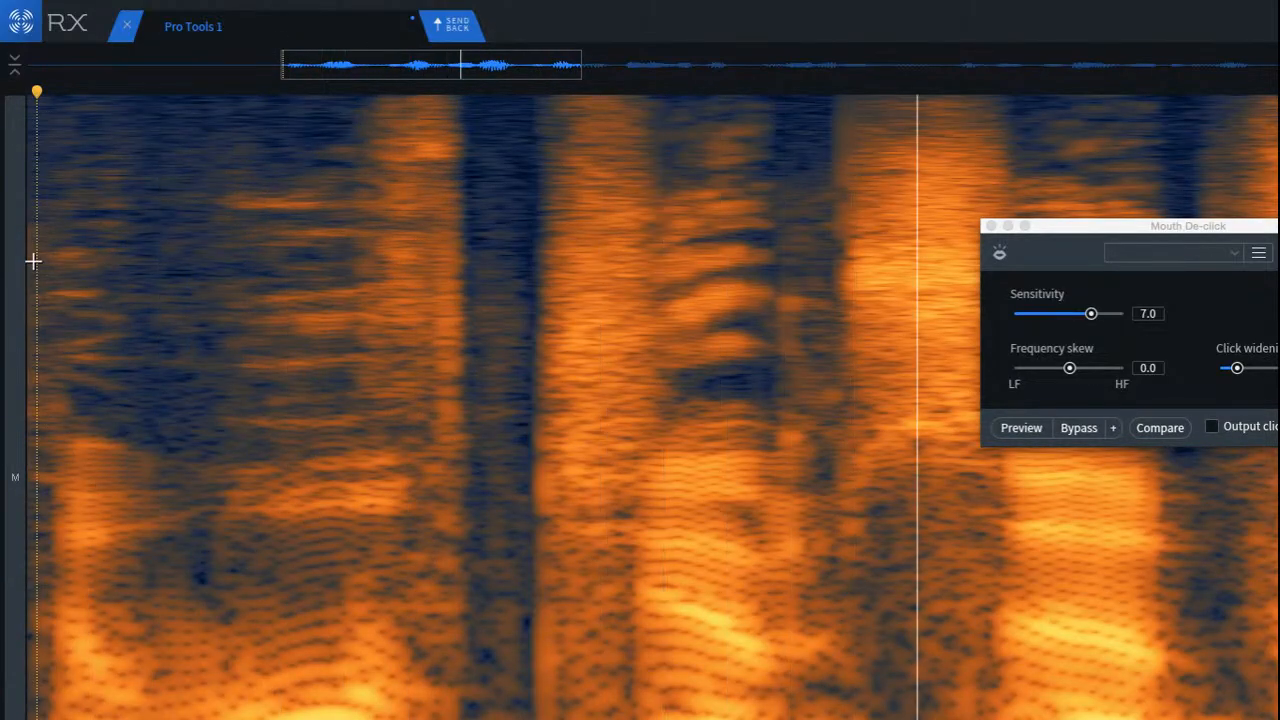
pyautogui.press('space')
# Step: Reduce the lower noise band in the opening room tone and play the clip from the start
pyautogui.press('Return')
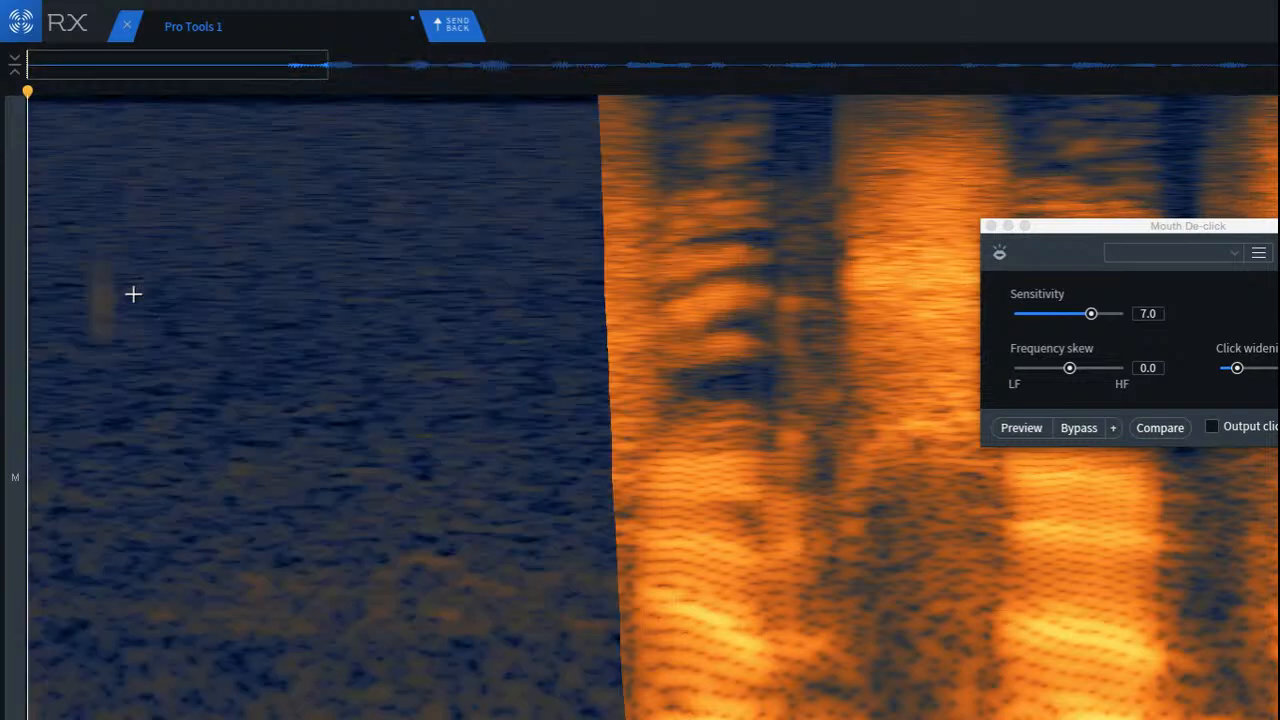
pyautogui.press('space')
pyautogui.scroll(-5, 132, 290)
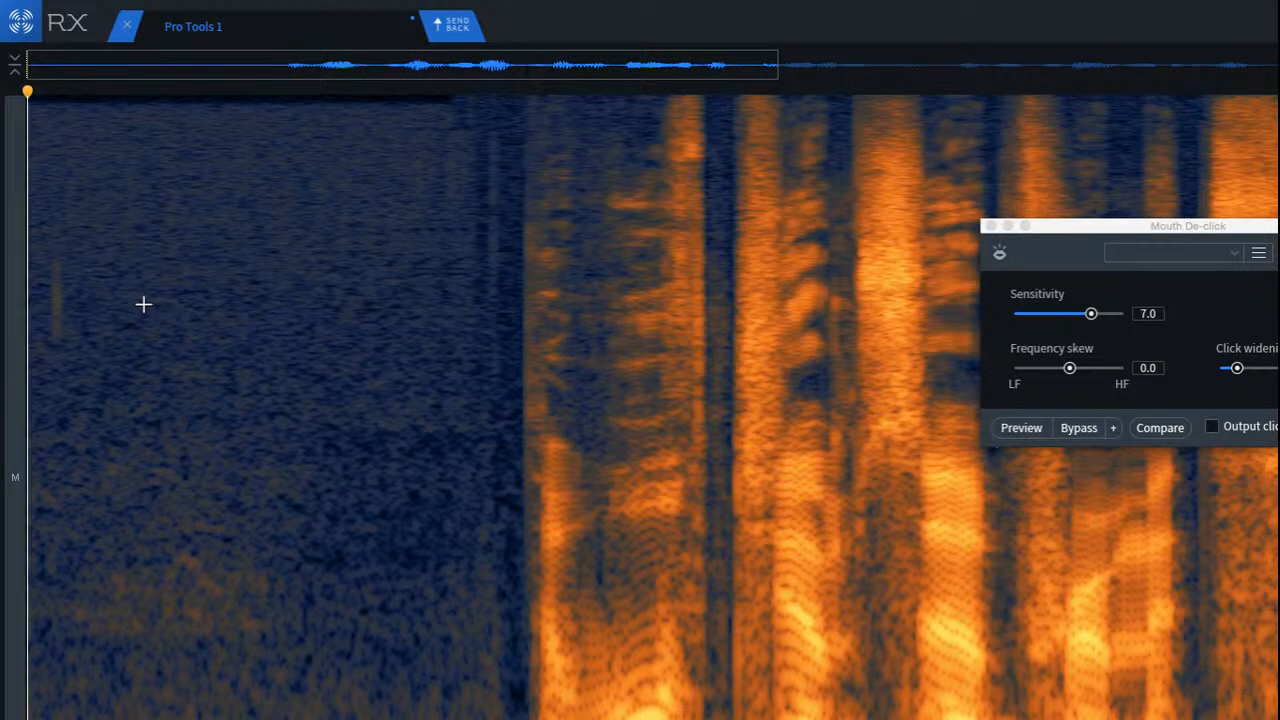
pyautogui.moveTo(41, 438); pyautogui.dragTo(308, 651)
pyautogui.click(376, 606)
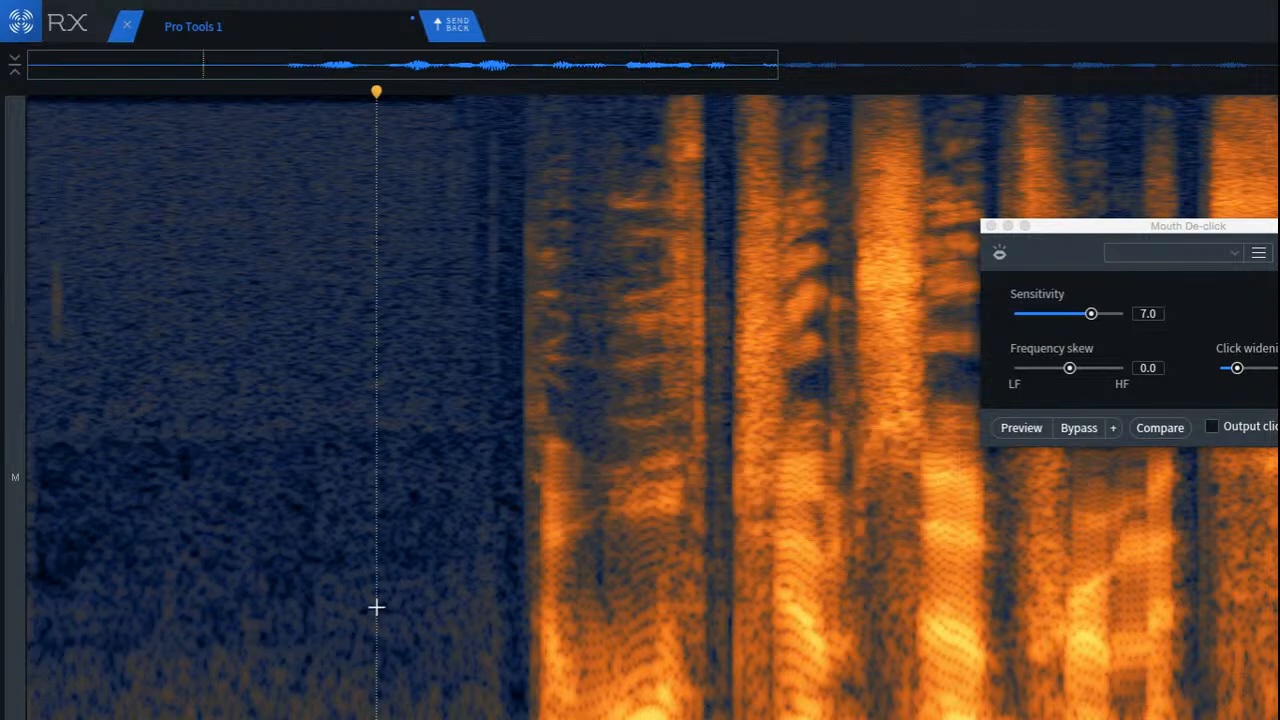
pyautogui.press('Return')
pyautogui.press('space')
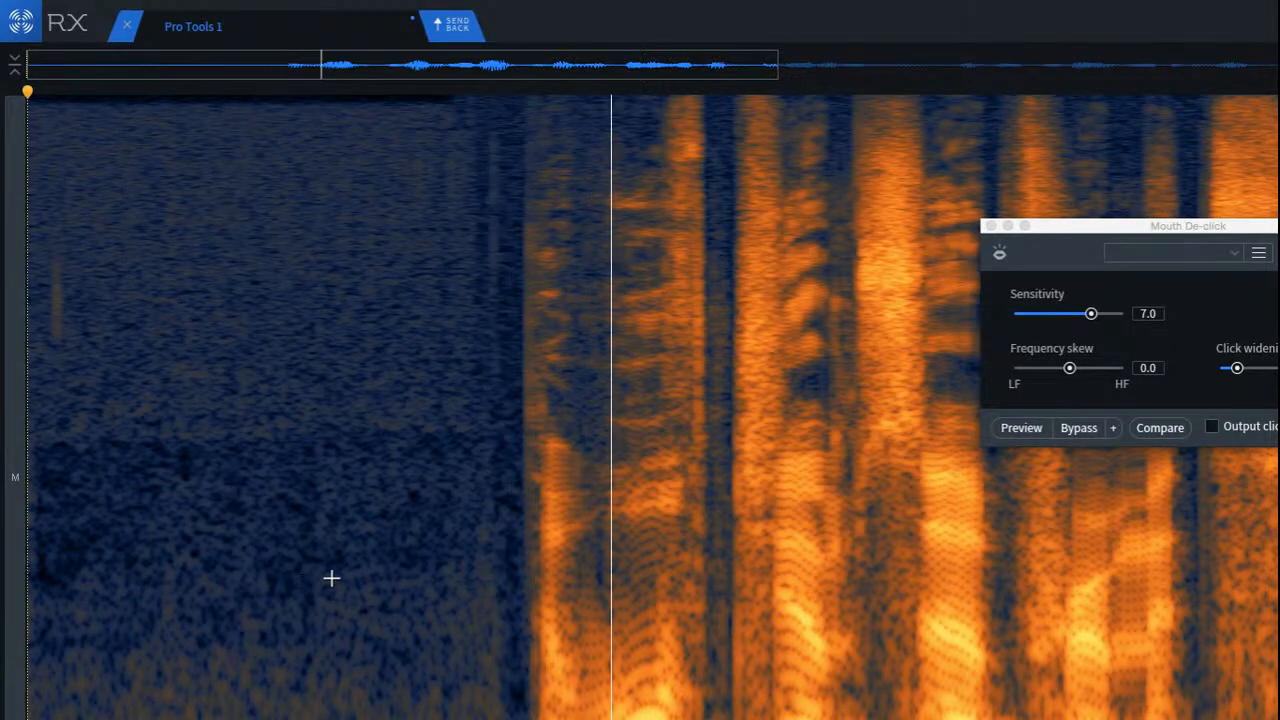
# Step: Play the clip from the start repeatedly to check the reduced room-tone noise and the first words
pyautogui.press('space')
pyautogui.press('space')
pyautogui.press('space')
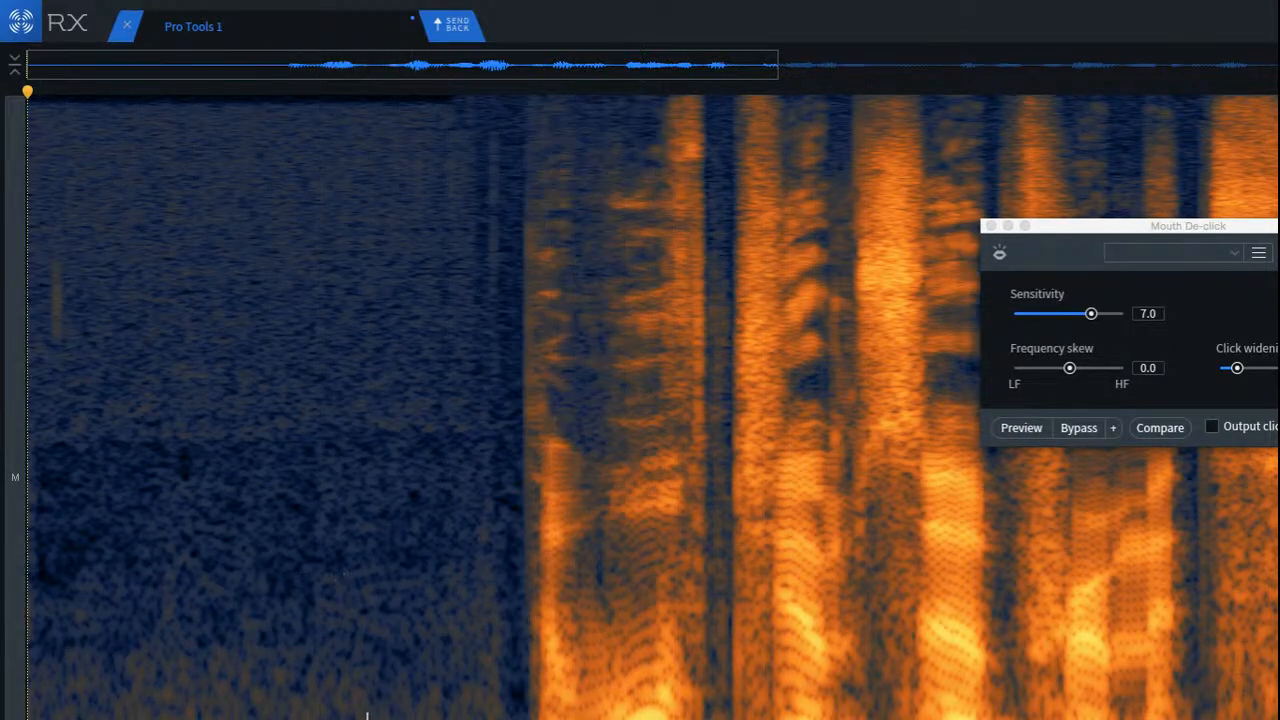
pyautogui.press('space')
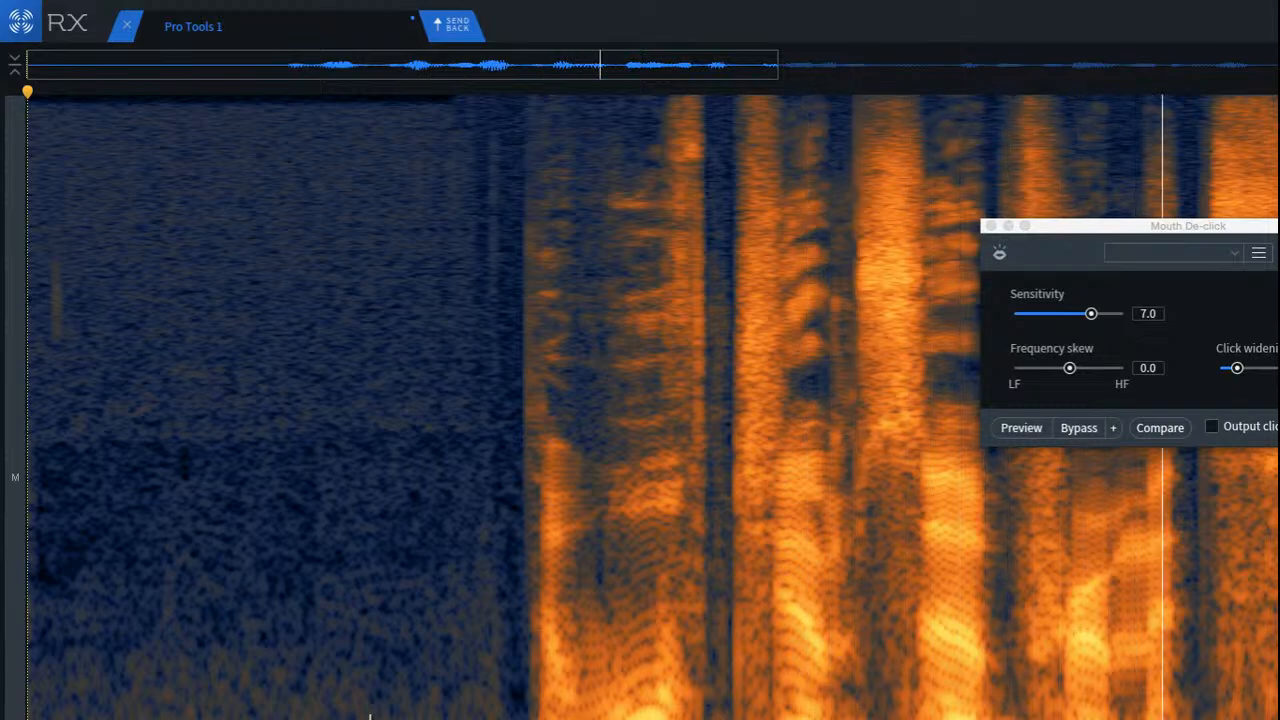
pyautogui.press('space')
pyautogui.press('space')
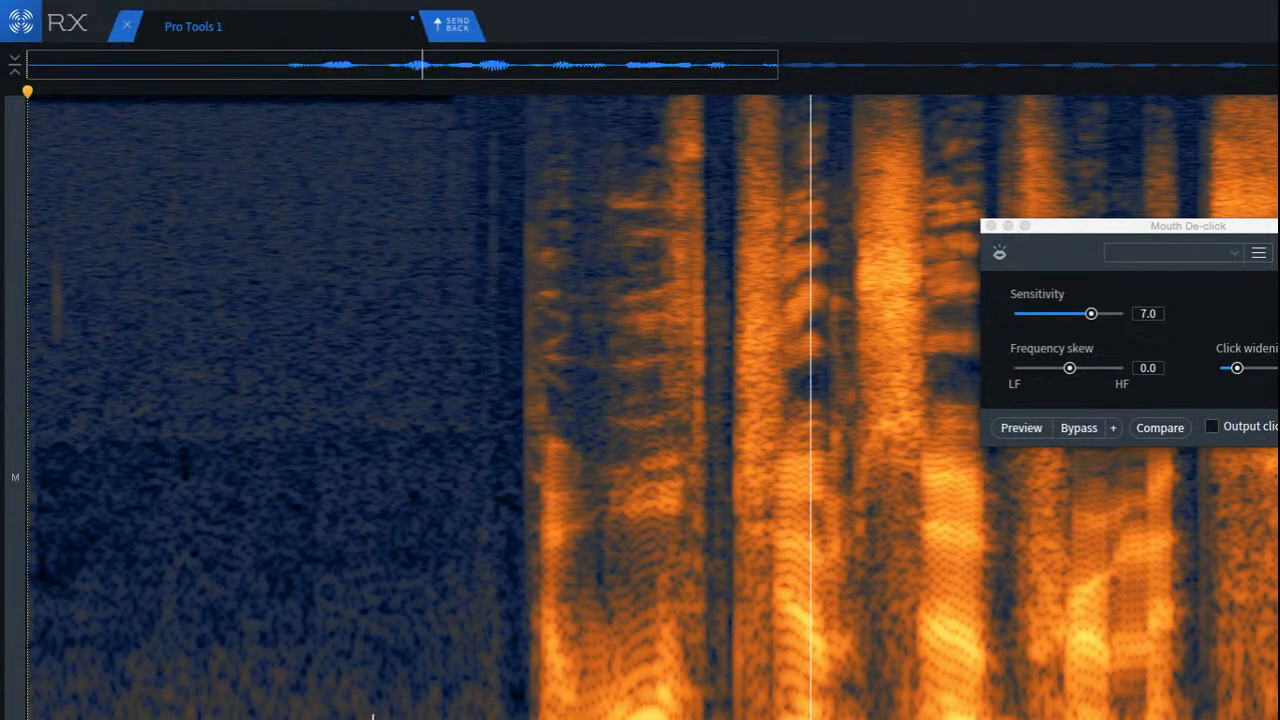
# Step: Play the clip from the start of the second phrase, just after the long mid-clip pause
pyautogui.scroll(-3, 376, 717)
pyautogui.scroll(-1, 376, 717)
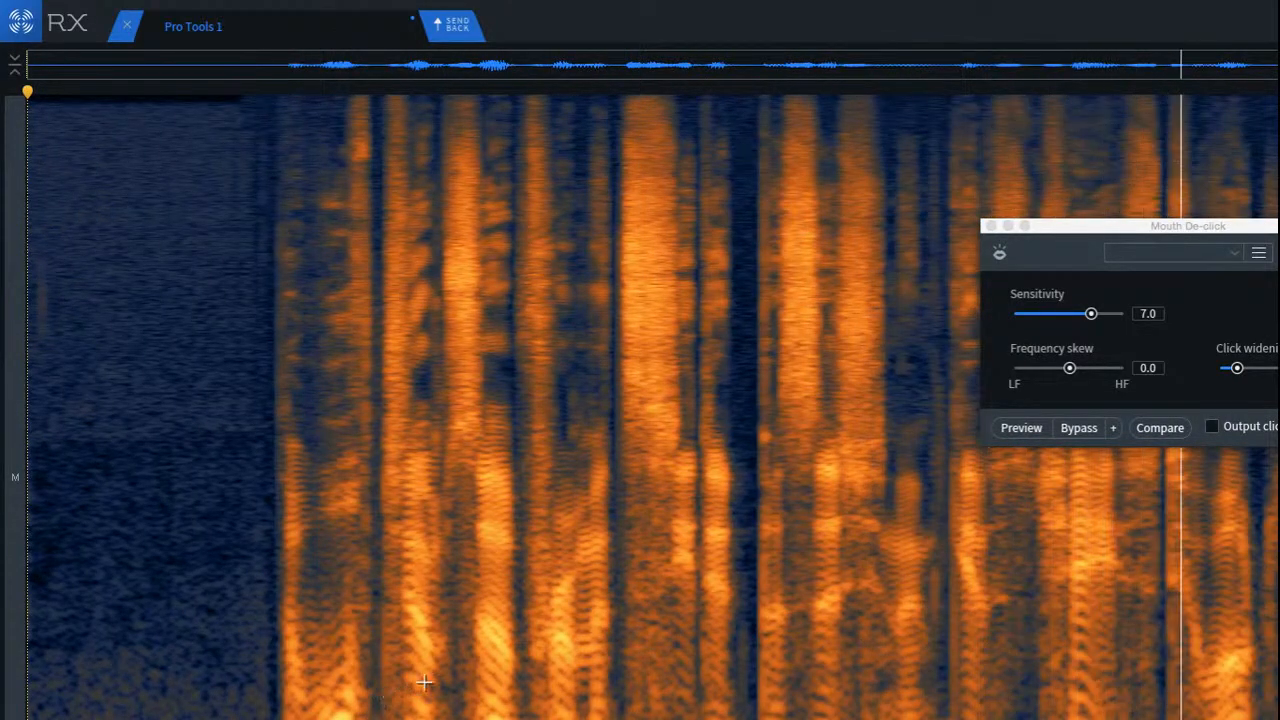
pyautogui.click(768, 530)
pyautogui.press('space')
pyautogui.press('space')
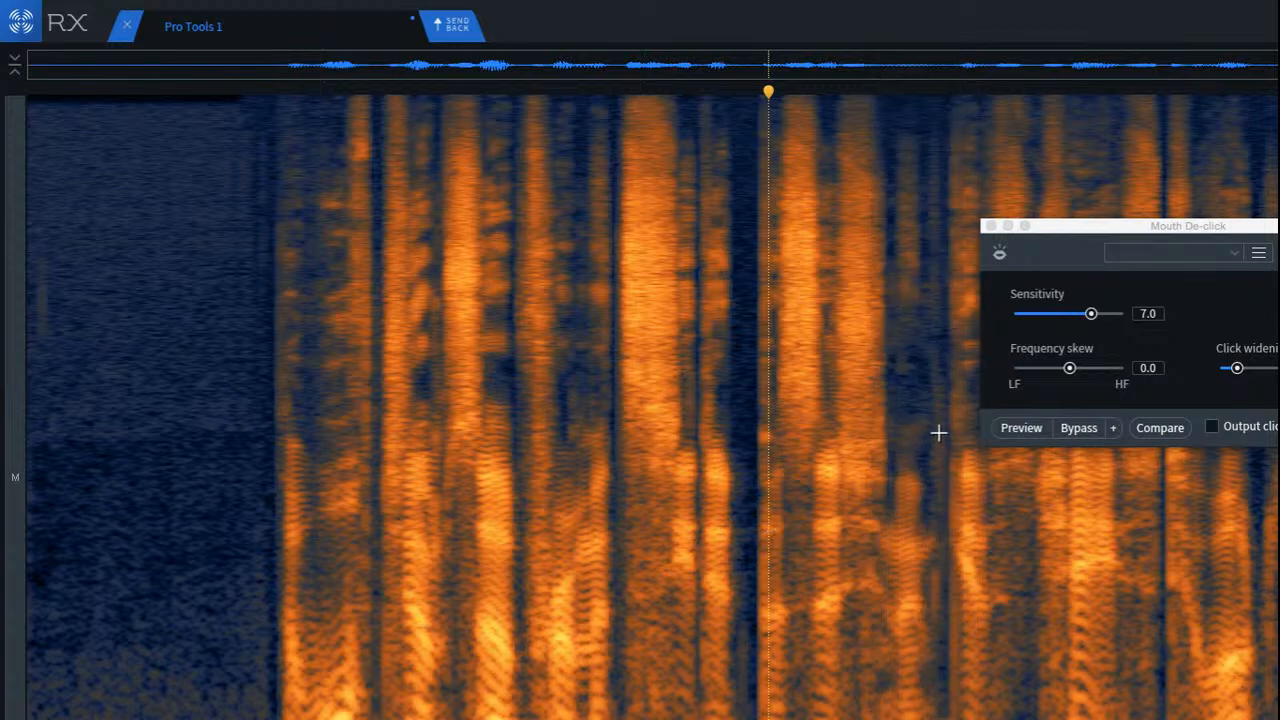
# Step: Run Mouth De-click with the current settings on the click marks in the gap of the second phrase
pyautogui.scroll(5, 938, 425)
pyautogui.scroll(3, 945, 410)
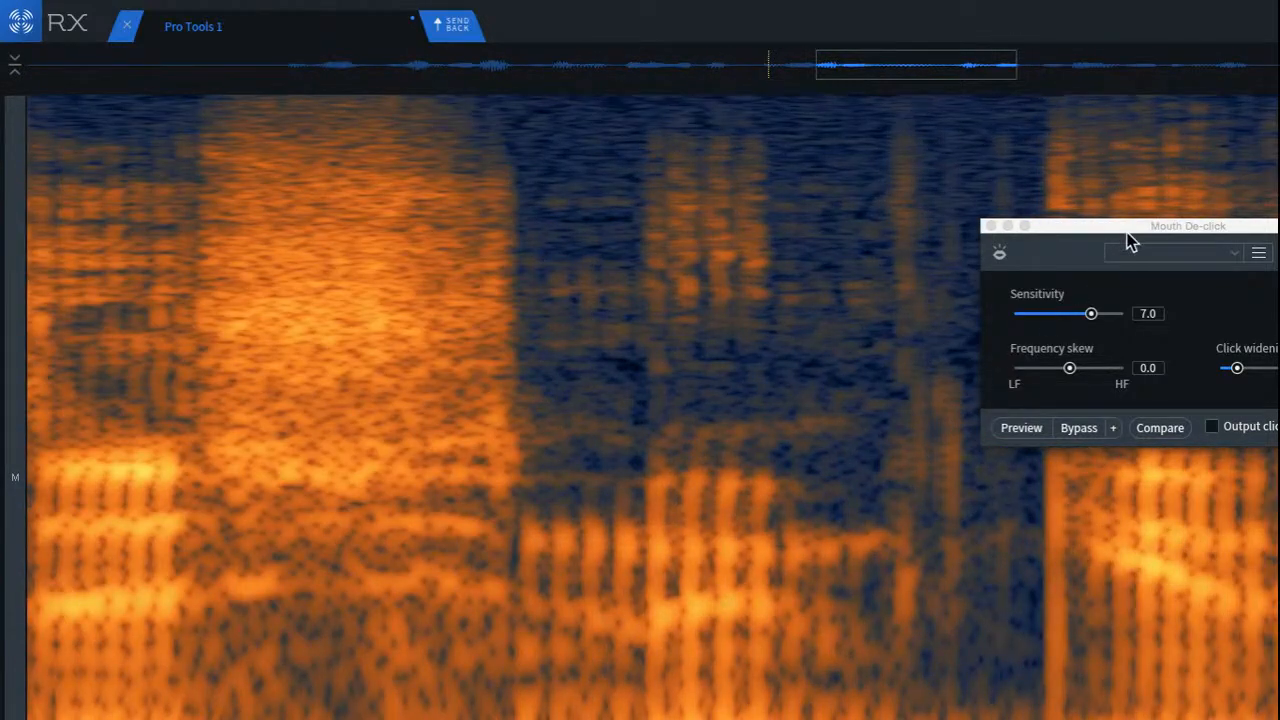
pyautogui.moveTo(1130, 241); pyautogui.dragTo(317, 219)
pyautogui.moveTo(857, 123); pyautogui.dragTo(1036, 663)
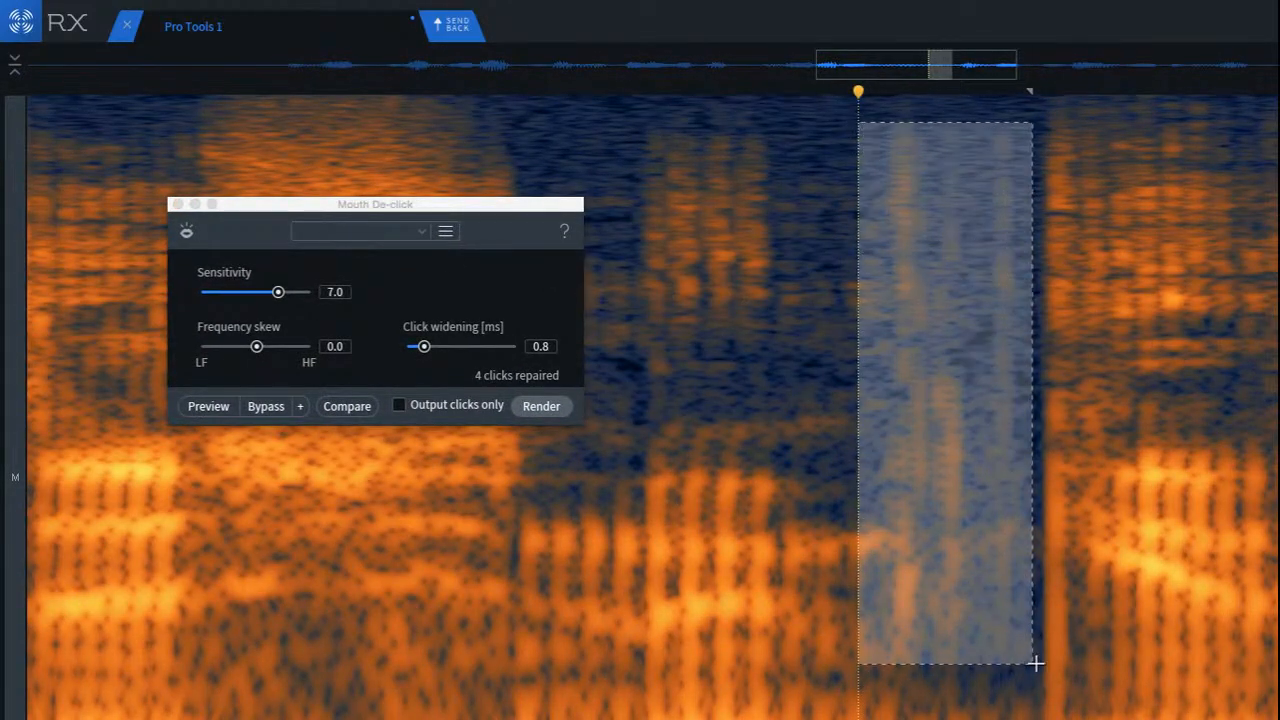
pyautogui.click(545, 406)
# Step: Play the second phrase from the bright consonant before the de-clicked gap
pyautogui.click(240, 452)
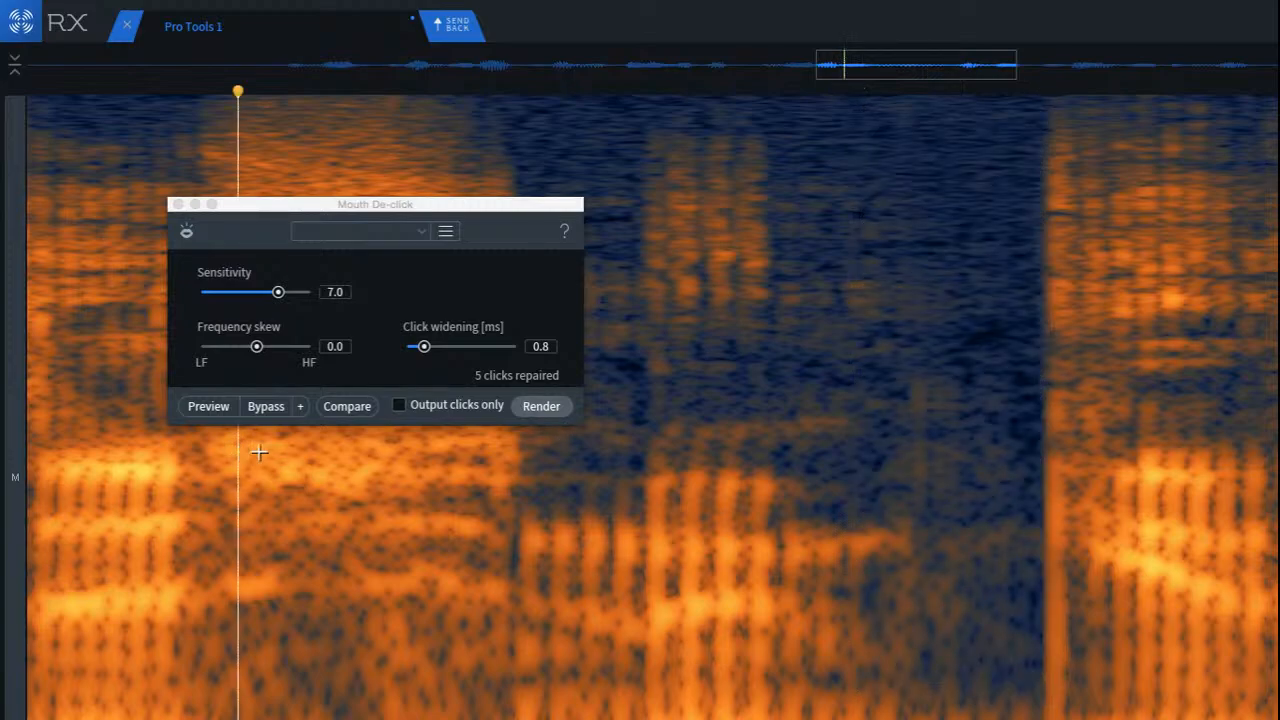
pyautogui.press('space')
pyautogui.press('space')
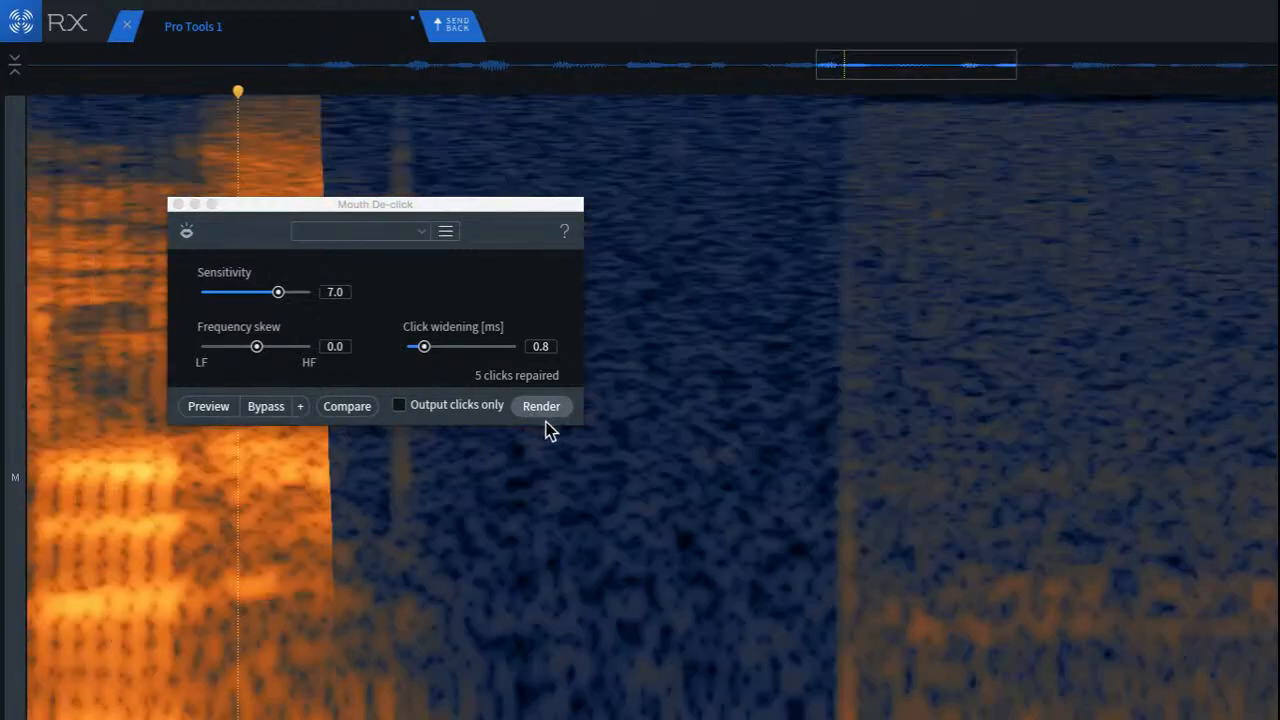
pyautogui.press('space')
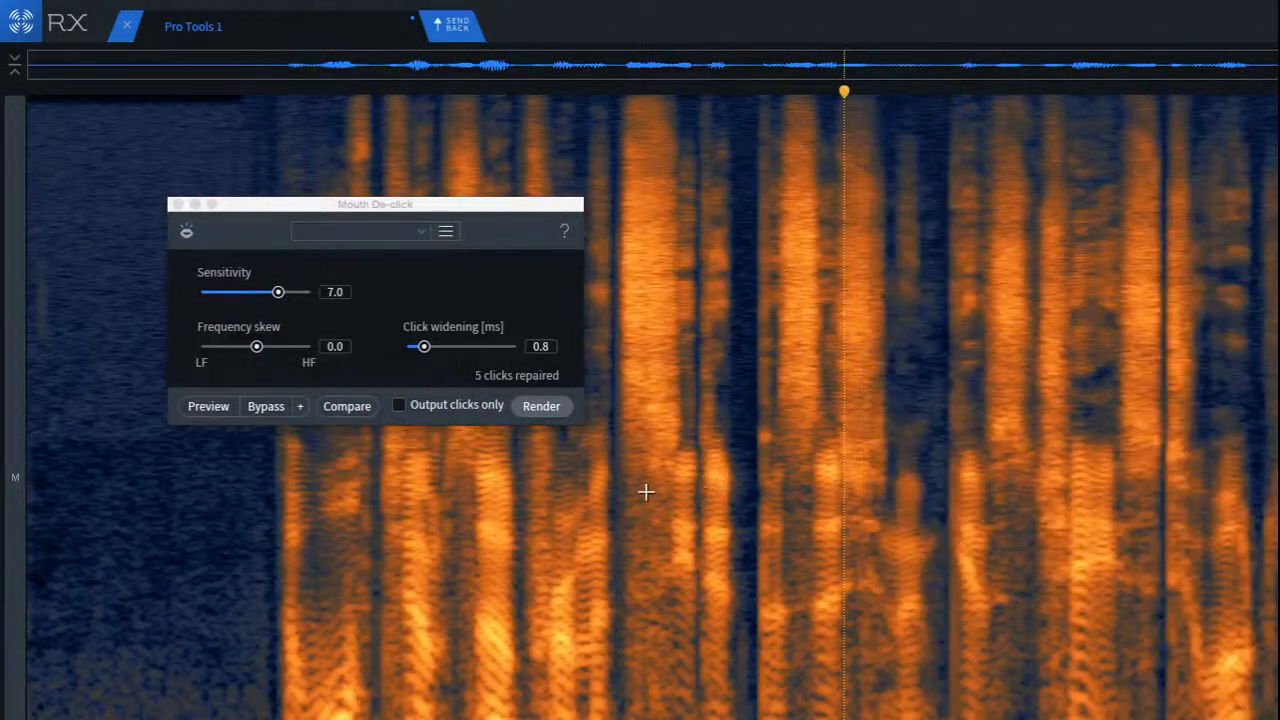
# Step: Select the low-level noise at the very end of the clip after the last word and reduce it
pyautogui.click(645, 492)
pyautogui.scroll(5, 652, 408)
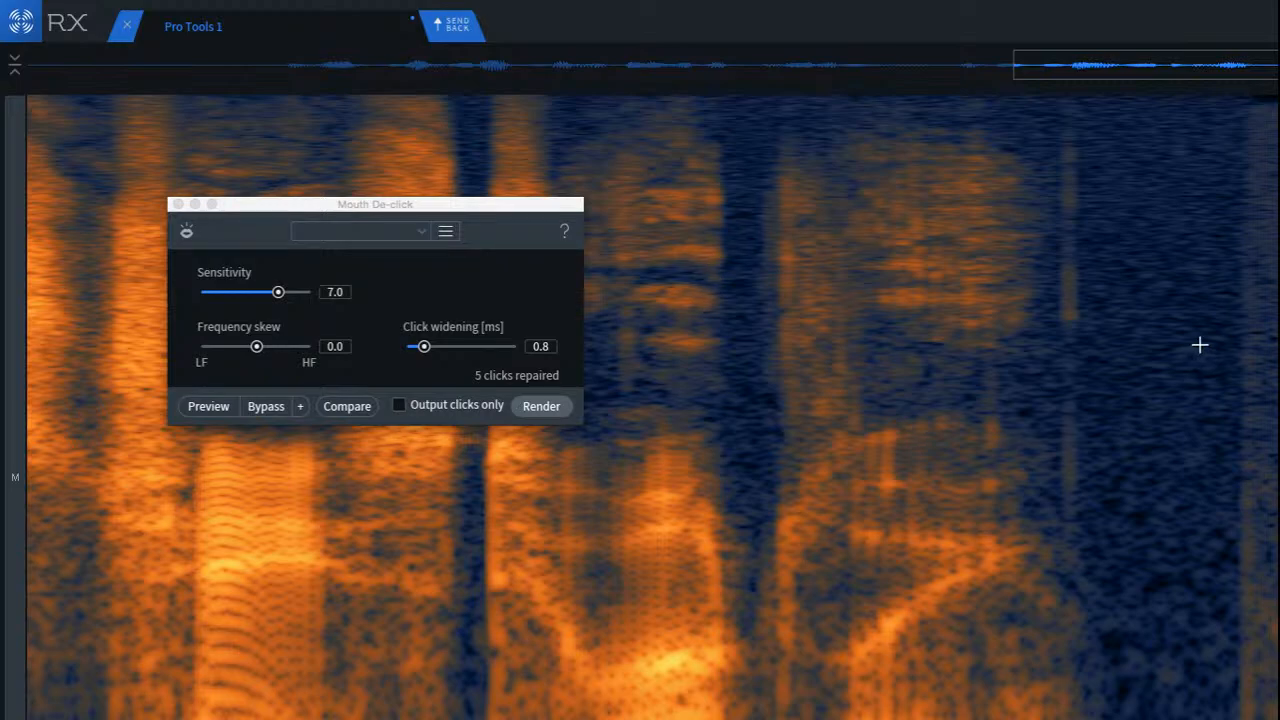
pyautogui.moveTo(1250, 120); pyautogui.dragTo(1279, 120)
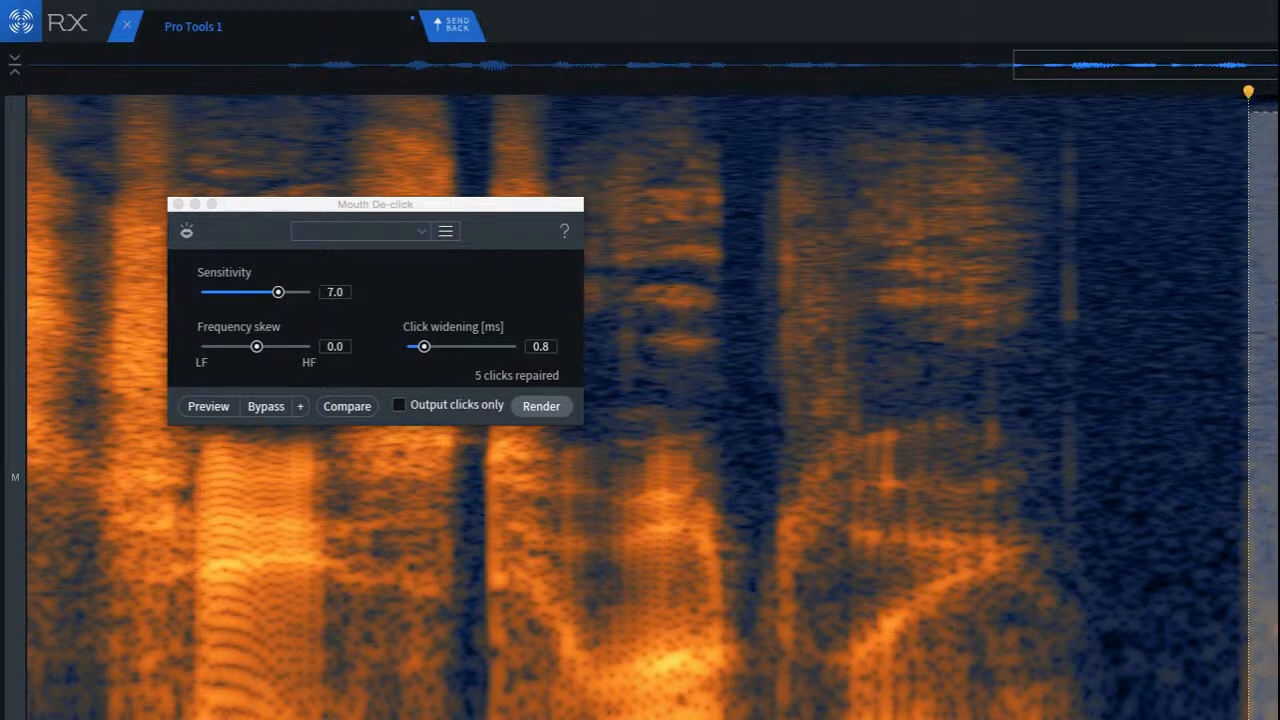
pyautogui.click(1258, 655)
pyautogui.click(1128, 608)
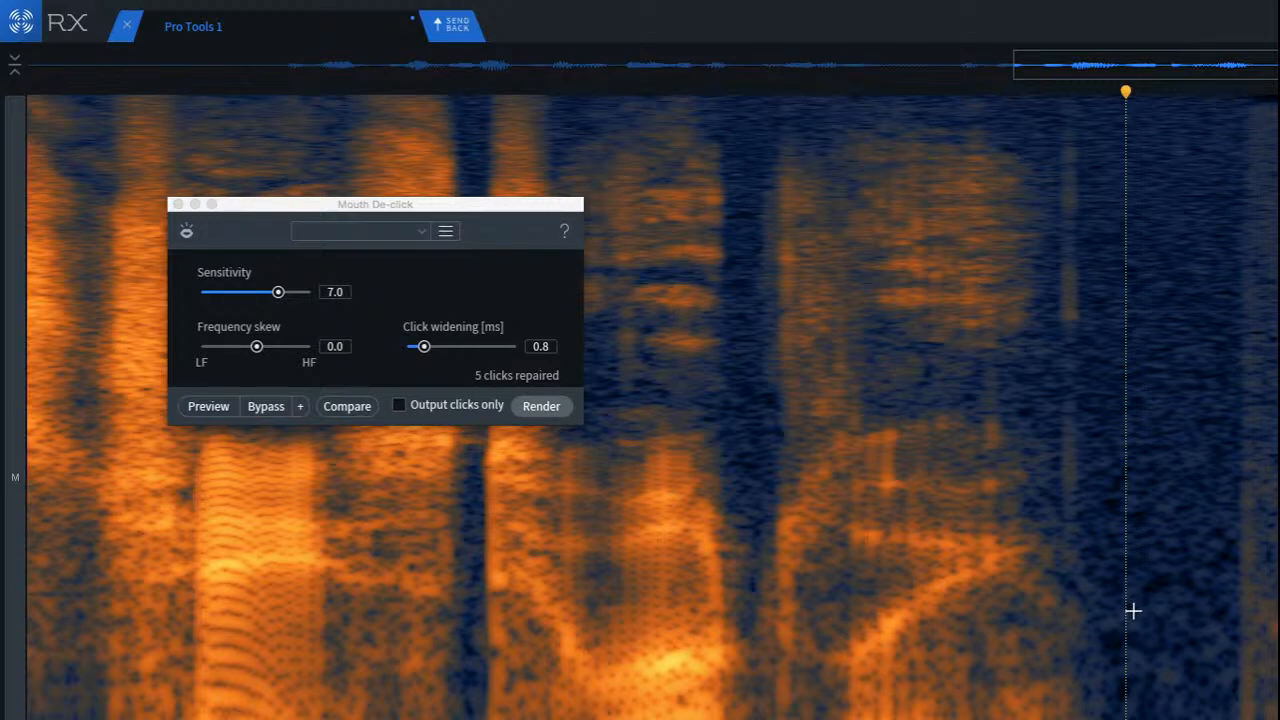
pyautogui.click(1206, 221)
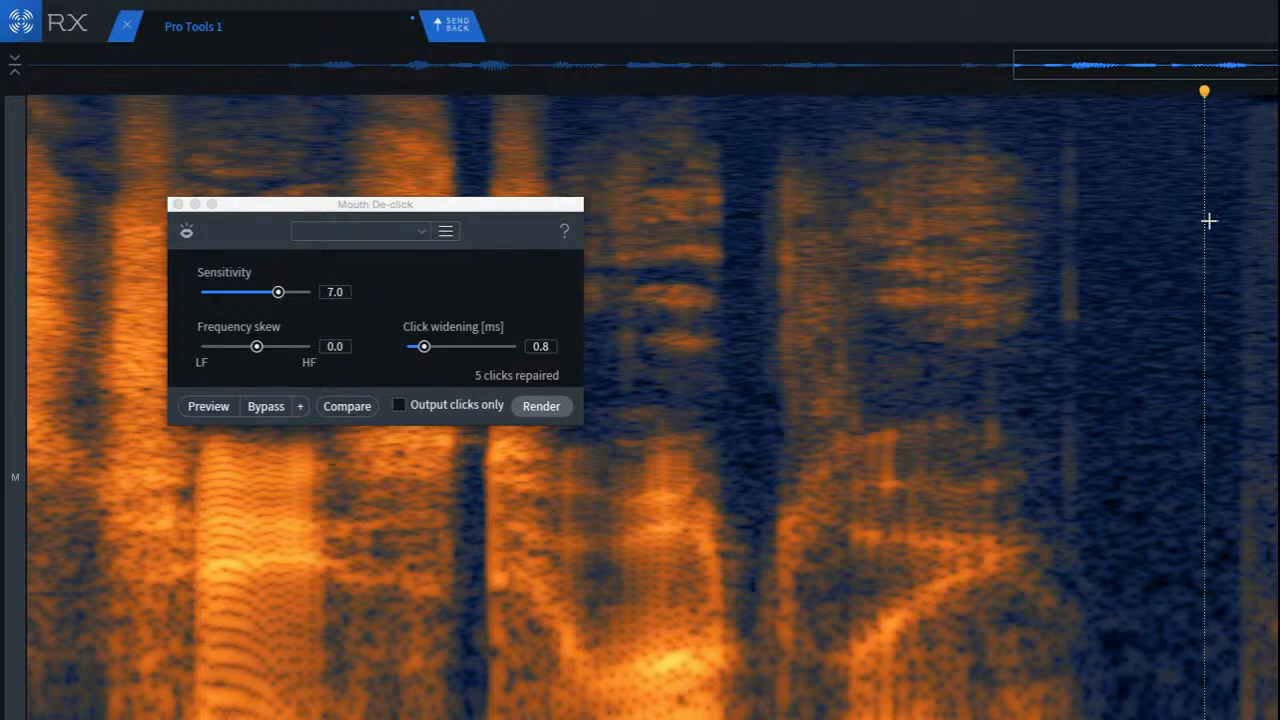
pyautogui.moveTo(1209, 221); pyautogui.dragTo(1277, 718)
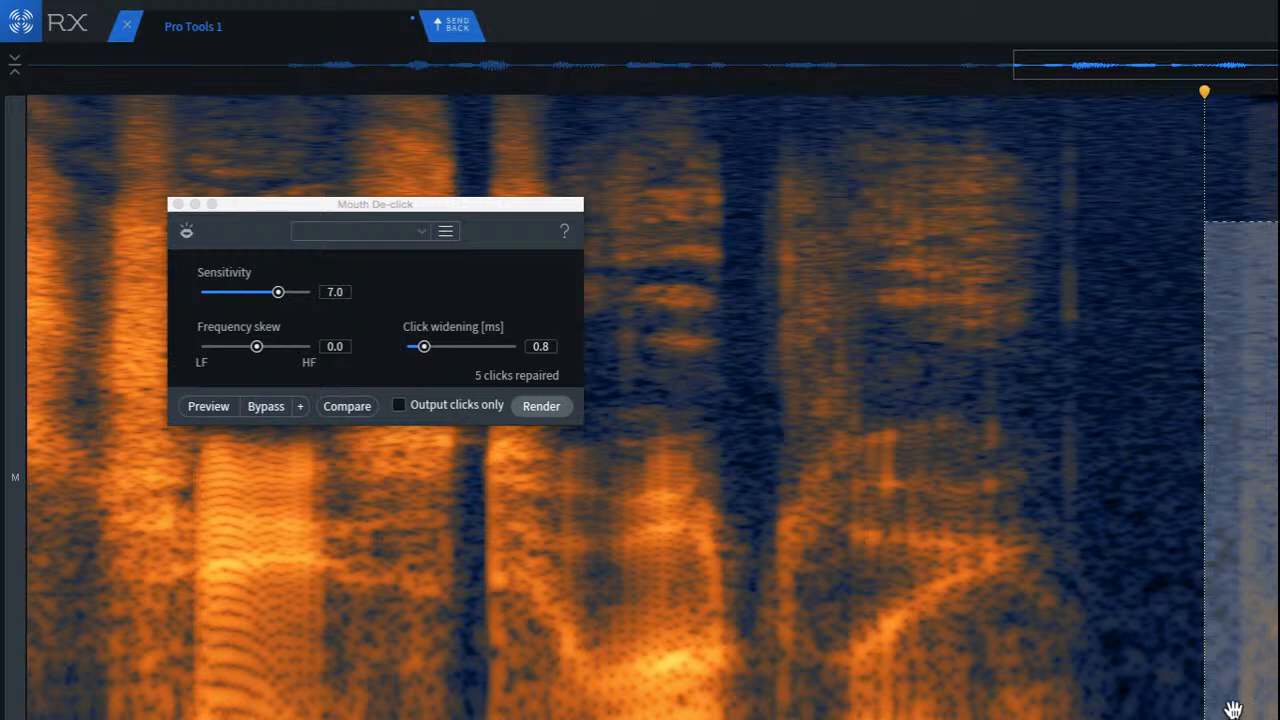
pyautogui.press('Return')
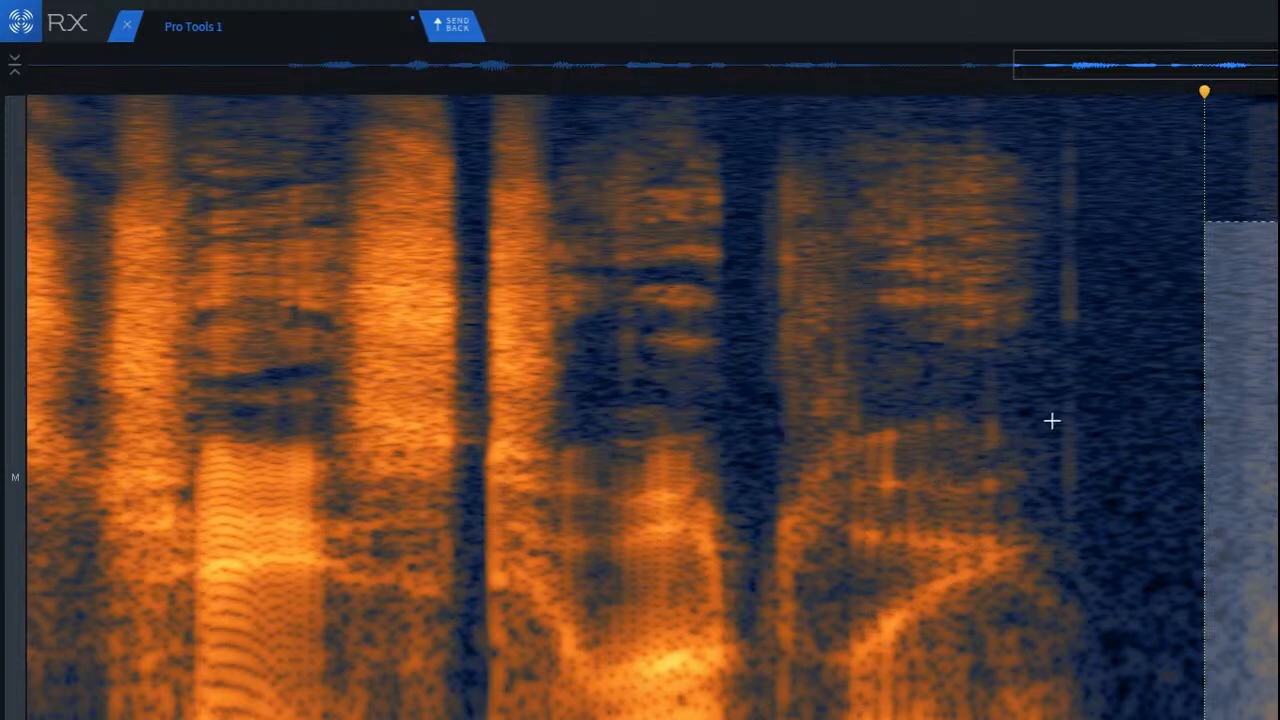
pyautogui.rightClick(1042, 351)
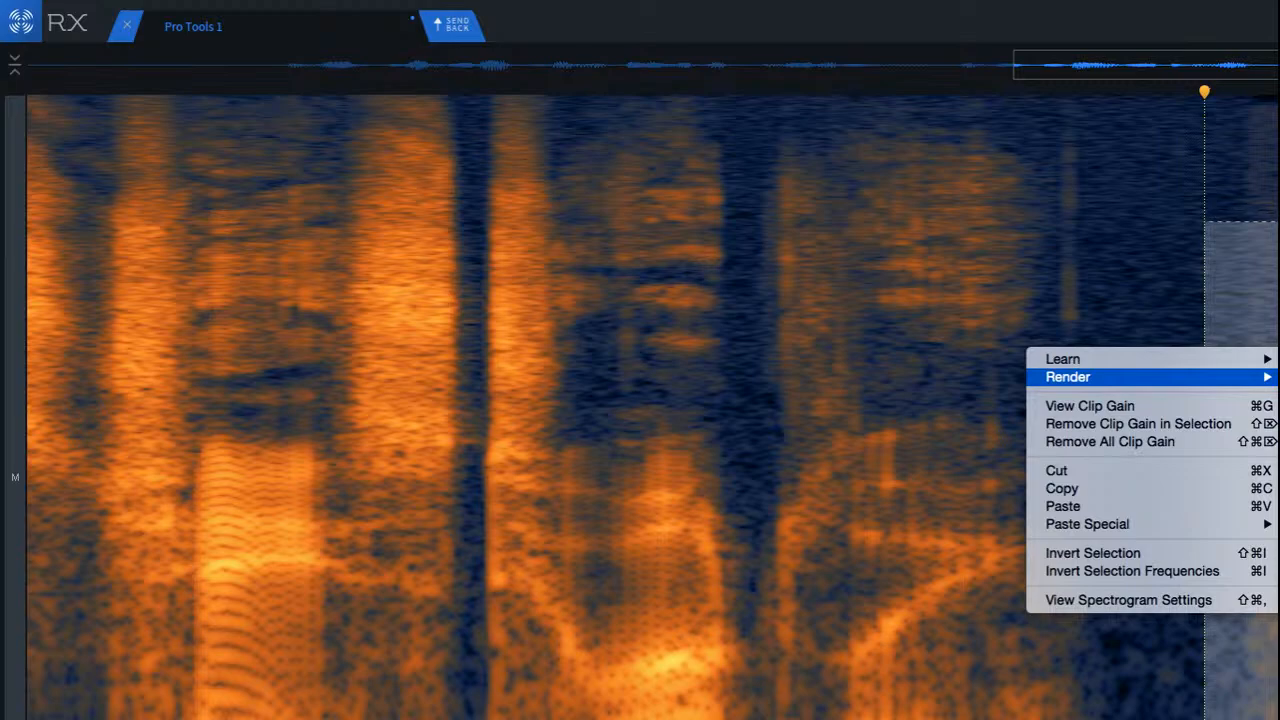
pyautogui.click(960, 320)
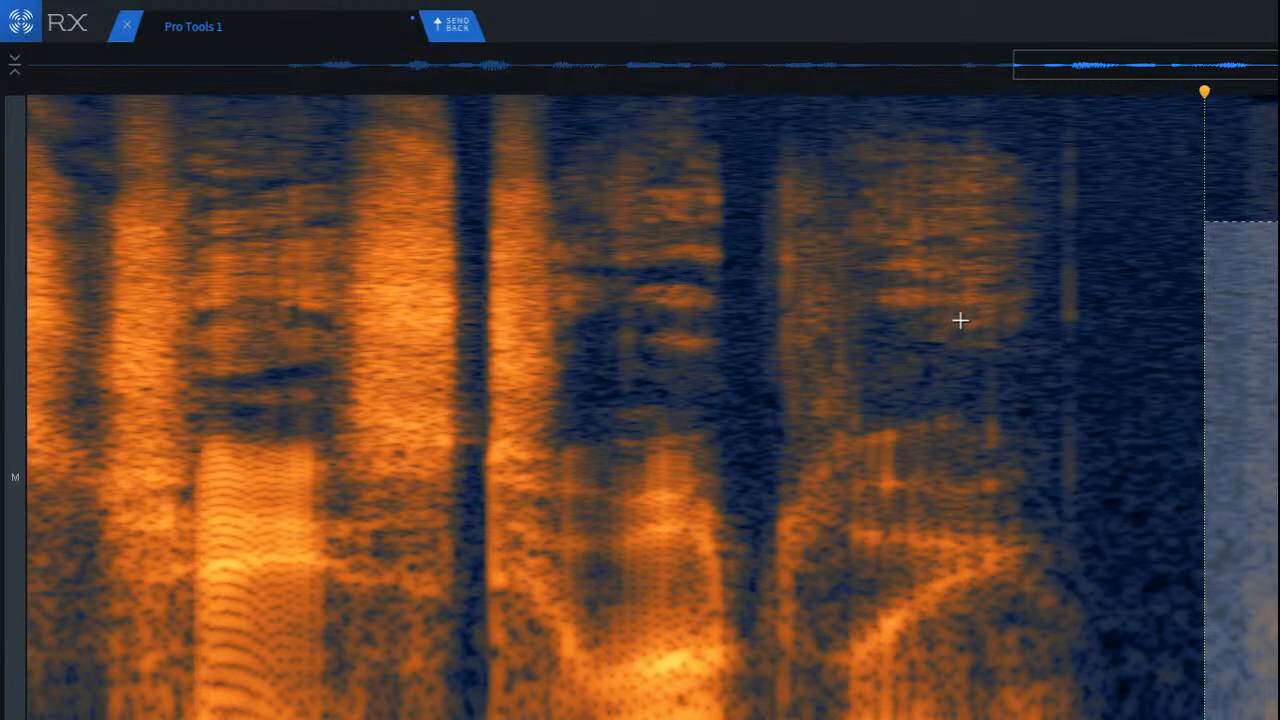
pyautogui.click(837, 375)
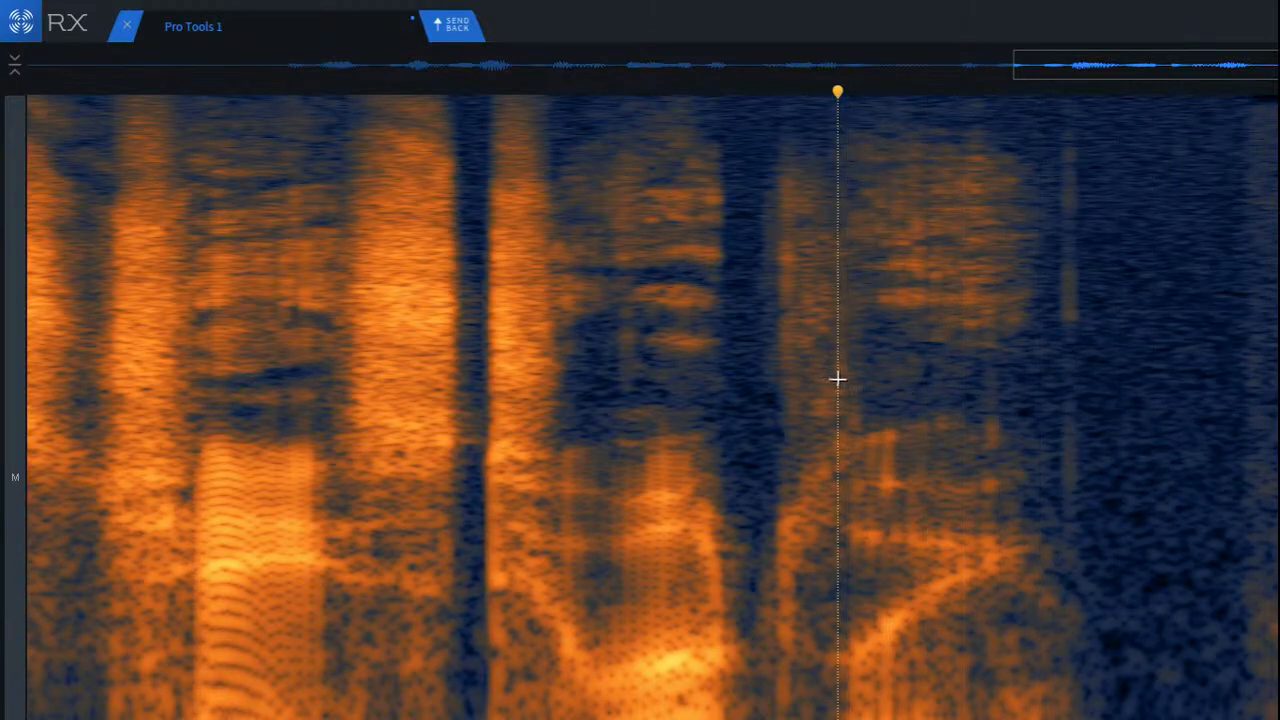
# Step: Play the second phrase from its de-clicked gap, and play the whole selected clip from the start
pyautogui.scroll(-2, 817, 406)
pyautogui.click(324, 298)
pyautogui.press('space')
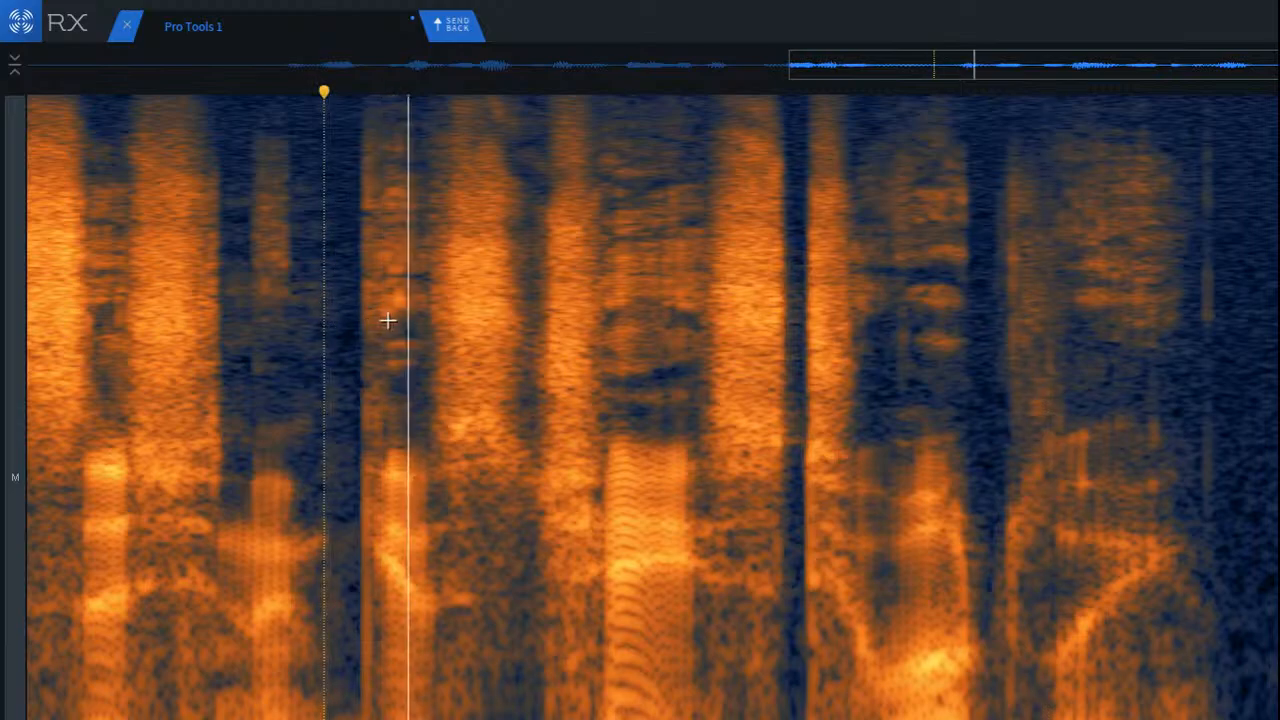
pyautogui.click(221, 325)
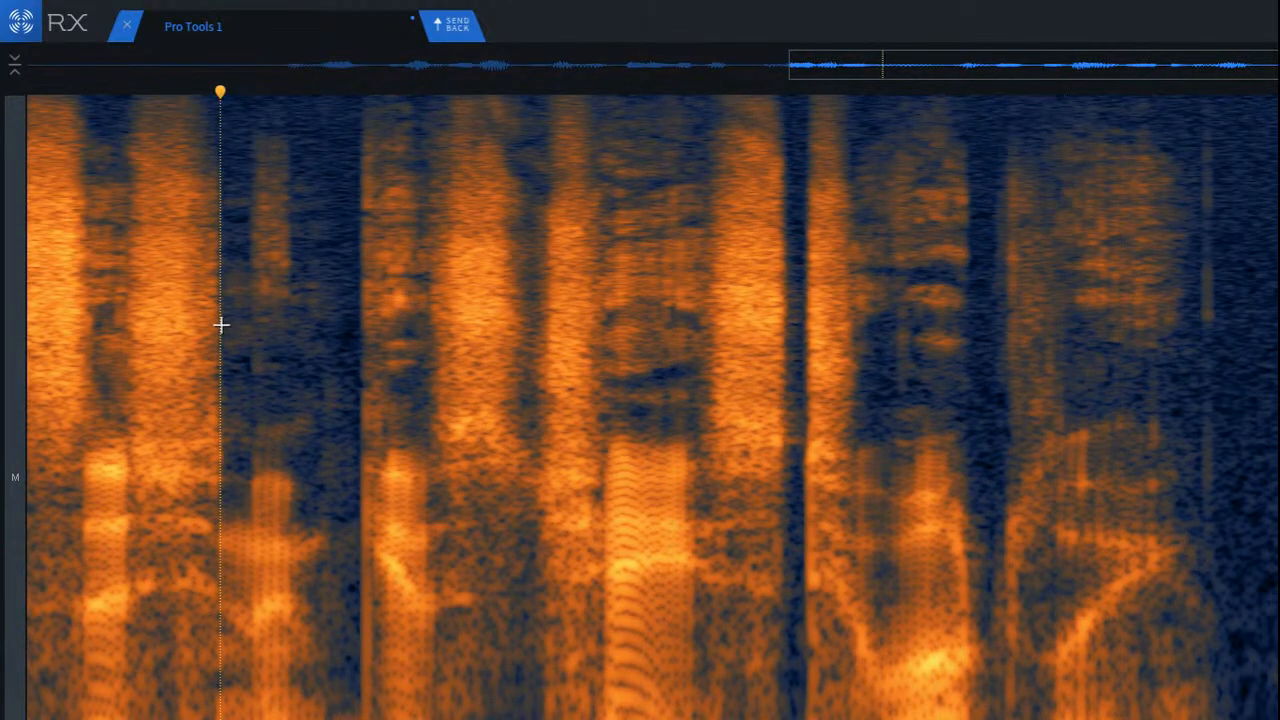
pyautogui.hotkey('ctrl', 'a')
pyautogui.press('space')
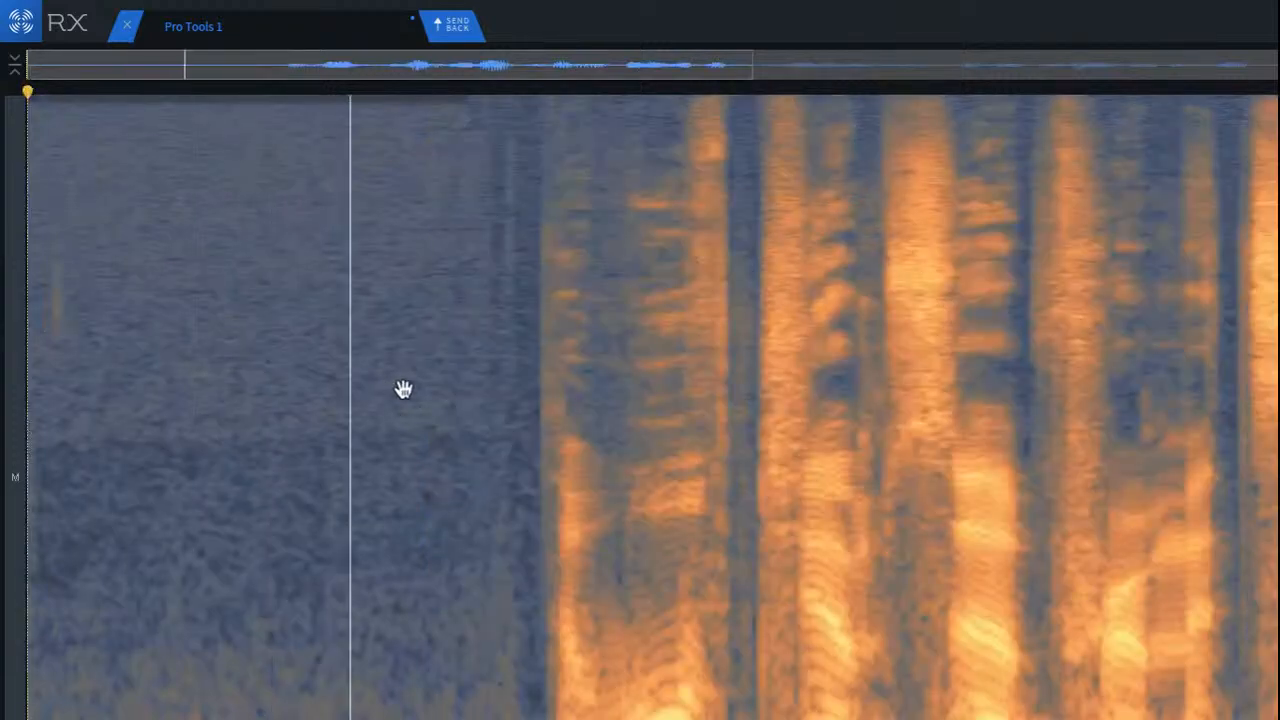
# Step: Send the whole repaired clip back to Pro Tools
pyautogui.scroll(-2, 402, 388)
pyautogui.scroll(-2, 401, 388)
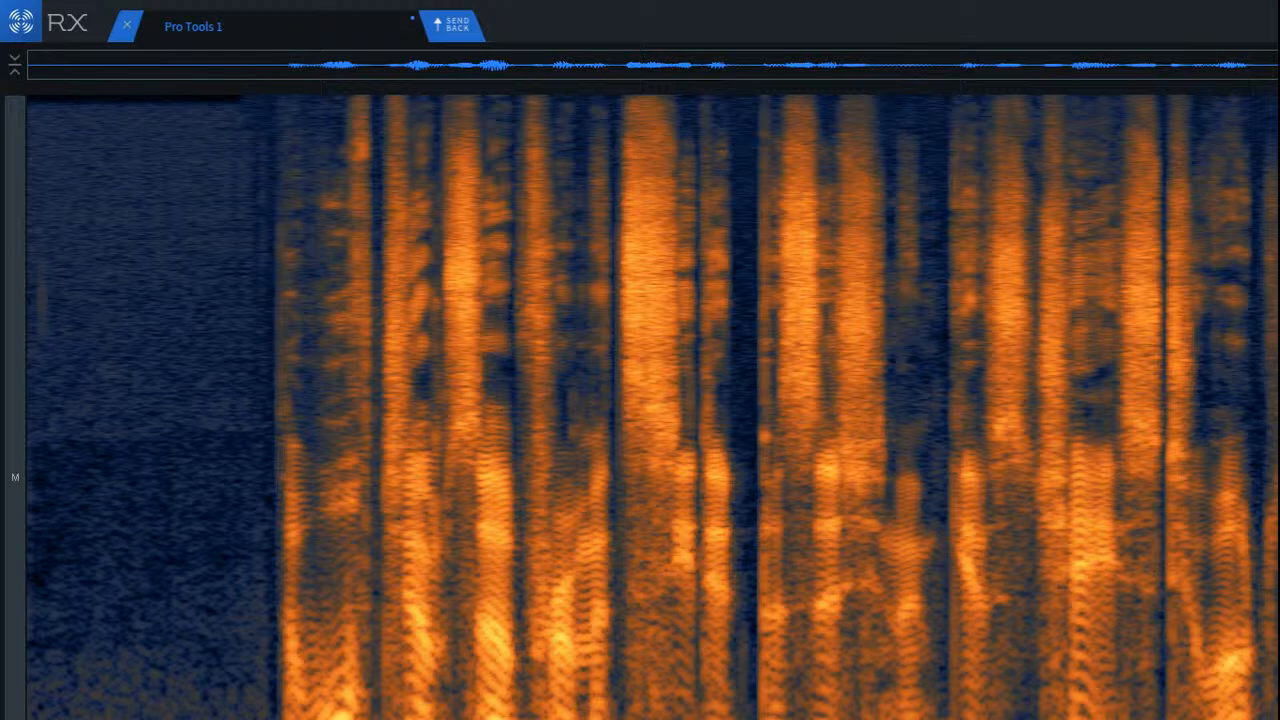
pyautogui.click(457, 29)
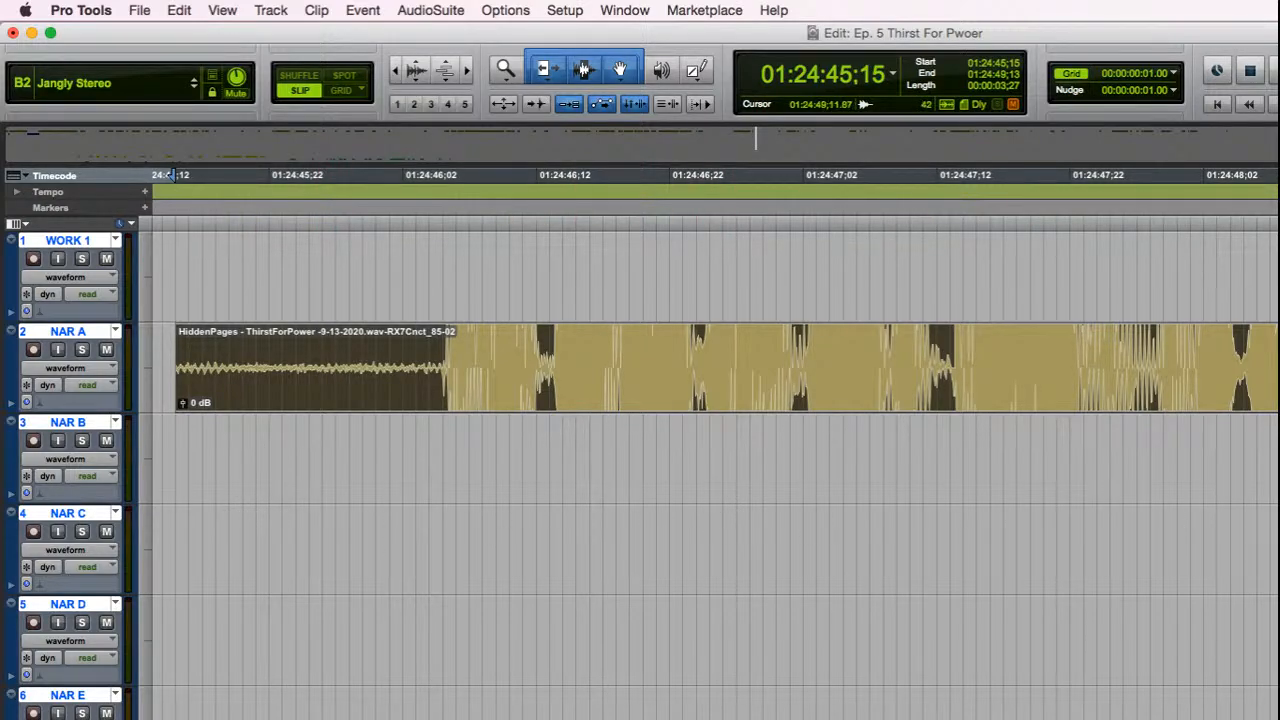
# Step: Trim the tail of the narration clip on NAR A to end at 01:24:49;03 and select the trimmed clip
pyautogui.moveTo(1279, 368); pyautogui.dragTo(1240, 332)
pyautogui.scroll(-1, 961, 408)
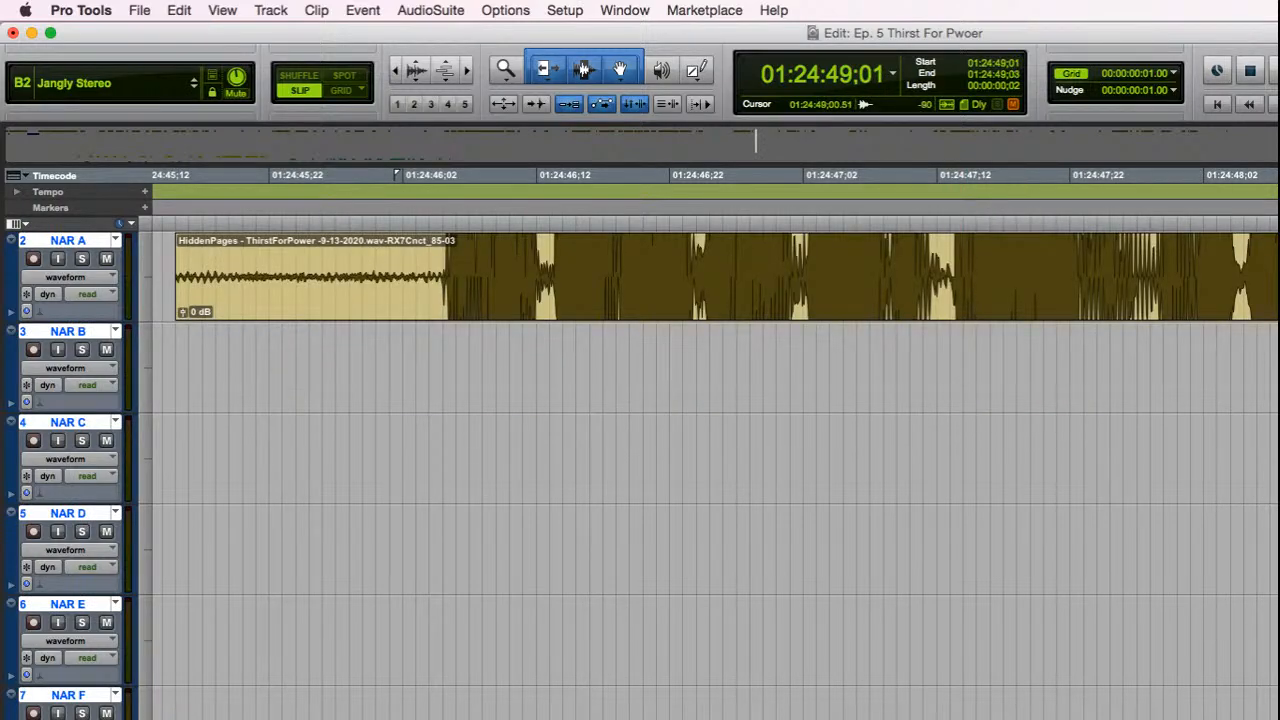
pyautogui.click(1279, 277)
pyautogui.click(1279, 299)
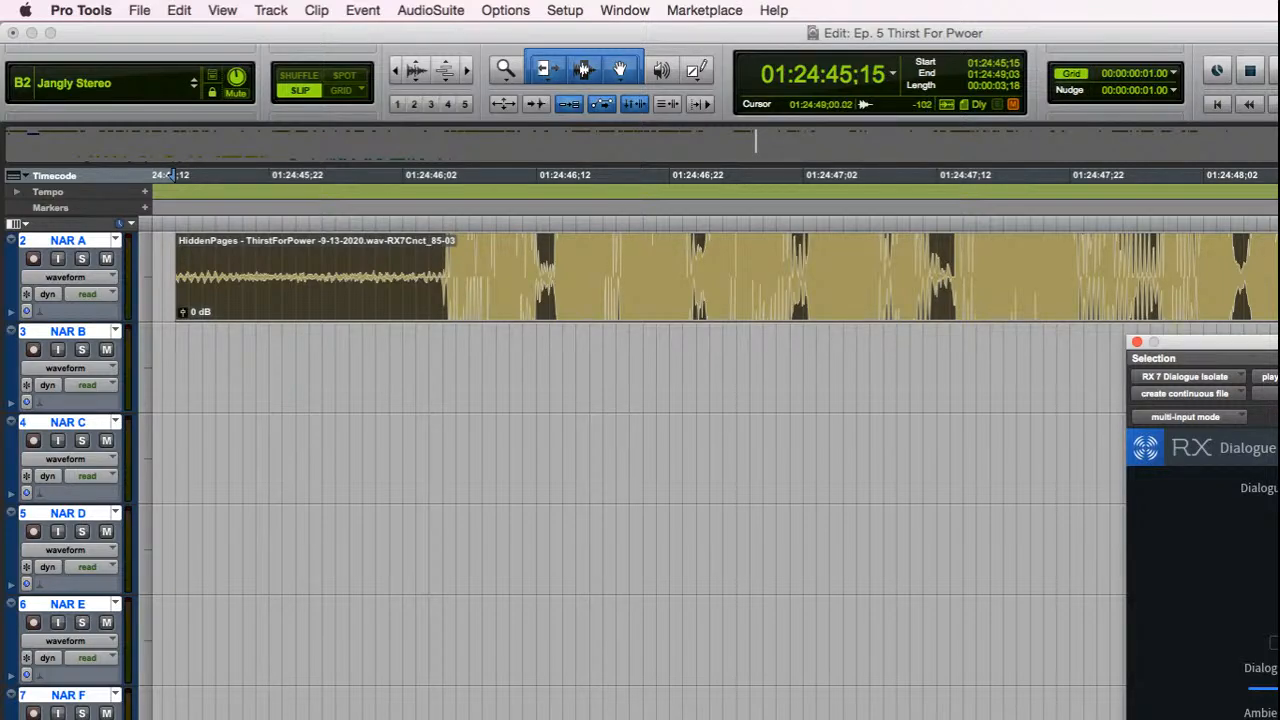
# Step: Set the noise gain in the RX 7 Dialogue Isolate AudioSuite window to -9 dB and move the window clear
pyautogui.moveTo(1279, 342); pyautogui.dragTo(1017, 342)
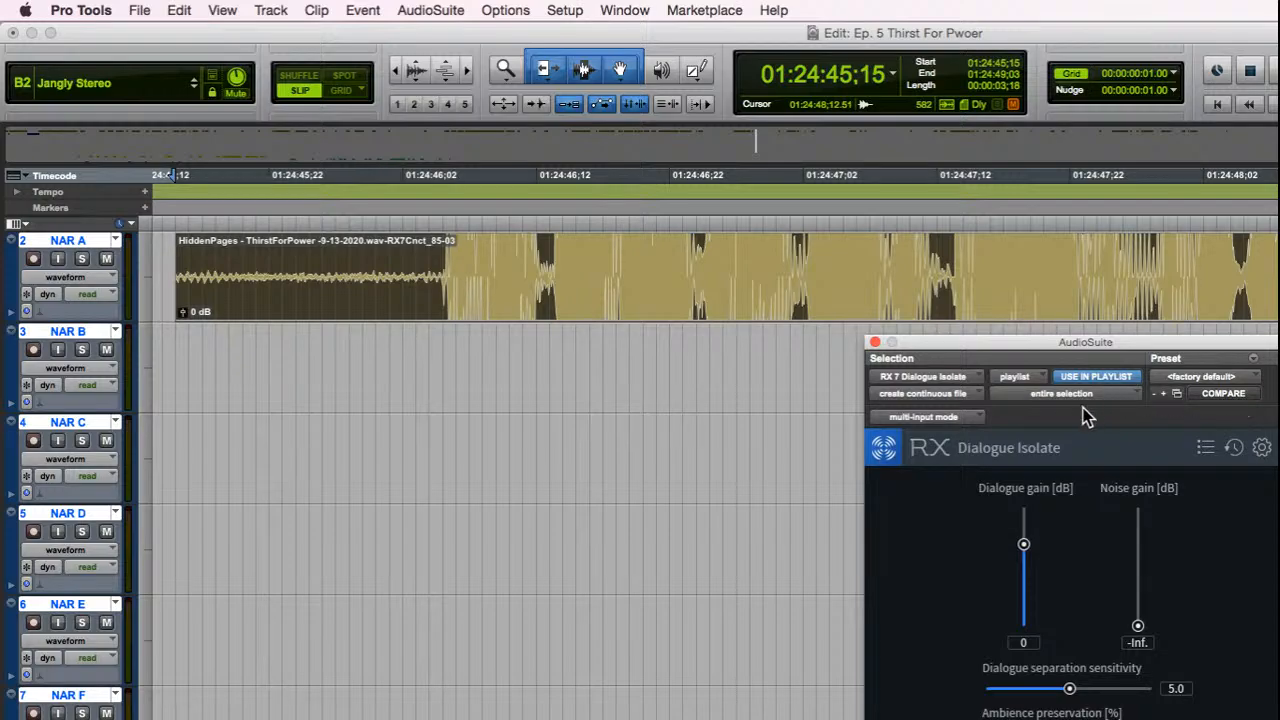
pyautogui.click(1146, 634)
pyautogui.write('-9')
pyautogui.press('Return')
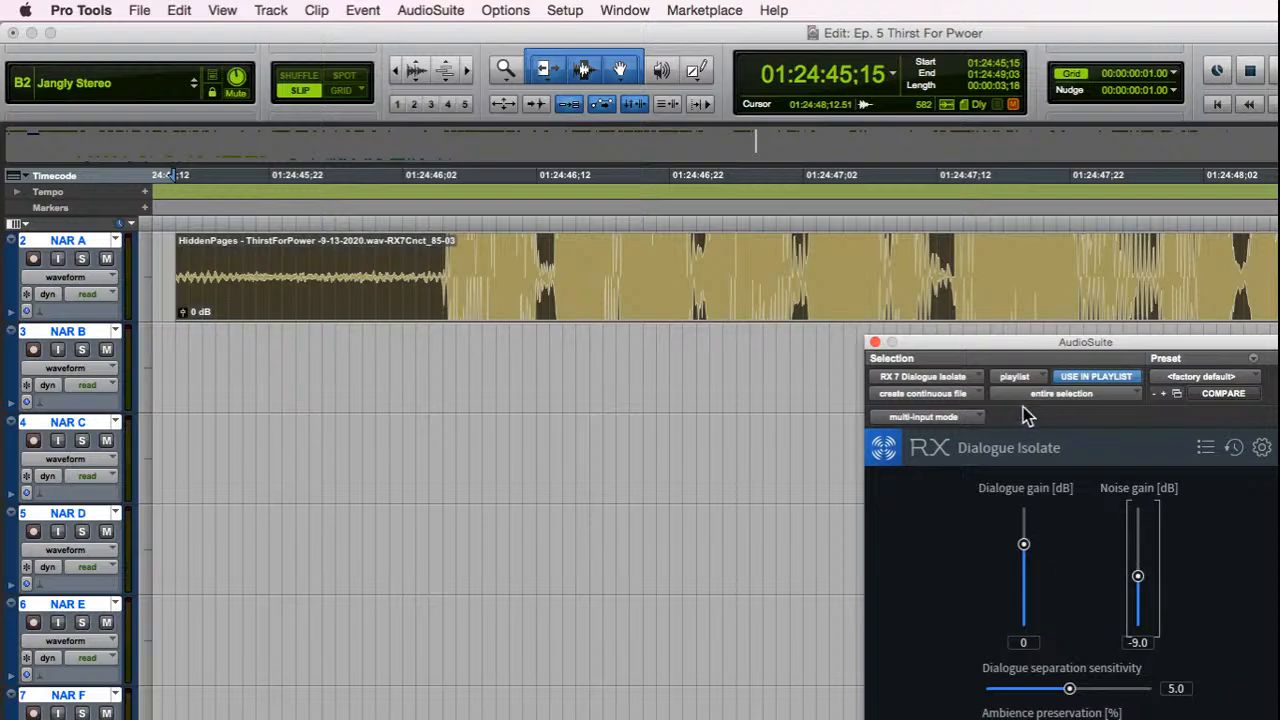
pyautogui.moveTo(1048, 348); pyautogui.dragTo(923, 326)
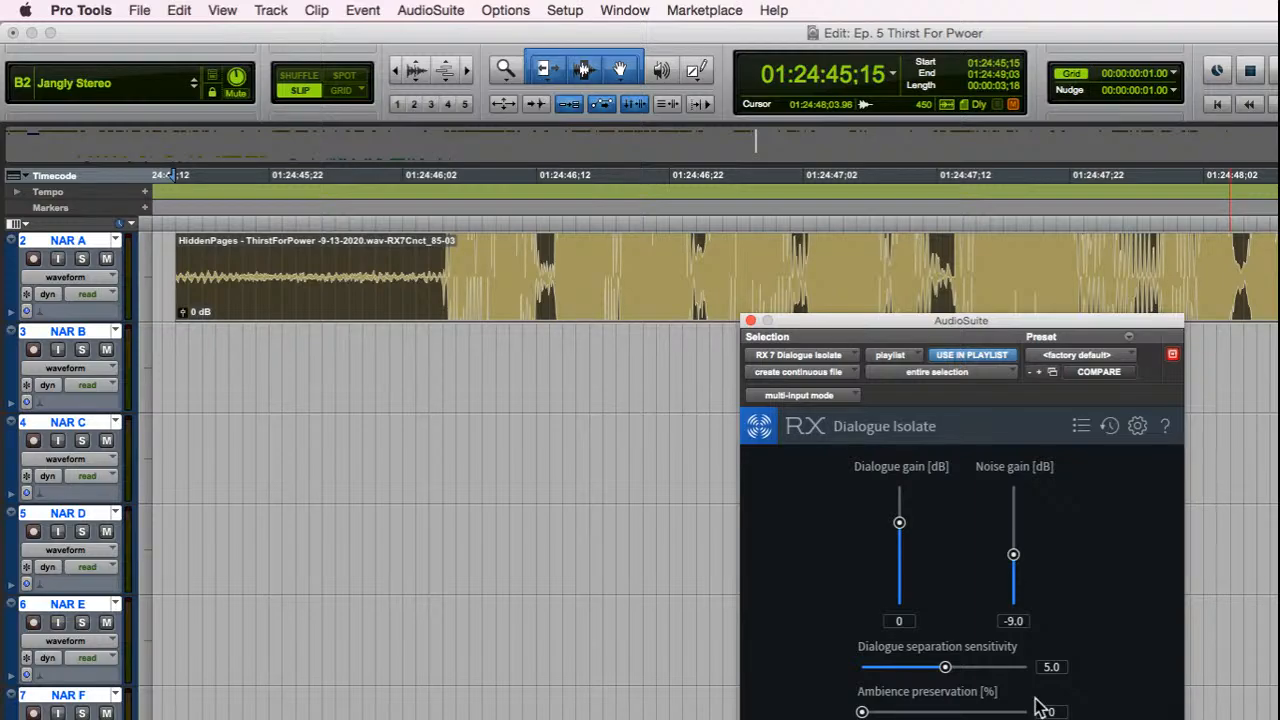
# Step: Try the Dialogue Isolate noise gain at 0 dB and at -Inf
pyautogui.click(1013, 620)
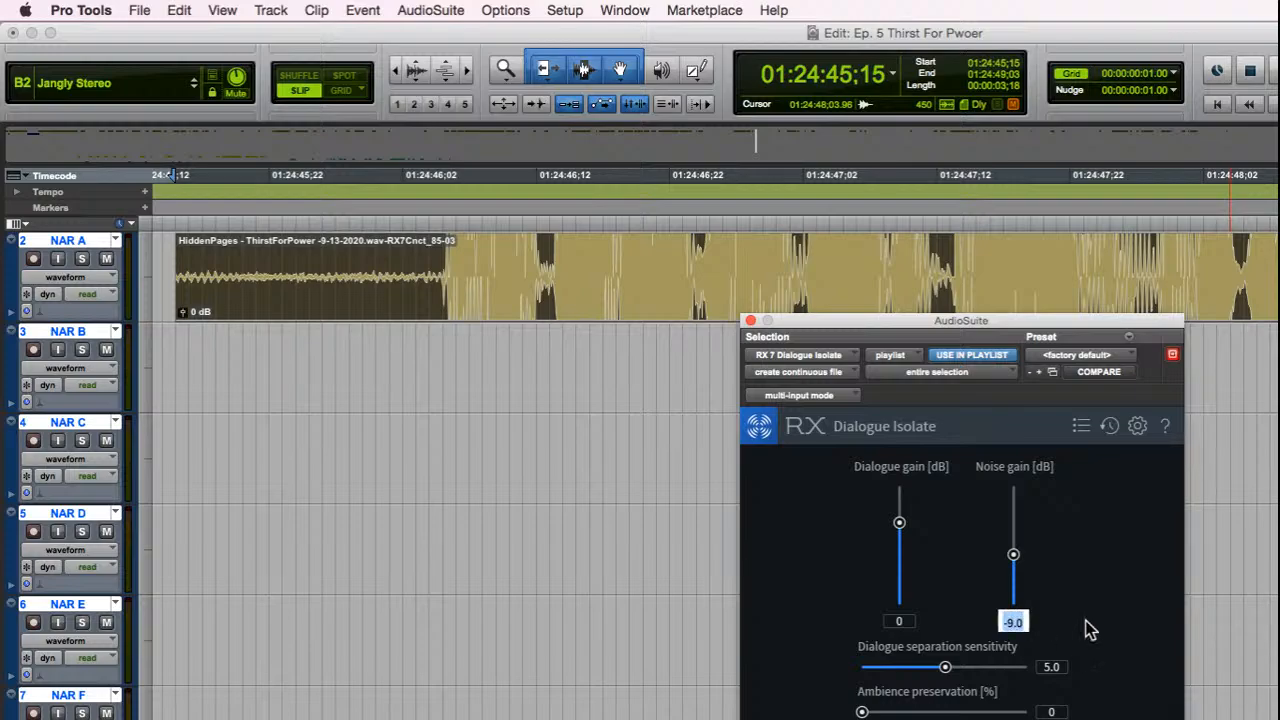
pyautogui.write('0')
pyautogui.press('Return')
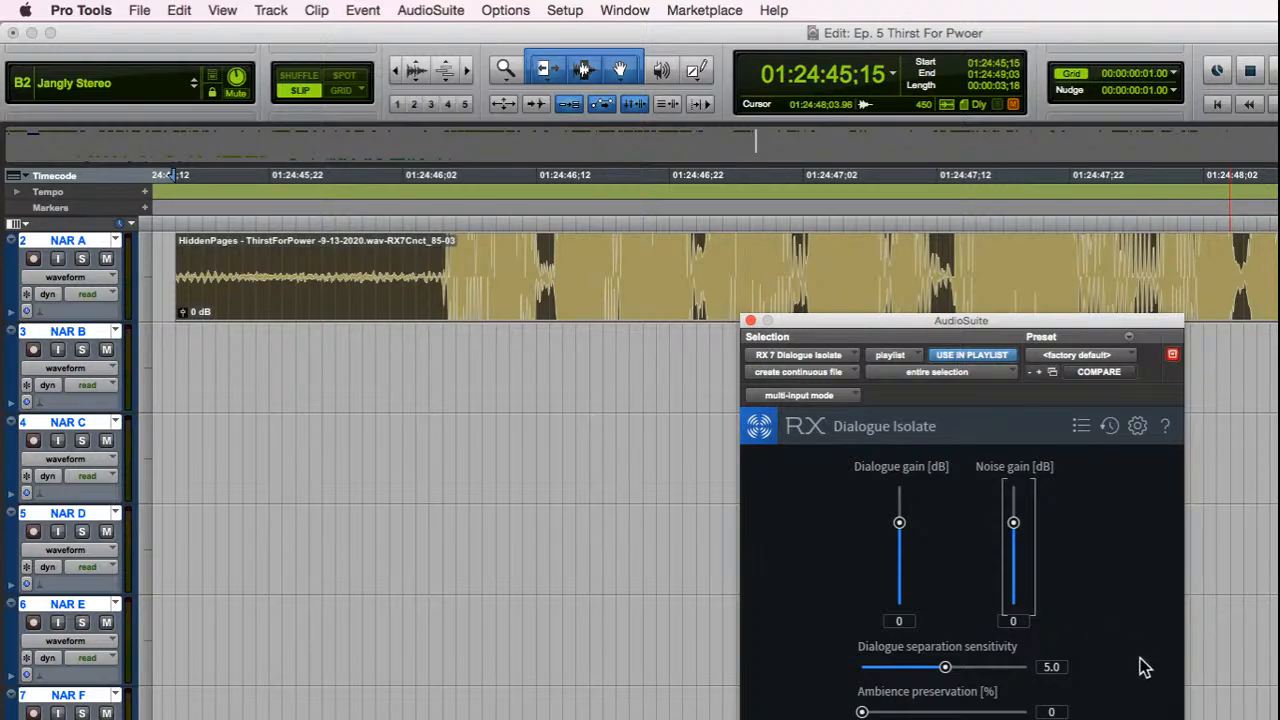
pyautogui.moveTo(1013, 522); pyautogui.dragTo(1013, 606)
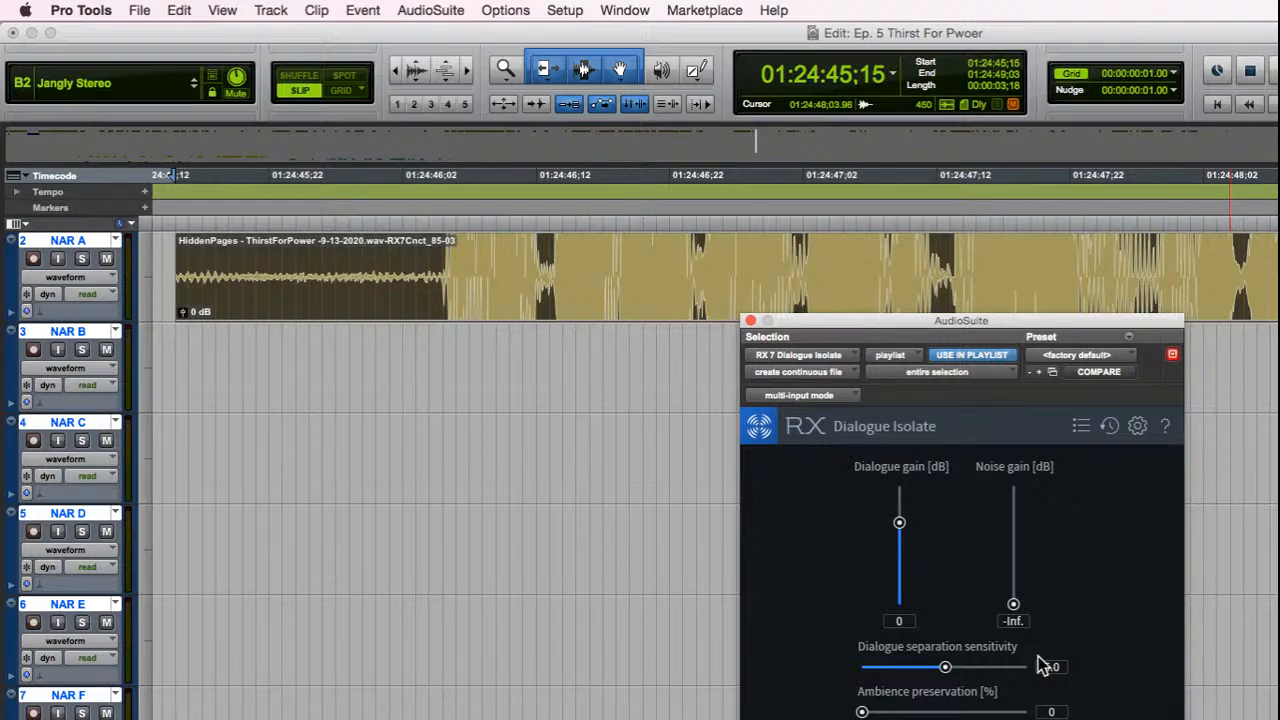
# Step: Render Dialogue Isolate on the selected narration clip with a noise gain of -9 dB and play the result
pyautogui.click(1013, 621)
pyautogui.write('-9')
pyautogui.press('Return')
pyautogui.click(1150, 719)
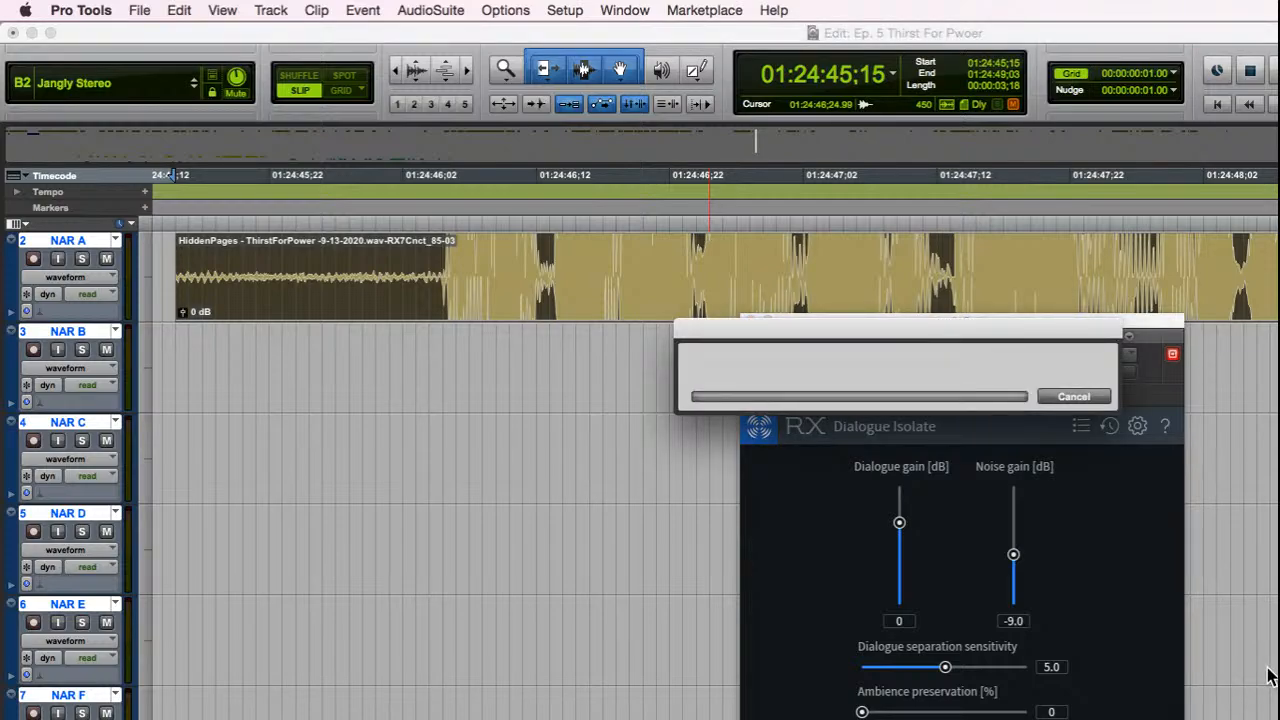
pyautogui.press('space')
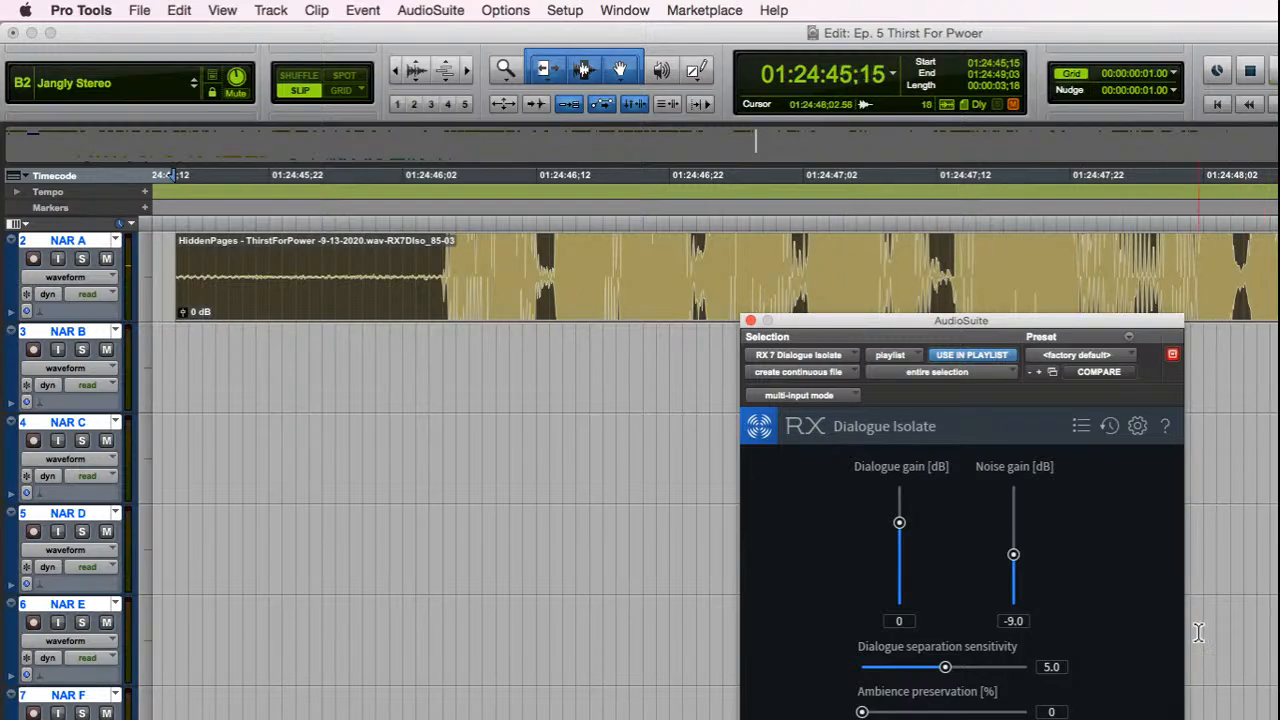
pyautogui.click(750, 321)
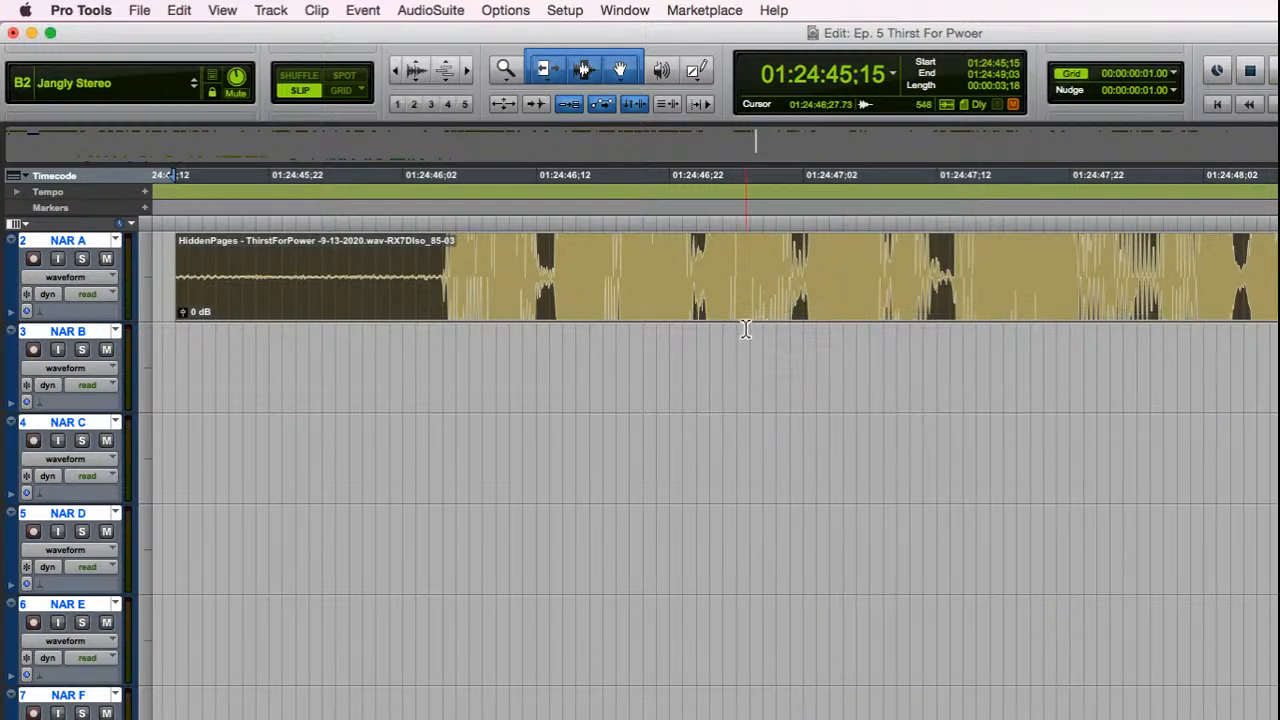
# Step: Deselect the cleaned narration clip on NAR A and play the session from 01:24:48;09
pyautogui.press('r')
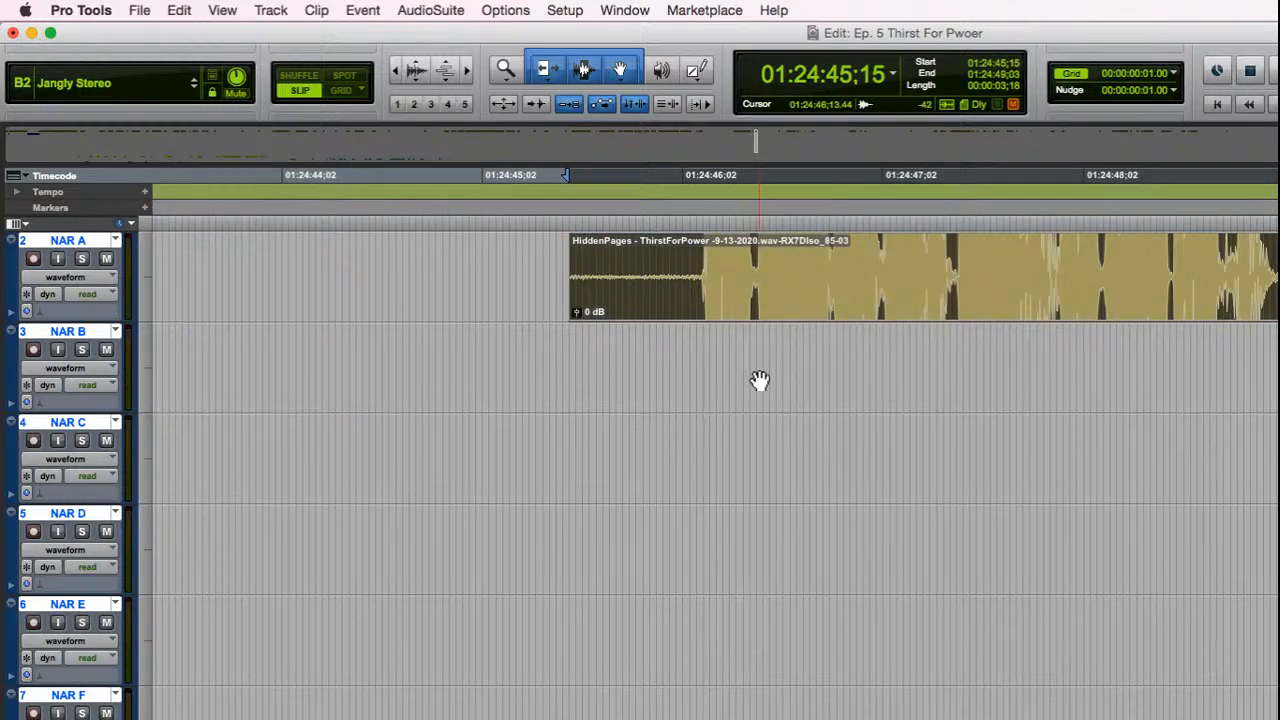
pyautogui.click(682, 360)
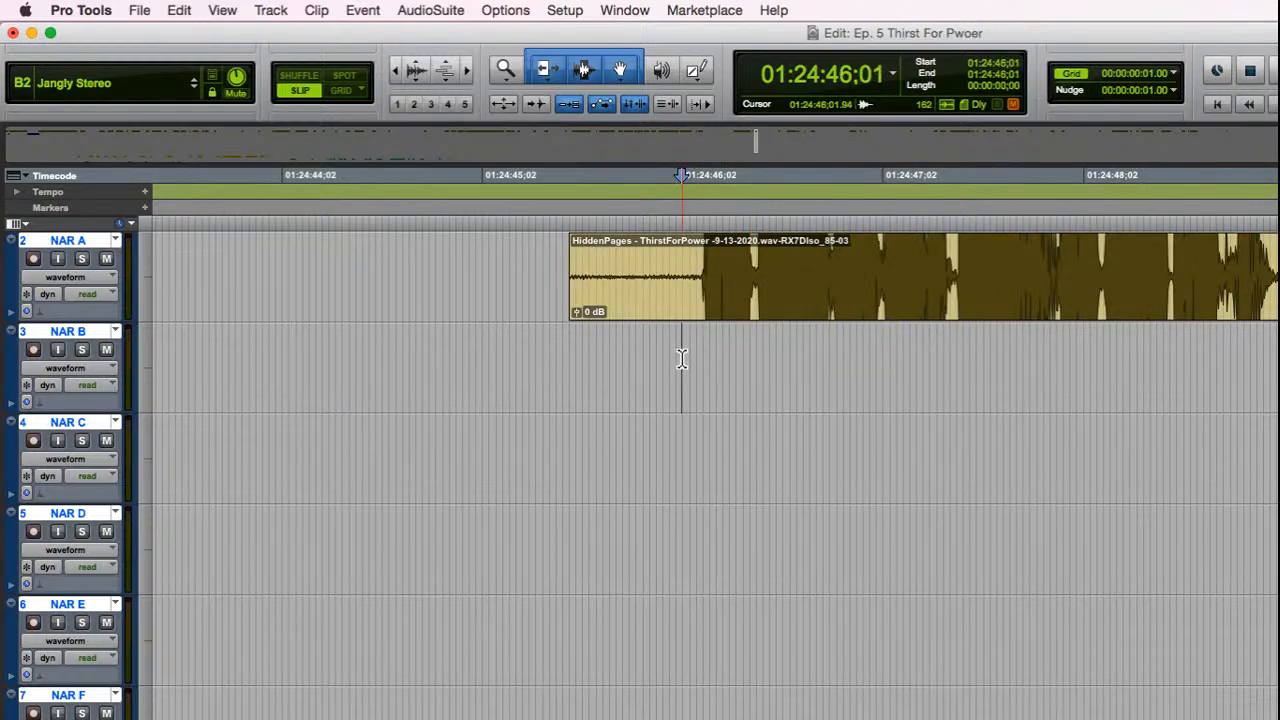
pyautogui.press('r')
pyautogui.scroll(-3, 1074, 429)
pyautogui.scroll(3, 1123, 423)
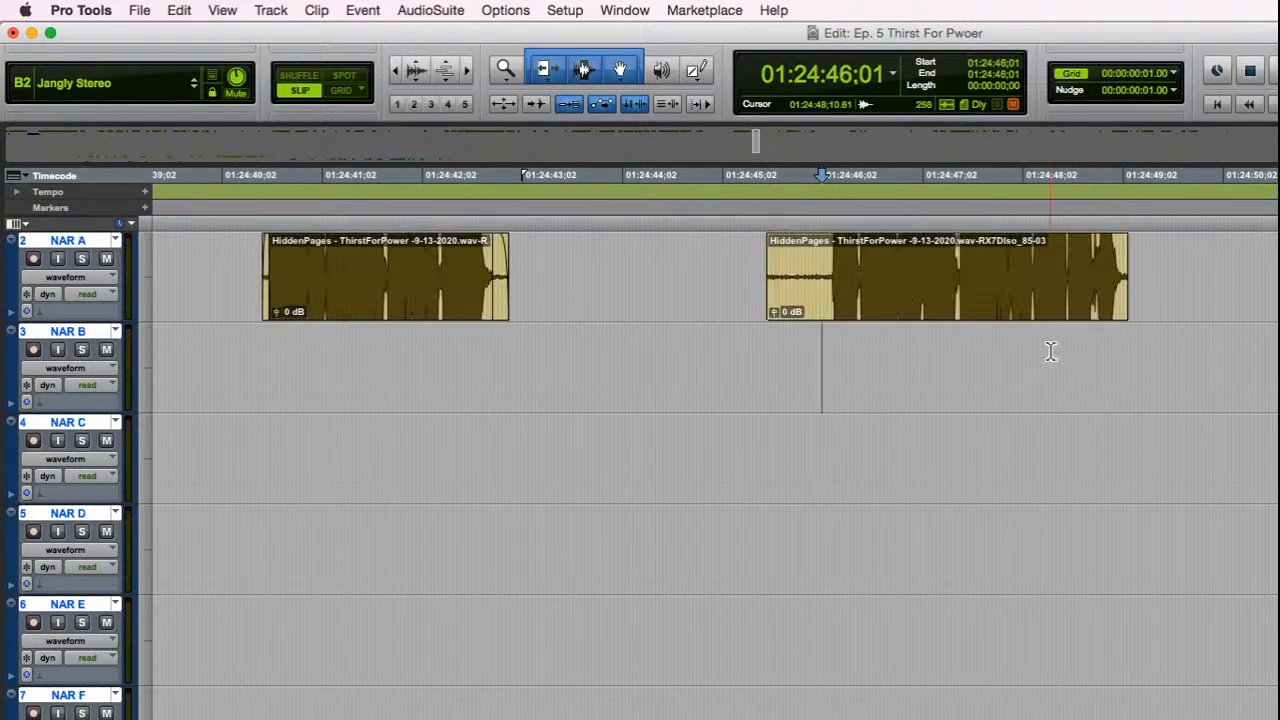
pyautogui.click(1049, 358)
pyautogui.press('space')
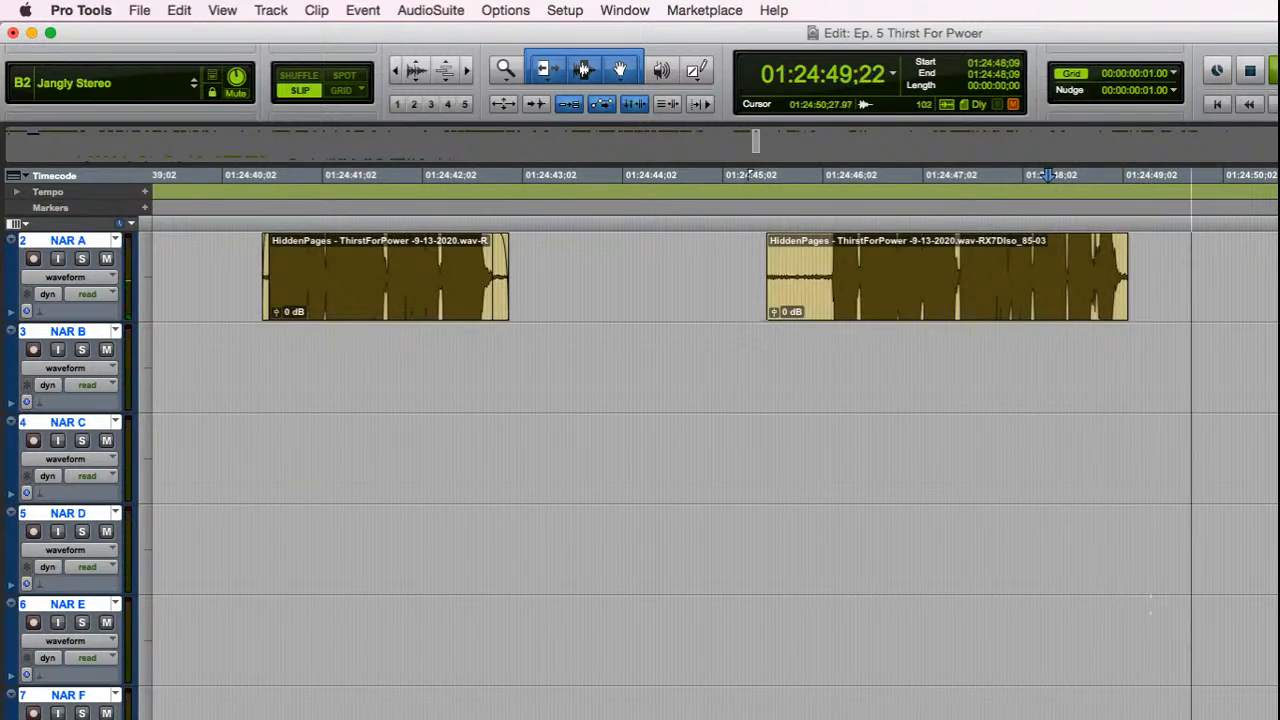
# Step: Stop playback, select the dialogue clip on DX H that starts at 01:24:49;13, and zoom to it
pyautogui.scroll(-6, 1100, 550)
pyautogui.scroll(-5, 750, 176)
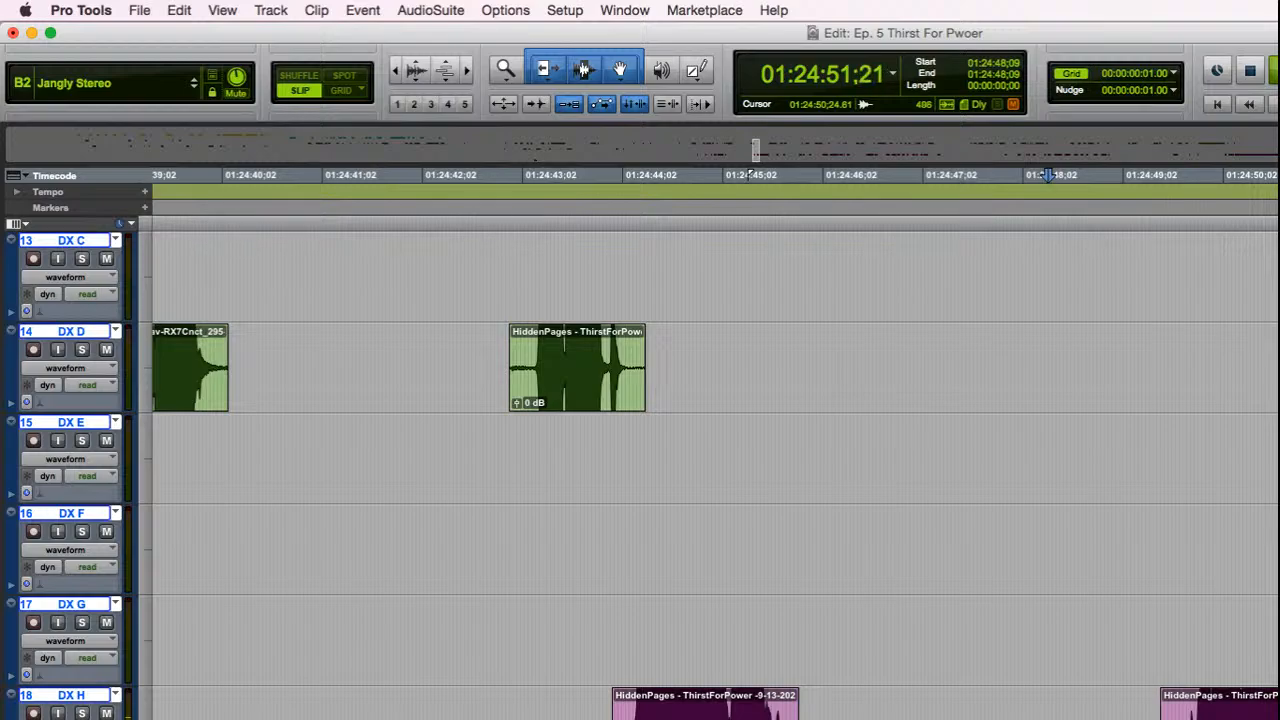
pyautogui.press('space')
pyautogui.hotkey('ctrl', 'Tab')
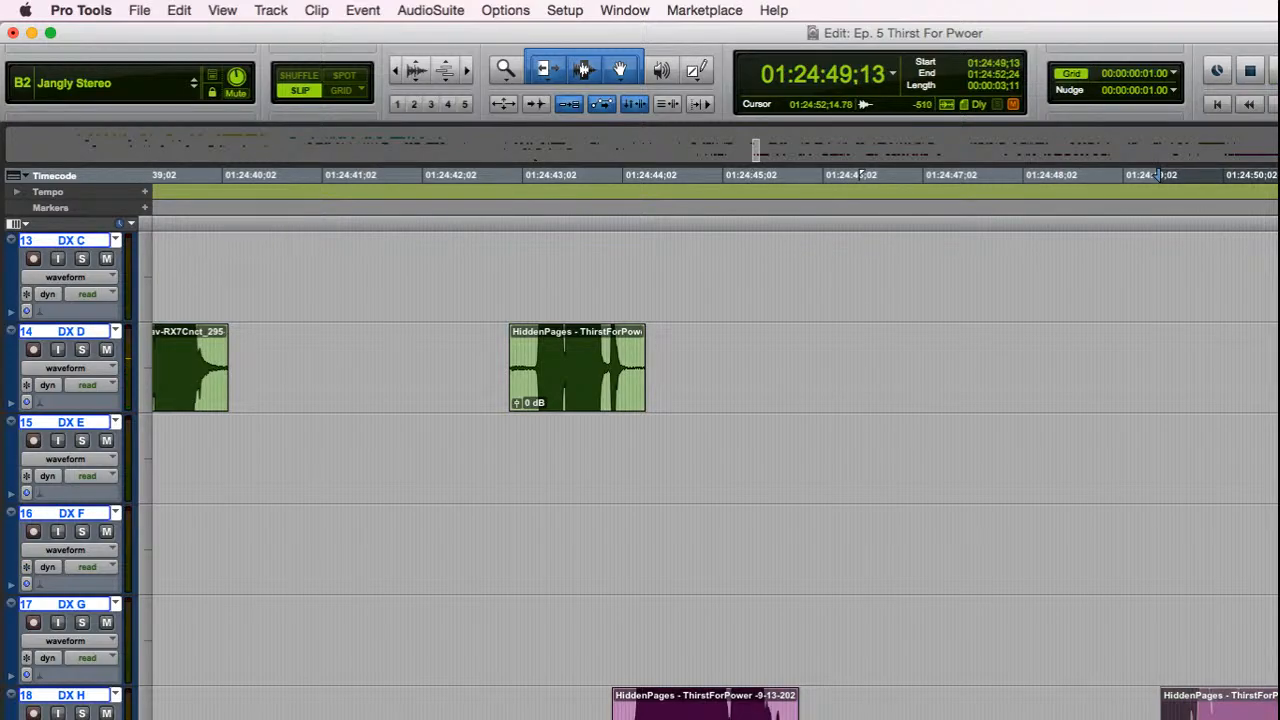
pyautogui.hotkey('alt', 'f')
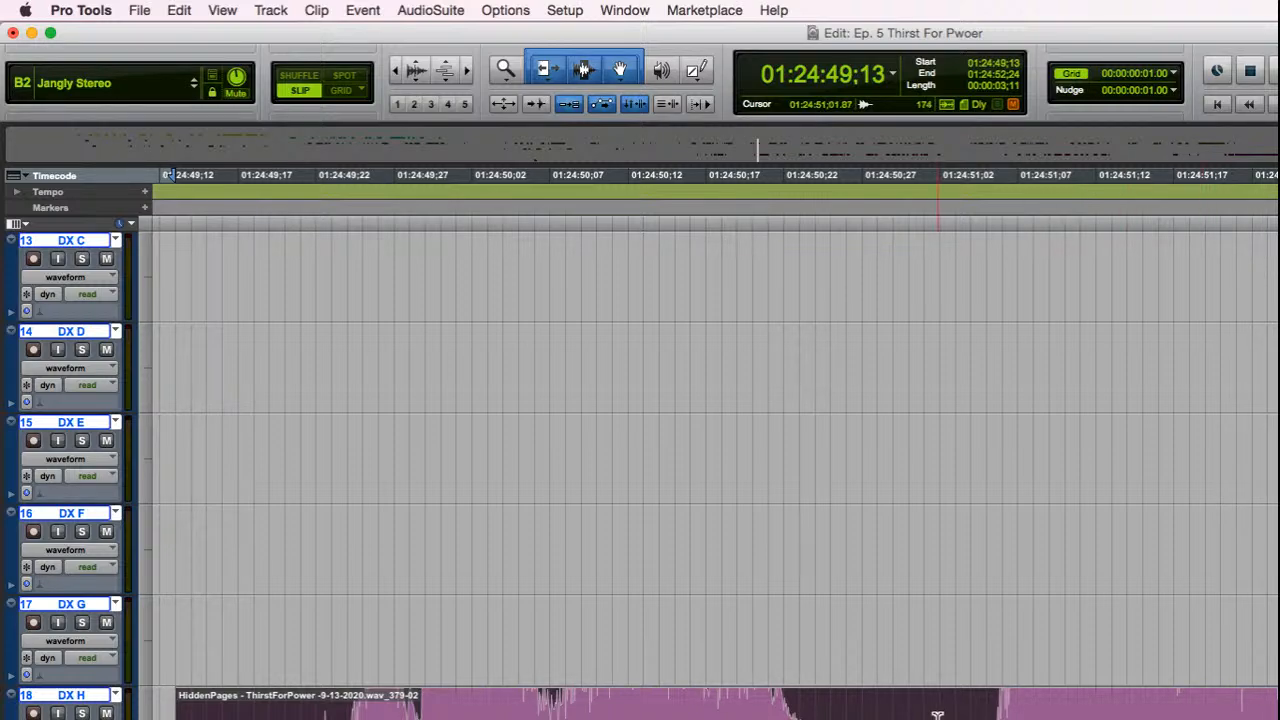
# Step: Send the DX H dialogue clip to the RX editor
pyautogui.click(422, 10)
pyautogui.moveTo(456, 175)
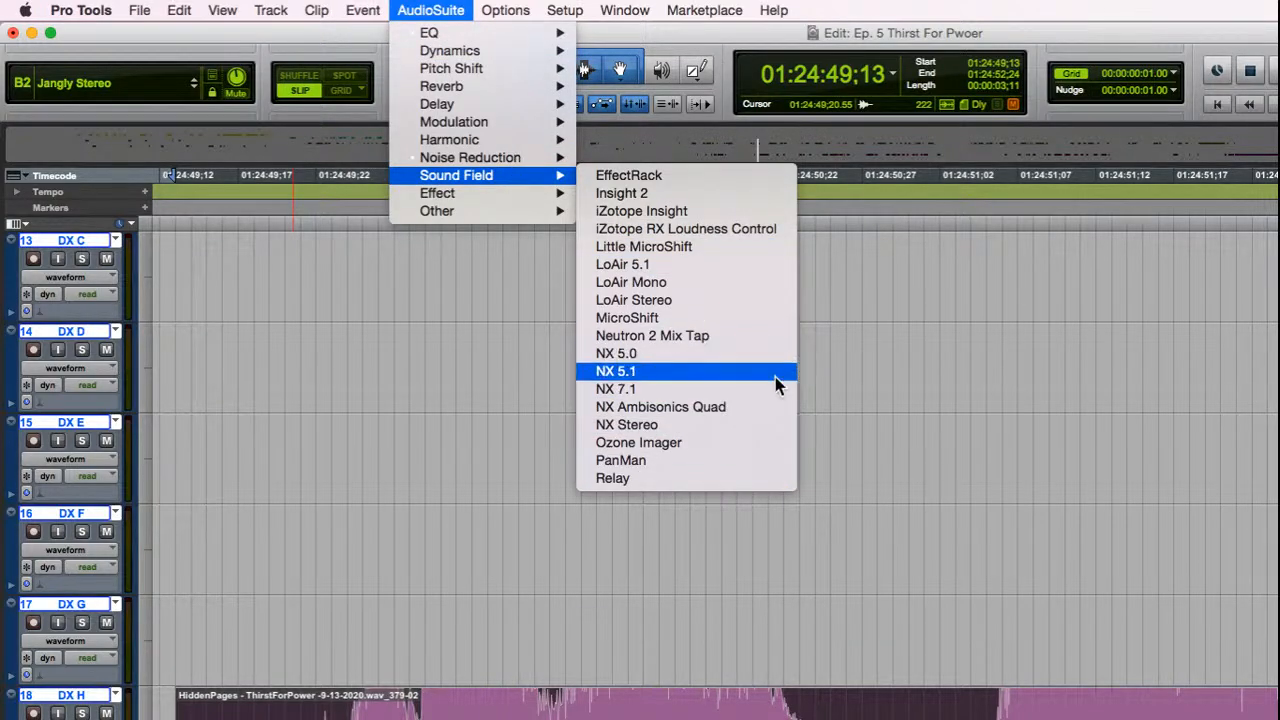
pyautogui.click(932, 384)
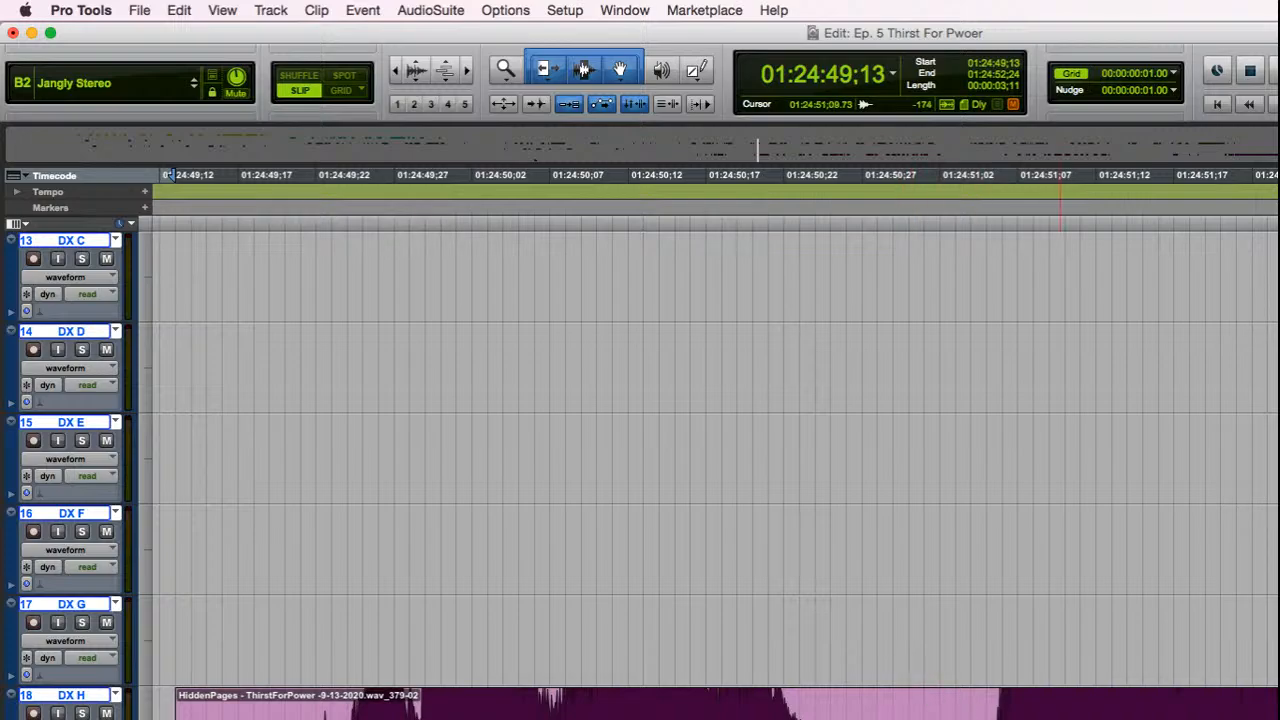
pyautogui.click(1062, 712)
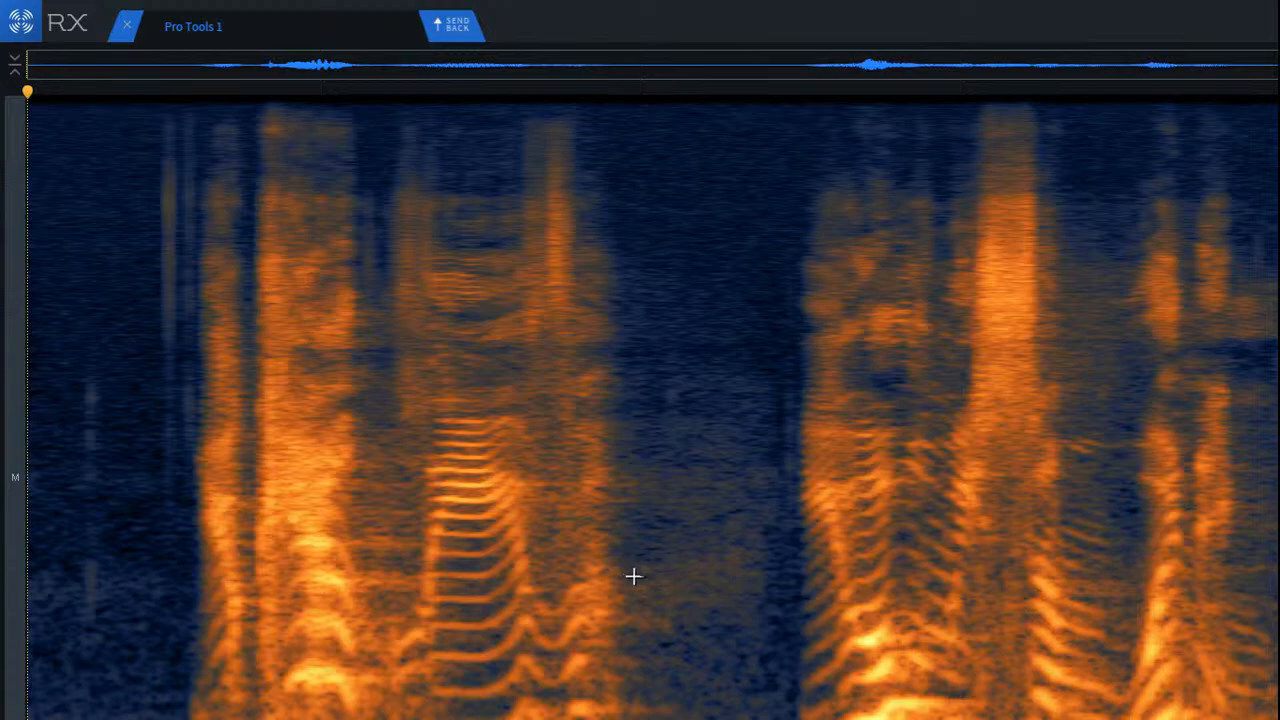
# Step: Listen to the opening of the dialogue clip to locate mouth clicks
pyautogui.press('space')
pyautogui.press('space')
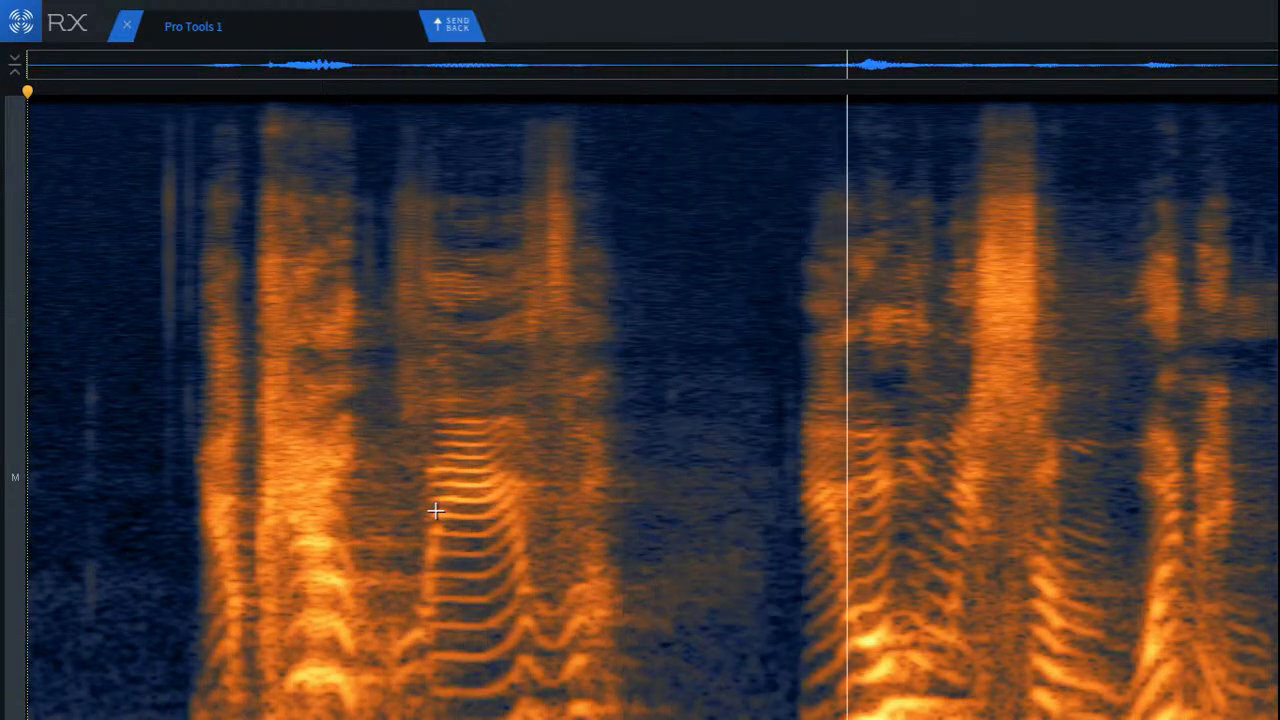
pyautogui.press('space')
pyautogui.scroll(2, 378, 495)
pyautogui.hscroll(-2, 232, 453)
pyautogui.press('space')
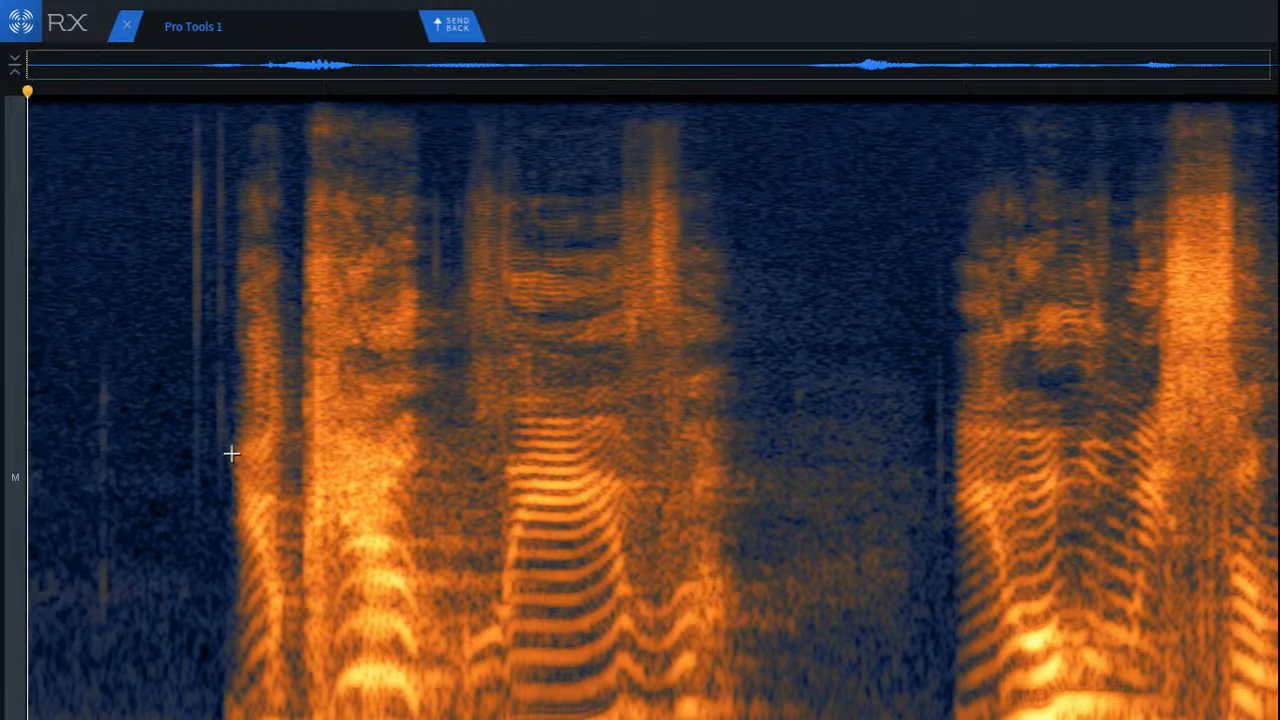
pyautogui.press('space')
# Step: Repair the faint vertical click in the silence near the clip's start with a tight time-frequency selection
pyautogui.scroll(5, 95, 327)
pyautogui.moveTo(80, 363); pyautogui.dragTo(180, 663)
pyautogui.click(237, 403)
pyautogui.moveTo(97, 345); pyautogui.dragTo(156, 654)
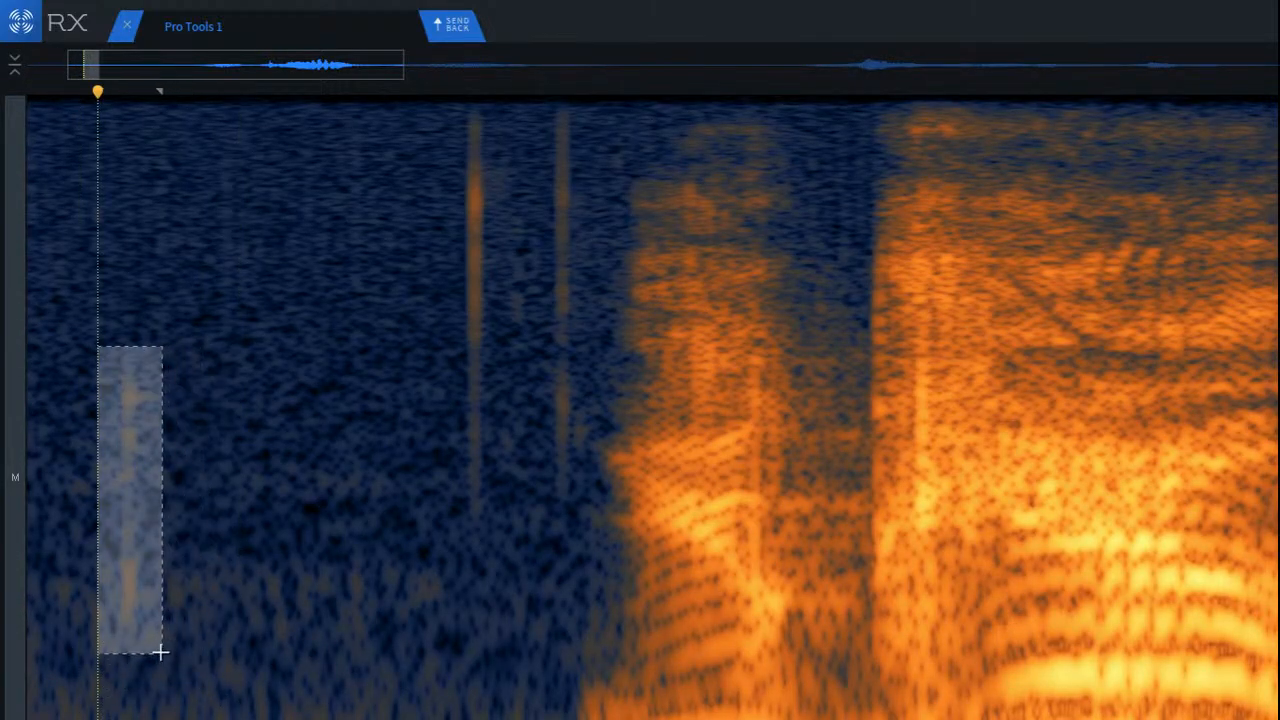
pyautogui.press('Return')
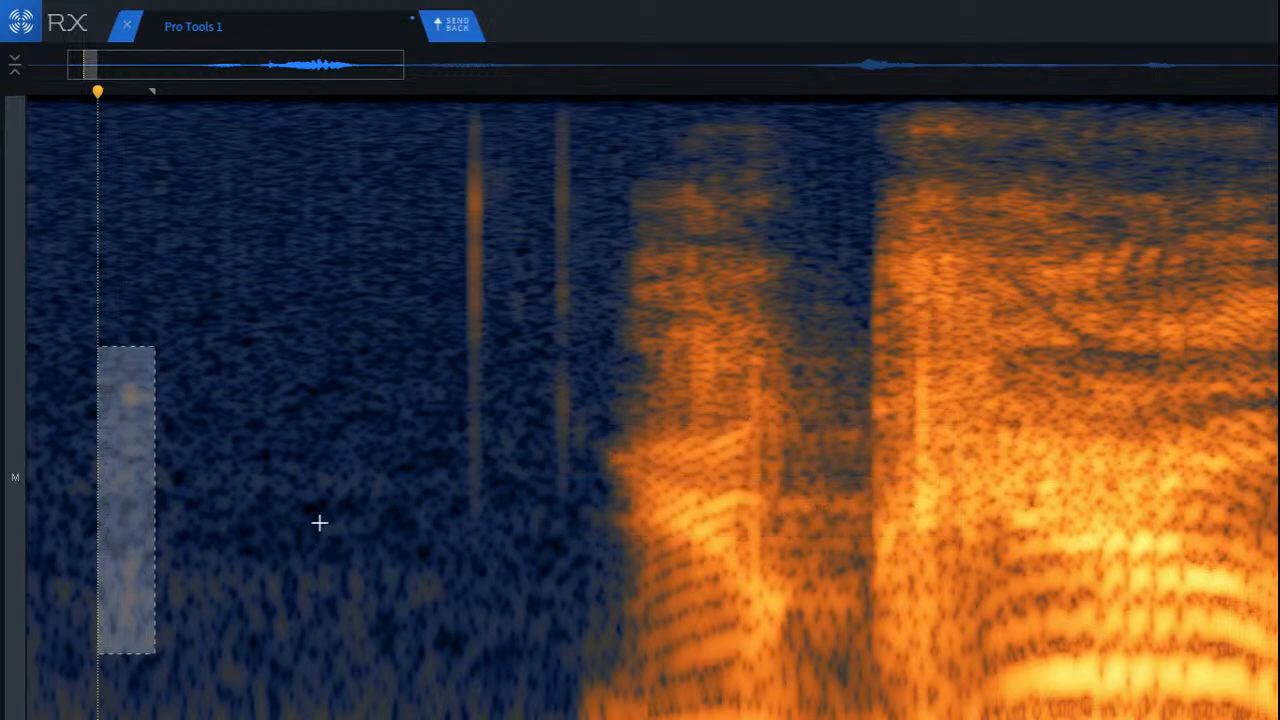
pyautogui.click(317, 460)
# Step: Play the passages around the two remaining vertical clicks and the start of the first word
pyautogui.click(355, 216)
pyautogui.press('space')
pyautogui.press('space')
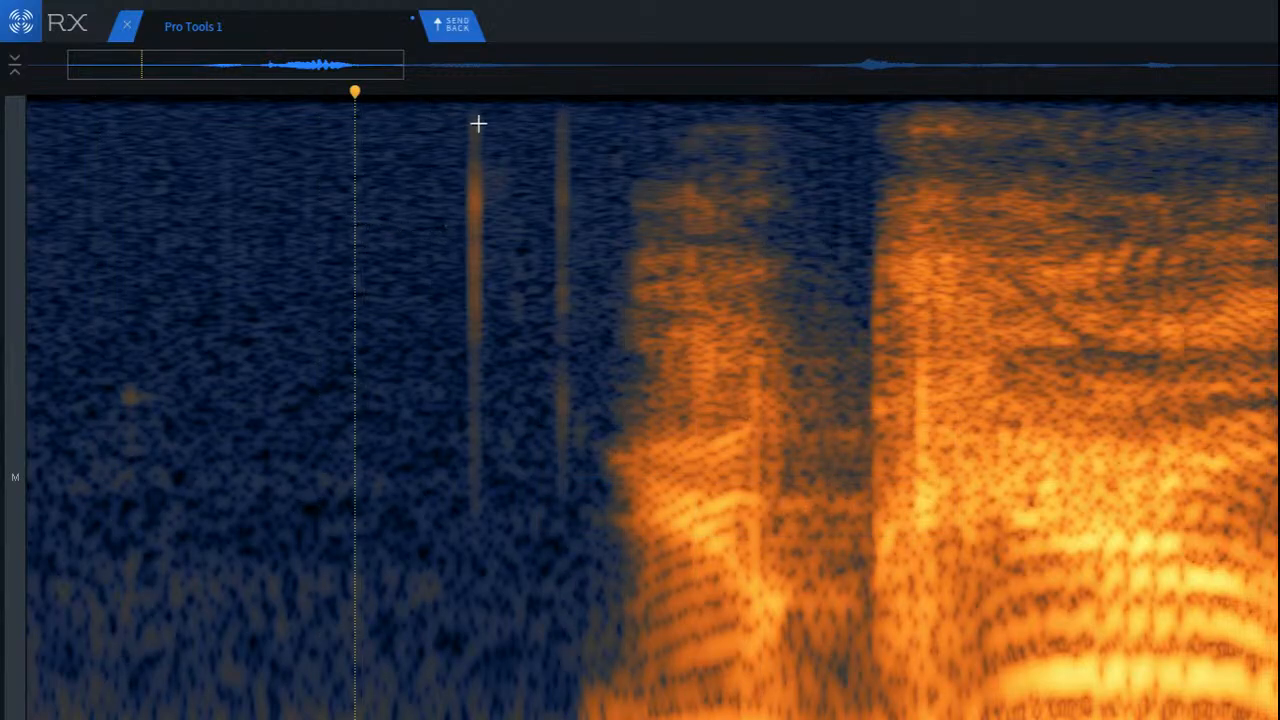
pyautogui.press('space')
pyautogui.click(598, 200)
pyautogui.press('space')
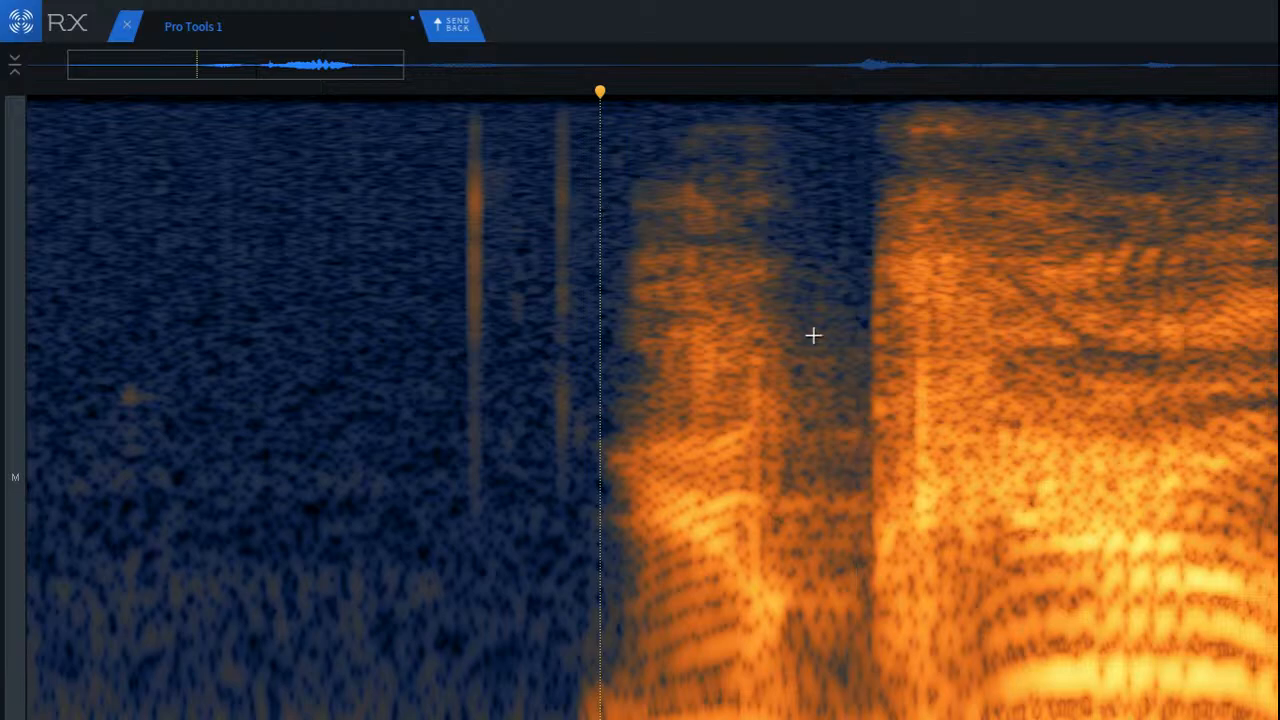
# Step: Repair the vertical click near the end of the first word with a mid-frequency selection
pyautogui.scroll(2, 801, 393)
pyautogui.moveTo(690, 356); pyautogui.dragTo(777, 618)
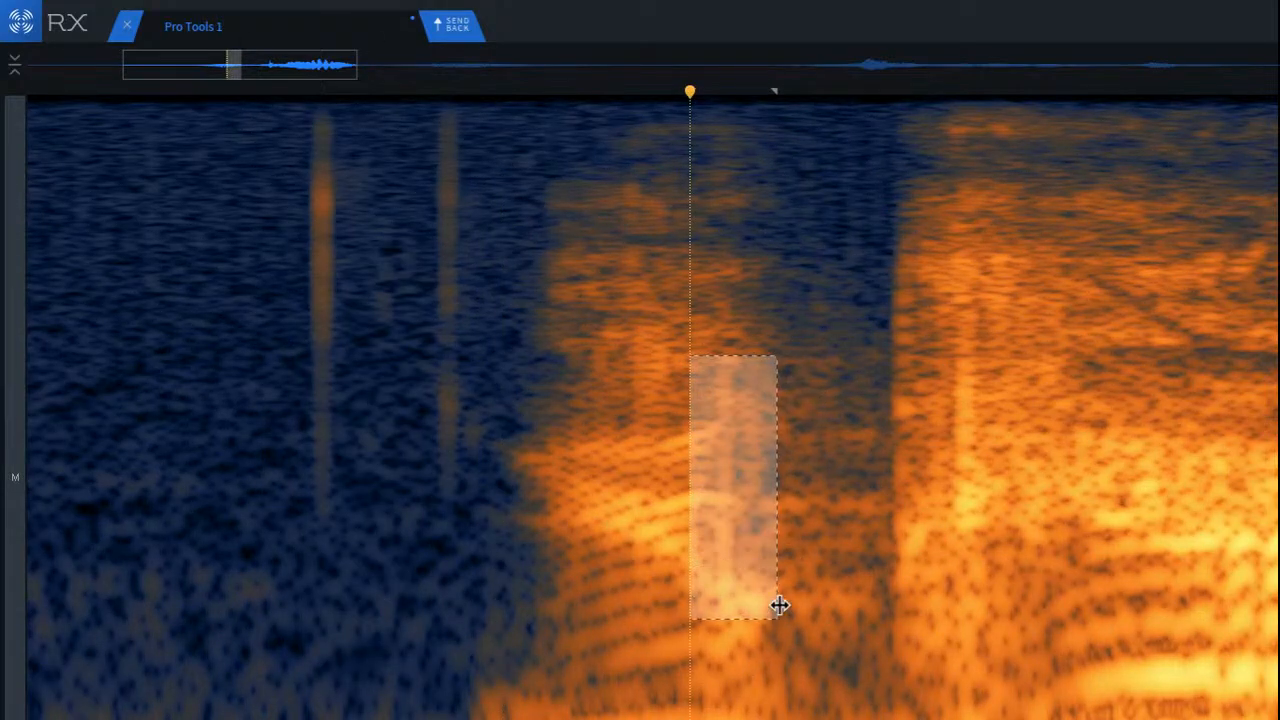
pyautogui.hotkey('ctrl', 'shift', 'd')
pyautogui.click(409, 540)
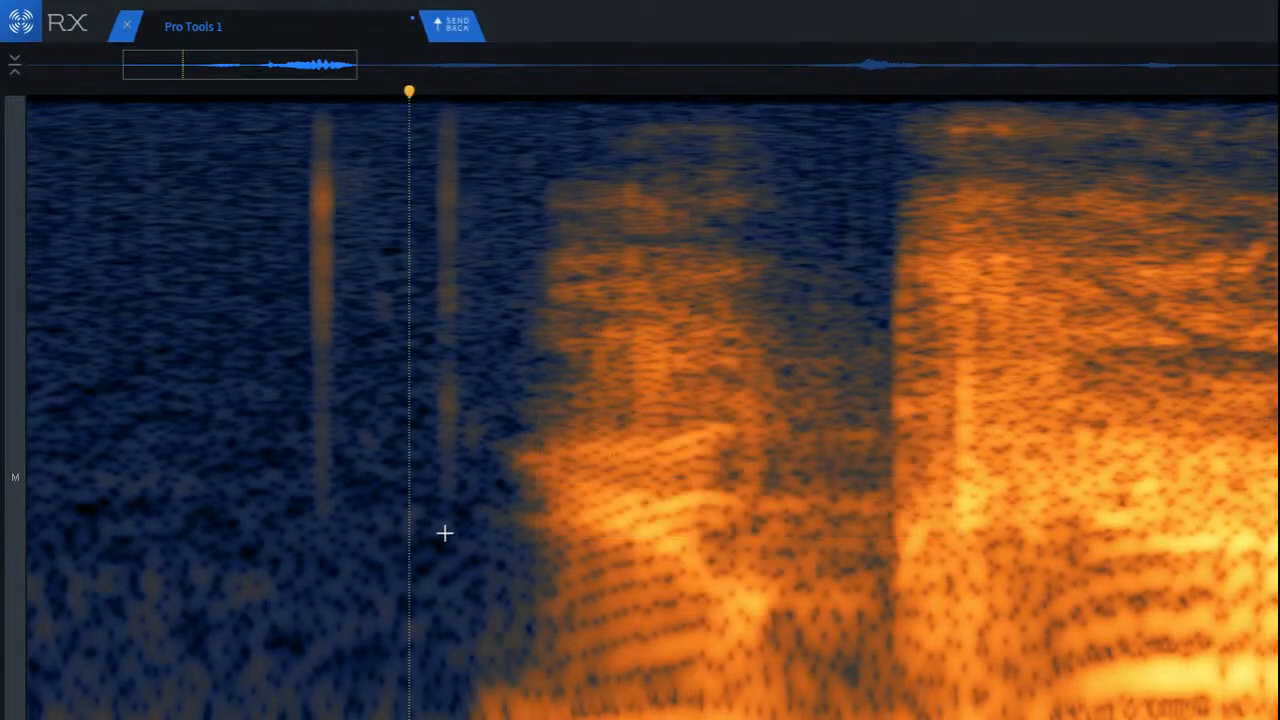
# Step: Repair the vertical click at the onset of the bright second sound and play the opening of the clip
pyautogui.moveTo(933, 288); pyautogui.dragTo(1008, 584)
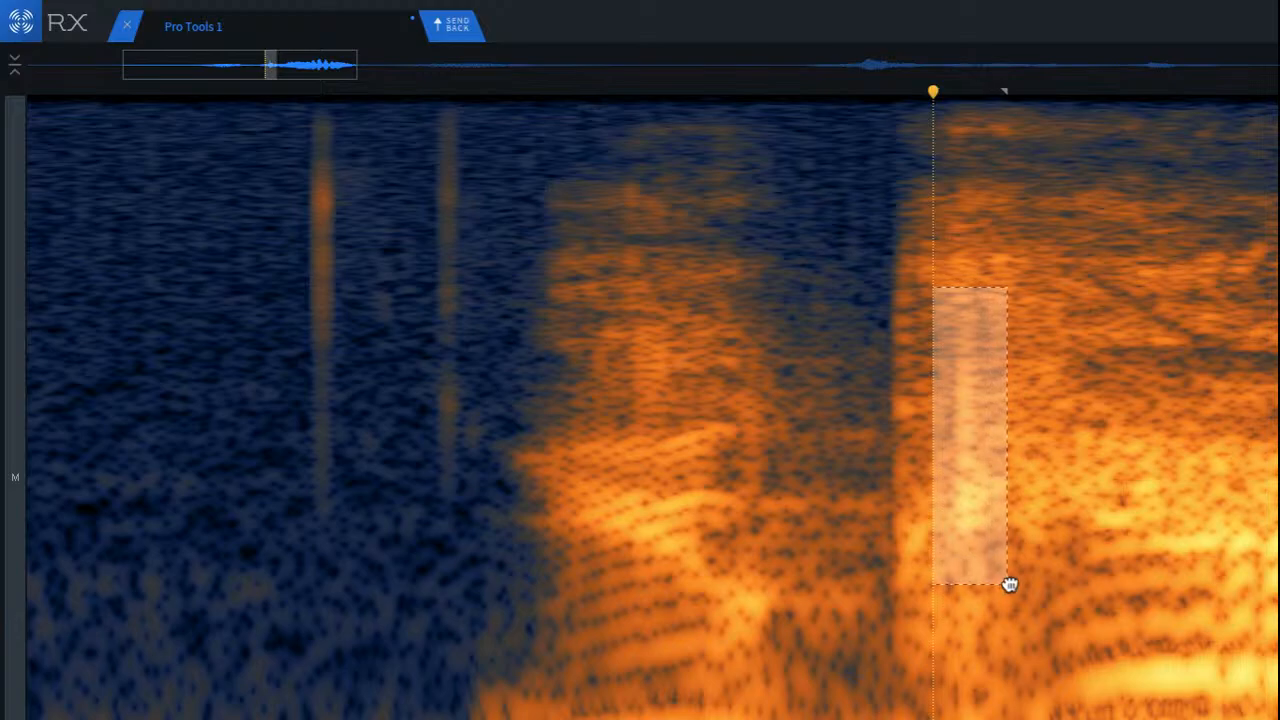
pyautogui.hotkey('ctrl', 'shift', 'd')
pyautogui.click(240, 274)
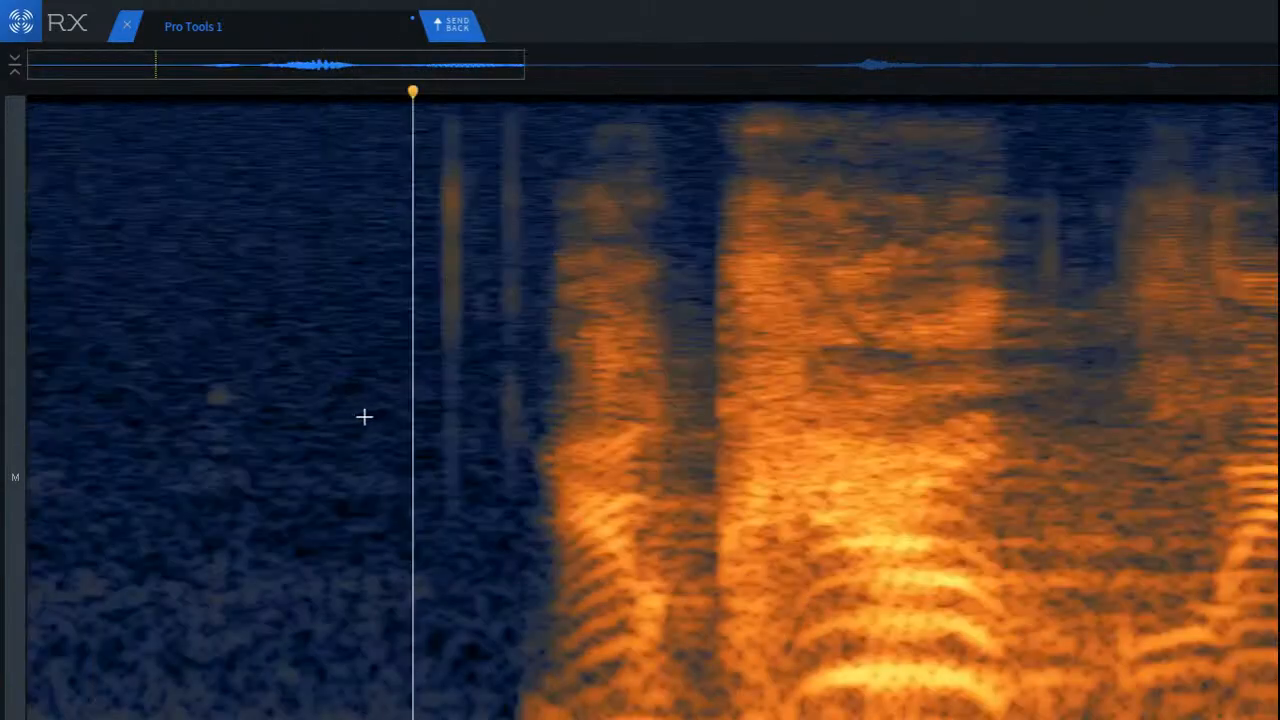
pyautogui.press('space')
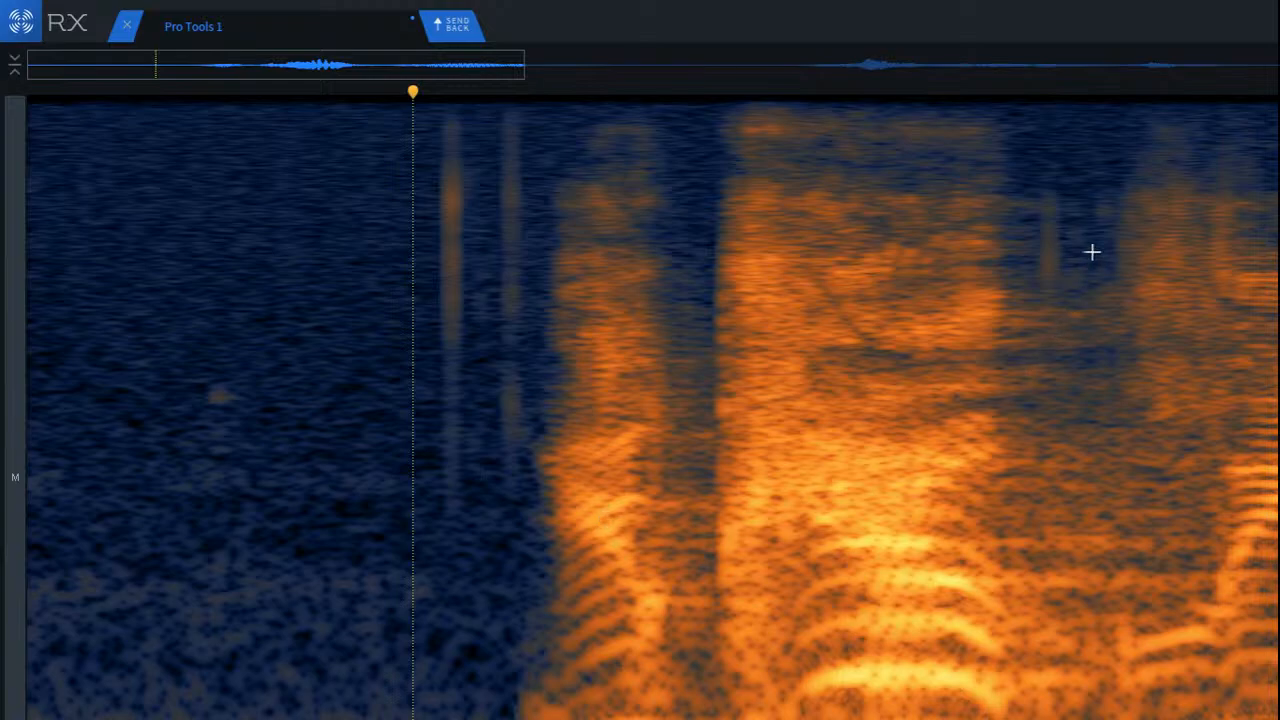
# Step: Repair the high-frequency streak in the gap after the bright second sound and play from before it
pyautogui.scroll(5, 1092, 252)
pyautogui.moveTo(847, 154); pyautogui.dragTo(1141, 364)
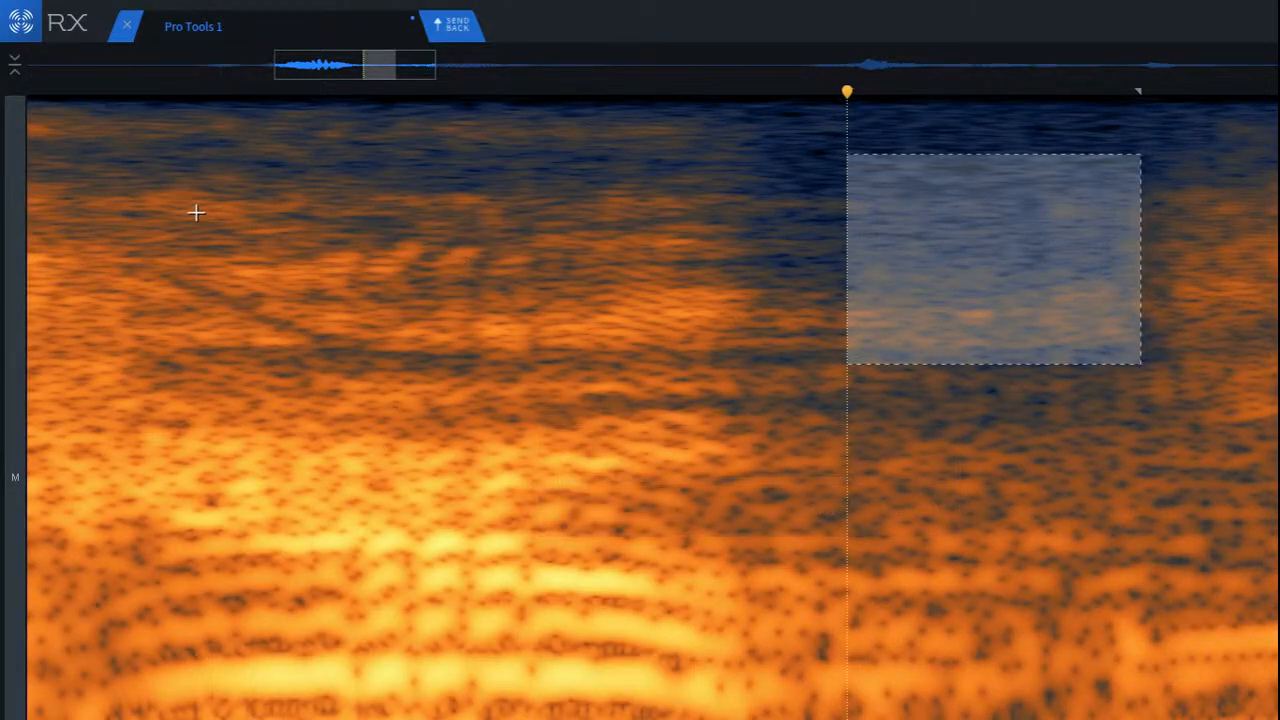
pyautogui.click(194, 211)
pyautogui.press('space')
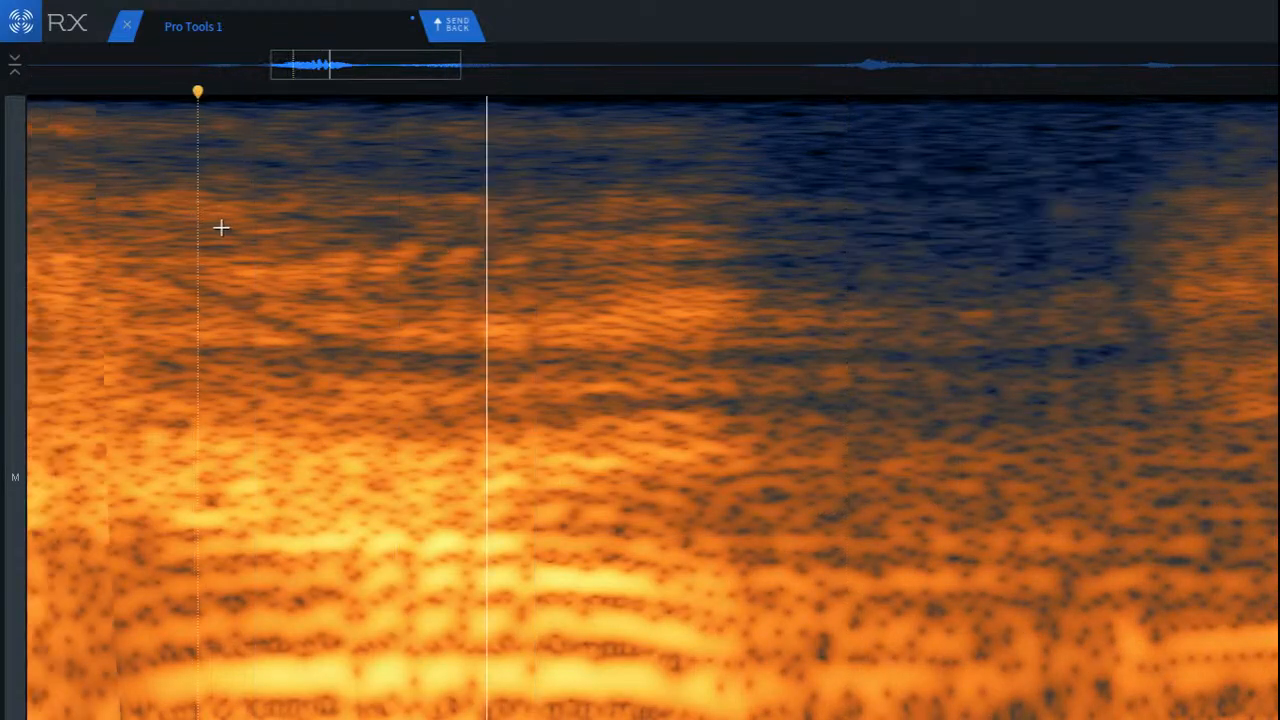
# Step: Listen to the passage leading into the first long set of voiced harmonics
pyautogui.scroll(-3, 220, 226)
pyautogui.scroll(-2, 226, 228)
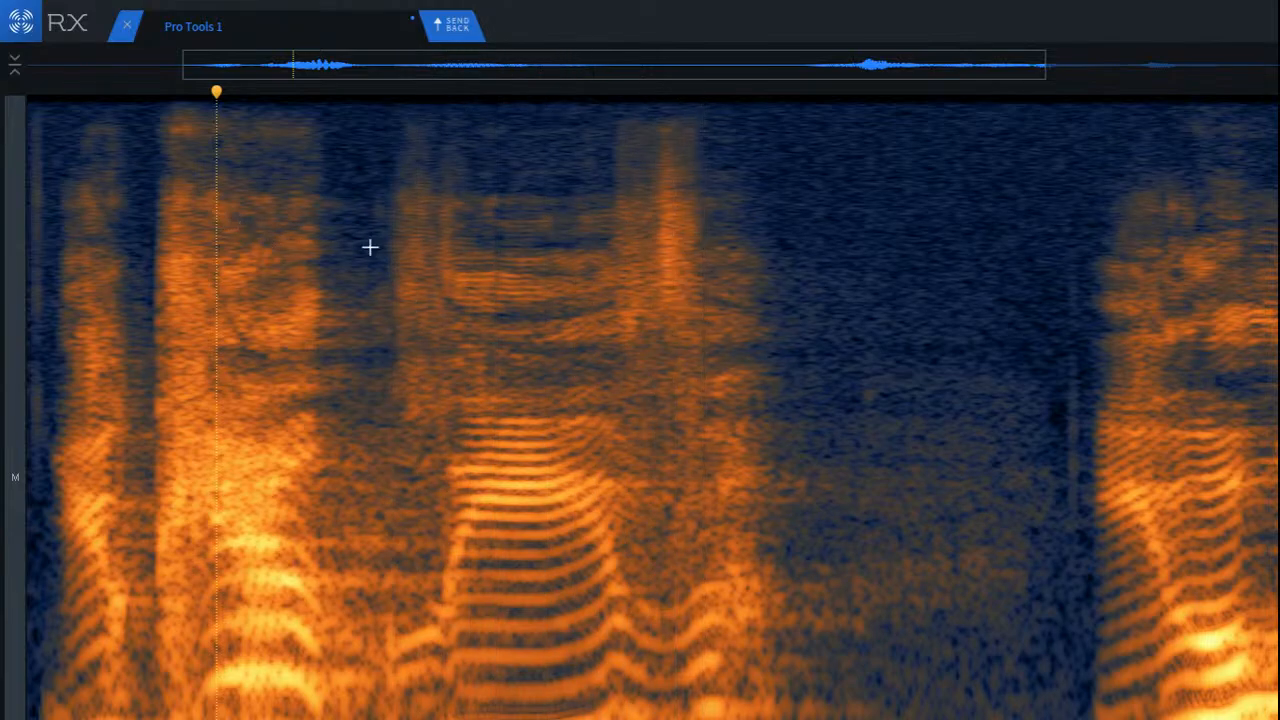
pyautogui.scroll(4, 448, 246)
pyautogui.scroll(2, 448, 246)
pyautogui.scroll(-2, 448, 246)
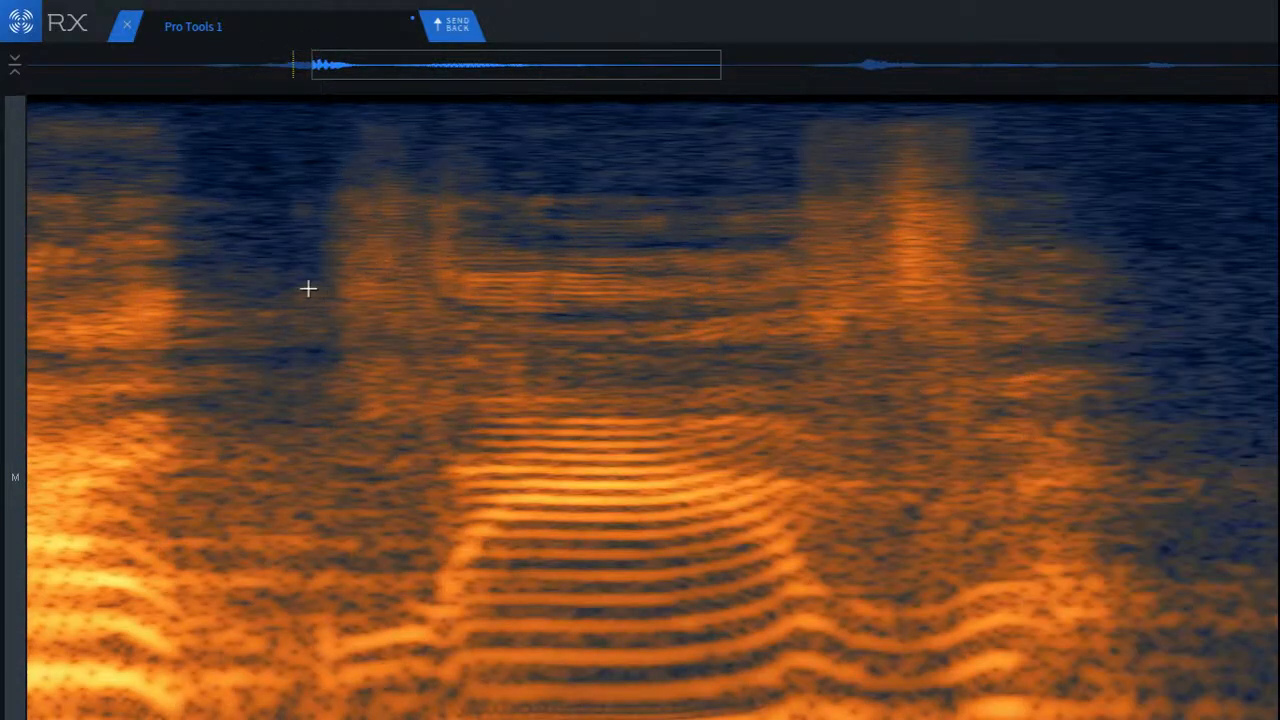
pyautogui.click(214, 294)
pyautogui.press('space')
pyautogui.press('space')
pyautogui.press('space')
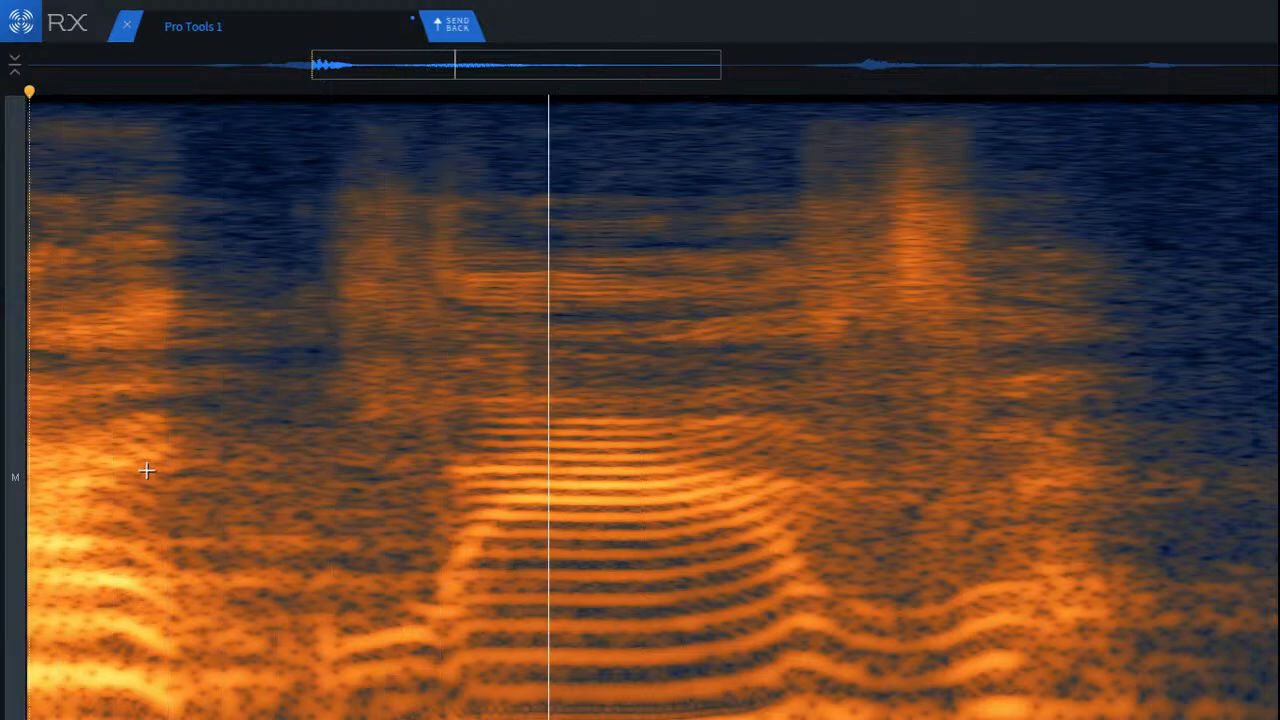
# Step: Repair the low-frequency burst just before the voiced harmonics, shifting the repair selection slightly later in time
pyautogui.scroll(3, 292, 708)
pyautogui.moveTo(336, 606); pyautogui.dragTo(380, 689)
pyautogui.press('space')
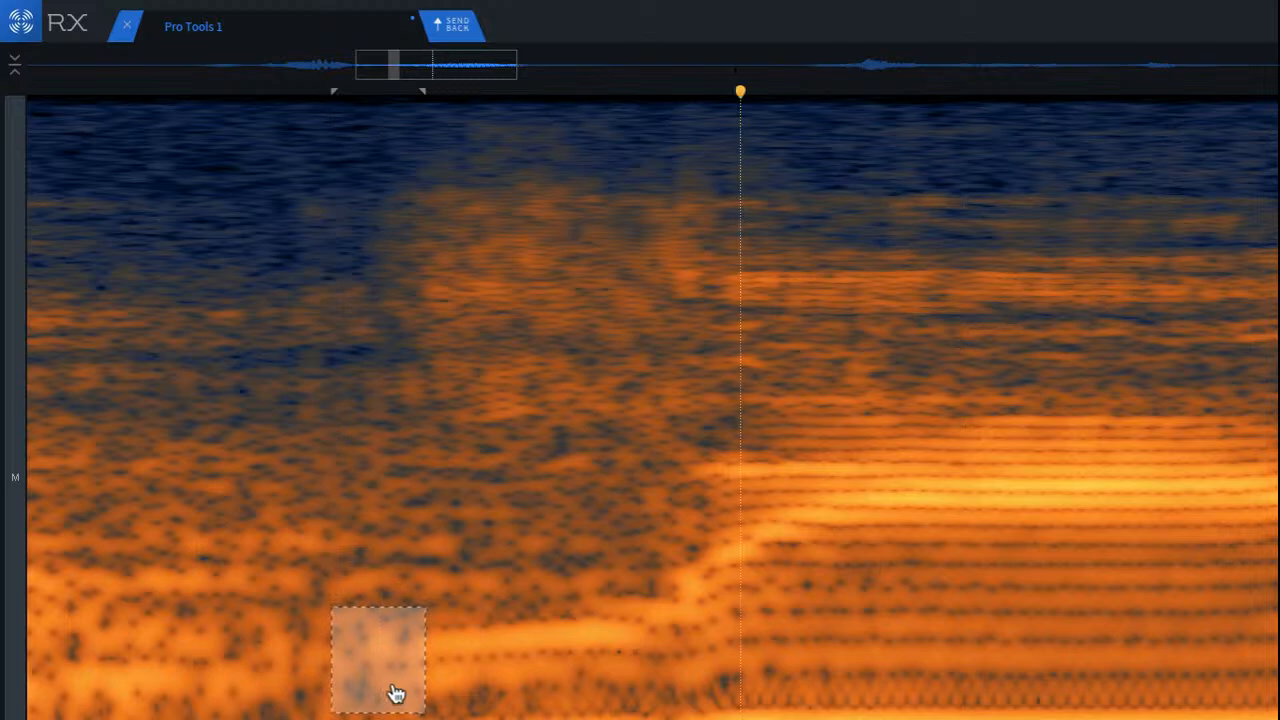
pyautogui.press('super+z')
pyautogui.press('super+shift+z')
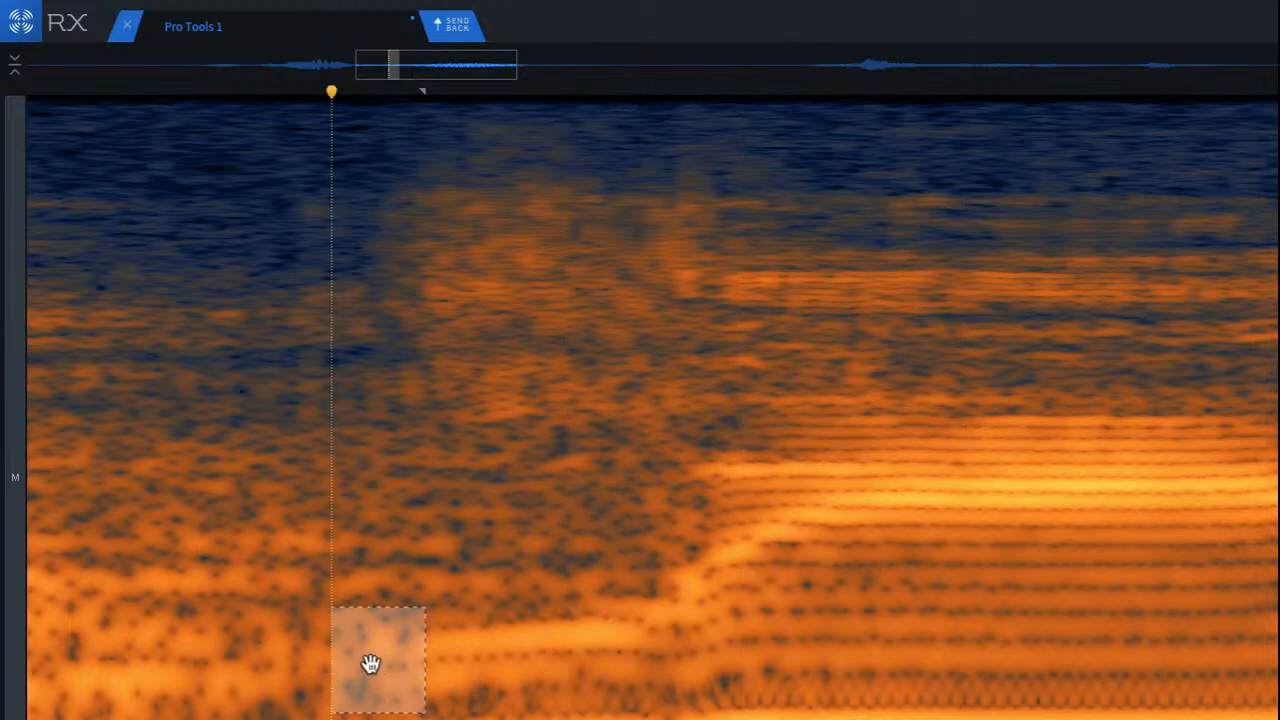
pyautogui.moveTo(375, 668); pyautogui.dragTo(381, 668)
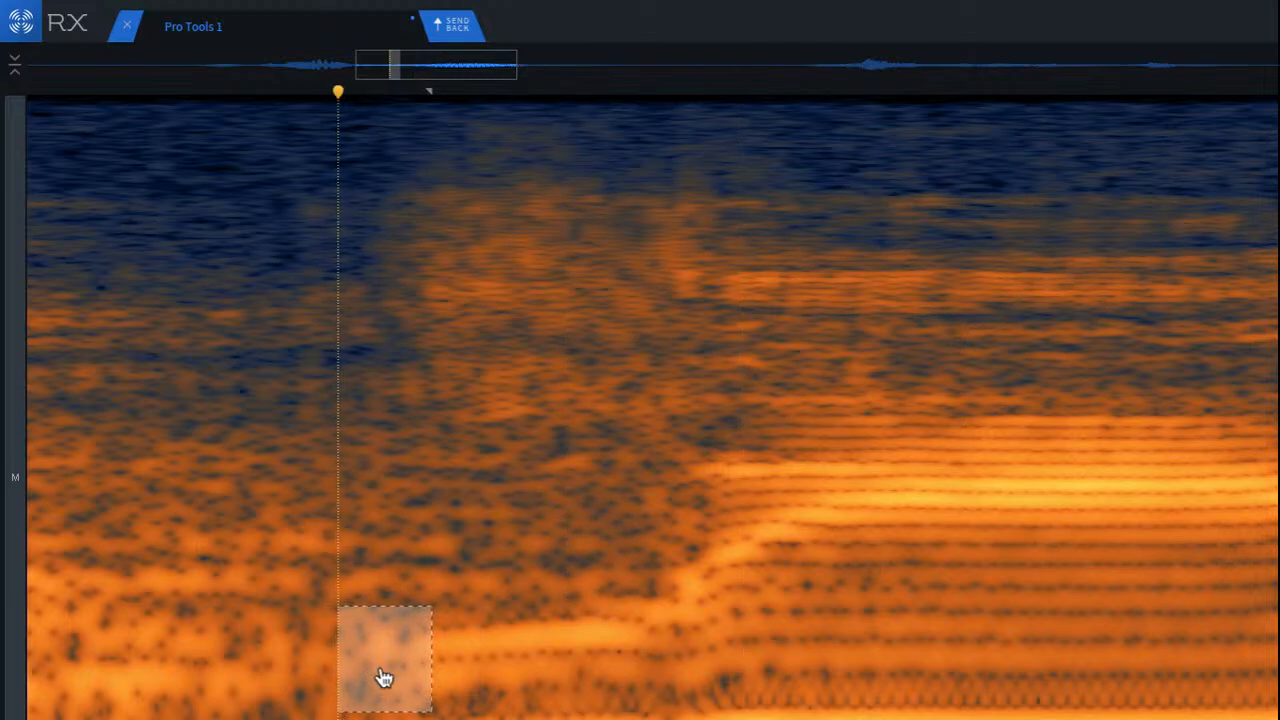
pyautogui.press('super+y')
pyautogui.click(274, 602)
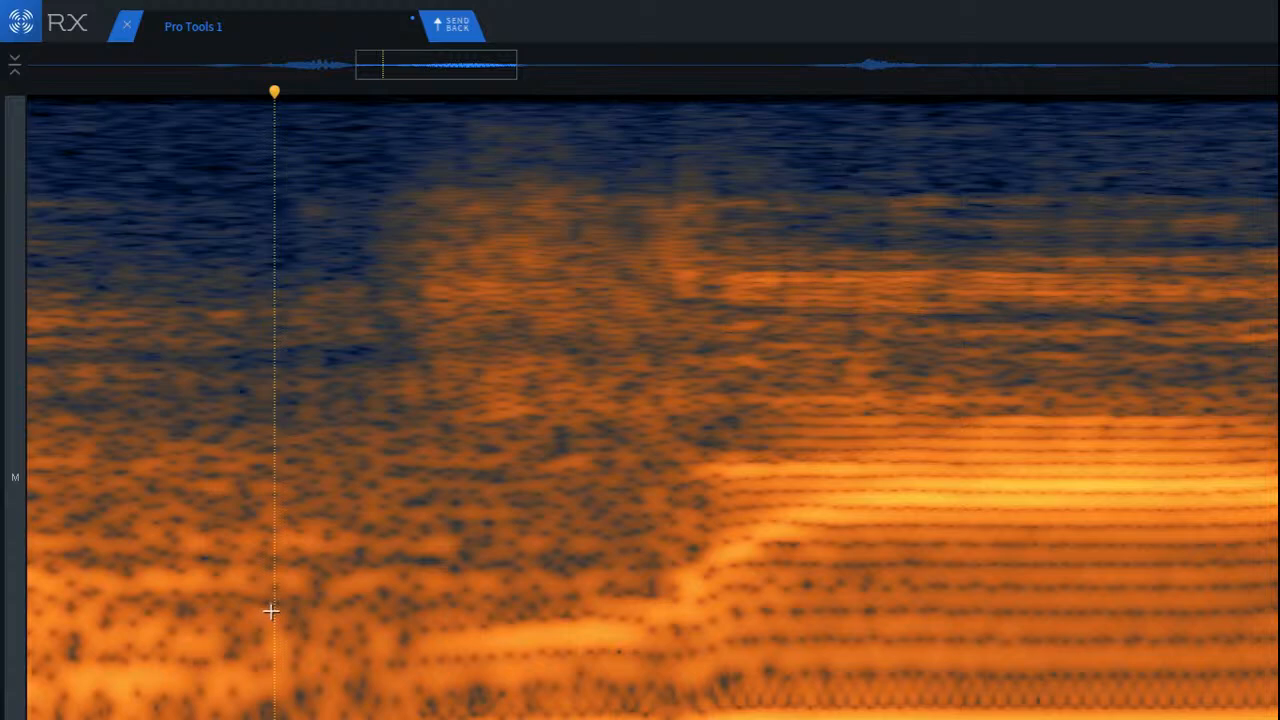
# Step: Play the repaired low-frequency passage repeatedly to check how it sounds
pyautogui.scroll(-3, 271, 611)
pyautogui.click(136, 552)
pyautogui.press('space')
pyautogui.press('space')
pyautogui.press('space')
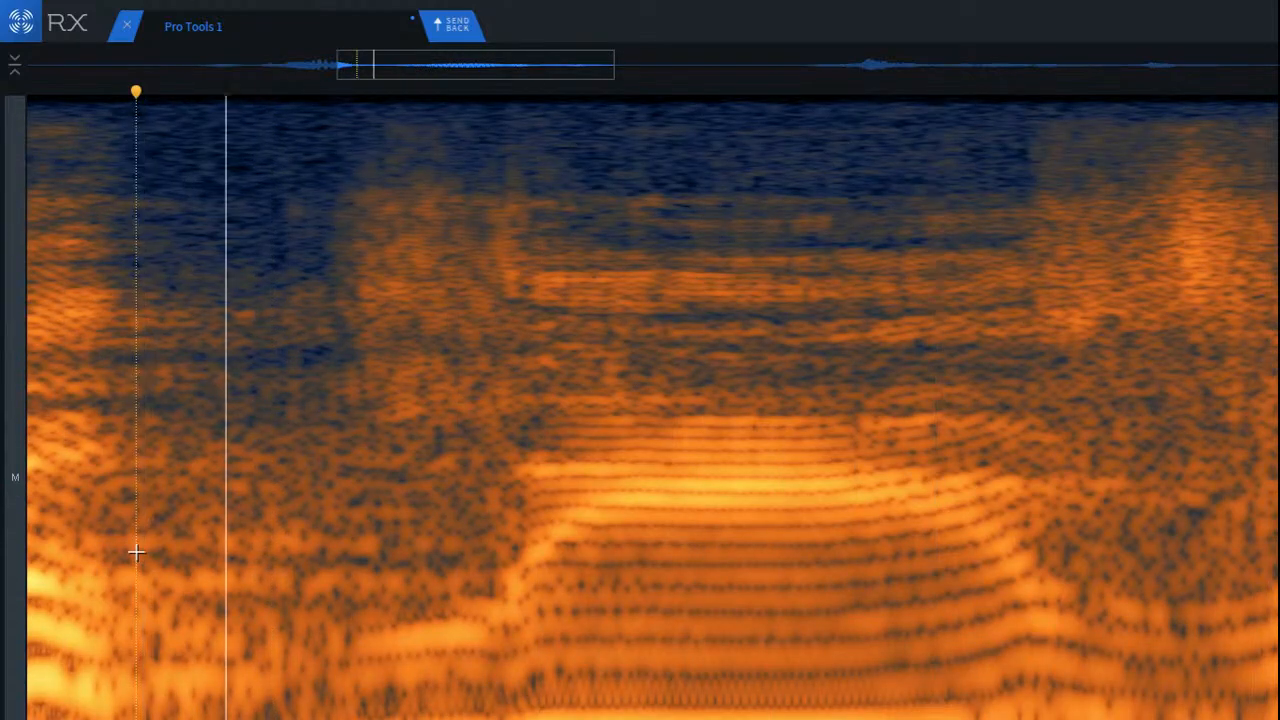
pyautogui.press('space')
pyautogui.press('space')
pyautogui.press('space')
pyautogui.scroll(-3, 416, 569)
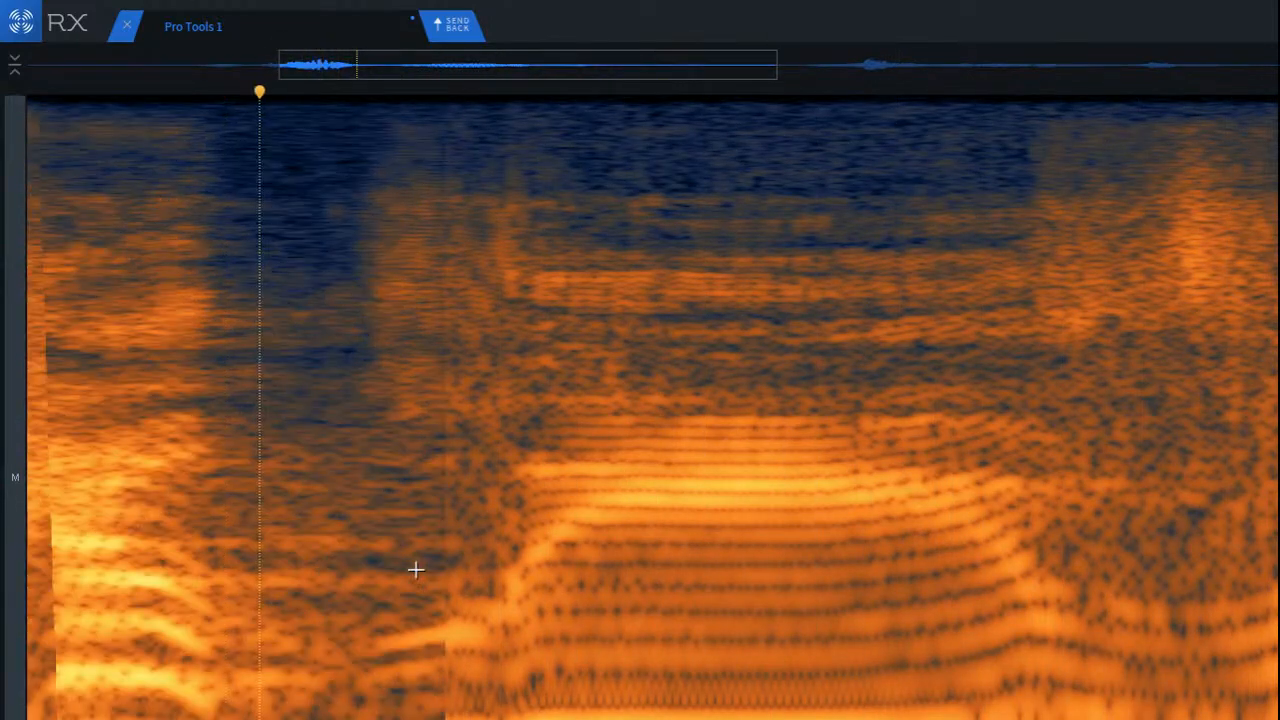
# Step: Play from the quiet pause into the following phrase to find more clicks
pyautogui.scroll(-5, 523, 529)
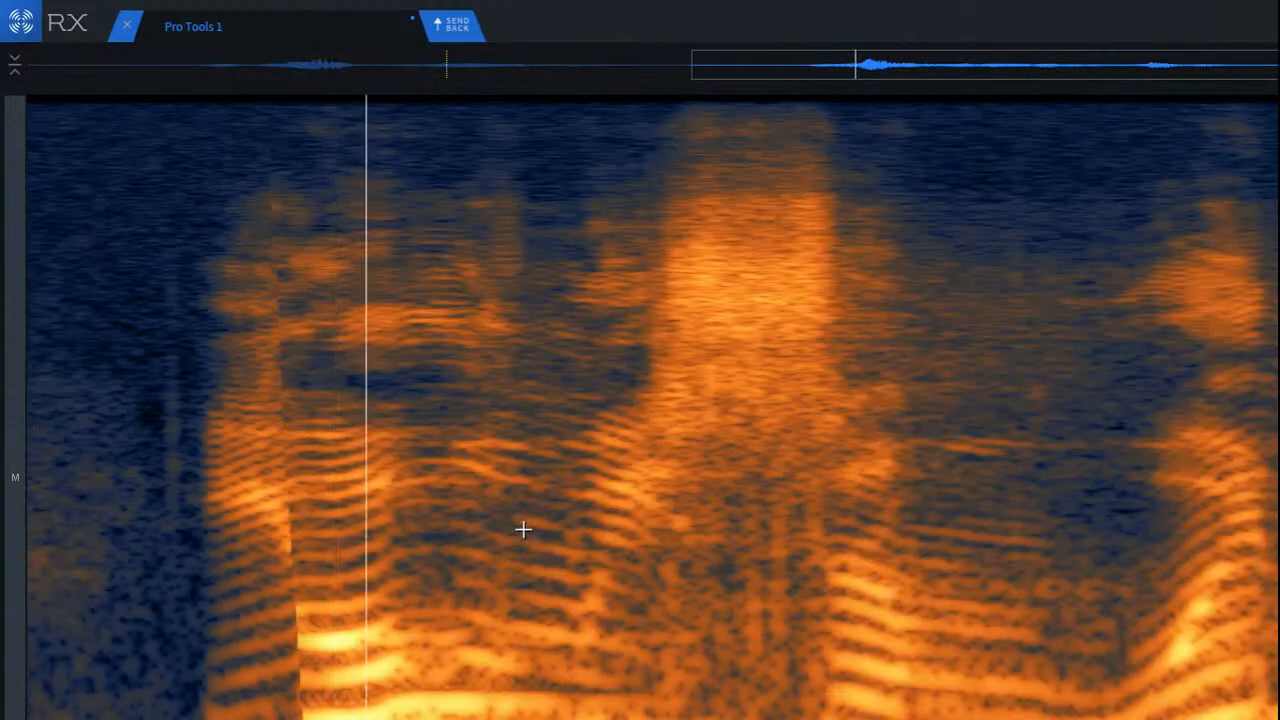
pyautogui.press('space')
pyautogui.click(577, 517)
pyautogui.press('space')
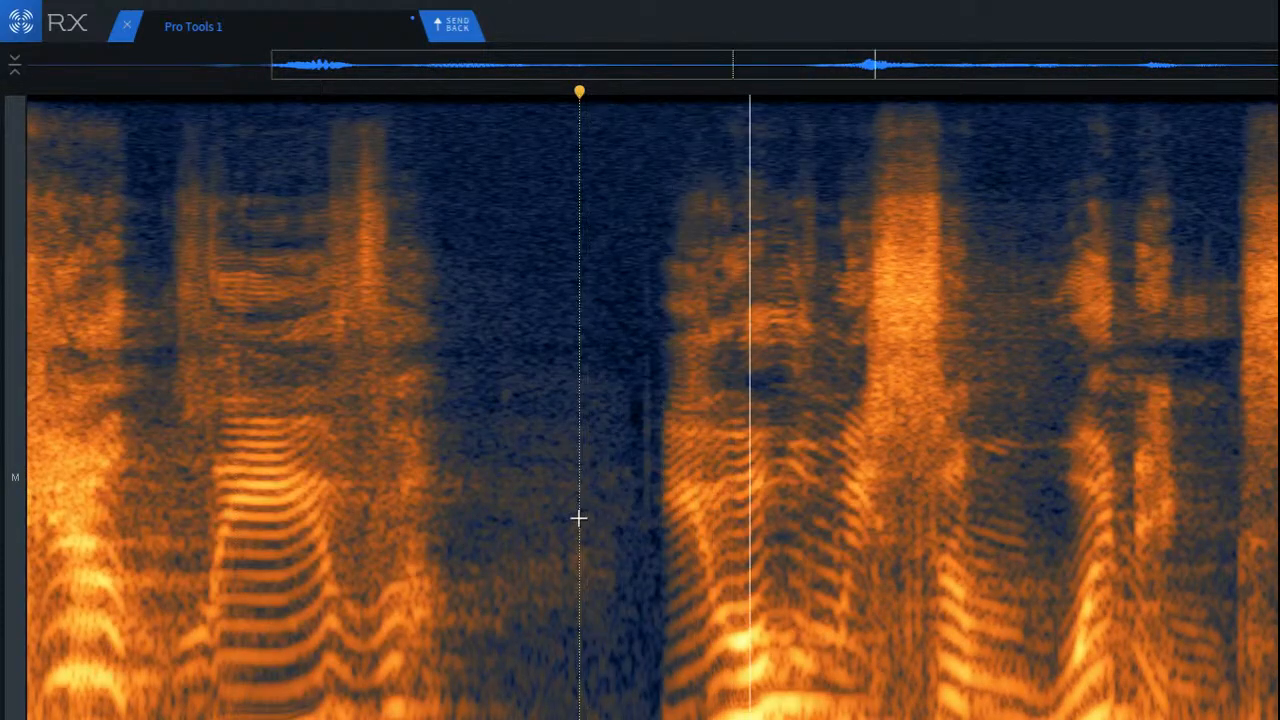
# Step: Repair the faint vertical click in the quiet pause right before the second phrase and play it back
pyautogui.press('space')
pyautogui.scroll(4, 629, 510)
pyautogui.moveTo(627, 226); pyautogui.dragTo(714, 628)
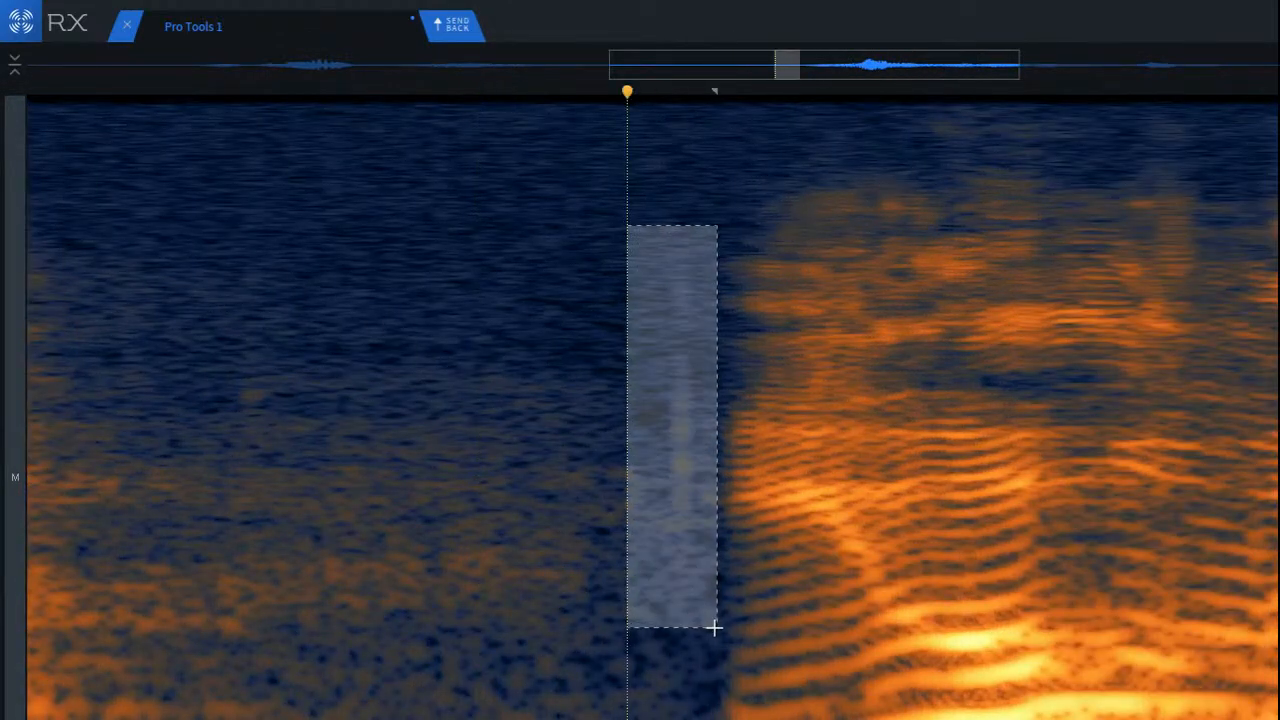
pyautogui.press('d')
pyautogui.click(282, 392)
pyautogui.press('space')
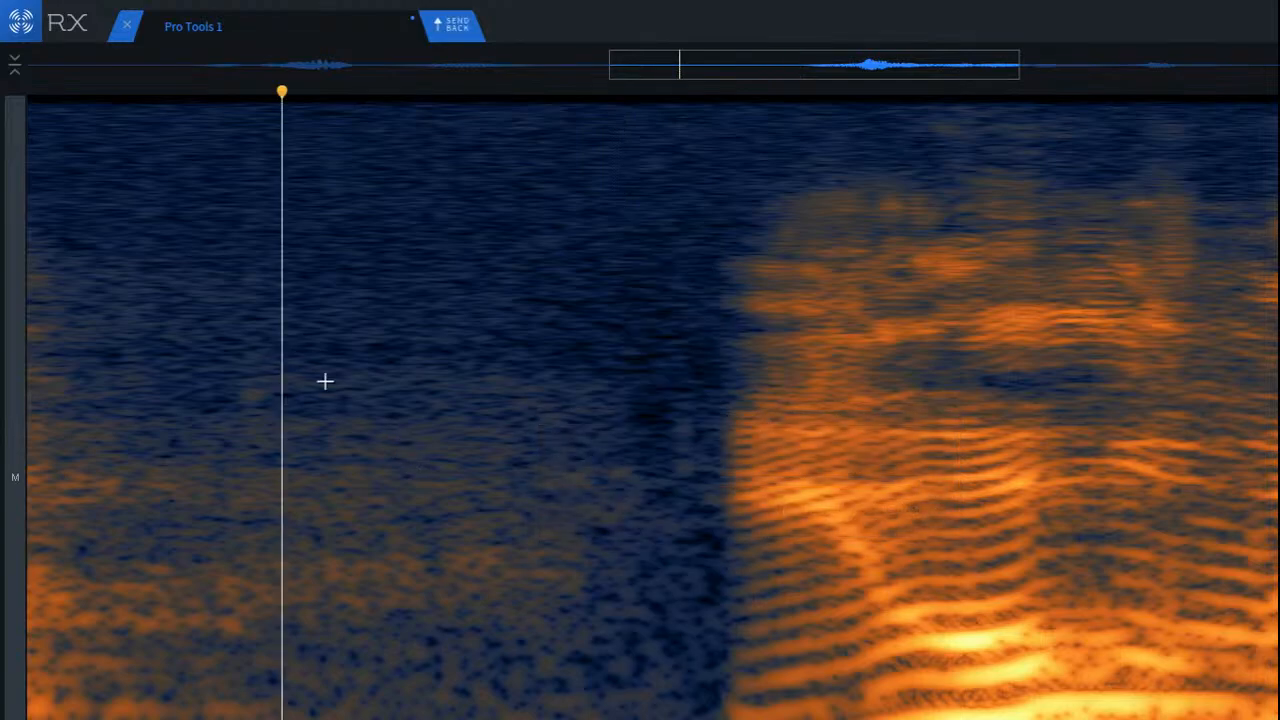
# Step: Run De-click on the lower frequencies beneath the second phrase's first sibilant burst, including the start of the following harmonics
pyautogui.scroll(-5, 401, 437)
pyautogui.scroll(-2, 423, 429)
pyautogui.scroll(3, 986, 520)
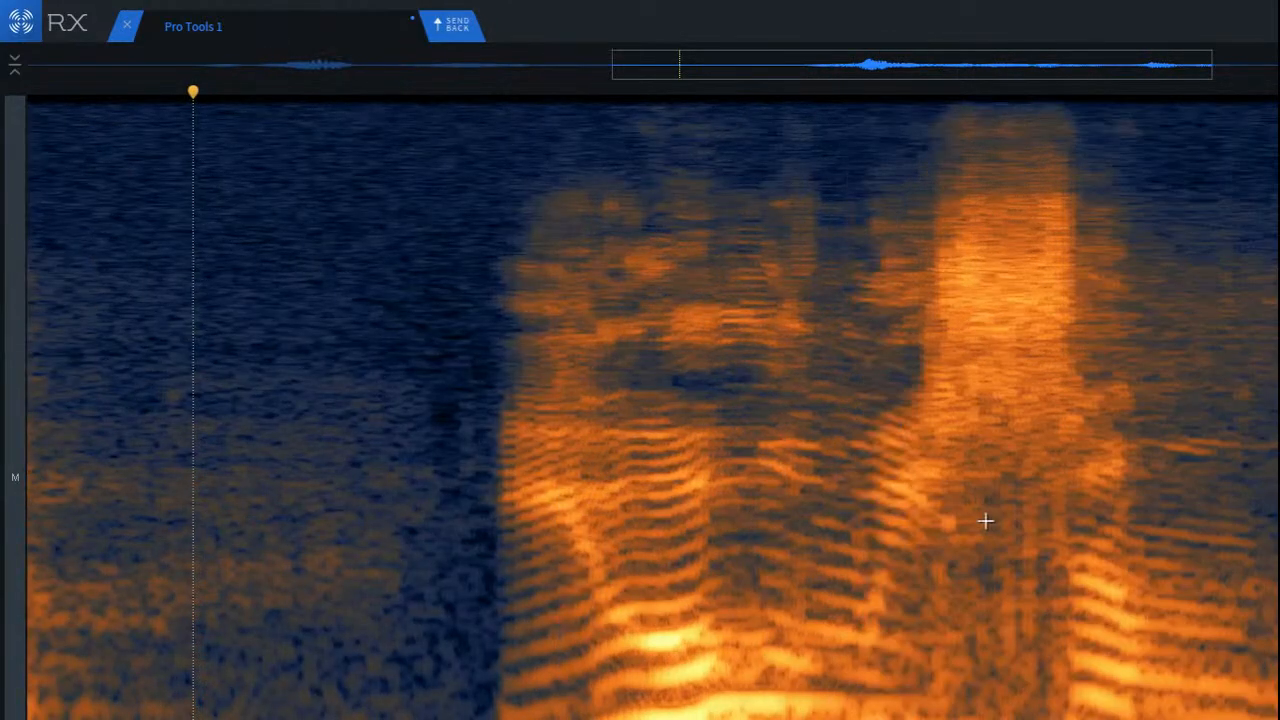
pyautogui.scroll(2, 1174, 554)
pyautogui.moveTo(662, 437); pyautogui.dragTo(1085, 719)
pyautogui.press('d')
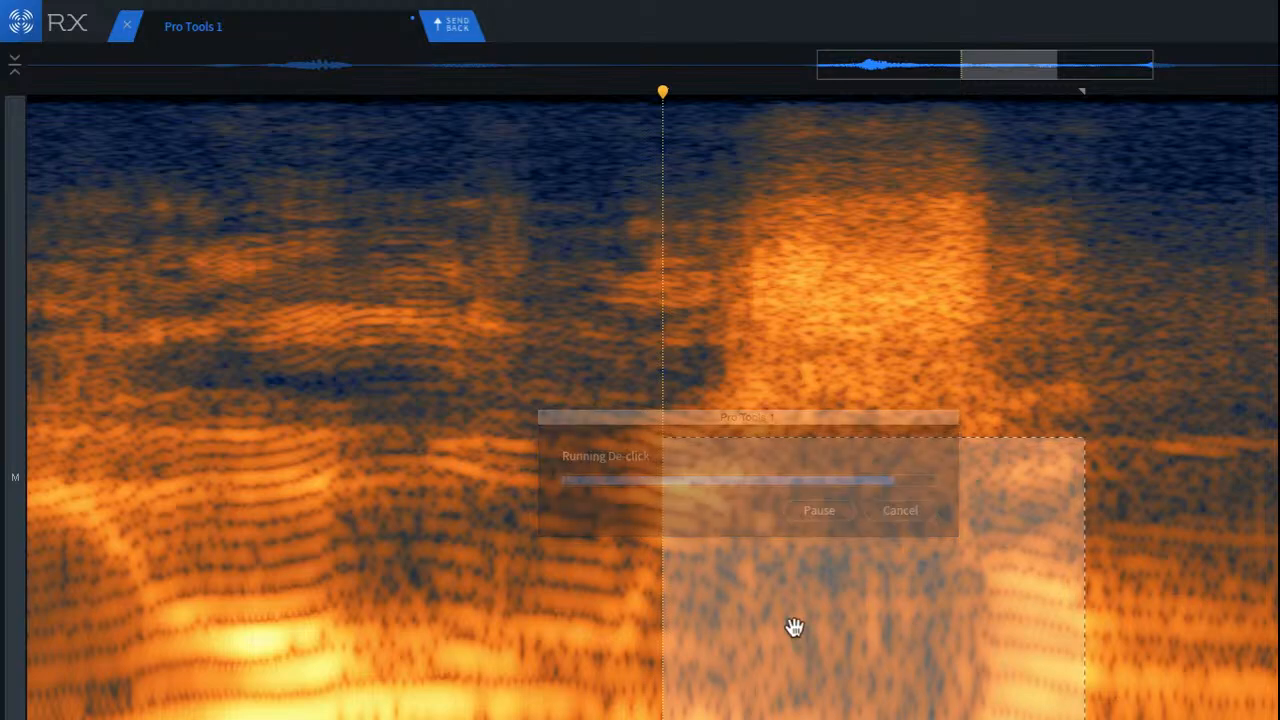
# Step: Play repeatedly from the voiced harmonics into the sibilant burst to check the De-click repair
pyautogui.click(313, 378)
pyautogui.press('space')
pyautogui.press('space')
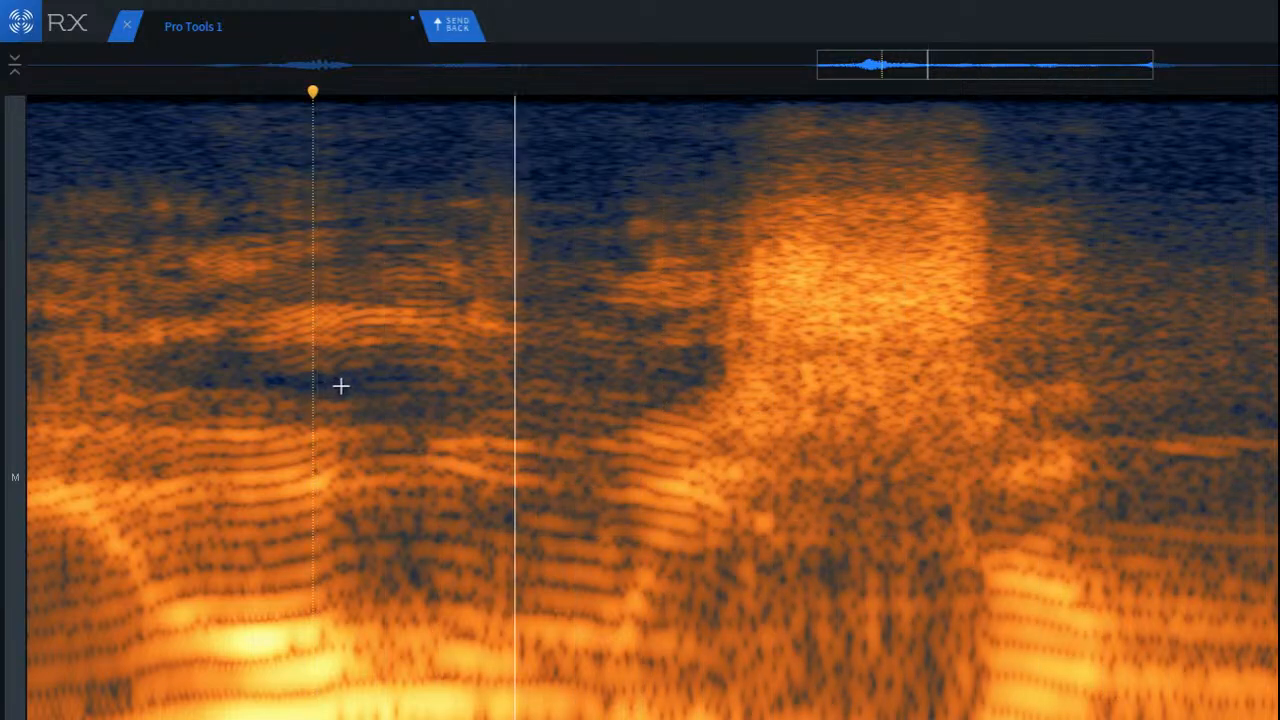
pyautogui.scroll(-2, 343, 384)
pyautogui.press('space')
pyautogui.press('space')
pyautogui.press('space')
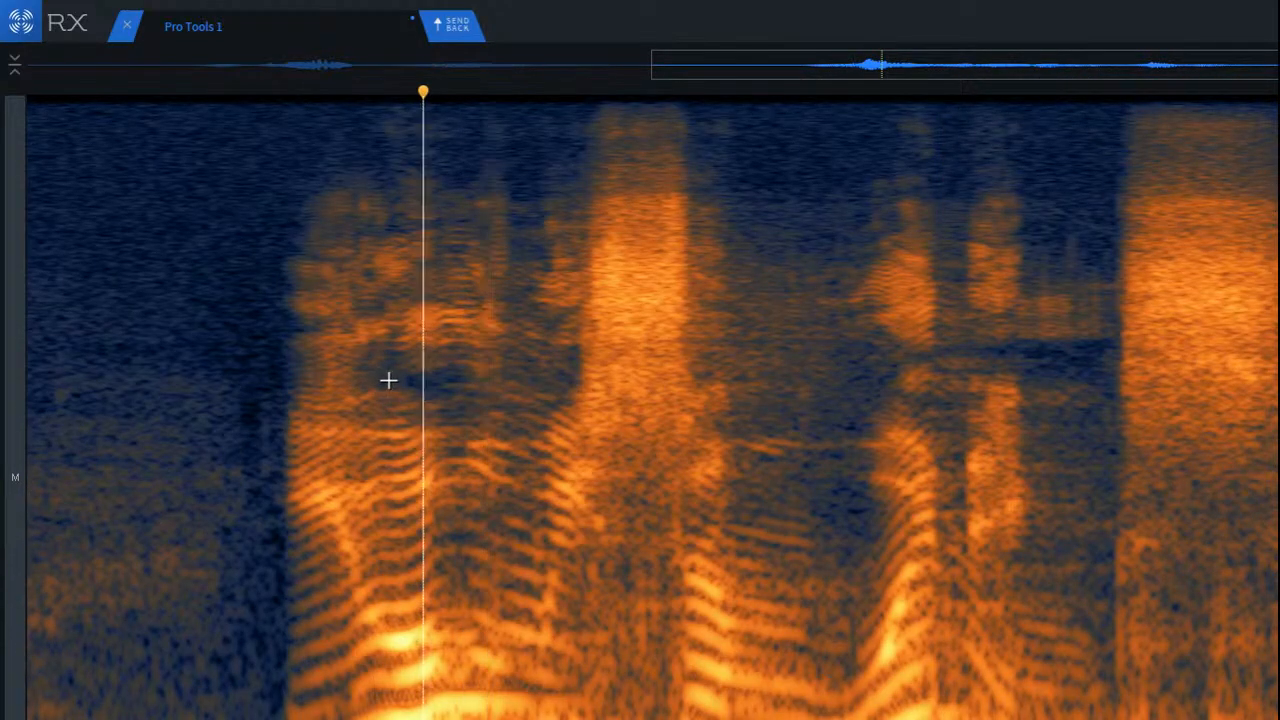
pyautogui.press('space')
# Step: Repair the lower-mid frequencies beneath the first sibilant burst, narrowing the selection to its later half
pyautogui.scroll(2, 684, 478)
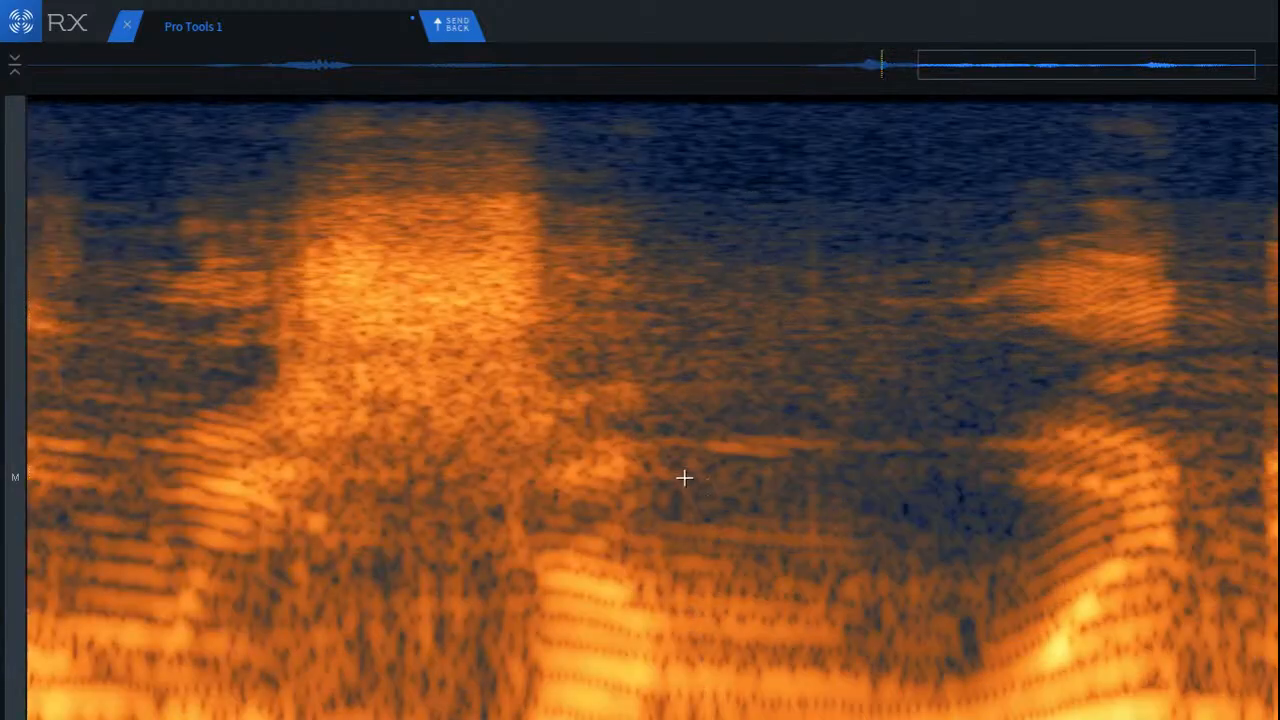
pyautogui.moveTo(316, 458); pyautogui.dragTo(551, 680)
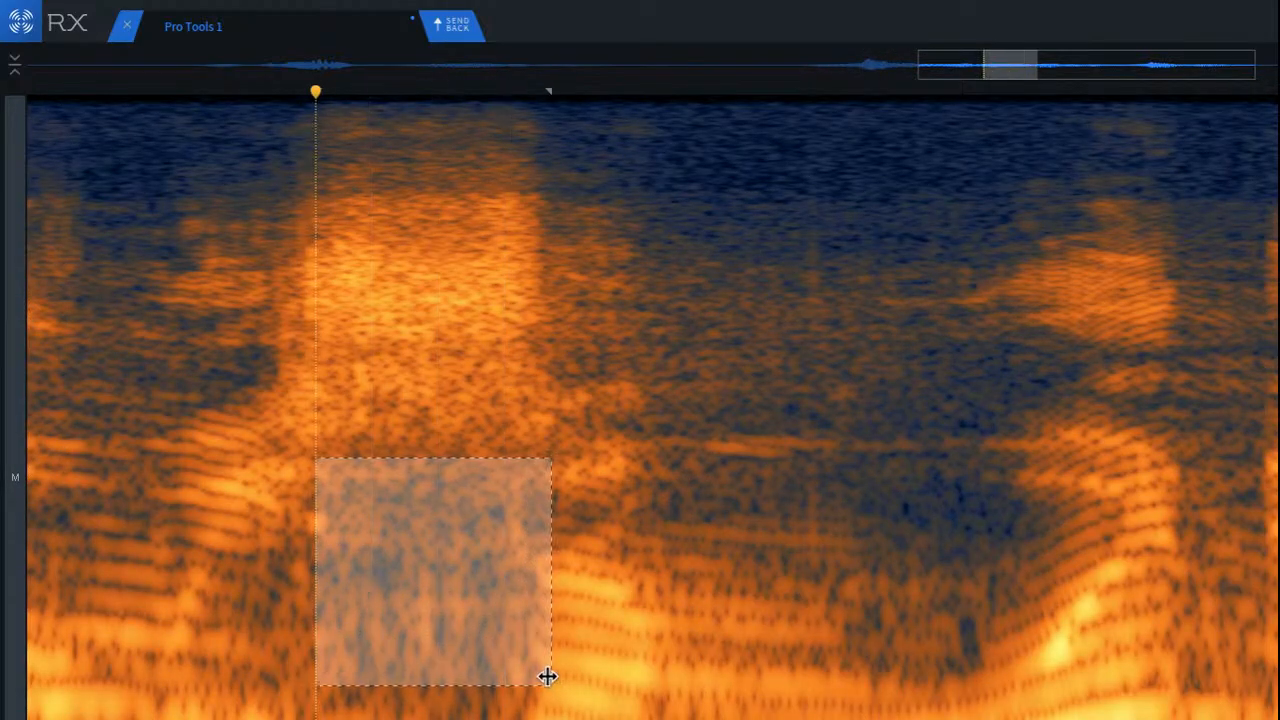
pyautogui.click(431, 577)
pyautogui.scroll(1, 423, 577)
pyautogui.scroll(1, 423, 577)
pyautogui.moveTo(380, 482); pyautogui.dragTo(650, 685)
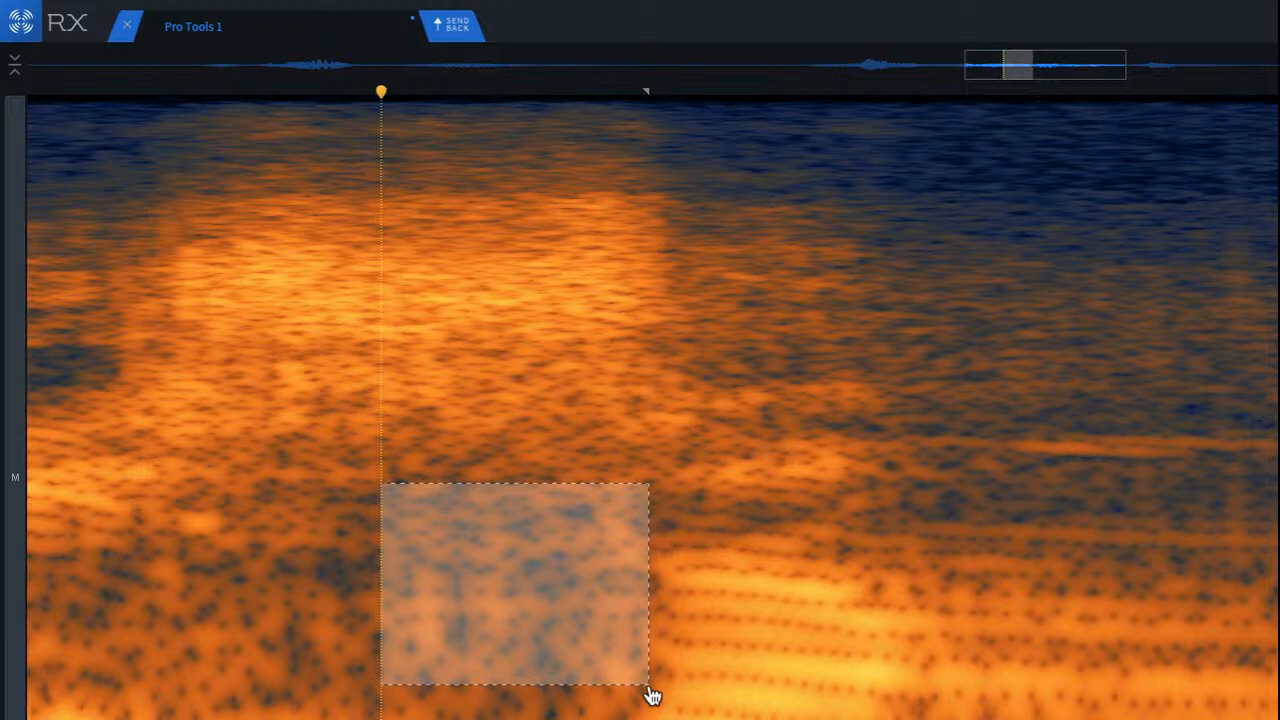
pyautogui.press('Return')
# Step: Listen from just before the sibilant burst through the following syllables to check the repair
pyautogui.click(326, 602)
pyautogui.scroll(-3, 514, 657)
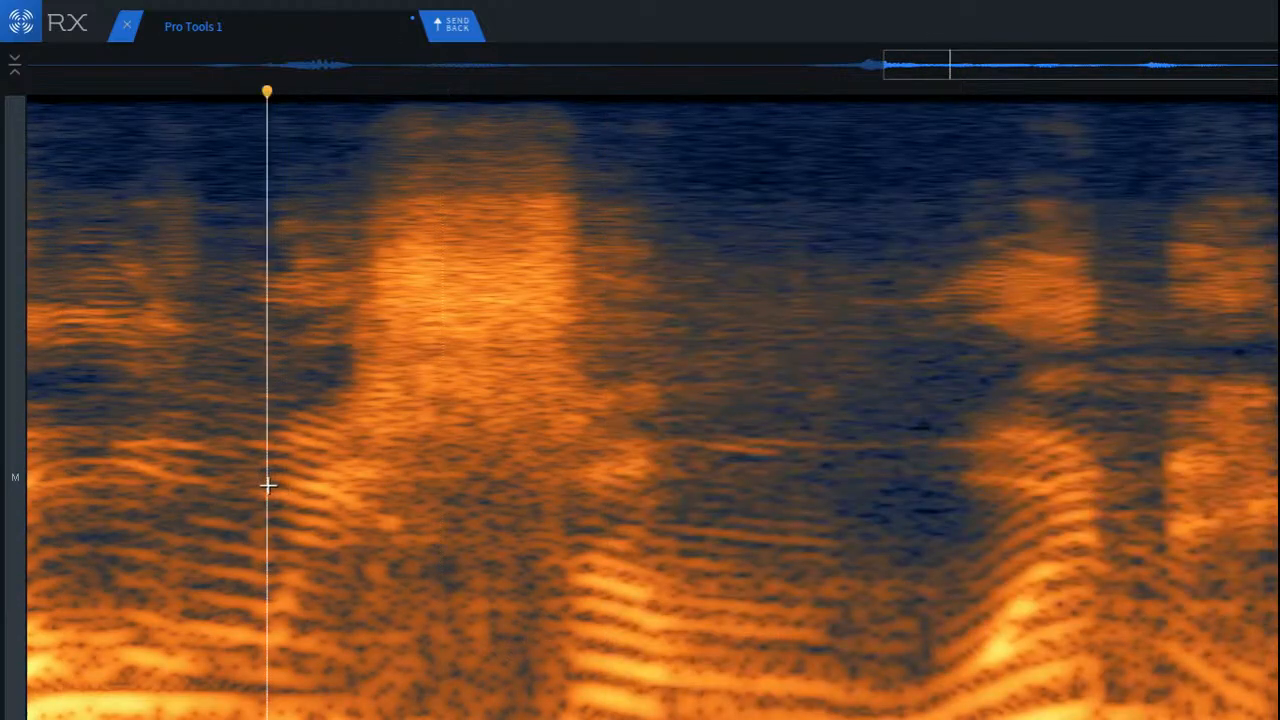
pyautogui.scroll(-2, 293, 485)
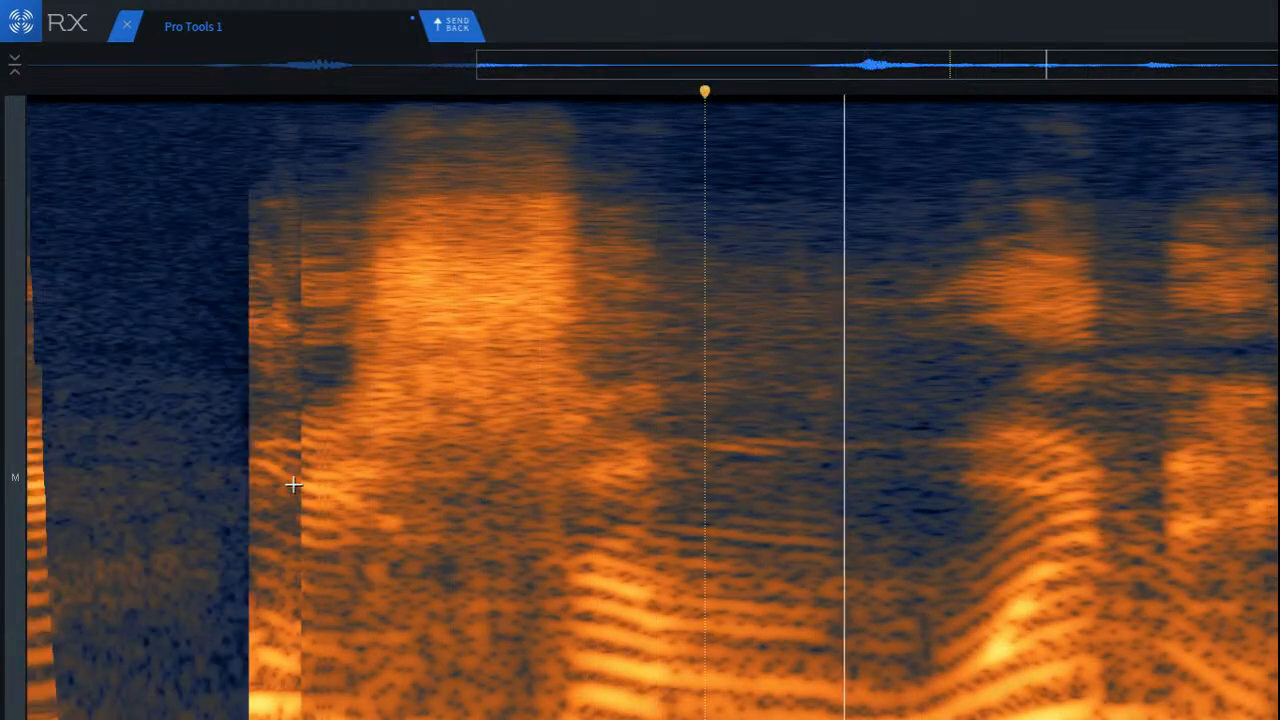
pyautogui.scroll(-3, 293, 485)
pyautogui.press('space')
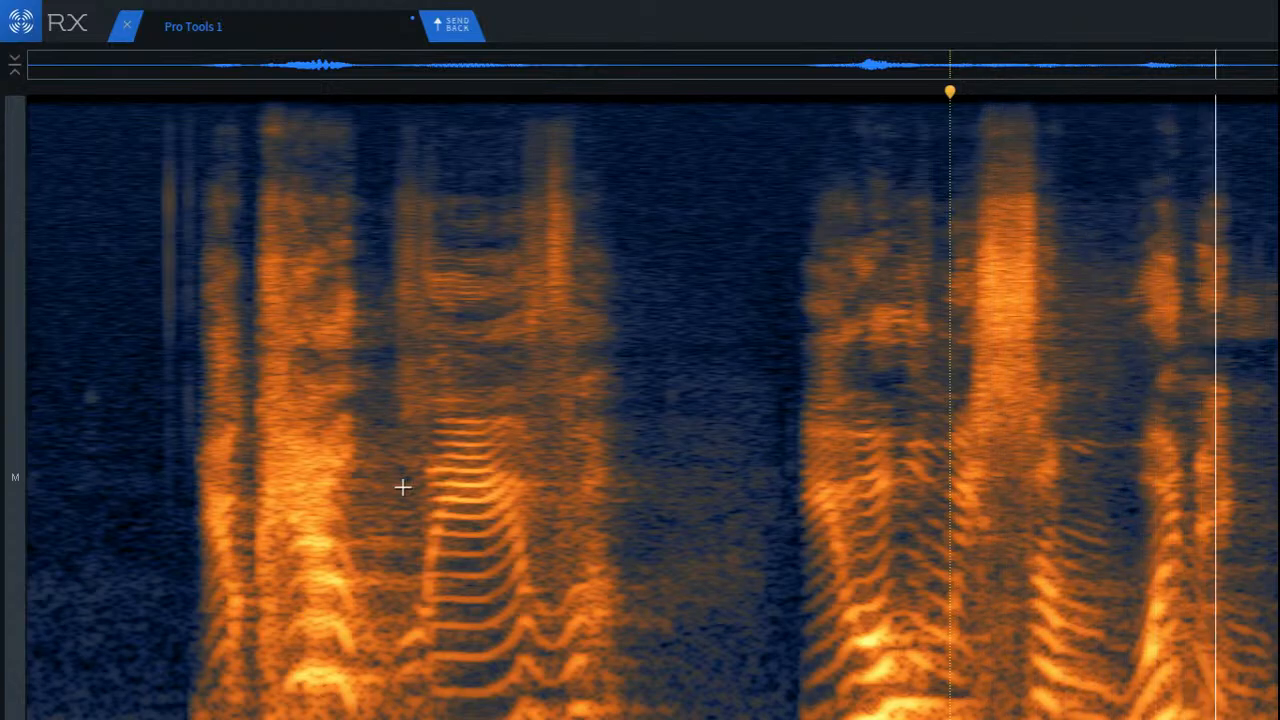
pyautogui.press('space')
# Step: Play the quieter passage after the sibilant burst to locate further clicks
pyautogui.click(1057, 398)
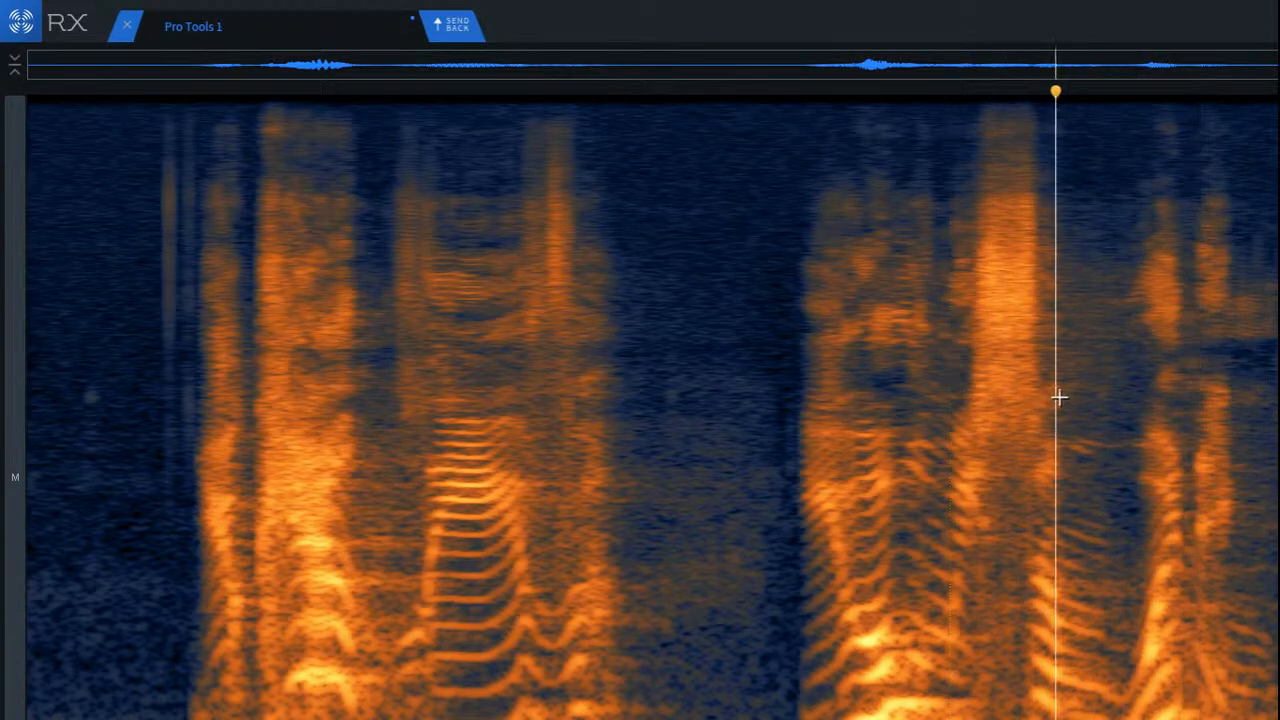
pyautogui.scroll(4, 1059, 398)
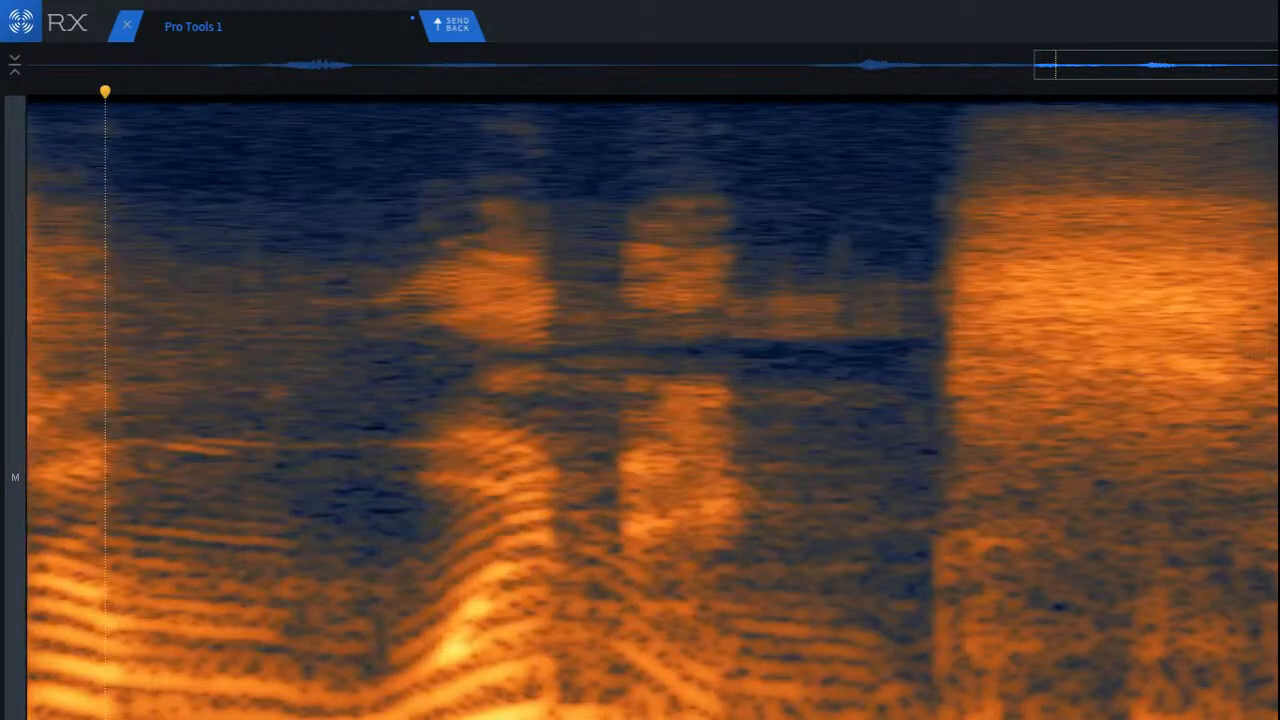
pyautogui.scroll(-3, 652, 408)
pyautogui.press('space')
pyautogui.scroll(1, 652, 408)
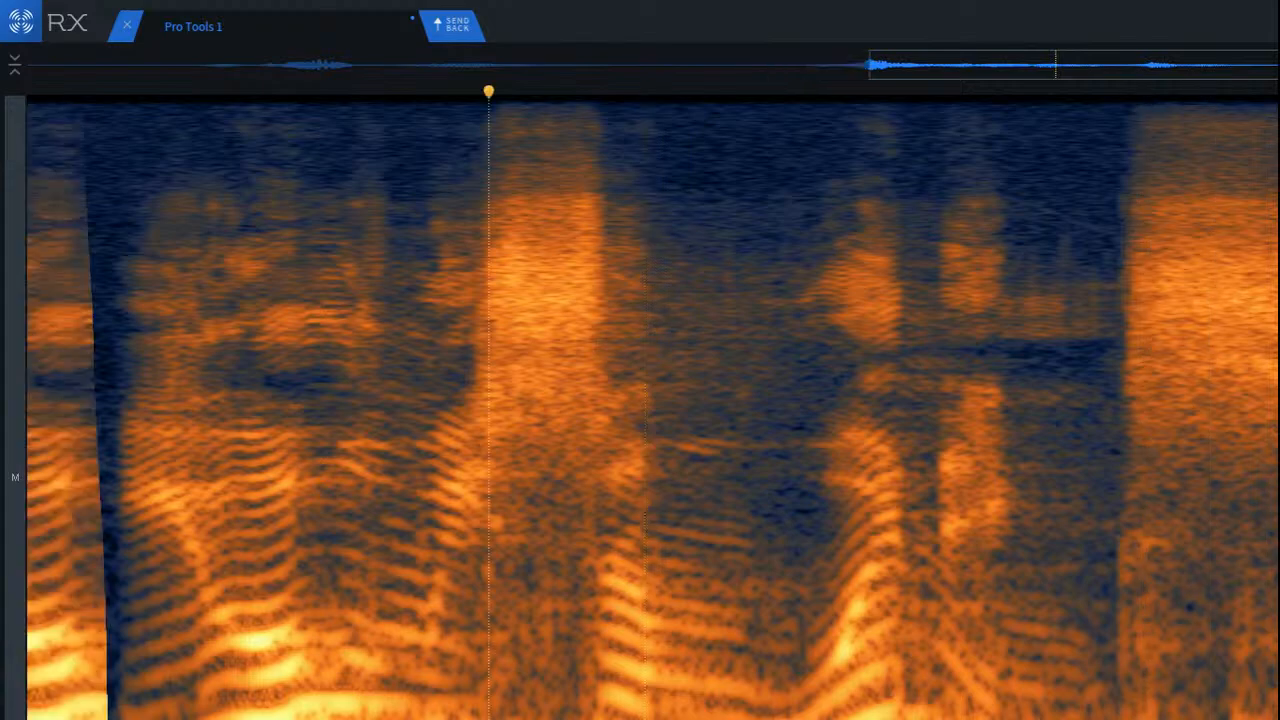
pyautogui.scroll(2, 1222, 498)
pyautogui.click(399, 406)
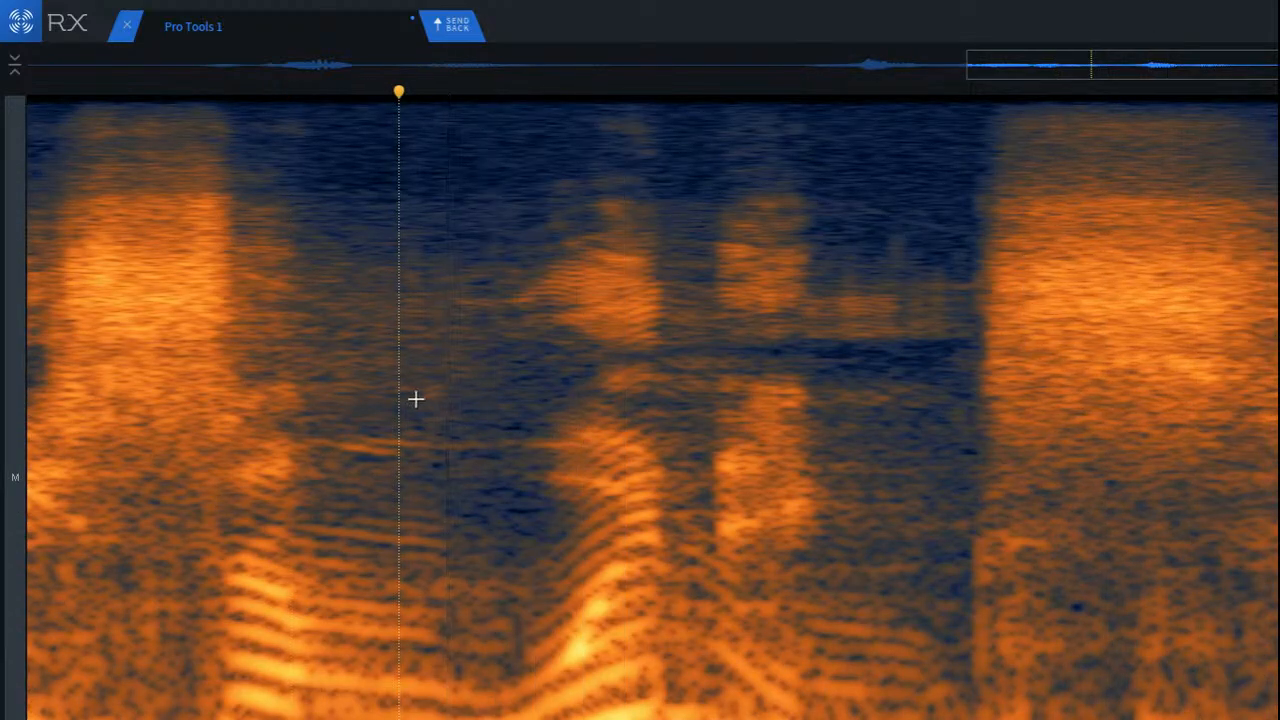
# Step: Repair the narrow mid-frequency band across the two short syllables before the final sibilant, and play it back
pyautogui.scroll(2, 600, 385)
pyautogui.moveTo(564, 366); pyautogui.dragTo(722, 390)
pyautogui.moveTo(558, 326); pyautogui.dragTo(846, 403)
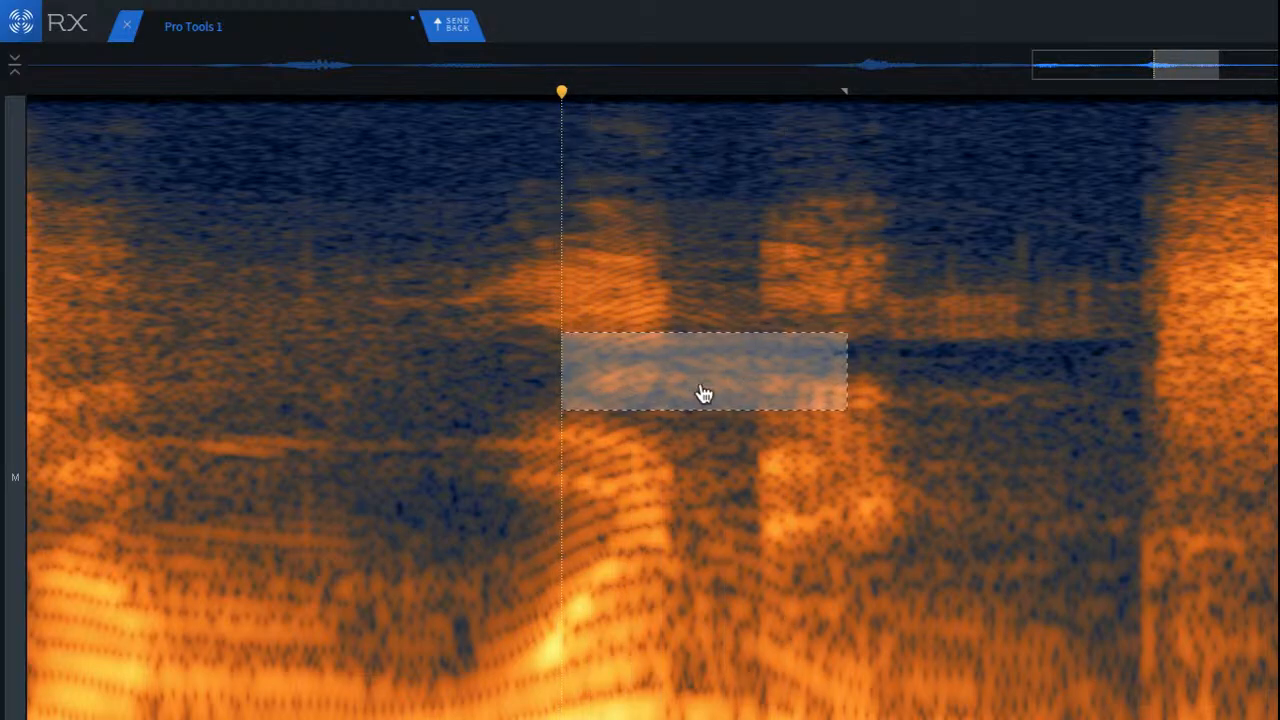
pyautogui.click(70, 193)
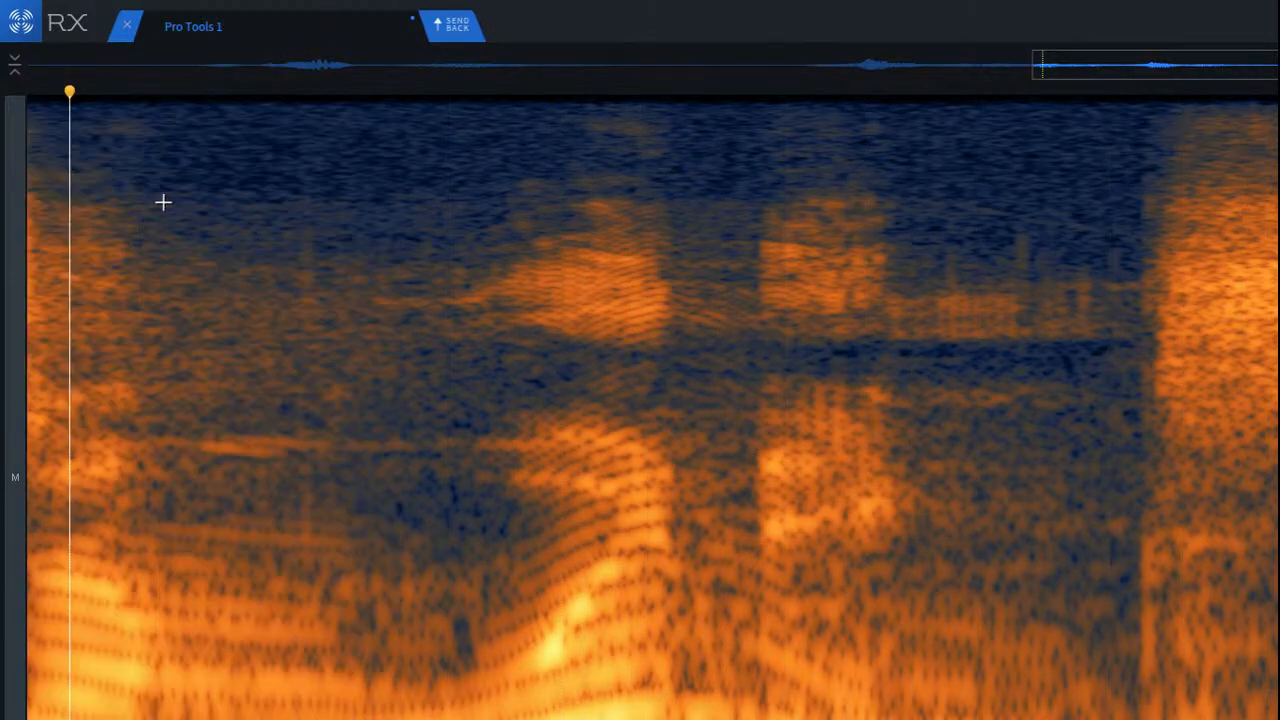
pyautogui.scroll(-3, 200, 203)
pyautogui.scroll(3, 1150, 520)
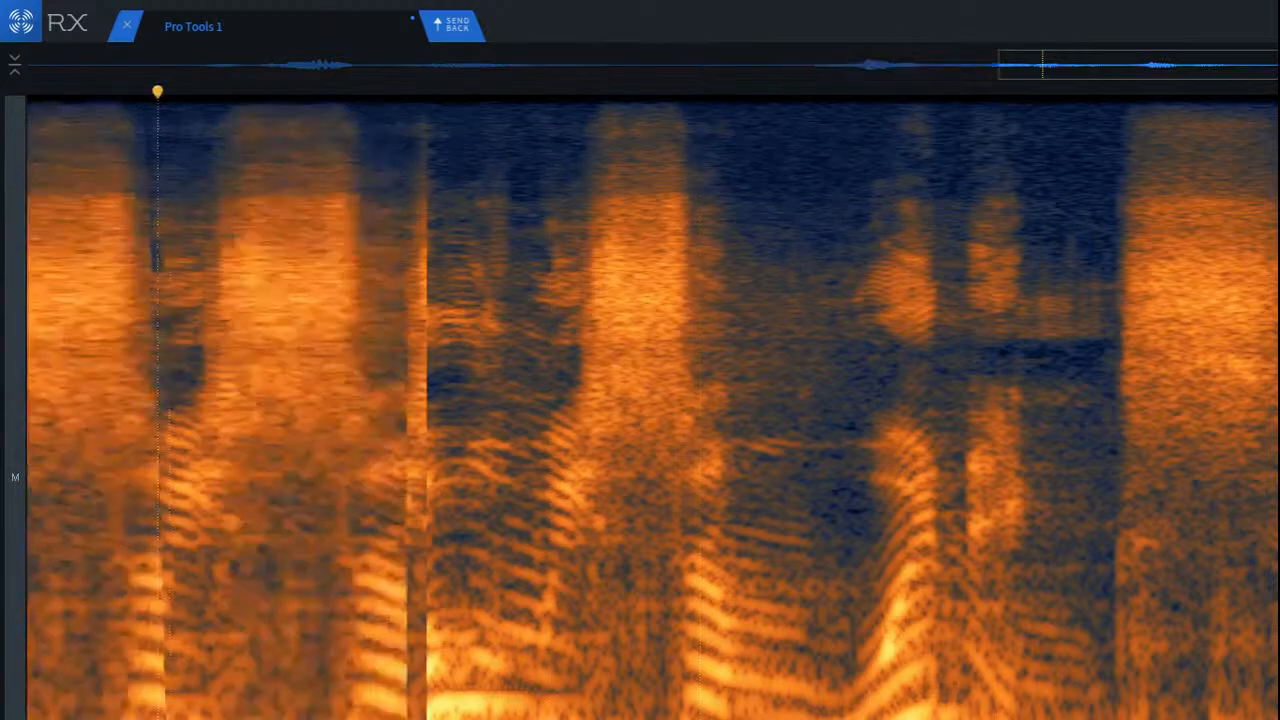
pyautogui.press('space')
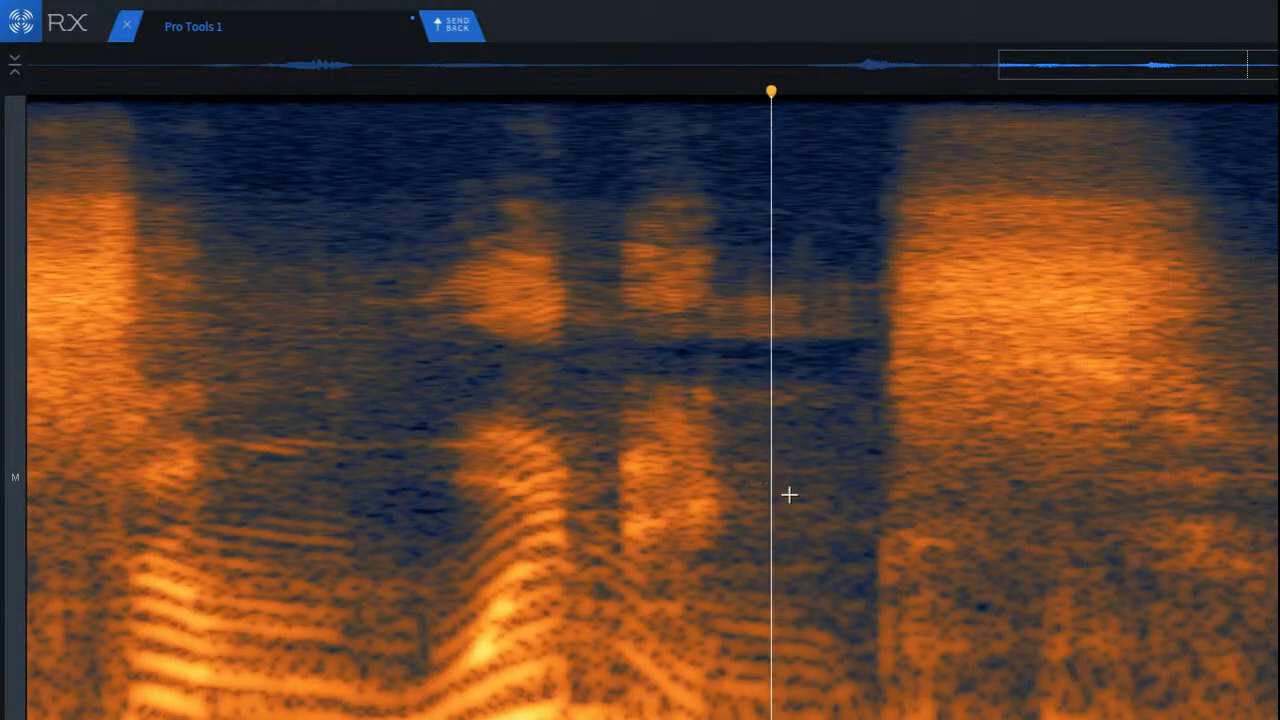
# Step: Repair low-frequency patches beneath the final sibilant, widening the selection across its full length, and play the result
pyautogui.moveTo(853, 502); pyautogui.dragTo(1020, 591)
pyautogui.moveTo(945, 561); pyautogui.dragTo(1093, 655)
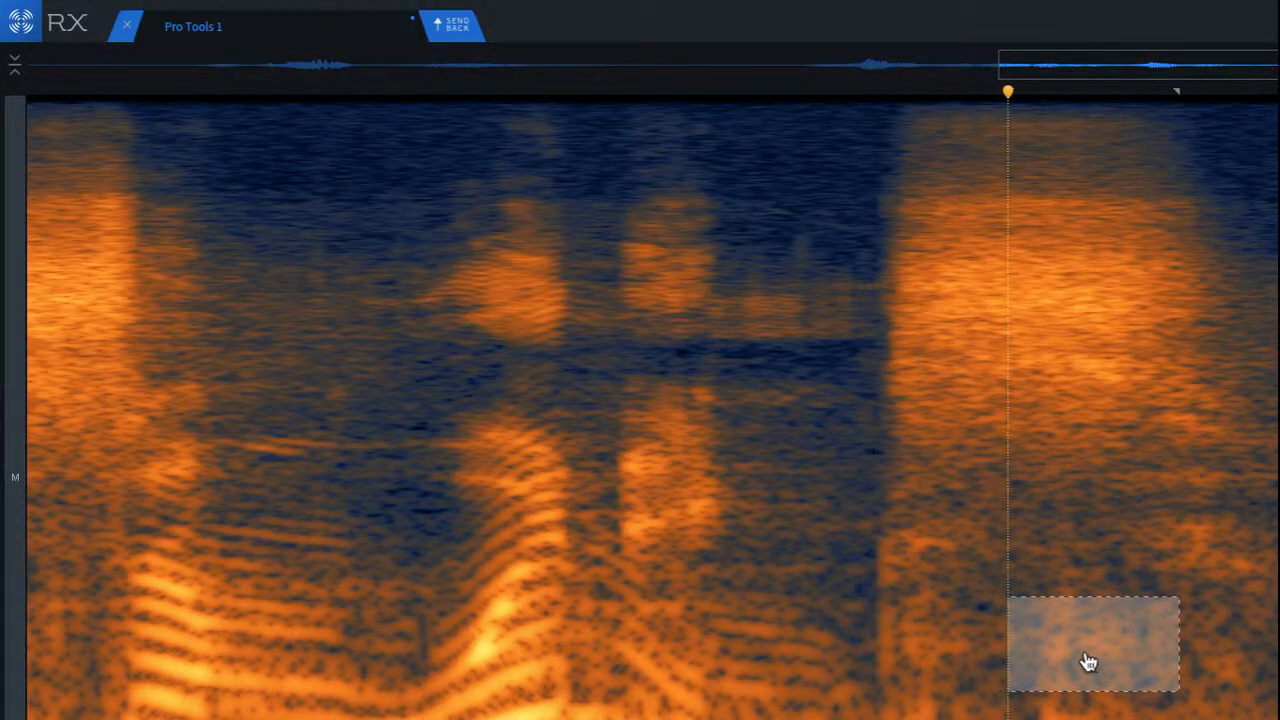
pyautogui.click(965, 617)
pyautogui.moveTo(857, 580); pyautogui.dragTo(1244, 686)
pyautogui.click(370, 450)
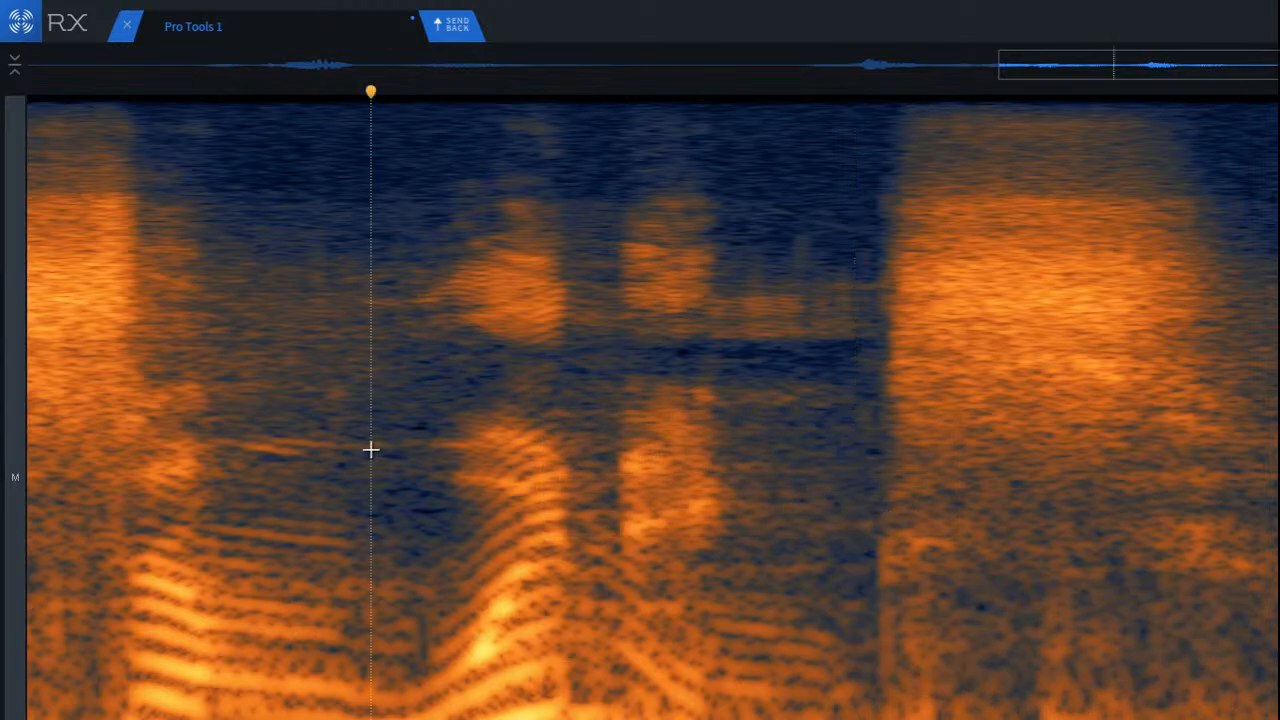
pyautogui.press('space')
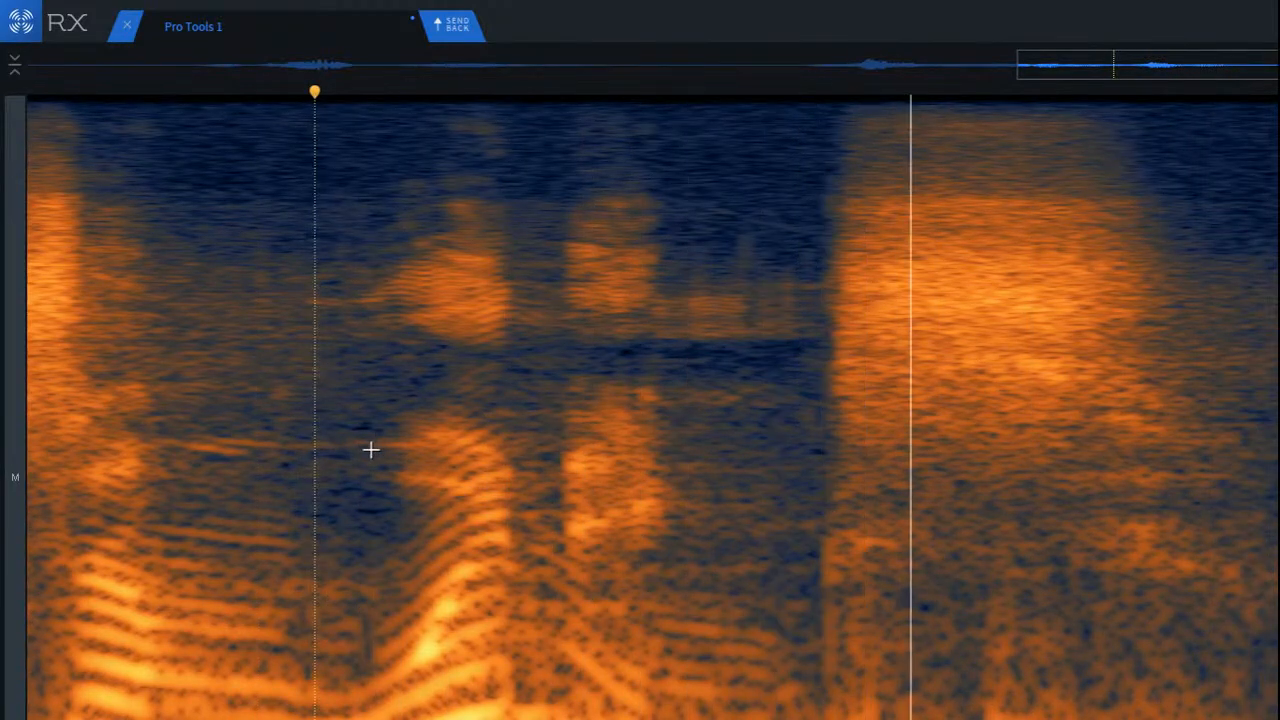
# Step: Repair the lowest visible frequencies beneath the final sibilant and play the passage again
pyautogui.moveTo(807, 686); pyautogui.dragTo(1250, 719)
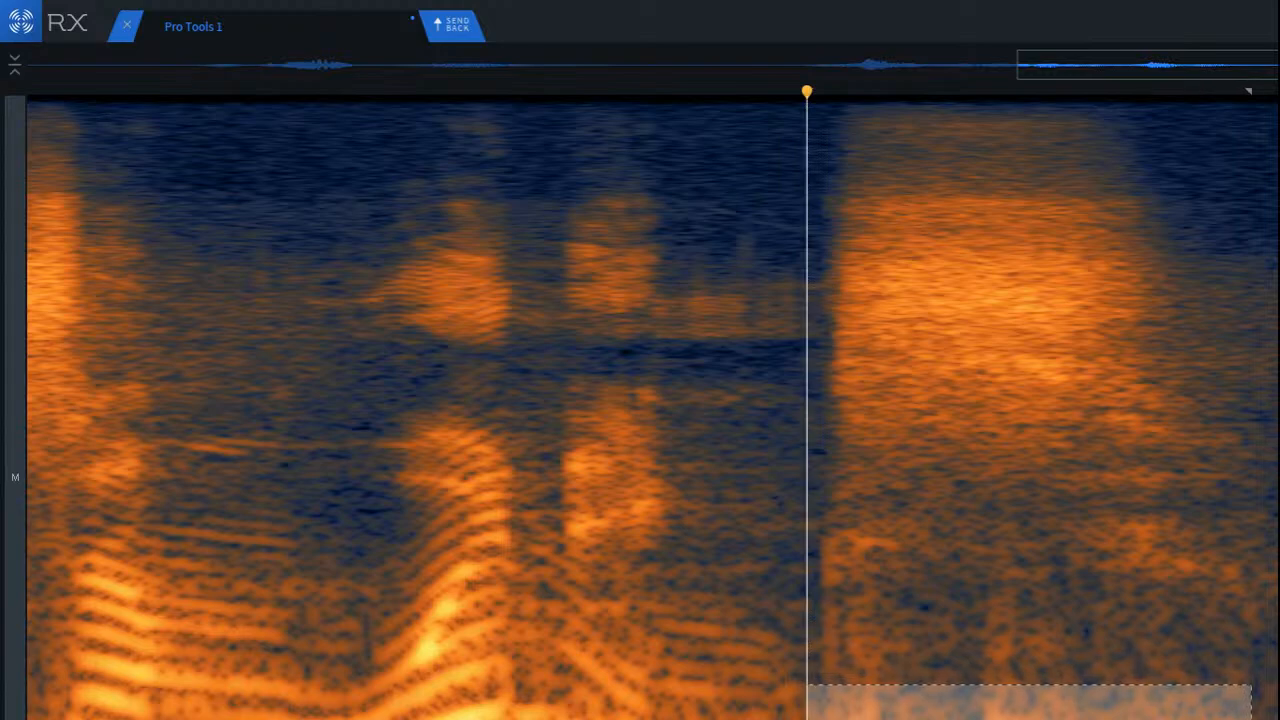
pyautogui.click(316, 497)
pyautogui.press('space')
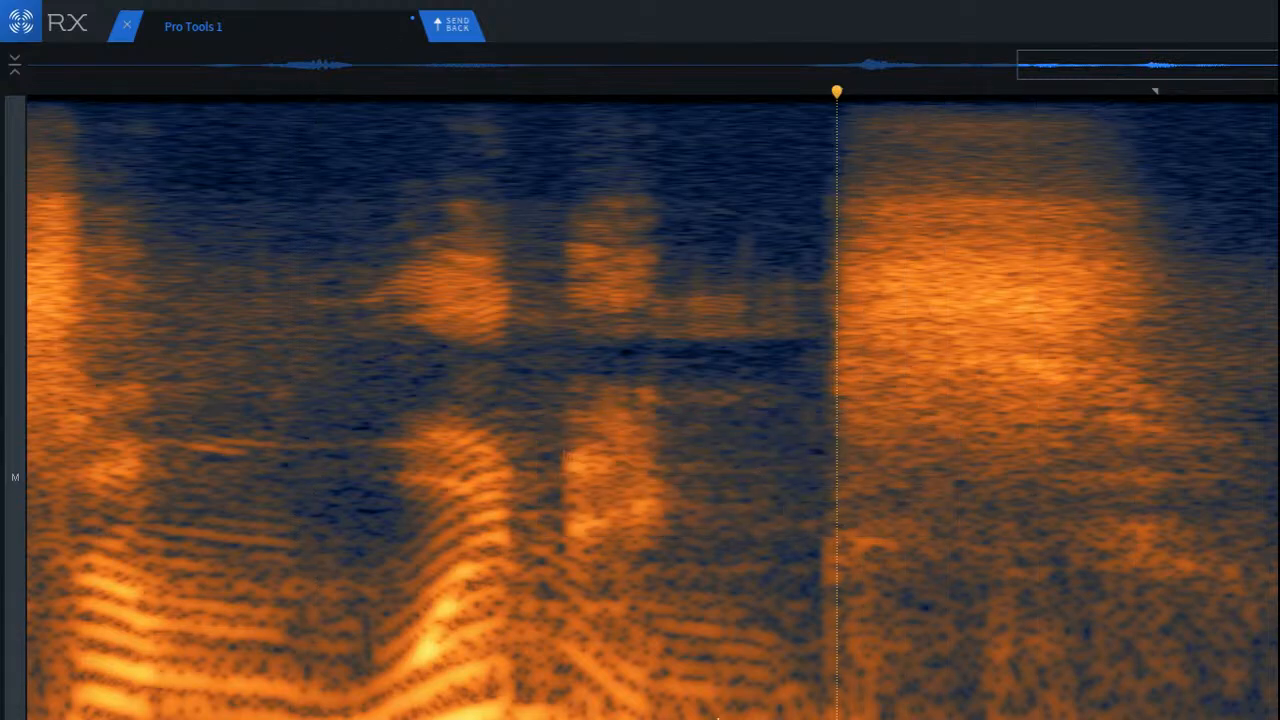
pyautogui.press('space')
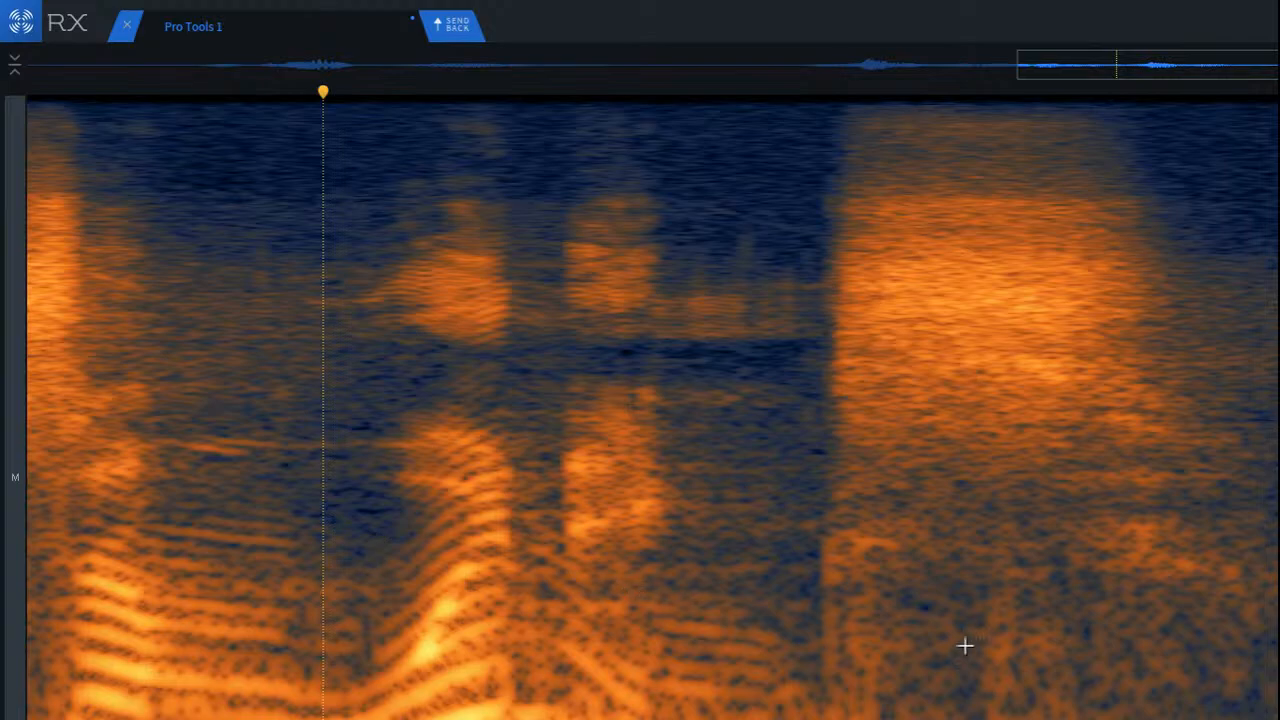
# Step: Repair the low frequencies beneath the later part of the final sibilant and listen to the result
pyautogui.scroll(4, 1094, 643)
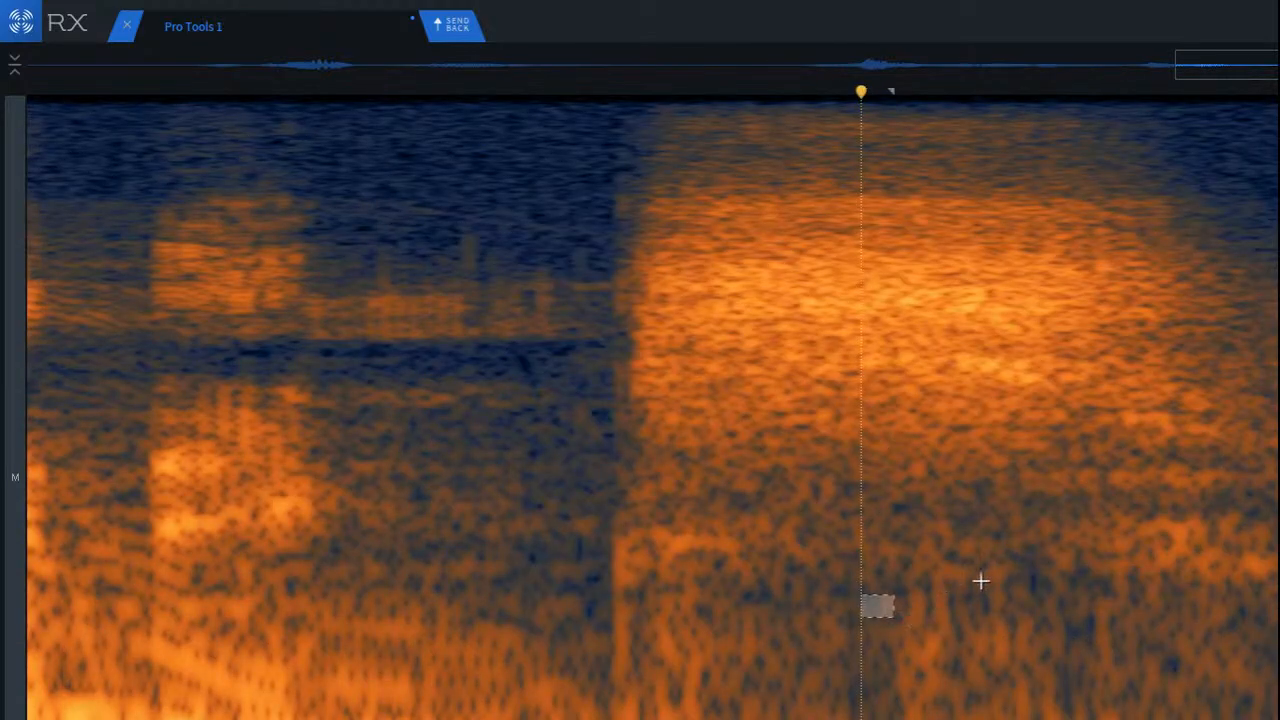
pyautogui.moveTo(891, 592); pyautogui.dragTo(1140, 719)
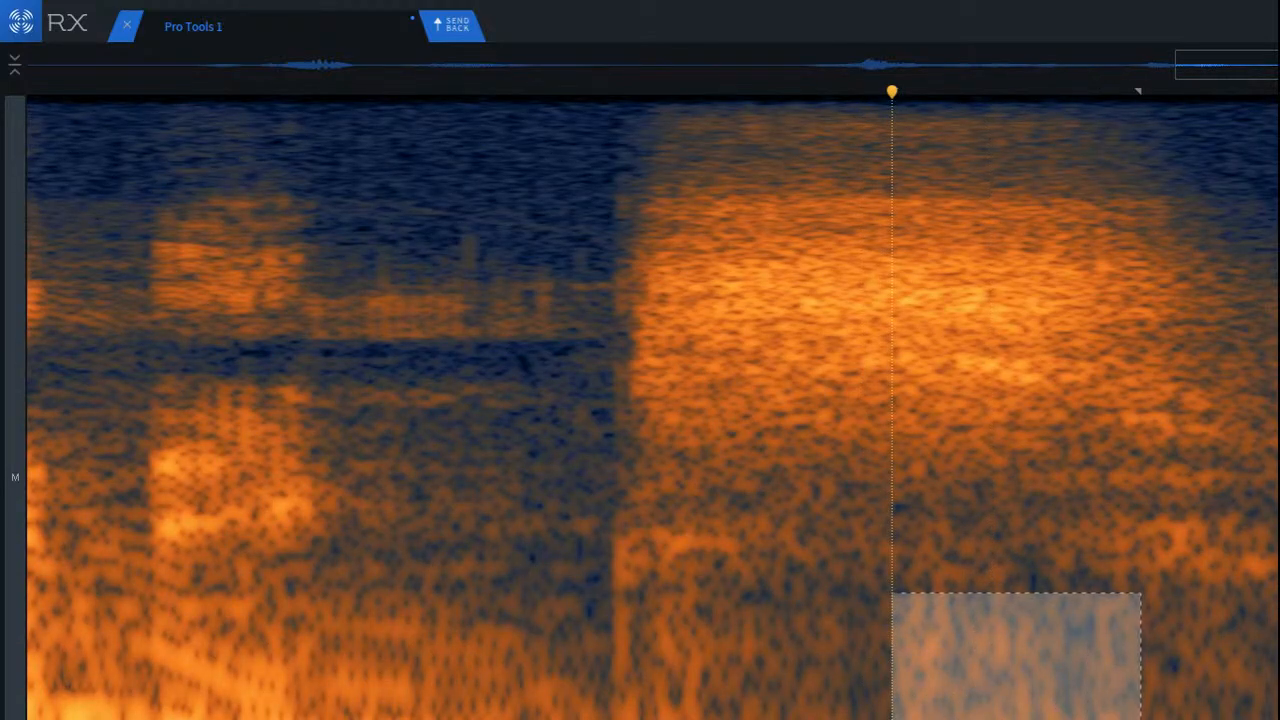
pyautogui.click(579, 575)
pyautogui.press('space')
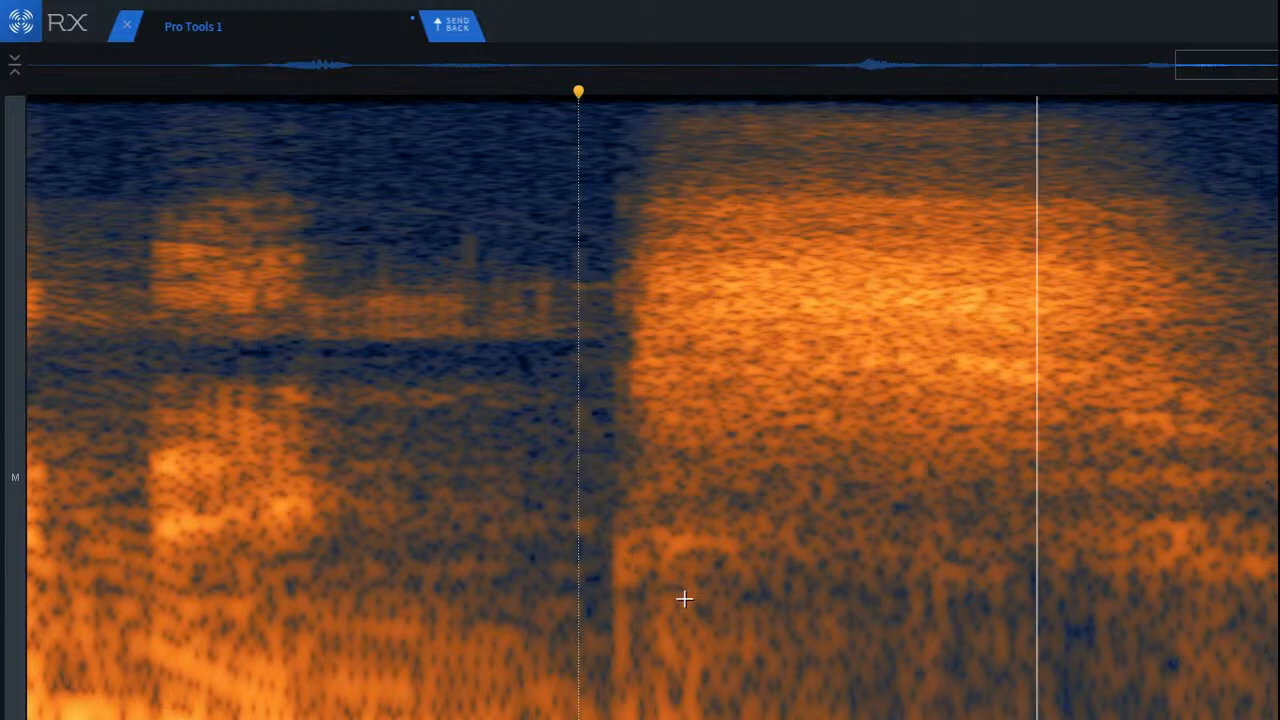
# Step: Repair the low-frequency burst at the onset of the final sibilant
pyautogui.moveTo(607, 568); pyautogui.dragTo(735, 719)
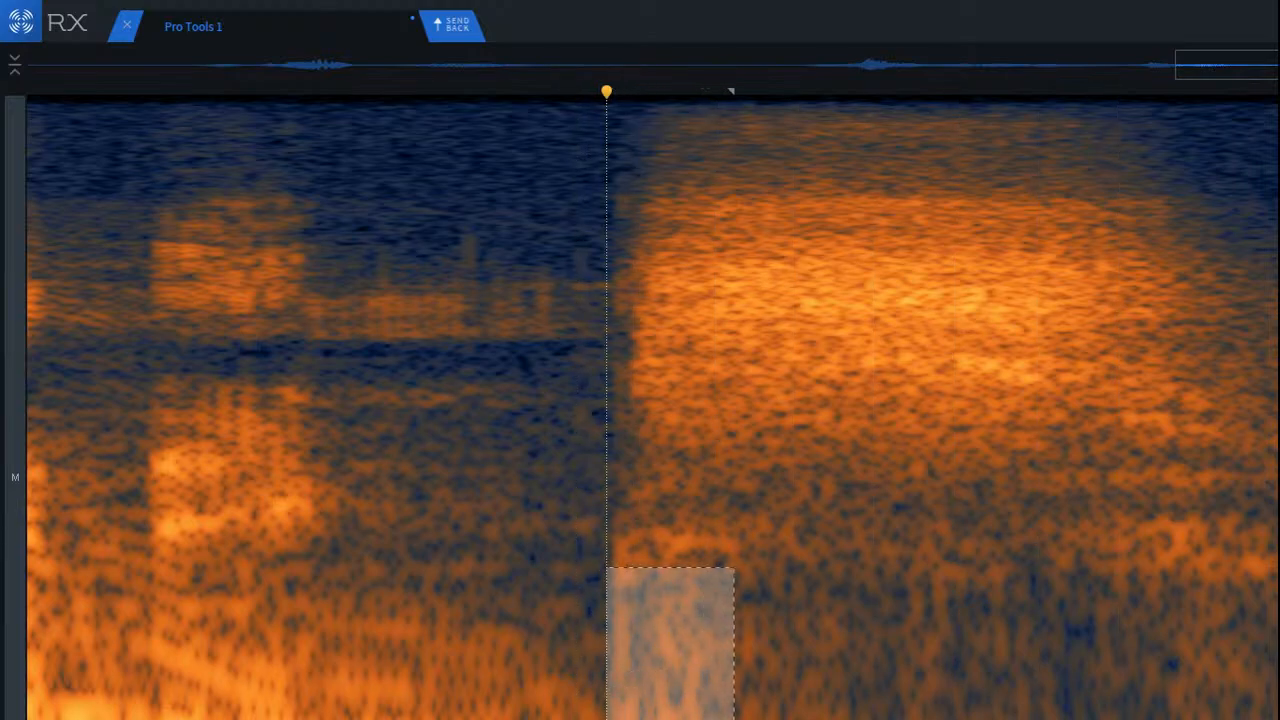
pyautogui.click(412, 563)
pyautogui.scroll(-5, 437, 574)
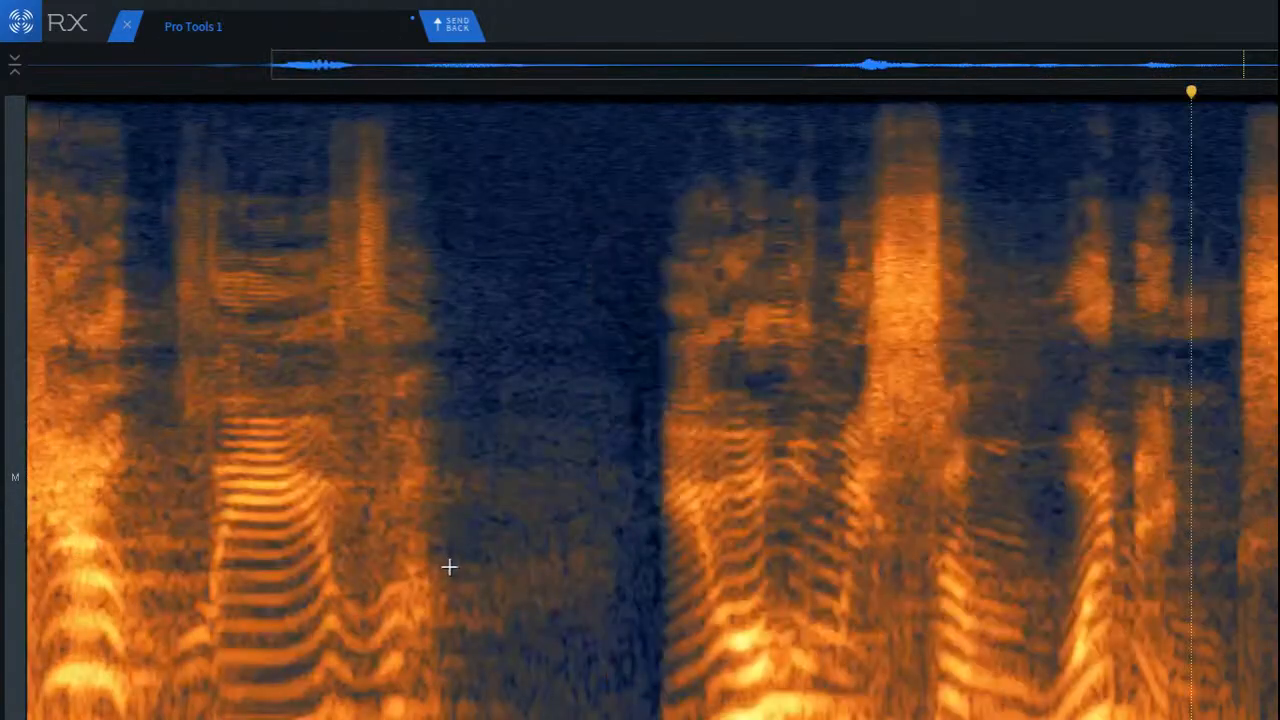
# Step: Play the whole second phrase from the quiet pause and inspect its first sibilant burst up close
pyautogui.click(508, 495)
pyautogui.press('space')
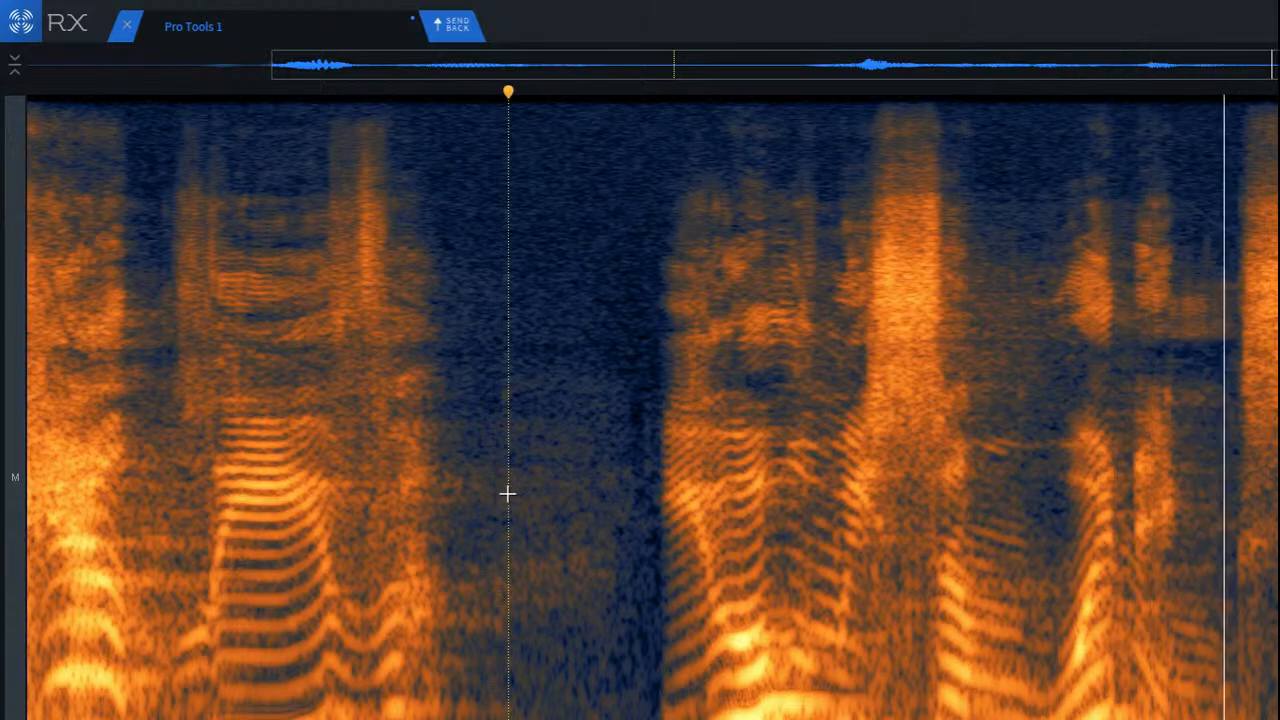
pyautogui.press('space')
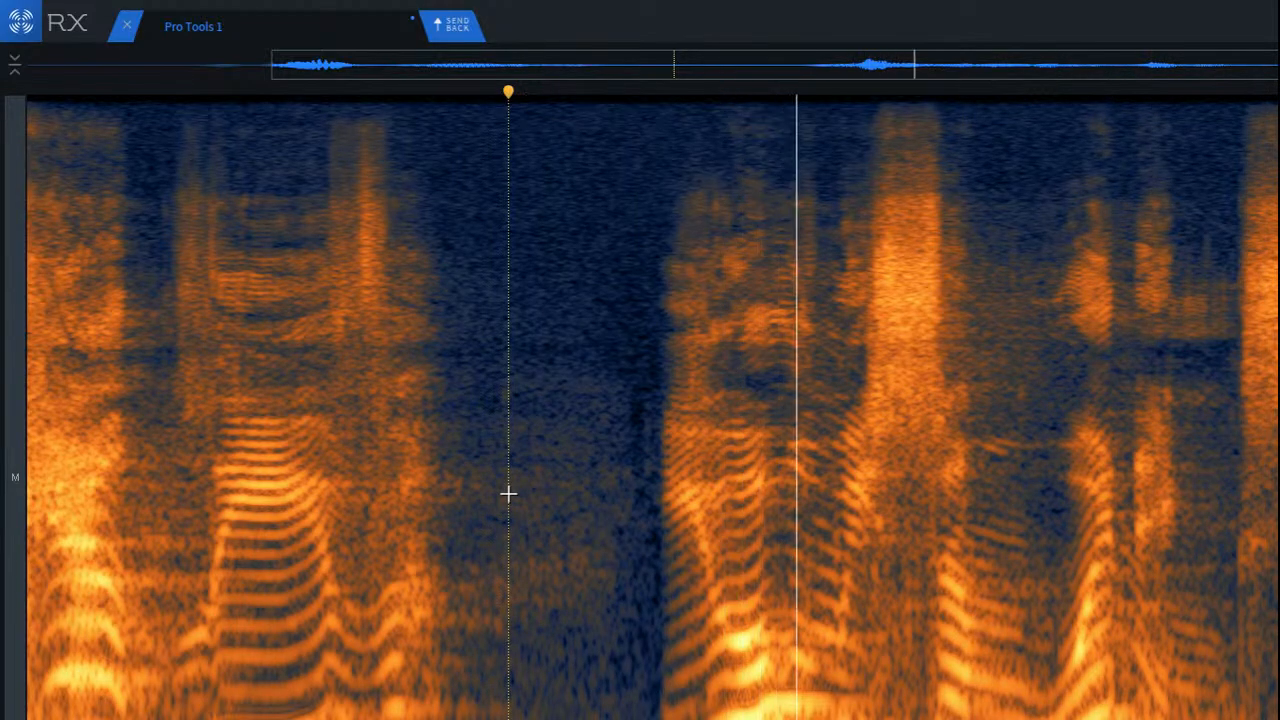
pyautogui.press('space')
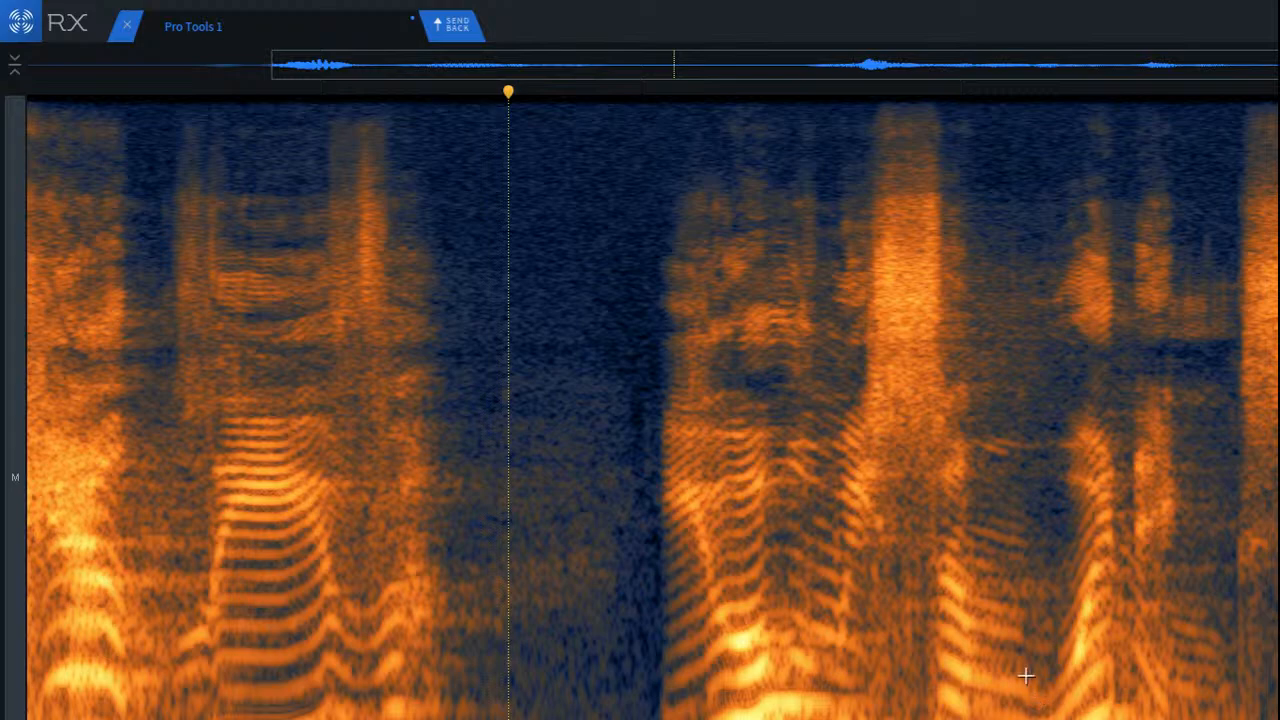
pyautogui.scroll(5, 910, 700)
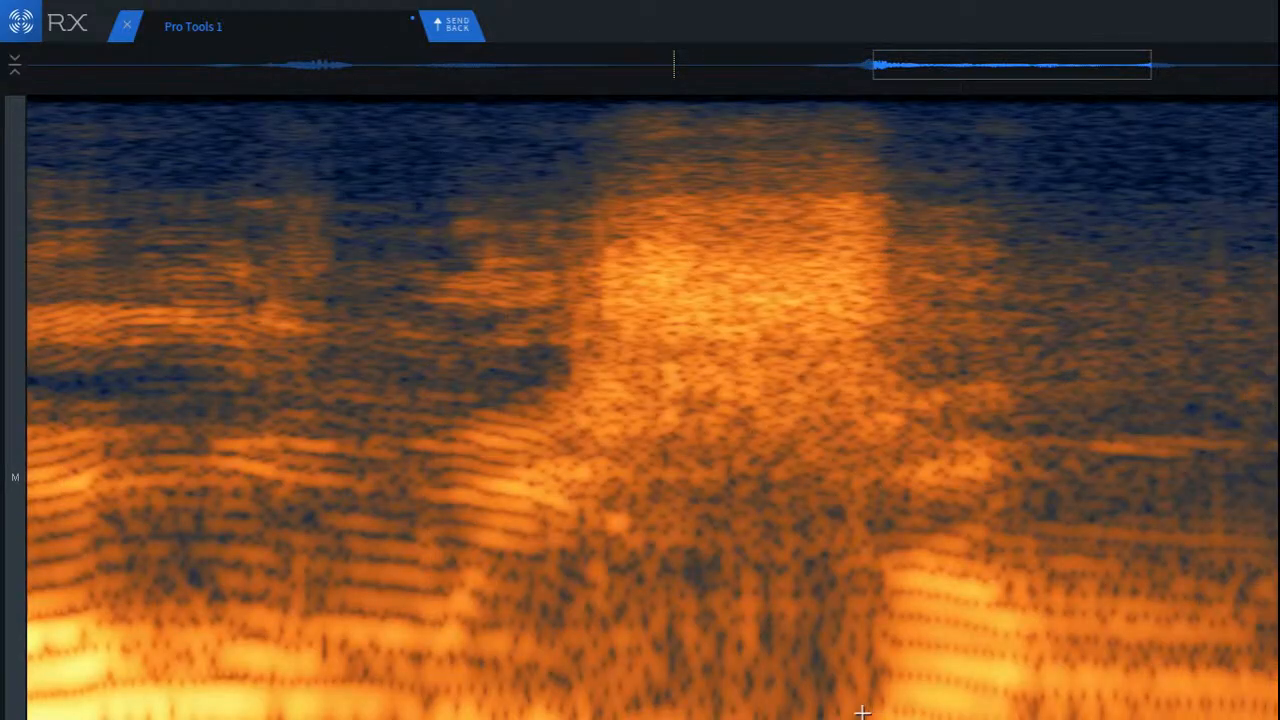
# Step: Try repairing the low frequencies beneath the later half of the phrase's first sibilant burst
pyautogui.scroll(-2, 844, 704)
pyautogui.scroll(2, 1003, 698)
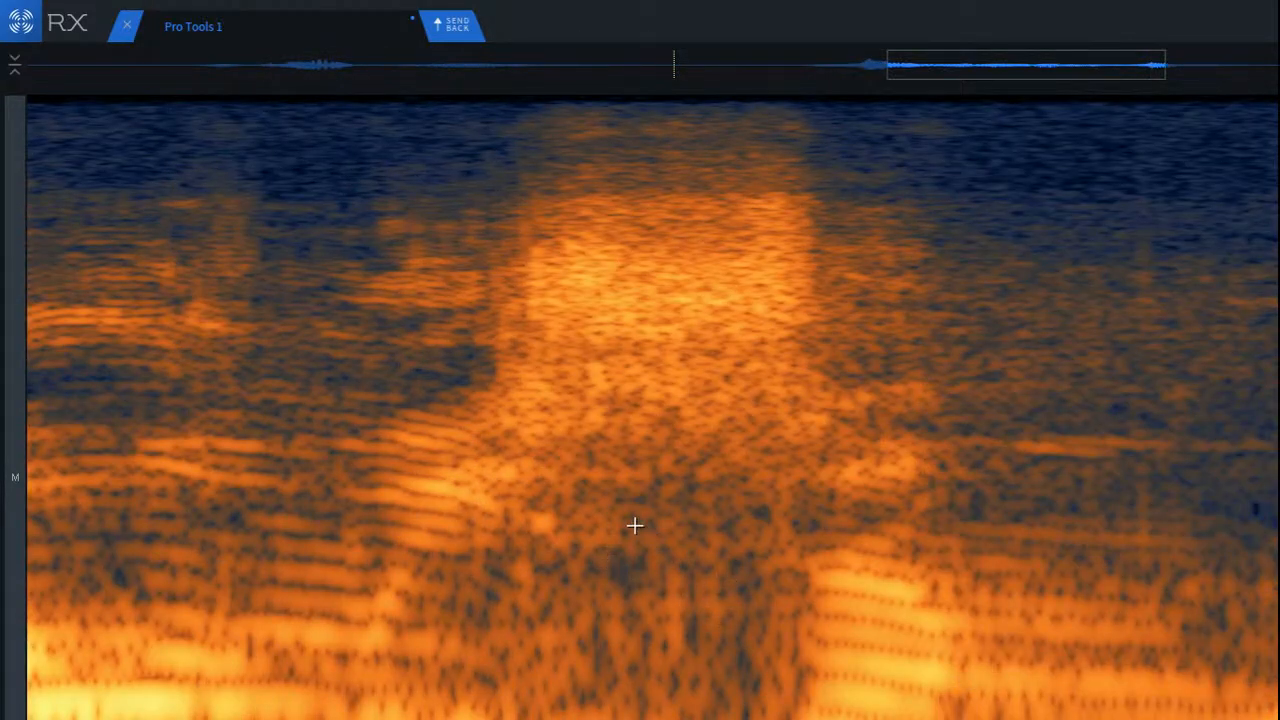
pyautogui.moveTo(634, 525)
pyautogui.mouseDown()
pyautogui.moveTo(823, 719)
pyautogui.moveTo(799, 719)
pyautogui.mouseUp()
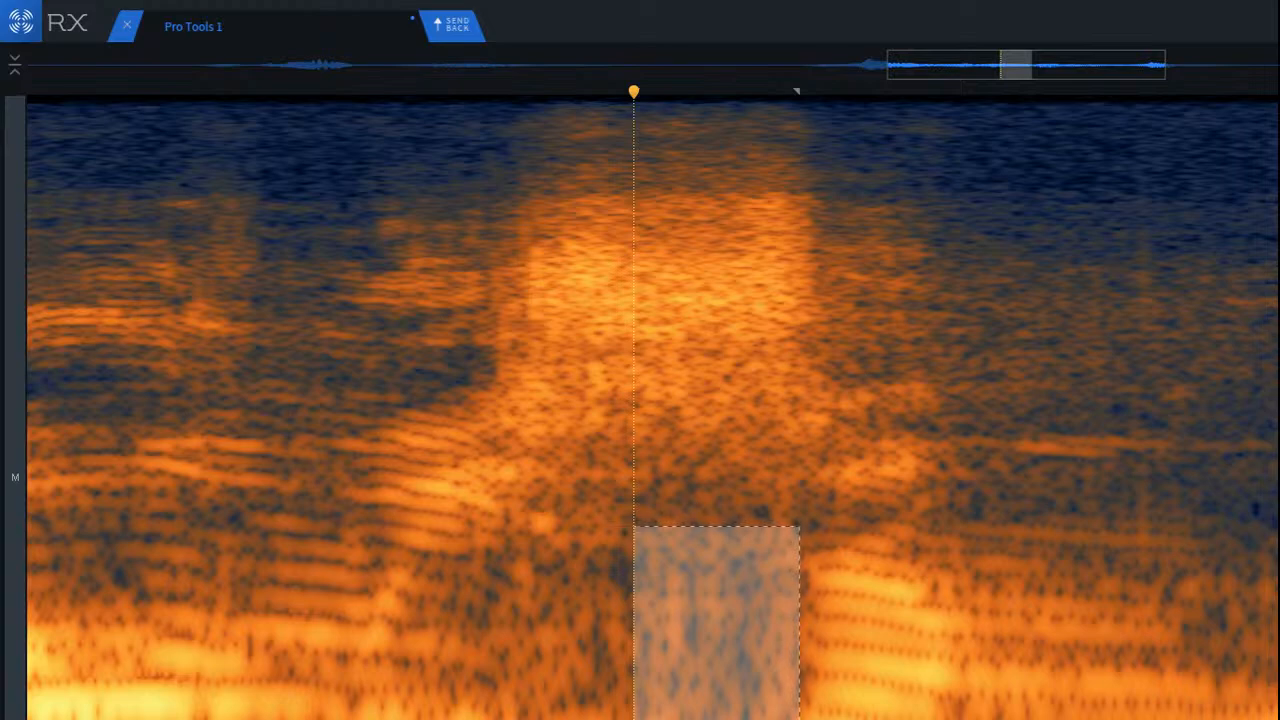
pyautogui.hotkey('shift', '5')
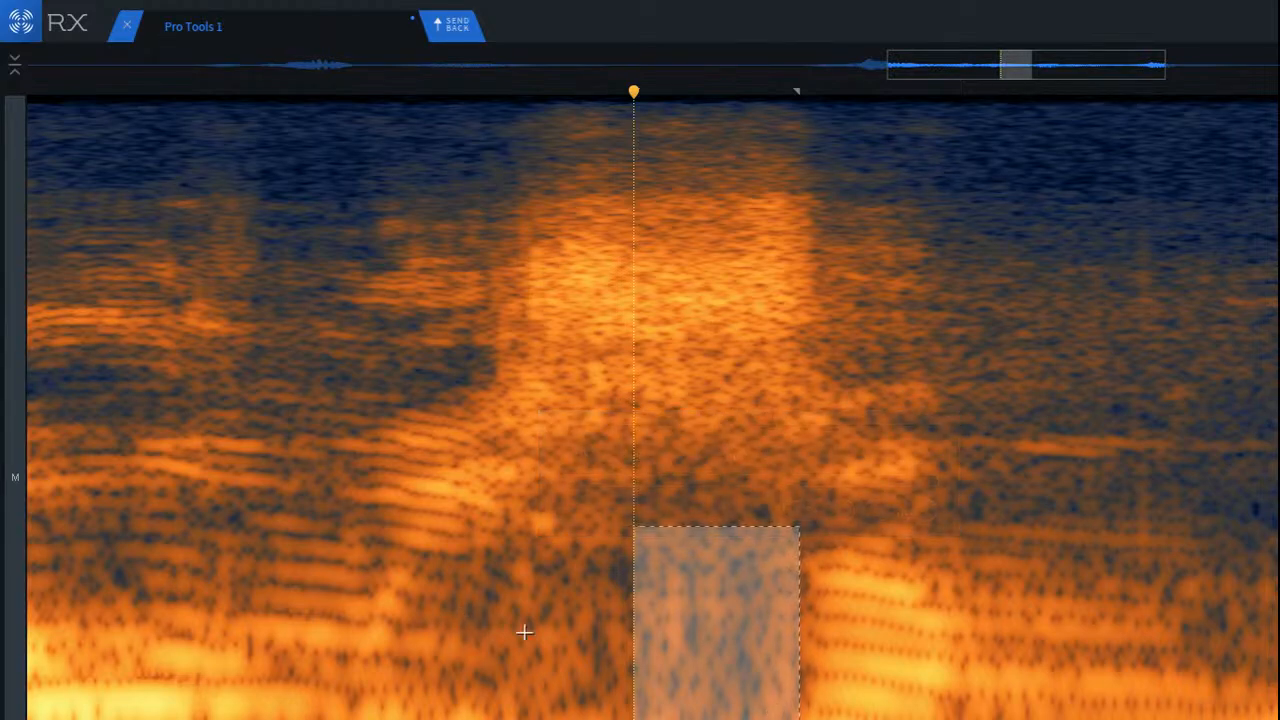
pyautogui.click(577, 642)
# Step: Try another repair on a narrower section beneath the sibilant's middle, and undo the last two changes
pyautogui.scroll(2, 664, 642)
pyautogui.scroll(2, 664, 642)
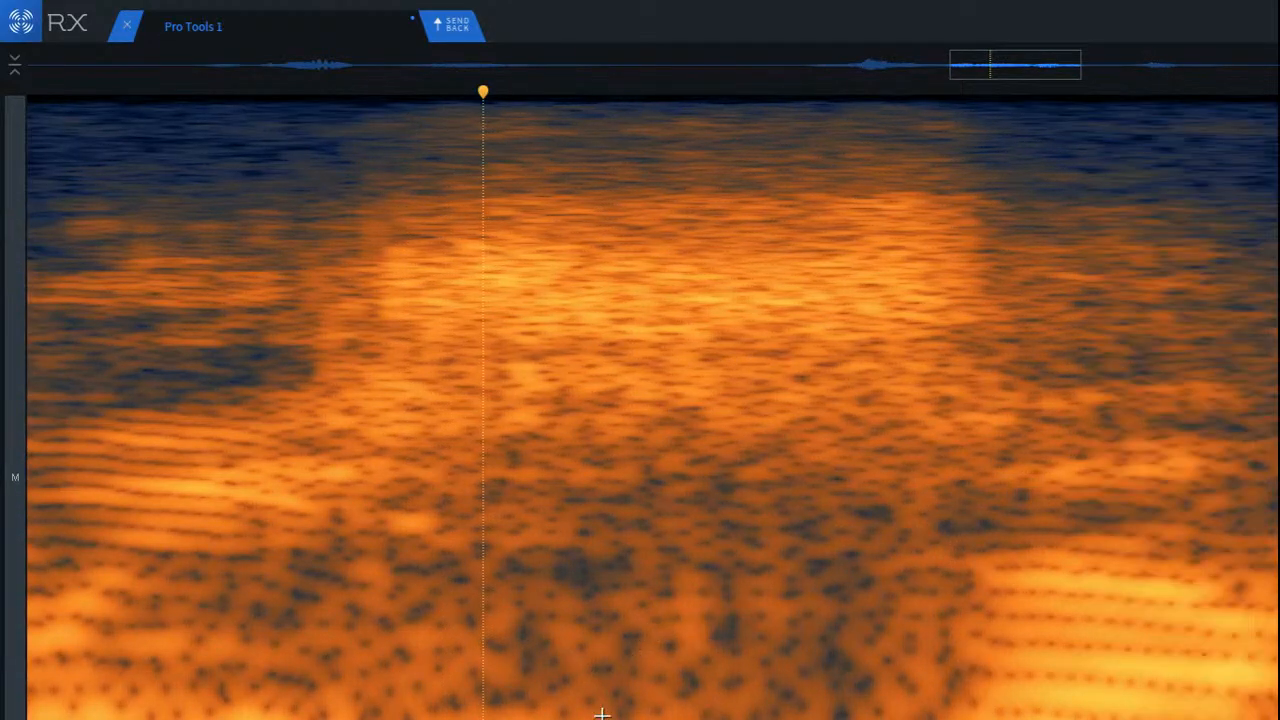
pyautogui.moveTo(624, 493); pyautogui.dragTo(808, 716)
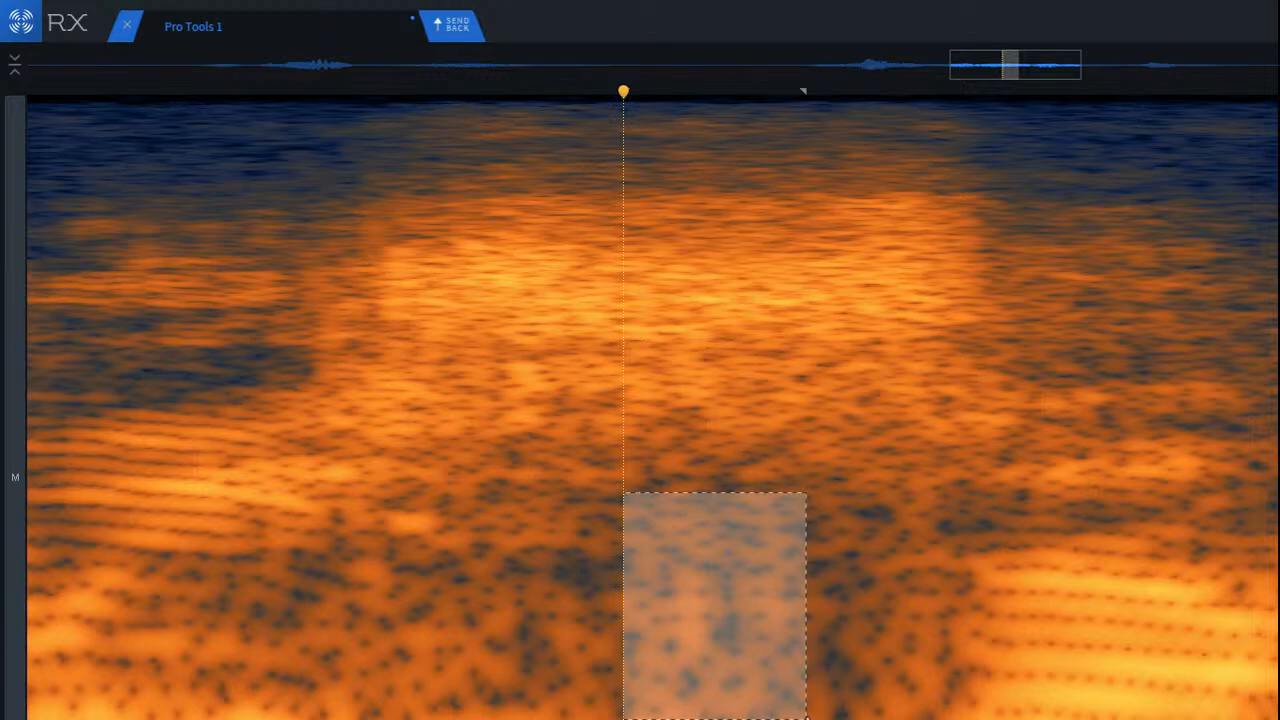
pyautogui.hotkey('shift', '5')
pyautogui.click(497, 592)
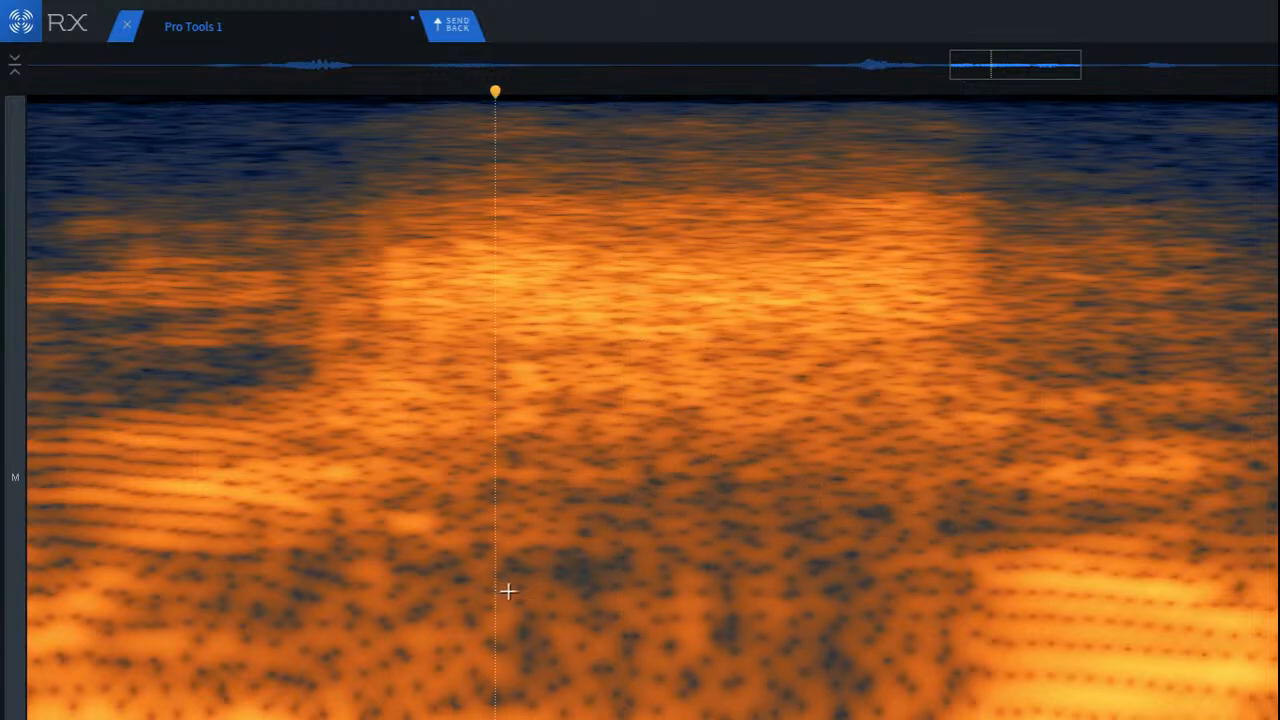
pyautogui.hotkey('ctrl', 'z')
pyautogui.hotkey('ctrl', 'z')
pyautogui.click(445, 537)
# Step: Attenuate the low frequencies beneath the sibilant's middle with Spectral Repair at a strength of 3.0
pyautogui.scroll(2, 640, 664)
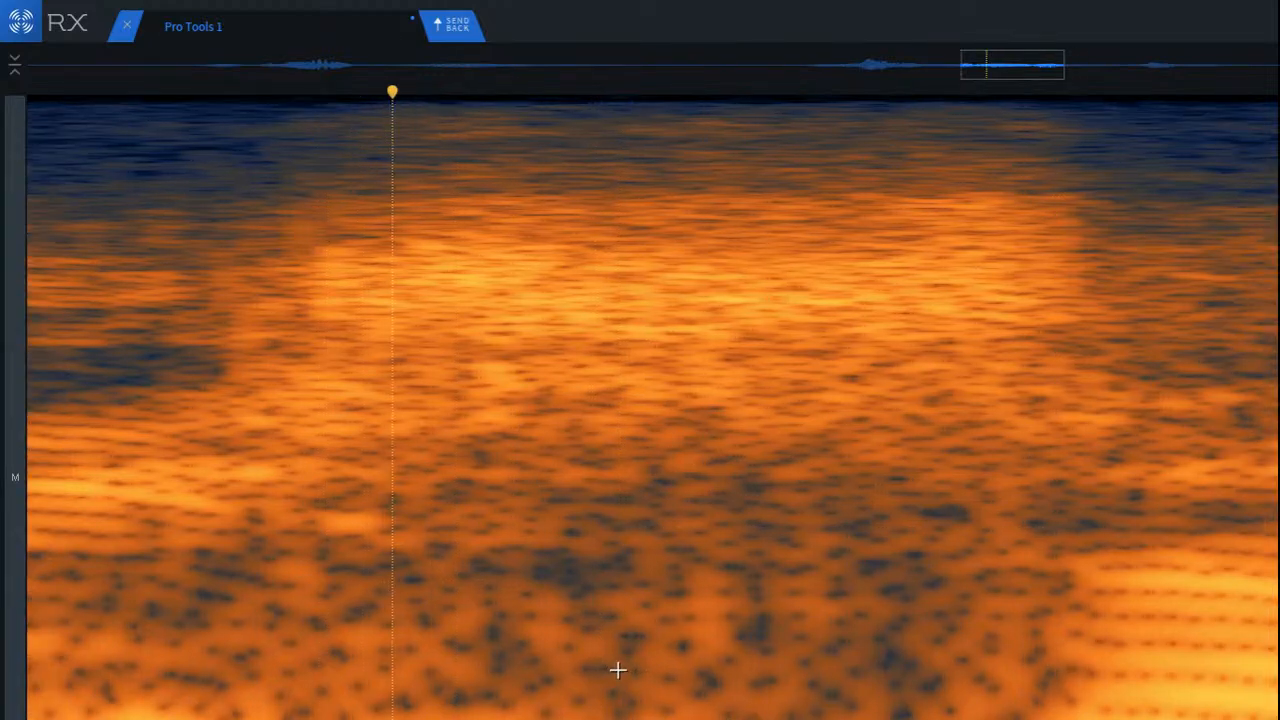
pyautogui.scroll(-2, 572, 648)
pyautogui.moveTo(552, 518); pyautogui.dragTo(723, 654)
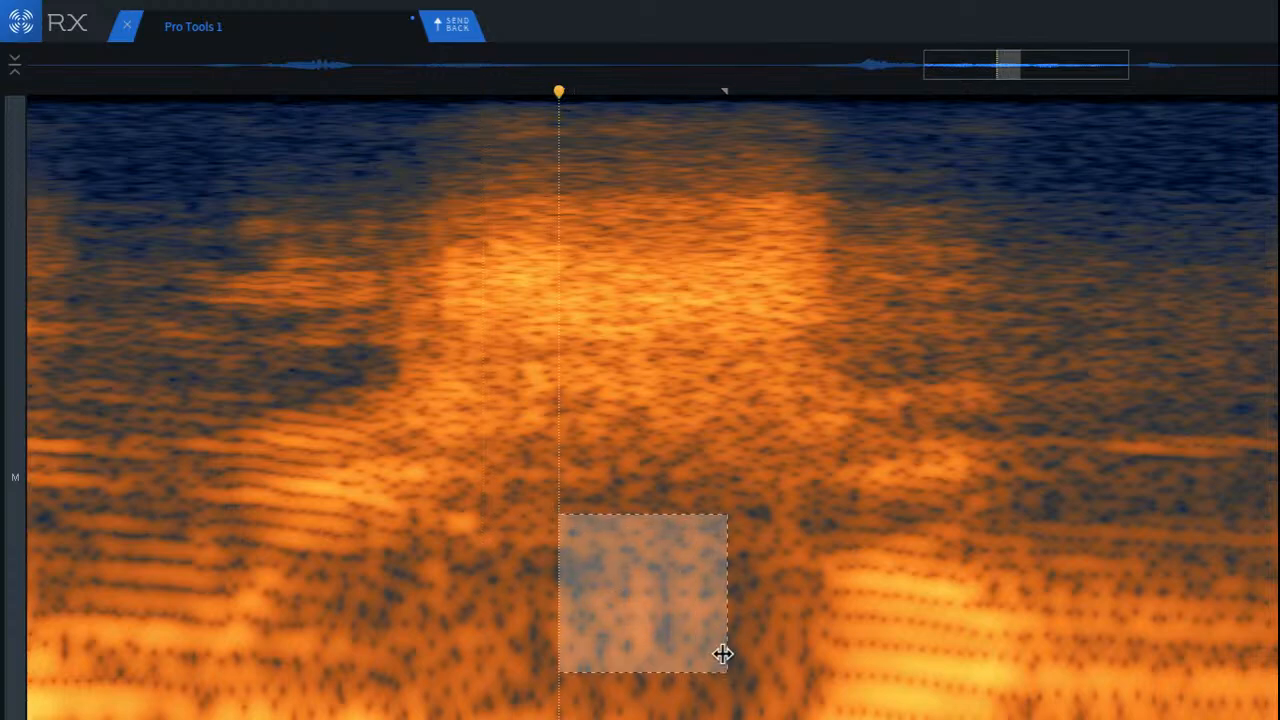
pyautogui.moveTo(594, 557); pyautogui.dragTo(754, 675)
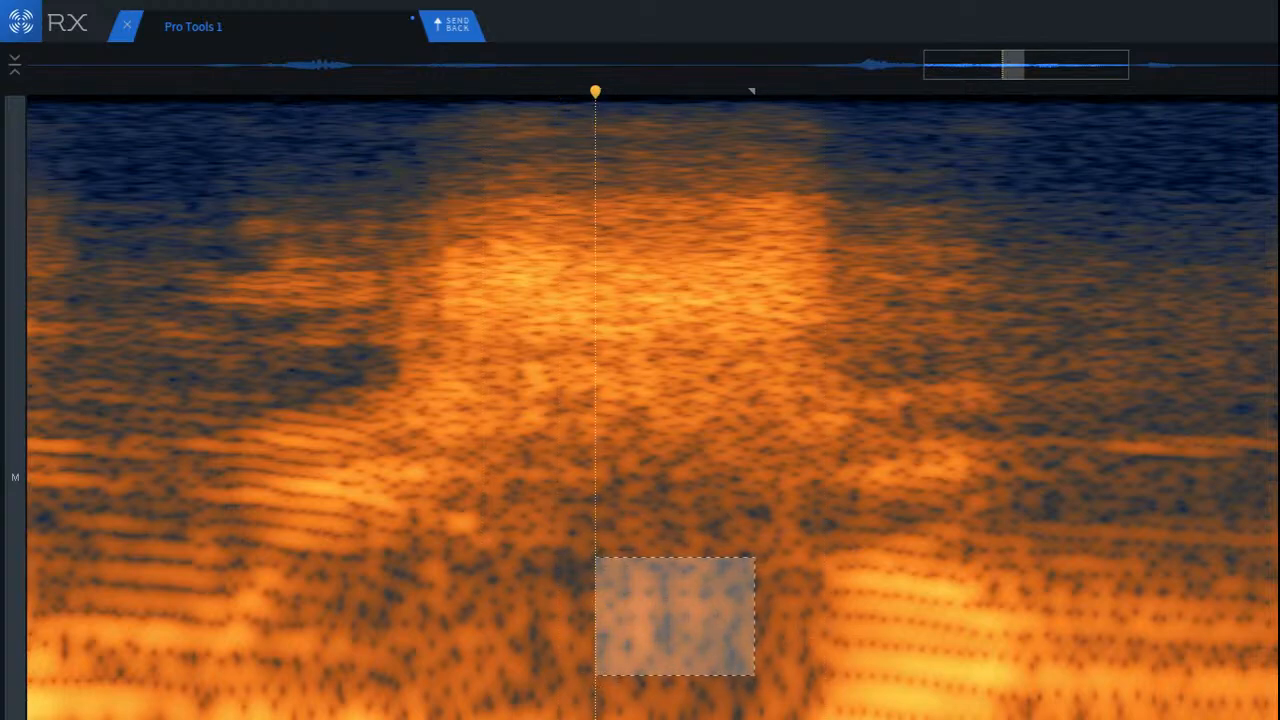
pyautogui.press('5')
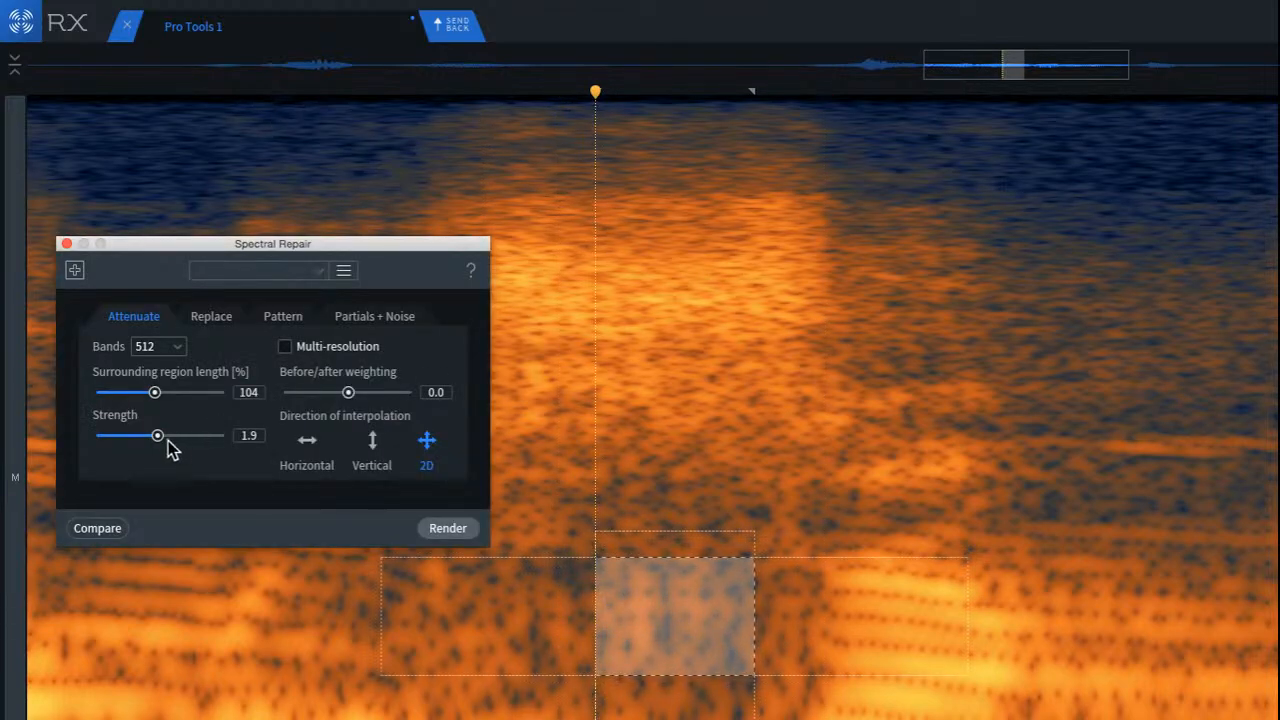
pyautogui.moveTo(160, 437); pyautogui.dragTo(196, 437)
pyautogui.click(455, 530)
pyautogui.click(296, 630)
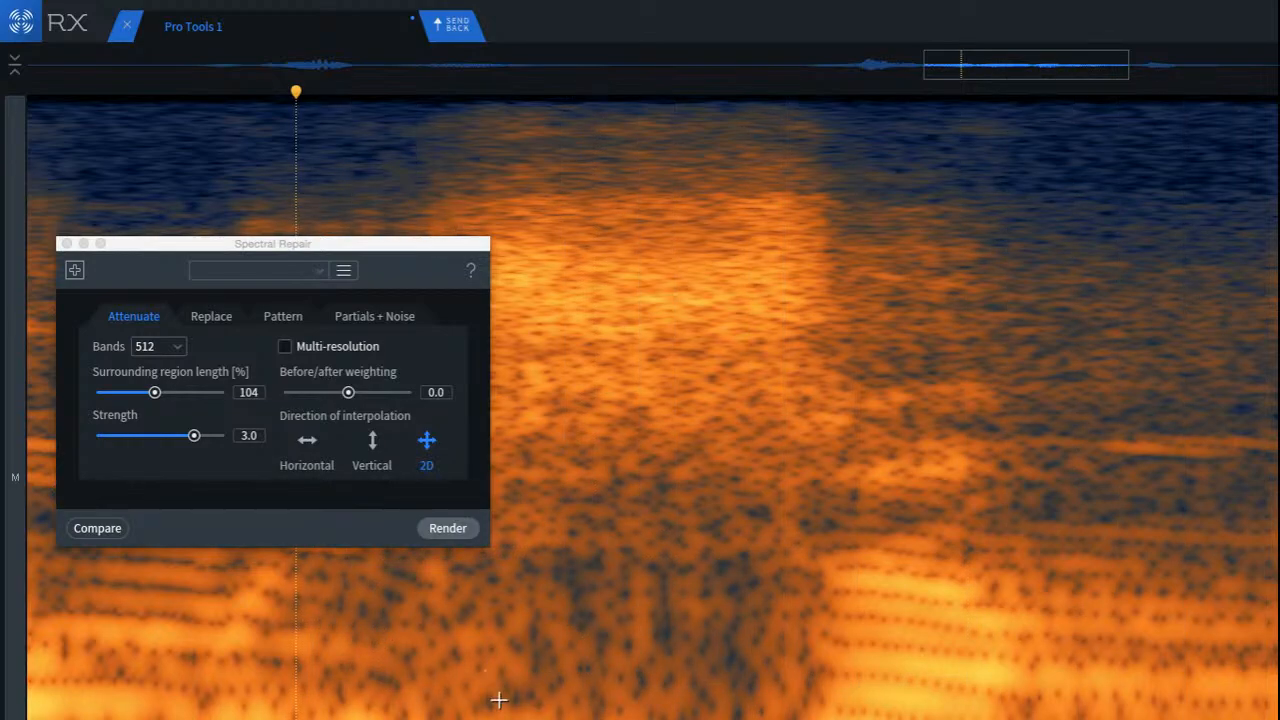
# Step: Uncover the spectrogram and attenuate the low frequencies beneath the onset of the sibilant with the same settings
pyautogui.moveTo(381, 251); pyautogui.dragTo(1279, 215)
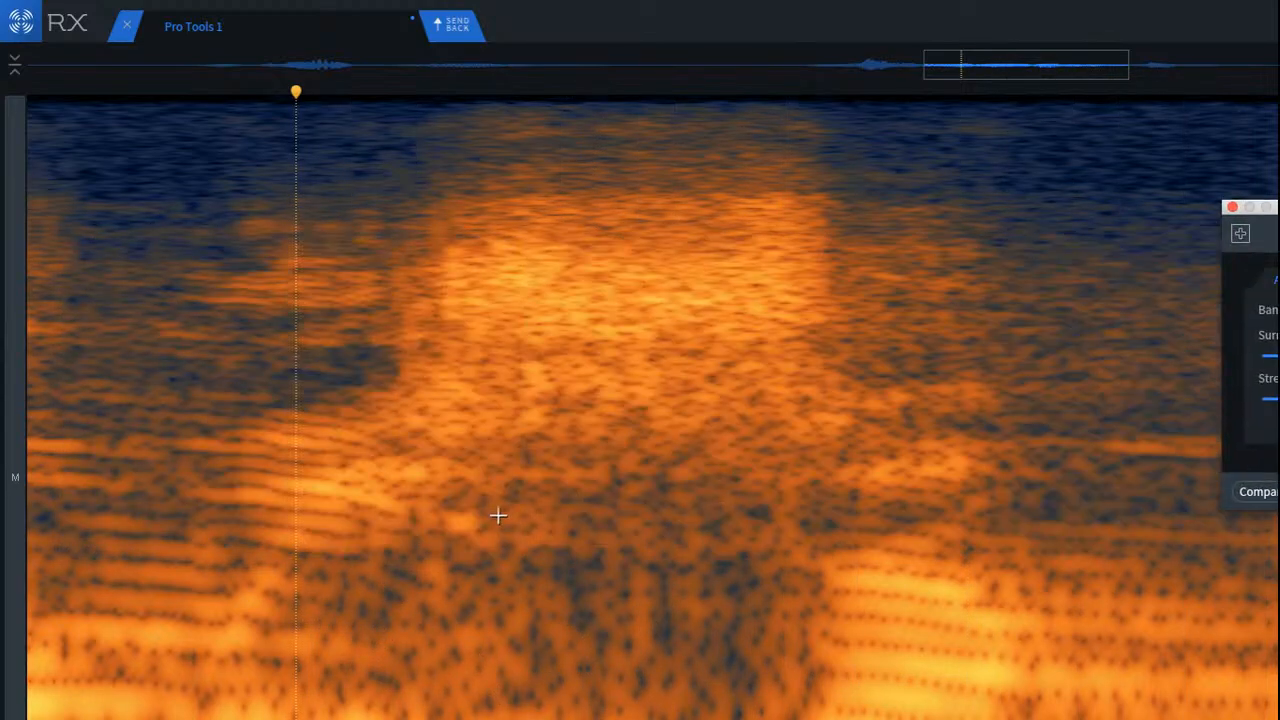
pyautogui.moveTo(406, 560); pyautogui.dragTo(545, 707)
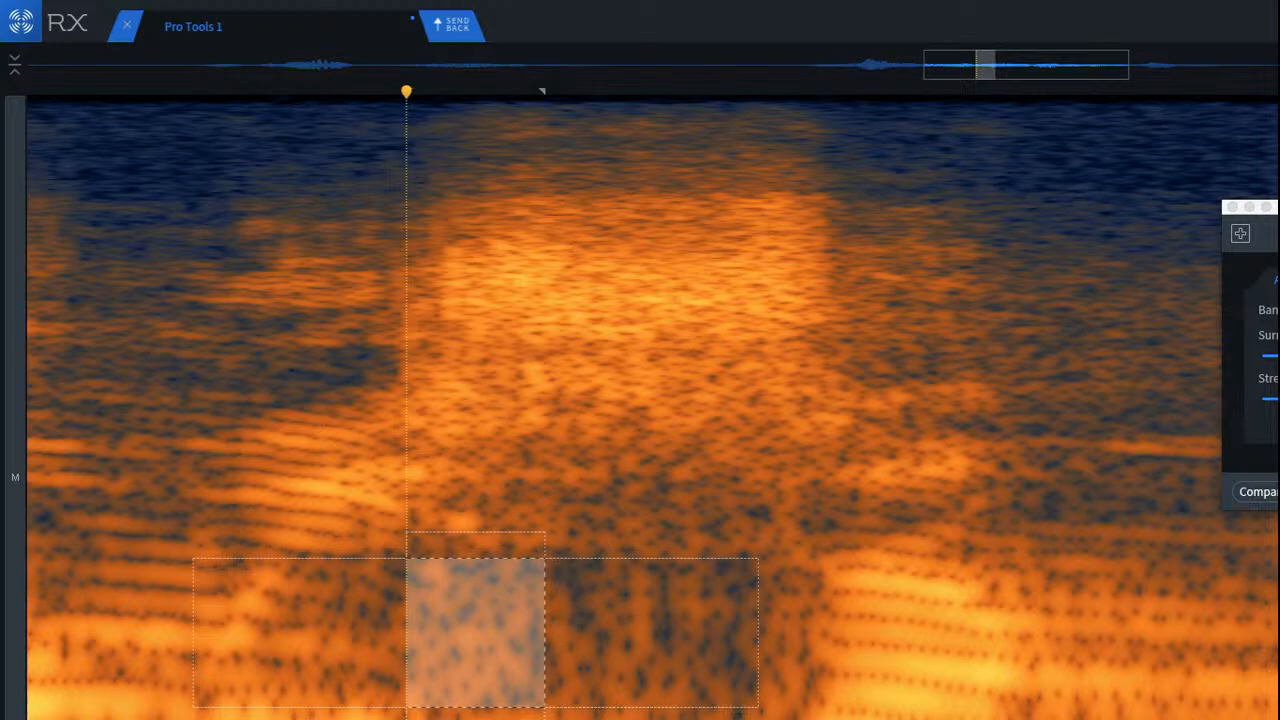
pyautogui.press('Return')
pyautogui.click(567, 670)
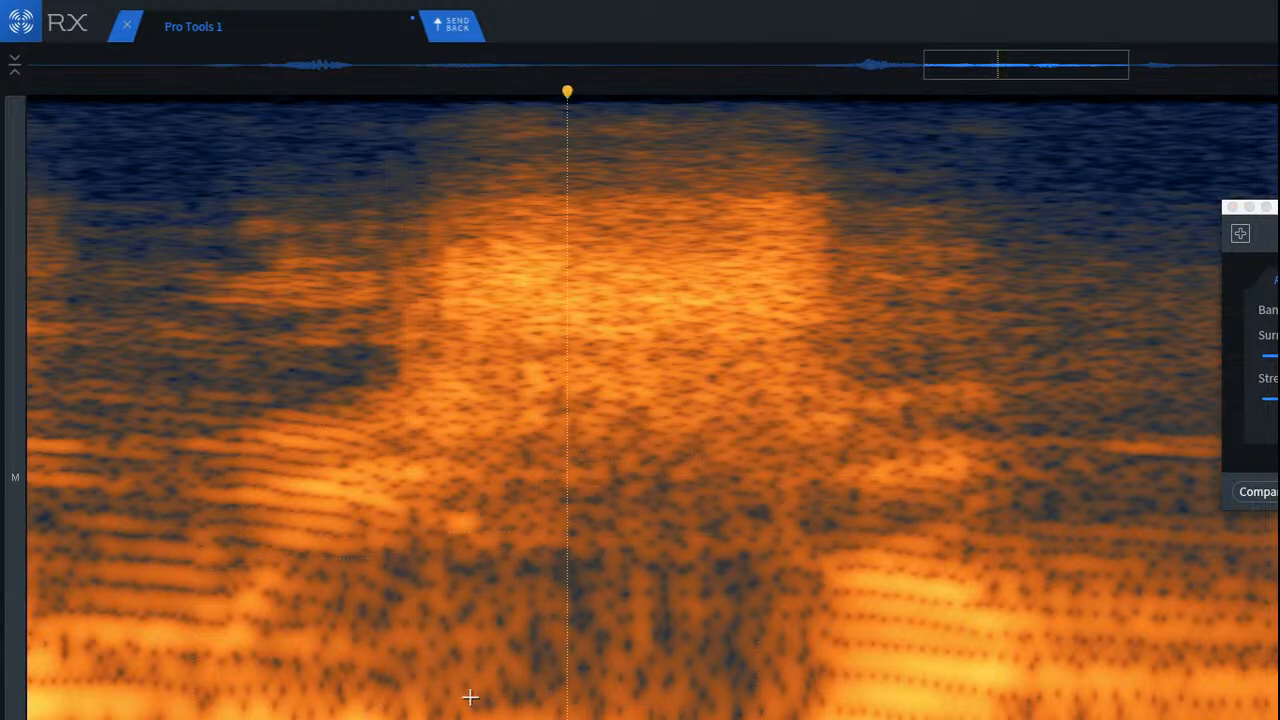
# Step: Isolate and listen to the lowest visible strip beneath the sibilant, and attenuate it
pyautogui.moveTo(455, 702); pyautogui.dragTo(704, 719)
pyautogui.press('space')
pyautogui.click(789, 712)
pyautogui.moveTo(490, 706); pyautogui.dragTo(840, 719)
pyautogui.press('space')
pyautogui.press('space')
pyautogui.press('Return')
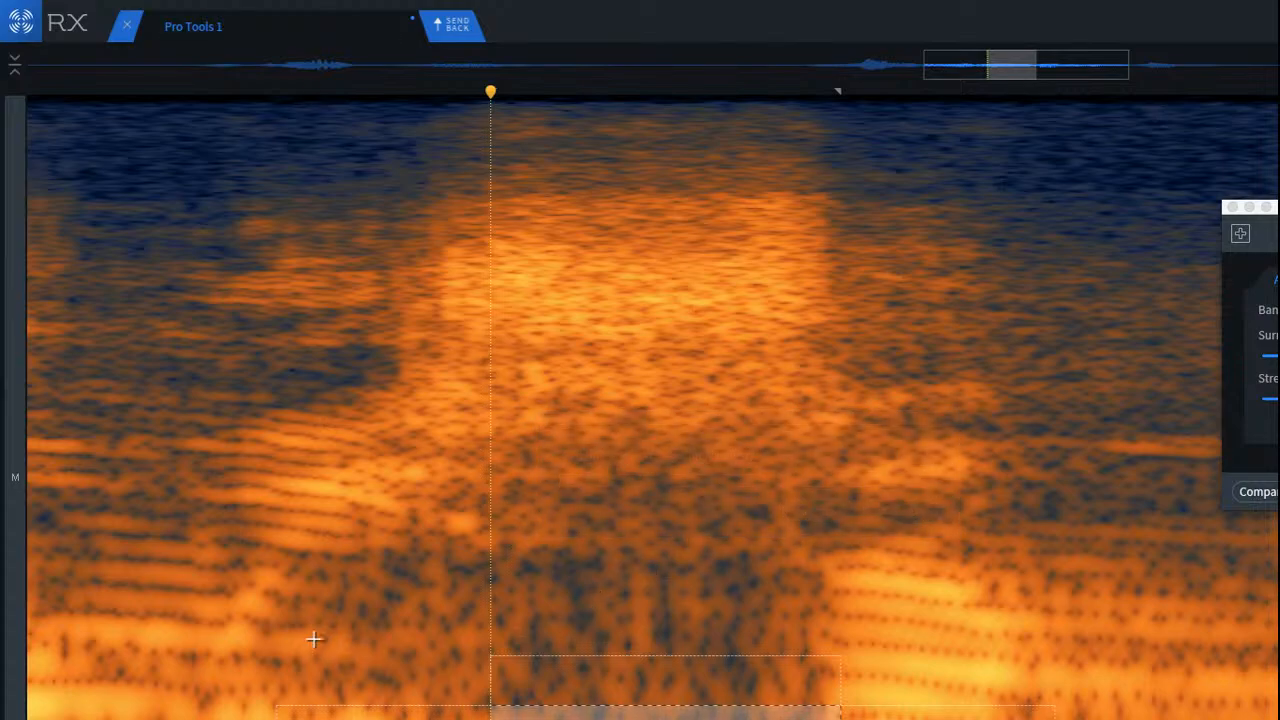
# Step: Play the repaired sibilant in context, and replay the whole second phrase from the quiet pause
pyautogui.click(313, 640)
pyautogui.press('space')
pyautogui.press('space')
pyautogui.scroll(-6, 354, 681)
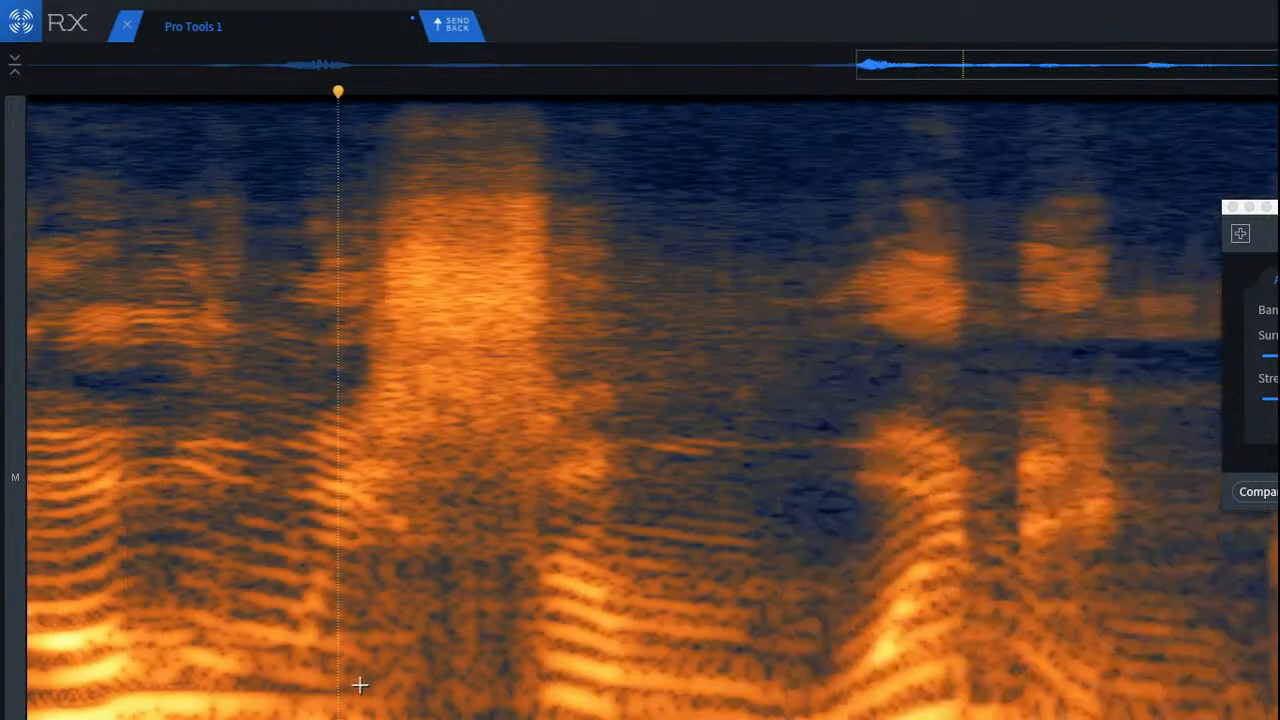
pyautogui.hscroll(-4, 345, 672)
pyautogui.click(311, 601)
pyautogui.press('space')
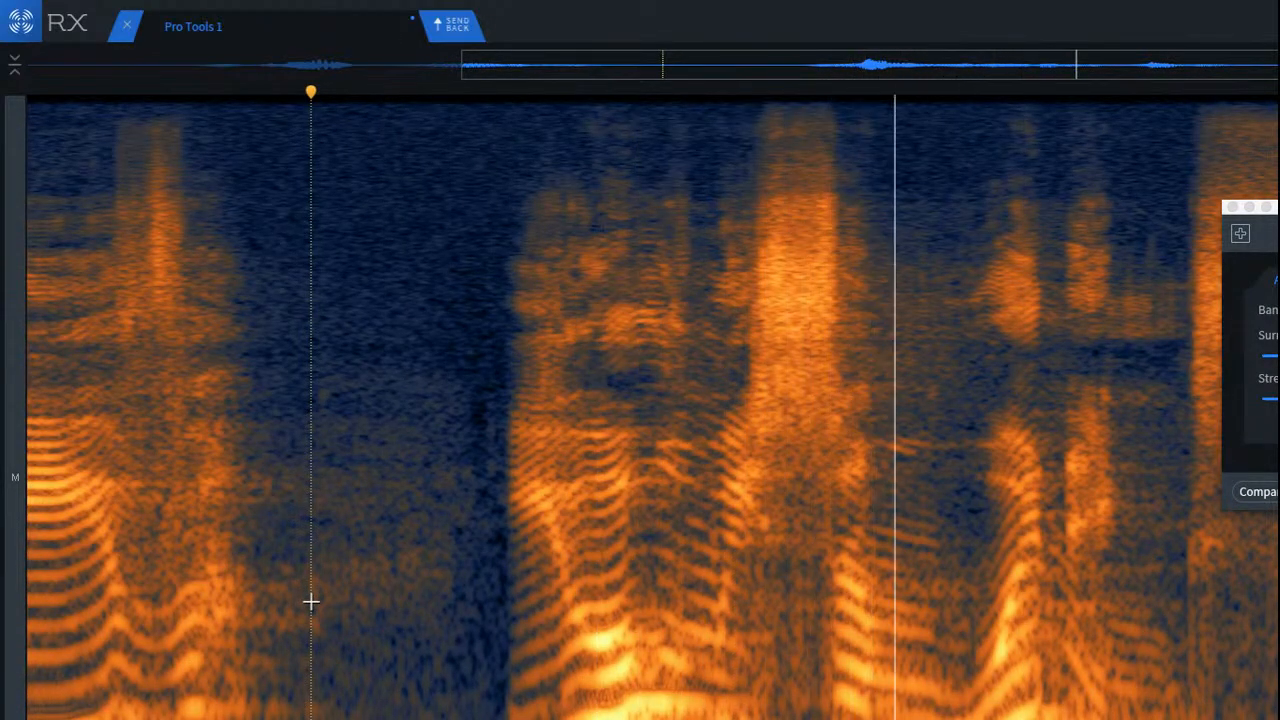
pyautogui.press('space')
# Step: Attenuate the middle frequency band just under the sibilant's later part and play the passage again
pyautogui.scroll(6, 935, 516)
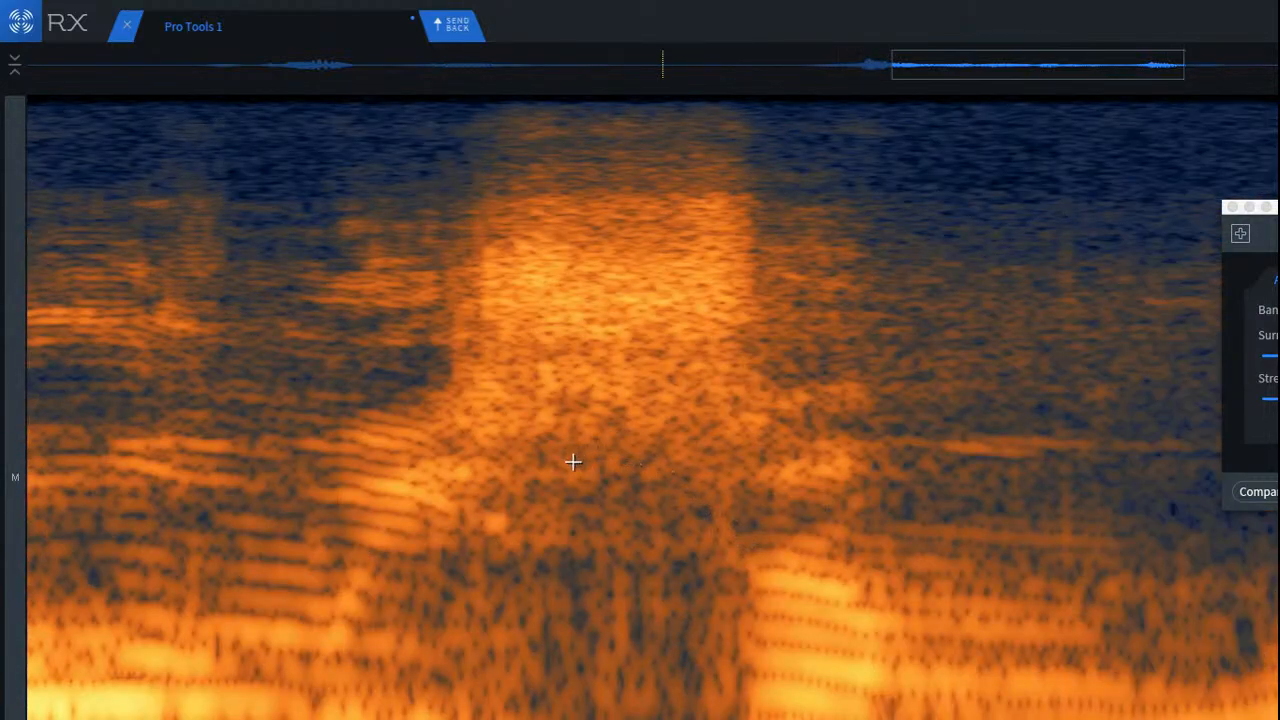
pyautogui.moveTo(572, 462); pyautogui.dragTo(763, 560)
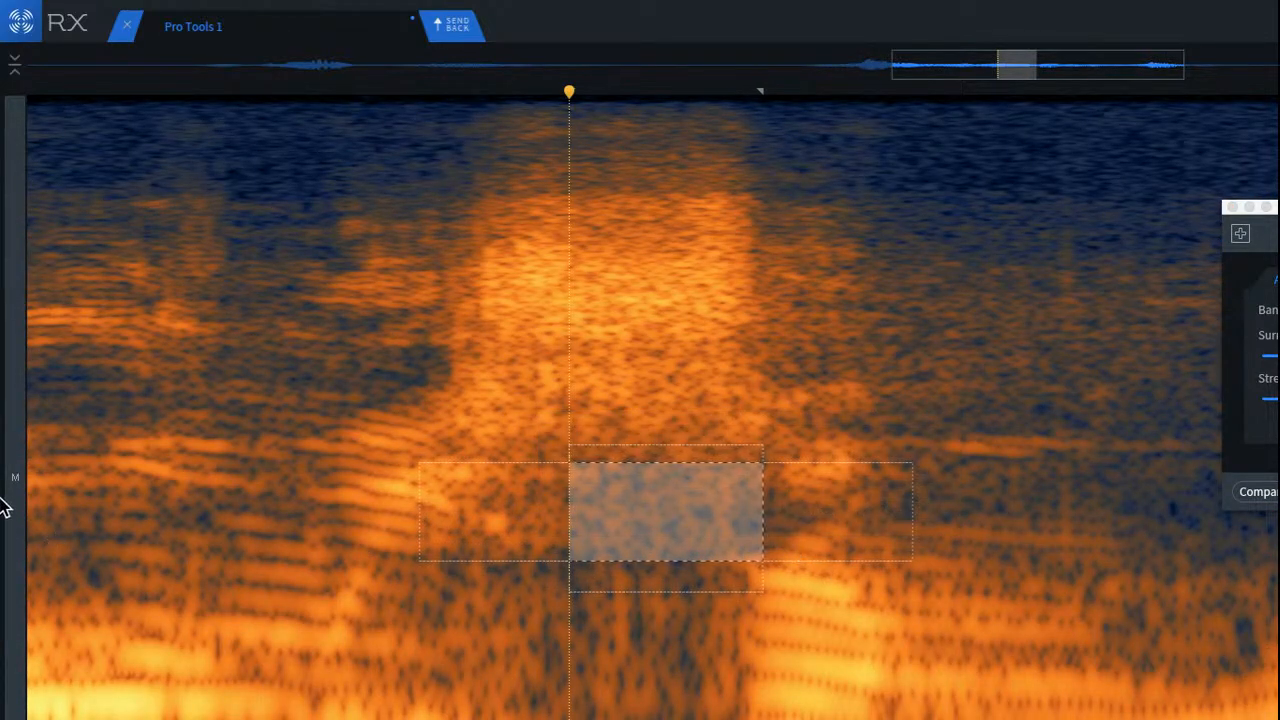
pyautogui.click(139, 432)
pyautogui.press('space')
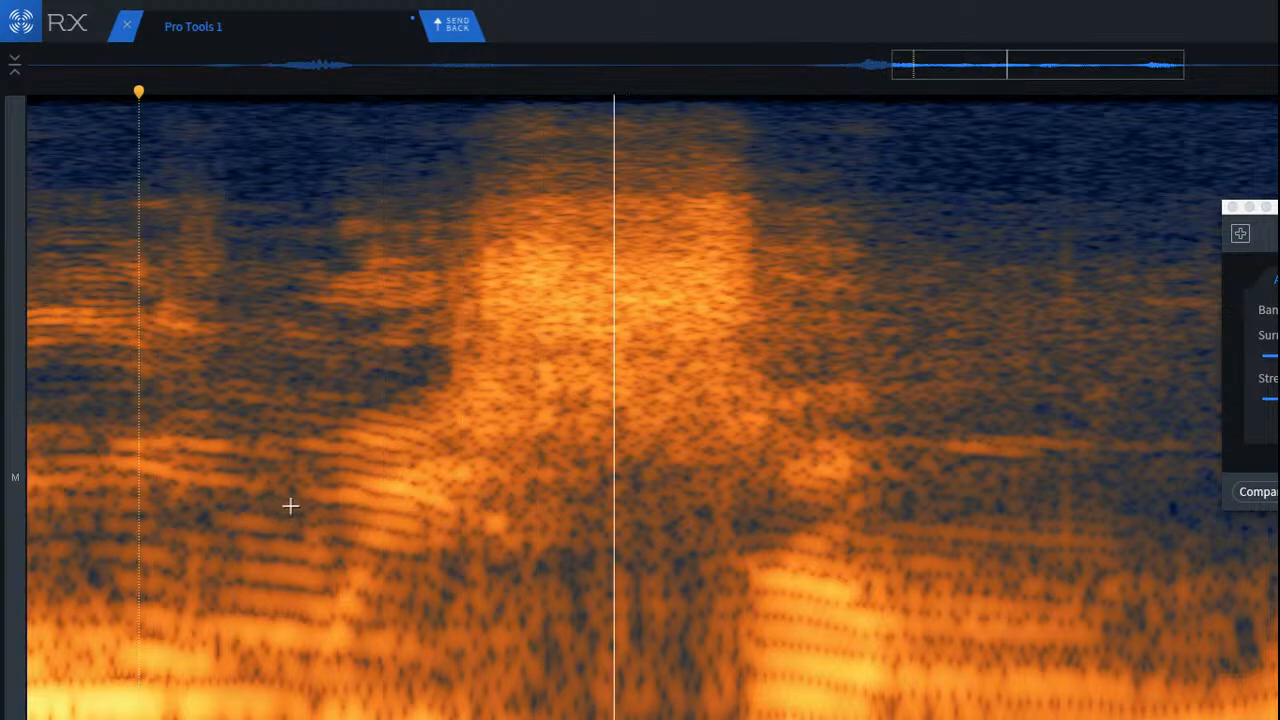
pyautogui.press('space')
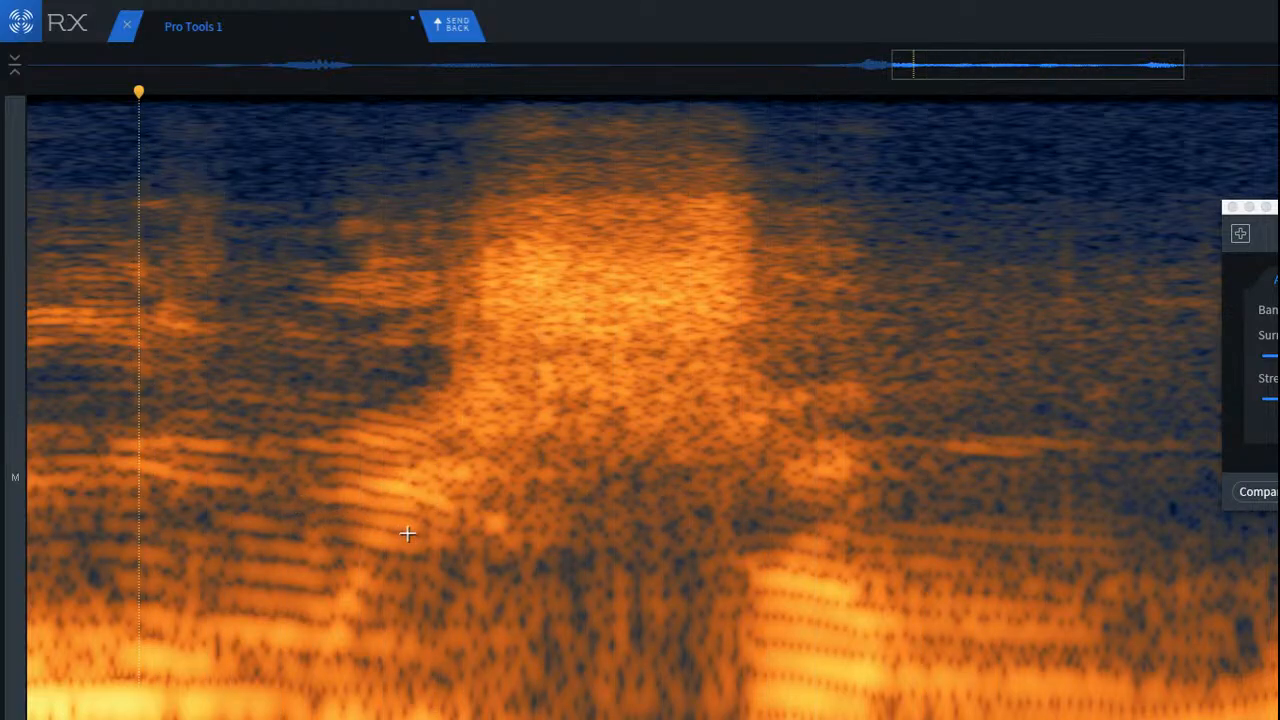
# Step: Attenuate a larger low-to-middle frequency block spanning the full duration of the sibilant
pyautogui.click(291, 489)
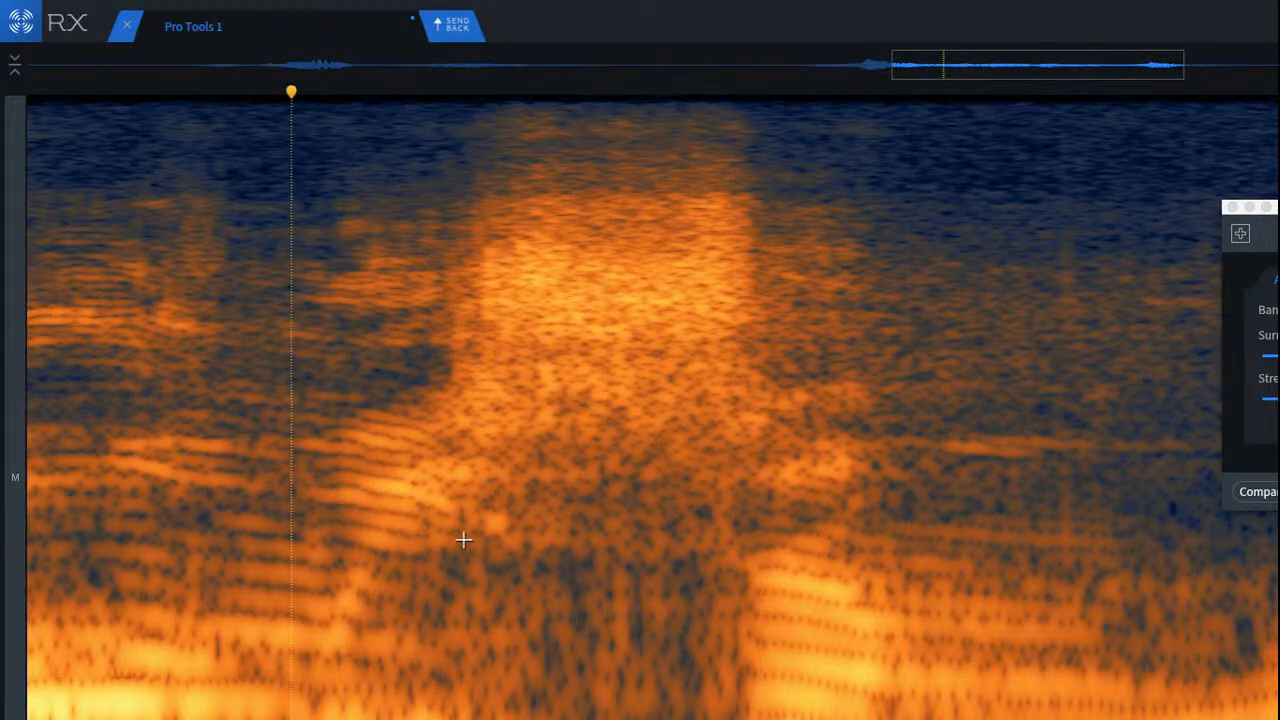
pyautogui.moveTo(471, 449); pyautogui.dragTo(780, 686)
pyautogui.click(666, 634)
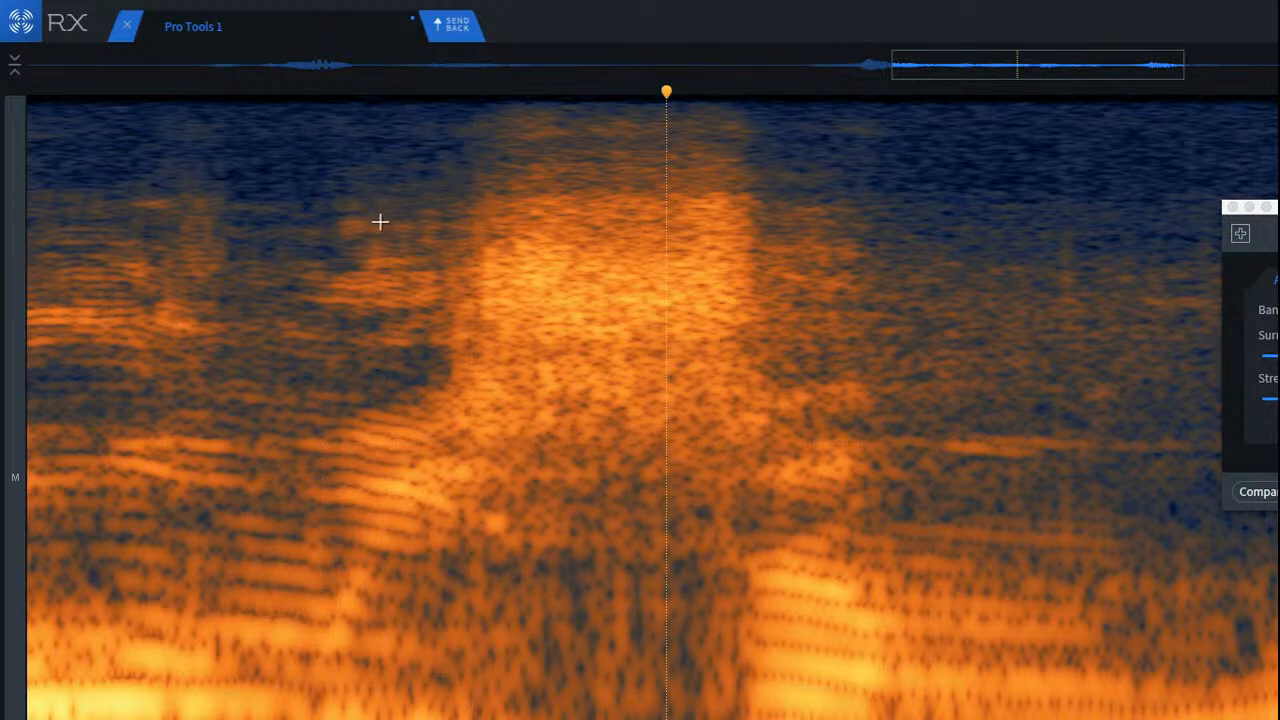
# Step: Try a repair across the sibilant's full frequency range, play the passage and undo the repair
pyautogui.moveTo(417, 246); pyautogui.dragTo(869, 360)
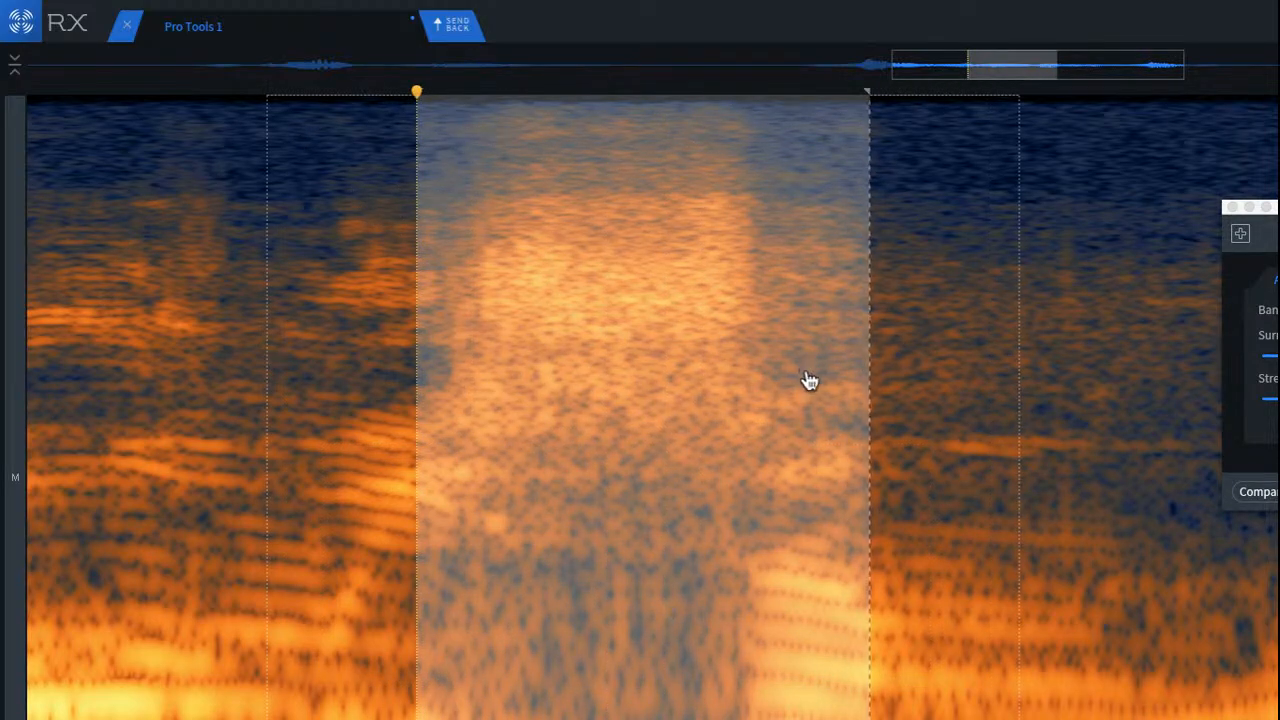
pyautogui.press('d')
pyautogui.click(89, 214)
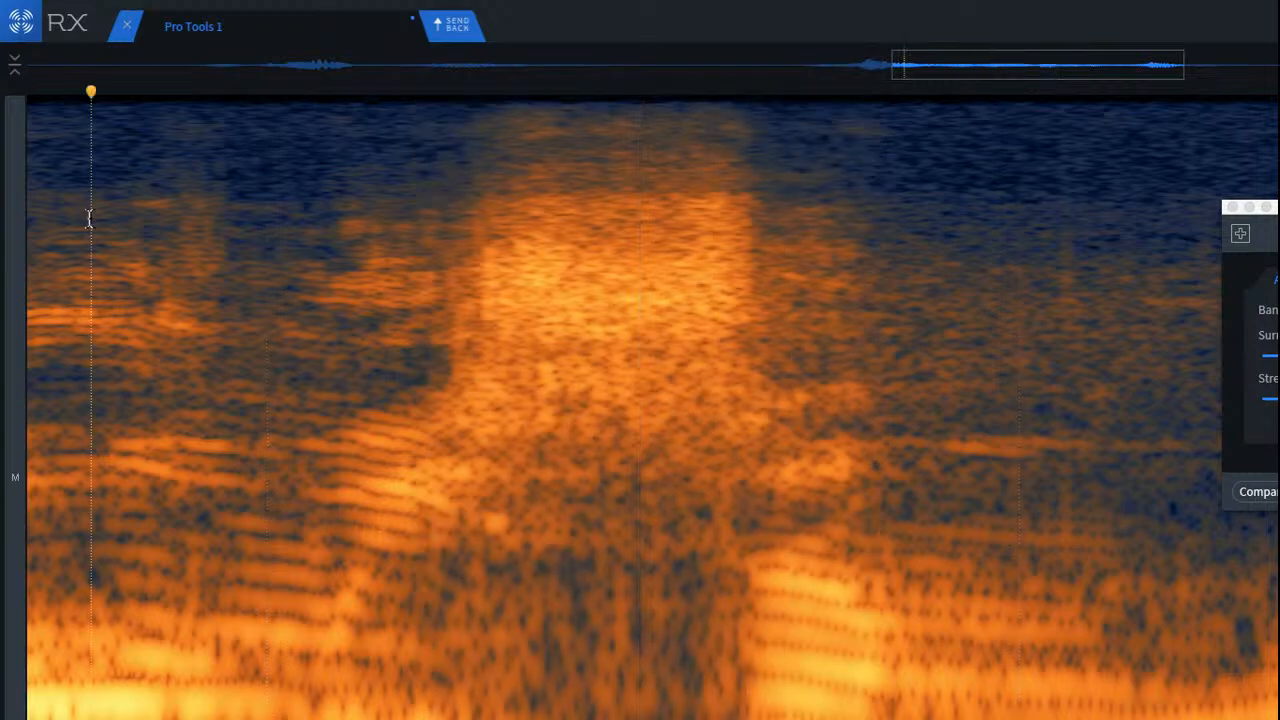
pyautogui.press('super+z')
pyautogui.press('space')
pyautogui.press('space')
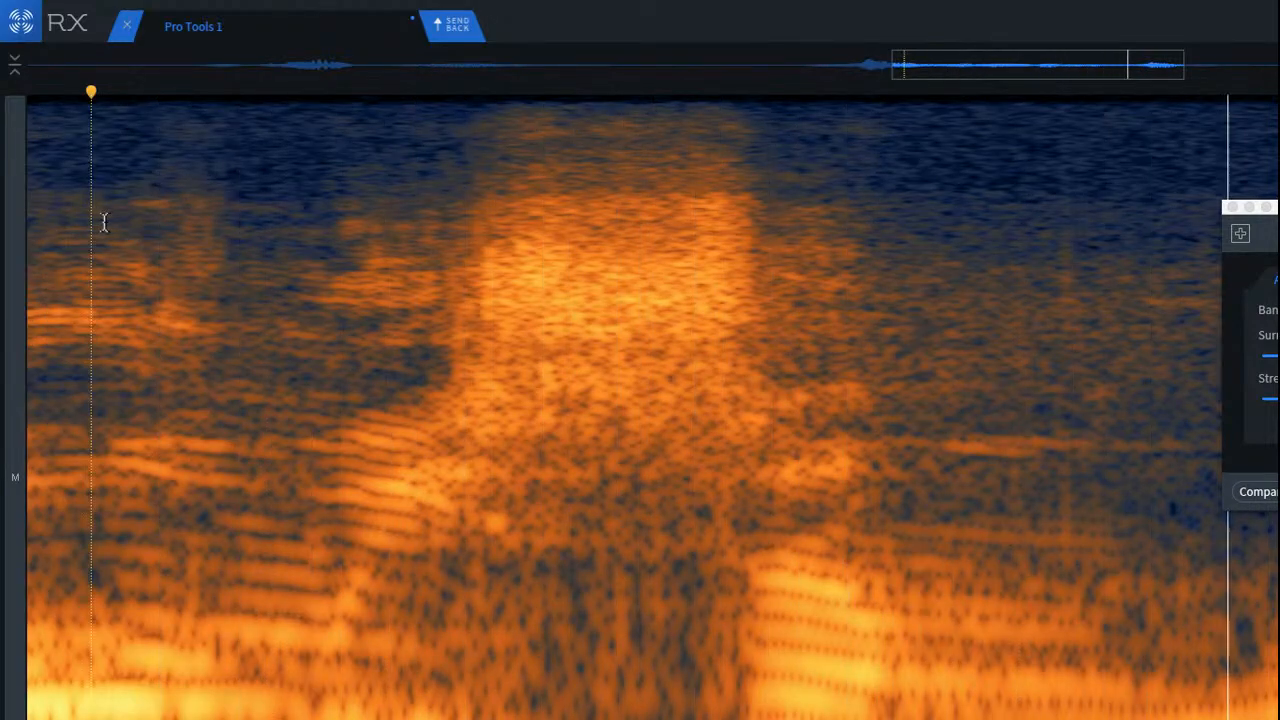
pyautogui.press('space')
pyautogui.press('space')
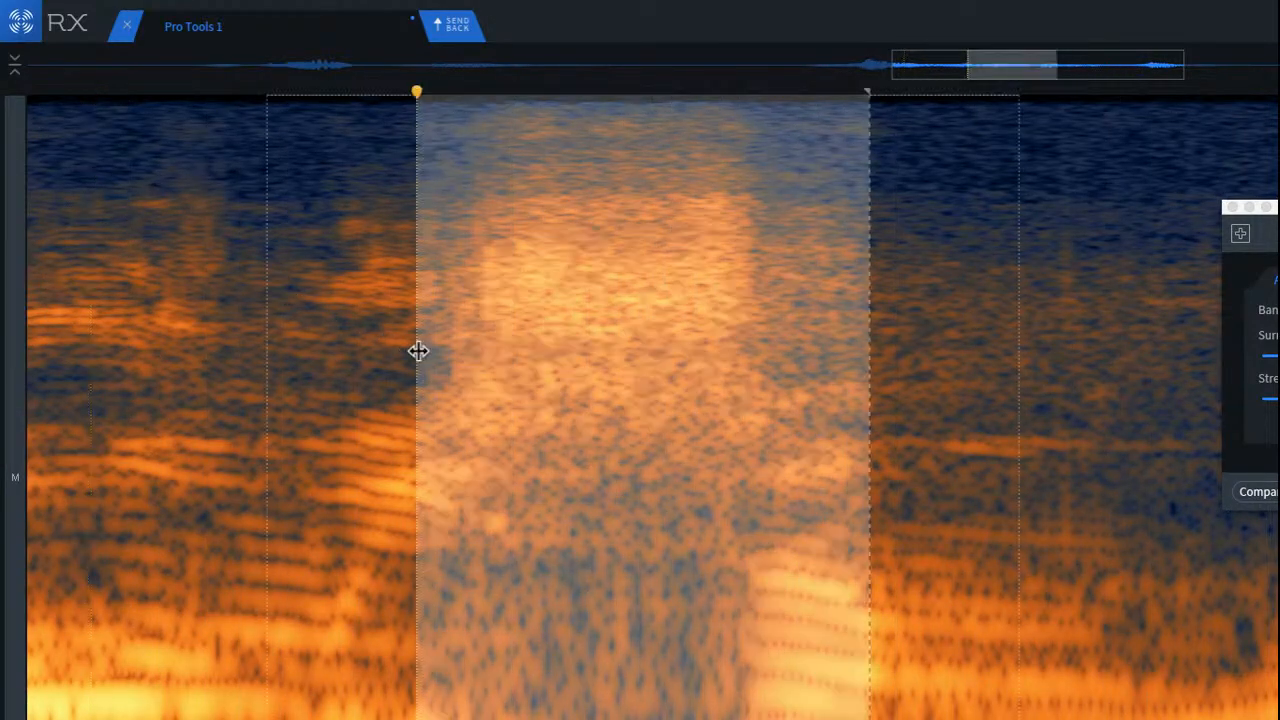
# Step: Attenuate the upper-middle frequency band through the body of the sibilant
pyautogui.click(423, 348)
pyautogui.scroll(3, 527, 320)
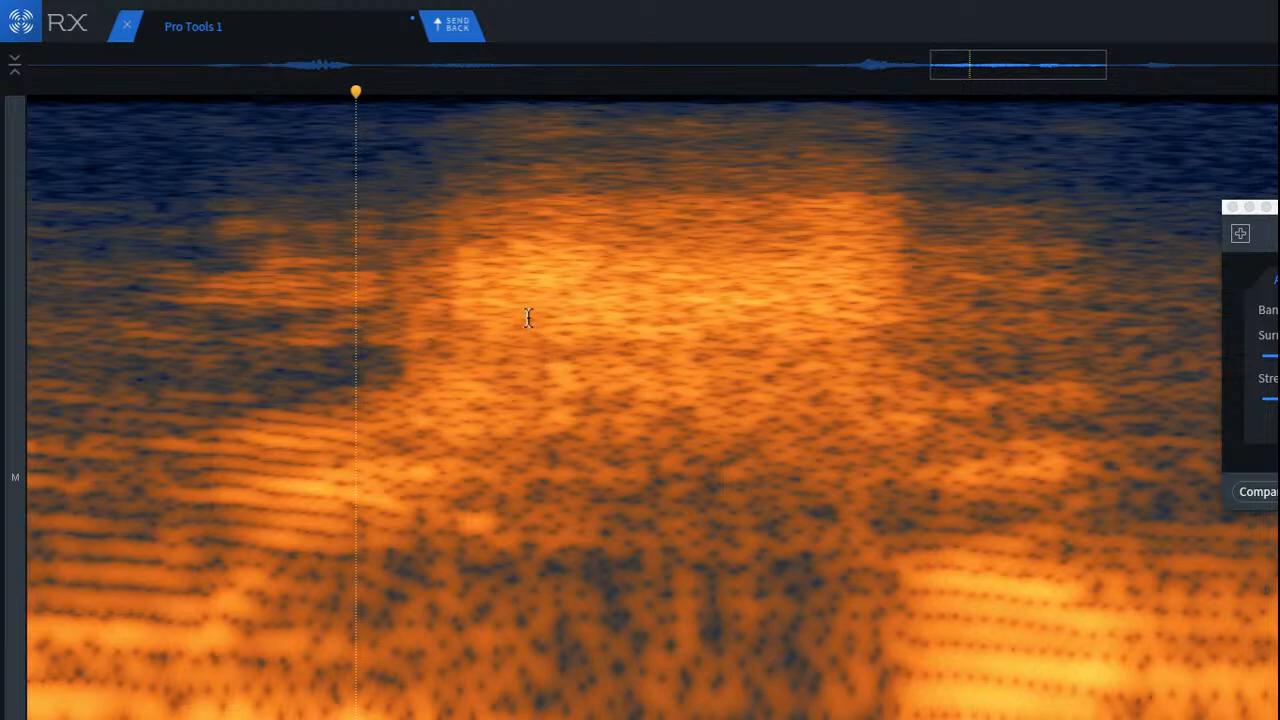
pyautogui.moveTo(490, 294); pyautogui.dragTo(918, 462)
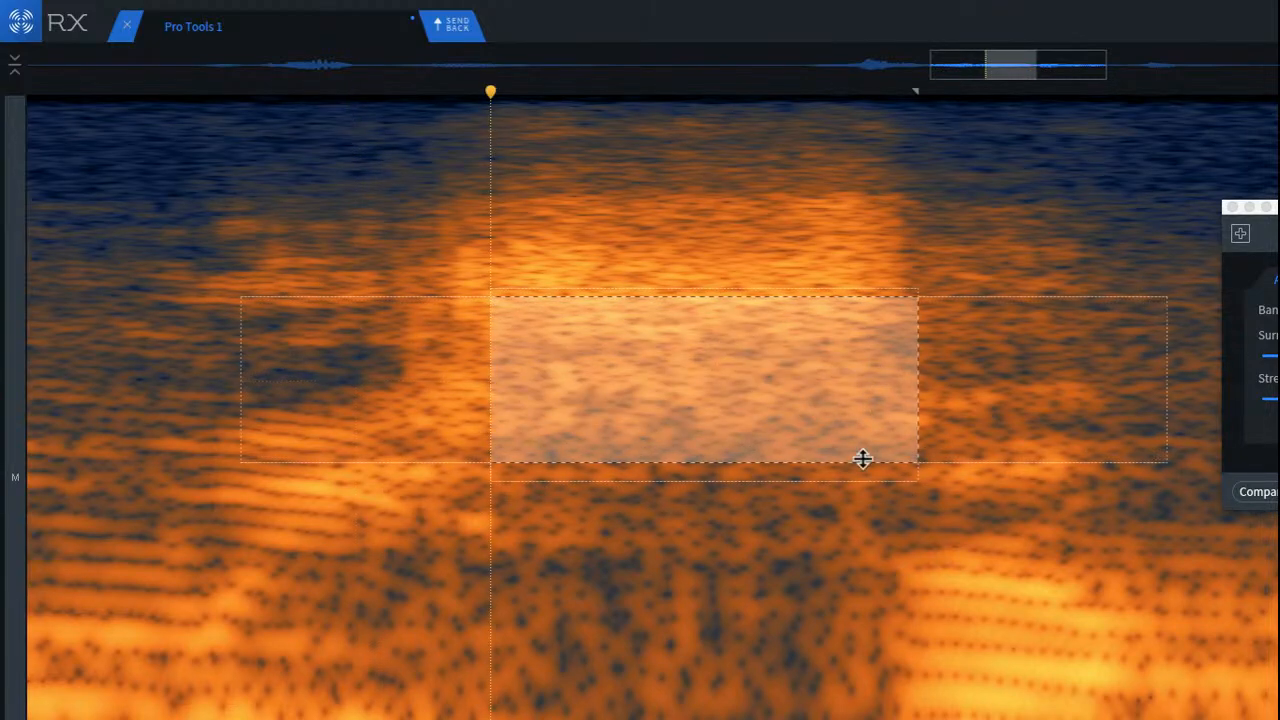
pyautogui.click(580, 534)
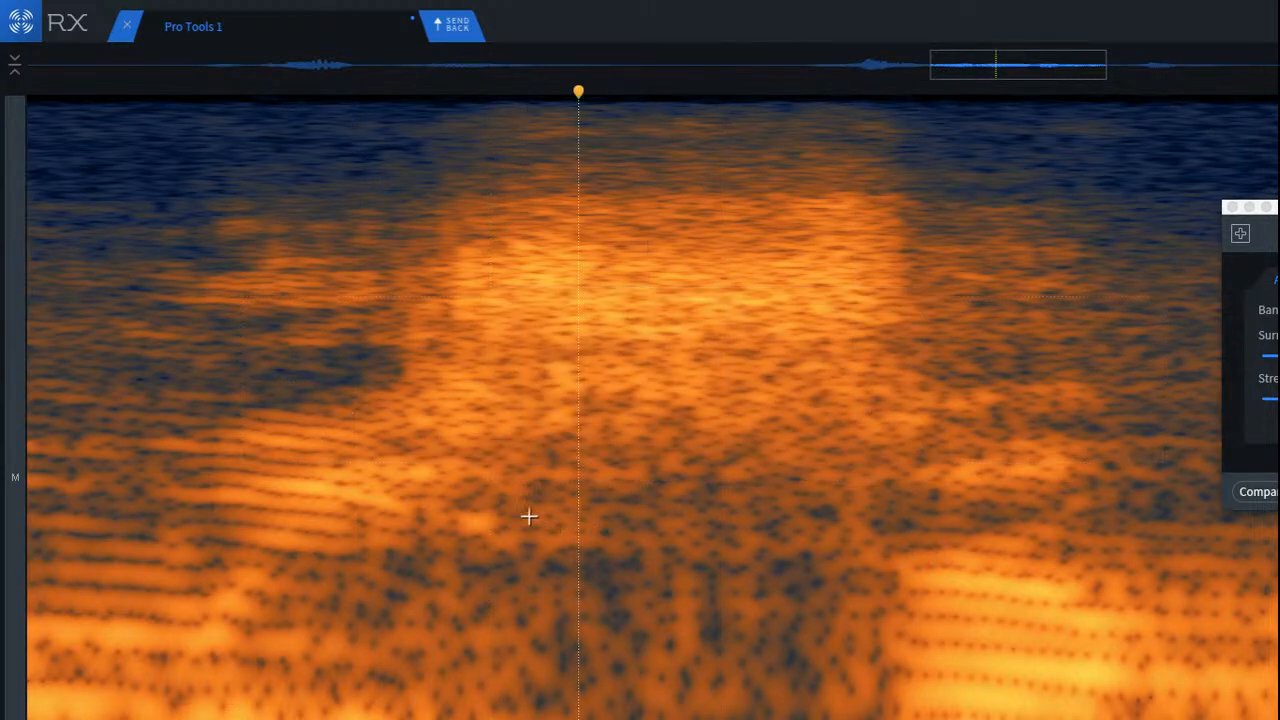
# Step: Attenuate the small bright spot at the sibilant's lower onset and play the passage repeatedly
pyautogui.moveTo(408, 465); pyautogui.dragTo(494, 543)
pyautogui.click(44, 370)
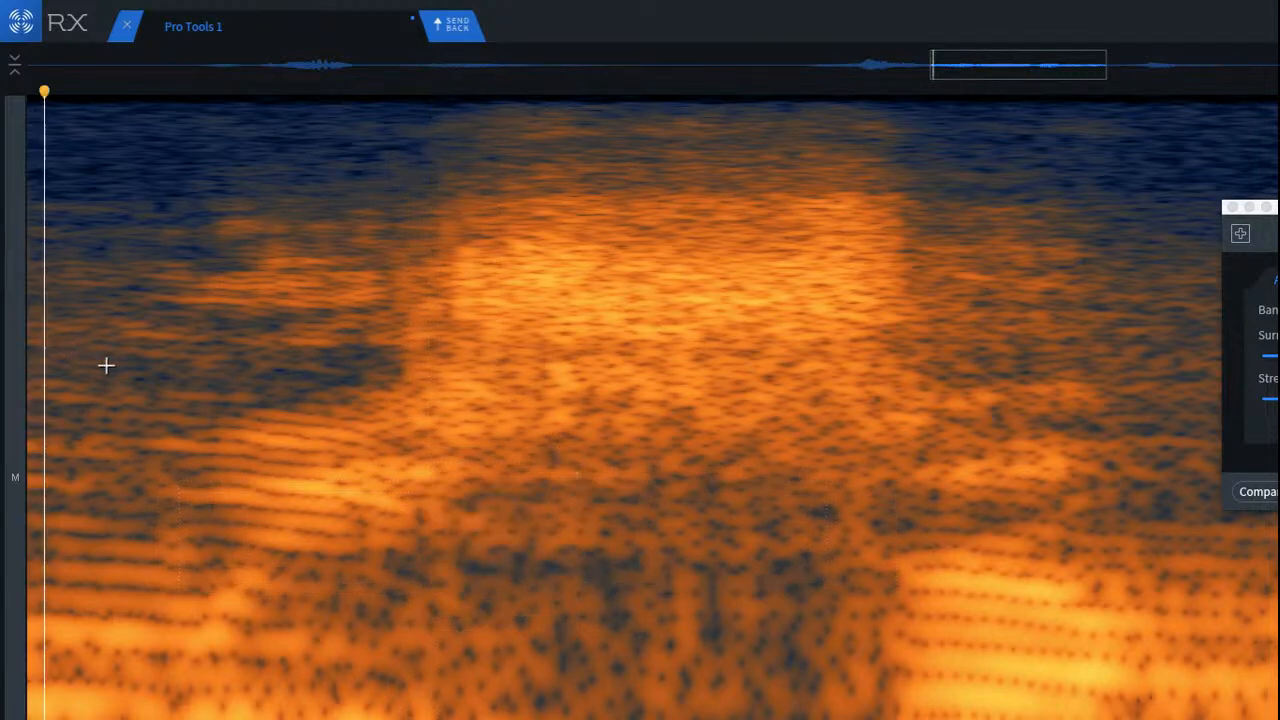
pyautogui.press('space')
pyautogui.press('space')
pyautogui.press('space')
pyautogui.press('space')
pyautogui.press('space')
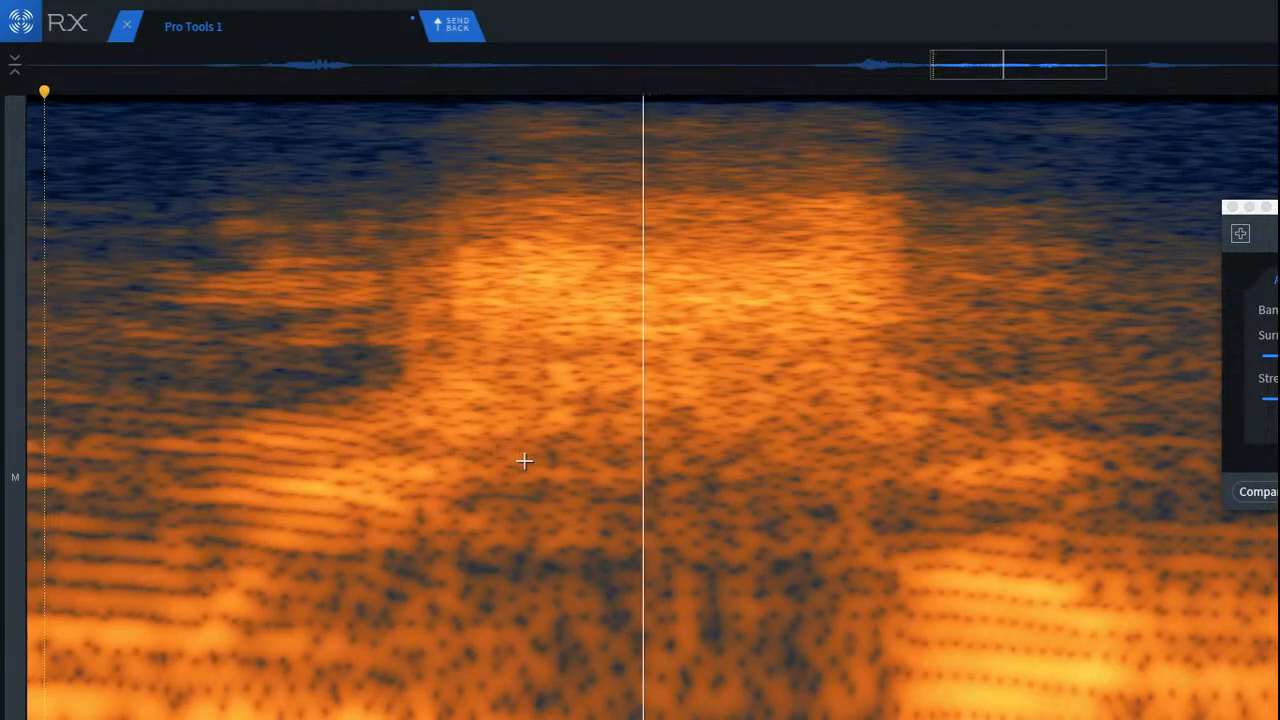
# Step: Attenuate the remaining low frequencies beneath the sibilant, play the result and bring the whole phrase back into view
pyautogui.moveTo(531, 362); pyautogui.dragTo(1023, 597)
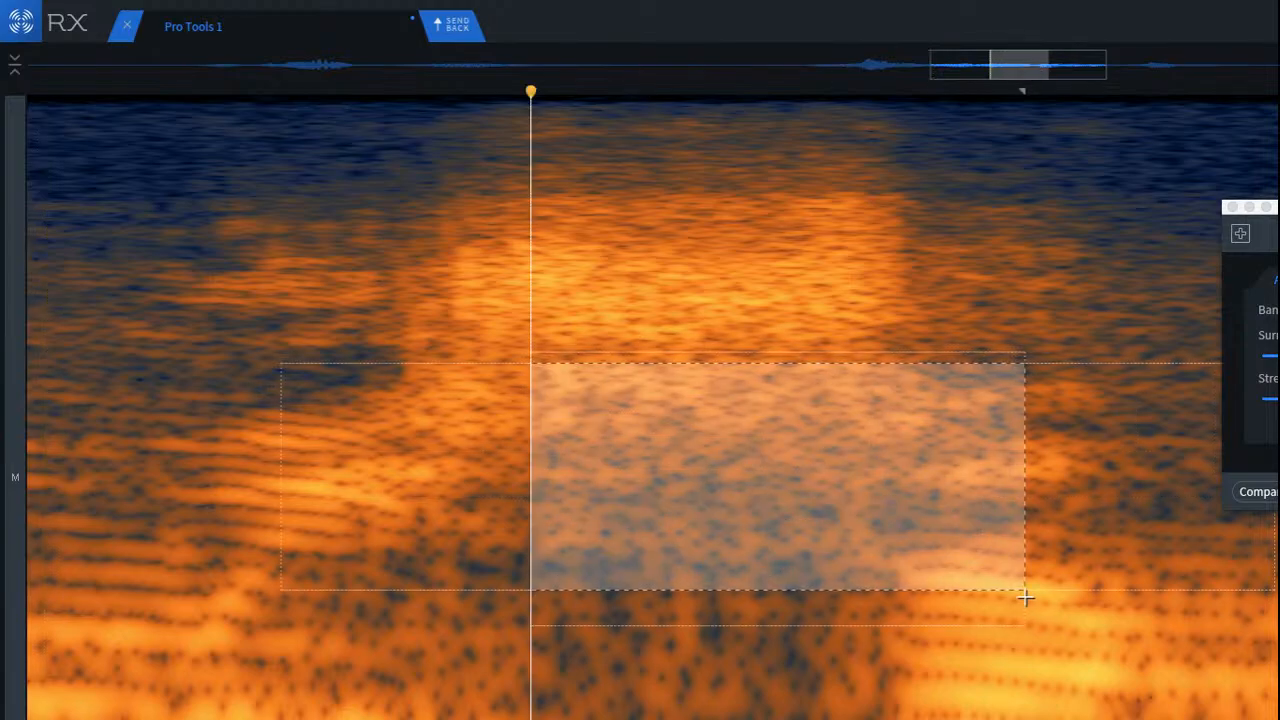
pyautogui.moveTo(857, 509); pyautogui.dragTo(826, 717)
pyautogui.click(646, 529)
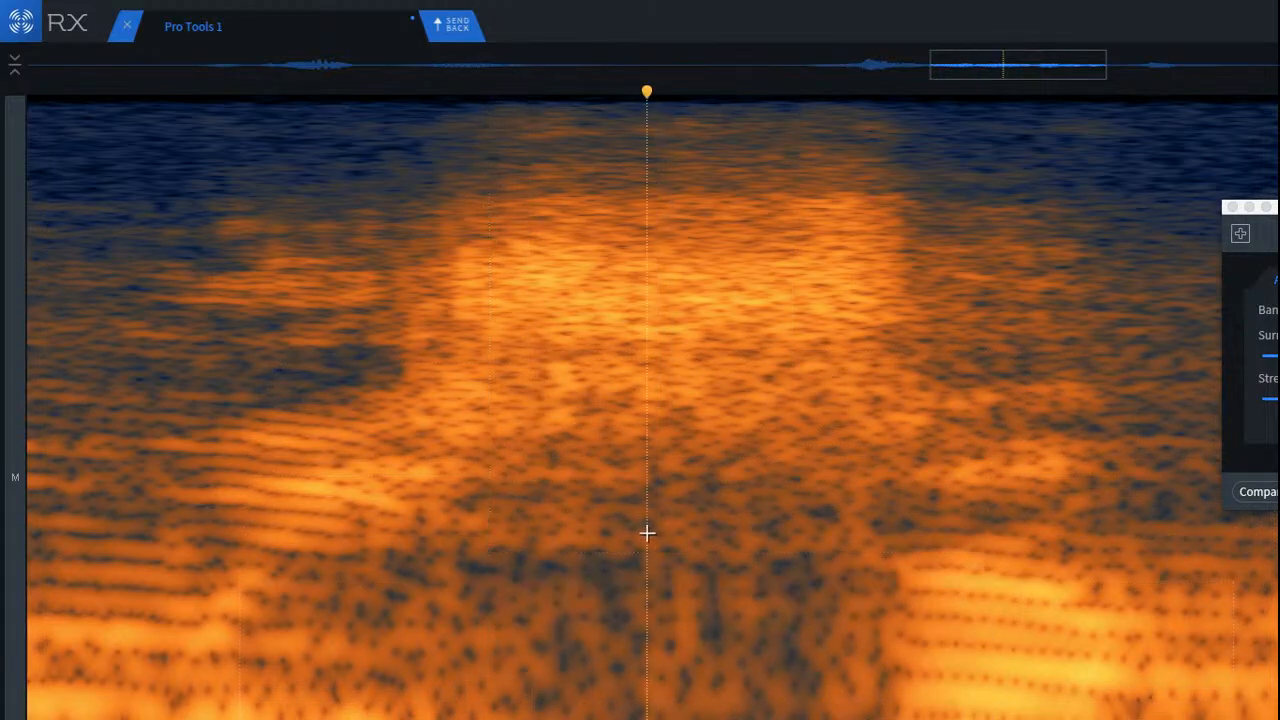
pyautogui.press('space')
pyautogui.press('space')
pyautogui.scroll(-3, 460, 553)
pyautogui.scroll(-3, 460, 553)
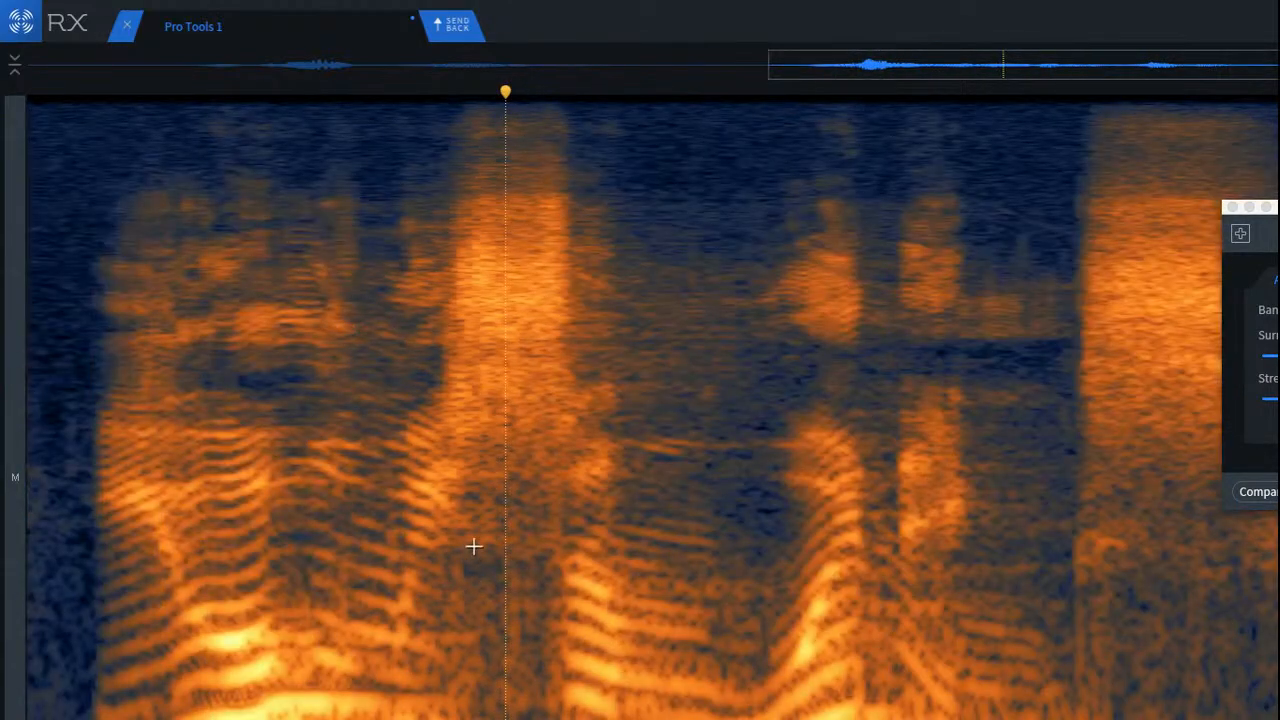
# Step: Play the clip from its start and bring its whole length into view
pyautogui.press('Return')
pyautogui.press('space')
pyautogui.scroll(-3, 459, 490)
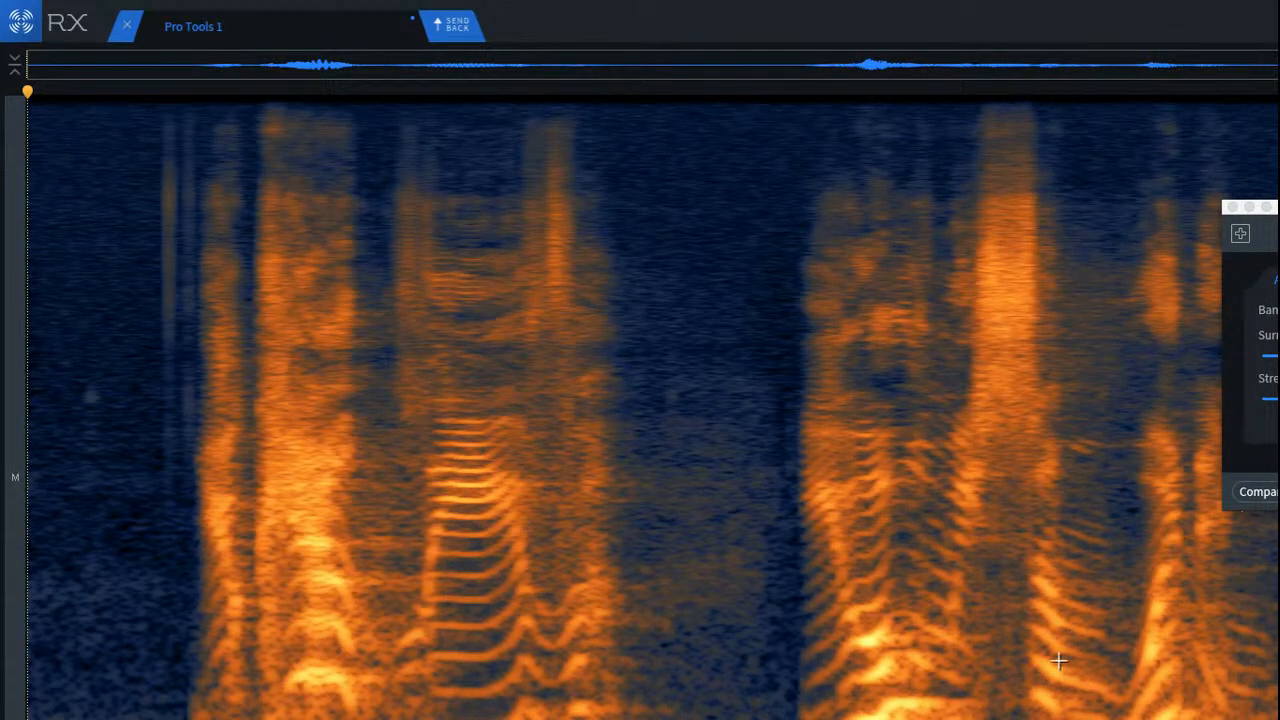
# Step: Mark off the low frequencies beneath the sibilant's second half and replay the phrase from just before its first word
pyautogui.scroll(5, 1057, 657)
pyautogui.moveTo(635, 458); pyautogui.dragTo(802, 719)
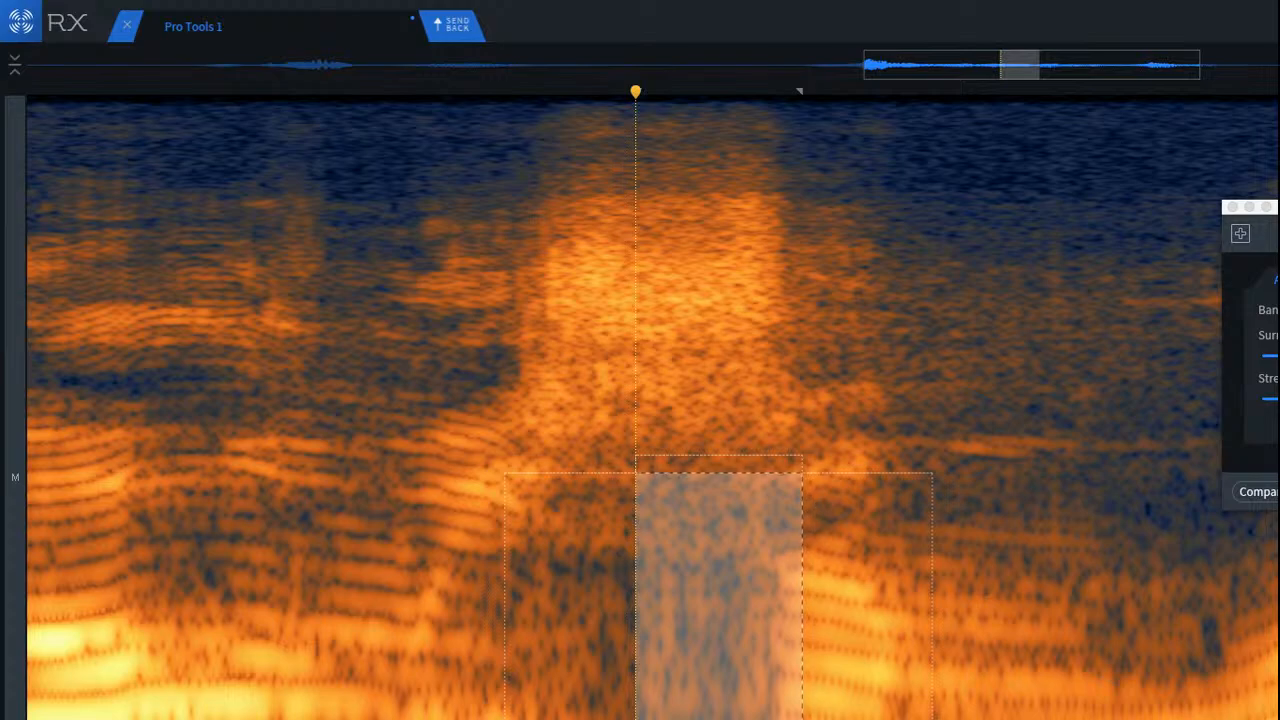
pyautogui.click(486, 577)
pyautogui.scroll(-3, 483, 540)
pyautogui.click(316, 428)
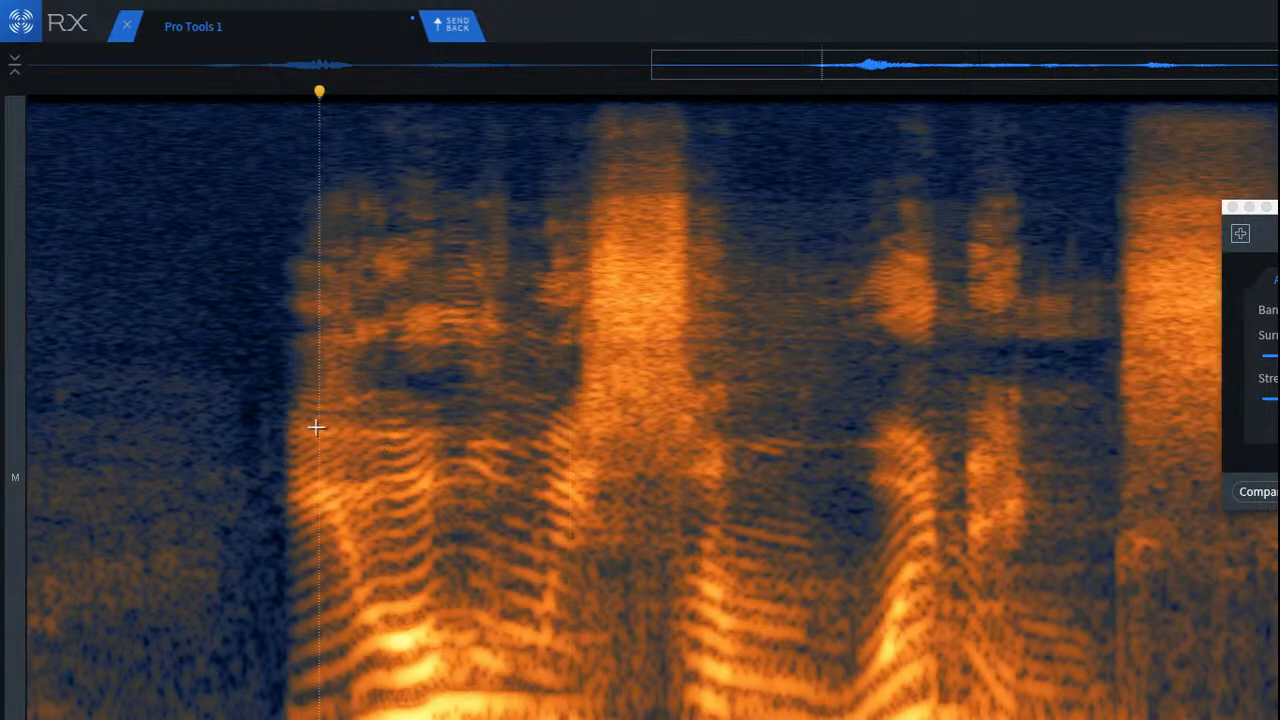
pyautogui.click(242, 443)
pyautogui.press('space')
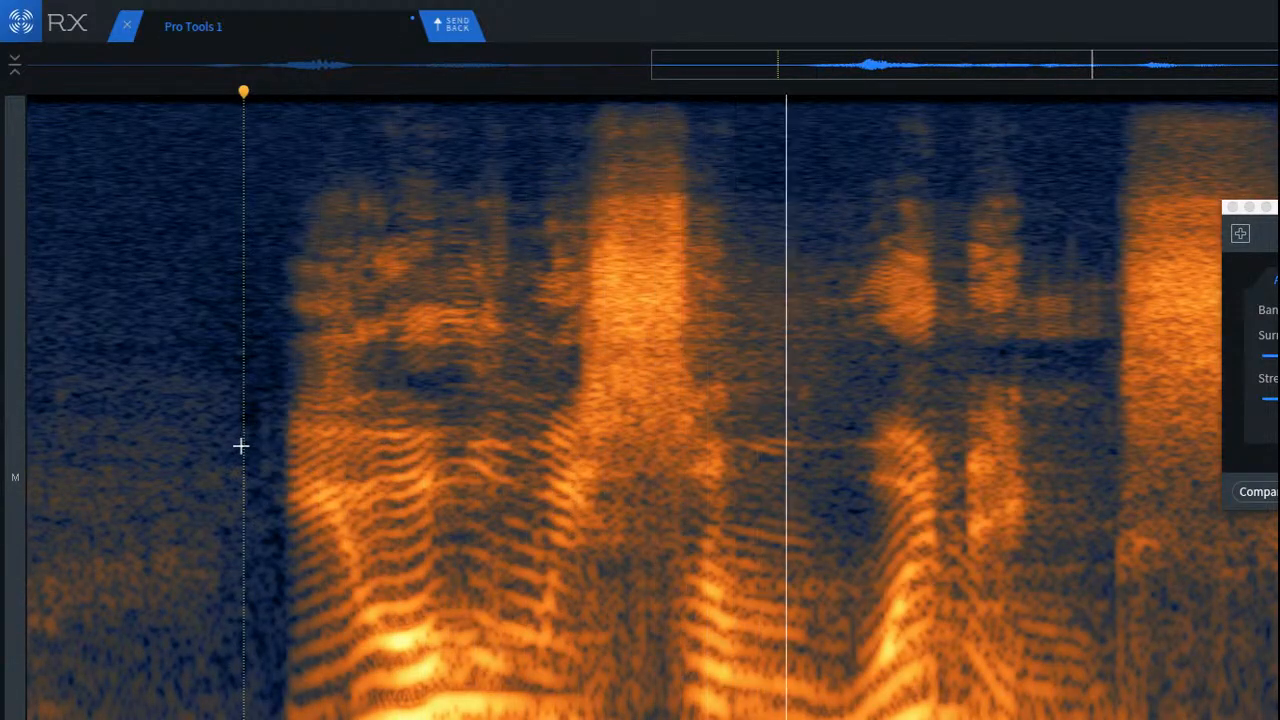
pyautogui.press('space')
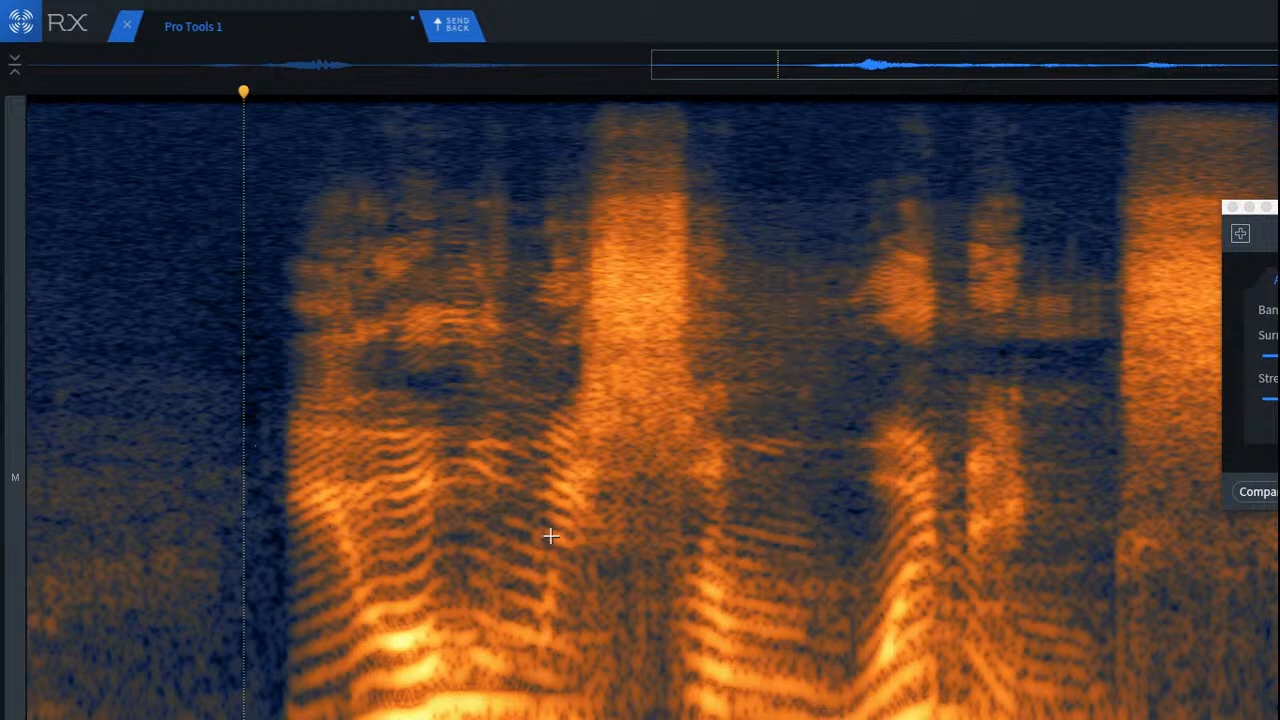
# Step: Try deleting the low-frequency block beneath the whole sibilant, play the passage and undo the deletion
pyautogui.click(780, 506)
pyautogui.scroll(4, 640, 517)
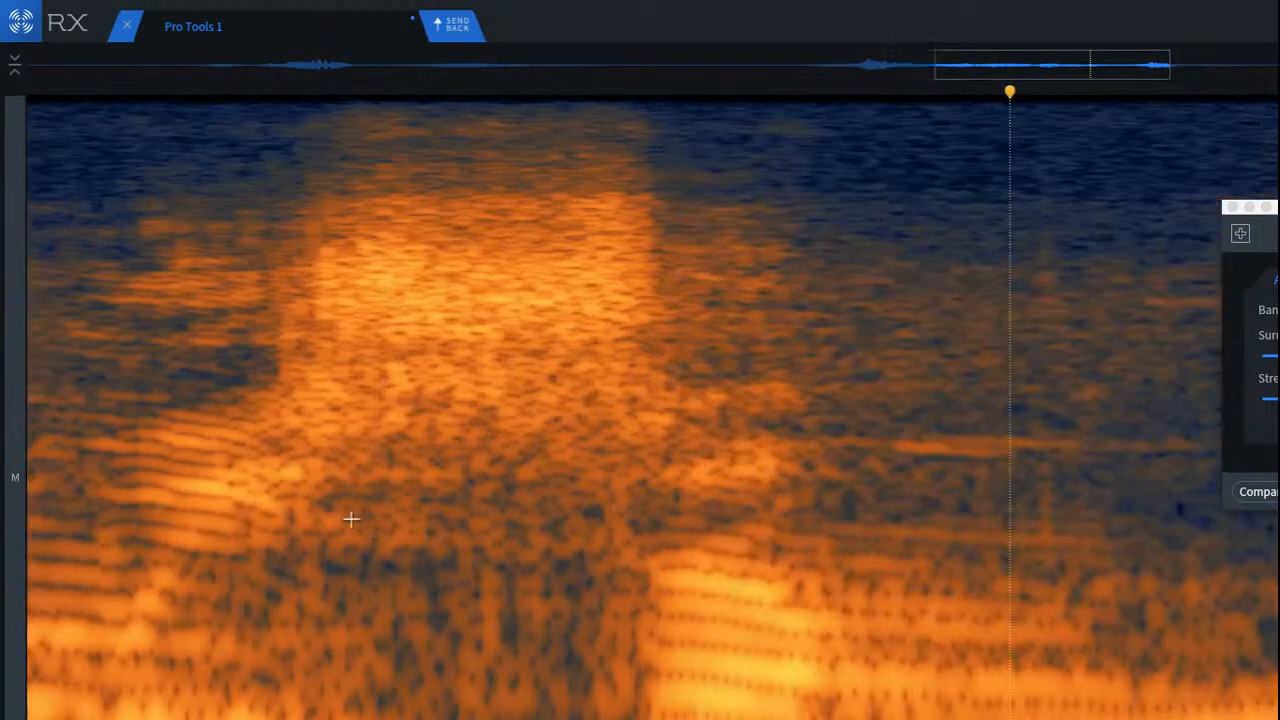
pyautogui.moveTo(265, 448); pyautogui.dragTo(666, 715)
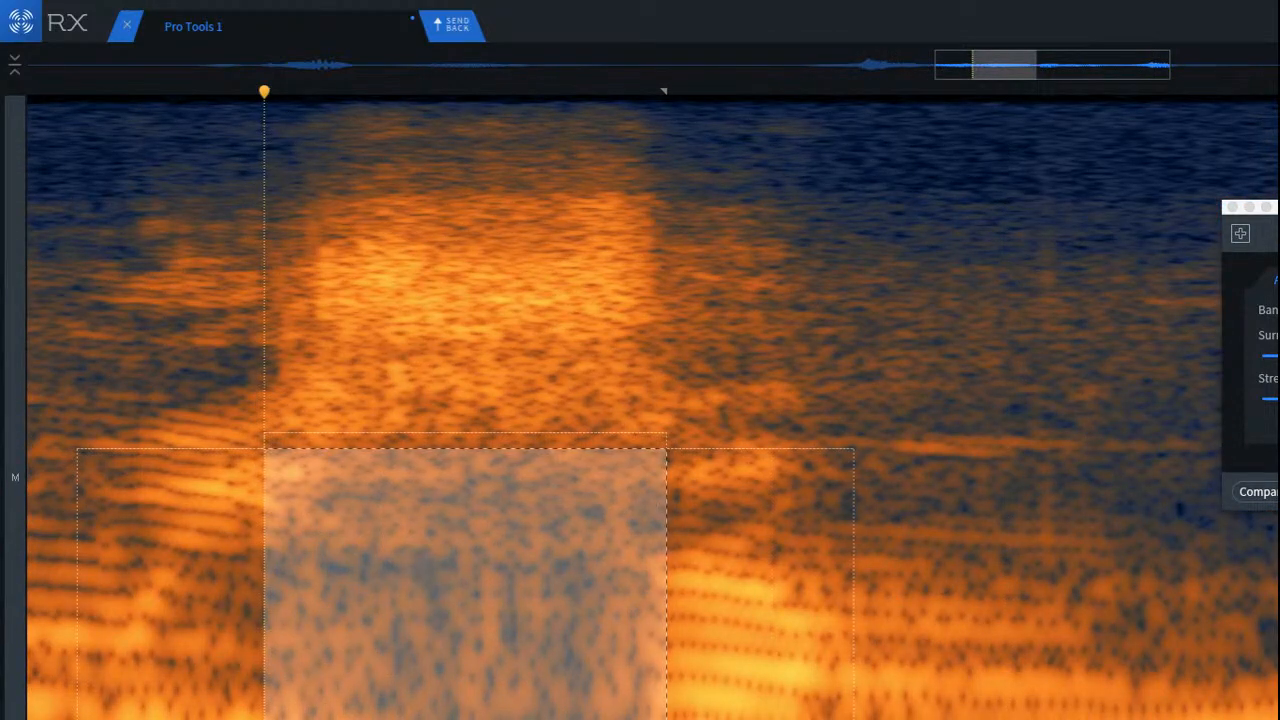
pyautogui.press('Delete')
pyautogui.scroll(-5, 337, 657)
pyautogui.click(149, 488)
pyautogui.press('space')
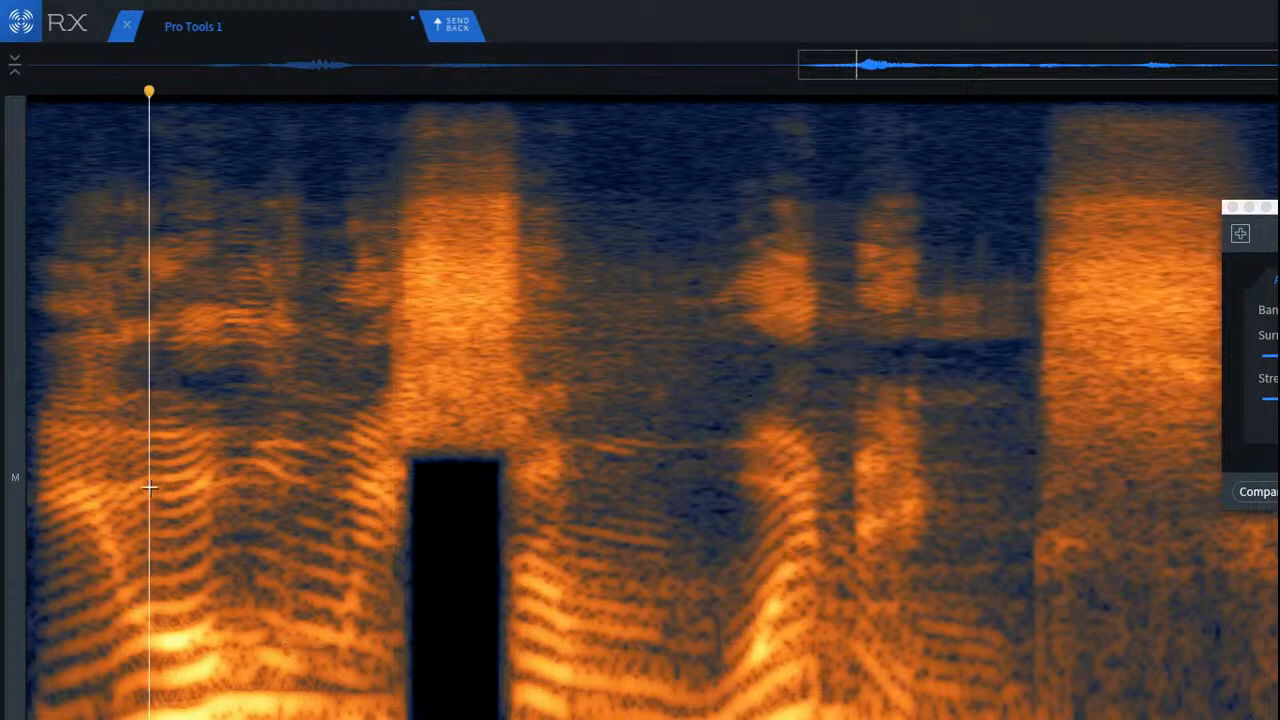
pyautogui.press('space')
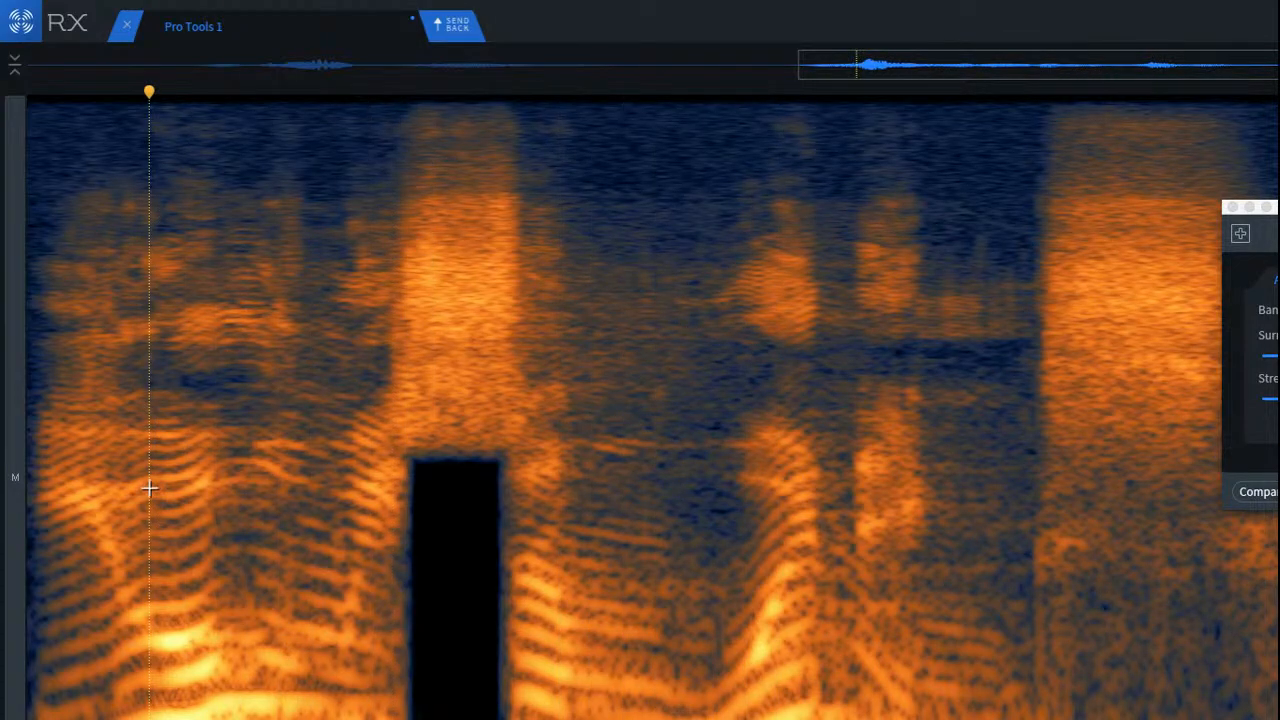
pyautogui.press('space')
pyautogui.press('super+z')
pyautogui.click(348, 471)
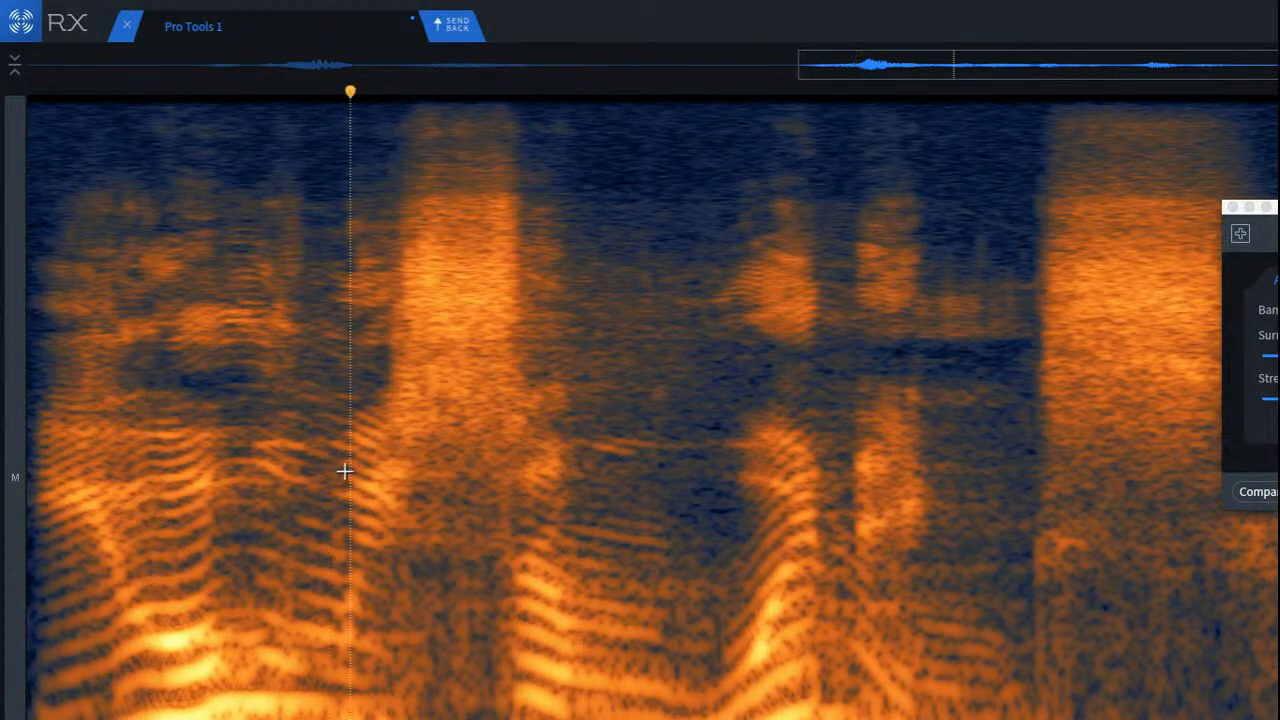
pyautogui.scroll(5, 437, 549)
pyautogui.scroll(-2, 436, 548)
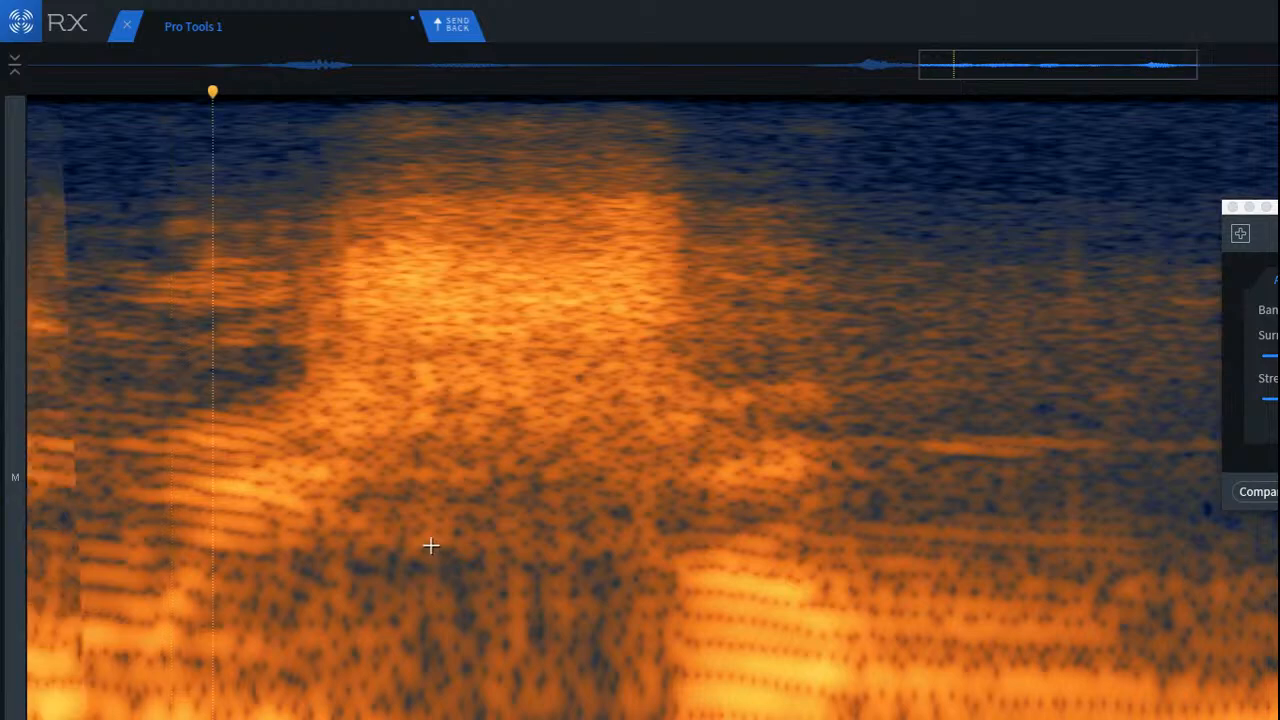
pyautogui.moveTo(366, 450); pyautogui.dragTo(653, 719)
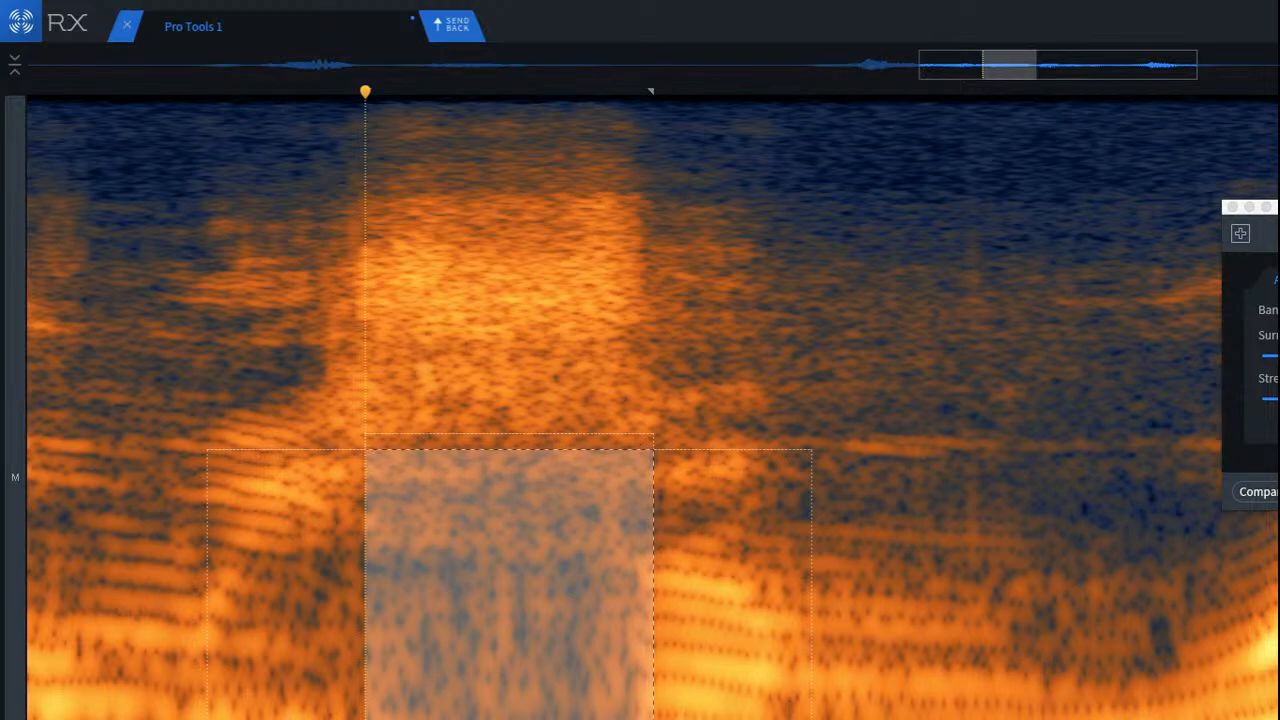
pyautogui.click(732, 537)
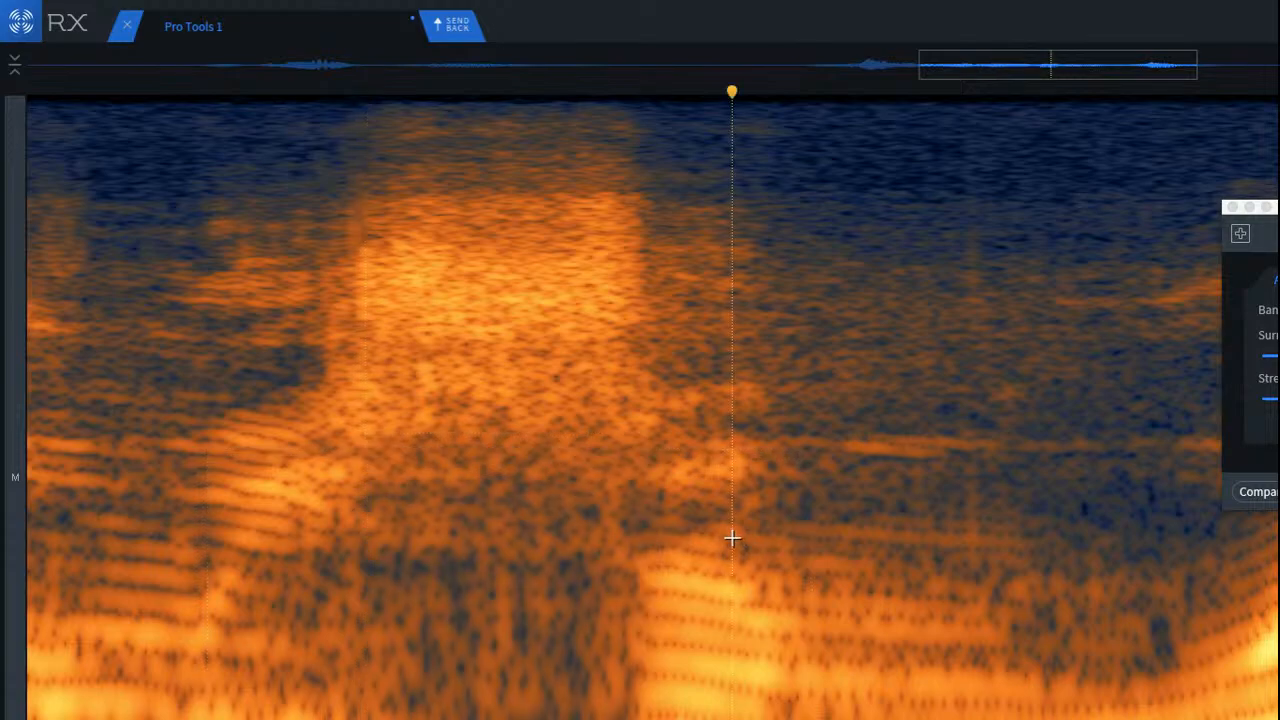
# Step: Attenuate the low-frequency block beneath the middle of the sibilant and play the passage
pyautogui.scroll(4, 484, 566)
pyautogui.scroll(-2, 490, 561)
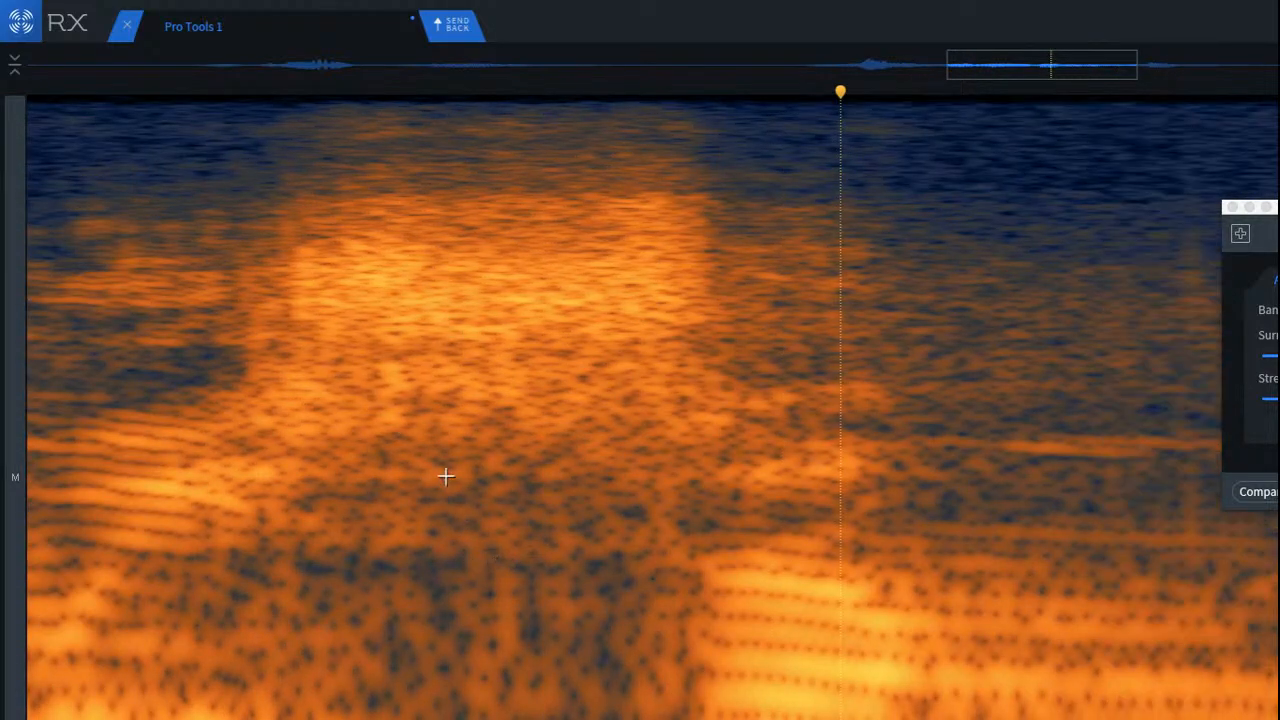
pyautogui.moveTo(446, 477); pyautogui.dragTo(619, 685)
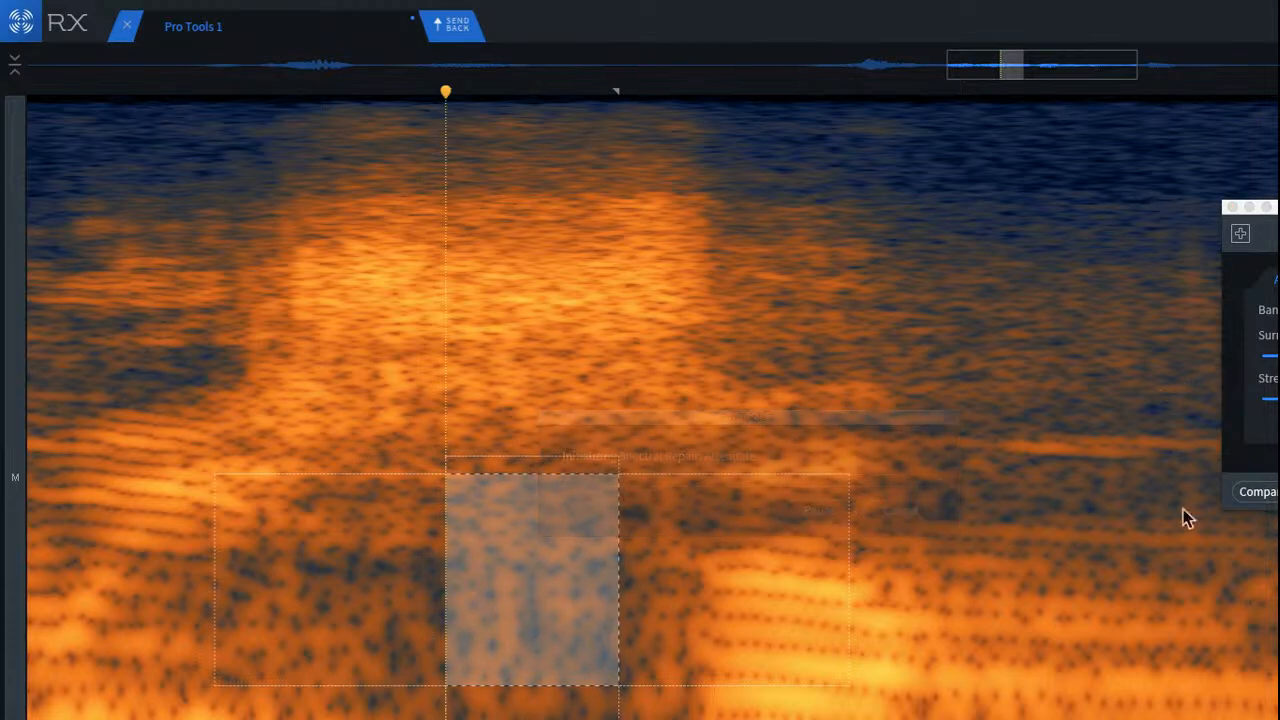
pyautogui.click(257, 489)
pyautogui.scroll(-5, 294, 496)
pyautogui.click(91, 443)
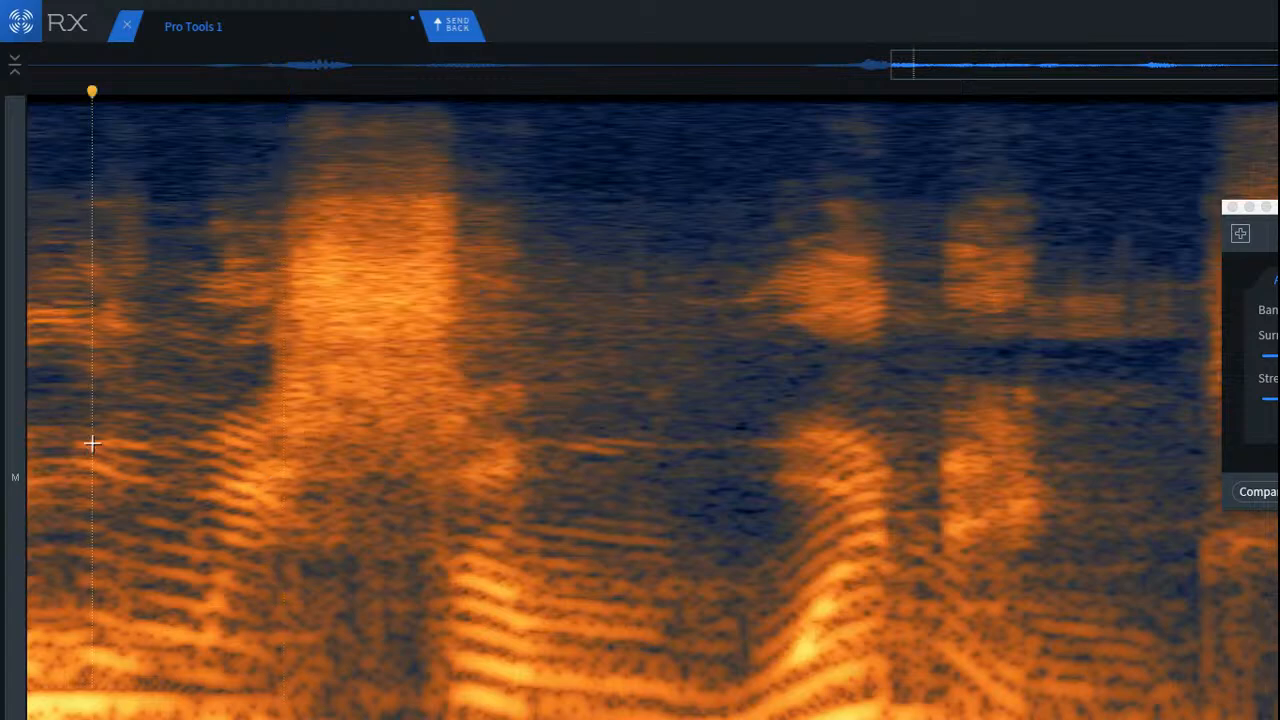
pyautogui.press('space')
# Step: Attenuate the narrow low-frequency strip at the sibilant's end, just before the following vowel, and play the passage repeatedly
pyautogui.scroll(3, 330, 585)
pyautogui.scroll(2, 330, 585)
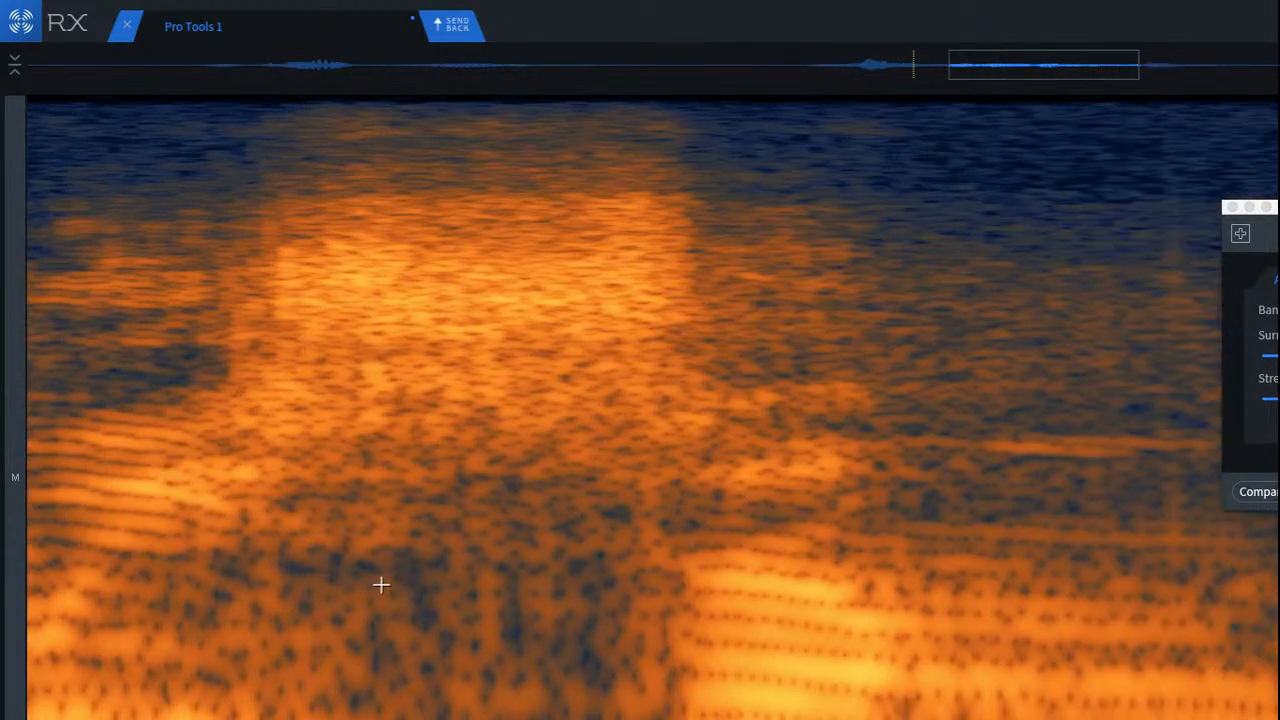
pyautogui.moveTo(609, 481); pyautogui.dragTo(685, 718)
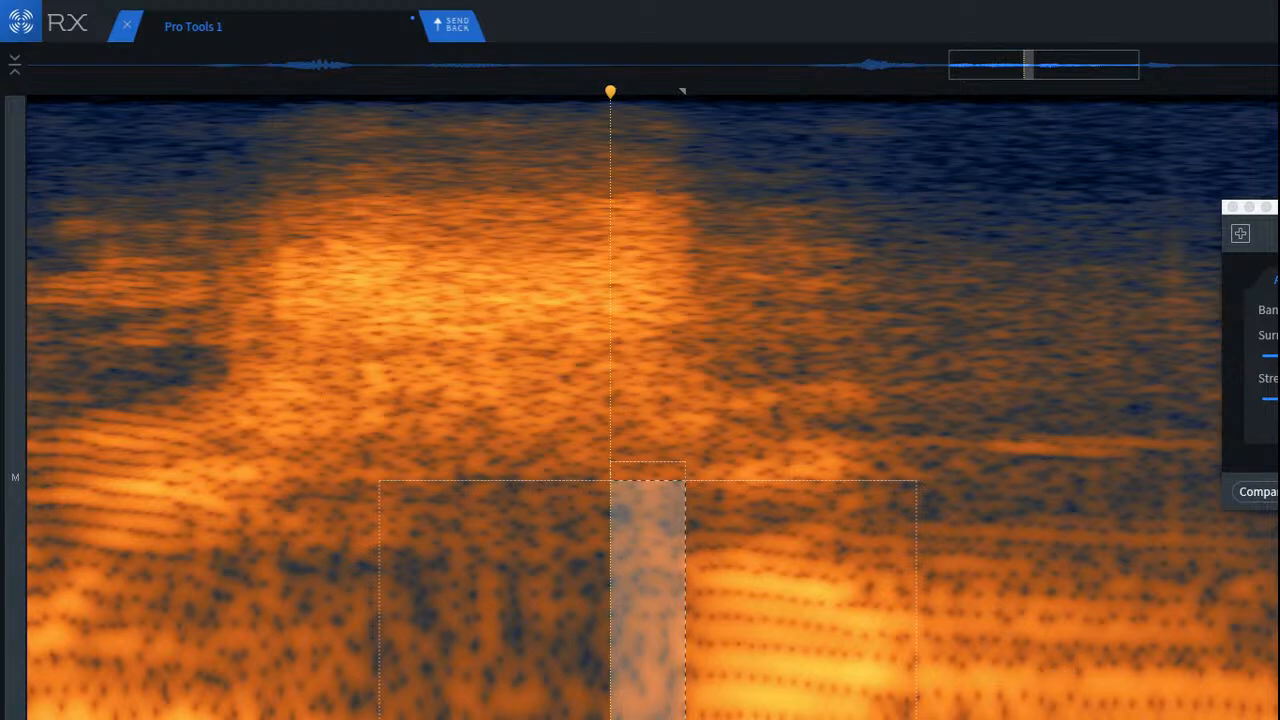
pyautogui.click(1279, 491)
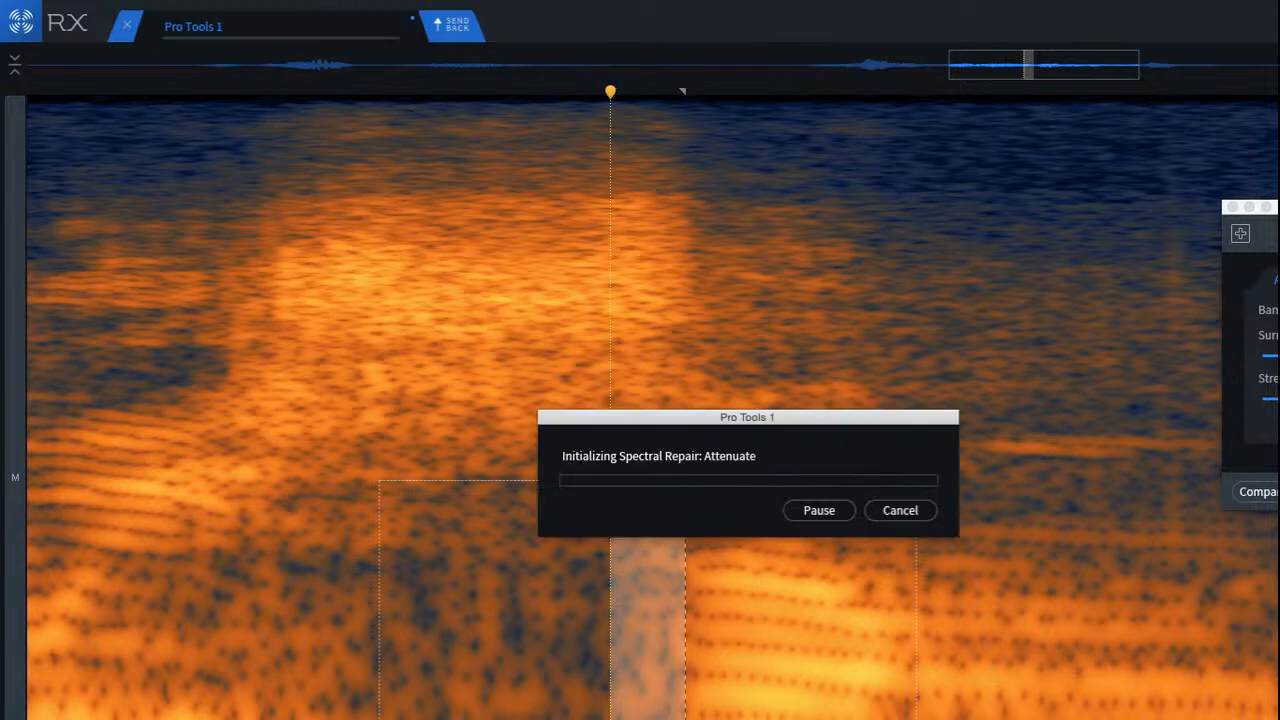
pyautogui.click(263, 581)
pyautogui.press('space')
pyautogui.press('space')
pyautogui.press('space')
pyautogui.press('space')
# Step: Play the phrase from the pause before its first word to check the attenuated strip
pyautogui.scroll(-5, 355, 640)
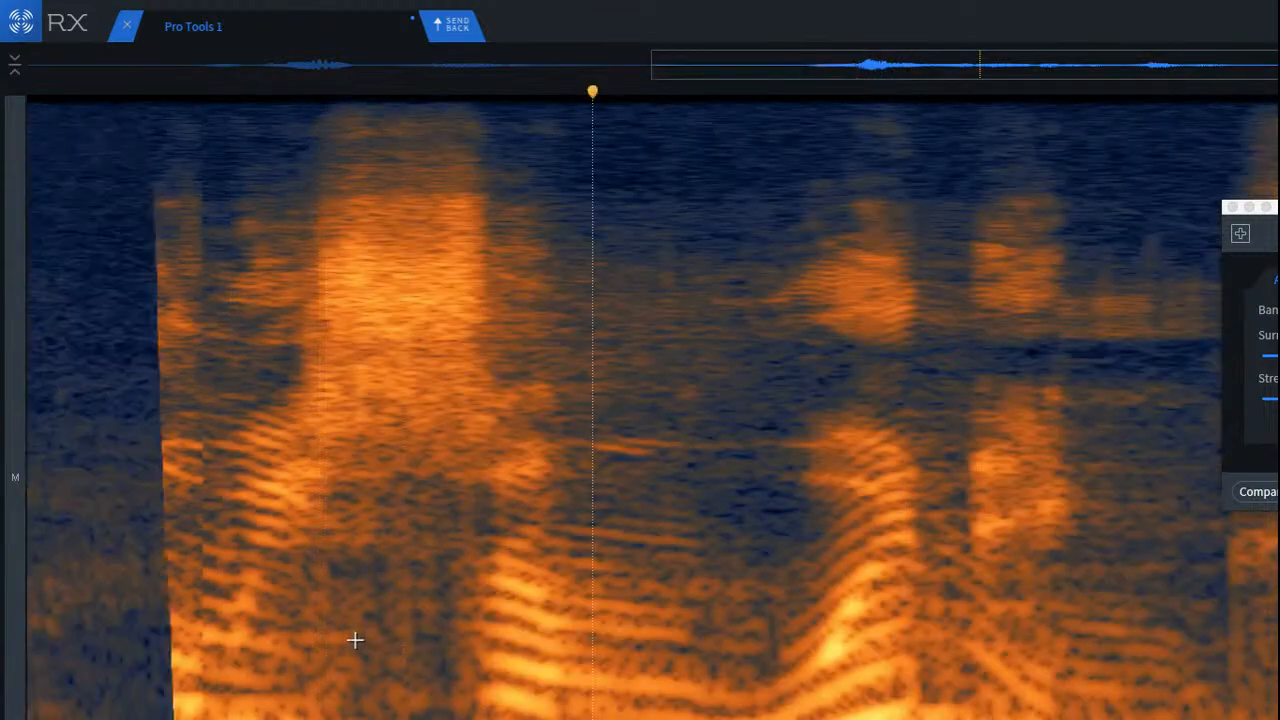
pyautogui.click(229, 526)
pyautogui.press('space')
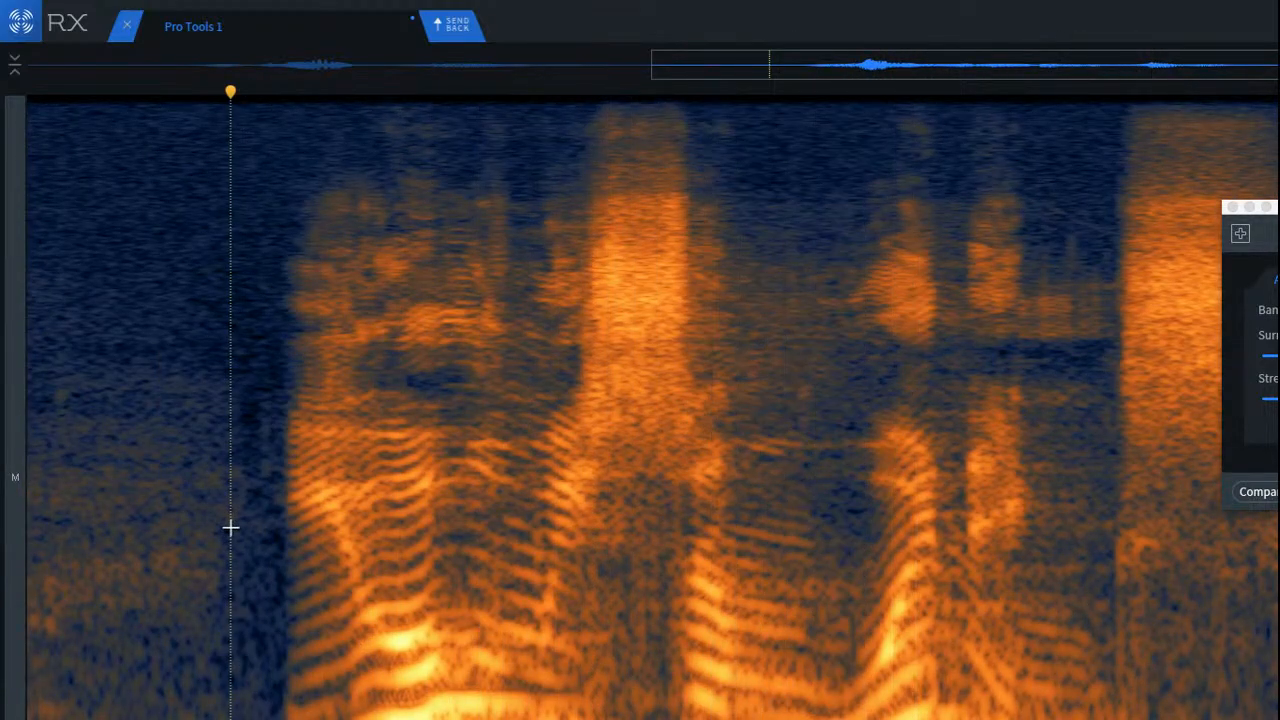
pyautogui.press('space')
# Step: Select a shallow low-frequency band spanning the whole sibilant and shift it down toward the lower harmonics
pyautogui.scroll(3, 725, 642)
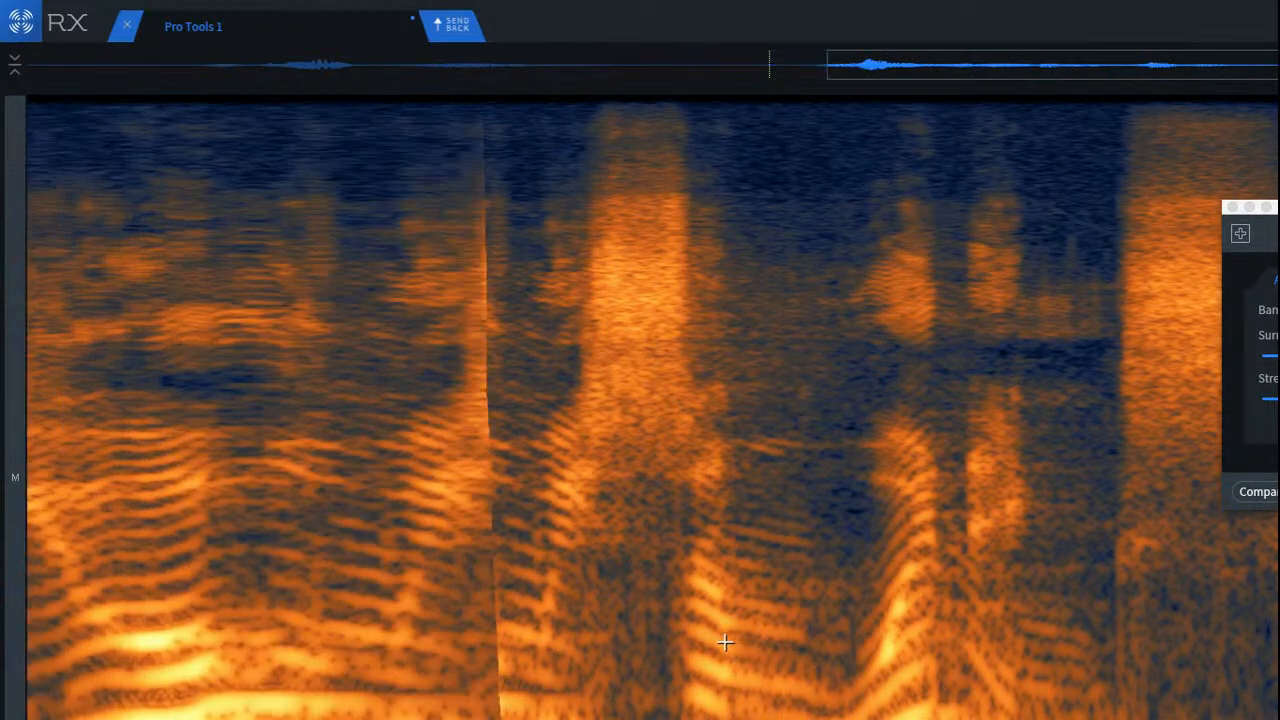
pyautogui.scroll(3, 725, 642)
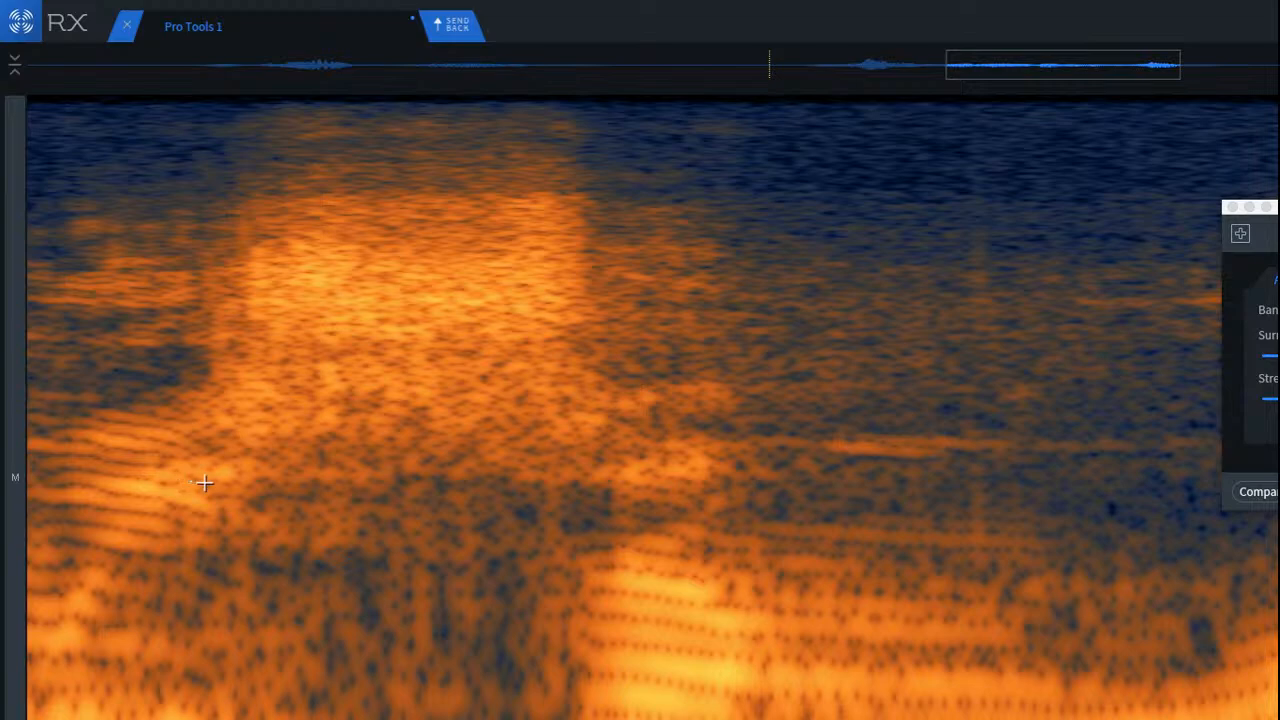
pyautogui.moveTo(204, 483); pyautogui.dragTo(606, 583)
pyautogui.moveTo(489, 571); pyautogui.dragTo(443, 645)
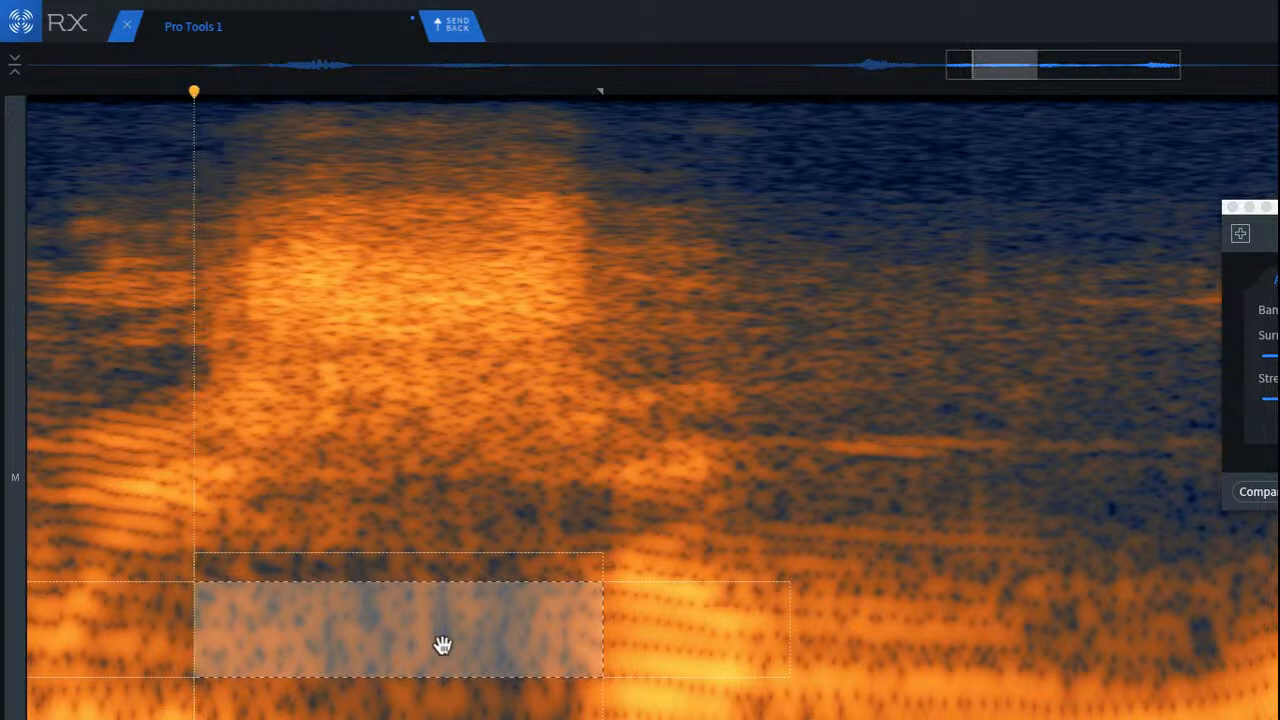
# Step: Try silencing the selected low band beneath the sibilant, play the passage and undo the silencing
pyautogui.press('super+r')
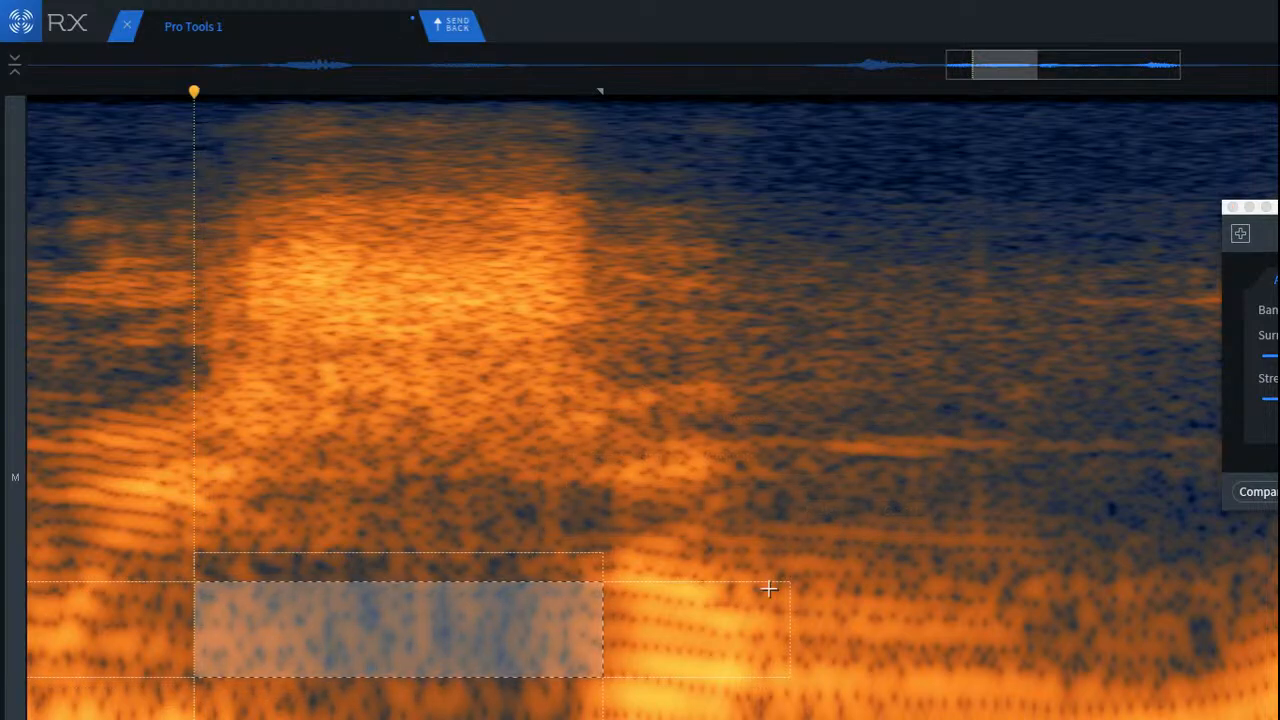
pyautogui.scroll(-2, 768, 589)
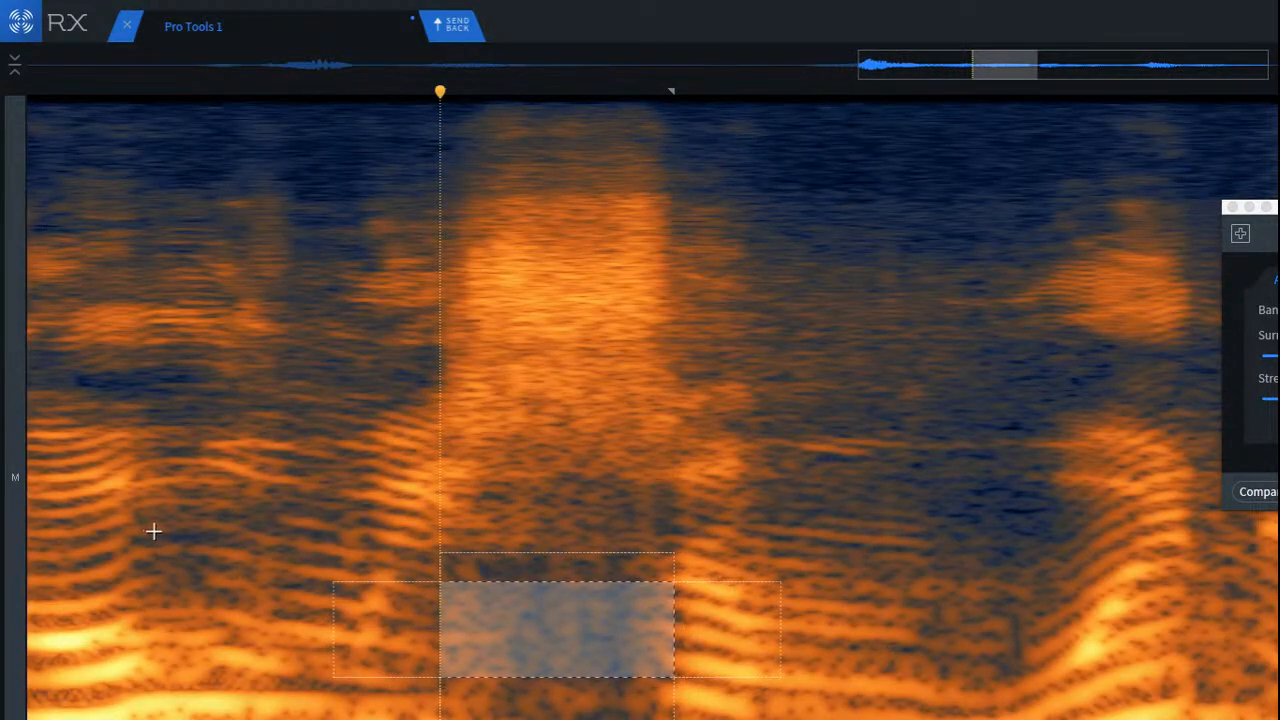
pyautogui.click(99, 497)
pyautogui.press('space')
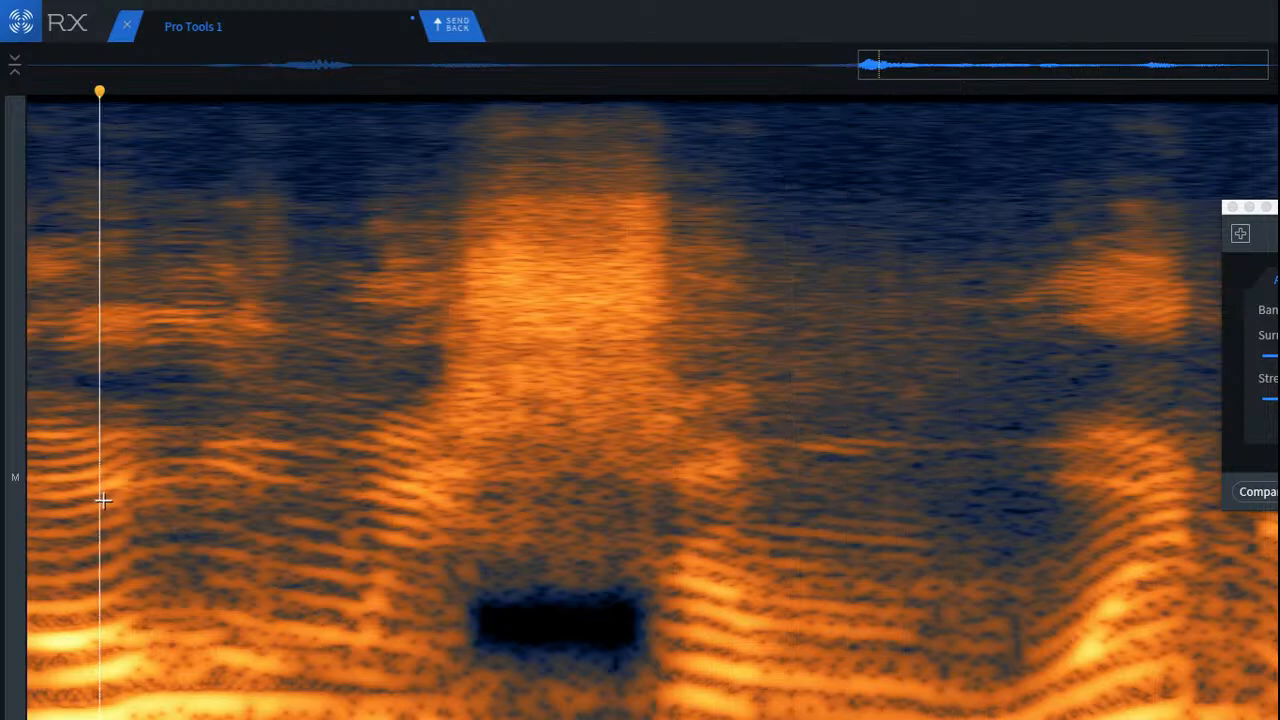
pyautogui.press('space')
pyautogui.scroll(2, 705, 620)
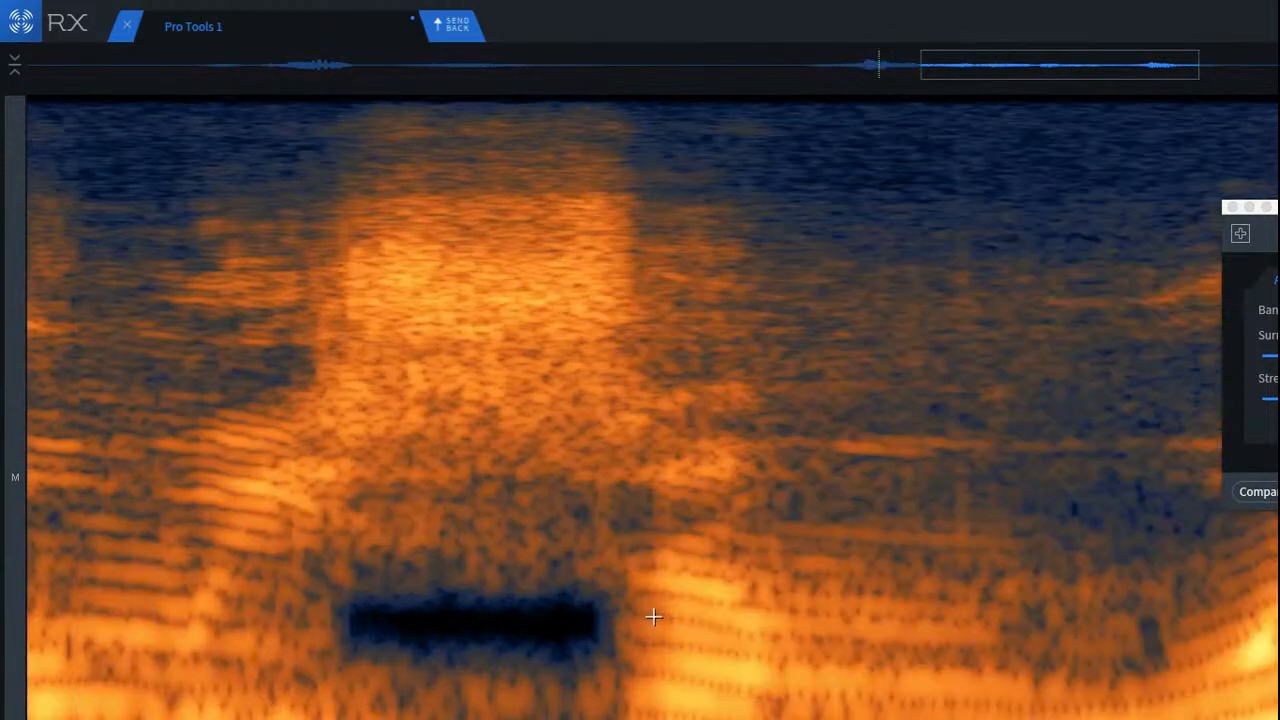
pyautogui.hotkey('ctrl', 'z')
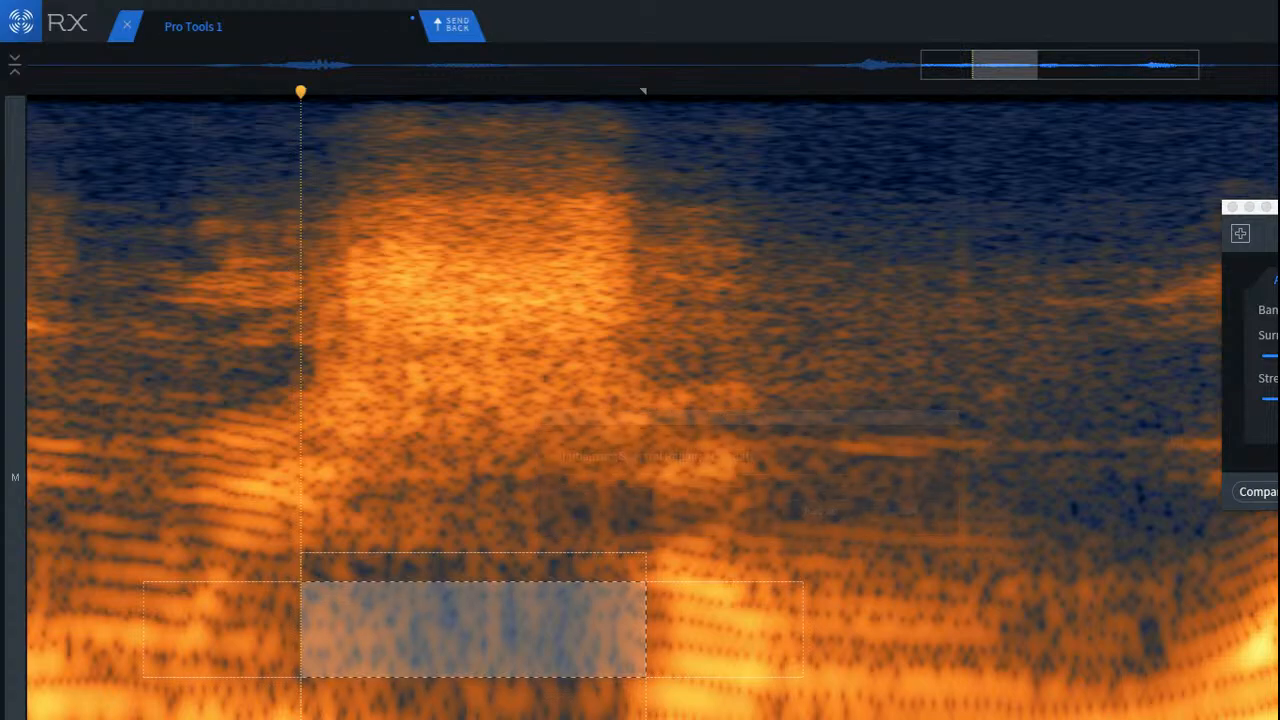
# Step: Attenuate the selected low band beneath the sibilant with Spectral Repair and play the passage twice
pyautogui.scroll(-2, 677, 511)
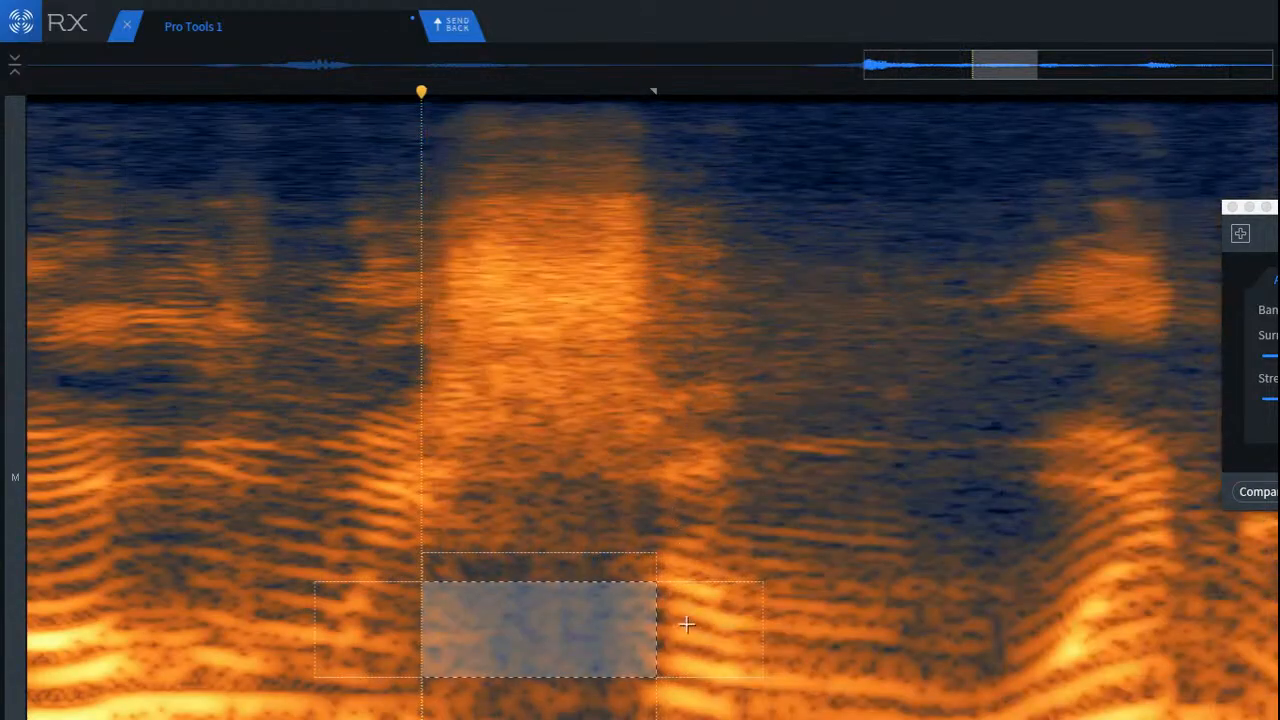
pyautogui.click(87, 496)
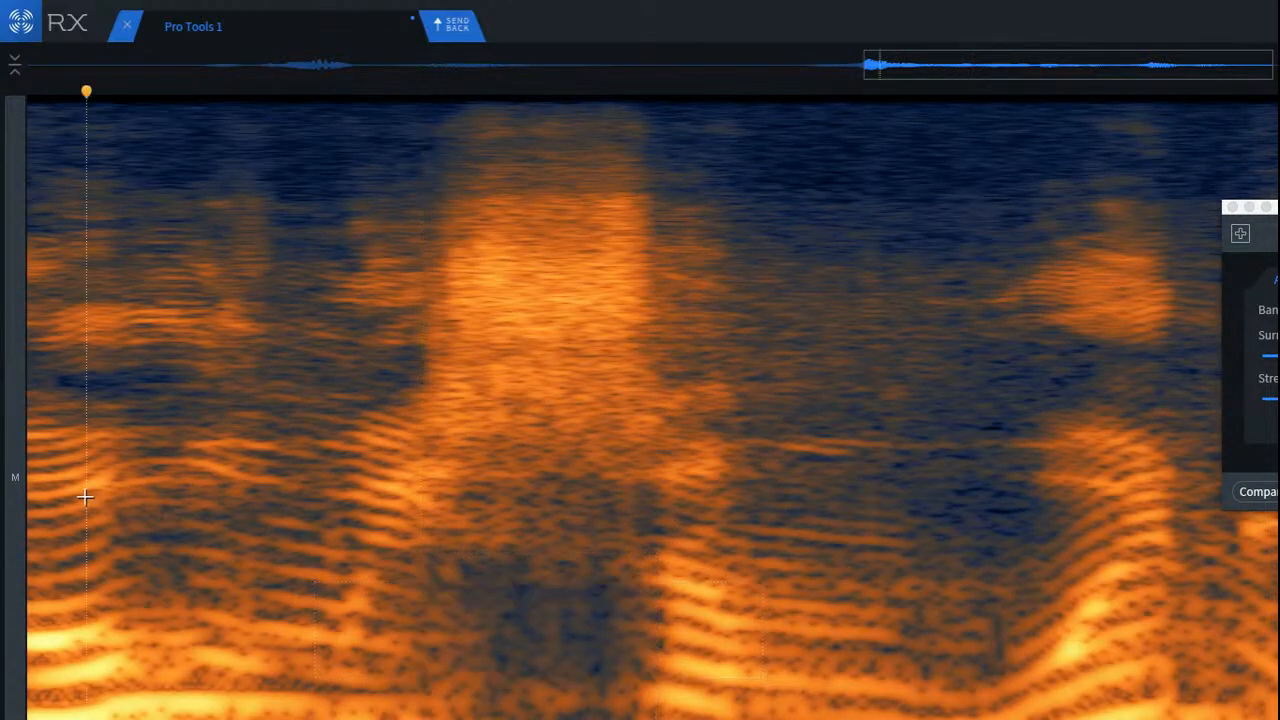
pyautogui.press('space')
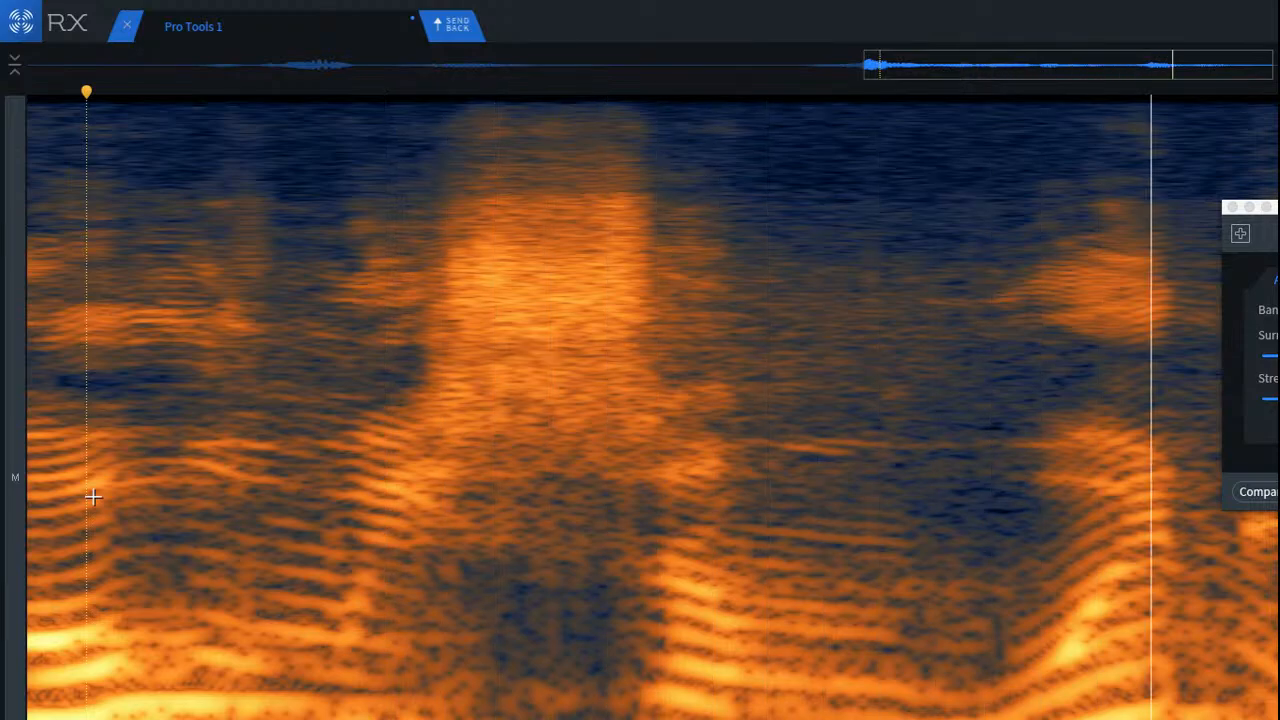
pyautogui.press('space')
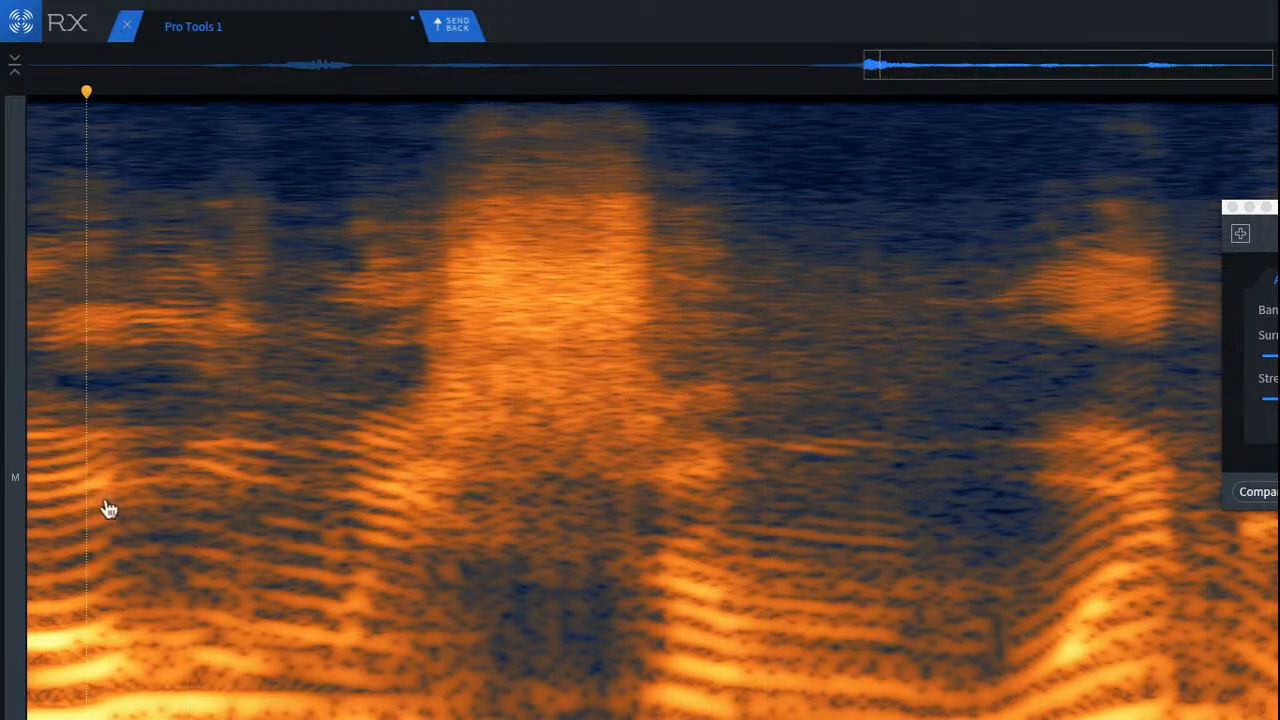
pyautogui.click(108, 490)
pyautogui.press('space')
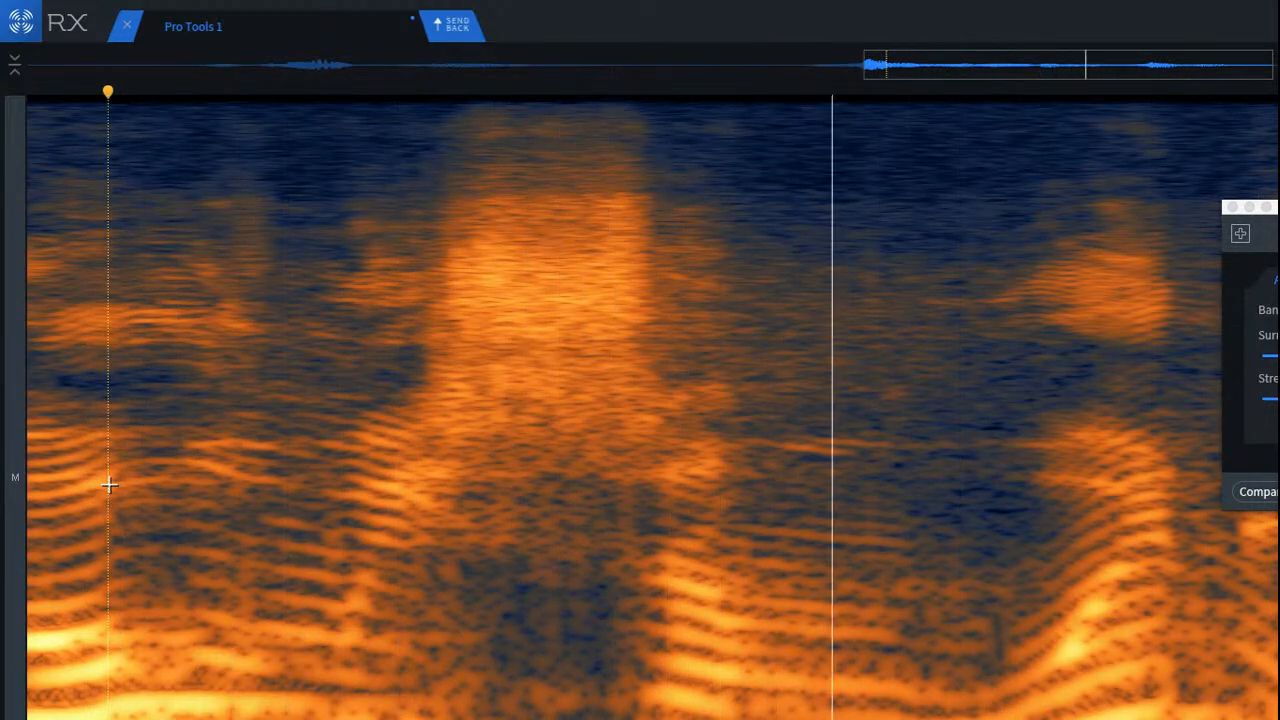
pyautogui.press('space')
pyautogui.scroll(-3, 204, 485)
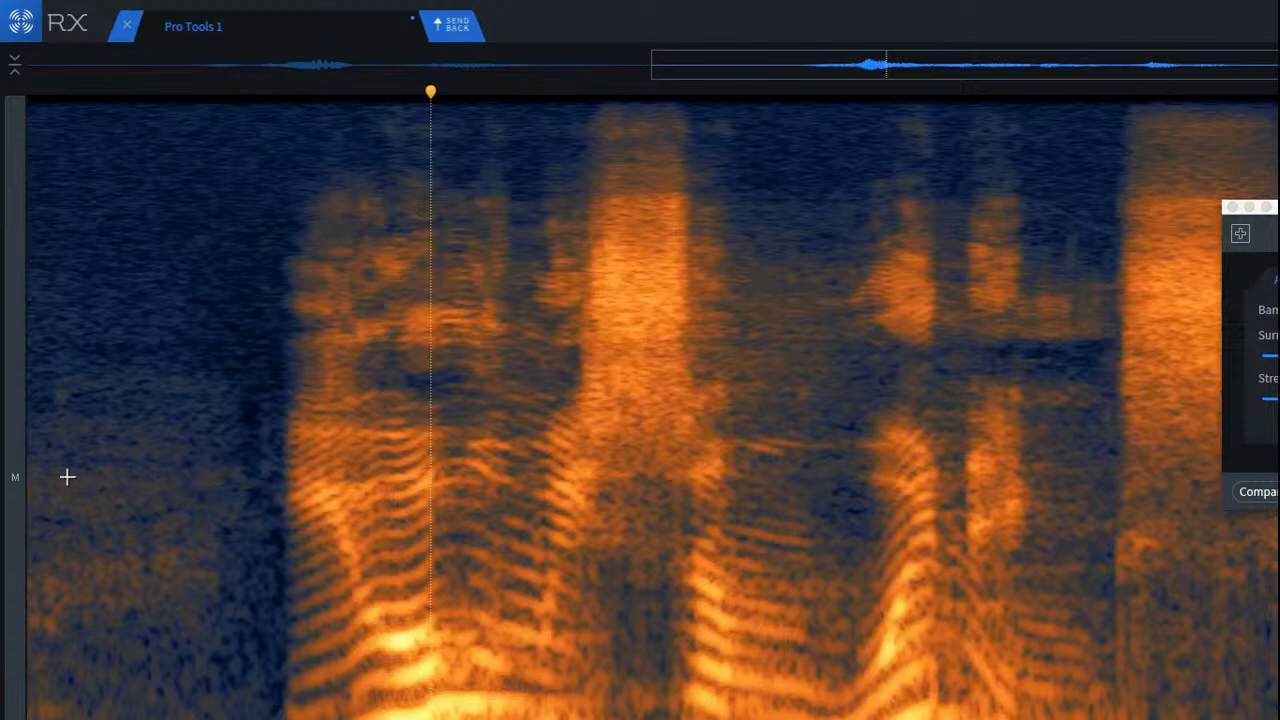
# Step: Play the clip from its beginning and close the Spectral Repair module
pyautogui.press('Return')
pyautogui.press('space')
pyautogui.scroll(-3, 303, 524)
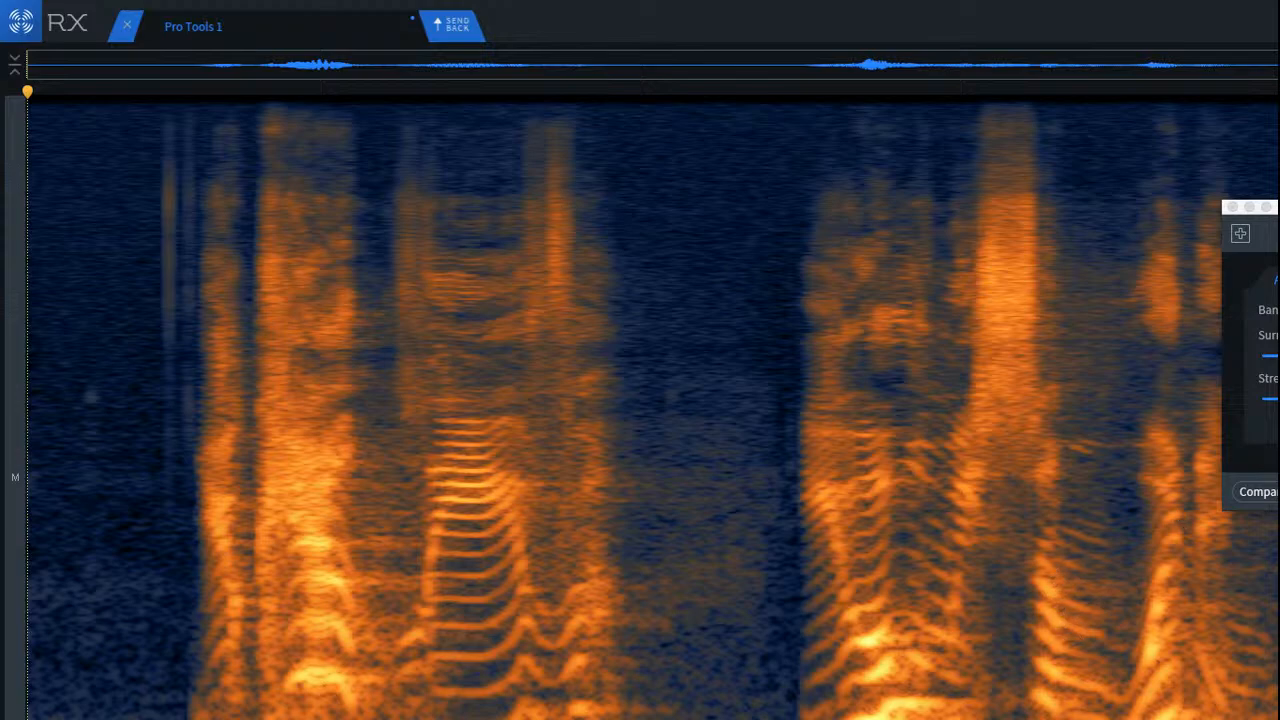
pyautogui.click(1232, 208)
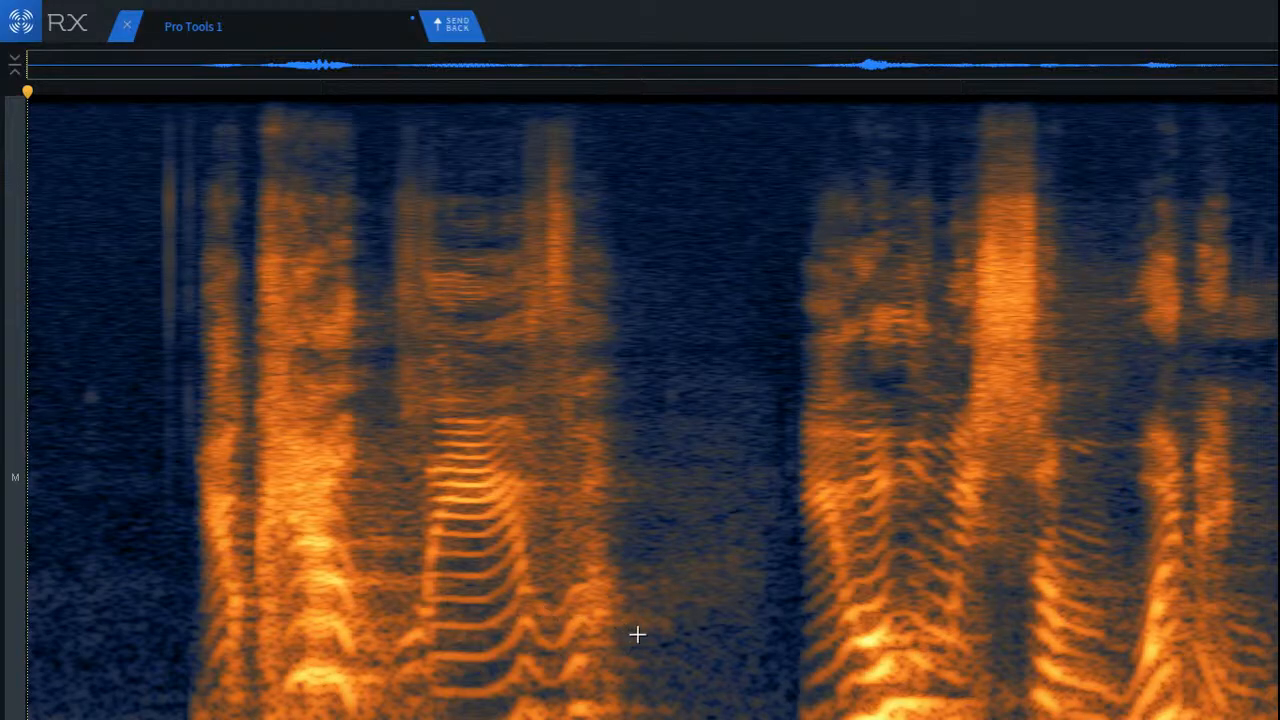
# Step: Apply Dialogue De-reverb to the whole clip with -15 dB reduction, sensitivity 3.5, ambience preservation 100% and the Advanced joint channel algorithm
pyautogui.hotkey('ctrl', 'a')
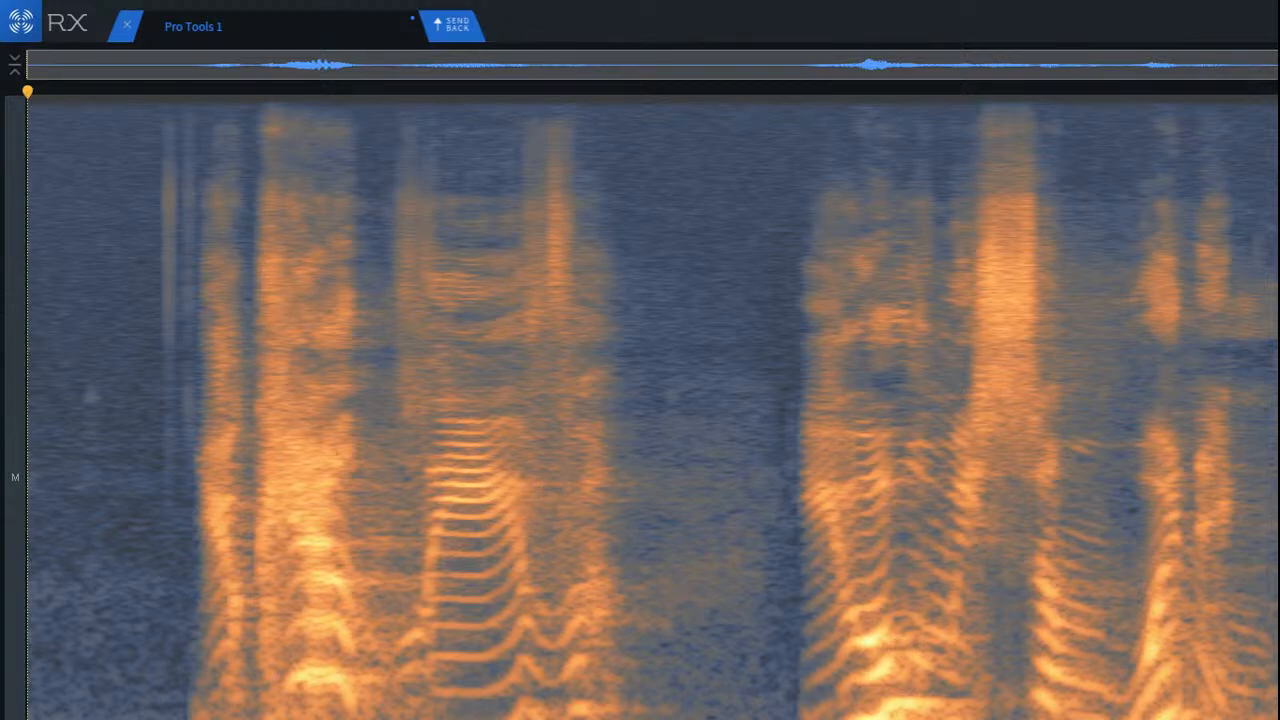
pyautogui.click(1279, 605)
pyautogui.moveTo(606, 350); pyautogui.dragTo(640, 264)
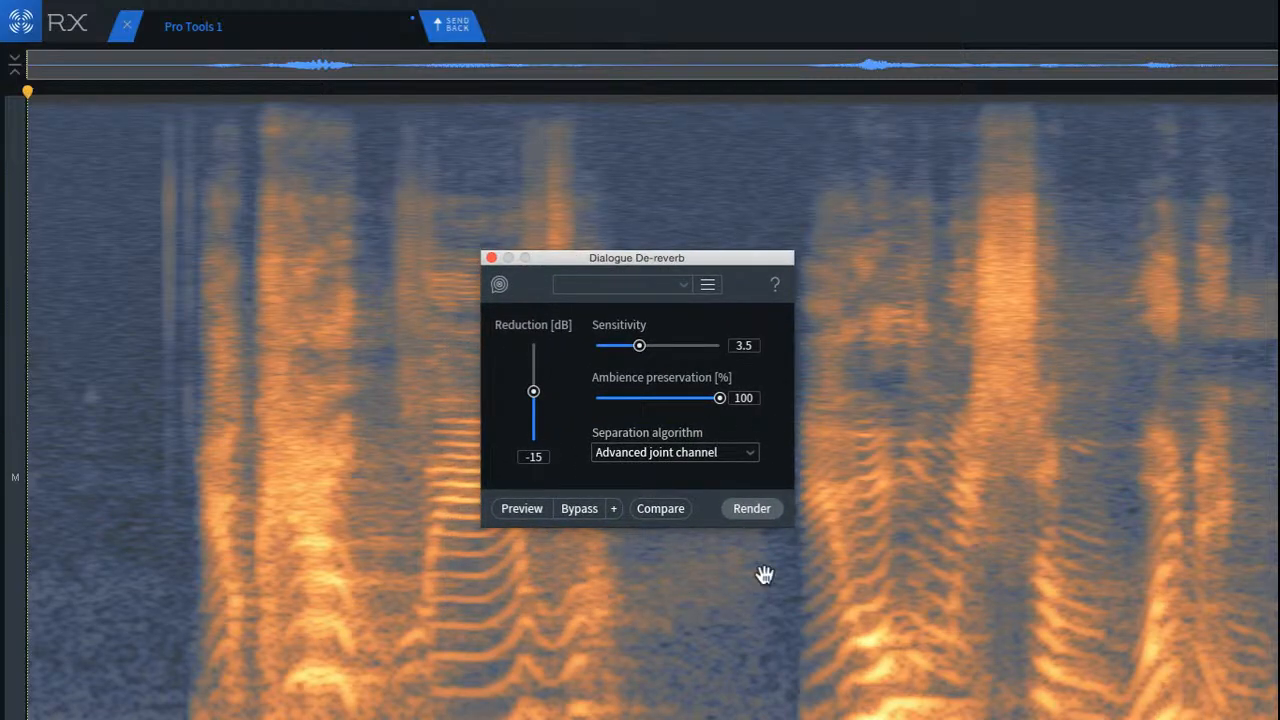
pyautogui.click(761, 510)
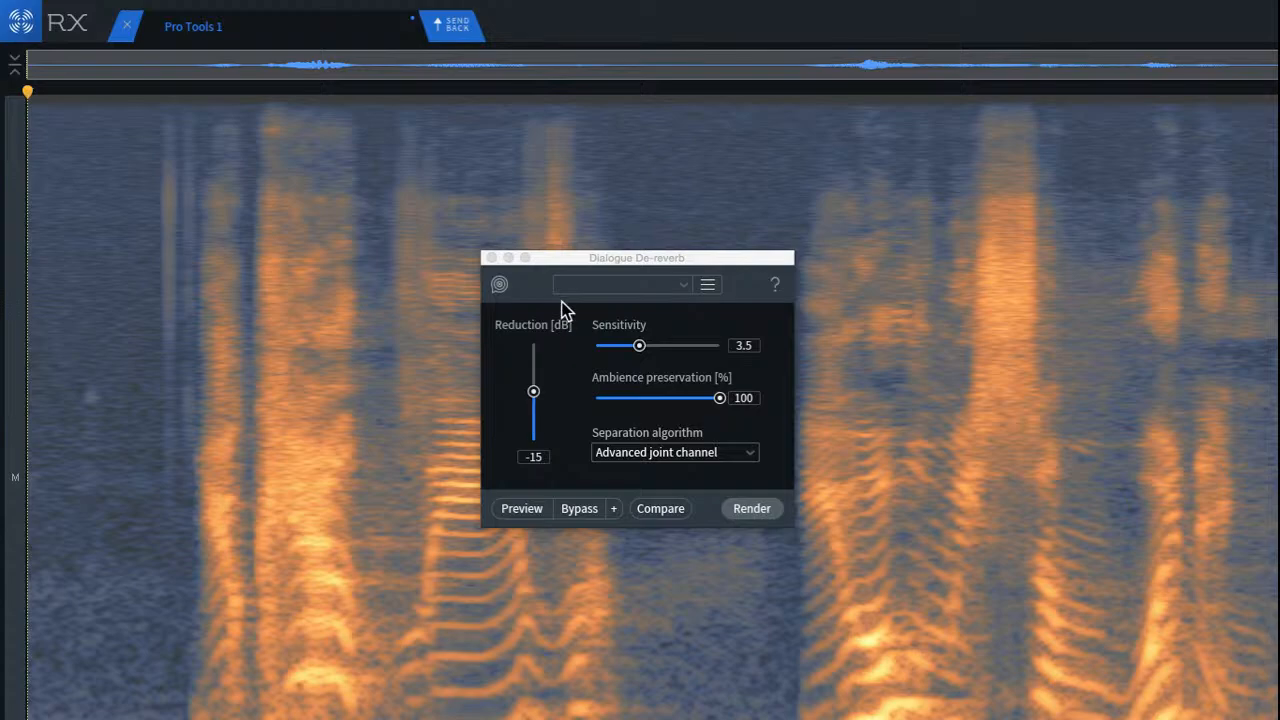
pyautogui.click(491, 258)
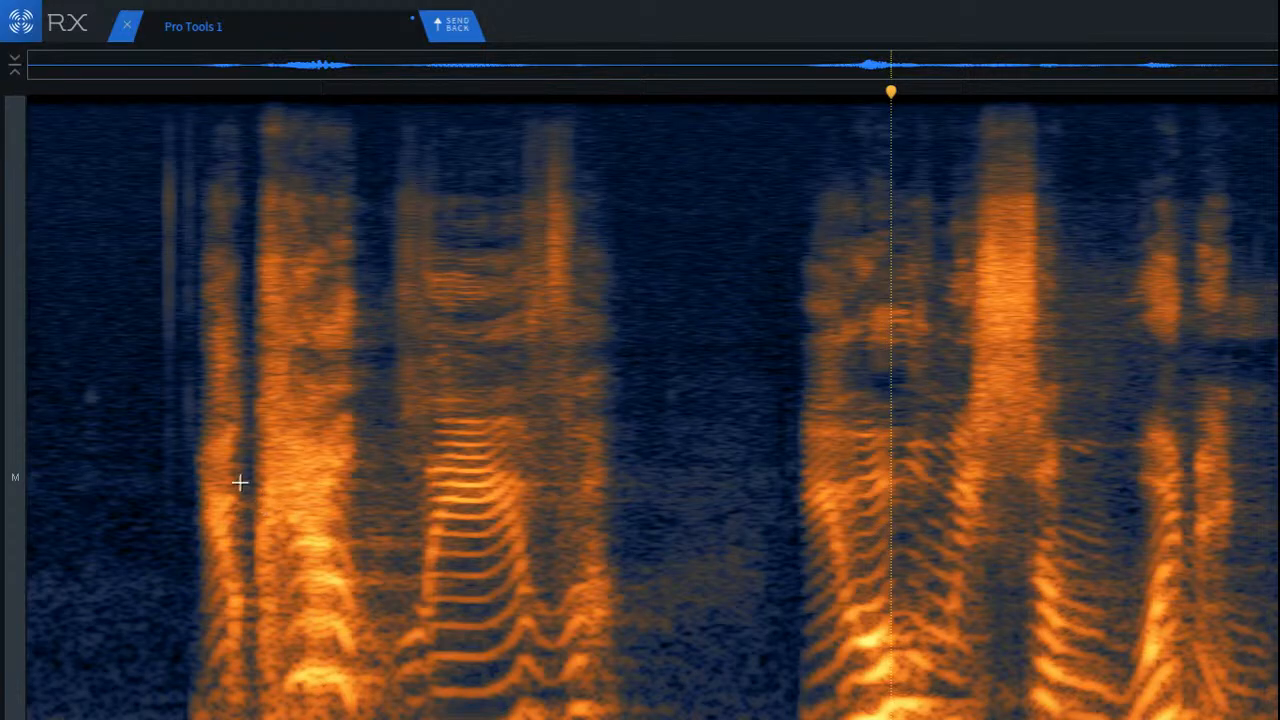
# Step: Play the de-reverbed opening phrase from its first word, and again from the sustained vowel into the pause
pyautogui.click(195, 557)
pyautogui.press('space')
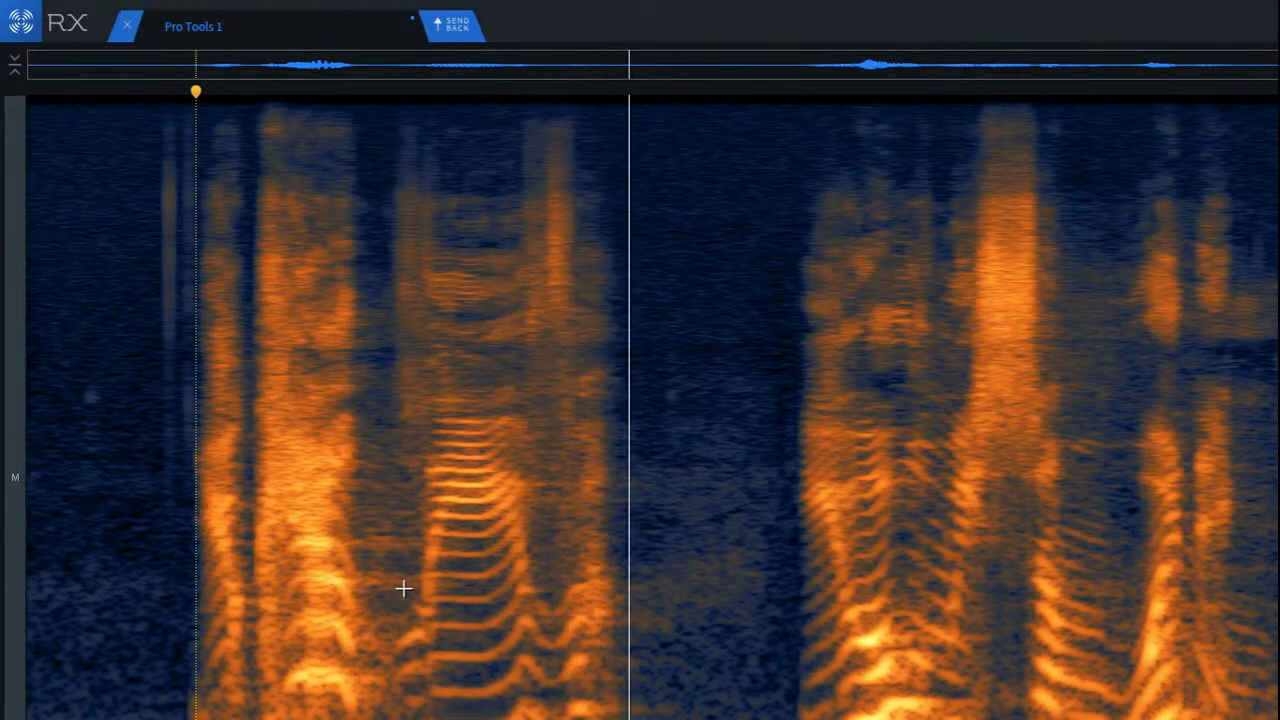
pyautogui.scroll(2, 740, 676)
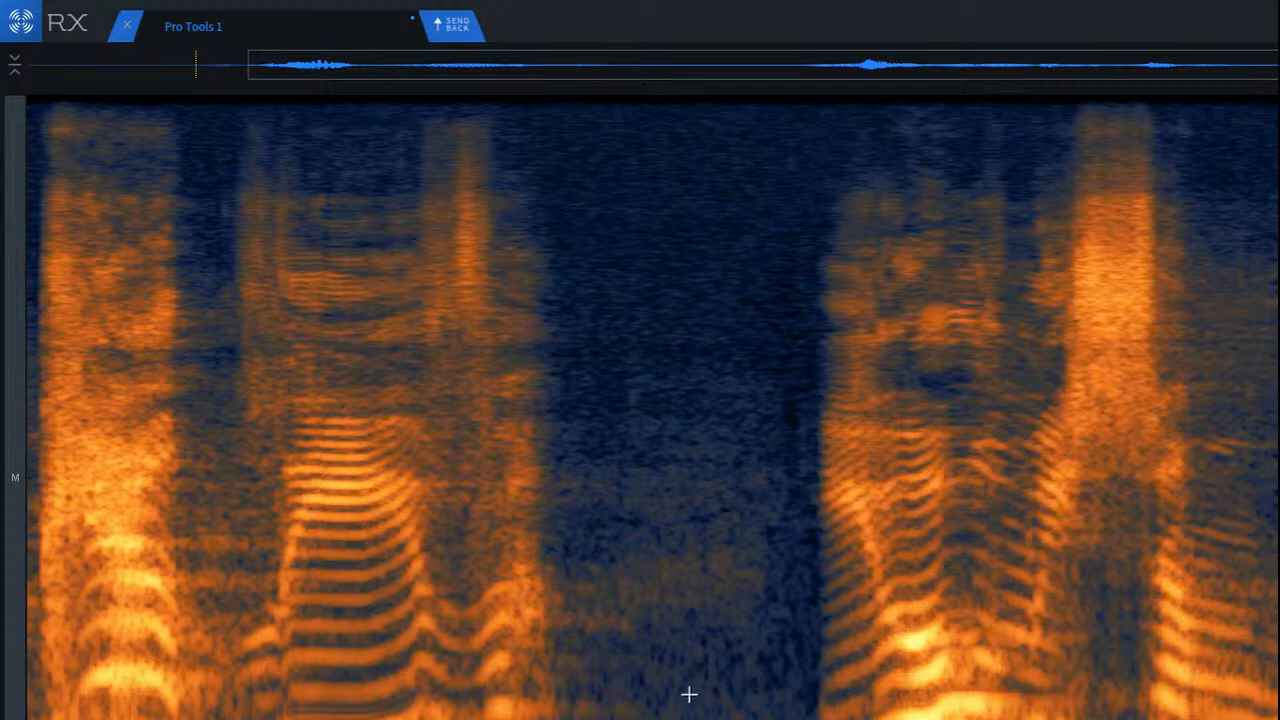
pyautogui.click(277, 545)
pyautogui.press('space')
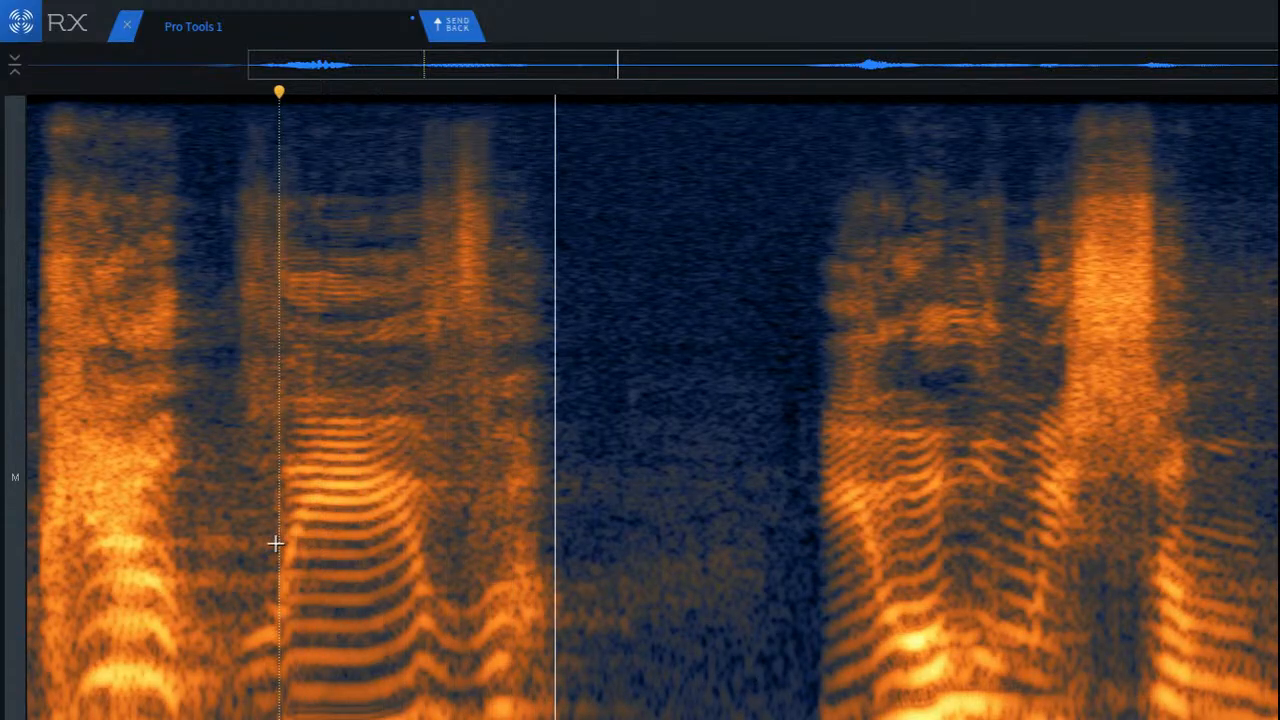
pyautogui.press('space')
# Step: Attenuate two stacked low-mid frequency bands of the reverb tail at the start of the pause after the opening phrase
pyautogui.scroll(2, 625, 708)
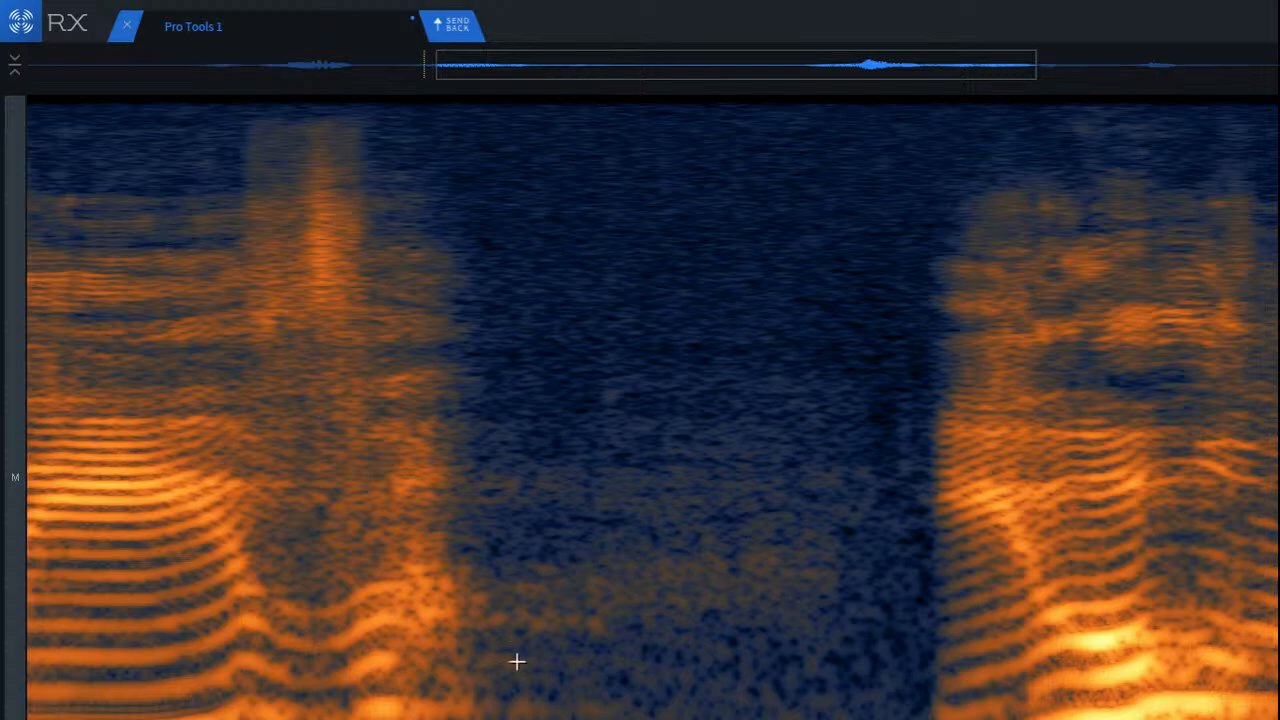
pyautogui.moveTo(463, 588); pyautogui.dragTo(653, 652)
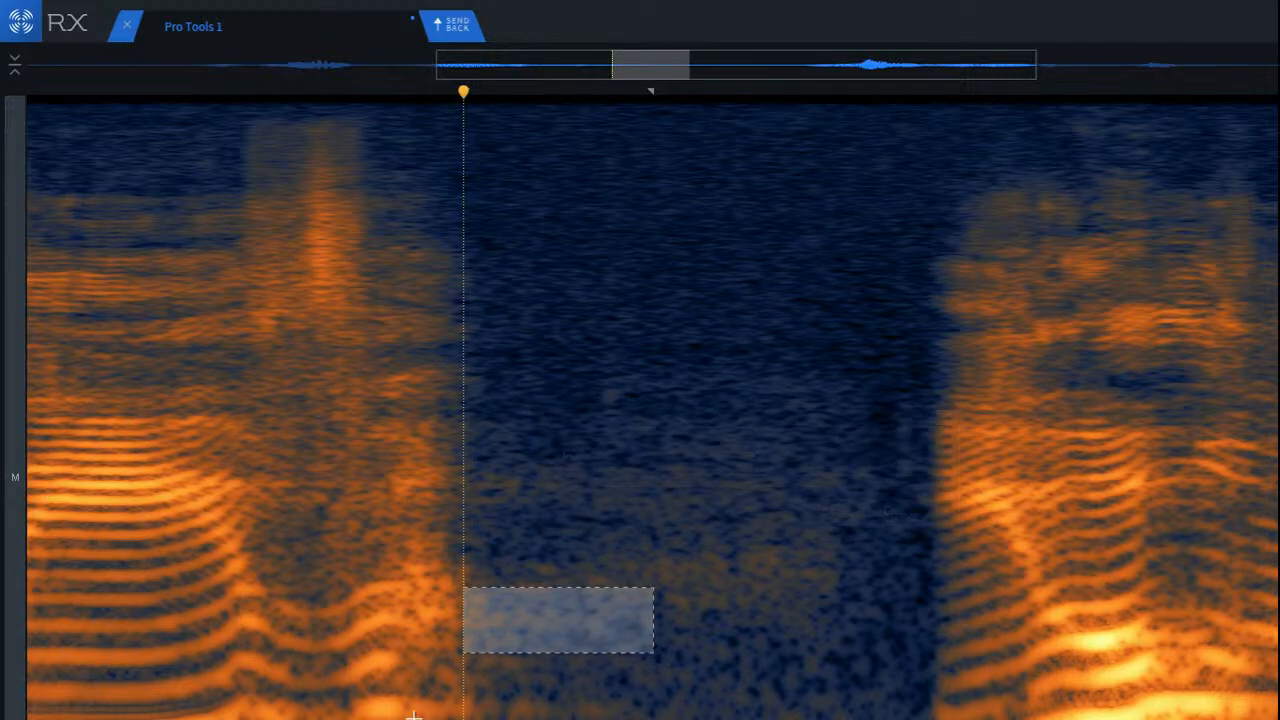
pyautogui.click(675, 712)
pyautogui.moveTo(467, 651); pyautogui.dragTo(700, 688)
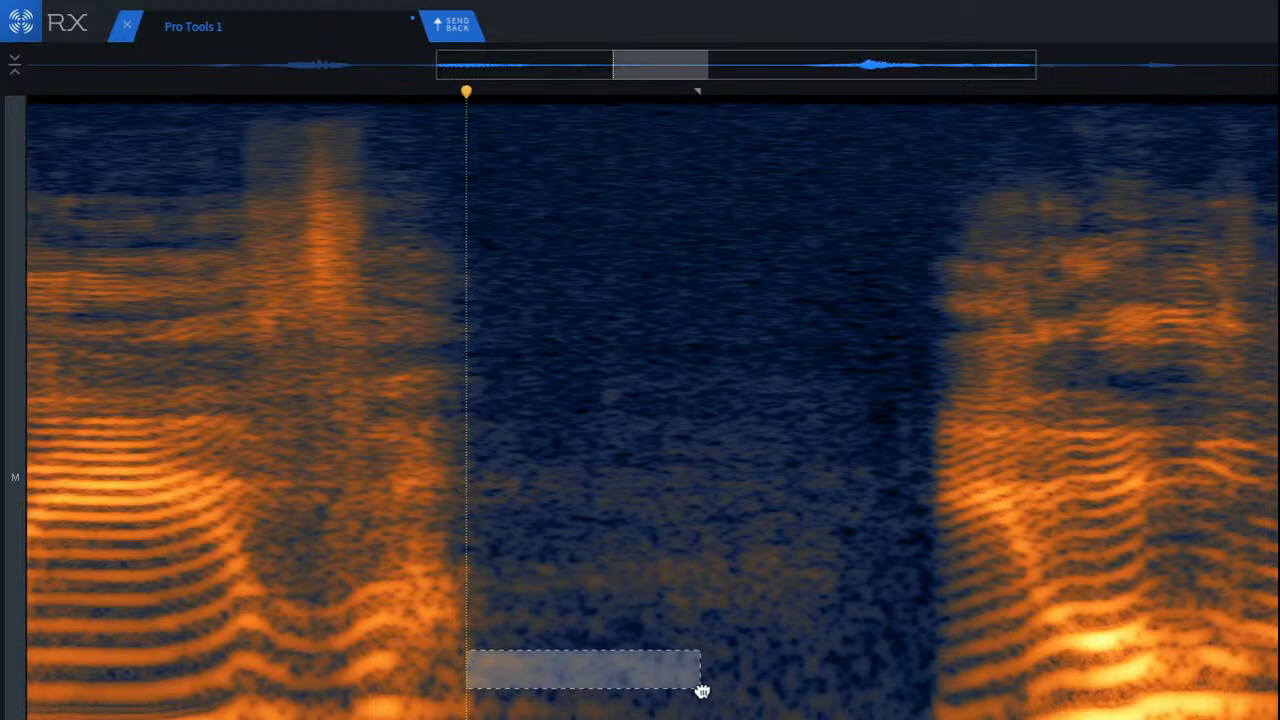
pyautogui.press('shift+super+5')
pyautogui.click(672, 714)
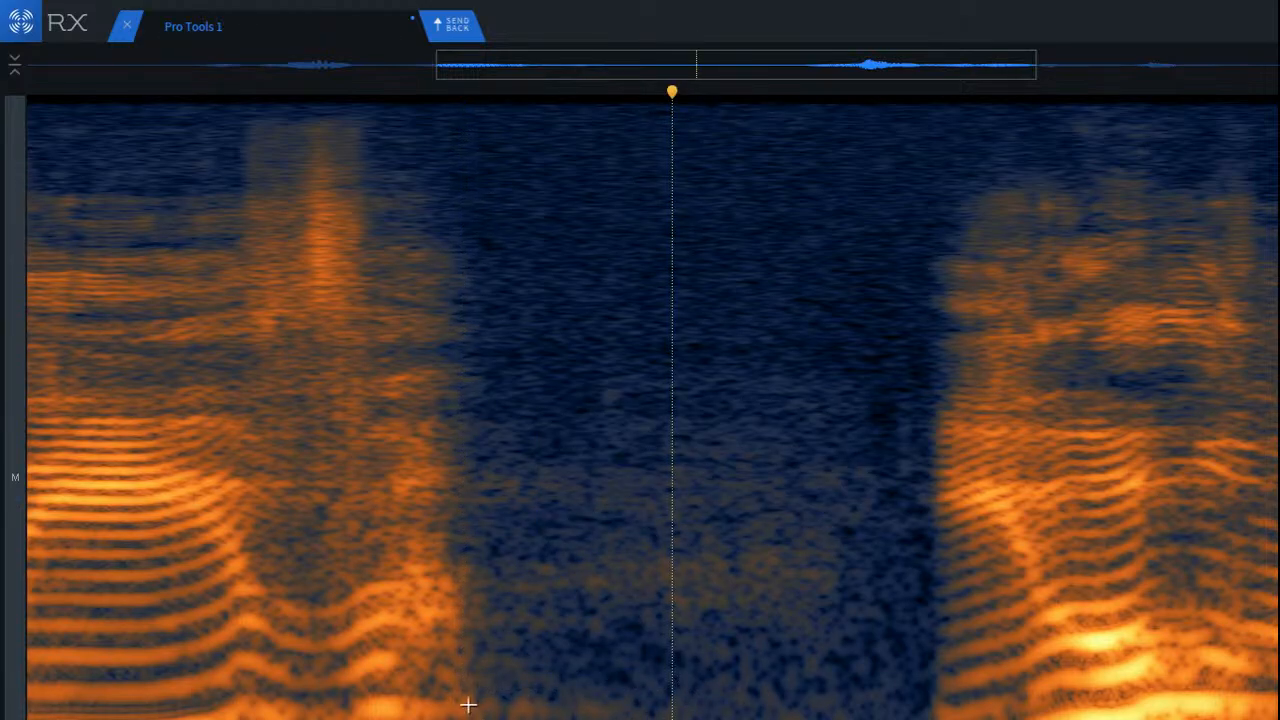
# Step: Attenuate the remaining lowest visible bands of the reverb tail at the start of the pause
pyautogui.moveTo(475, 694); pyautogui.dragTo(627, 719)
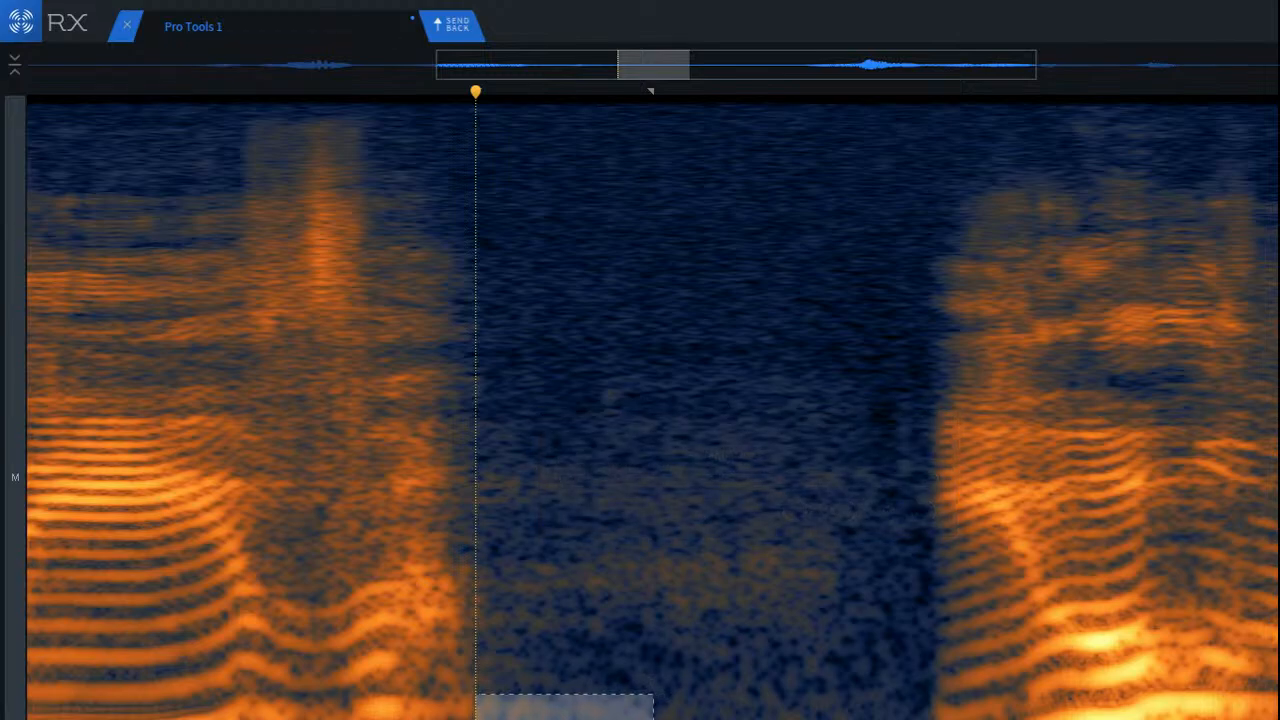
pyautogui.click(589, 715)
pyautogui.moveTo(474, 719); pyautogui.dragTo(755, 719)
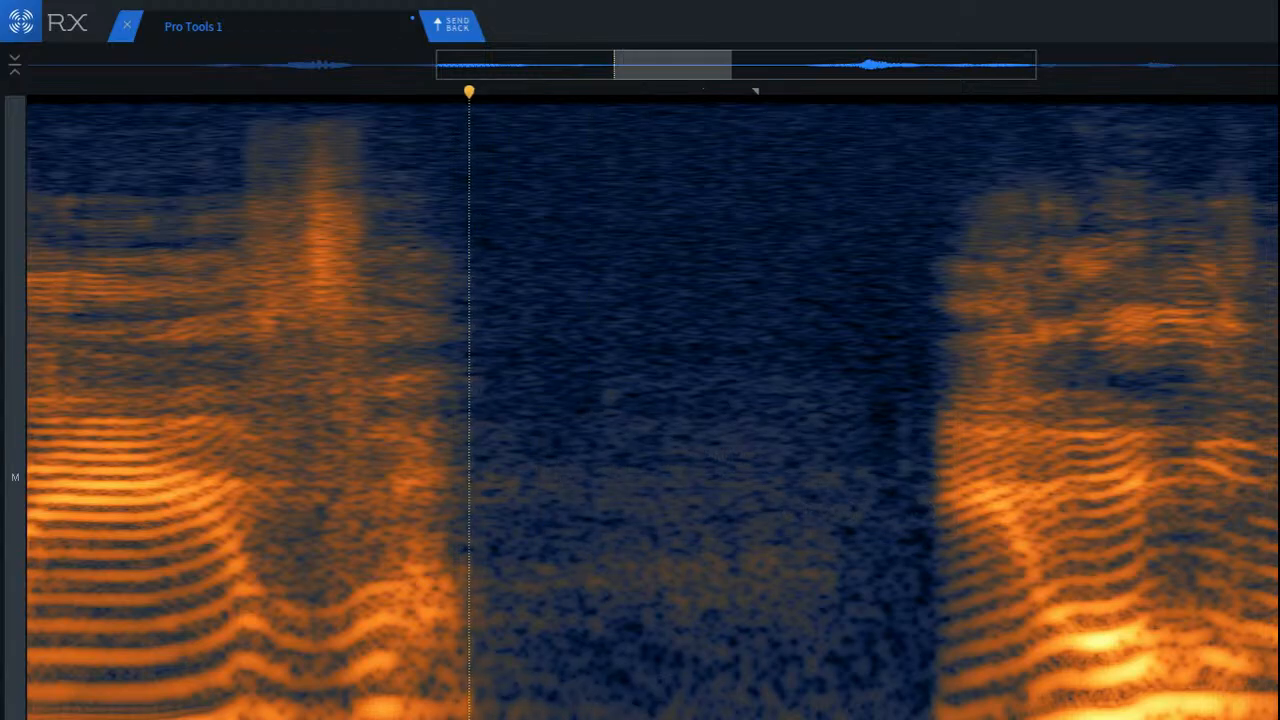
pyautogui.press('shift+super+5')
pyautogui.click(640, 716)
# Step: Play the opening phrase into the cleaned pause, and again from just before its first word
pyautogui.scroll(-5, 429, 711)
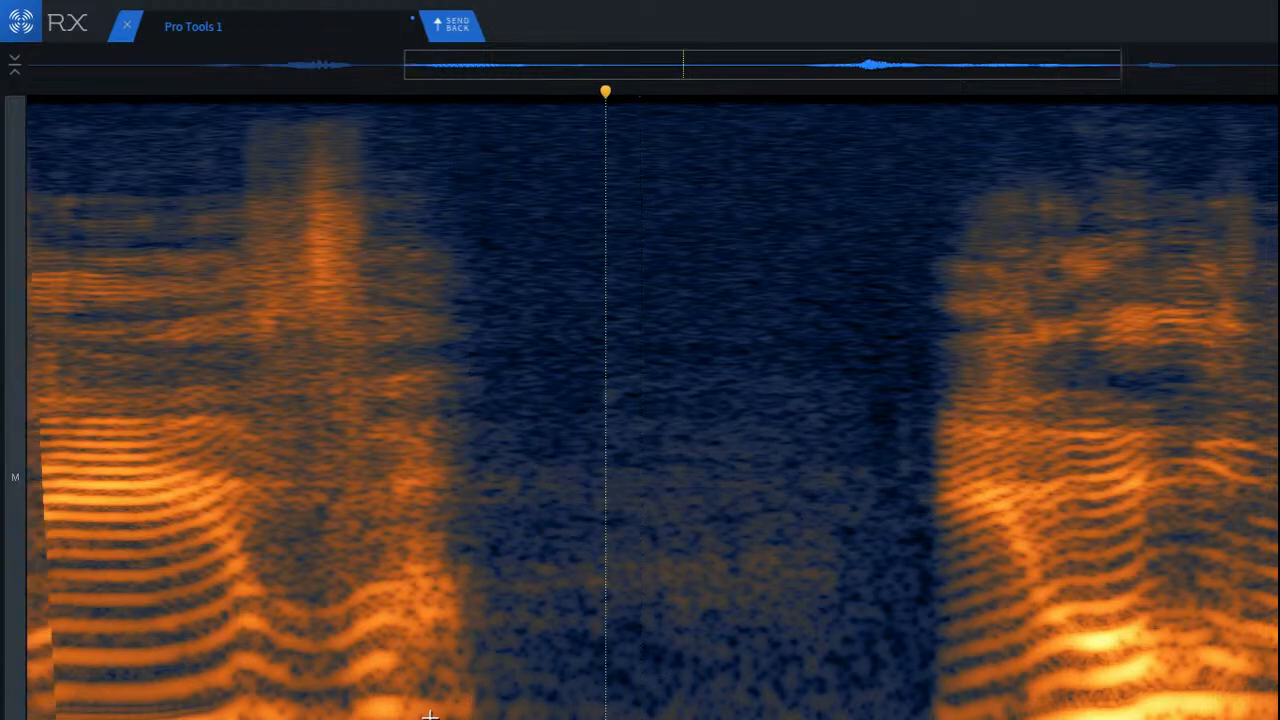
pyautogui.click(277, 568)
pyautogui.press('space')
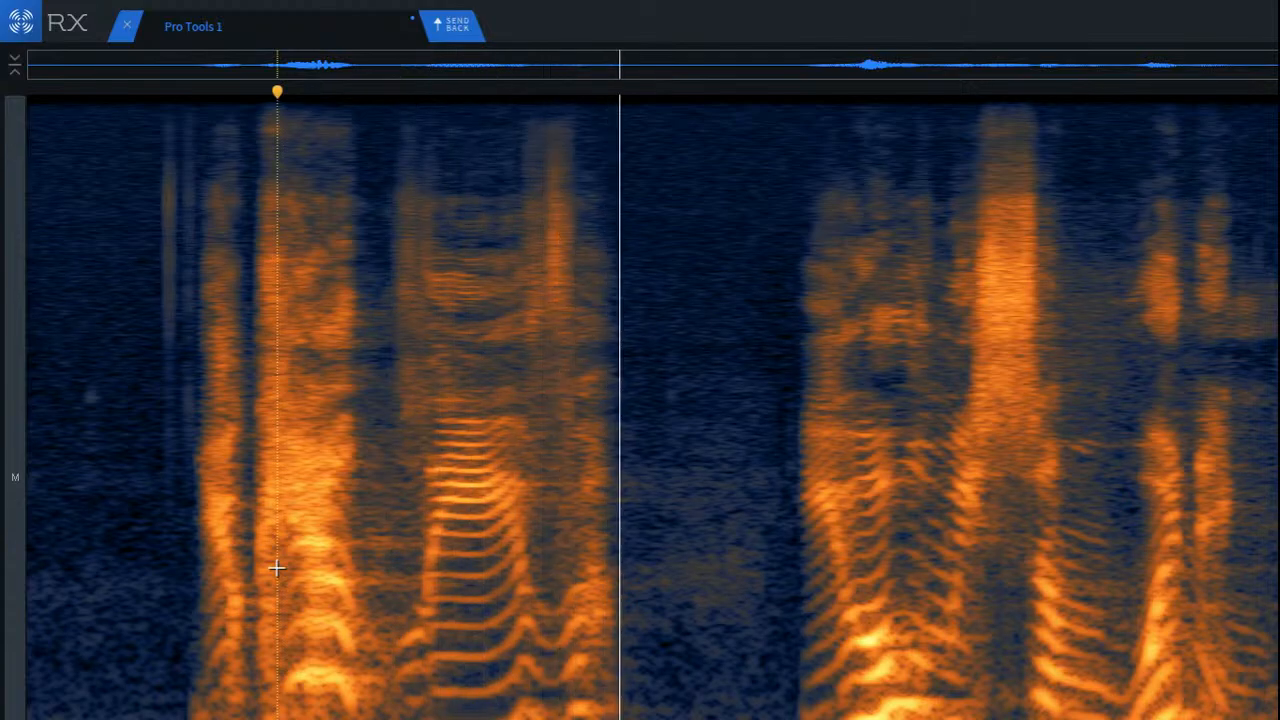
pyautogui.press('space')
pyautogui.click(128, 500)
pyautogui.press('space')
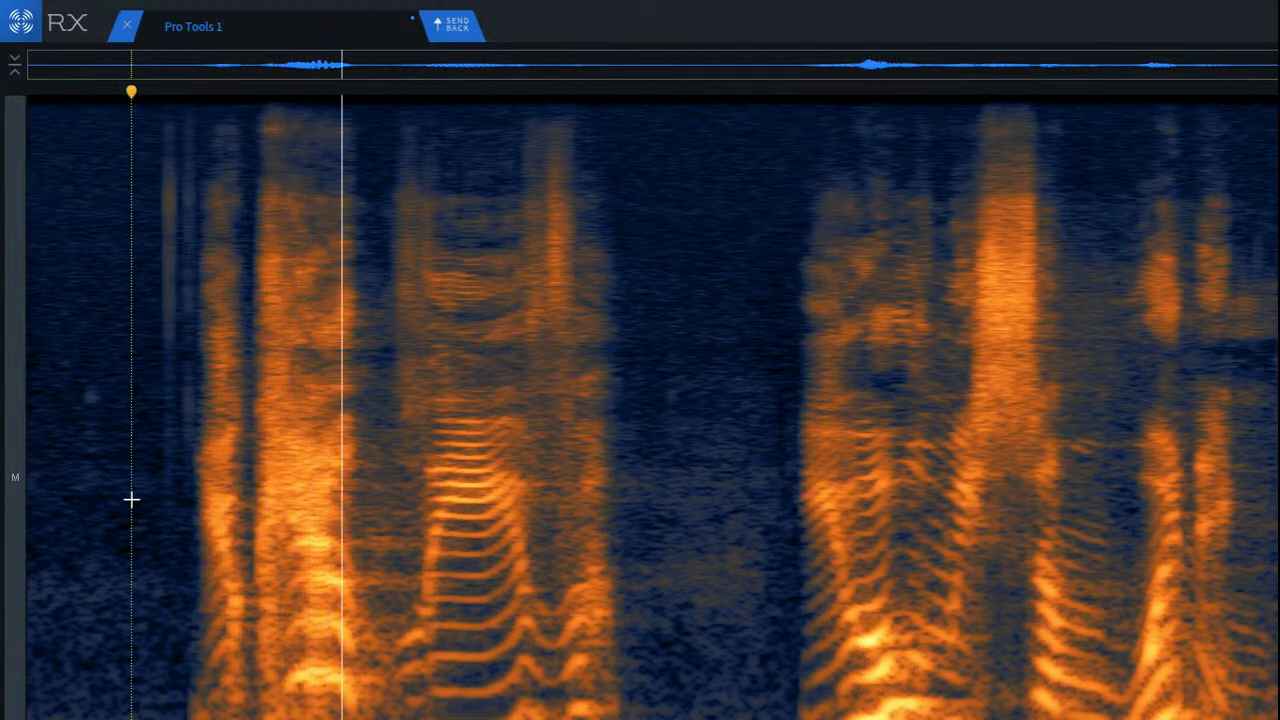
pyautogui.press('space')
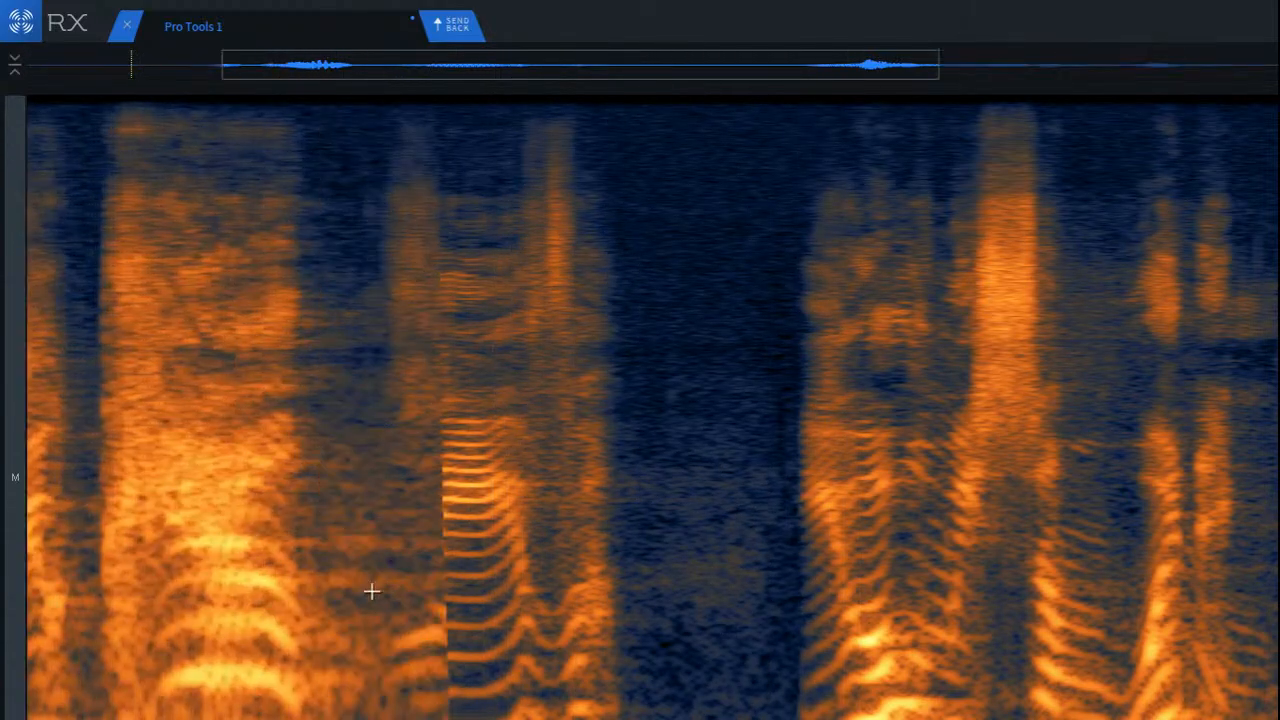
# Step: Attenuate the reverb band between the loud opening word and the sustained vowel with Spectral Repair
pyautogui.scroll(3, 300, 562)
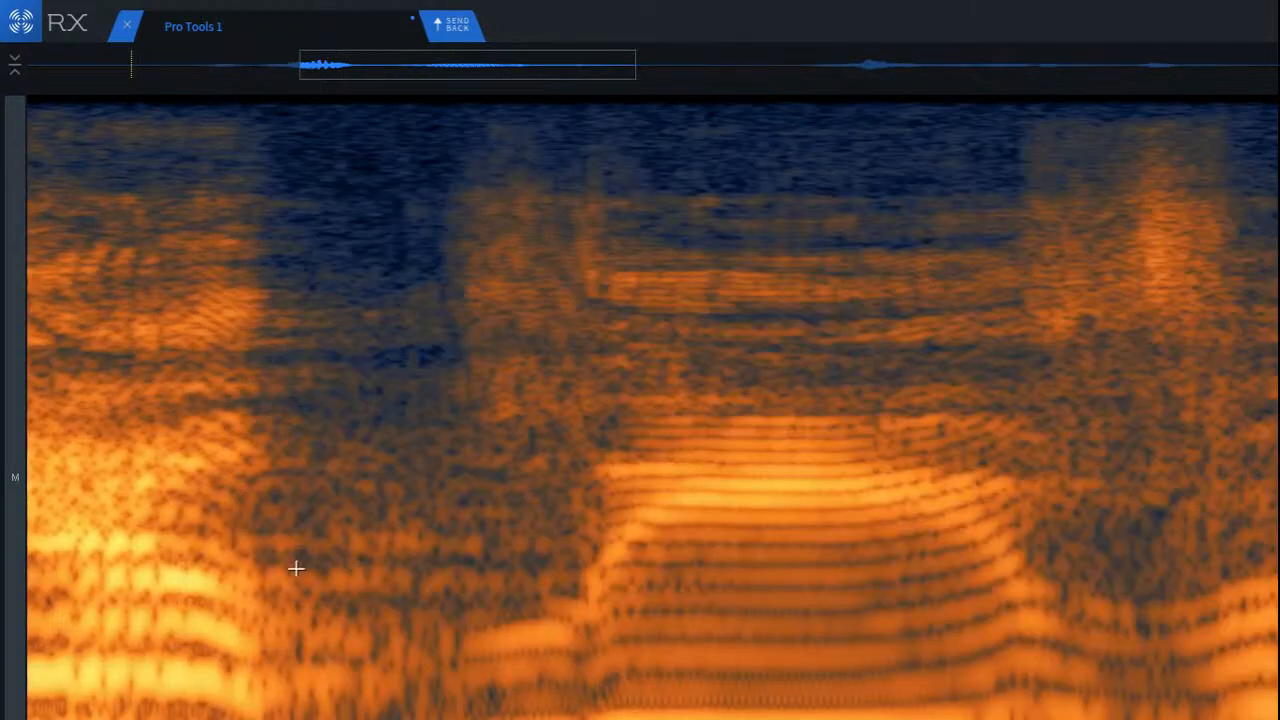
pyautogui.moveTo(249, 520); pyautogui.dragTo(601, 596)
pyautogui.press('space')
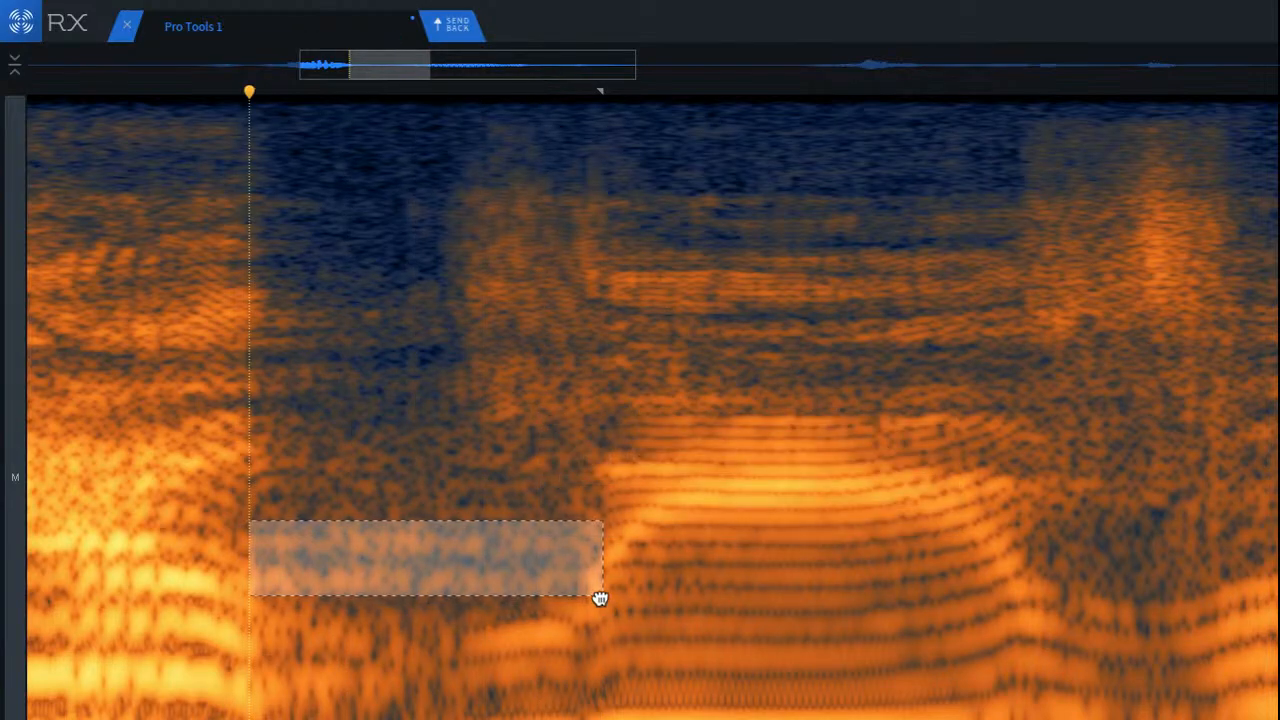
pyautogui.press('Return')
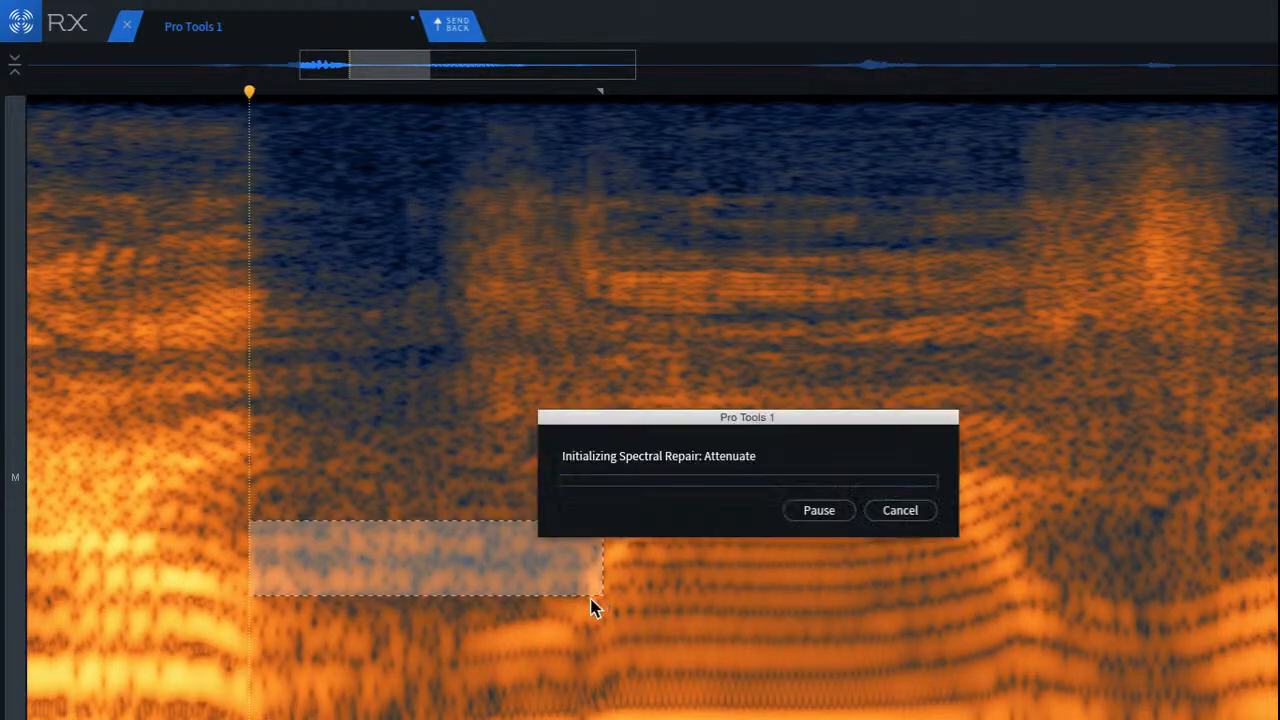
pyautogui.click(287, 634)
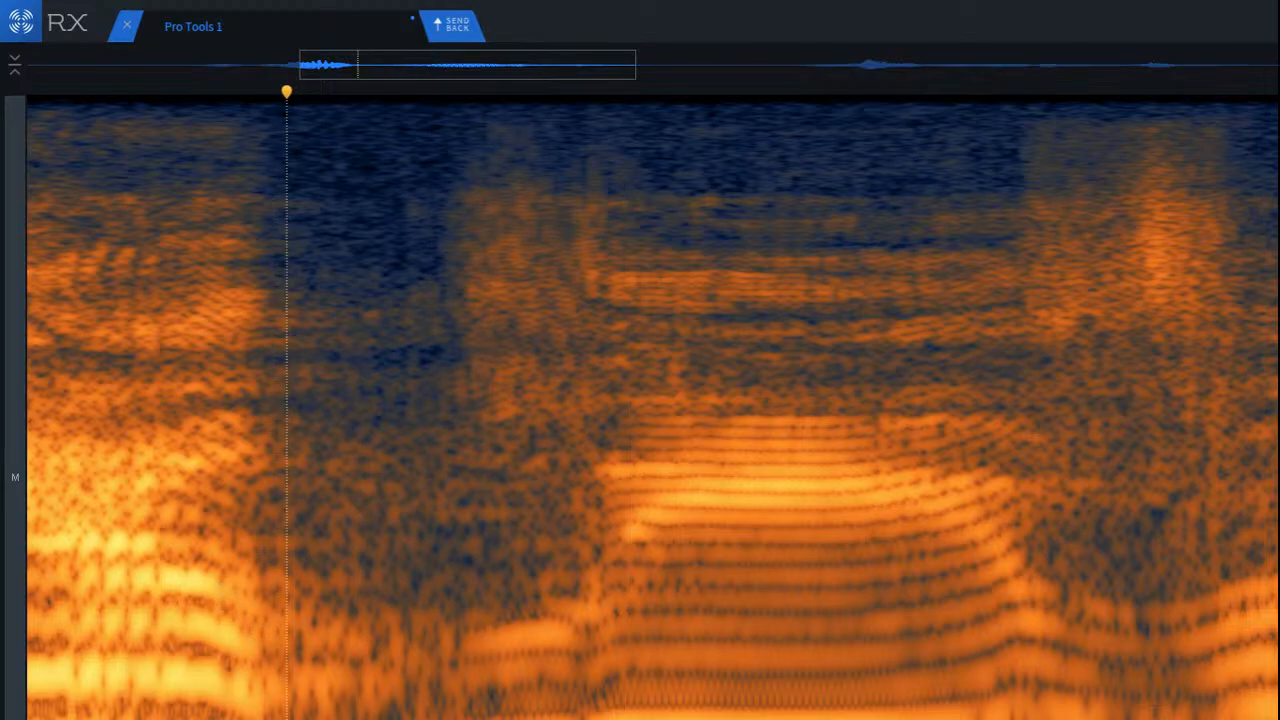
pyautogui.click(256, 380)
pyautogui.moveTo(254, 587); pyautogui.dragTo(500, 716)
pyautogui.moveTo(391, 692); pyautogui.dragTo(376, 719)
pyautogui.press('space')
pyautogui.press('space')
pyautogui.moveTo(235, 404); pyautogui.dragTo(506, 560)
pyautogui.moveTo(406, 509)
pyautogui.mouseDown()
pyautogui.moveTo(426, 514)
pyautogui.moveTo(401, 508)
pyautogui.mouseUp()
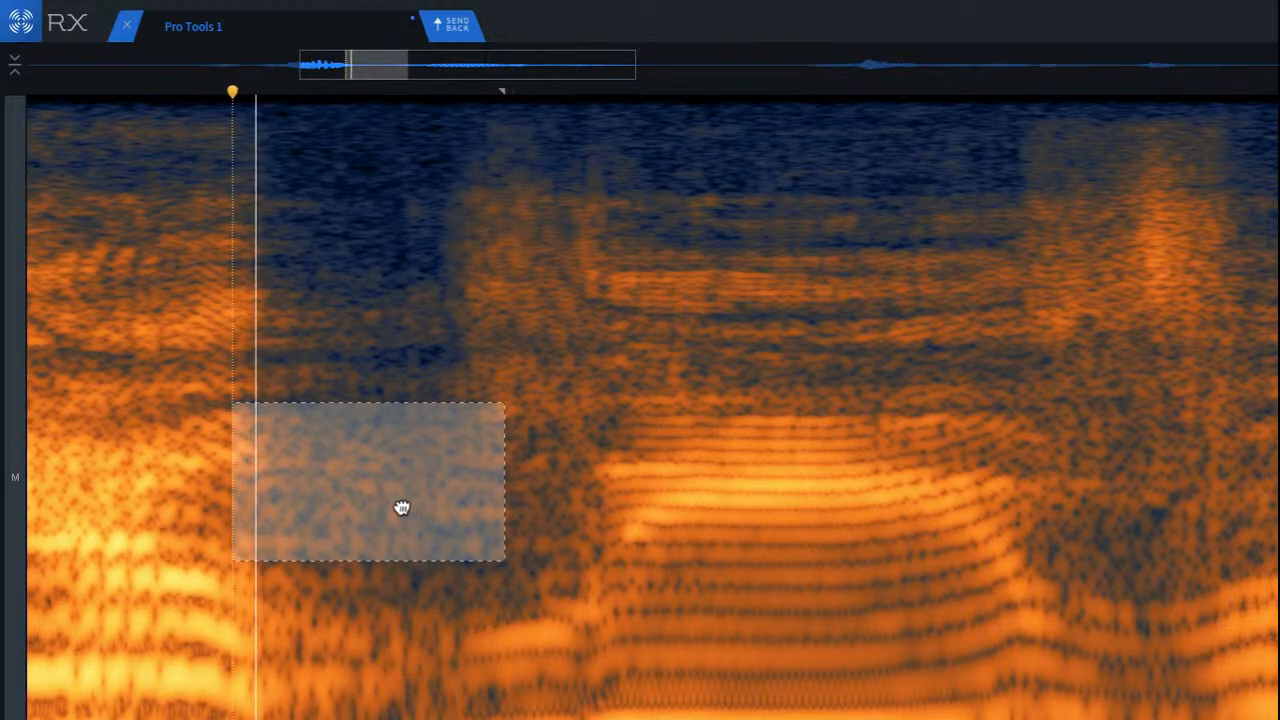
pyautogui.click(419, 616)
# Step: Attenuate a mid-frequency band and a higher band of the reverb in the gap before the sustained vowel
pyautogui.moveTo(262, 422); pyautogui.dragTo(524, 514)
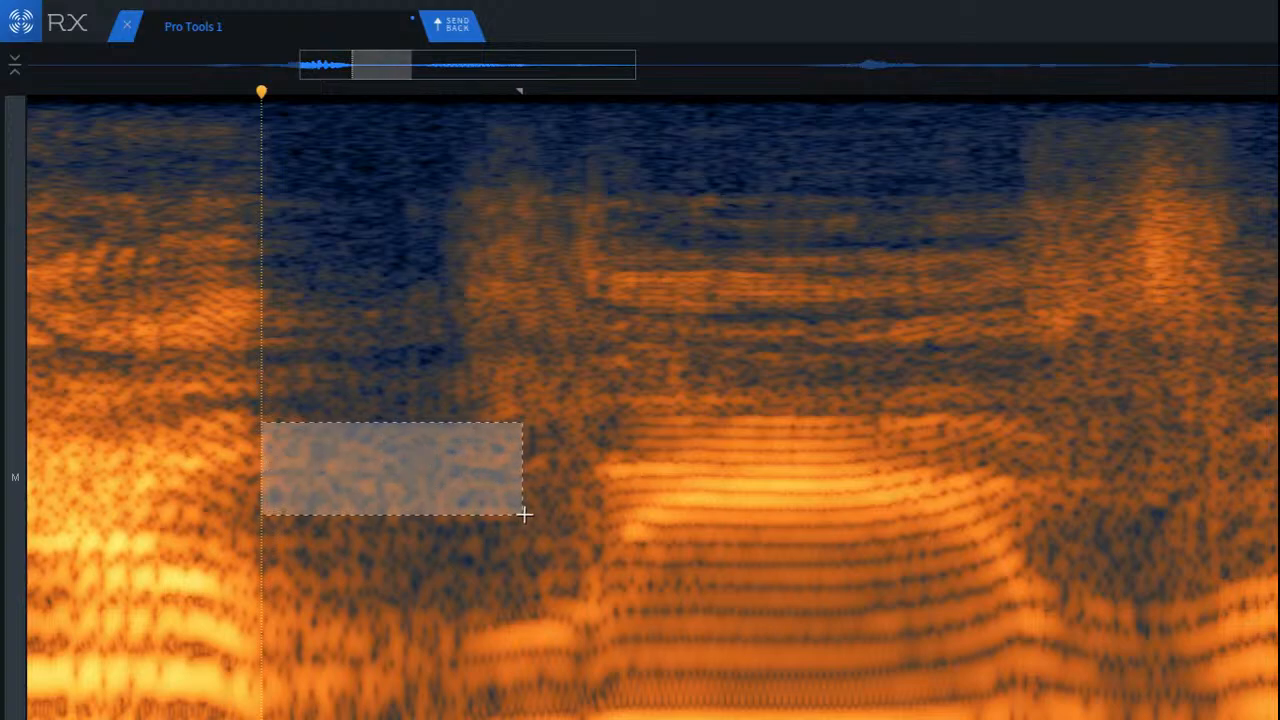
pyautogui.press('Return')
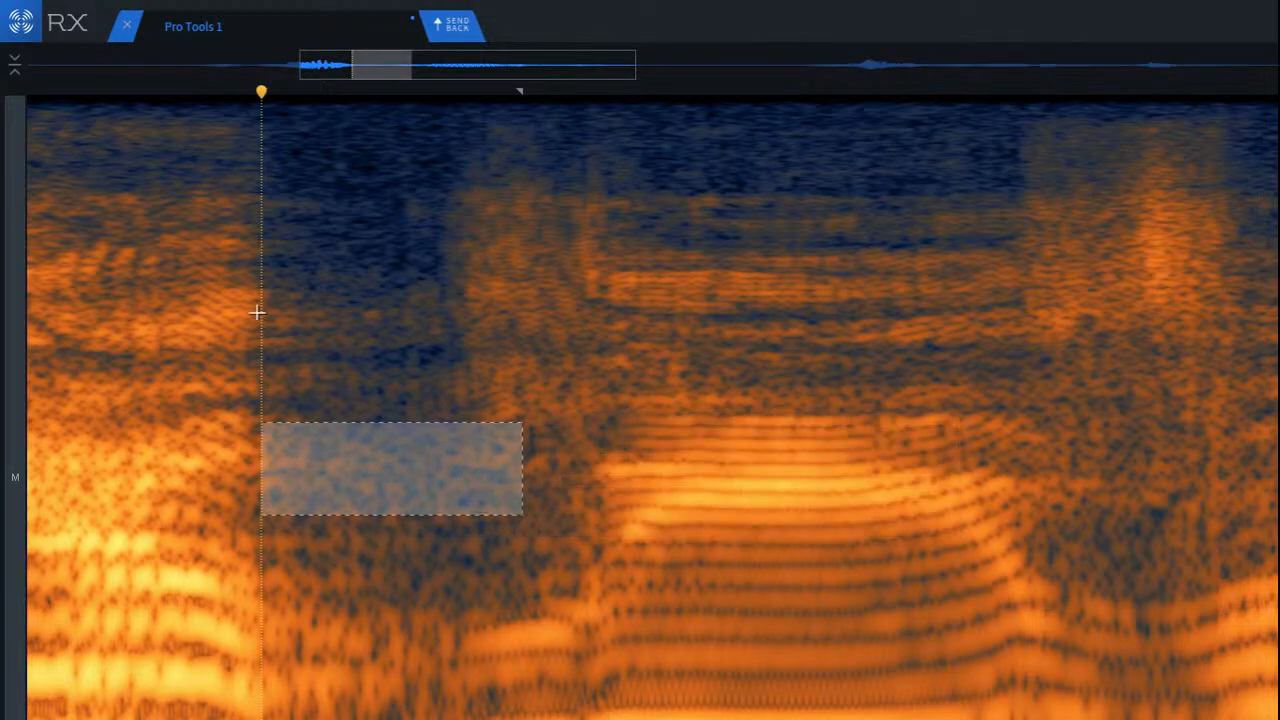
pyautogui.moveTo(265, 267); pyautogui.dragTo(440, 406)
pyautogui.click(441, 578)
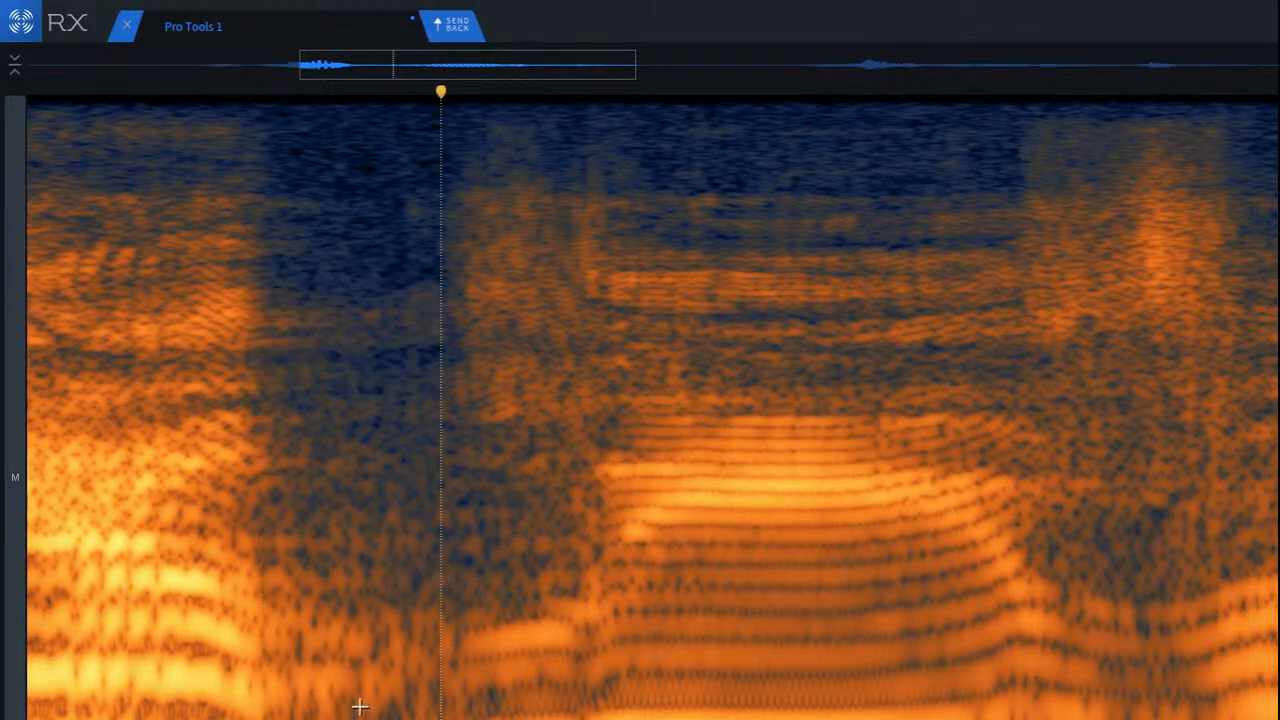
# Step: Select the bright low-frequency area of the gap before the sustained vowel and attenuate it with Spectral Repair
pyautogui.moveTo(258, 598); pyautogui.dragTo(436, 718)
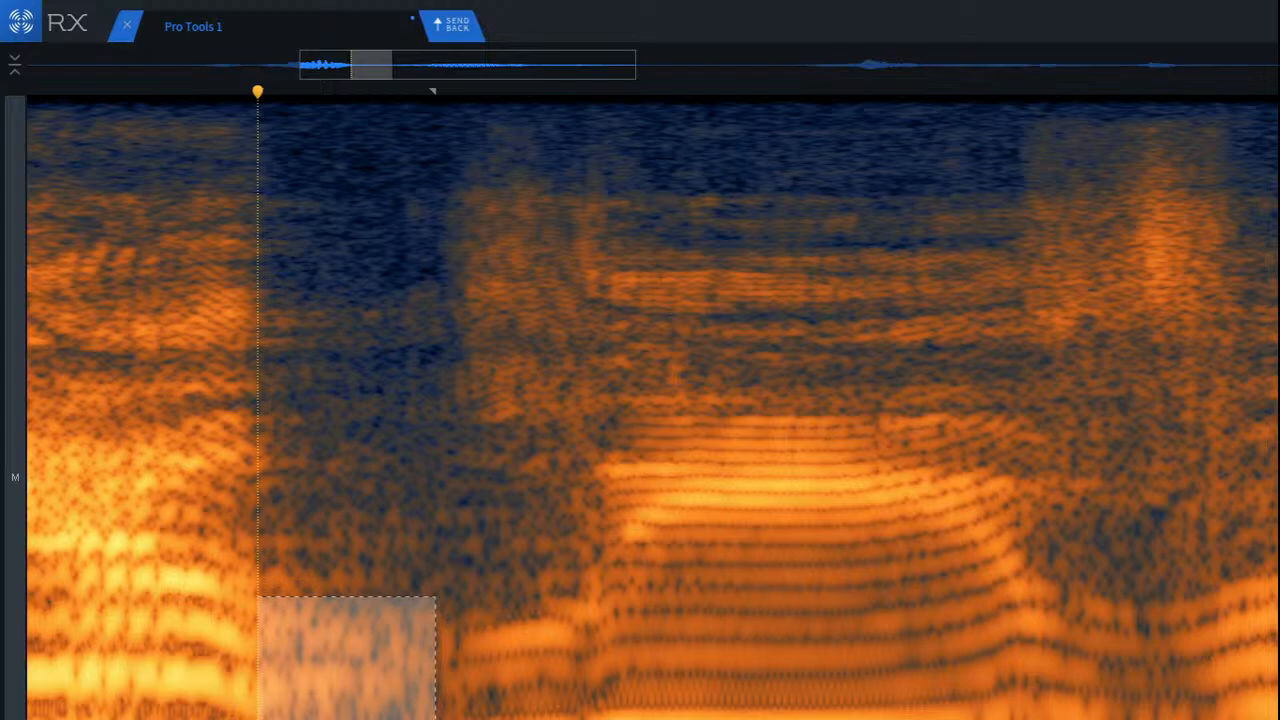
pyautogui.press('Return')
pyautogui.click(384, 560)
pyautogui.click(249, 91)
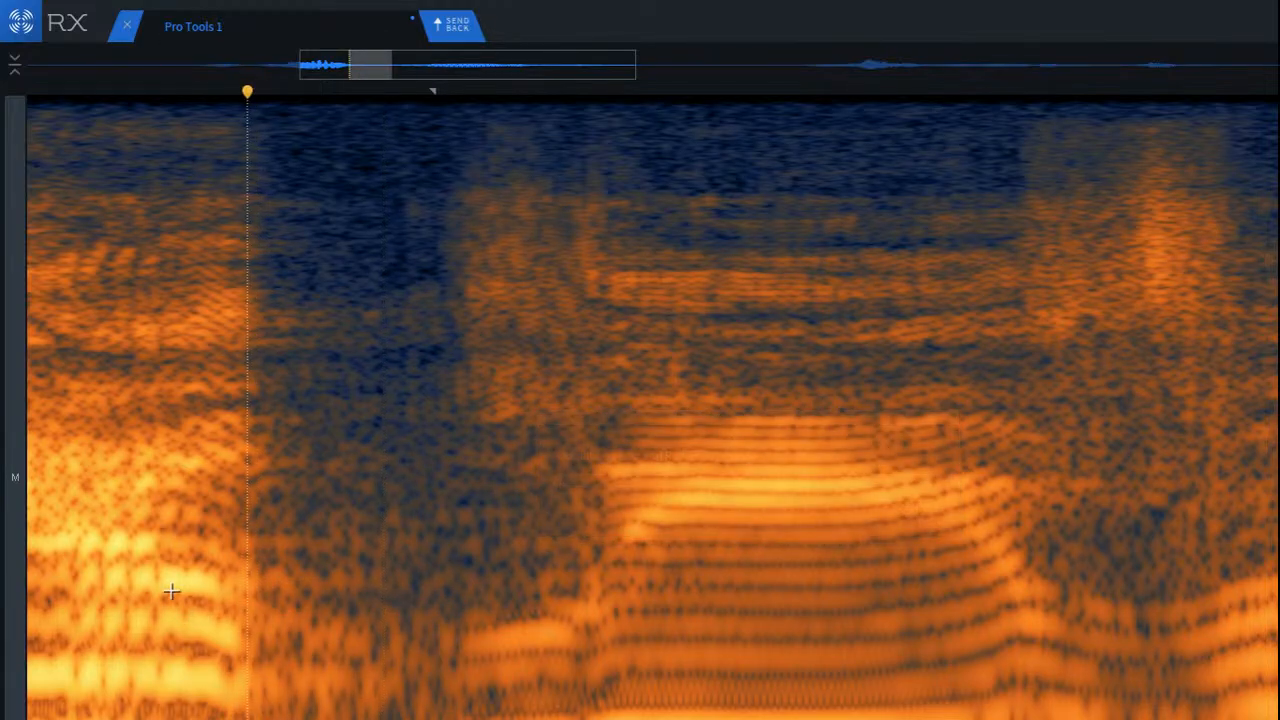
# Step: Play the opening phrase from just before its first word to check the cleaned gap
pyautogui.scroll(-5, 171, 591)
pyautogui.click(49, 643)
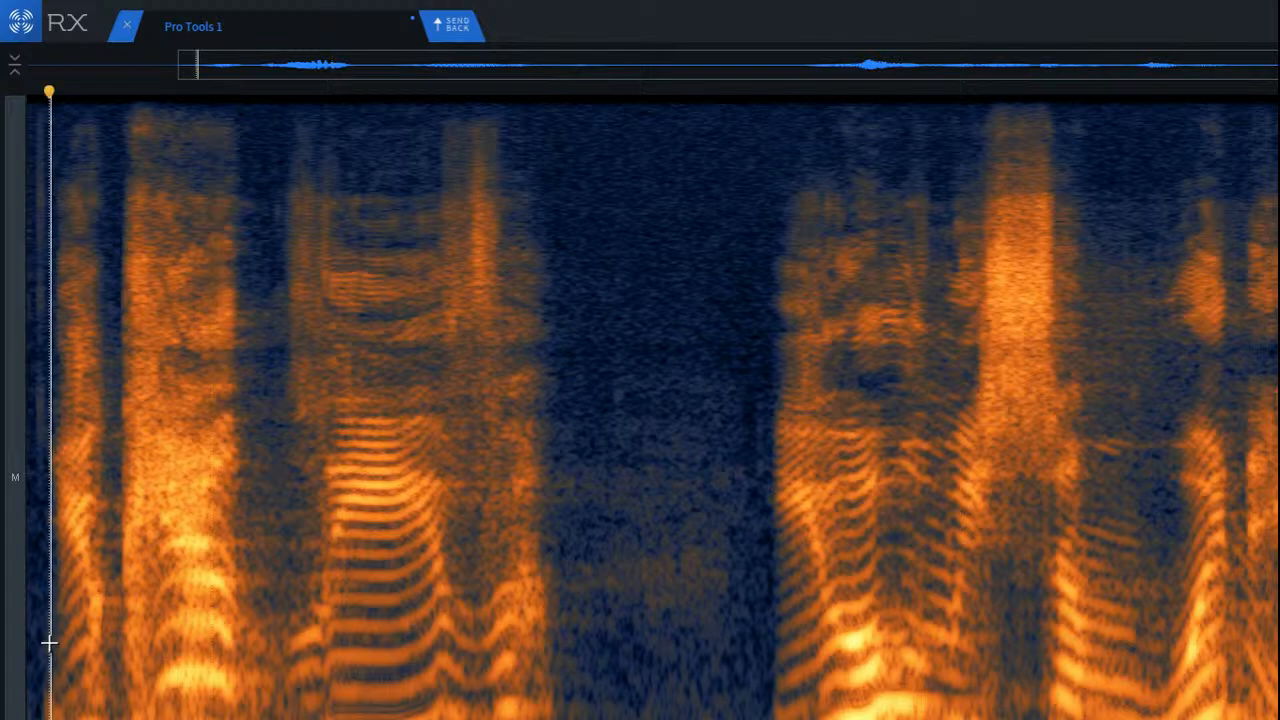
pyautogui.press('space')
pyautogui.press('space')
pyautogui.press('space')
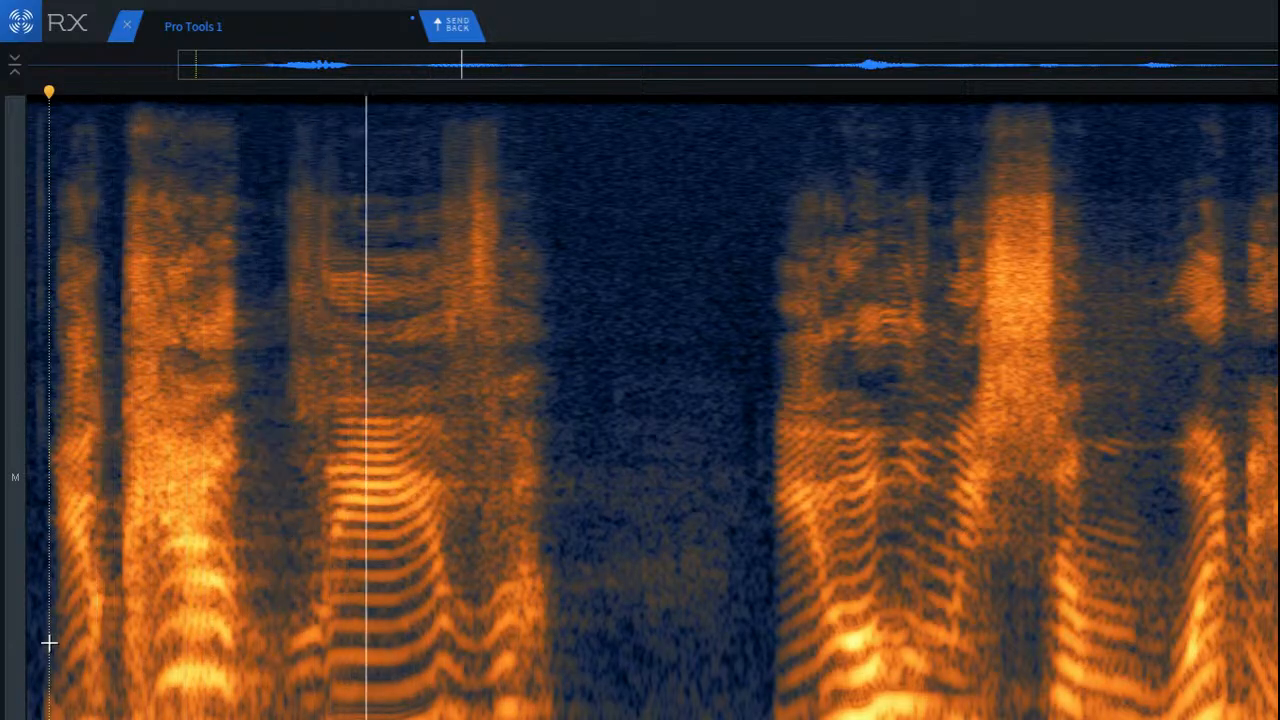
pyautogui.press('space')
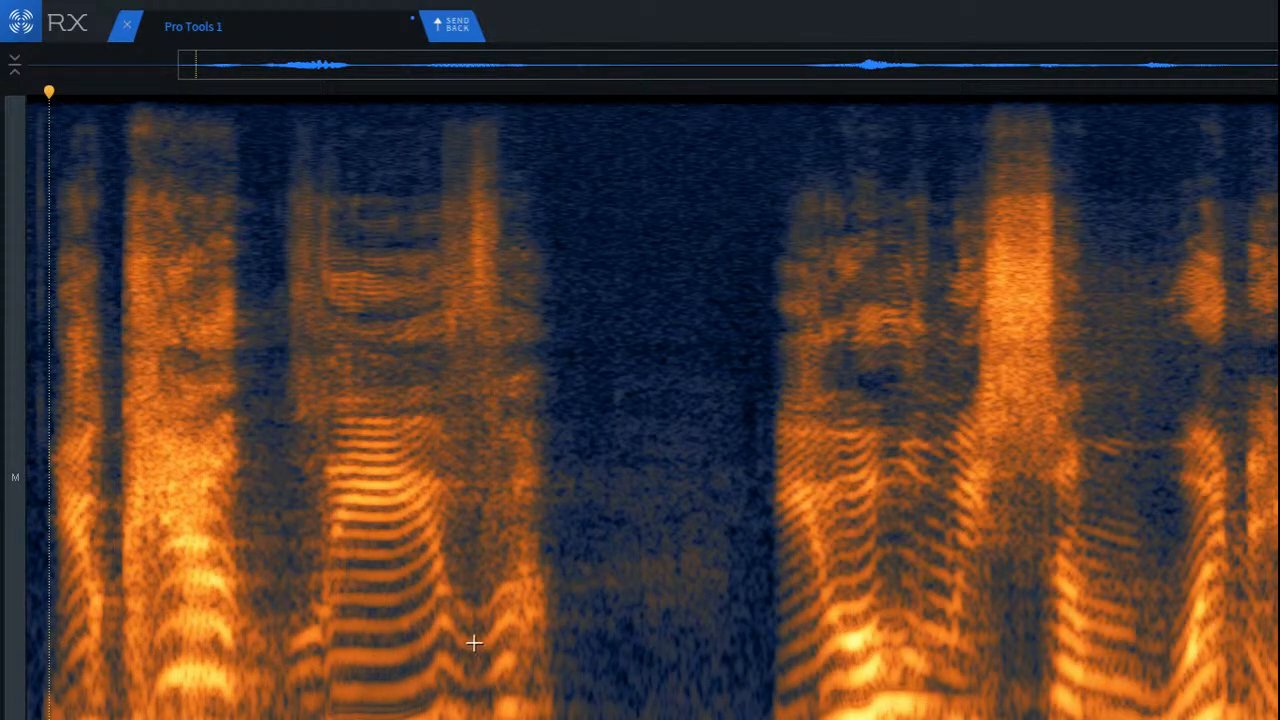
# Step: Play the second phrase repeatedly from the pause and examine its sibilant up close
pyautogui.click(686, 583)
pyautogui.press('space')
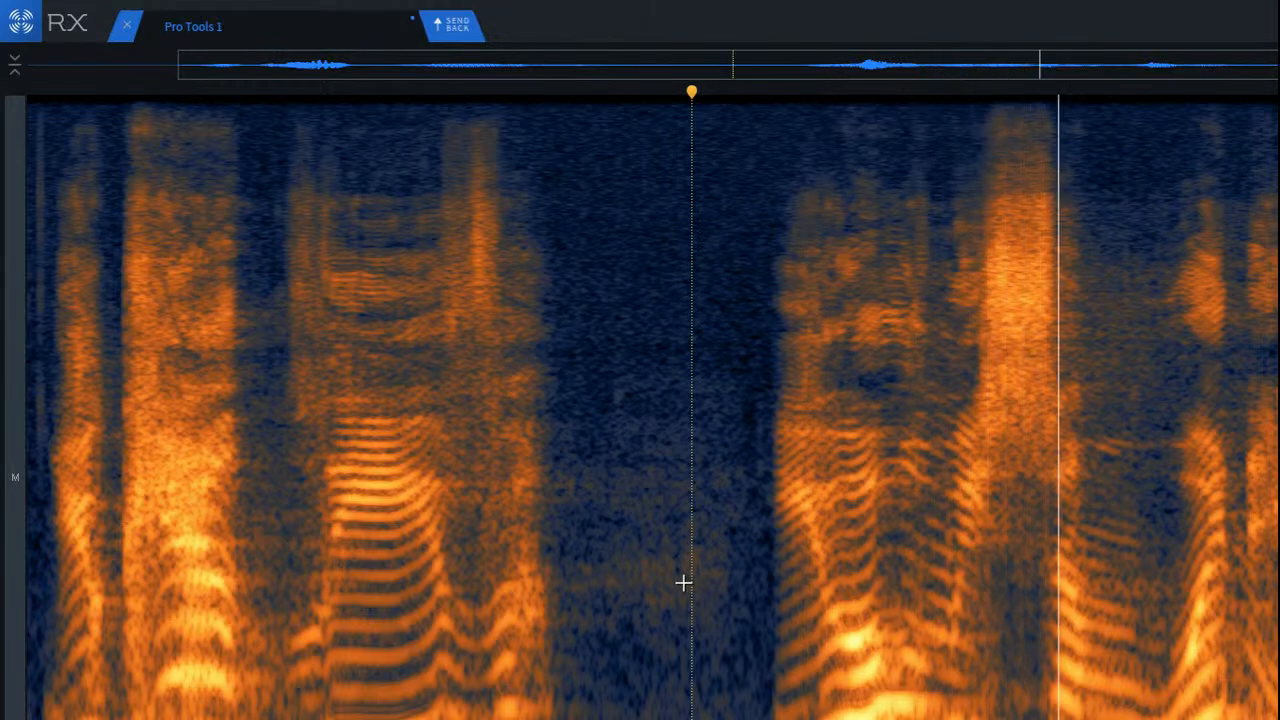
pyautogui.click(664, 581)
pyautogui.press('space')
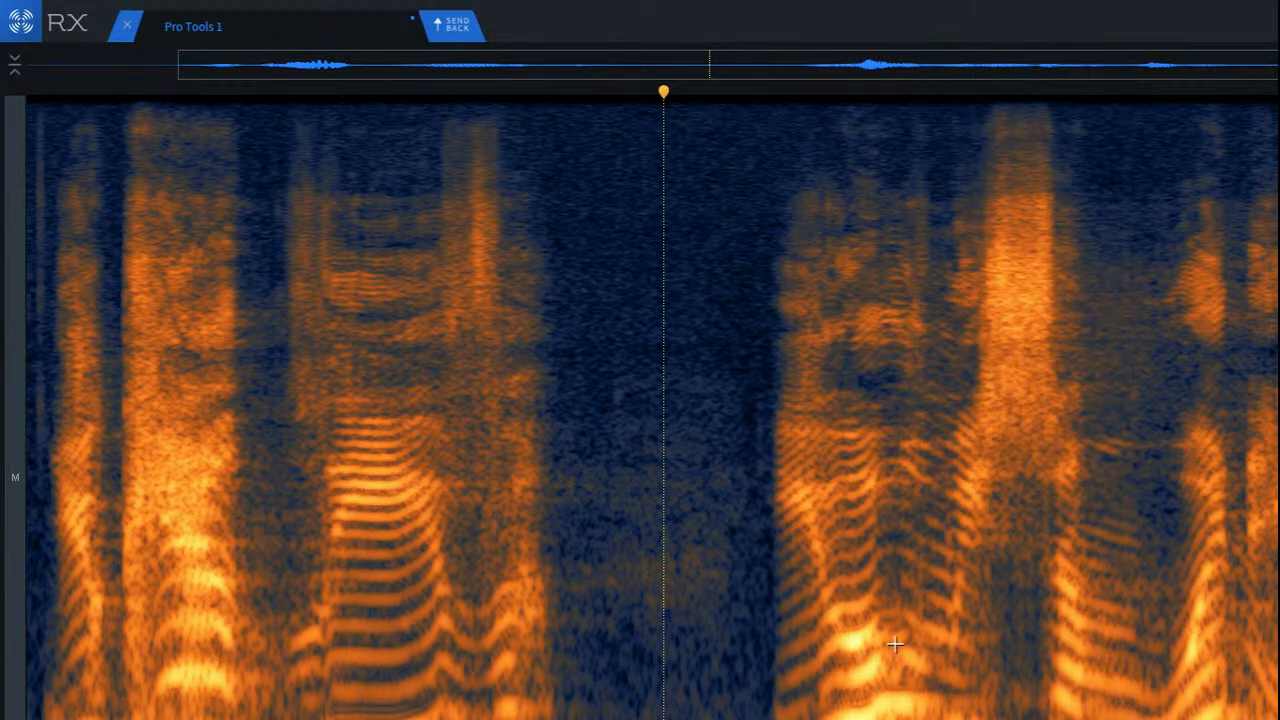
pyautogui.press('space')
pyautogui.press('space')
pyautogui.scroll(5, 1050, 690)
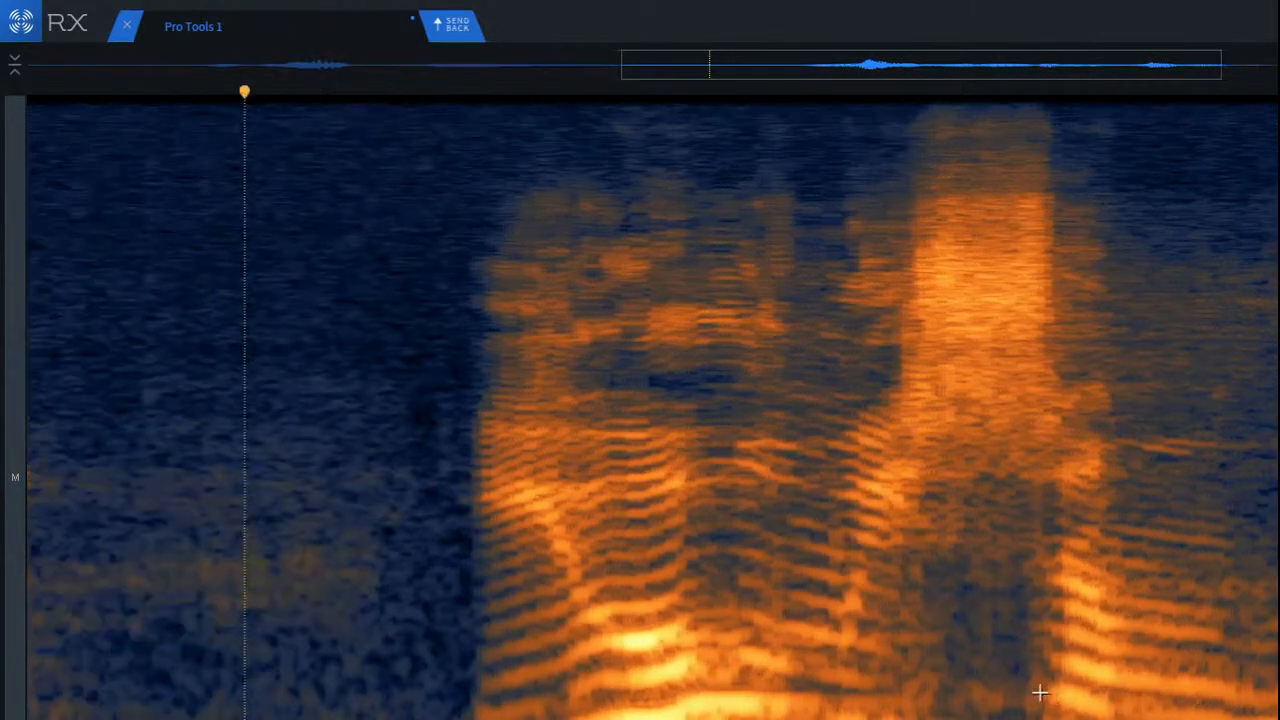
# Step: Attenuate the low-frequency area leading into the second phrase's sibilant and play the phrase back
pyautogui.scroll(-2, 812, 708)
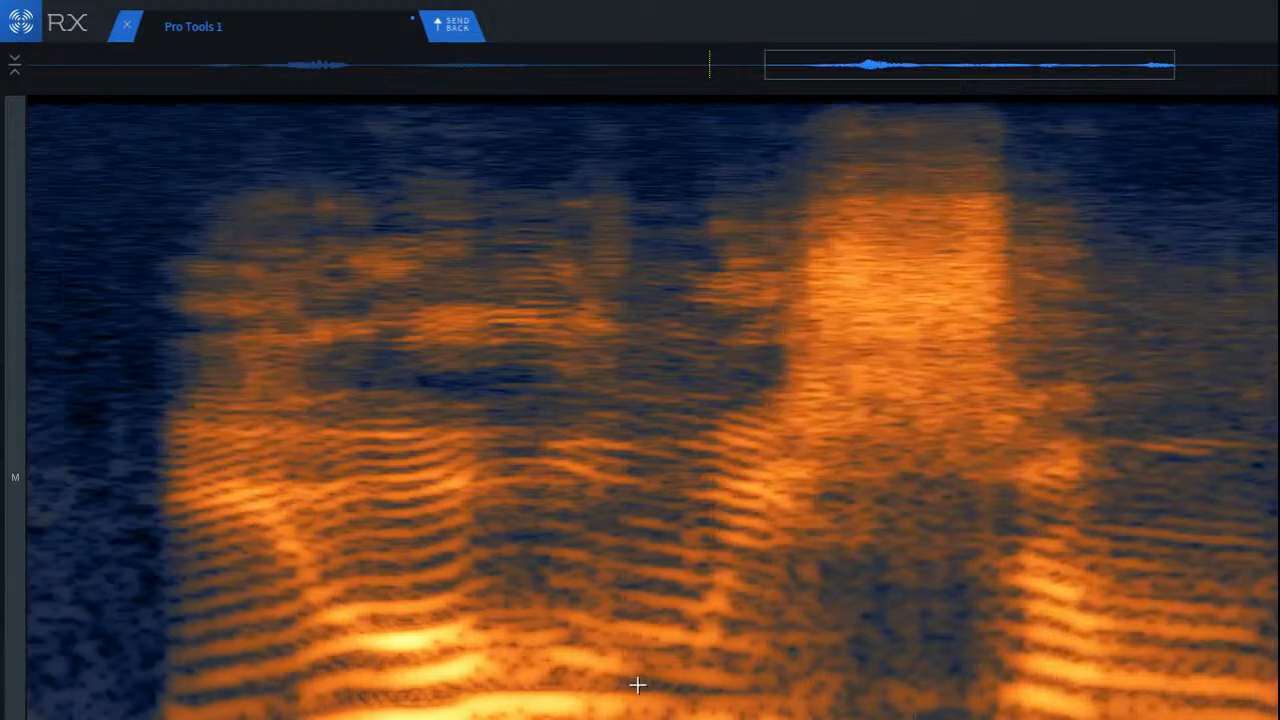
pyautogui.moveTo(637, 685)
pyautogui.mouseDown()
pyautogui.moveTo(757, 715)
pyautogui.moveTo(846, 716)
pyautogui.mouseUp()
pyautogui.press('super+r')
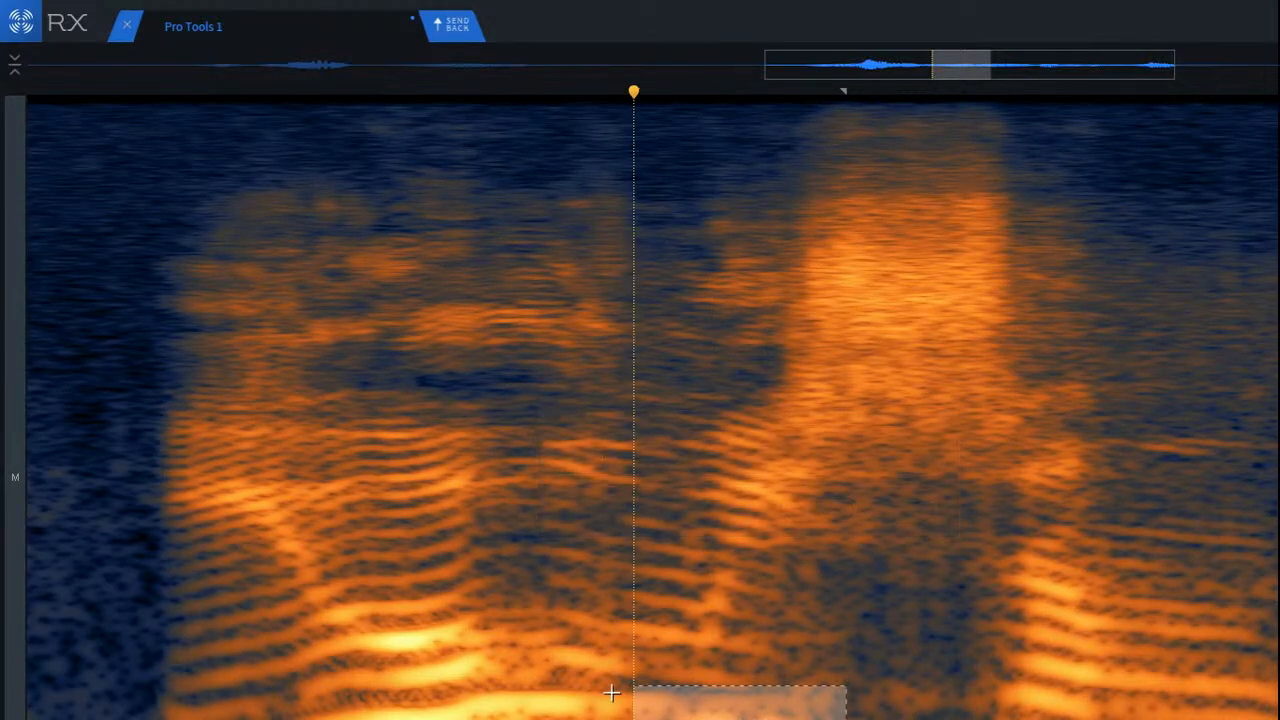
pyautogui.click(284, 560)
pyautogui.press('space')
pyautogui.press('space')
pyautogui.press('space')
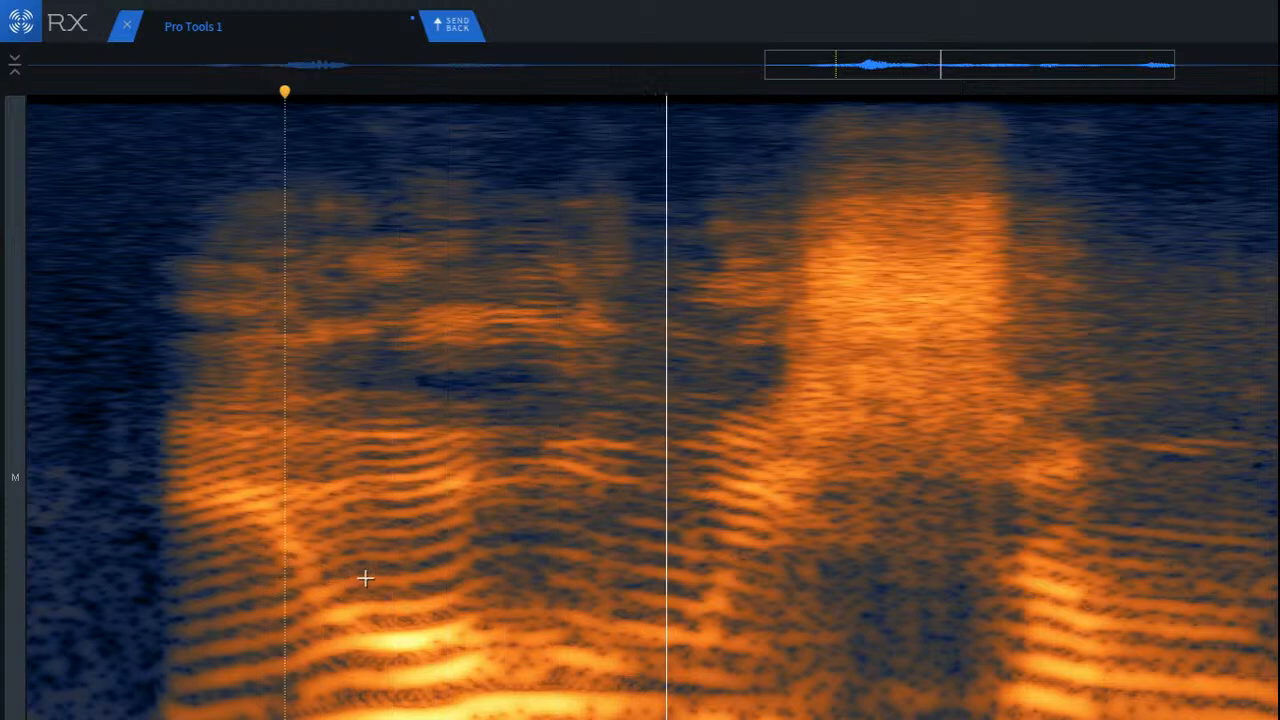
# Step: Select the narrow band of vowel tail running into the second phrase's sibilant and attenuate it
pyautogui.press('space')
pyautogui.moveTo(659, 622); pyautogui.dragTo(871, 657)
pyautogui.moveTo(784, 646); pyautogui.dragTo(821, 646)
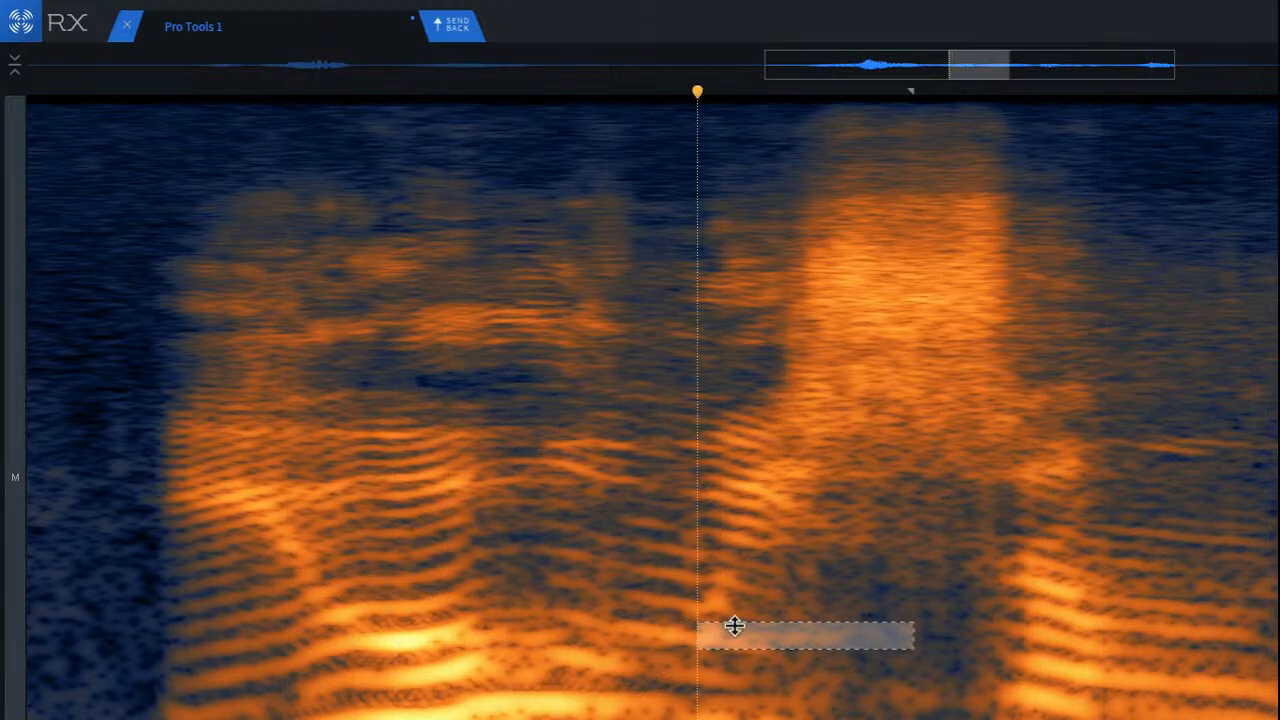
pyautogui.click(813, 600)
pyautogui.scroll(3, 787, 656)
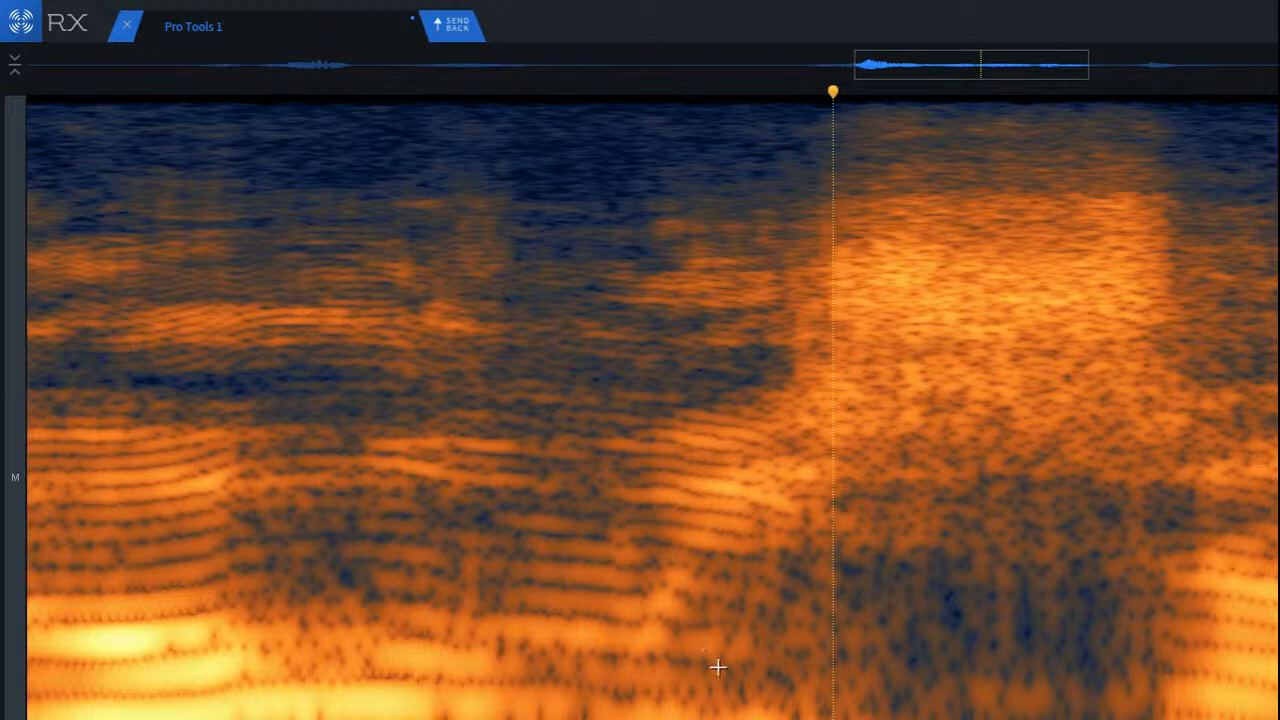
pyautogui.moveTo(697, 617); pyautogui.dragTo(794, 652)
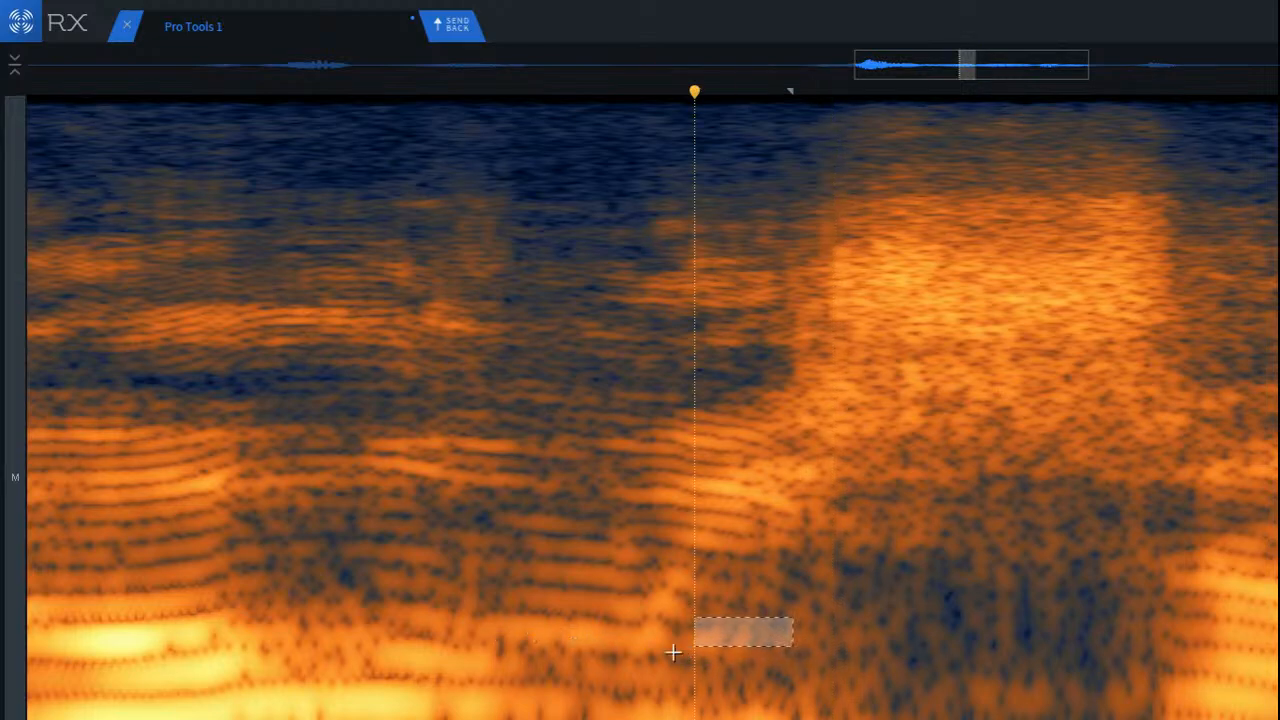
pyautogui.moveTo(686, 610); pyautogui.dragTo(910, 657)
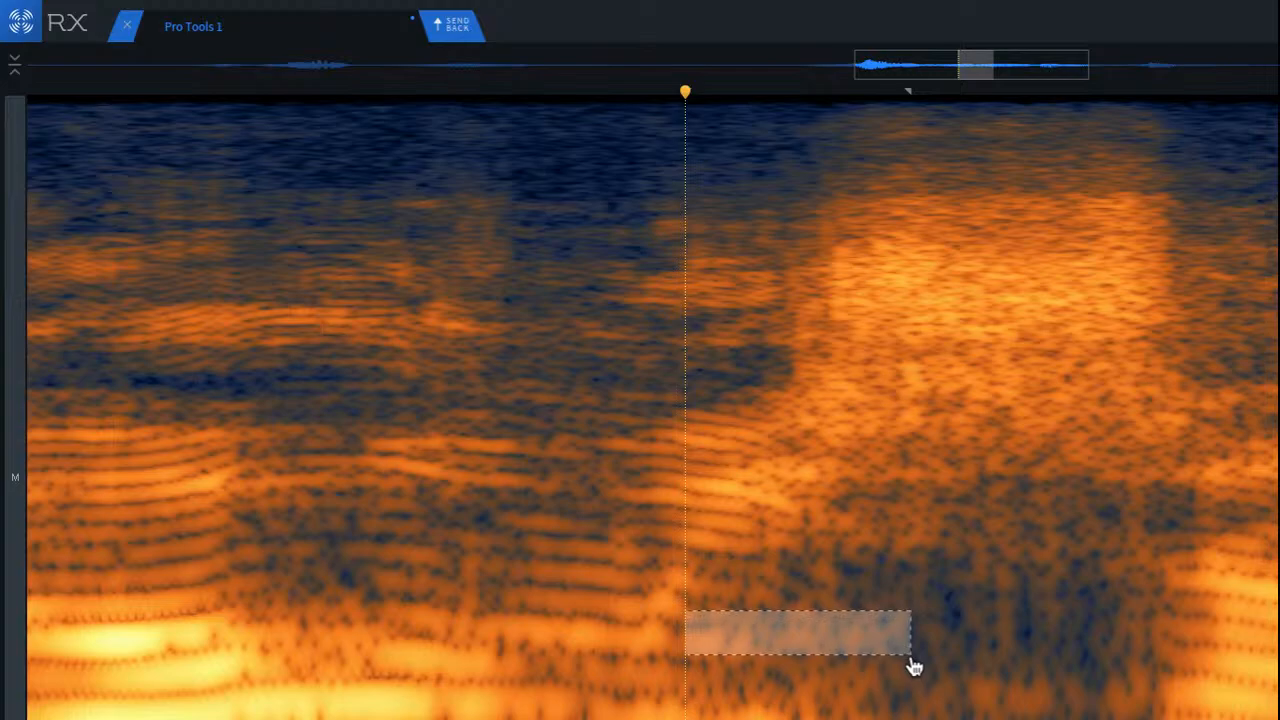
pyautogui.click(421, 636)
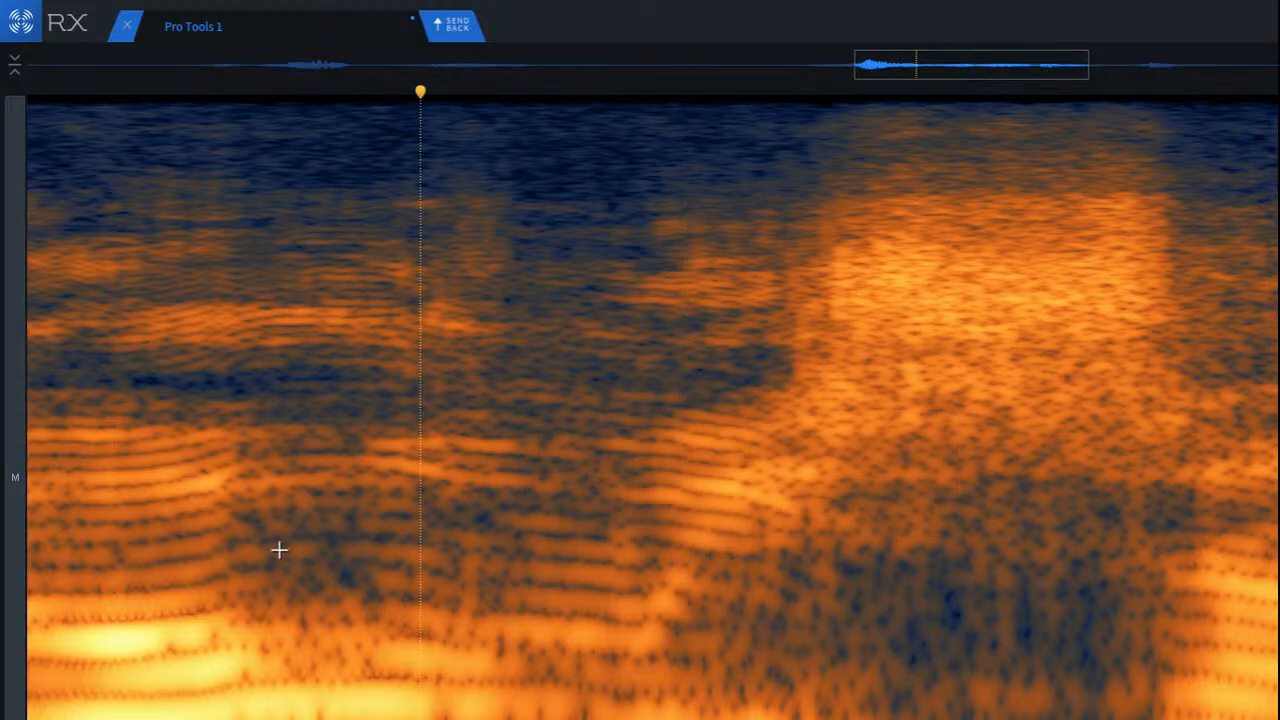
# Step: Play the second phrase from within its first word to check the tail into the sibilant
pyautogui.scroll(-2, 279, 550)
pyautogui.click(73, 535)
pyautogui.press('space')
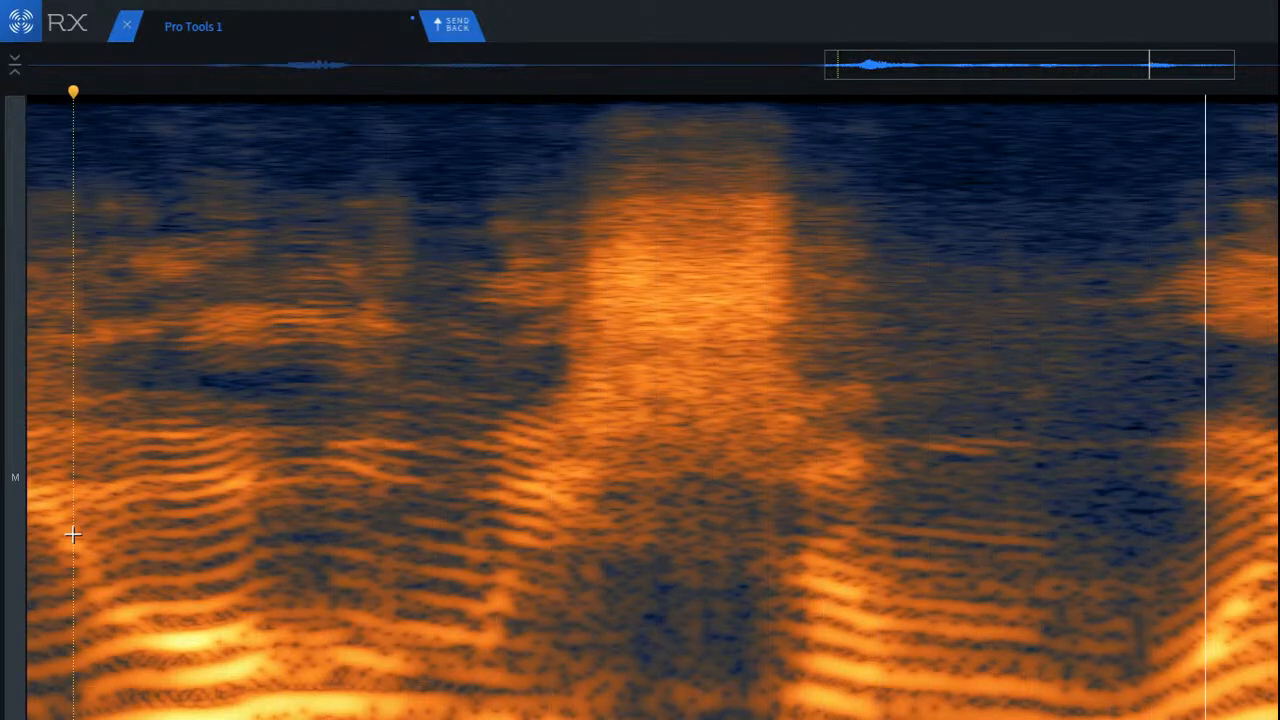
pyautogui.scroll(-2, 557, 666)
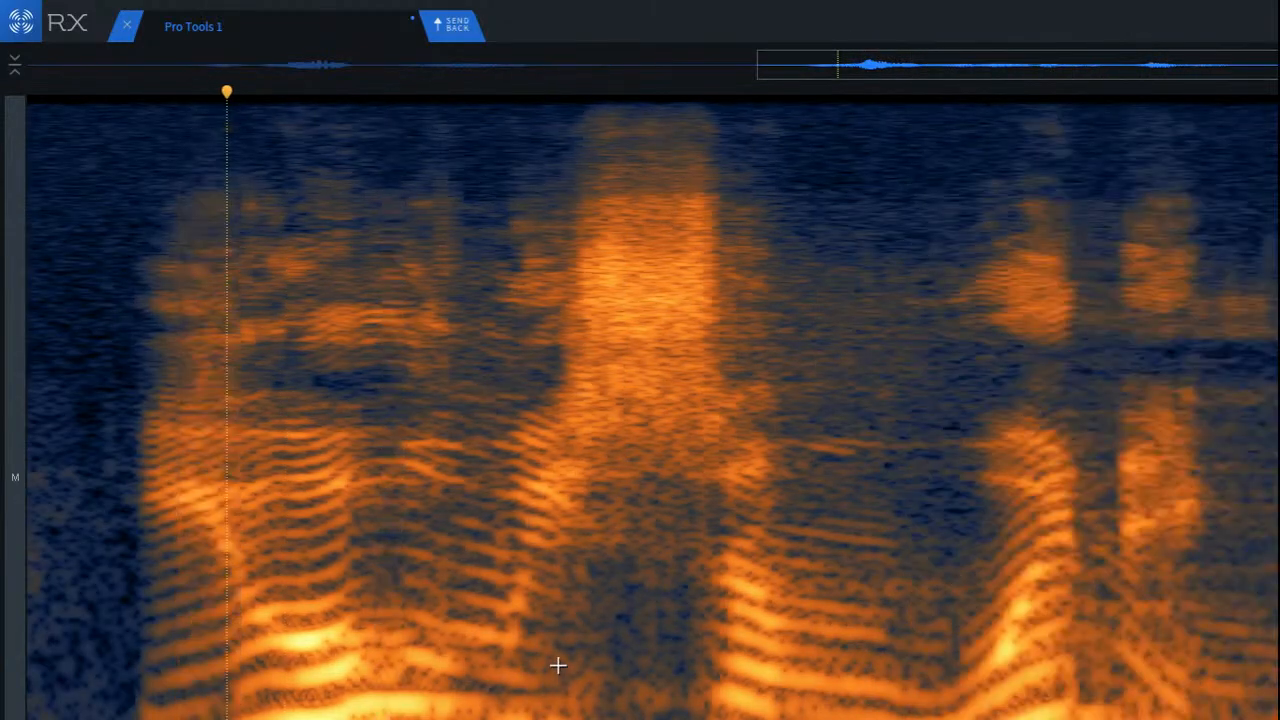
pyautogui.click(433, 614)
pyautogui.click(298, 583)
pyautogui.press('space')
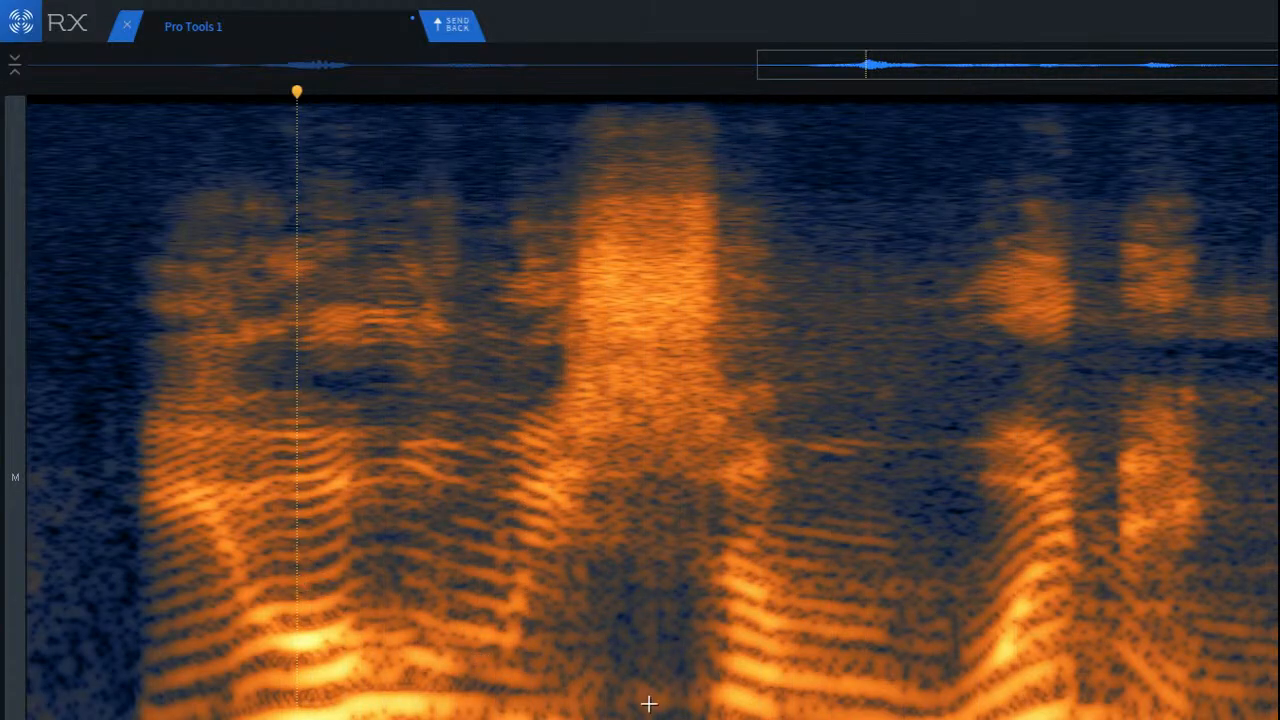
# Step: Select the low-frequency area directly beneath the second phrase's sibilant and attenuate it
pyautogui.scroll(2, 684, 703)
pyautogui.moveTo(551, 663); pyautogui.dragTo(726, 719)
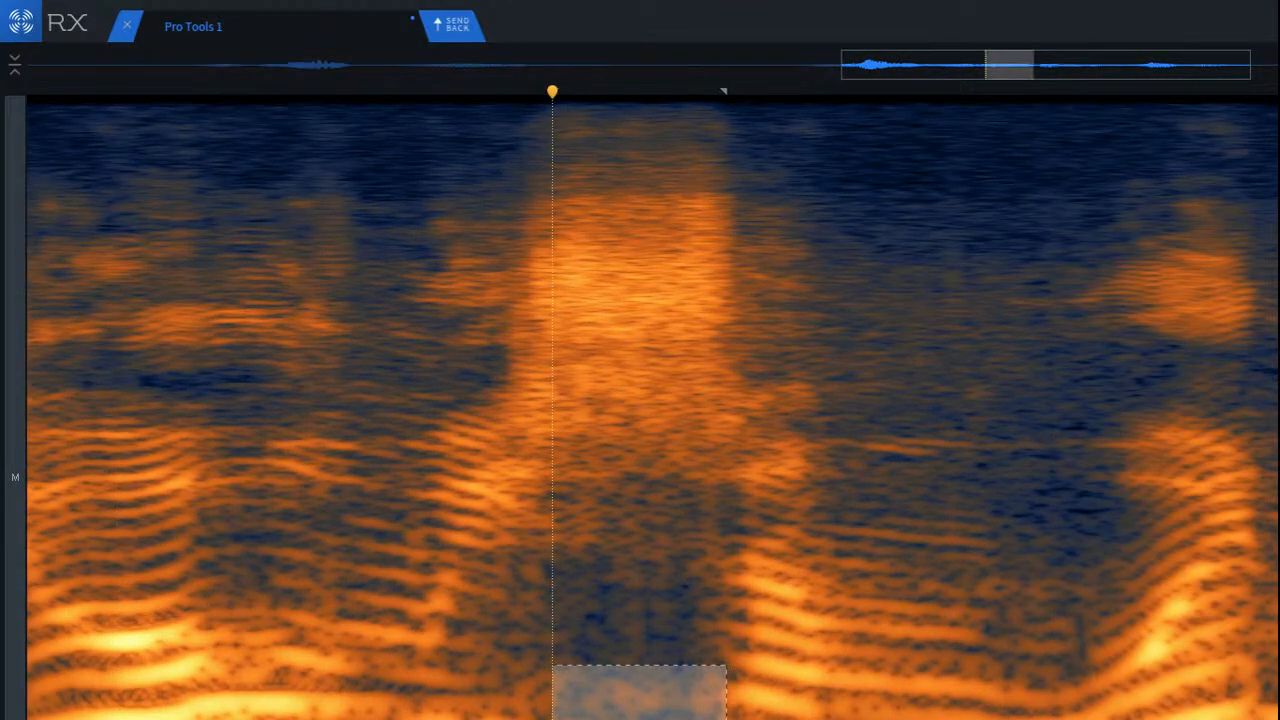
pyautogui.moveTo(560, 666); pyautogui.dragTo(709, 719)
pyautogui.press('Return')
pyautogui.click(343, 600)
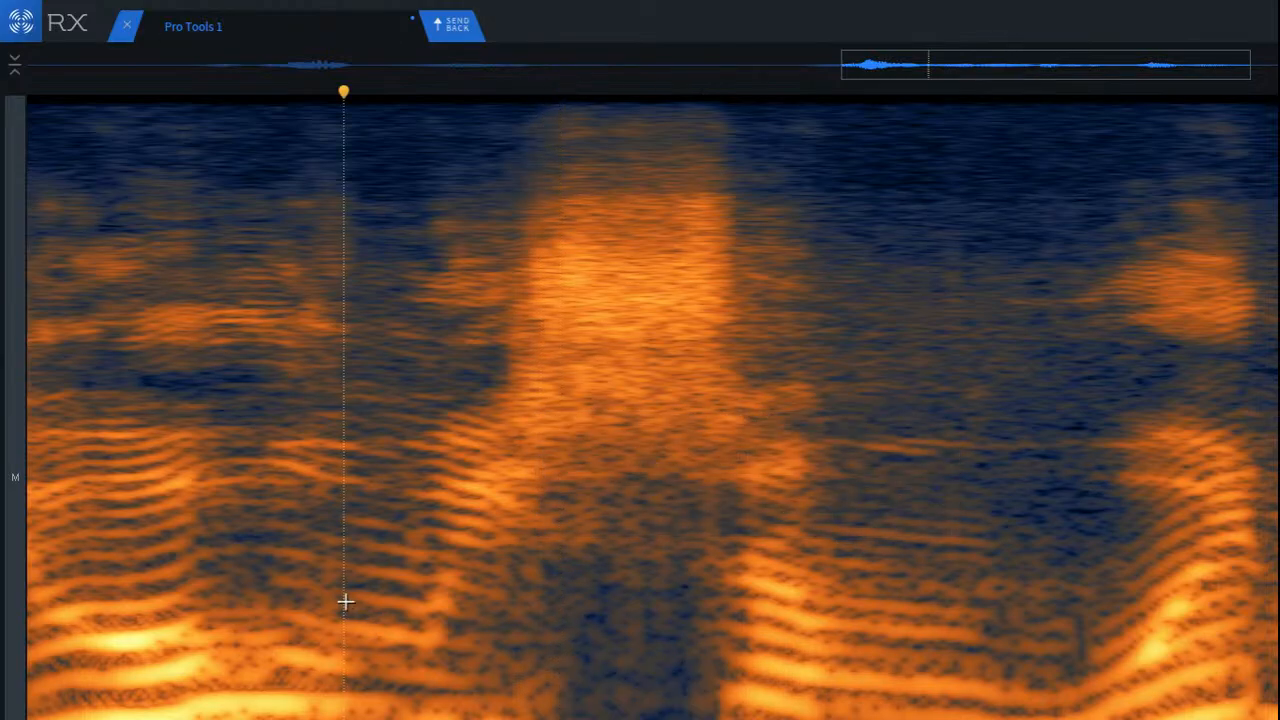
# Step: Play the second phrase repeatedly from its first word to check the area beneath the sibilant
pyautogui.scroll(-2, 309, 578)
pyautogui.click(89, 527)
pyautogui.press('space')
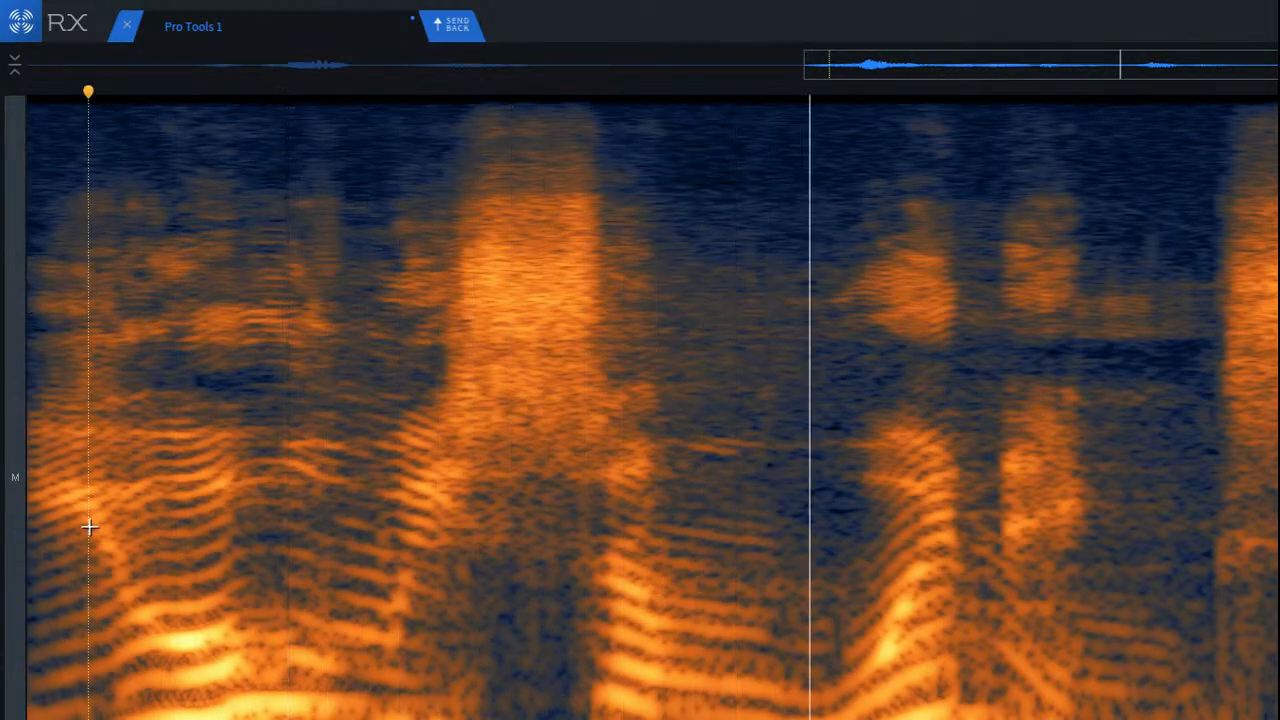
pyautogui.press('space')
pyautogui.press('space')
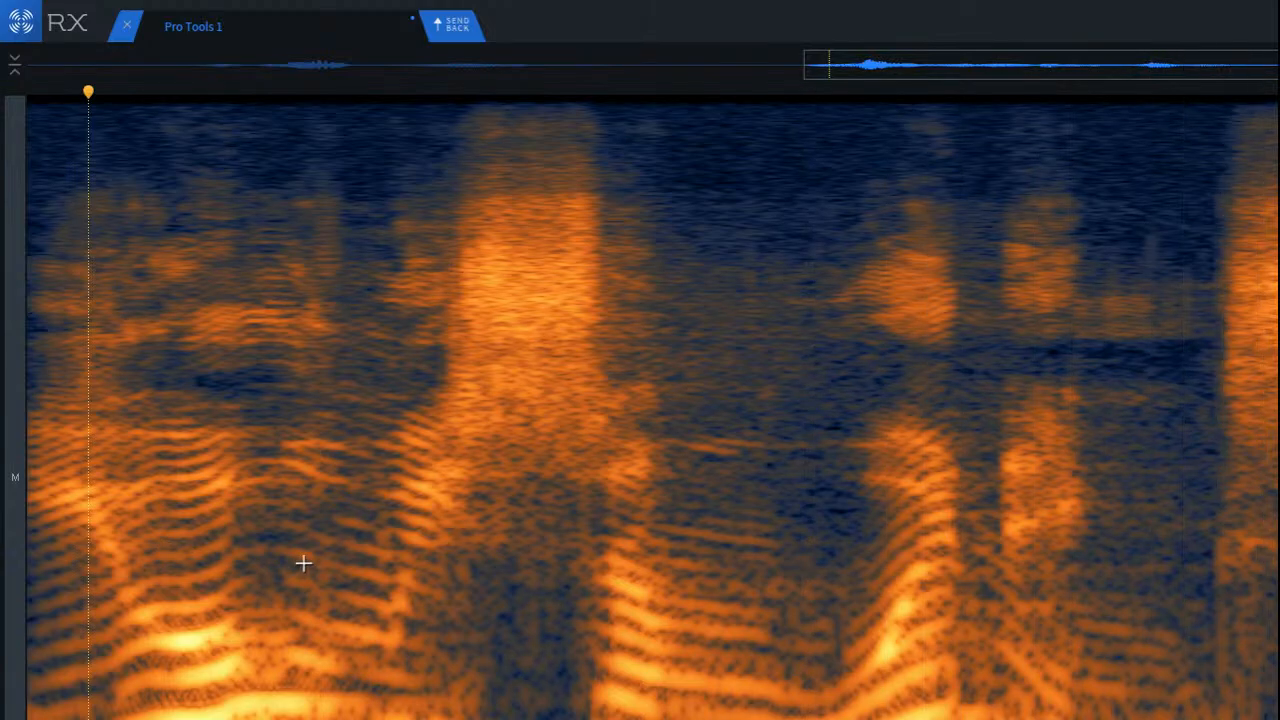
pyautogui.press('space')
# Step: Play the whole clip from its start and the second phrase from just before its sibilant
pyautogui.scroll(-3, 469, 571)
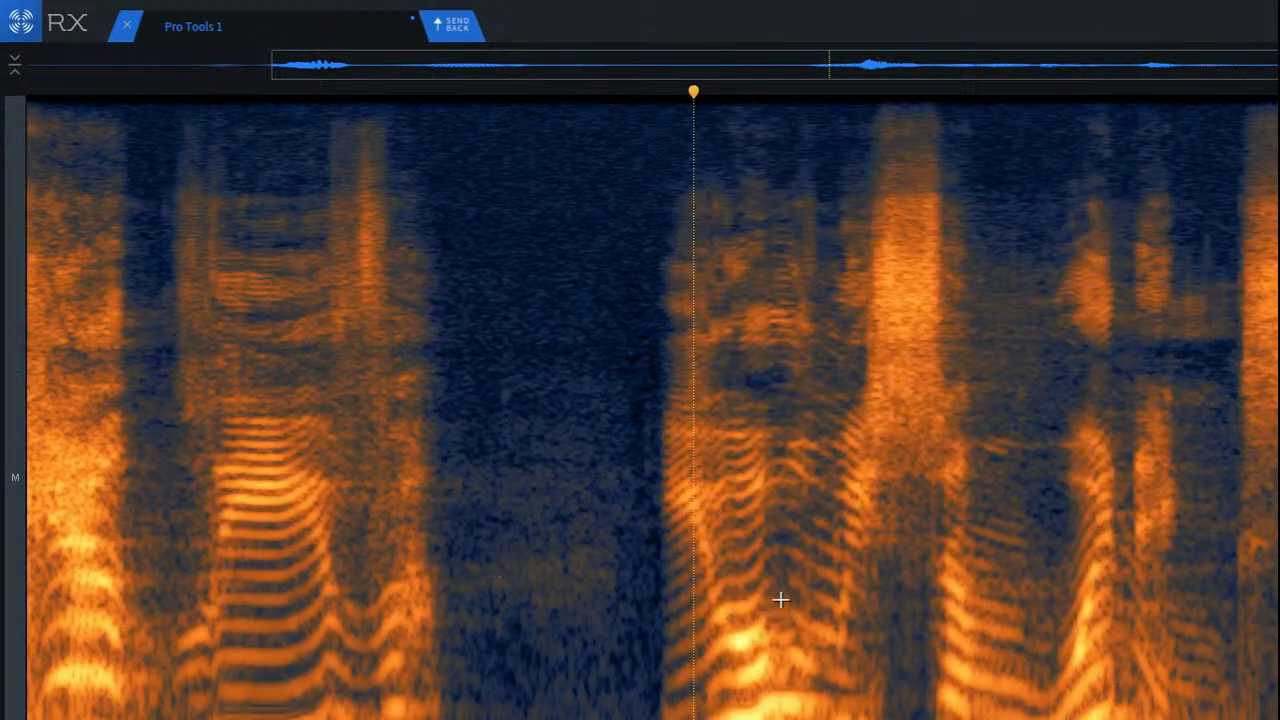
pyautogui.click(940, 614)
pyautogui.scroll(3, 803, 603)
pyautogui.click(798, 602)
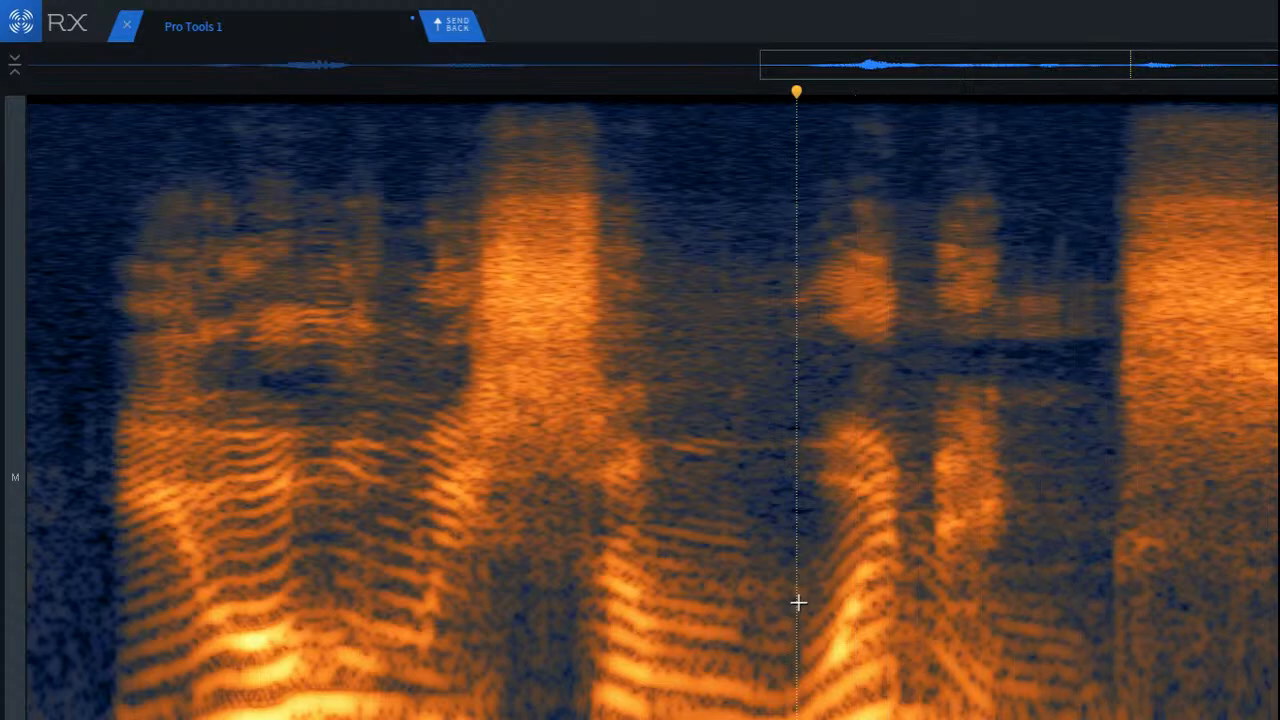
pyautogui.scroll(-3, 1100, 664)
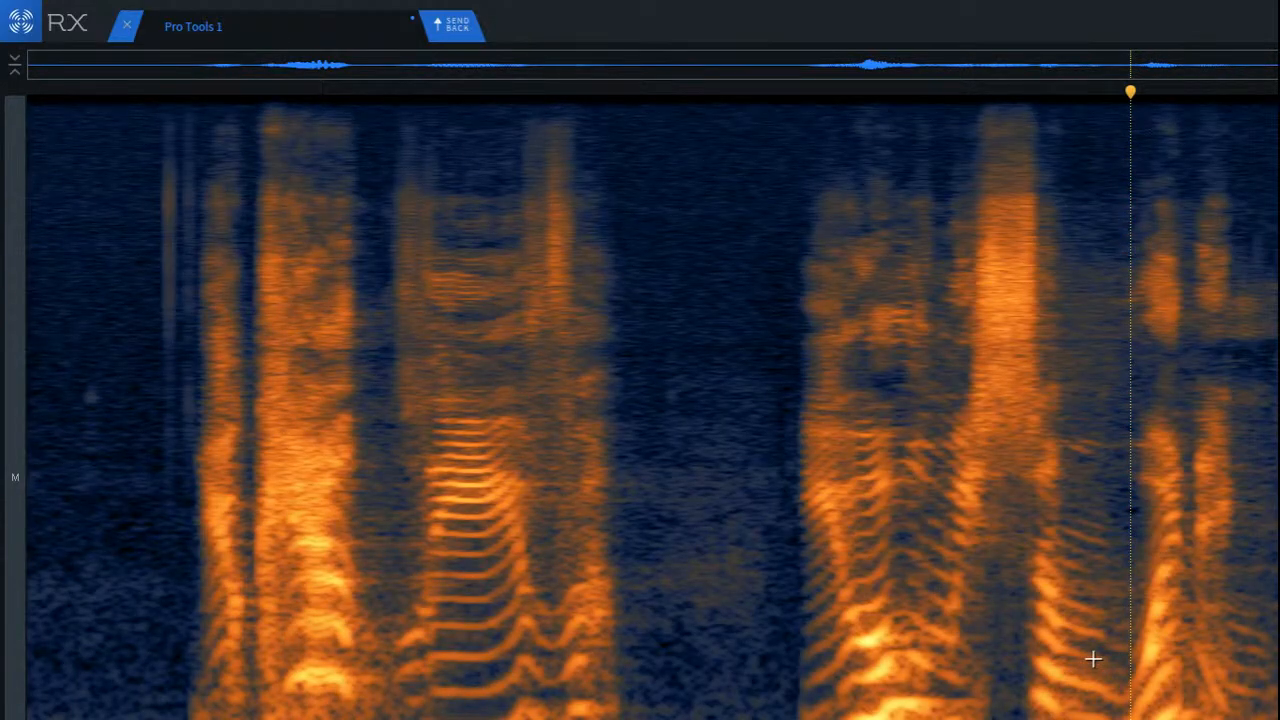
pyautogui.hotkey('ctrl', 'a')
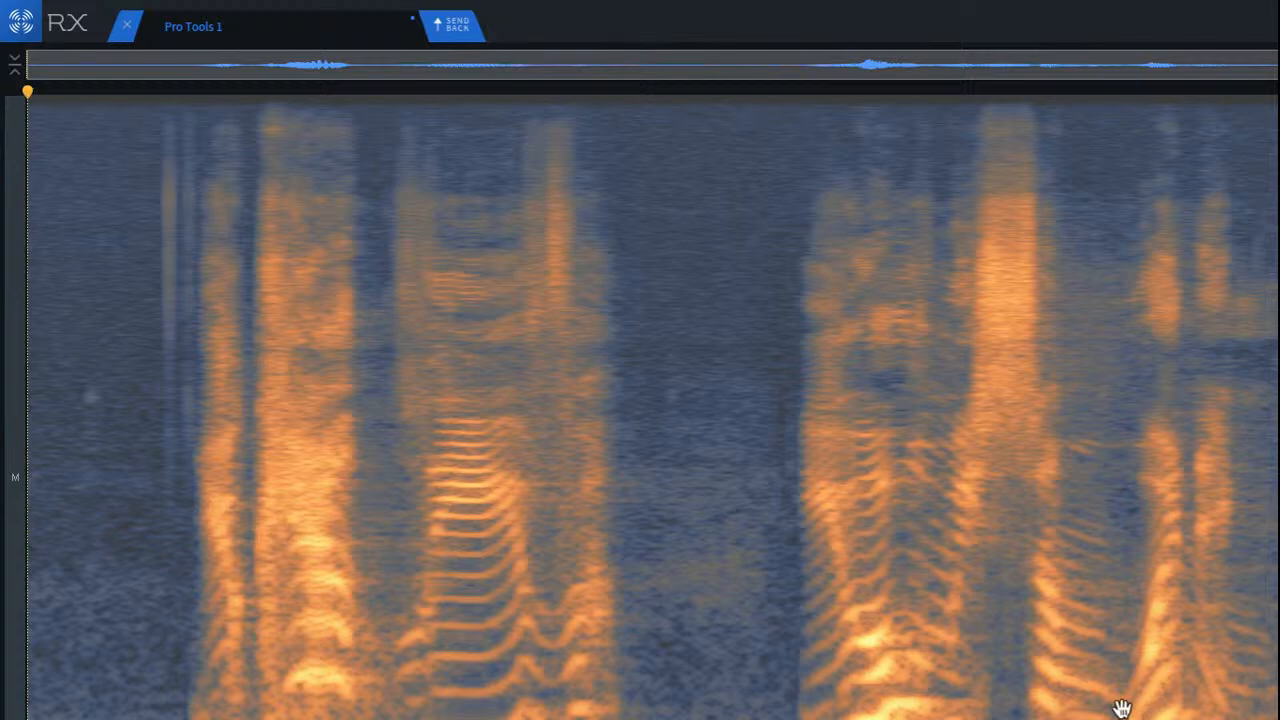
pyautogui.press('space')
pyautogui.click(946, 590)
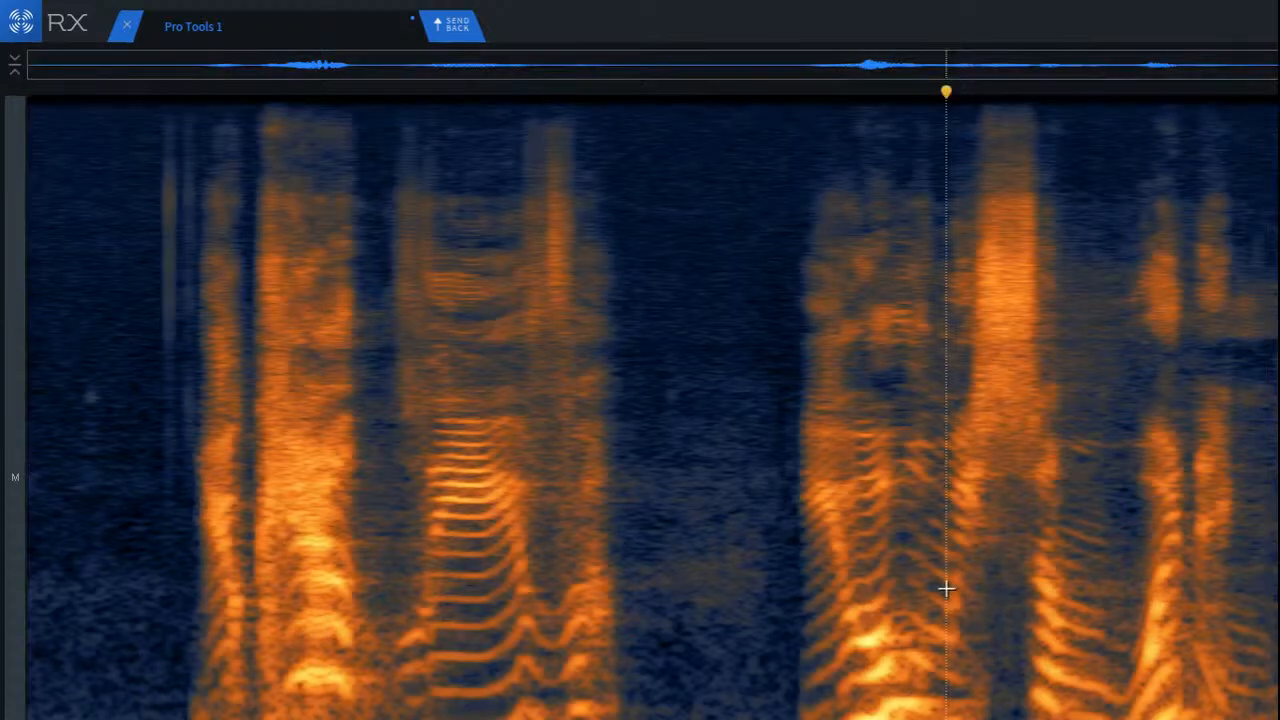
pyautogui.press('space')
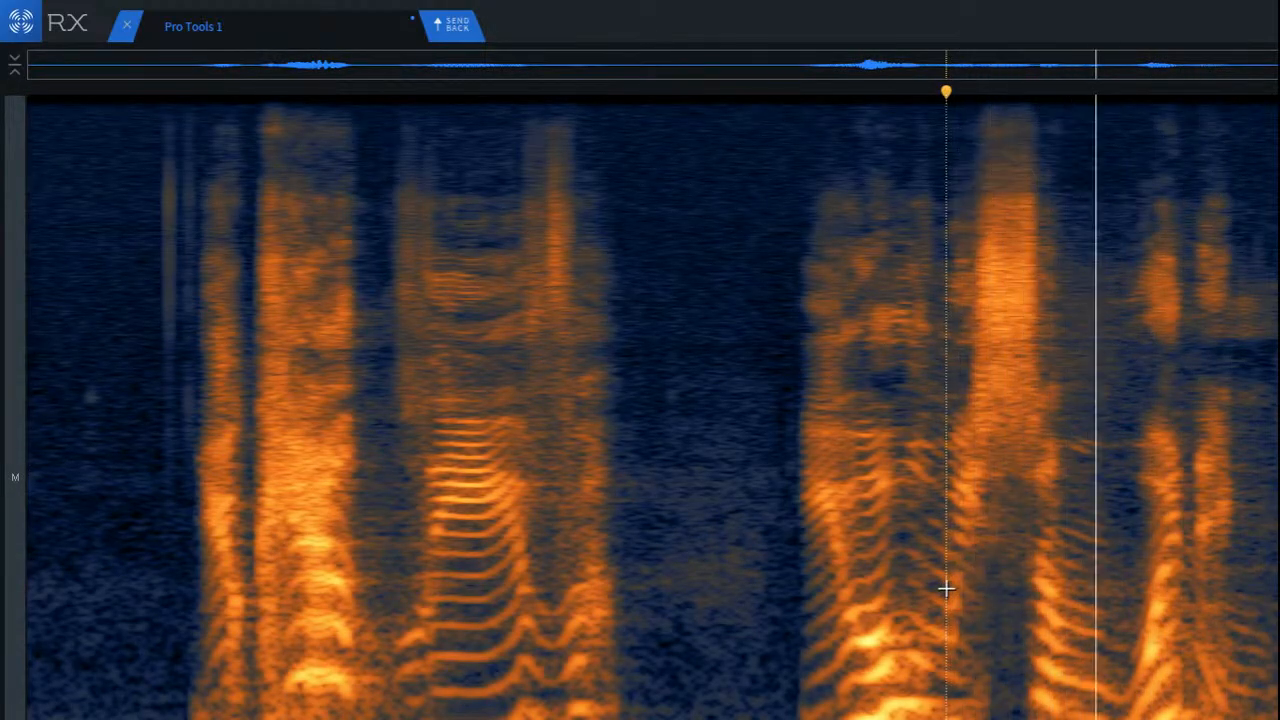
pyautogui.press('Return')
pyautogui.press('space')
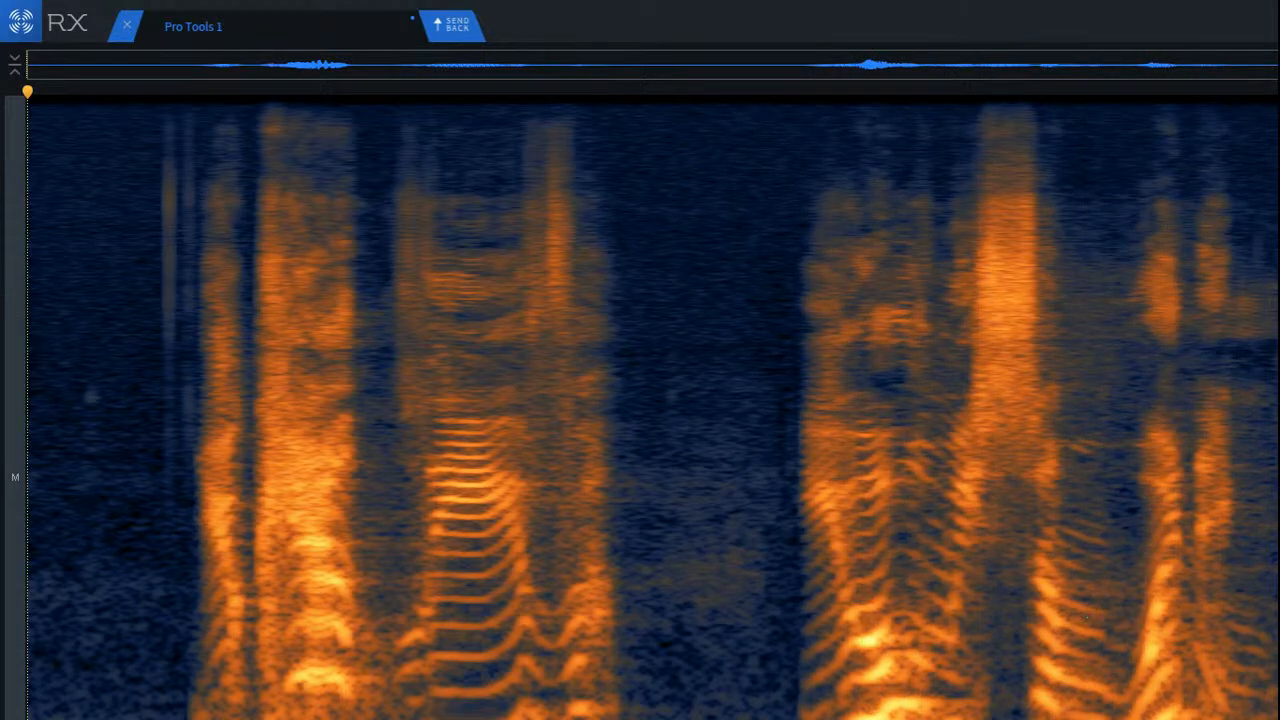
# Step: Examine the passage after the second phrase's sibilant up close and play it from just before the sibilant
pyautogui.scroll(9, 1249, 583)
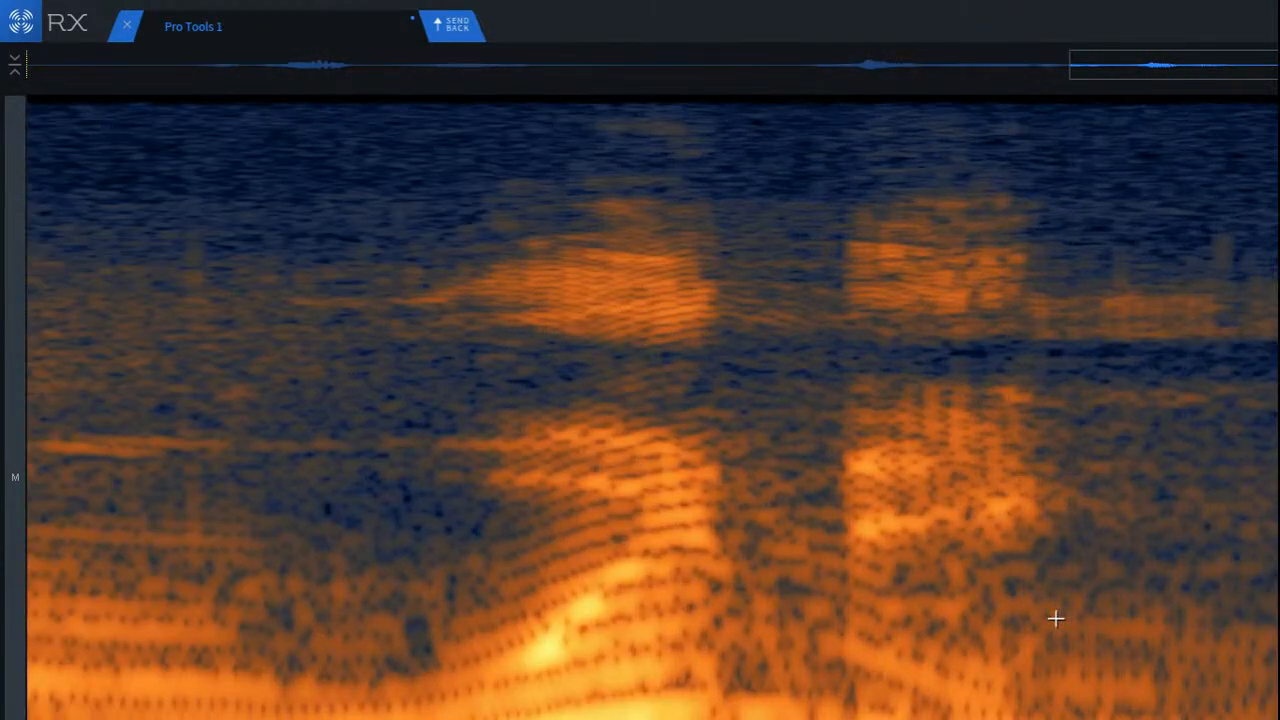
pyautogui.scroll(-3, 1056, 619)
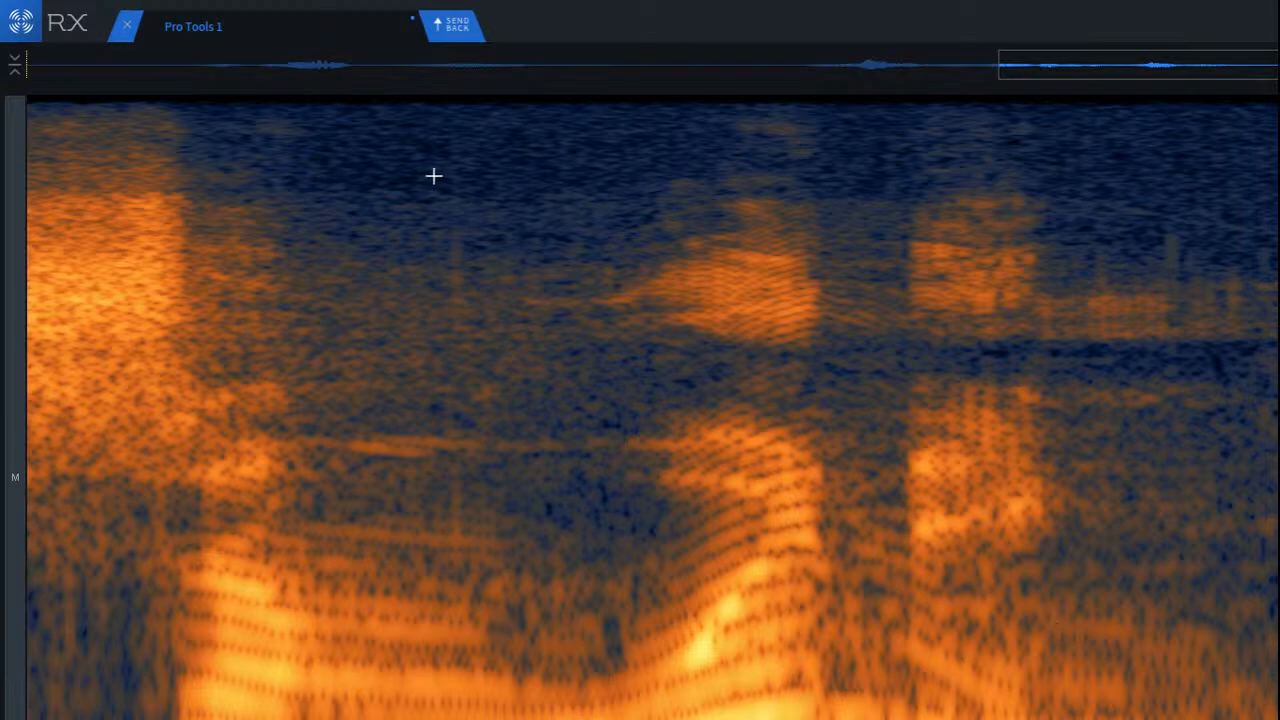
pyautogui.press('space')
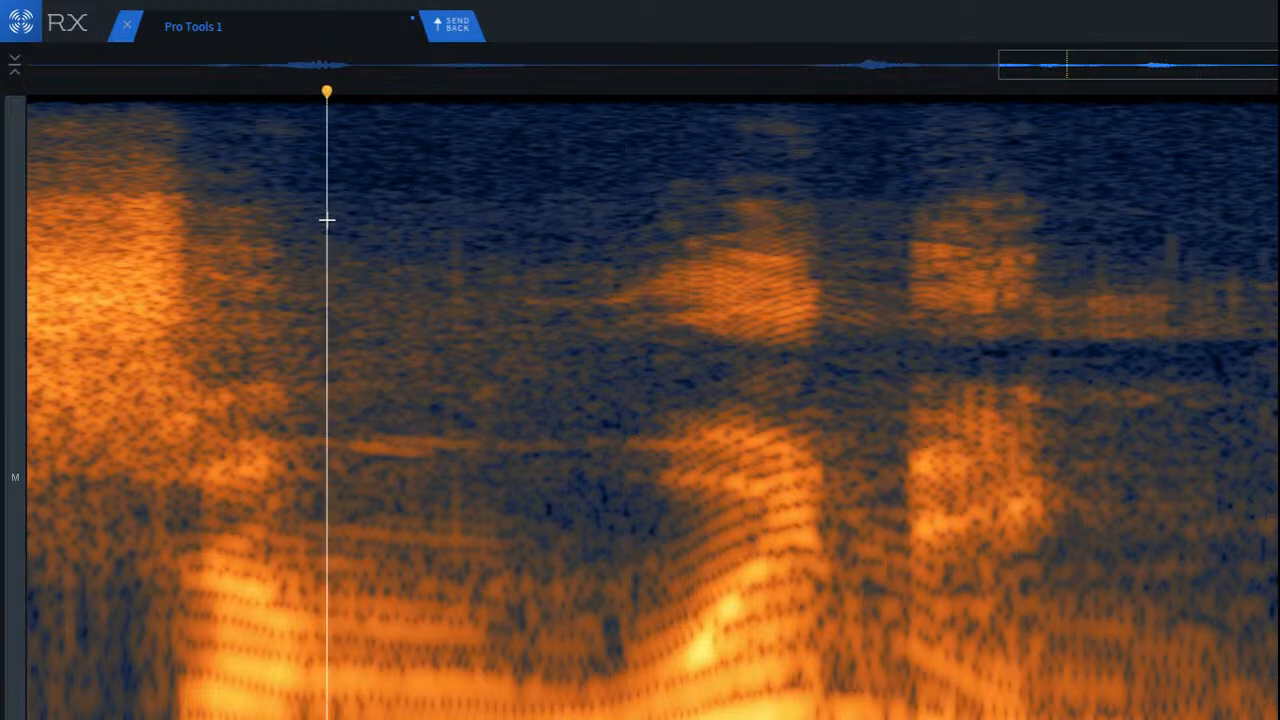
pyautogui.scroll(-3, 330, 240)
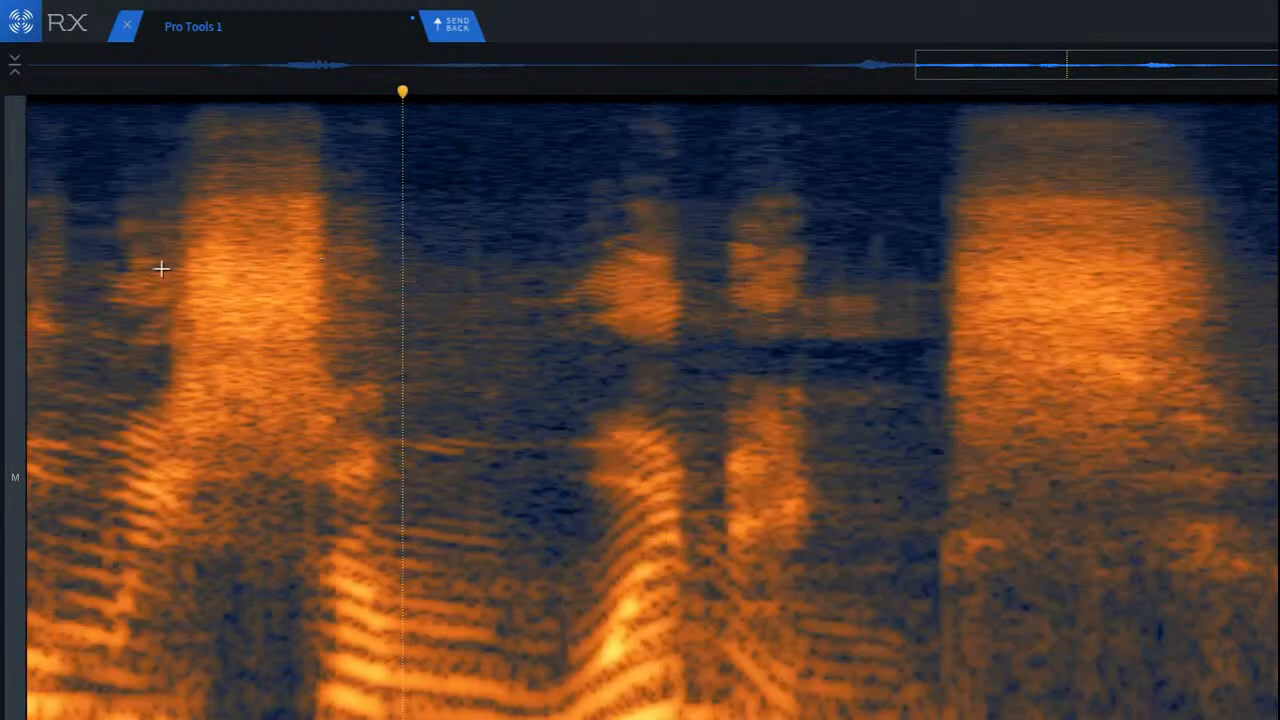
pyautogui.click(94, 266)
pyautogui.press('space')
pyautogui.press('space')
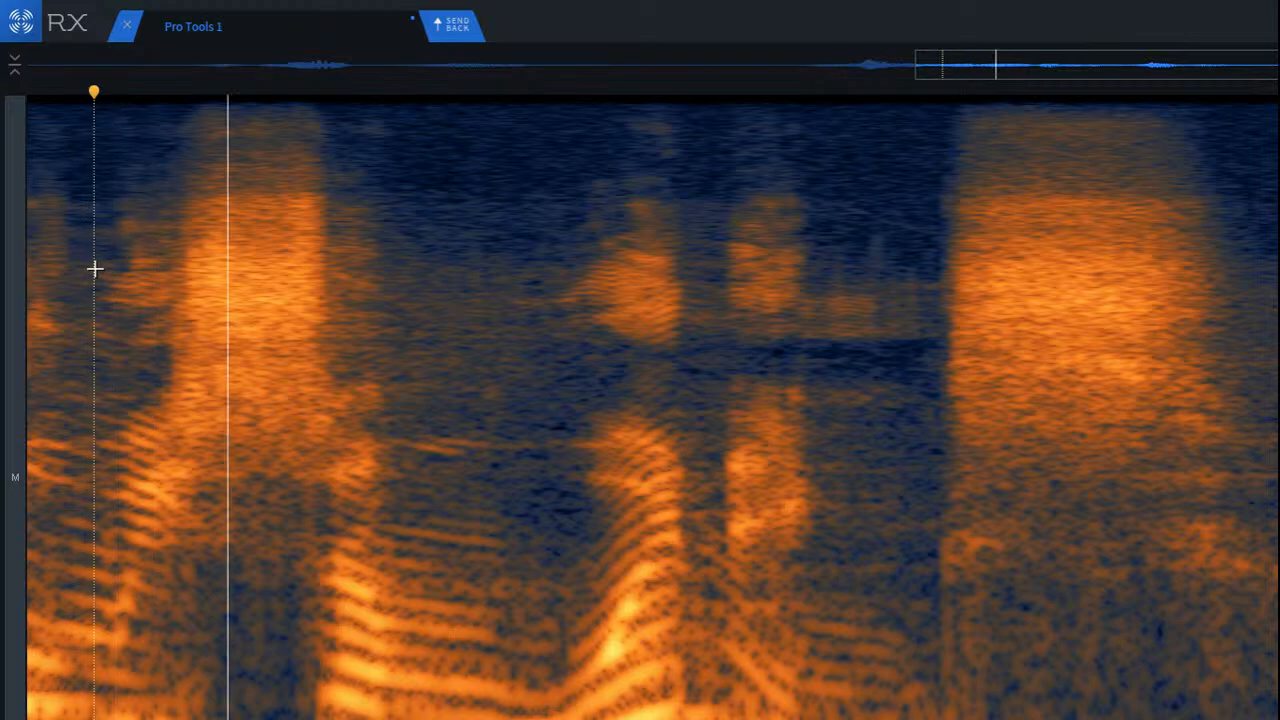
pyautogui.press('space')
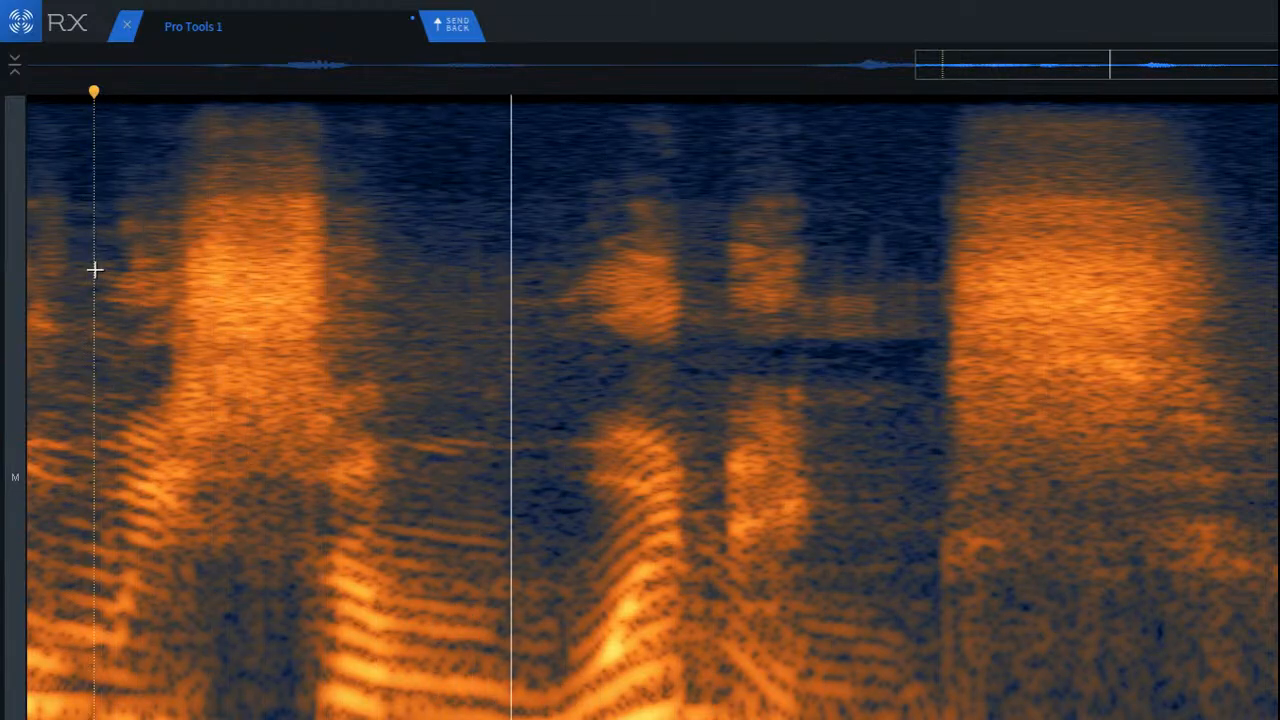
pyautogui.press('space')
# Step: Select a narrow band of reverb between the sibilant and the following rising vowel and attenuate it
pyautogui.moveTo(384, 435); pyautogui.dragTo(634, 480)
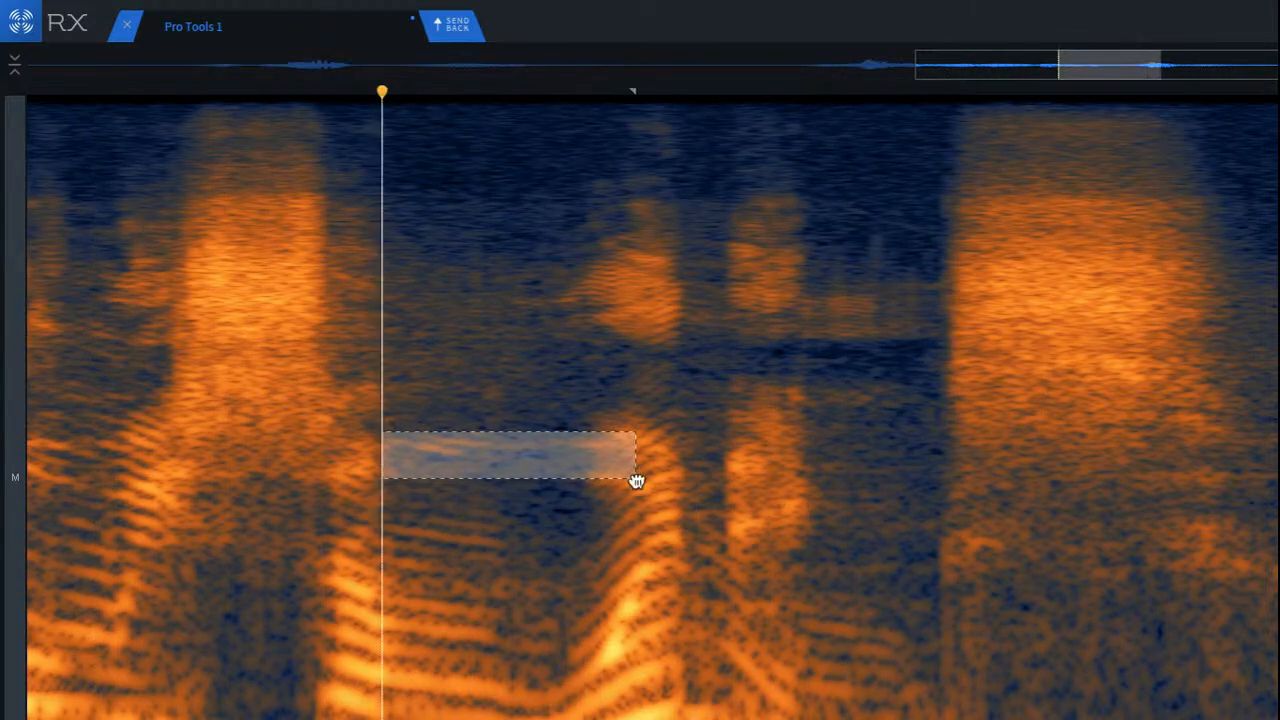
pyautogui.moveTo(491, 457); pyautogui.dragTo(748, 600)
pyautogui.click(475, 488)
pyautogui.scroll(3, 420, 558)
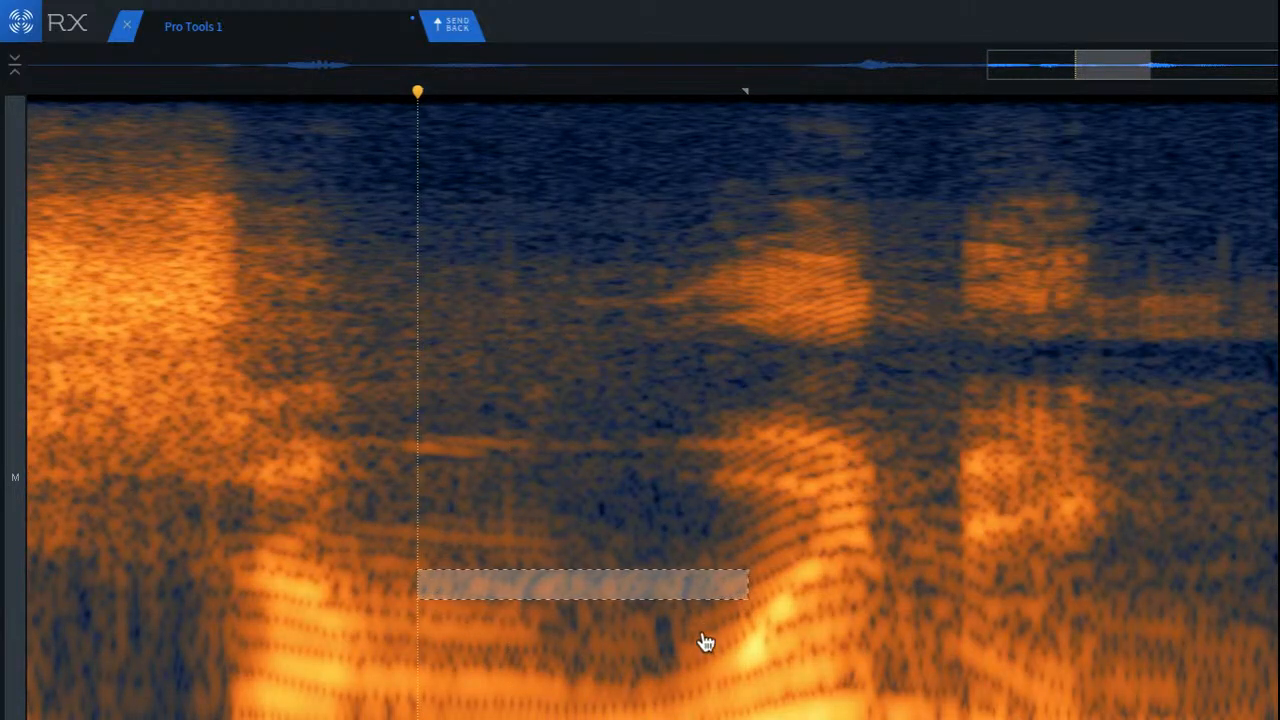
pyautogui.press('Return')
# Step: Play the second phrase through the passage following its sibilant to check the band repair
pyautogui.click(331, 483)
pyautogui.scroll(-3, 471, 589)
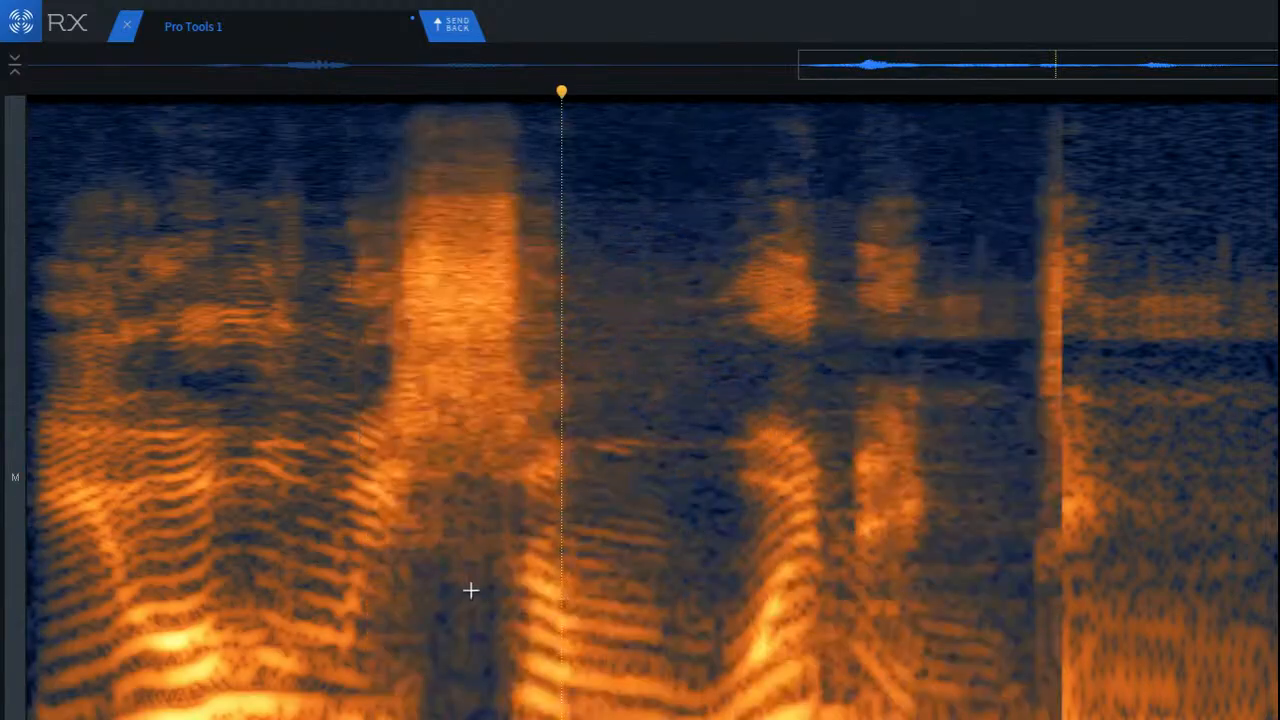
pyautogui.press('space')
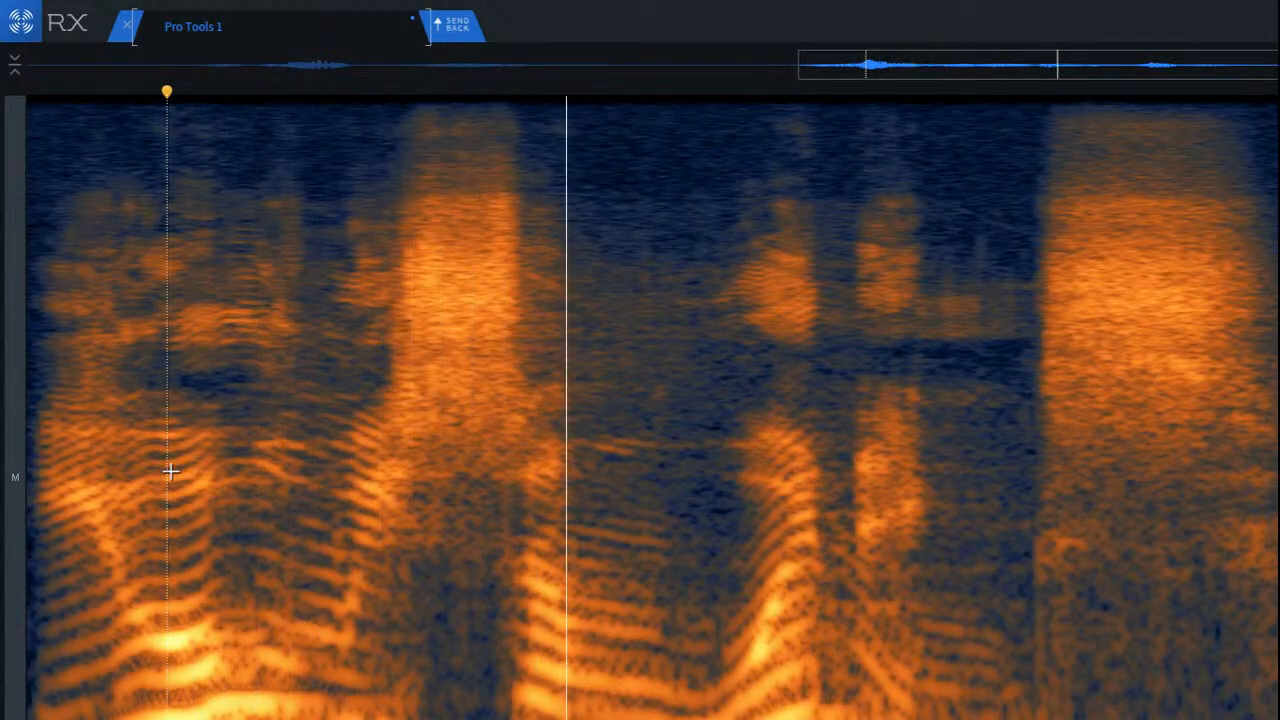
pyautogui.scroll(-2, 230, 494)
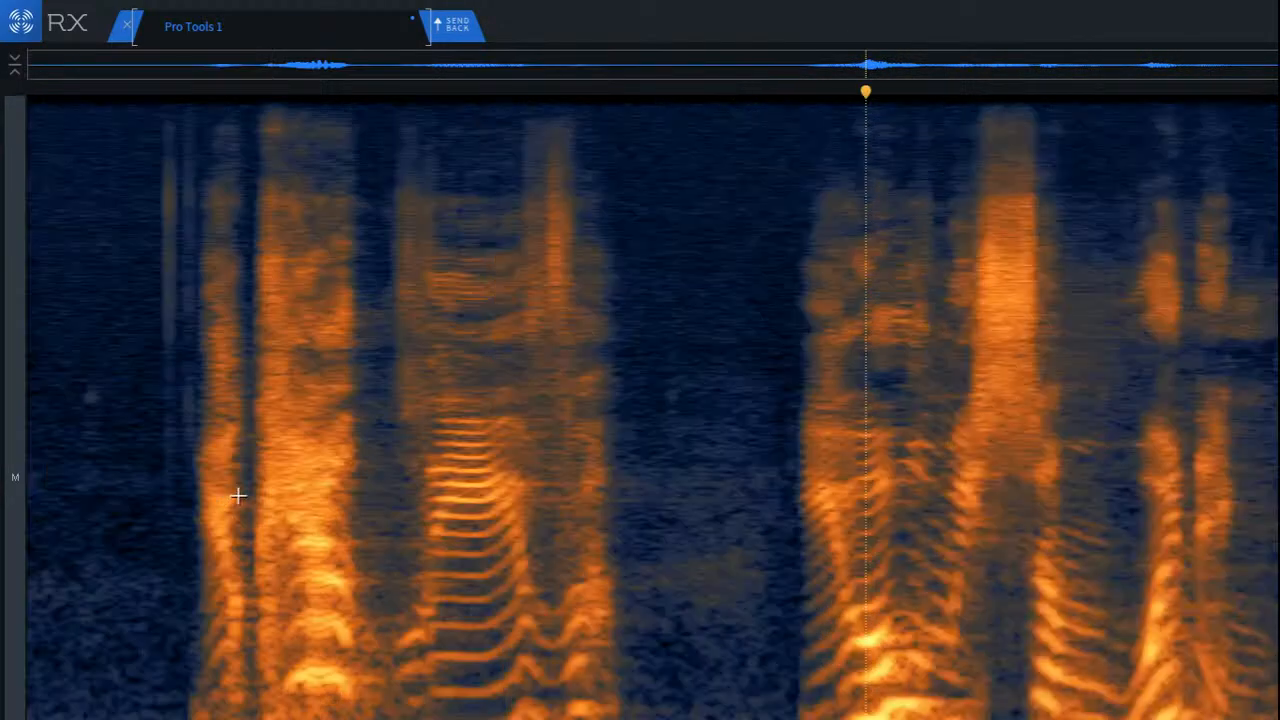
# Step: Play the full clip from its start, comparing an earlier state with the latest repairs
pyautogui.press('Home')
pyautogui.press('space')
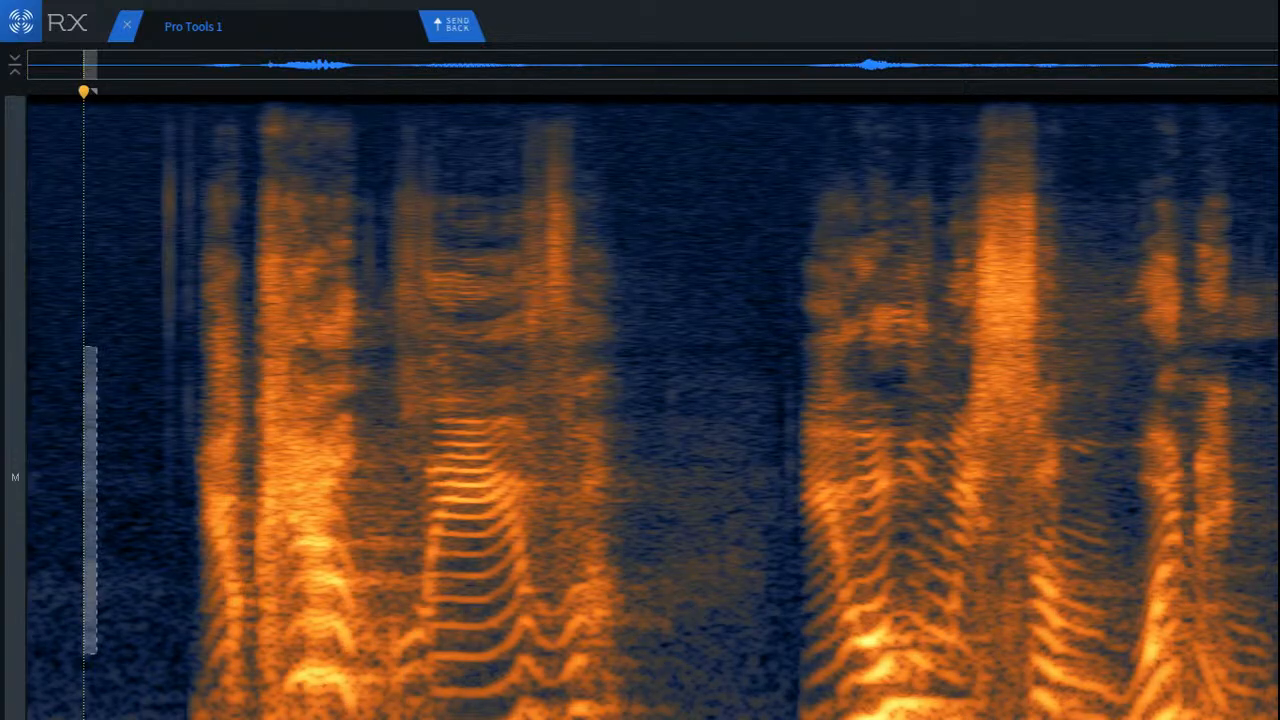
pyautogui.press('Return')
pyautogui.press('space')
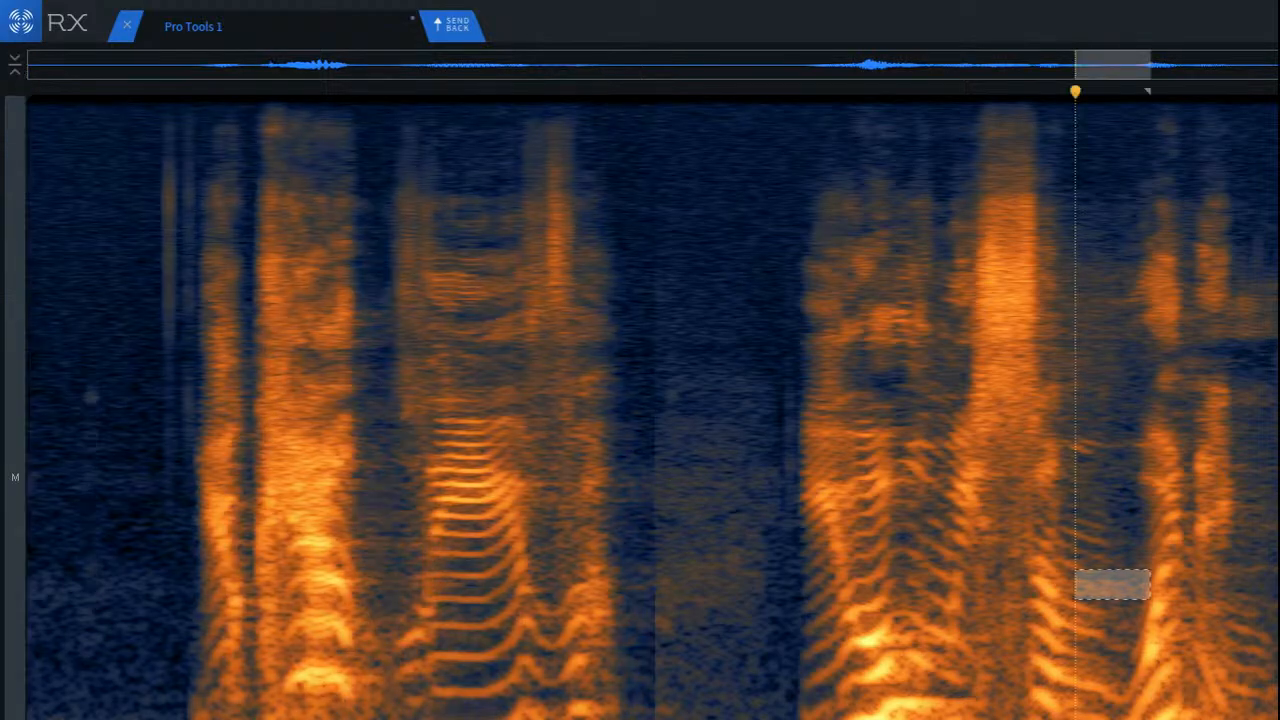
# Step: Select the low-frequency area beneath the second phrase's sibilant and play it in isolation
pyautogui.press('space')
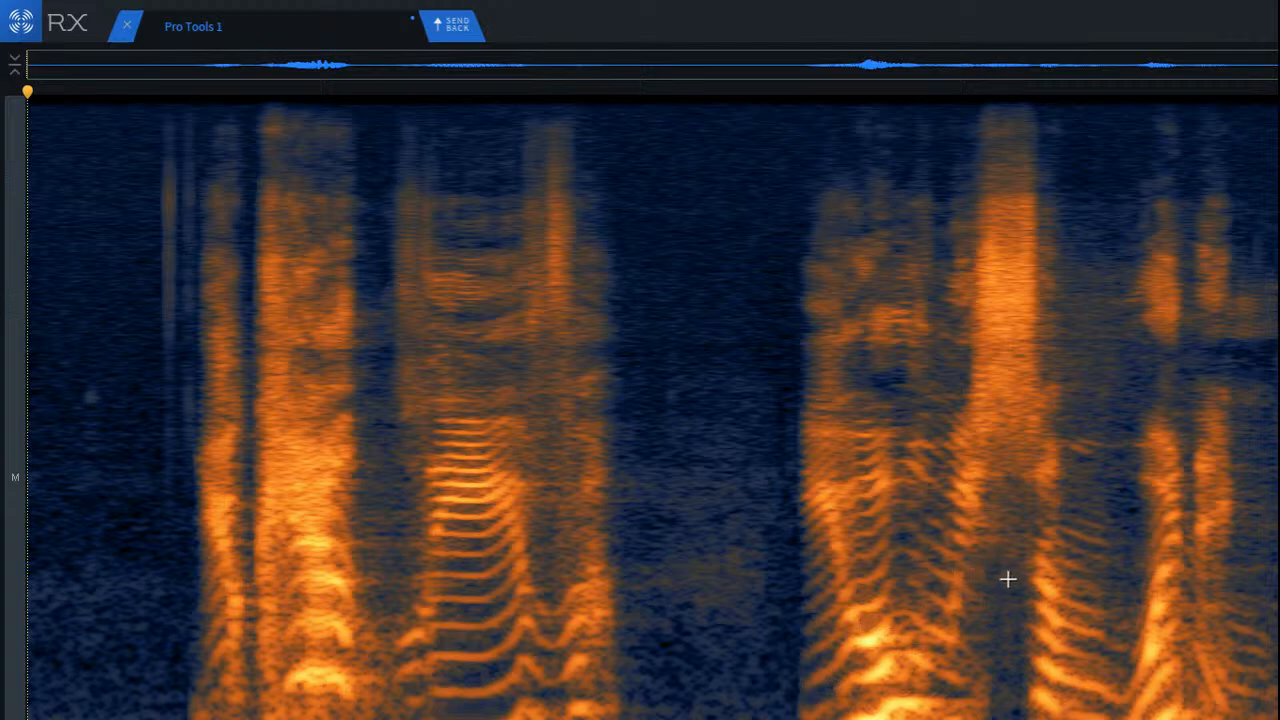
pyautogui.scroll(5, 1007, 579)
pyautogui.moveTo(943, 497); pyautogui.dragTo(1082, 719)
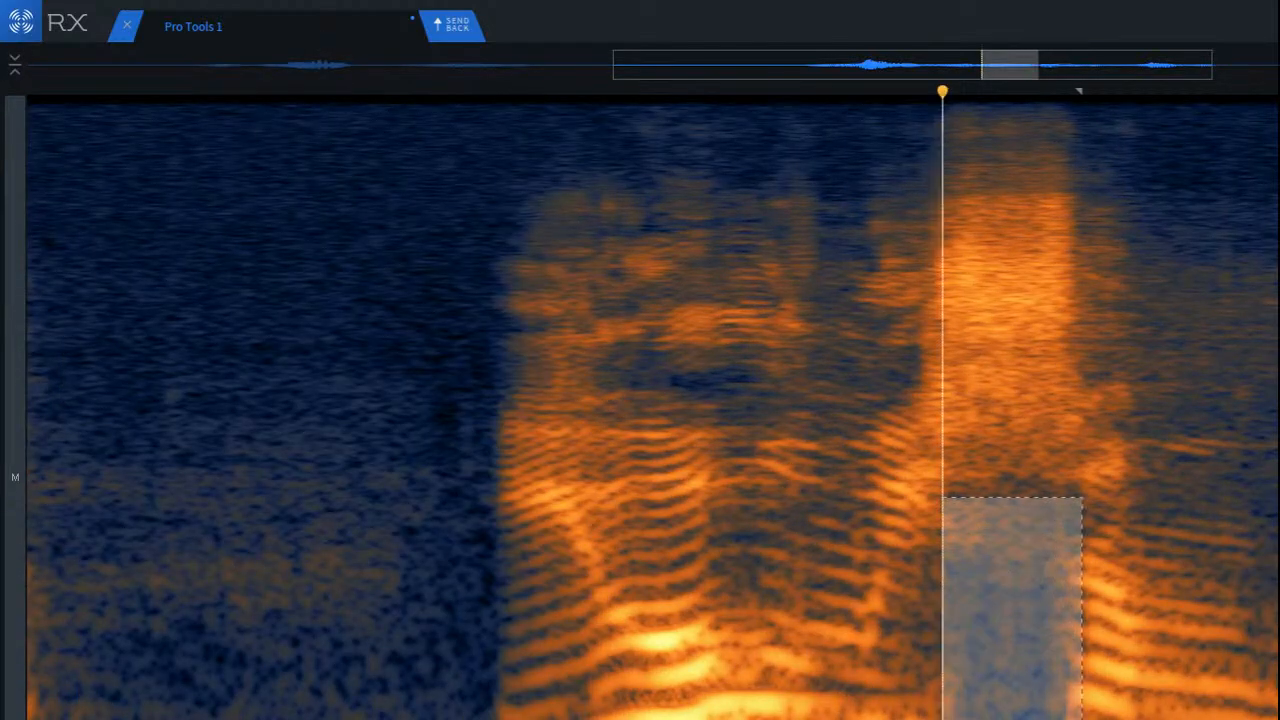
pyautogui.press('space')
pyautogui.press('space')
pyautogui.press('space')
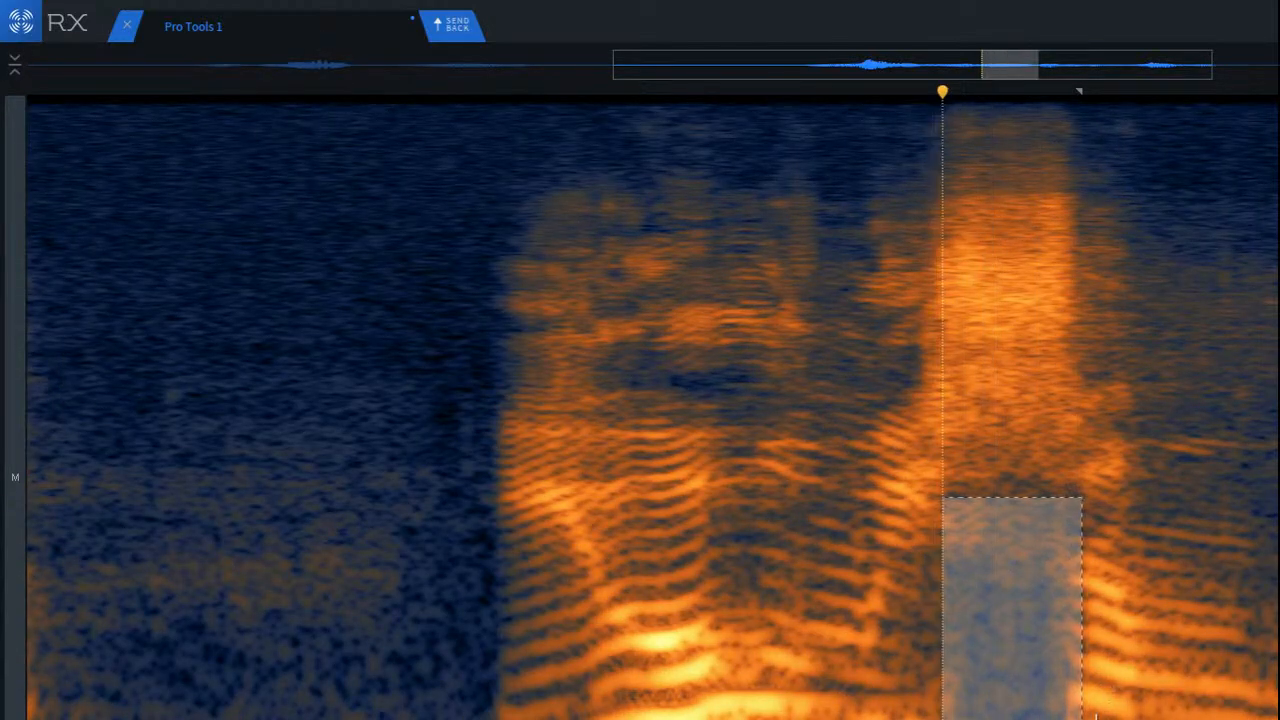
# Step: Clear the selection and play the second phrase from just before its first word
pyautogui.click(1093, 712)
pyautogui.click(311, 537)
pyautogui.press('space')
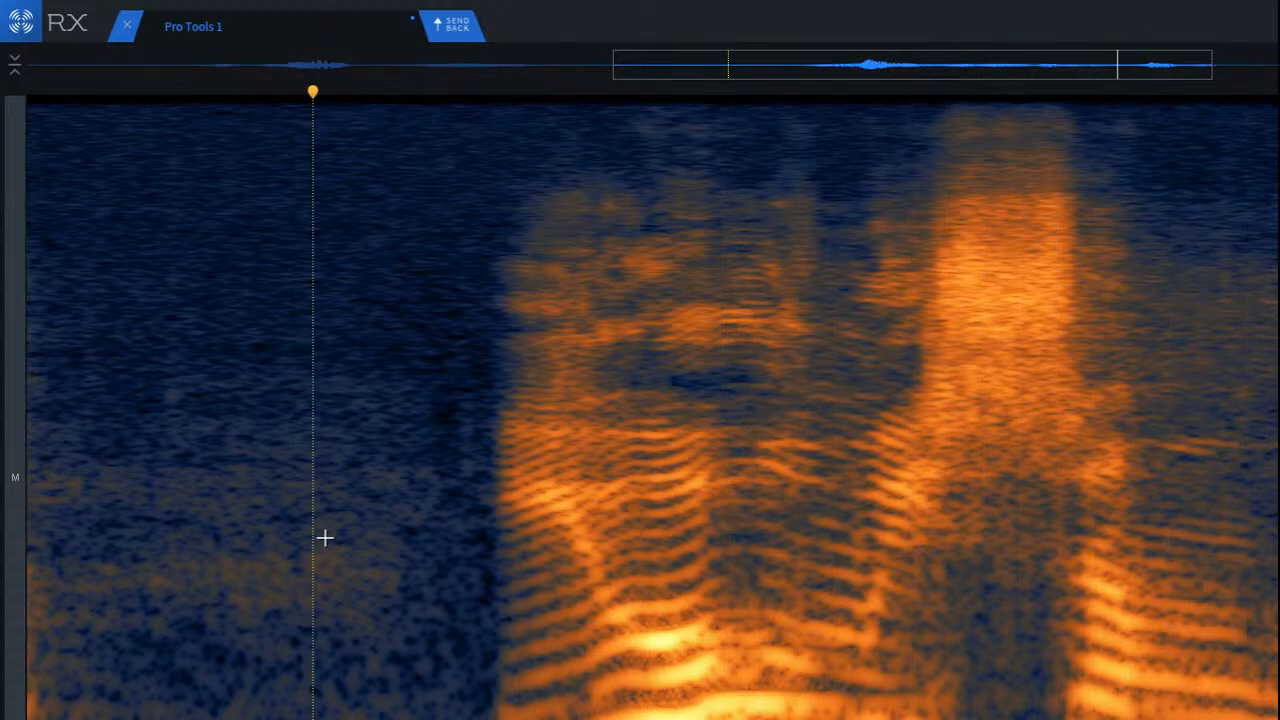
pyautogui.press('space')
pyautogui.press('space')
pyautogui.press('space')
pyautogui.press('space')
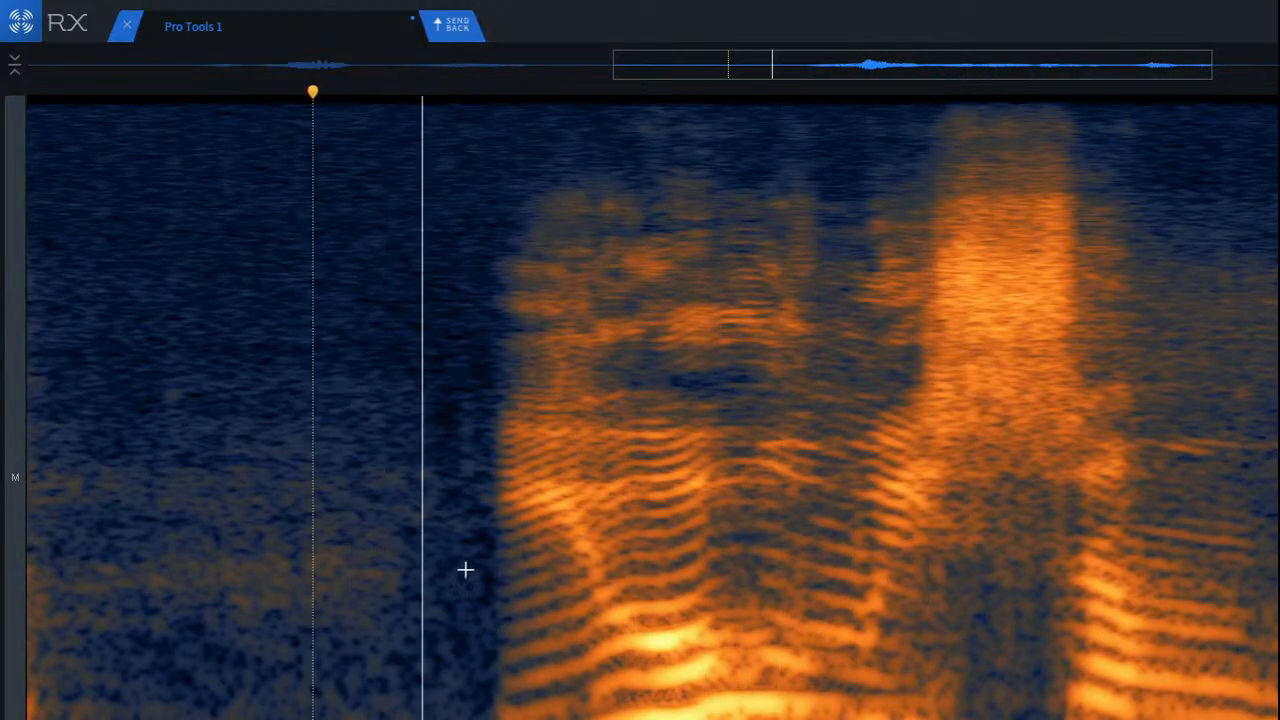
pyautogui.press('space')
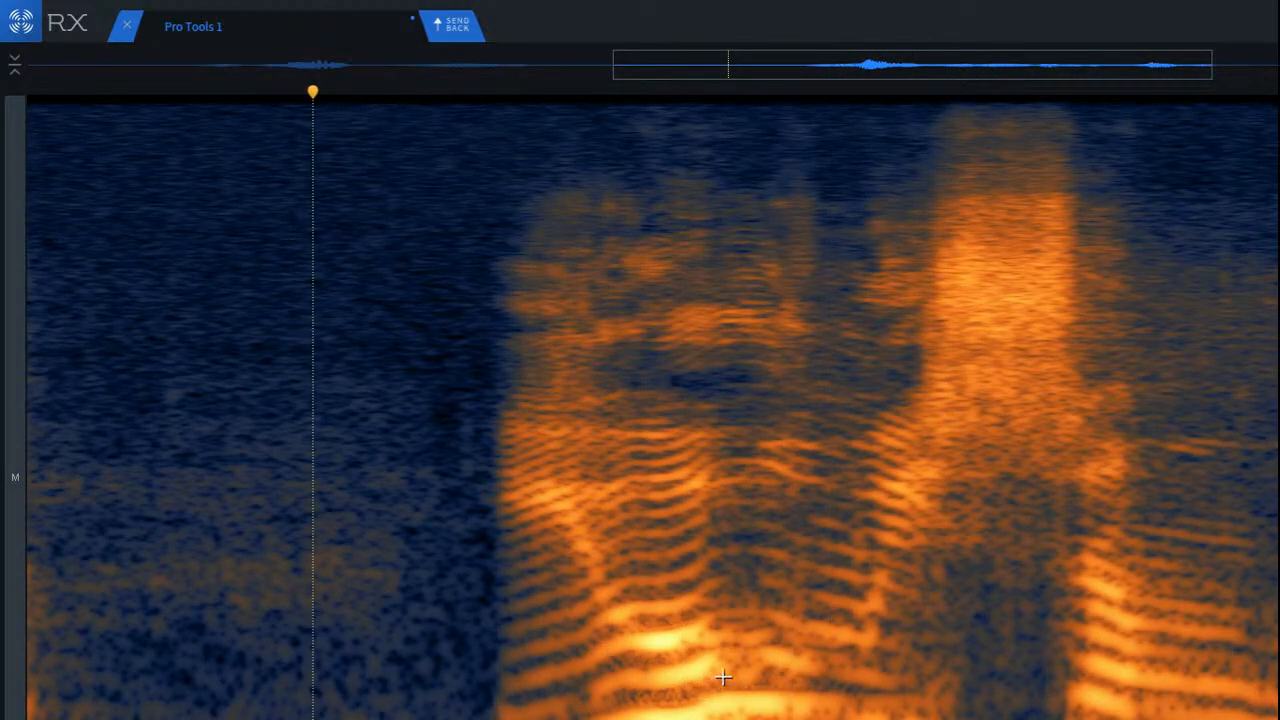
# Step: Select a low band spanning the harmonics before the second phrase's sibilant and play only that band
pyautogui.moveTo(682, 649); pyautogui.dragTo(943, 698)
pyautogui.press('space')
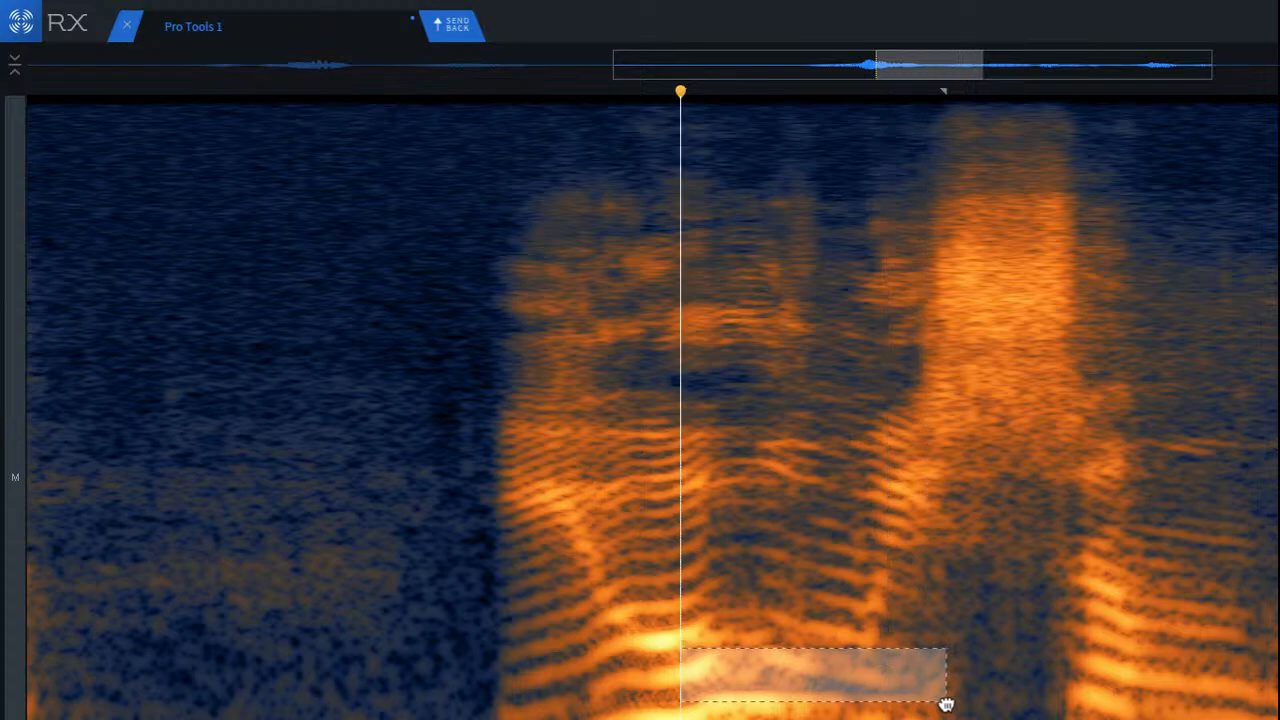
pyautogui.press('space')
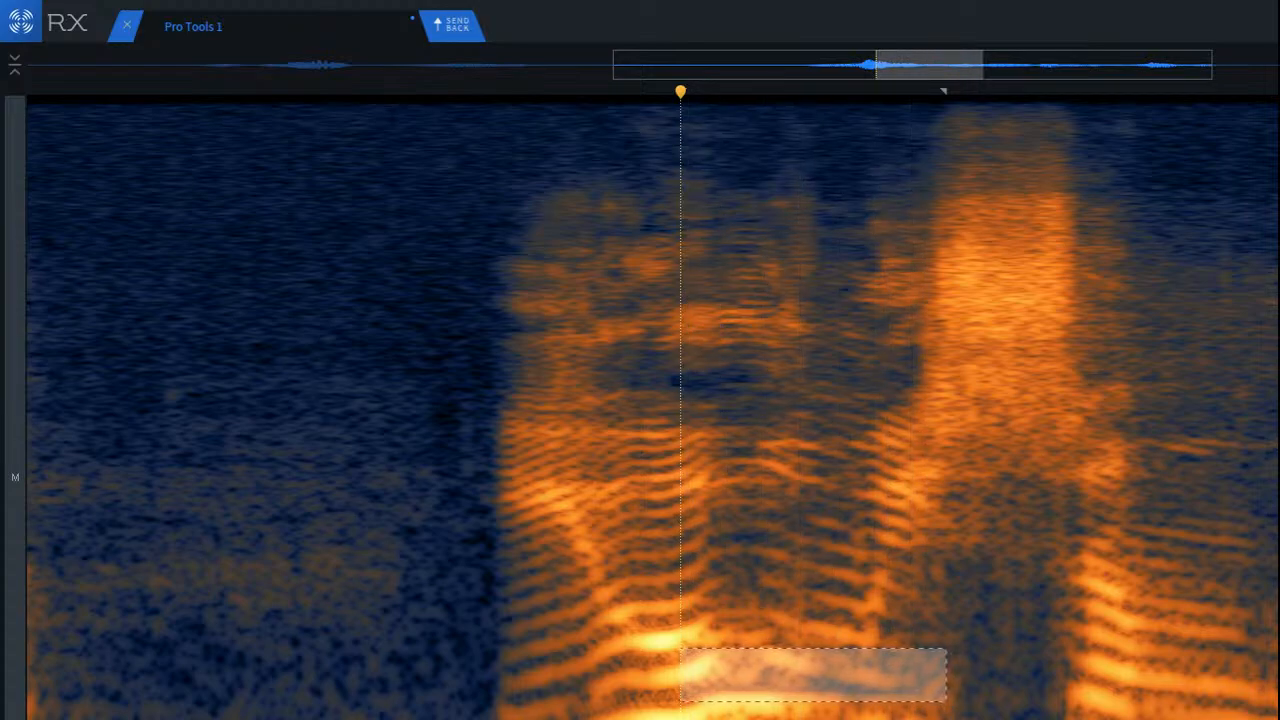
# Step: Outline the curved low harmonic band before the second phrase's sibilant with a lasso and attenuate it using Spectral Repair
pyautogui.press('5')
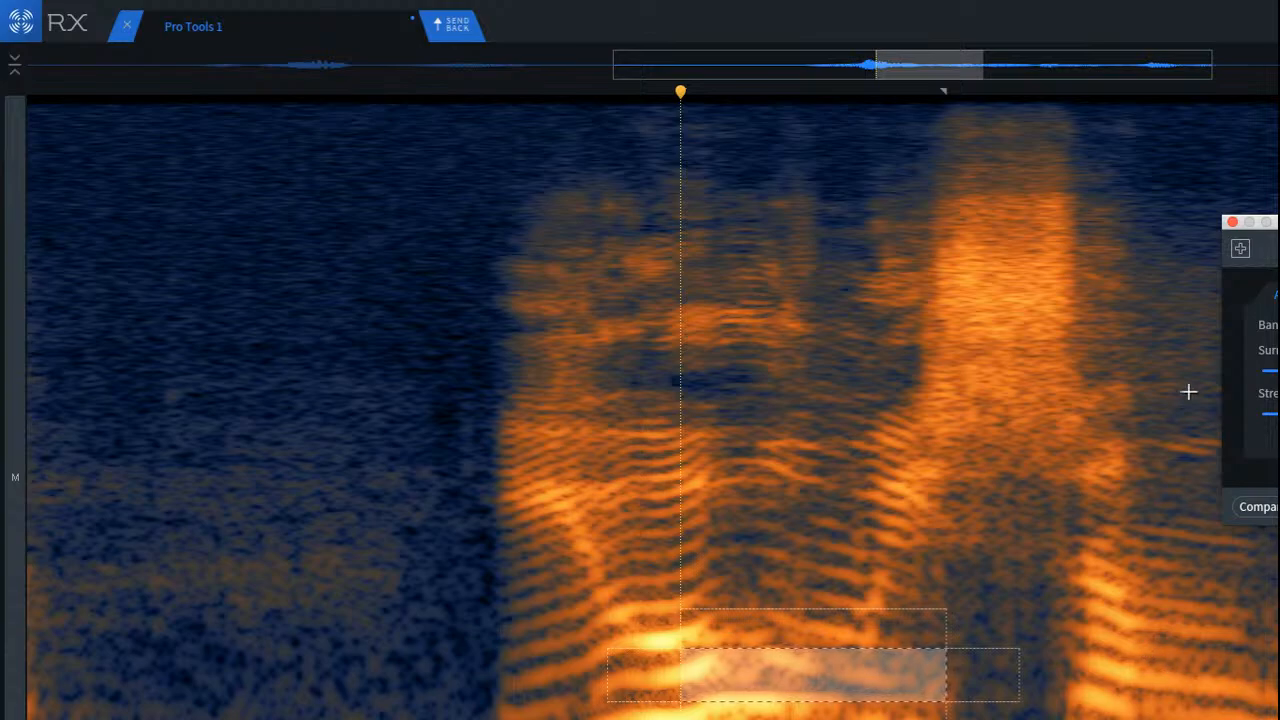
pyautogui.click(753, 676)
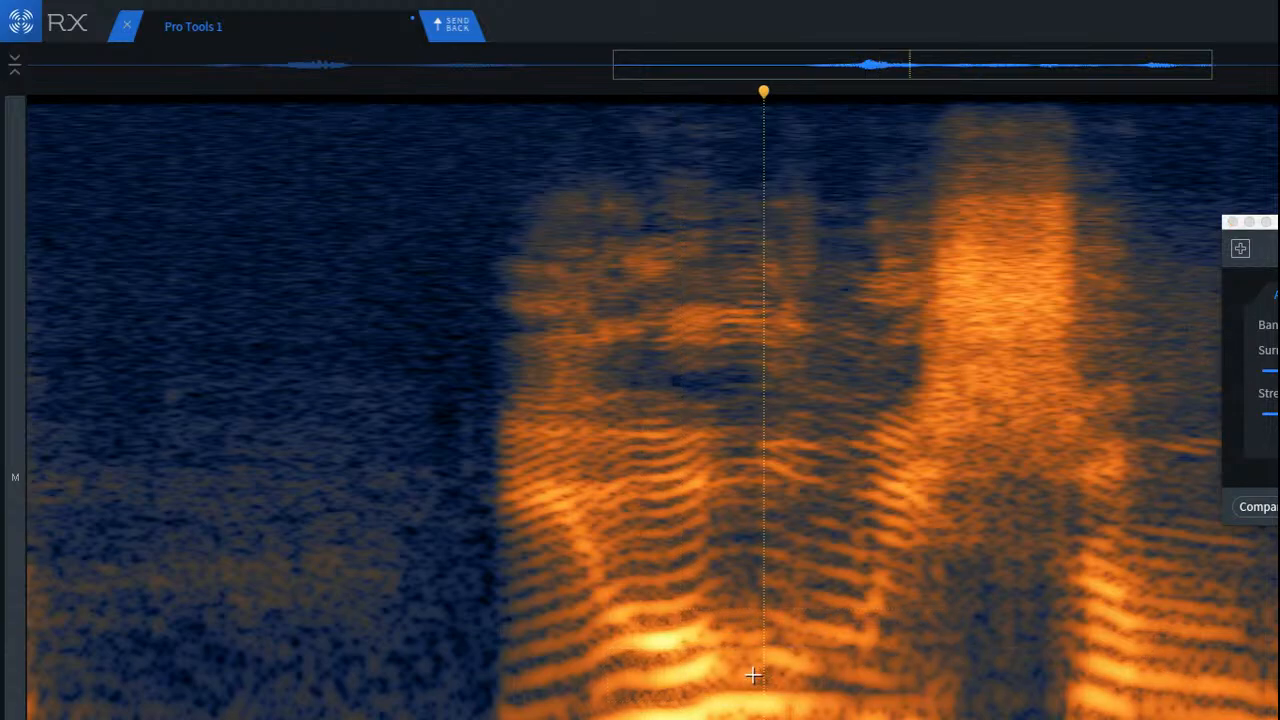
pyautogui.moveTo(903, 666)
pyautogui.mouseDown()
pyautogui.moveTo(771, 646)
pyautogui.moveTo(677, 651)
pyautogui.moveTo(571, 695)
pyautogui.moveTo(905, 696)
pyautogui.mouseUp()
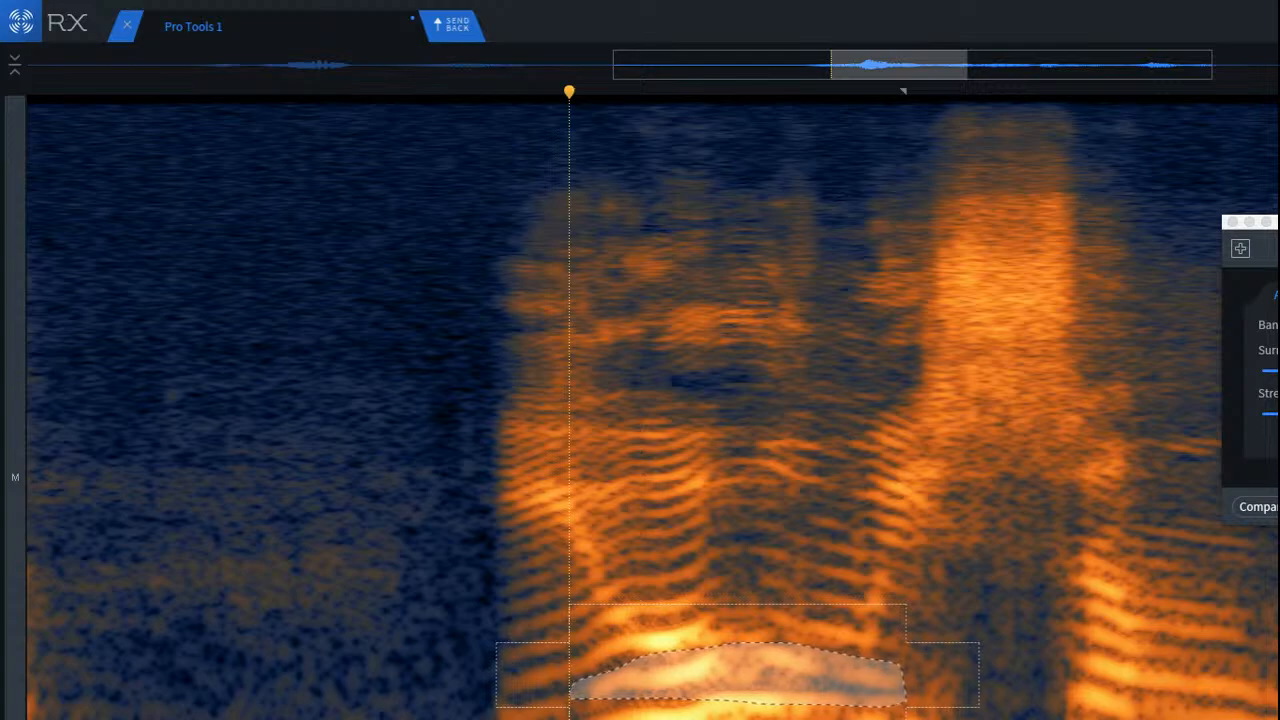
pyautogui.click(1272, 350)
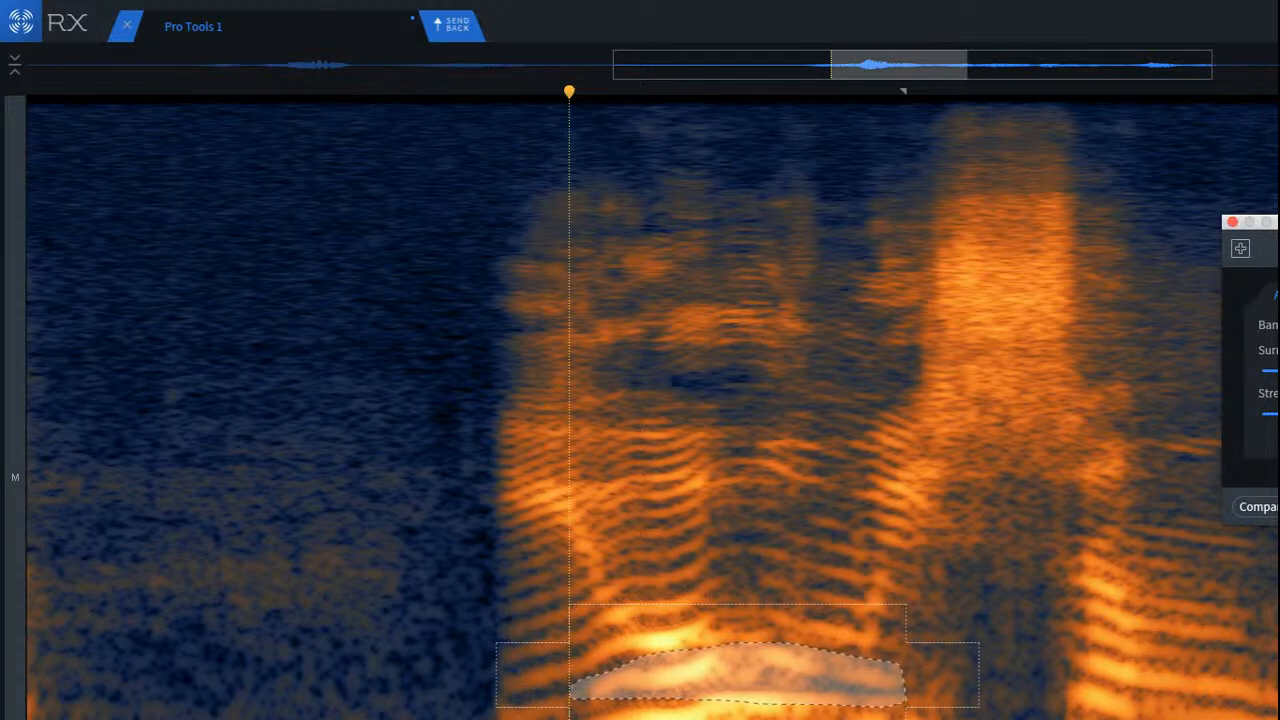
pyautogui.click(1277, 507)
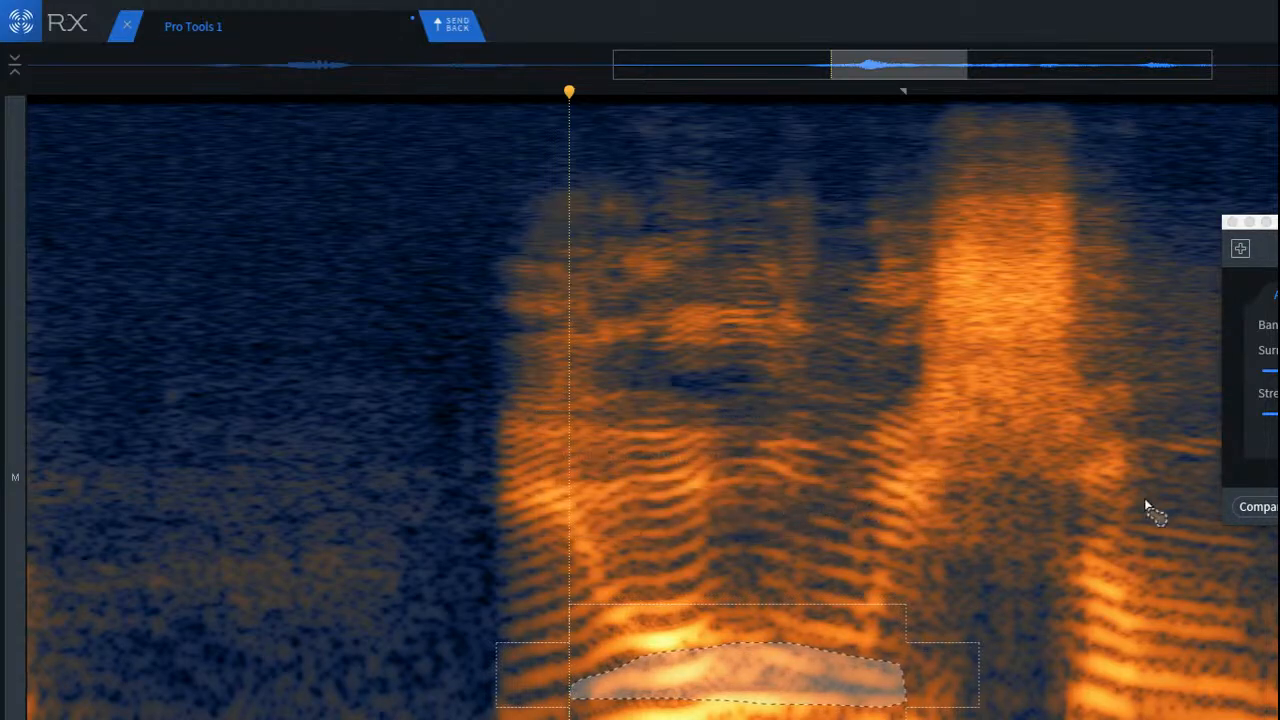
# Step: Play the second phrase from the pause before it to check the lassoed harmonic repair
pyautogui.click(202, 497)
pyautogui.press('space')
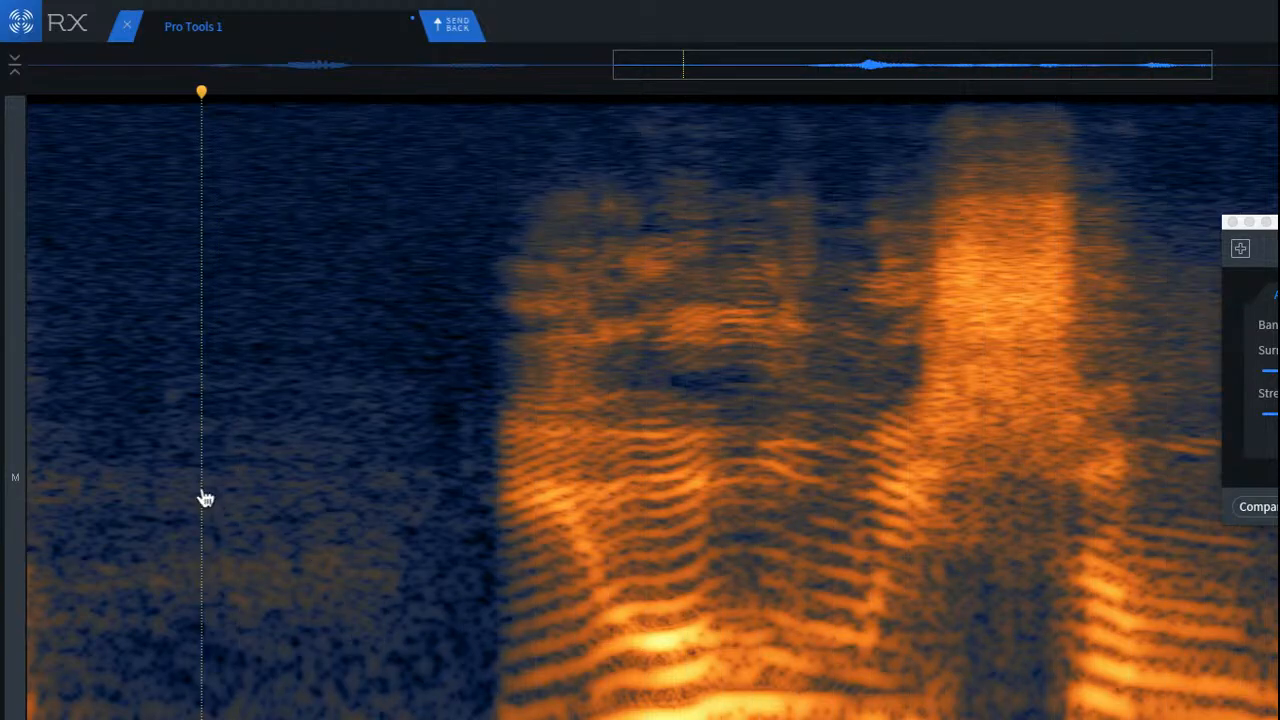
pyautogui.moveTo(202, 497); pyautogui.dragTo(131, 510)
pyautogui.press('space')
pyautogui.scroll(-5, 403, 583)
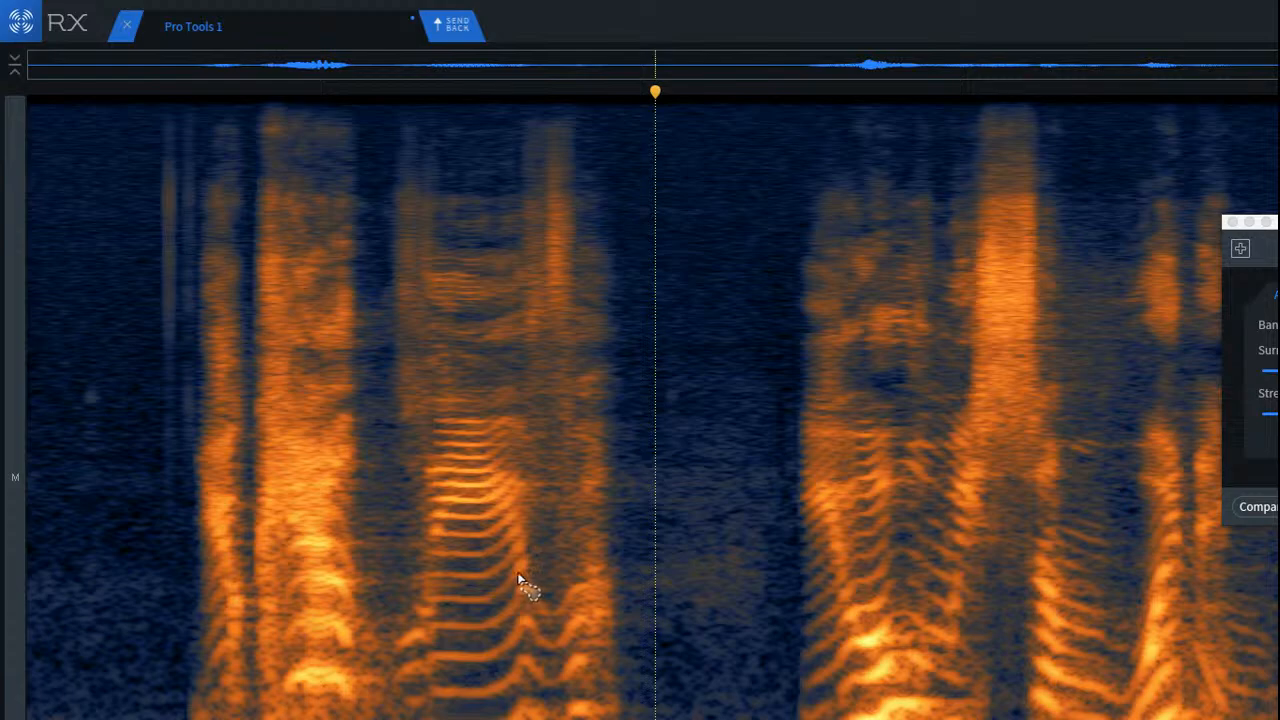
# Step: Return to the clip's start, close Spectral Repair and send the repaired audio back to Pro Tools
pyautogui.press('Return')
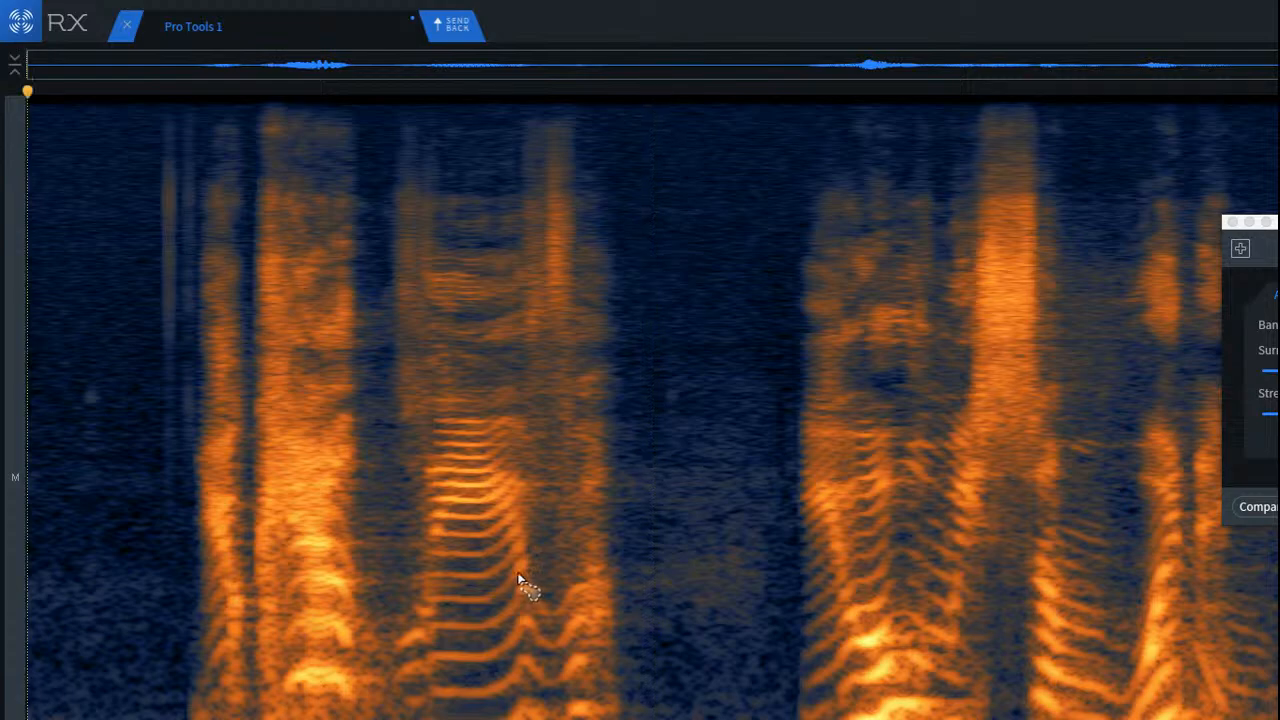
pyautogui.click(1232, 221)
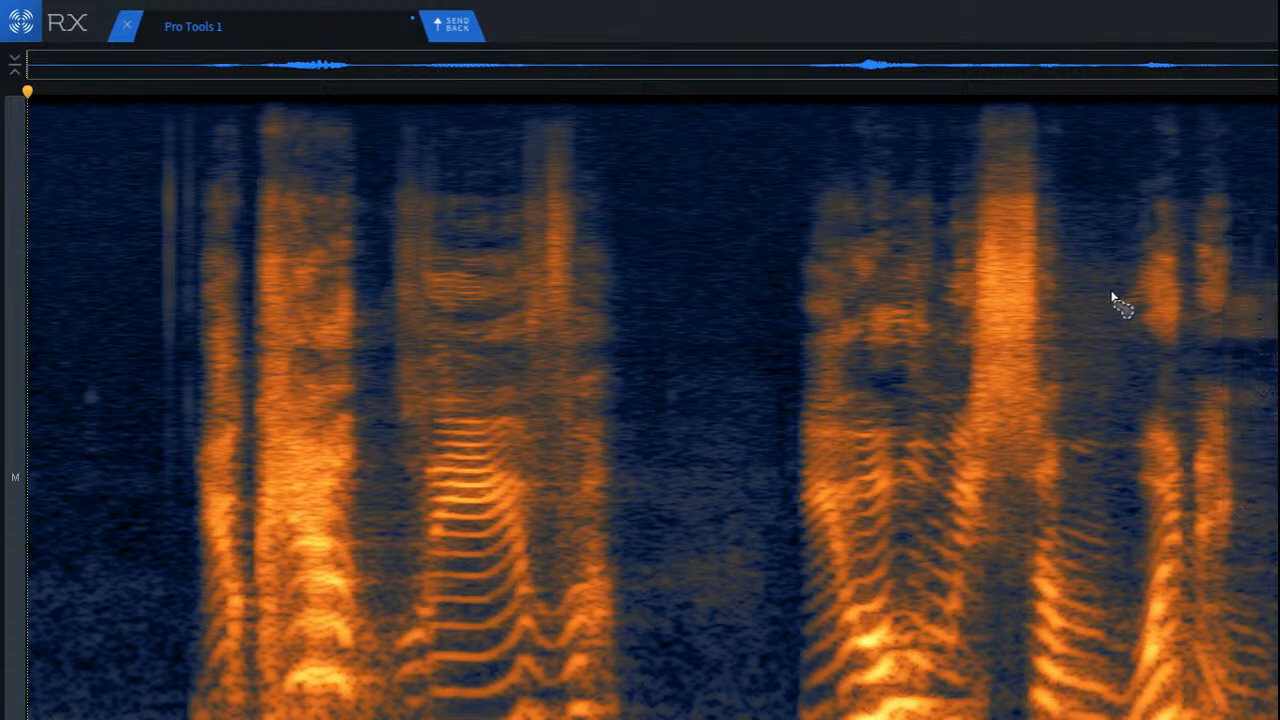
pyautogui.click(443, 38)
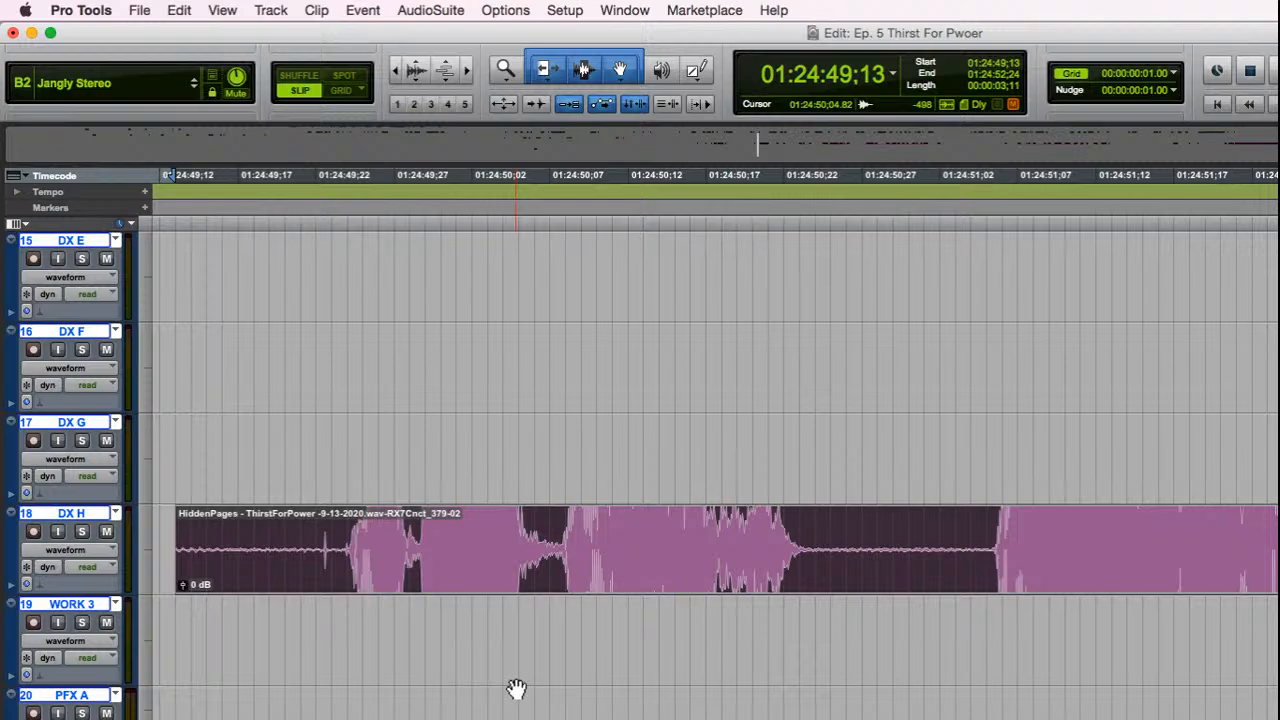
# Step: Play the repaired clip on track DX H and widen the timeline view around it
pyautogui.press('space')
pyautogui.press('r')
pyautogui.press('r')
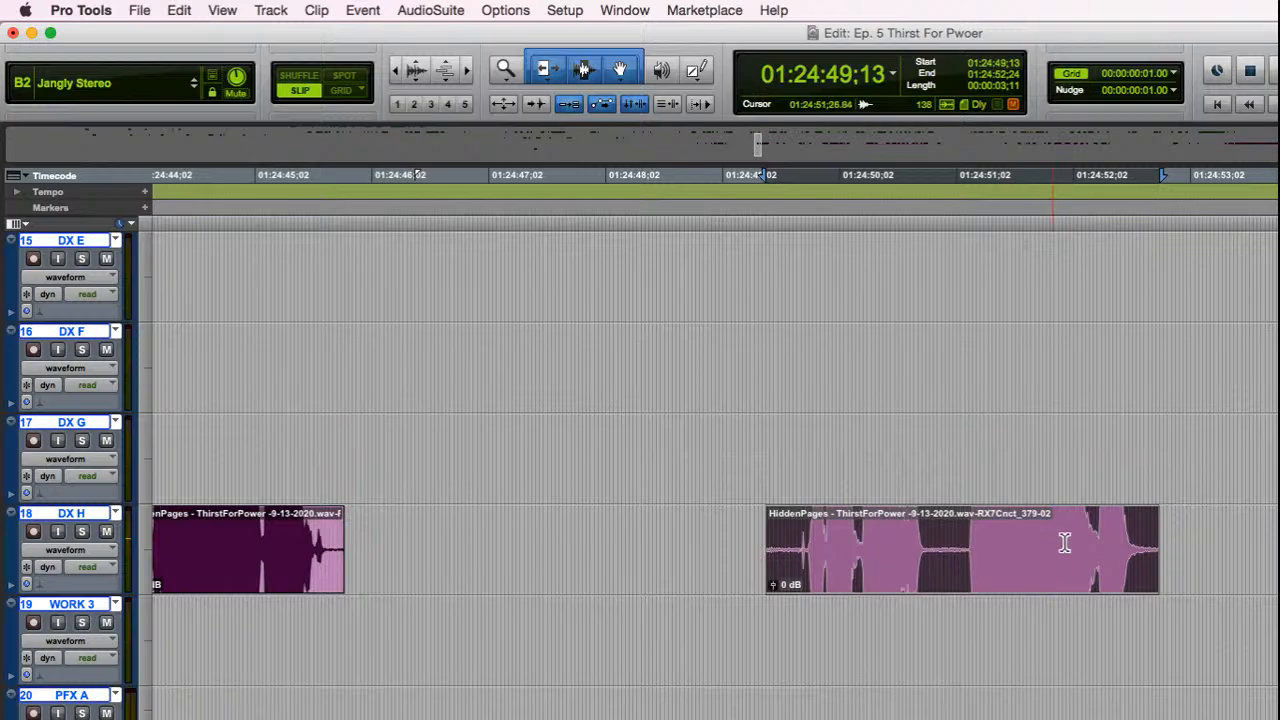
# Step: Select the next HiddenPages dialogue clip on track DX D, audition it and examine its waveform enlarged, and send it to RX
pyautogui.scroll(3, 1203, 519)
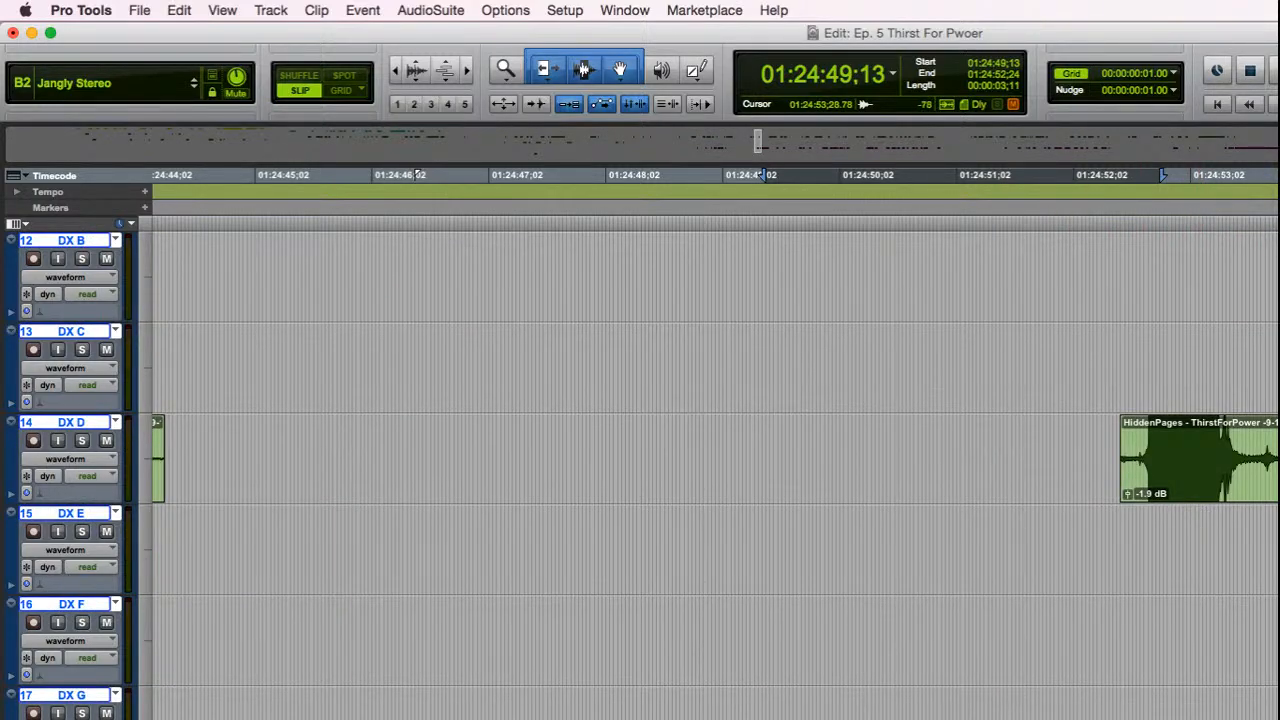
pyautogui.click(1268, 486)
pyautogui.press('space')
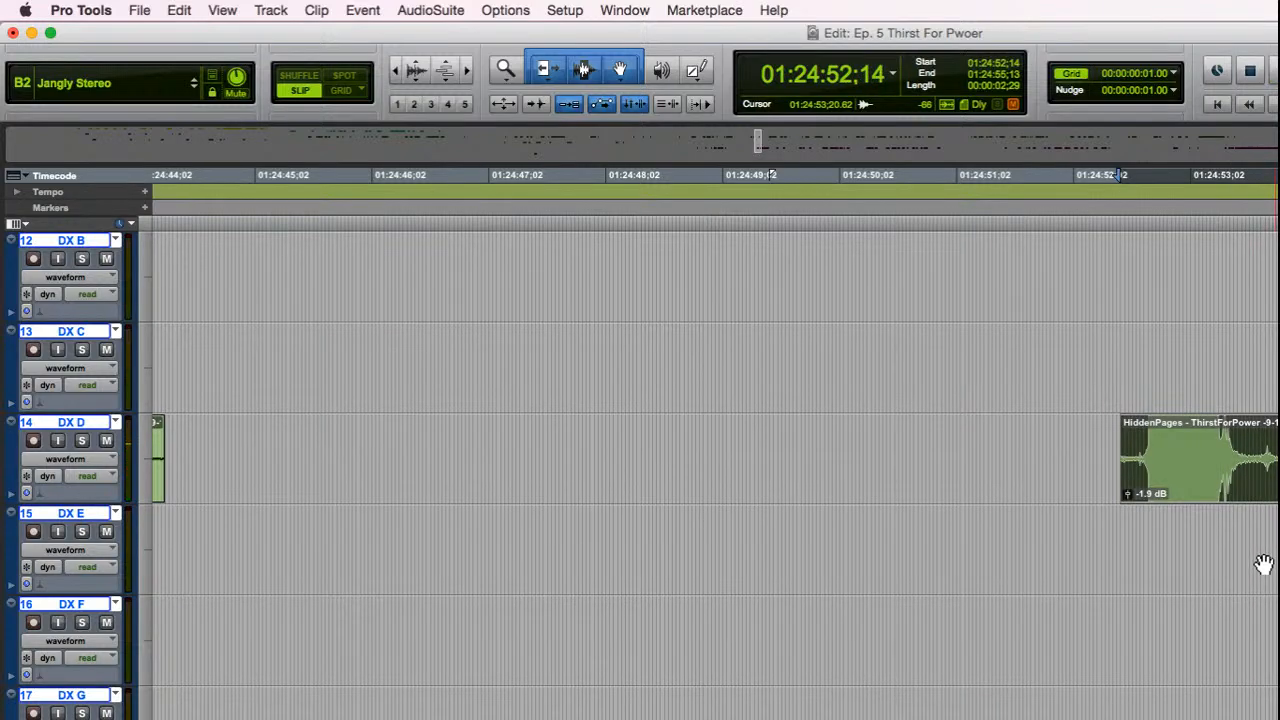
pyautogui.hotkey('alt', 'f')
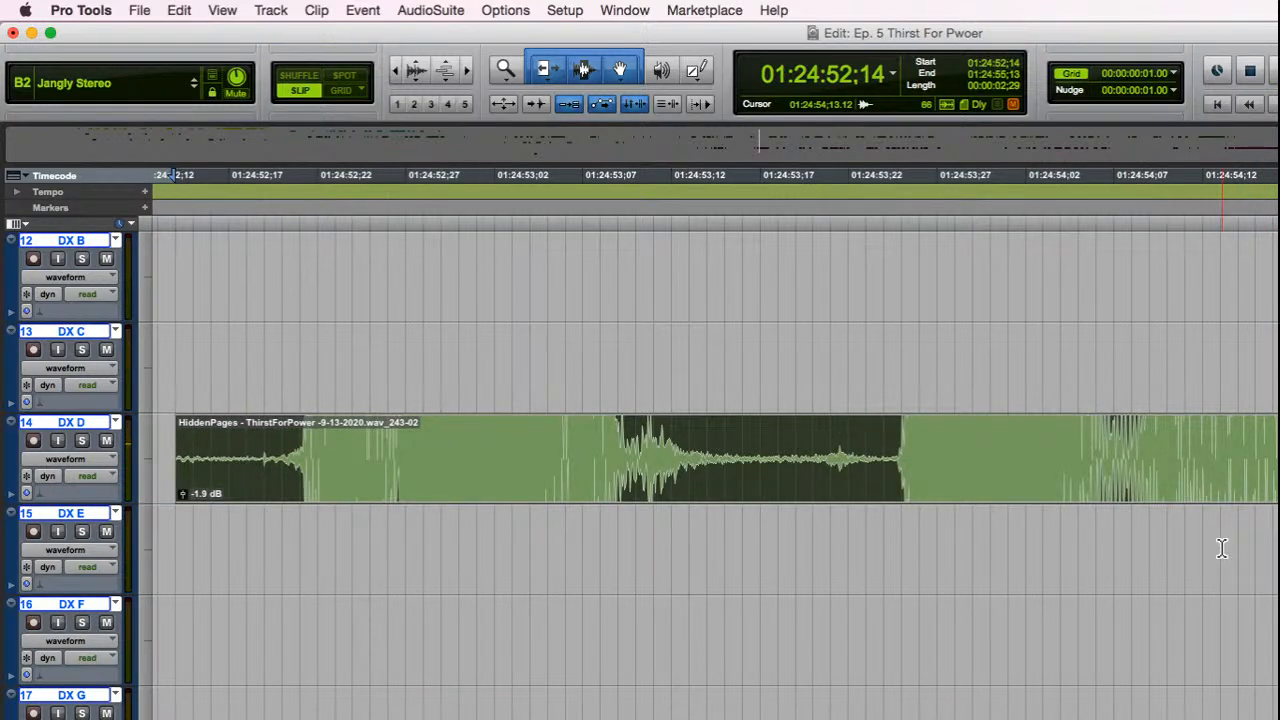
pyautogui.hotkey('ctrl', 'e')
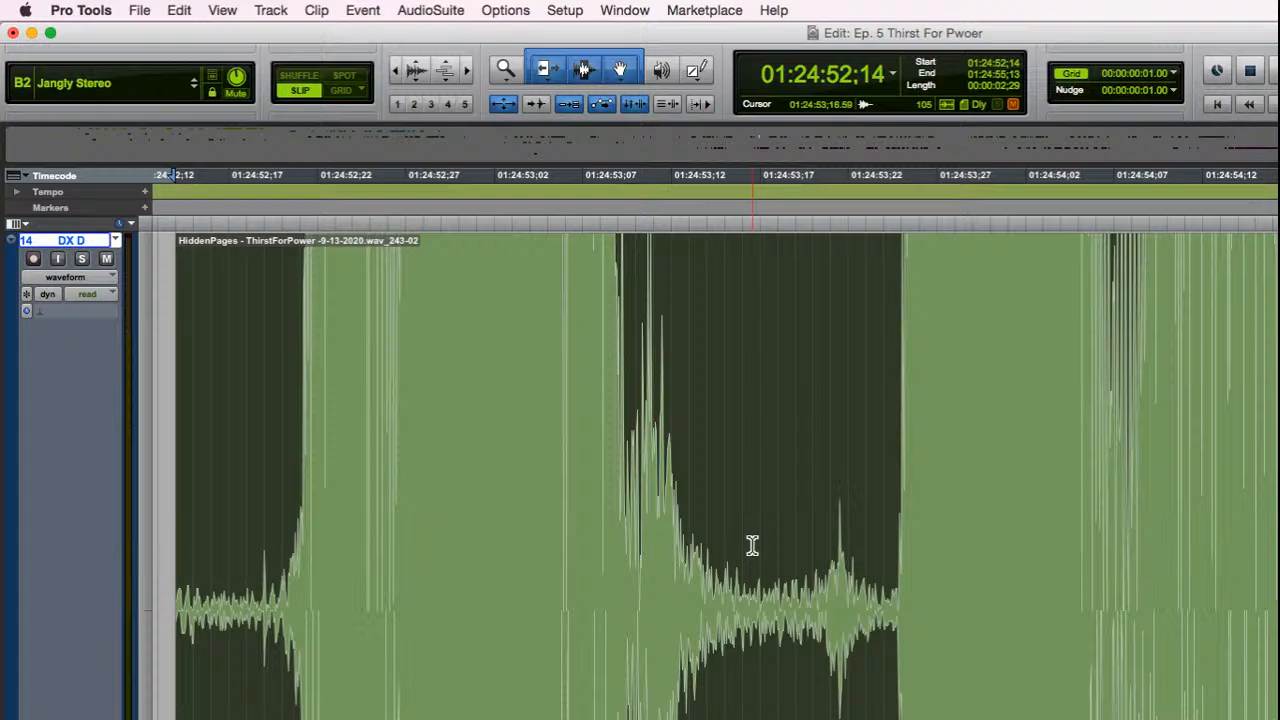
pyautogui.press('e')
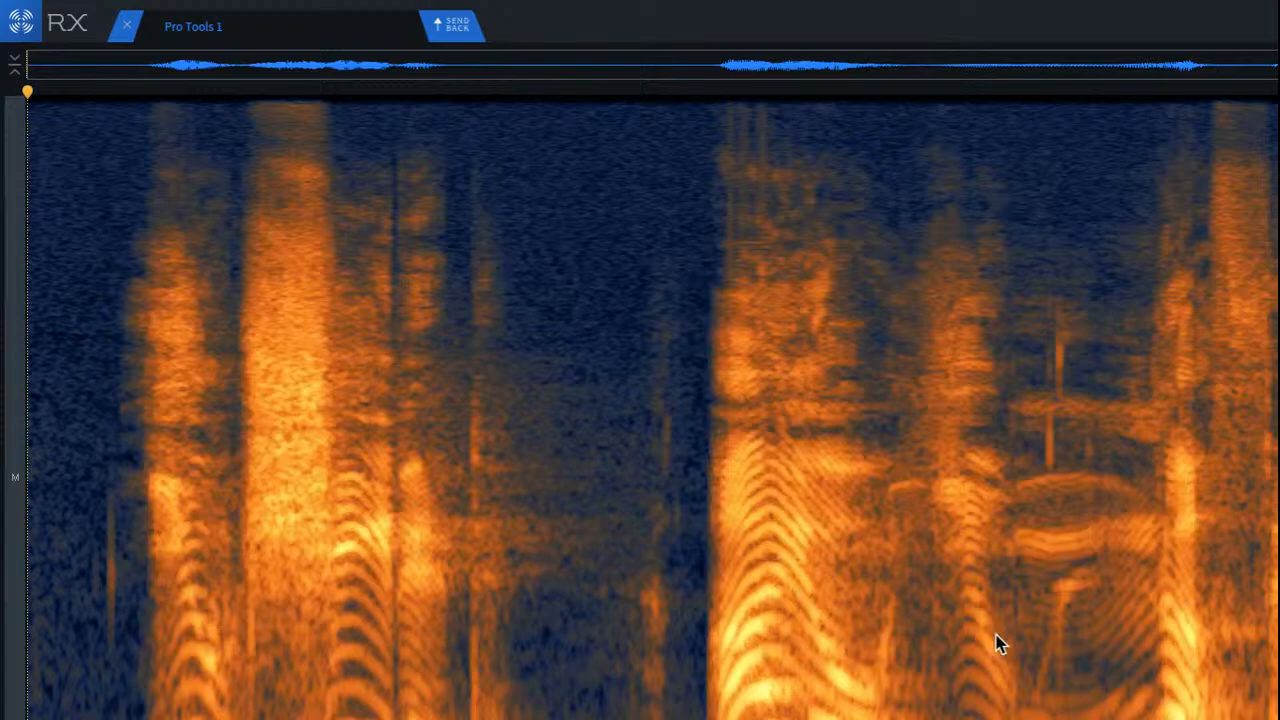
# Step: Select a rectangular time-frequency area around the short click just before the clip's first word
pyautogui.scroll(3, 80, 451)
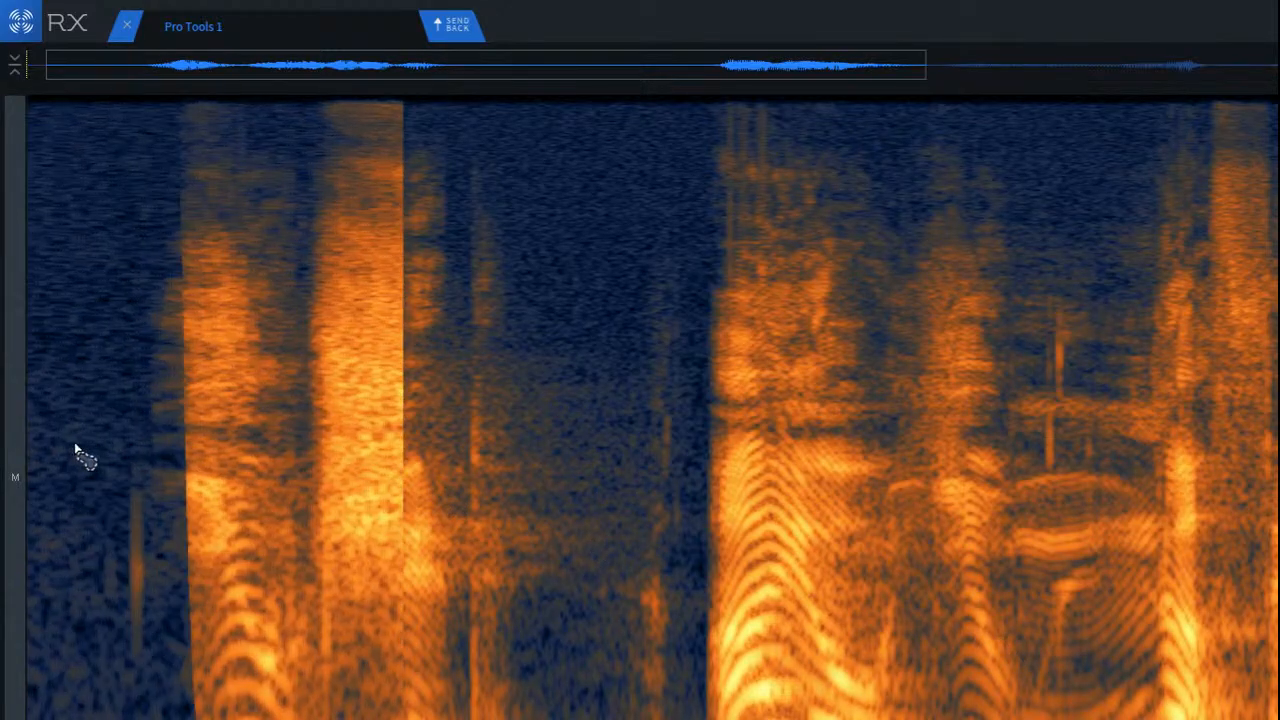
pyautogui.click(181, 400)
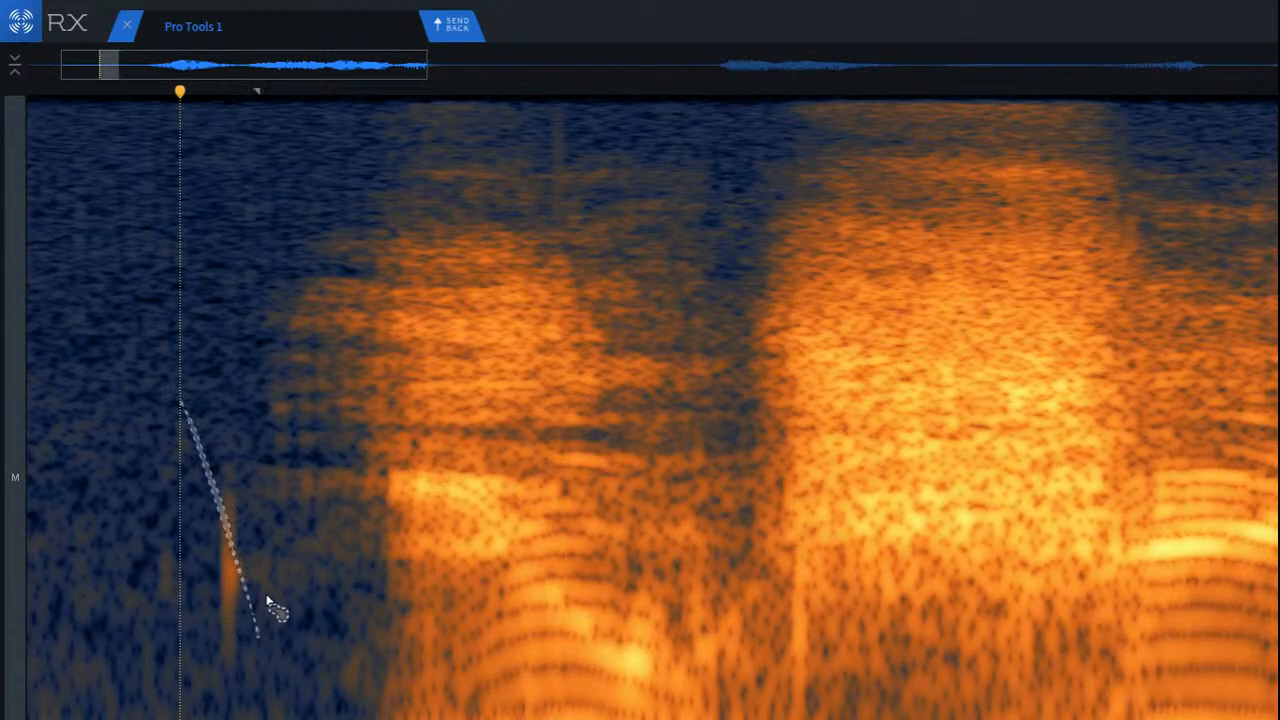
pyautogui.click(352, 605)
pyautogui.click(140, 489)
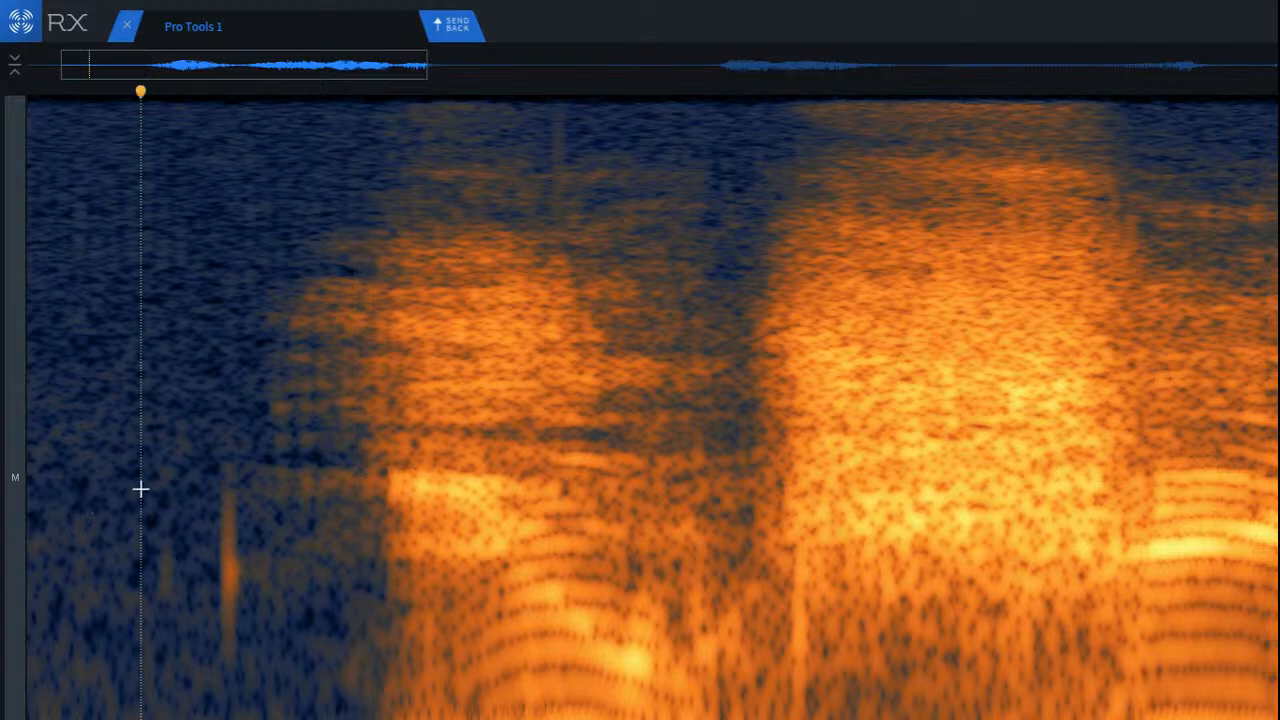
pyautogui.scroll(3, 180, 437)
pyautogui.moveTo(228, 405)
pyautogui.mouseDown()
pyautogui.moveTo(368, 668)
pyautogui.moveTo(363, 691)
pyautogui.mouseUp()
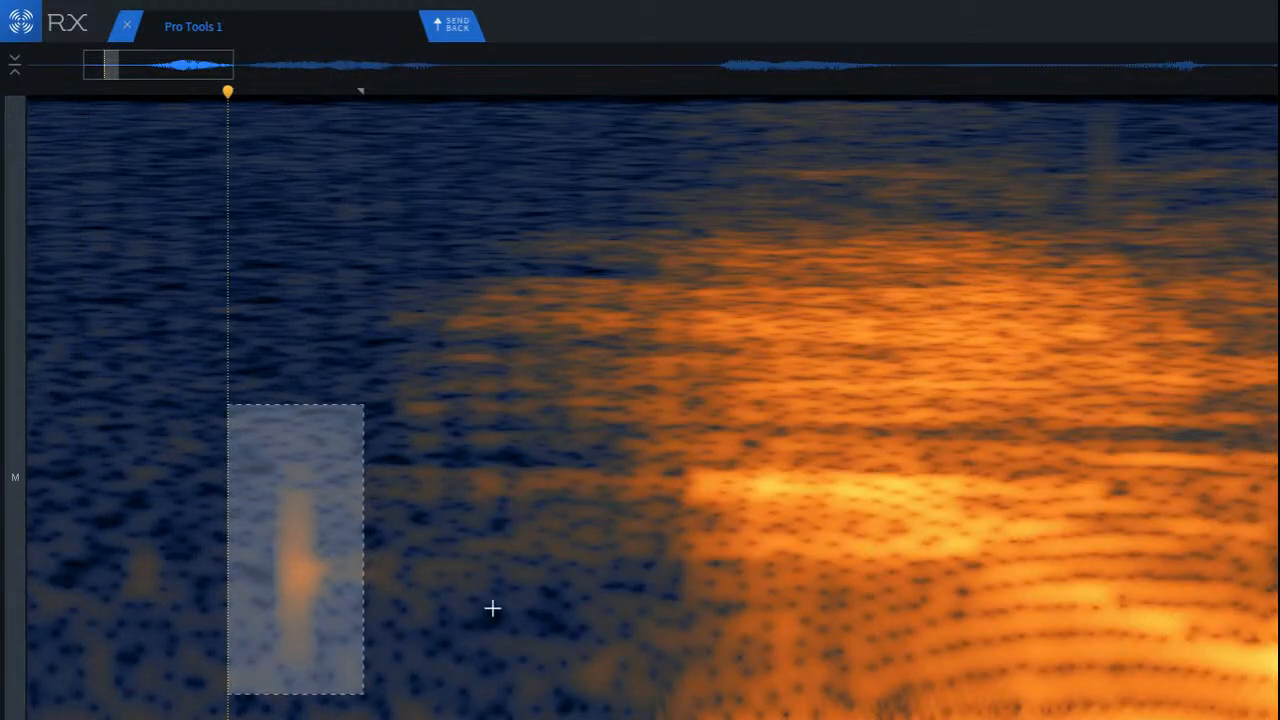
# Step: Try De-click on the selected click before the first word, play the result, and undo the repair
pyautogui.press('super+shift+2')
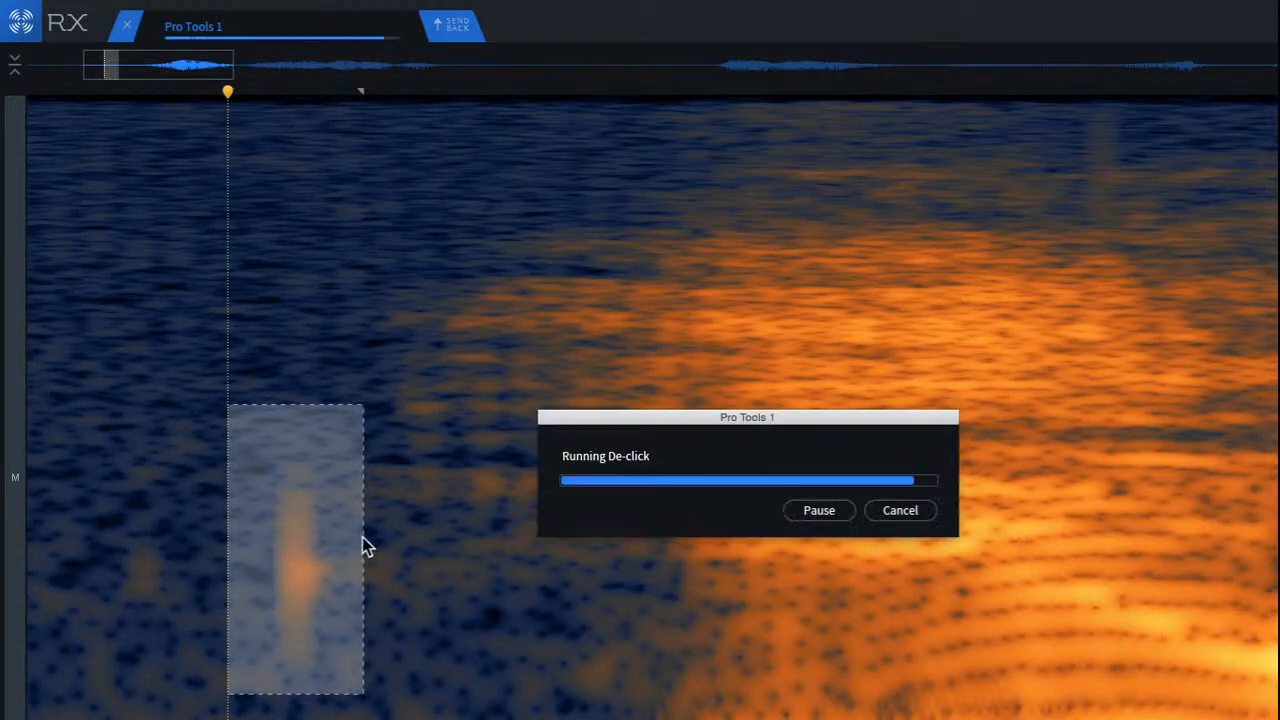
pyautogui.click(144, 417)
pyautogui.press('space')
pyautogui.scroll(-4, 251, 557)
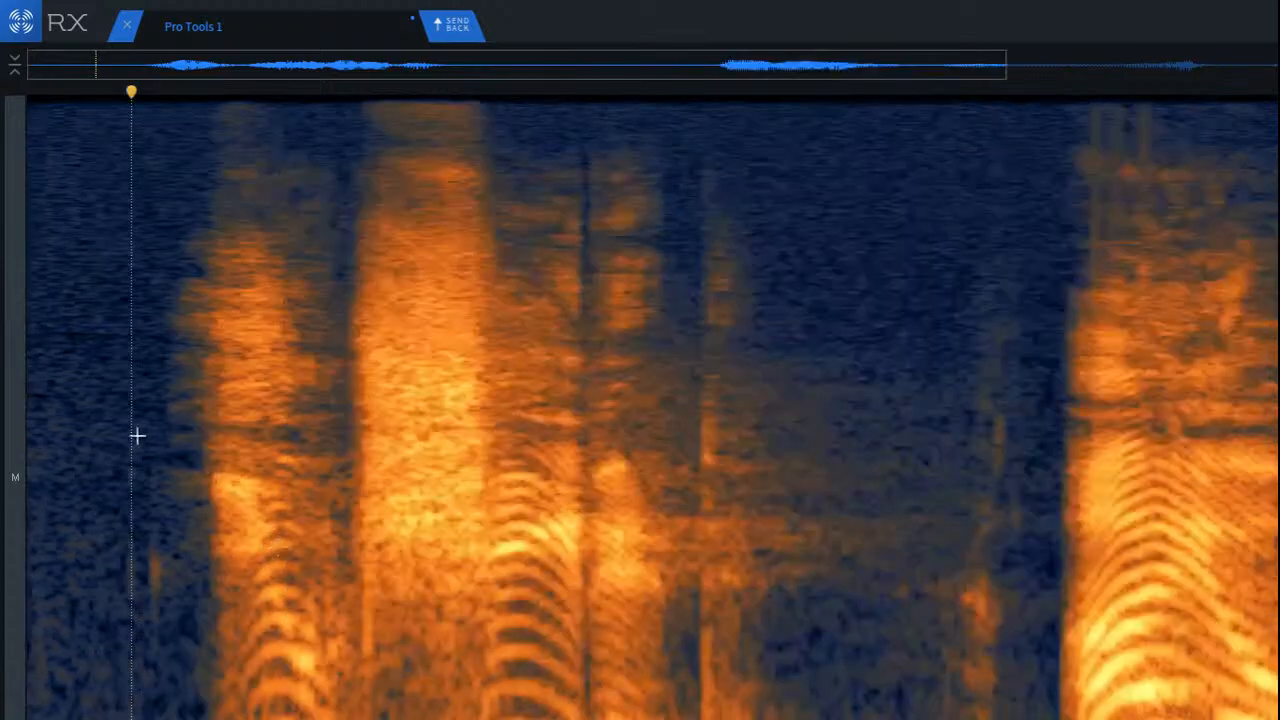
pyautogui.press('space')
pyautogui.scroll(4, 101, 440)
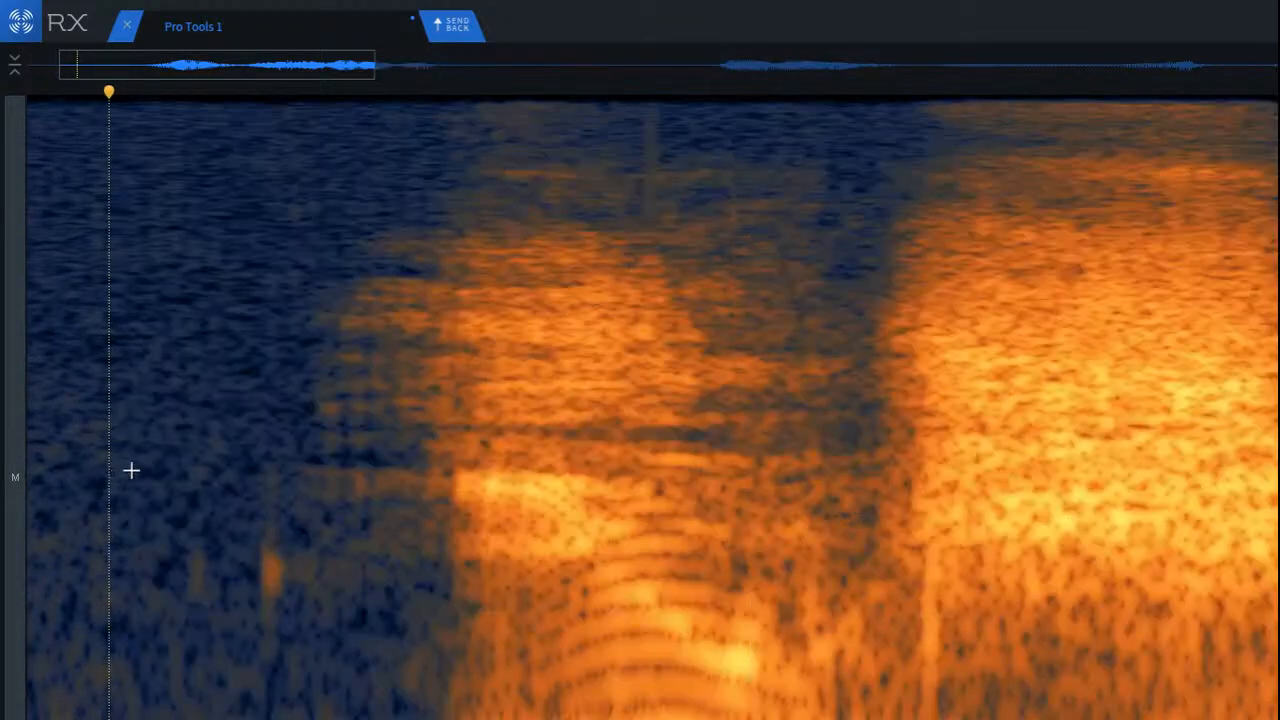
pyautogui.press('super+z')
# Step: Open Mouth De-click, render it on the selected click, and undo that repair
pyautogui.scroll(2, 304, 512)
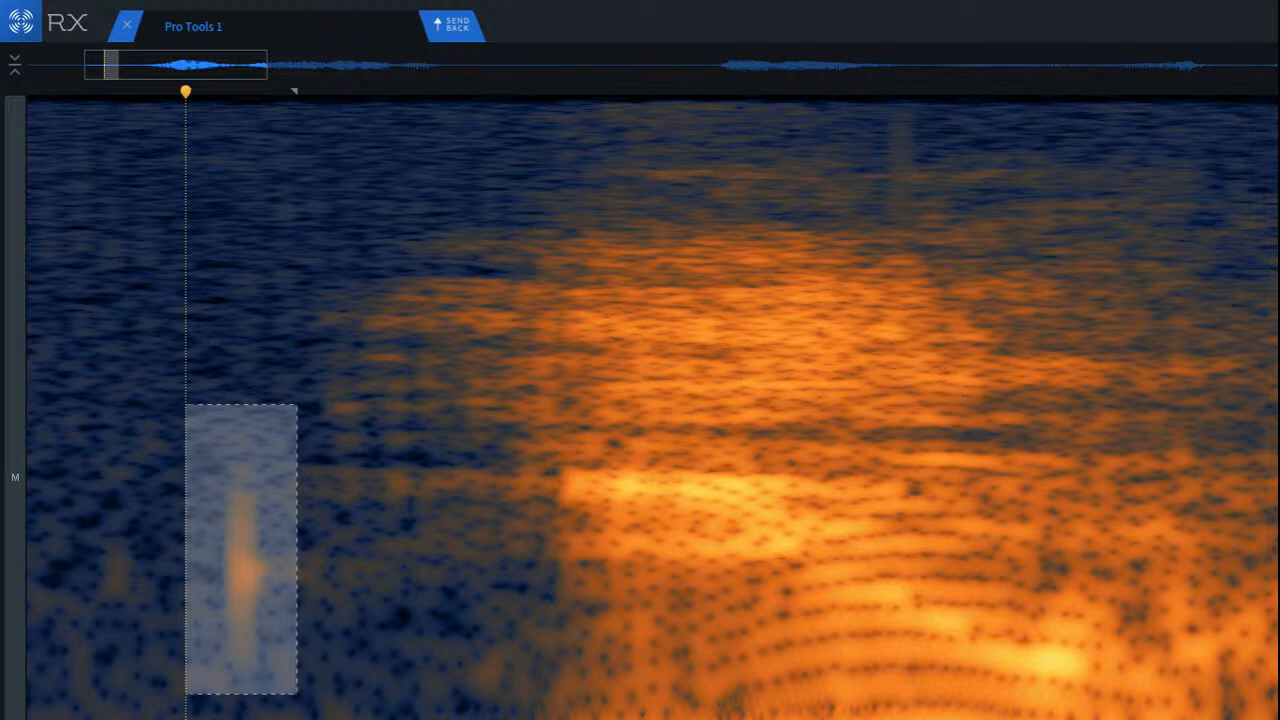
pyautogui.click(1278, 610)
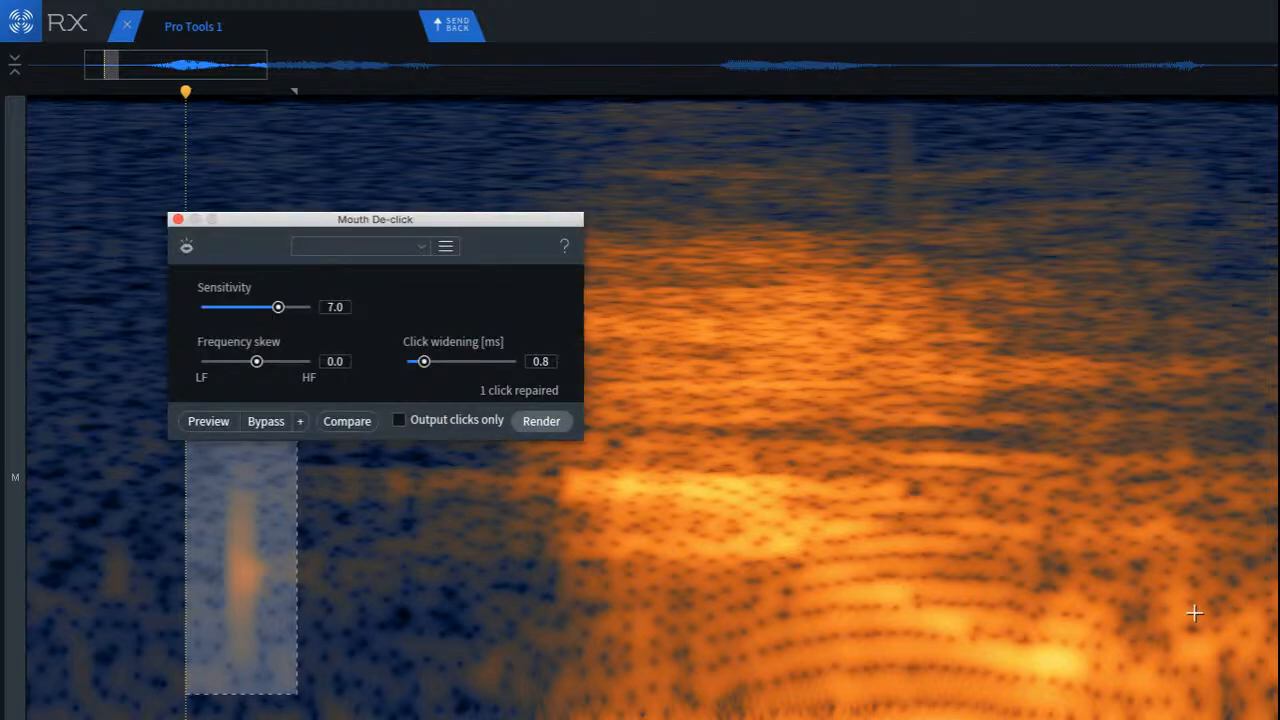
pyautogui.click(566, 426)
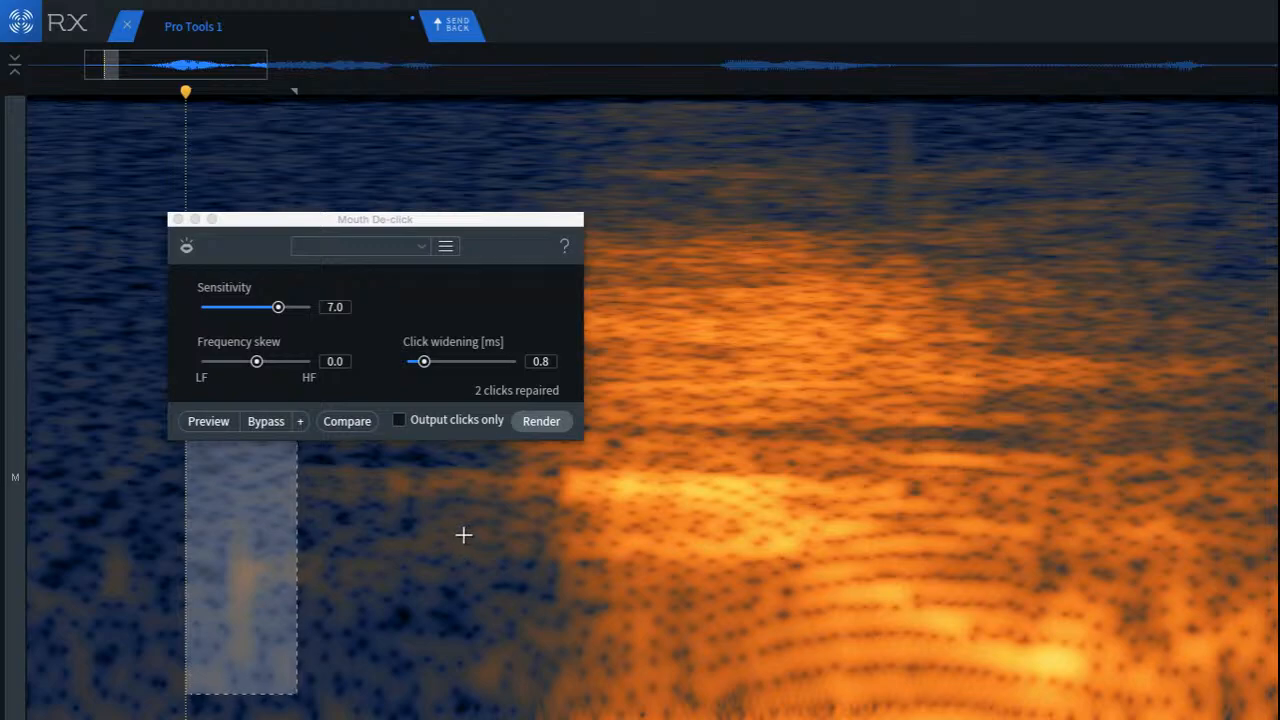
pyautogui.press('super+z')
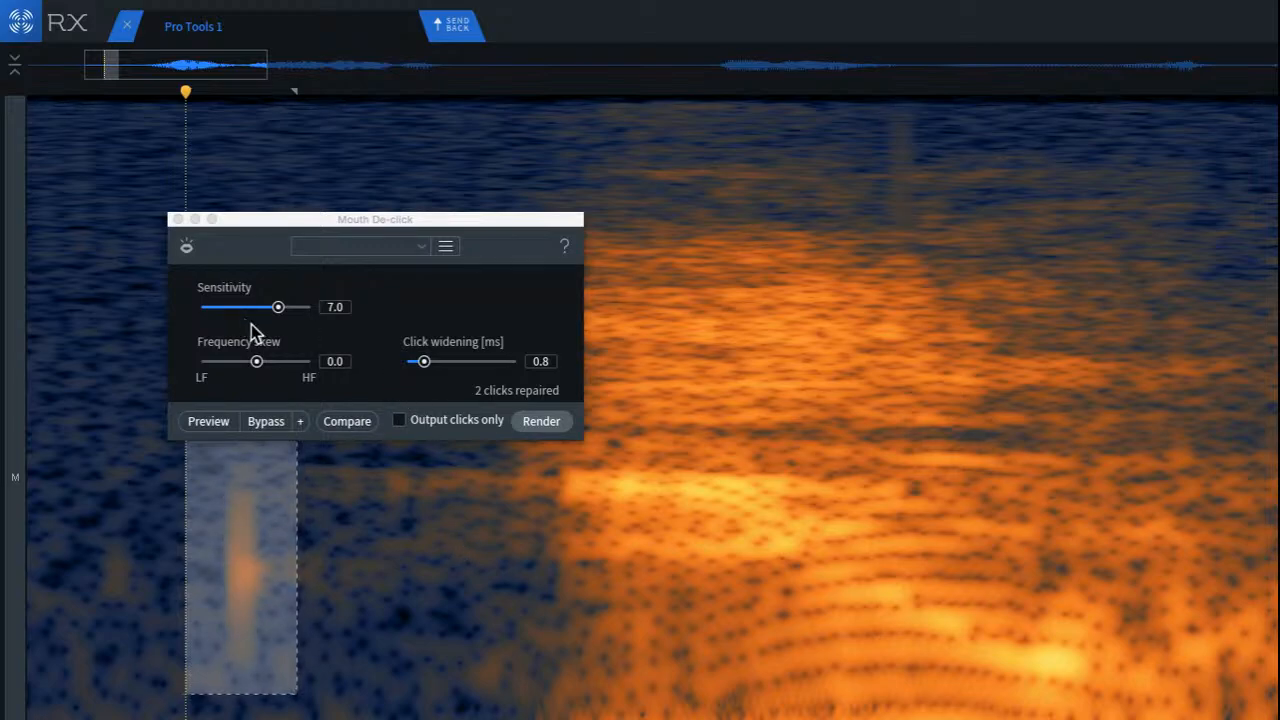
# Step: Close Mouth De-click, then select the area around the short click before the first word and repair it
pyautogui.moveTo(243, 224); pyautogui.dragTo(366, 241)
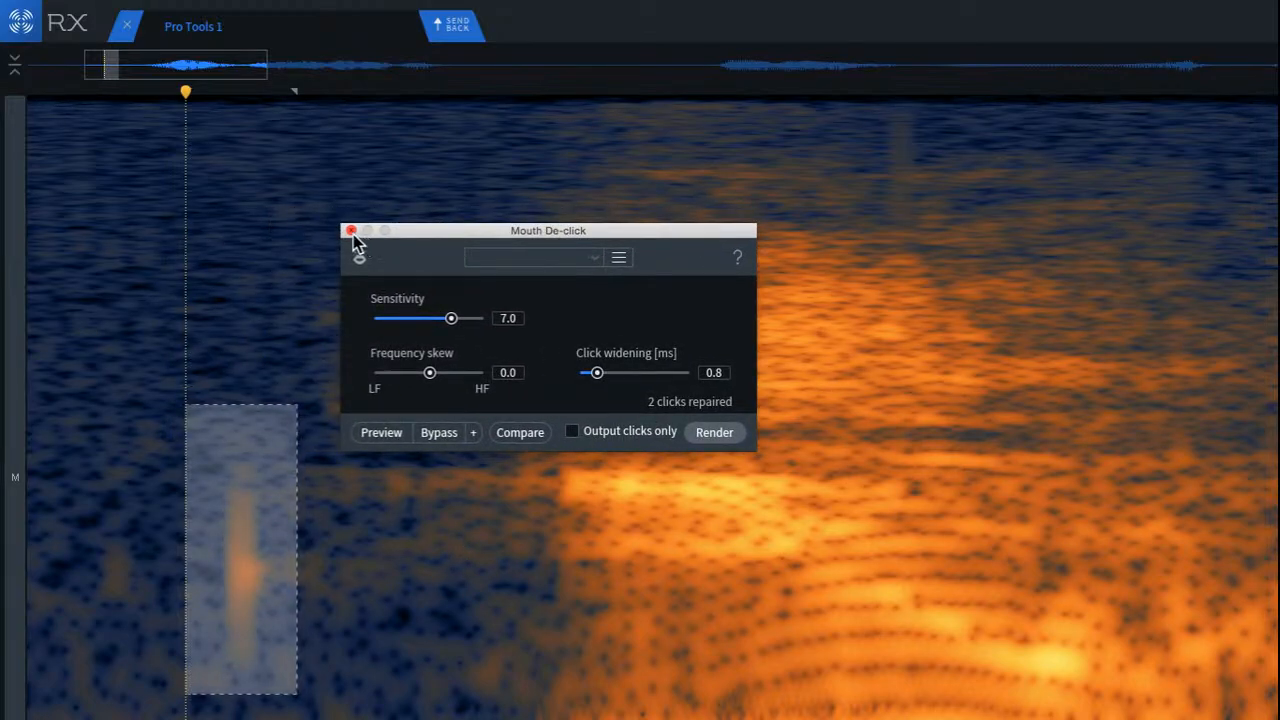
pyautogui.click(351, 232)
pyautogui.click(146, 441)
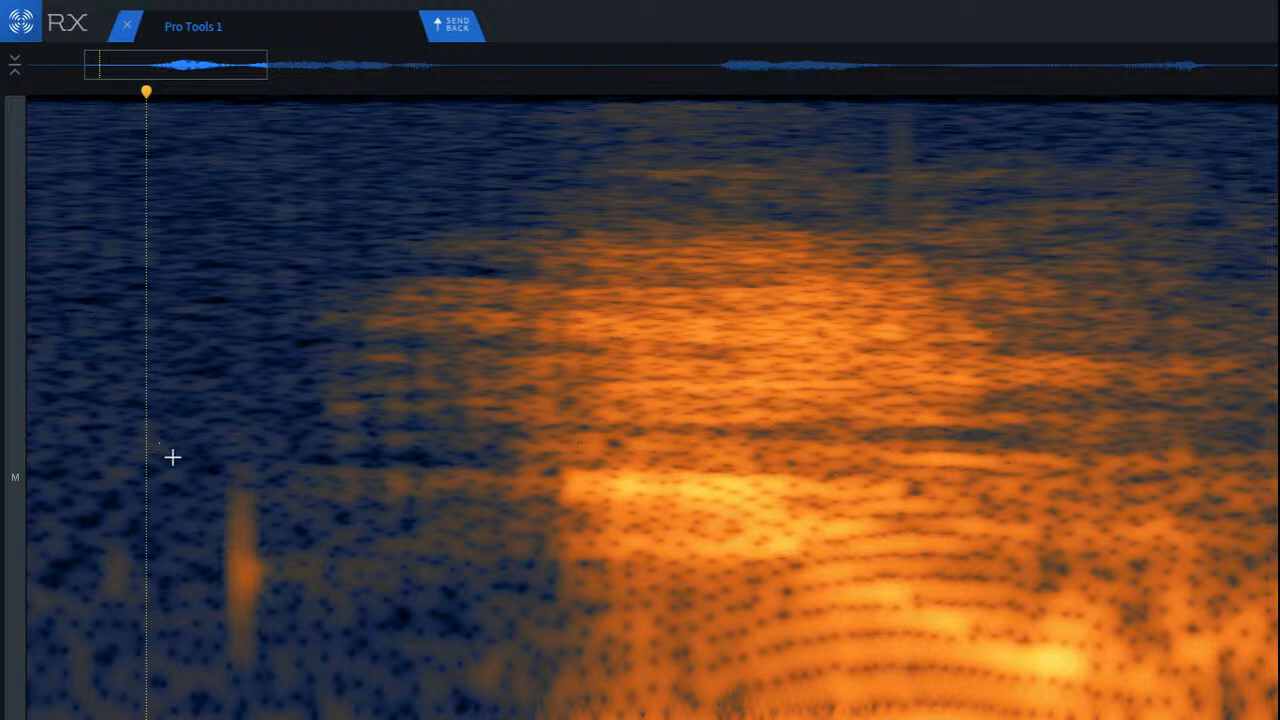
pyautogui.scroll(2, 172, 457)
pyautogui.moveTo(229, 409)
pyautogui.mouseDown()
pyautogui.moveTo(351, 591)
pyautogui.moveTo(366, 703)
pyautogui.mouseUp()
pyautogui.moveTo(291, 618)
pyautogui.mouseDown()
pyautogui.moveTo(188, 598)
pyautogui.moveTo(200, 614)
pyautogui.moveTo(341, 626)
pyautogui.moveTo(306, 626)
pyautogui.mouseUp()
pyautogui.click(150, 569)
pyautogui.scroll(-2, 213, 614)
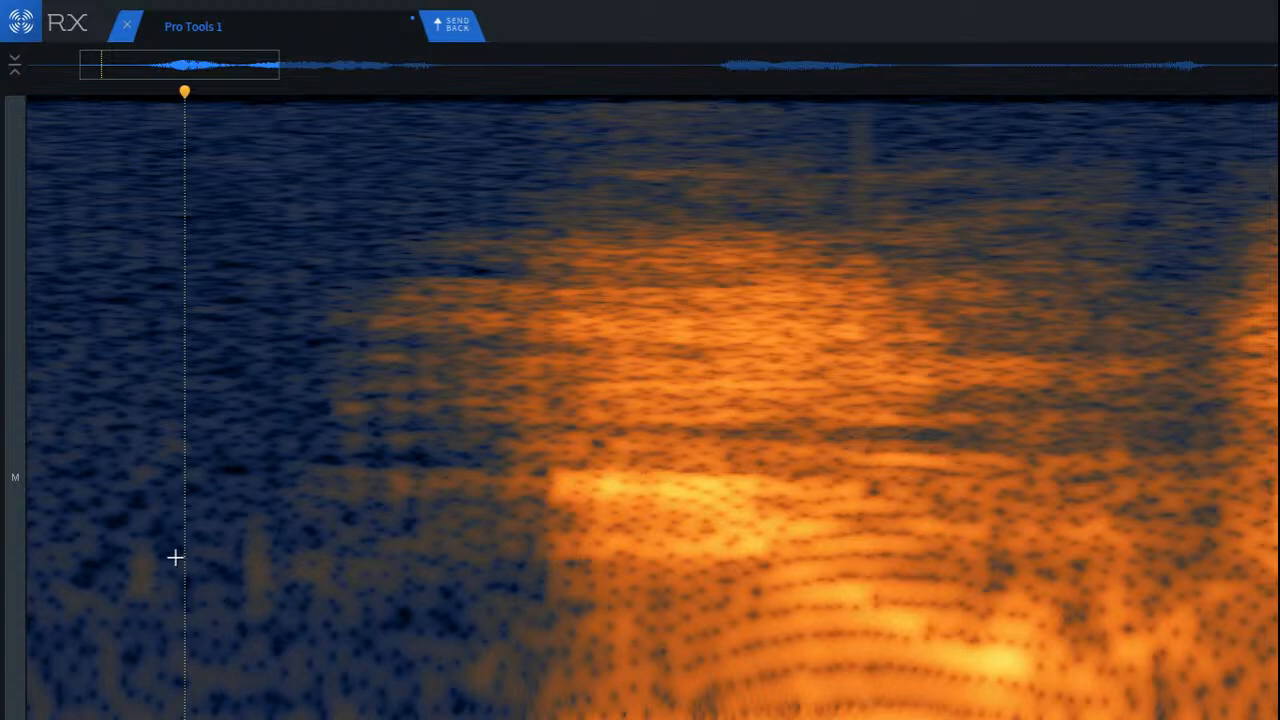
# Step: Select the faint remainder of the click before the first word and repair it in a second pass
pyautogui.scroll(2, 220, 504)
pyautogui.moveTo(232, 411); pyautogui.dragTo(347, 706)
pyautogui.click(105, 606)
pyautogui.scroll(-3, 180, 677)
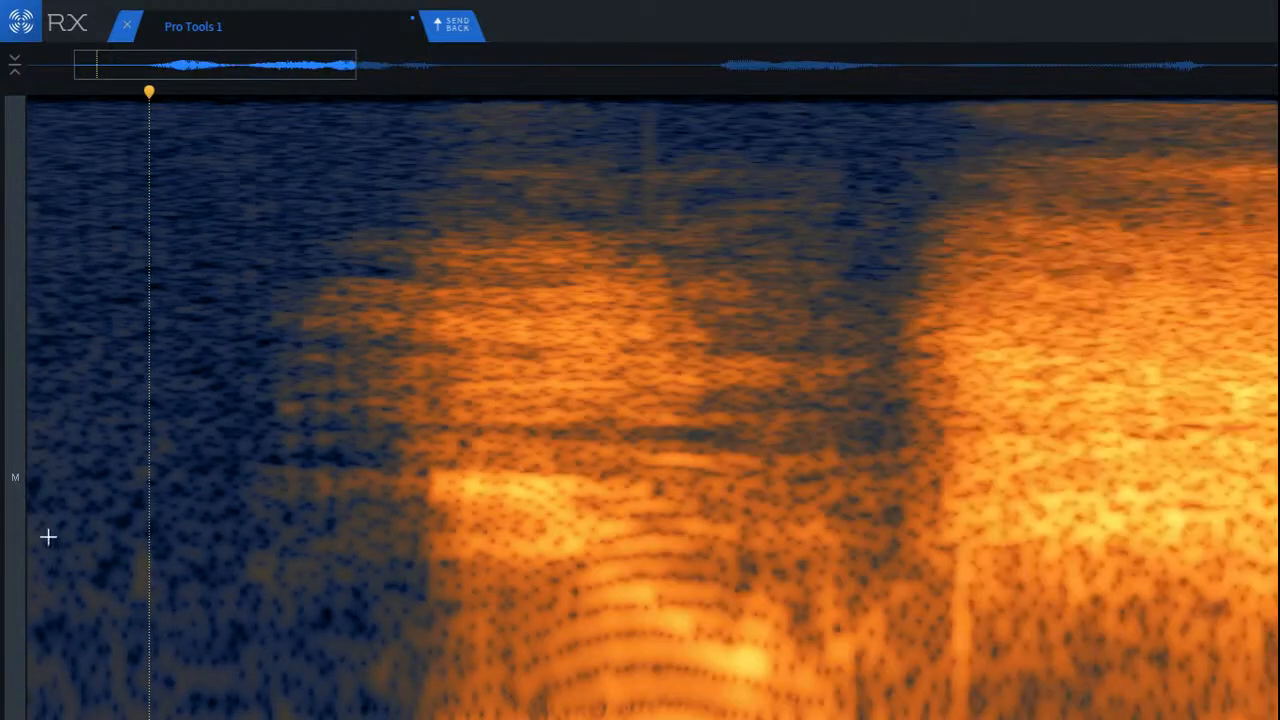
pyautogui.click(40, 501)
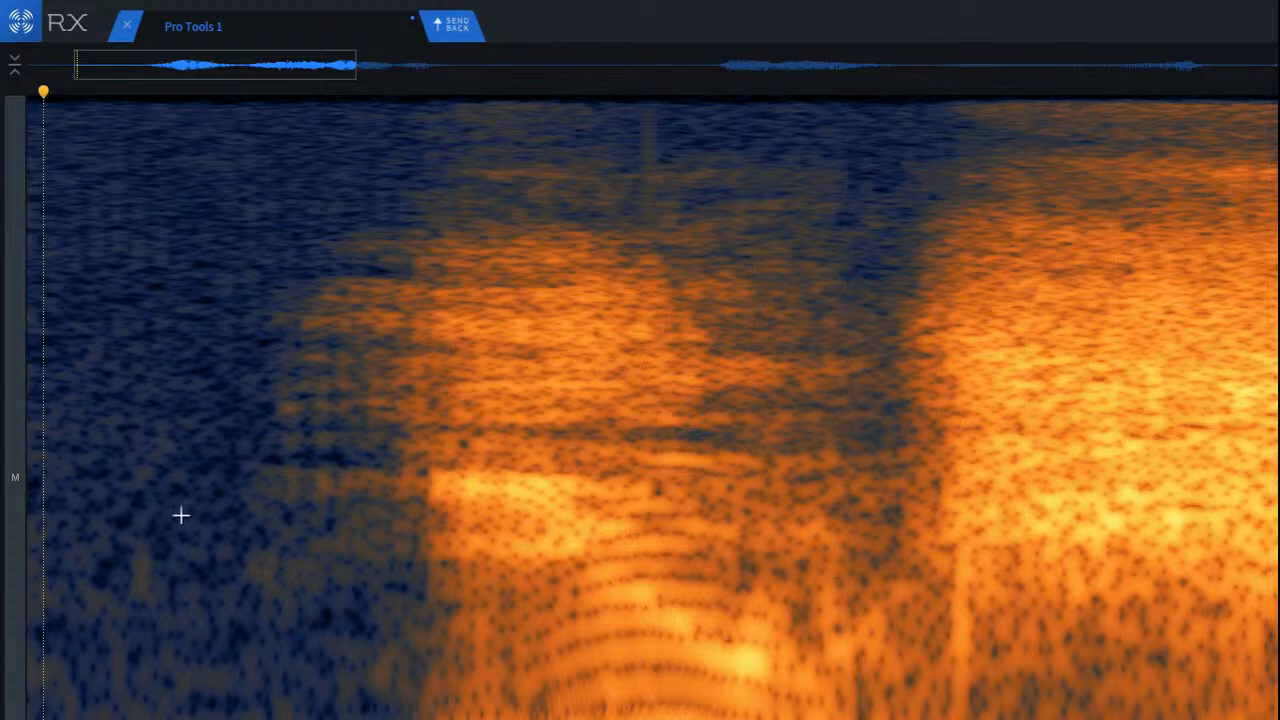
pyautogui.scroll(-2, 680, 560)
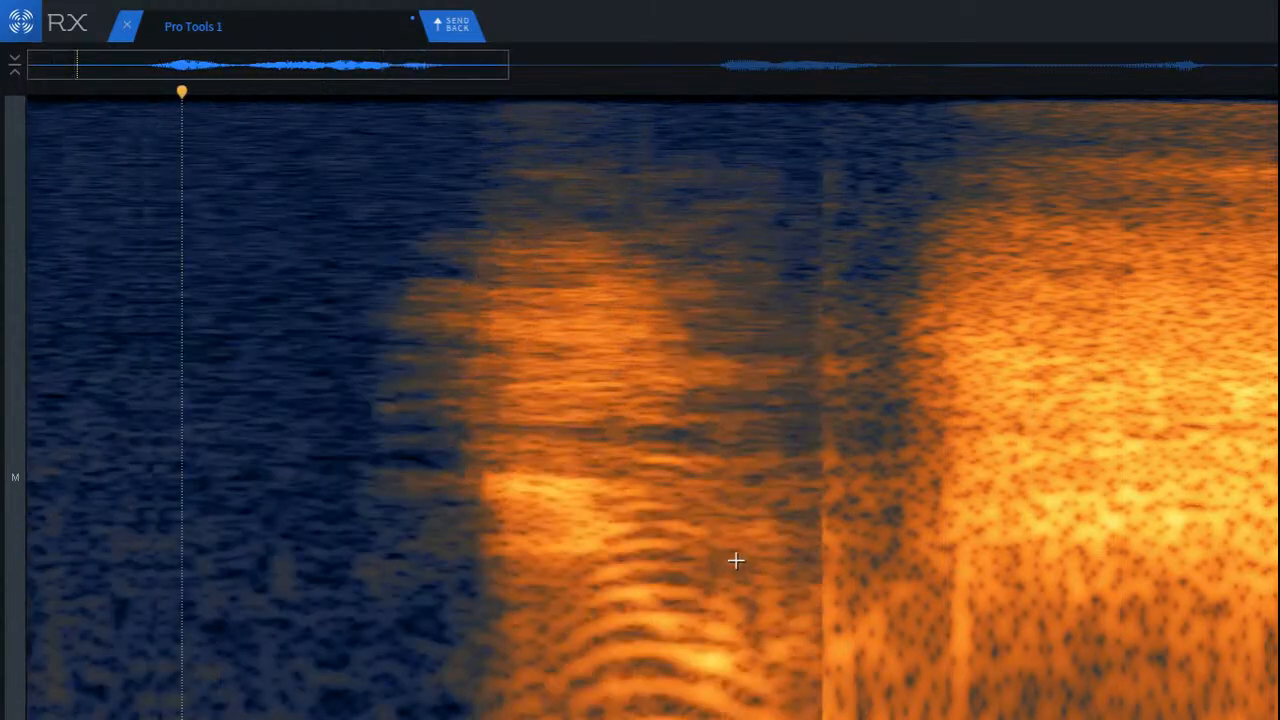
# Step: Run De-click on the transition from the opening vowel into the bright noisy consonant, and play the opening of the clip
pyautogui.scroll(2, 1056, 575)
pyautogui.moveTo(349, 273); pyautogui.dragTo(631, 719)
pyautogui.press('Return')
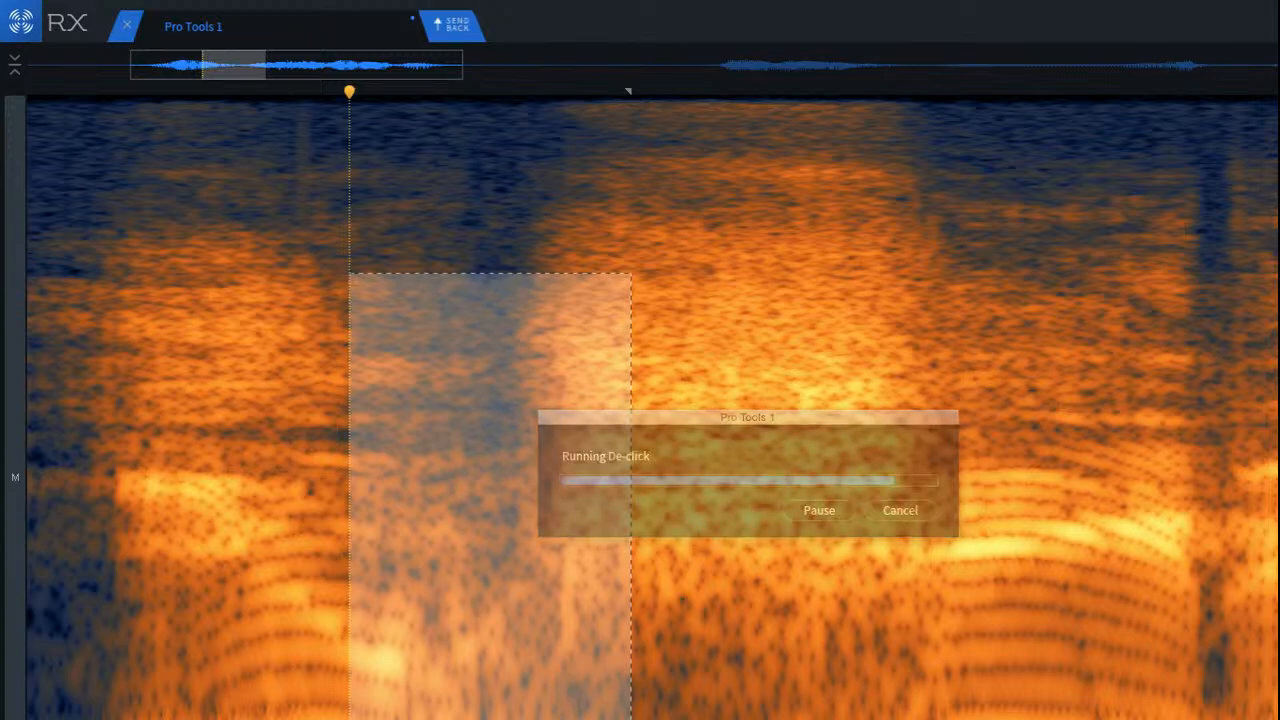
pyautogui.scroll(-2, 403, 643)
pyautogui.click(85, 569)
pyautogui.press('space')
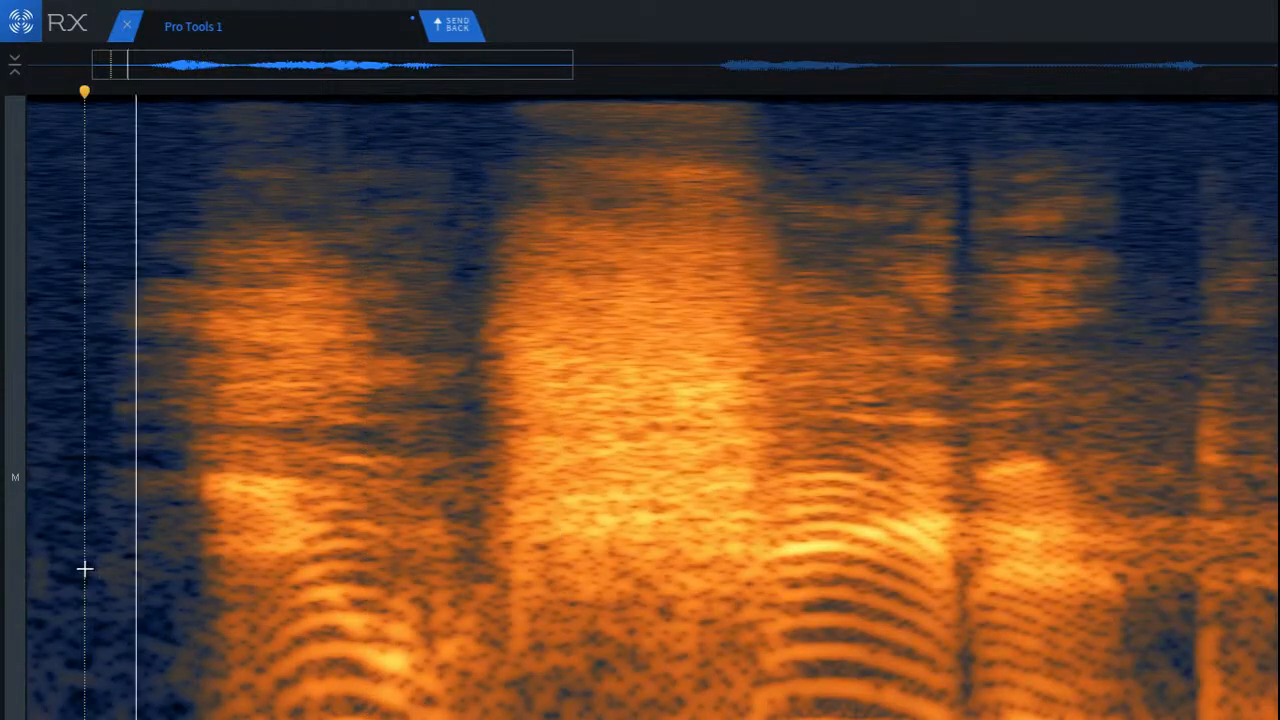
pyautogui.press('space')
pyautogui.press('space')
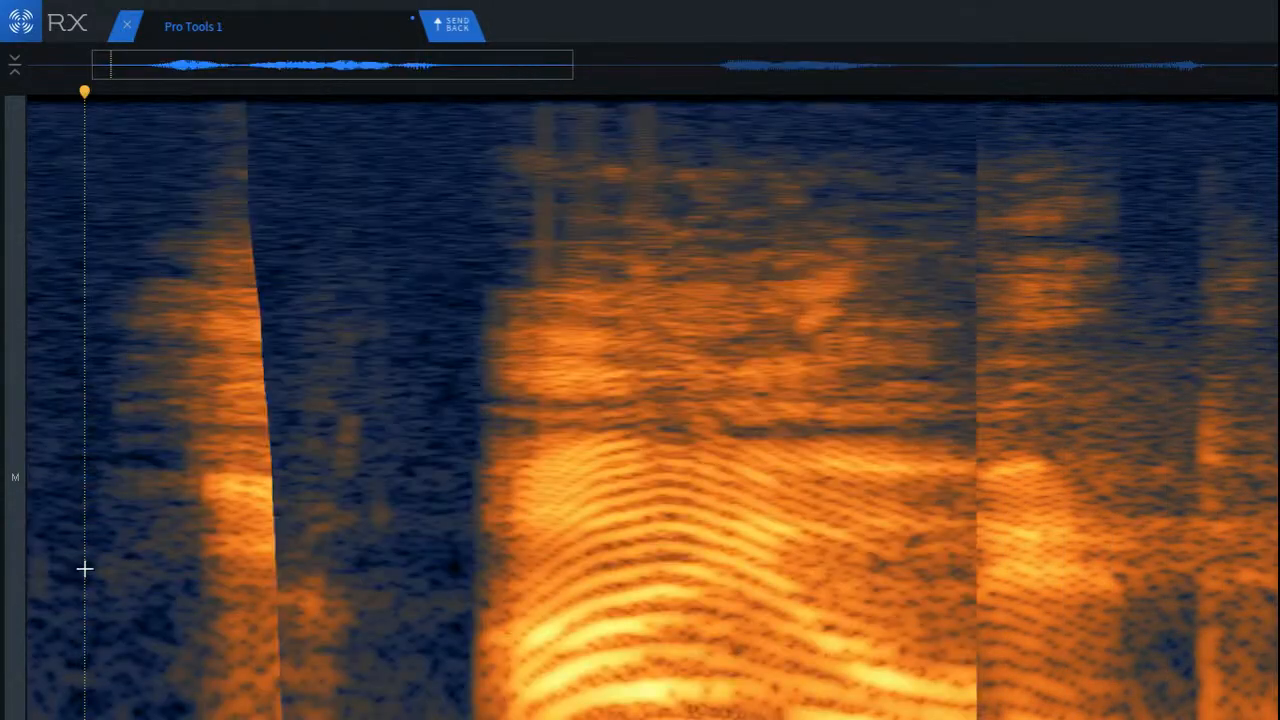
pyautogui.press('space')
pyautogui.press('space')
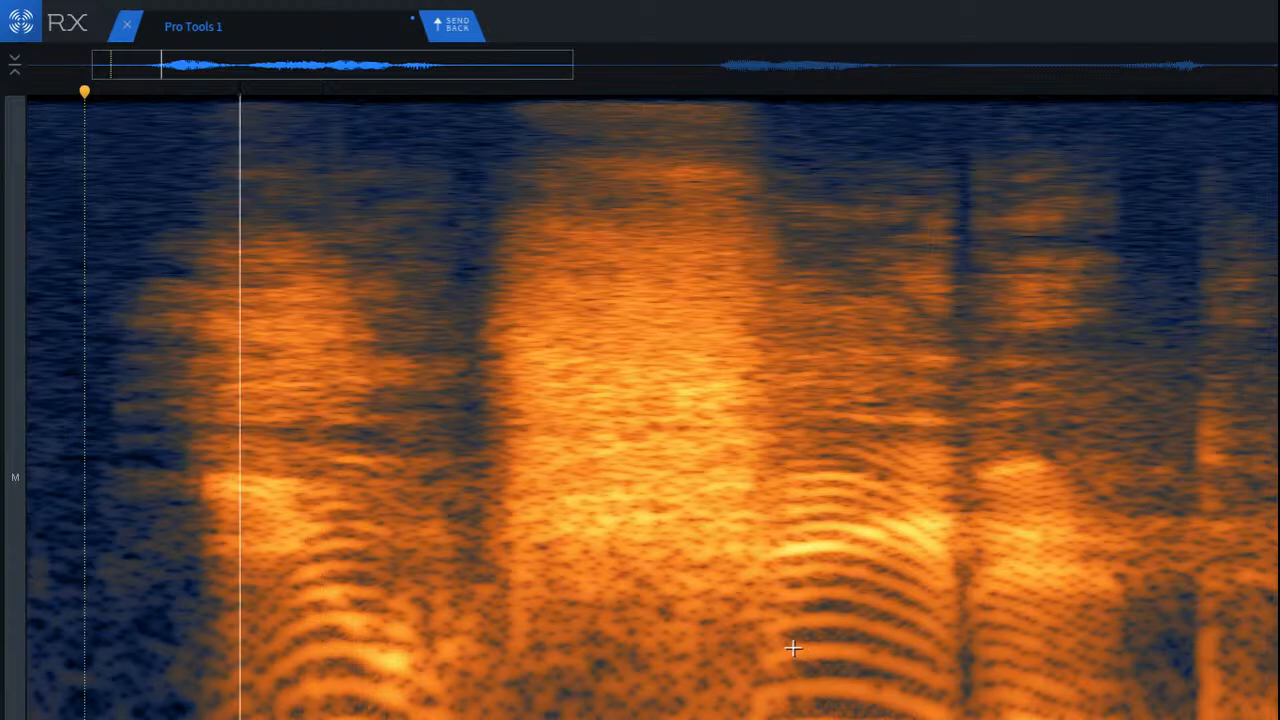
pyautogui.press('space')
# Step: Select an area beside the short streak at the consonant's onset, shift the selection onto the streak, repair it and play the passage
pyautogui.scroll(2, 560, 652)
pyautogui.scroll(2, 416, 580)
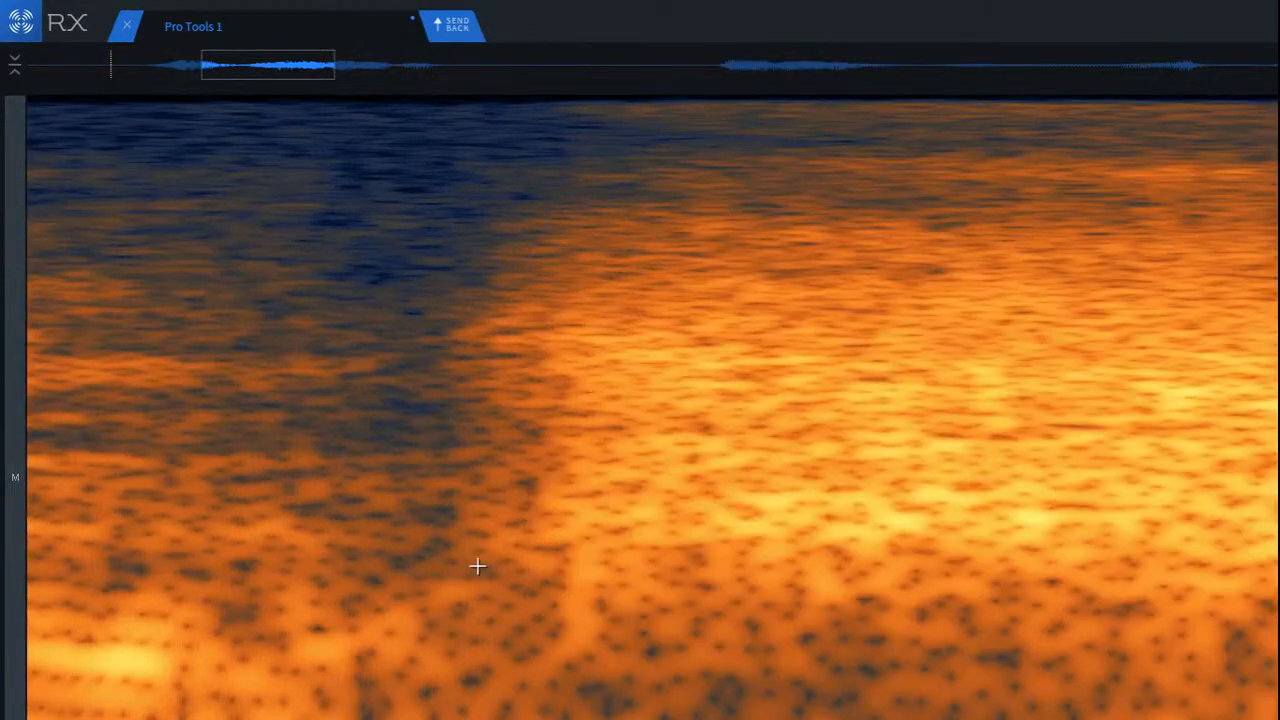
pyautogui.moveTo(466, 526); pyautogui.dragTo(566, 707)
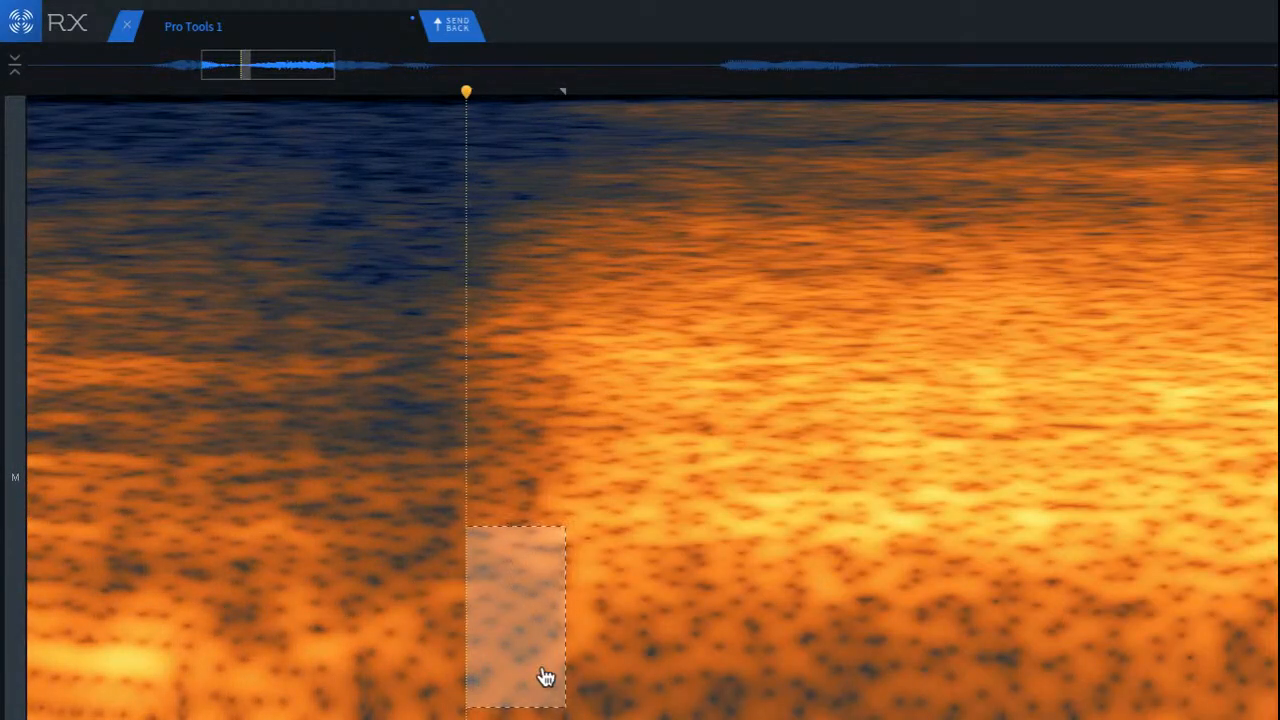
pyautogui.moveTo(518, 646); pyautogui.dragTo(592, 645)
pyautogui.click(449, 615)
pyautogui.scroll(-3, 514, 610)
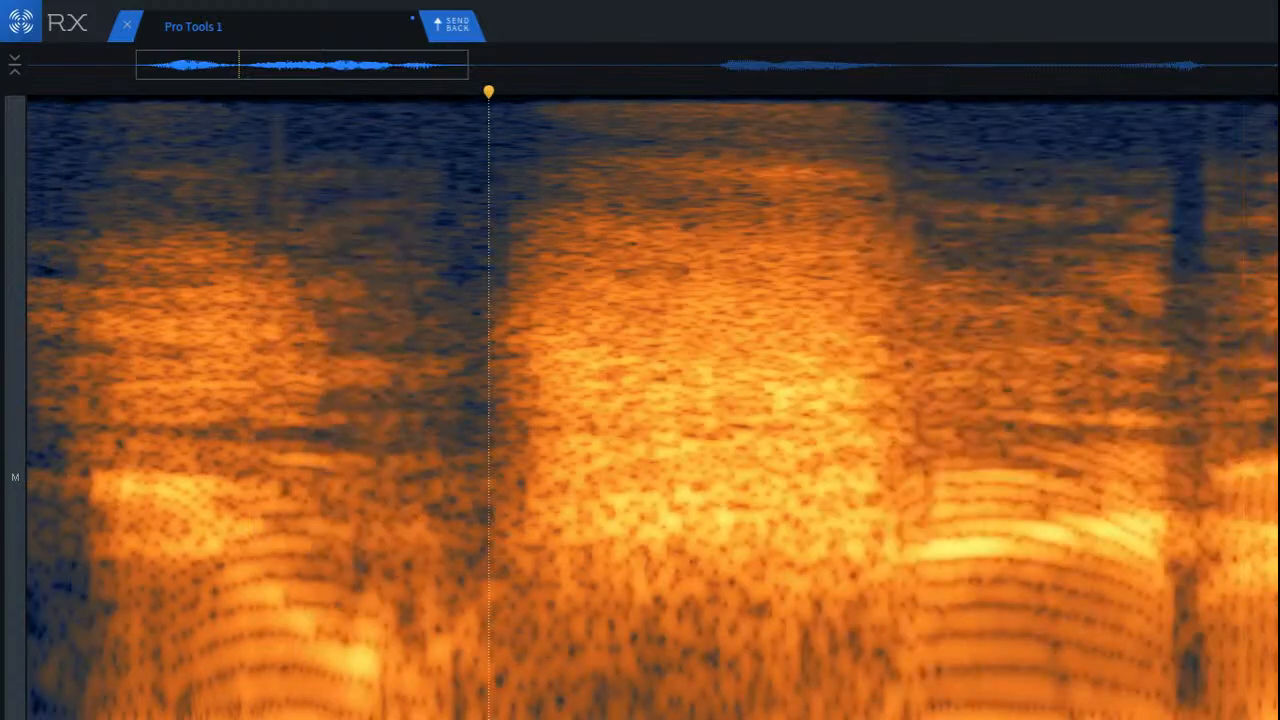
pyautogui.click(91, 606)
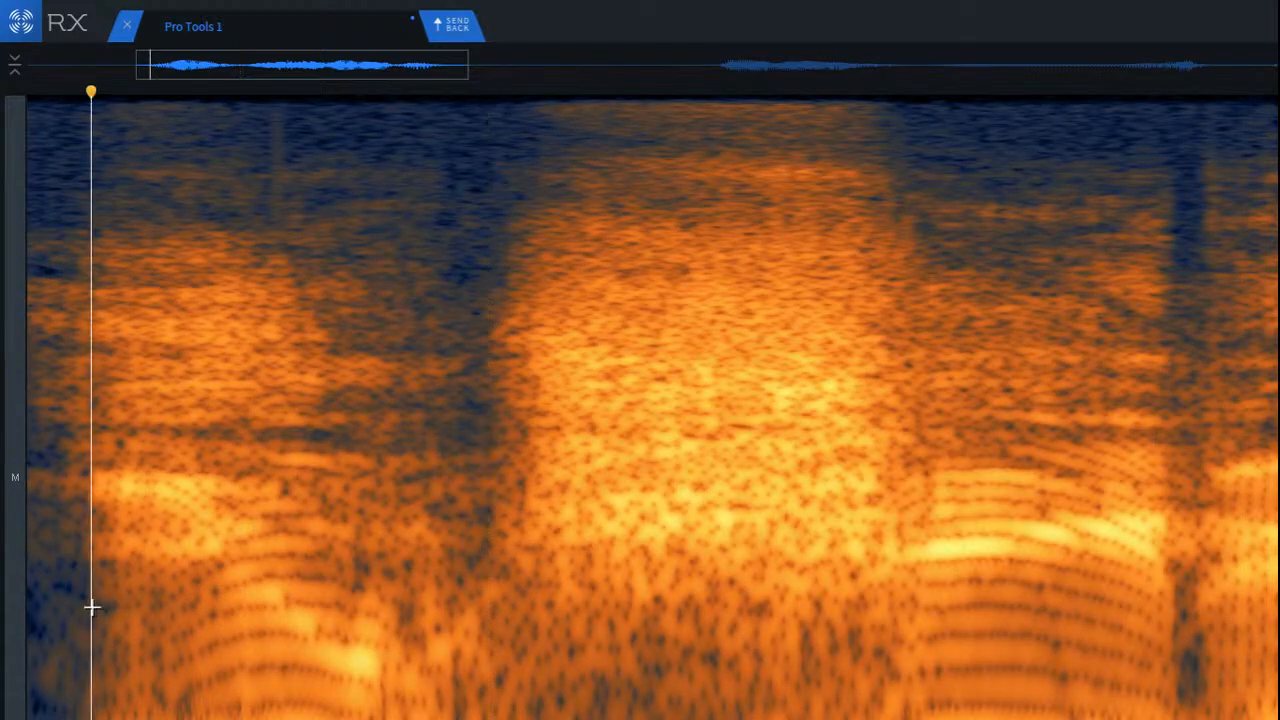
pyautogui.press('space')
pyautogui.click(703, 640)
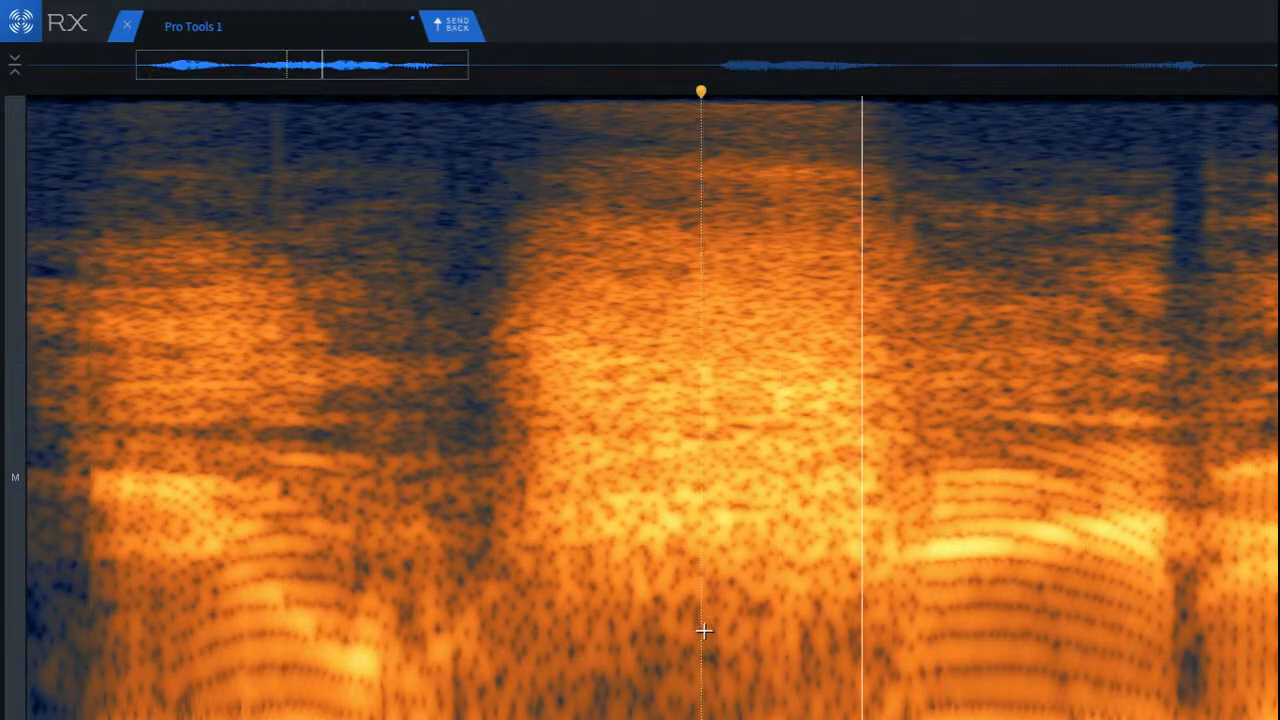
# Step: Select the noise in the pause before the next loud word, run De-click on it and play the pause
pyautogui.scroll(-5, 710, 624)
pyautogui.scroll(4, 707, 570)
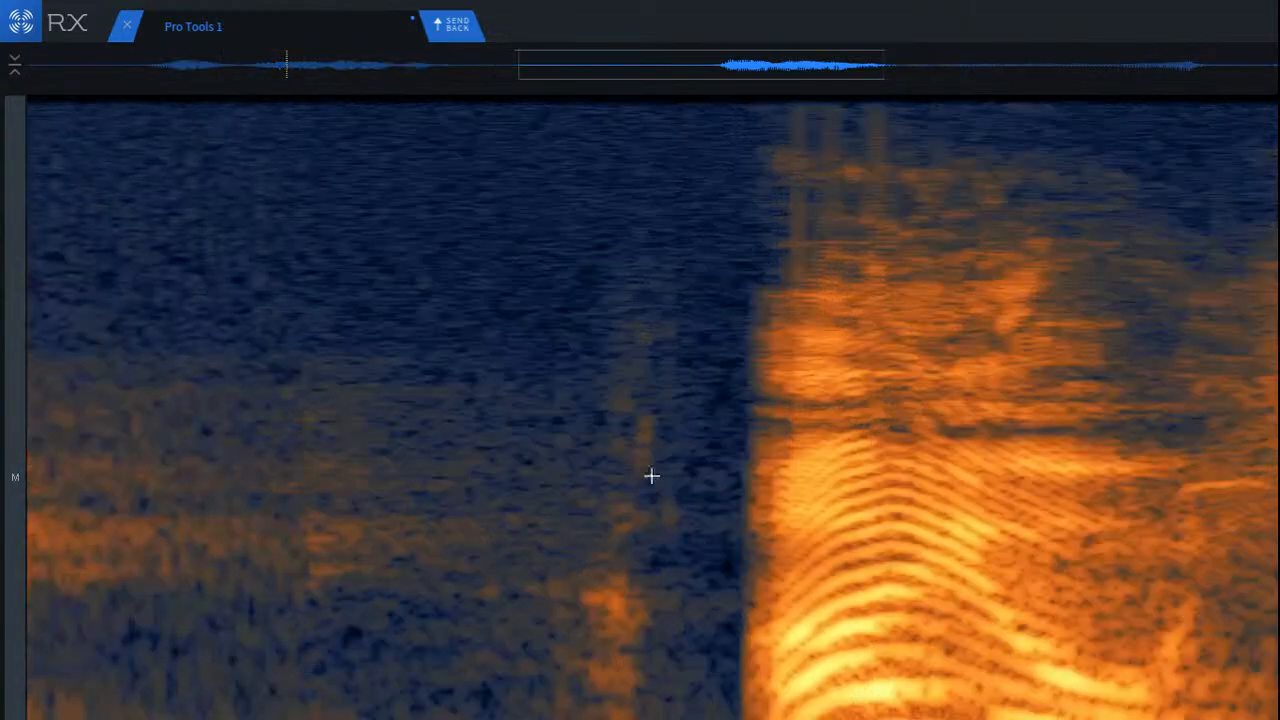
pyautogui.moveTo(406, 200); pyautogui.dragTo(751, 719)
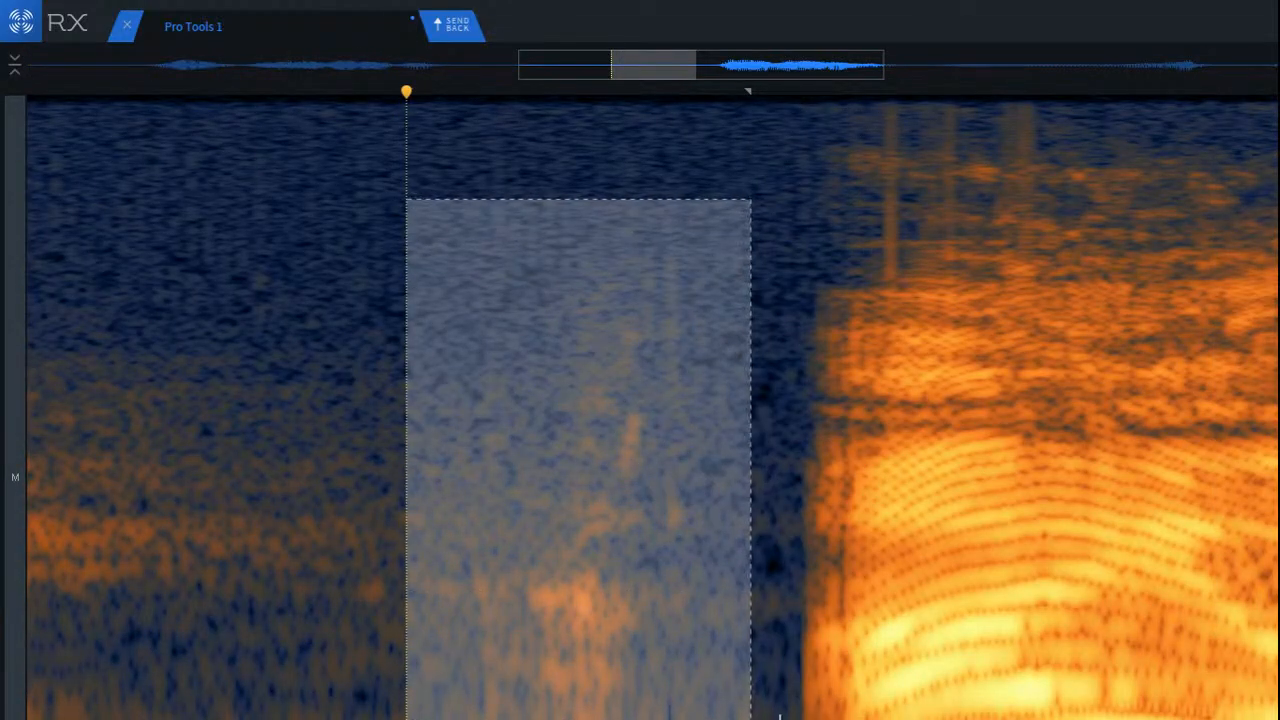
pyautogui.press('Return')
pyautogui.click(206, 291)
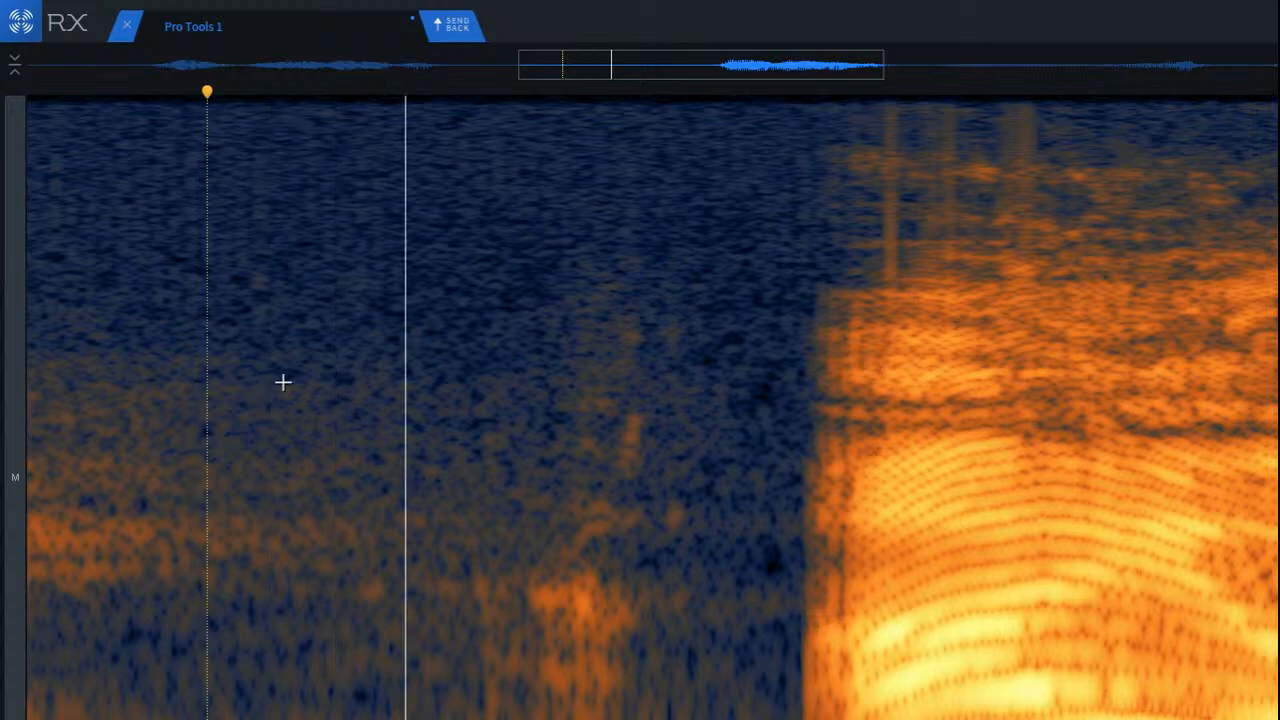
pyautogui.click(669, 466)
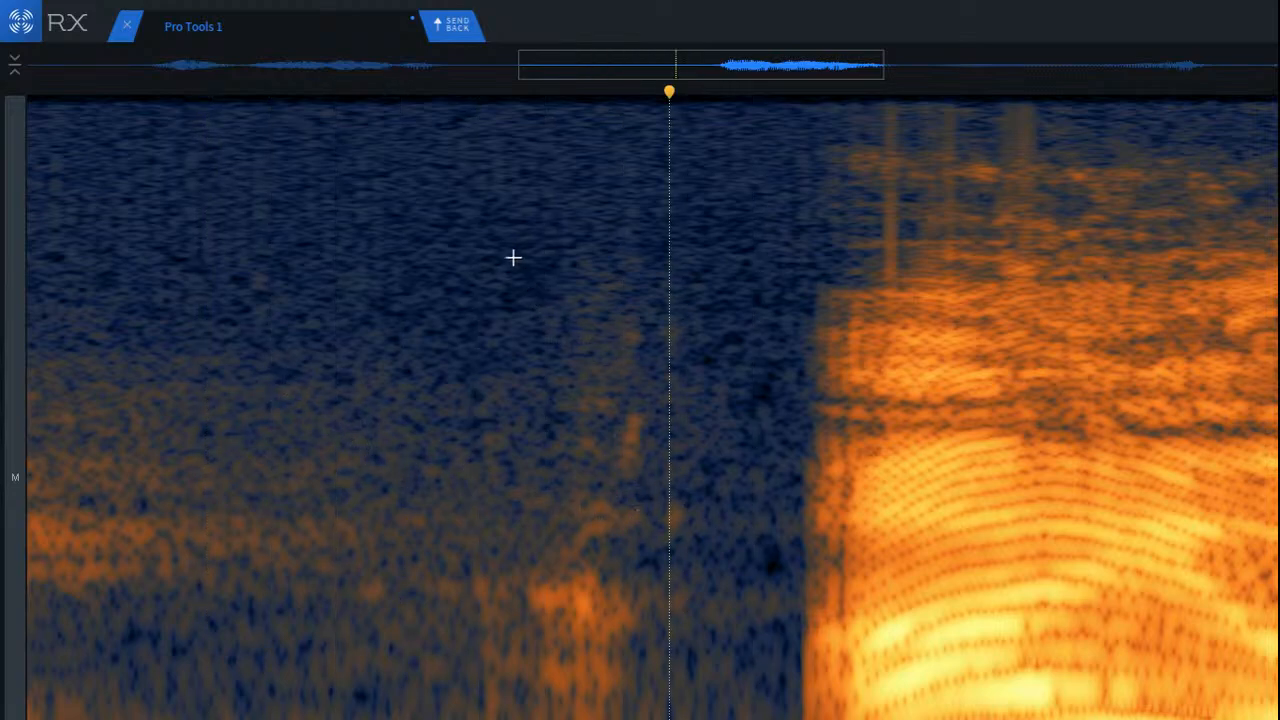
# Step: Reselect the noise burst before the next loud word, clear the selection and play the passage
pyautogui.scroll(4, 369, 423)
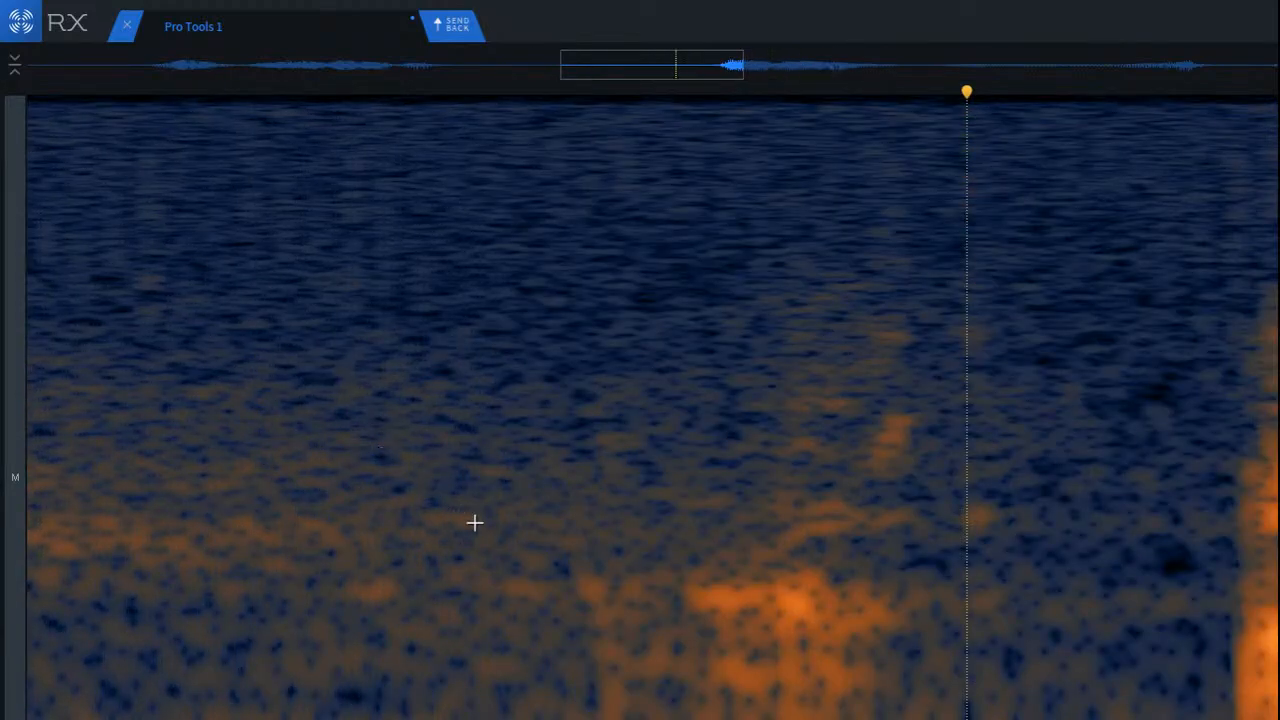
pyautogui.moveTo(610, 203); pyautogui.dragTo(1025, 719)
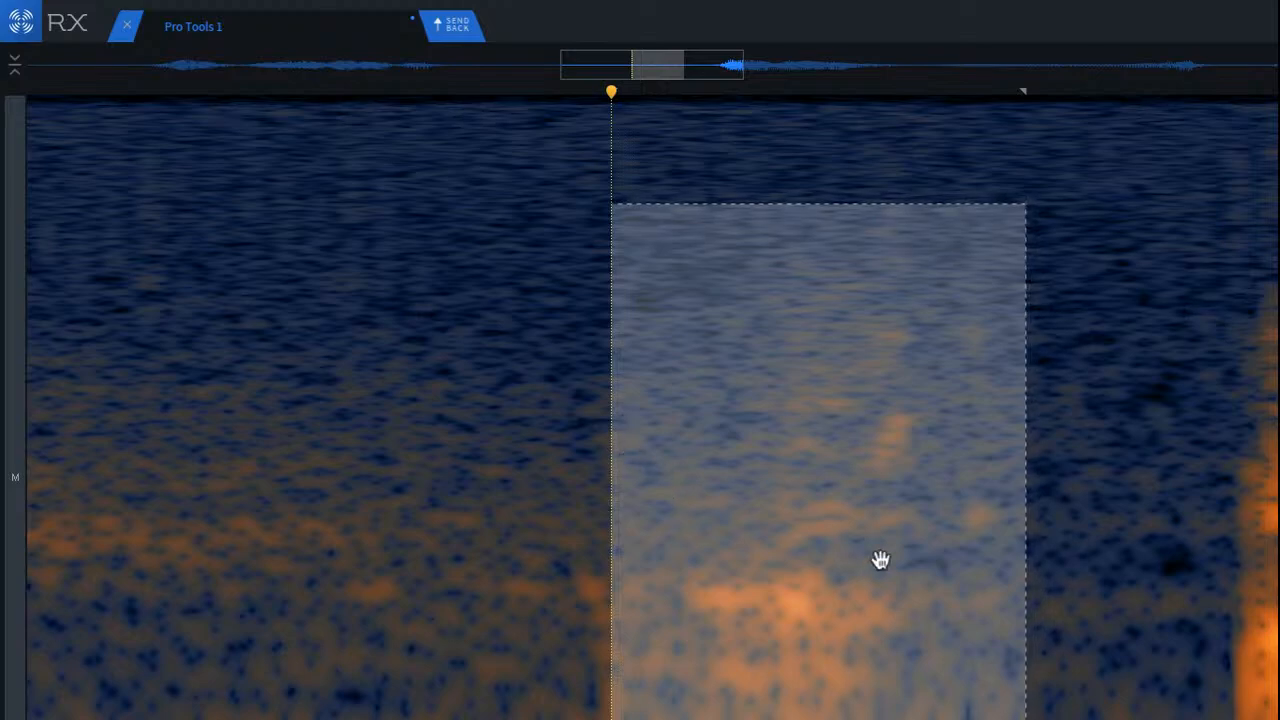
pyautogui.scroll(-4, 574, 514)
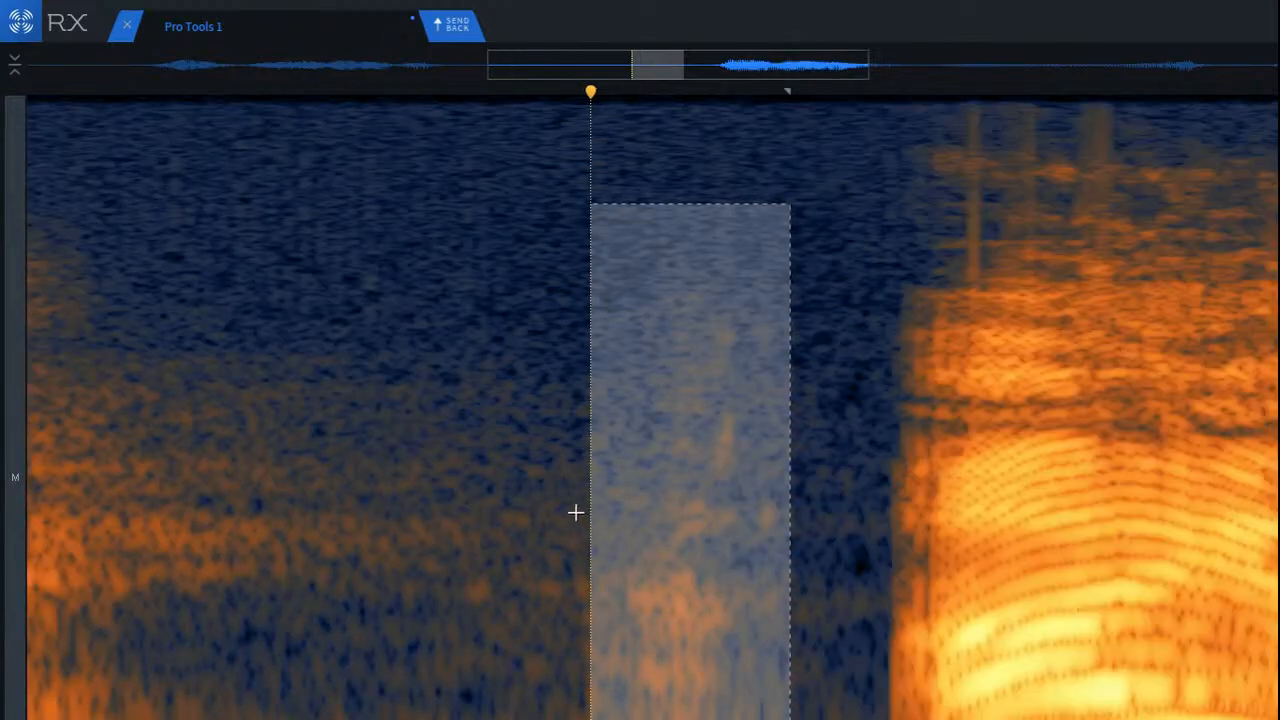
pyautogui.click(354, 423)
pyautogui.press('space')
pyautogui.click(355, 423)
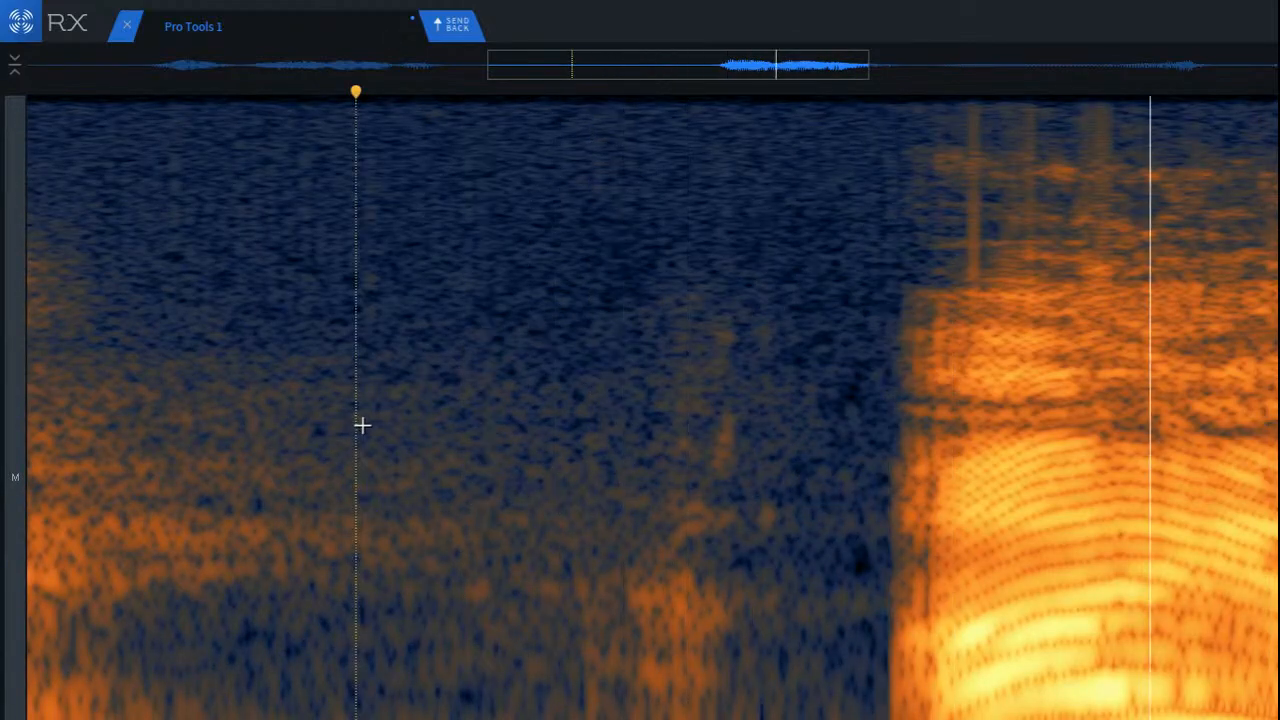
pyautogui.click(100, 400)
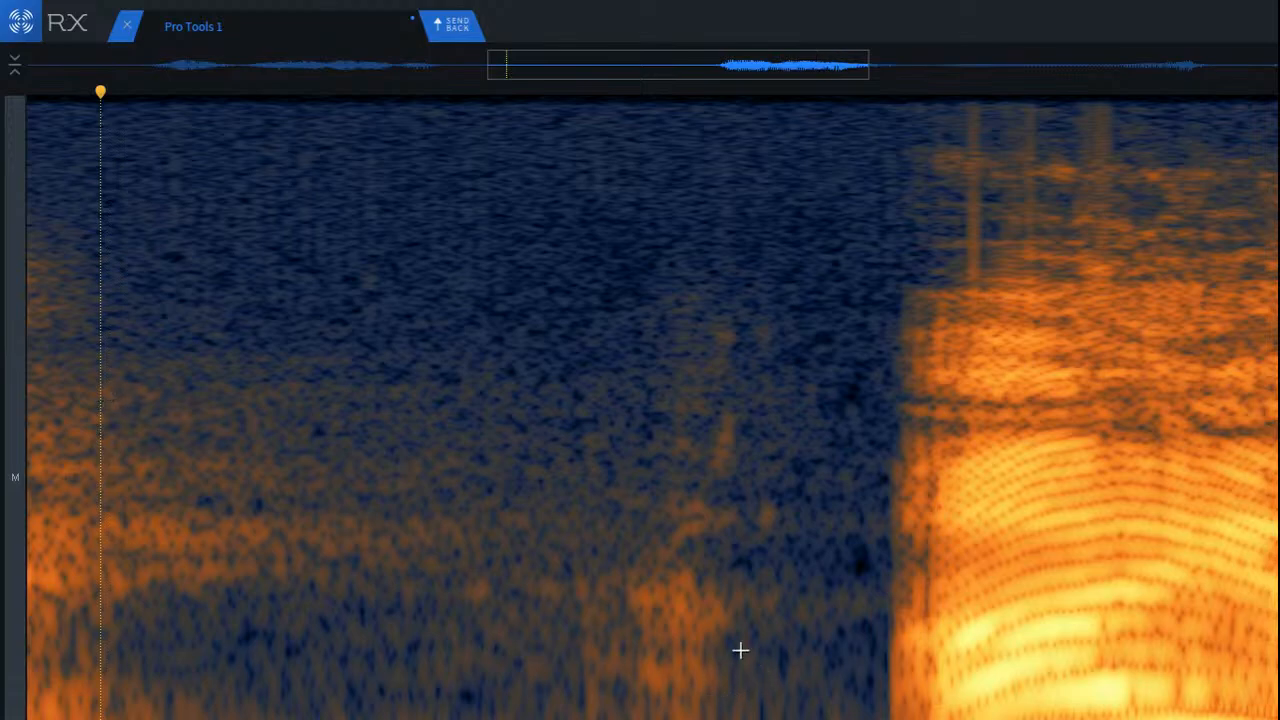
# Step: Select the faint low-frequency streak just ahead of the noise burst in the pause and repair it
pyautogui.scroll(3, 740, 651)
pyautogui.moveTo(471, 549)
pyautogui.mouseDown()
pyautogui.moveTo(580, 691)
pyautogui.moveTo(629, 719)
pyautogui.mouseUp()
pyautogui.moveTo(517, 674)
pyautogui.mouseDown()
pyautogui.moveTo(390, 671)
pyautogui.moveTo(514, 674)
pyautogui.mouseUp()
pyautogui.click(277, 614)
pyautogui.scroll(-2, 277, 614)
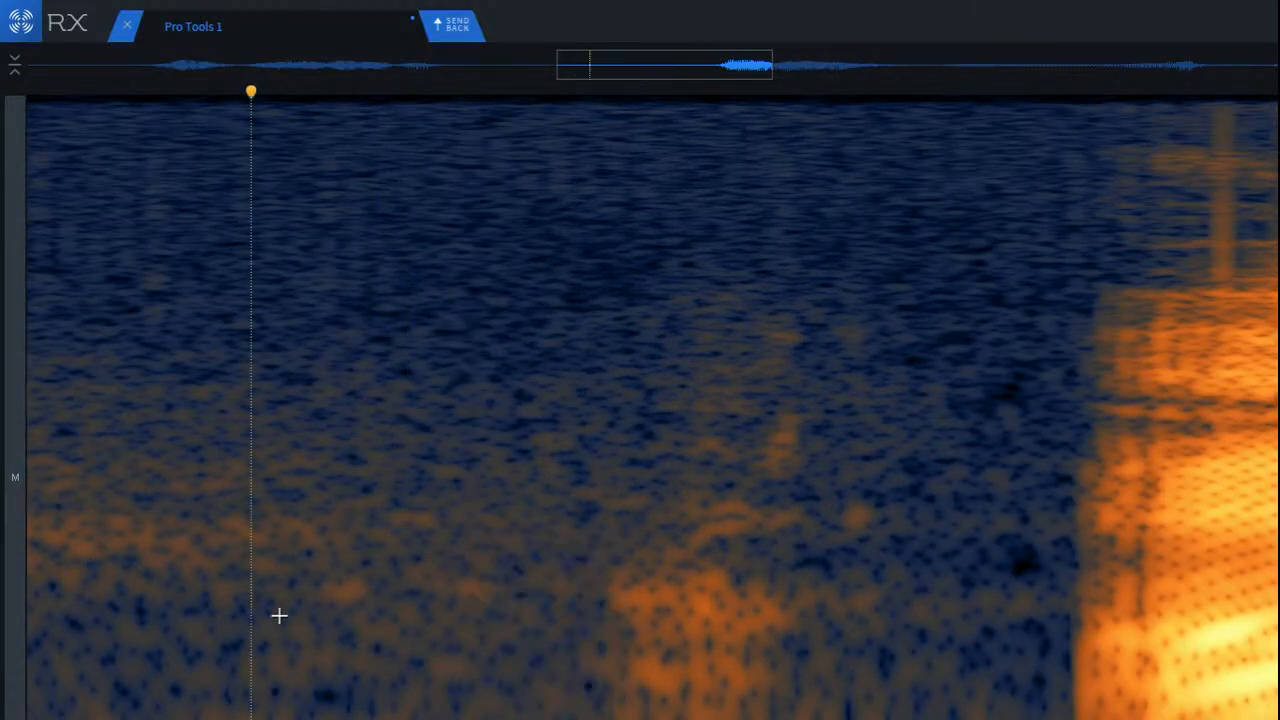
pyautogui.click(199, 530)
pyautogui.scroll(-2, 311, 541)
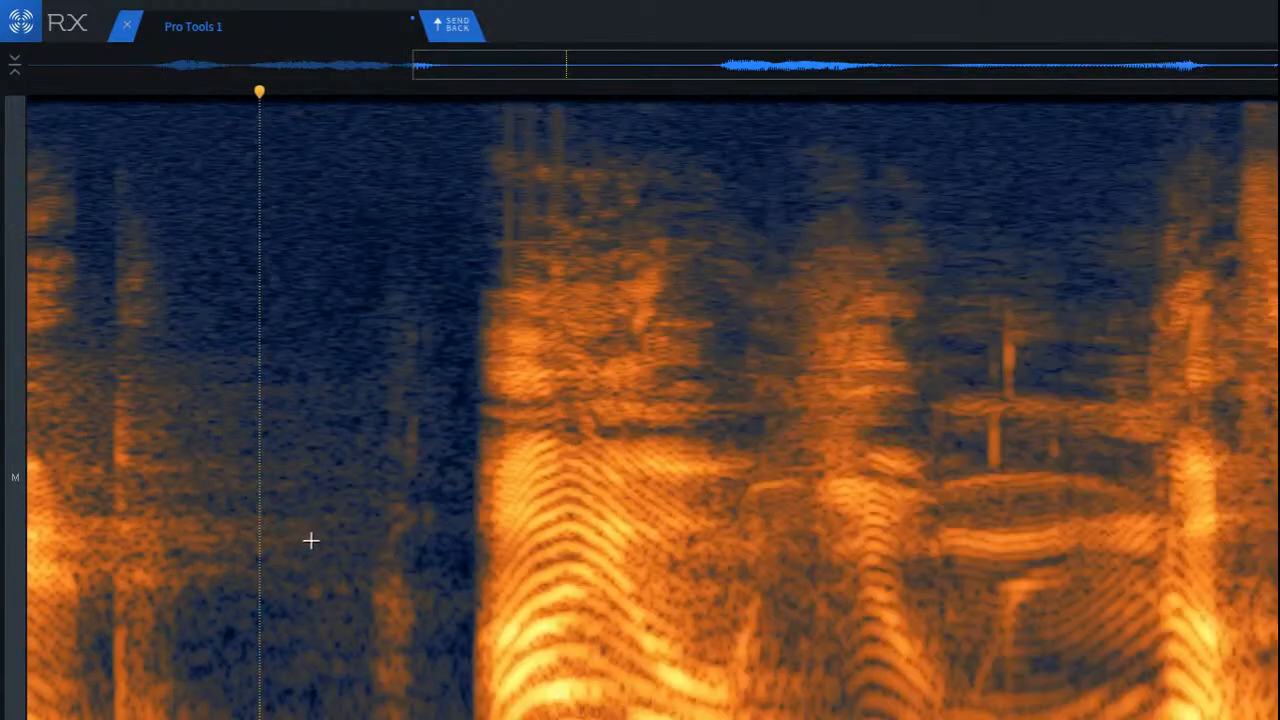
# Step: Select a clean patch before the loud word, shift the selection onto the small isolated spot, repair it and play into the word
pyautogui.scroll(4, 408, 428)
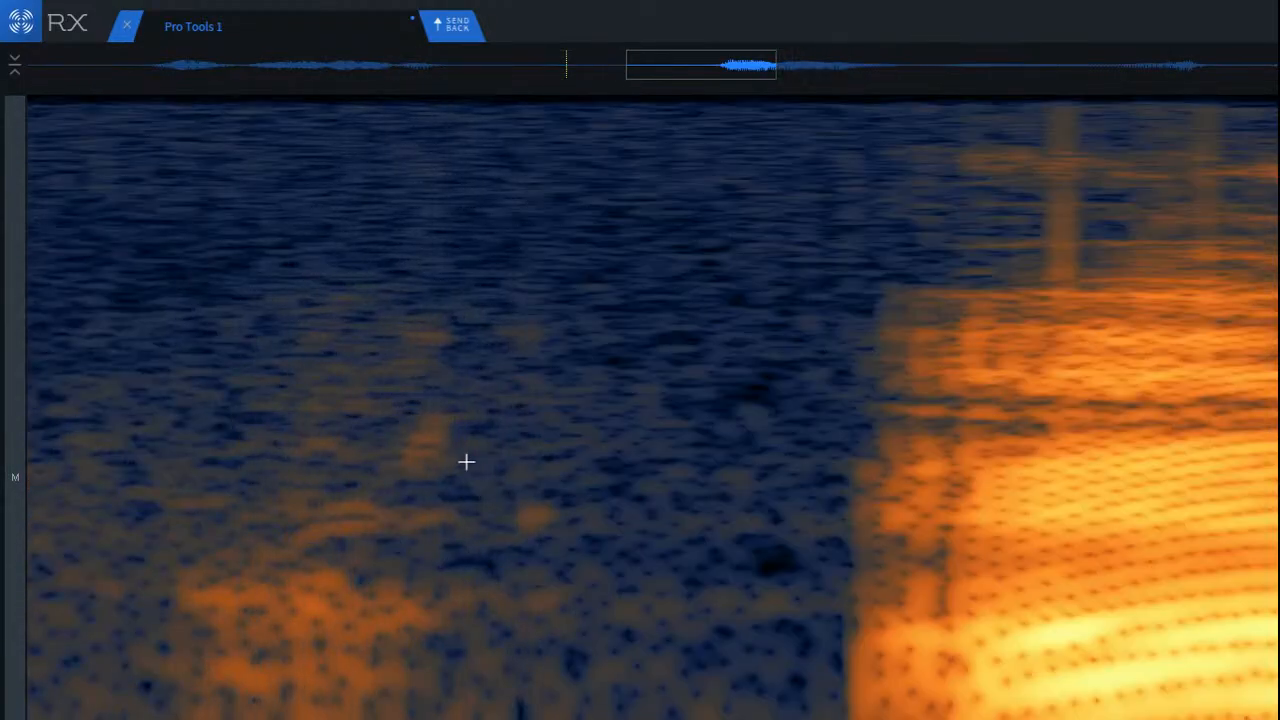
pyautogui.moveTo(580, 493); pyautogui.dragTo(660, 553)
pyautogui.moveTo(585, 514); pyautogui.dragTo(494, 511)
pyautogui.click(293, 505)
pyautogui.scroll(-3, 314, 551)
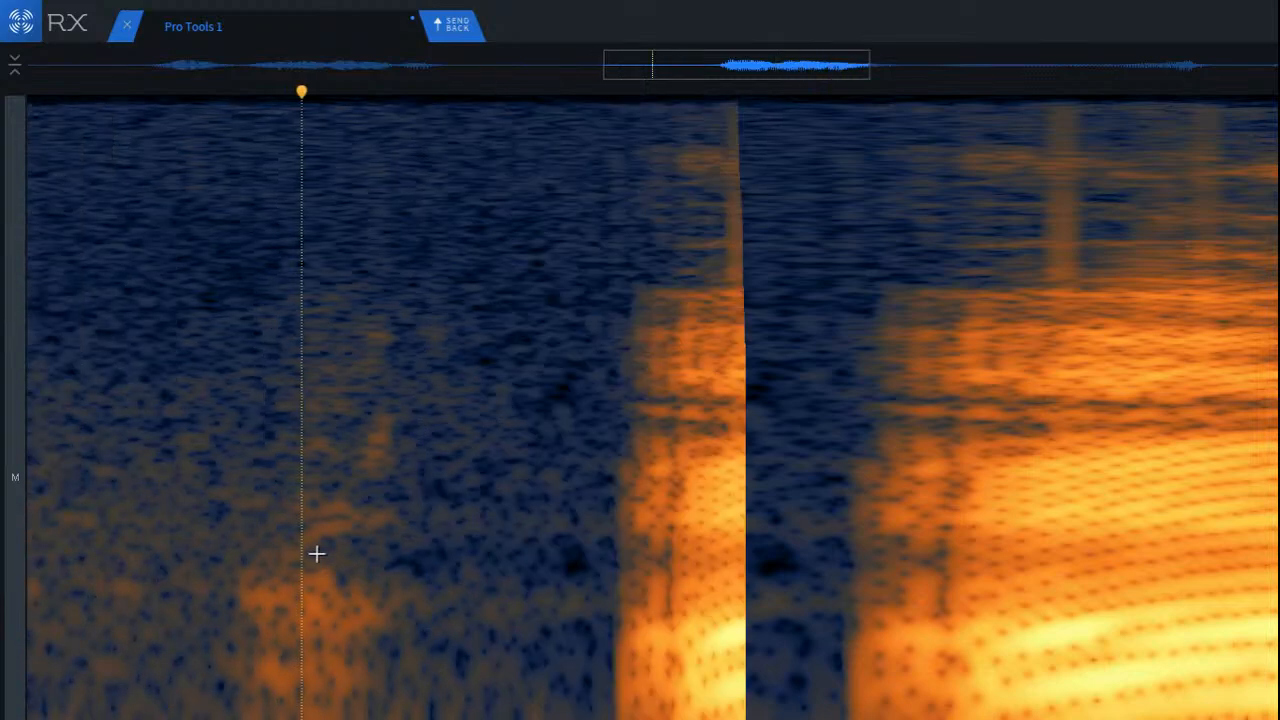
pyautogui.scroll(-3, 230, 443)
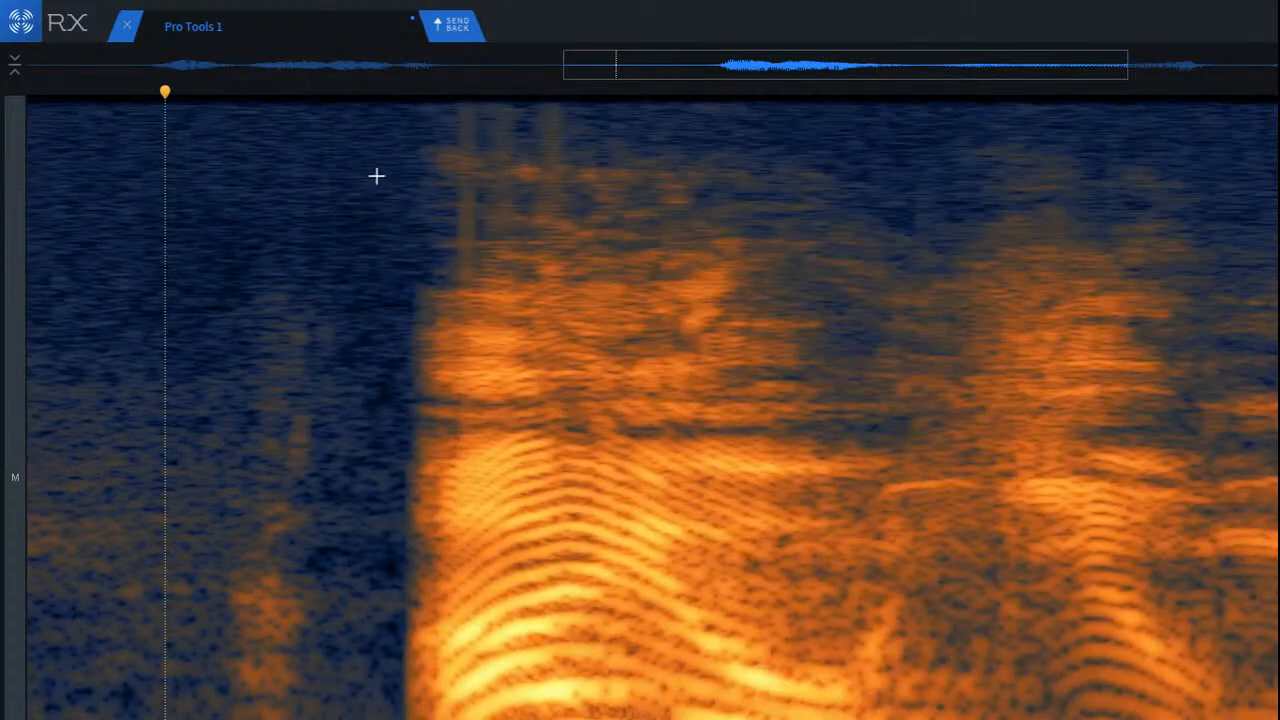
pyautogui.click(371, 163)
pyautogui.press('space')
pyautogui.scroll(-2, 480, 337)
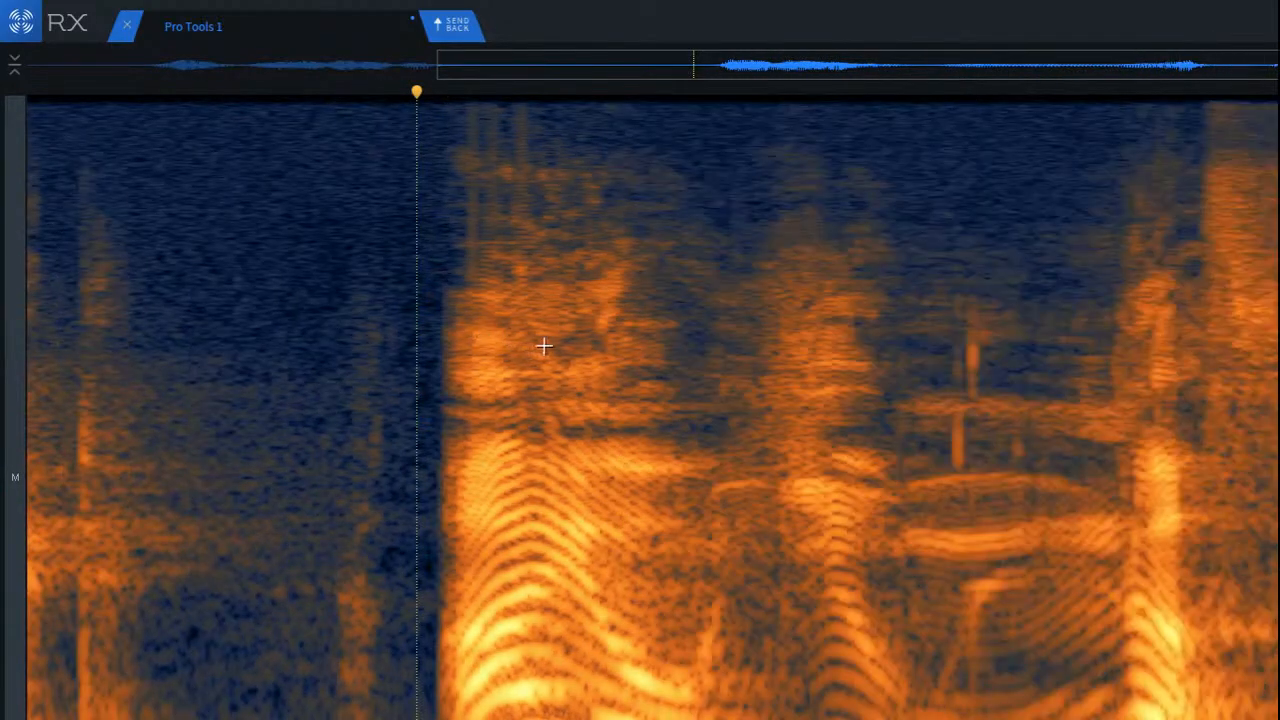
# Step: Select and repair the two vertical clicks in the sustained sound near the clip's end, and play the result
pyautogui.scroll(2, 1150, 468)
pyautogui.scroll(2, 960, 410)
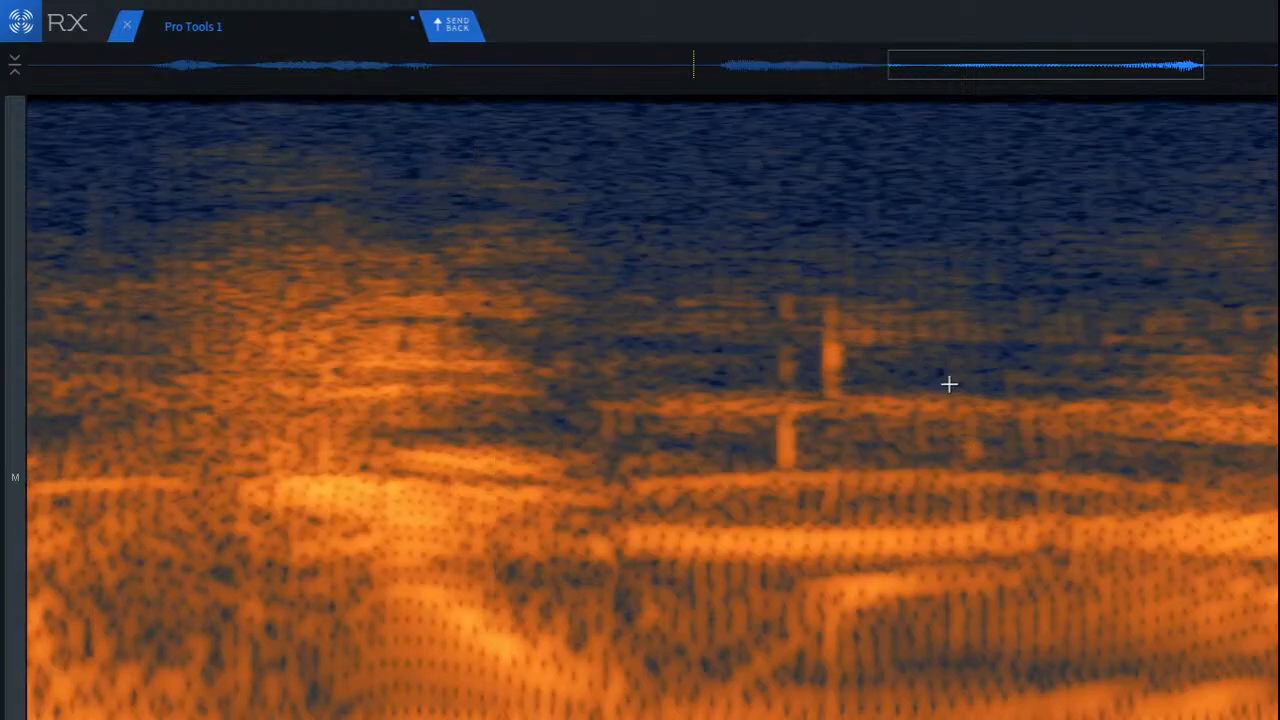
pyautogui.moveTo(714, 298); pyautogui.dragTo(968, 504)
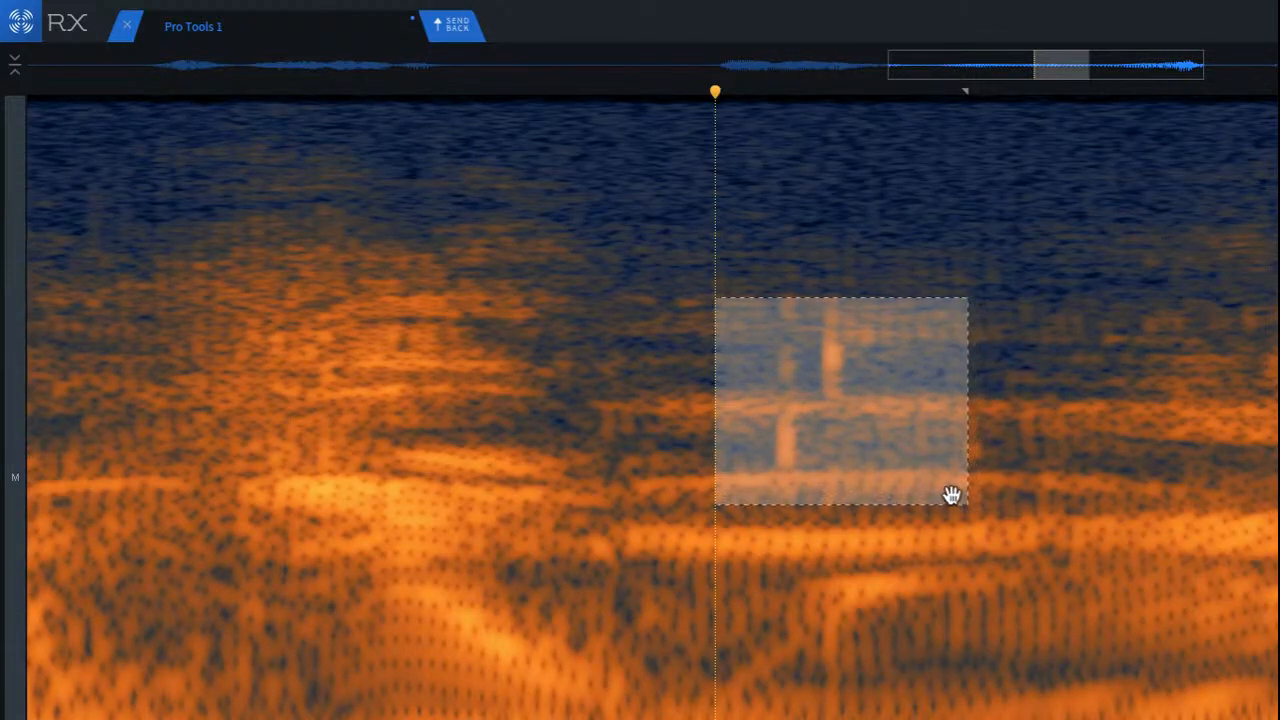
pyautogui.press('super+2')
pyautogui.click(109, 317)
pyautogui.press('space')
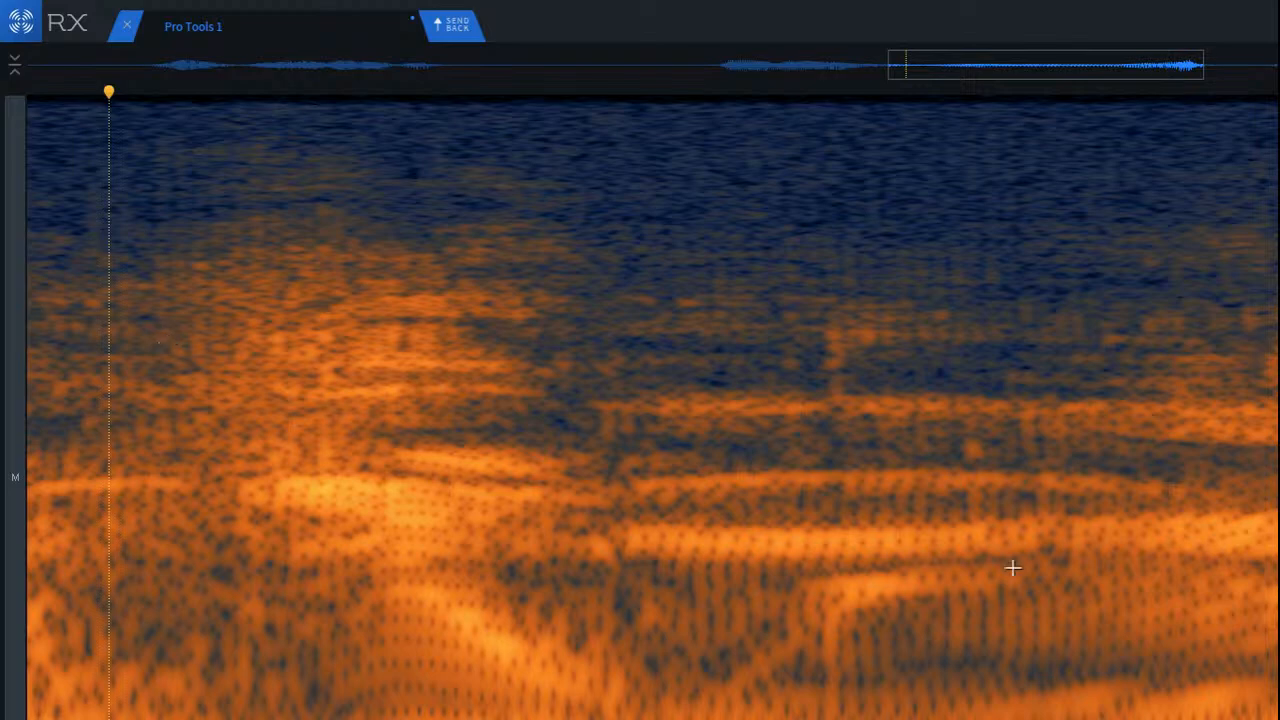
# Step: Try to repair the small spot between the harmonics of the sustained sound, and undo that repair
pyautogui.scroll(2, 1110, 470)
pyautogui.moveTo(900, 384); pyautogui.dragTo(1106, 527)
pyautogui.click(374, 337)
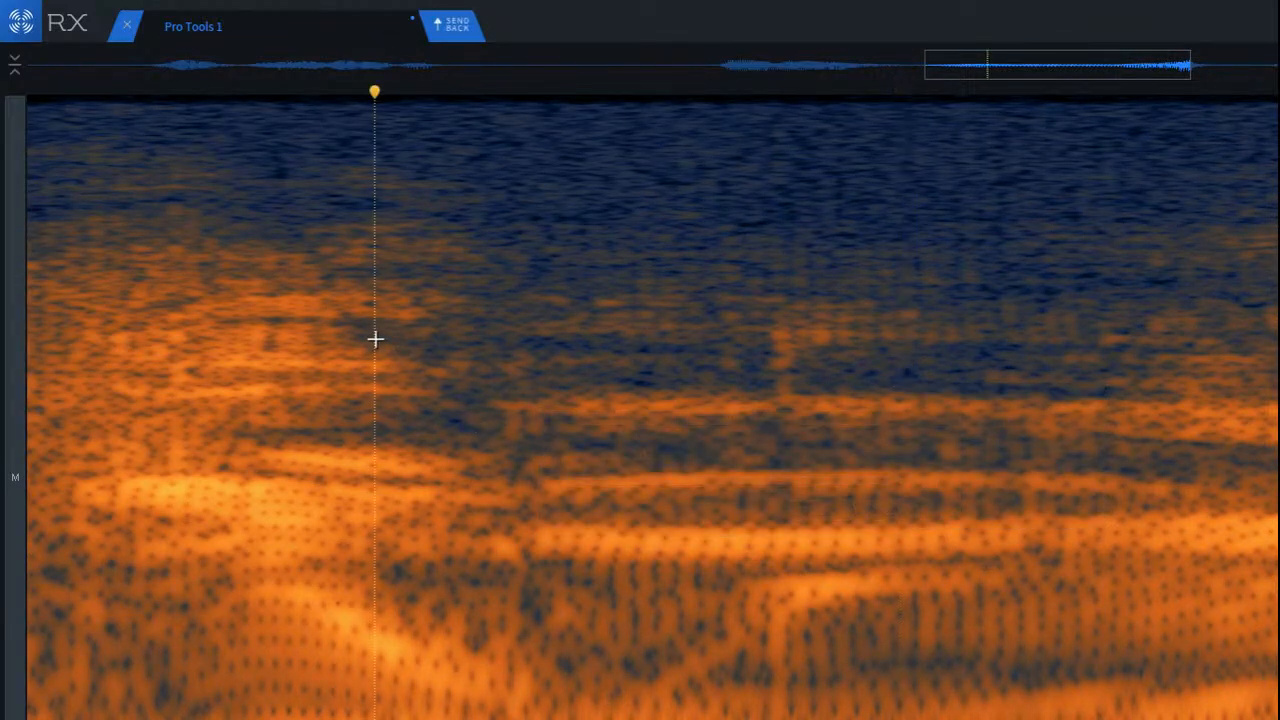
pyautogui.scroll(2, 925, 430)
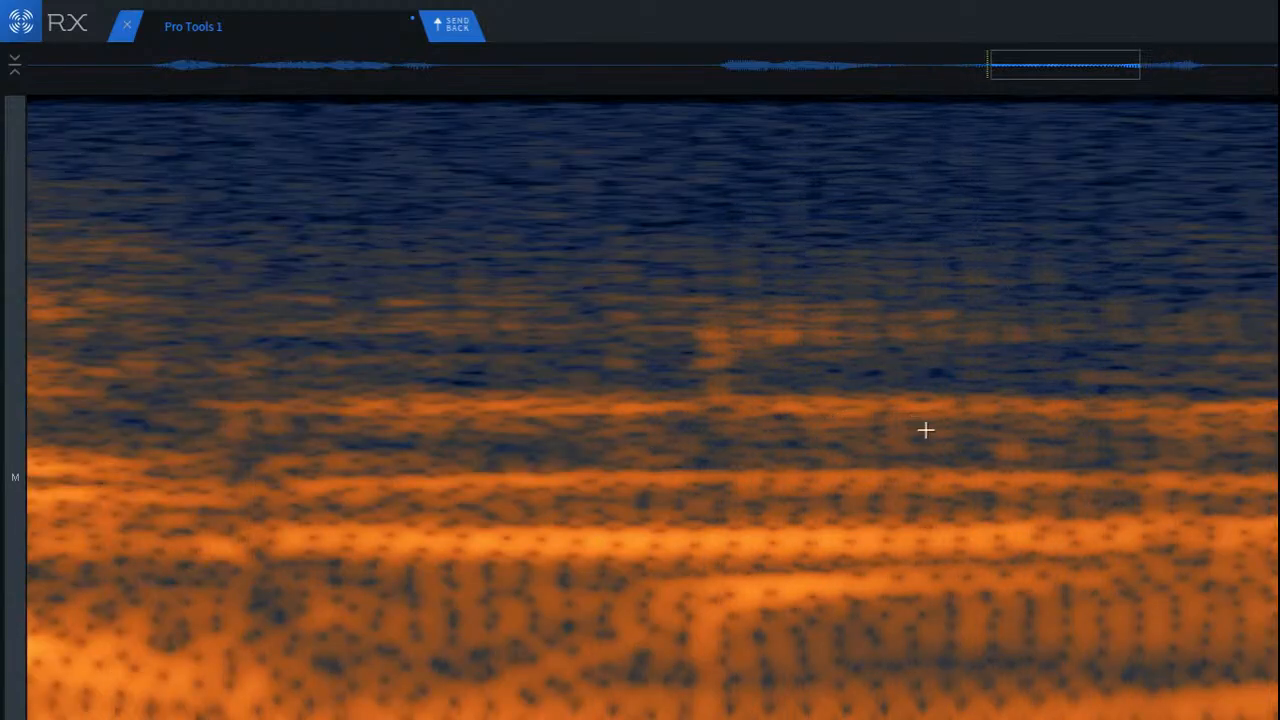
pyautogui.moveTo(924, 421)
pyautogui.mouseDown()
pyautogui.moveTo(1037, 514)
pyautogui.moveTo(1006, 480)
pyautogui.mouseUp()
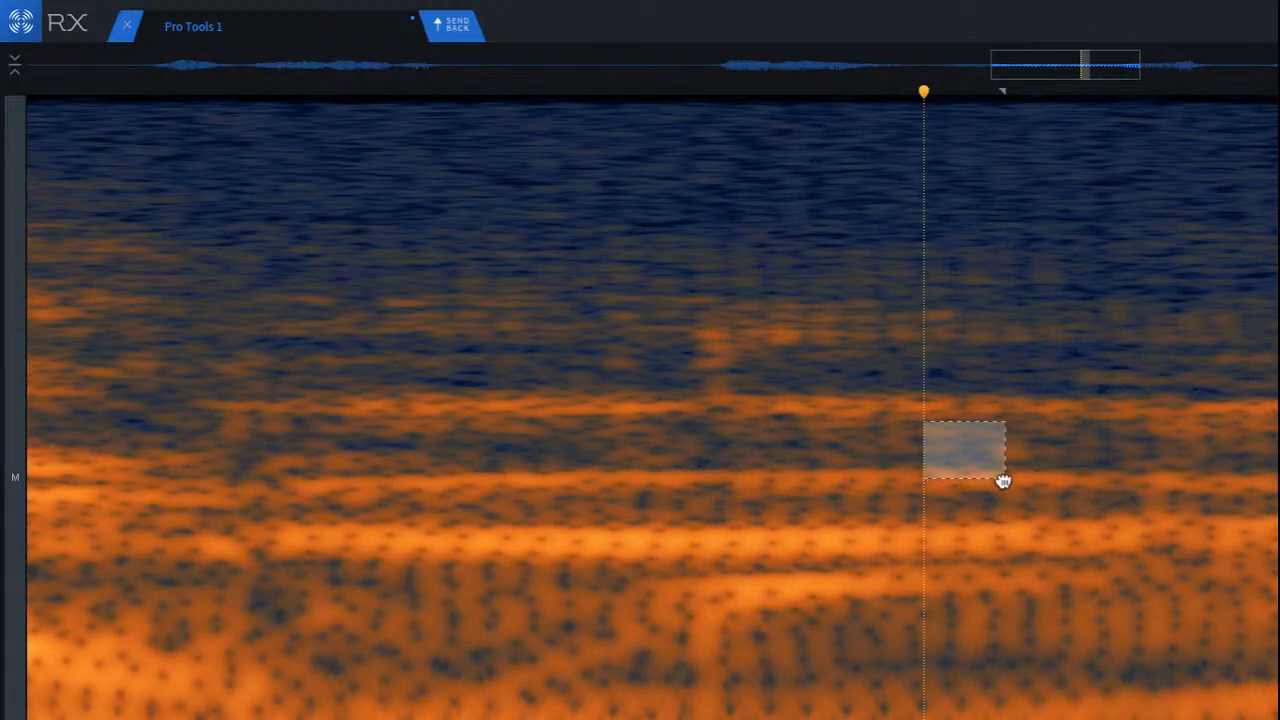
pyautogui.hotkey('ctrl', 'z')
pyautogui.click(906, 457)
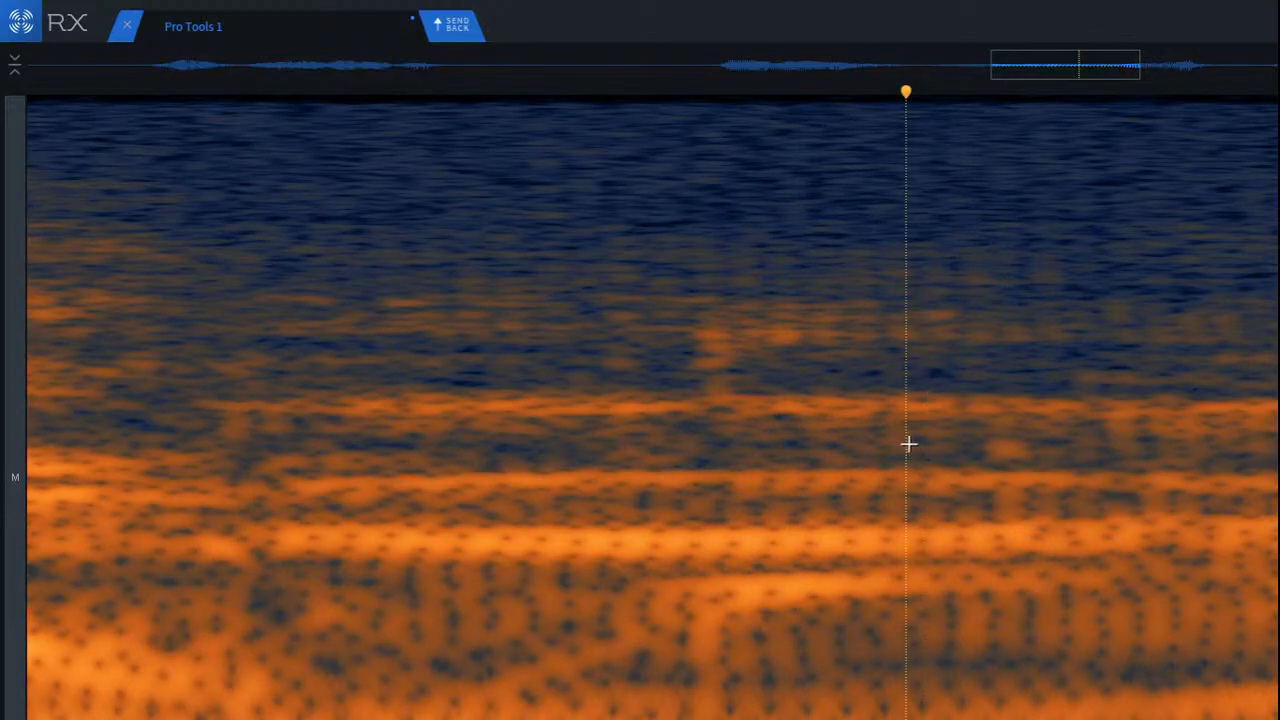
# Step: Select the small isolated blotch between the two upper harmonic bands and remove it with spectral repair
pyautogui.moveTo(868, 415); pyautogui.dragTo(973, 474)
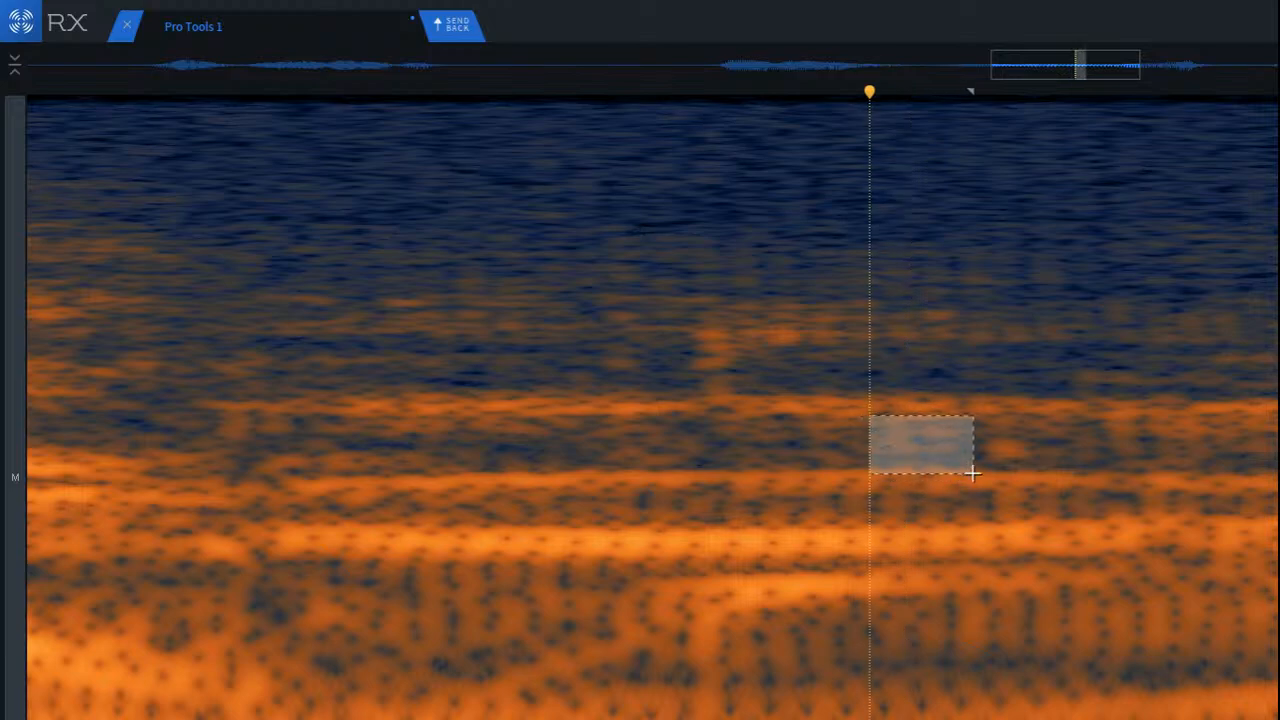
pyautogui.moveTo(918, 438); pyautogui.dragTo(994, 440)
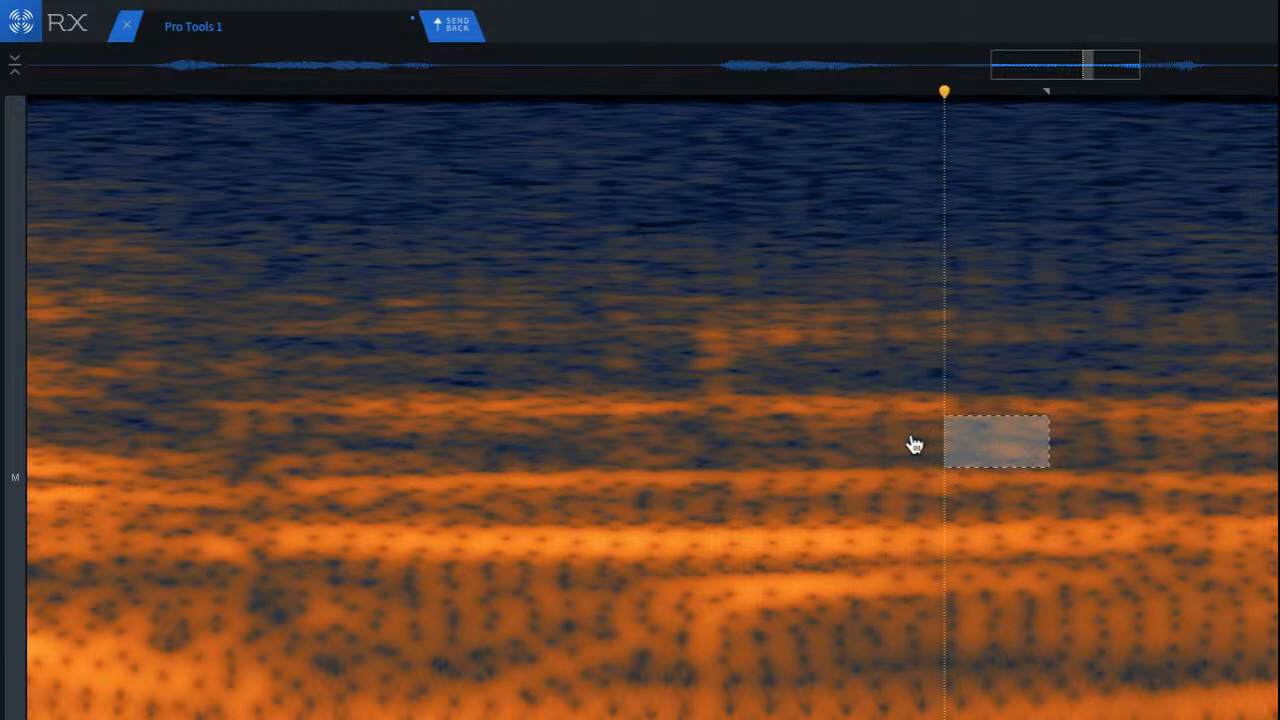
pyautogui.click(857, 420)
pyautogui.click(380, 316)
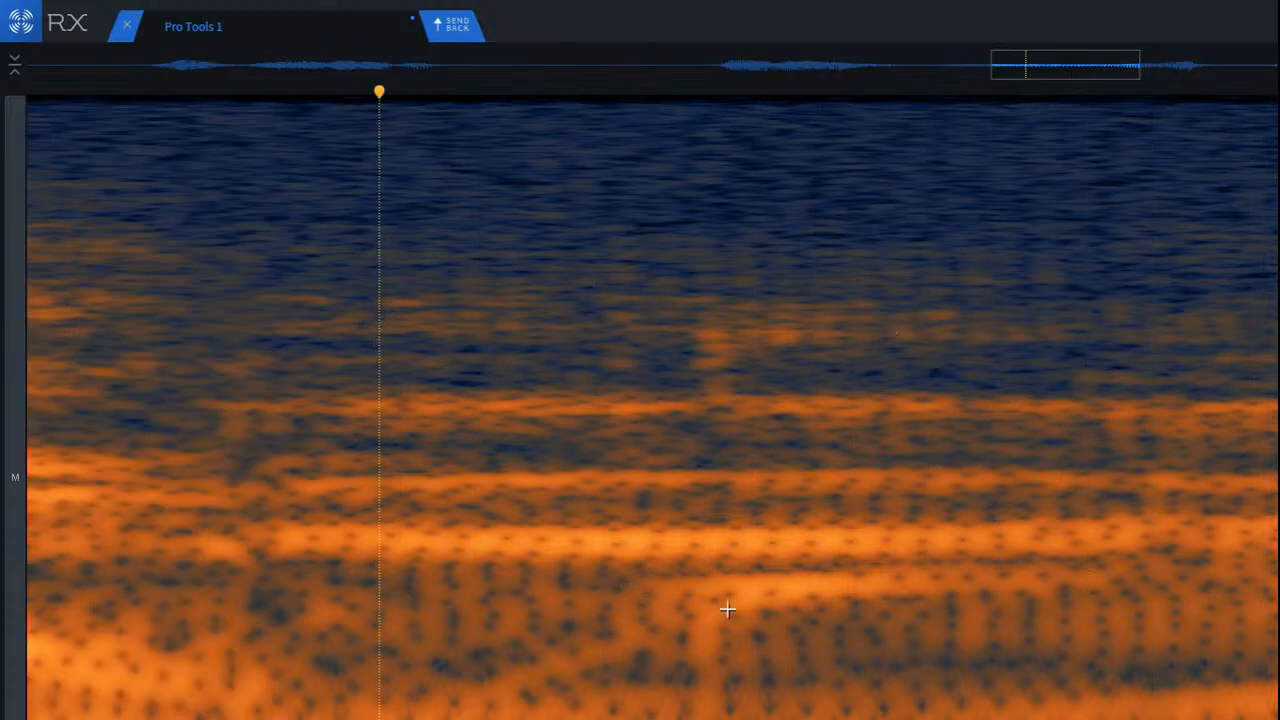
pyautogui.moveTo(664, 280); pyautogui.dragTo(884, 395)
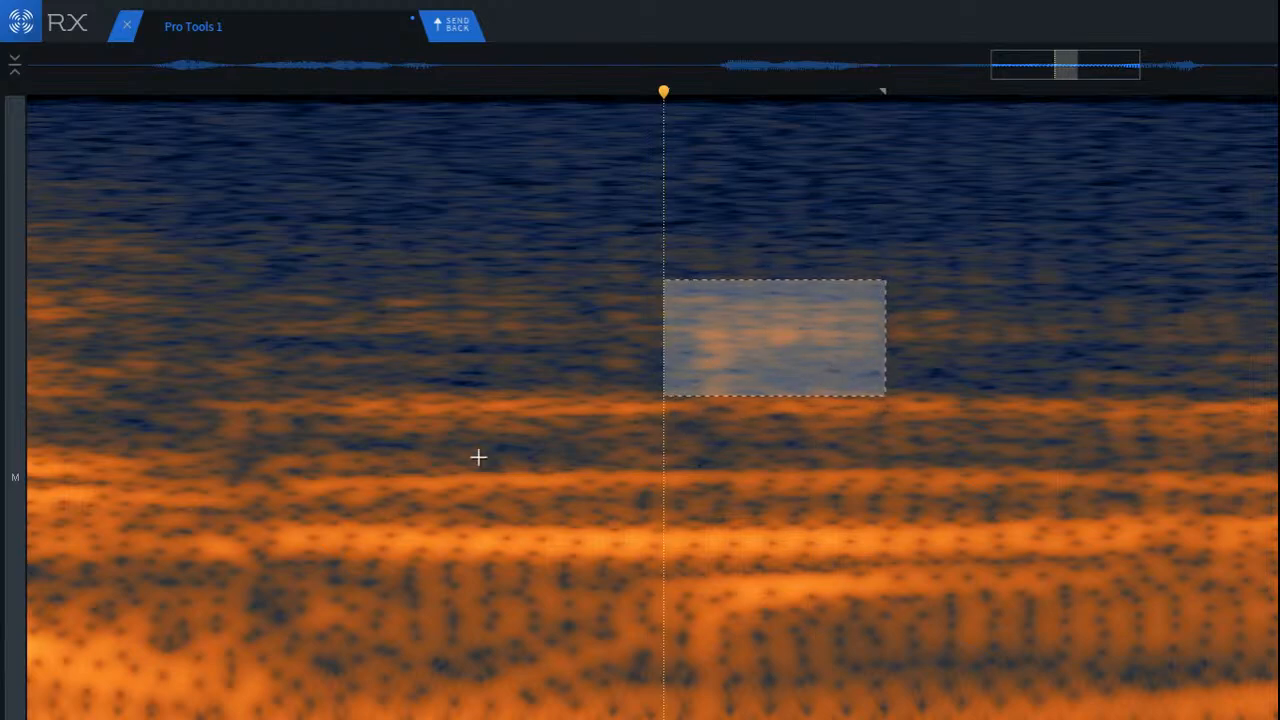
pyautogui.moveTo(506, 403); pyautogui.dragTo(943, 589)
pyautogui.click(820, 620)
pyautogui.click(637, 558)
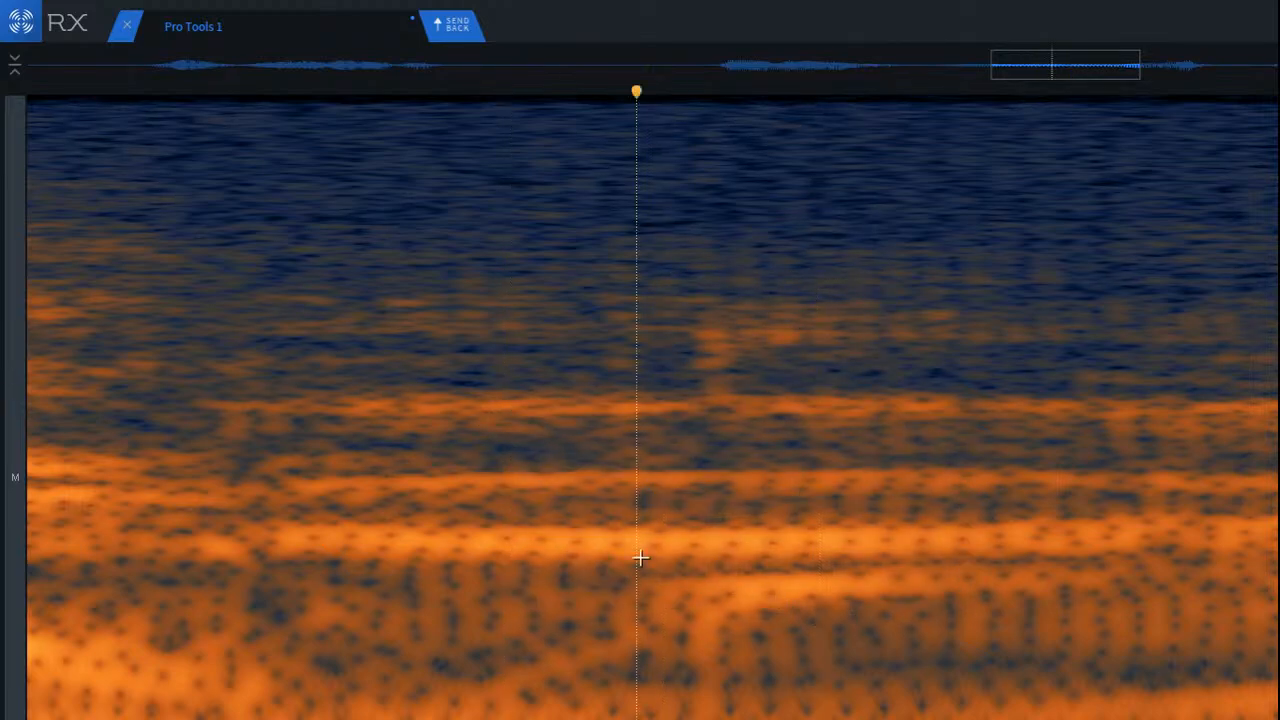
pyautogui.moveTo(640, 558); pyautogui.dragTo(1097, 670)
pyautogui.click(218, 310)
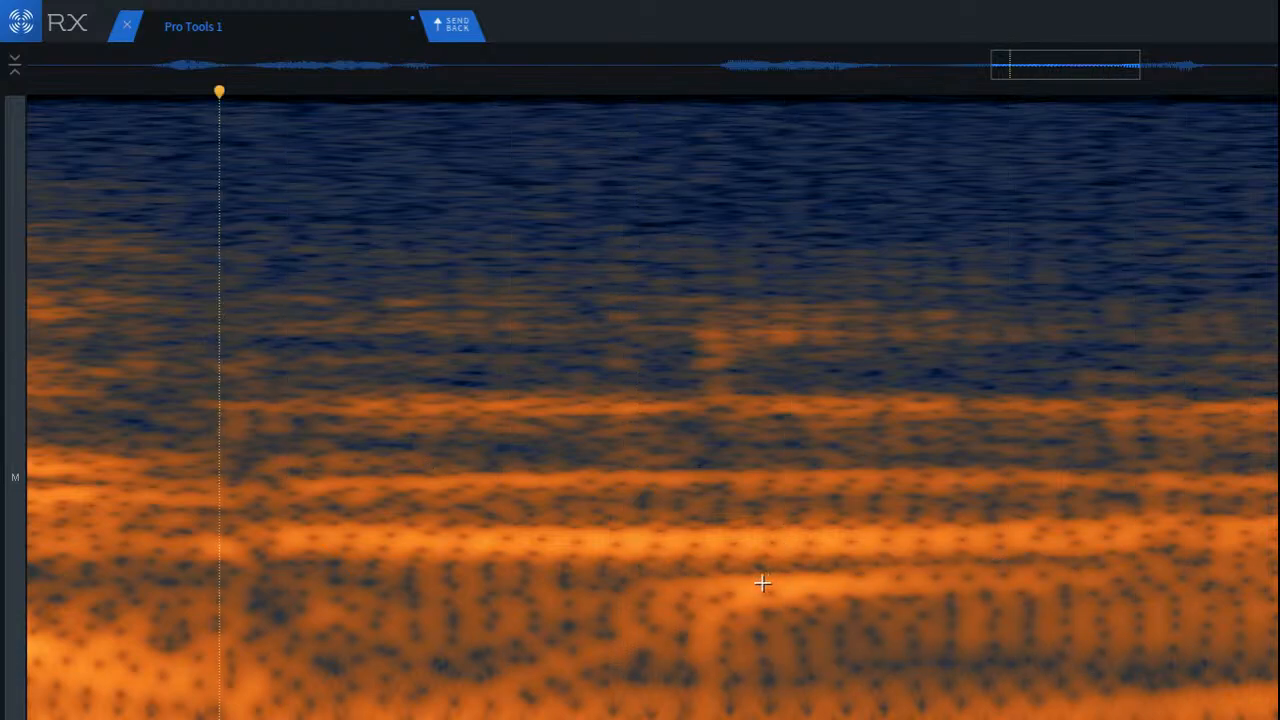
# Step: Select the bright streak beneath the strongest harmonic band with a rectangle and attenuate it with spectral repair
pyautogui.moveTo(624, 564); pyautogui.dragTo(1110, 617)
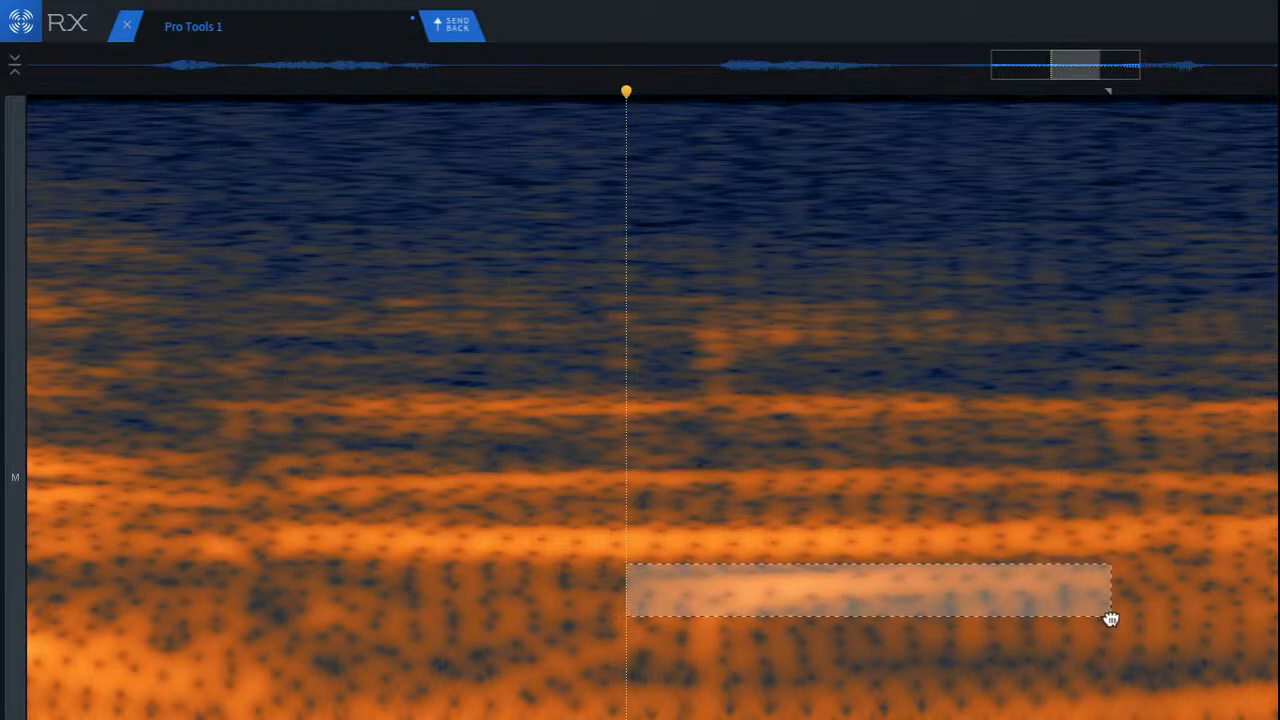
pyautogui.press('super+shift+6')
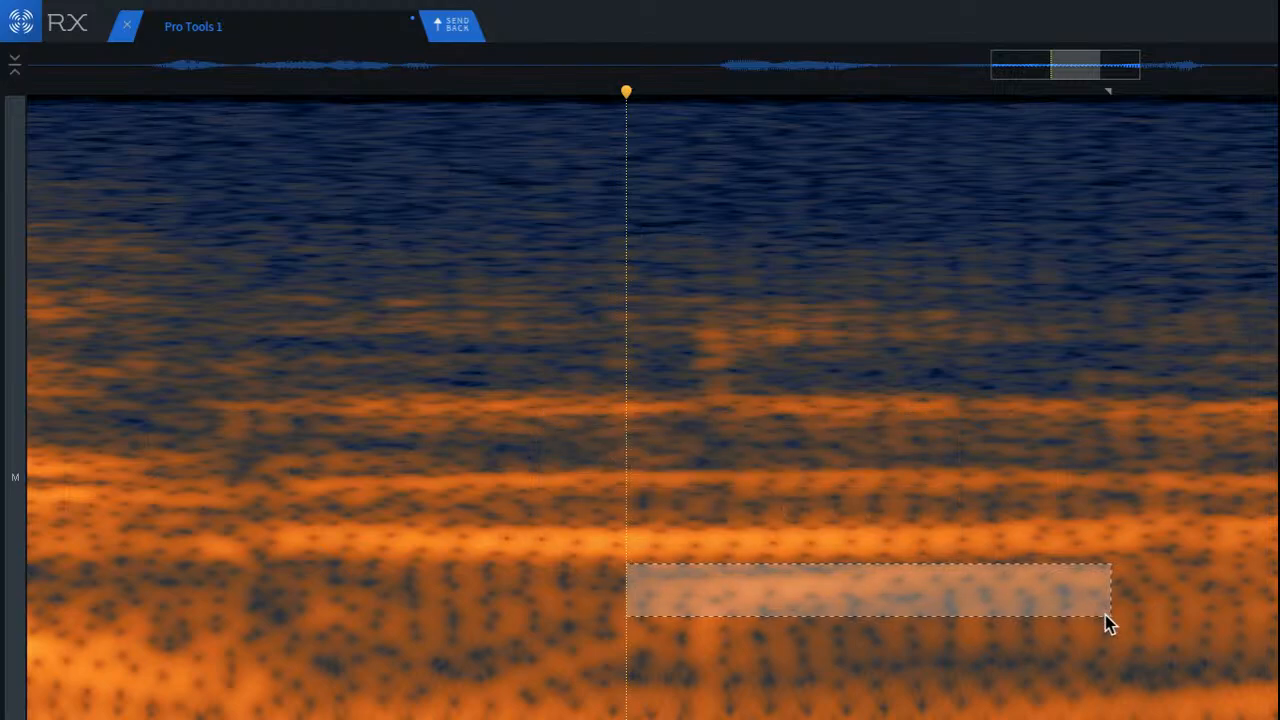
pyautogui.press('super+shift+6')
pyautogui.click(308, 421)
pyautogui.click(160, 311)
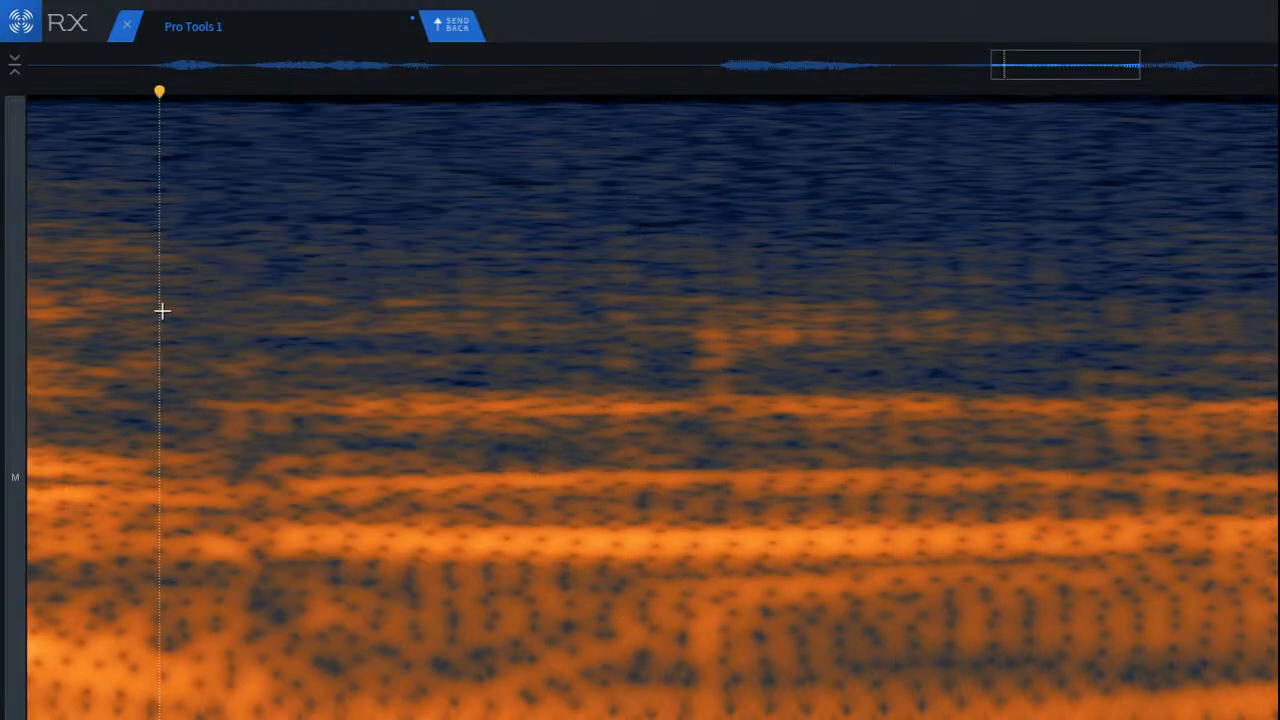
# Step: Undo the streak repair and the earlier blotch and vertical click repairs, and set the playhead ahead of that passage
pyautogui.press('super+z')
pyautogui.press('super+z')
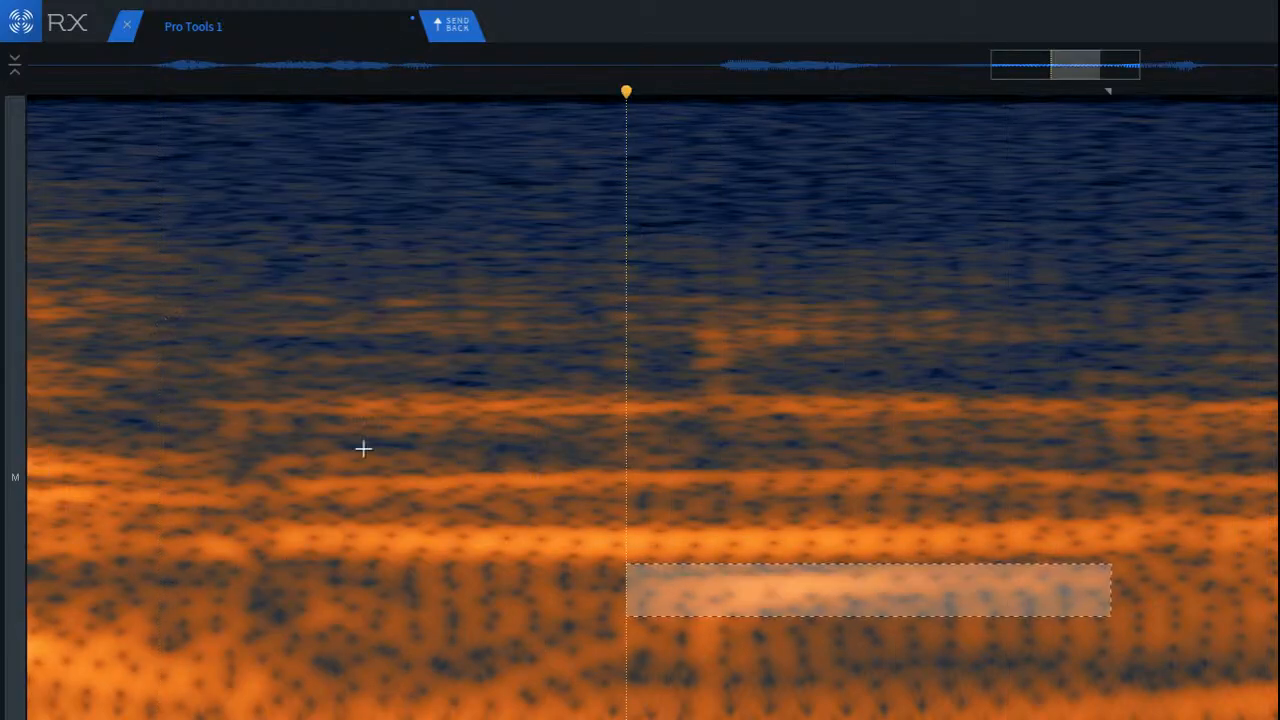
pyautogui.click(450, 487)
pyautogui.scroll(-4, 450, 486)
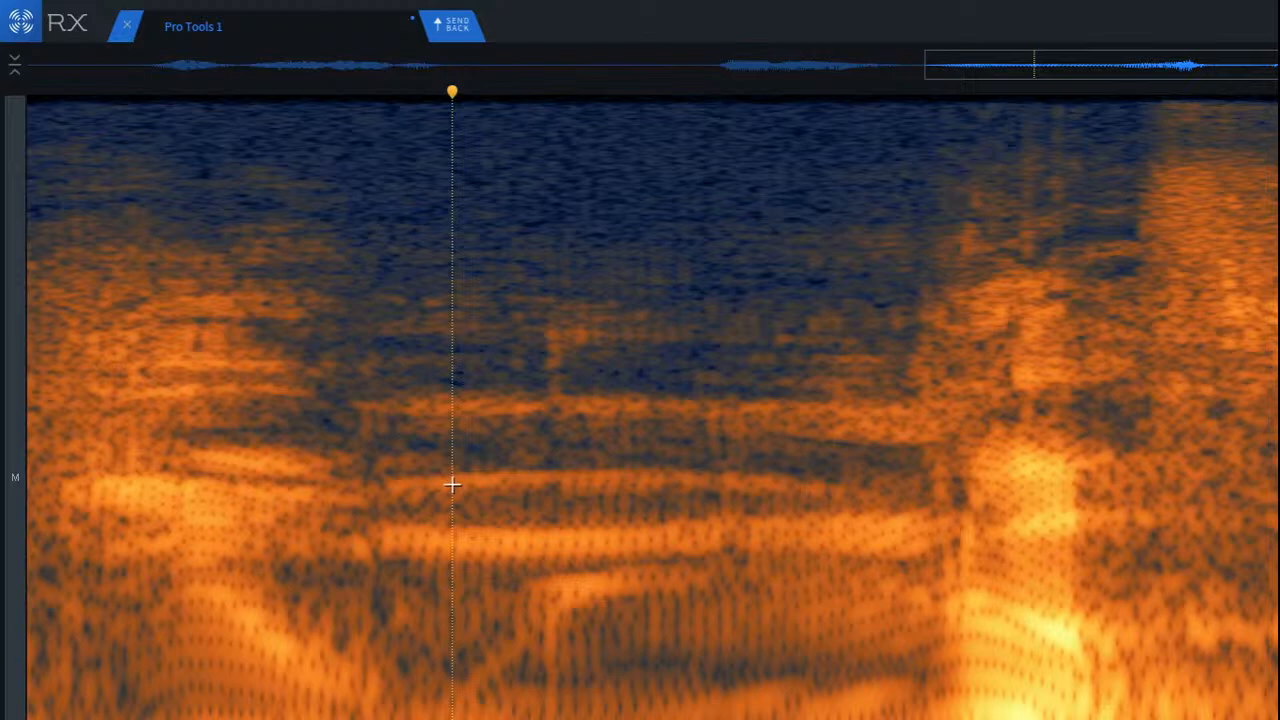
pyautogui.press('super+z')
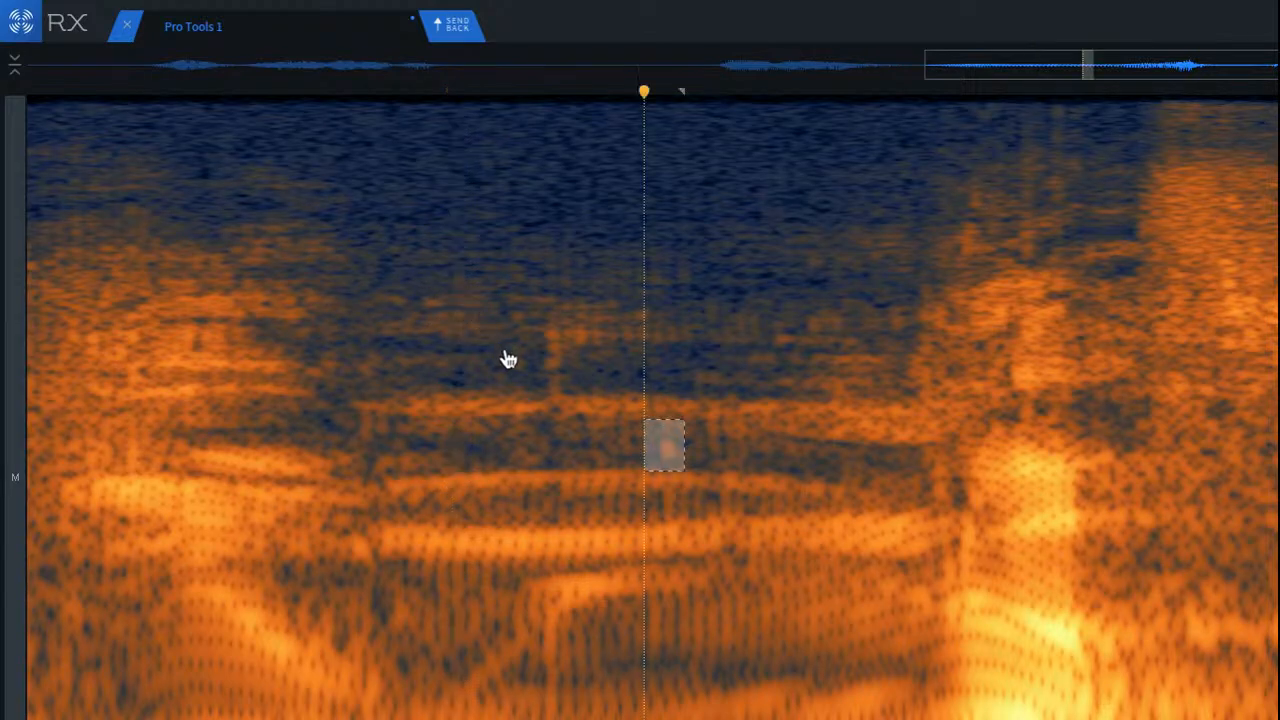
pyautogui.press('super+z')
pyautogui.press('super+z')
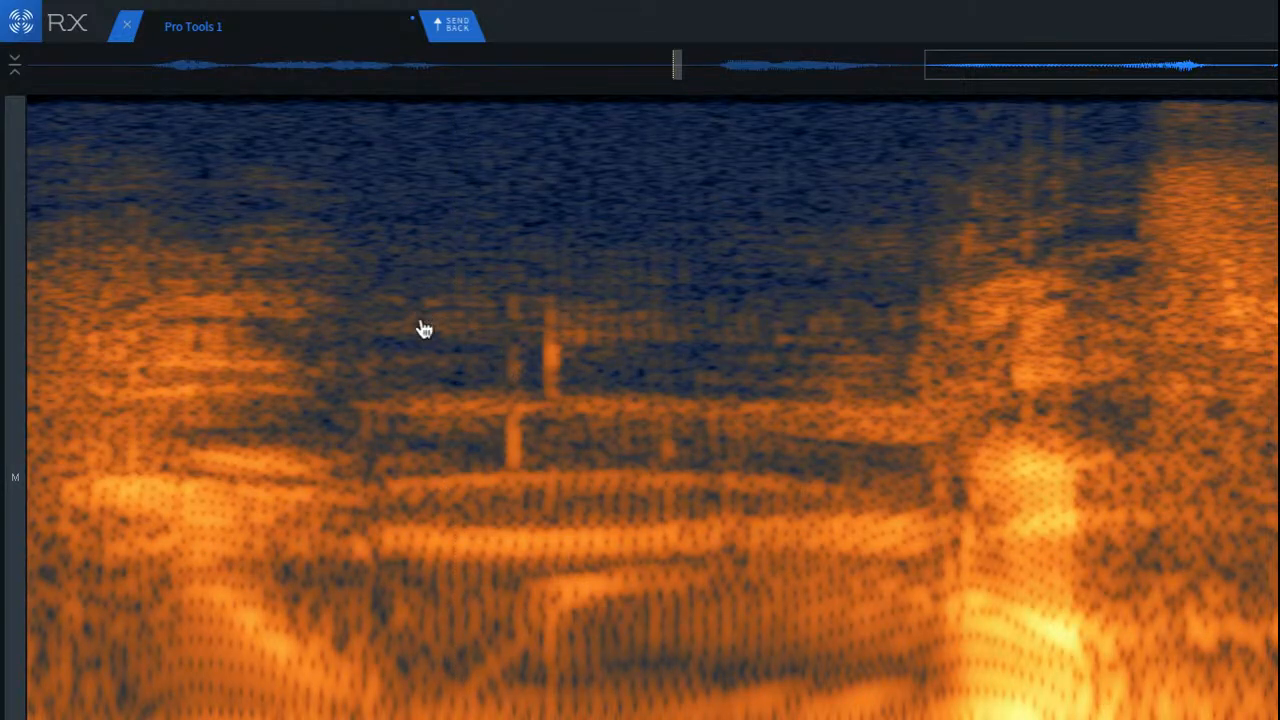
pyautogui.press('super+z')
pyautogui.click(401, 318)
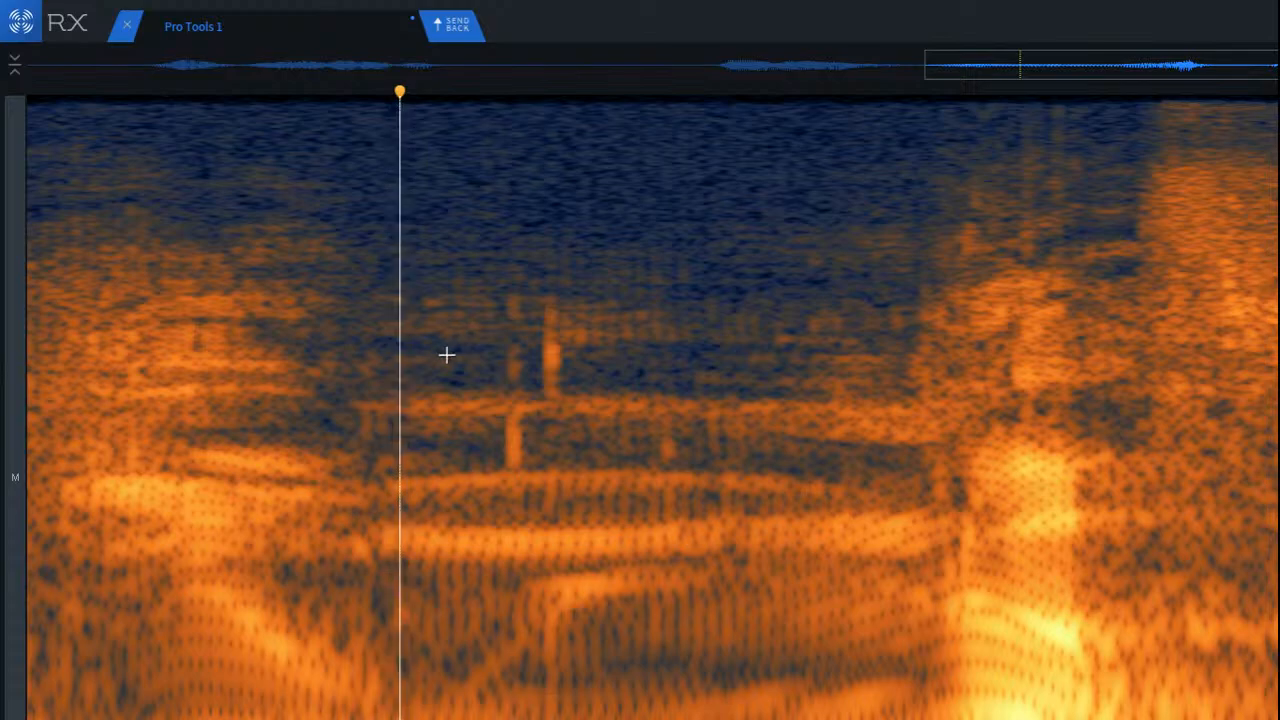
pyautogui.scroll(2, 476, 408)
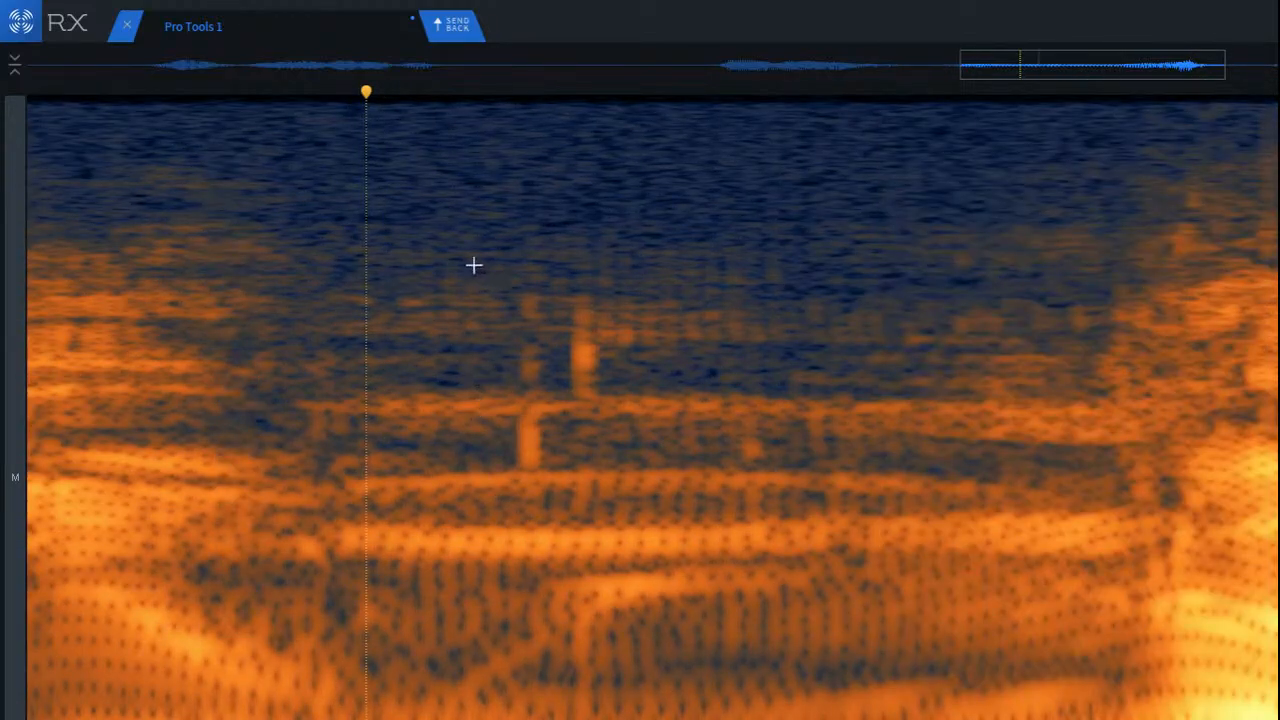
# Step: Render Mouth De-click on the passage containing the vertical clicks, with sensitivity 7.0 and click widening 0.8 ms, and play back the result
pyautogui.moveTo(474, 265); pyautogui.dragTo(909, 716)
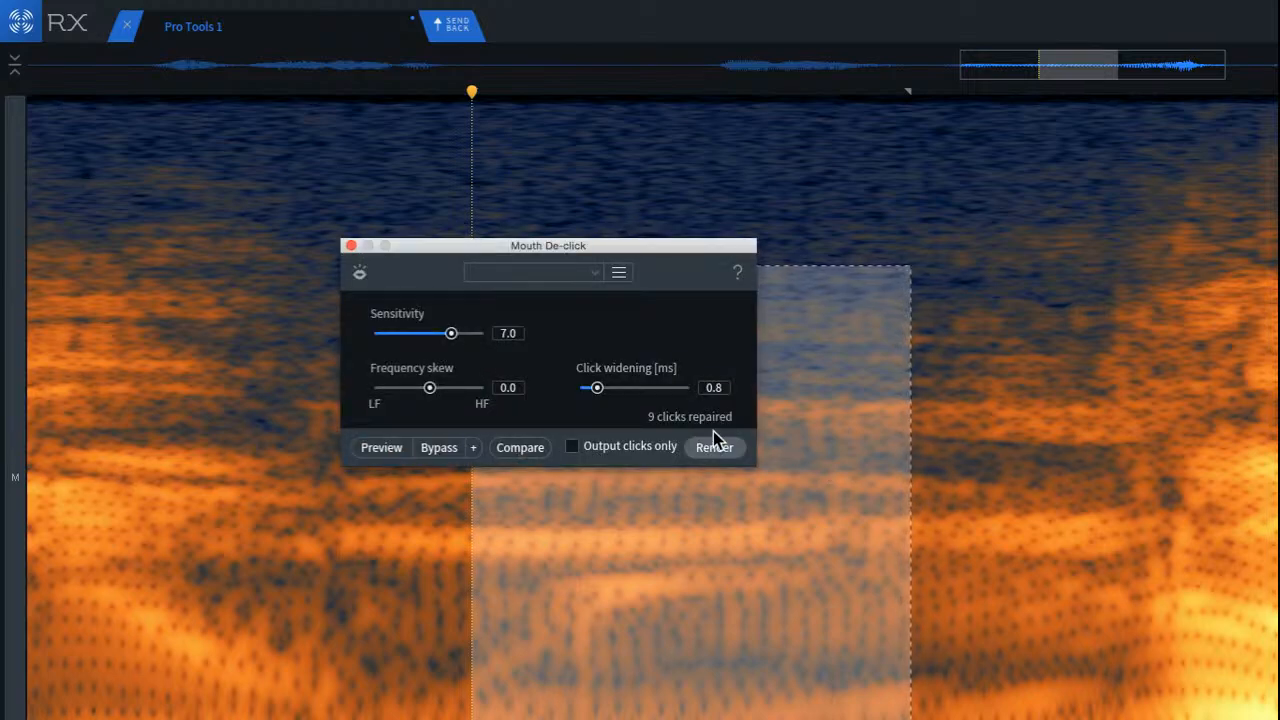
pyautogui.click(713, 447)
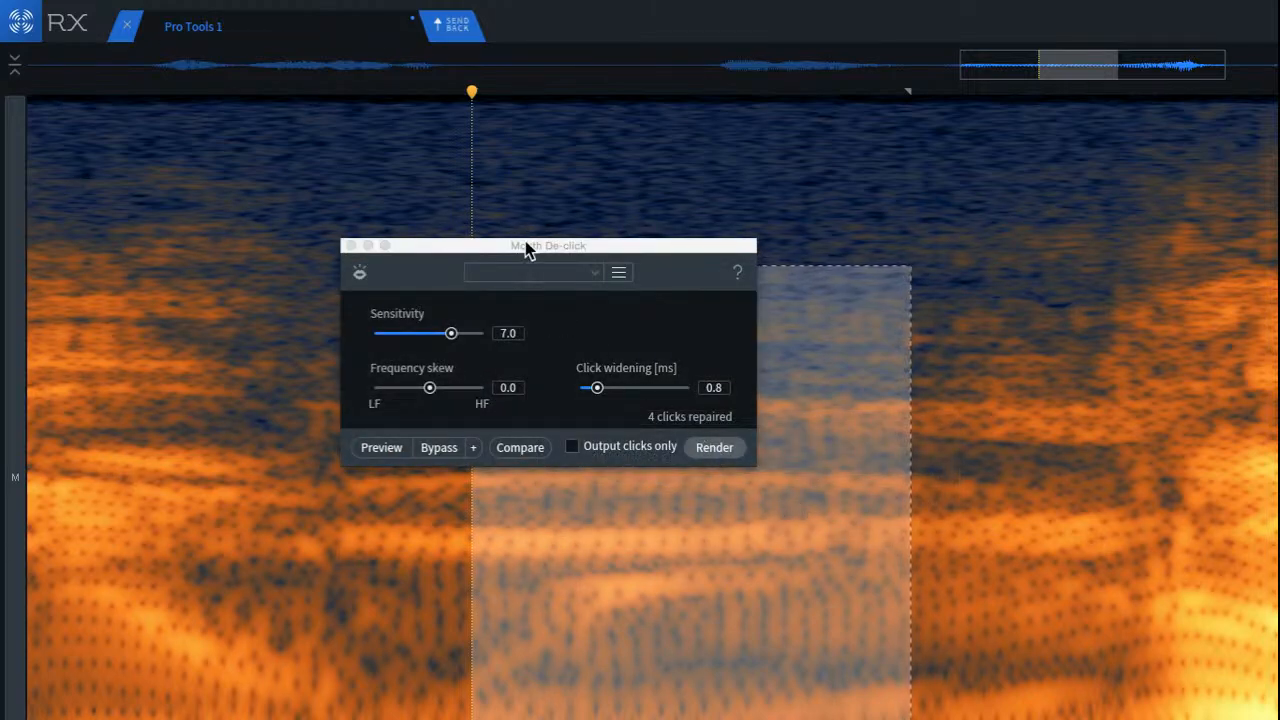
pyautogui.moveTo(527, 250); pyautogui.dragTo(1107, 164)
pyautogui.click(250, 395)
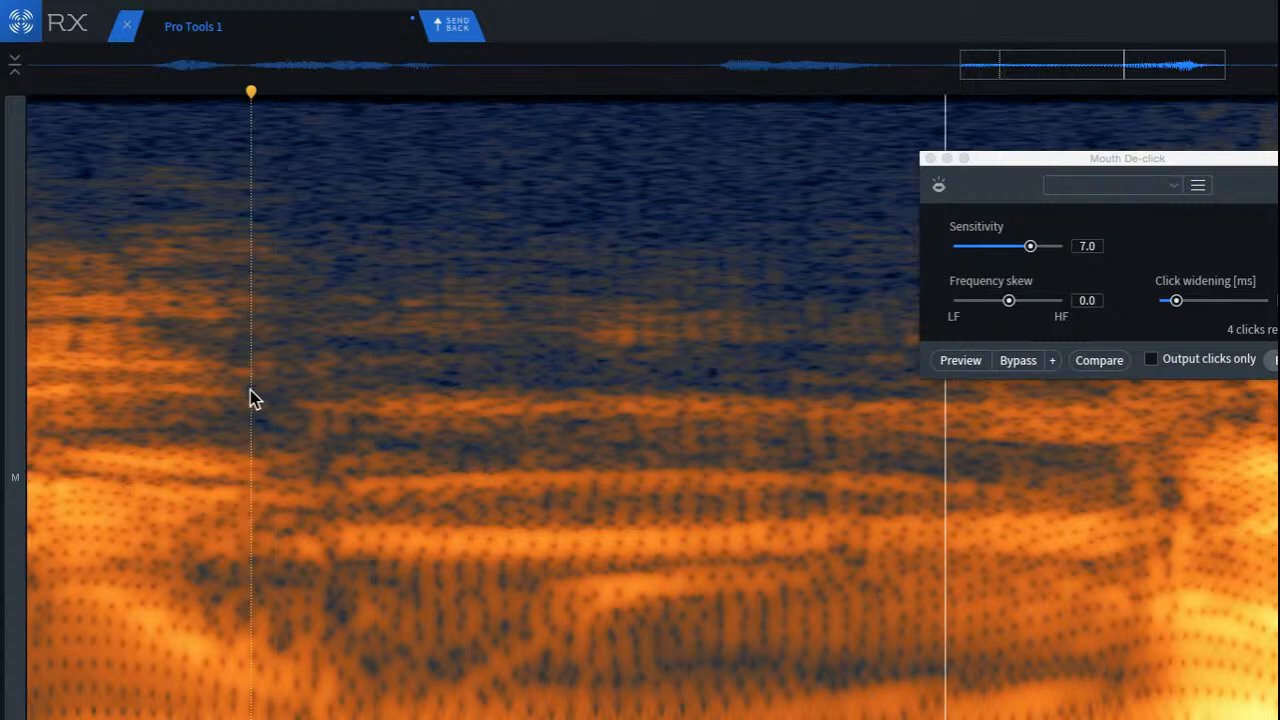
pyautogui.press('space')
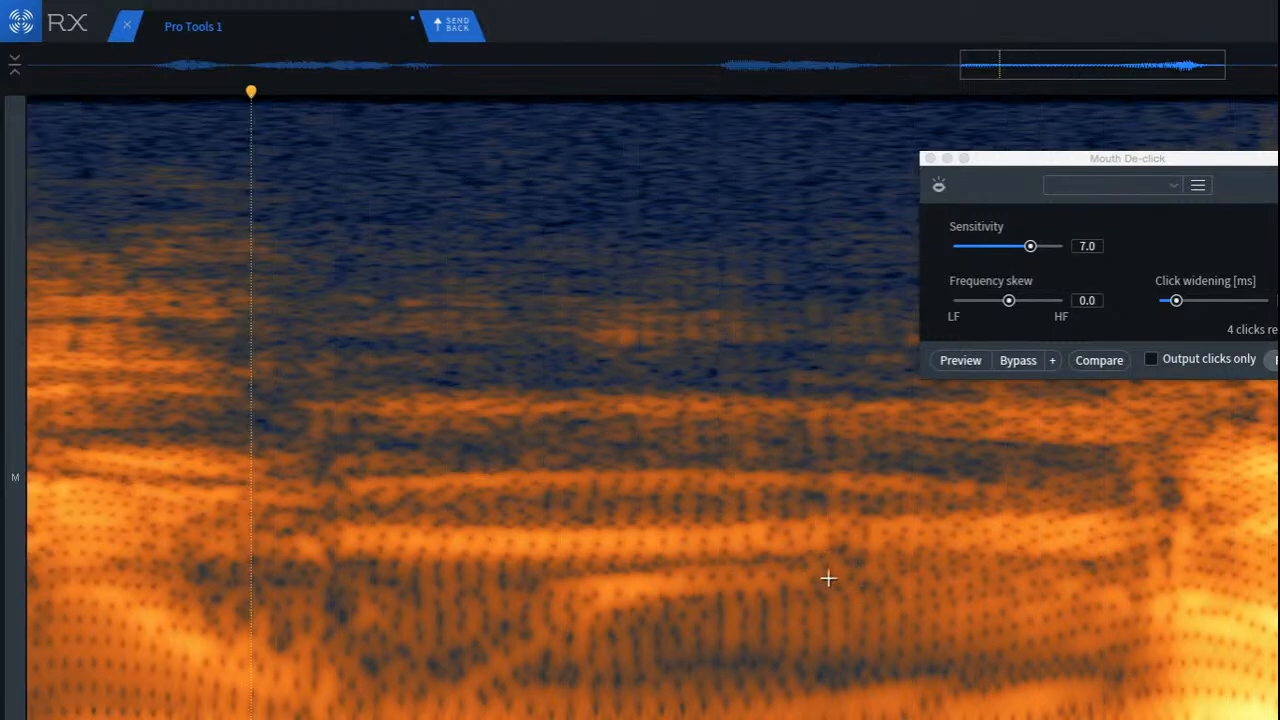
pyautogui.moveTo(537, 560); pyautogui.dragTo(860, 624)
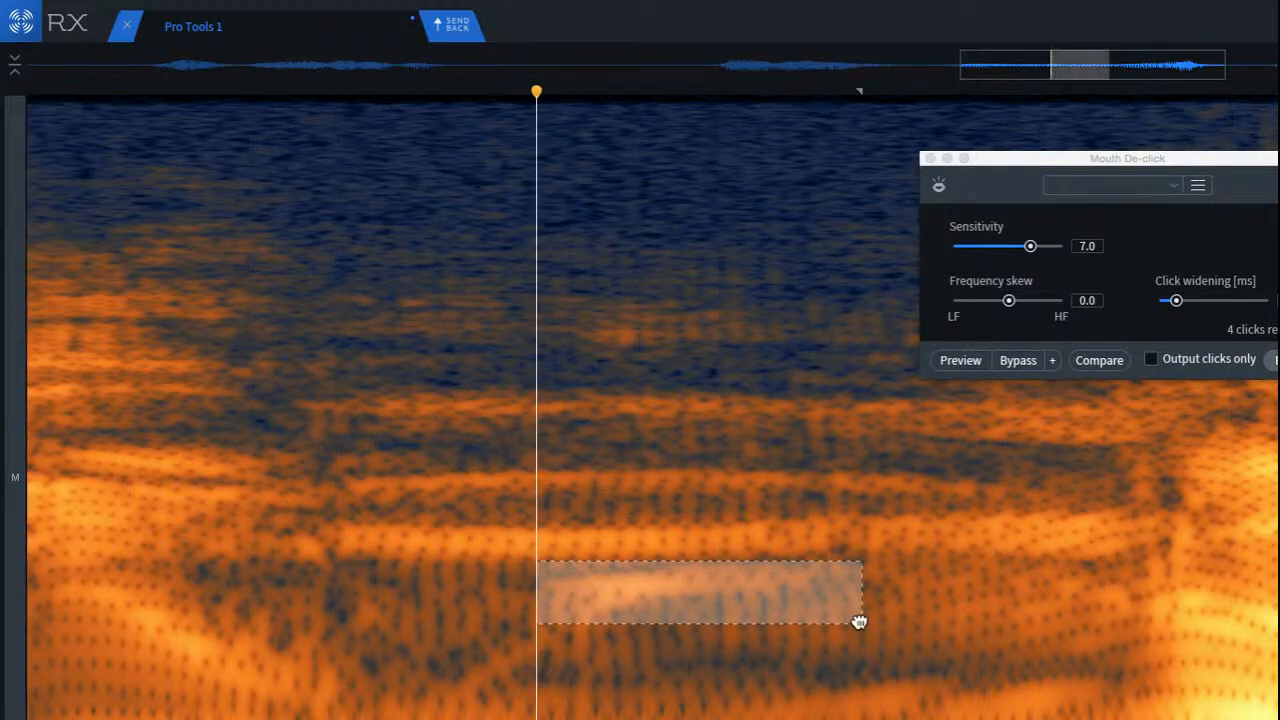
pyautogui.moveTo(667, 623)
pyautogui.mouseDown()
pyautogui.moveTo(686, 577)
pyautogui.moveTo(687, 648)
pyautogui.moveTo(713, 500)
pyautogui.moveTo(760, 420)
pyautogui.moveTo(840, 460)
pyautogui.moveTo(848, 497)
pyautogui.moveTo(804, 540)
pyautogui.moveTo(647, 580)
pyautogui.moveTo(654, 593)
pyautogui.mouseUp()
pyautogui.press('super+d')
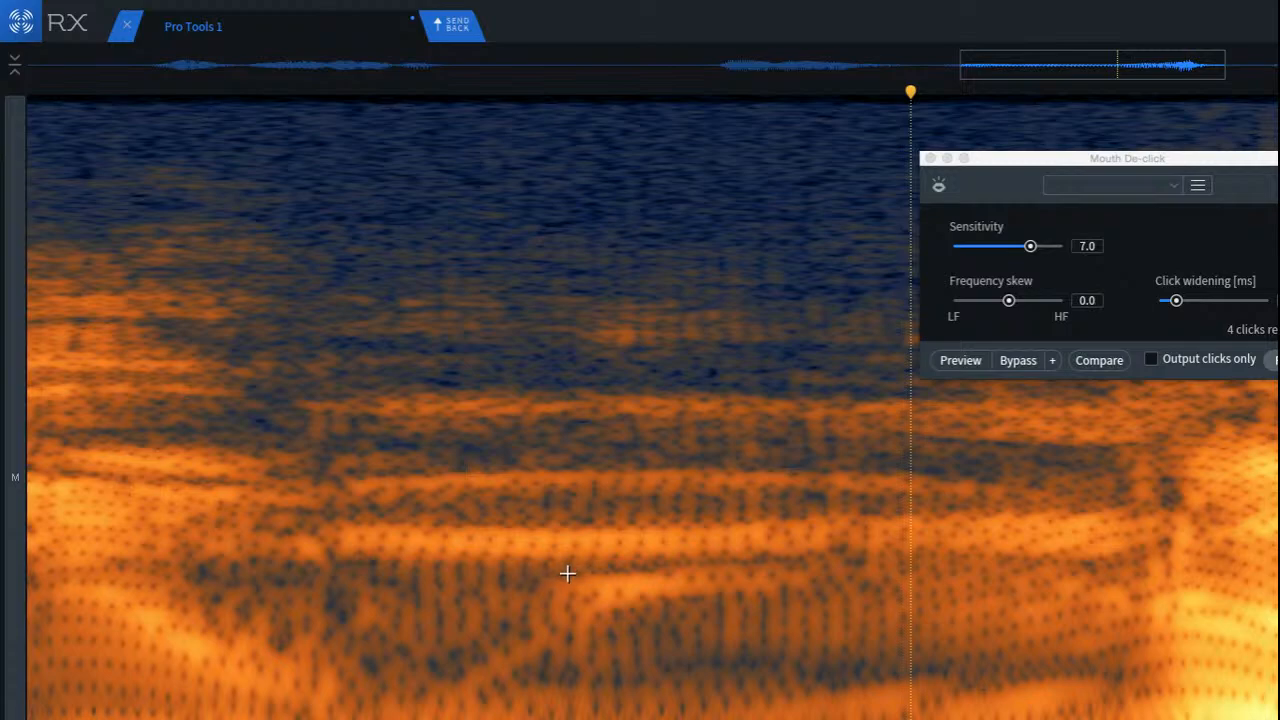
# Step: Lasso the bright streak beneath the strongest harmonic band along its contour and attenuate it with spectral repair
pyautogui.moveTo(539, 581); pyautogui.dragTo(645, 575)
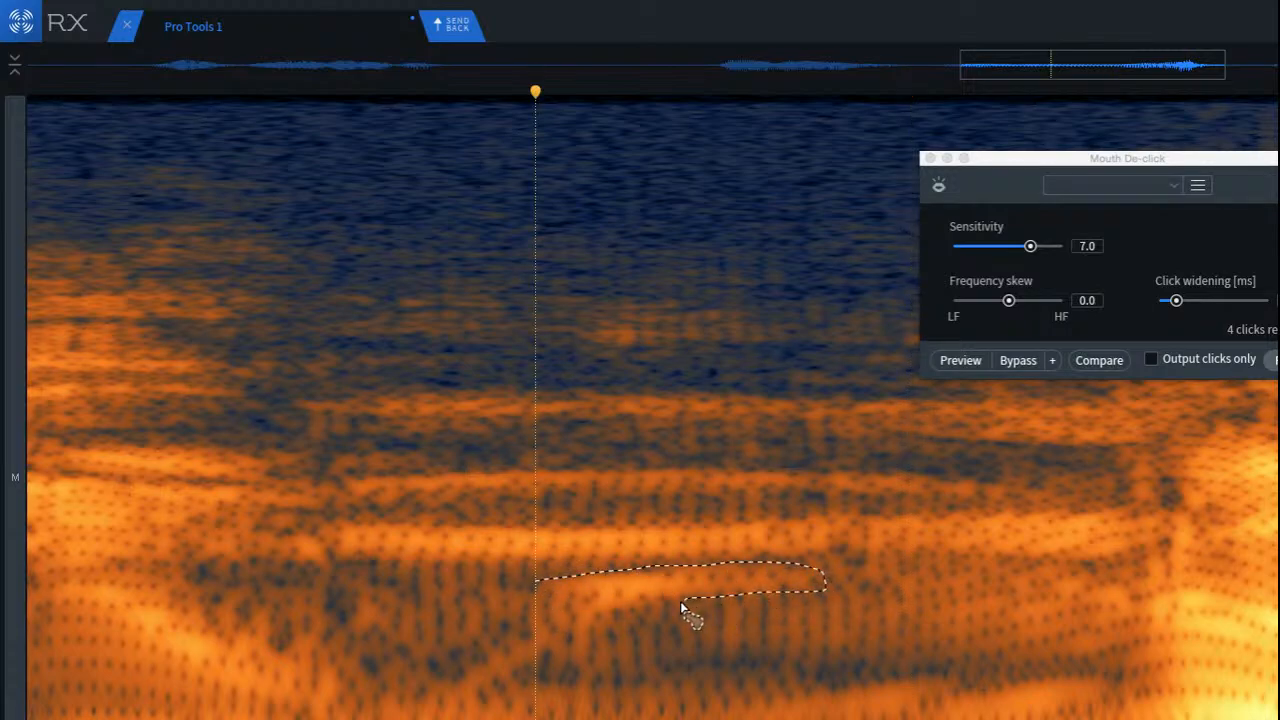
pyautogui.moveTo(583, 622)
pyautogui.mouseDown()
pyautogui.moveTo(530, 600)
pyautogui.moveTo(532, 580)
pyautogui.mouseUp()
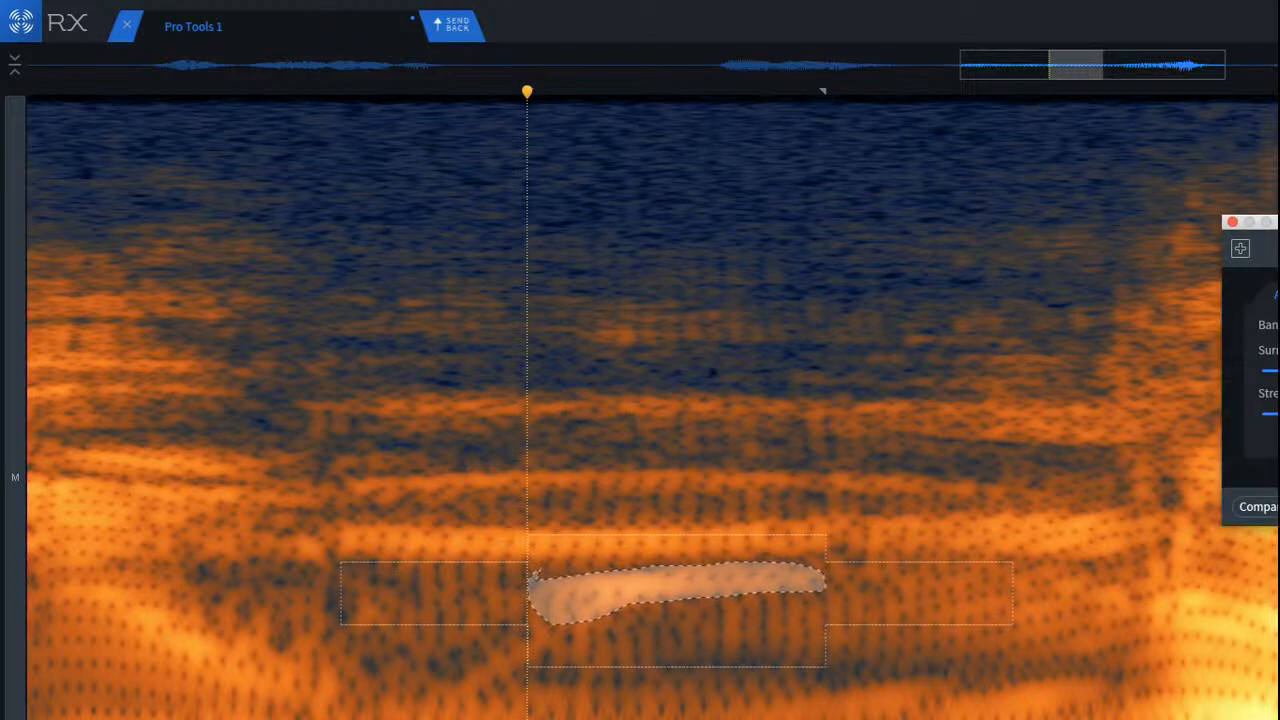
pyautogui.click(209, 350)
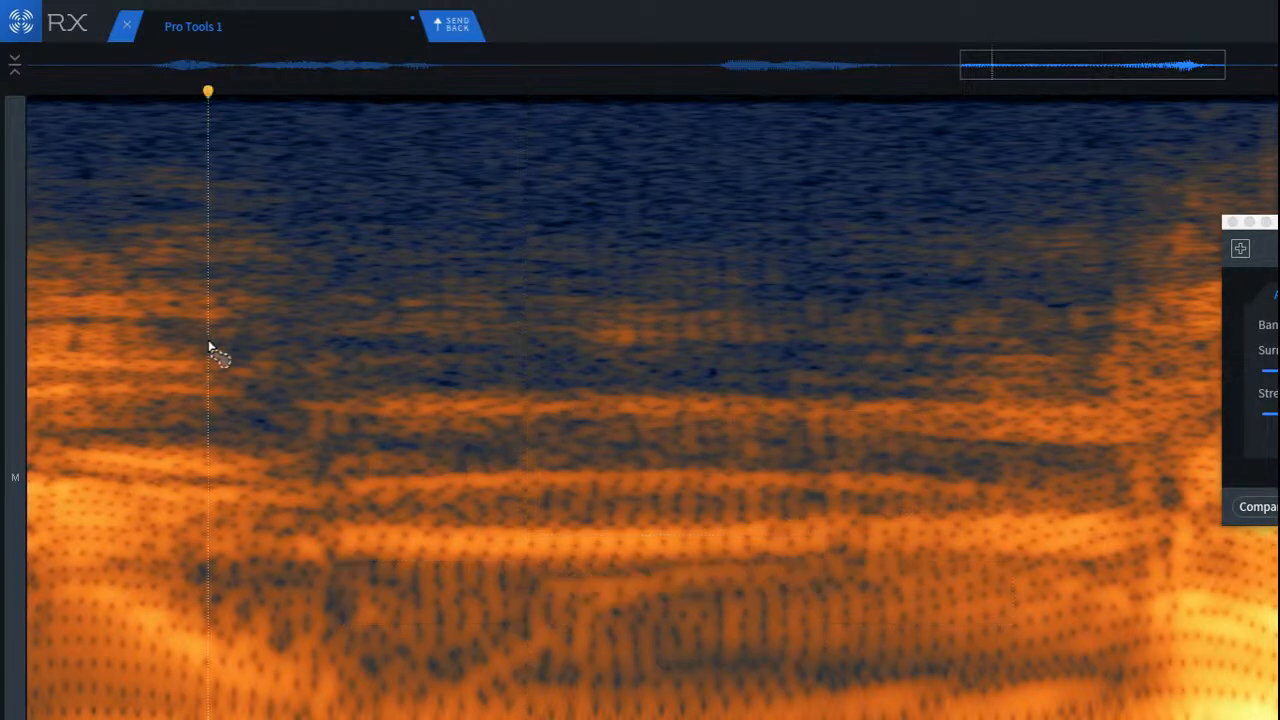
# Step: Play back the passage around the streak repeatedly and compare it with and without the spectral repair
pyautogui.press('space')
pyautogui.press('space')
pyautogui.press('space')
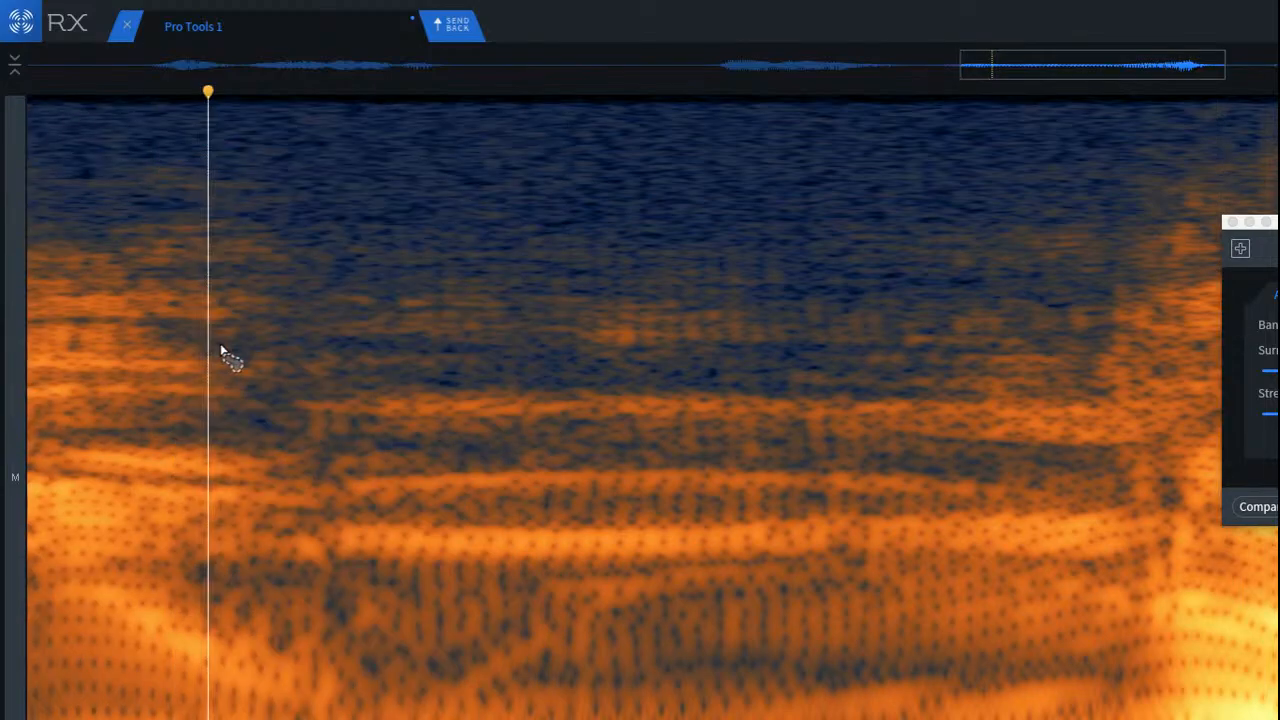
pyautogui.press('space')
pyautogui.press('space')
pyautogui.press('space')
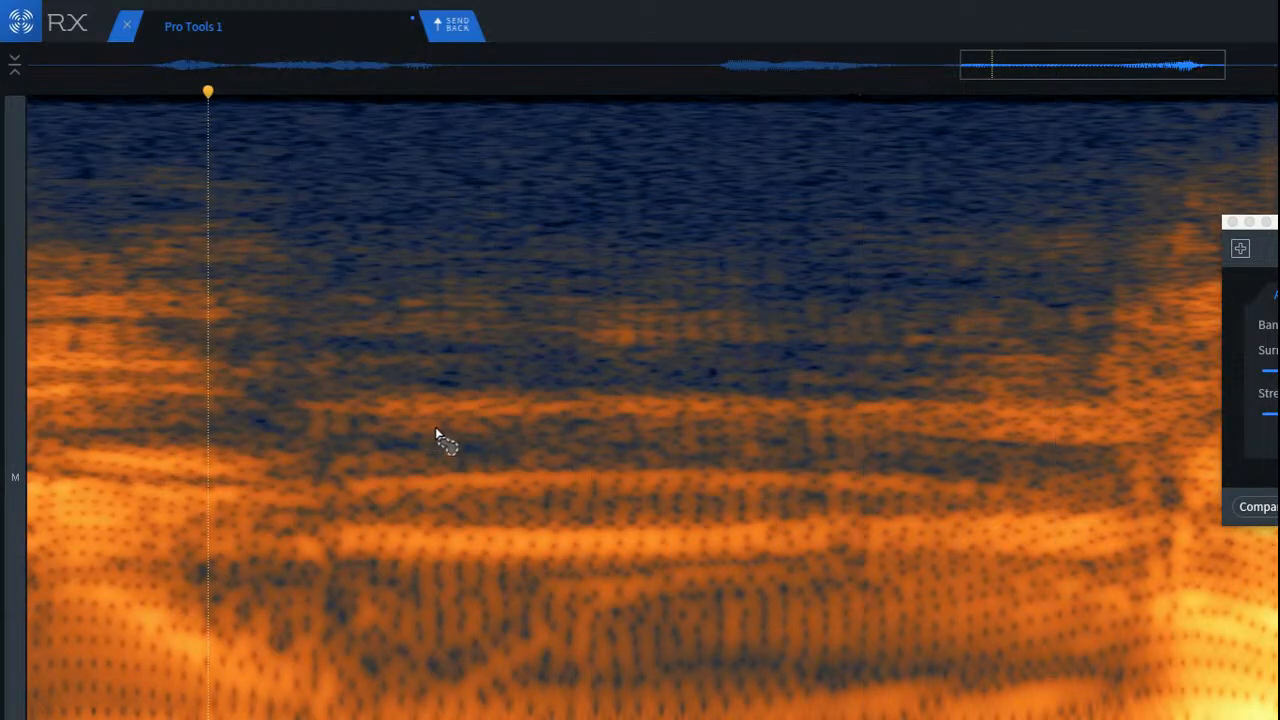
pyautogui.press('super+z')
pyautogui.click(347, 408)
pyautogui.press('space')
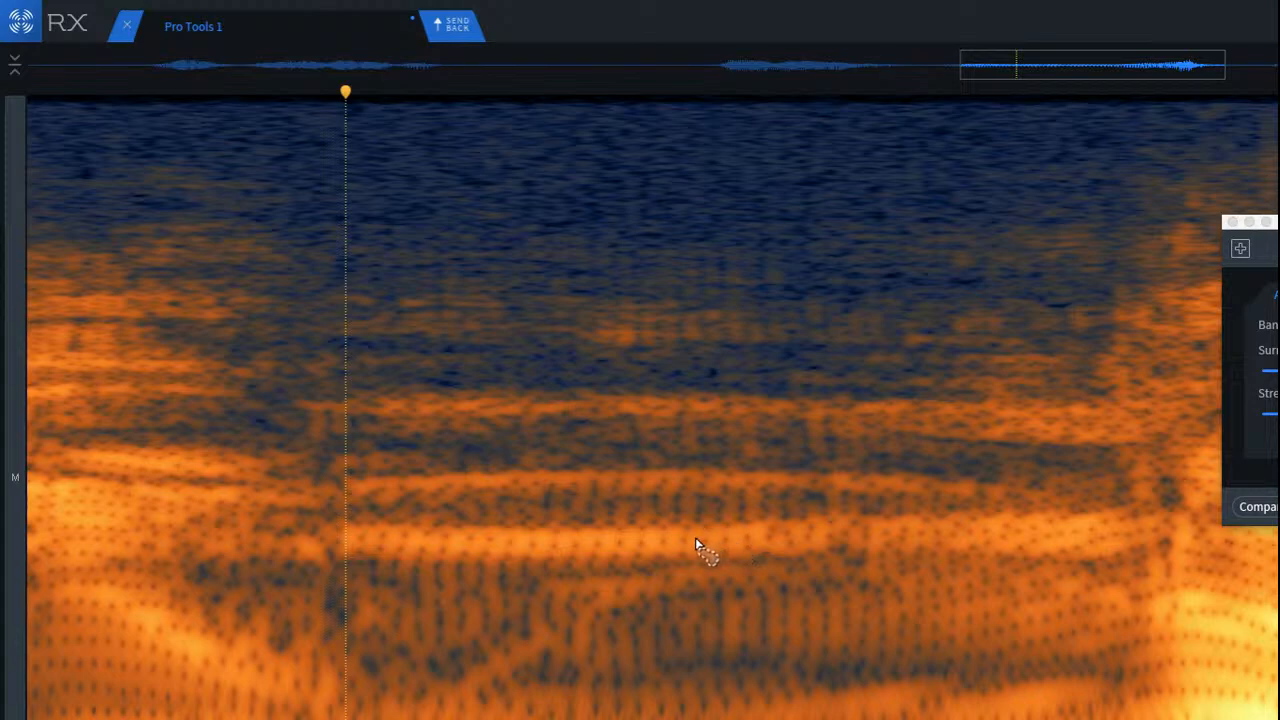
pyautogui.press('super+z')
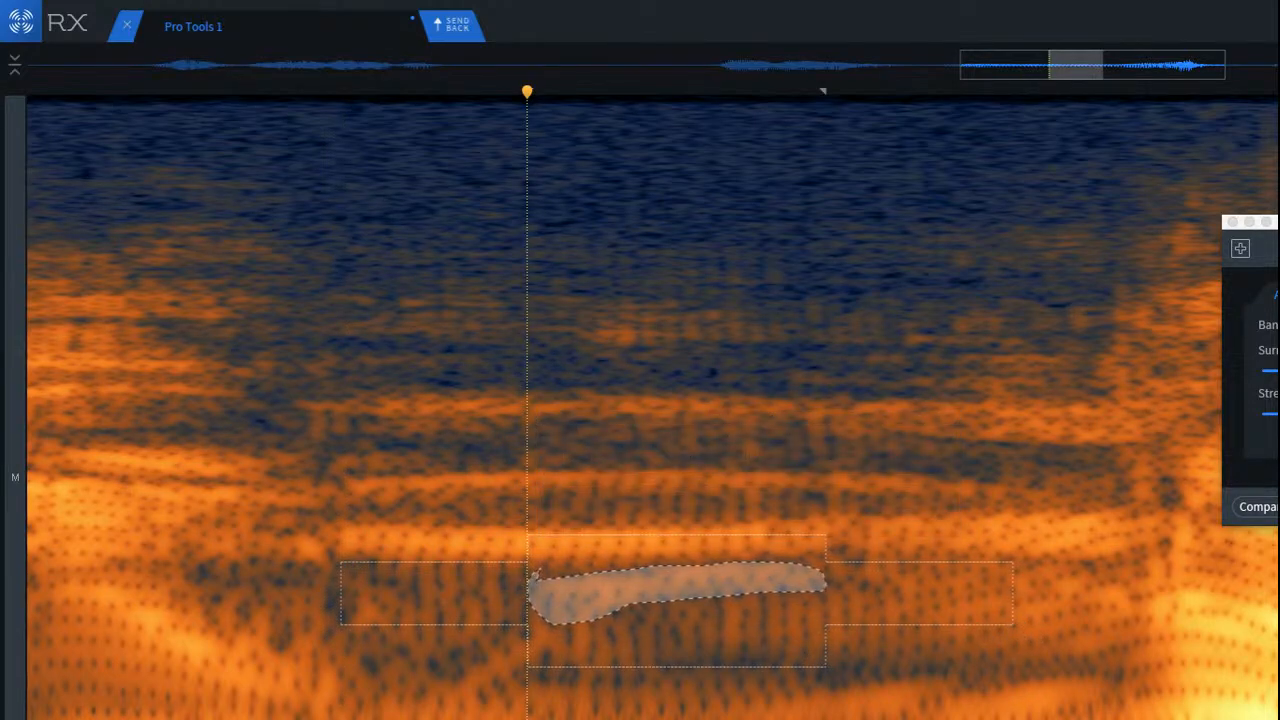
# Step: Play back the repaired passage within the surrounding phrase and close the spectral repair window
pyautogui.click(149, 246)
pyautogui.press('space')
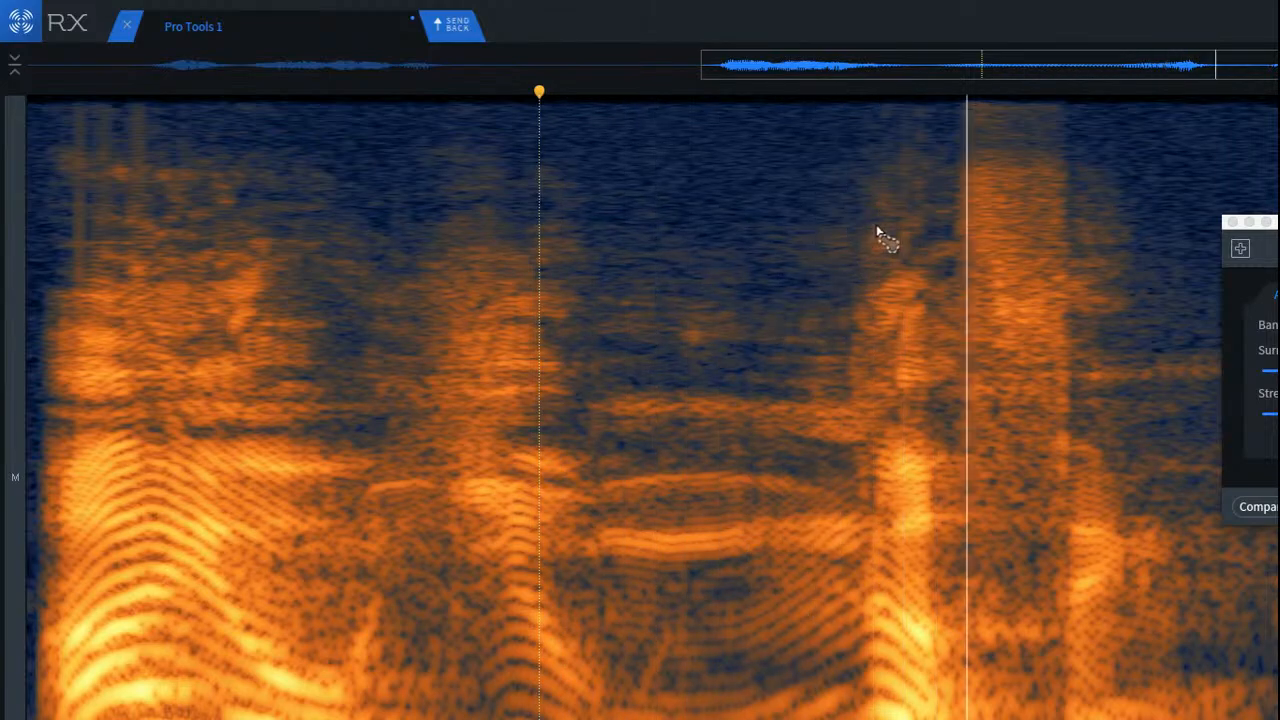
pyautogui.click(766, 220)
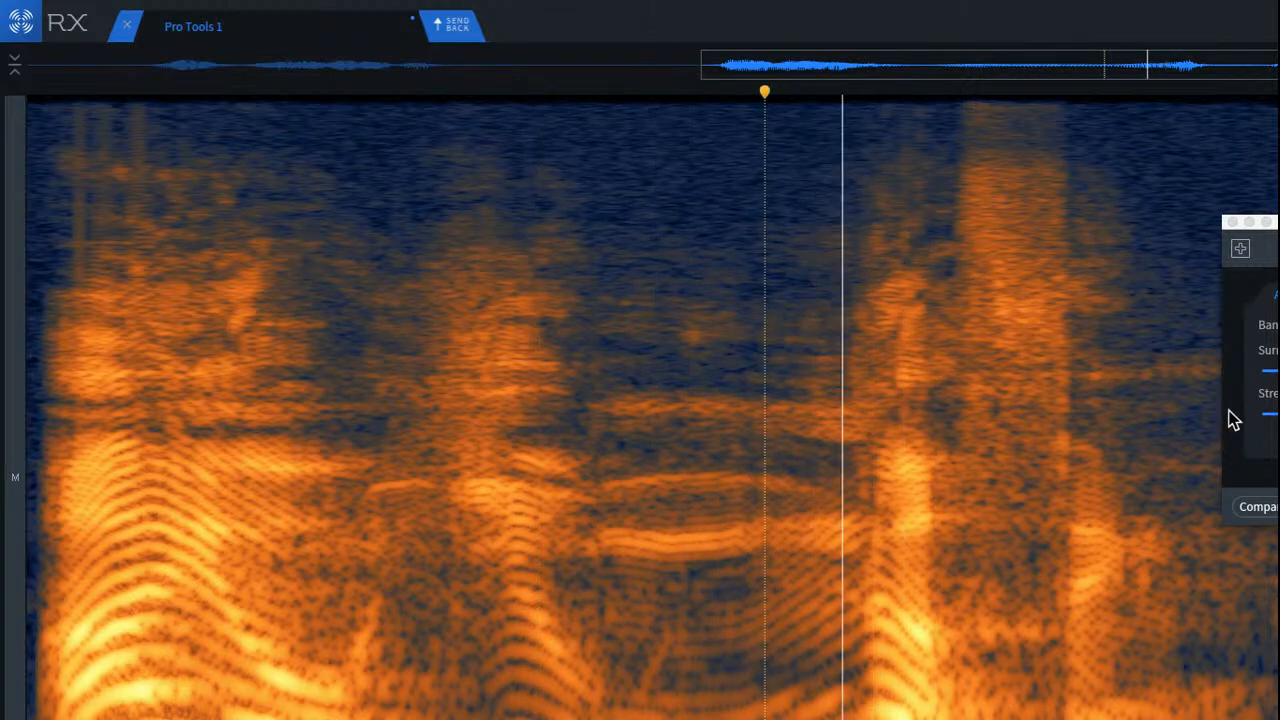
pyautogui.click(1231, 222)
# Step: Examine the repaired passage at several zoom levels and play on from its second half
pyautogui.scroll(3, 662, 500)
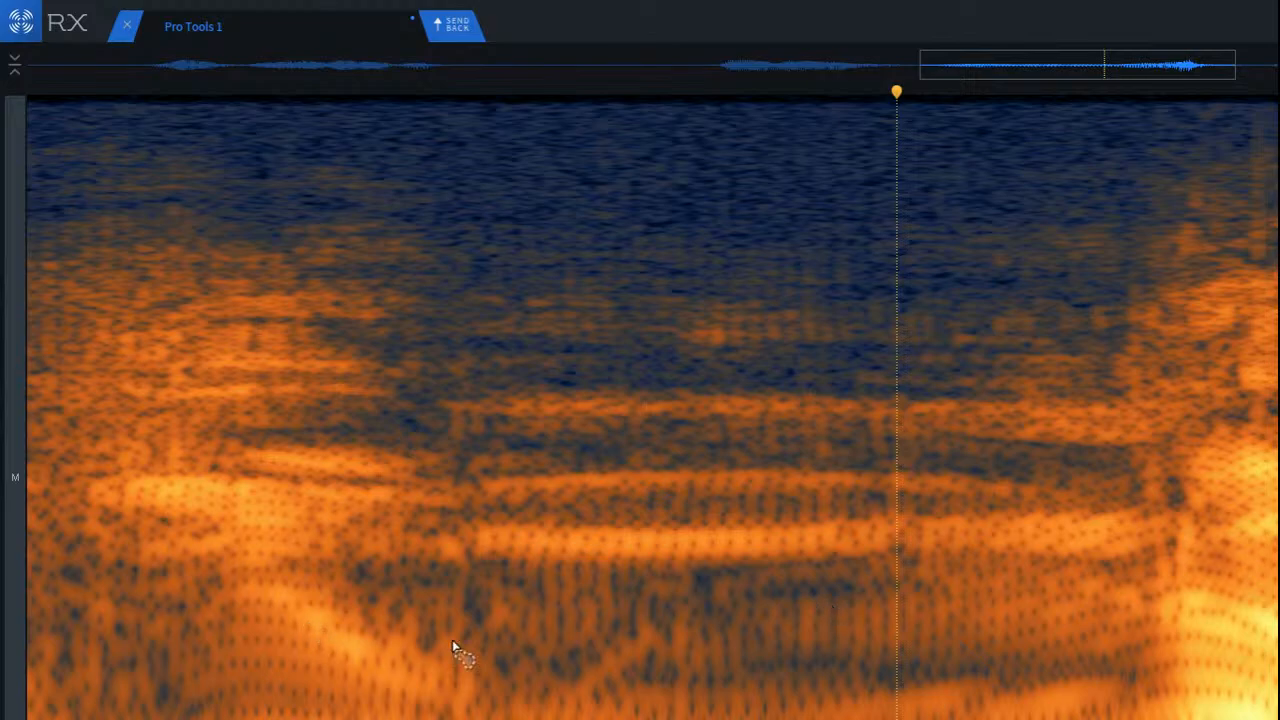
pyautogui.scroll(-3, 694, 515)
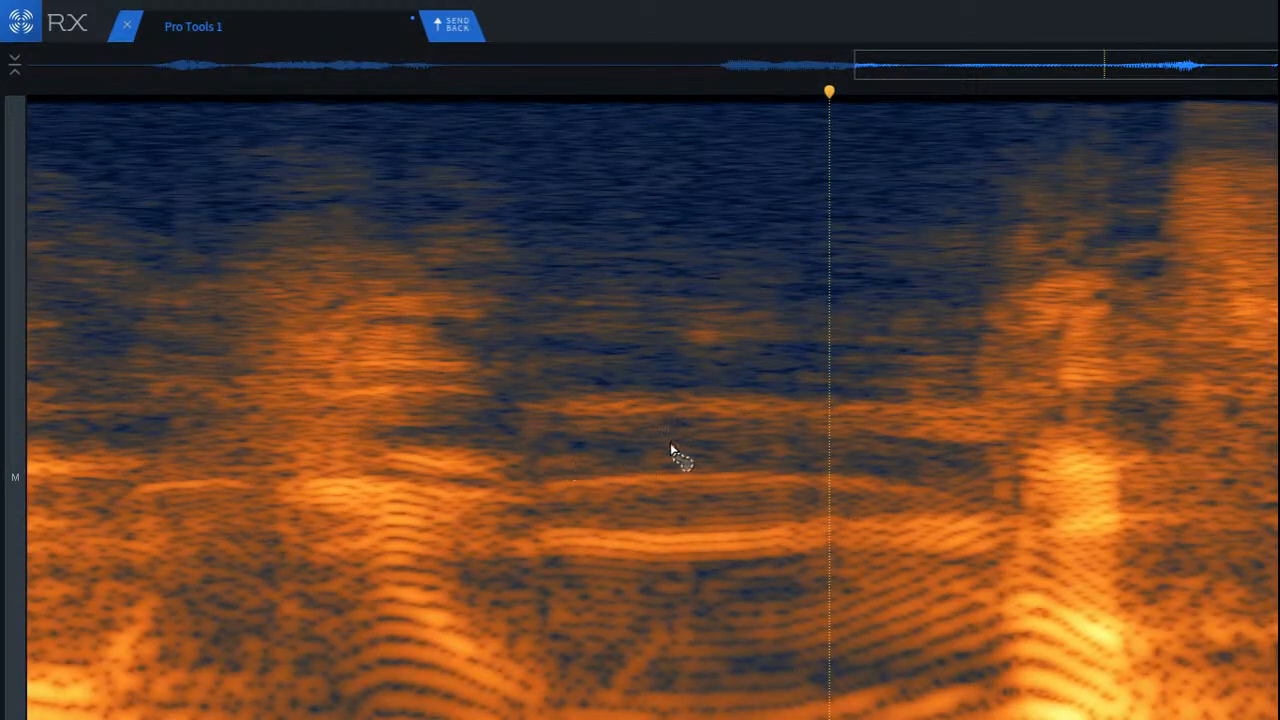
pyautogui.click(845, 349)
pyautogui.scroll(-3, 835, 365)
pyautogui.scroll(-3, 835, 372)
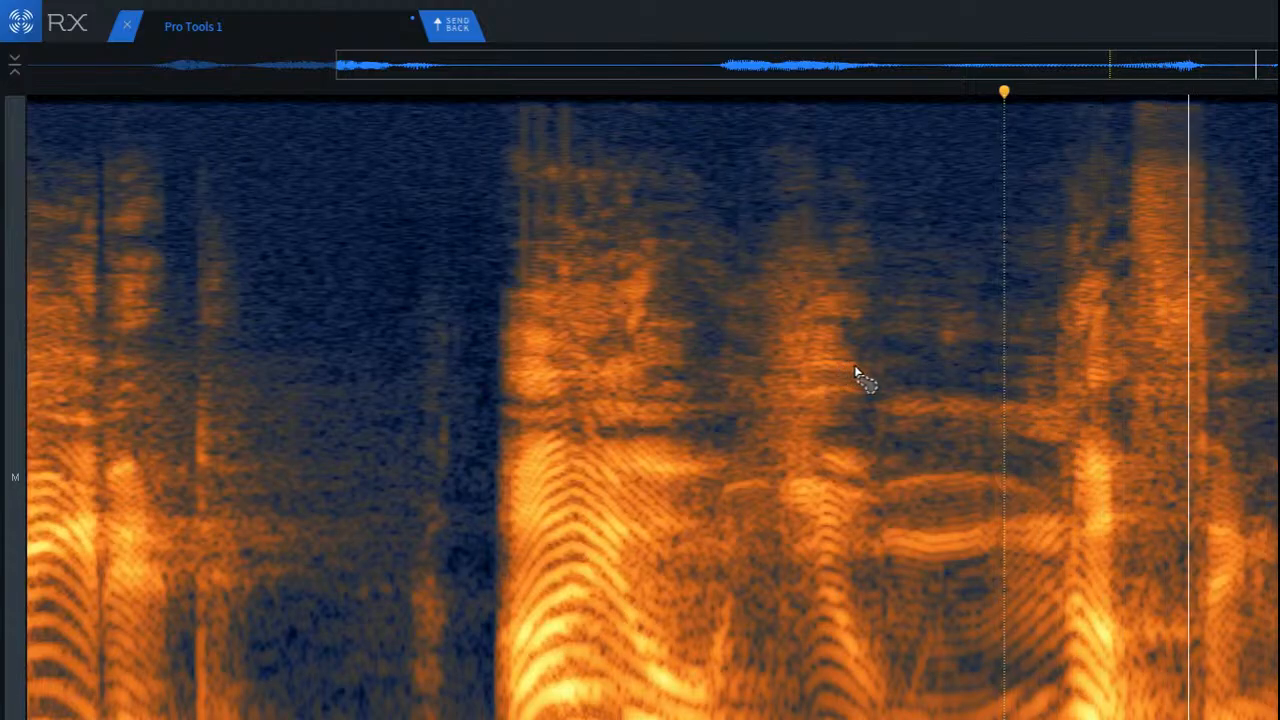
# Step: Select the upper frequencies of the syllable before the final sibilant, run De-click on them and play back the passage
pyautogui.scroll(3, 1240, 372)
pyautogui.scroll(3, 1240, 372)
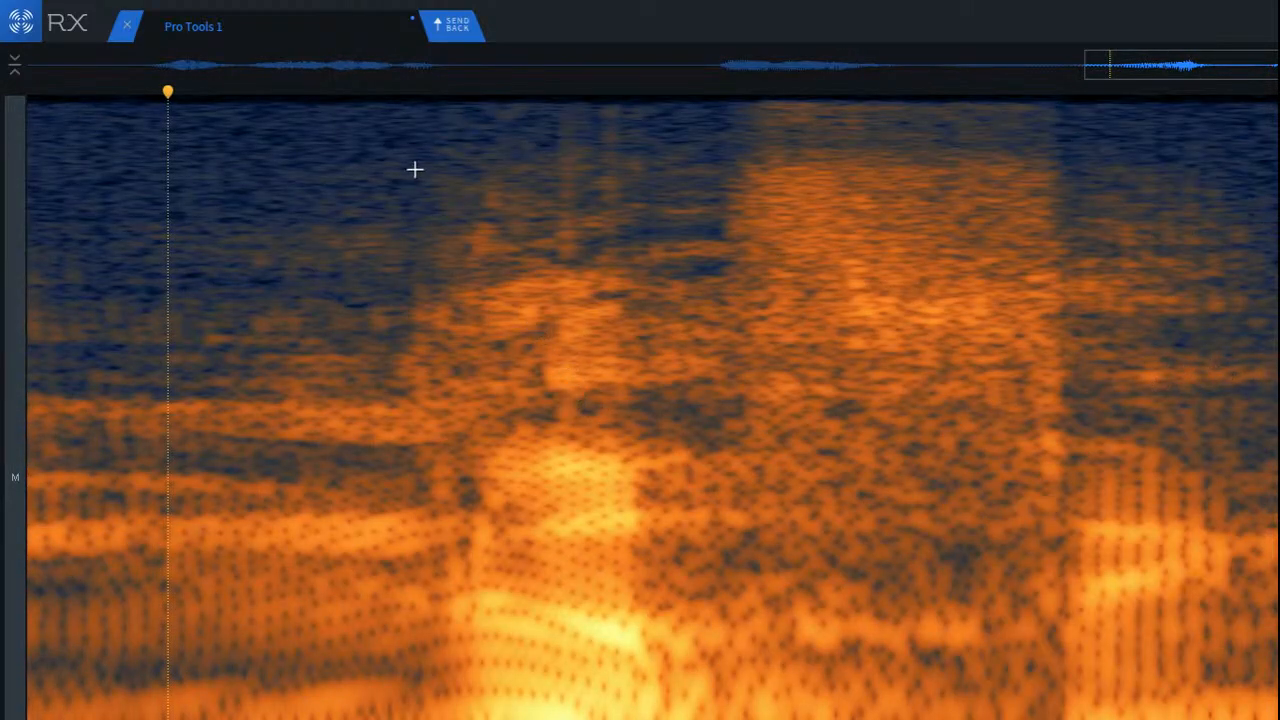
pyautogui.moveTo(400, 106); pyautogui.dragTo(722, 470)
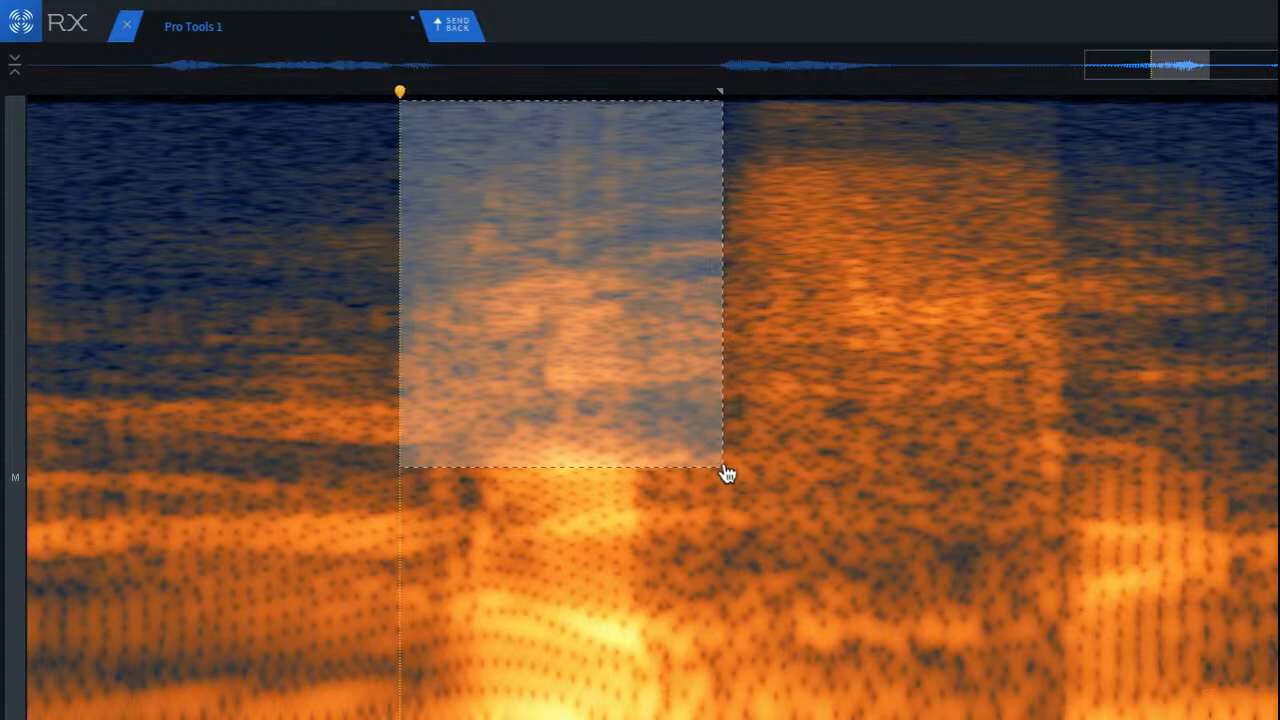
pyautogui.press('1')
pyautogui.click(134, 175)
pyautogui.press('space')
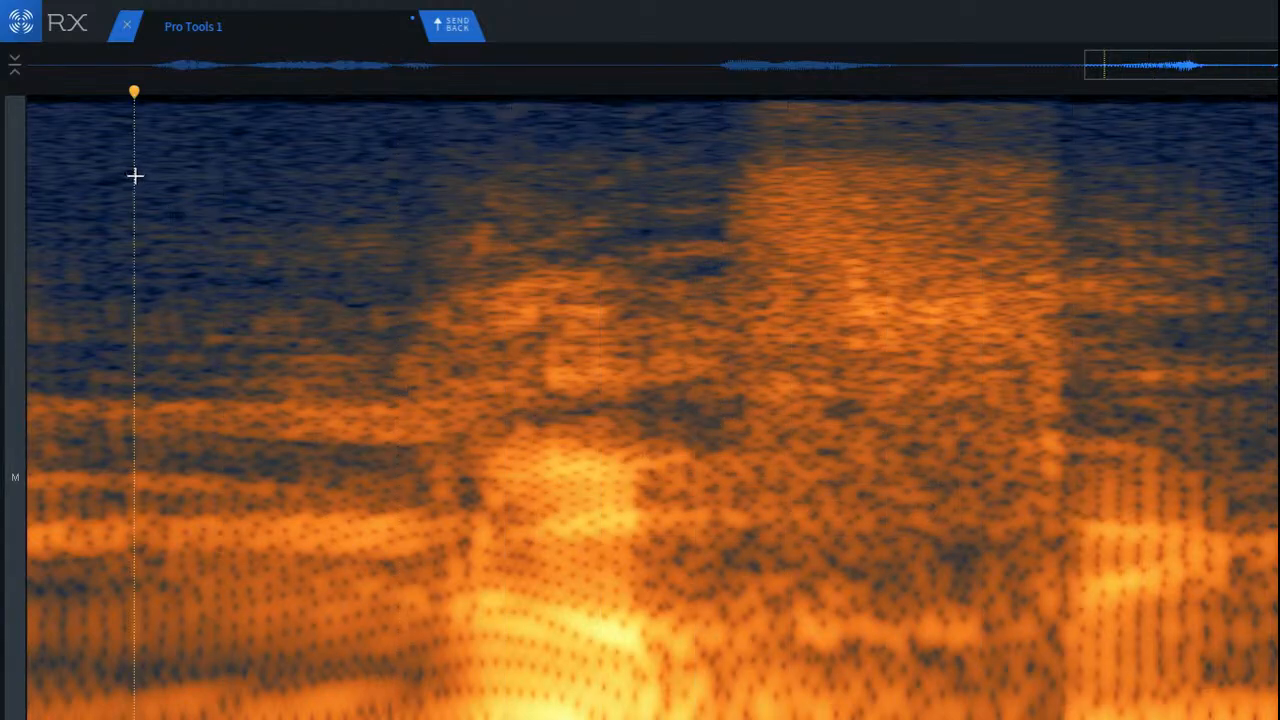
pyautogui.press('space')
pyautogui.press('space')
pyautogui.press('space')
pyautogui.press('space')
# Step: Run De-click on a small midrange area at the onset of the same syllable and play back the surrounding passage
pyautogui.scroll(3, 417, 501)
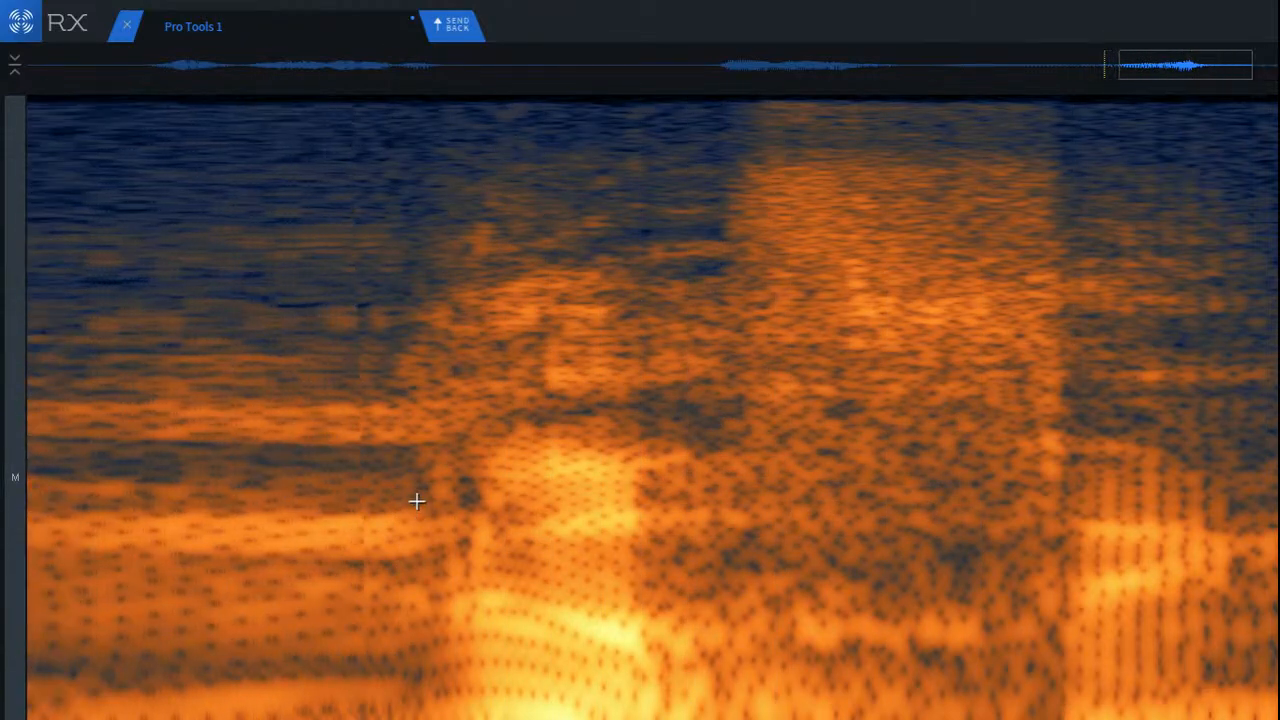
pyautogui.moveTo(449, 440); pyautogui.dragTo(594, 634)
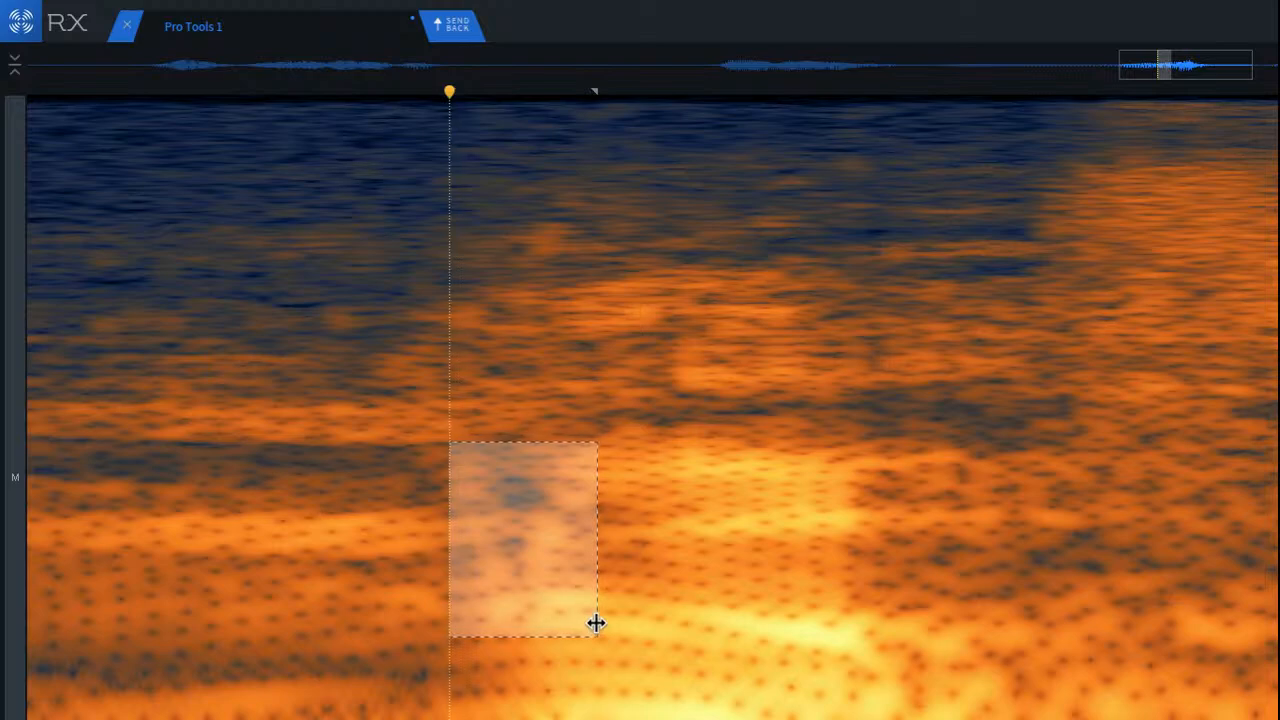
pyautogui.press('1')
pyautogui.click(73, 163)
pyautogui.press('space')
pyautogui.scroll(-5, 291, 429)
pyautogui.press('space')
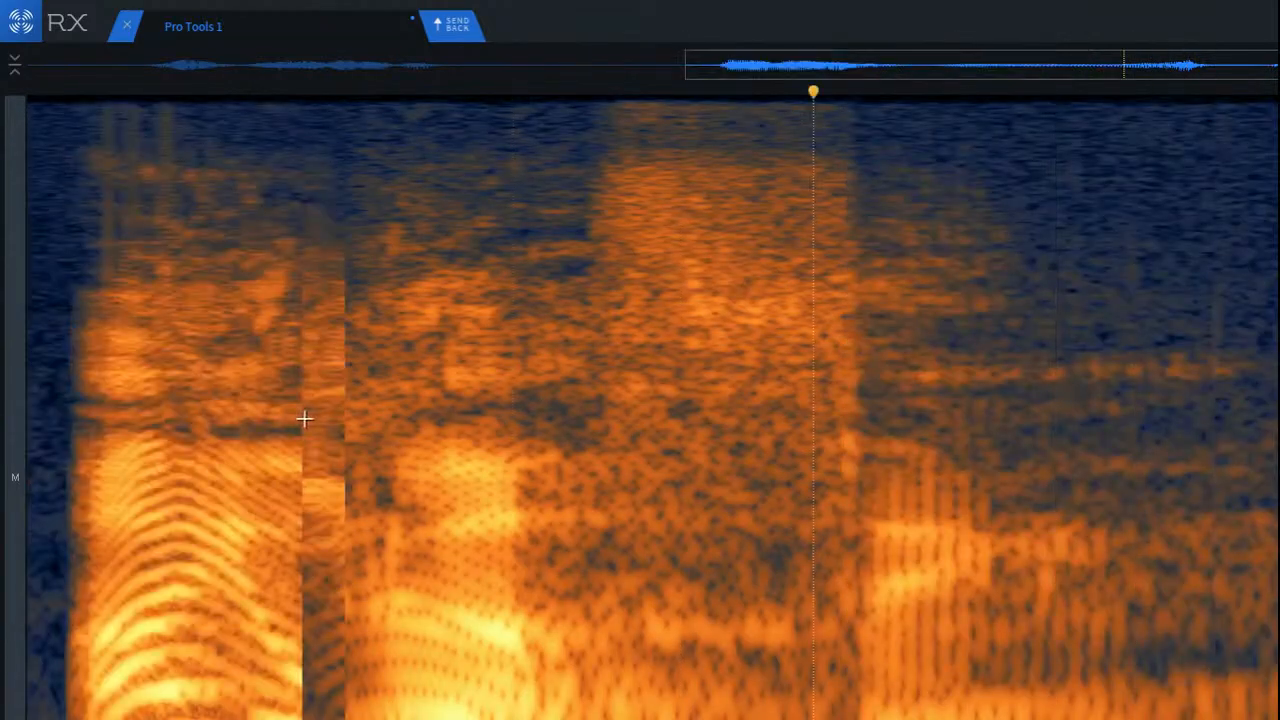
pyautogui.press('space')
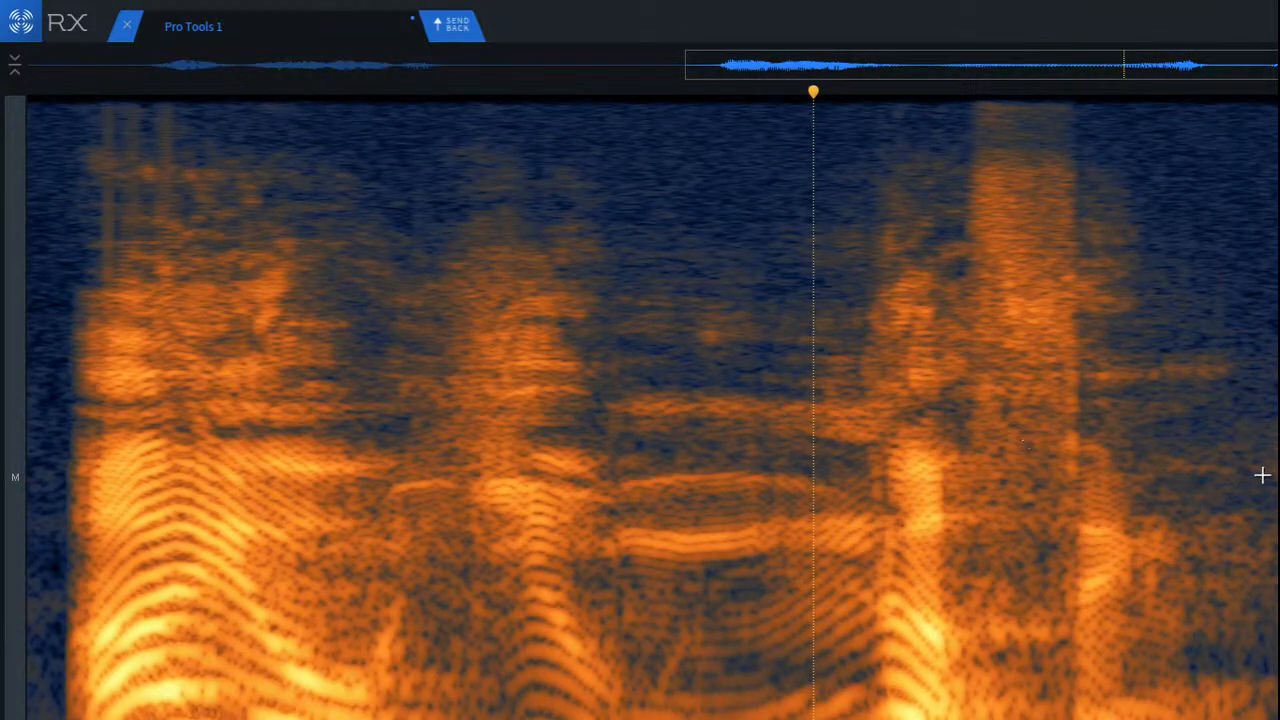
# Step: Reduce the bright upper-midrange band inside the final sibilant and play the phrase through it
pyautogui.scroll(5, 1260, 474)
pyautogui.click(590, 272)
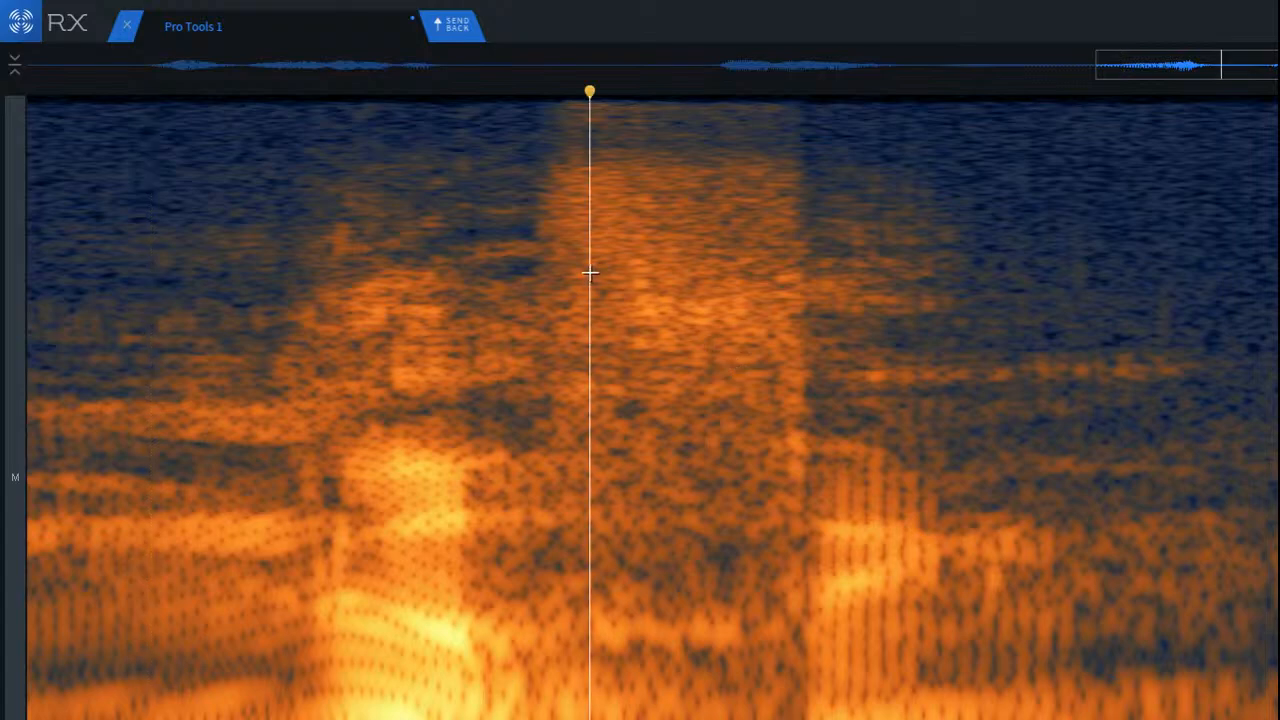
pyautogui.click(495, 274)
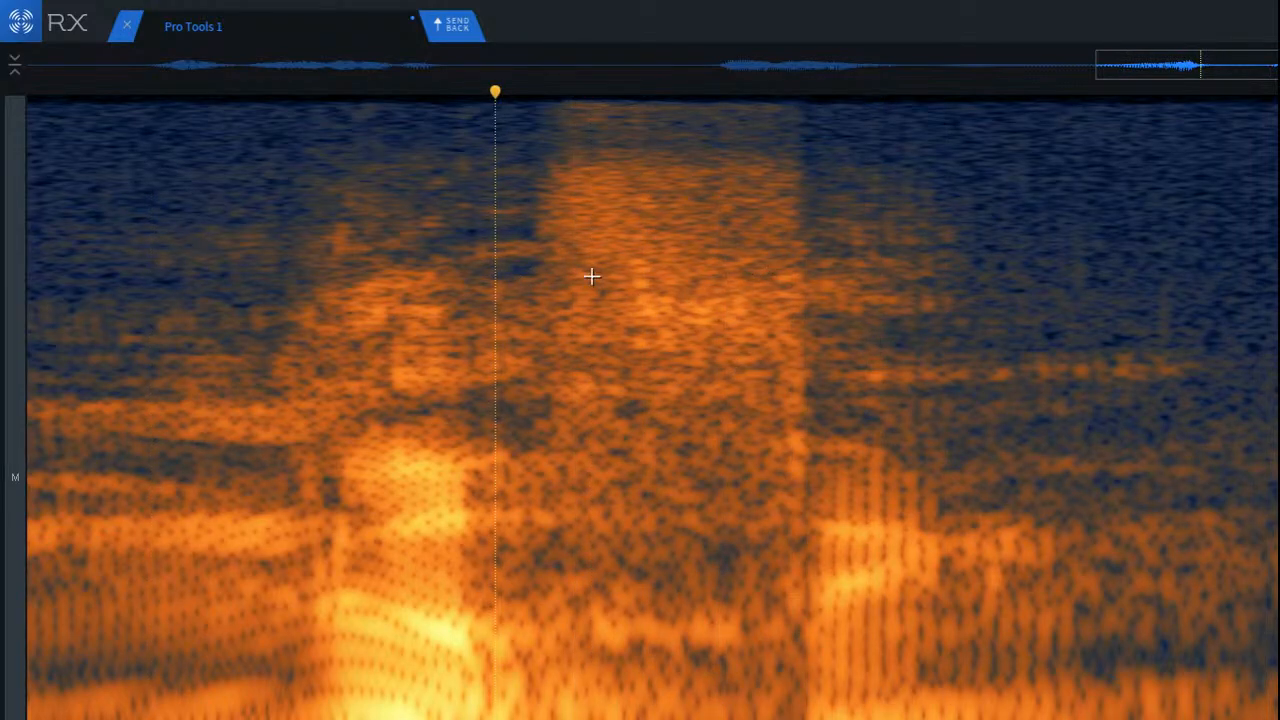
pyautogui.moveTo(583, 274); pyautogui.dragTo(839, 390)
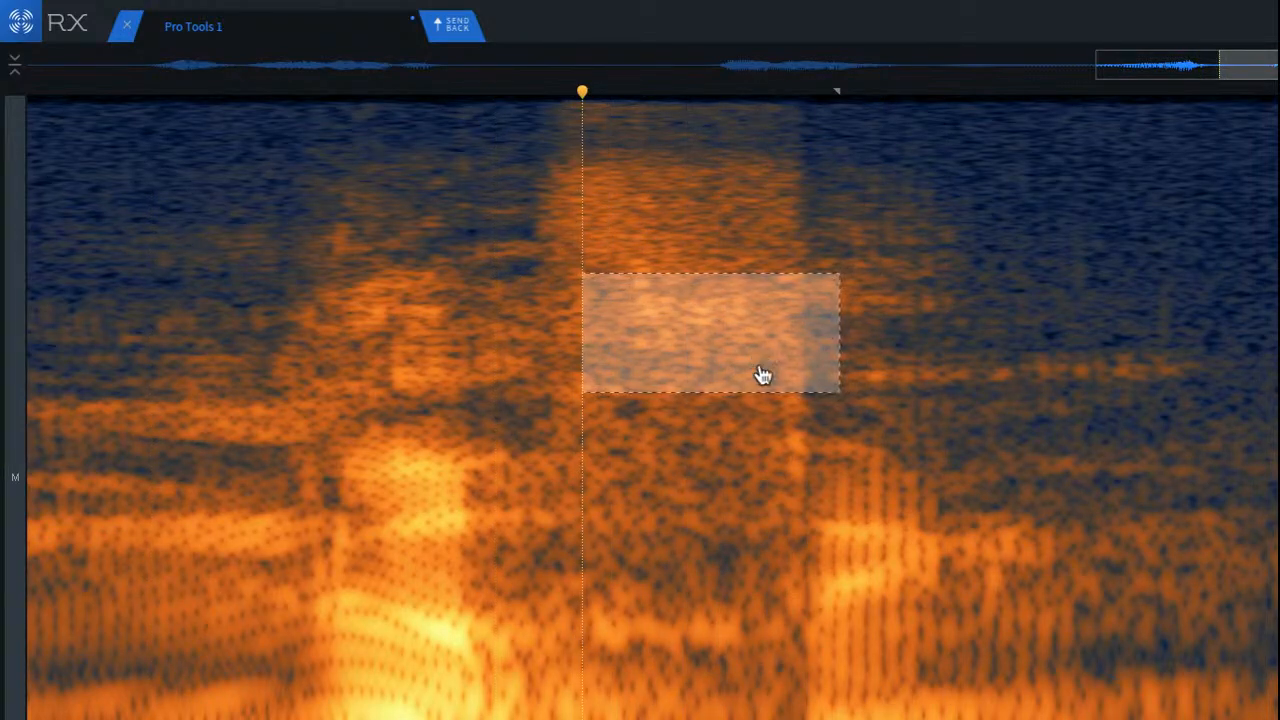
pyautogui.press('super+r')
pyautogui.click(203, 223)
pyautogui.press('space')
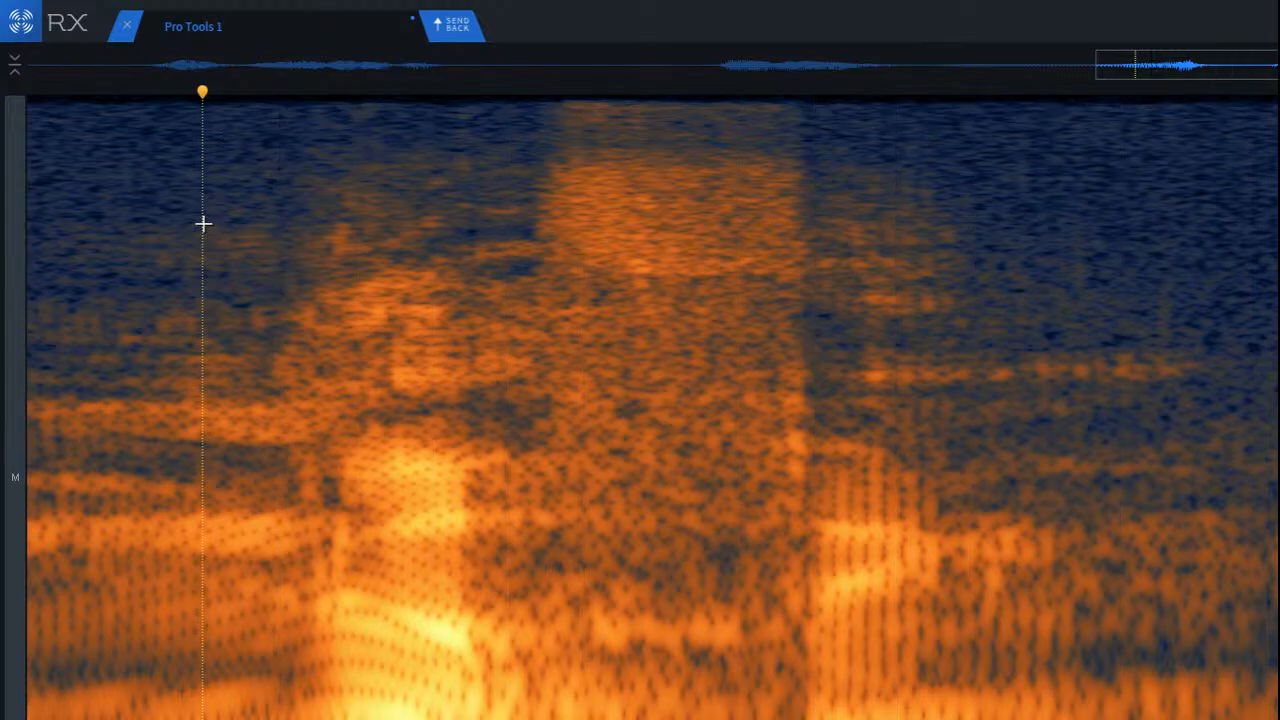
pyautogui.scroll(-5, 342, 319)
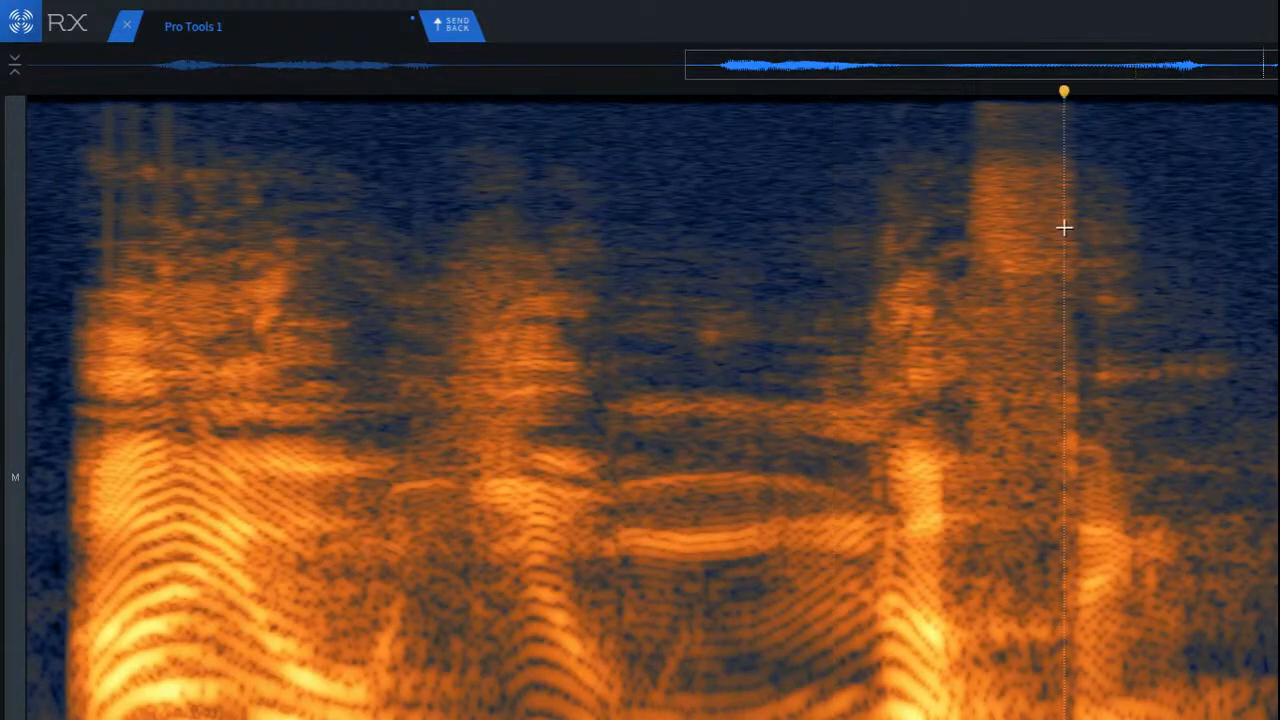
pyautogui.press('space')
# Step: Play the whole clip from its start and replay the pause between the two phrases
pyautogui.scroll(-5, 1086, 279)
pyautogui.press('Return')
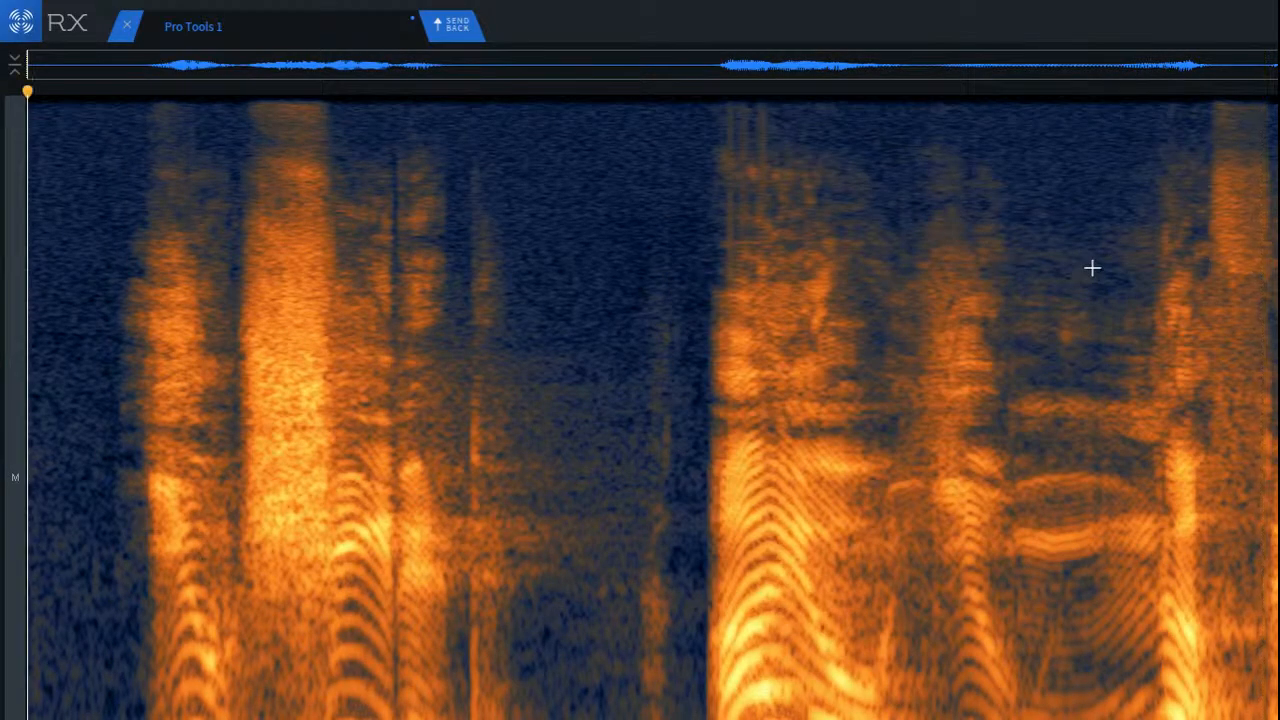
pyautogui.press('space')
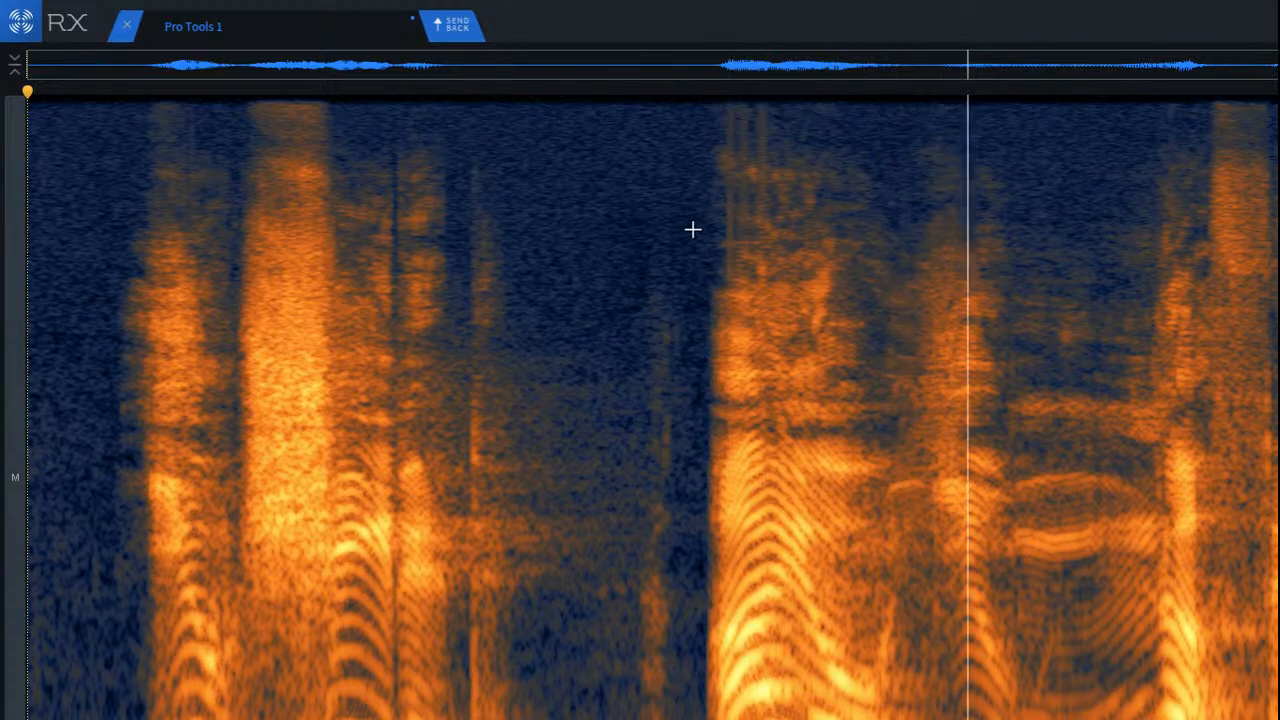
pyautogui.press('space')
pyautogui.click(466, 314)
pyautogui.press('space')
pyautogui.press('space')
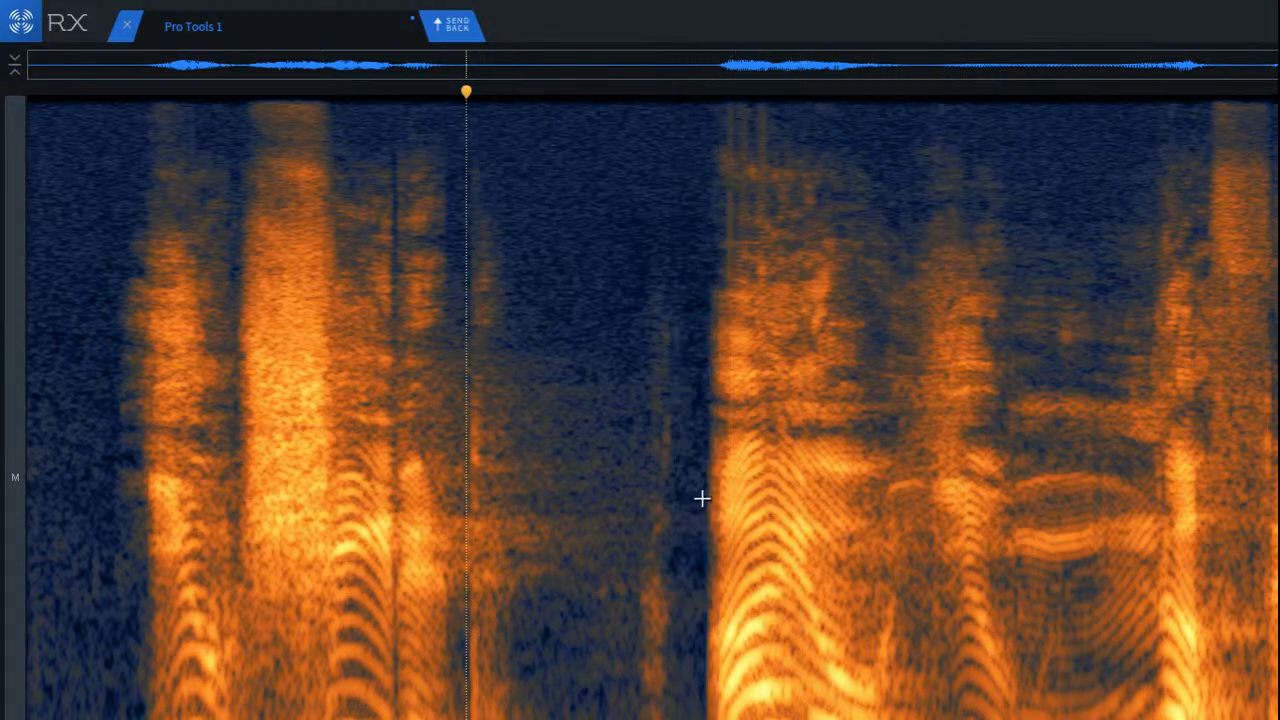
# Step: Examine the pause before the second phrase up close and play it back
pyautogui.scroll(5, 690, 505)
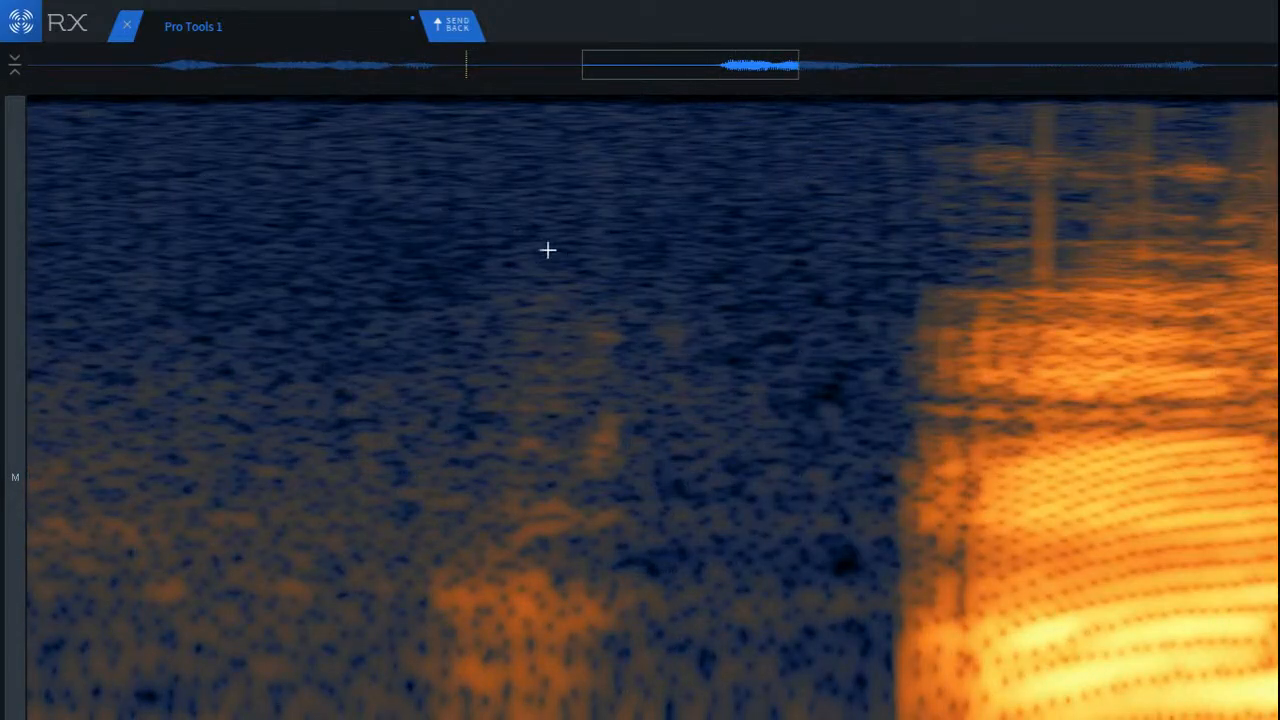
pyautogui.click(949, 220)
pyautogui.scroll(-3, 977, 243)
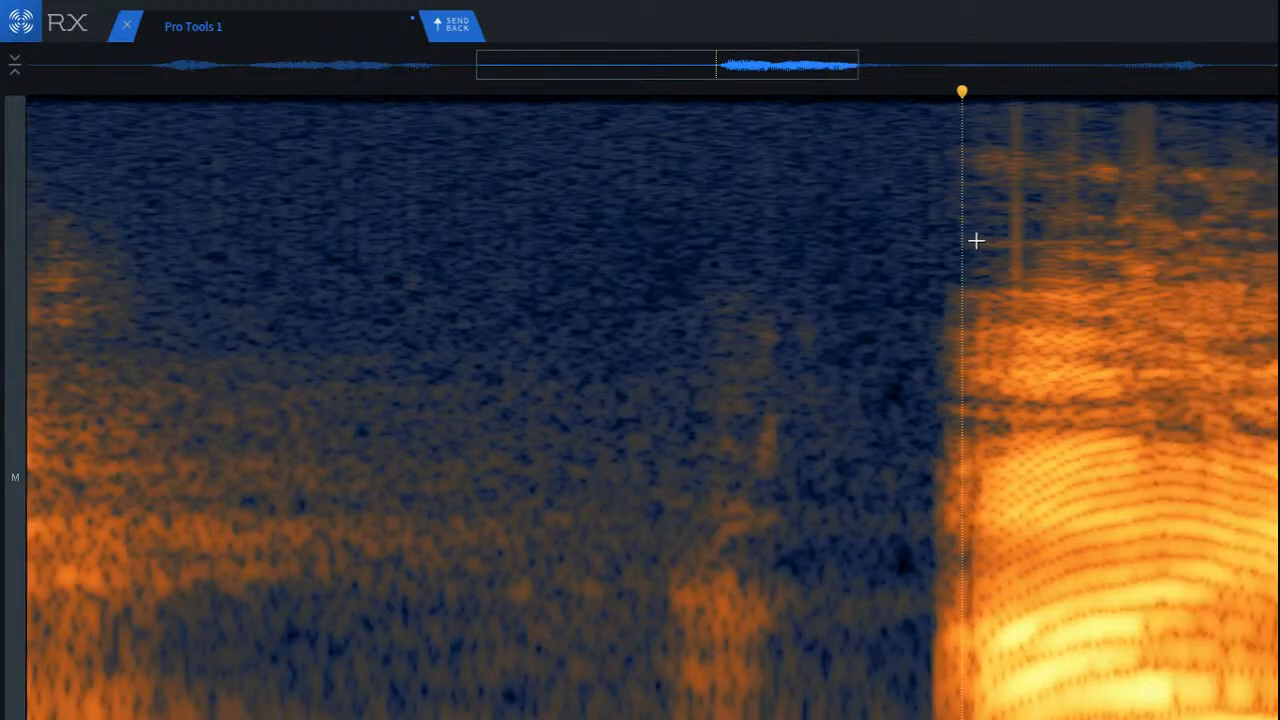
pyautogui.click(401, 187)
pyautogui.press('space')
pyautogui.press('space')
pyautogui.scroll(2, 738, 440)
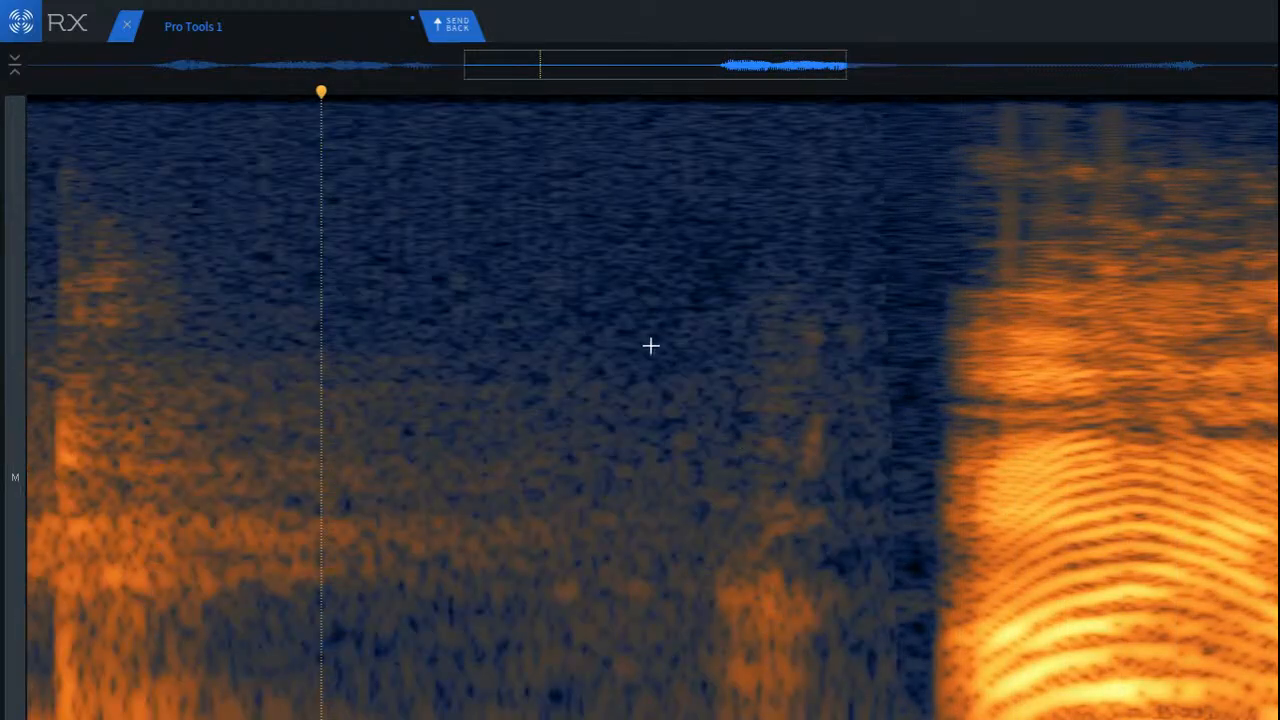
# Step: Select the faint noise burst in the pause just before the second phrase and remove it
pyautogui.moveTo(631, 230); pyautogui.dragTo(905, 710)
pyautogui.click(946, 502)
pyautogui.scroll(3, 880, 517)
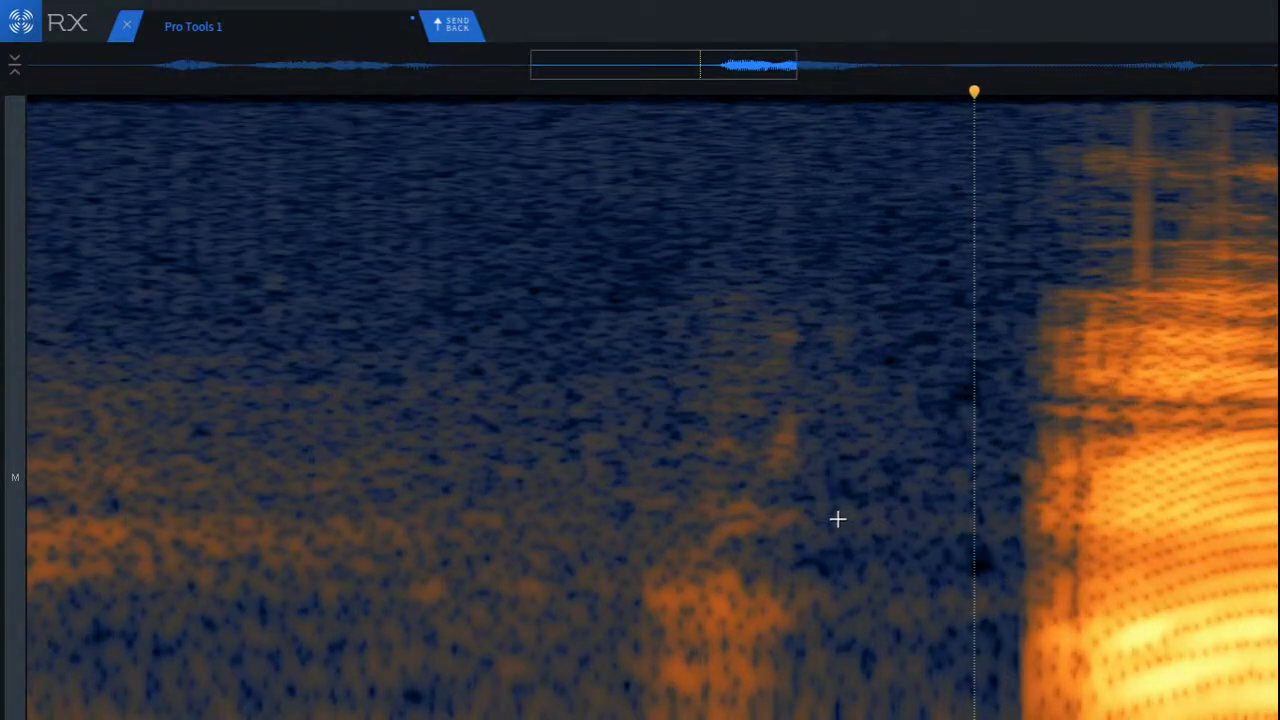
pyautogui.moveTo(718, 440); pyautogui.dragTo(871, 719)
pyautogui.moveTo(766, 675); pyautogui.dragTo(716, 668)
pyautogui.click(220, 391)
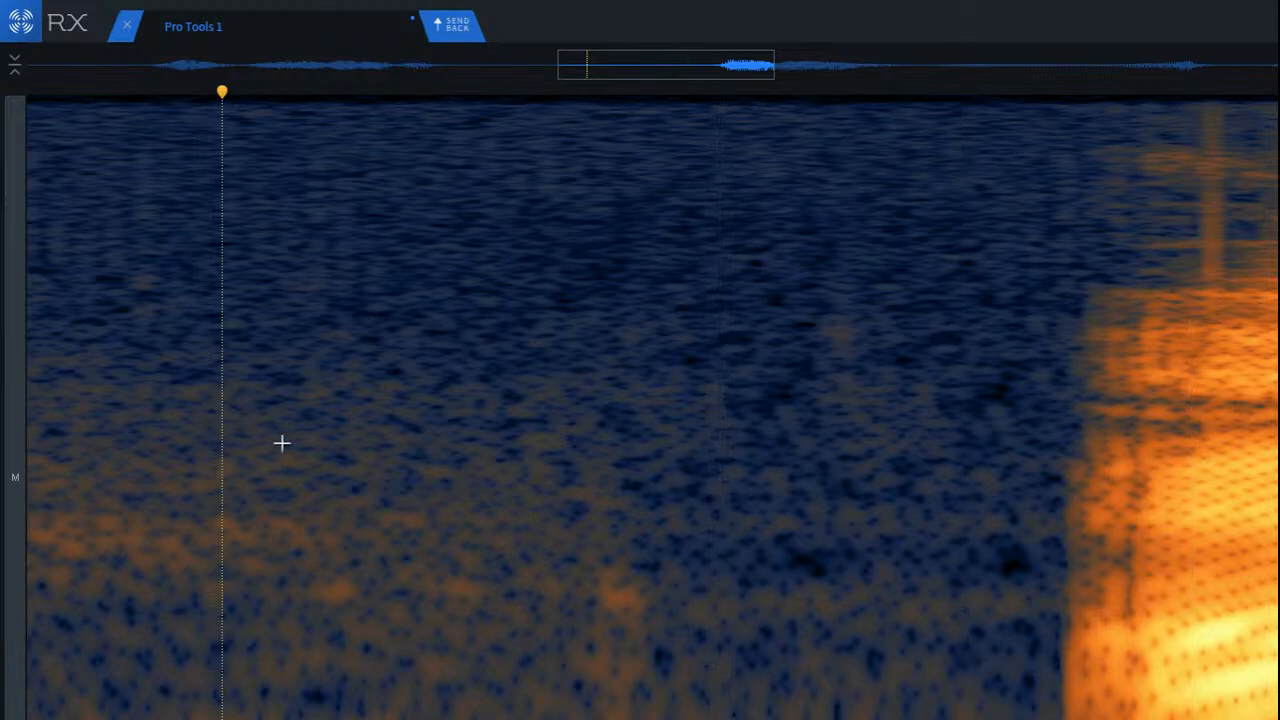
# Step: Play back the repaired pause together with the start of the second phrase from different starting points
pyautogui.scroll(-3, 280, 445)
pyautogui.click(107, 381)
pyautogui.press('space')
pyautogui.scroll(-3, 976, 481)
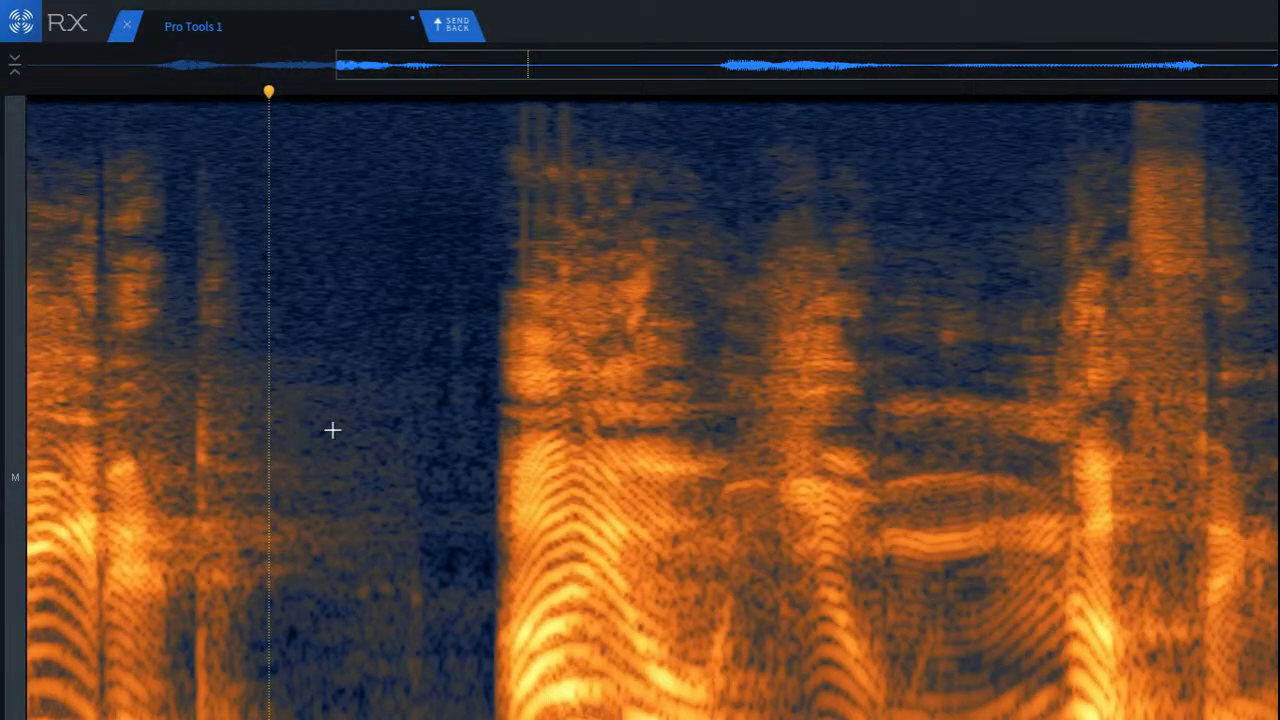
pyautogui.click(332, 430)
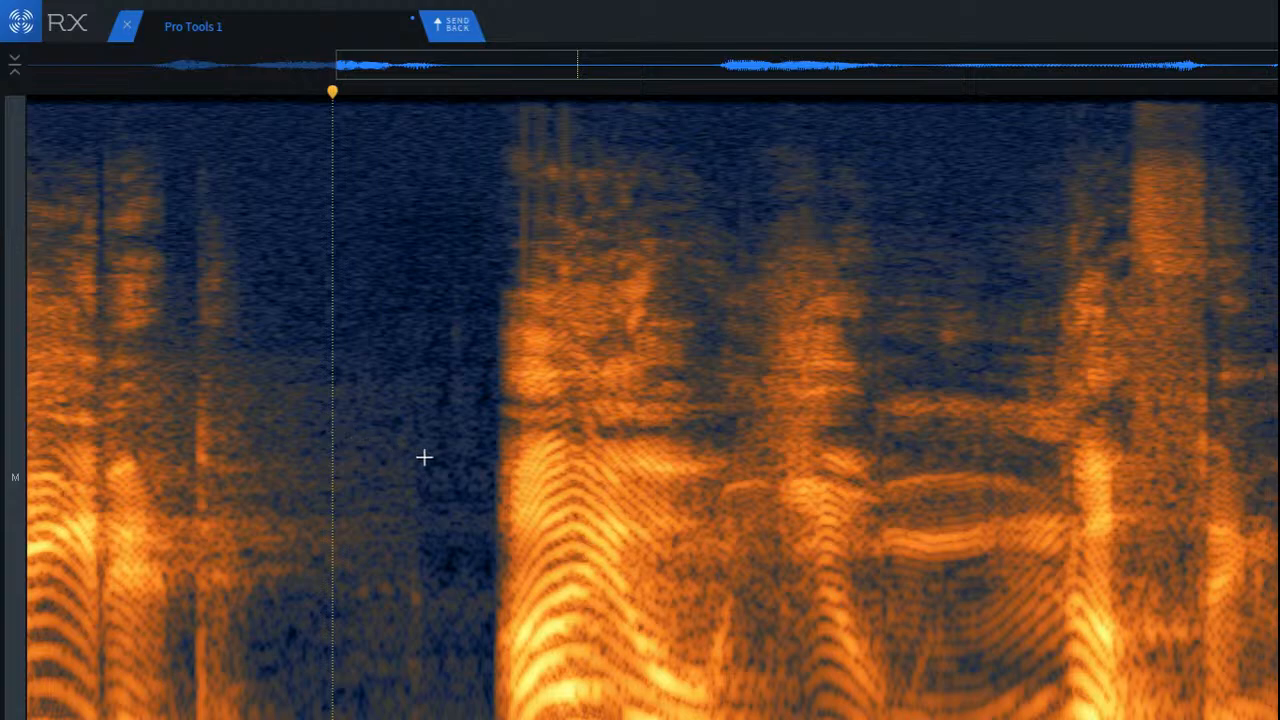
pyautogui.press('space')
pyautogui.press('space')
# Step: Run De-click on the decaying tail after the final sibilant and play back the end of the phrase
pyautogui.scroll(6, 652, 408)
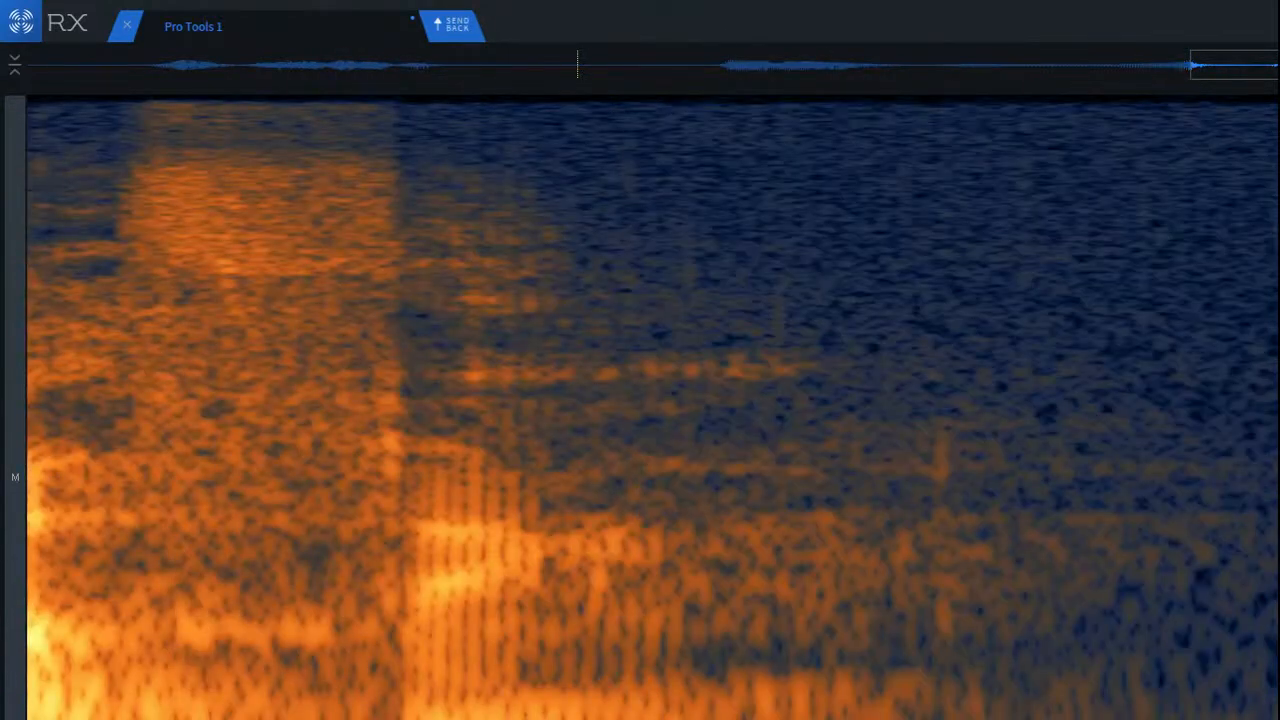
pyautogui.scroll(3, 983, 491)
pyautogui.scroll(-2, 786, 411)
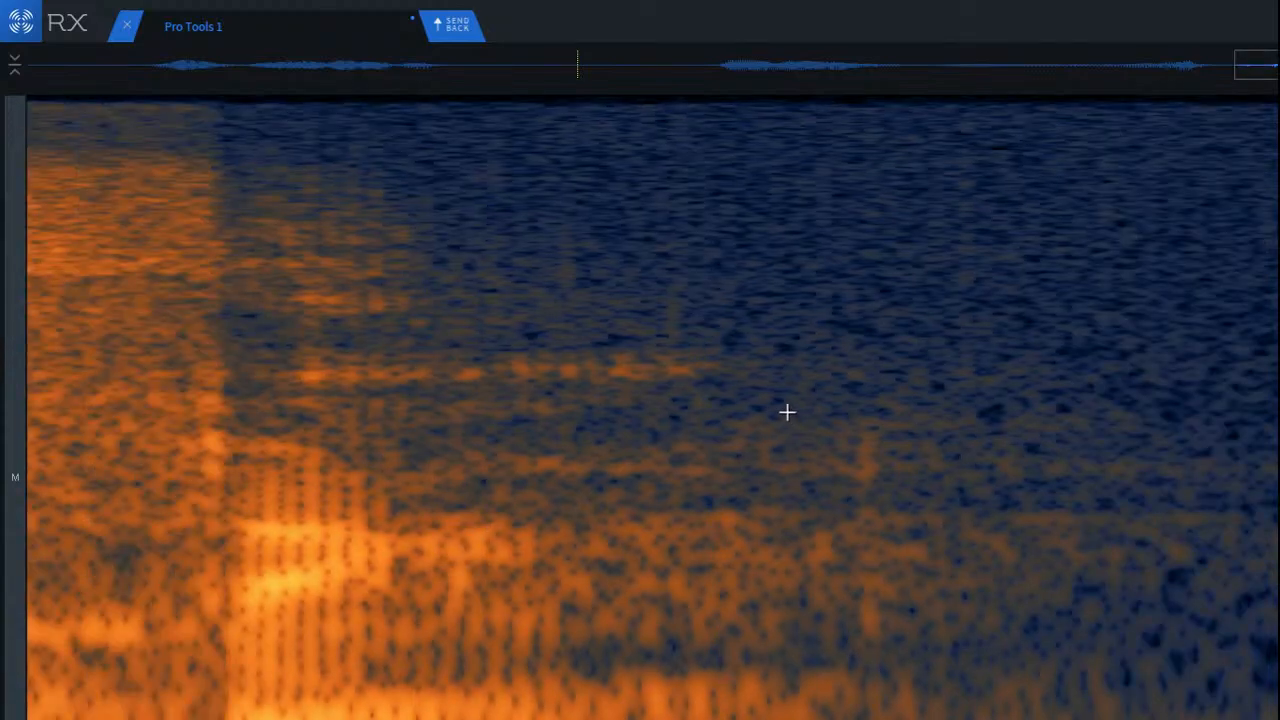
pyautogui.moveTo(469, 224)
pyautogui.mouseDown()
pyautogui.moveTo(559, 311)
pyautogui.moveTo(1073, 719)
pyautogui.mouseUp()
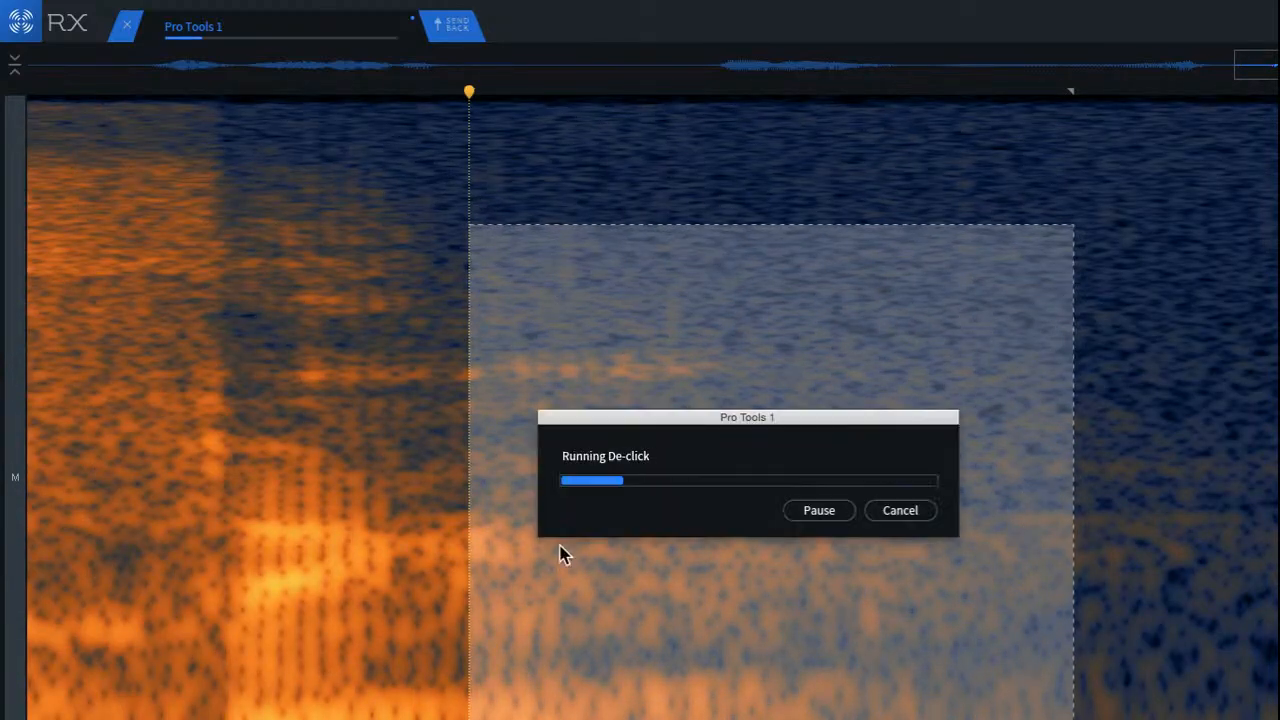
pyautogui.click(61, 331)
pyautogui.press('space')
pyautogui.scroll(-4, 233, 371)
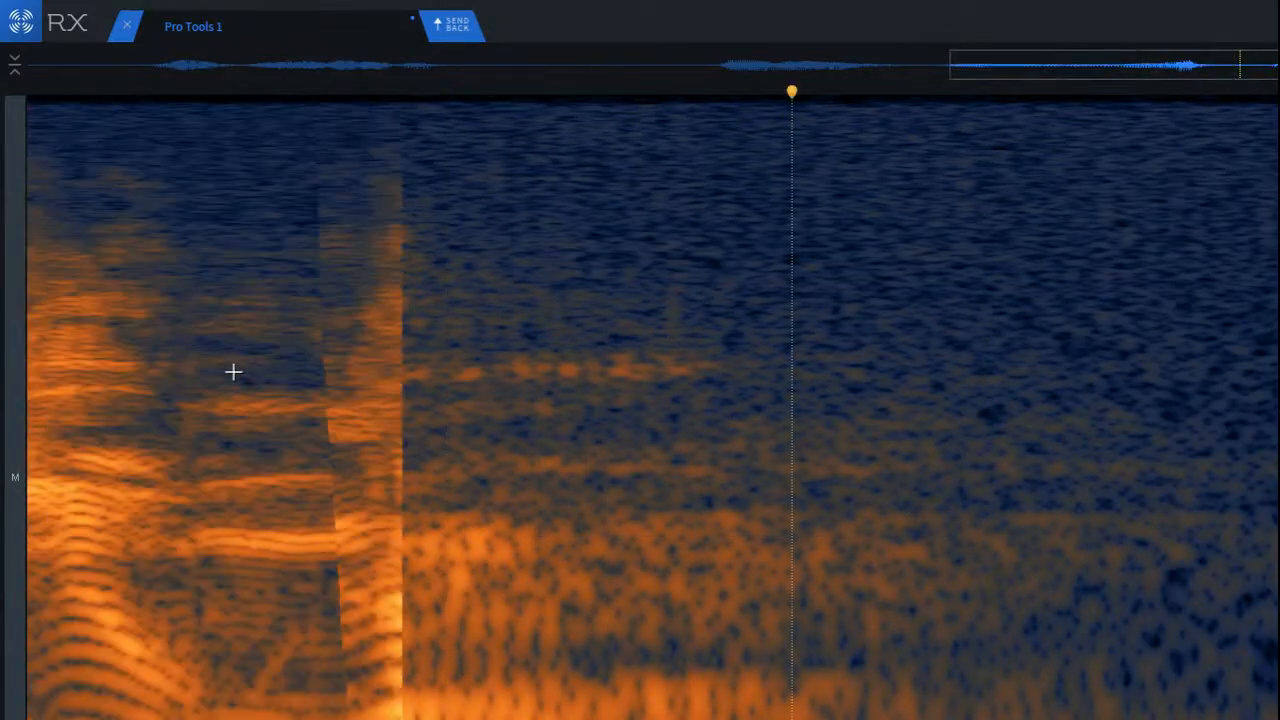
pyautogui.click(234, 369)
pyautogui.press('space')
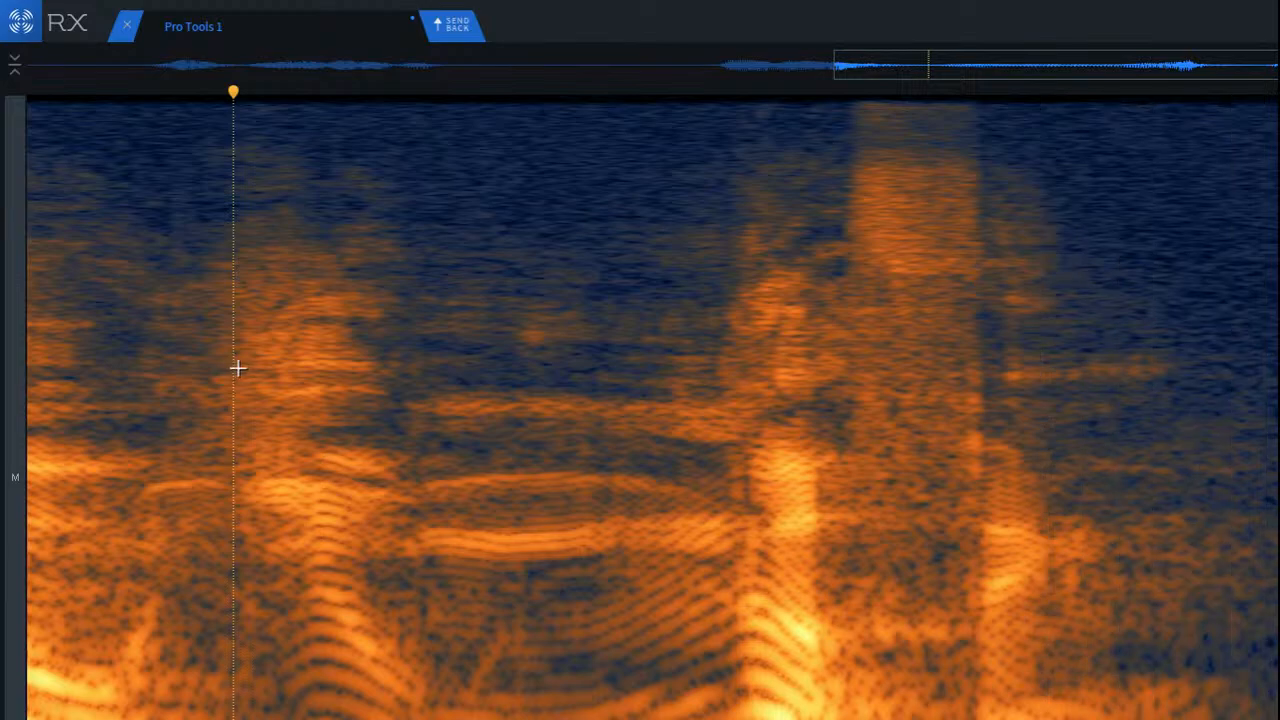
# Step: Select the midrange area near the end of the final sibilant for repair and play on through the ending
pyautogui.scroll(7, 908, 440)
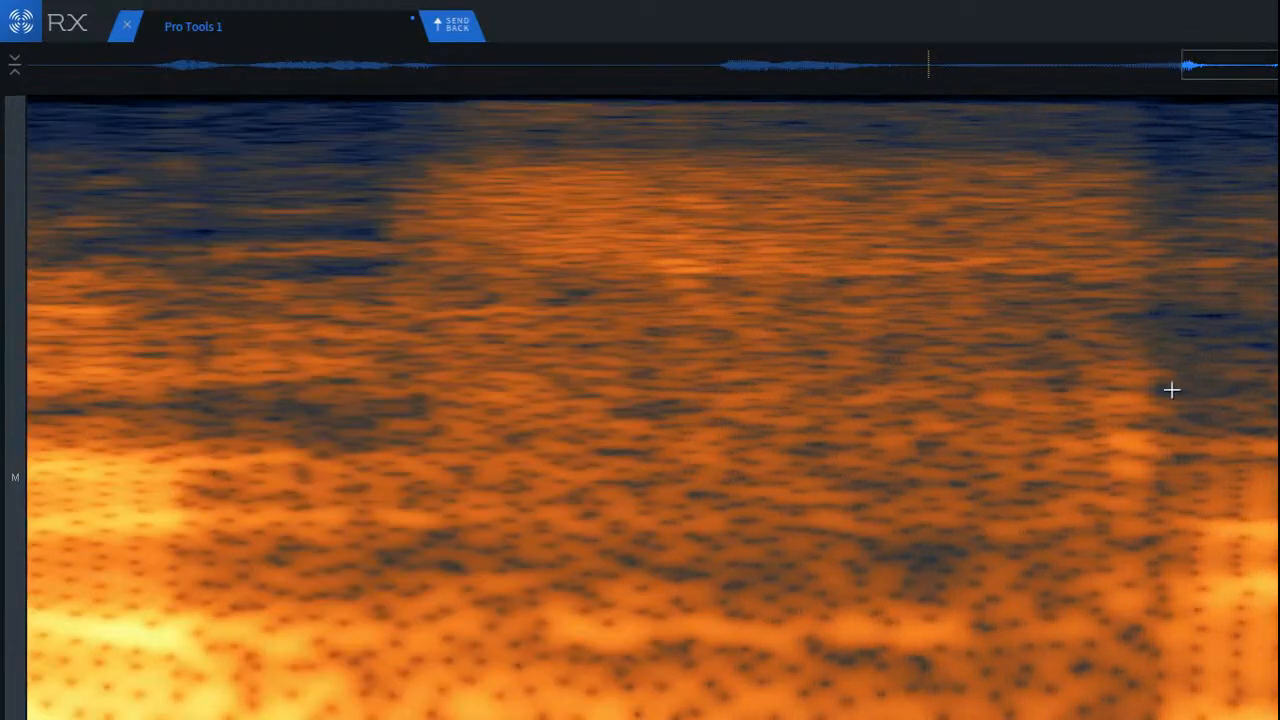
pyautogui.moveTo(977, 337)
pyautogui.mouseDown()
pyautogui.moveTo(1103, 620)
pyautogui.moveTo(1132, 573)
pyautogui.mouseUp()
pyautogui.click(491, 303)
pyautogui.scroll(-5, 594, 351)
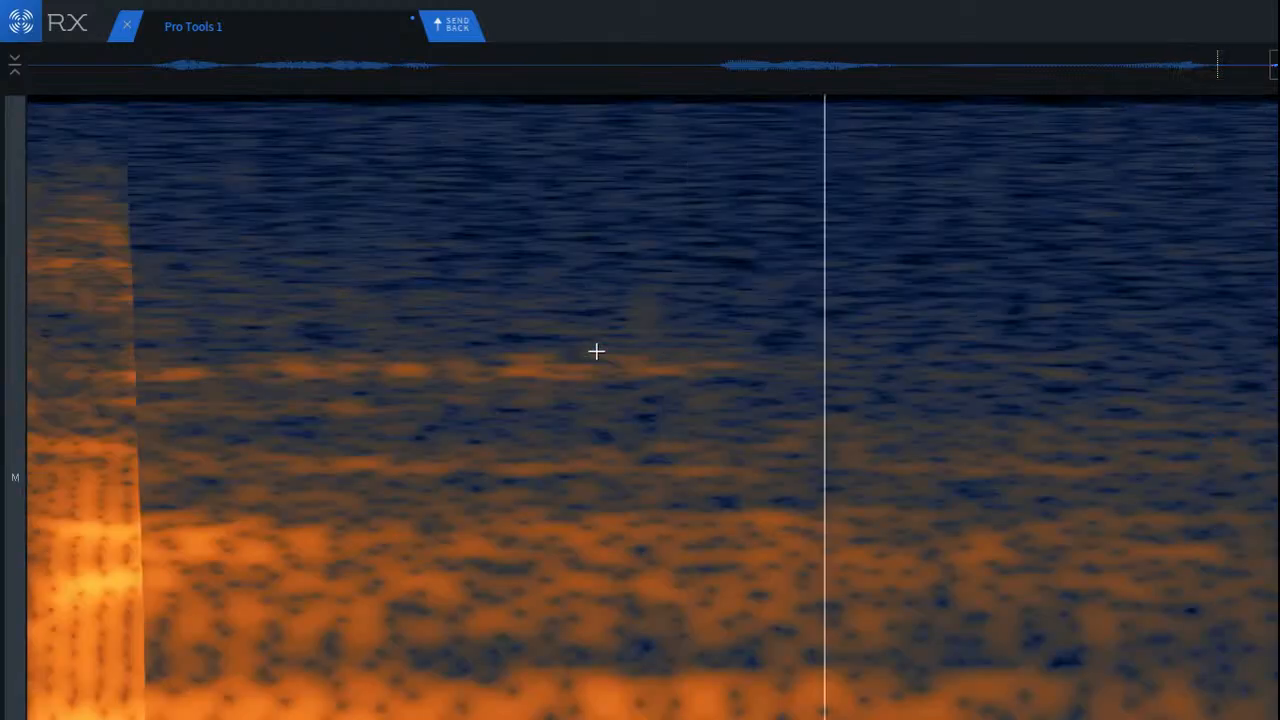
pyautogui.press('space')
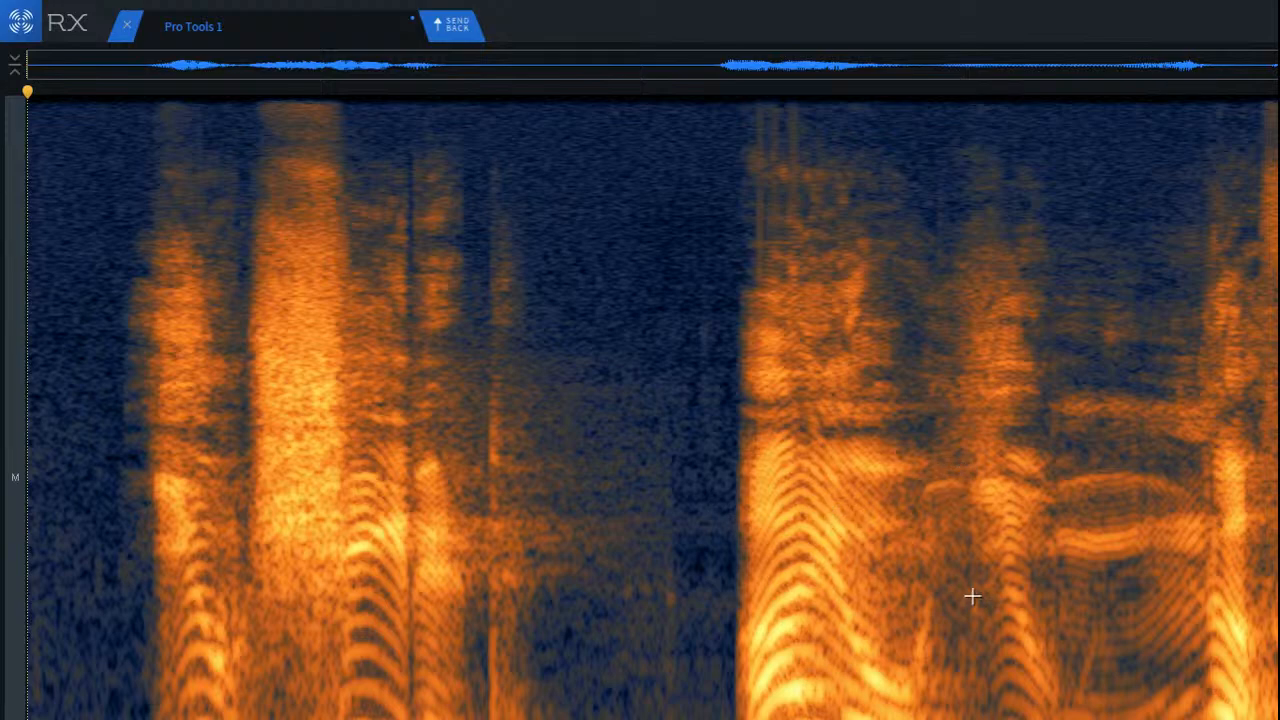
# Step: Try Dialogue De-reverb on the entire clip with -15 dB reduction, sensitivity 3.5 and 100% ambience preservation, and play the result
pyautogui.hotkey('ctrl', 'a')
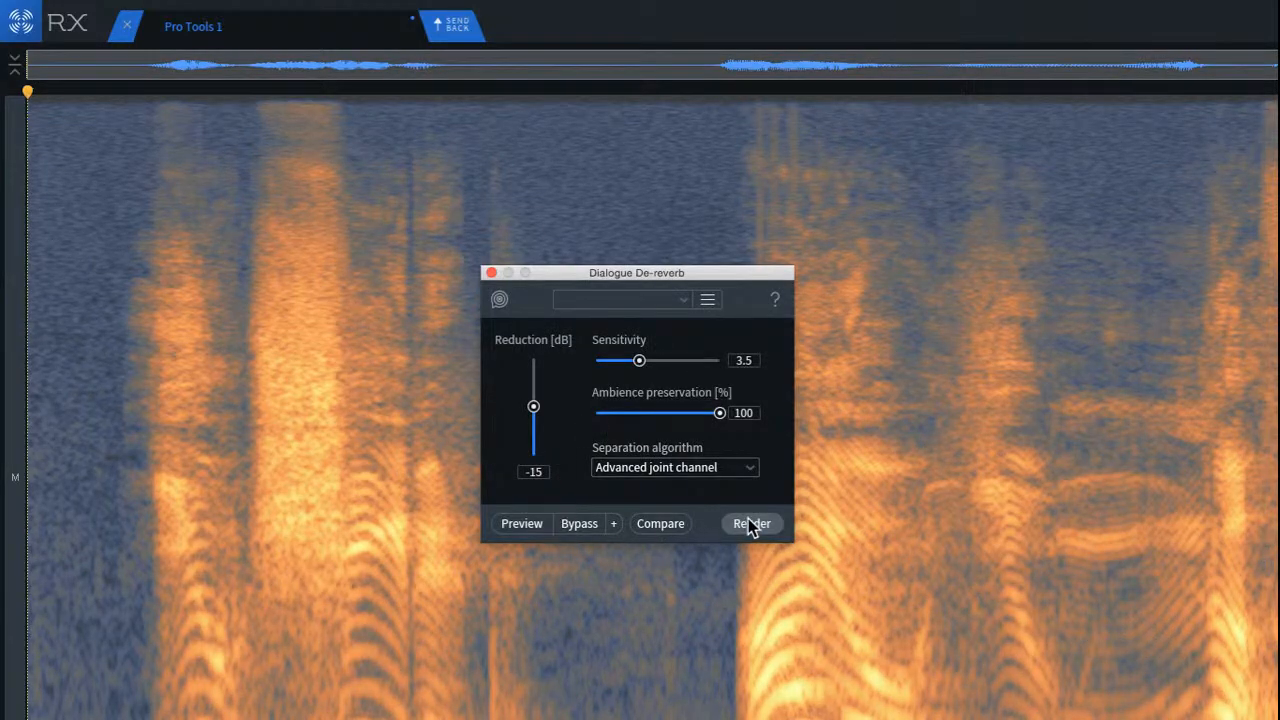
pyautogui.click(751, 523)
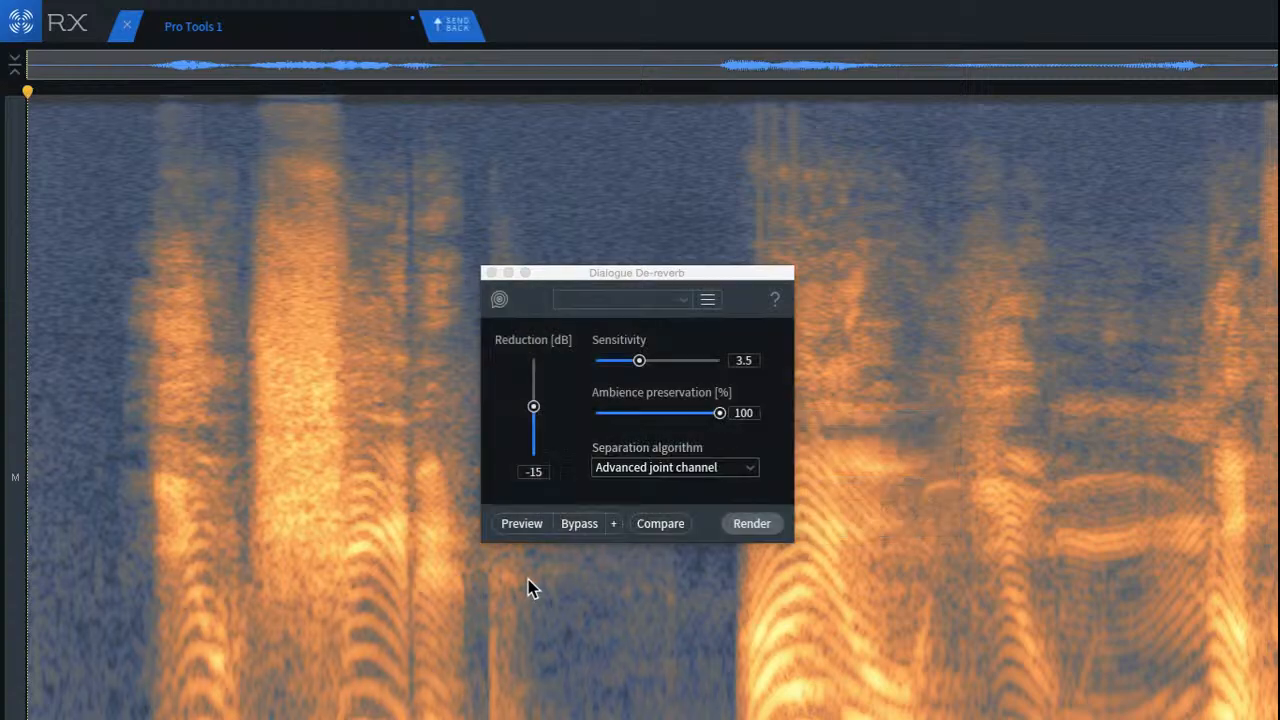
pyautogui.press('space')
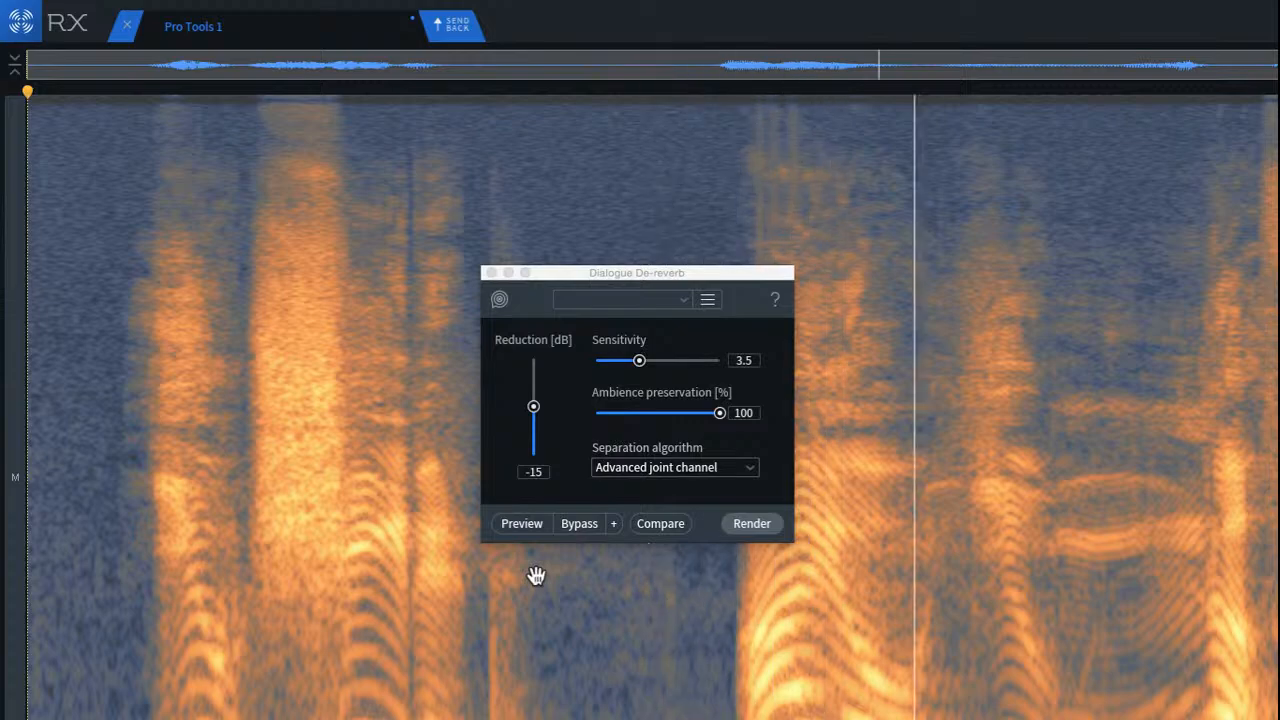
# Step: Undo the Dialogue De-reverb render and close its window
pyautogui.press('super+z')
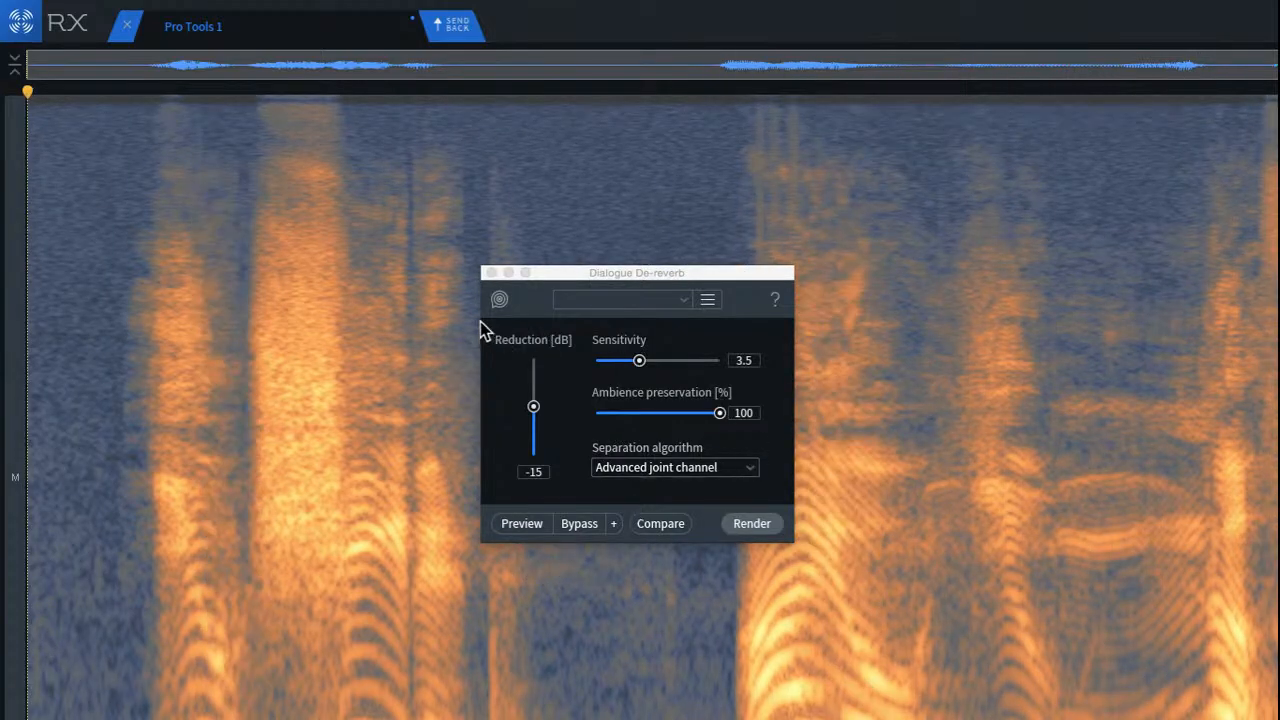
pyautogui.click(491, 273)
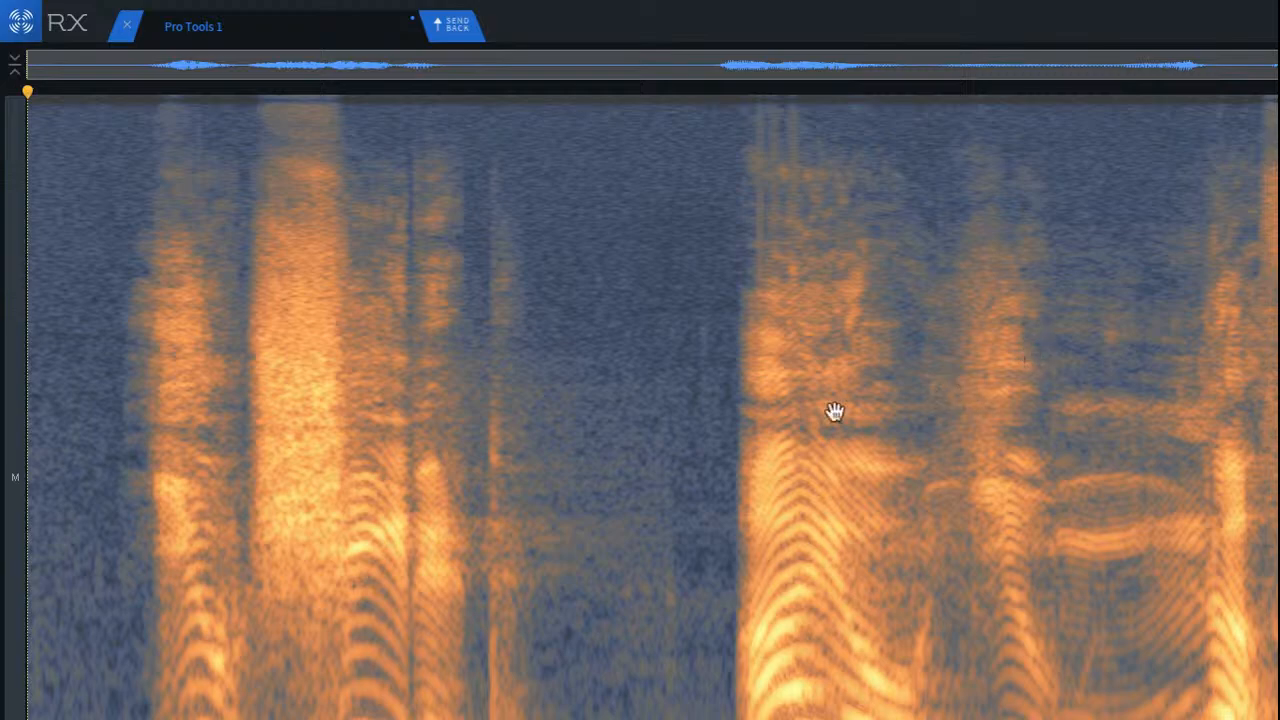
# Step: Repair the lingering midrange resonance in the pause after the first phrase and play across it
pyautogui.click(530, 398)
pyautogui.scroll(4, 530, 398)
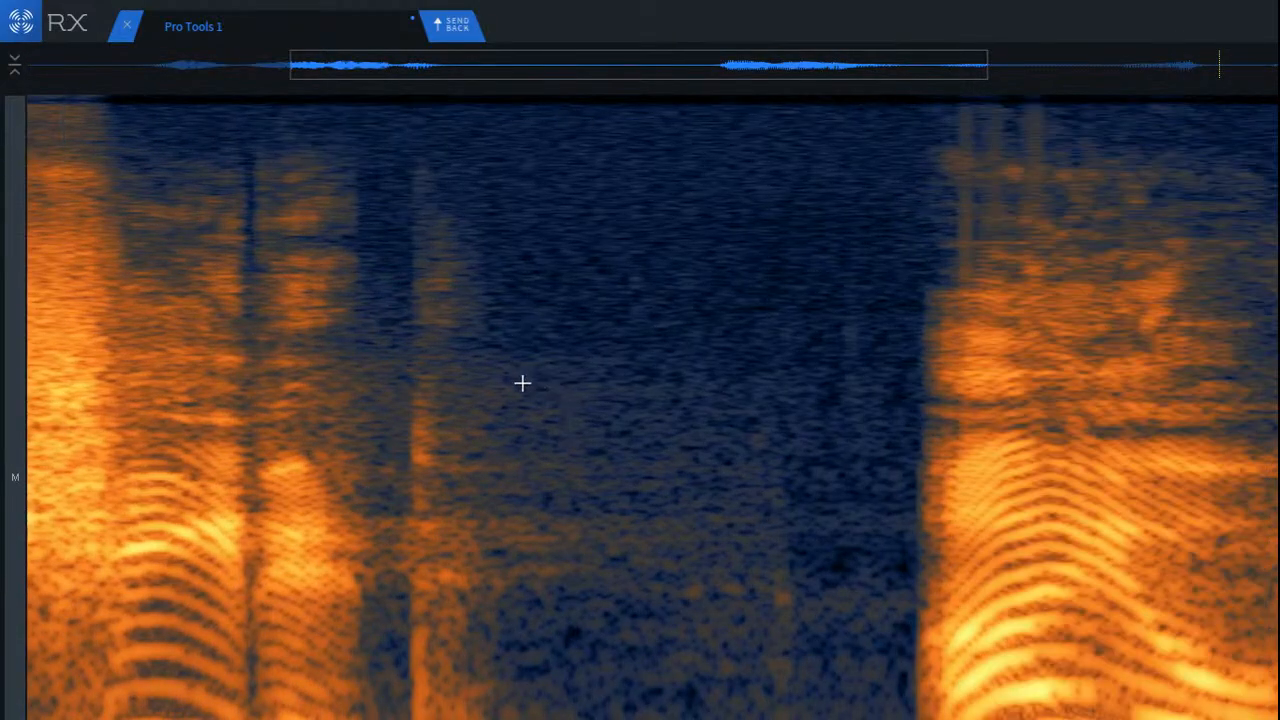
pyautogui.moveTo(481, 520); pyautogui.dragTo(566, 537)
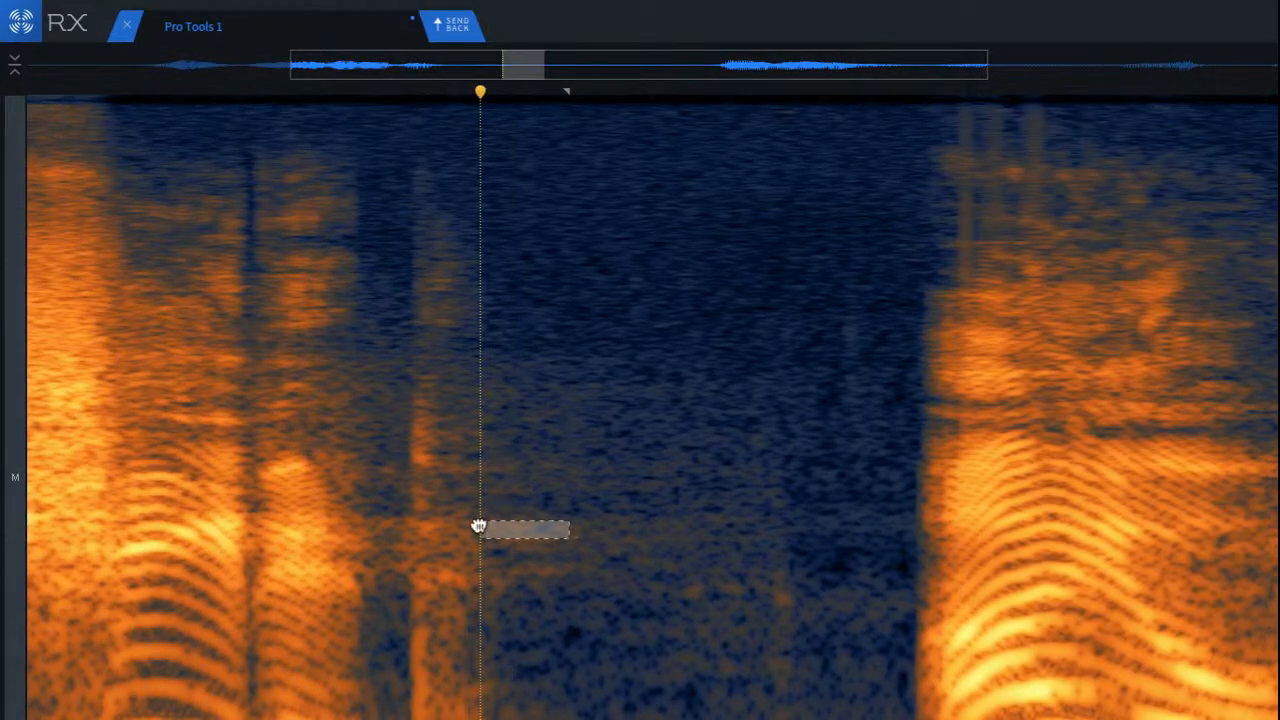
pyautogui.moveTo(486, 505)
pyautogui.mouseDown()
pyautogui.moveTo(860, 585)
pyautogui.moveTo(826, 590)
pyautogui.mouseUp()
pyautogui.press('space')
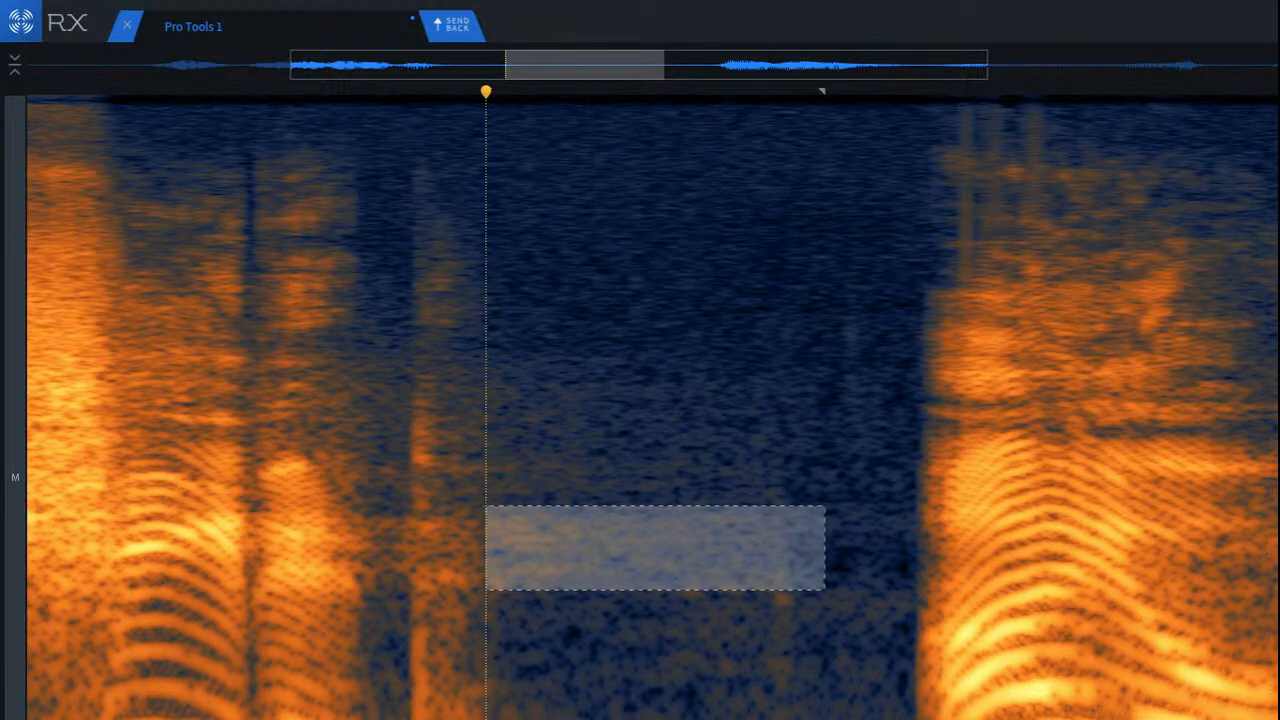
pyautogui.click(243, 437)
pyautogui.press('space')
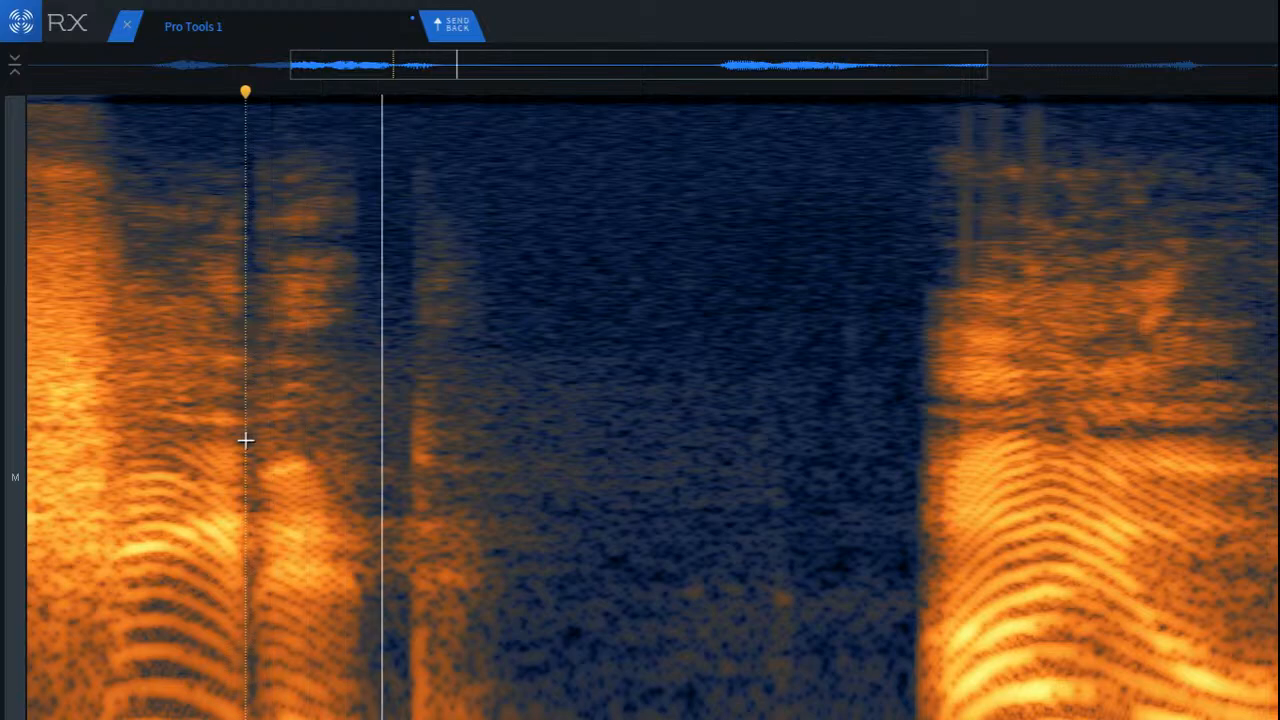
pyautogui.press('space')
# Step: Play back the clip from just before the first strong sibilant, then from the middle of the second phrase
pyautogui.scroll(-3, 272, 436)
pyautogui.click(50, 379)
pyautogui.press('space')
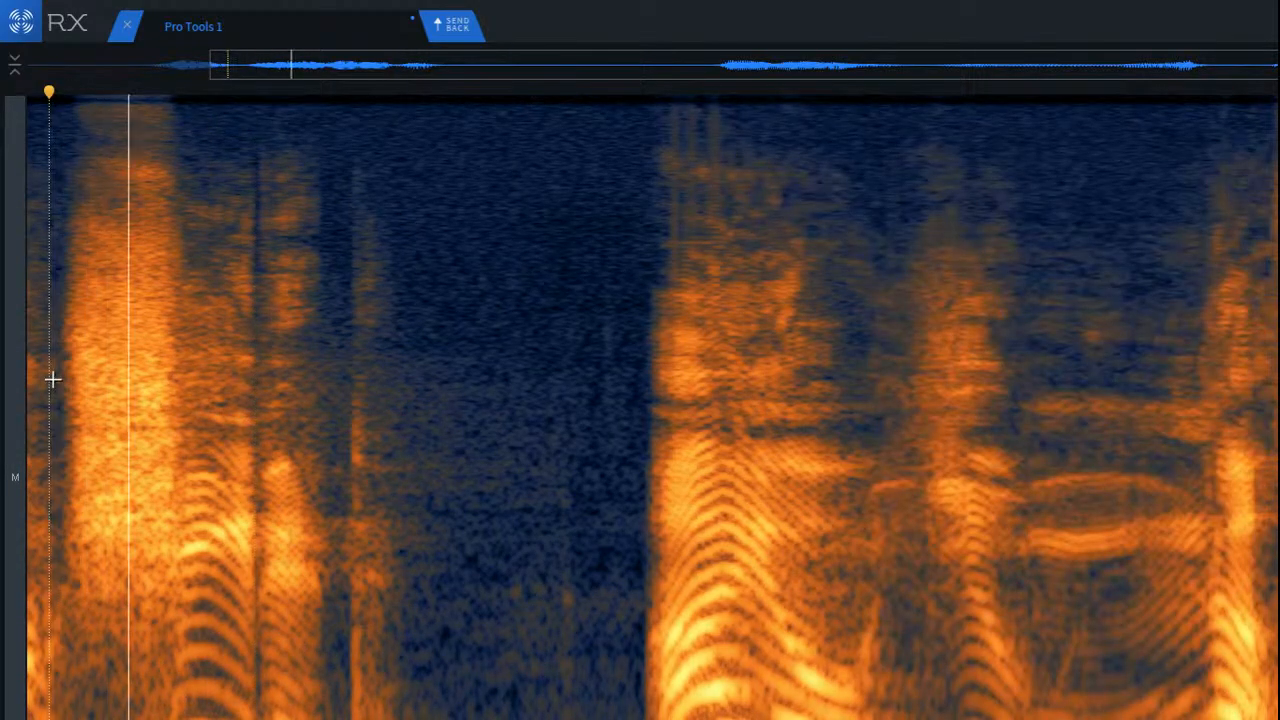
pyautogui.press('space')
pyautogui.scroll(-3, 516, 401)
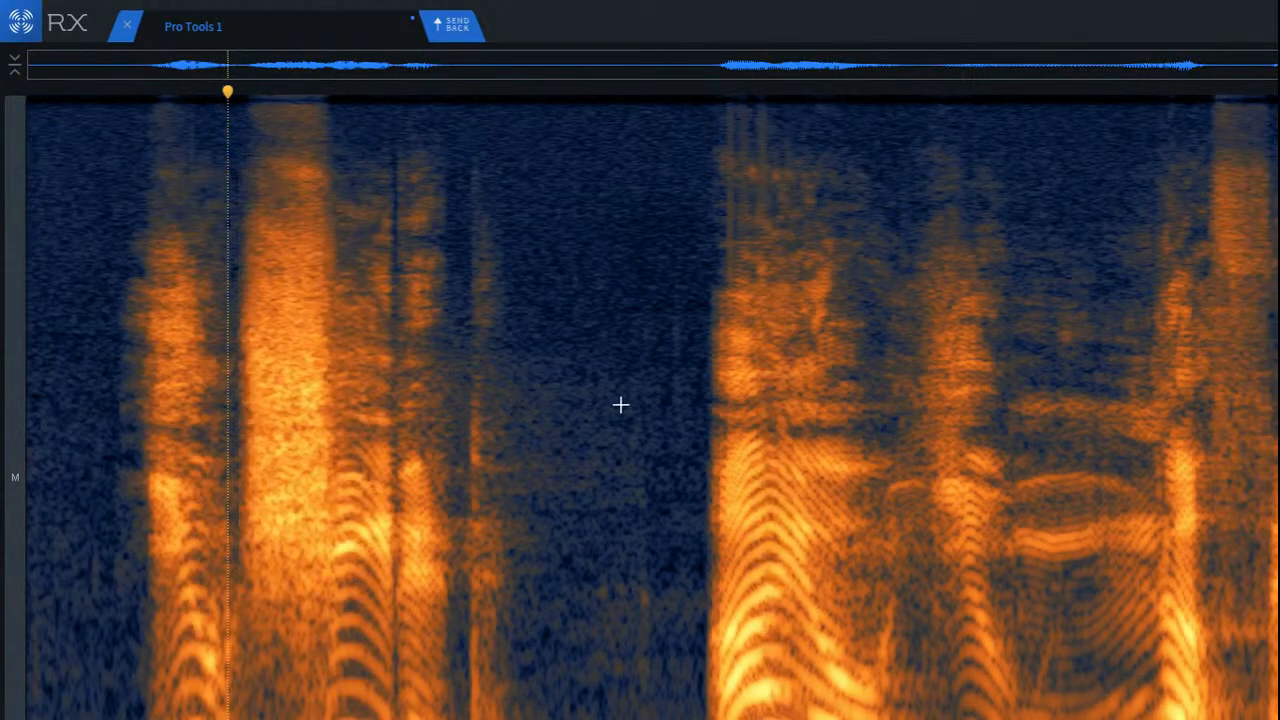
pyautogui.click(978, 443)
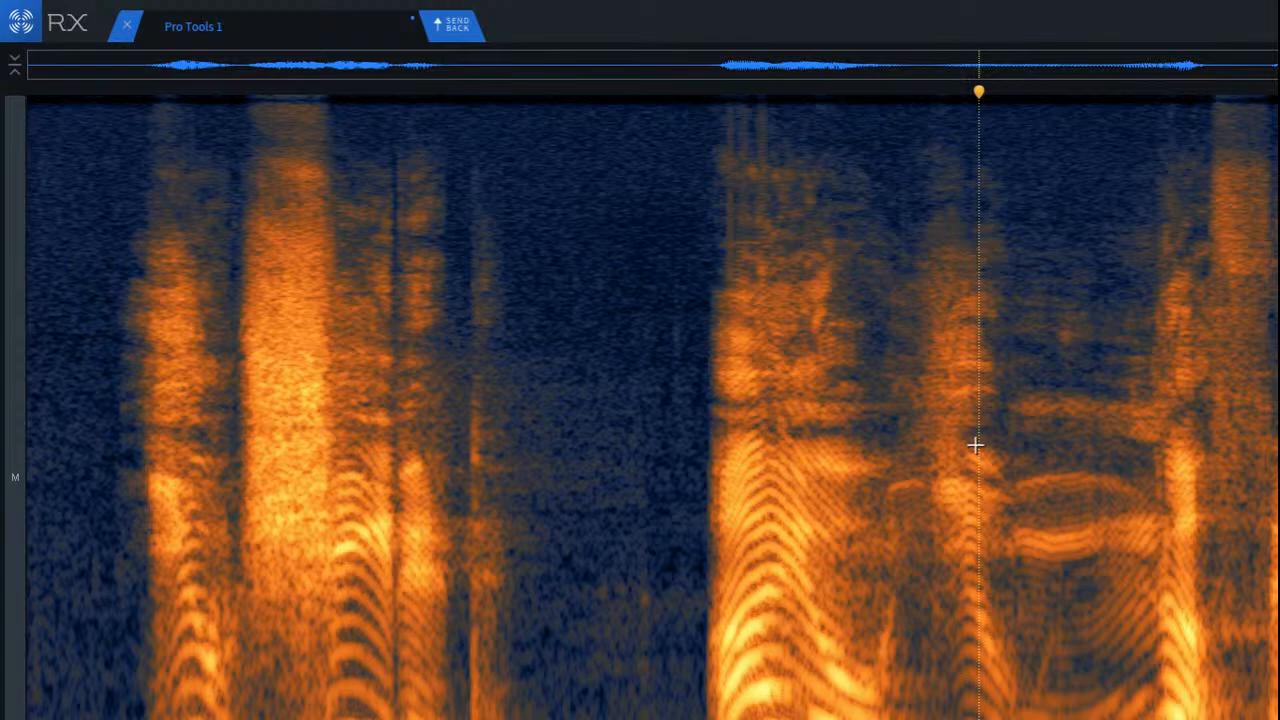
pyautogui.press('space')
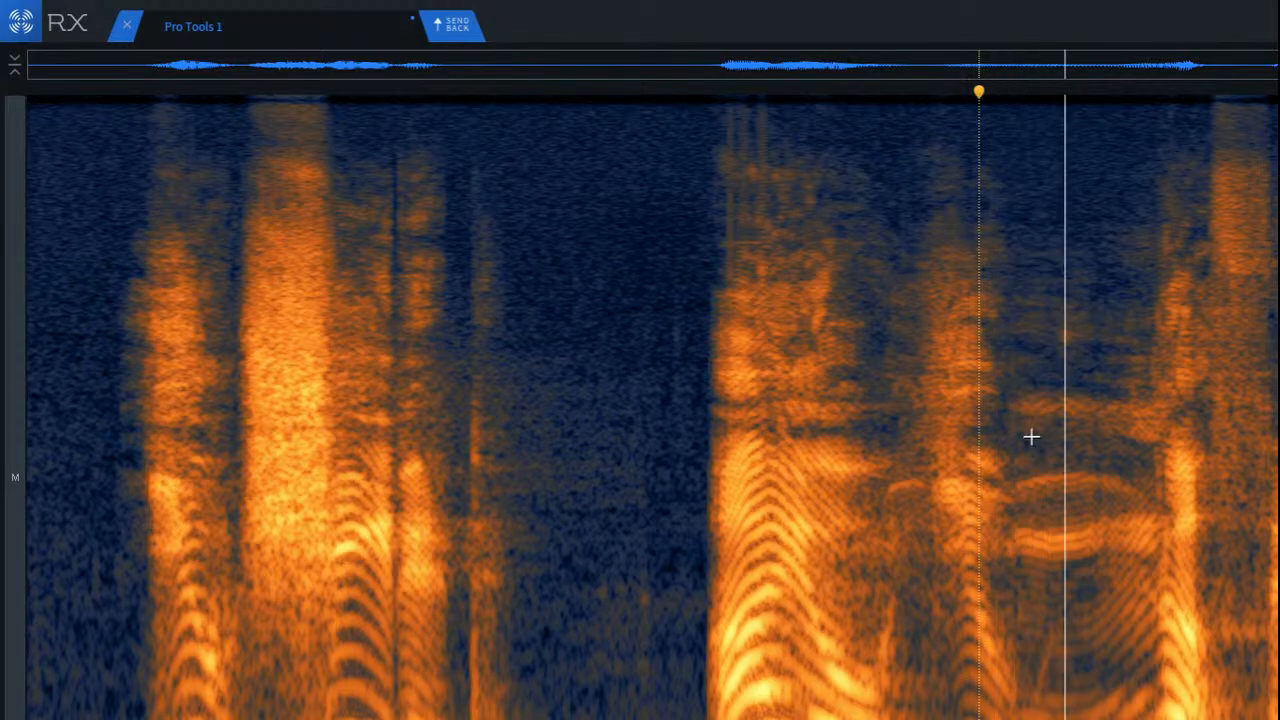
pyautogui.press('space')
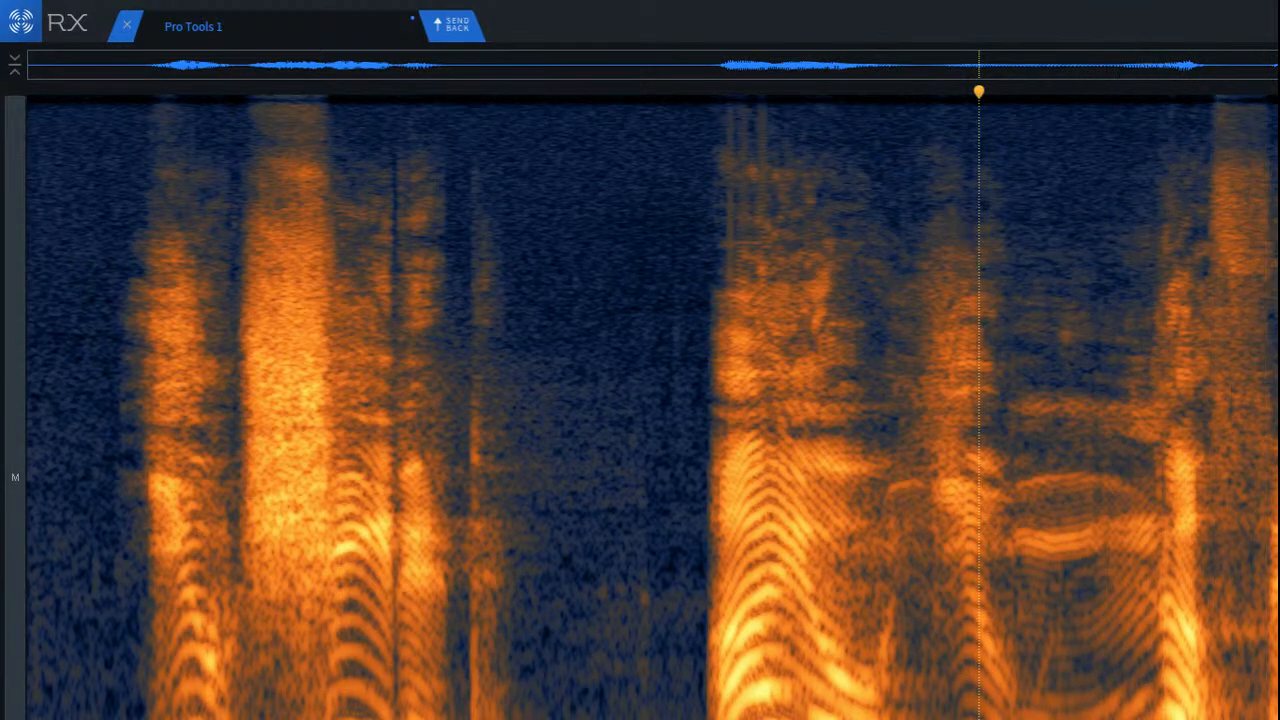
# Step: Repair the midrange resonance in the decaying tail after the final word and play back the end of the second phrase
pyautogui.click(1278, 448)
pyautogui.scroll(3, 1278, 448)
pyautogui.scroll(2, 1278, 448)
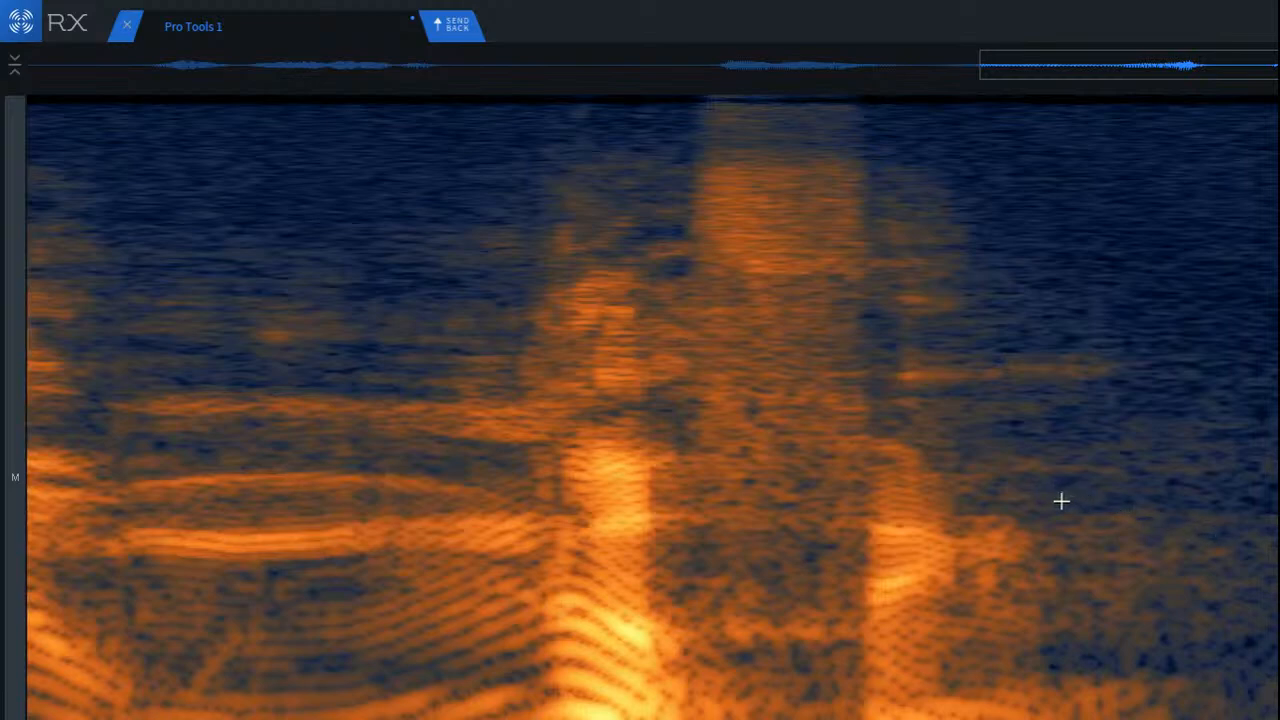
pyautogui.moveTo(1045, 505); pyautogui.dragTo(1278, 573)
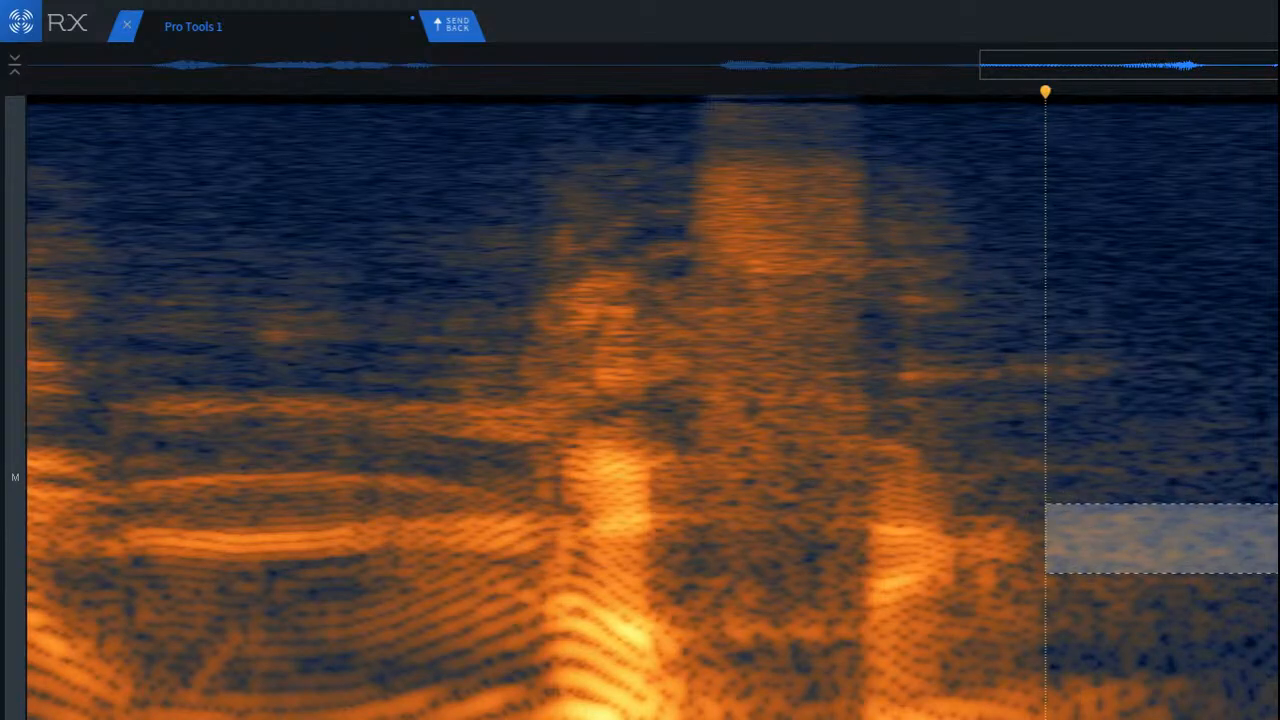
pyautogui.click(1095, 484)
pyautogui.moveTo(1037, 502); pyautogui.dragTo(1279, 634)
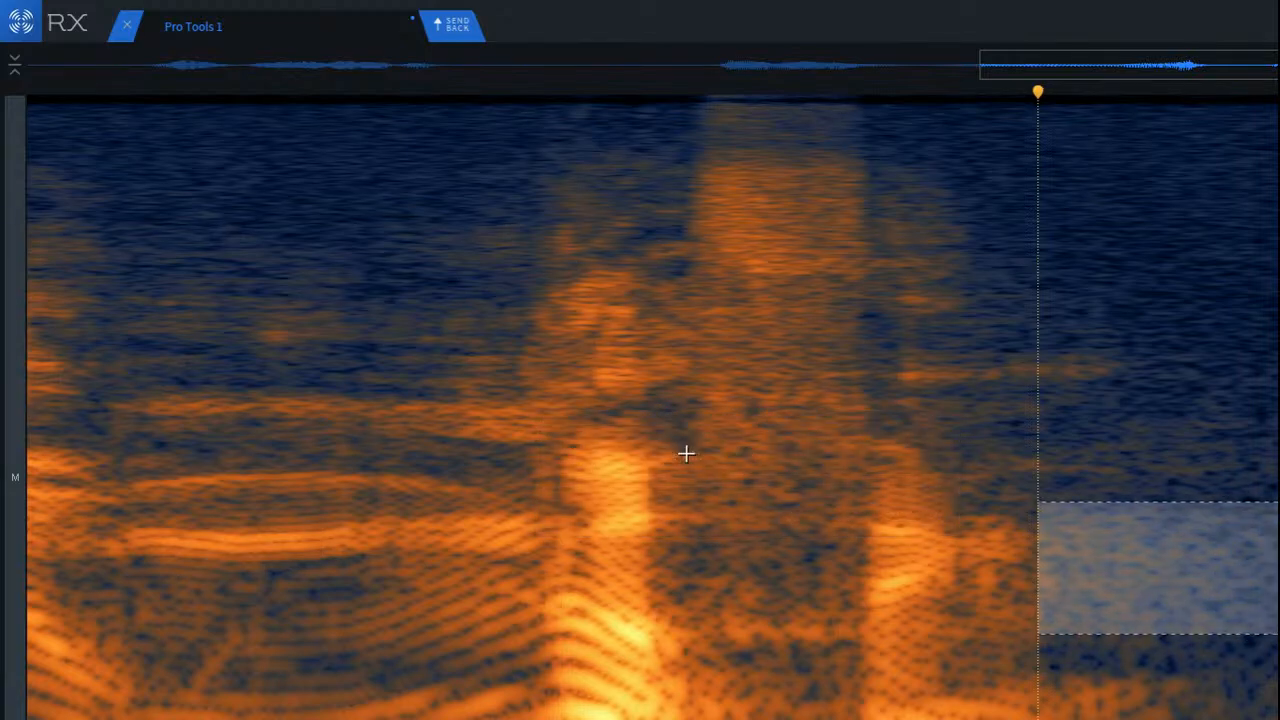
pyautogui.click(60, 332)
pyautogui.press('space')
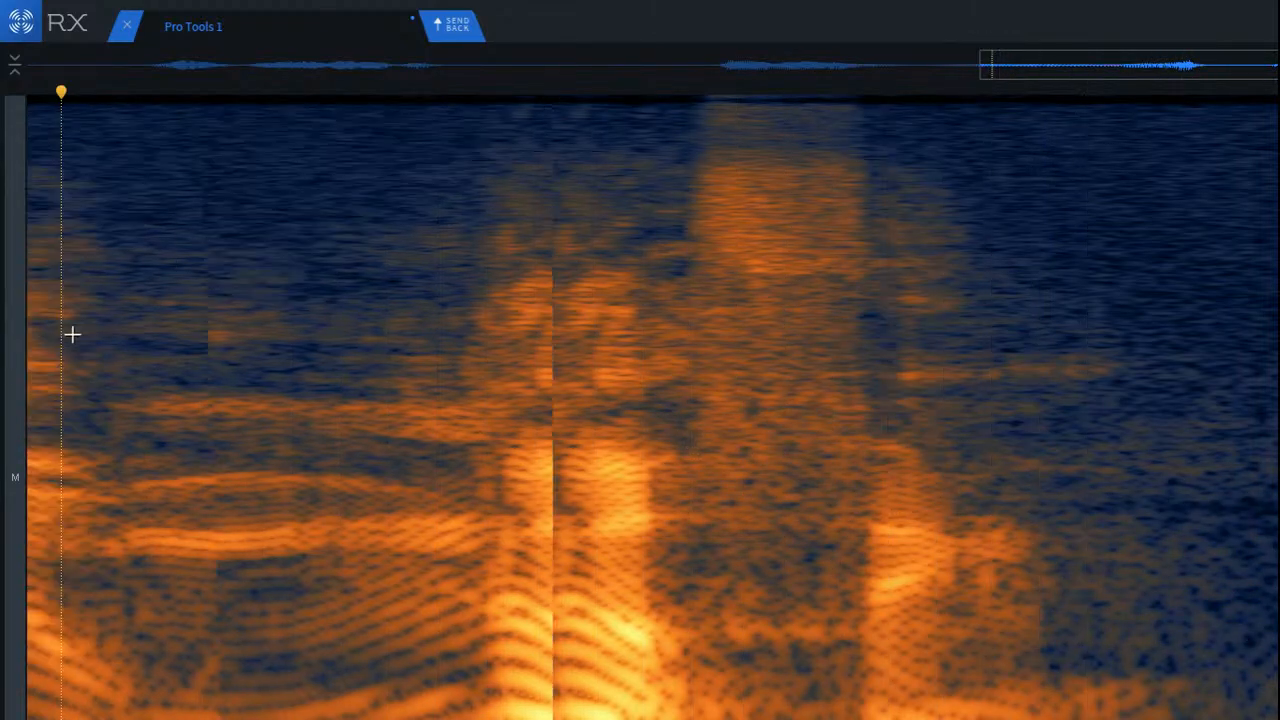
pyautogui.press('space')
pyautogui.scroll(-5, 214, 372)
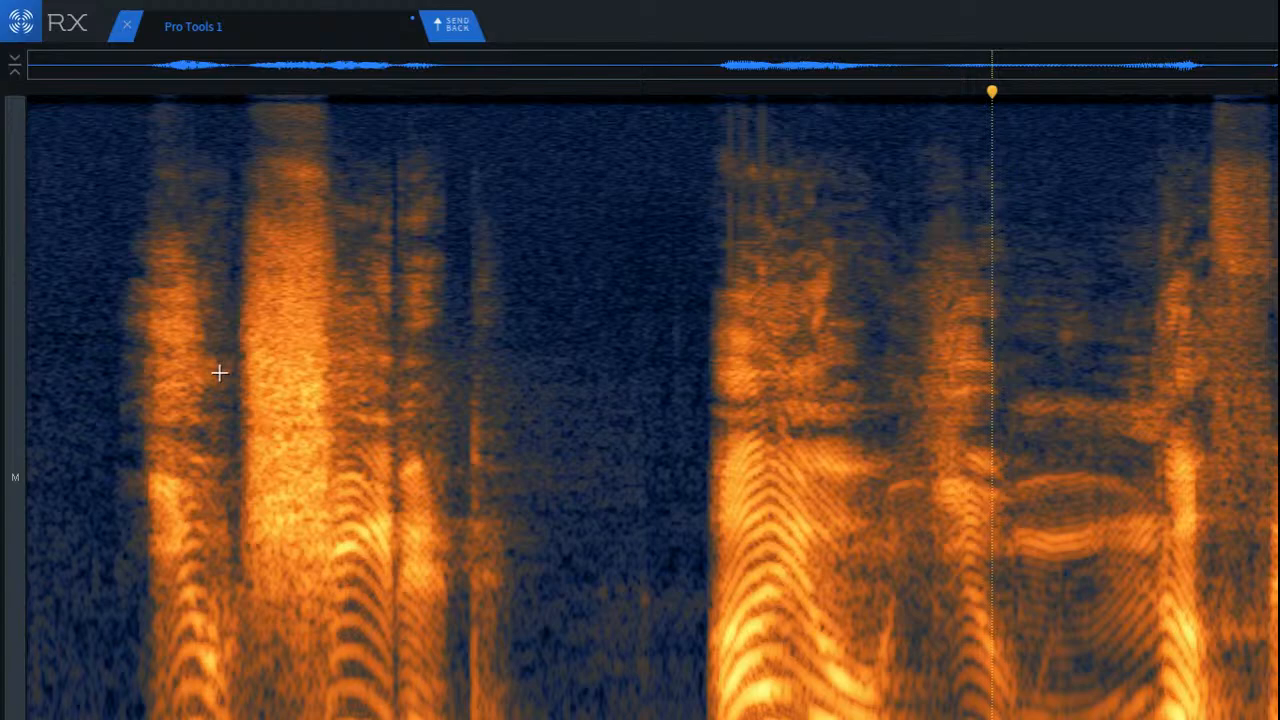
# Step: Play the entire clip from its start, then replay the pause from the end of the first phrase
pyautogui.press('Return')
pyautogui.press('space')
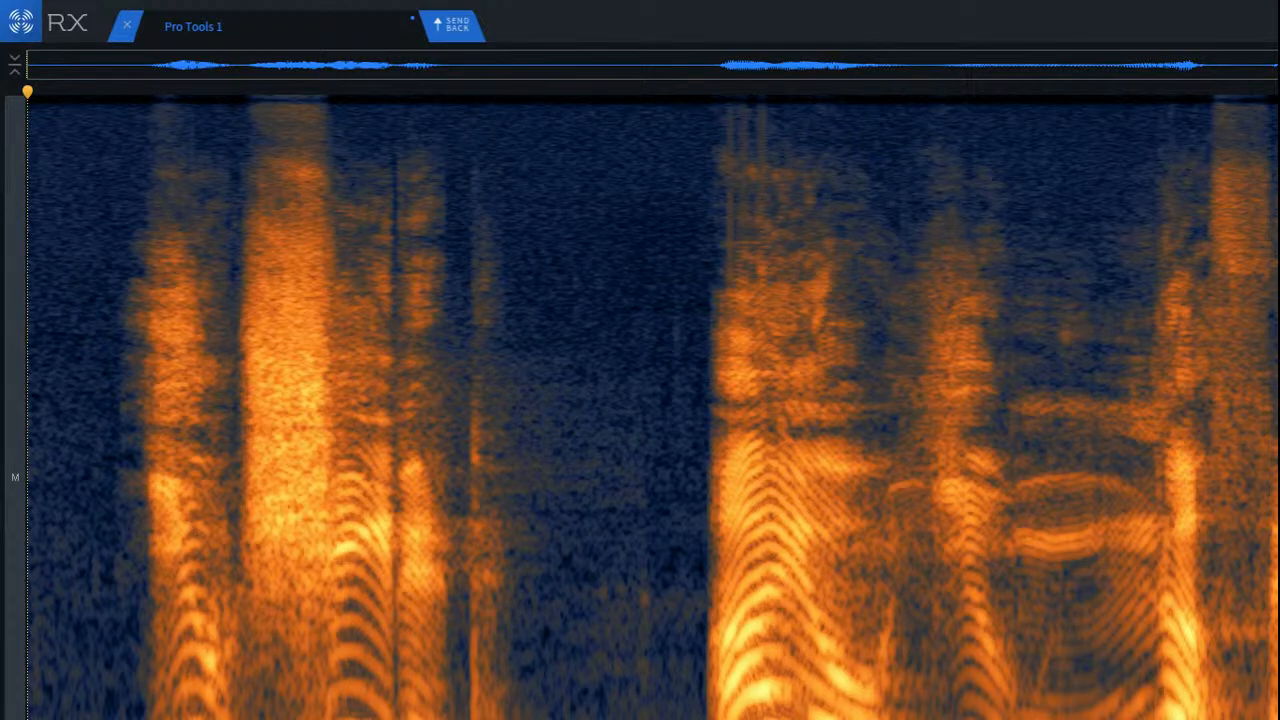
pyautogui.press('space')
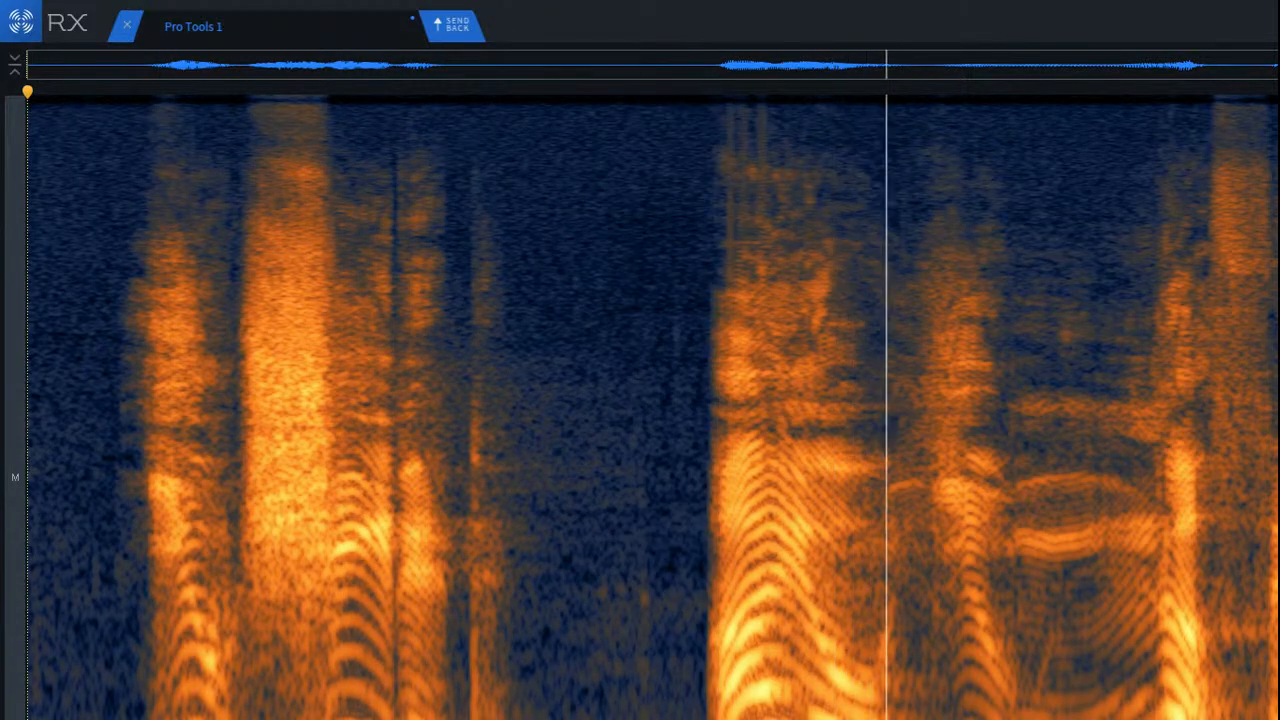
pyautogui.press('space')
pyautogui.click(396, 563)
pyautogui.press('space')
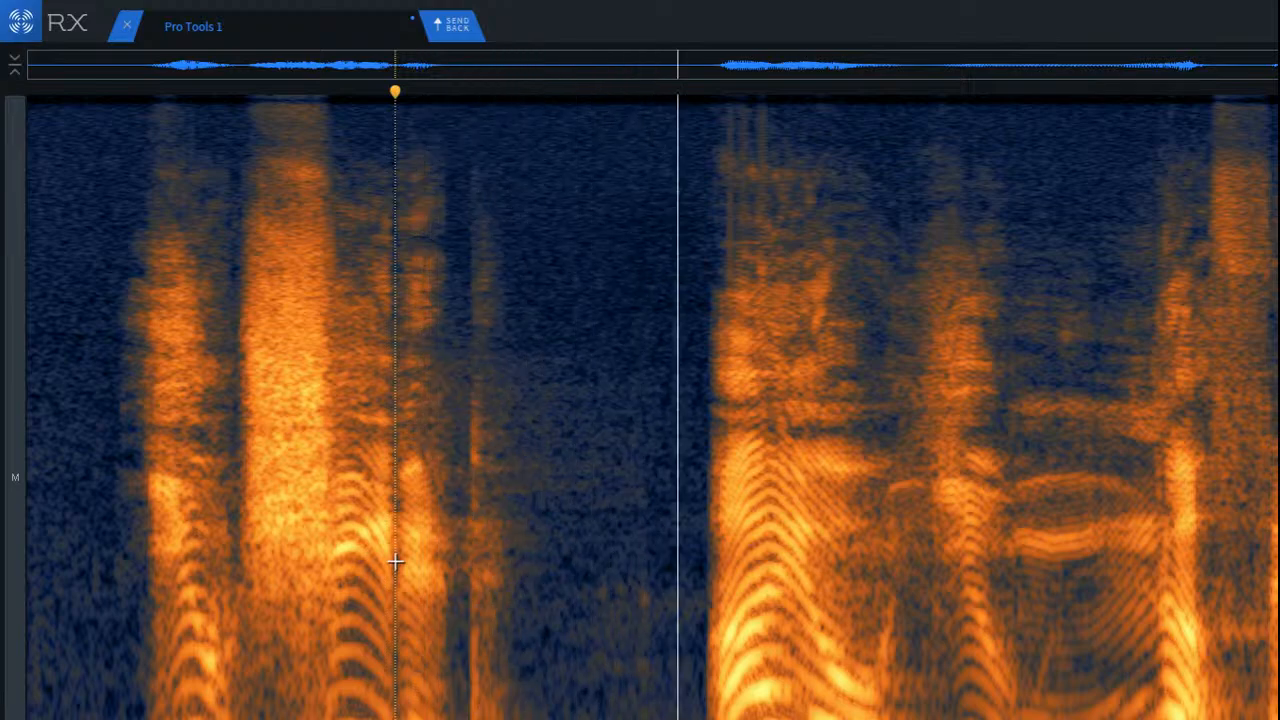
pyautogui.press('space')
# Step: Remove the faint low-frequency noise spot in the pause before the second phrase and play across it from the preceding word
pyautogui.scroll(5, 657, 614)
pyautogui.scroll(4, 559, 590)
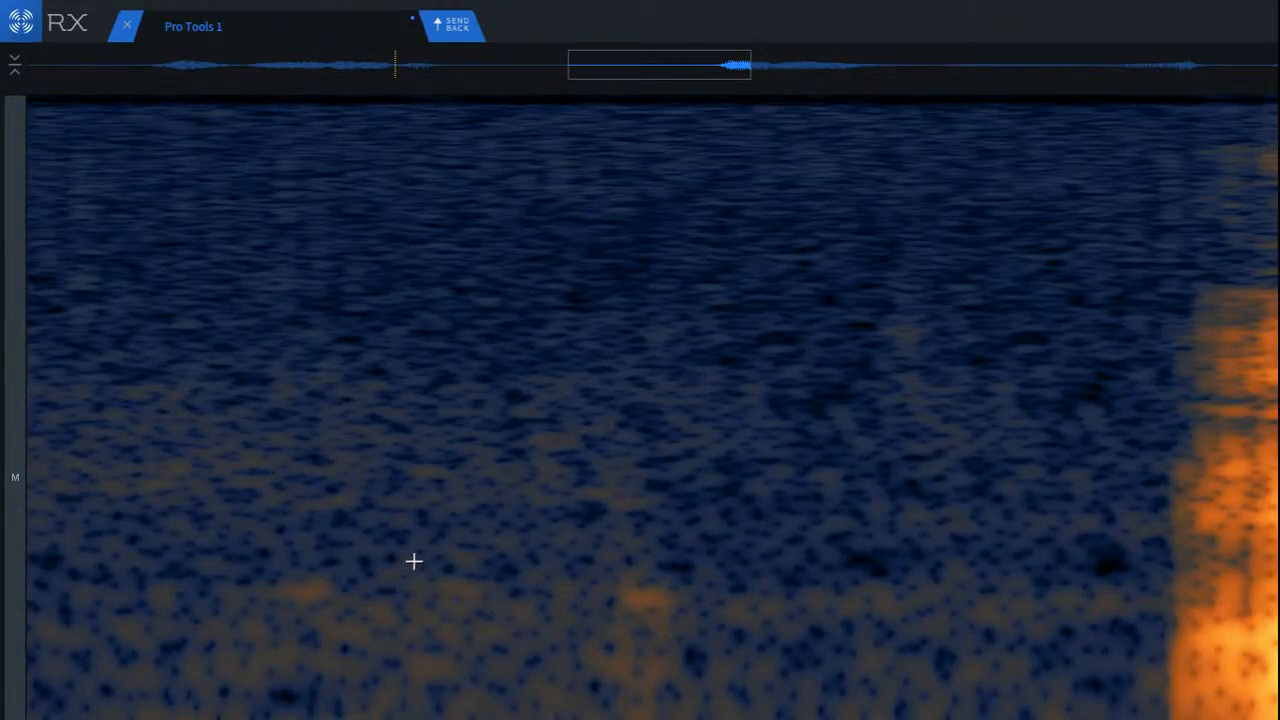
pyautogui.moveTo(414, 561)
pyautogui.mouseDown()
pyautogui.moveTo(648, 718)
pyautogui.moveTo(611, 718)
pyautogui.mouseUp()
pyautogui.moveTo(531, 691)
pyautogui.mouseDown()
pyautogui.moveTo(513, 692)
pyautogui.moveTo(674, 697)
pyautogui.mouseUp()
pyautogui.press('super+v')
pyautogui.click(386, 698)
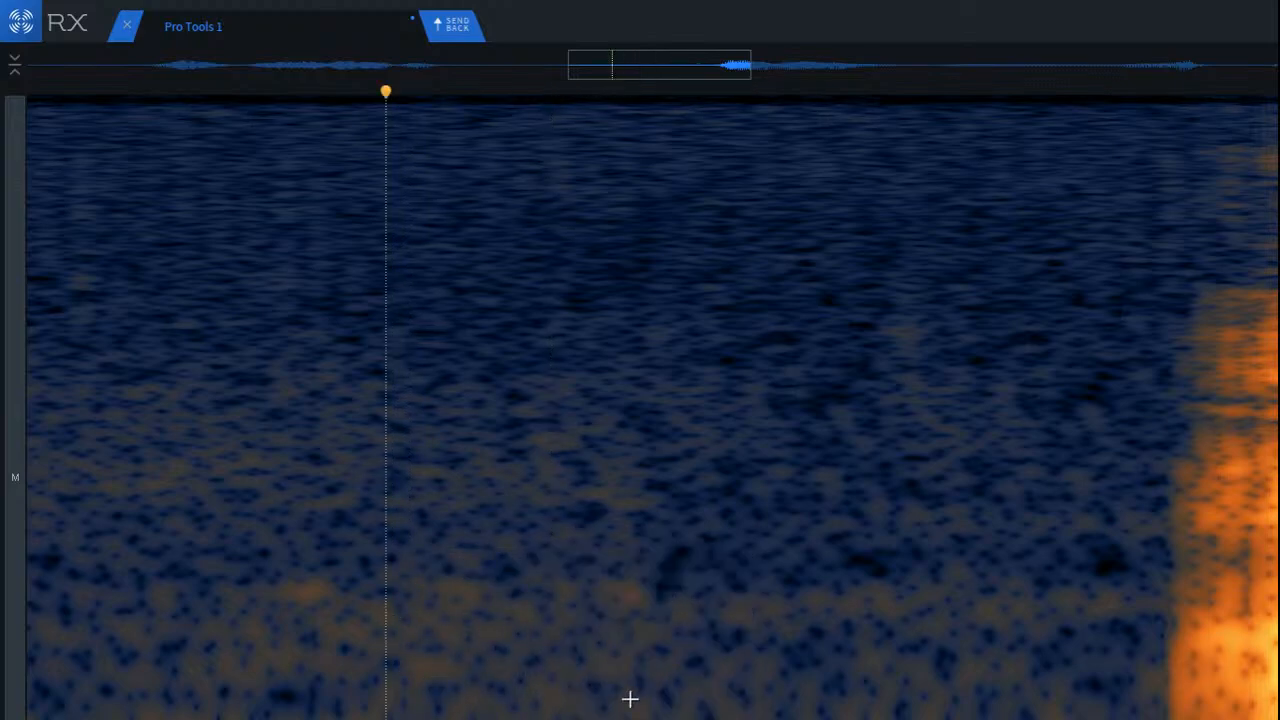
pyautogui.scroll(-8, 625, 690)
pyautogui.click(334, 549)
pyautogui.press('space')
pyautogui.scroll(-3, 506, 592)
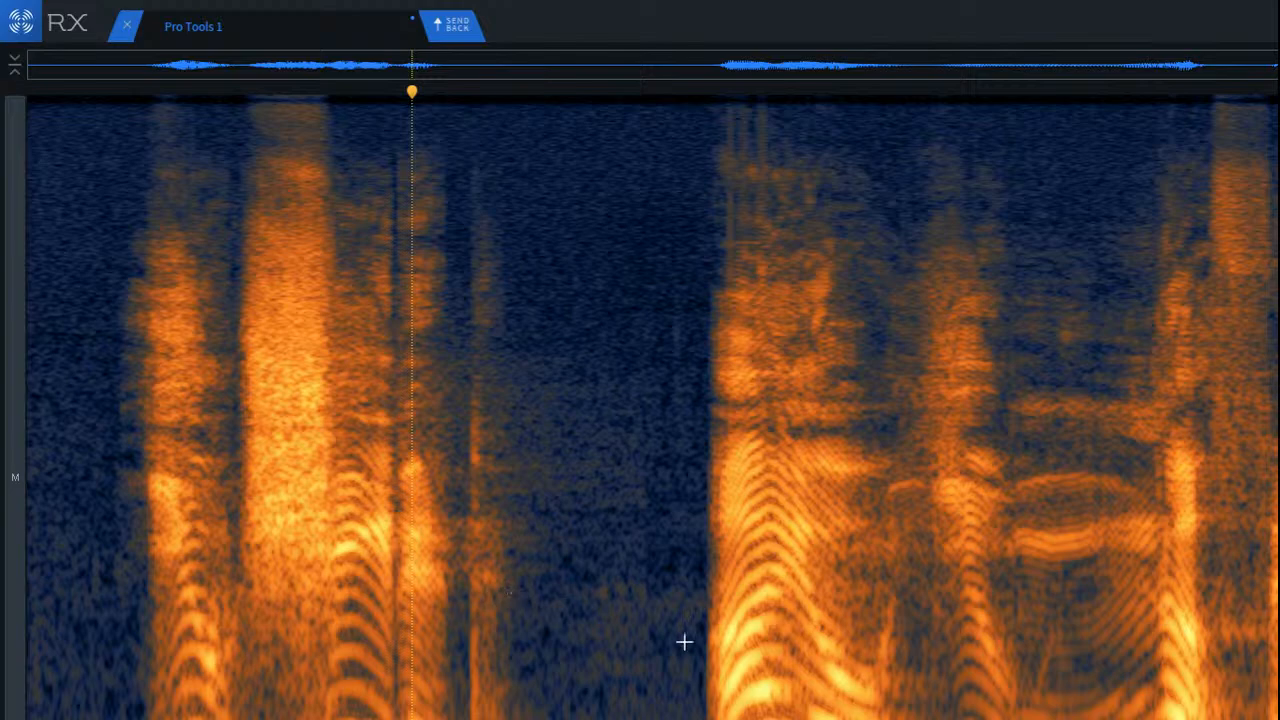
# Step: Undo all the repairs and play the unprocessed clip from its start for comparison
pyautogui.press('super+a')
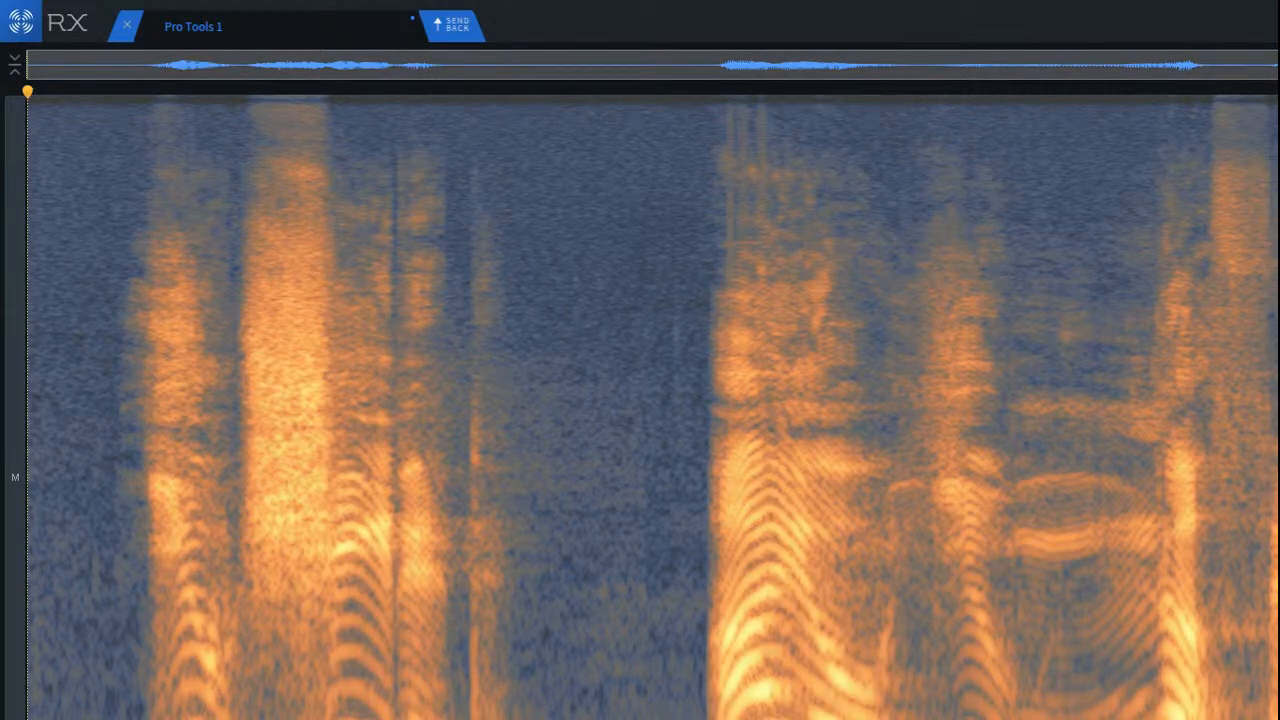
pyautogui.press('super+z')
pyautogui.press('super+z')
pyautogui.press('super+z')
pyautogui.press('super+z')
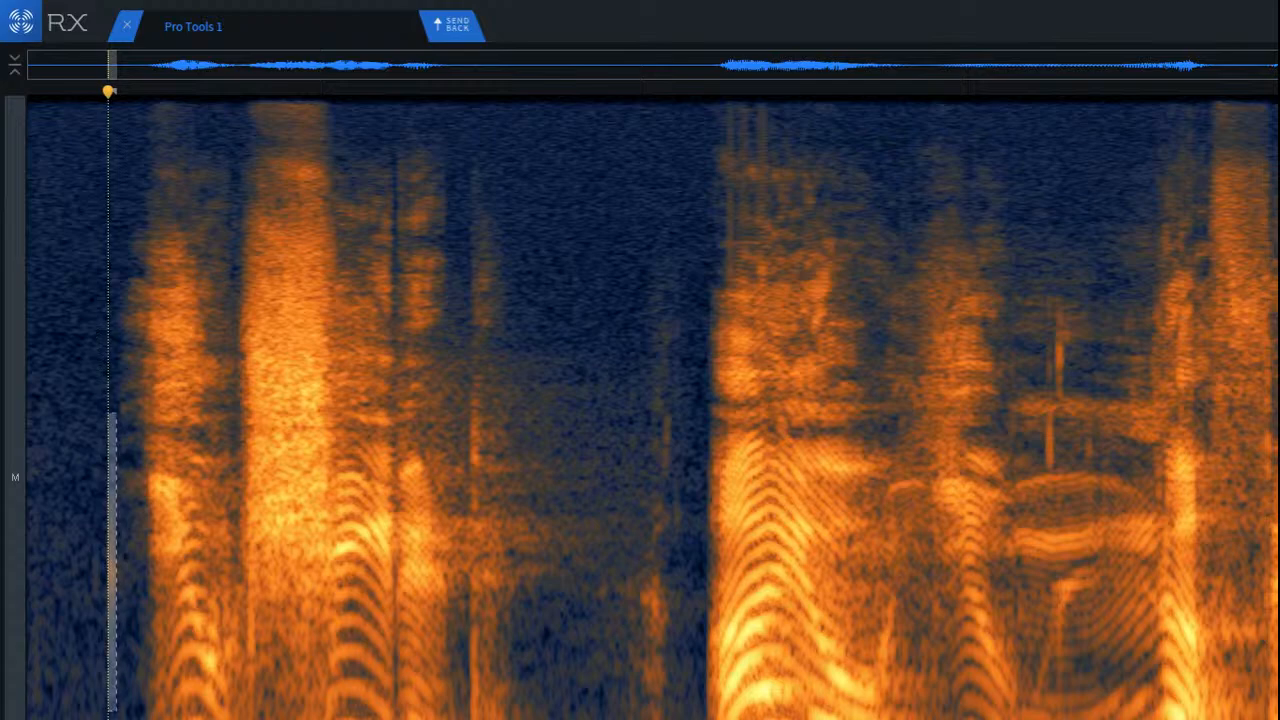
pyautogui.press('Return')
pyautogui.press('space')
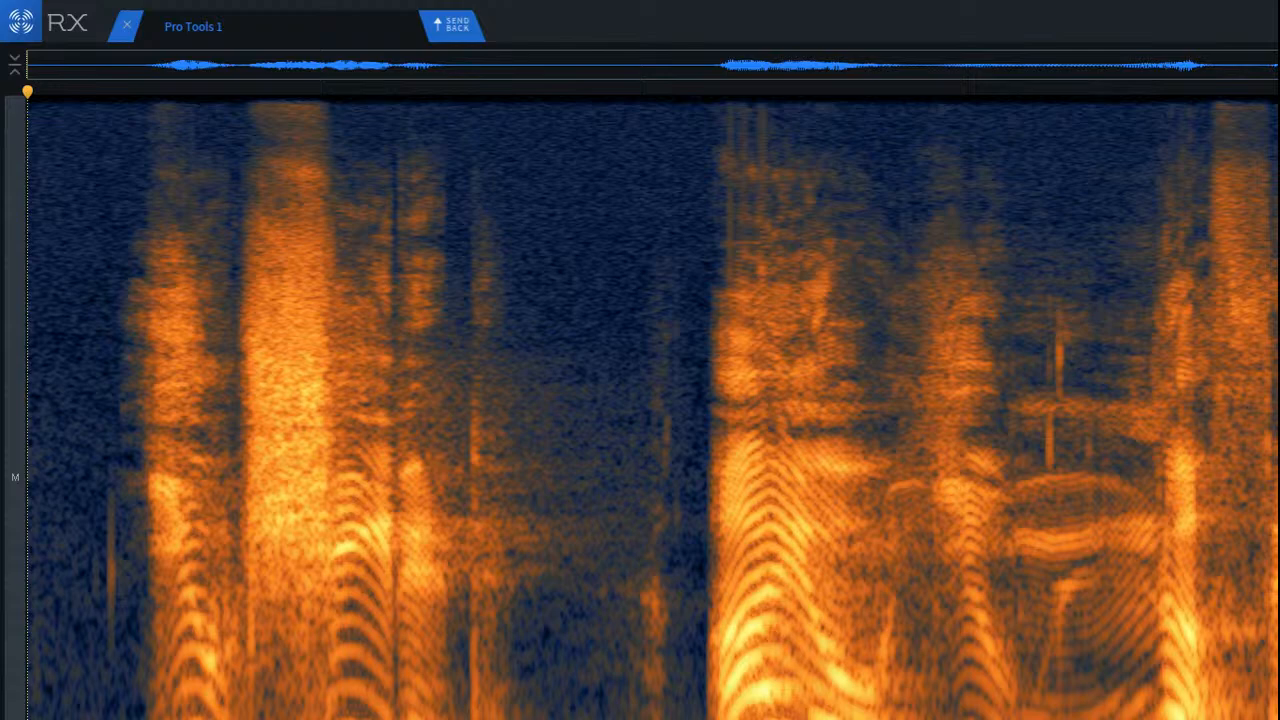
# Step: Redo all the undone repairs and, after playing the clip from its start, send it back to Pro Tools
pyautogui.press('super+shift+z')
pyautogui.press('super+shift+z')
pyautogui.press('super+shift+z')
pyautogui.press('super+shift+z')
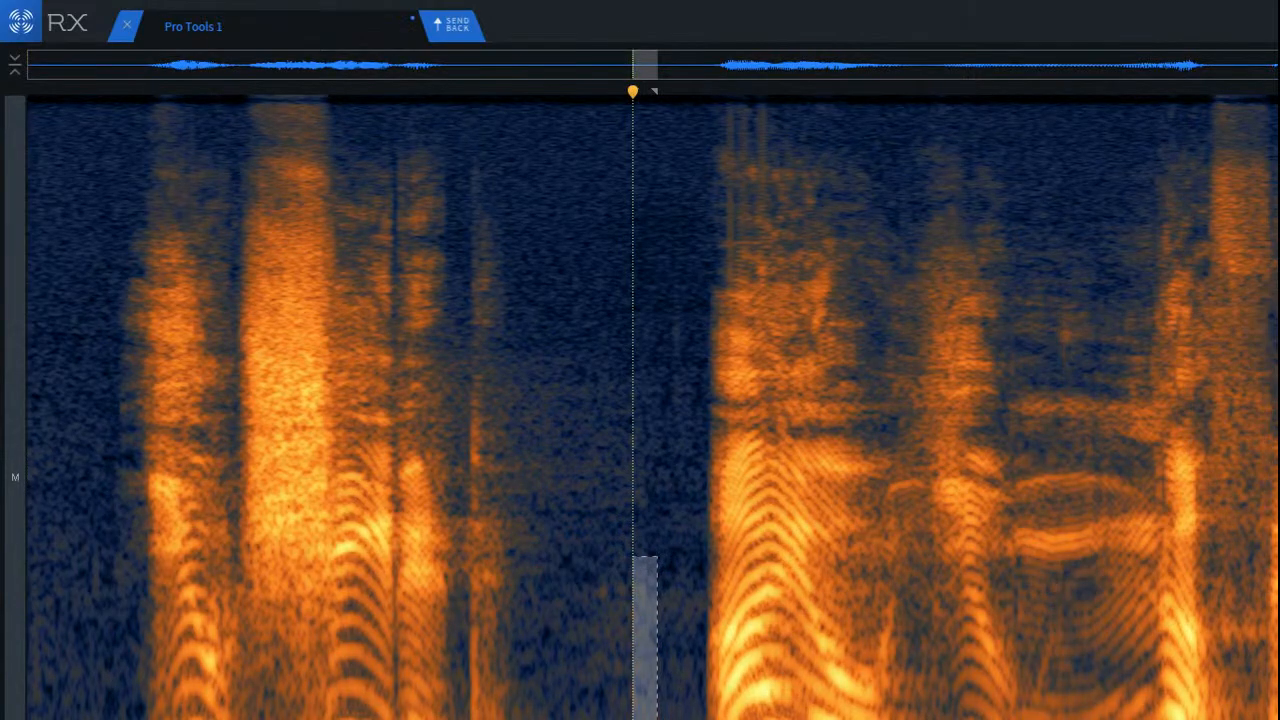
pyautogui.press('Return')
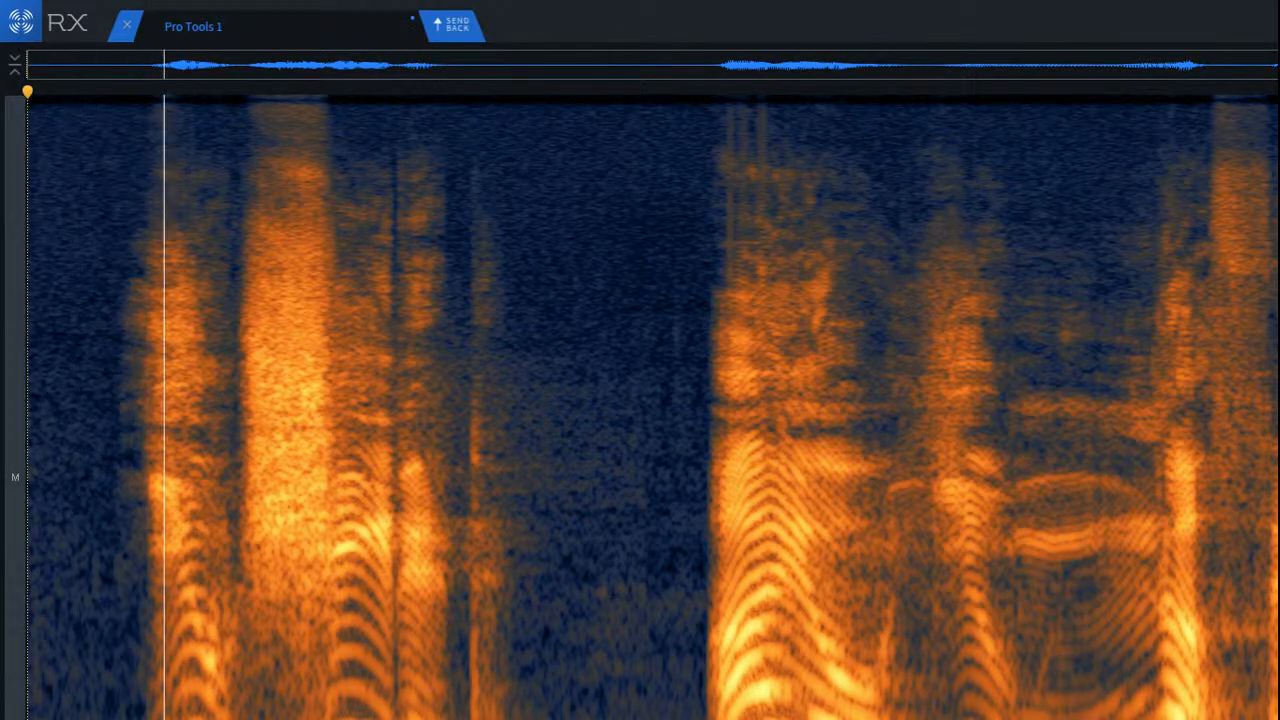
pyautogui.press('space')
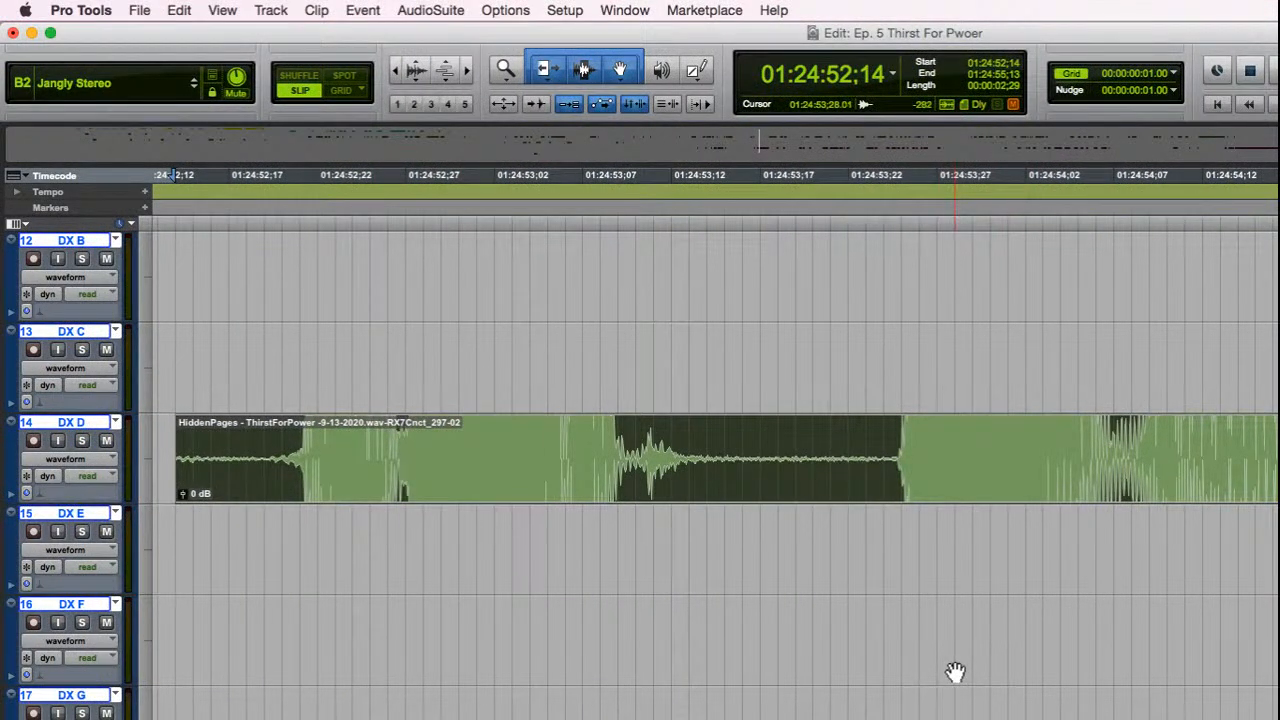
# Step: Play the cleaned clip on track DX D, then play it in context from 01:24:50;27
pyautogui.press('space')
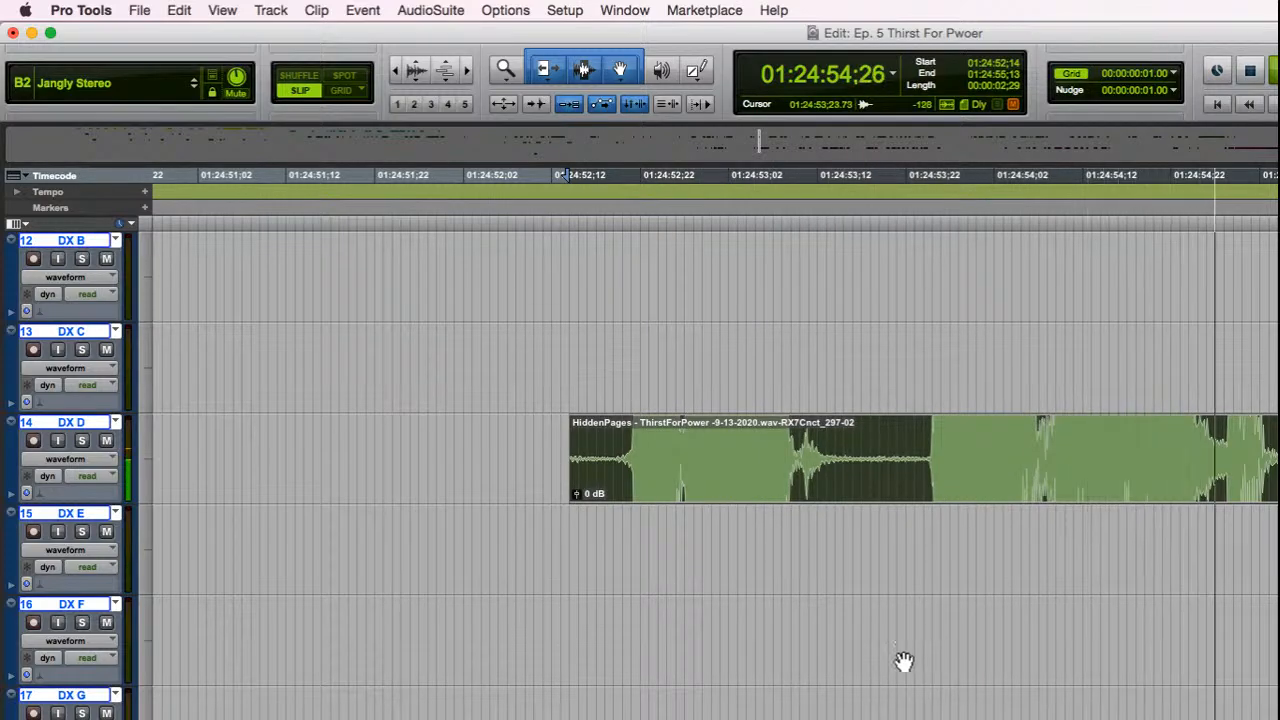
pyautogui.press('space')
pyautogui.click(160, 437)
pyautogui.press('space')
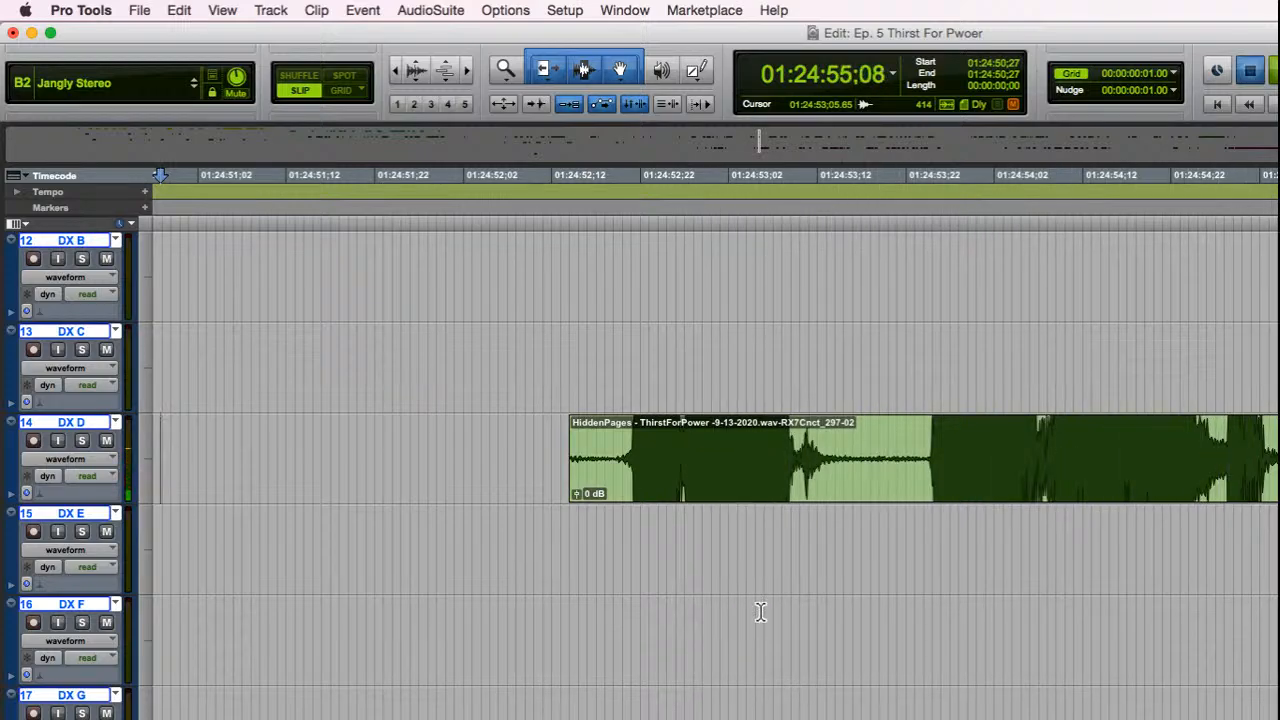
pyautogui.press('space')
# Step: Select the 380-02 clip on track DX H and fit it to the view
pyautogui.scroll(-3, 780, 614)
pyautogui.scroll(2, 780, 614)
pyautogui.press('r')
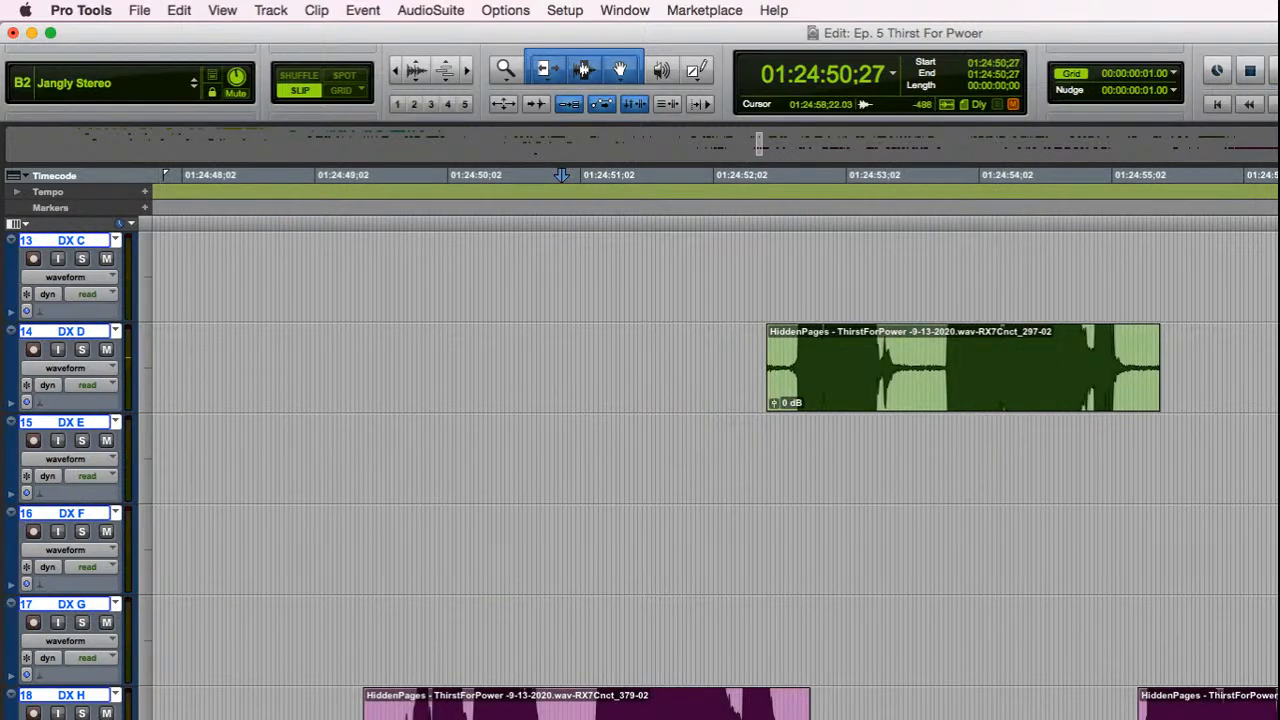
pyautogui.click(1268, 708)
pyautogui.press('t')
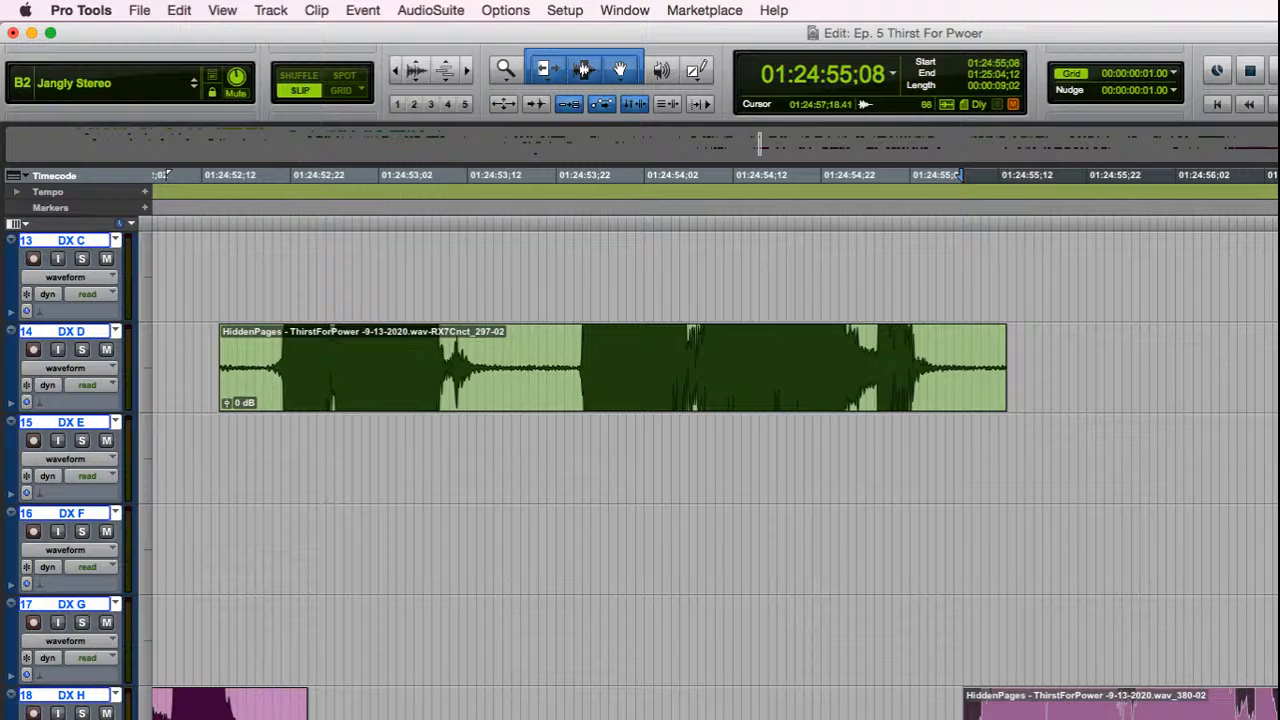
pyautogui.hotkey('alt', 'f')
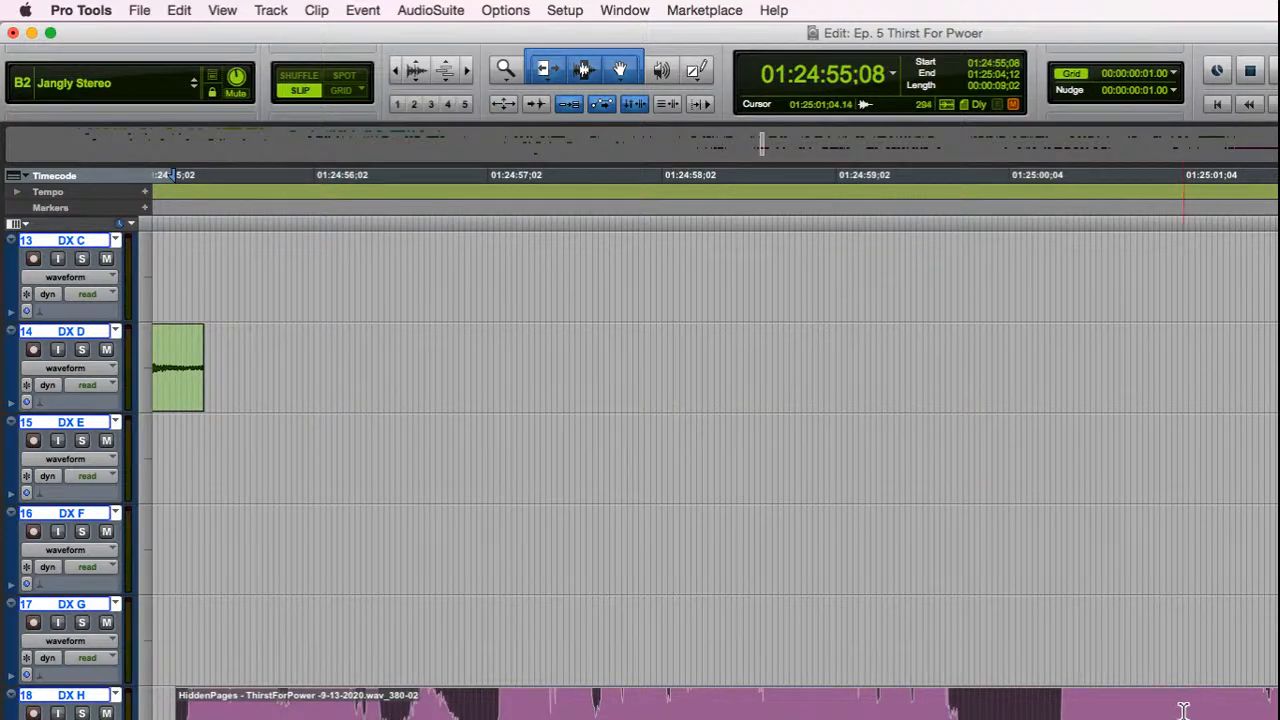
# Step: Select both the 380-02 clip and the adjacent 381-02 clip on track DX H
pyautogui.press('r')
pyautogui.press('r')
pyautogui.press('r')
pyautogui.press('t')
pyautogui.press('t')
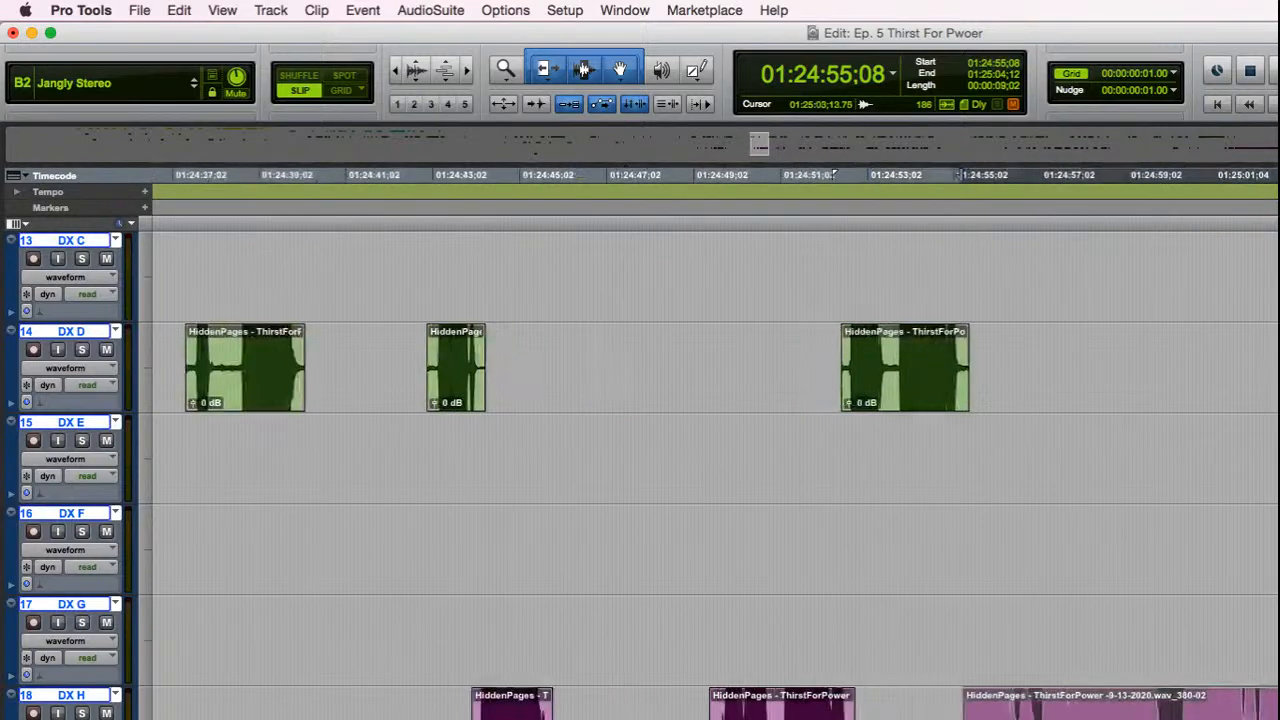
pyautogui.press('r')
pyautogui.press('r')
pyautogui.click(1145, 640)
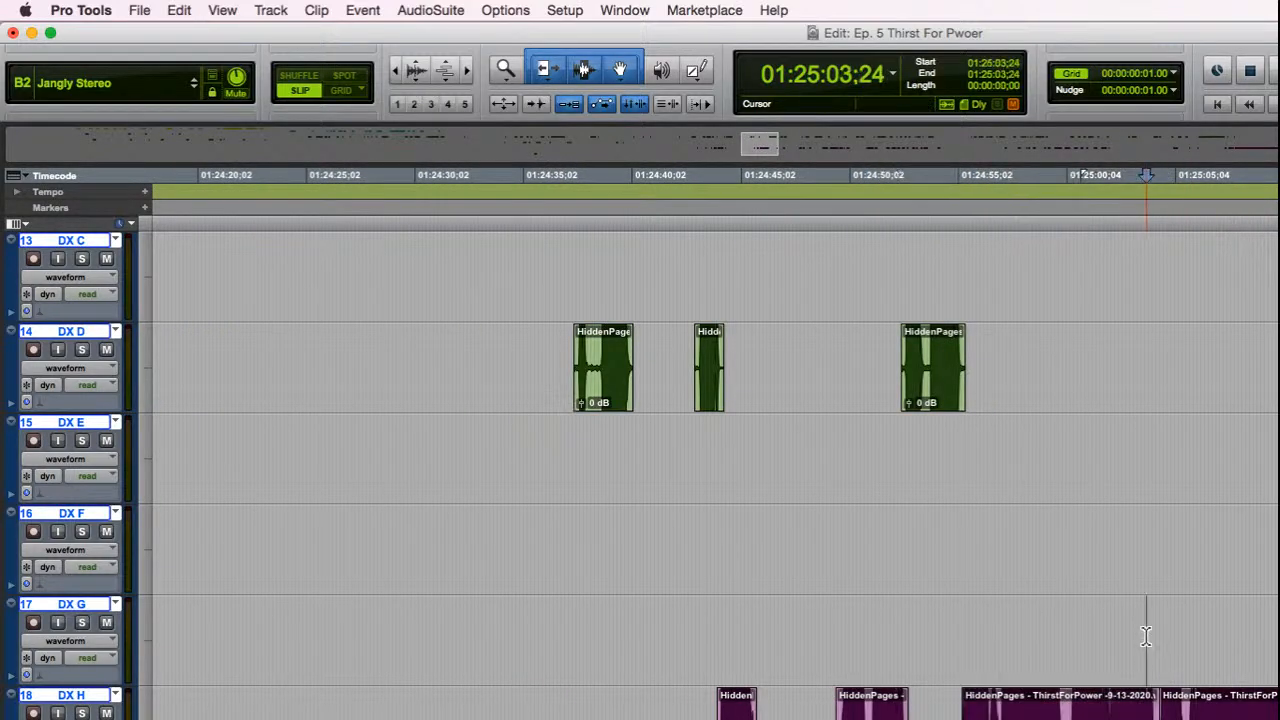
pyautogui.press('t')
pyautogui.doubleClick(793, 706)
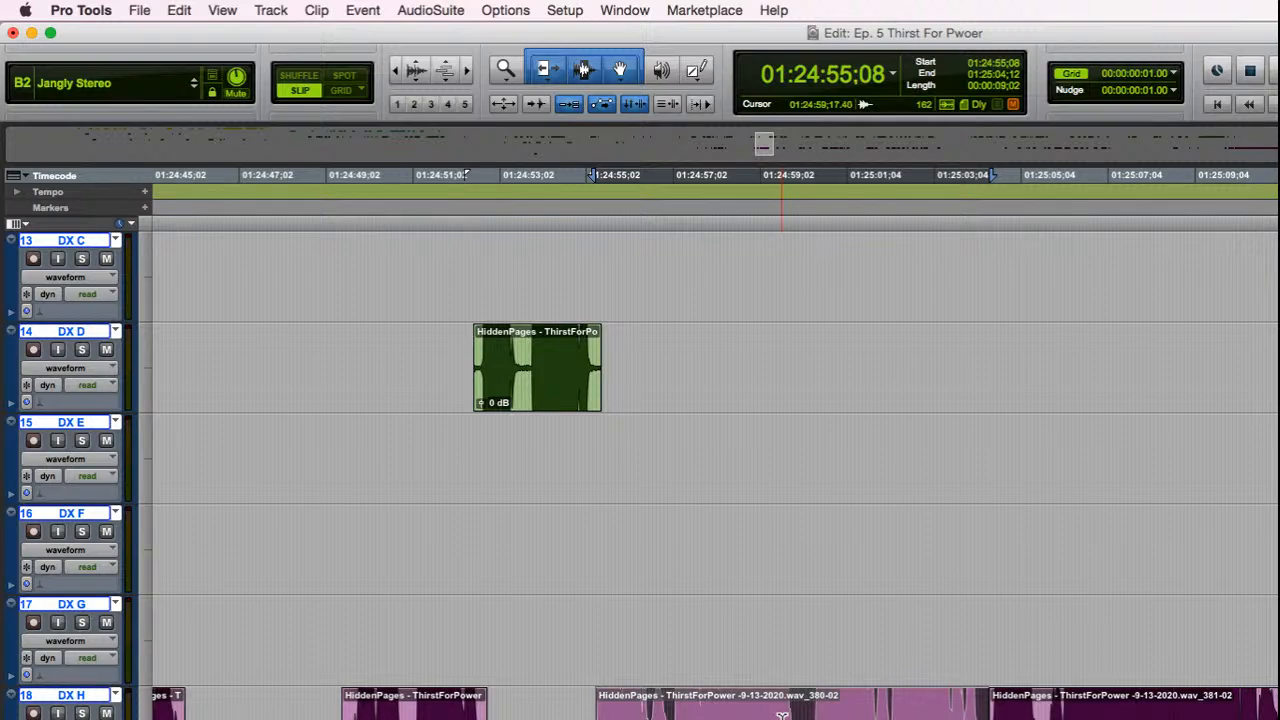
pyautogui.keyDown('shift'); pyautogui.click(1274, 716); pyautogui.keyUp('shift')
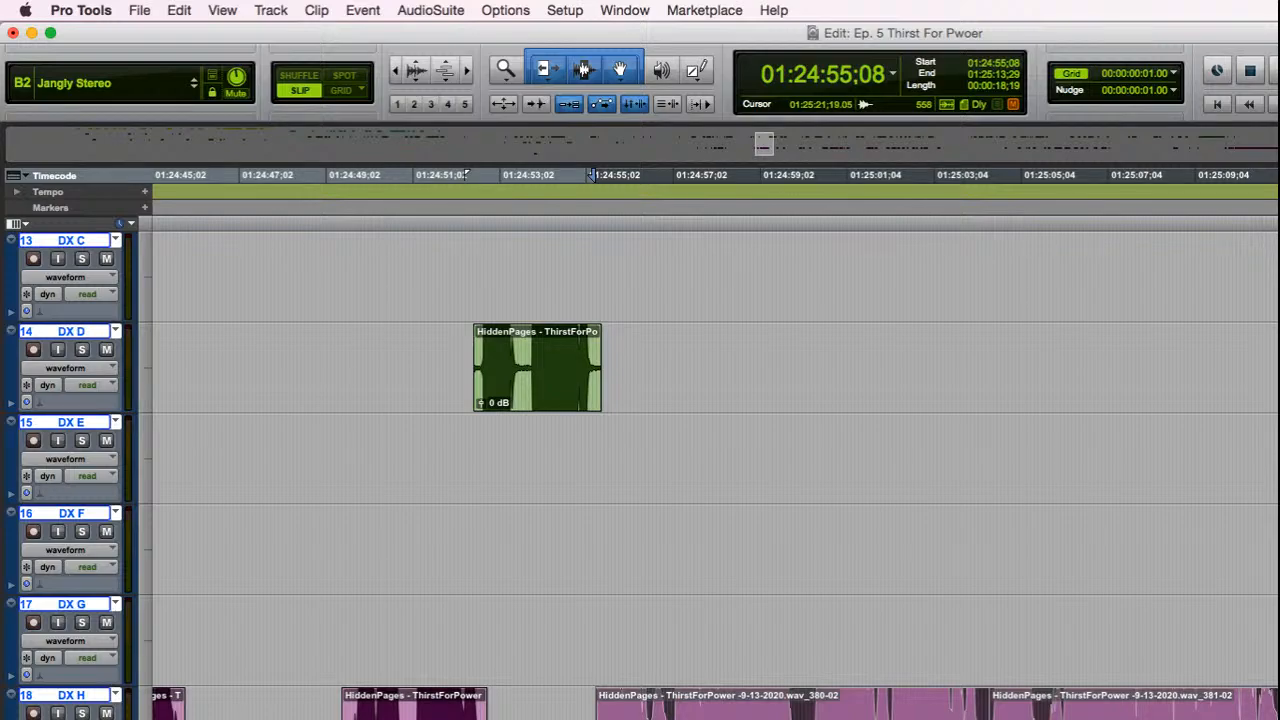
# Step: Bring up the RX 7 Mouth De-click processor and play the selected 380-02 and 381-02 clips
pyautogui.moveTo(1278, 308); pyautogui.dragTo(931, 298)
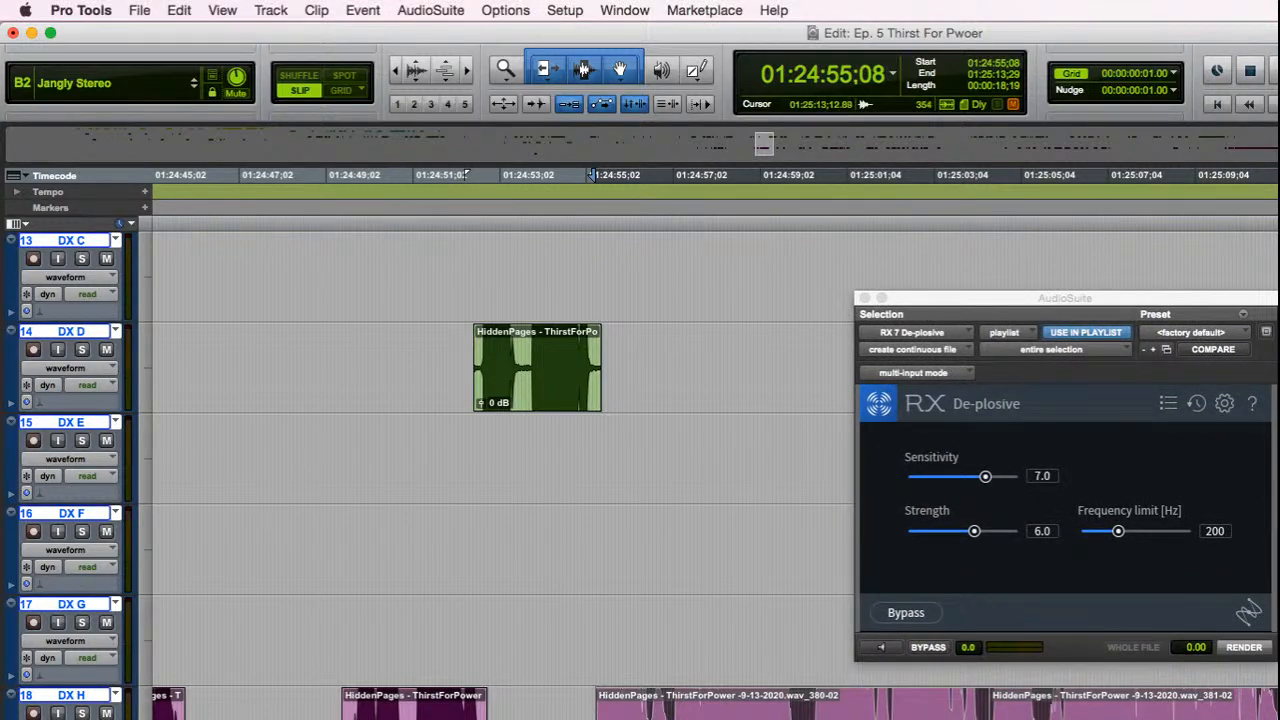
pyautogui.moveTo(1036, 299); pyautogui.dragTo(1278, 290)
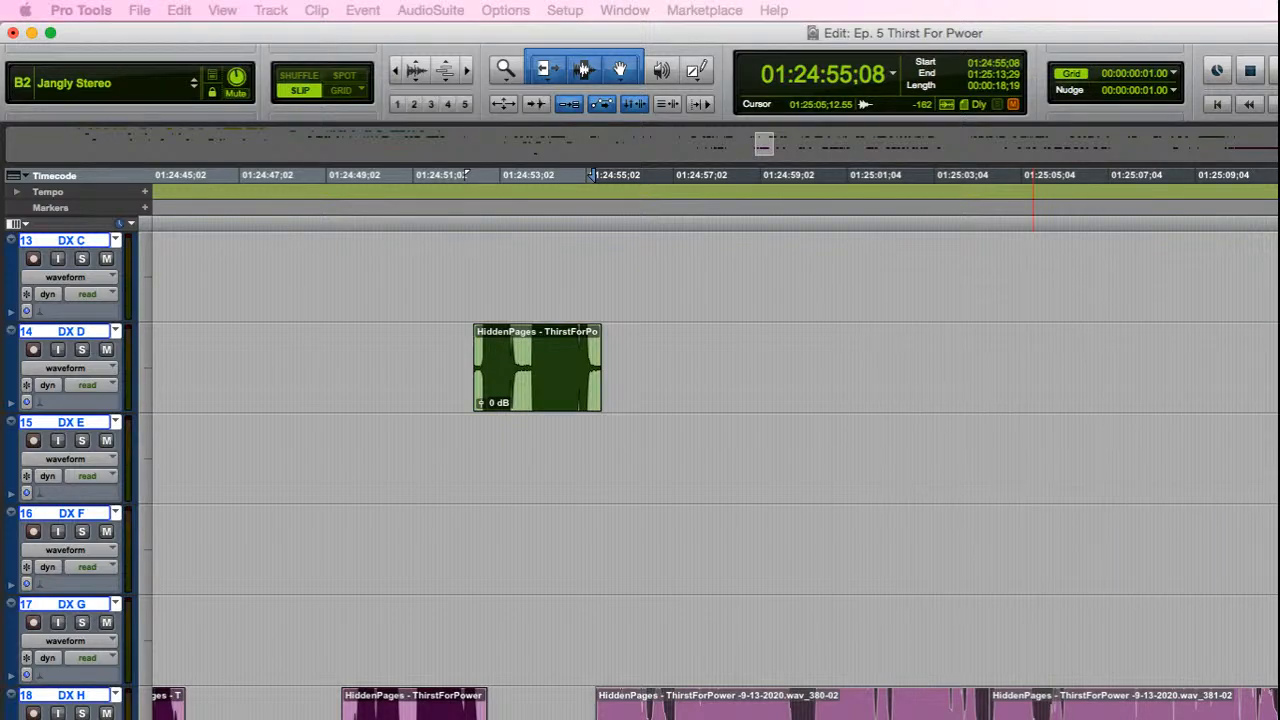
pyautogui.moveTo(1278, 284); pyautogui.dragTo(1174, 277)
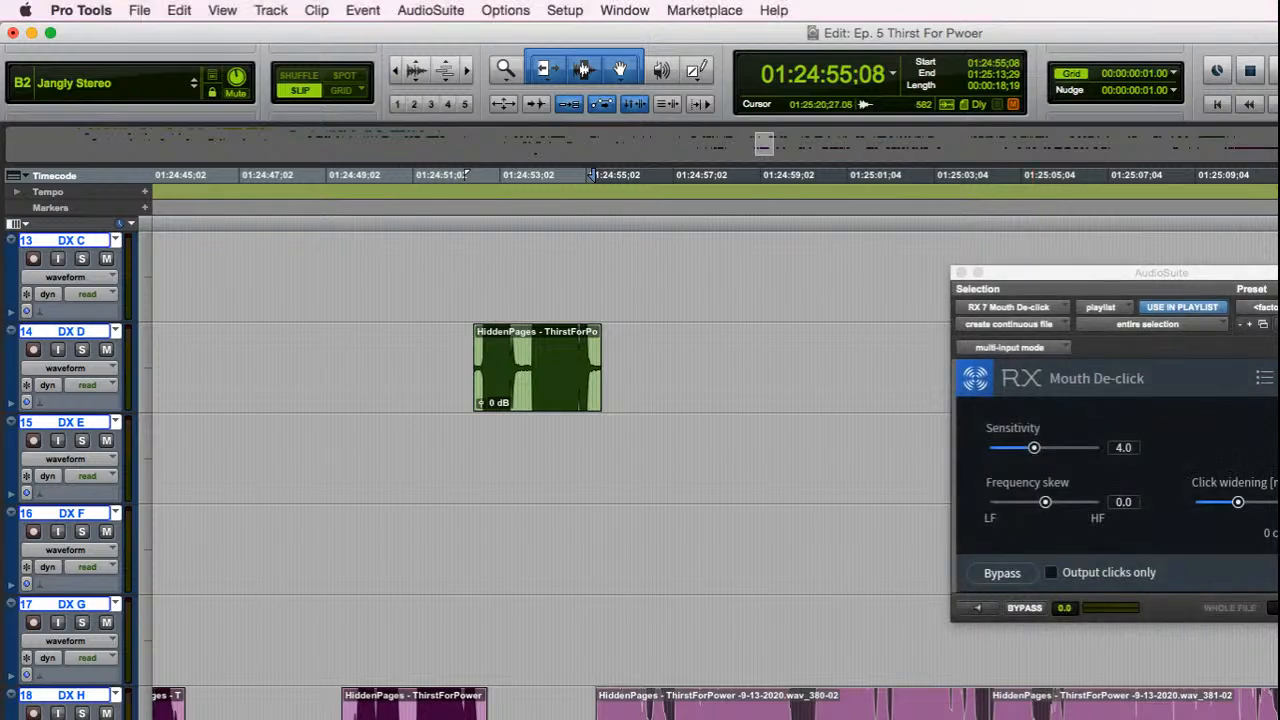
pyautogui.press('space')
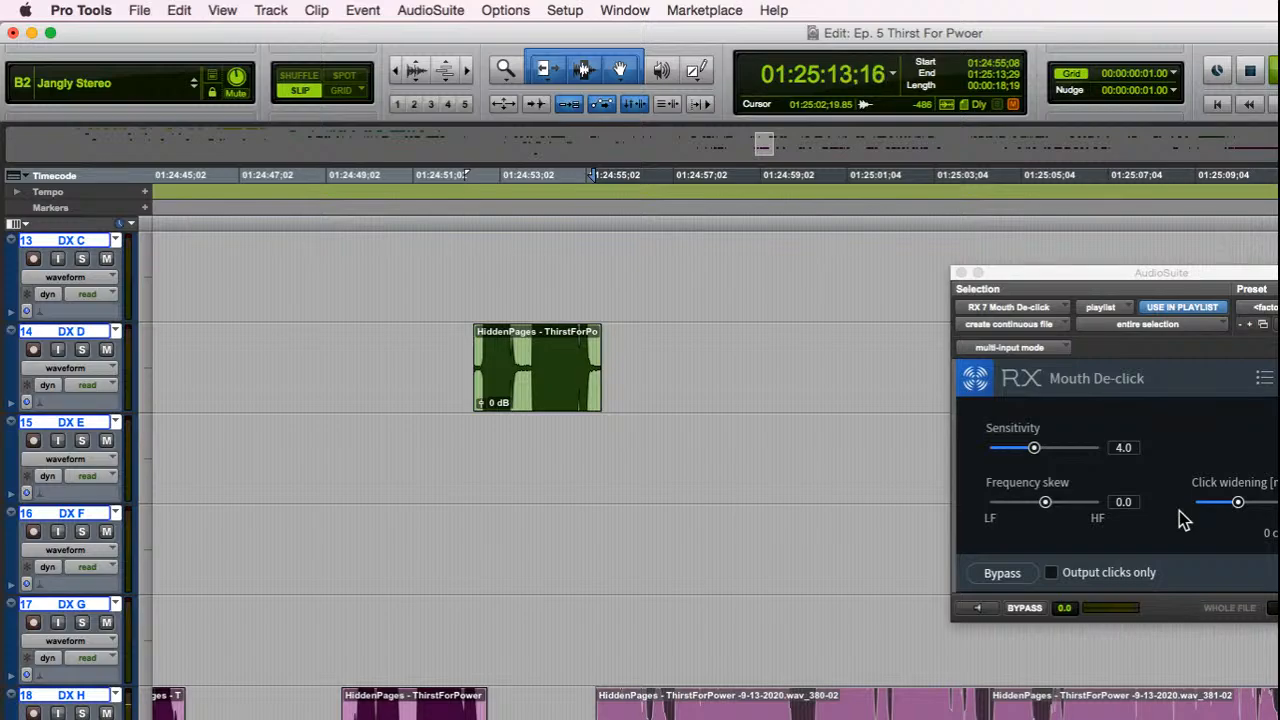
pyautogui.press('space')
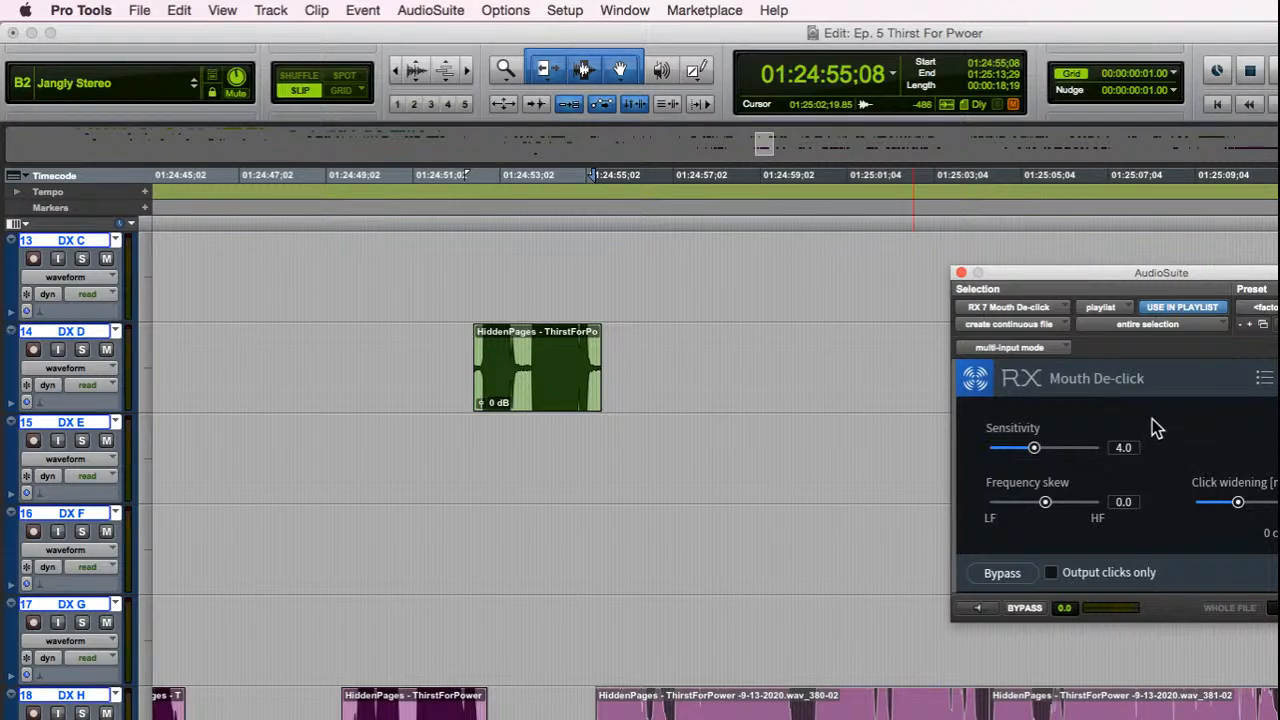
# Step: Try rendering Mouth De-click on the two selected clips as one continuous file at sensitivity 4.0, play the result, and clear the processor away
pyautogui.moveTo(1176, 271); pyautogui.dragTo(925, 253)
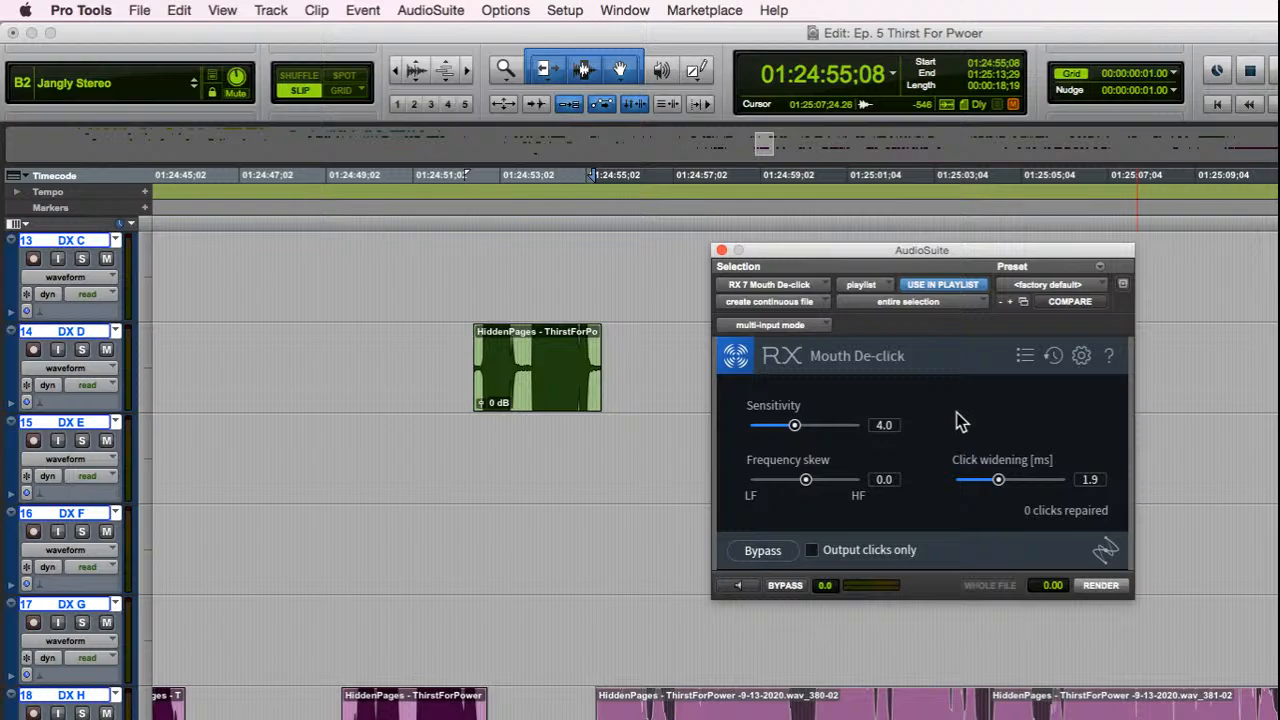
pyautogui.click(1102, 586)
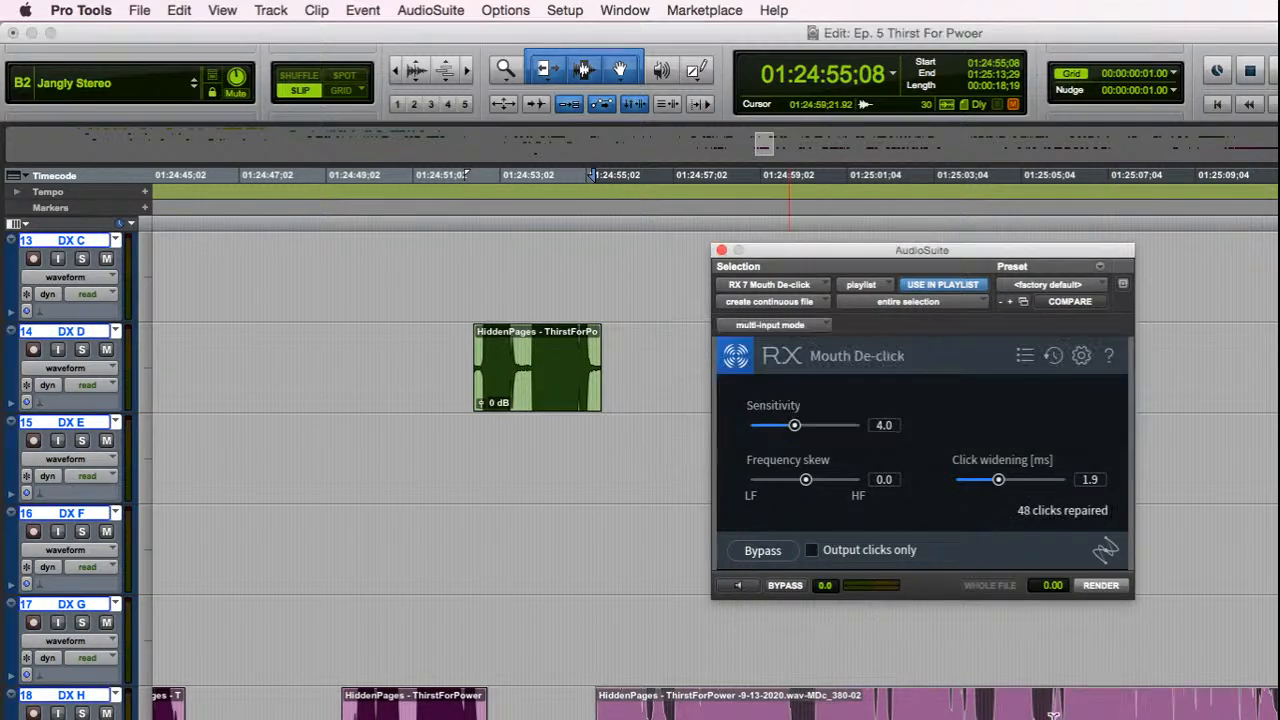
pyautogui.press('space')
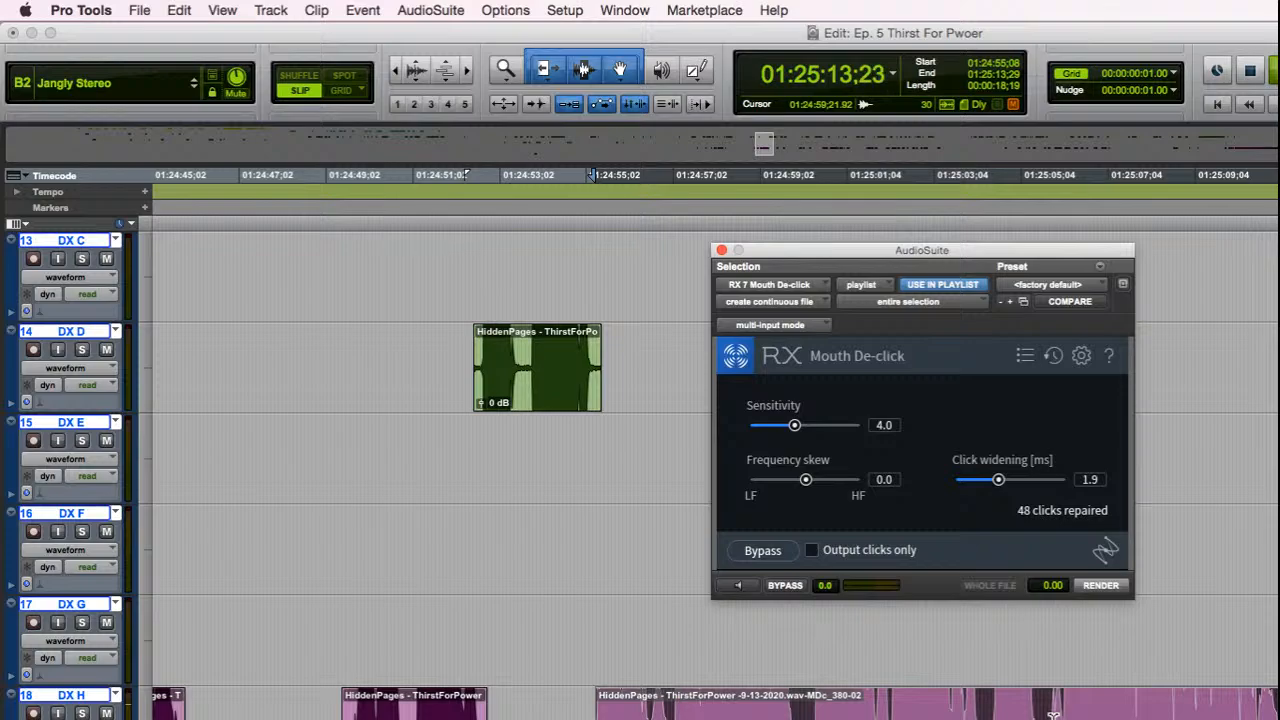
pyautogui.press('space')
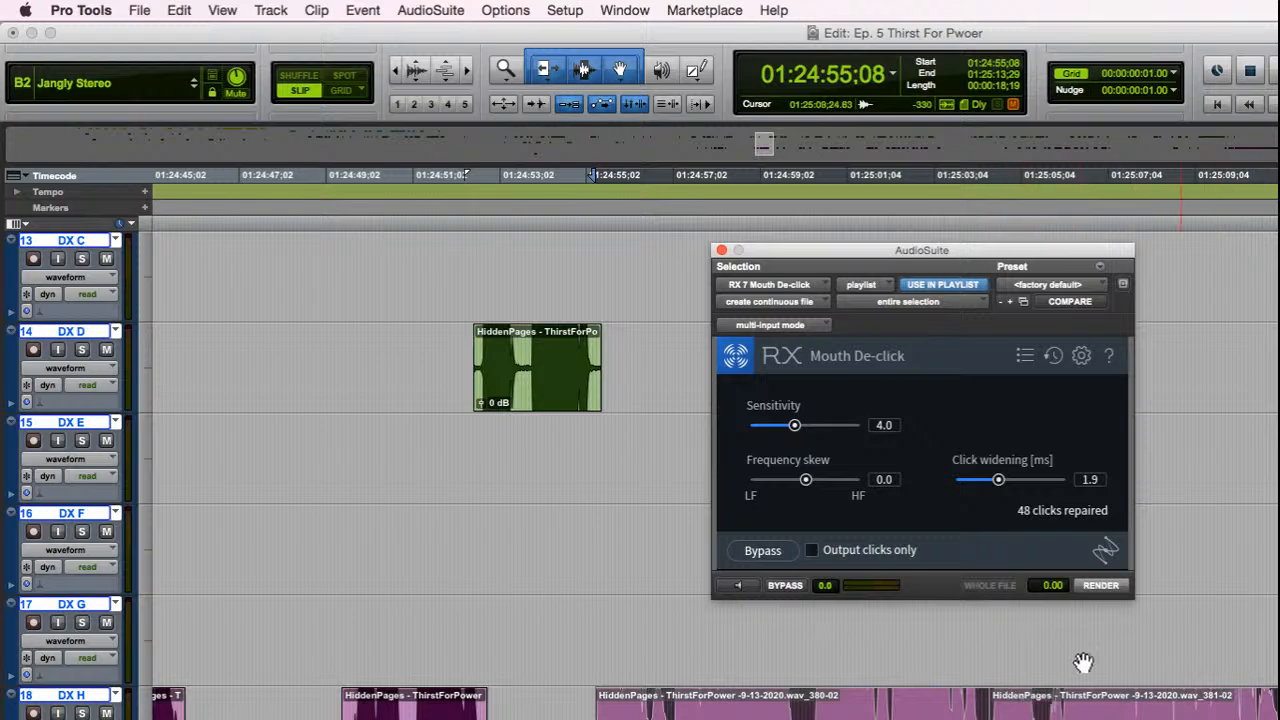
pyautogui.moveTo(920, 249); pyautogui.dragTo(1279, 289)
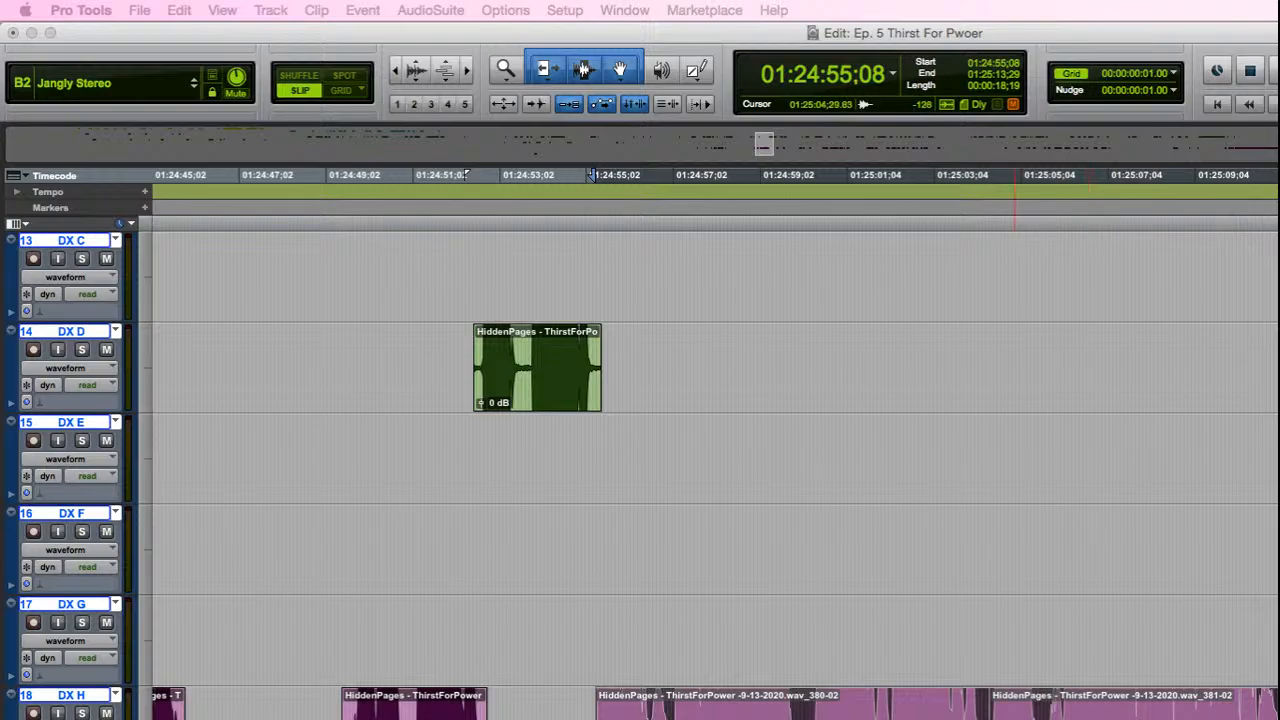
# Step: Apply batch fades to the 380-02 and 381-02 clips on track DX H, with a centered 1 ms equal-gain crossfade
pyautogui.click(1101, 645)
pyautogui.click(985, 175)
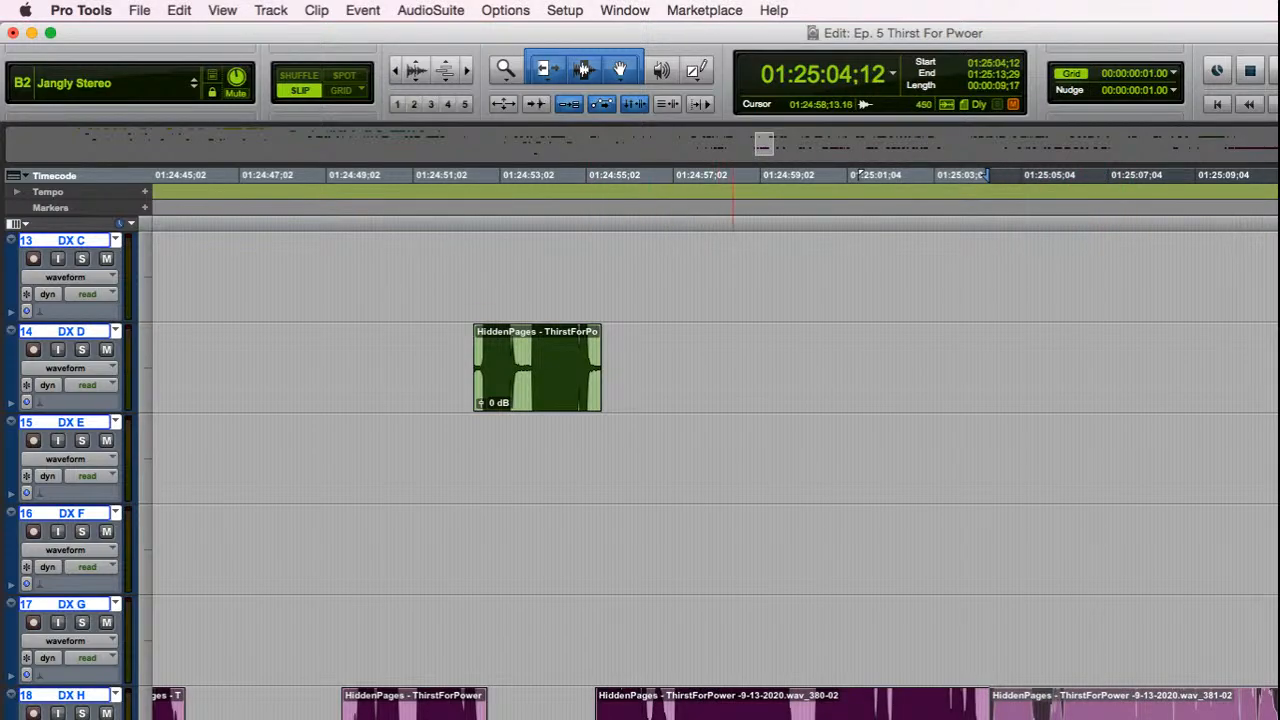
pyautogui.moveTo(985, 175); pyautogui.dragTo(592, 175)
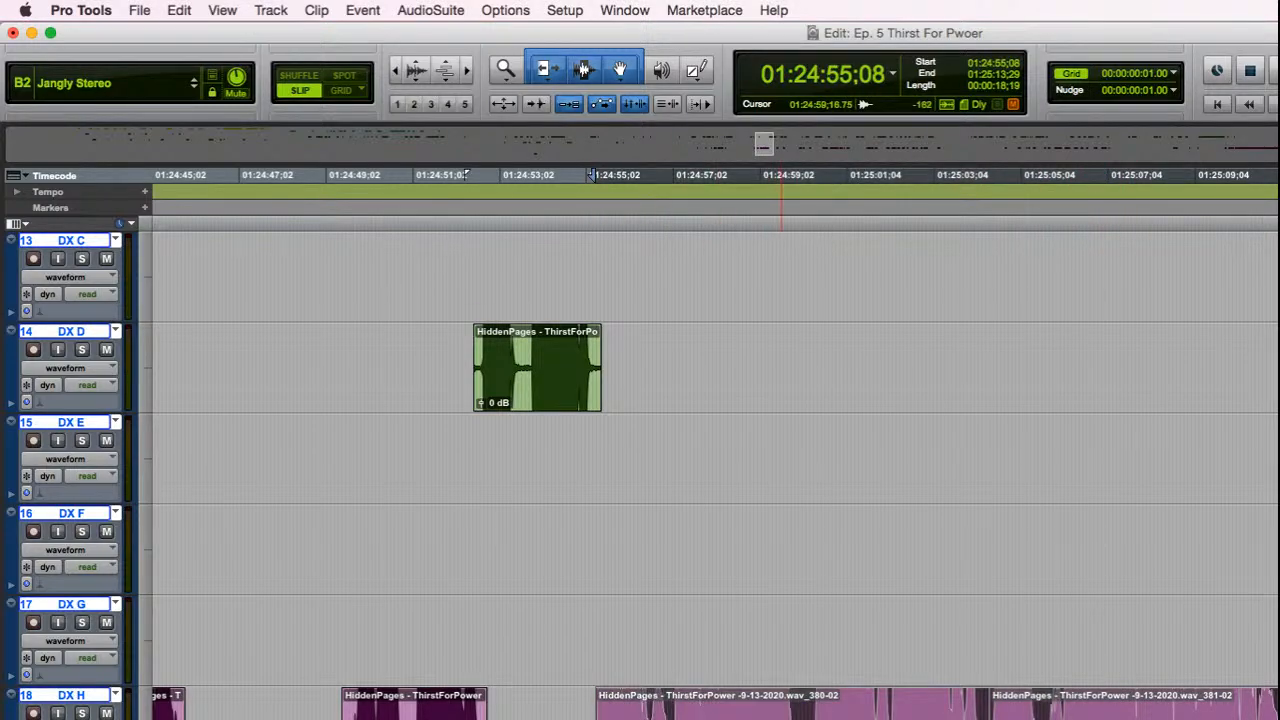
pyautogui.press('super+f')
pyautogui.press('Return')
pyautogui.press('super+f')
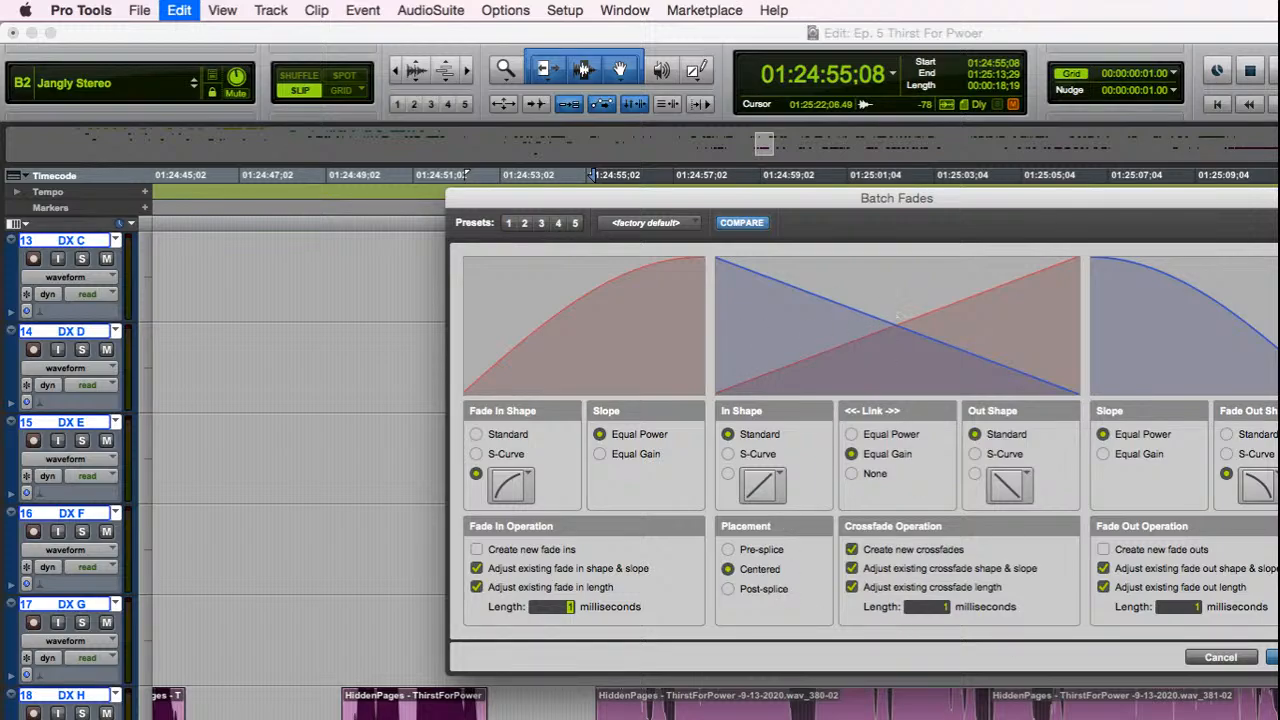
pyautogui.press('Return')
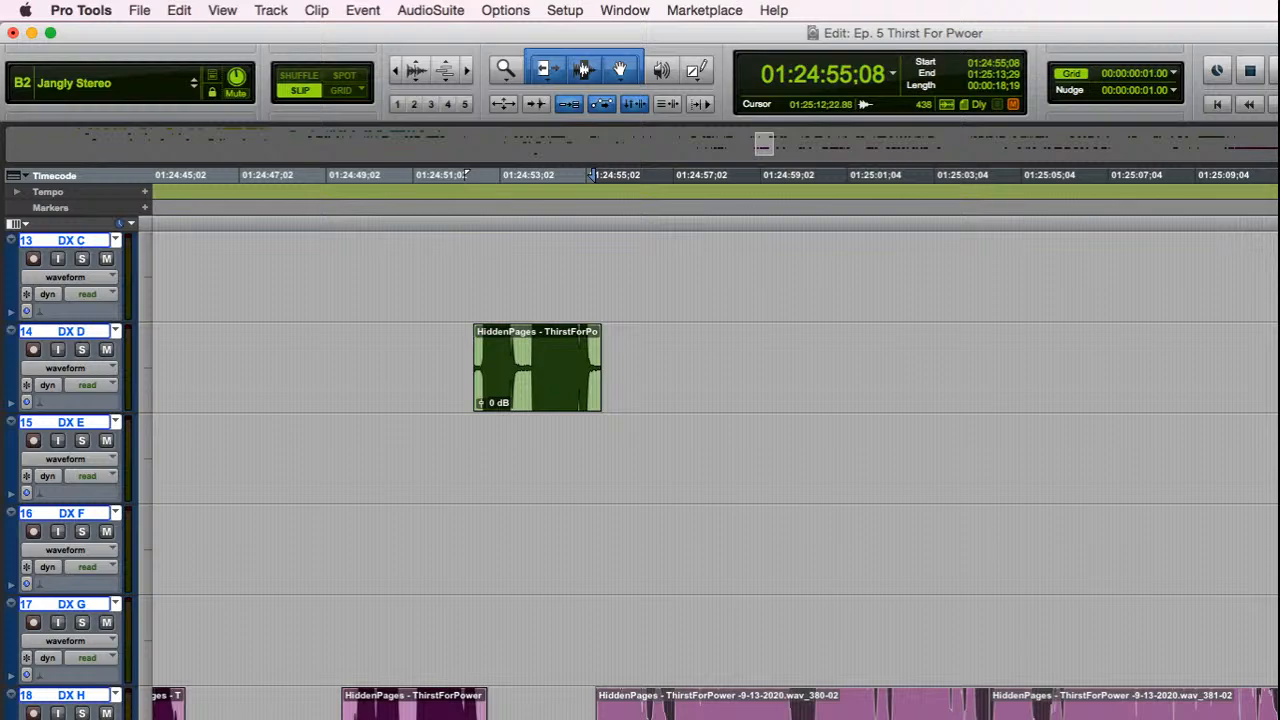
# Step: Send the two dialogue clips to RX and play the recording from its beginning
pyautogui.hotkey('alt', 'f')
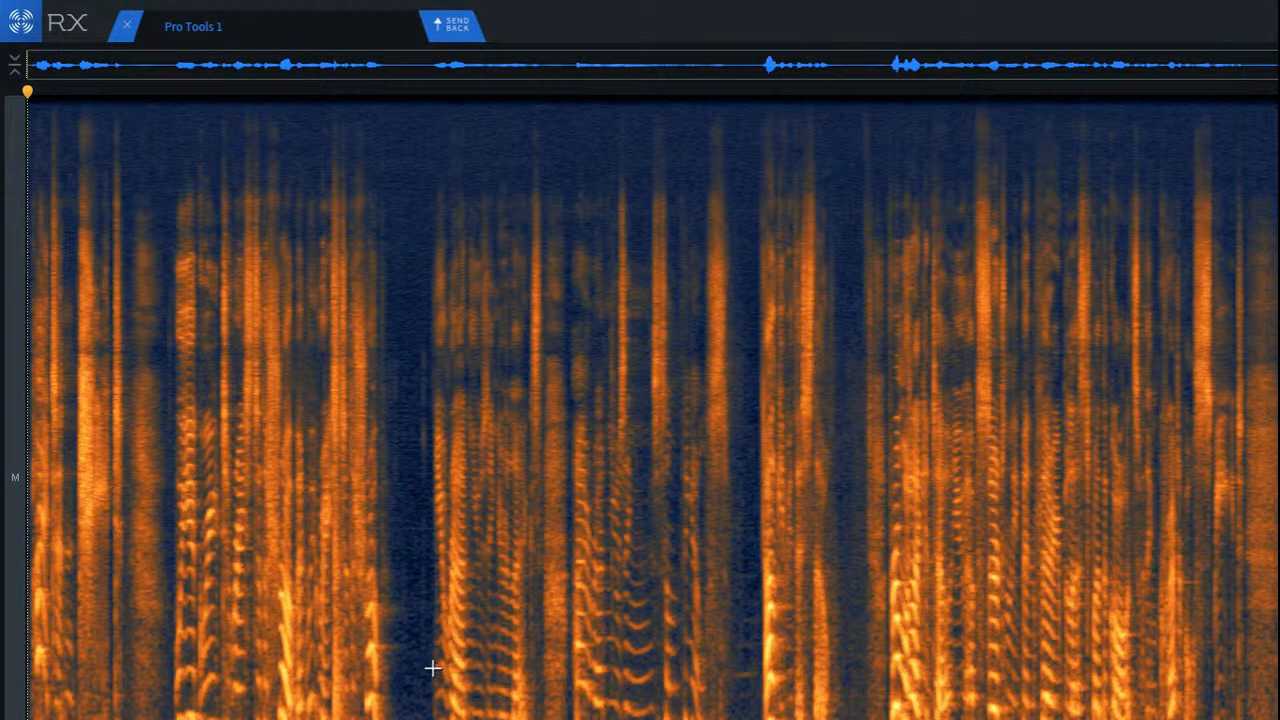
pyautogui.scroll(7, 46, 552)
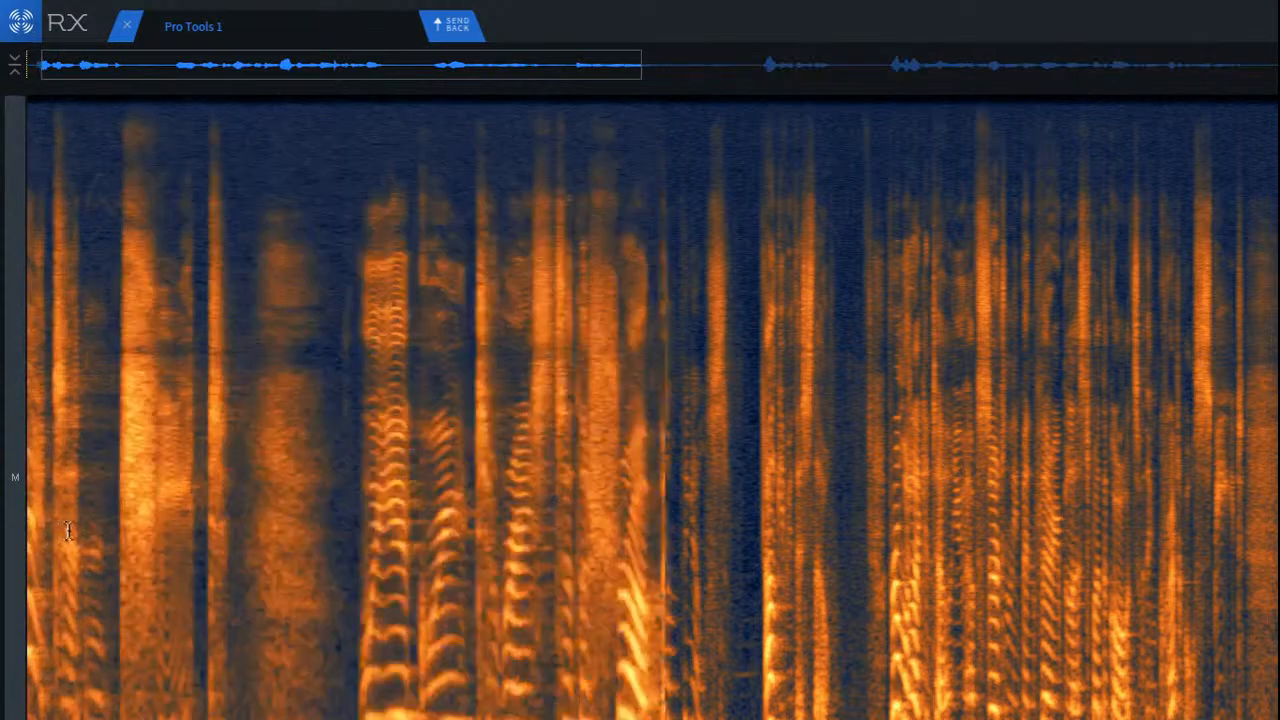
pyautogui.click(291, 474)
pyautogui.scroll(-2, 295, 480)
pyautogui.scroll(-4, 295, 481)
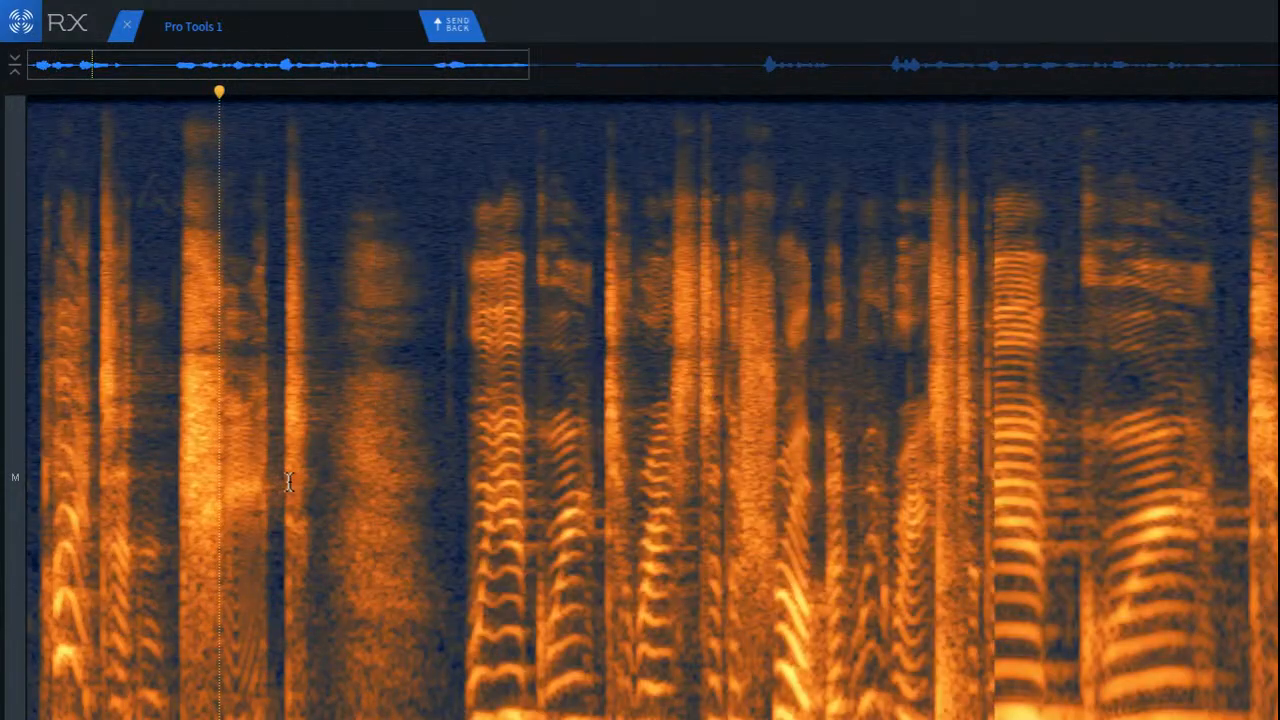
pyautogui.press('Return')
pyautogui.press('space')
pyautogui.press('space')
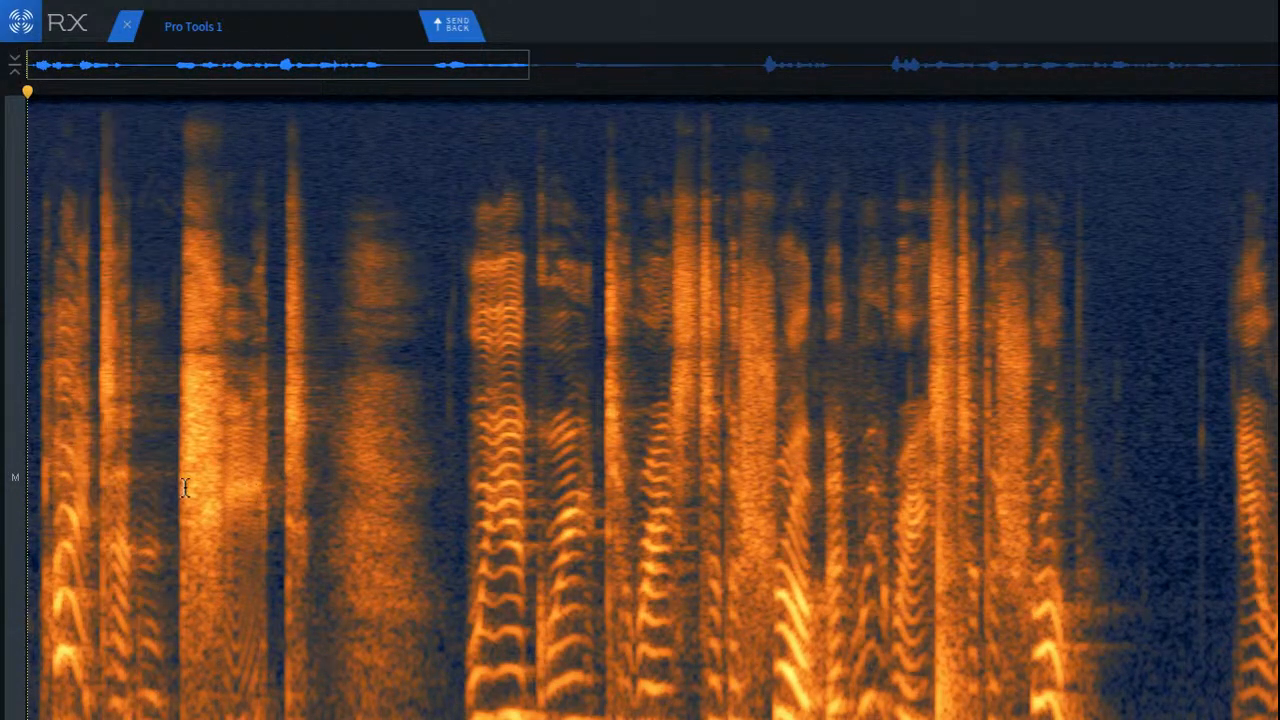
# Step: De-click the short burst and faint vertical click at the onset of the first word
pyautogui.scroll(5, 60, 460)
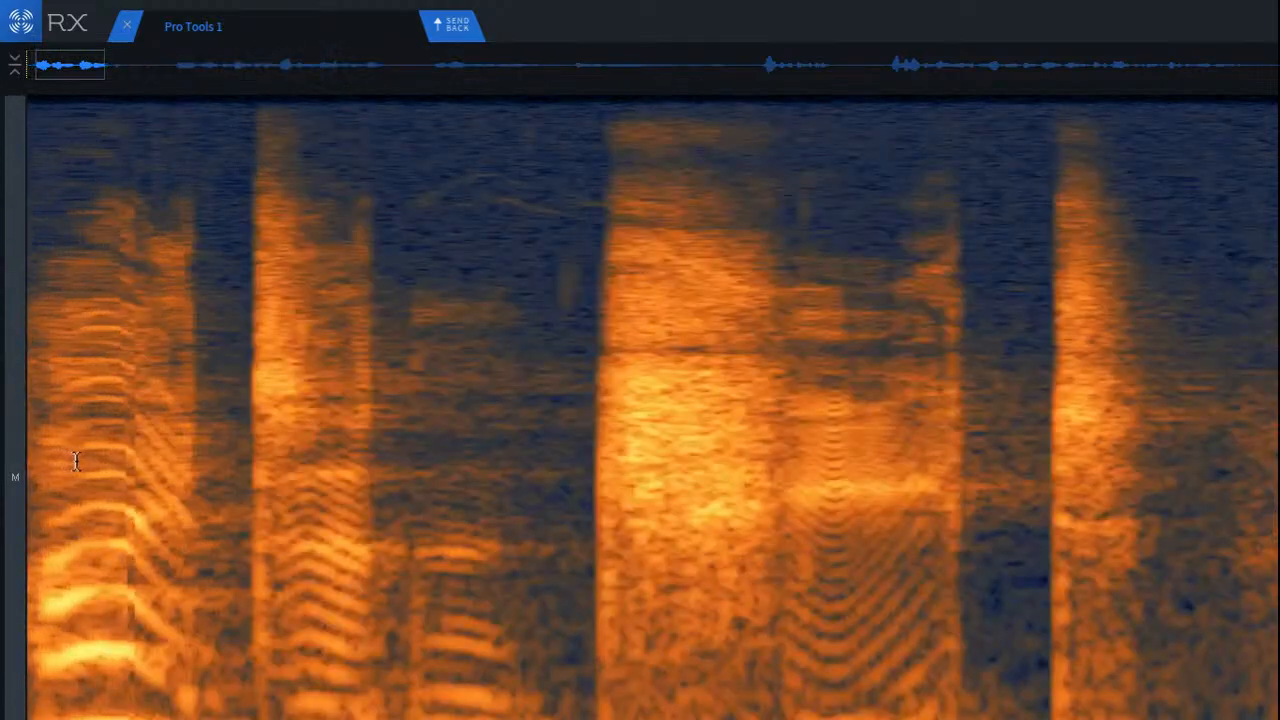
pyautogui.hscroll(-3, 80, 461)
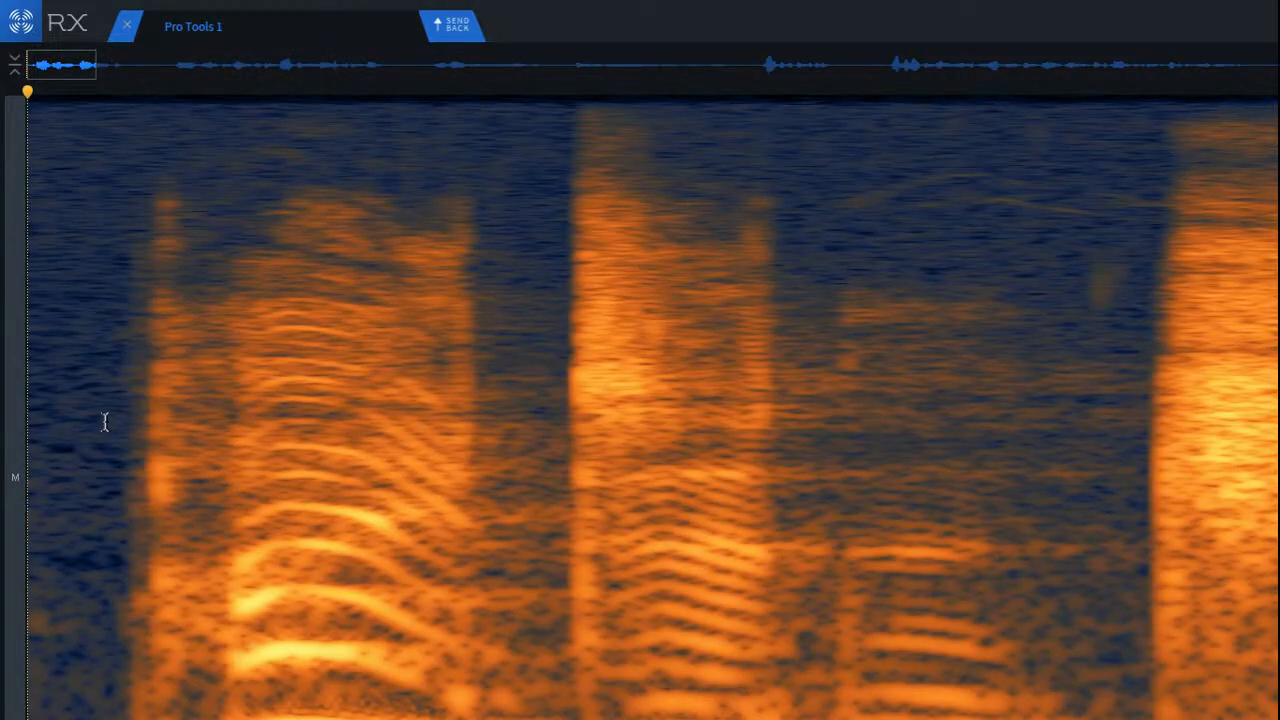
pyautogui.scroll(3, 105, 422)
pyautogui.moveTo(157, 255); pyautogui.dragTo(264, 197)
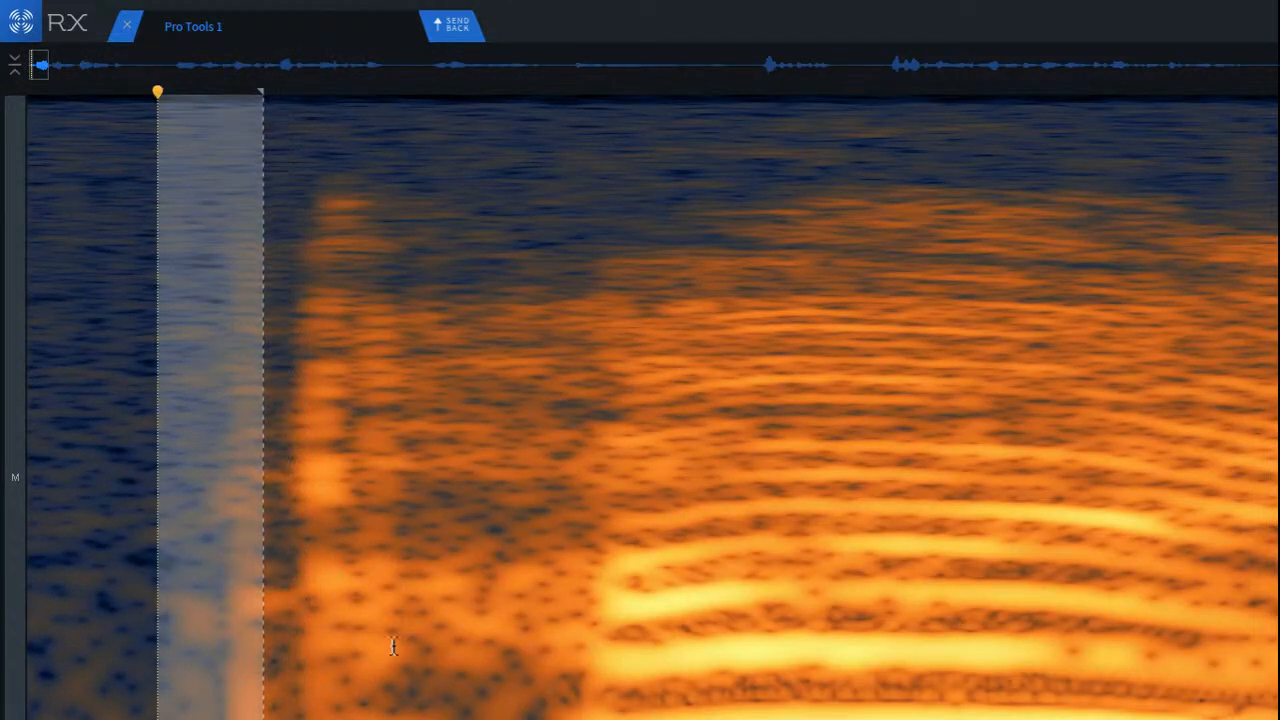
pyautogui.click(394, 646)
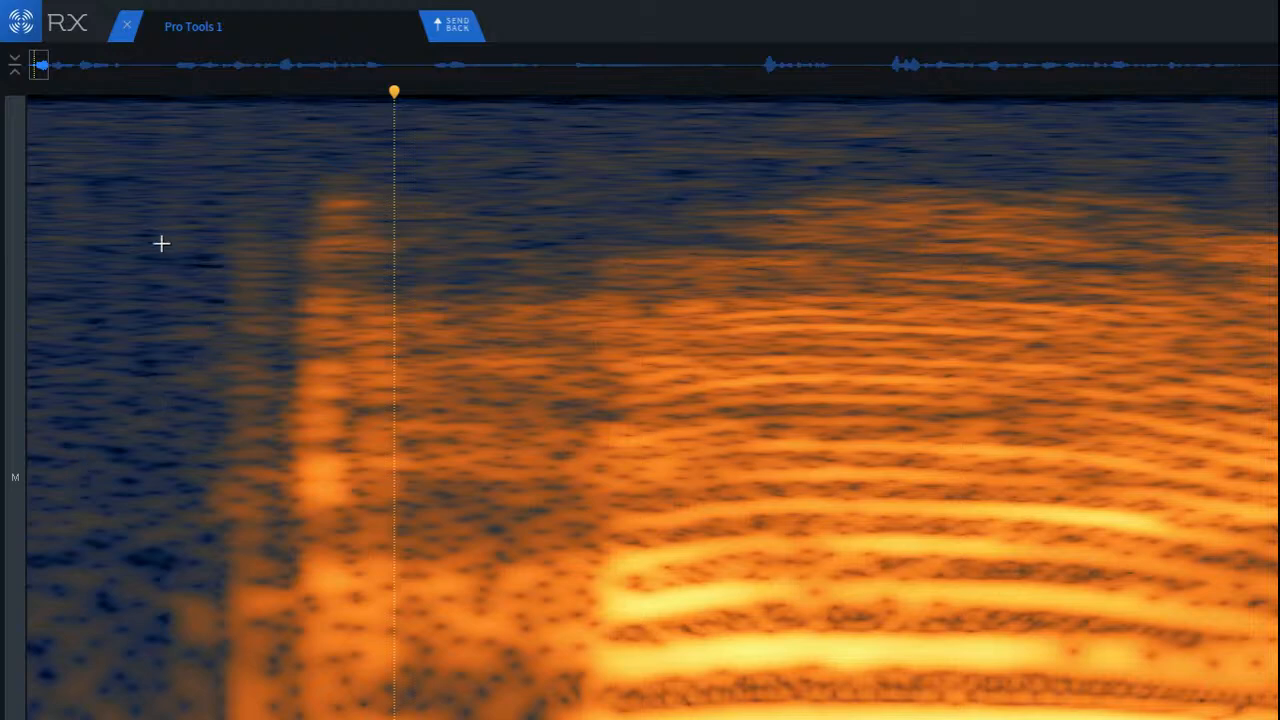
pyautogui.moveTo(185, 171); pyautogui.dragTo(440, 715)
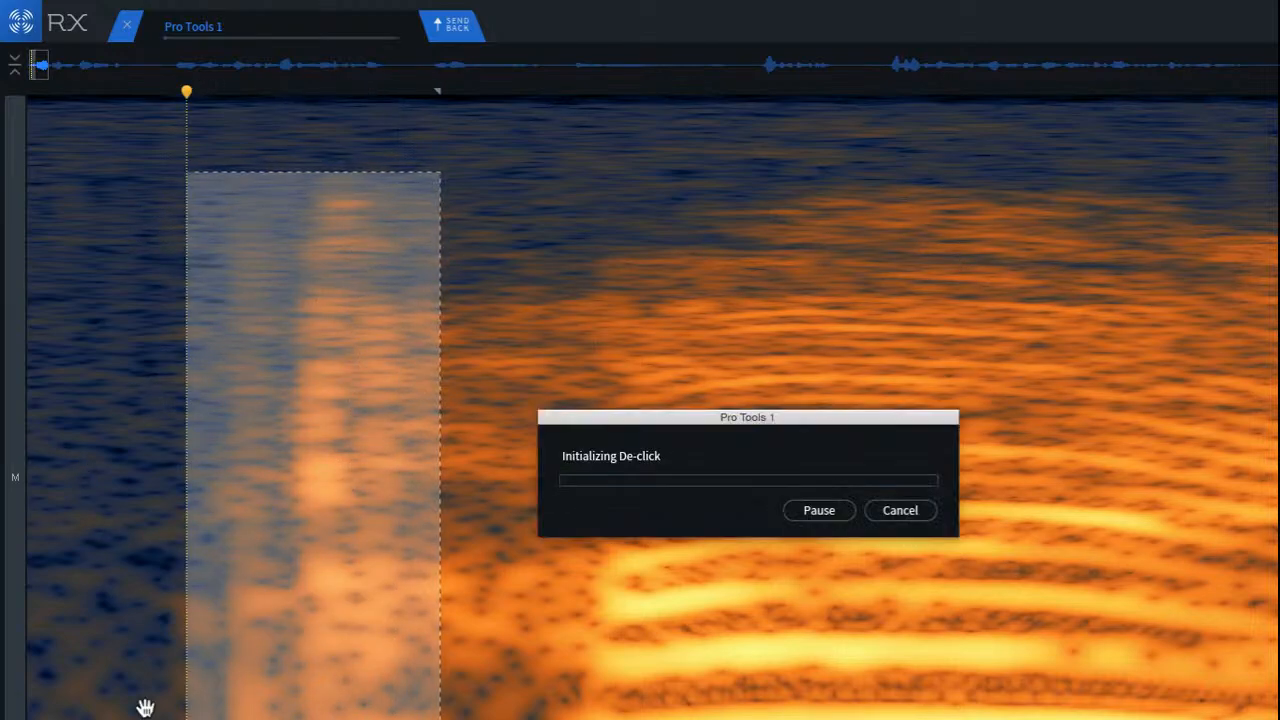
pyautogui.click(81, 424)
pyautogui.scroll(-2, 110, 432)
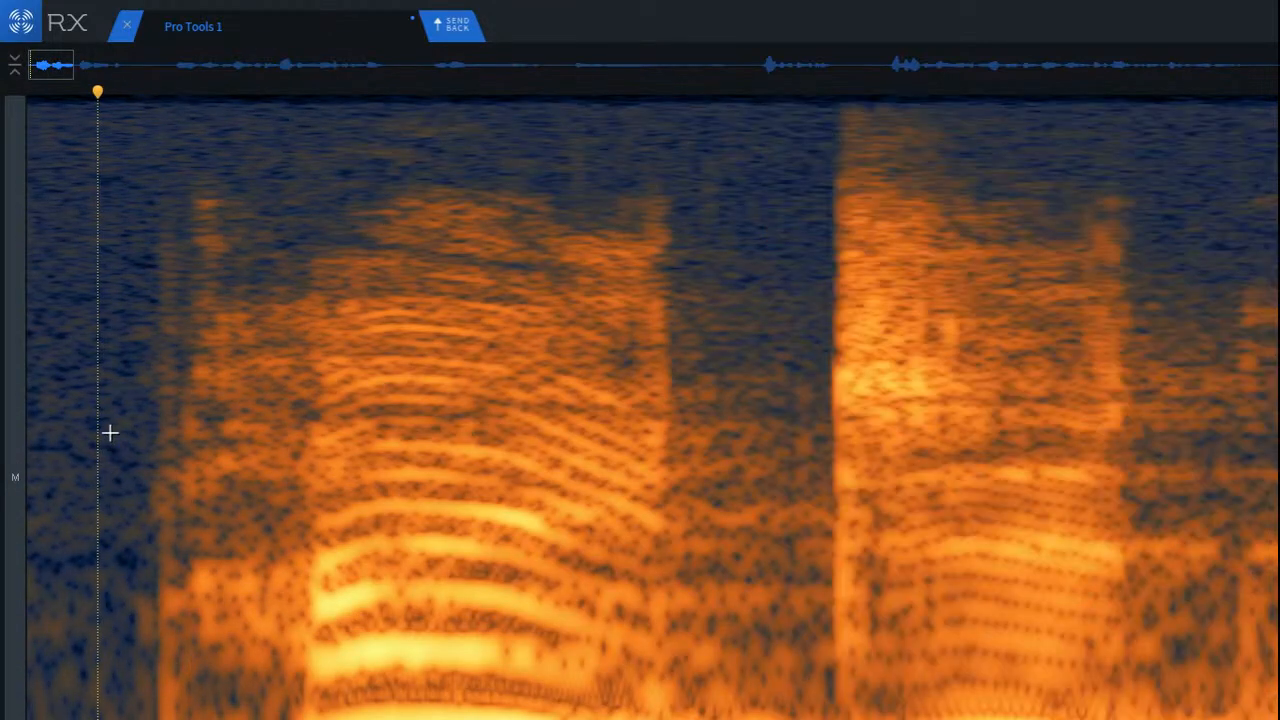
# Step: Replay the de-clicked opening from the beginning several times to check the first words
pyautogui.press('Return')
pyautogui.press('space')
pyautogui.press('space')
pyautogui.press('space')
pyautogui.press('space')
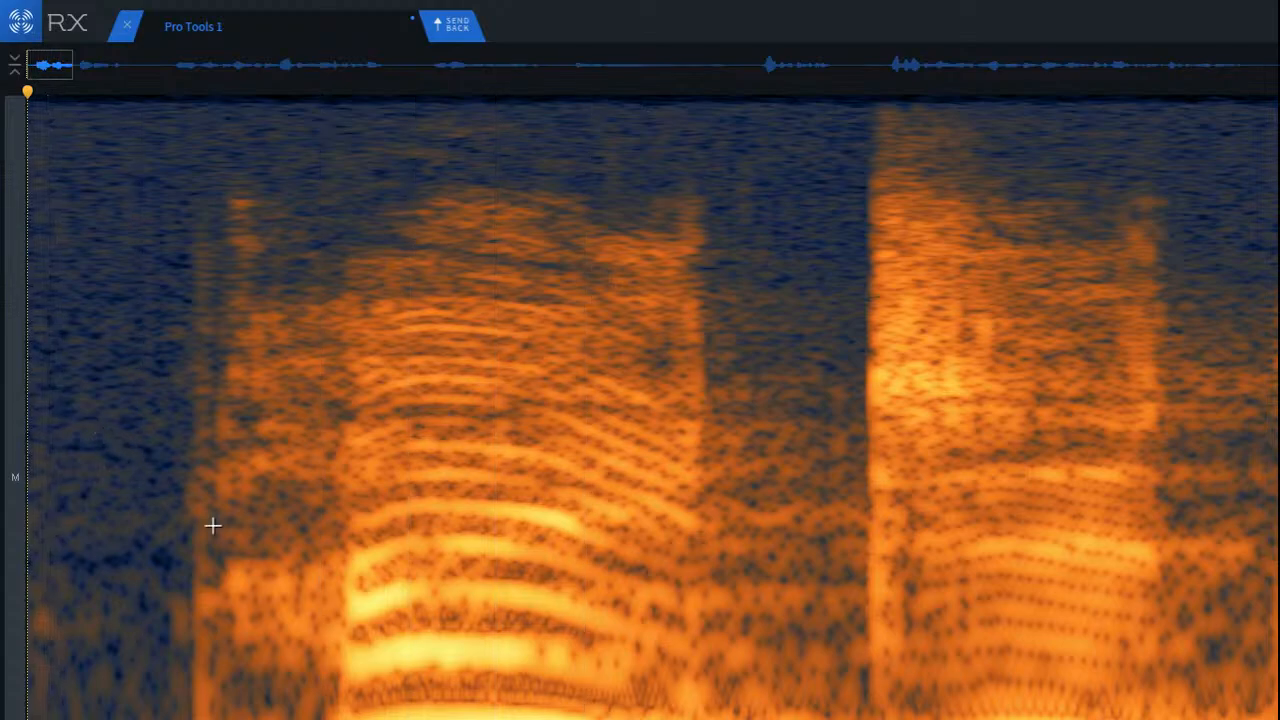
pyautogui.press('space')
pyautogui.scroll(-3, 206, 532)
pyautogui.press('space')
pyautogui.scroll(2, 200, 534)
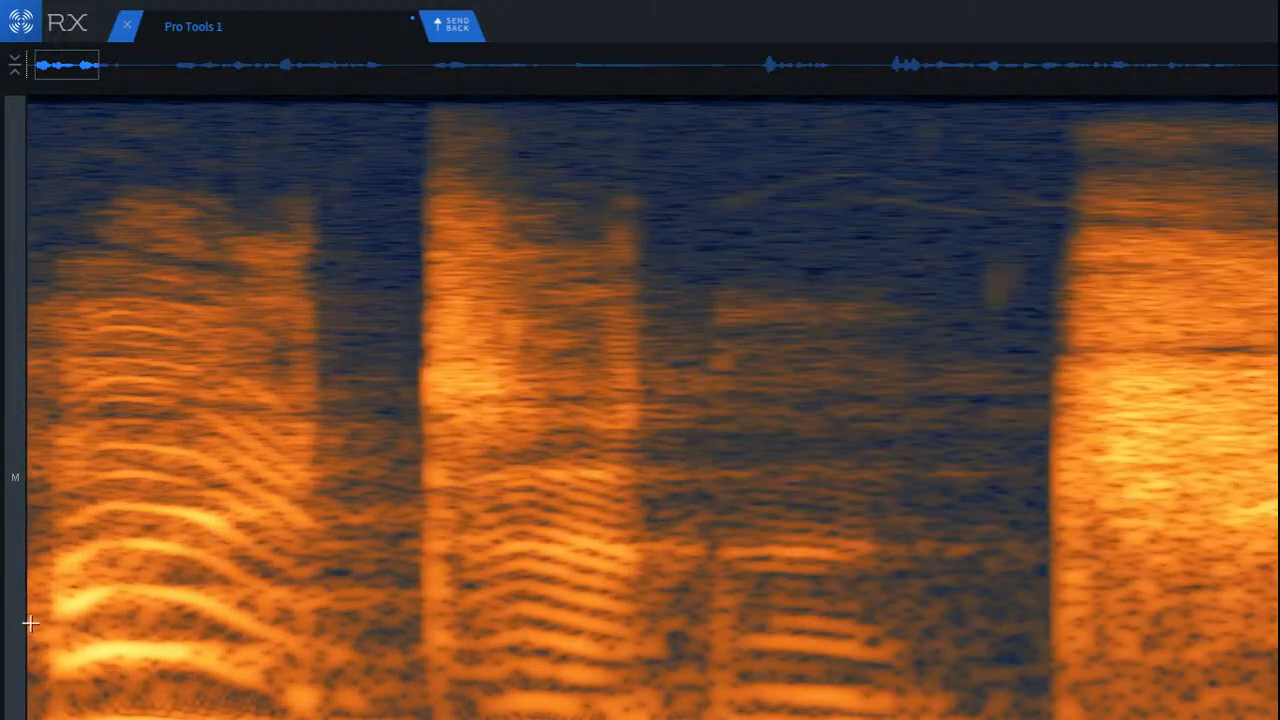
pyautogui.press('Return')
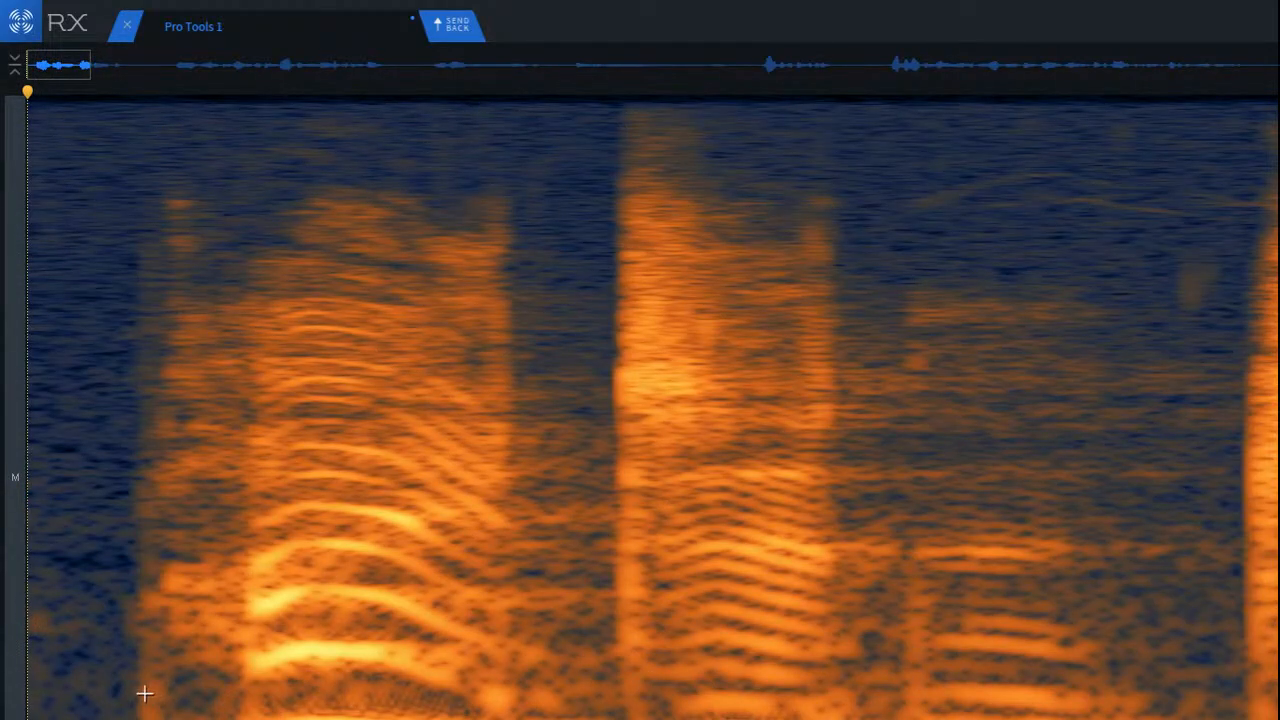
# Step: Try a repair on the low-frequency patch at the first word's onset, replay it from the beginning, and undo the repair
pyautogui.moveTo(121, 665); pyautogui.dragTo(236, 719)
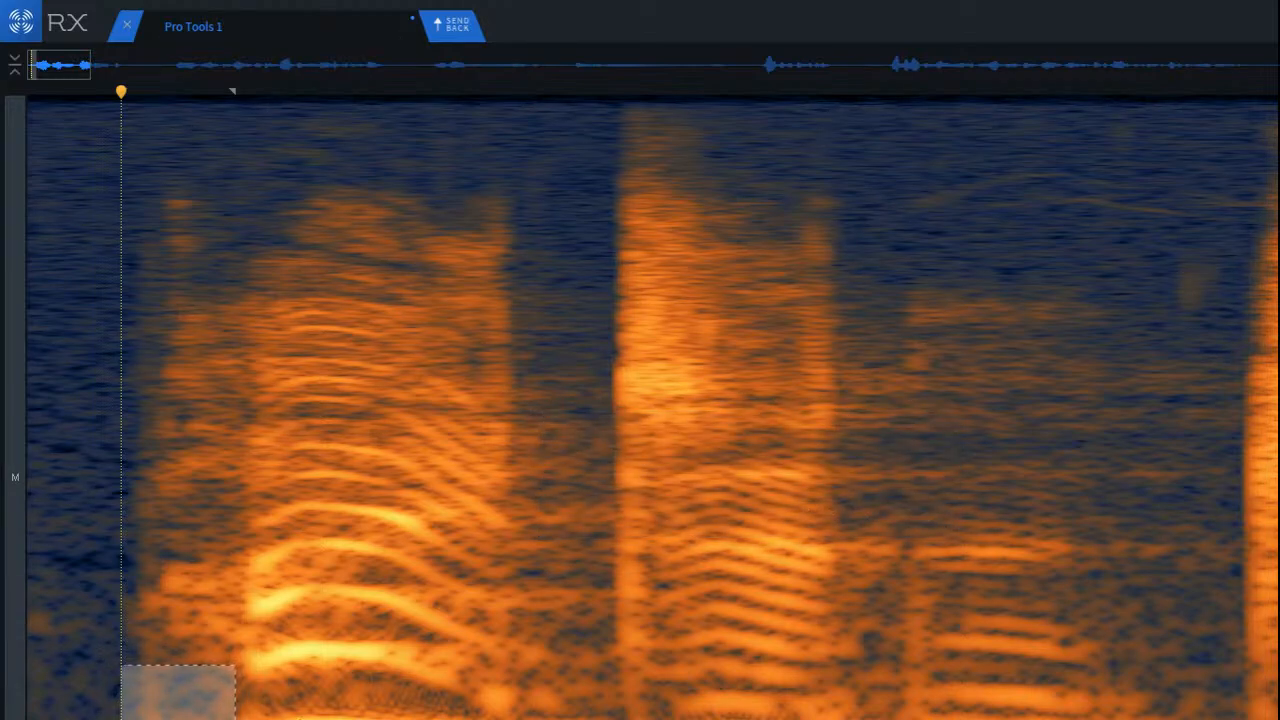
pyautogui.press('Return')
pyautogui.press('space')
pyautogui.press('space')
pyautogui.press('space')
pyautogui.press('space')
pyautogui.press('space')
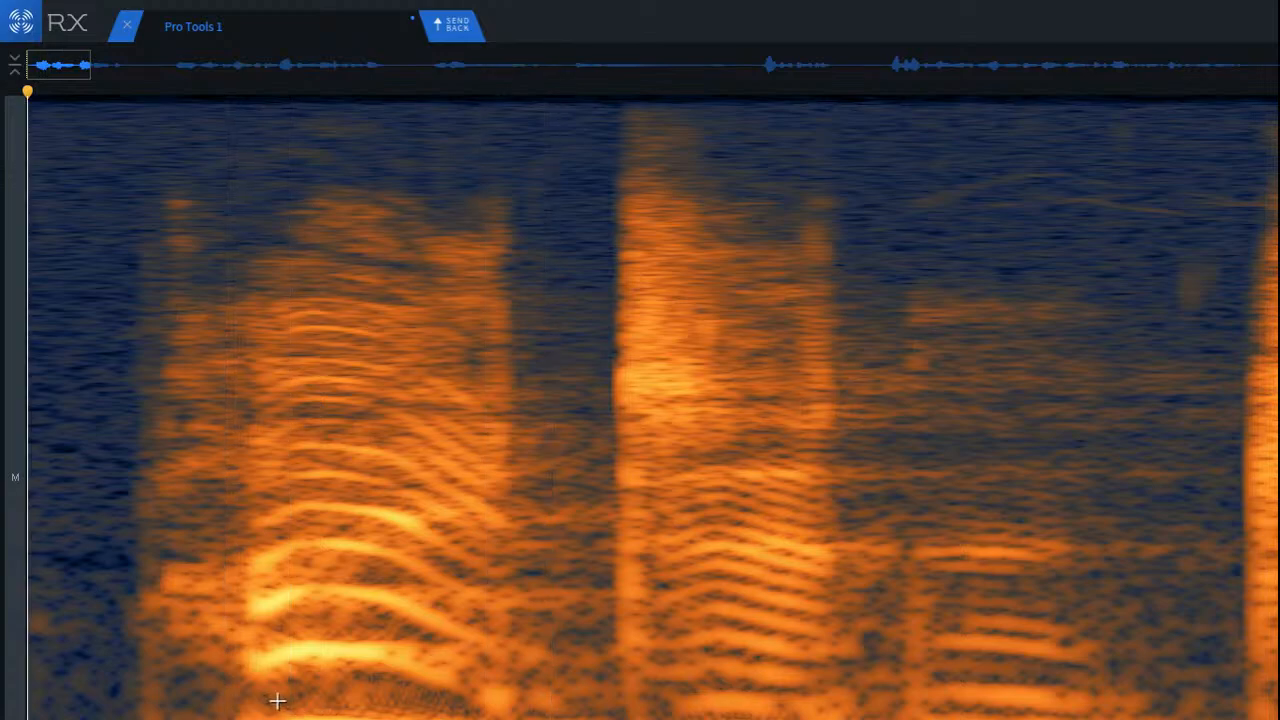
pyautogui.press('space')
pyautogui.press('space')
pyautogui.press('space')
pyautogui.press('space')
pyautogui.press('space')
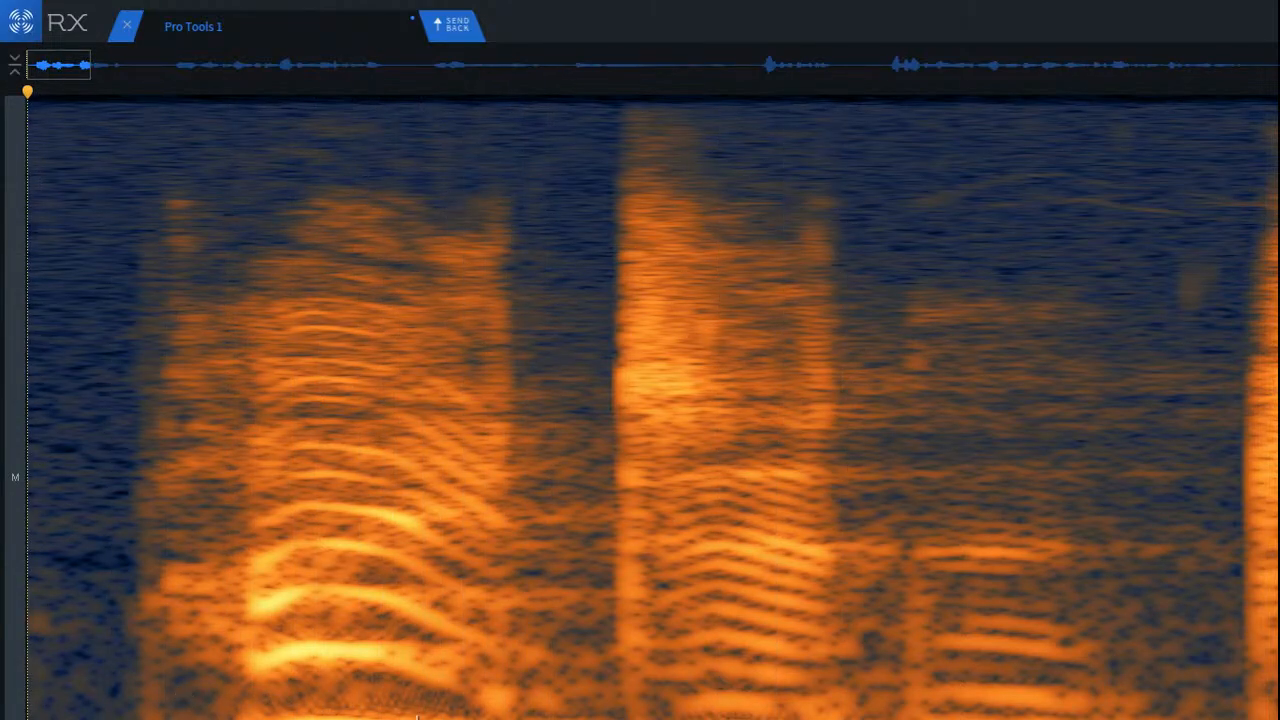
pyautogui.press('super+z')
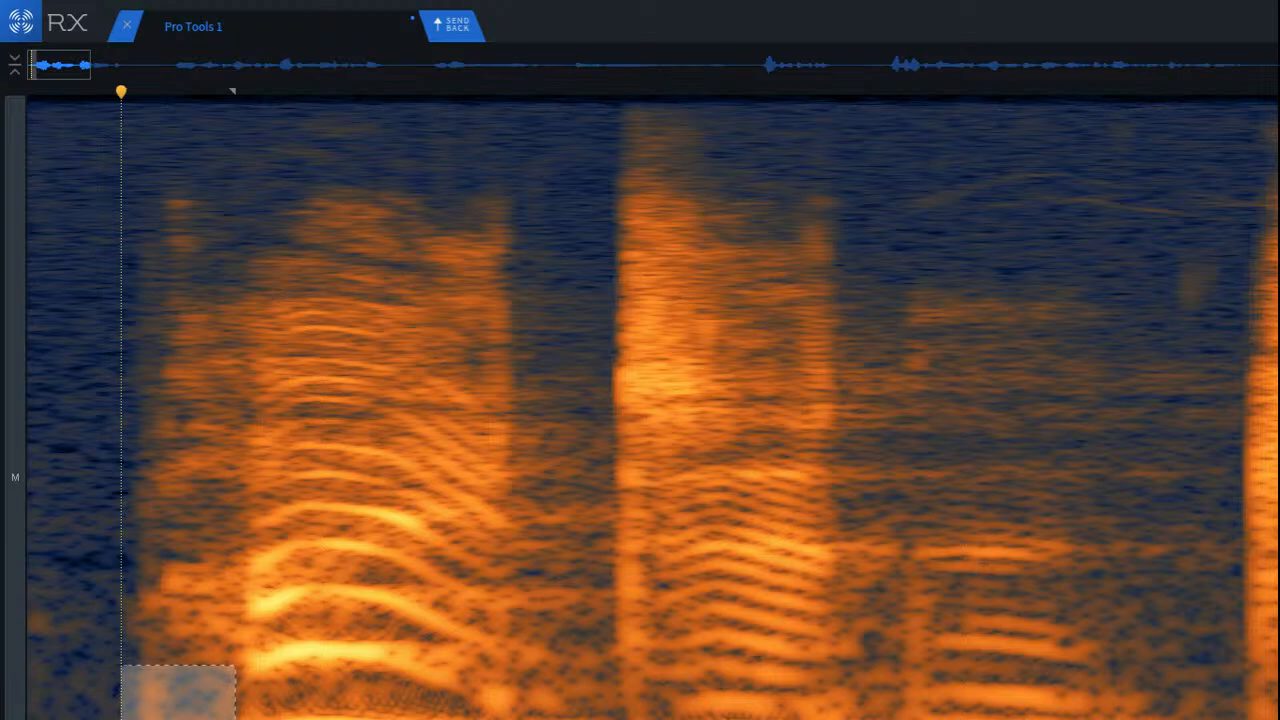
# Step: Bring up Spectral Repair's attenuation and remove the narrow vertical click at the front edge of the first word
pyautogui.press('5')
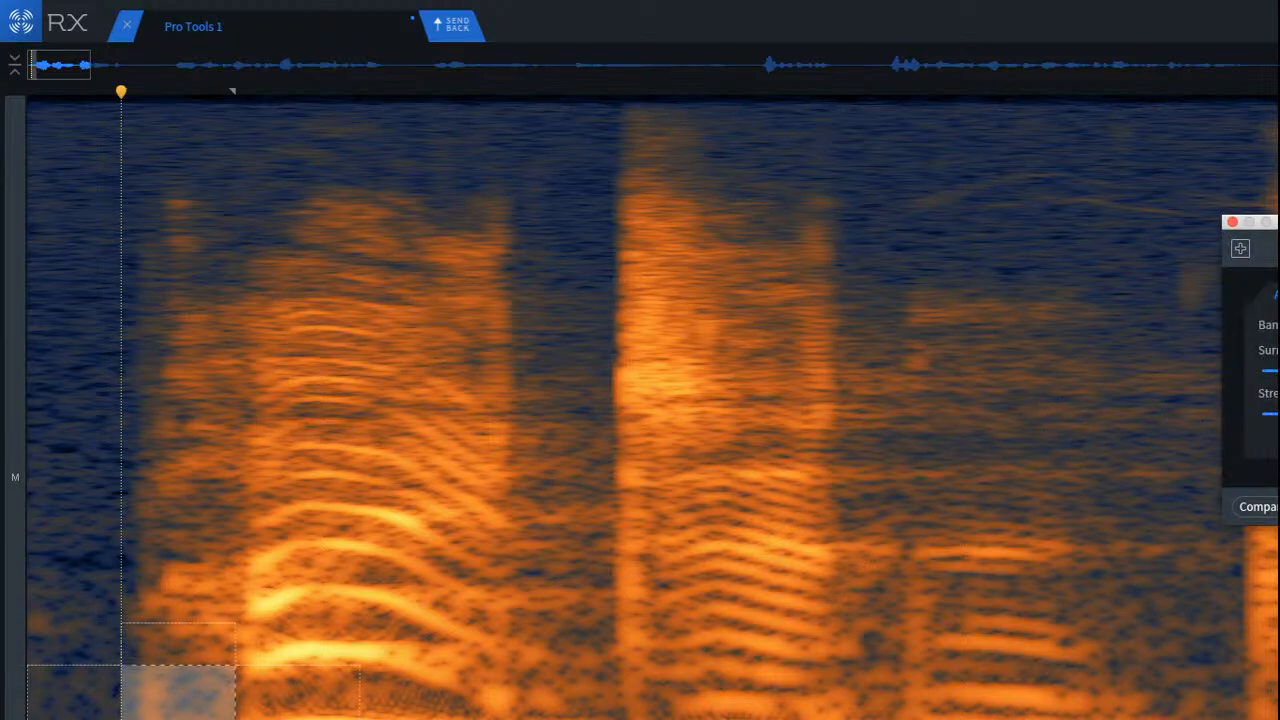
pyautogui.click(103, 695)
pyautogui.scroll(5, 53, 691)
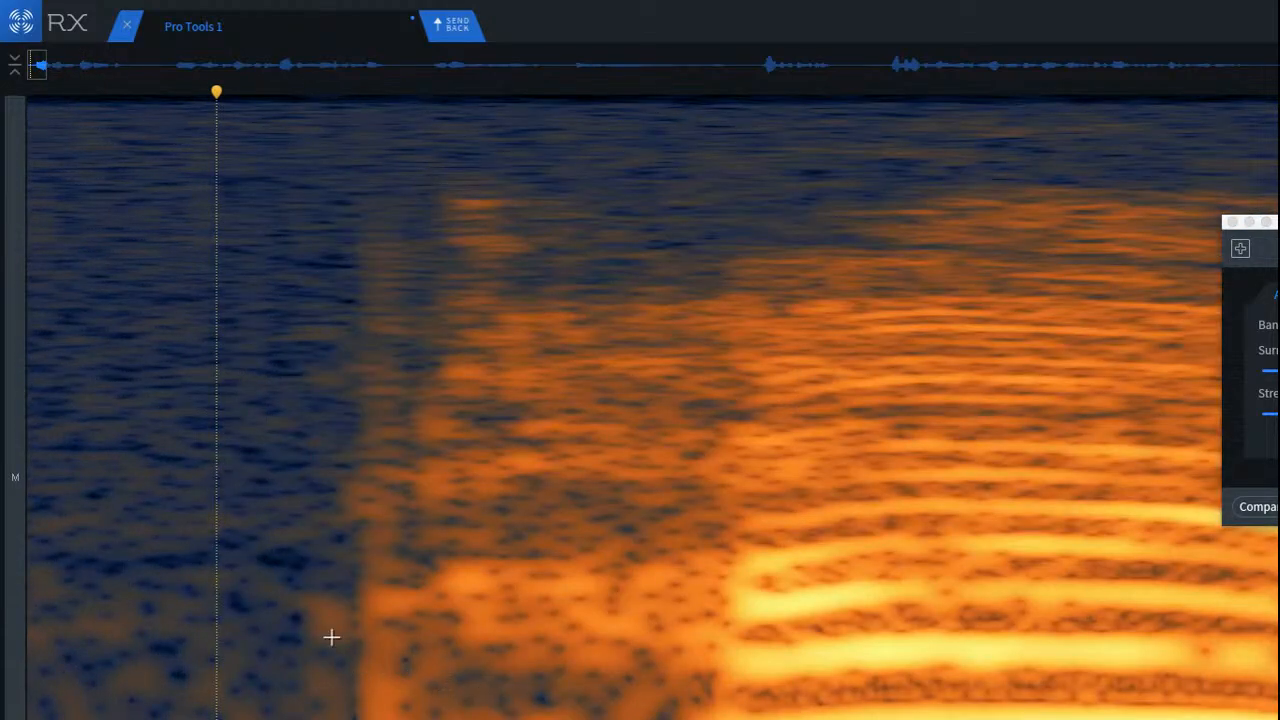
pyautogui.moveTo(342, 205); pyautogui.dragTo(377, 677)
pyautogui.click(224, 622)
pyautogui.scroll(1, 636, 716)
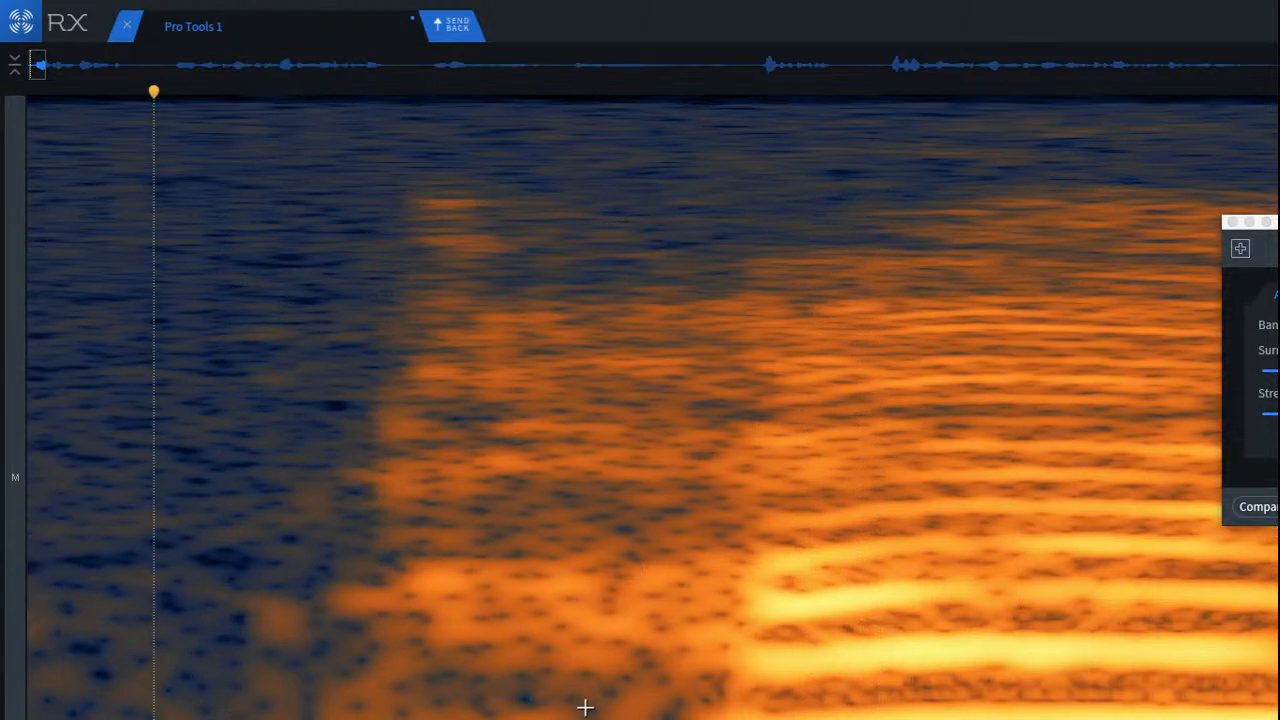
# Step: Attenuate the narrow low-frequency patch just ahead of the first word's onset with Spectral Repair
pyautogui.moveTo(573, 687)
pyautogui.mouseDown()
pyautogui.moveTo(728, 718)
pyautogui.moveTo(519, 718)
pyautogui.mouseUp()
pyautogui.moveTo(323, 703); pyautogui.dragTo(339, 709)
pyautogui.scroll(1, 436, 708)
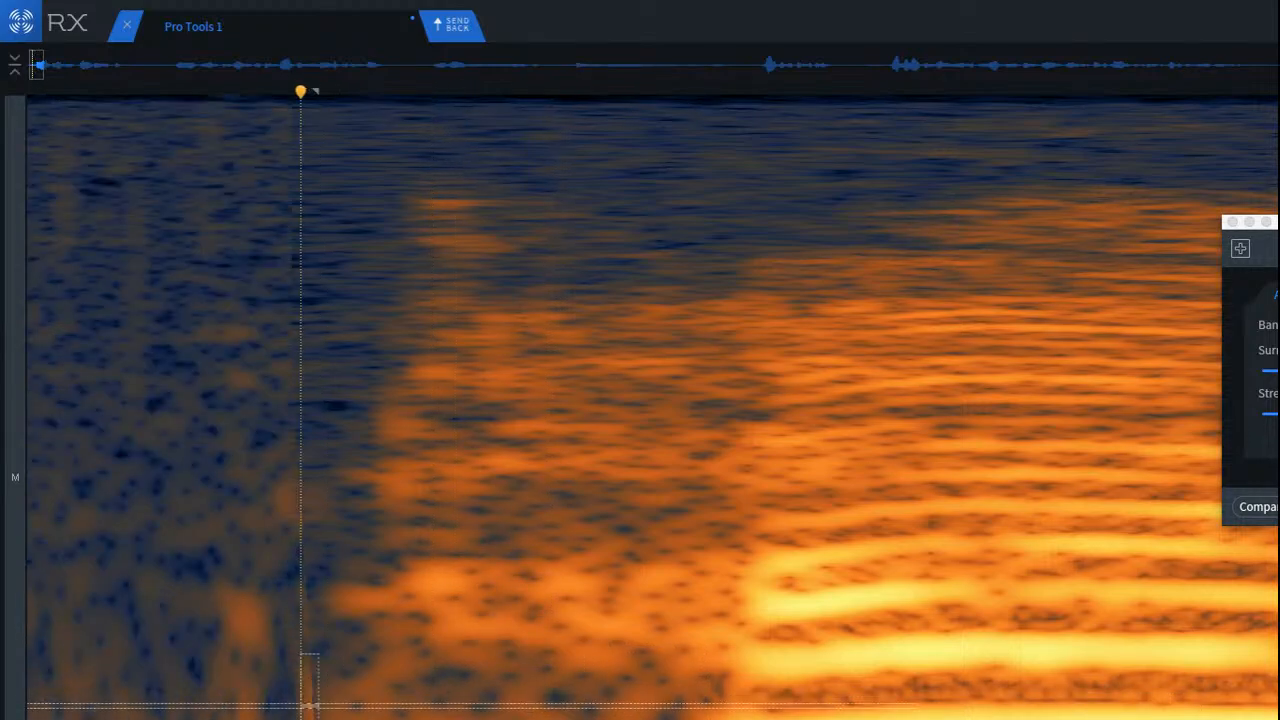
pyautogui.scroll(-5, 126, 594)
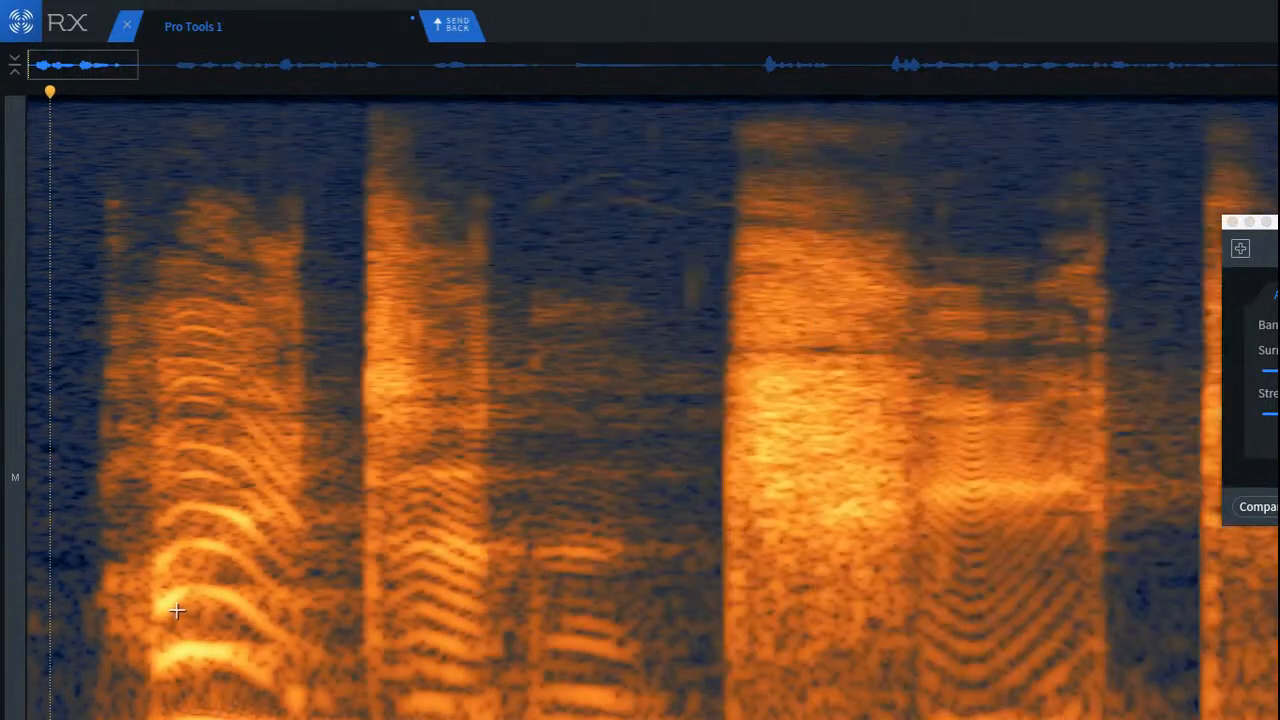
# Step: Replay the opening from the beginning and from inside the first word to check the repaired onset
pyautogui.press('Return')
pyautogui.press('space')
pyautogui.press('space')
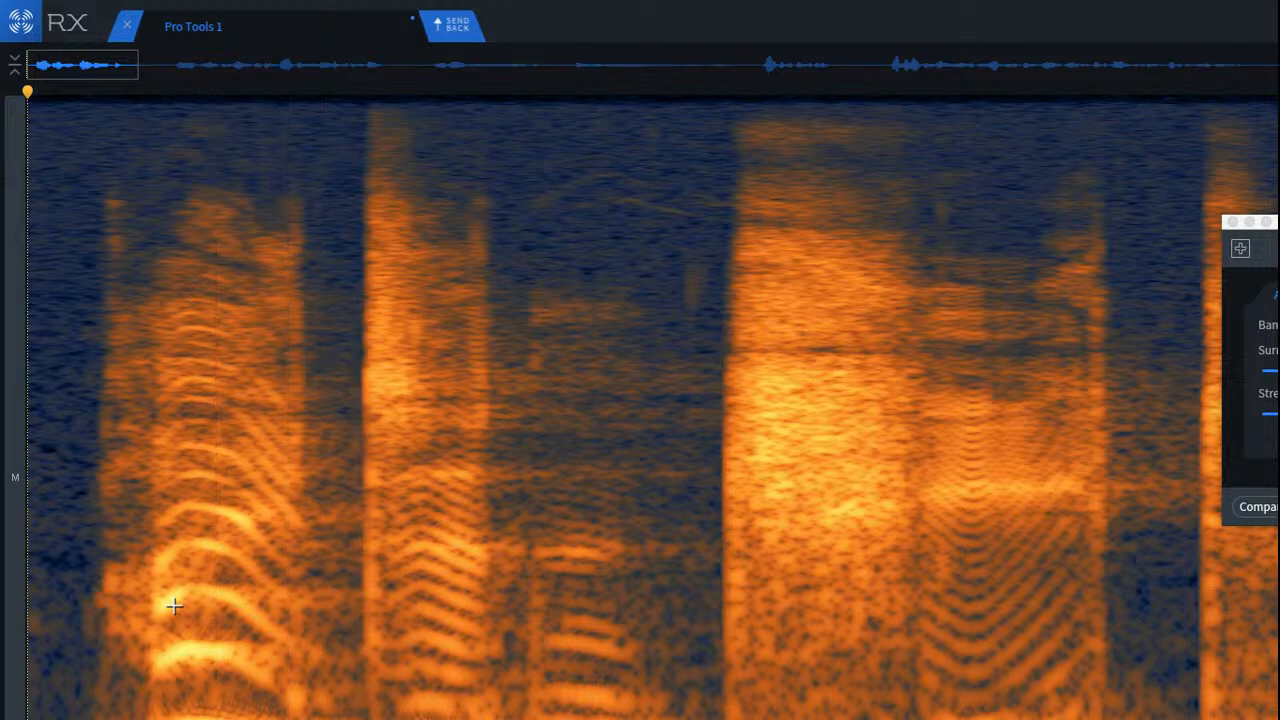
pyautogui.click(188, 447)
pyautogui.press('space')
pyautogui.press('space')
pyautogui.press('space')
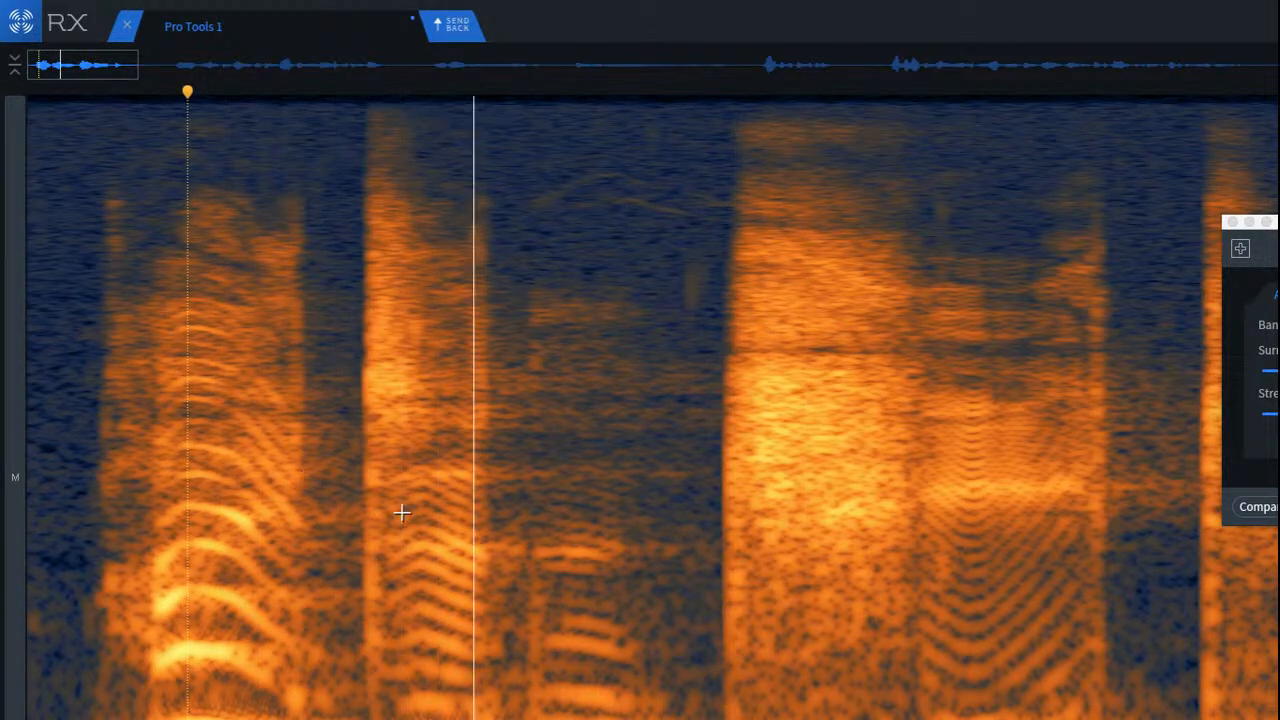
pyautogui.press('space')
# Step: Try Spectral Repair on the faint low-frequency harmonics following the second word, undo it, reselect the area and clear the selection
pyautogui.scroll(5, 509, 543)
pyautogui.moveTo(556, 564)
pyautogui.mouseDown()
pyautogui.moveTo(638, 678)
pyautogui.moveTo(643, 714)
pyautogui.mouseUp()
pyautogui.press('shift+super+2')
pyautogui.click(215, 494)
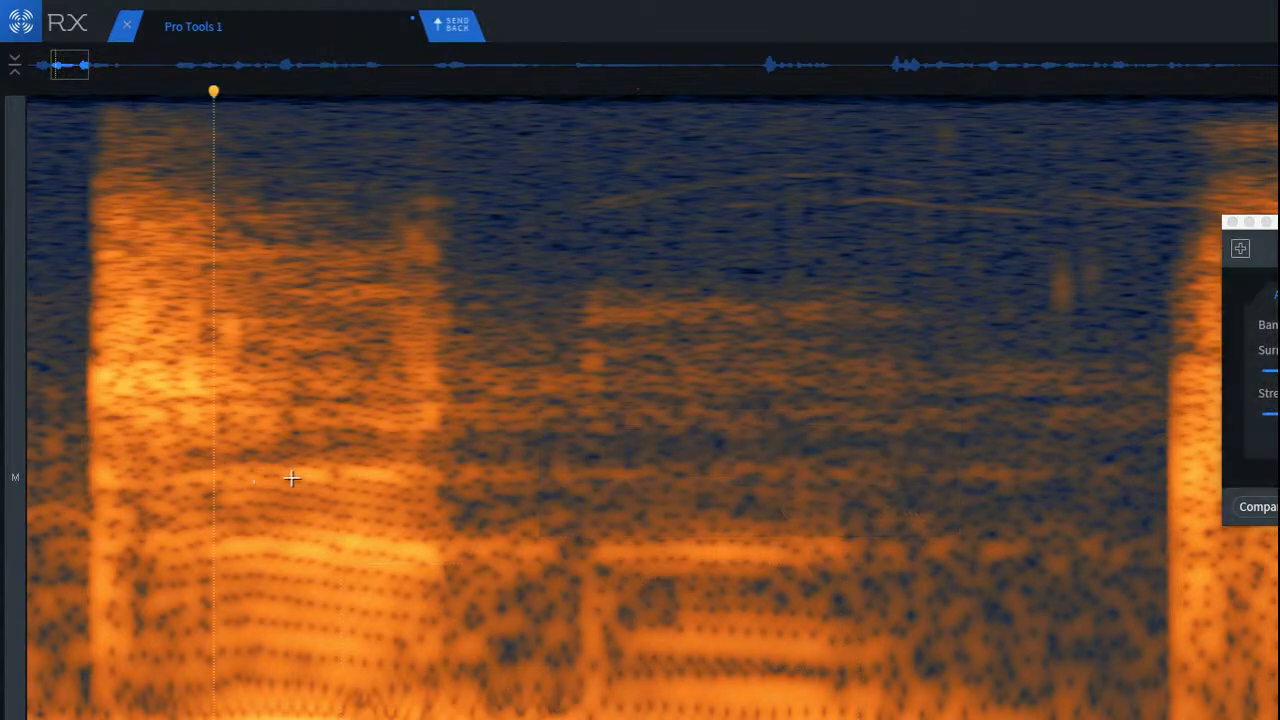
pyautogui.scroll(-5, 289, 477)
pyautogui.press('super+z')
pyautogui.scroll(5, 363, 423)
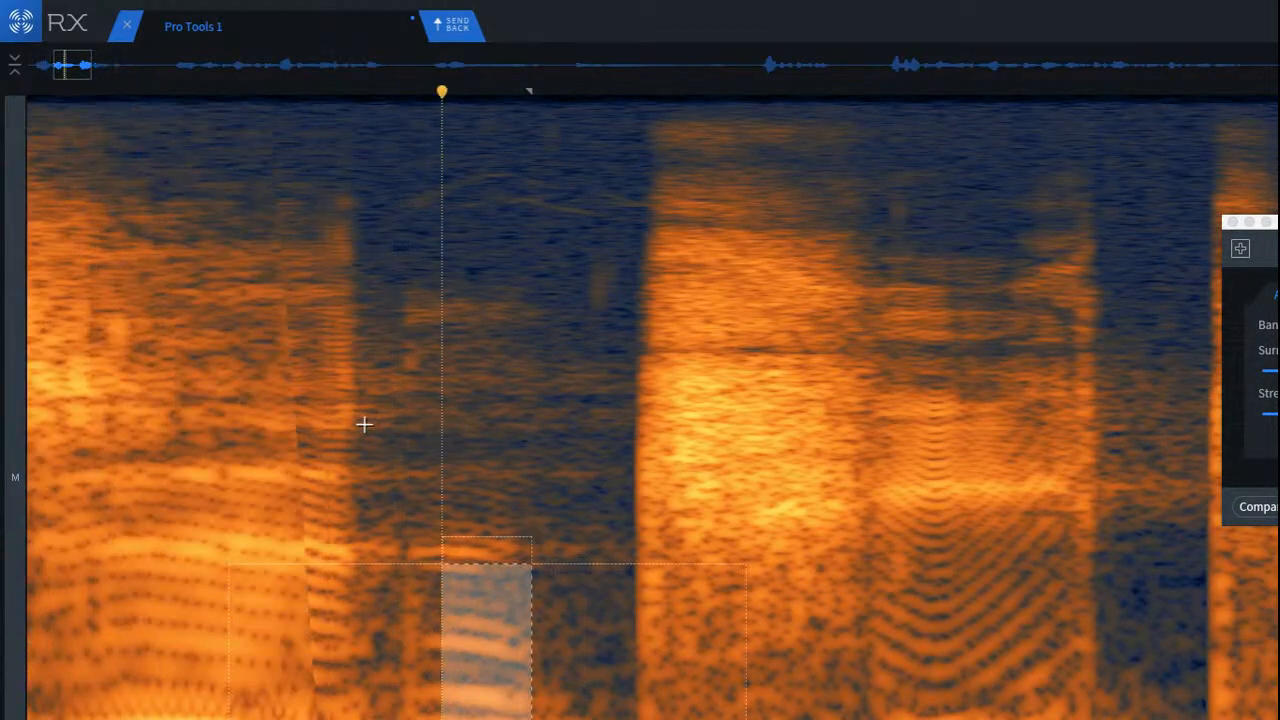
pyautogui.press('super+d')
pyautogui.moveTo(500, 557)
pyautogui.mouseDown()
pyautogui.moveTo(563, 716)
pyautogui.moveTo(597, 716)
pyautogui.mouseUp()
pyautogui.moveTo(540, 680)
pyautogui.mouseDown()
pyautogui.moveTo(503, 674)
pyautogui.moveTo(563, 686)
pyautogui.mouseUp()
pyautogui.click(369, 640)
pyautogui.scroll(-5, 509, 663)
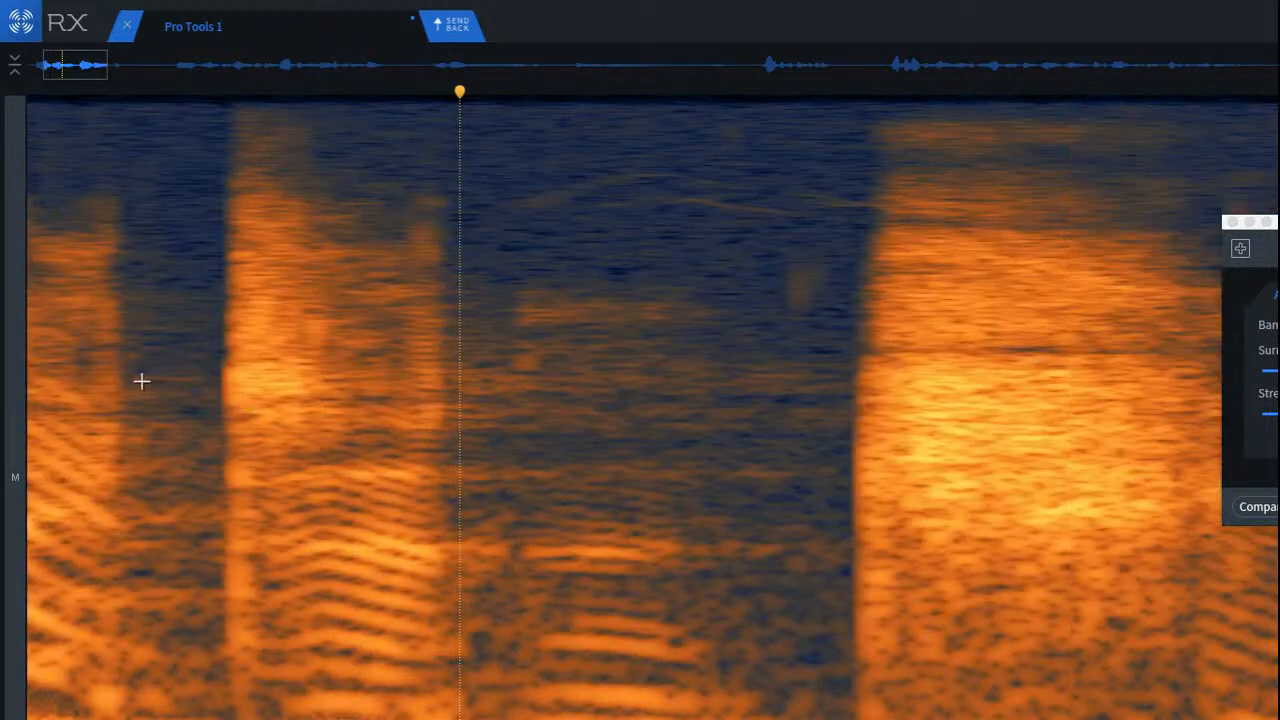
# Step: Replay the passage from the gap after the first word, and from the faint harmonics through the third word
pyautogui.click(140, 380)
pyautogui.press('space')
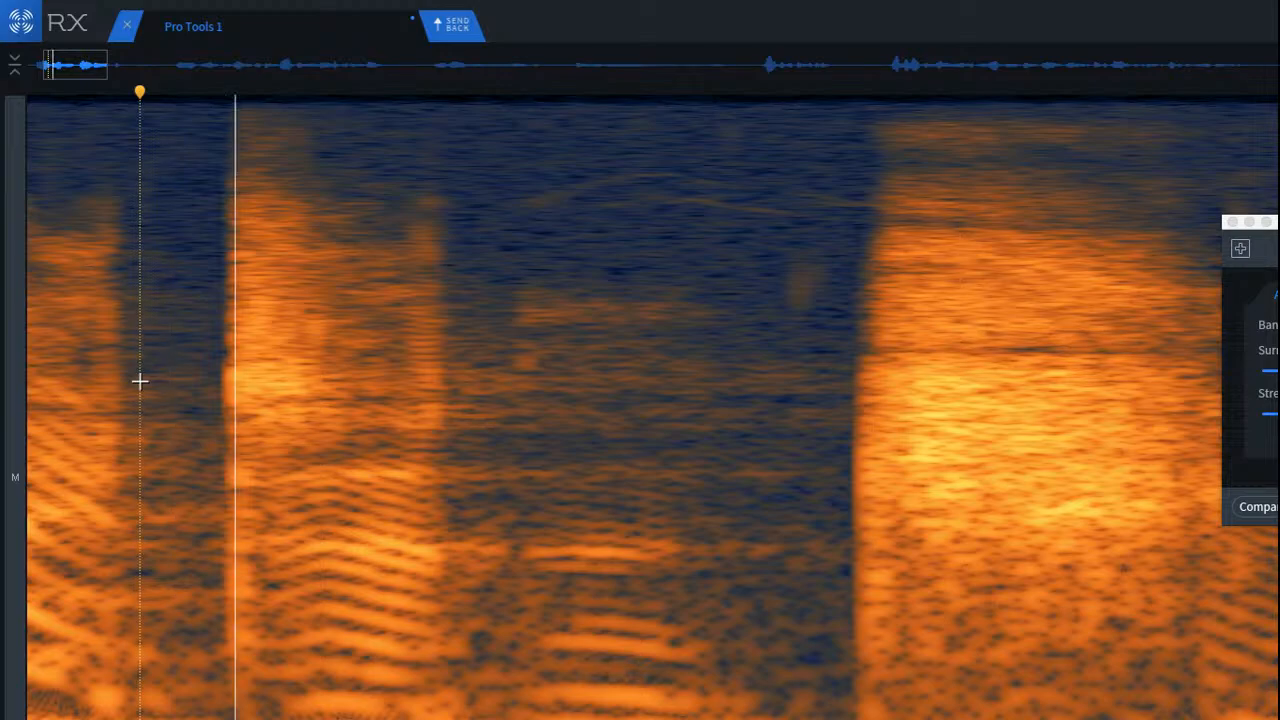
pyautogui.click(610, 207)
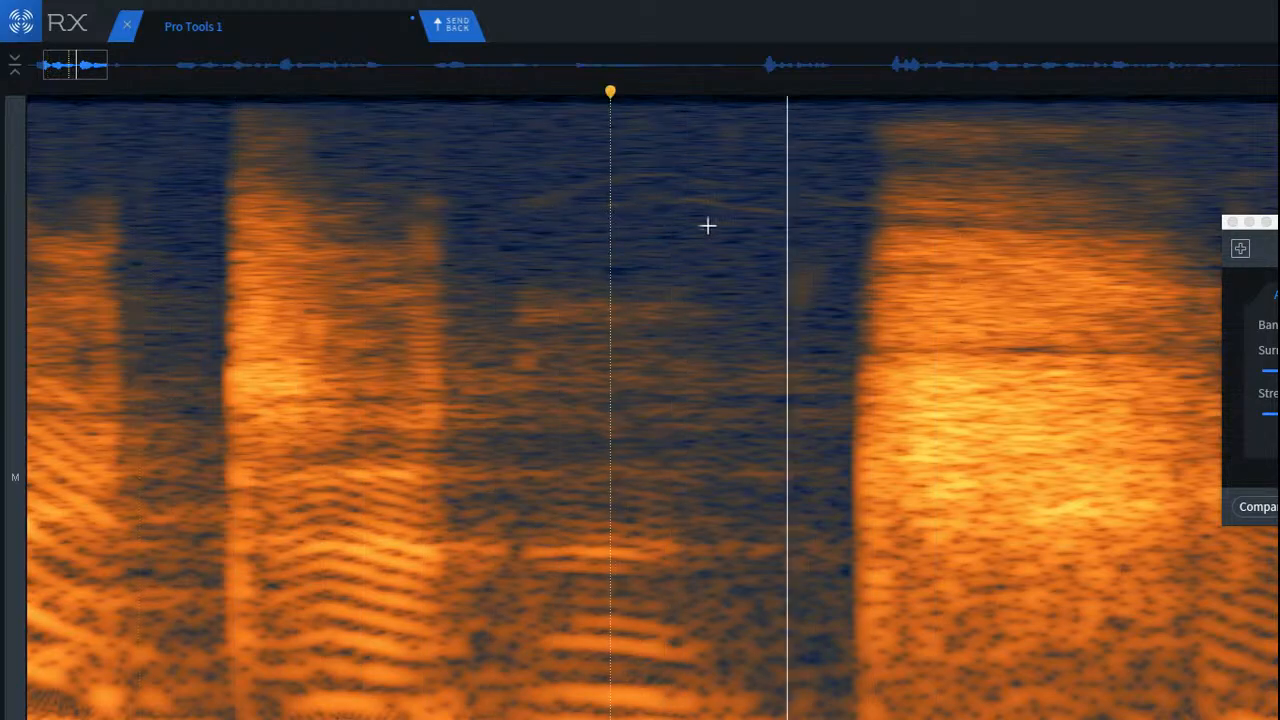
pyautogui.press('space')
pyautogui.scroll(-3, 800, 243)
pyautogui.press('space')
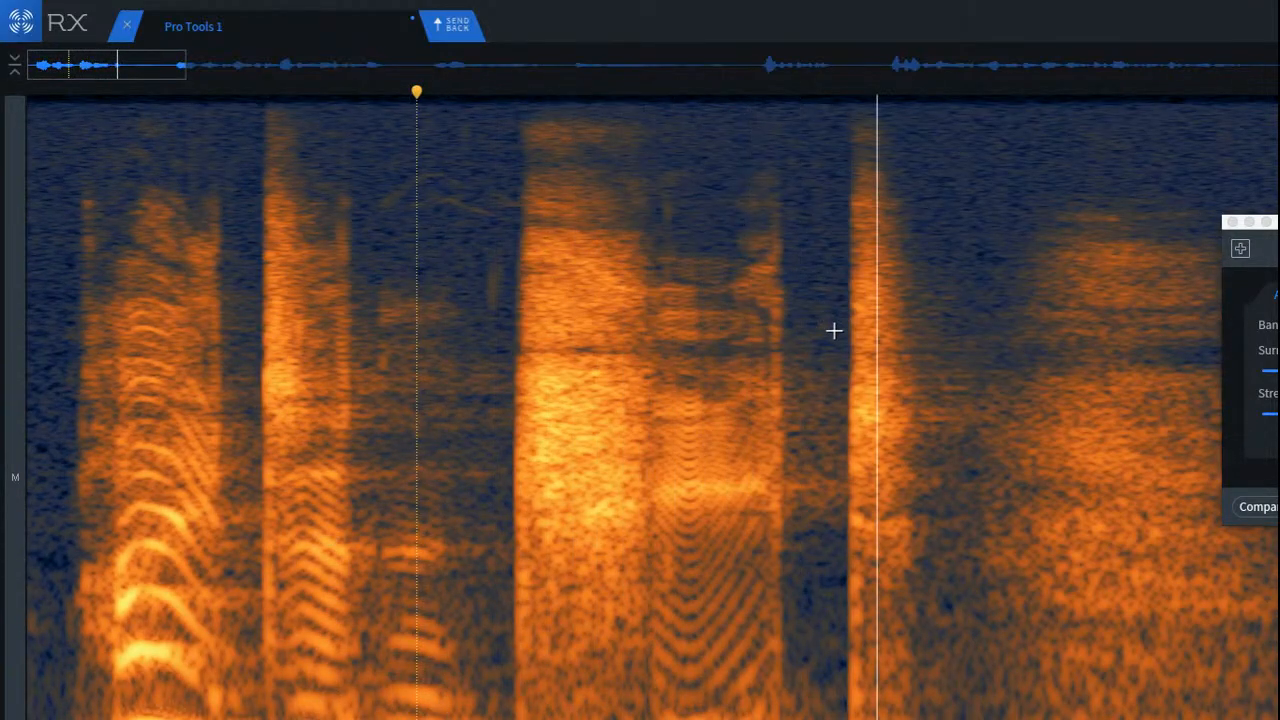
pyautogui.press('space')
pyautogui.press('space')
pyautogui.press('space')
# Step: Try De-click on the thin vertical click at the start of the third word's voiced part, and undo it
pyautogui.scroll(5, 700, 590)
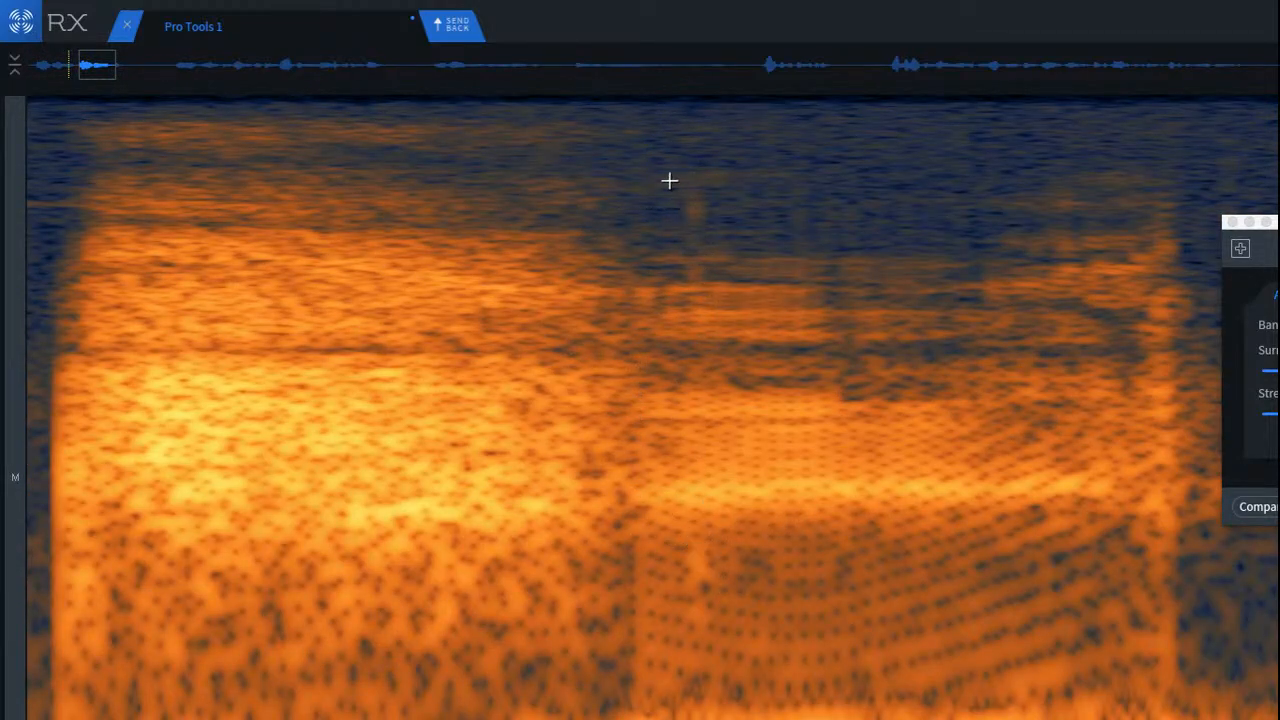
pyautogui.moveTo(646, 153); pyautogui.dragTo(743, 666)
pyautogui.moveTo(925, 455); pyautogui.dragTo(900, 458)
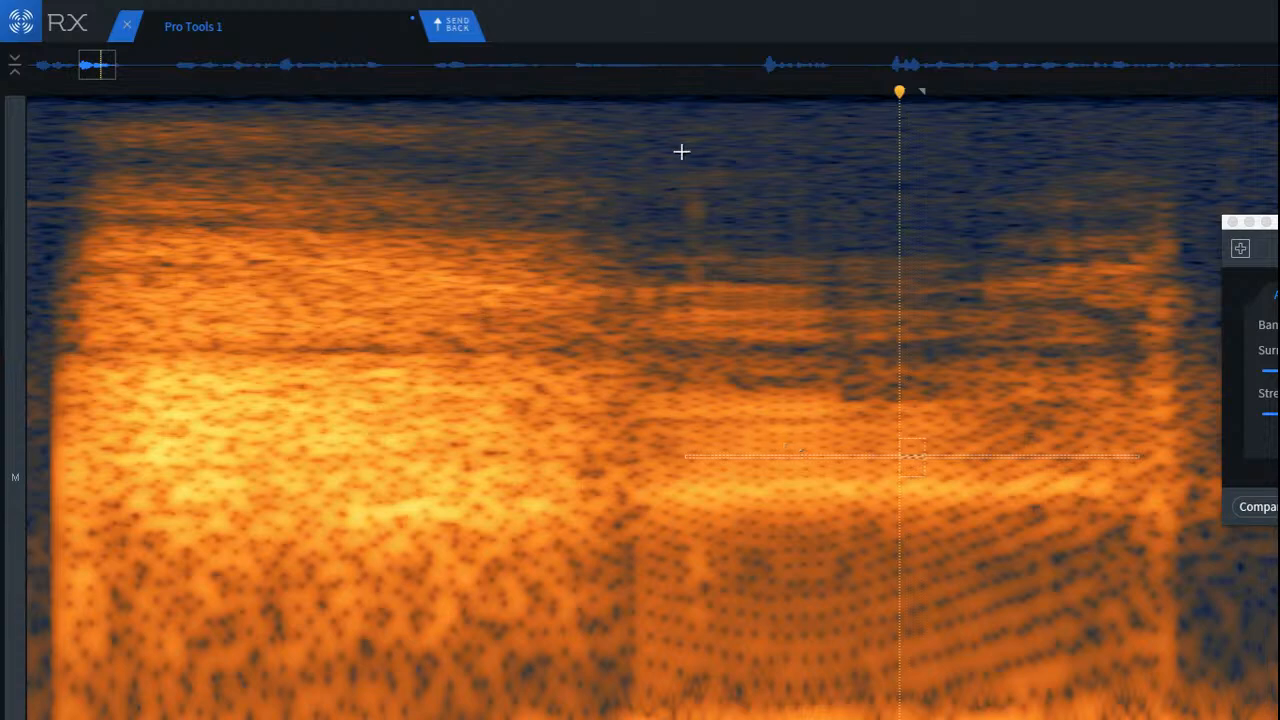
pyautogui.moveTo(660, 155); pyautogui.dragTo(715, 610)
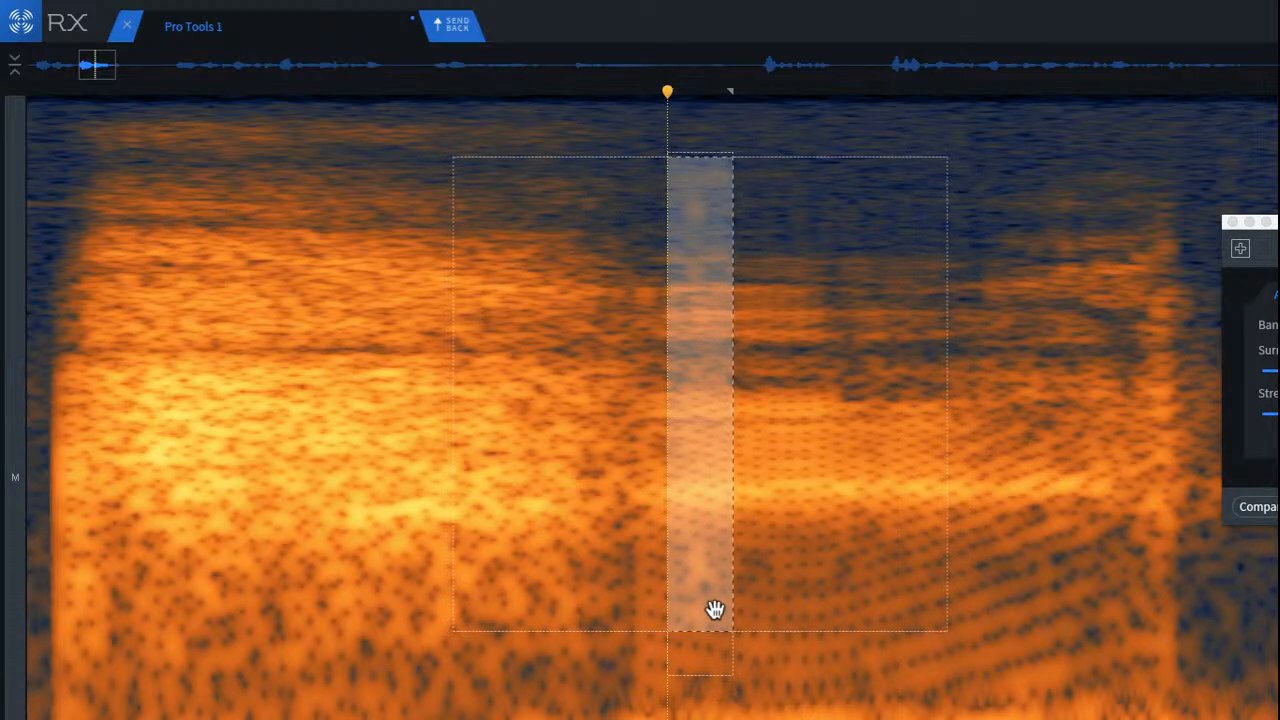
pyautogui.press('d')
pyautogui.click(952, 374)
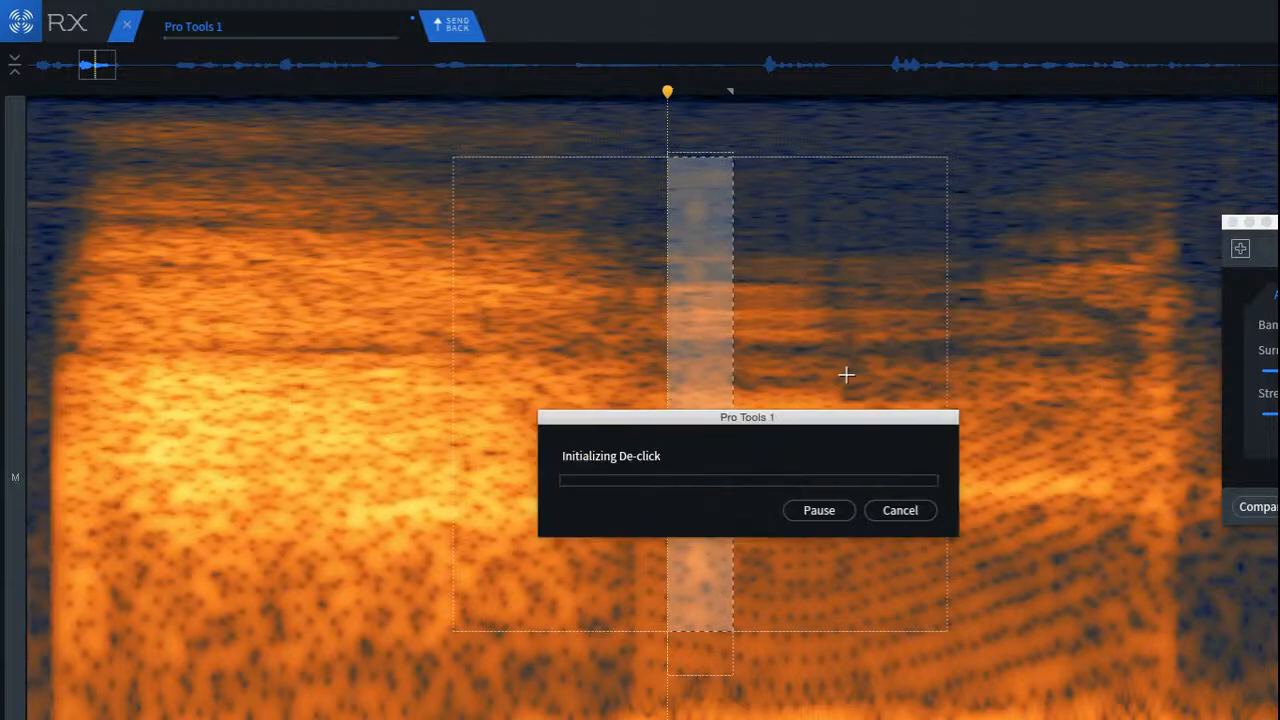
pyautogui.click(480, 323)
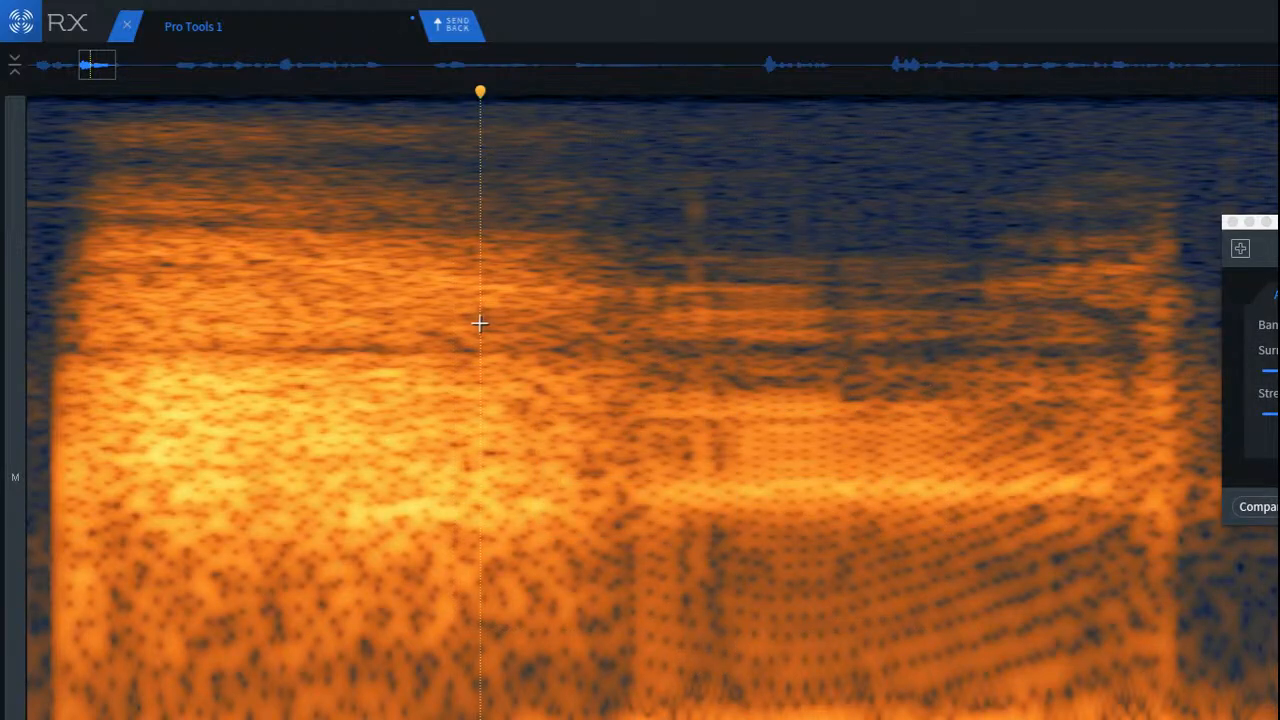
pyautogui.press('super+z')
pyautogui.click(856, 334)
# Step: Repair only the click's small smear just below the bright horizontal band in the third word's voiced part
pyautogui.scroll(3, 680, 312)
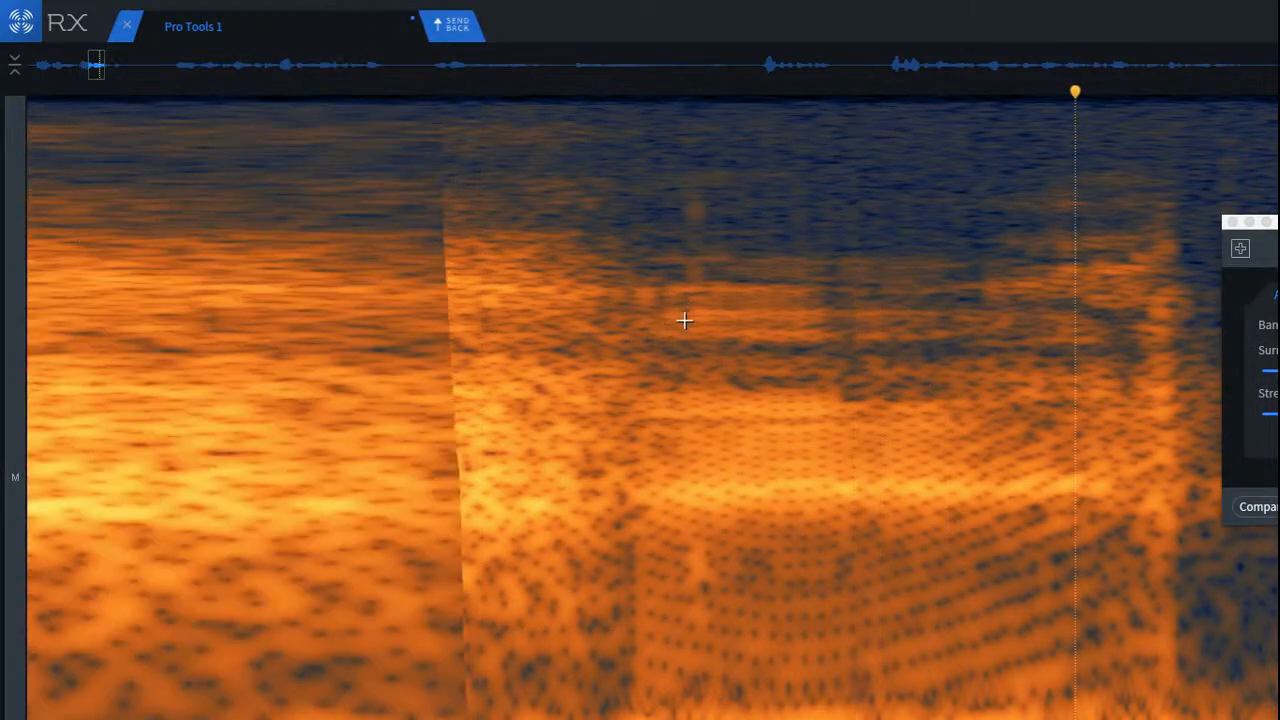
pyautogui.scroll(6, 767, 619)
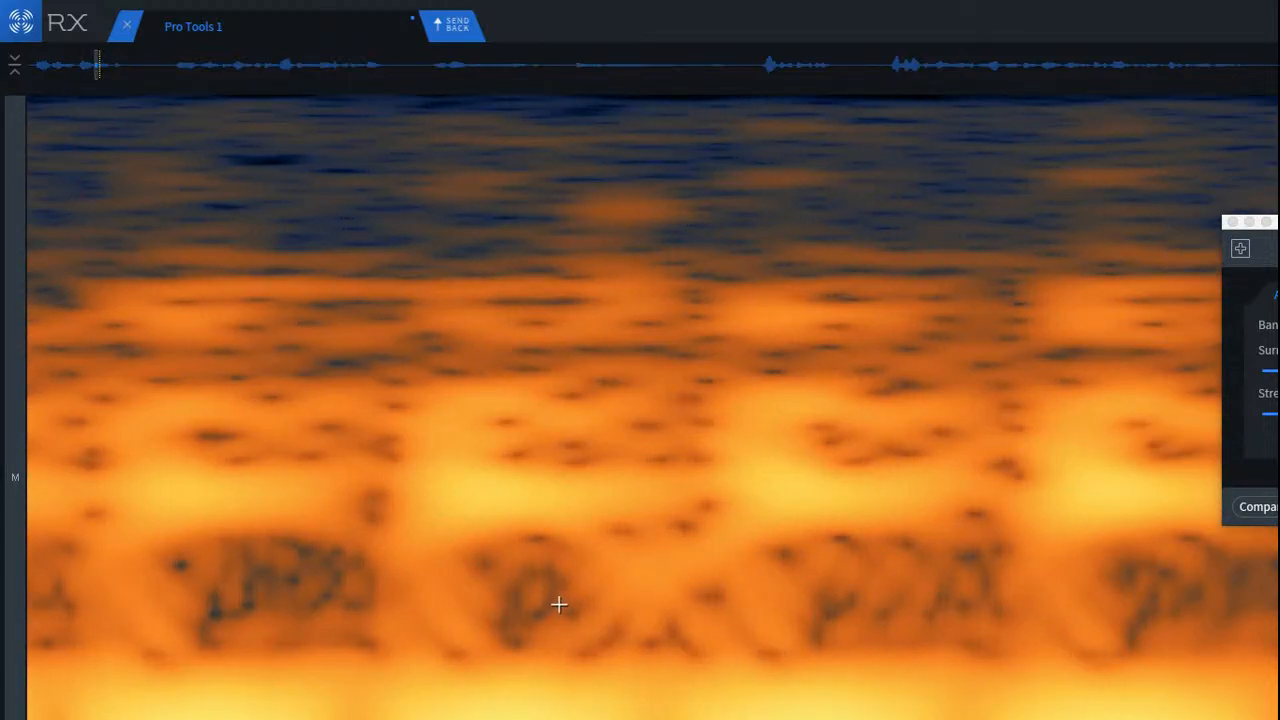
pyautogui.moveTo(211, 538); pyautogui.dragTo(666, 594)
pyautogui.scroll(-6, 568, 584)
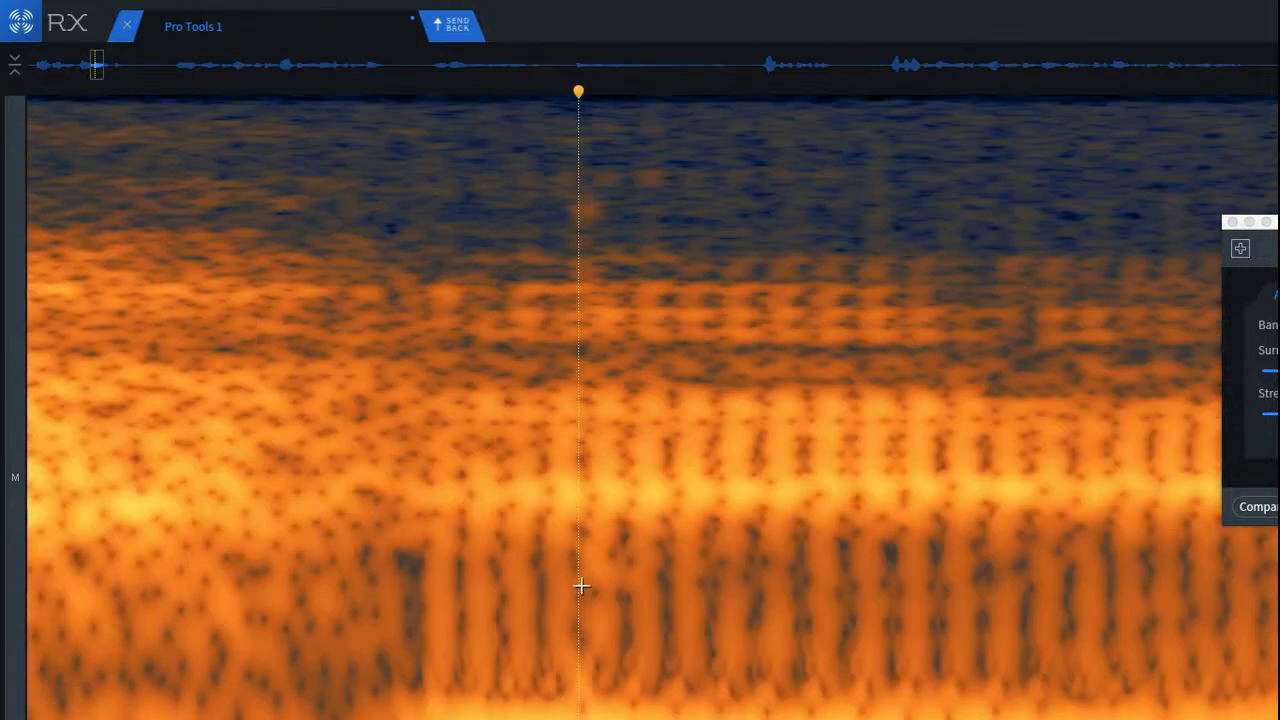
pyautogui.scroll(4, 596, 559)
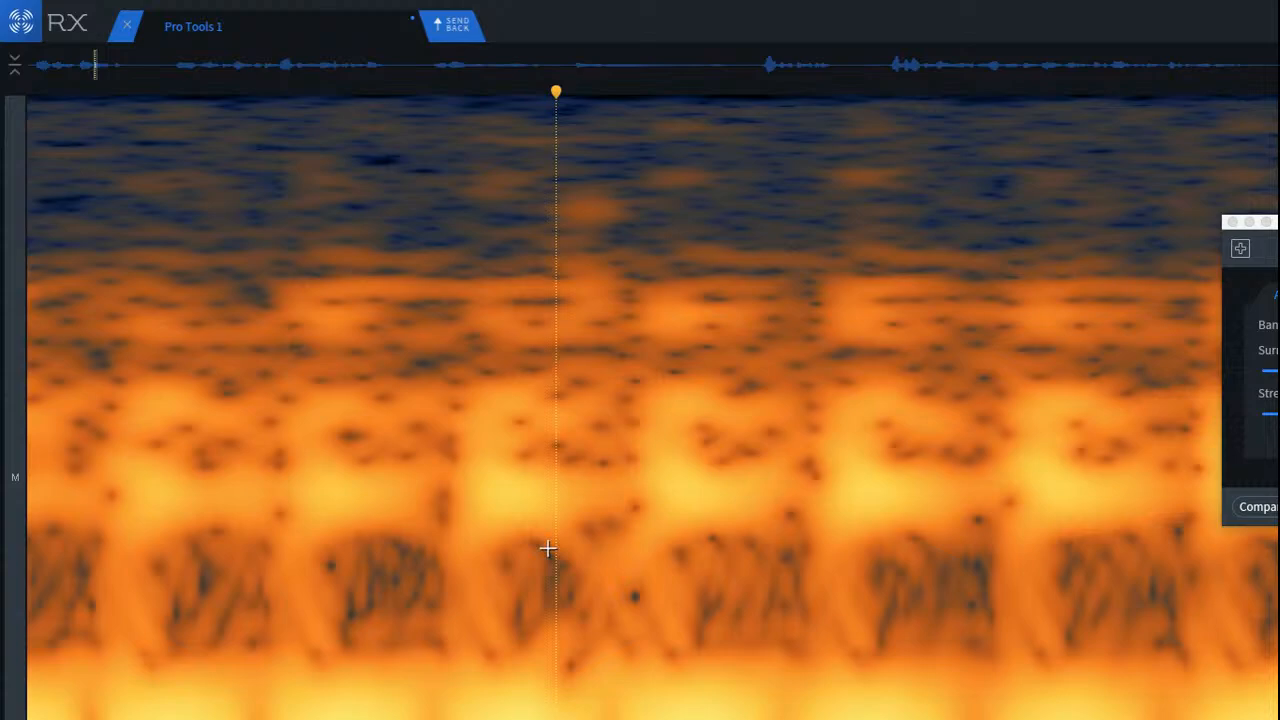
pyautogui.moveTo(537, 531)
pyautogui.mouseDown()
pyautogui.moveTo(657, 591)
pyautogui.moveTo(697, 590)
pyautogui.mouseUp()
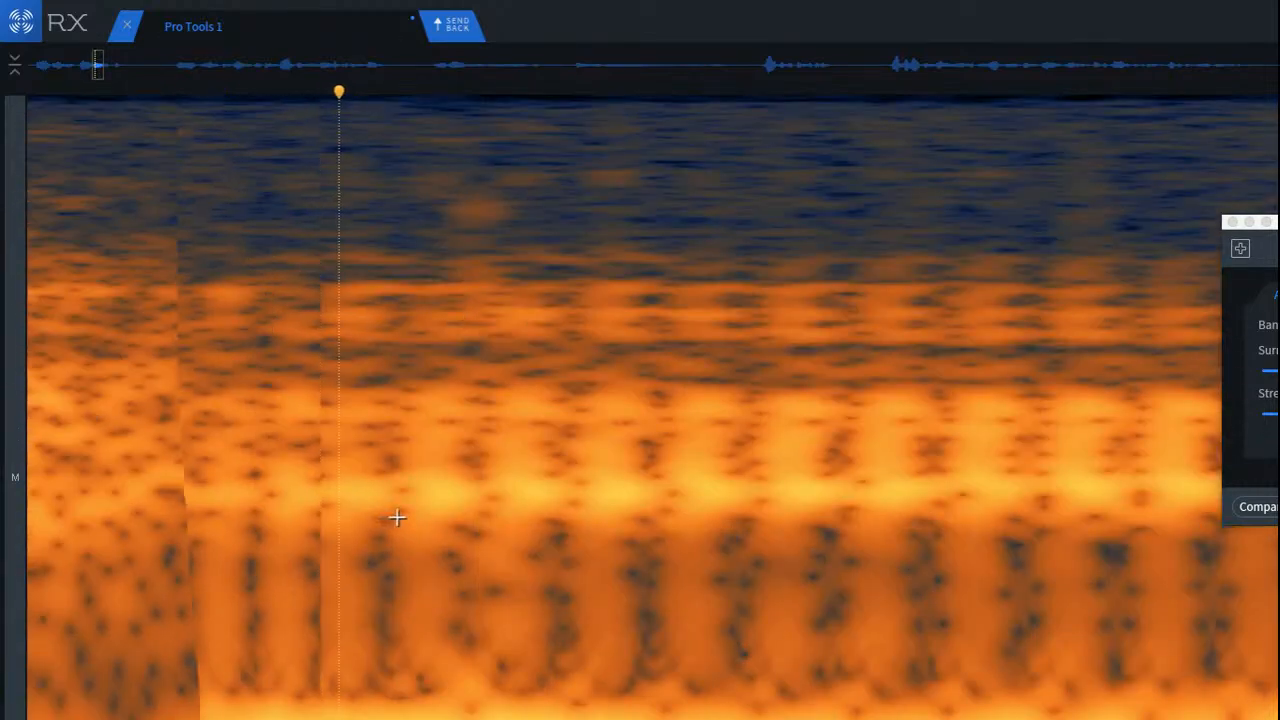
pyautogui.scroll(-1, 397, 517)
pyautogui.scroll(-2, 541, 611)
pyautogui.scroll(3, 431, 611)
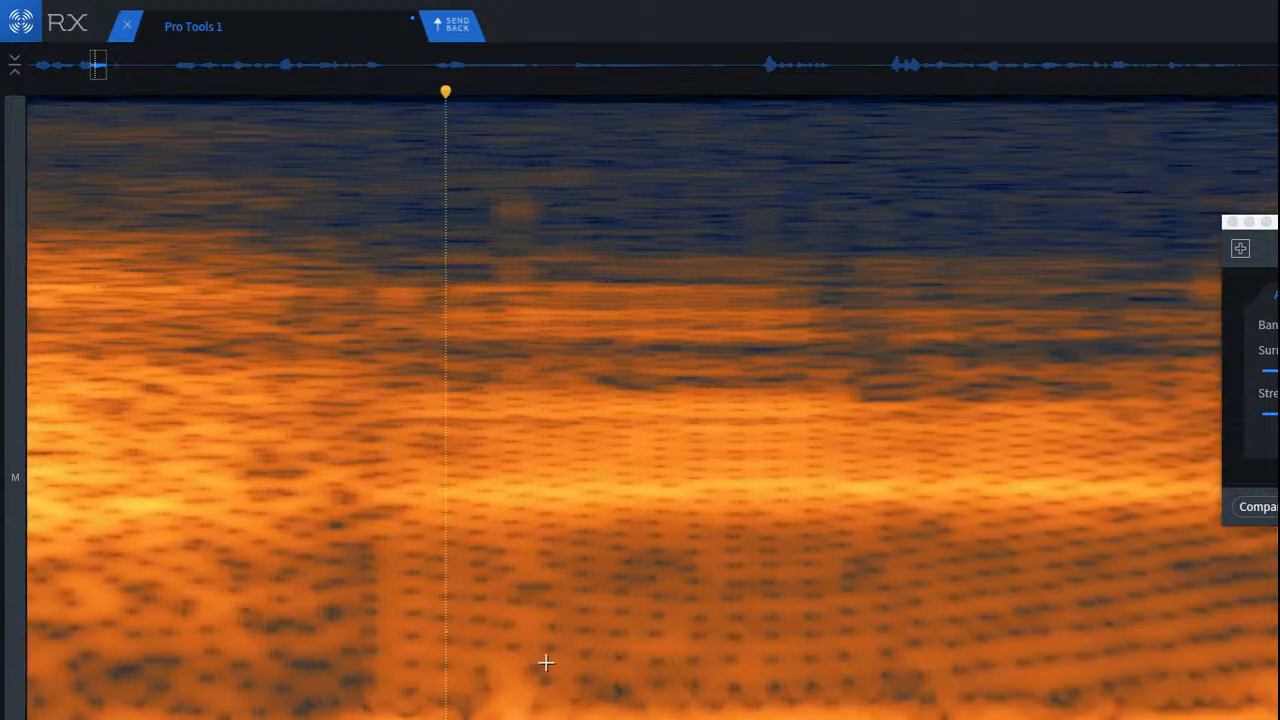
# Step: Repair the small patch of the same click just above the word's bright lowest frequency band, and clear the selection
pyautogui.scroll(3, 540, 664)
pyautogui.moveTo(442, 651); pyautogui.dragTo(550, 700)
pyautogui.press('Return')
pyautogui.scroll(-4, 380, 577)
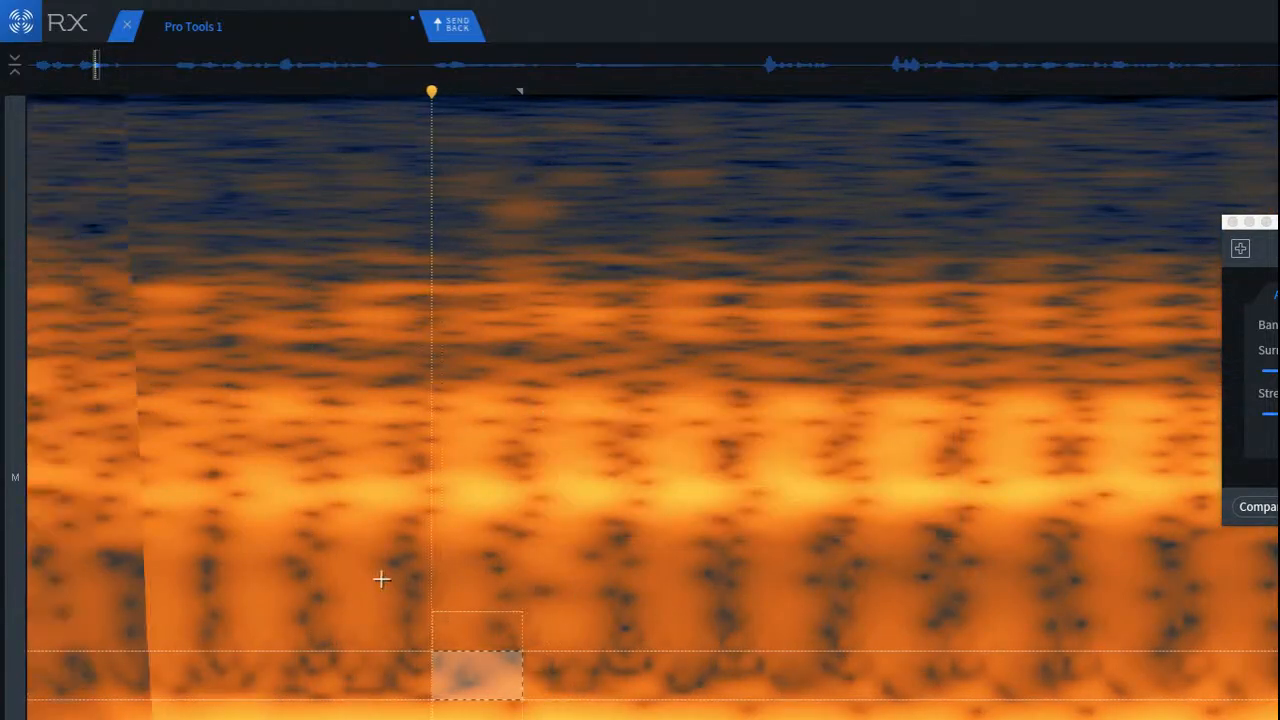
pyautogui.click(234, 548)
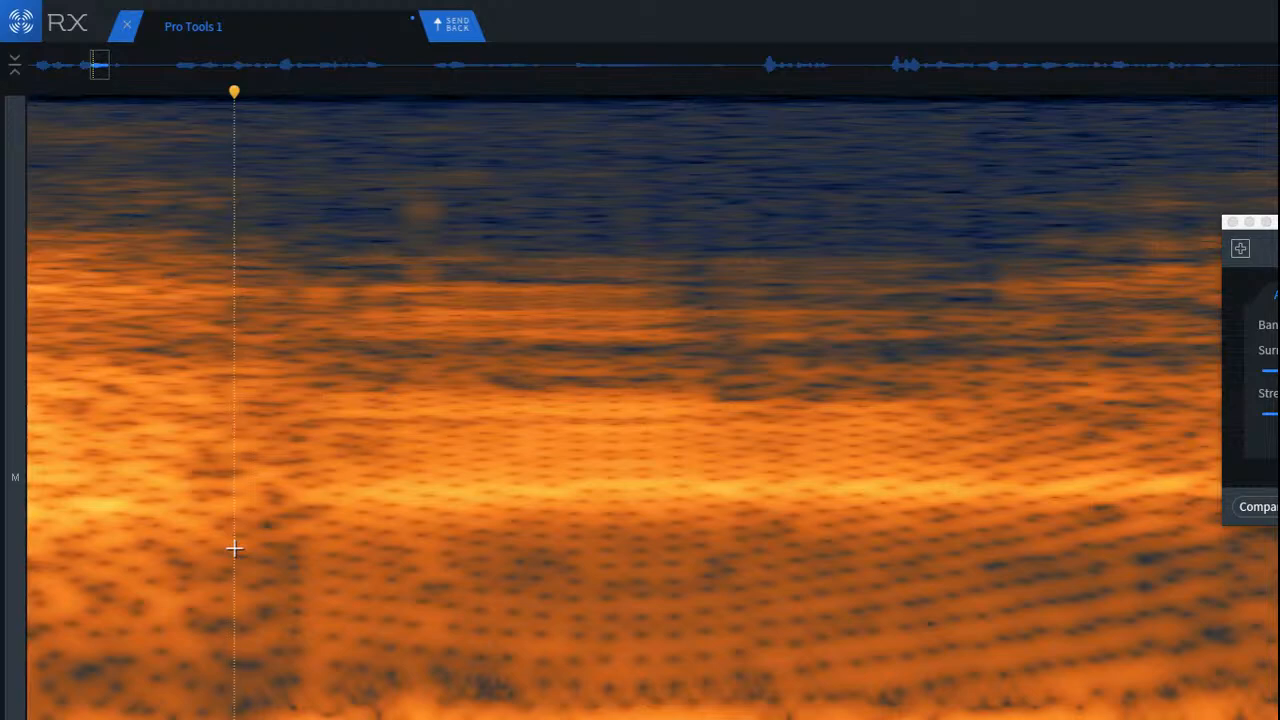
# Step: Replay the clip from the beginning and from the third word onward to check the click repairs
pyautogui.scroll(-3, 250, 557)
pyautogui.scroll(-5, 250, 557)
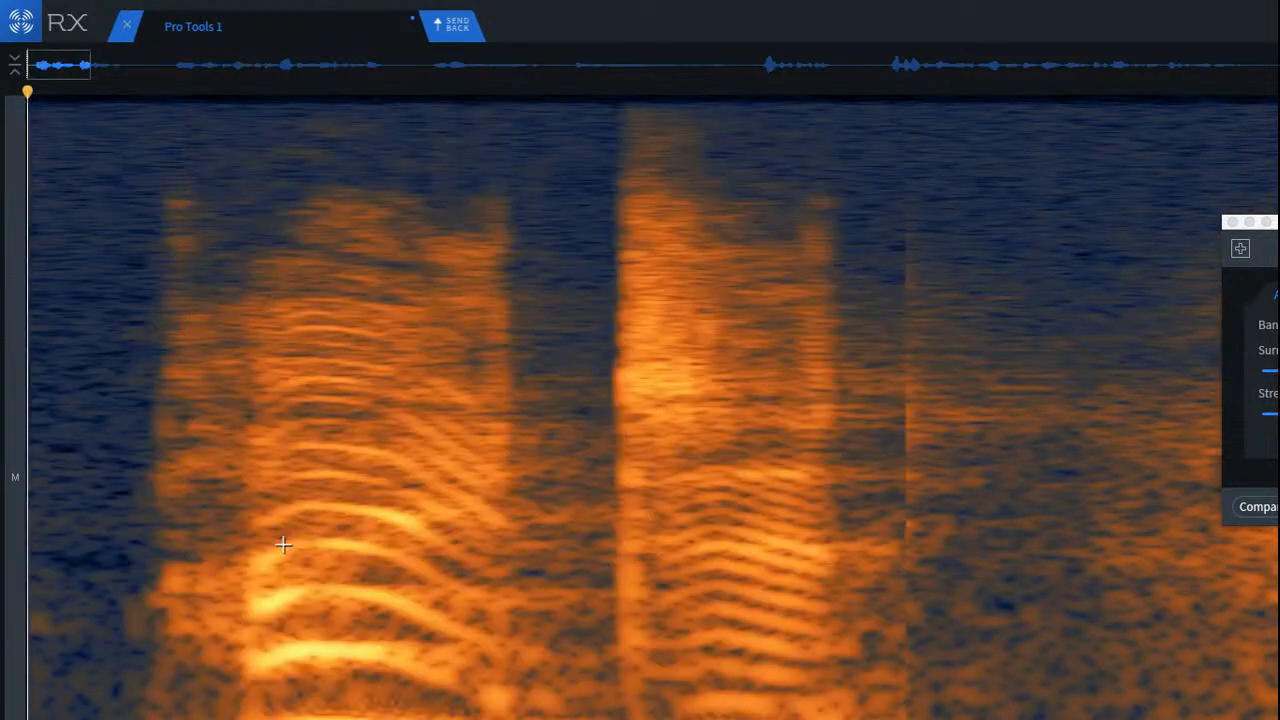
pyautogui.press('space')
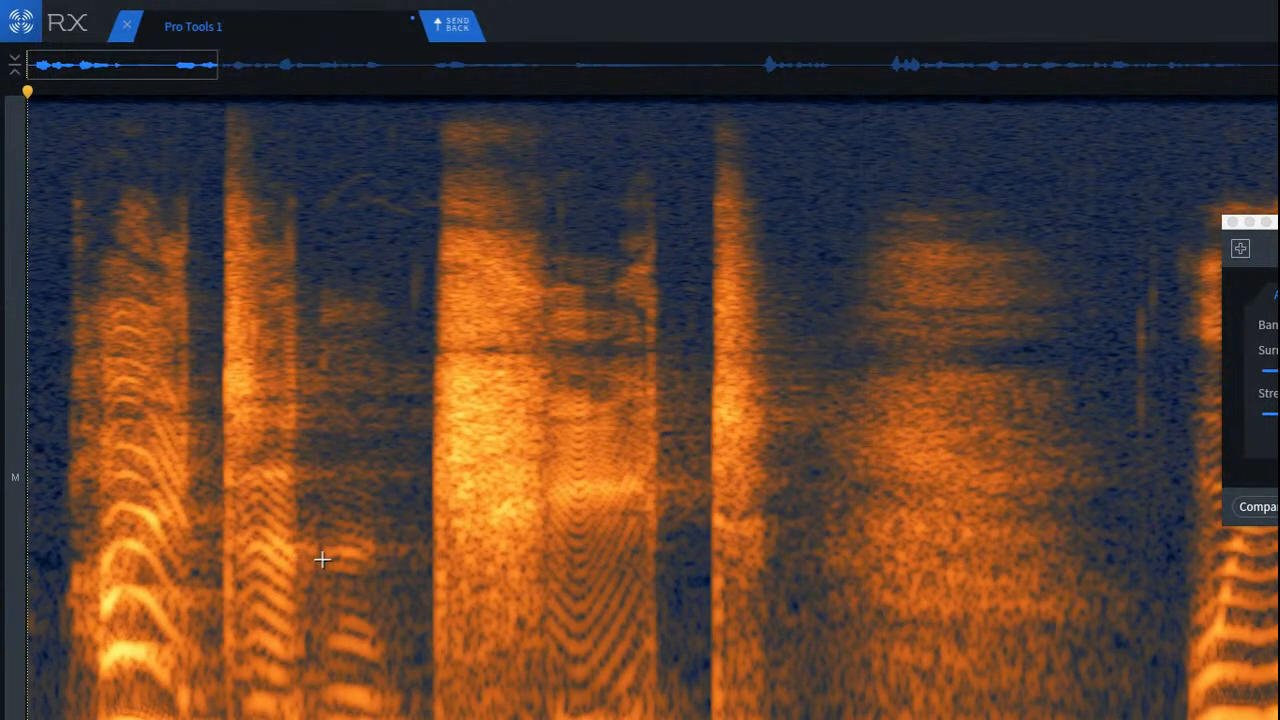
pyautogui.click(572, 395)
pyautogui.press('space')
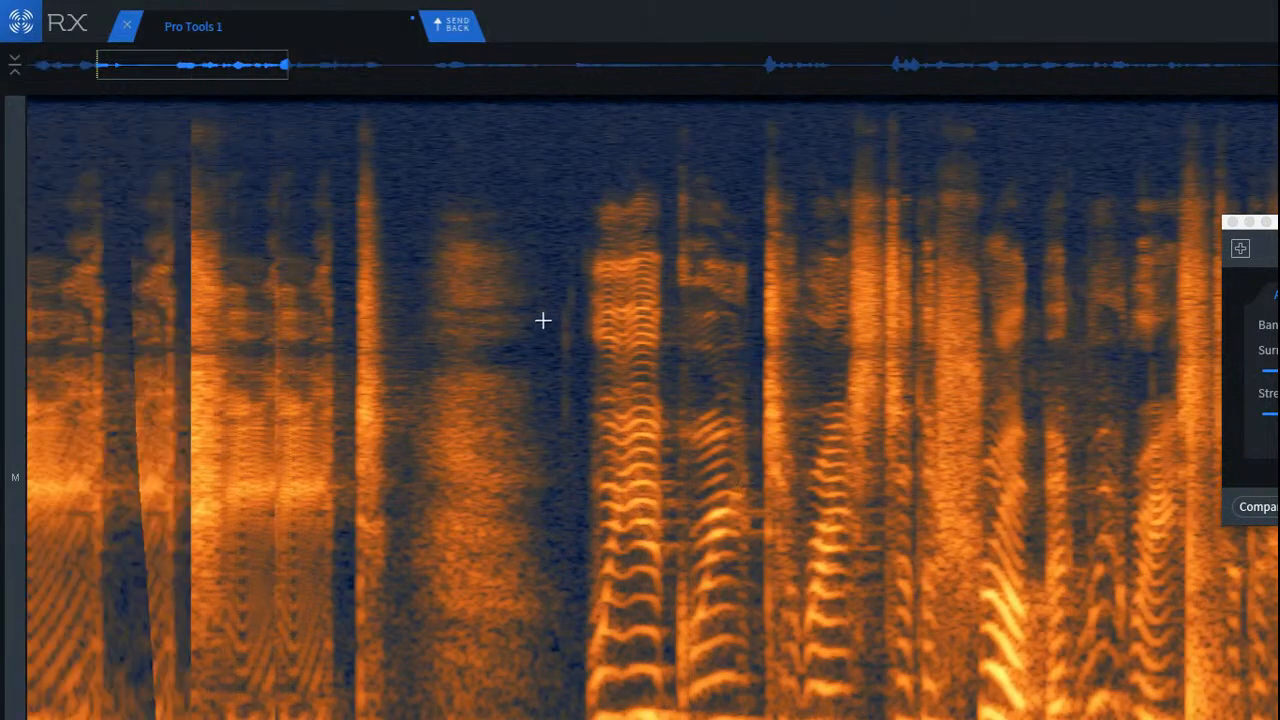
pyautogui.press('space')
# Step: Replay from the consonant burst after the third word through the breath and the gap that follows
pyautogui.click(167, 326)
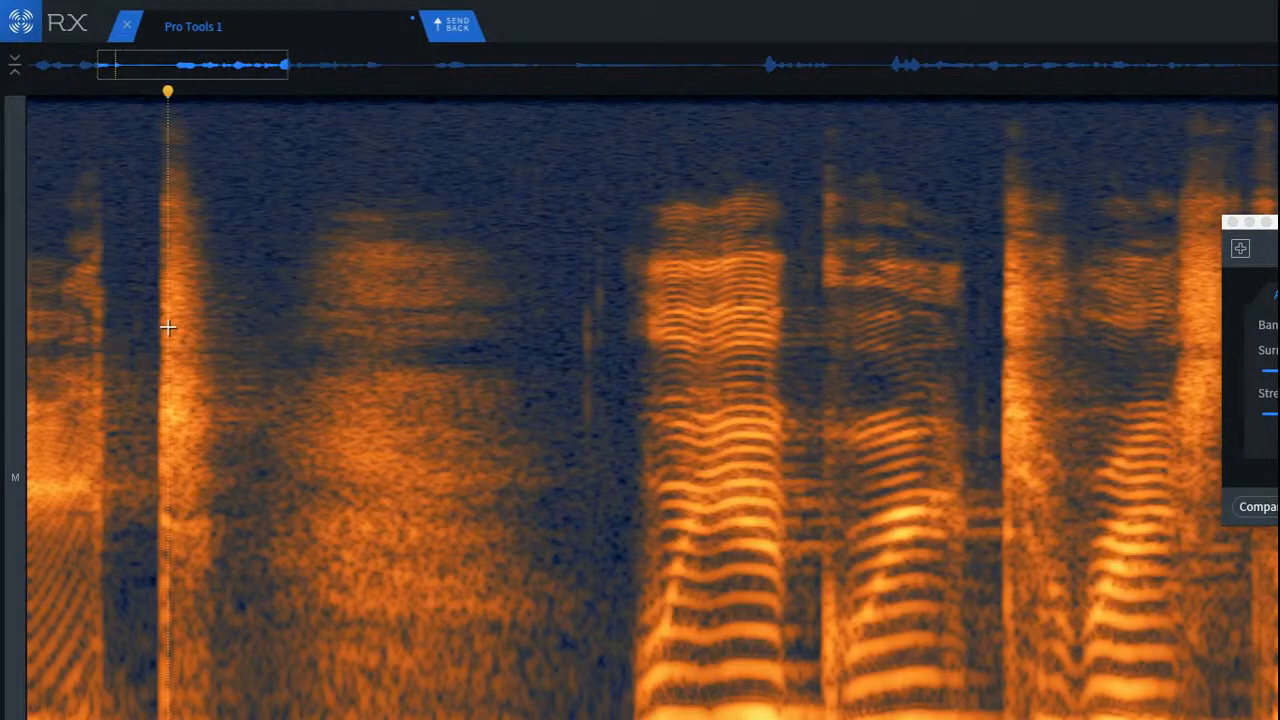
pyautogui.press('space')
pyautogui.press('space')
pyautogui.press('space')
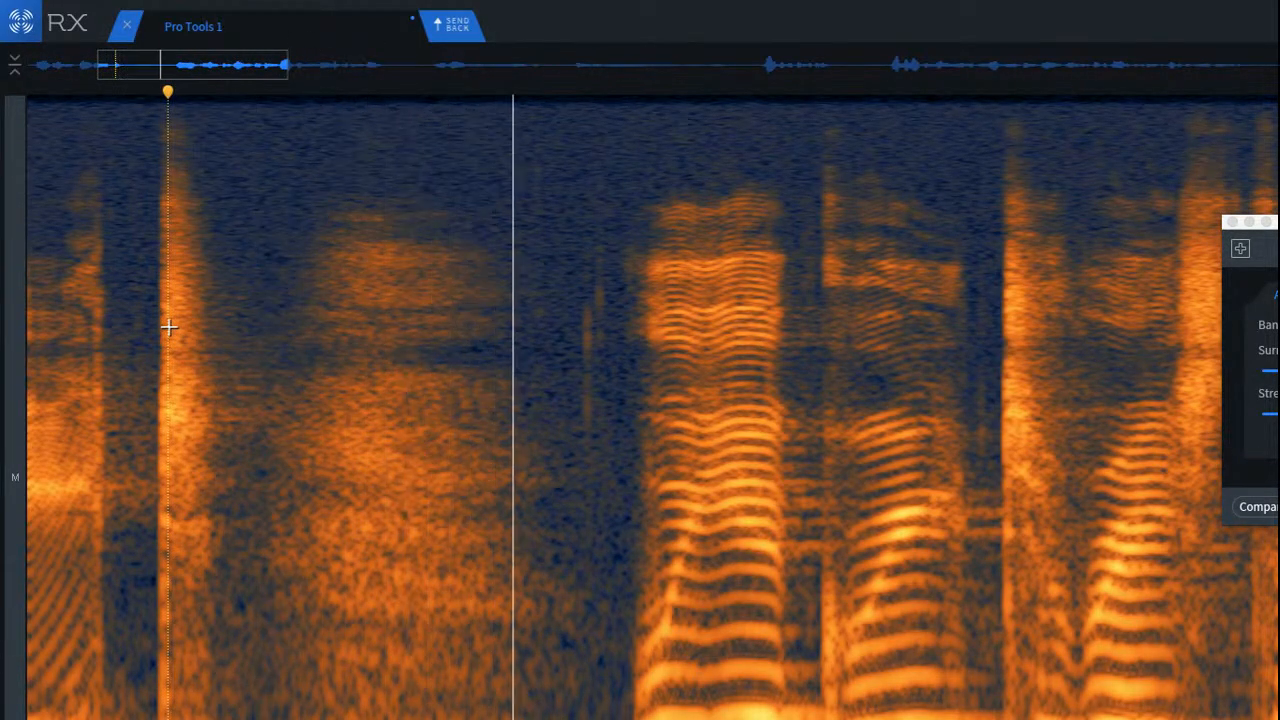
pyautogui.press('space')
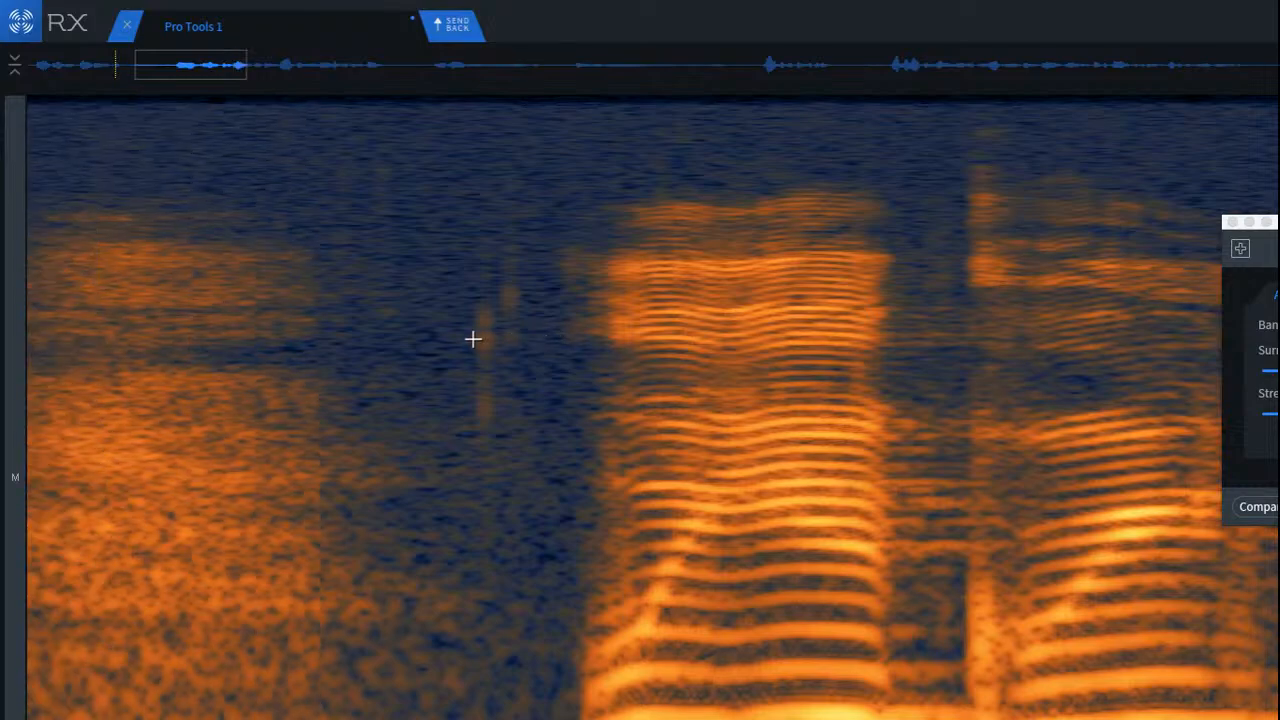
# Step: De-click the mid and high frequencies of the breath and the faint vertical clicks before the next word
pyautogui.scroll(-3, 140, 237)
pyautogui.moveTo(42, 150); pyautogui.dragTo(447, 467)
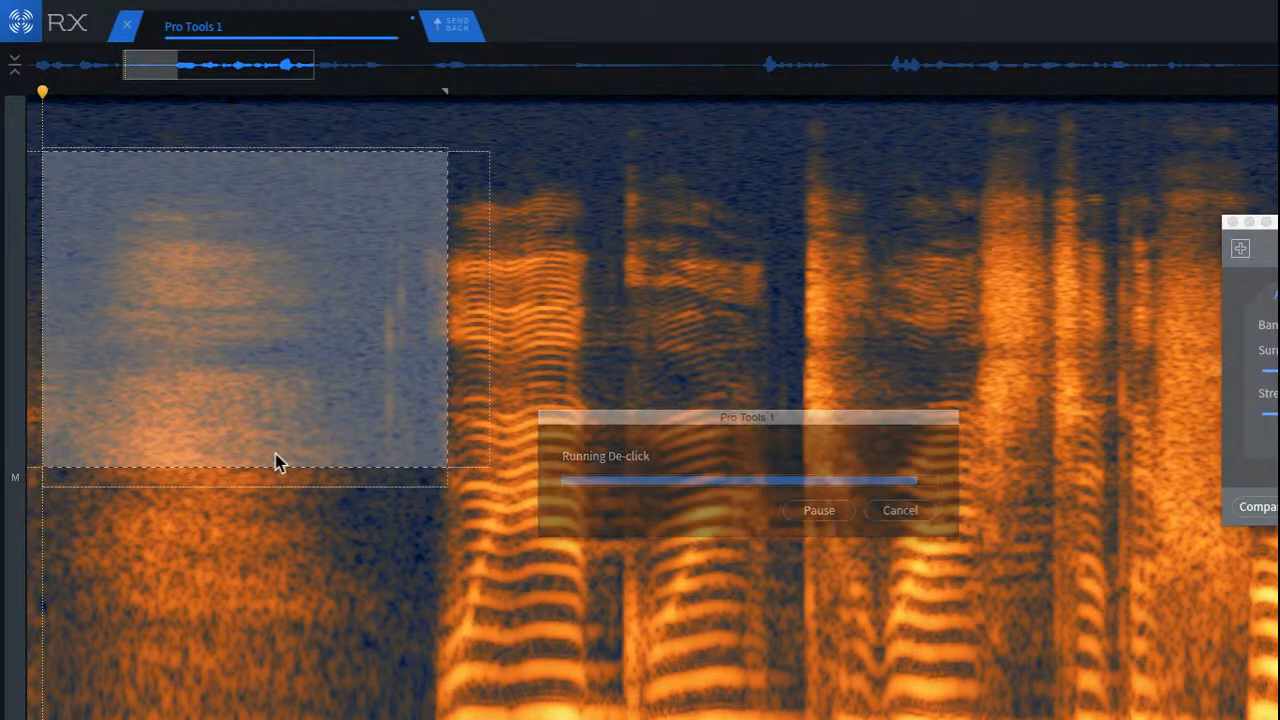
pyautogui.click(237, 461)
# Step: Replay the de-clicked breath and the words after it several times from just before the breath
pyautogui.click(34, 251)
pyautogui.press('space')
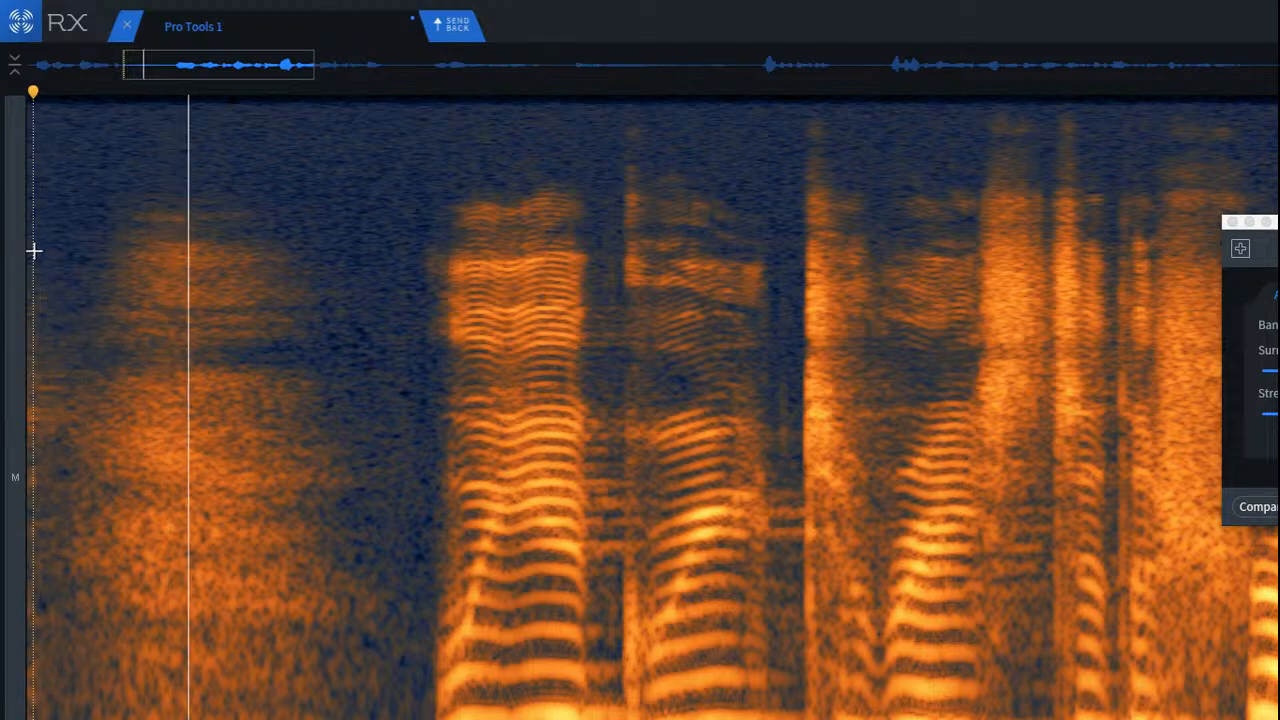
pyautogui.press('space')
pyautogui.press('space')
pyautogui.press('space')
pyautogui.press('space')
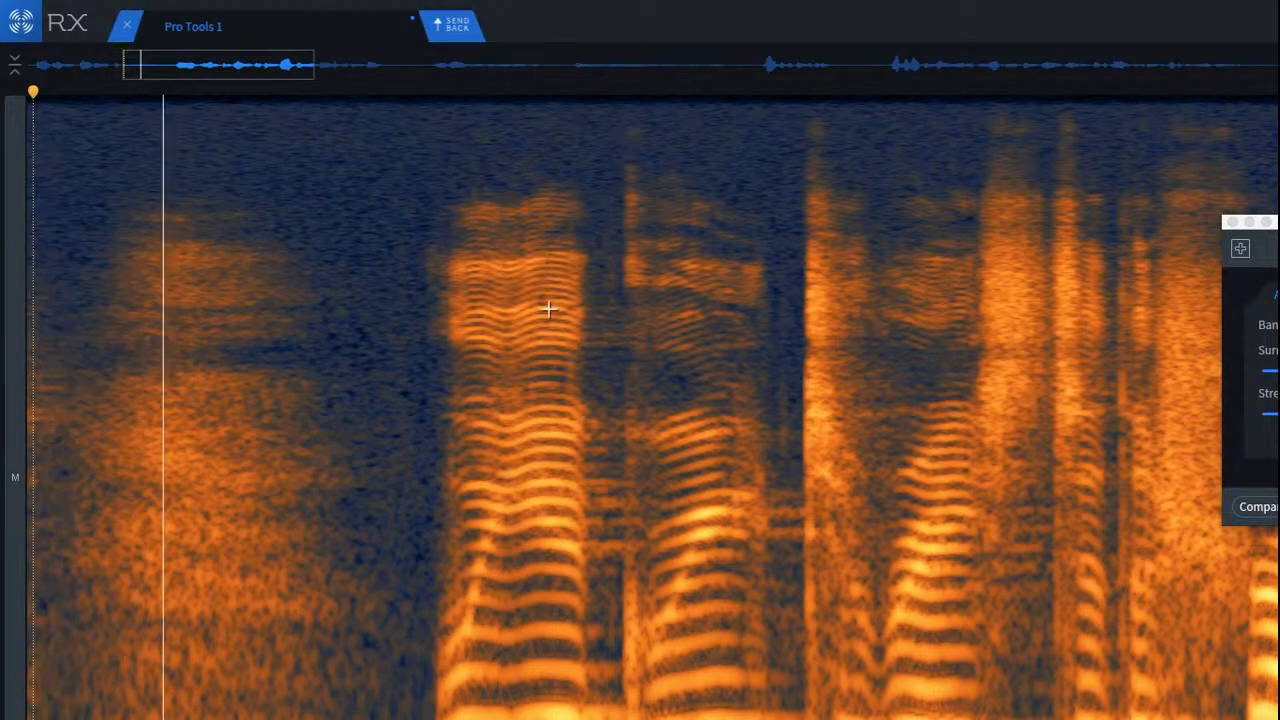
# Step: Replay the second half of the phrase after the breath and examine it closely for remaining clicks
pyautogui.scroll(-4, 532, 304)
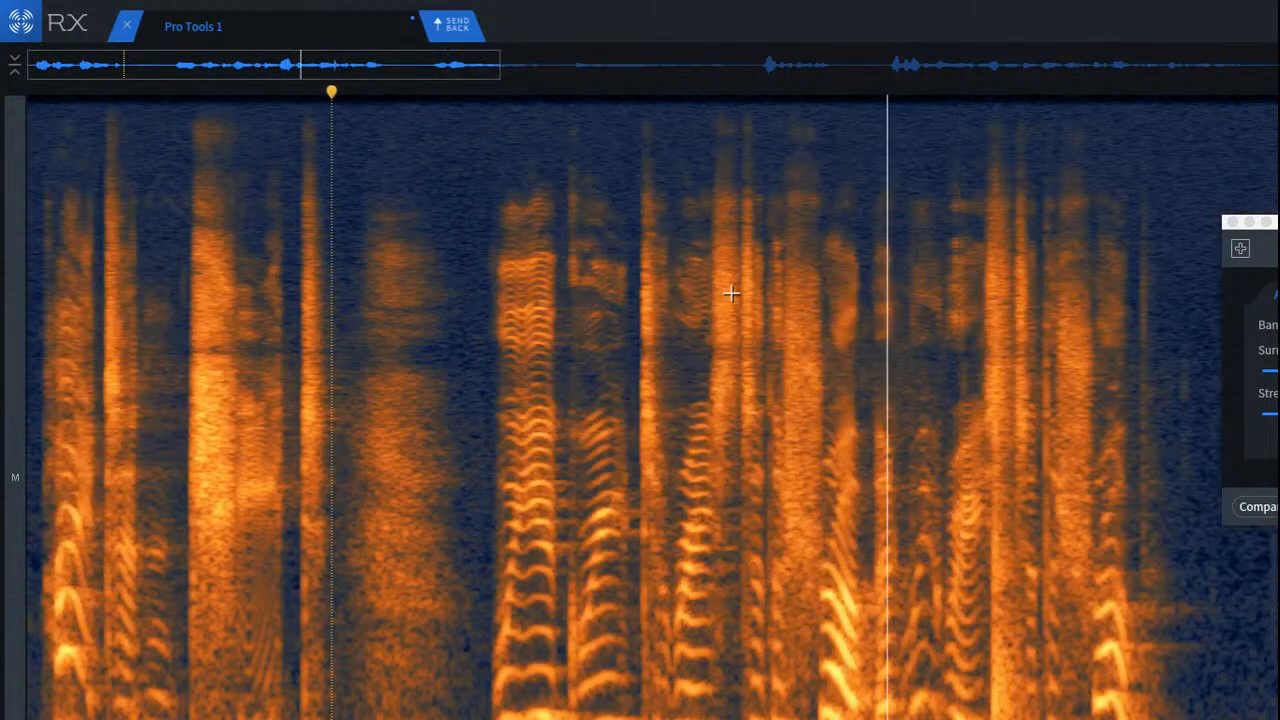
pyautogui.press('space')
pyautogui.click(794, 270)
pyautogui.press('space')
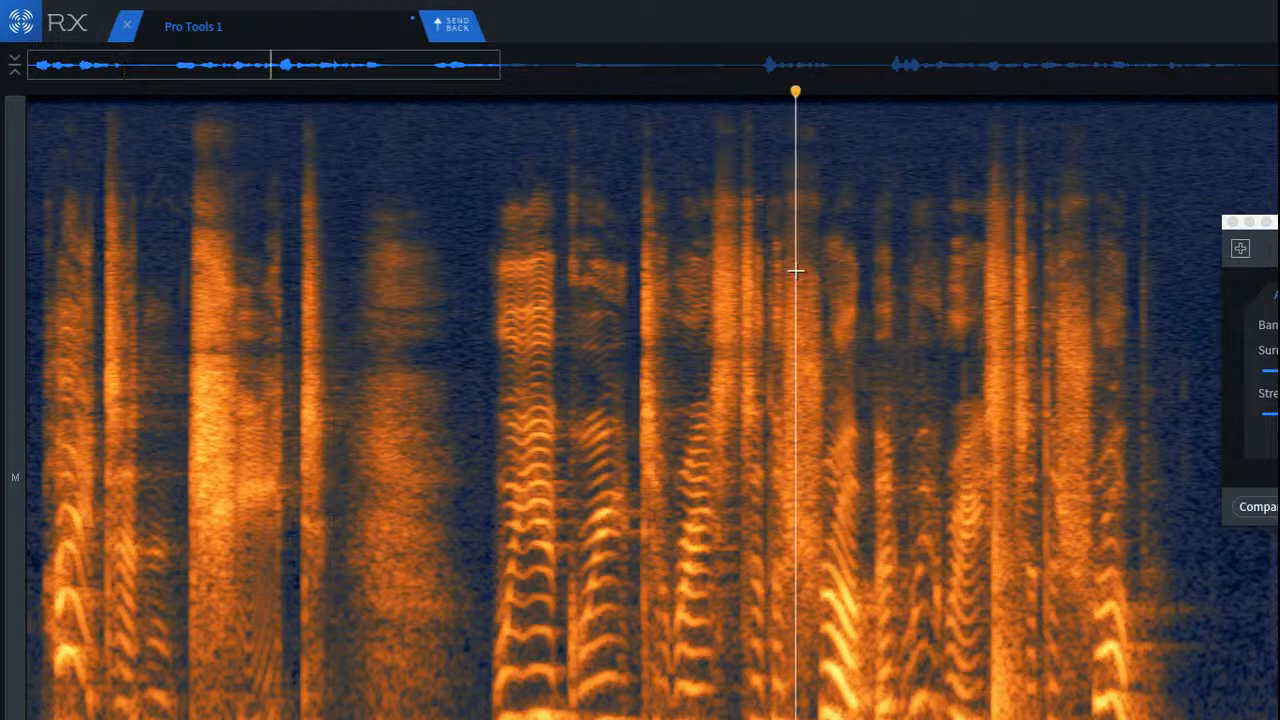
pyautogui.press('space')
pyautogui.scroll(8, 1080, 260)
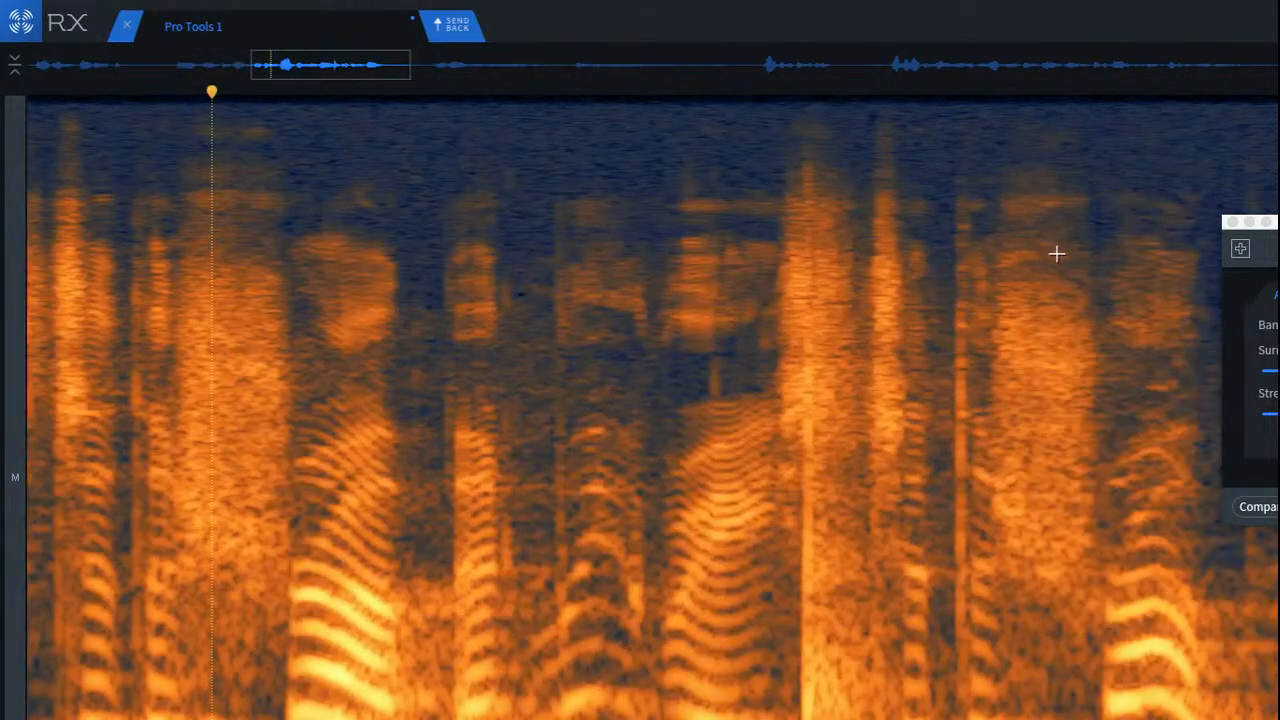
# Step: Play the consonant burst in the second half of the phrase to locate the click inside it
pyautogui.scroll(3, 630, 325)
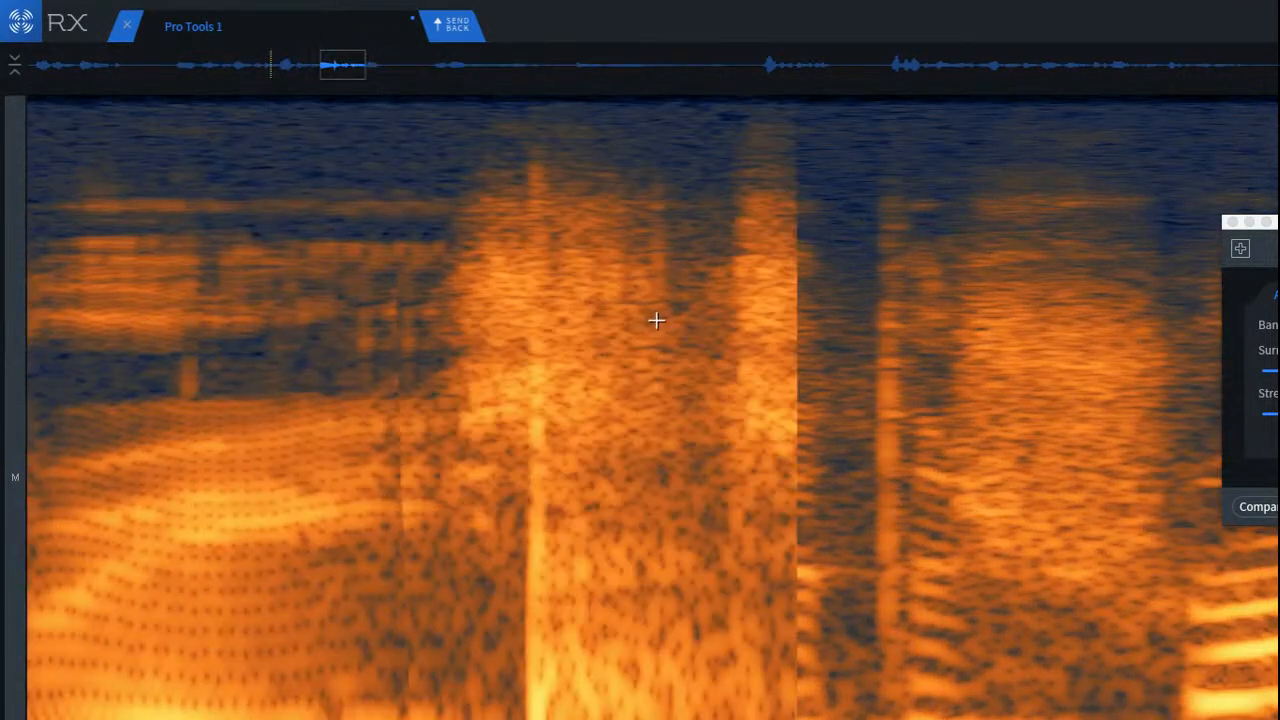
pyautogui.click(706, 303)
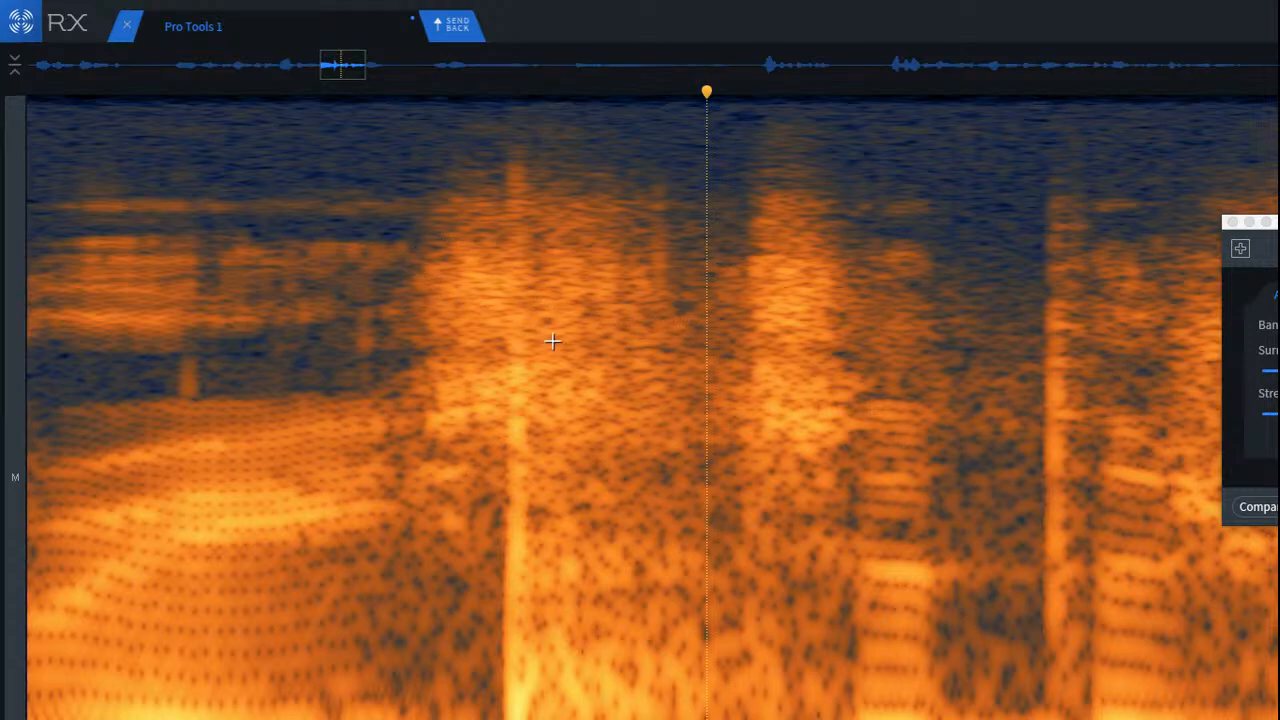
pyautogui.press('space')
pyautogui.press('space')
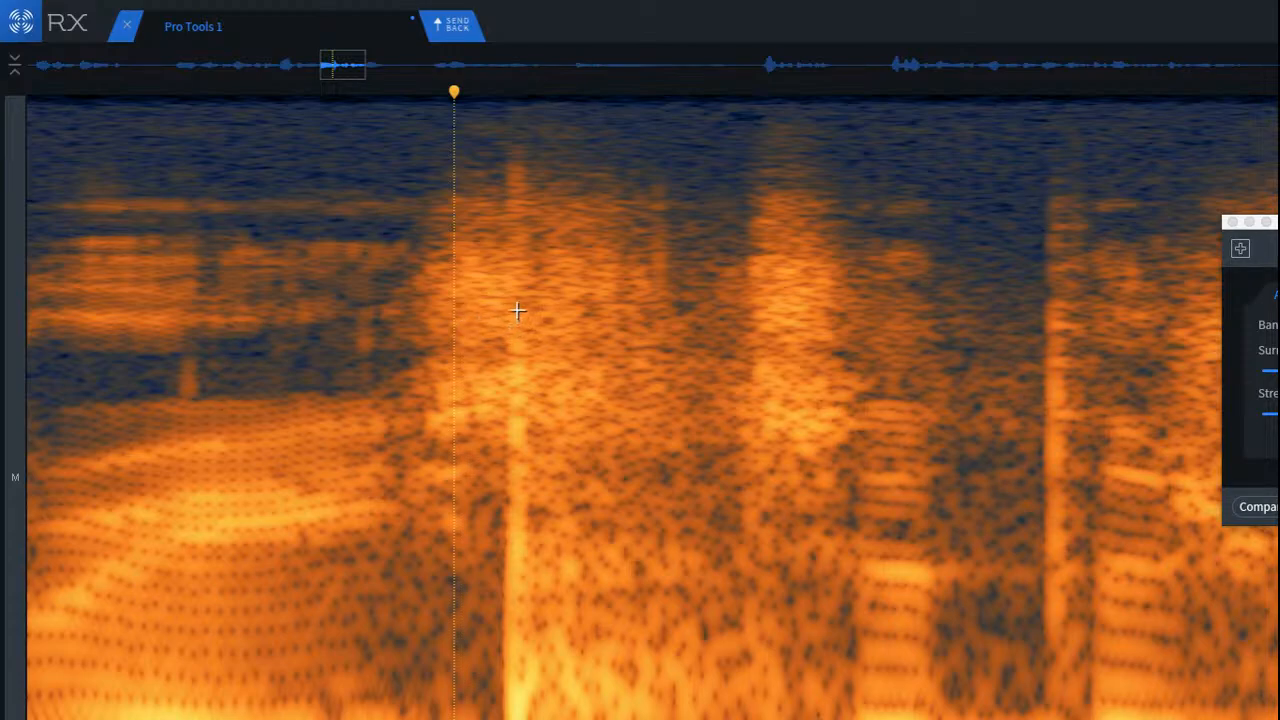
# Step: Try to attenuate the low frequencies from the bright vertical click up to the second consonant burst
pyautogui.moveTo(494, 137); pyautogui.dragTo(586, 719)
pyautogui.click(695, 676)
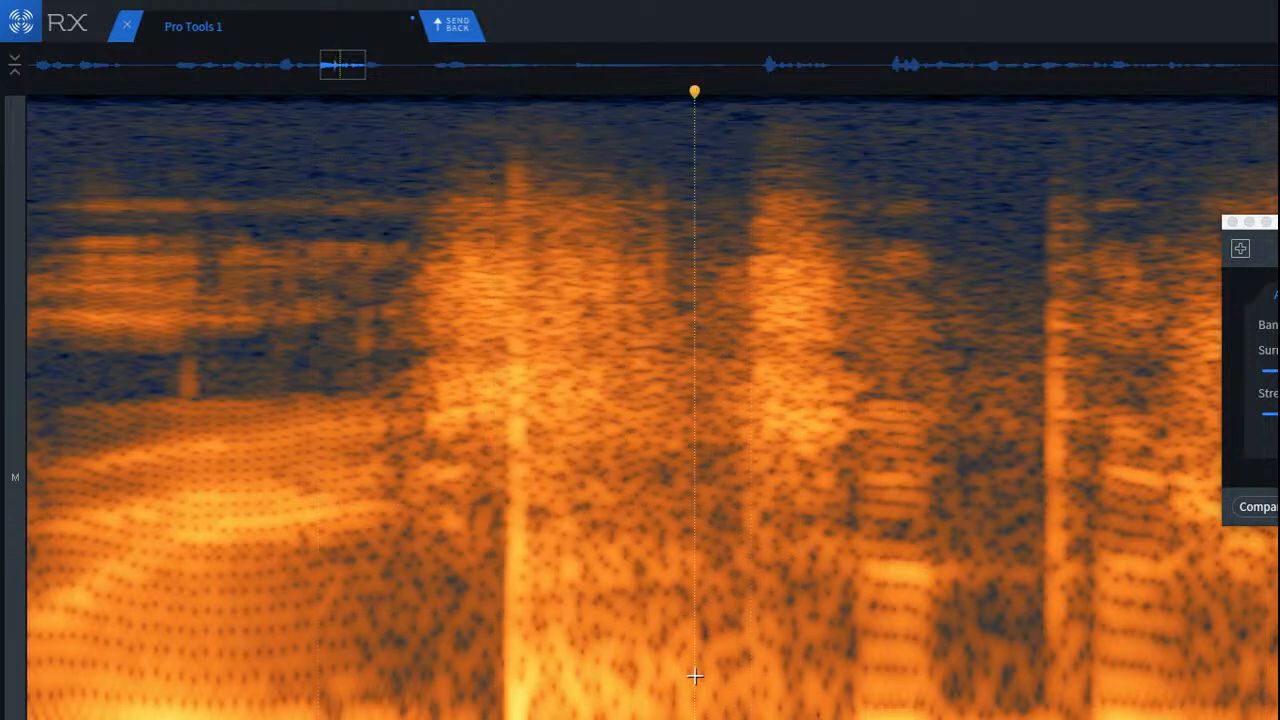
pyautogui.moveTo(521, 533); pyautogui.dragTo(746, 719)
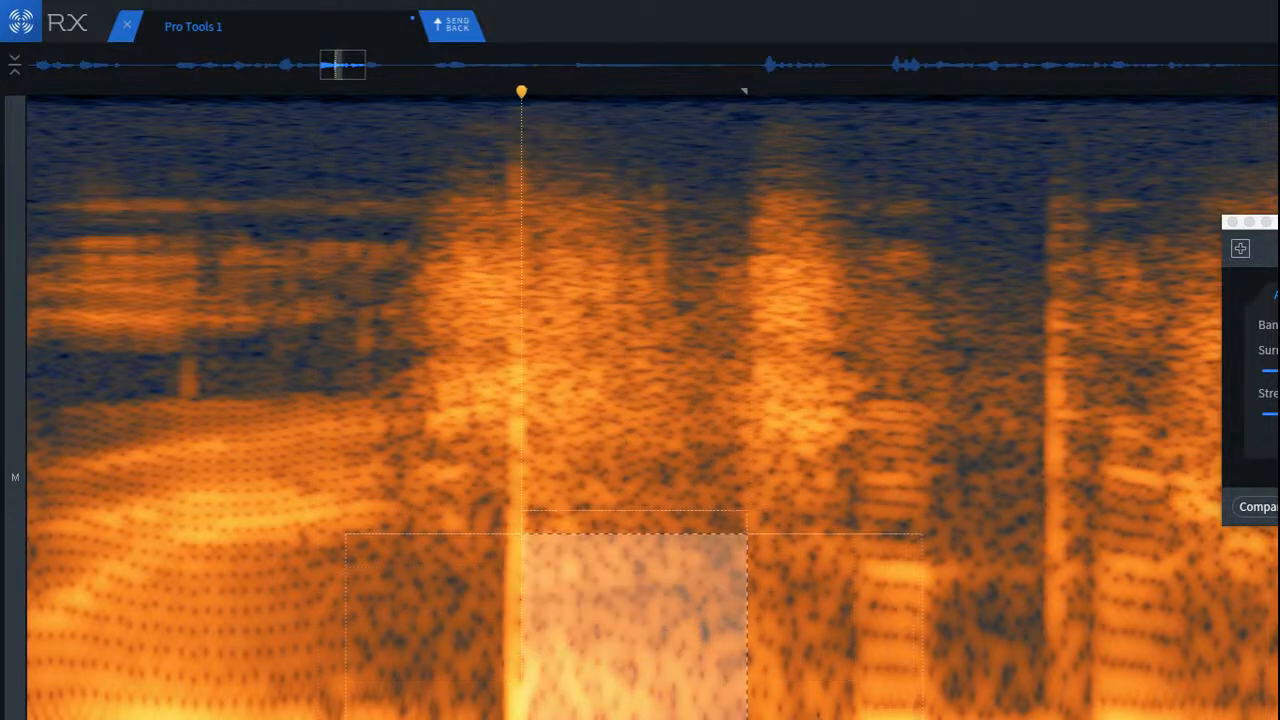
pyautogui.click(739, 715)
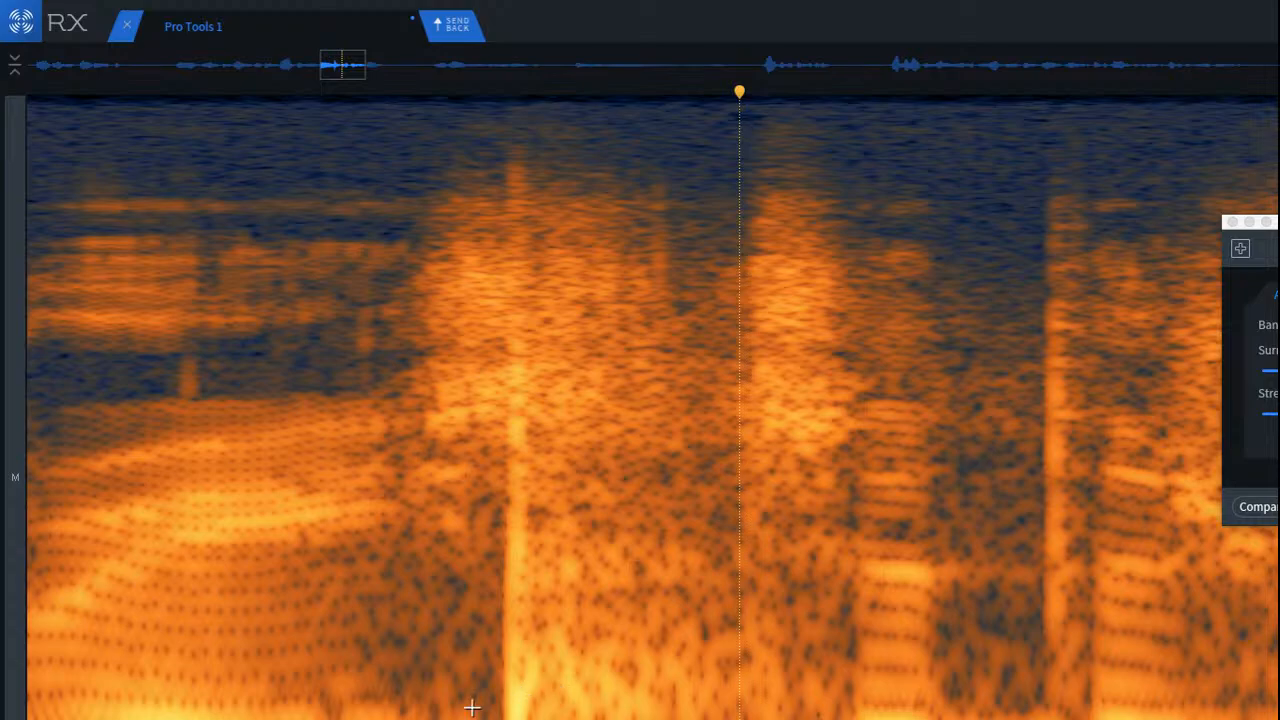
pyautogui.scroll(2, 472, 707)
pyautogui.moveTo(532, 636)
pyautogui.mouseDown()
pyautogui.moveTo(780, 719)
pyautogui.moveTo(841, 719)
pyautogui.mouseUp()
pyautogui.click(577, 618)
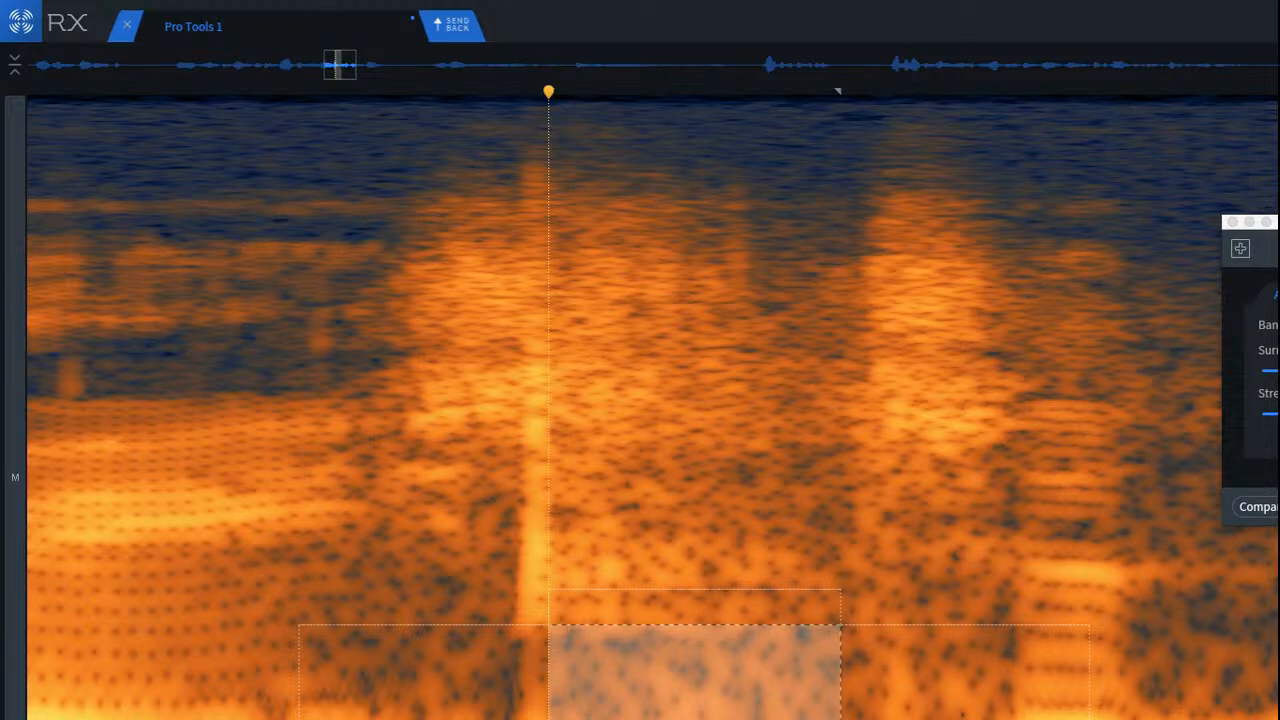
pyautogui.press('super+z')
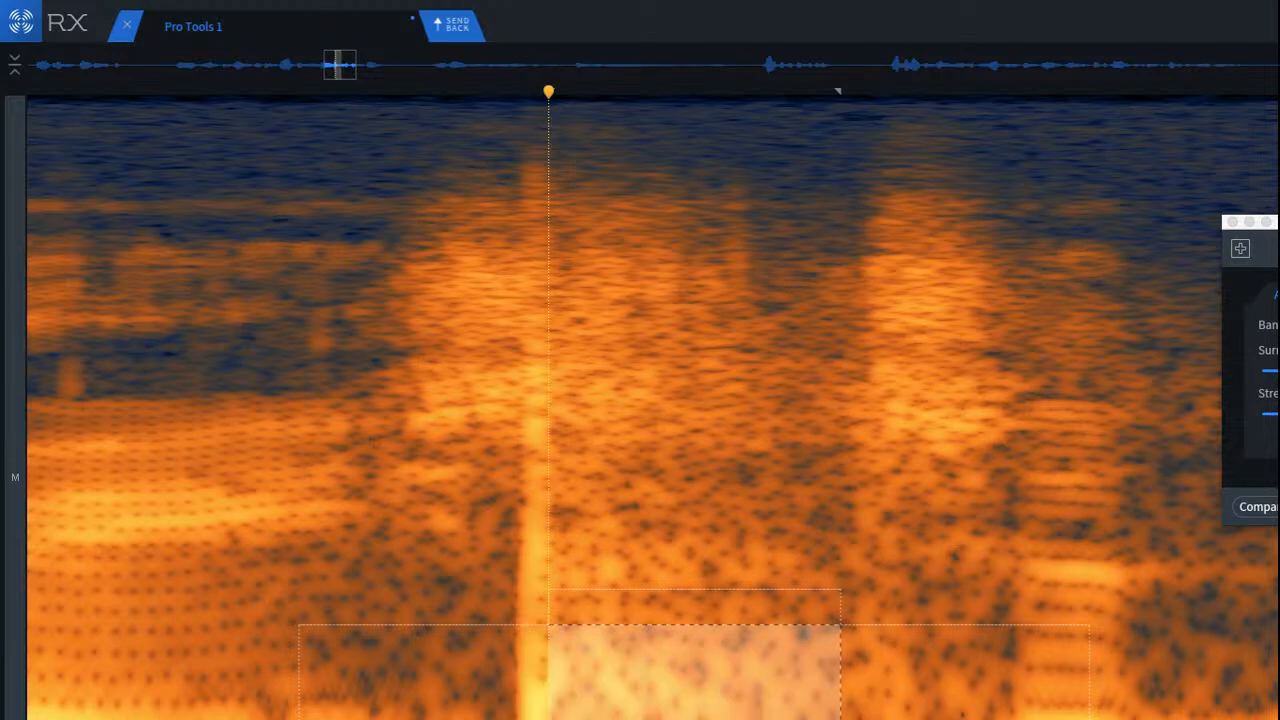
# Step: Try to de-click the bright vertical line in the burst across nearly its full frequency range, continuing despite the short selection
pyautogui.click(374, 656)
pyautogui.moveTo(506, 140); pyautogui.dragTo(582, 719)
pyautogui.press('super+shift+2')
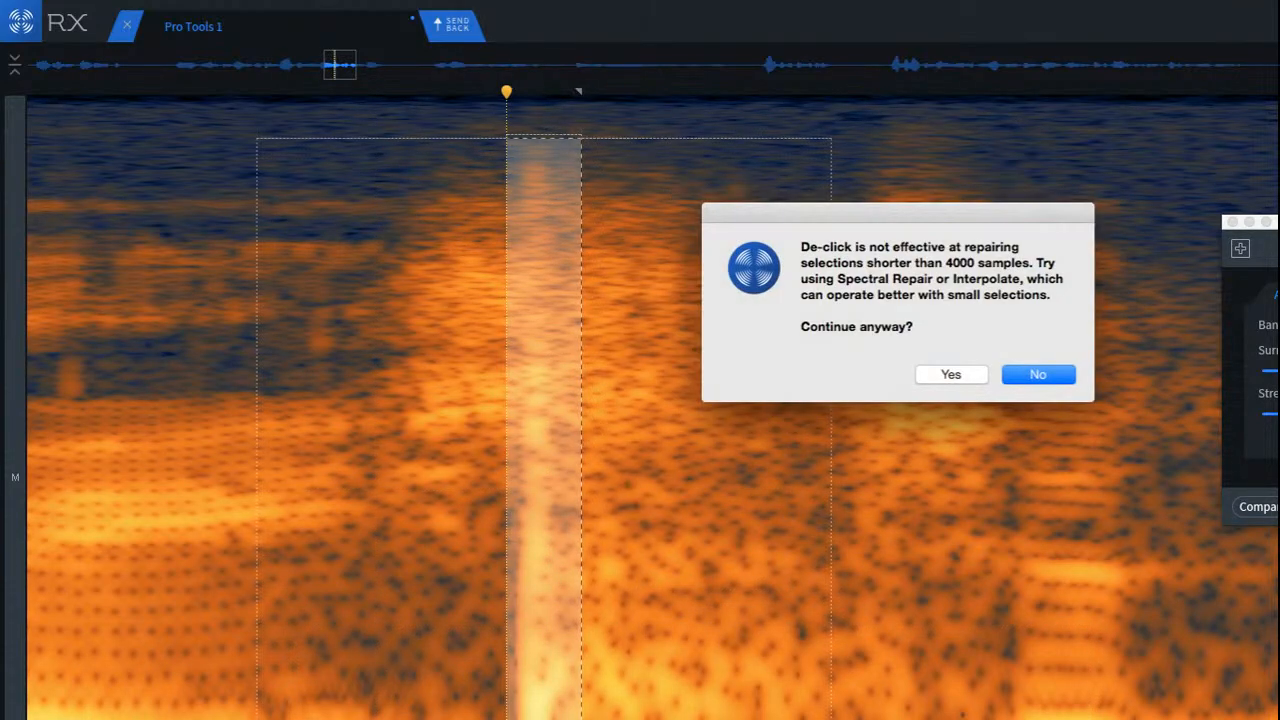
pyautogui.click(942, 372)
# Step: Replay the de-clicked burst from the vowel before it and from just after the repair, and undo the de-click
pyautogui.click(199, 407)
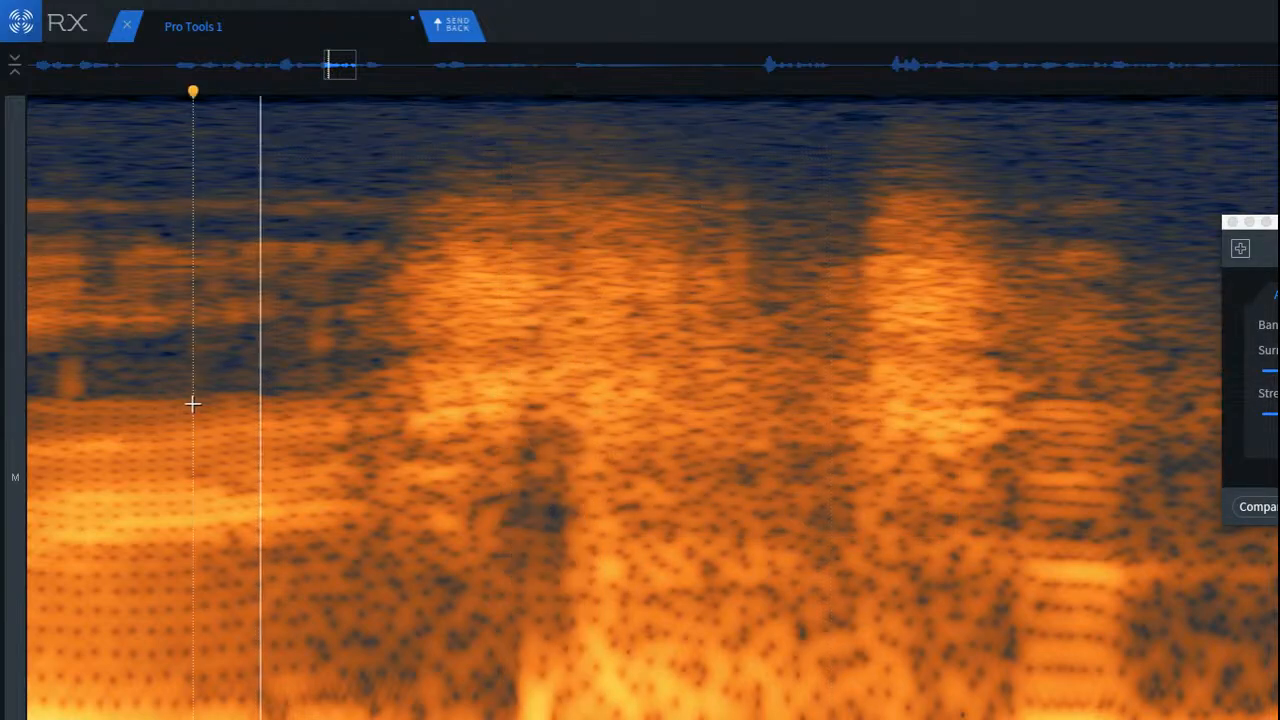
pyautogui.press('space')
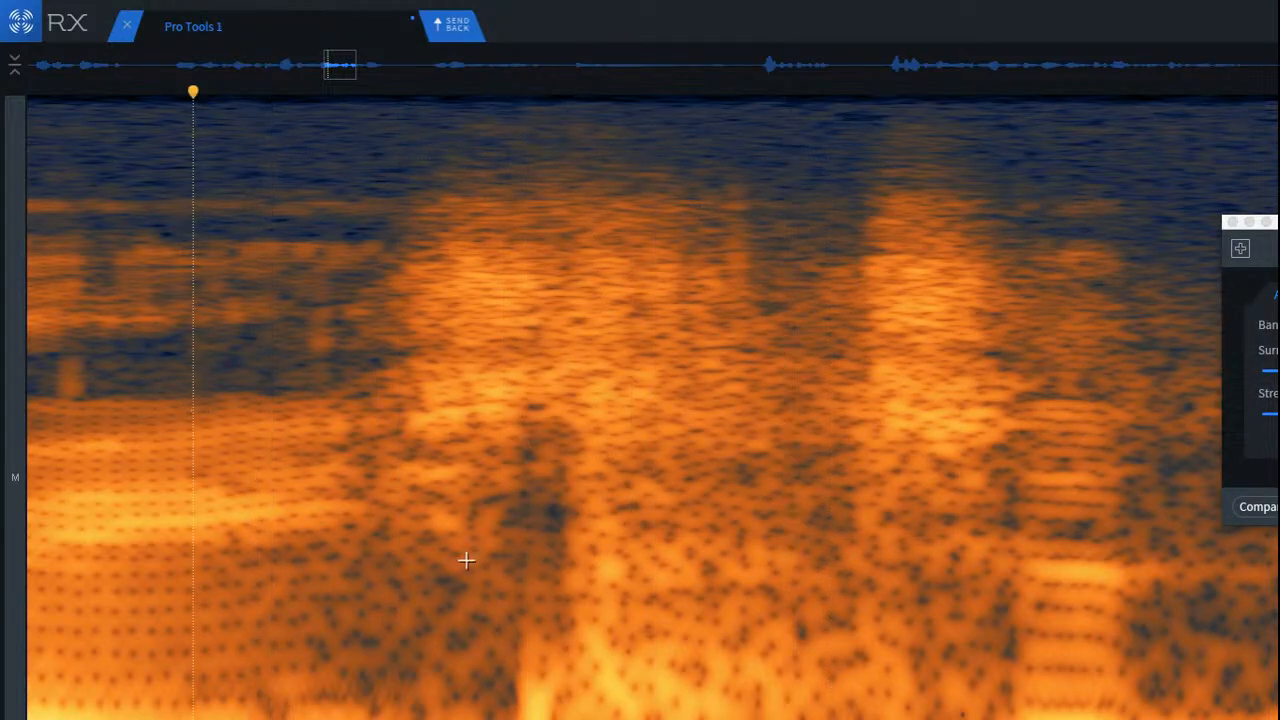
pyautogui.click(569, 466)
pyautogui.press('space')
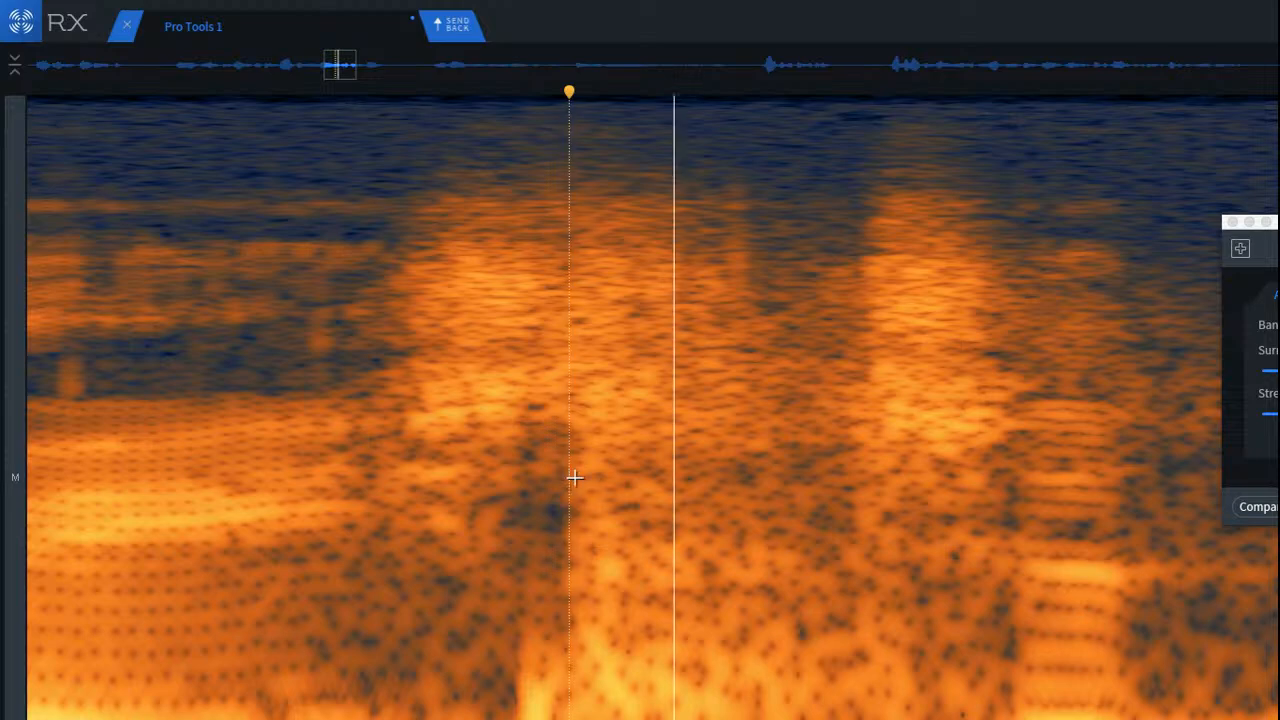
pyautogui.press('space')
pyautogui.hscroll(-2, 483, 686)
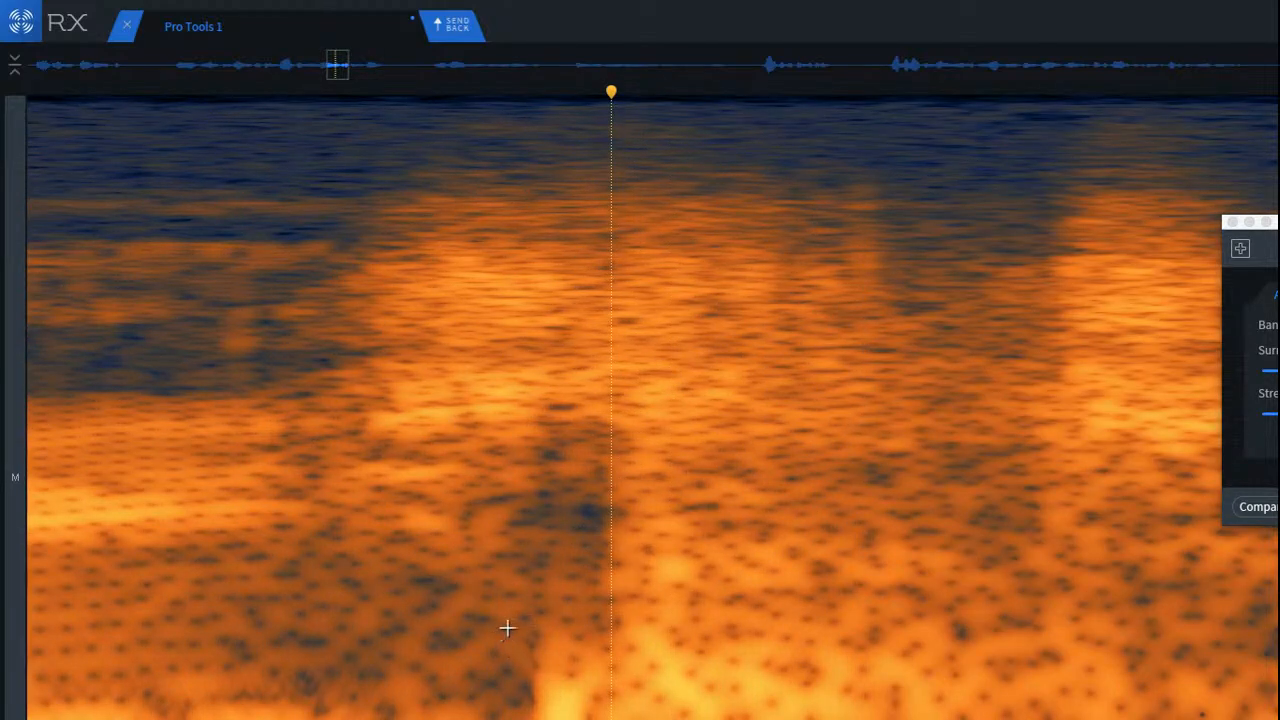
pyautogui.press('super+z')
# Step: Try to repair the vertical click with a narrow, nearly full-height selection spanning the line and the noise right after it
pyautogui.click(495, 343)
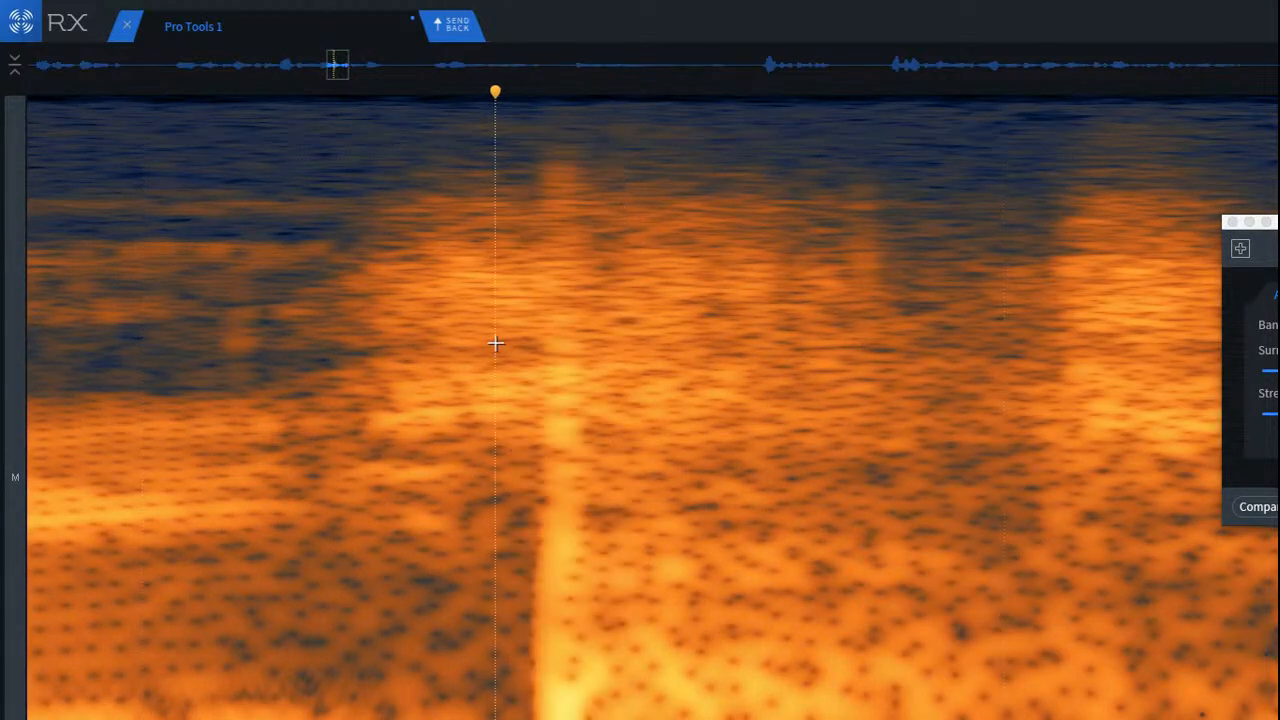
pyautogui.scroll(3, 517, 183)
pyautogui.moveTo(475, 118)
pyautogui.mouseDown()
pyautogui.moveTo(617, 449)
pyautogui.moveTo(566, 511)
pyautogui.mouseUp()
pyautogui.click(240, 246)
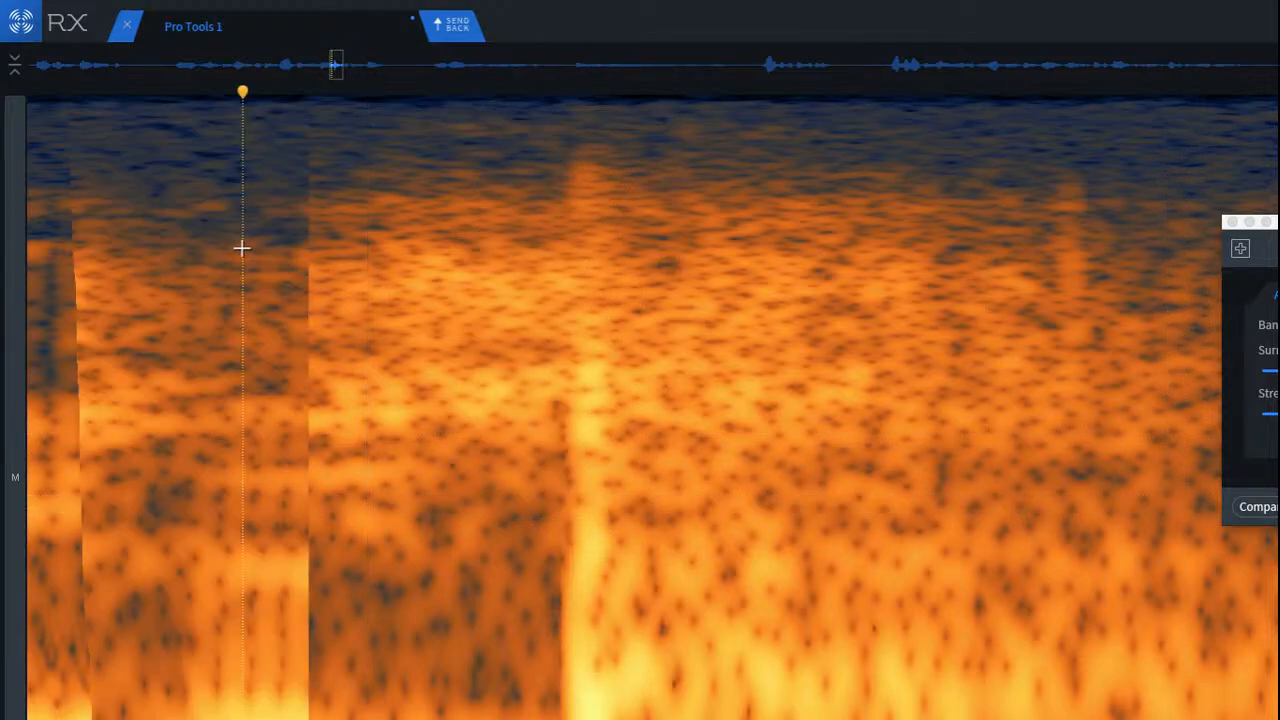
pyautogui.click(565, 246)
pyautogui.click(656, 248)
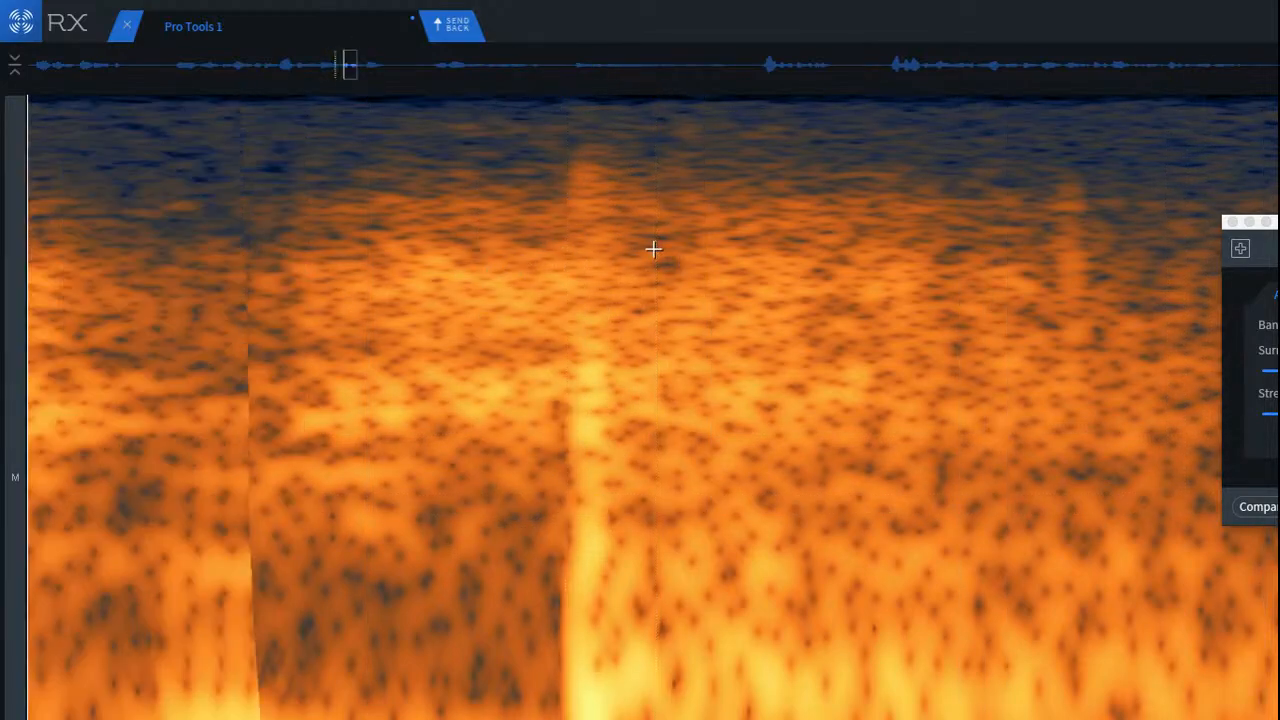
pyautogui.click(992, 253)
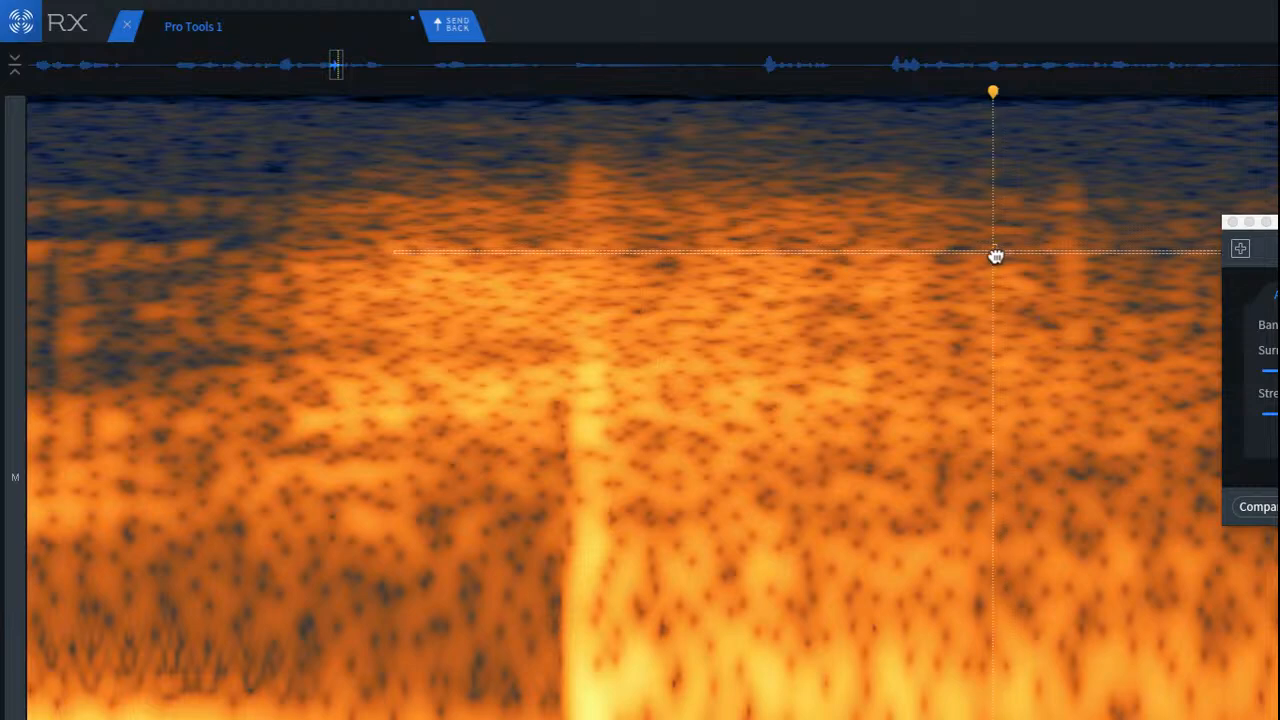
pyautogui.moveTo(553, 146); pyautogui.dragTo(738, 715)
pyautogui.press('super+r')
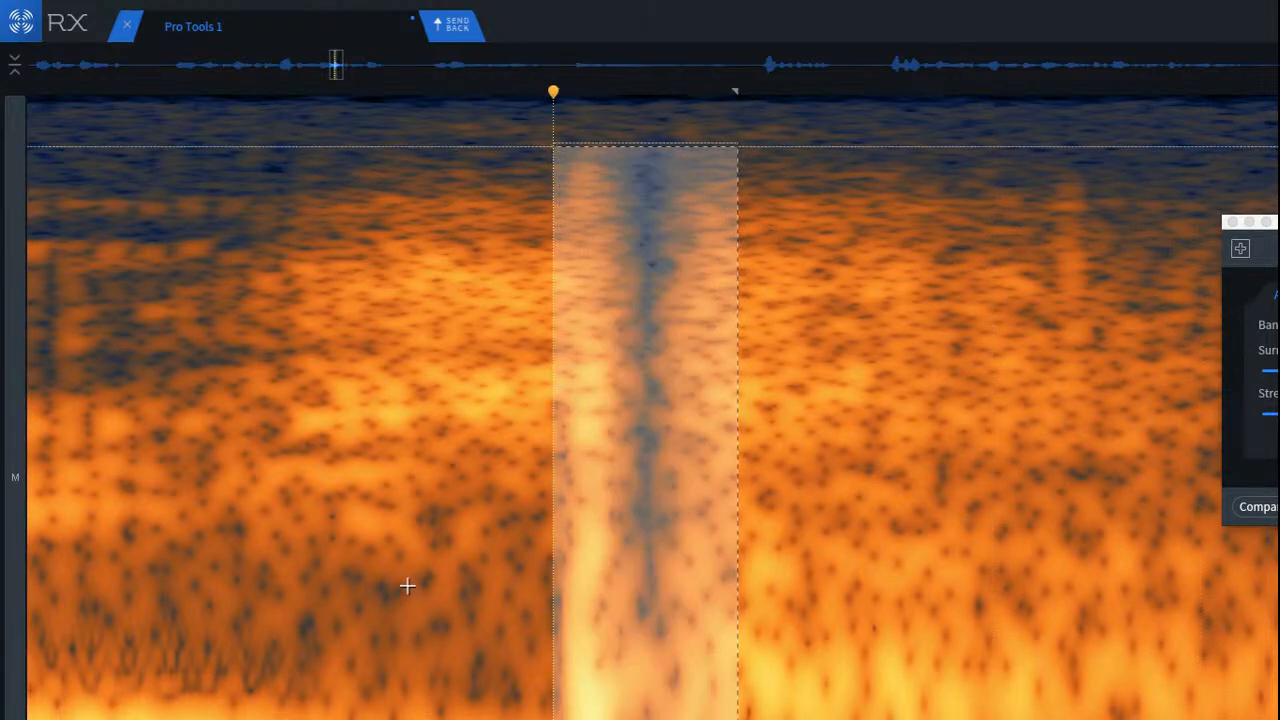
pyautogui.press('super+z')
pyautogui.click(511, 534)
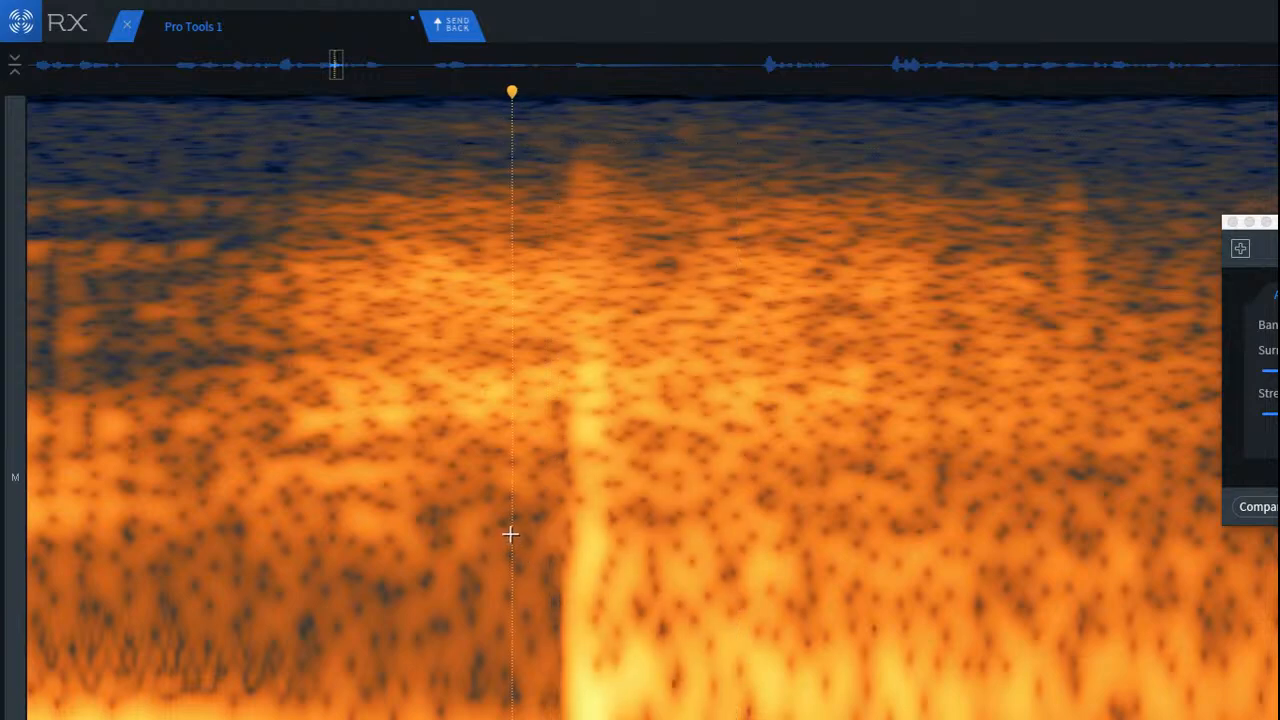
# Step: Try a wider repair selection around the vertical click, shifting it slightly earlier and applying the repair a second time
pyautogui.scroll(-3, 469, 514)
pyautogui.moveTo(457, 132); pyautogui.dragTo(742, 715)
pyautogui.press('super+r')
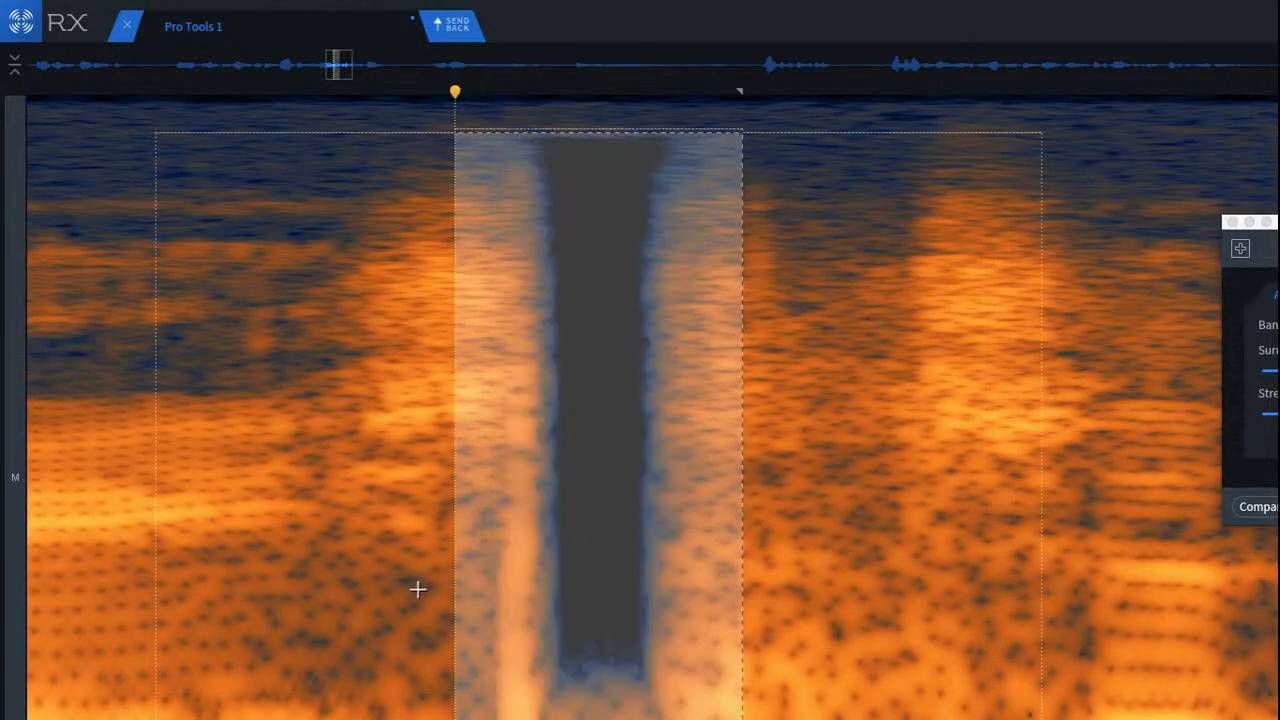
pyautogui.moveTo(498, 538); pyautogui.dragTo(513, 561)
pyautogui.press('super+r')
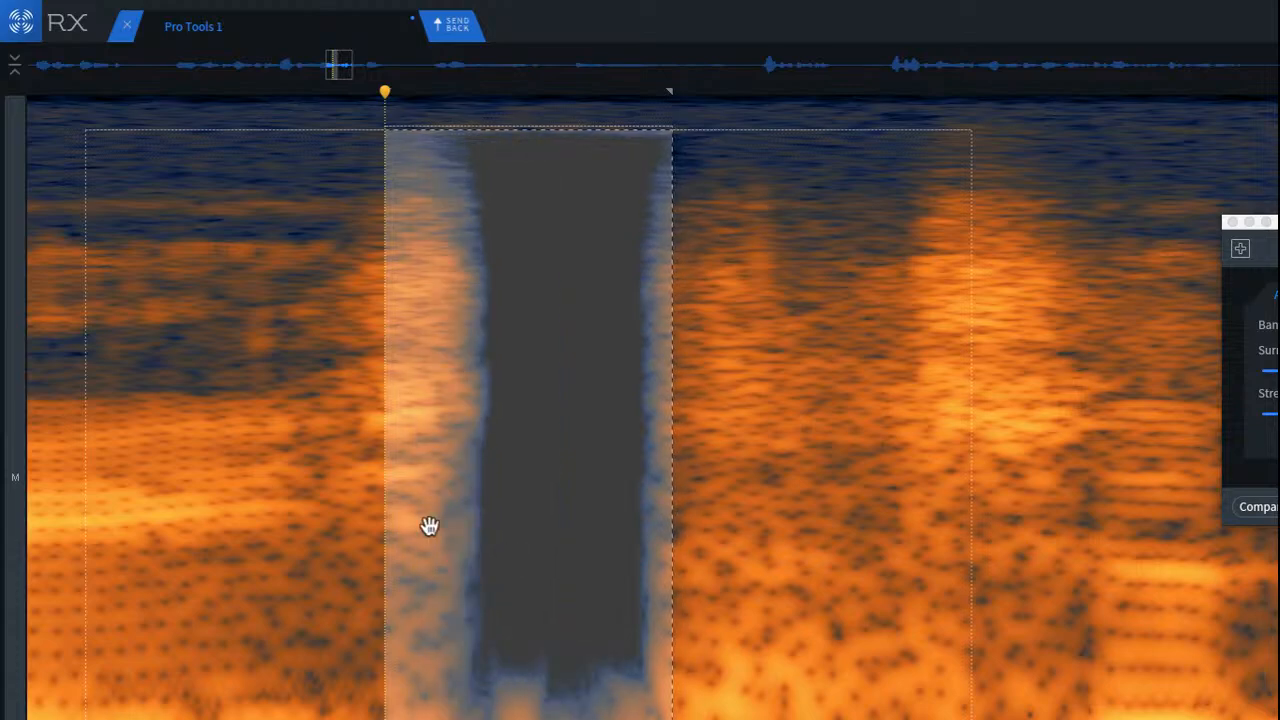
# Step: Replay the phrase from the vowel into the repaired burst, and undo both wide repairs
pyautogui.click(433, 530)
pyautogui.scroll(-3, 392, 527)
pyautogui.click(109, 396)
pyautogui.press('space')
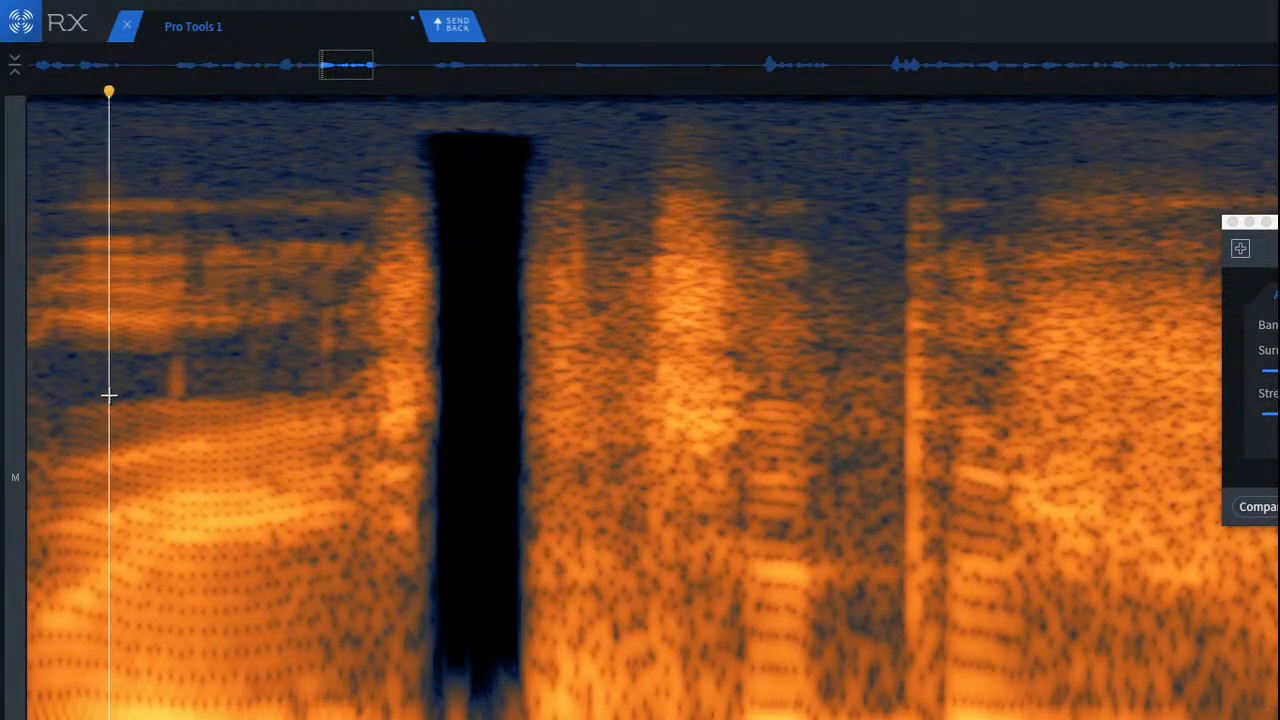
pyautogui.press('space')
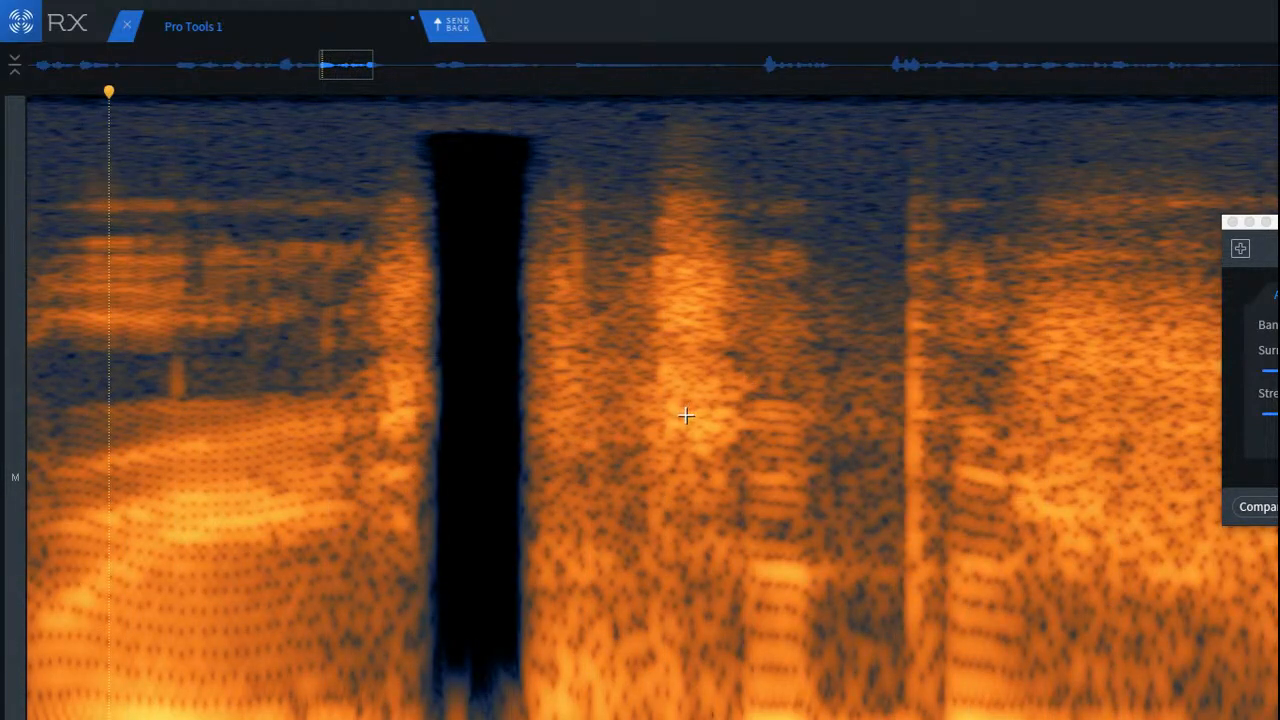
pyautogui.press('super+z')
pyautogui.press('super+z')
# Step: Cover the click's high and mid frequencies with a patch of clean burst noise taken from just before it
pyautogui.click(402, 396)
pyautogui.scroll(3, 507, 385)
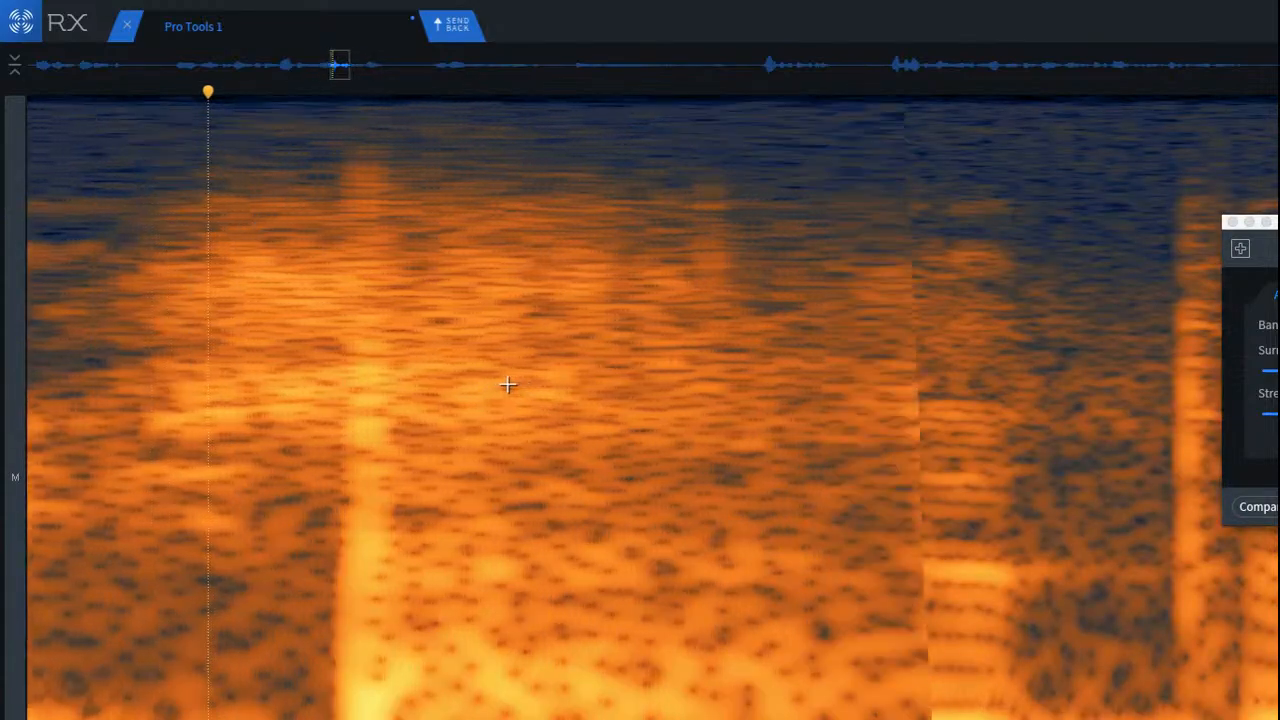
pyautogui.scroll(3, 95, 350)
pyautogui.scroll(-2, 382, 285)
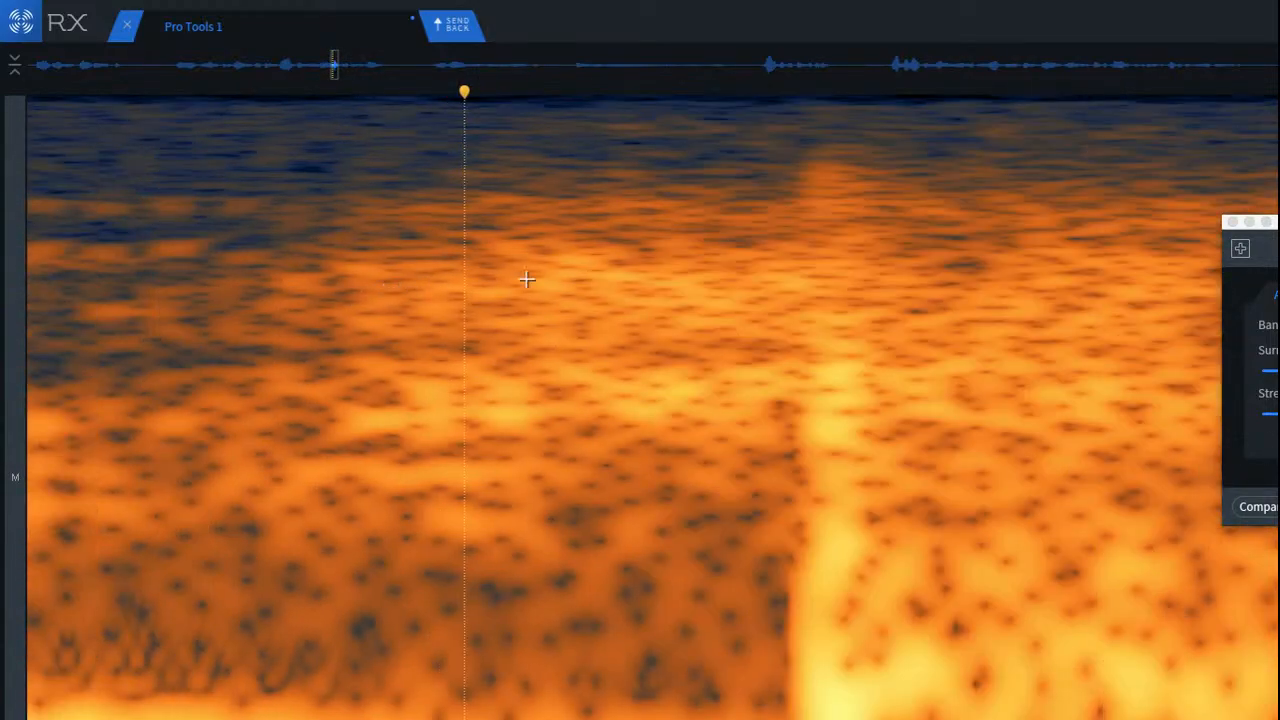
pyautogui.moveTo(622, 155); pyautogui.dragTo(802, 516)
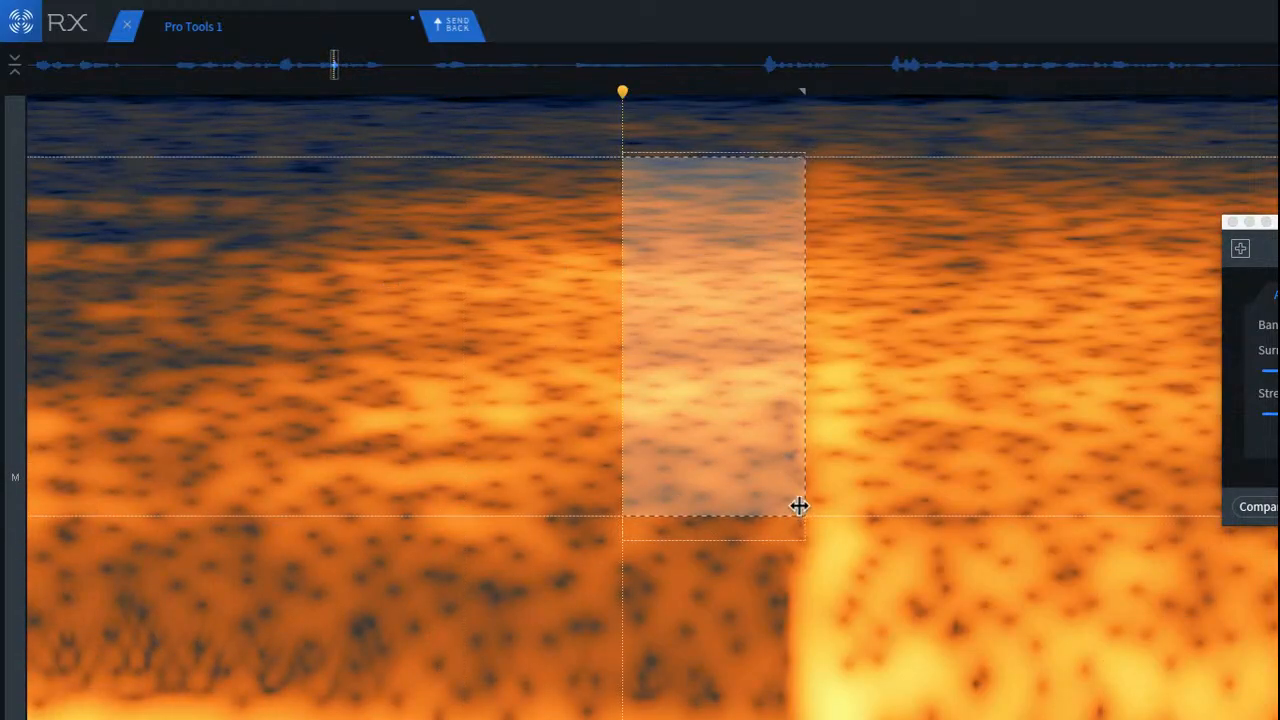
pyautogui.moveTo(779, 447); pyautogui.dragTo(837, 386)
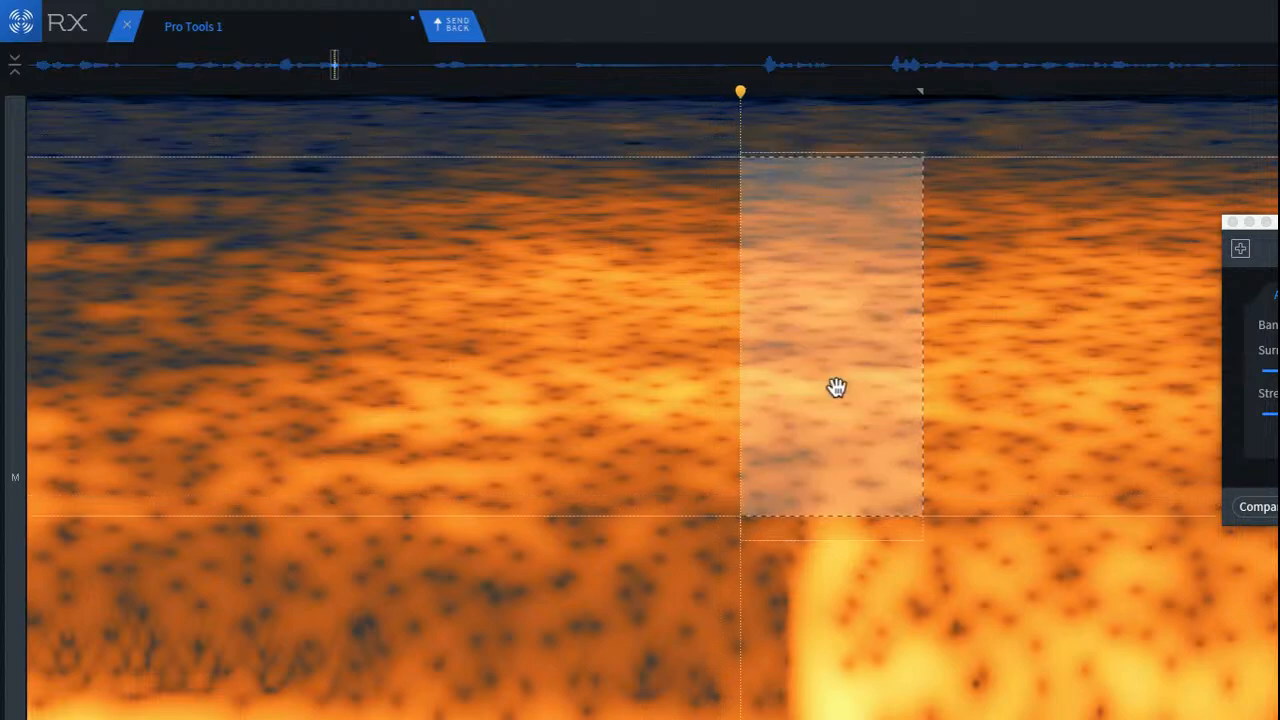
pyautogui.click(646, 349)
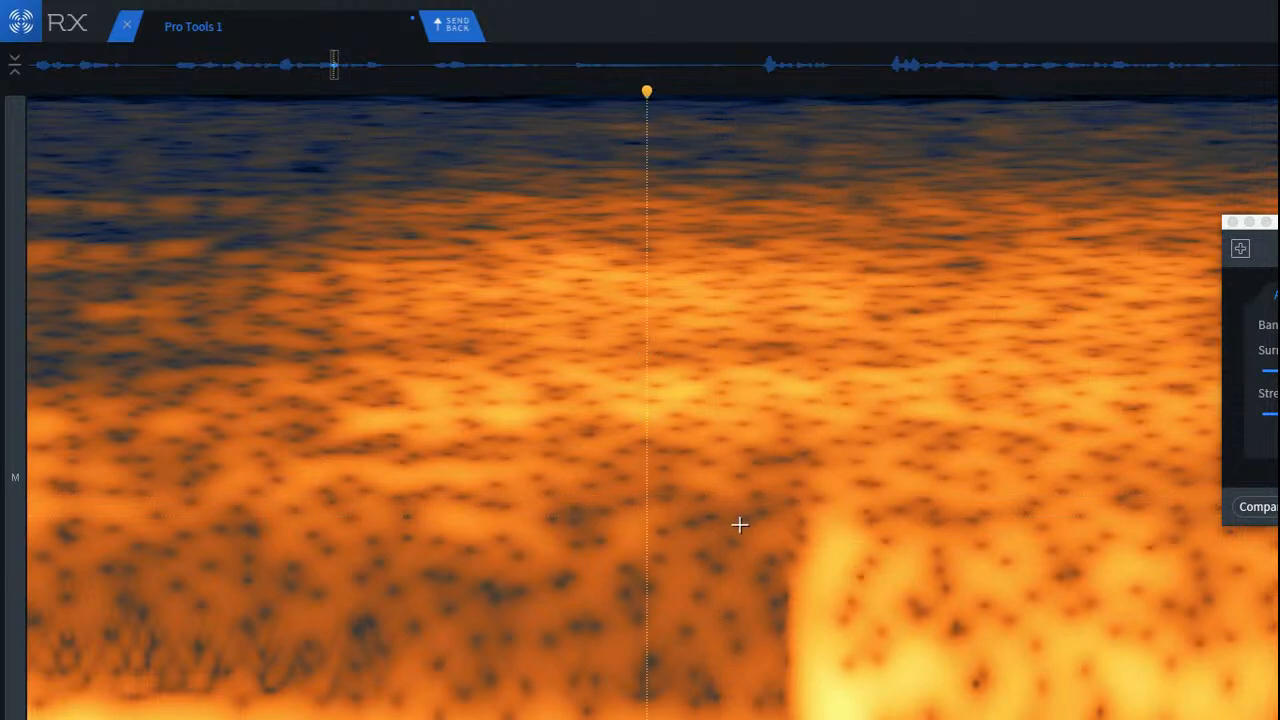
# Step: Cover the click's remaining low-frequency part with a patch of the quieter low-frequency texture from just before it
pyautogui.moveTo(651, 475); pyautogui.dragTo(797, 719)
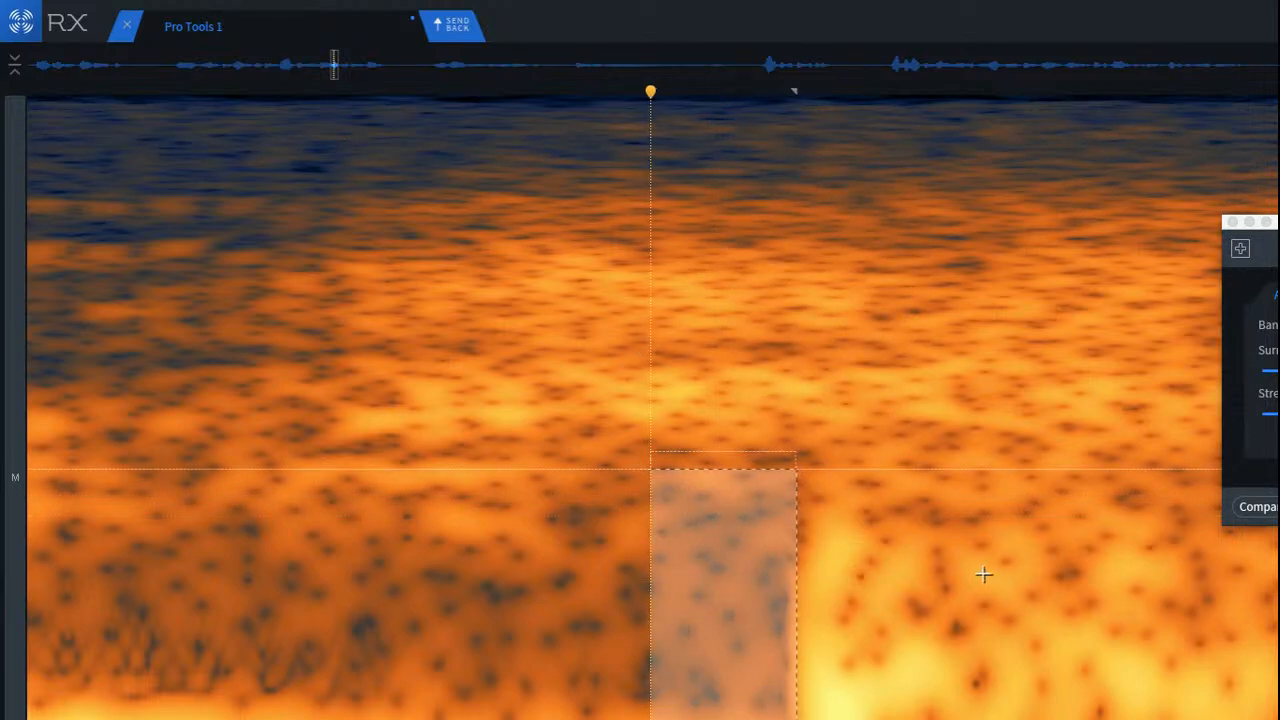
pyautogui.moveTo(733, 643); pyautogui.dragTo(729, 636)
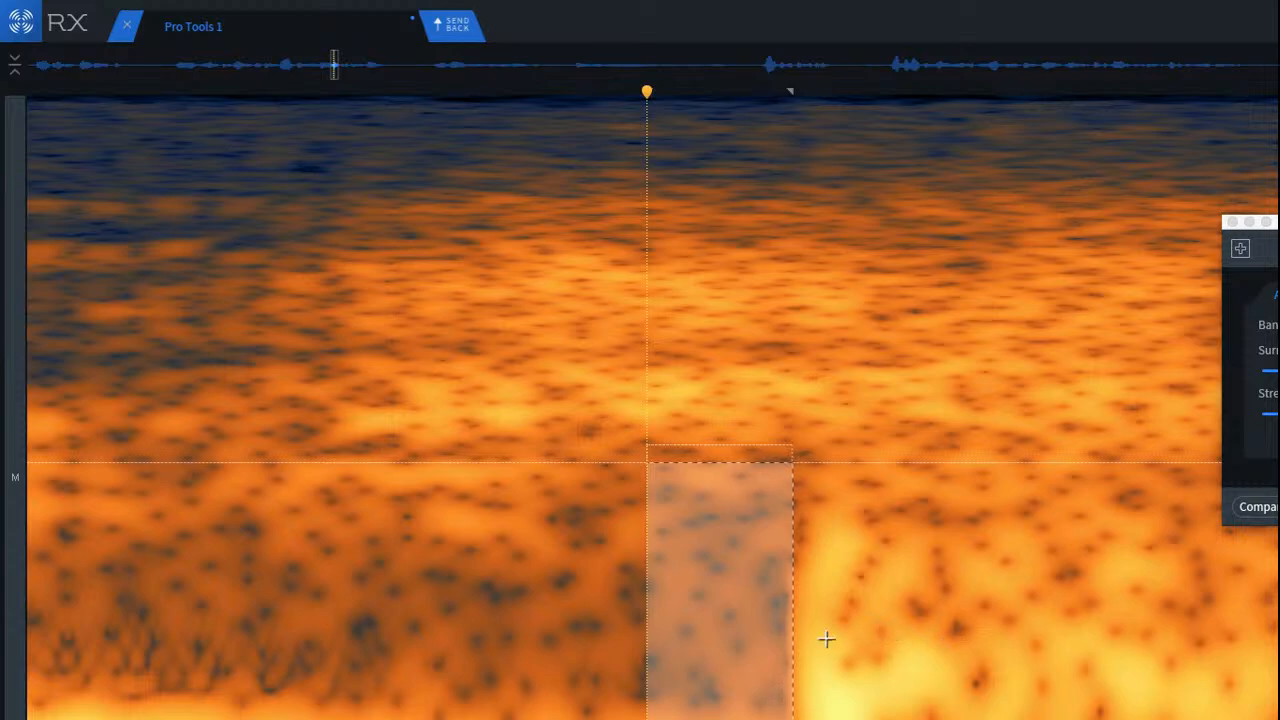
pyautogui.click(730, 618)
pyautogui.moveTo(584, 479); pyautogui.dragTo(775, 714)
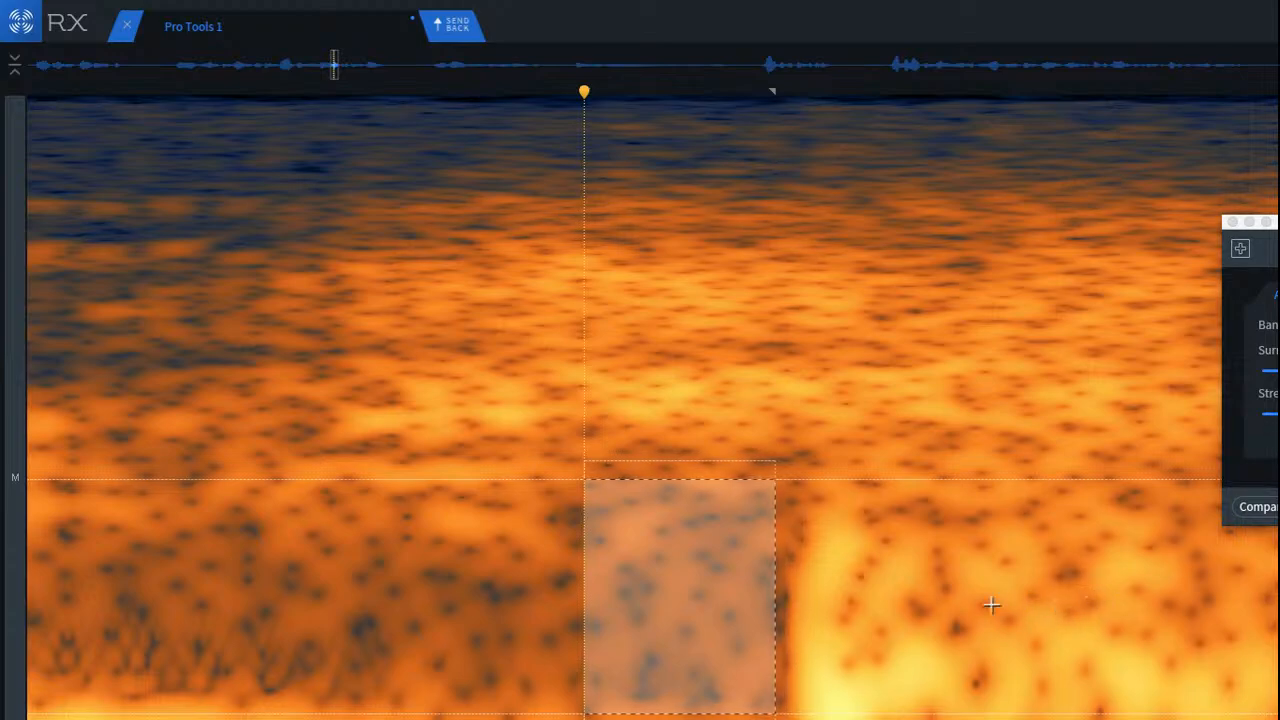
pyautogui.moveTo(690, 622); pyautogui.dragTo(847, 637)
pyautogui.click(578, 566)
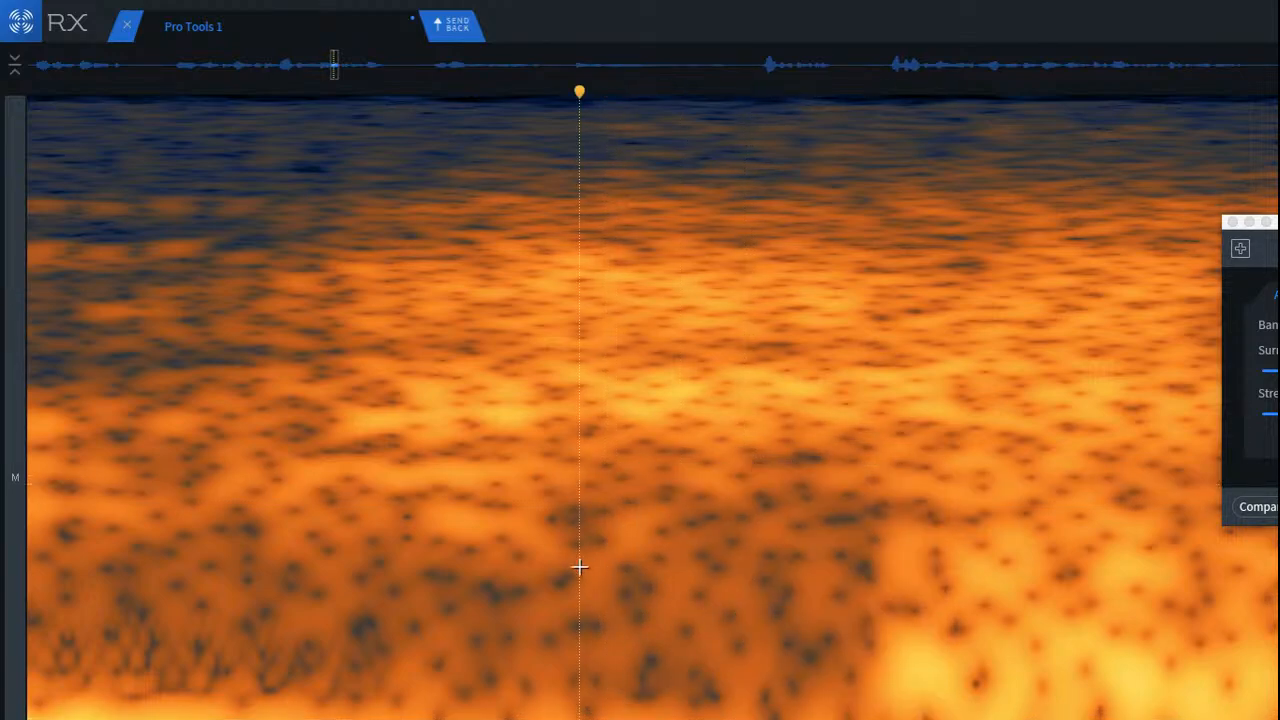
# Step: Replay the patched consonant burst from the end of the preceding vowel
pyautogui.scroll(-5, 588, 566)
pyautogui.click(362, 501)
pyautogui.press('space')
pyautogui.press('space')
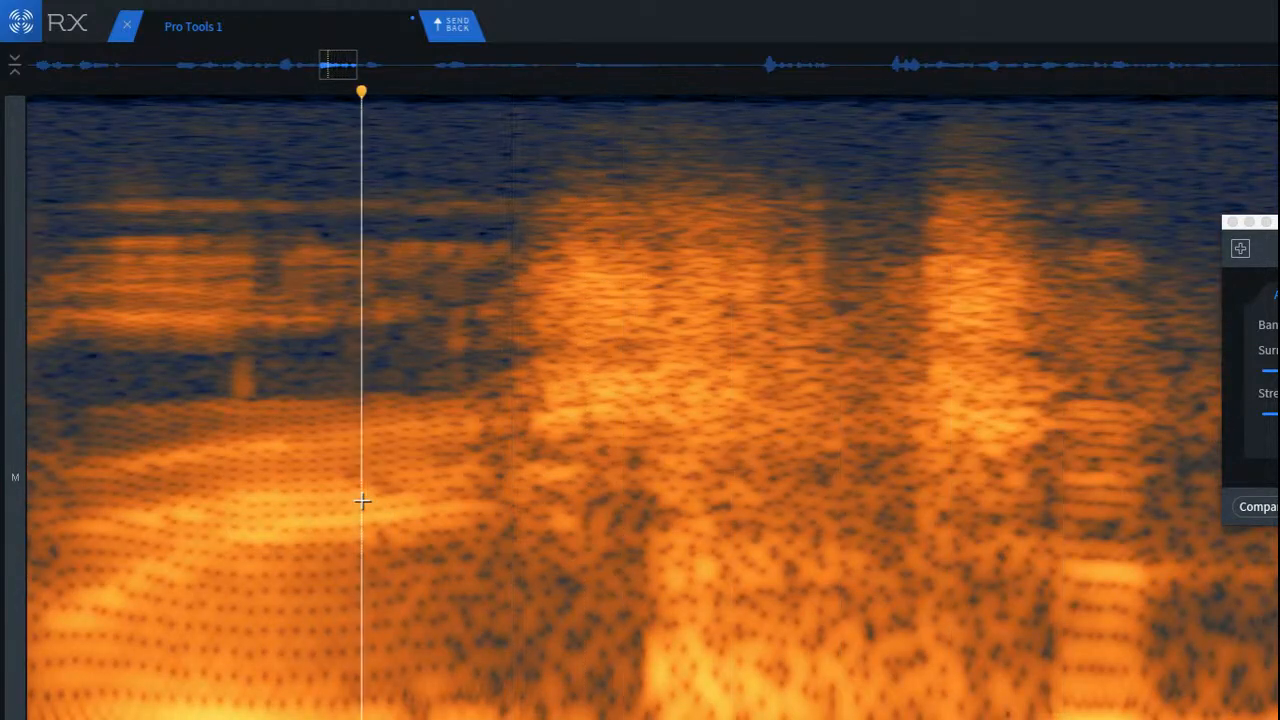
# Step: Attenuate the lower-mid frequency band of the burst in the stretch directly after the patched click
pyautogui.scroll(4, 810, 582)
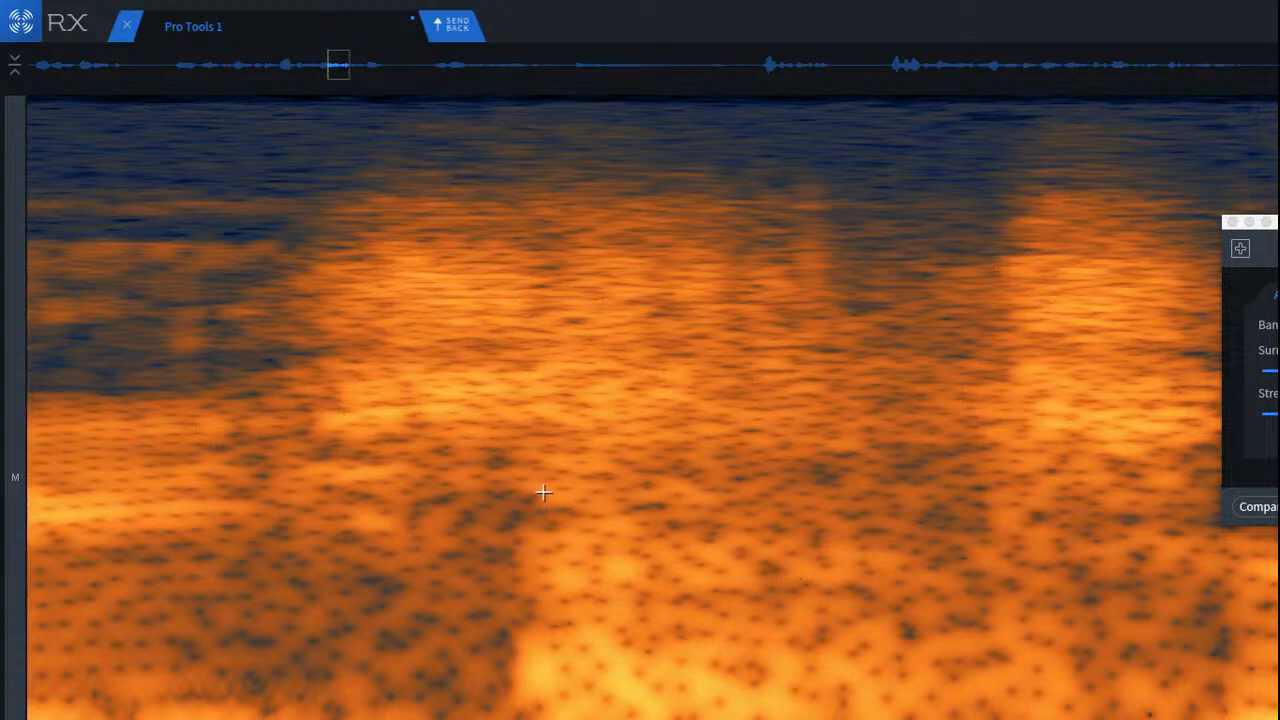
pyautogui.moveTo(506, 500); pyautogui.dragTo(934, 643)
pyautogui.click(421, 517)
pyautogui.moveTo(505, 505); pyautogui.dragTo(940, 621)
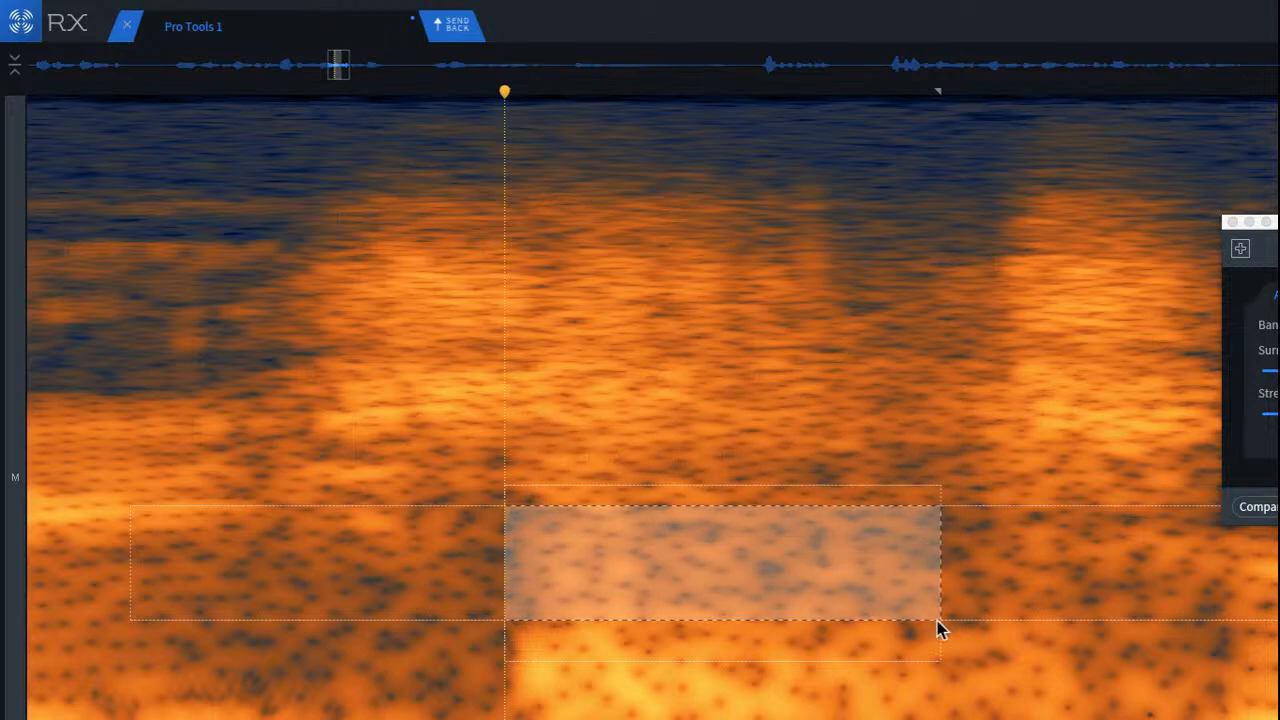
# Step: Attenuate the low and lowest frequency bands of the burst right after the patched click, replaying the phrase from the preceding vowel
pyautogui.moveTo(497, 629); pyautogui.dragTo(1036, 719)
pyautogui.press('Return')
pyautogui.click(361, 631)
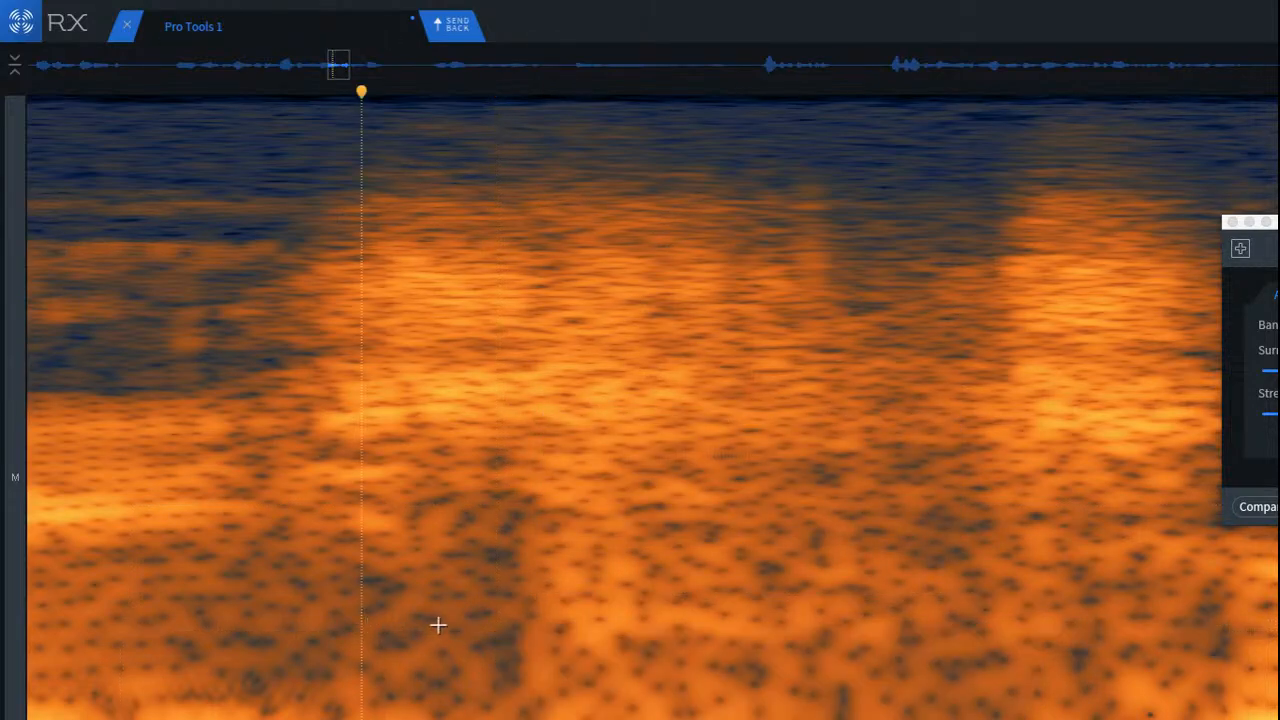
pyautogui.scroll(-4, 436, 623)
pyautogui.click(100, 534)
pyautogui.press('space')
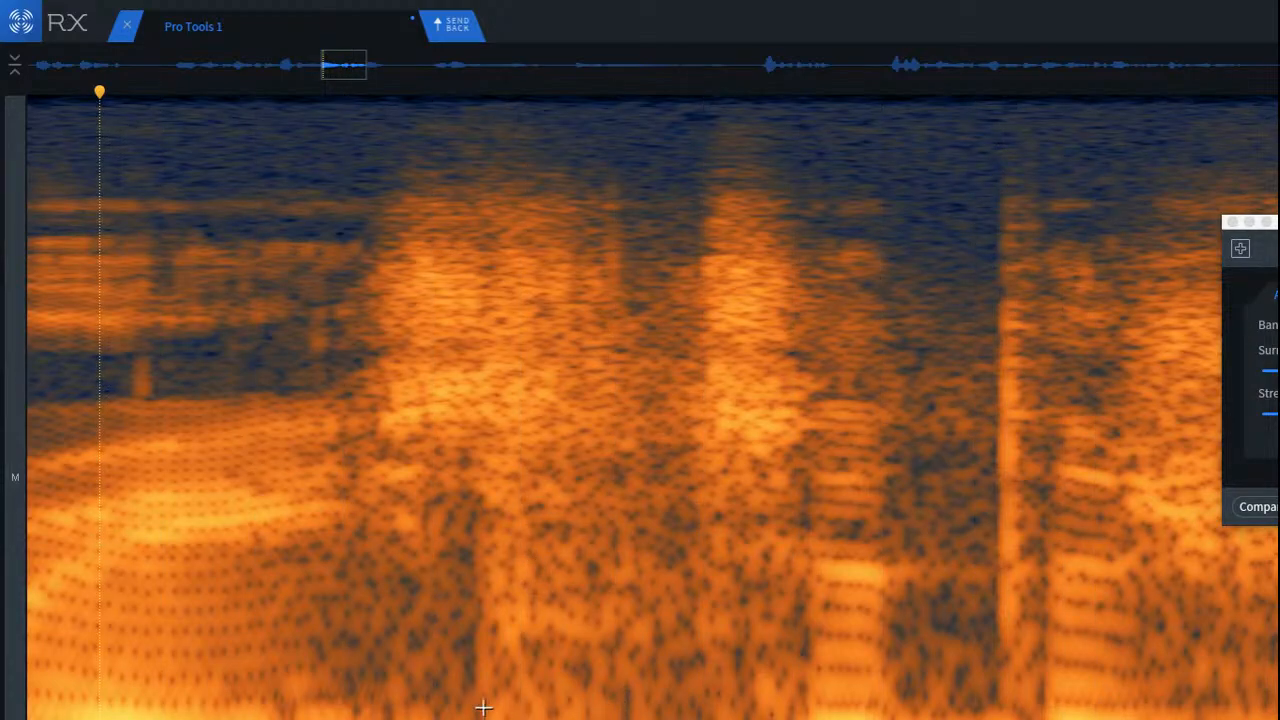
pyautogui.moveTo(478, 712); pyautogui.dragTo(745, 655)
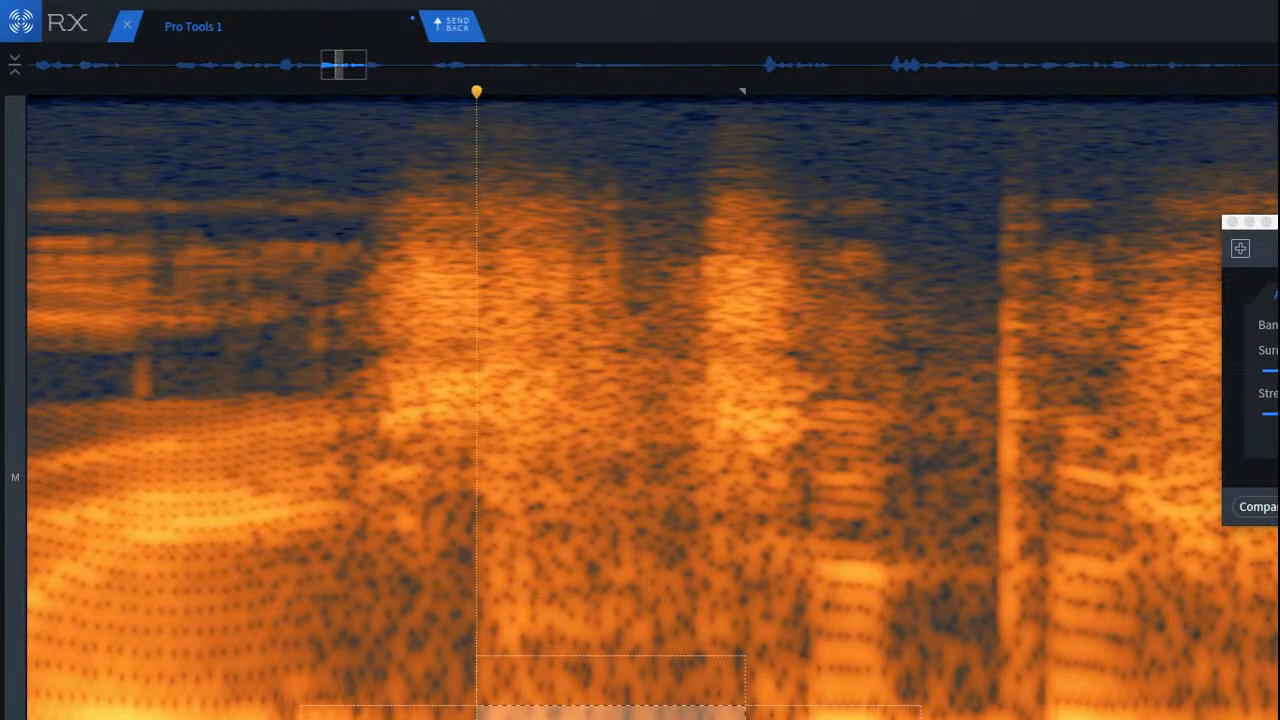
pyautogui.click(150, 566)
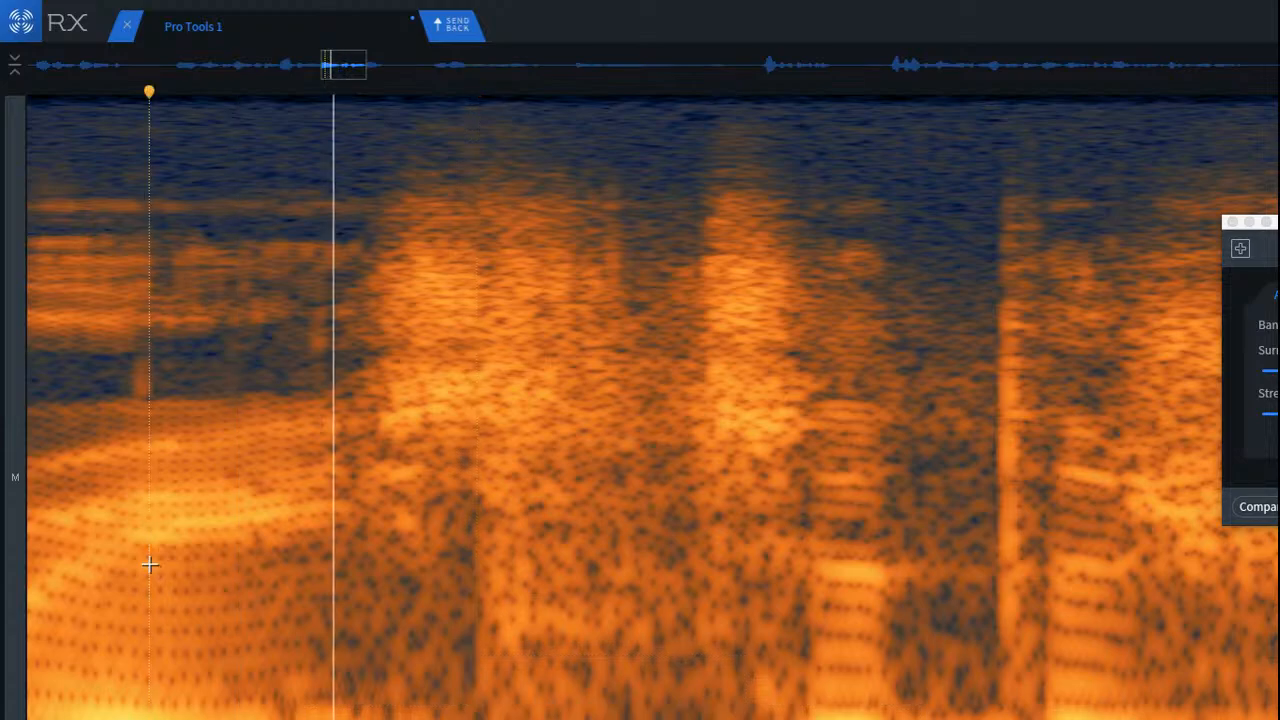
# Step: Attenuate the mid band and the lower-mid band beneath it after the patched click, and replay from the end of the vowel
pyautogui.scroll(4, 428, 535)
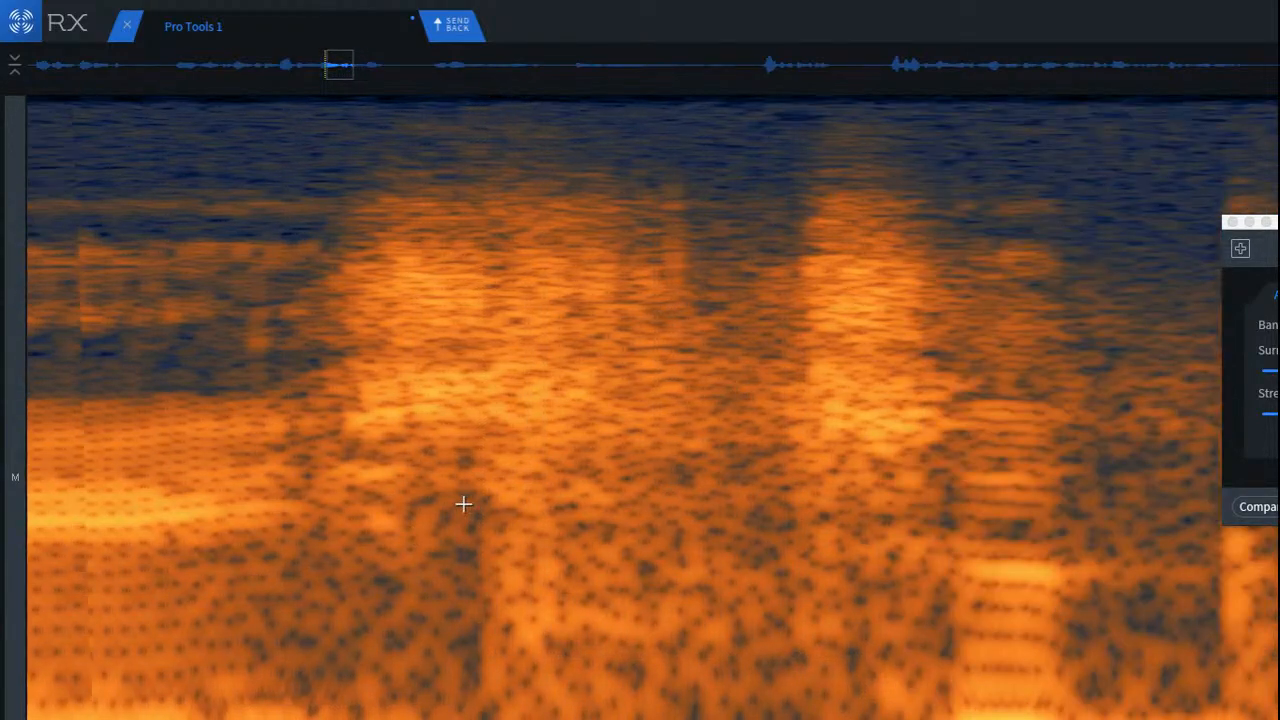
pyautogui.moveTo(471, 436); pyautogui.dragTo(917, 531)
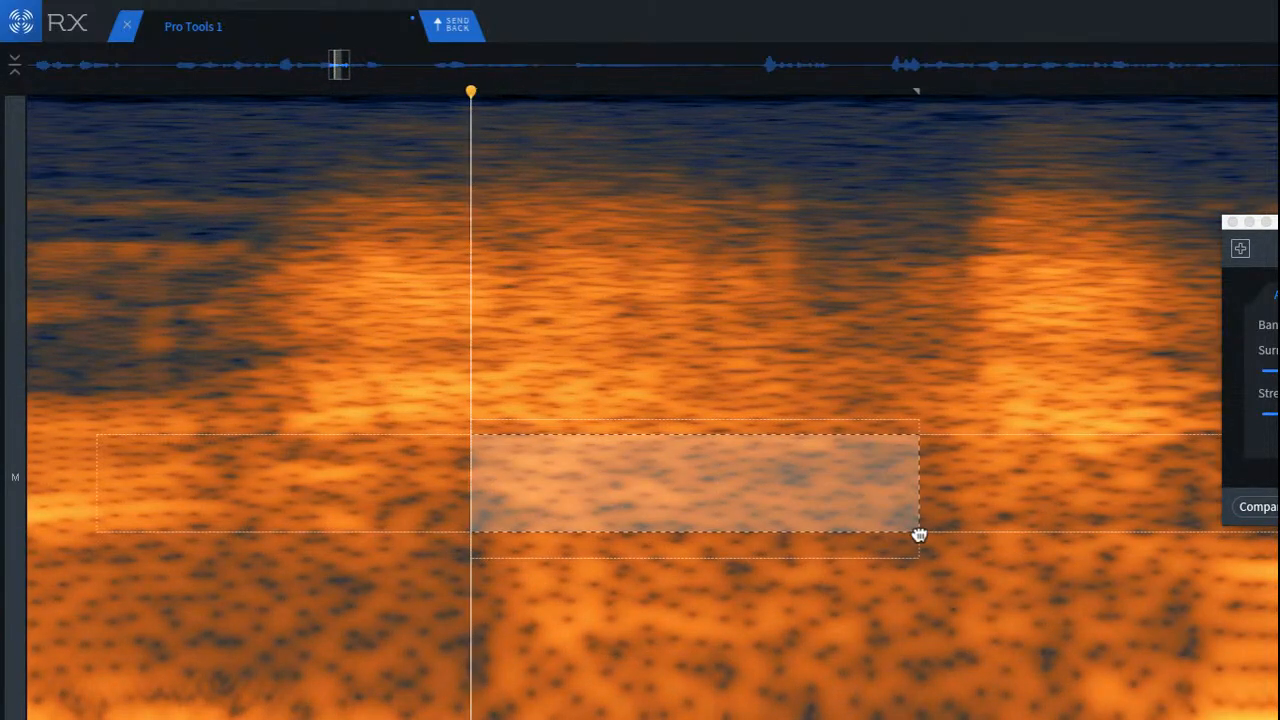
pyautogui.moveTo(673, 530); pyautogui.dragTo(699, 623)
pyautogui.click(278, 510)
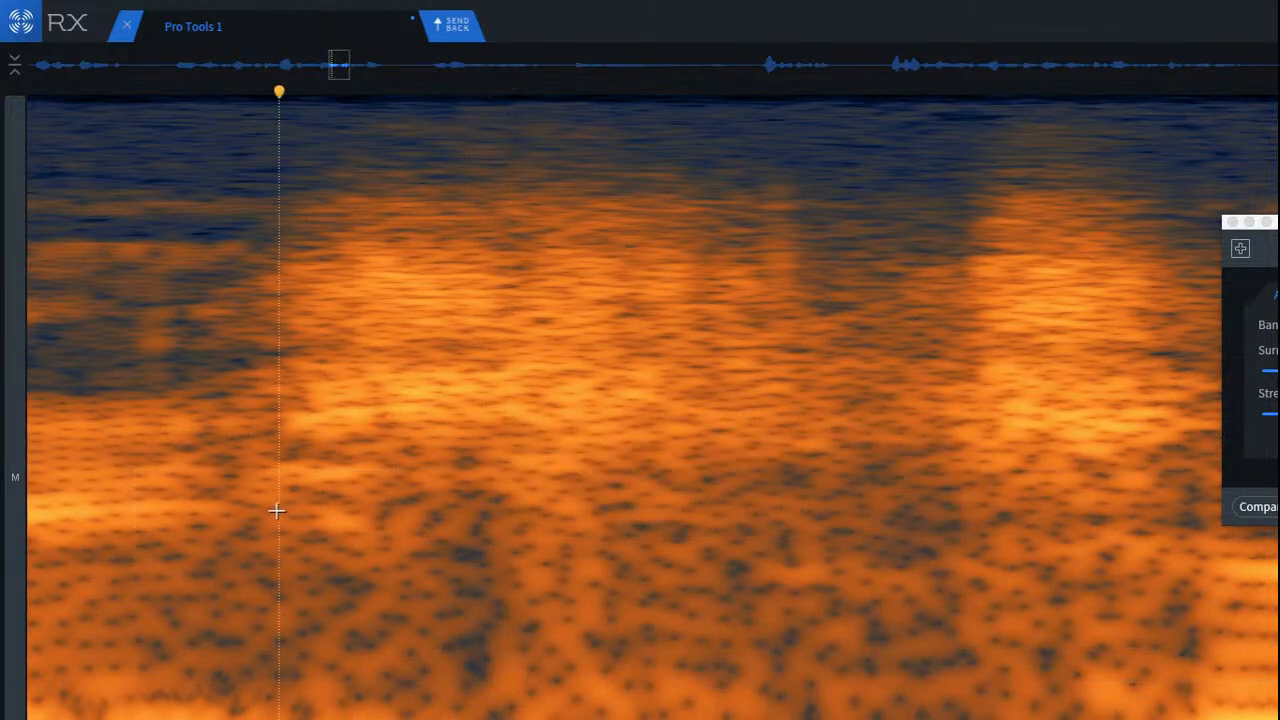
pyautogui.scroll(-3, 290, 509)
pyautogui.click(144, 421)
pyautogui.press('space')
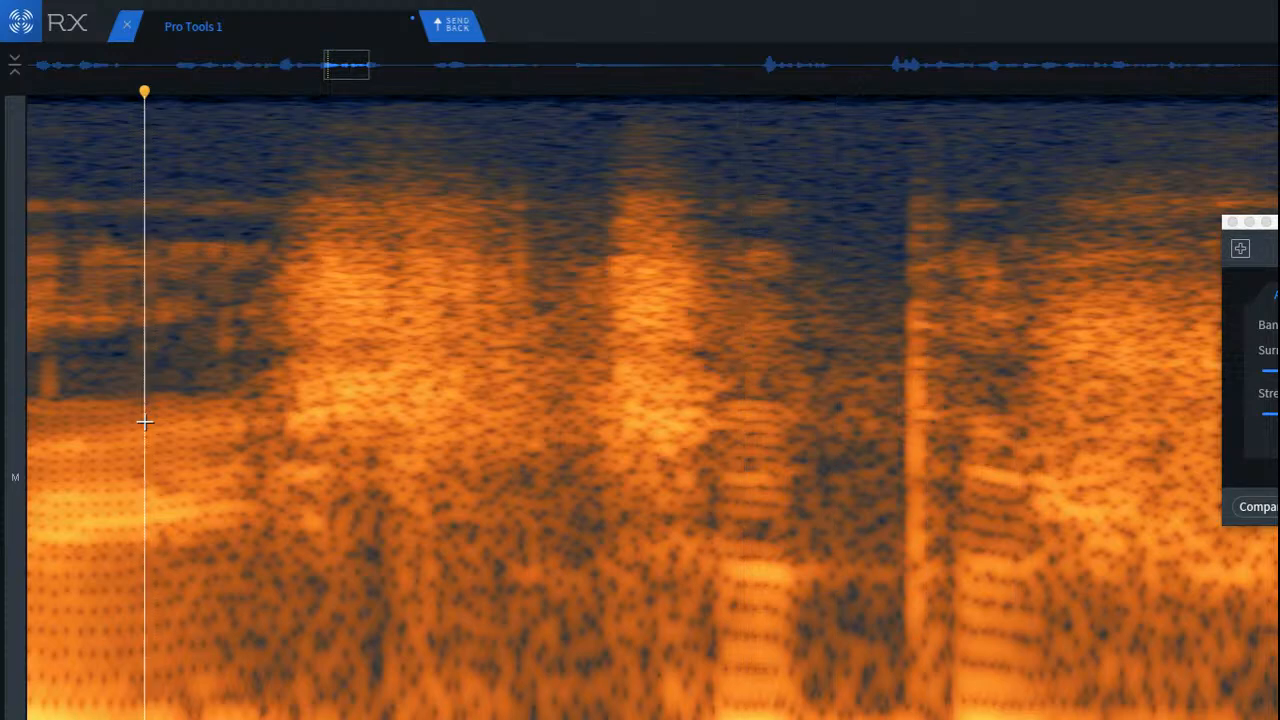
# Step: Soften the lowest-frequency energy between the patched click and the second burst, and listen again from the vowel
pyautogui.scroll(2, 385, 476)
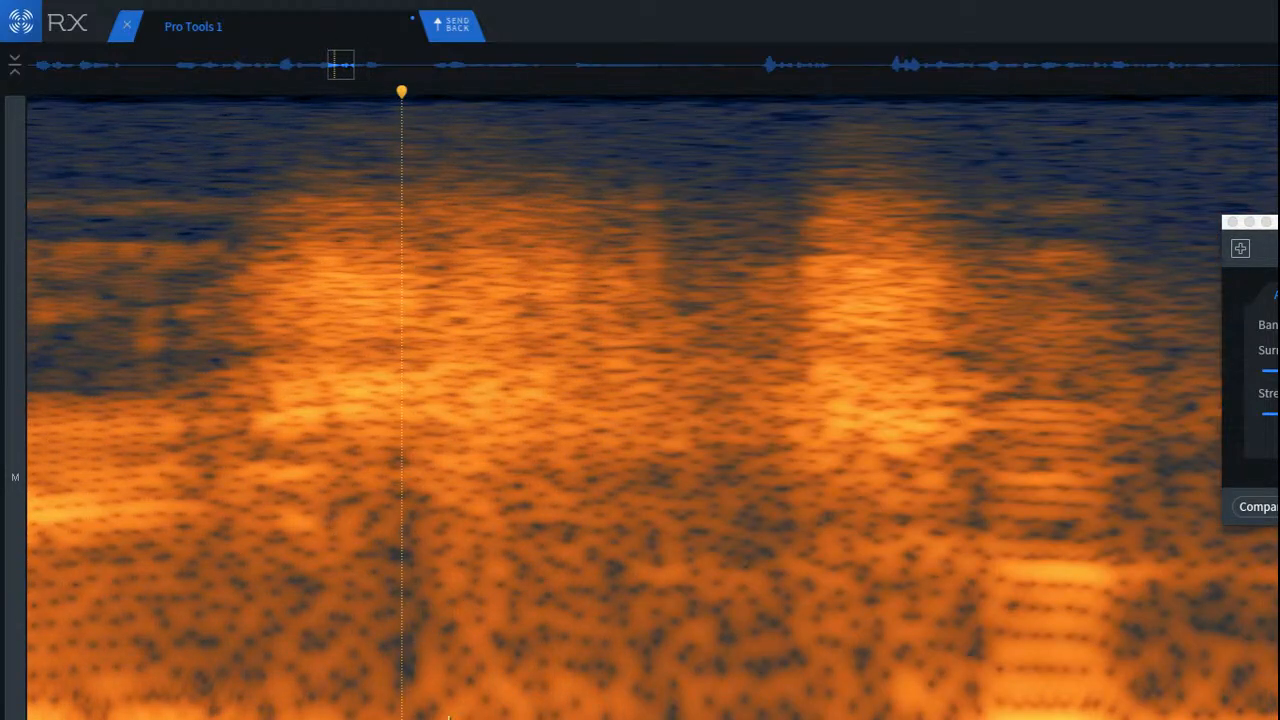
pyautogui.moveTo(400, 658); pyautogui.dragTo(863, 719)
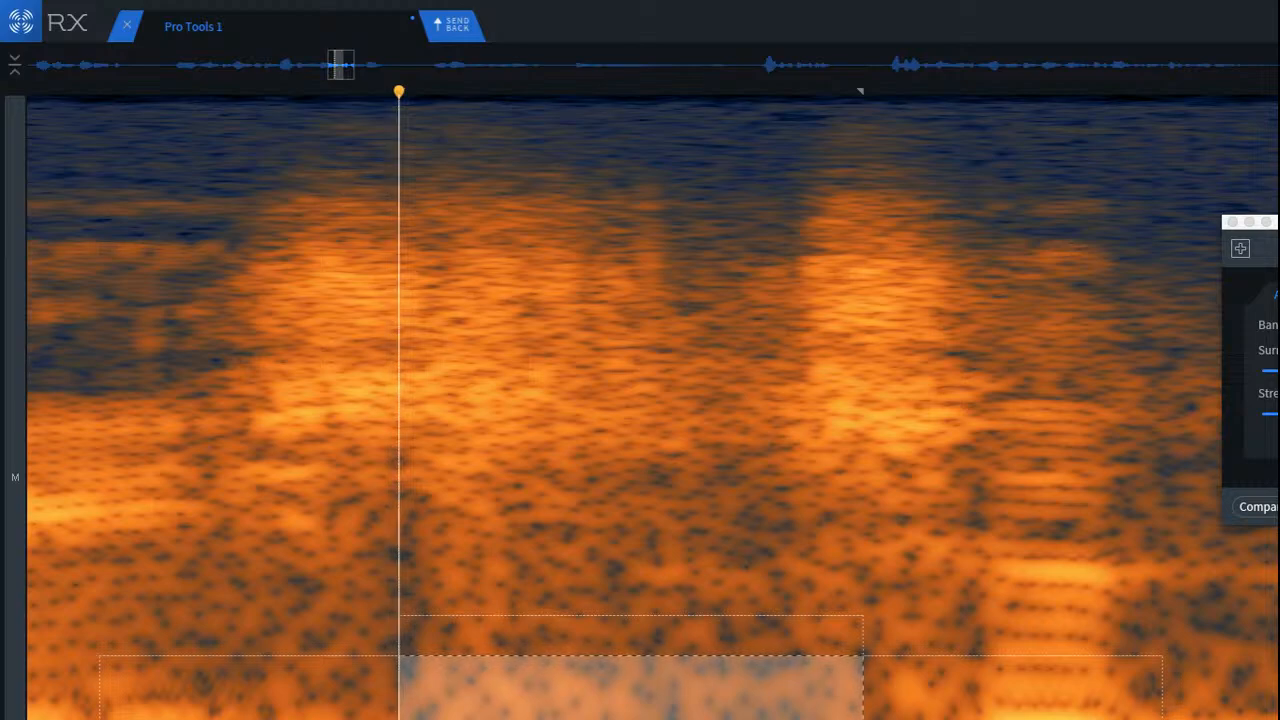
pyautogui.click(271, 632)
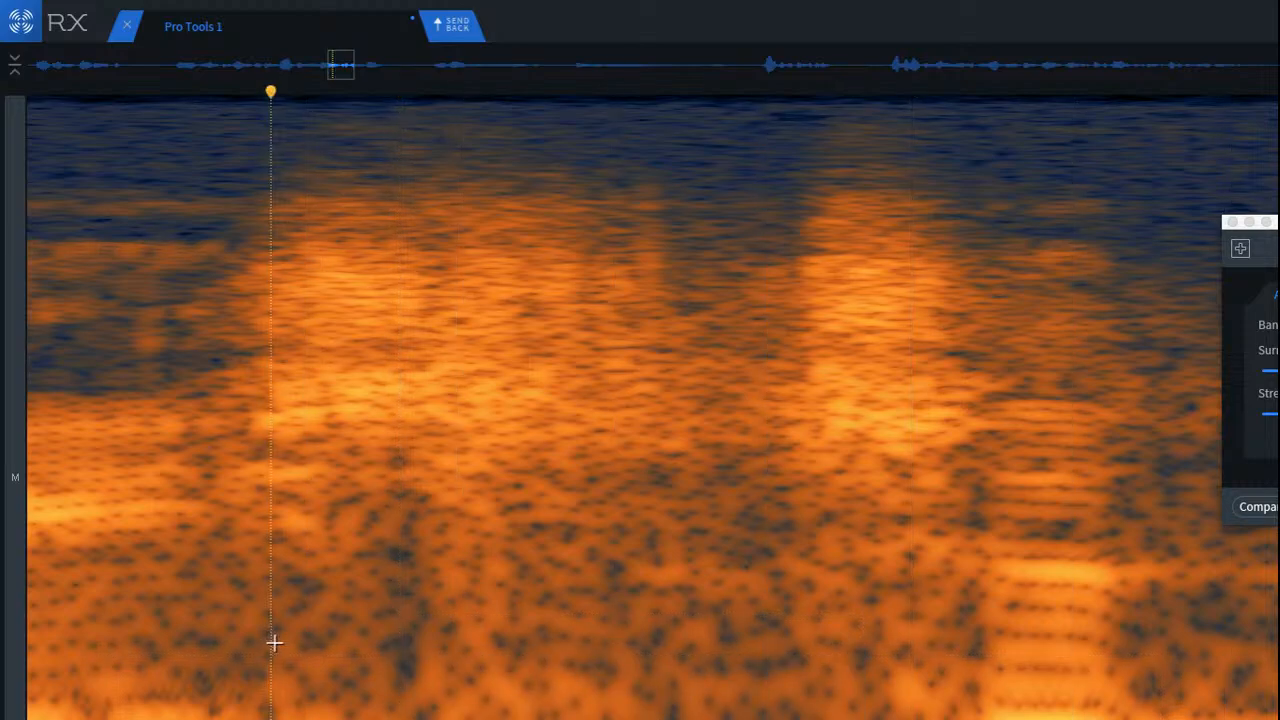
pyautogui.scroll(-2, 235, 625)
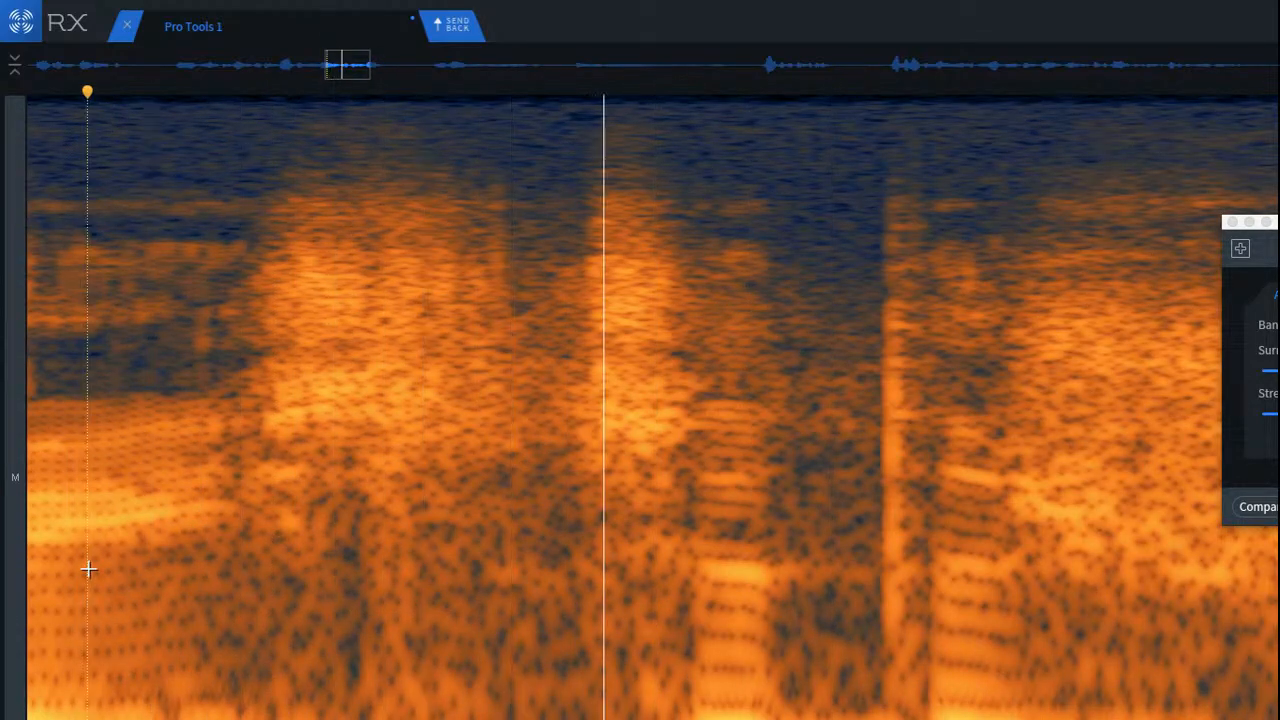
pyautogui.scroll(2, 383, 391)
pyautogui.scroll(-2, 381, 390)
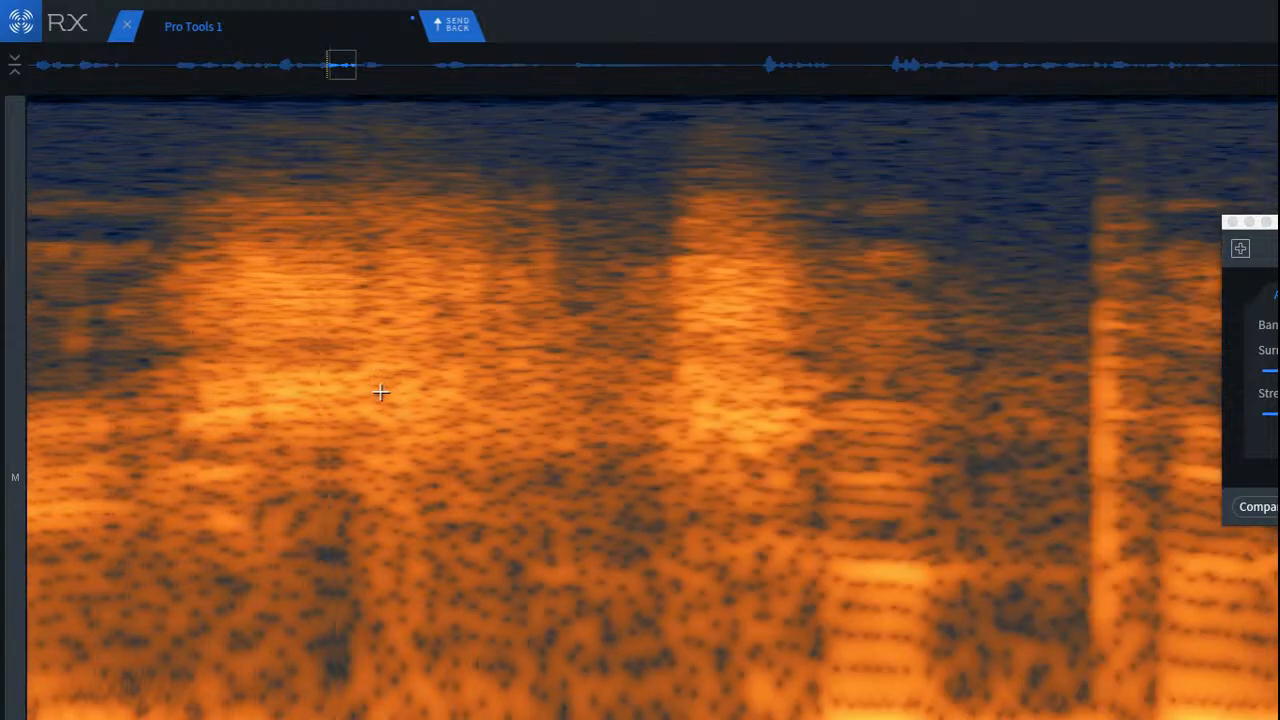
# Step: Attenuate the bright mid-frequency band after the patched click, and apply the same reduction with the selection shifted down to the low frequencies
pyautogui.scroll(2, 334, 357)
pyautogui.moveTo(316, 342); pyautogui.dragTo(757, 451)
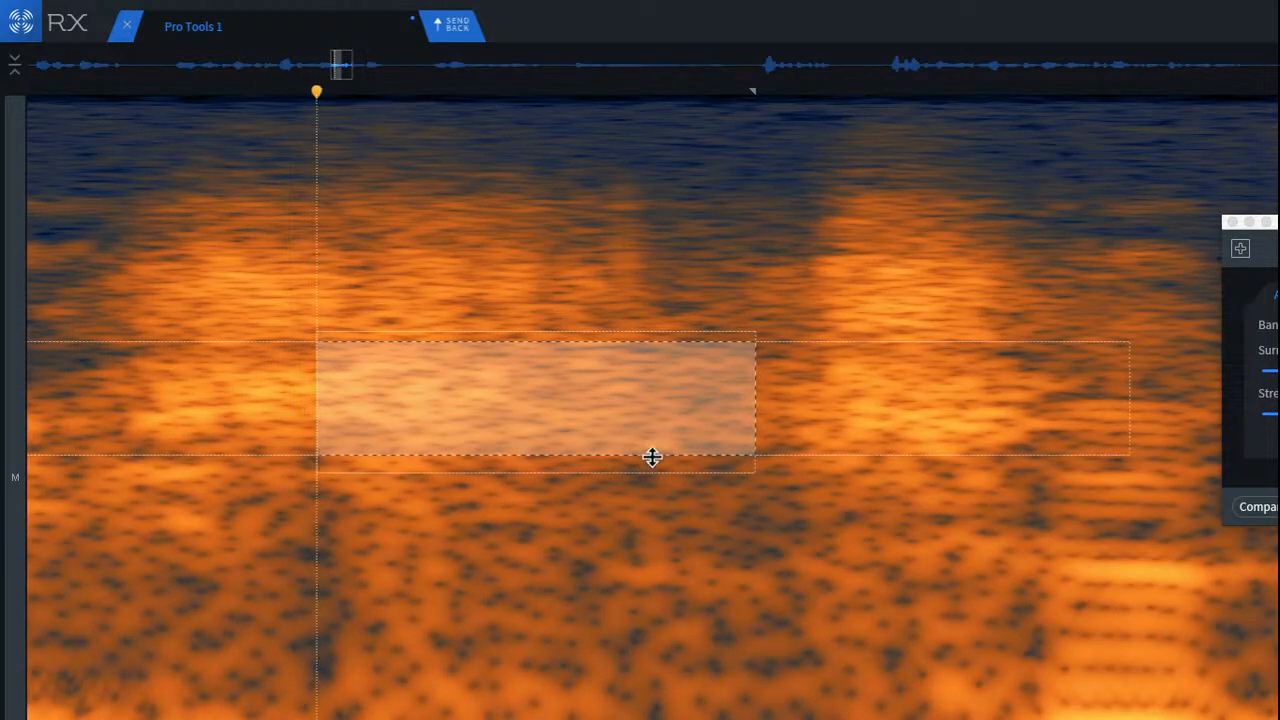
pyautogui.moveTo(651, 456); pyautogui.dragTo(571, 461)
pyautogui.moveTo(547, 416); pyautogui.dragTo(534, 703)
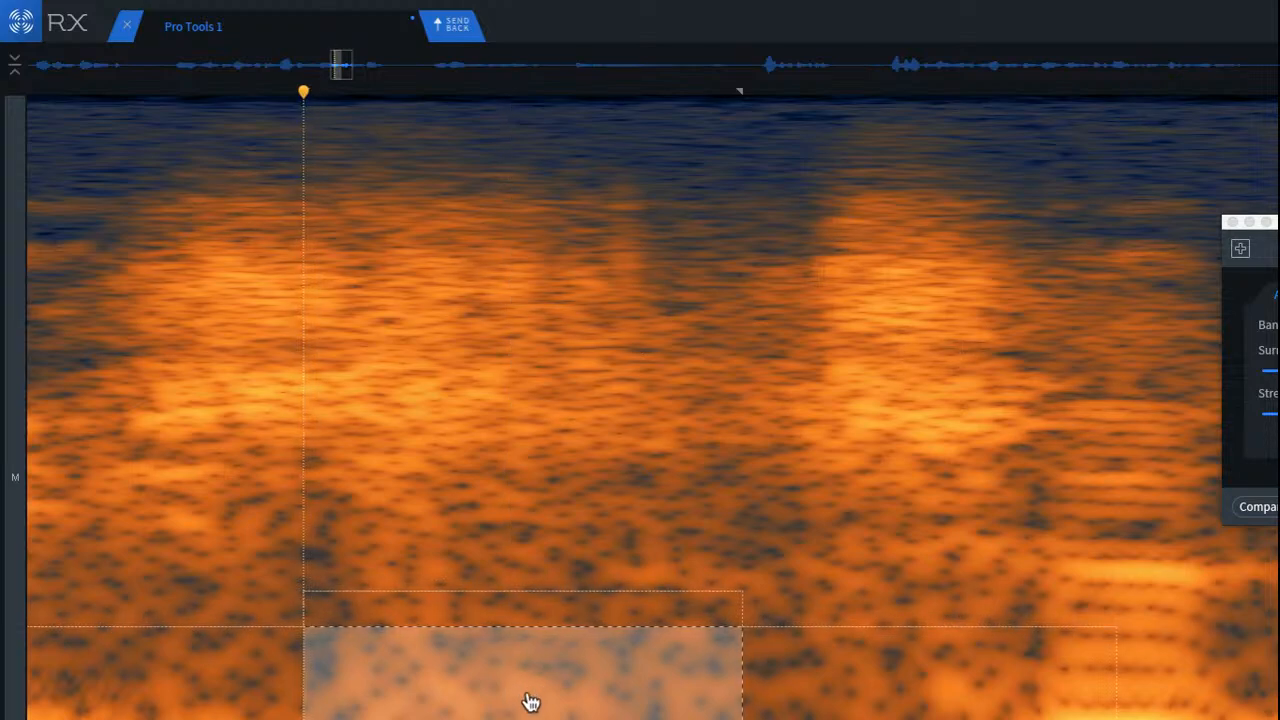
pyautogui.press('Return')
pyautogui.press('Return')
# Step: Play the phrase from the preceding vowel through the following consonants to check how the repaired burst blends
pyautogui.scroll(-3, 203, 494)
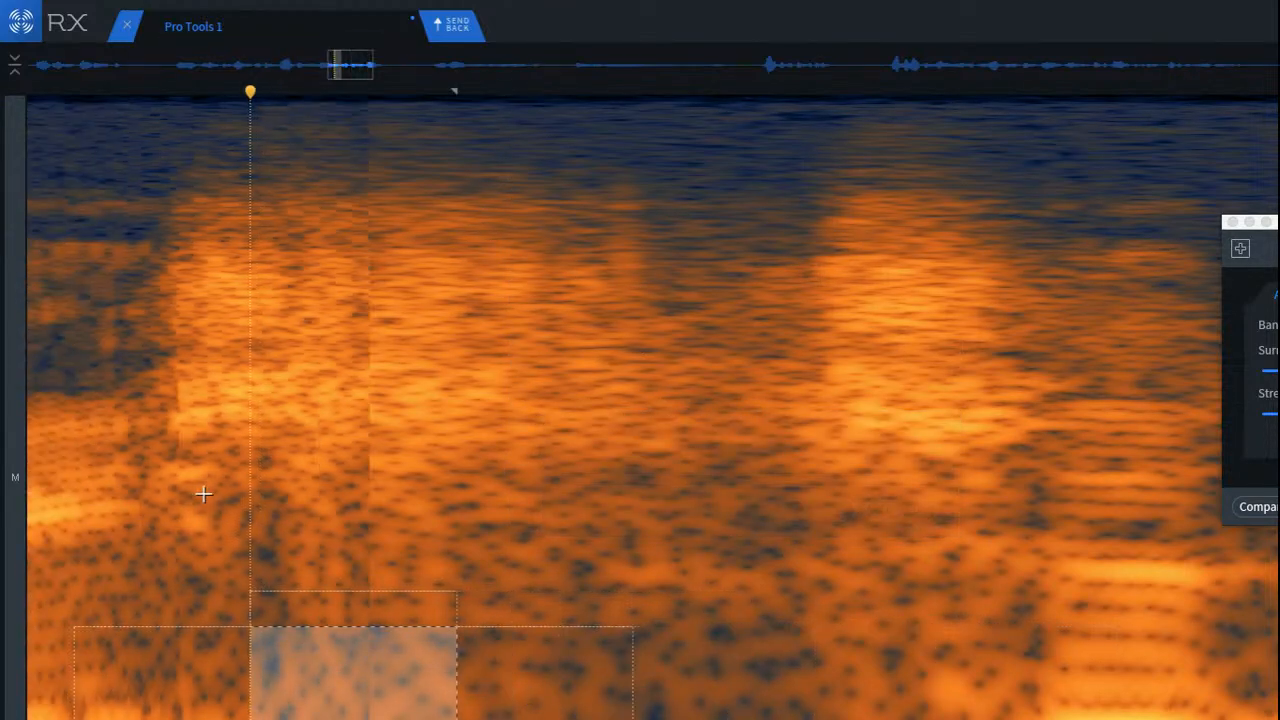
pyautogui.scroll(-2, 190, 497)
pyautogui.click(133, 496)
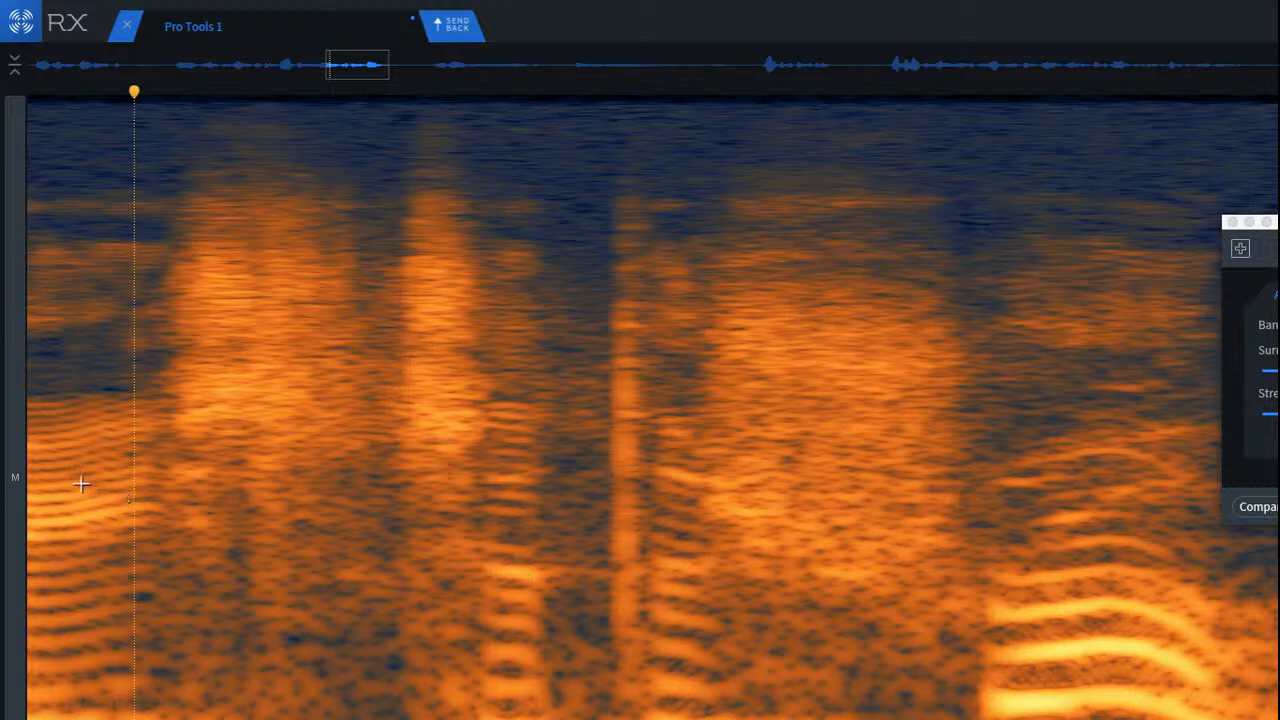
pyautogui.click(50, 457)
pyautogui.press('space')
pyautogui.press('space')
pyautogui.press('space')
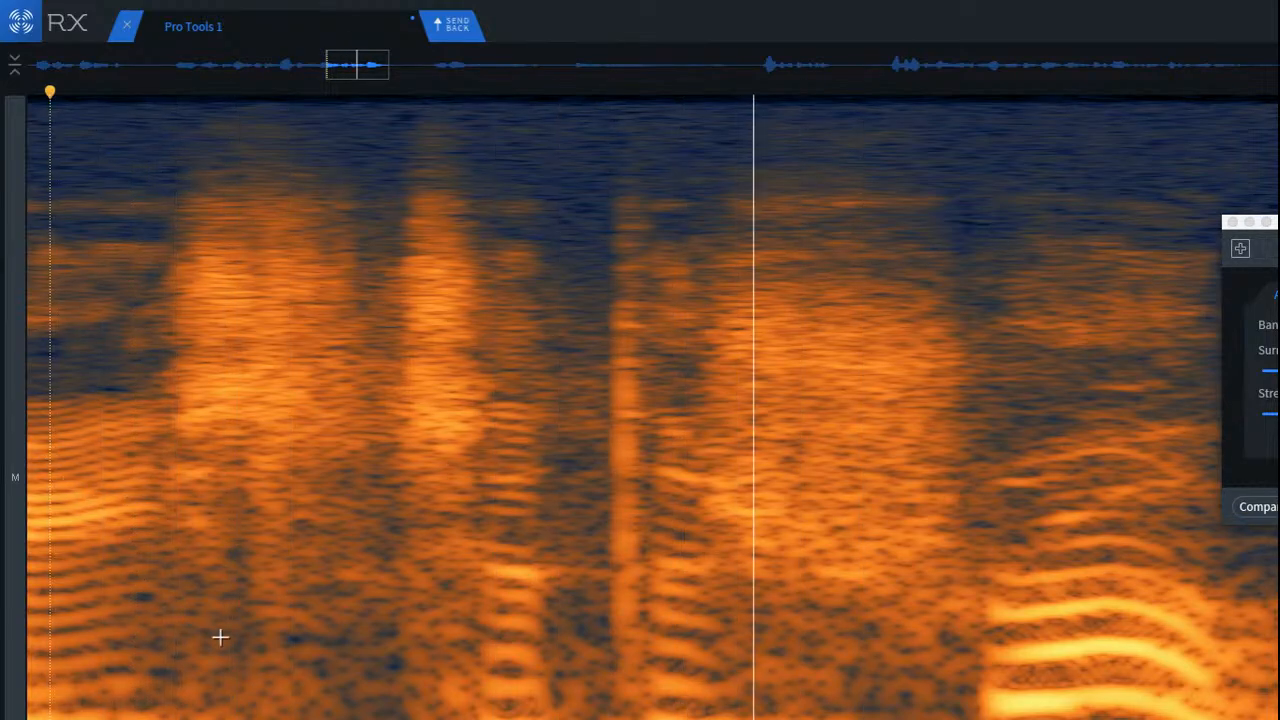
# Step: Attenuate the lower-mid stretch between the patched click and the second burst, and repeat it on the band just above
pyautogui.scroll(1, 231, 665)
pyautogui.scroll(2, 210, 670)
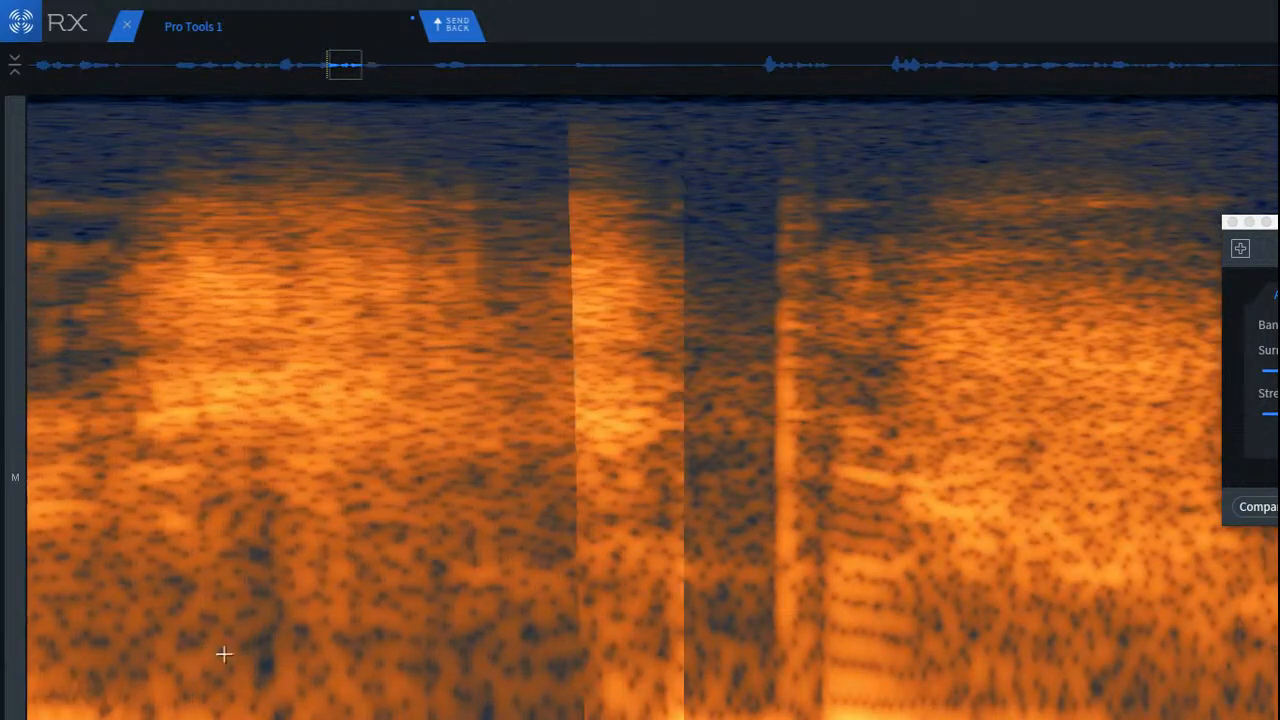
pyautogui.moveTo(259, 547); pyautogui.dragTo(580, 634)
pyautogui.press('space')
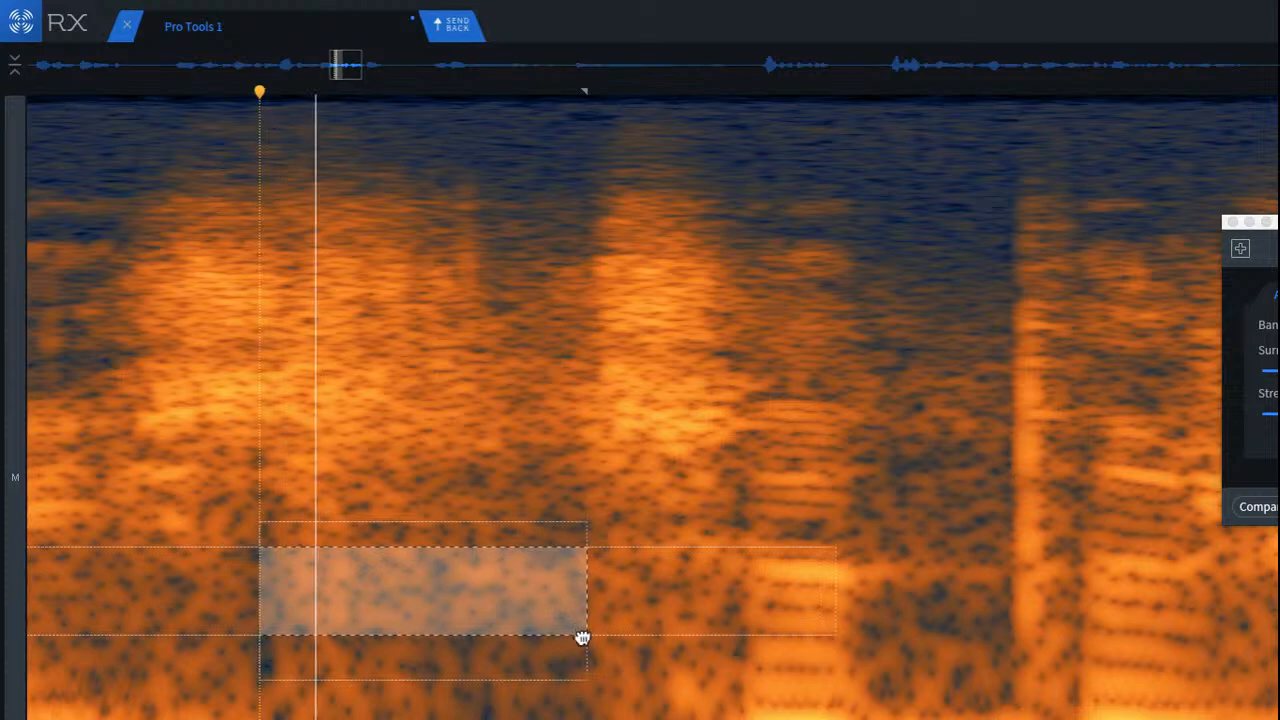
pyautogui.press('space')
pyautogui.moveTo(451, 623); pyautogui.dragTo(441, 545)
pyautogui.press('space')
pyautogui.press('space')
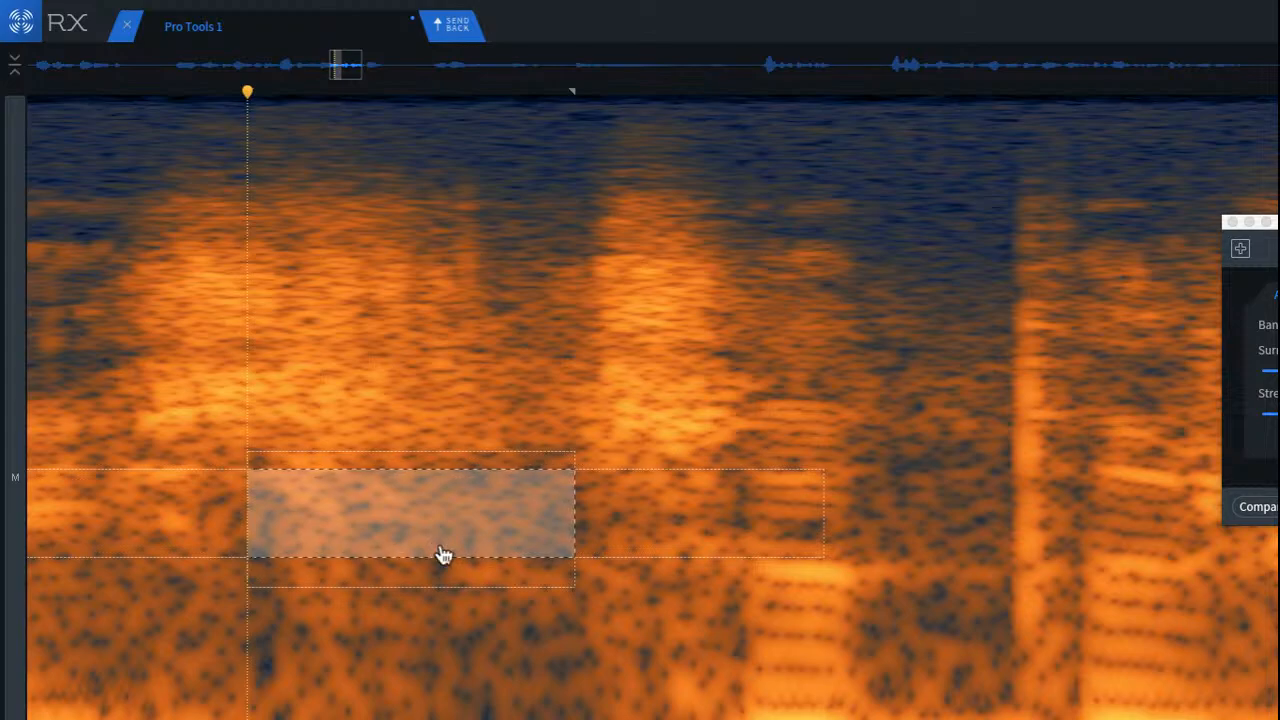
# Step: Replay the phrase repeatedly from the vowel to judge the transition into the repaired burst
pyautogui.scroll(-2, 289, 523)
pyautogui.click(41, 432)
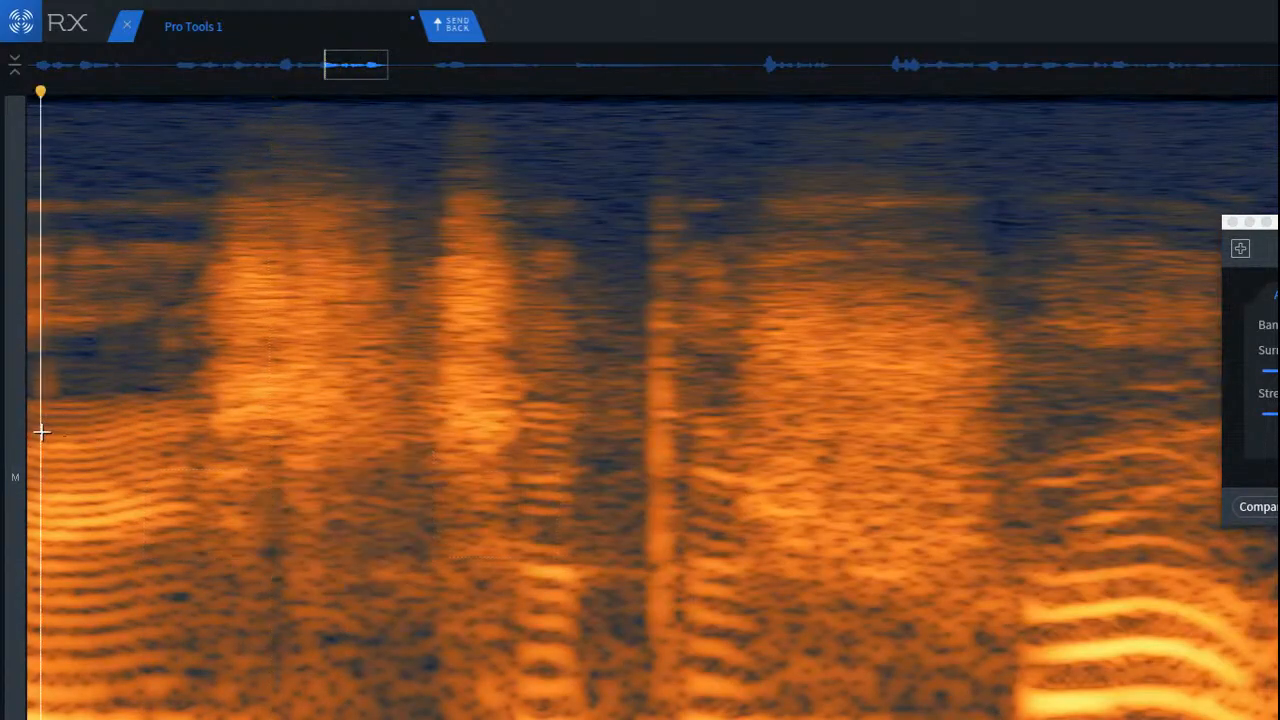
pyautogui.press('space')
pyautogui.press('space')
pyautogui.press('space')
pyautogui.press('space')
pyautogui.press('space')
pyautogui.press('space')
pyautogui.click(48, 431)
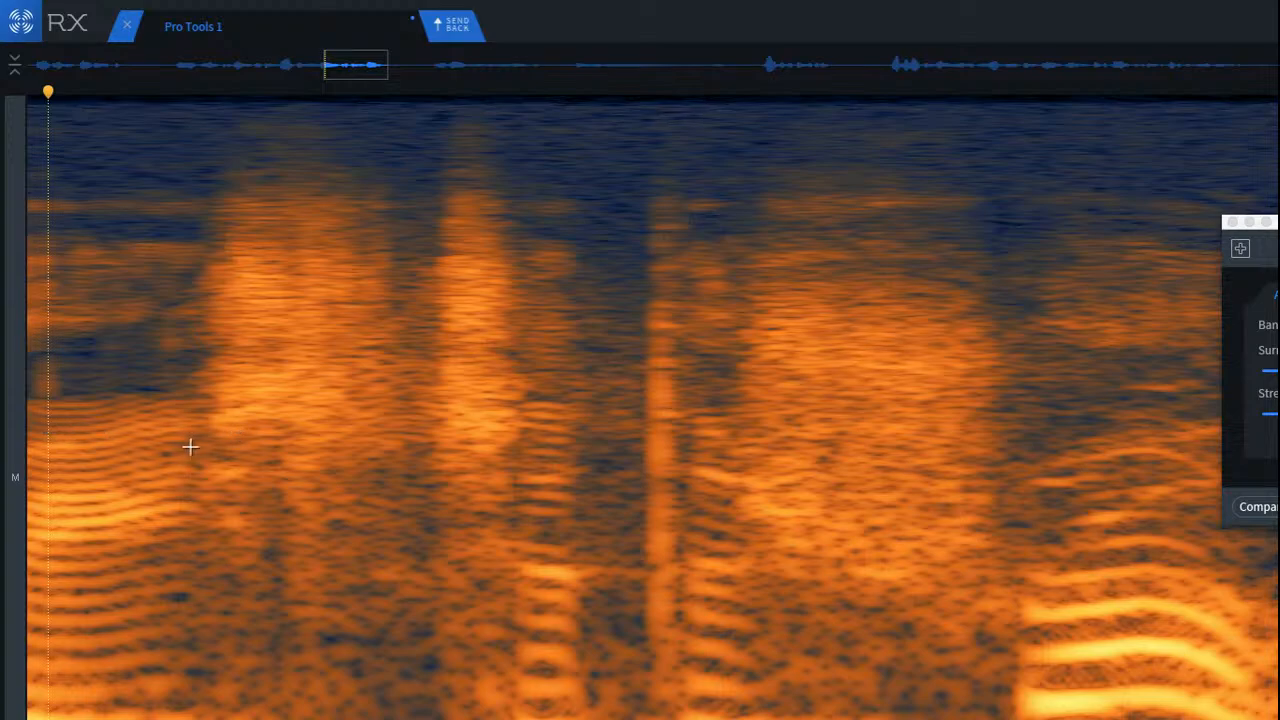
# Step: Attenuate the remaining lower-mid energy in a shorter stretch after the patched click, and replay from the preceding vowel
pyautogui.scroll(2, 223, 609)
pyautogui.moveTo(330, 543); pyautogui.dragTo(574, 620)
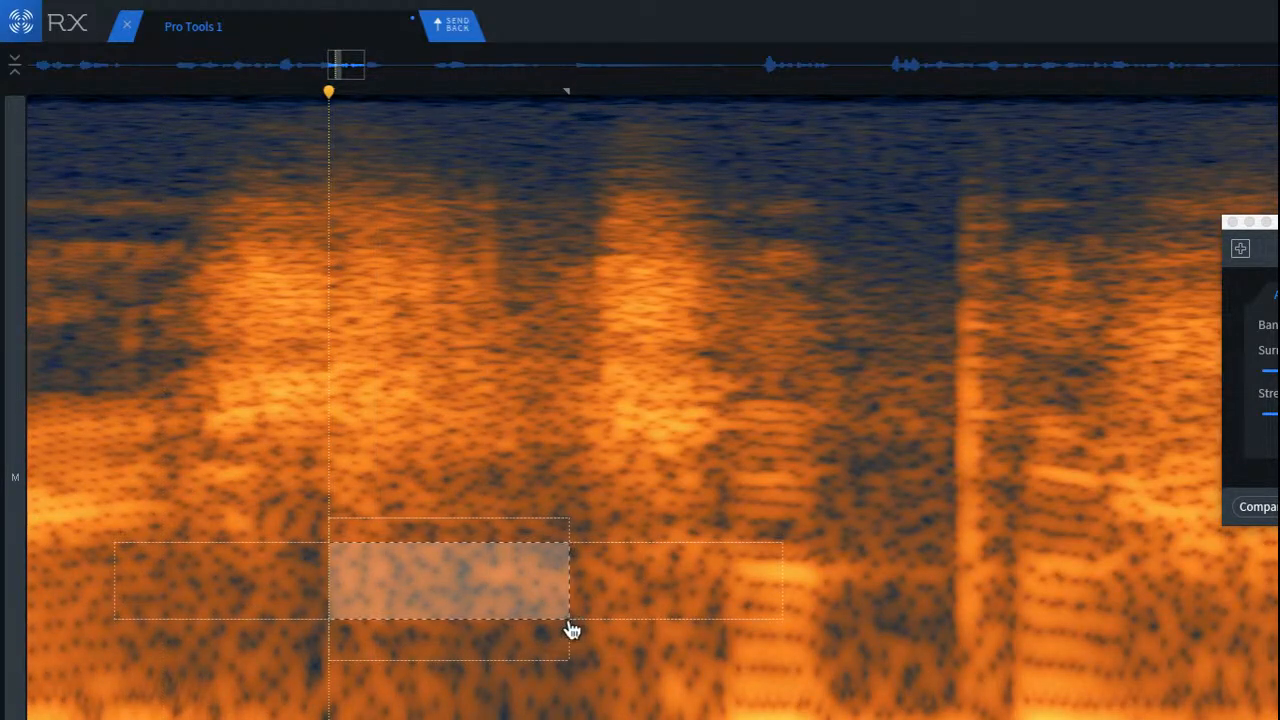
pyautogui.press('Return')
pyautogui.click(84, 543)
pyautogui.scroll(-3, 103, 534)
pyautogui.click(77, 523)
pyautogui.press('space')
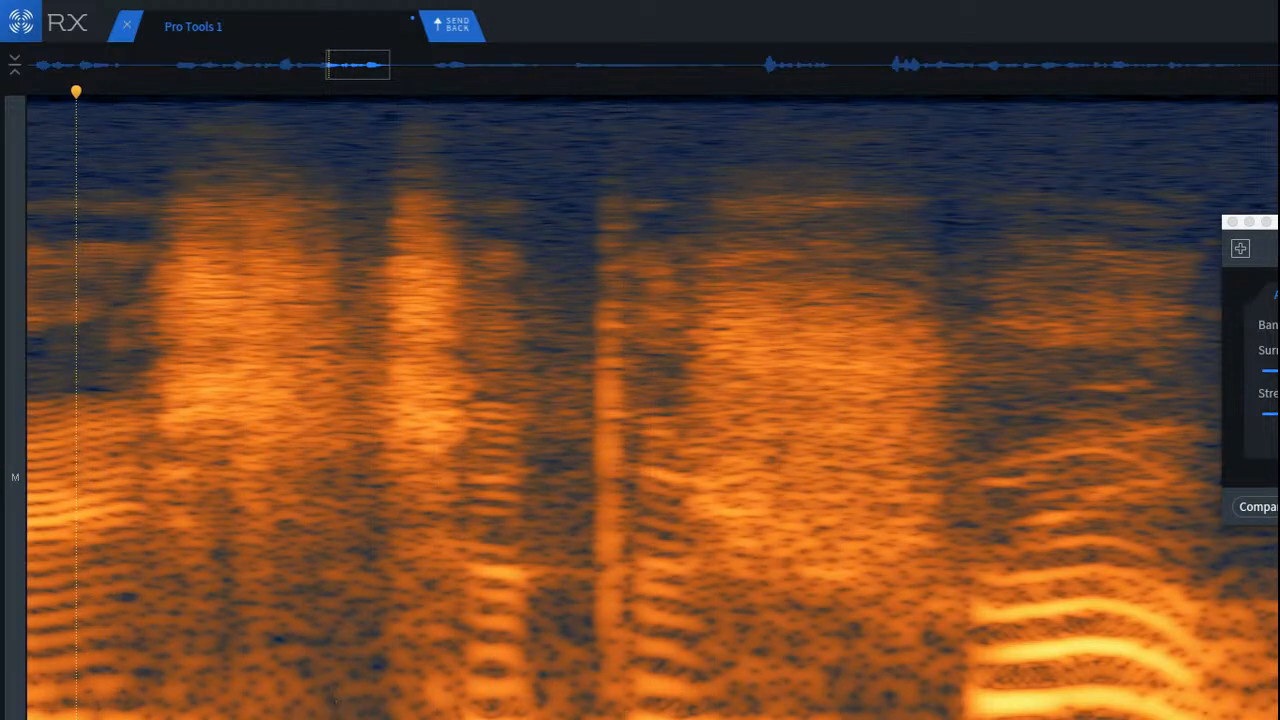
pyautogui.press('space')
pyautogui.press('space')
# Step: Reduce the lowest frequencies from the patched click to the second burst, and audition the phrase from the vowel
pyautogui.moveTo(330, 702); pyautogui.dragTo(320, 710)
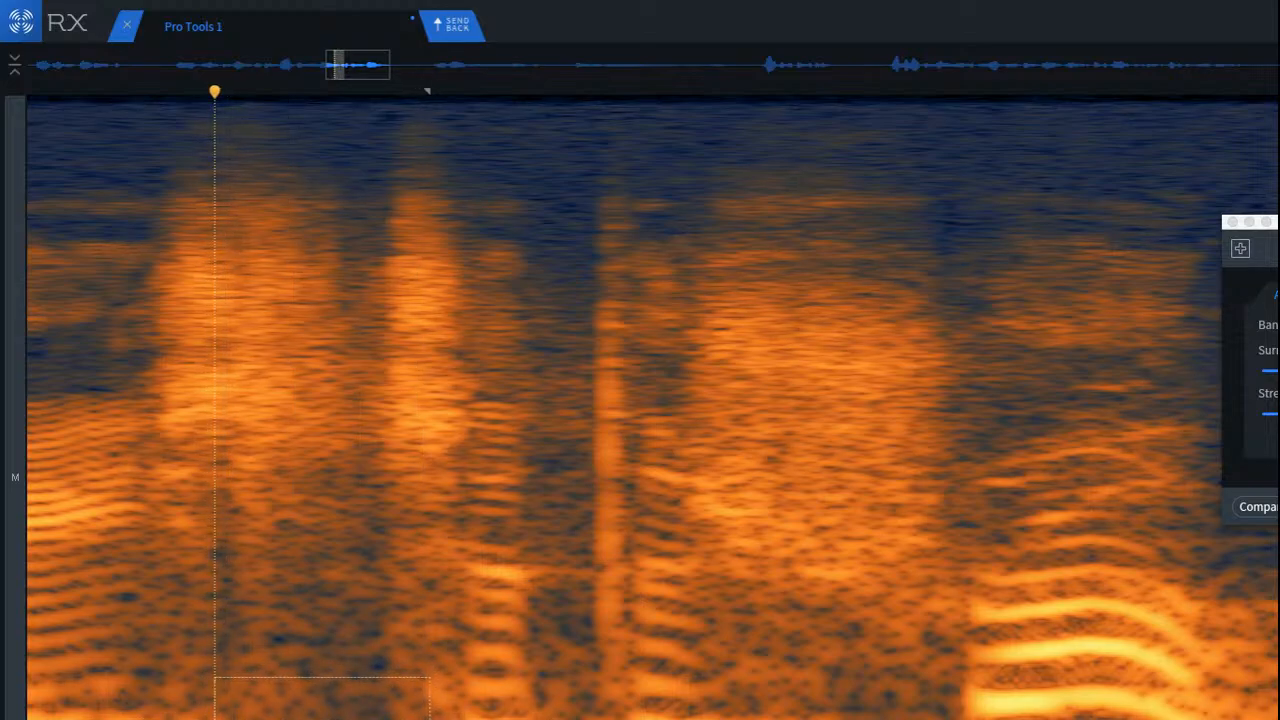
pyautogui.press('space')
pyautogui.press('space')
pyautogui.scroll(-3, 88, 656)
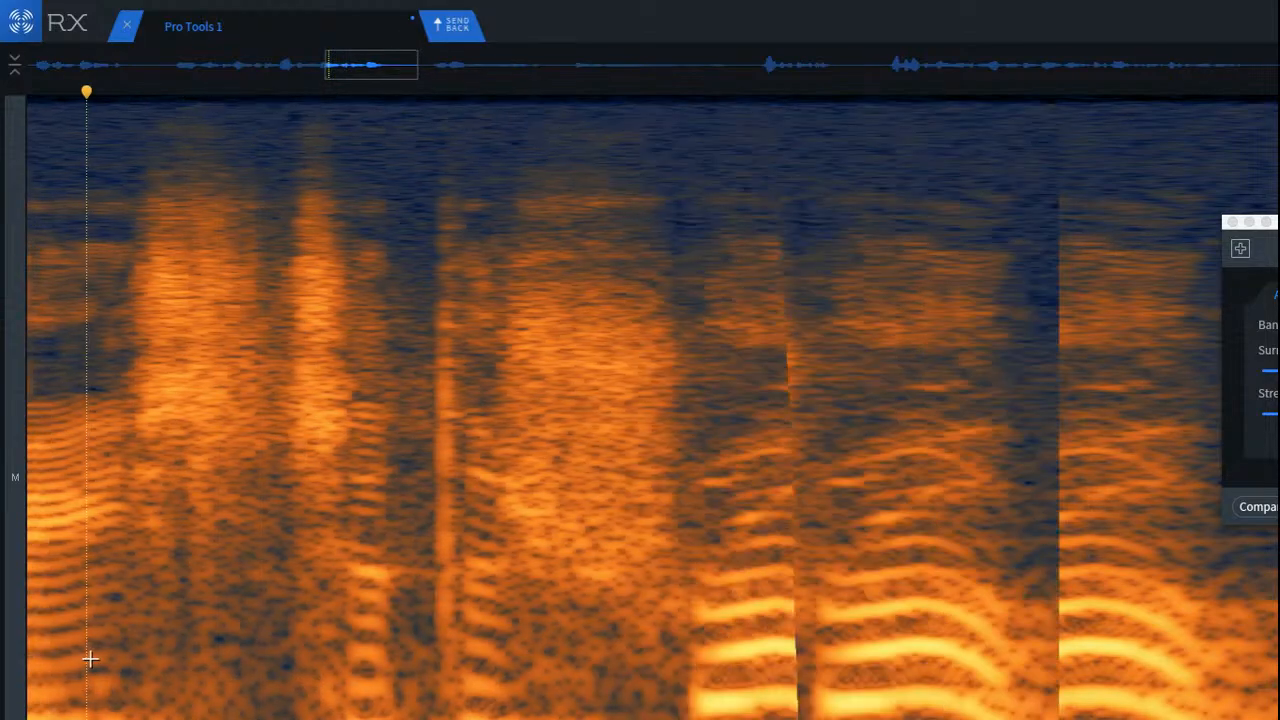
pyautogui.click(89, 656)
pyautogui.scroll(2, 76, 650)
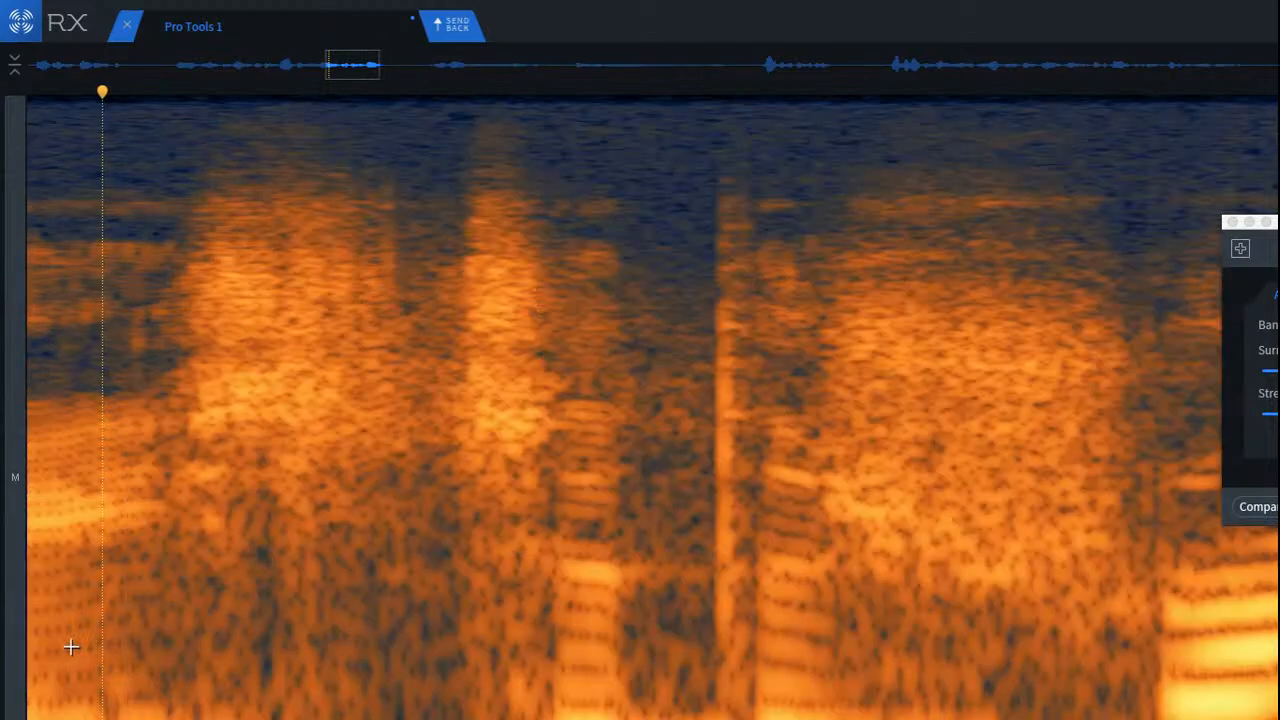
# Step: Attenuate the mid band directly after the patched click and a same-sized area at the low frequencies, and replay the phrase
pyautogui.scroll(2, 171, 380)
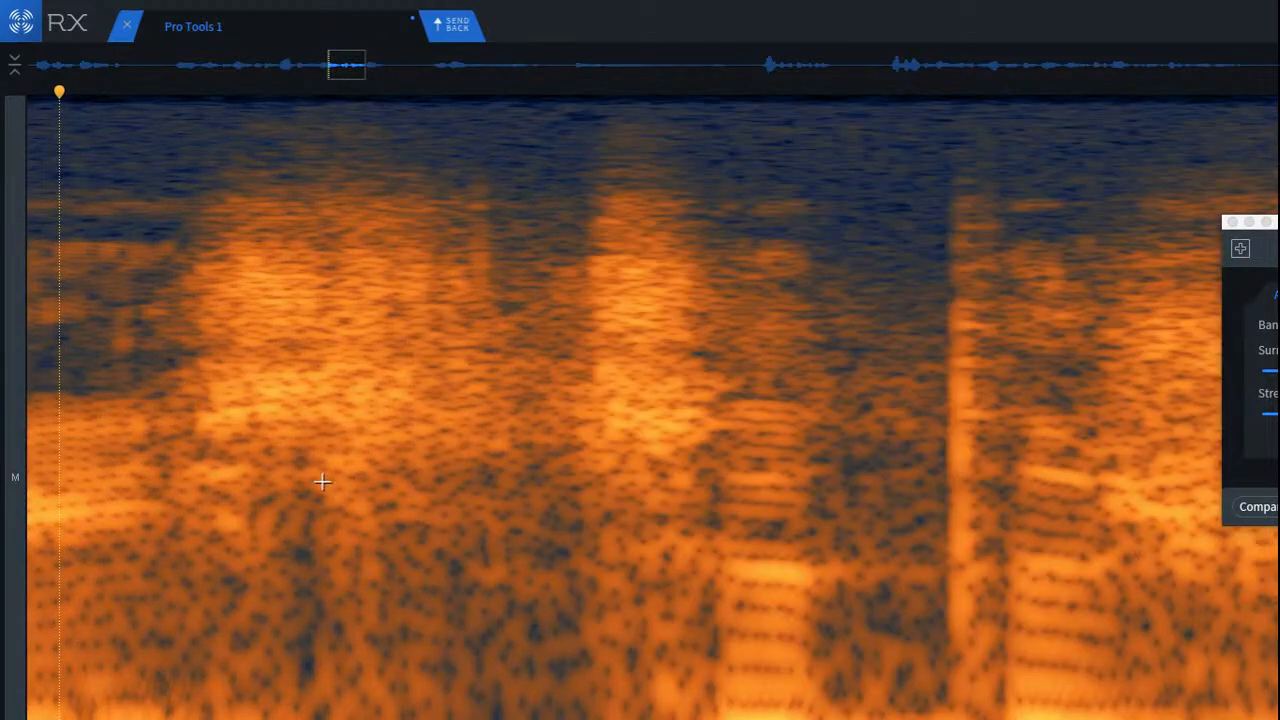
pyautogui.moveTo(292, 434); pyautogui.dragTo(578, 535)
pyautogui.press('space')
pyautogui.moveTo(467, 515); pyautogui.dragTo(448, 719)
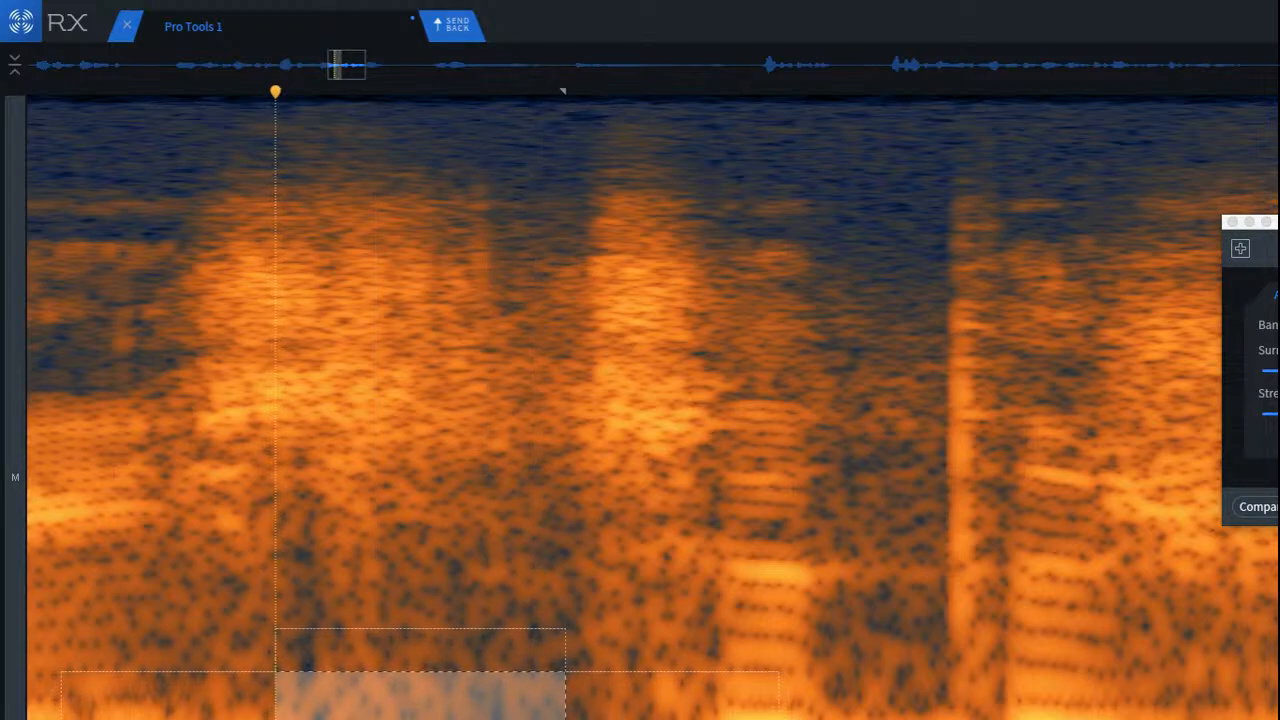
pyautogui.scroll(-3, 186, 620)
pyautogui.click(79, 572)
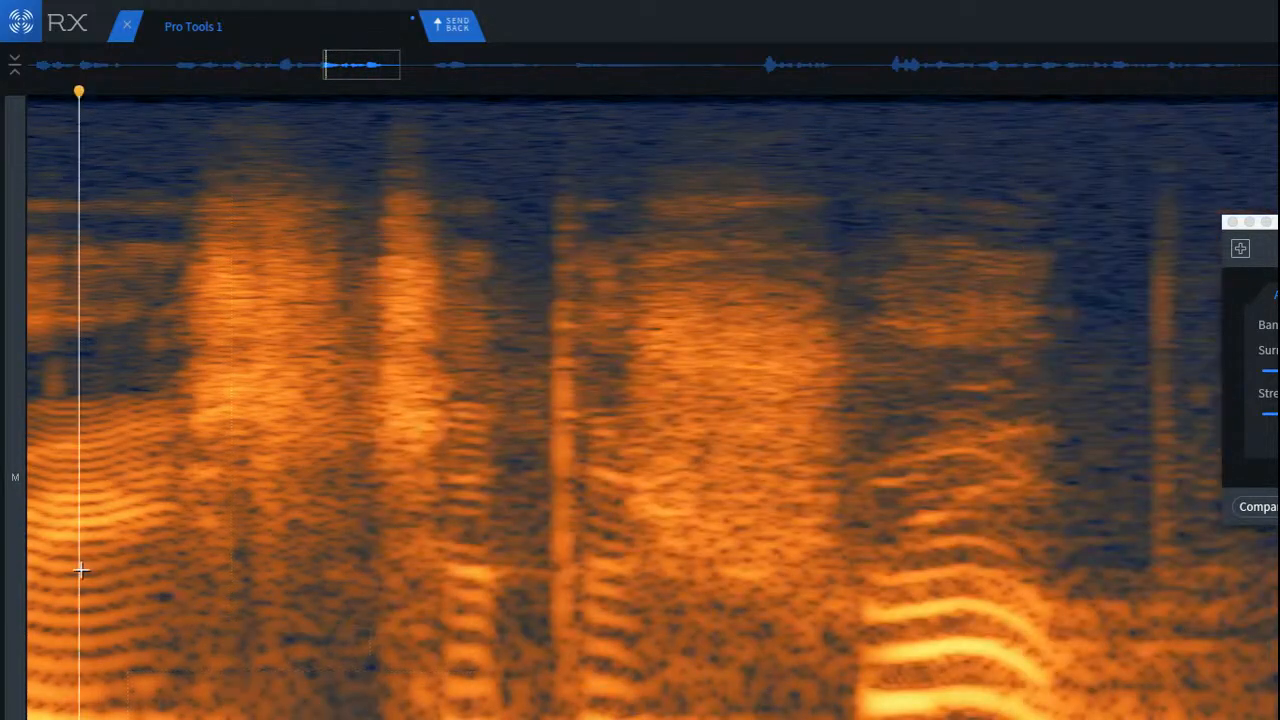
pyautogui.press('space')
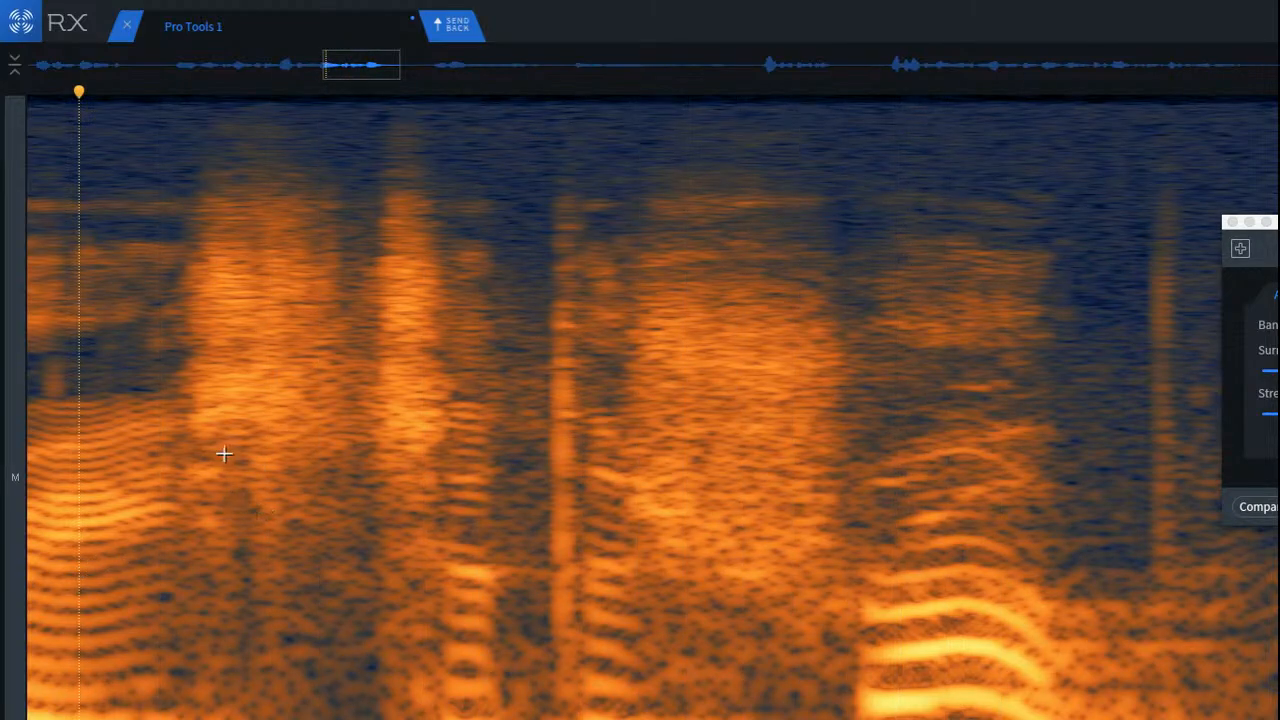
# Step: Attenuate one tall selection spanning the mid to low frequencies after the patched click, and replay from the vowel
pyautogui.moveTo(233, 446); pyautogui.dragTo(330, 691)
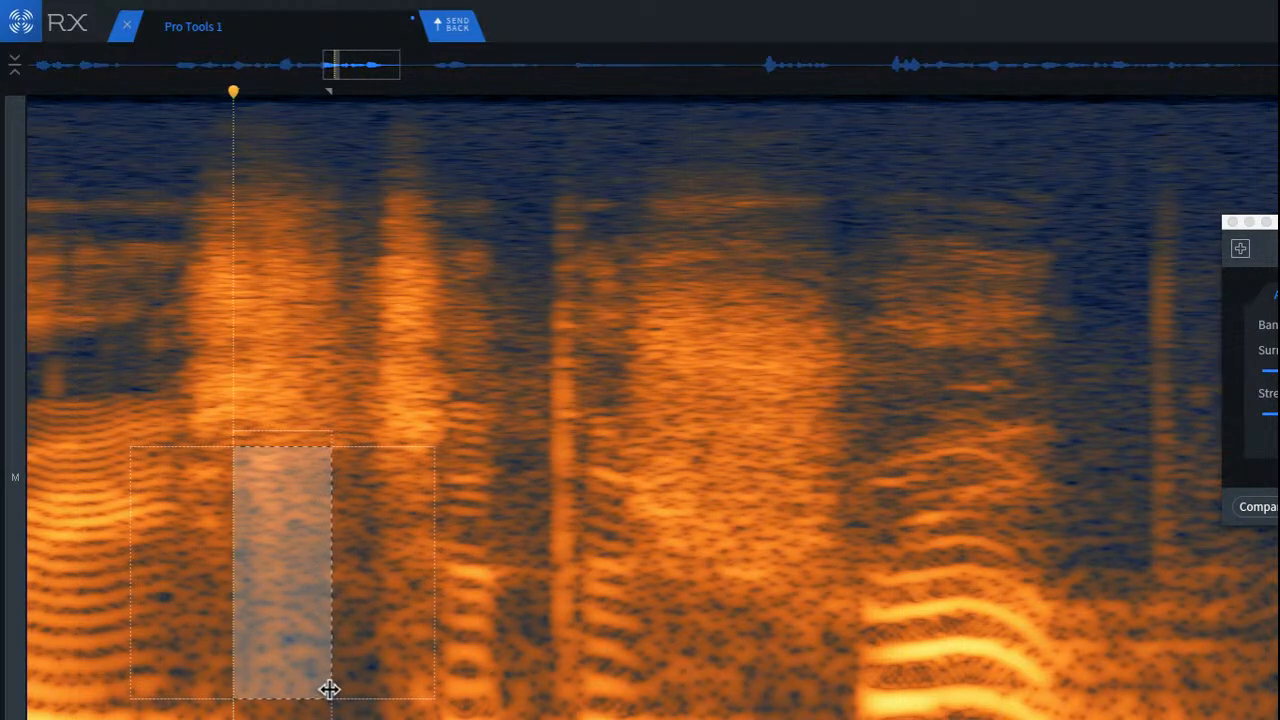
pyautogui.click(99, 456)
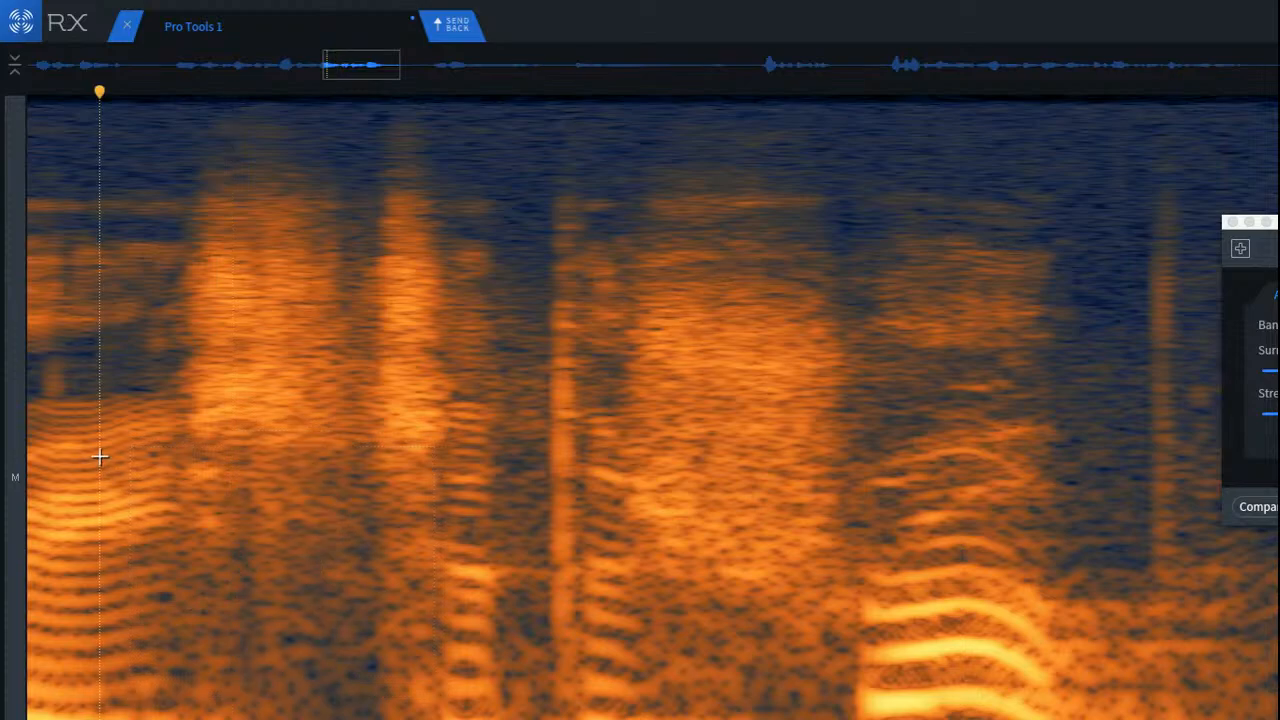
pyautogui.press('space')
pyautogui.press('space')
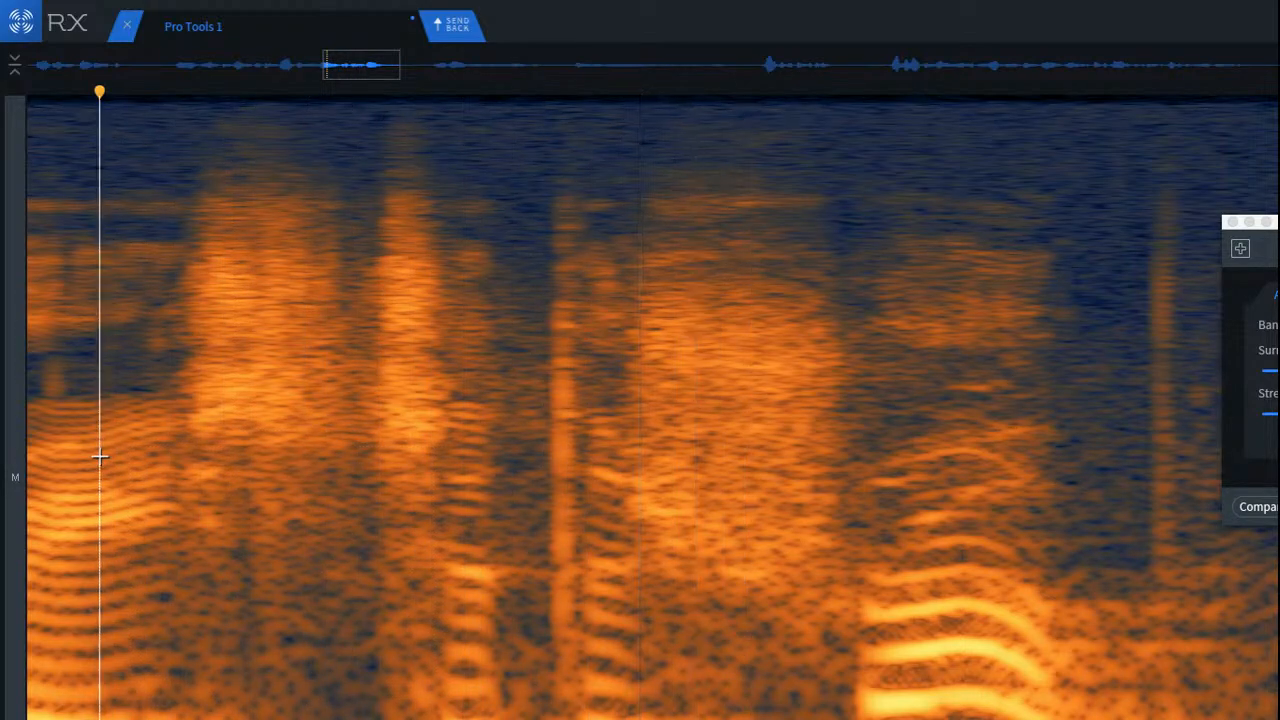
# Step: Attenuate the mid band between the patched click and the second burst, and a same-sized area at the low frequencies
pyautogui.press('space')
pyautogui.scroll(5, 93, 419)
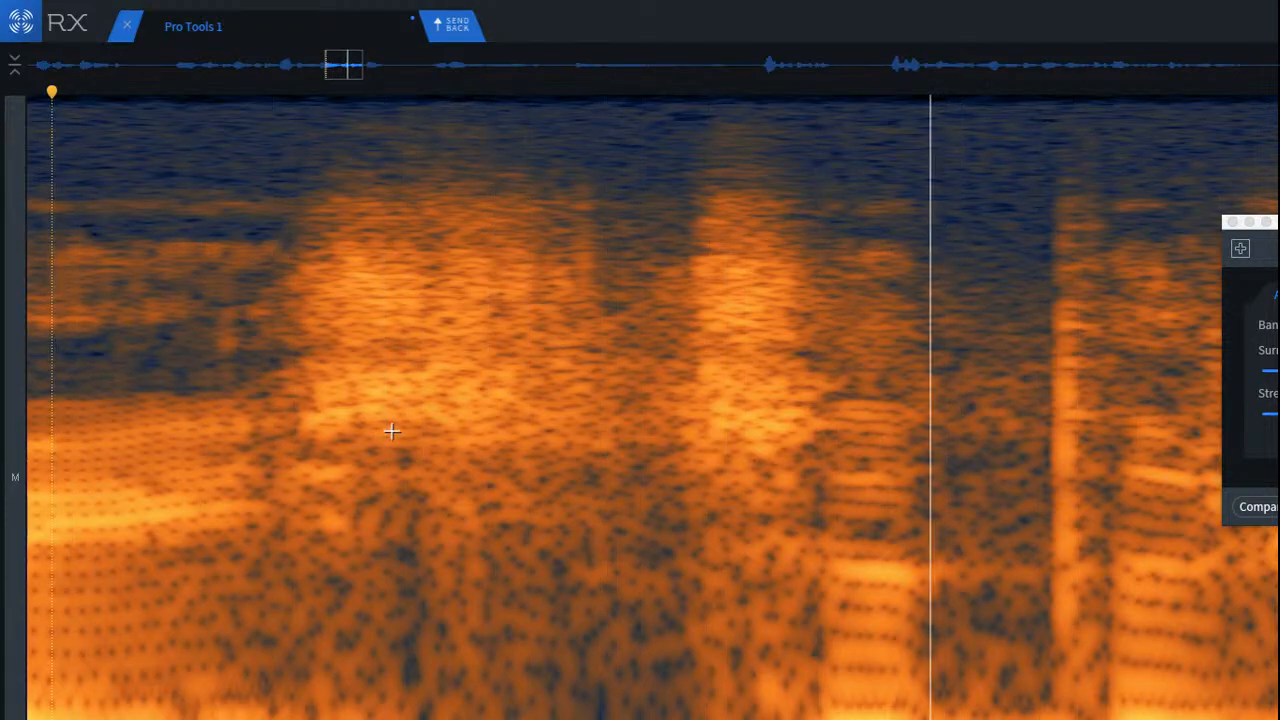
pyautogui.scroll(3, 399, 468)
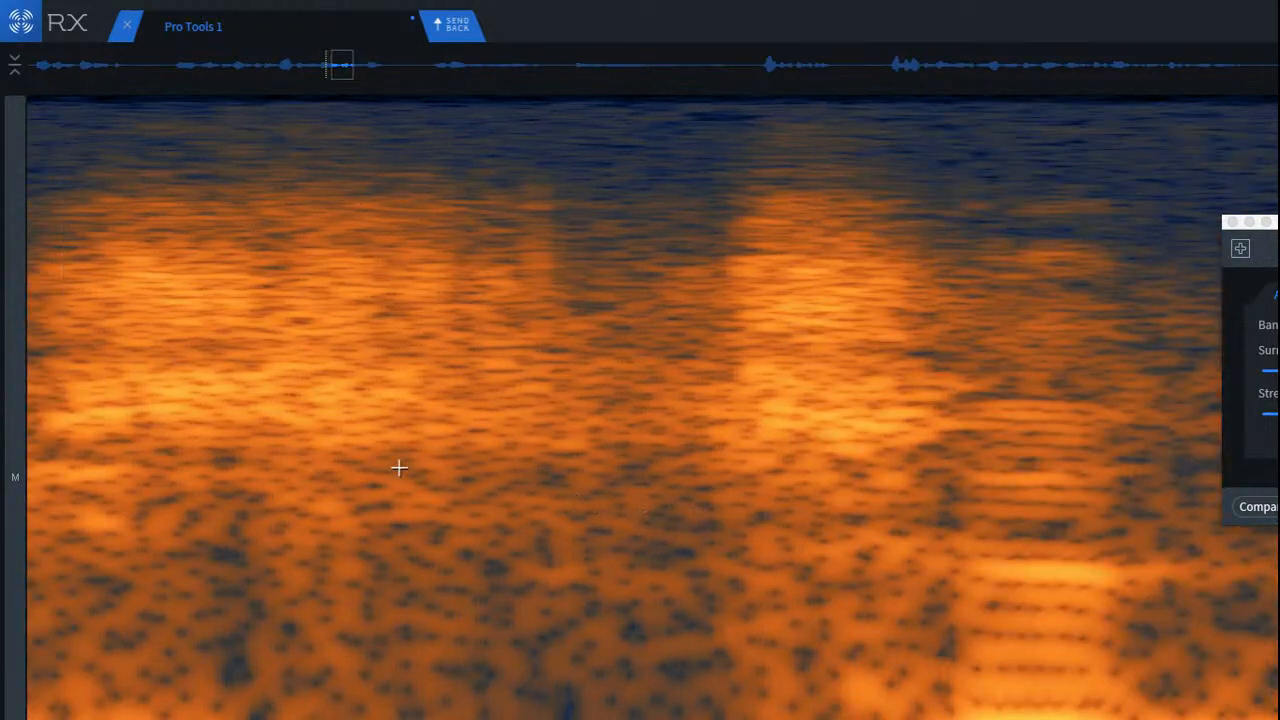
pyautogui.moveTo(234, 428); pyautogui.dragTo(635, 535)
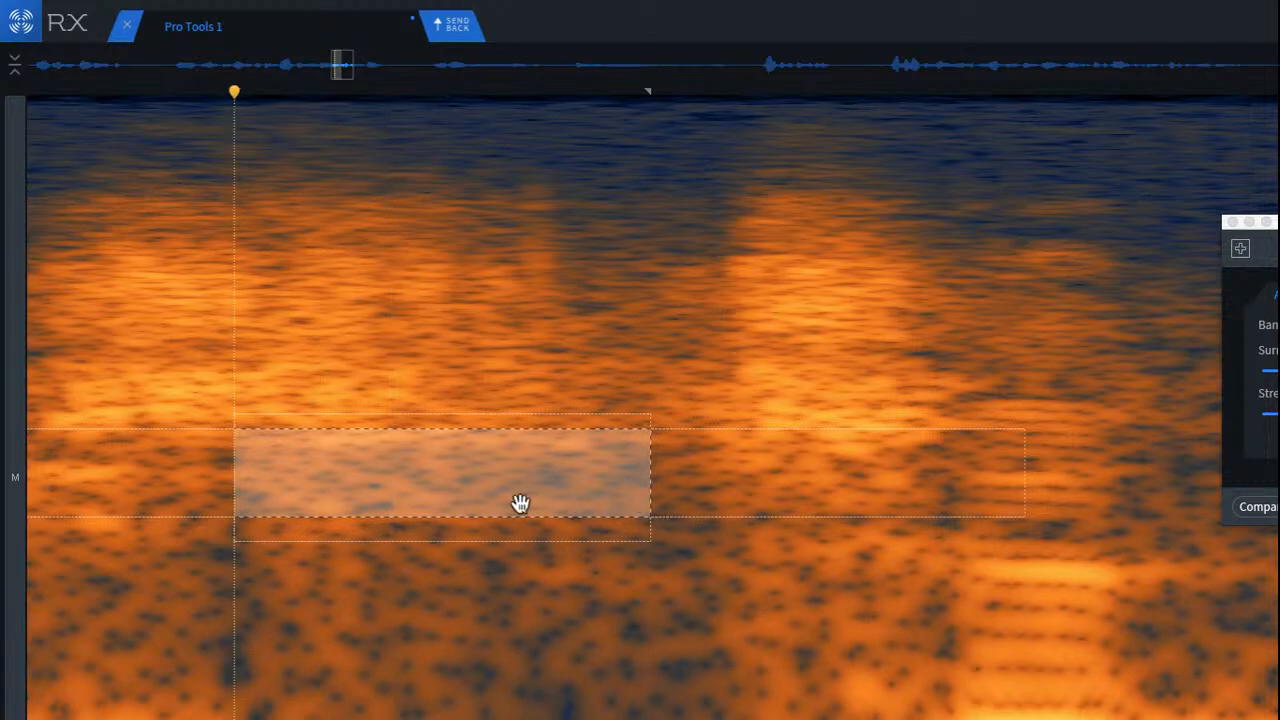
pyautogui.moveTo(502, 526); pyautogui.dragTo(500, 718)
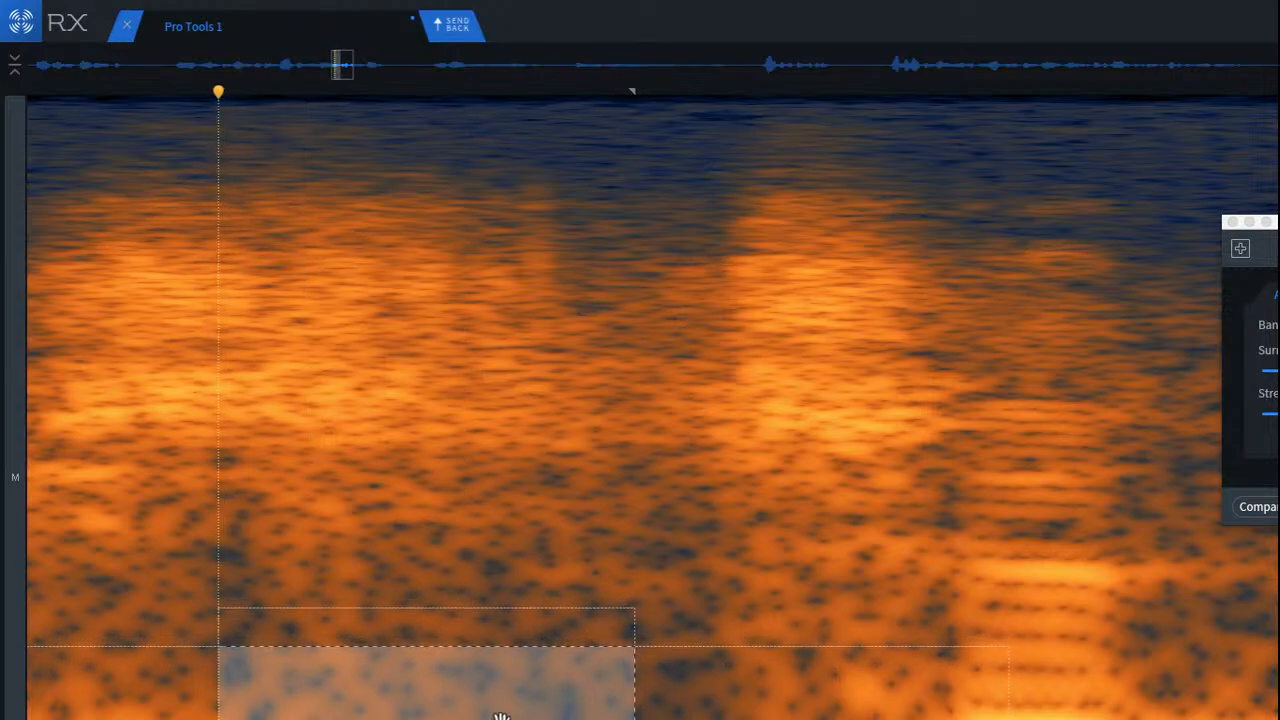
pyautogui.click(381, 609)
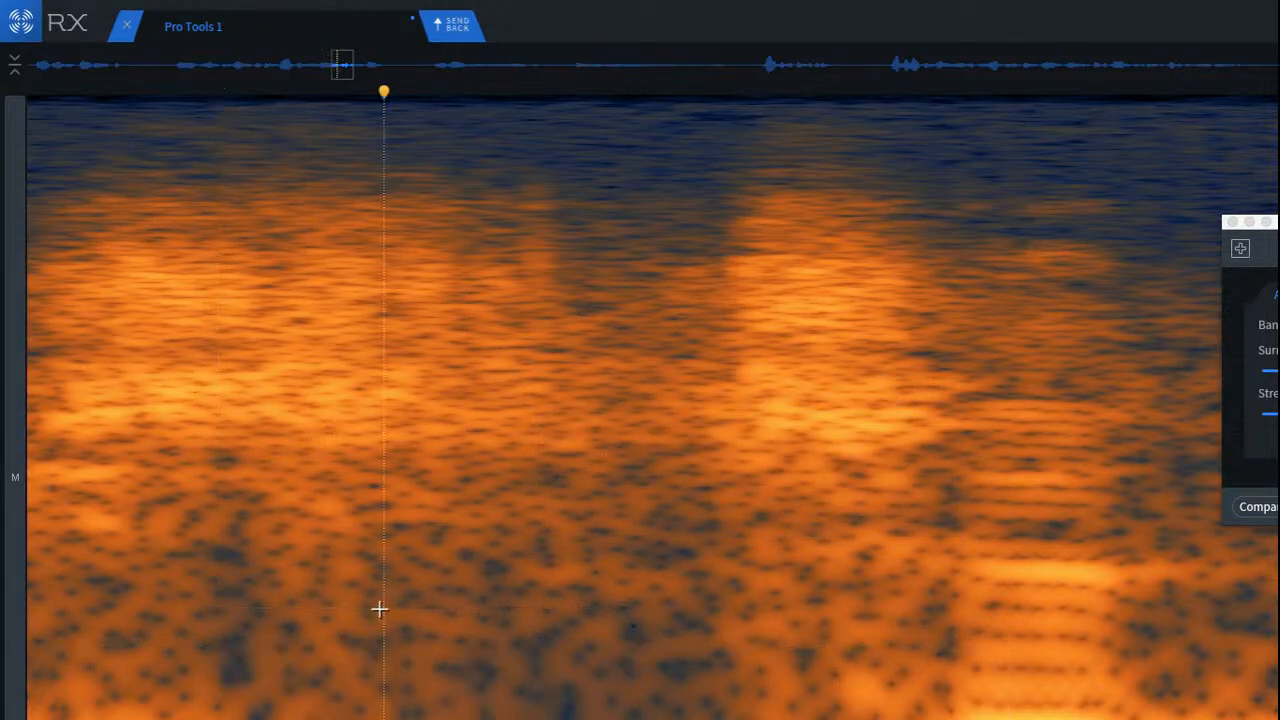
# Step: Attenuate a low-frequency band between the patched click and the second burst, and replay the phrase repeatedly from the preceding vowel
pyautogui.moveTo(228, 608); pyautogui.dragTo(677, 706)
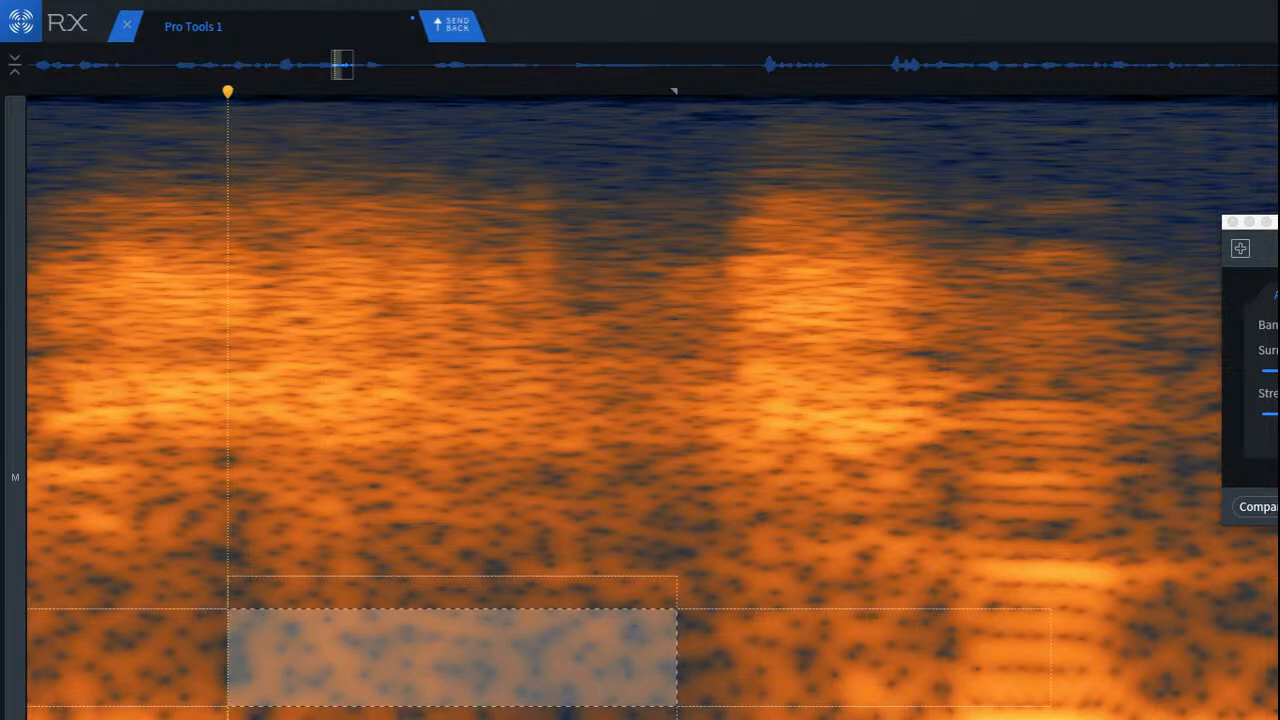
pyautogui.click(334, 489)
pyautogui.scroll(-5, 380, 495)
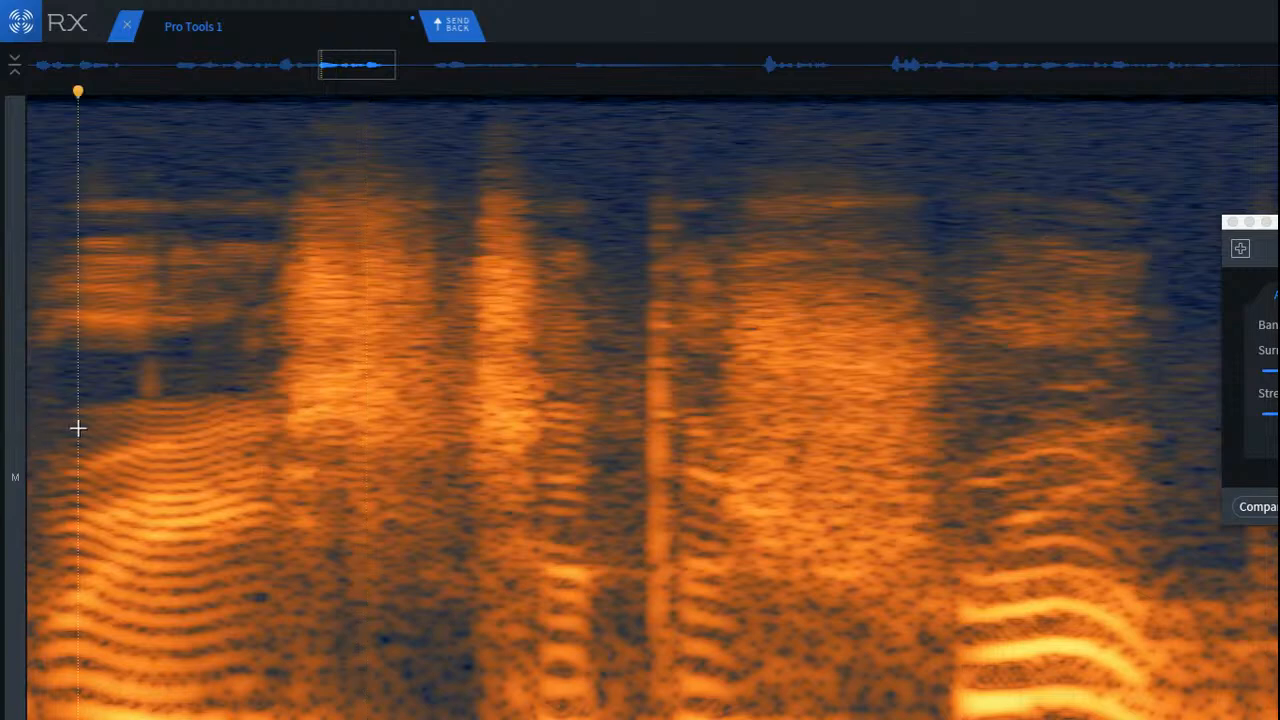
pyautogui.press('space')
pyautogui.press('space')
pyautogui.press('space')
pyautogui.press('space')
pyautogui.press('space')
pyautogui.press('space')
pyautogui.press('space')
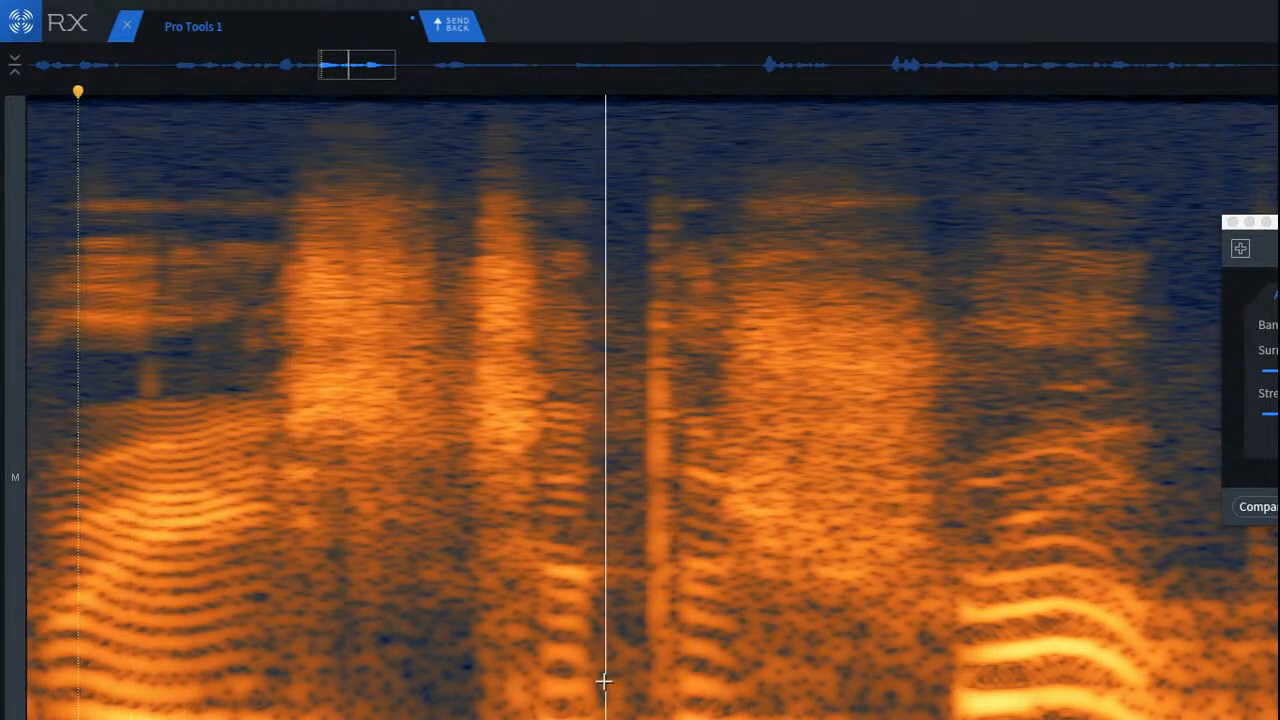
pyautogui.press('space')
pyautogui.press('space')
pyautogui.press('space')
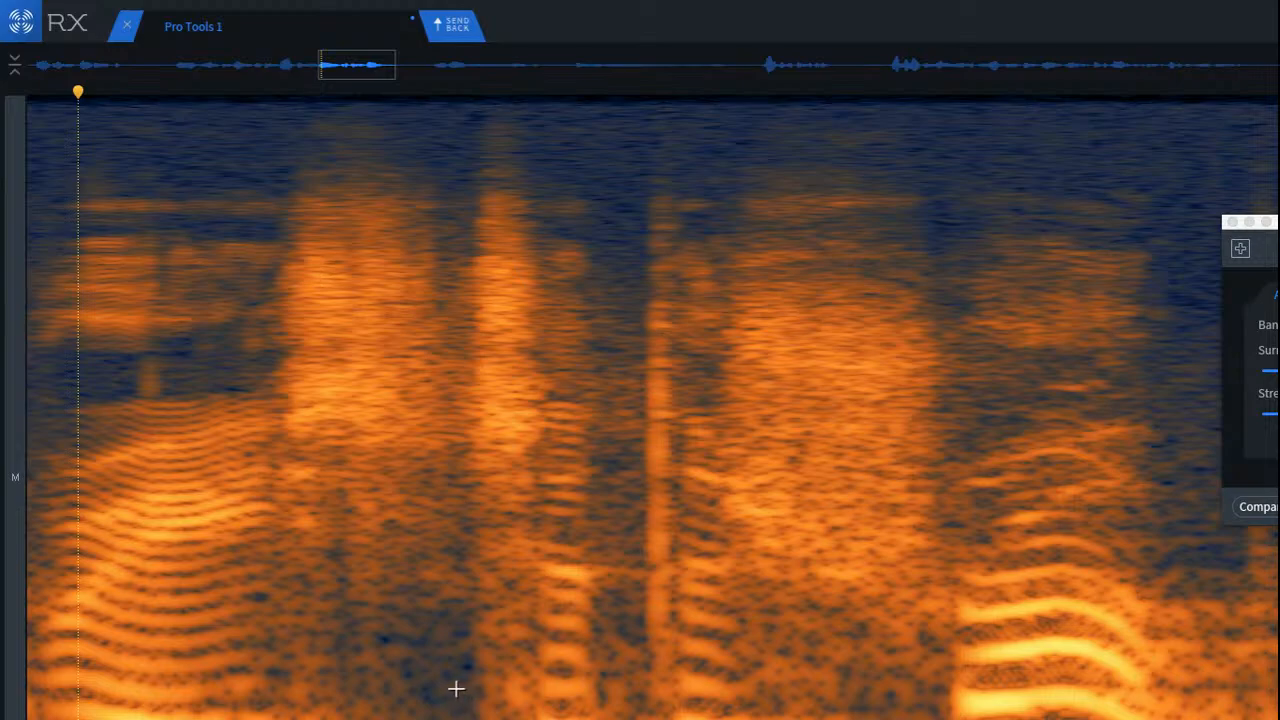
# Step: Undo the last low-frequency attenuation and audition the phrase from within the preceding vowel
pyautogui.press('super+z')
pyautogui.click(128, 603)
pyautogui.press('space')
pyautogui.press('space')
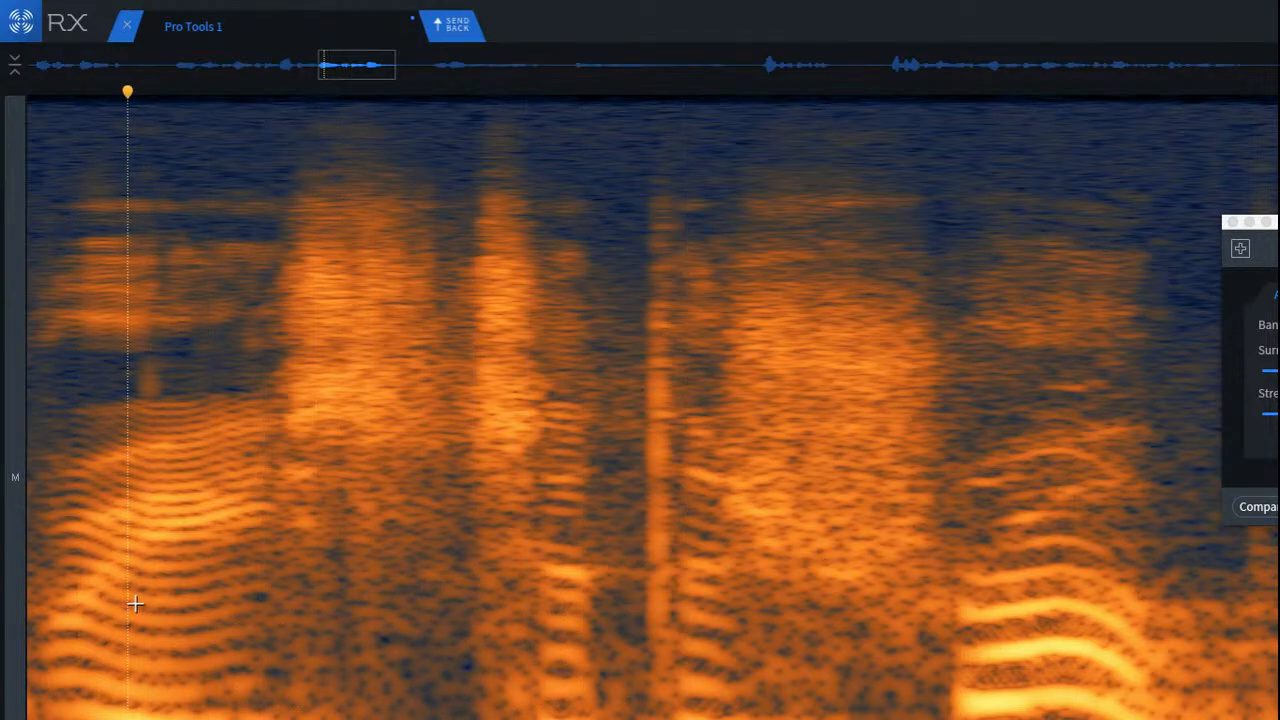
pyautogui.press('space')
pyautogui.press('space')
# Step: Attenuate everything from the lower mids down between the patched click and the second burst, and replay from the preceding vowel
pyautogui.scroll(5, 406, 660)
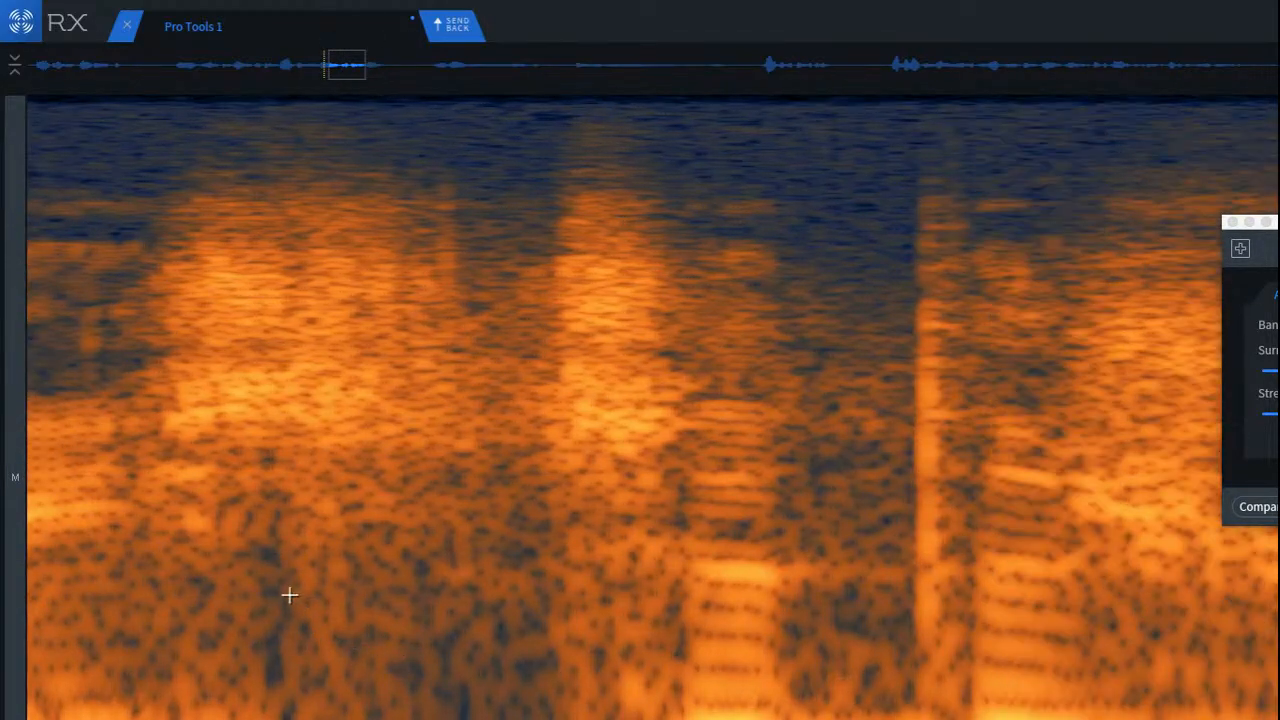
pyautogui.moveTo(252, 558); pyautogui.dragTo(575, 716)
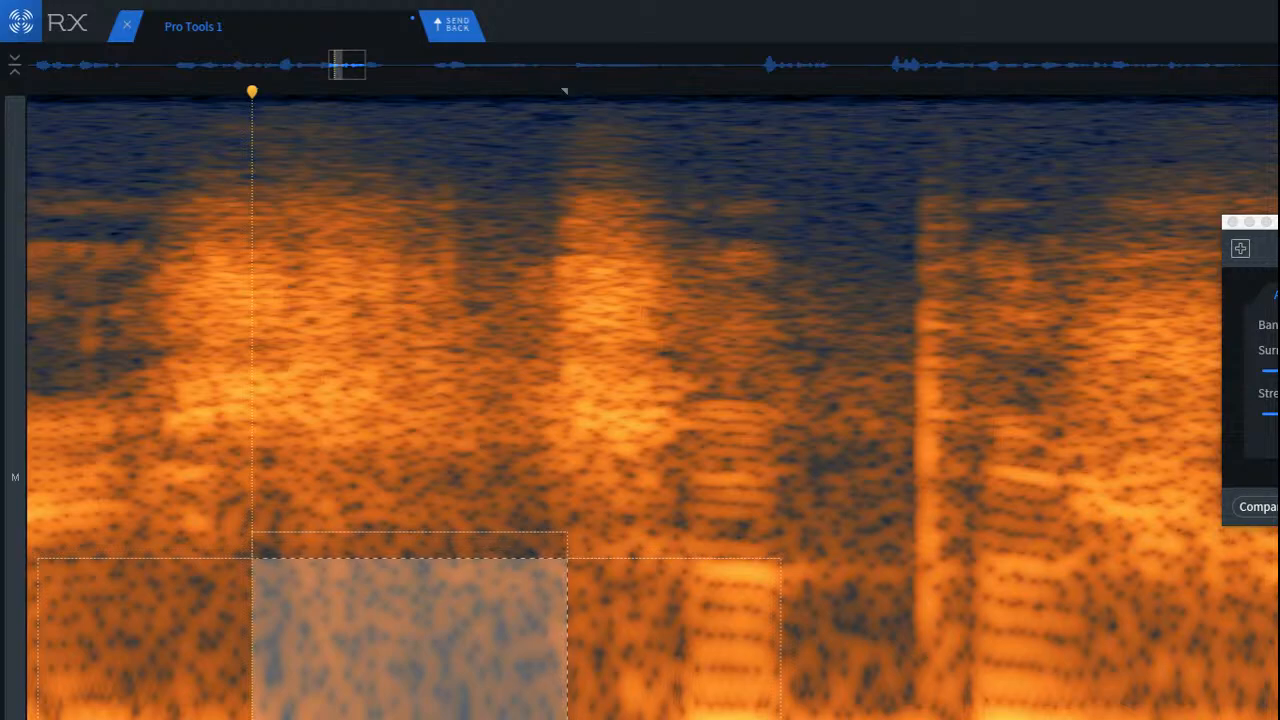
pyautogui.scroll(3, 270, 553)
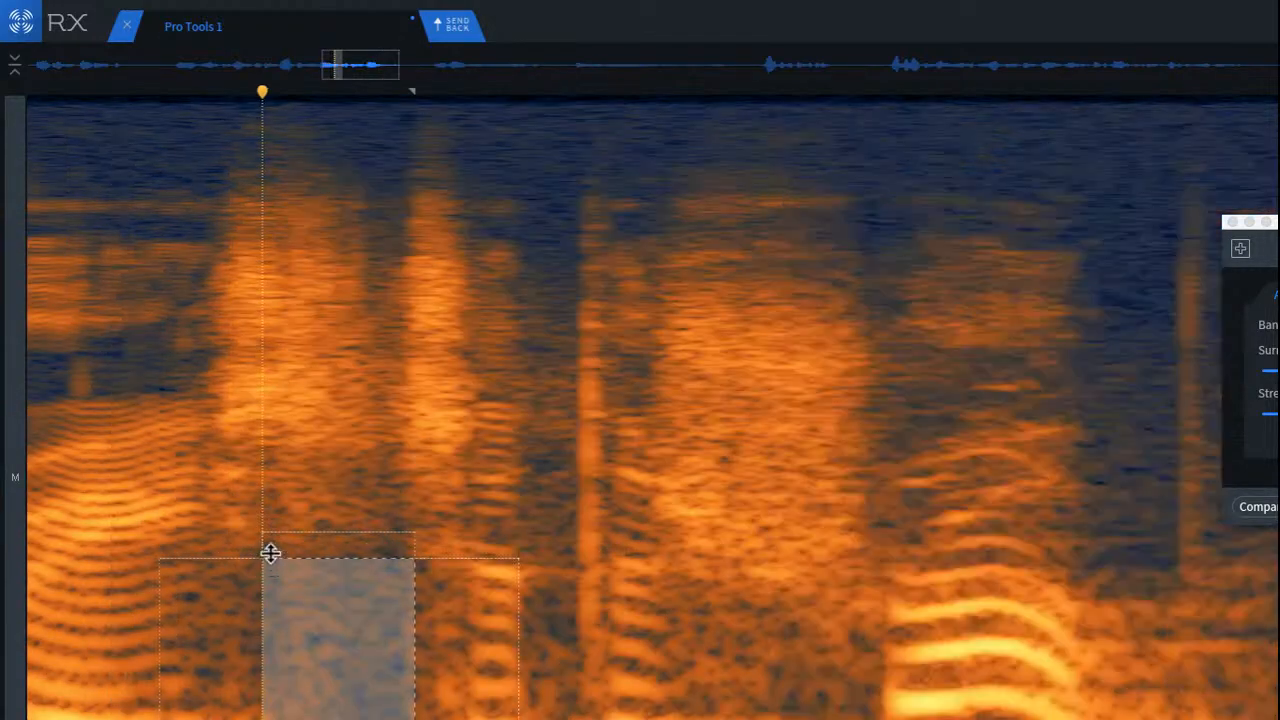
pyautogui.click(57, 511)
pyautogui.press('space')
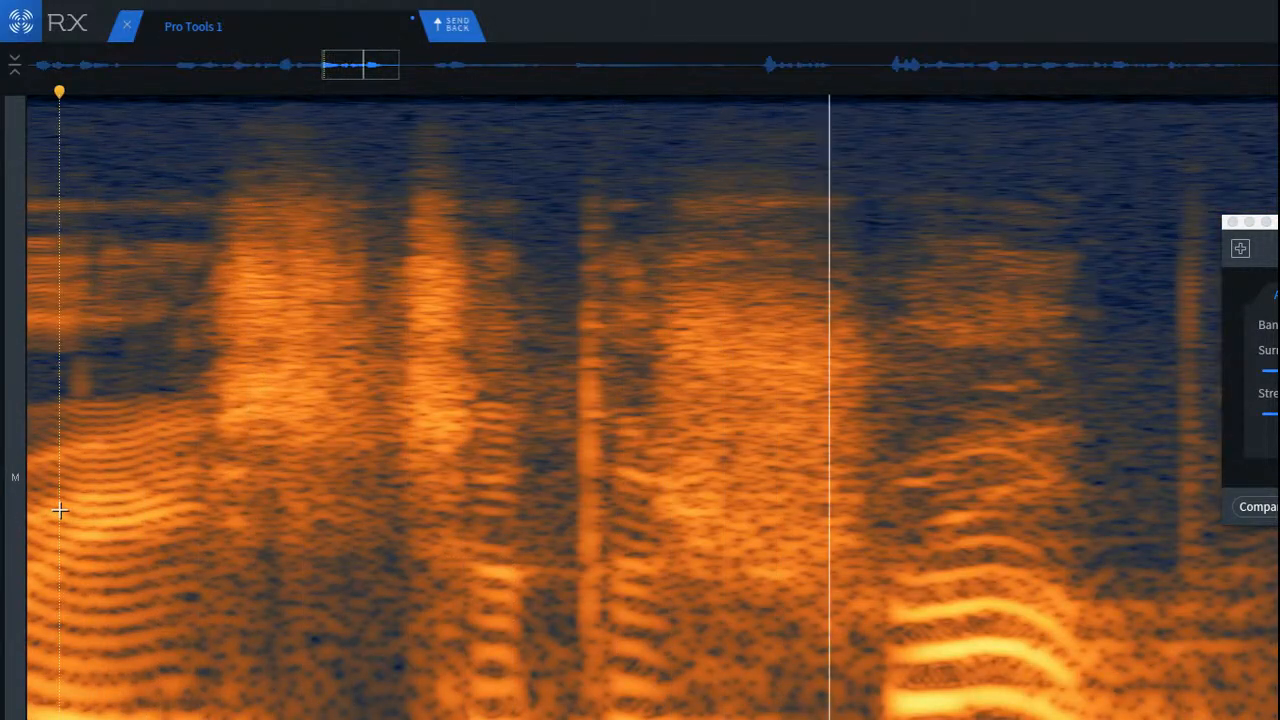
pyautogui.press('space')
pyautogui.press('space')
pyautogui.press('space')
pyautogui.press('space')
pyautogui.press('space')
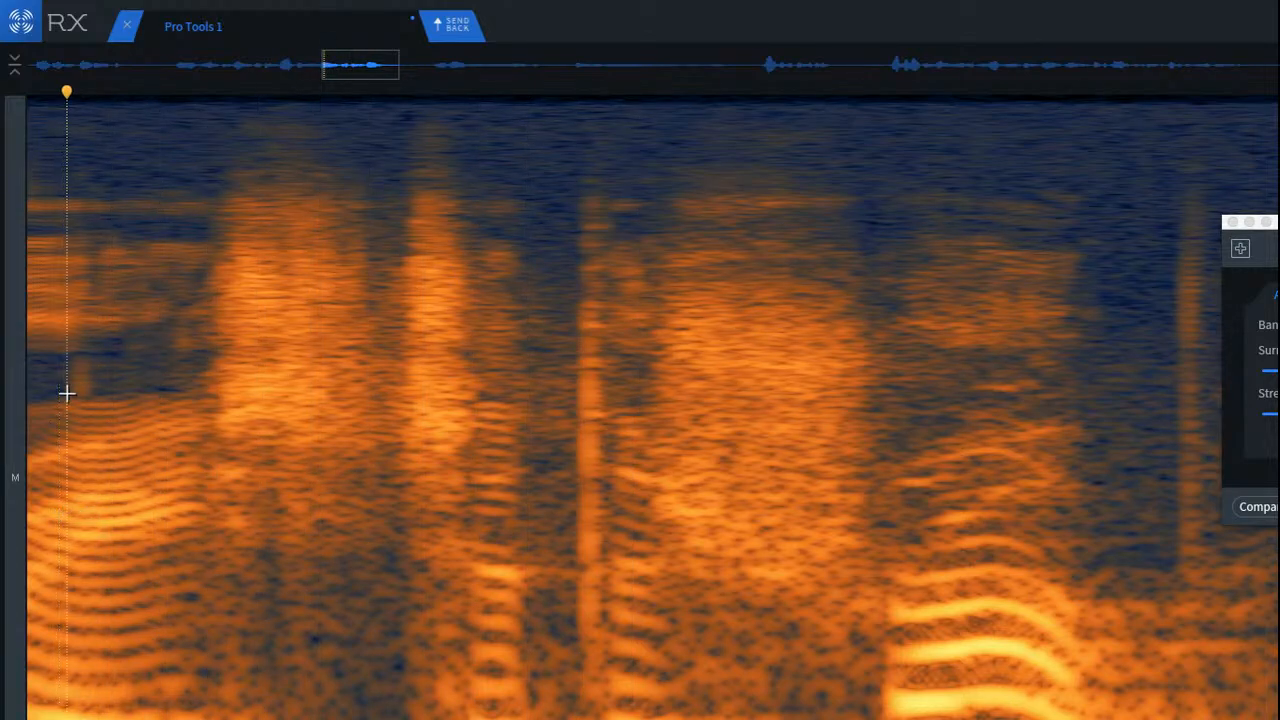
pyautogui.press('space')
pyautogui.press('space')
# Step: Attenuate the narrow mid band just above the treated low area after the patched click, and audition the phrase from an earlier vowel
pyautogui.scroll(3, 274, 594)
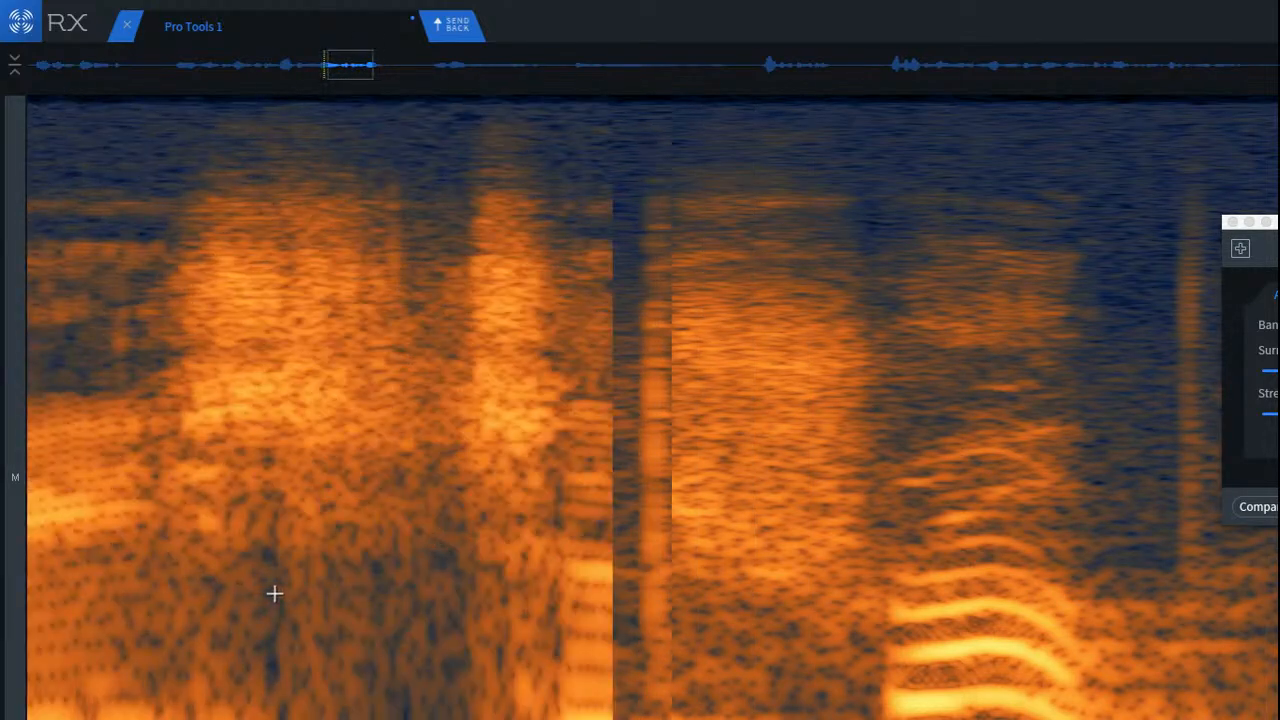
pyautogui.scroll(2, 305, 560)
pyautogui.moveTo(255, 466); pyautogui.dragTo(698, 560)
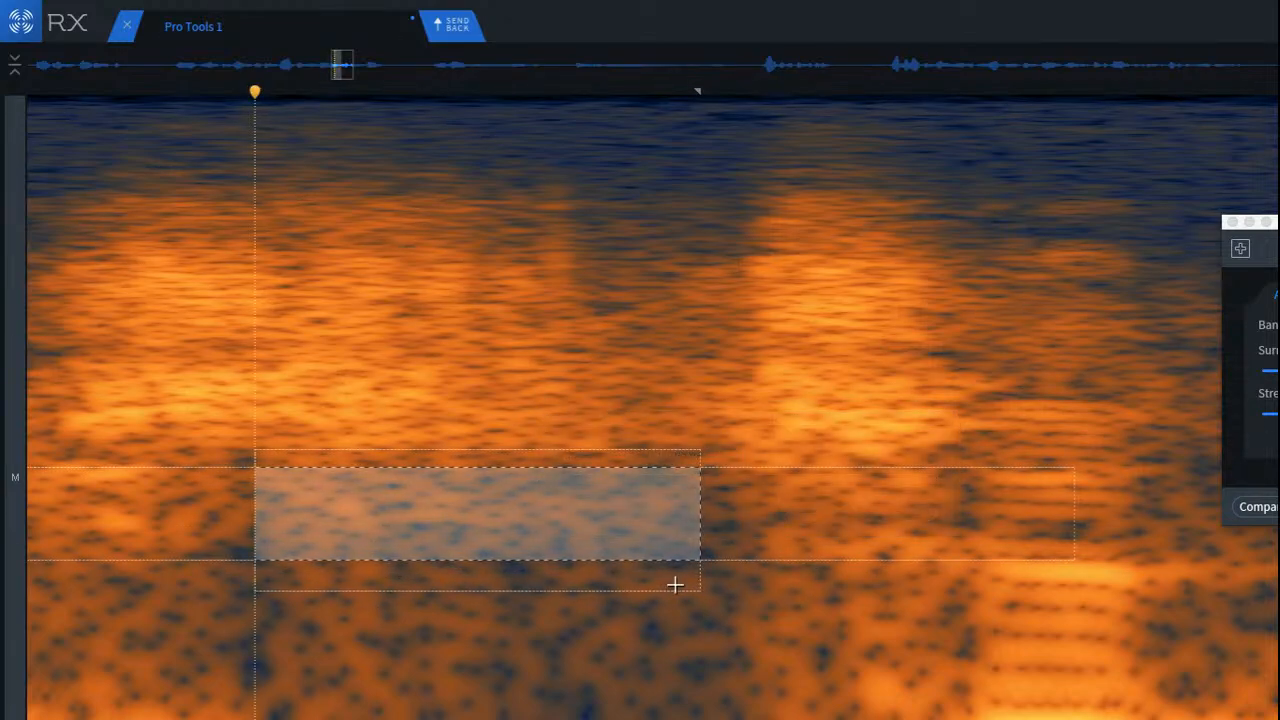
pyautogui.click(386, 603)
pyautogui.scroll(-3, 386, 609)
pyautogui.click(129, 521)
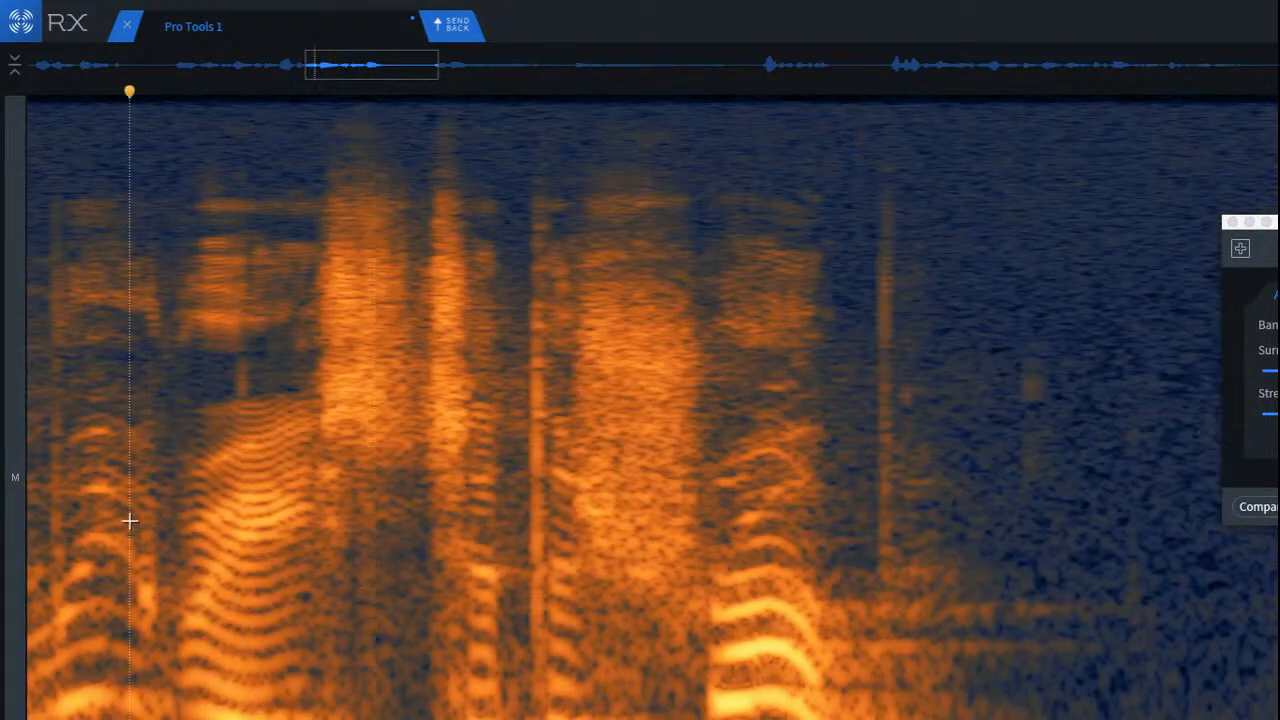
pyautogui.press('space')
pyautogui.press('space')
pyautogui.press('space')
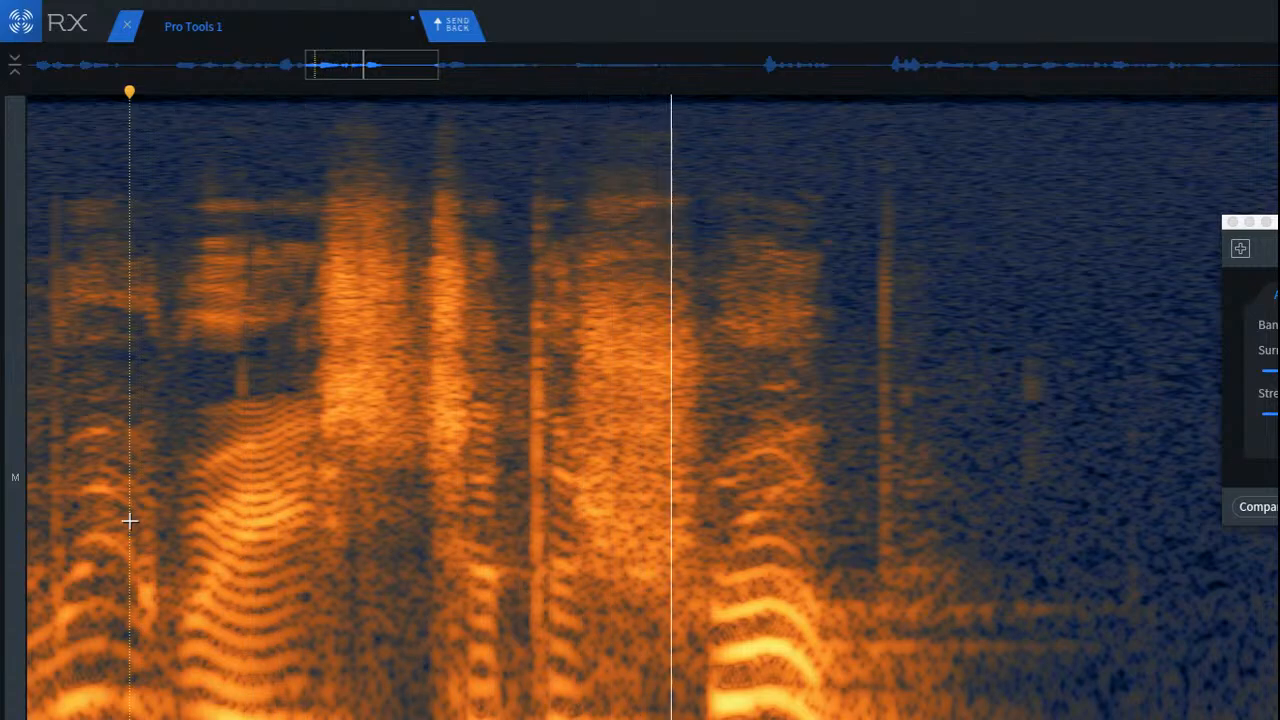
pyautogui.press('space')
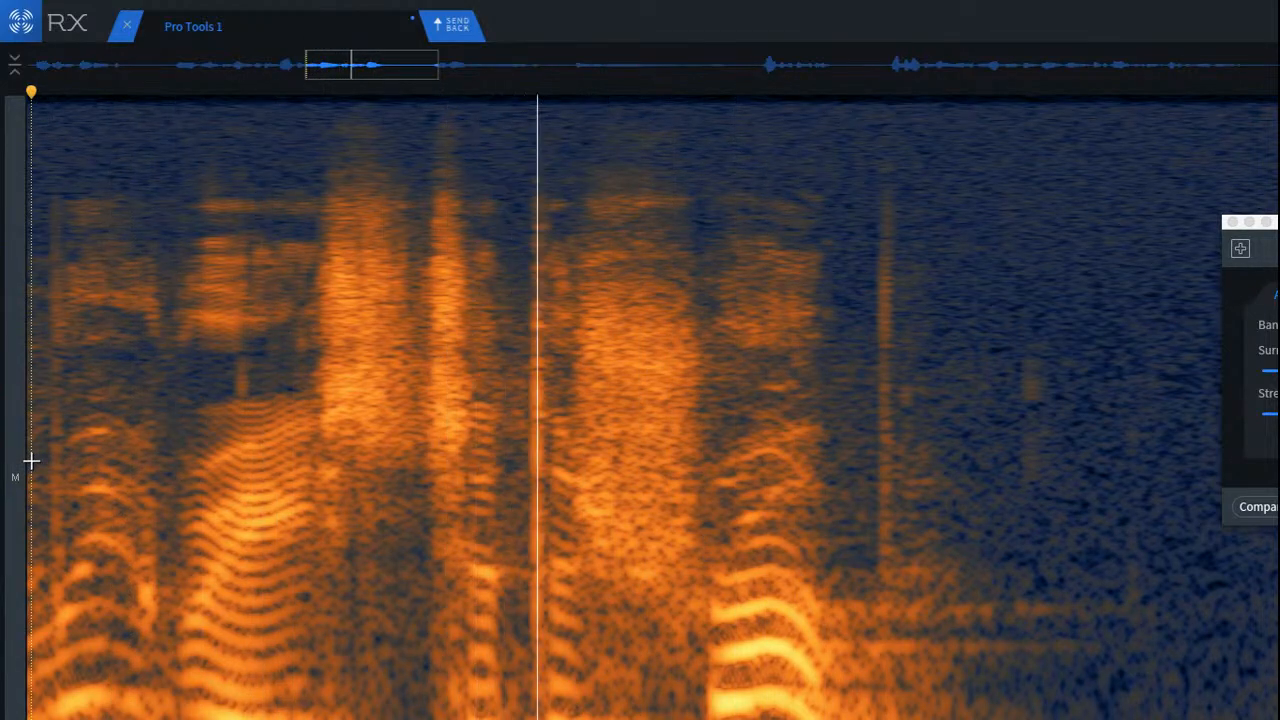
pyautogui.press('space')
pyautogui.press('space')
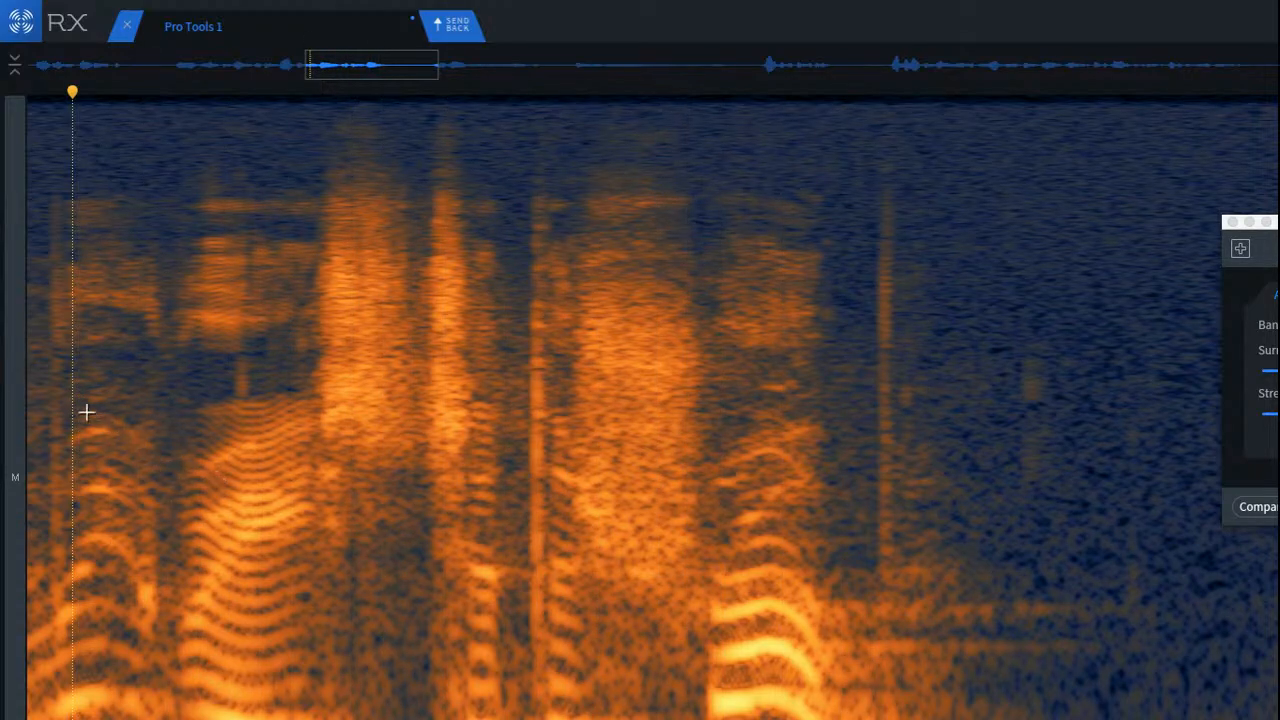
# Step: Check the repaired consonant in context by auditioning from the patched click into the silence after the phrase
pyautogui.scroll(3, 70, 404)
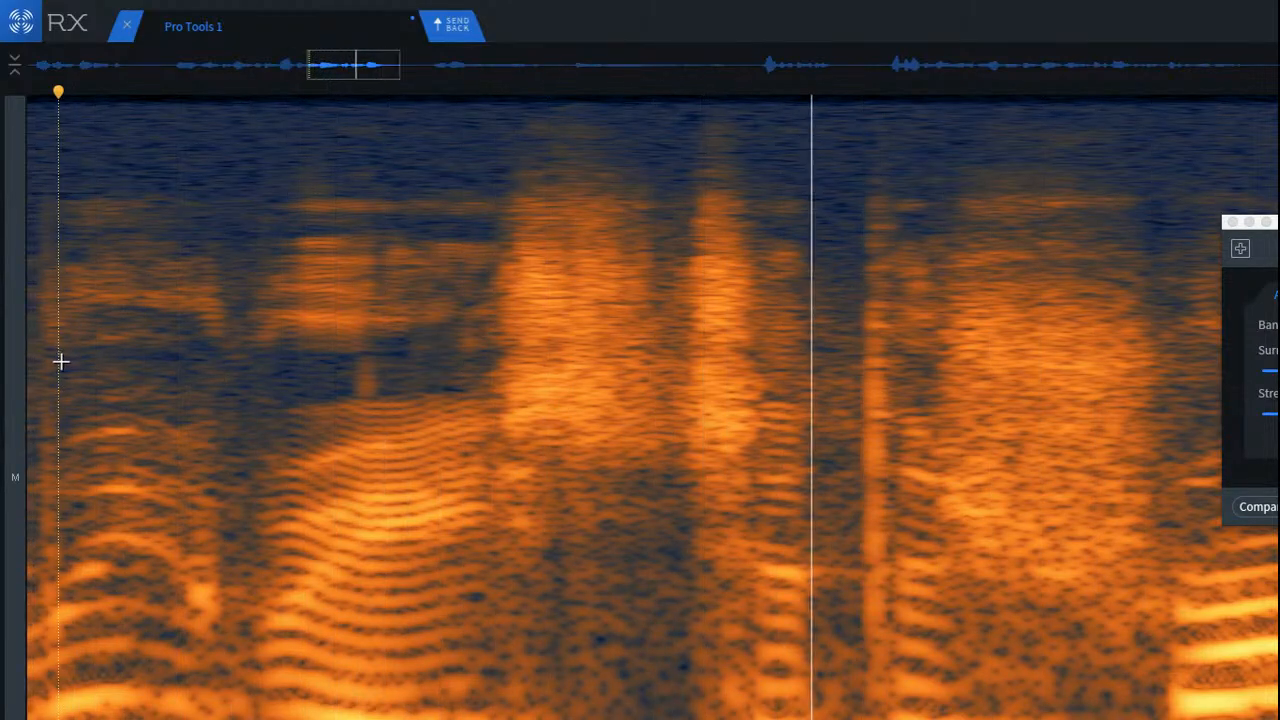
pyautogui.scroll(-4, 58, 360)
pyautogui.scroll(3, 346, 368)
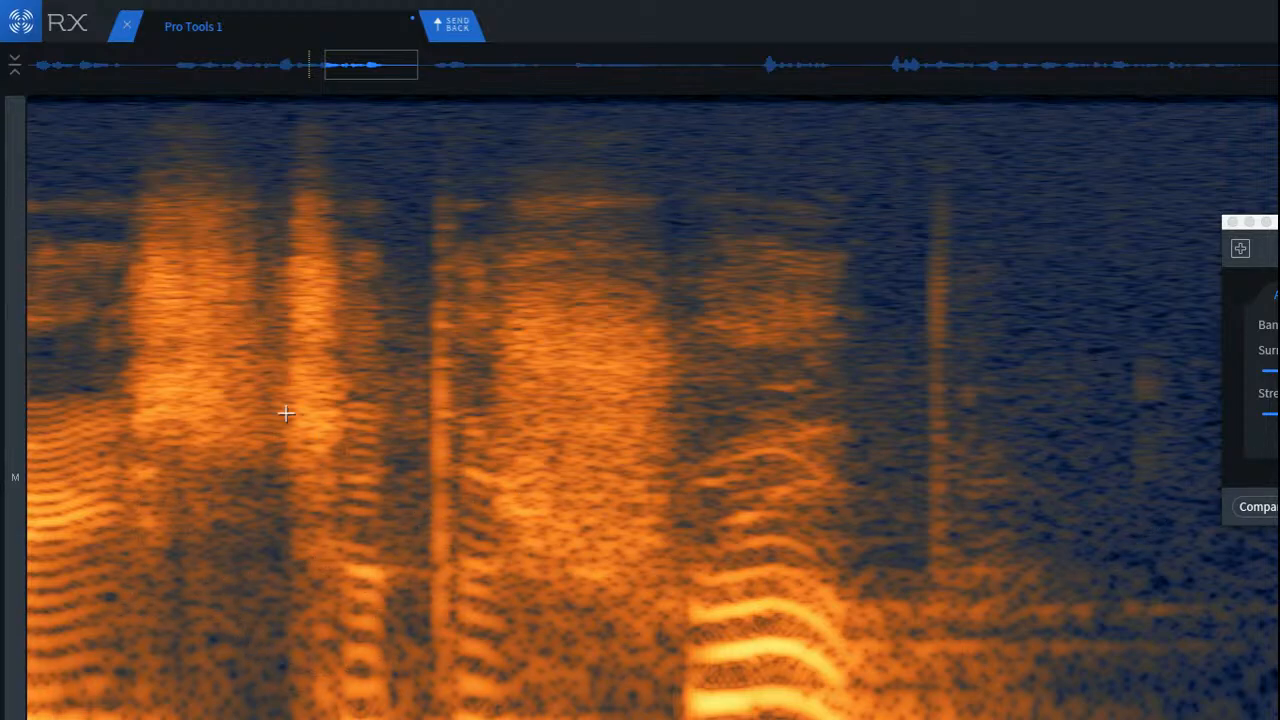
pyautogui.click(246, 273)
pyautogui.press('space')
pyautogui.scroll(-3, 376, 382)
pyautogui.press('space')
pyautogui.press('space')
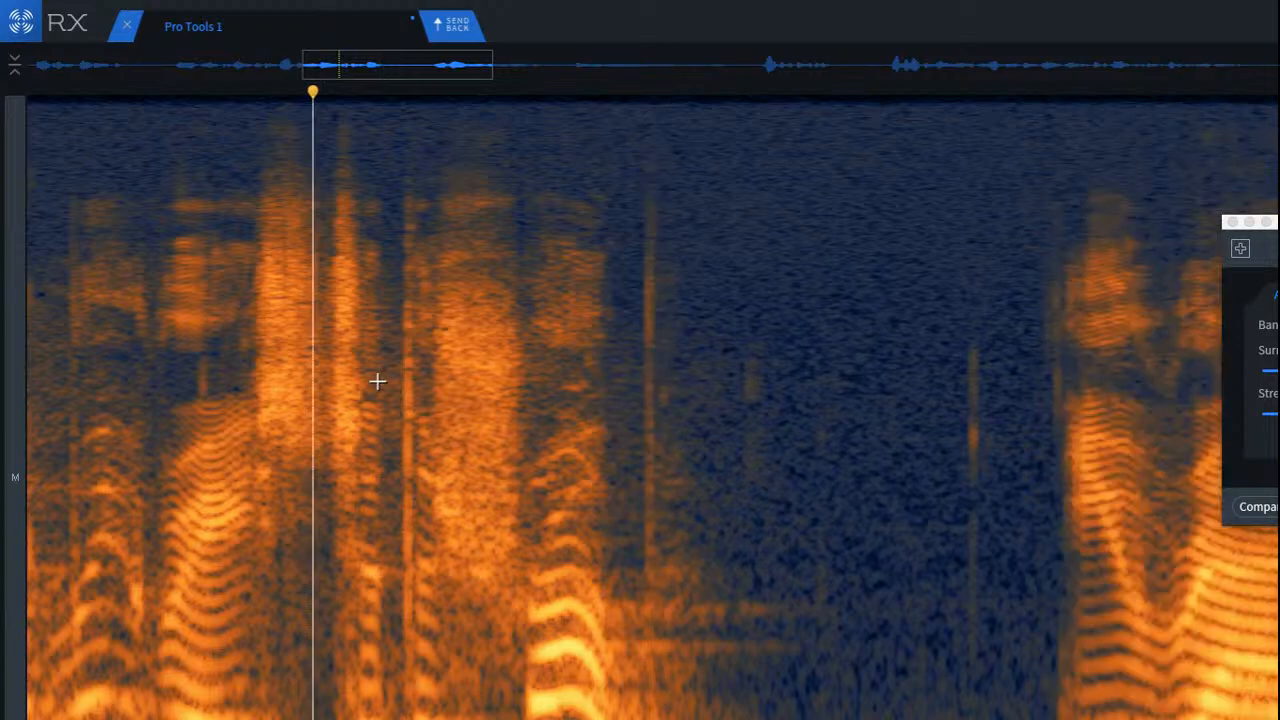
pyautogui.press('space')
pyautogui.press('space')
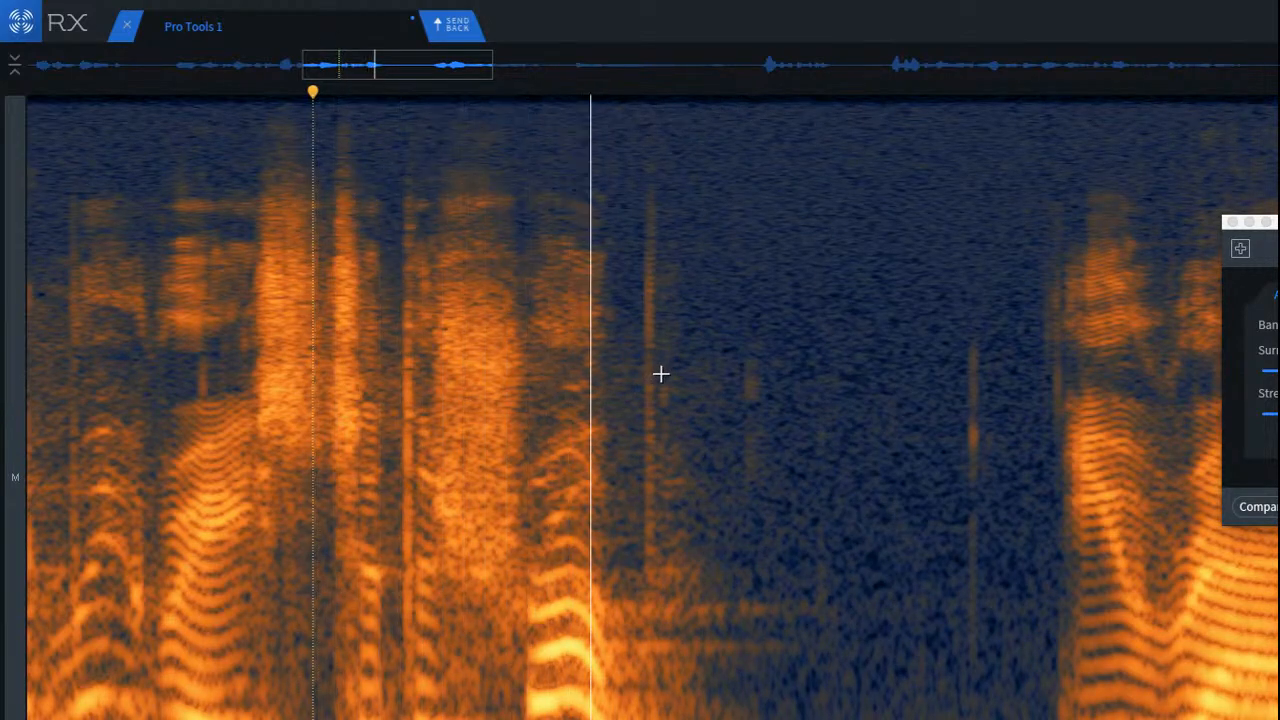
pyautogui.press('space')
pyautogui.press('space')
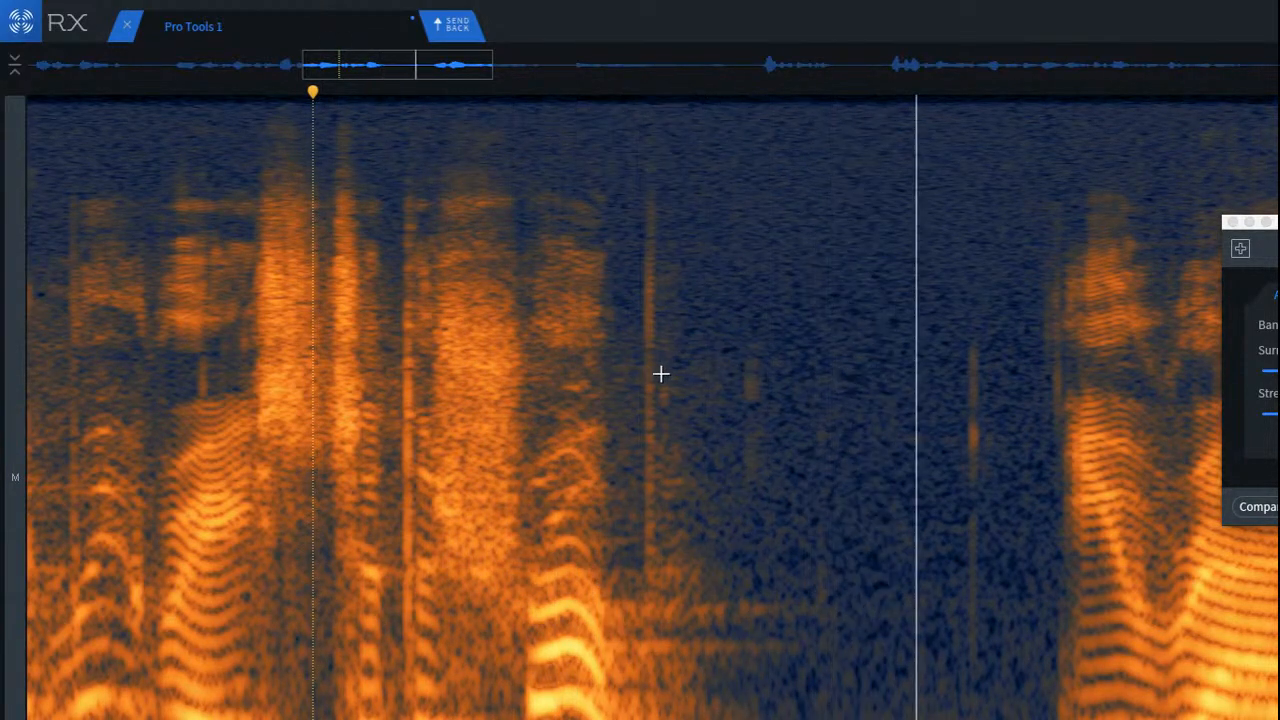
# Step: Try to attenuate the tall vertical click just after the phrase's last vowel, and replay from the preceding consonant
pyautogui.scroll(3, 660, 372)
pyautogui.moveTo(593, 149)
pyautogui.mouseDown()
pyautogui.moveTo(689, 514)
pyautogui.moveTo(679, 608)
pyautogui.mouseUp()
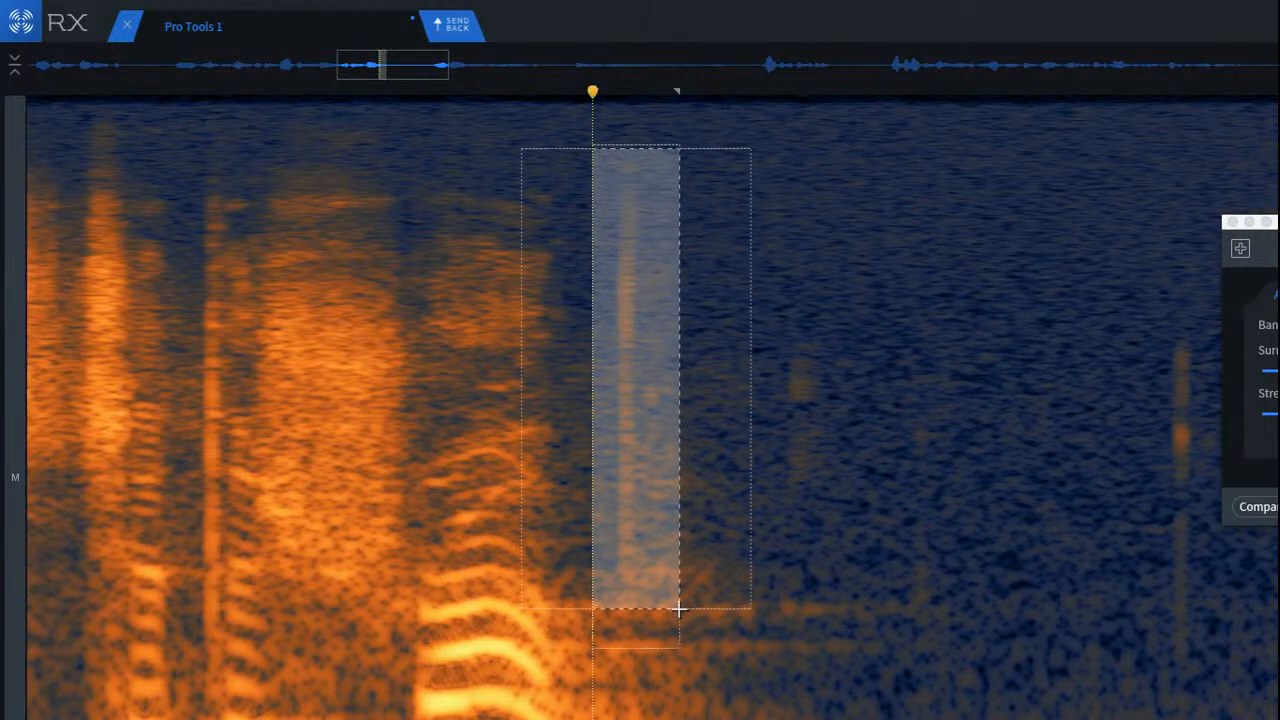
pyautogui.click(308, 401)
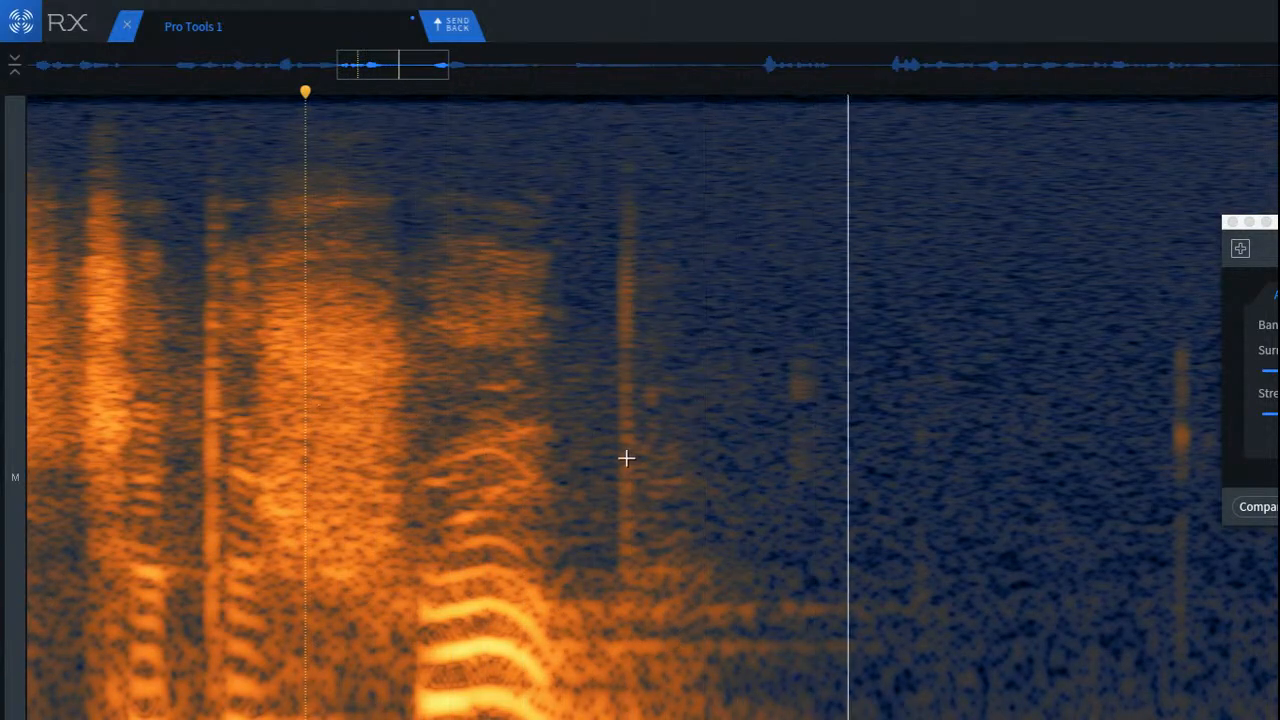
# Step: Attenuate the thin vertical click in the silence before the next phrase, and replay across the gap
pyautogui.scroll(-3, 726, 463)
pyautogui.scroll(3, 1028, 421)
pyautogui.scroll(3, 1028, 421)
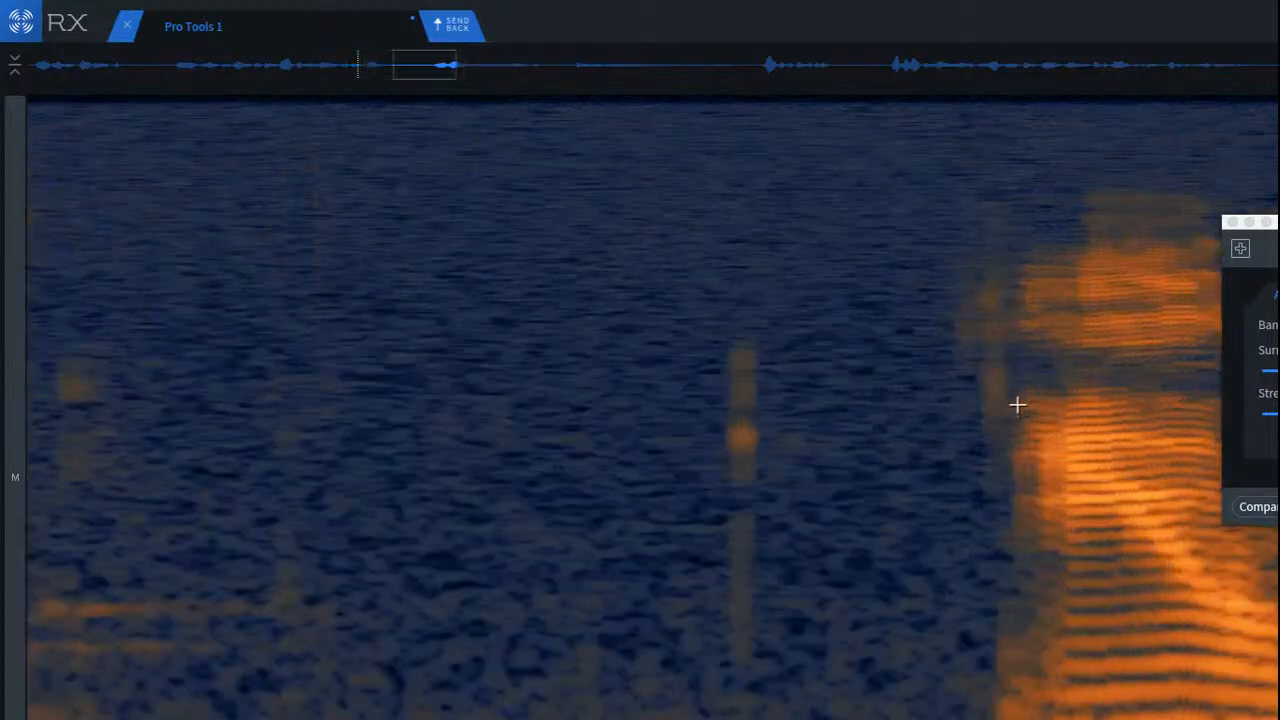
pyautogui.moveTo(664, 338); pyautogui.dragTo(840, 698)
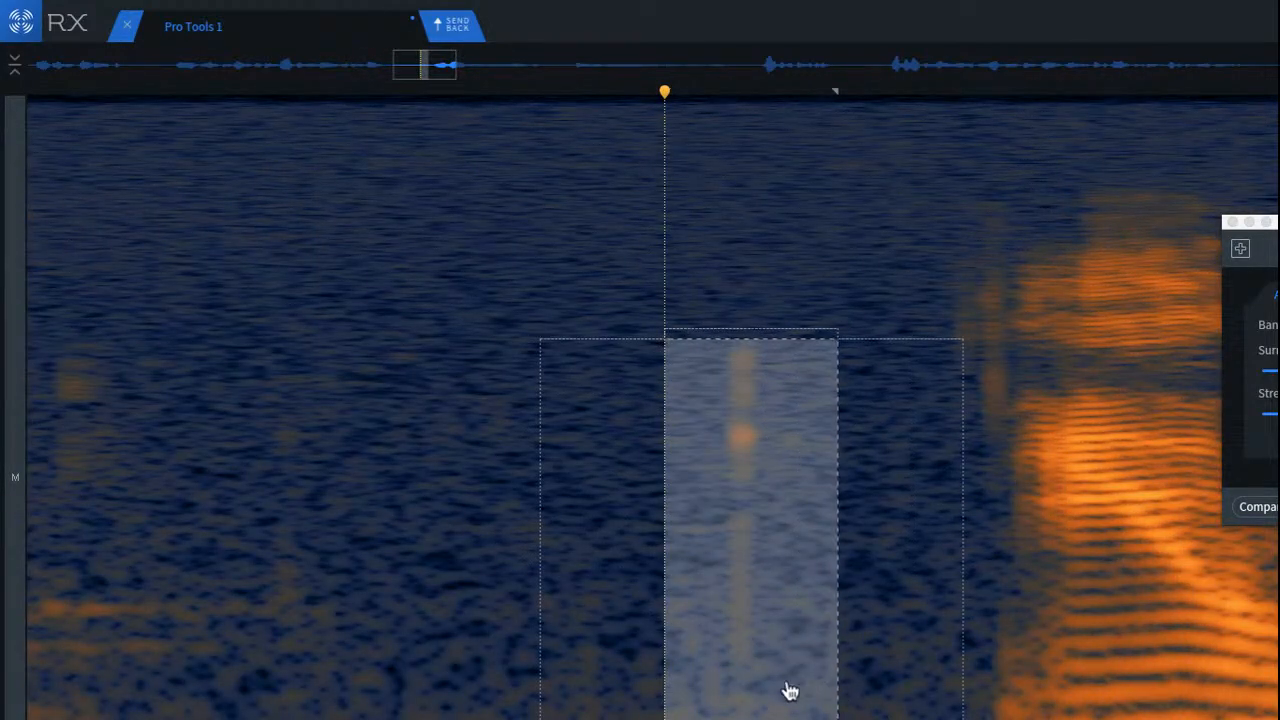
pyautogui.press('d')
pyautogui.click(199, 342)
pyautogui.press('space')
pyautogui.scroll(-3, 206, 351)
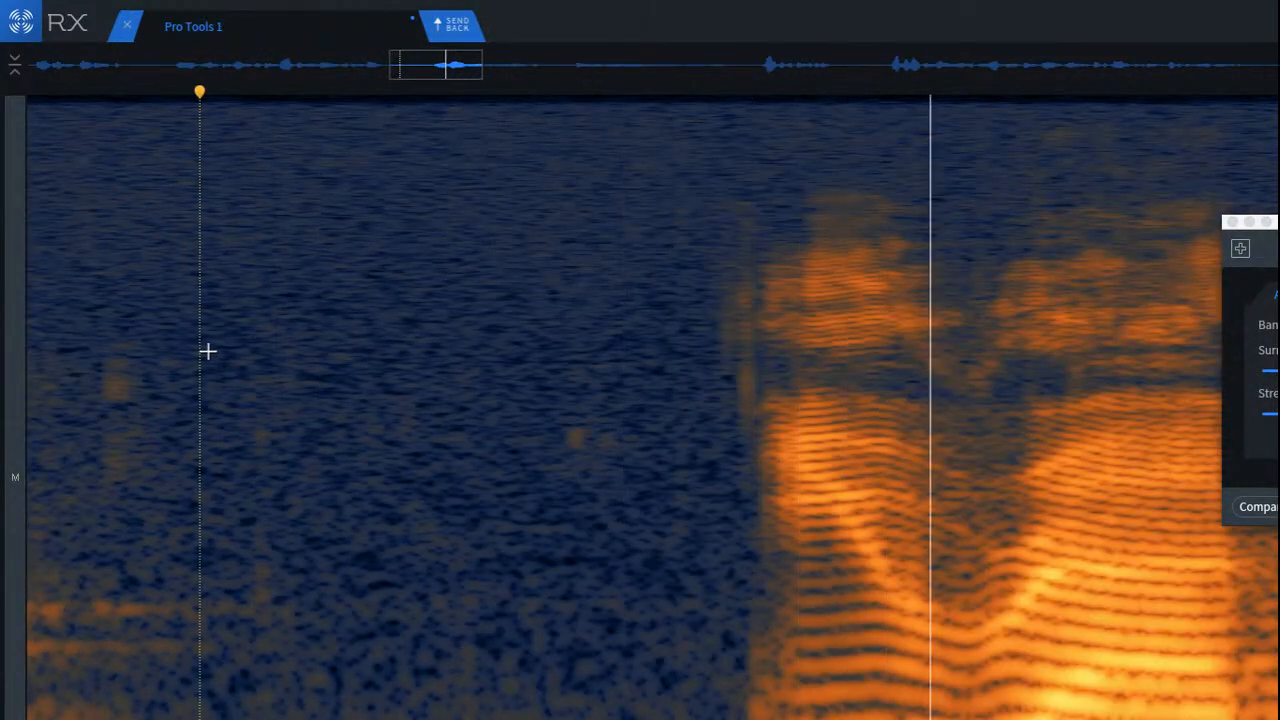
pyautogui.scroll(-3, 318, 357)
pyautogui.press('space')
pyautogui.press('space')
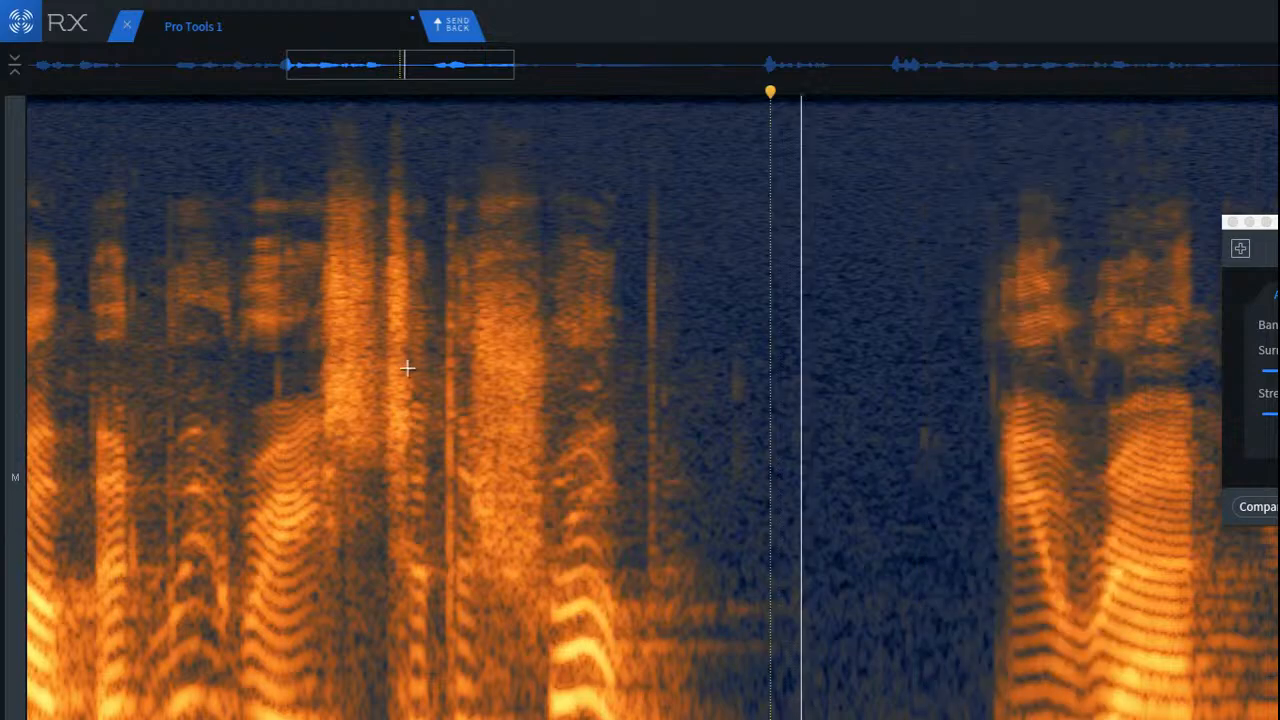
# Step: Run De-click over the mid-phrase vowels and the following consonant burst, and replay from the earlier vowel
pyautogui.scroll(-3, 433, 367)
pyautogui.click(913, 352)
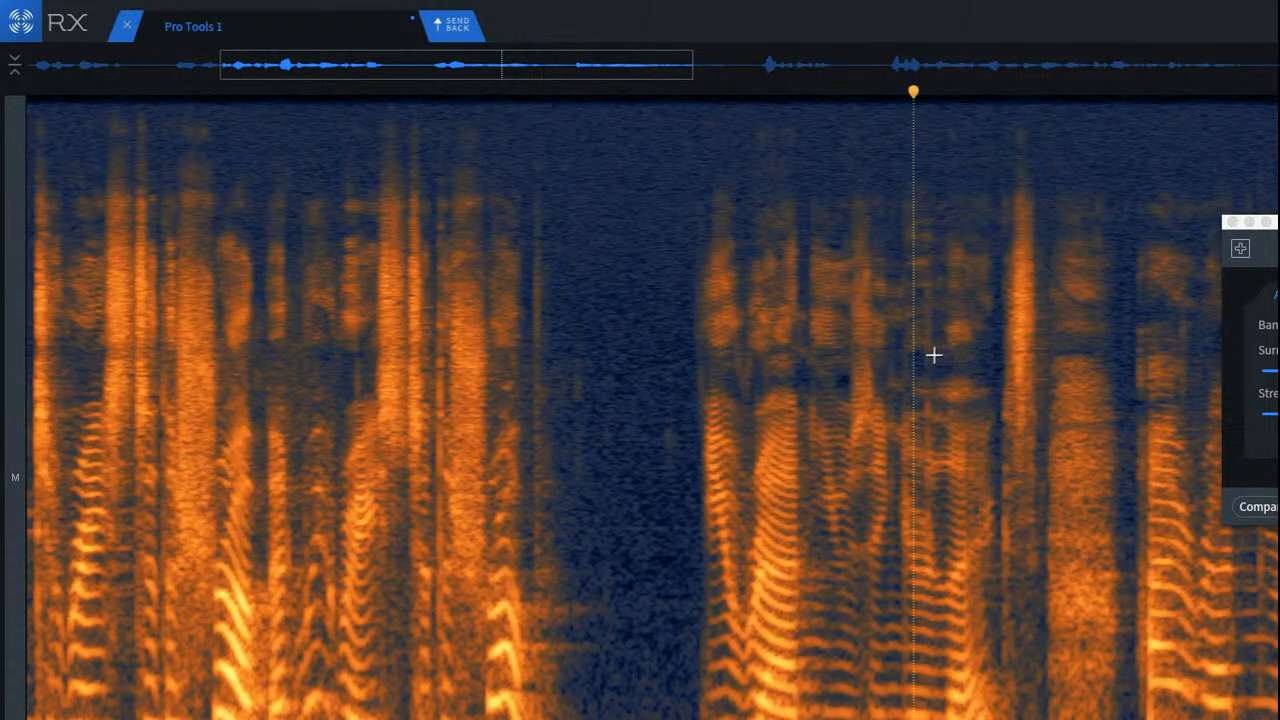
pyautogui.scroll(5, 1037, 360)
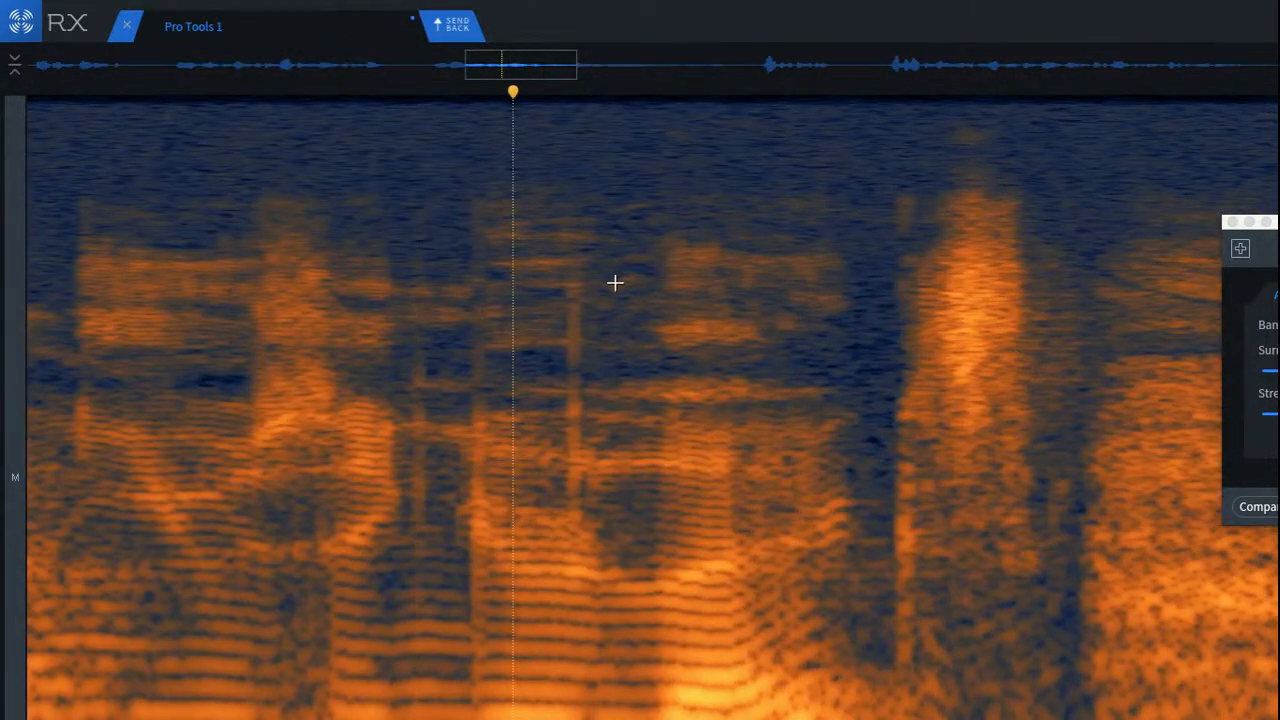
pyautogui.moveTo(333, 144)
pyautogui.mouseDown()
pyautogui.moveTo(1109, 651)
pyautogui.moveTo(1134, 714)
pyautogui.mouseUp()
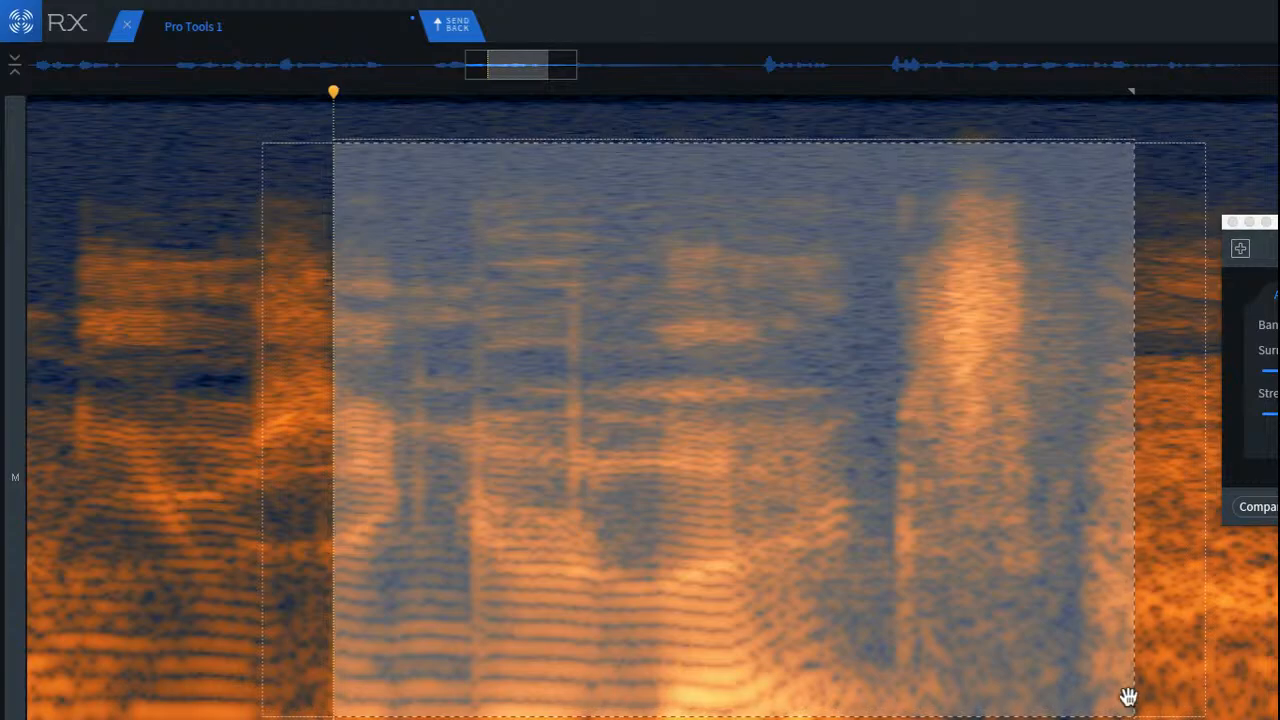
pyautogui.click(1279, 507)
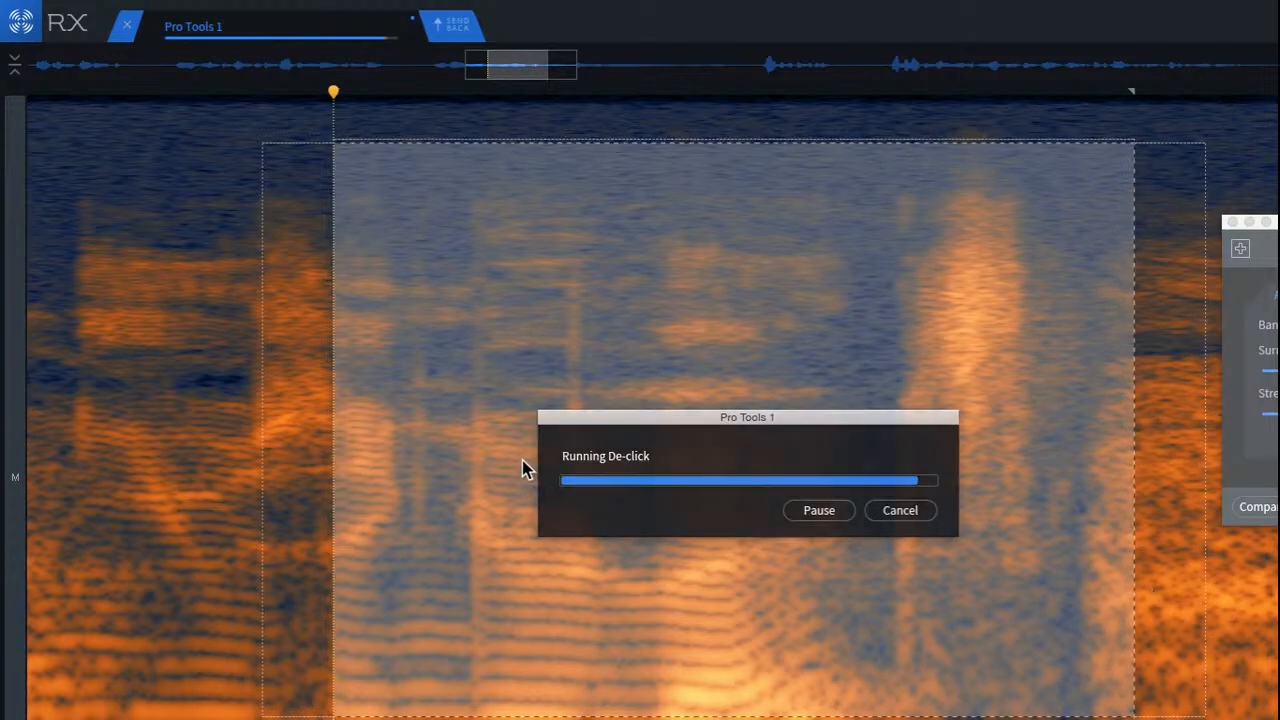
pyautogui.click(116, 288)
pyautogui.press('space')
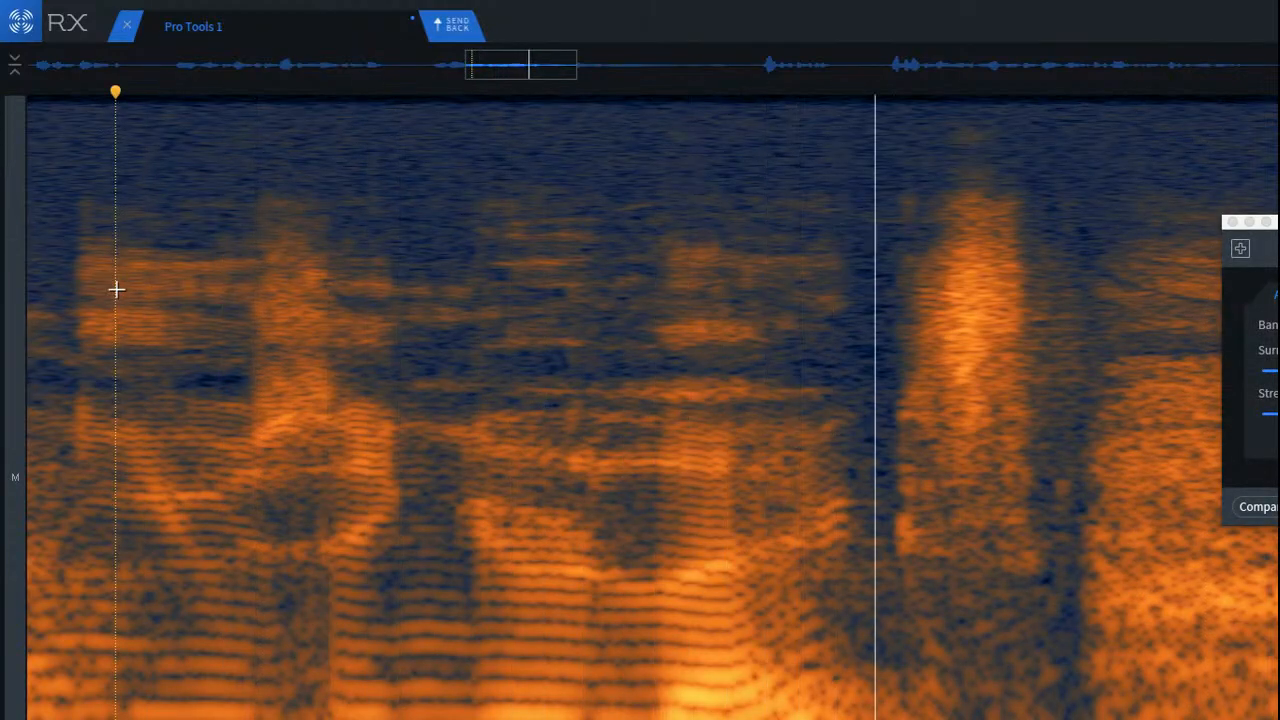
# Step: Apply Mouth De-click to the mid and low frequencies of the consonant burst and the gap after it, and replay from the preceding vowel
pyautogui.click(713, 455)
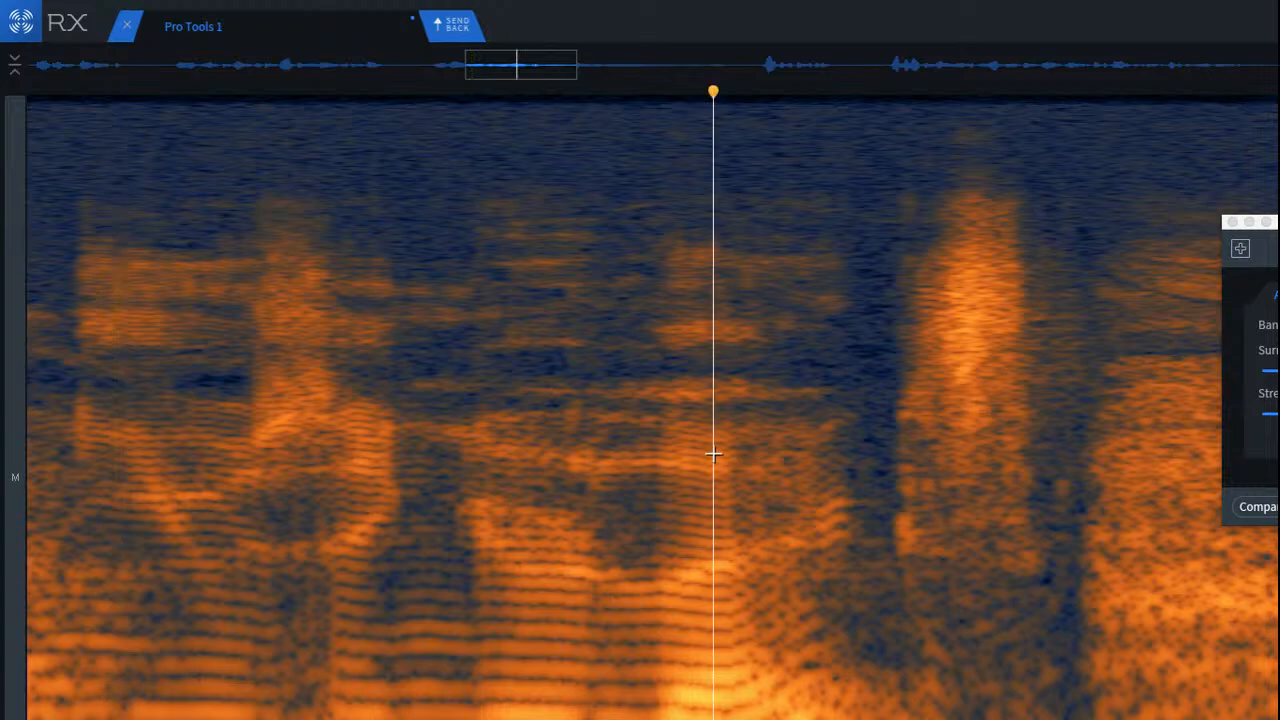
pyautogui.scroll(4, 961, 539)
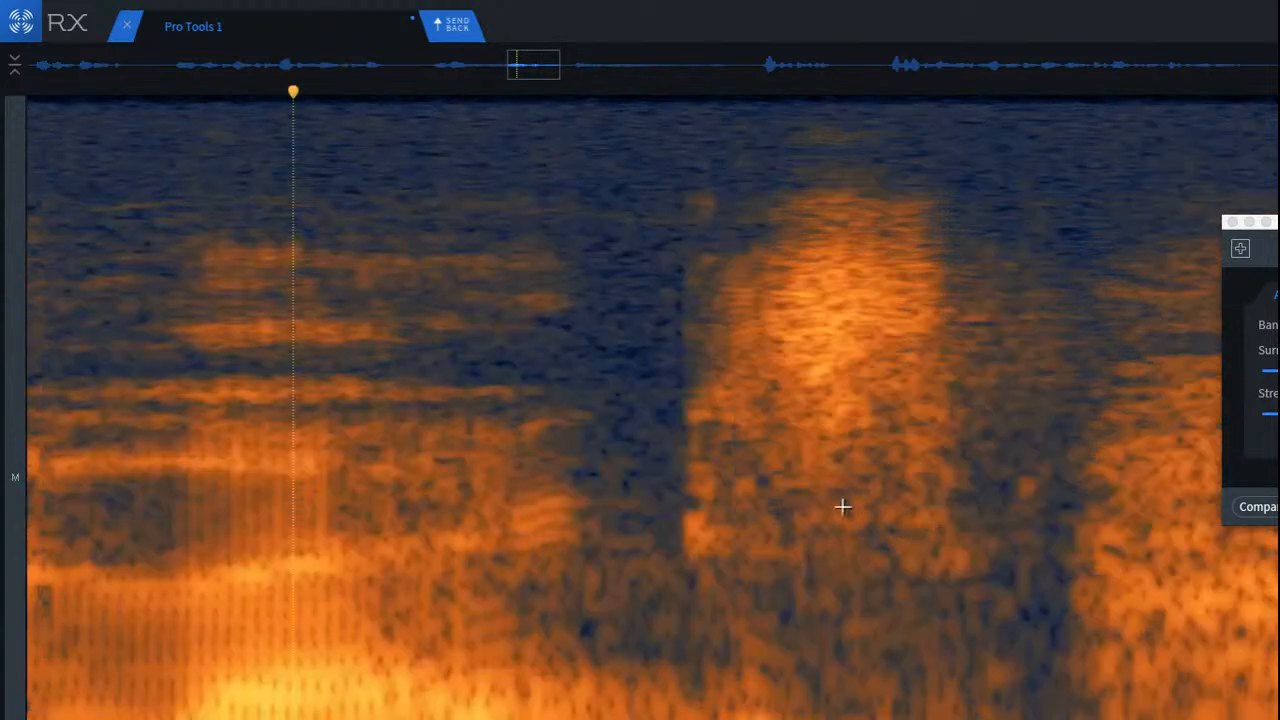
pyautogui.moveTo(661, 354); pyautogui.dragTo(1116, 719)
pyautogui.press('Return')
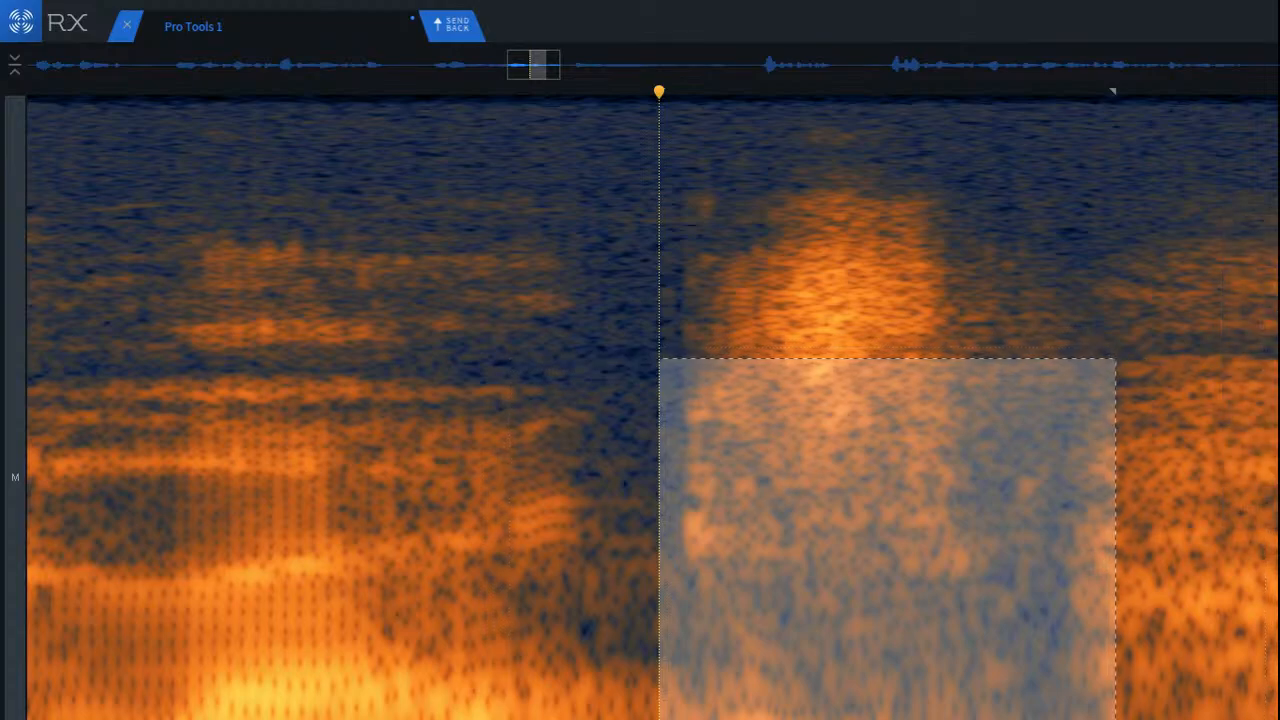
pyautogui.press('2')
pyautogui.click(1274, 375)
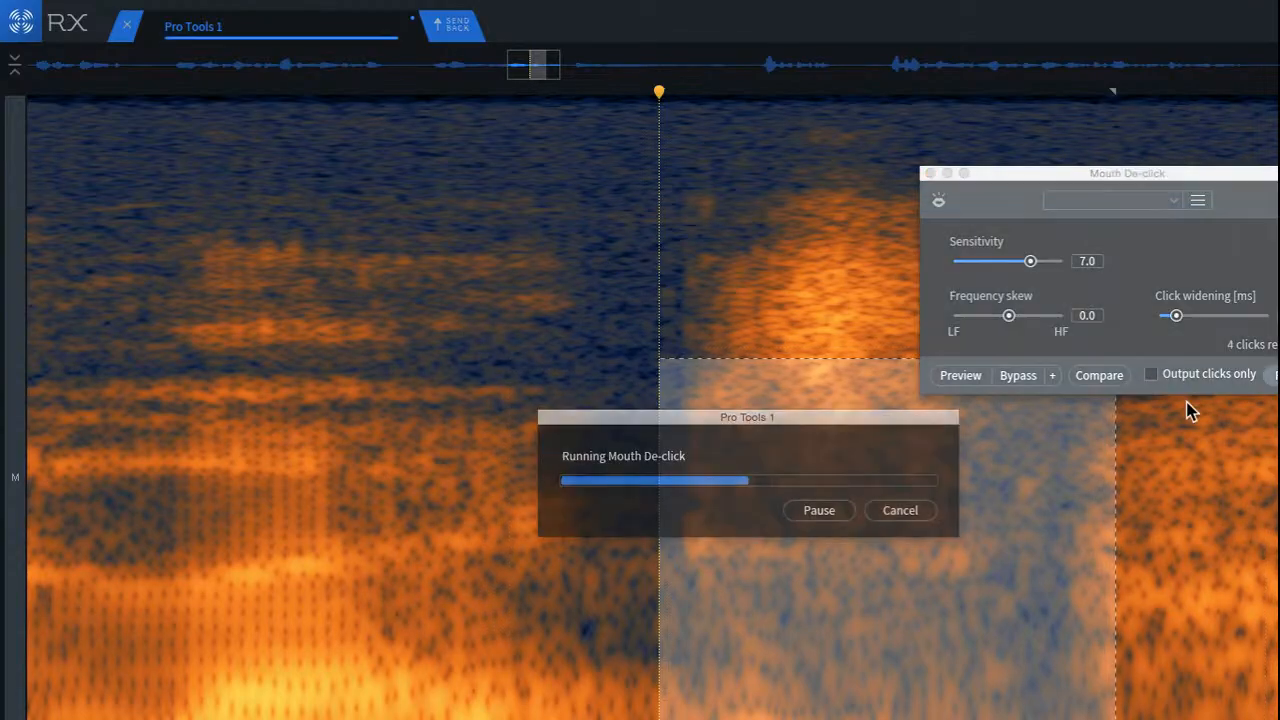
pyautogui.click(247, 336)
pyautogui.press('space')
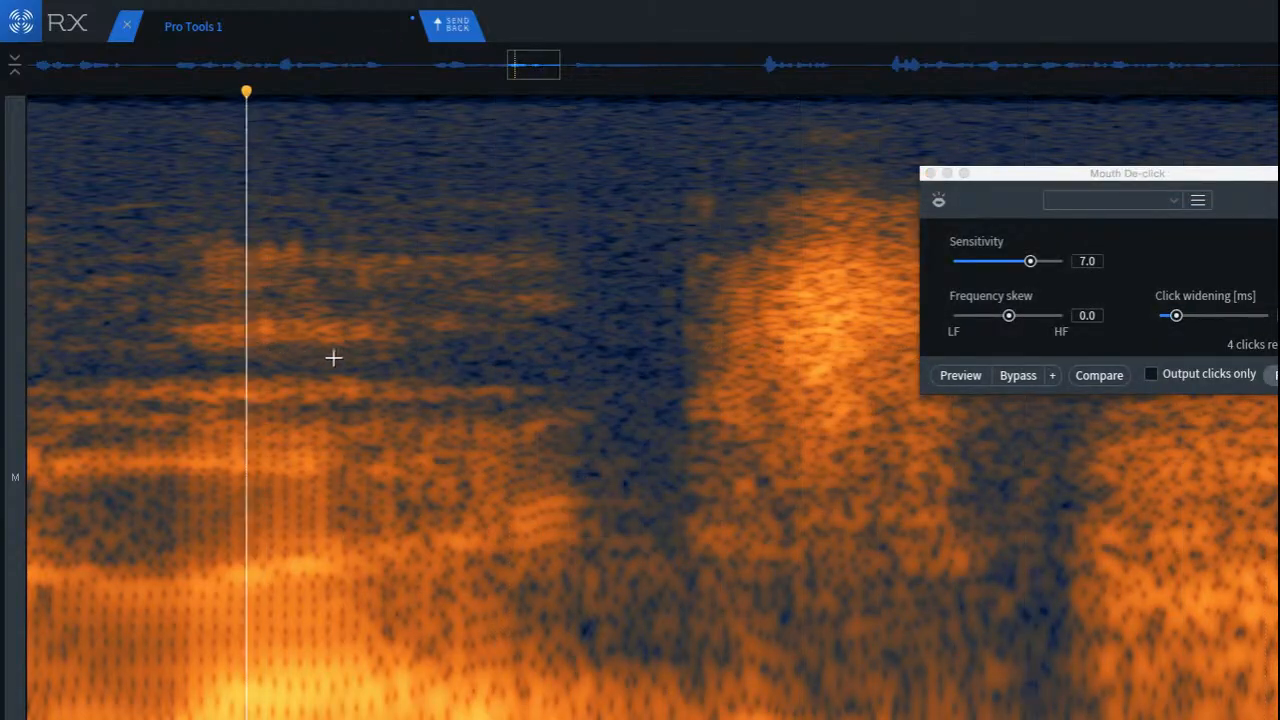
pyautogui.click(930, 173)
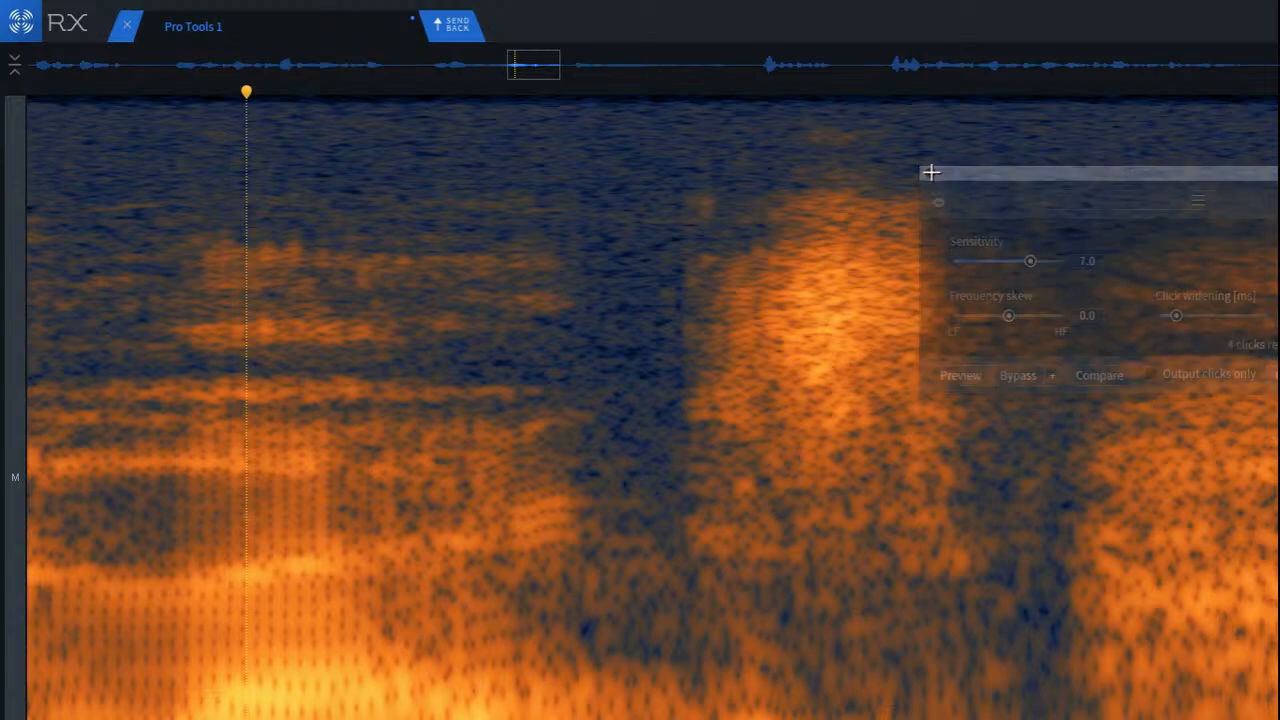
# Step: Attenuate the lower-mid band at the tail of the consonant burst, and replay from the preceding vowel
pyautogui.moveTo(629, 151); pyautogui.dragTo(811, 389)
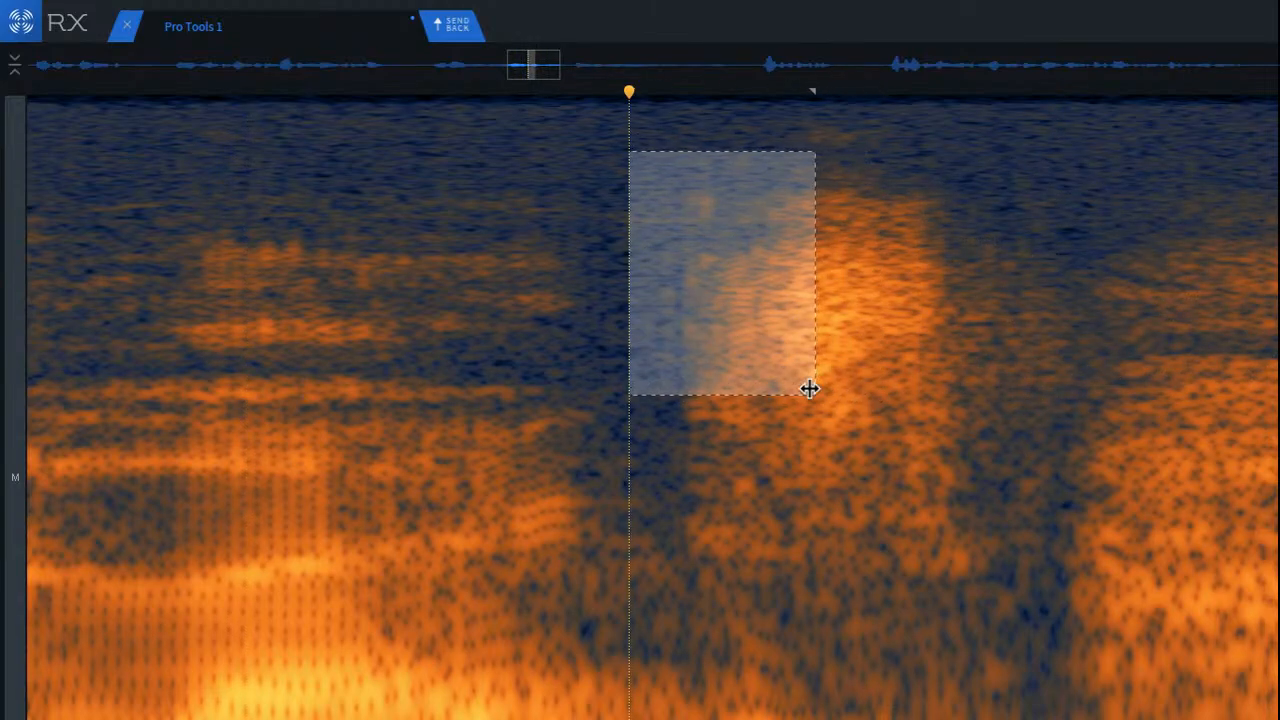
pyautogui.click(760, 500)
pyautogui.moveTo(652, 428); pyautogui.dragTo(871, 613)
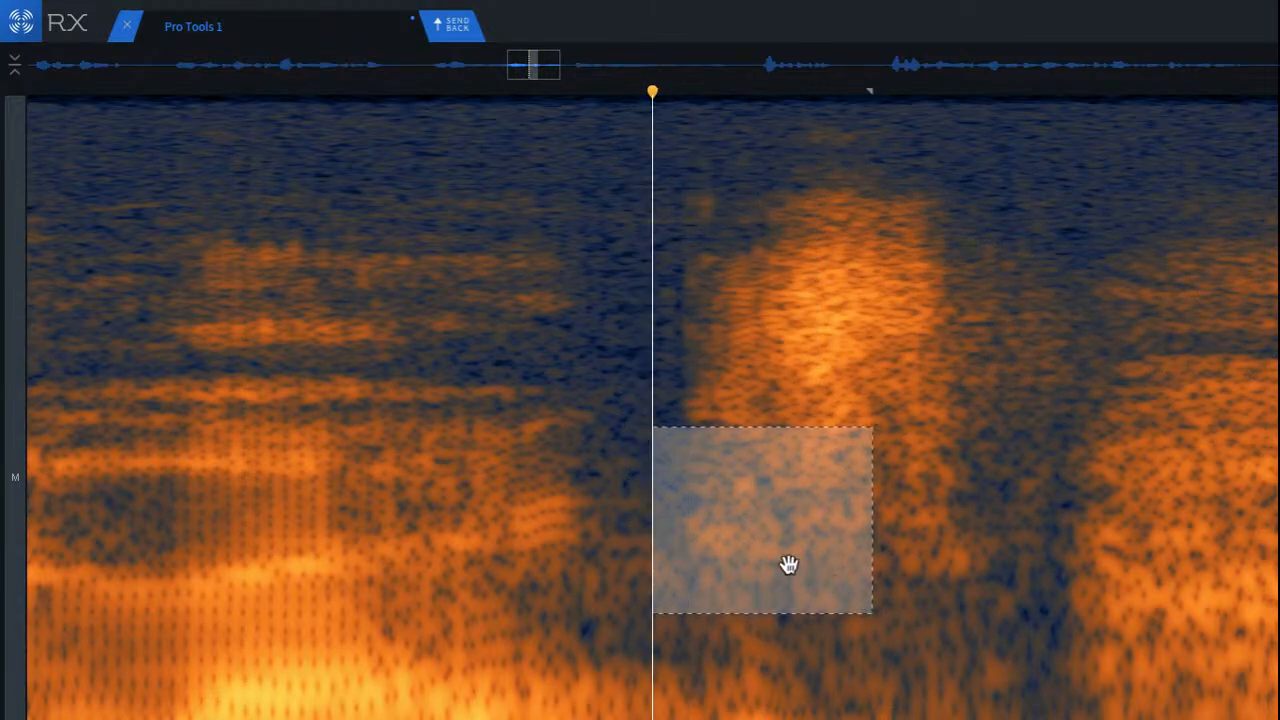
pyautogui.moveTo(789, 565); pyautogui.dragTo(1006, 575)
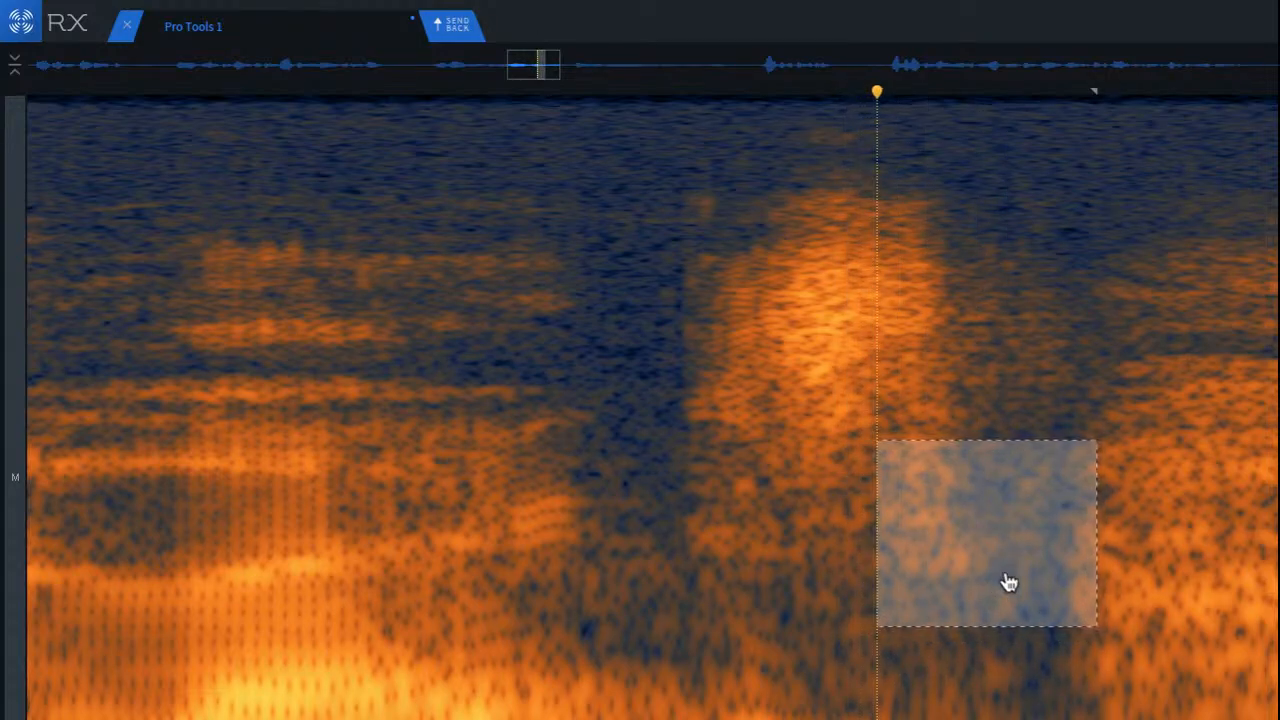
pyautogui.press('Return')
pyautogui.click(332, 309)
pyautogui.press('space')
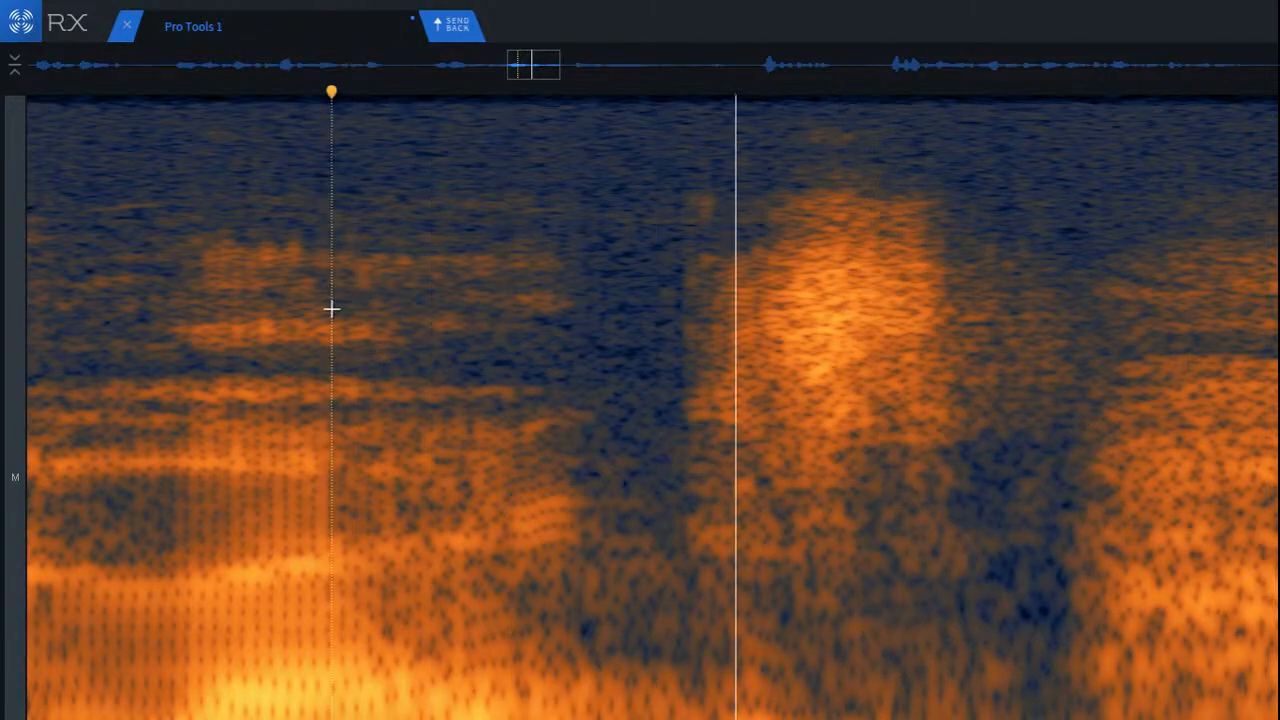
pyautogui.scroll(-5, 363, 363)
pyautogui.press('space')
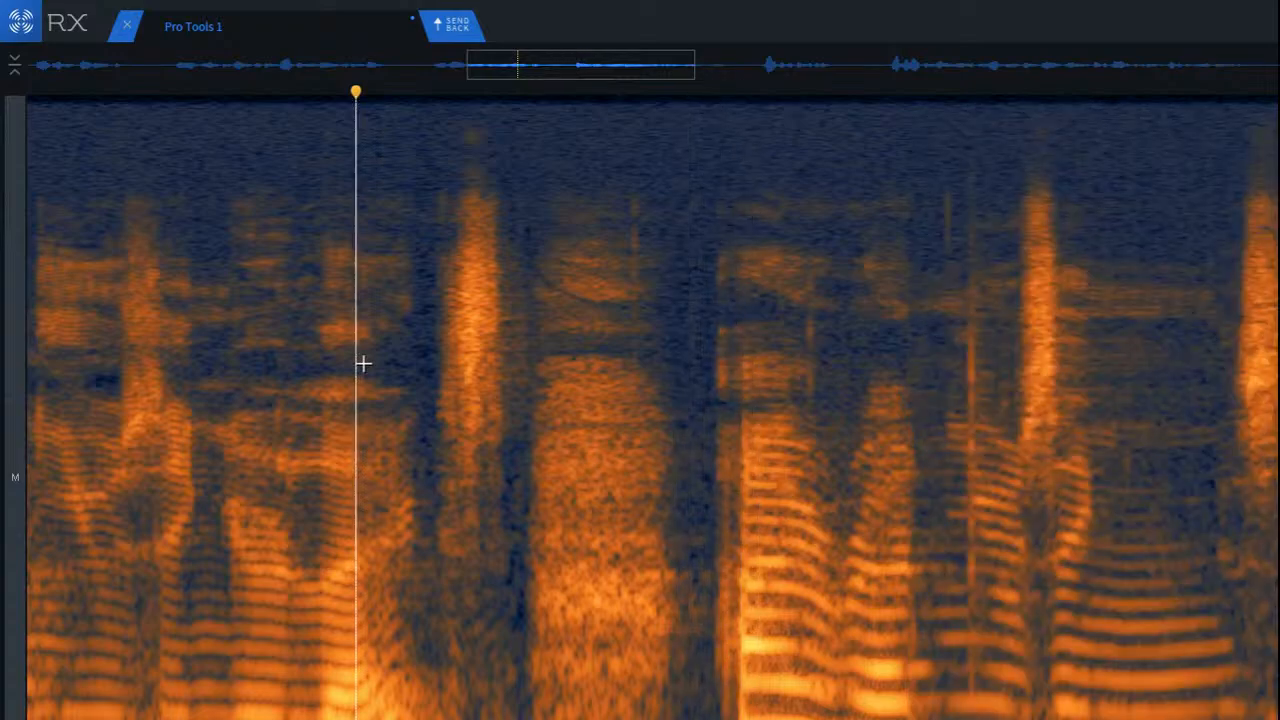
pyautogui.press('space')
# Step: Attenuate the small mid-band patch beneath the start of the consonant burst, and replay from just before it
pyautogui.scroll(6, 423, 494)
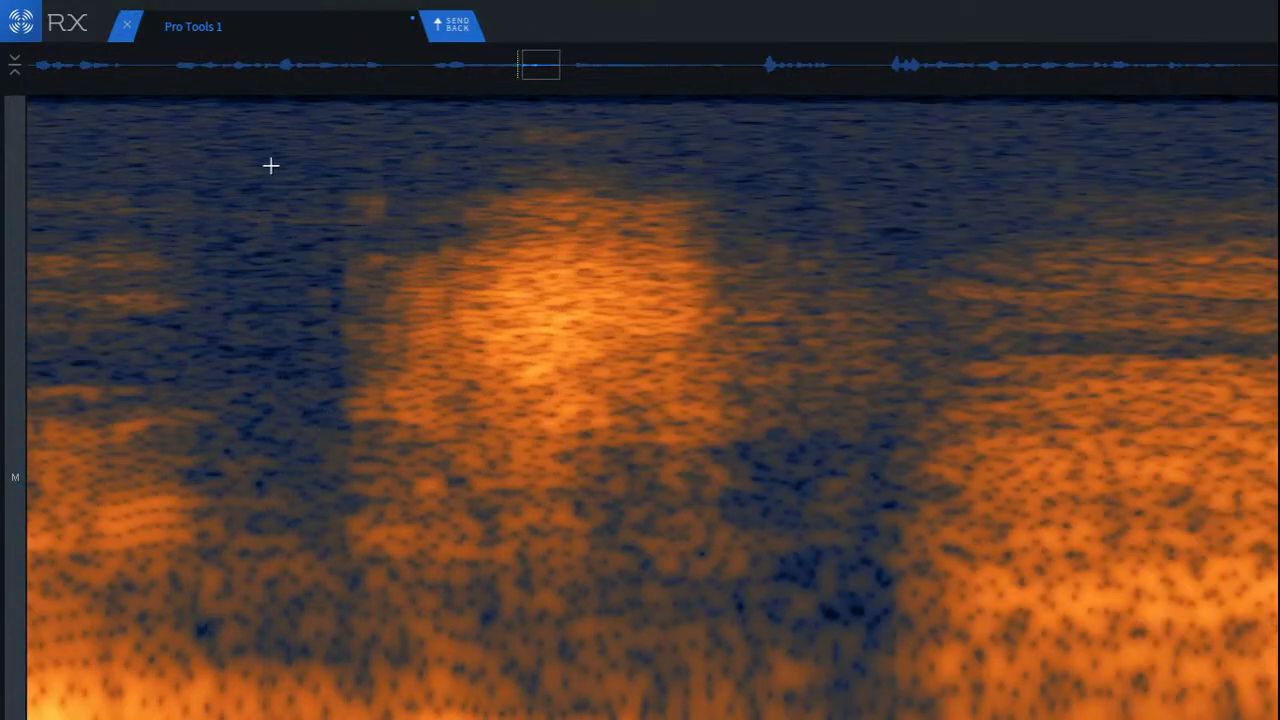
pyautogui.moveTo(307, 163); pyautogui.dragTo(413, 387)
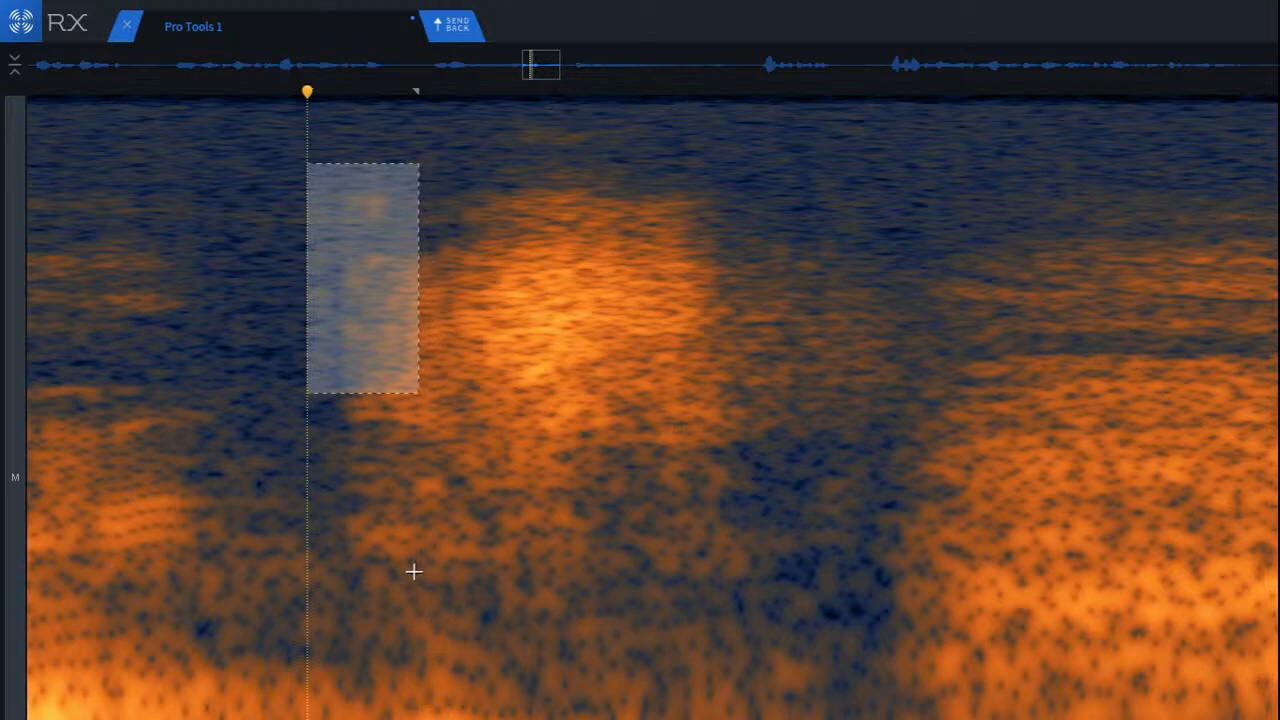
pyautogui.moveTo(359, 451); pyautogui.dragTo(474, 532)
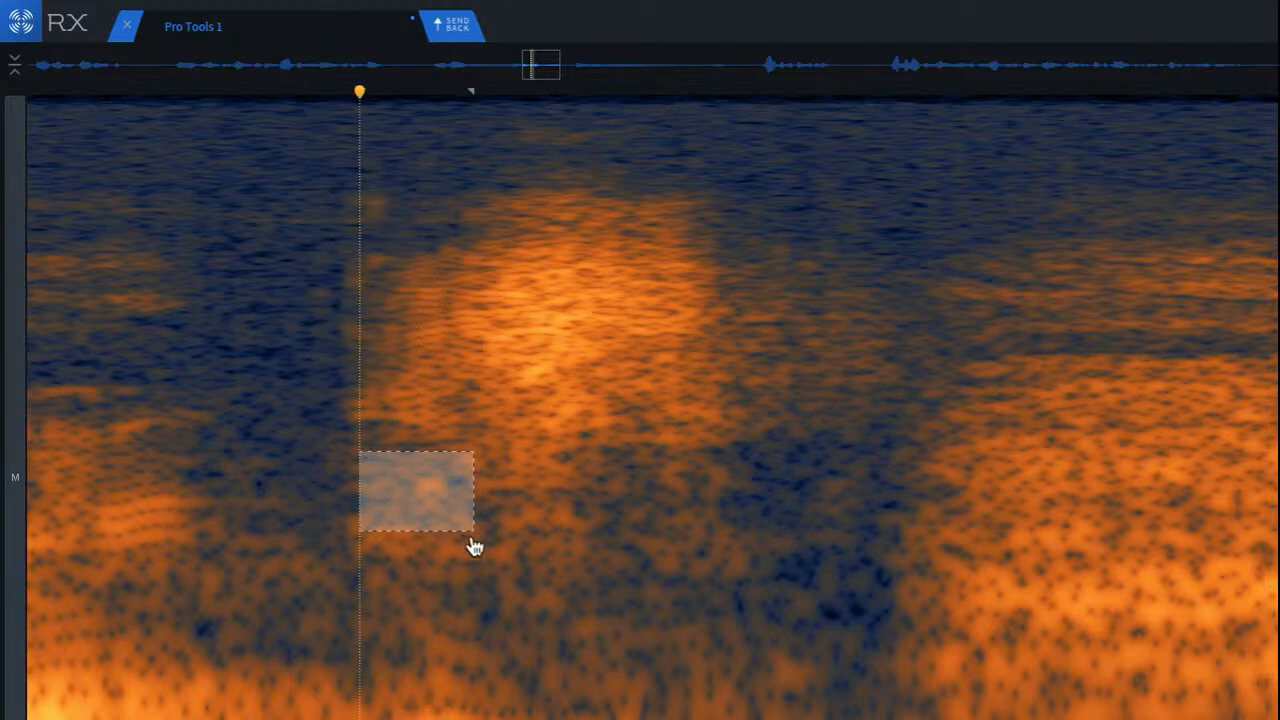
pyautogui.hotkey('ctrl', 'y')
pyautogui.click(195, 424)
pyautogui.press('space')
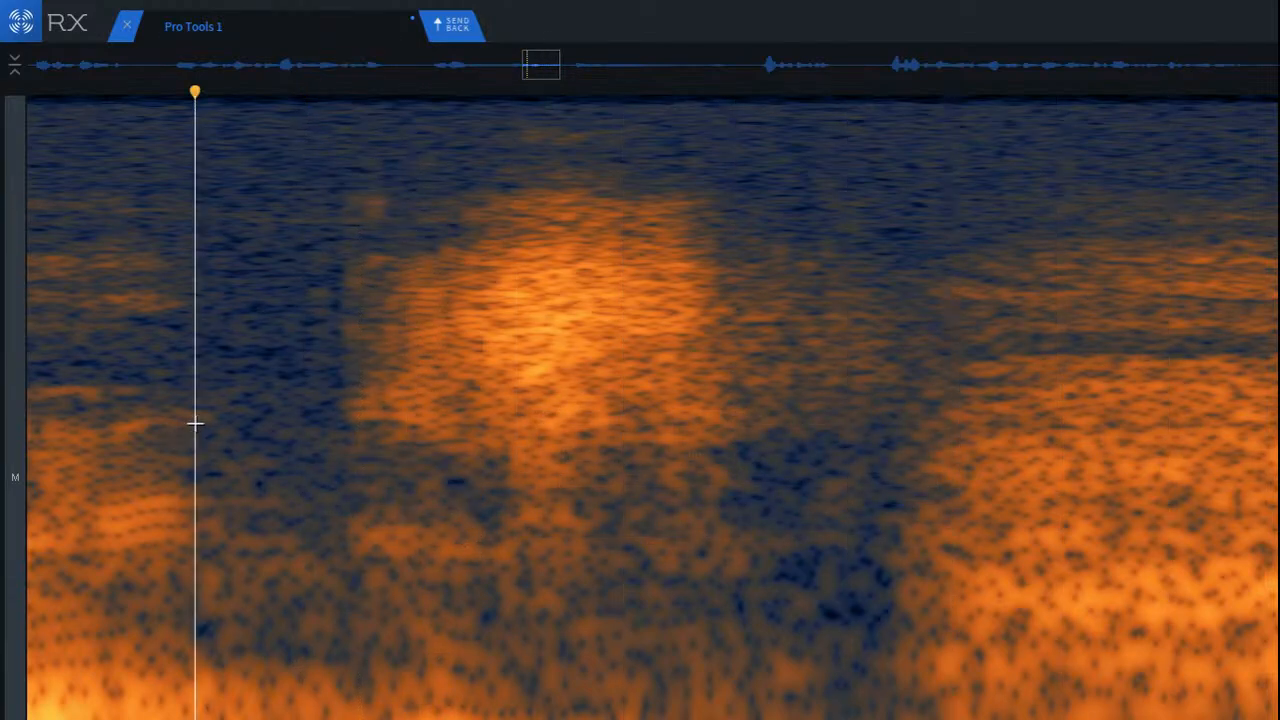
# Step: Attenuate the wide low band beneath the whole consonant burst, and audition the transition from the preceding vowel
pyautogui.moveTo(337, 474)
pyautogui.mouseDown()
pyautogui.moveTo(842, 646)
pyautogui.moveTo(843, 670)
pyautogui.mouseUp()
pyautogui.press('Return')
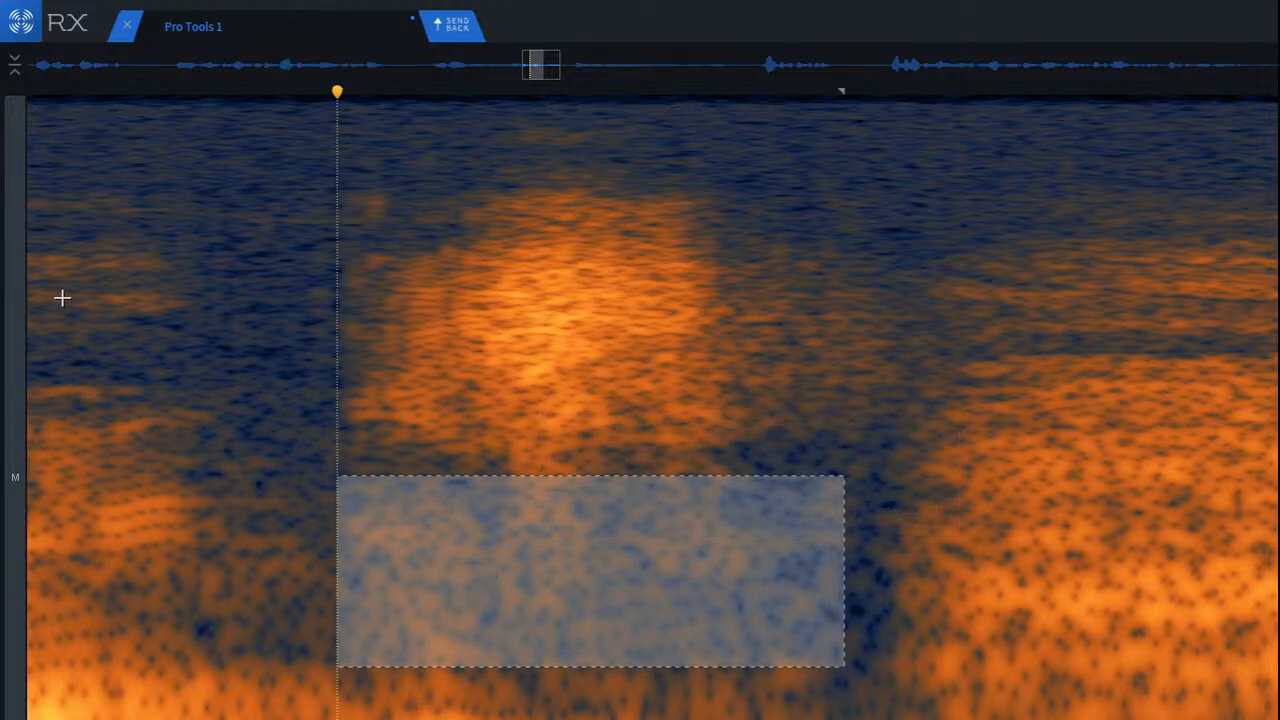
pyautogui.click(60, 298)
pyautogui.press('space')
pyautogui.scroll(-5, 246, 406)
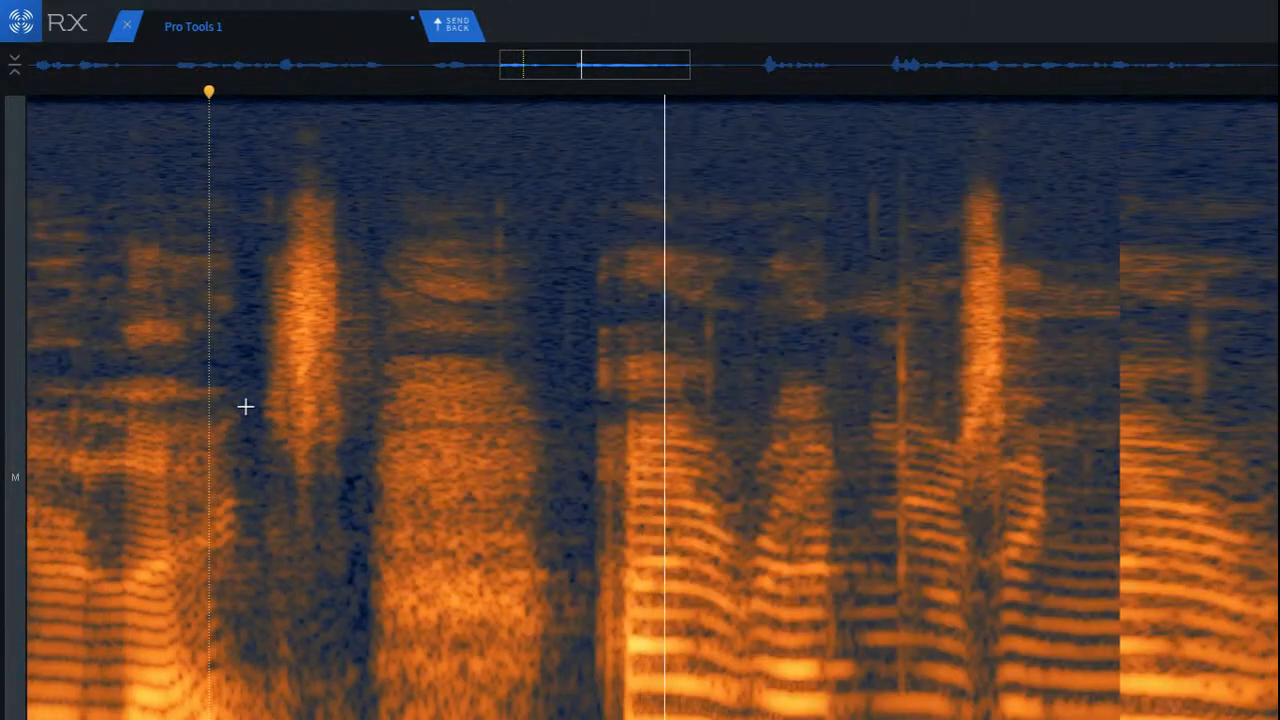
pyautogui.click(51, 377)
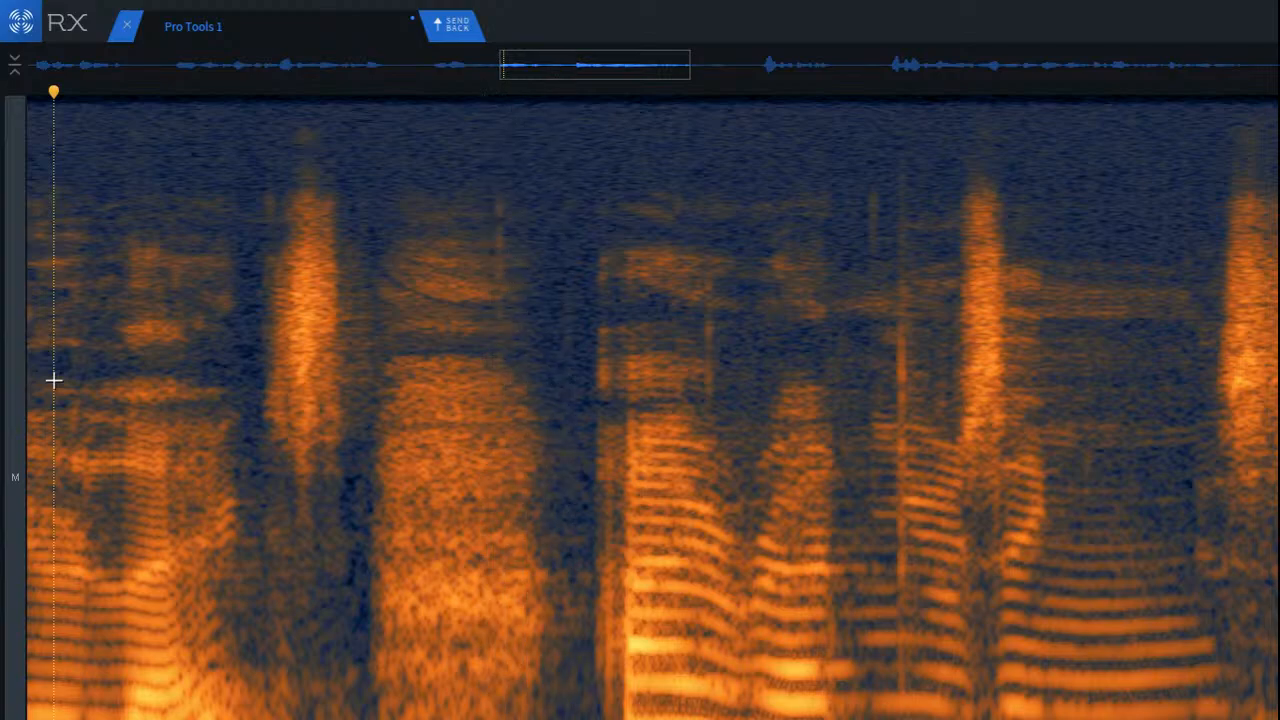
pyautogui.press('space')
pyautogui.press('space')
# Step: Compare the consonant burst with and without its recent repairs by undoing them, replaying, restoring them and replaying again
pyautogui.press('super+z')
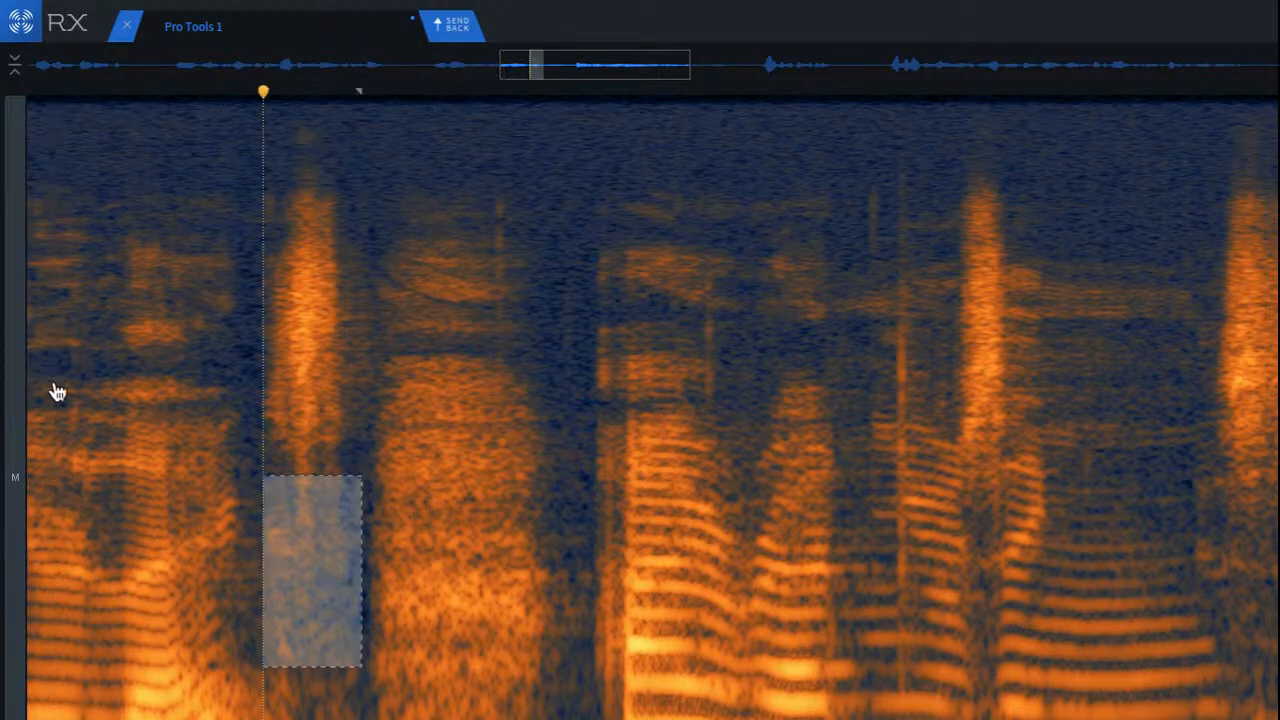
pyautogui.press('super+z')
pyautogui.press('super+z')
pyautogui.click(50, 357)
pyautogui.press('space')
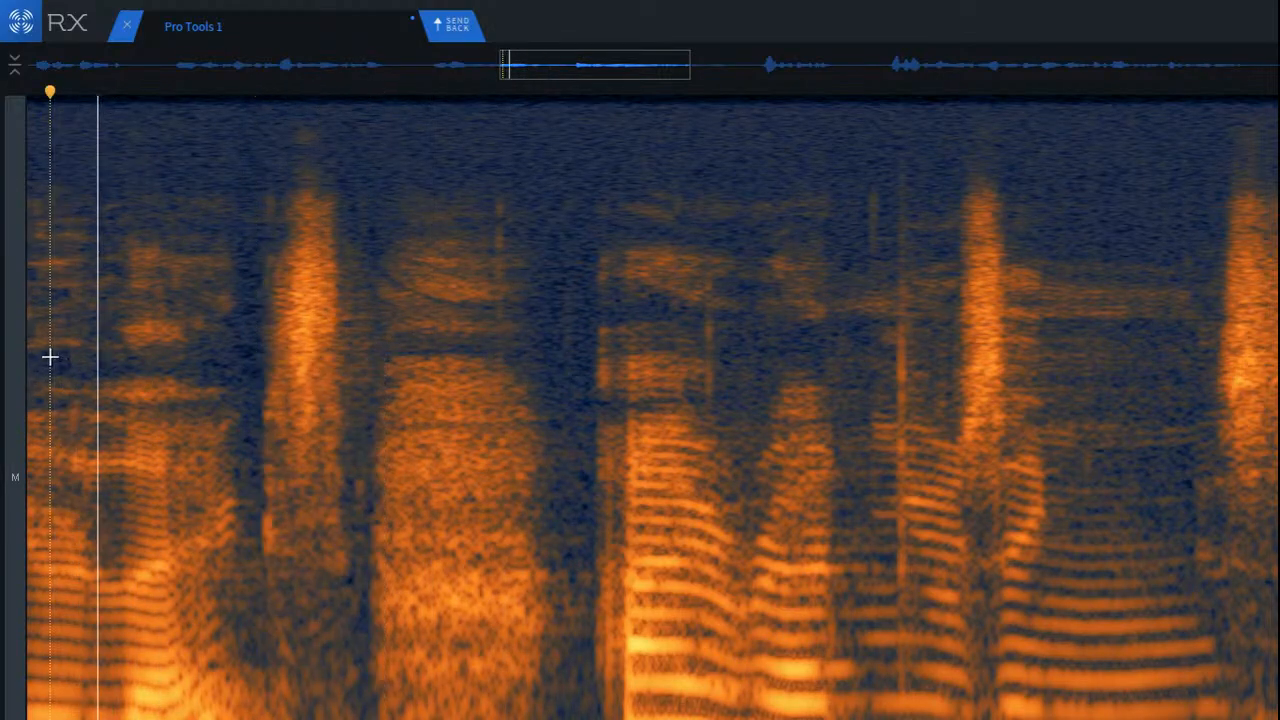
pyautogui.press('space')
pyautogui.press('super+z')
pyautogui.press('super+z')
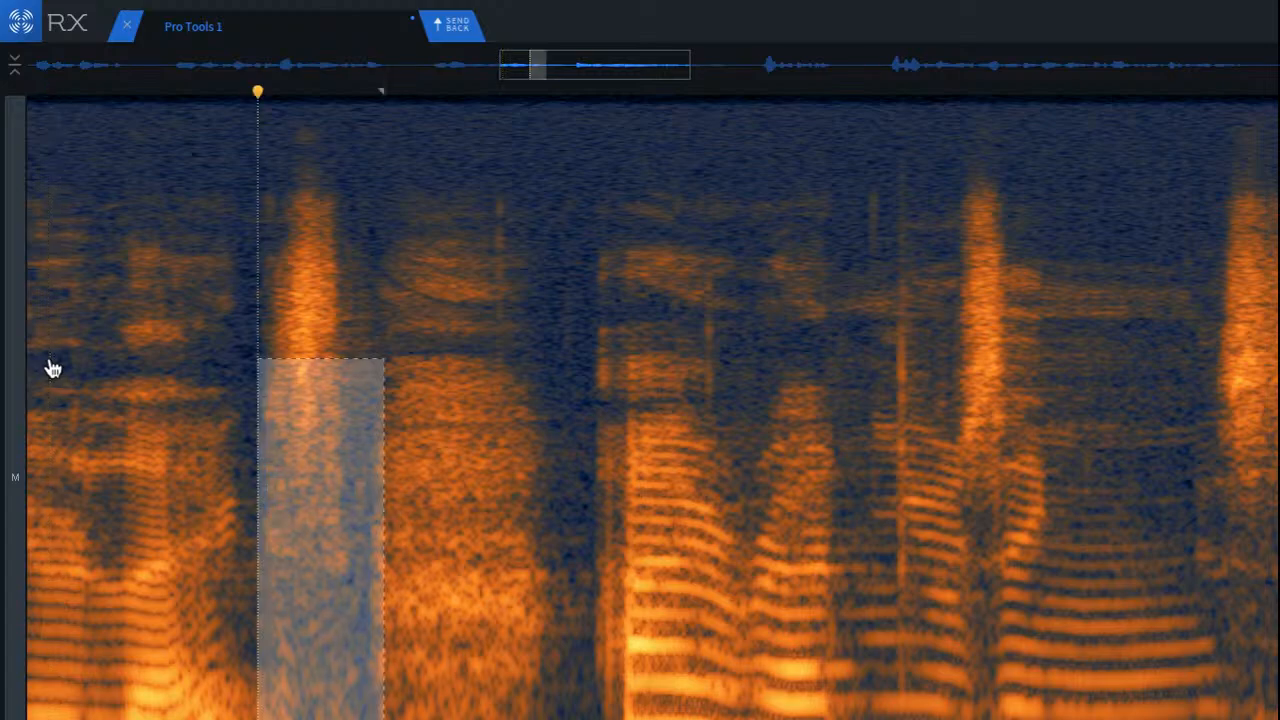
pyautogui.click(50, 358)
pyautogui.press('space')
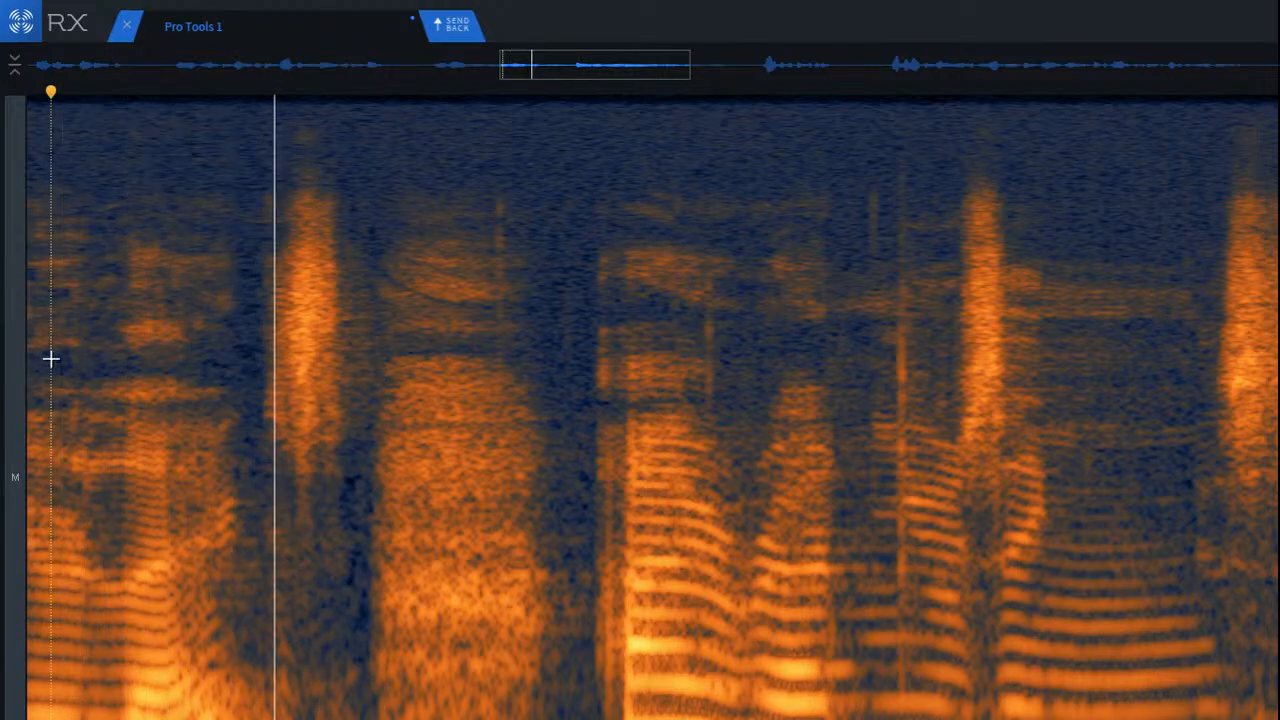
# Step: Audition the following syllables, remove the tall vertical click before the next consonant burst, and replay across the repair
pyautogui.click(354, 320)
pyautogui.press('space')
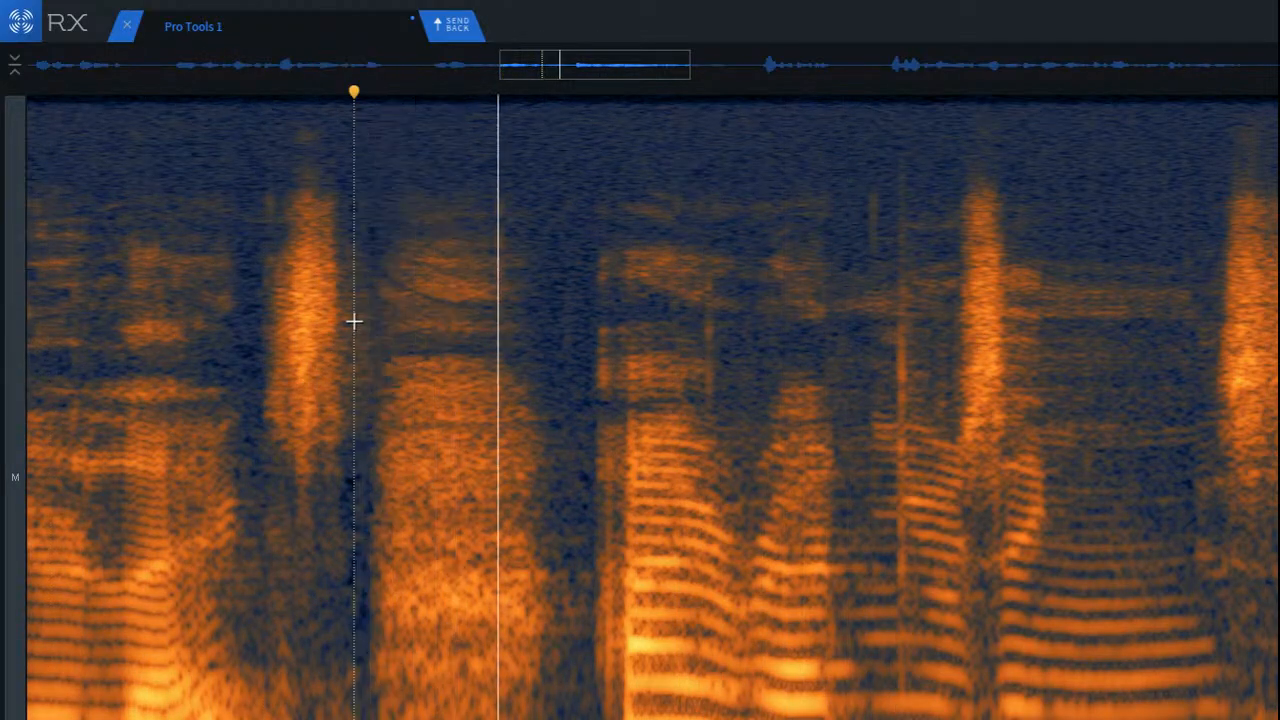
pyautogui.press('space')
pyautogui.press('space')
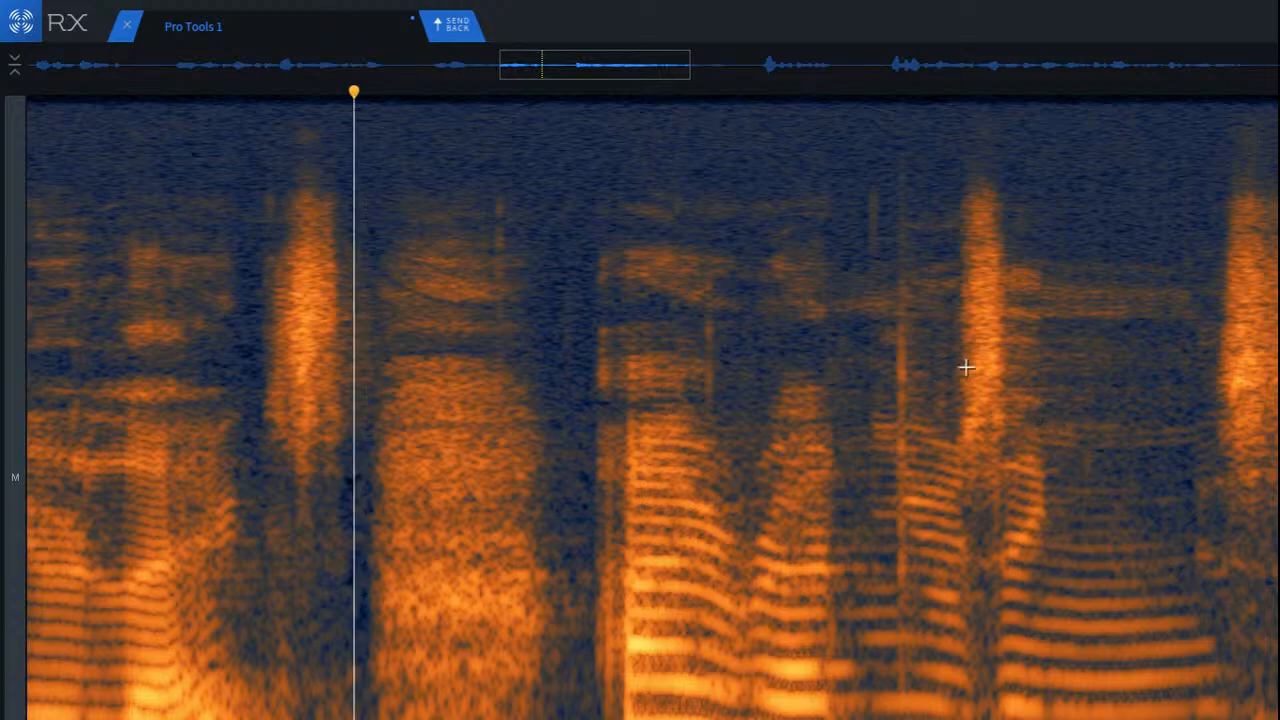
pyautogui.scroll(5, 968, 297)
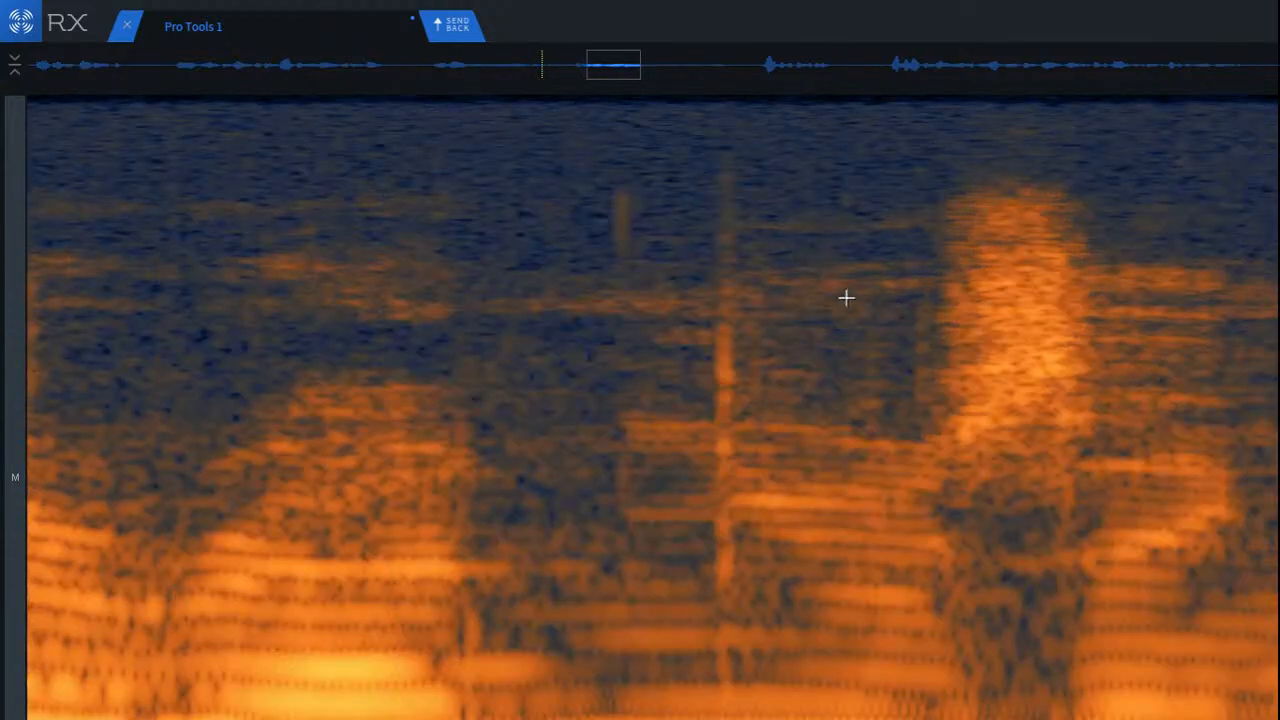
pyautogui.moveTo(677, 153); pyautogui.dragTo(764, 719)
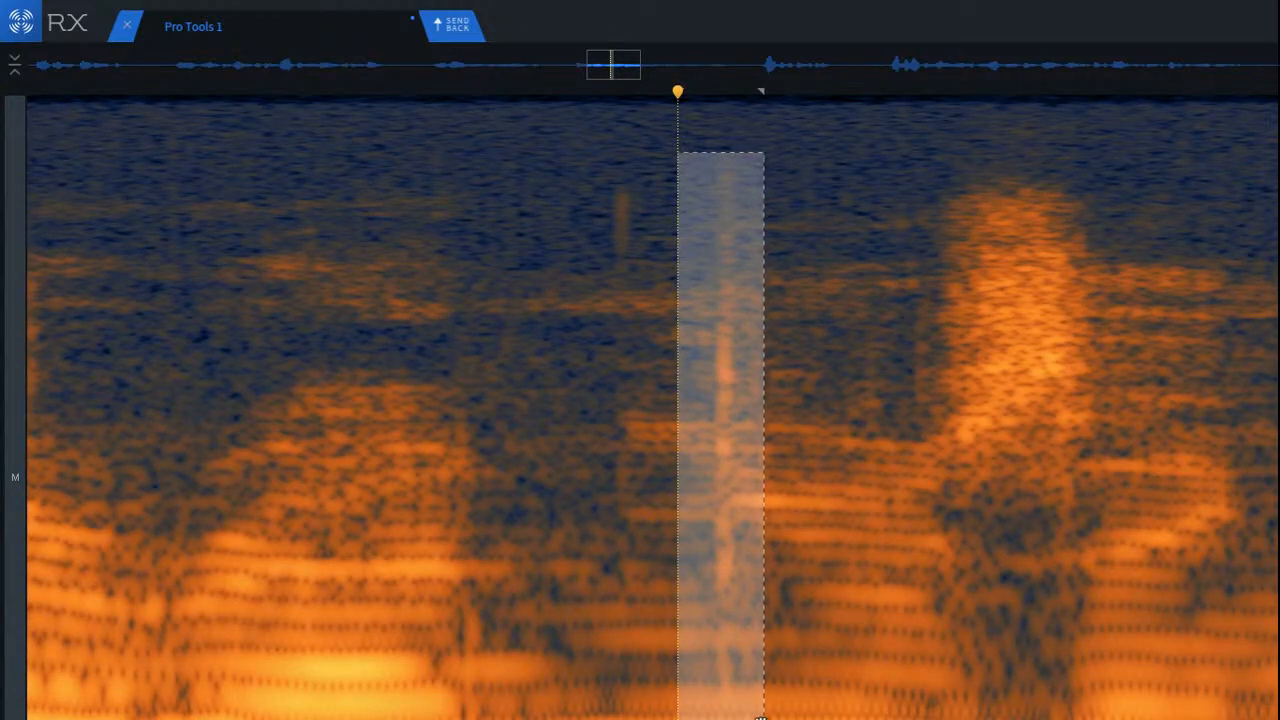
pyautogui.click(214, 346)
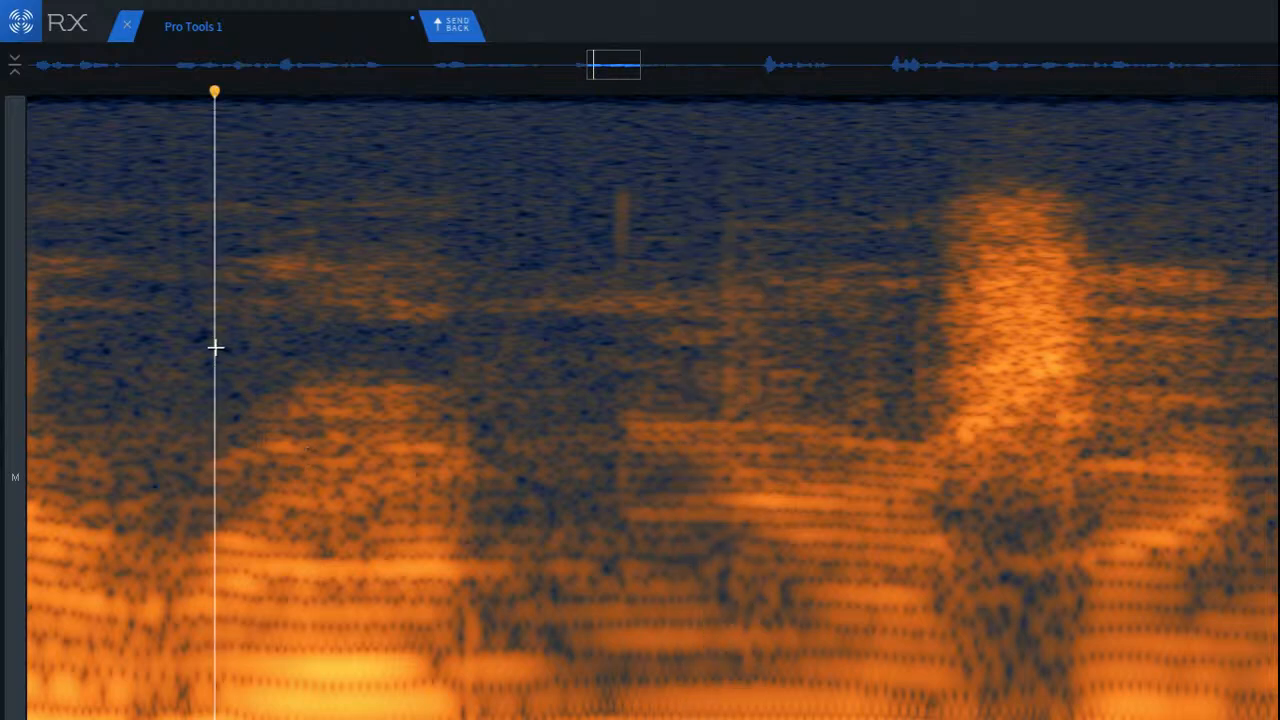
pyautogui.press('space')
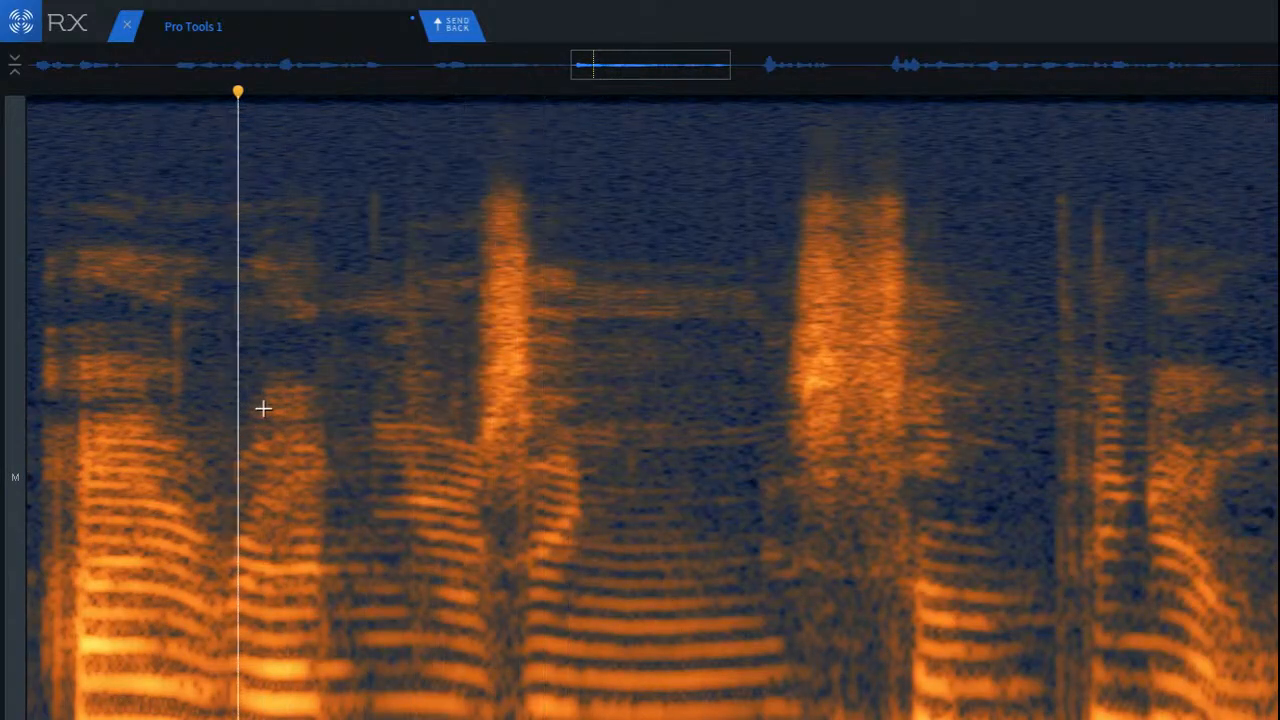
# Step: Attenuate the narrow vertical strip just before the first tall consonant burst, and audition from the preceding syllable
pyautogui.click(198, 552)
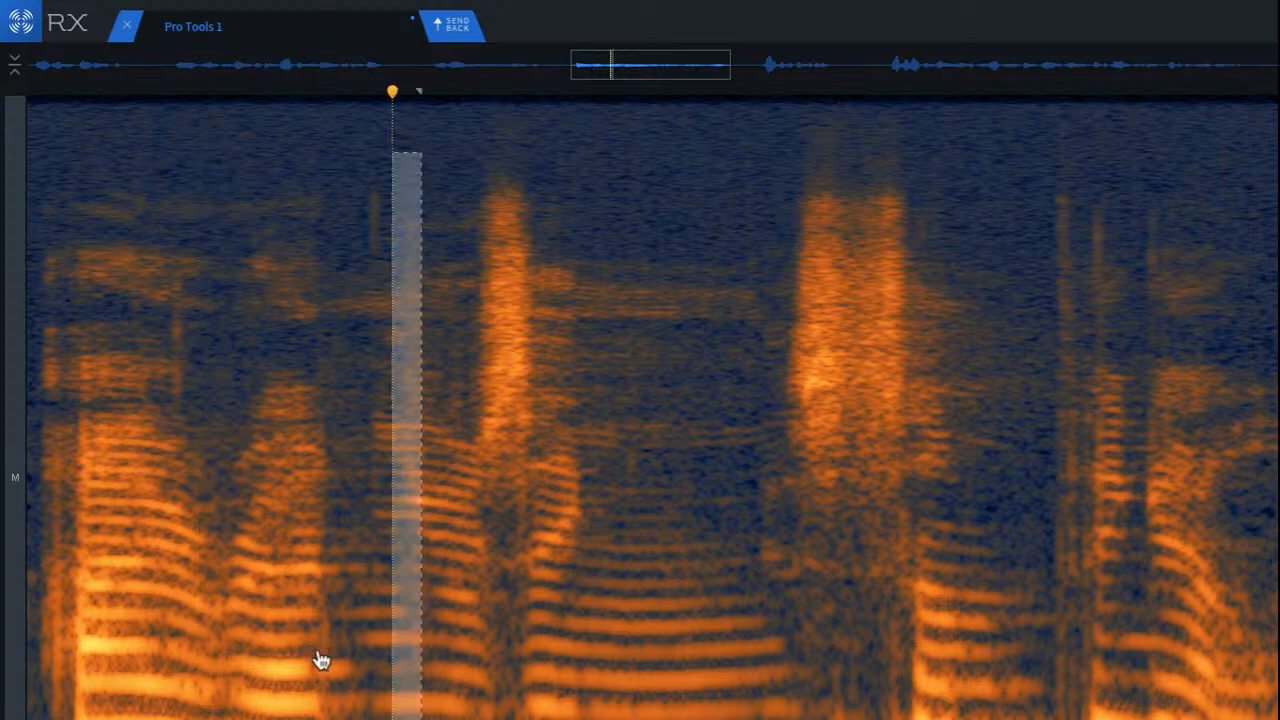
pyautogui.click(261, 631)
pyautogui.scroll(6, 305, 712)
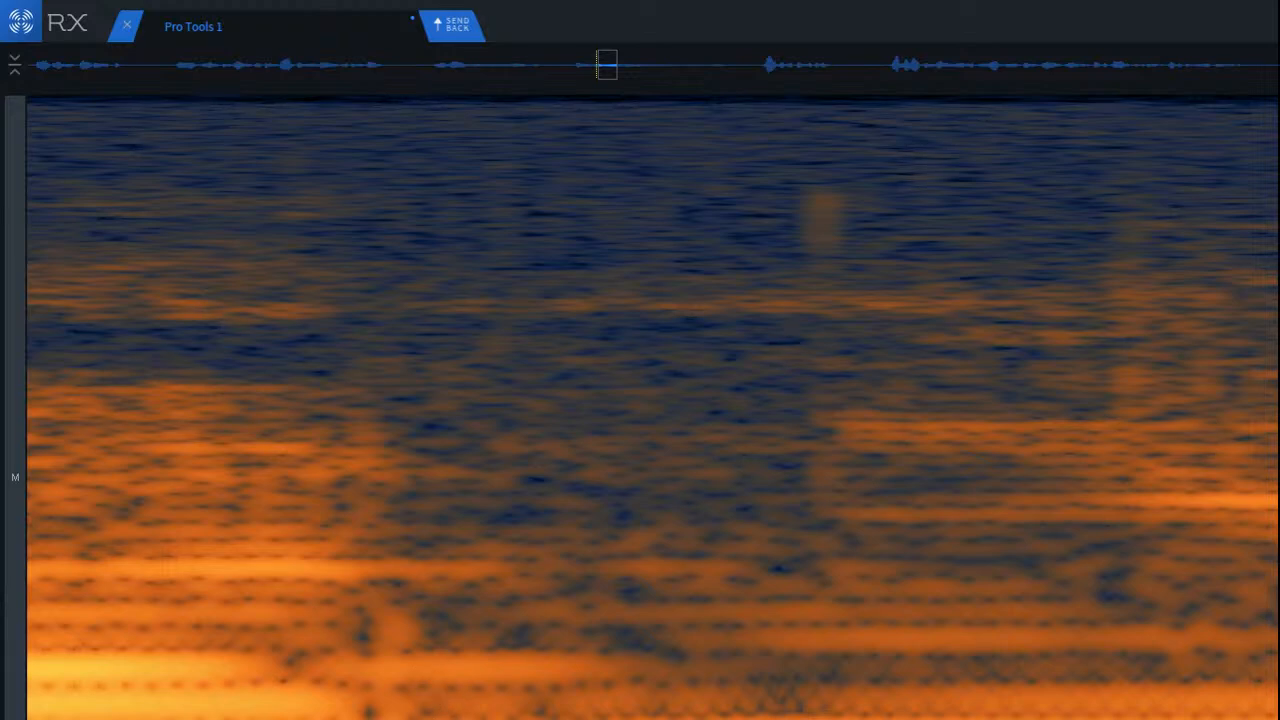
# Step: Repair the low-frequency click at the end of the second syllable, and replay from the preceding syllable through the first consonant burst
pyautogui.scroll(3, 652, 407)
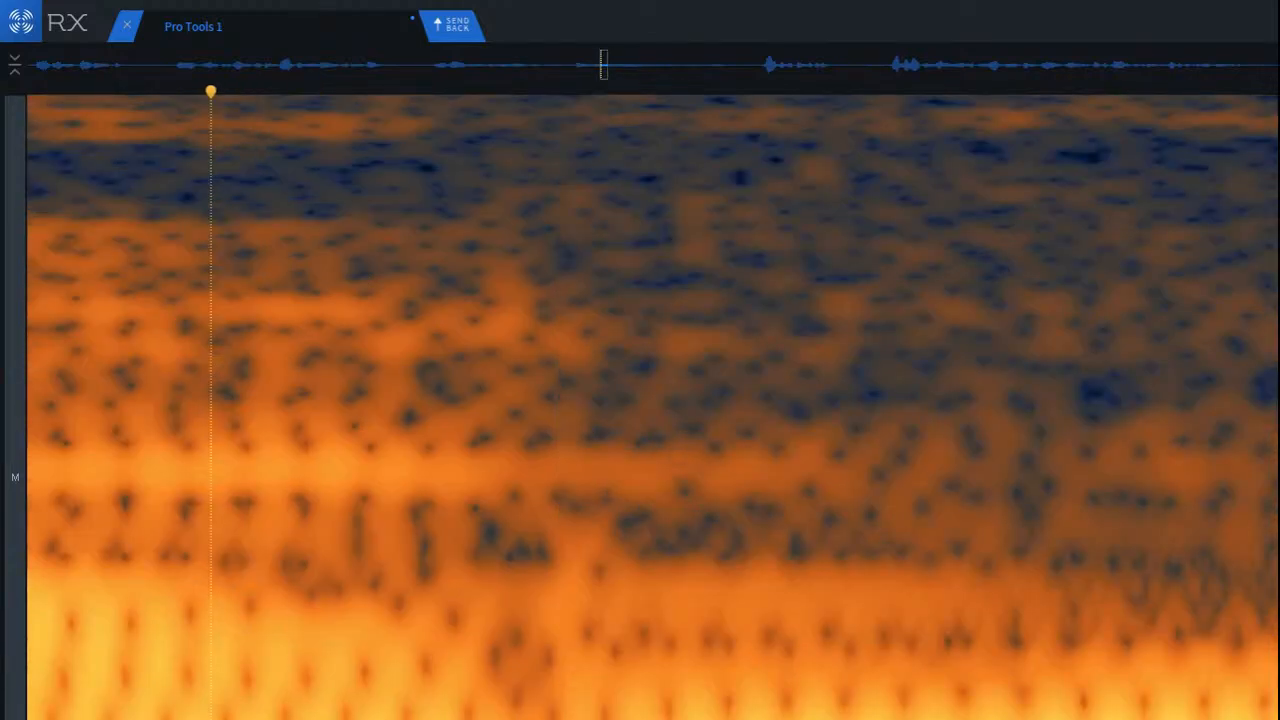
pyautogui.moveTo(579, 520); pyautogui.dragTo(828, 718)
pyautogui.click(537, 657)
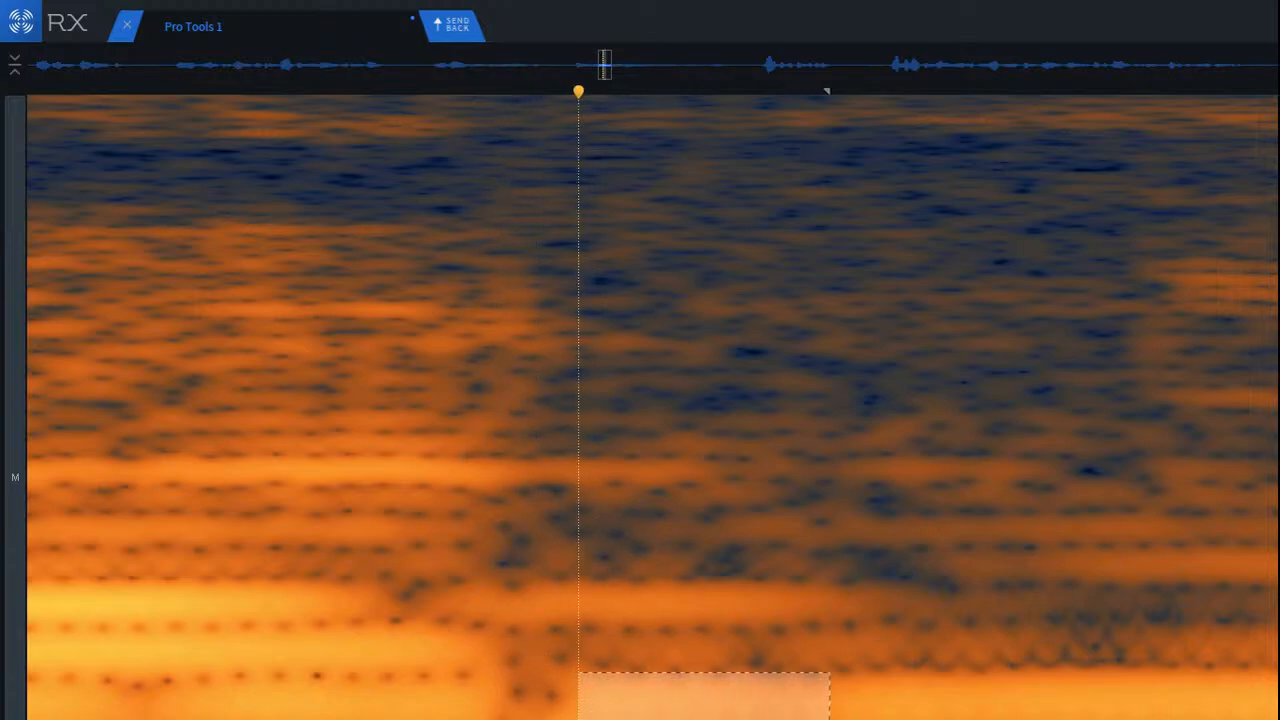
pyautogui.moveTo(640, 716); pyautogui.dragTo(540, 693)
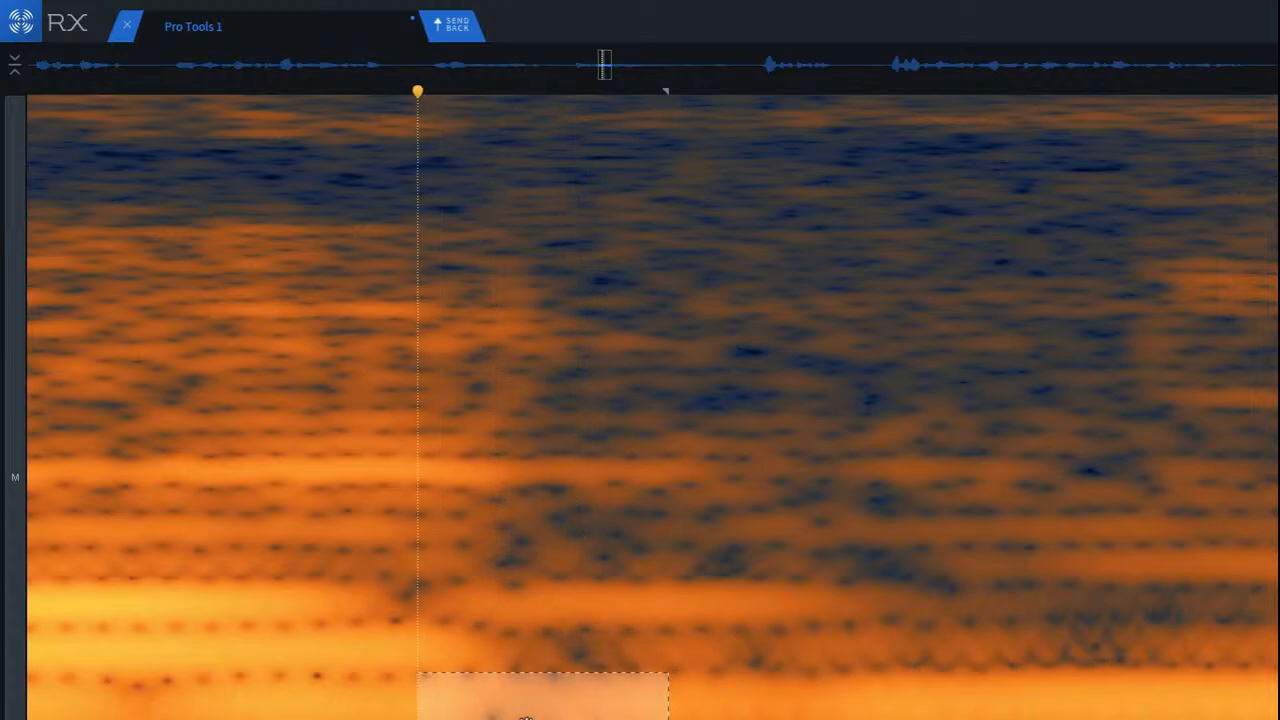
pyautogui.click(403, 700)
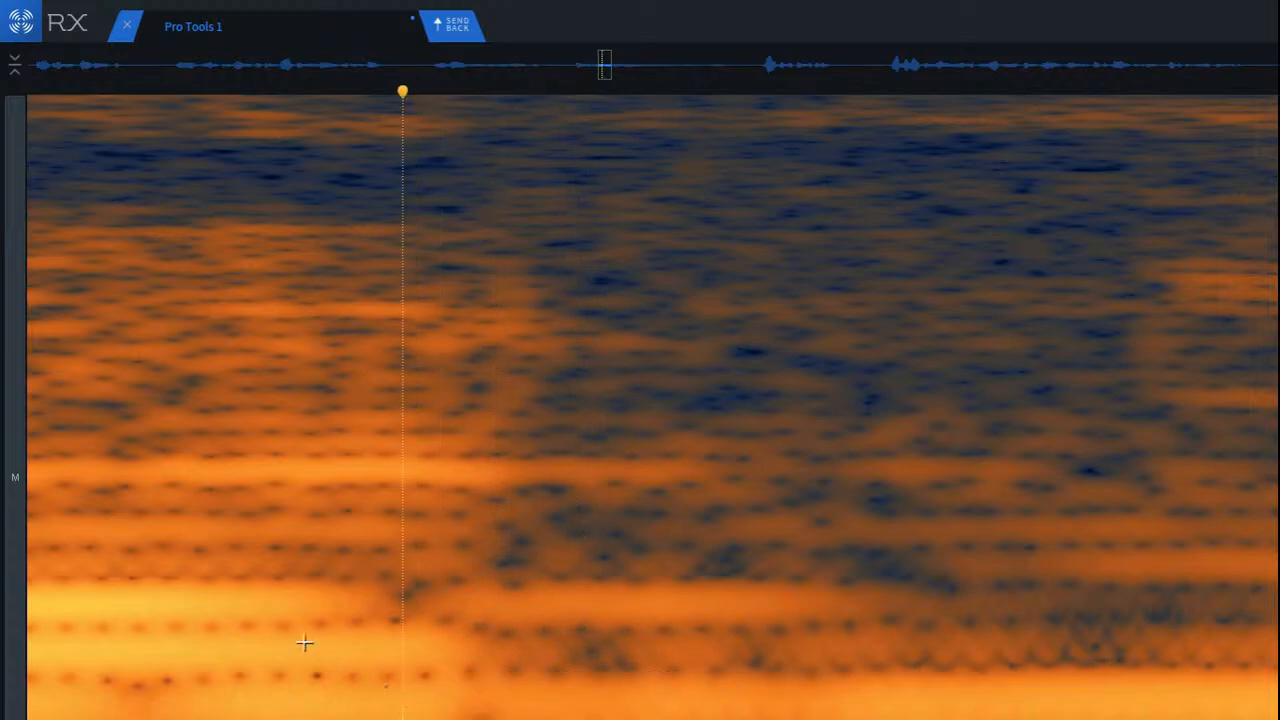
pyautogui.scroll(-5, 305, 643)
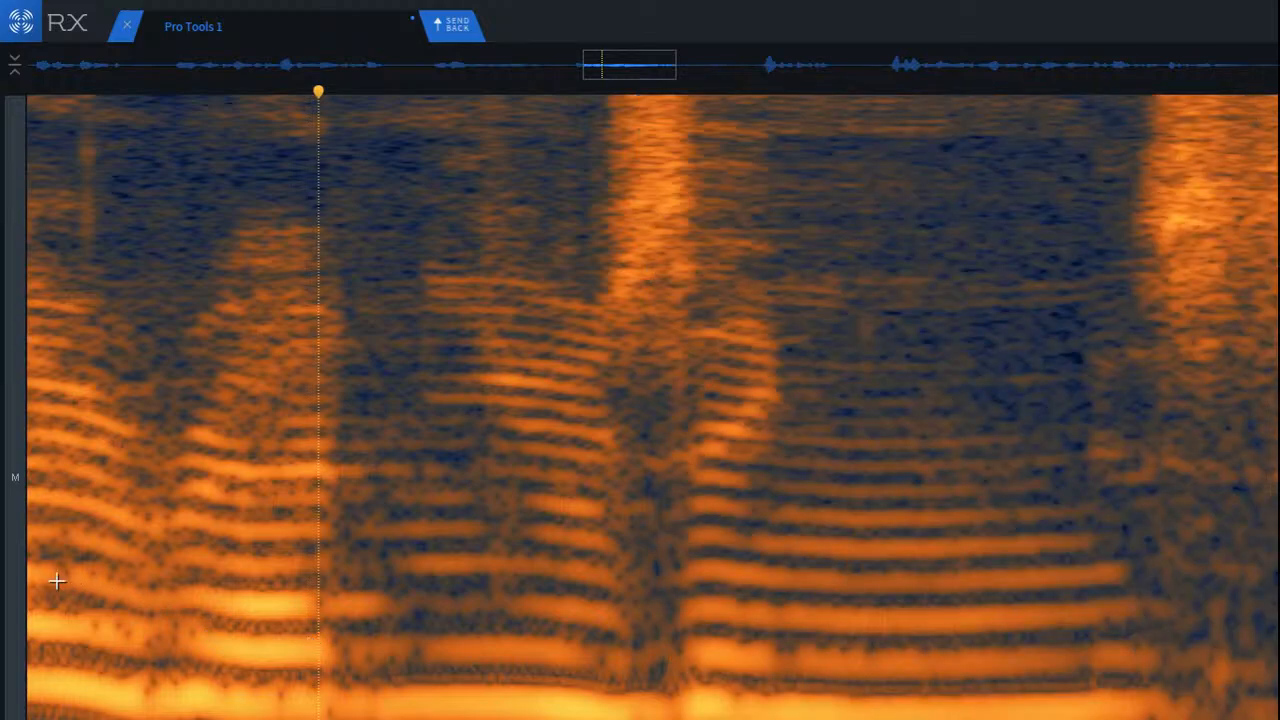
pyautogui.click(57, 581)
pyautogui.press('space')
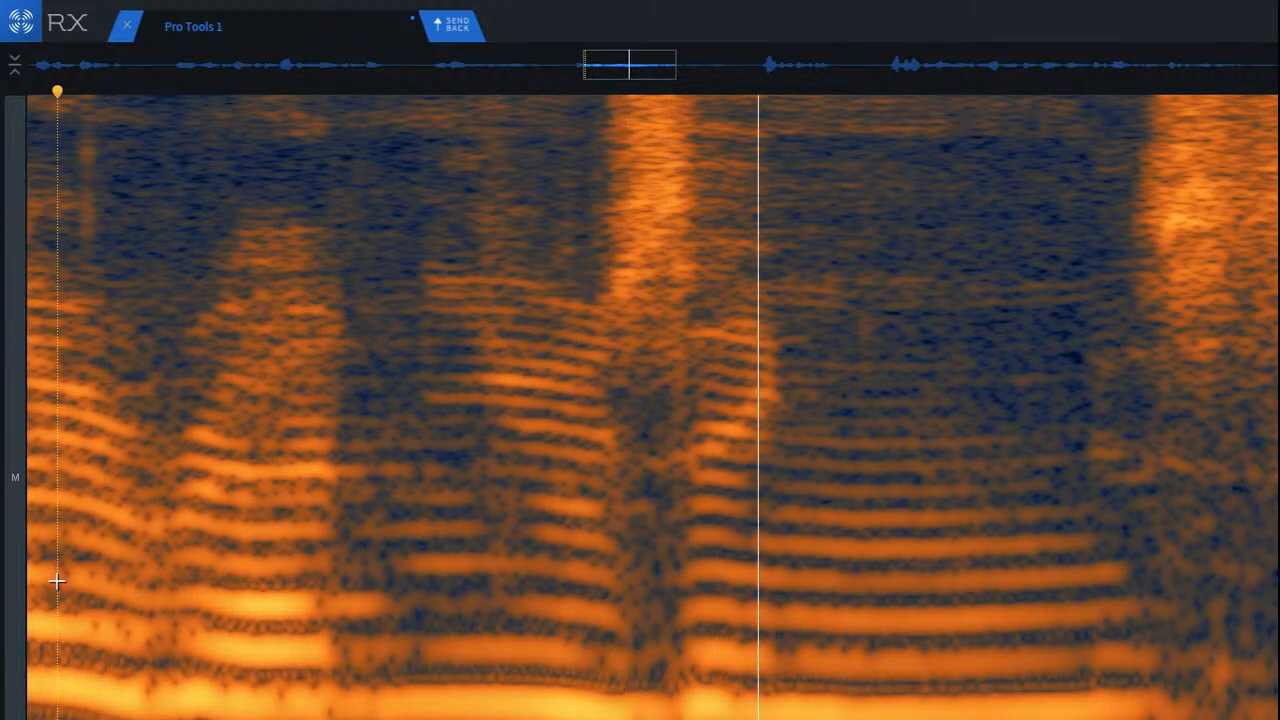
pyautogui.press('space')
pyautogui.press('space')
pyautogui.press('space')
# Step: Treat the remaining click in the low harmonics at the second syllable's end with a narrow selection
pyautogui.scroll(5, 315, 600)
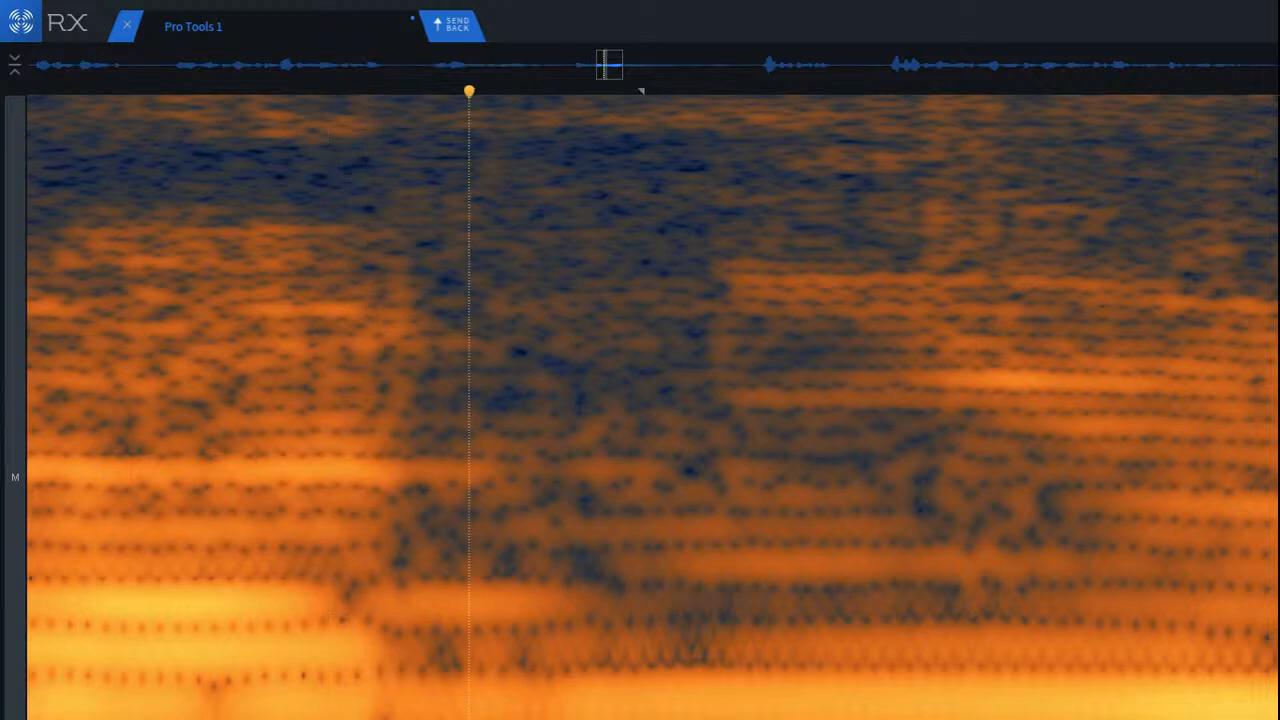
pyautogui.moveTo(555, 710); pyautogui.dragTo(522, 710)
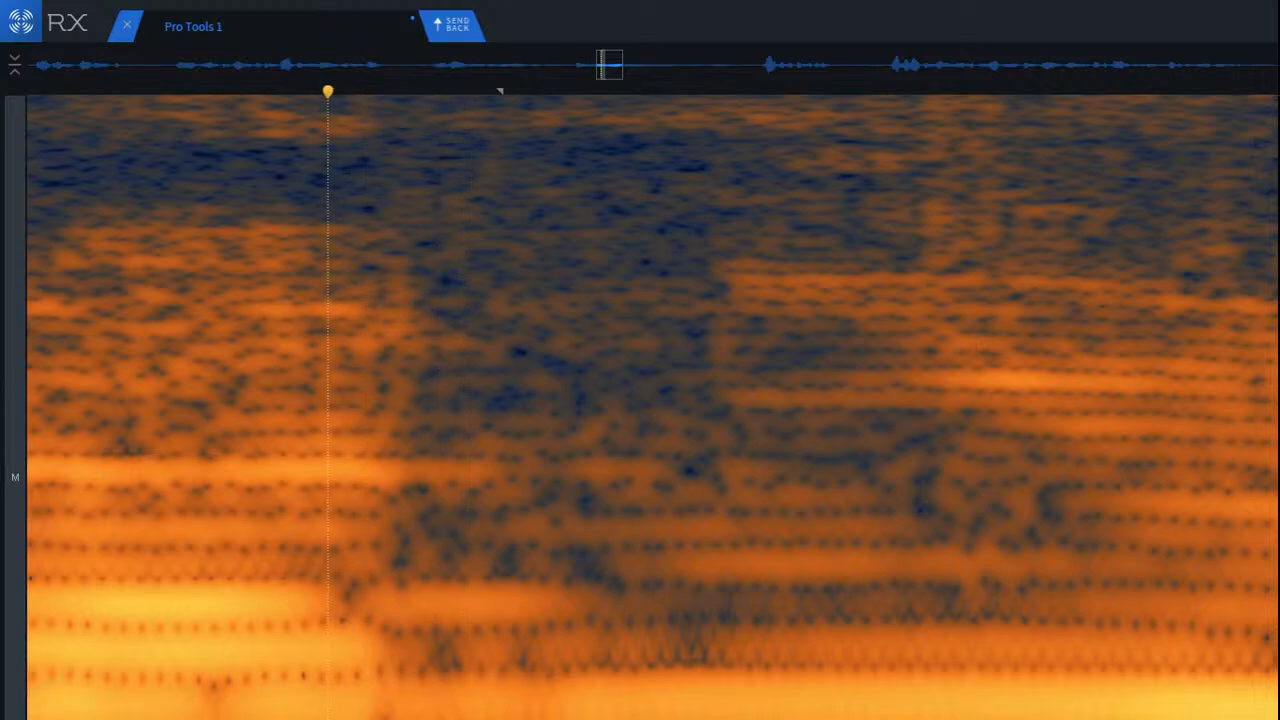
pyautogui.scroll(-5, 290, 600)
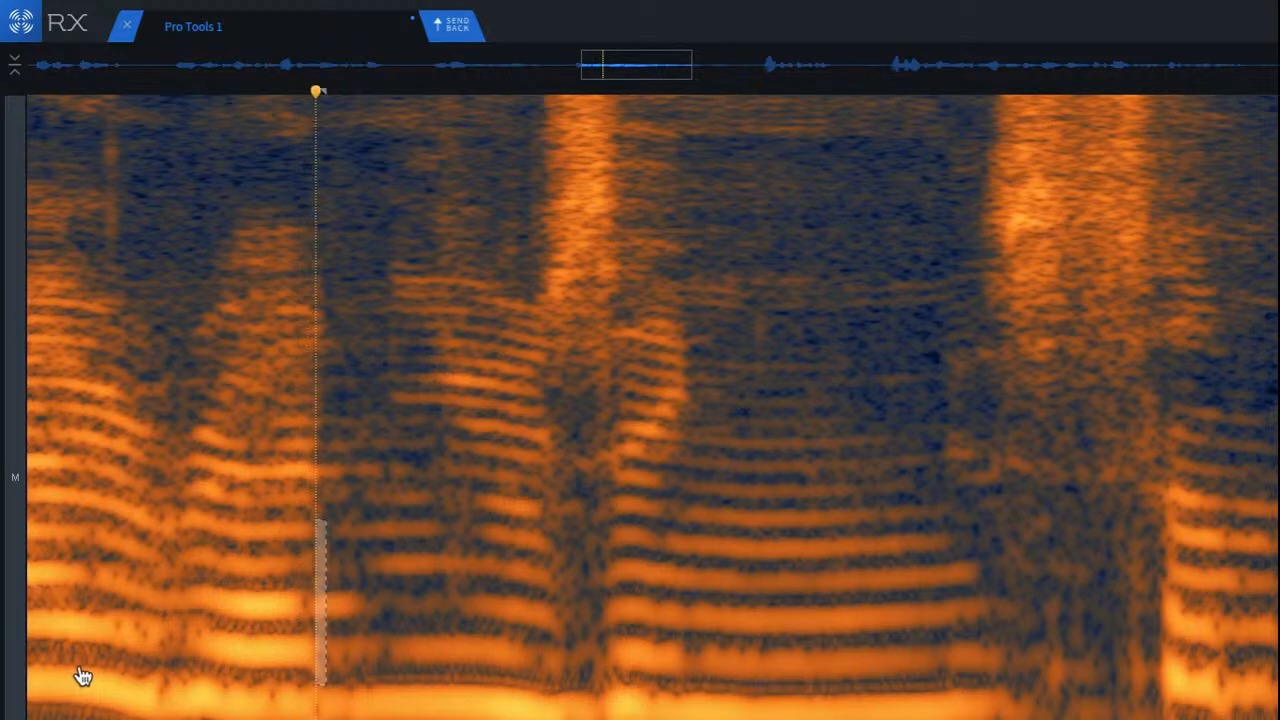
# Step: Compare the second syllable's ending with and without its recent repairs by undoing and restoring them, and replay across it
pyautogui.hotkey('ctrl', 'z')
pyautogui.hotkey('ctrl', 'z')
pyautogui.hotkey('ctrl', 'z')
pyautogui.hotkey('ctrl', 'z')
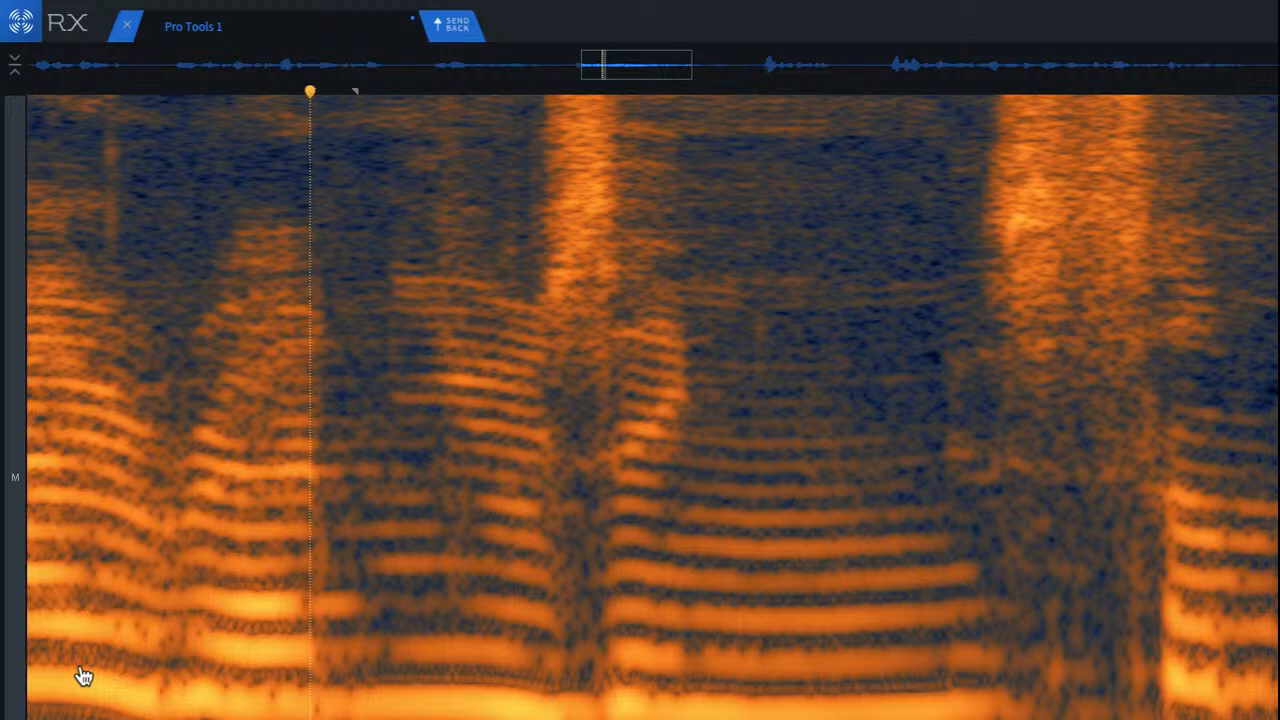
pyautogui.hotkey('ctrl', 'shift', 'z')
pyautogui.hotkey('ctrl', 'shift', 'z')
pyautogui.hotkey('ctrl', 'shift', 'z')
pyautogui.scroll(2, 220, 666)
pyautogui.click(158, 660)
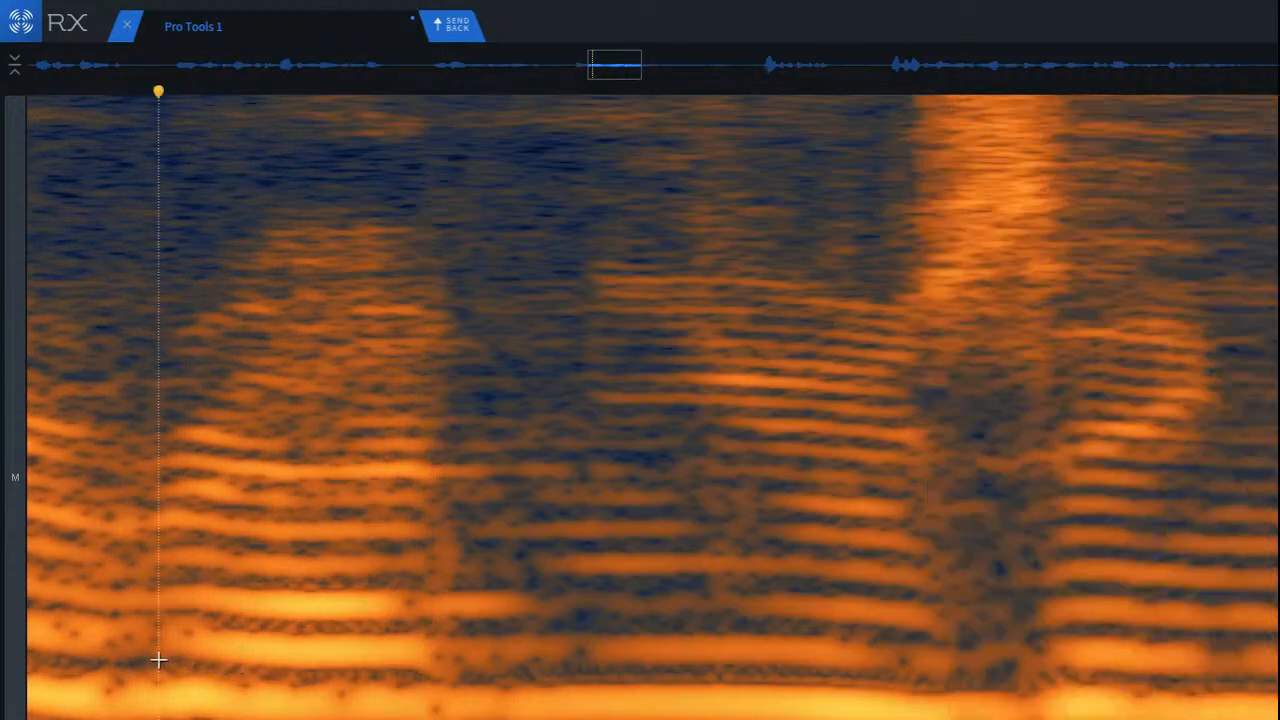
pyautogui.press('space')
pyautogui.press('space')
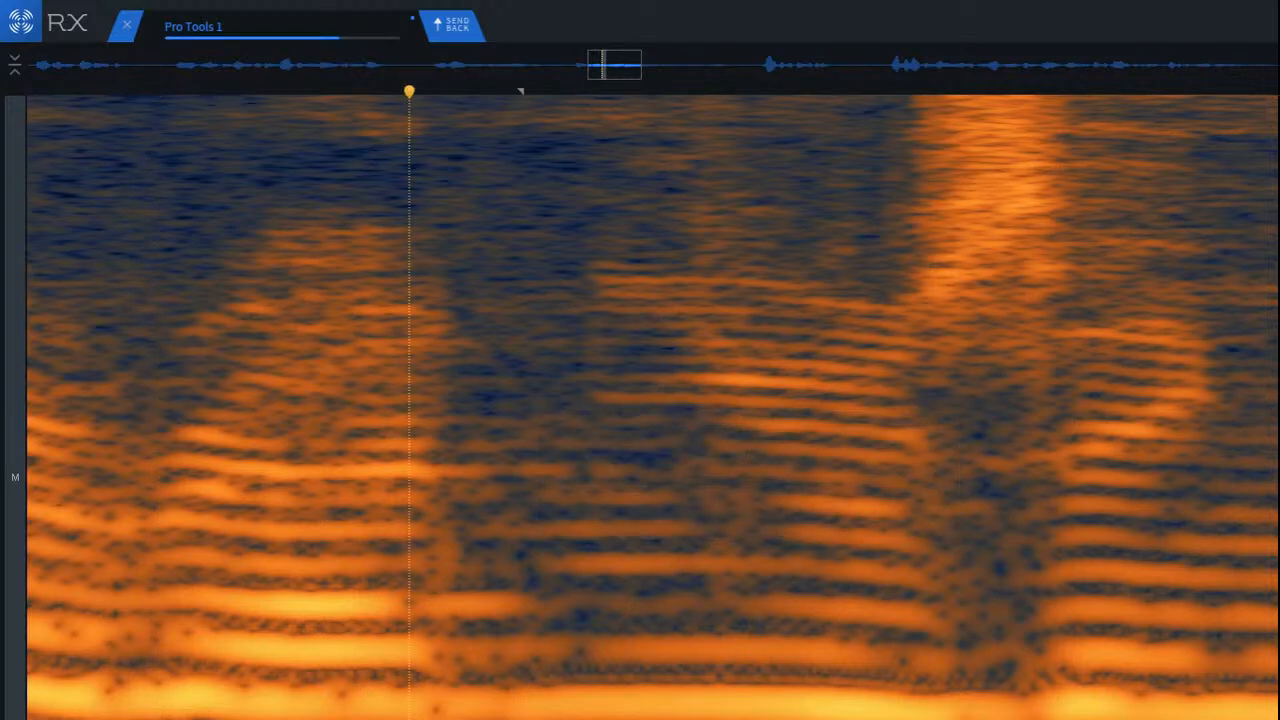
# Step: Attenuate the transition directly after the second syllable, and replay from the phrase's first syllable
pyautogui.click(190, 627)
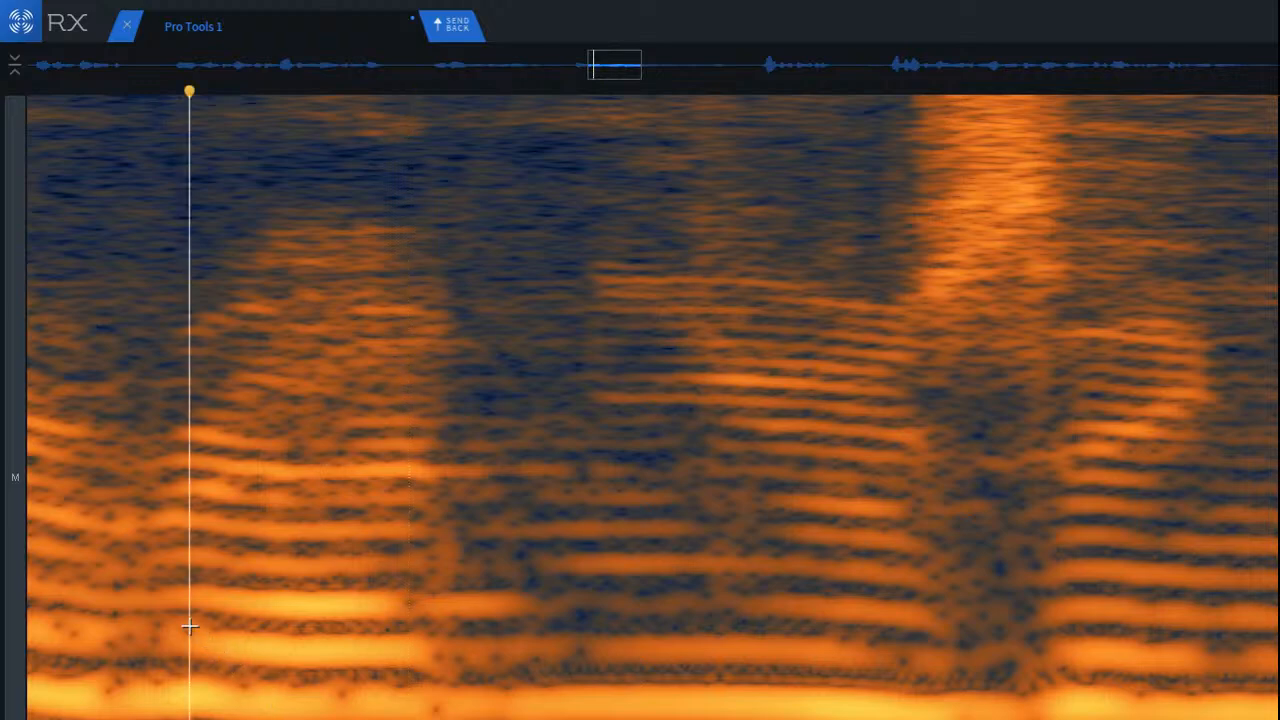
pyautogui.scroll(-2, 195, 645)
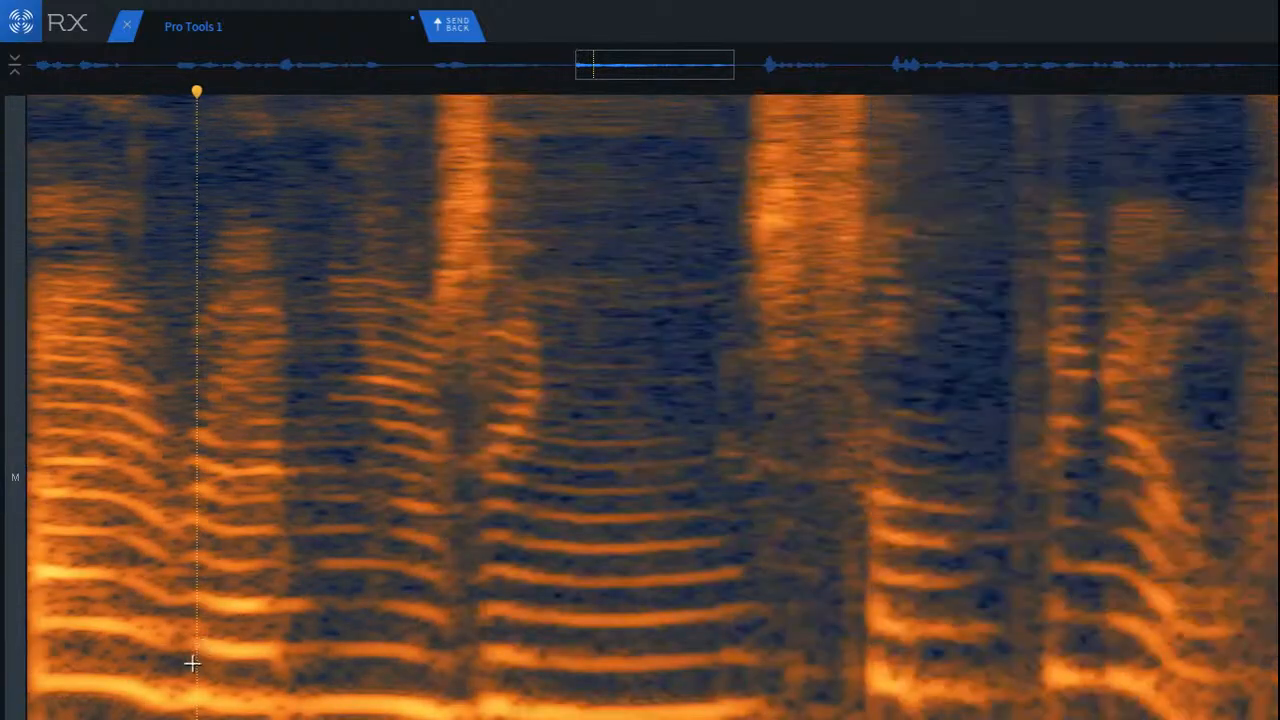
pyautogui.click(80, 594)
pyautogui.press('space')
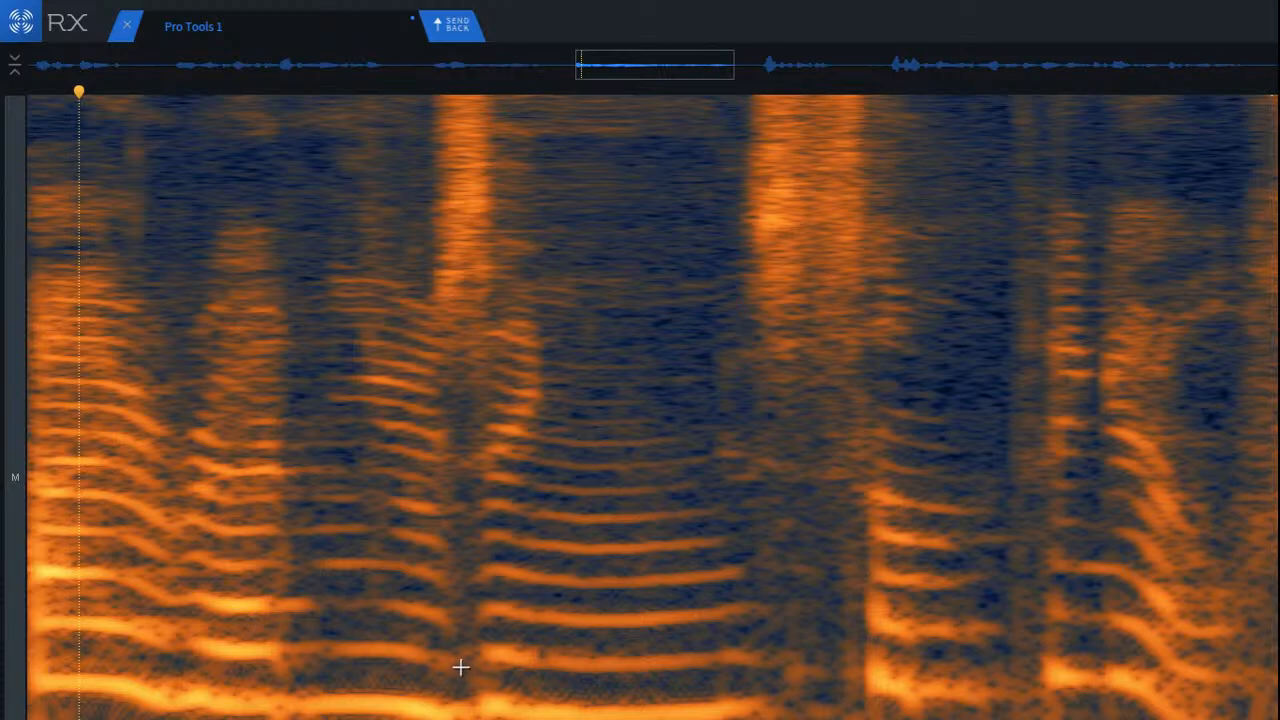
# Step: Audition the rest of the phrase, replaying from the long vowel through the wide consonant burst to the following syllables
pyautogui.click(307, 535)
pyautogui.scroll(-2, 702, 660)
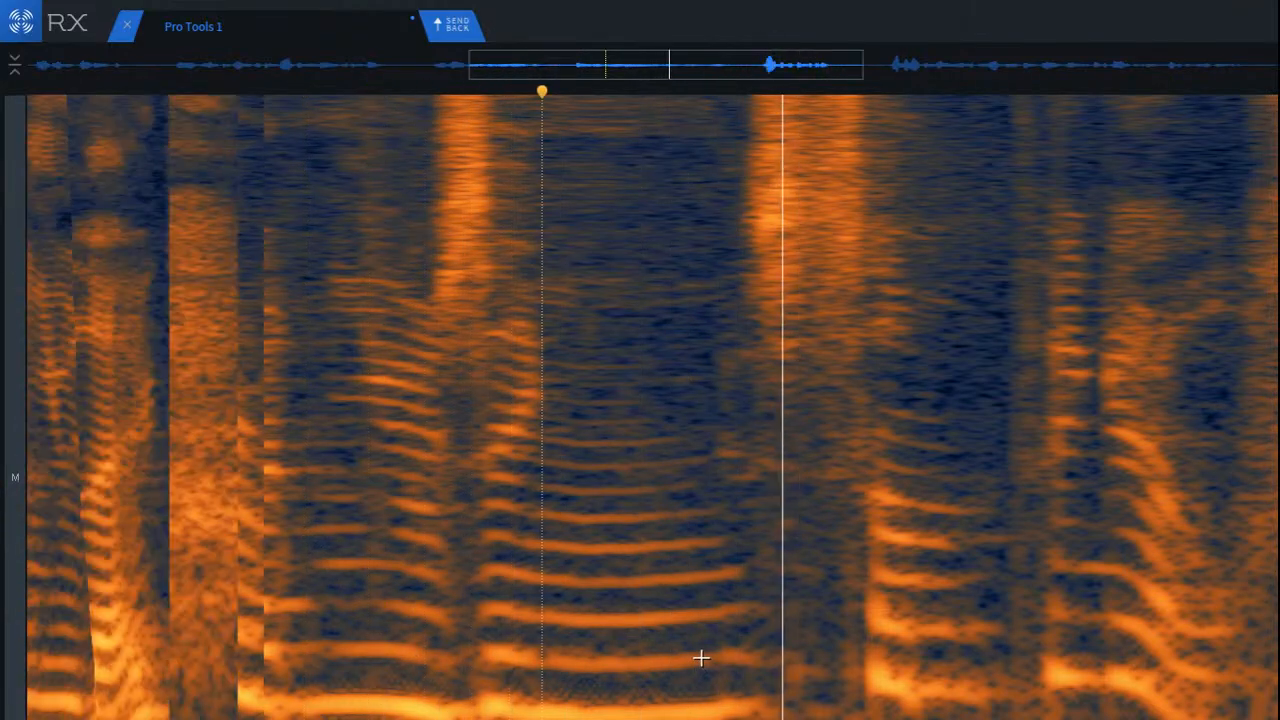
pyautogui.press('space')
pyautogui.press('space')
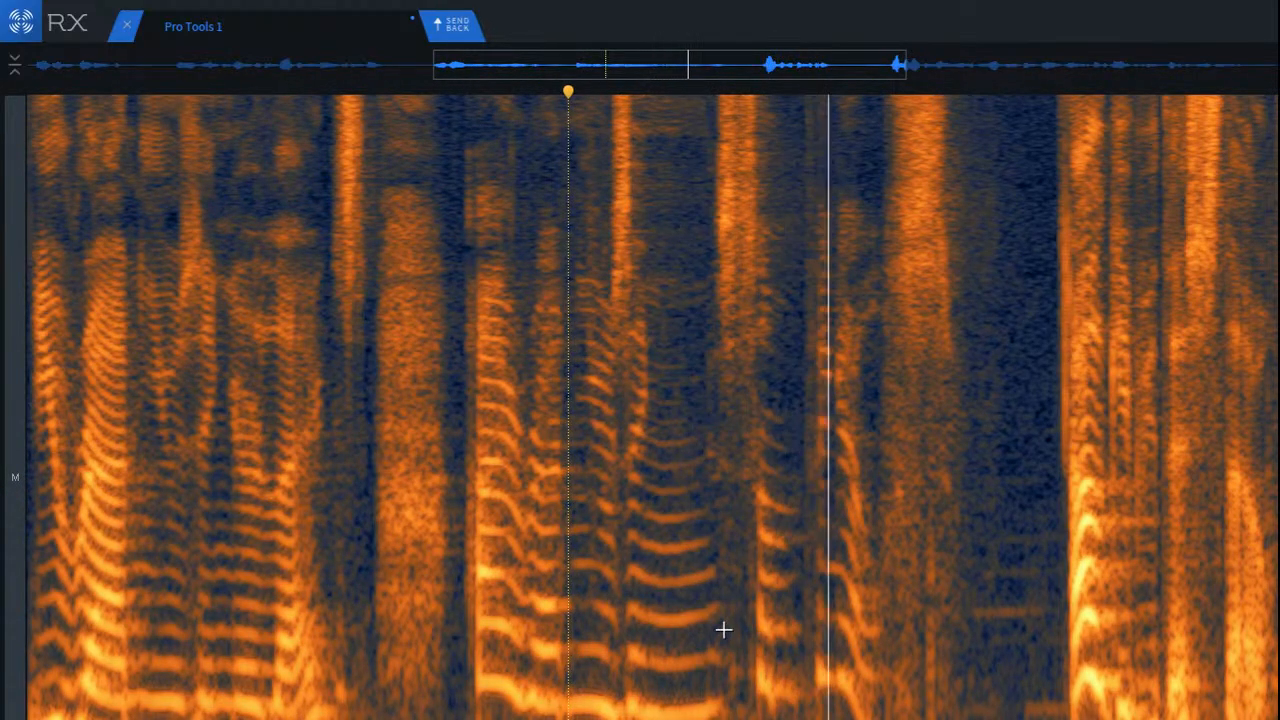
pyautogui.press('space')
pyautogui.scroll(5, 825, 237)
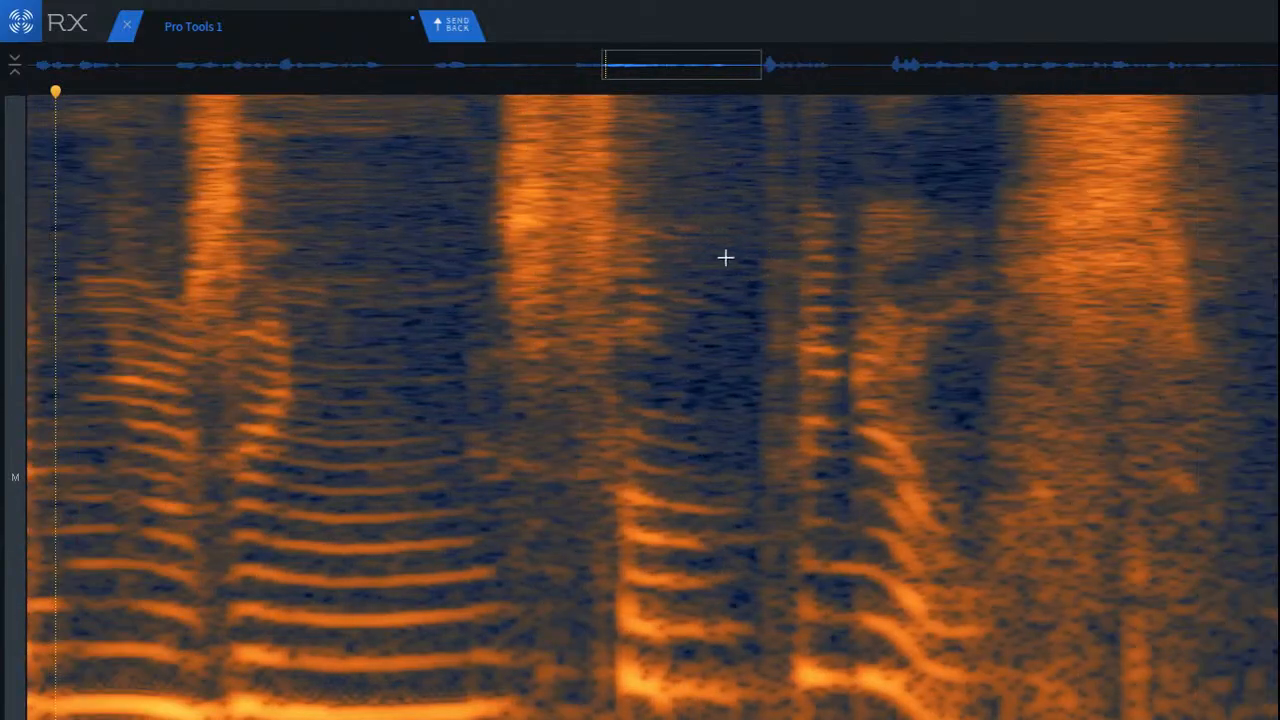
pyautogui.press('space')
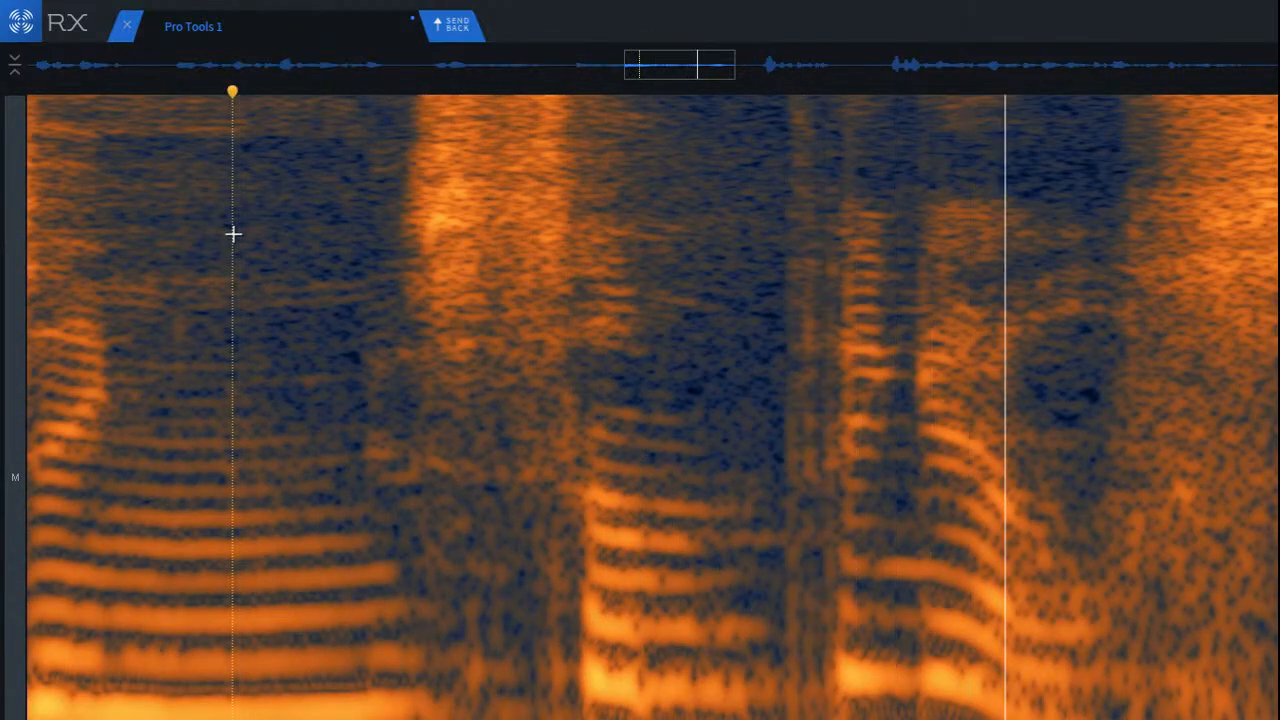
pyautogui.press('space')
pyautogui.press('space')
pyautogui.press('space')
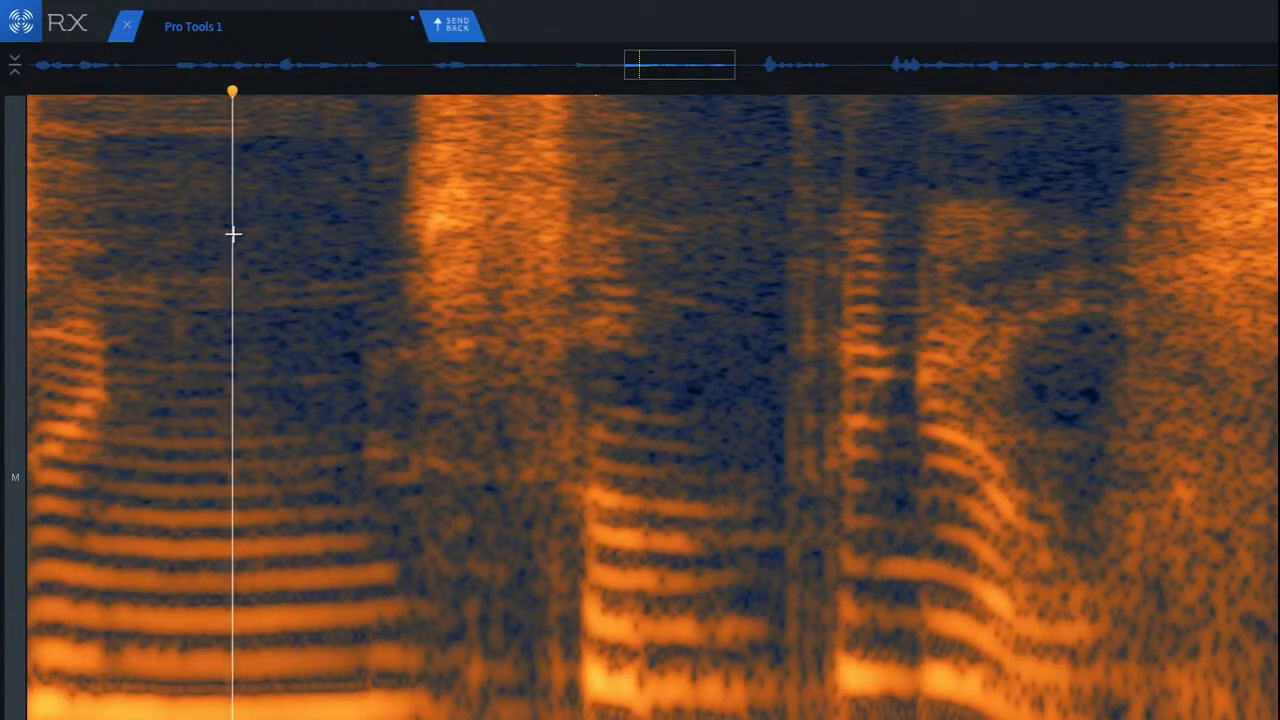
pyautogui.press('space')
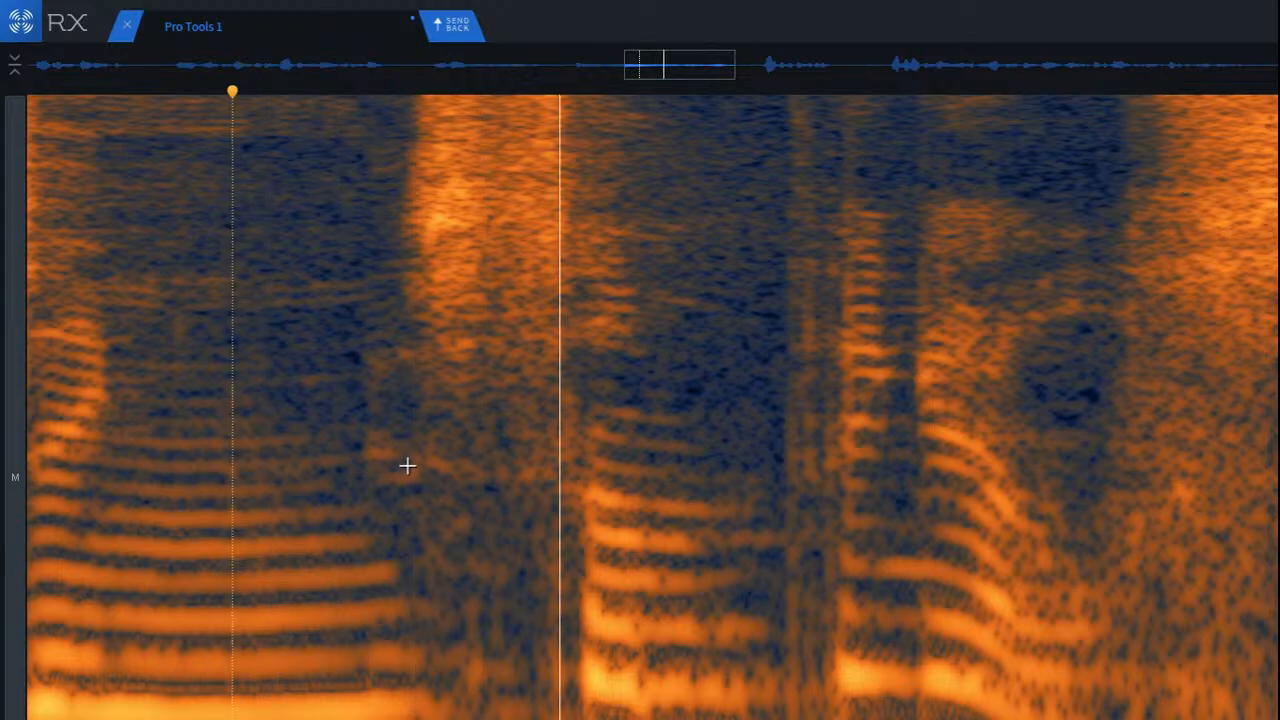
# Step: Attenuate the low-frequency noise beneath the wide consonant burst, and replay from the long vowel before it
pyautogui.press('space')
pyautogui.moveTo(348, 389); pyautogui.dragTo(631, 512)
pyautogui.press('space')
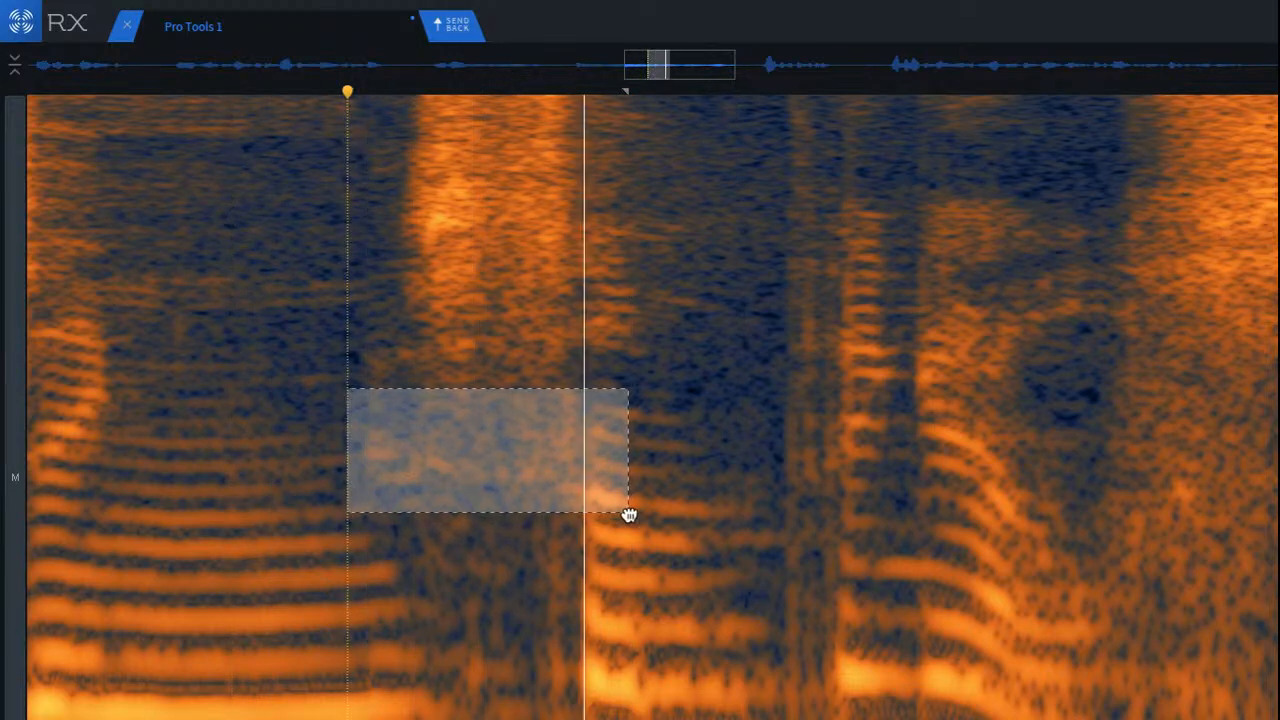
pyautogui.moveTo(523, 486); pyautogui.dragTo(534, 719)
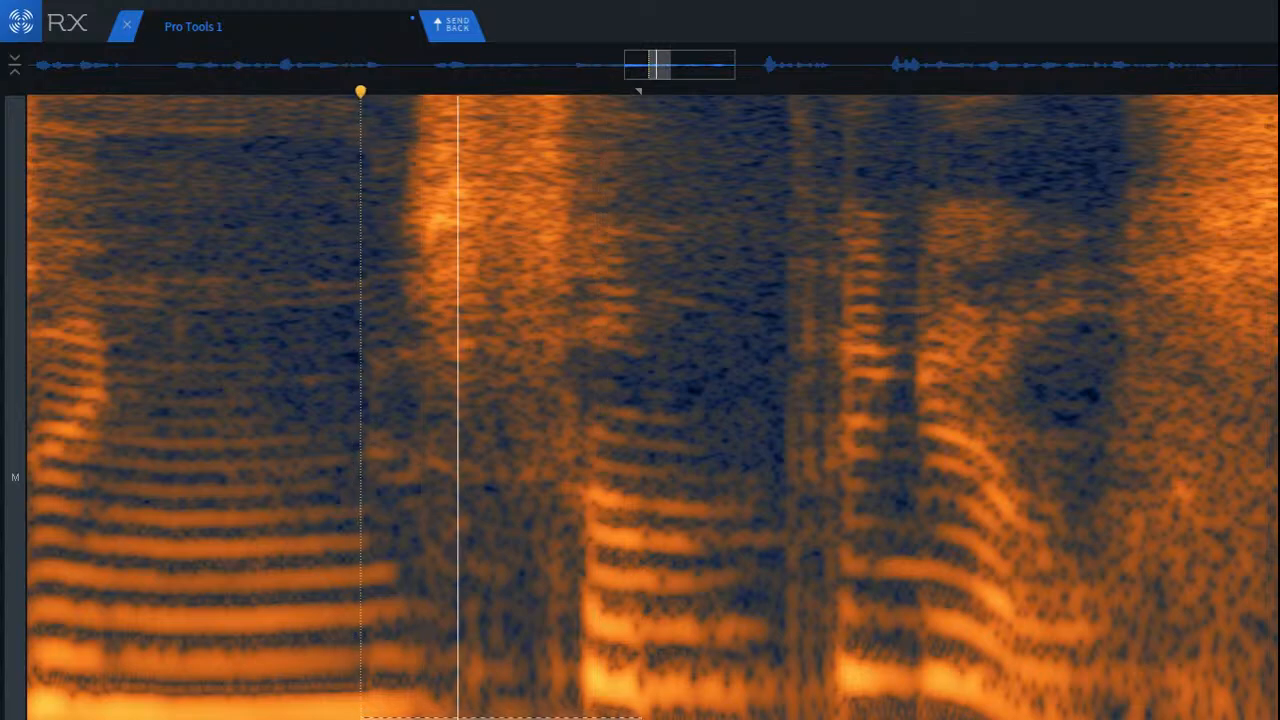
pyautogui.moveTo(430, 637); pyautogui.dragTo(575, 719)
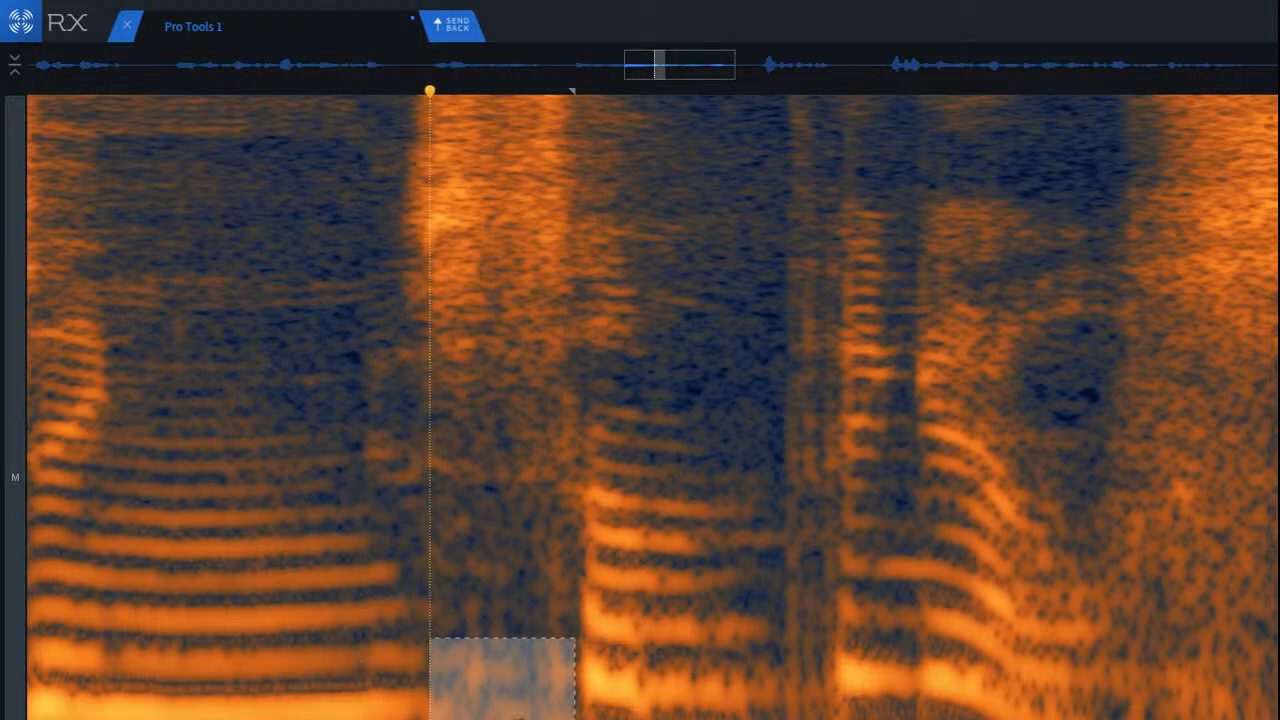
pyautogui.press('space')
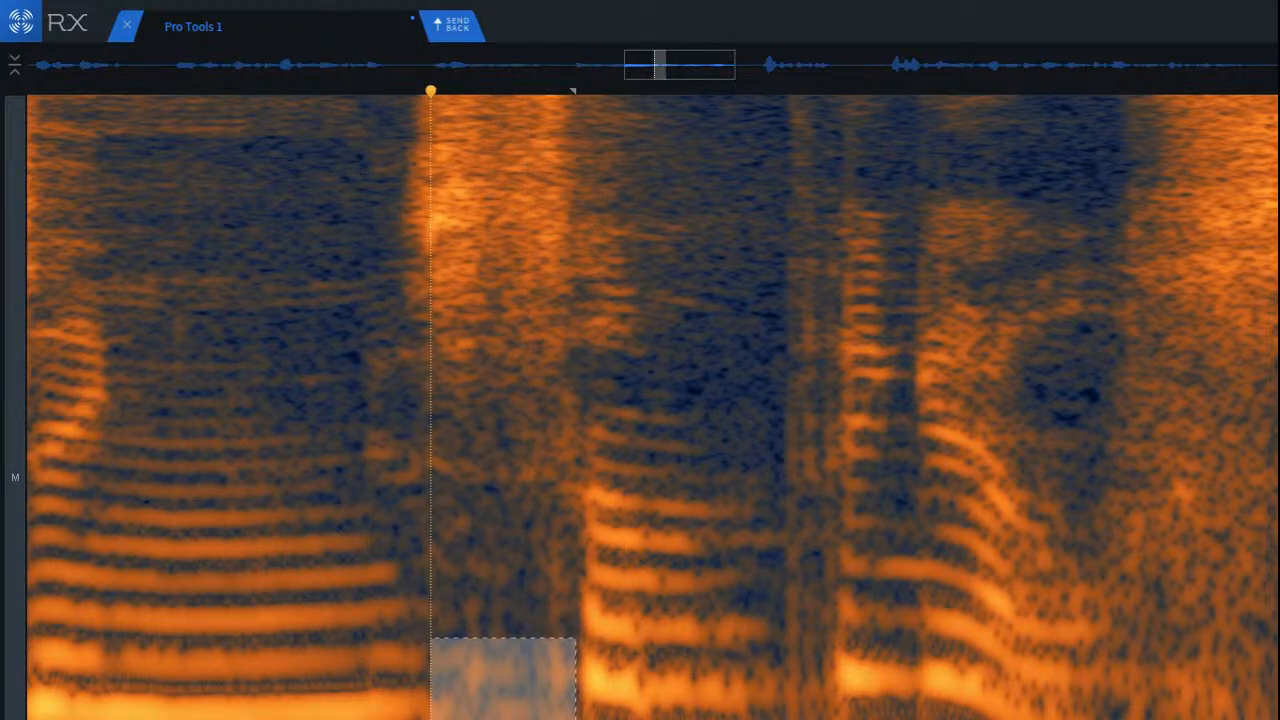
pyautogui.click(244, 541)
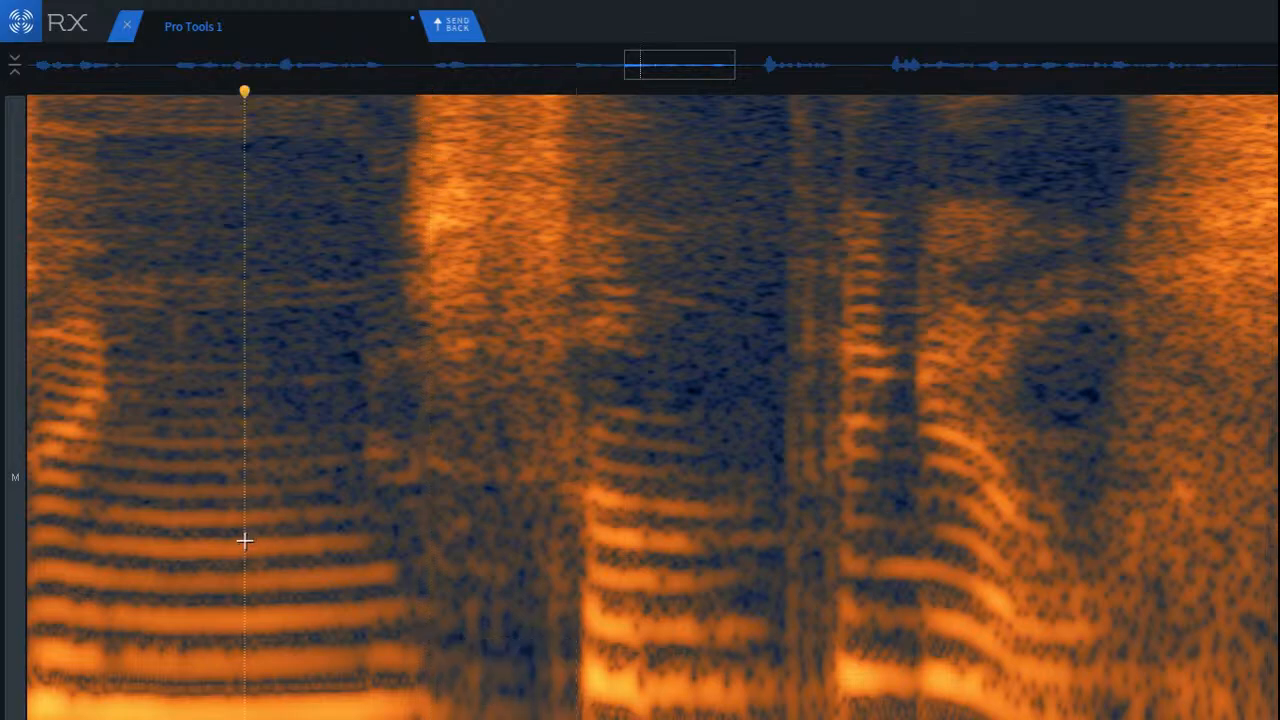
pyautogui.press('space')
pyautogui.press('space')
pyautogui.press('space')
# Step: Try to attenuate the lowest band of the syllable after the wide consonant burst, replay it, and undo the change
pyautogui.moveTo(562, 658); pyautogui.dragTo(824, 719)
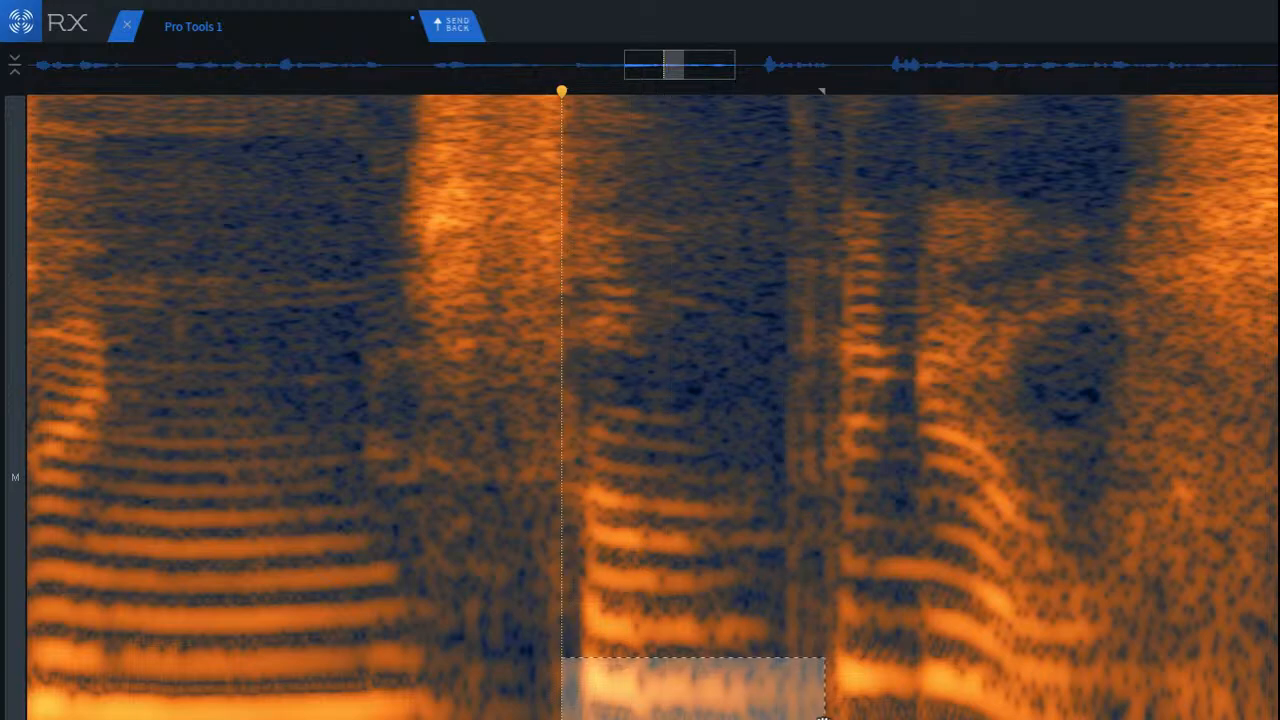
pyautogui.click(51, 481)
pyautogui.press('space')
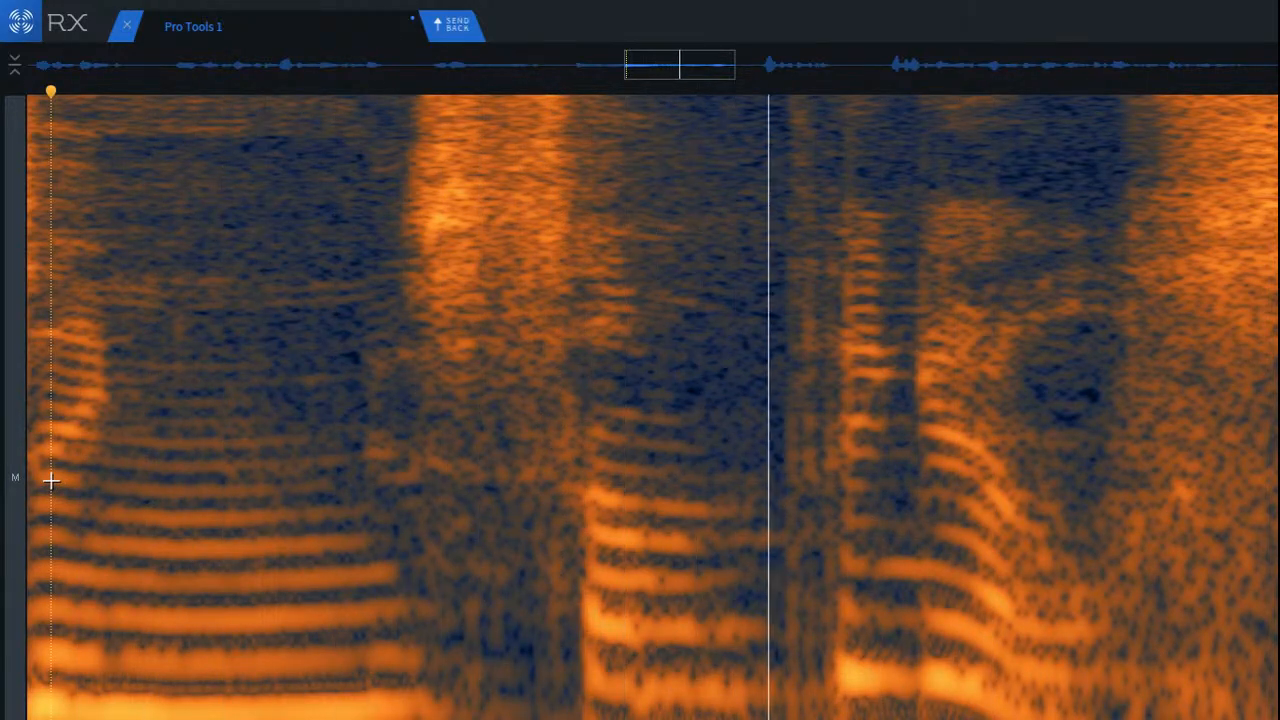
pyautogui.hotkey('ctrl', 'z')
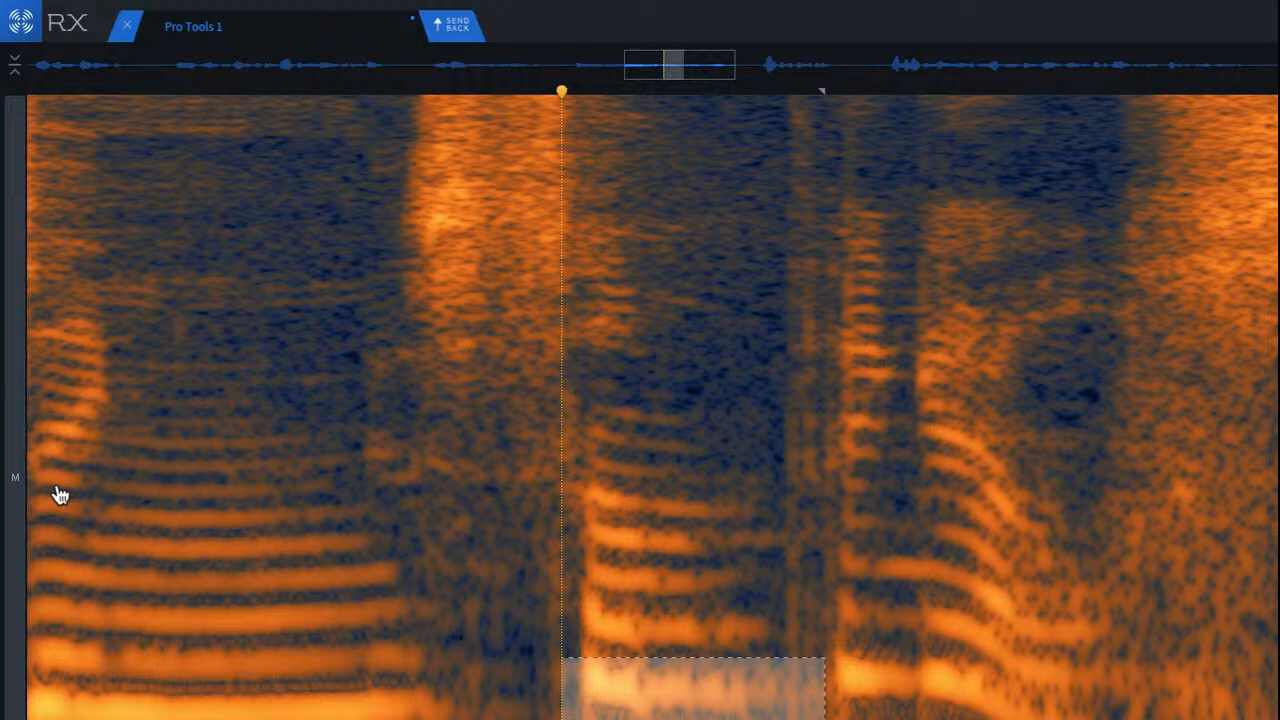
pyautogui.click(278, 519)
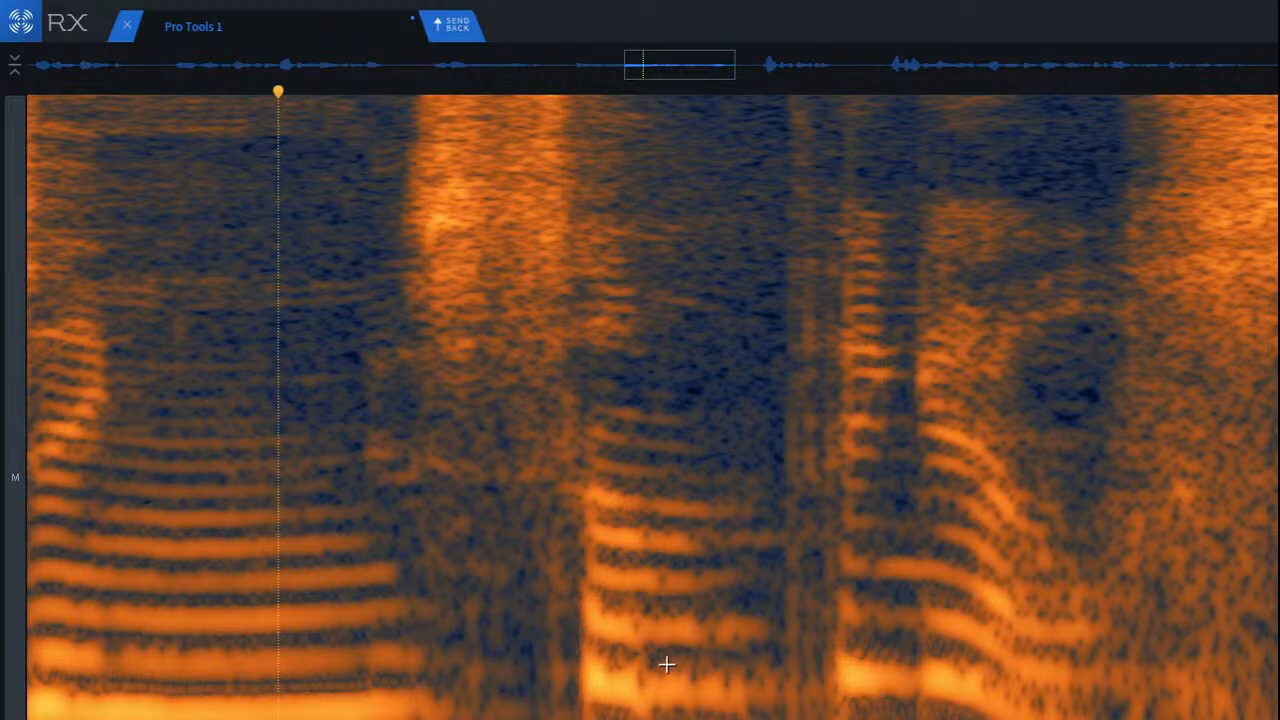
# Step: Delete the mid and low frequencies beneath the tail of the wide consonant burst, and replay from the long vowel before it
pyautogui.scroll(2, 573, 634)
pyautogui.moveTo(455, 393); pyautogui.dragTo(596, 719)
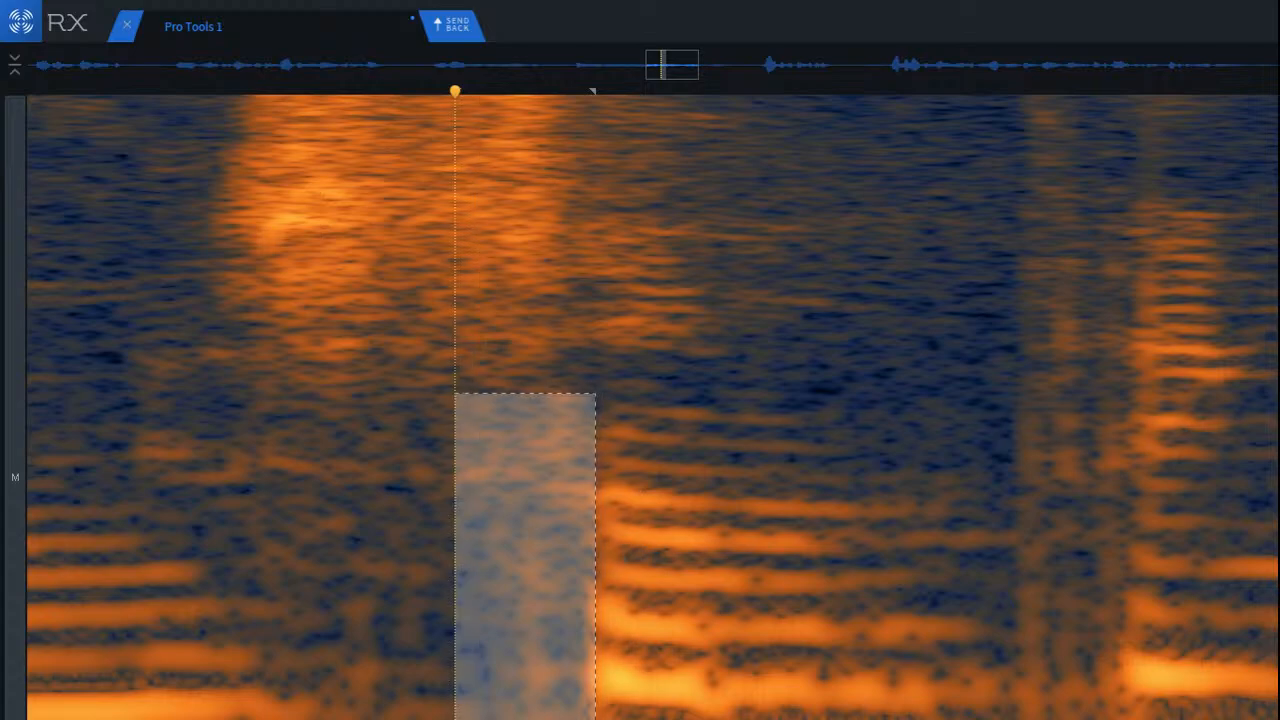
pyautogui.press('Delete')
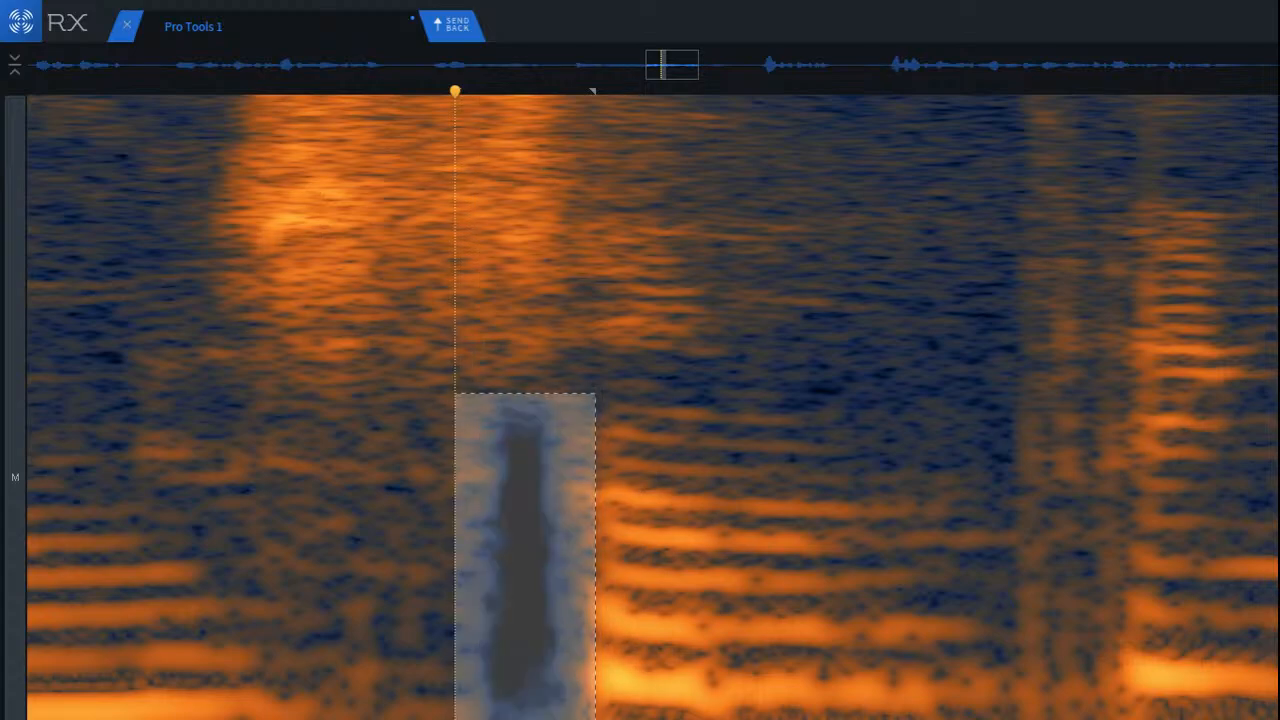
pyautogui.click(301, 580)
pyautogui.scroll(-3, 391, 606)
pyautogui.click(154, 520)
pyautogui.press('space')
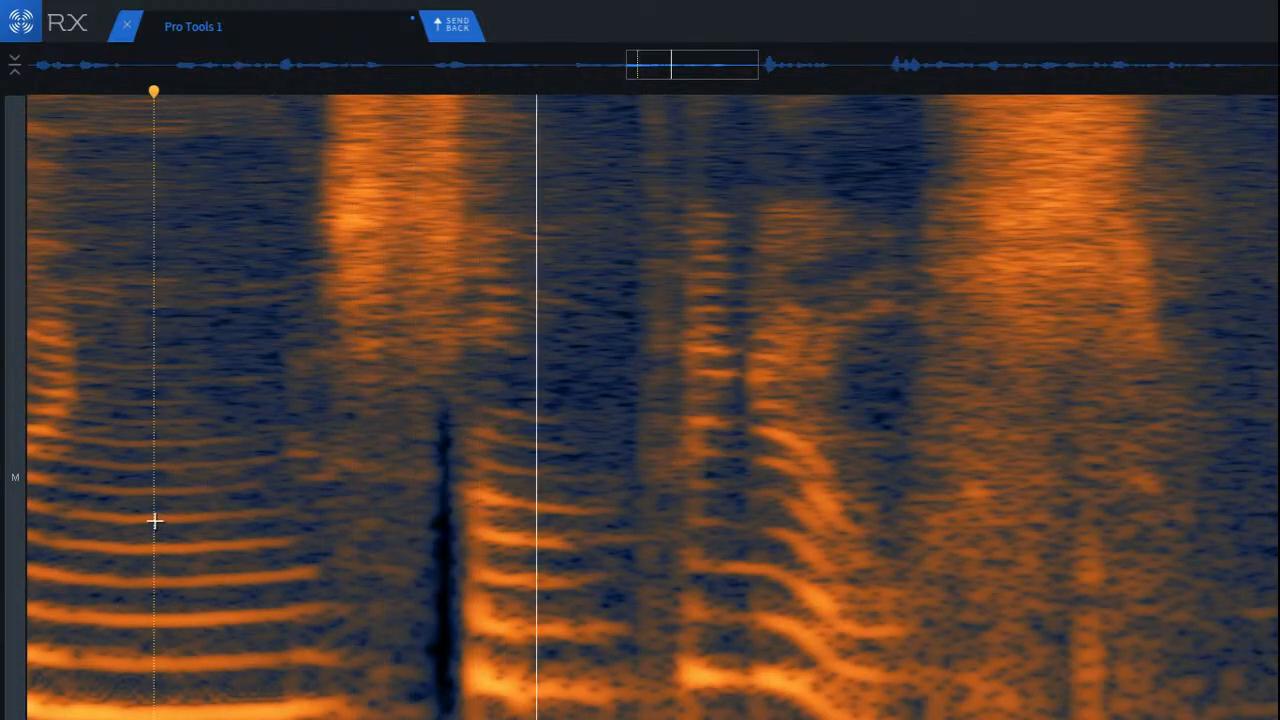
# Step: Undo the deletion beneath the tail of the wide consonant burst, and replay from the end of the long vowel
pyautogui.press('space')
pyautogui.press('space')
pyautogui.press('space')
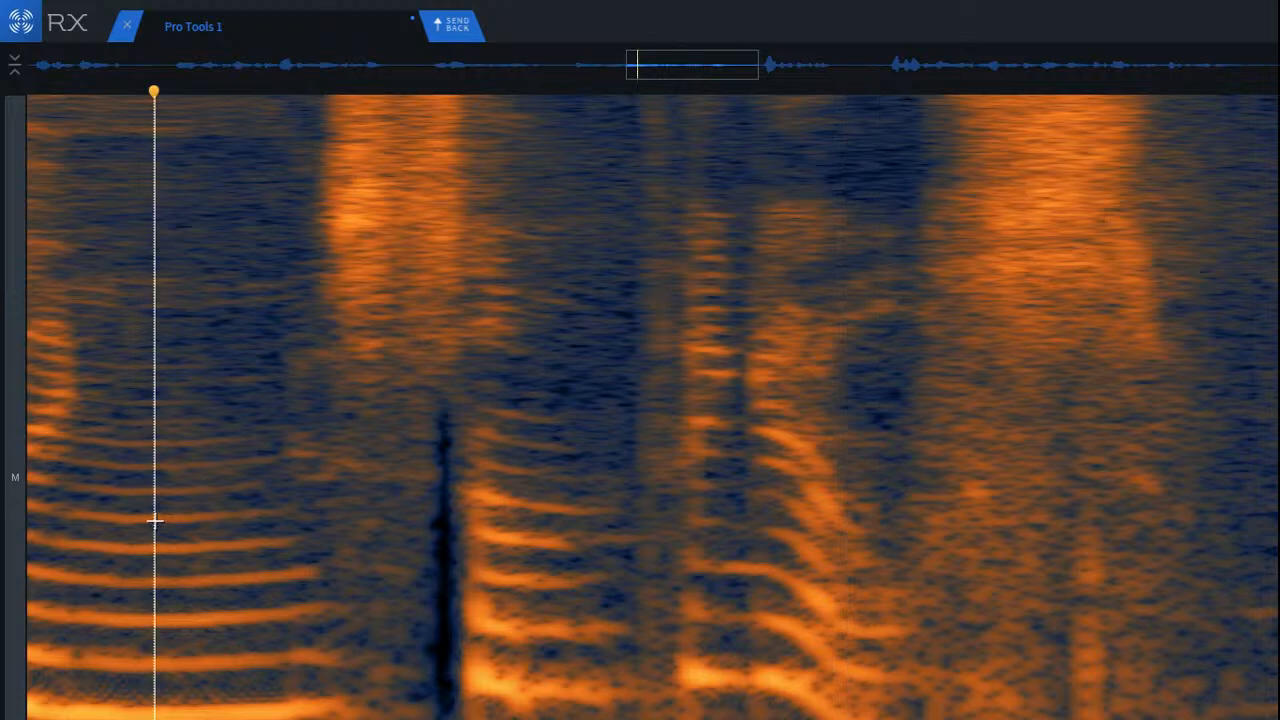
pyautogui.hotkey('ctrl', 'z')
pyautogui.click(313, 549)
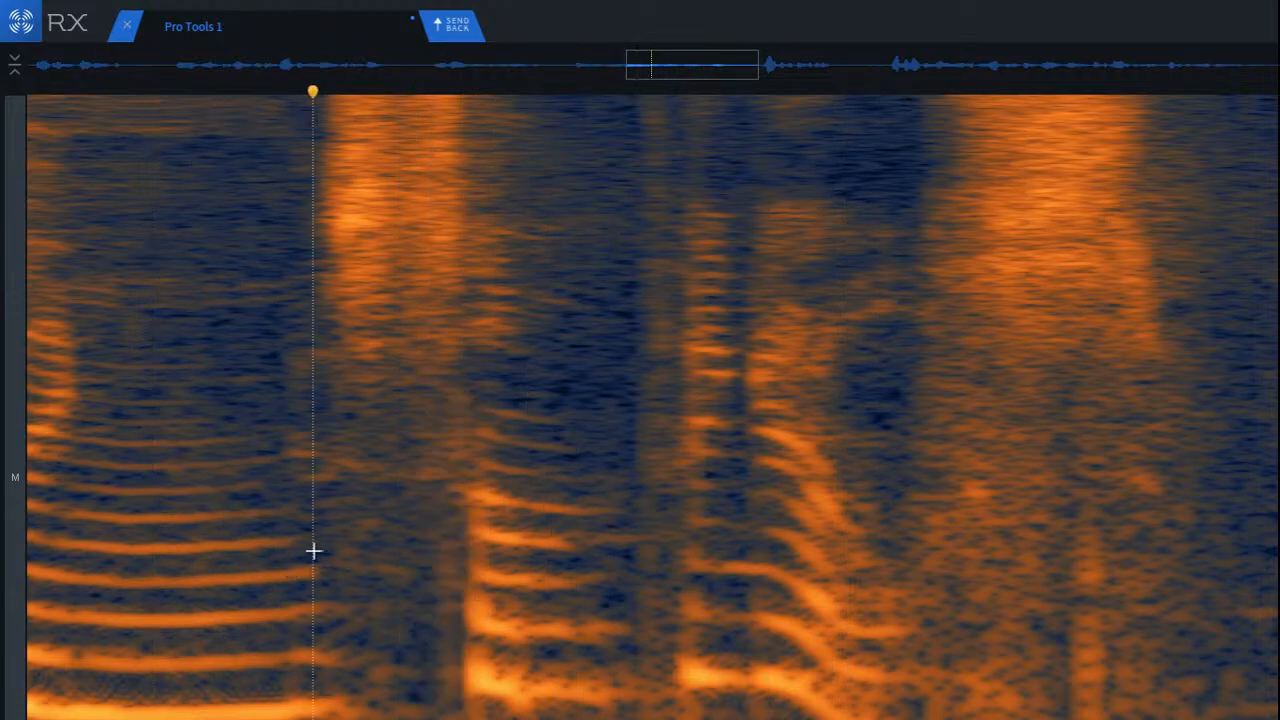
pyautogui.press('space')
# Step: Attenuate the mid and low frequencies beneath the first part of the wide consonant burst
pyautogui.scroll(6, 390, 542)
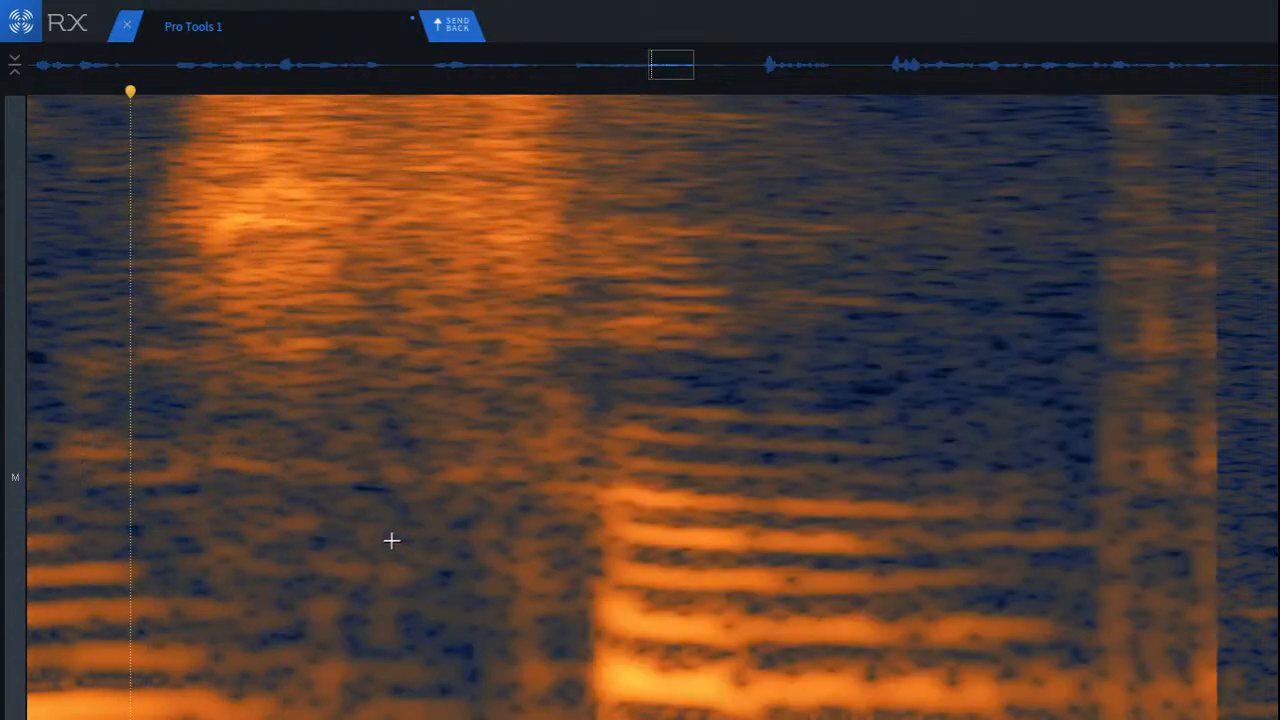
pyautogui.moveTo(512, 473)
pyautogui.mouseDown()
pyautogui.moveTo(737, 719)
pyautogui.moveTo(400, 719)
pyautogui.moveTo(738, 719)
pyautogui.mouseUp()
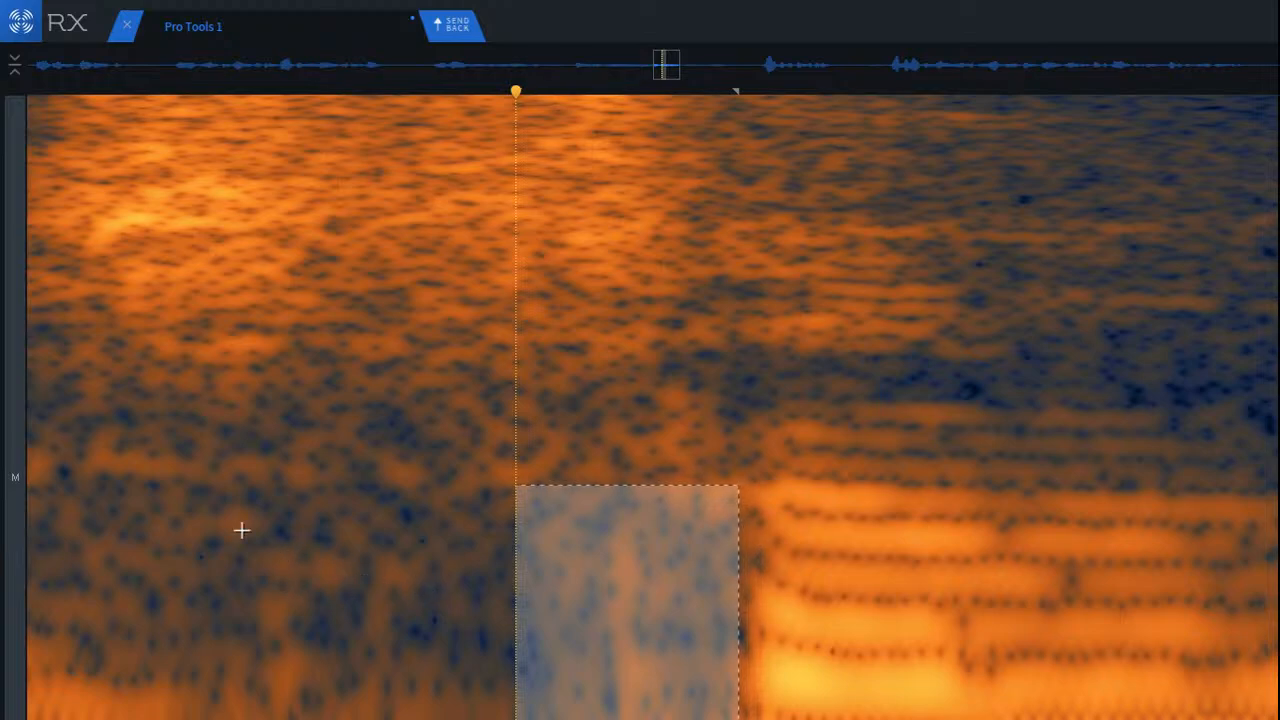
pyautogui.moveTo(217, 514); pyautogui.dragTo(723, 719)
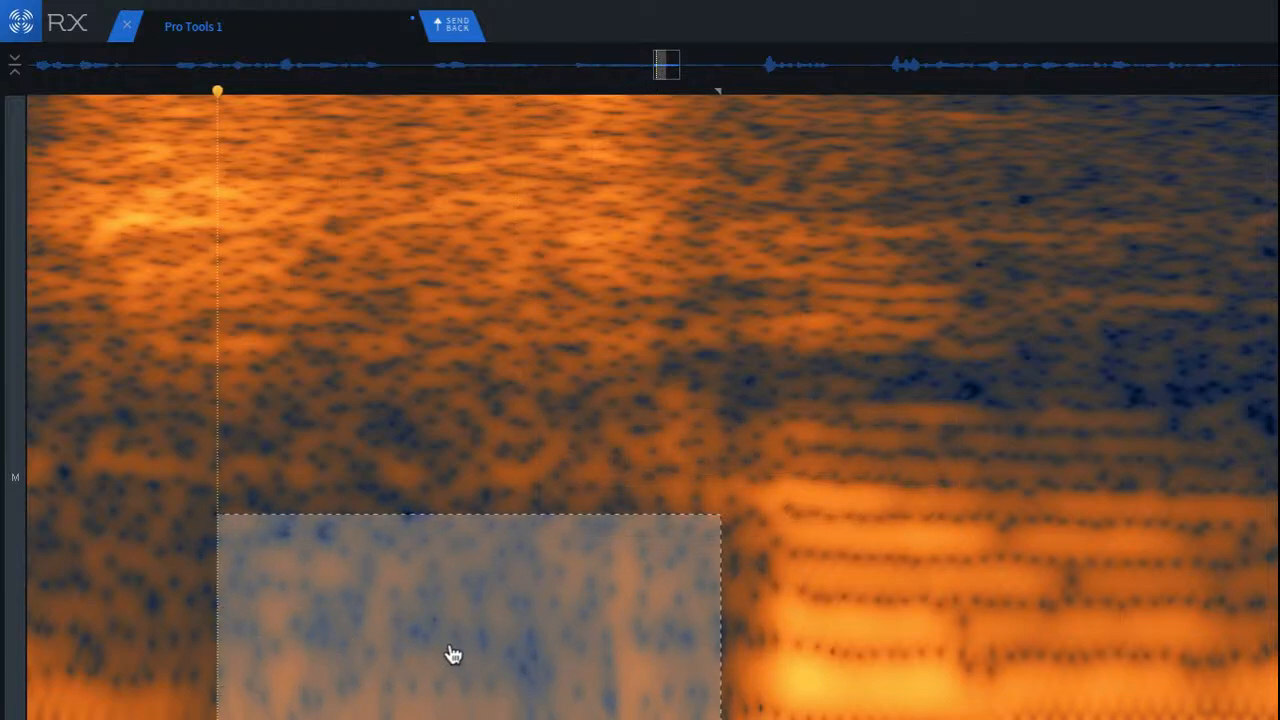
pyautogui.click(178, 542)
pyautogui.moveTo(168, 504); pyautogui.dragTo(383, 719)
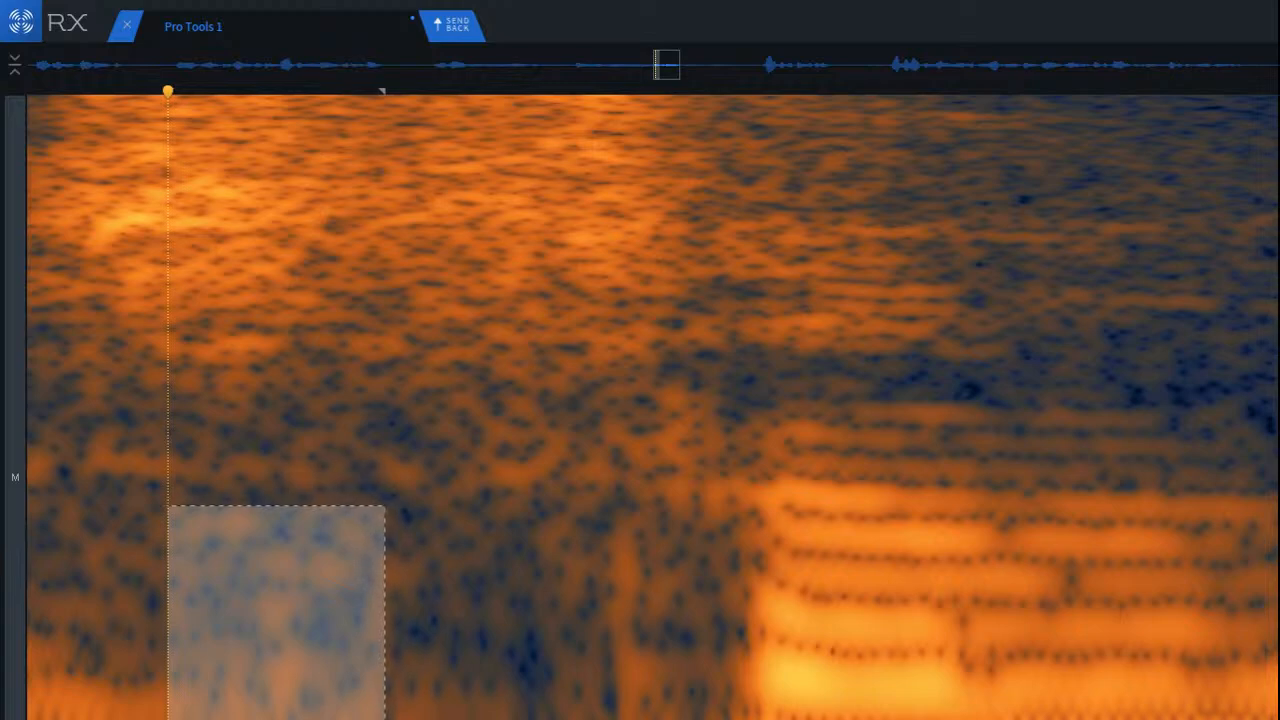
pyautogui.press('Return')
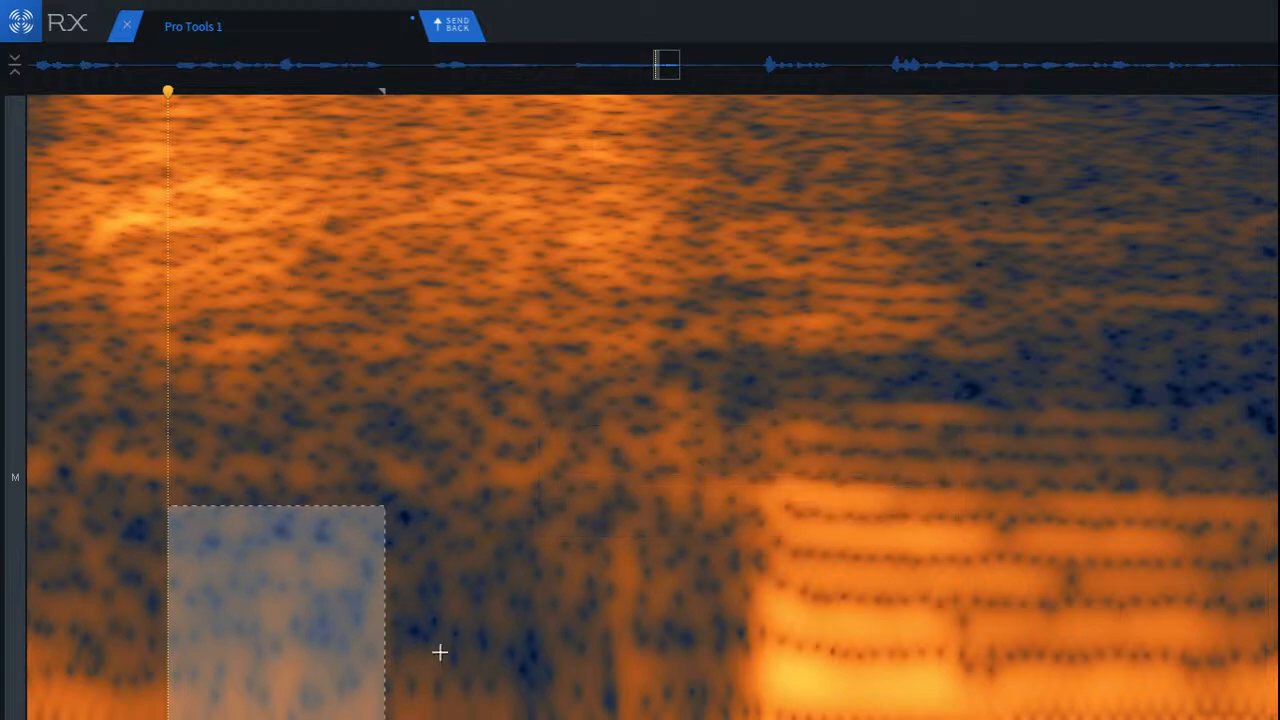
# Step: Remove the narrow vertical streak beneath the burst's tail, just before the next syllable's onset
pyautogui.click(440, 652)
pyautogui.moveTo(557, 492); pyautogui.dragTo(683, 718)
pyautogui.moveTo(603, 677); pyautogui.dragTo(297, 630)
pyautogui.click(299, 632)
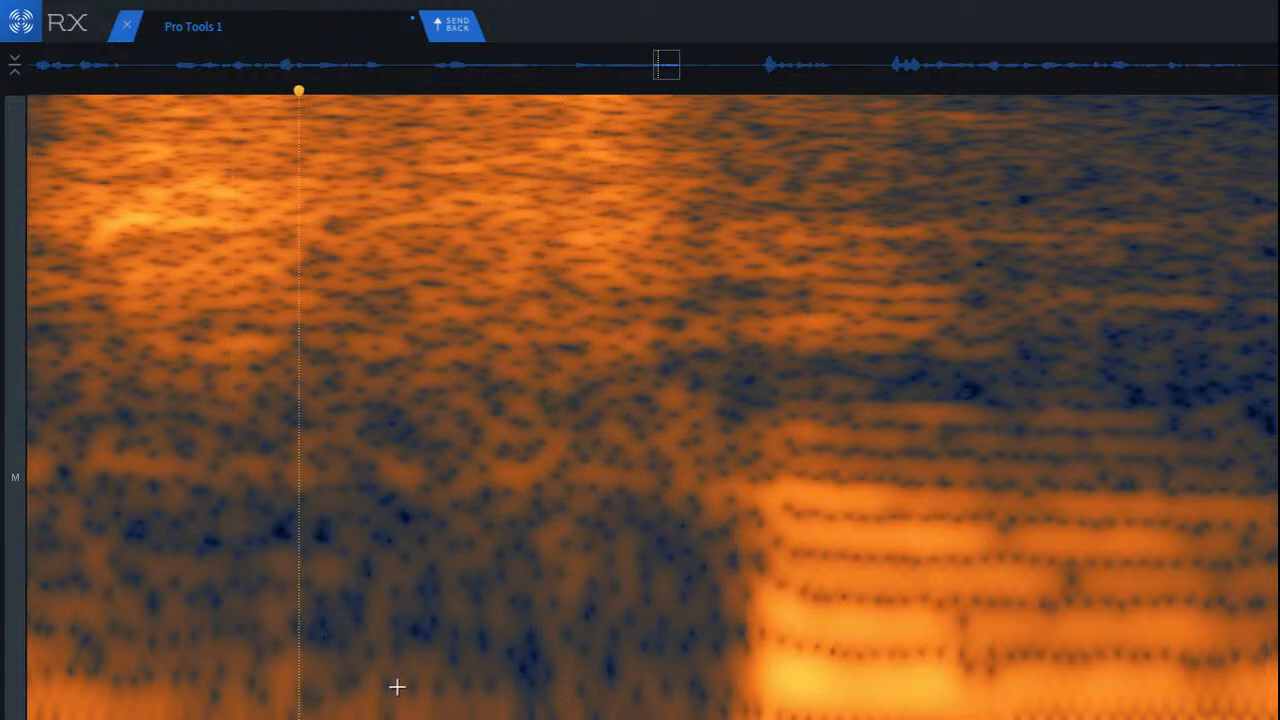
# Step: Replay from the end of the long vowel, and check the lowest band beneath the wide burst and the syllable following it
pyautogui.scroll(-3, 393, 685)
pyautogui.click(132, 554)
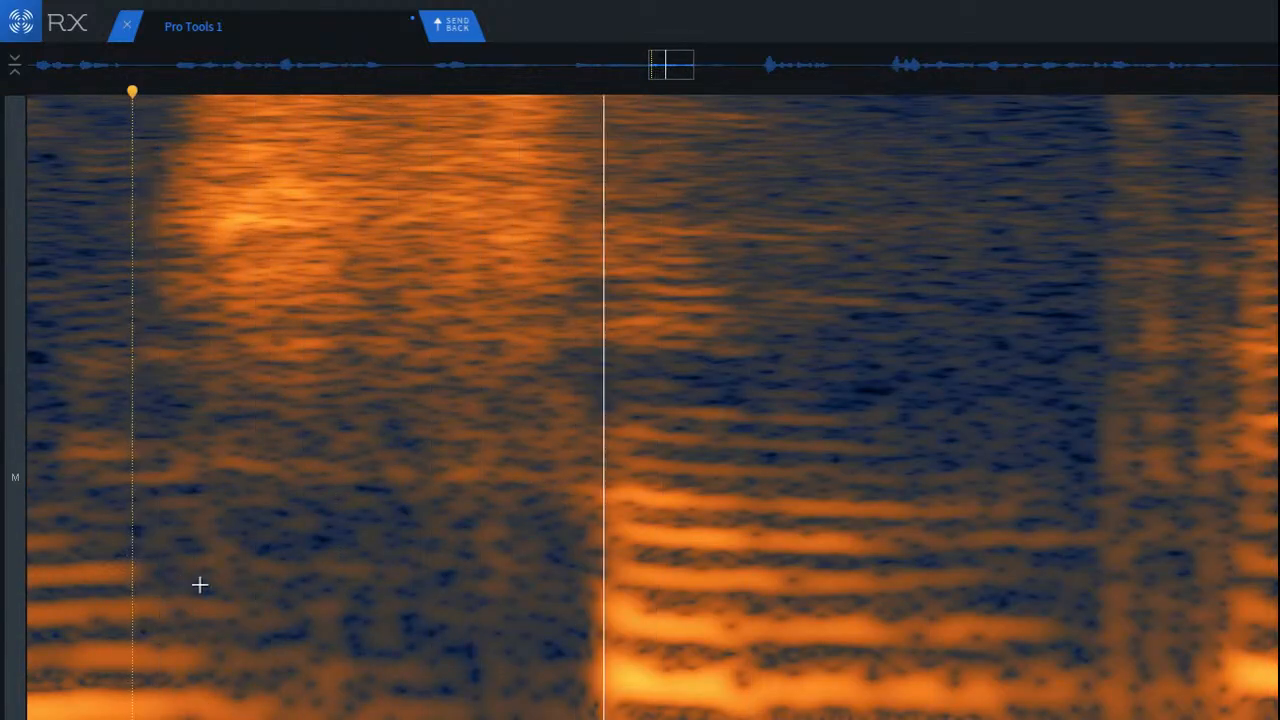
pyautogui.scroll(-2, 311, 694)
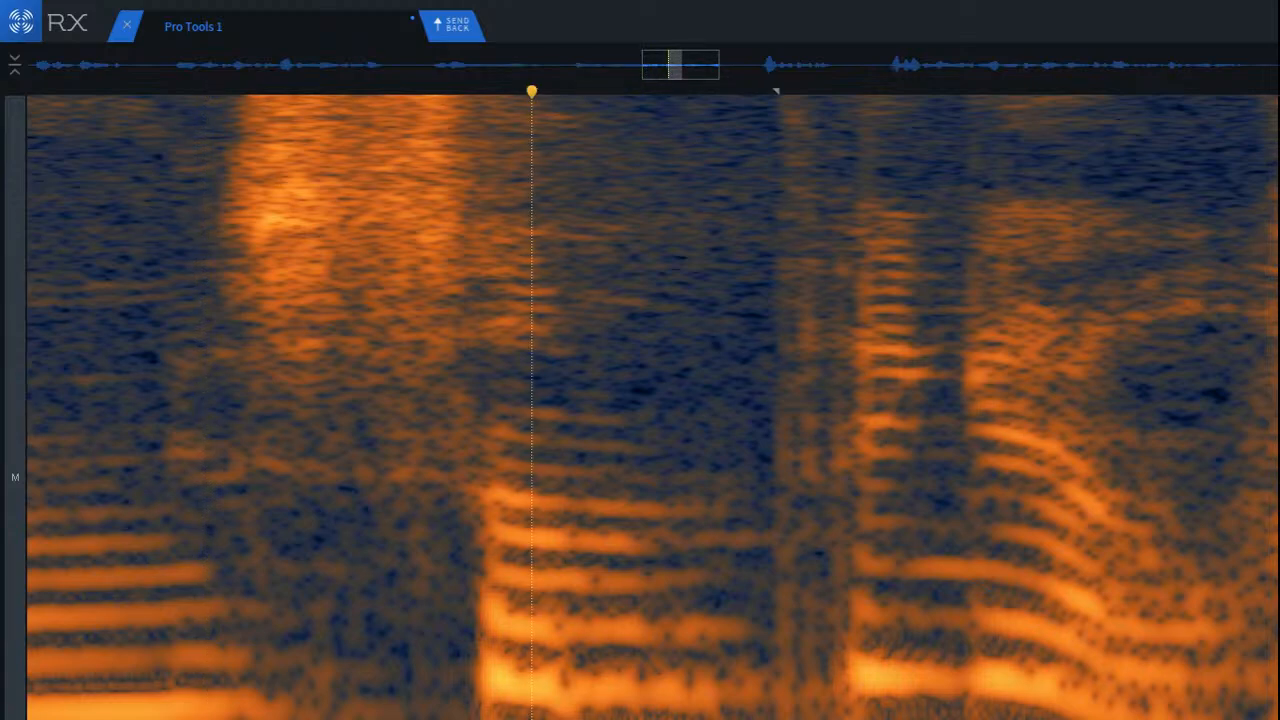
pyautogui.press('space')
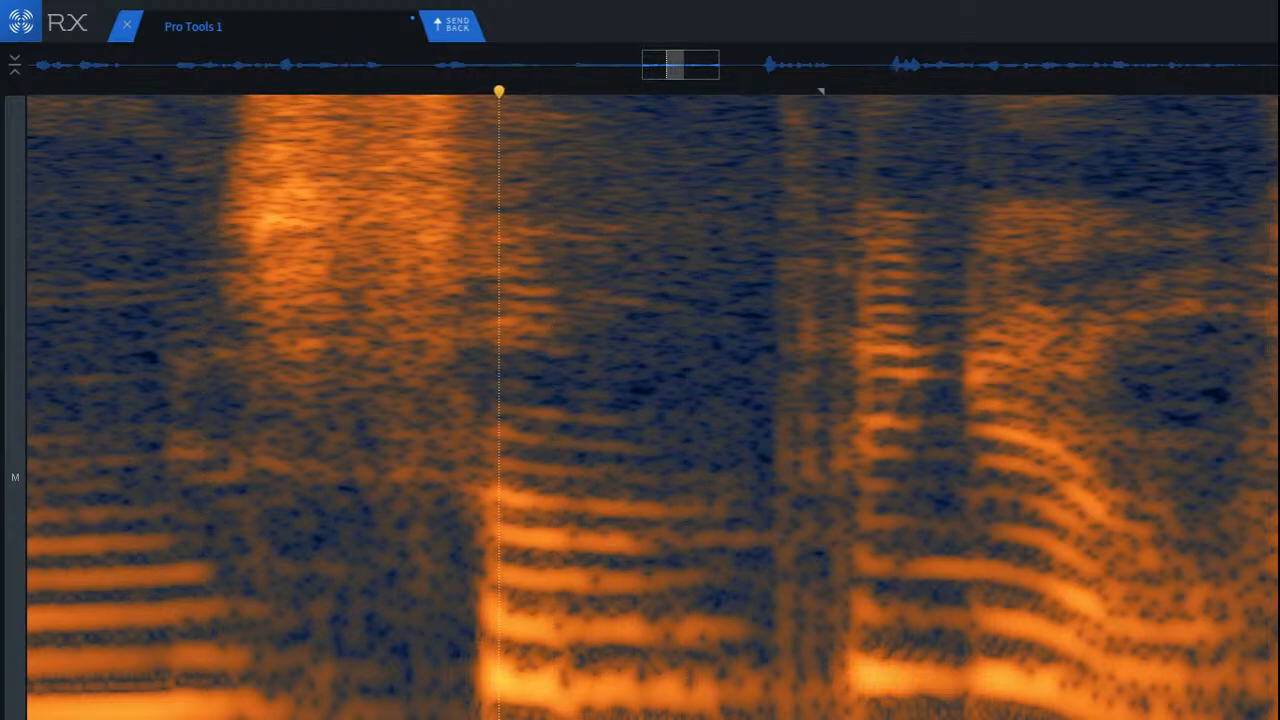
pyautogui.moveTo(660, 712); pyautogui.dragTo(443, 712)
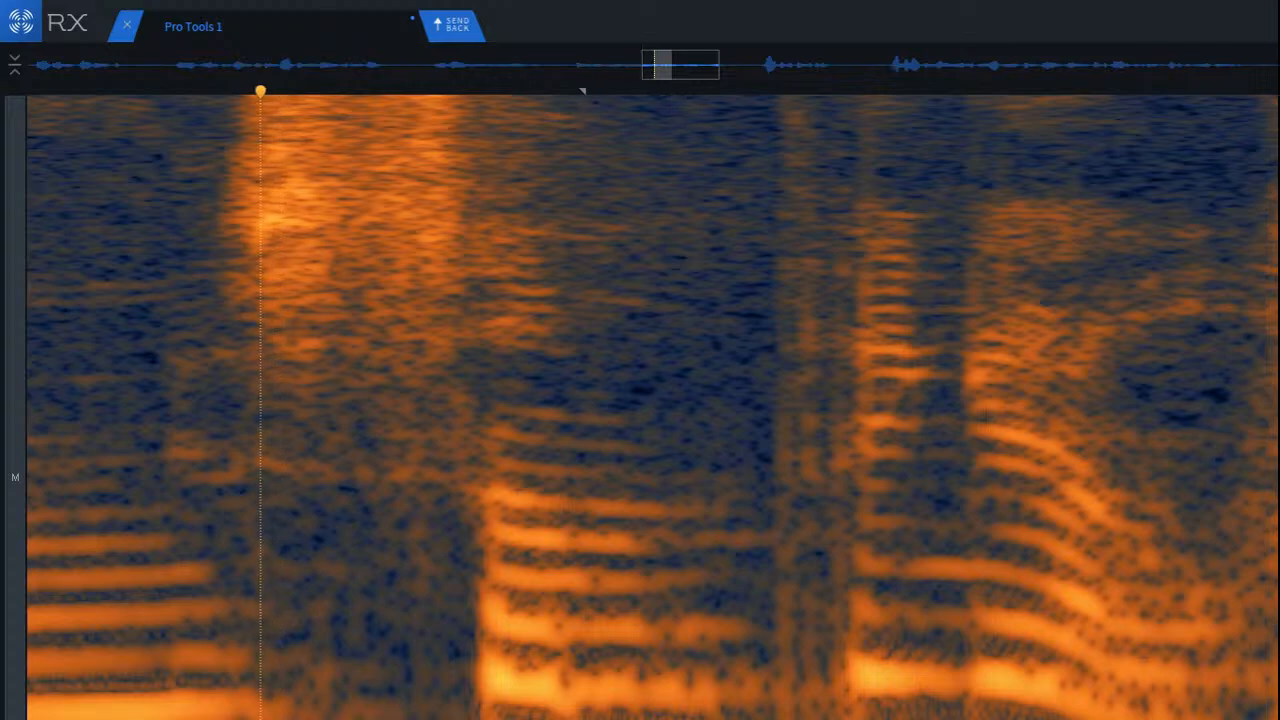
pyautogui.moveTo(336, 712); pyautogui.dragTo(333, 712)
# Step: Audition the repaired transition from within the long vowel and again from the vowel's onset
pyautogui.click(82, 595)
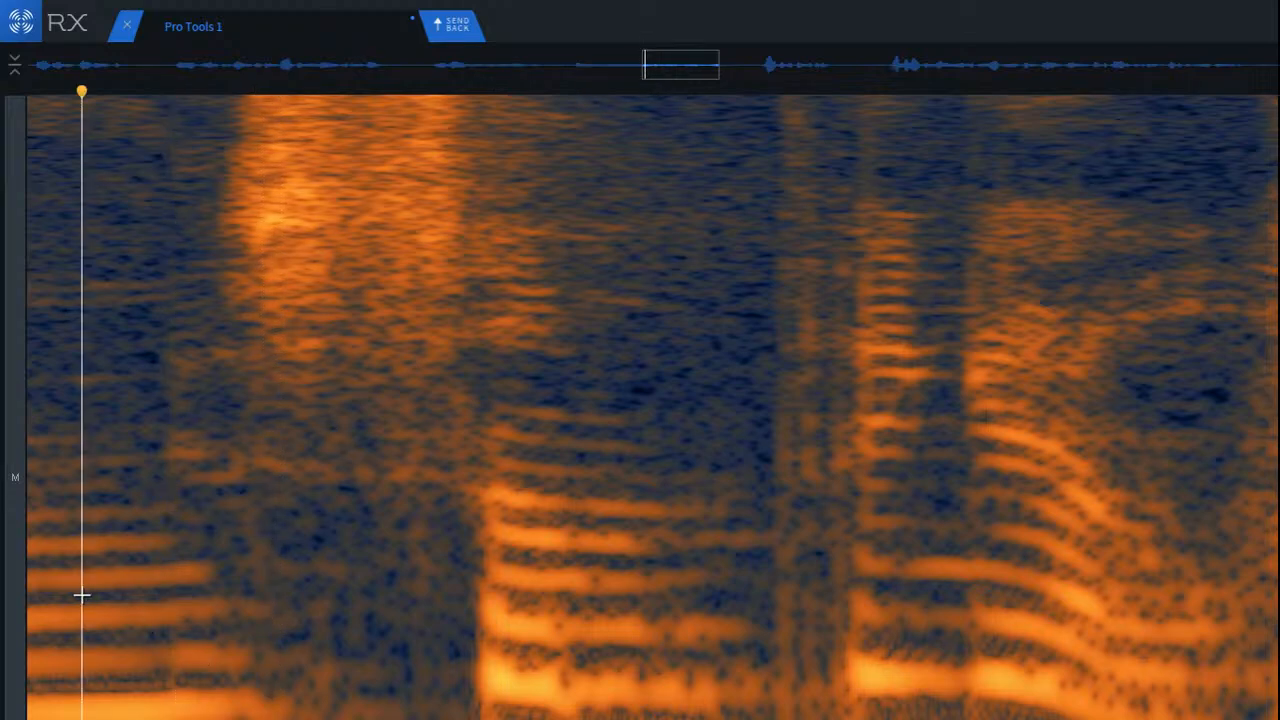
pyautogui.press('space')
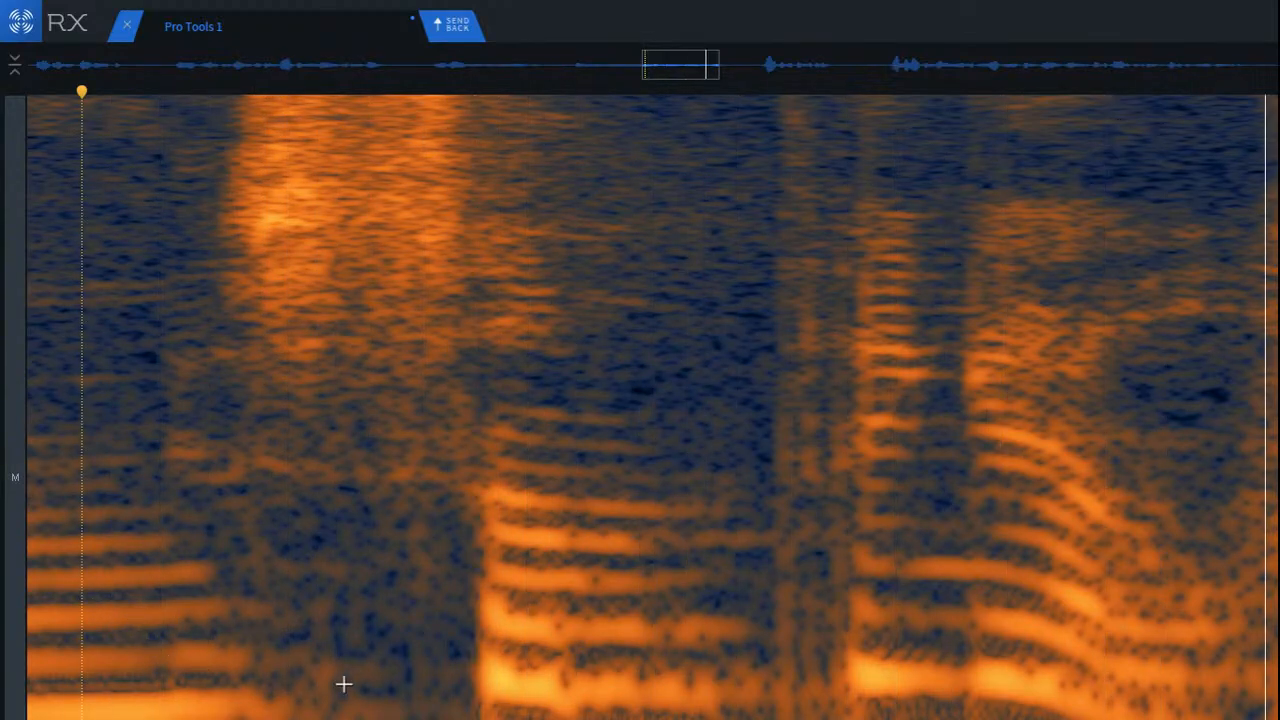
pyautogui.press('space')
pyautogui.scroll(-5, 360, 684)
pyautogui.click(76, 567)
pyautogui.press('space')
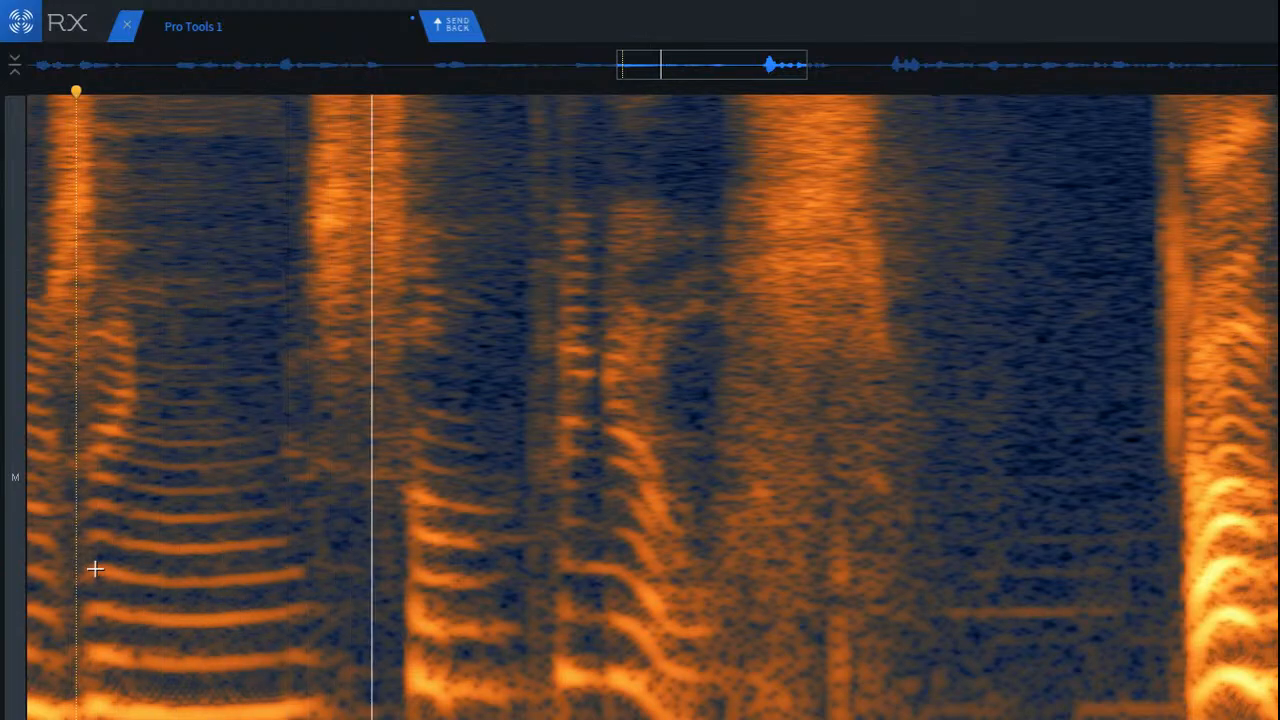
pyautogui.press('space')
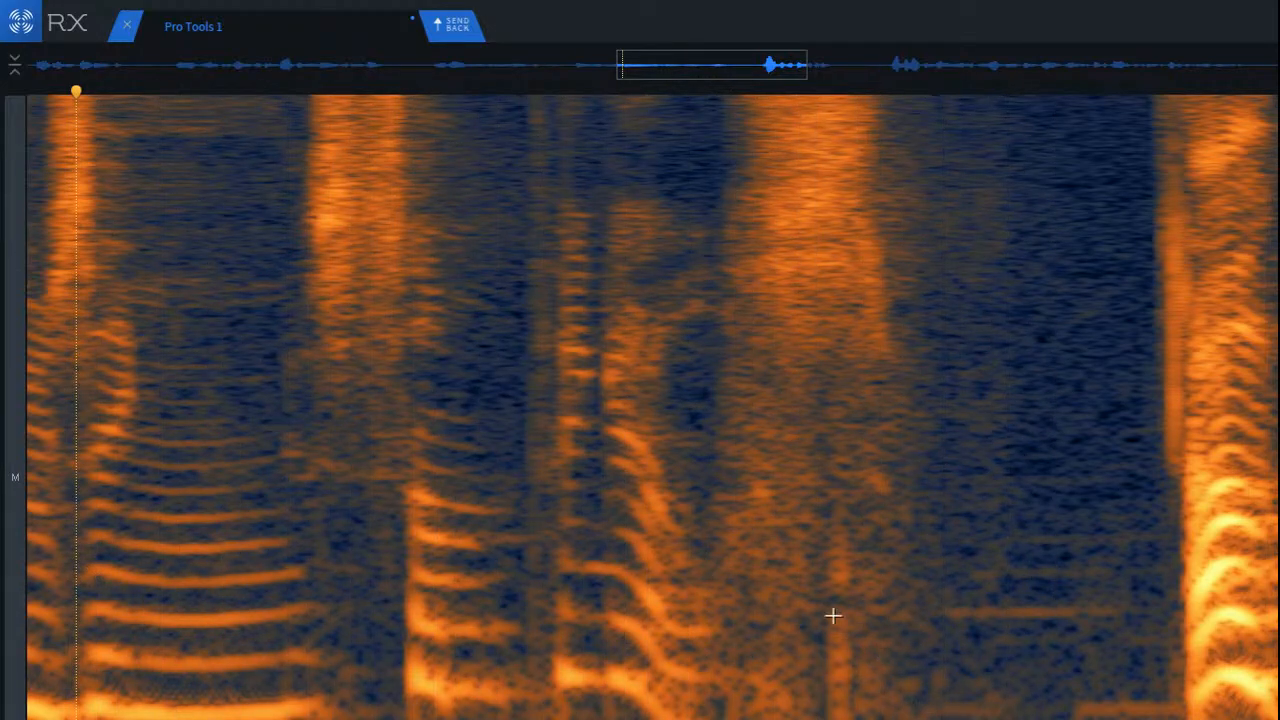
# Step: Attenuate the low frequencies beneath the first half of the consonant burst before the pause, and replay from the preceding syllable
pyautogui.scroll(4, 835, 710)
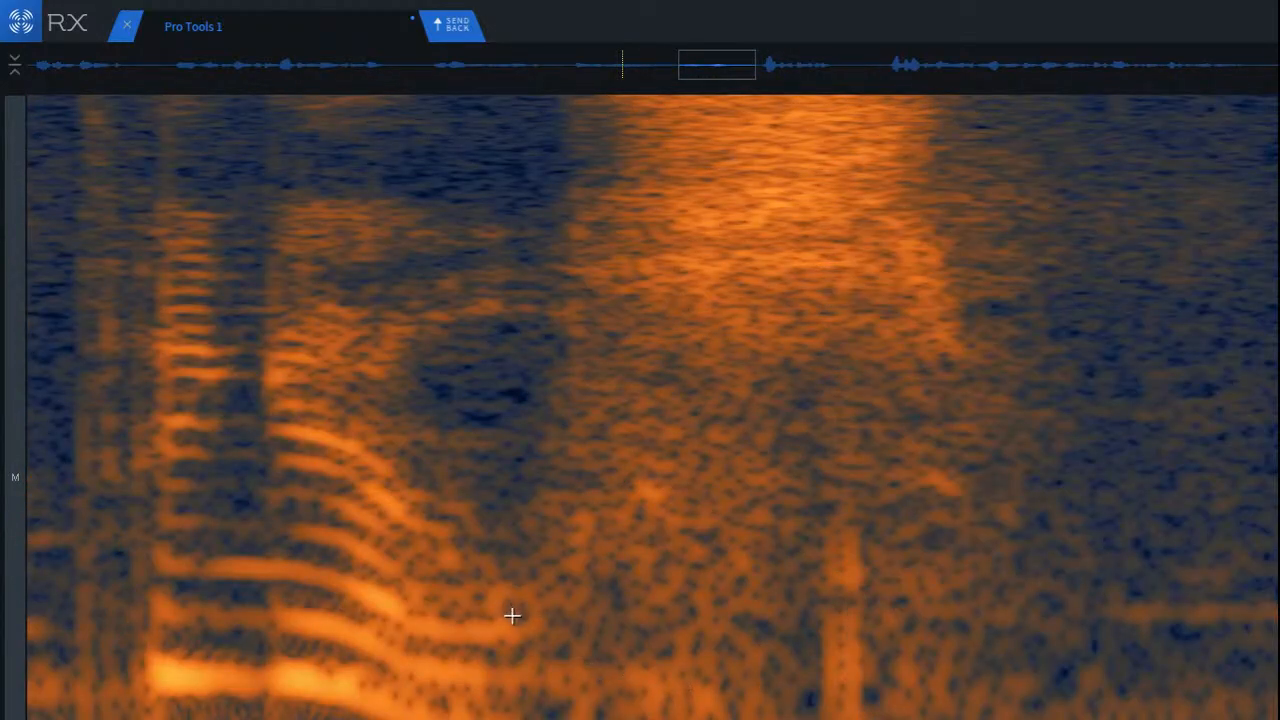
pyautogui.moveTo(512, 615); pyautogui.dragTo(1036, 719)
pyautogui.press('space')
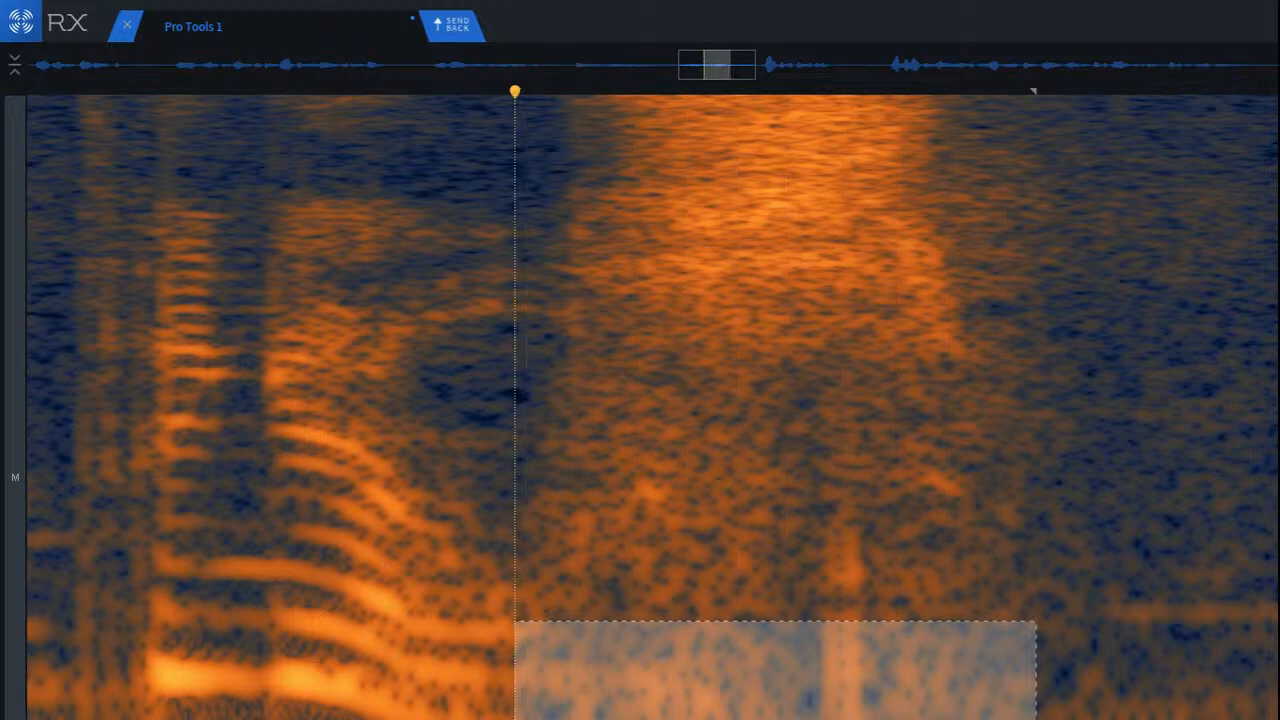
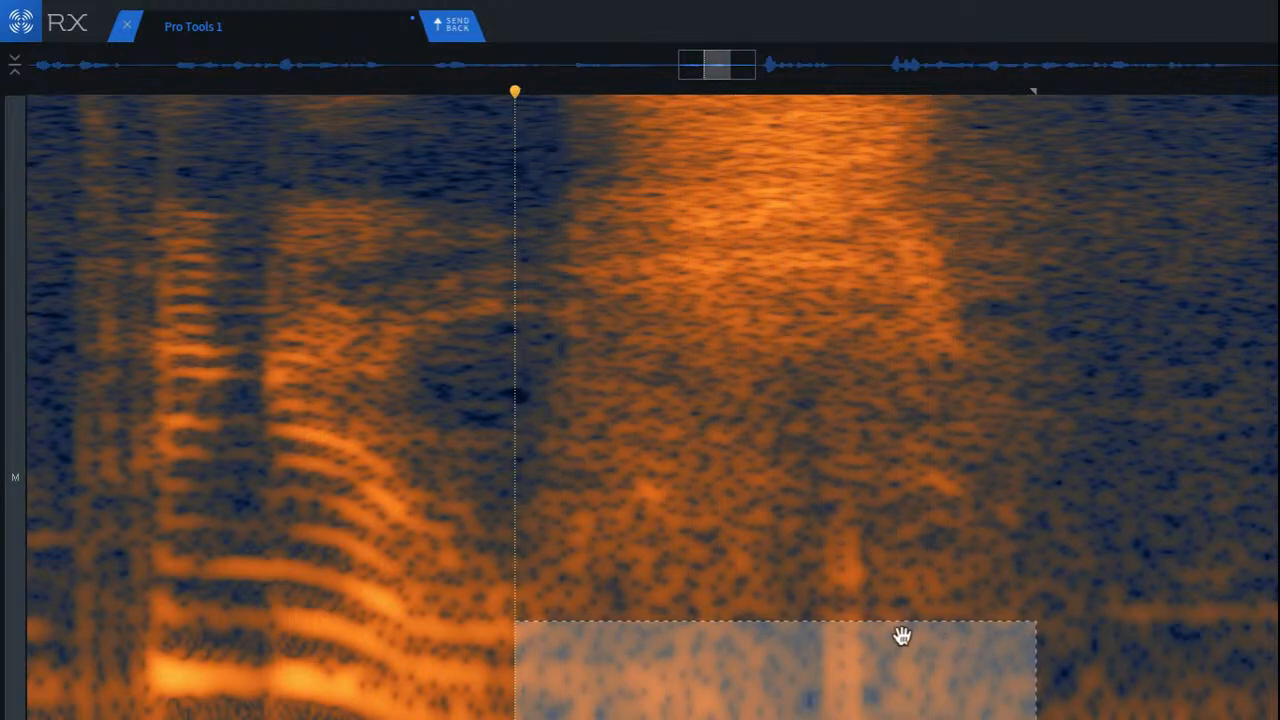
pyautogui.click(620, 614)
pyautogui.moveTo(543, 613); pyautogui.dragTo(799, 719)
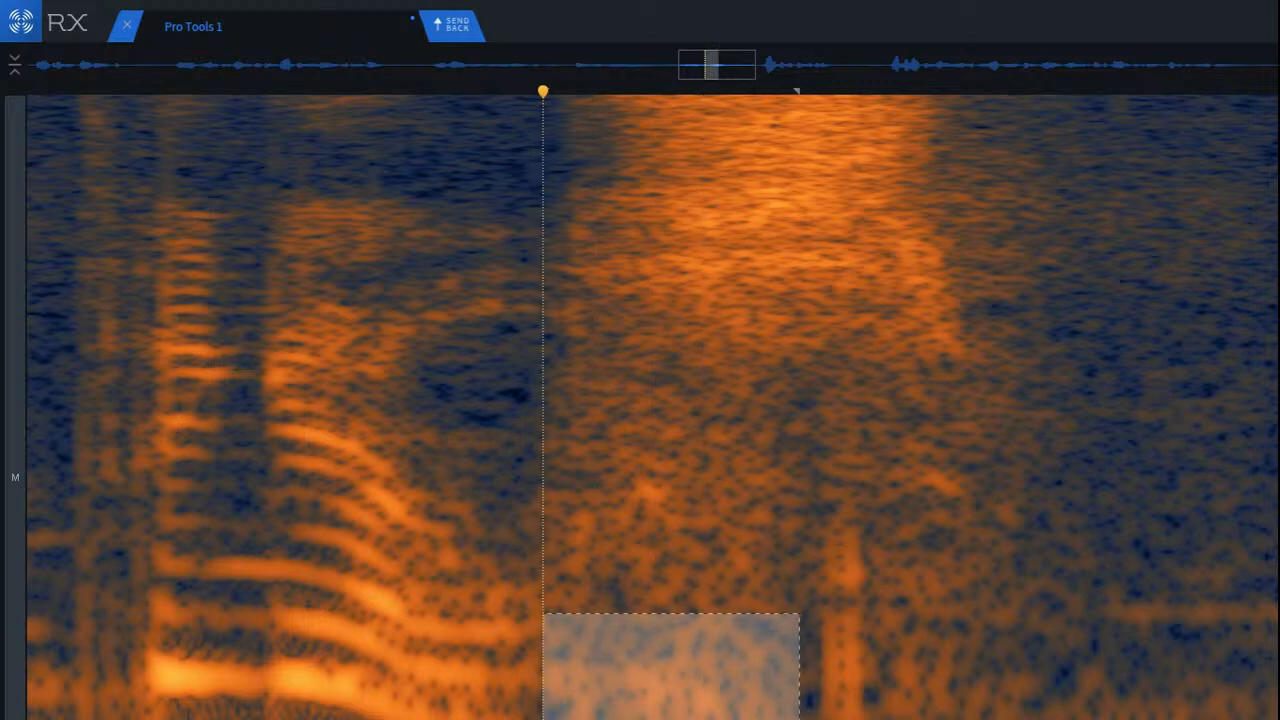
pyautogui.click(207, 507)
pyautogui.press('space')
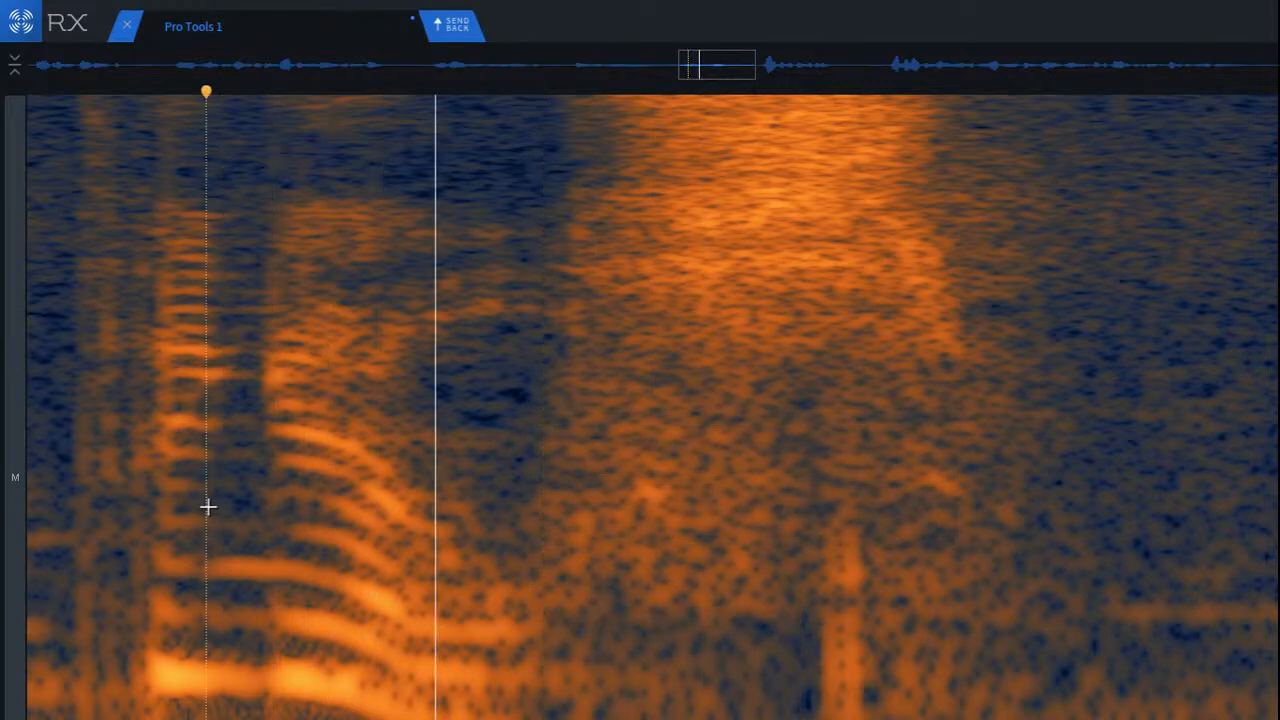
pyautogui.press('space')
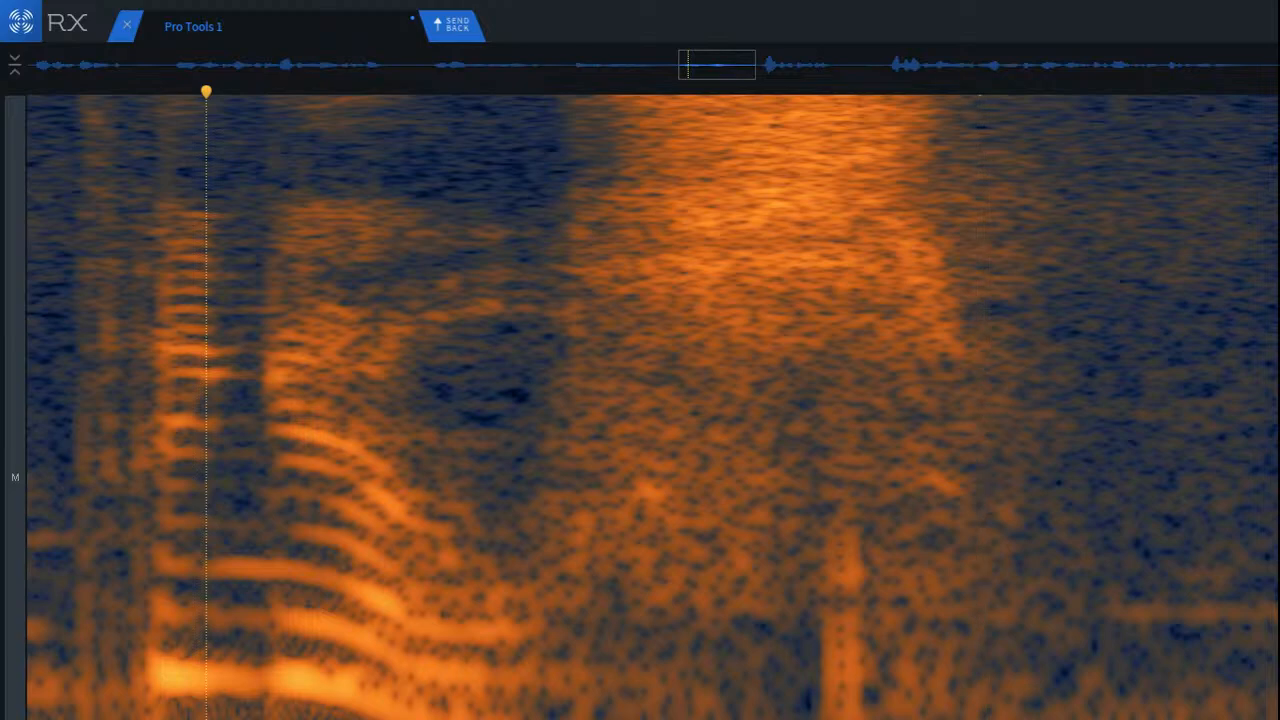
# Step: Soften the vertical streak beneath the consonant burst before the pause, and replay from the gliding syllable ahead of it
pyautogui.scroll(3, 908, 683)
pyautogui.moveTo(720, 491); pyautogui.dragTo(852, 719)
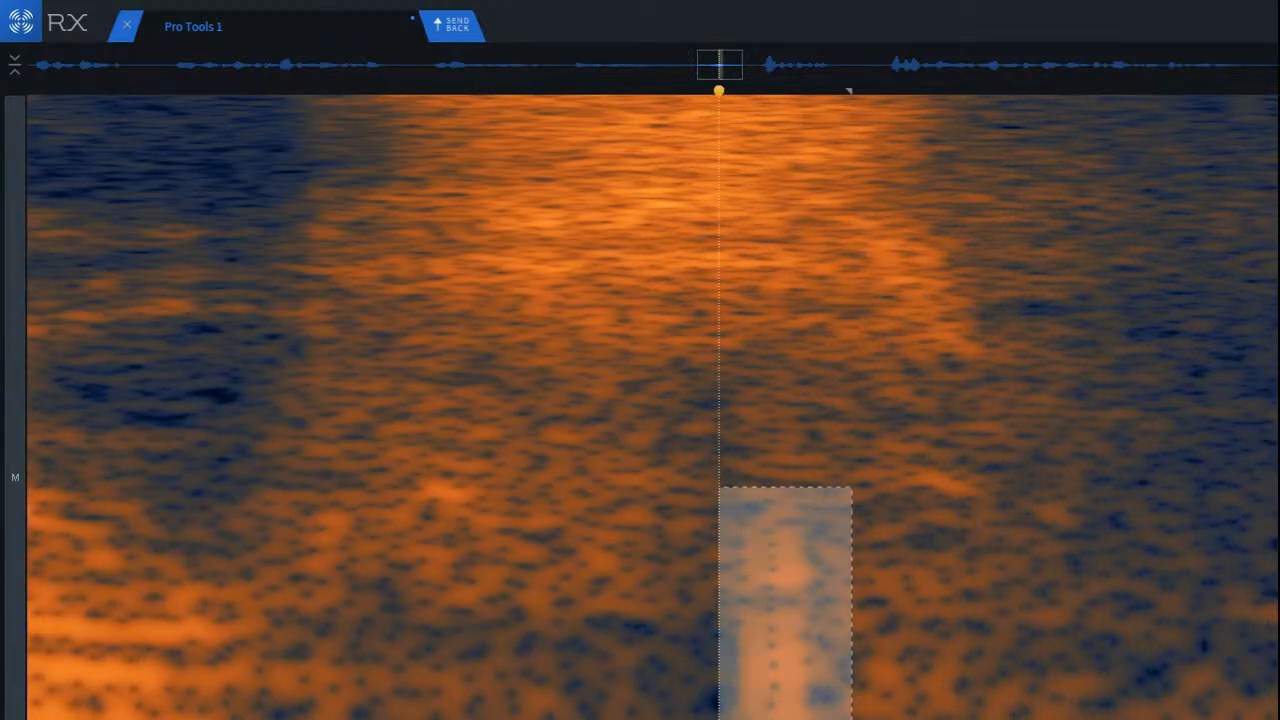
pyautogui.moveTo(782, 632)
pyautogui.mouseDown()
pyautogui.moveTo(894, 634)
pyautogui.moveTo(769, 632)
pyautogui.mouseUp()
pyautogui.hotkey('ctrl', 'v')
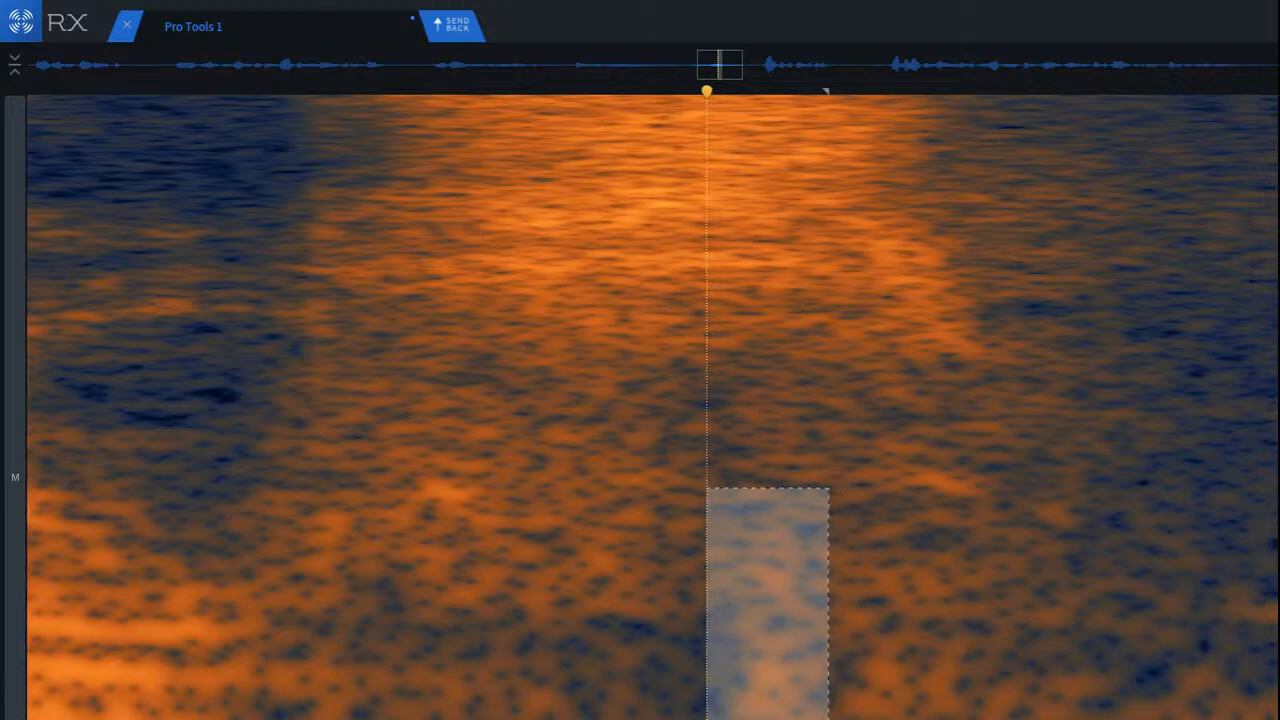
pyautogui.click(520, 675)
pyautogui.scroll(-3, 578, 676)
pyautogui.press('space')
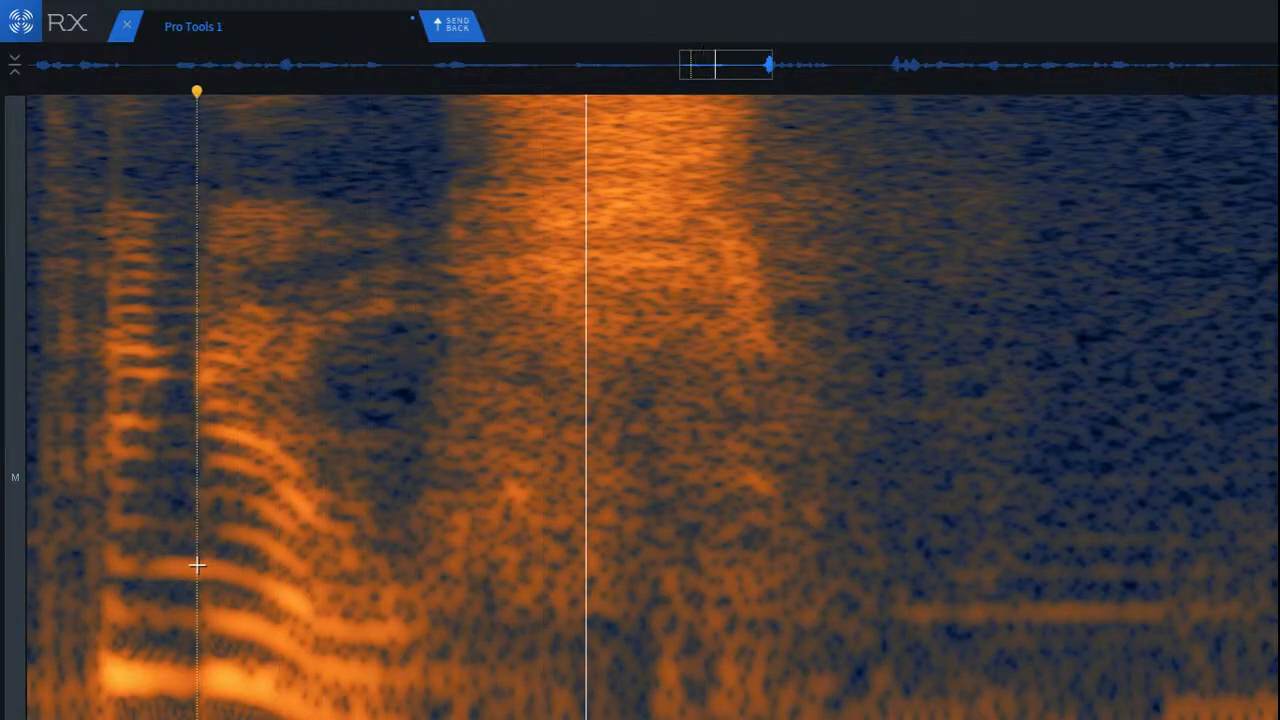
pyautogui.press('space')
pyautogui.press('space')
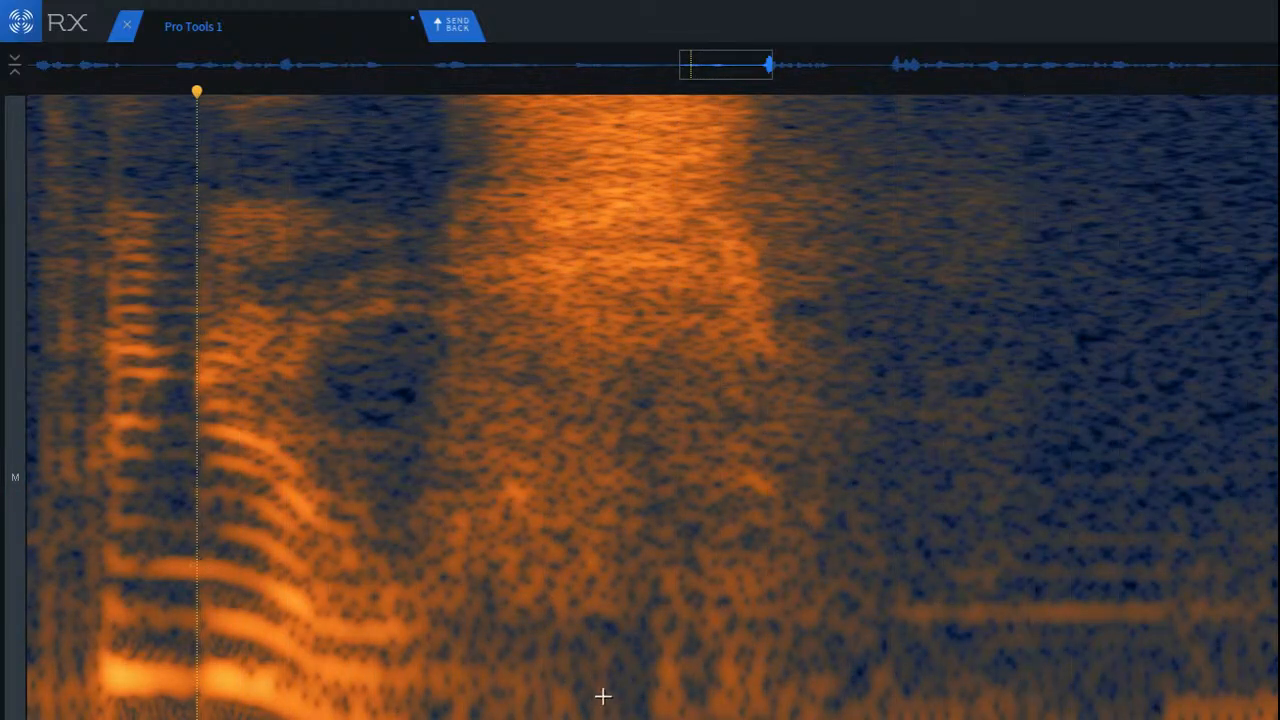
pyautogui.press('space')
# Step: Try to repair the low frequencies beneath the tail of the burst before the pause, replay it, and undo the change
pyautogui.moveTo(628, 592); pyautogui.dragTo(869, 719)
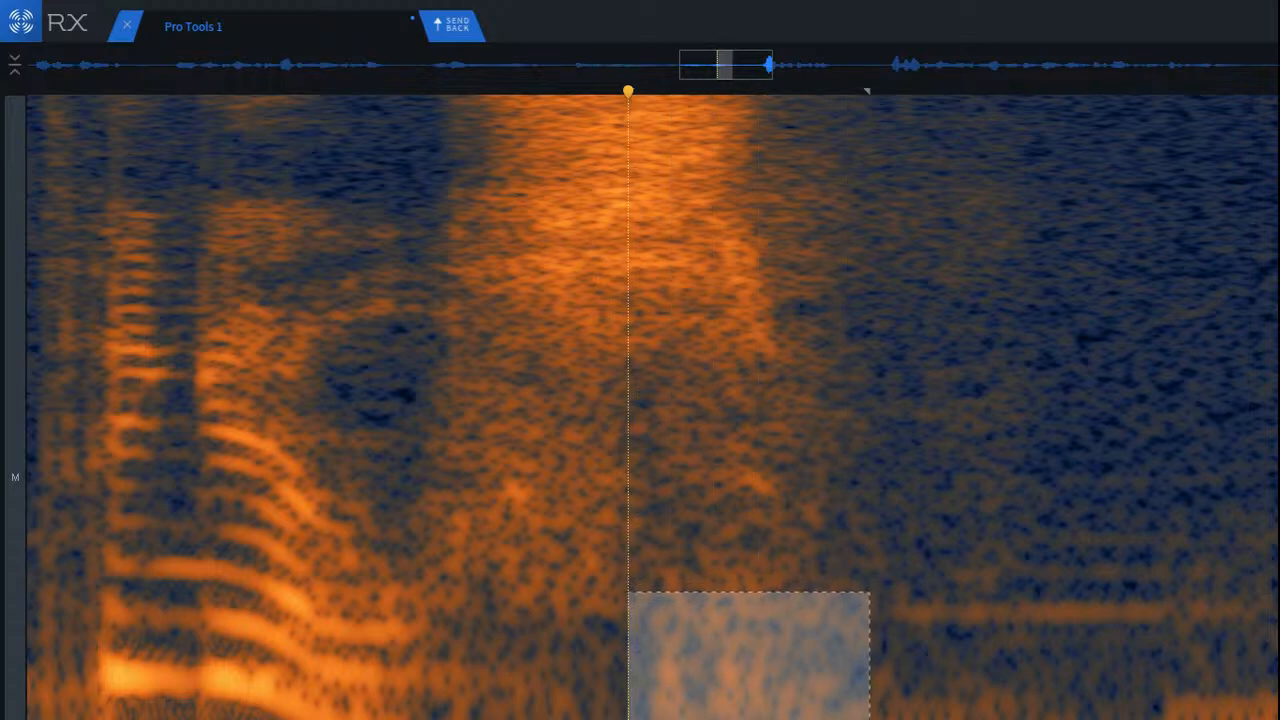
pyautogui.hotkey('ctrl', 'r')
pyautogui.click(81, 497)
pyautogui.press('space')
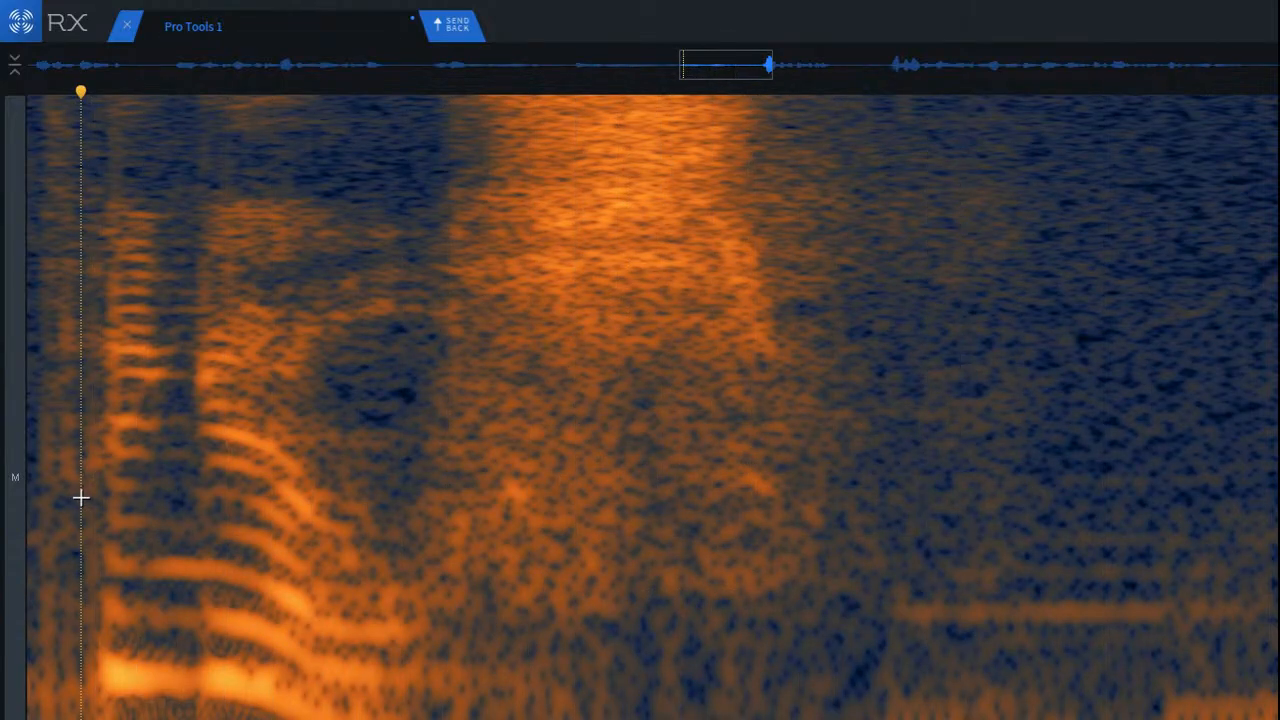
pyautogui.hotkey('ctrl', 'z')
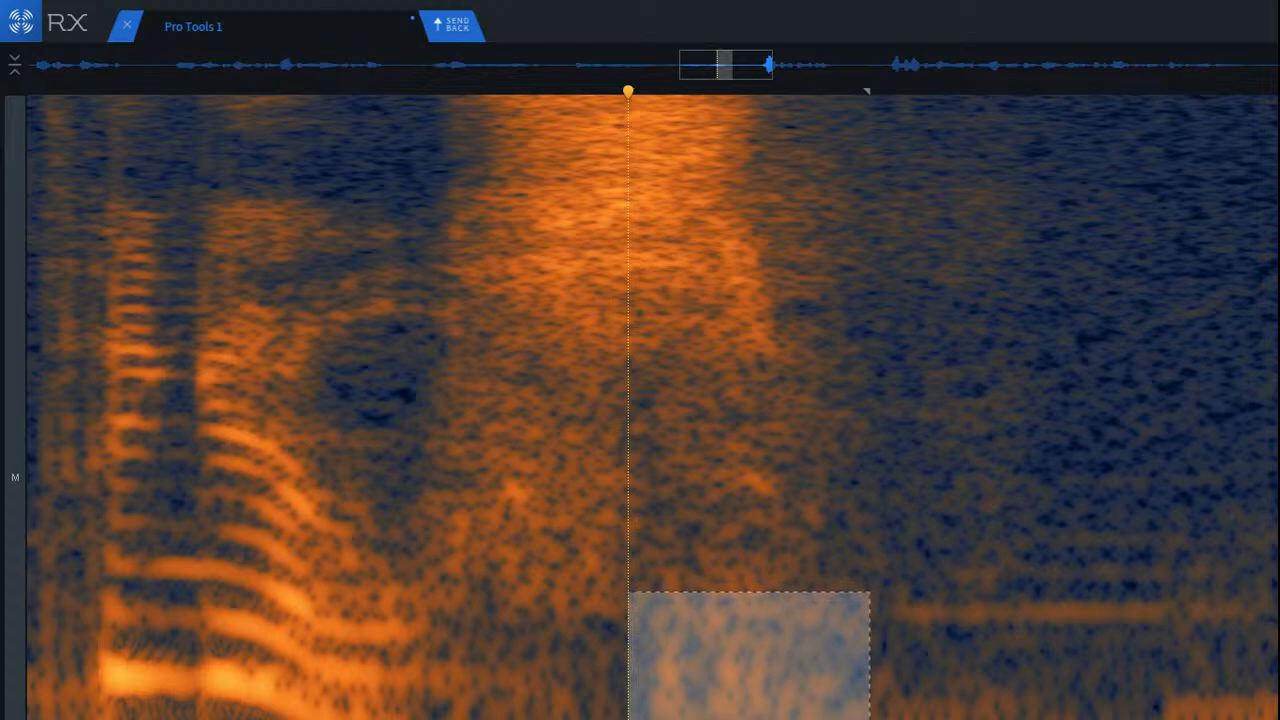
# Step: Apply Spectral Repair Attenuate to the low frequencies beneath the tail of the burst before the pause, and replay from the preceding syllable
pyautogui.hotkey('ctrl', 'r')
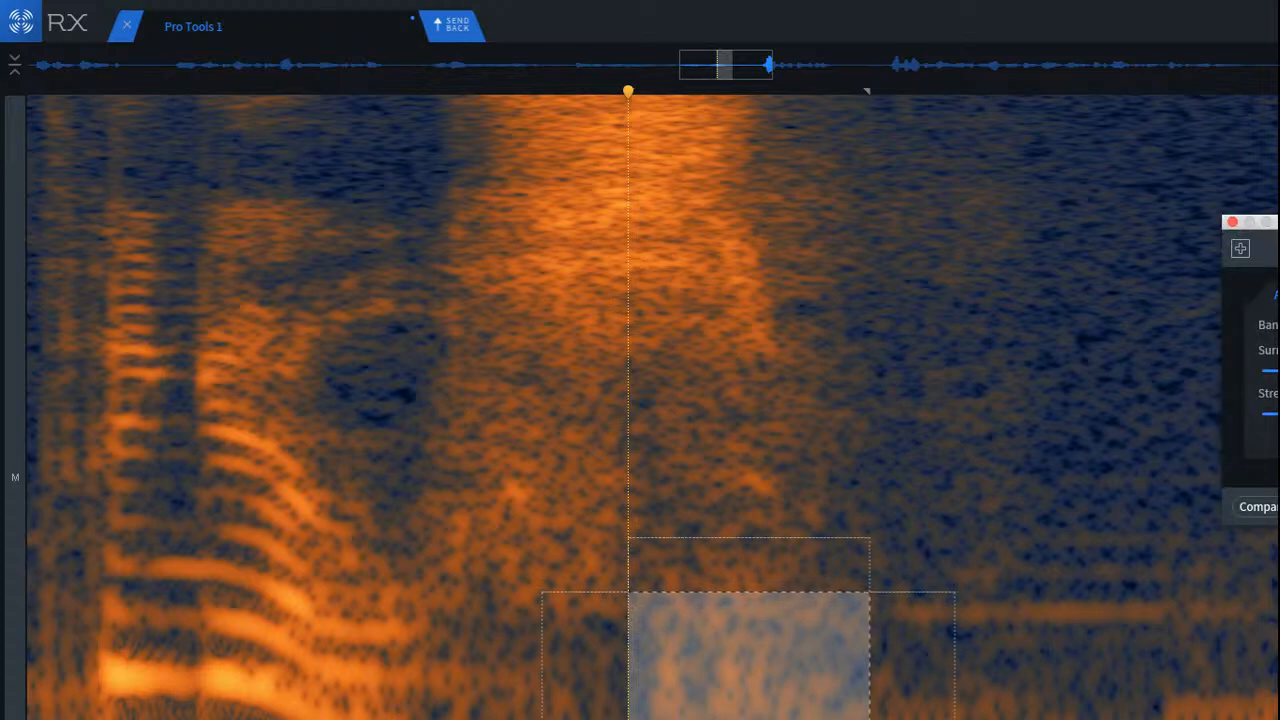
pyautogui.press('Return')
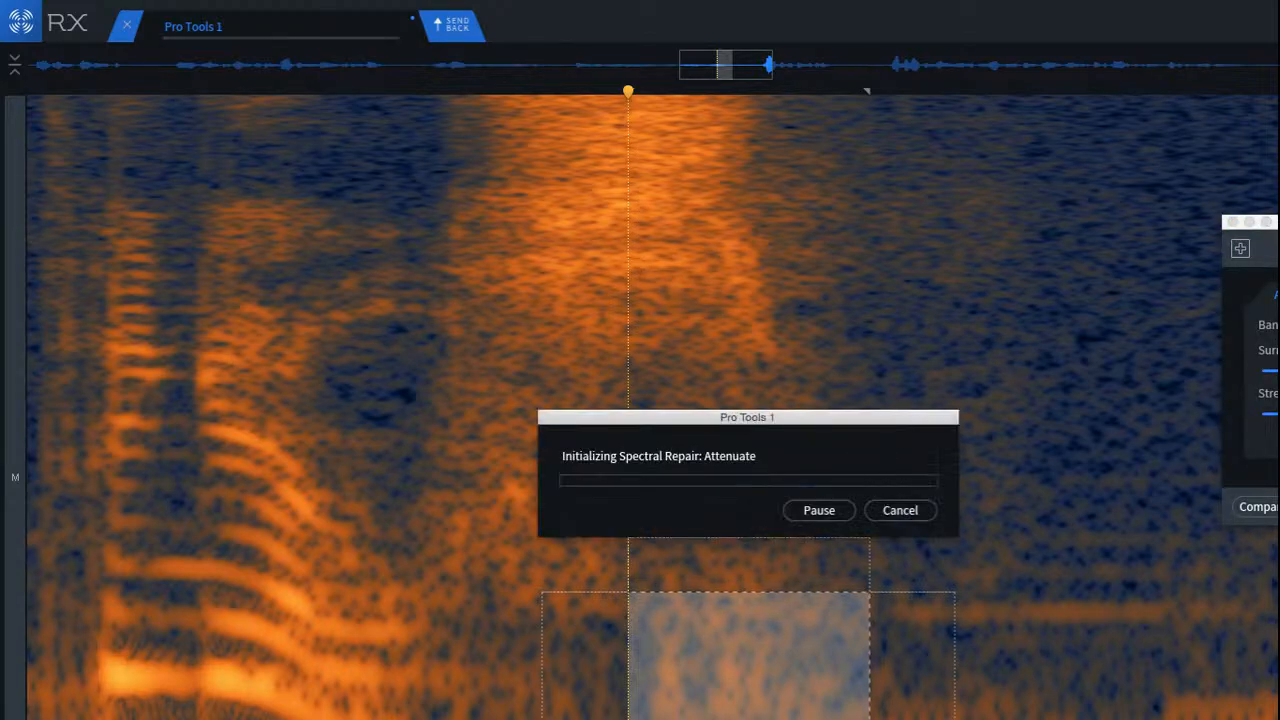
pyautogui.click(132, 440)
pyautogui.press('space')
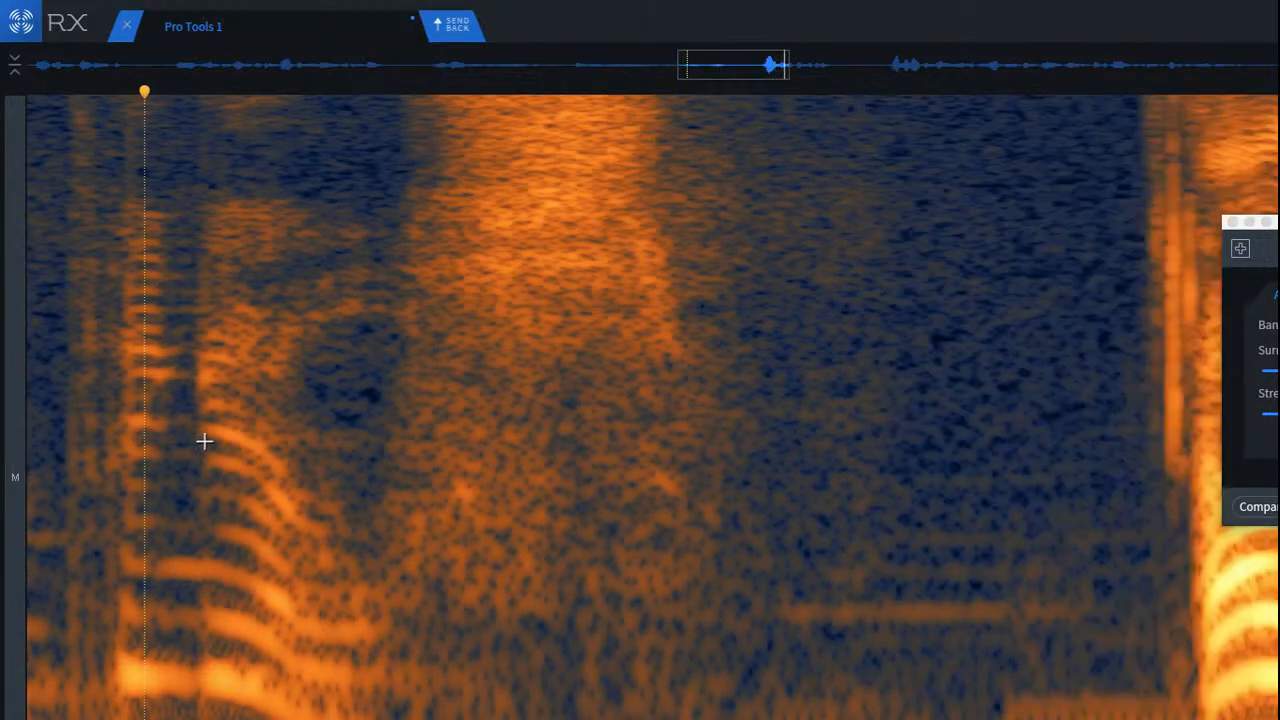
pyautogui.scroll(-3, 286, 586)
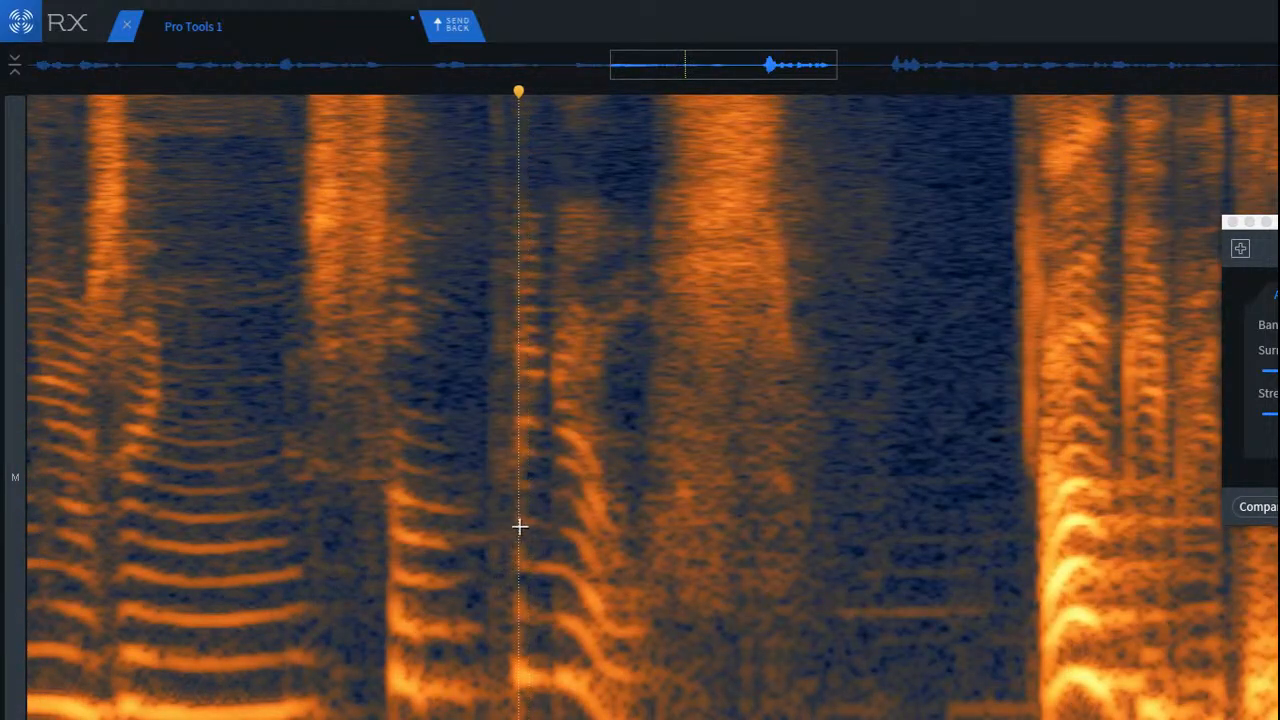
pyautogui.scroll(3, 600, 440)
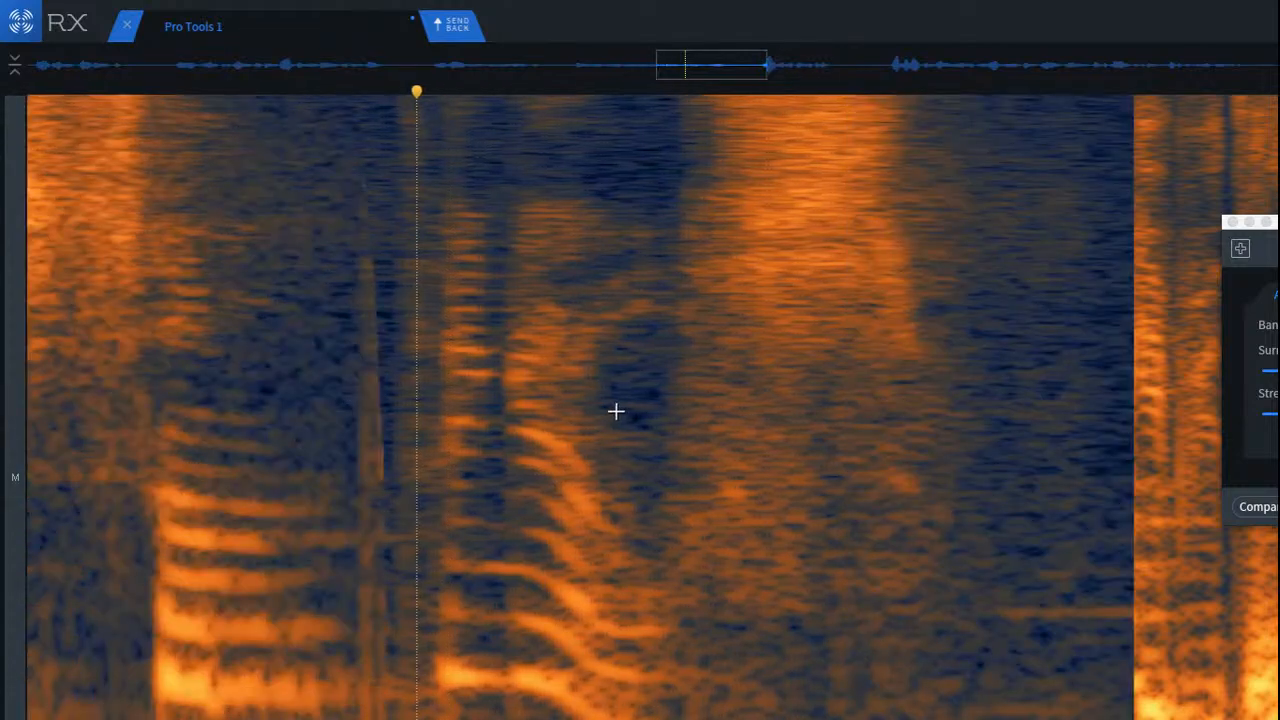
pyautogui.scroll(-2, 615, 411)
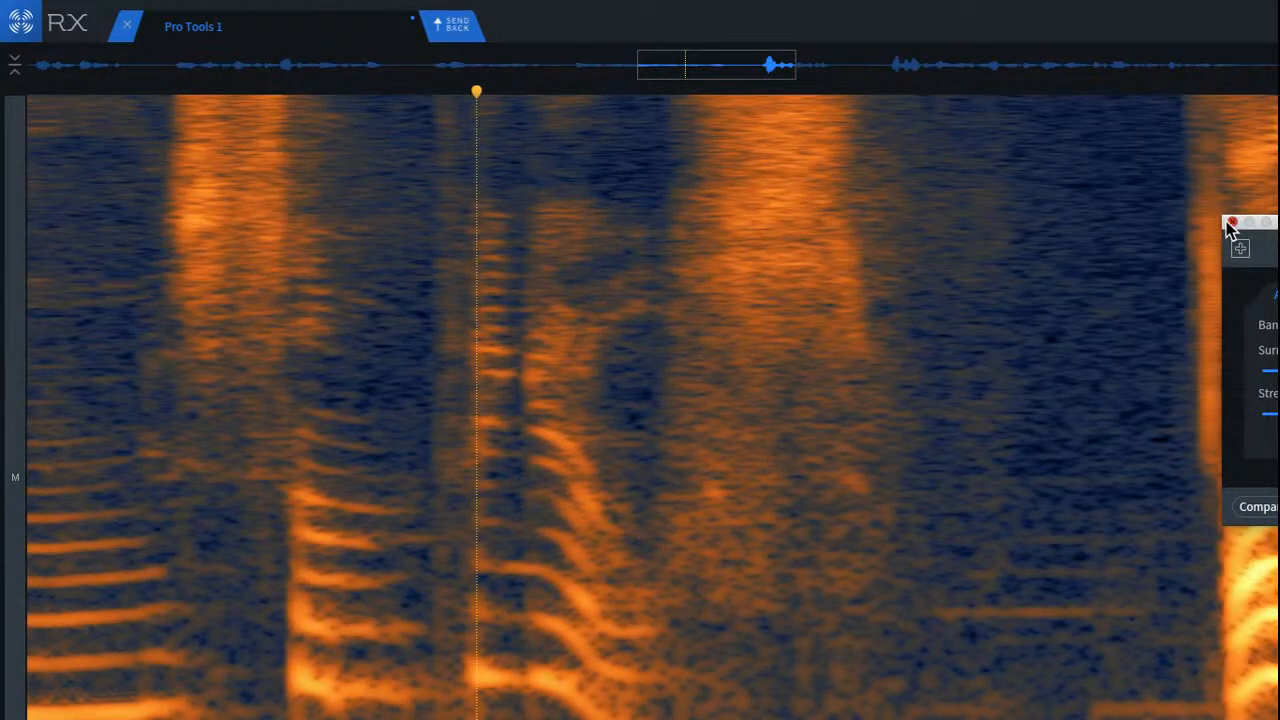
# Step: Close the Spectral Repair window and replay the phrase, examining the spectrum through the pause up to the next loud word
pyautogui.click(1230, 223)
pyautogui.press('space')
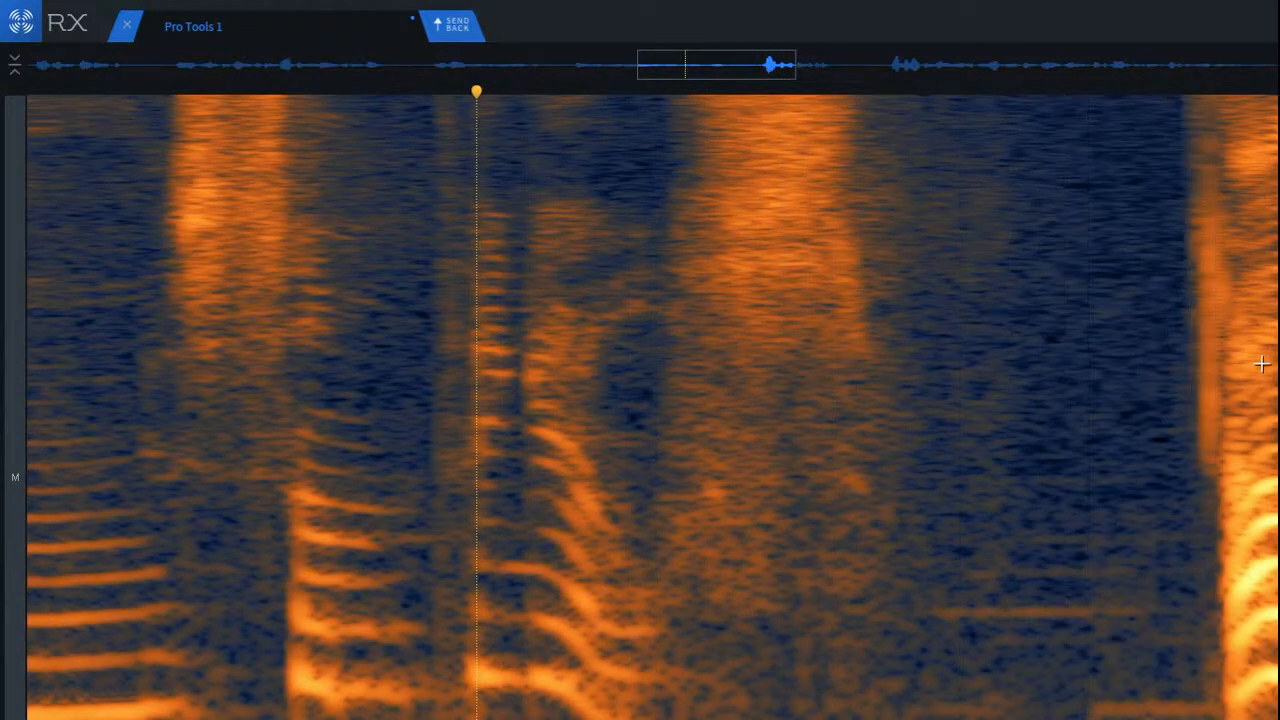
pyautogui.scroll(3, 652, 407)
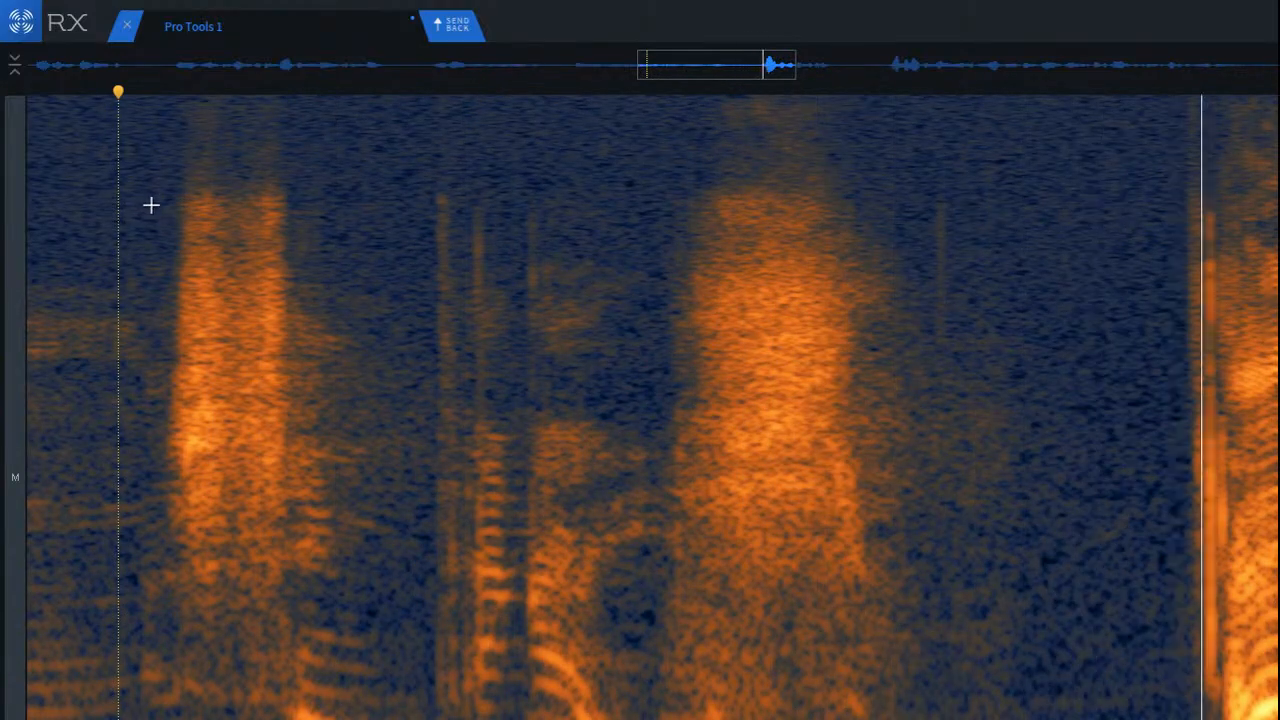
pyautogui.scroll(-5, 1126, 421)
pyautogui.scroll(3, 1123, 417)
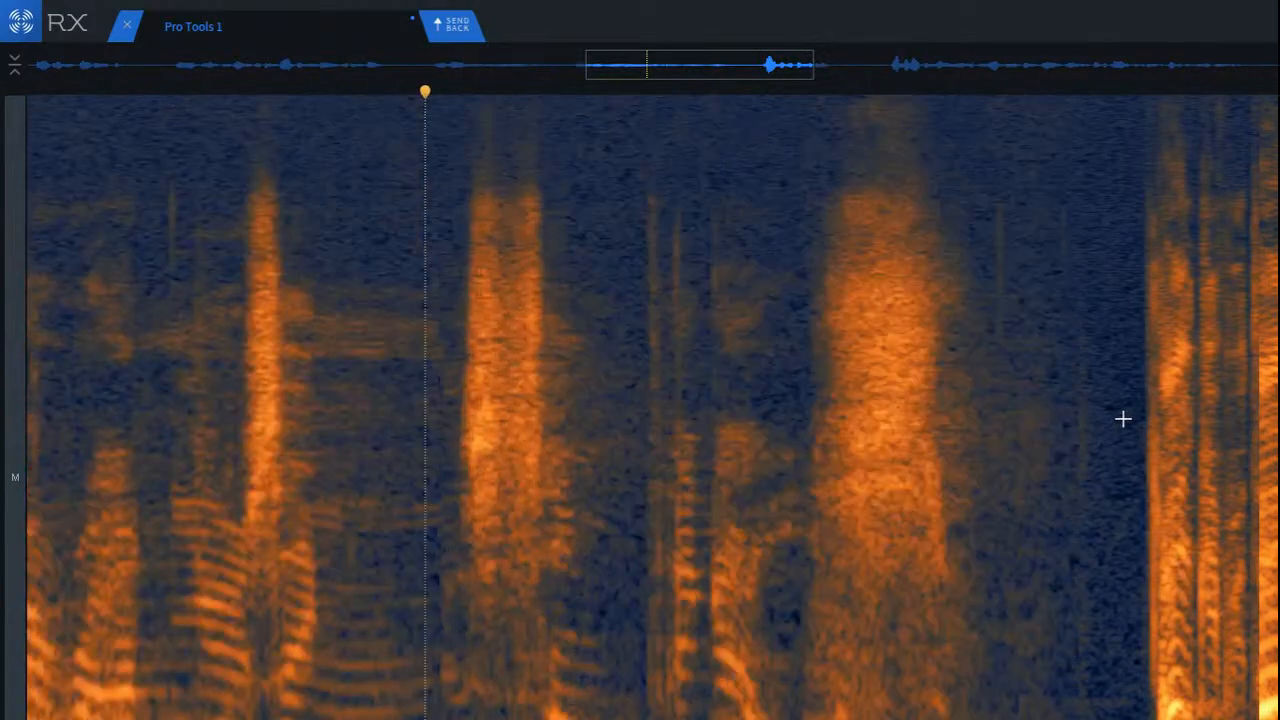
pyautogui.scroll(-3, 652, 407)
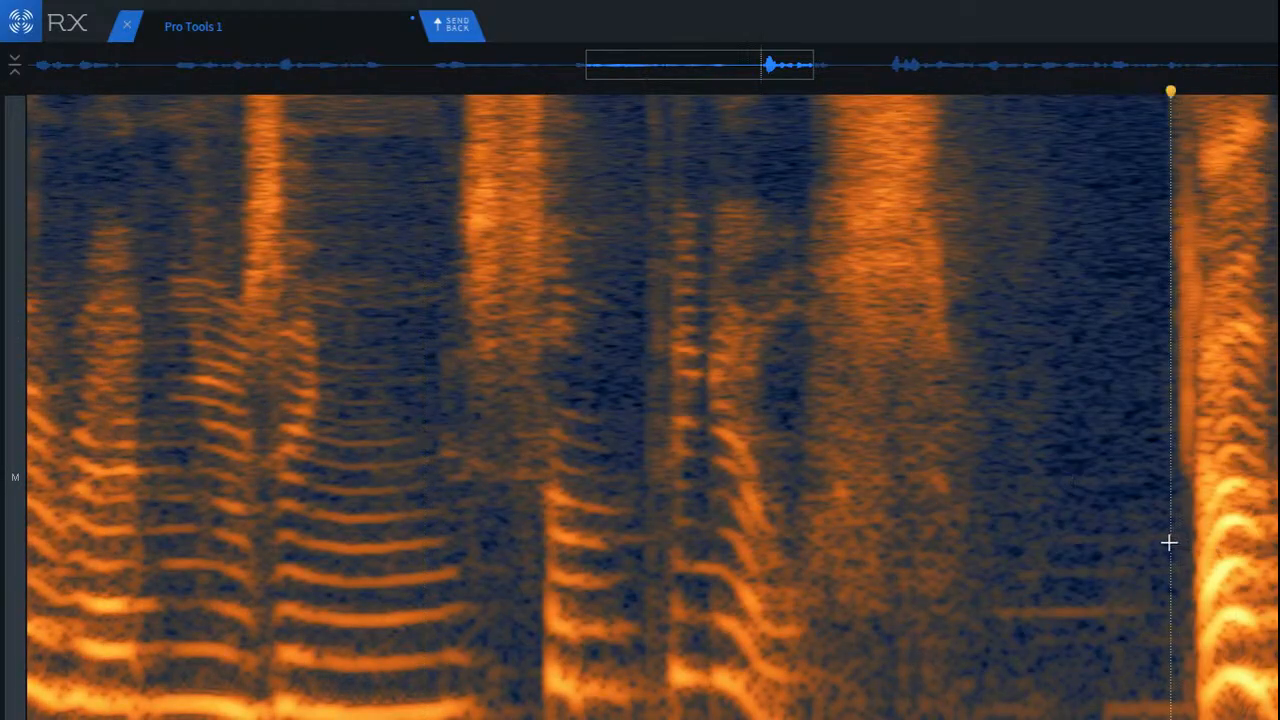
pyautogui.scroll(3, 1166, 540)
pyautogui.press('space')
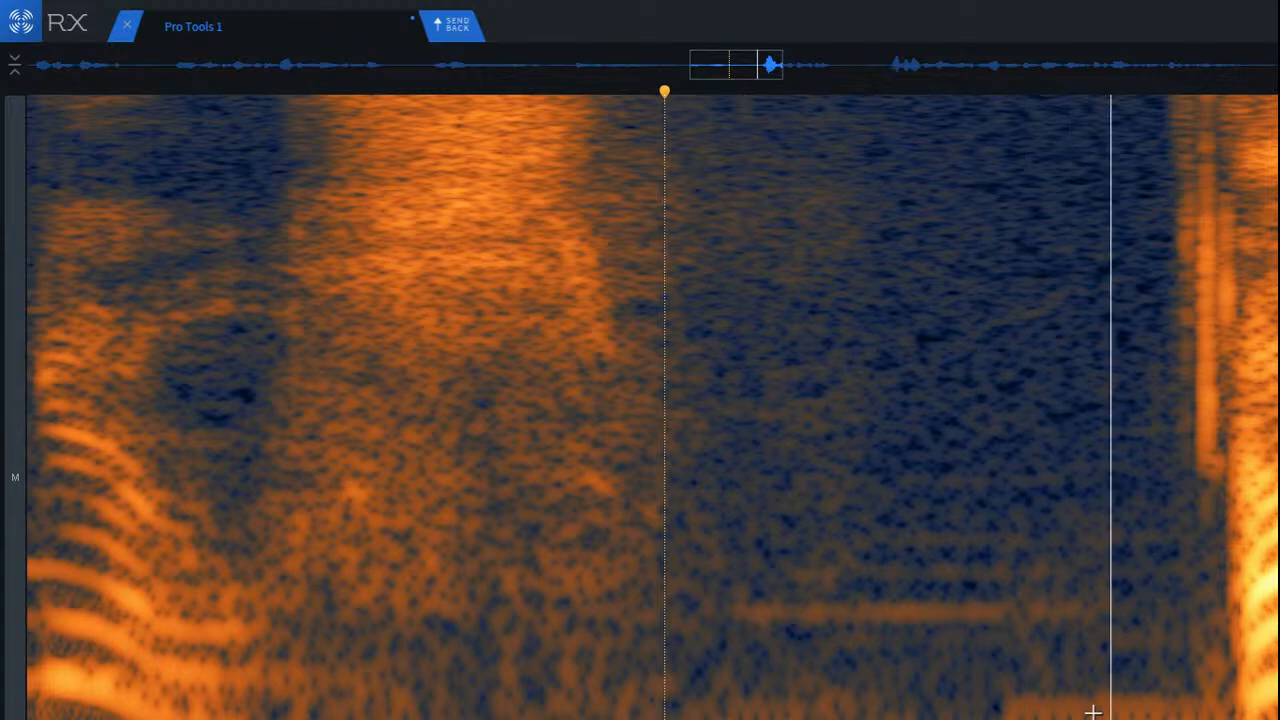
# Step: Attenuate the low-frequency band at the end of the pause, just before the next word, and replay from the preceding consonant burst
pyautogui.moveTo(977, 685); pyautogui.dragTo(1192, 718)
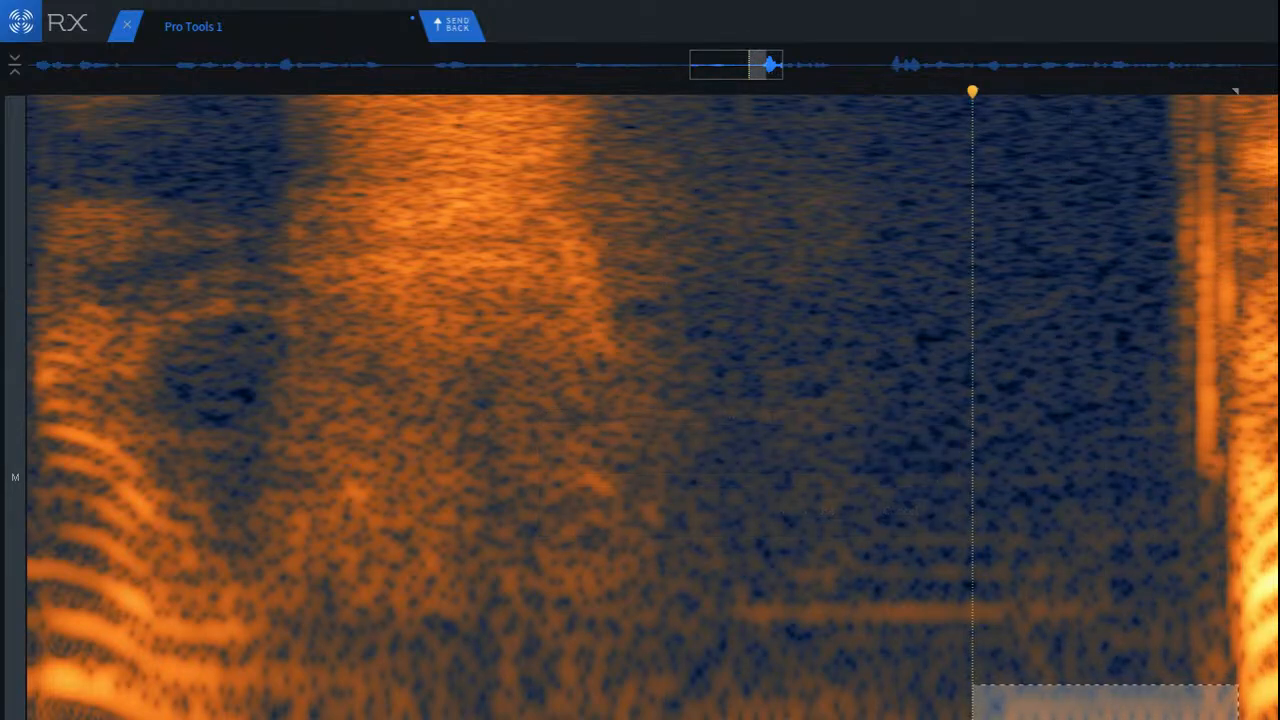
pyautogui.click(462, 601)
pyautogui.press('space')
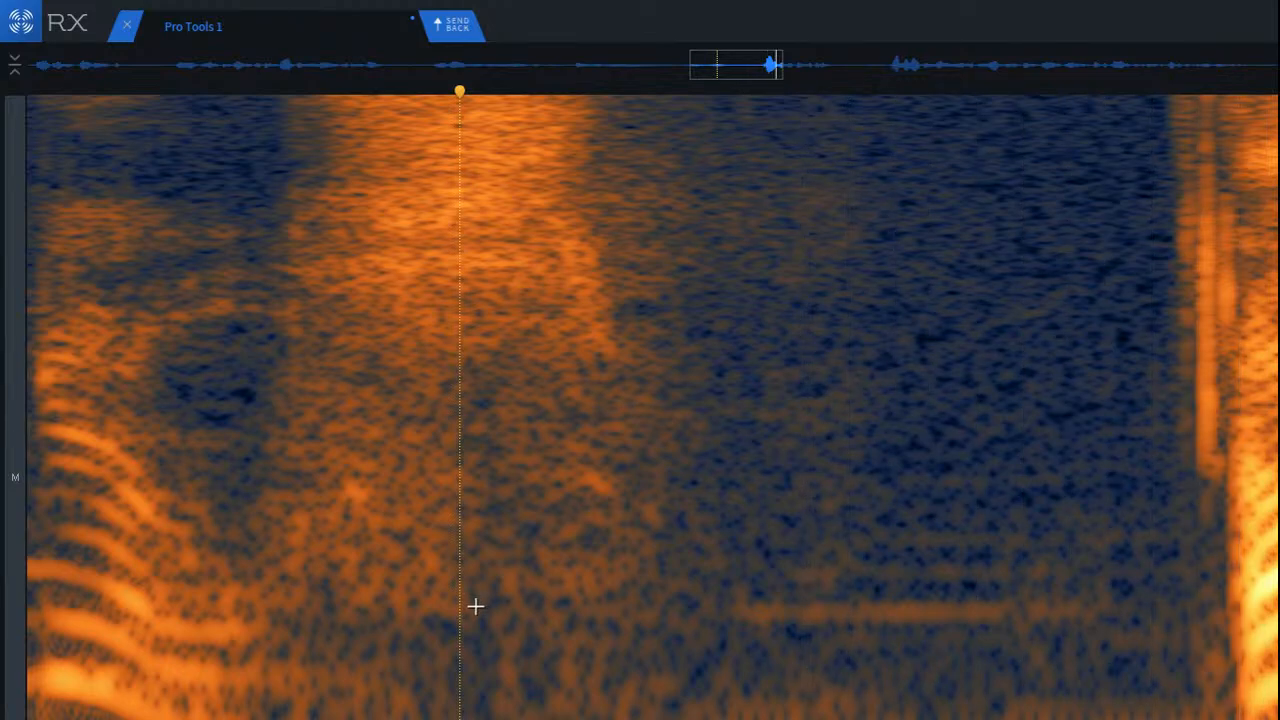
# Step: Select the thin horizontal resonance running through the pause up to the start of the next word
pyautogui.moveTo(707, 598); pyautogui.dragTo(1221, 625)
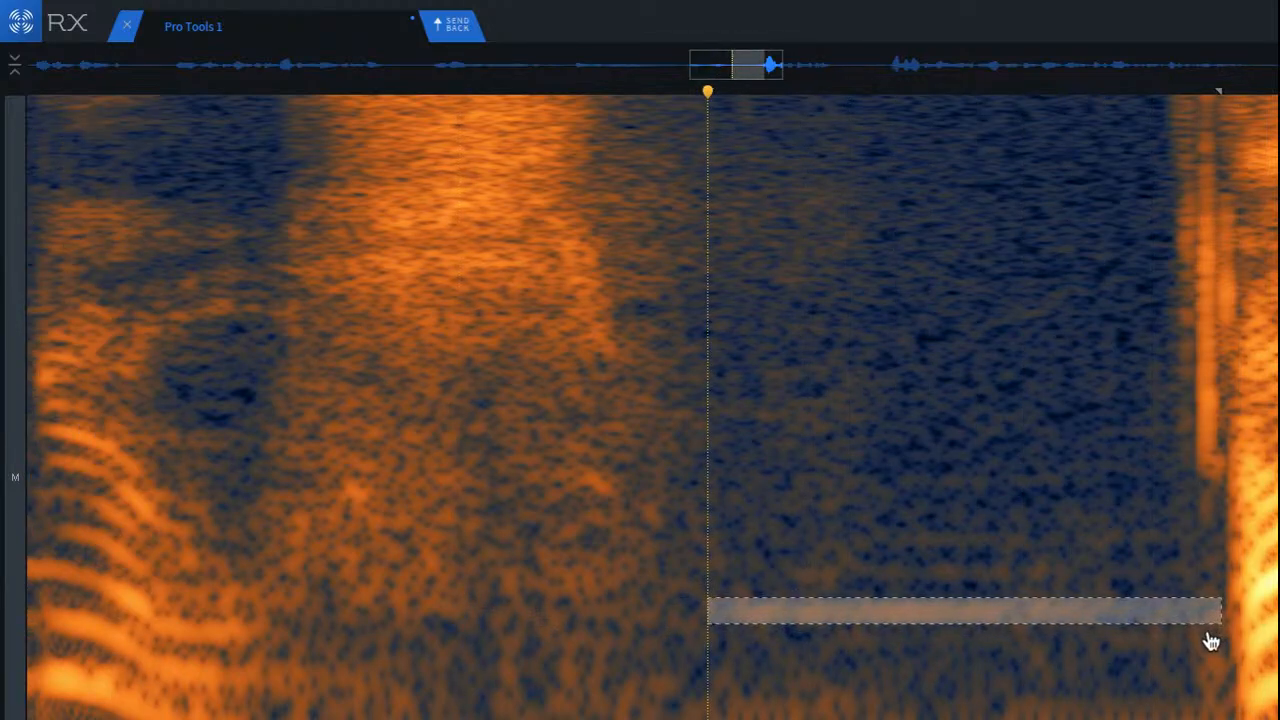
# Step: Attenuate the two upper horizontal tone lines in the quiet gap before the next word with Spectral Repair
pyautogui.click(562, 568)
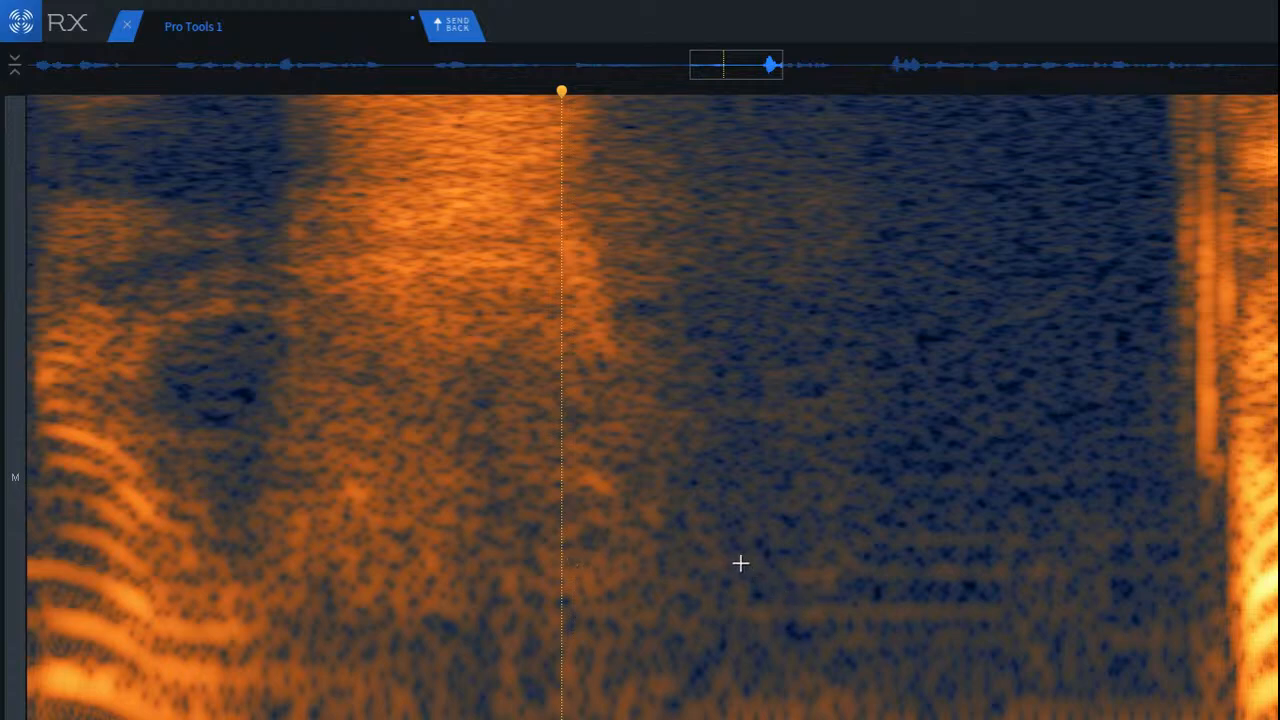
pyautogui.moveTo(727, 561); pyautogui.dragTo(1230, 588)
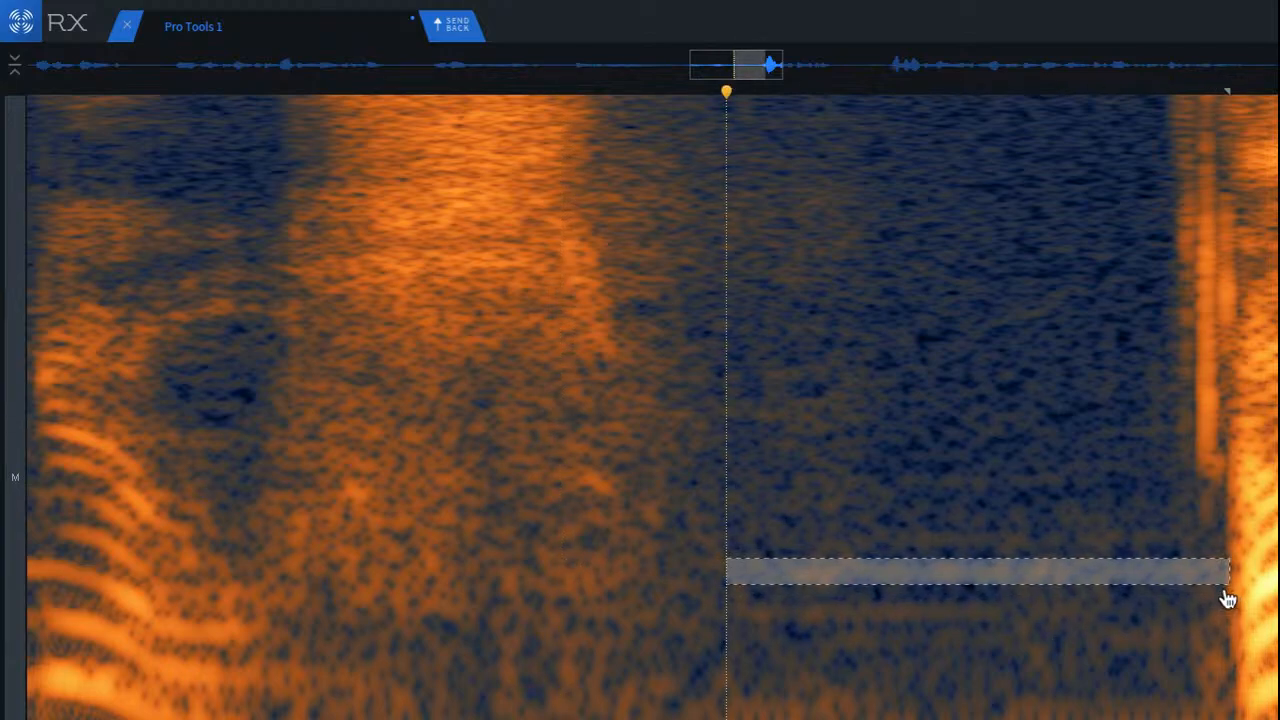
pyautogui.press('super+shift+5')
pyautogui.click(787, 545)
pyautogui.moveTo(768, 522); pyautogui.dragTo(1224, 552)
pyautogui.press('super+shift+5')
# Step: Play back the passage from before the noisy consonant to check the cleaned gap
pyautogui.click(191, 343)
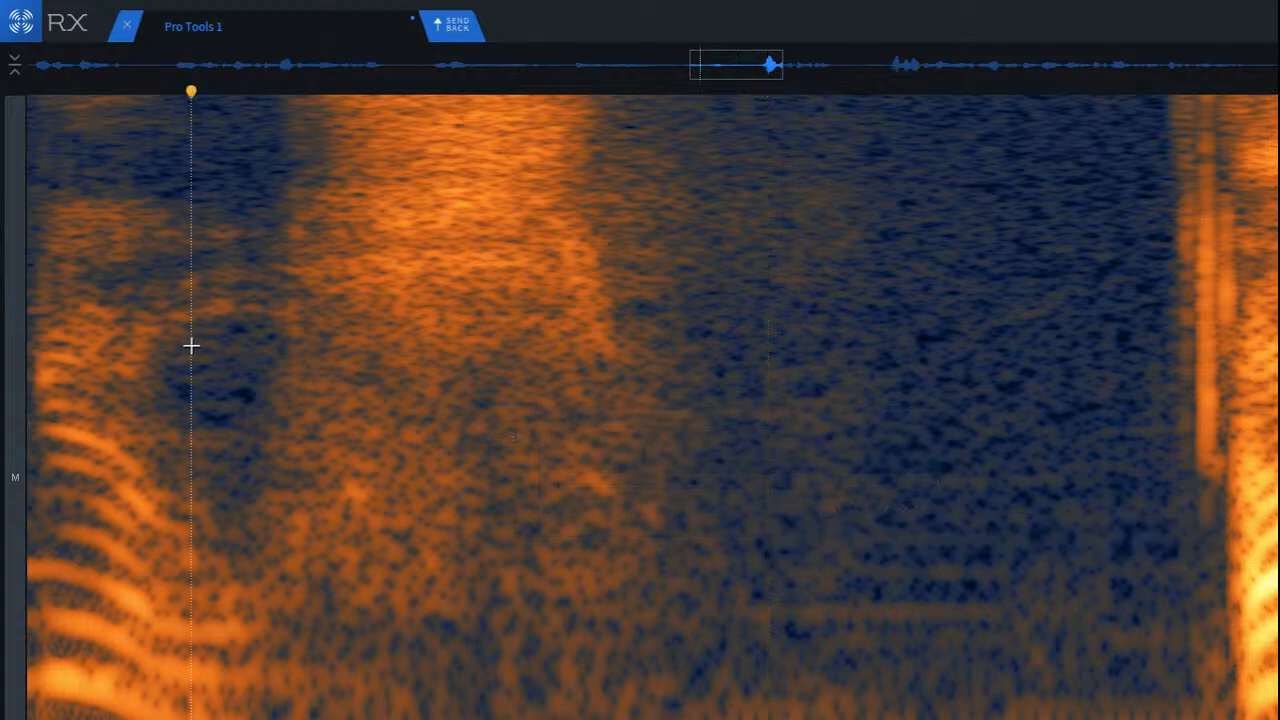
pyautogui.press('space')
pyautogui.press('space')
pyautogui.press('space')
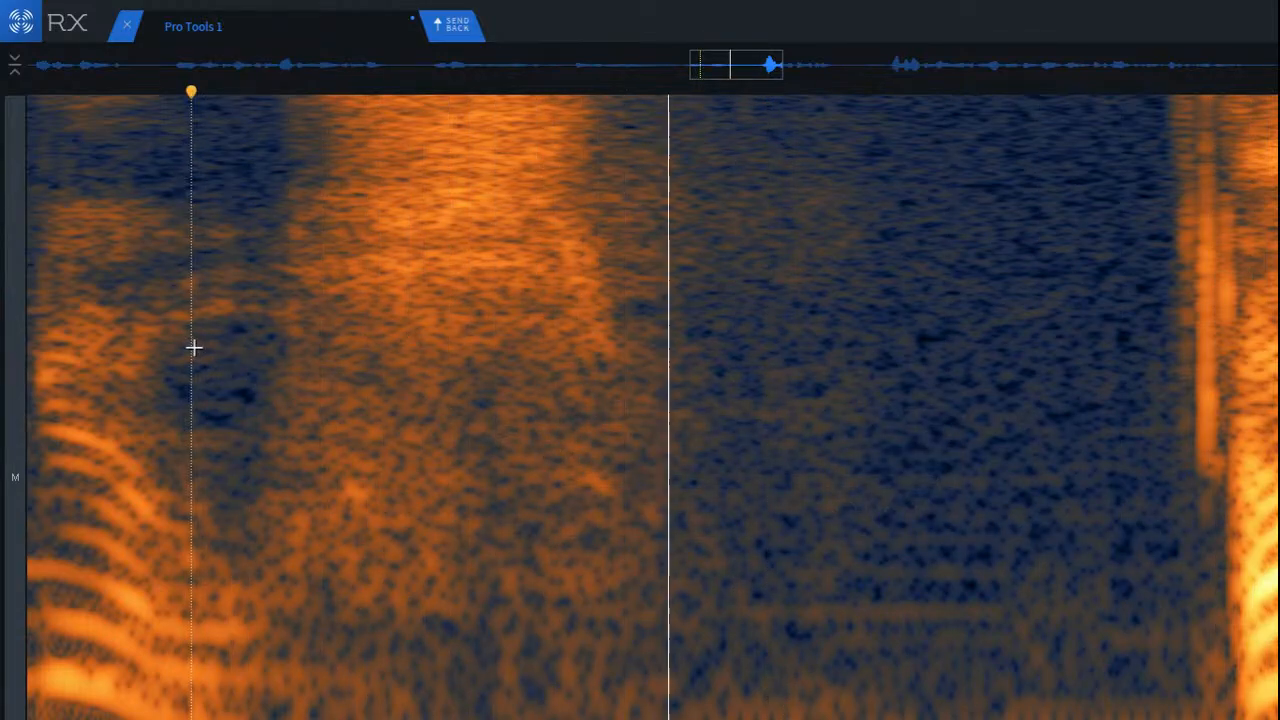
pyautogui.press('space')
# Step: Attenuate the midrange noise tail running from the end of the noisy consonant into the gap, and audition the result
pyautogui.moveTo(487, 396); pyautogui.dragTo(766, 598)
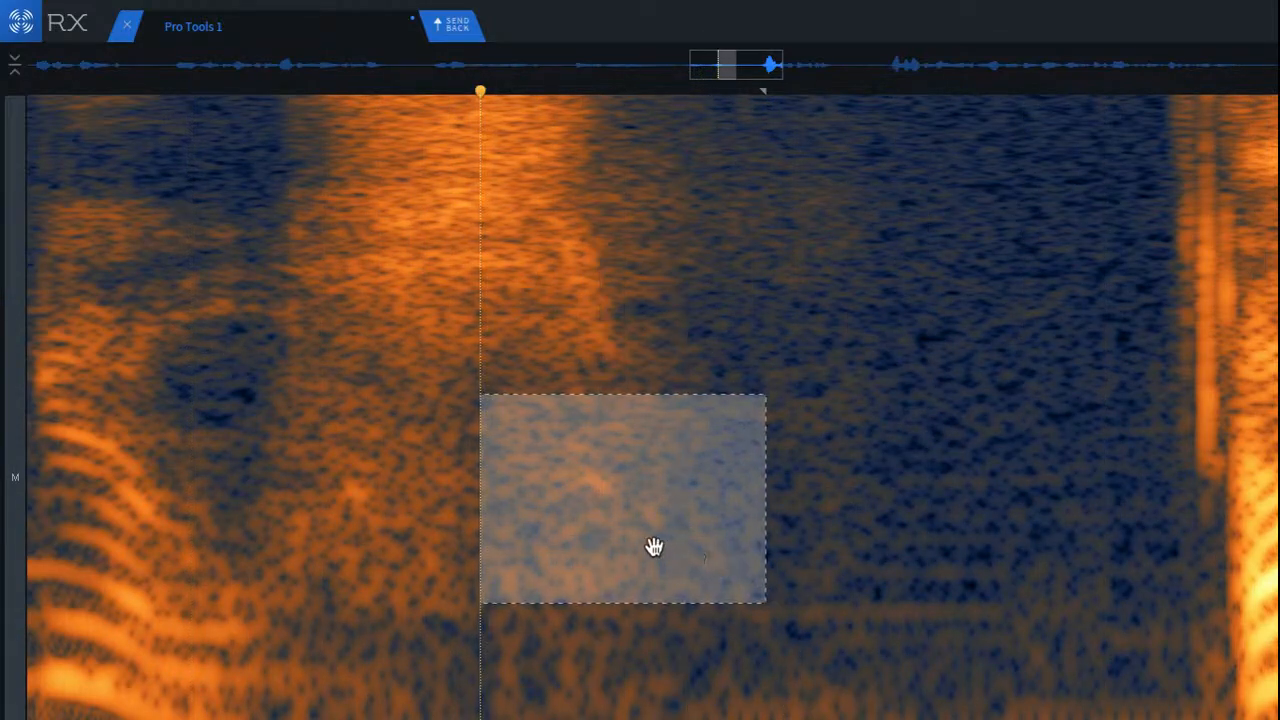
pyautogui.moveTo(654, 546)
pyautogui.mouseDown()
pyautogui.moveTo(858, 549)
pyautogui.moveTo(692, 535)
pyautogui.mouseUp()
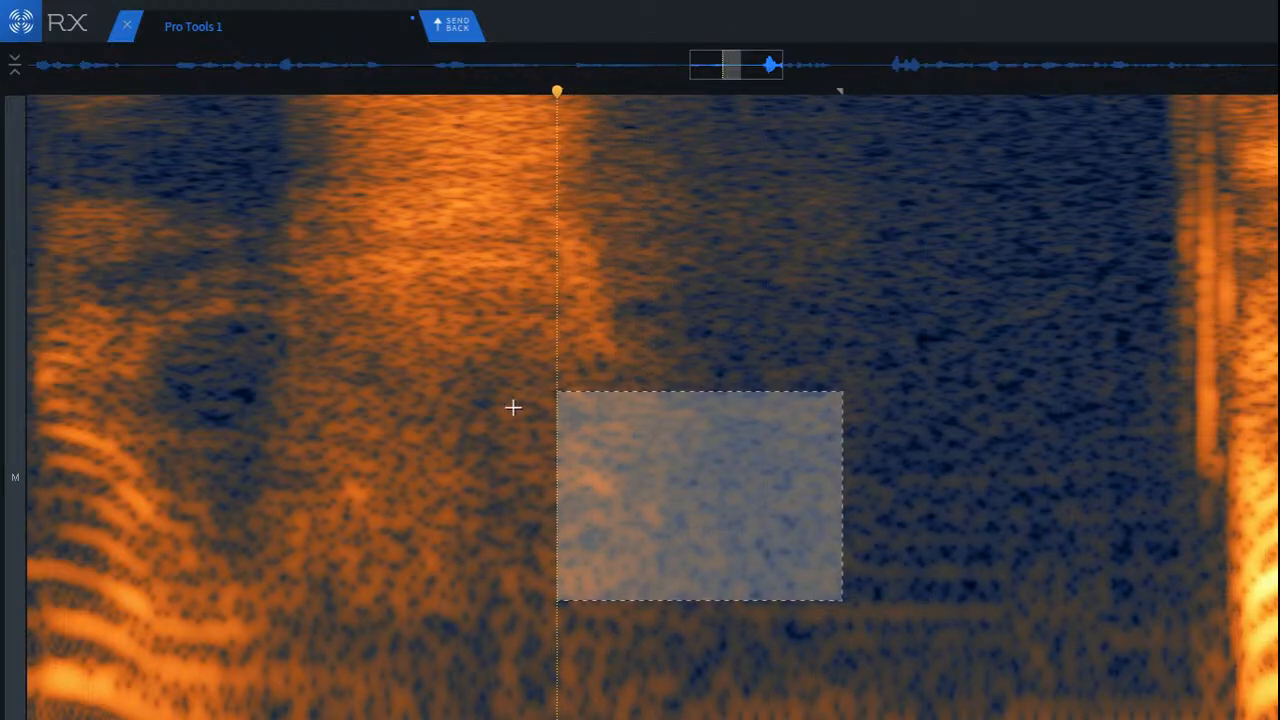
pyautogui.moveTo(492, 399)
pyautogui.mouseDown()
pyautogui.moveTo(820, 529)
pyautogui.moveTo(903, 577)
pyautogui.moveTo(923, 605)
pyautogui.mouseUp()
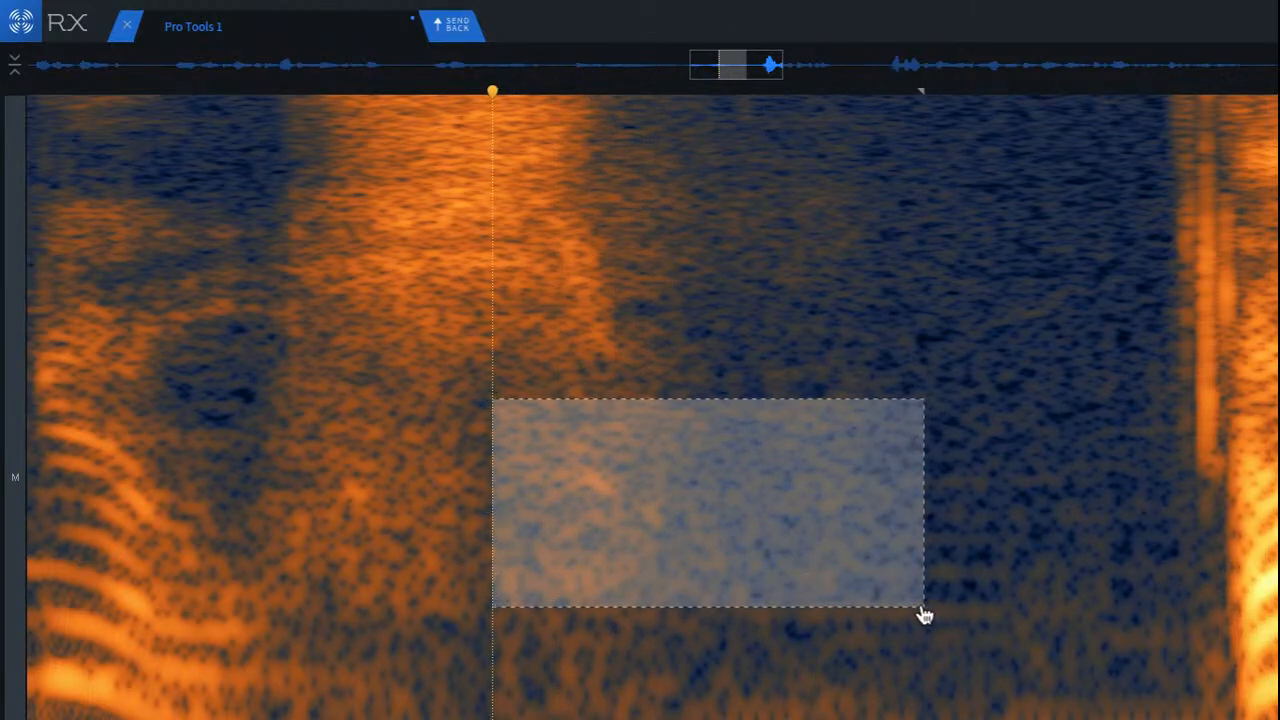
pyautogui.press('super+shift+5')
pyautogui.click(107, 308)
pyautogui.press('space')
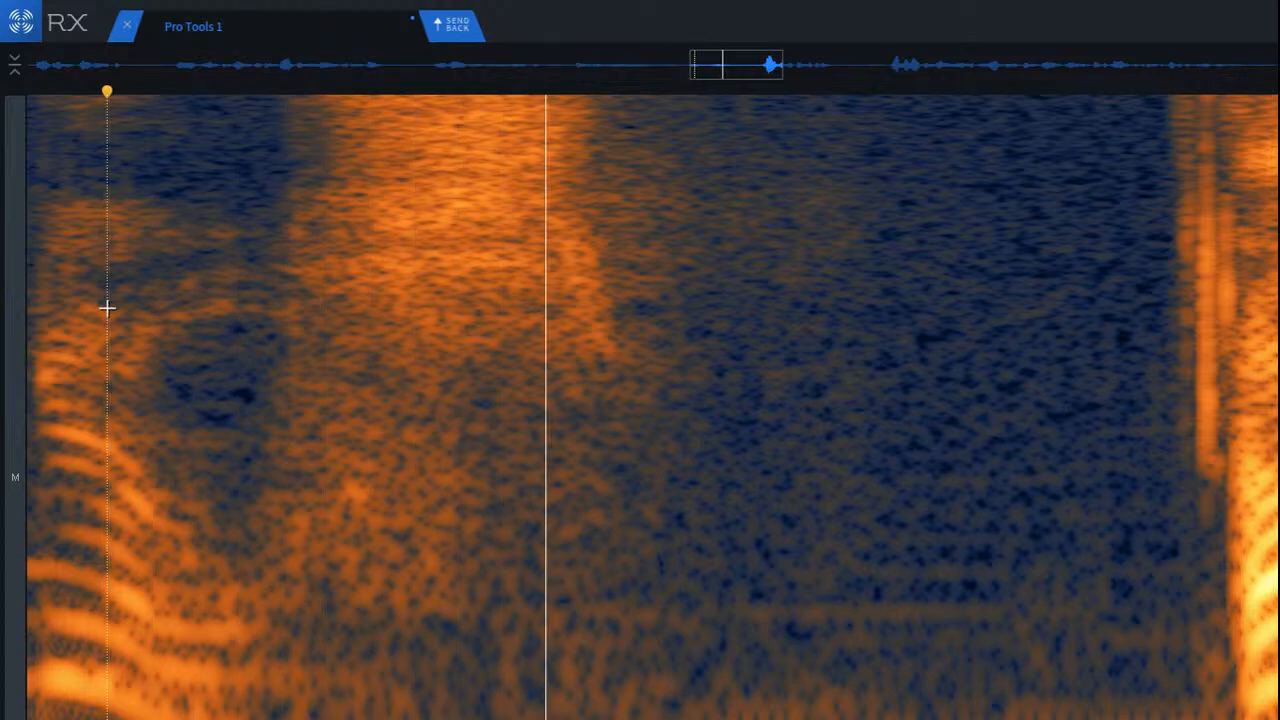
# Step: Try Mouth De-click with sensitivity 7.0 on the vertical clicks at the next word's onset and audition it
pyautogui.scroll(-5, 276, 364)
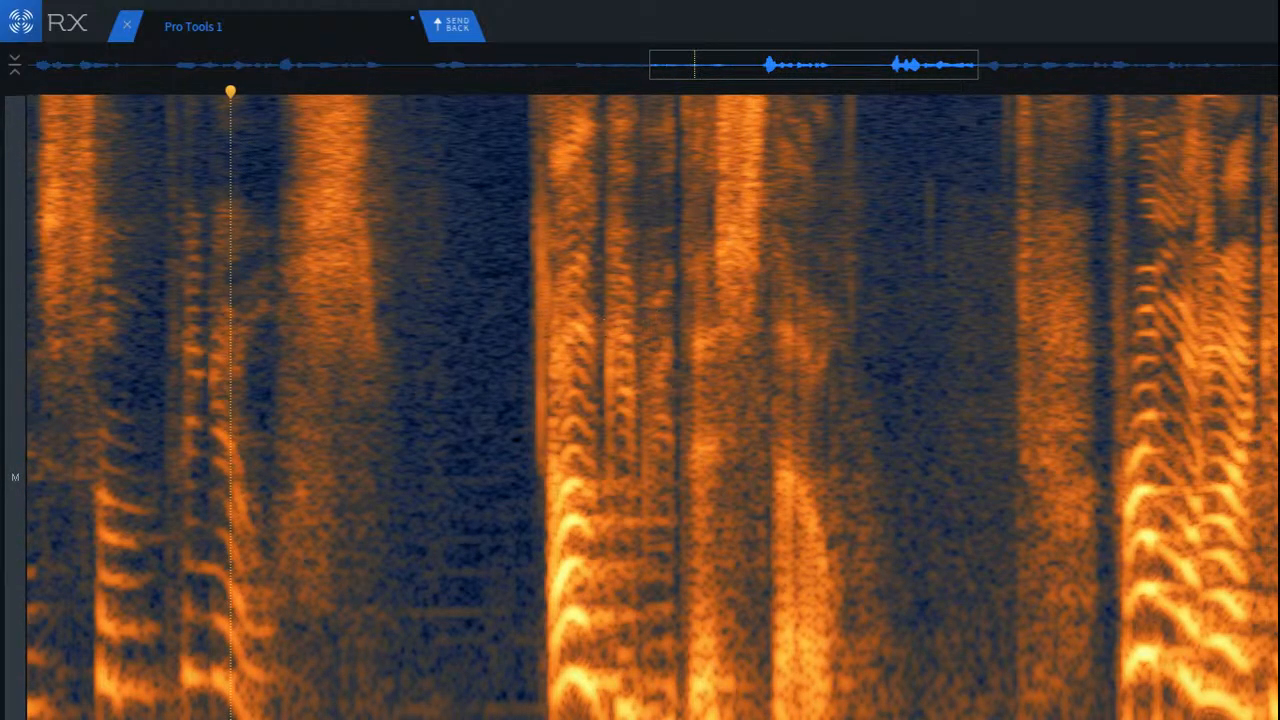
pyautogui.scroll(3, 476, 137)
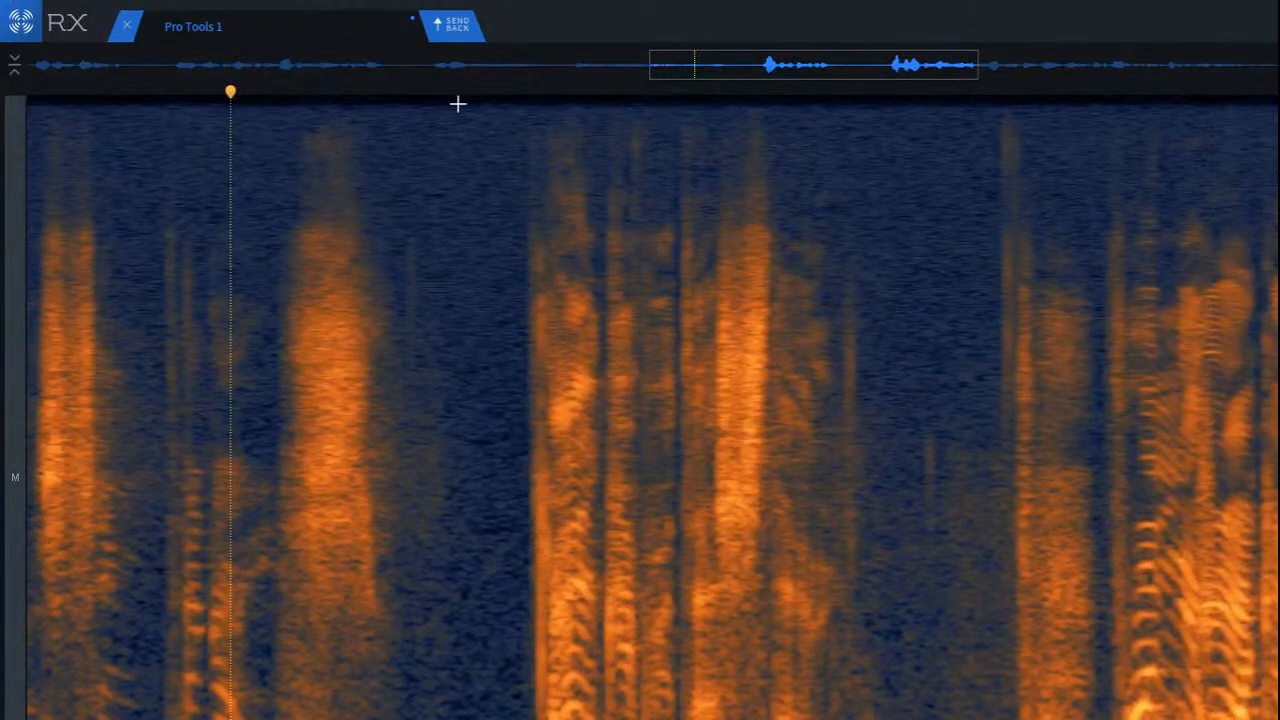
pyautogui.scroll(3, 646, 226)
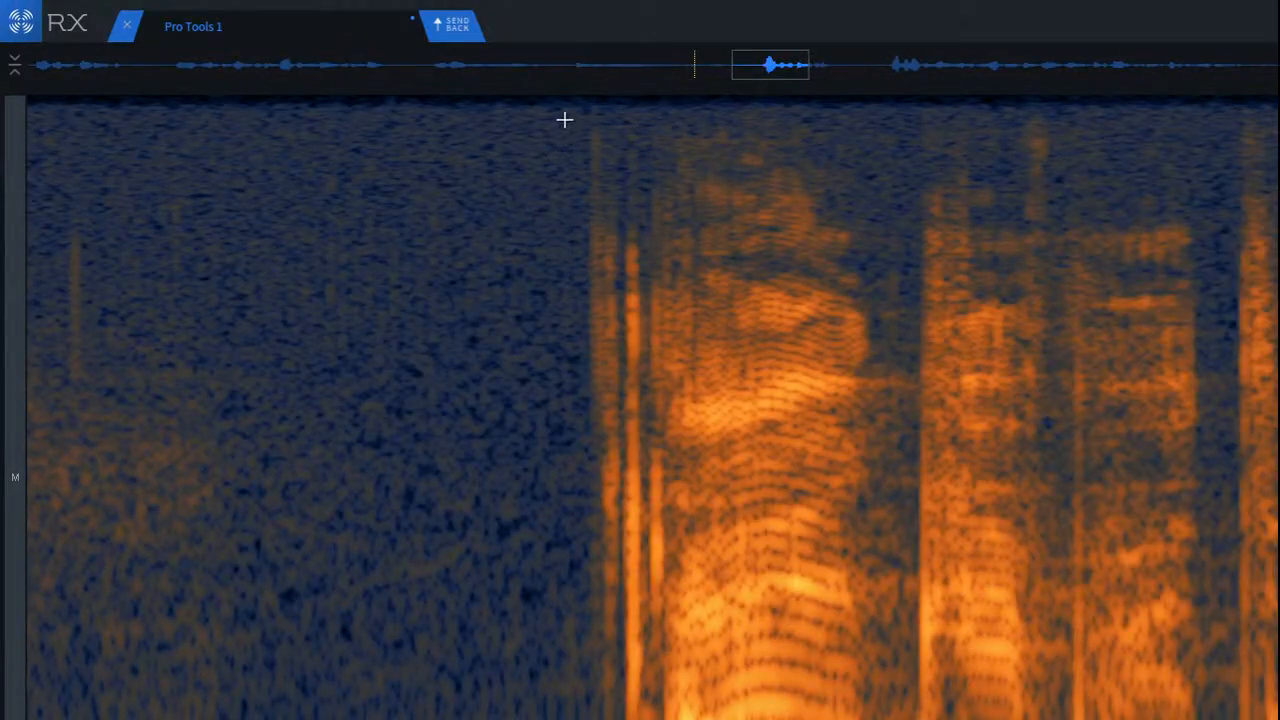
pyautogui.moveTo(564, 120); pyautogui.dragTo(792, 719)
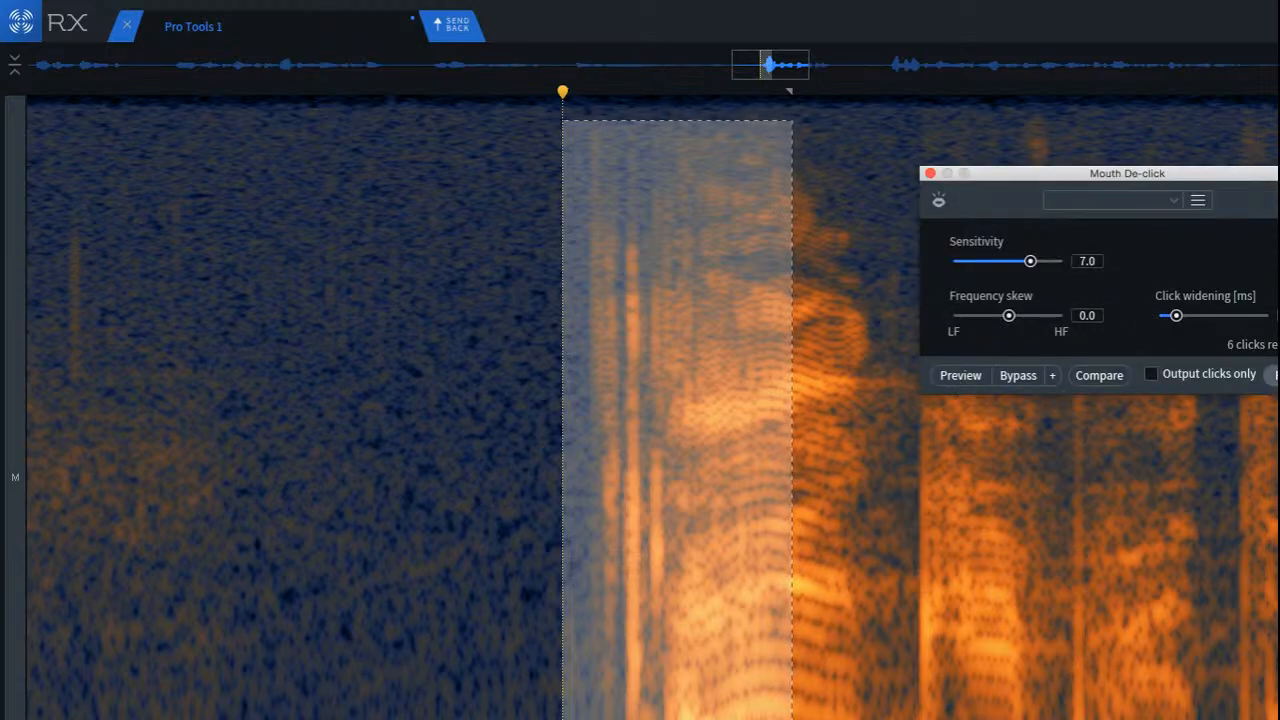
pyautogui.click(1275, 375)
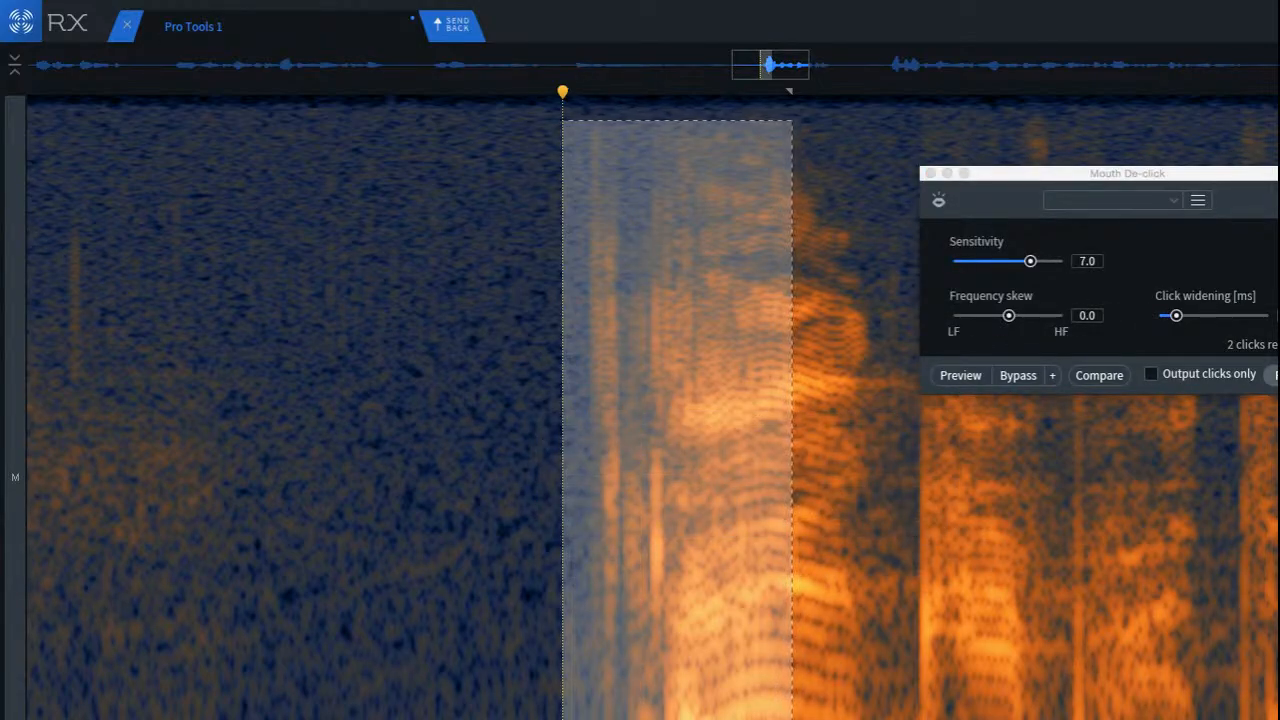
pyautogui.click(140, 330)
pyautogui.press('space')
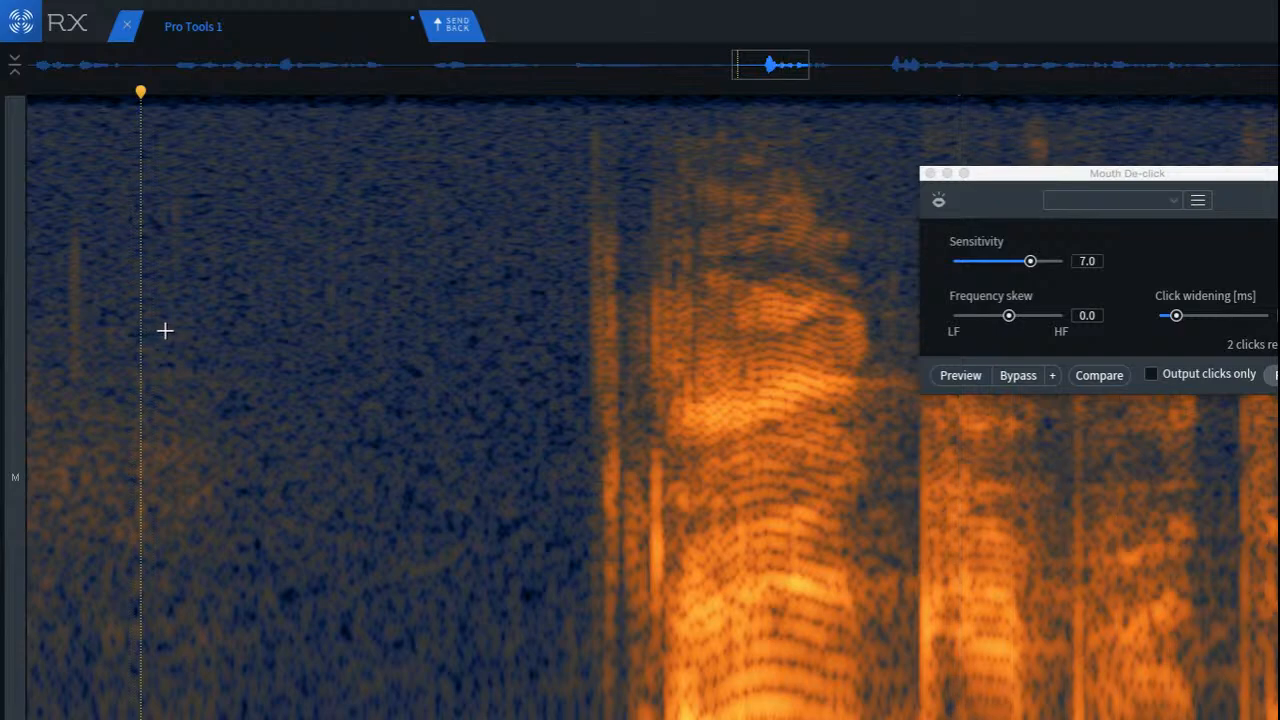
# Step: Undo the click repair, rerun it on the same onset selection for another audition, and undo that attempt too
pyautogui.press('super+z')
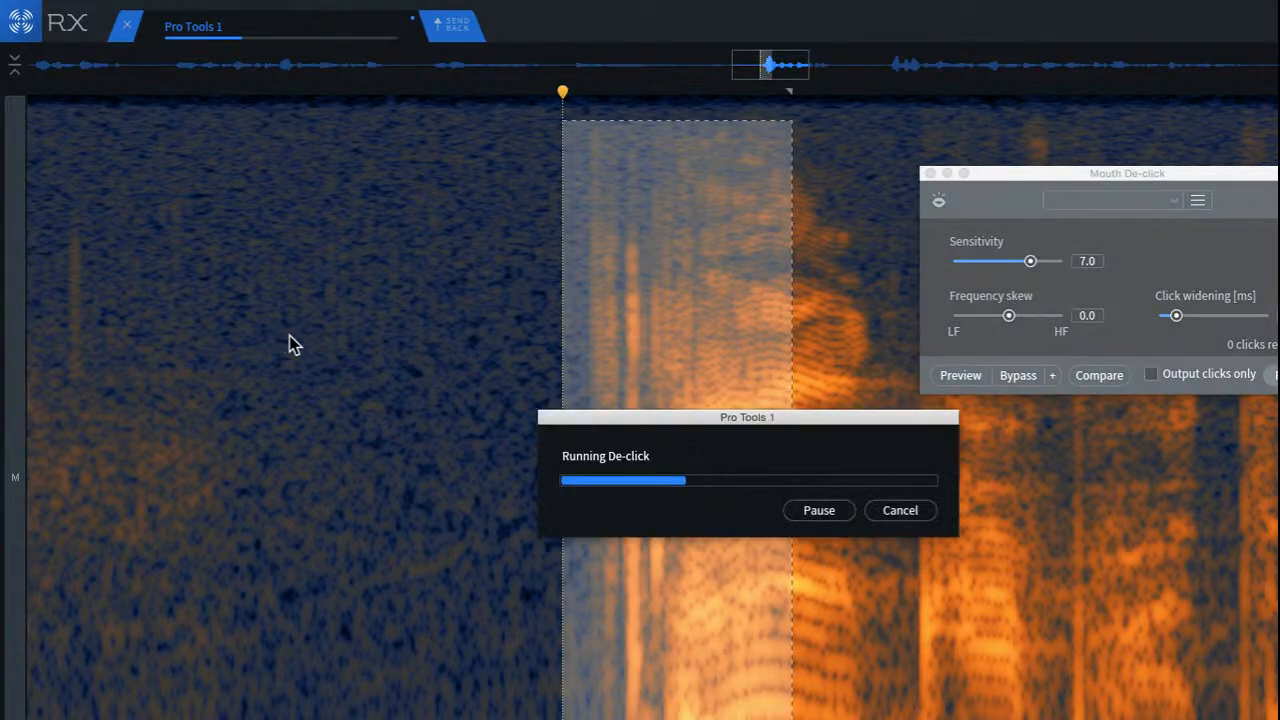
pyautogui.click(246, 288)
pyautogui.press('space')
pyautogui.press('space')
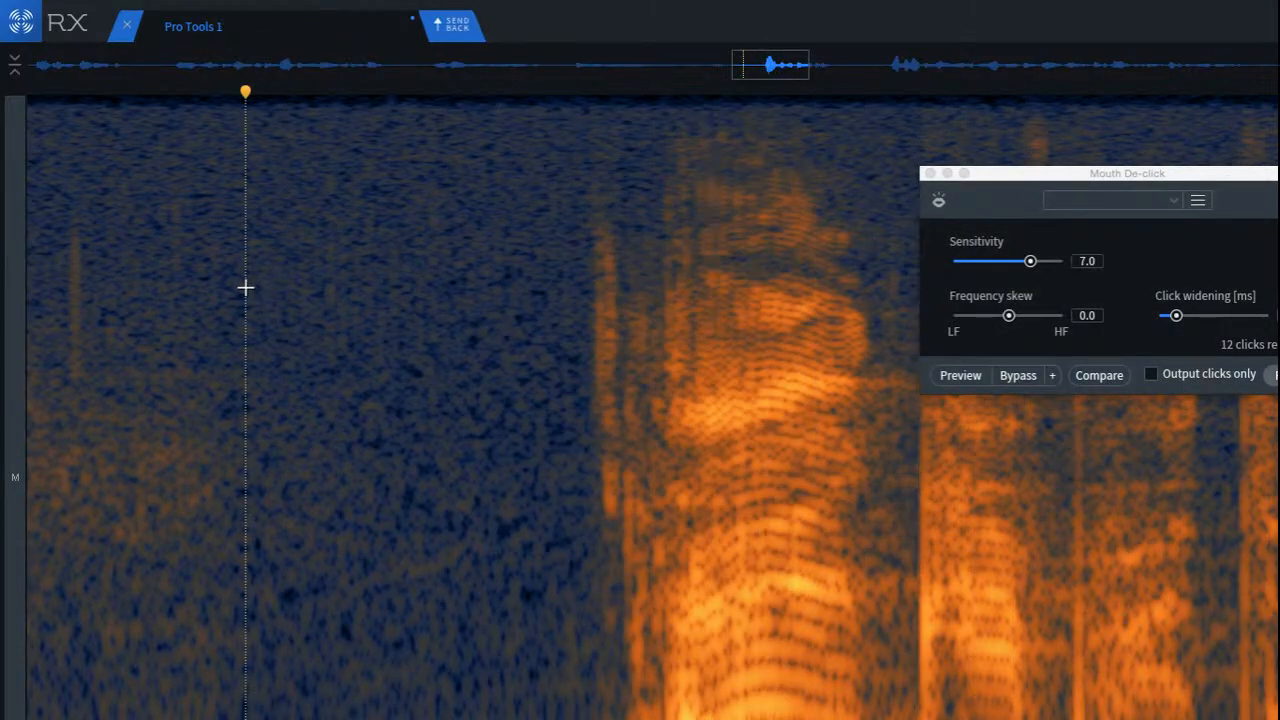
pyautogui.press('space')
pyautogui.press('space')
pyautogui.press('super+z')
pyautogui.click(275, 279)
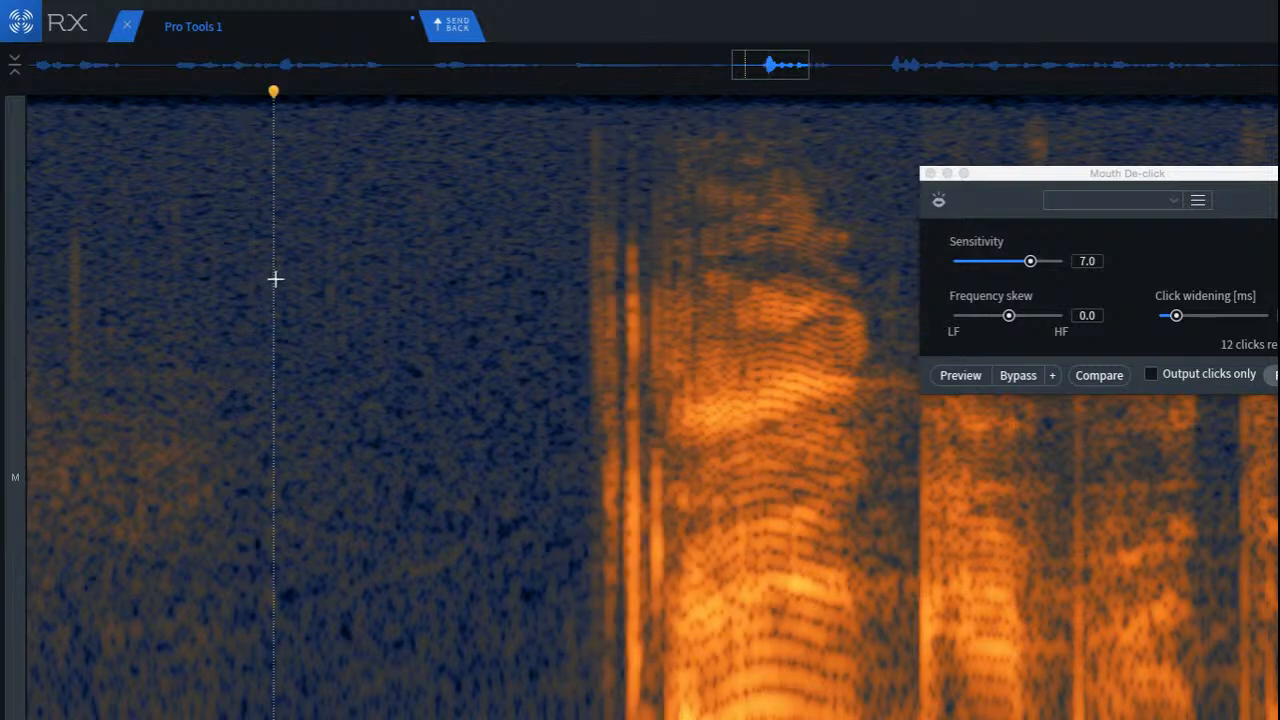
# Step: Remove the first two vertical clicks ahead of the word's onset by repairing a selection around each one
pyautogui.scroll(5, 540, 240)
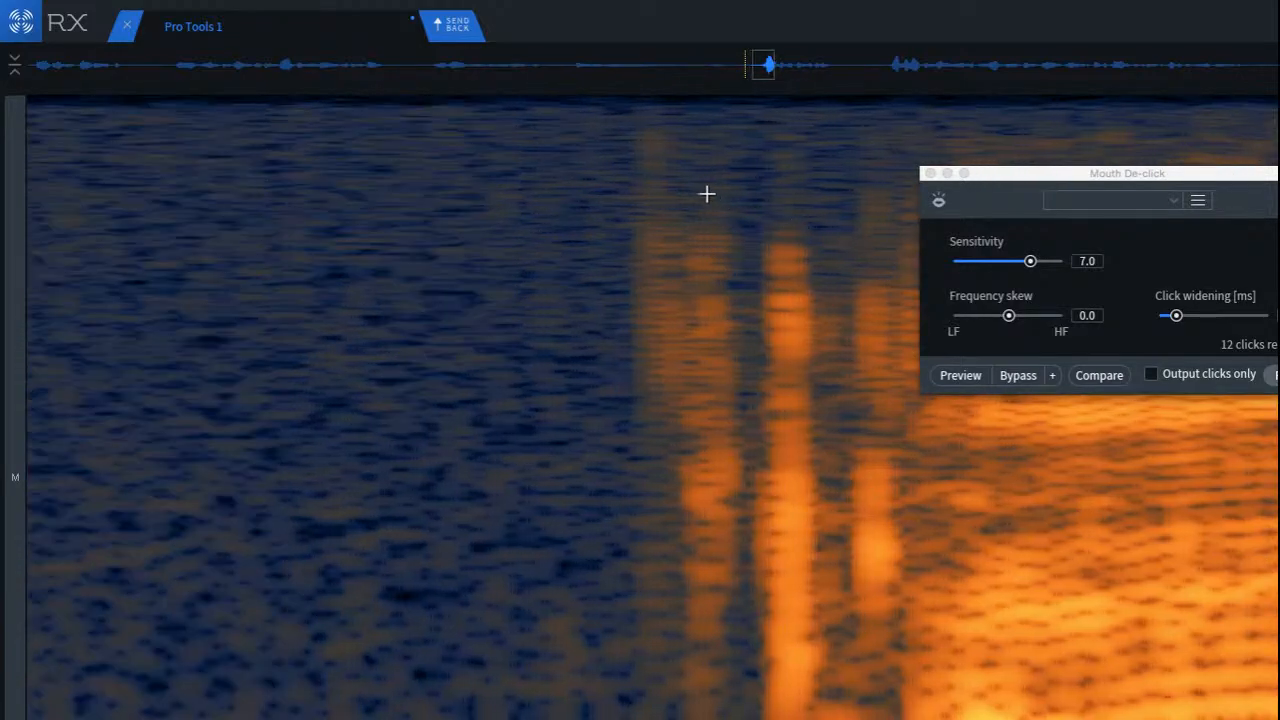
pyautogui.moveTo(504, 116); pyautogui.dragTo(651, 711)
pyautogui.moveTo(585, 595); pyautogui.dragTo(677, 577)
pyautogui.click(403, 474)
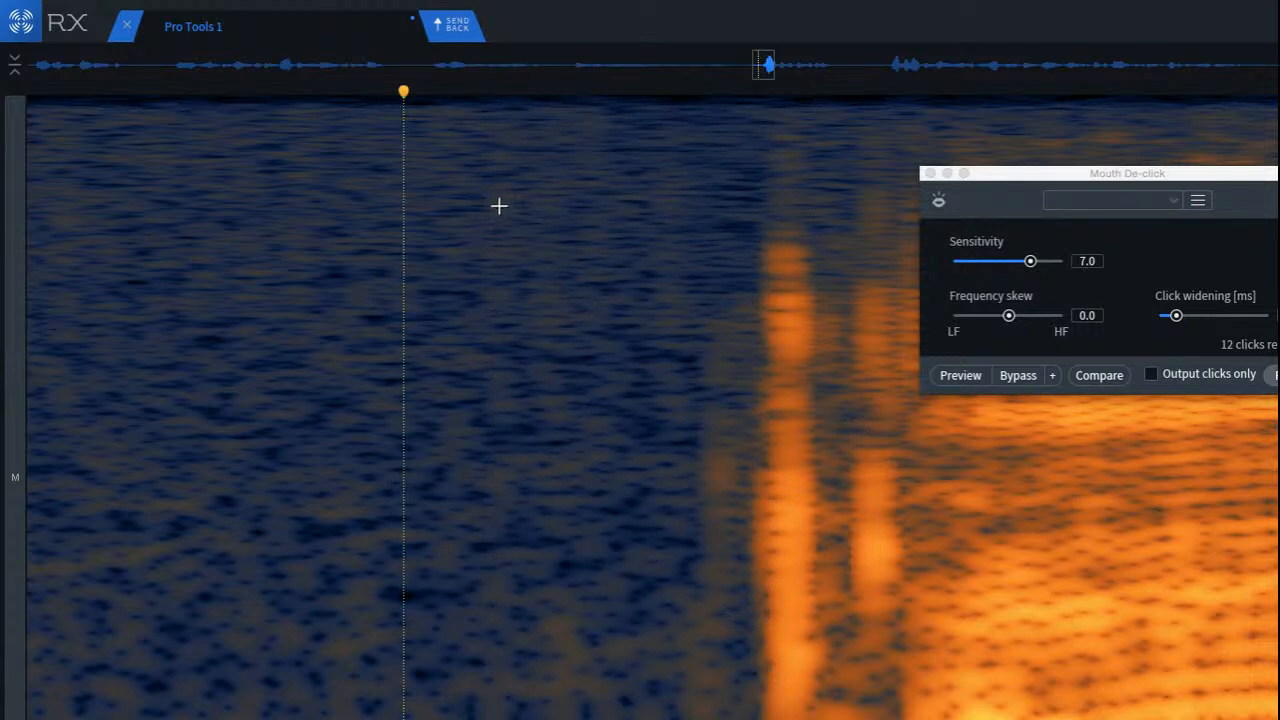
pyautogui.moveTo(497, 166); pyautogui.dragTo(773, 673)
pyautogui.click(510, 545)
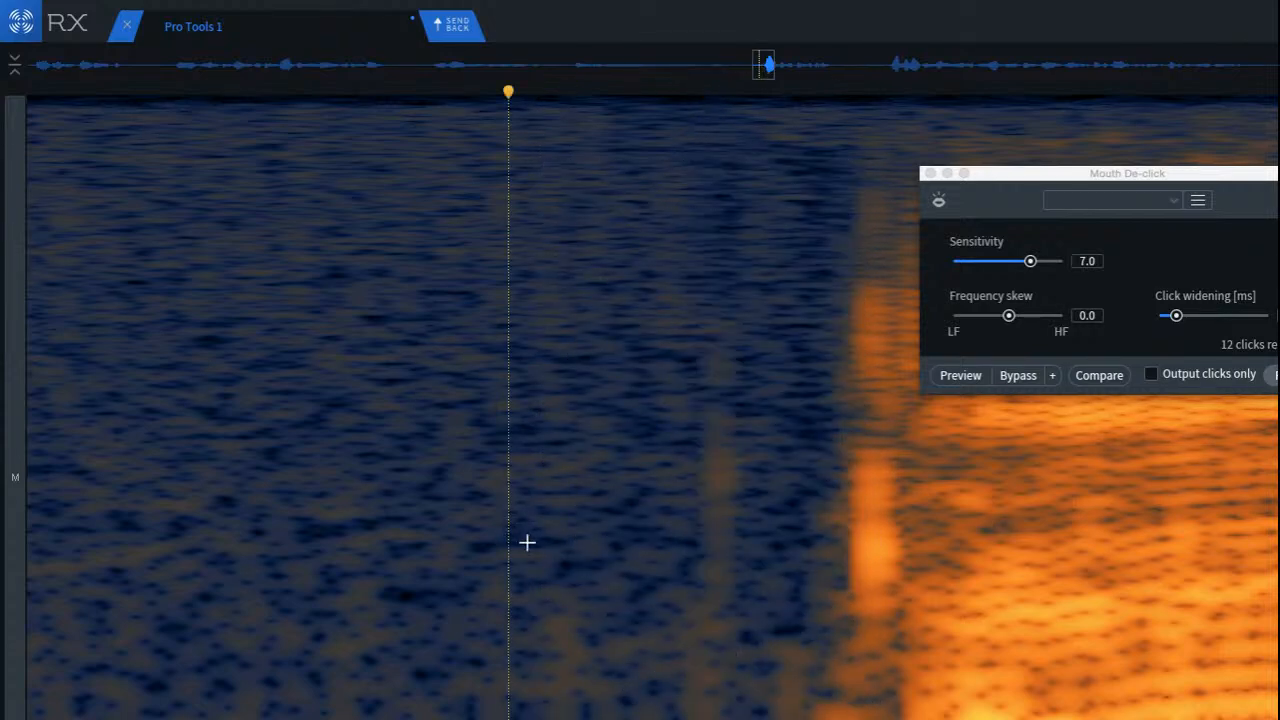
# Step: Remove the remaining vertical click directly before the word's onset, positioning the selection so it barely overlaps the speech
pyautogui.click(404, 347)
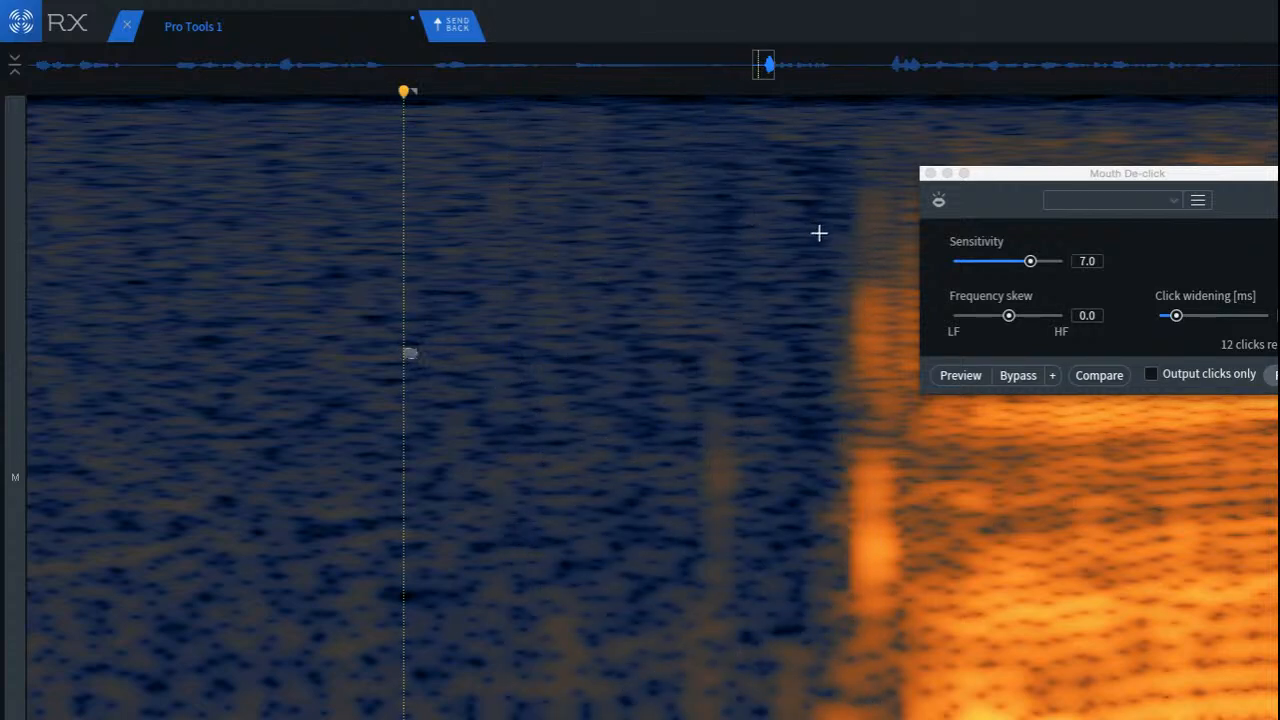
pyautogui.moveTo(819, 233); pyautogui.dragTo(971, 719)
pyautogui.moveTo(910, 667); pyautogui.dragTo(863, 629)
pyautogui.click(422, 524)
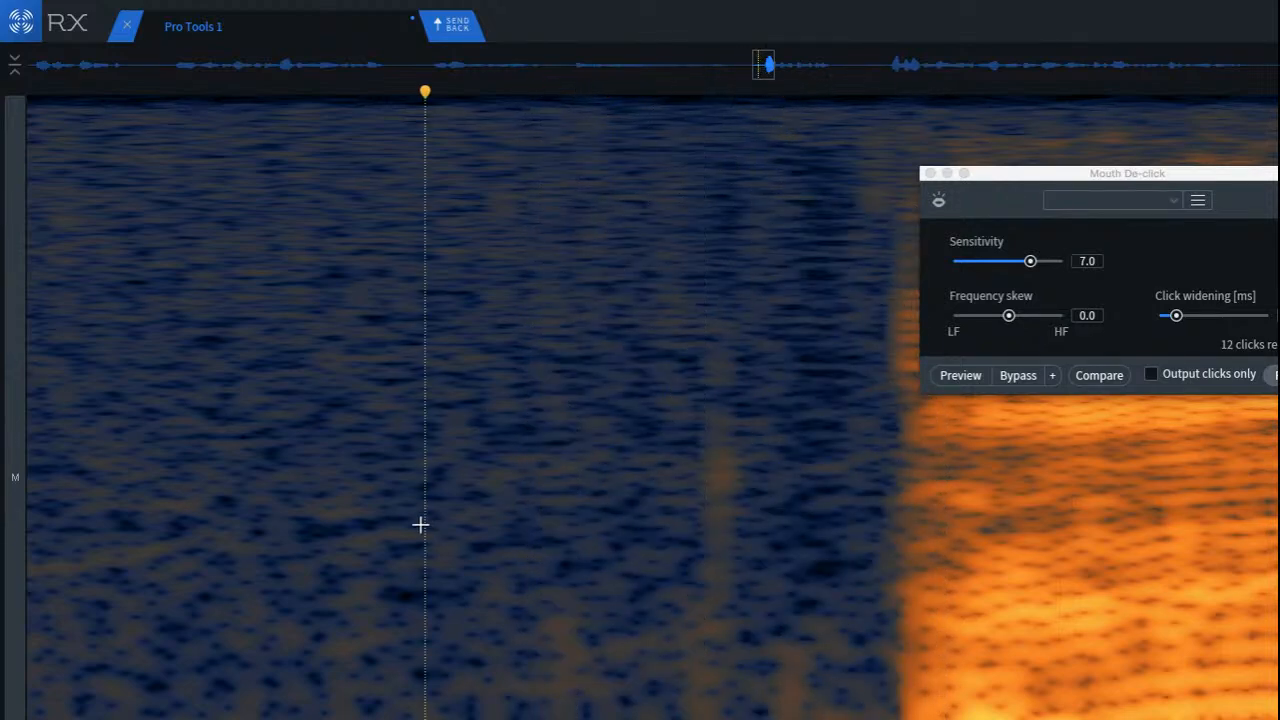
# Step: Play back the cleaned word onset and the surrounding phrase
pyautogui.press('space')
pyautogui.press('space')
pyautogui.press('space')
pyautogui.scroll(-10, 358, 440)
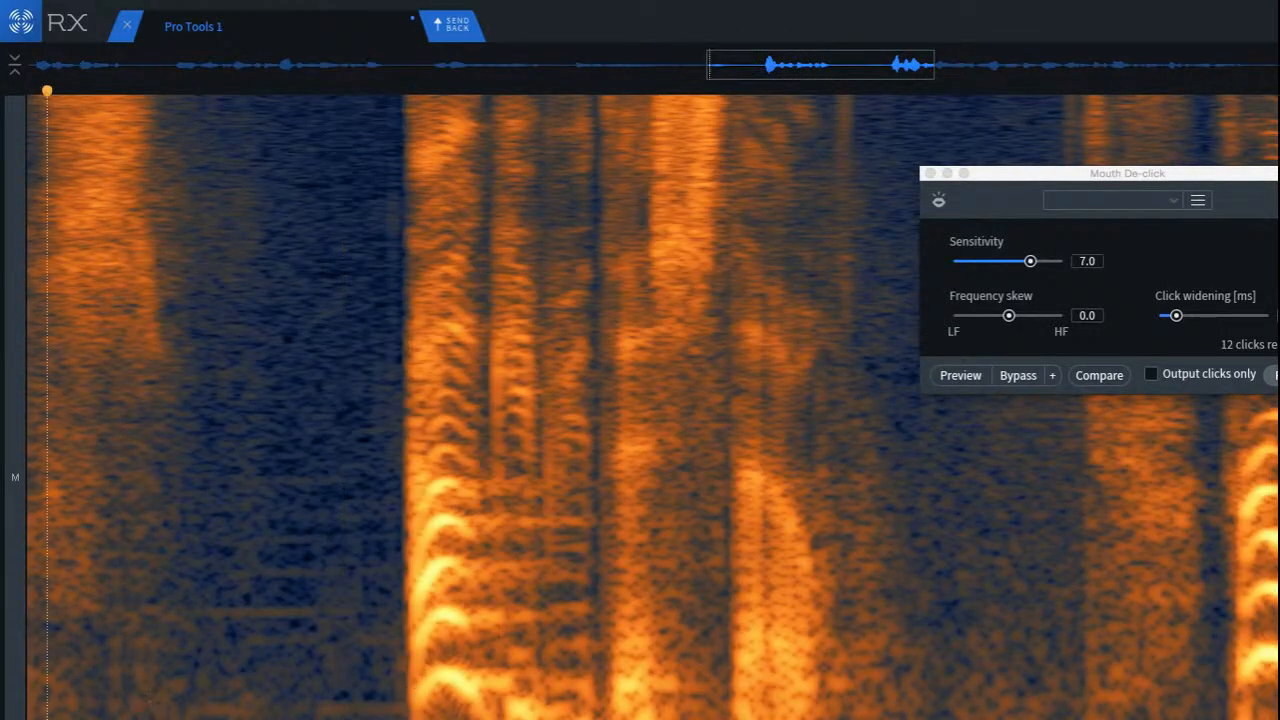
pyautogui.press('space')
pyautogui.press('space')
# Step: Try deleting the low-frequency strip of noise in the gap before the word, audition it, and undo the deletion
pyautogui.scroll(3, 216, 714)
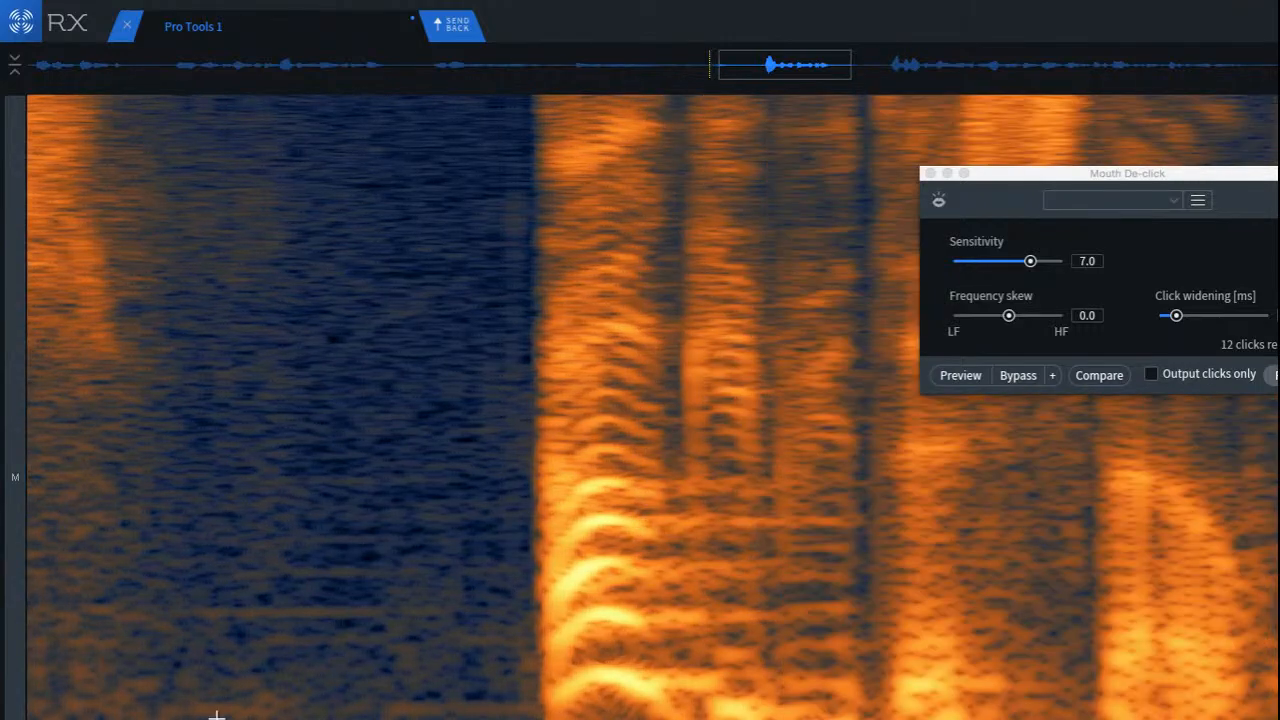
pyautogui.moveTo(213, 714); pyautogui.dragTo(523, 716)
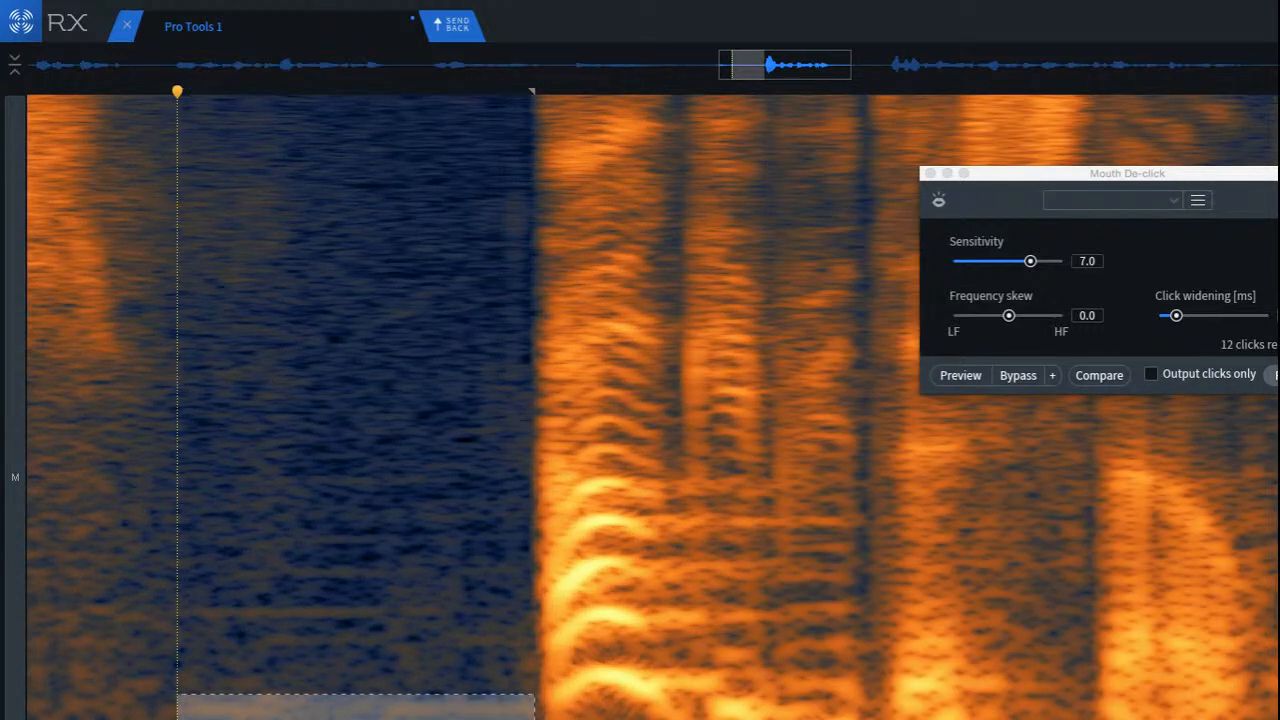
pyautogui.click(66, 590)
pyautogui.press('space')
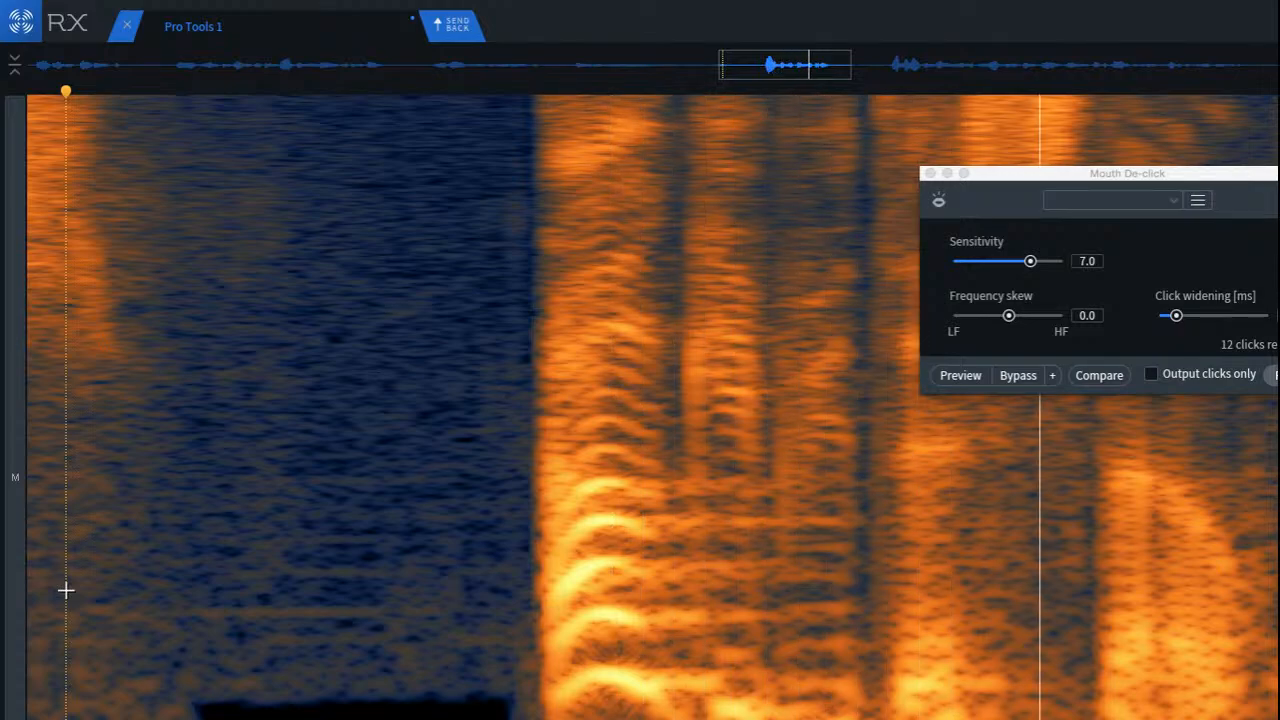
pyautogui.press('space')
pyautogui.press('space')
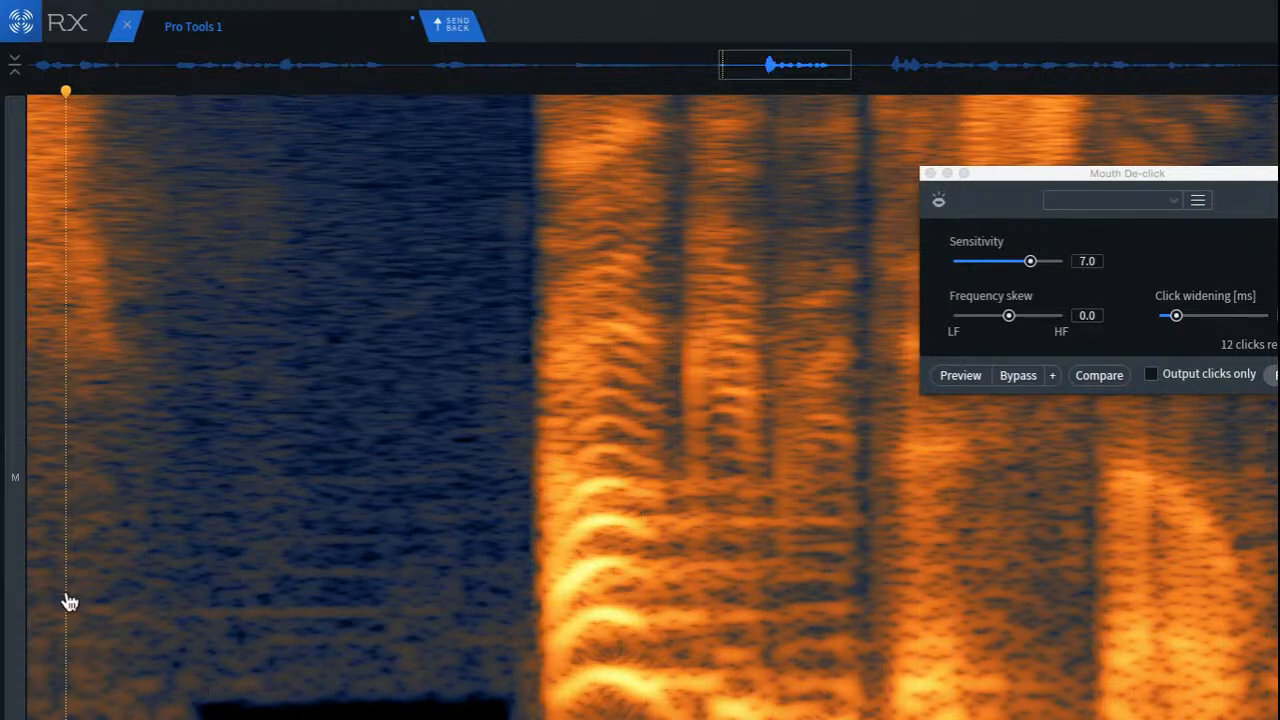
pyautogui.press('super+z')
# Step: Attenuate the selected low-frequency strip in the gap with Spectral Repair
pyautogui.press('super+shift+5')
pyautogui.press('super+shift+5')
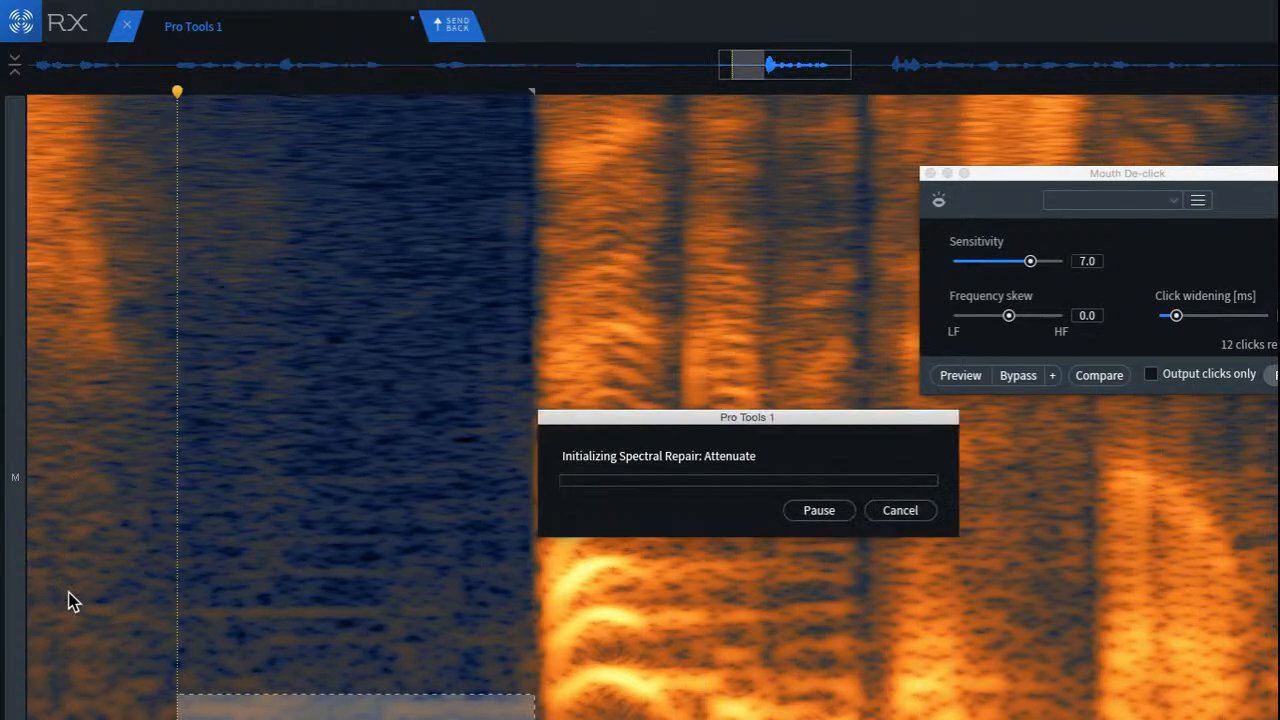
pyautogui.click(109, 634)
# Step: Reselect the low-frequency strip up to the word's onset, close Mouth De-click, and process the strip in the Spectral Repair module
pyautogui.click(168, 673)
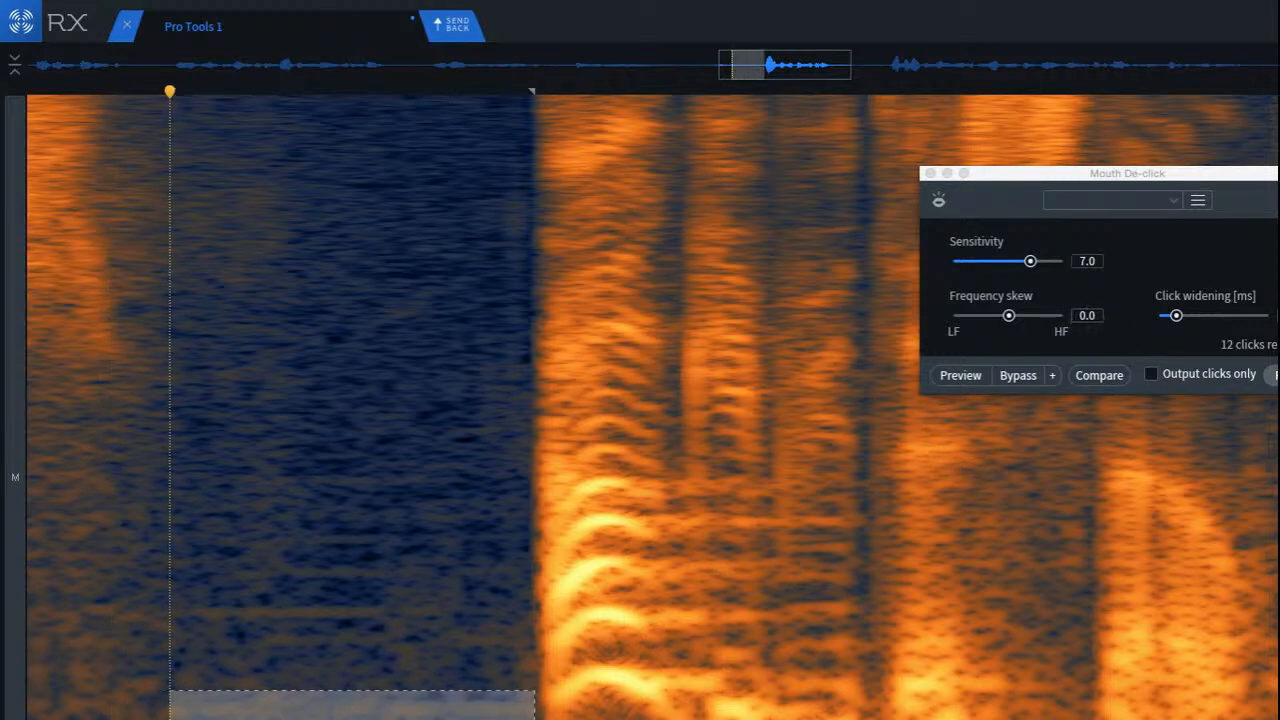
pyautogui.press('Escape')
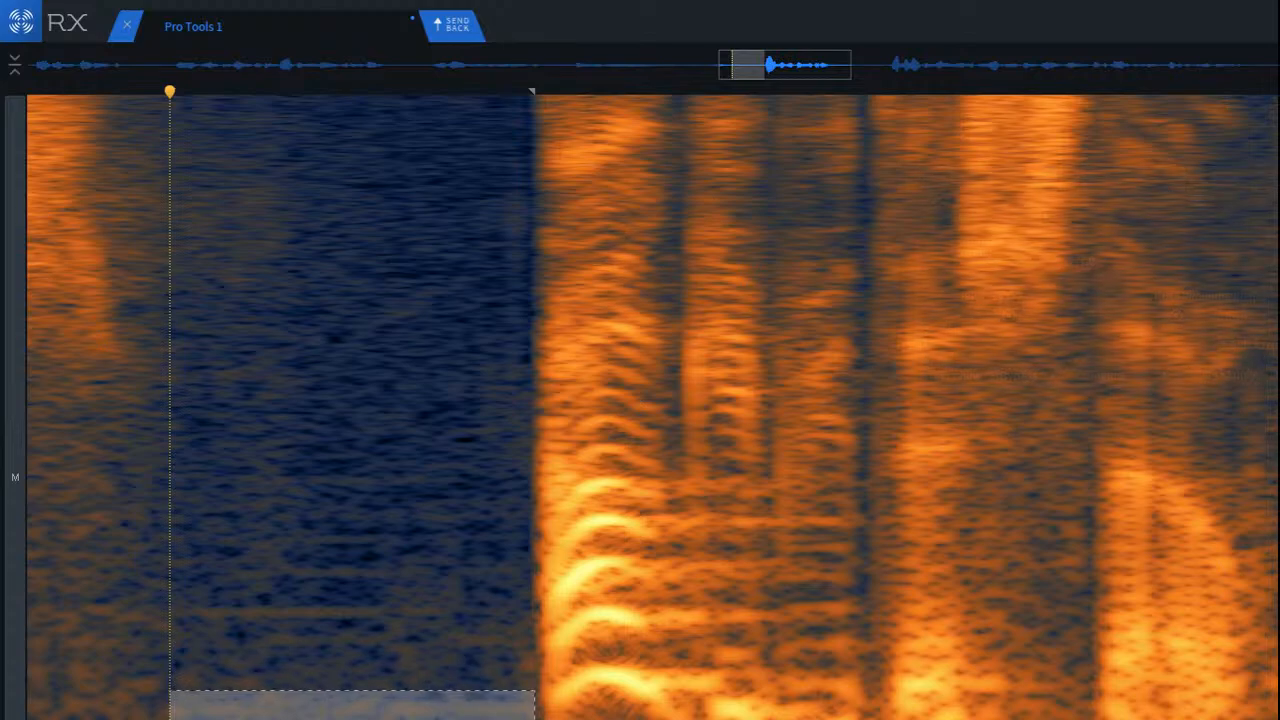
pyautogui.press('5')
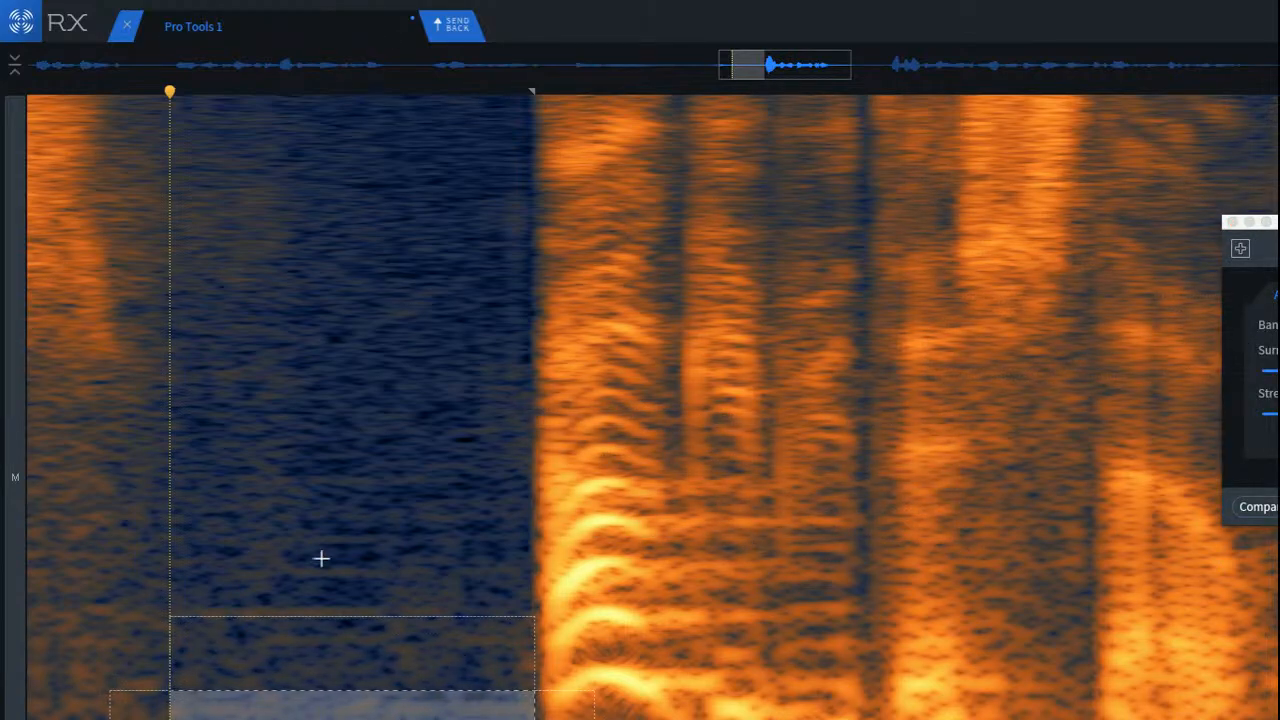
# Step: Play back the gap and following word to check the low-frequency repair, and close the Spectral Repair module
pyautogui.click(80, 537)
pyautogui.press('space')
pyautogui.press('space')
pyautogui.press('space')
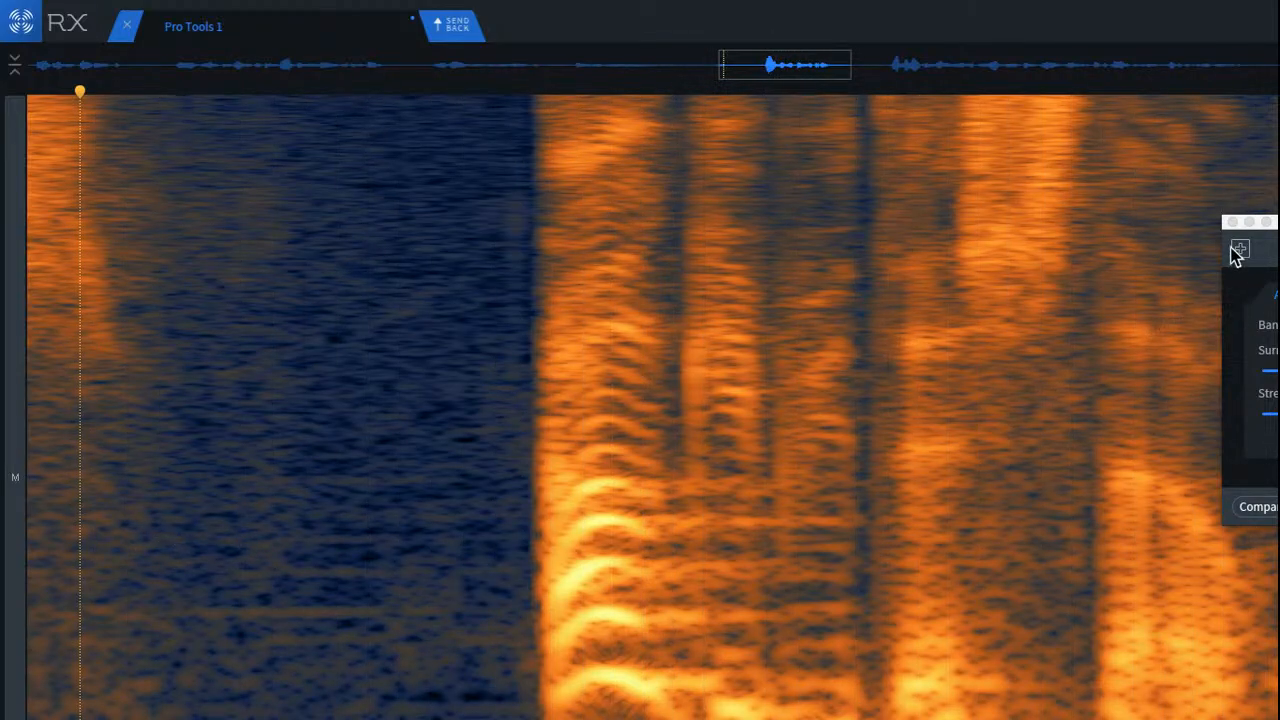
pyautogui.press('space')
pyautogui.click(1229, 222)
# Step: Play the phrase from the quiet gap onward with its higher frequencies in view
pyautogui.scroll(2, 989, 429)
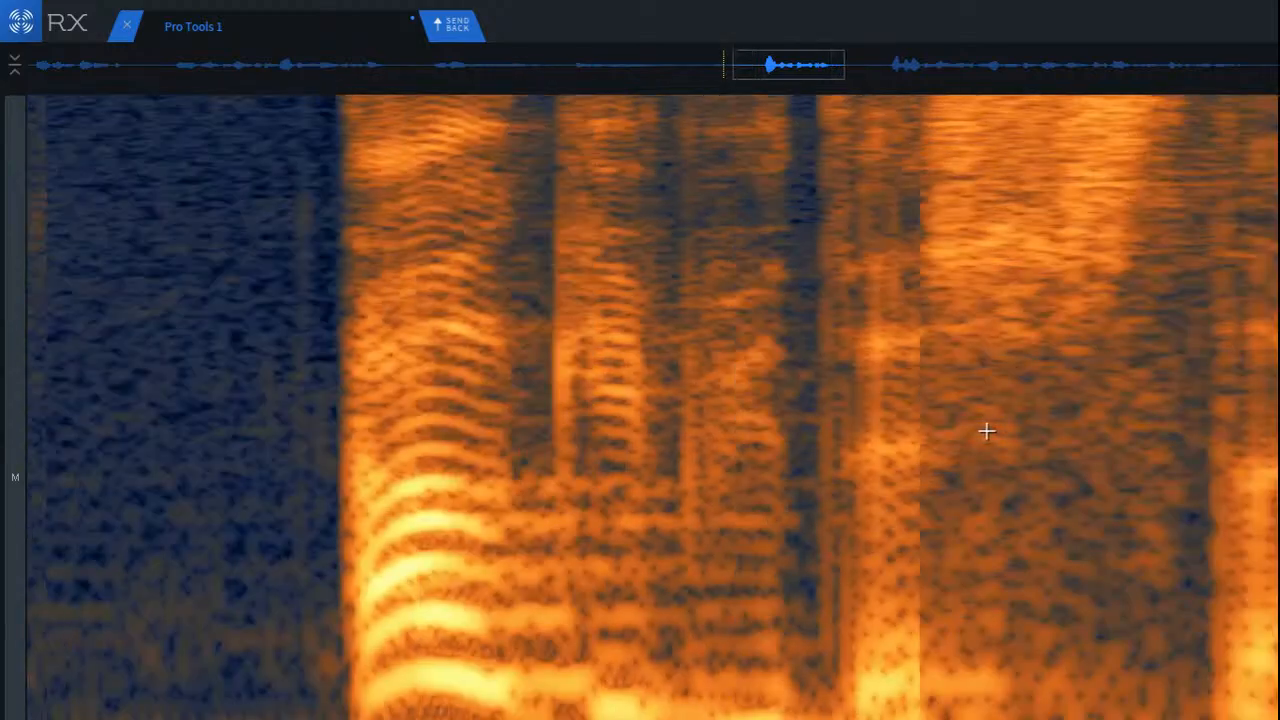
pyautogui.scroll(-1, 987, 431)
pyautogui.scroll(-3, 652, 407)
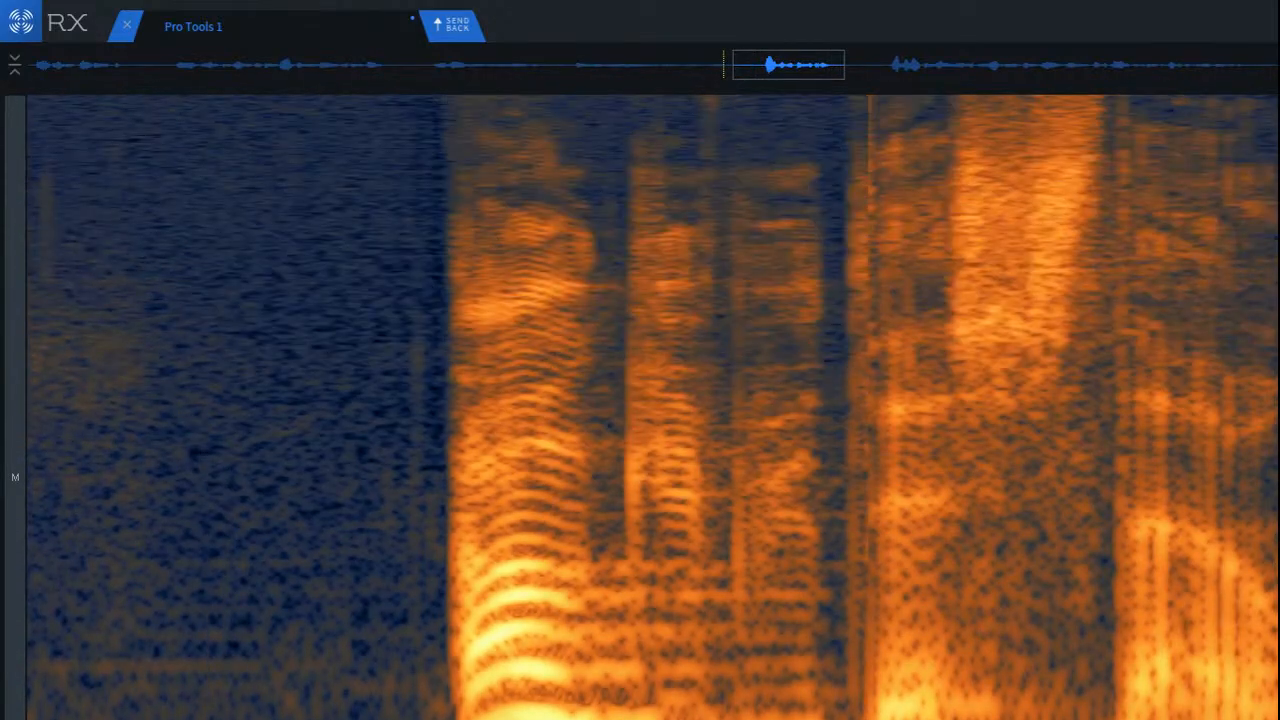
pyautogui.press('space')
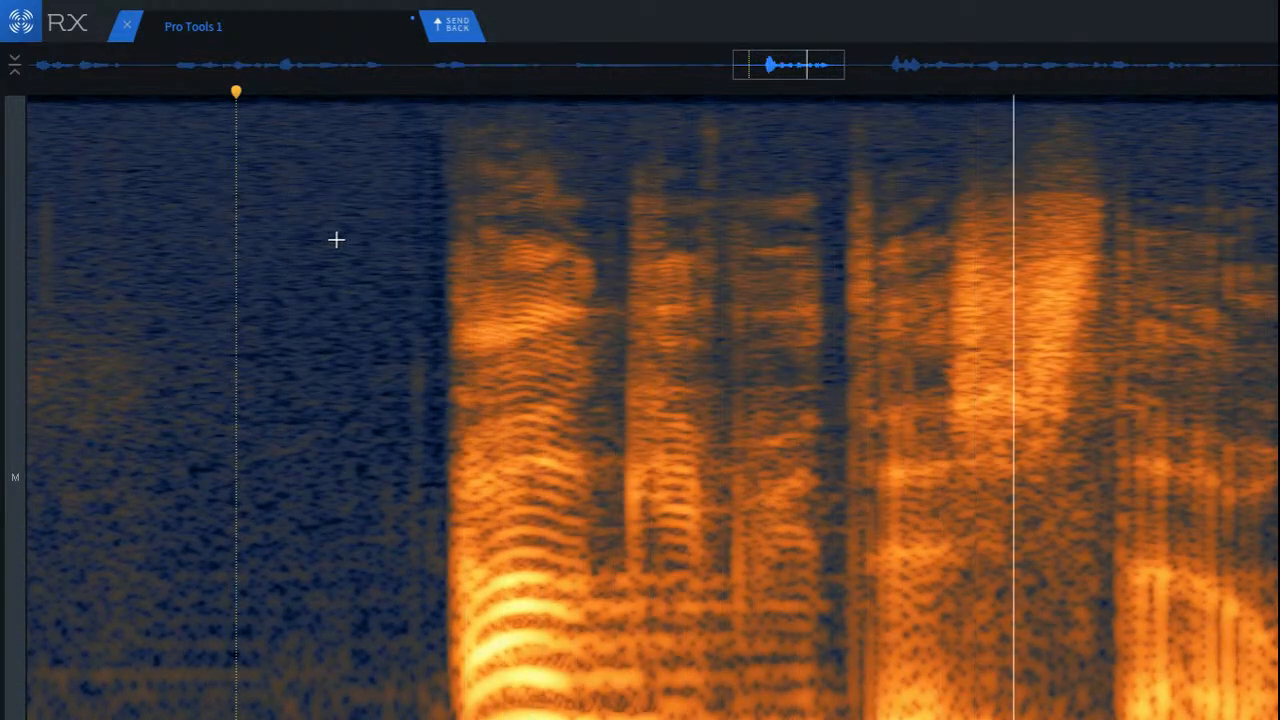
# Step: Stop playback, select around the pair of high-frequency clicks just after the phrase's last word, and remove them
pyautogui.press('space')
pyautogui.scroll(6, 652, 407)
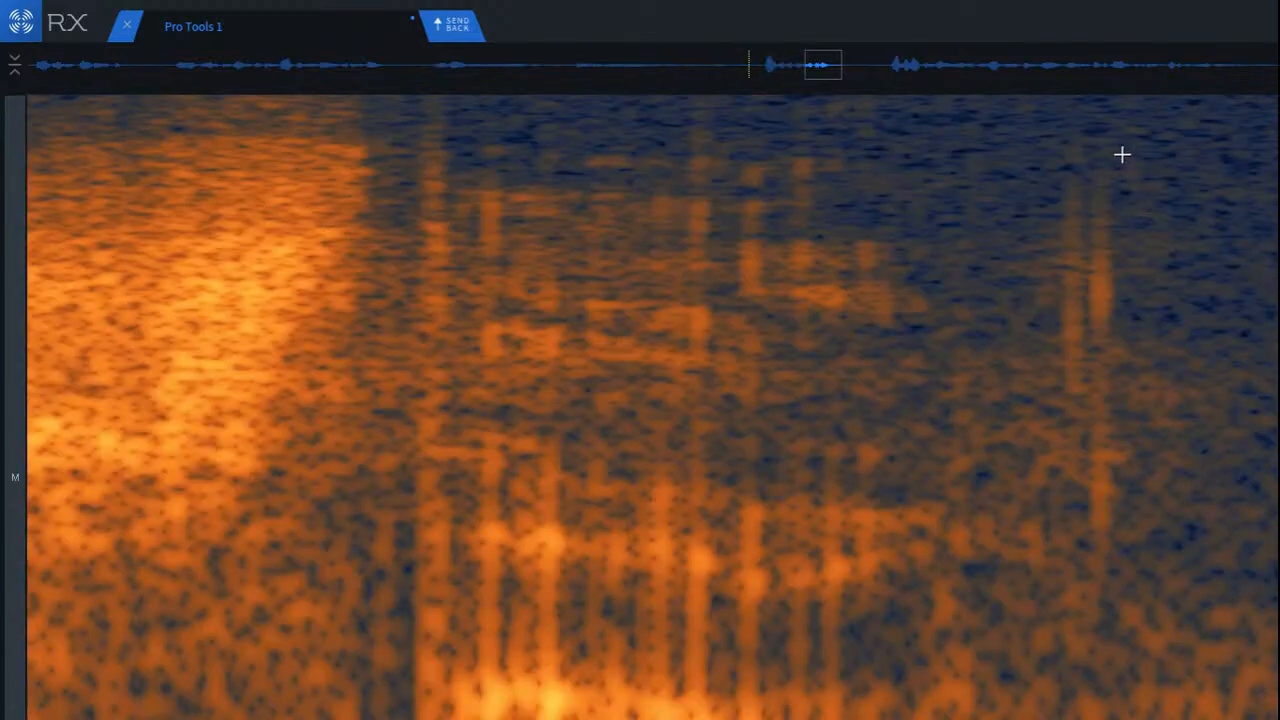
pyautogui.moveTo(1121, 153); pyautogui.dragTo(1278, 576)
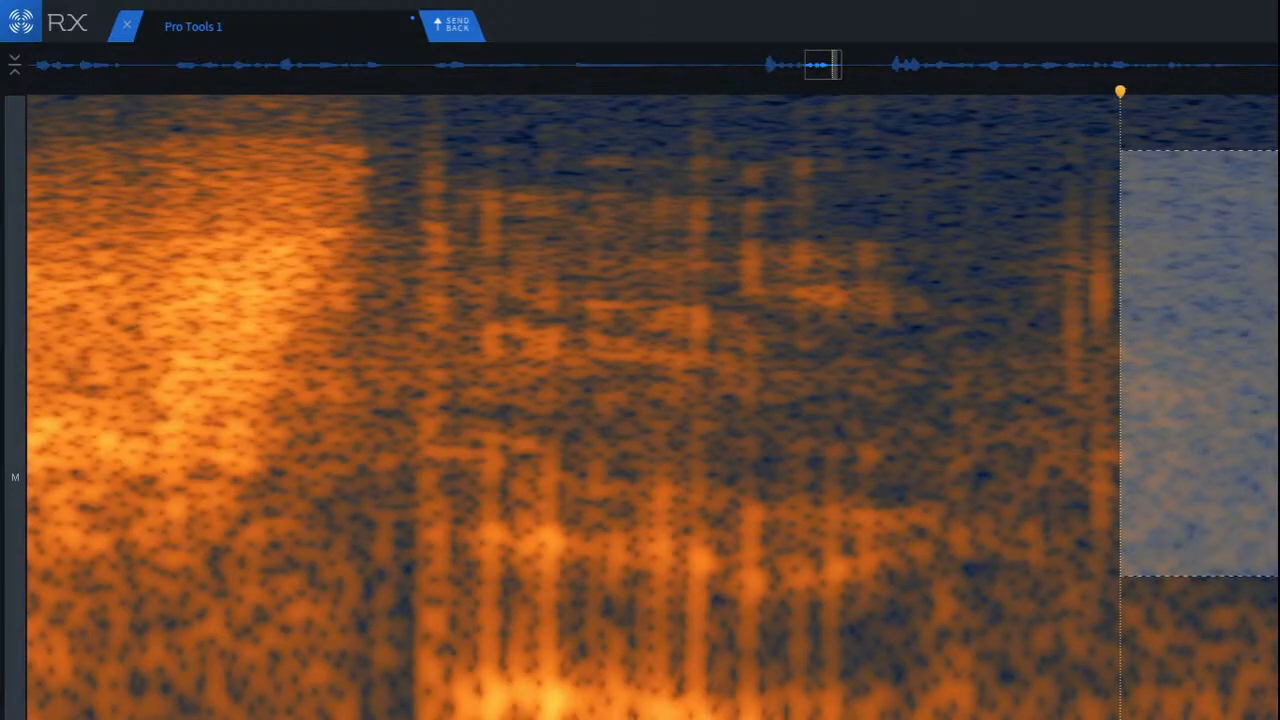
pyautogui.moveTo(1261, 527); pyautogui.dragTo(1142, 546)
pyautogui.click(712, 316)
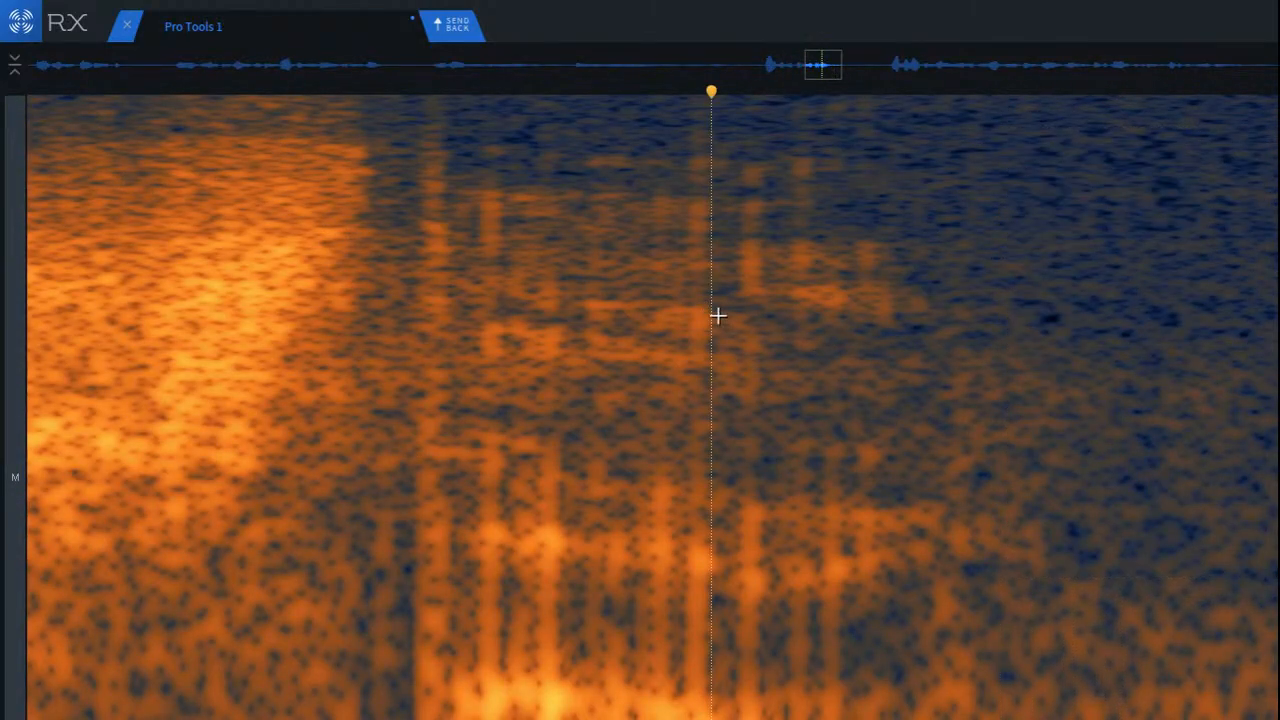
# Step: Play back the phrase's closing words from two starting points to check the click removal after them
pyautogui.scroll(-5, 690, 290)
pyautogui.click(297, 235)
pyautogui.press('space')
pyautogui.press('space')
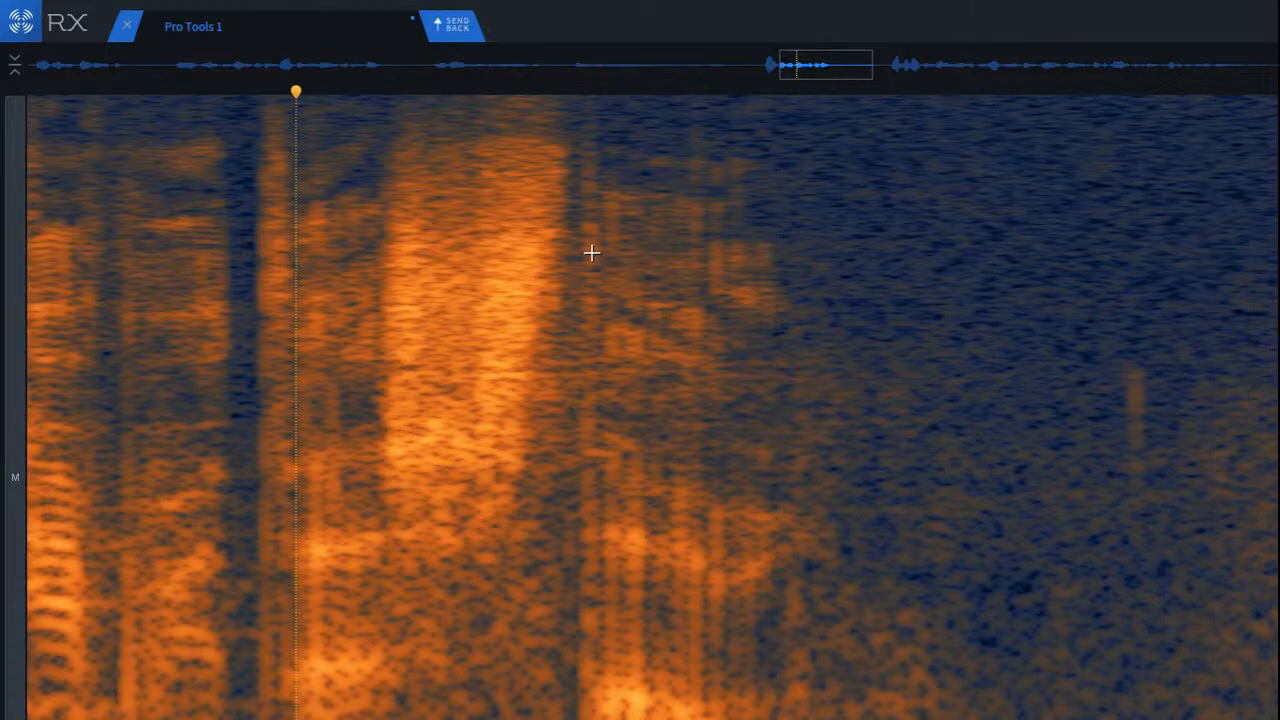
pyautogui.press('space')
pyautogui.click(157, 229)
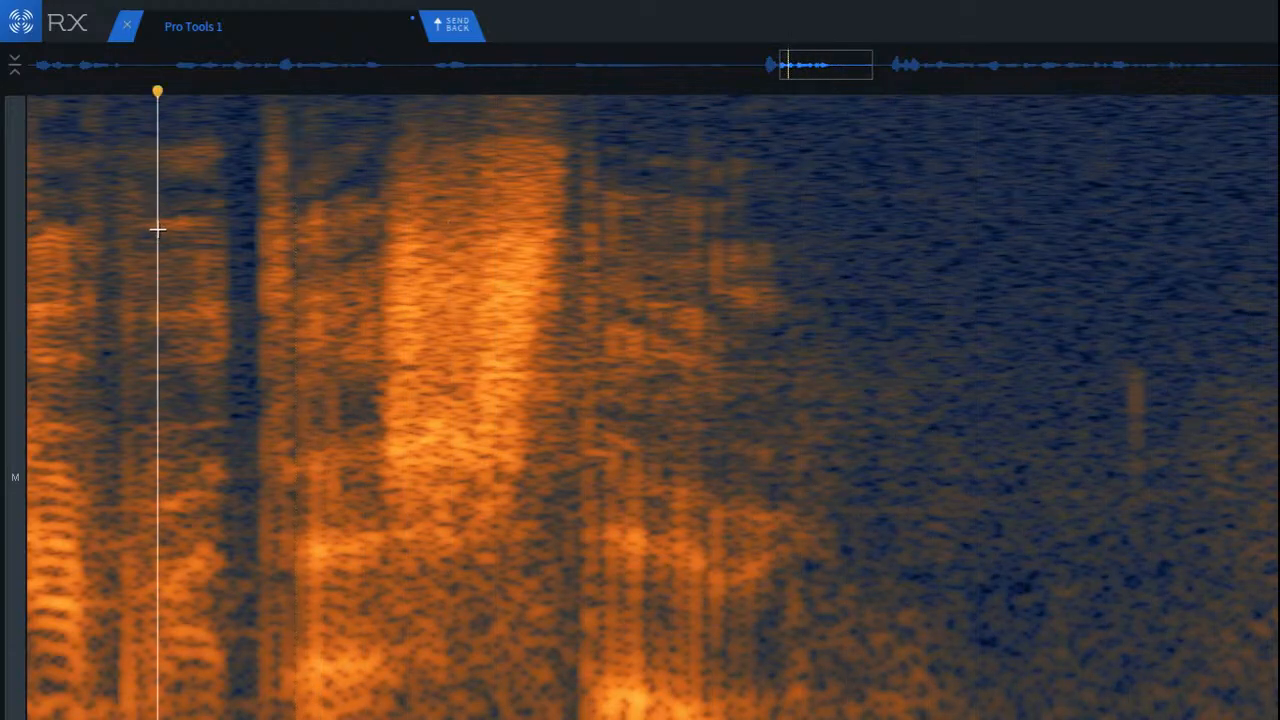
pyautogui.press('space')
pyautogui.press('space')
pyautogui.press('space')
pyautogui.press('space')
# Step: Examine the closing words' vertical click lines up close and replay them from the short gap and from the preceding word
pyautogui.scroll(3, 188, 229)
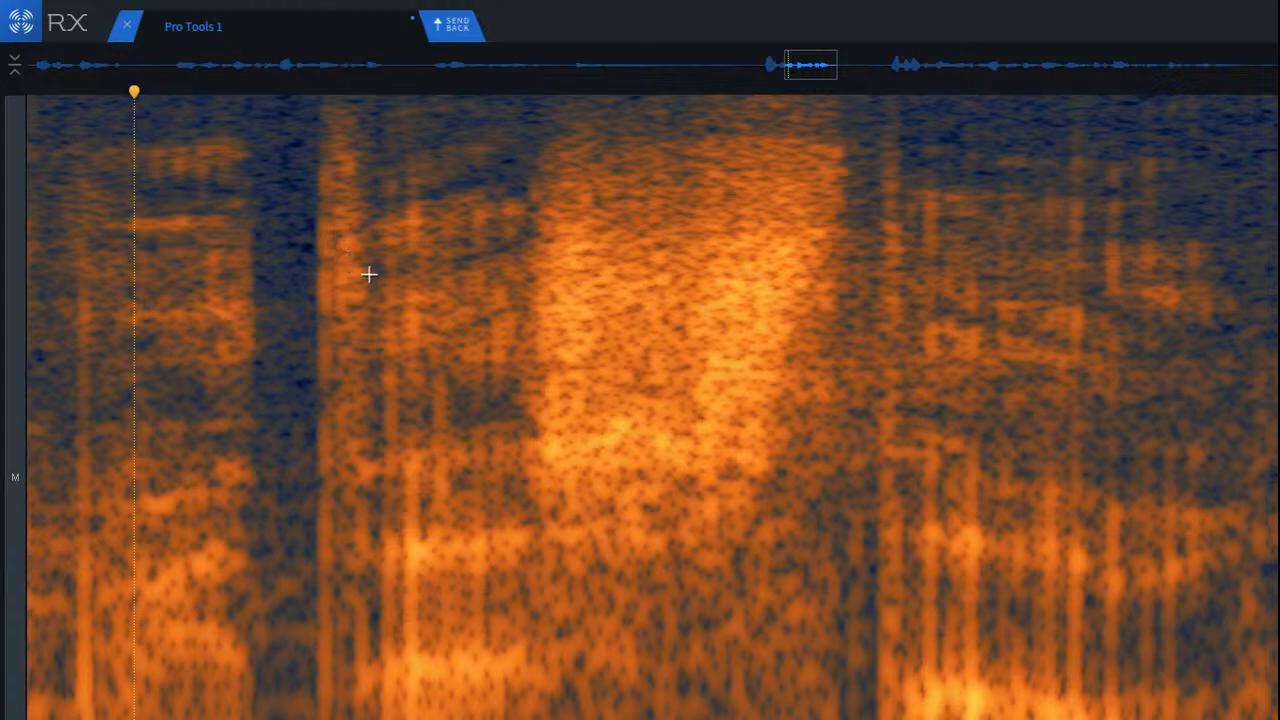
pyautogui.scroll(-1, 652, 408)
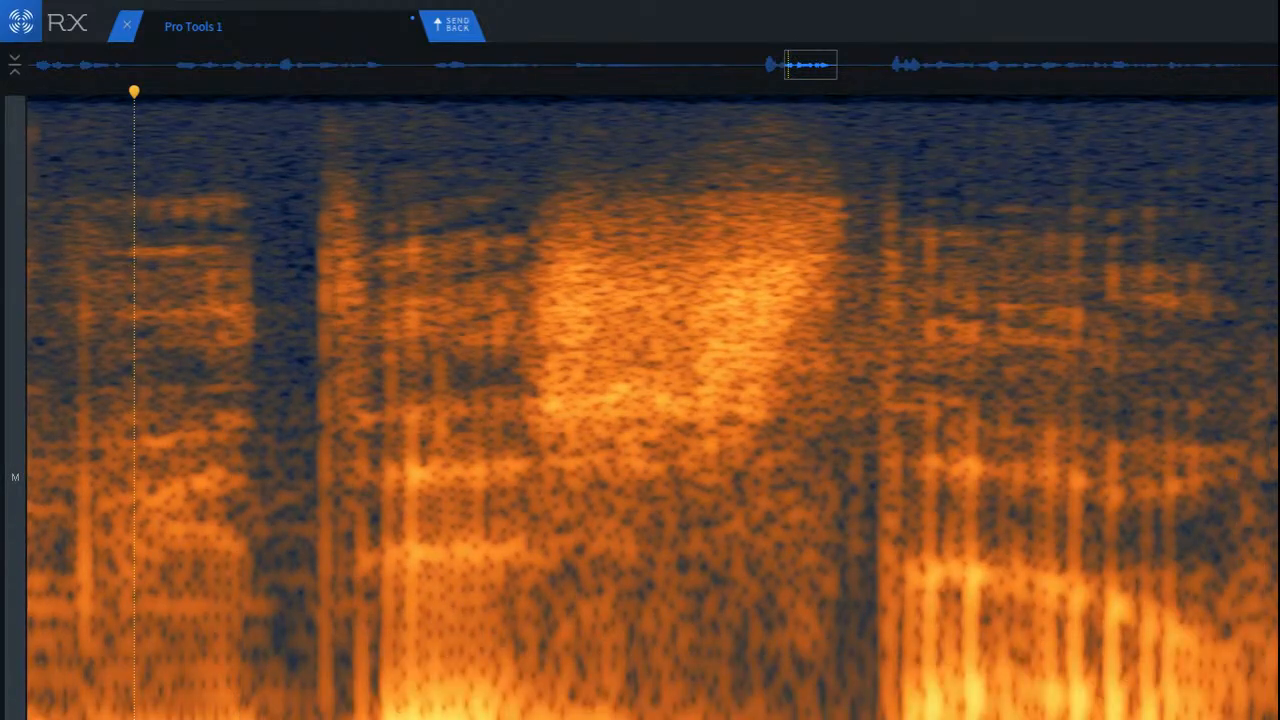
pyautogui.scroll(1, 1271, 408)
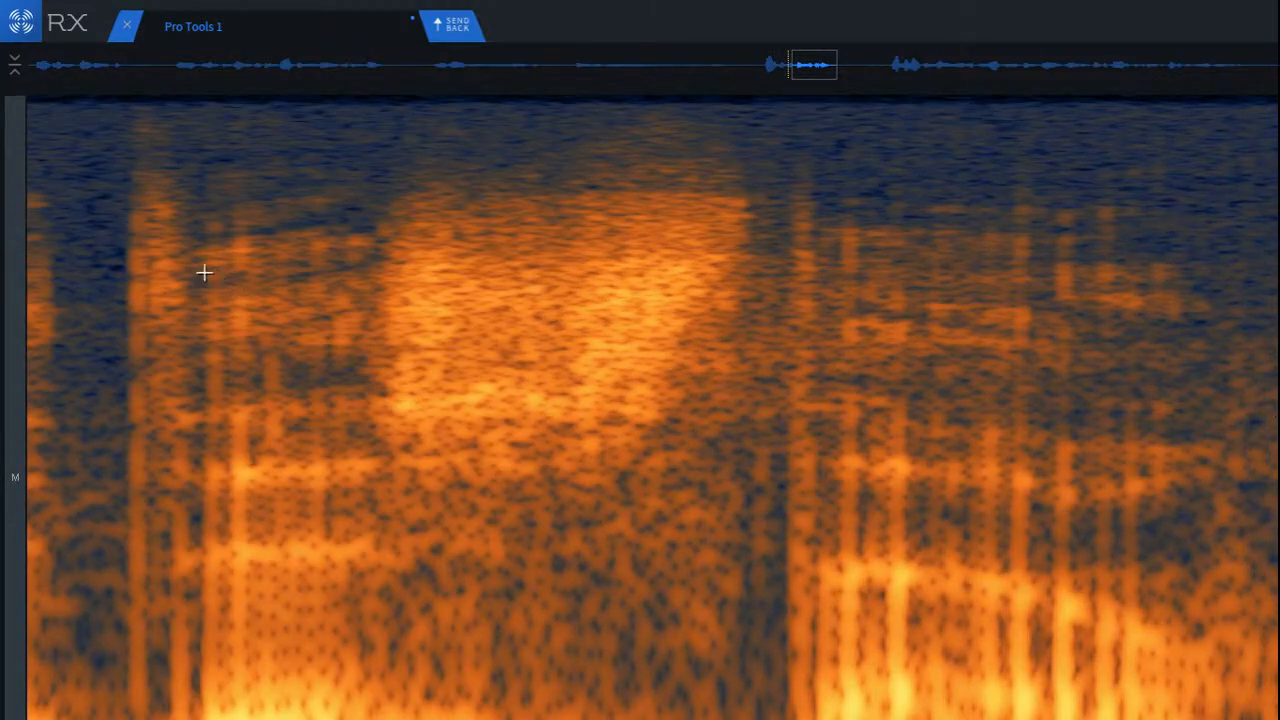
pyautogui.click(66, 289)
pyautogui.press('space')
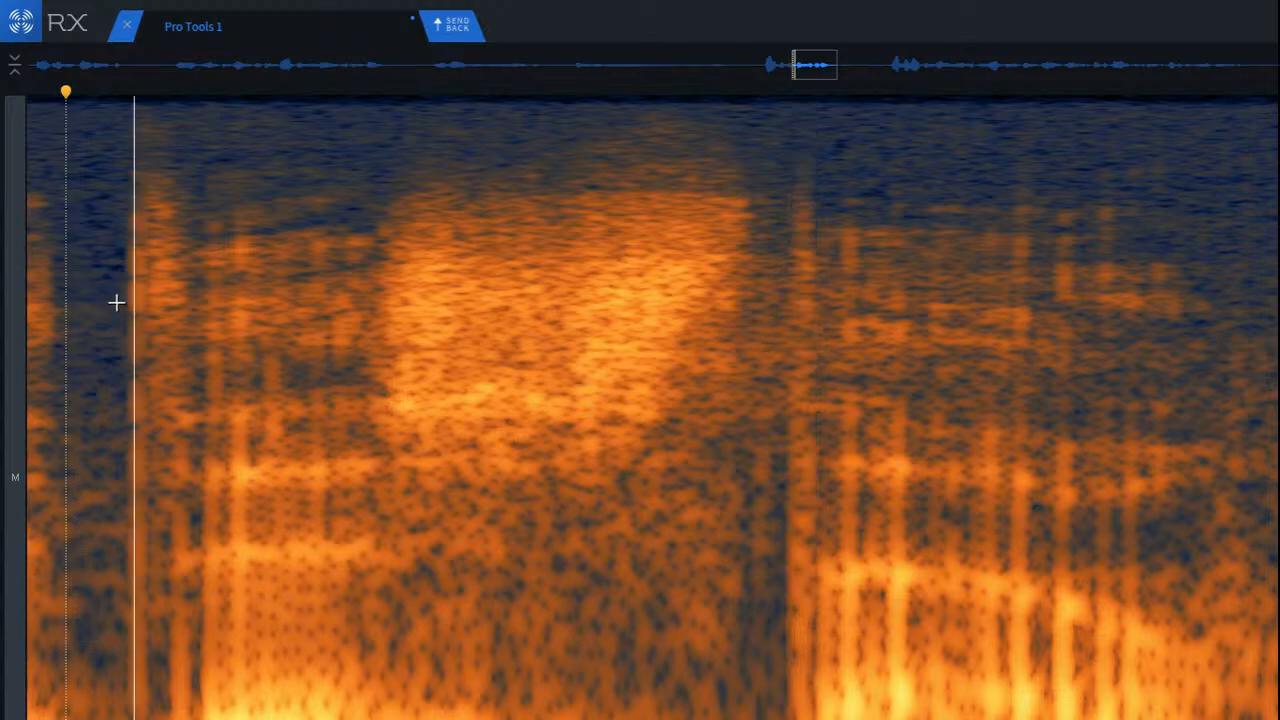
pyautogui.scroll(-3, 261, 334)
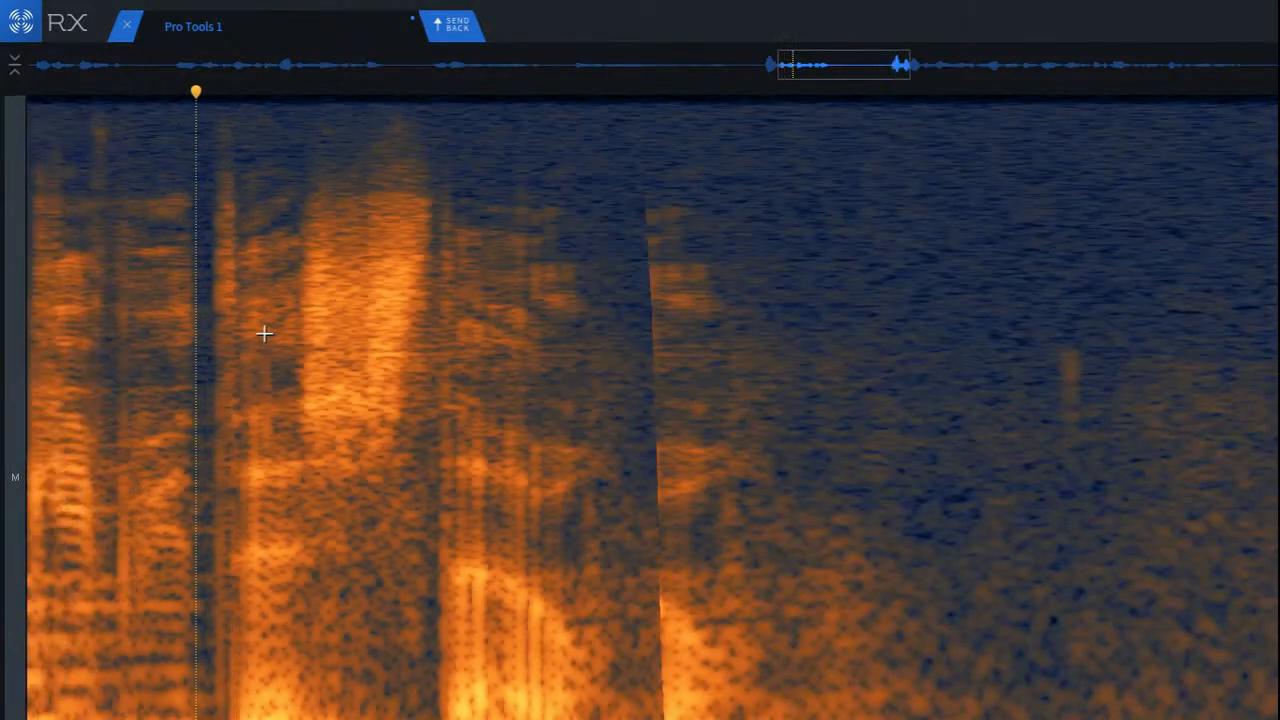
pyautogui.press('space')
pyautogui.press('space')
pyautogui.press('space')
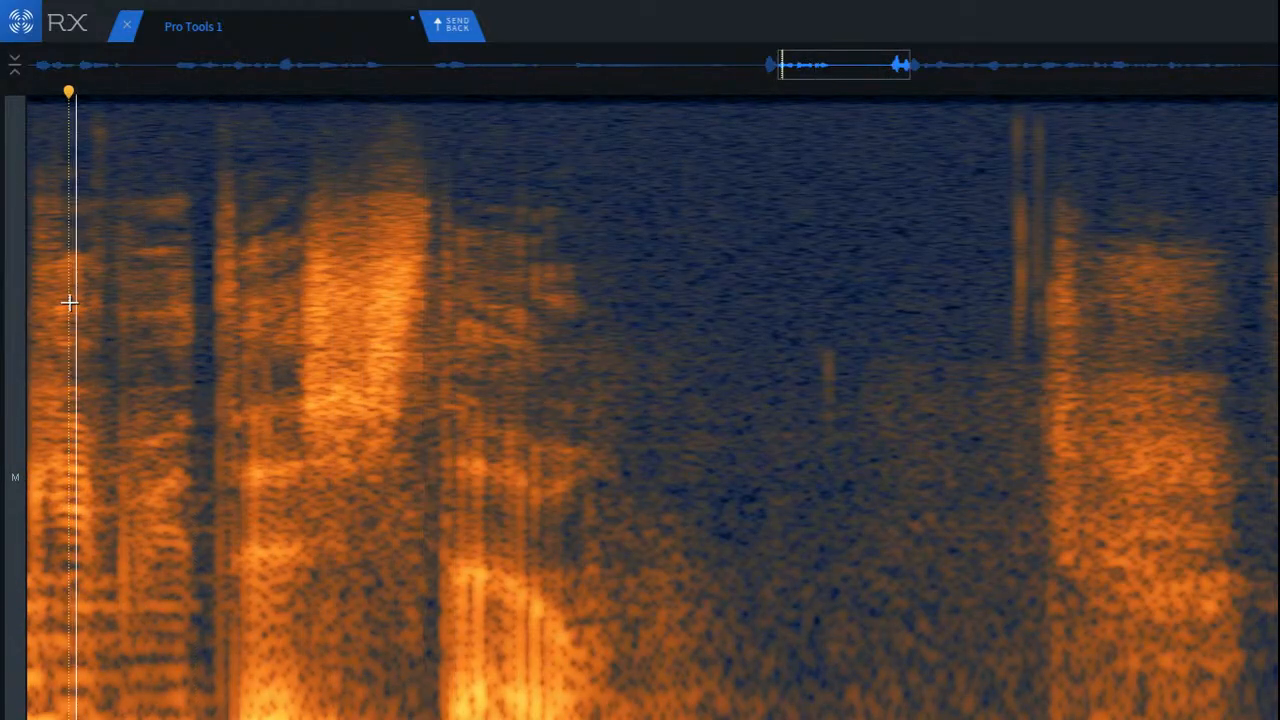
# Step: Run De-click on the closing words, from the short gap to the end of their decay, and play back the result
pyautogui.moveTo(196, 207); pyautogui.dragTo(636, 91)
pyautogui.press('Return')
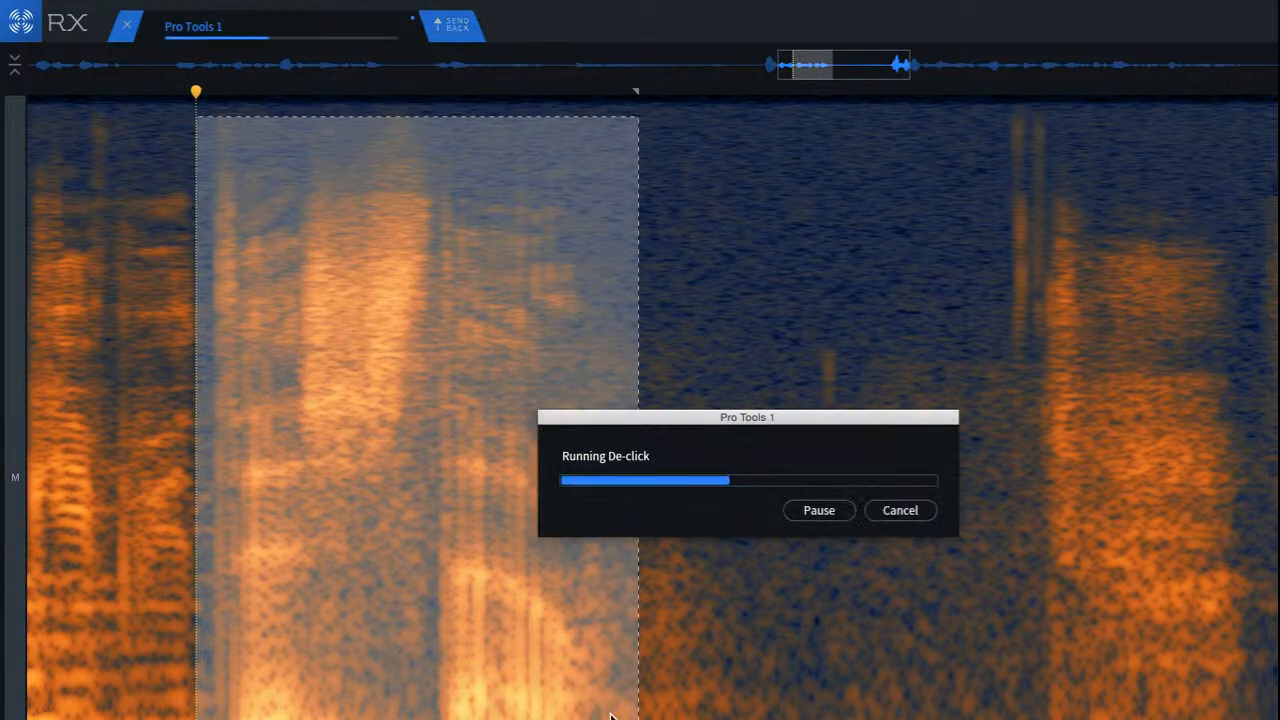
pyautogui.click(54, 385)
pyautogui.press('space')
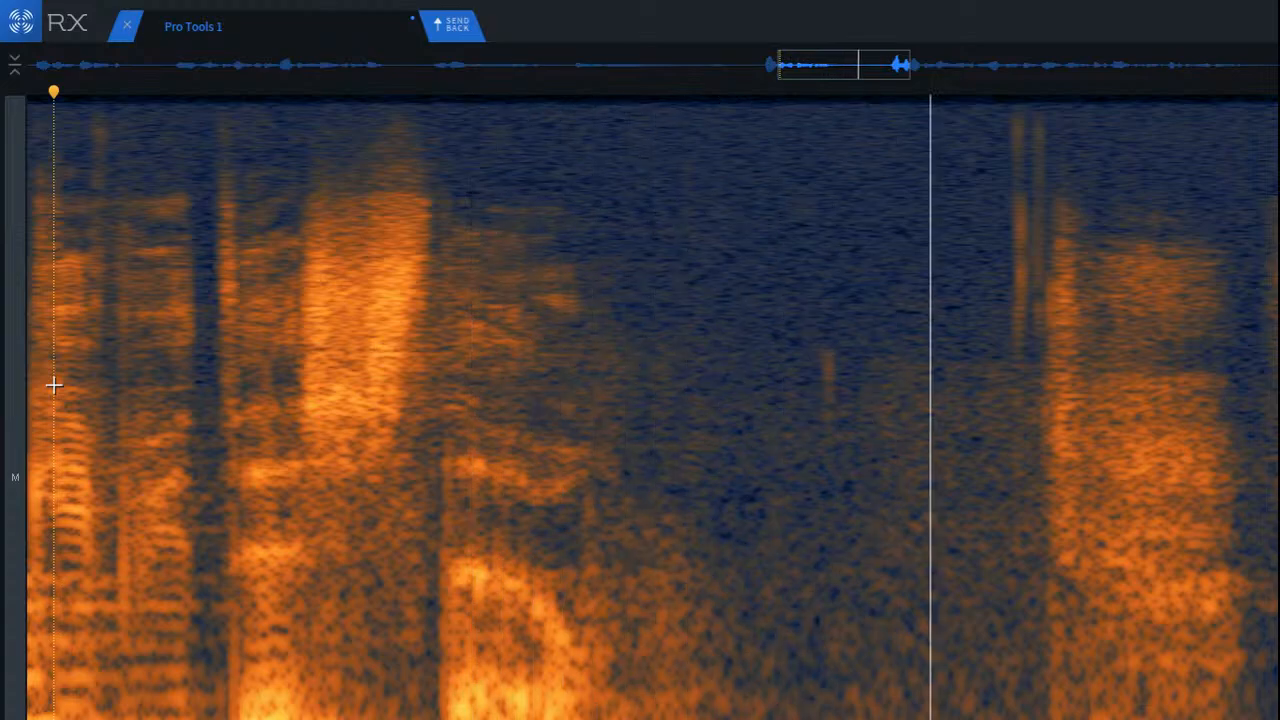
# Step: Replay the quiet gap and run De-click on the pair of high-frequency clicks just before the next sound's onset
pyautogui.press('space')
pyautogui.press('space')
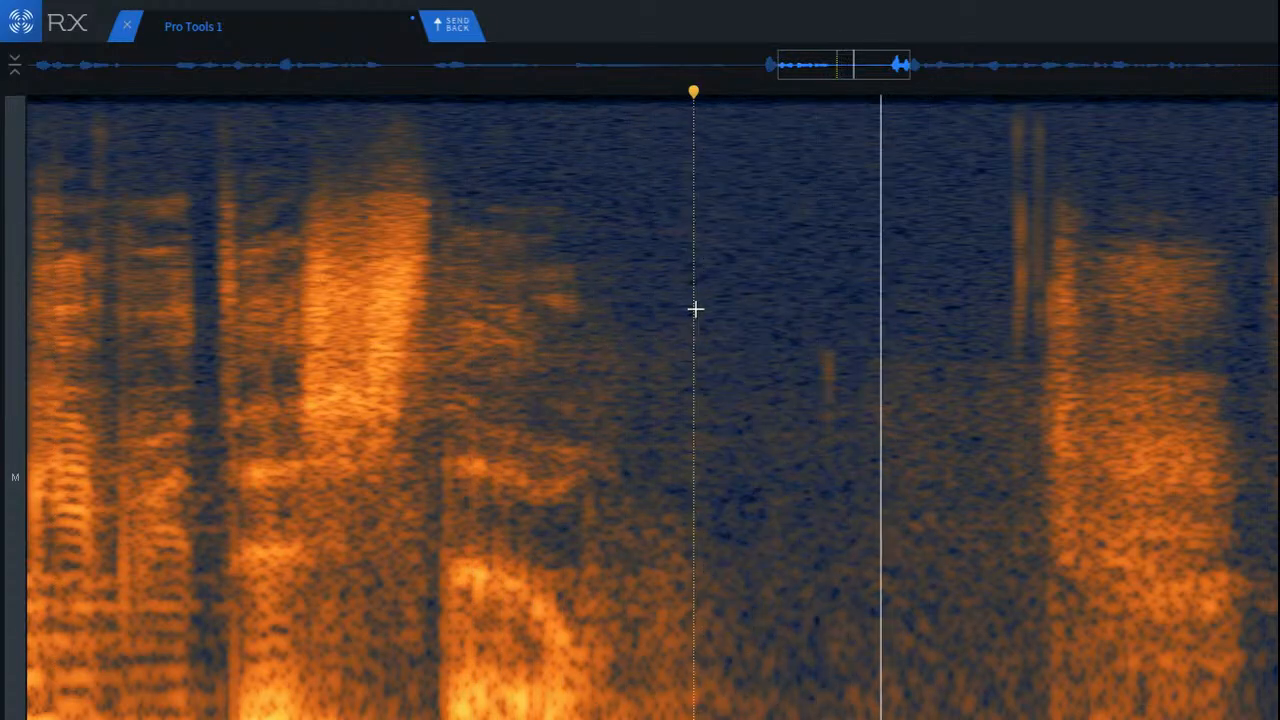
pyautogui.press('space')
pyautogui.scroll(3, 1168, 207)
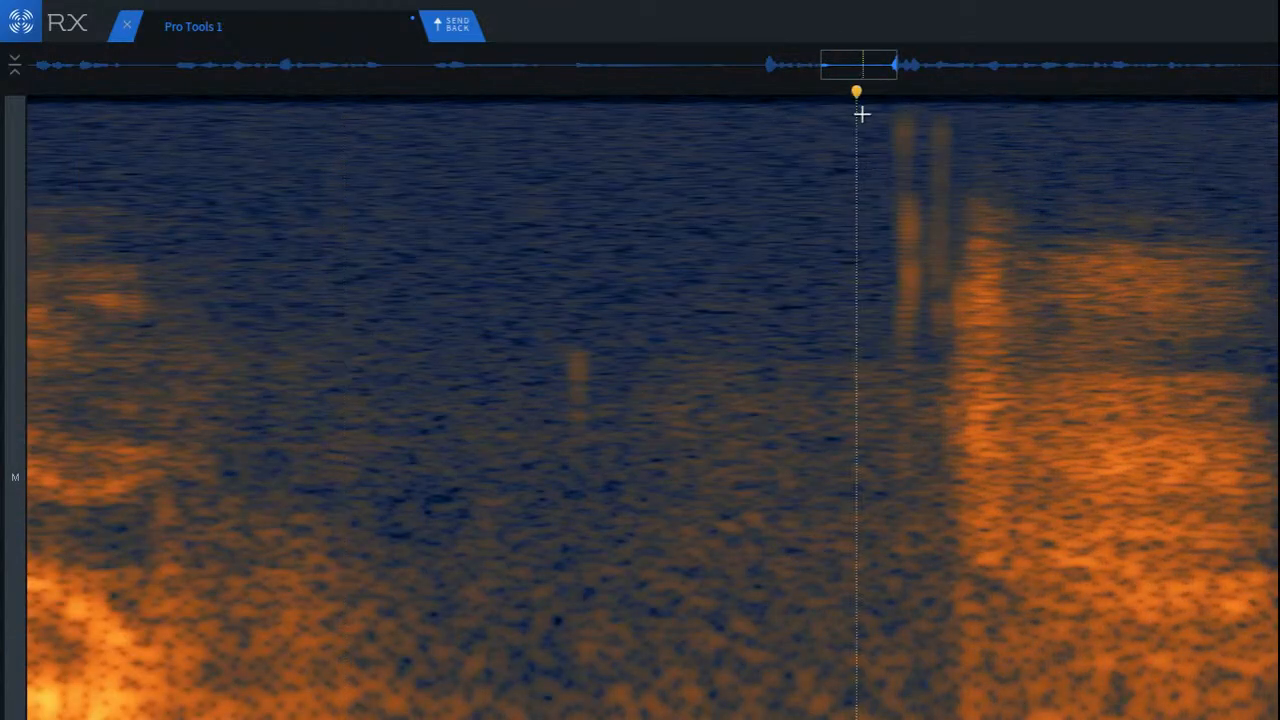
pyautogui.moveTo(855, 114); pyautogui.dragTo(979, 357)
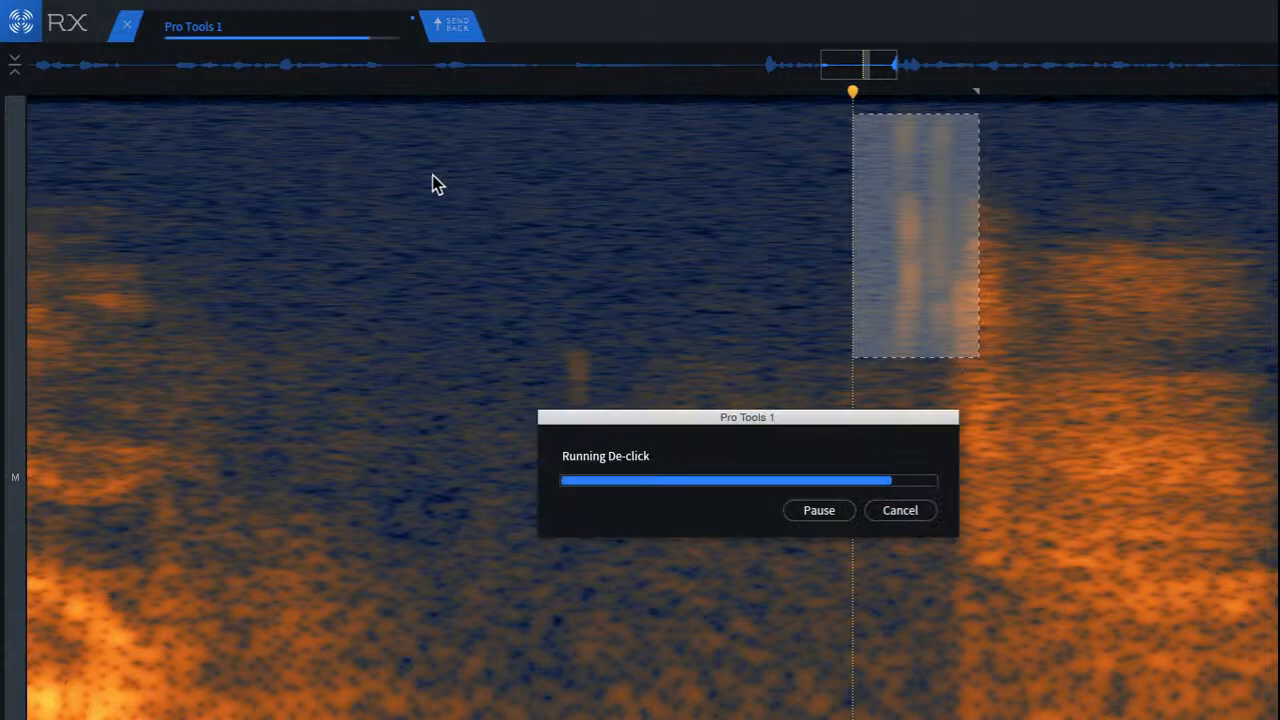
pyautogui.click(466, 197)
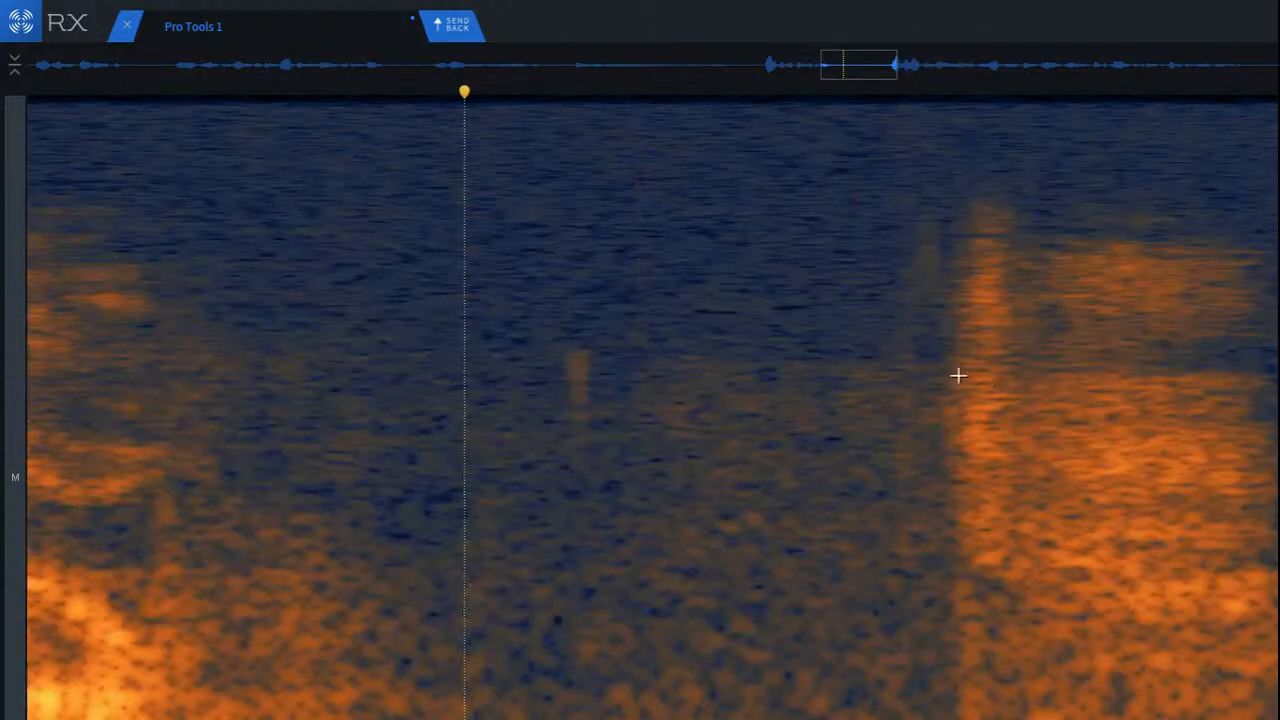
# Step: Run De-click on the whole noisy sound after the gap and play back from the gap into the next phrase
pyautogui.scroll(-2, 1010, 381)
pyautogui.moveTo(867, 186)
pyautogui.mouseDown()
pyautogui.moveTo(1279, 719)
pyautogui.moveTo(1242, 719)
pyautogui.mouseUp()
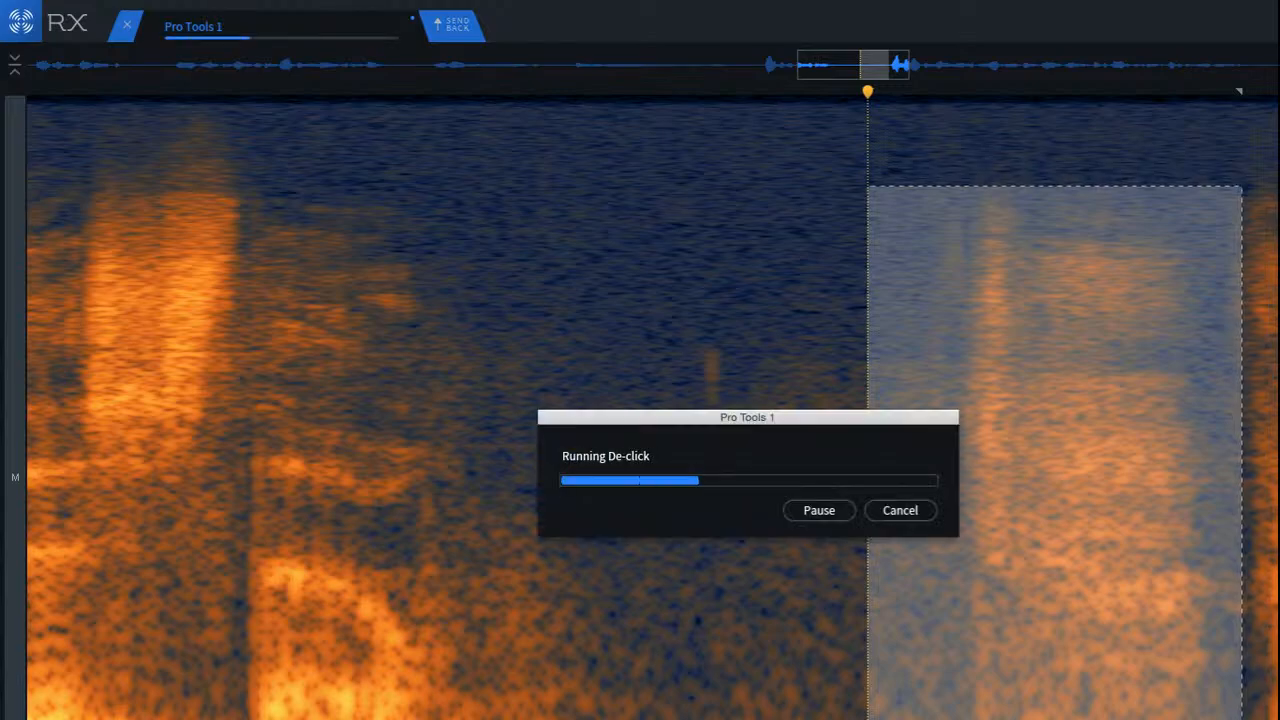
pyautogui.click(569, 295)
pyautogui.press('space')
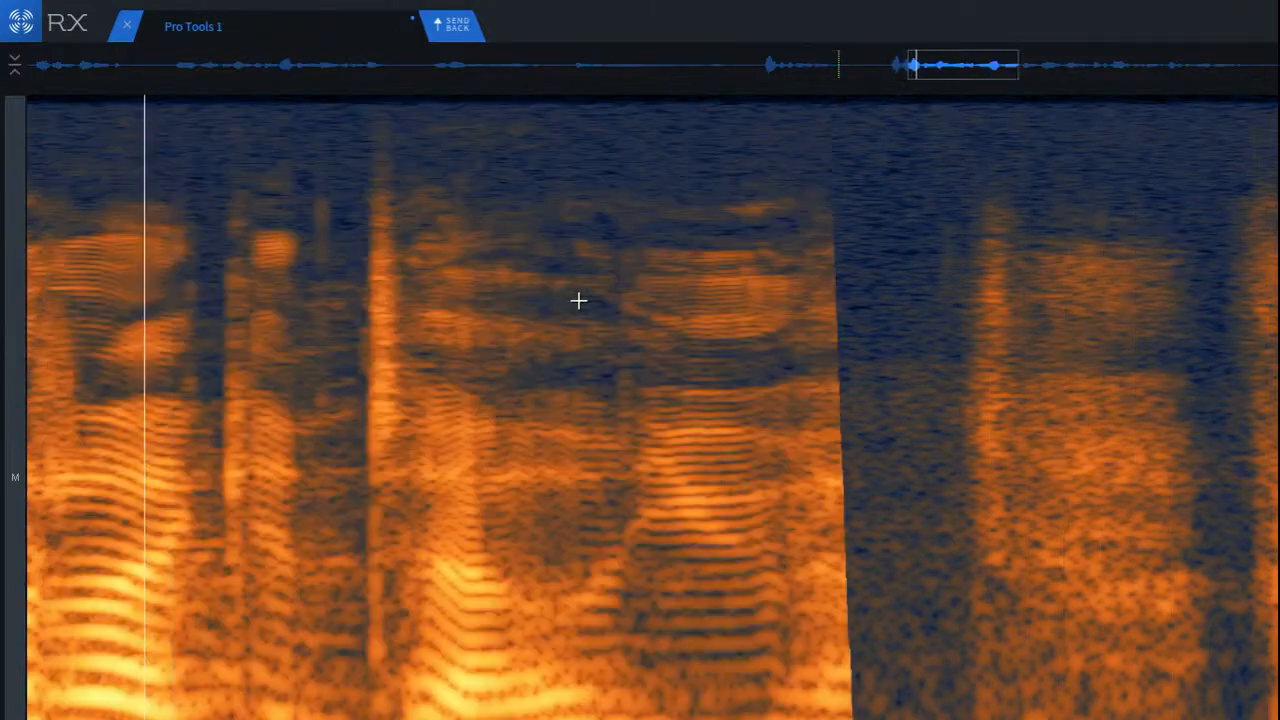
pyautogui.press('space')
pyautogui.press('space')
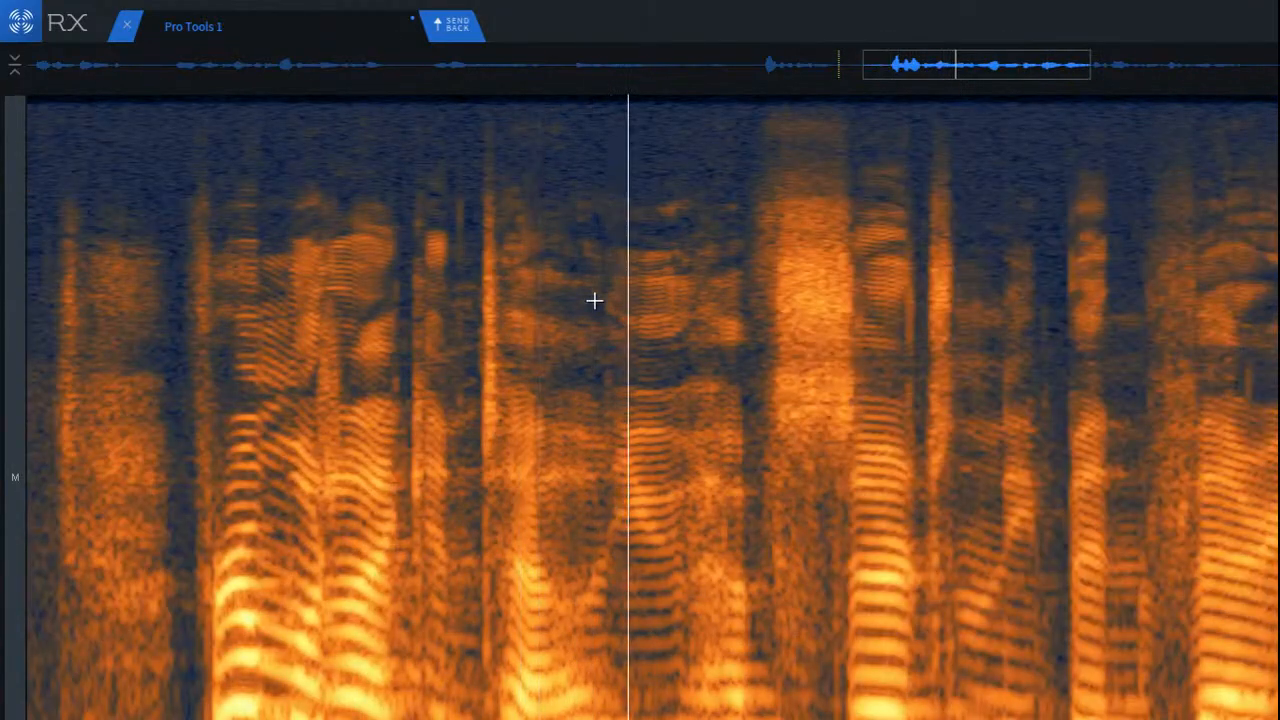
# Step: Audition the next phrase, remove the thin click in the narrow gap before the bright consonant burst, and play back the repair
pyautogui.click(262, 288)
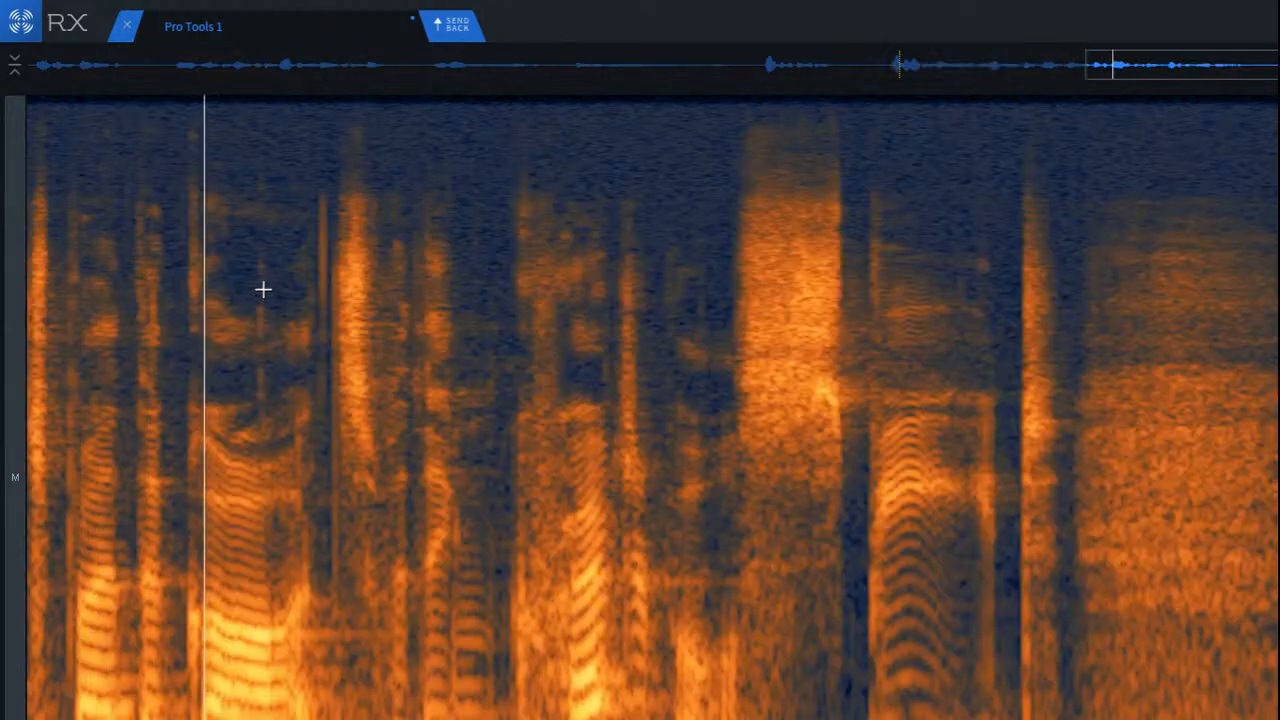
pyautogui.click(135, 266)
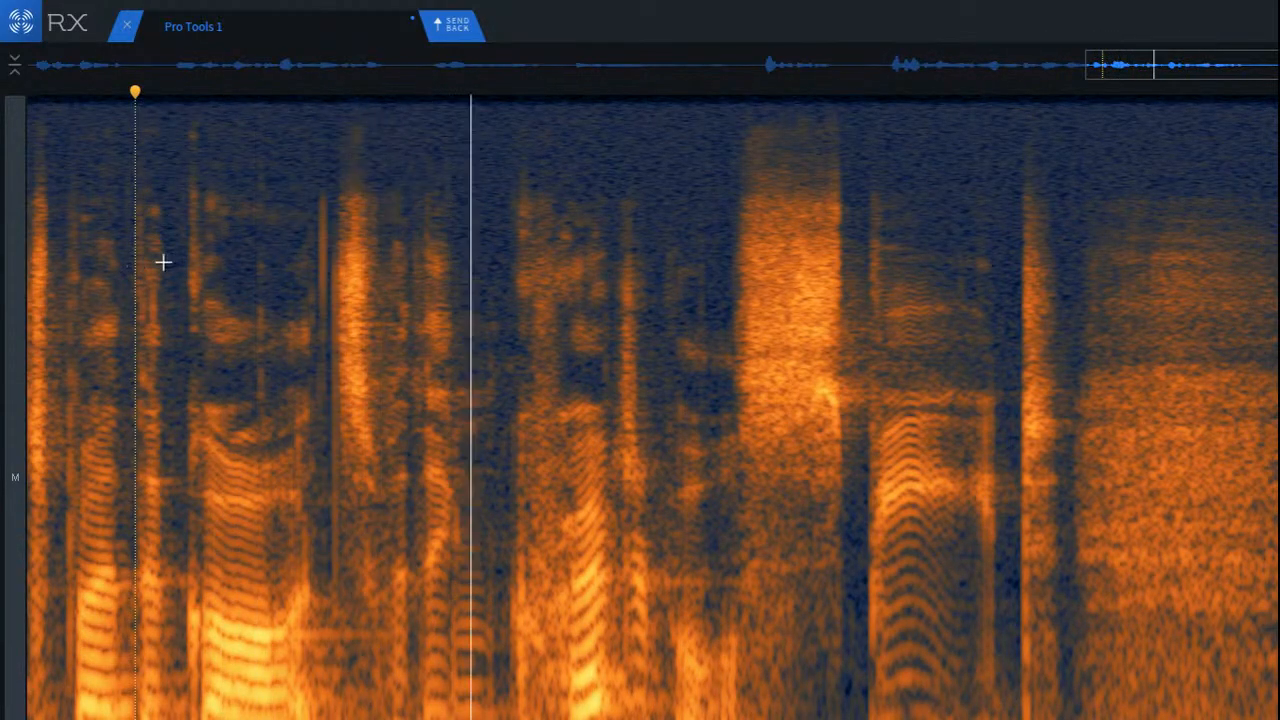
pyautogui.scroll(3, 237, 243)
pyautogui.moveTo(448, 181)
pyautogui.mouseDown()
pyautogui.moveTo(611, 609)
pyautogui.moveTo(583, 636)
pyautogui.mouseUp()
pyautogui.press('1')
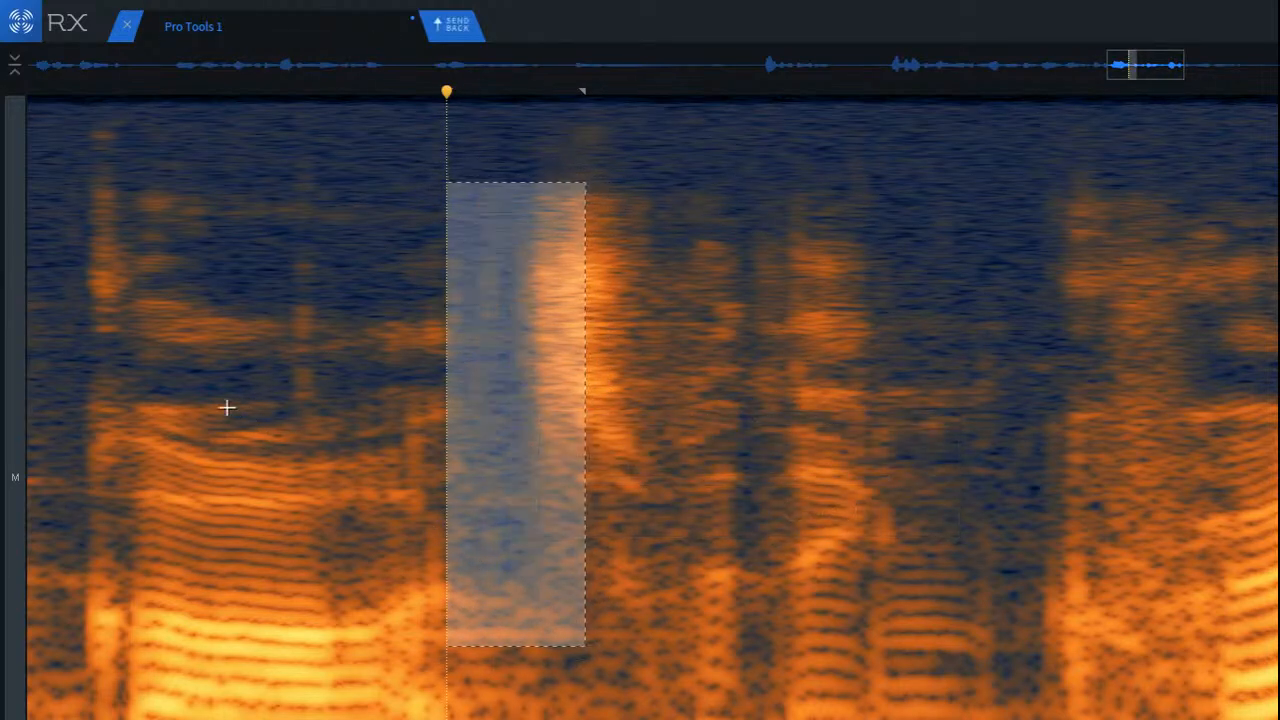
pyautogui.click(103, 300)
pyautogui.press('space')
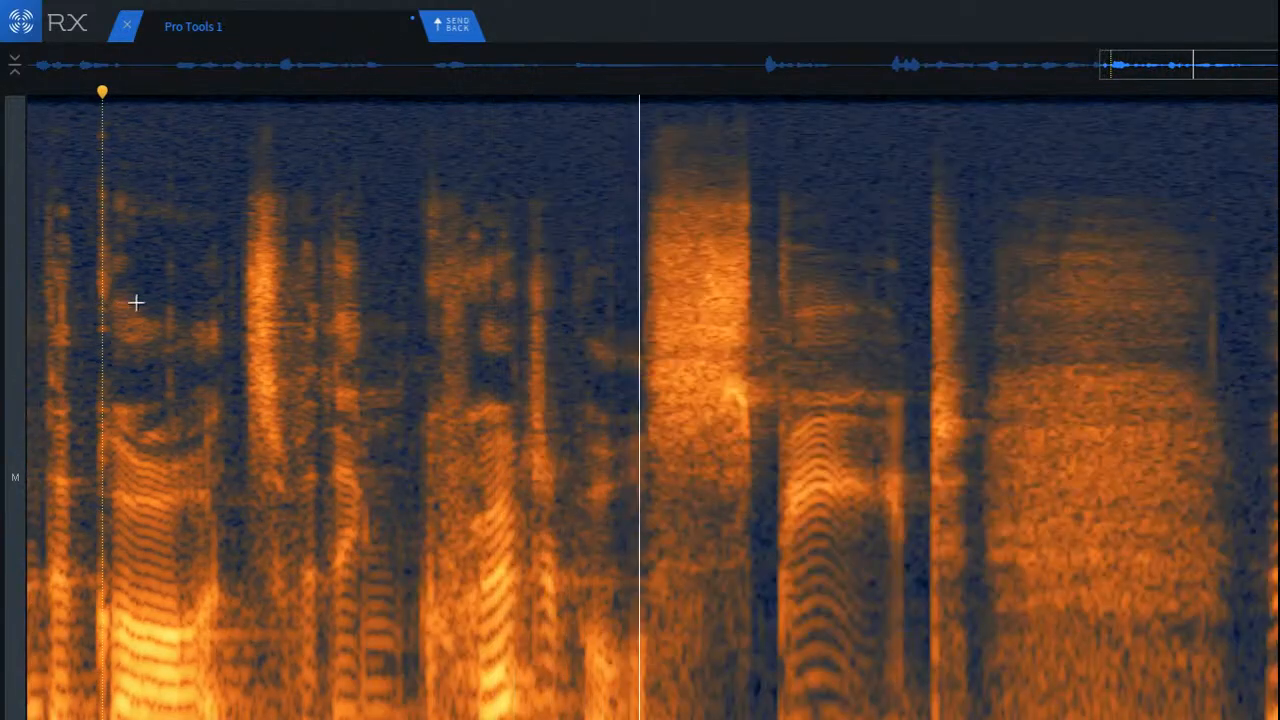
# Step: Audition the phrase's end and select short low-frequency patches within the broad breath noise that follows it
pyautogui.click(693, 280)
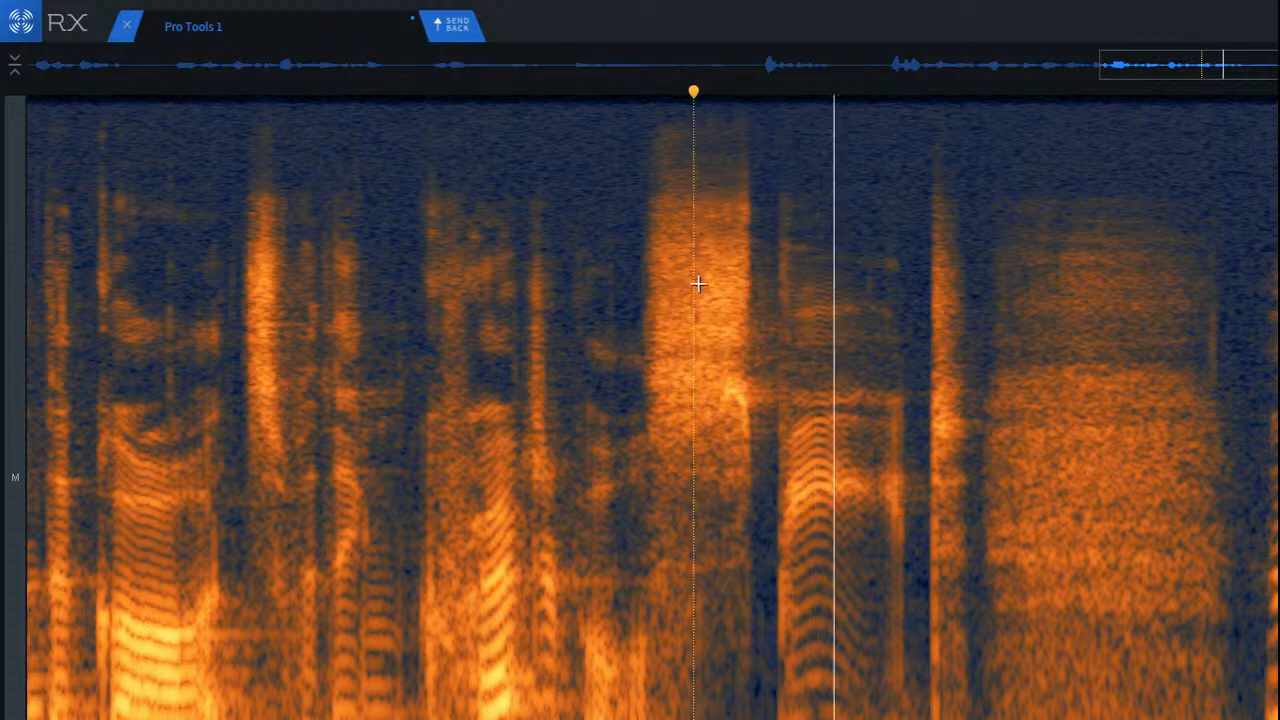
pyautogui.scroll(3, 1096, 716)
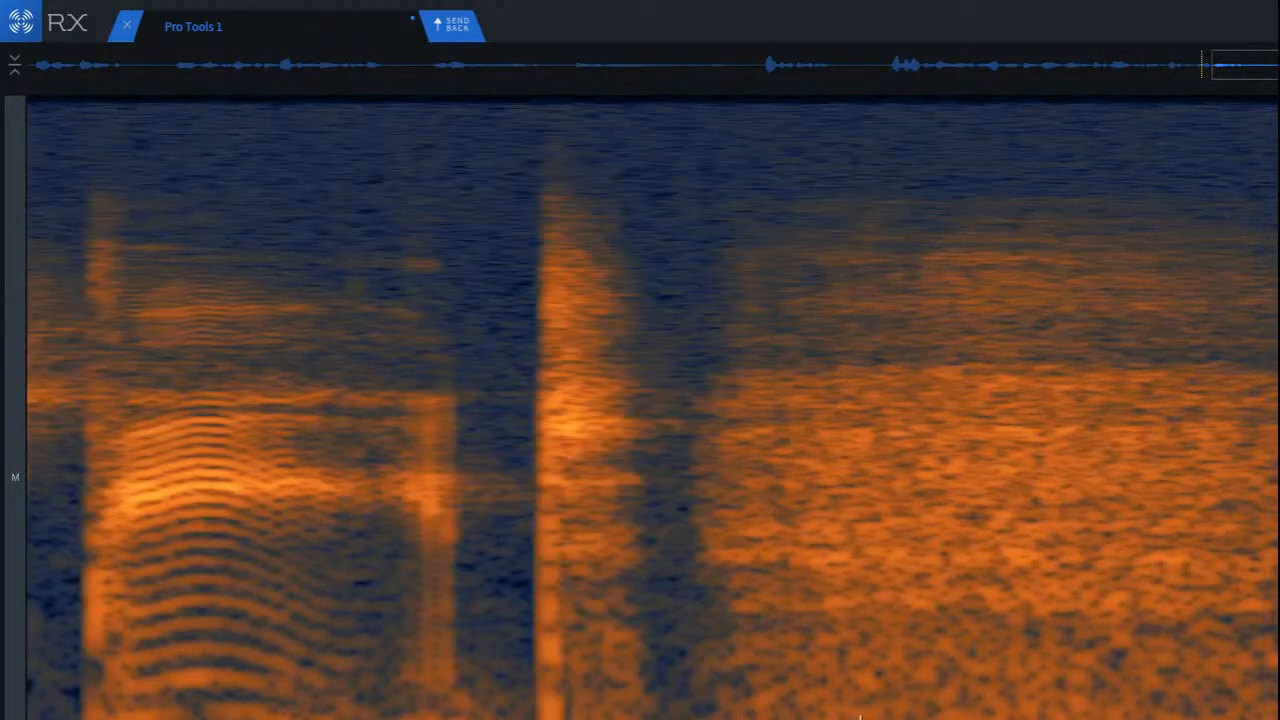
pyautogui.scroll(3, 820, 686)
pyautogui.moveTo(814, 665)
pyautogui.mouseDown()
pyautogui.moveTo(906, 718)
pyautogui.moveTo(948, 718)
pyautogui.moveTo(758, 697)
pyautogui.mouseUp()
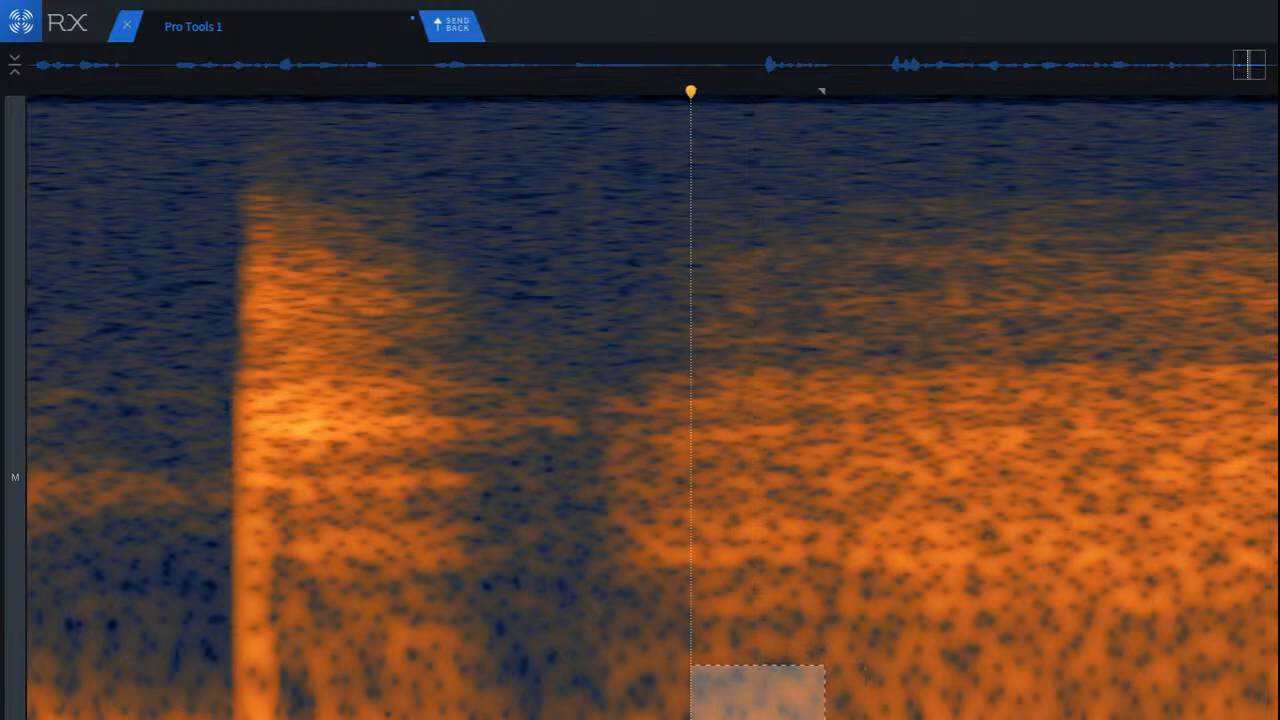
pyautogui.click(881, 680)
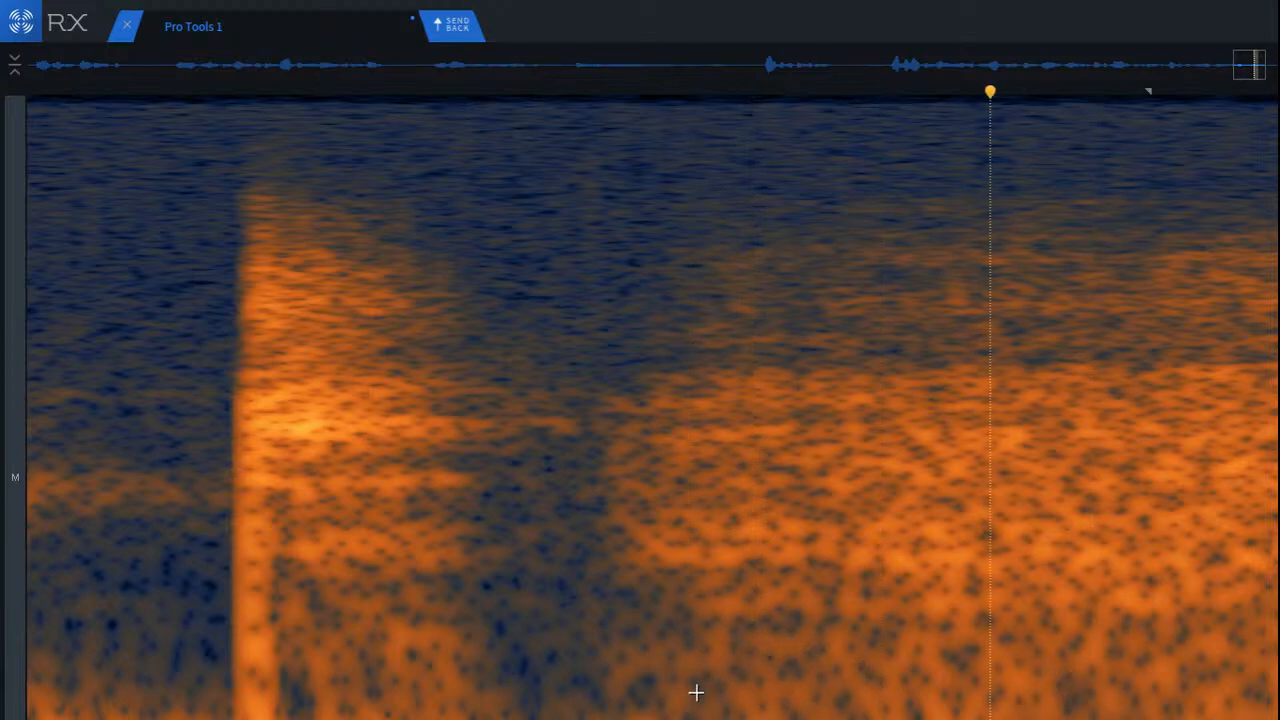
# Step: Play back from the end of the last word into the broad breath noise to check it
pyautogui.hscroll(5, 248, 568)
pyautogui.click(83, 371)
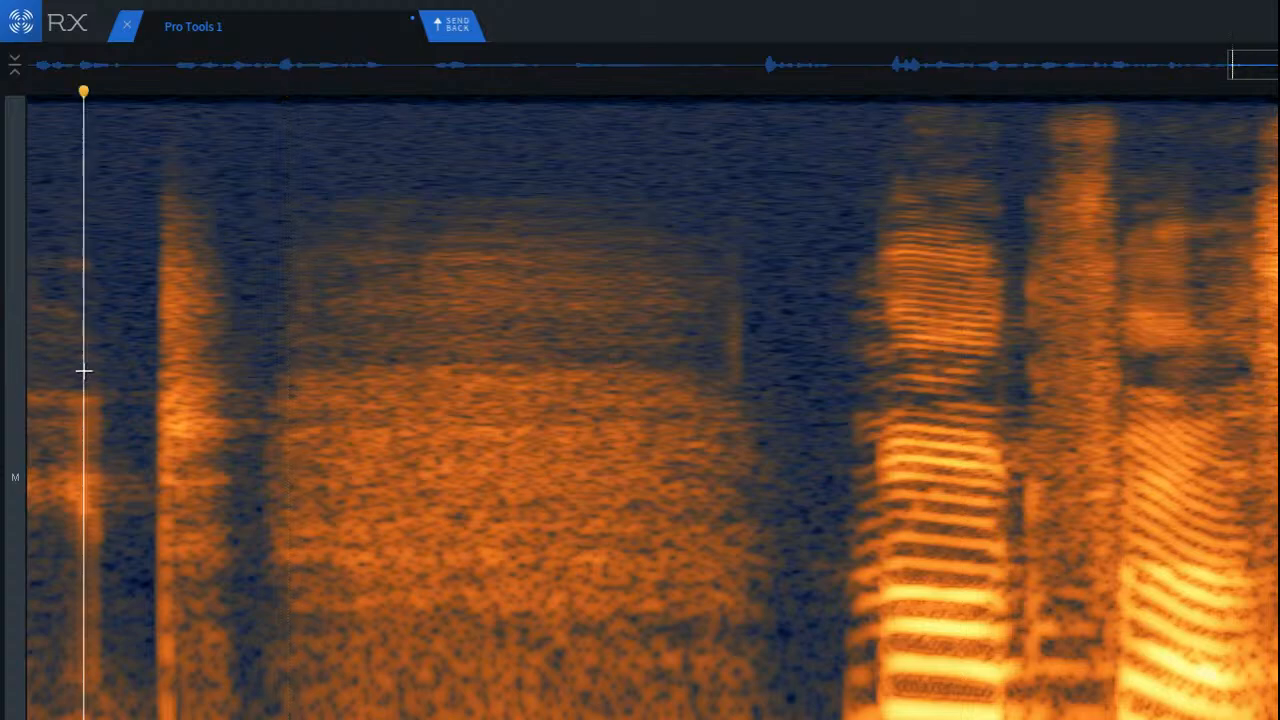
pyautogui.press('space')
pyautogui.rightClick(83, 371)
pyautogui.click(569, 279)
pyautogui.press('space')
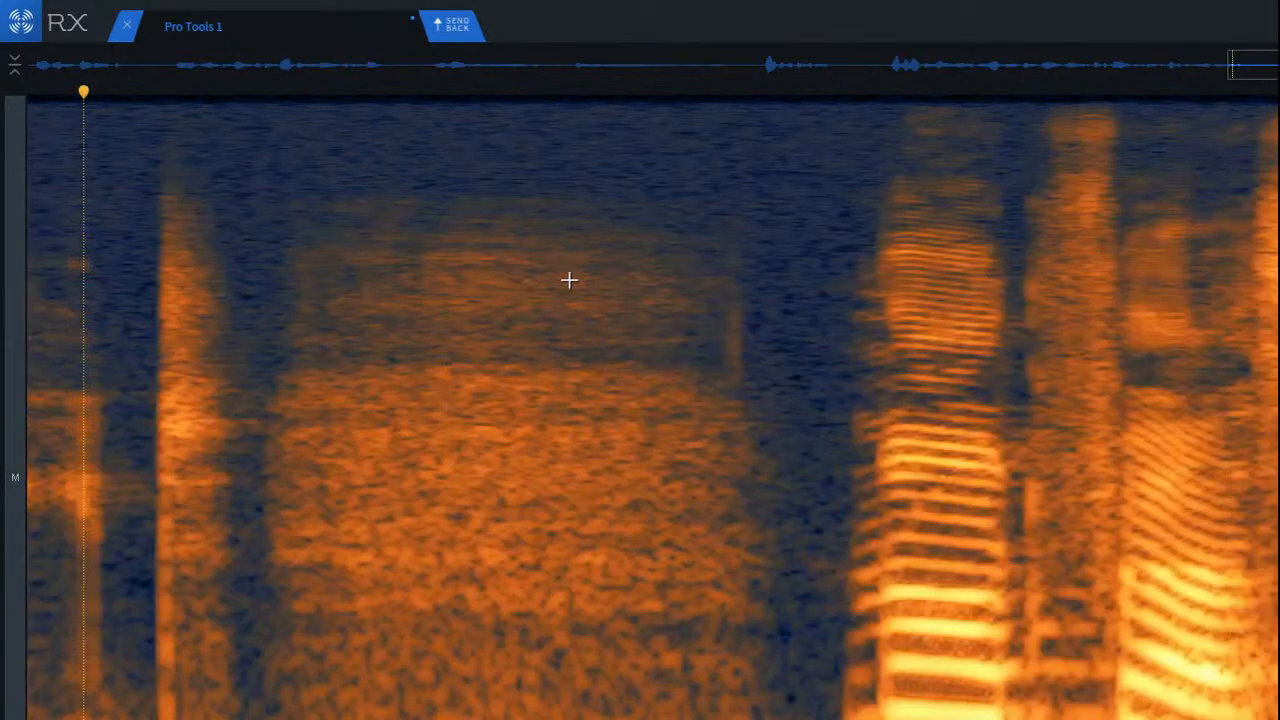
# Step: Select the entire broad breath between the two phrases, process it with De-click, and play back the result
pyautogui.moveTo(254, 136); pyautogui.dragTo(803, 719)
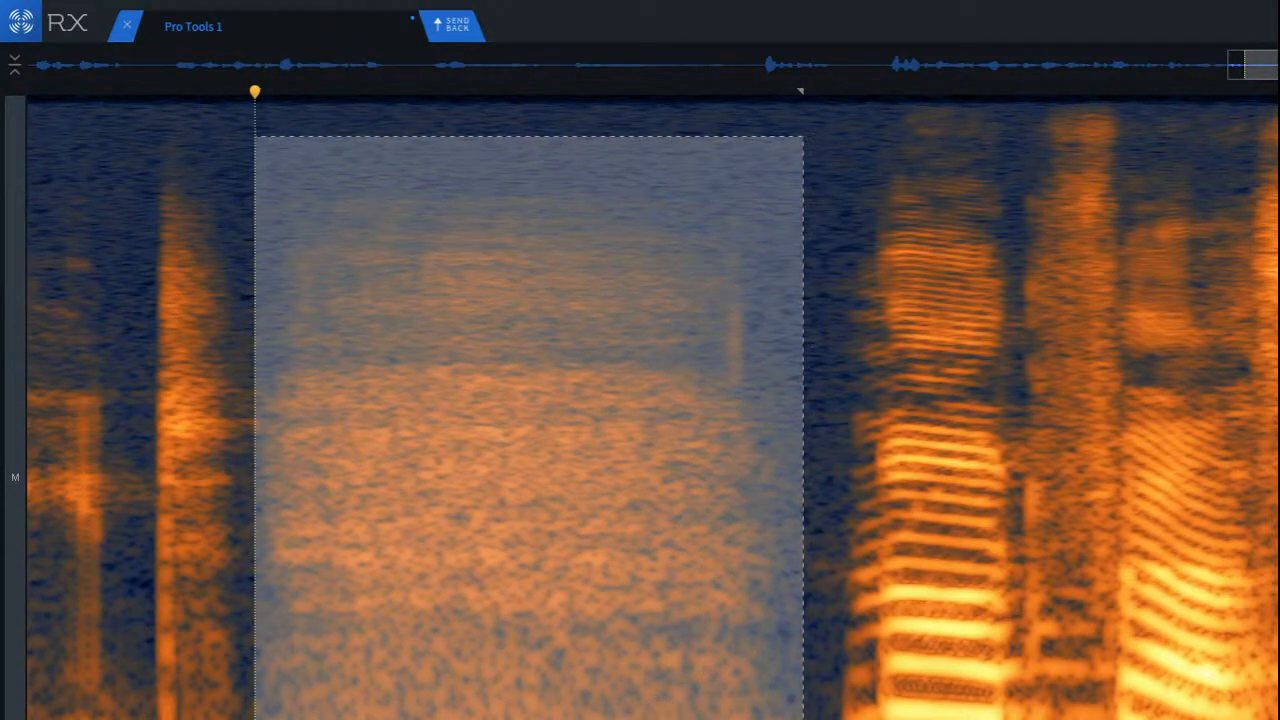
pyautogui.press('Return')
pyautogui.click(155, 289)
pyautogui.press('space')
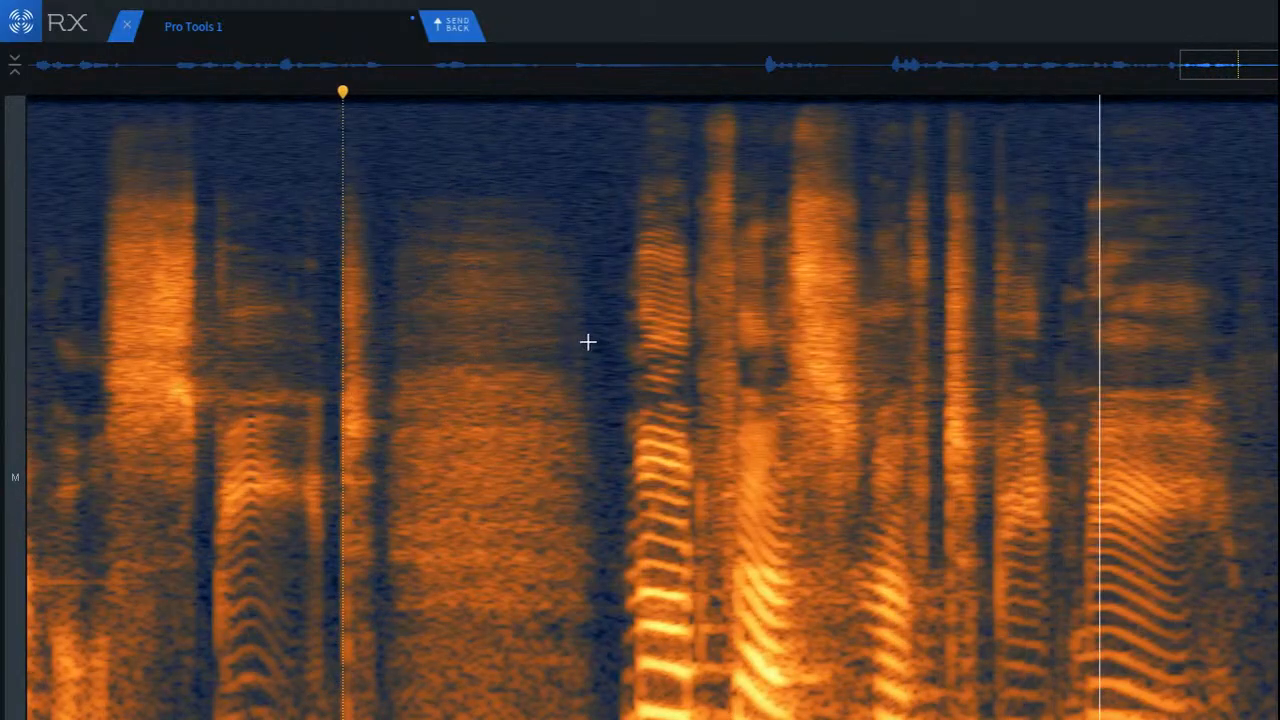
pyautogui.click(587, 341)
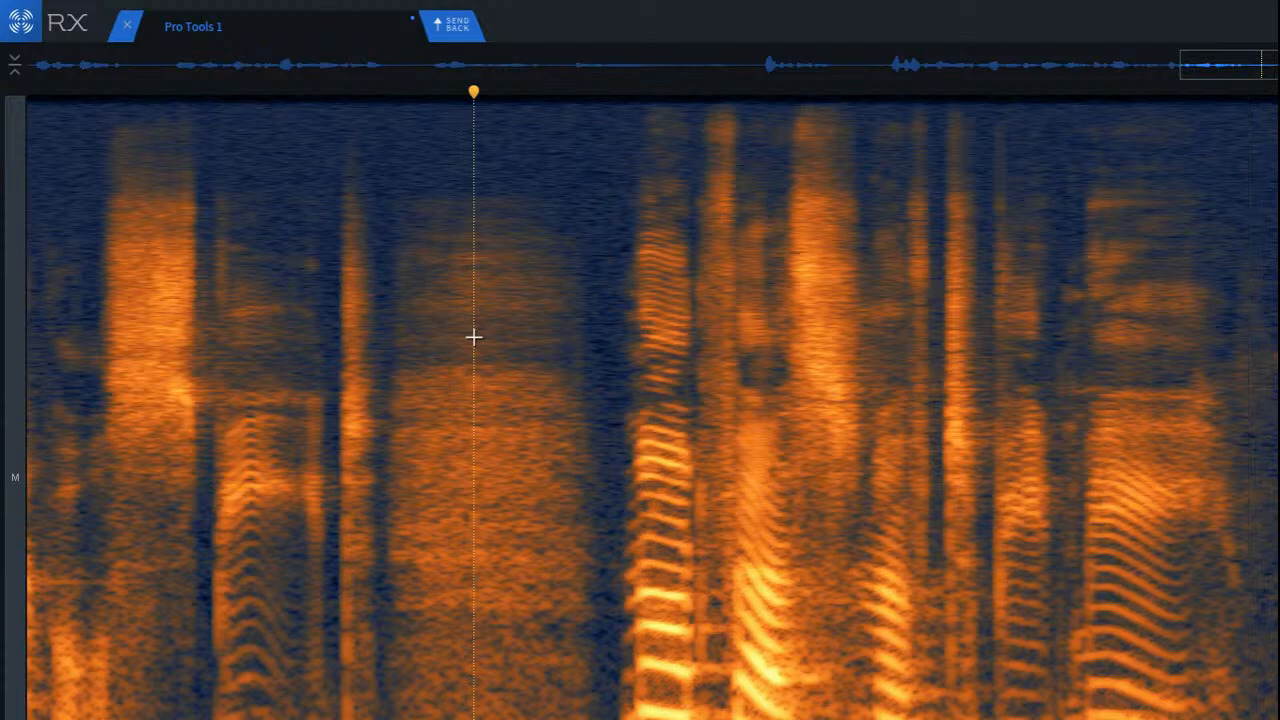
# Step: Play the phrase following the breath, starting partway through it and continuing across the next gap
pyautogui.press('super+Tab')
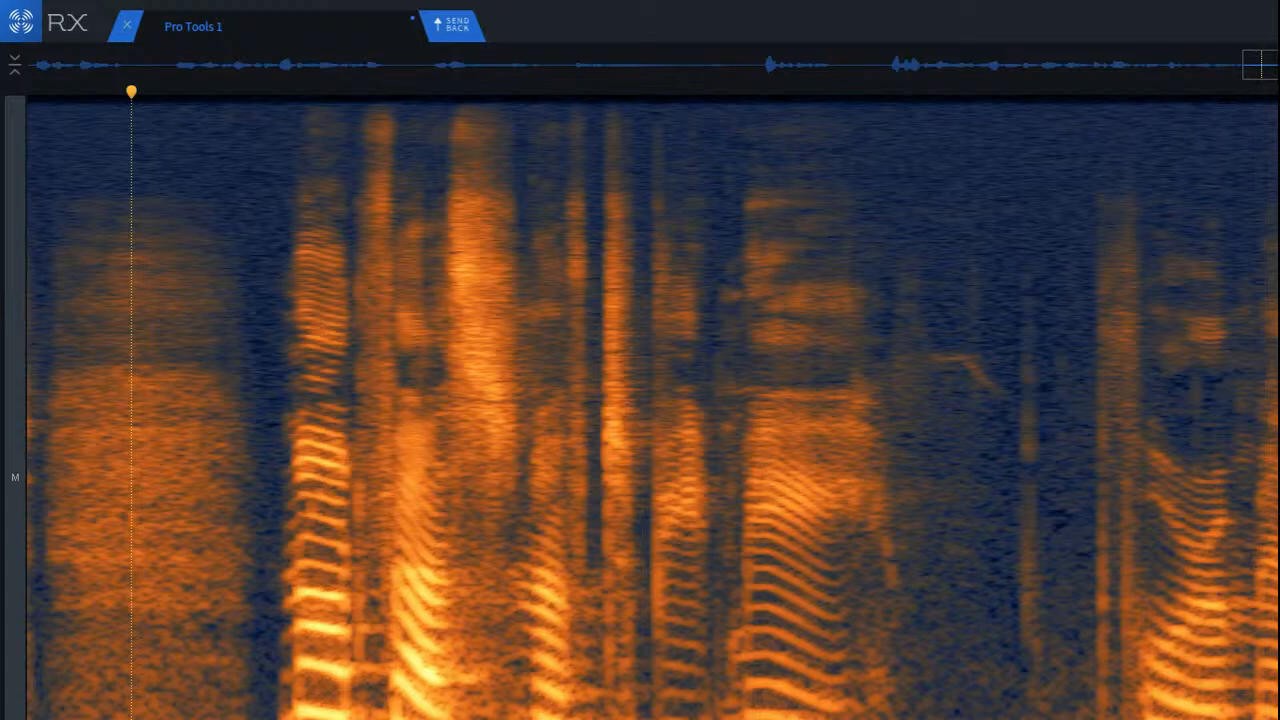
pyautogui.click(628, 354)
pyautogui.press('space')
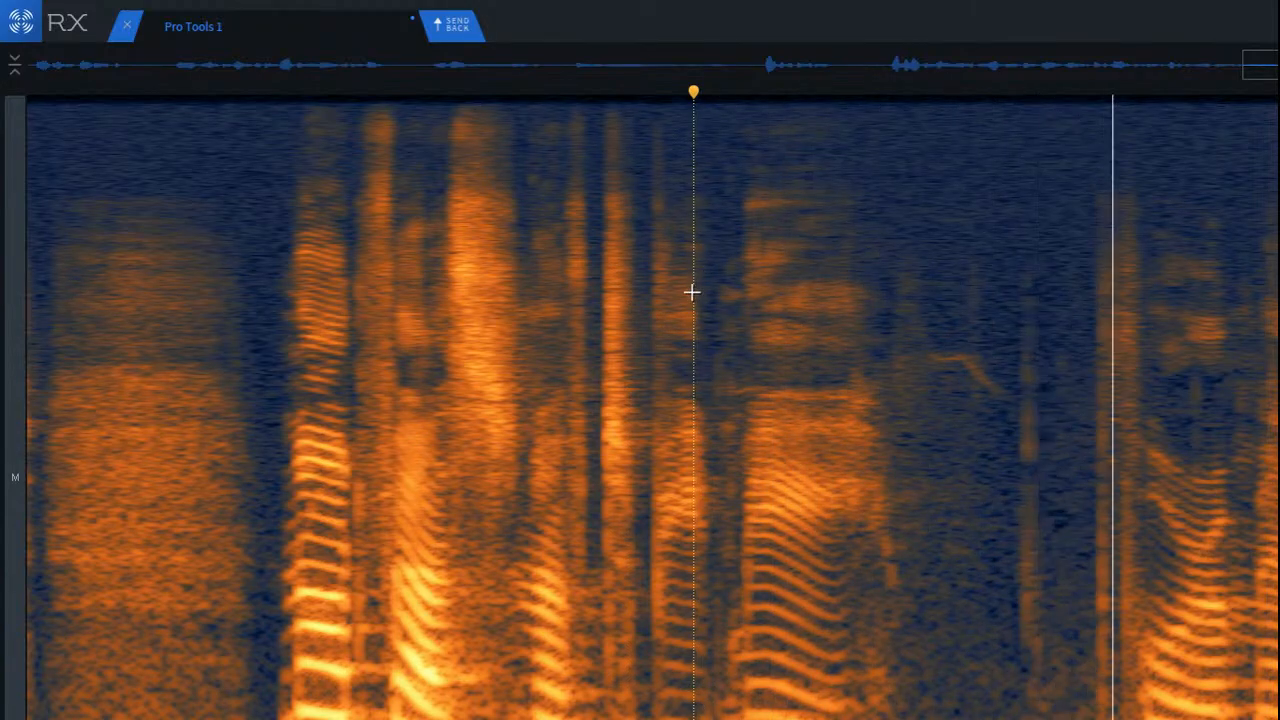
# Step: Select the tall click in the gap after the phrase's last word and process it with De-click
pyautogui.scroll(5, 1111, 434)
pyautogui.scroll(3, 1036, 438)
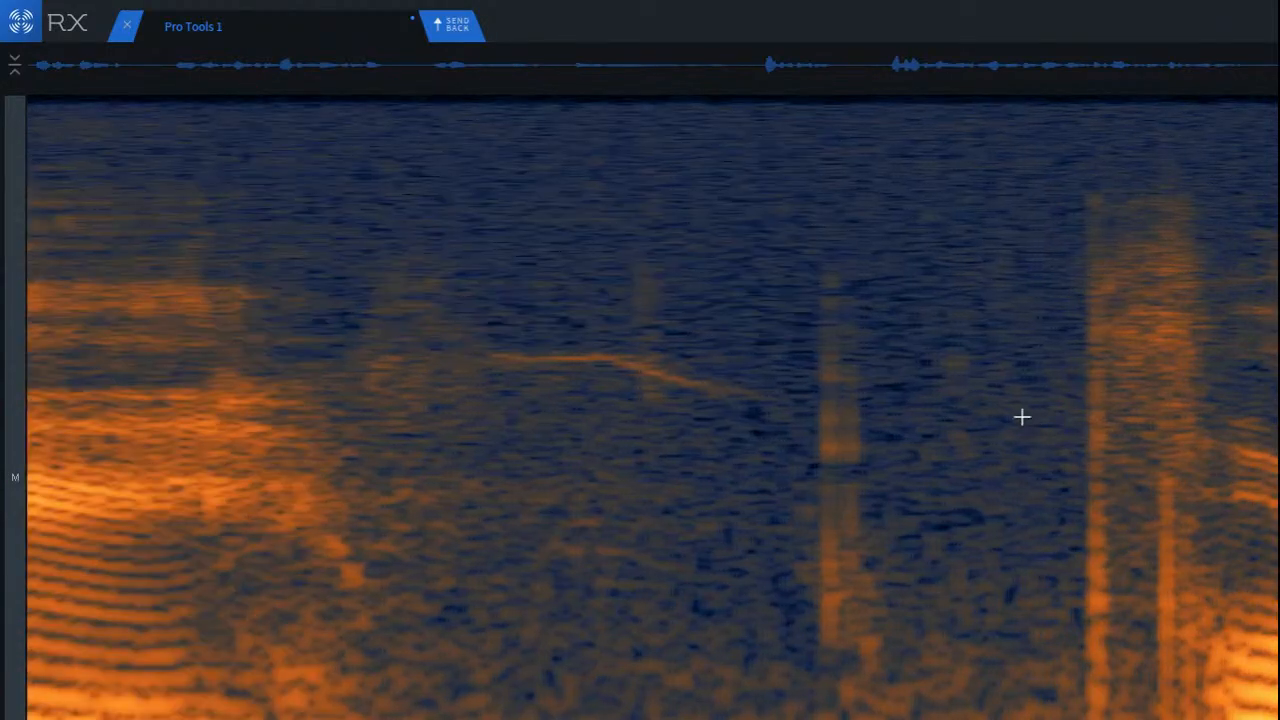
pyautogui.scroll(1, 720, 461)
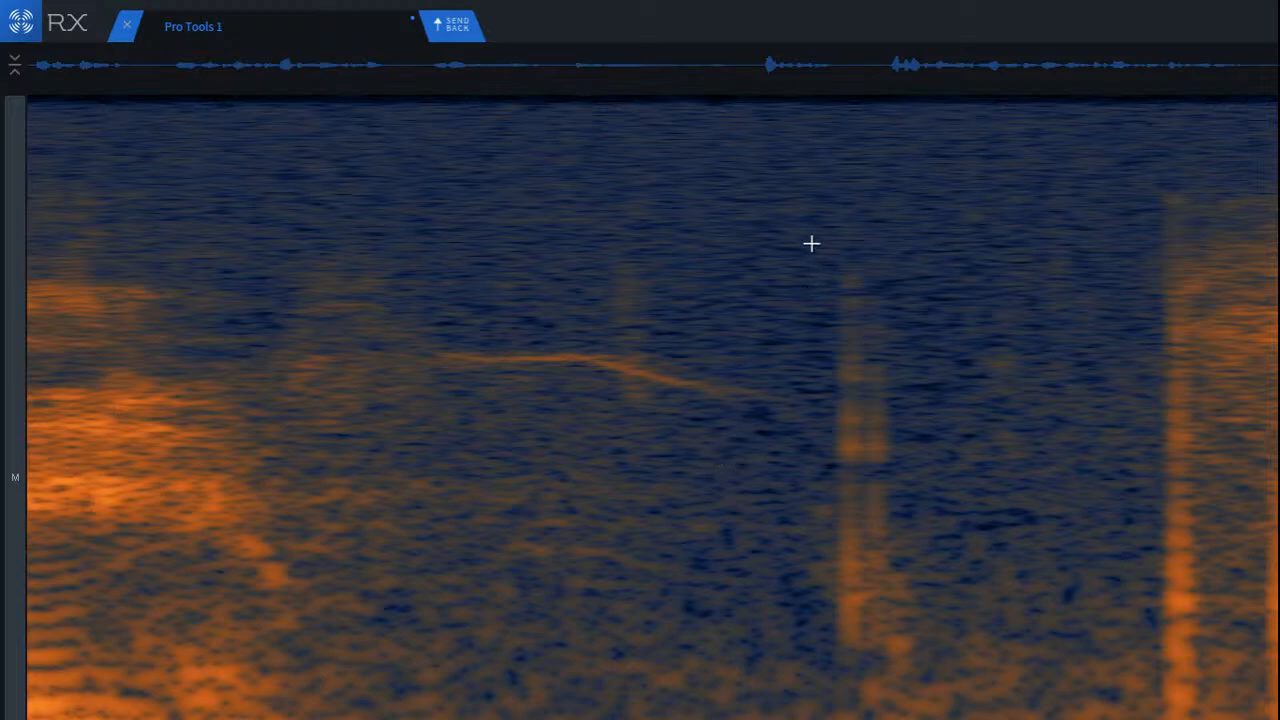
pyautogui.moveTo(806, 234); pyautogui.dragTo(932, 683)
pyautogui.press('Return')
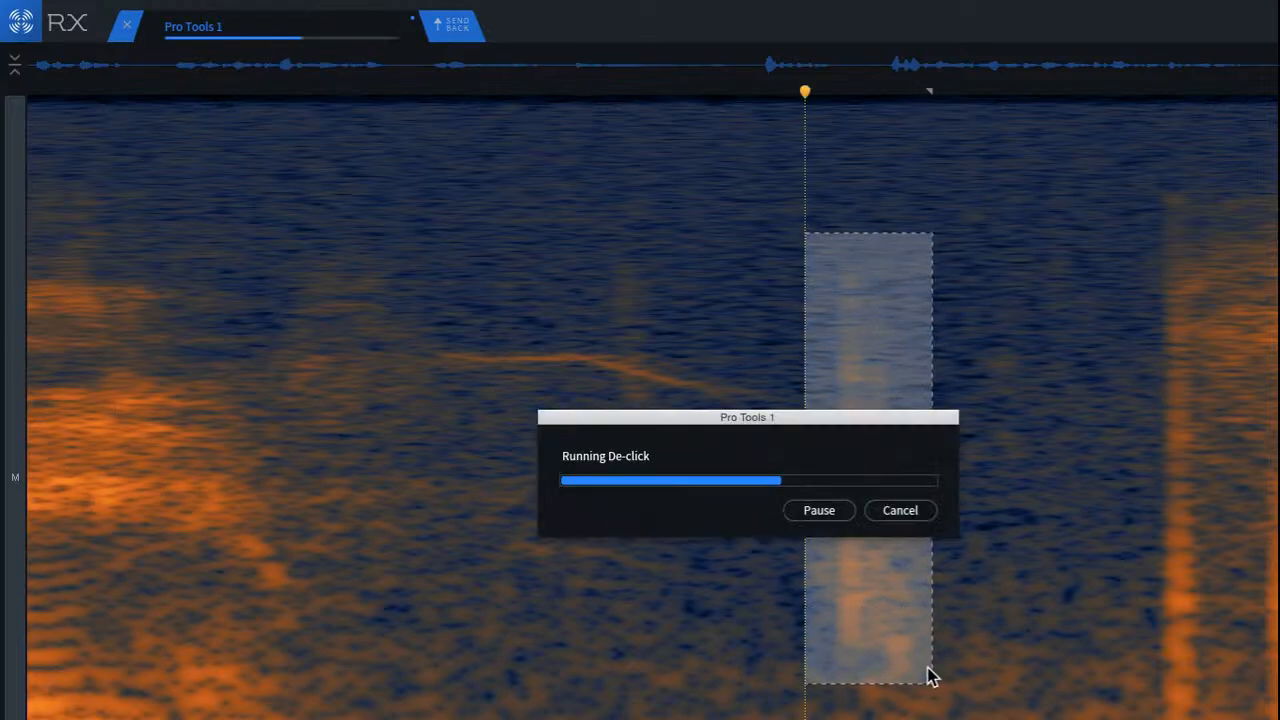
# Step: Audition the curved tonal line in the gap and play back from the preceding words through the gap
pyautogui.moveTo(201, 217); pyautogui.dragTo(834, 497)
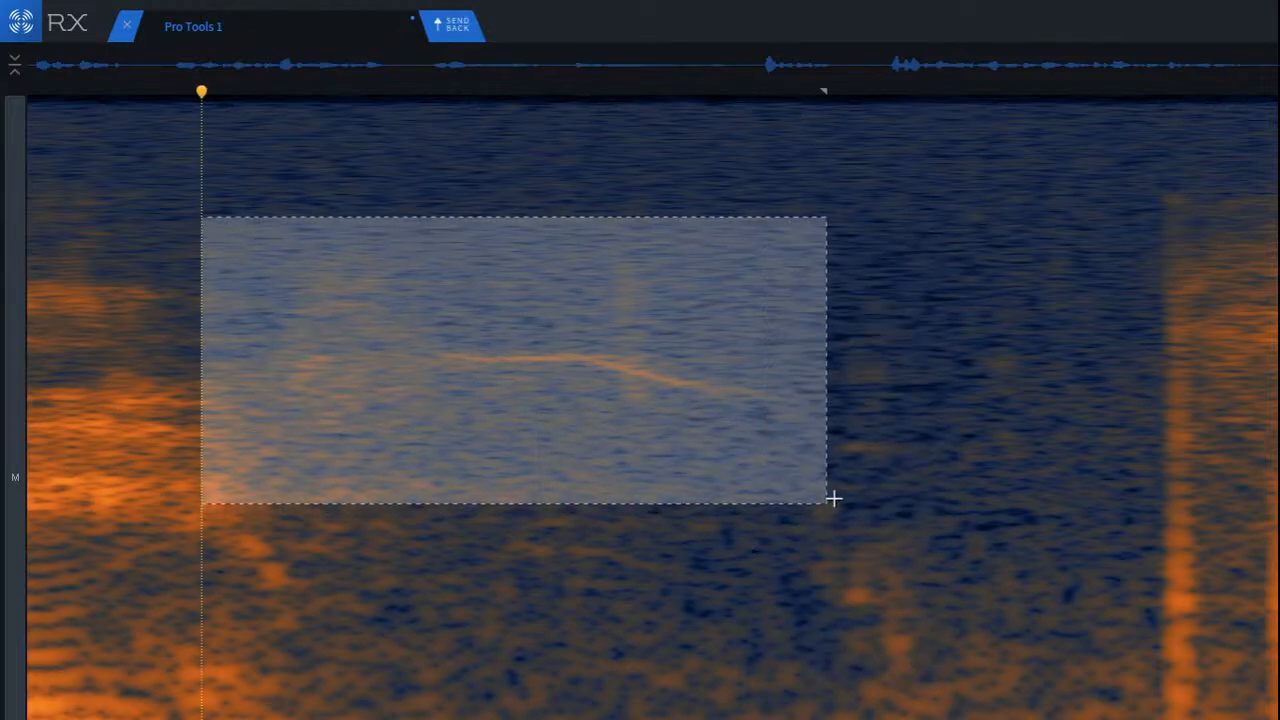
pyautogui.press('space')
pyautogui.click(533, 515)
pyautogui.scroll(-1, 540, 526)
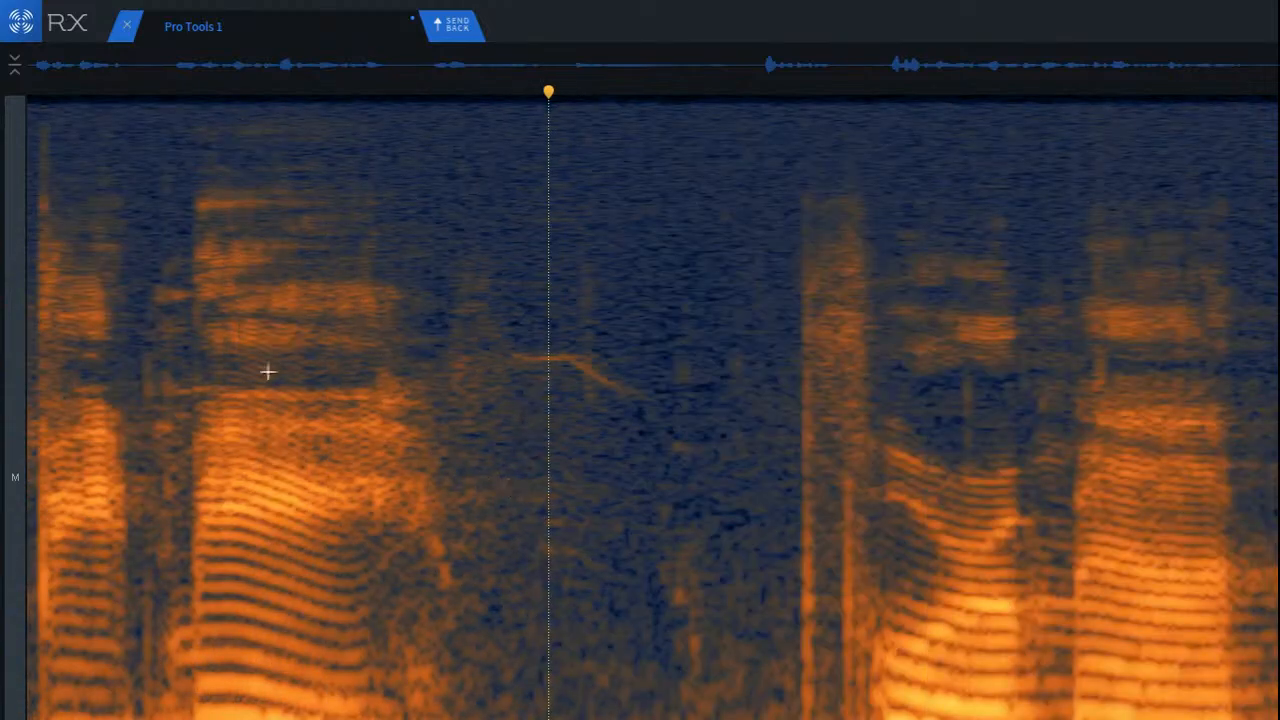
pyautogui.click(91, 349)
pyautogui.press('space')
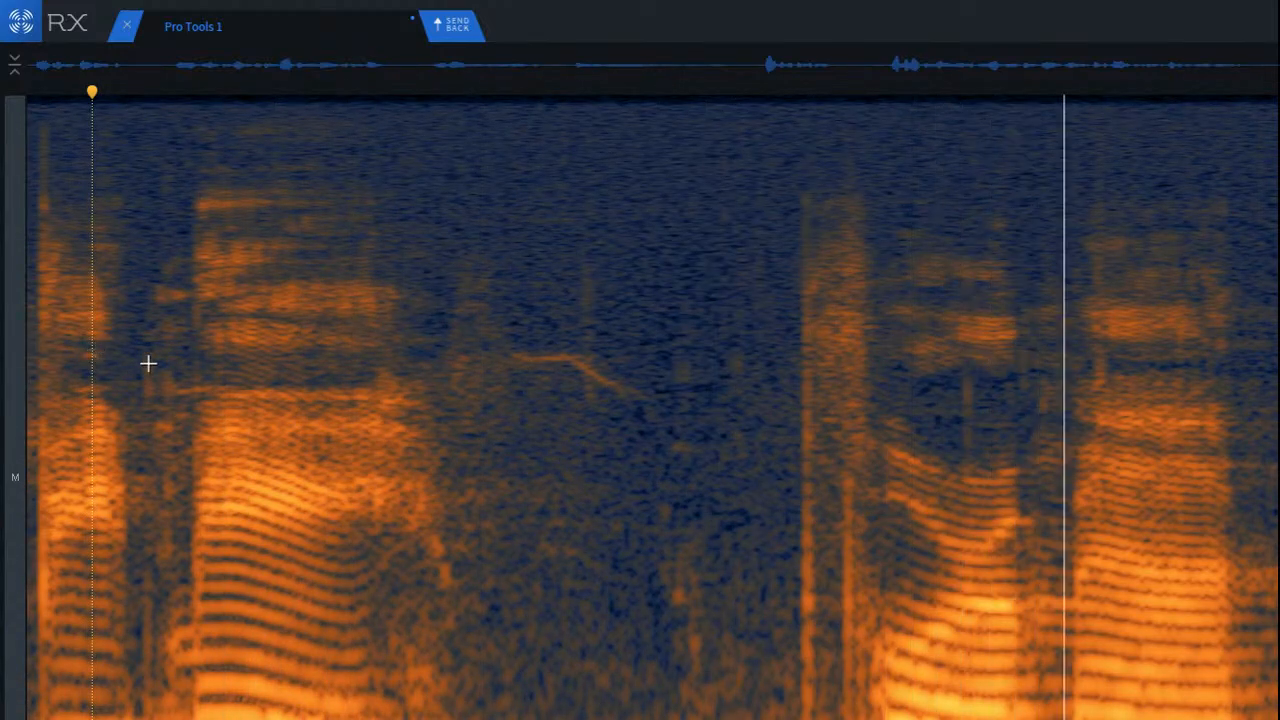
# Step: Select the click at the start of the noise burst before the next word, process it with De-click, and play it back
pyautogui.scroll(3, 874, 469)
pyautogui.moveTo(387, 166); pyautogui.dragTo(530, 719)
pyautogui.press('super+r')
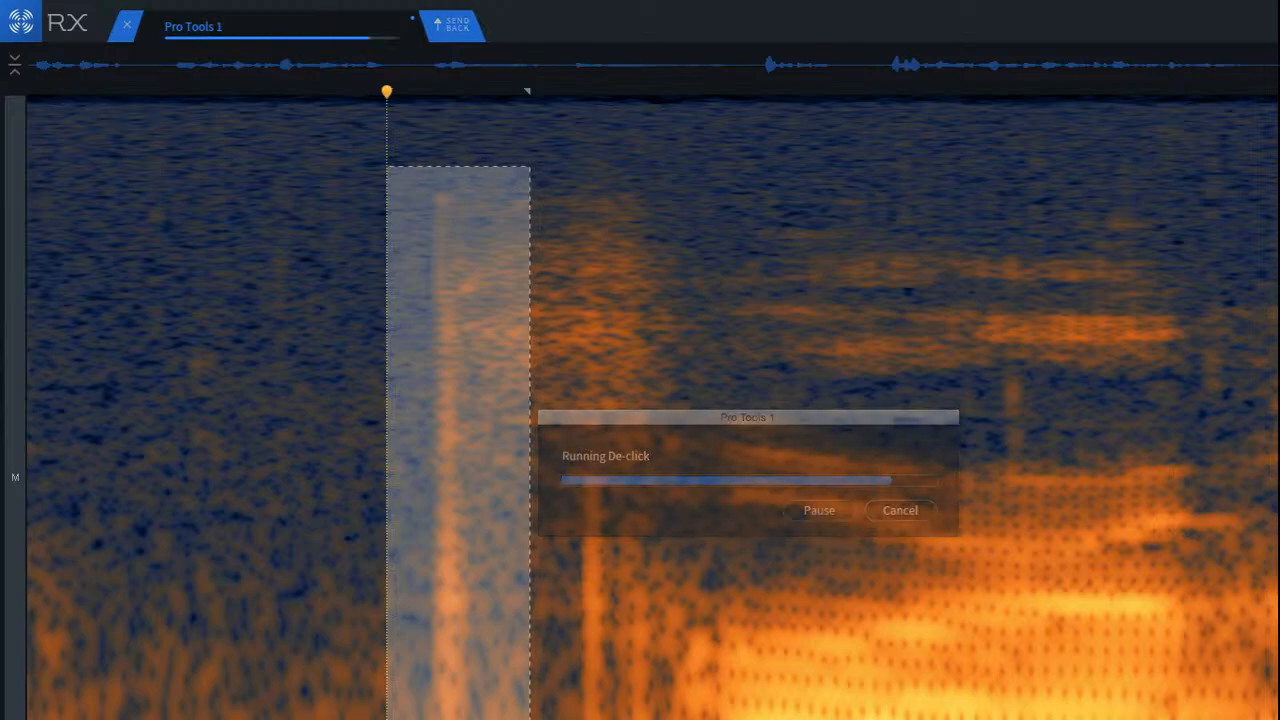
pyautogui.click(122, 472)
pyautogui.press('space')
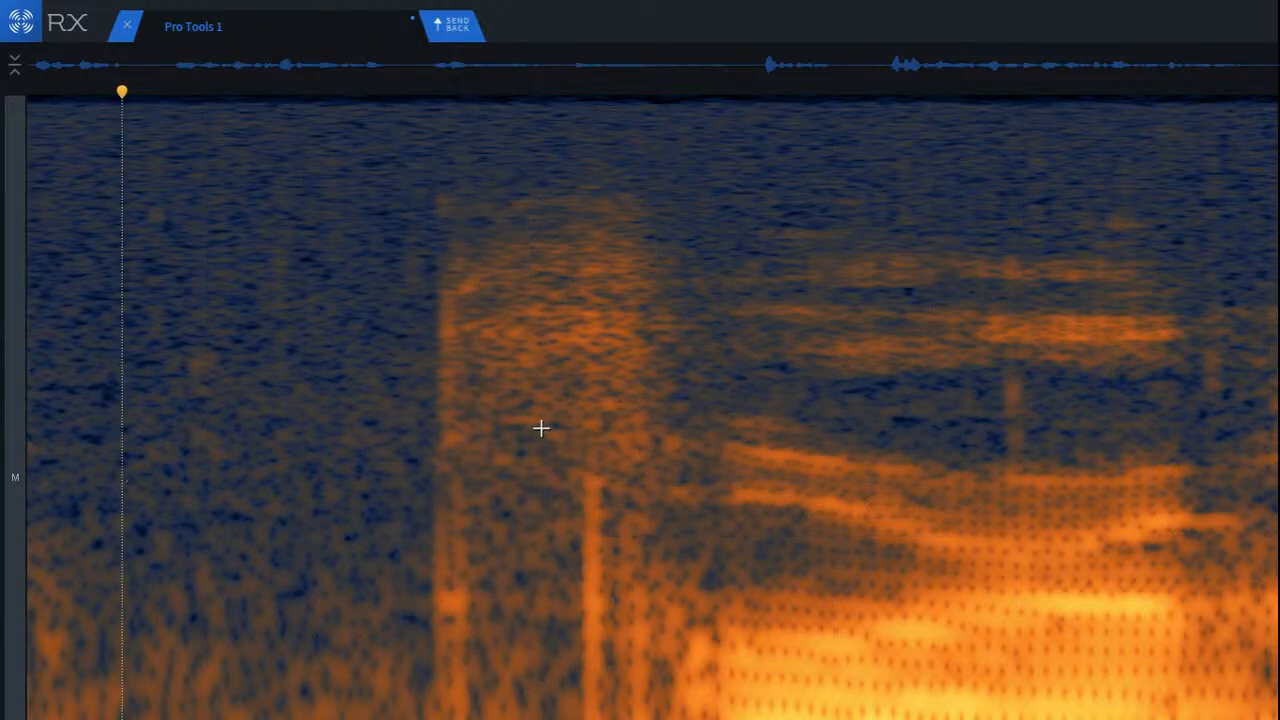
# Step: Select the low-frequency click between the noise burst and the vowel and process it with De-click
pyautogui.moveTo(540, 428); pyautogui.dragTo(702, 719)
pyautogui.press('super+r')
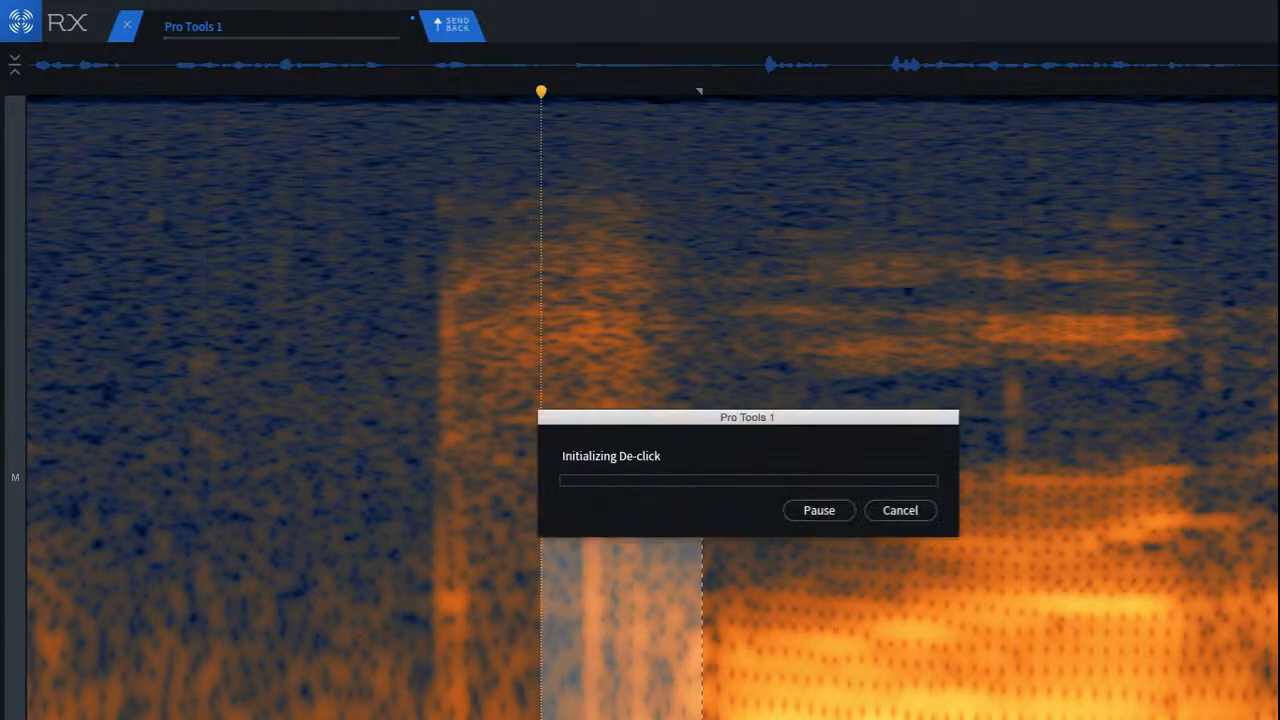
pyautogui.click(210, 520)
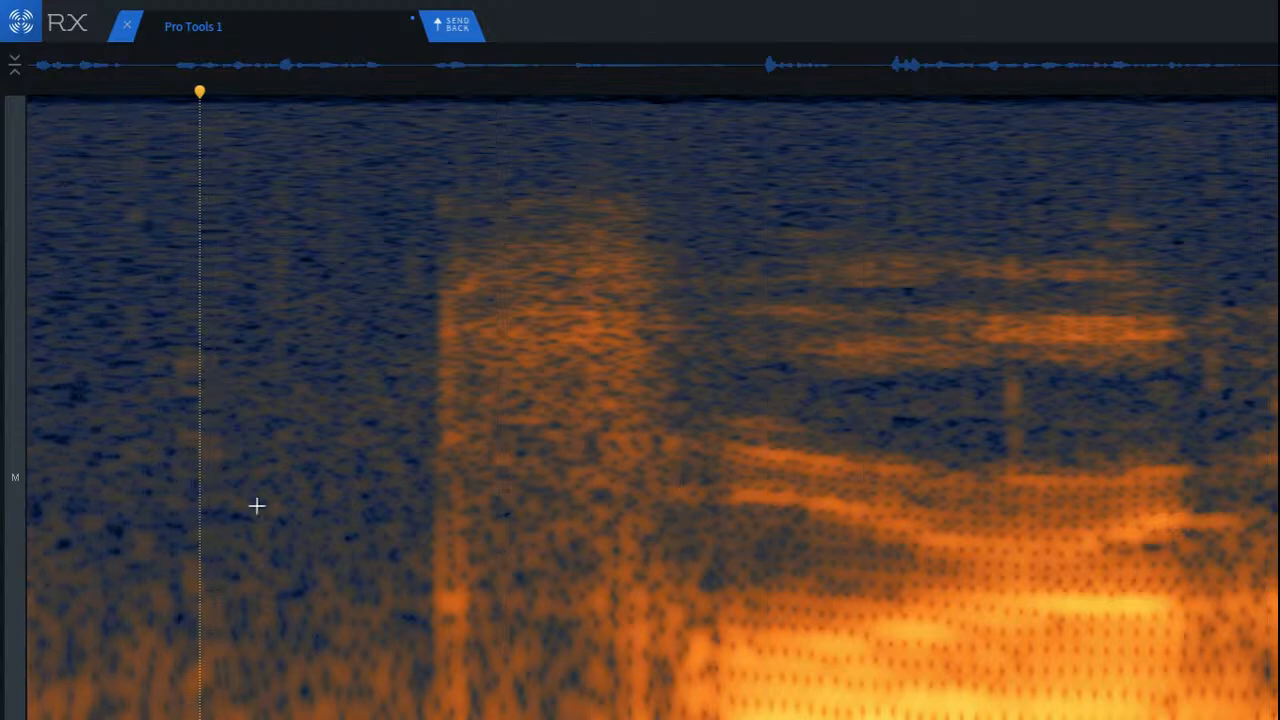
# Step: Reprocess the click at the noise burst's onset with De-click and select the low-frequency residue just before the vowel
pyautogui.scroll(4, 300, 503)
pyautogui.moveTo(698, 272); pyautogui.dragTo(668, 719)
pyautogui.press('super+r')
pyautogui.click(463, 619)
pyautogui.scroll(-3, 315, 532)
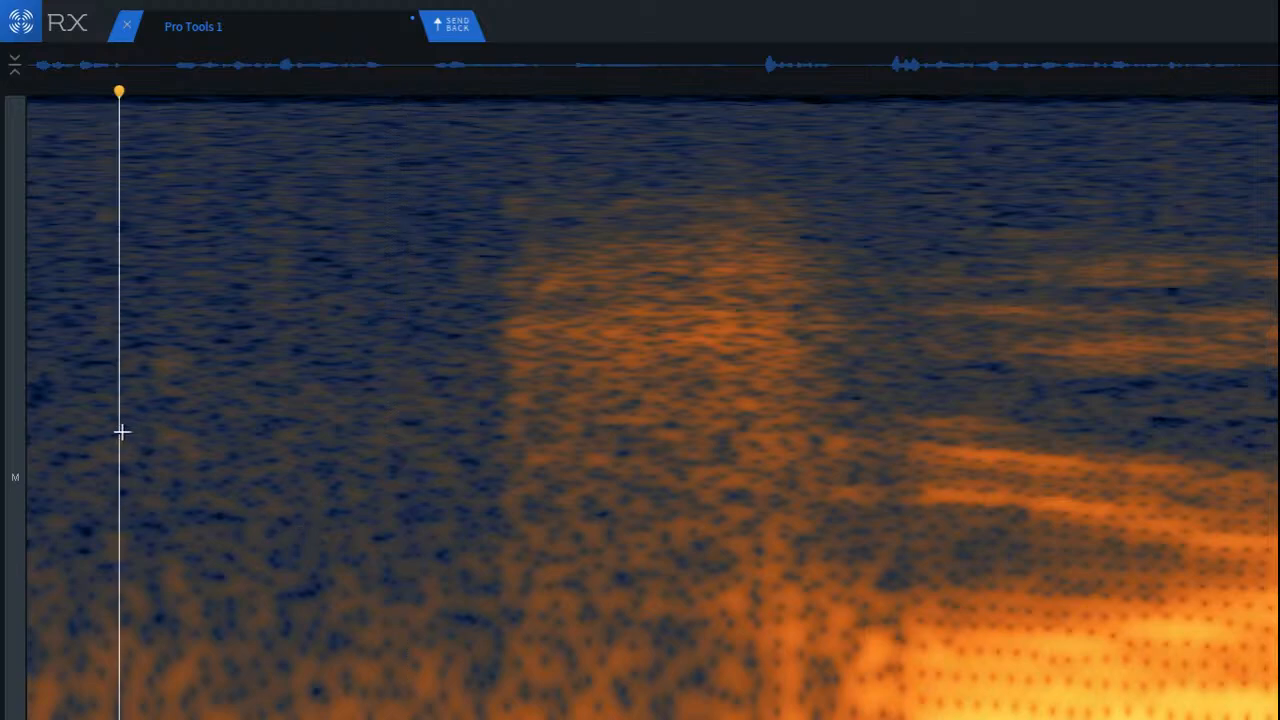
pyautogui.scroll(2, 802, 636)
pyautogui.moveTo(511, 537)
pyautogui.mouseDown()
pyautogui.moveTo(586, 626)
pyautogui.moveTo(611, 719)
pyautogui.moveTo(811, 703)
pyautogui.mouseUp()
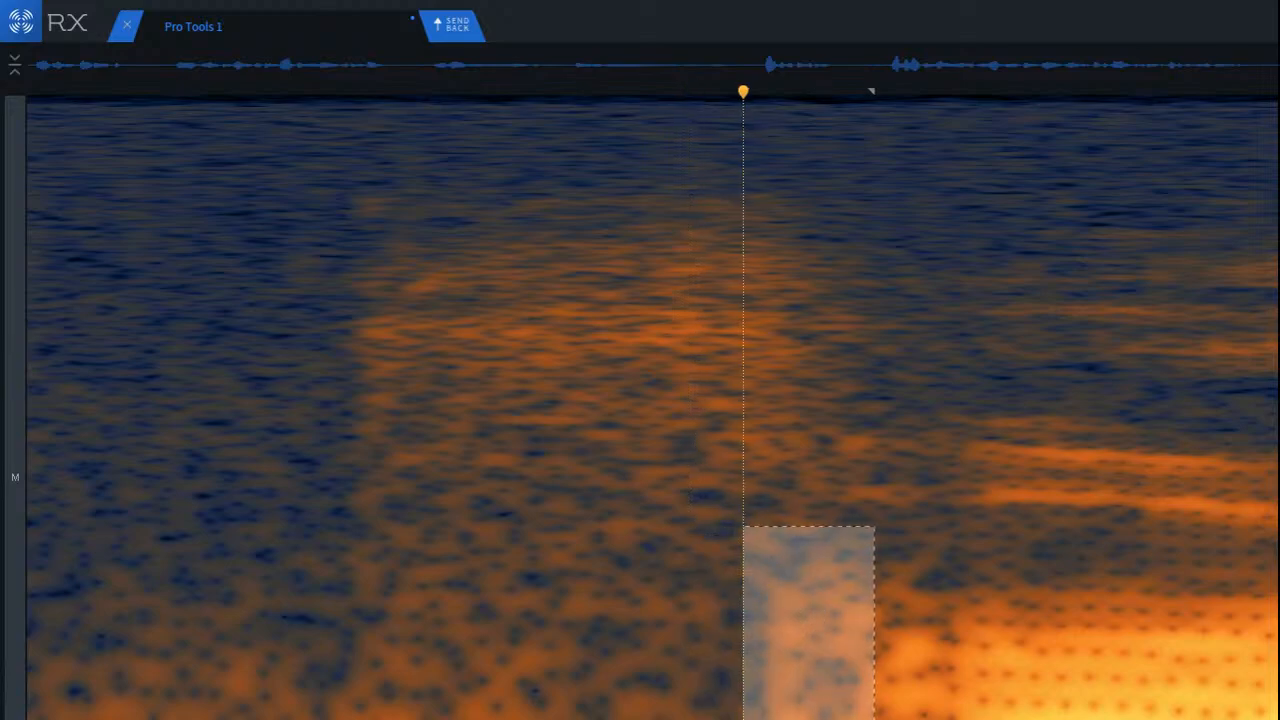
pyautogui.click(443, 667)
# Step: Play back from the tonal line in the gap through the noise burst and the following words
pyautogui.scroll(-5, 403, 660)
pyautogui.click(152, 513)
pyautogui.press('space')
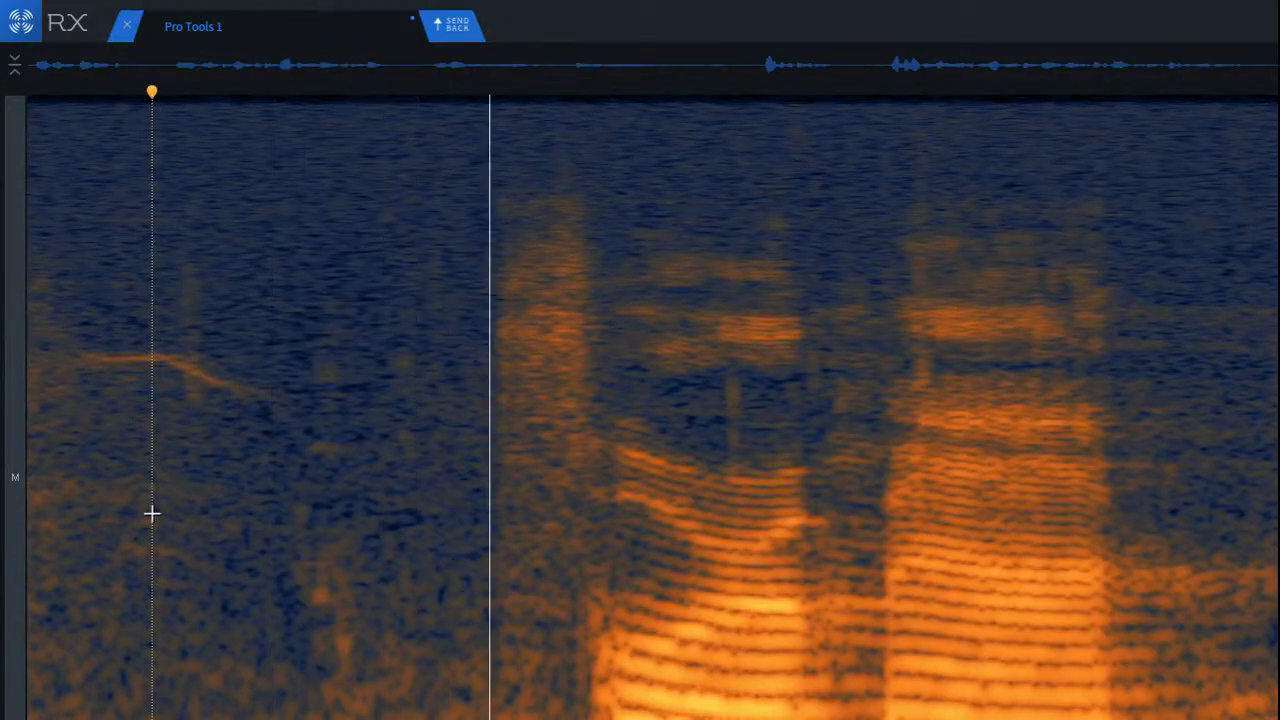
pyautogui.press('space')
pyautogui.press('space')
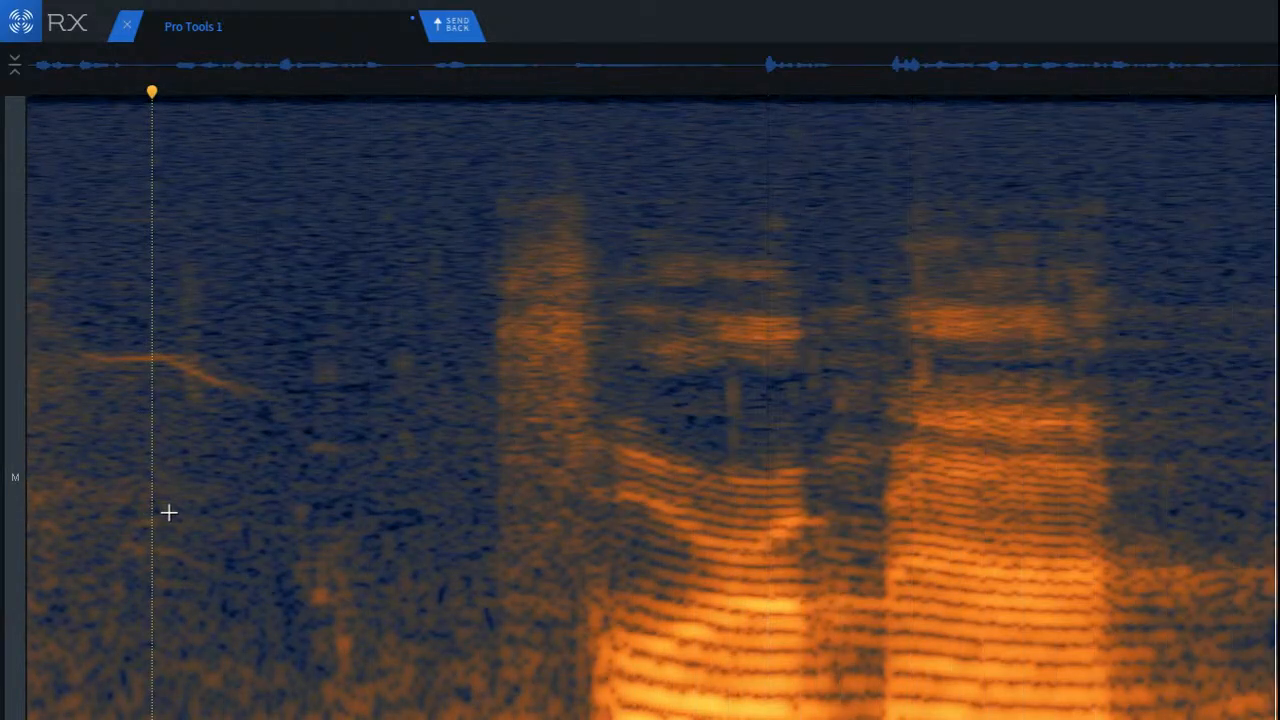
pyautogui.press('space')
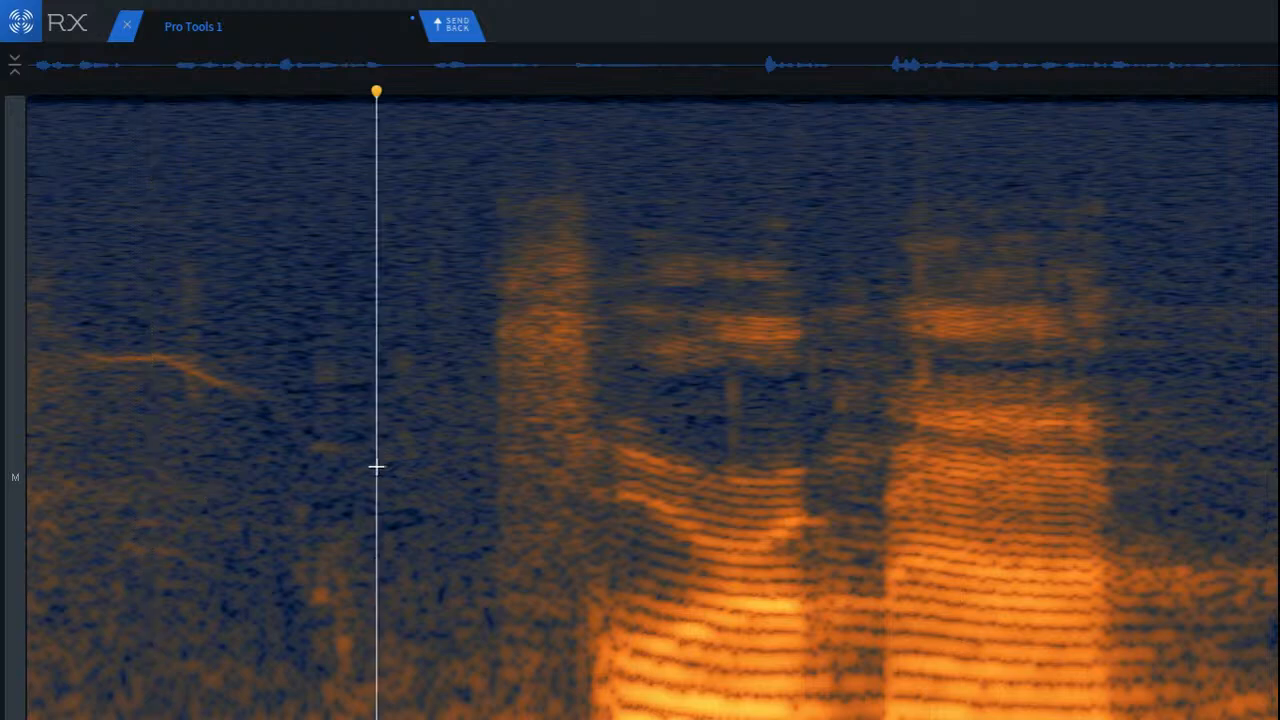
pyautogui.press('space')
# Step: Try attenuating the whole noise burst before the word, play back the result, and undo the repair
pyautogui.moveTo(336, 184)
pyautogui.mouseDown()
pyautogui.moveTo(709, 563)
pyautogui.moveTo(530, 91)
pyautogui.moveTo(494, 91)
pyautogui.mouseUp()
pyautogui.moveTo(377, 645)
pyautogui.mouseDown()
pyautogui.moveTo(477, 643)
pyautogui.moveTo(449, 580)
pyautogui.mouseUp()
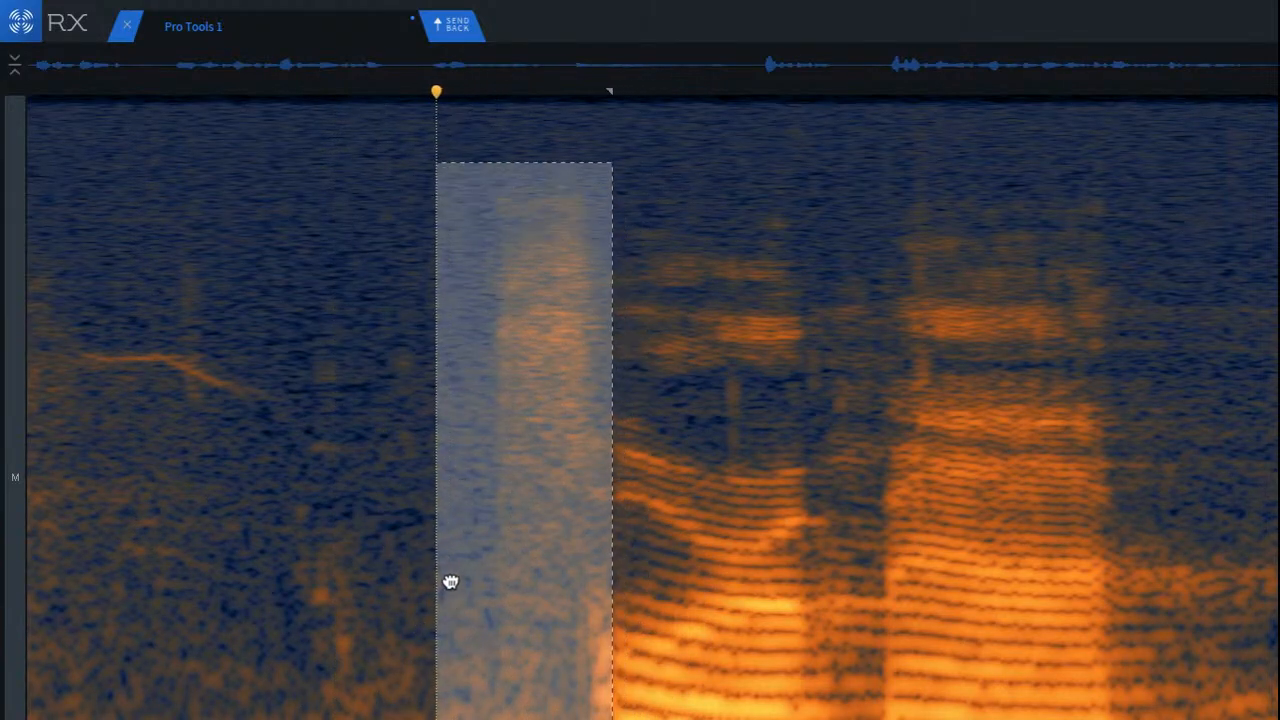
pyautogui.moveTo(449, 580); pyautogui.dragTo(447, 558)
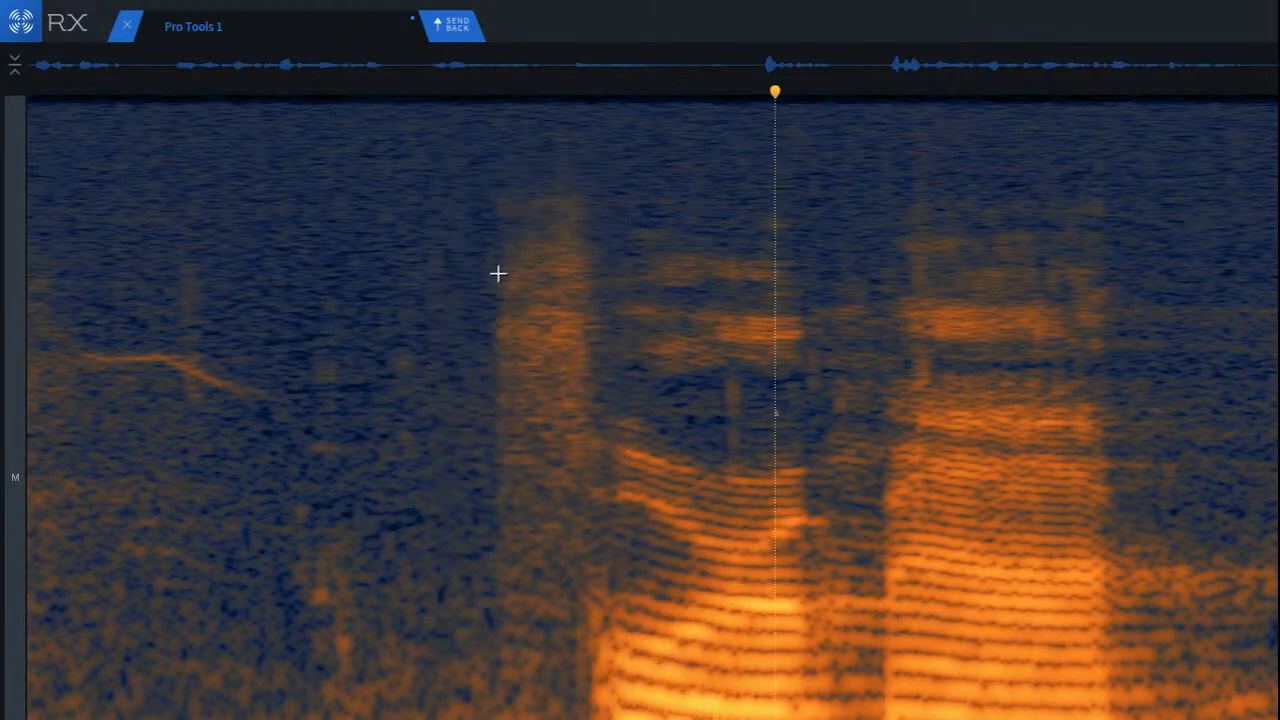
pyautogui.moveTo(492, 161); pyautogui.dragTo(598, 719)
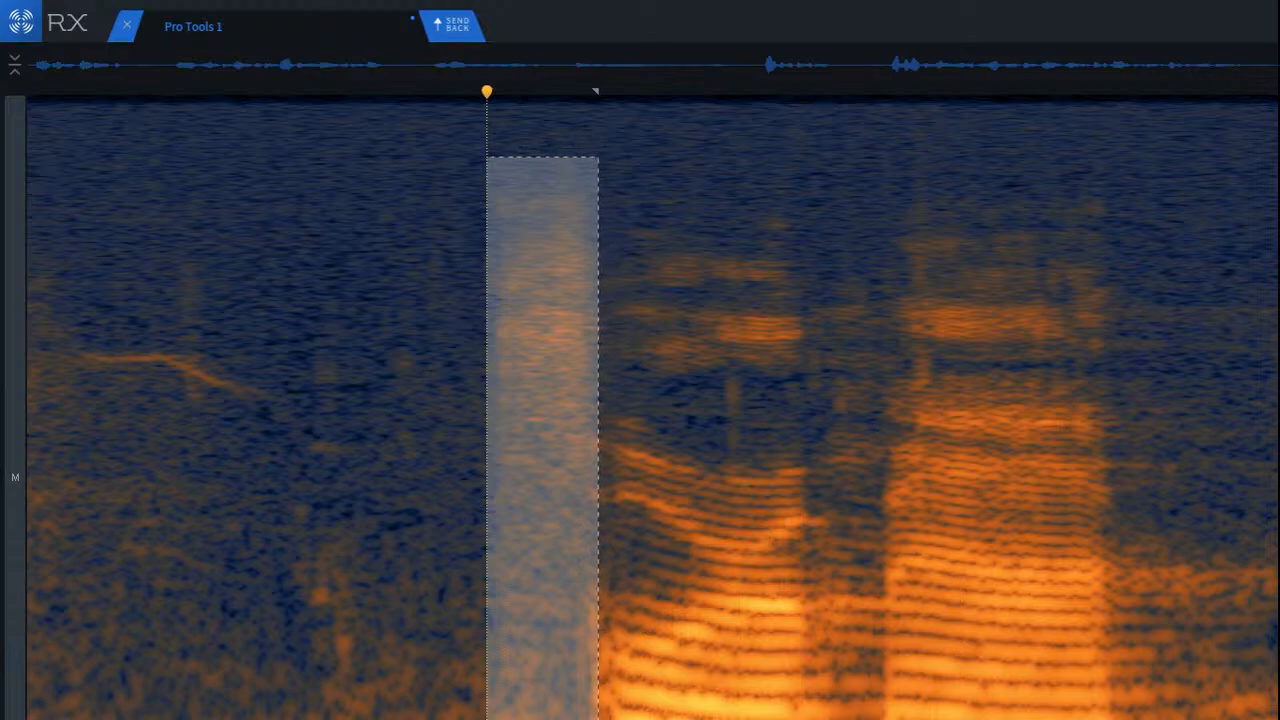
pyautogui.click(140, 483)
pyautogui.press('space')
pyautogui.press('space')
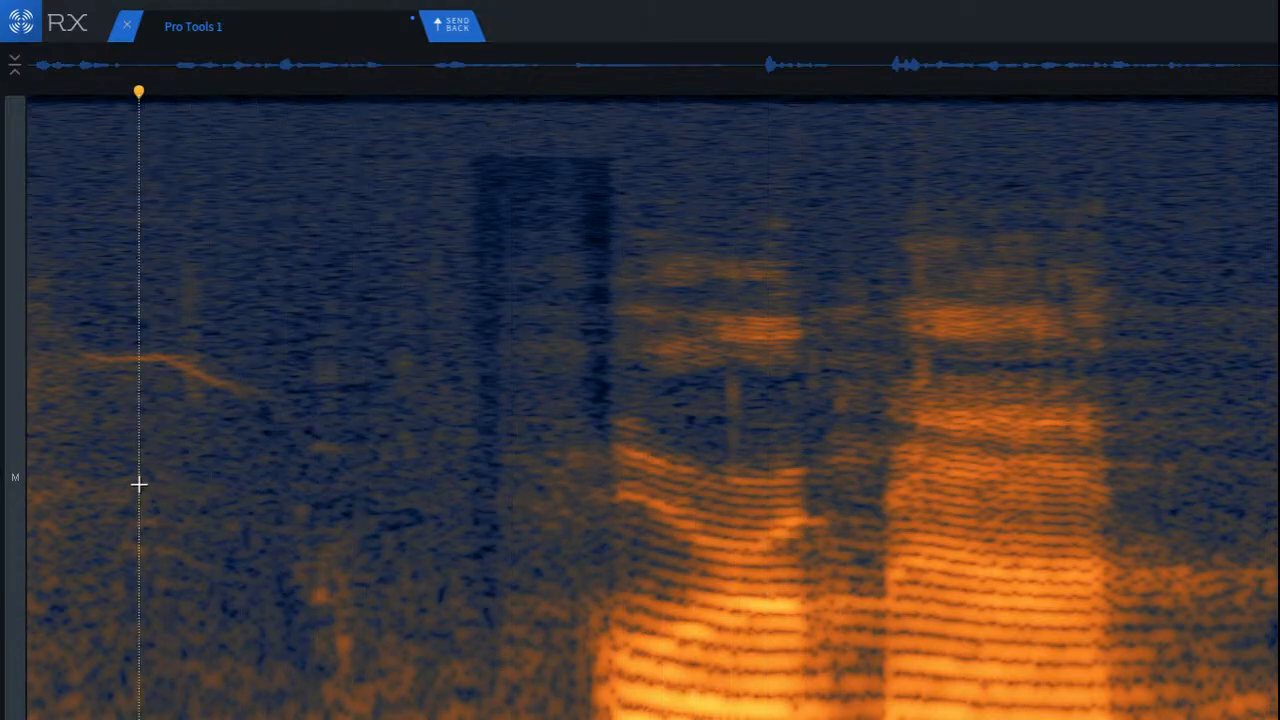
pyautogui.hotkey('ctrl', 'z')
pyautogui.click(146, 426)
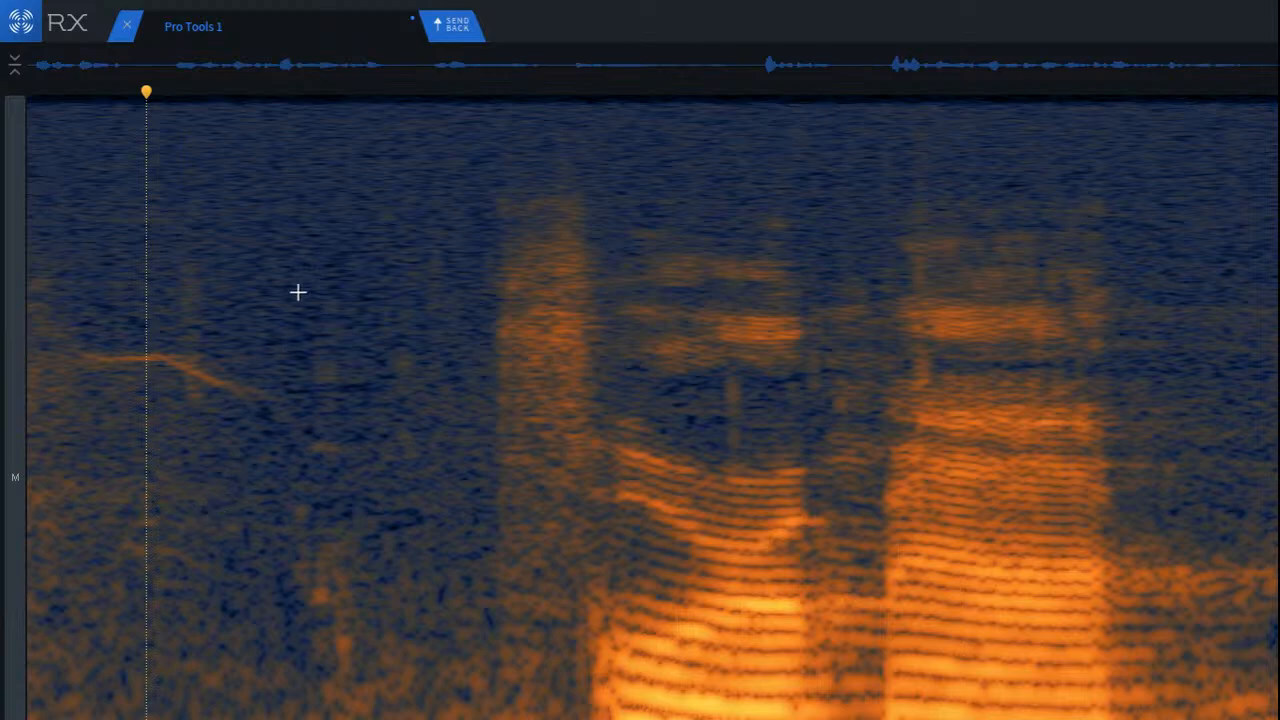
# Step: Attenuate the faint low and mid-frequency residue between the tonal line and the noise burst, and play back the gap and following words
pyautogui.moveTo(298, 292); pyautogui.dragTo(448, 719)
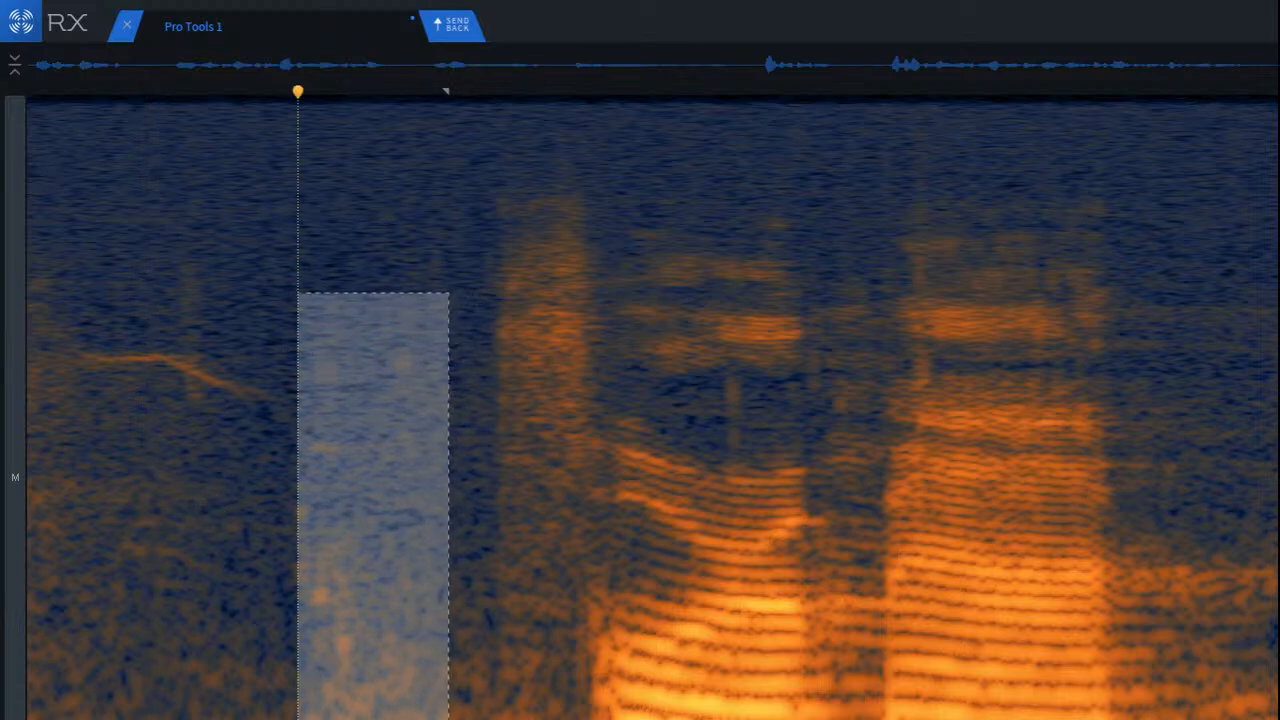
pyautogui.click(98, 543)
pyautogui.press('space')
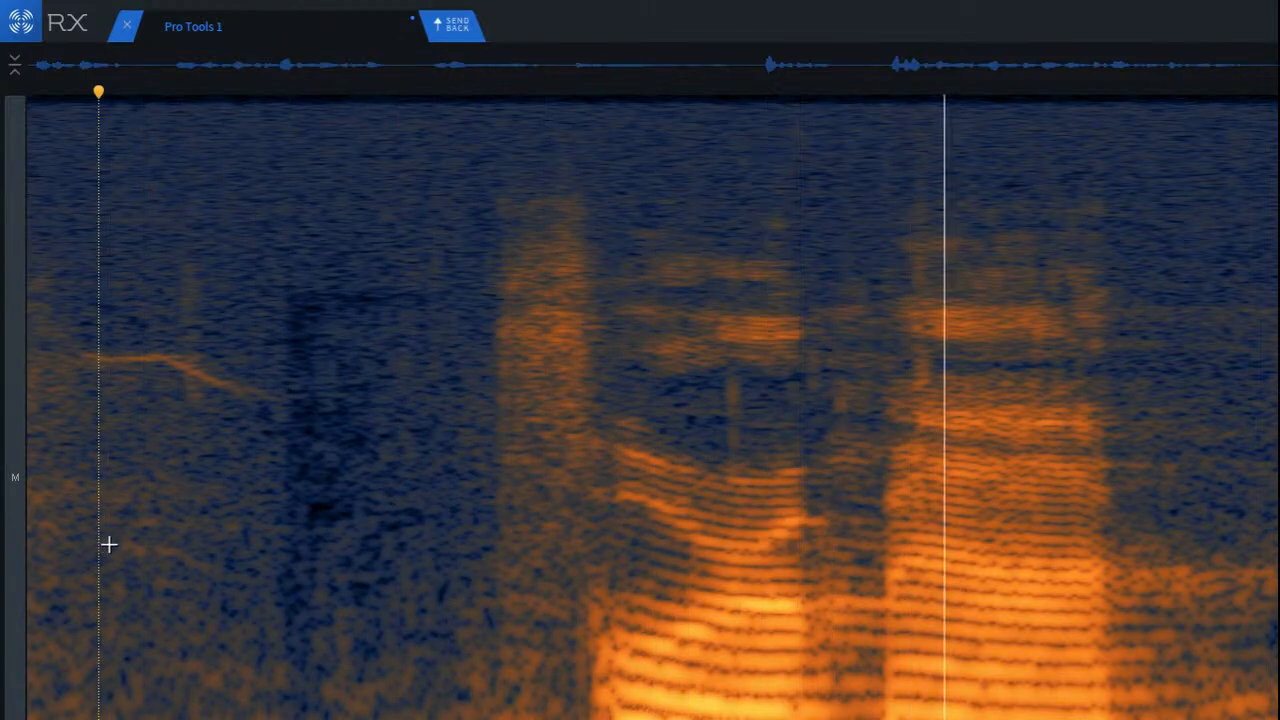
pyautogui.press('space')
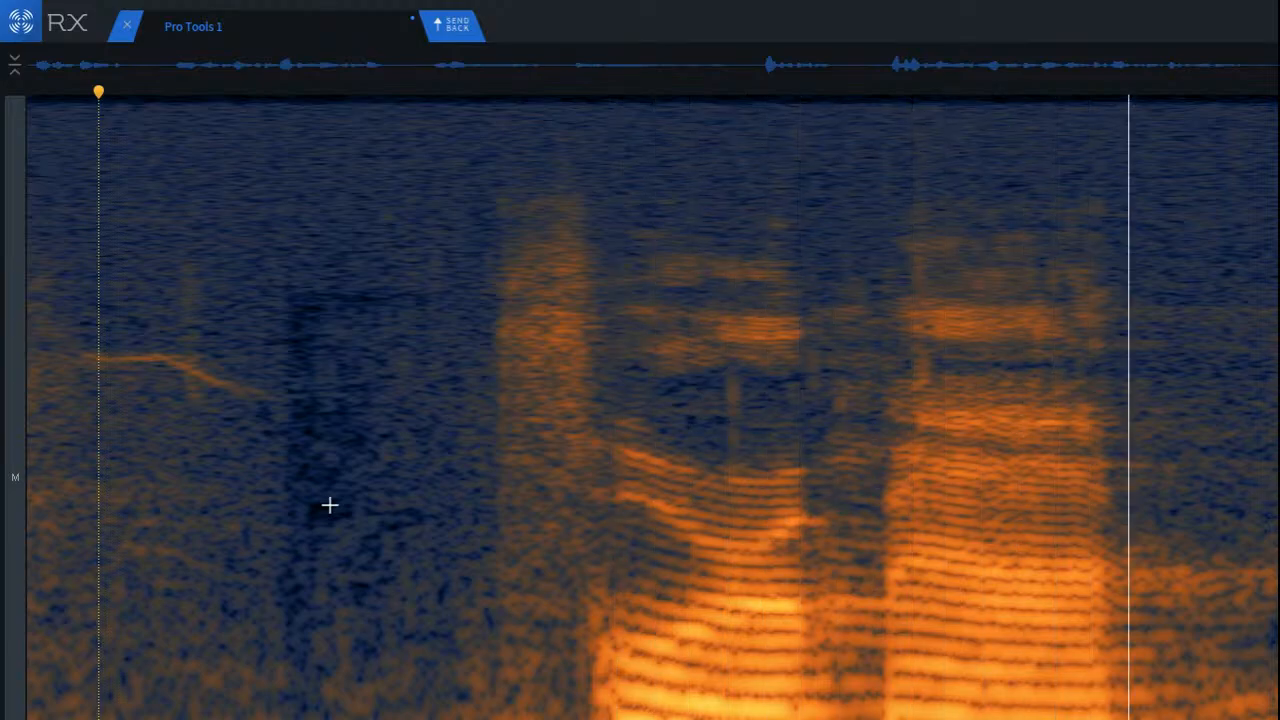
pyautogui.click(477, 383)
pyautogui.press('space')
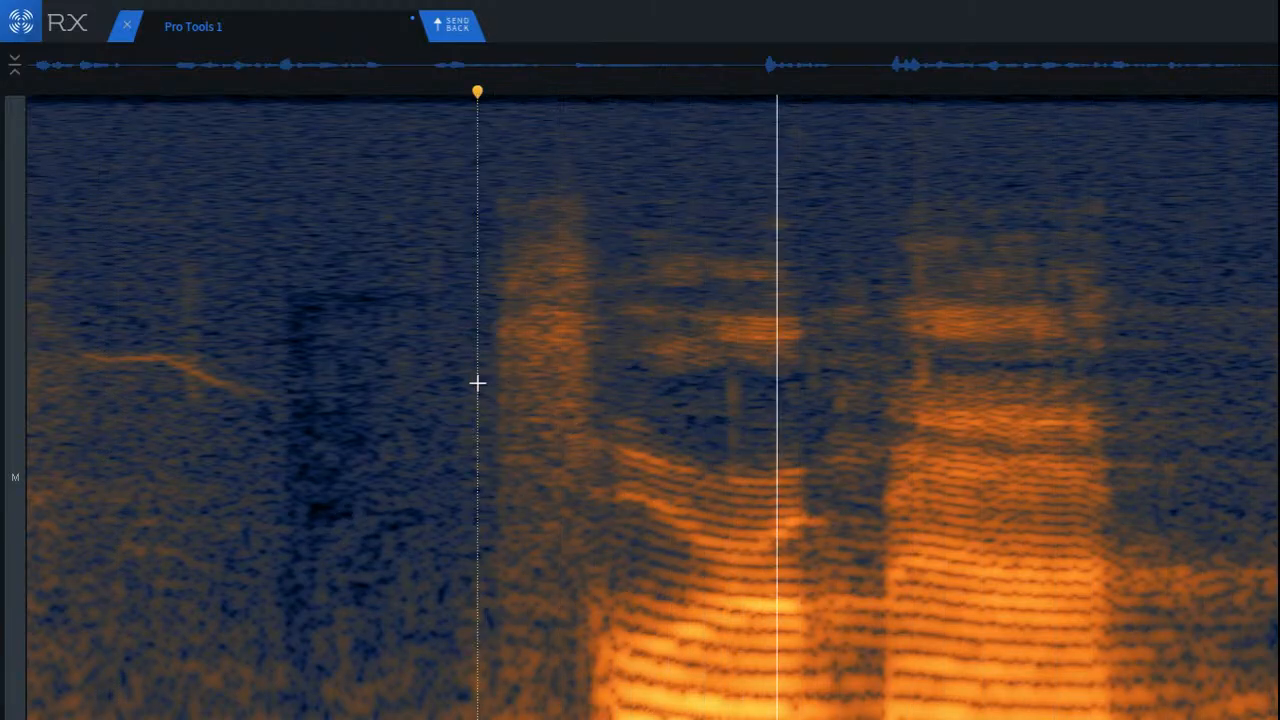
pyautogui.press('space')
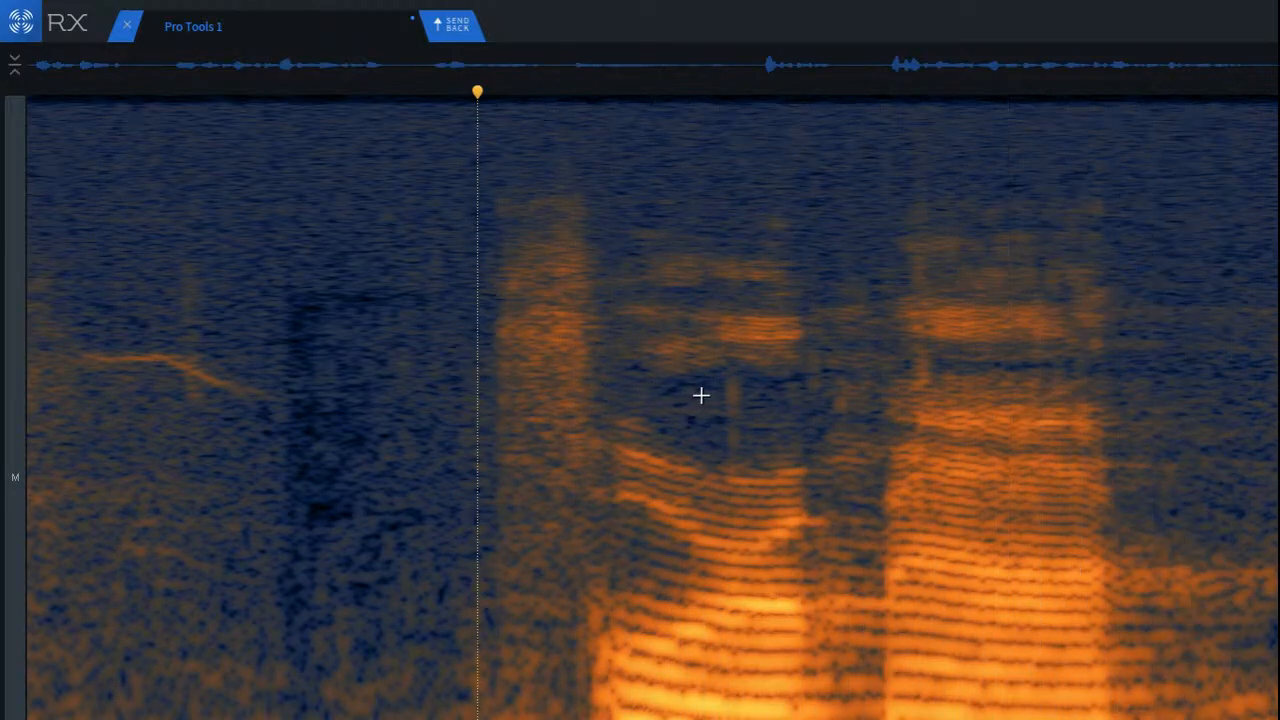
# Step: Try attenuating a tall patch of the faint noise in the gap after the next word, and undo the repair
pyautogui.scroll(-3, 772, 397)
pyautogui.scroll(5, 905, 407)
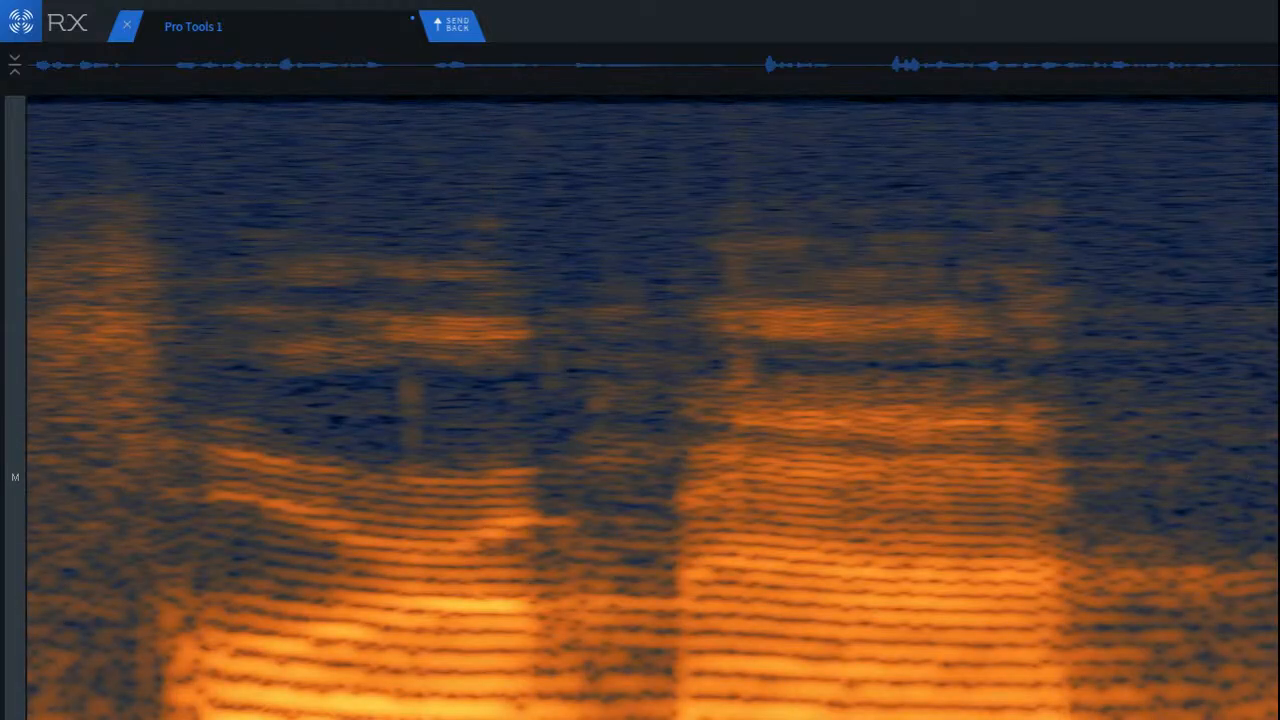
pyautogui.hscroll(3, 652, 408)
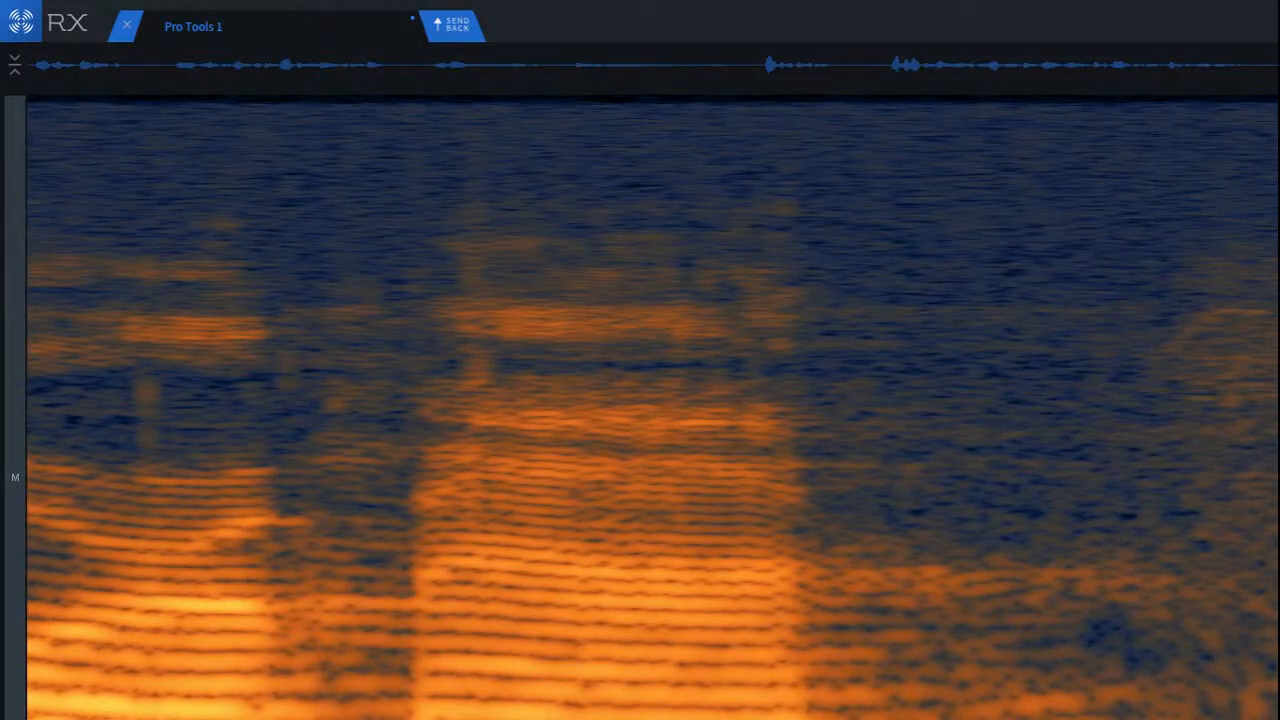
pyautogui.moveTo(1128, 241)
pyautogui.mouseDown()
pyautogui.moveTo(1278, 520)
pyautogui.moveTo(1278, 570)
pyautogui.mouseUp()
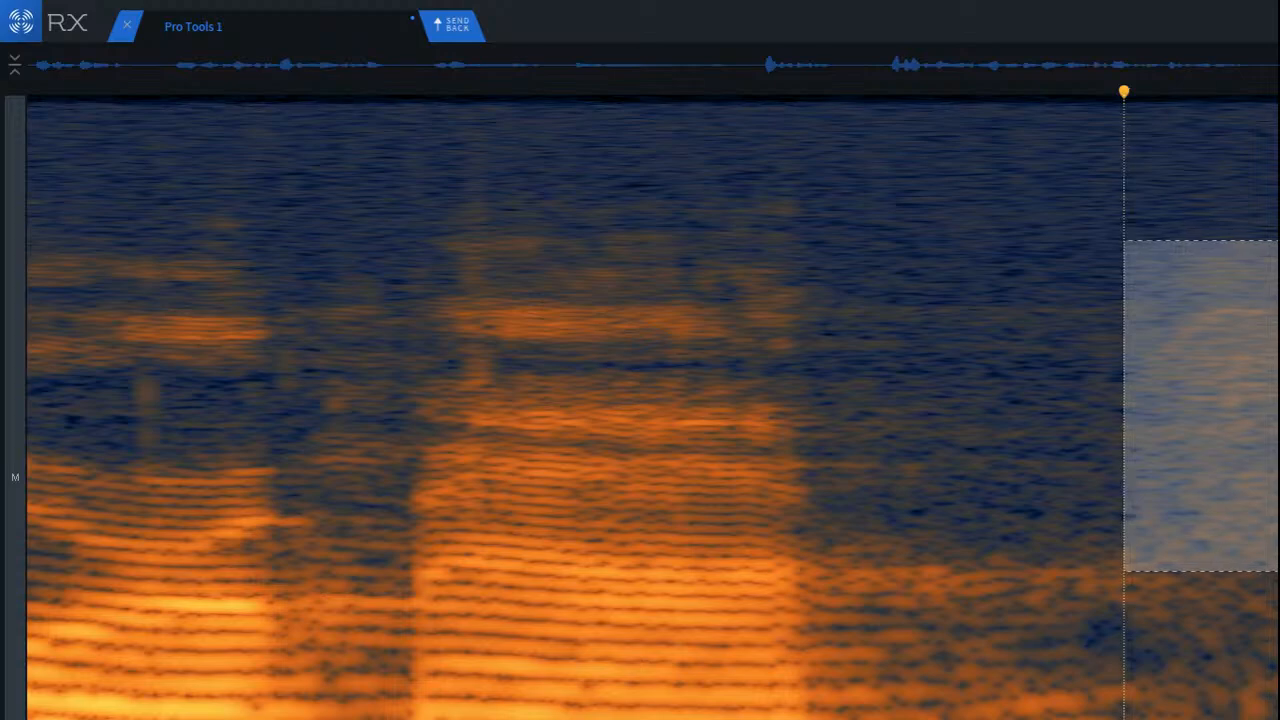
pyautogui.moveTo(1220, 406); pyautogui.dragTo(1230, 410)
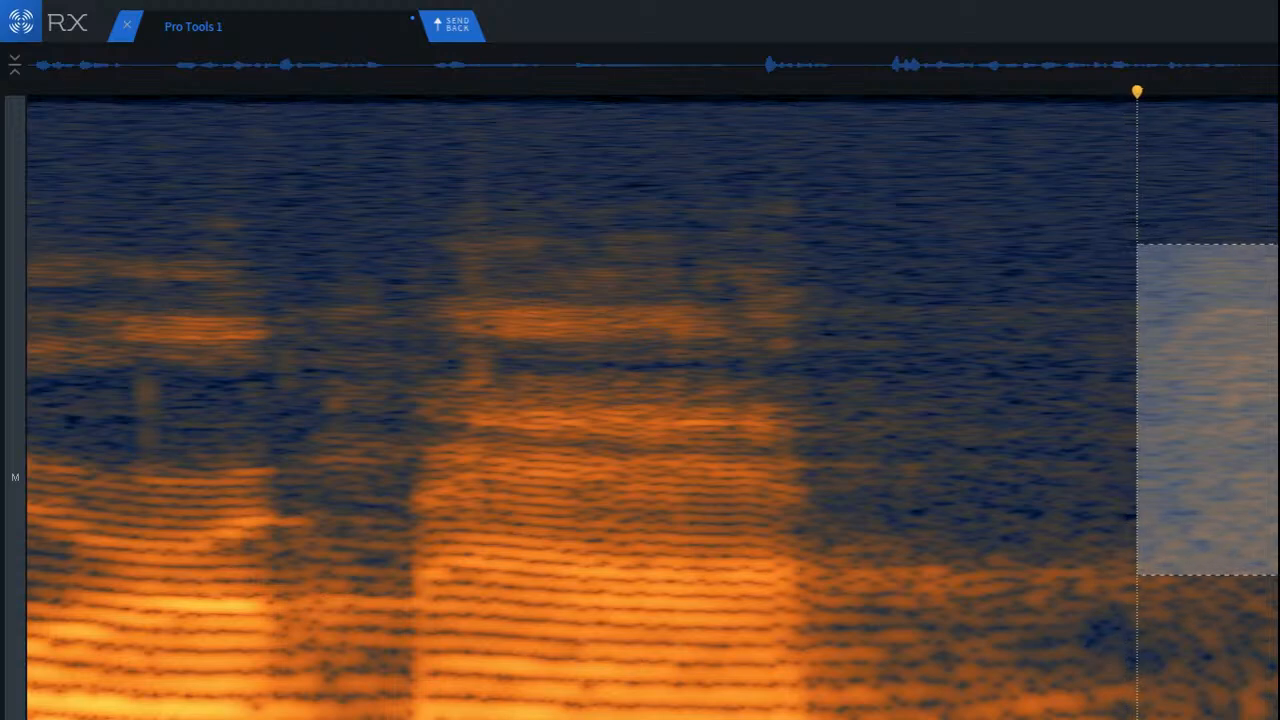
pyautogui.click(551, 287)
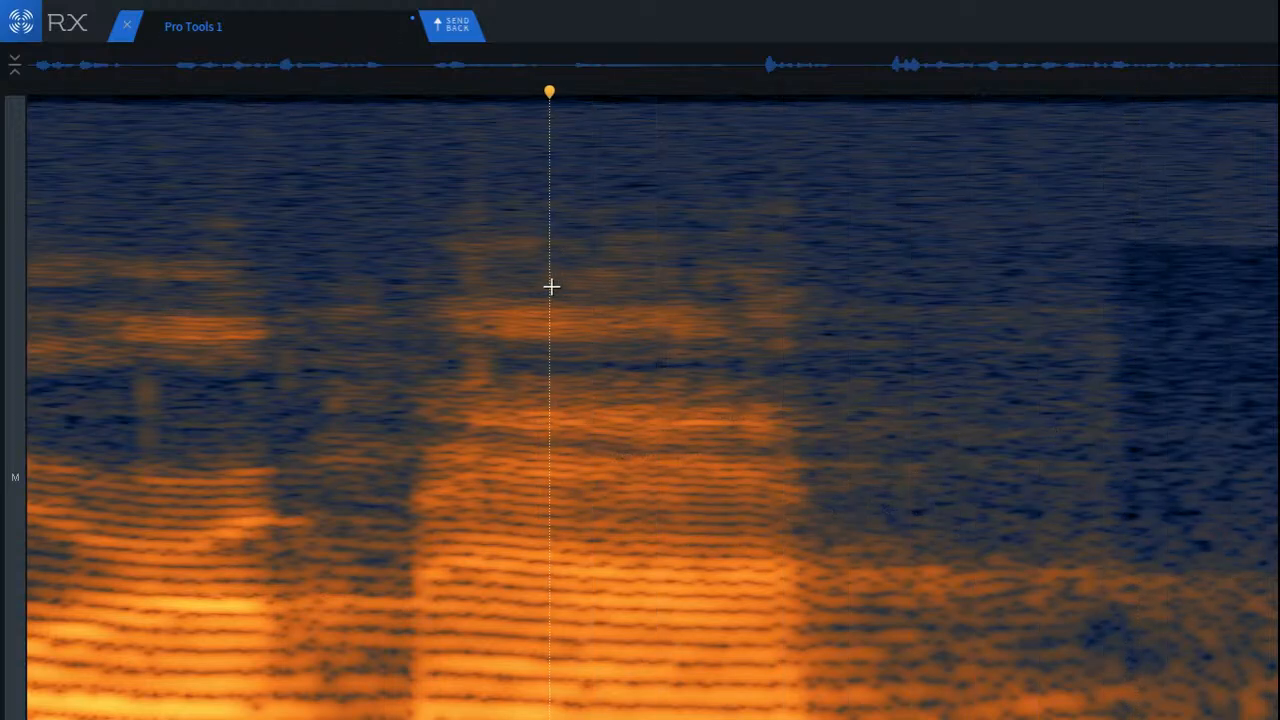
pyautogui.hotkey('ctrl', 'z')
pyautogui.click(949, 264)
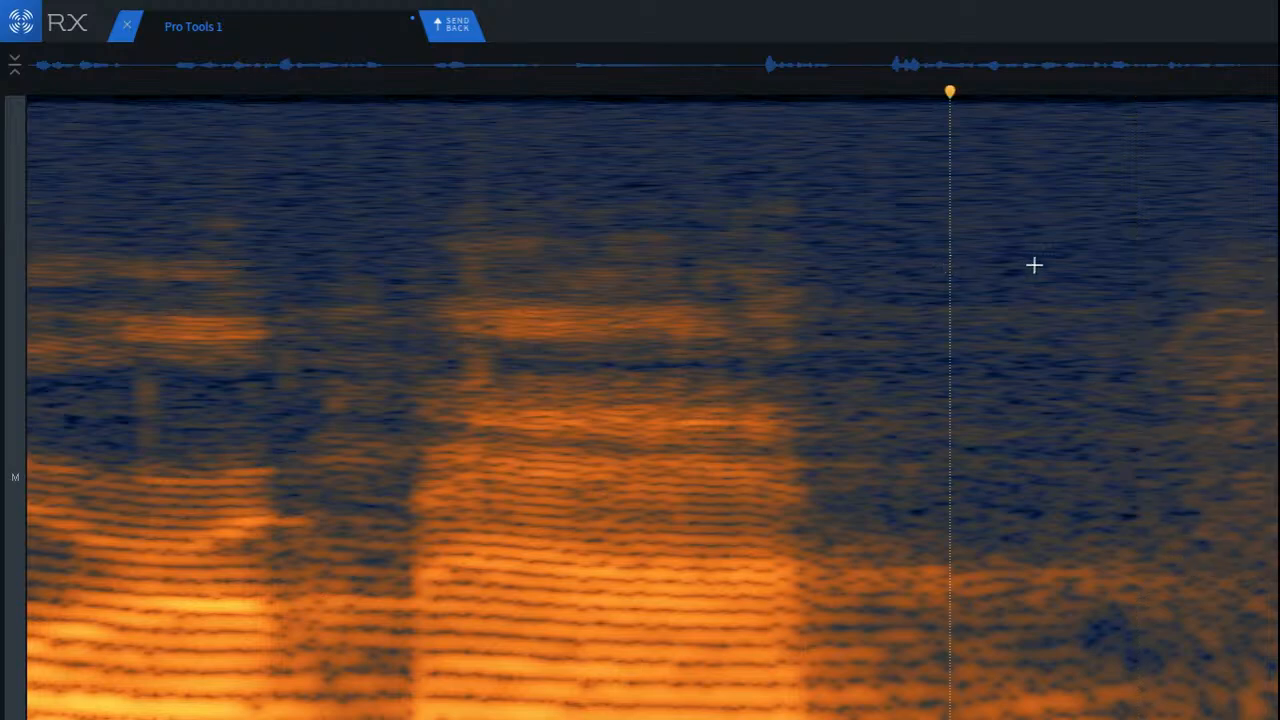
# Step: Attenuate a narrower band around the faint tonal line in that gap with Spectral Repair, and play from the end of the preceding word
pyautogui.scroll(4, 1270, 270)
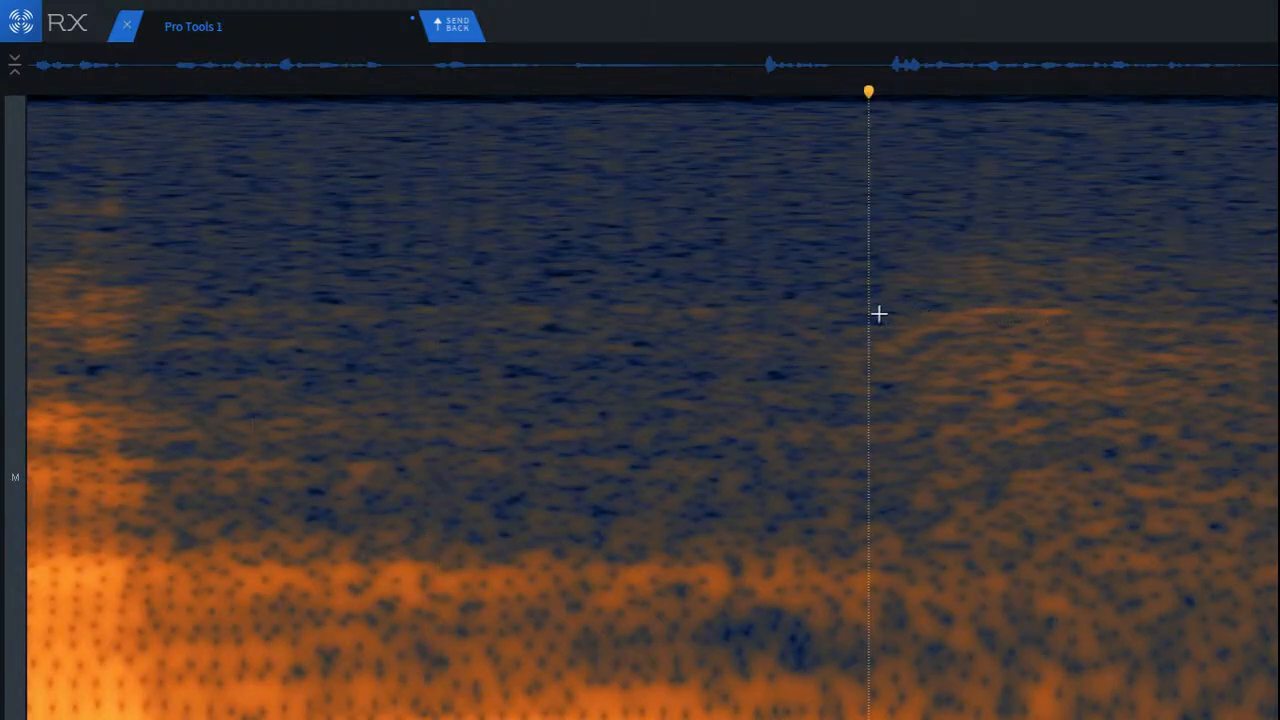
pyautogui.moveTo(869, 299); pyautogui.dragTo(1278, 434)
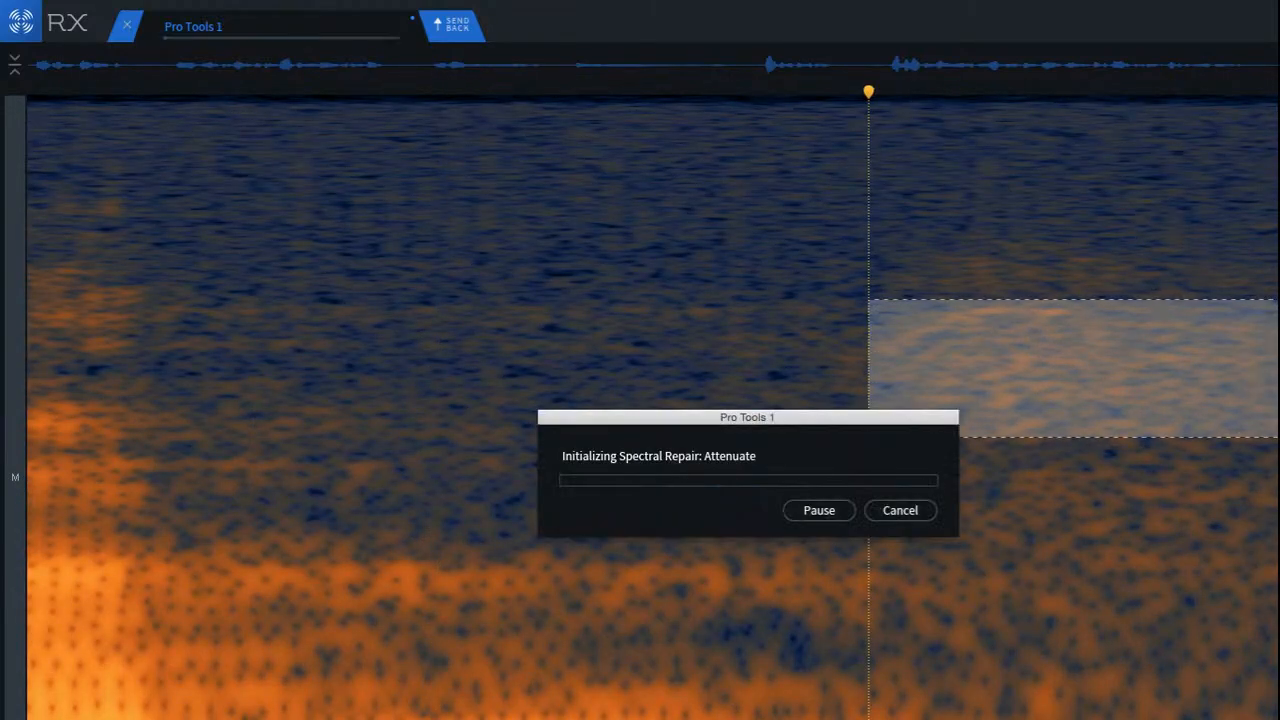
pyautogui.click(658, 276)
pyautogui.scroll(-4, 666, 279)
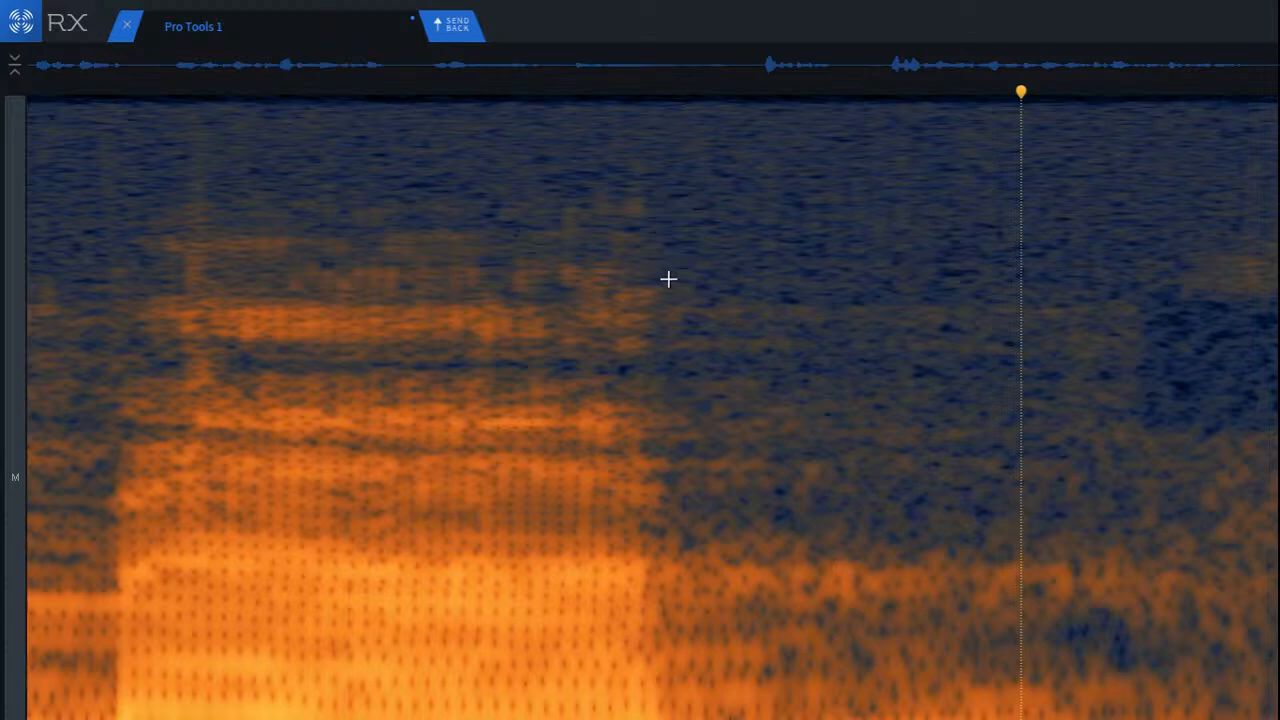
pyautogui.press('space')
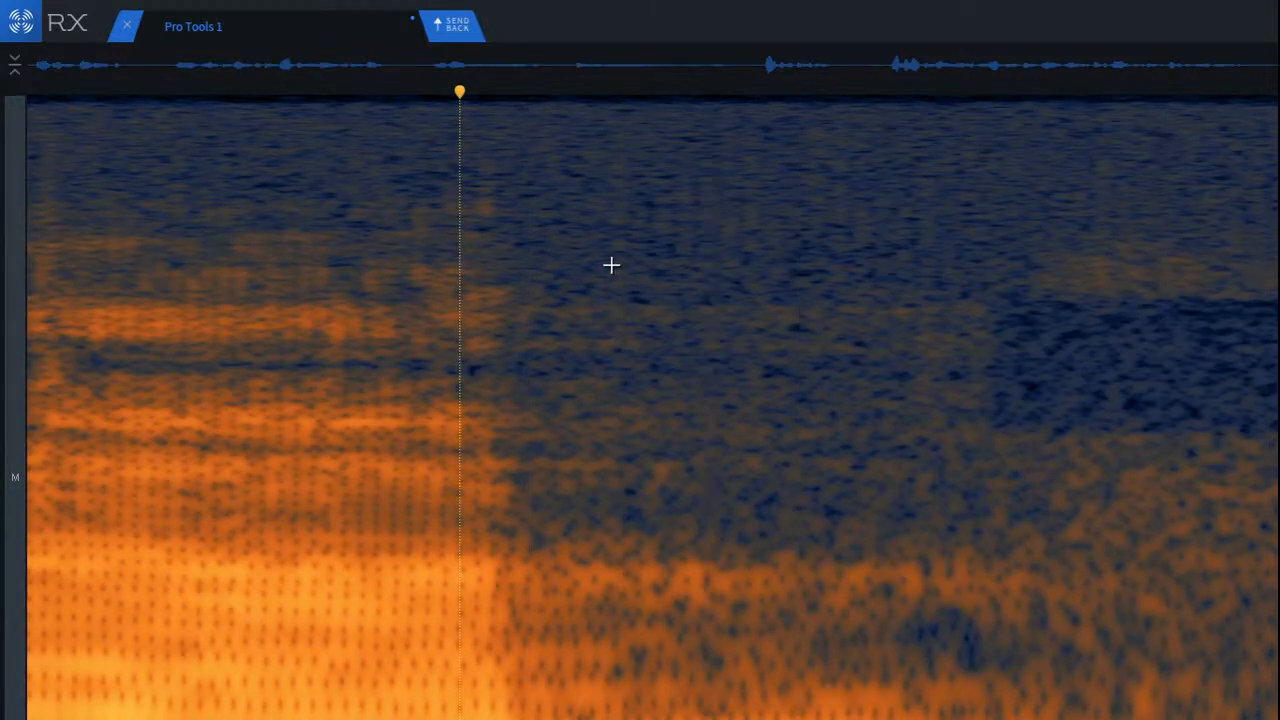
# Step: Undo the last Spectral Repair on the noise burst and listen again from the gap before it
pyautogui.hotkey('ctrl', 'z')
pyautogui.click(764, 265)
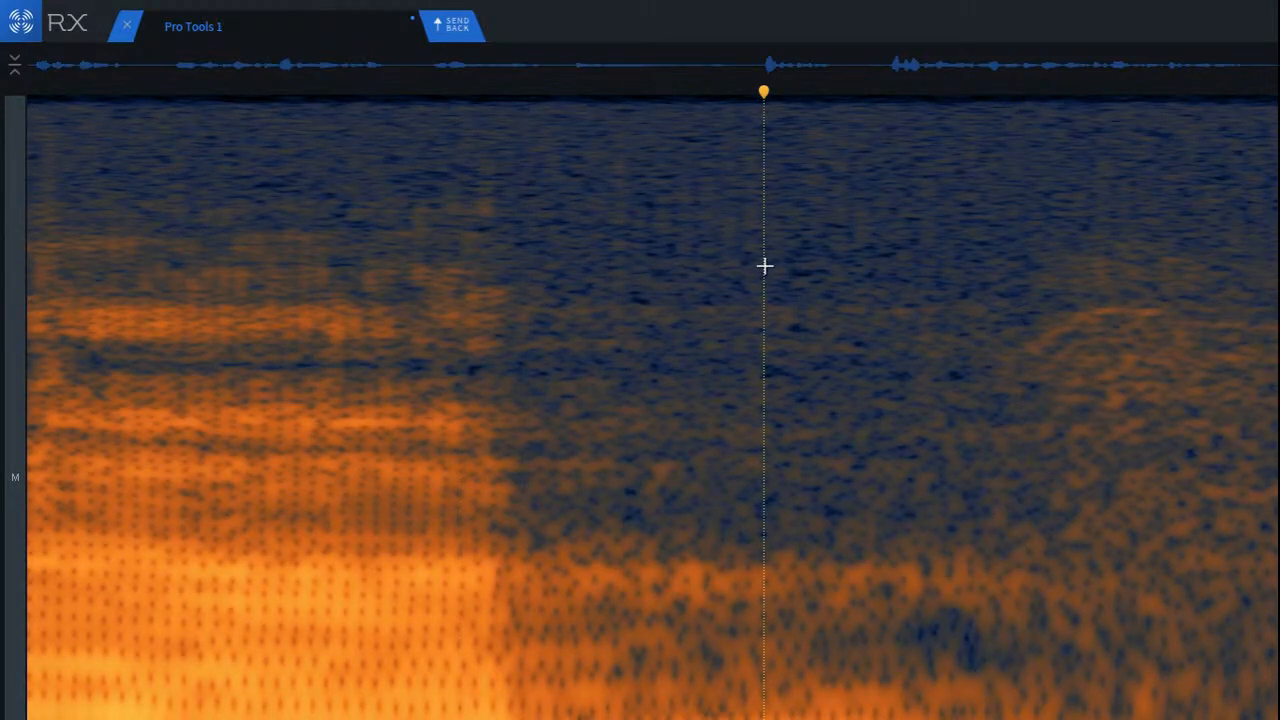
pyautogui.press('space')
# Step: Attenuate the high-frequency part of the noise burst with Spectral Repair and play from the gap before it
pyautogui.press('5')
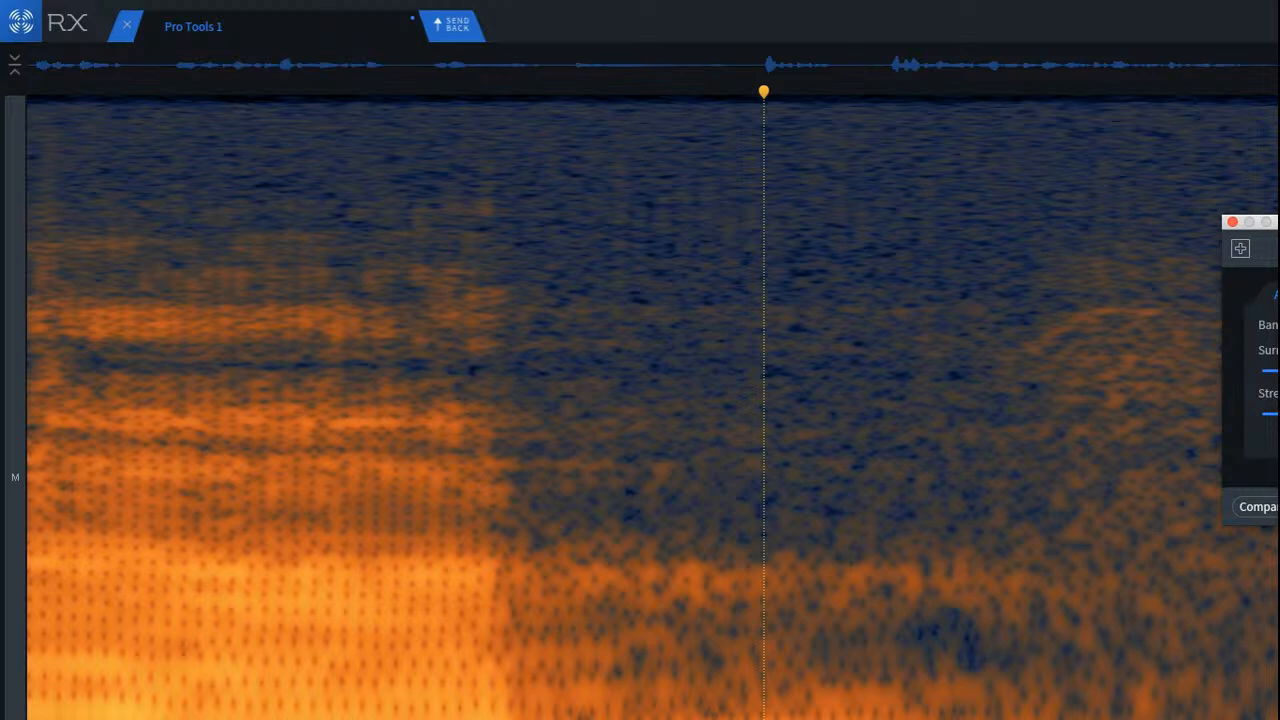
pyautogui.moveTo(1262, 222); pyautogui.dragTo(606, 232)
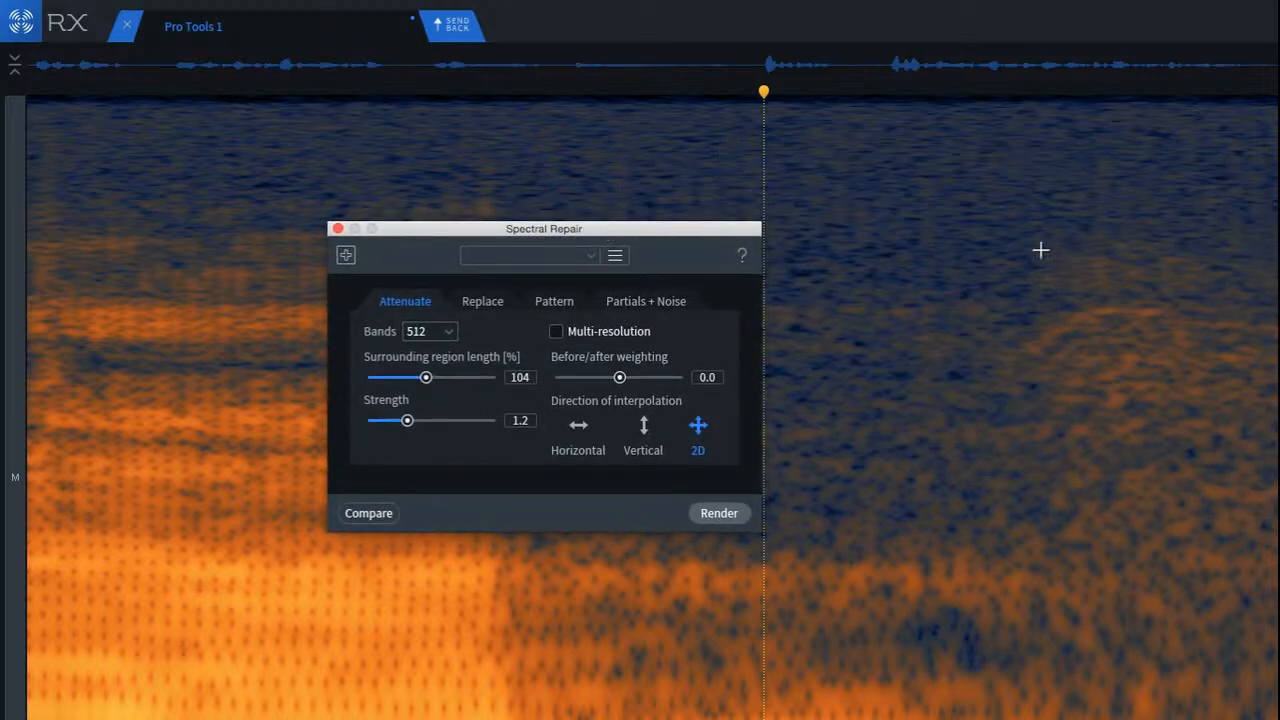
pyautogui.moveTo(1040, 250); pyautogui.dragTo(1278, 466)
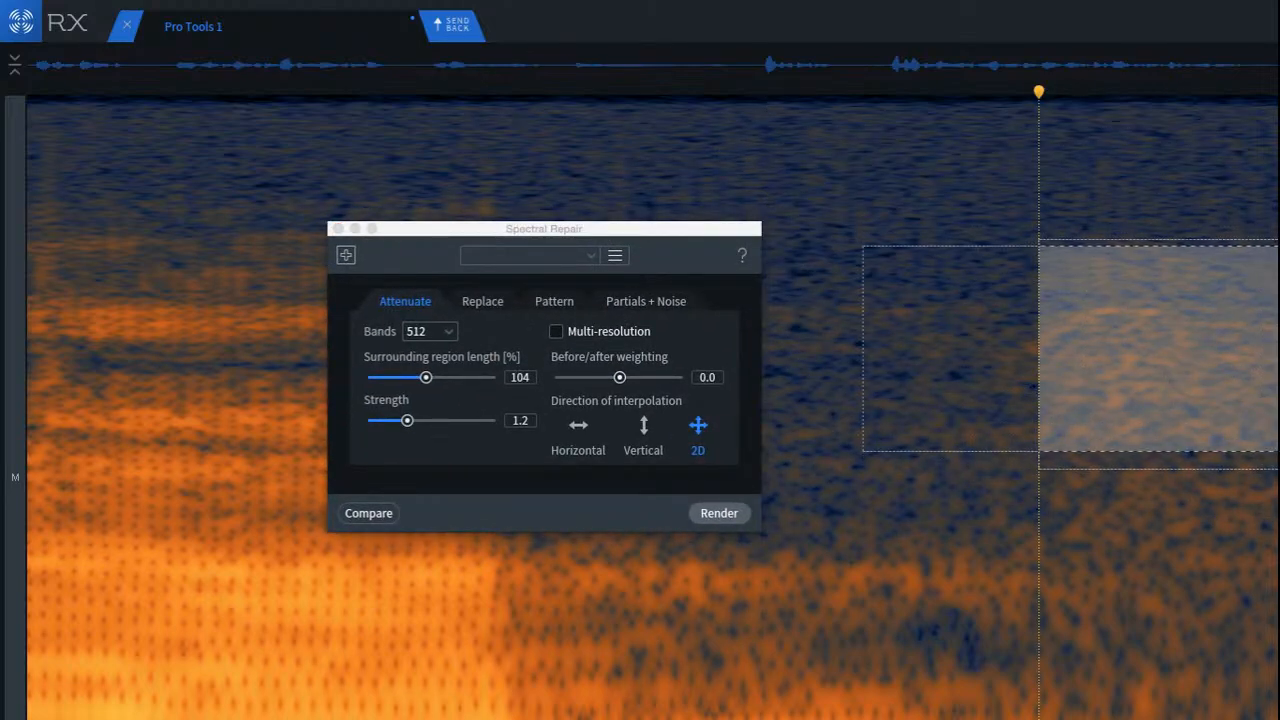
pyautogui.click(886, 374)
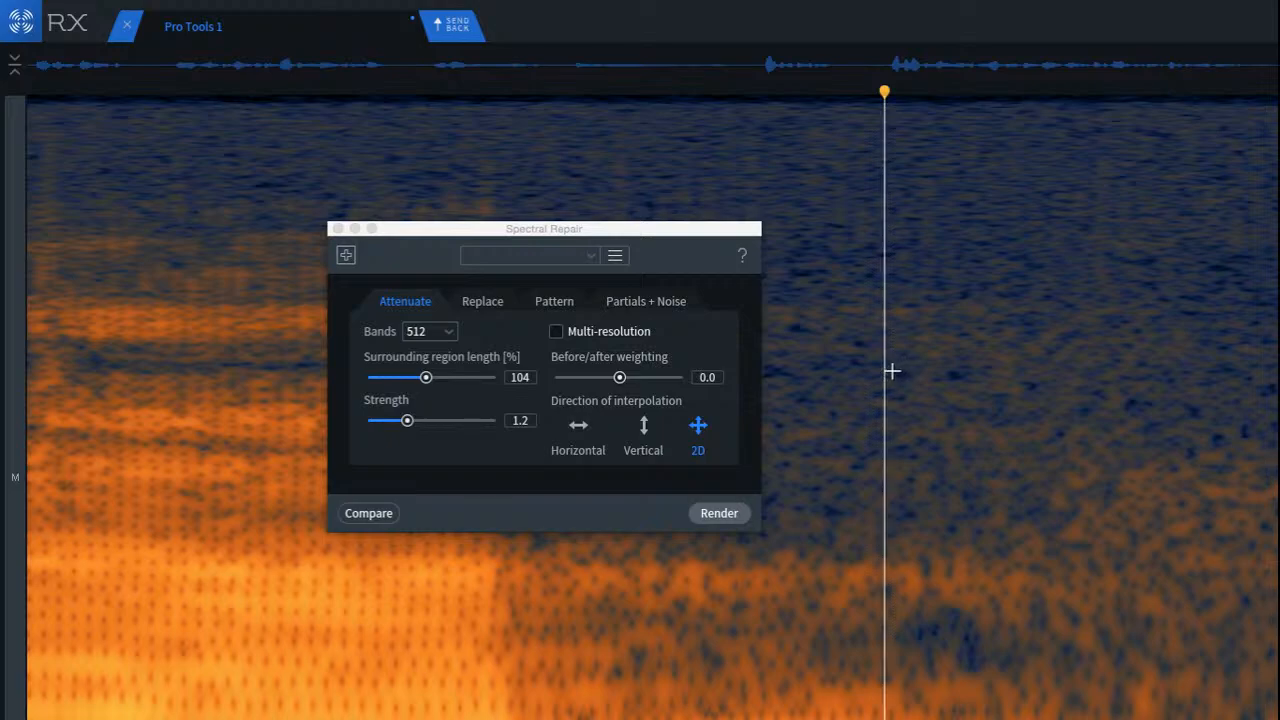
# Step: Attenuate the middle and lower parts of the same noise burst, and play back from the preceding word
pyautogui.moveTo(1030, 450); pyautogui.dragTo(1278, 637)
pyautogui.click(716, 514)
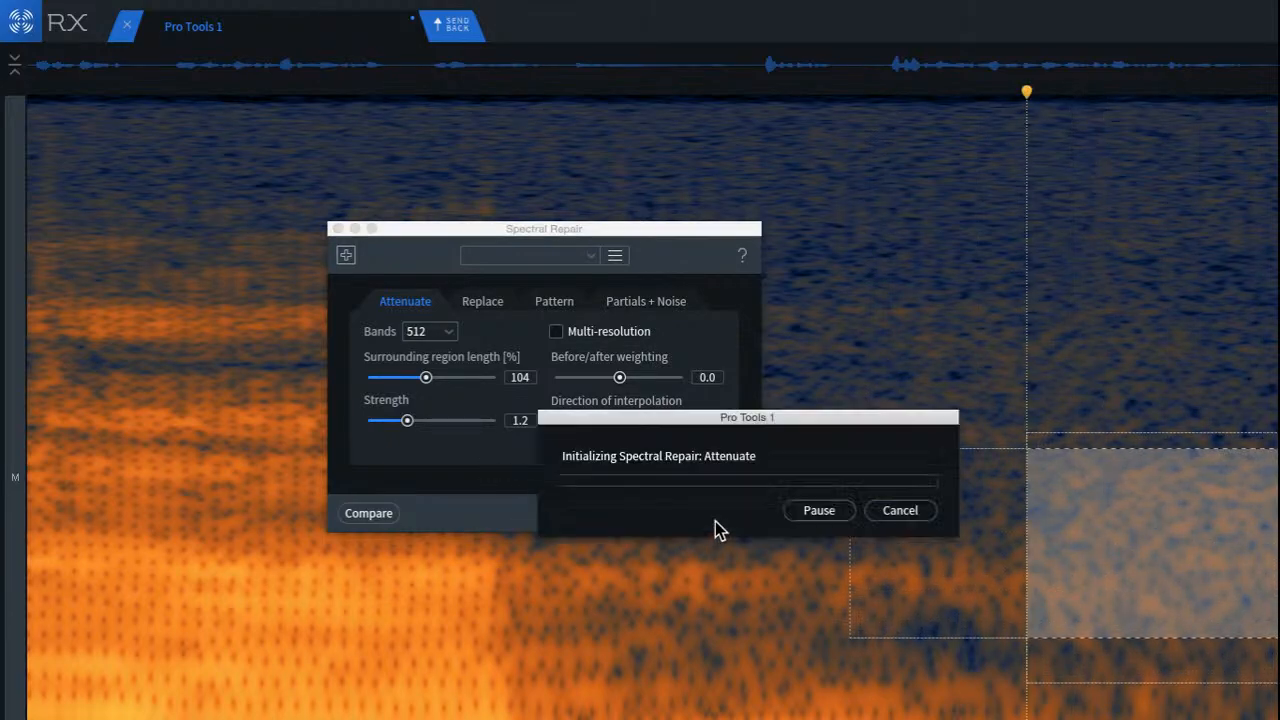
pyautogui.click(543, 580)
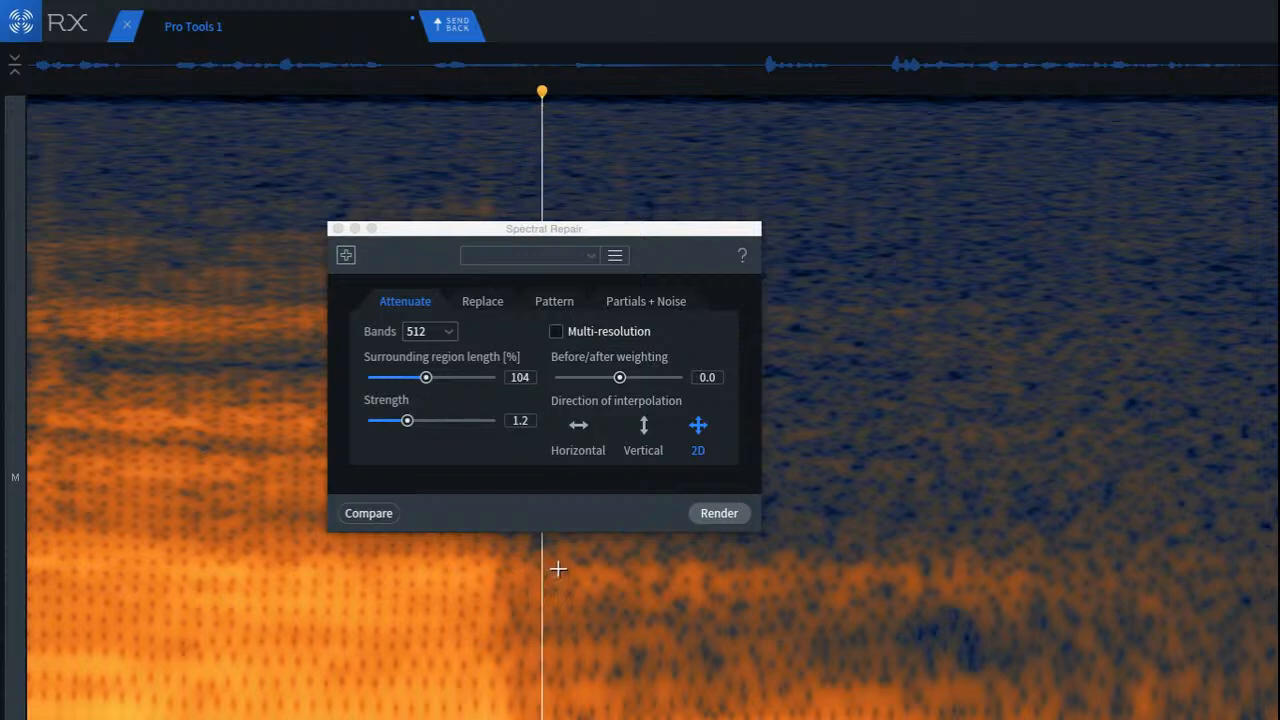
pyautogui.moveTo(1032, 537); pyautogui.dragTo(1278, 719)
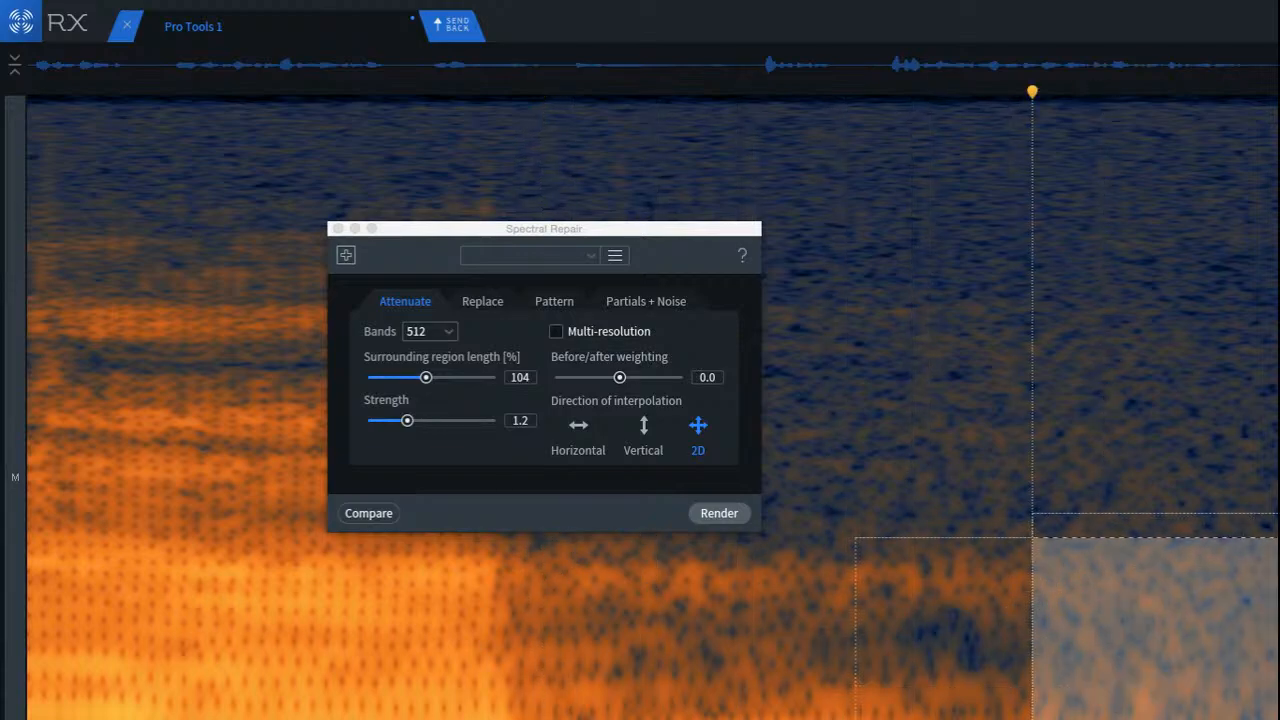
pyautogui.click(716, 513)
pyautogui.click(363, 645)
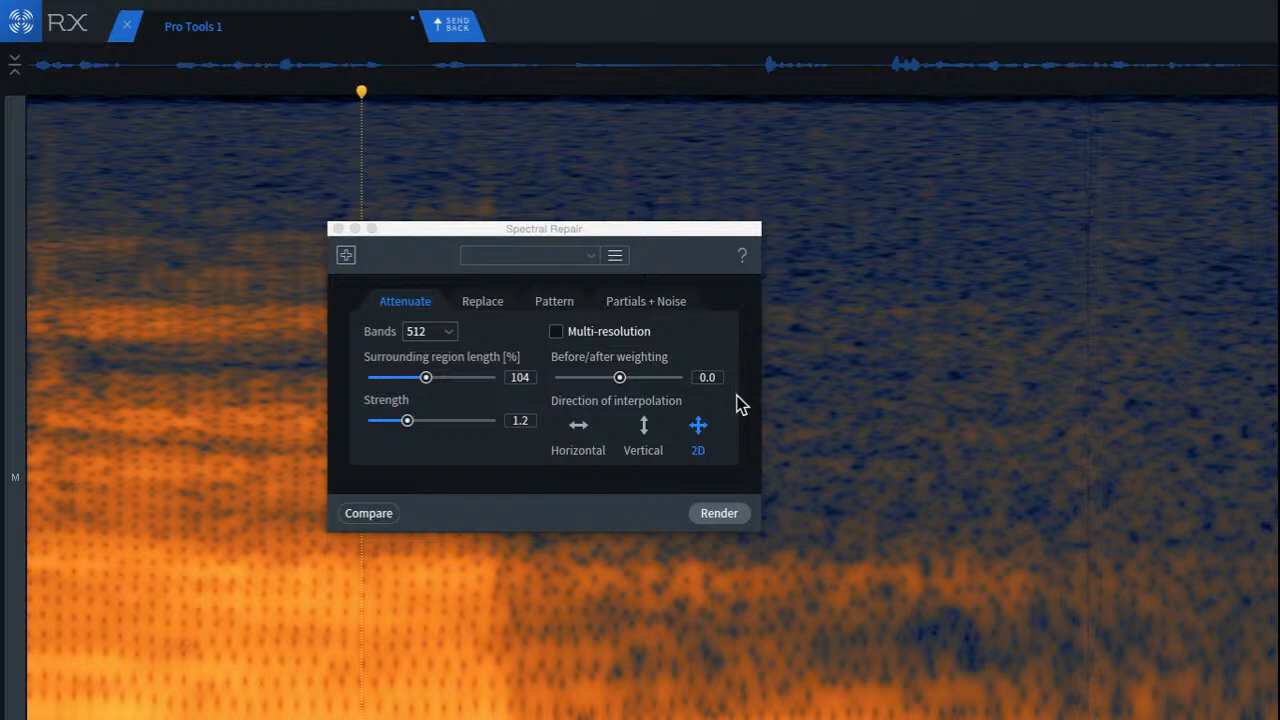
# Step: Attenuate the narrow noise band trailing the word across the gap, and play back from the previous word
pyautogui.moveTo(594, 236); pyautogui.dragTo(200, 238)
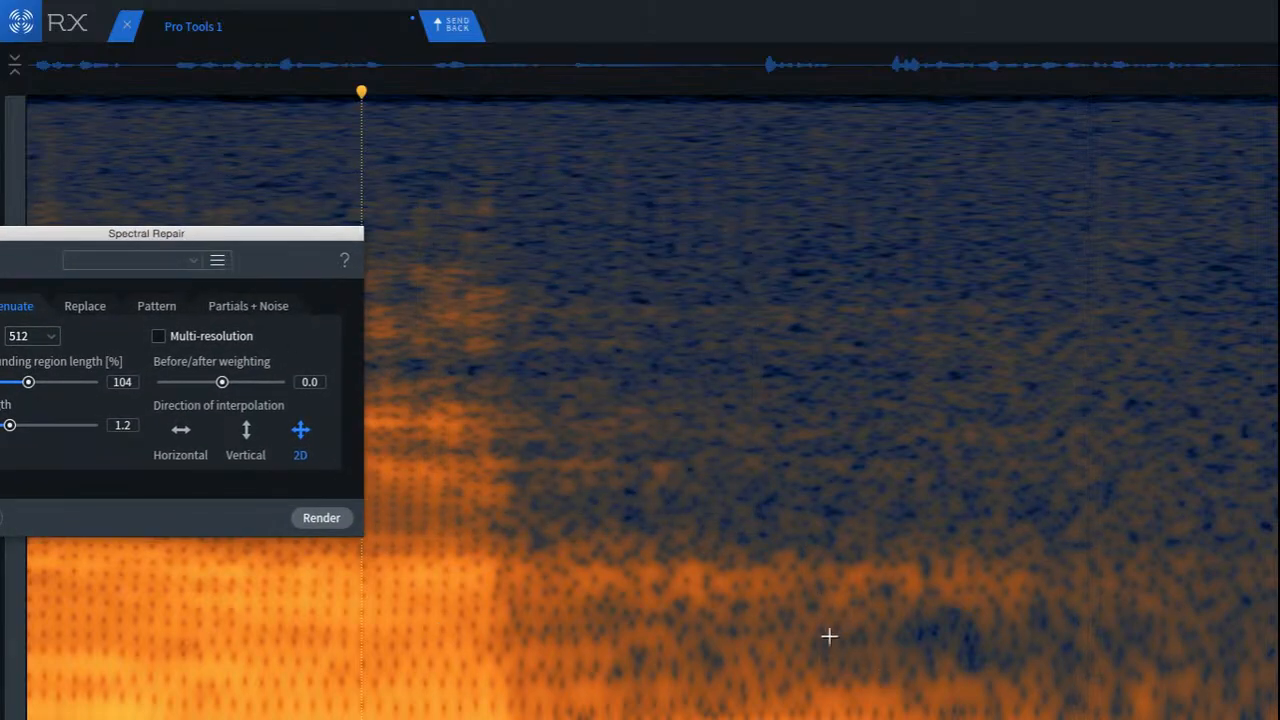
pyautogui.moveTo(484, 538); pyautogui.dragTo(1105, 628)
pyautogui.moveTo(997, 613); pyautogui.dragTo(898, 554)
pyautogui.click(338, 522)
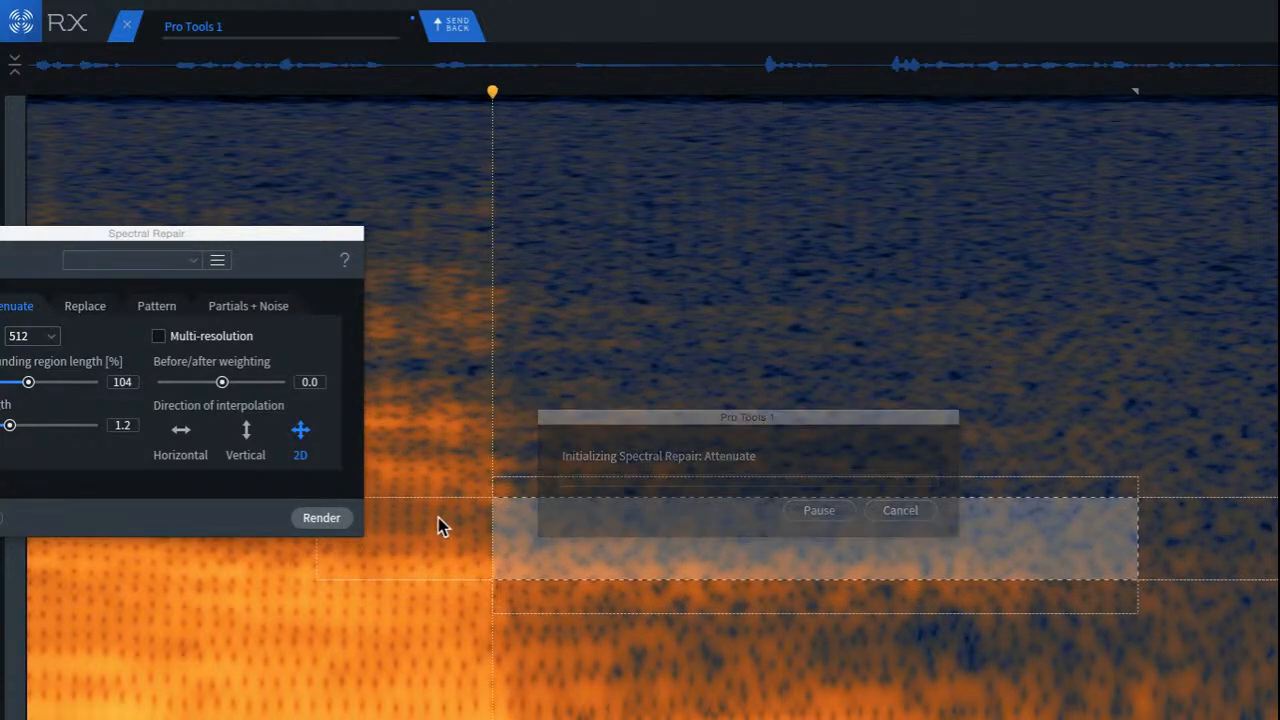
pyautogui.hscroll(-5, 609, 391)
pyautogui.click(637, 413)
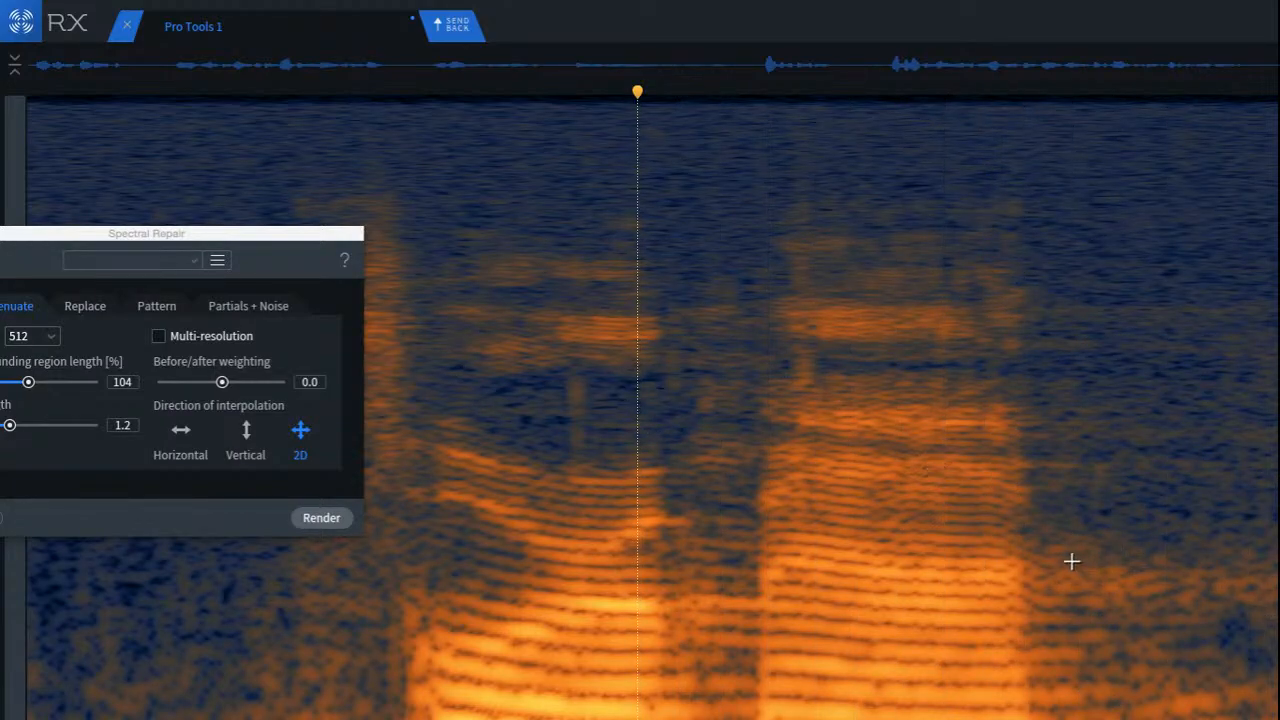
# Step: Attenuate two lower patches of the noise tail after the word, playing back the transition after each repair
pyautogui.moveTo(1052, 556); pyautogui.dragTo(1278, 610)
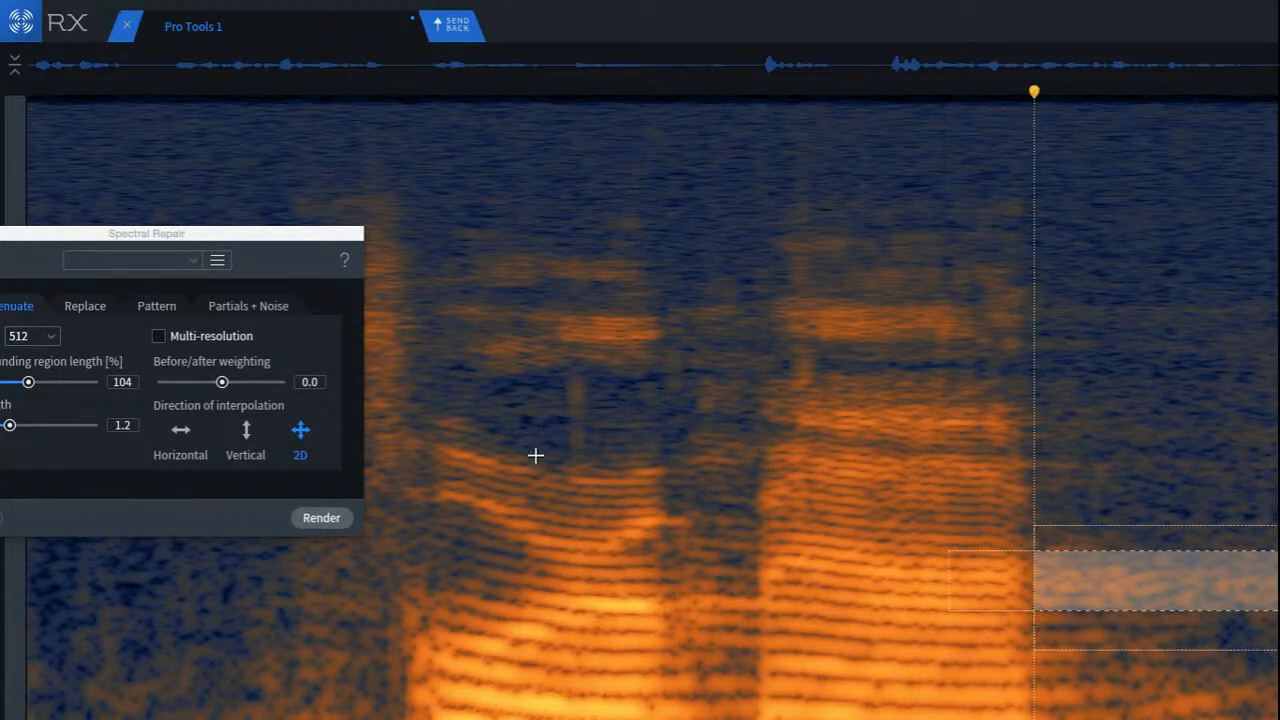
pyautogui.click(309, 518)
pyautogui.click(619, 417)
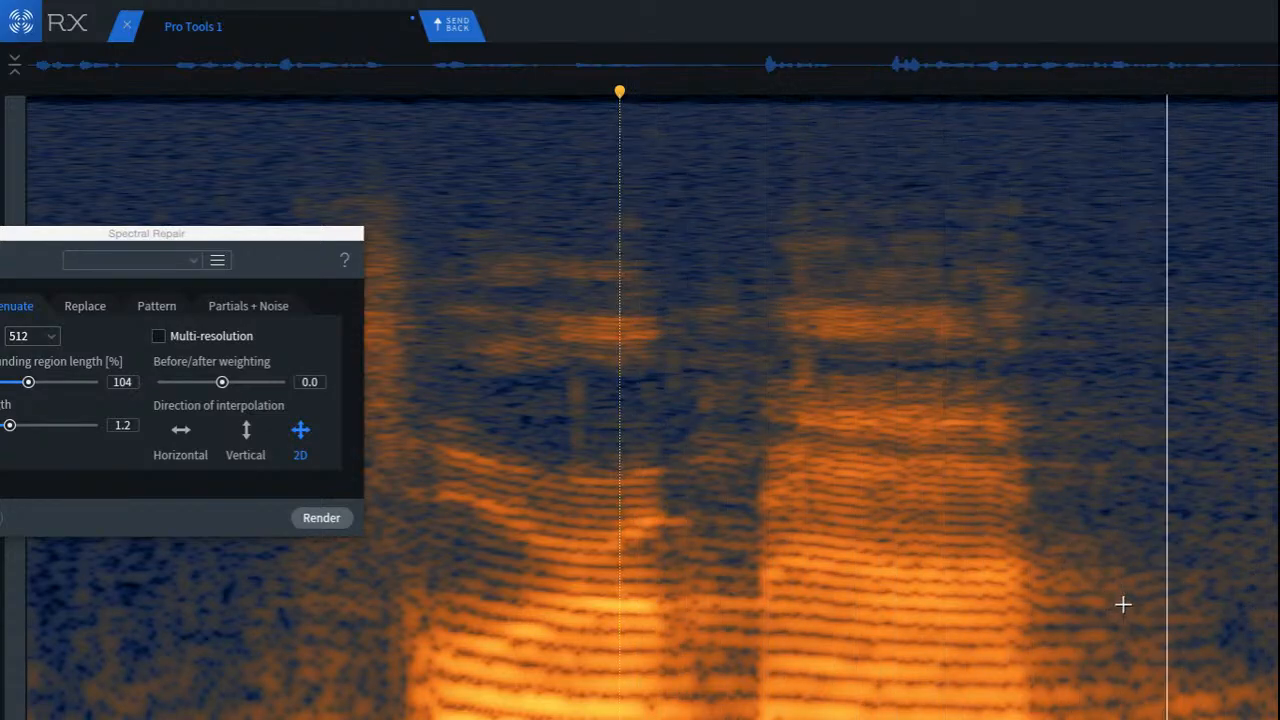
pyautogui.moveTo(1111, 595); pyautogui.dragTo(1276, 704)
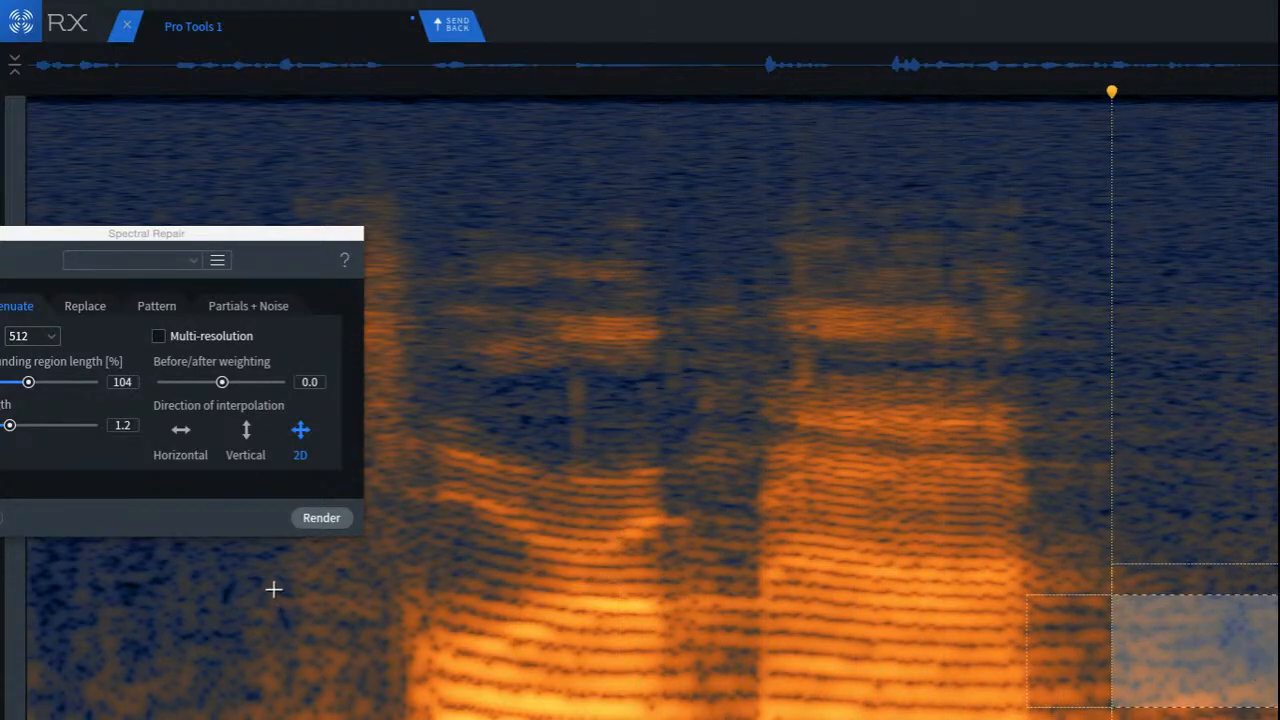
pyautogui.click(312, 518)
pyautogui.click(486, 369)
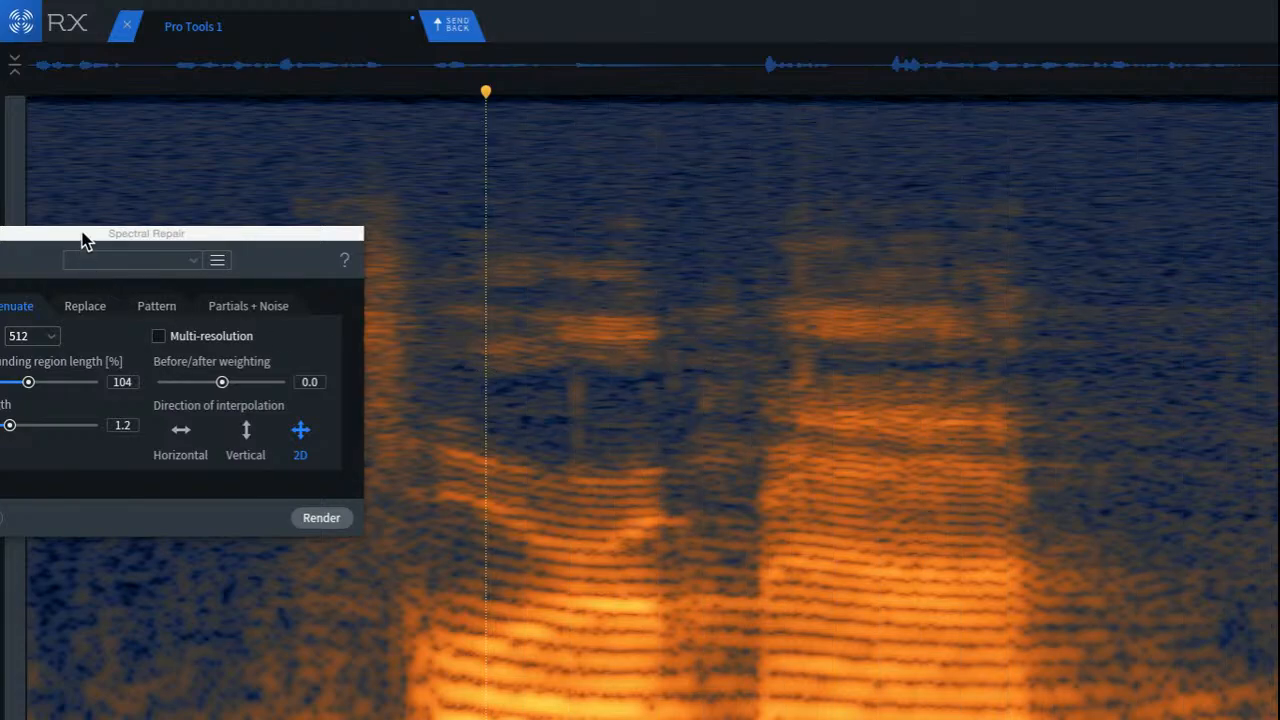
# Step: Close Spectral Repair and play the cleaned dialogue from the beginning of the recording
pyautogui.moveTo(105, 235); pyautogui.dragTo(807, 265)
pyautogui.click(643, 258)
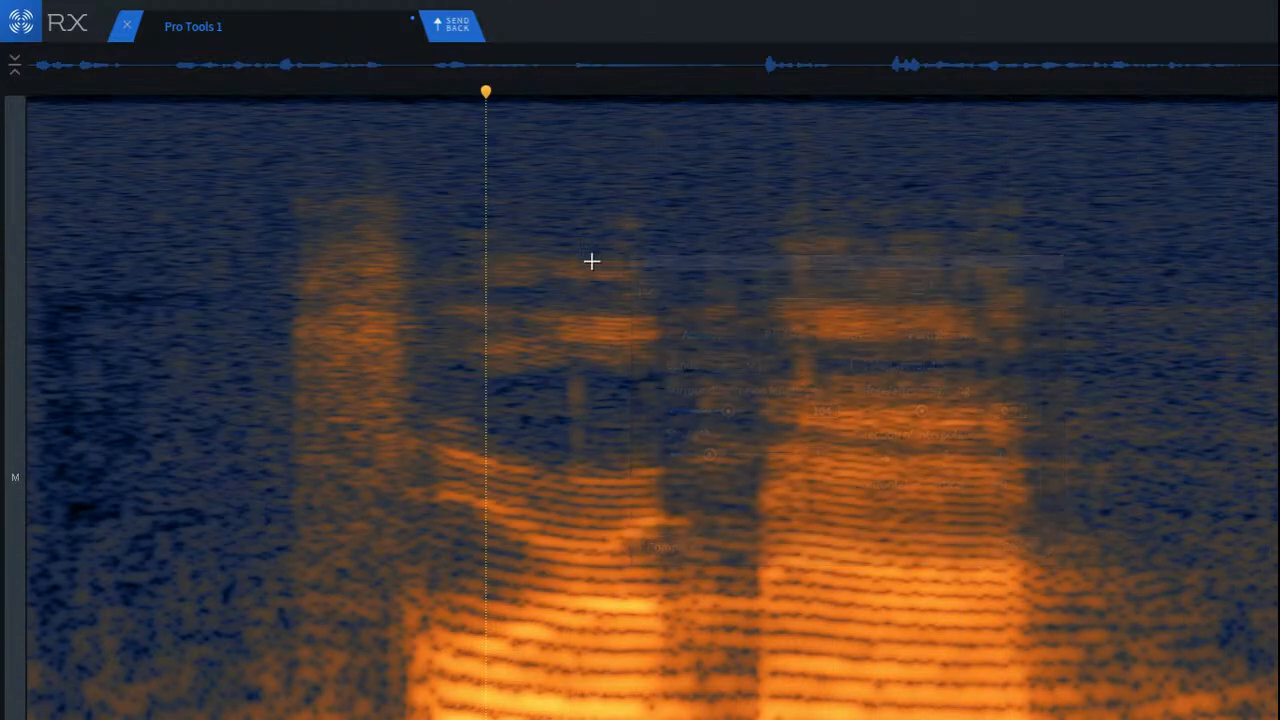
pyautogui.click(298, 277)
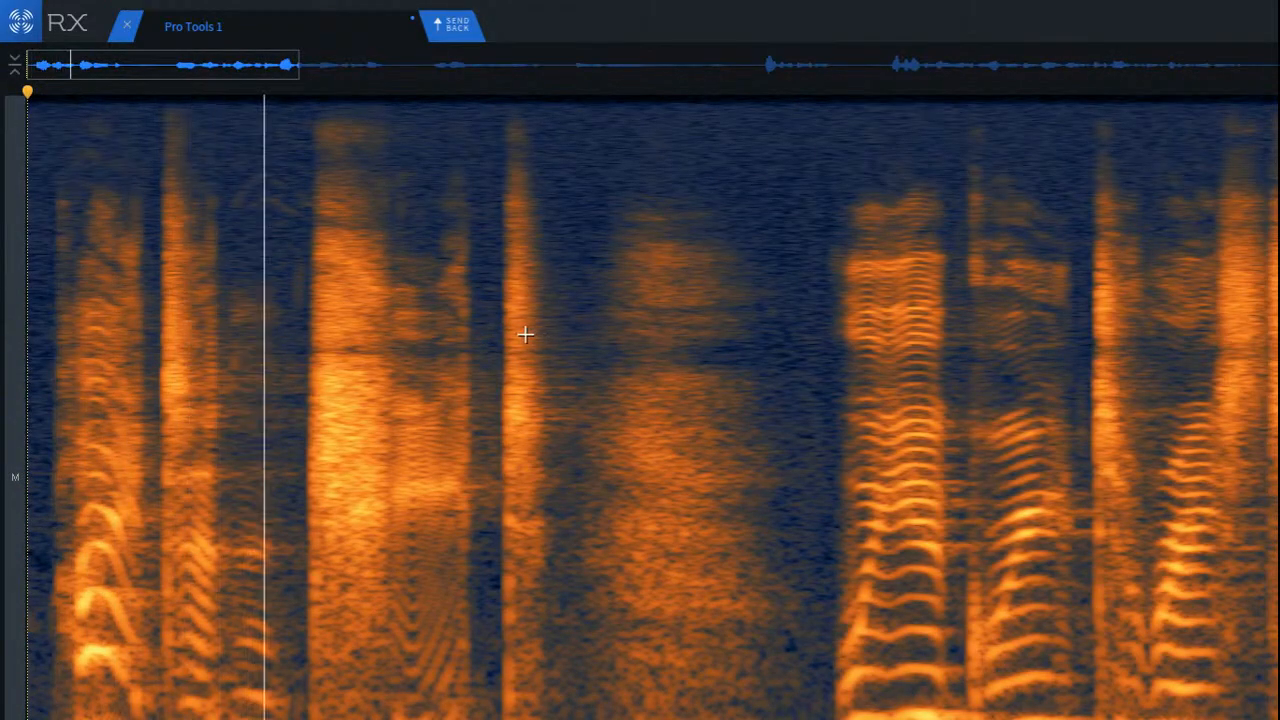
pyautogui.scroll(-3, 540, 333)
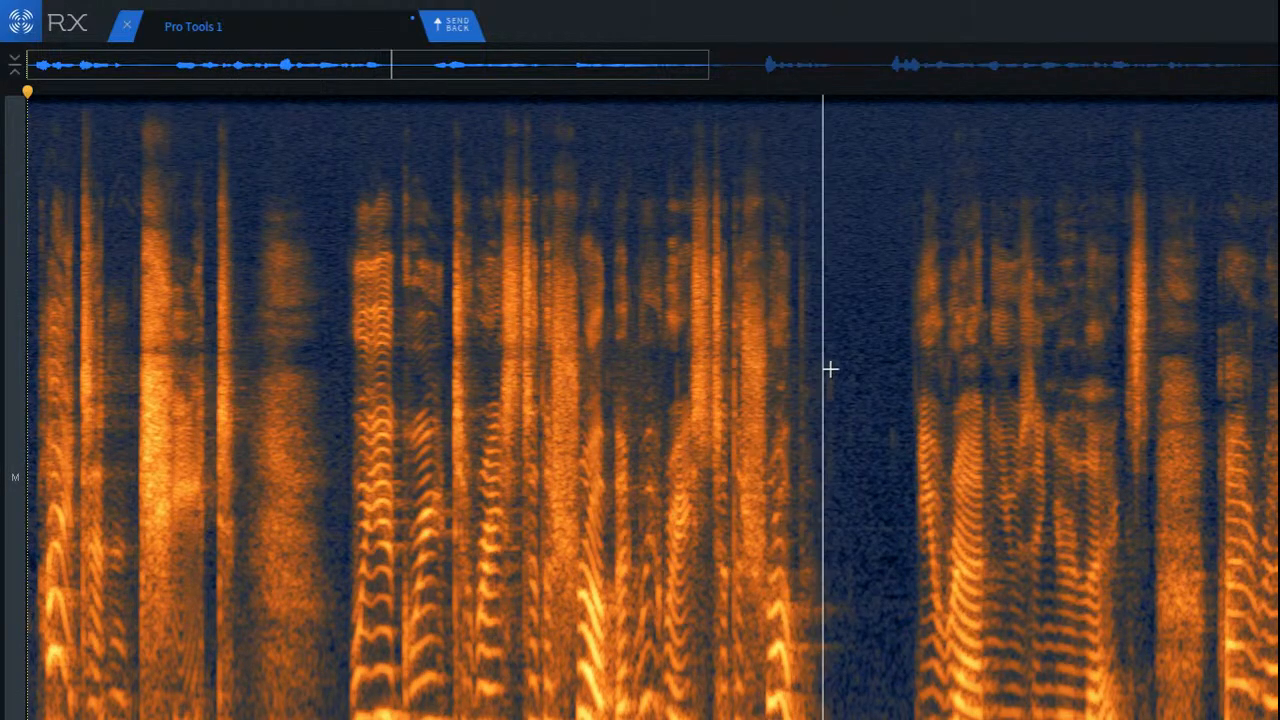
# Step: Isolate the small mouth click in the dark band above the long vowel's harmonics and remove it
pyautogui.click(567, 345)
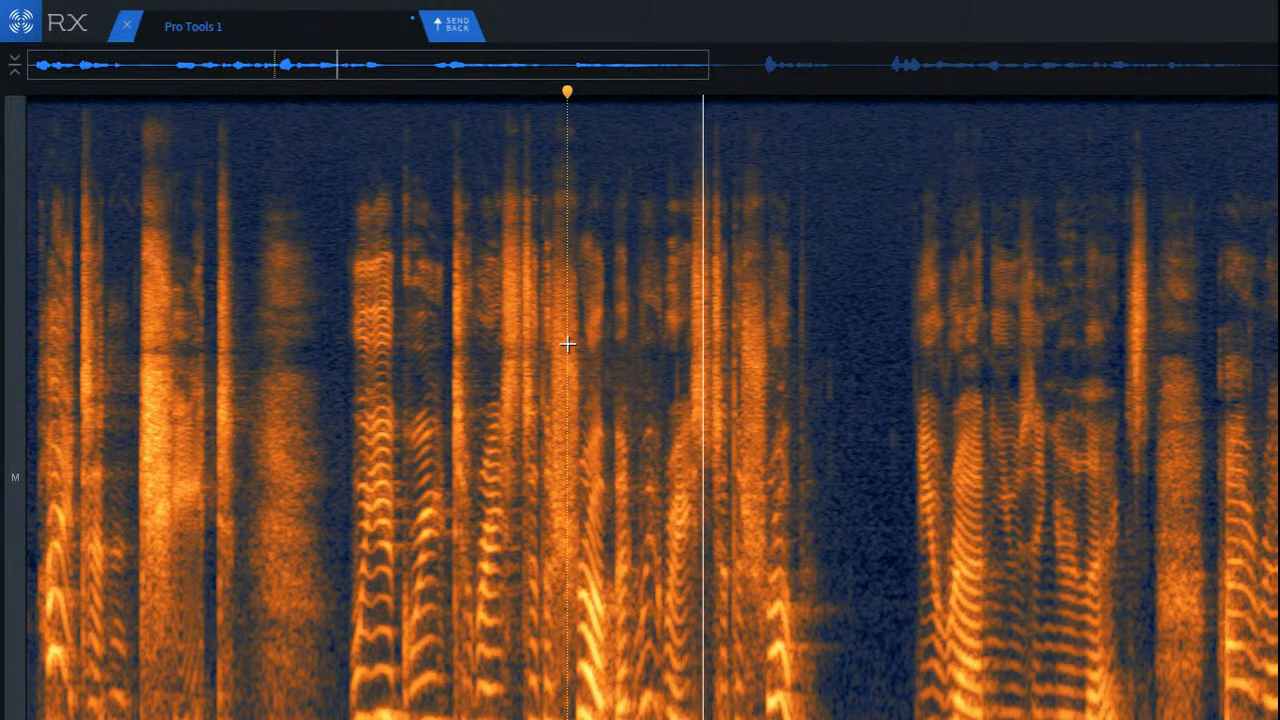
pyautogui.scroll(6, 691, 386)
pyautogui.scroll(3, 739, 388)
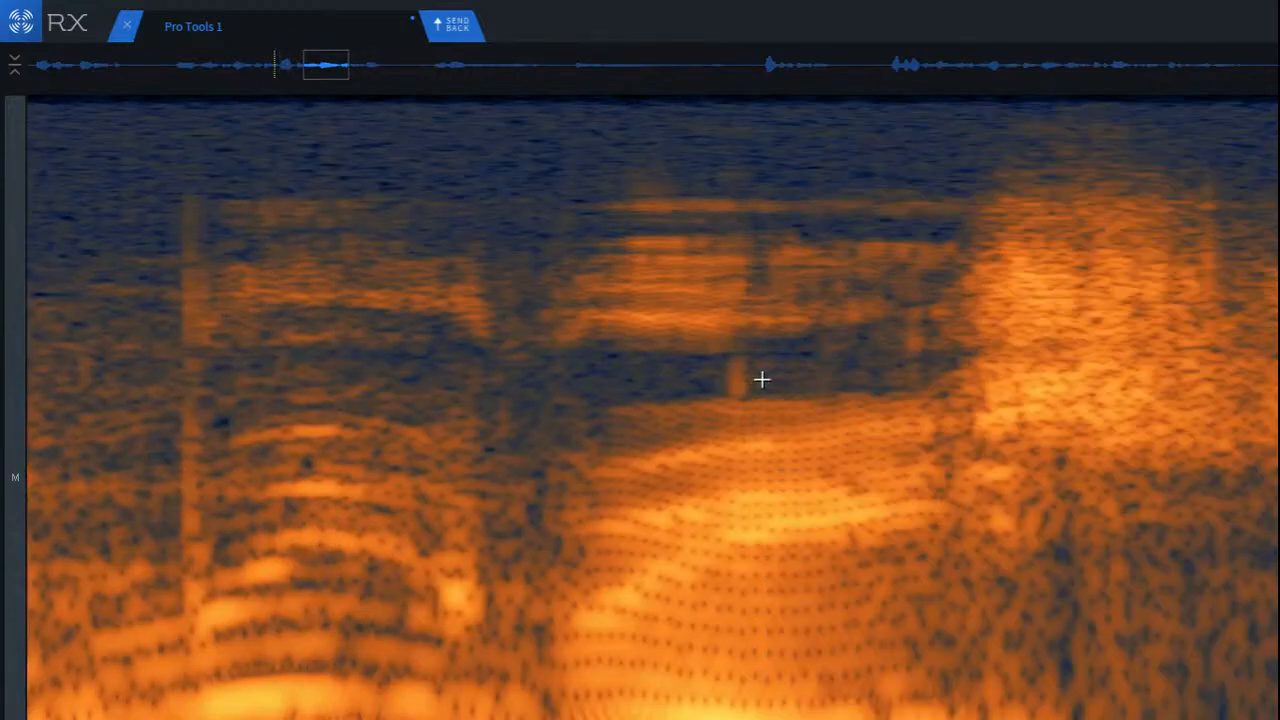
pyautogui.click(302, 269)
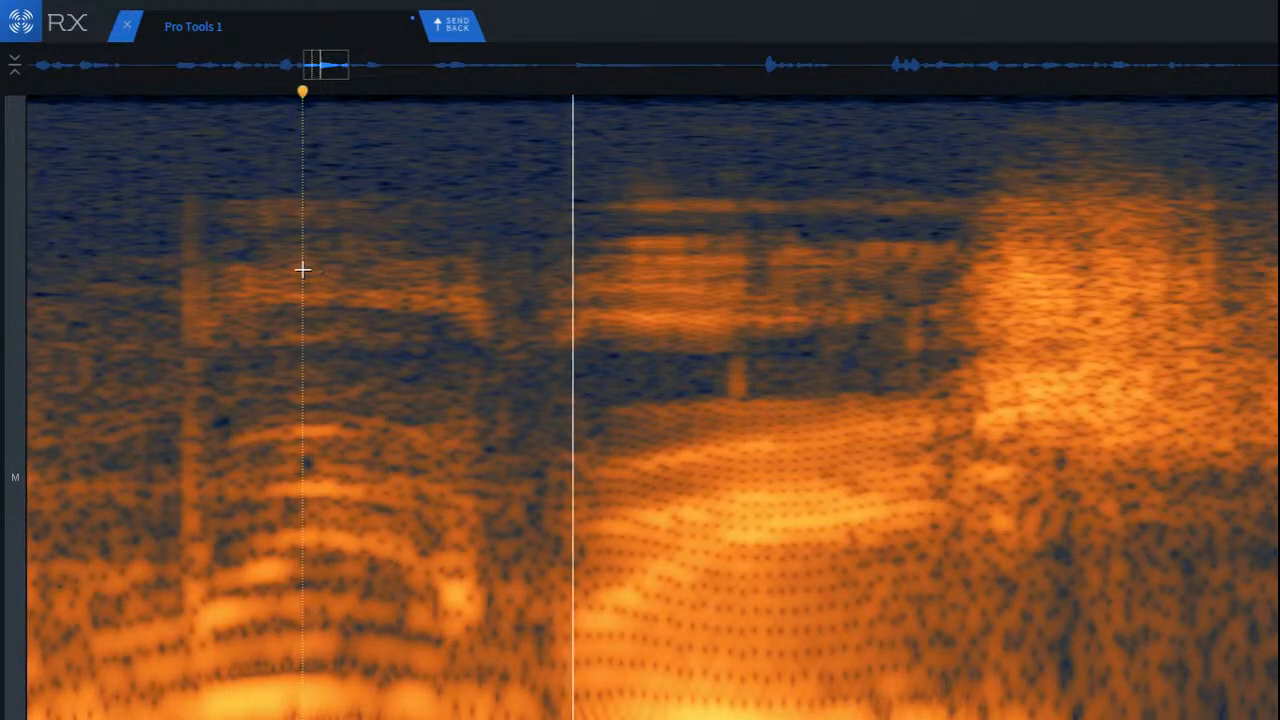
pyautogui.scroll(3, 720, 392)
pyautogui.moveTo(555, 343); pyautogui.dragTo(692, 405)
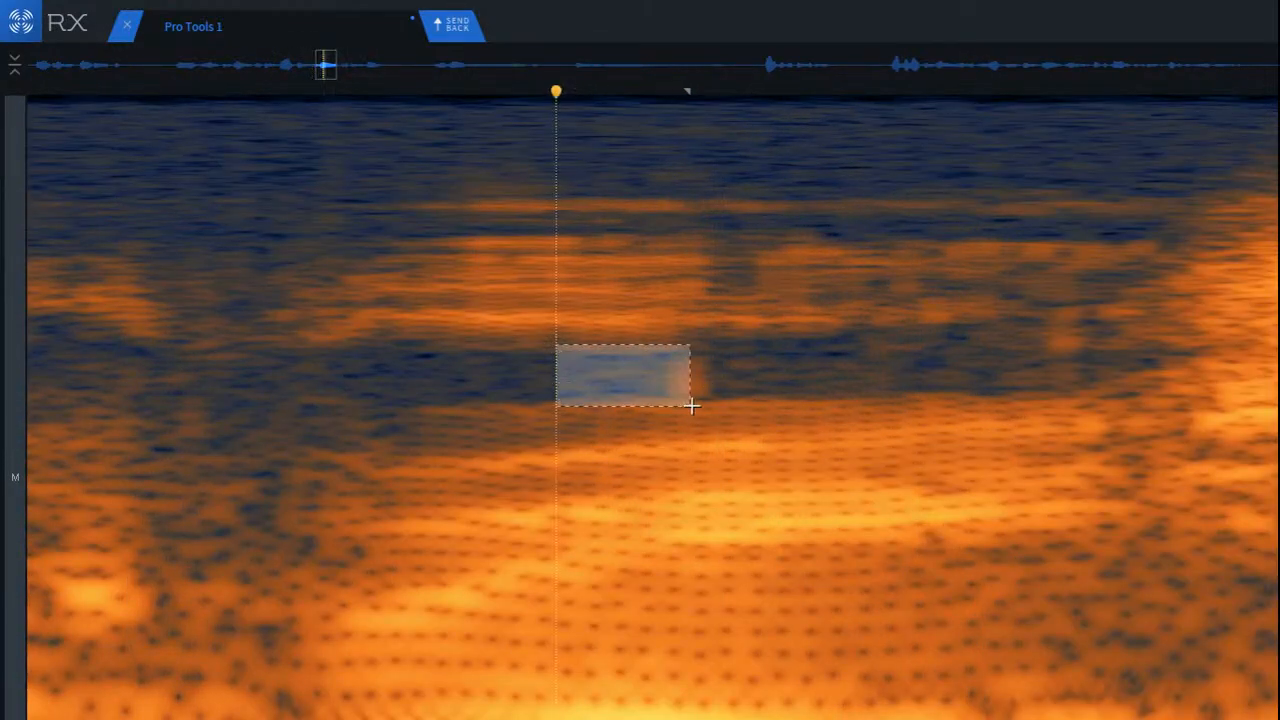
pyautogui.moveTo(623, 386); pyautogui.dragTo(686, 386)
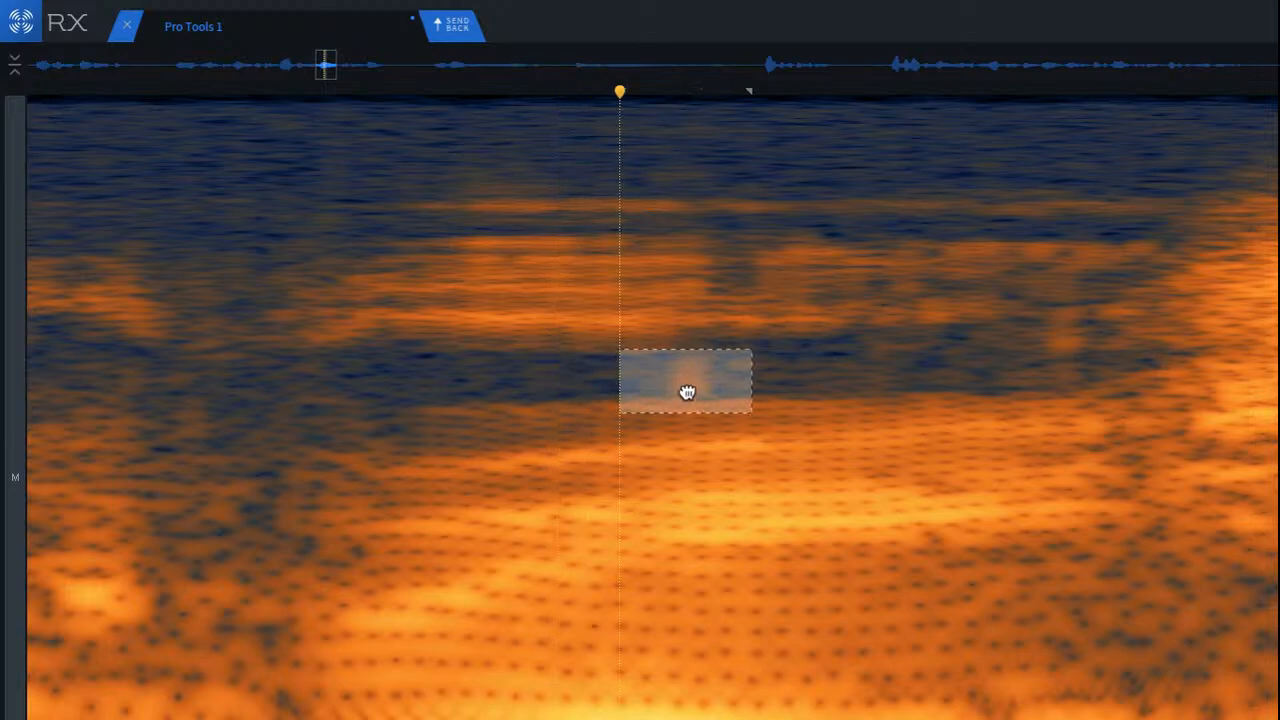
pyautogui.click(497, 344)
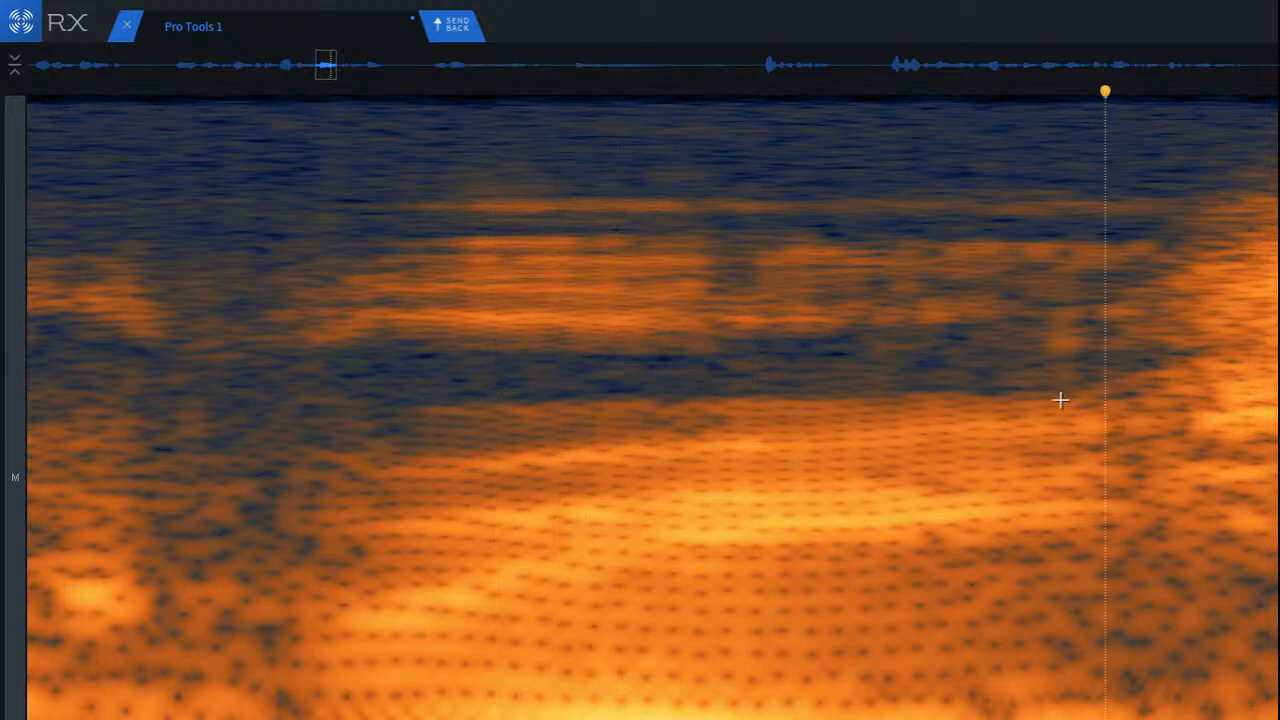
# Step: Repair the faint clicks near the end of the same vowel, just before the noisy consonant, and play back the phrase
pyautogui.moveTo(998, 224)
pyautogui.mouseDown()
pyautogui.moveTo(1166, 423)
pyautogui.moveTo(1137, 400)
pyautogui.mouseUp()
pyautogui.moveTo(1063, 371); pyautogui.dragTo(989, 371)
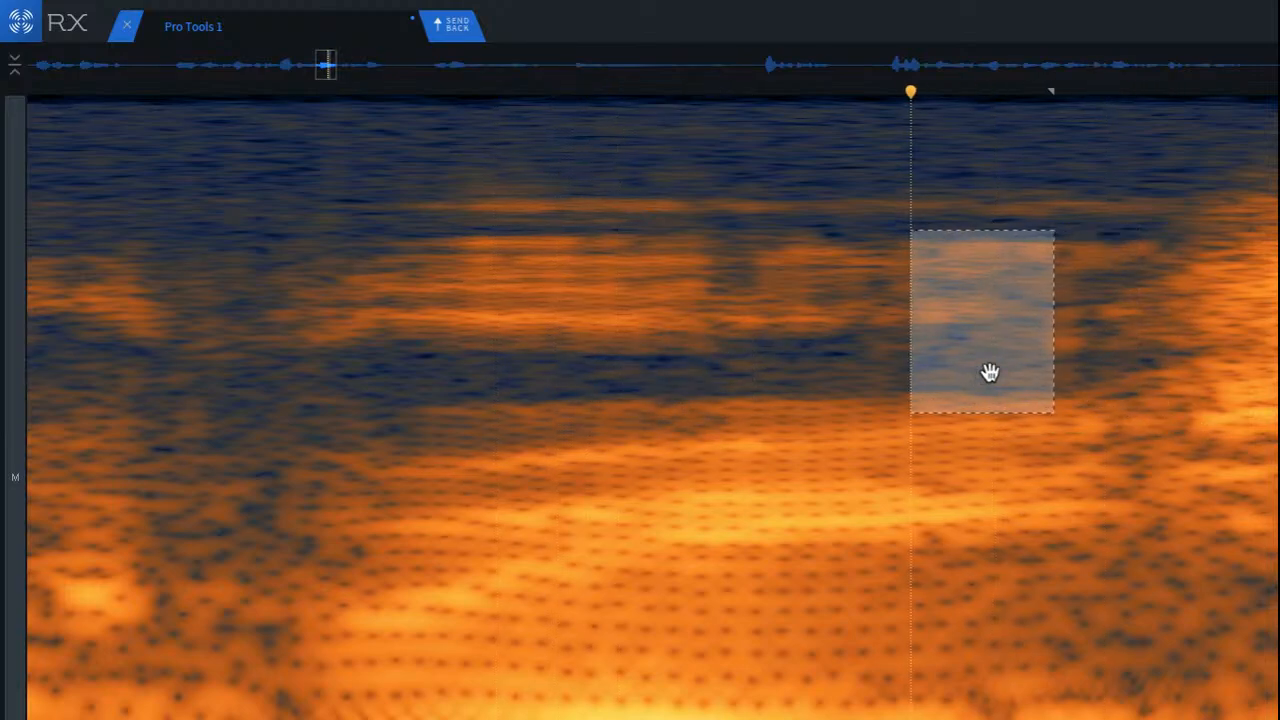
pyautogui.click(1151, 342)
pyautogui.scroll(4, 1148, 336)
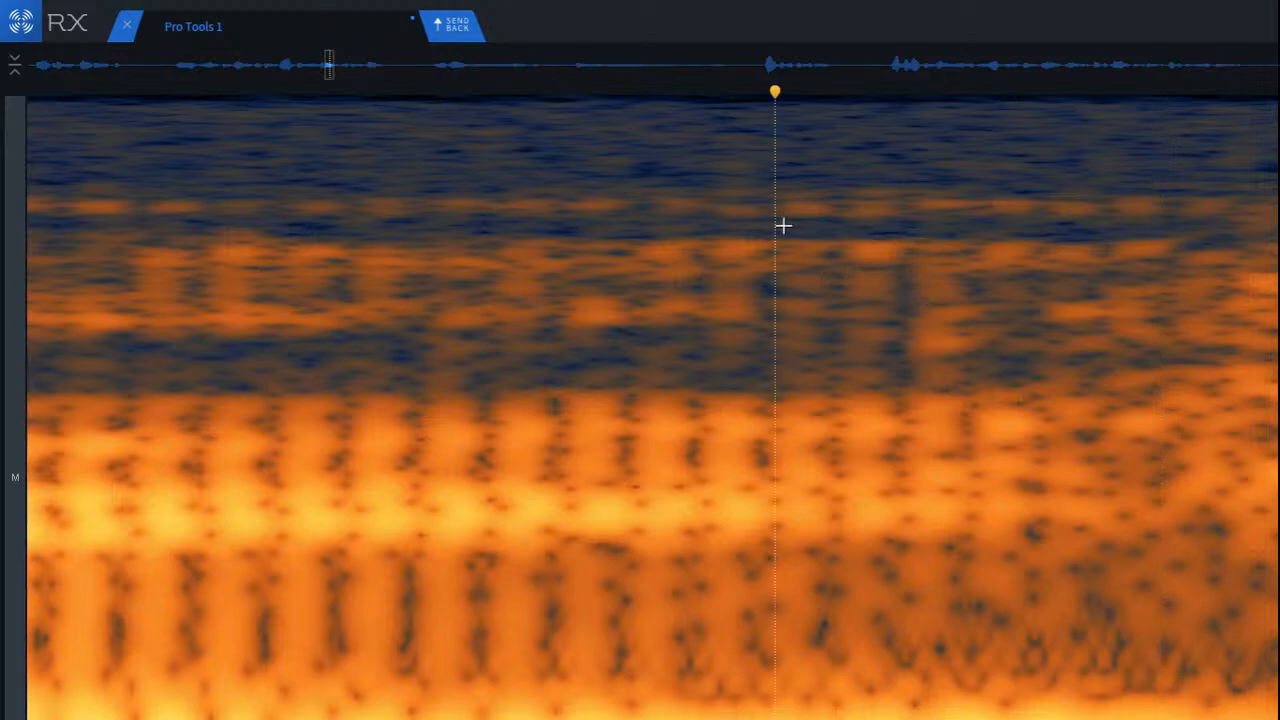
pyautogui.moveTo(775, 206); pyautogui.dragTo(956, 353)
pyautogui.click(781, 306)
pyautogui.scroll(-4, 949, 423)
pyautogui.scroll(-3, 949, 423)
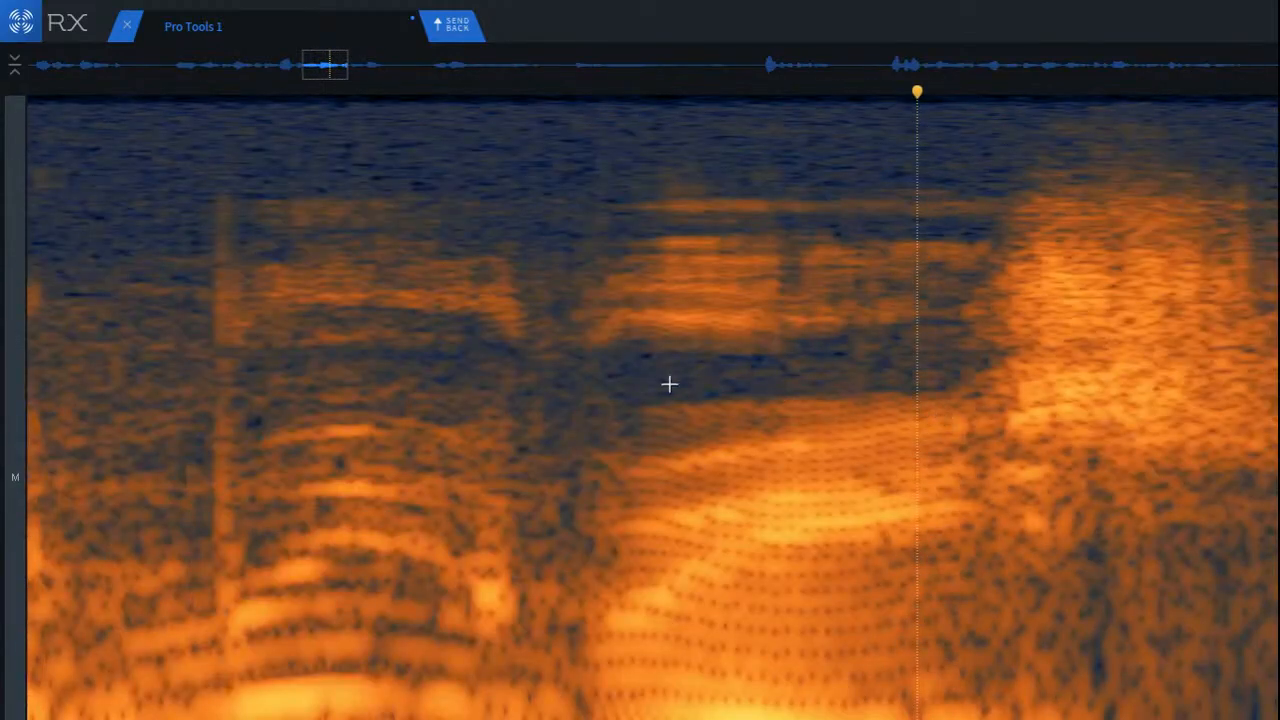
pyautogui.scroll(-2, 515, 351)
pyautogui.press('space')
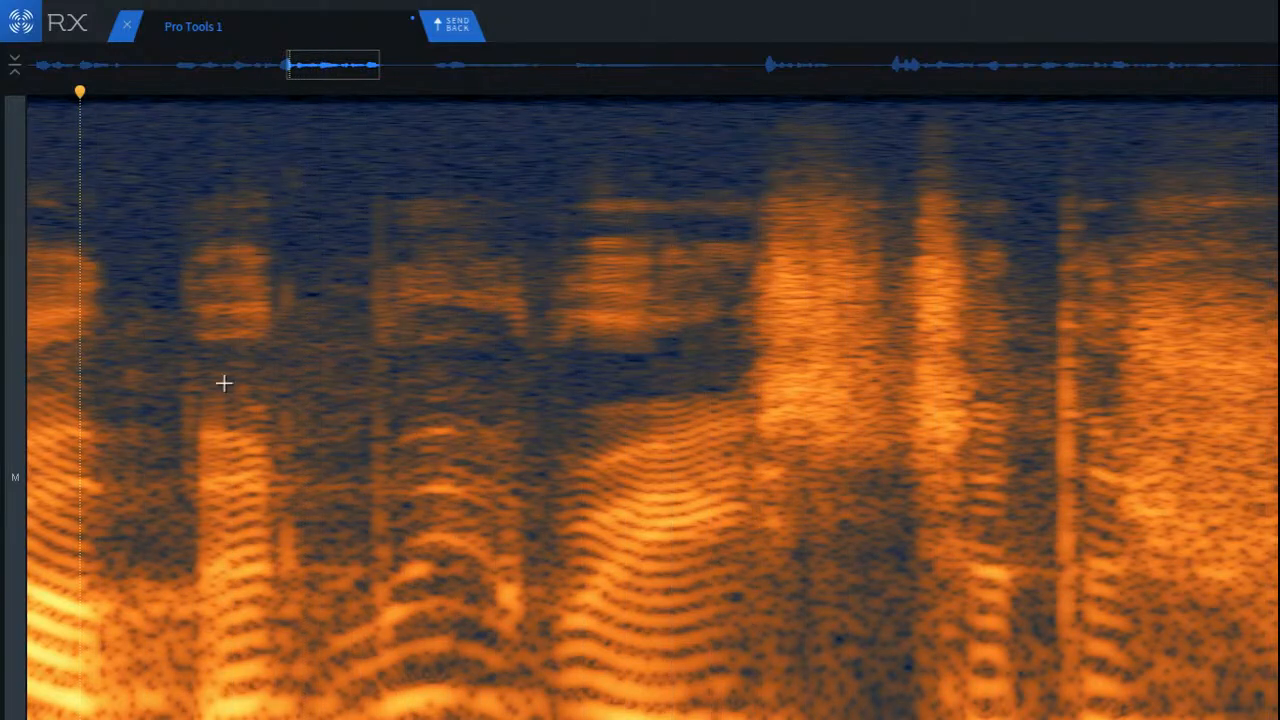
# Step: Remove the tall vertical click at the start of the preceding vowel, and play back the surrounding words
pyautogui.scroll(5, 300, 390)
pyautogui.moveTo(511, 191); pyautogui.dragTo(669, 645)
pyautogui.press('super+shift+2')
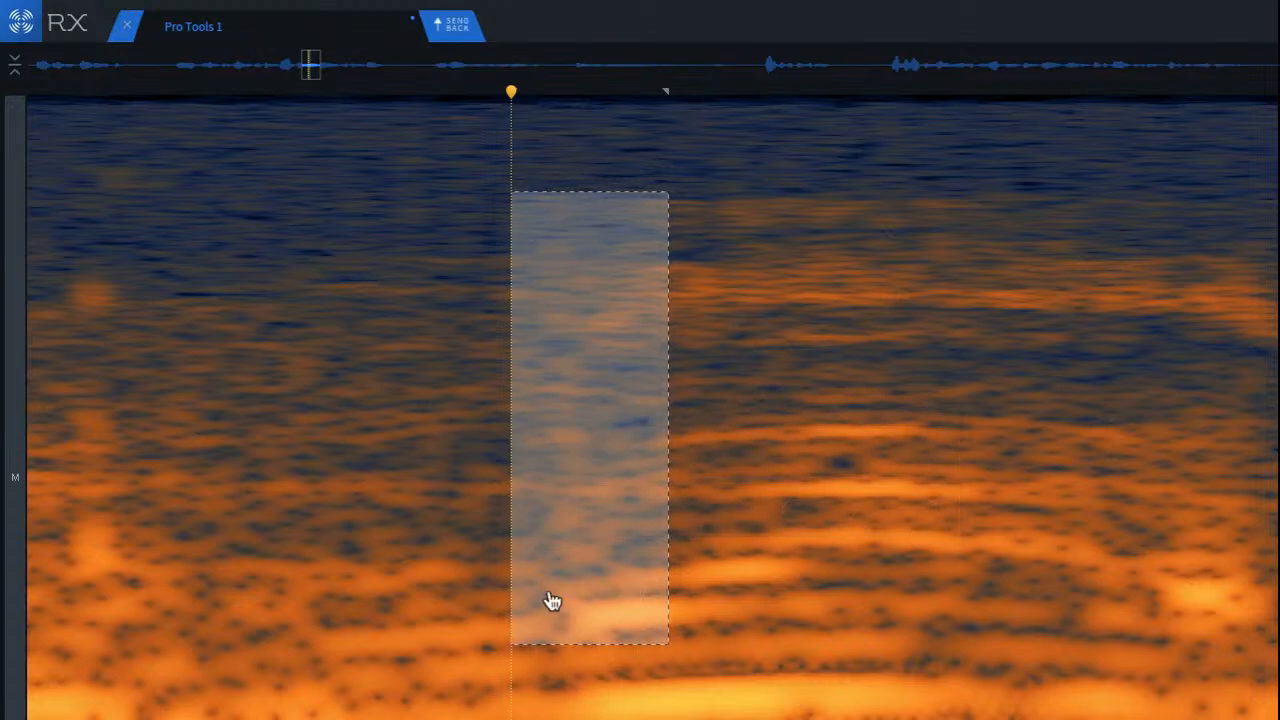
pyautogui.click(367, 412)
pyautogui.scroll(-4, 369, 414)
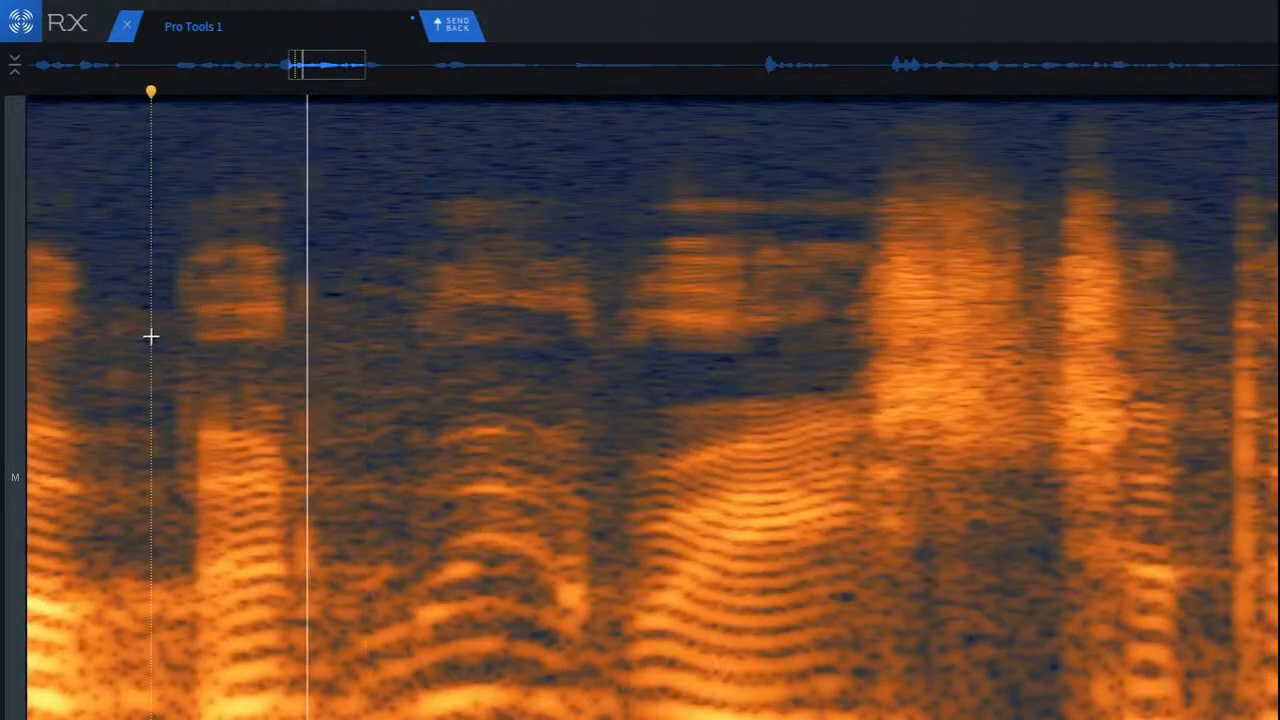
pyautogui.press('space')
pyautogui.press('space')
pyautogui.click(58, 338)
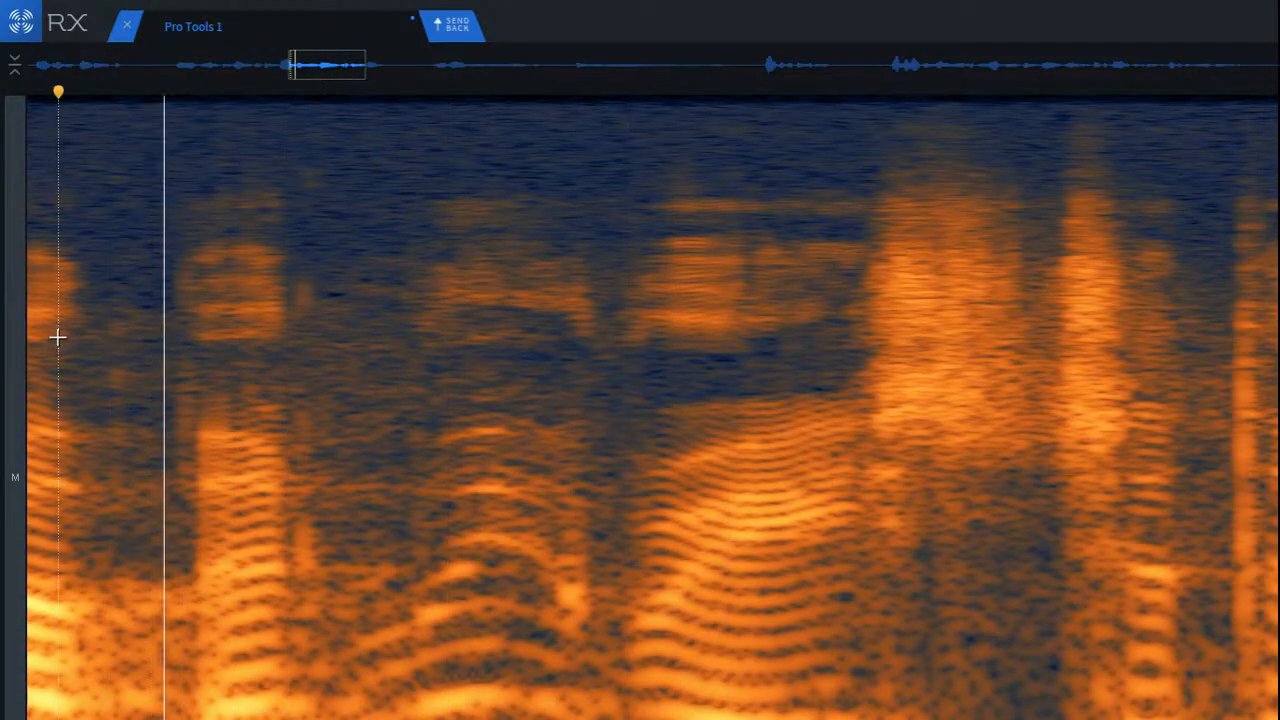
# Step: Remove the vertical click just after the short word that precedes the repaired vowel
pyautogui.scroll(3, 391, 317)
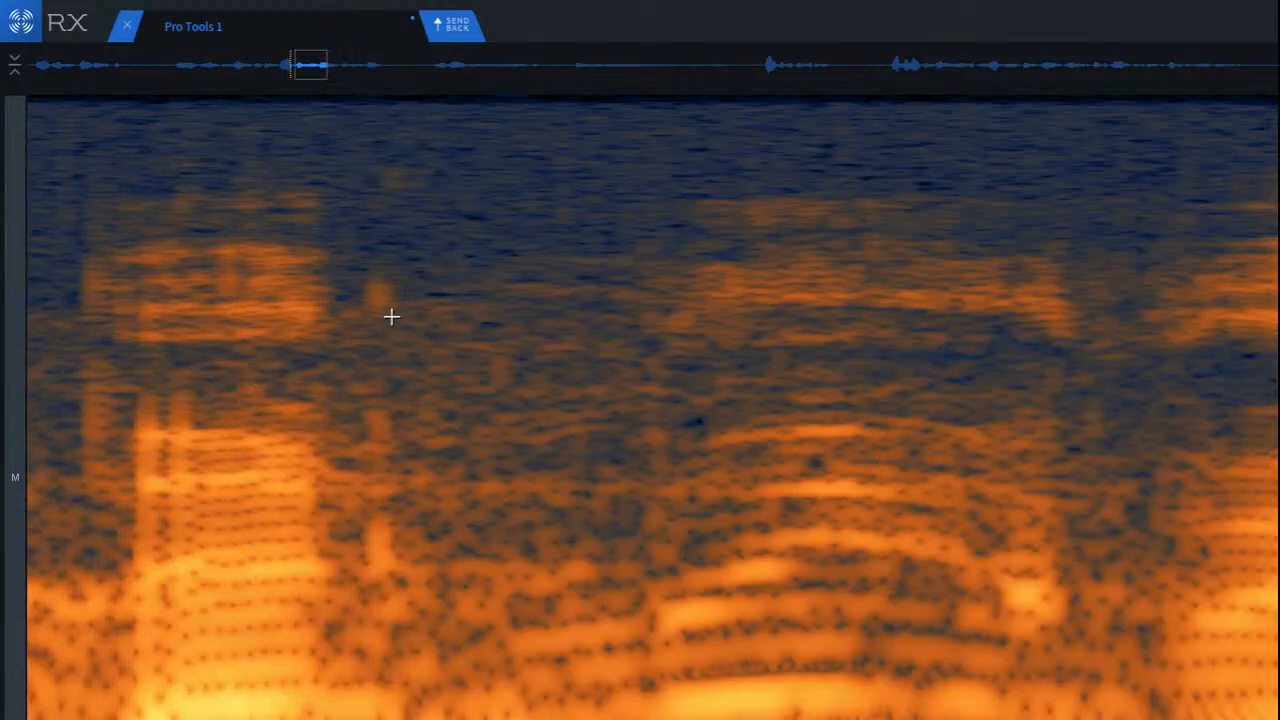
pyautogui.moveTo(344, 260); pyautogui.dragTo(451, 632)
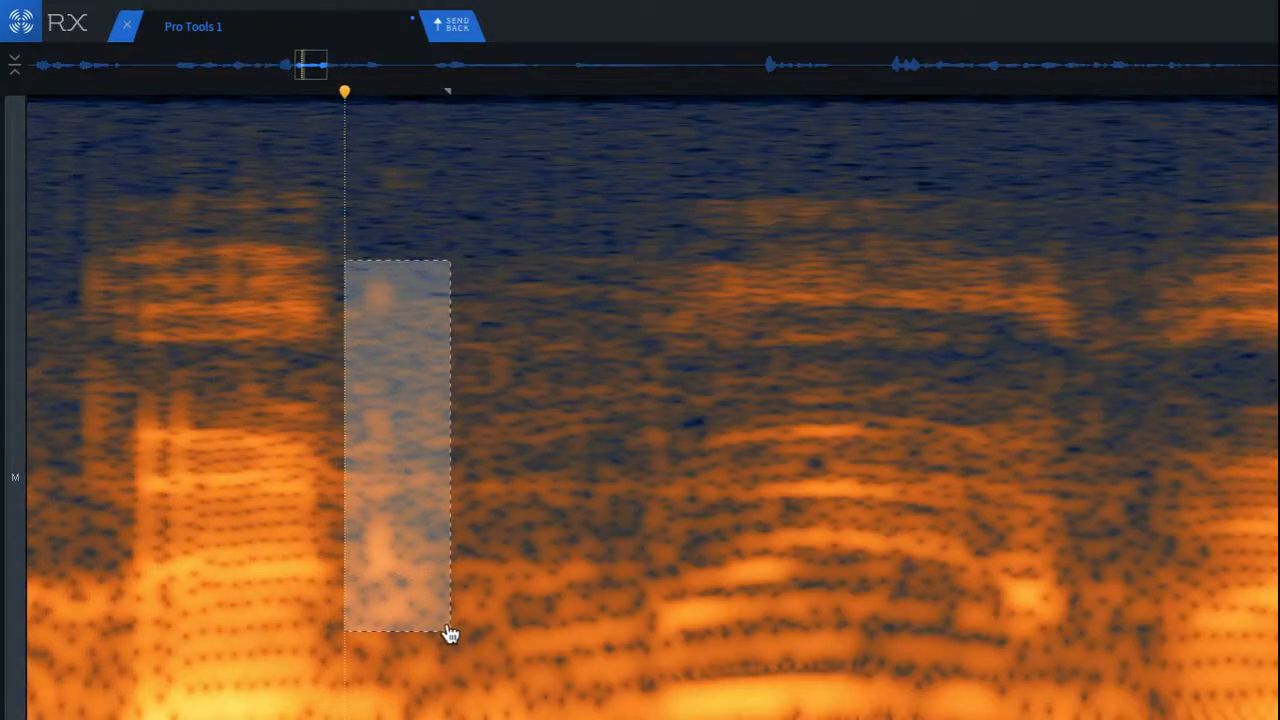
pyautogui.press('Return')
pyautogui.click(406, 458)
pyautogui.scroll(-3, 439, 472)
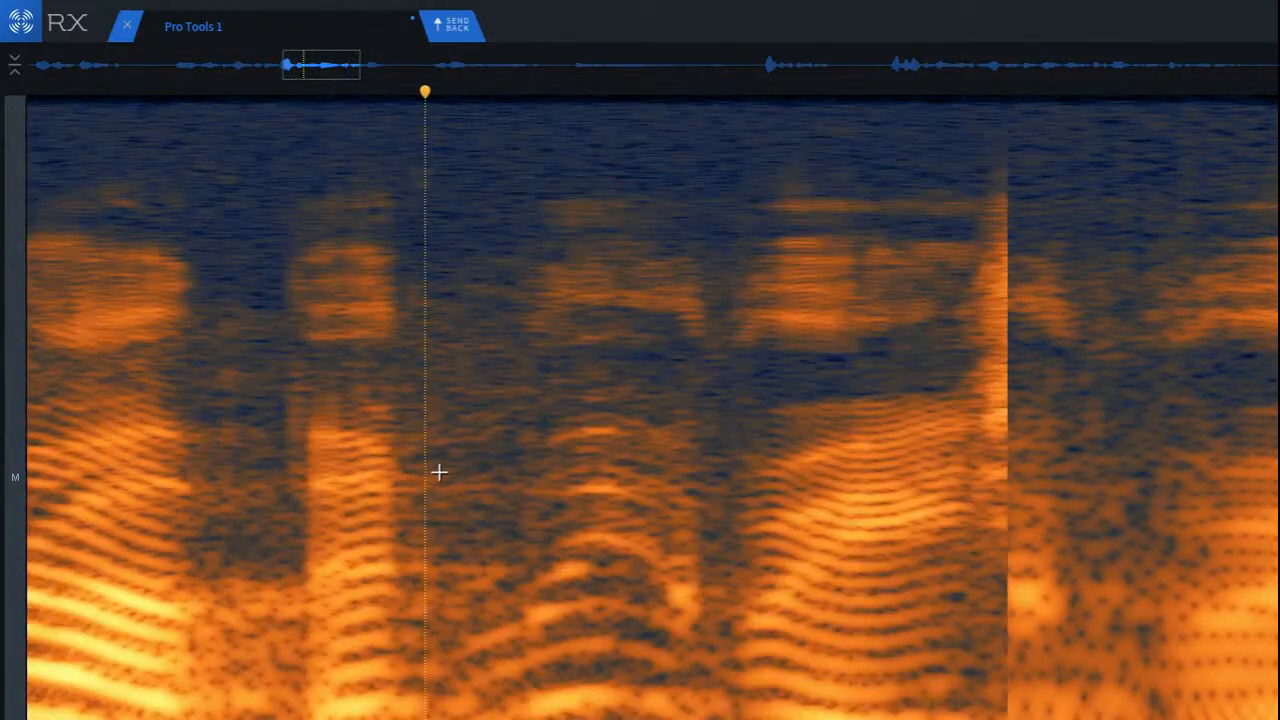
# Step: Play back the phrase around the repaired vowel several times, checking it for remaining clicks
pyautogui.scroll(-3, 439, 472)
pyautogui.click(175, 403)
pyautogui.press('space')
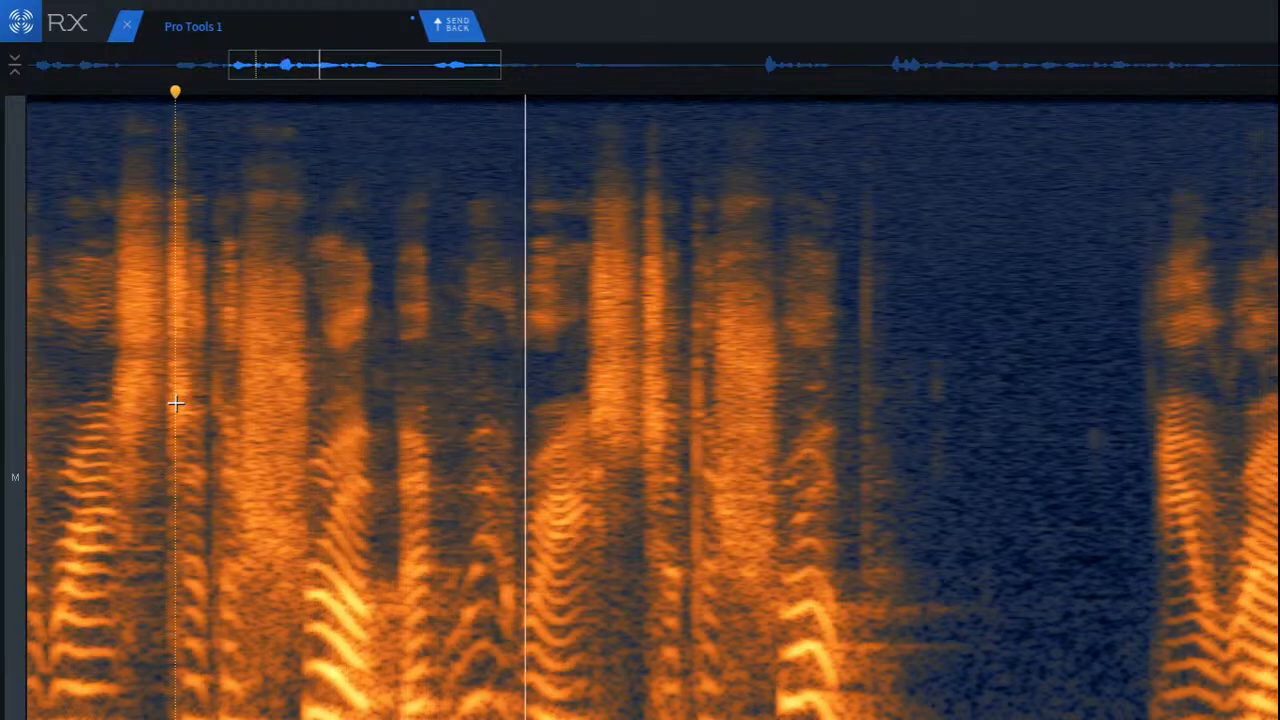
pyautogui.press('space')
pyautogui.press('space')
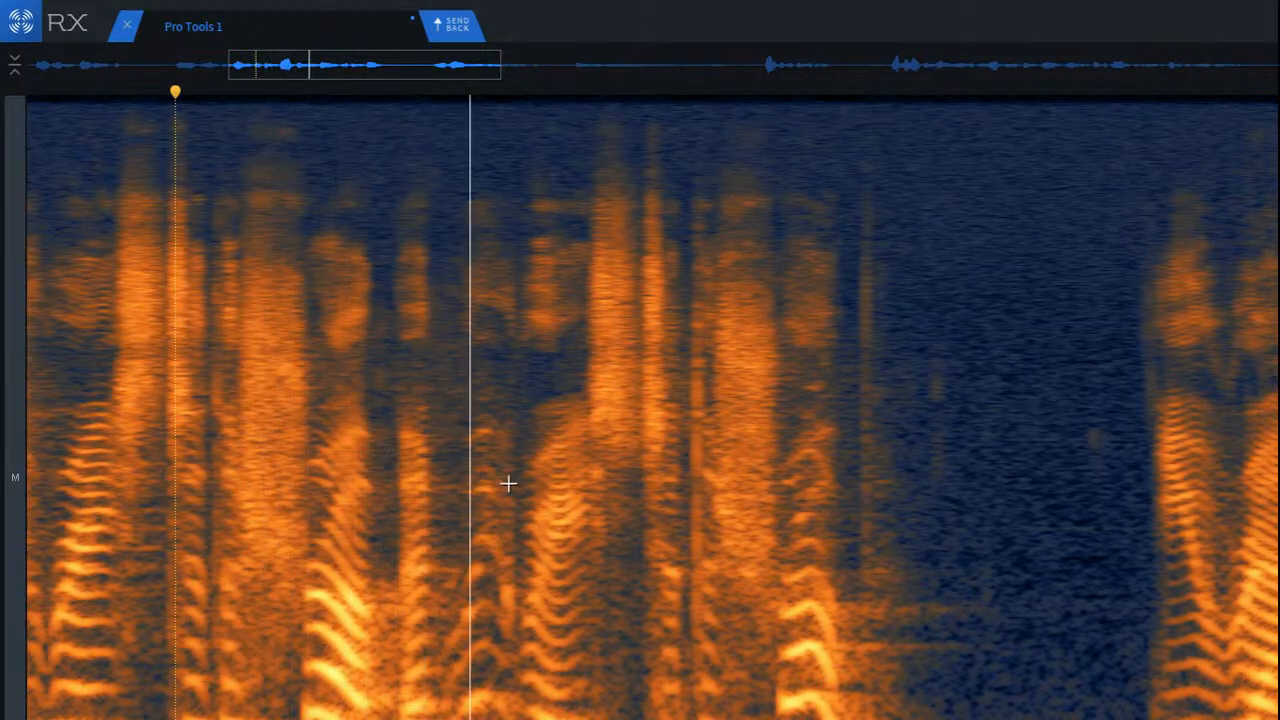
pyautogui.press('space')
pyautogui.scroll(6, 560, 476)
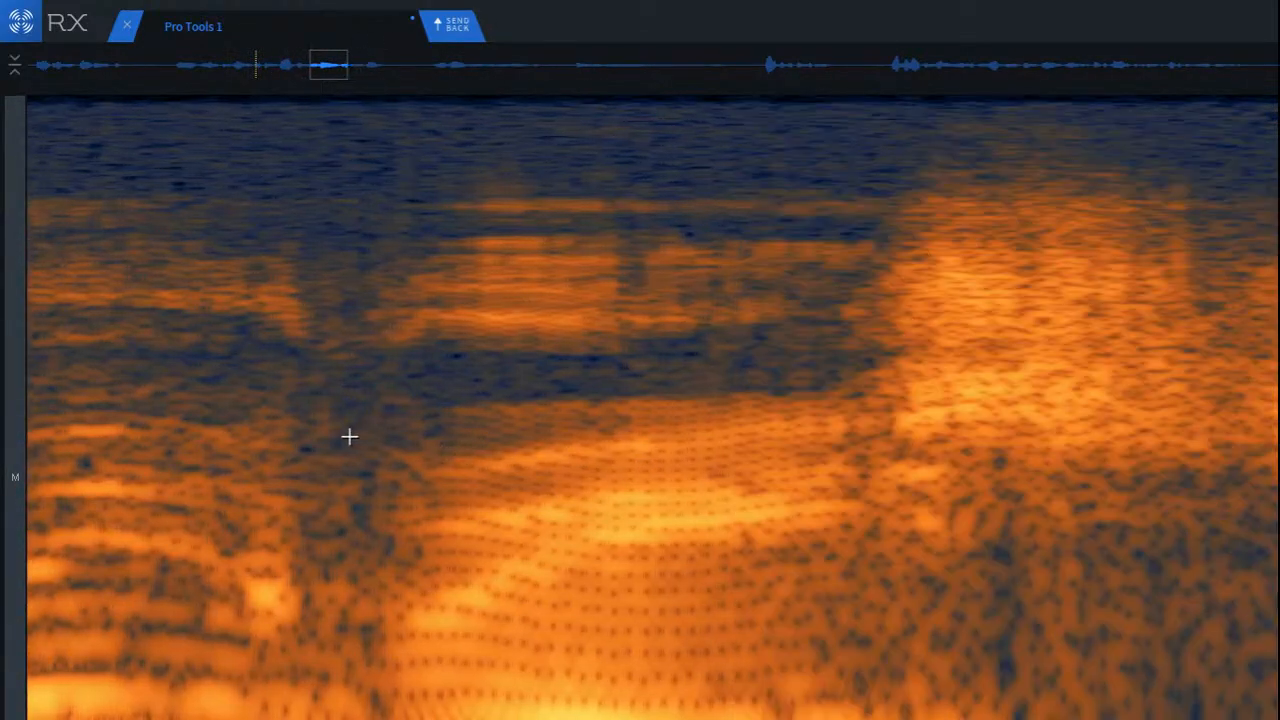
pyautogui.press('space')
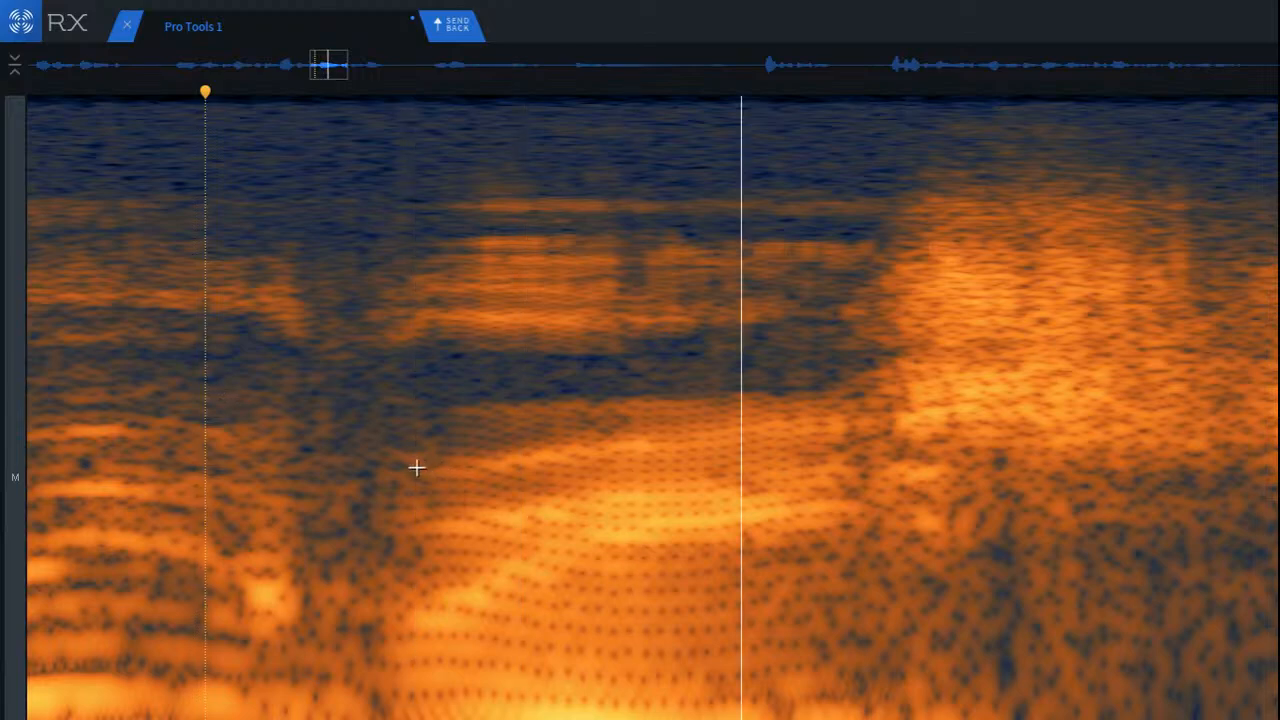
# Step: Audition the long vowel's upper frequency band and its lower harmonics in isolation
pyautogui.moveTo(360, 206); pyautogui.dragTo(896, 386)
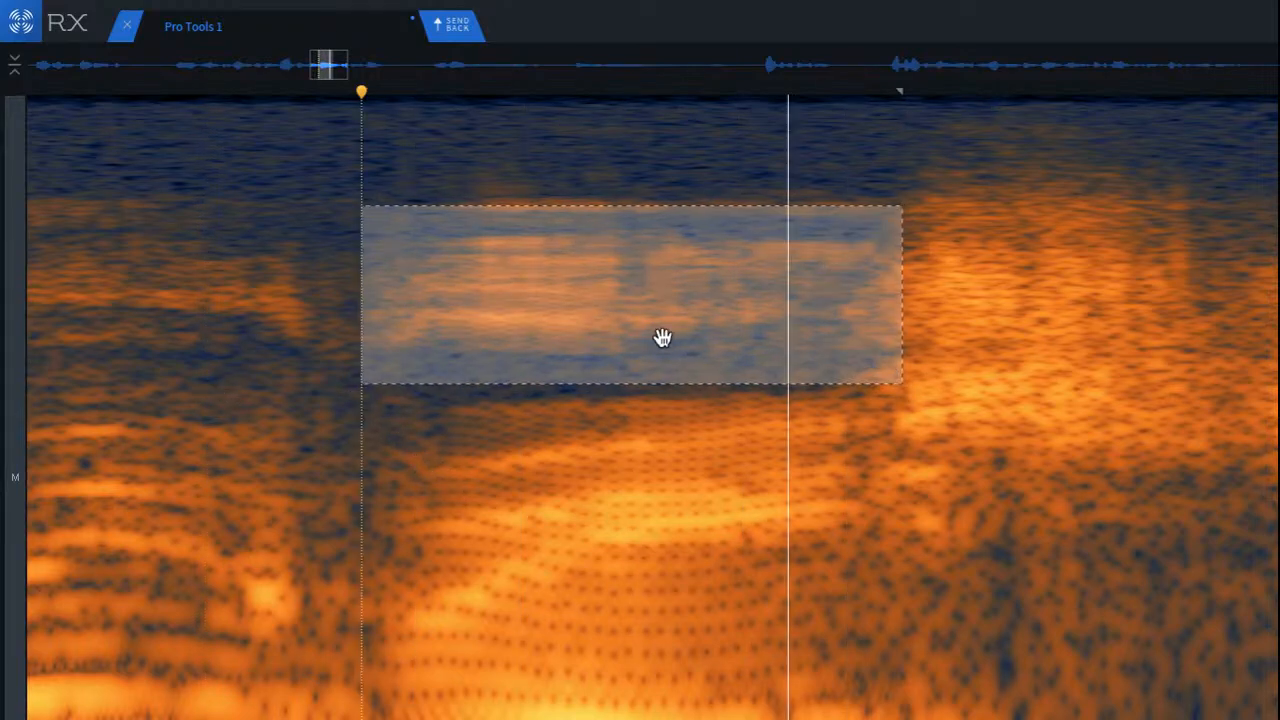
pyautogui.moveTo(663, 337)
pyautogui.mouseDown()
pyautogui.moveTo(675, 493)
pyautogui.moveTo(660, 600)
pyautogui.moveTo(665, 719)
pyautogui.moveTo(485, 719)
pyautogui.moveTo(842, 719)
pyautogui.moveTo(865, 700)
pyautogui.mouseUp()
pyautogui.press('space')
pyautogui.click(691, 560)
# Step: Repair the bright low spot at the end of the sound just before the long vowel, and play back the phrase
pyautogui.moveTo(872, 443)
pyautogui.mouseDown()
pyautogui.moveTo(943, 509)
pyautogui.moveTo(1052, 563)
pyautogui.moveTo(943, 594)
pyautogui.moveTo(940, 712)
pyautogui.moveTo(697, 714)
pyautogui.moveTo(519, 697)
pyautogui.moveTo(383, 666)
pyautogui.moveTo(282, 617)
pyautogui.mouseUp()
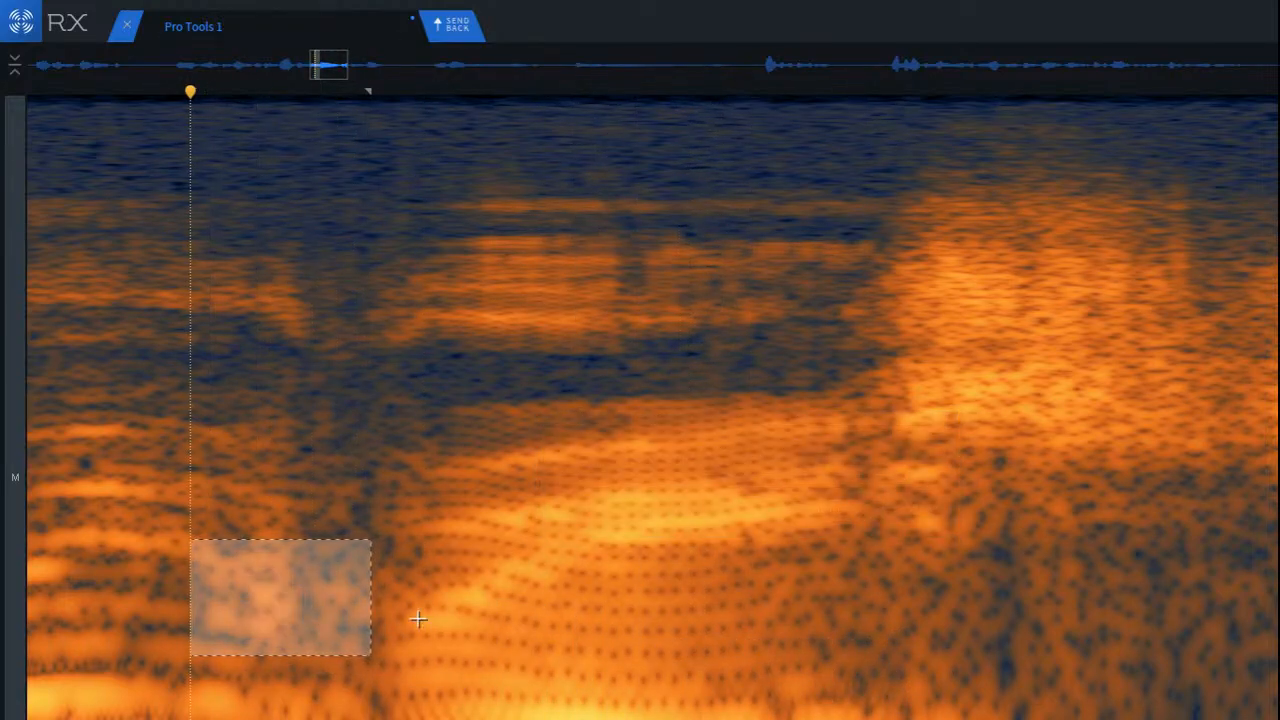
pyautogui.scroll(-3, 414, 614)
pyautogui.click(157, 507)
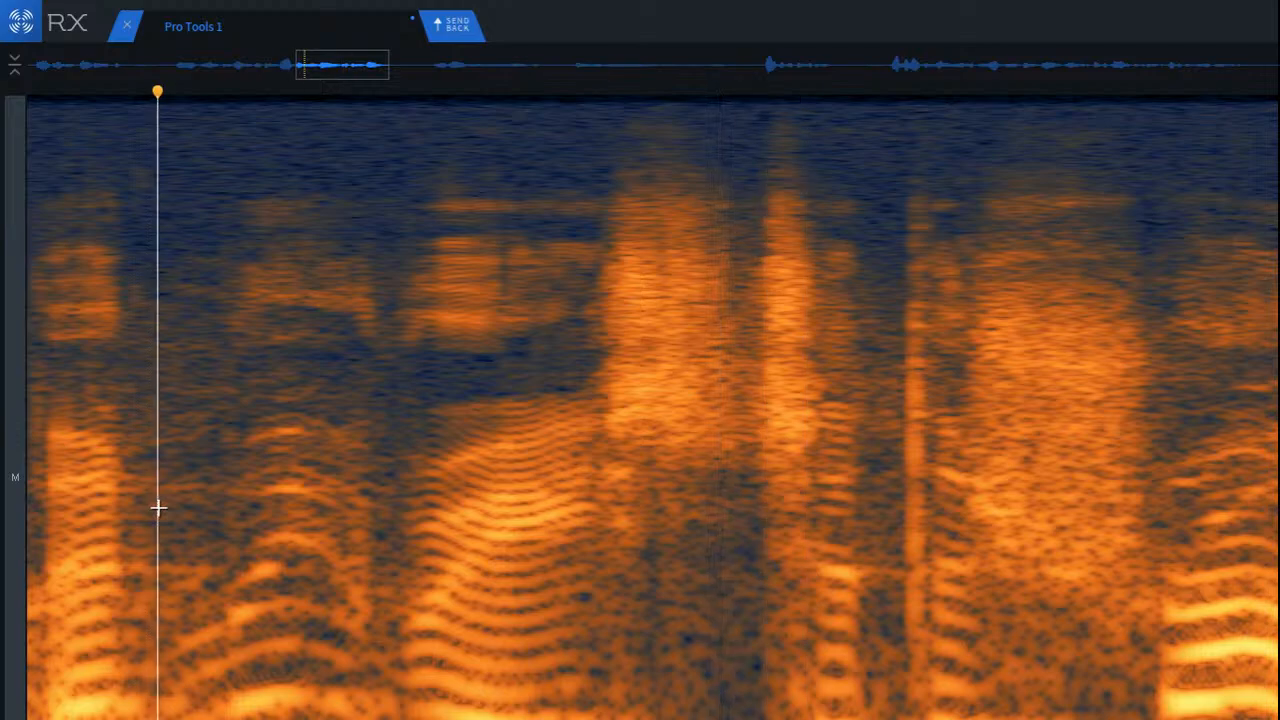
pyautogui.press('space')
pyautogui.scroll(-2, 500, 531)
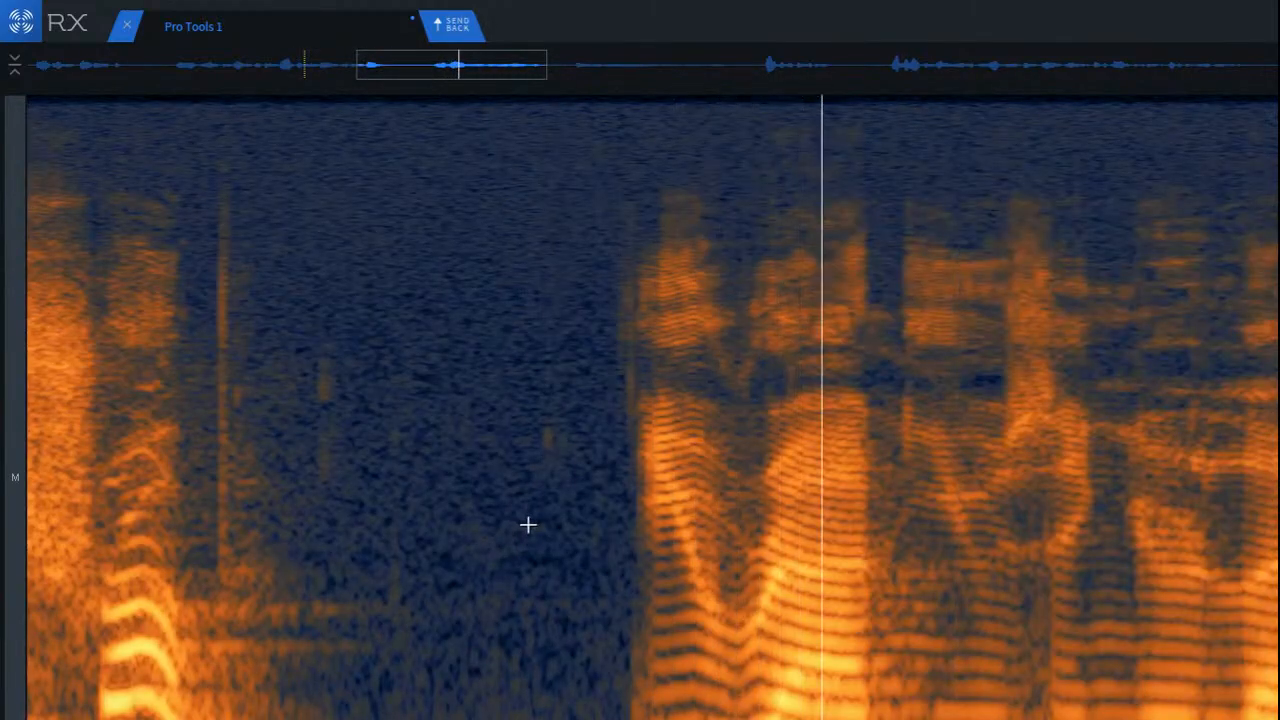
# Step: Play back the phrases that follow the pause, checking the rest of the recording for noises
pyautogui.click(515, 477)
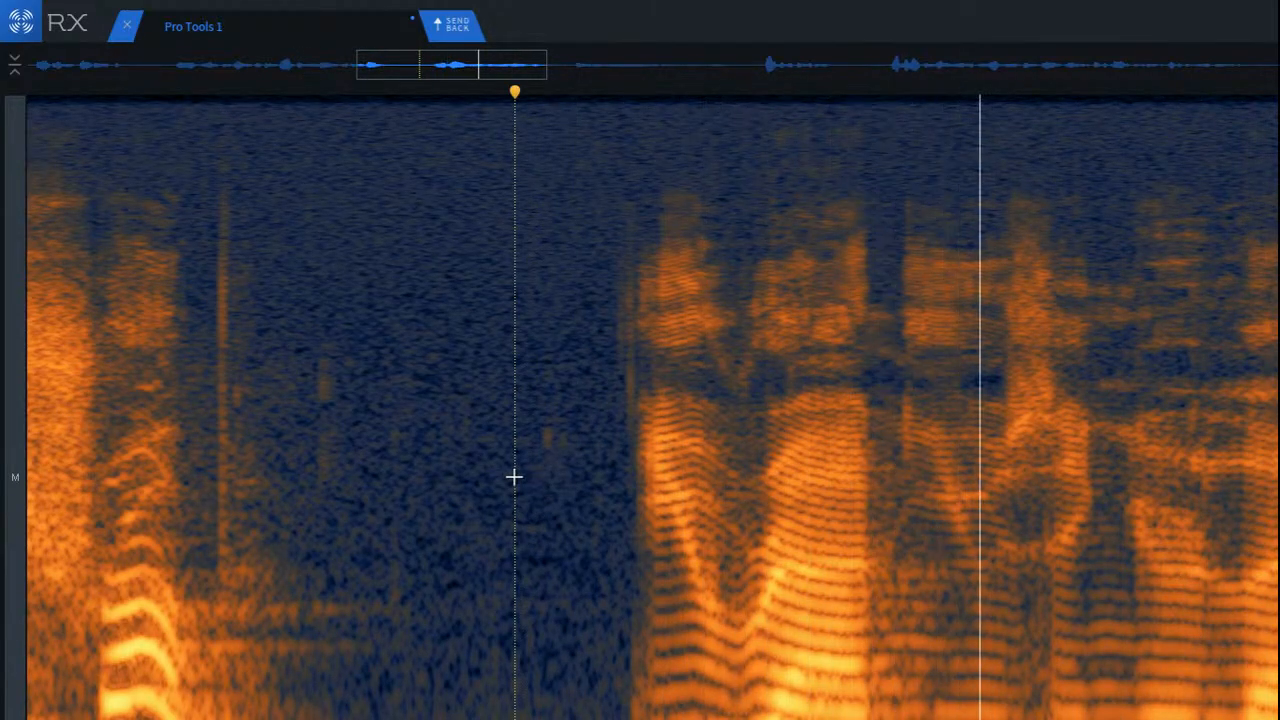
pyautogui.scroll(-2, 513, 477)
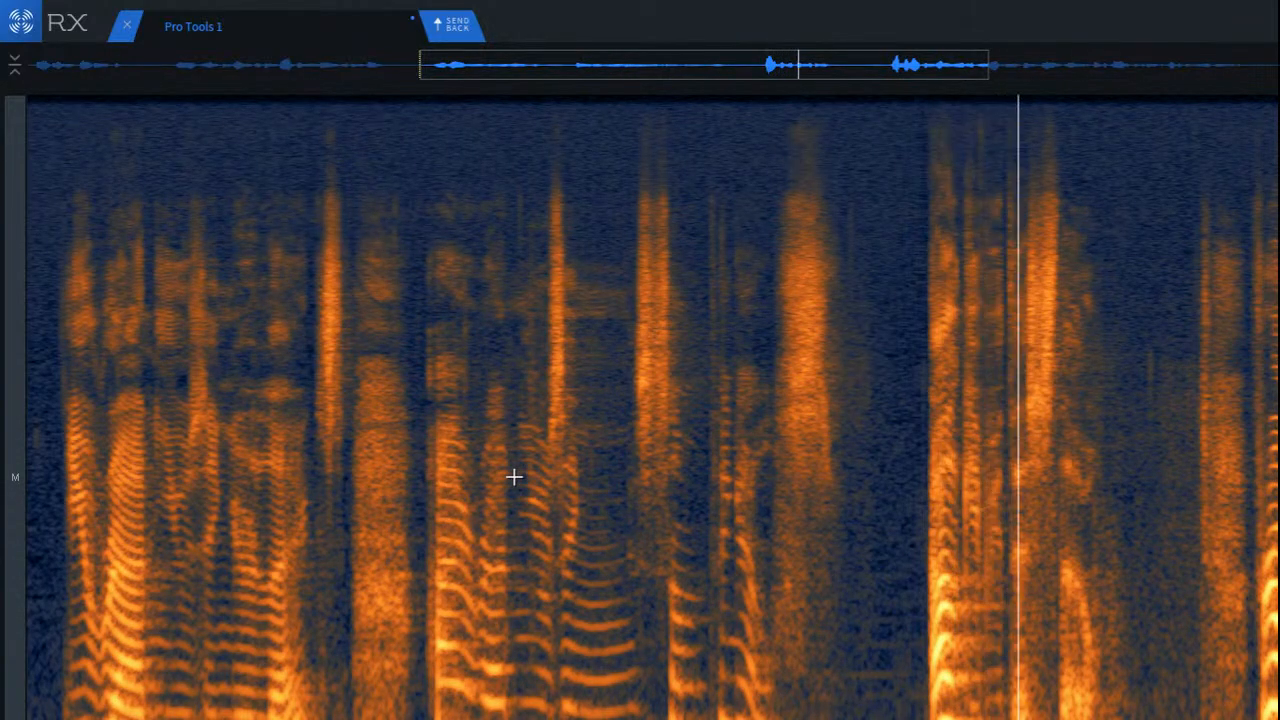
pyautogui.press('space')
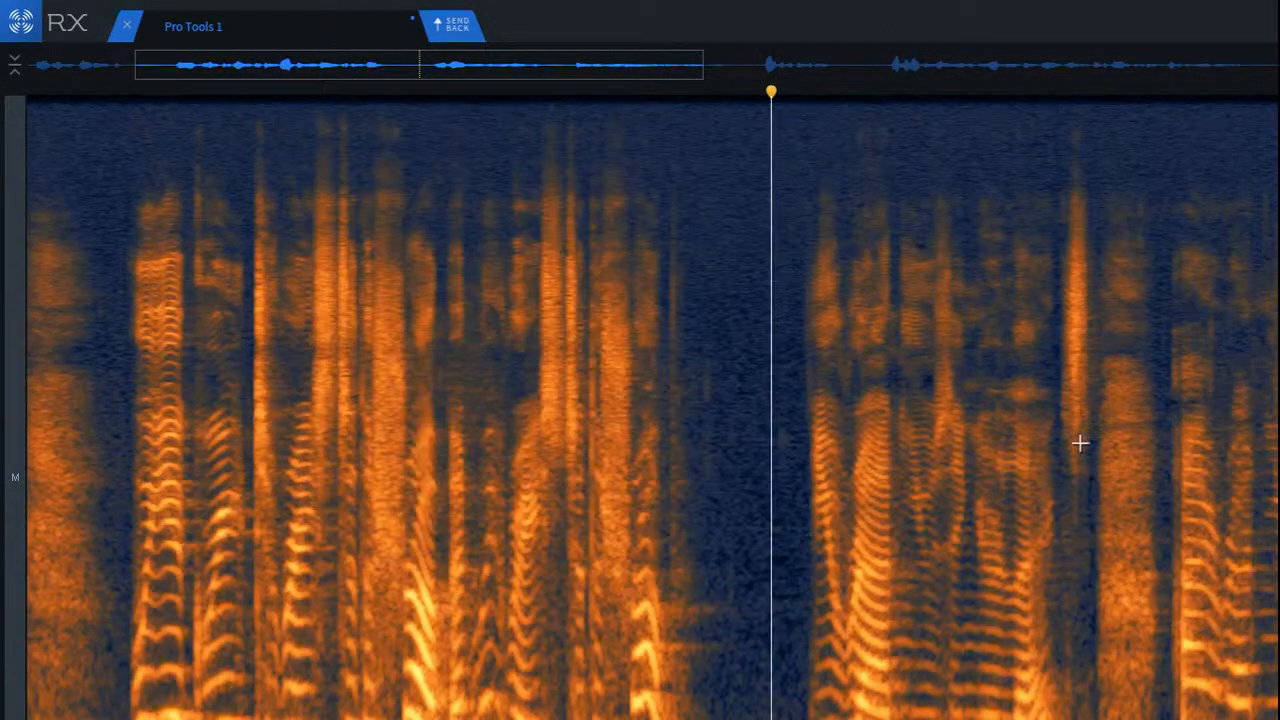
pyautogui.press('space')
pyautogui.scroll(-3, 1077, 446)
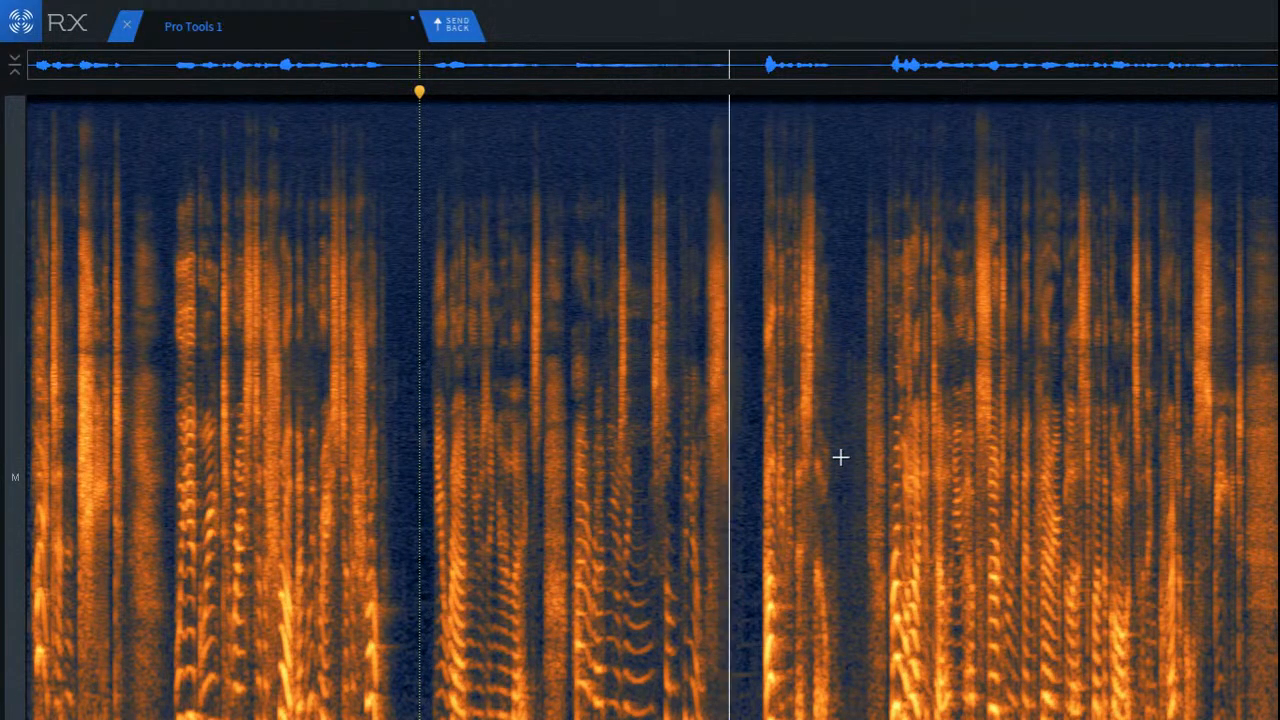
pyautogui.click(831, 447)
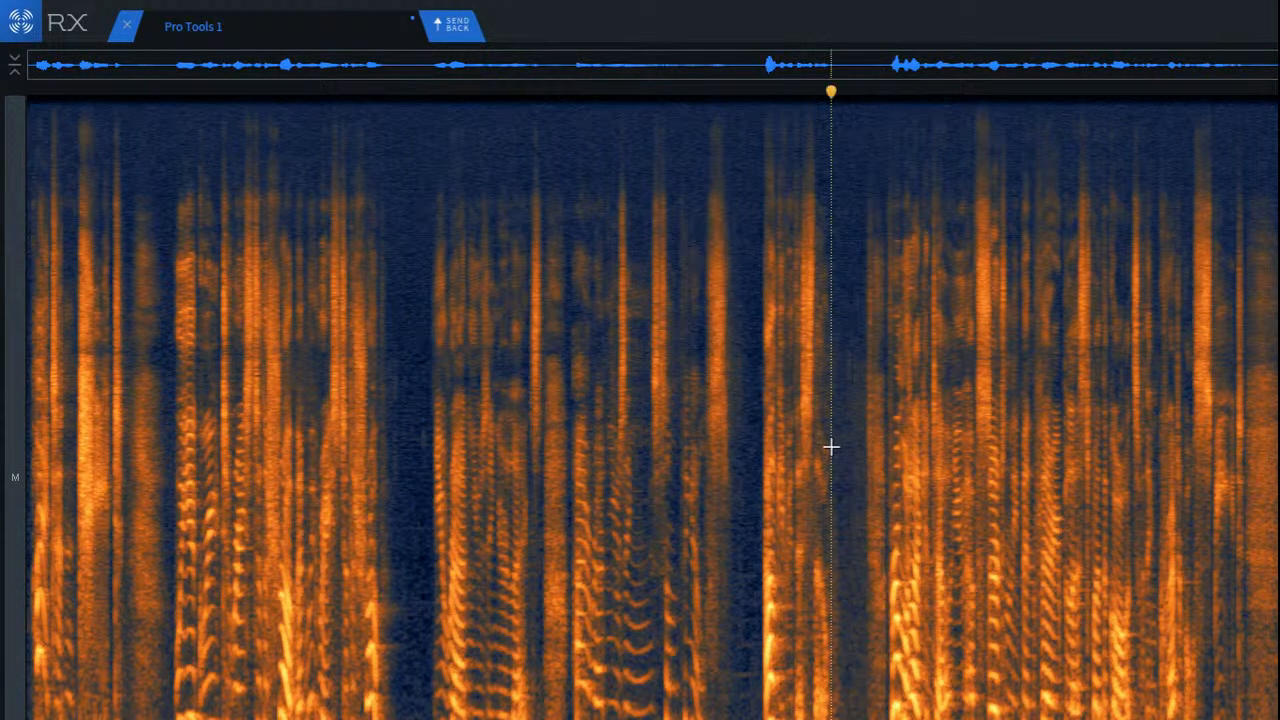
# Step: Select the low-frequency noise in the pause between the faint click and the next noisy word onset
pyautogui.scroll(4, 840, 447)
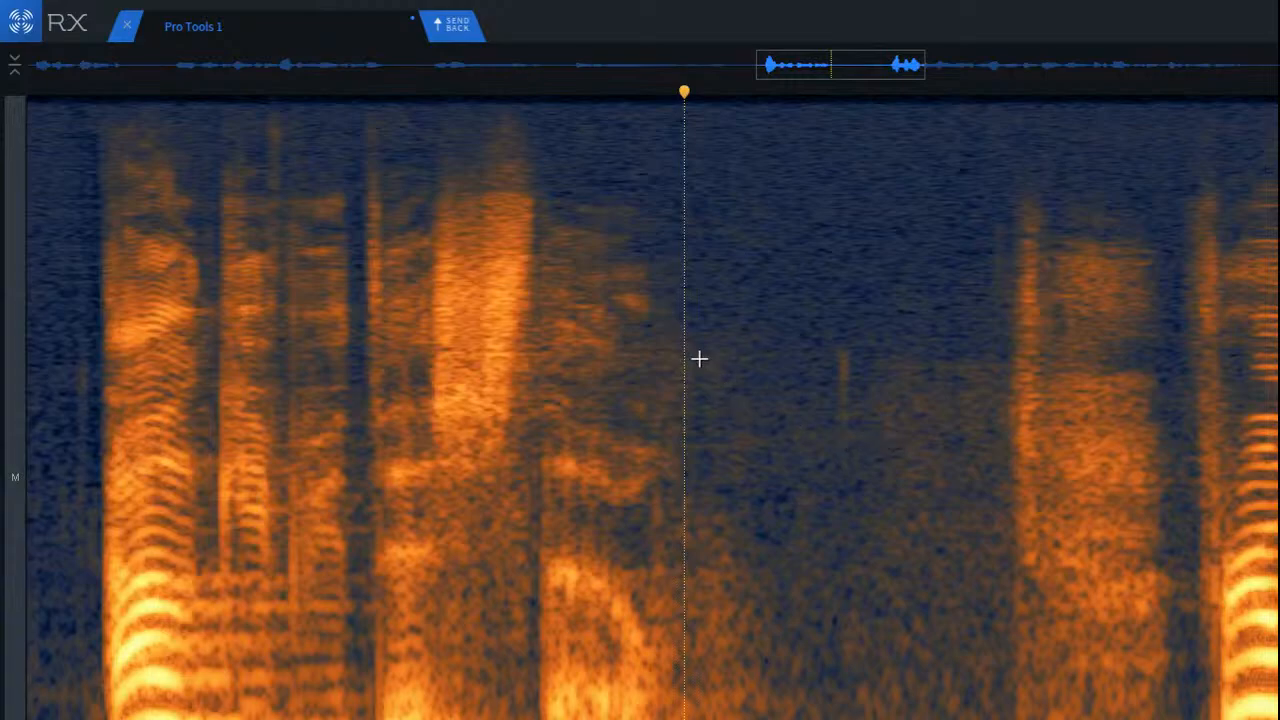
pyautogui.scroll(3, 1005, 457)
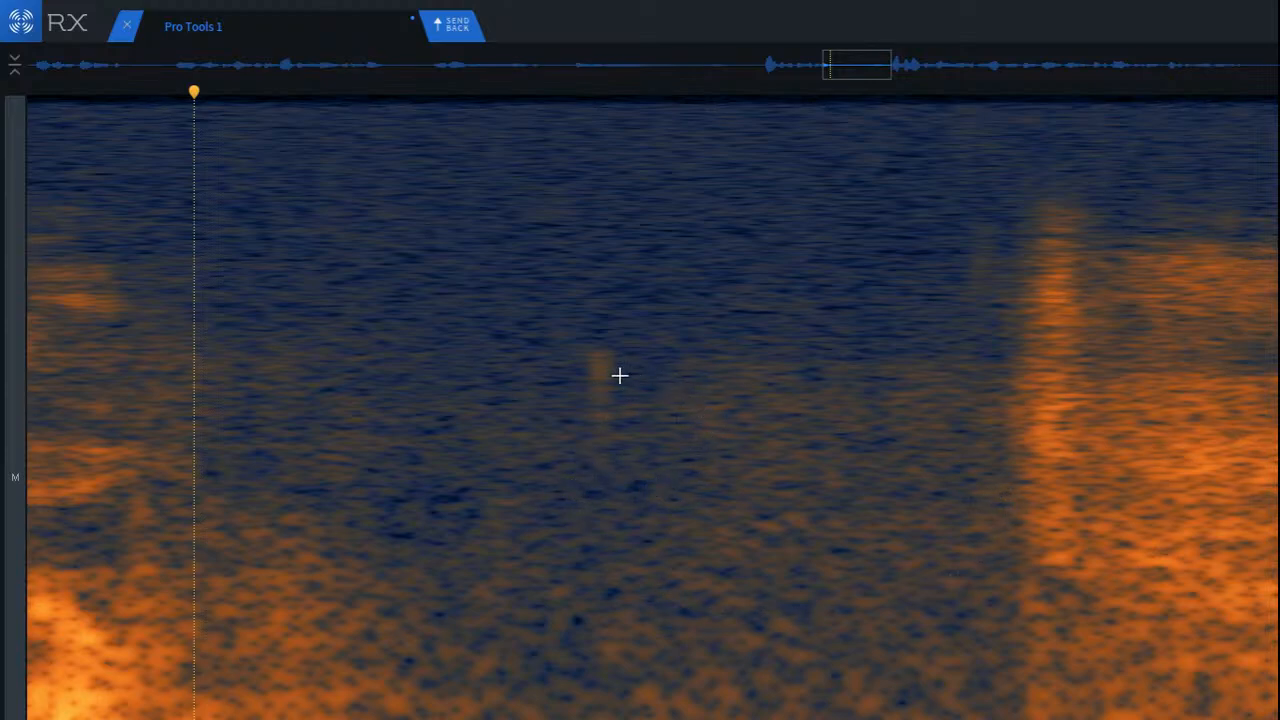
pyautogui.moveTo(646, 355); pyautogui.dragTo(1024, 719)
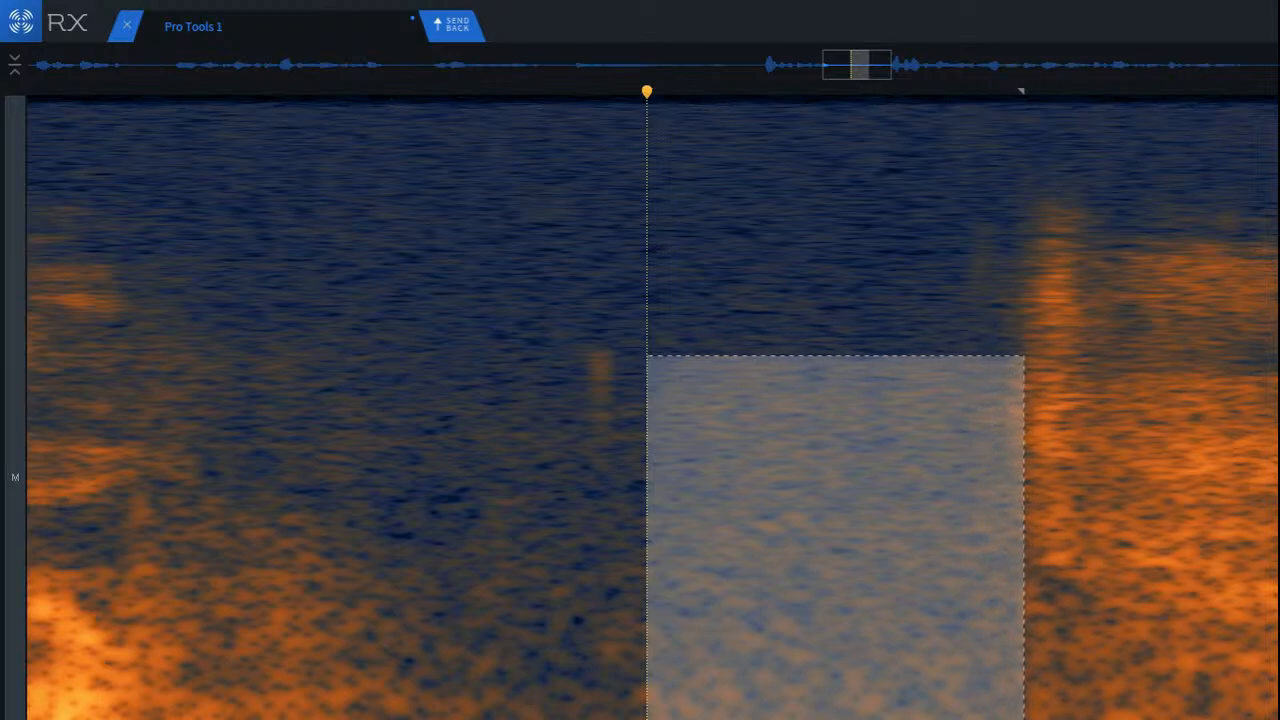
# Step: Try De-rustle on the selected noise, play back the pause, and undo the processing
pyautogui.moveTo(821, 411); pyautogui.dragTo(1279, 425)
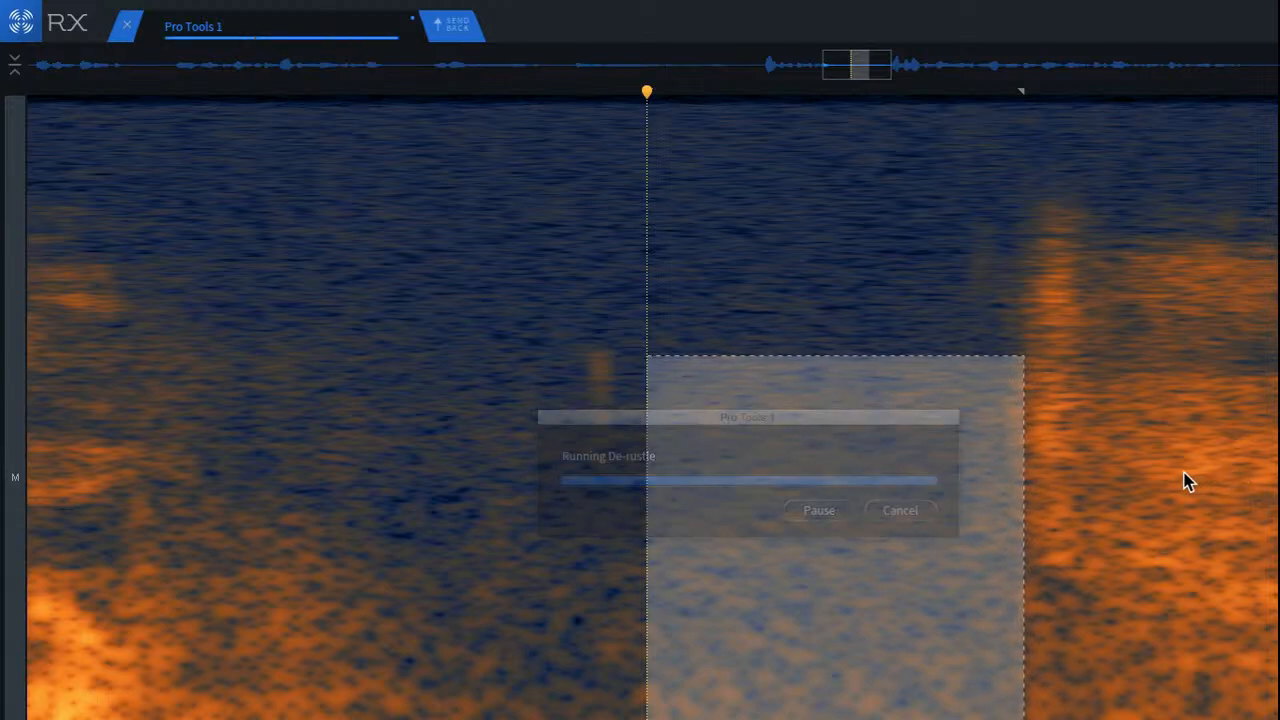
pyautogui.click(68, 372)
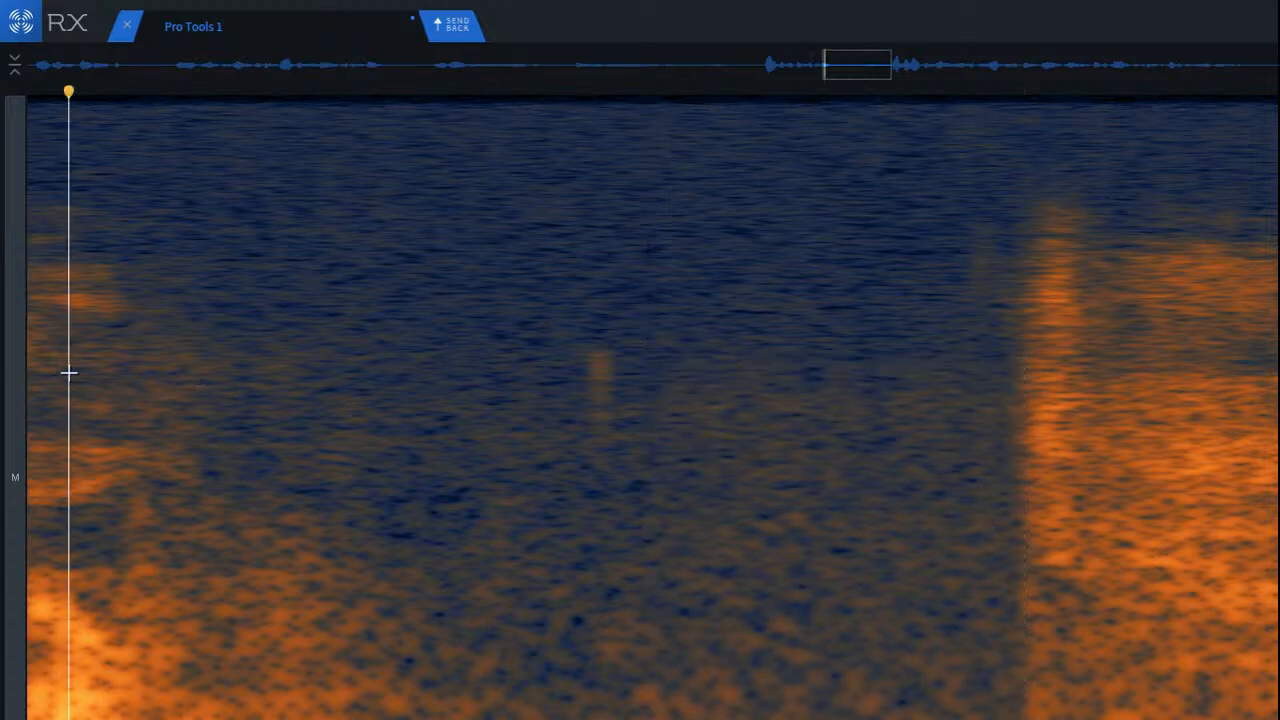
pyautogui.press('space')
pyautogui.press('space')
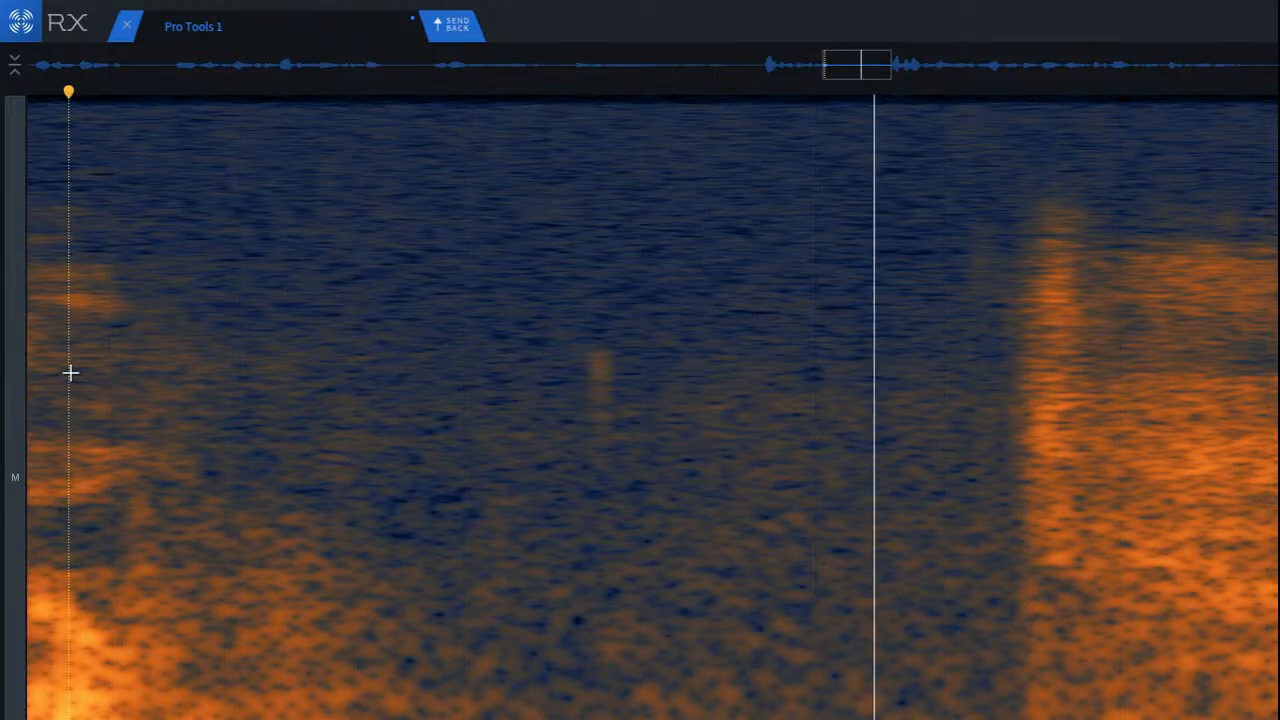
pyautogui.press('space')
pyautogui.press('space')
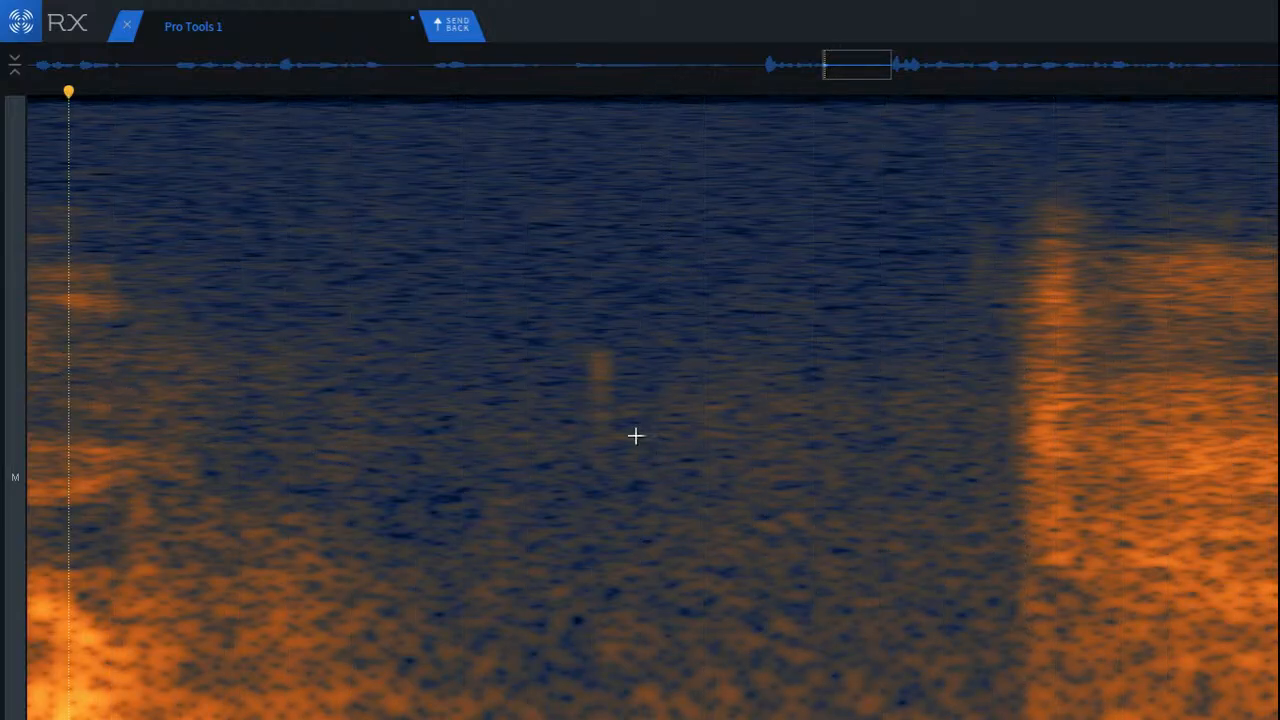
pyautogui.hotkey('ctrl', 'z')
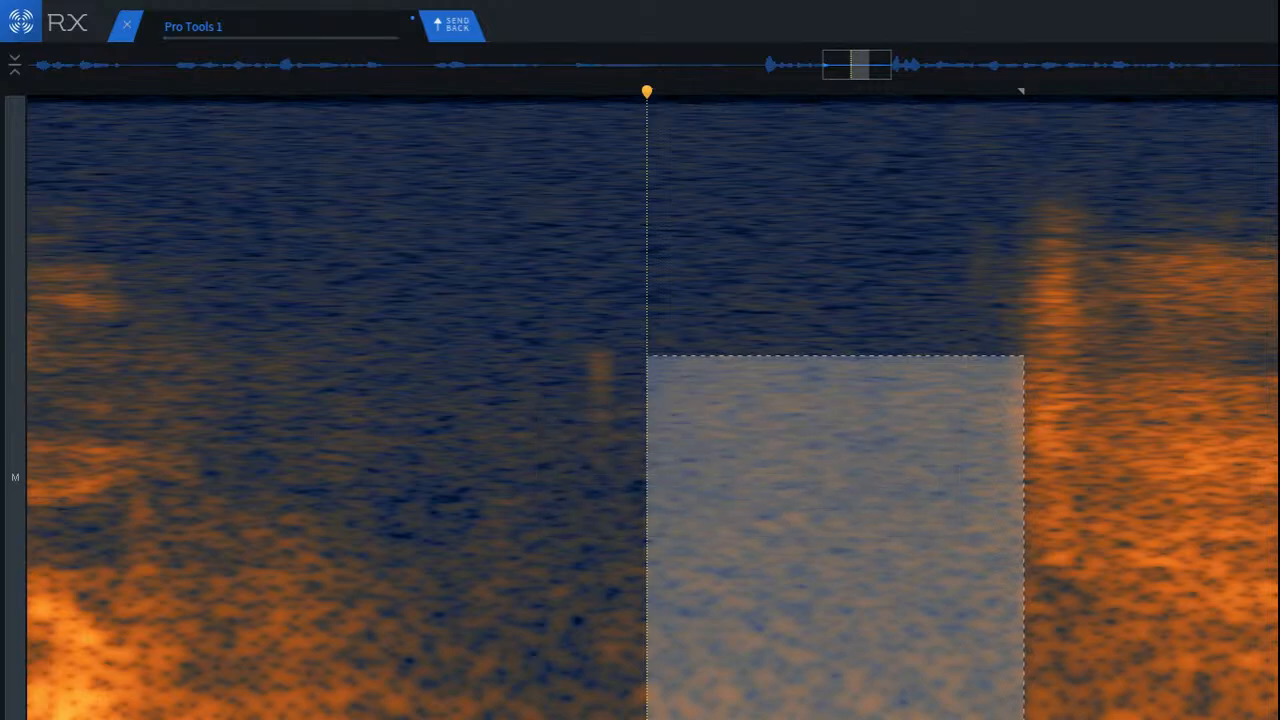
pyautogui.click(153, 362)
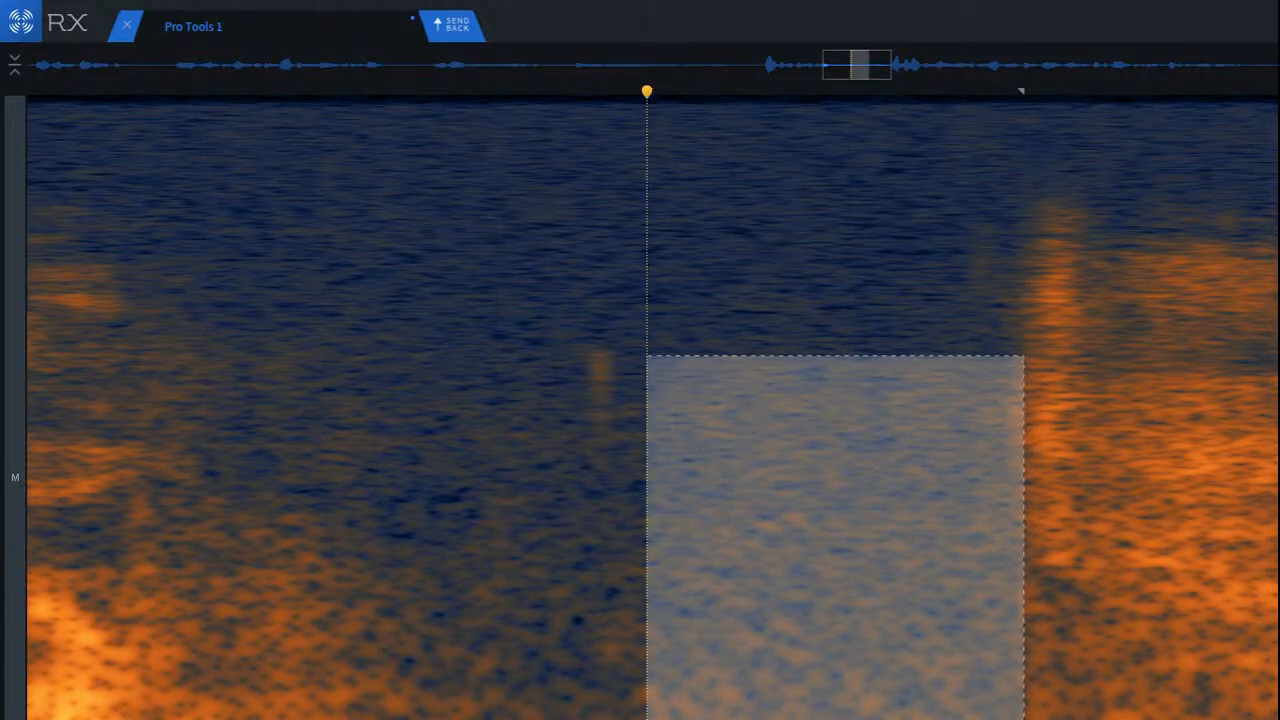
# Step: Attenuate the selected noise with Spectral Repair at strength 2.4, 512 bands and 2D interpolation, and uncover the pause for checking
pyautogui.press('5')
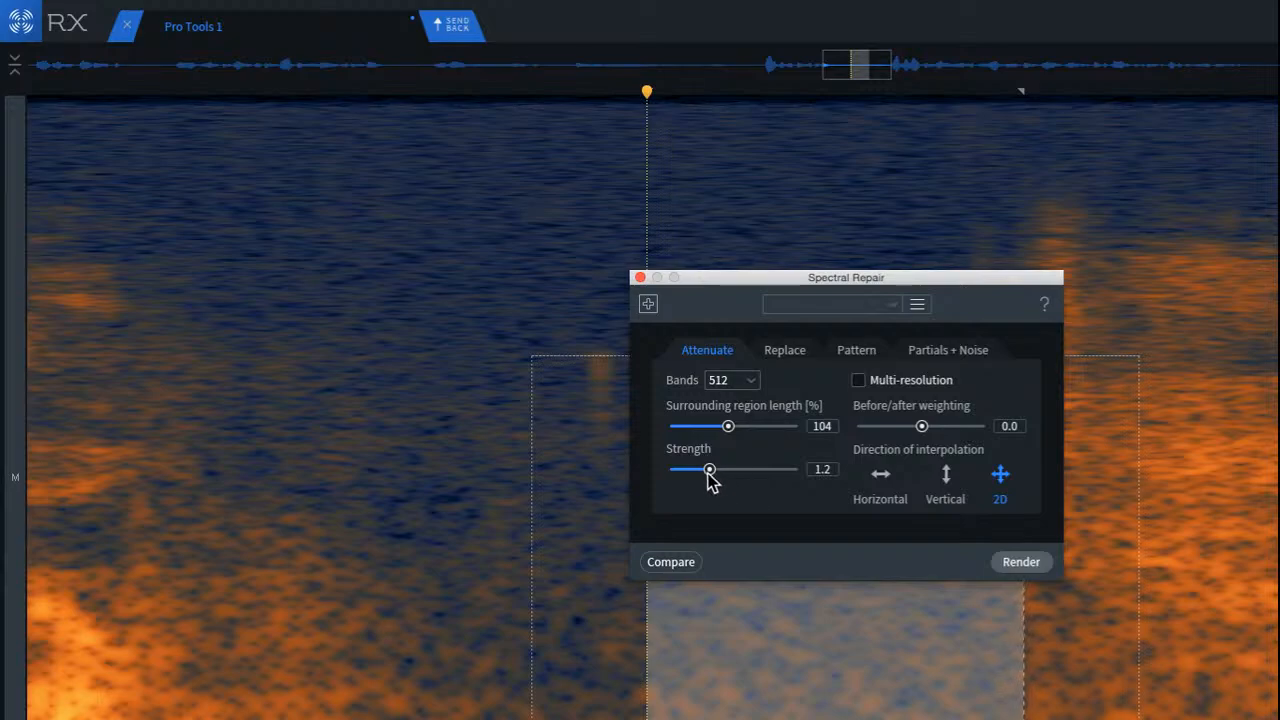
pyautogui.click(1021, 561)
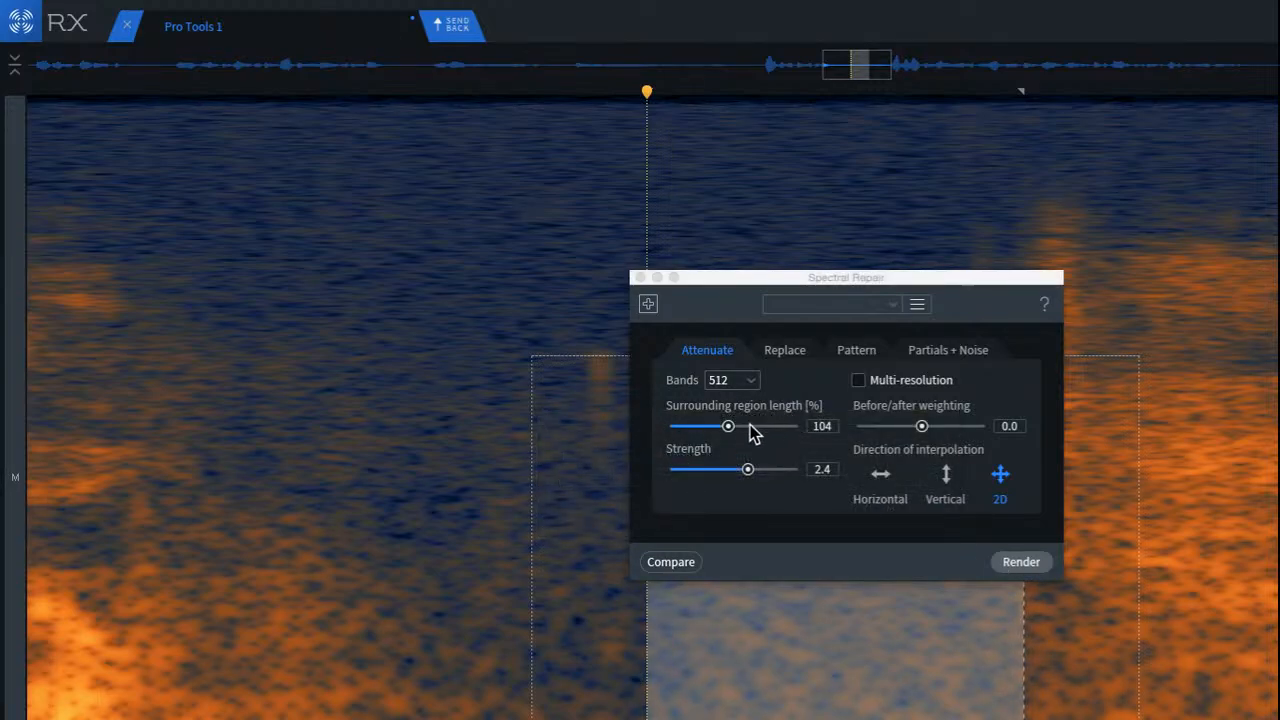
pyautogui.click(132, 343)
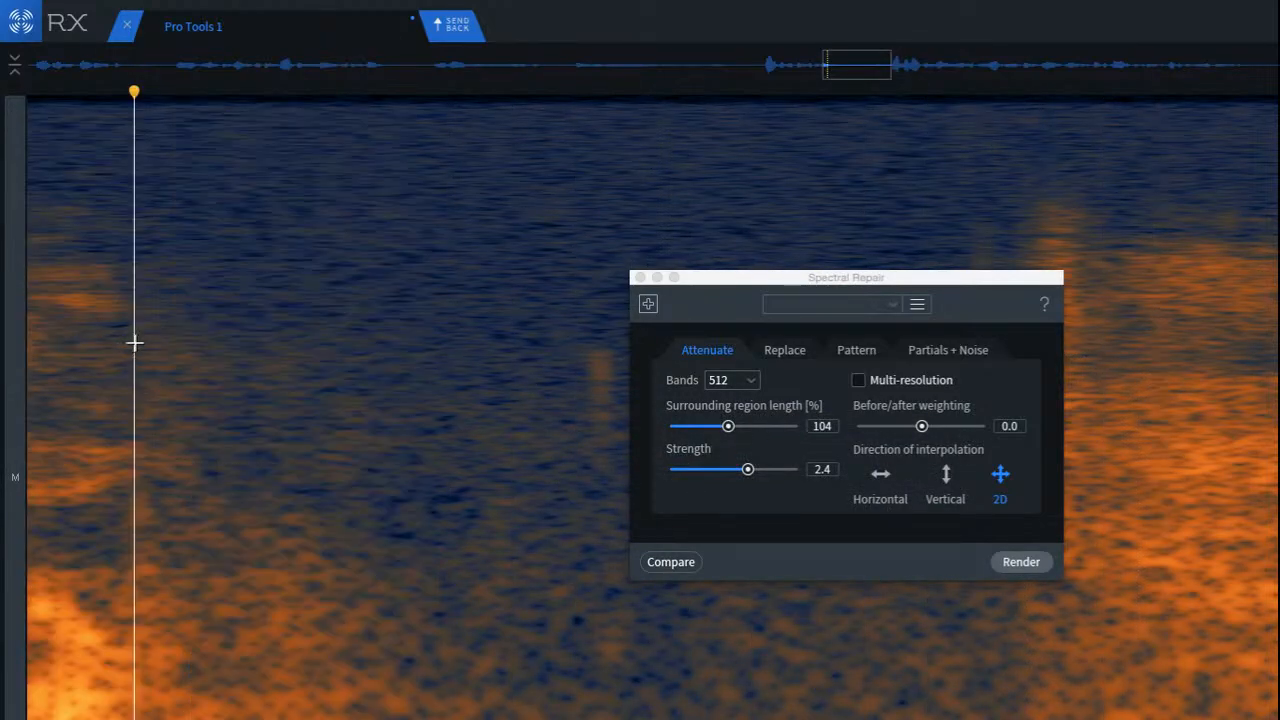
pyautogui.moveTo(1000, 293); pyautogui.dragTo(501, 290)
pyautogui.click(993, 308)
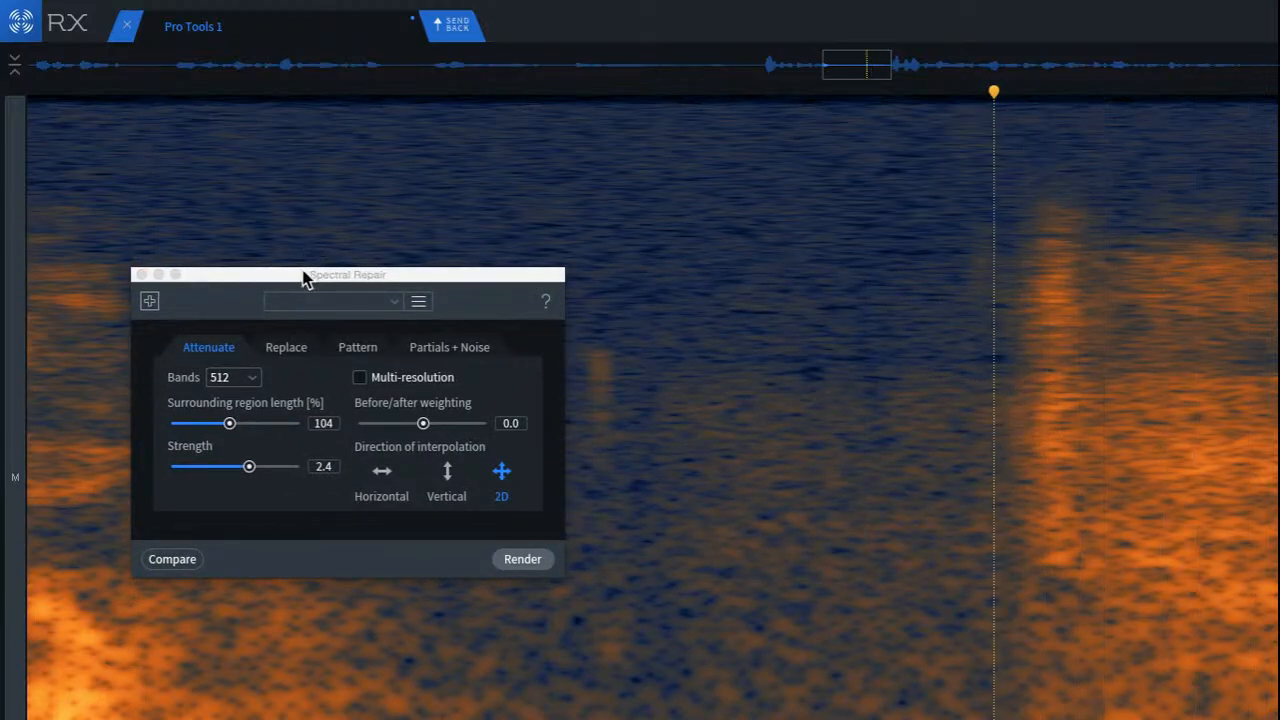
pyautogui.moveTo(303, 278); pyautogui.dragTo(80, 112)
# Step: Try covering the noise in the pause with a patch of the cleaner background before the faint click, and undo the patching
pyautogui.moveTo(387, 320); pyautogui.dragTo(584, 710)
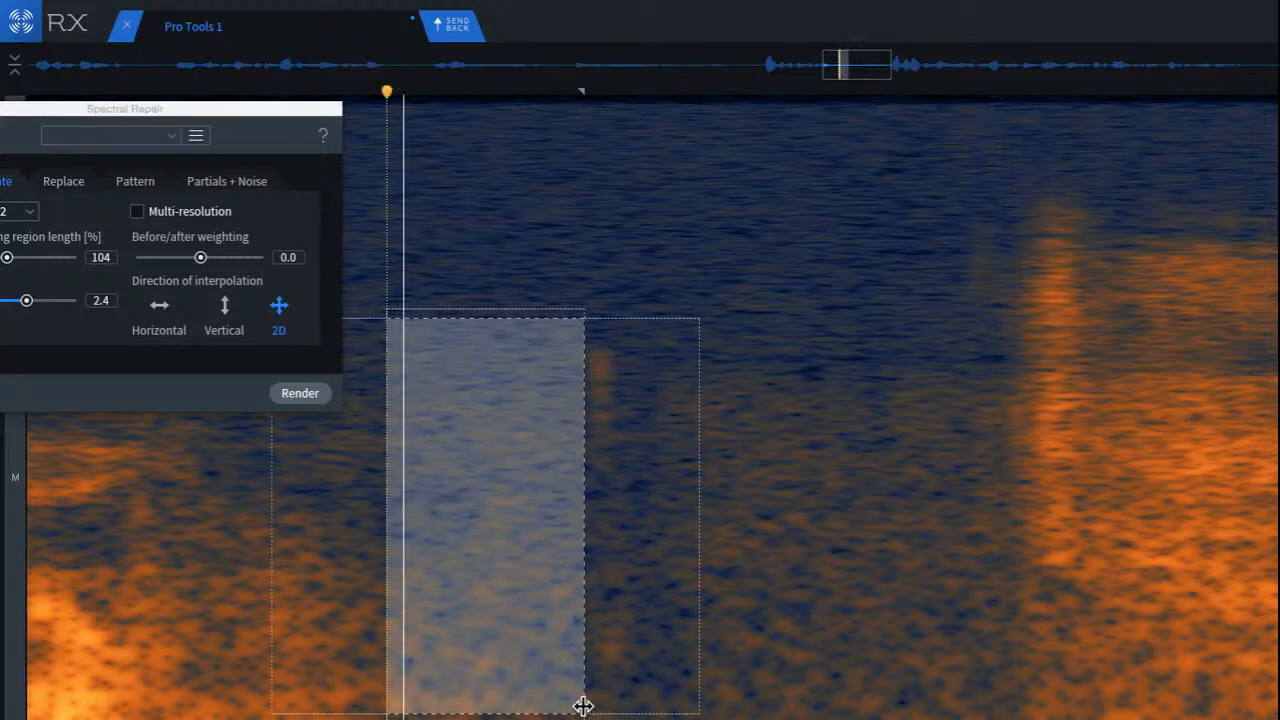
pyautogui.click(175, 575)
pyautogui.press('space')
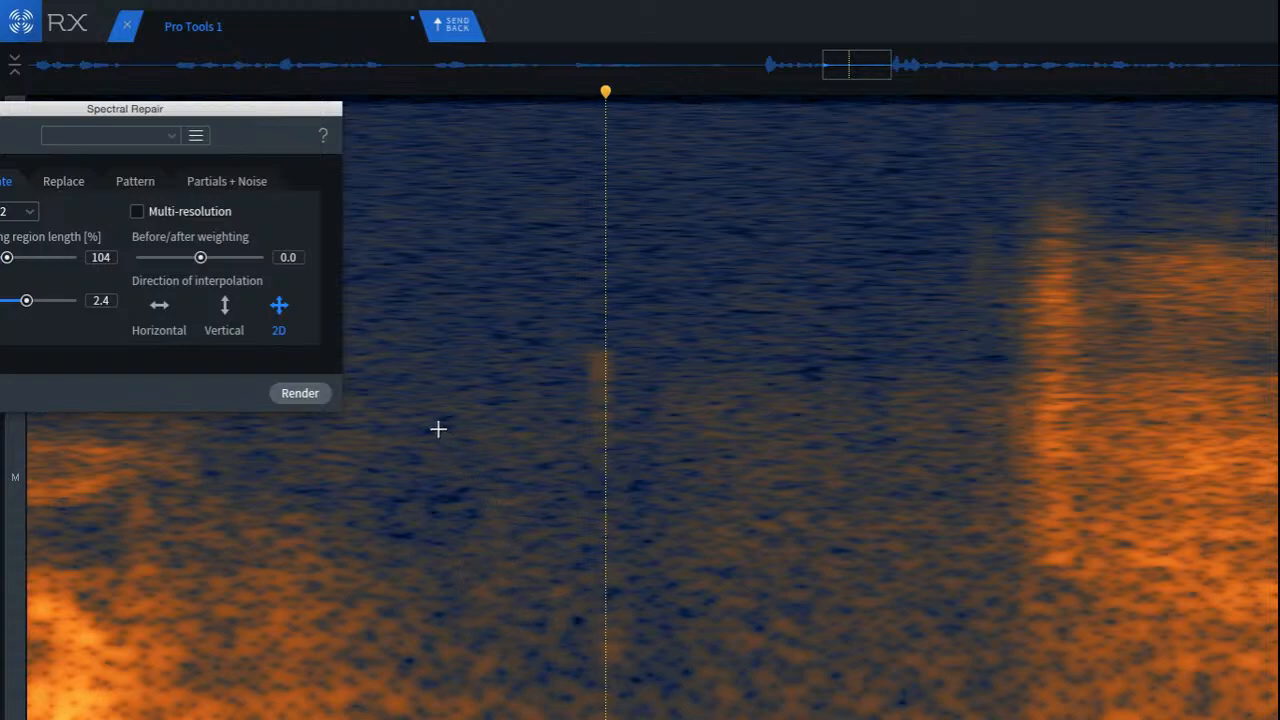
pyautogui.moveTo(378, 359); pyautogui.dragTo(558, 638)
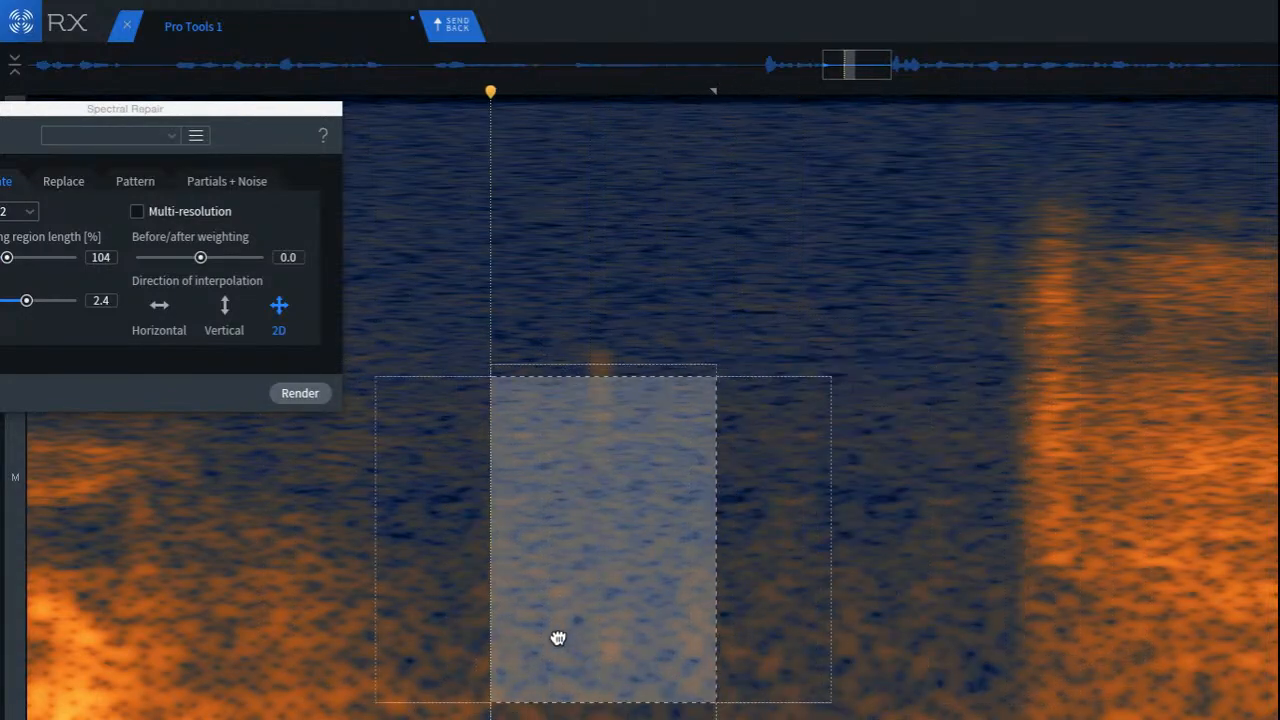
pyautogui.click(160, 593)
pyautogui.click(138, 586)
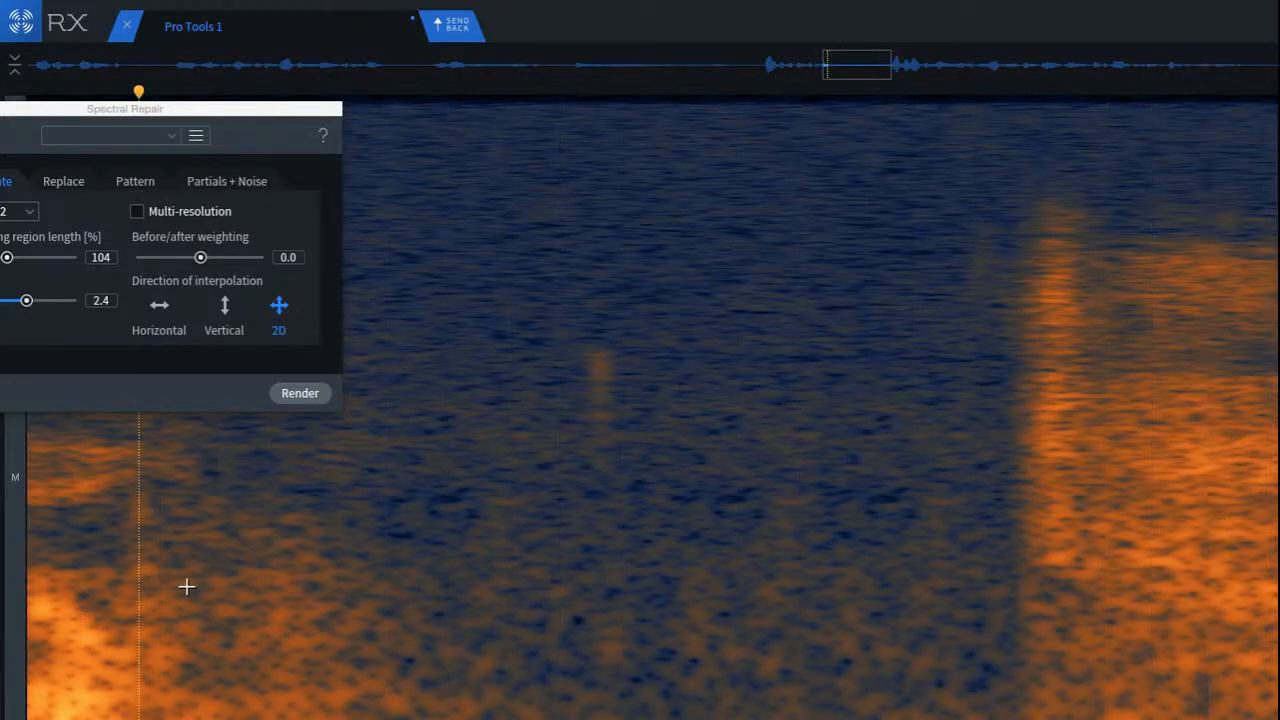
pyautogui.press('super+z')
pyautogui.press('super+z')
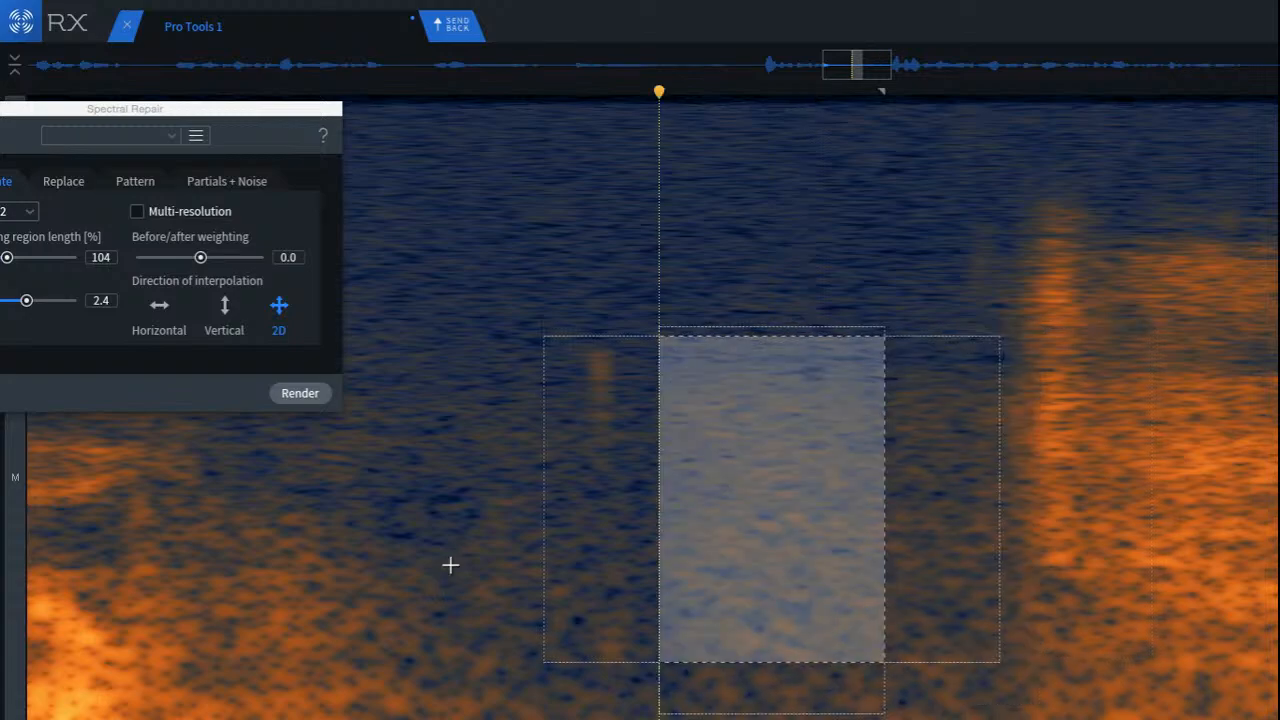
# Step: Attenuate the noise after the faint click with Spectral Repair, and repeat it on the strip directly before the next word onset
pyautogui.click(300, 393)
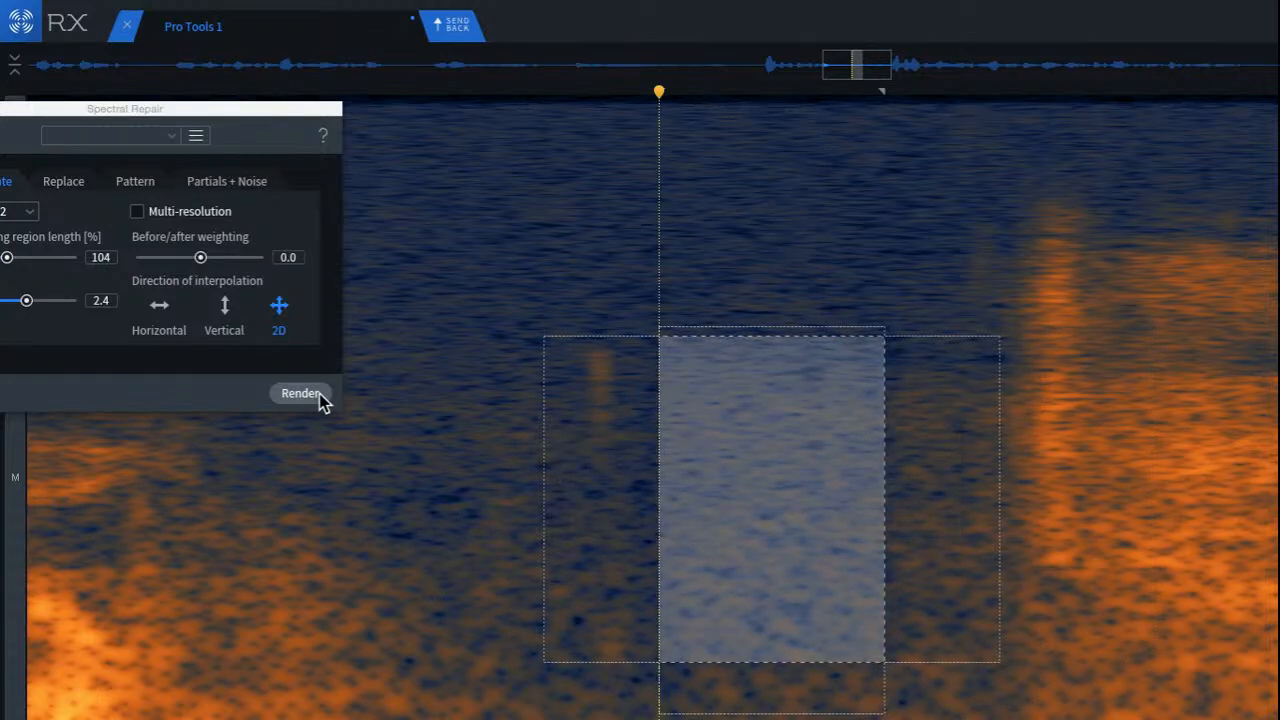
pyautogui.click(752, 450)
pyautogui.moveTo(902, 355); pyautogui.dragTo(1024, 678)
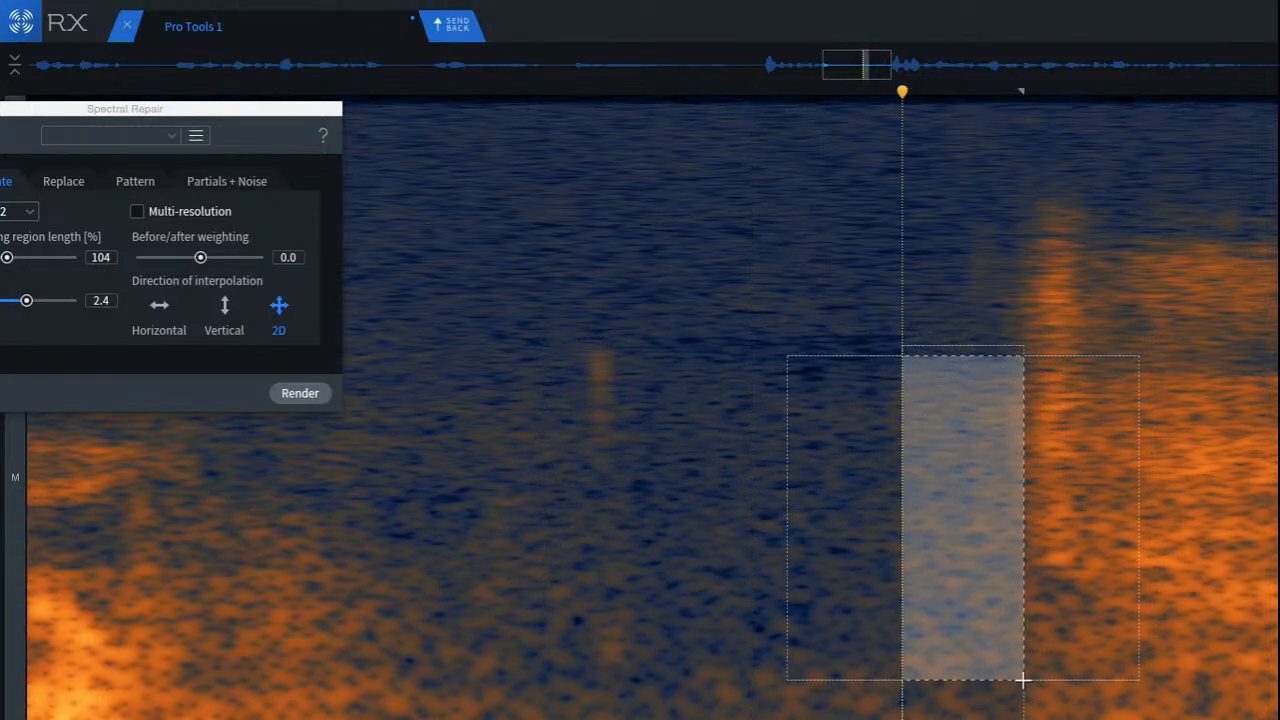
pyautogui.click(307, 397)
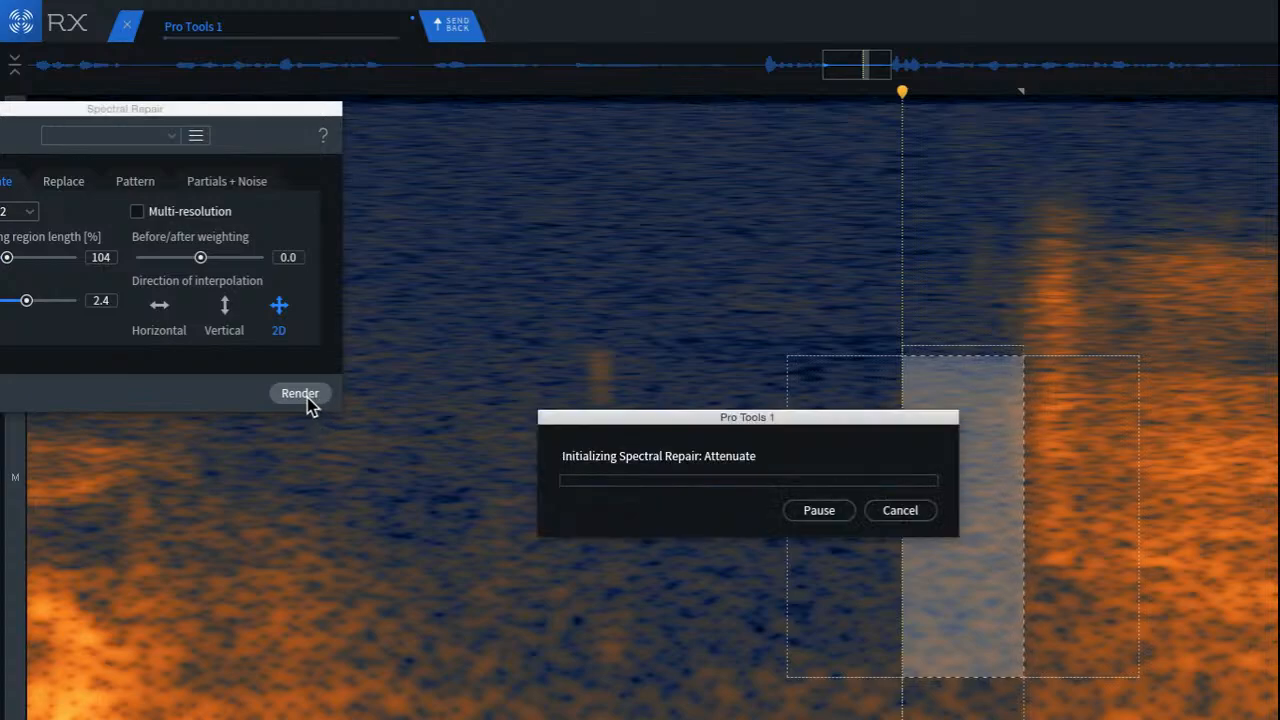
pyautogui.click(275, 483)
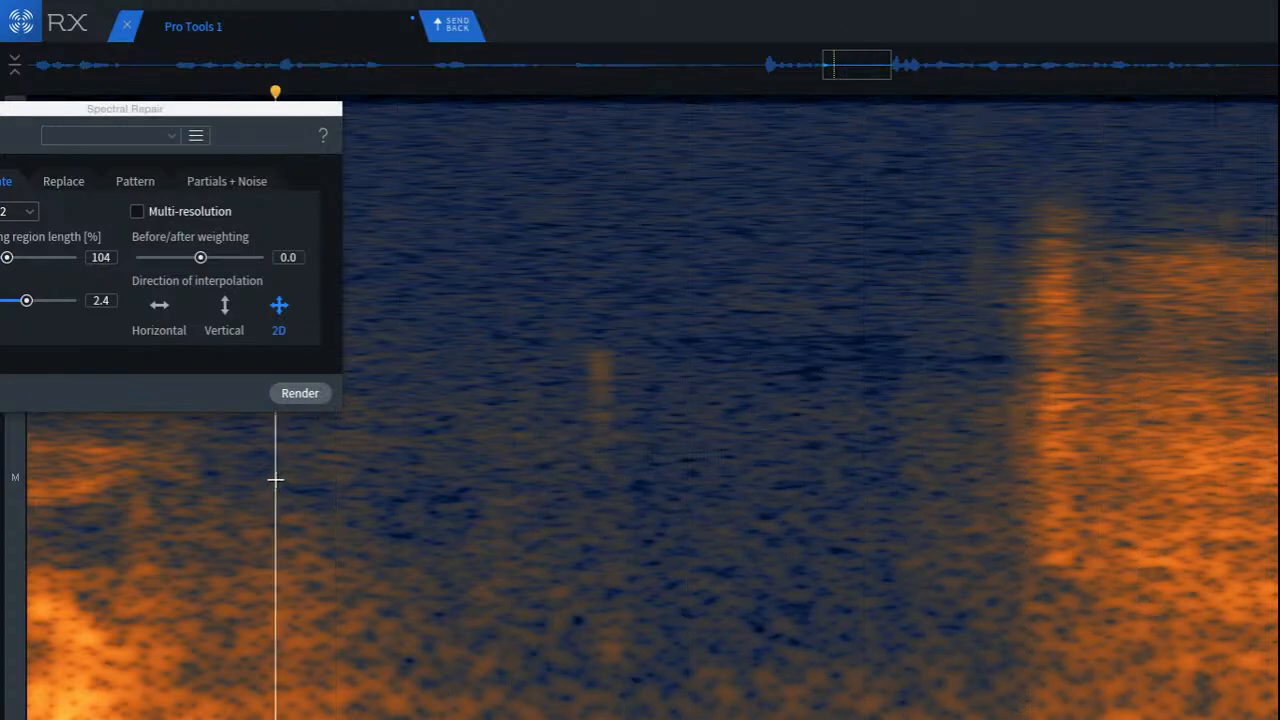
# Step: Play back the repaired pause from several starting points, from the preceding word's decay to just before the next sound onset
pyautogui.scroll(-4, 285, 474)
pyautogui.scroll(-4, 285, 474)
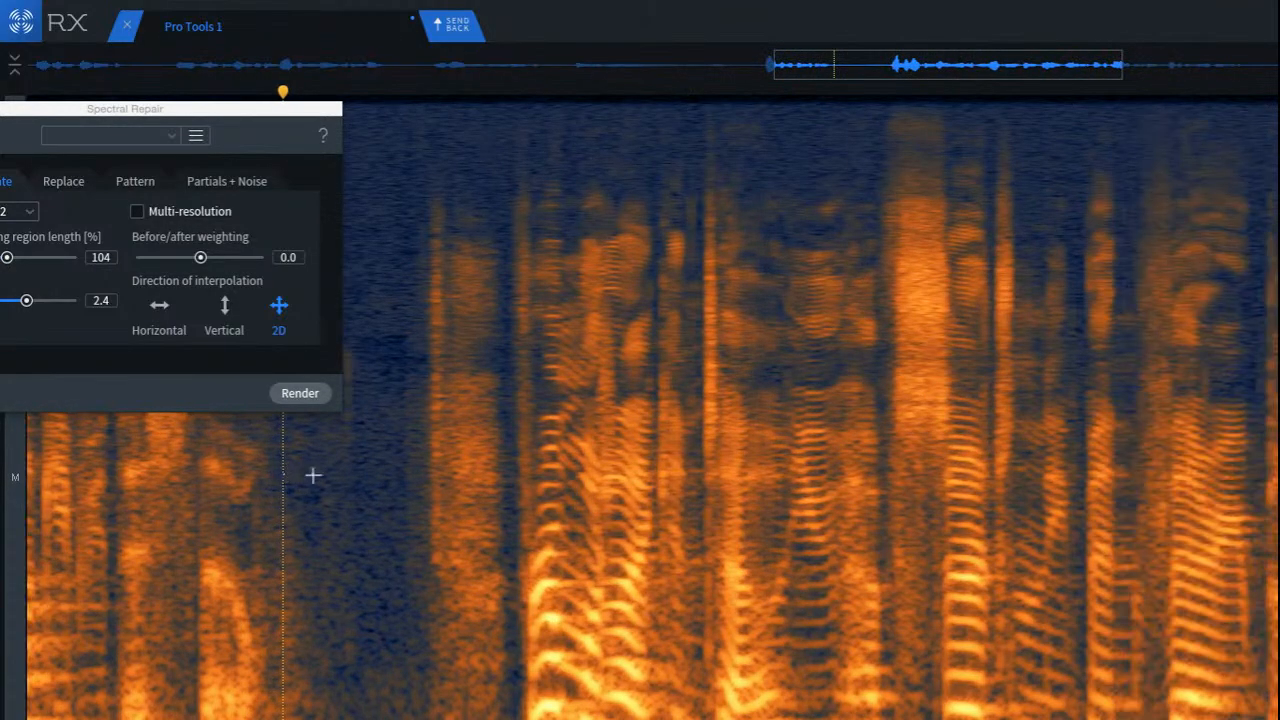
pyautogui.scroll(5, 372, 491)
pyautogui.press('space')
pyautogui.scroll(3, 372, 490)
pyautogui.hscroll(-5, 363, 481)
pyautogui.press('space')
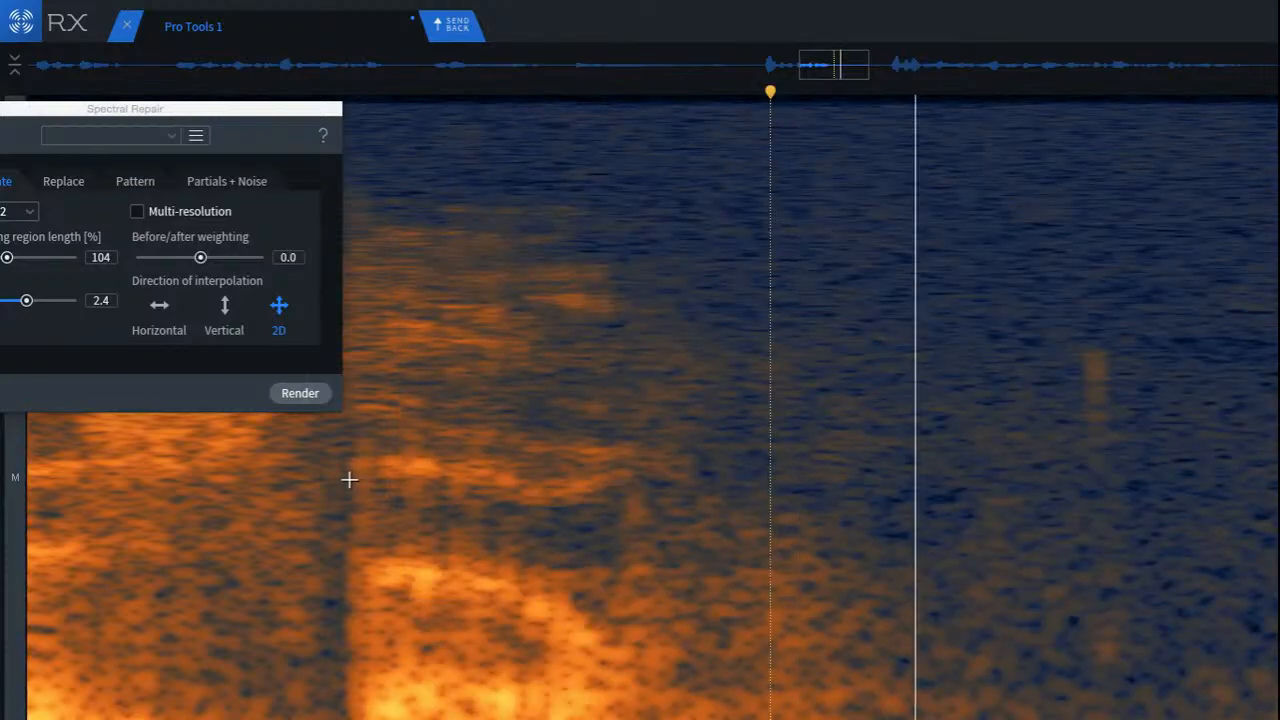
pyautogui.scroll(-4, 352, 478)
pyautogui.press('space')
pyautogui.click(609, 534)
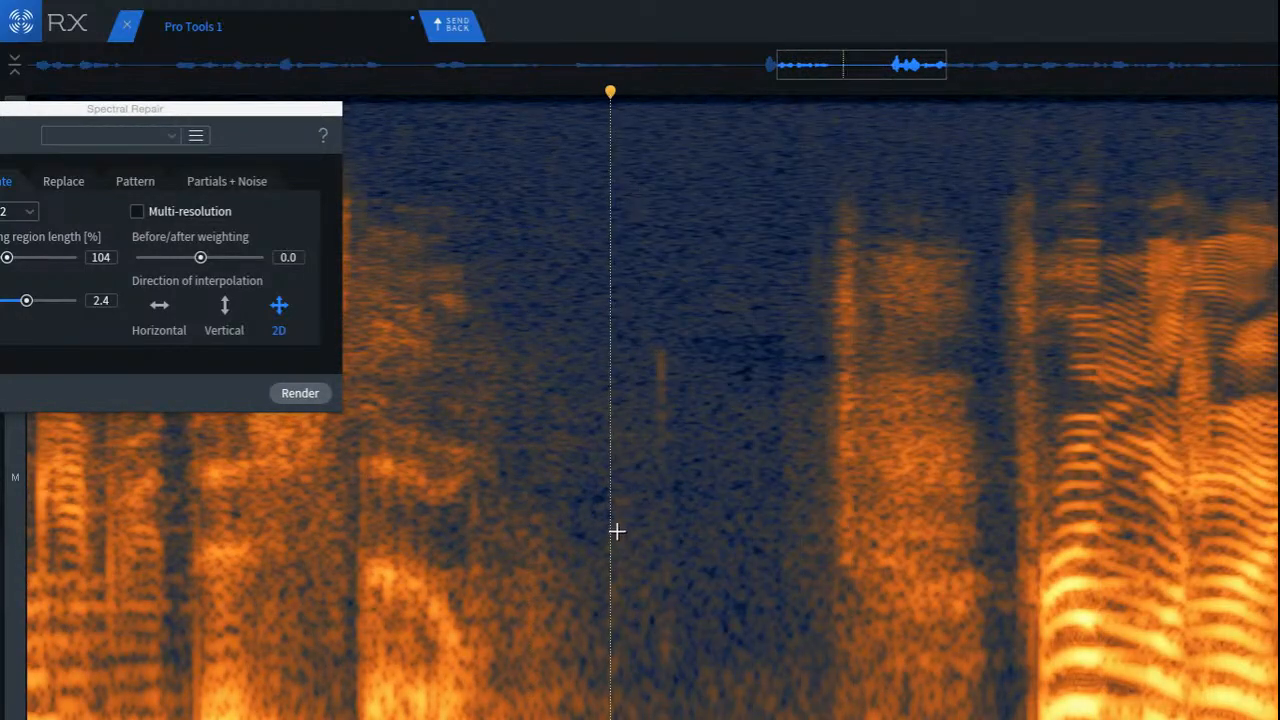
pyautogui.click(798, 669)
pyautogui.press('space')
pyautogui.press('space')
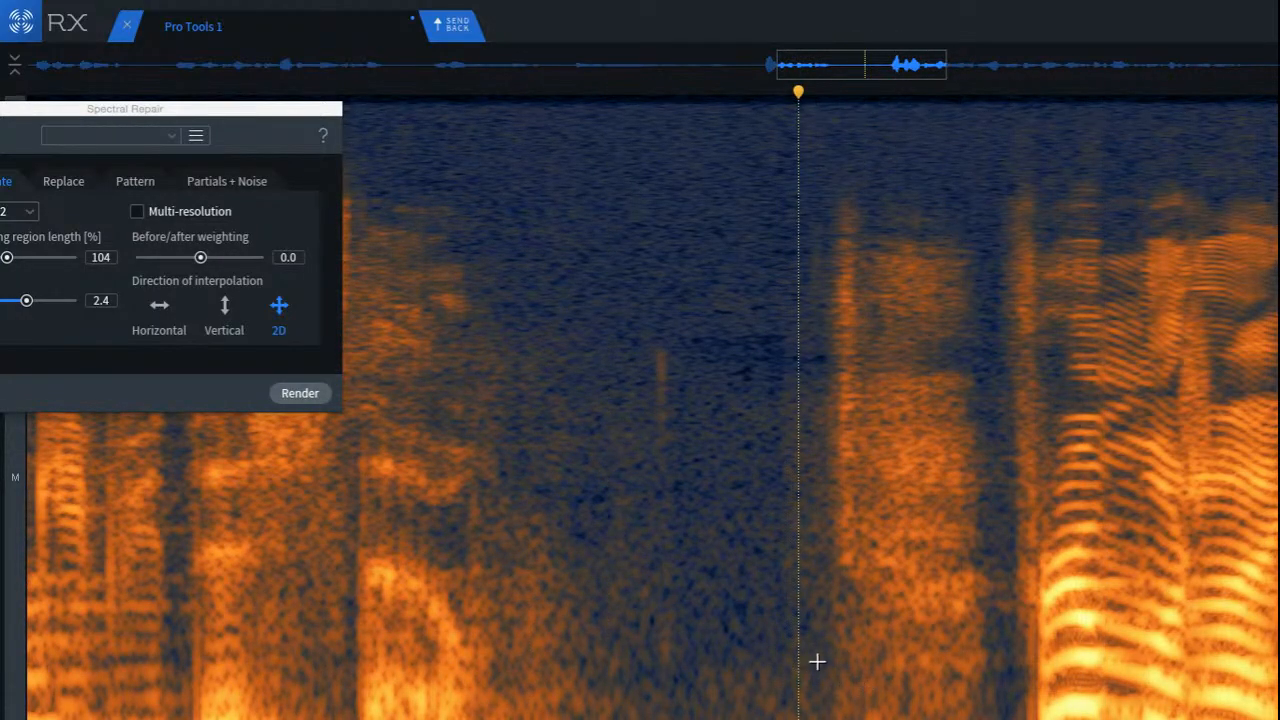
# Step: Attenuate the lowest-frequency strip beneath the noise burst after the pause with Spectral Repair, auditioning the selection before rendering
pyautogui.moveTo(815, 663); pyautogui.dragTo(1011, 716)
pyautogui.press('space')
pyautogui.press('space')
pyautogui.press('space')
pyautogui.press('space')
pyautogui.press('Return')
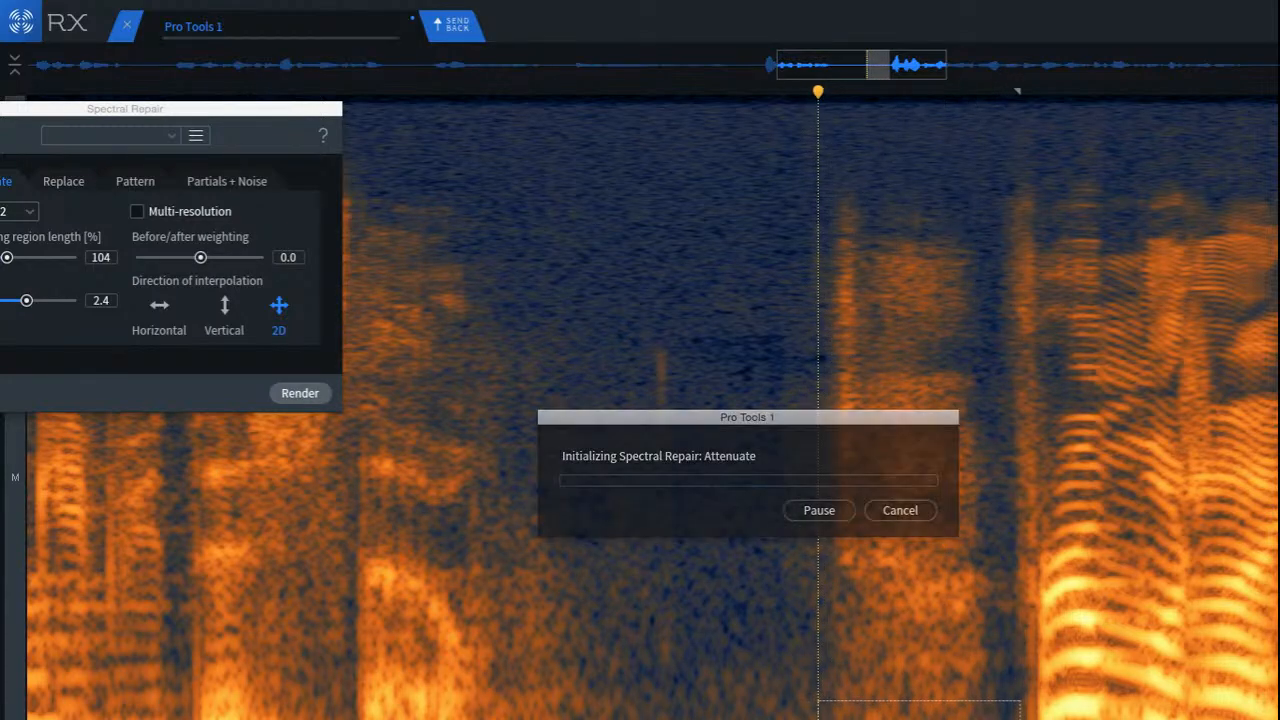
# Step: Play back the phrase across the repaired pause and into the following words, and close Spectral Repair
pyautogui.click(390, 608)
pyautogui.press('space')
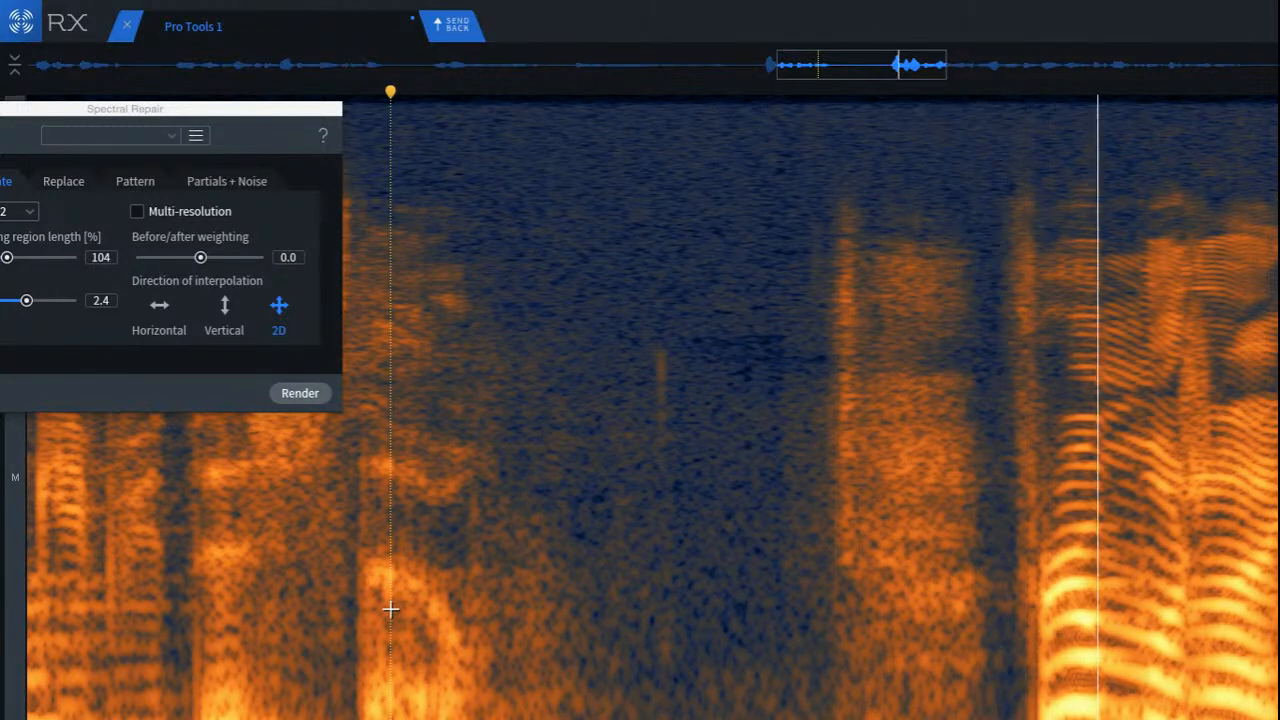
pyautogui.click(274, 571)
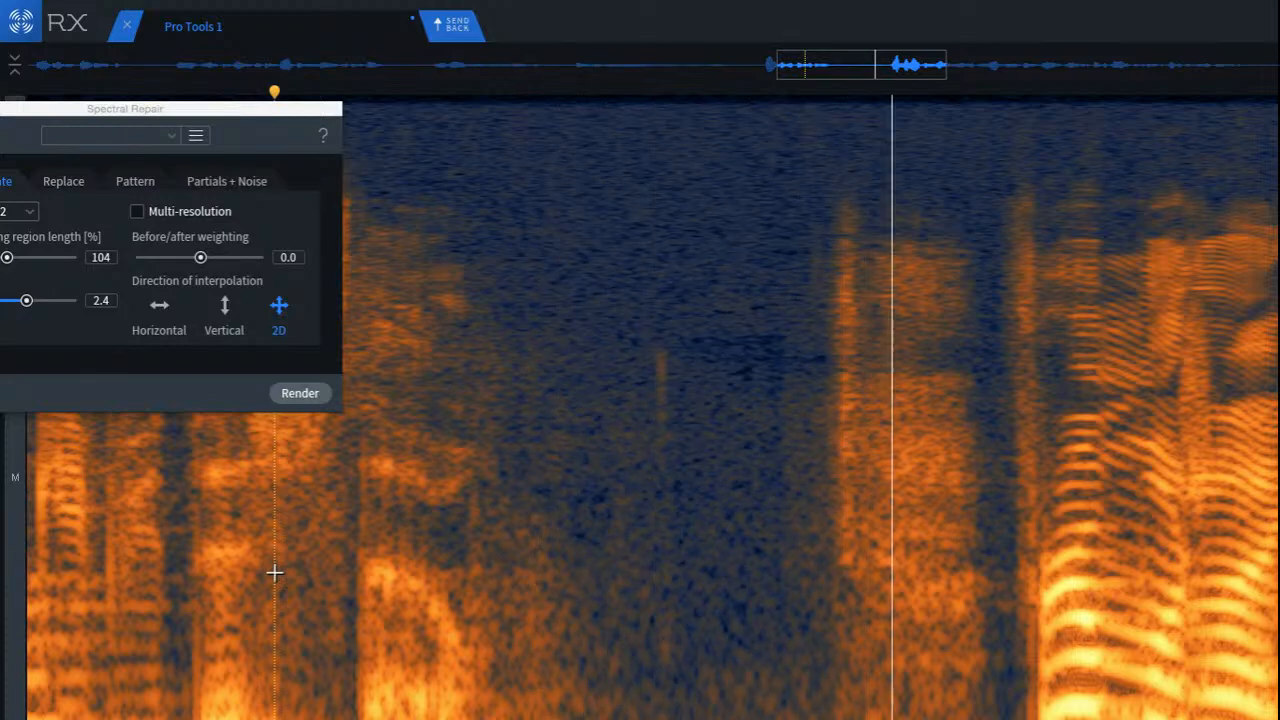
pyautogui.scroll(-3, 574, 571)
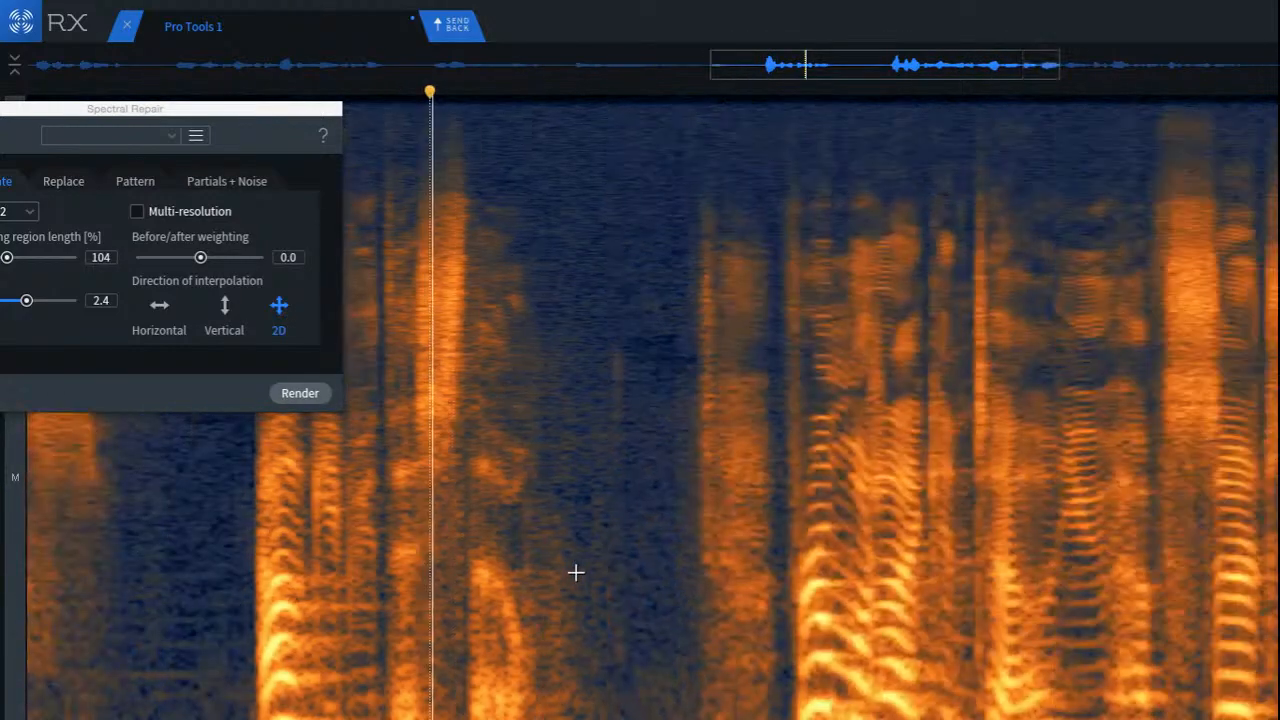
pyautogui.scroll(-4, 576, 571)
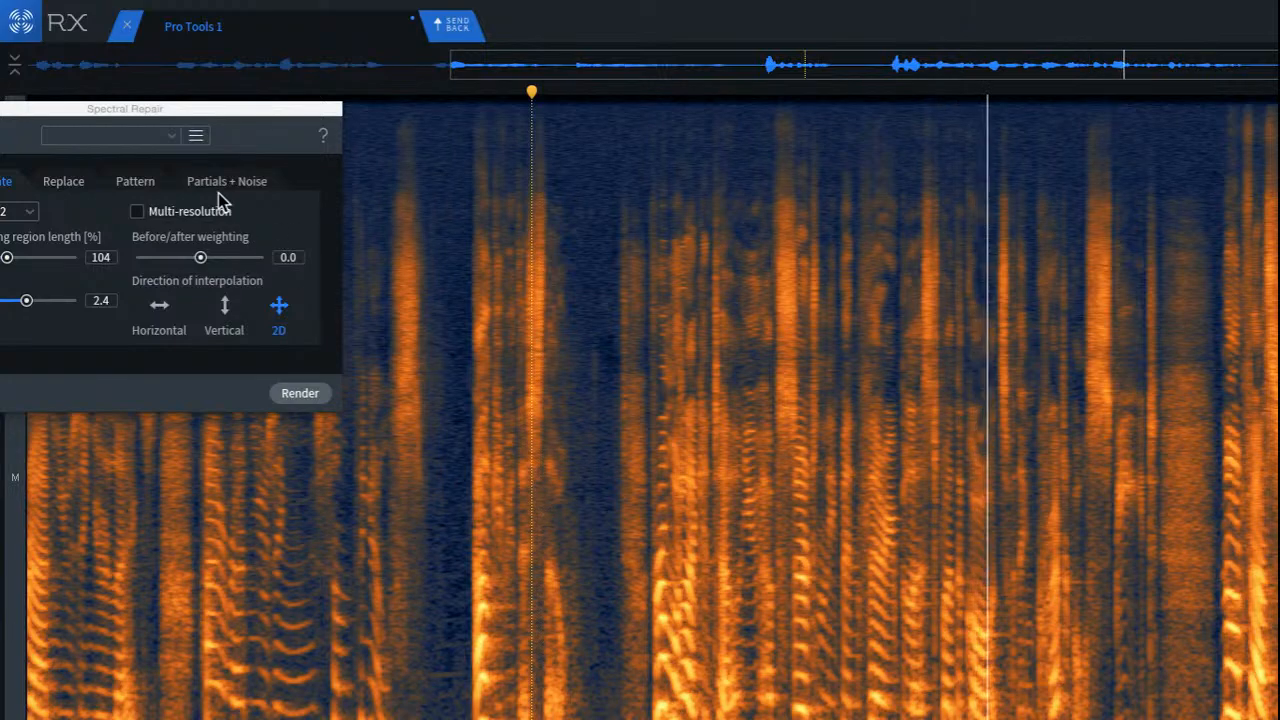
pyautogui.moveTo(171, 112); pyautogui.dragTo(914, 373)
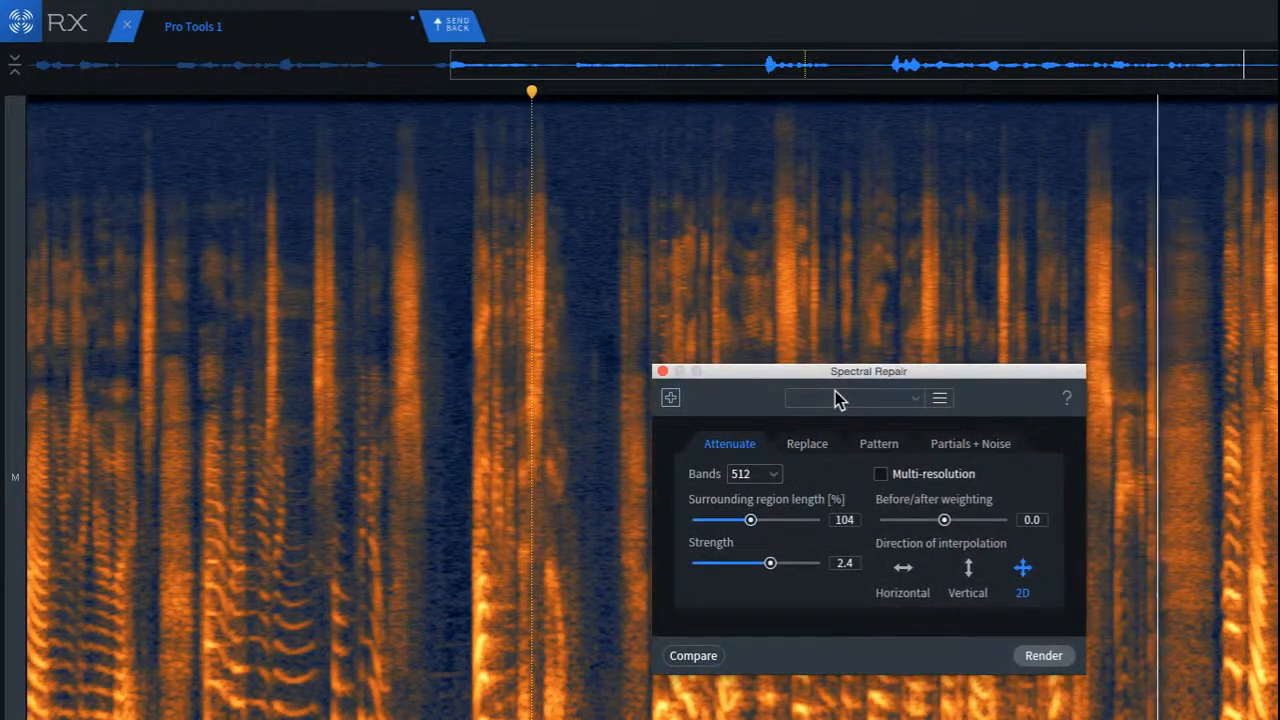
pyautogui.click(662, 371)
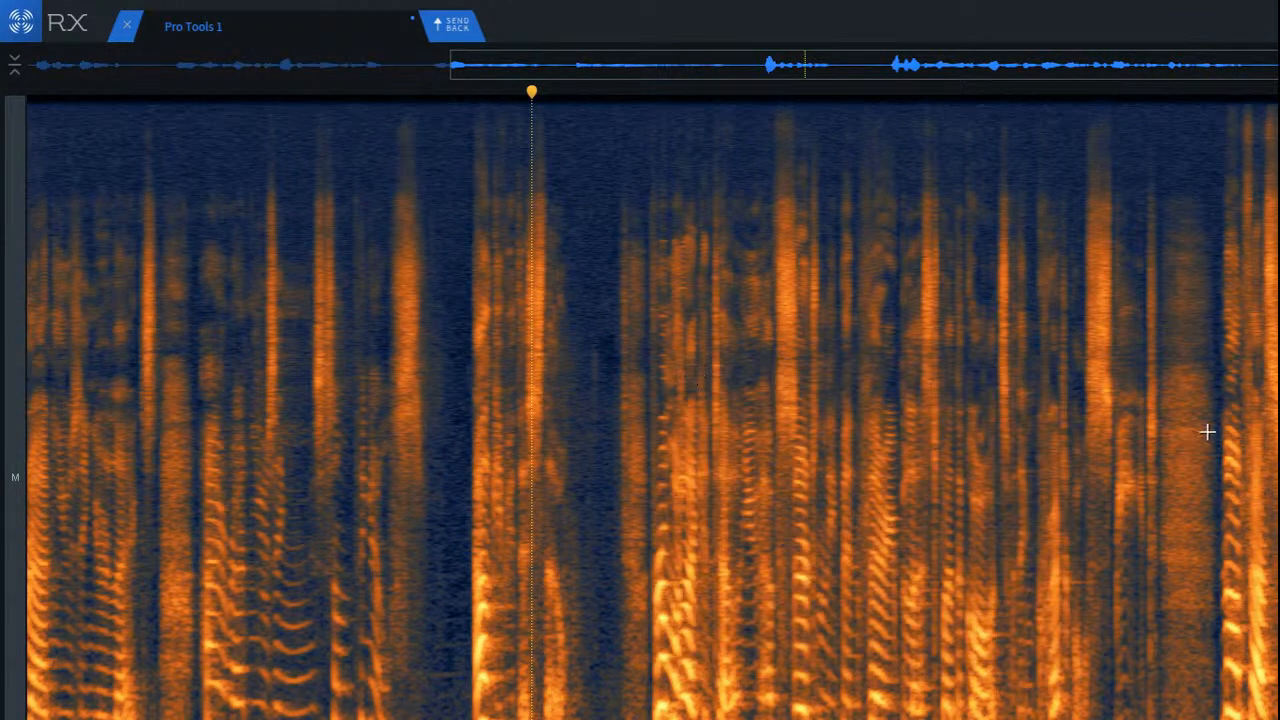
# Step: Render Dialogue De-reverb on the whole recording with -15 dB reduction, sensitivity 3.5 and 100% ambience preservation, and play back the result
pyautogui.hotkey('ctrl', 'a')
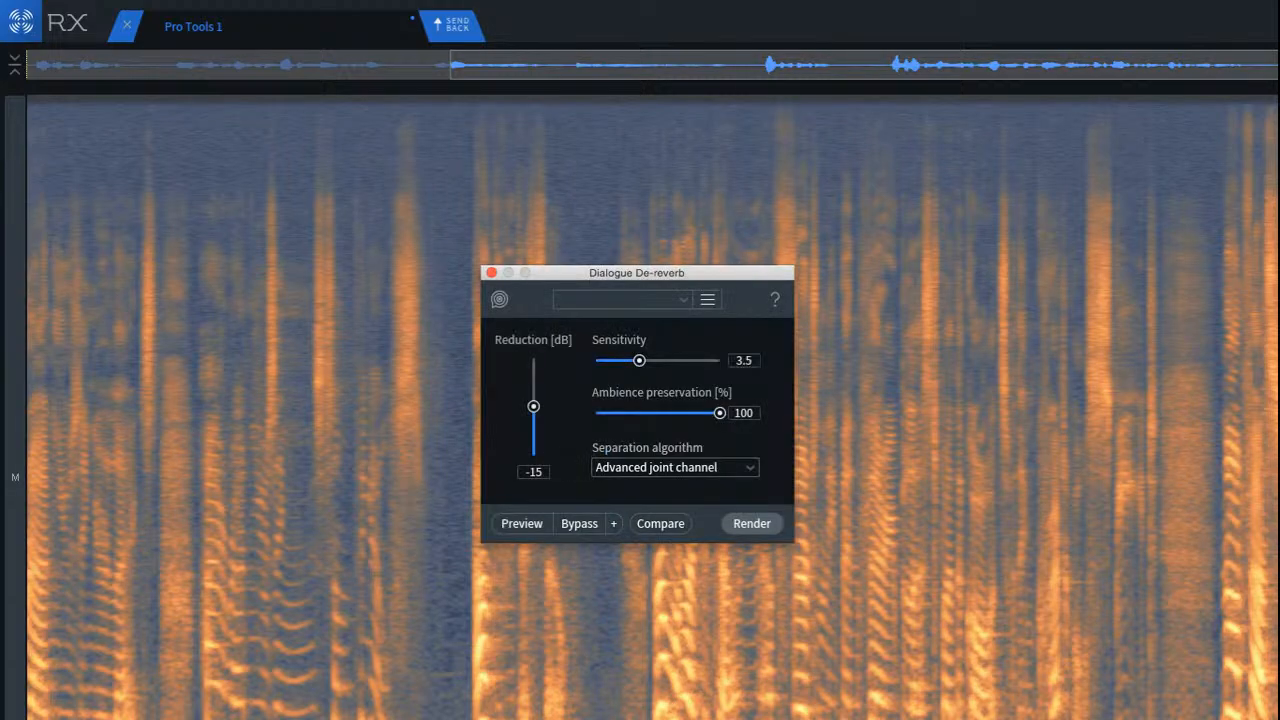
pyautogui.click(752, 524)
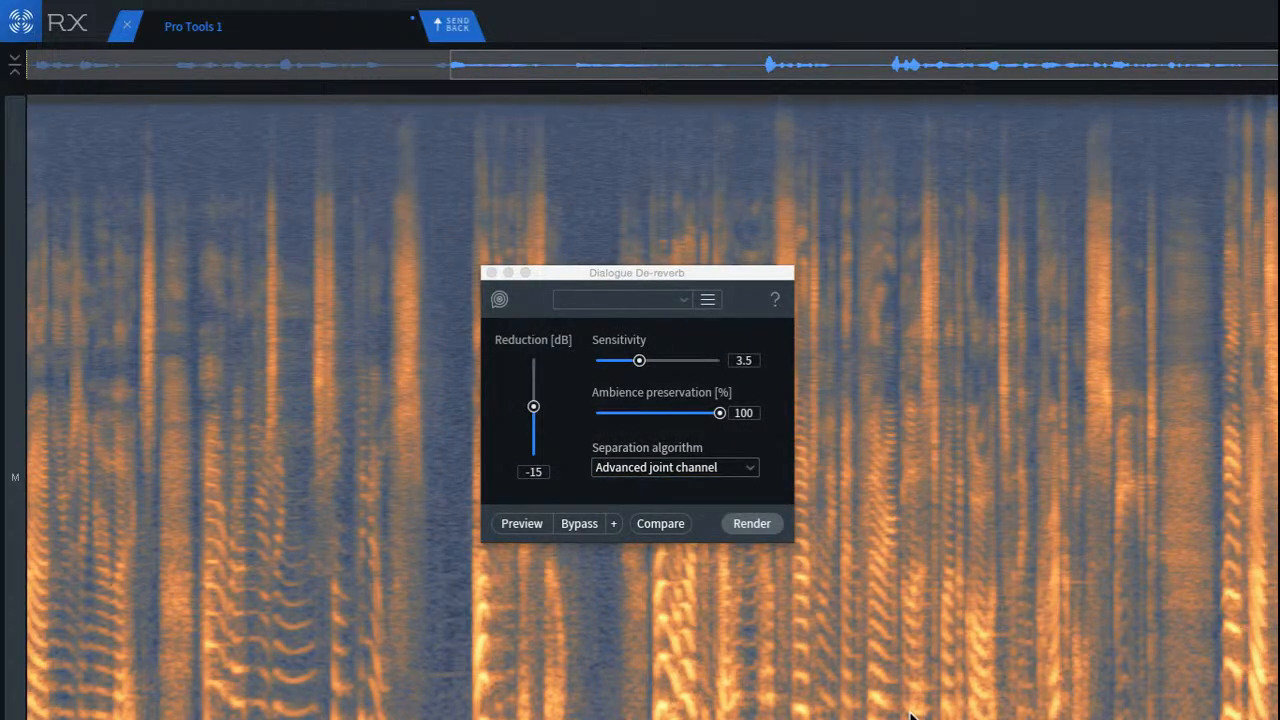
pyautogui.press('space')
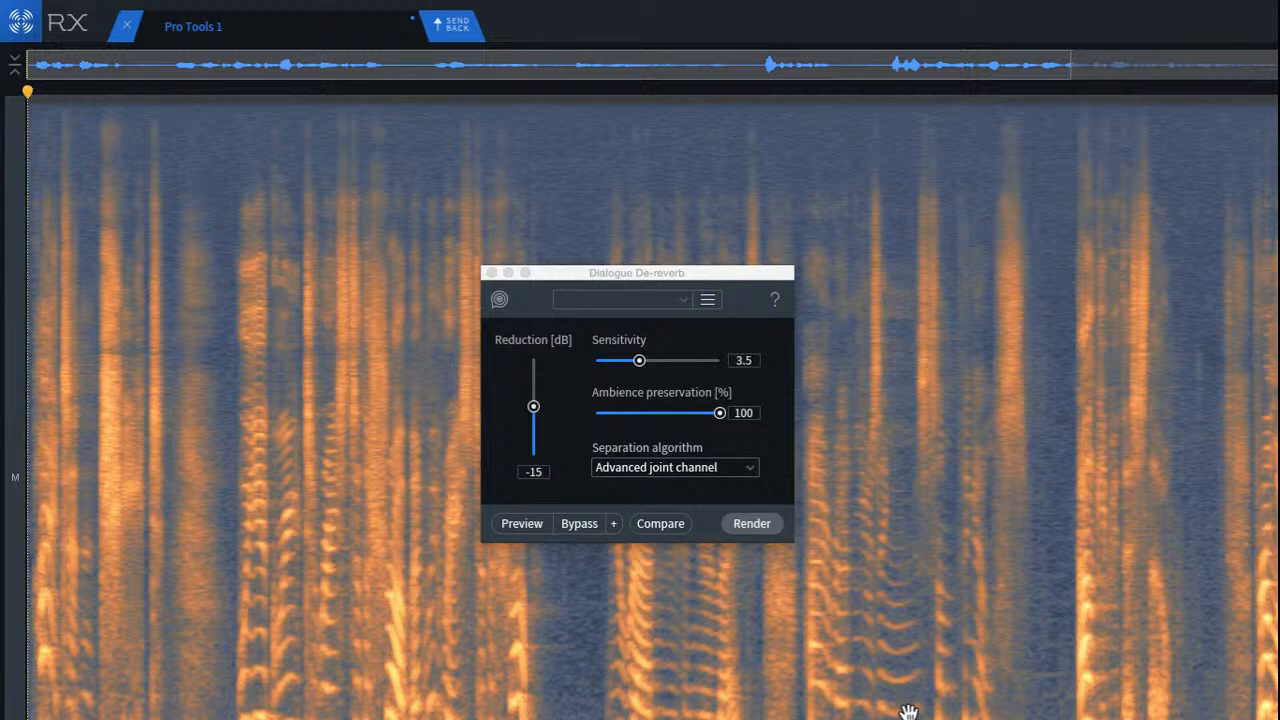
# Step: Set the Dialogue De-reverb reduction to -18 dB, render the whole recording, play it back, and close the module
pyautogui.moveTo(536, 408); pyautogui.dragTo(536, 414)
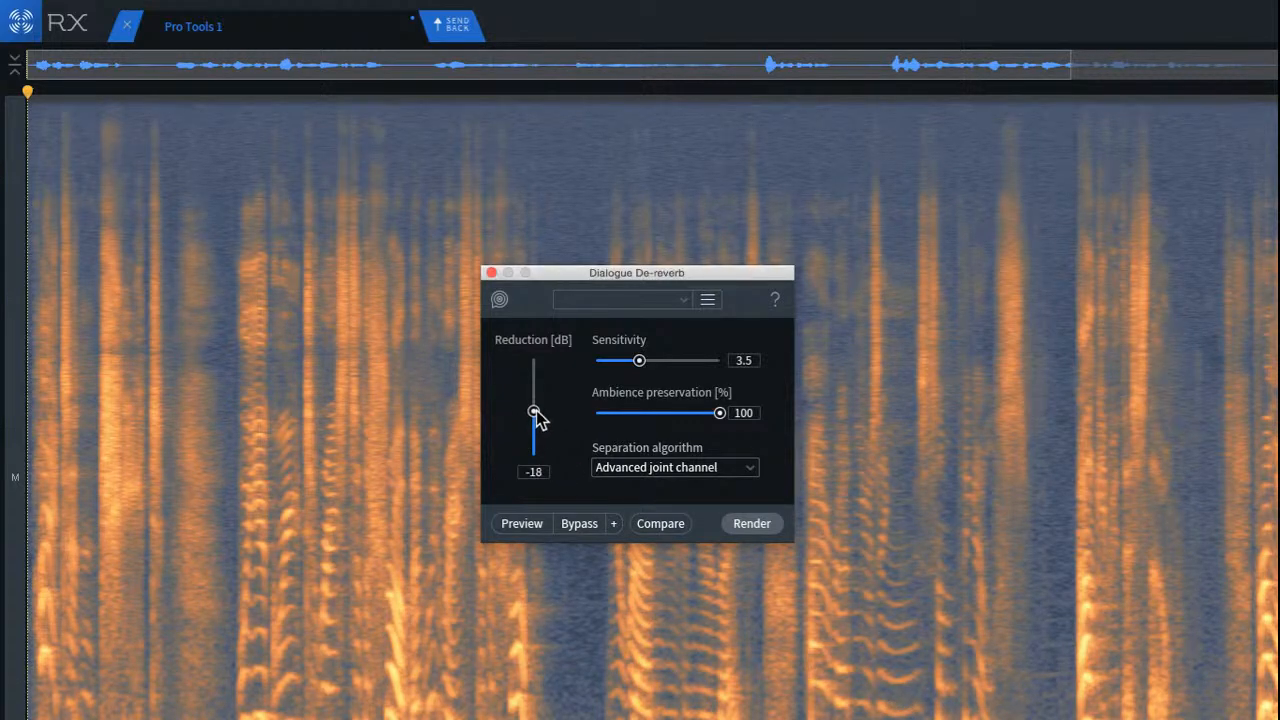
pyautogui.click(752, 523)
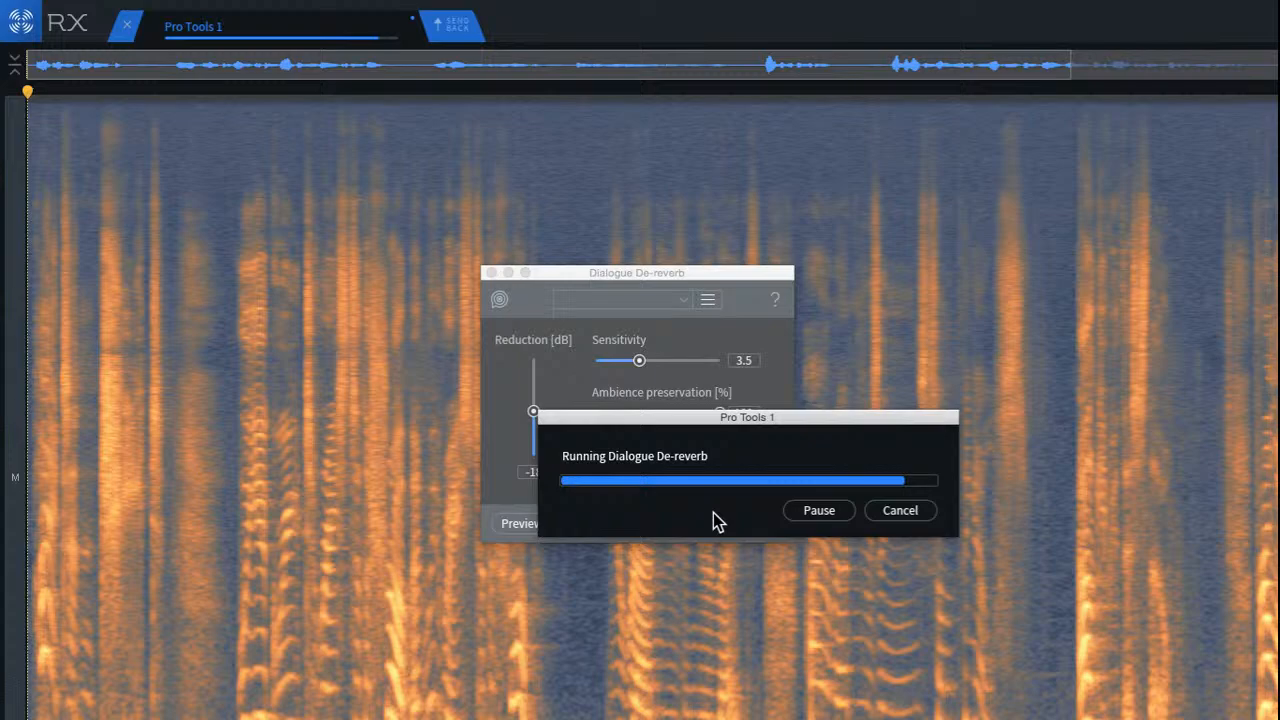
pyautogui.press('space')
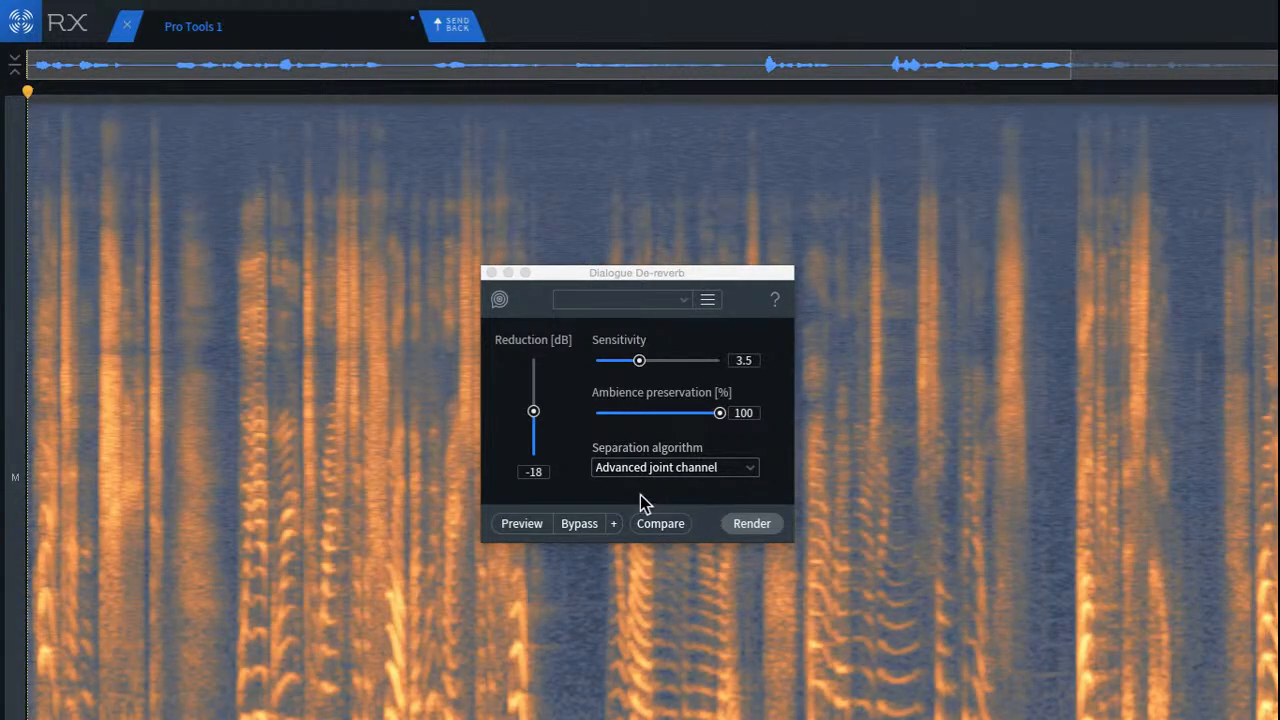
pyautogui.click(491, 273)
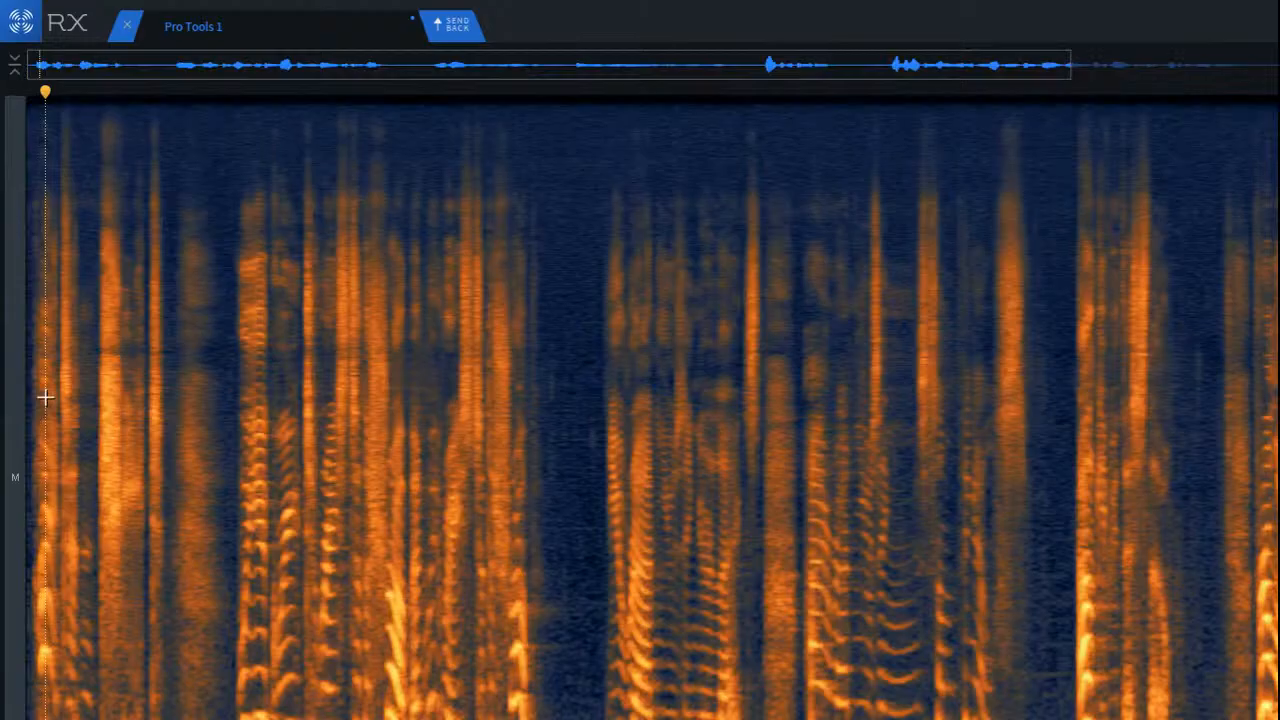
# Step: Play back the opening words of the de-reverbed recording
pyautogui.scroll(3, 46, 394)
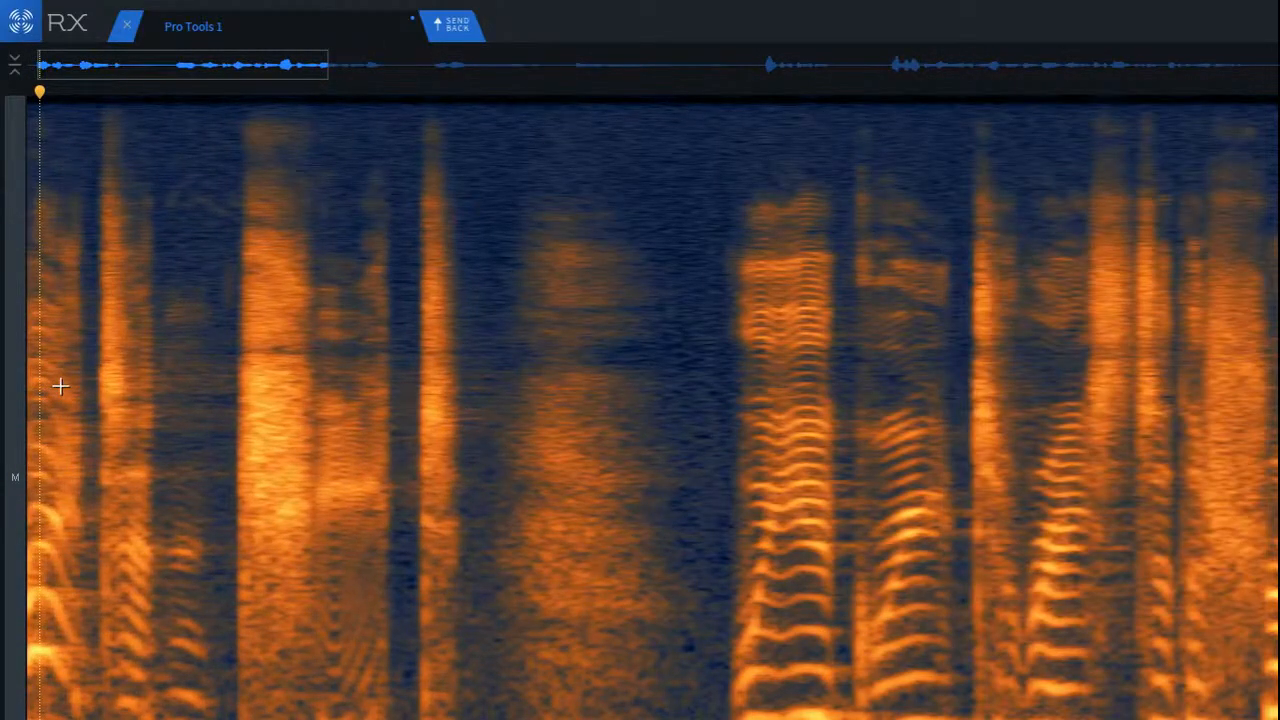
pyautogui.scroll(-2, 77, 400)
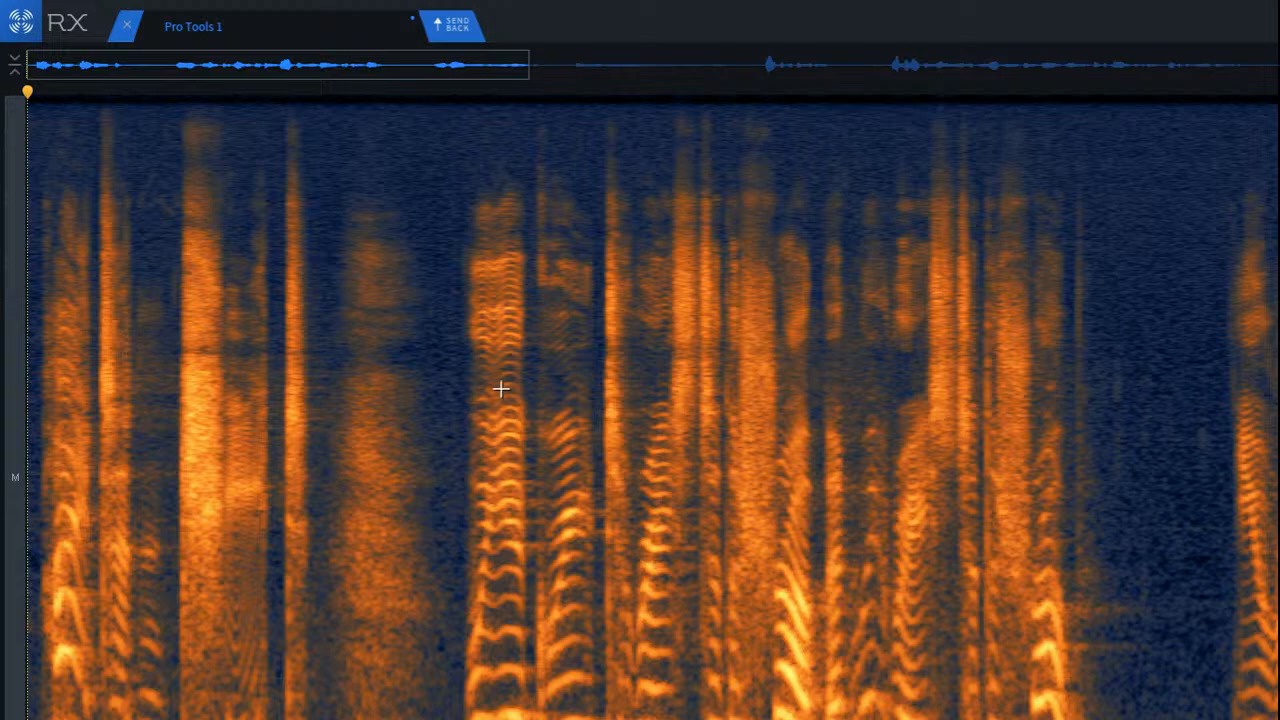
pyautogui.press('space')
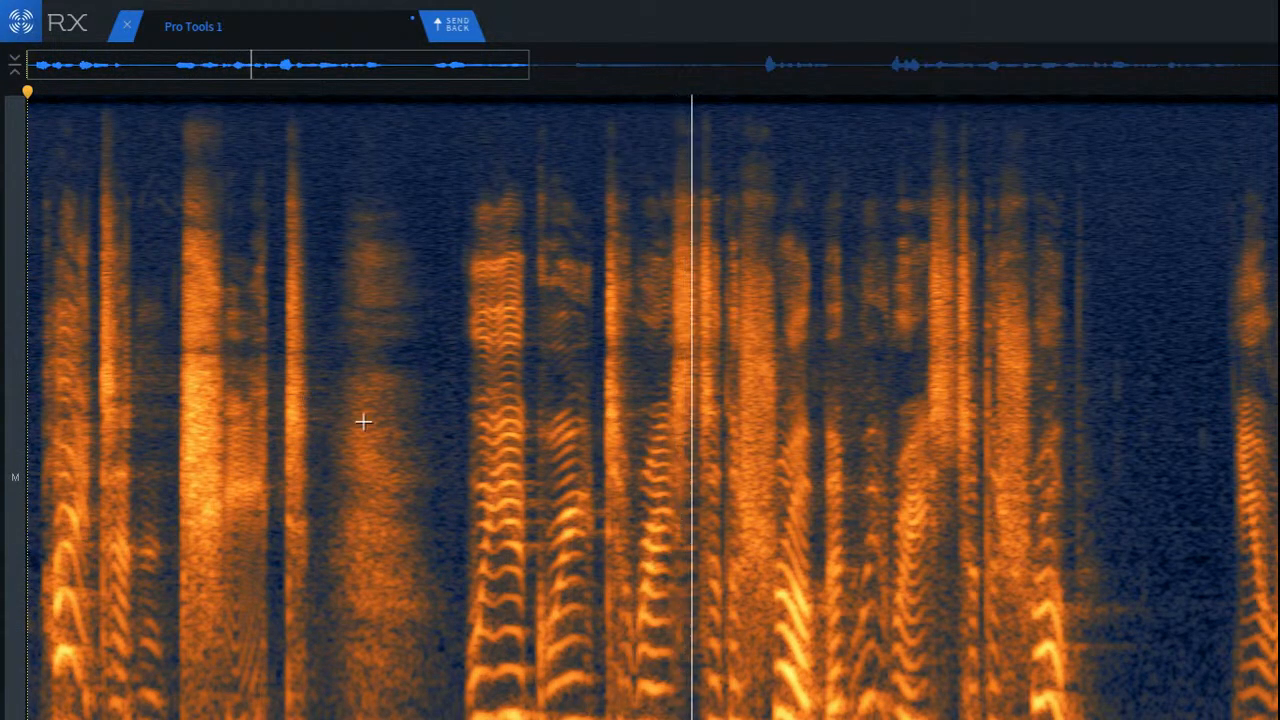
# Step: Select the band of tonal lines in the short gap between the first two voiced syllables after the breath
pyautogui.click(539, 570)
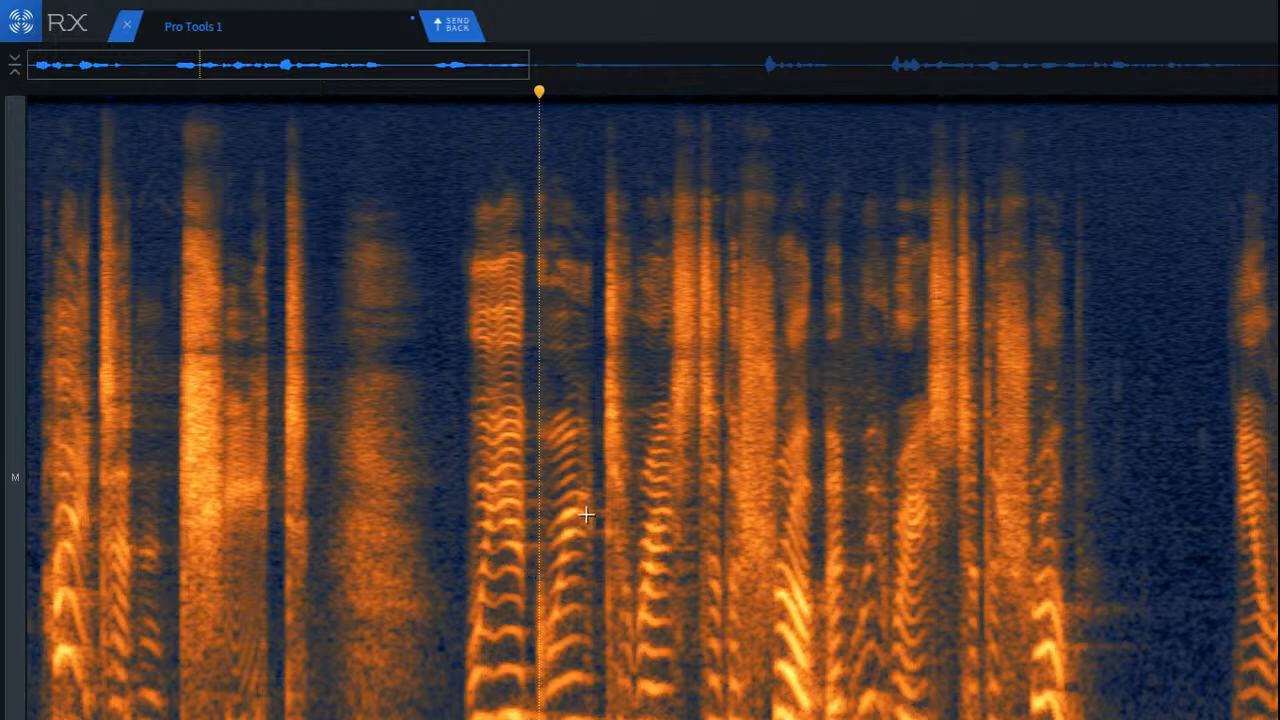
pyautogui.scroll(5, 563, 592)
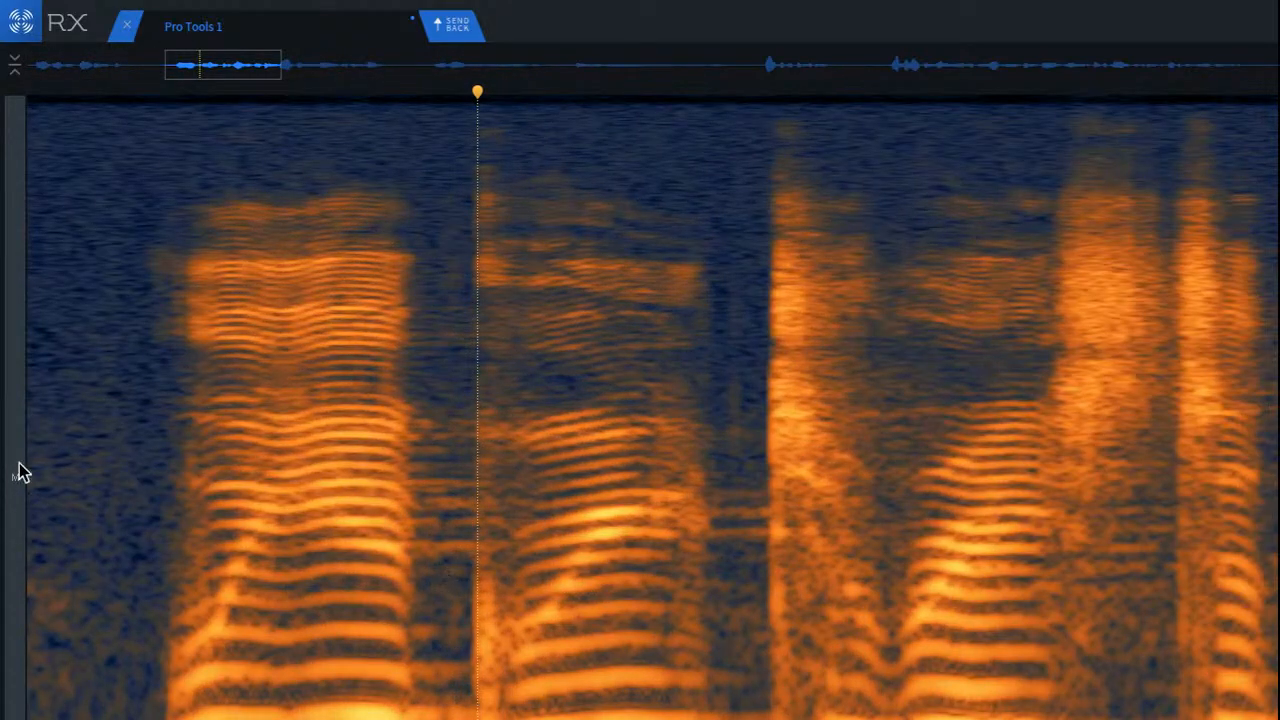
pyautogui.scroll(3, 514, 463)
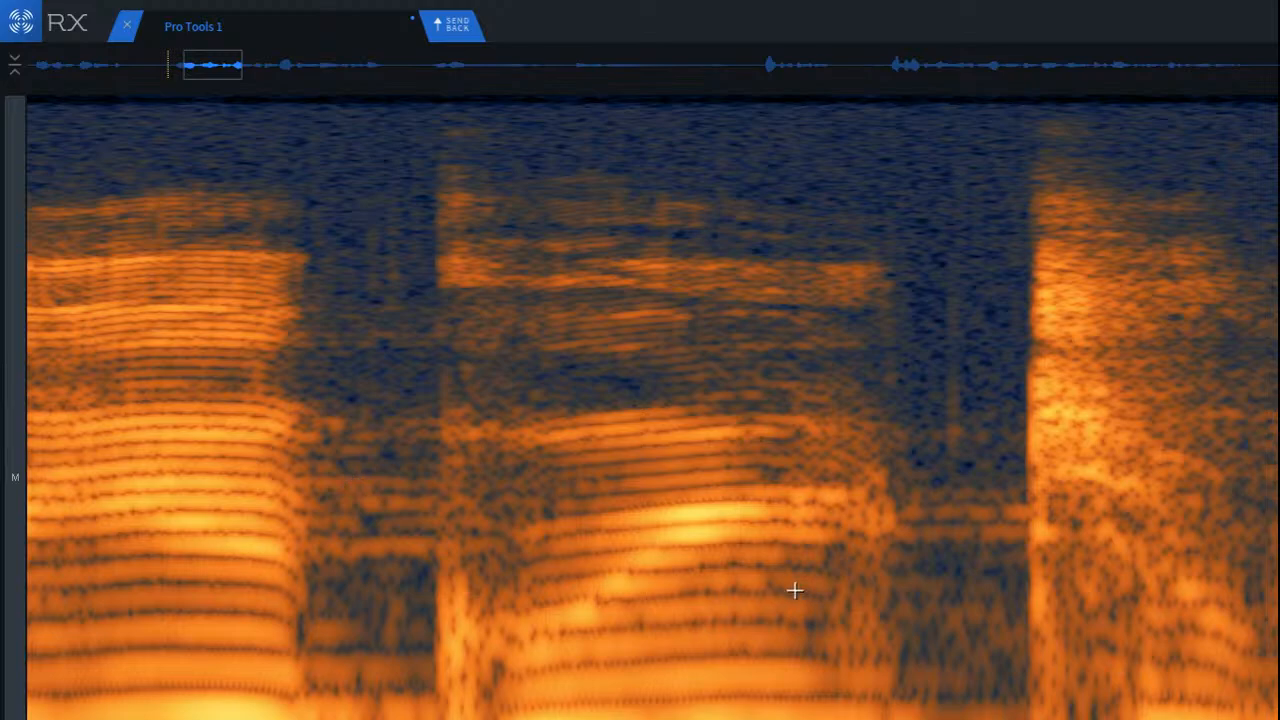
pyautogui.click(369, 464)
pyautogui.scroll(3, 323, 477)
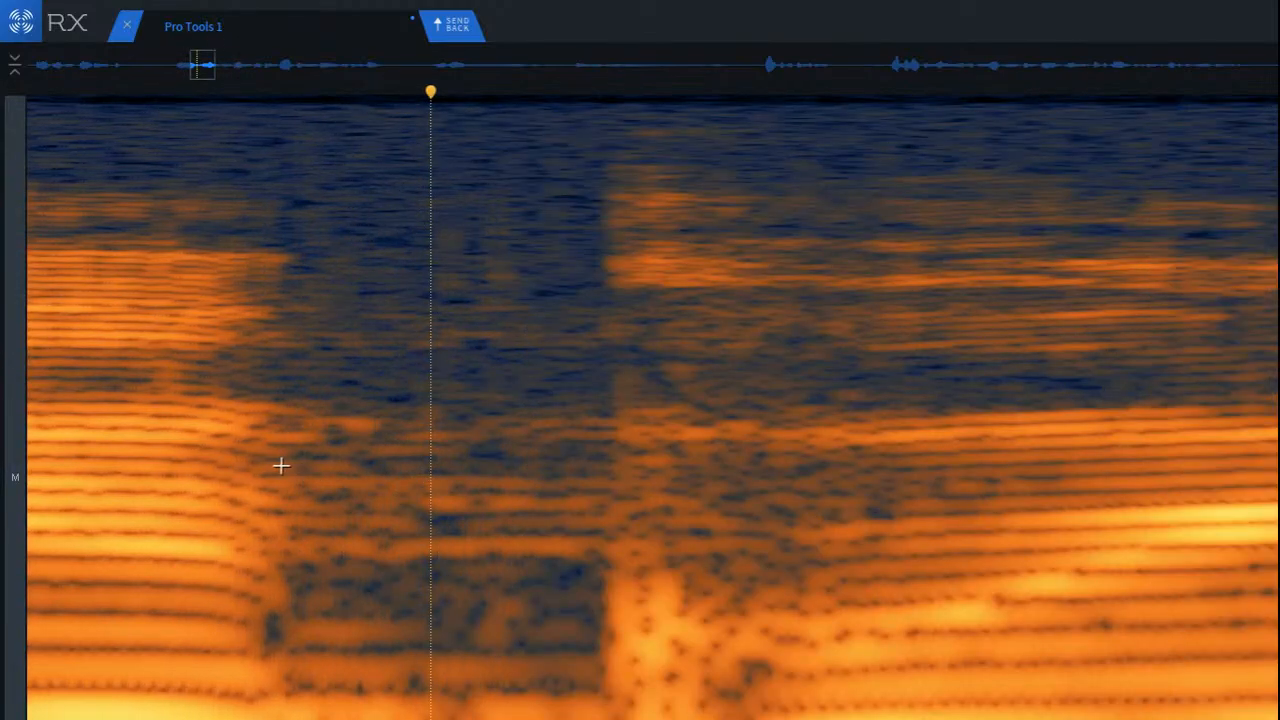
pyautogui.moveTo(283, 462)
pyautogui.mouseDown()
pyautogui.moveTo(577, 591)
pyautogui.moveTo(628, 578)
pyautogui.mouseUp()
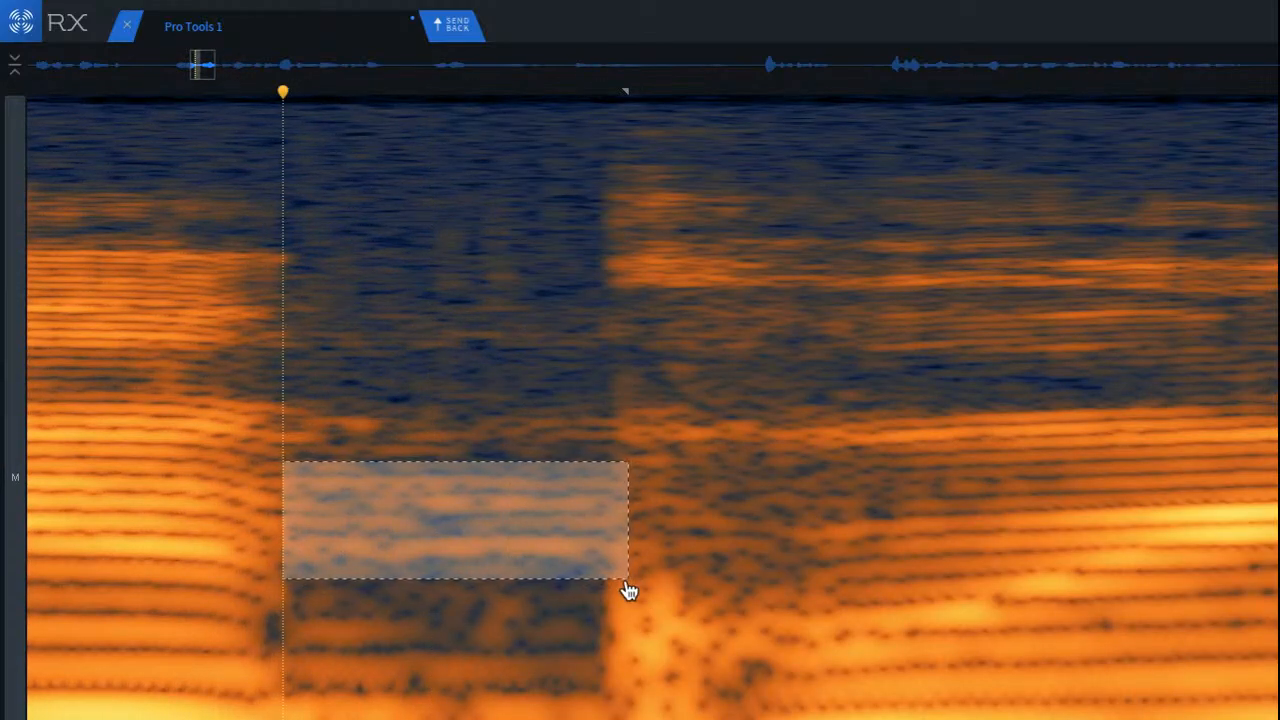
# Step: Play back the syllables around the first gap repeatedly, listening for tonal residue between them
pyautogui.click(34, 489)
pyautogui.scroll(-5, 86, 515)
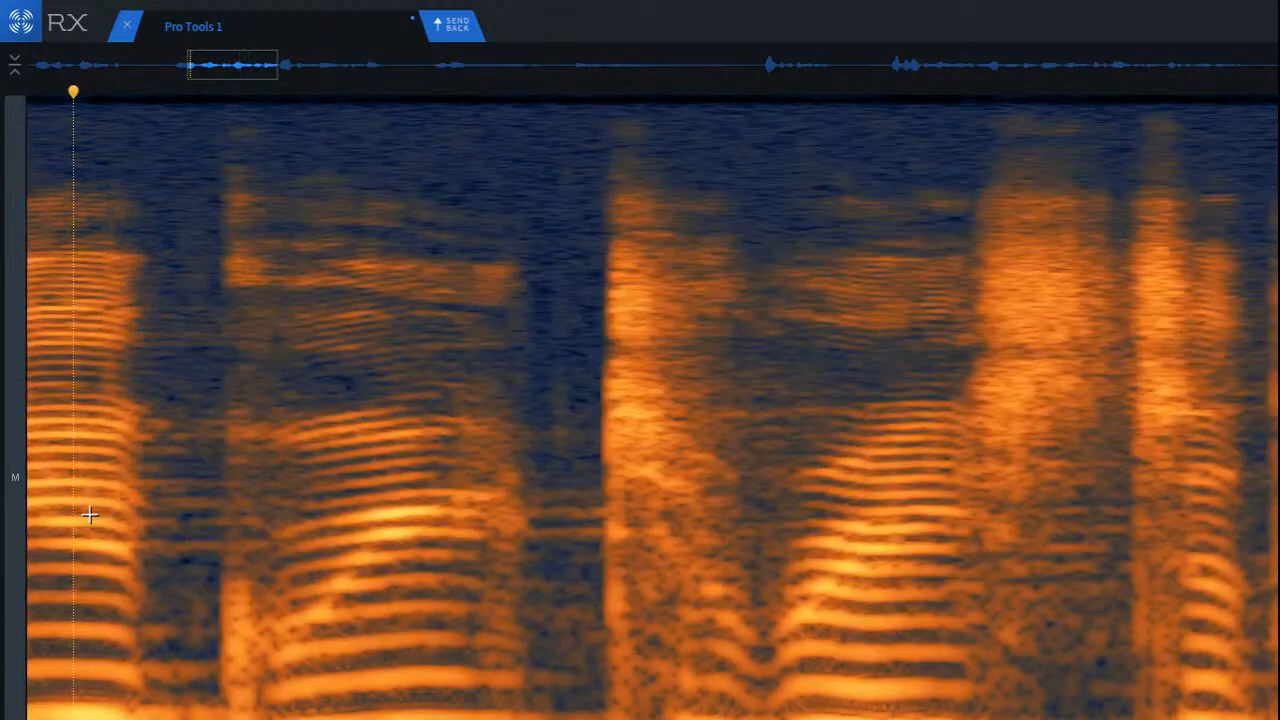
pyautogui.hscroll(-3, 652, 408)
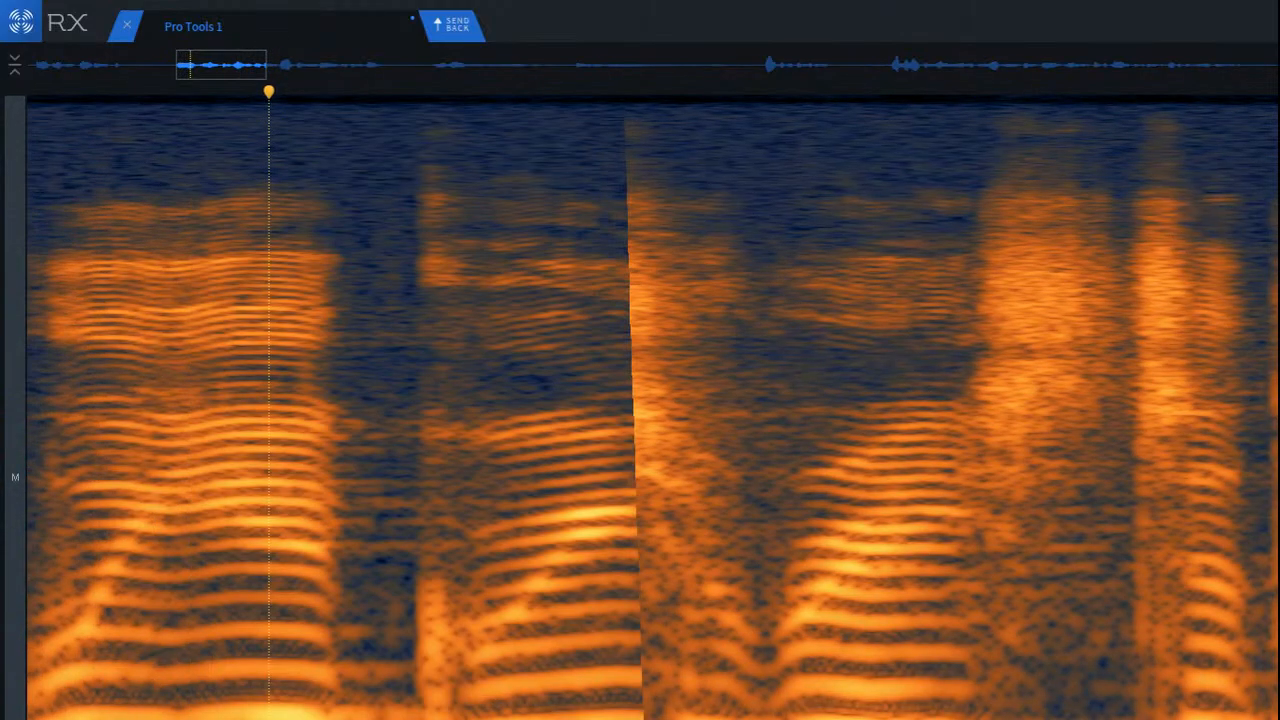
pyautogui.click(204, 452)
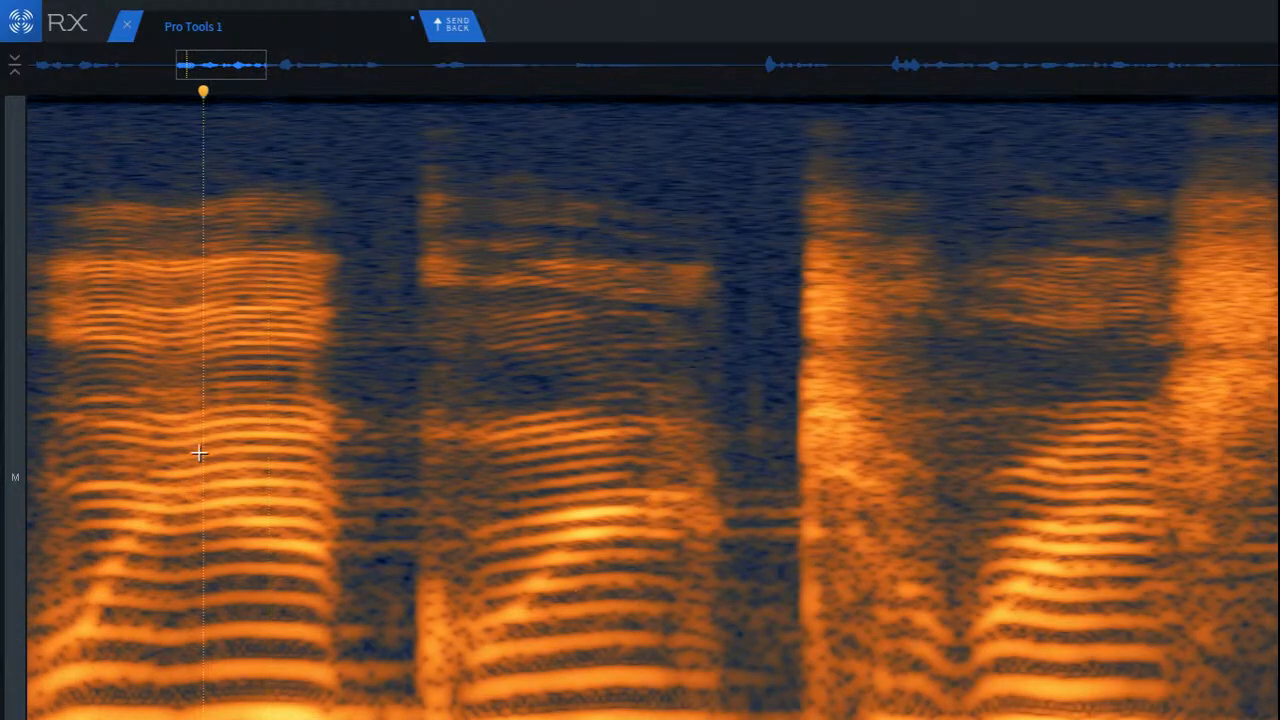
pyautogui.press('space')
pyautogui.scroll(-3, 227, 466)
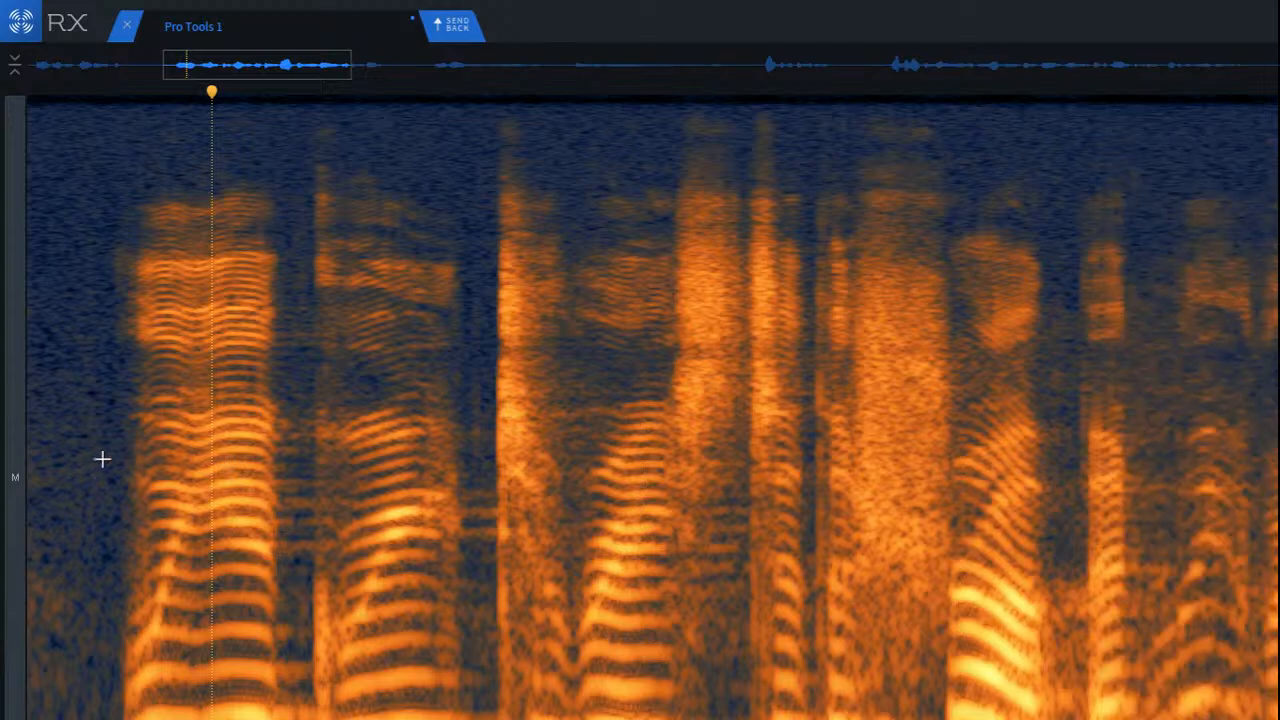
pyautogui.click(102, 458)
pyautogui.press('space')
pyautogui.press('space')
pyautogui.press('space')
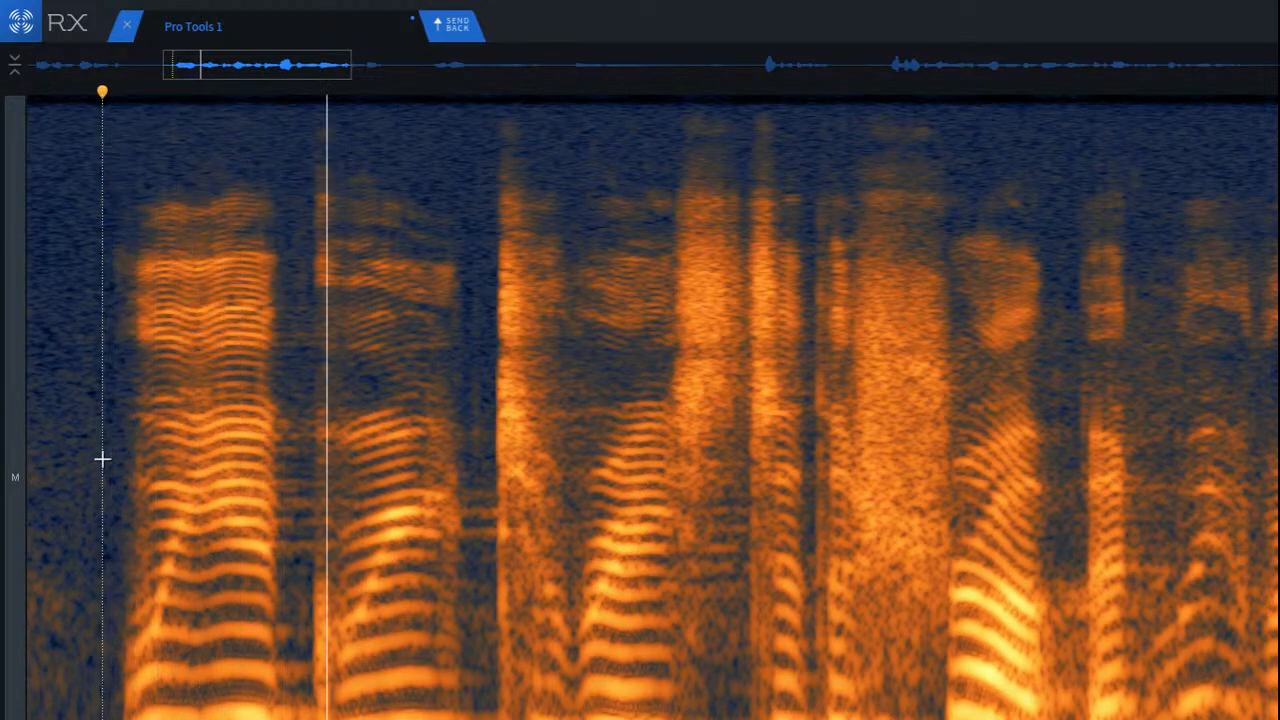
pyautogui.press('space')
pyautogui.press('space')
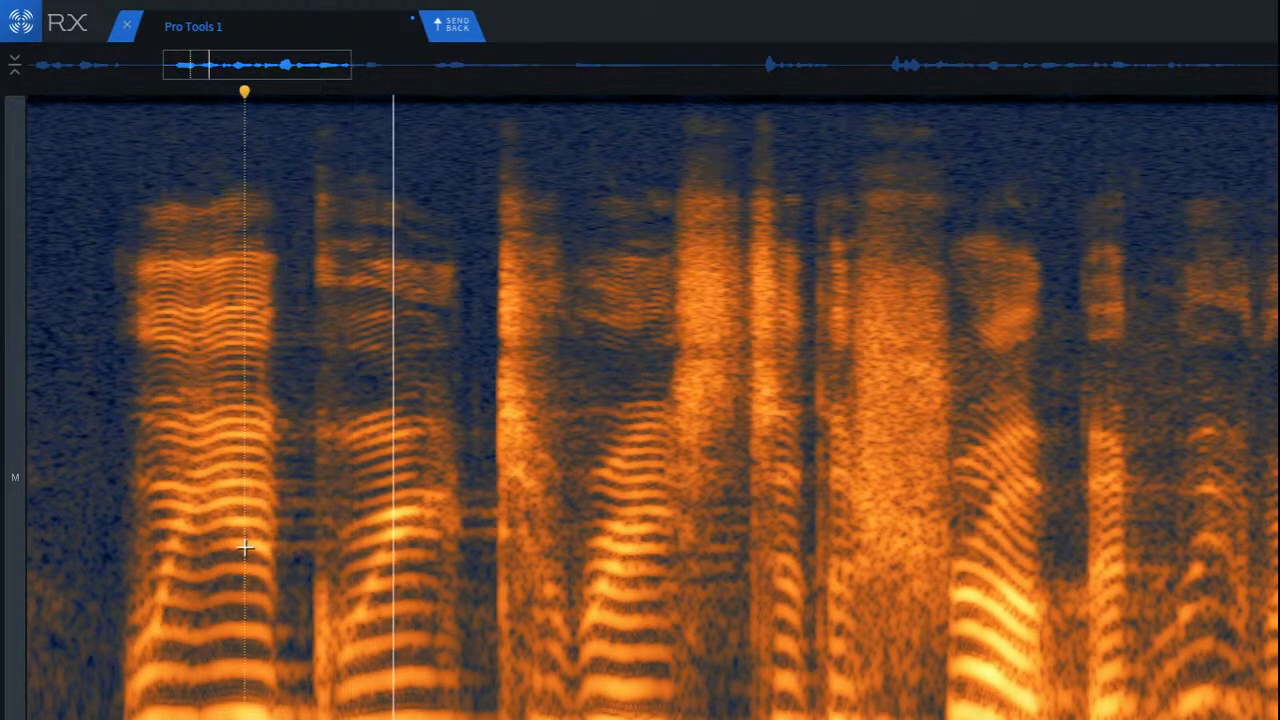
pyautogui.press('space')
# Step: Select the tonal lines in the gap after the second syllable, before the consonant burst, and attenuate them with Spectral Repair
pyautogui.scroll(3, 480, 494)
pyautogui.scroll(2, 480, 494)
pyautogui.moveTo(366, 488); pyautogui.dragTo(447, 537)
pyautogui.press('super+r')
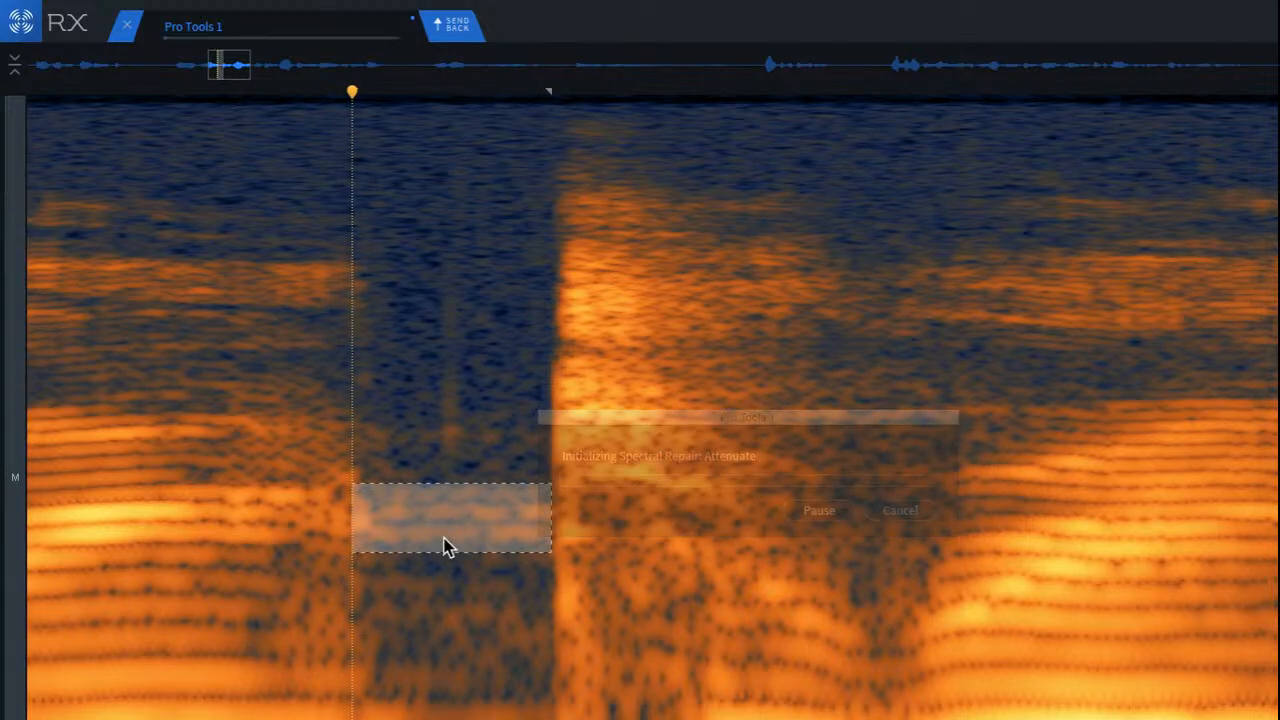
pyautogui.press('super+r')
pyautogui.click(219, 500)
# Step: Play back the phrase from the second syllable through the repaired gap and the words after it
pyautogui.scroll(-4, 260, 528)
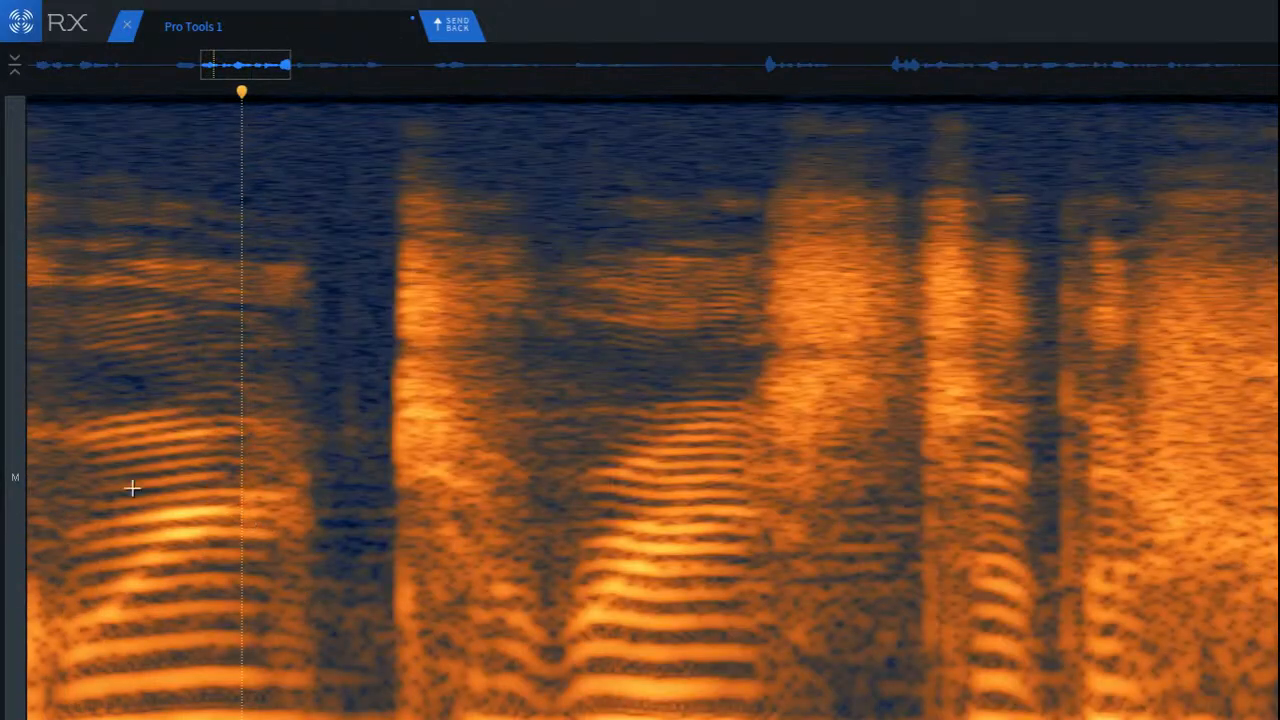
pyautogui.click(102, 484)
pyautogui.press('space')
pyautogui.press('space')
pyautogui.press('space')
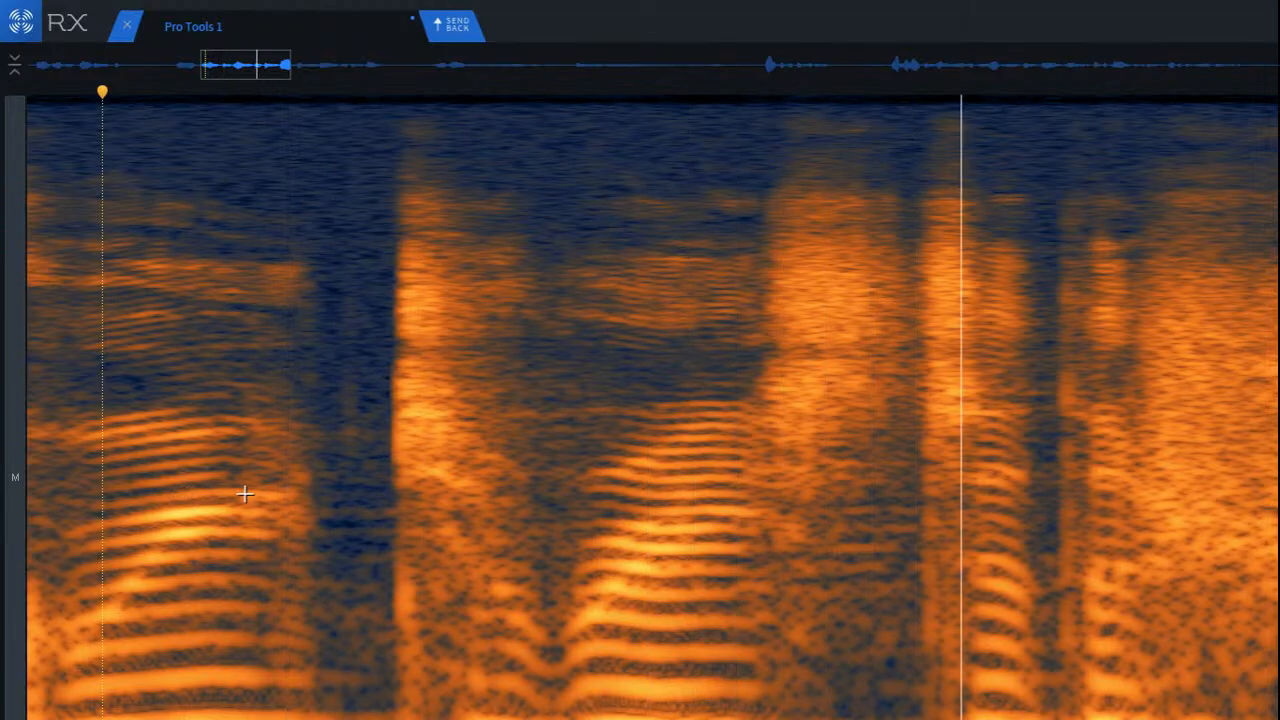
# Step: Select the band of tonal lines beneath the sustained fricative, up to the next consonant burst
pyautogui.press('space')
pyautogui.scroll(3, 950, 493)
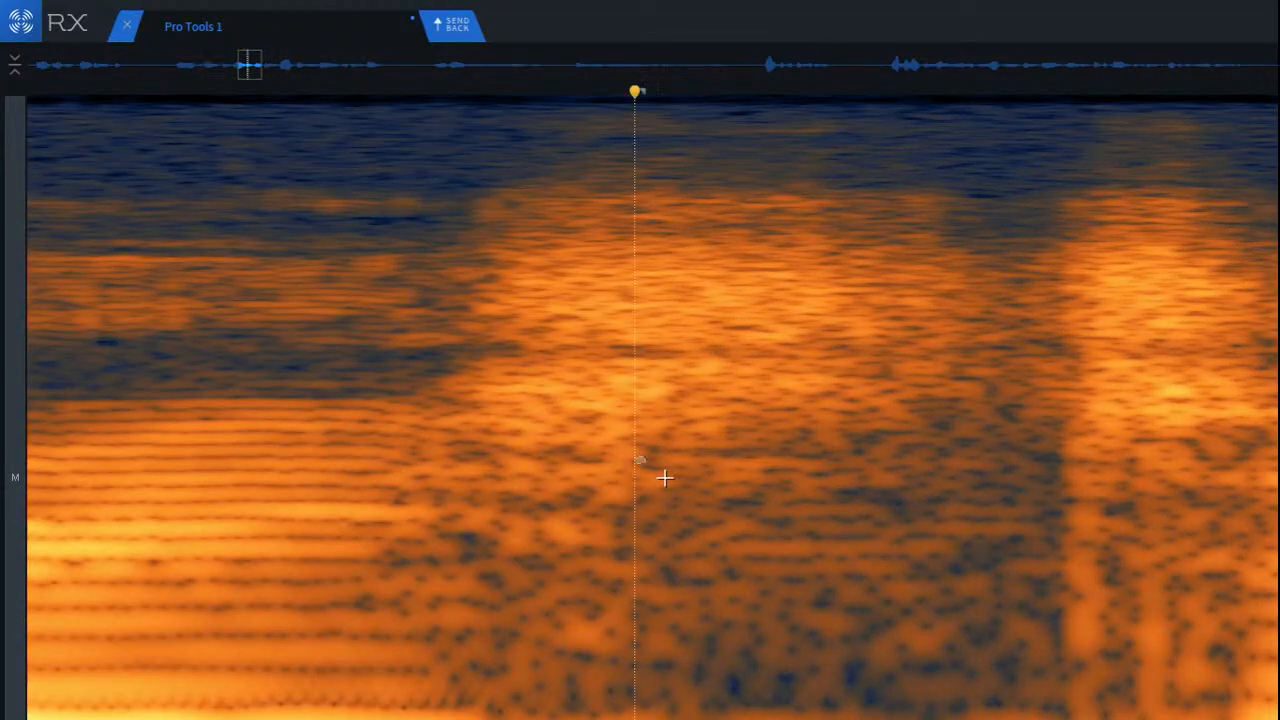
pyautogui.moveTo(635, 457); pyautogui.dragTo(1070, 587)
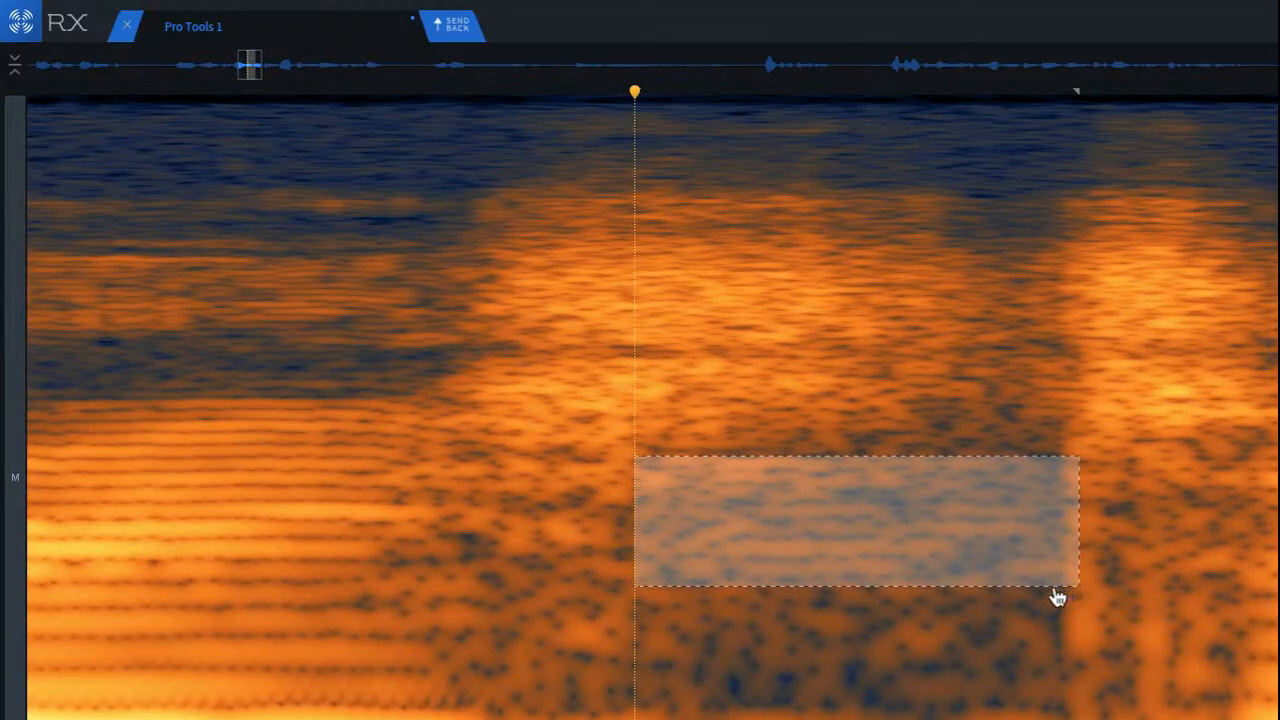
# Step: Play back the phrase repeatedly from the voiced syllable before the fricative, listening for residue in the selected area
pyautogui.click(229, 445)
pyautogui.scroll(-2, 285, 450)
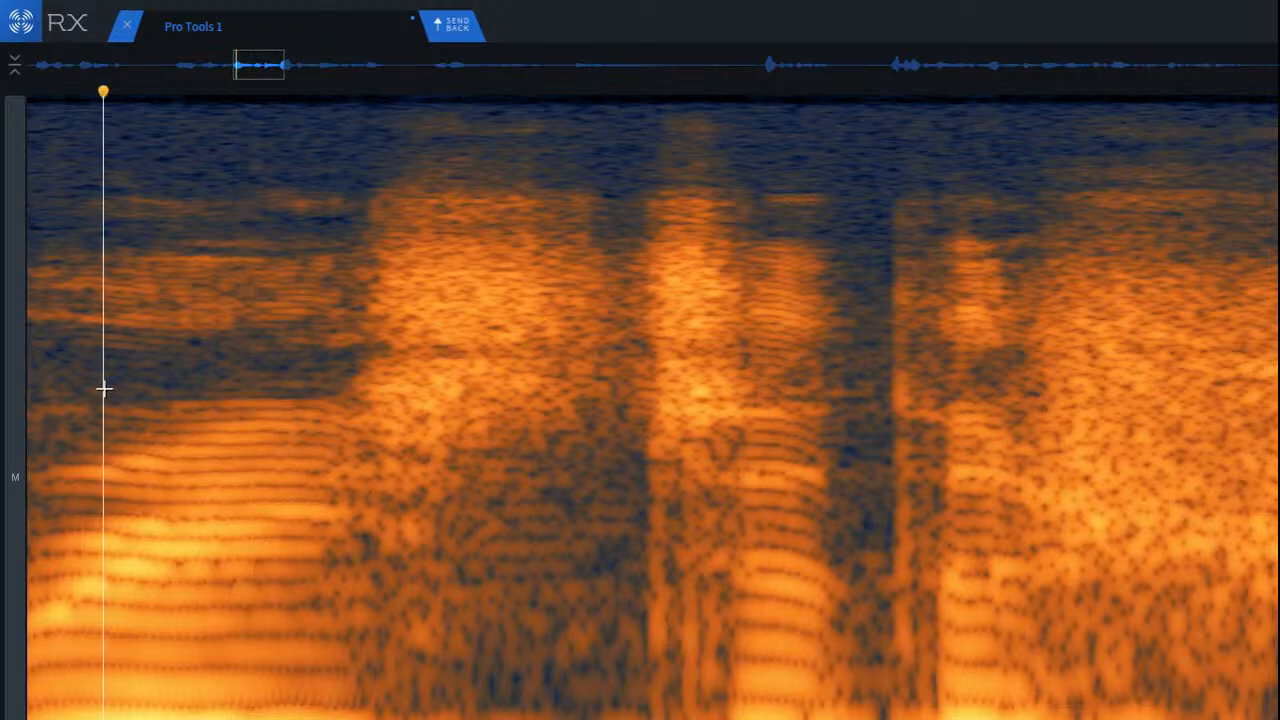
pyautogui.press('space')
pyautogui.press('space')
pyautogui.press('space')
pyautogui.scroll(-2, 194, 413)
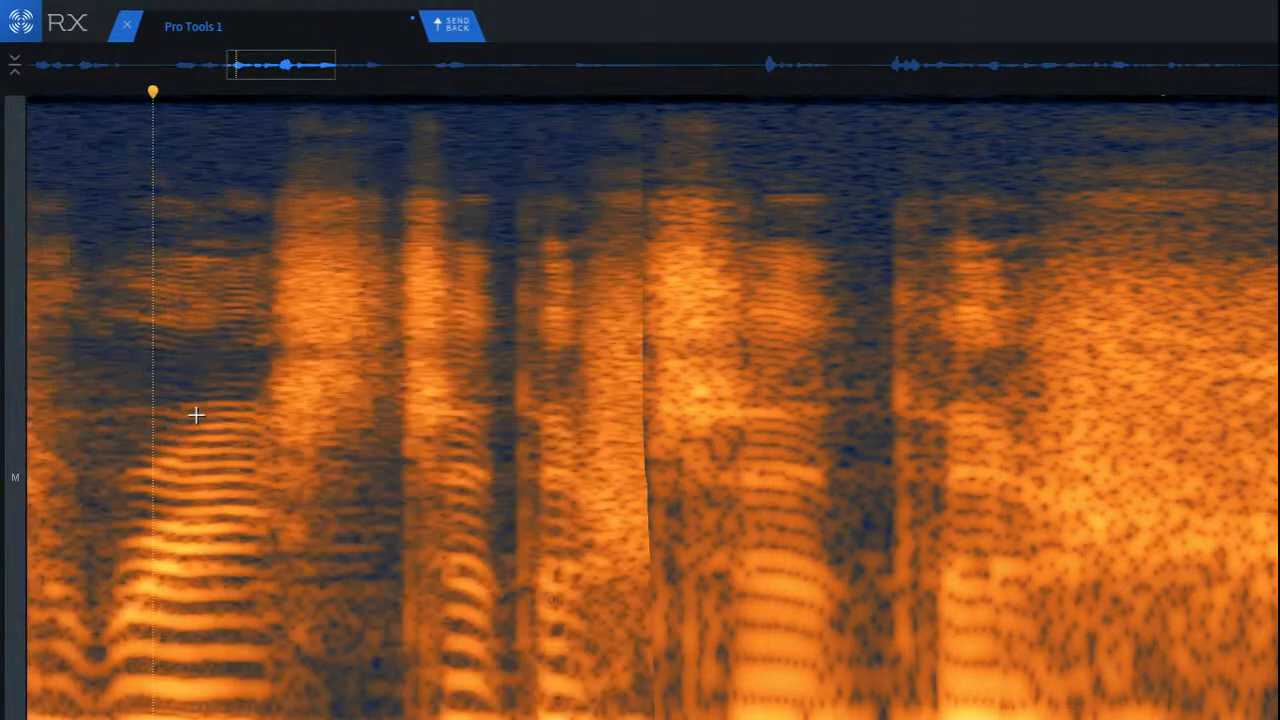
pyautogui.click(101, 419)
pyautogui.press('space')
# Step: Reselect the tonal lines beneath the fricative in a longer, shallower band and process them with Spectral Repair
pyautogui.scroll(4, 306, 446)
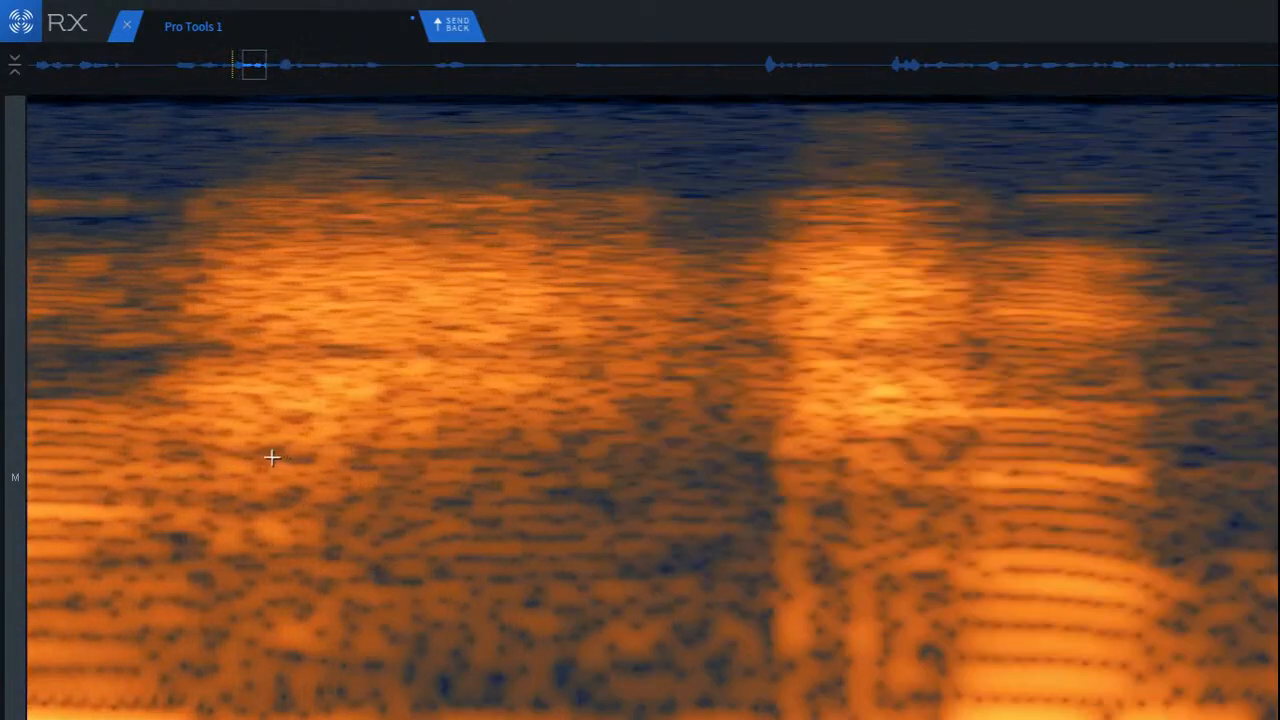
pyautogui.moveTo(182, 471); pyautogui.dragTo(707, 576)
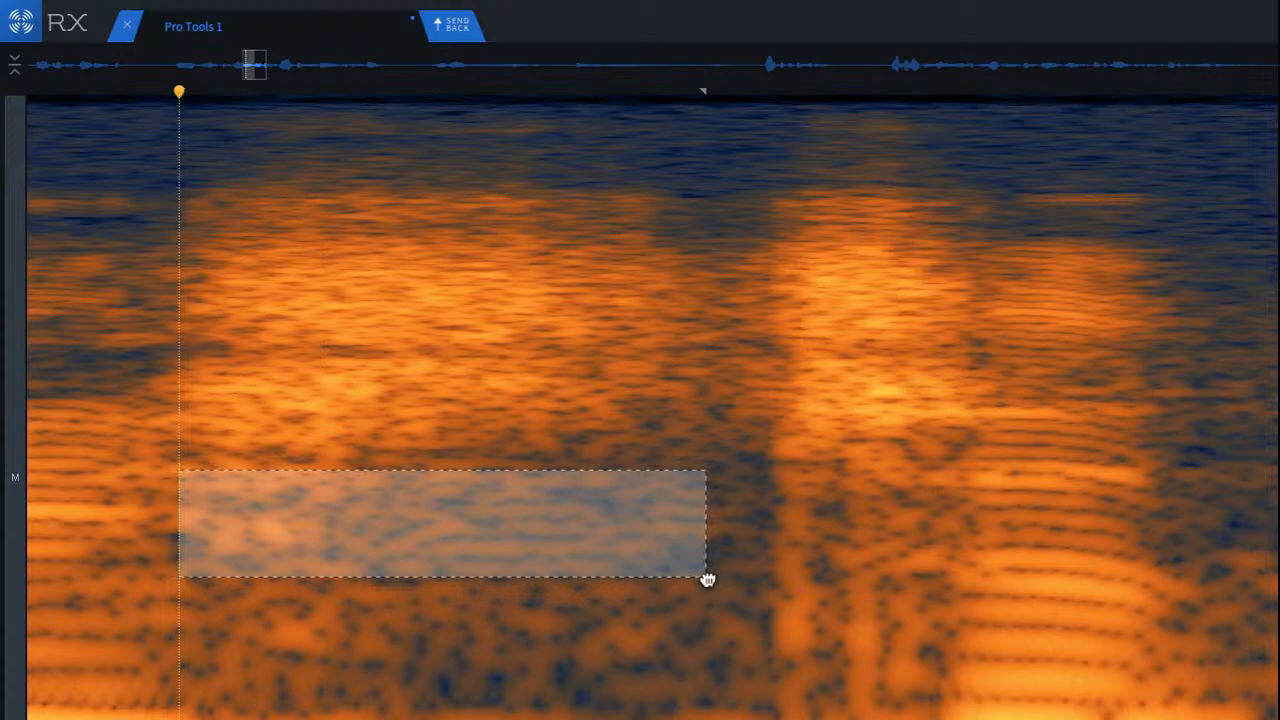
pyautogui.hotkey('ctrl', 'shift', 'r')
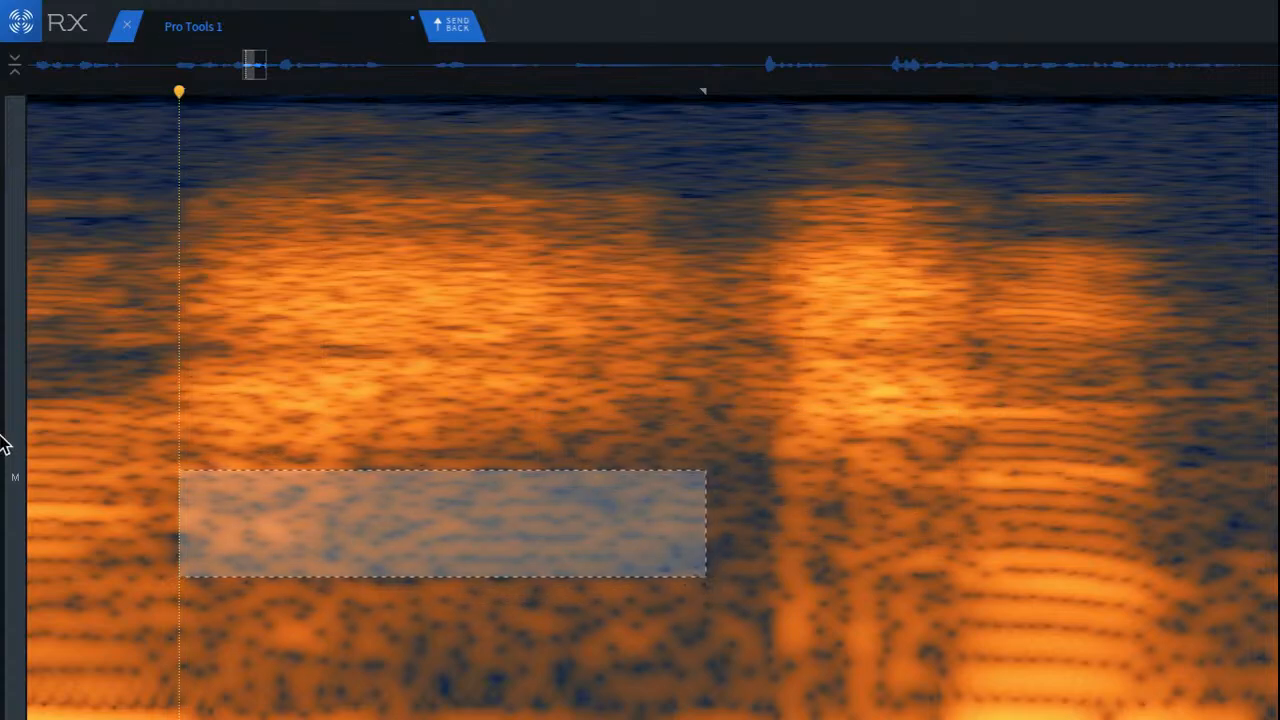
# Step: Play back the phrase from before the fricative through the loud voiced word that follows
pyautogui.click(261, 458)
pyautogui.scroll(-3, 263, 457)
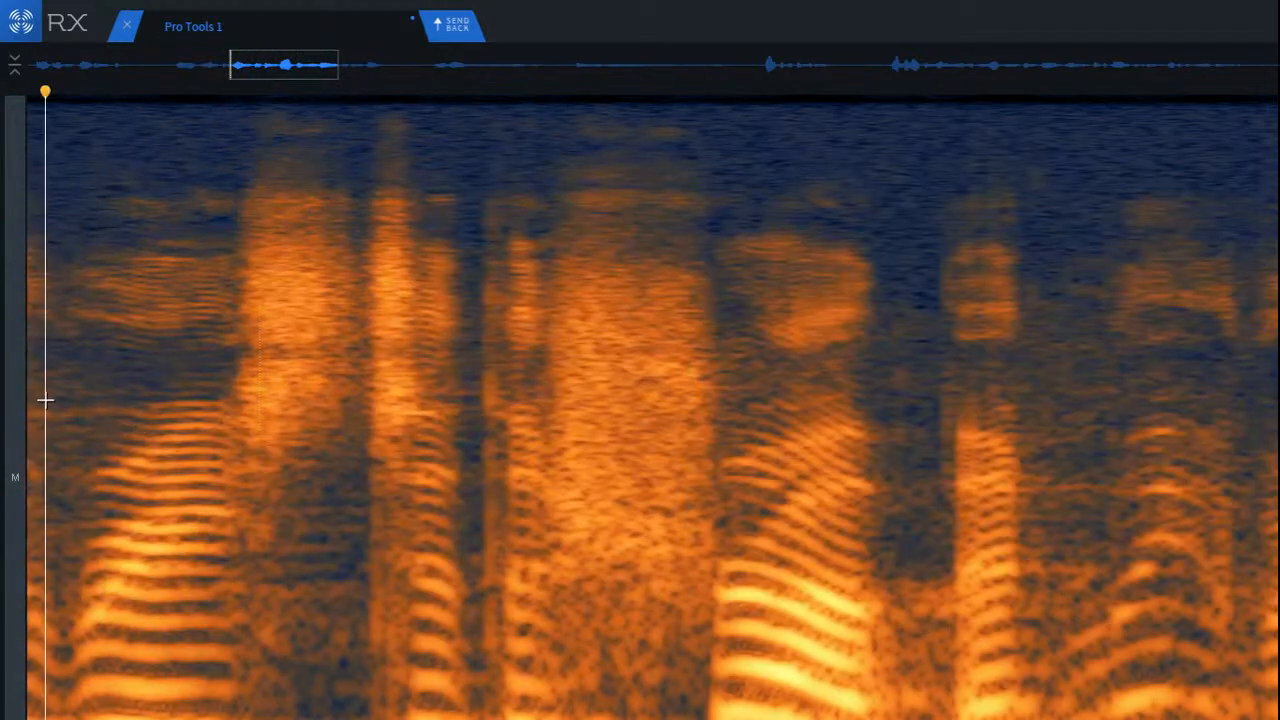
pyautogui.press('space')
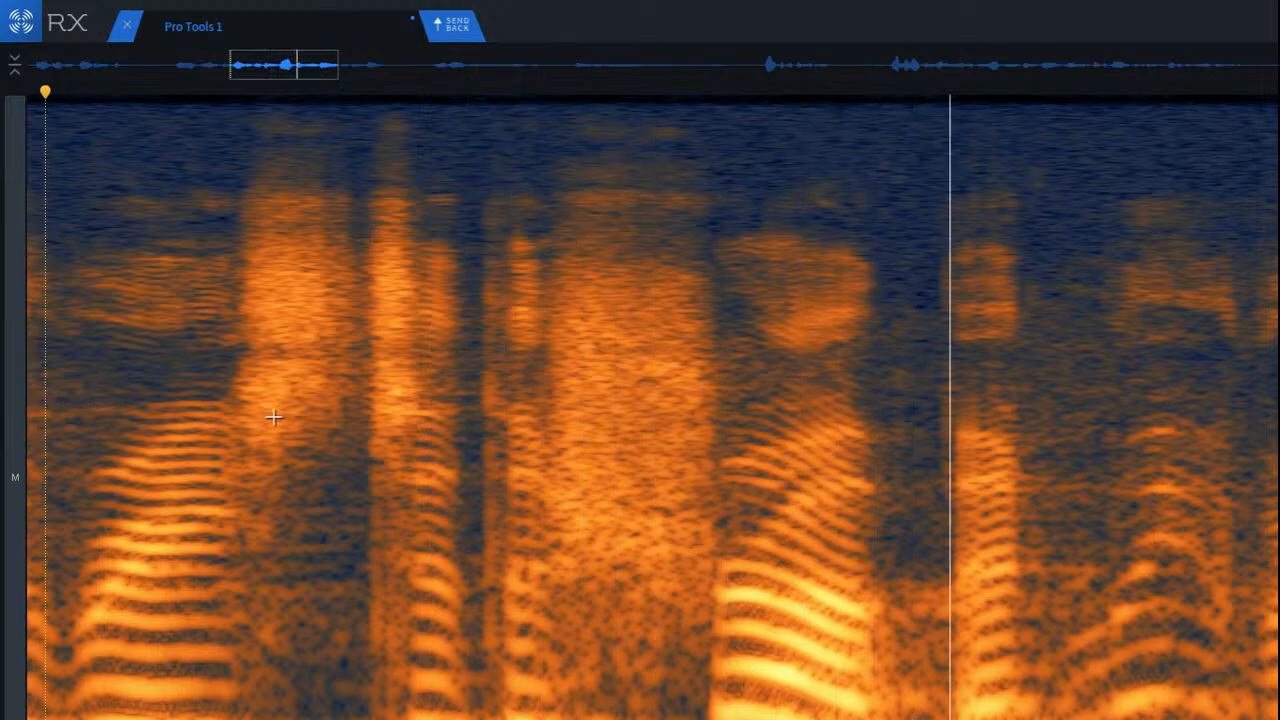
pyautogui.click(556, 454)
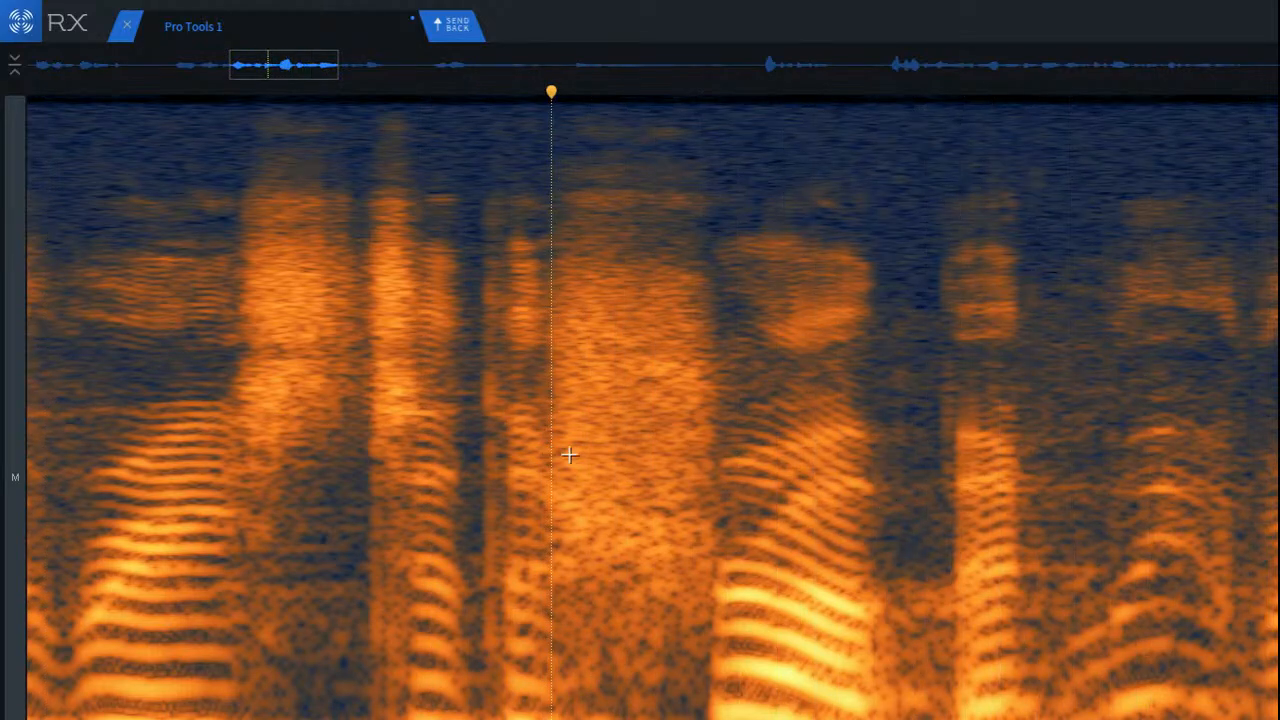
pyautogui.scroll(3, 1160, 420)
pyautogui.moveTo(833, 400); pyautogui.dragTo(1116, 564)
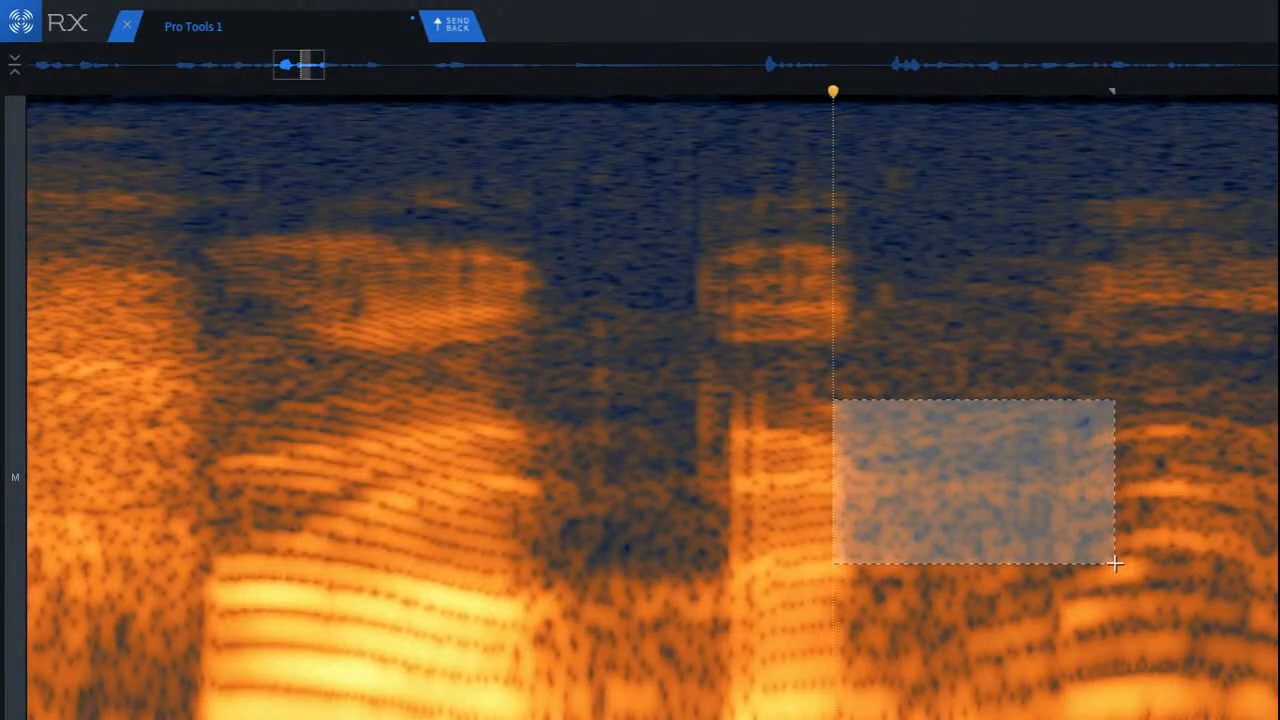
pyautogui.moveTo(1032, 540); pyautogui.dragTo(971, 597)
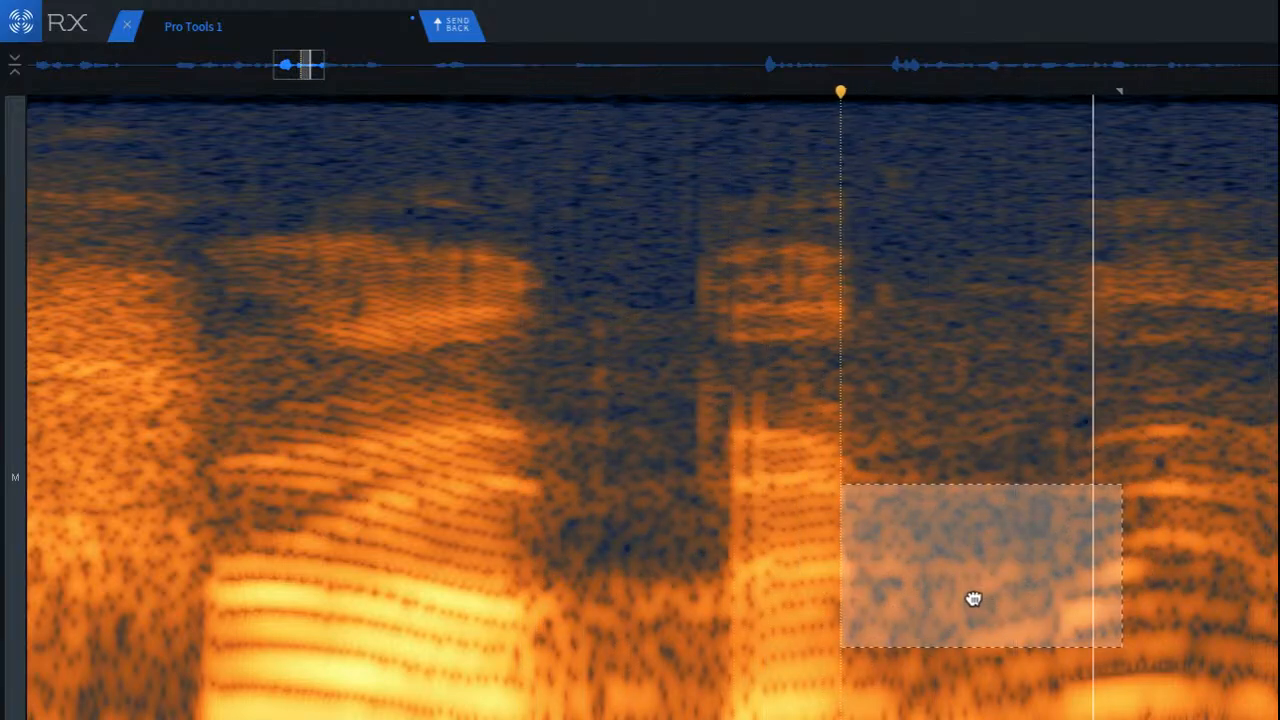
pyautogui.click(1209, 517)
pyautogui.moveTo(852, 462); pyautogui.dragTo(1122, 568)
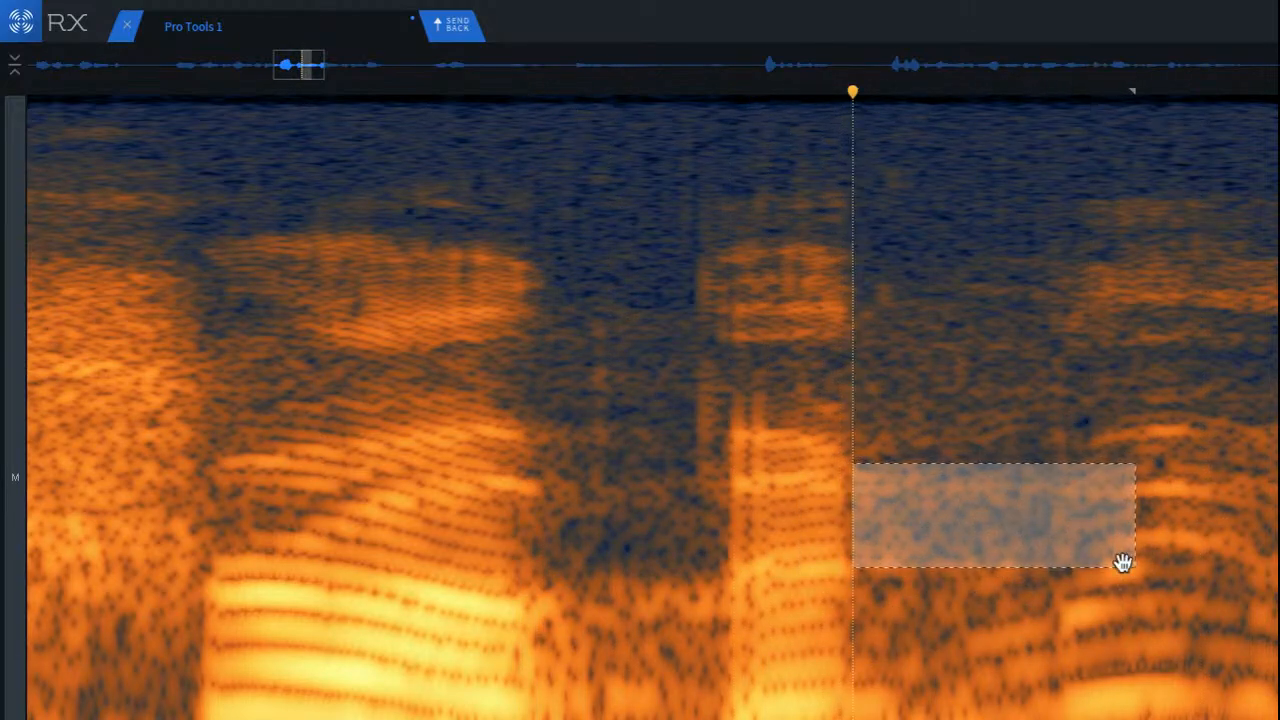
pyautogui.moveTo(996, 537); pyautogui.dragTo(958, 524)
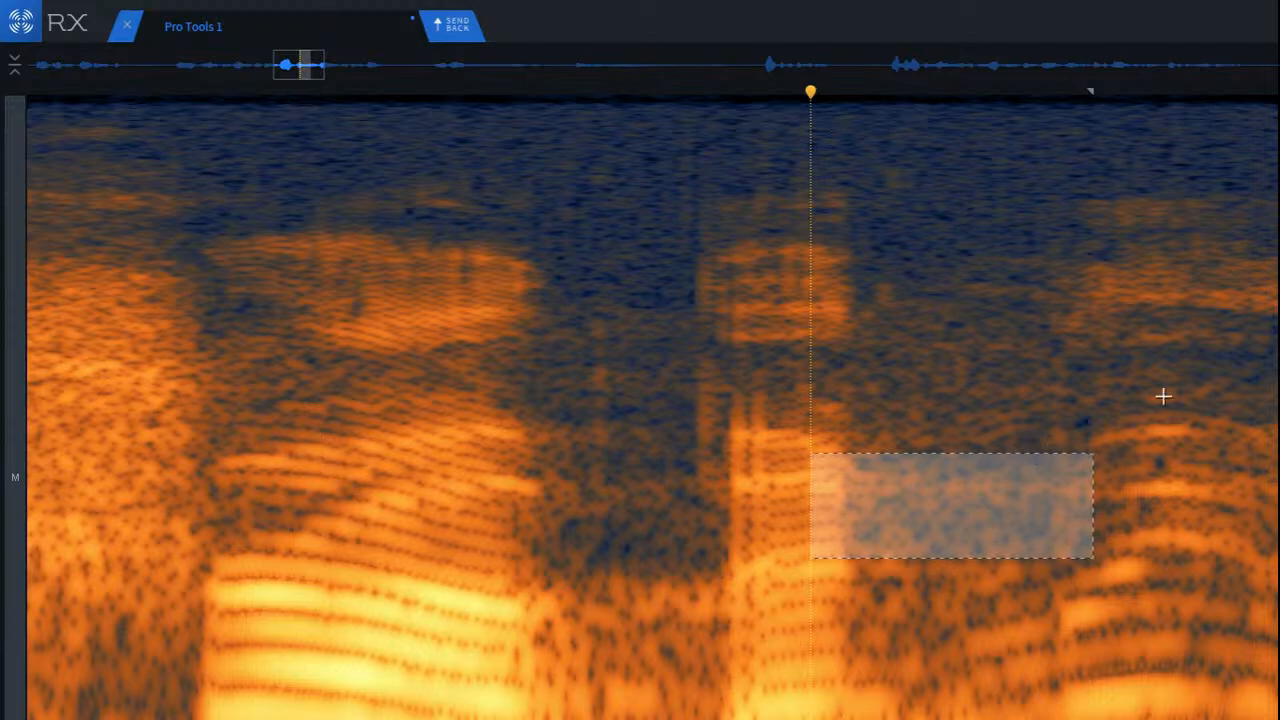
pyautogui.moveTo(1173, 321); pyautogui.dragTo(1157, 343)
# Step: Select the residual tonal lines in the gap after the short syllable and attenuate them with Spectral Repair
pyautogui.scroll(4, 991, 449)
pyautogui.moveTo(605, 423); pyautogui.dragTo(1195, 524)
pyautogui.press('Return')
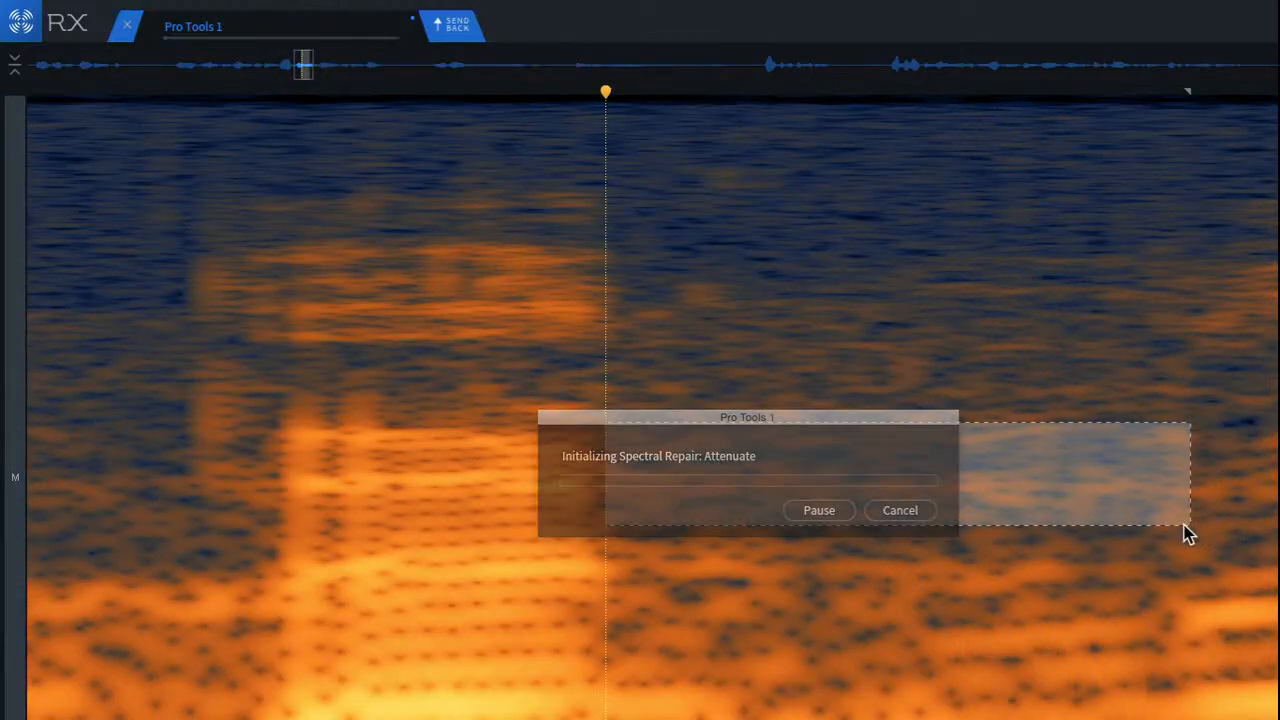
# Step: Play back from the end of the loud voiced word through the repaired gap
pyautogui.scroll(-5, 364, 442)
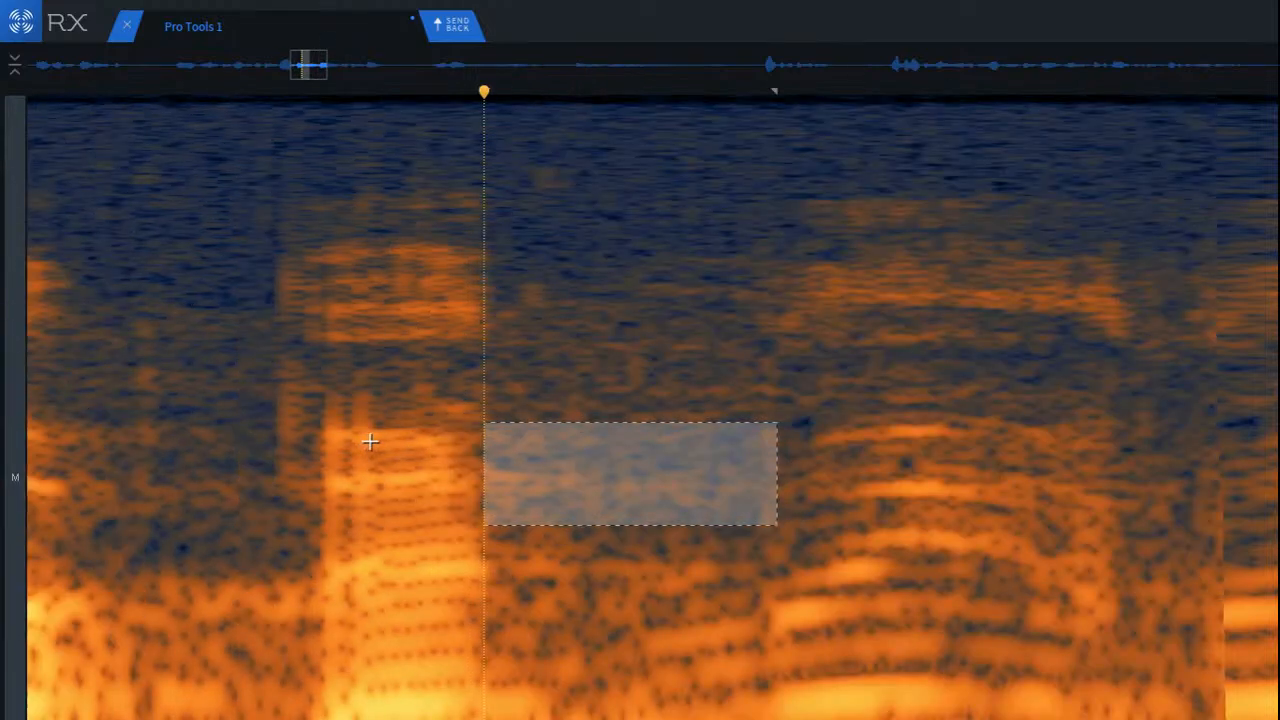
pyautogui.click(154, 396)
pyautogui.press('space')
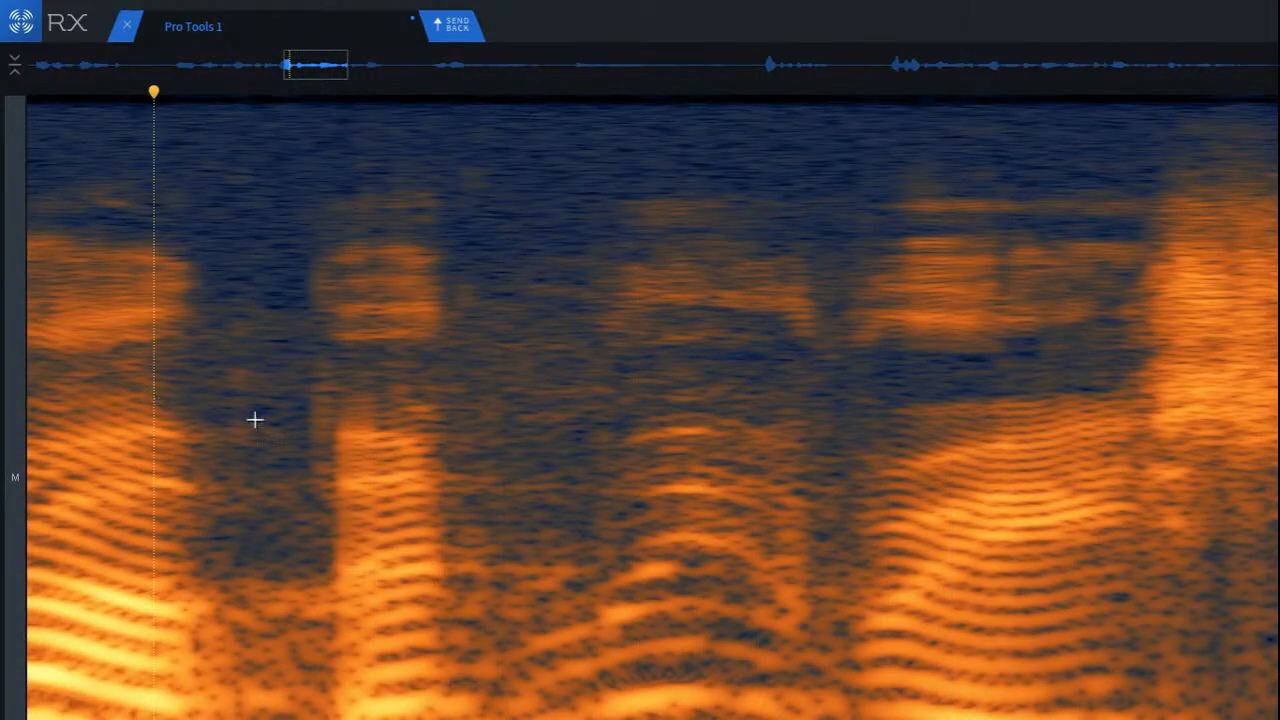
# Step: Select the horizontal tonal lines trailing the phrase's last syllable into the pause and attenuate them with Spectral Repair
pyautogui.scroll(-3, 350, 425)
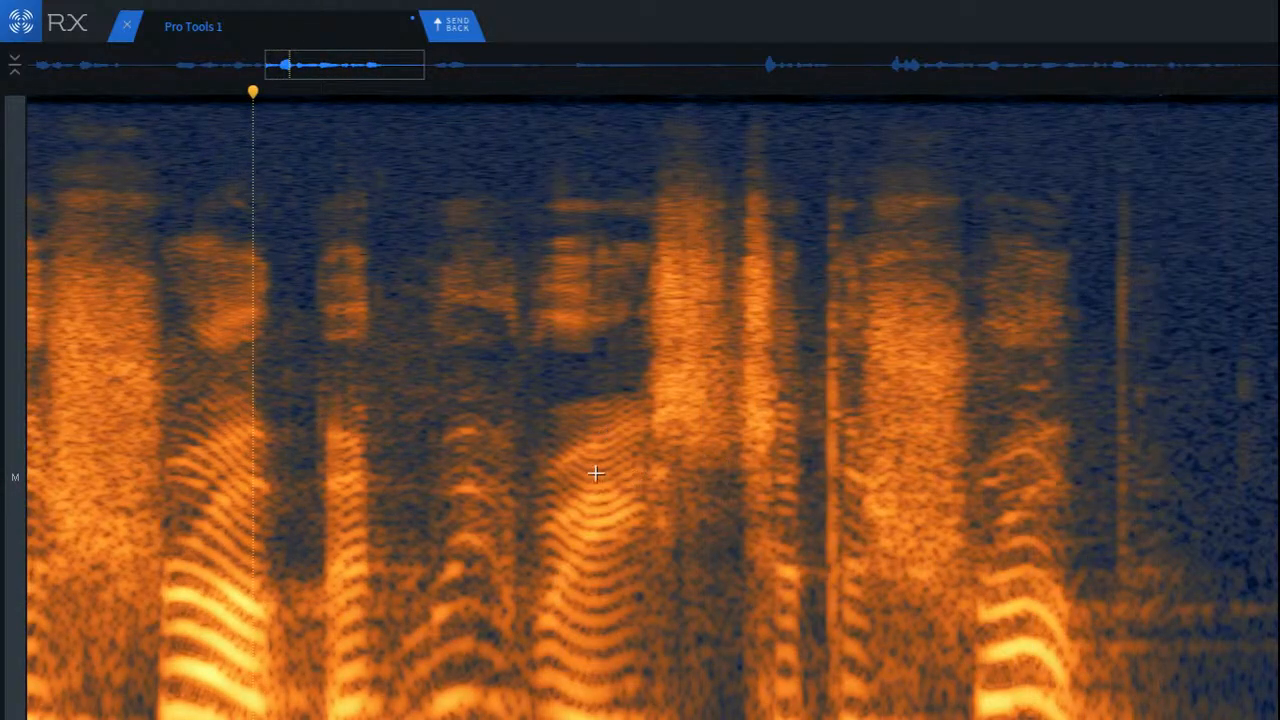
pyautogui.scroll(3, 587, 467)
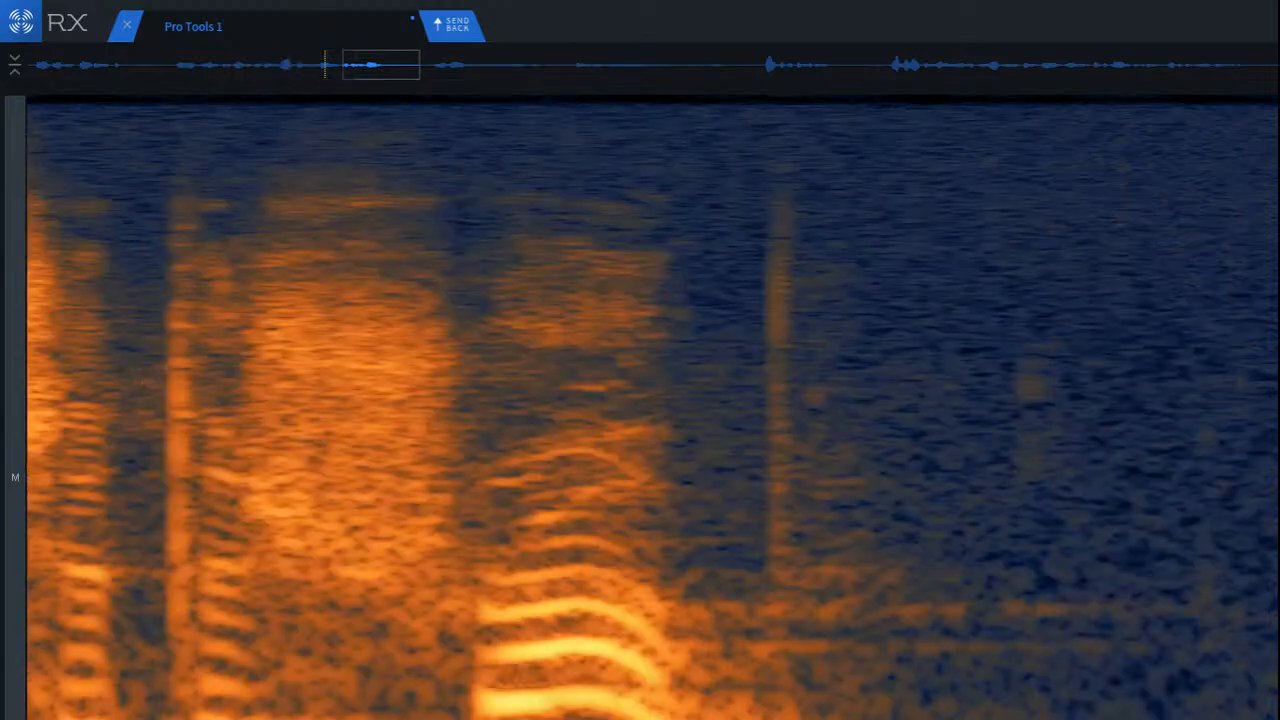
pyautogui.scroll(2, 1015, 590)
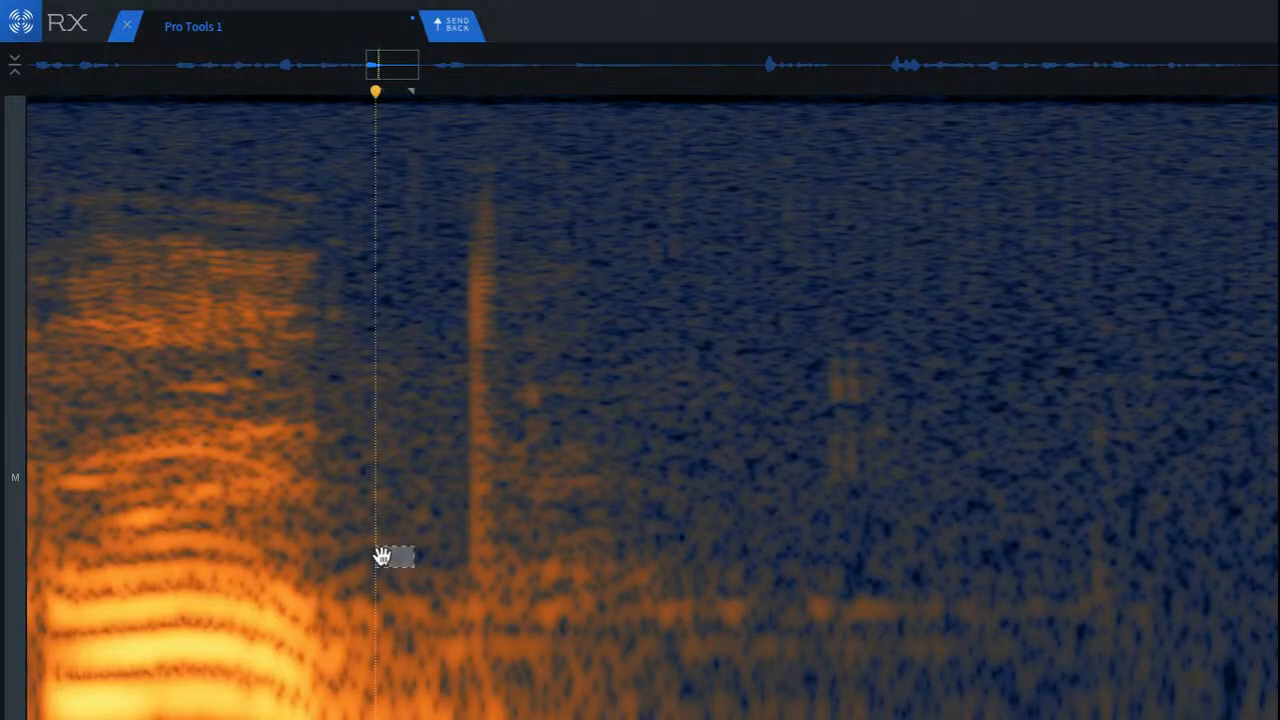
pyautogui.moveTo(332, 546); pyautogui.dragTo(1150, 661)
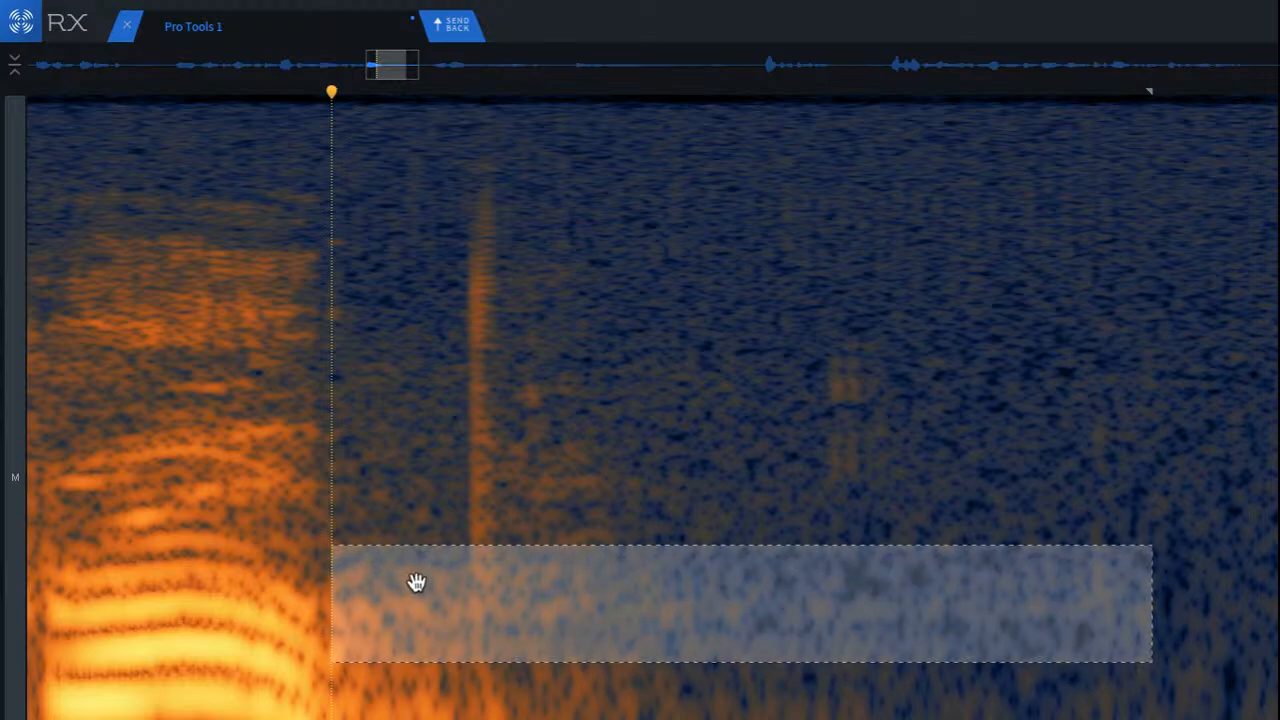
# Step: Play back the end of the phrase and the repaired pause into the following words
pyautogui.scroll(-4, 414, 583)
pyautogui.click(114, 484)
pyautogui.press('space')
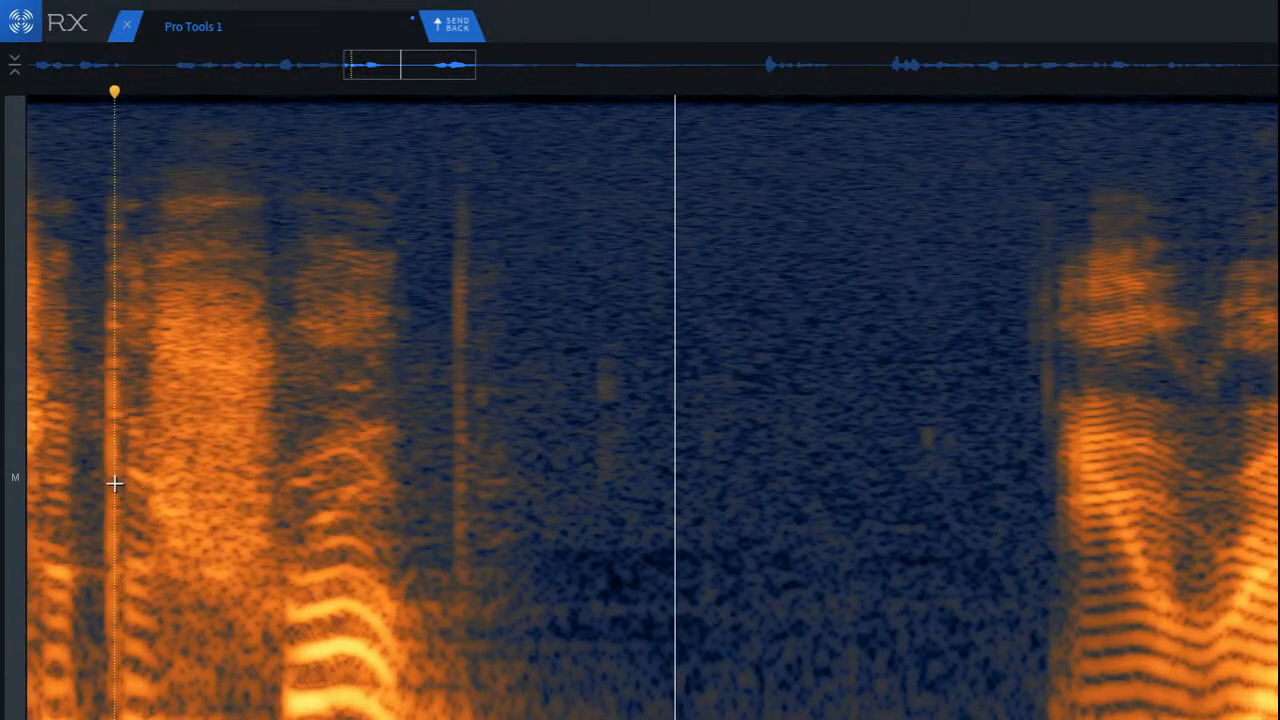
pyautogui.press('space')
pyautogui.scroll(-3, 248, 486)
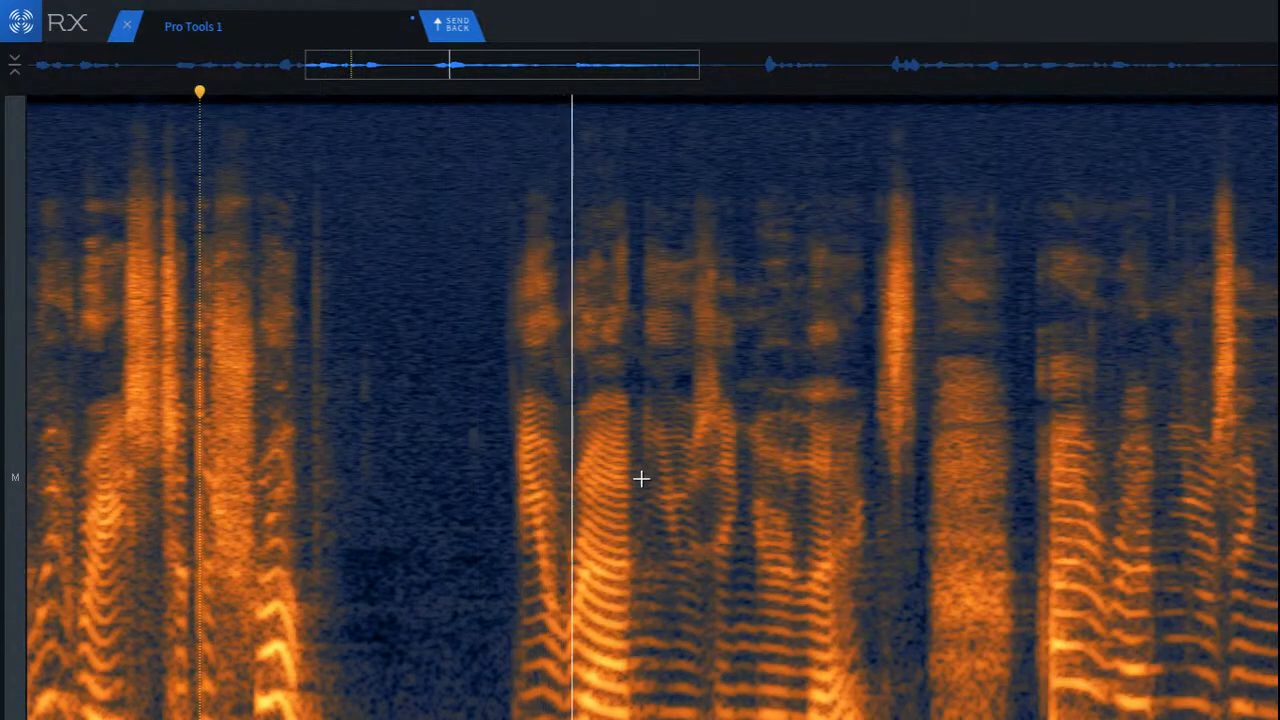
pyautogui.press('space')
pyautogui.press('space')
# Step: Select the vertical click just after the phrase's last syllable and remove it with De-click
pyautogui.scroll(5, 291, 366)
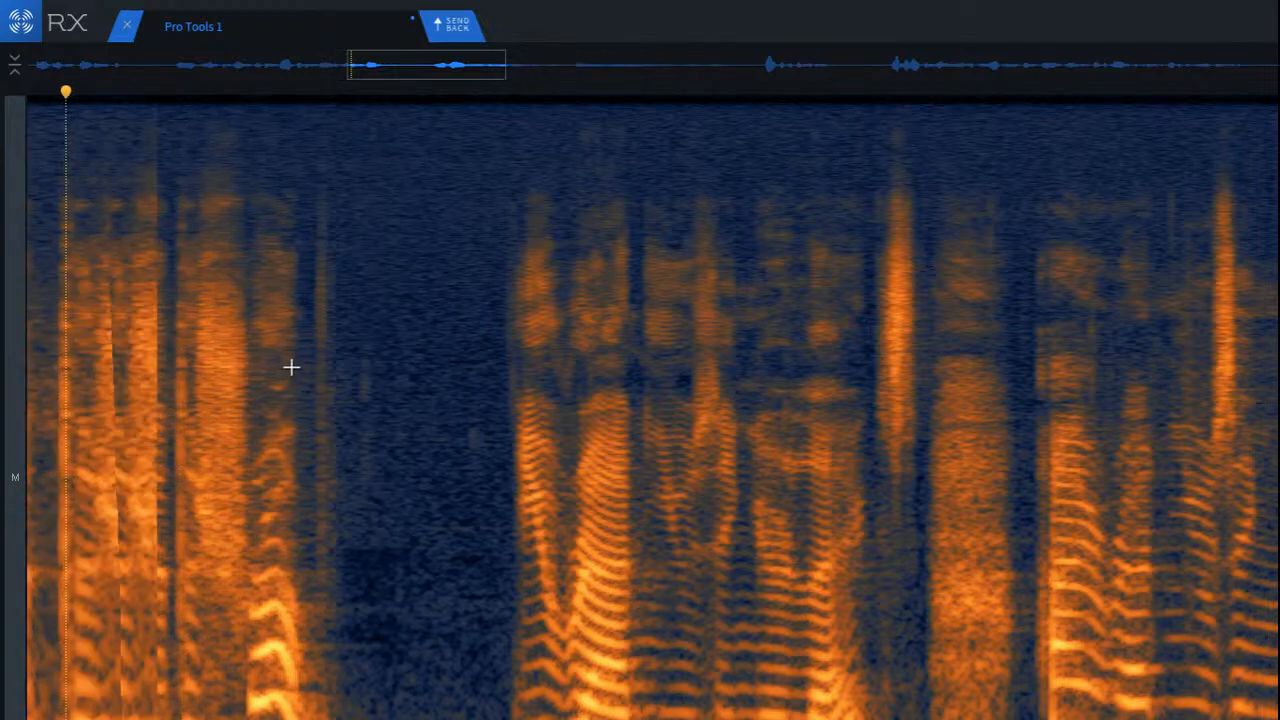
pyautogui.moveTo(343, 147); pyautogui.dragTo(444, 610)
pyautogui.press('Return')
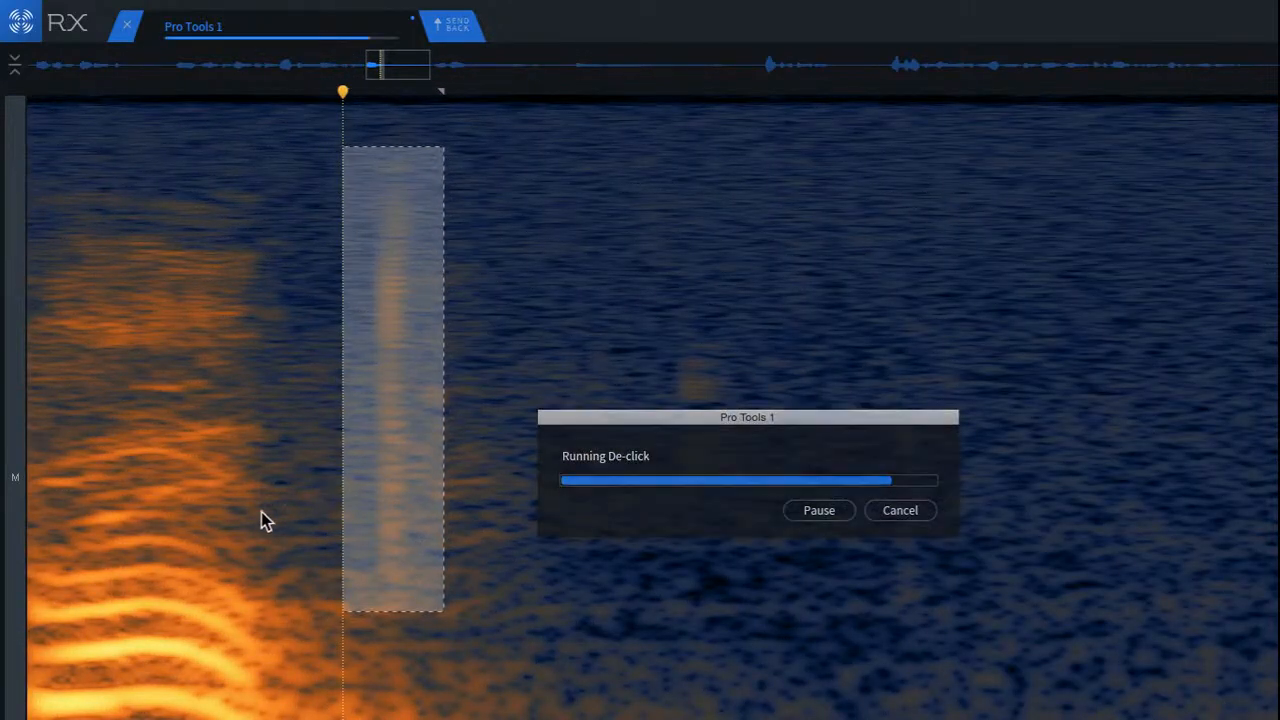
# Step: Play back the last syllable and the pause where the click was treated
pyautogui.click(137, 380)
pyautogui.press('space')
pyautogui.scroll(-5, 290, 485)
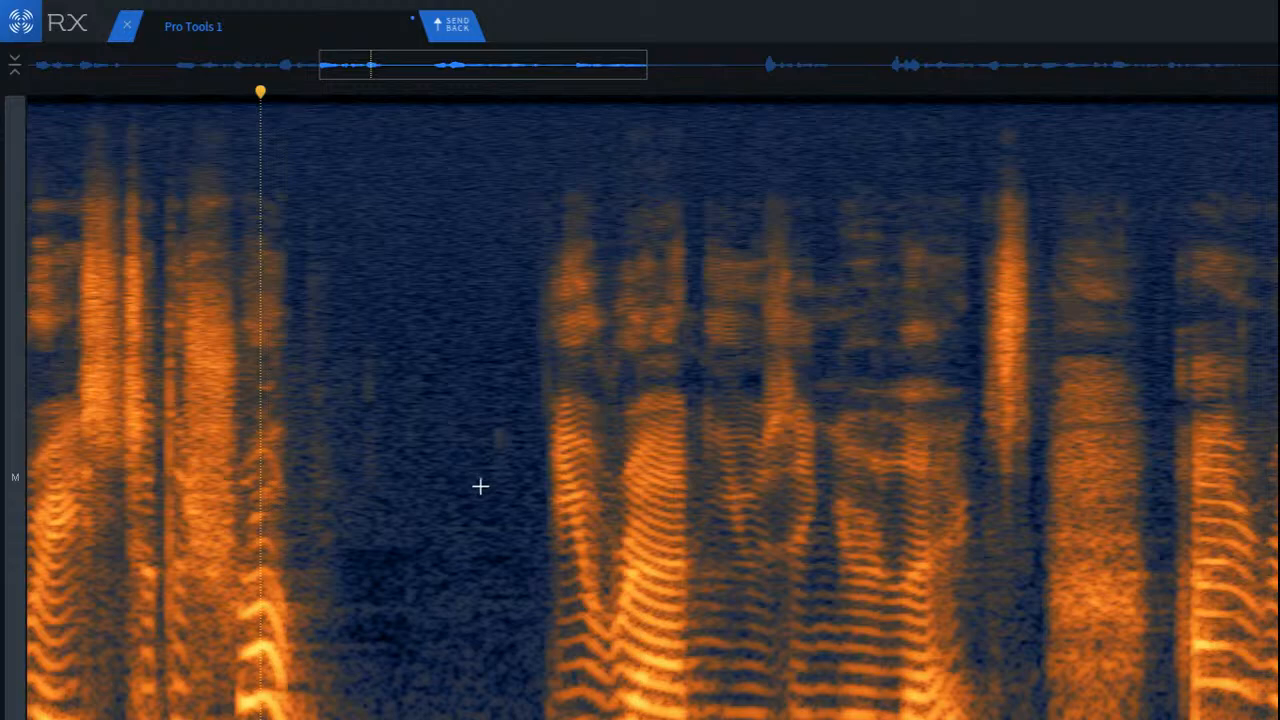
pyautogui.scroll(-1, 500, 489)
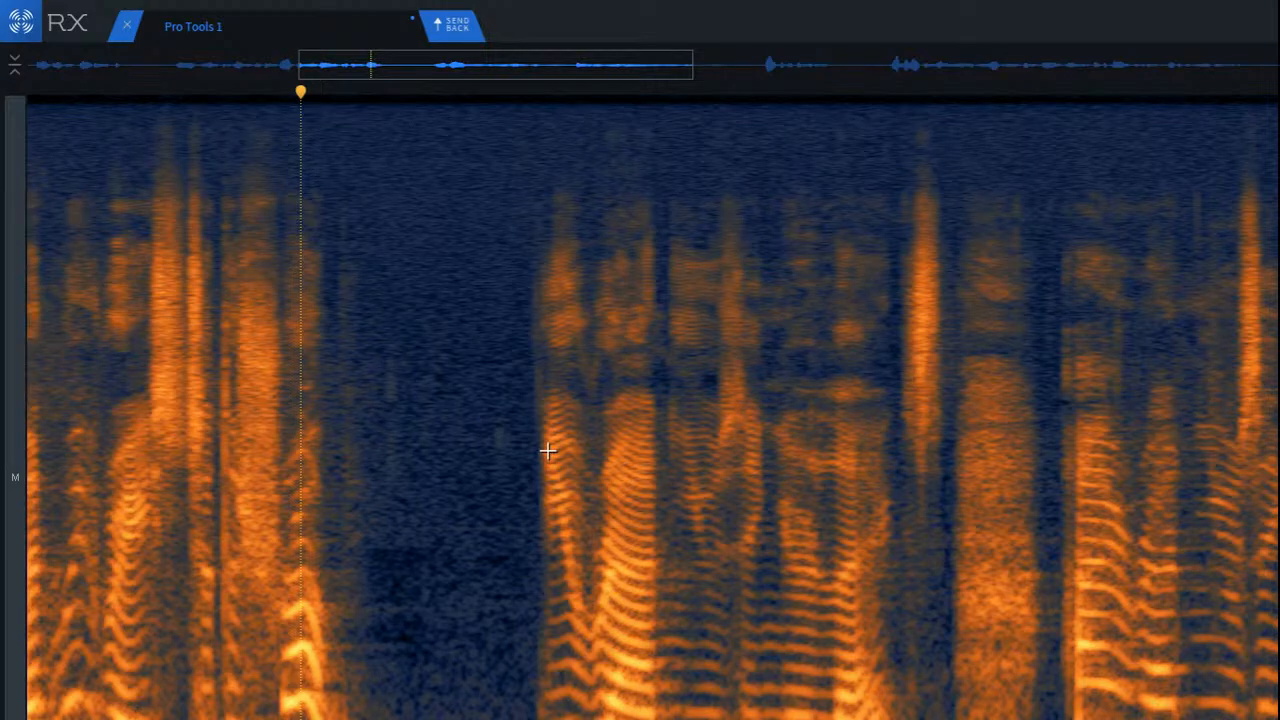
pyautogui.scroll(-1, 548, 452)
# Step: Play back the next phrase from just before its first word, listening for remaining noise
pyautogui.click(514, 392)
pyautogui.press('space')
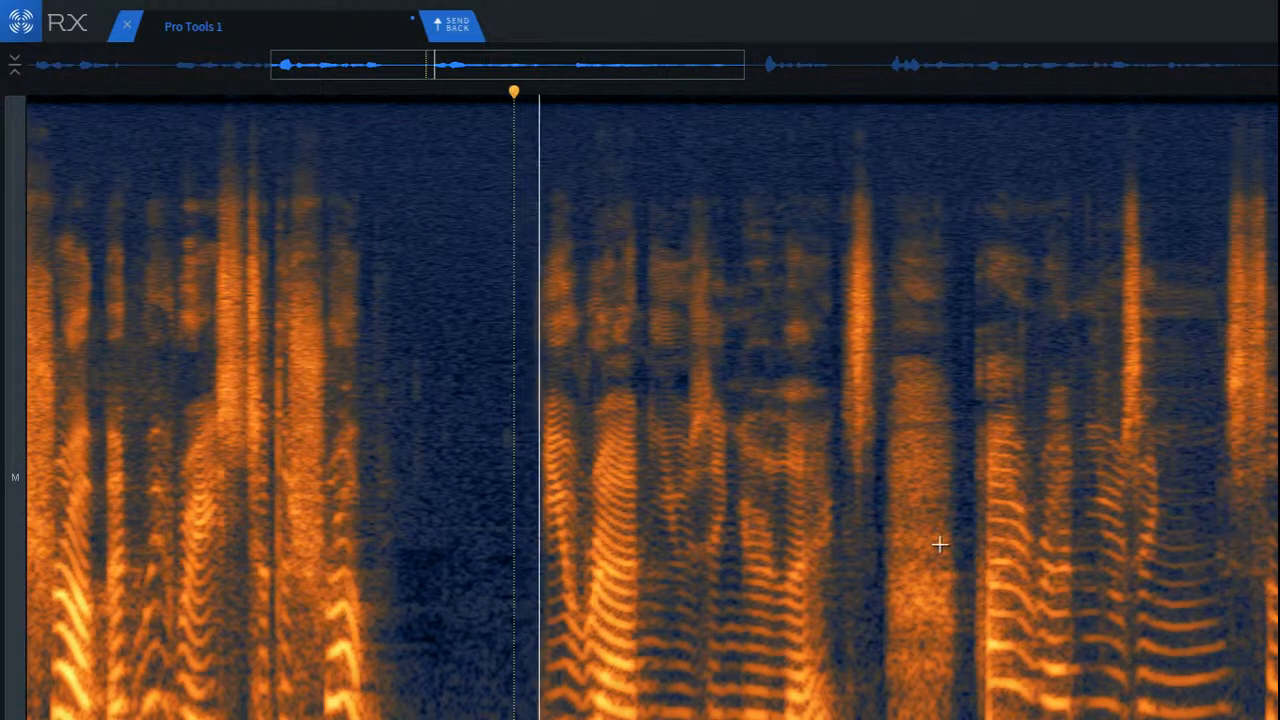
pyautogui.press('space')
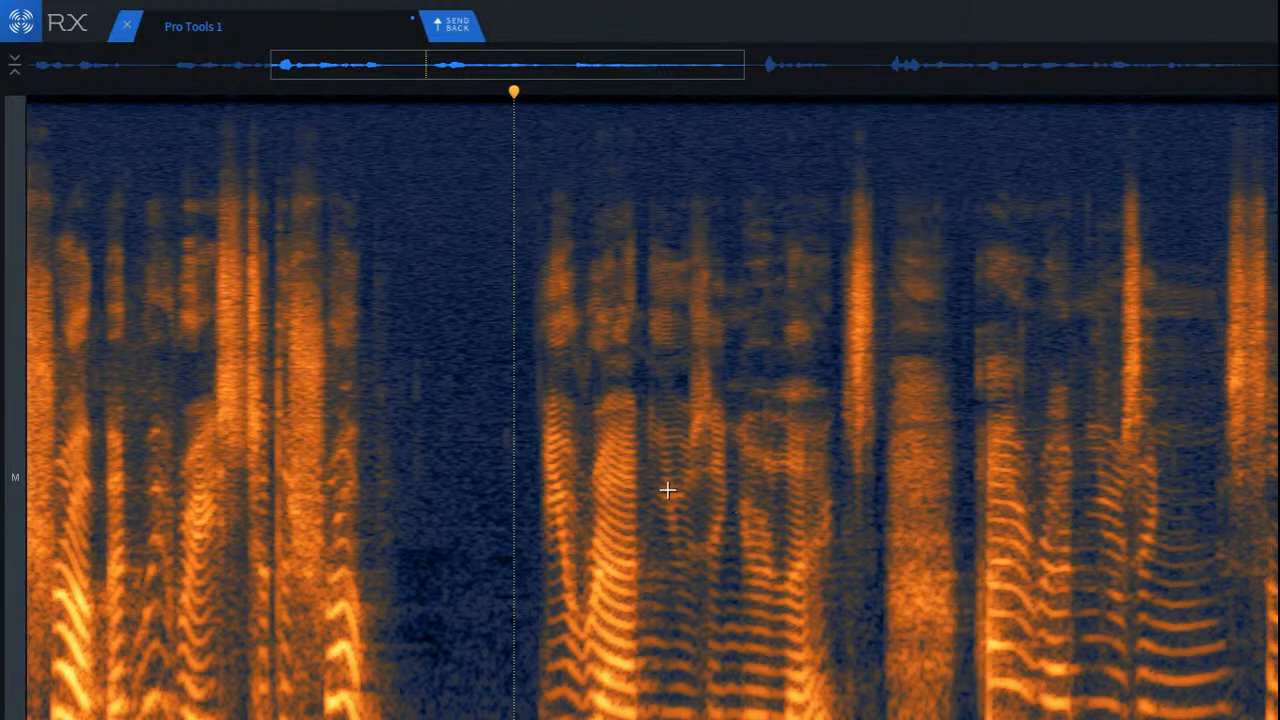
pyautogui.press('space')
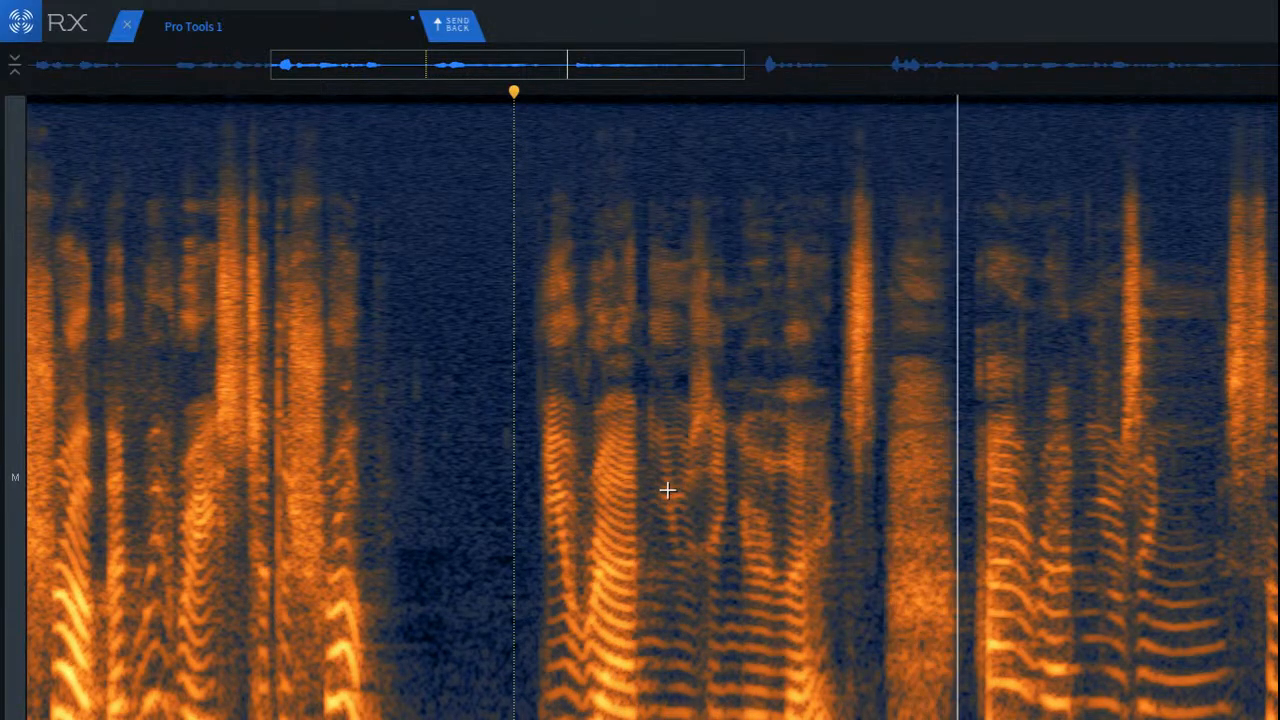
pyautogui.scroll(-2, 788, 512)
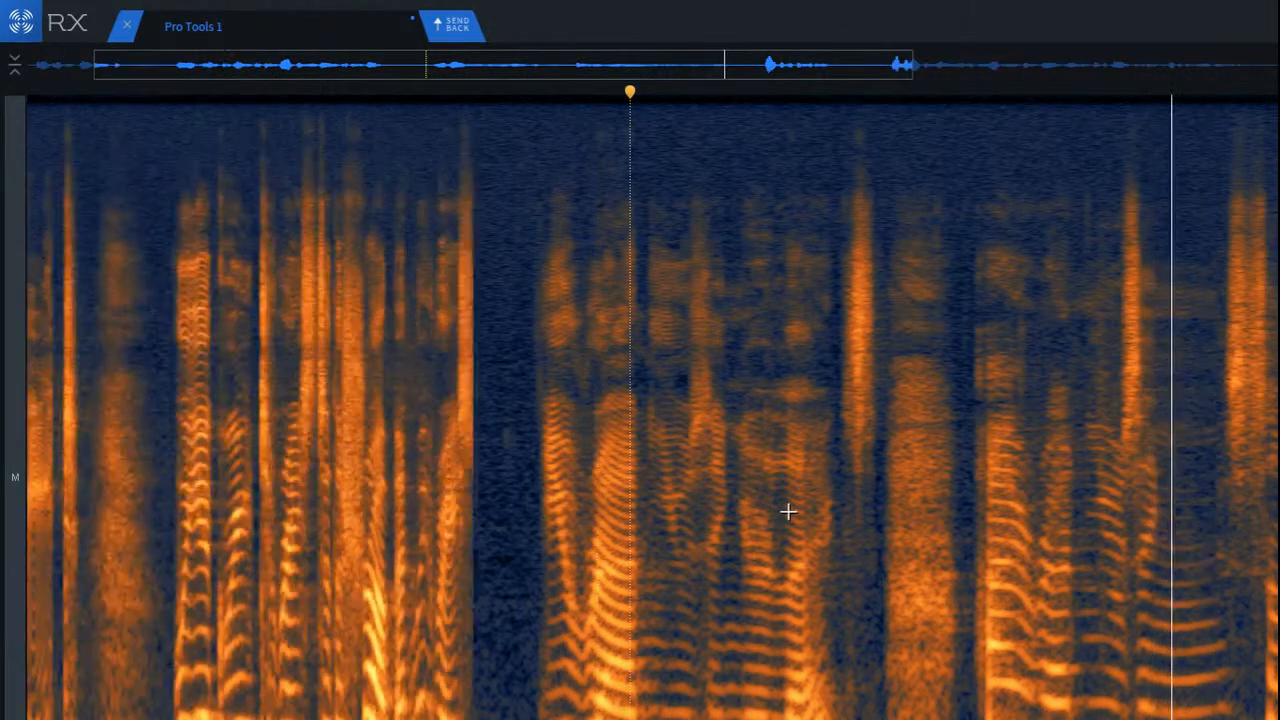
# Step: Select the low-mid reverb band trailing the loud first syllable, spanning the quieter syllables that follow it
pyautogui.click(1018, 533)
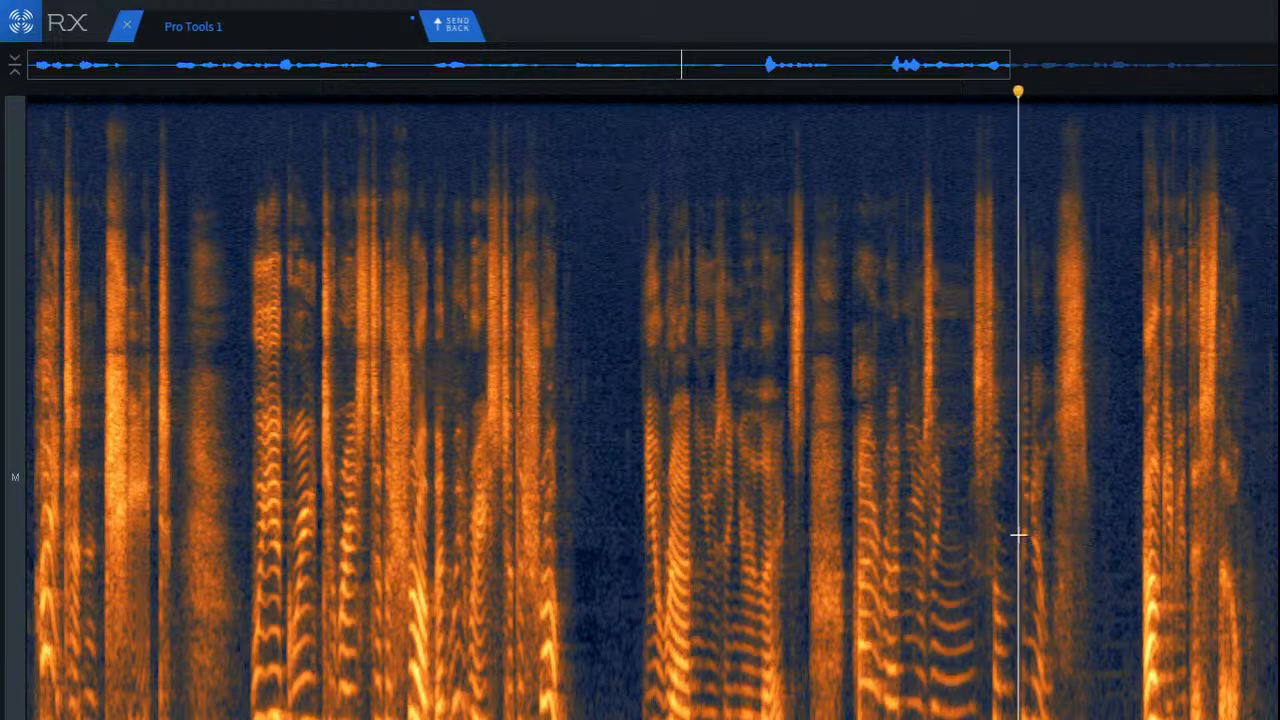
pyautogui.scroll(3, 1166, 563)
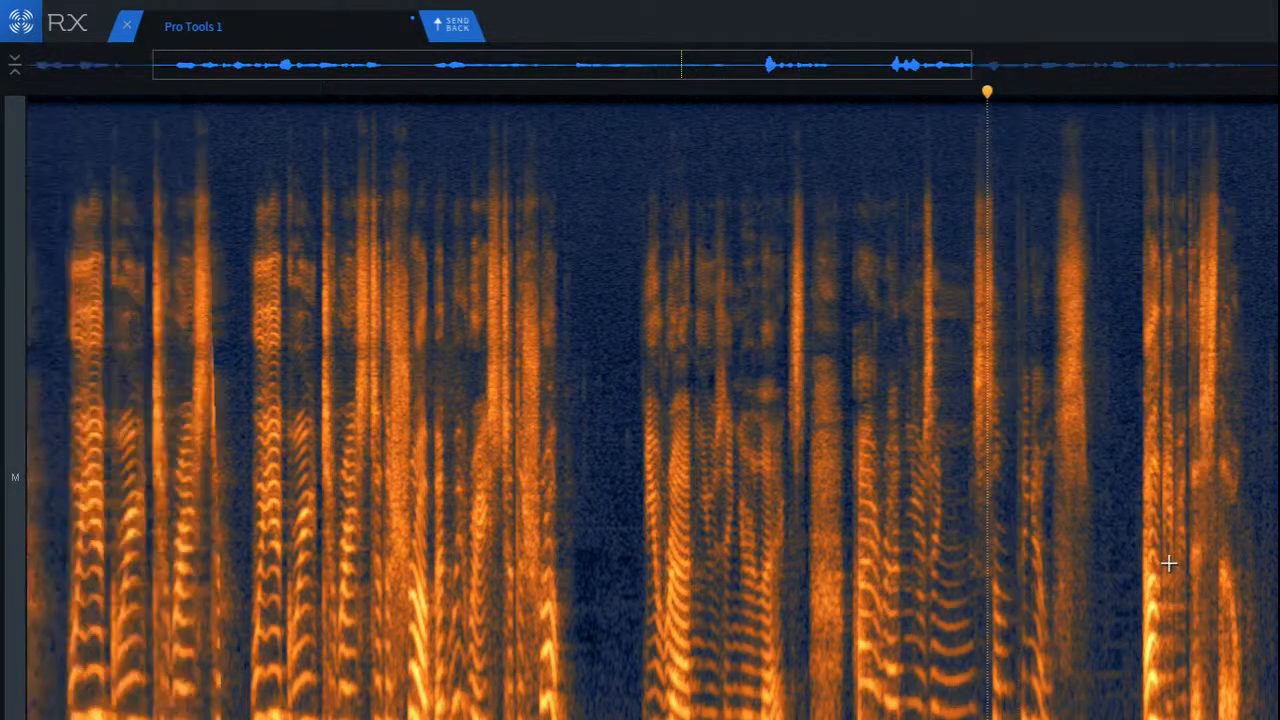
pyautogui.scroll(3, 1171, 565)
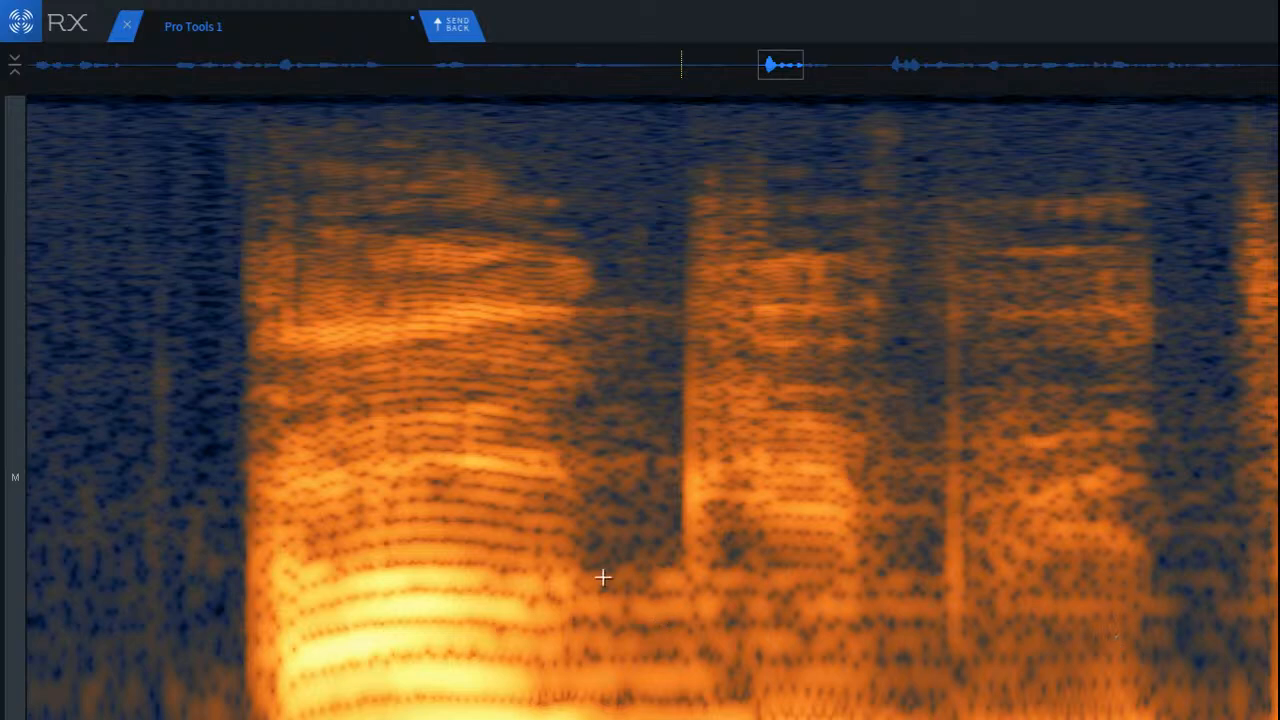
pyautogui.moveTo(555, 552); pyautogui.dragTo(1210, 637)
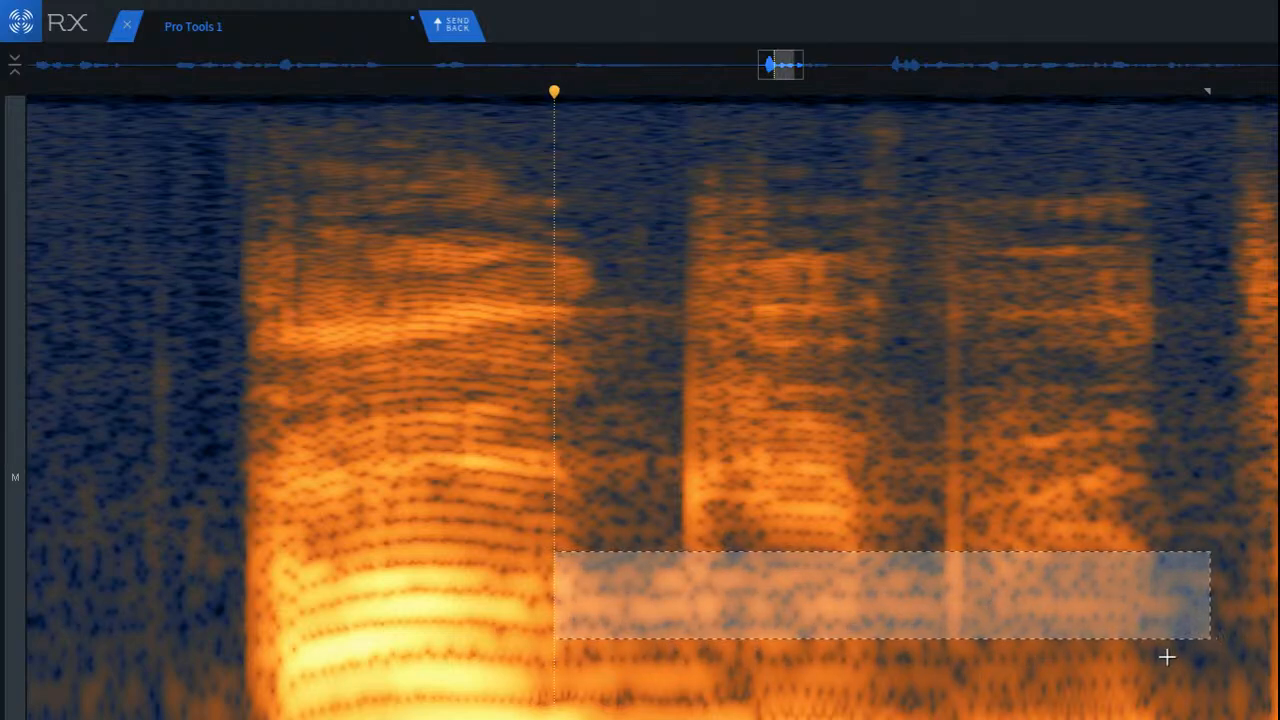
# Step: Play back the phrase from just before the loud syllable and continue listening into the following phrases
pyautogui.click(231, 506)
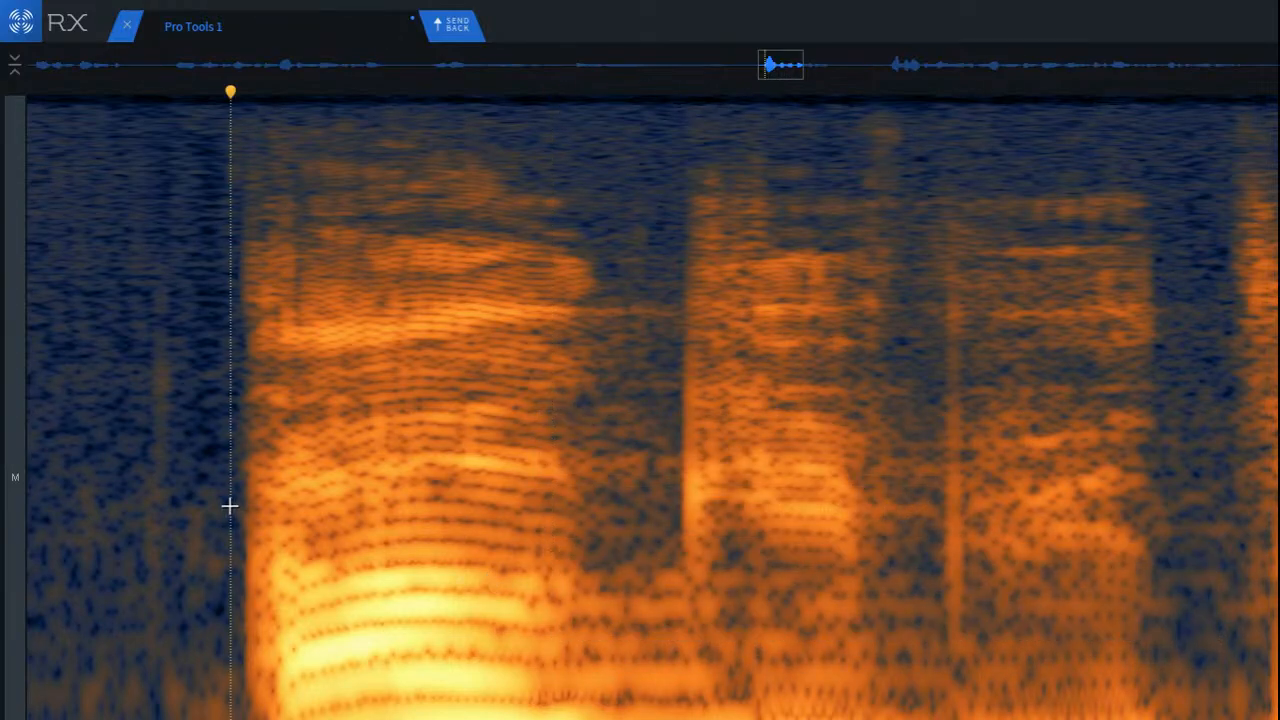
pyautogui.press('space')
pyautogui.scroll(-5, 334, 523)
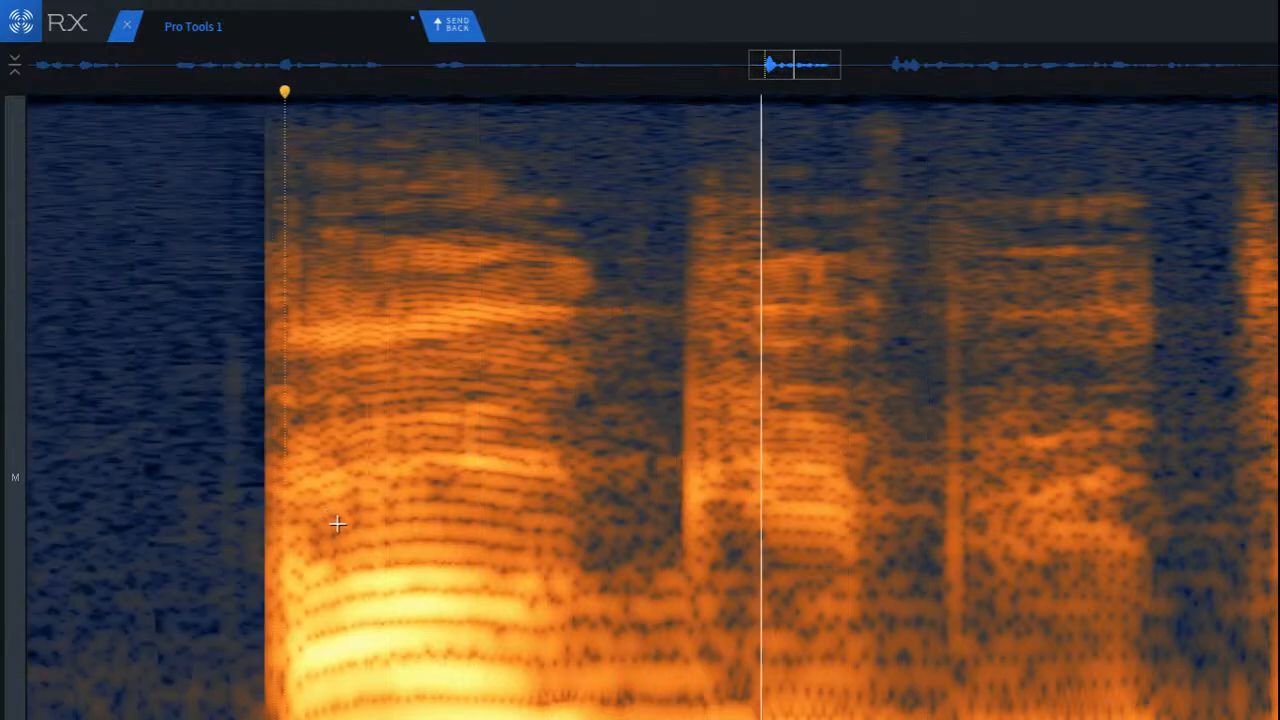
pyautogui.press('space')
pyautogui.press('space')
pyautogui.scroll(-6, 506, 592)
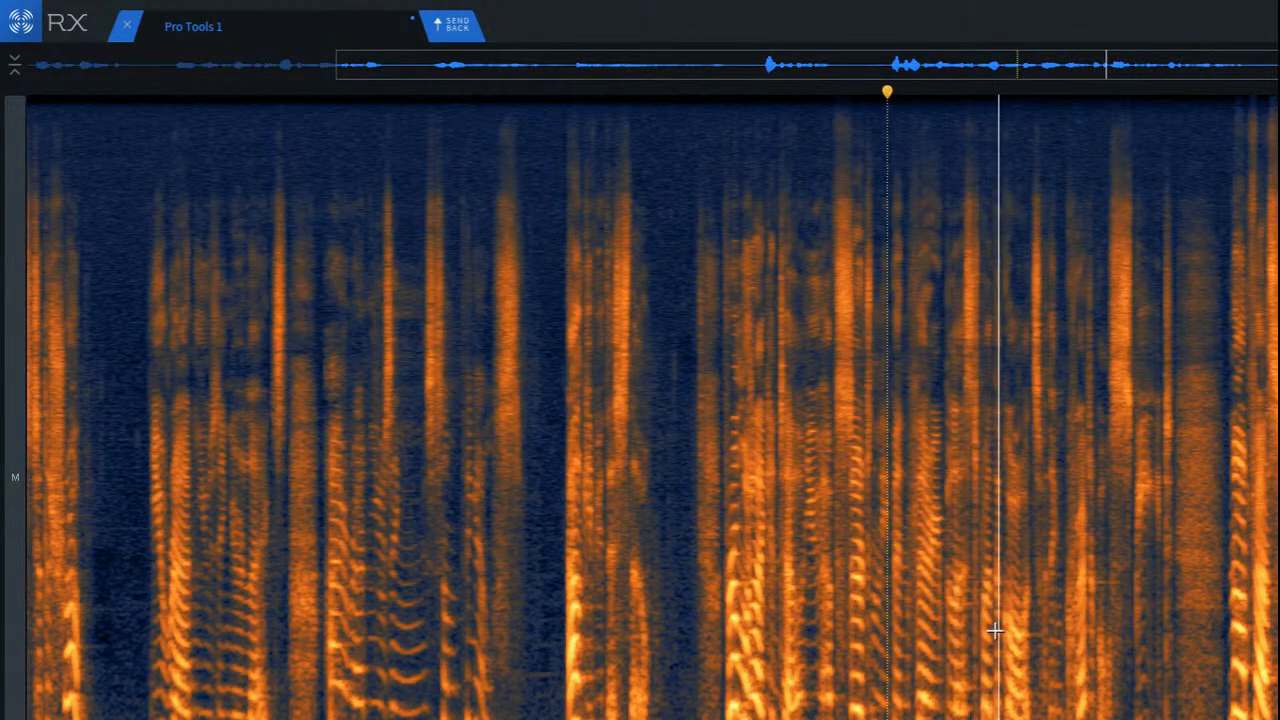
# Step: Select the low band beneath the first sibilant of the next phrase and attenuate it with Spectral Repair
pyautogui.scroll(2, 1008, 630)
pyautogui.scroll(6, 1008, 630)
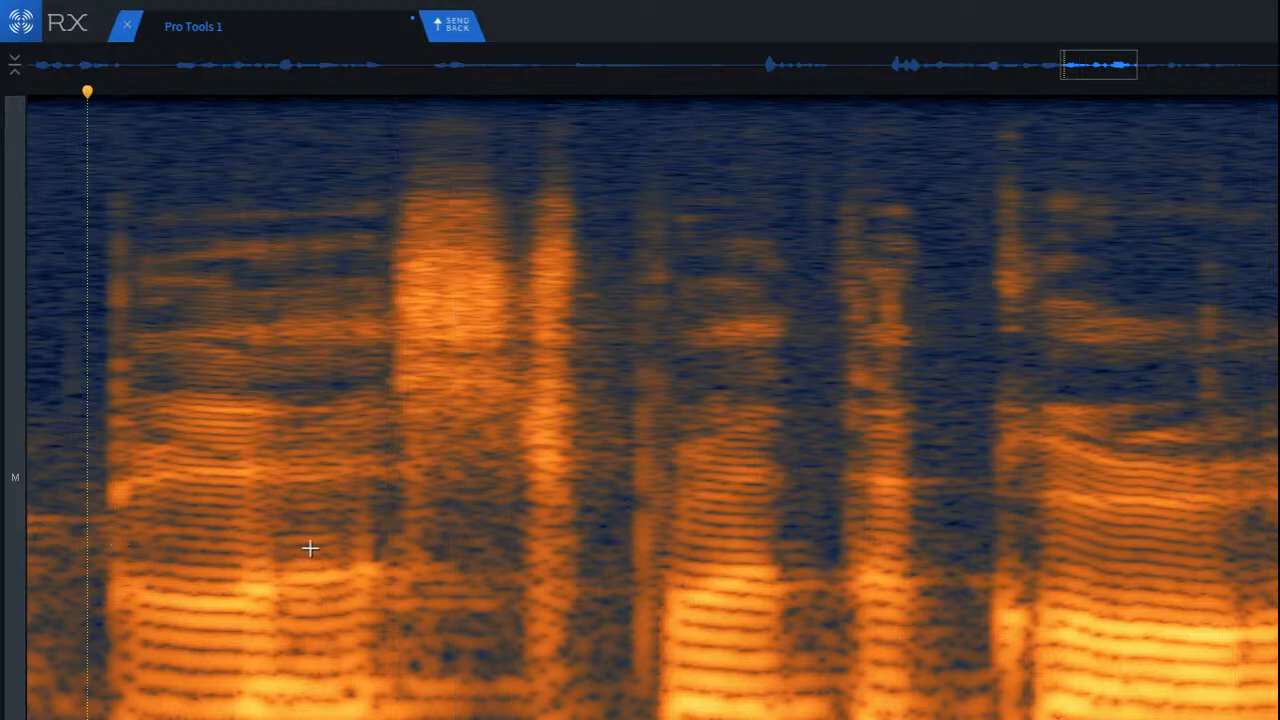
pyautogui.moveTo(370, 553); pyautogui.dragTo(663, 623)
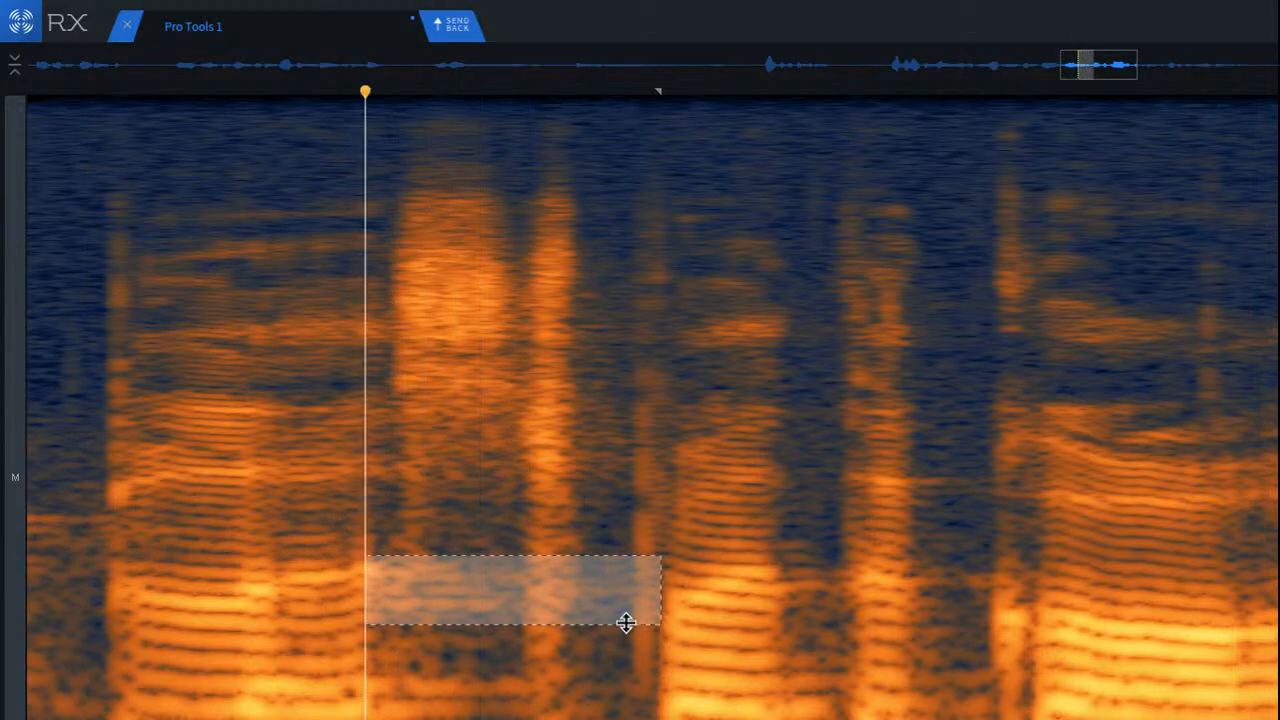
pyautogui.moveTo(527, 614); pyautogui.dragTo(481, 695)
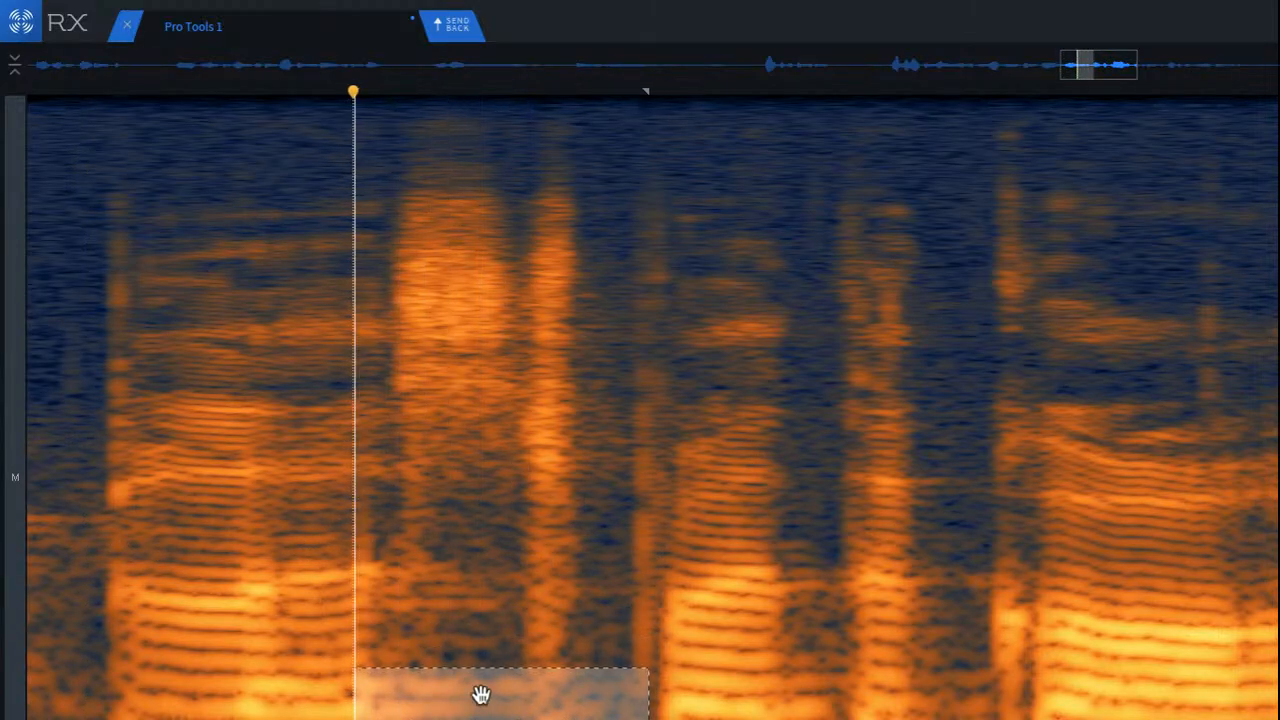
pyautogui.click(384, 681)
pyautogui.scroll(3, 444, 691)
pyautogui.moveTo(342, 671); pyautogui.dragTo(576, 718)
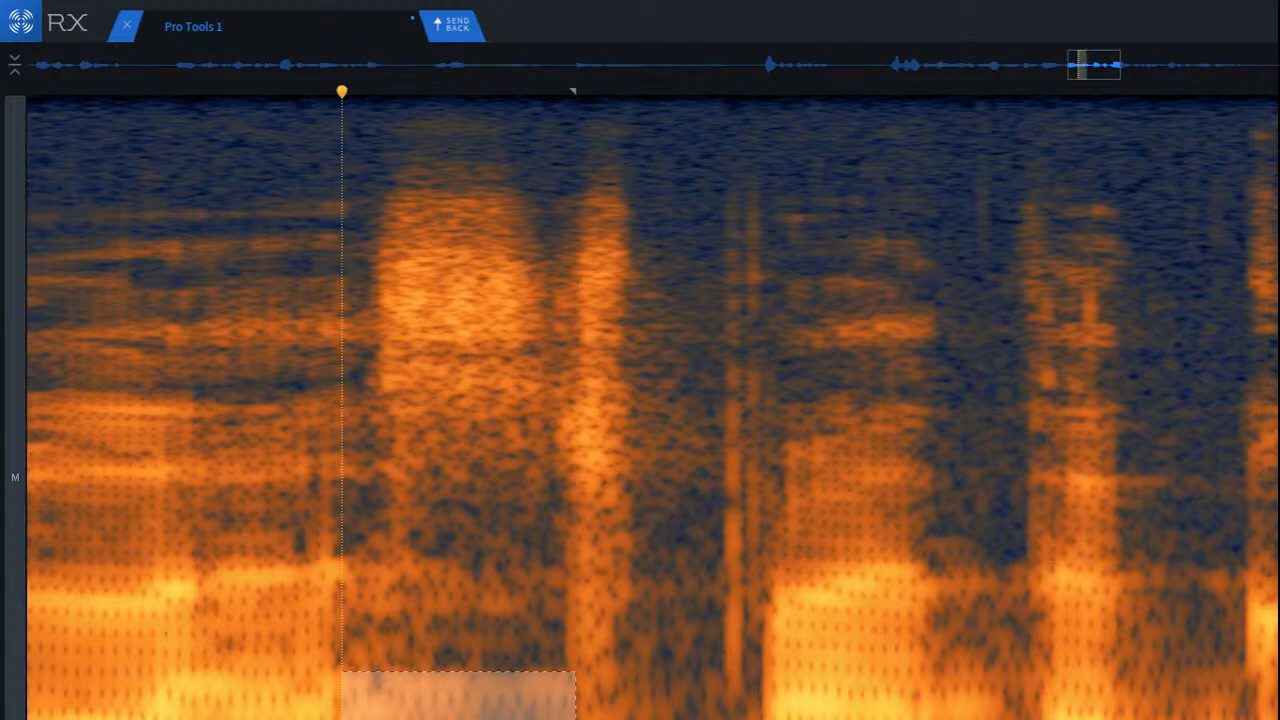
pyautogui.press('Return')
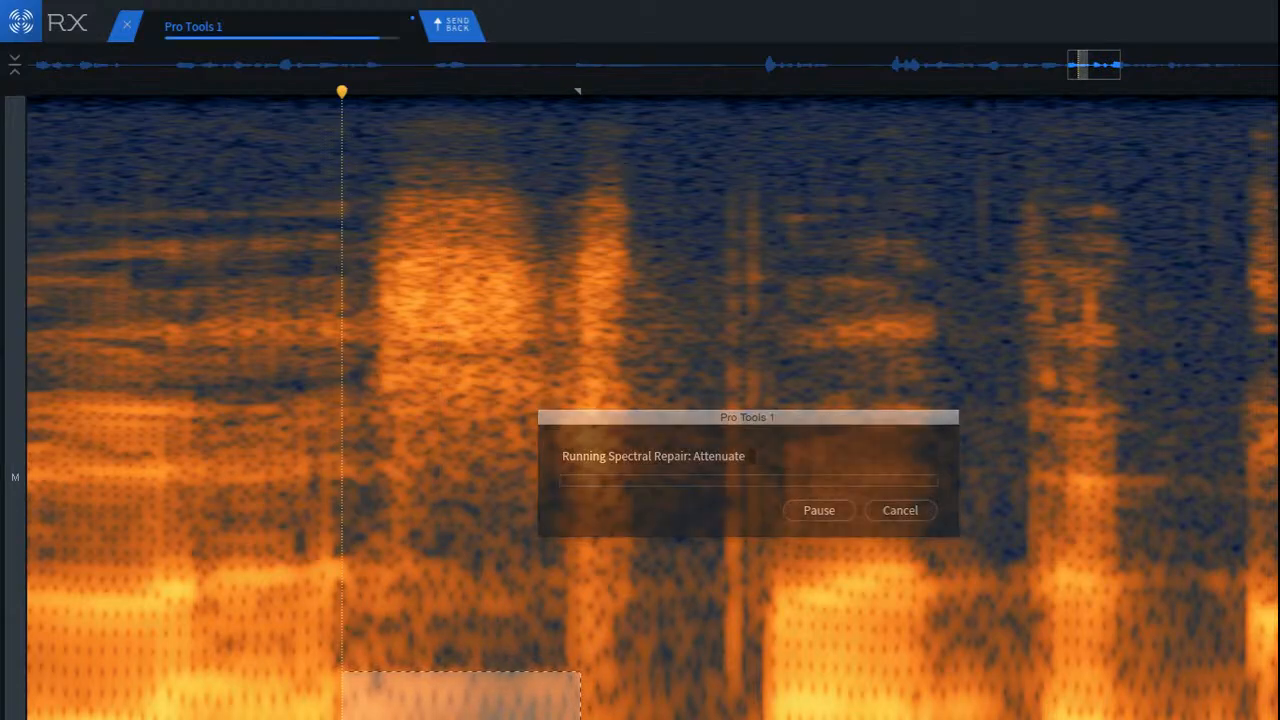
# Step: Play back the vowel before the sibilant and the gap where the low band was treated
pyautogui.click(175, 606)
pyautogui.scroll(-3, 247, 613)
pyautogui.click(172, 593)
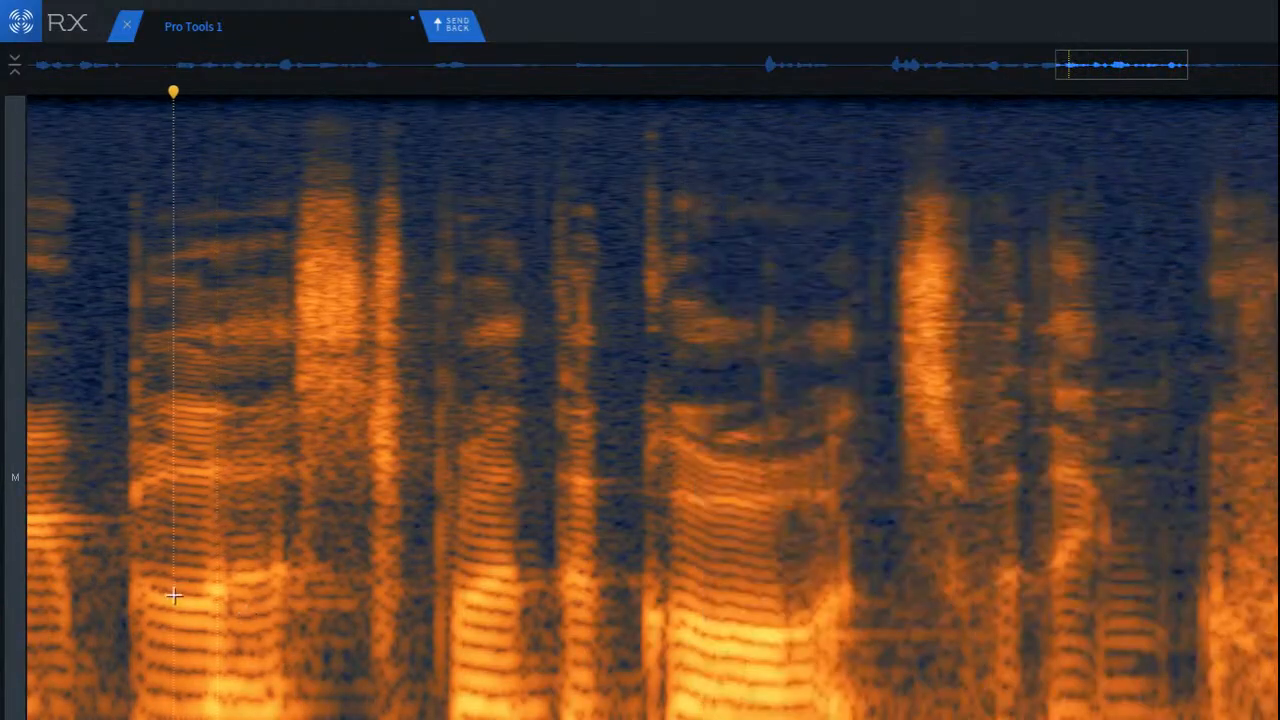
pyautogui.press('space')
# Step: Select the low-mid harmonic band between the vowel's end and the consonant after the sibilant, and attenuate it with Spectral Repair
pyautogui.scroll(3, 340, 667)
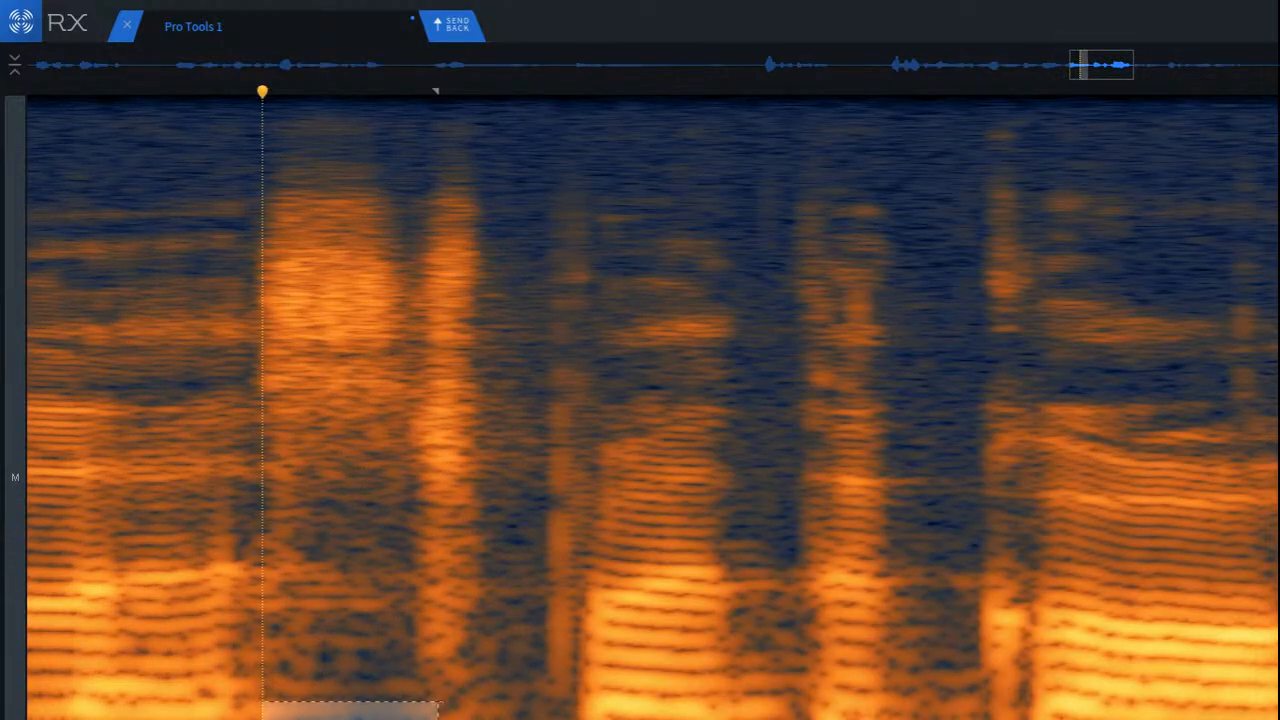
pyautogui.click(229, 625)
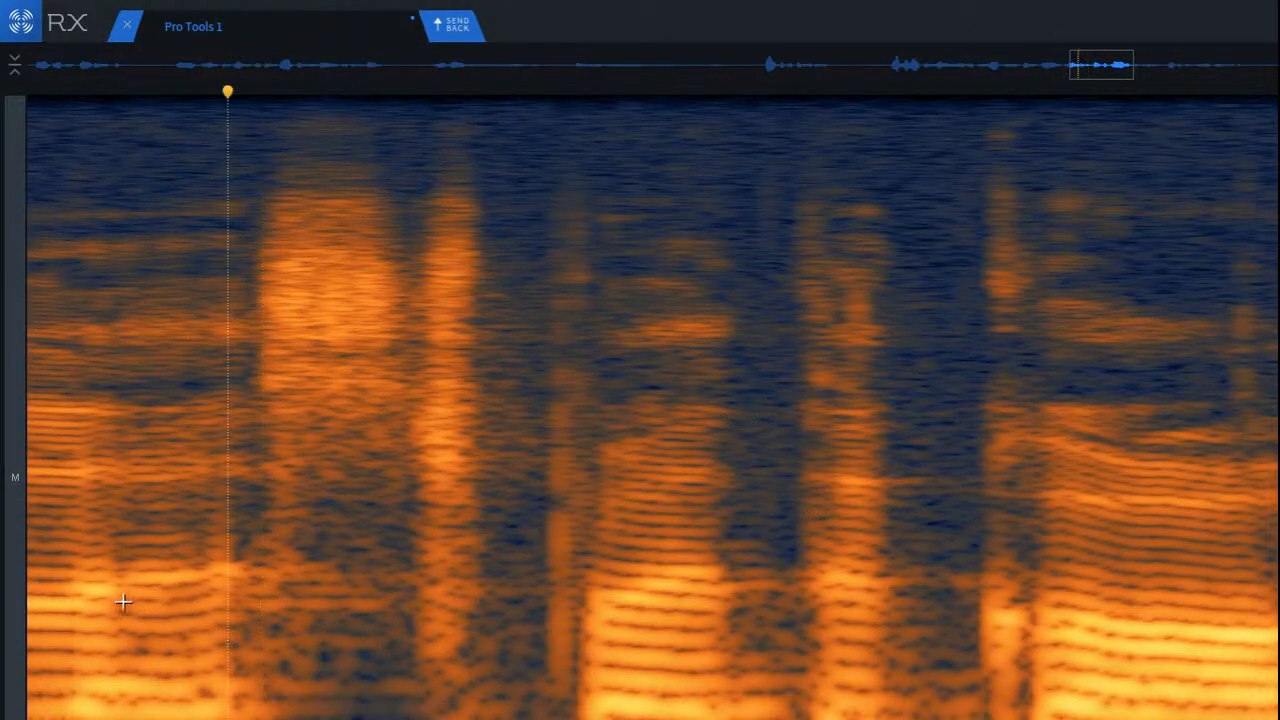
pyautogui.press('space')
pyautogui.moveTo(226, 553); pyautogui.dragTo(428, 621)
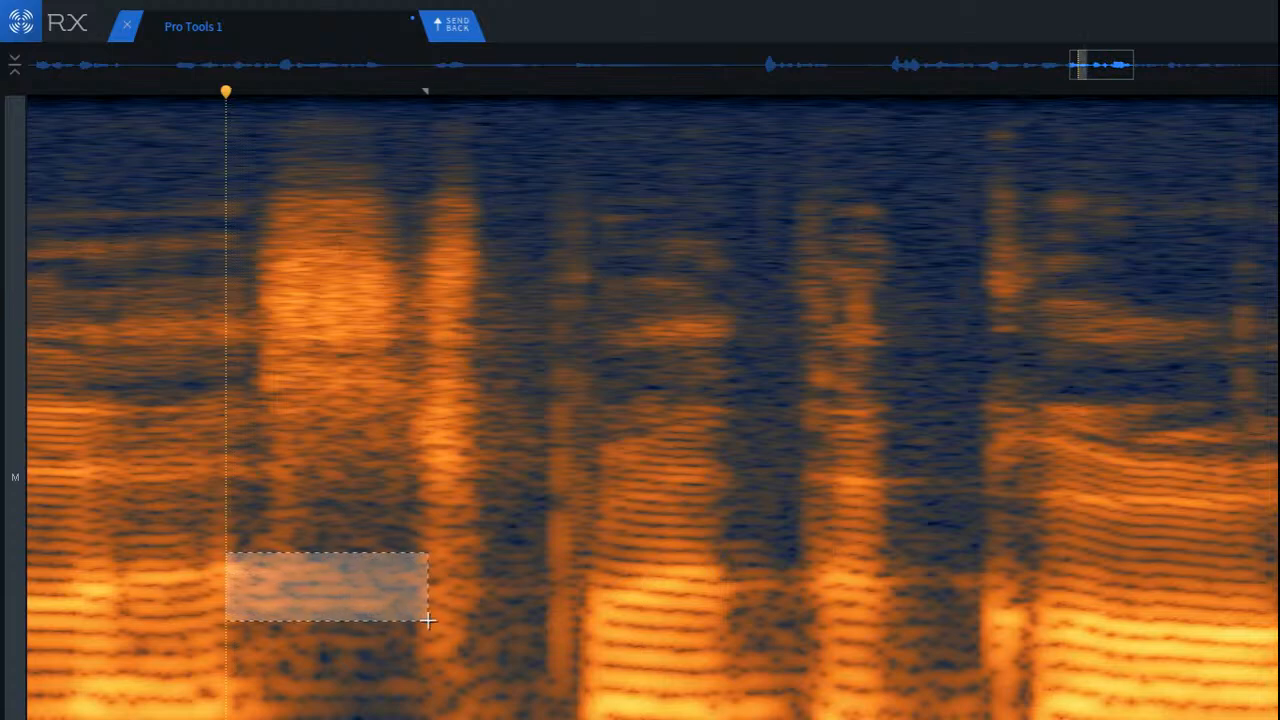
pyautogui.press('Return')
# Step: Play back the repaired phrase from just before its first vowel and continue through the words that follow
pyautogui.click(169, 571)
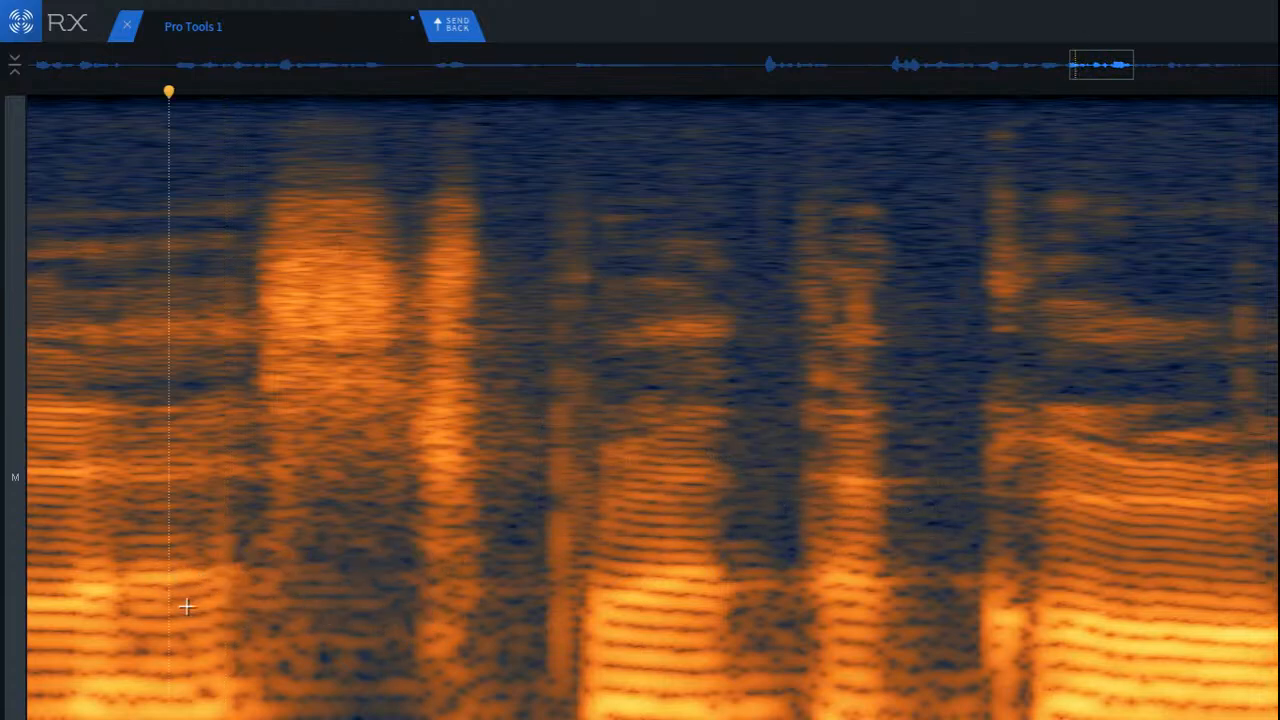
pyautogui.scroll(-4, 190, 605)
pyautogui.click(49, 578)
pyautogui.press('space')
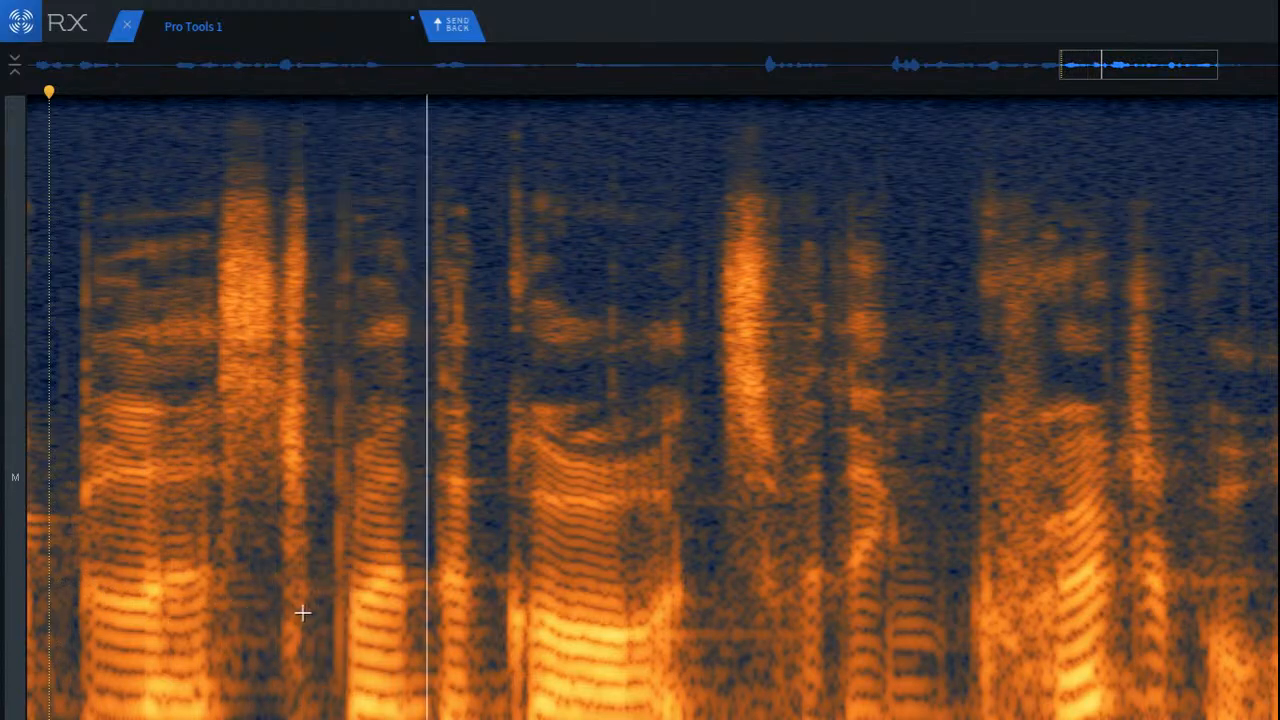
pyautogui.scroll(-2, 303, 608)
pyautogui.scroll(-1, 303, 608)
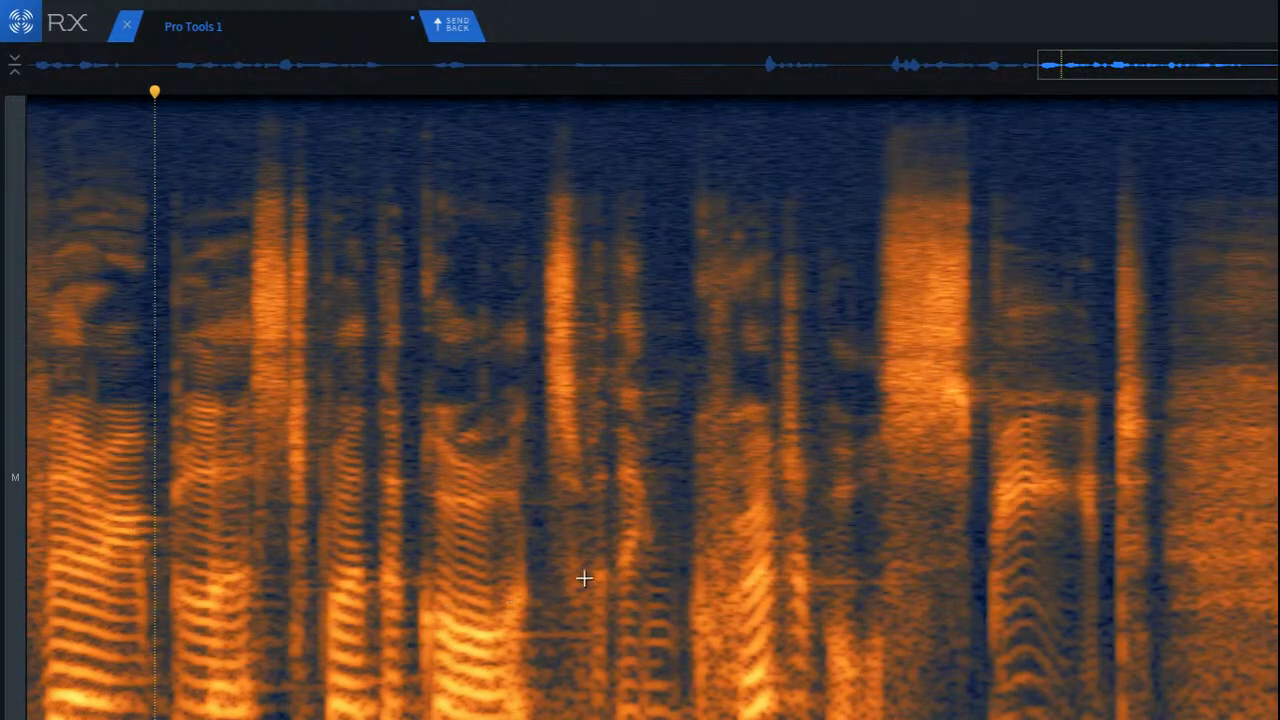
pyautogui.press('space')
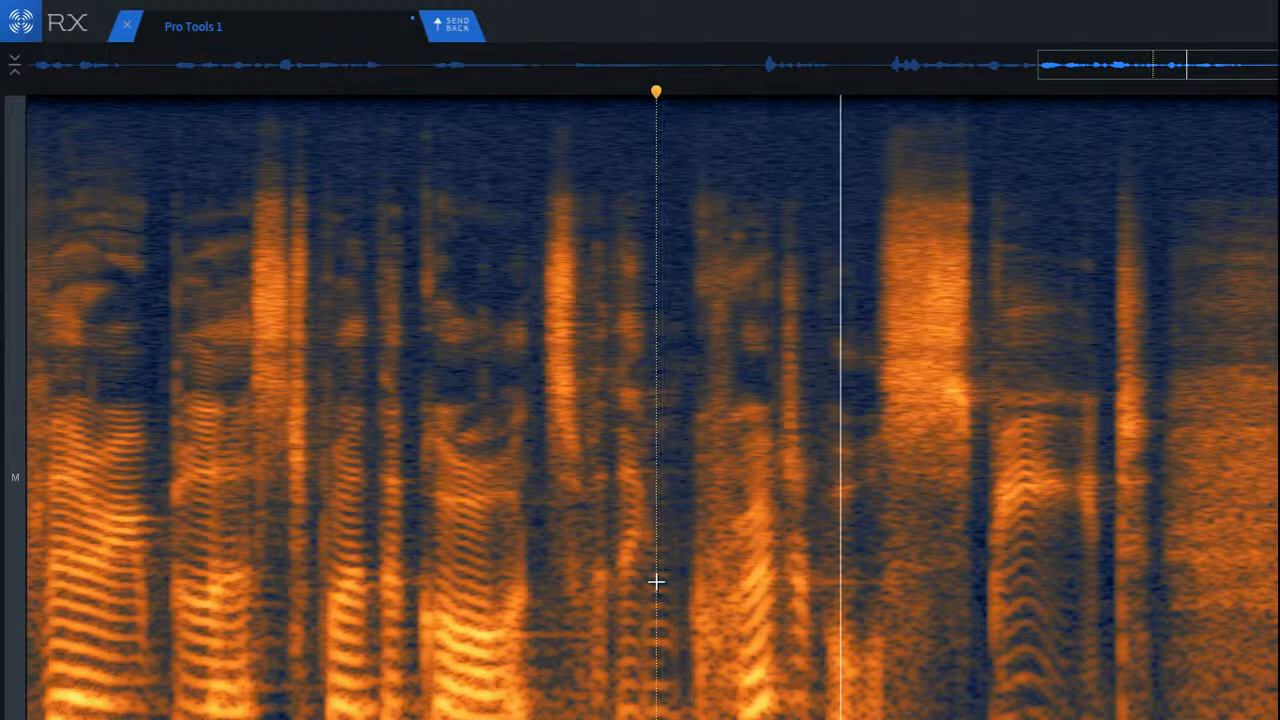
# Step: Attenuate the low-mid band beneath the long sibilant with Spectral Repair and select the low band directly below it
pyautogui.scroll(3, 994, 620)
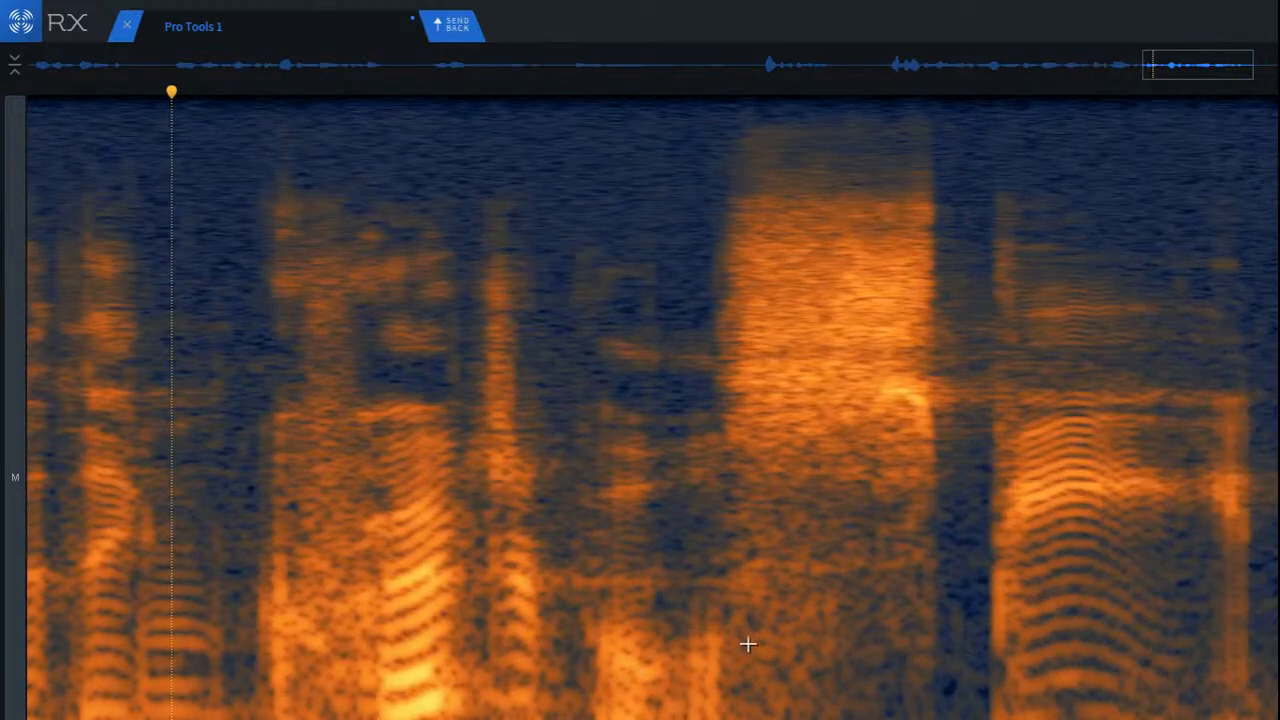
pyautogui.moveTo(720, 621); pyautogui.dragTo(974, 681)
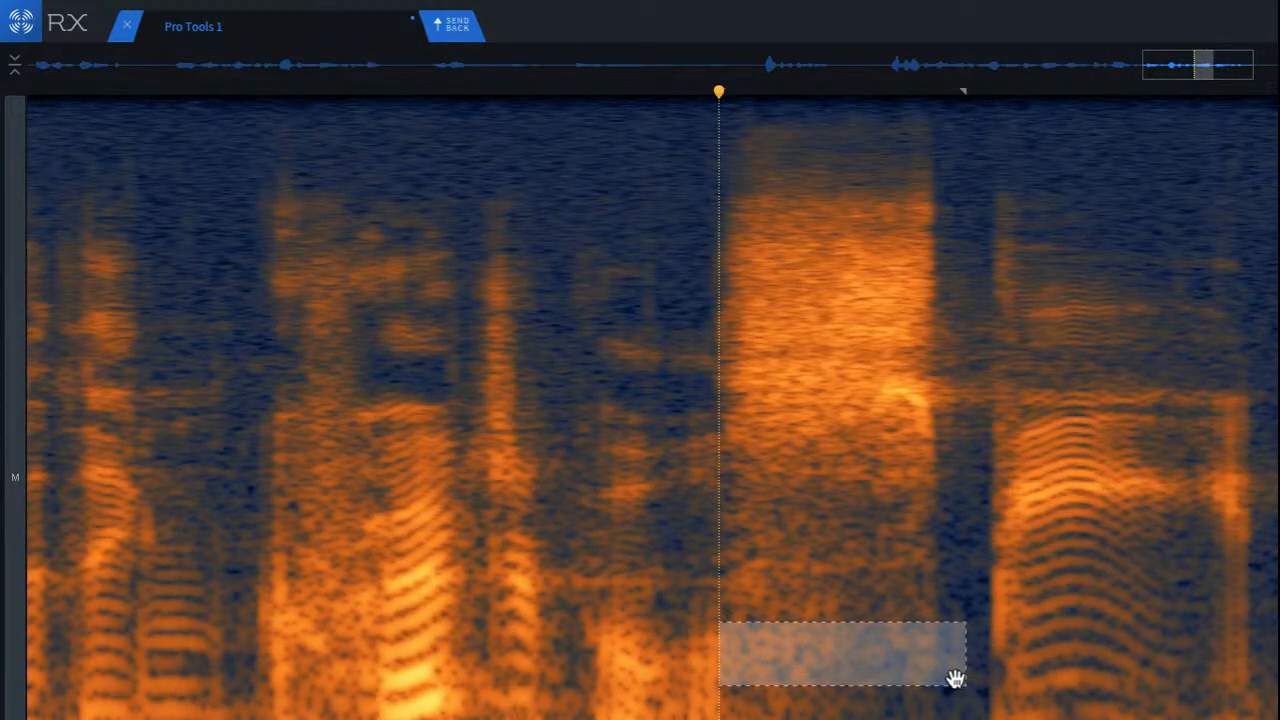
pyautogui.press('Return')
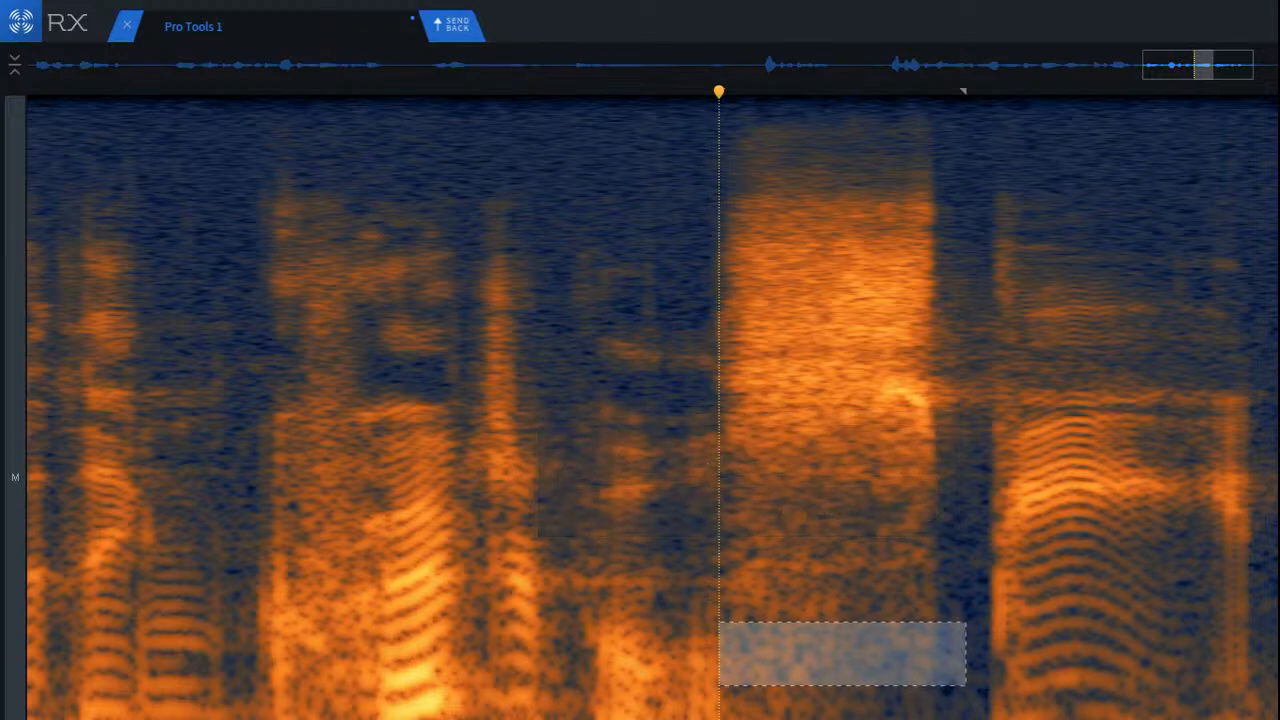
pyautogui.click(851, 700)
pyautogui.moveTo(708, 687); pyautogui.dragTo(919, 719)
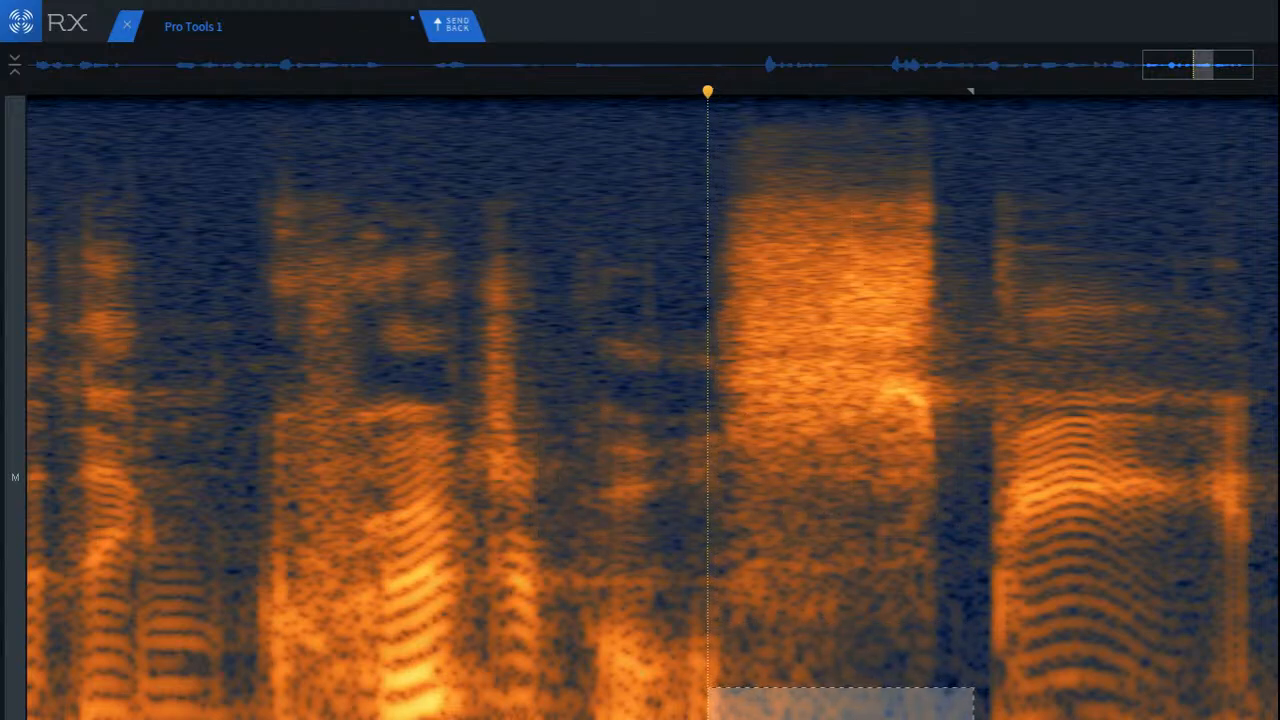
# Step: Play back the passage leading into the long sibilant, continuing past the breath into the next word
pyautogui.click(403, 629)
pyautogui.press('space')
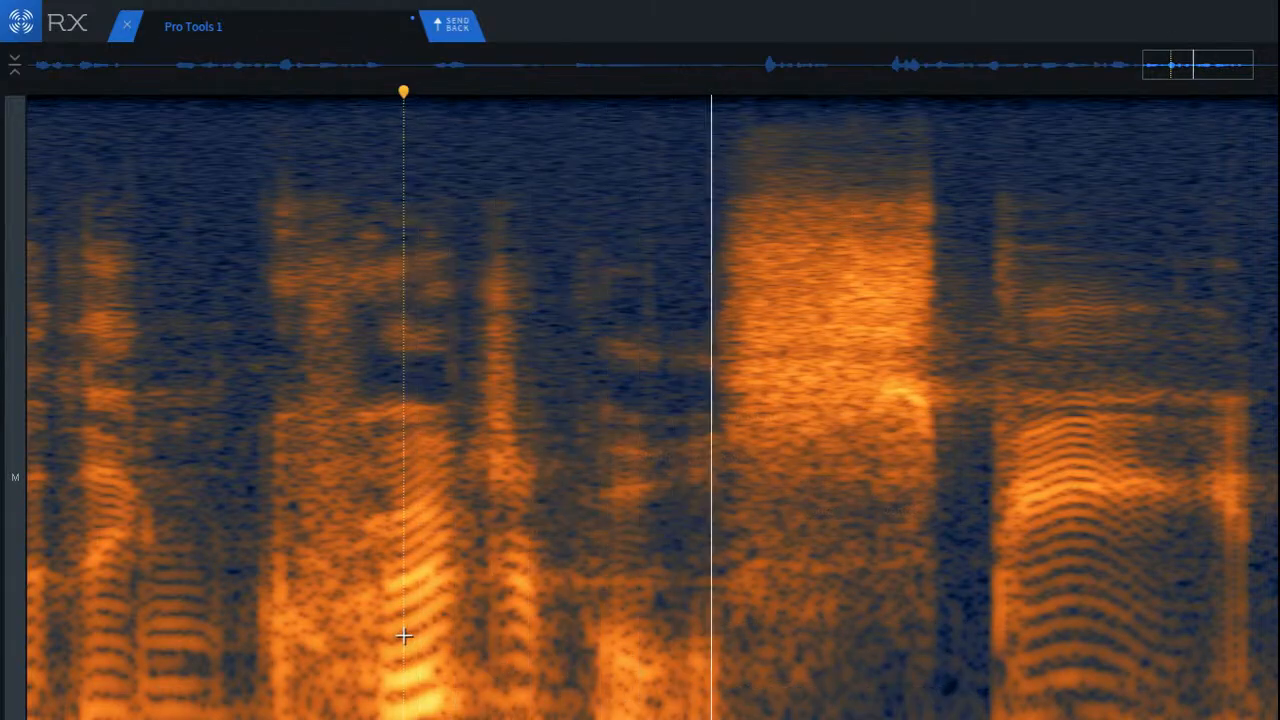
pyautogui.scroll(-5, 505, 650)
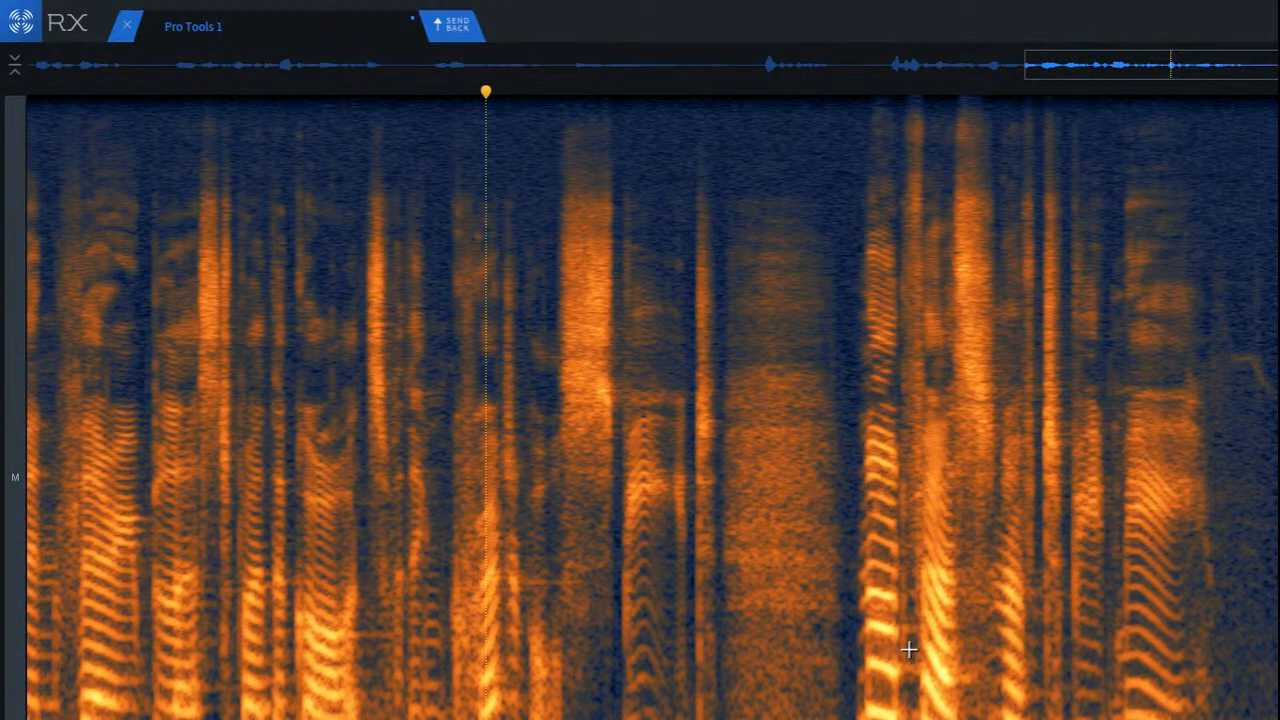
pyautogui.press('space')
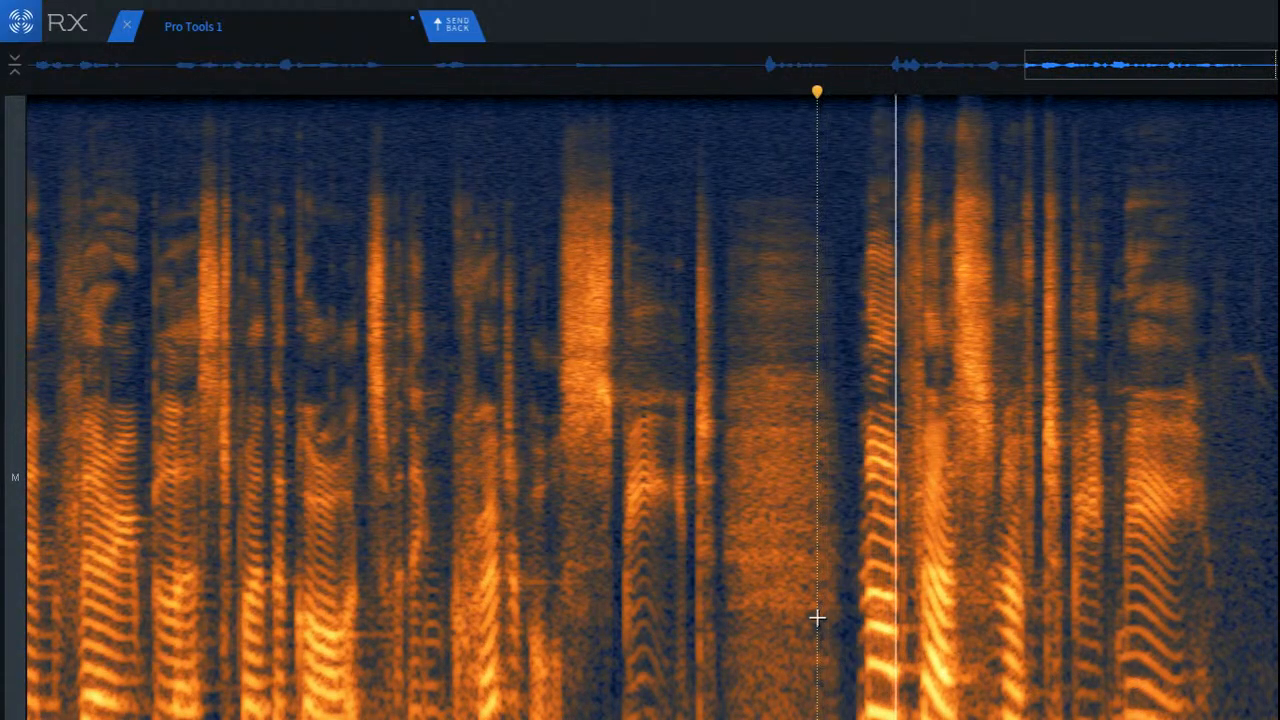
# Step: Replay the later phrases, and play the entire selected recording from the beginning
pyautogui.scroll(-5, 994, 654)
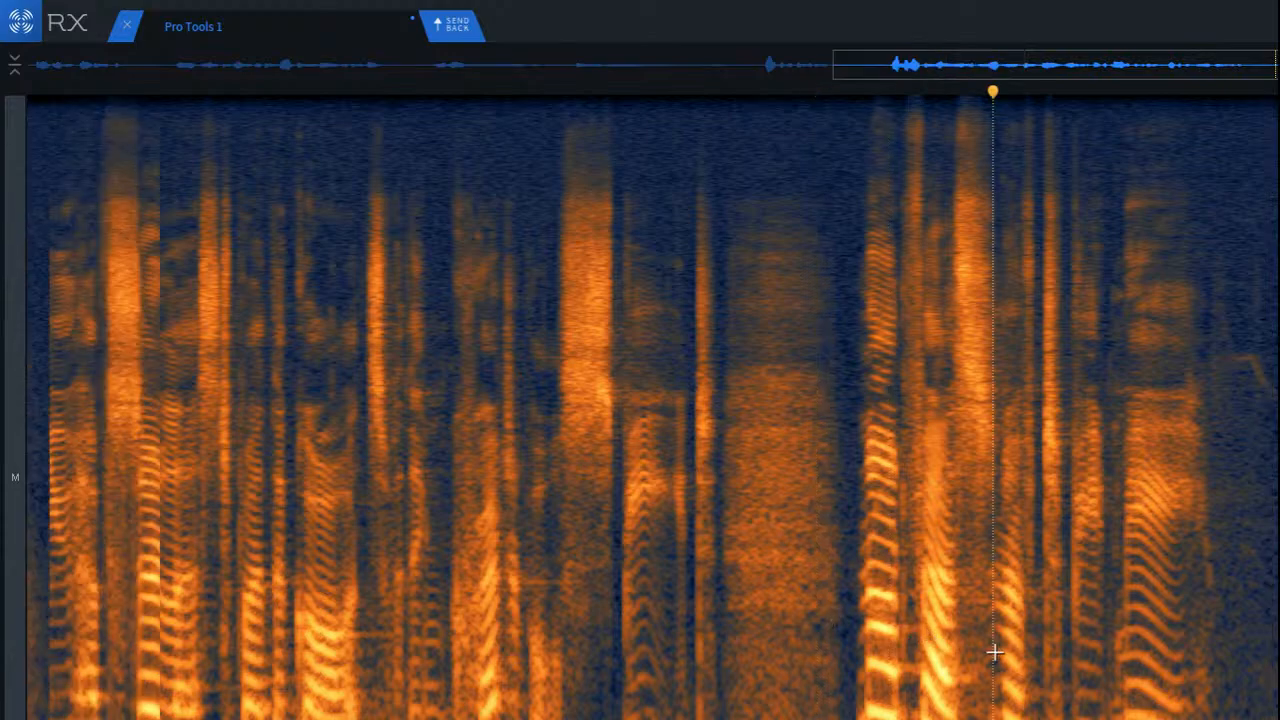
pyautogui.click(994, 627)
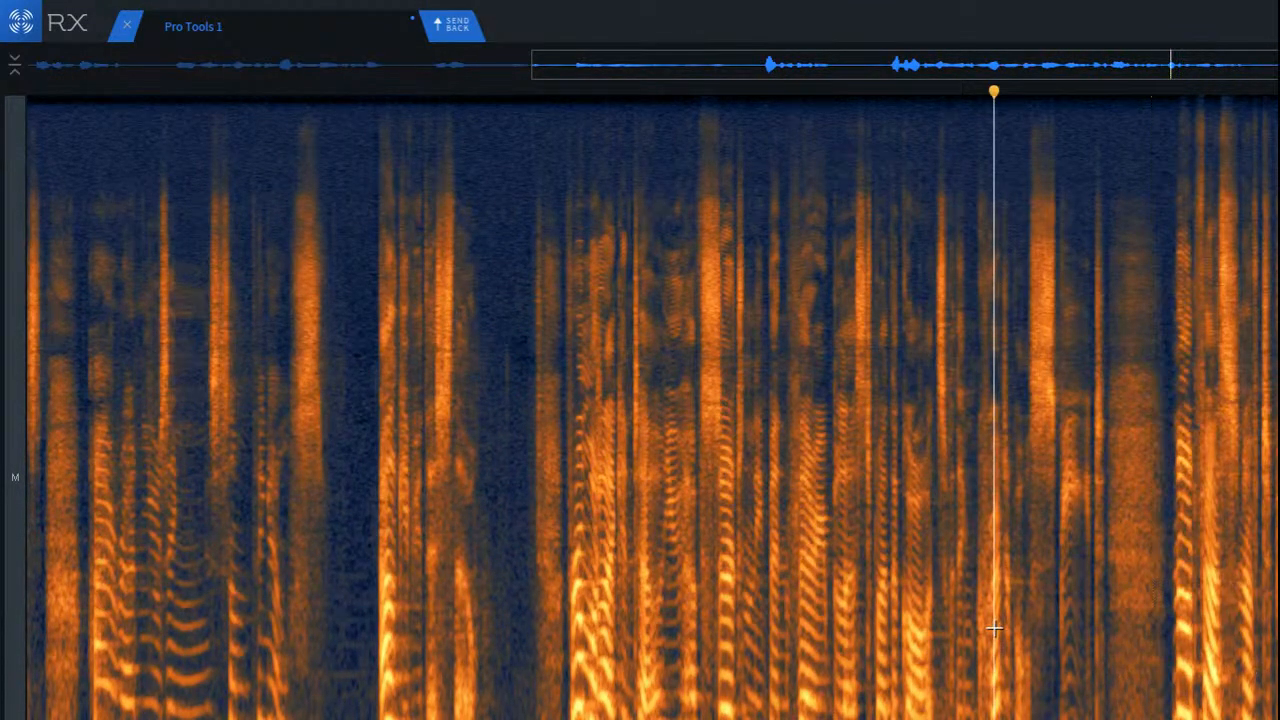
pyautogui.press('space')
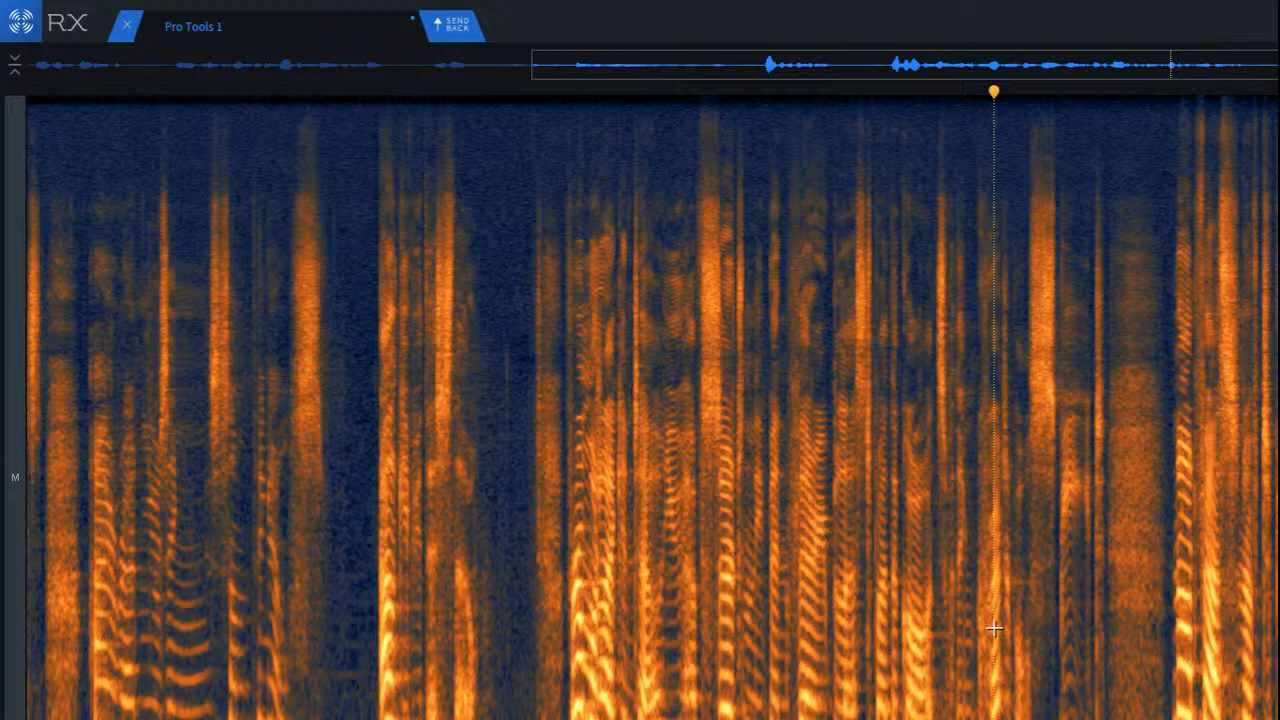
pyautogui.scroll(-8, 997, 628)
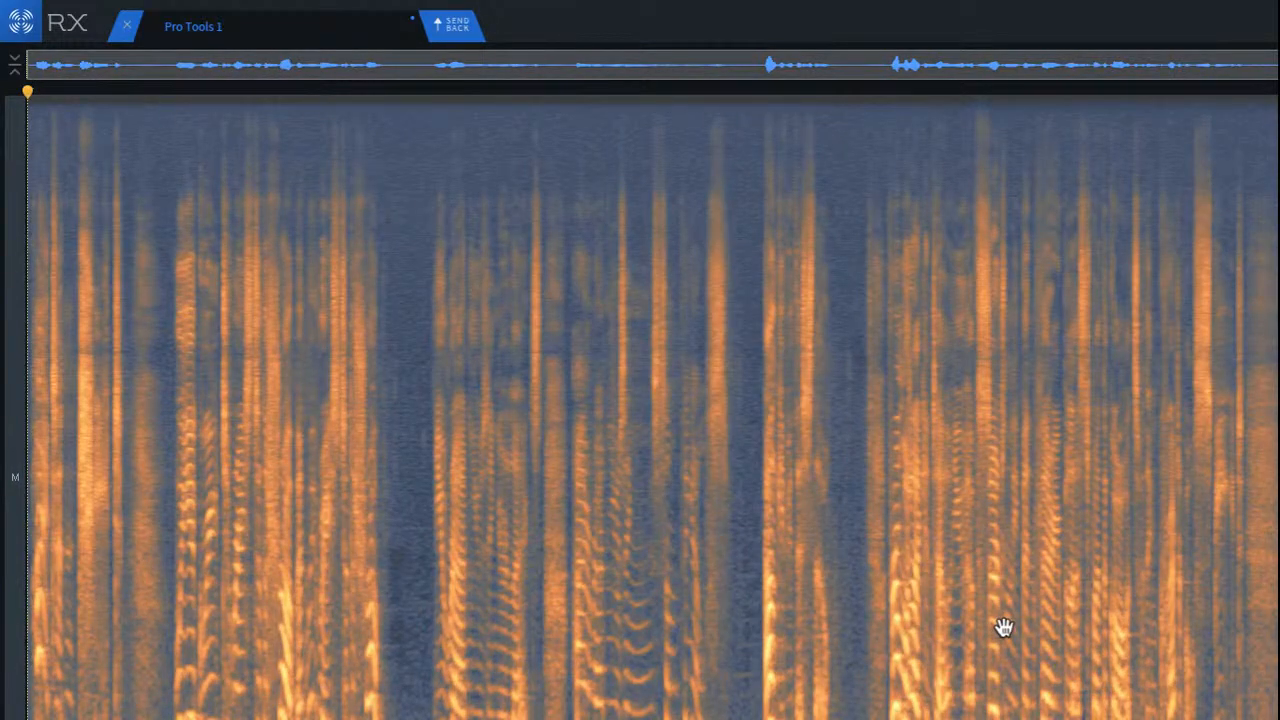
pyautogui.press('space')
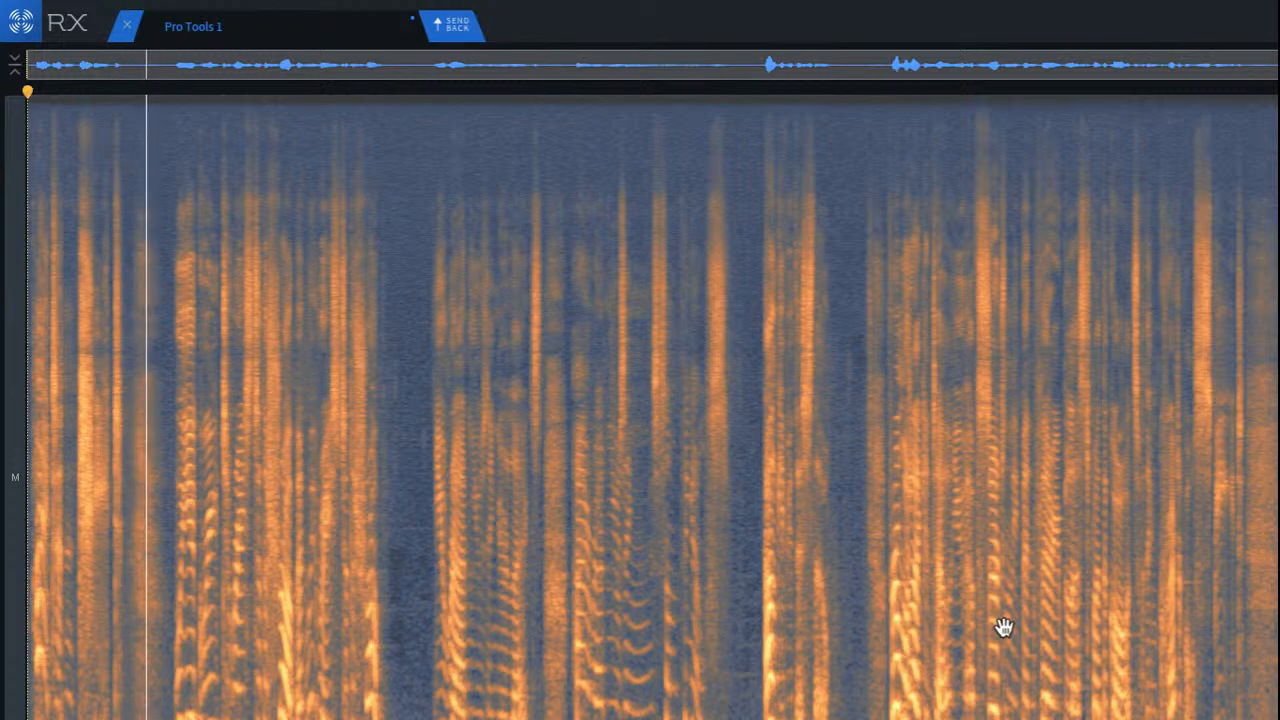
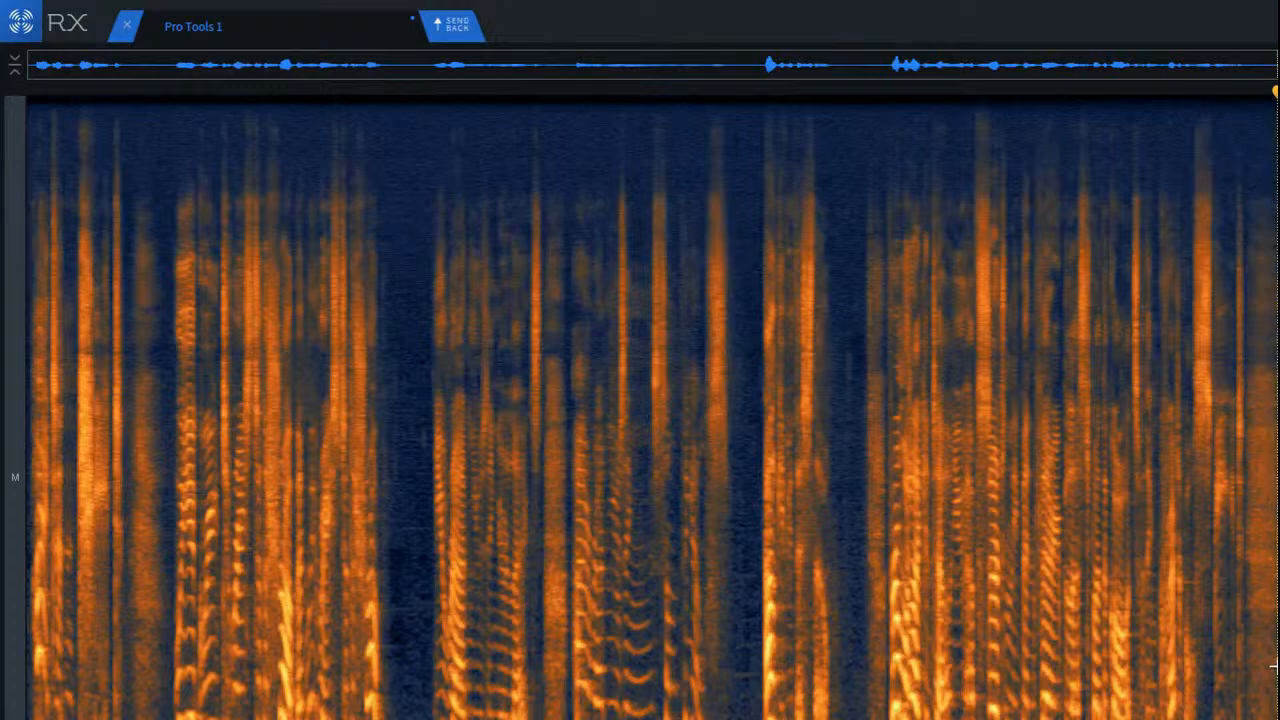
# Step: Attenuate the low-band tonal tail between the first two vowels after the last breath with Spectral Repair, then clear the selection
pyautogui.scroll(10, 1276, 666)
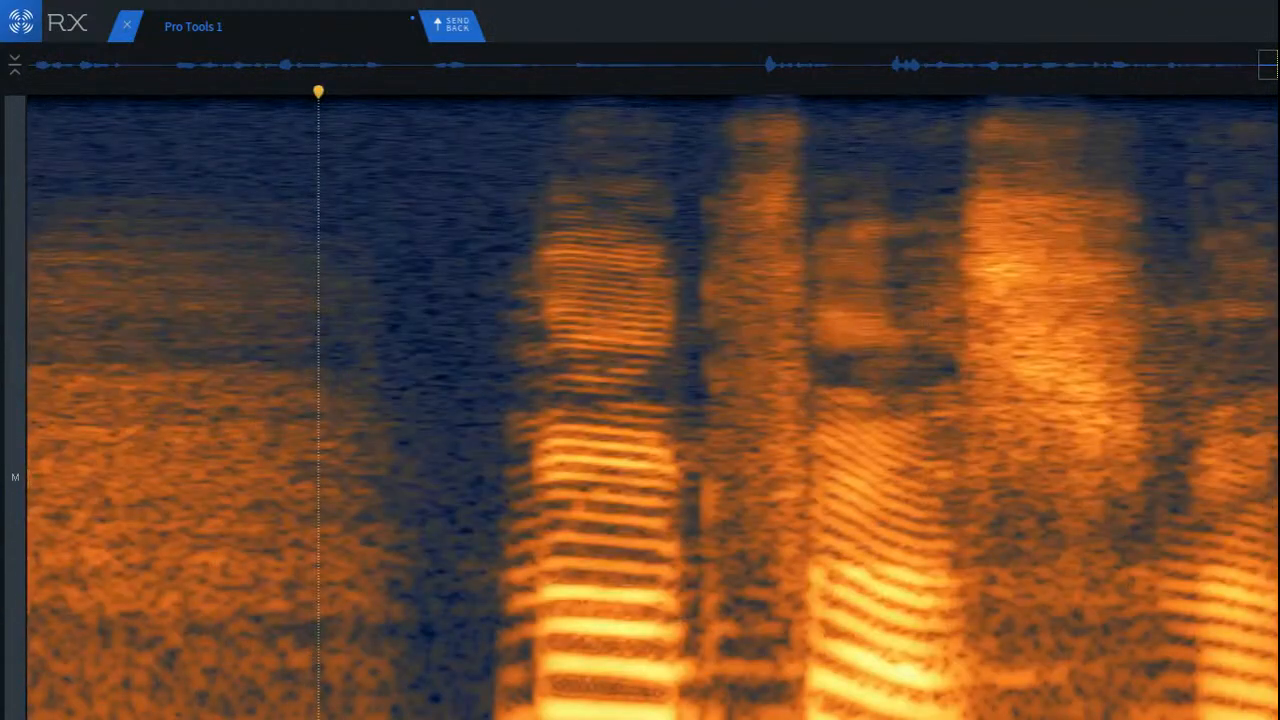
pyautogui.scroll(3, 995, 618)
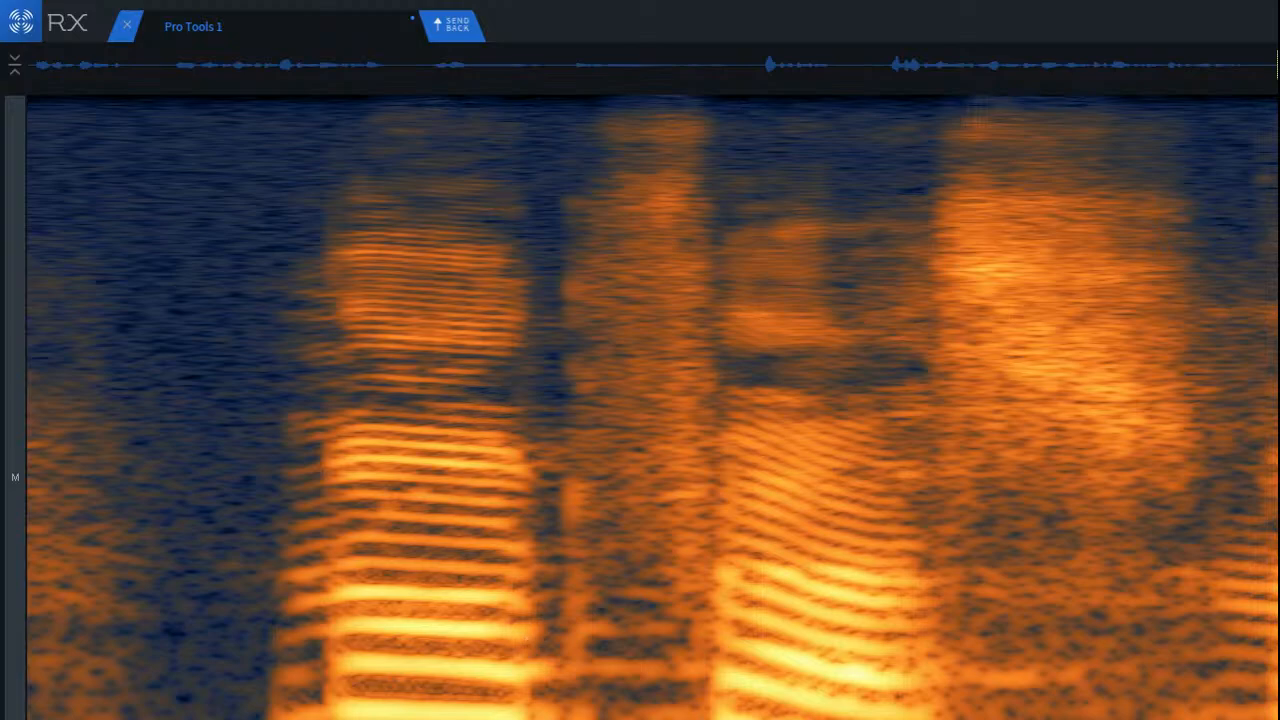
pyautogui.scroll(3, 584, 676)
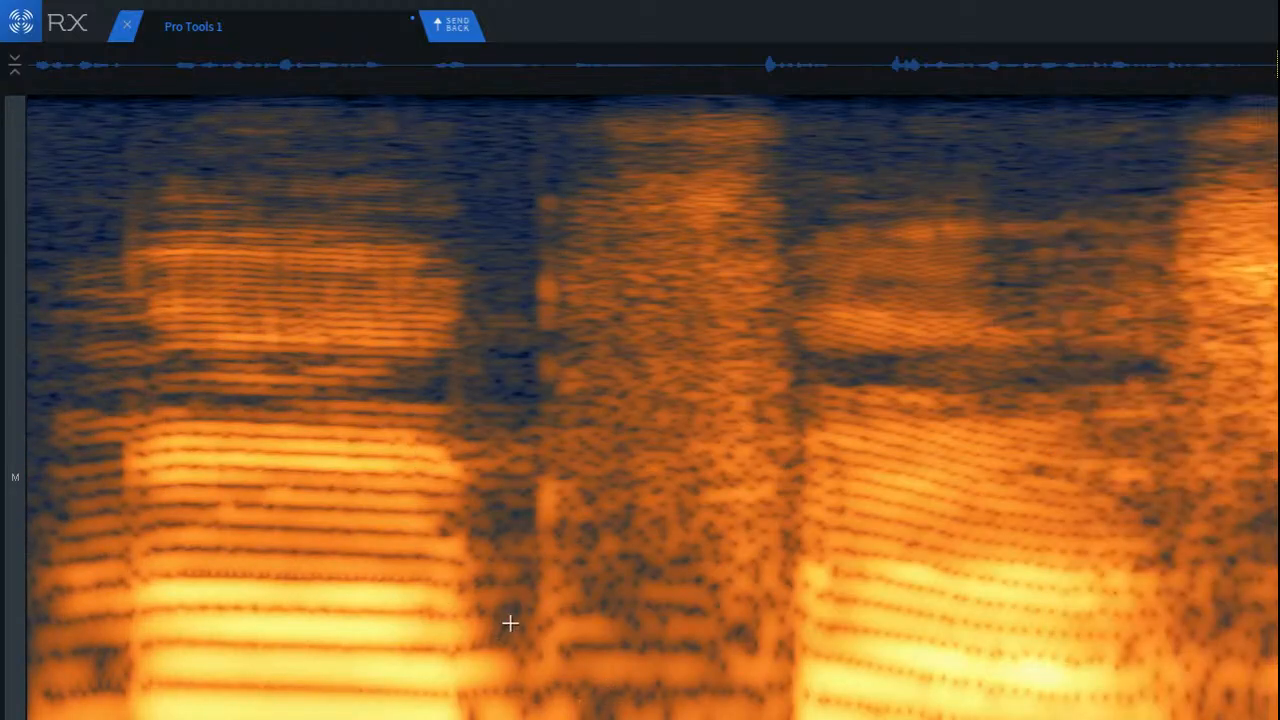
pyautogui.moveTo(469, 619); pyautogui.dragTo(777, 719)
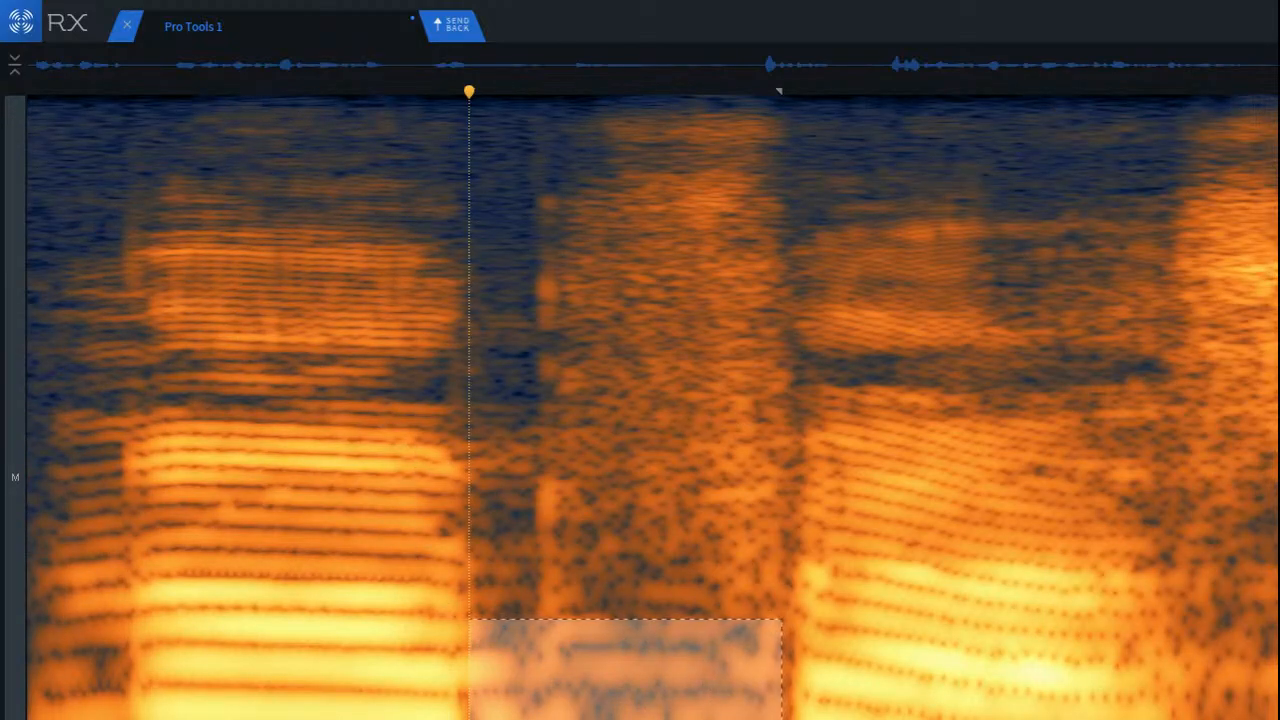
pyautogui.press('Return')
pyautogui.moveTo(496, 662); pyautogui.dragTo(499, 665)
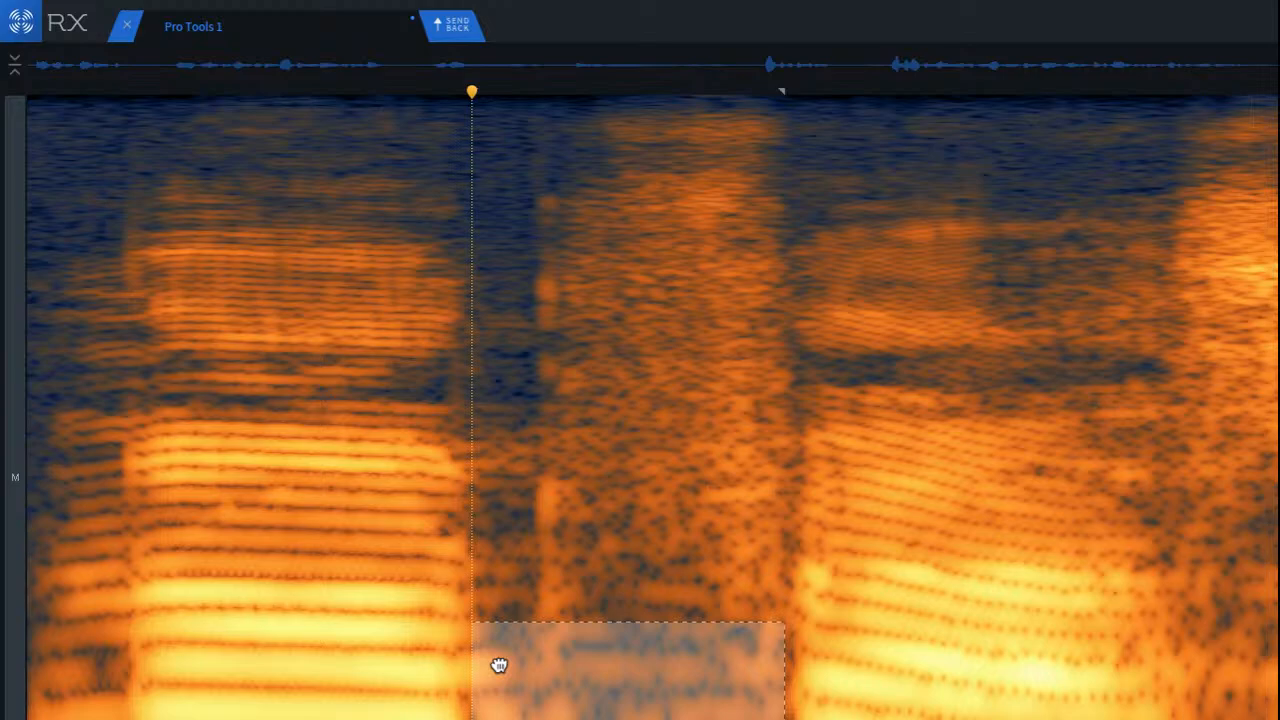
pyautogui.click(475, 603)
# Step: Attenuate the low band beneath the long sibilant that follows the second vowel, then clear the selection
pyautogui.scroll(-3, 712, 716)
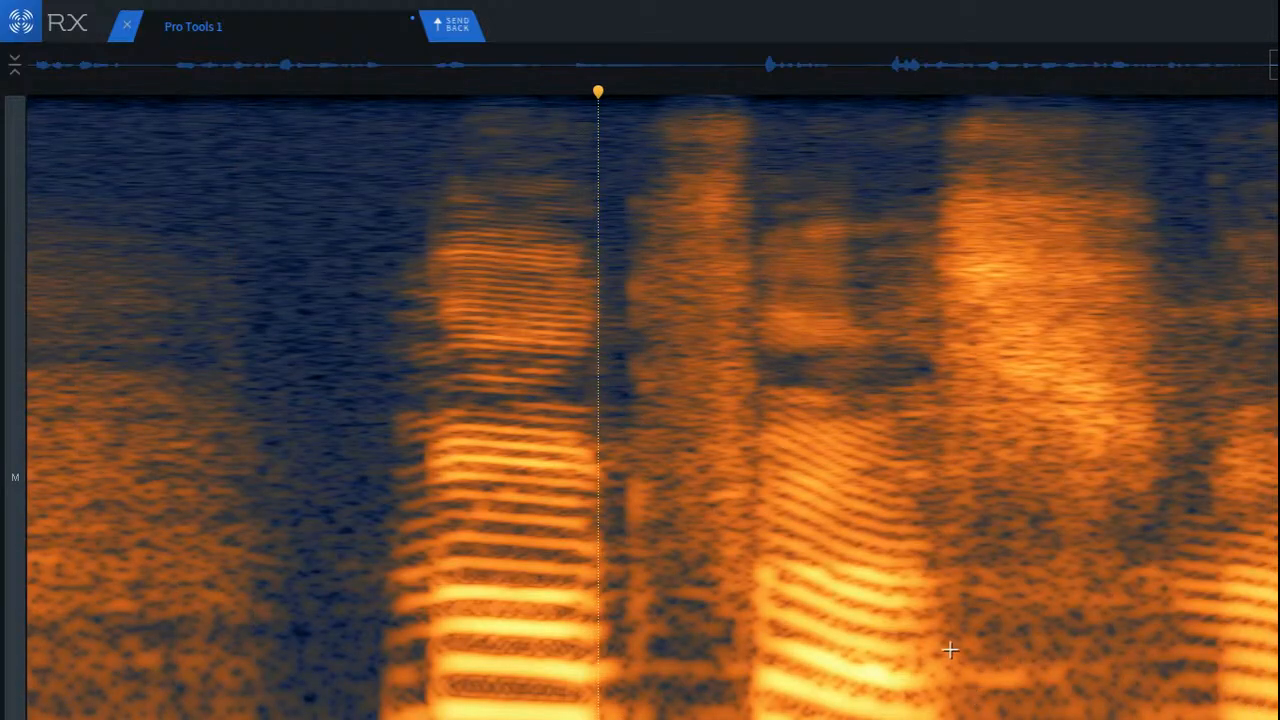
pyautogui.moveTo(950, 650); pyautogui.dragTo(1190, 719)
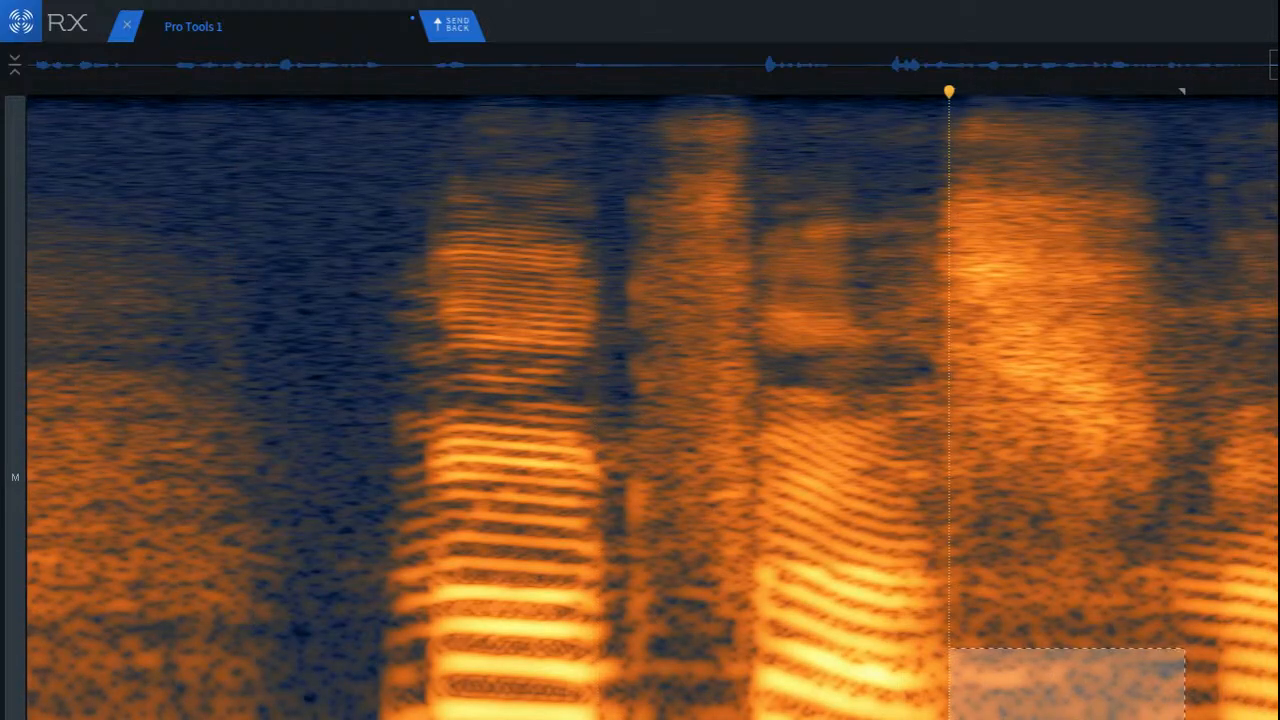
pyautogui.click(796, 655)
# Step: Play back the repaired phrase from the end of the breath through the long sibilant into the next vowel
pyautogui.scroll(-3, 802, 681)
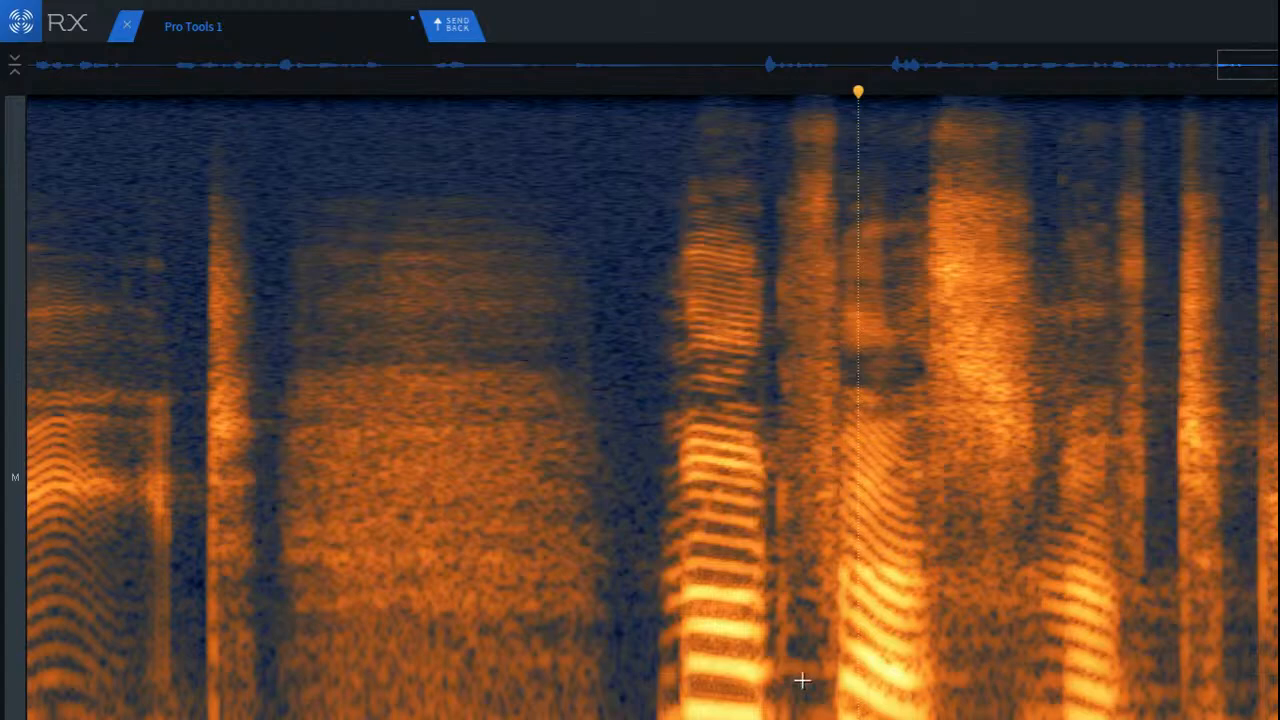
pyautogui.click(574, 626)
pyautogui.press('space')
pyautogui.press('space')
pyautogui.press('space')
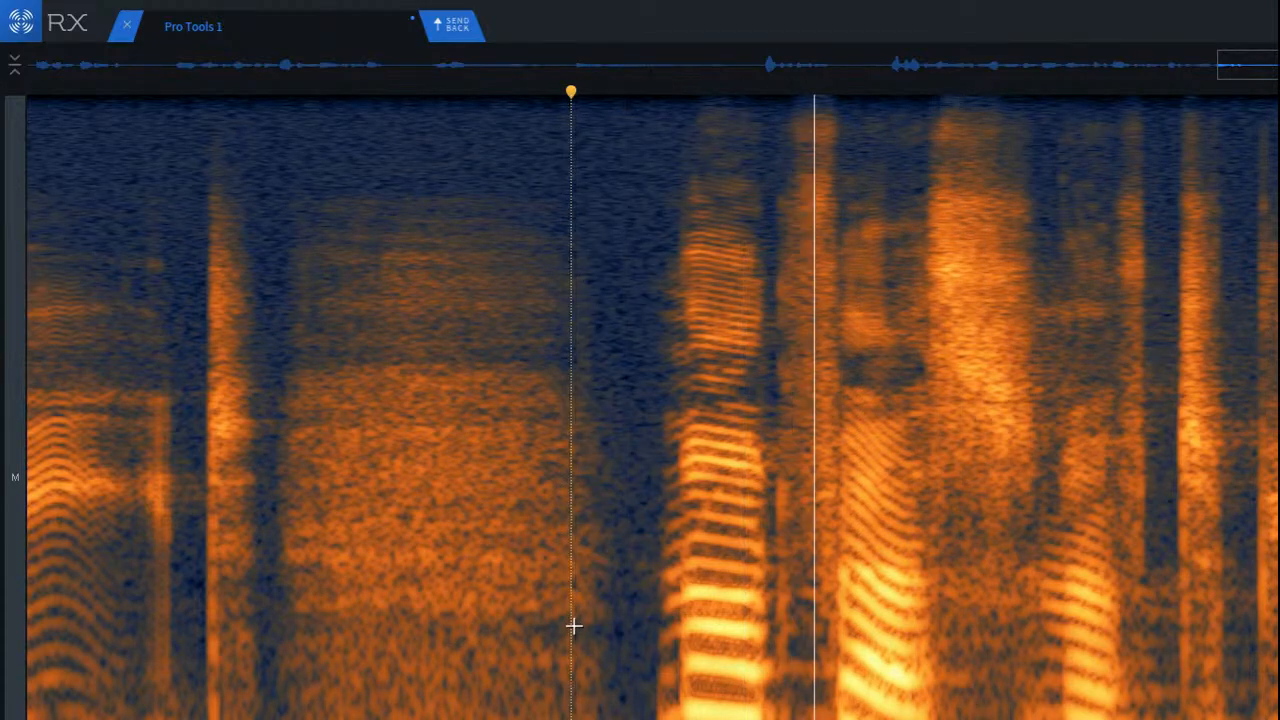
pyautogui.press('space')
pyautogui.press('space')
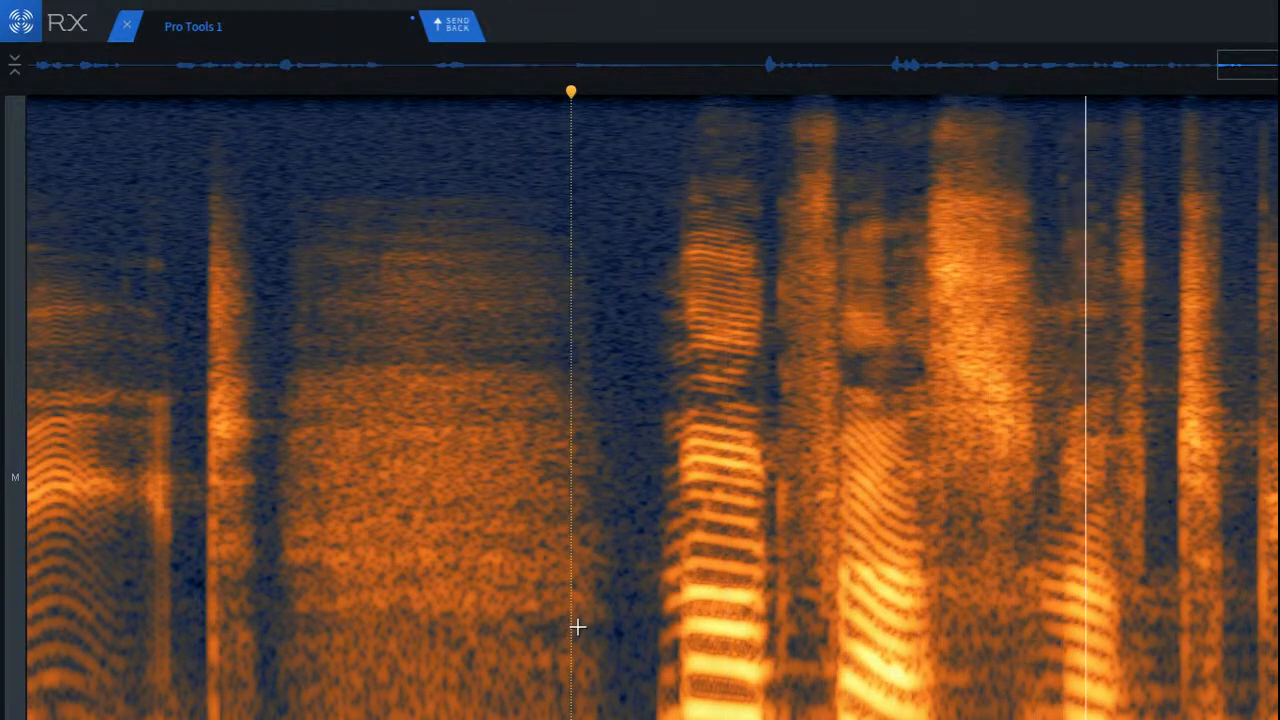
# Step: Audition the transition from the second vowel into the long sibilant from two nearby starting points
pyautogui.click(902, 640)
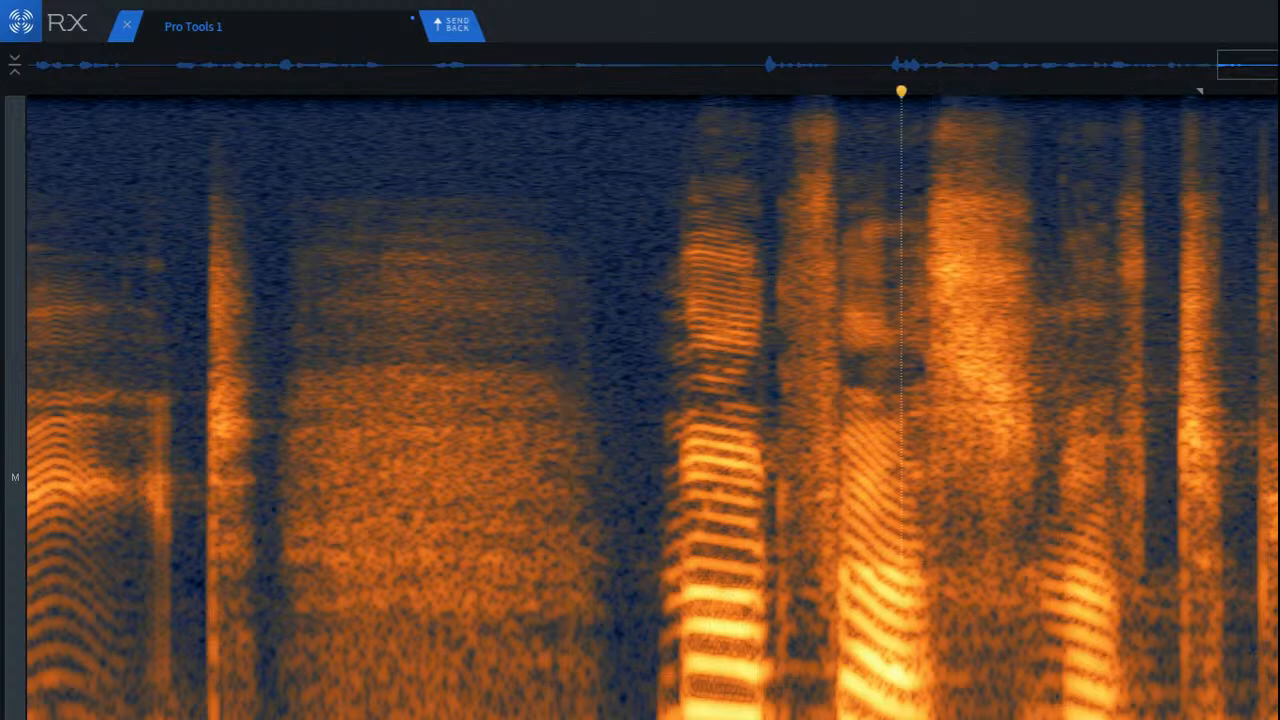
pyautogui.press('space')
pyautogui.press('space')
pyautogui.click(922, 640)
pyautogui.press('space')
pyautogui.press('space')
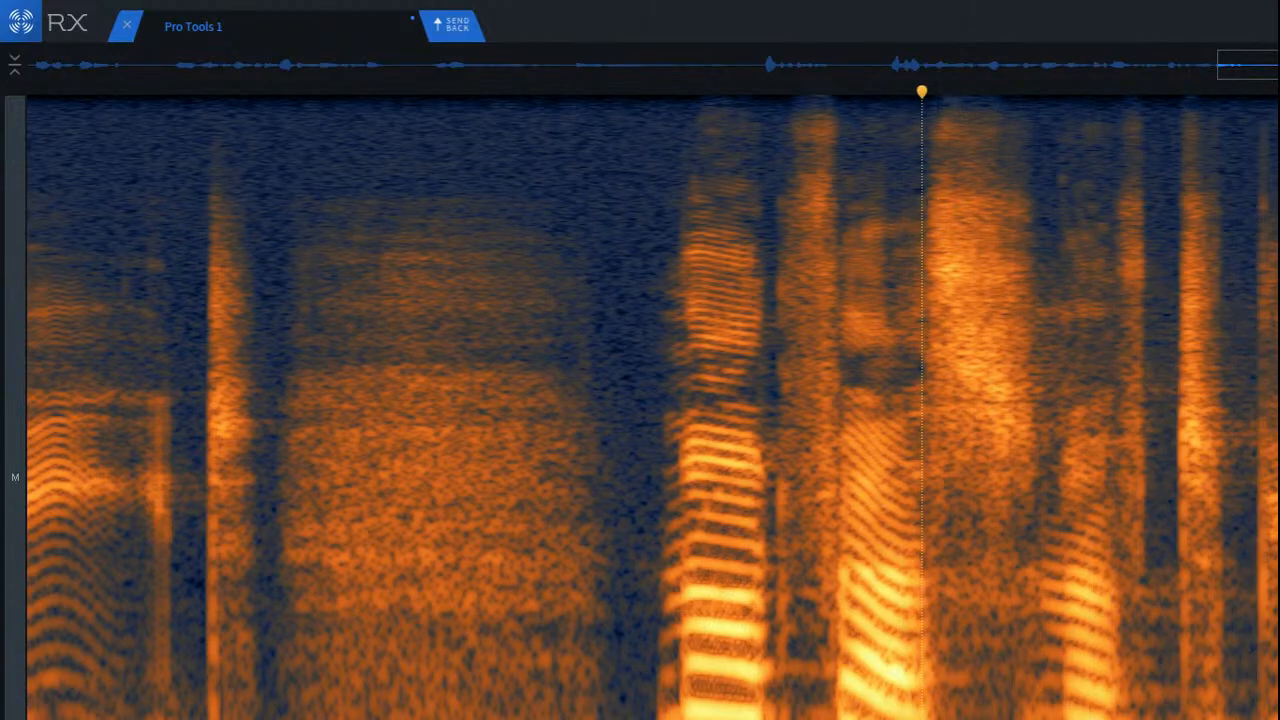
# Step: Play back from inside the breath through the end of the final phrase
pyautogui.click(519, 652)
pyautogui.press('space')
pyautogui.scroll(-3, 549, 654)
pyautogui.scroll(-2, 550, 655)
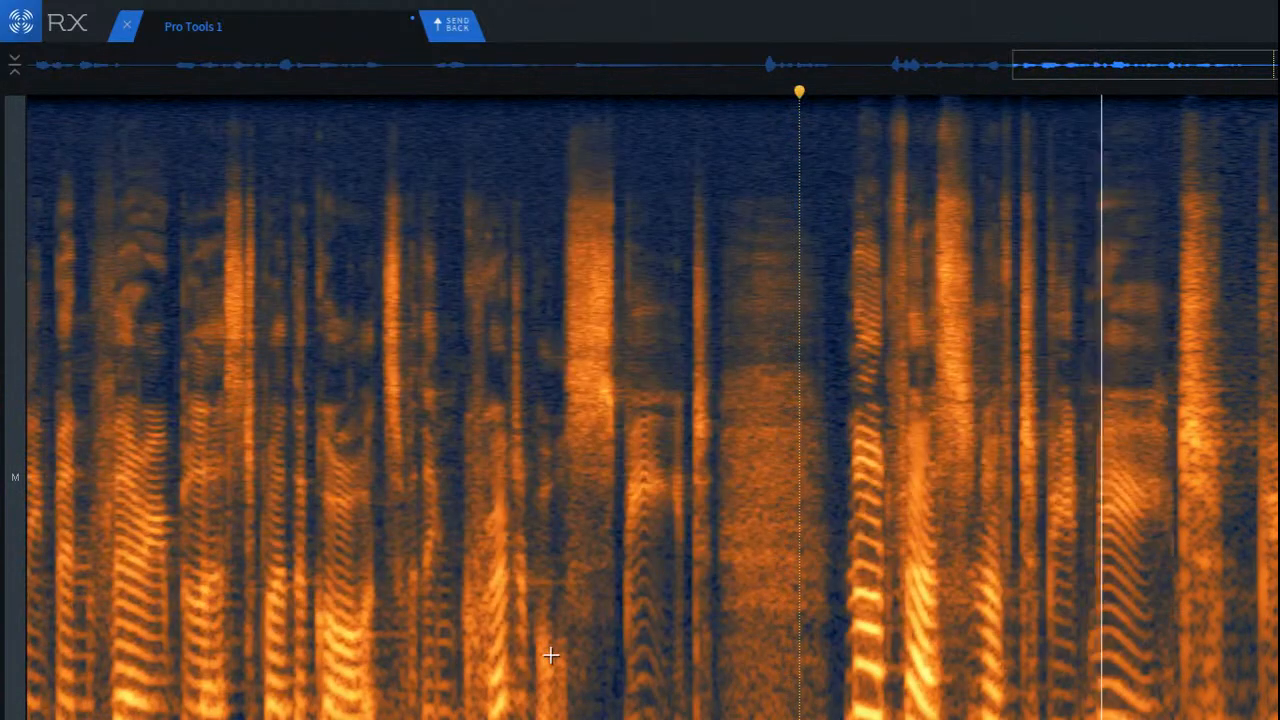
pyautogui.press('space')
pyautogui.press('space')
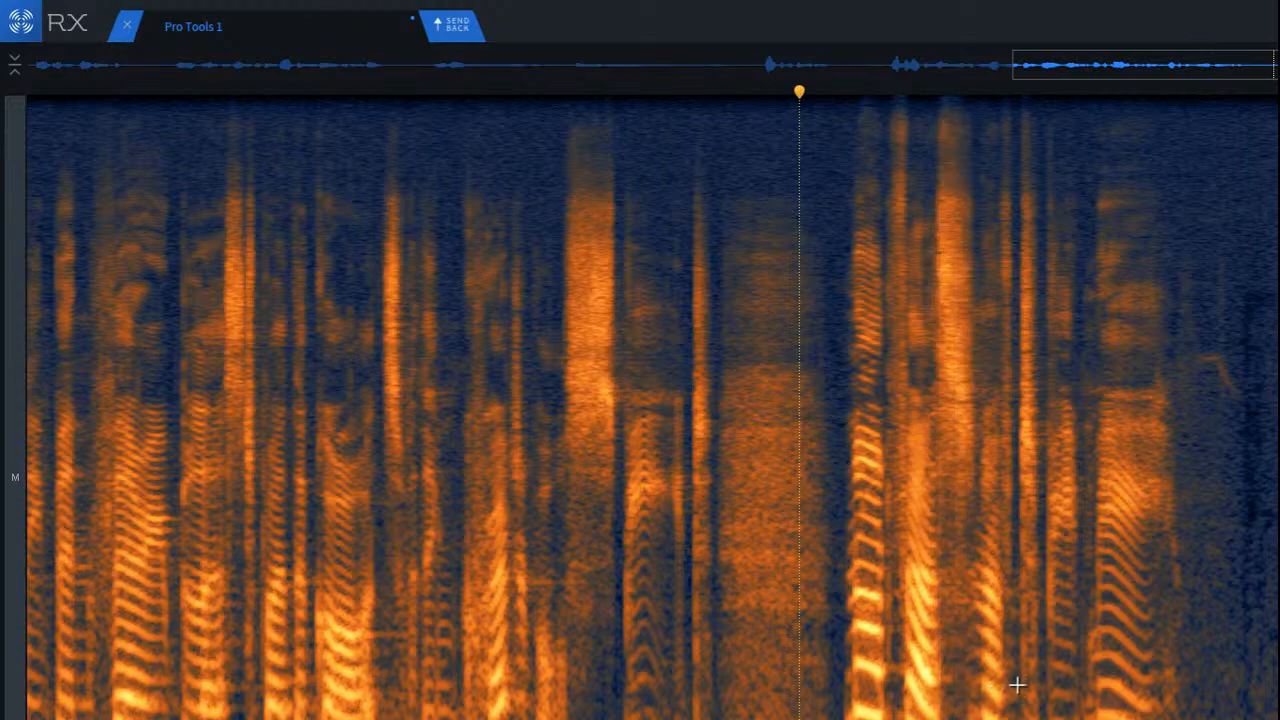
# Step: Replay the final phrase from its second vowel, from the sibilant's onset and from just before its first vowel
pyautogui.scroll(3, 1017, 680)
pyautogui.scroll(2, 603, 680)
pyautogui.scroll(-4, 605, 684)
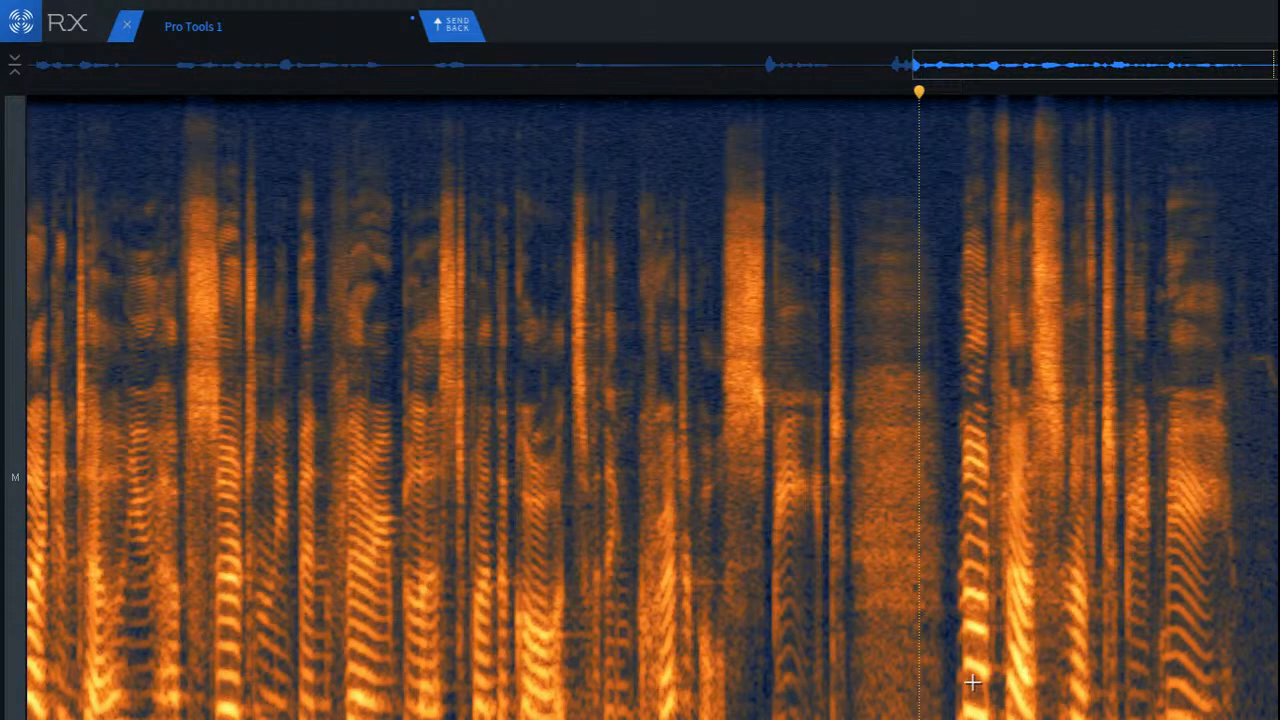
pyautogui.click(1009, 671)
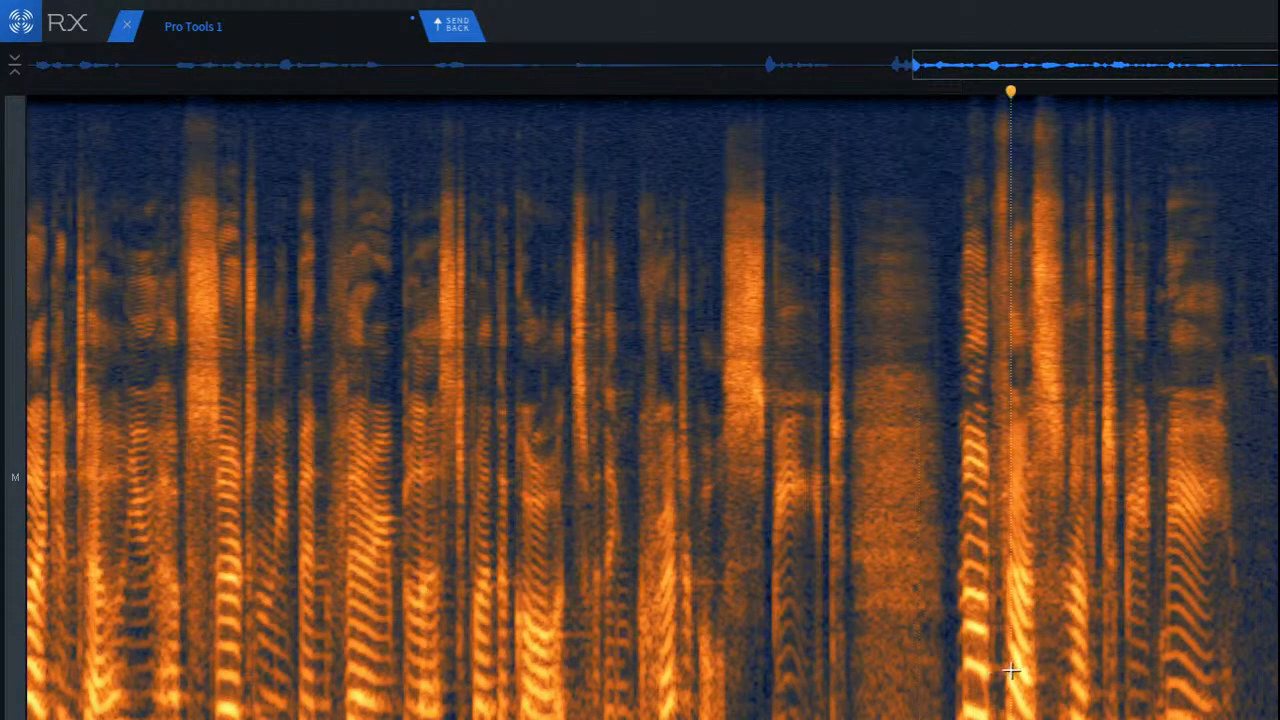
pyautogui.click(1034, 673)
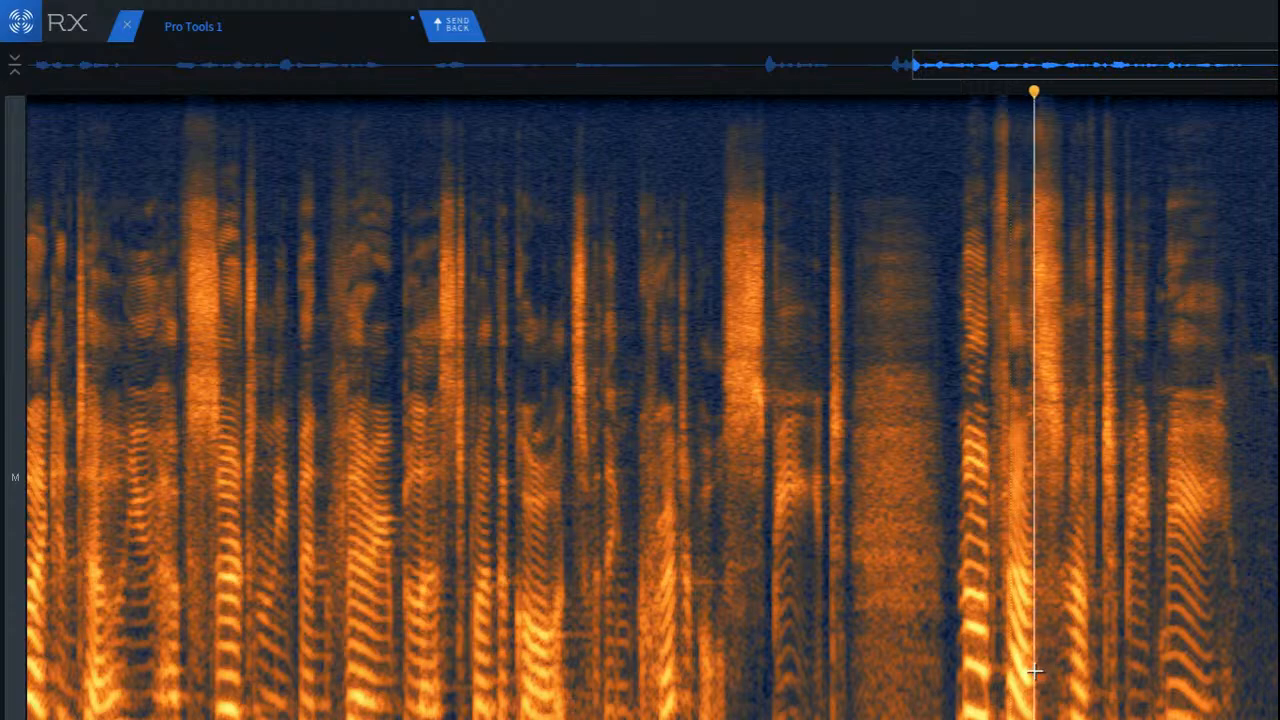
pyautogui.scroll(3, 1247, 650)
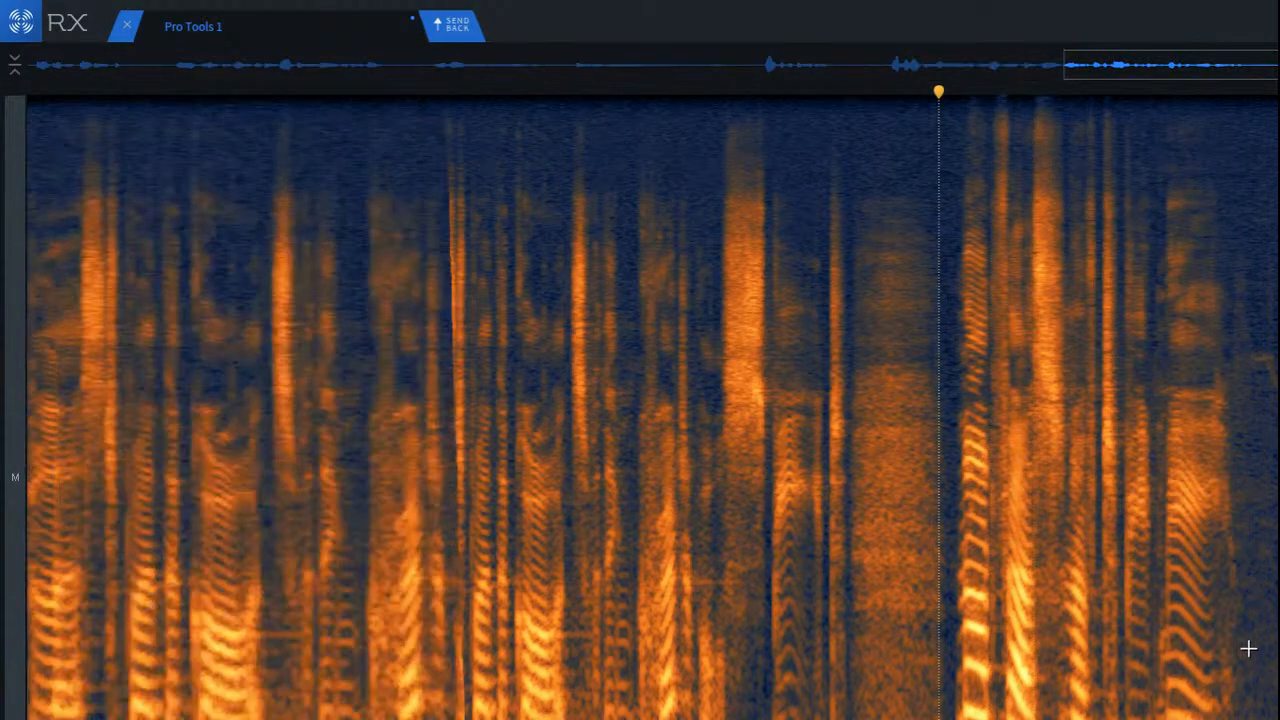
pyautogui.click(833, 631)
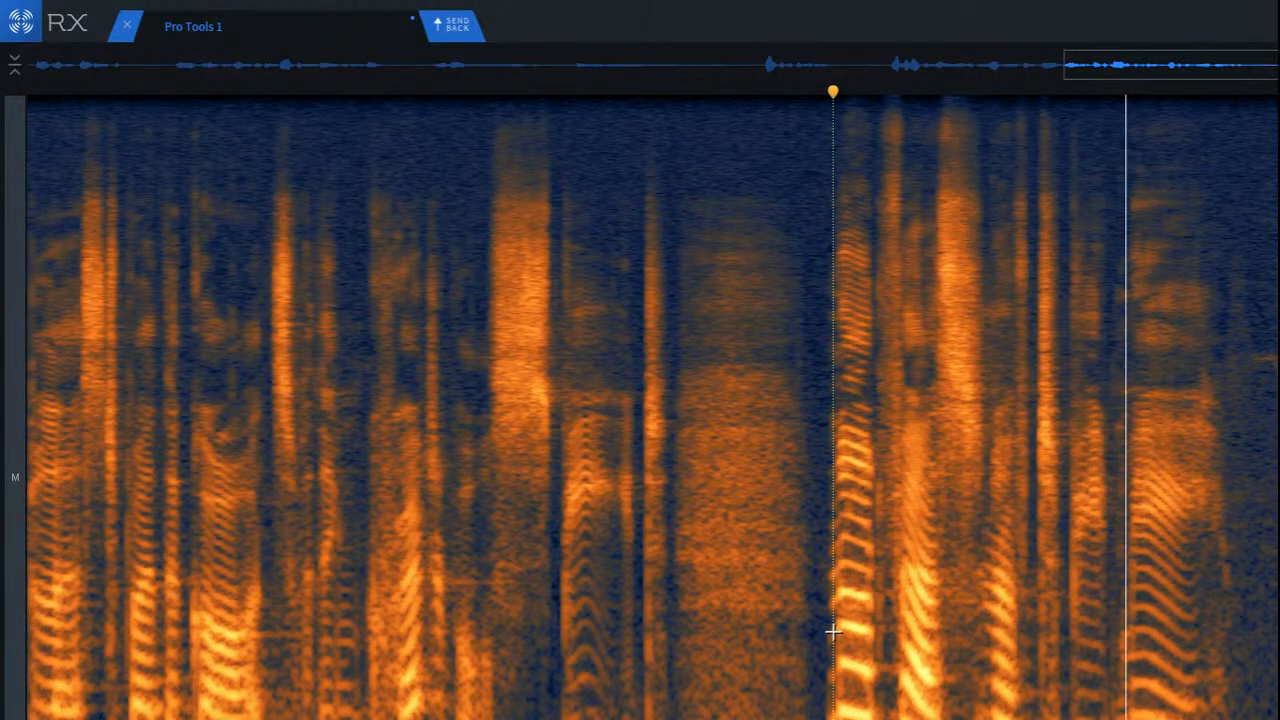
# Step: Attenuate the low-band tail between the short vowel after the sibilant and the following consonant burst
pyautogui.scroll(3, 1046, 715)
pyautogui.scroll(4, 1046, 715)
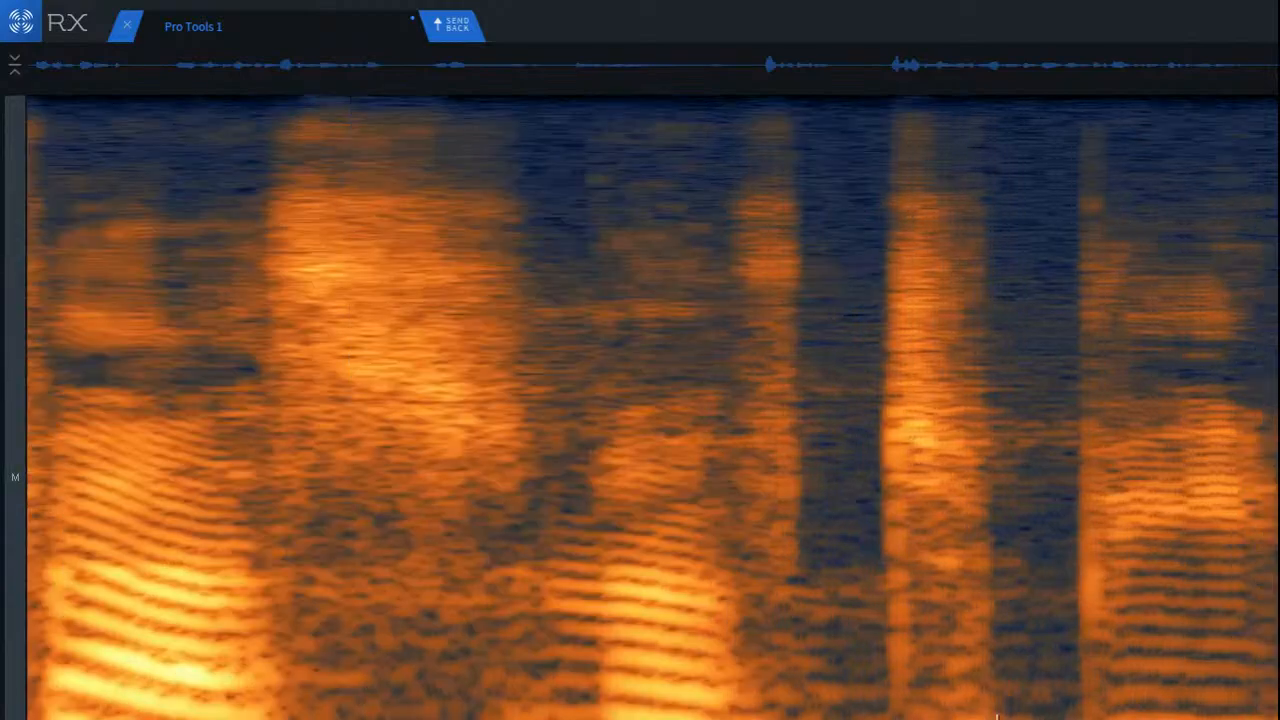
pyautogui.moveTo(648, 668); pyautogui.dragTo(860, 719)
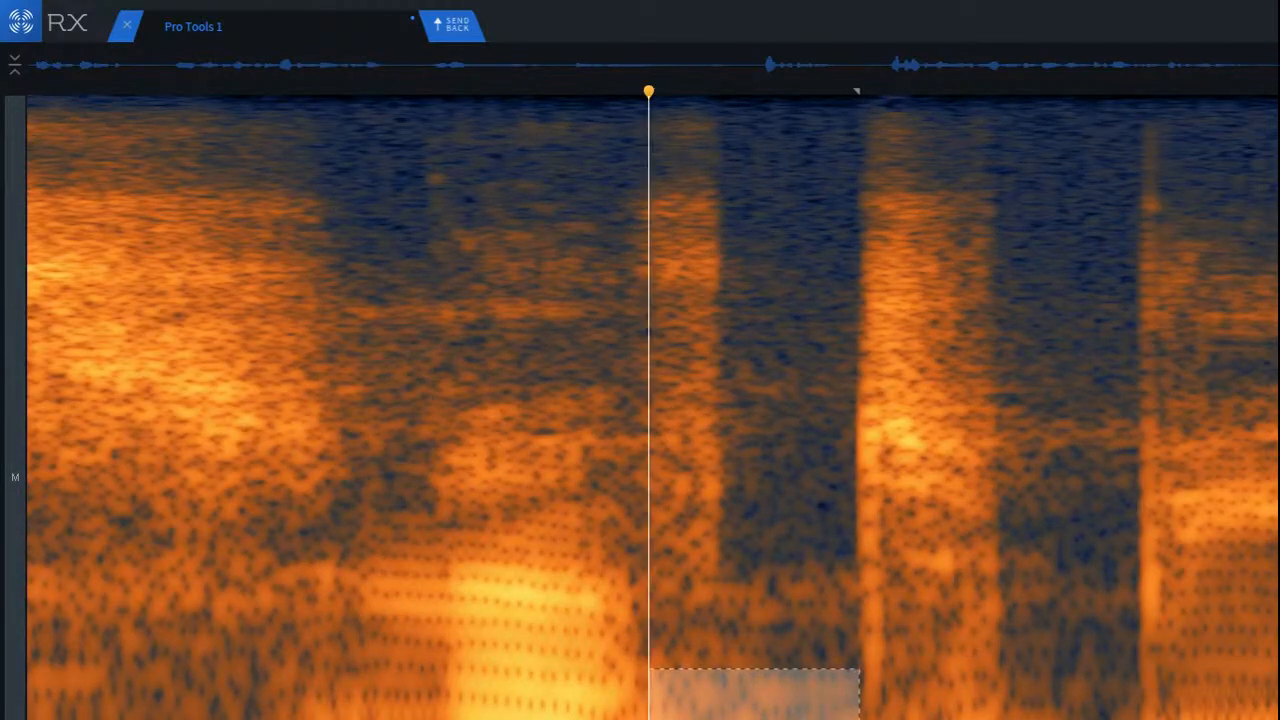
pyautogui.click(382, 588)
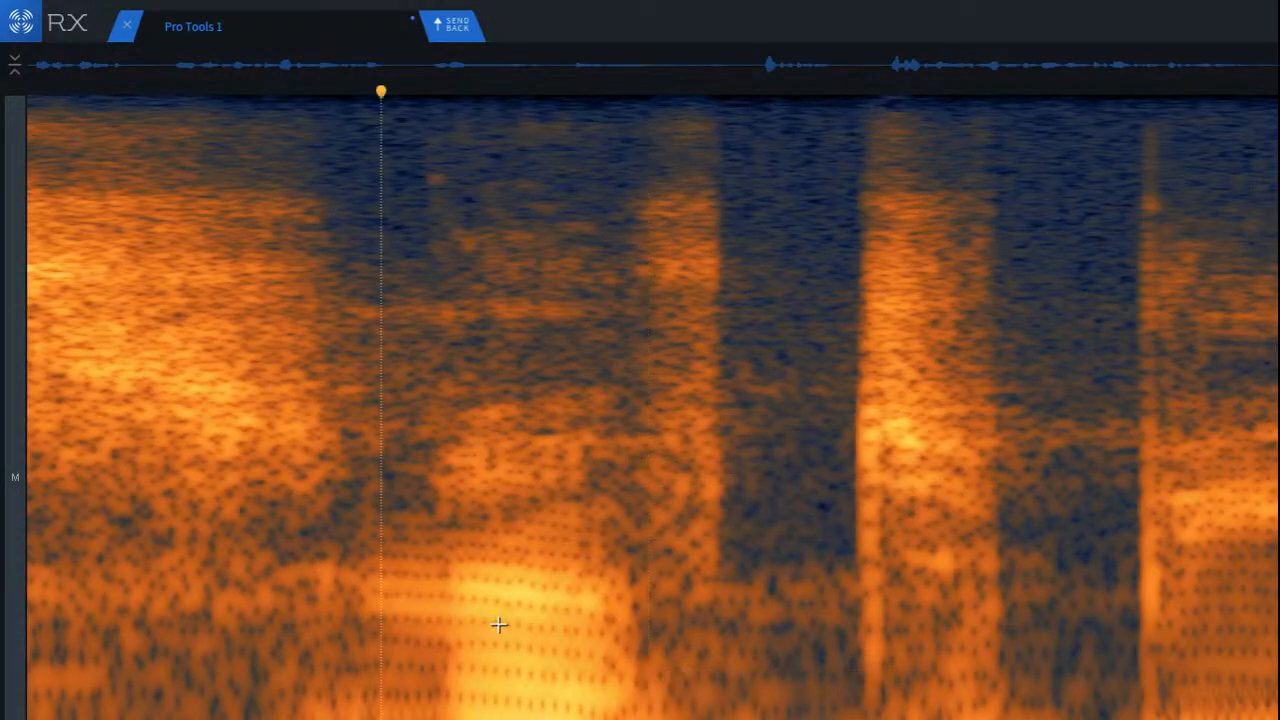
# Step: Play back from the end of the long sibilant across the repaired tail to the closing vowel
pyautogui.scroll(-5, 486, 620)
pyautogui.click(388, 602)
pyautogui.press('space')
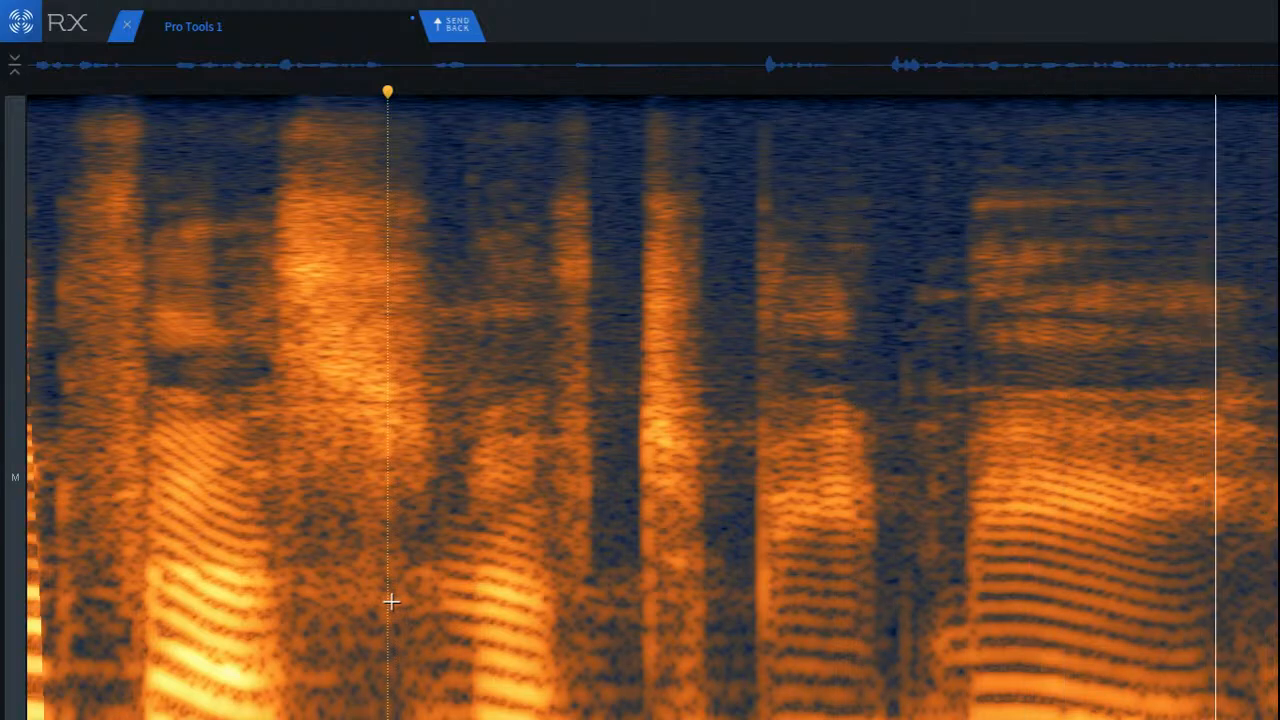
pyautogui.scroll(-5, 389, 602)
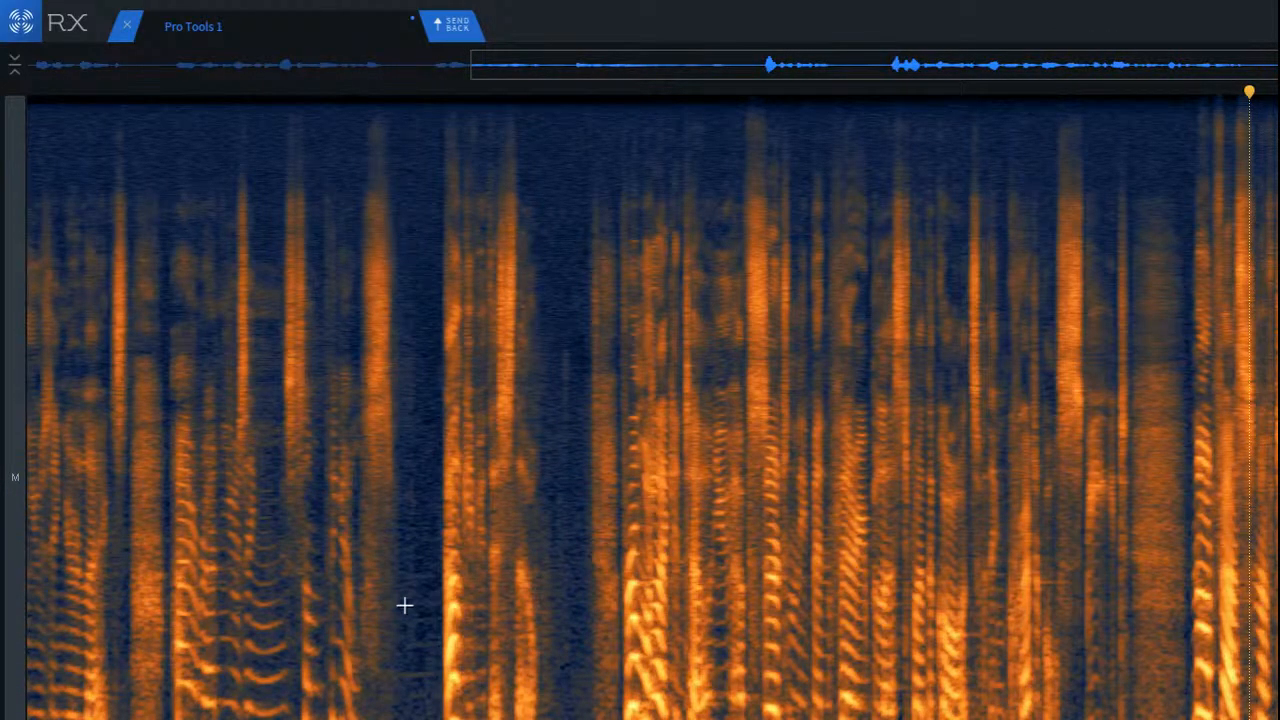
# Step: Play the recording from the beginning, and replay it from the pause before the loud middle phrase
pyautogui.press('Return')
pyautogui.press('space')
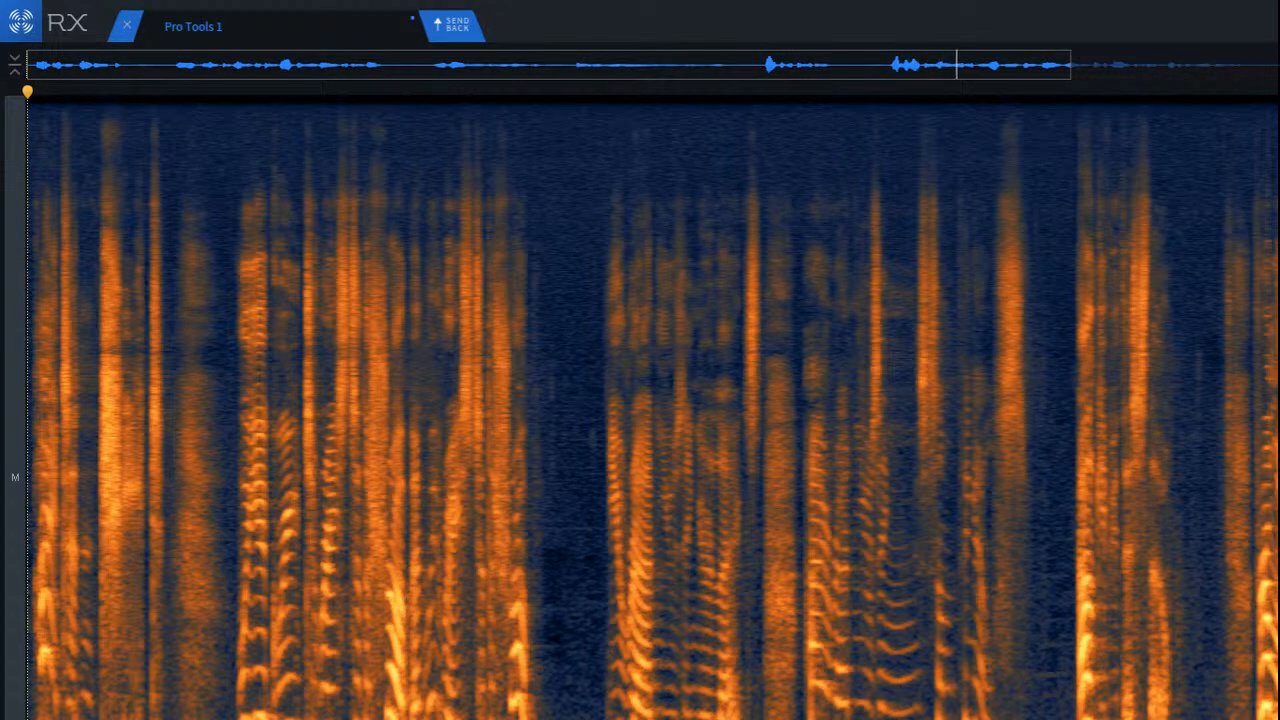
pyautogui.click(999, 696)
pyautogui.click(1026, 676)
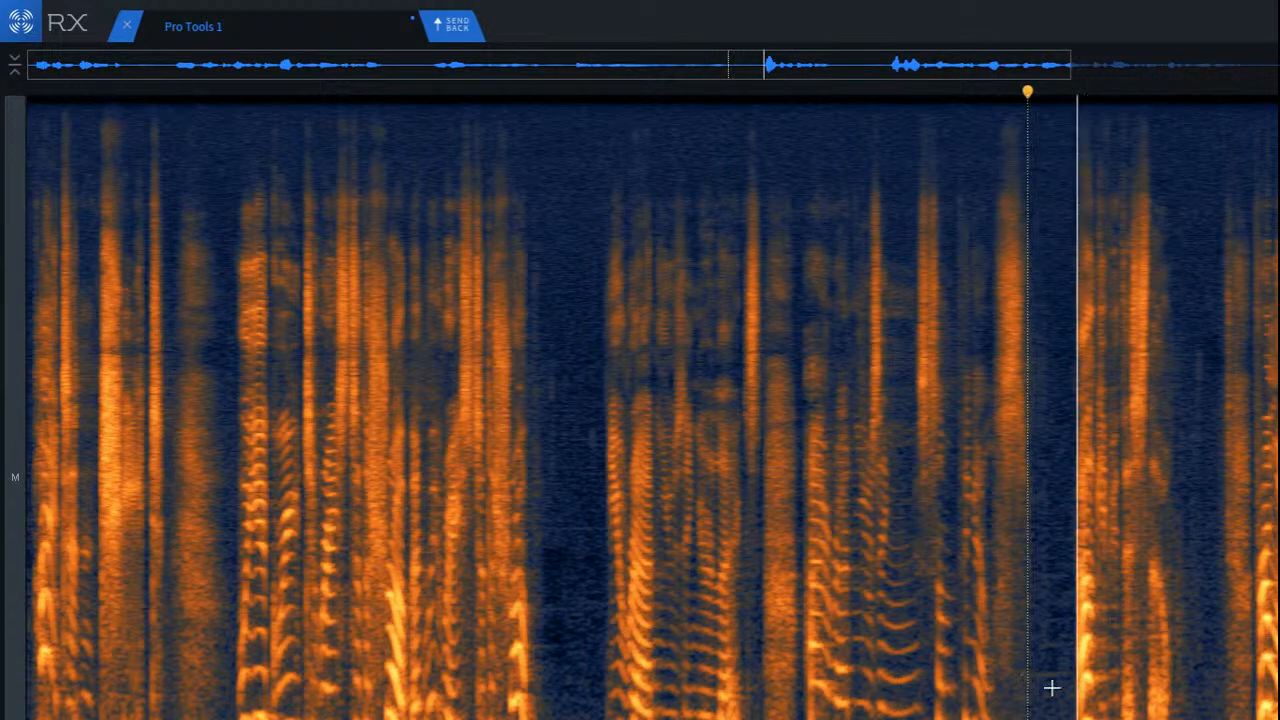
# Step: Attenuate the reverberant low-band tail after the loud middle phrase's first vowel, extending to the next consonant burst
pyautogui.scroll(8, 1131, 697)
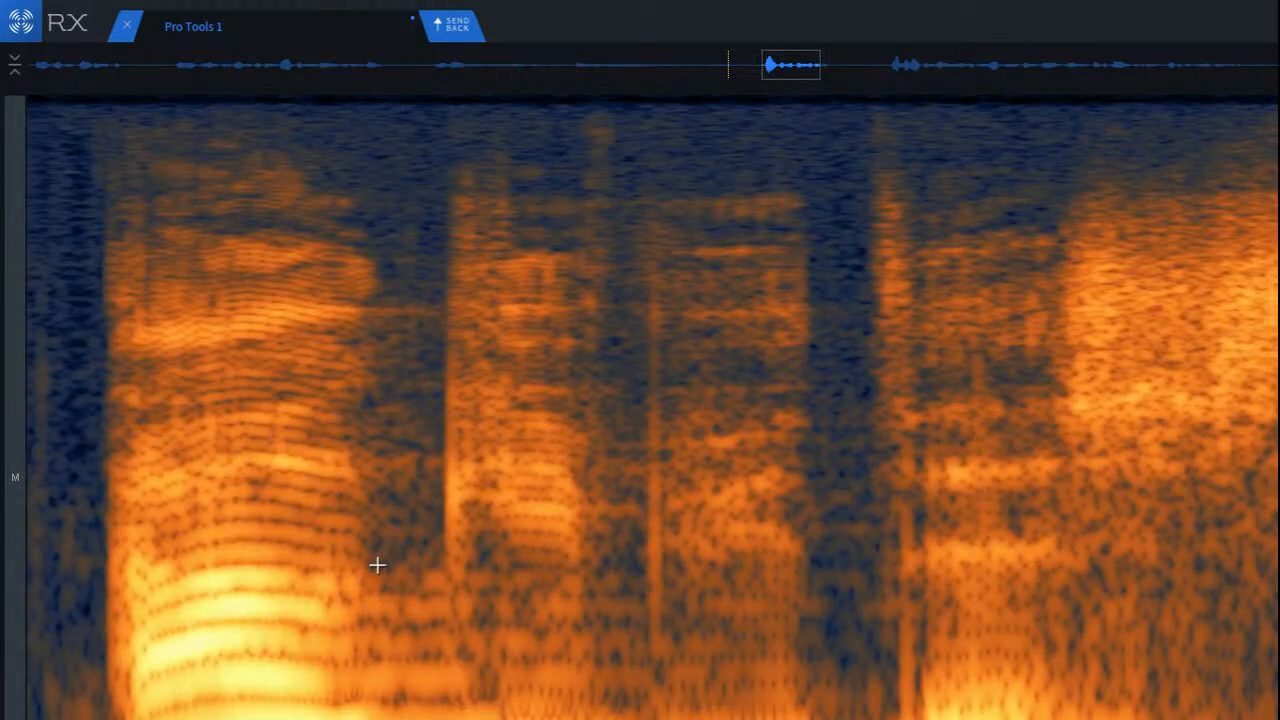
pyautogui.moveTo(349, 566); pyautogui.dragTo(646, 719)
pyautogui.moveTo(564, 695); pyautogui.dragTo(563, 689)
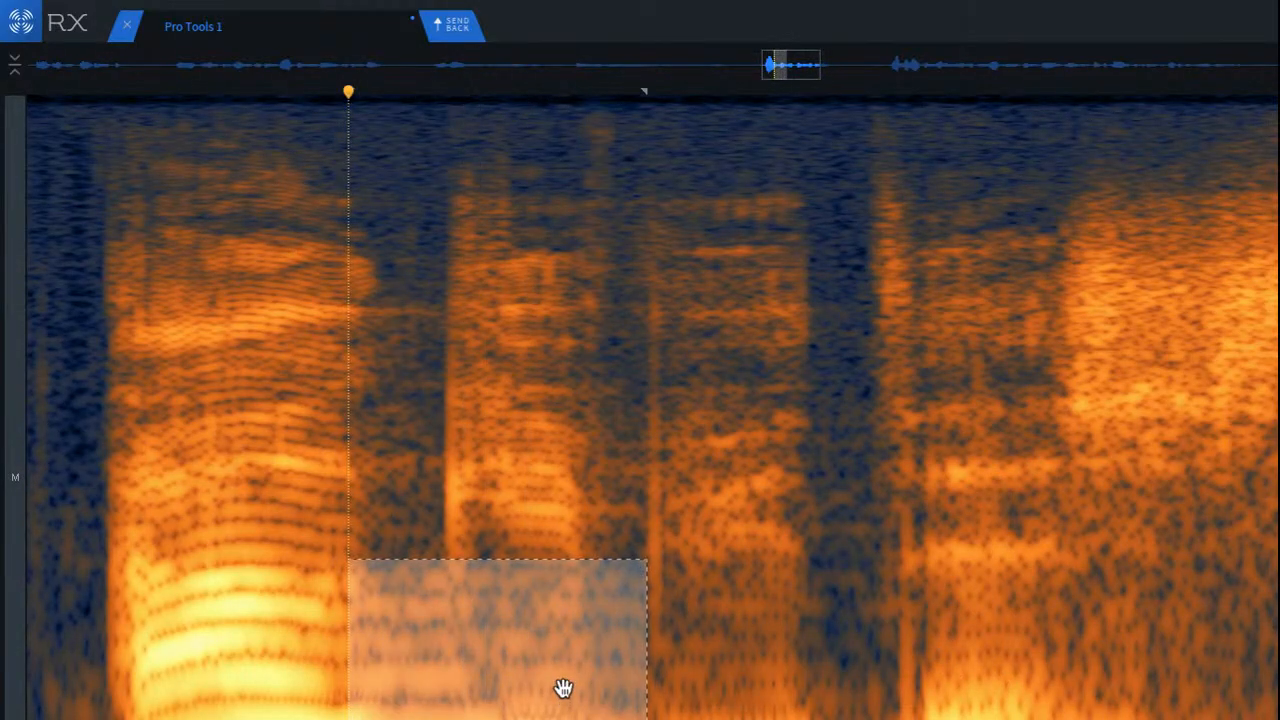
pyautogui.click(268, 593)
# Step: Play back the loud middle phrase from just before its first vowel into the sibilant
pyautogui.scroll(-3, 294, 611)
pyautogui.click(157, 573)
pyautogui.press('space')
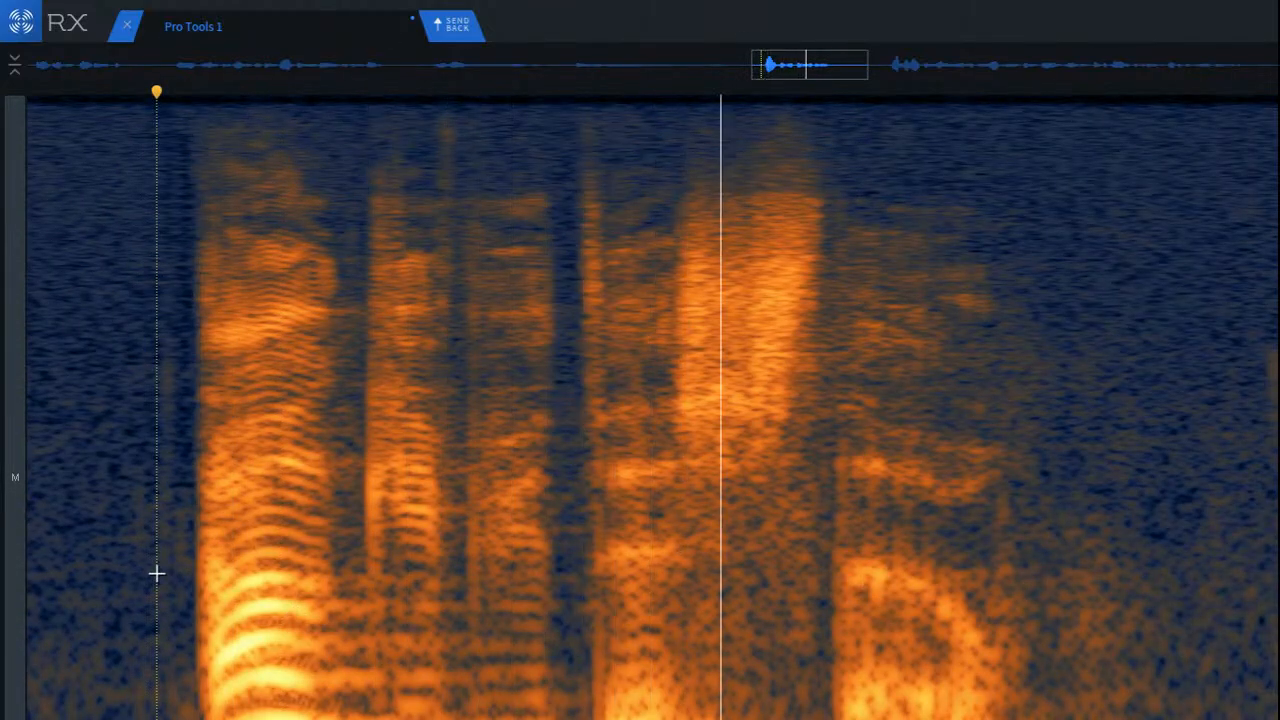
pyautogui.press('space')
# Step: Select a lower, narrower band of the tail overlapping the end of the loud vowel and attenuate it
pyautogui.scroll(3, 323, 523)
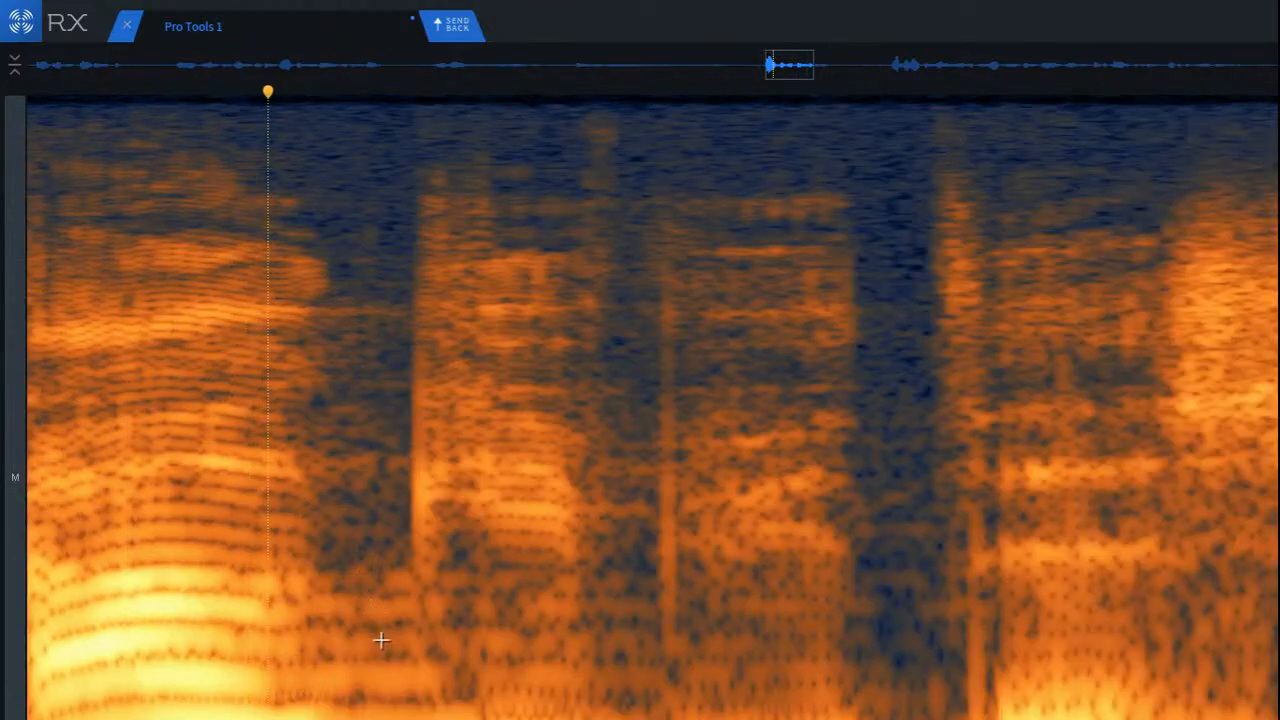
pyautogui.moveTo(296, 693); pyautogui.dragTo(612, 719)
pyautogui.moveTo(504, 719); pyautogui.dragTo(425, 695)
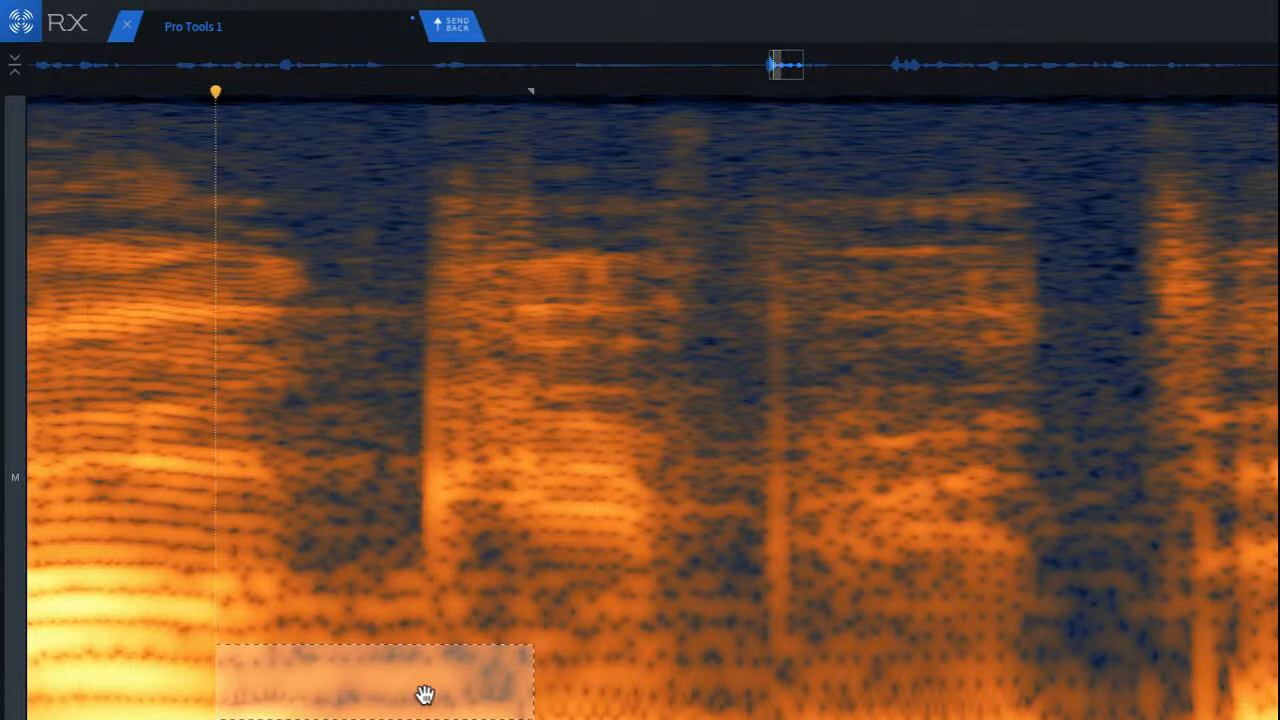
pyautogui.hotkey('shift', '5')
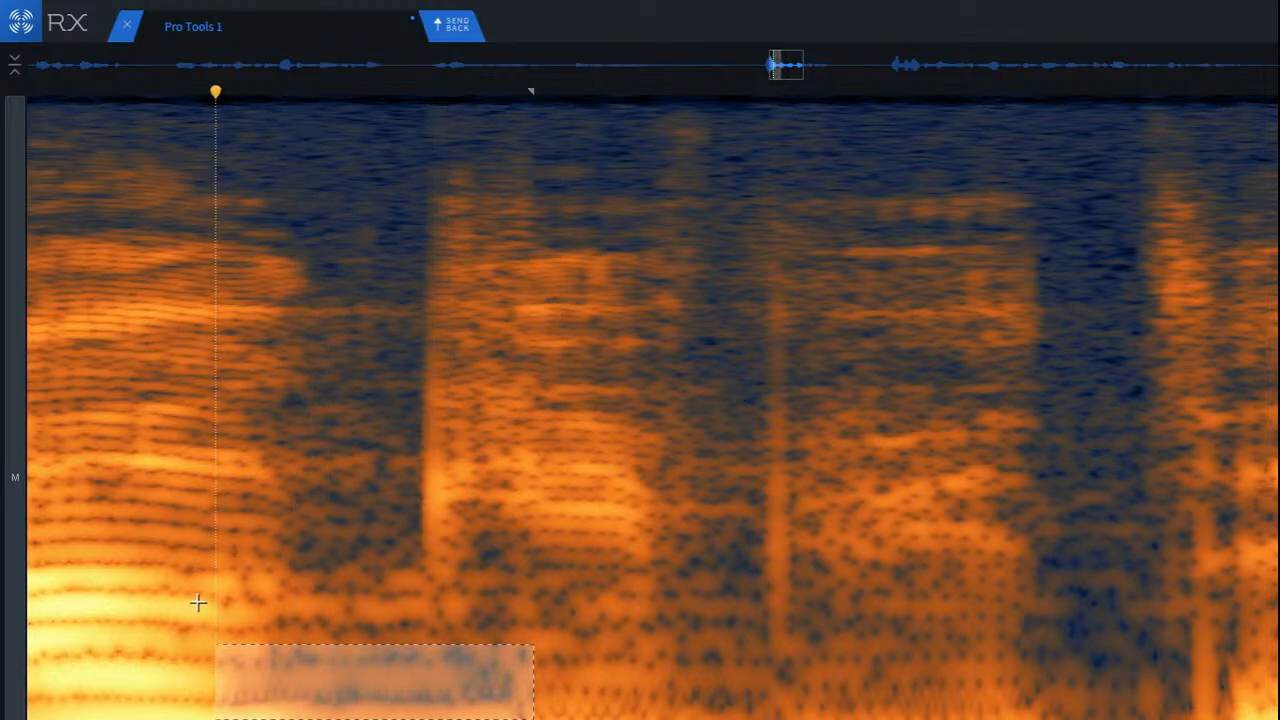
# Step: Play back from just before the loud vowel, continuing through the phrases after the pause
pyautogui.scroll(-3, 197, 602)
pyautogui.click(83, 540)
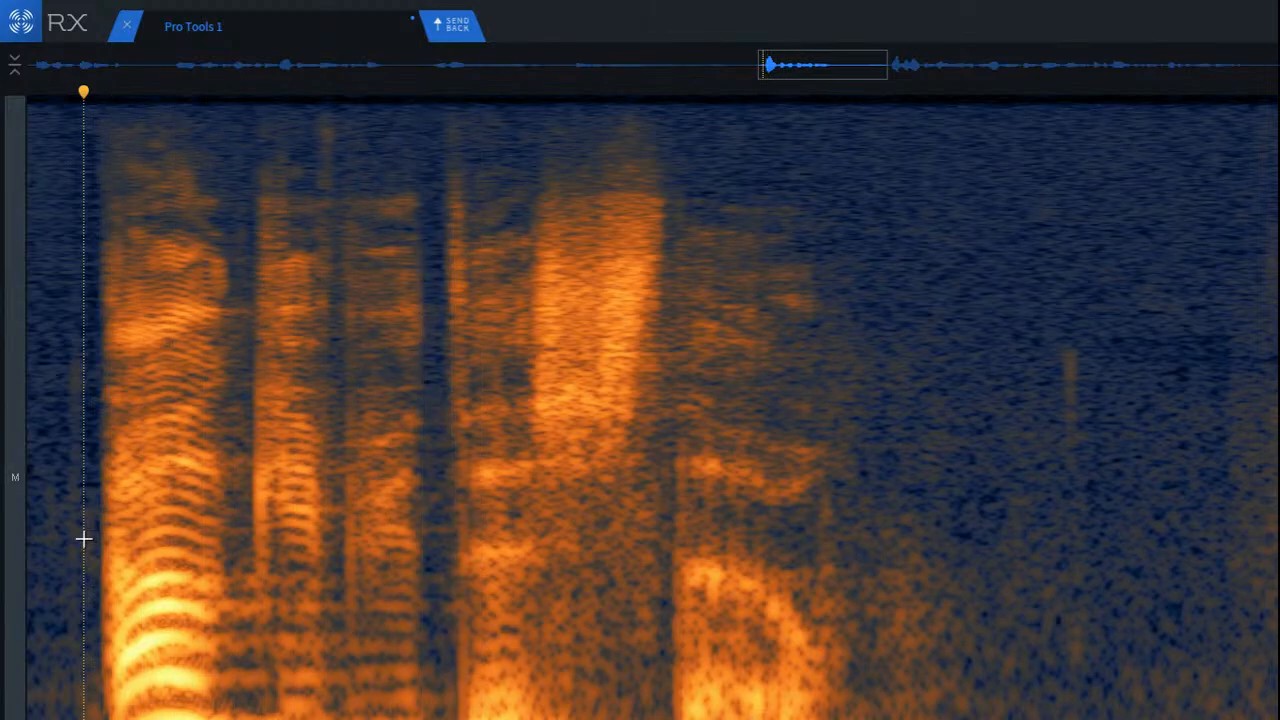
pyautogui.press('space')
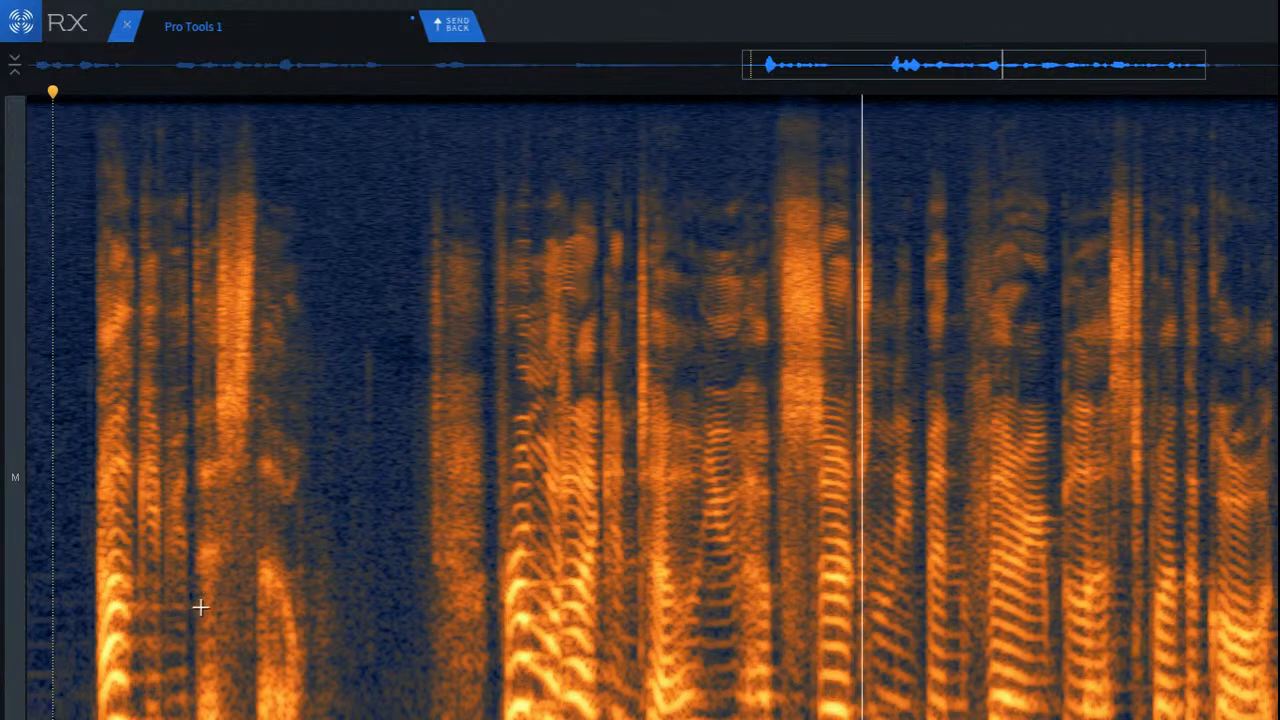
pyautogui.scroll(-5, 238, 604)
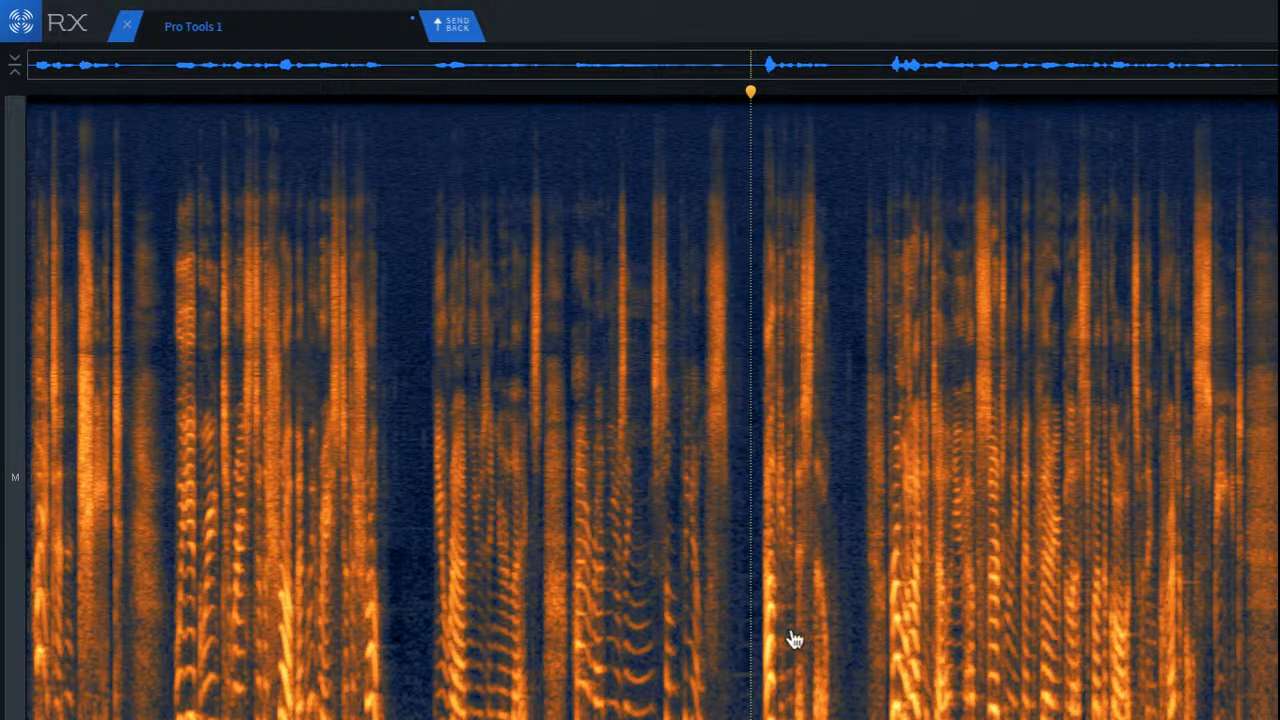
# Step: Compare the original and repaired versions of the recording by playing each one from the start
pyautogui.hotkey('ctrl', 'a')
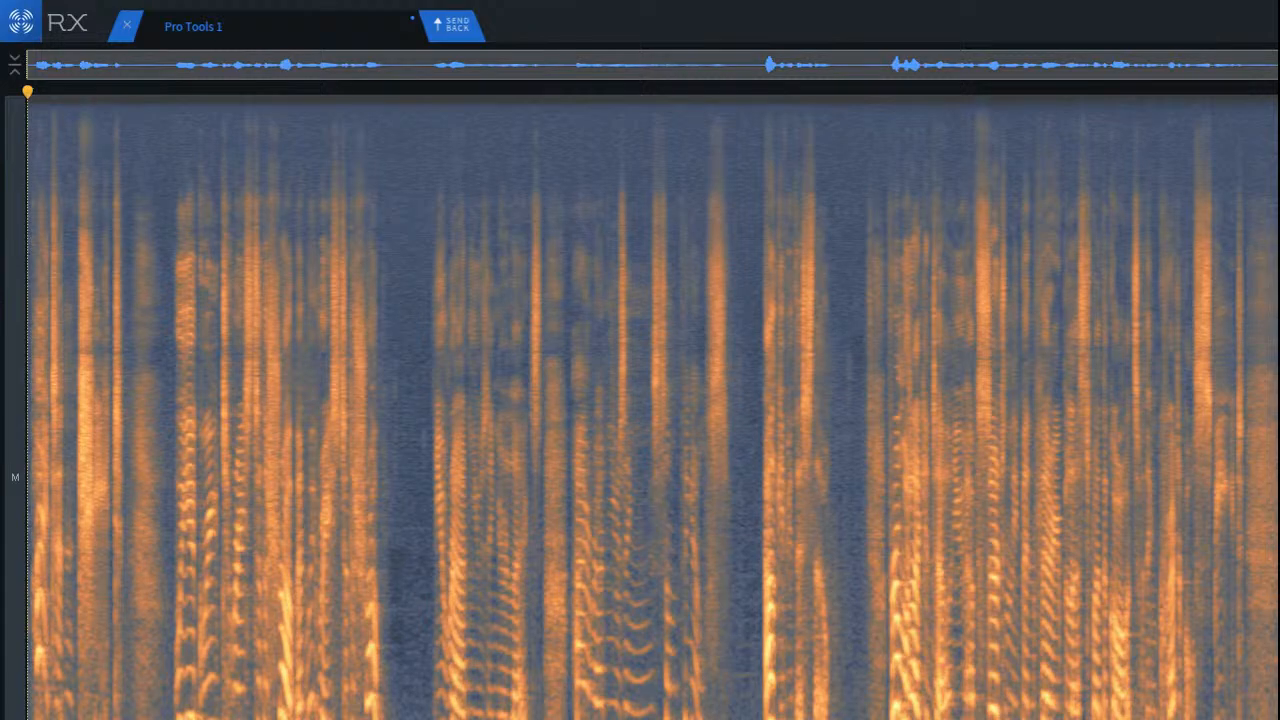
pyautogui.hotkey('ctrl', 'z')
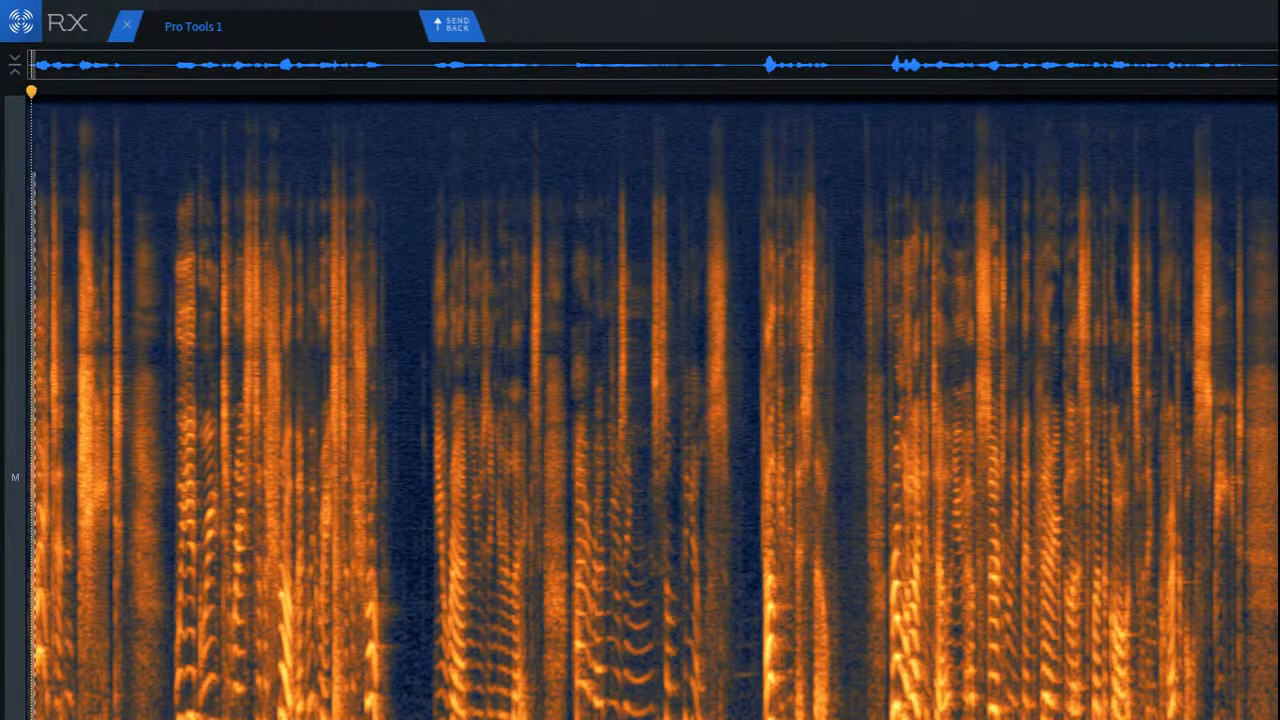
pyautogui.press('space')
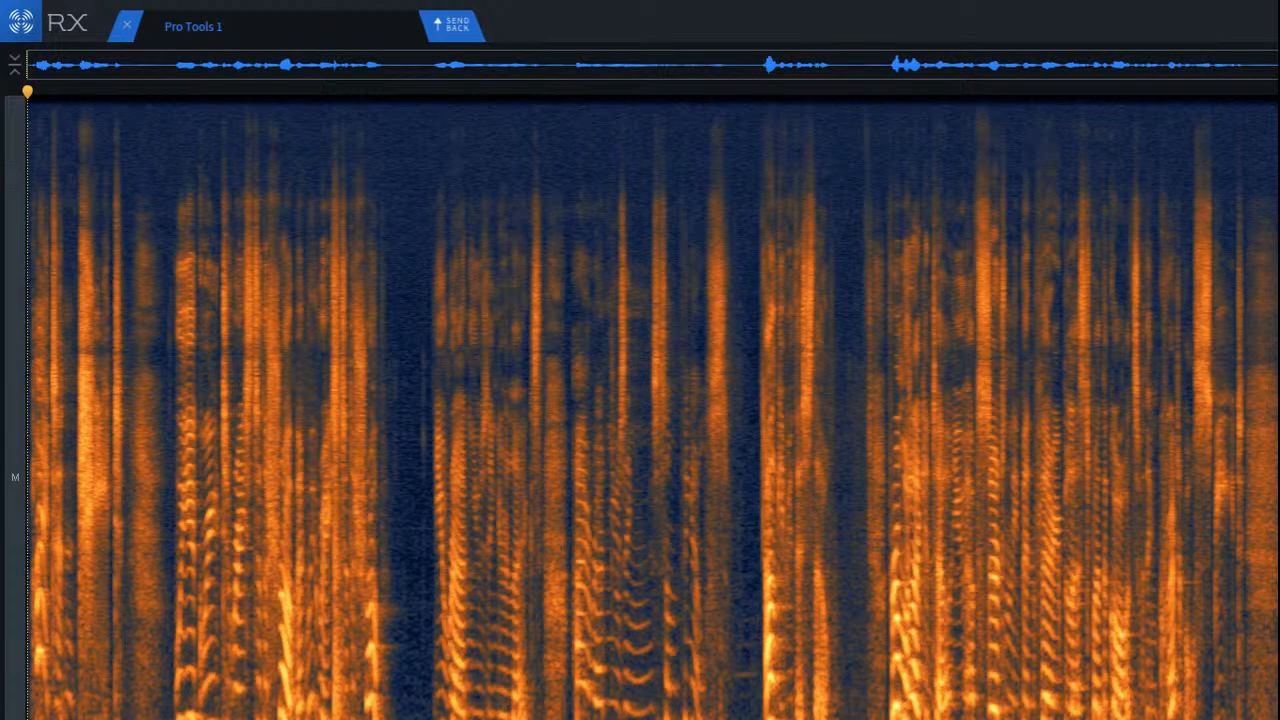
pyautogui.click(775, 668)
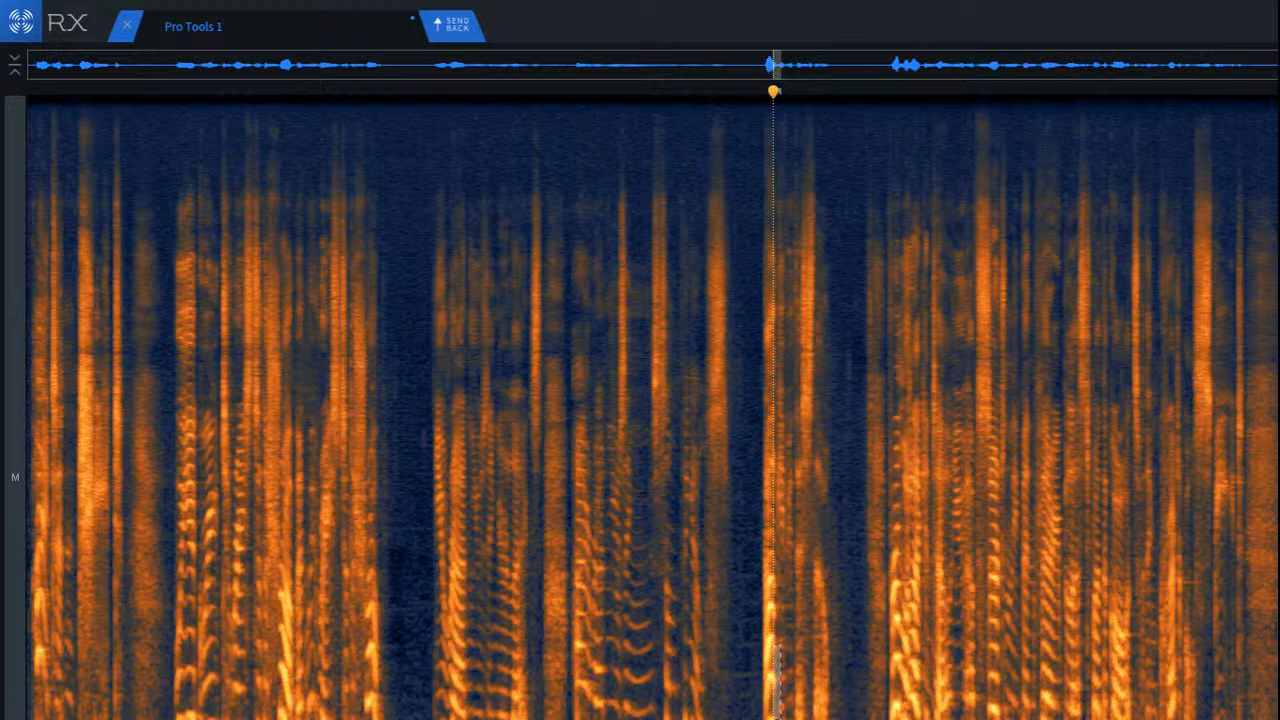
pyautogui.press('Return')
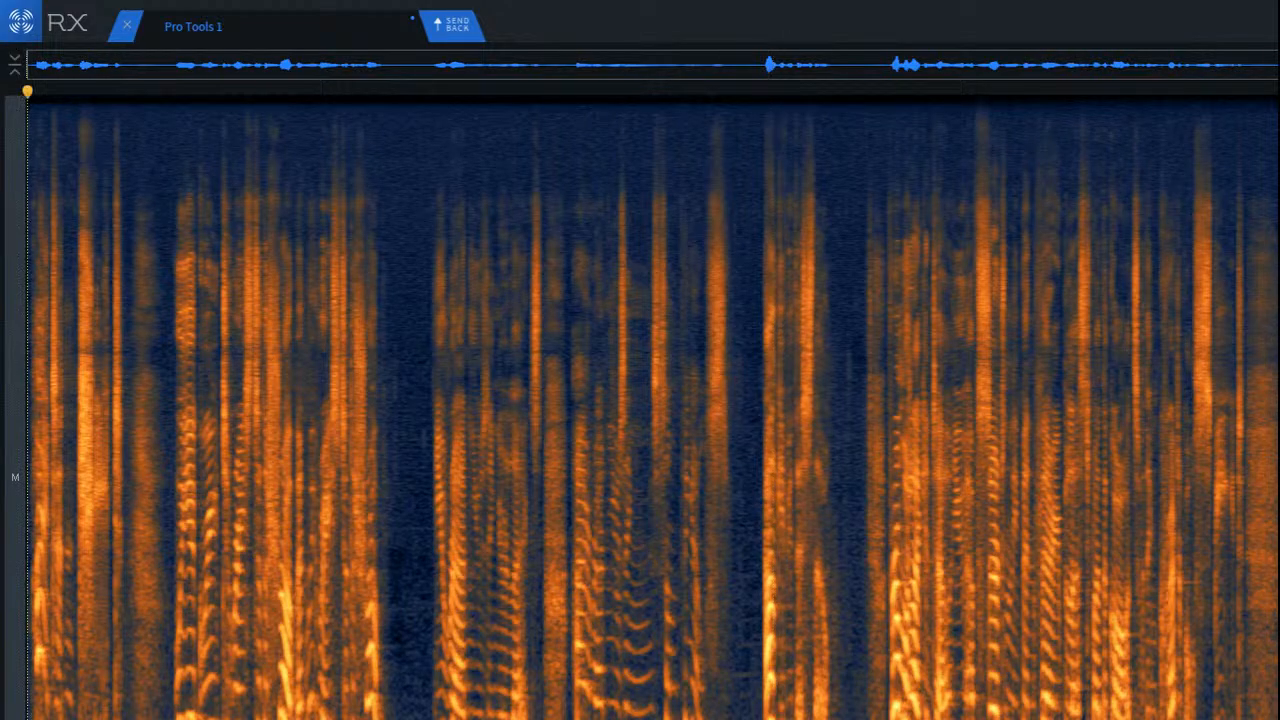
pyautogui.press('space')
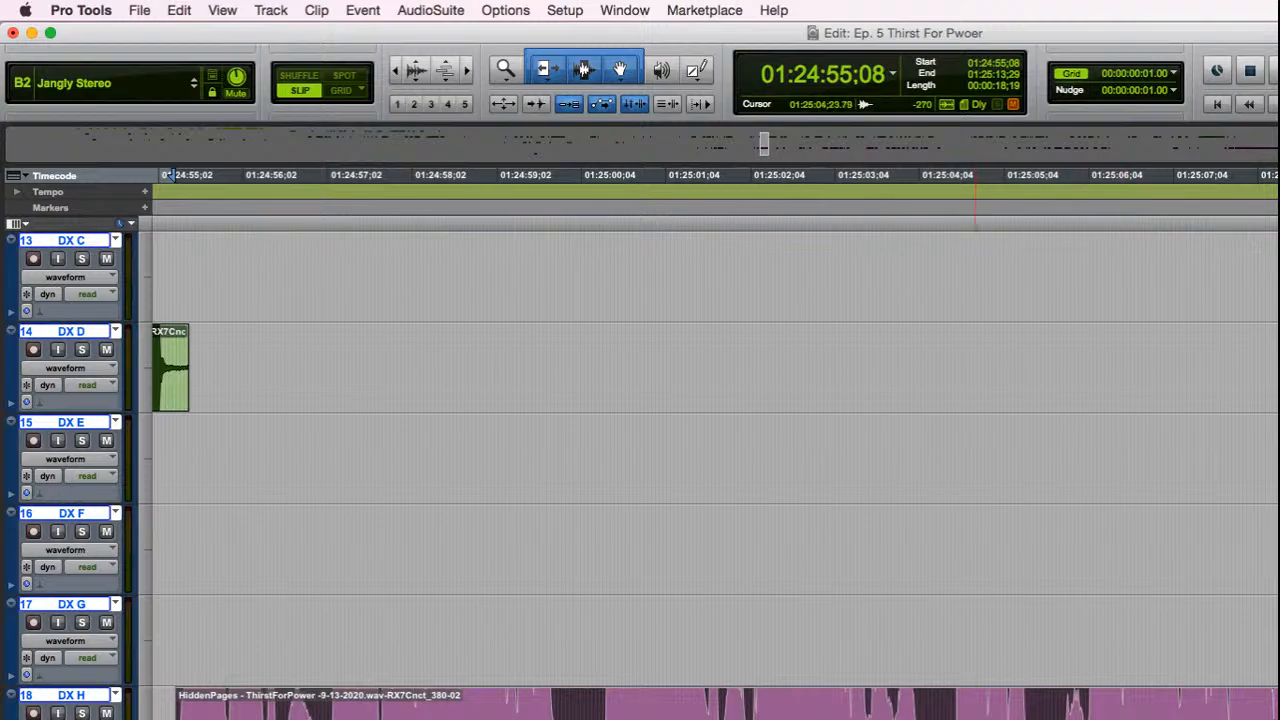
# Step: Play the returned DX H clip in Pro Tools and render RX 7 Dialogue Isolate on it with noise gain -9 dB
pyautogui.press('space')
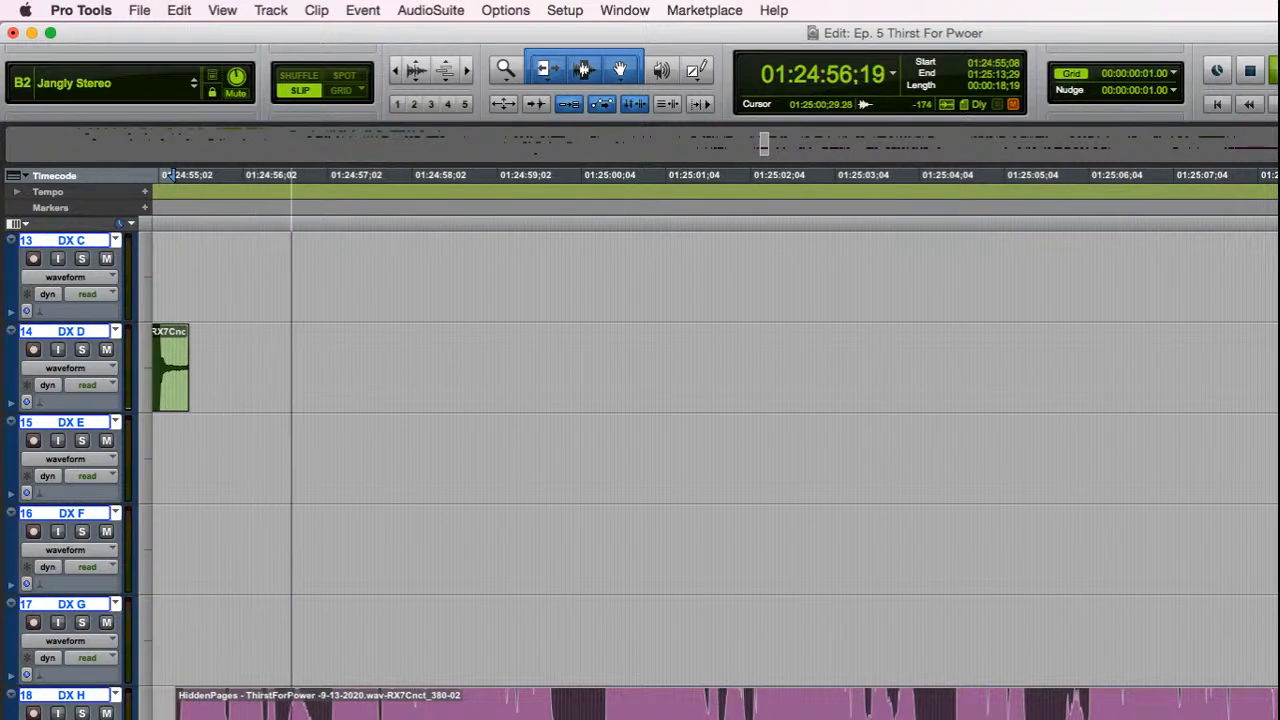
pyautogui.press('space')
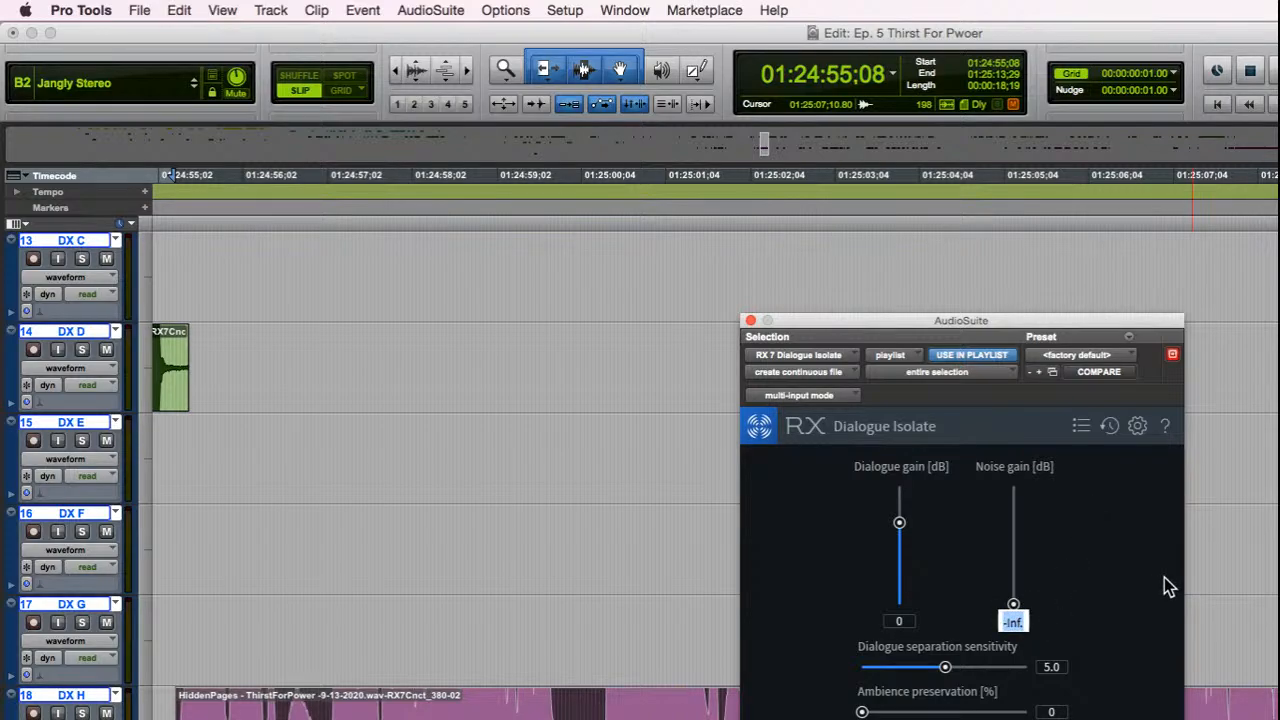
pyautogui.write('-9')
pyautogui.press('Return')
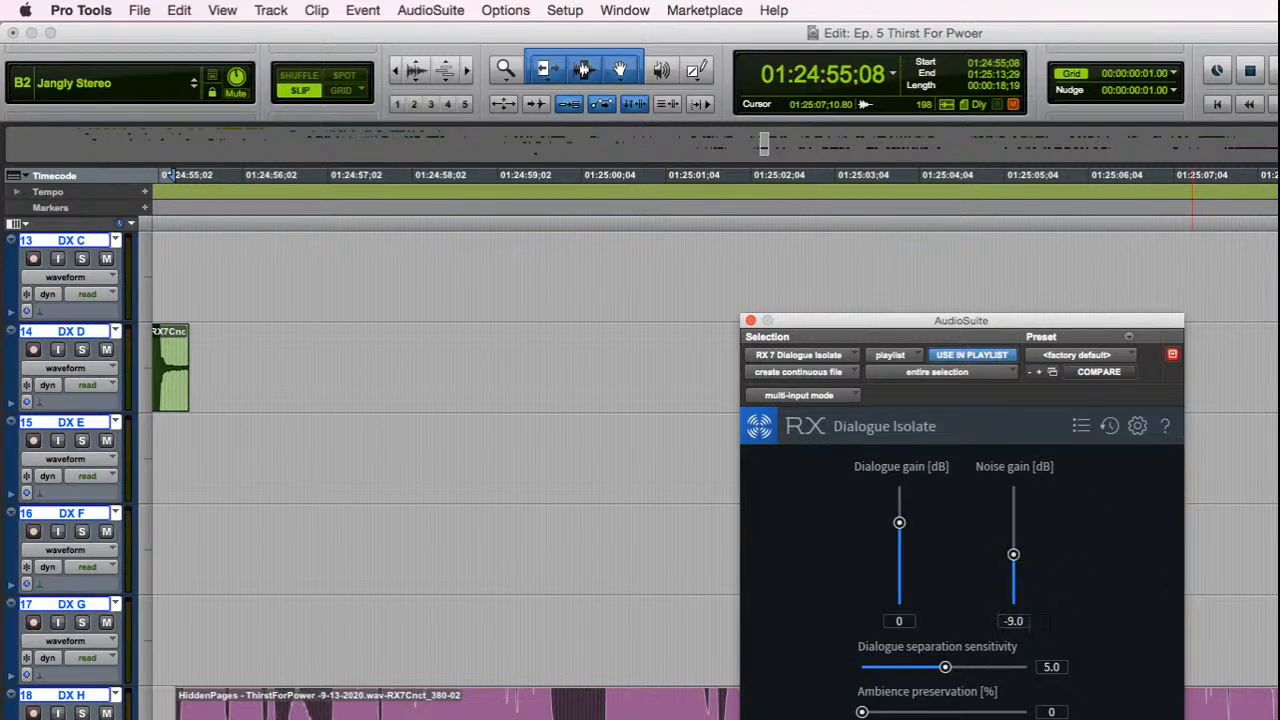
pyautogui.hotkey('alt', 'shift', 'r')
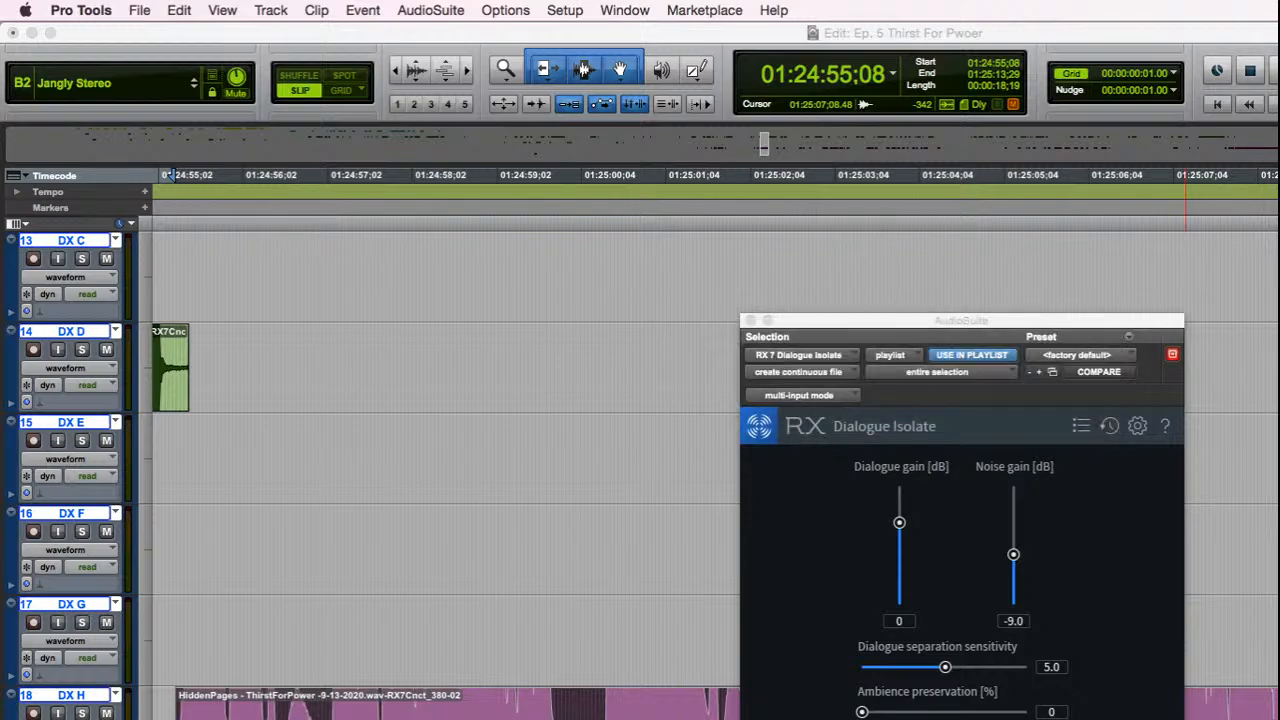
# Step: Close Dialogue Isolate and play back the start and the ending of the processed DX H clip
pyautogui.press('space')
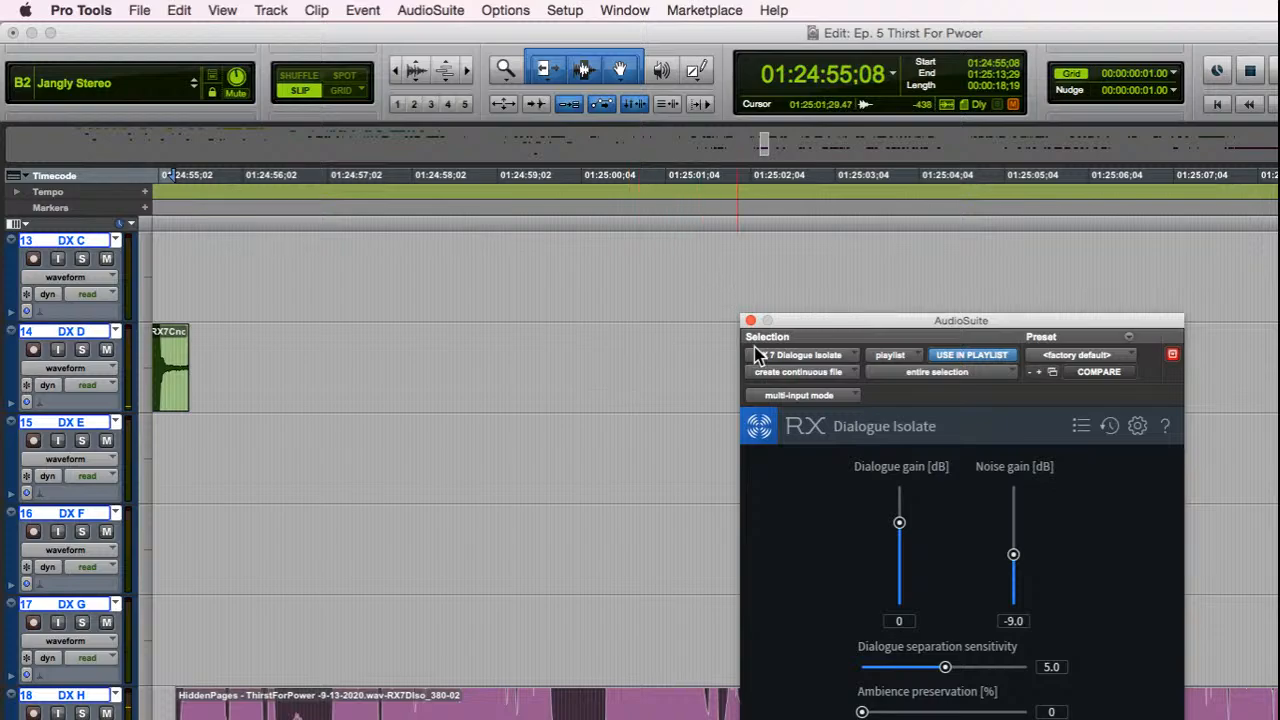
pyautogui.click(750, 321)
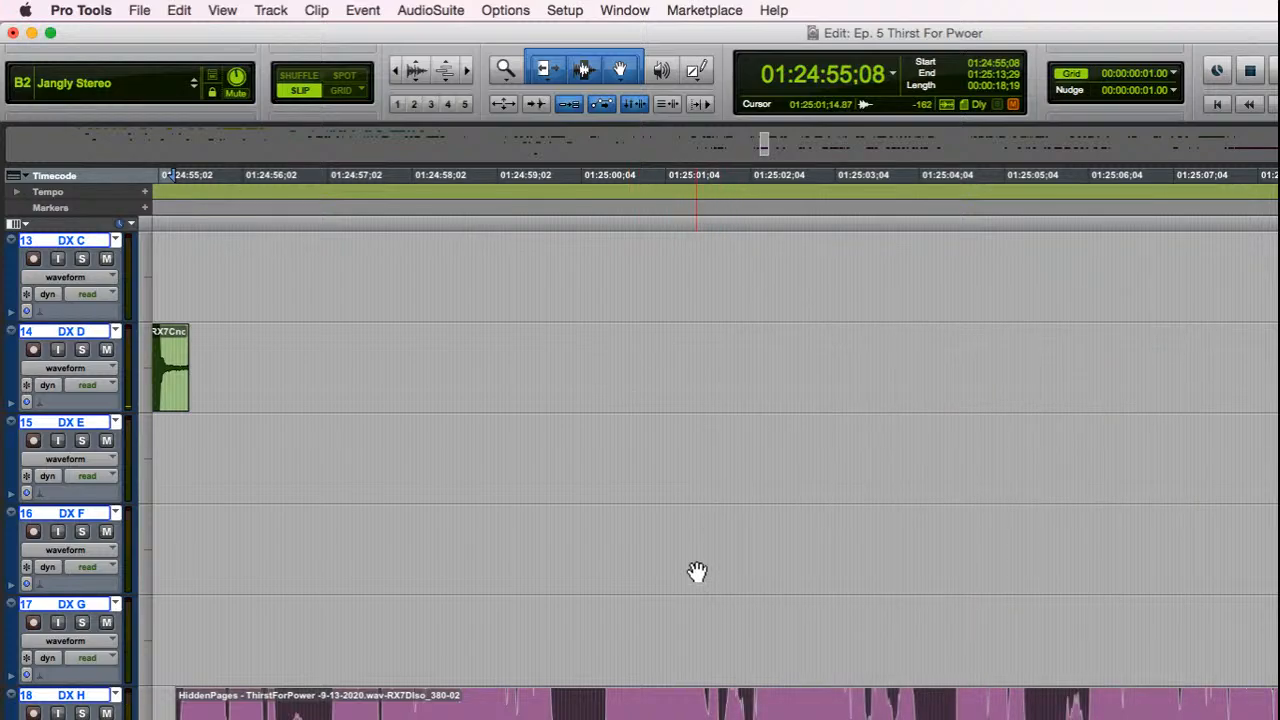
pyautogui.press('space')
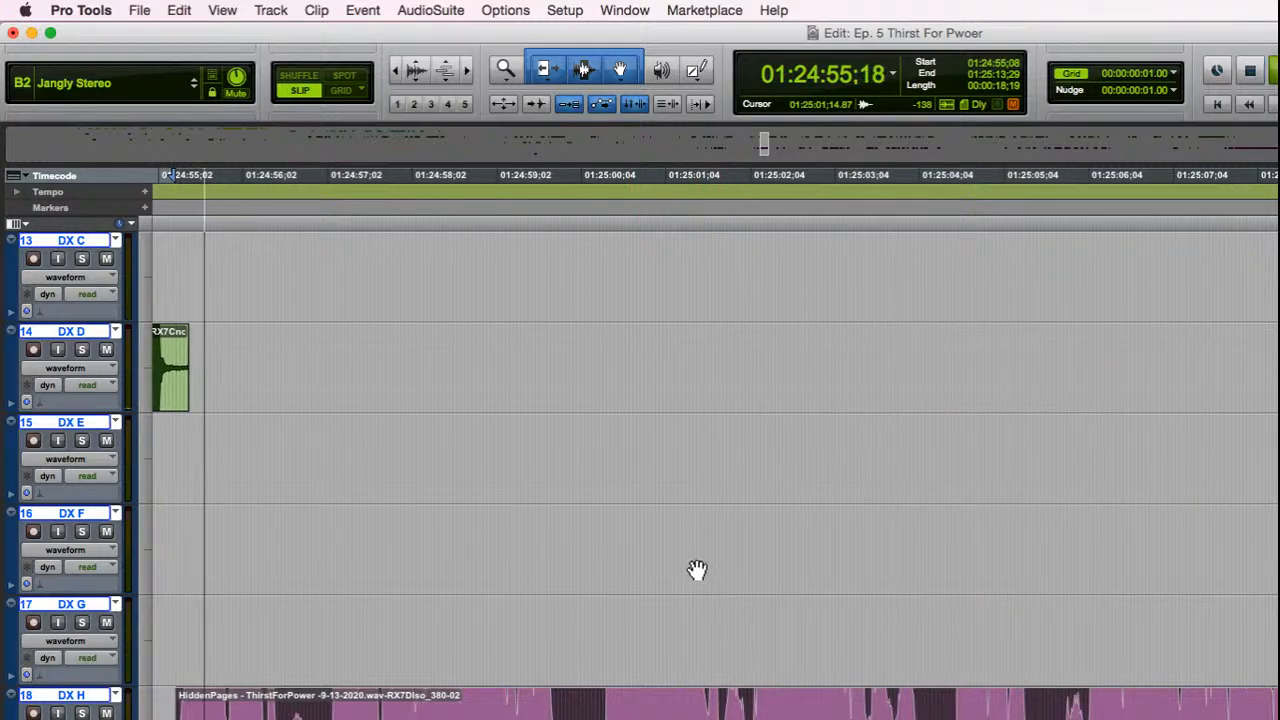
pyautogui.press('space')
pyautogui.click(1278, 712)
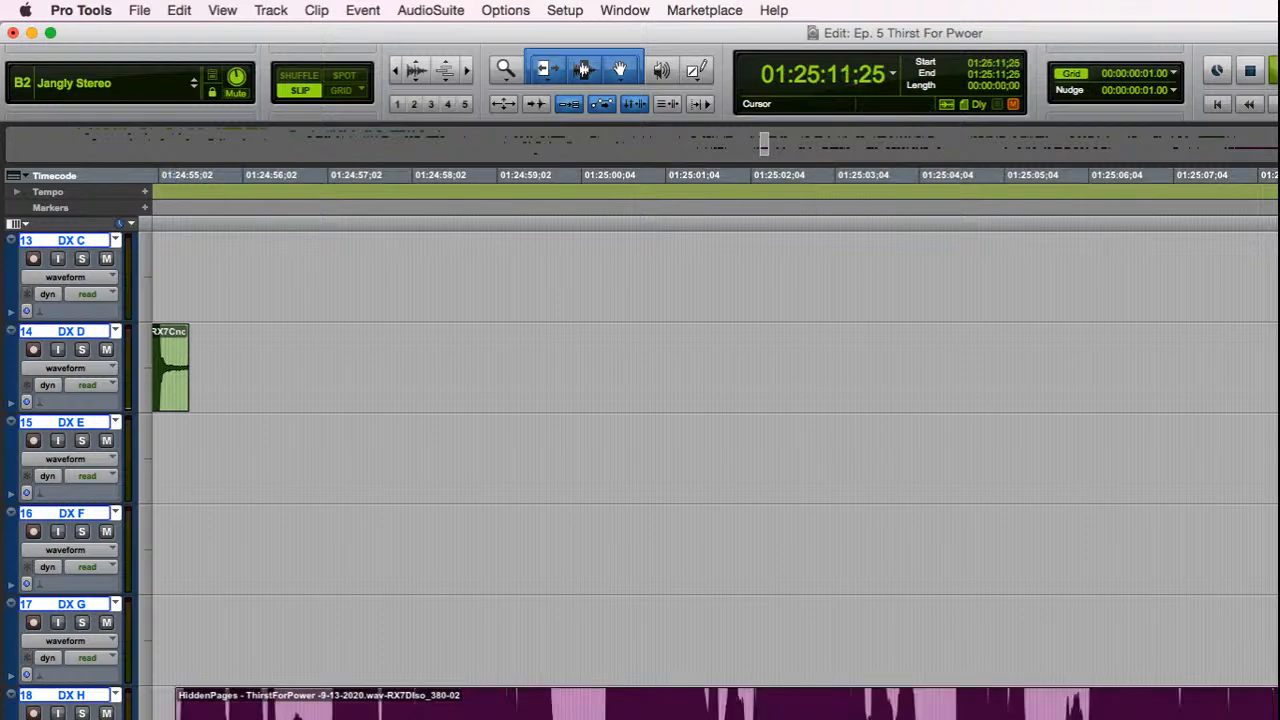
pyautogui.press('space')
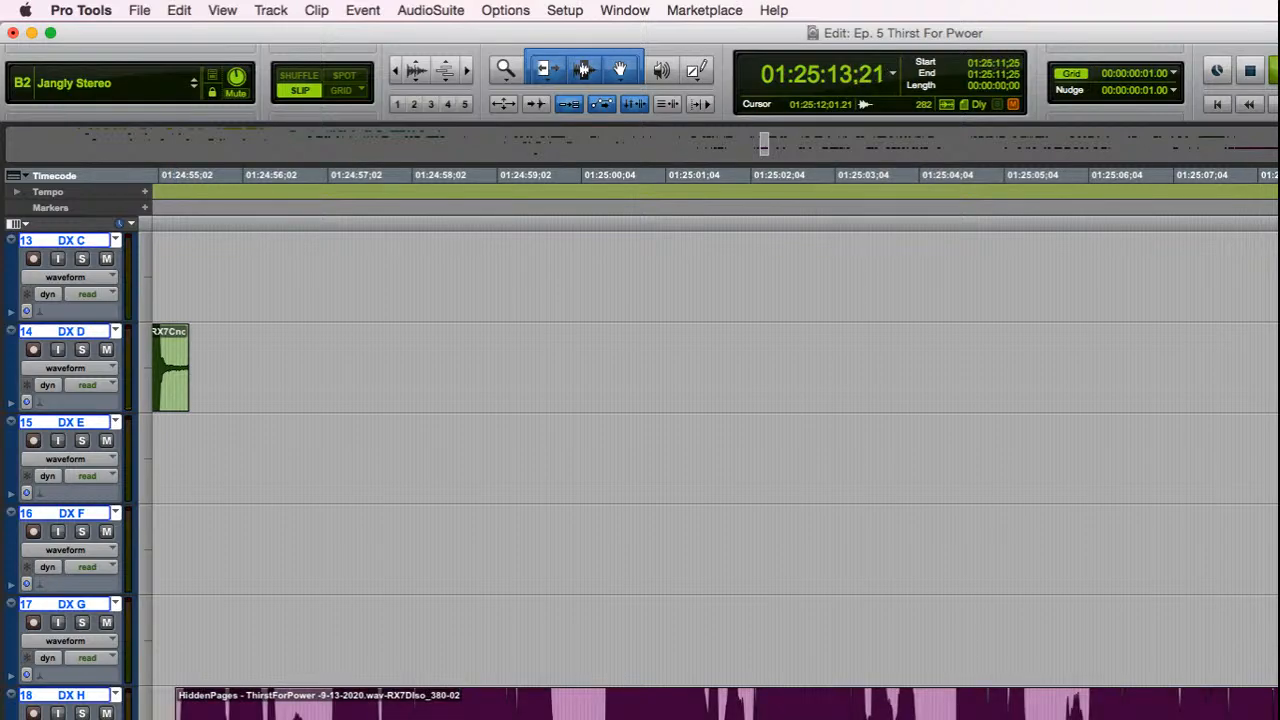
pyautogui.press('space')
# Step: Select the two adjoining DX D clips after the processed DX H clip, wav_244-02 and wav_245-02, auditioning them by playback
pyautogui.click(1278, 712)
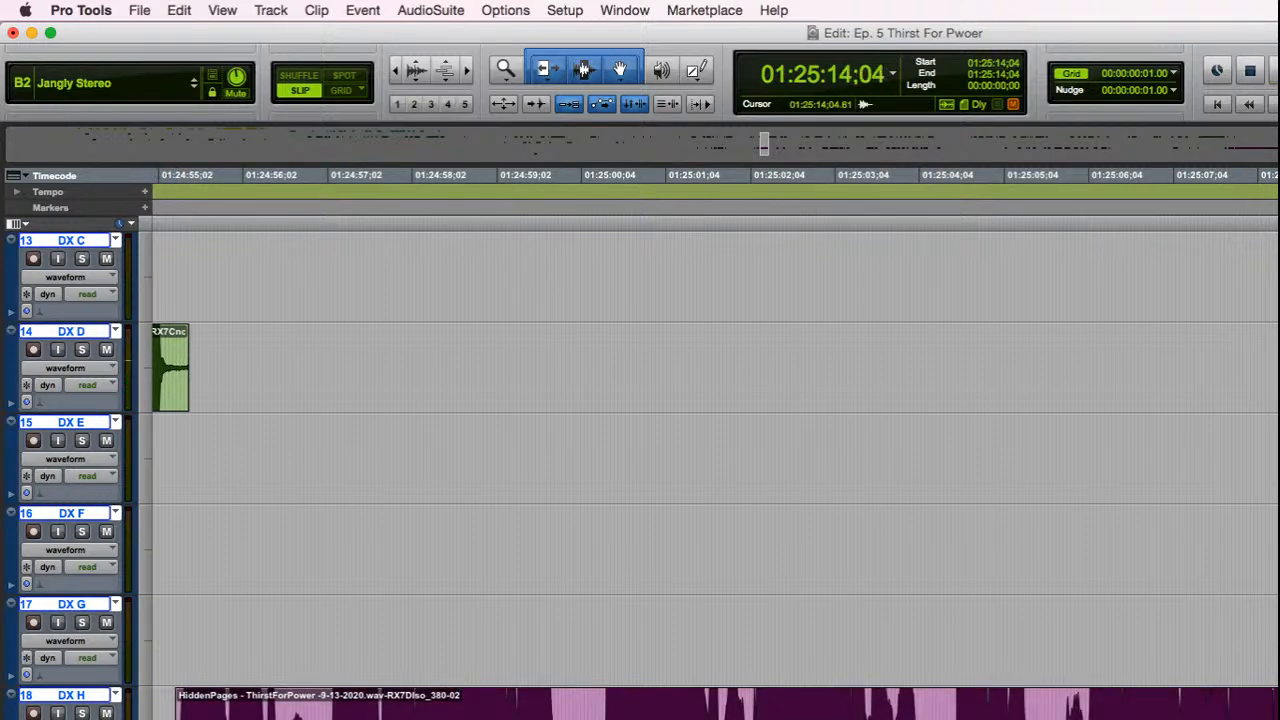
pyautogui.press('r')
pyautogui.press('r')
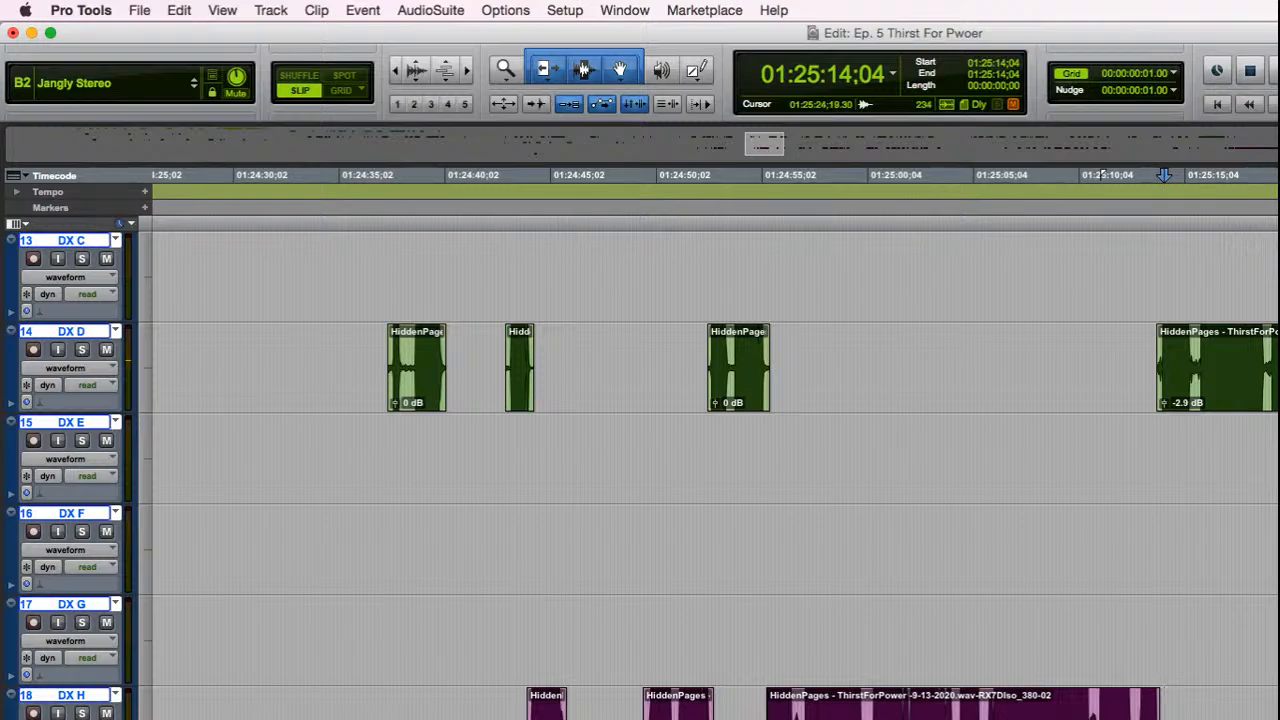
pyautogui.click(1278, 458)
pyautogui.press('t')
pyautogui.press('t')
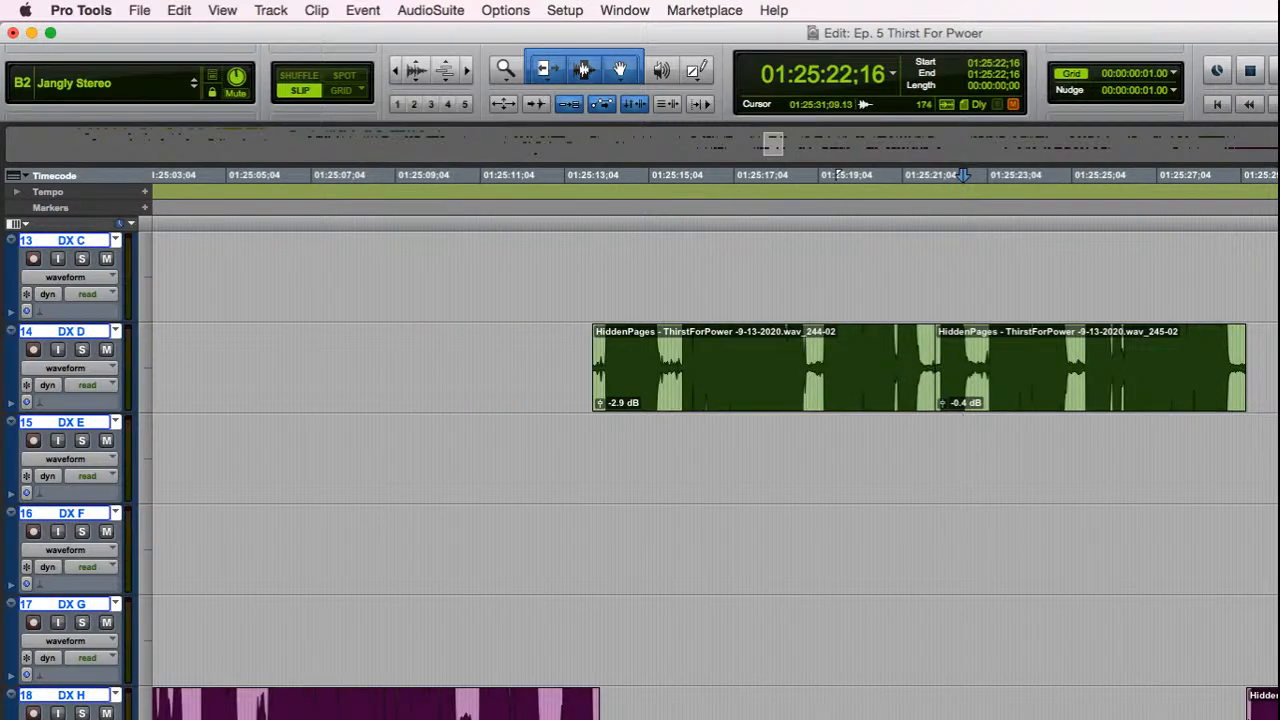
pyautogui.press('r')
pyautogui.click(892, 400)
pyautogui.press('space')
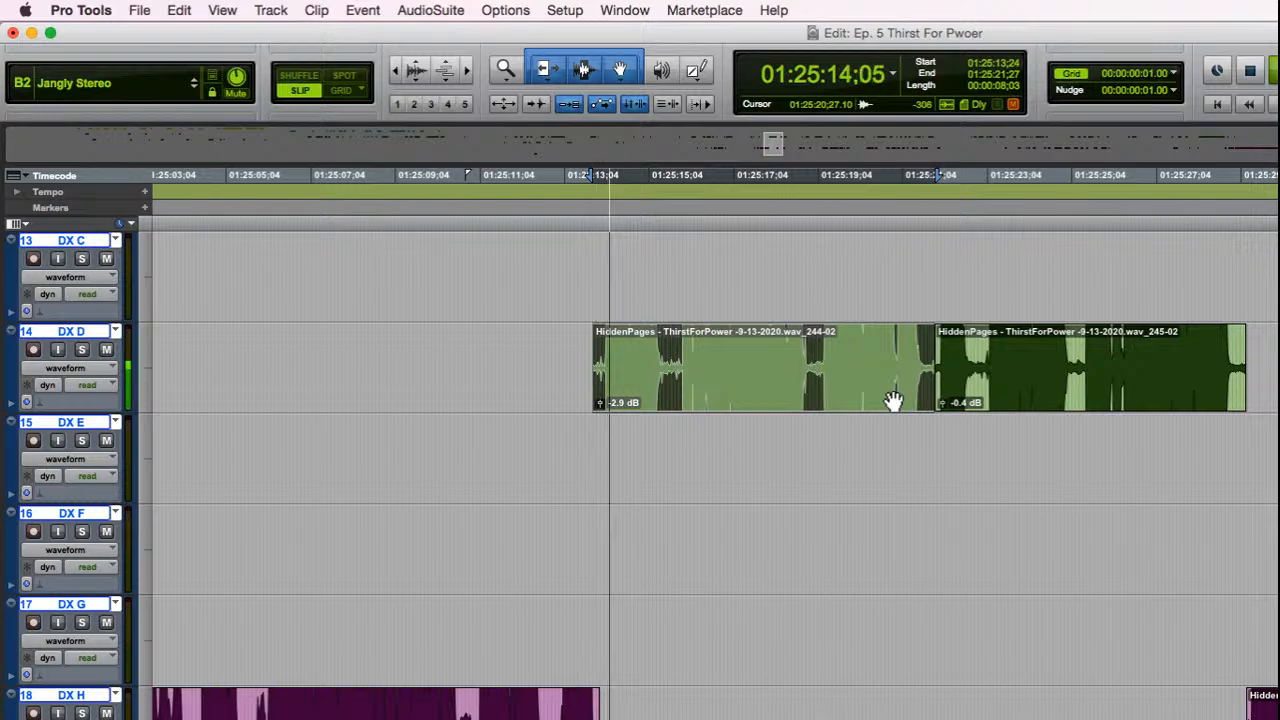
pyautogui.press('space')
pyautogui.keyDown('shift'); pyautogui.click(1083, 402); pyautogui.keyUp('shift')
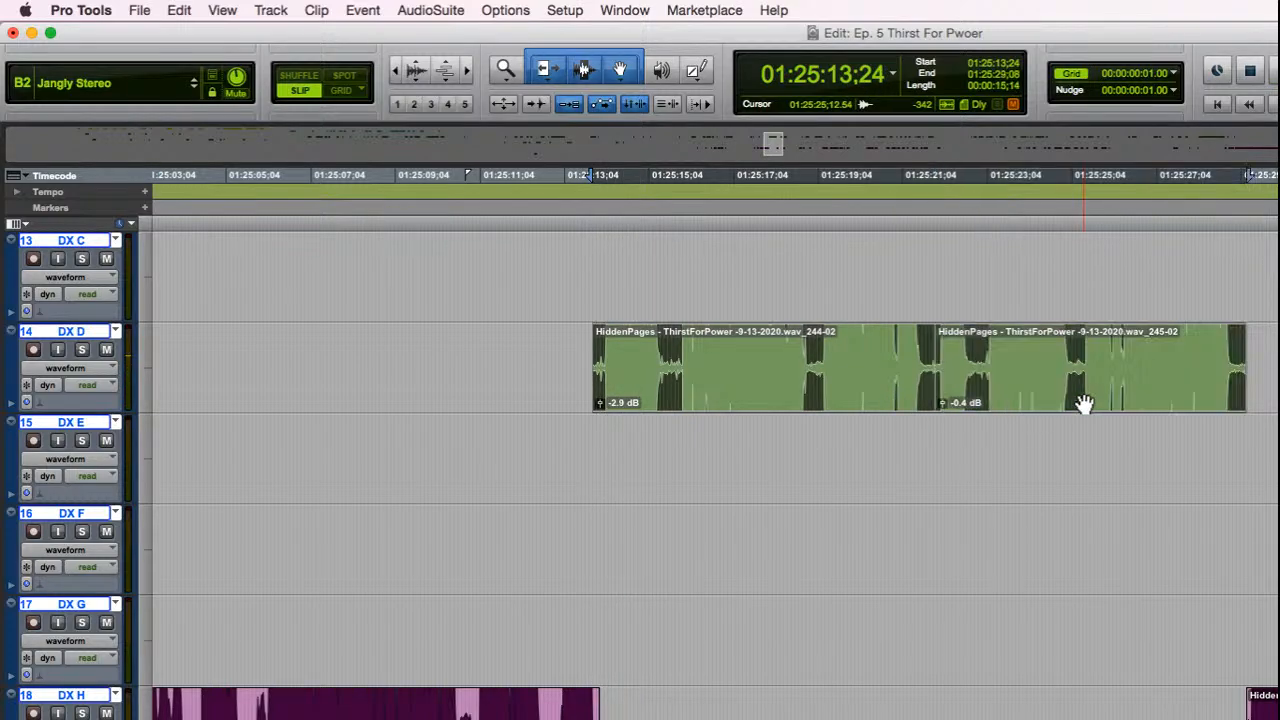
pyautogui.press('space')
# Step: Select the group of clicks in the pause before the first phrase of the new recording in RX
pyautogui.scroll(5, 860, 486)
pyautogui.scroll(-3, 849, 491)
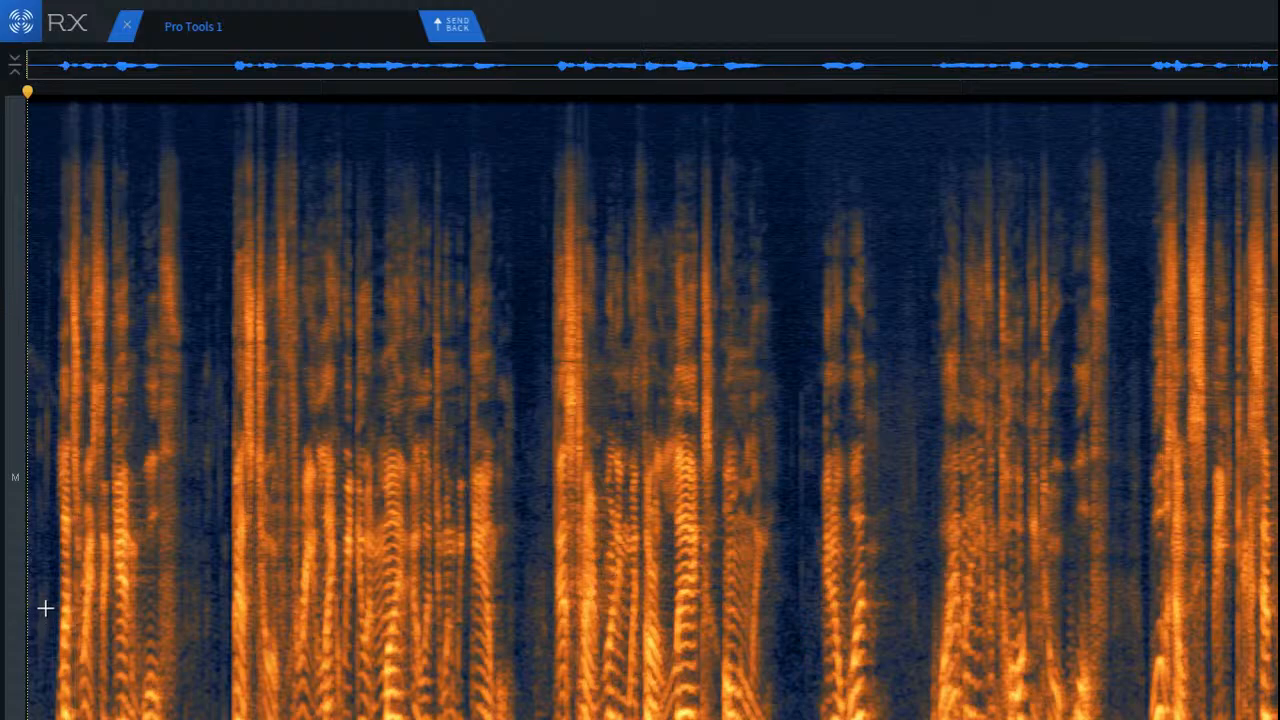
pyautogui.scroll(5, 57, 571)
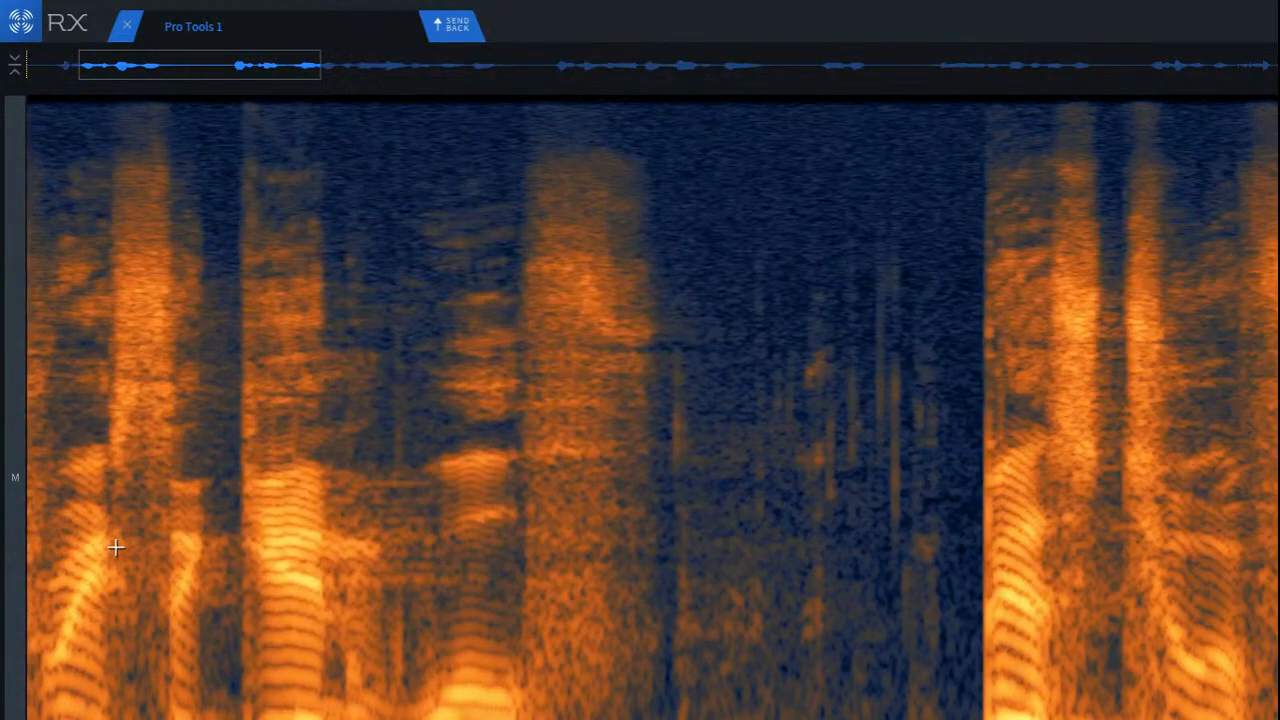
pyautogui.scroll(5, 100, 400)
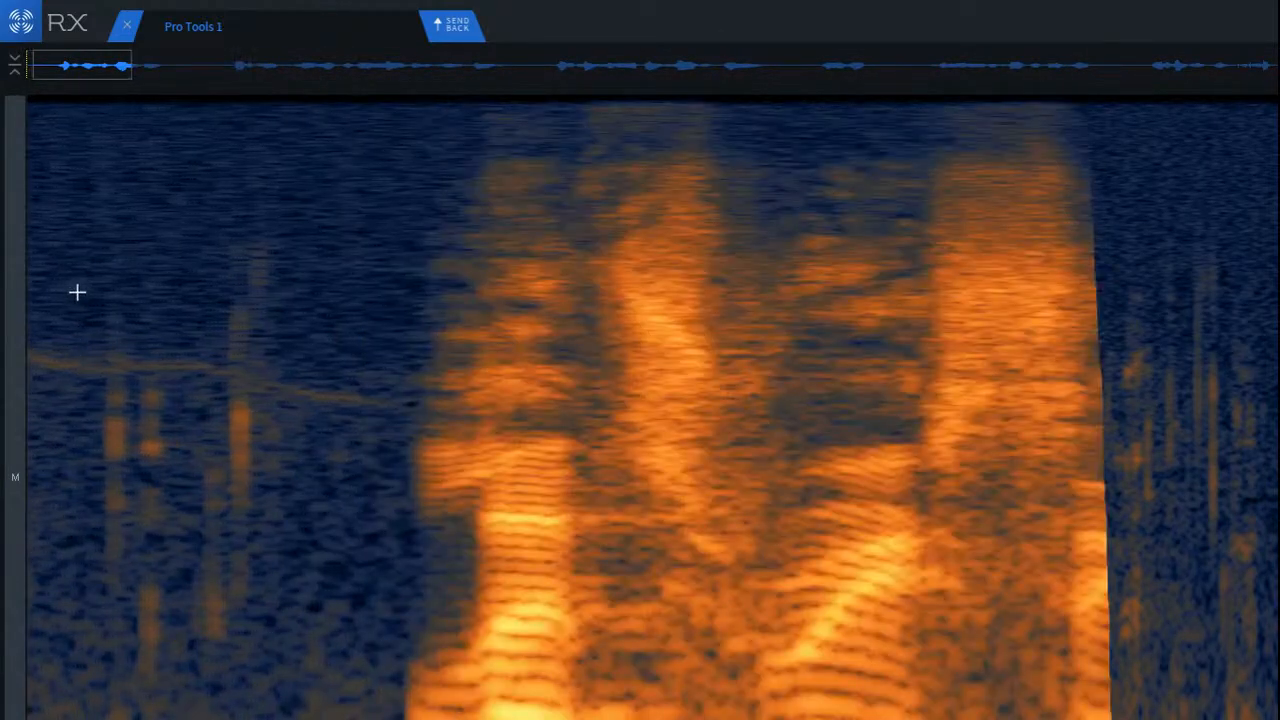
pyautogui.scroll(2, 86, 321)
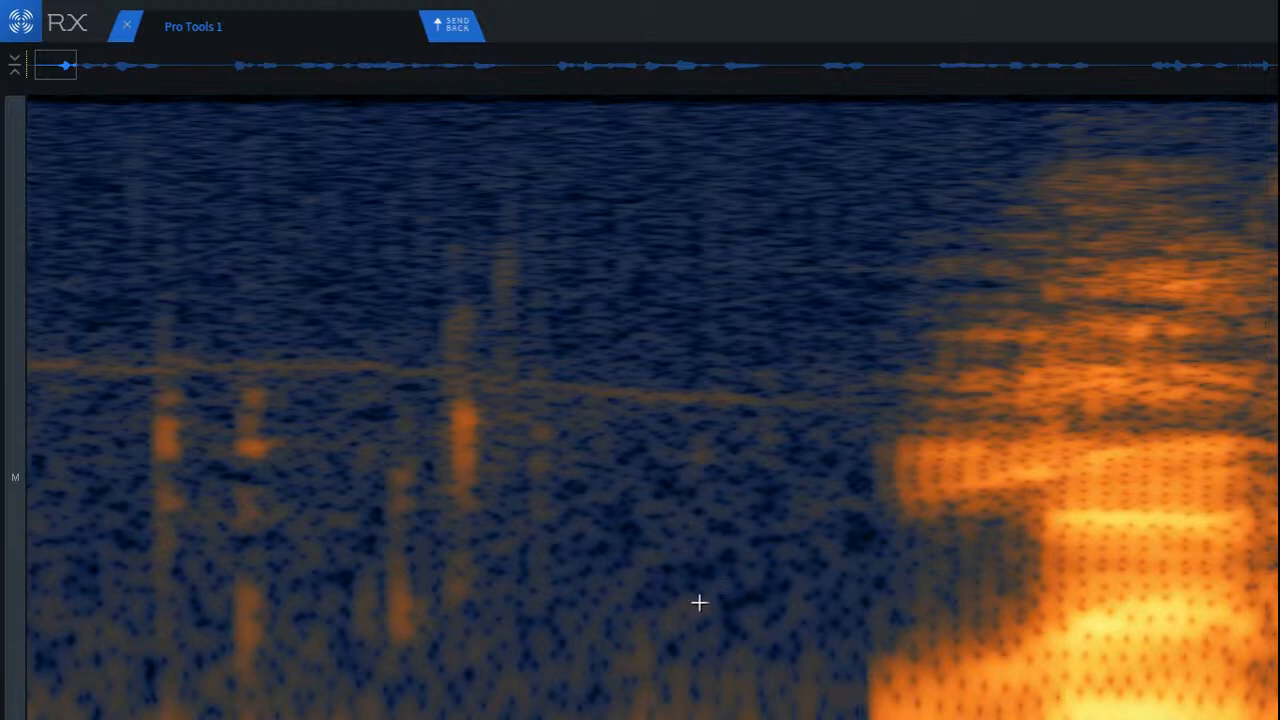
pyautogui.scroll(-2, 169, 534)
pyautogui.scroll(-2, 166, 528)
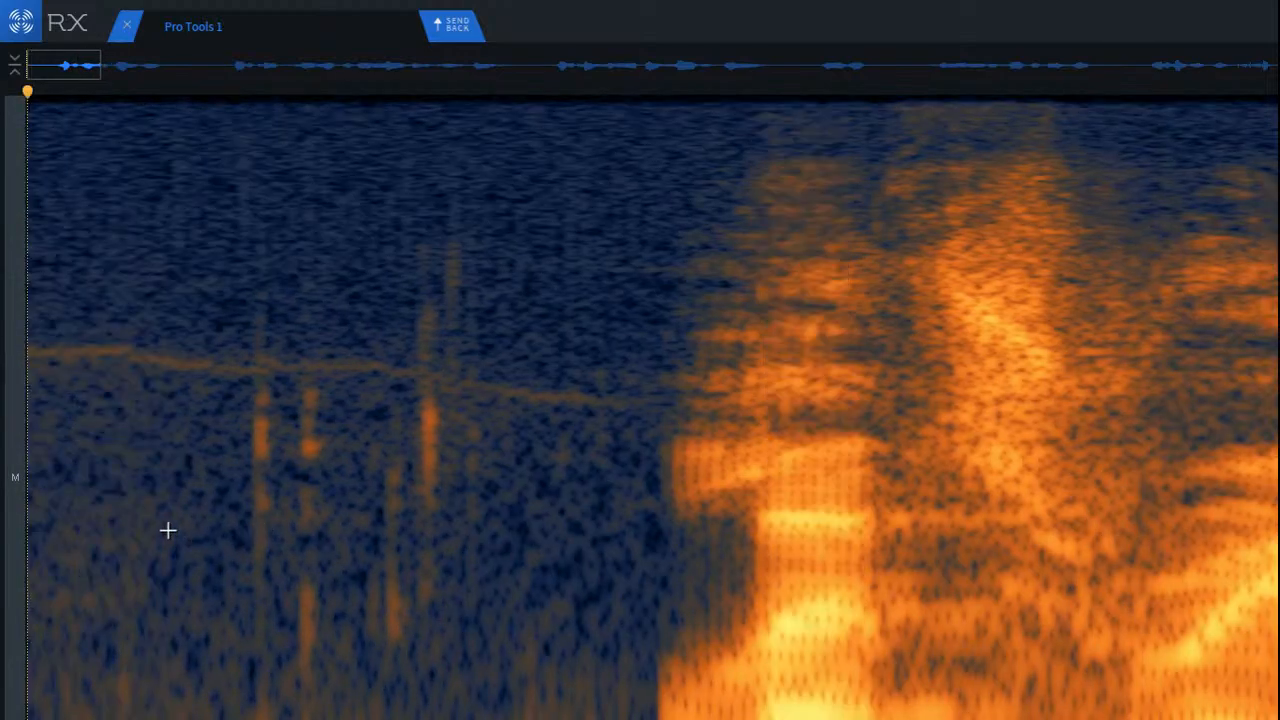
pyautogui.scroll(1, 191, 383)
pyautogui.moveTo(180, 154); pyautogui.dragTo(617, 718)
# Step: Try De-click on the selected opening clicks, play the result from the start, and undo it
pyautogui.press('Return')
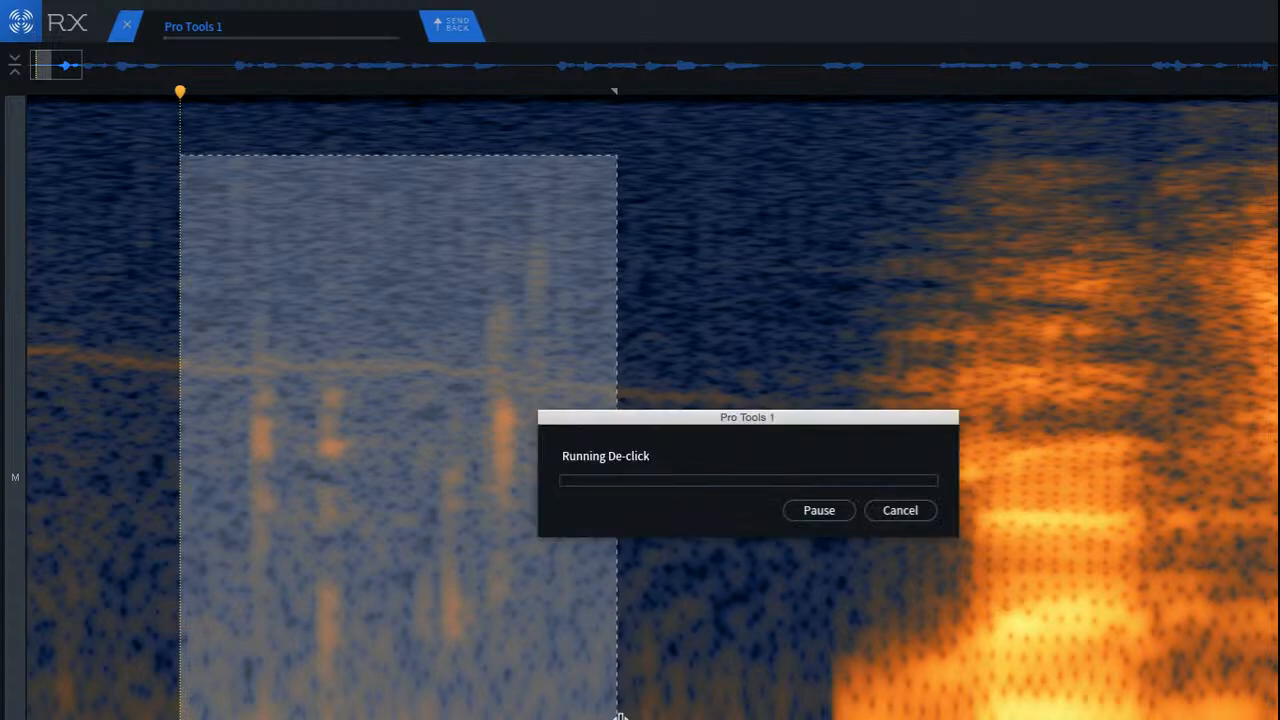
pyautogui.scroll(-3, 486, 672)
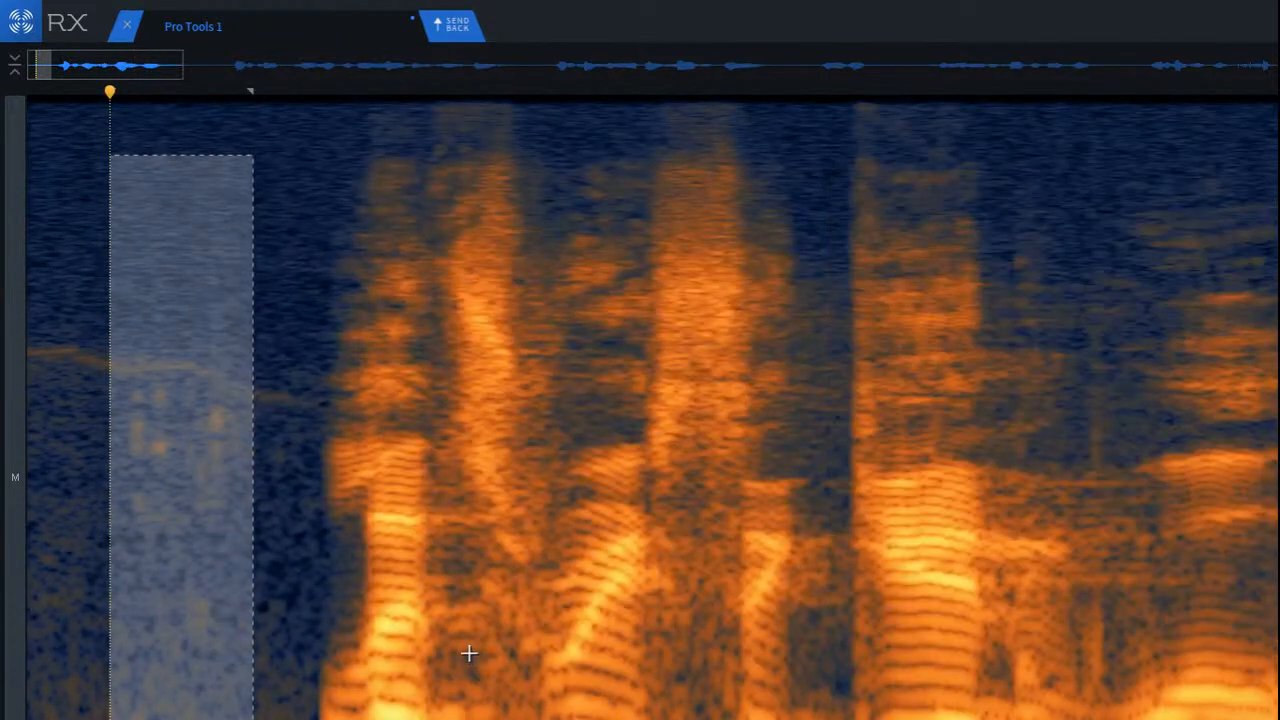
pyautogui.press('Return')
pyautogui.press('space')
pyautogui.press('space')
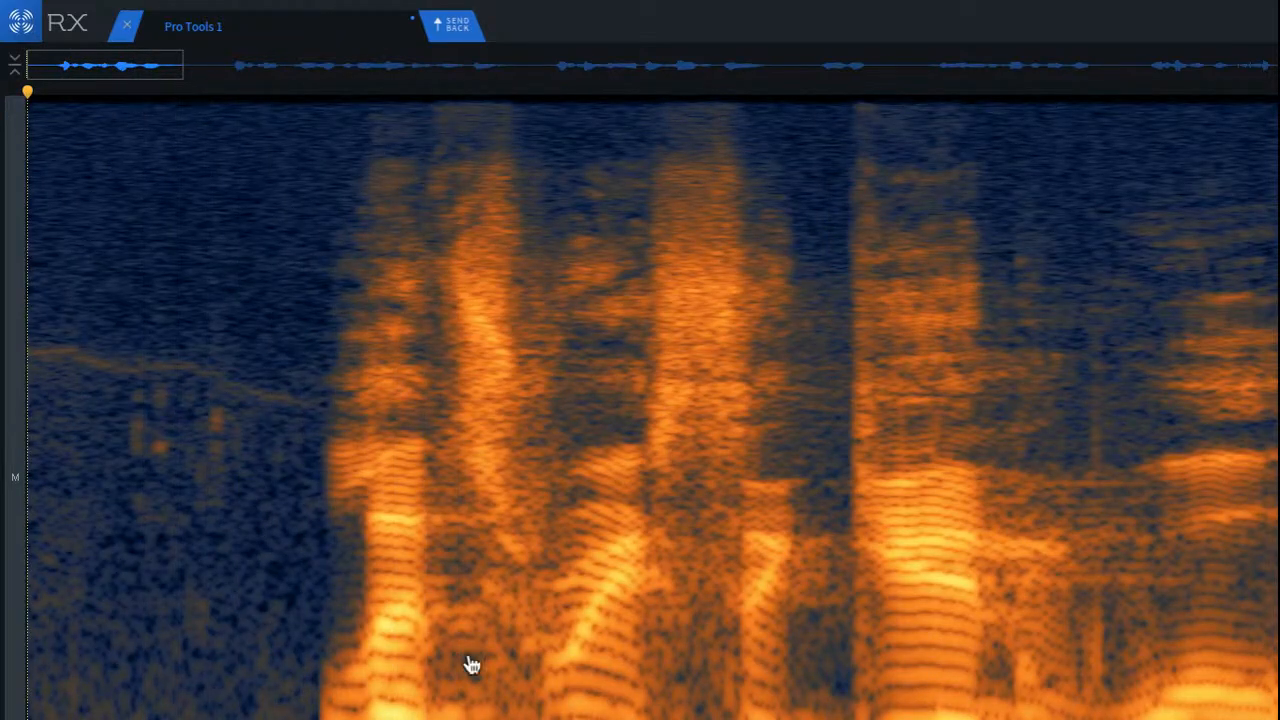
pyautogui.hotkey('ctrl', 'z')
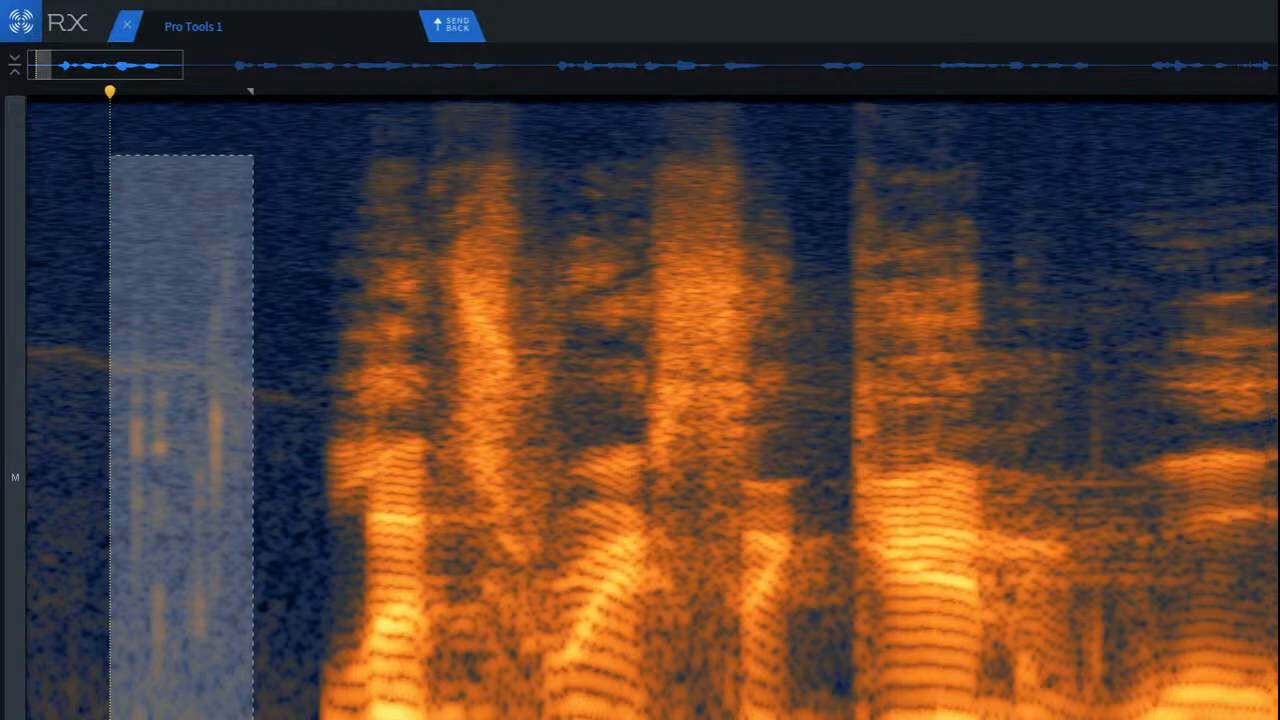
# Step: Open Mouth De-click and run it on the selected clicks before the first phrase
pyautogui.press('5')
pyautogui.press('5')
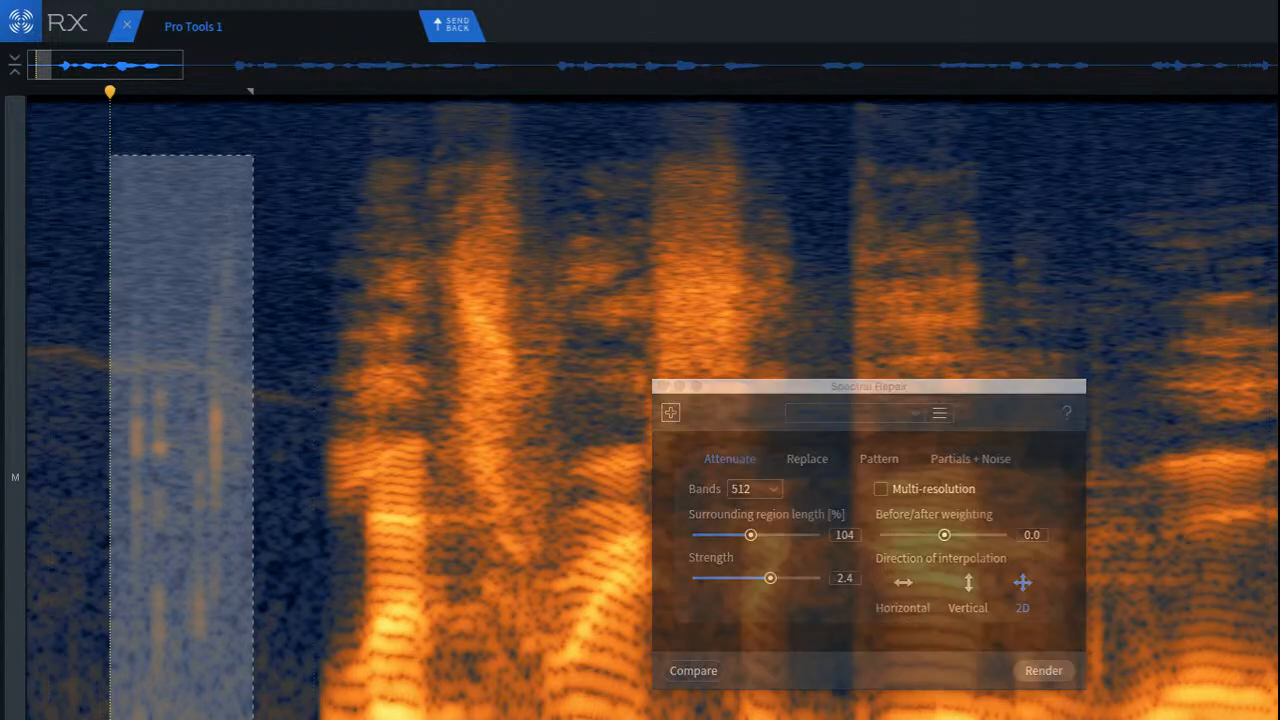
pyautogui.press('2')
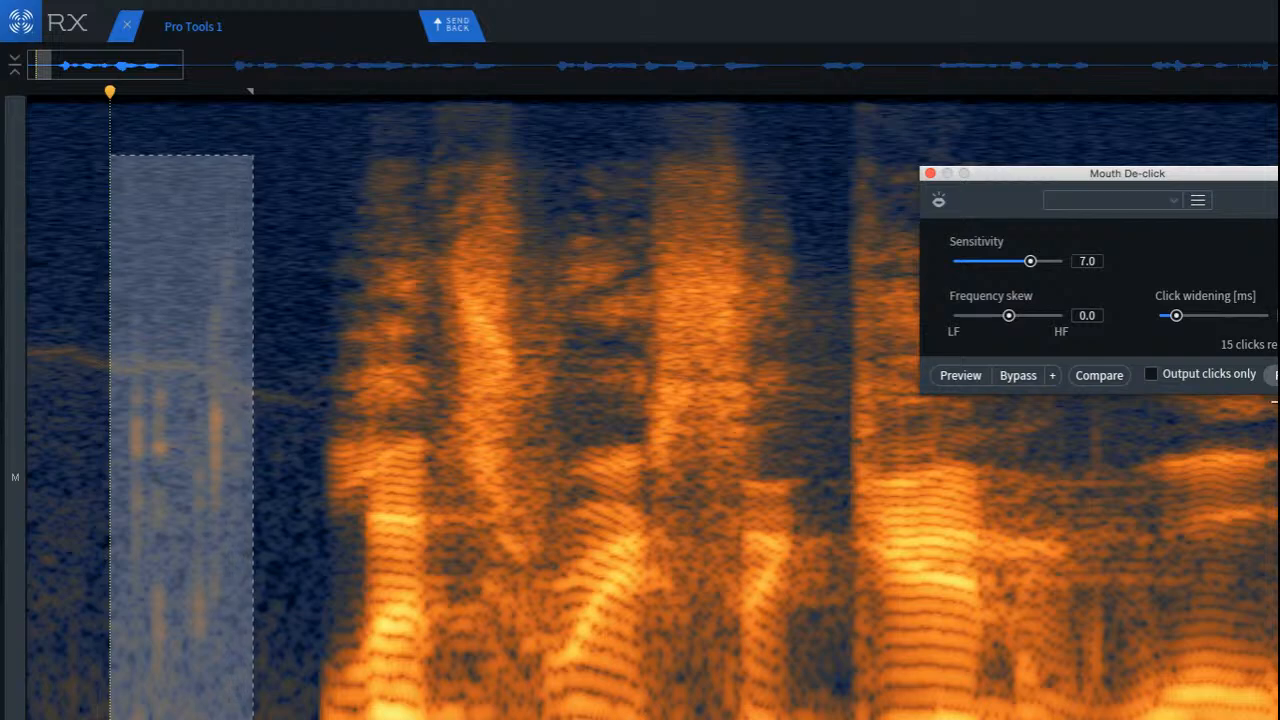
pyautogui.press('Return')
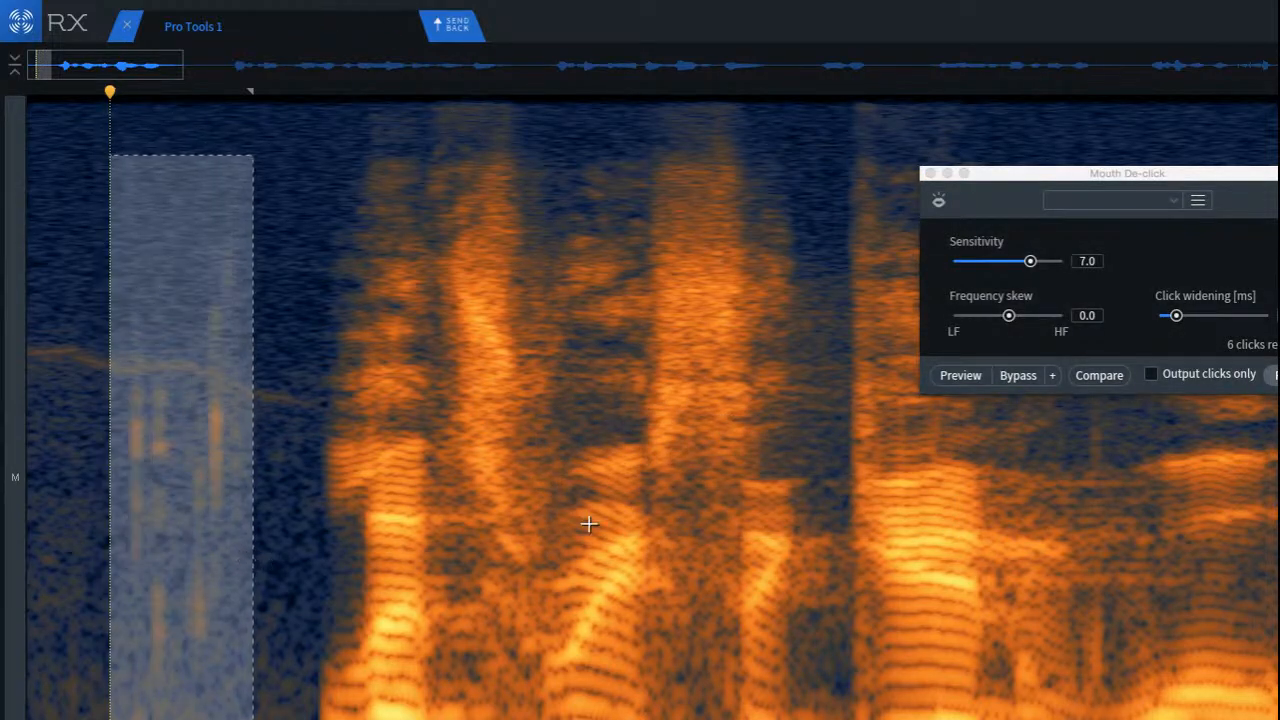
# Step: Try Mouth De-click on the selected clicks with wider click widening and a frequency skew of 2.1, then close the module
pyautogui.click(1178, 317)
pyautogui.moveTo(1178, 317); pyautogui.dragTo(1203, 316)
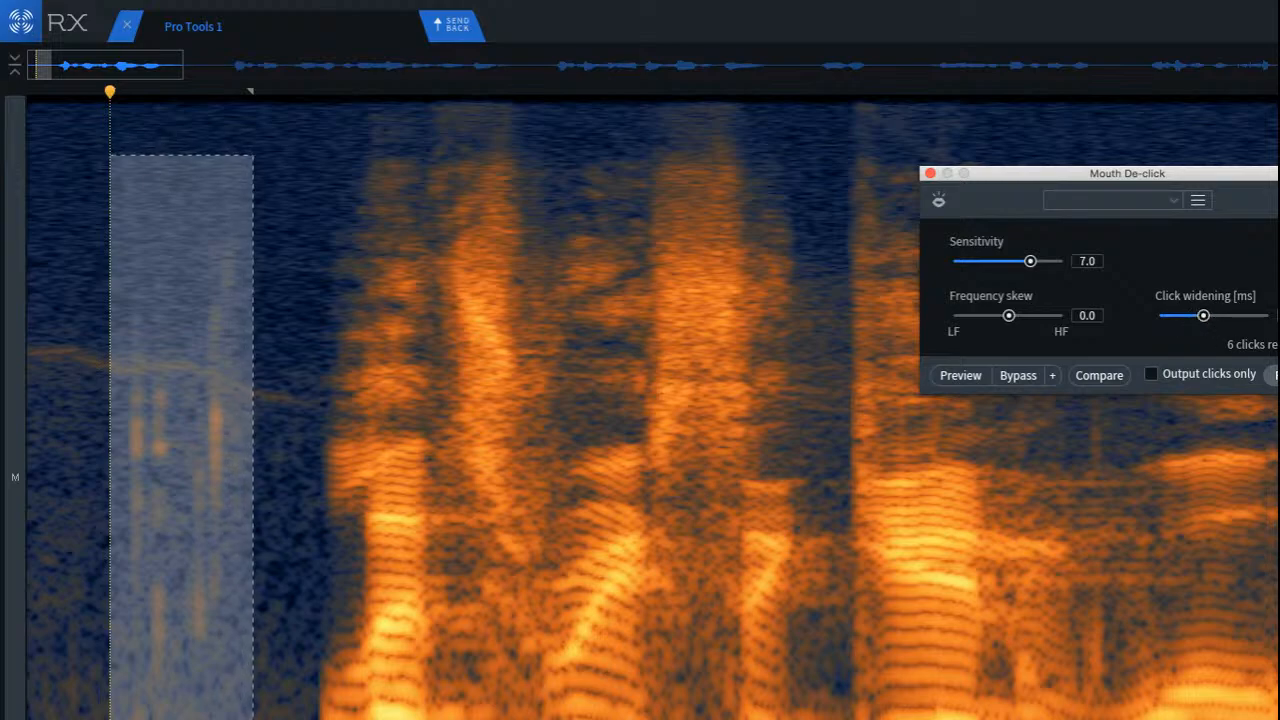
pyautogui.click(1273, 376)
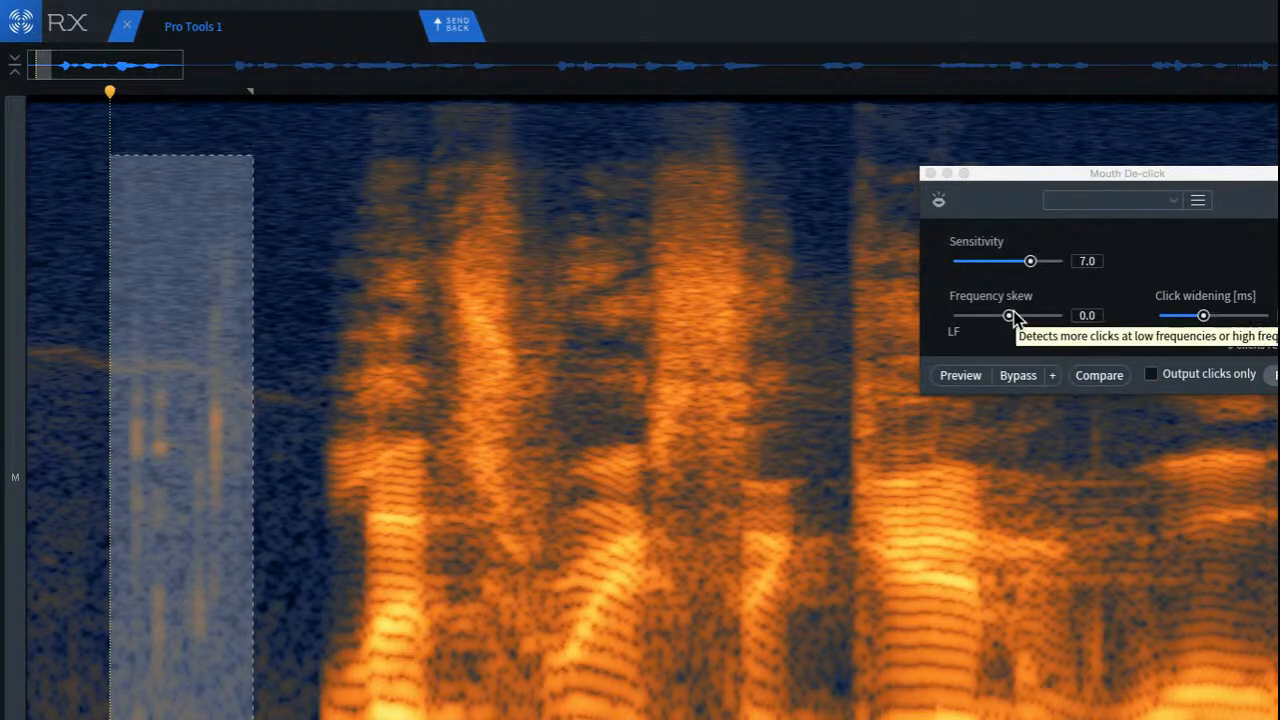
pyautogui.moveTo(1009, 316); pyautogui.dragTo(1020, 316)
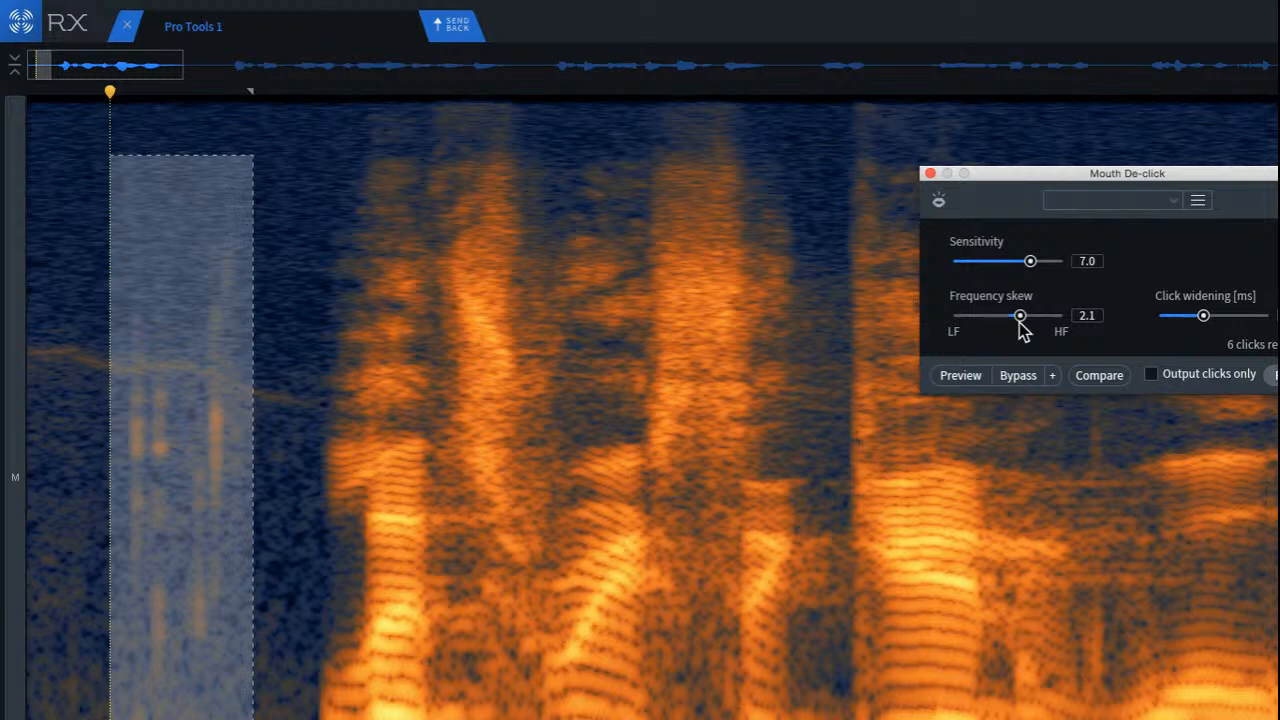
pyautogui.click(1268, 376)
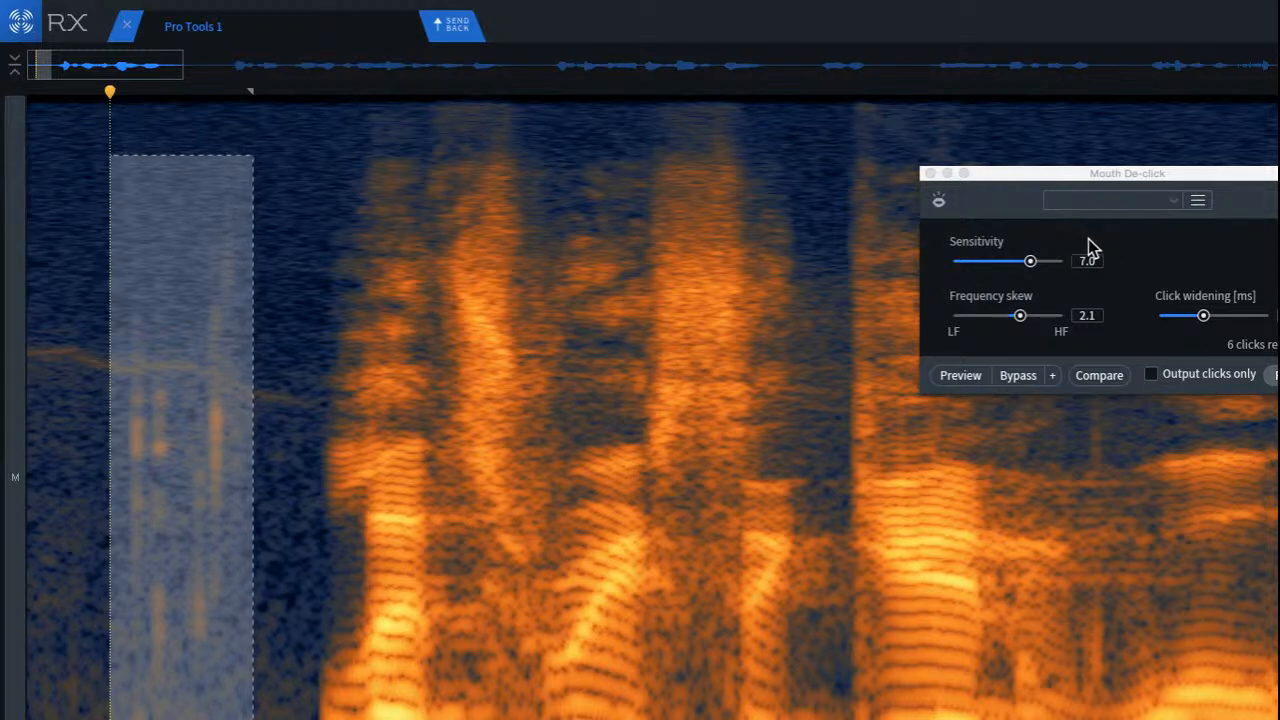
pyautogui.click(930, 174)
# Step: Replace the first click in the opening pause with a clean strip of background copied from just before it
pyautogui.click(42, 364)
pyautogui.scroll(5, 44, 364)
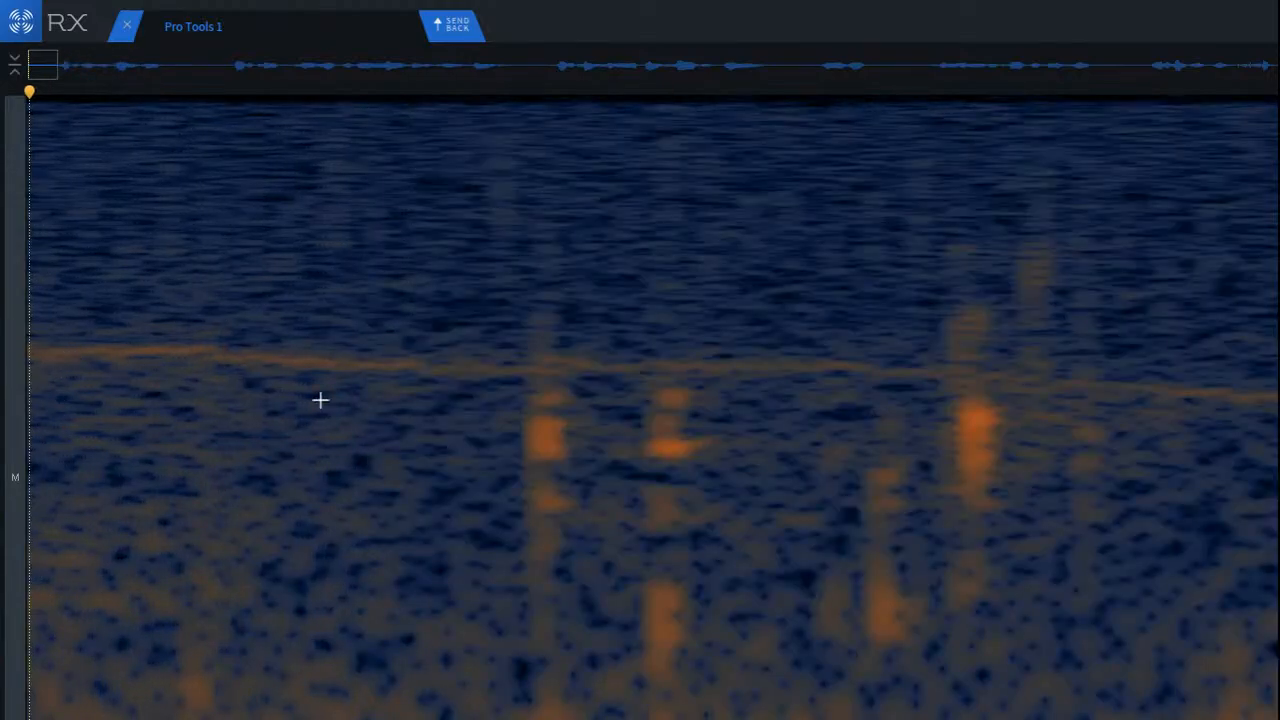
pyautogui.scroll(-2, 469, 406)
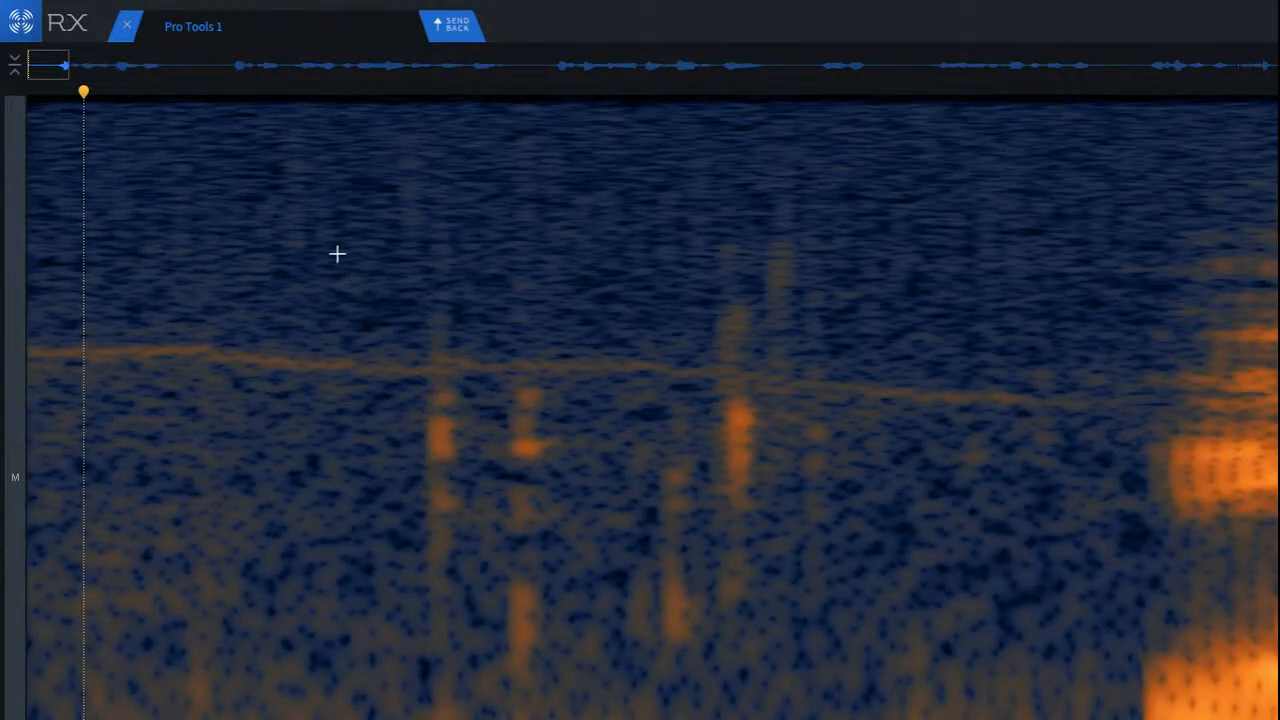
pyautogui.moveTo(337, 254); pyautogui.dragTo(422, 716)
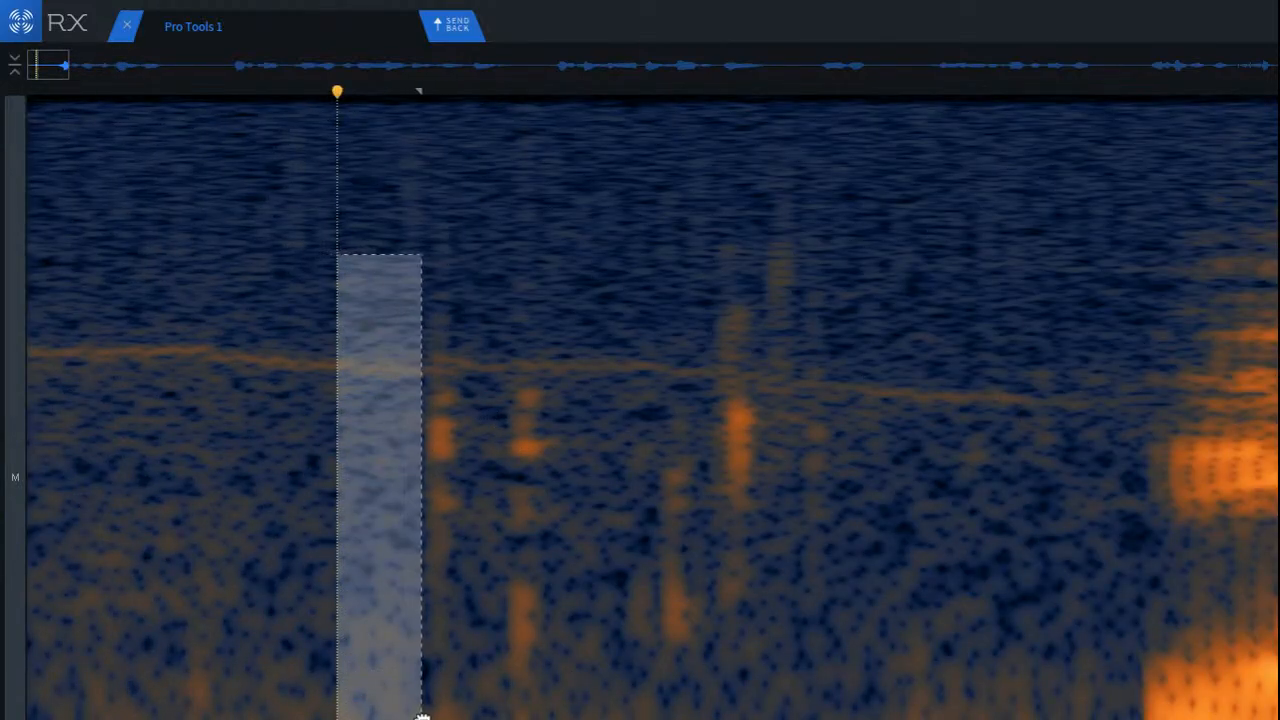
pyautogui.scroll(-2, 471, 574)
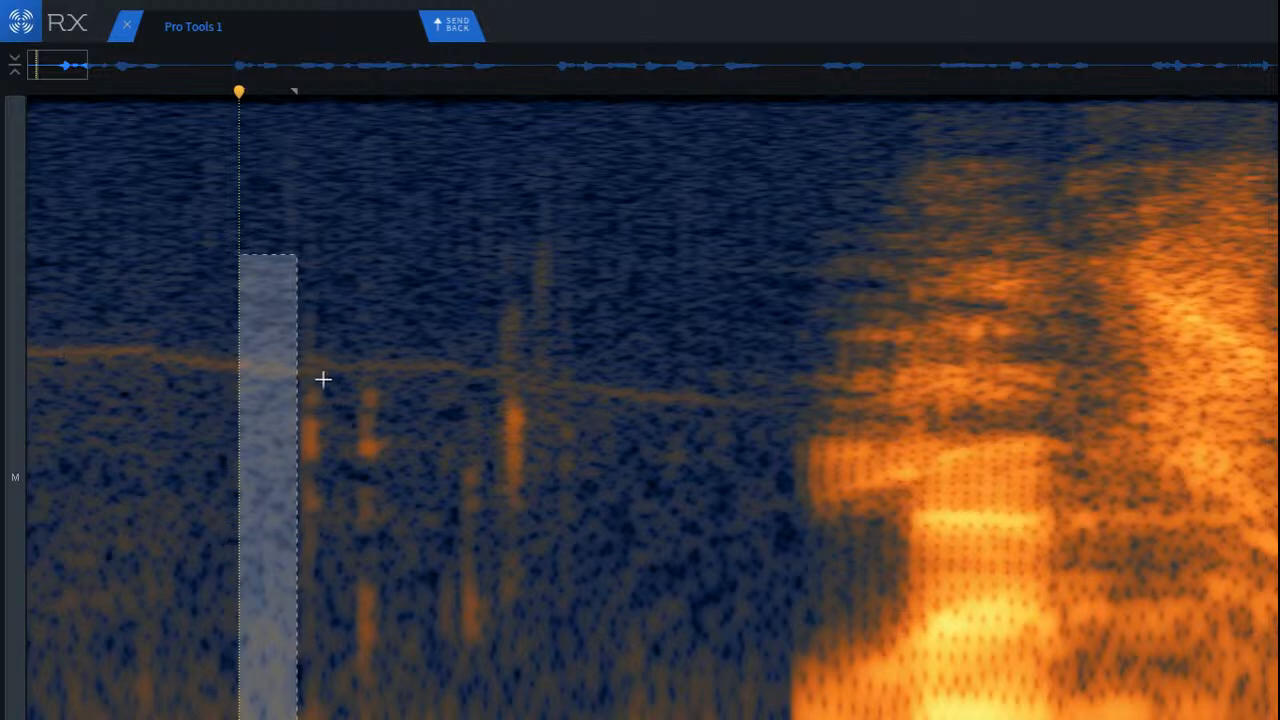
pyautogui.scroll(2, 294, 476)
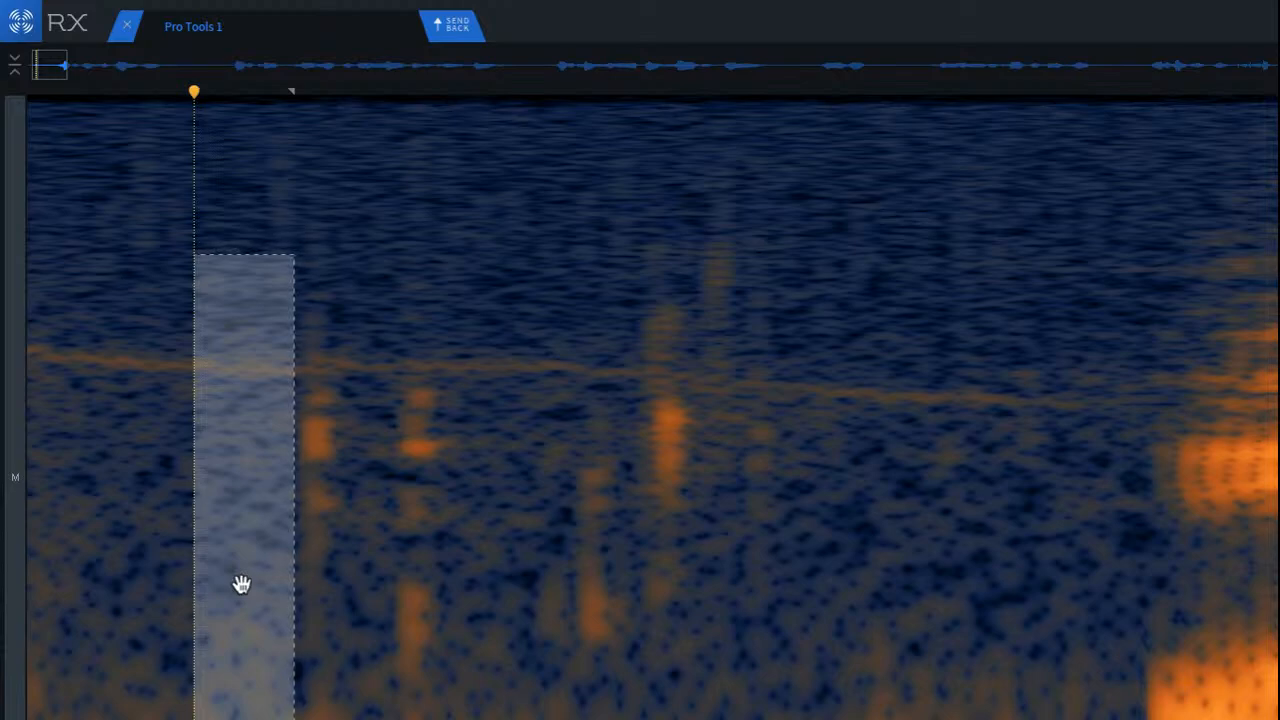
pyautogui.moveTo(237, 531); pyautogui.dragTo(308, 521)
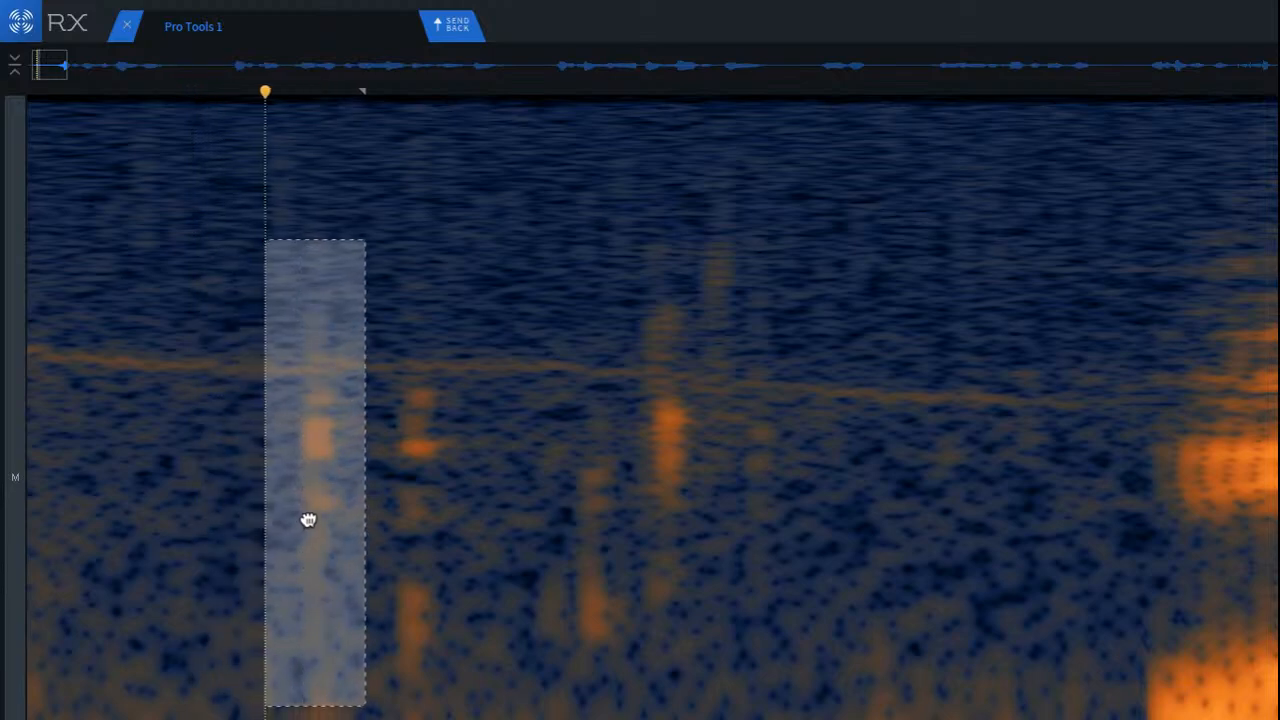
pyautogui.click(212, 489)
# Step: Cover the second click in the opening pause with clean background copied from just after it
pyautogui.scroll(2, 437, 406)
pyautogui.moveTo(433, 314); pyautogui.dragTo(533, 719)
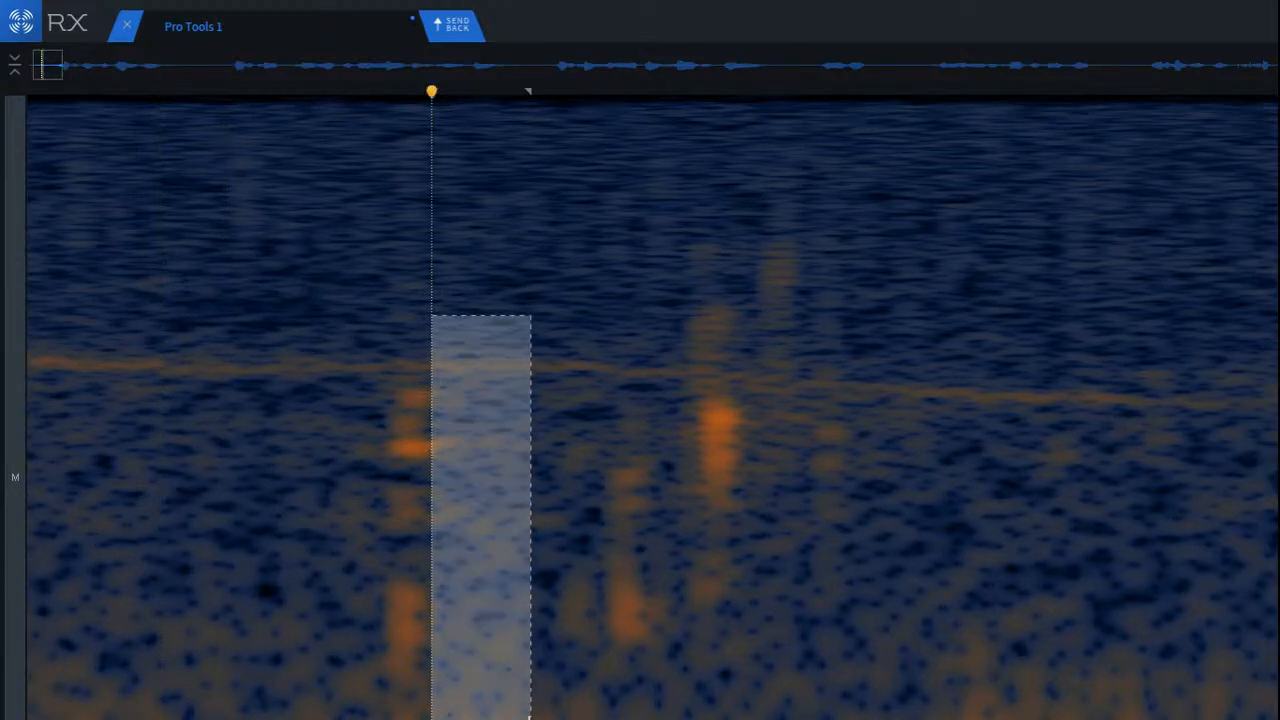
pyautogui.moveTo(508, 674); pyautogui.dragTo(431, 654)
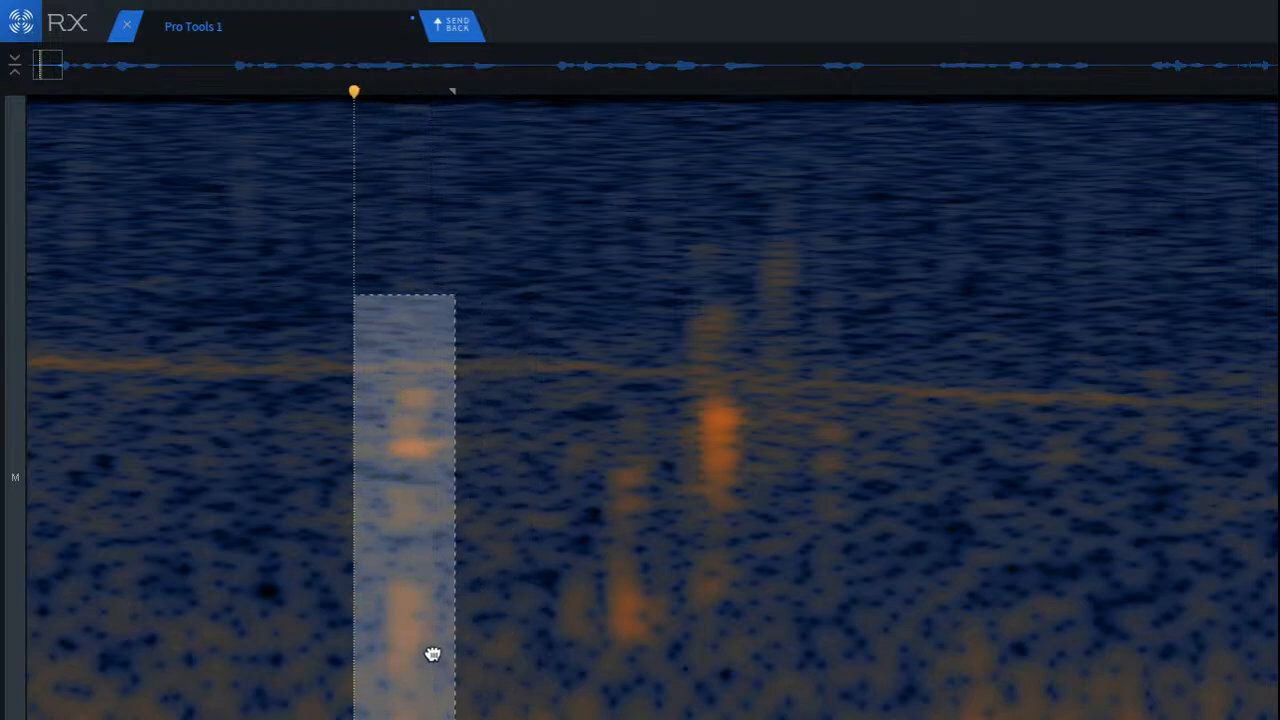
pyautogui.click(317, 562)
# Step: Patch the third click and its low-frequency remainder with clean background copied from just before it
pyautogui.moveTo(486, 390); pyautogui.dragTo(617, 677)
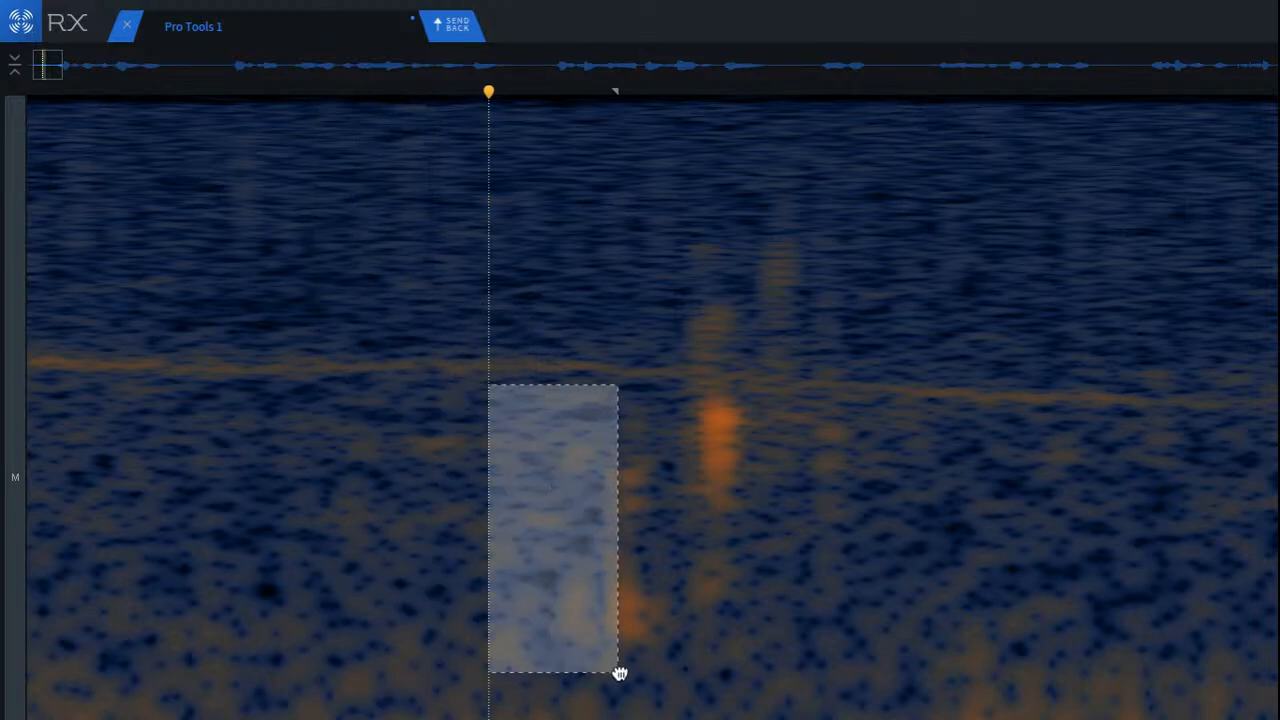
pyautogui.moveTo(552, 606)
pyautogui.mouseDown()
pyautogui.moveTo(505, 617)
pyautogui.moveTo(617, 603)
pyautogui.moveTo(603, 608)
pyautogui.mouseUp()
pyautogui.click(884, 577)
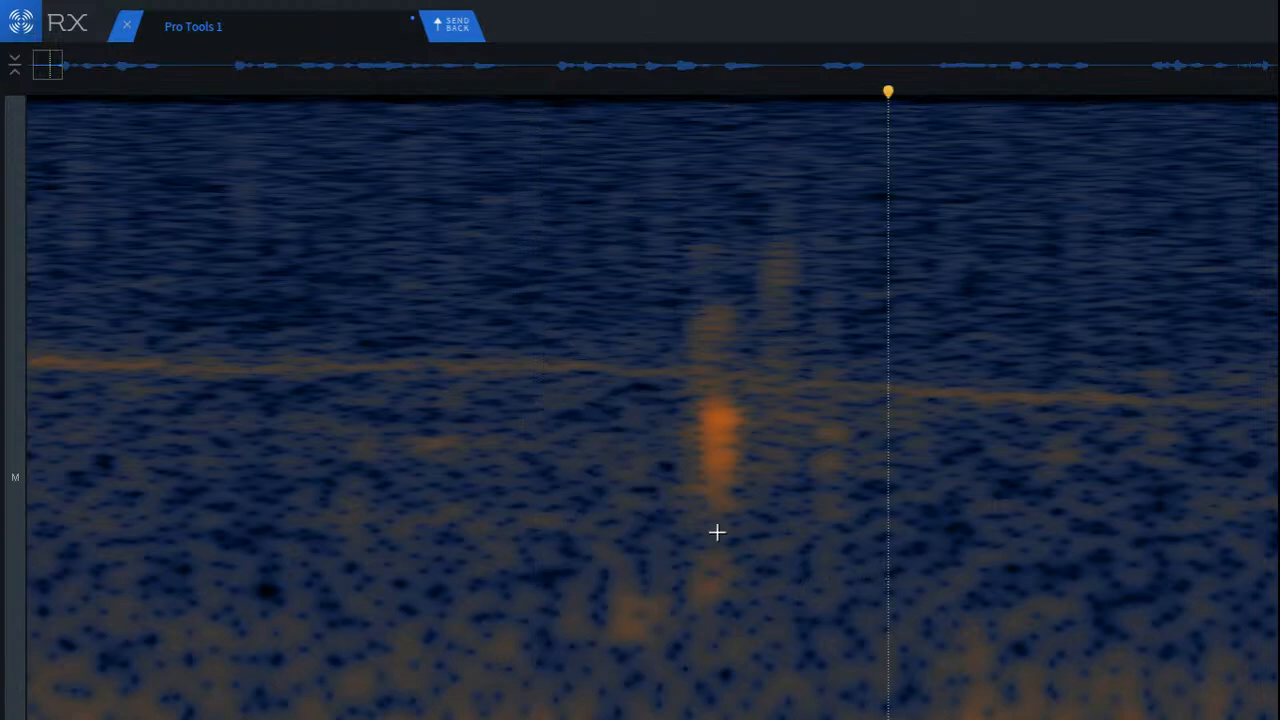
pyautogui.scroll(3, 634, 424)
pyautogui.moveTo(393, 556); pyautogui.dragTo(612, 676)
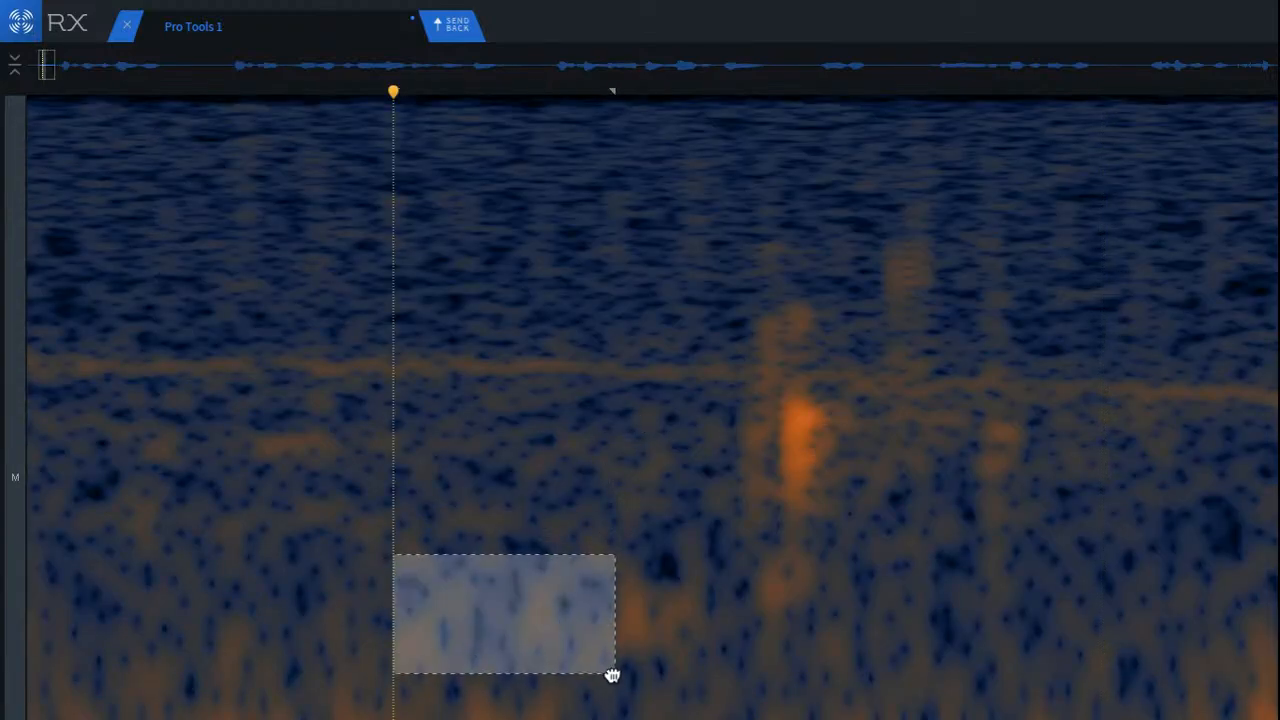
pyautogui.moveTo(572, 632); pyautogui.dragTo(716, 645)
pyautogui.click(484, 545)
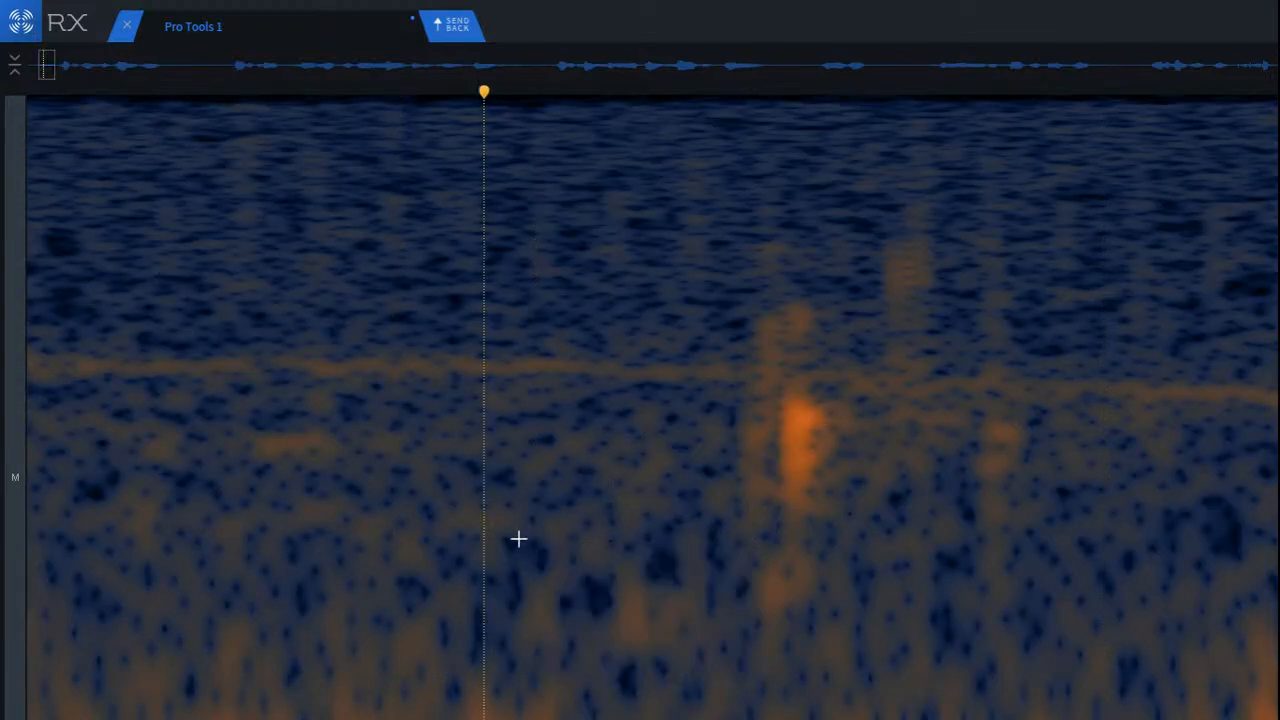
# Step: Replace the brightest remaining click, the fourth one, with a tall block of clean background copied from just before it
pyautogui.scroll(2, 777, 519)
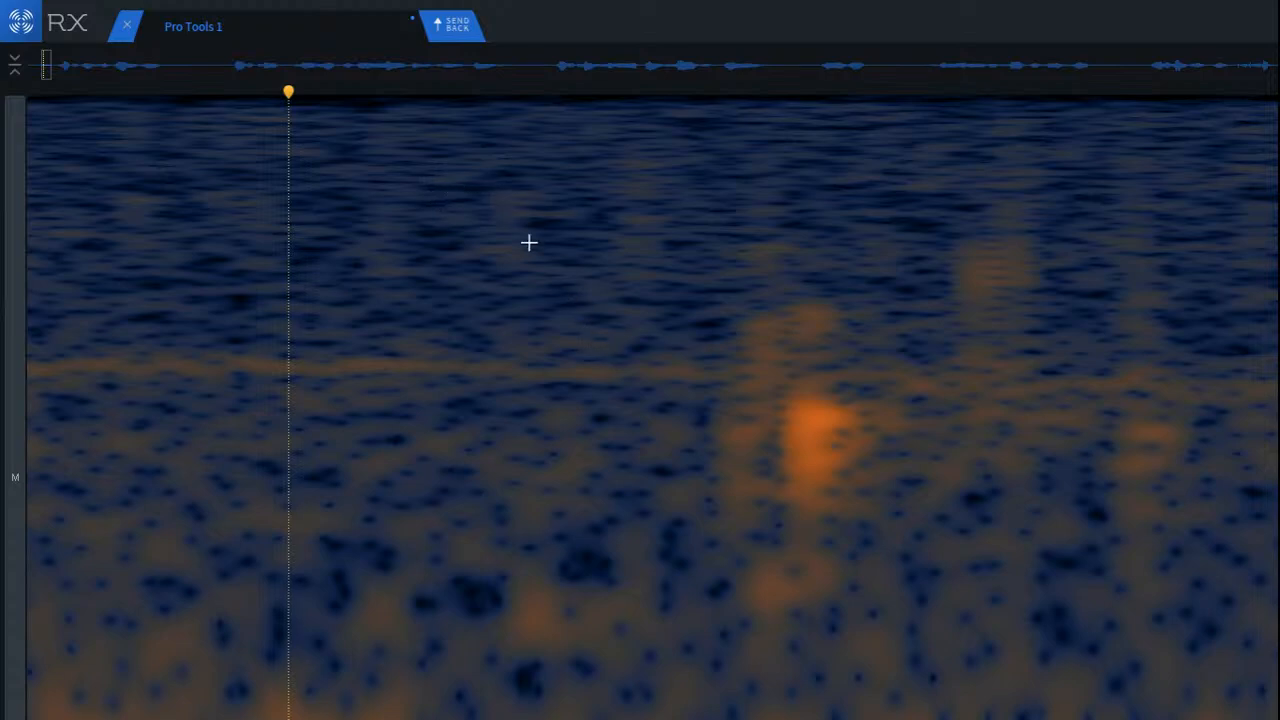
pyautogui.moveTo(520, 243)
pyautogui.mouseDown()
pyautogui.moveTo(702, 664)
pyautogui.moveTo(747, 664)
pyautogui.mouseUp()
pyautogui.moveTo(689, 593)
pyautogui.mouseDown()
pyautogui.moveTo(659, 599)
pyautogui.moveTo(829, 563)
pyautogui.mouseUp()
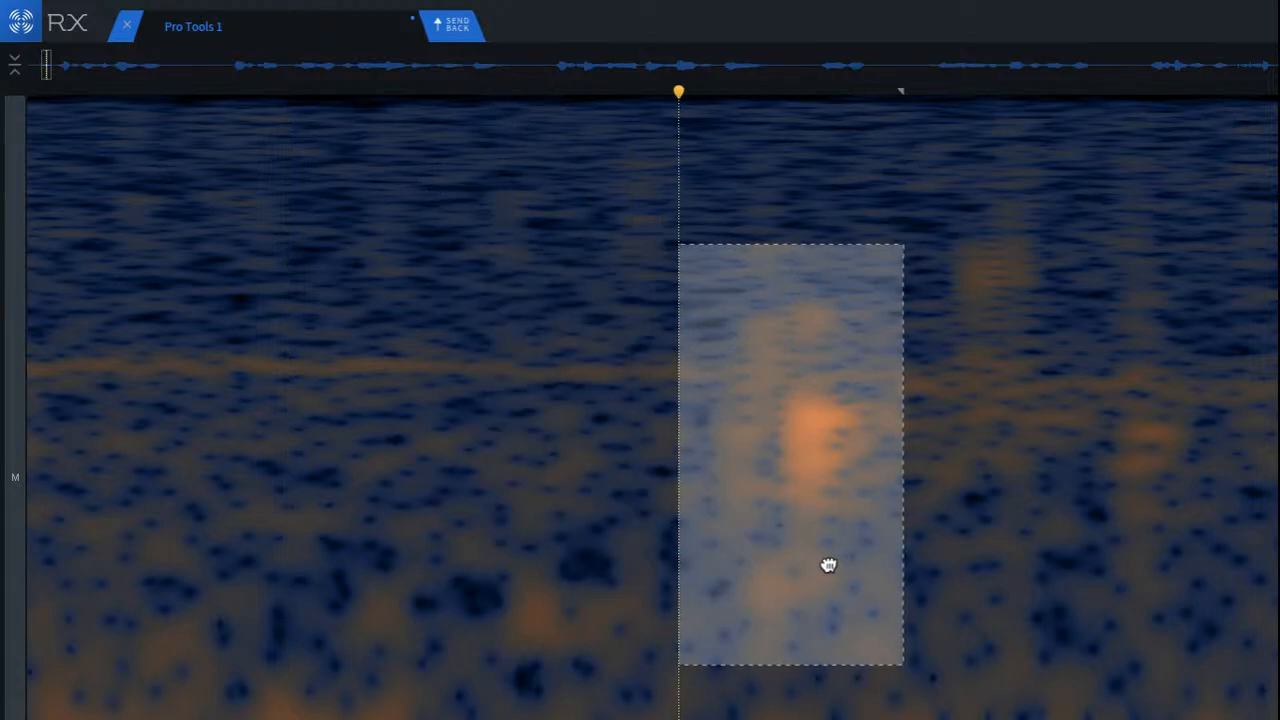
pyautogui.click(422, 497)
# Step: Patch the leftover click fragments below and above the faint tone line with matching clean background from nearby
pyautogui.scroll(-4, 836, 512)
pyautogui.scroll(1, 856, 378)
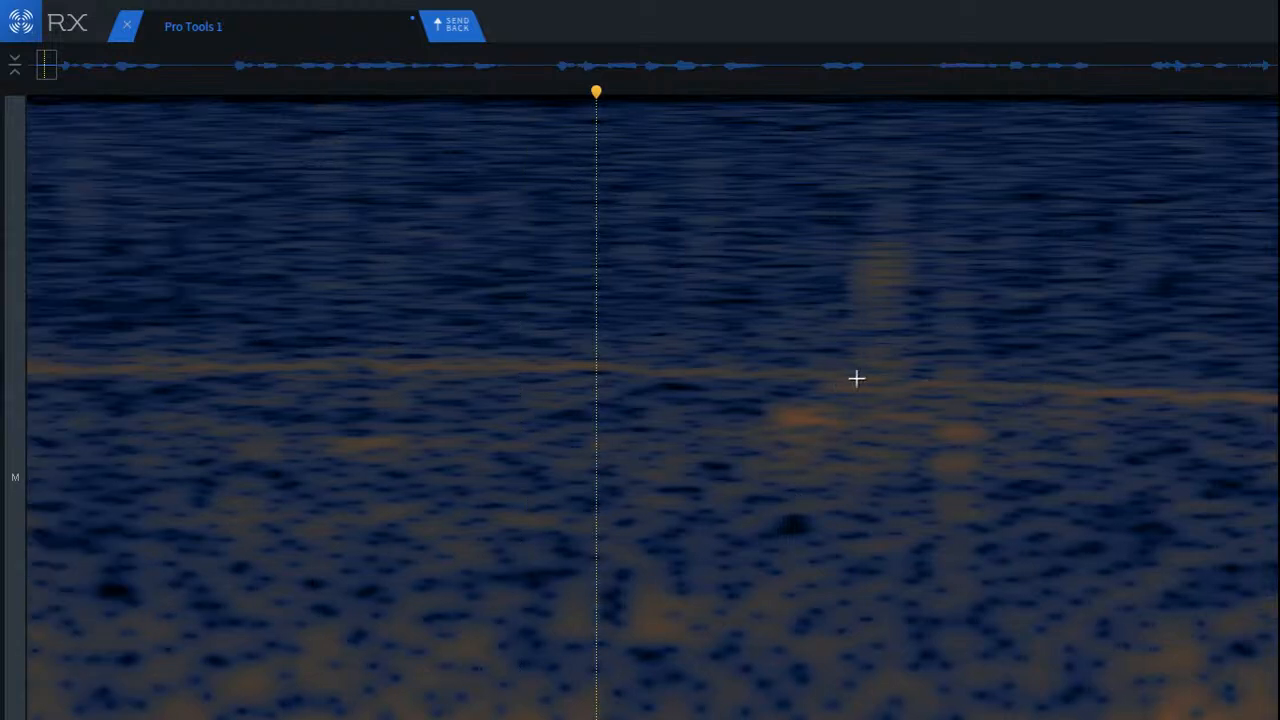
pyautogui.moveTo(1016, 394); pyautogui.dragTo(1276, 508)
pyautogui.moveTo(1205, 460); pyautogui.dragTo(816, 457)
pyautogui.click(1017, 330)
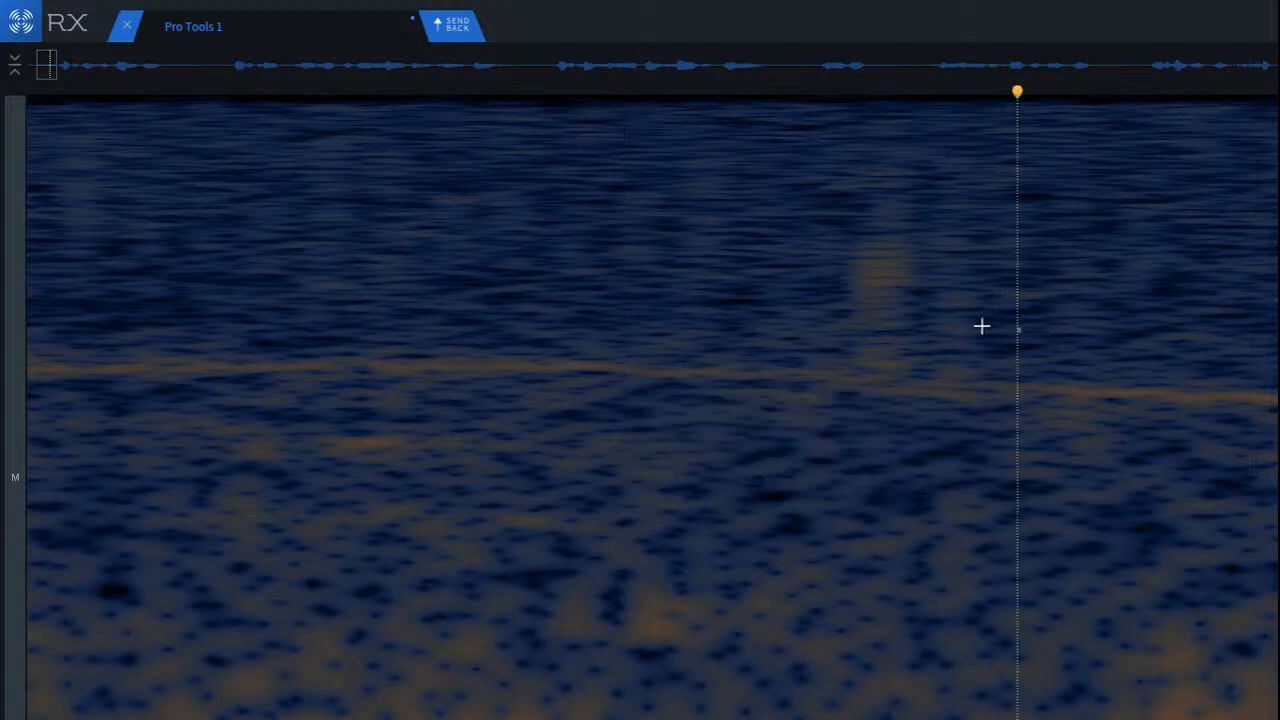
pyautogui.moveTo(693, 135); pyautogui.dragTo(862, 374)
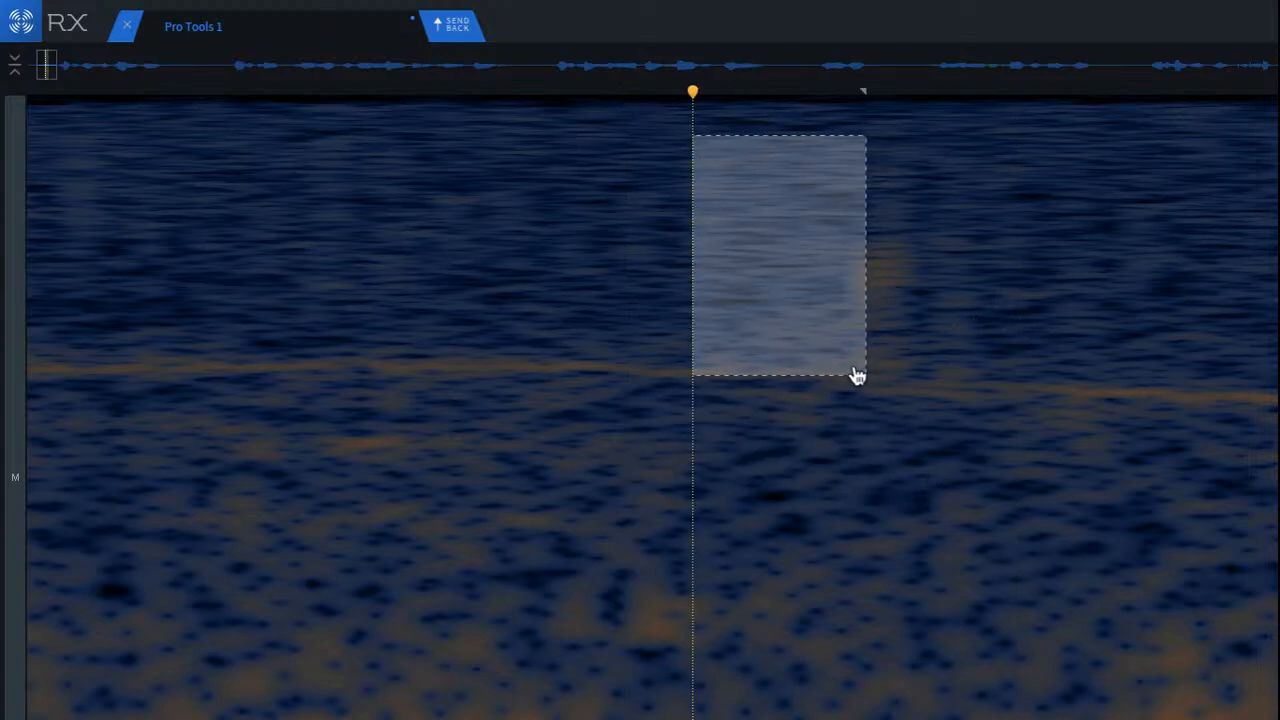
pyautogui.moveTo(771, 286); pyautogui.dragTo(897, 303)
pyautogui.click(598, 240)
# Step: Patch the faint low-frequency smudge before the first phrase with clean background copied from just after it, then deselect
pyautogui.scroll(-3, 650, 369)
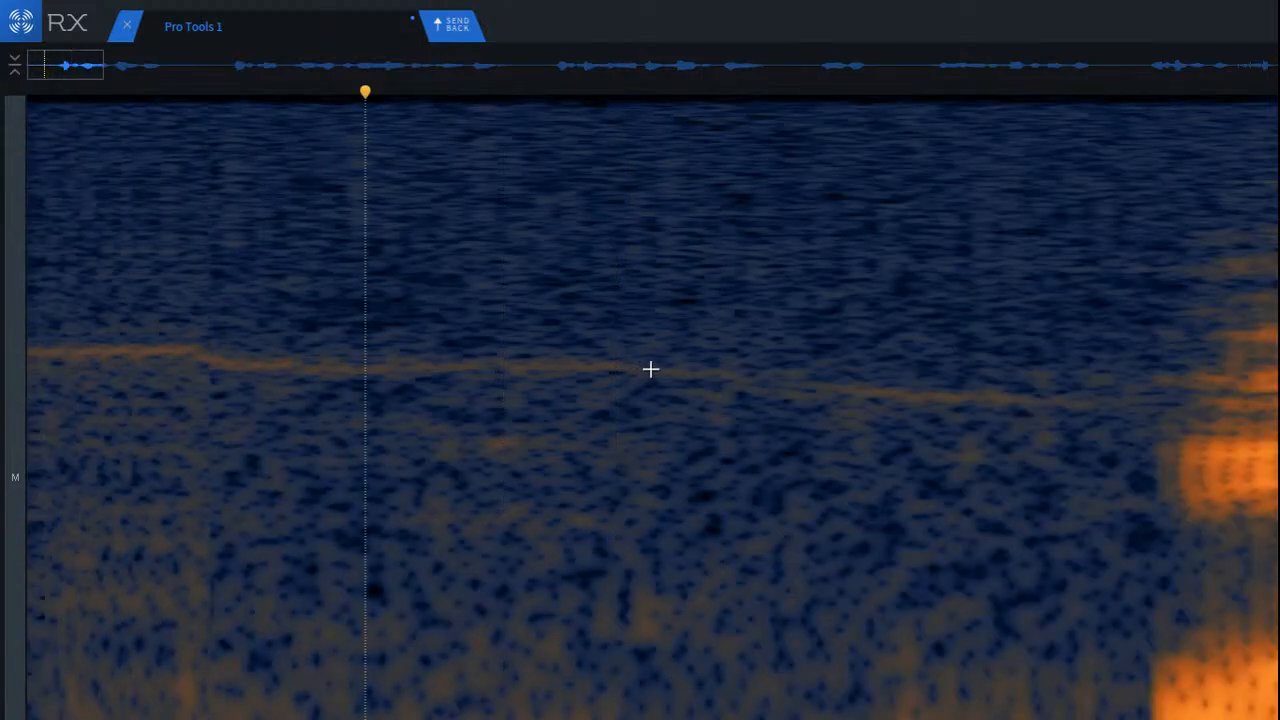
pyautogui.scroll(1, 560, 694)
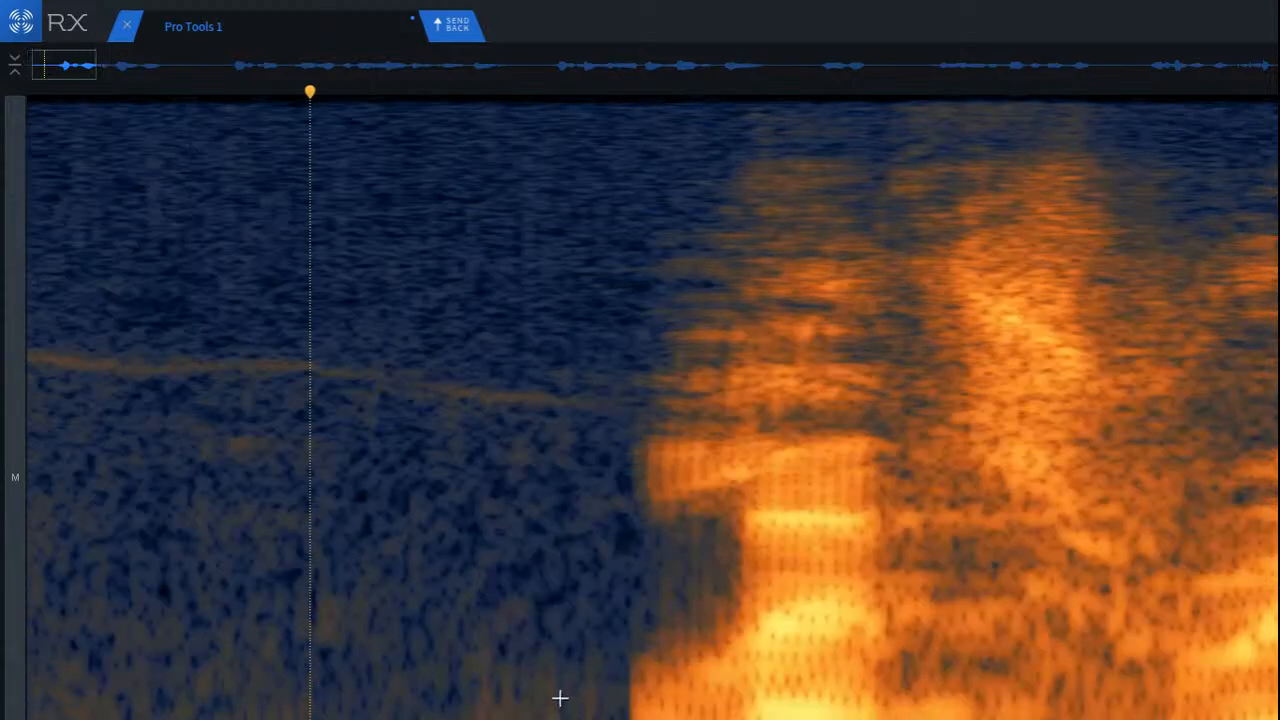
pyautogui.moveTo(490, 630); pyautogui.dragTo(597, 715)
pyautogui.scroll(-2, 640, 400)
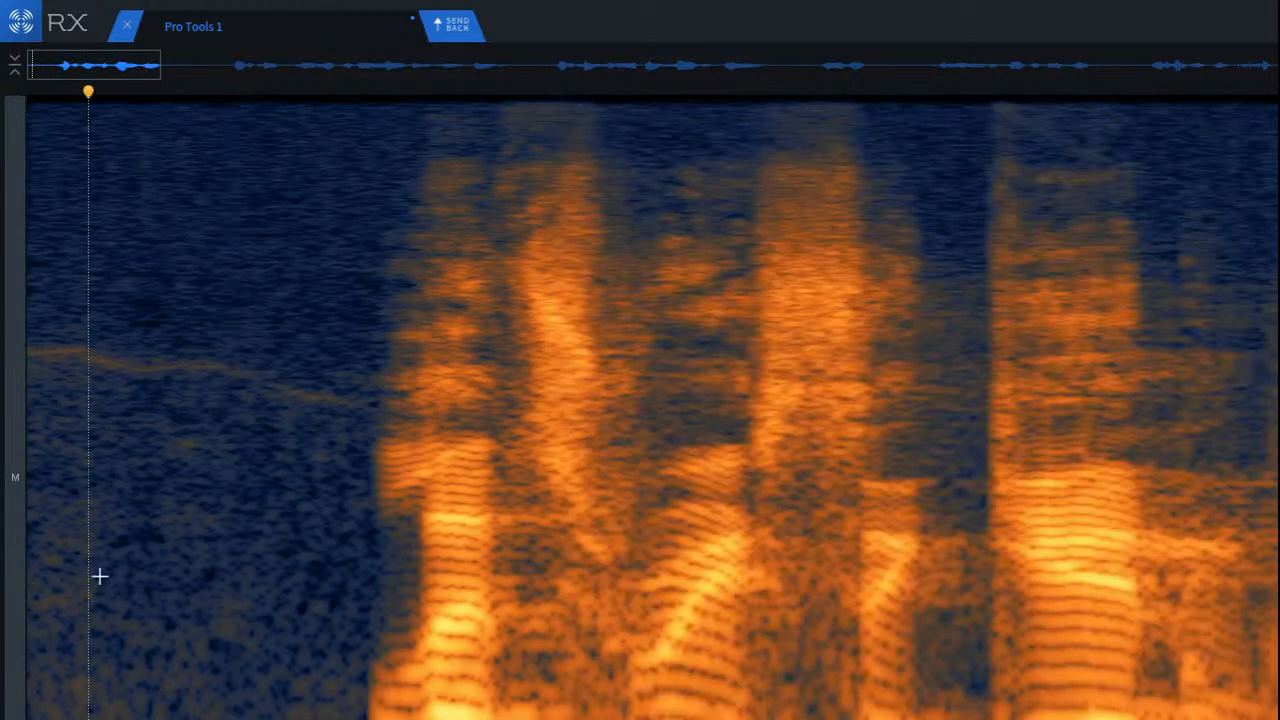
pyautogui.scroll(2, 125, 585)
pyautogui.moveTo(334, 557); pyautogui.dragTo(509, 672)
pyautogui.moveTo(454, 634); pyautogui.dragTo(351, 643)
pyautogui.press('super+d')
# Step: Play the recording from the start to check the patched opening pause
pyautogui.scroll(-4, 249, 675)
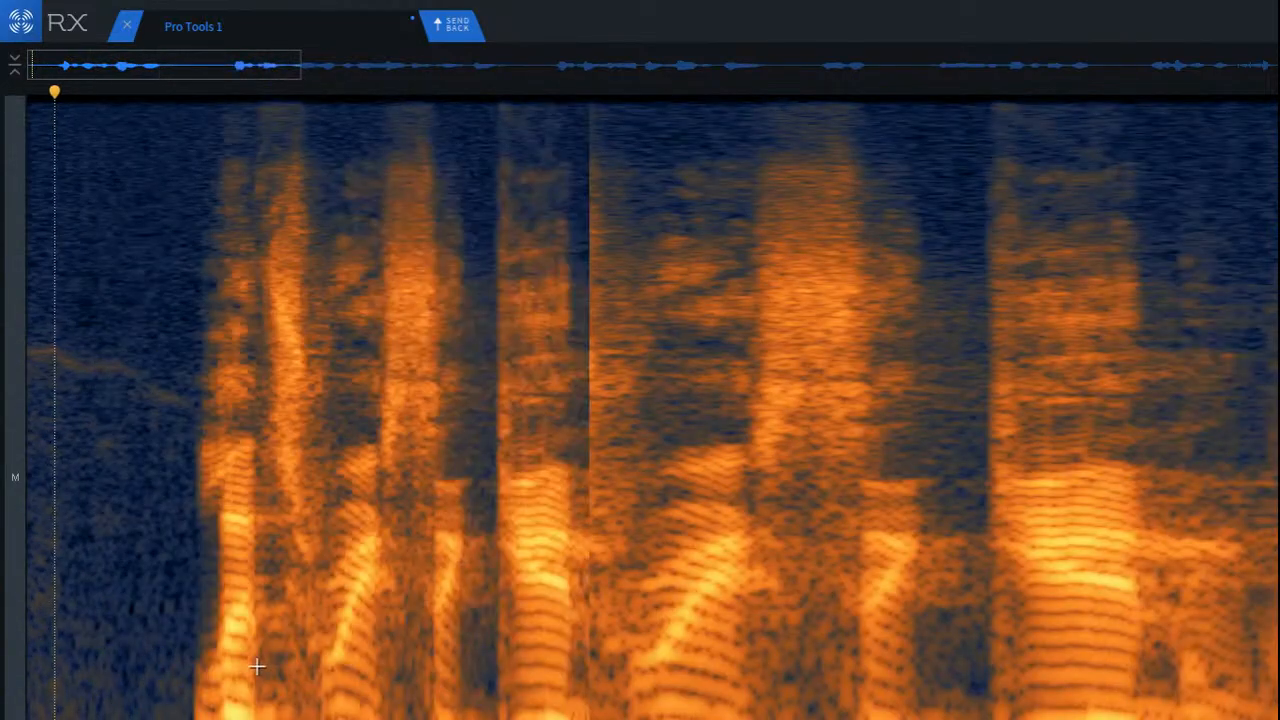
pyautogui.press('Return')
pyautogui.press('space')
pyautogui.press('space')
pyautogui.press('space')
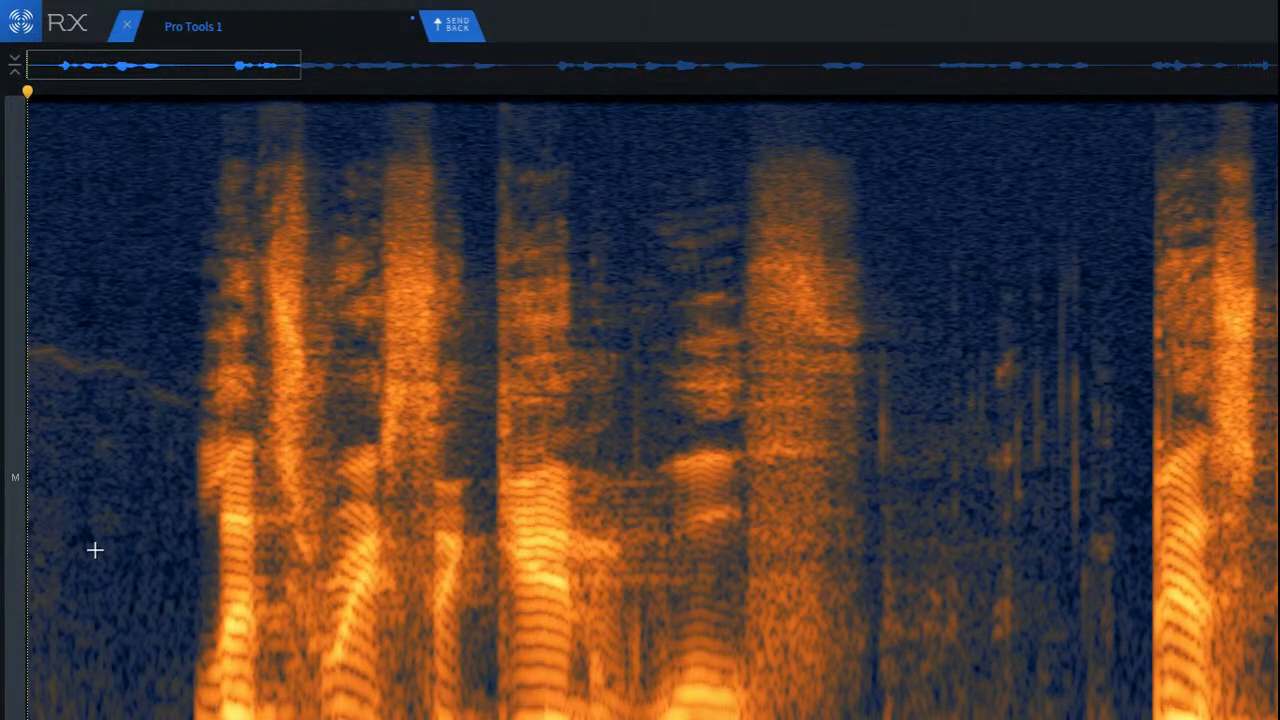
pyautogui.press('space')
pyautogui.press('space')
pyautogui.press('space')
# Step: Lasso the thin wavering tone that runs through the opening pause up to the first phrase
pyautogui.scroll(4, 46, 403)
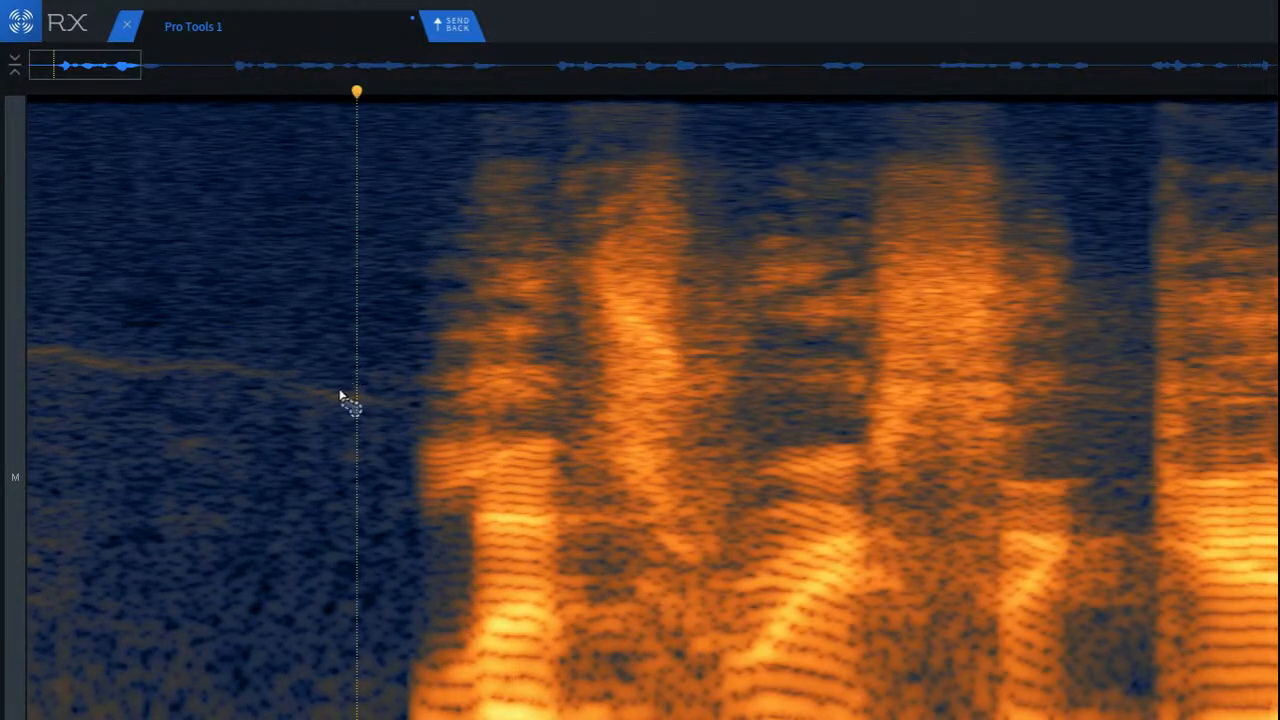
pyautogui.click(390, 397)
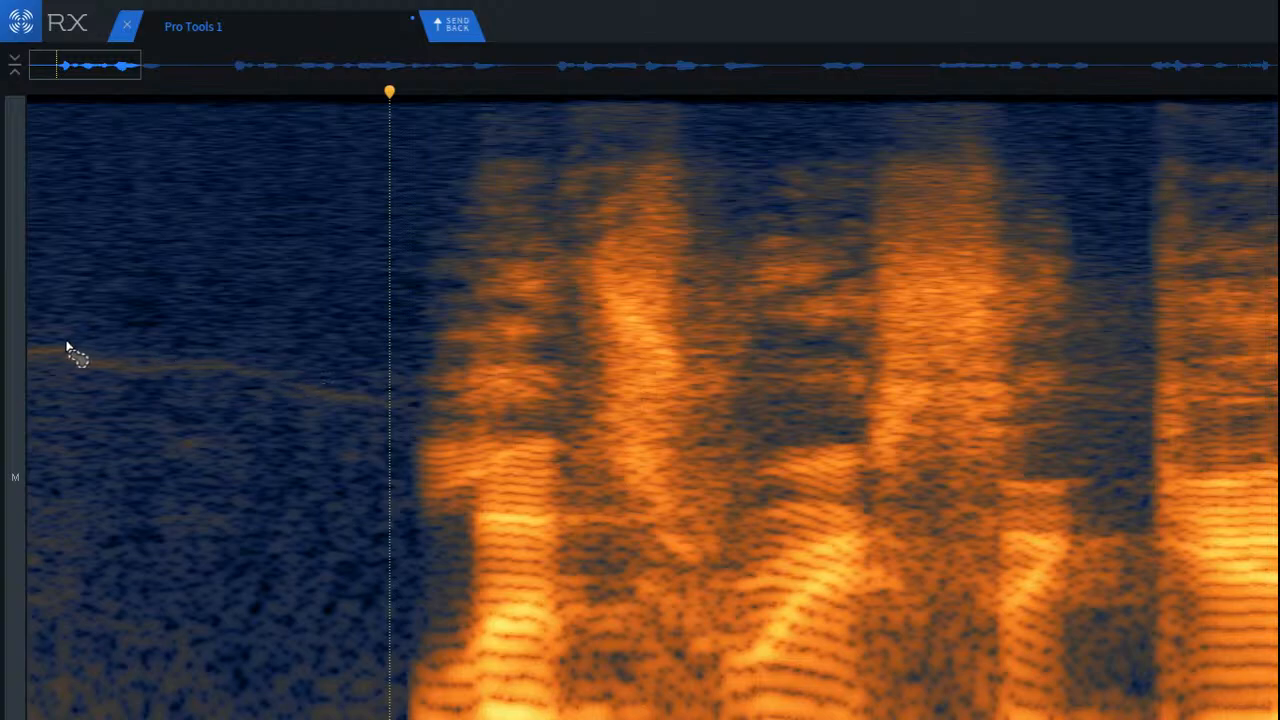
pyautogui.scroll(4, 70, 350)
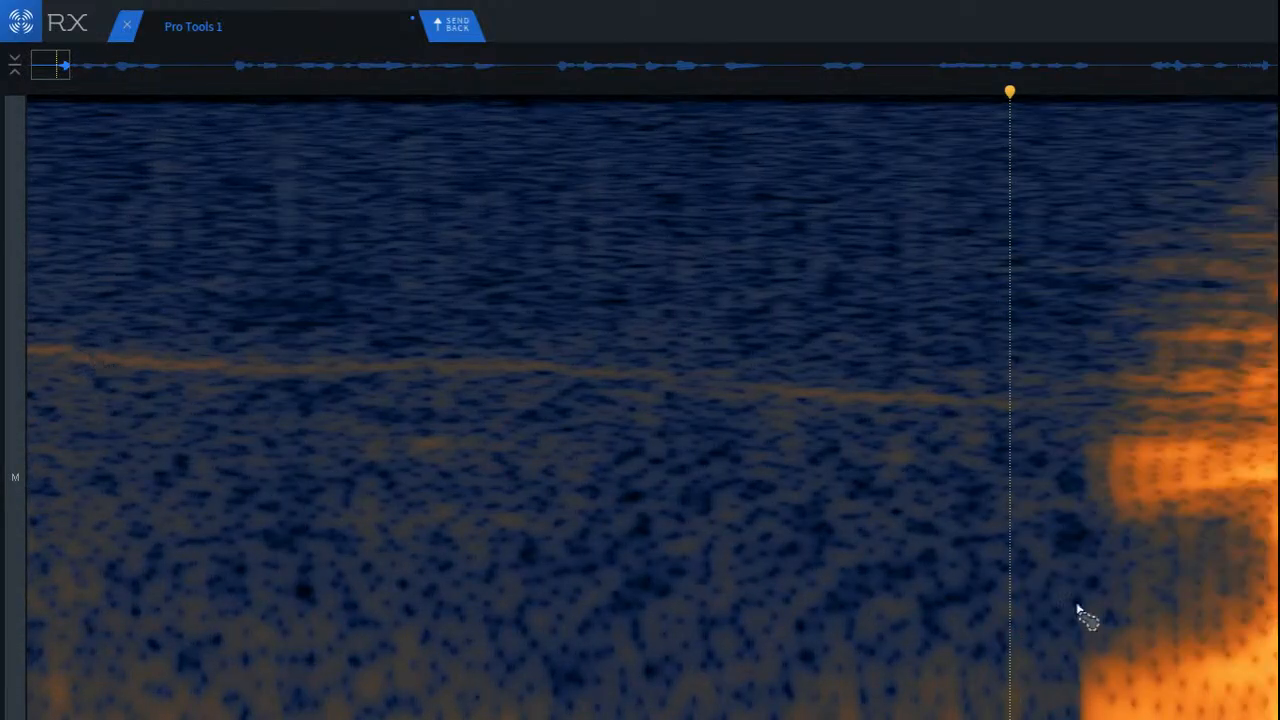
pyautogui.scroll(4, 92, 360)
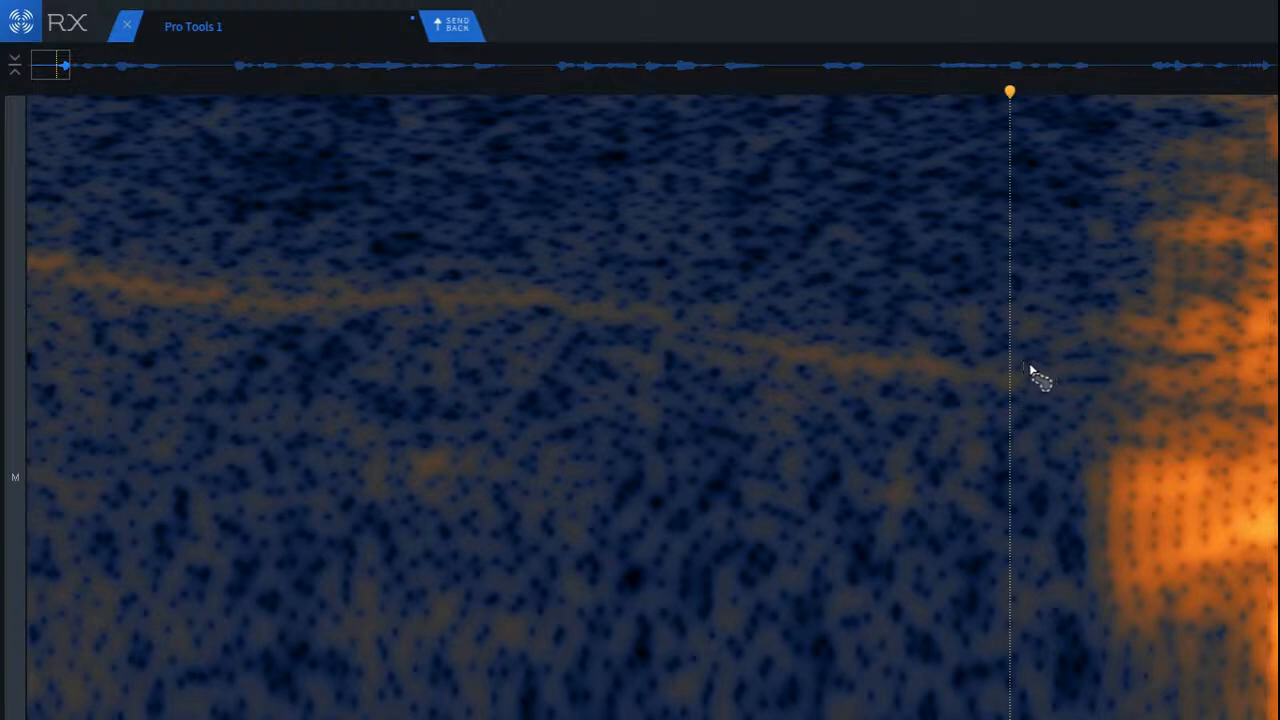
pyautogui.moveTo(1030, 366)
pyautogui.mouseDown()
pyautogui.moveTo(545, 281)
pyautogui.moveTo(330, 287)
pyautogui.moveTo(42, 254)
pyautogui.moveTo(35, 282)
pyautogui.mouseUp()
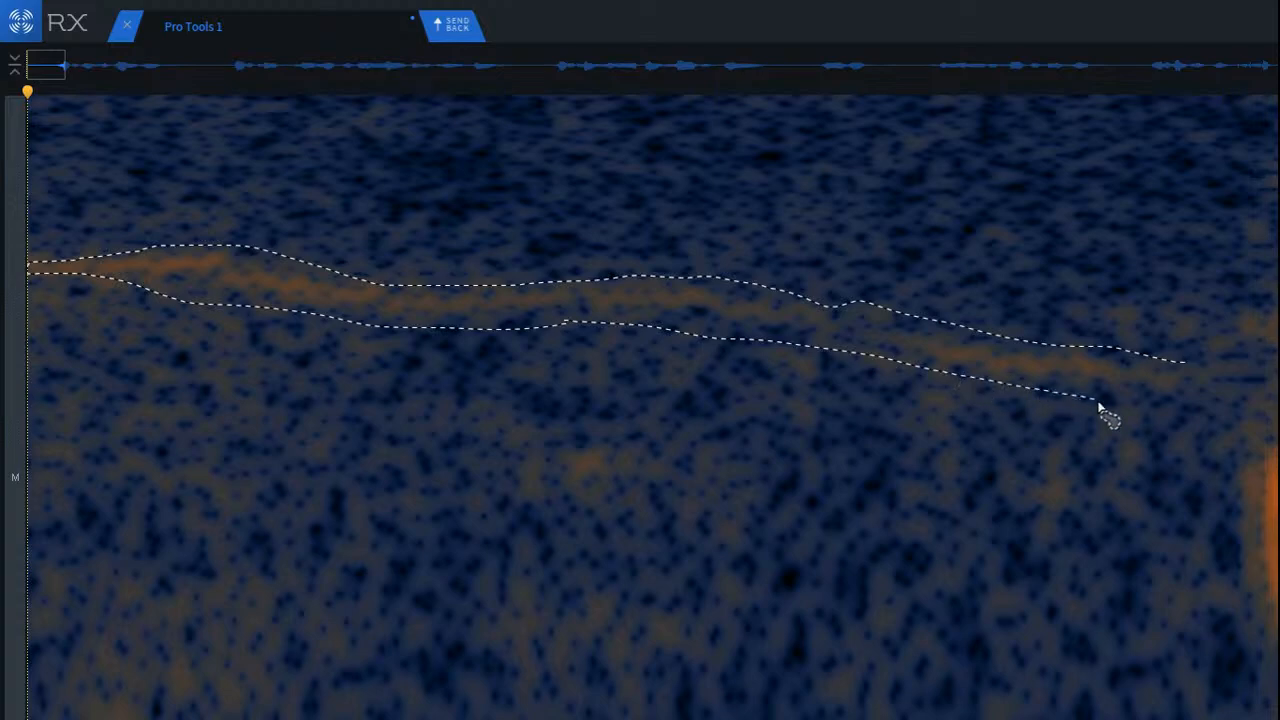
pyautogui.moveTo(1099, 405); pyautogui.dragTo(1177, 371)
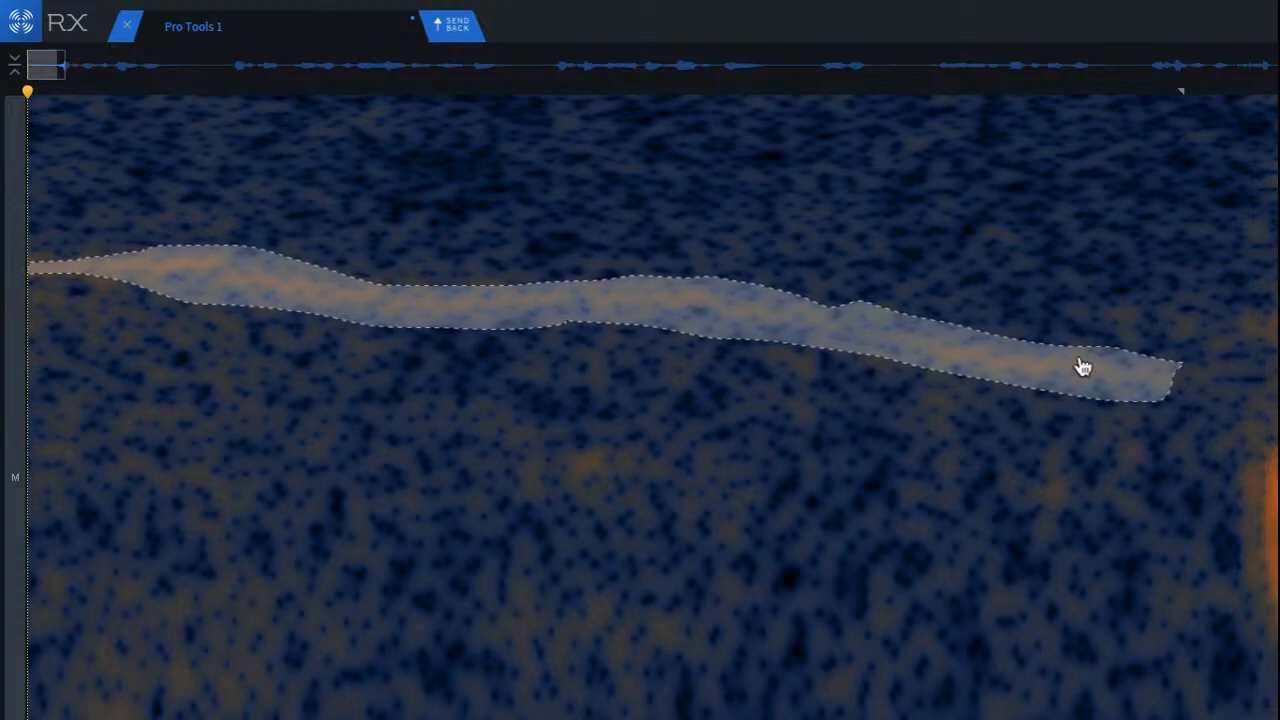
# Step: Remove the lassoed tone from the opening pause, deselect it, and play the recording from the start
pyautogui.press('Return')
pyautogui.click(442, 386)
pyautogui.scroll(-5, 447, 389)
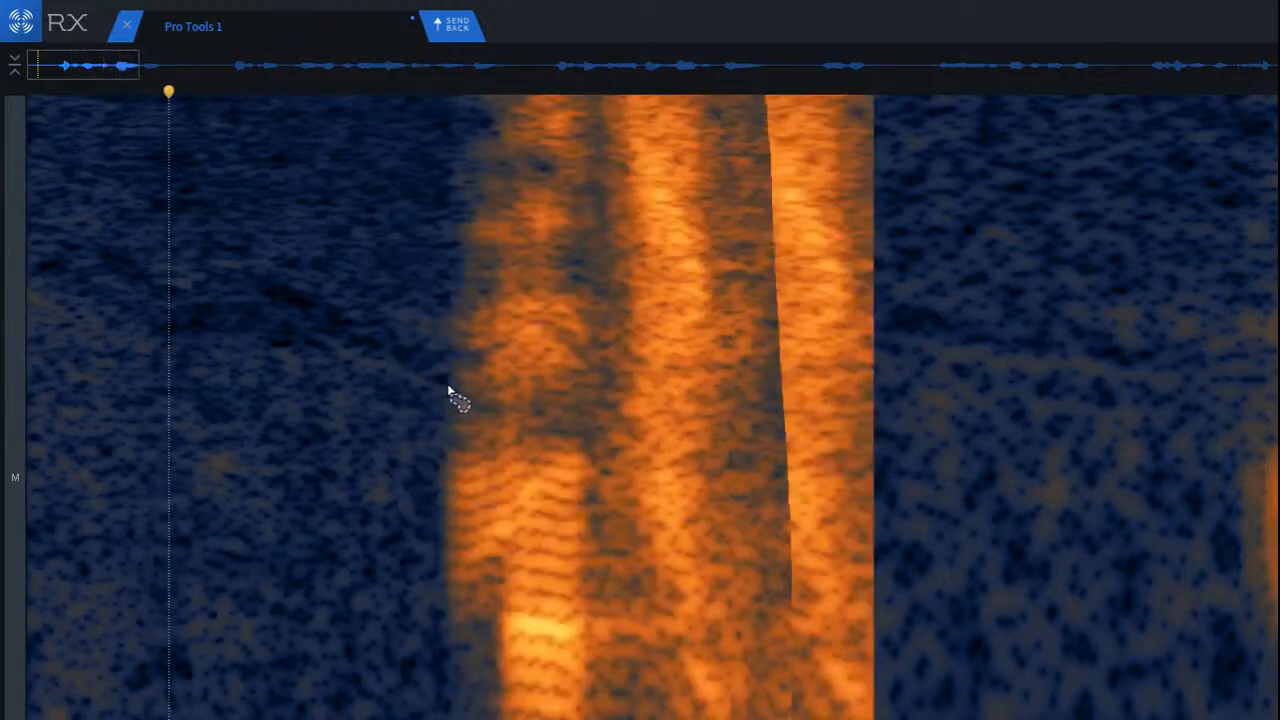
pyautogui.press('Return')
pyautogui.press('space')
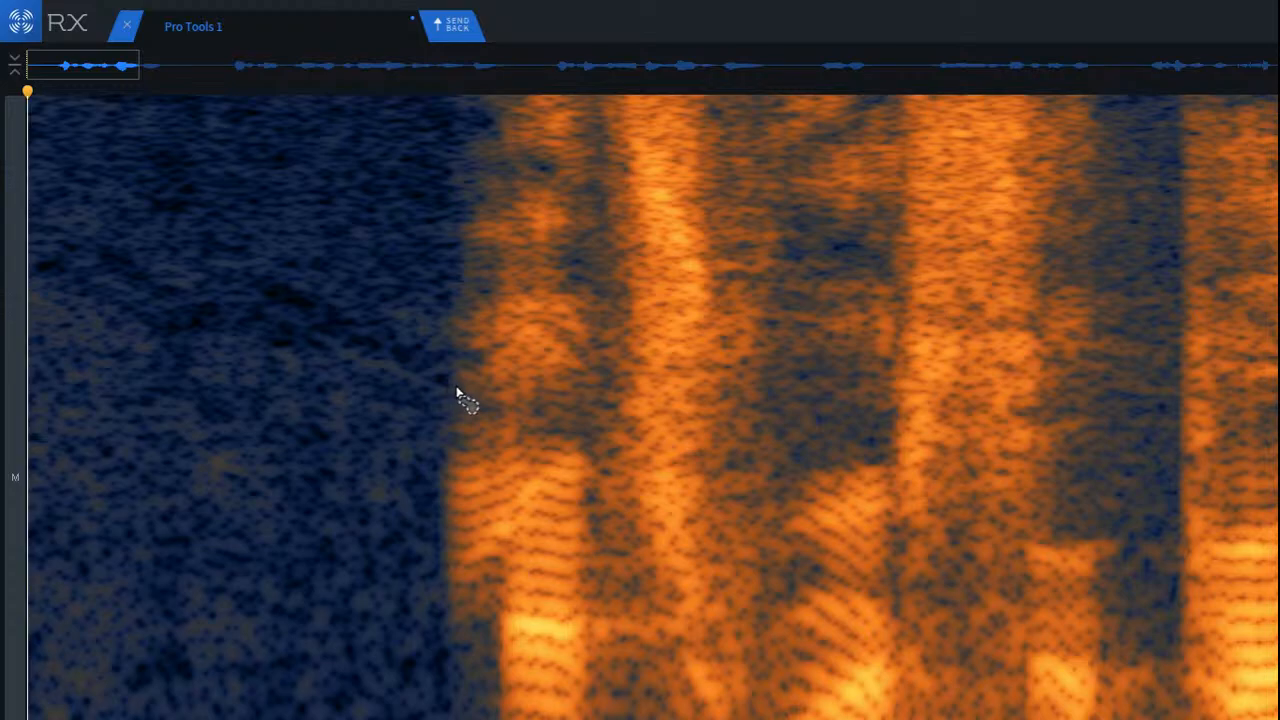
pyautogui.scroll(-6, 460, 390)
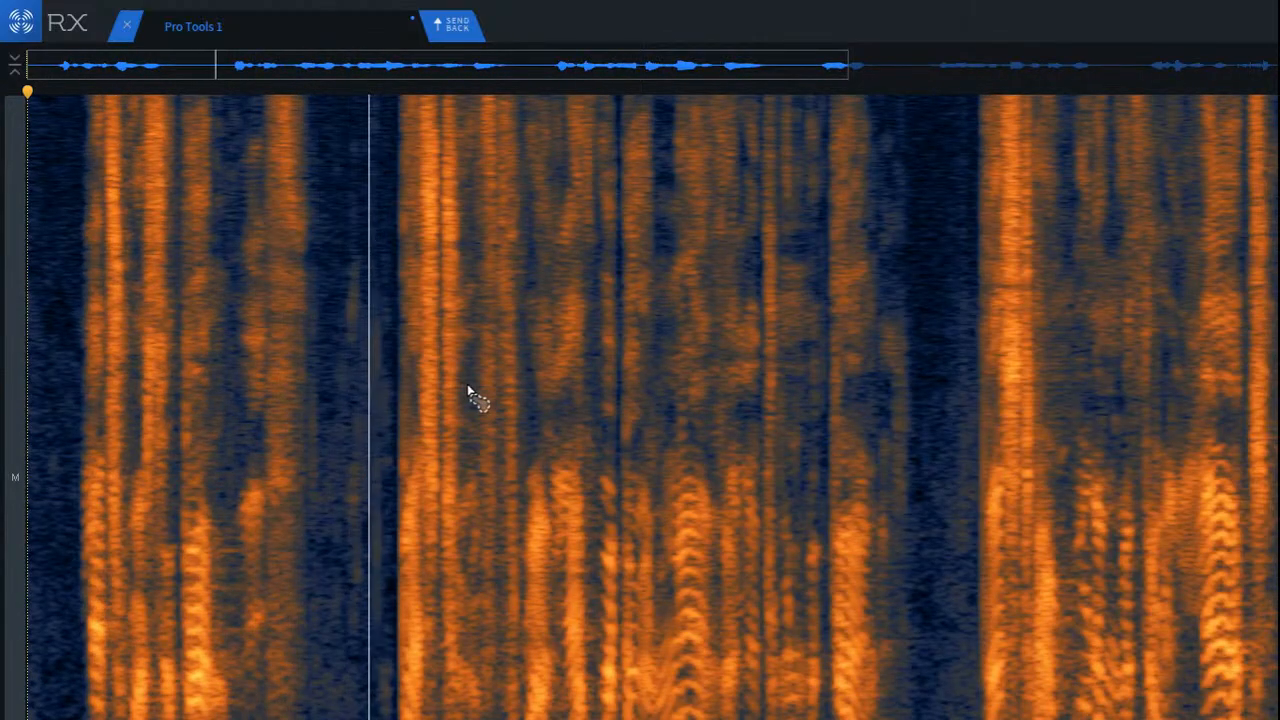
# Step: Play the recording from just before the first phrase to check the opening transition
pyautogui.press('space')
pyautogui.click(79, 316)
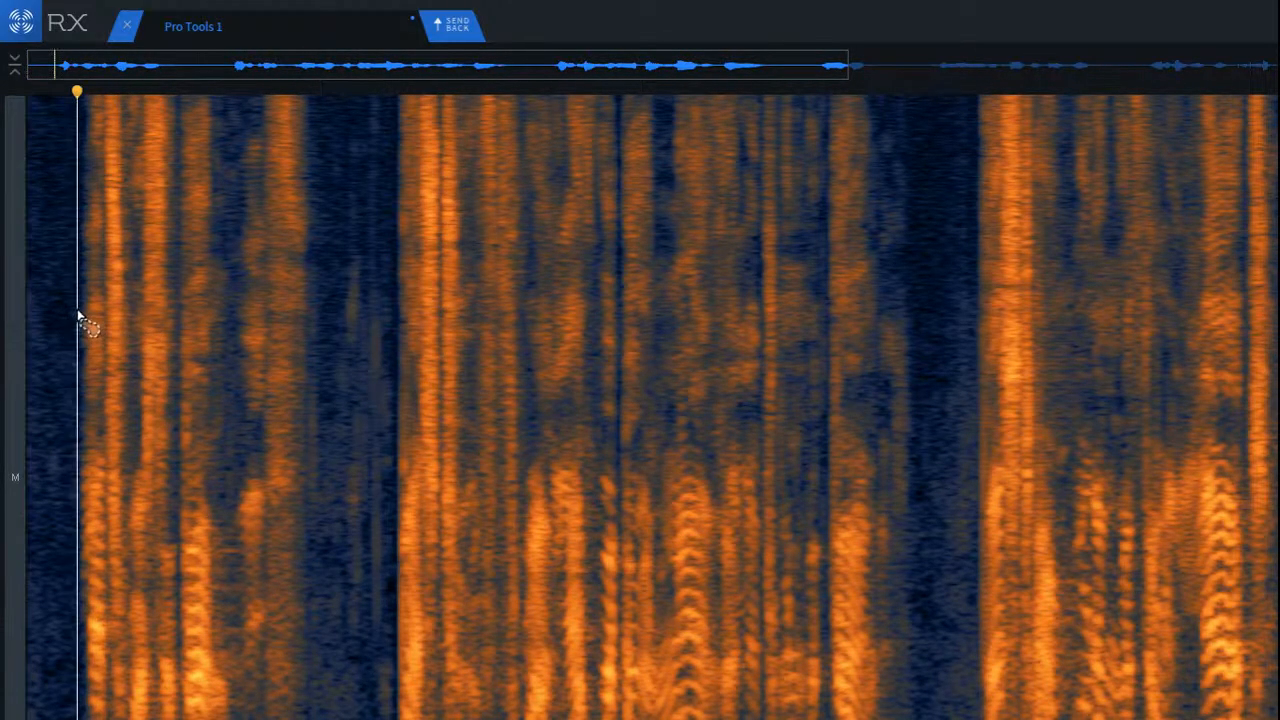
pyautogui.press('space')
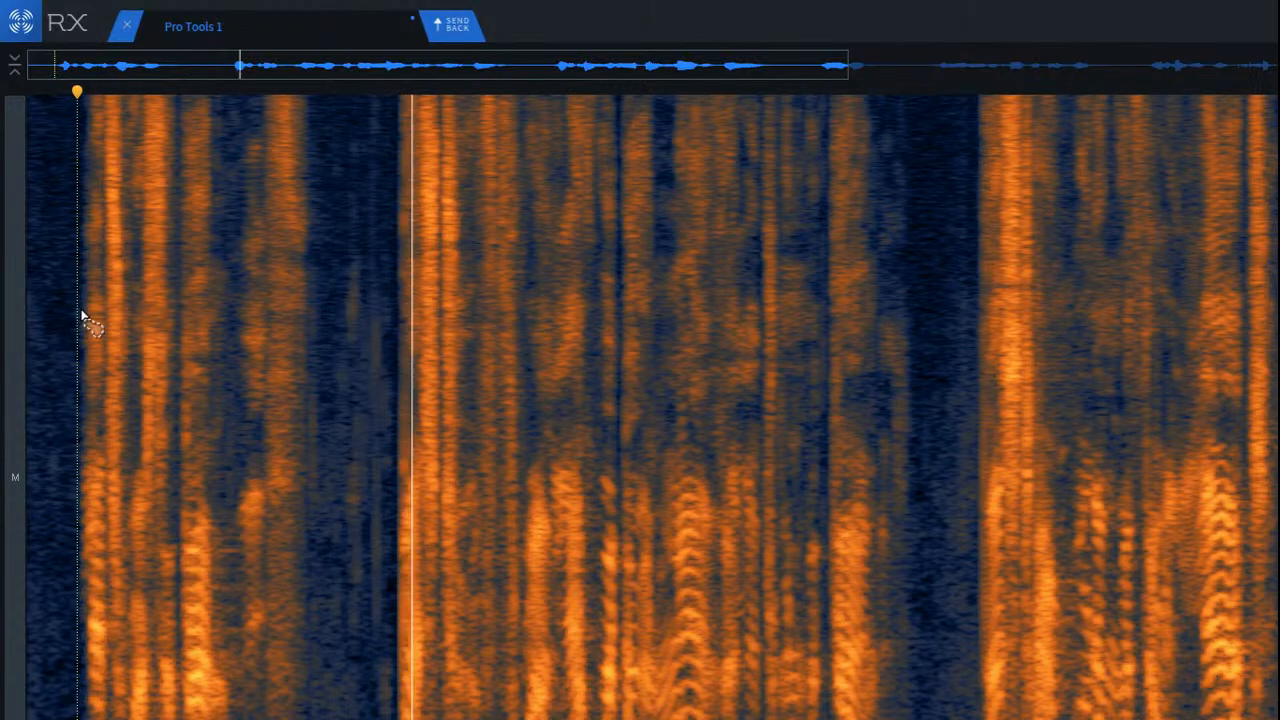
# Step: Play the pause between the first and second phrases from the first phrase's ending to locate the faint clicks
pyautogui.click(196, 243)
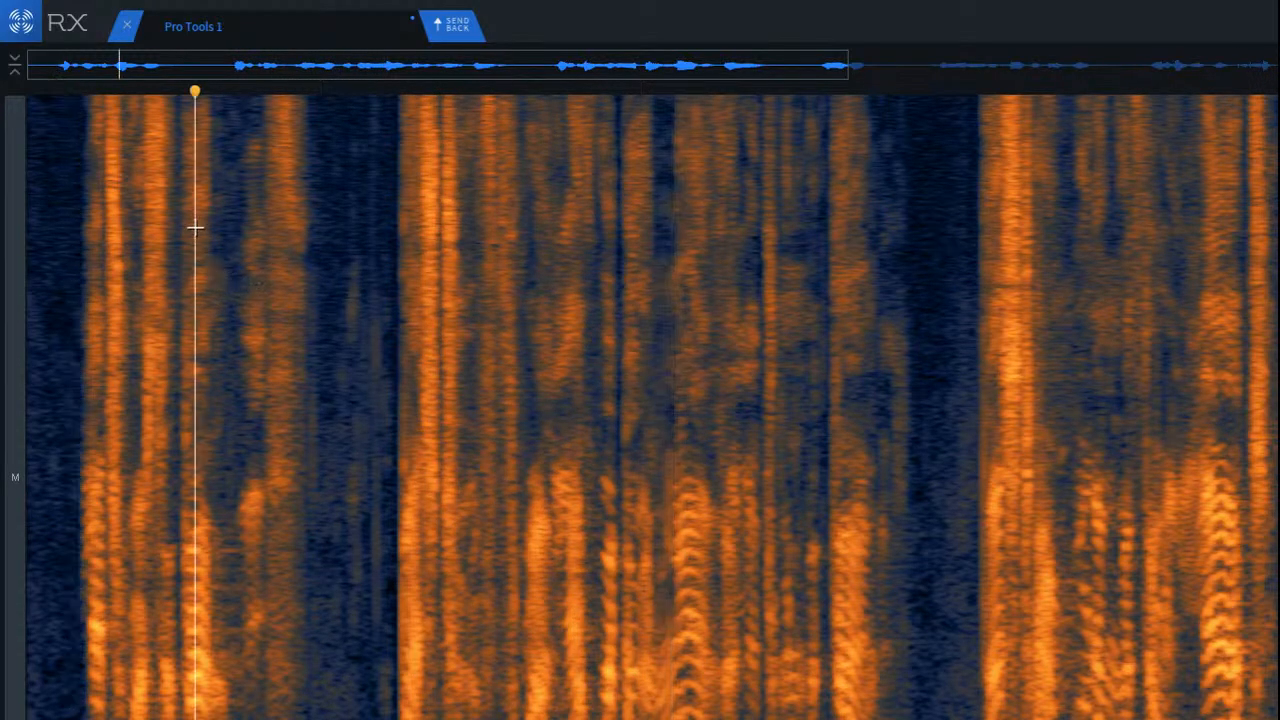
pyautogui.scroll(5, 309, 386)
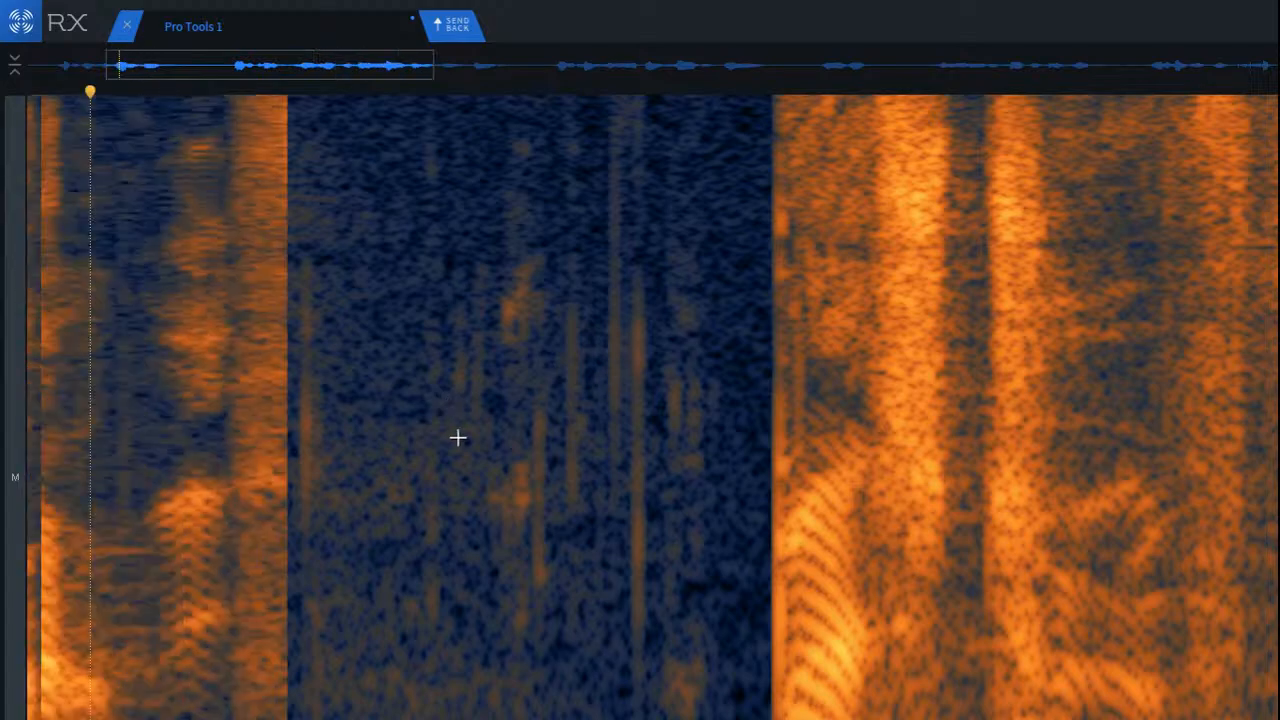
pyautogui.scroll(-2, 457, 437)
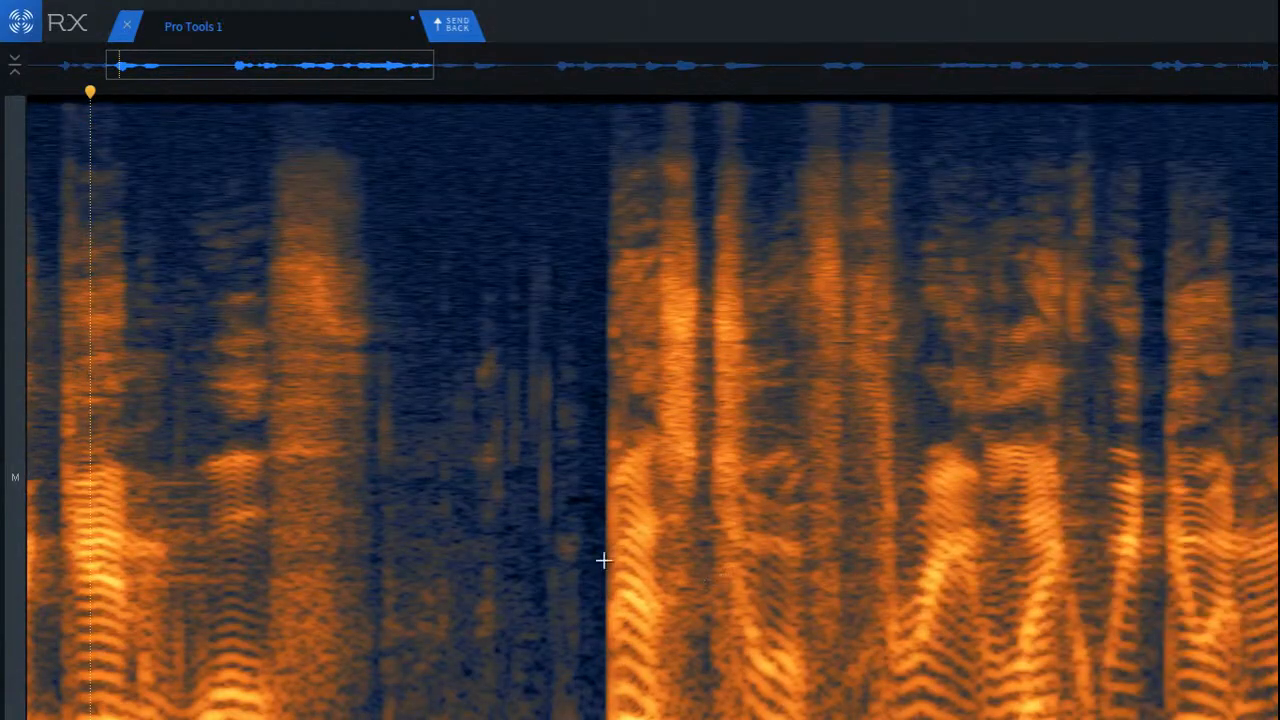
pyautogui.click(345, 409)
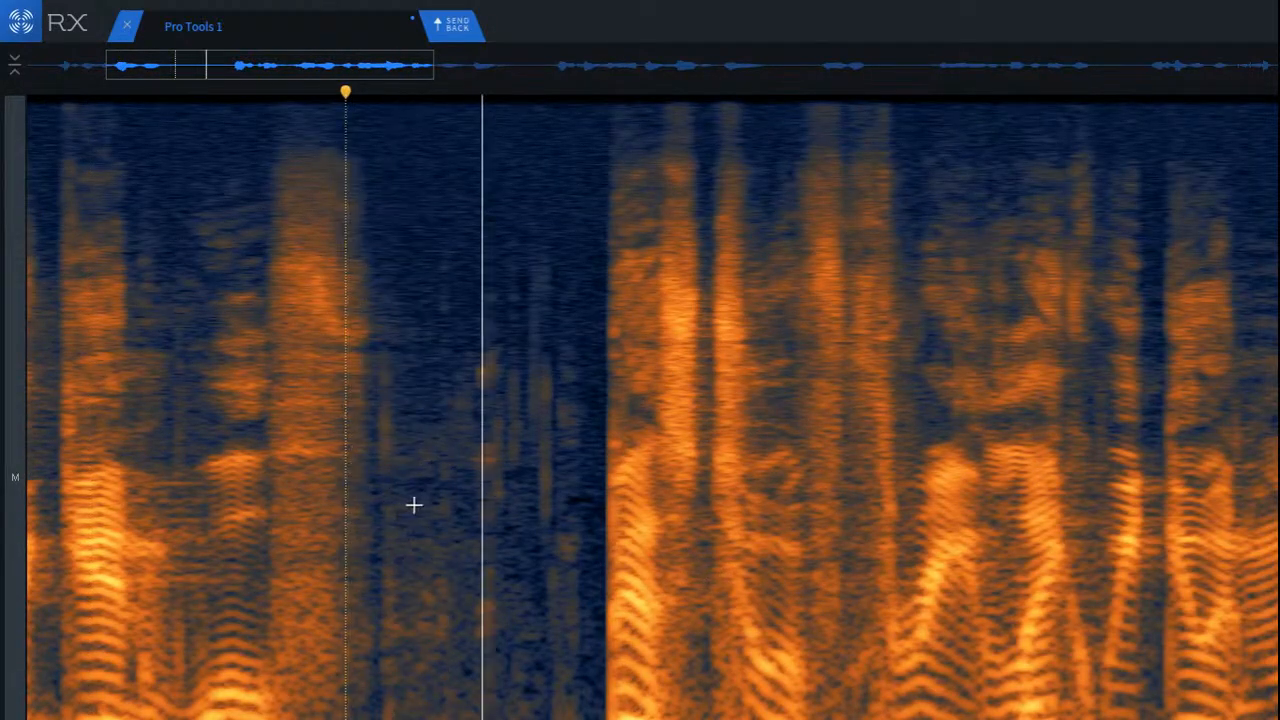
# Step: Run De-click on the faint vertical clicks in the pause after the first phrase, and replay from the phrase's final sound
pyautogui.scroll(2, 454, 514)
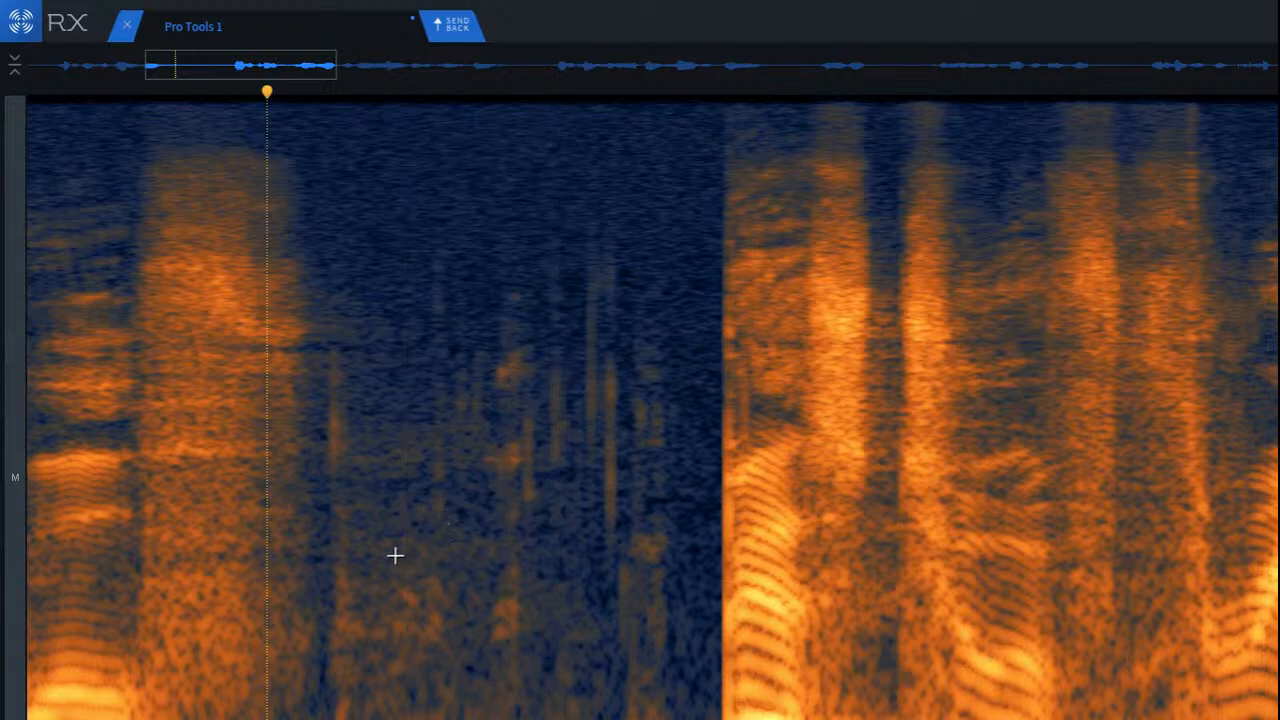
pyautogui.moveTo(339, 203); pyautogui.dragTo(698, 688)
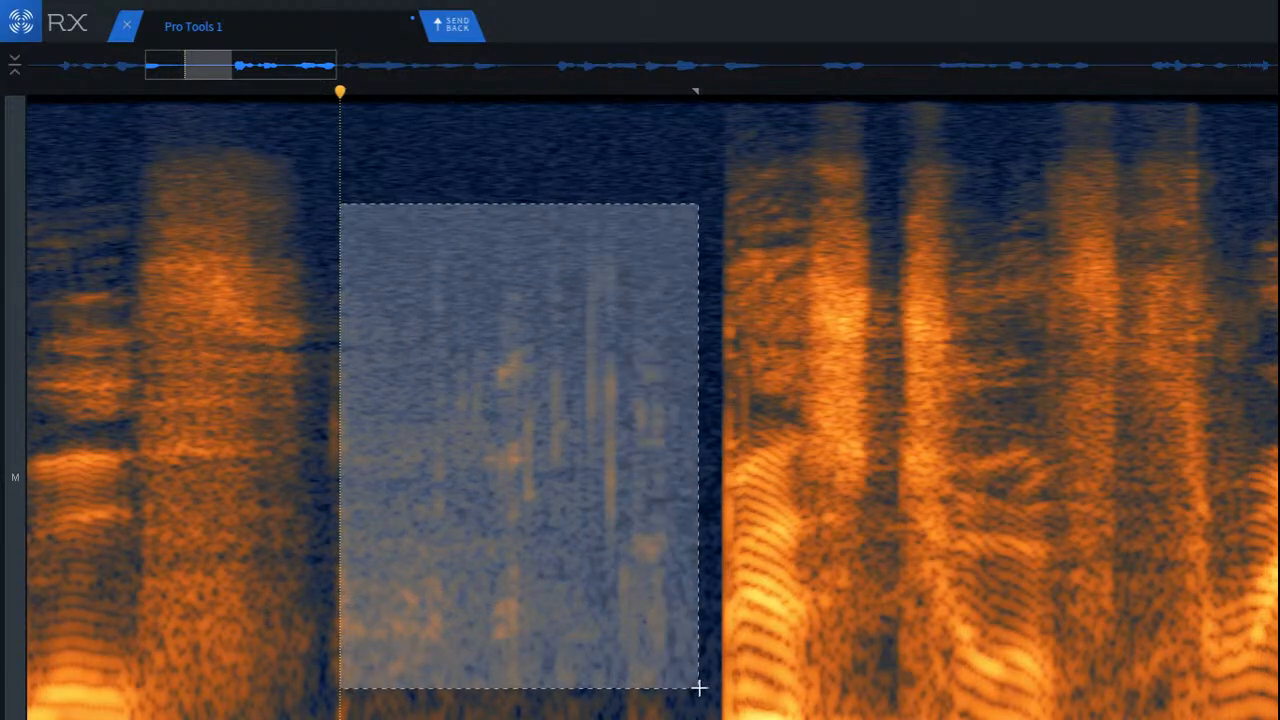
pyautogui.press('super+r')
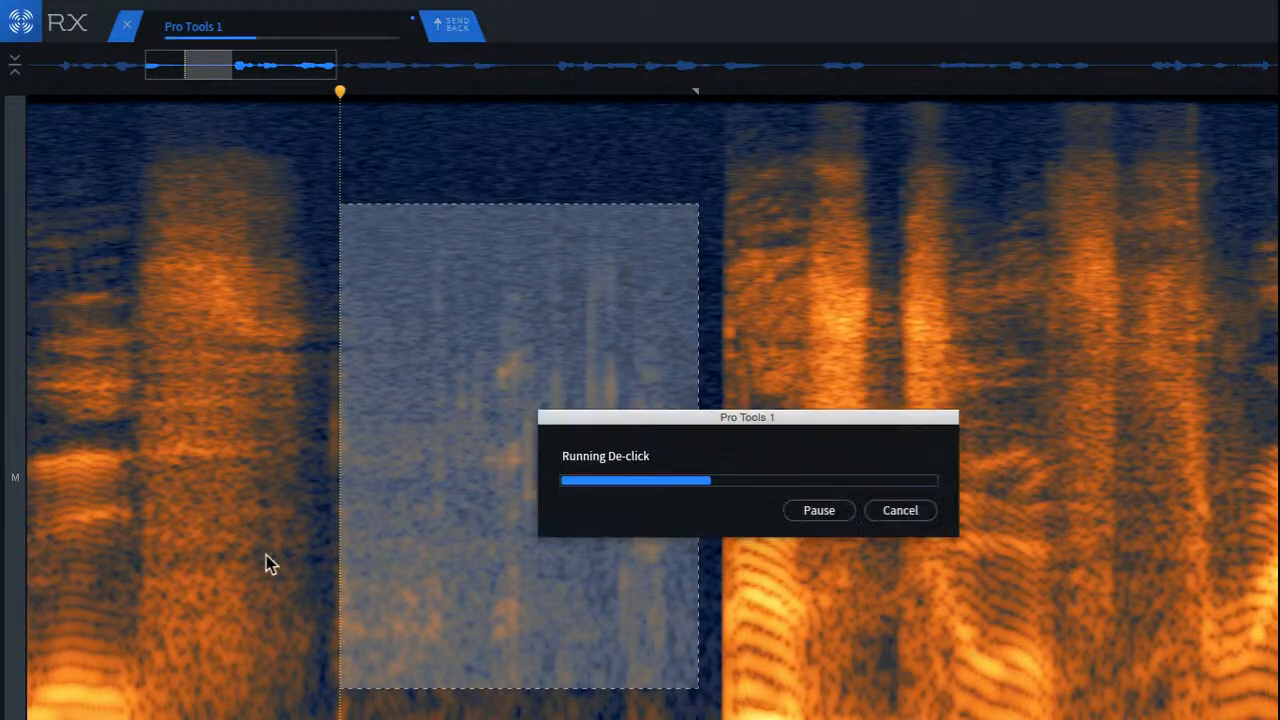
pyautogui.click(170, 389)
pyautogui.press('space')
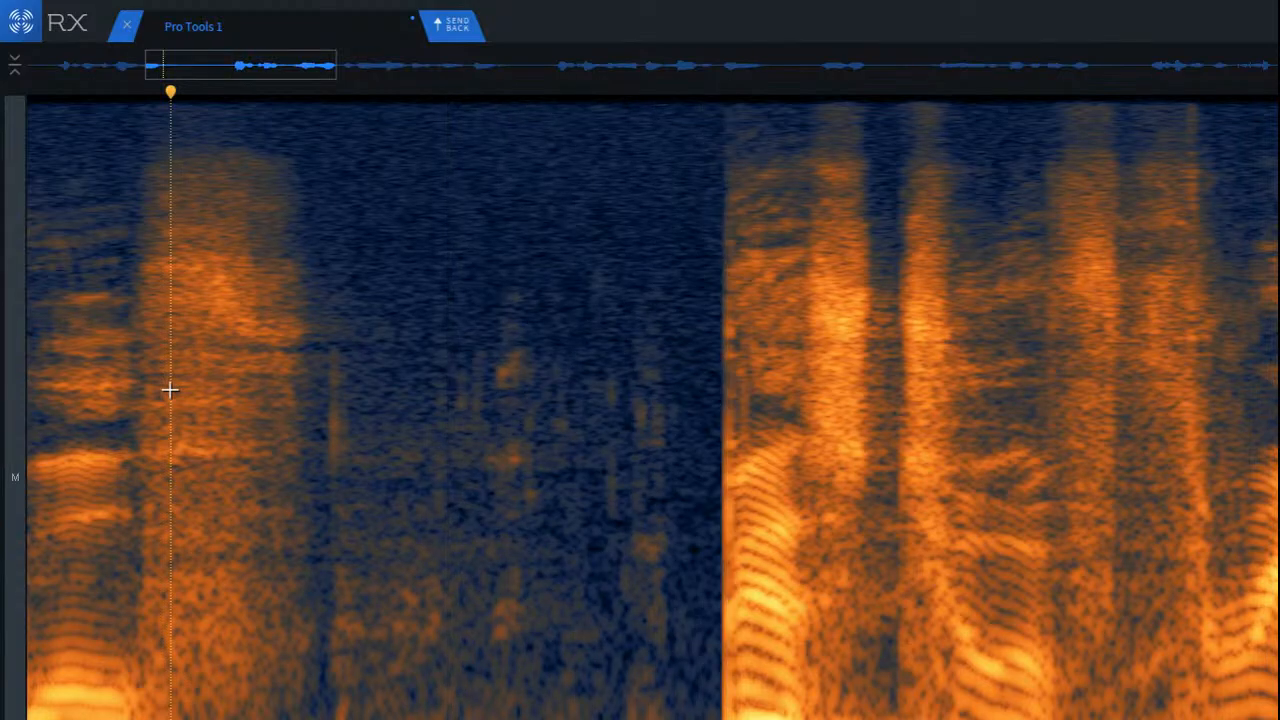
# Step: Copy a clean low-frequency noise patch over the low-frequency burst just after the consonant at the start of the pause
pyautogui.scroll(2, 209, 526)
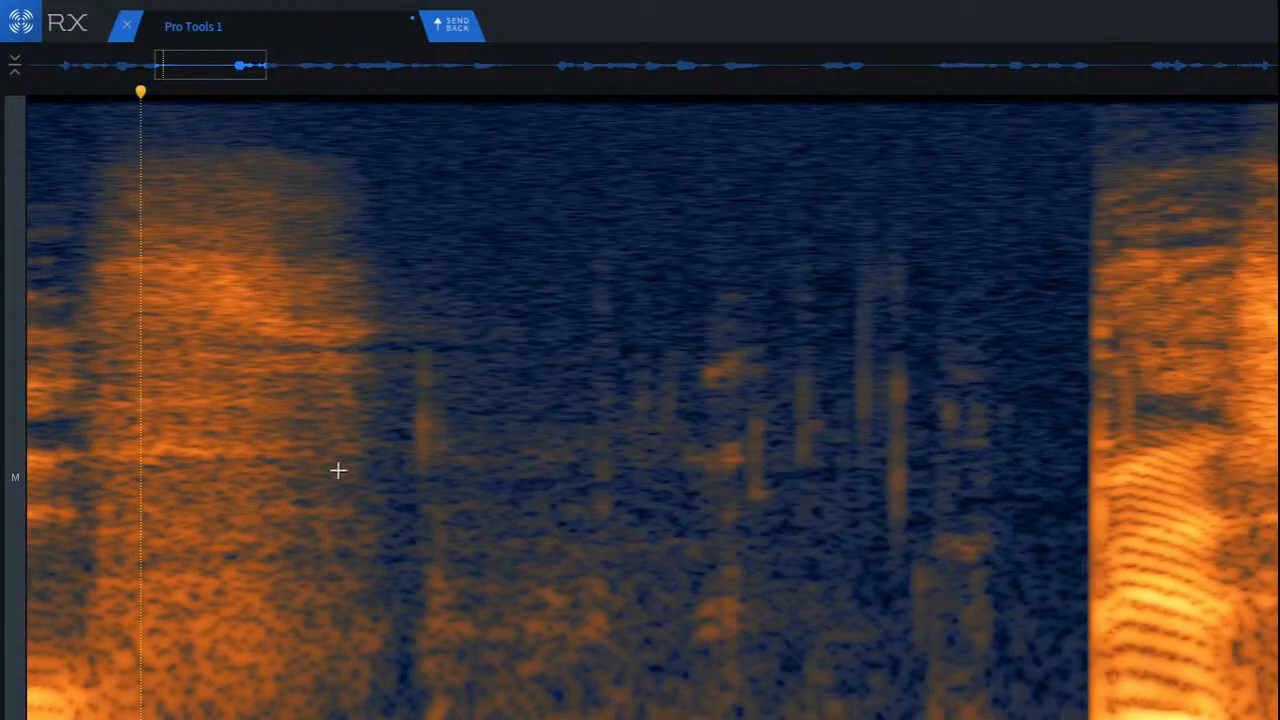
pyautogui.click(359, 354)
pyautogui.scroll(3, 429, 586)
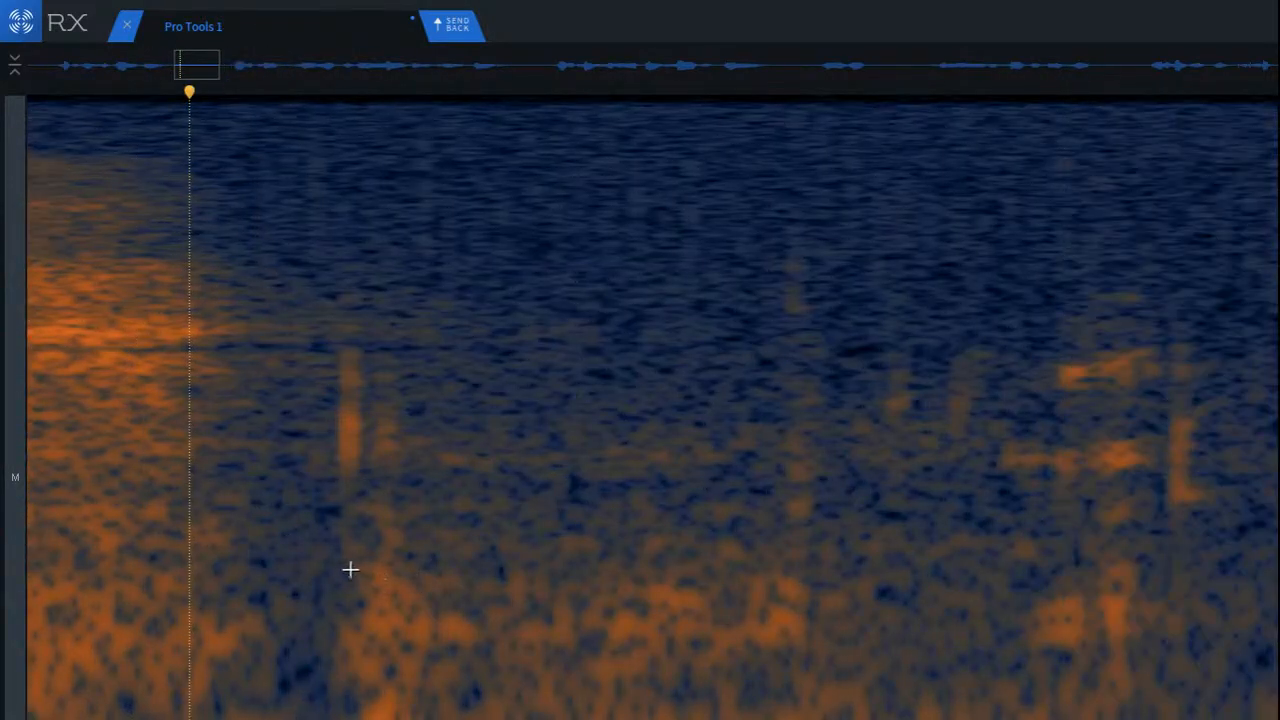
pyautogui.scroll(-1, 350, 570)
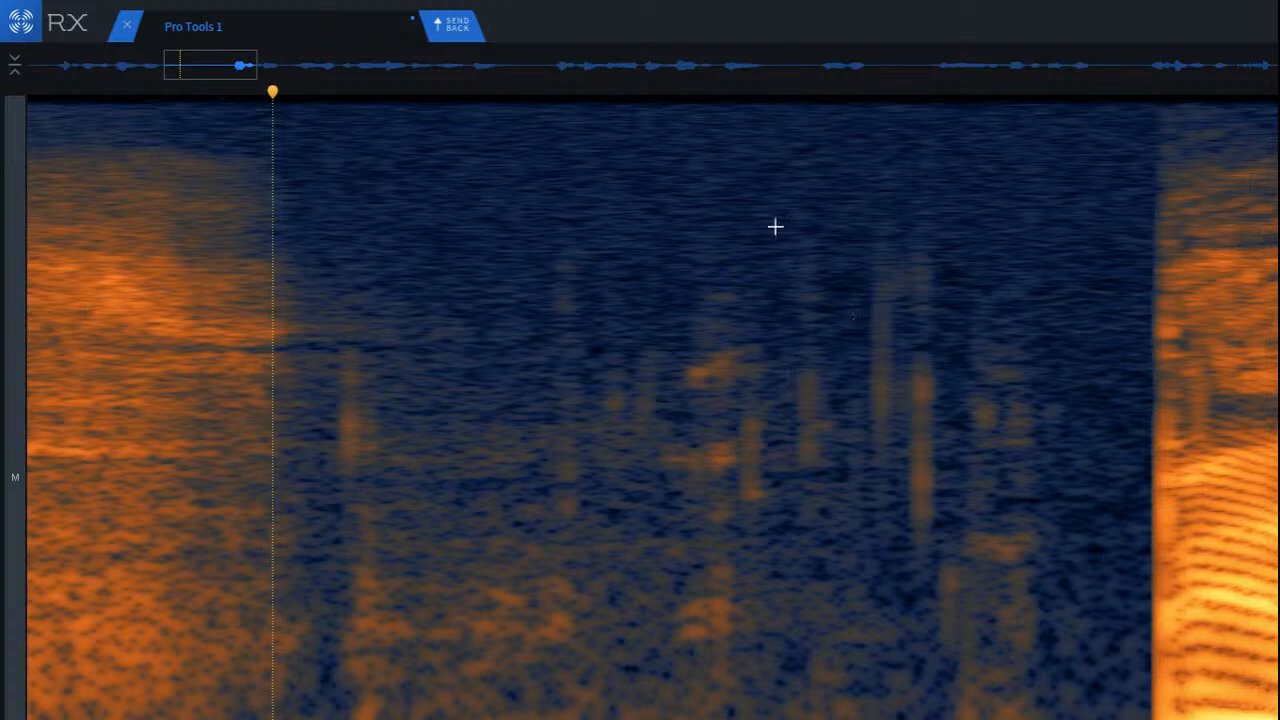
pyautogui.moveTo(833, 8)
pyautogui.scroll(3, 231, 486)
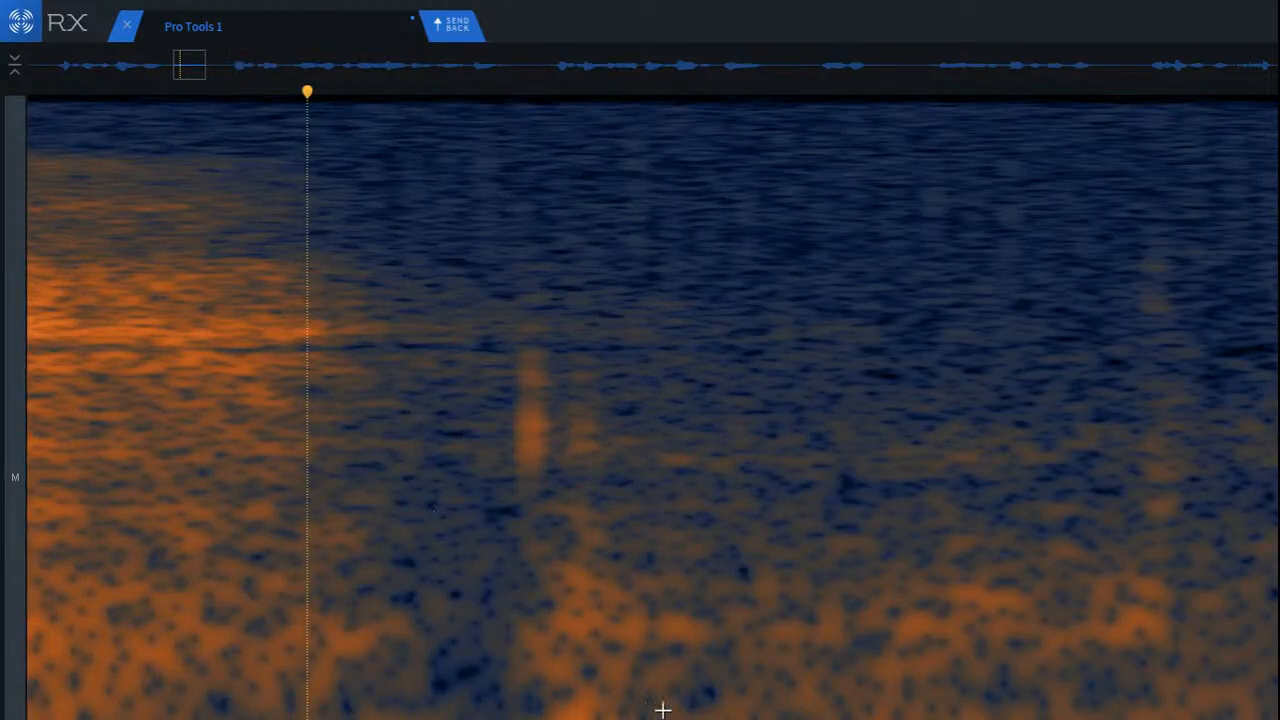
pyautogui.moveTo(674, 547); pyautogui.dragTo(901, 719)
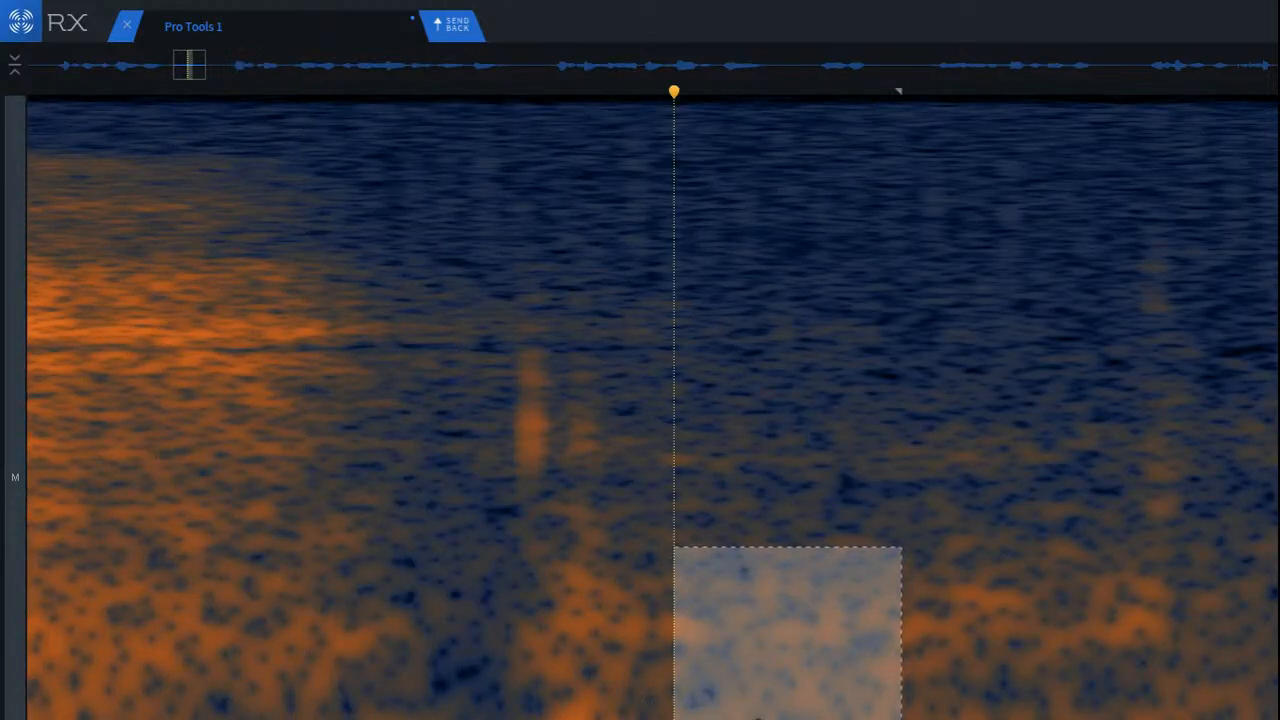
pyautogui.moveTo(754, 717); pyautogui.dragTo(557, 717)
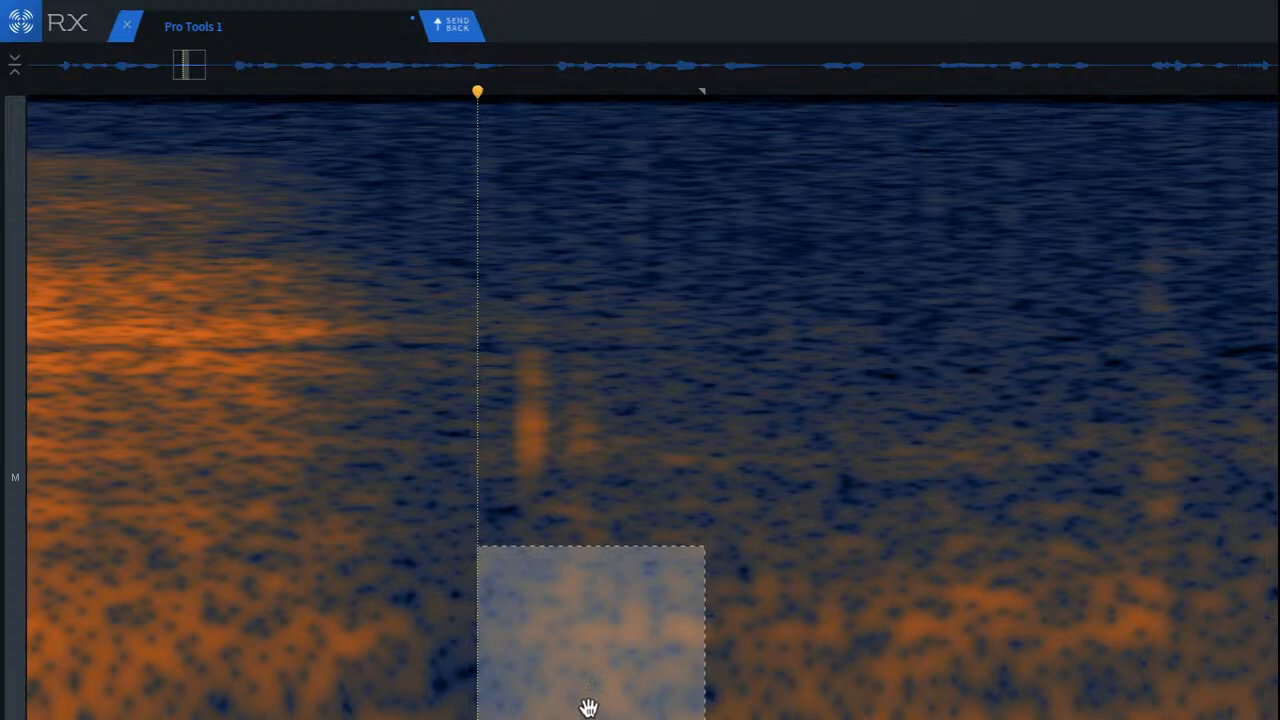
pyautogui.click(245, 587)
# Step: Cover the first short mid-frequency click after the consonant with copied patches of neighbouring clean noise
pyautogui.scroll(2, 330, 450)
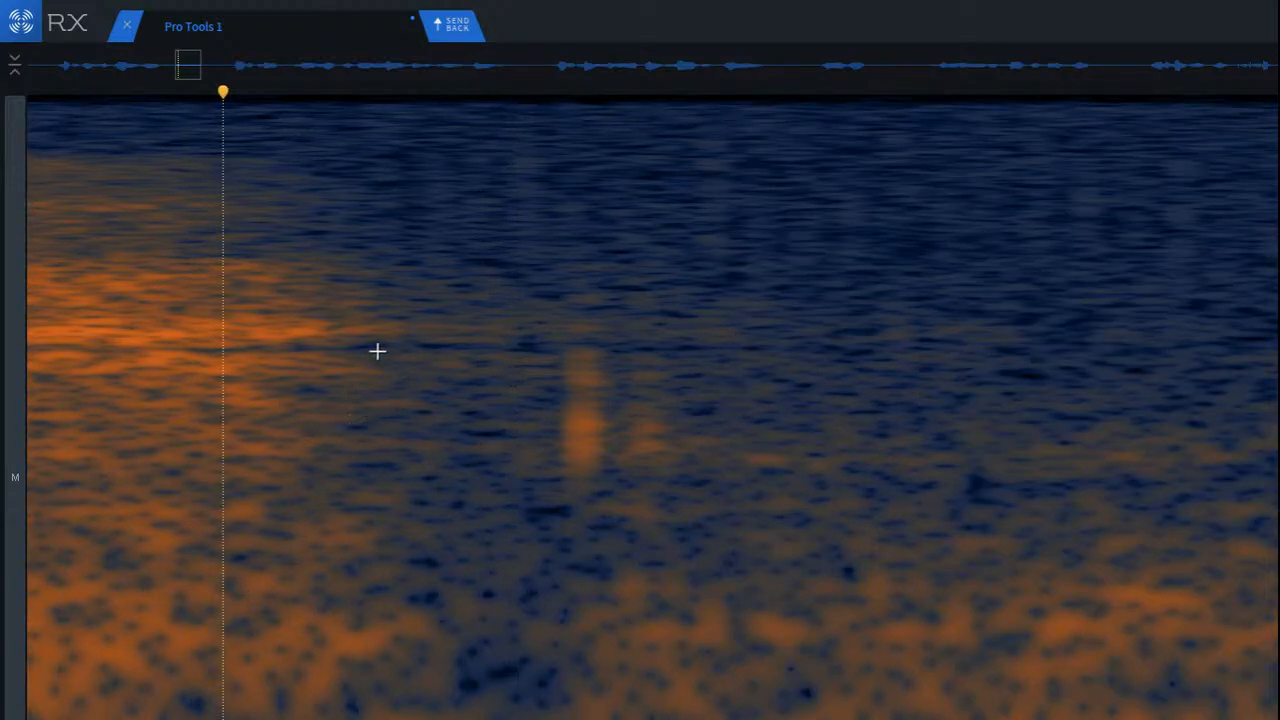
pyautogui.moveTo(323, 331); pyautogui.dragTo(683, 457)
pyautogui.click(363, 403)
pyautogui.scroll(-3, 537, 517)
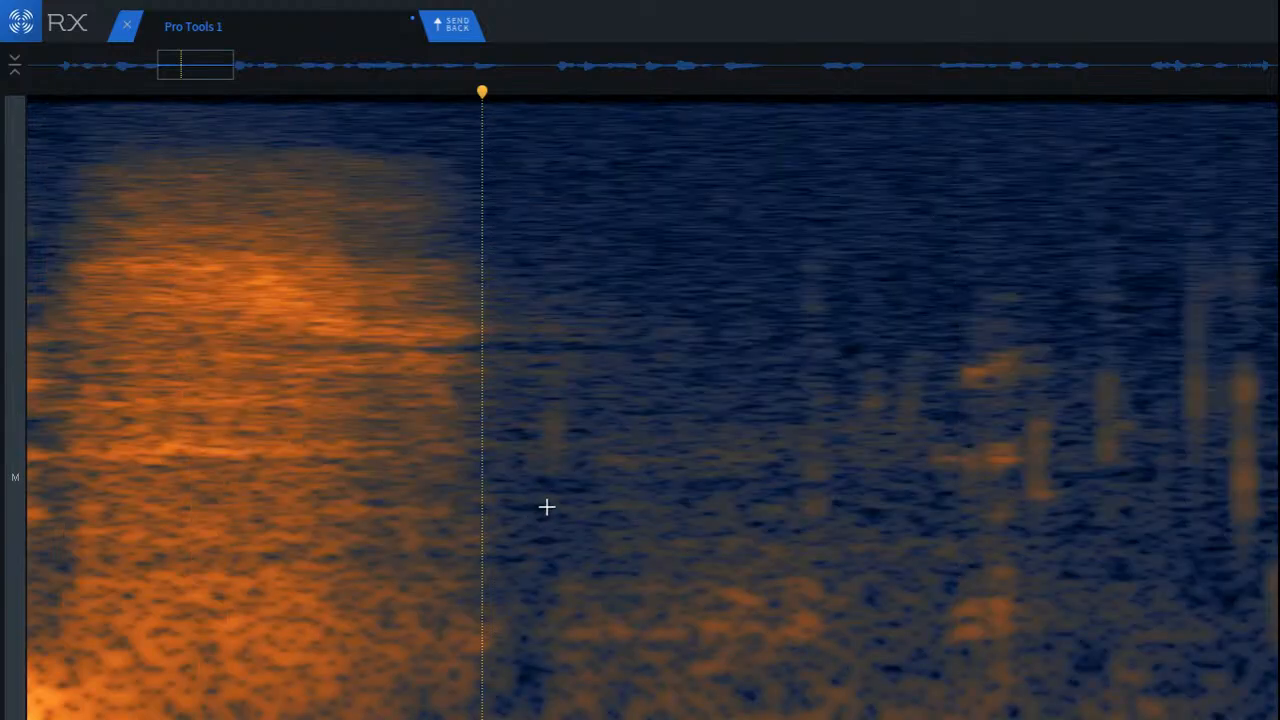
pyautogui.scroll(2, 883, 417)
pyautogui.scroll(2, 390, 360)
pyautogui.moveTo(411, 326); pyautogui.dragTo(402, 453)
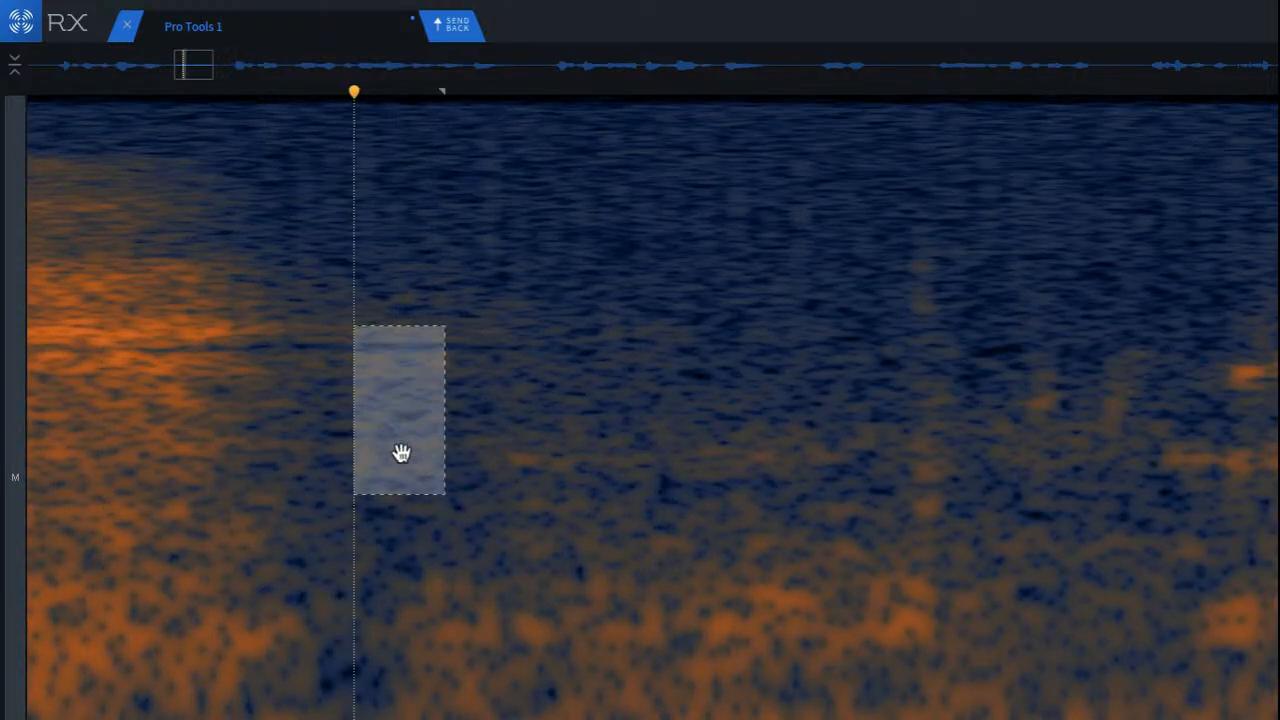
pyautogui.click(221, 415)
# Step: Paste clean background noise over the faint vertical click further into the pause and the low-frequency smudge below it
pyautogui.scroll(2, 1109, 495)
pyautogui.scroll(2, 946, 443)
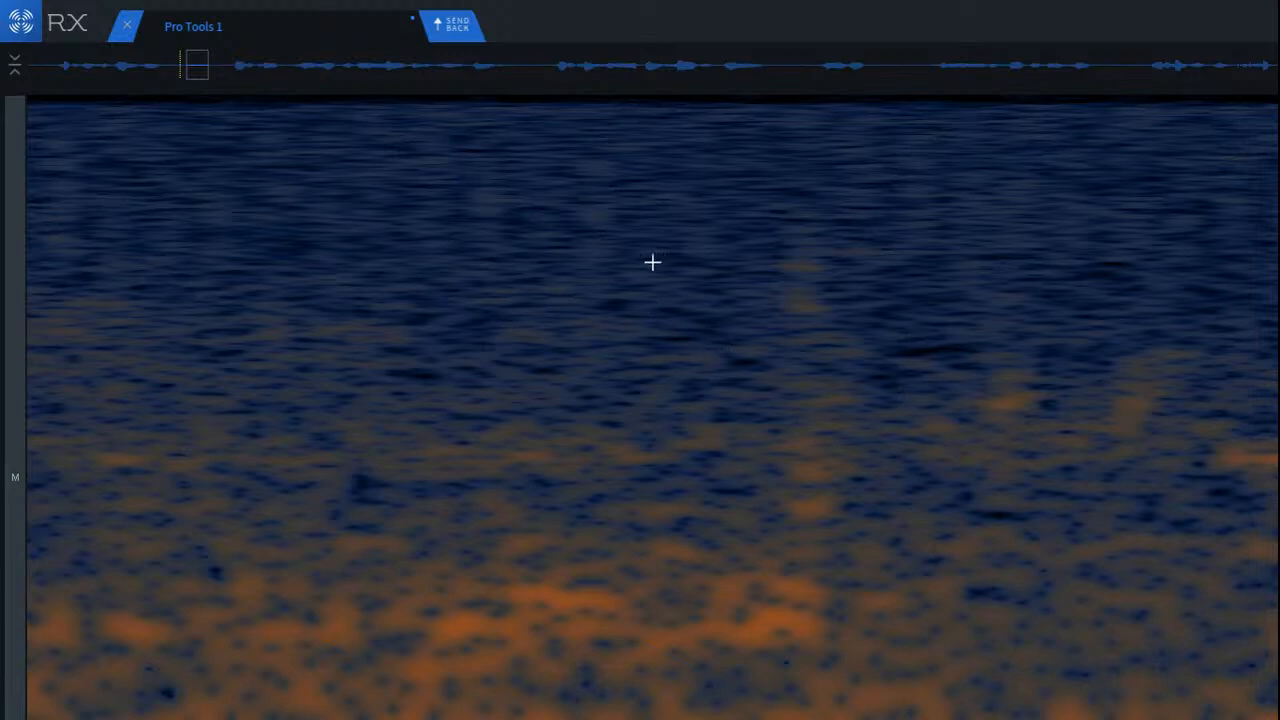
pyautogui.moveTo(652, 189); pyautogui.dragTo(831, 583)
pyautogui.moveTo(739, 522); pyautogui.dragTo(614, 631)
pyautogui.hotkey('ctrl', 'v')
pyautogui.click(622, 500)
pyautogui.click(865, 628)
# Step: Play back the start of the pause from the end of the consonant to check the patched clicks
pyautogui.scroll(-3, 800, 612)
pyautogui.click(307, 489)
pyautogui.press('space')
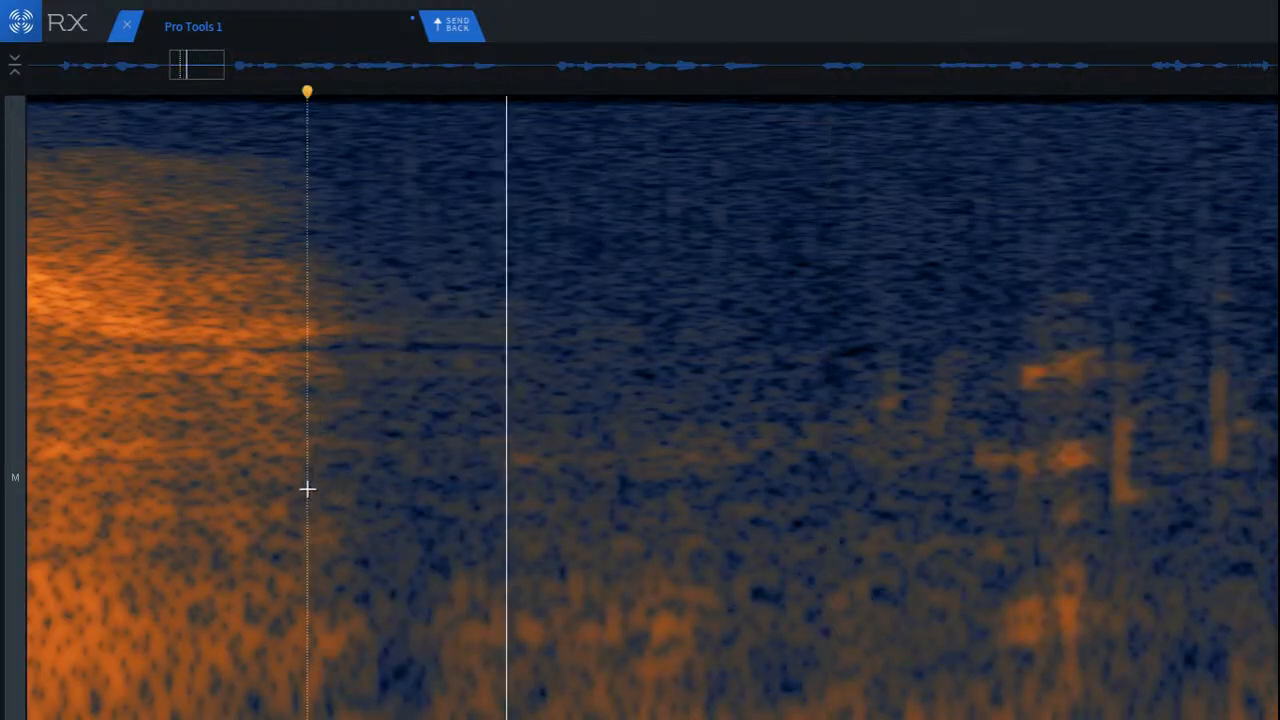
pyautogui.press('space')
# Step: Copy a strip of low-frequency noise and place it over the adjoining earlier section of the pause
pyautogui.scroll(2, 1157, 558)
pyautogui.moveTo(640, 694)
pyautogui.mouseDown()
pyautogui.moveTo(667, 719)
pyautogui.moveTo(876, 719)
pyautogui.mouseUp()
pyautogui.moveTo(760, 716); pyautogui.dragTo(626, 716)
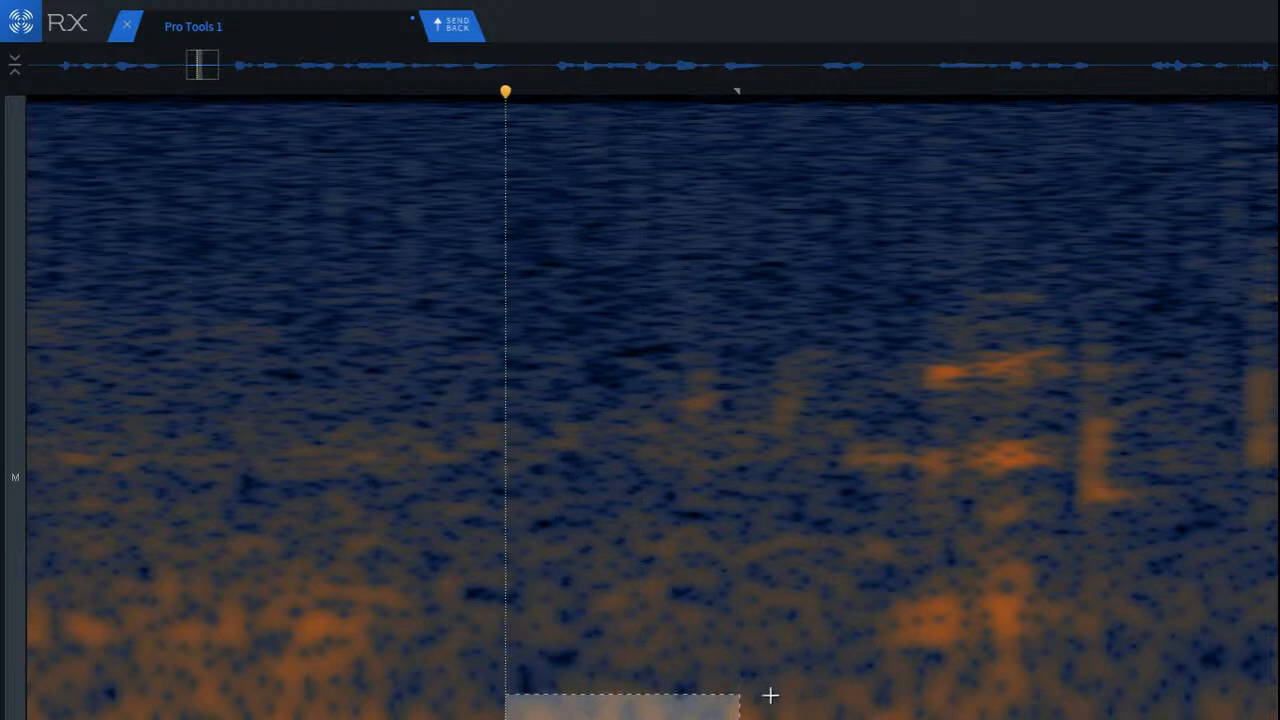
pyautogui.click(769, 694)
# Step: Replace the hook-shaped mid-frequency click after the horizontal streaks with a clean noise patch copied from just after it
pyautogui.scroll(2, 1154, 507)
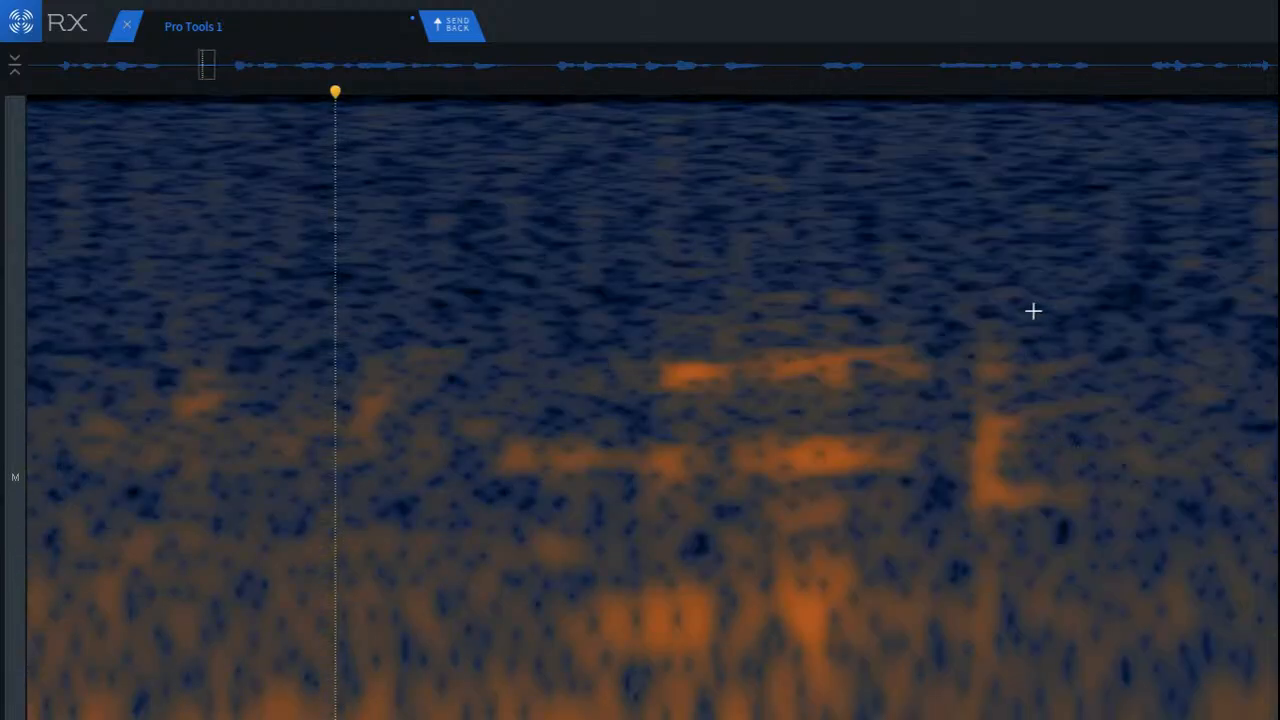
pyautogui.moveTo(1071, 316); pyautogui.dragTo(1222, 566)
pyautogui.moveTo(1163, 478); pyautogui.dragTo(1029, 471)
pyautogui.click(770, 405)
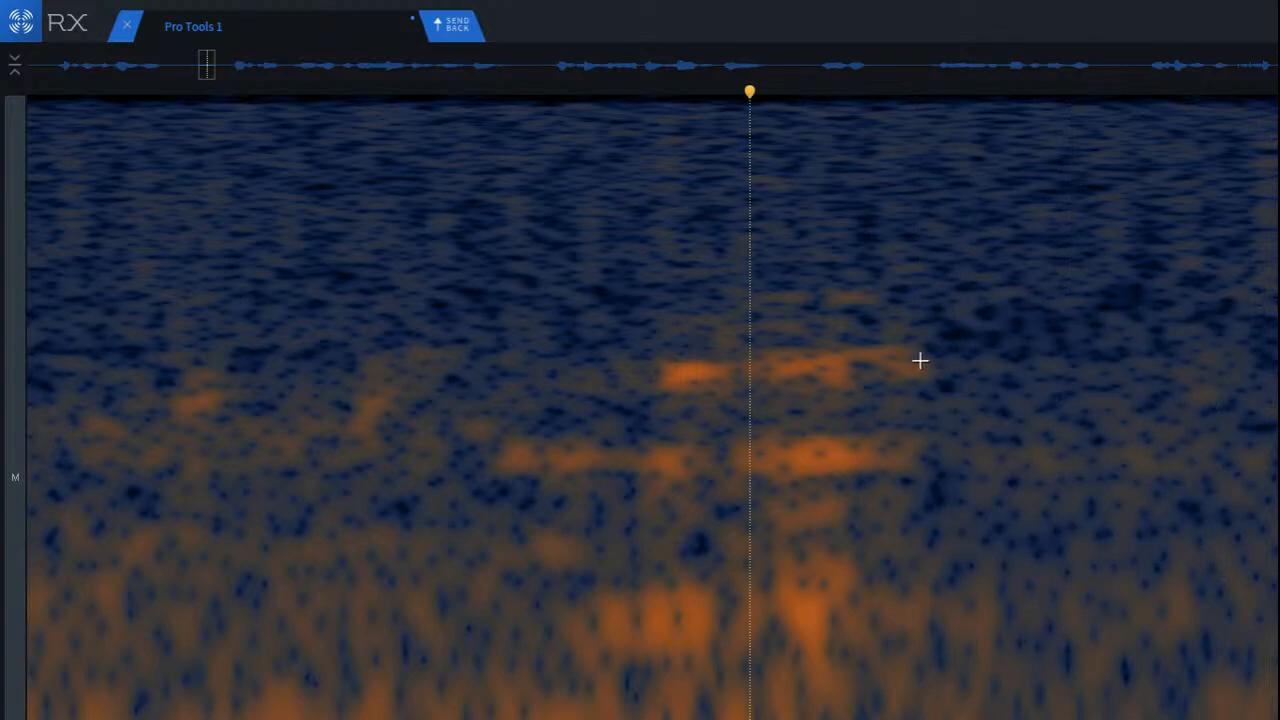
# Step: Cover the two bright horizontal mid-frequency streaks with a wide noise patch copied from the clean area after them
pyautogui.moveTo(929, 317); pyautogui.dragTo(1278, 432)
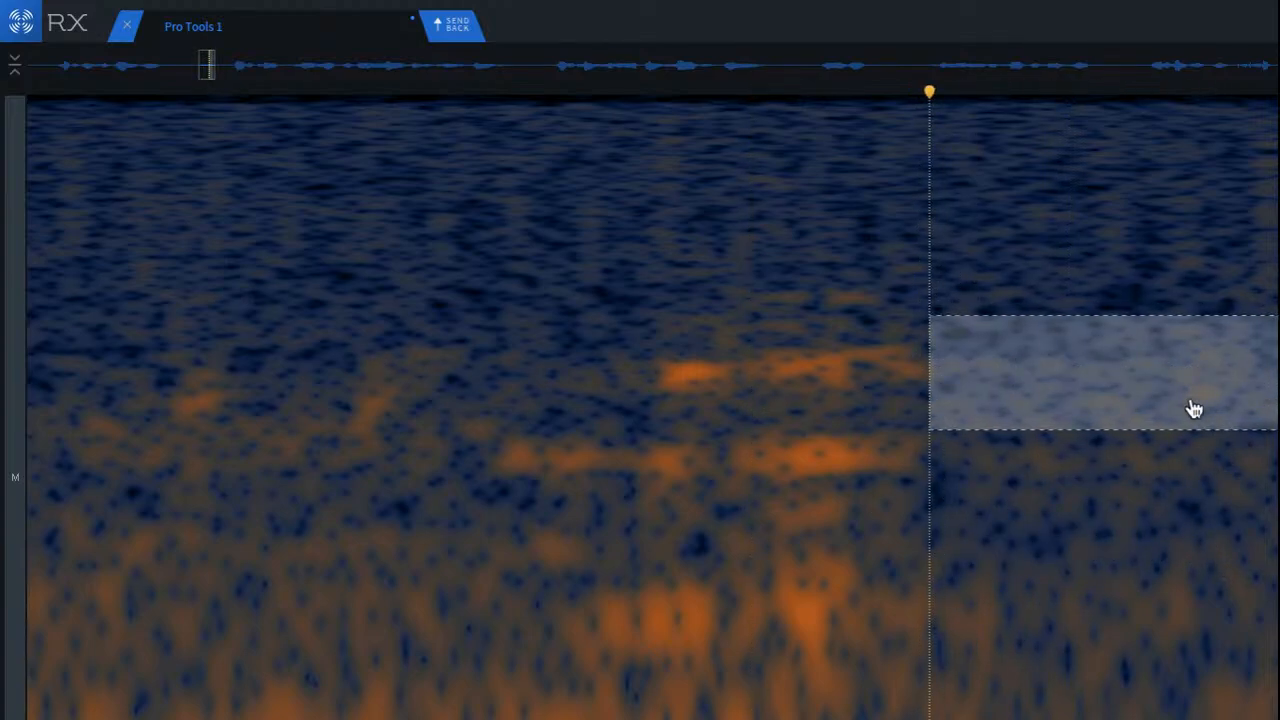
pyautogui.moveTo(1194, 408); pyautogui.dragTo(910, 380)
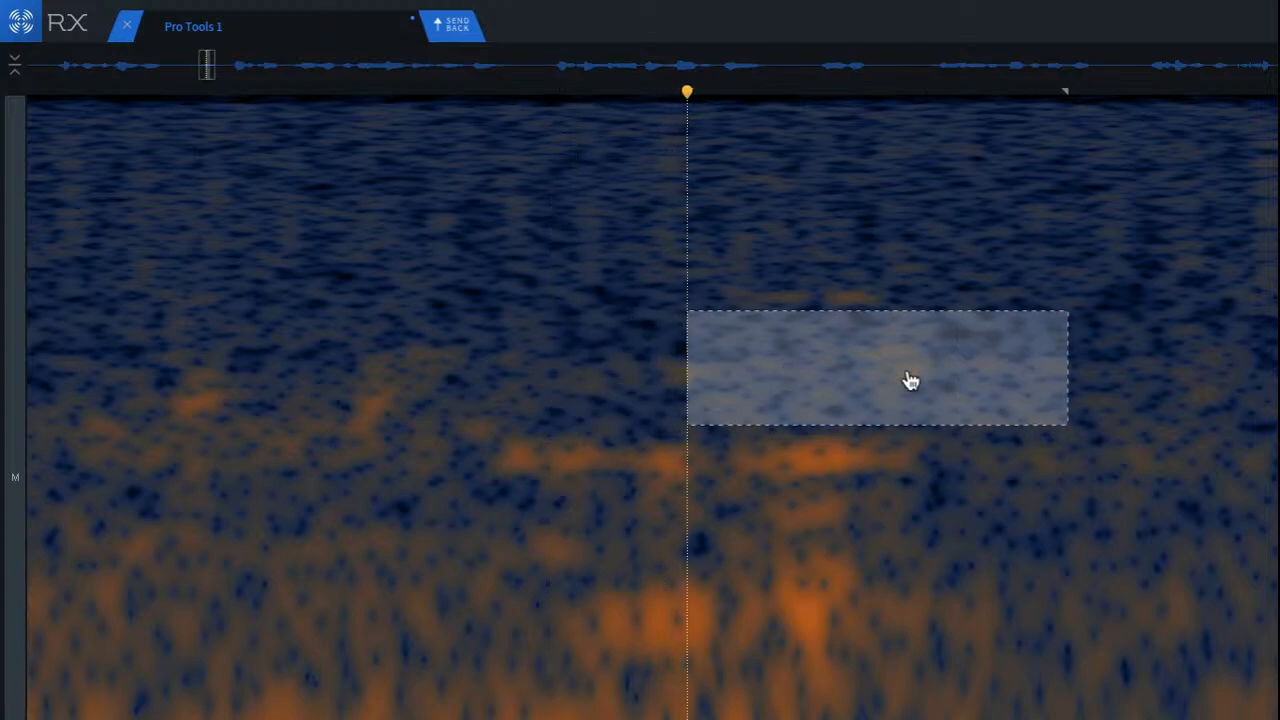
pyautogui.click(742, 363)
pyautogui.moveTo(929, 429); pyautogui.dragTo(935, 490)
pyautogui.click(505, 600)
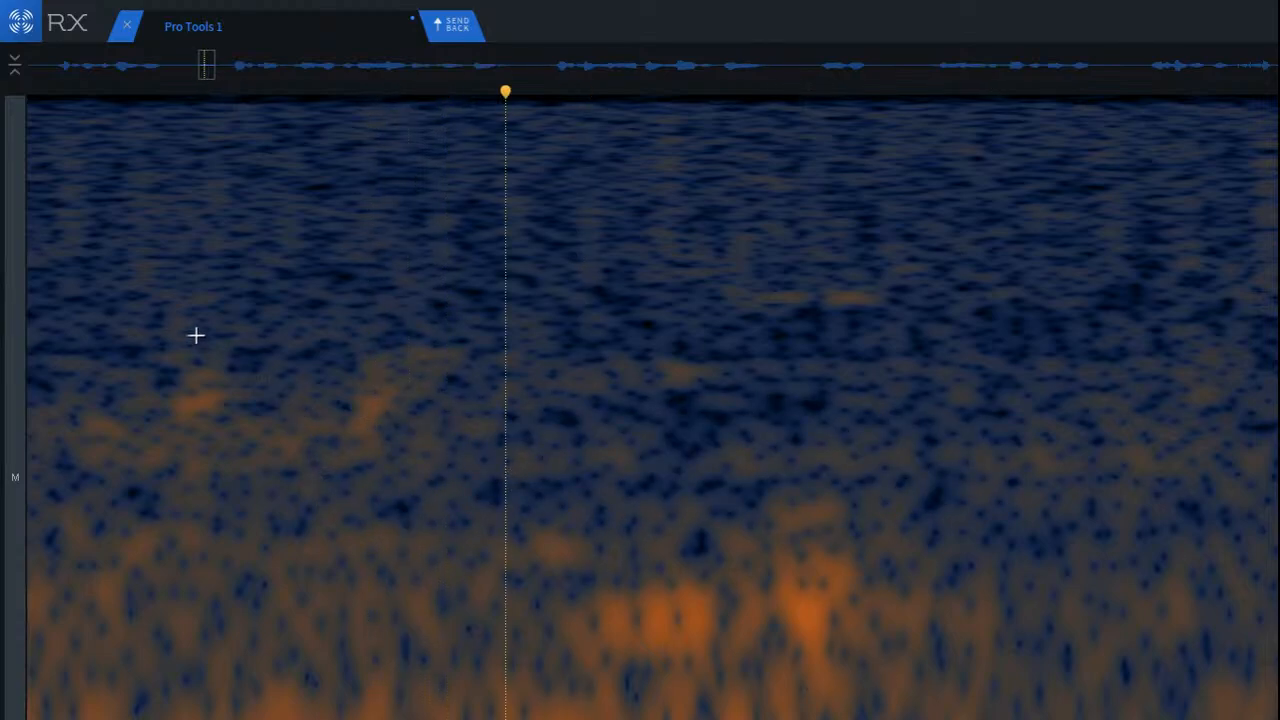
# Step: Patch the two small mid-frequency smudges before the cleaned streaks with adjacent background noise
pyautogui.moveTo(200, 314); pyautogui.dragTo(354, 451)
pyautogui.moveTo(268, 405)
pyautogui.mouseDown()
pyautogui.moveTo(281, 421)
pyautogui.moveTo(366, 429)
pyautogui.mouseUp()
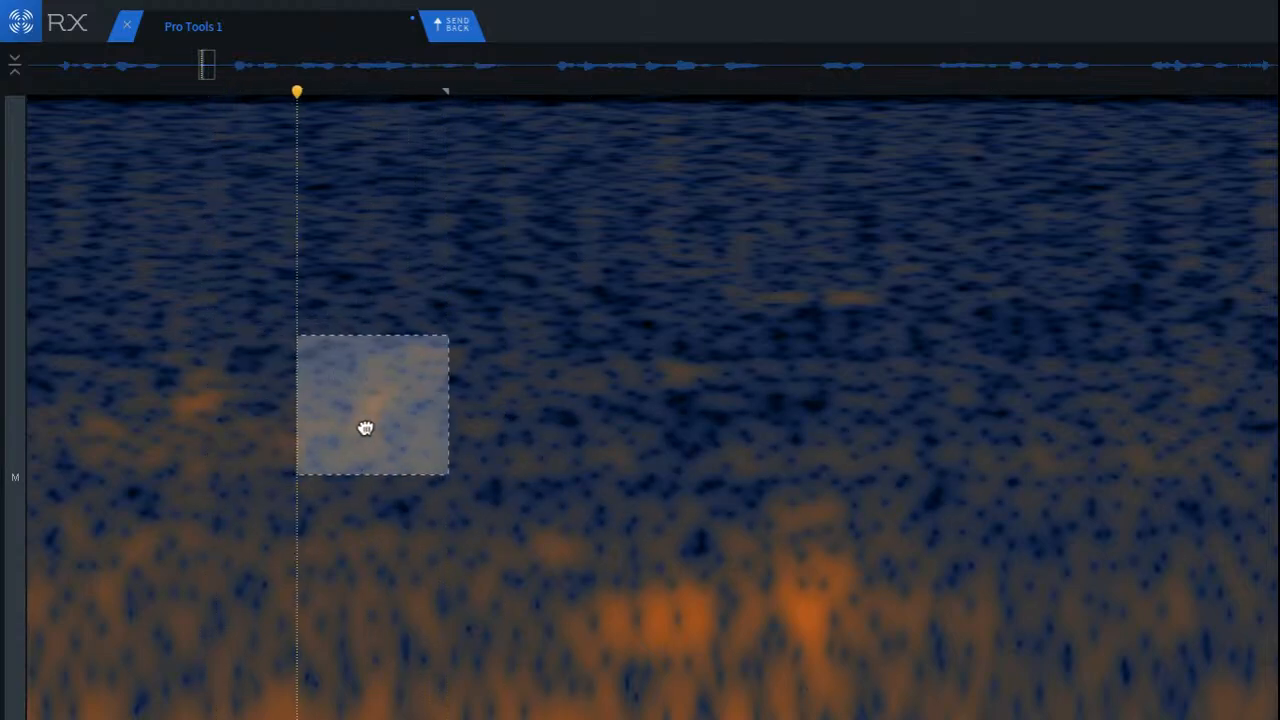
pyautogui.click(262, 462)
pyautogui.moveTo(54, 356); pyautogui.dragTo(181, 457)
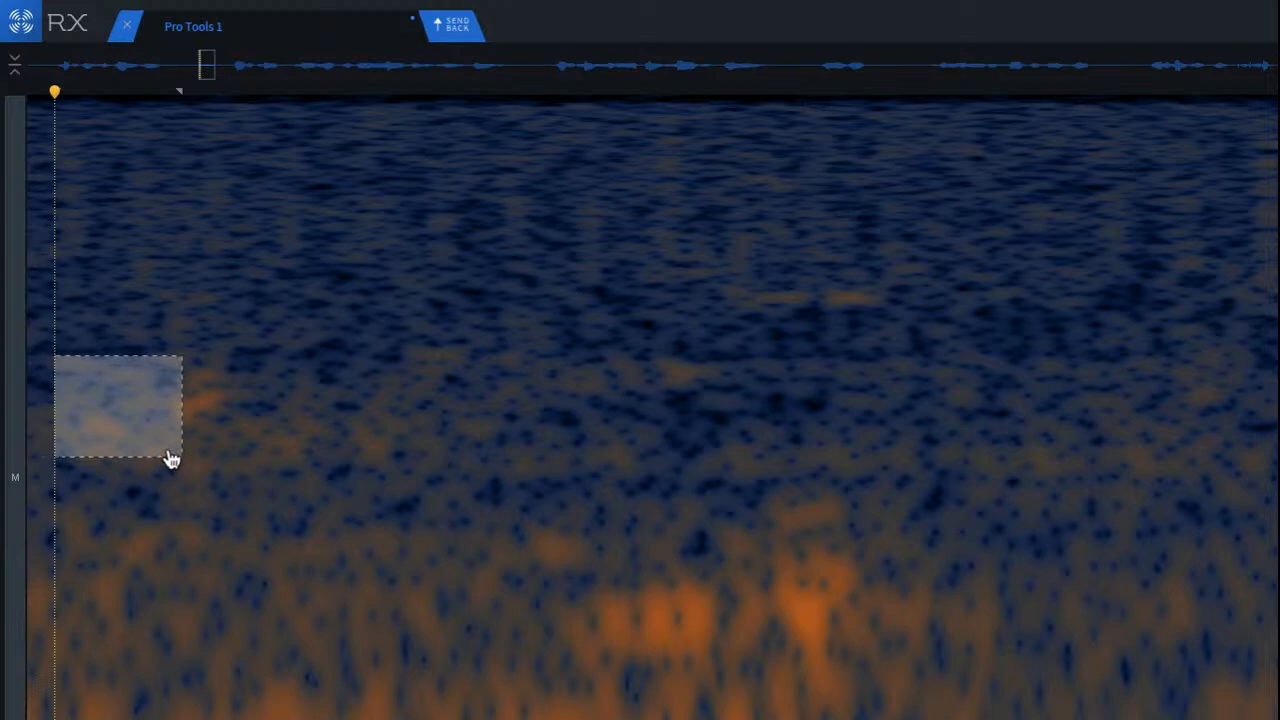
pyautogui.moveTo(124, 425); pyautogui.dragTo(197, 409)
pyautogui.click(284, 524)
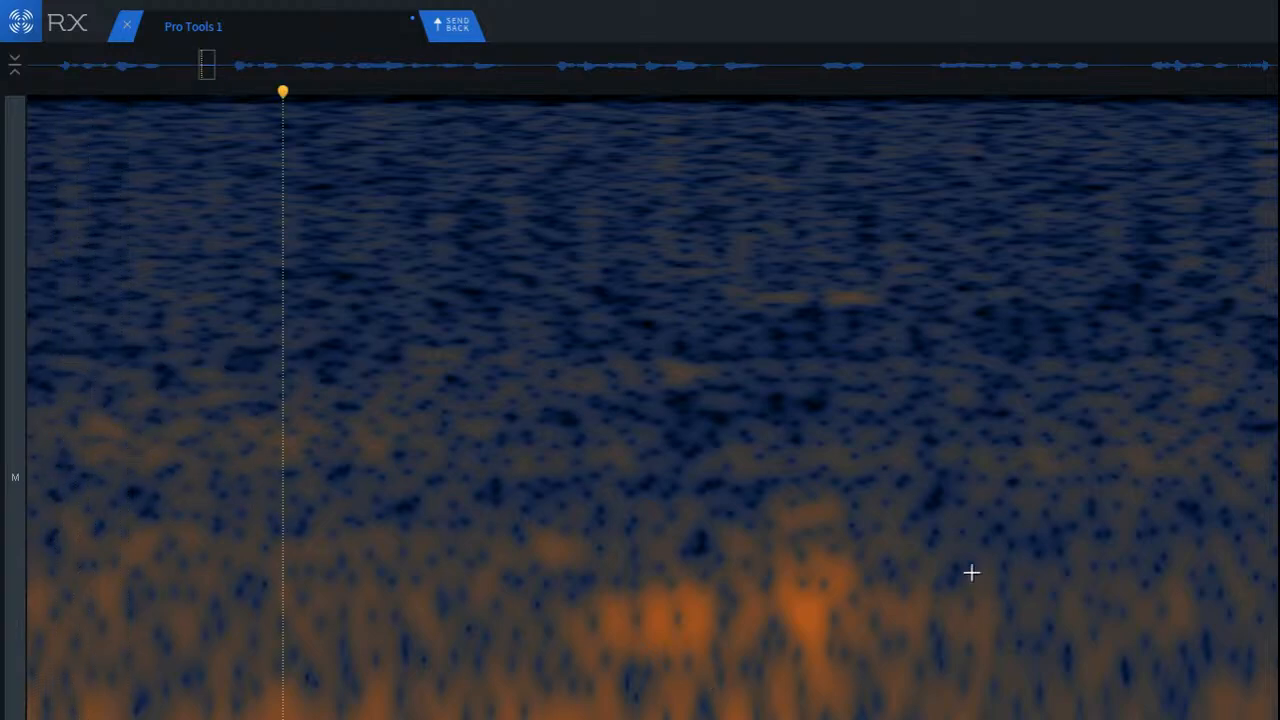
# Step: Replace the two low-frequency blobs below the cleaned streaks with noise patches copied from either side
pyautogui.moveTo(878, 528)
pyautogui.mouseDown()
pyautogui.moveTo(1071, 671)
pyautogui.moveTo(1081, 719)
pyautogui.mouseUp()
pyautogui.moveTo(979, 668); pyautogui.dragTo(846, 623)
pyautogui.click(301, 534)
pyautogui.moveTo(243, 543); pyautogui.dragTo(526, 674)
pyautogui.moveTo(371, 580)
pyautogui.mouseDown()
pyautogui.moveTo(417, 610)
pyautogui.moveTo(681, 620)
pyautogui.mouseUp()
pyautogui.click(288, 569)
# Step: Cover the bright two-part vertical click further into the pause with a tall noise patch copied from just before it
pyautogui.scroll(-2, 419, 620)
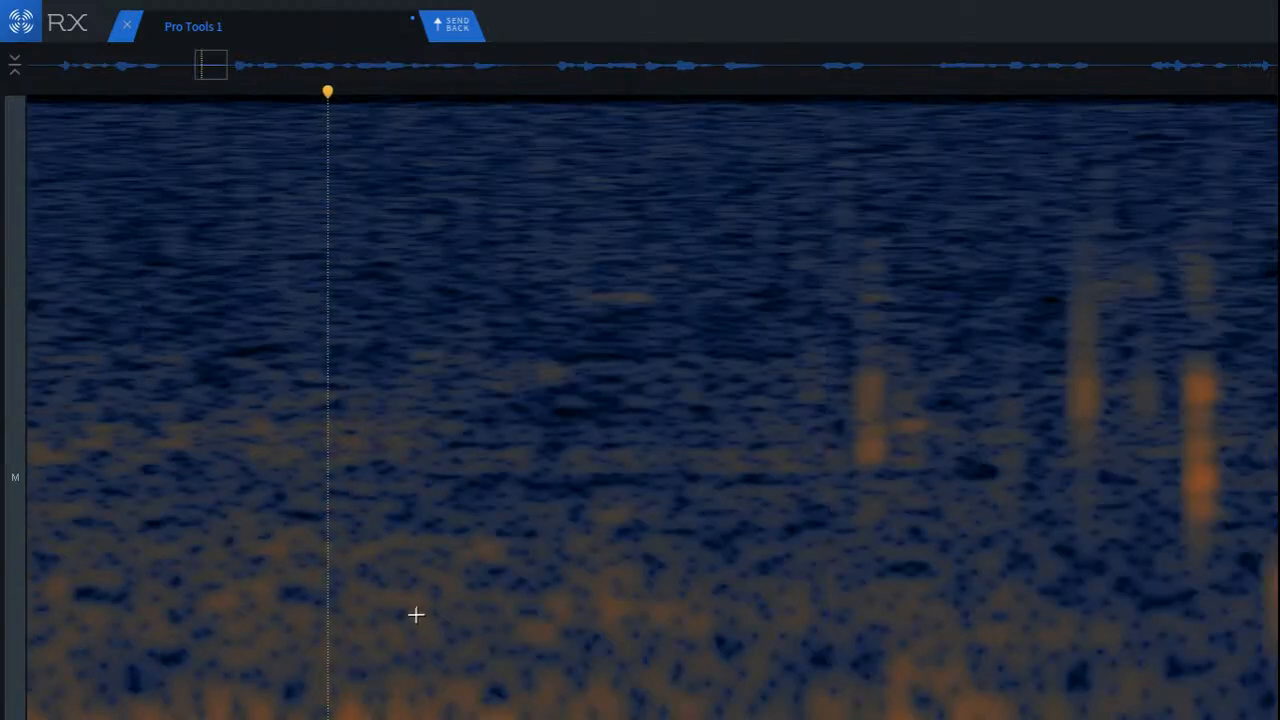
pyautogui.click(380, 406)
pyautogui.click(90, 383)
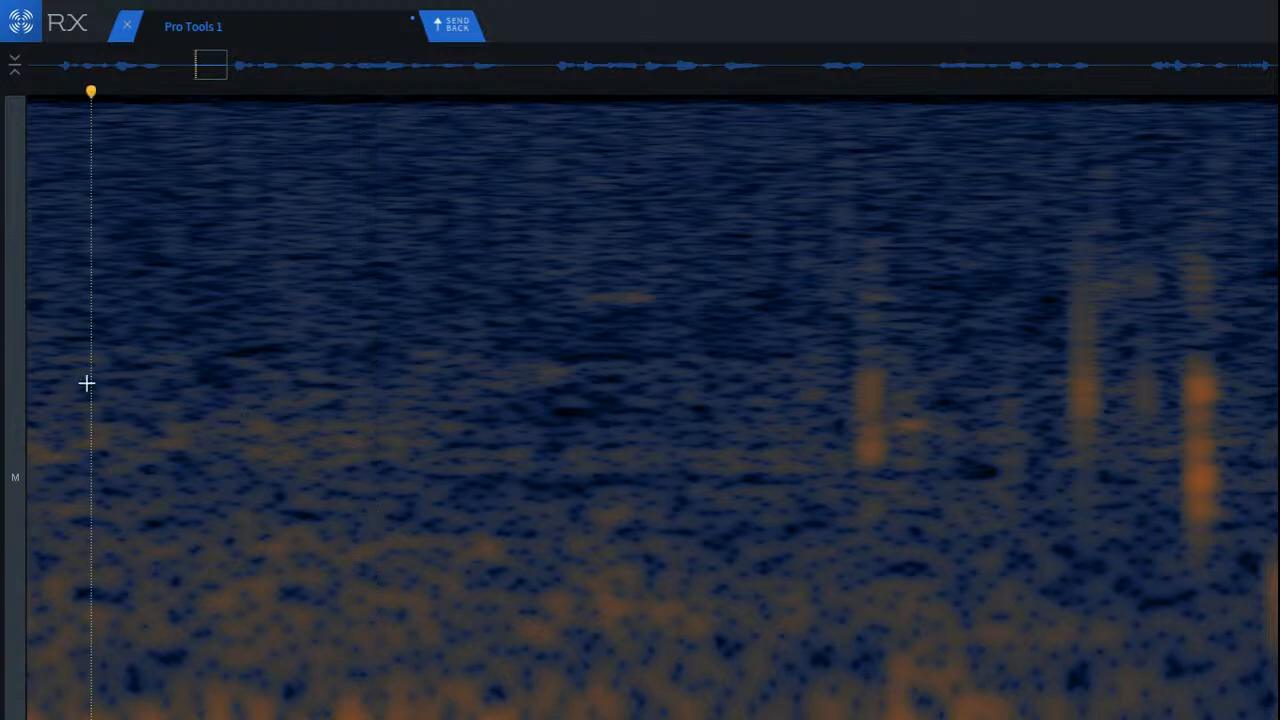
pyautogui.scroll(3, 1117, 383)
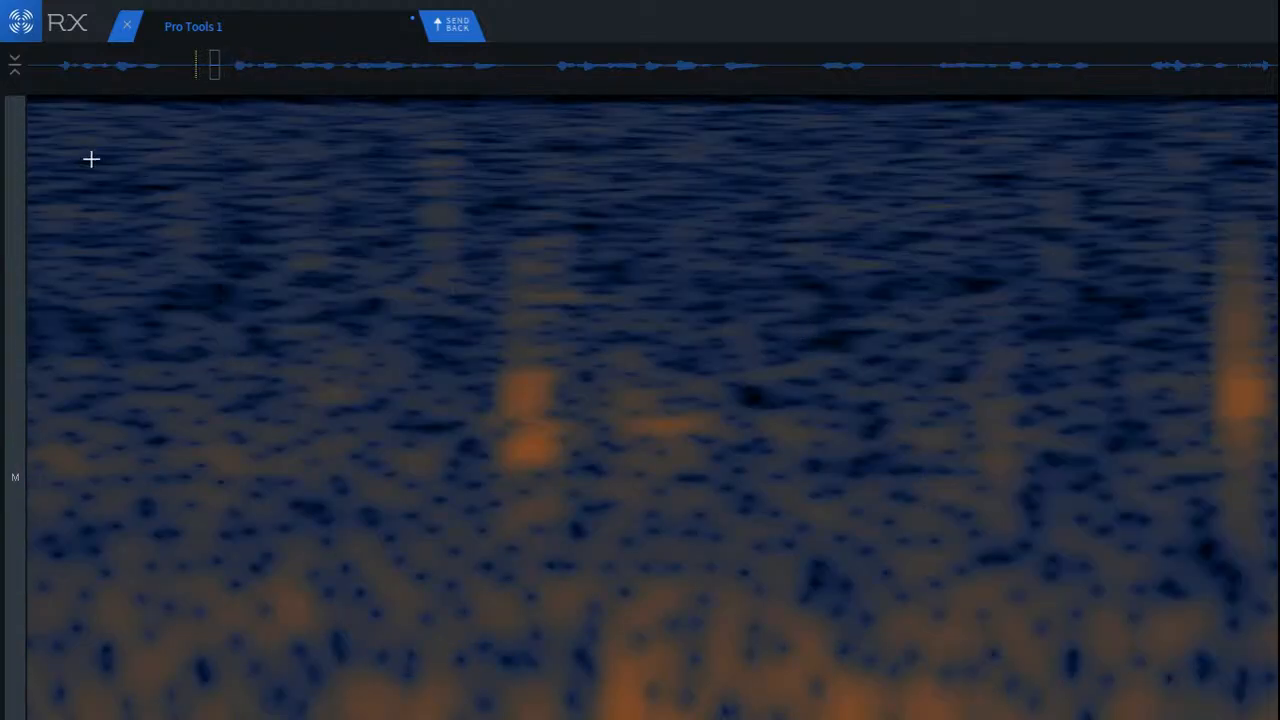
pyautogui.moveTo(290, 183); pyautogui.dragTo(466, 549)
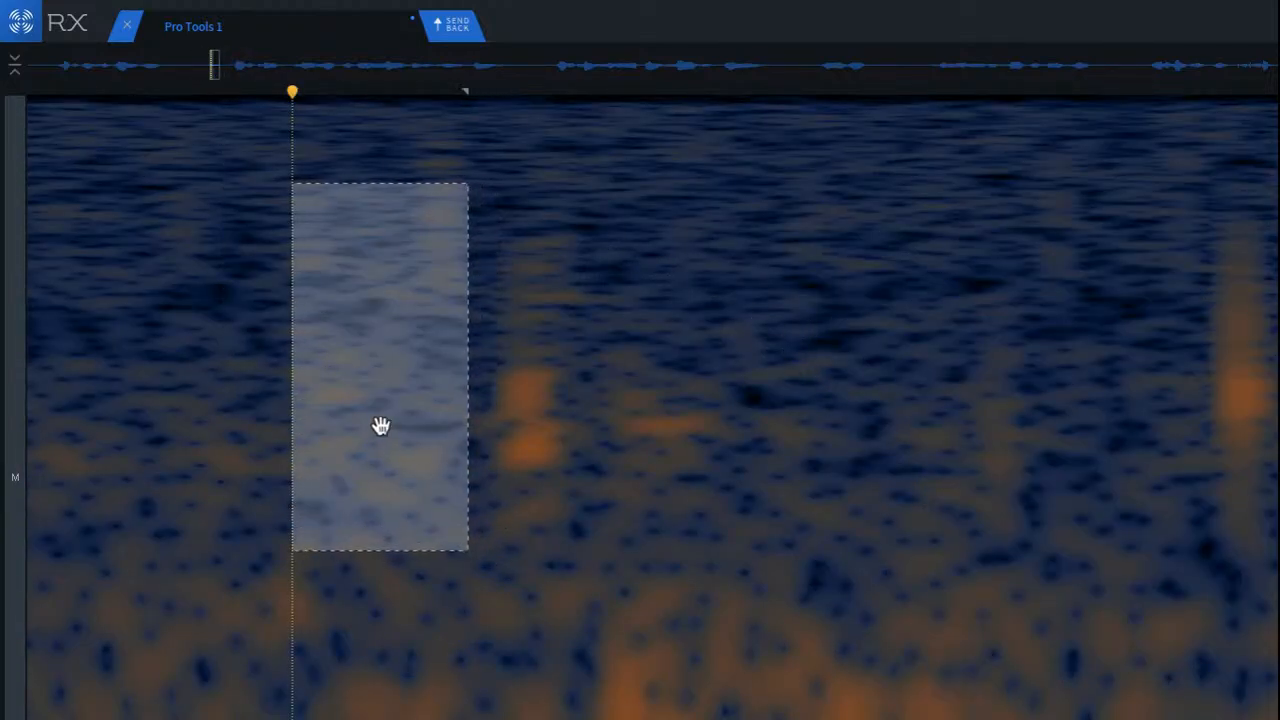
pyautogui.moveTo(380, 423); pyautogui.dragTo(546, 437)
pyautogui.click(100, 343)
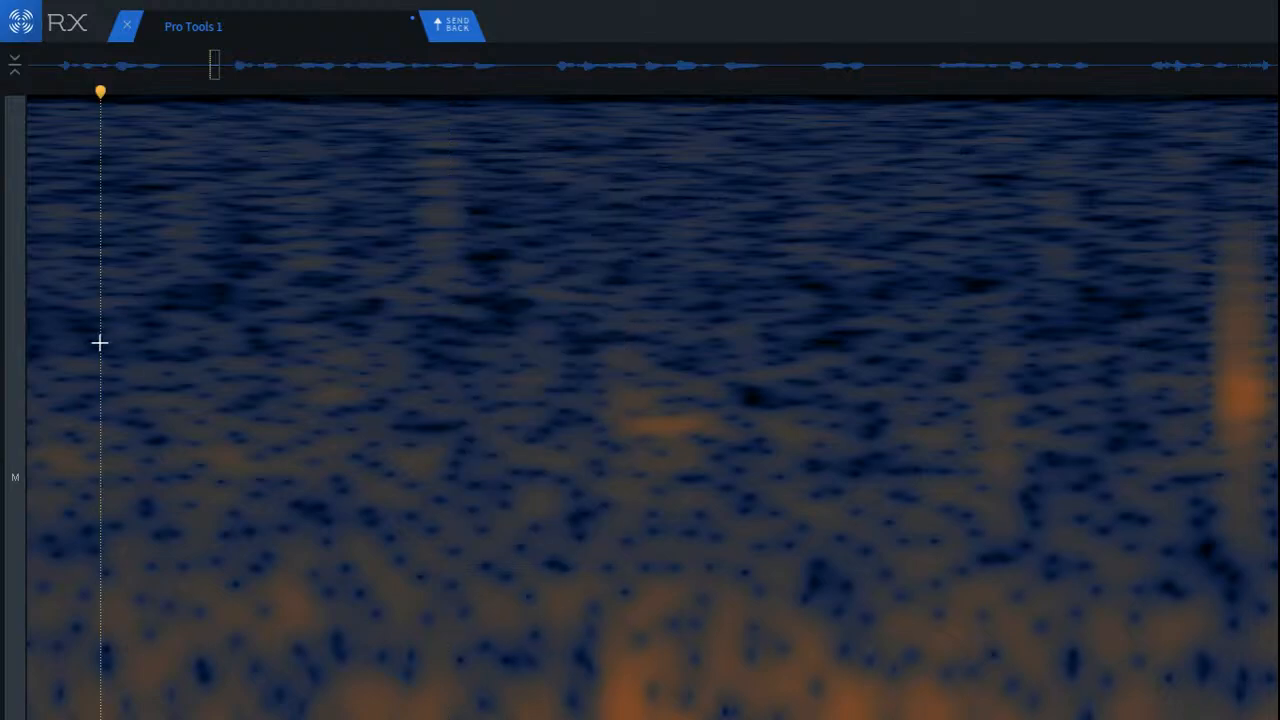
# Step: Patch the short horizontal streak and the faint vertical click that follows it with neighbouring clean noise
pyautogui.moveTo(307, 364); pyautogui.dragTo(619, 464)
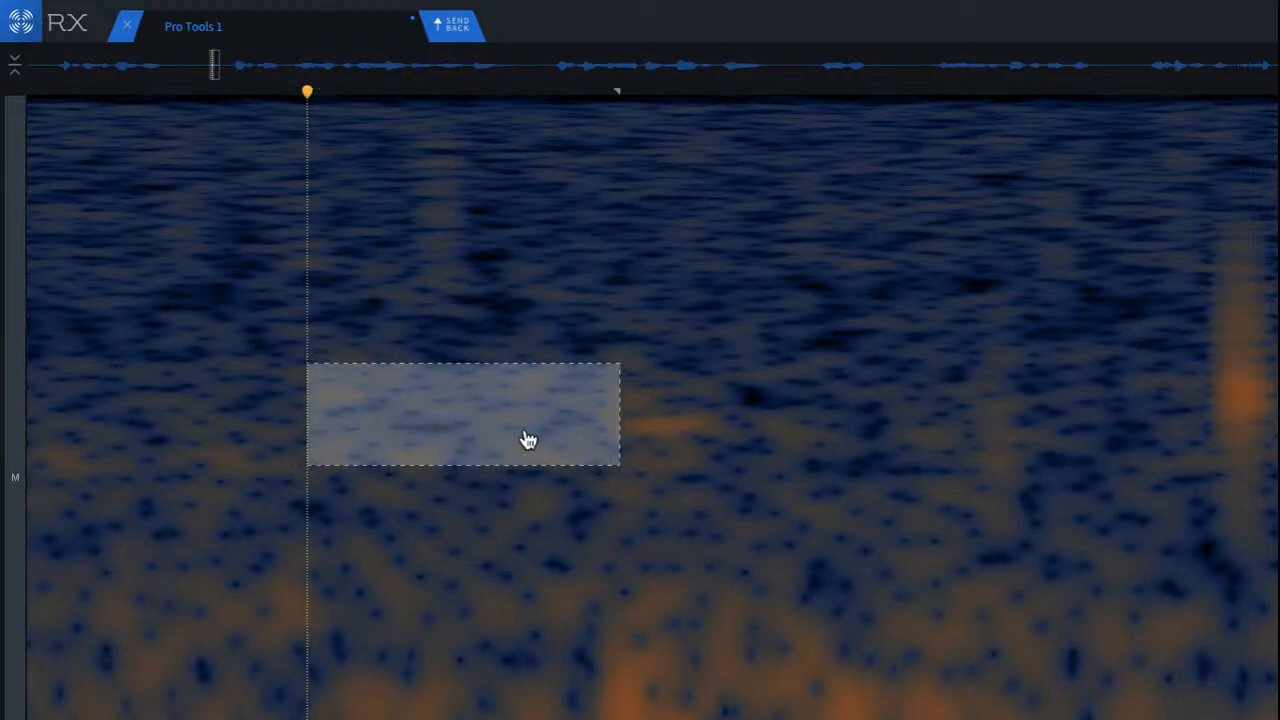
pyautogui.moveTo(528, 440); pyautogui.dragTo(686, 400)
pyautogui.click(441, 381)
pyautogui.moveTo(837, 279); pyautogui.dragTo(981, 566)
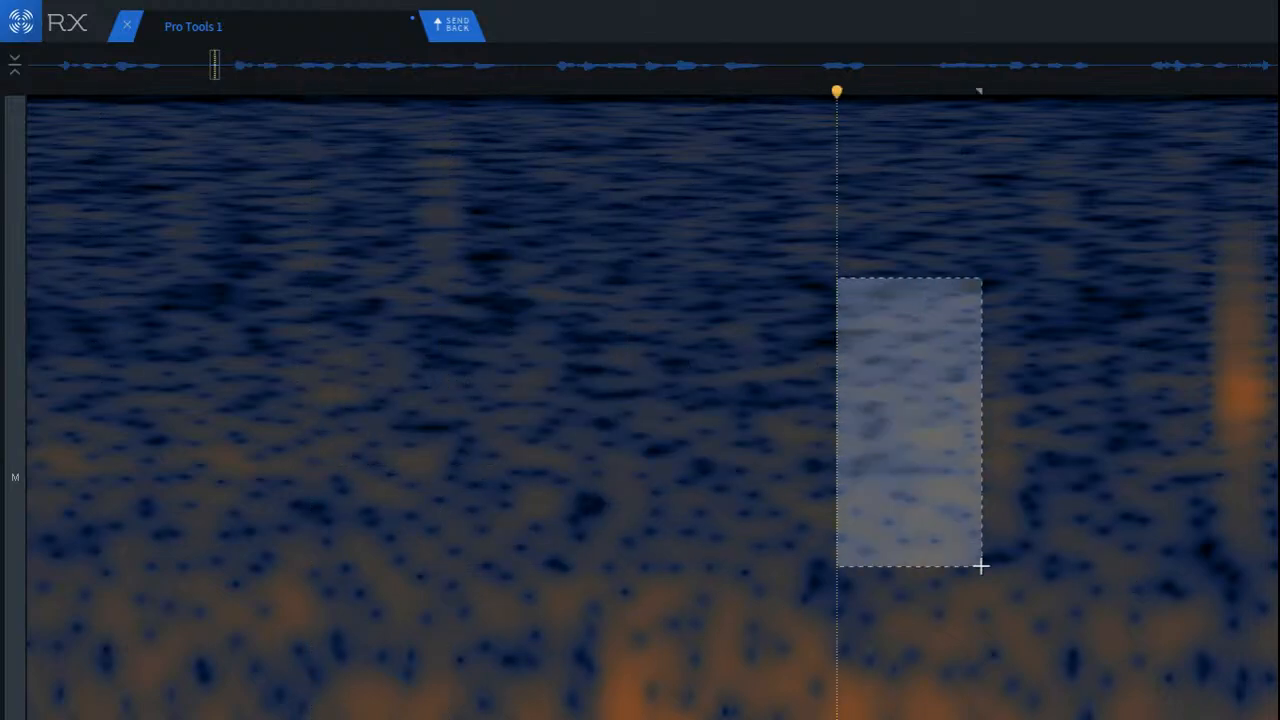
pyautogui.moveTo(902, 503); pyautogui.dragTo(996, 503)
pyautogui.click(697, 480)
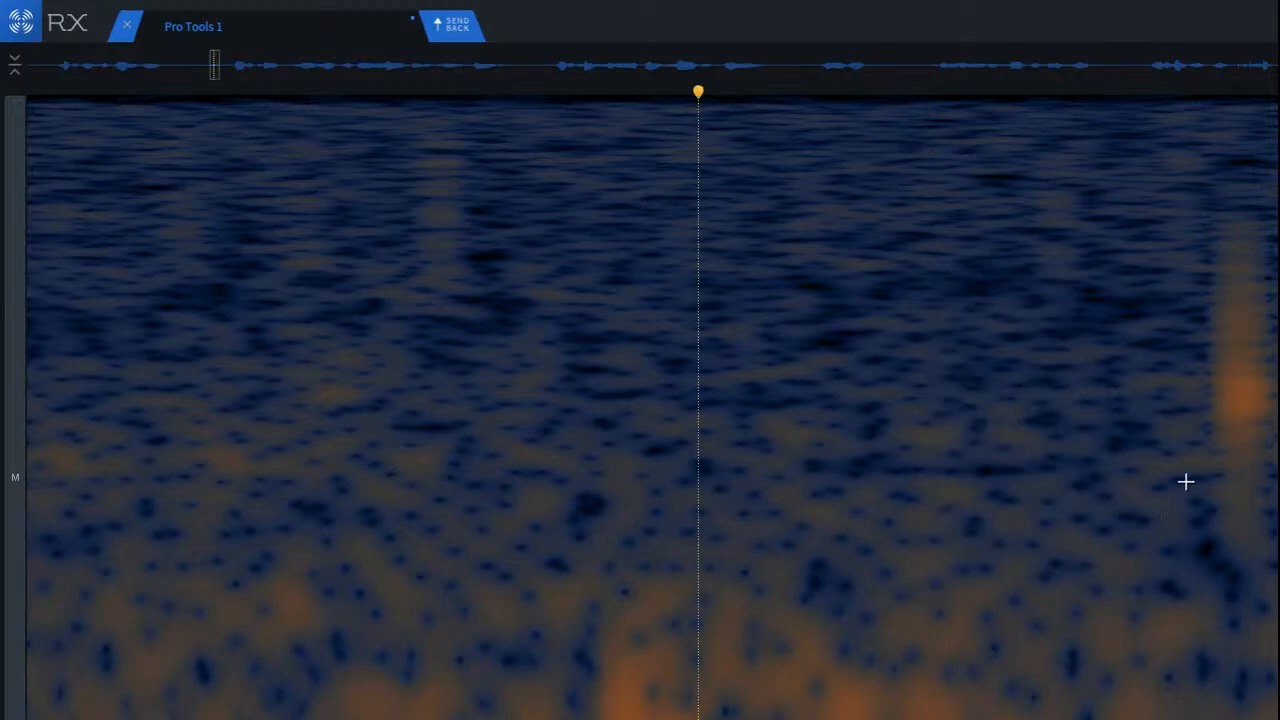
# Step: Replace the next tall orange click with a clean noise patch copied from just before it
pyautogui.moveTo(1103, 196); pyautogui.dragTo(1184, 572)
pyautogui.click(1216, 522)
pyautogui.moveTo(957, 186); pyautogui.dragTo(1162, 537)
pyautogui.moveTo(1091, 451); pyautogui.dragTo(1278, 476)
pyautogui.press('Return')
pyautogui.click(1001, 448)
pyautogui.press('space')
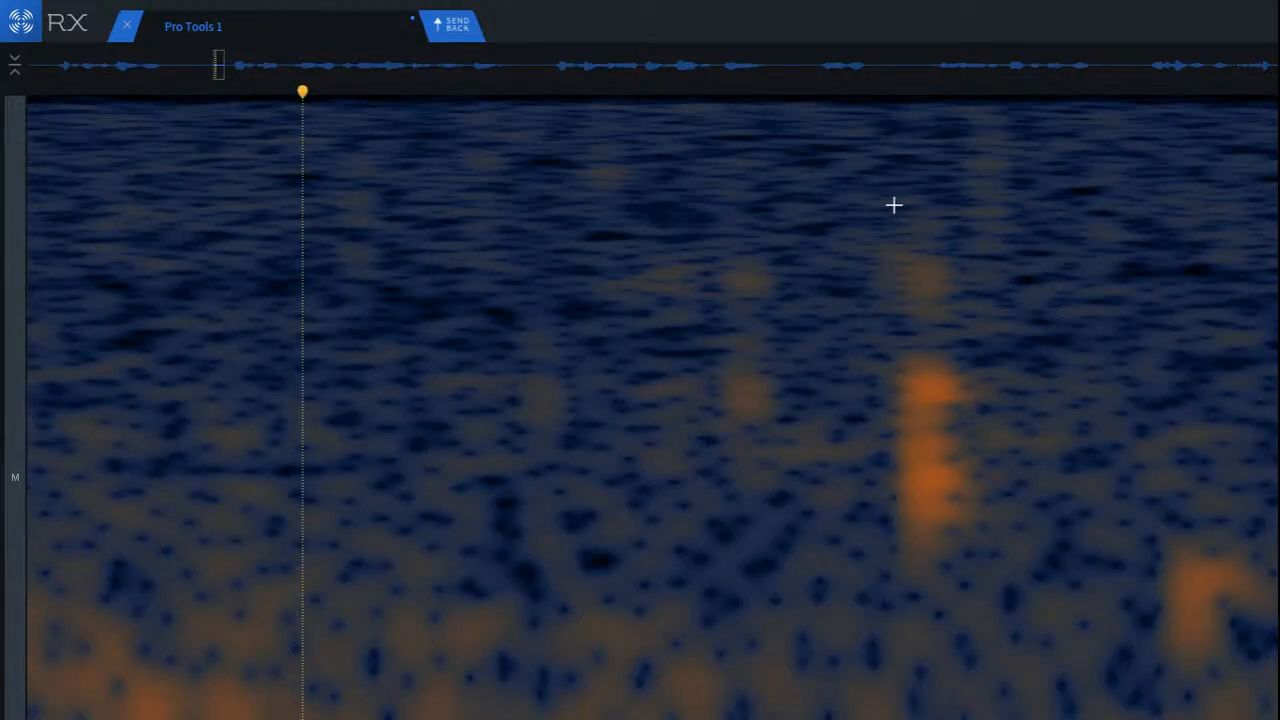
# Step: Paste a clean noise patch over the brightest tall click late in the pause, using the area just after it
pyautogui.moveTo(894, 205); pyautogui.dragTo(1083, 629)
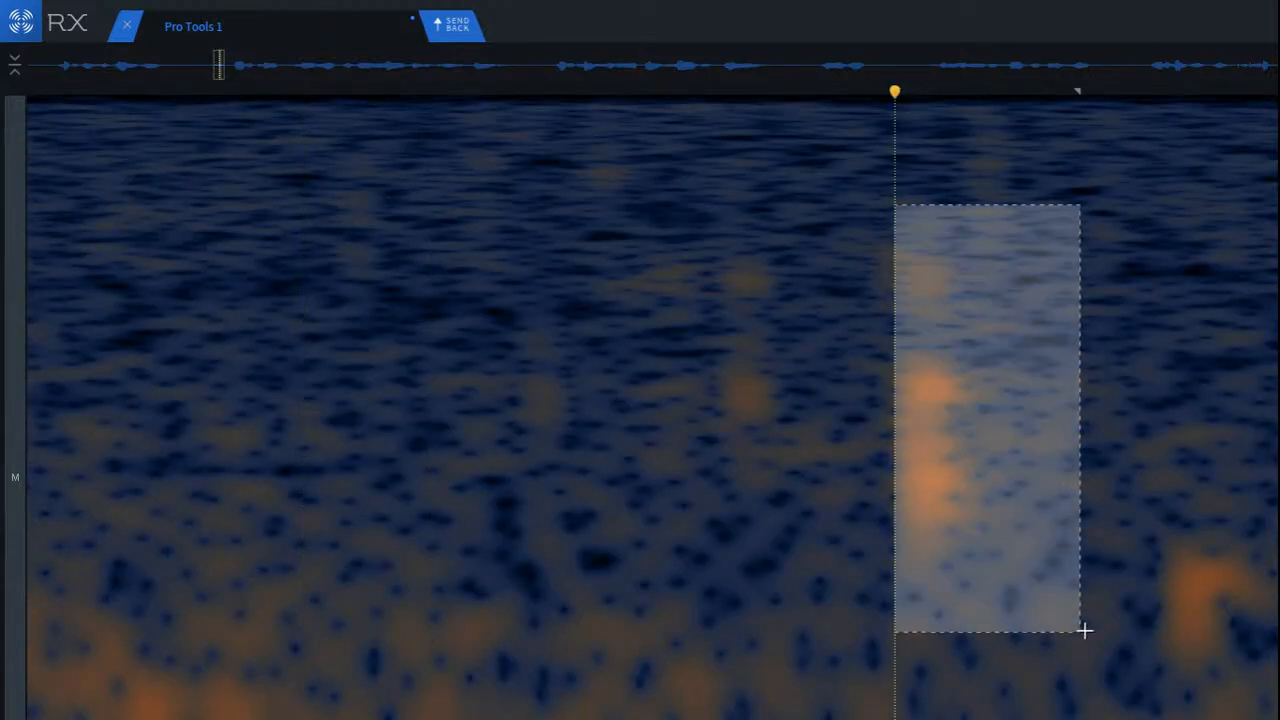
pyautogui.moveTo(942, 464); pyautogui.dragTo(1034, 458)
pyautogui.moveTo(1030, 446); pyautogui.dragTo(888, 446)
pyautogui.press('super+v')
pyautogui.click(1198, 464)
# Step: Paste a clean noise patch over the faint vertical click just before the one already repaired
pyautogui.moveTo(783, 214); pyautogui.dragTo(891, 480)
pyautogui.moveTo(818, 428); pyautogui.dragTo(702, 415)
pyautogui.press('super+v')
pyautogui.click(958, 492)
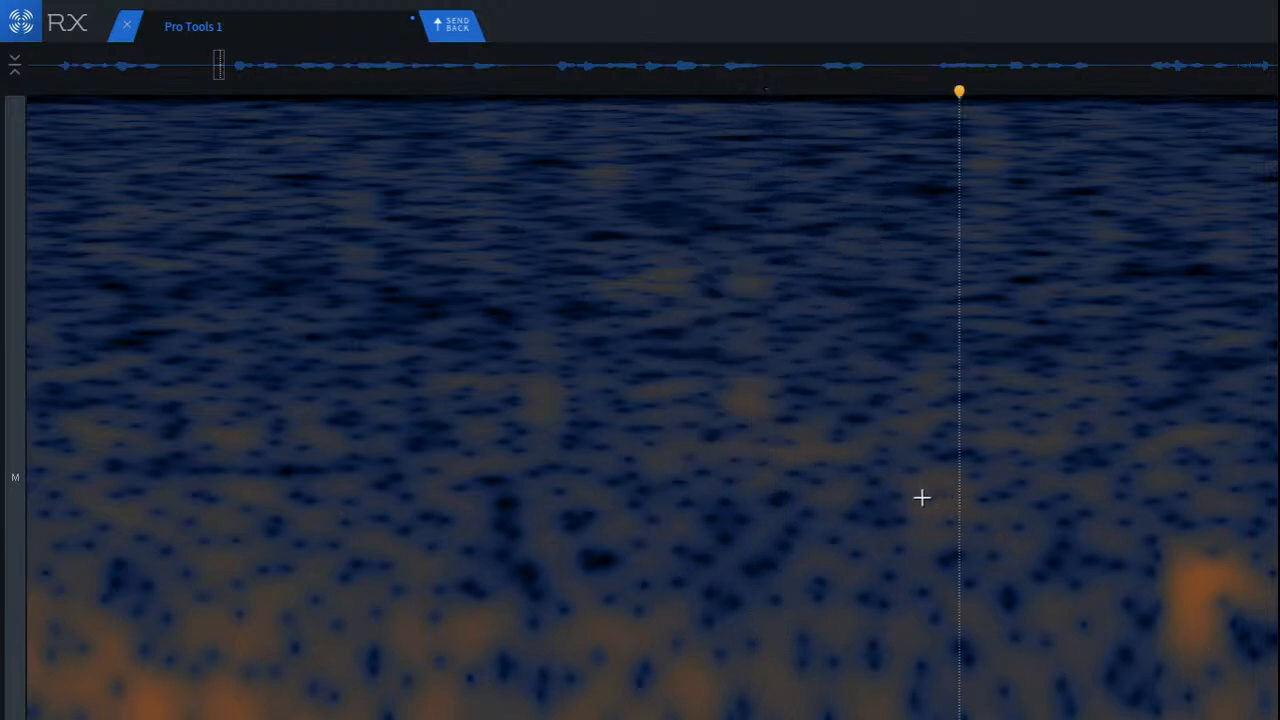
# Step: Try to repair the wide block of faint residual marks across the mid and upper frequencies
pyautogui.moveTo(284, 163); pyautogui.dragTo(950, 476)
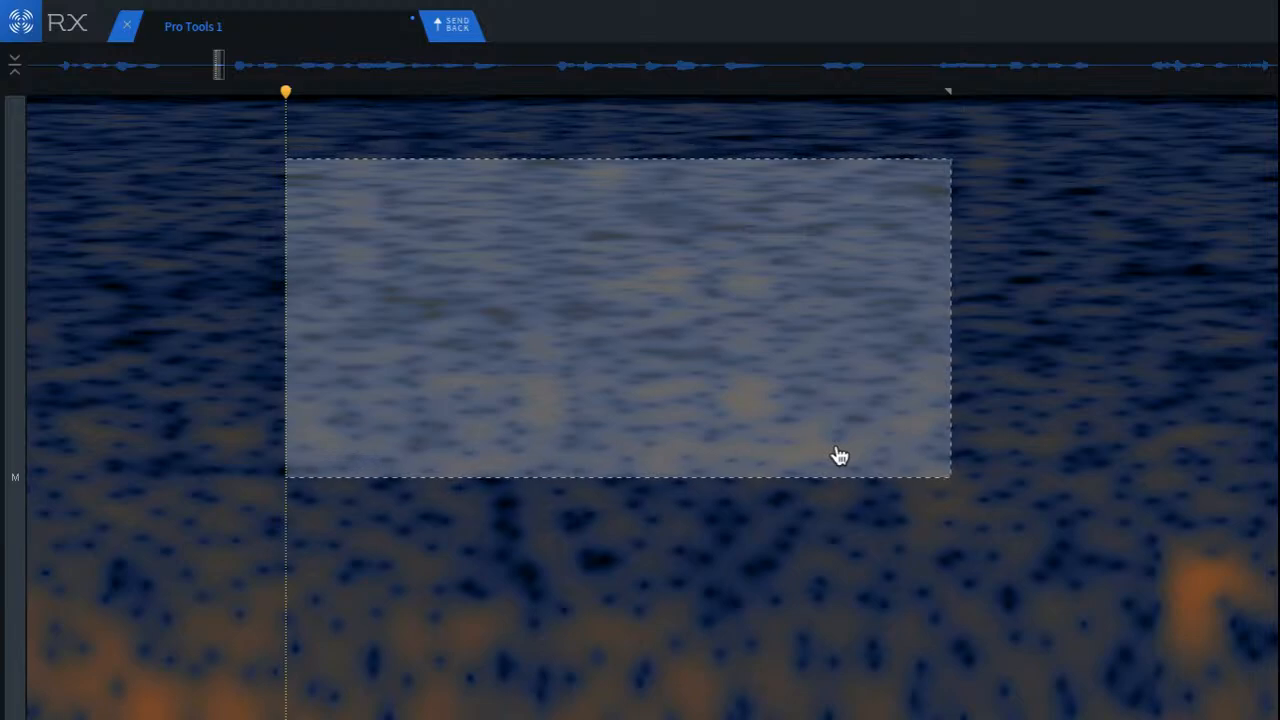
pyautogui.press('super+r')
pyautogui.click(144, 263)
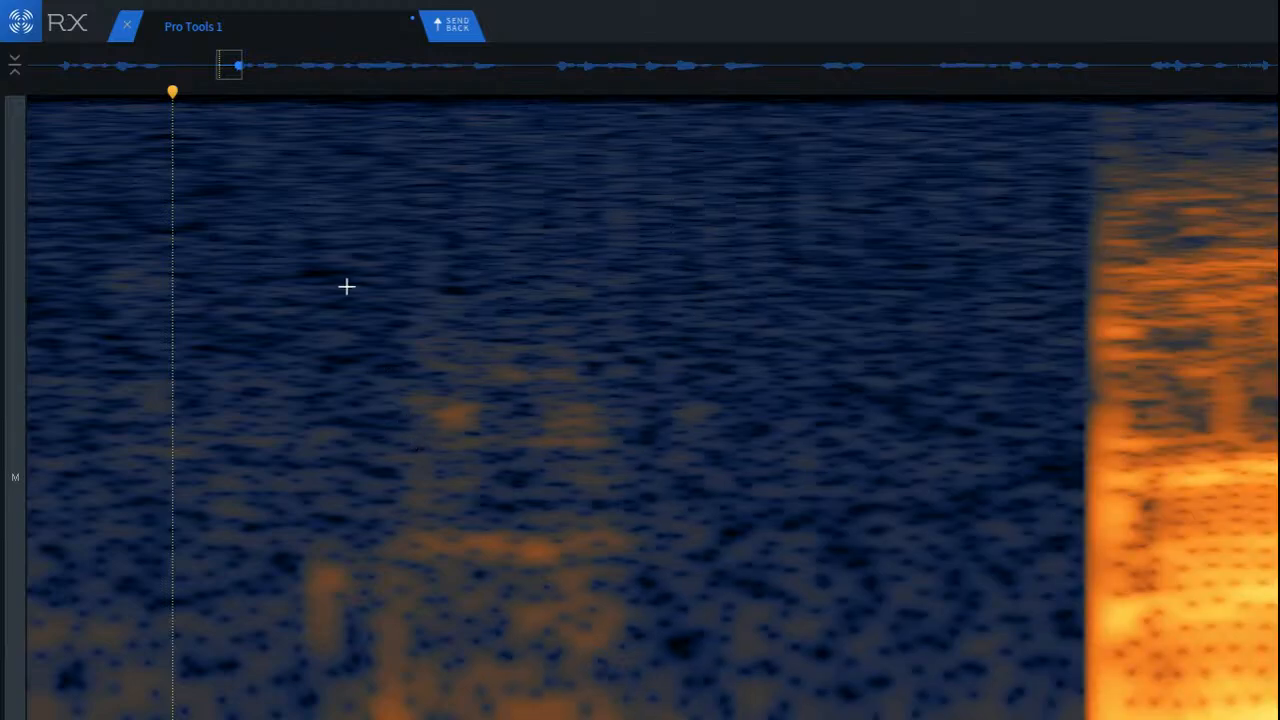
# Step: Repair the large area of low and mid-frequency noise just before the speech resumes
pyautogui.moveTo(346, 287); pyautogui.dragTo(709, 719)
pyautogui.moveTo(509, 654); pyautogui.dragTo(480, 671)
pyautogui.click(800, 617)
# Step: Play back the whole cleaned pause repeatedly from its start, checking for remaining clicks and audible patches
pyautogui.scroll(-5, 700, 664)
pyautogui.click(158, 503)
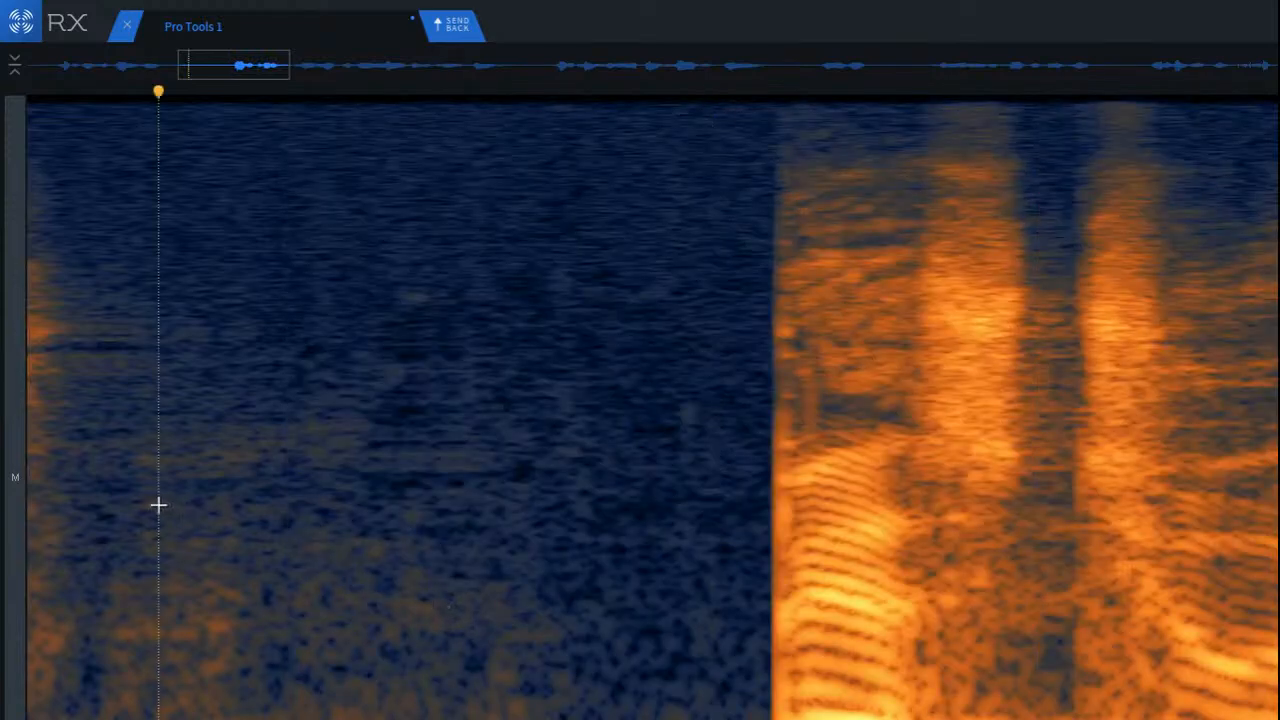
pyautogui.press('space')
pyautogui.press('space')
pyautogui.press('space')
pyautogui.press('space')
pyautogui.click(52, 476)
pyautogui.press('space')
pyautogui.press('space')
pyautogui.press('space')
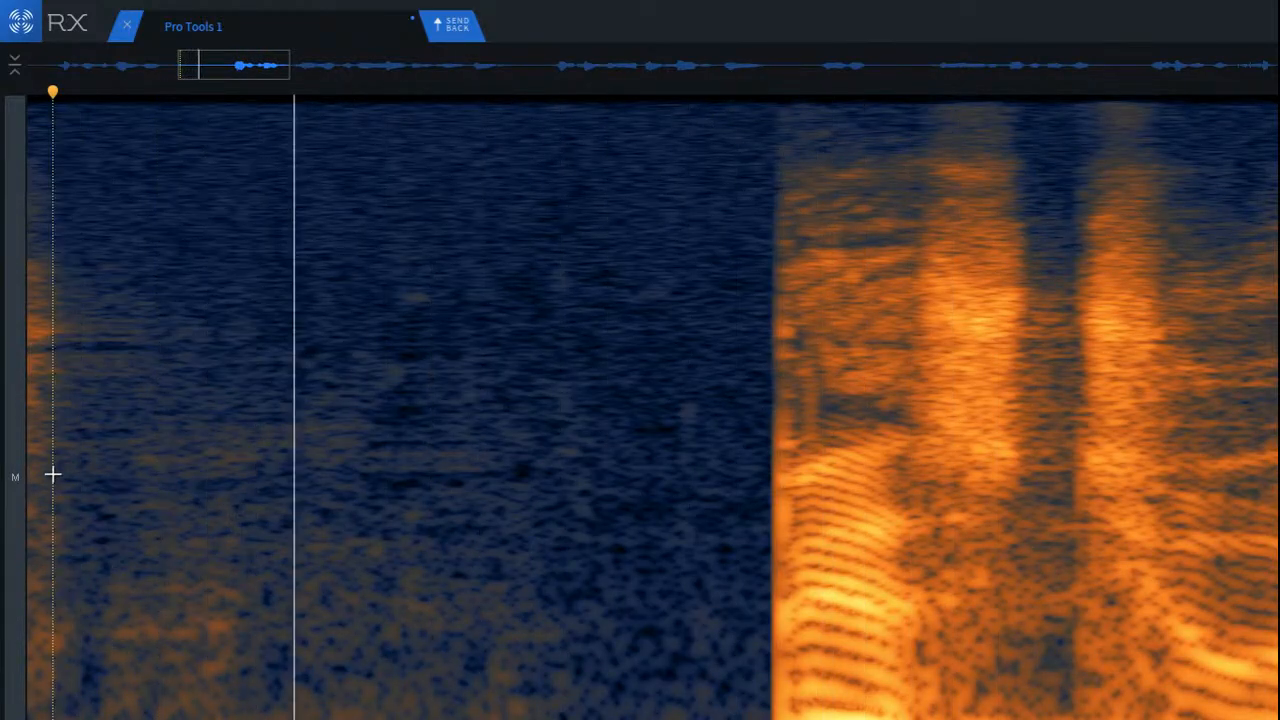
# Step: Play back the cleaned pause from the end of the preceding word, listening for leftover clicks and audible patches
pyautogui.press('space')
pyautogui.scroll(4, 409, 323)
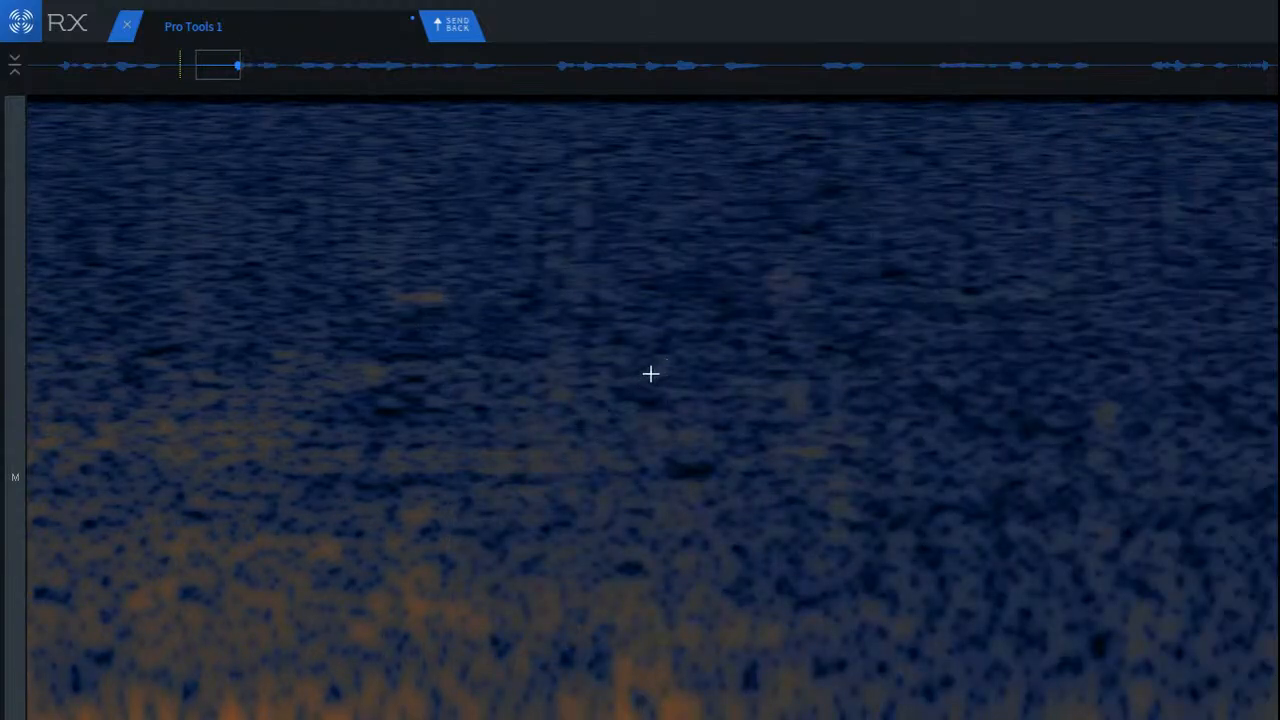
pyautogui.scroll(-5, 455, 386)
pyautogui.click(40, 429)
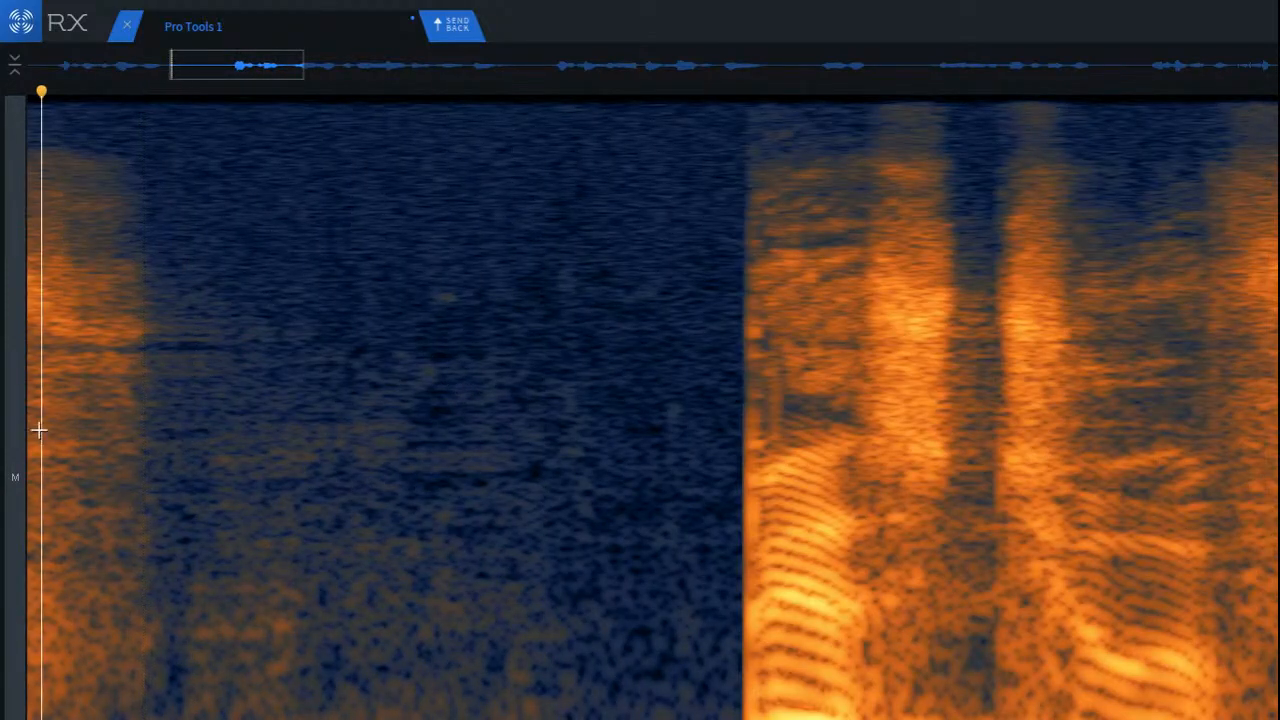
pyautogui.press('space')
pyautogui.press('space')
pyautogui.press('space')
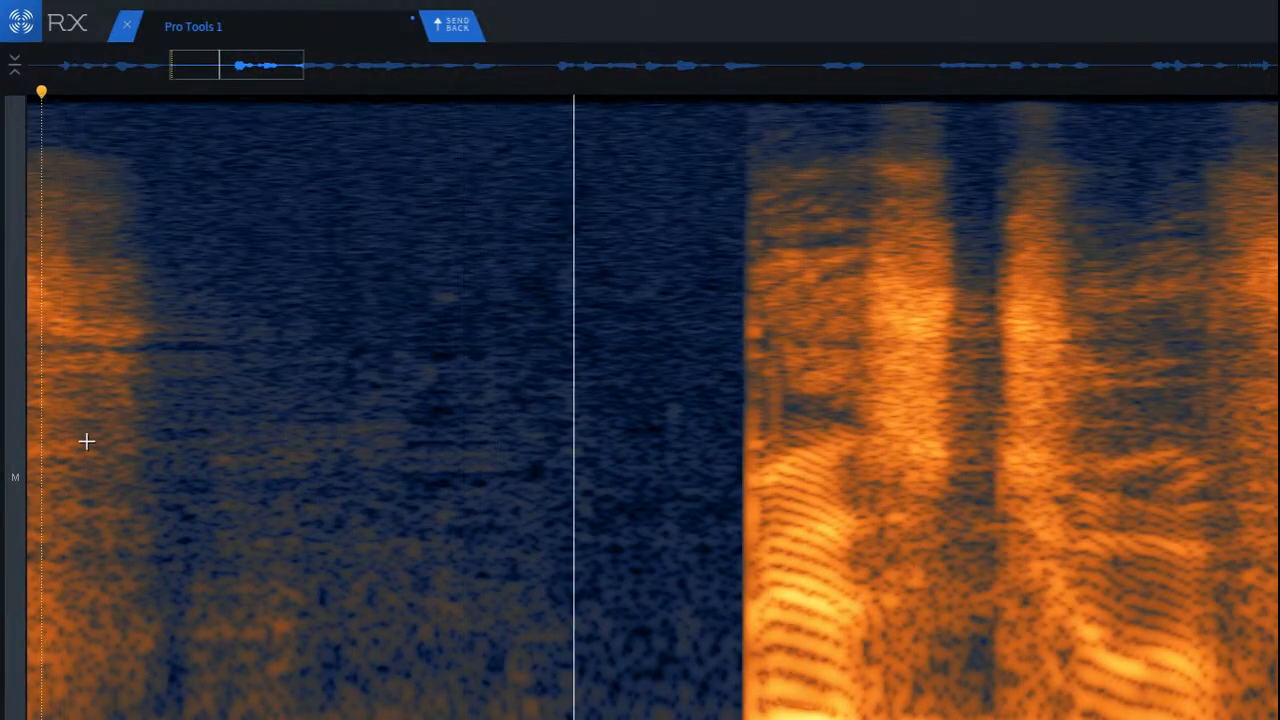
pyautogui.press('space')
# Step: Paste a patch of clean neighbouring noise over the small faint mark in the upper-mid frequencies of the pause
pyautogui.scroll(5, 403, 391)
pyautogui.moveTo(238, 274); pyautogui.dragTo(493, 426)
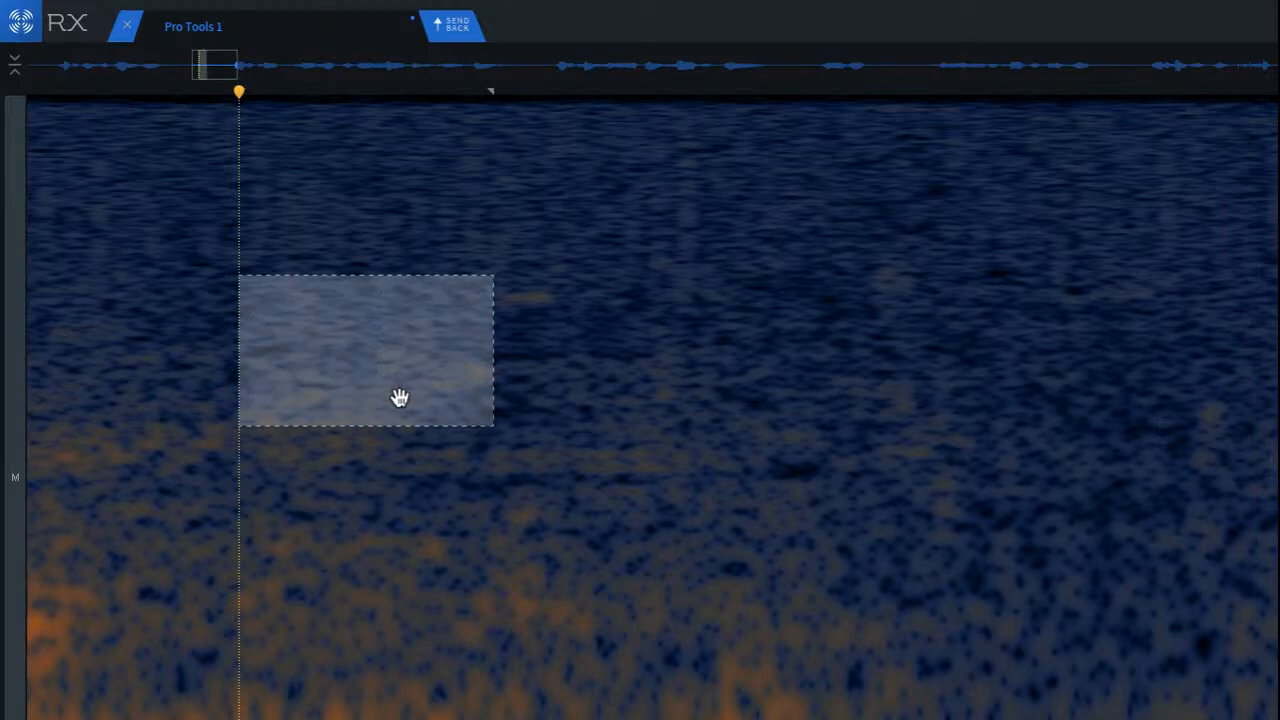
pyautogui.moveTo(403, 403); pyautogui.dragTo(480, 394)
pyautogui.click(274, 377)
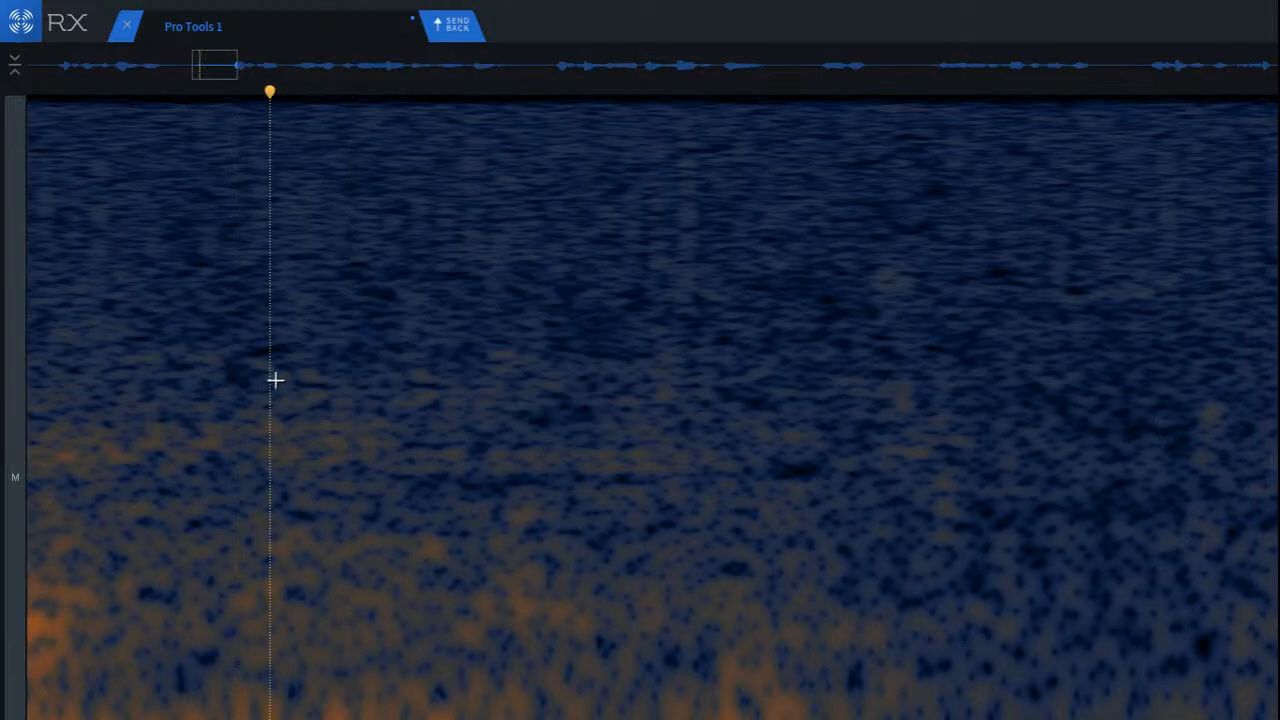
# Step: Play back the patched pause through into the following speech, listening for how naturally it leads into the next phrases
pyautogui.scroll(-3, 282, 377)
pyautogui.click(75, 376)
pyautogui.press('space')
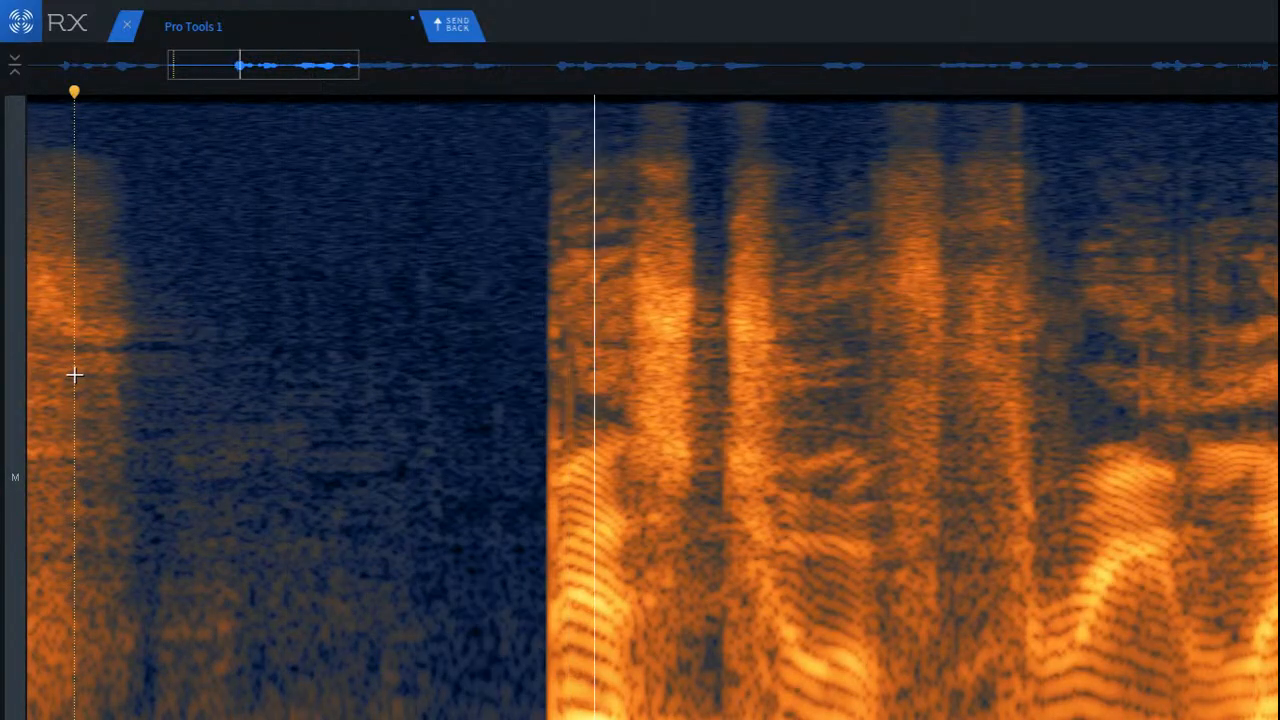
pyautogui.press('space')
pyautogui.press('space')
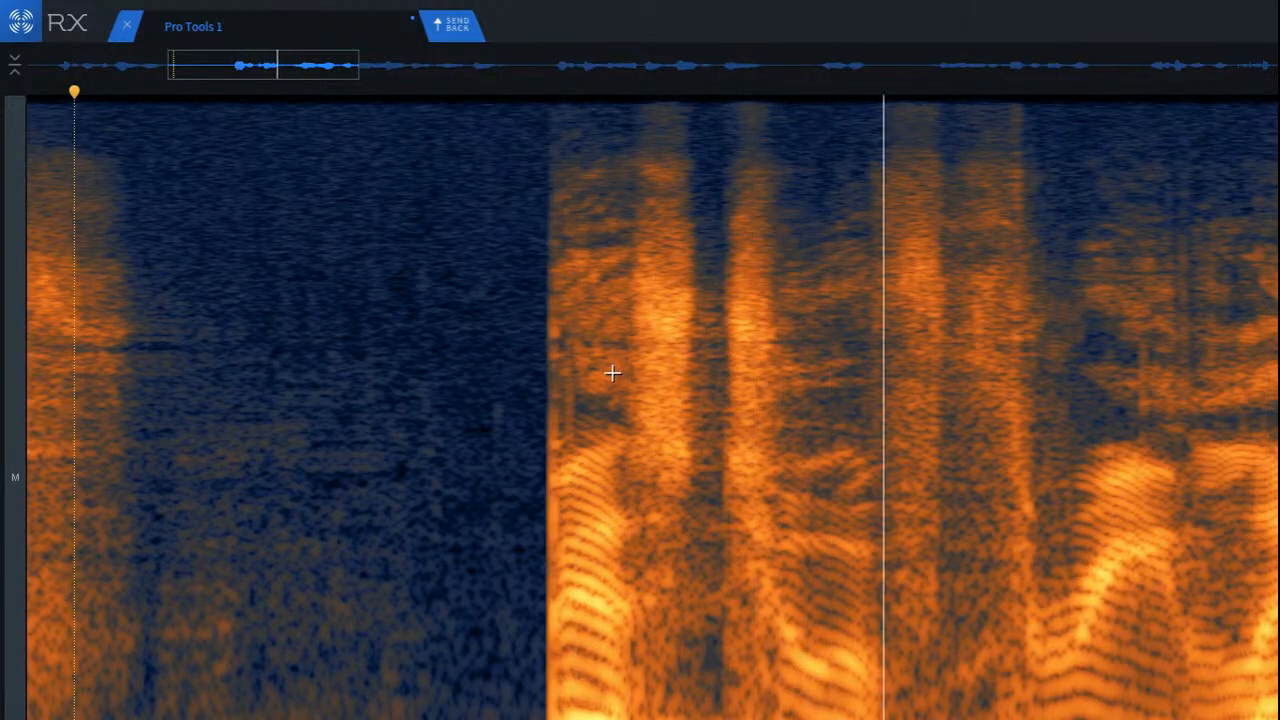
pyautogui.press('space')
pyautogui.press('space')
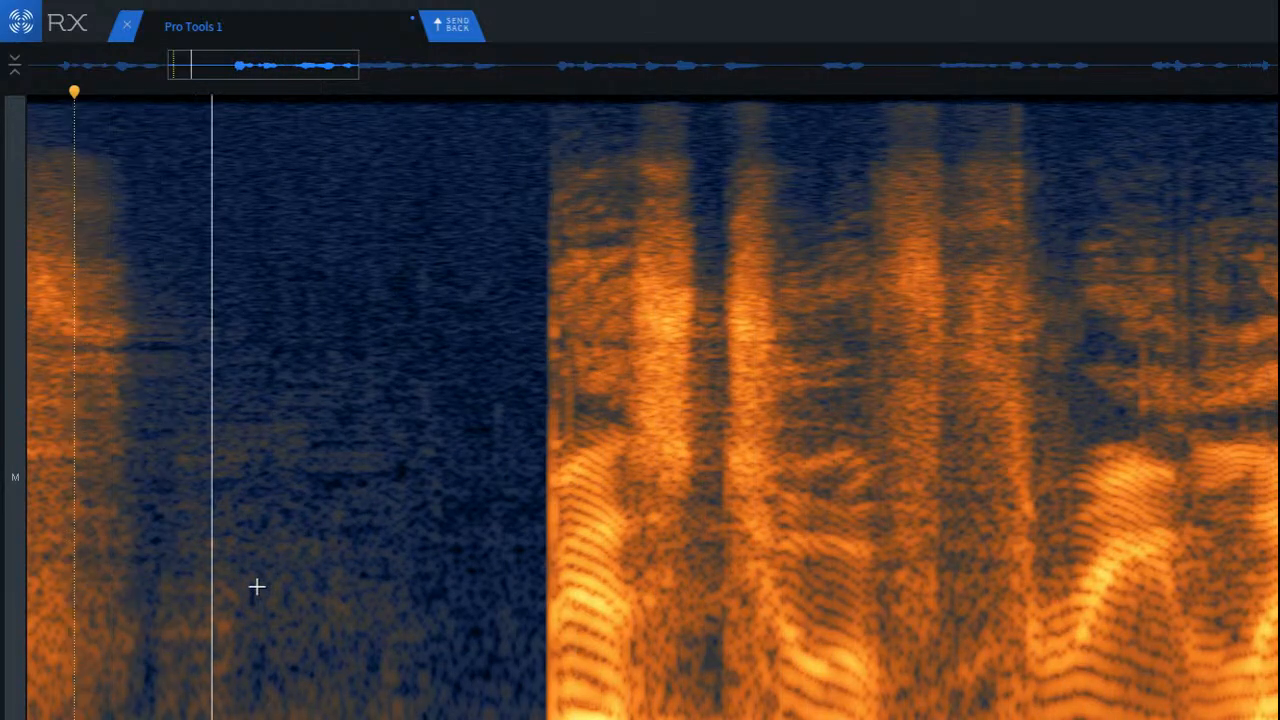
pyautogui.scroll(-5, 257, 587)
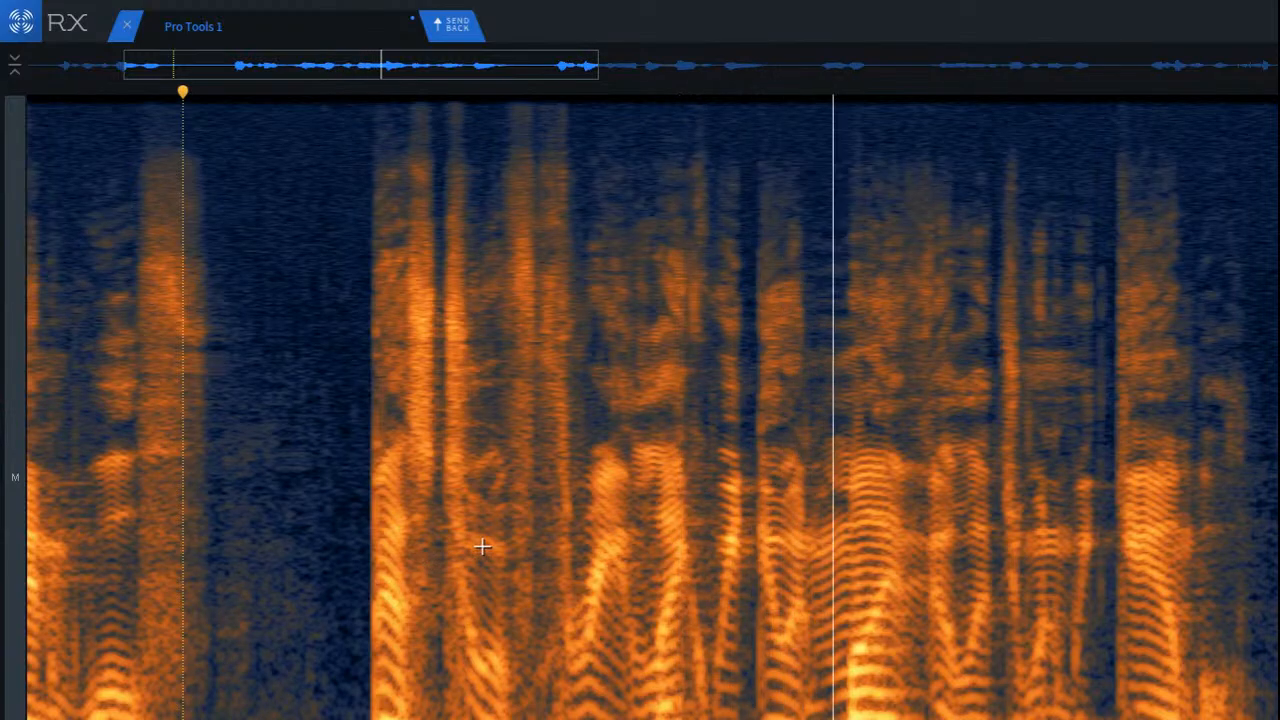
pyautogui.click(795, 455)
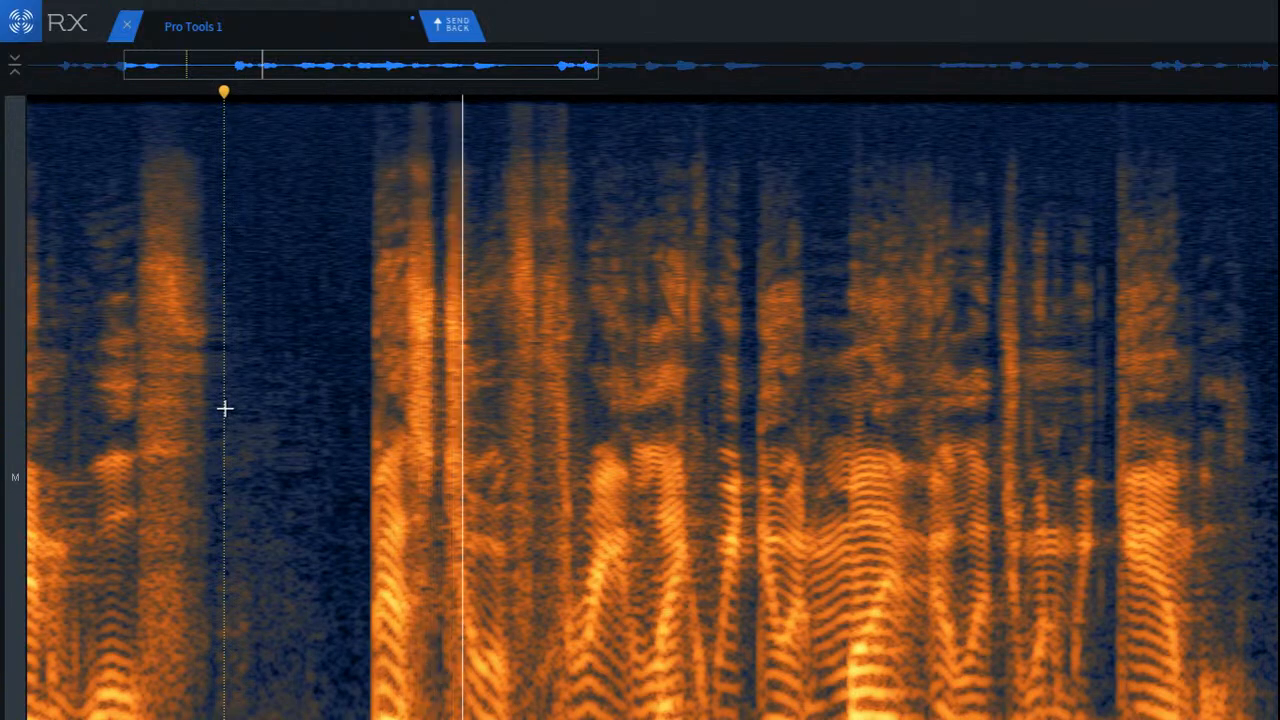
# Step: Audition the speech following the cleaned pause close up and in context, listening for mouth clicks between the words
pyautogui.scroll(5, 559, 455)
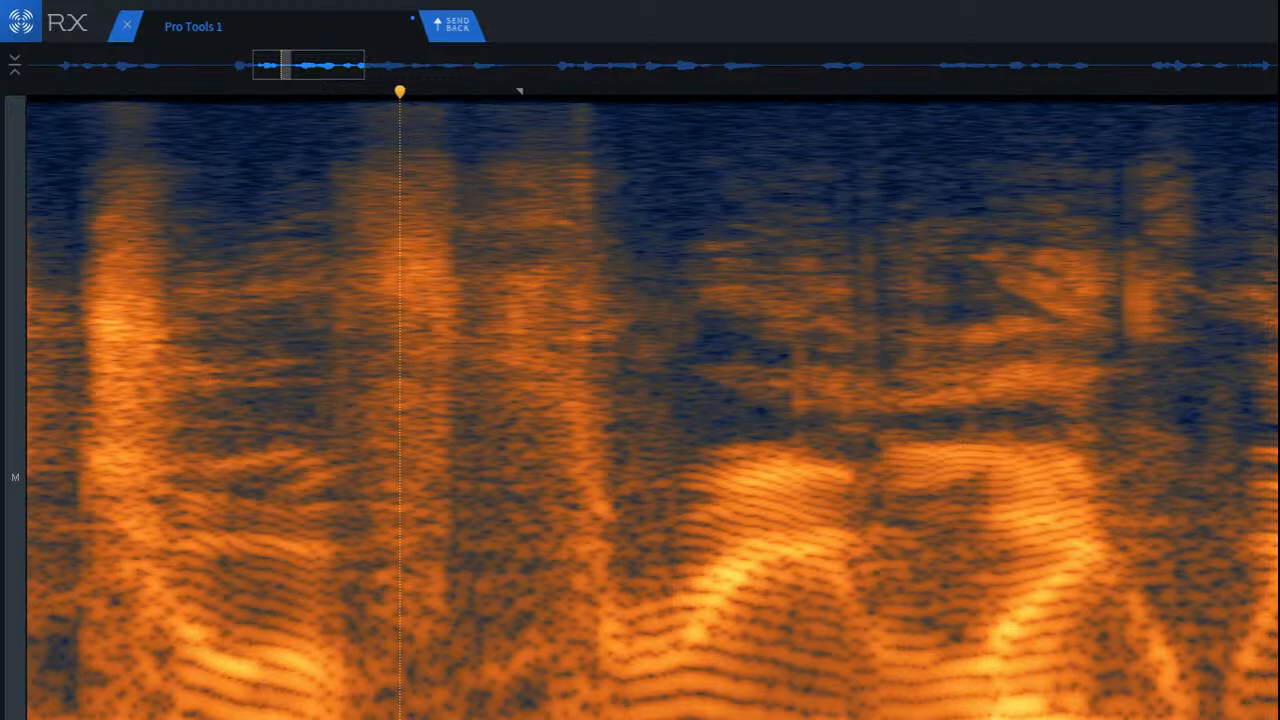
pyautogui.click(218, 594)
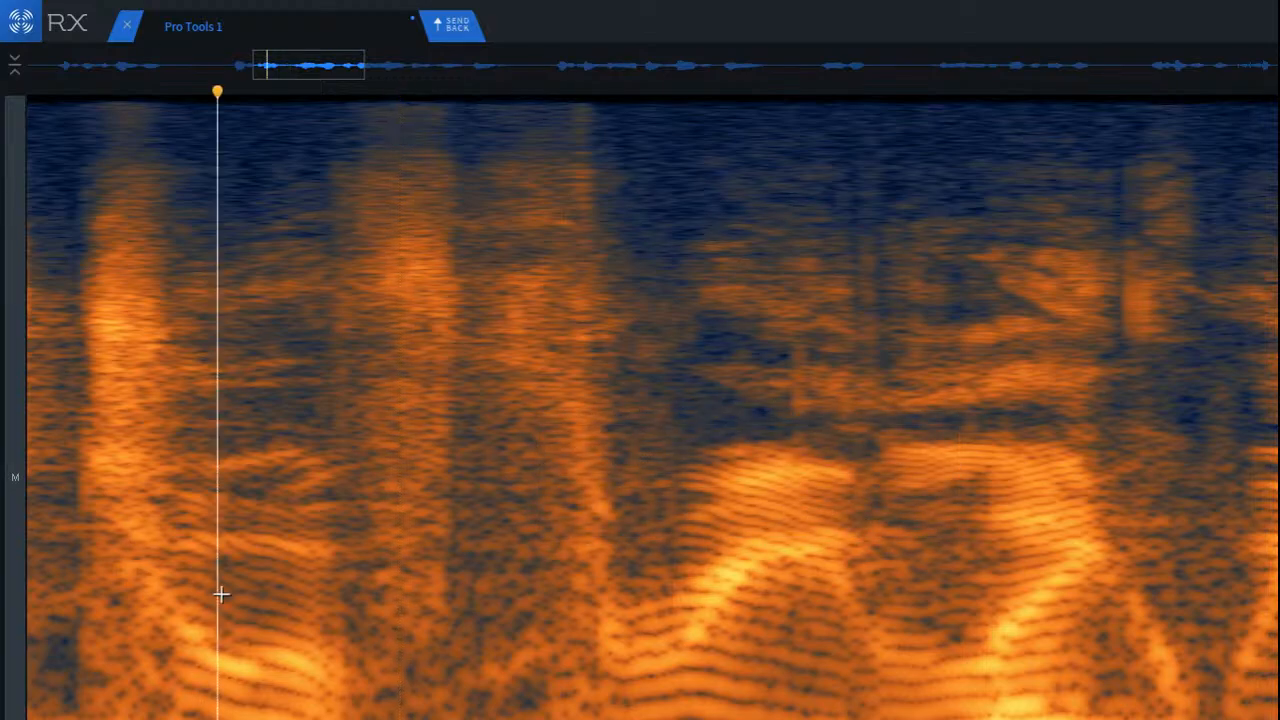
pyautogui.press('space')
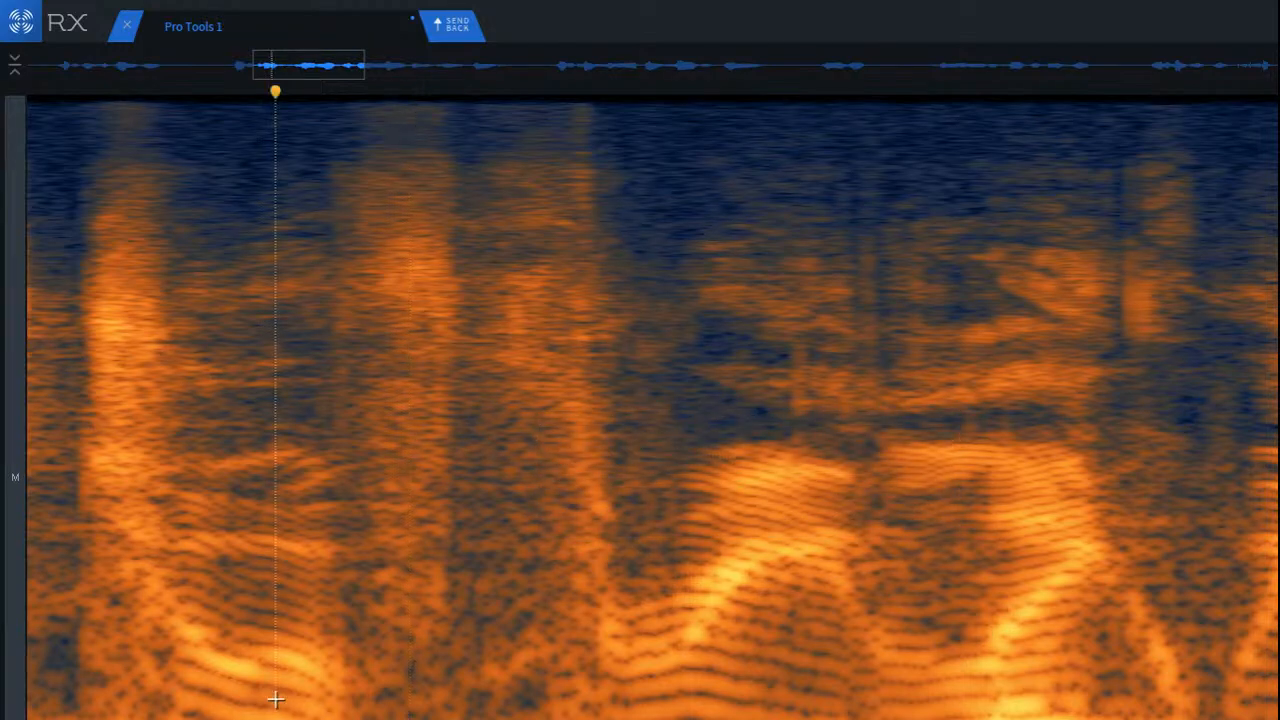
pyautogui.click(104, 632)
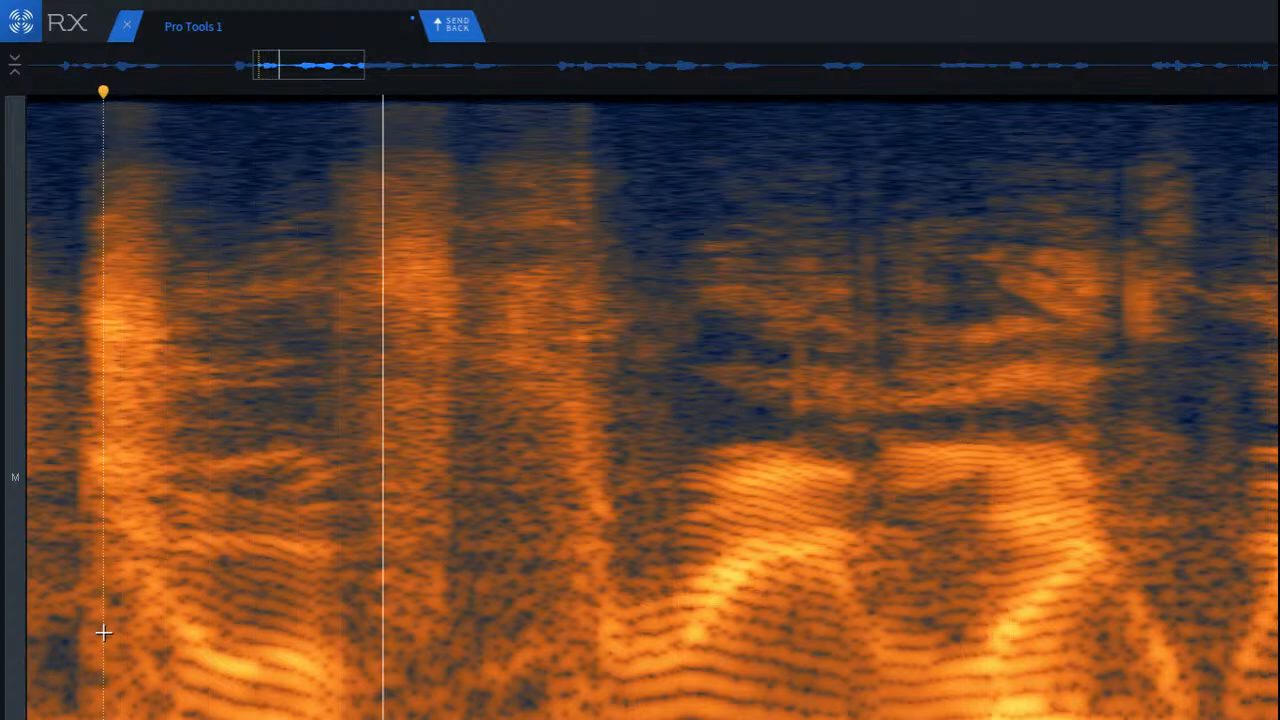
pyautogui.scroll(-5, 104, 632)
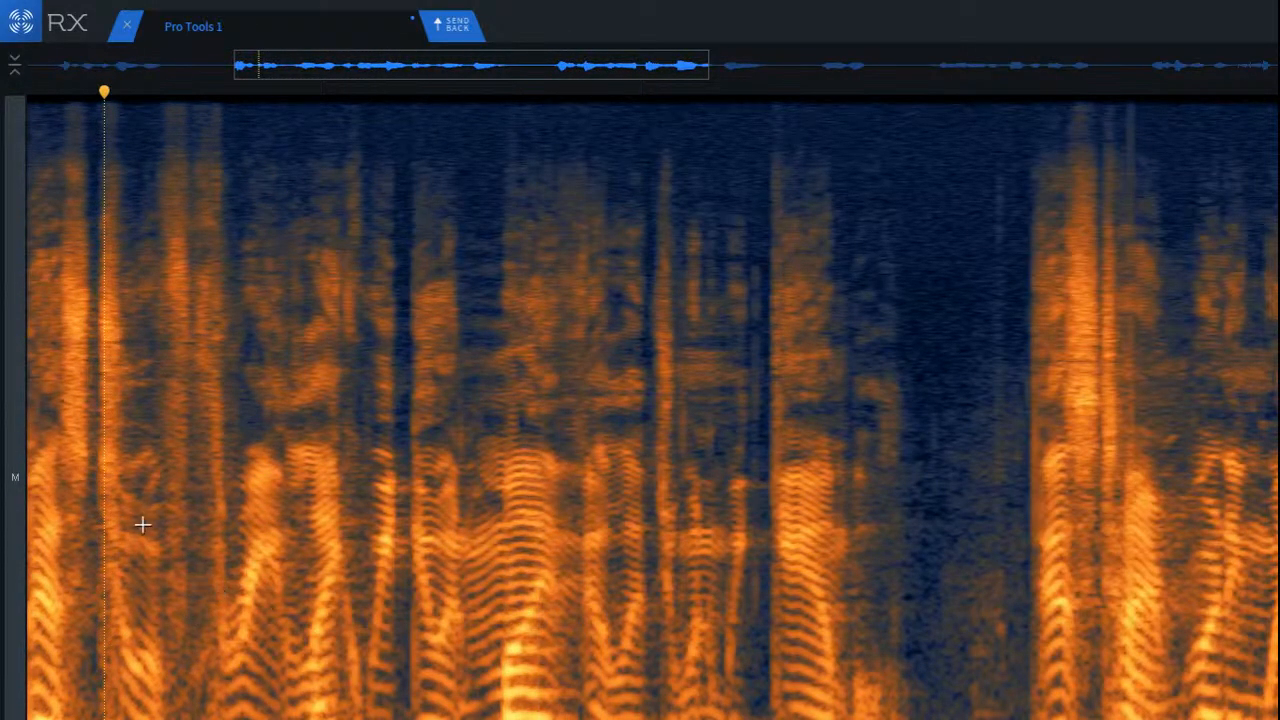
pyautogui.click(142, 525)
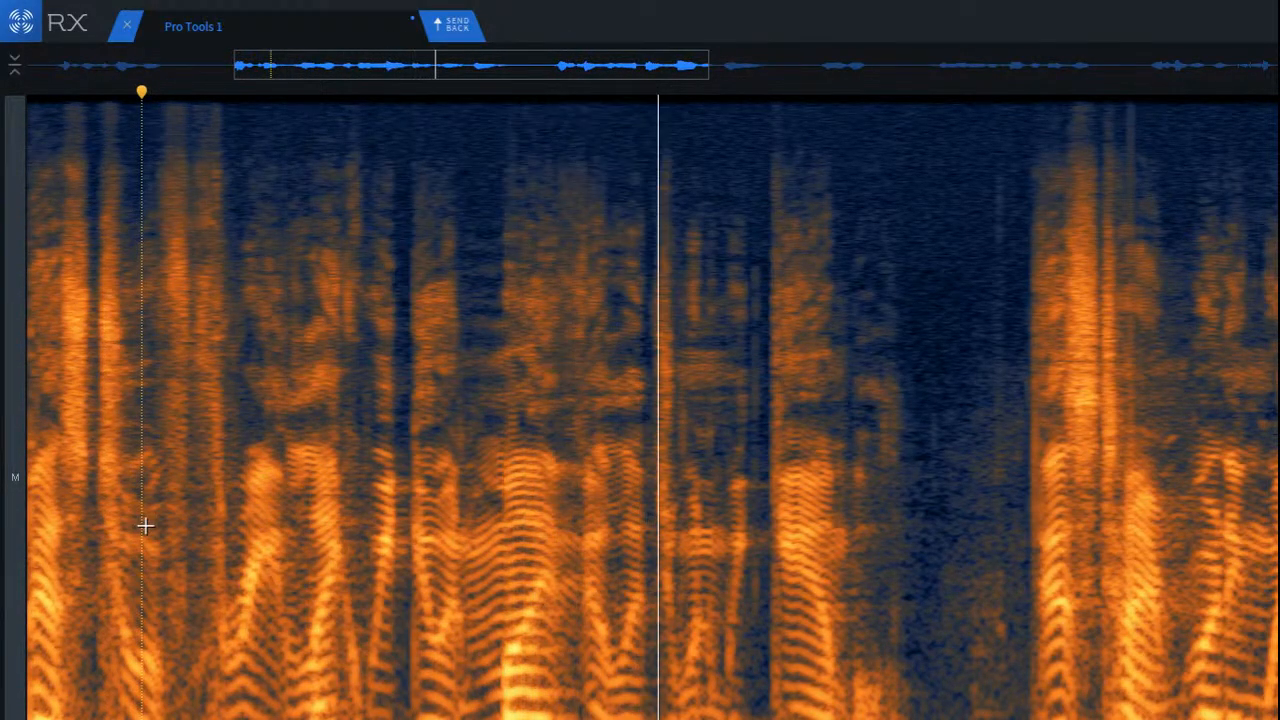
pyautogui.press('space')
# Step: Run De-click on the mid and low frequencies of the short syllables and gap before the last word of the phrase
pyautogui.moveTo(611, 170); pyautogui.dragTo(849, 565)
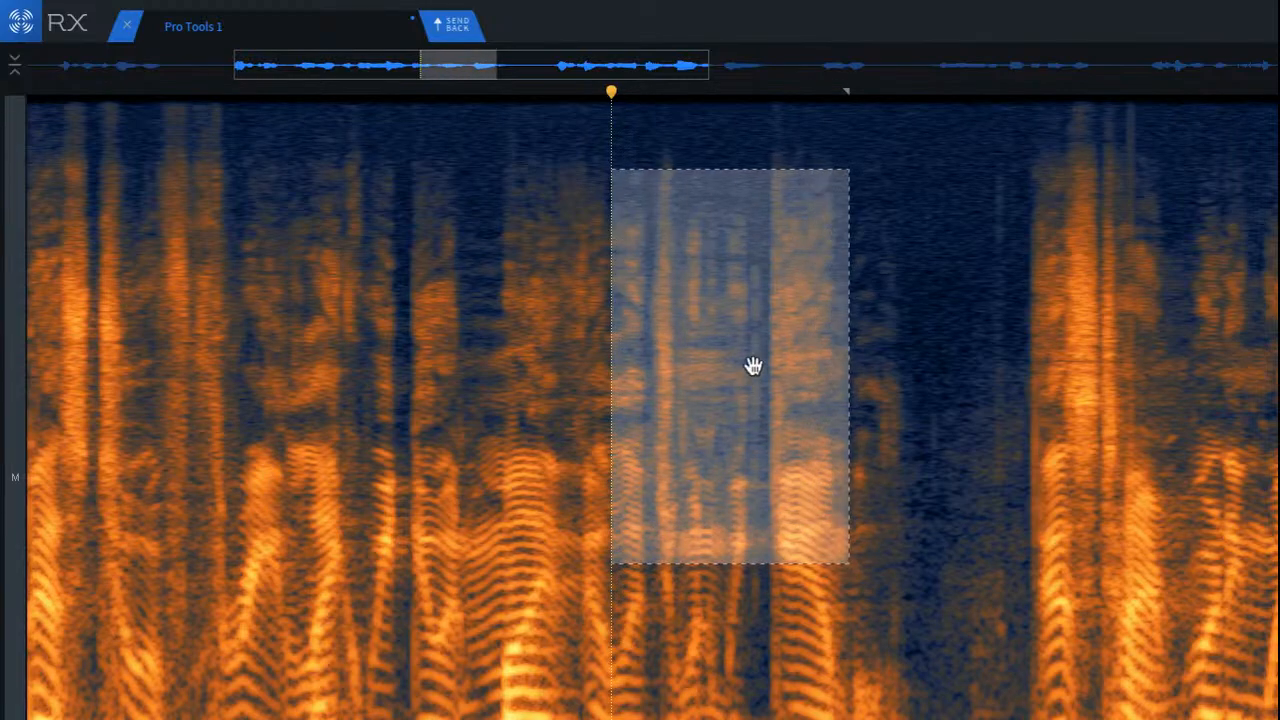
pyautogui.click(795, 300)
pyautogui.scroll(5, 701, 325)
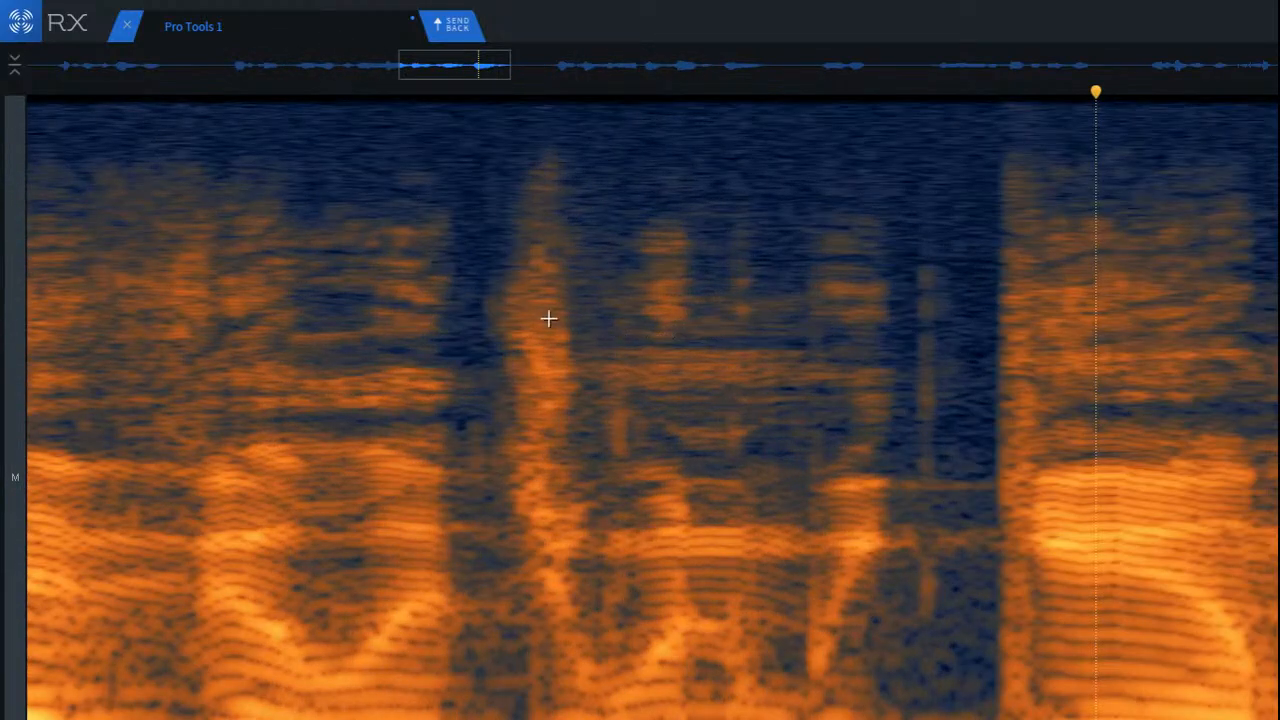
pyautogui.moveTo(395, 216); pyautogui.dragTo(1030, 712)
pyautogui.press('Return')
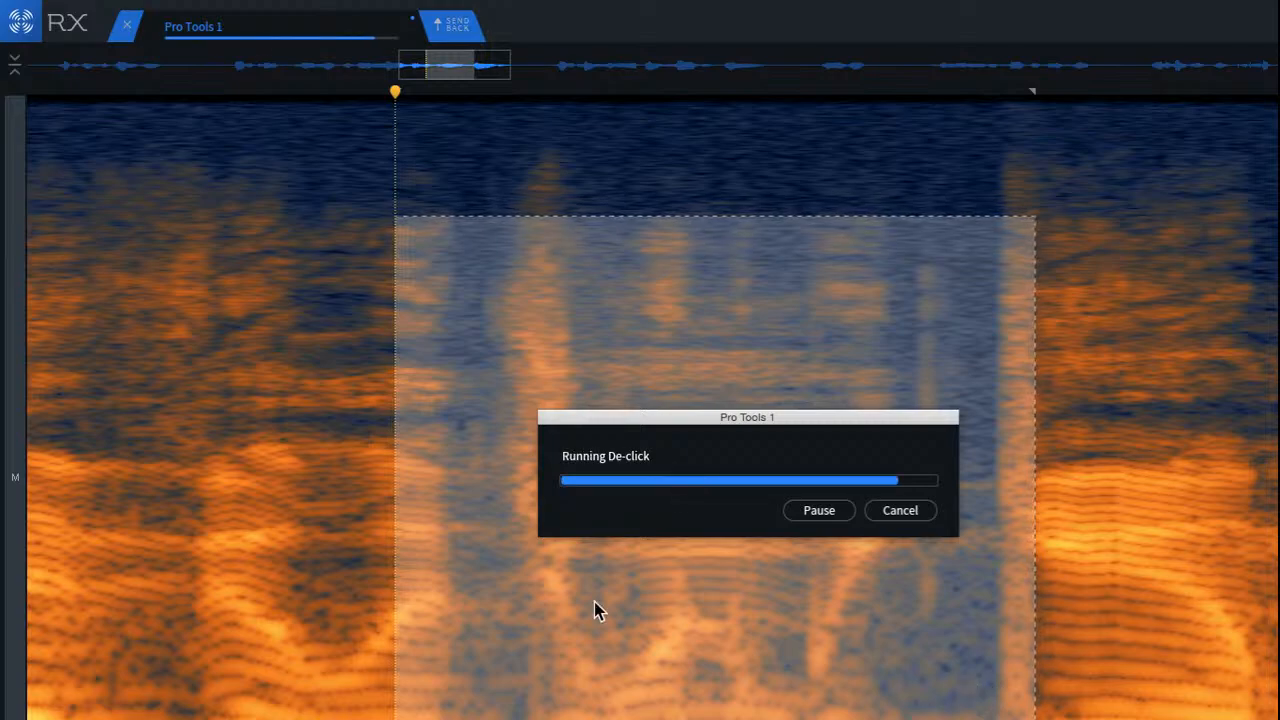
# Step: Play back the de-clicked syllables from the preceding speech and on into the next phrase
pyautogui.click(132, 330)
pyautogui.press('space')
pyautogui.press('space')
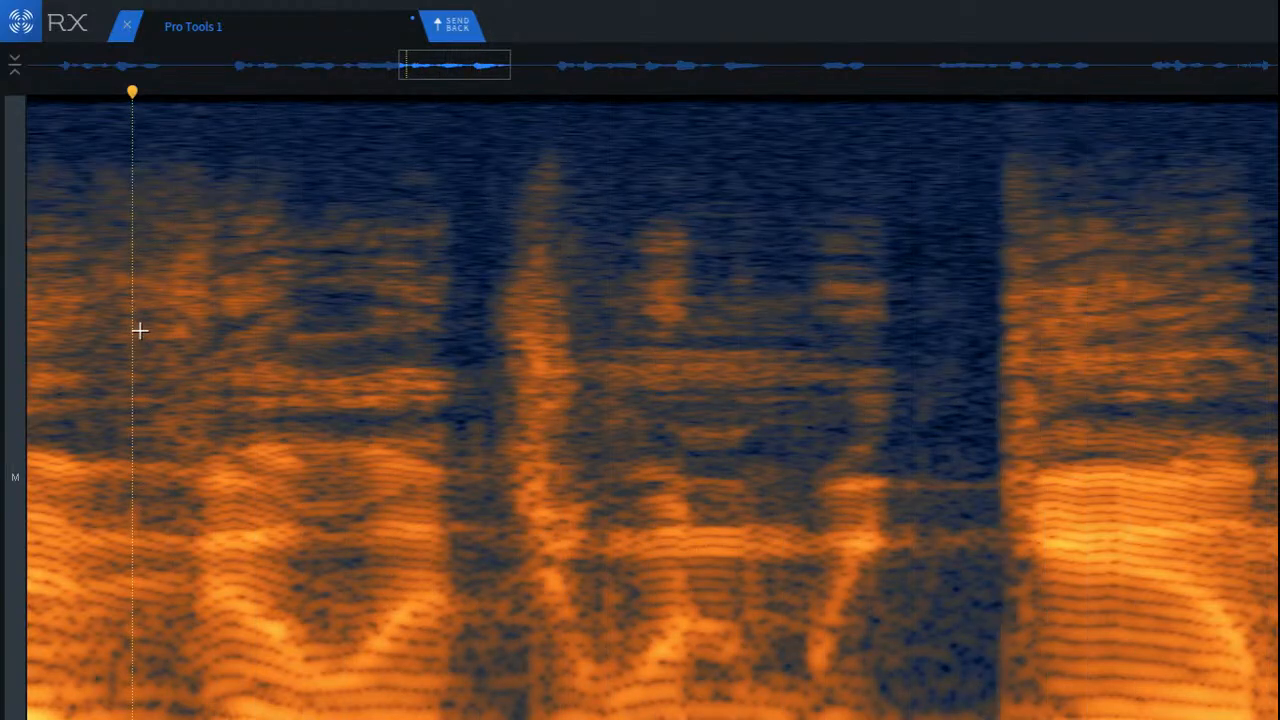
pyautogui.press('space')
pyautogui.scroll(-5, 143, 333)
pyautogui.scroll(-3, 165, 344)
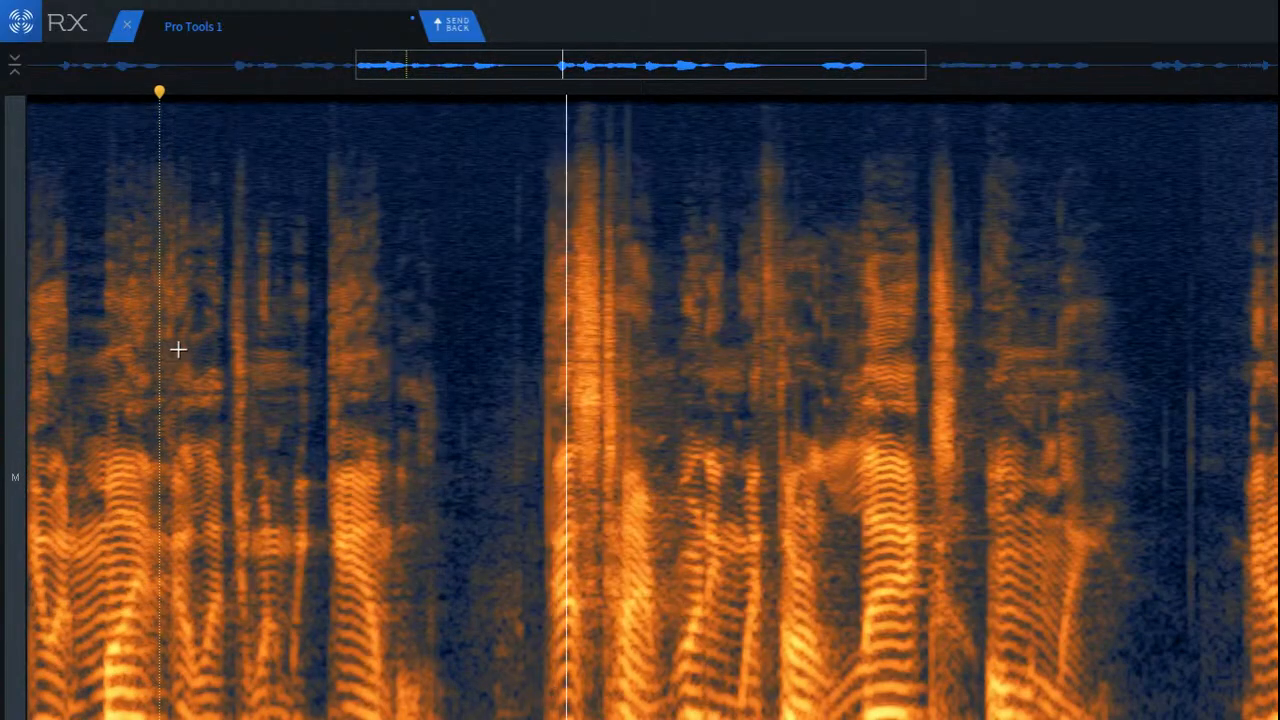
# Step: Examine the start of the next pause and play it back from the preceding word, listening for clicks
pyautogui.scroll(6, 390, 340)
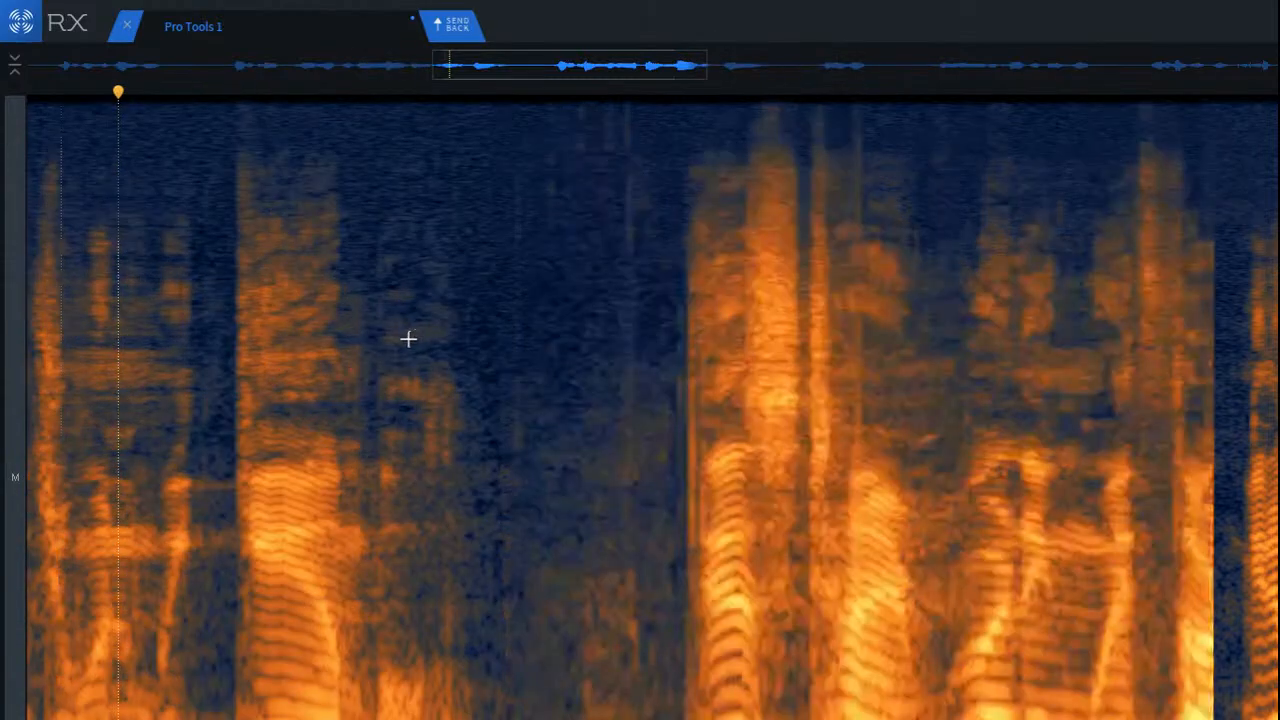
pyautogui.moveTo(400, 348); pyautogui.dragTo(711, 719)
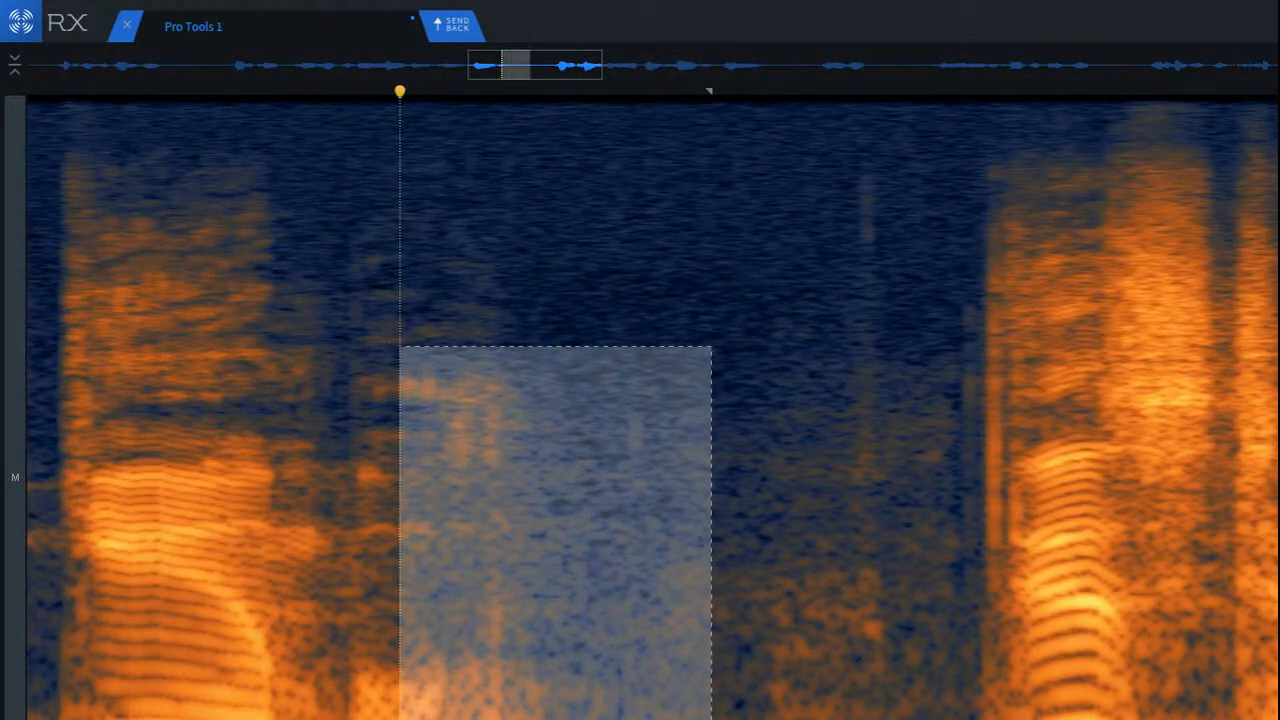
pyautogui.press('d')
pyautogui.click(166, 482)
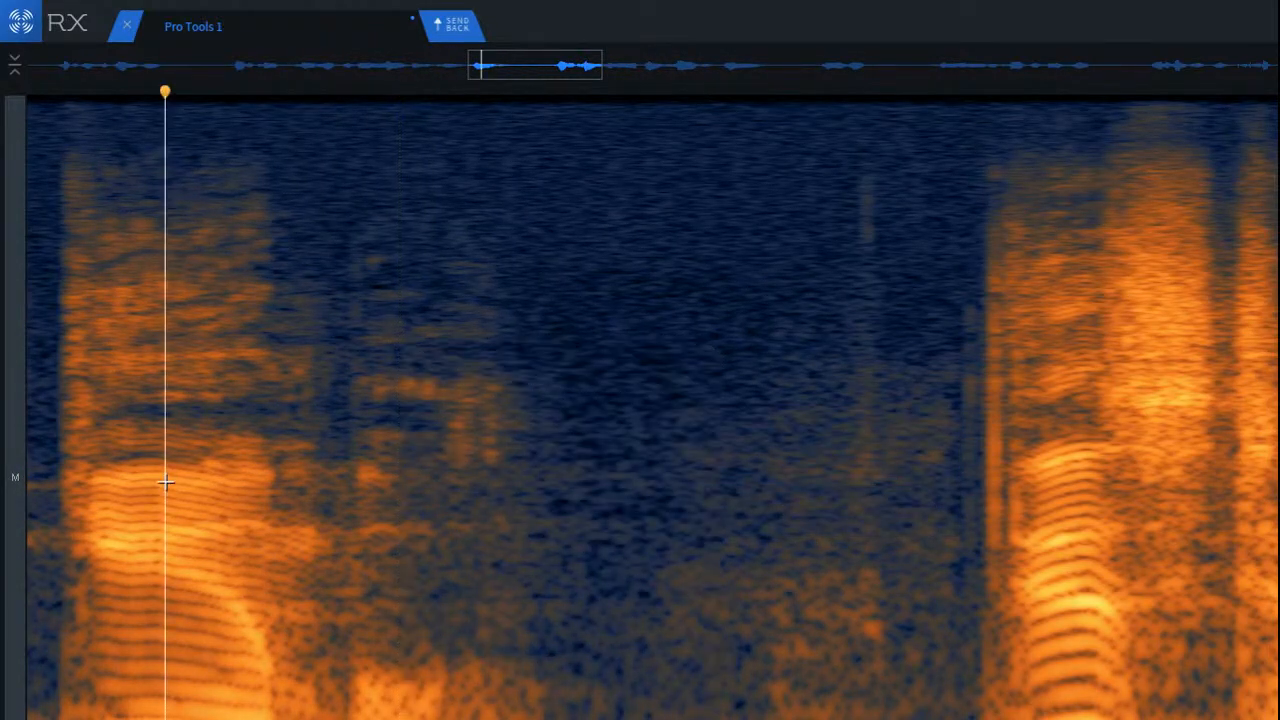
pyautogui.press('space')
pyautogui.press('space')
pyautogui.click(746, 503)
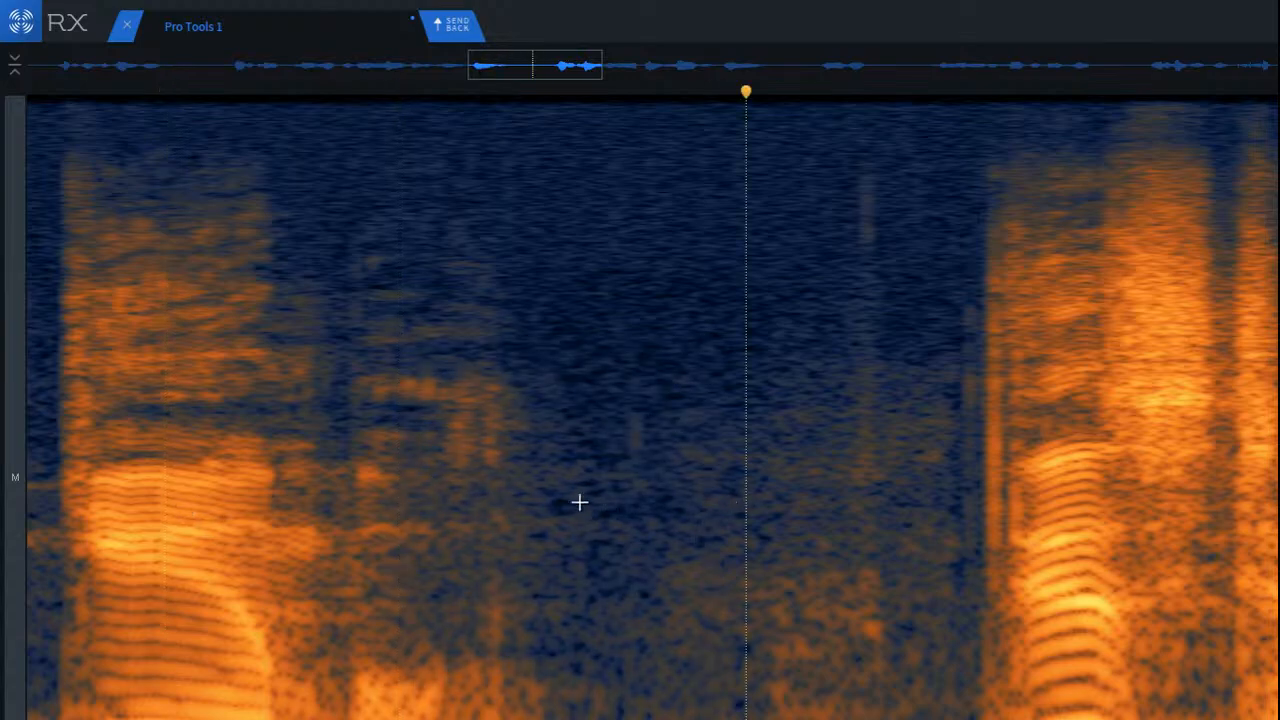
# Step: Apply Mouth De-click to the mid and low frequencies from the tail of the last word into the next pause
pyautogui.scroll(3, 551, 449)
pyautogui.moveTo(268, 339); pyautogui.dragTo(942, 719)
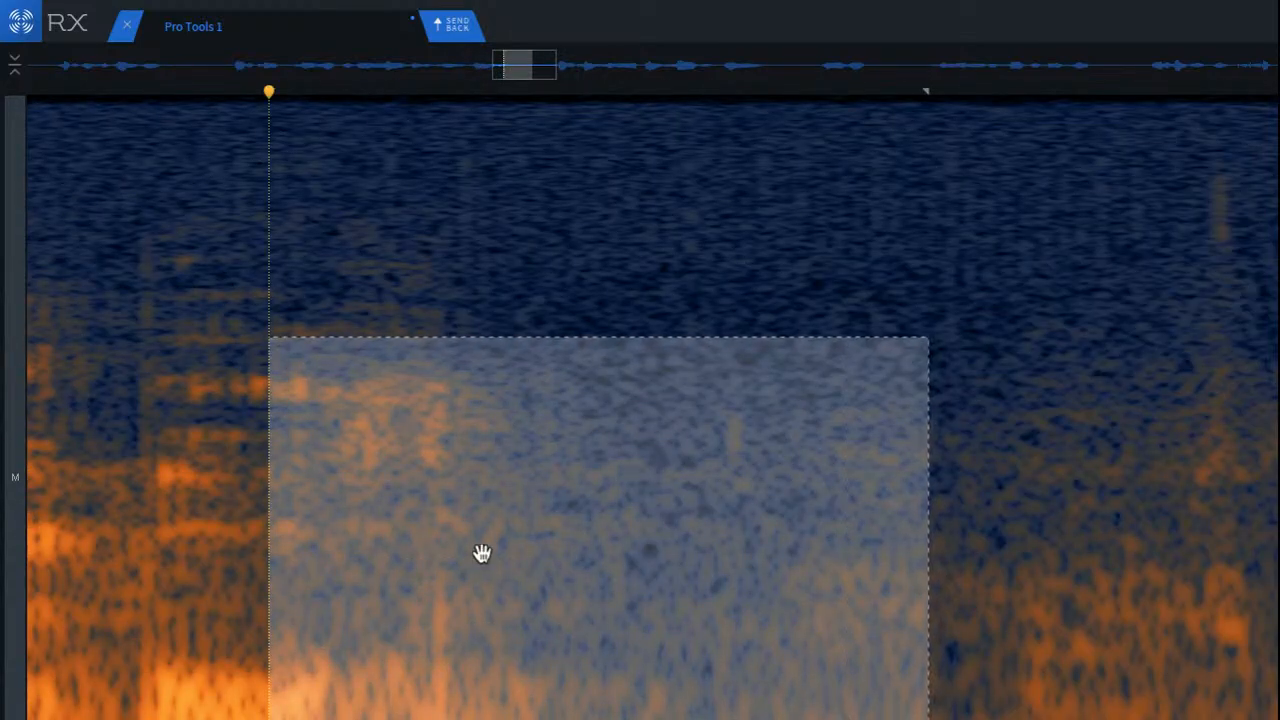
pyautogui.click(151, 314)
pyautogui.moveTo(238, 311)
pyautogui.mouseDown()
pyautogui.moveTo(423, 509)
pyautogui.moveTo(780, 719)
pyautogui.moveTo(855, 719)
pyautogui.mouseUp()
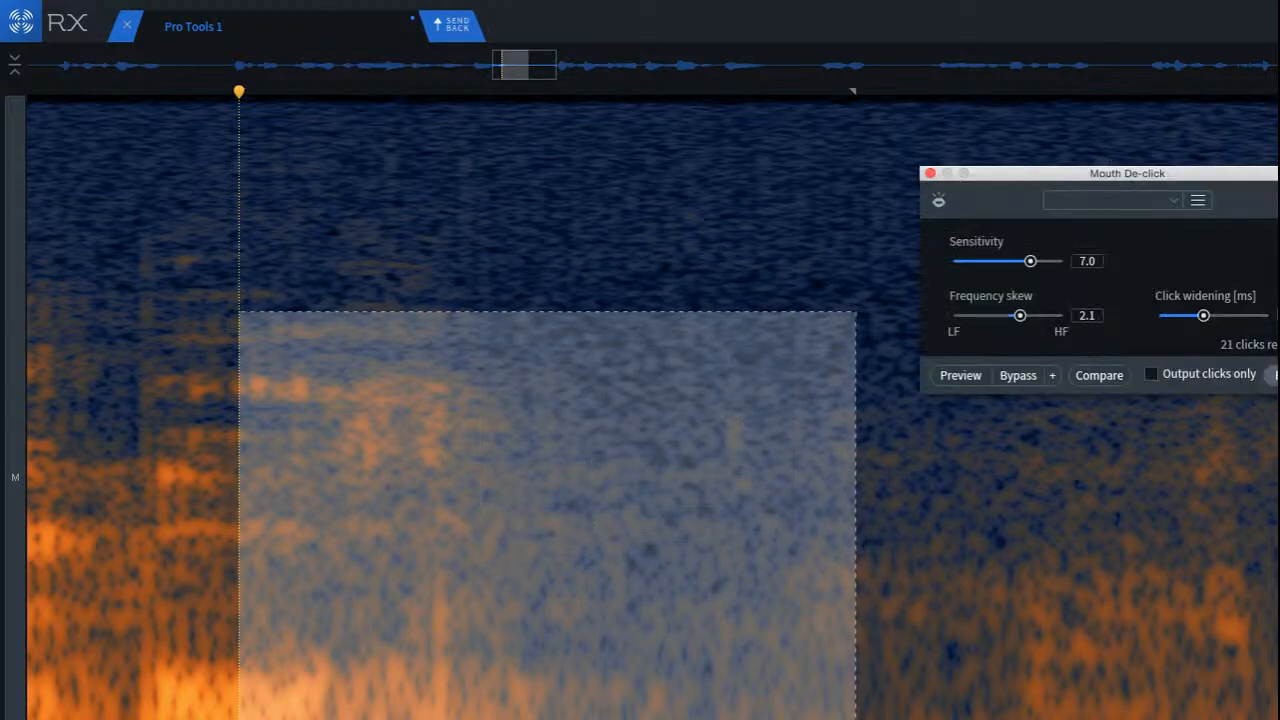
pyautogui.click(1274, 374)
pyautogui.click(444, 382)
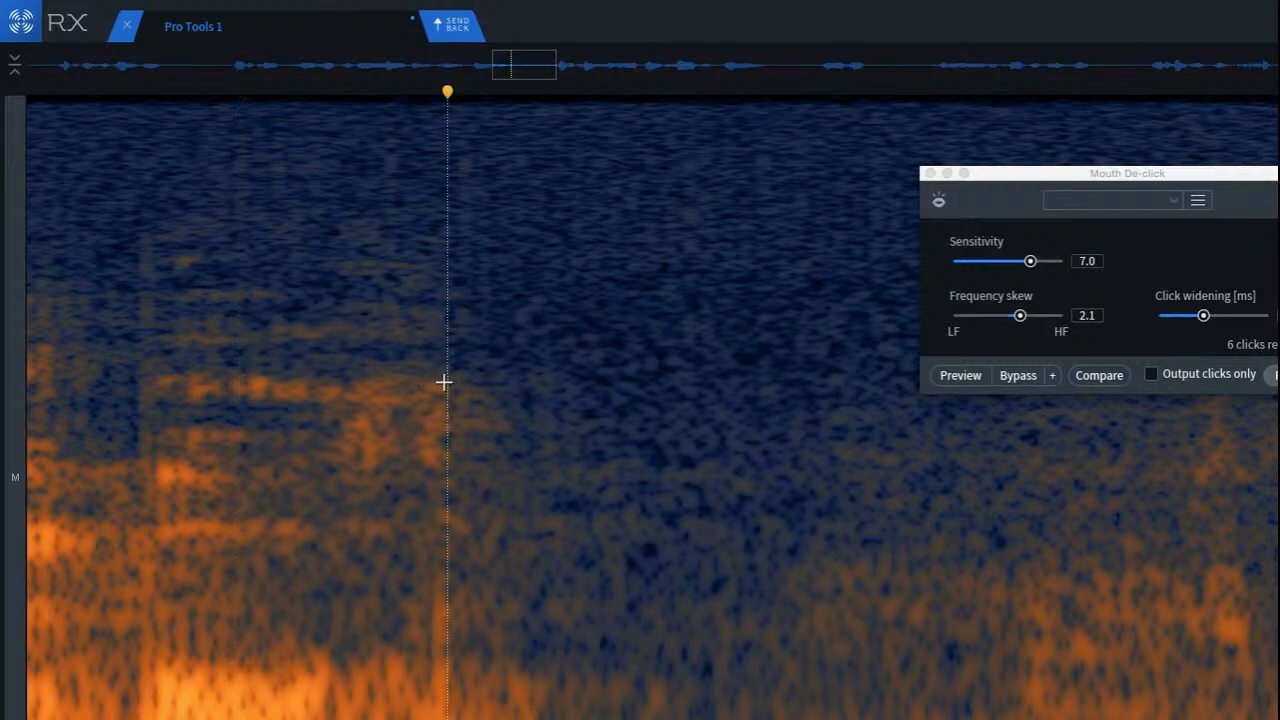
pyautogui.click(256, 367)
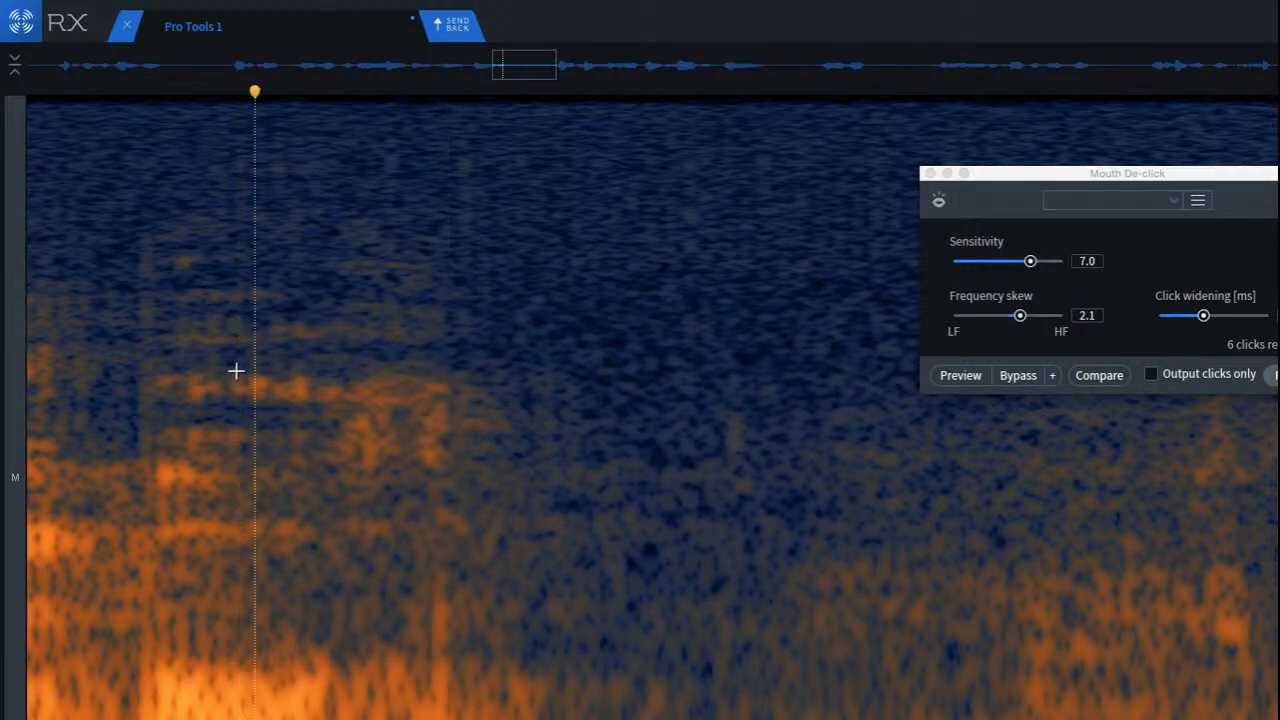
# Step: Paste a copied patch of cleaner mid-frequency noise over the residual orange noise at the end of the word's tail
pyautogui.scroll(2, 437, 457)
pyautogui.moveTo(420, 362); pyautogui.dragTo(773, 495)
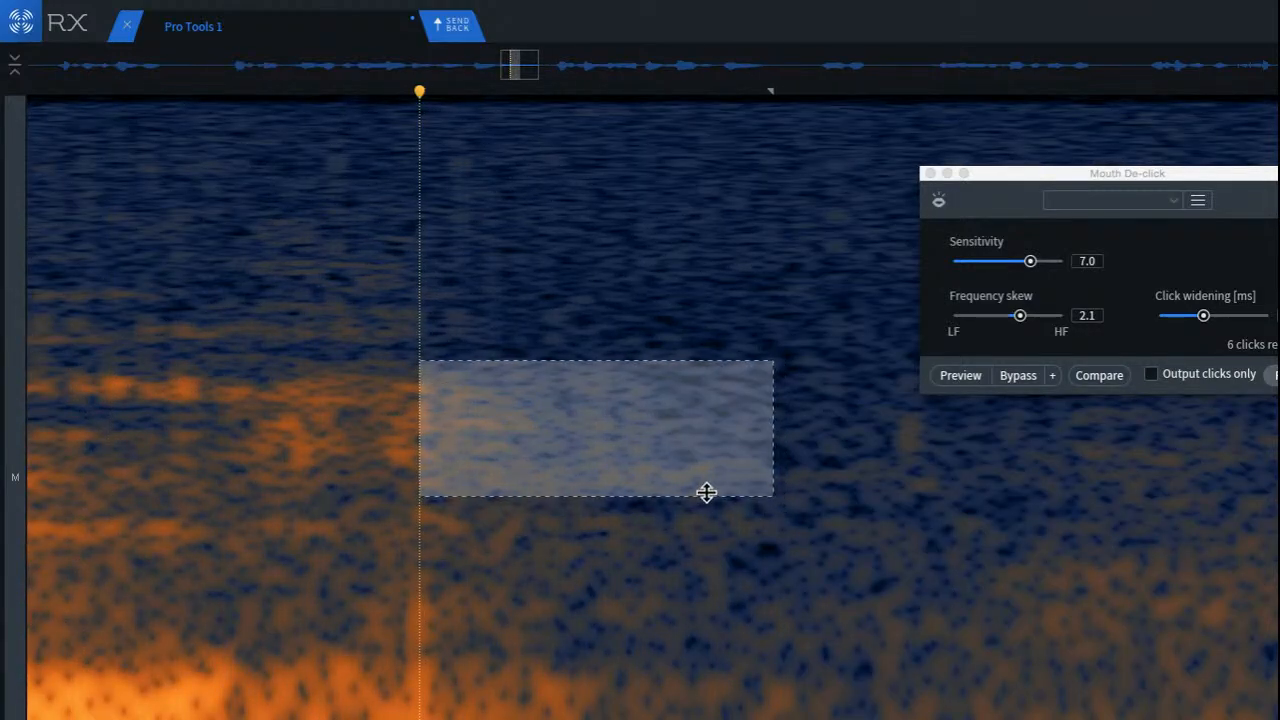
pyautogui.moveTo(646, 464); pyautogui.dragTo(420, 454)
pyautogui.press('super+v')
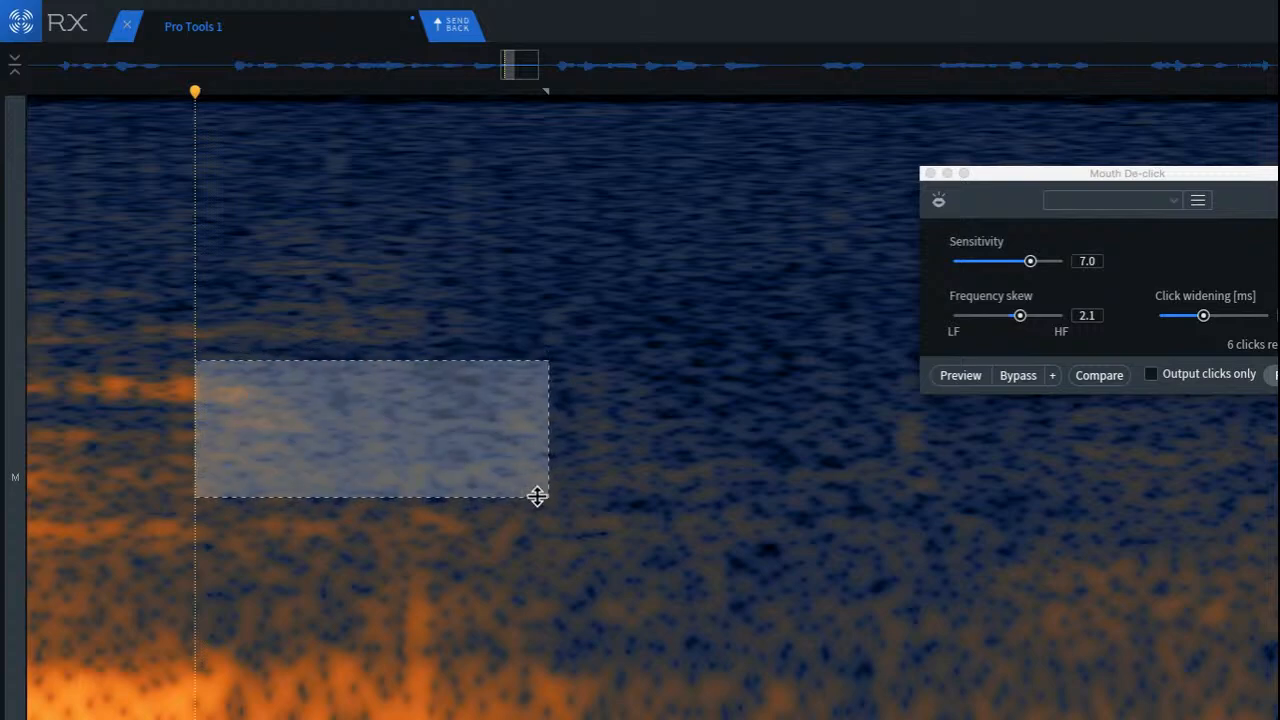
pyautogui.click(551, 525)
pyautogui.click(84, 359)
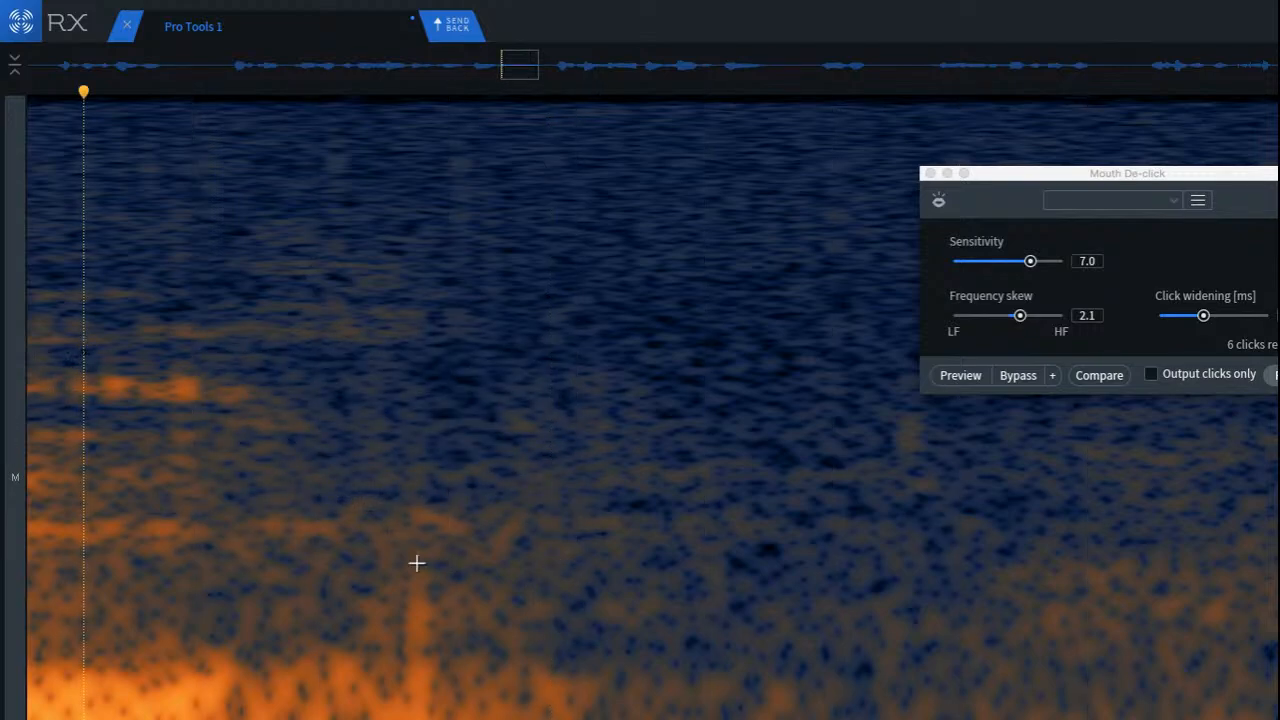
# Step: Cover the low-frequency vertical click near the start of the pause with a copied patch of clean noise from just after it
pyautogui.moveTo(460, 543); pyautogui.dragTo(622, 719)
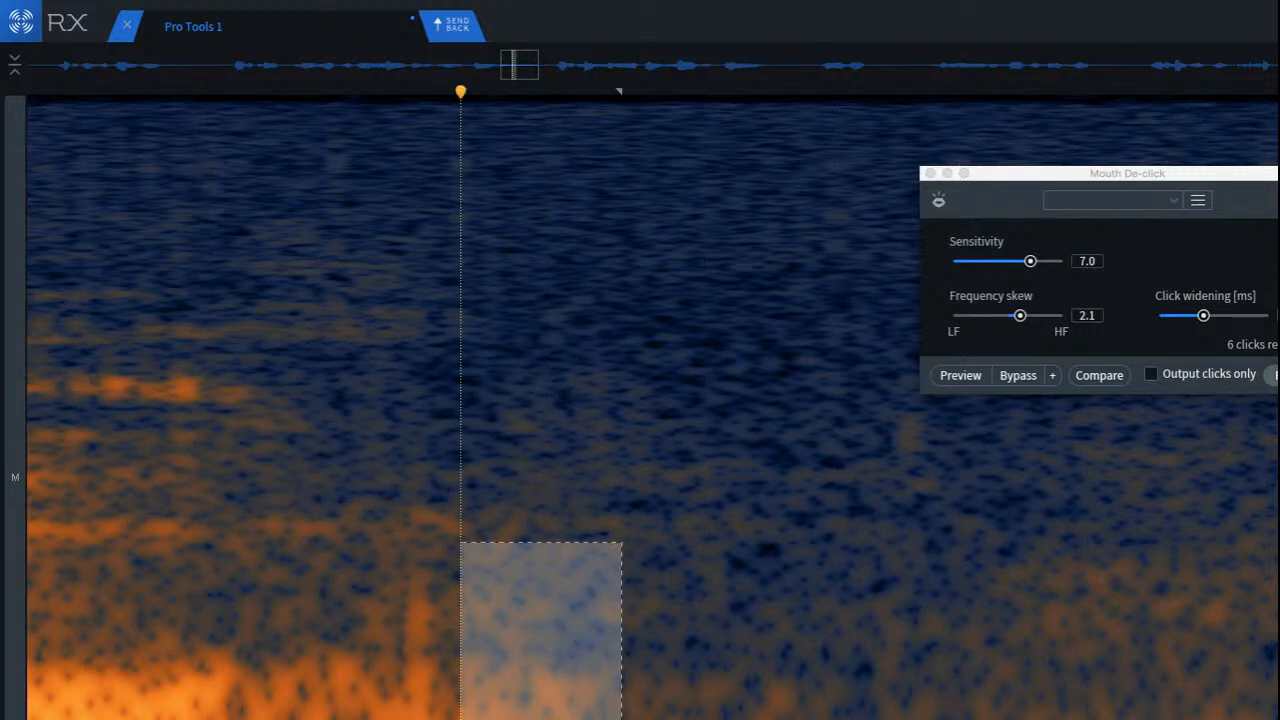
pyautogui.moveTo(545, 710); pyautogui.dragTo(428, 705)
pyautogui.press('super+v')
pyautogui.click(307, 701)
pyautogui.press('super+v')
pyautogui.click(391, 628)
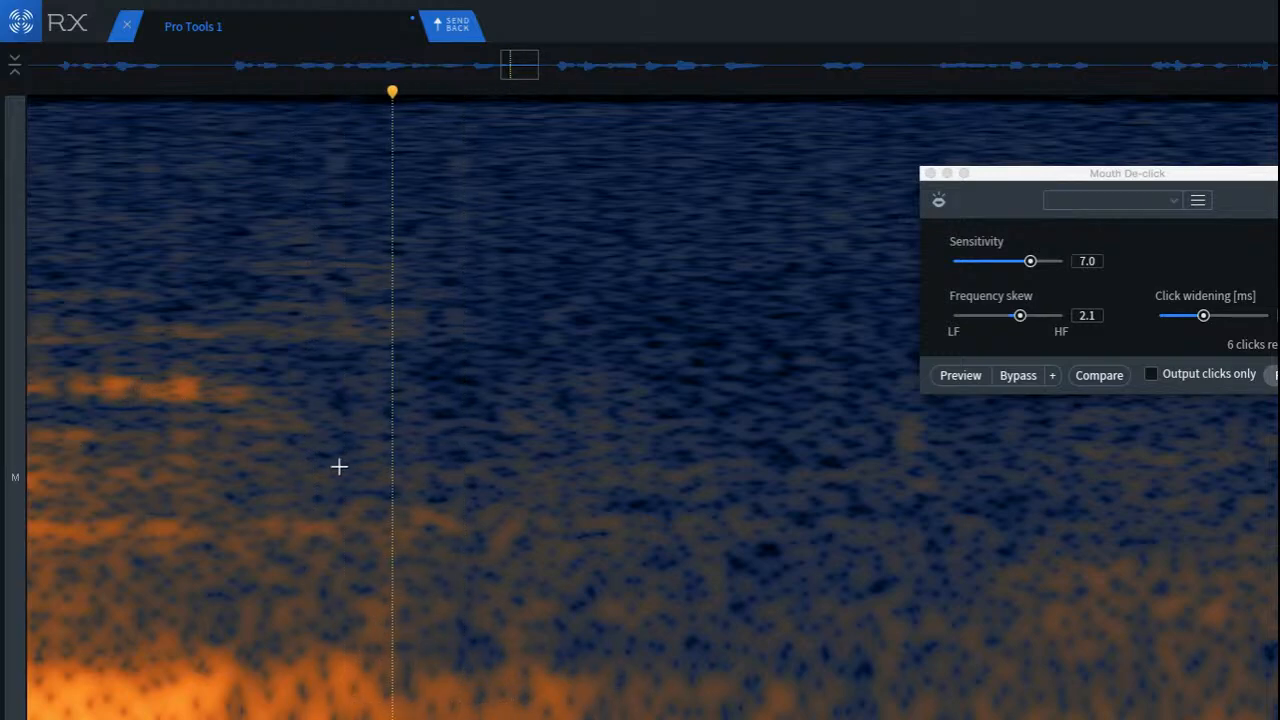
# Step: Play back the repaired pause and cover the faint mid-frequency click in its middle with a patch of clean noise
pyautogui.scroll(-5, 339, 466)
pyautogui.press('space')
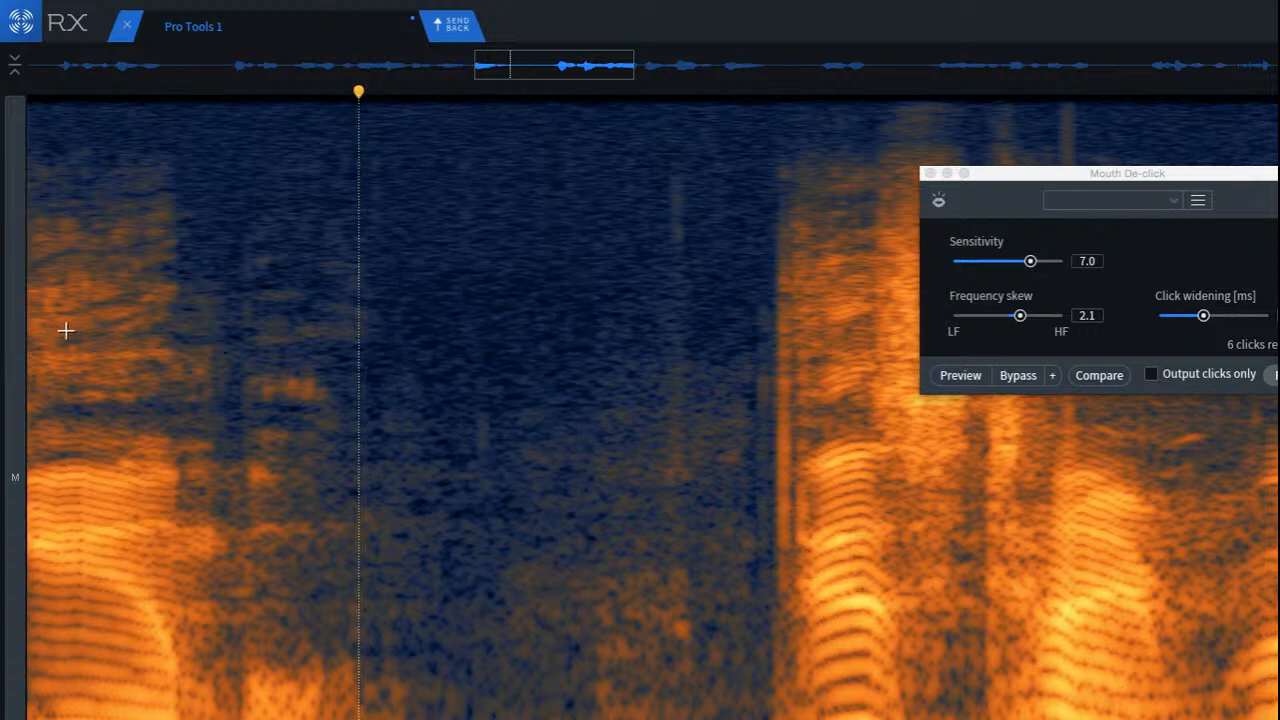
pyautogui.press('space')
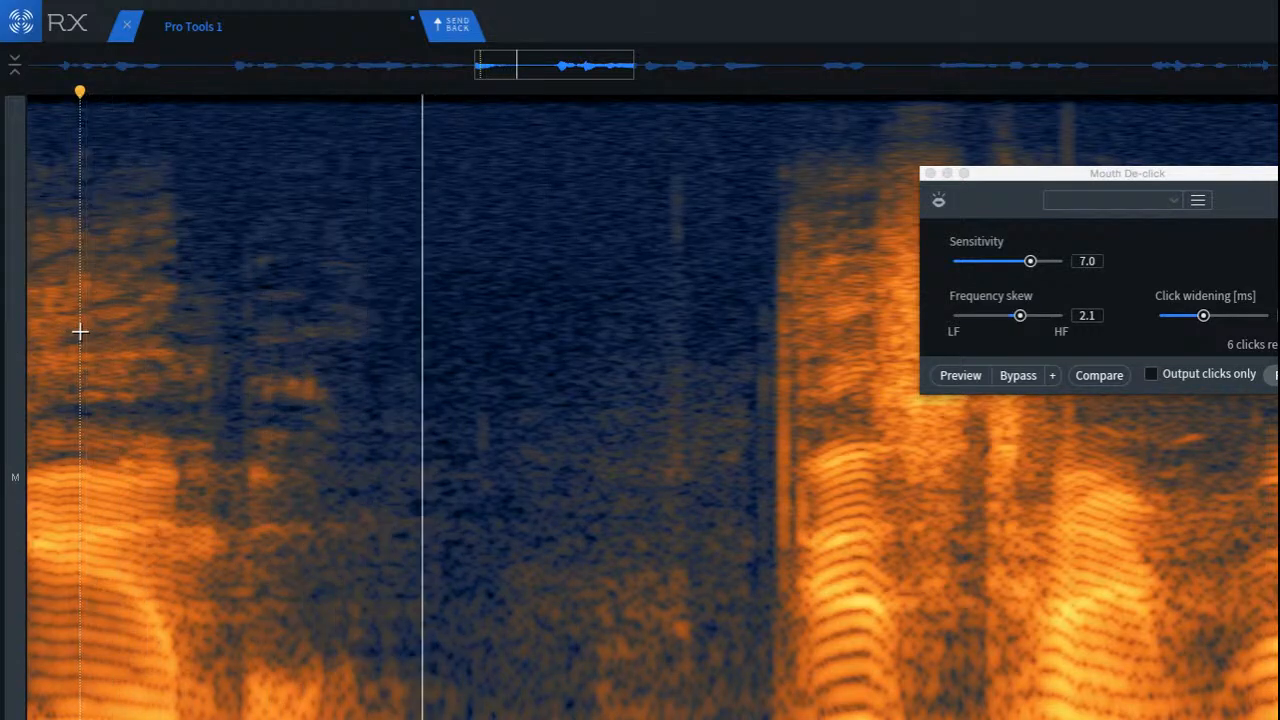
pyautogui.scroll(5, 575, 422)
pyautogui.moveTo(365, 351); pyautogui.dragTo(390, 540)
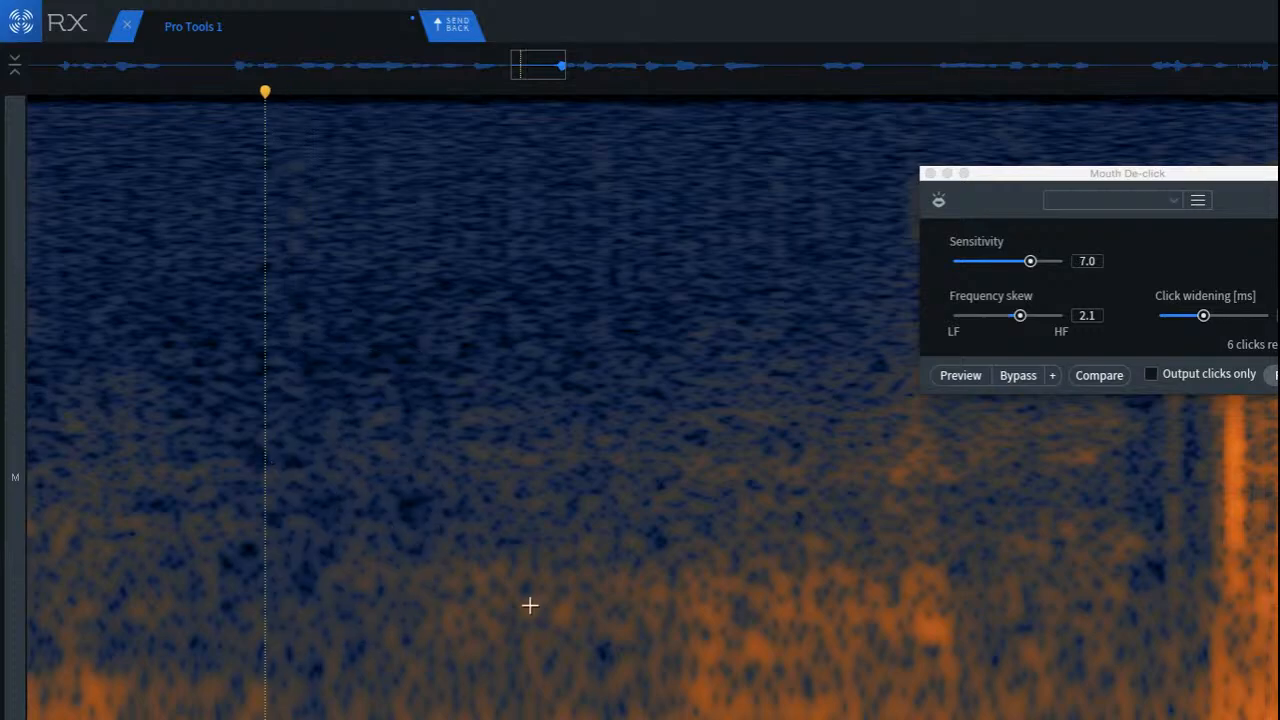
pyautogui.press('space')
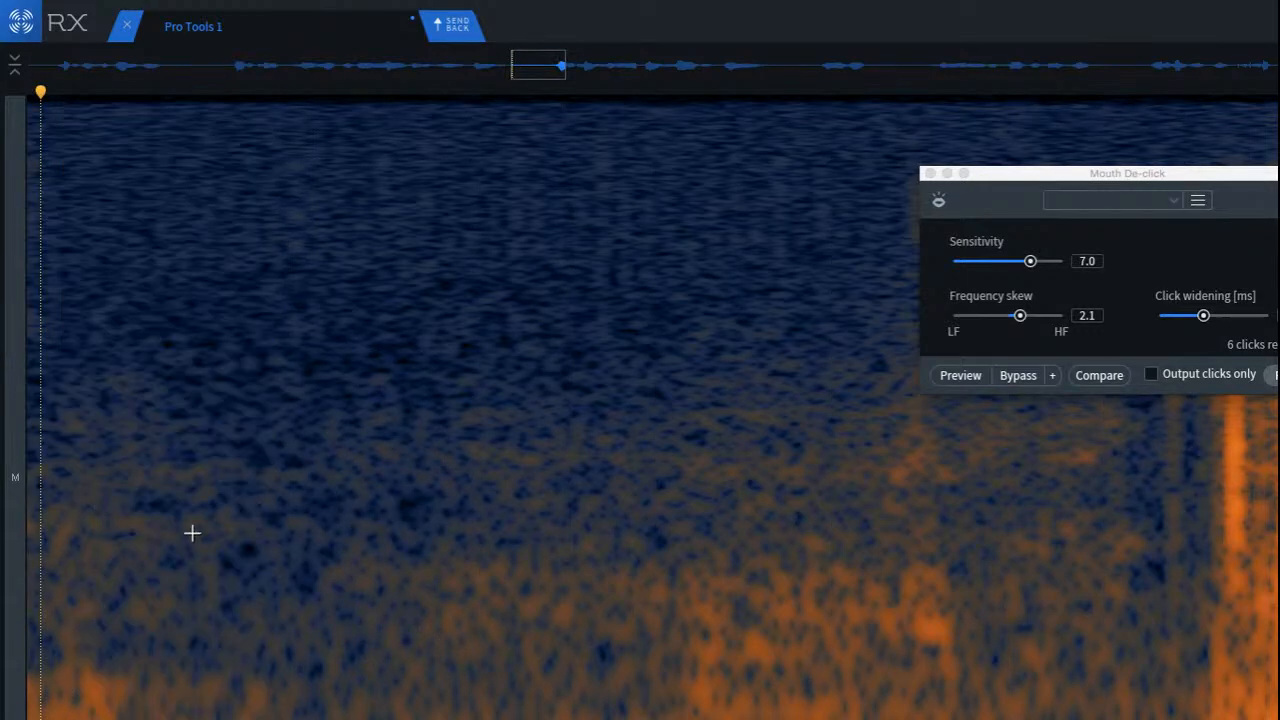
pyautogui.scroll(-5, 360, 548)
pyautogui.click(273, 503)
pyautogui.press('space')
pyautogui.press('space')
pyautogui.scroll(1, 660, 316)
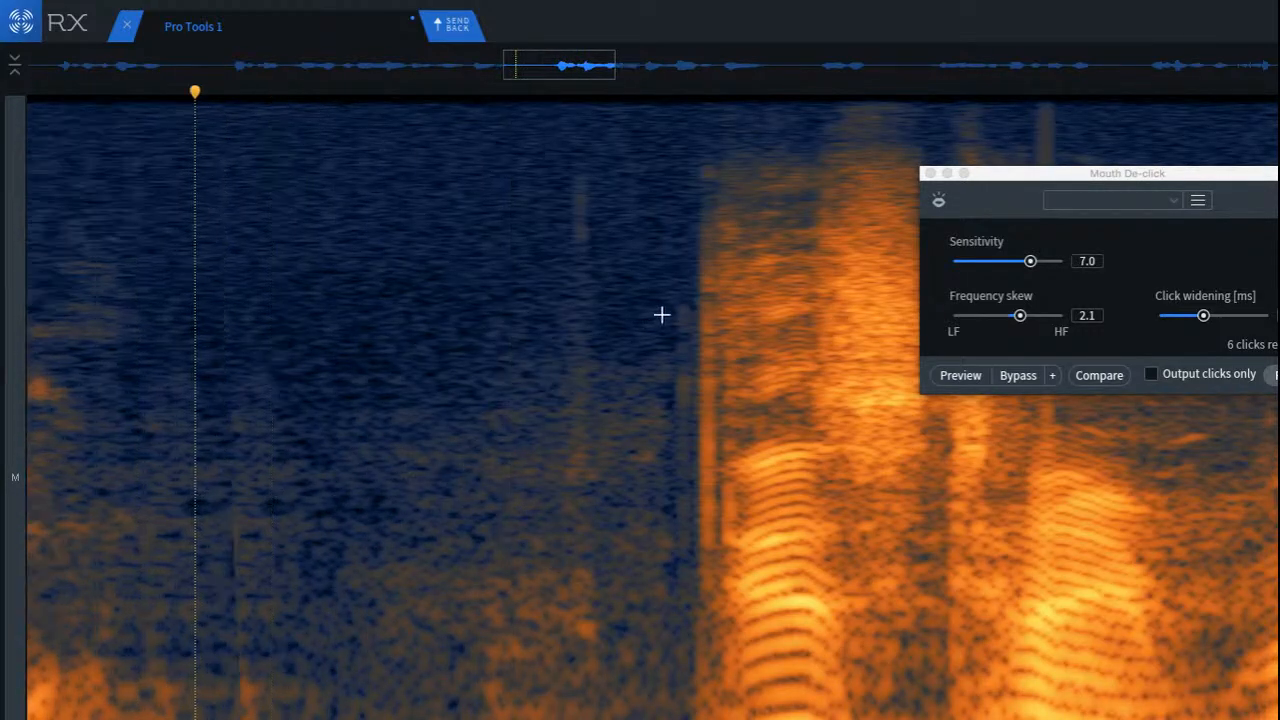
# Step: Cover the tall vertical click in the second half of the pause with a copied patch of background noise from just before it
pyautogui.scroll(3, 620, 318)
pyautogui.moveTo(228, 160); pyautogui.dragTo(373, 704)
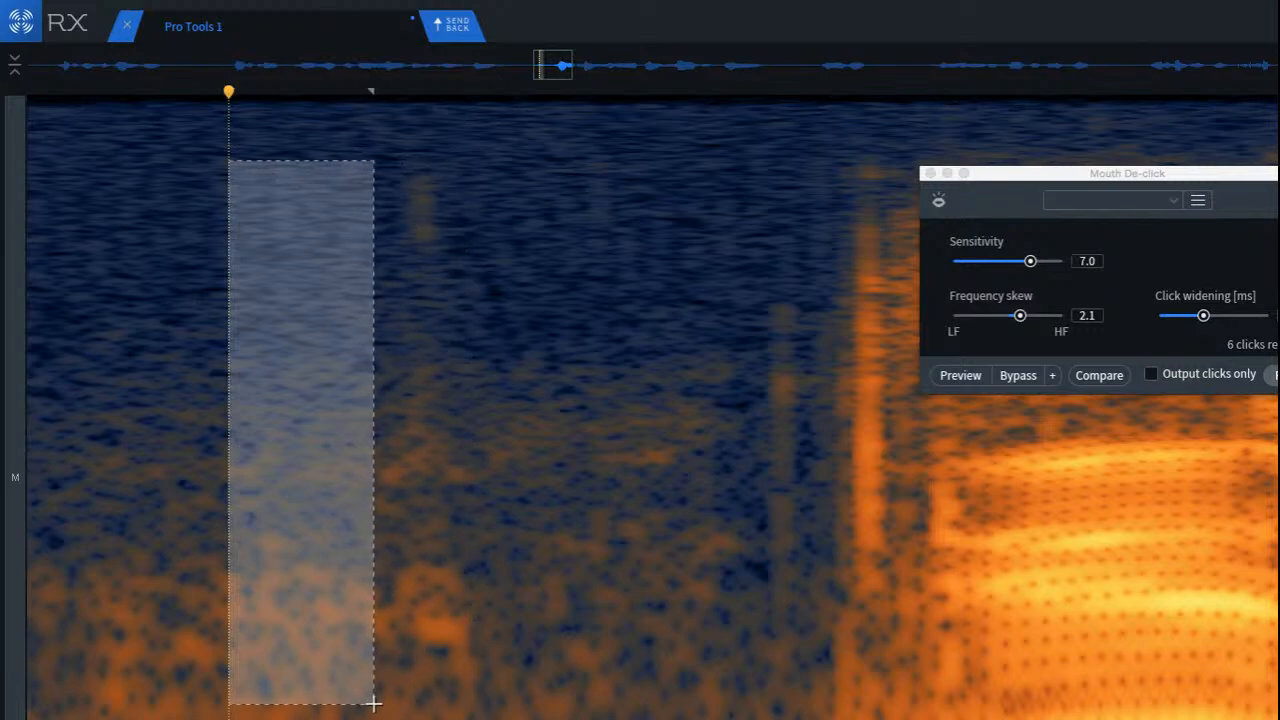
pyautogui.moveTo(335, 660); pyautogui.dragTo(443, 657)
pyautogui.press('super+v')
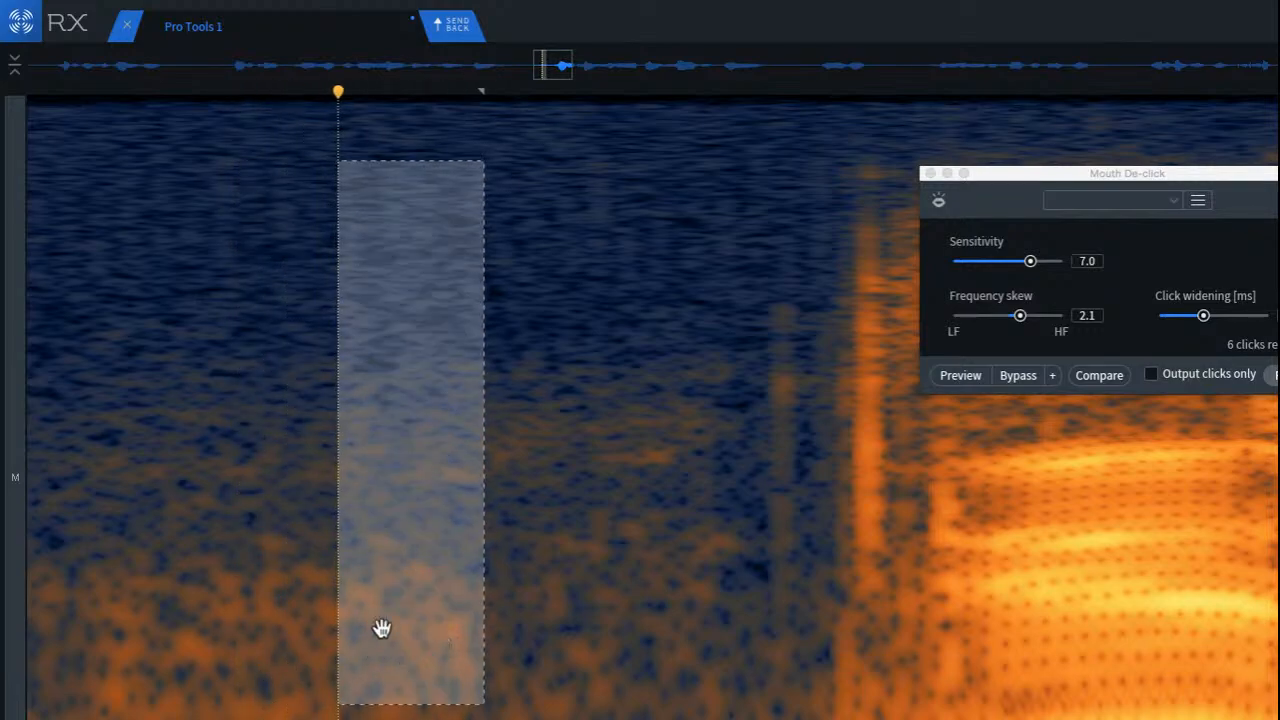
pyautogui.click(294, 603)
# Step: Examine the end of the pause and play it back into the next word from several points, listening for remaining clicks
pyautogui.scroll(3, 490, 517)
pyautogui.scroll(3, 490, 517)
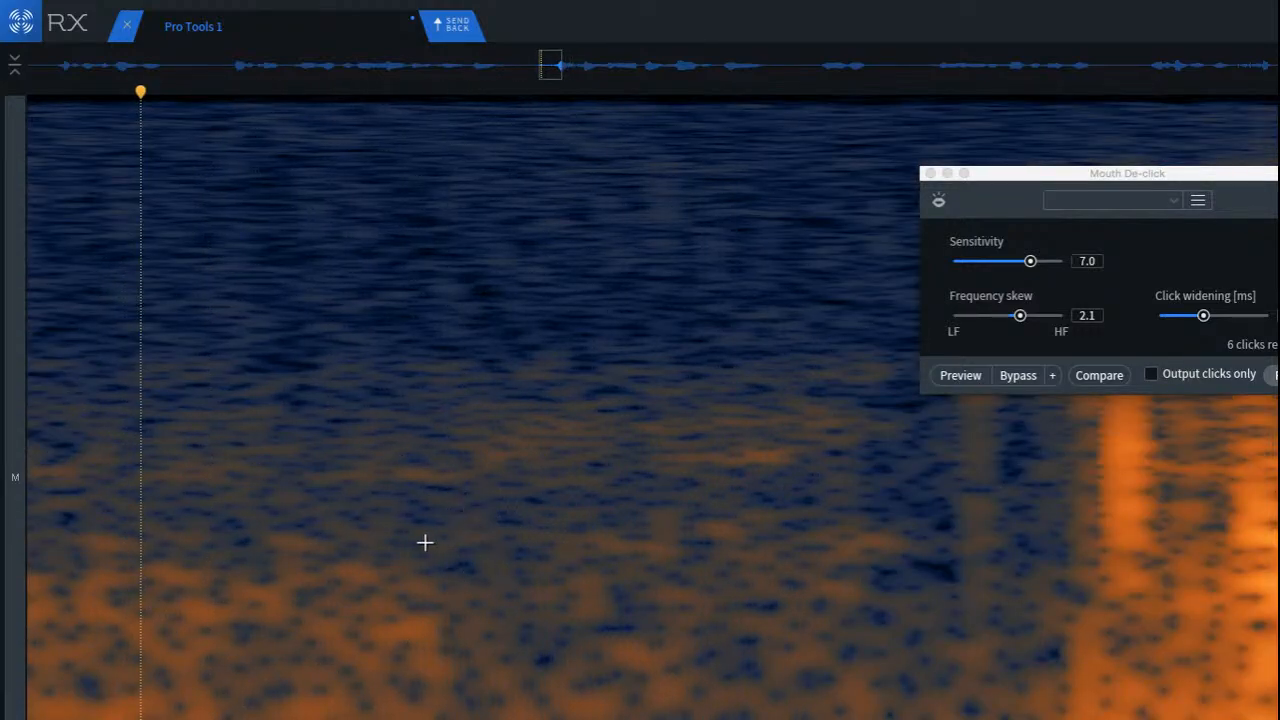
pyautogui.moveTo(425, 542); pyautogui.dragTo(563, 600)
pyautogui.click(357, 517)
pyautogui.scroll(-3, 311, 514)
pyautogui.click(150, 452)
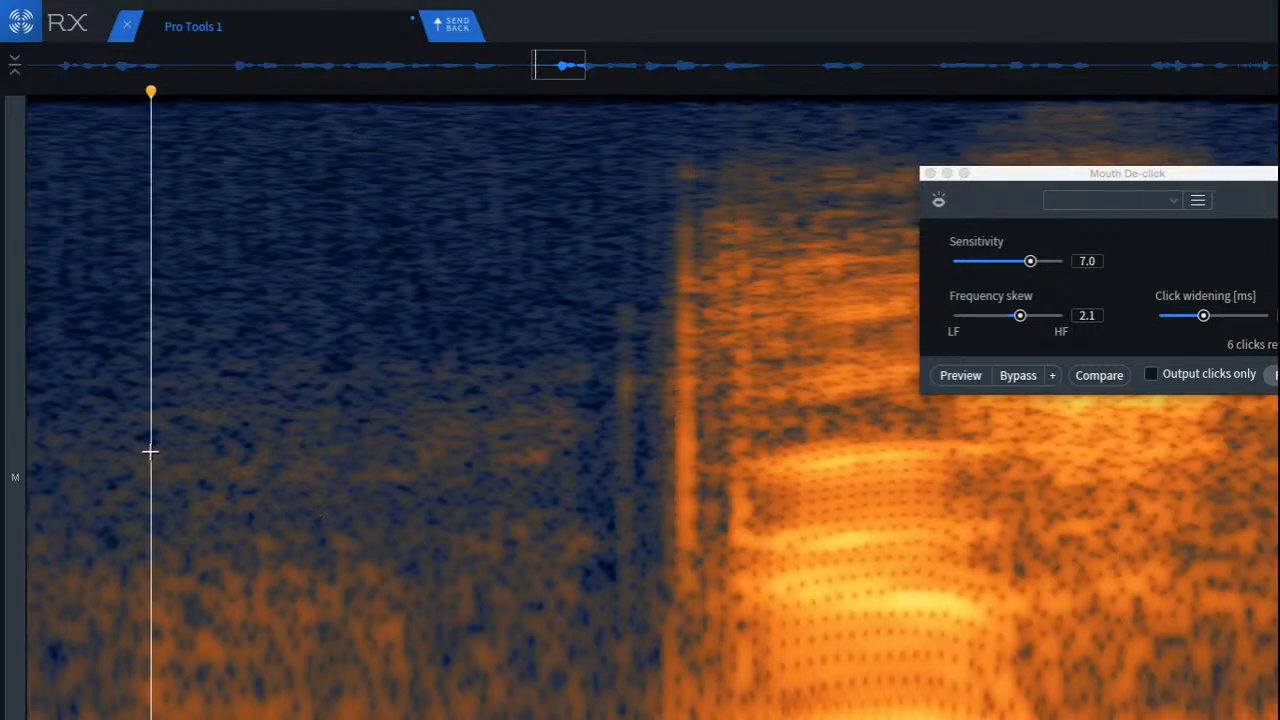
pyautogui.press('space')
pyautogui.scroll(-3, 261, 471)
pyautogui.click(151, 449)
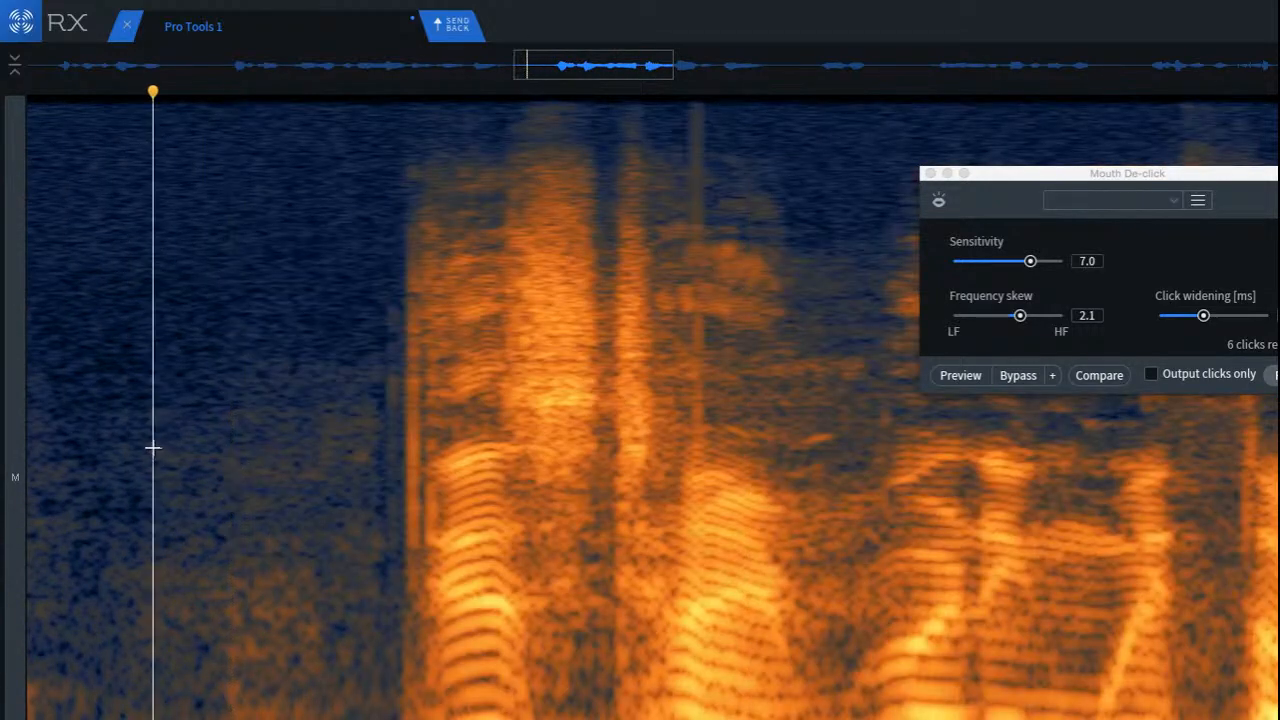
pyautogui.press('space')
pyautogui.press('space')
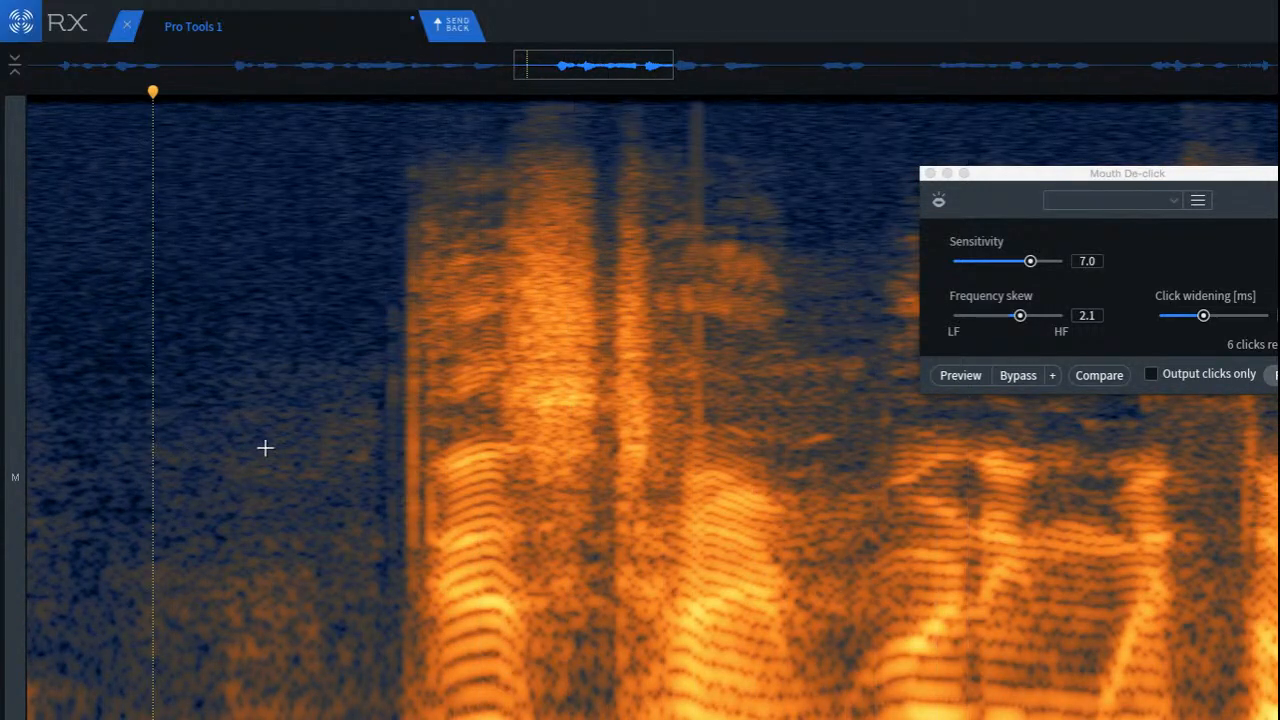
pyautogui.press('space')
pyautogui.scroll(-5, 280, 448)
pyautogui.press('space')
# Step: Apply Mouth De-click to the vertical clicks at the onset of the next word and play the transition back
pyautogui.scroll(10, 321, 412)
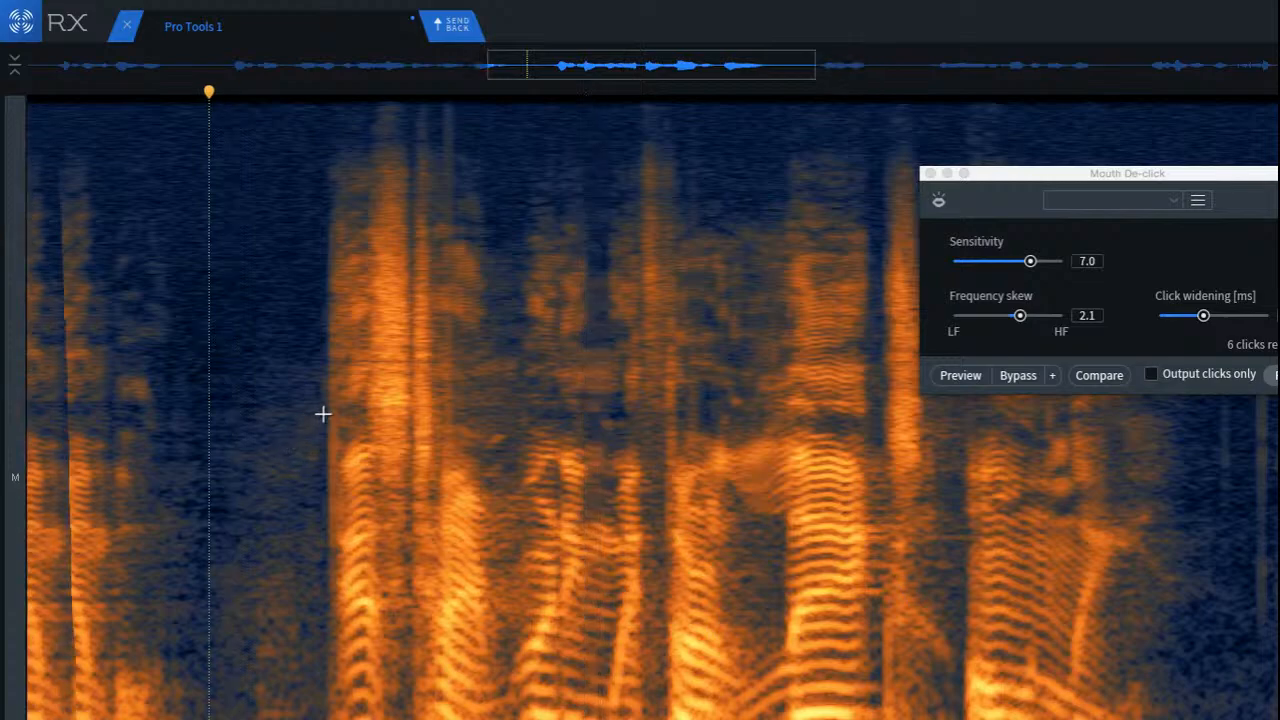
pyautogui.scroll(3, 318, 393)
pyautogui.moveTo(310, 181); pyautogui.dragTo(510, 719)
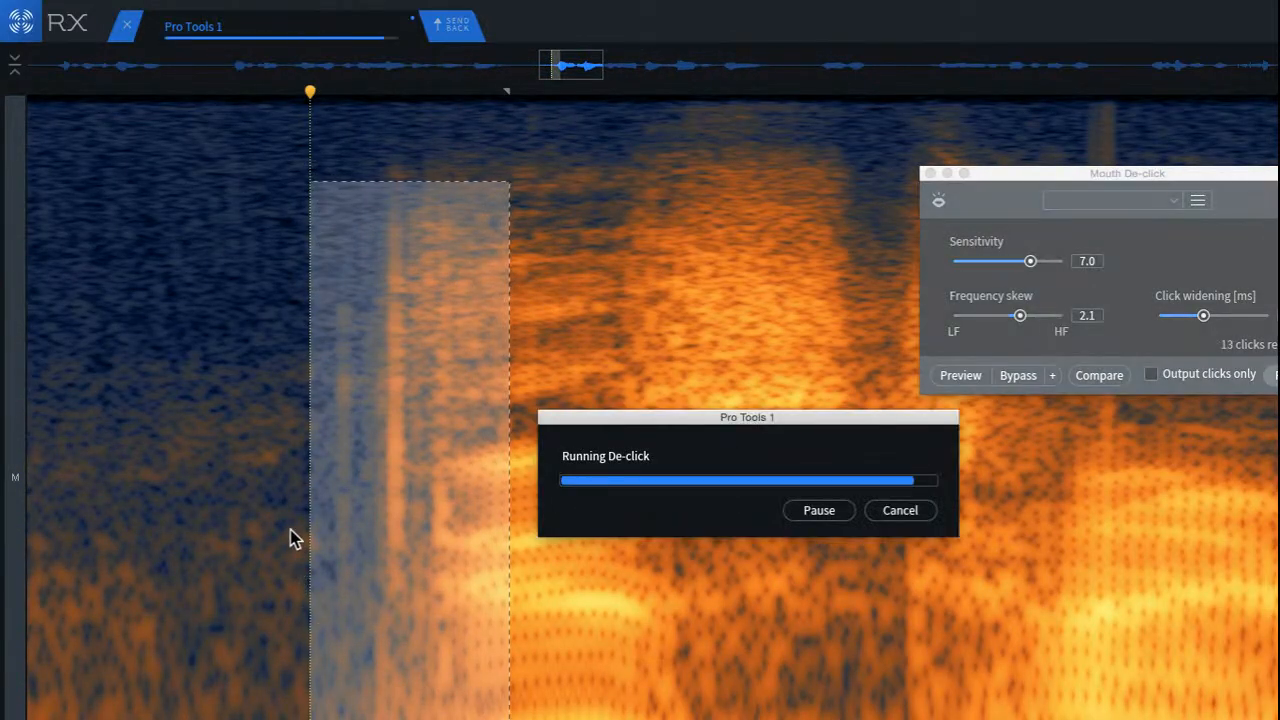
pyautogui.click(134, 394)
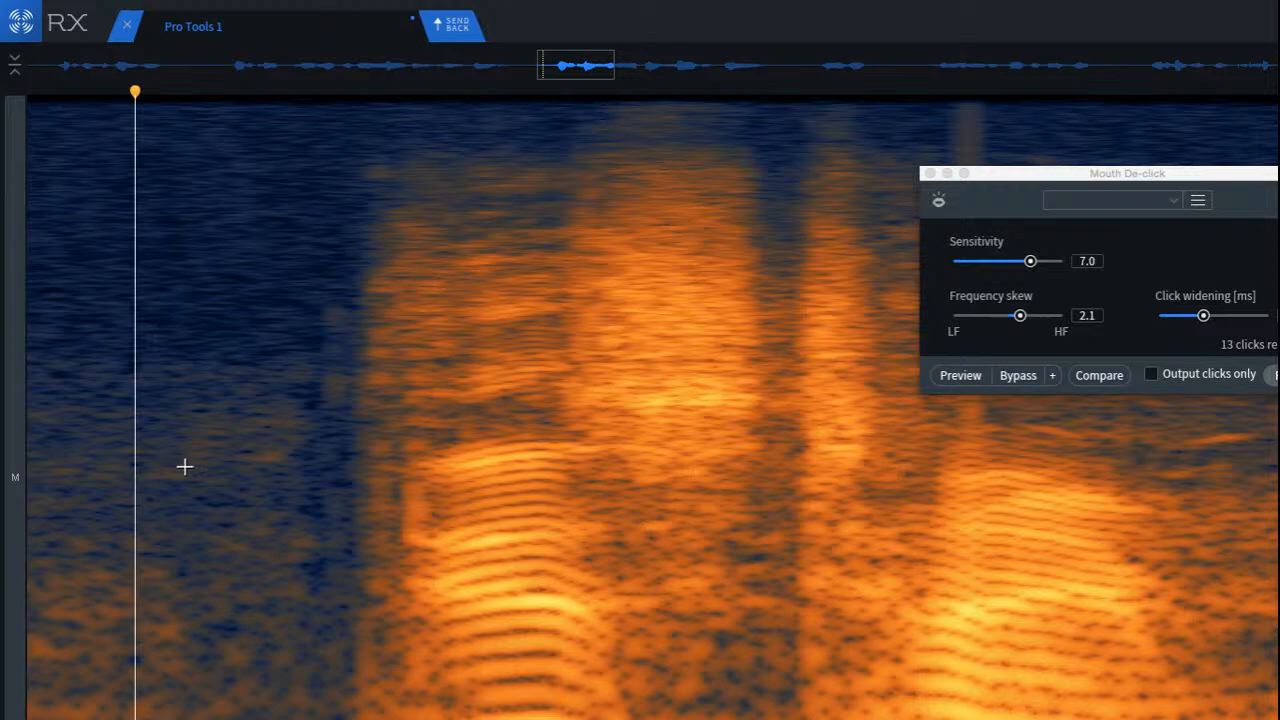
pyautogui.press('space')
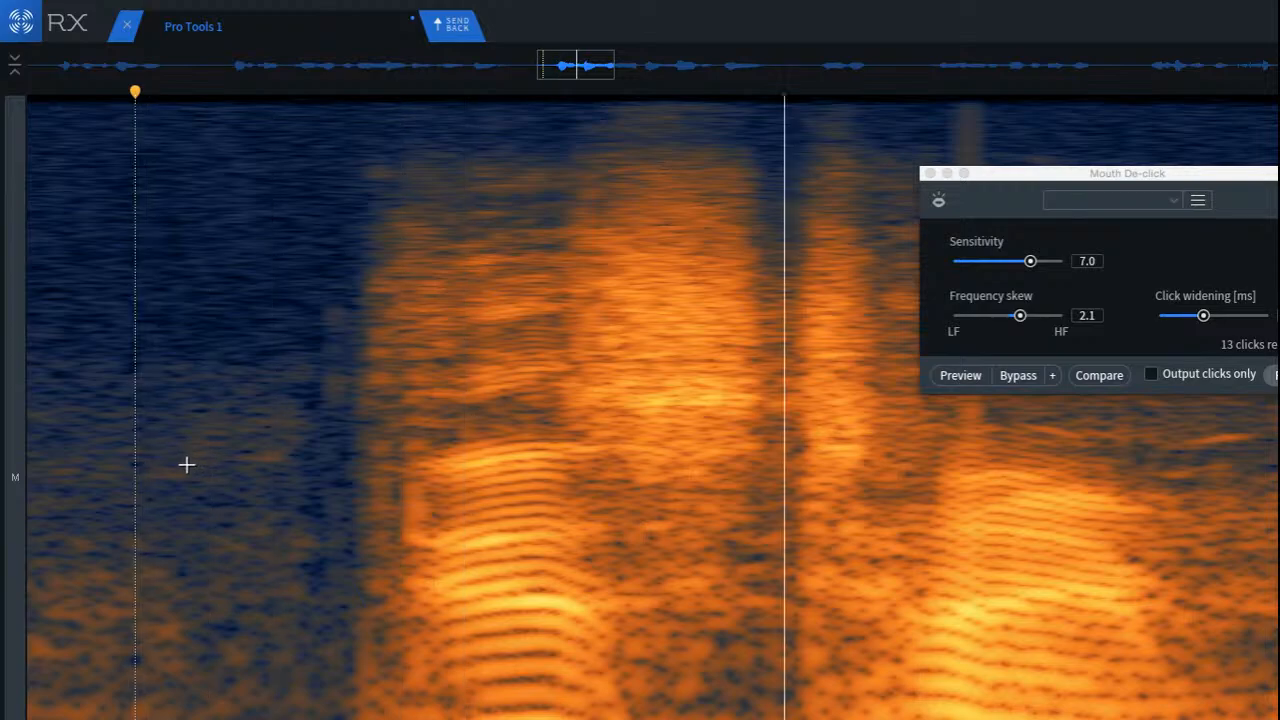
# Step: Audition the following phrase and apply Mouth De-click to the block above the strong harmonics in its middle, between two syllables
pyautogui.scroll(-5, 198, 453)
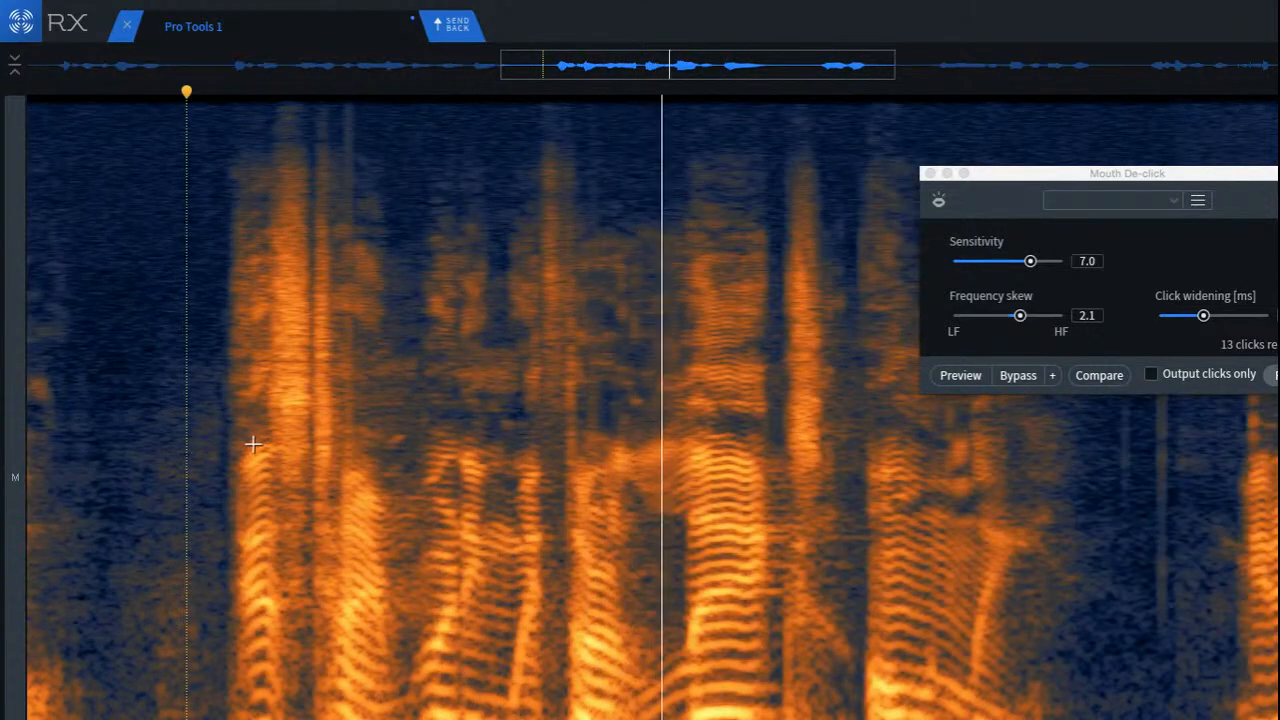
pyautogui.click(336, 396)
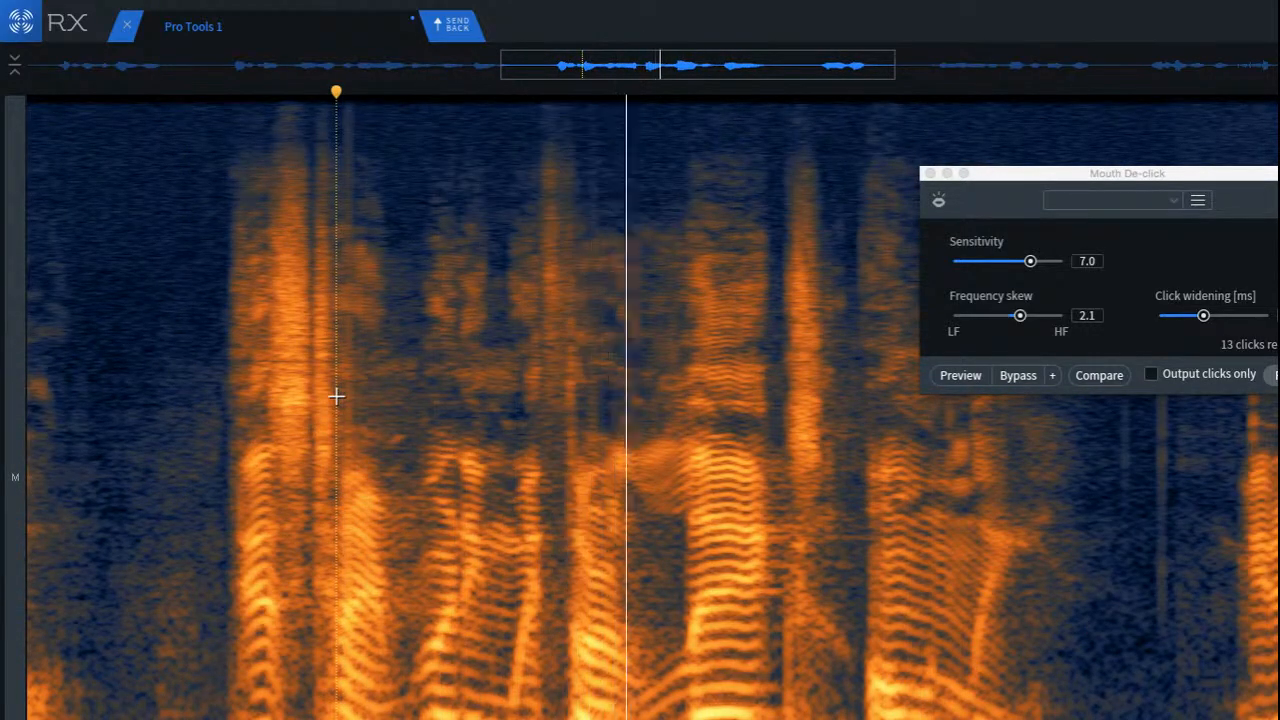
pyautogui.scroll(3, 574, 360)
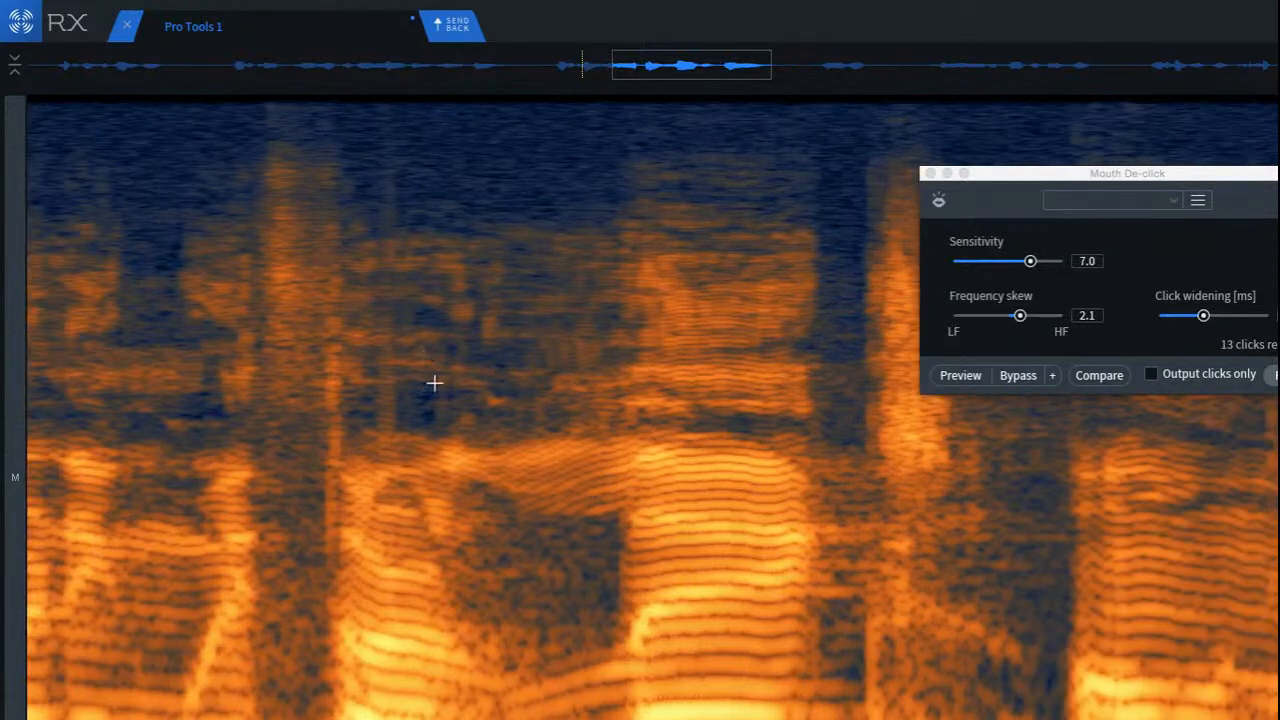
pyautogui.moveTo(456, 368); pyautogui.dragTo(797, 434)
pyautogui.press('space')
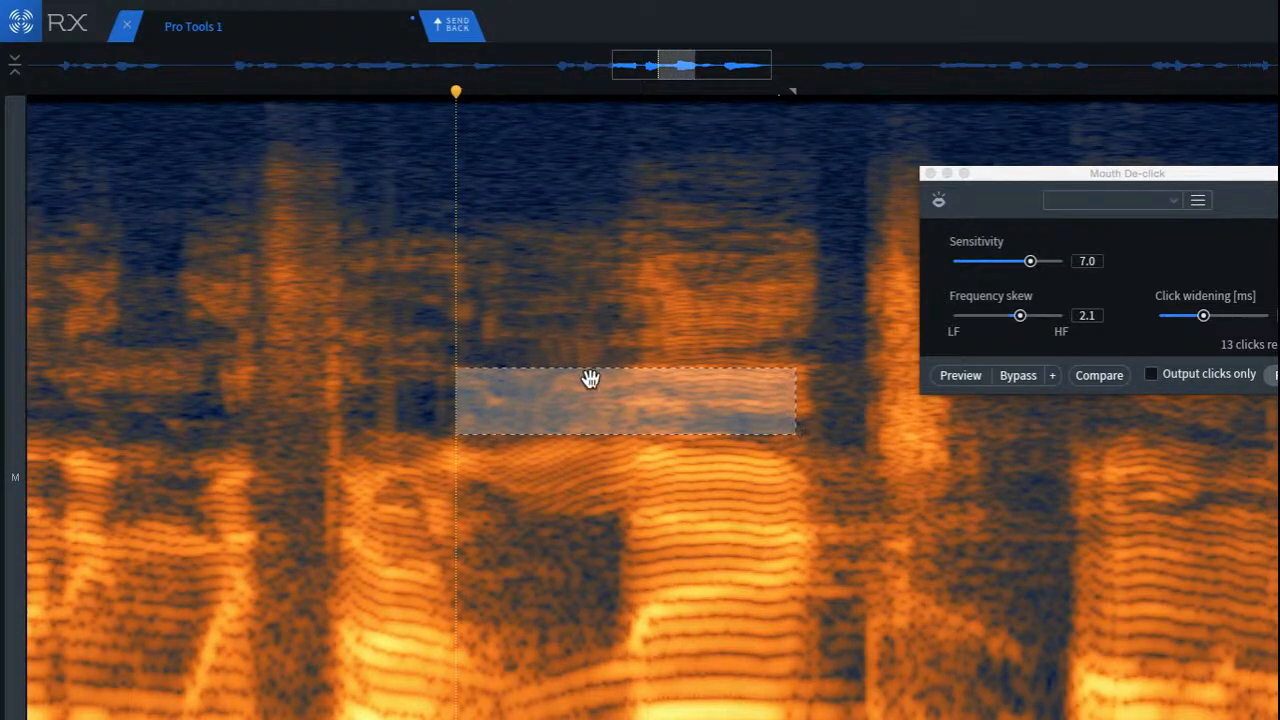
pyautogui.click(228, 272)
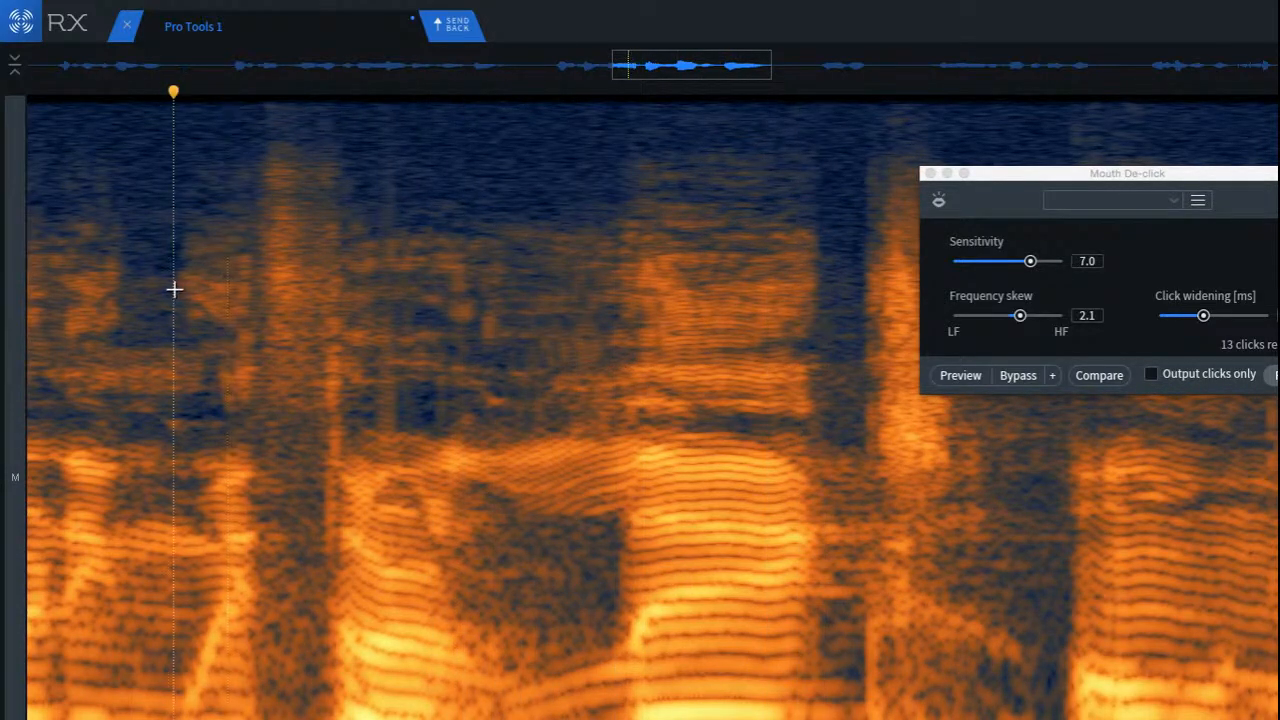
pyautogui.moveTo(409, 228); pyautogui.dragTo(665, 436)
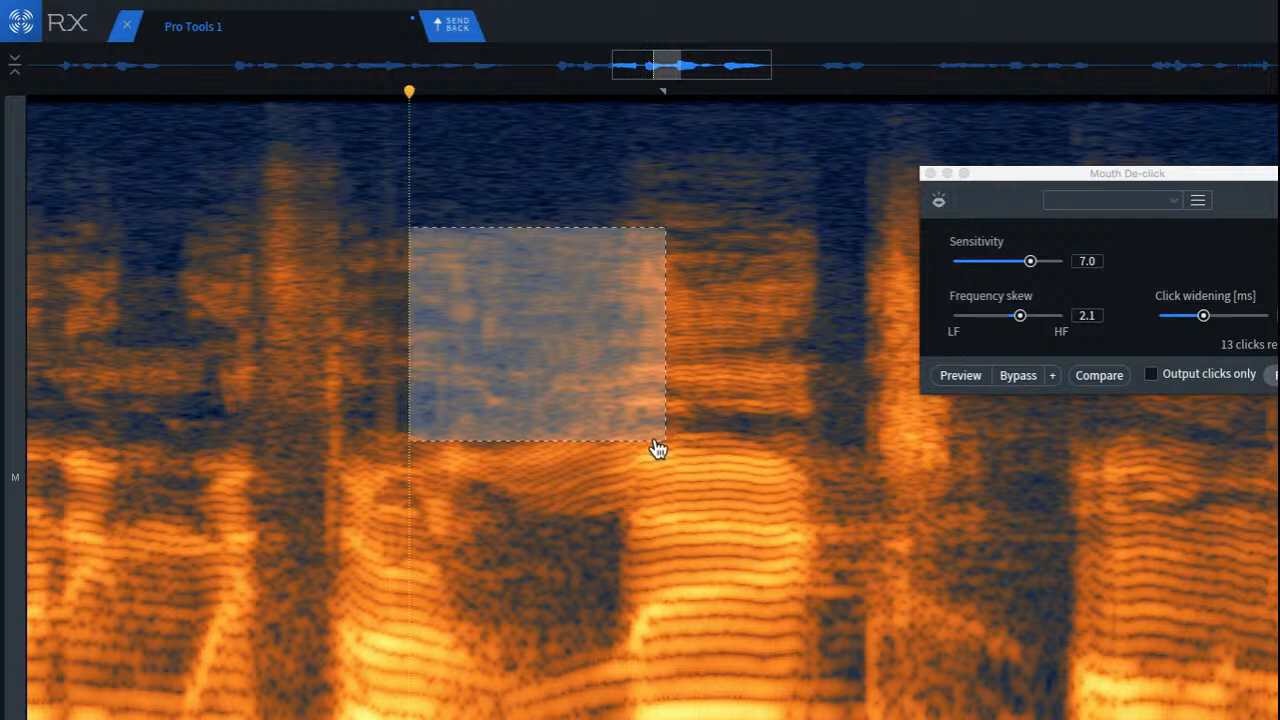
pyautogui.press('super+r')
pyautogui.click(126, 280)
pyautogui.press('space')
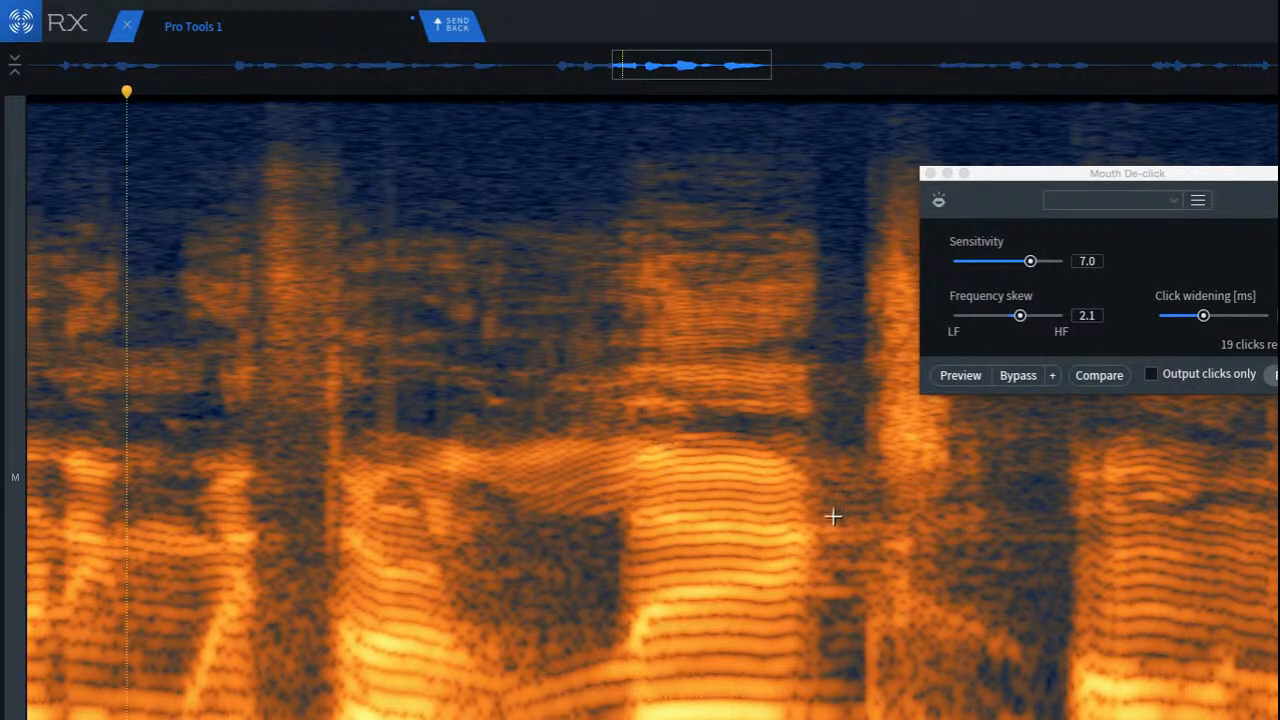
# Step: Audition separate frequency regions of the gap after the long harmonic syllable to locate the stray noise
pyautogui.moveTo(805, 488); pyautogui.dragTo(1060, 572)
pyautogui.click(957, 618)
pyautogui.moveTo(824, 536)
pyautogui.mouseDown()
pyautogui.moveTo(1029, 706)
pyautogui.moveTo(1089, 703)
pyautogui.mouseUp()
pyautogui.click(974, 633)
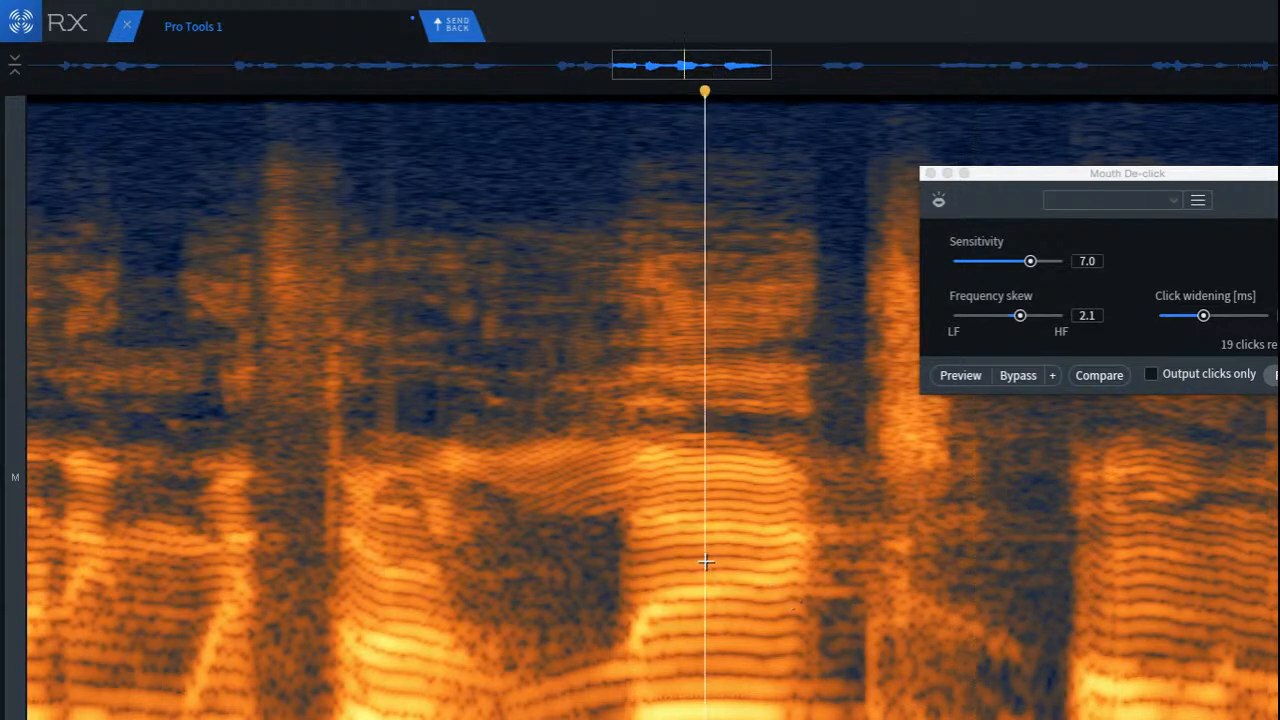
pyautogui.click(506, 497)
pyautogui.press('space')
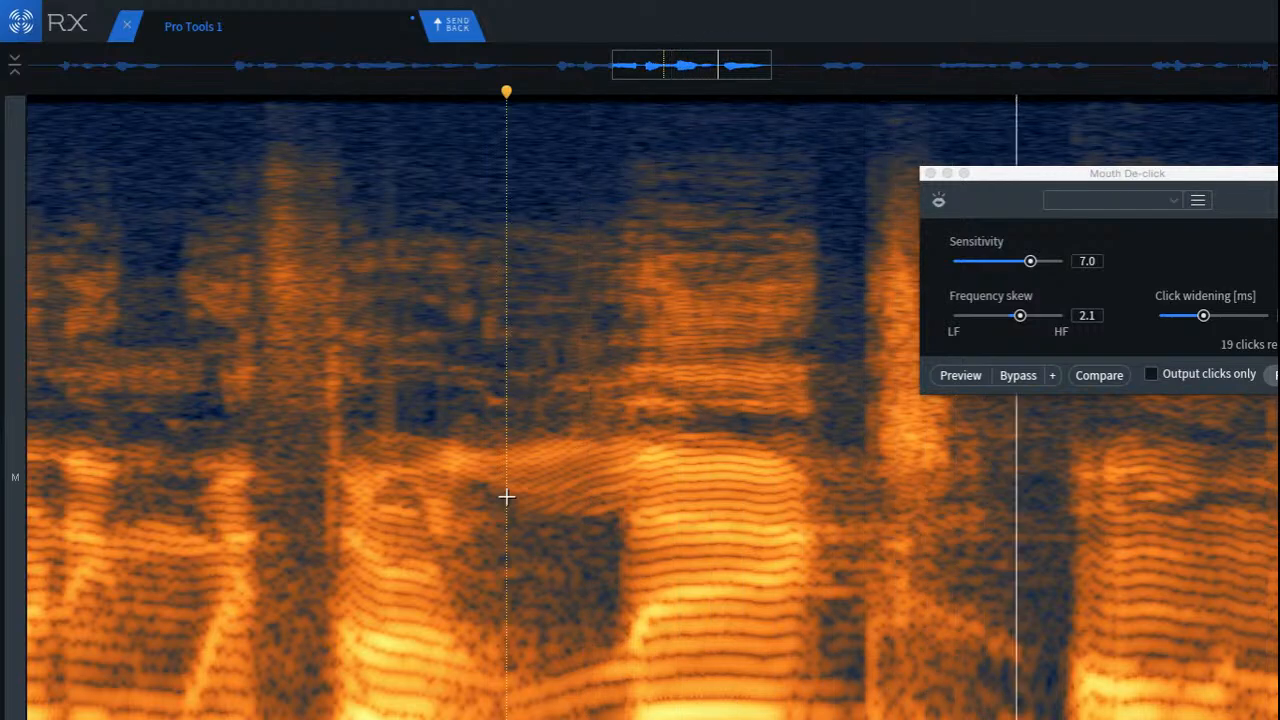
pyautogui.moveTo(840, 168)
pyautogui.mouseDown()
pyautogui.moveTo(991, 571)
pyautogui.moveTo(978, 482)
pyautogui.moveTo(926, 512)
pyautogui.mouseUp()
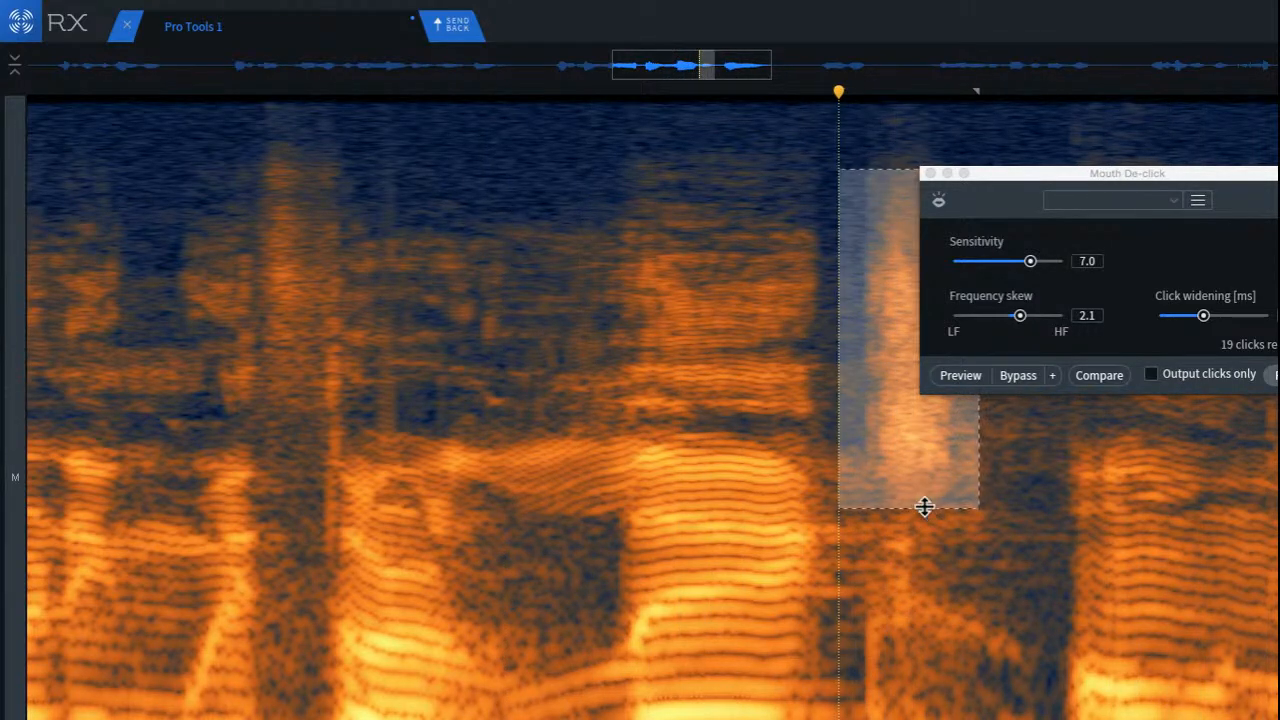
pyautogui.moveTo(846, 486); pyautogui.dragTo(1066, 718)
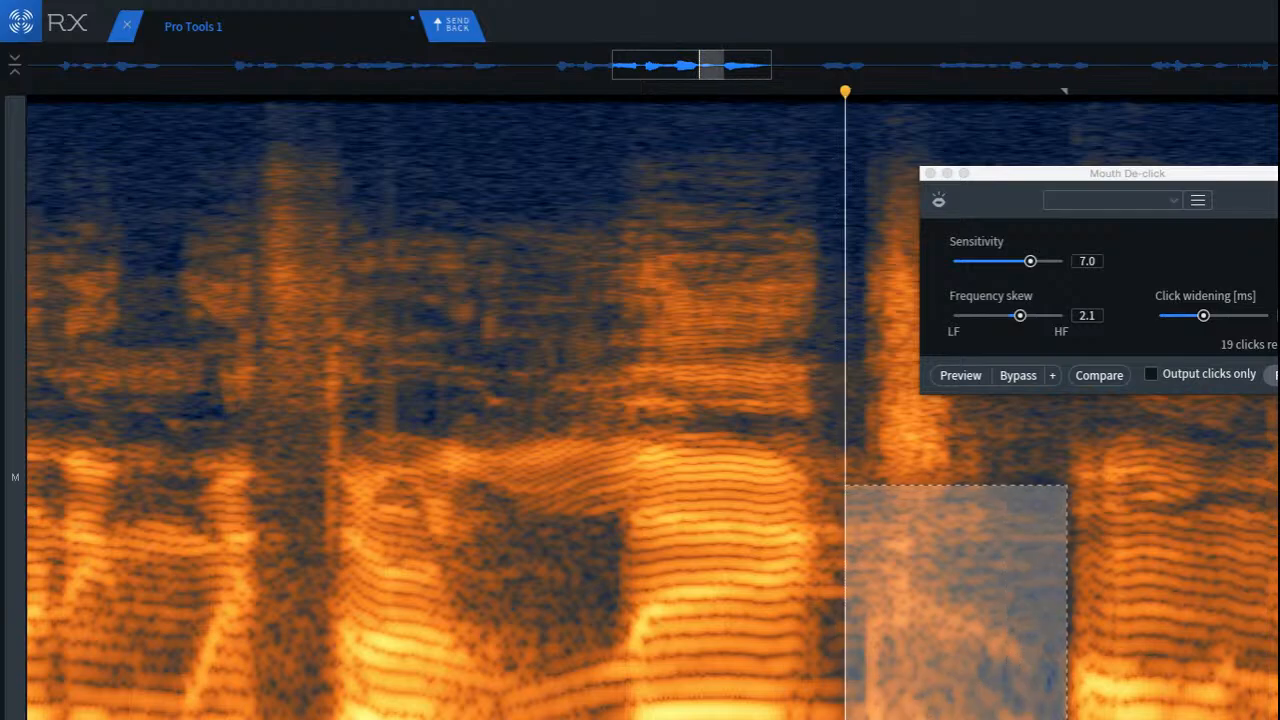
pyautogui.click(1071, 651)
pyautogui.scroll(3, 1054, 651)
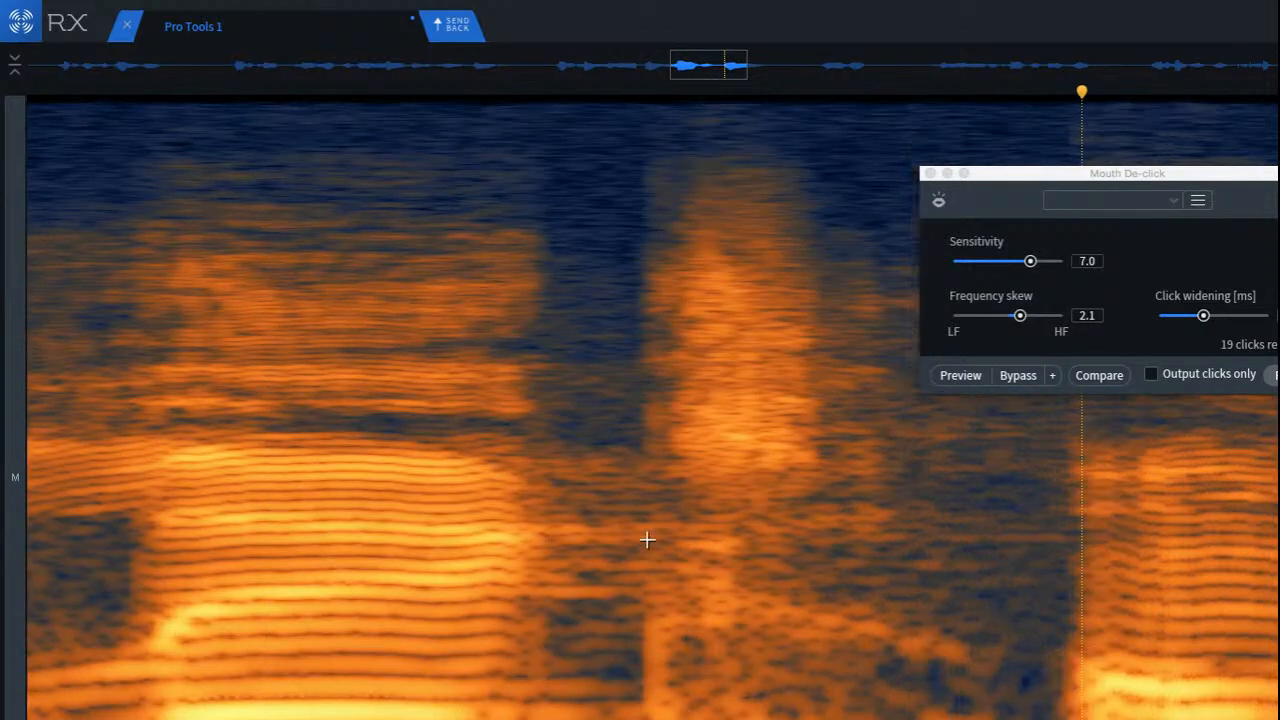
# Step: Try to reduce the low-mid noise below the sibilant burst in the gap with Spectral Repair Attenuate, and play it back
pyautogui.moveTo(627, 530); pyautogui.dragTo(985, 716)
pyautogui.press('shift+super+5')
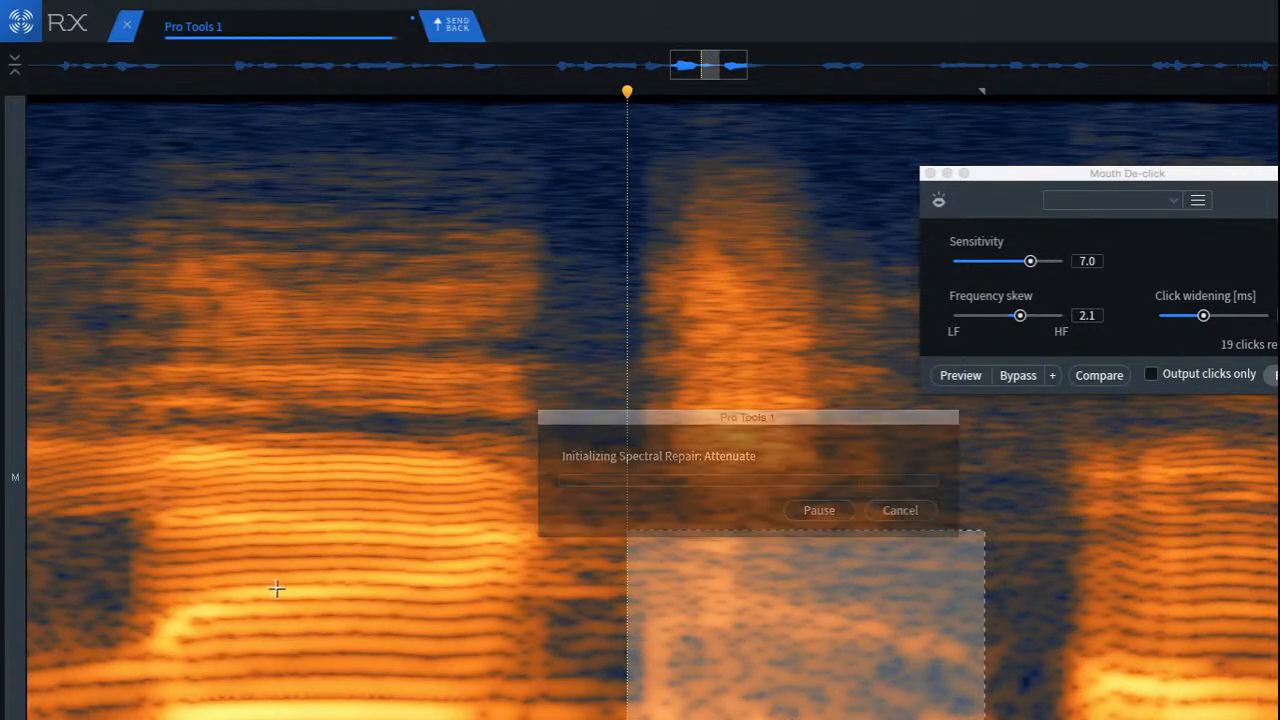
pyautogui.click(161, 503)
pyautogui.scroll(-3, 337, 583)
pyautogui.click(168, 529)
pyautogui.press('space')
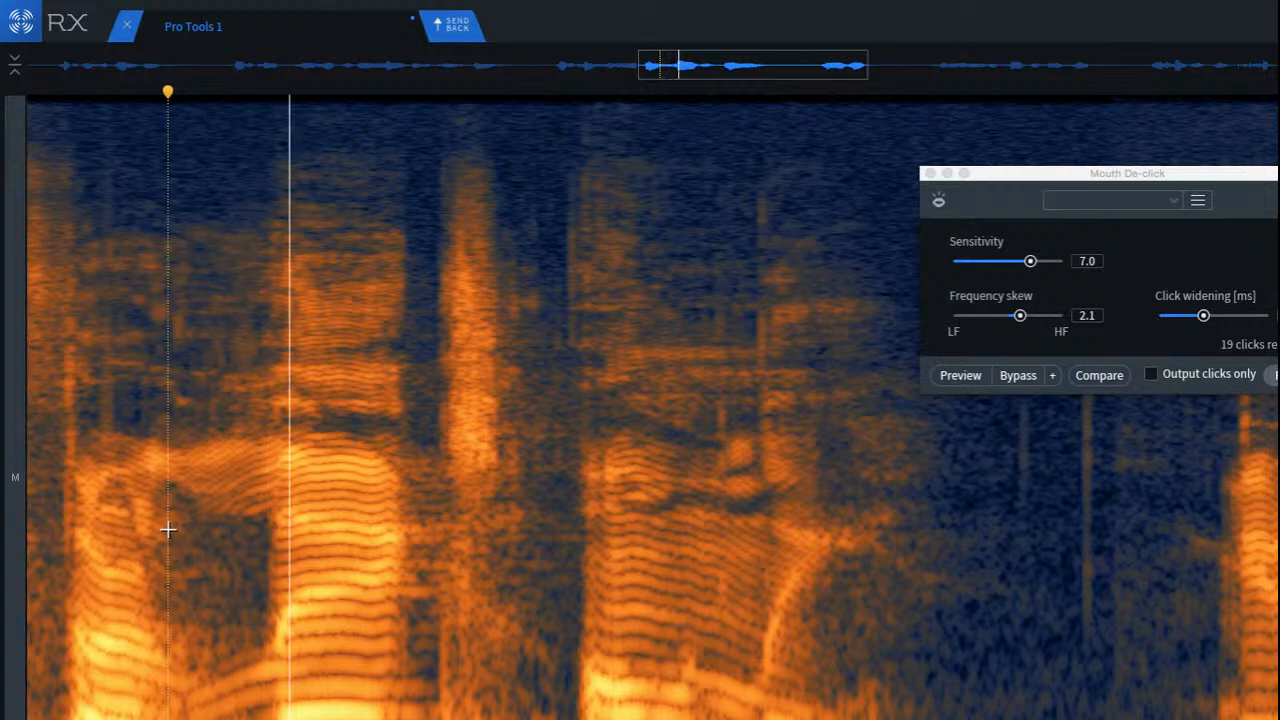
pyautogui.press('space')
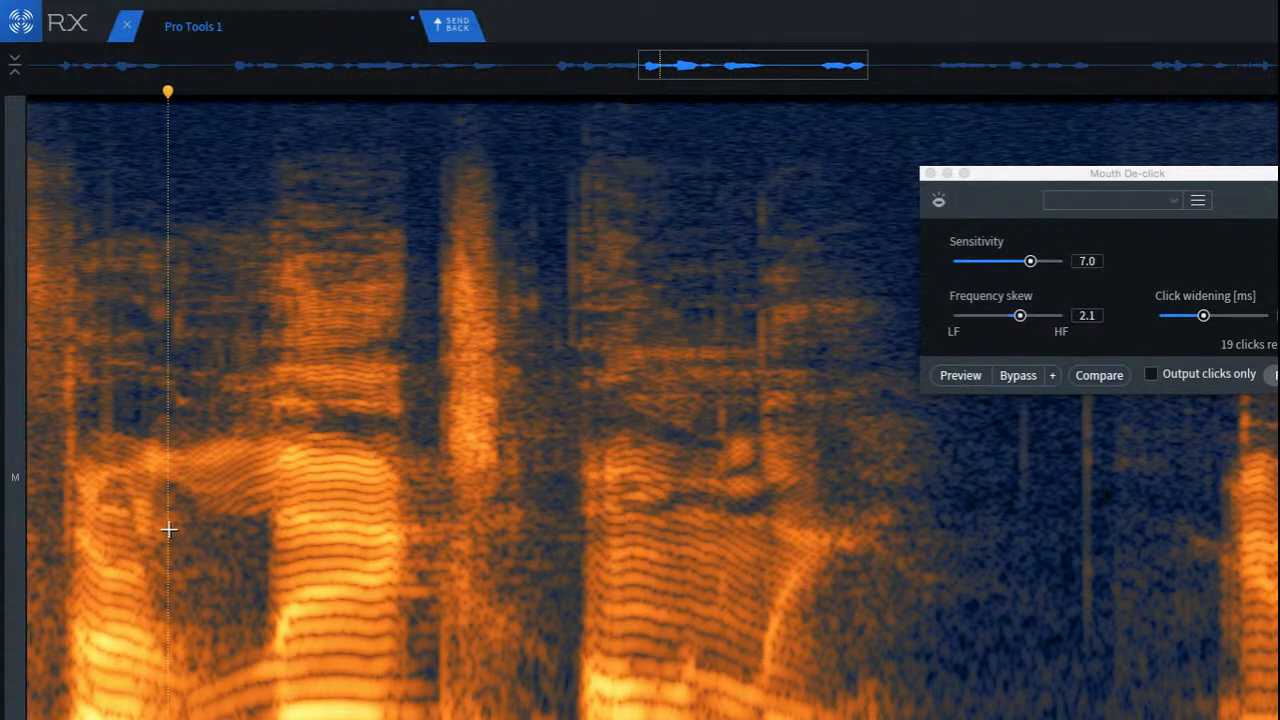
# Step: Delete the narrow mid-frequency band just below the sibilant burst and play the gap back repeatedly
pyautogui.click(443, 517)
pyautogui.scroll(4, 434, 509)
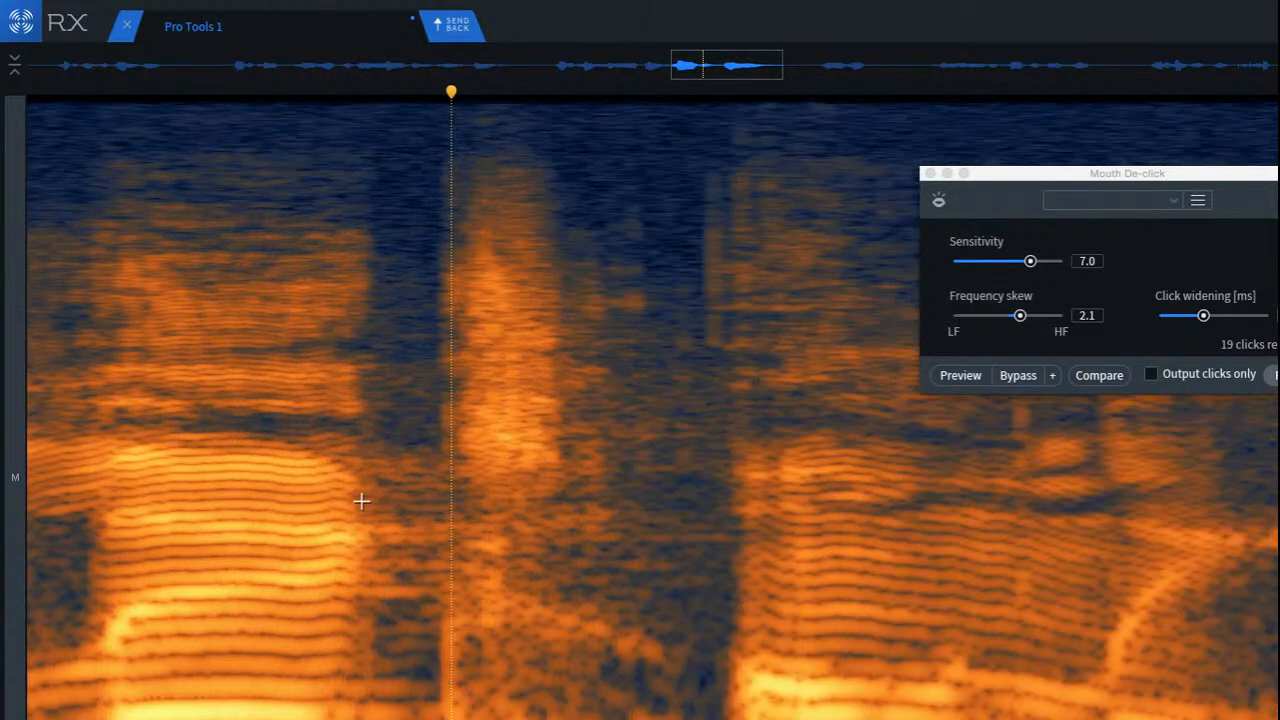
pyautogui.moveTo(360, 502); pyautogui.dragTo(687, 561)
pyautogui.press('Delete')
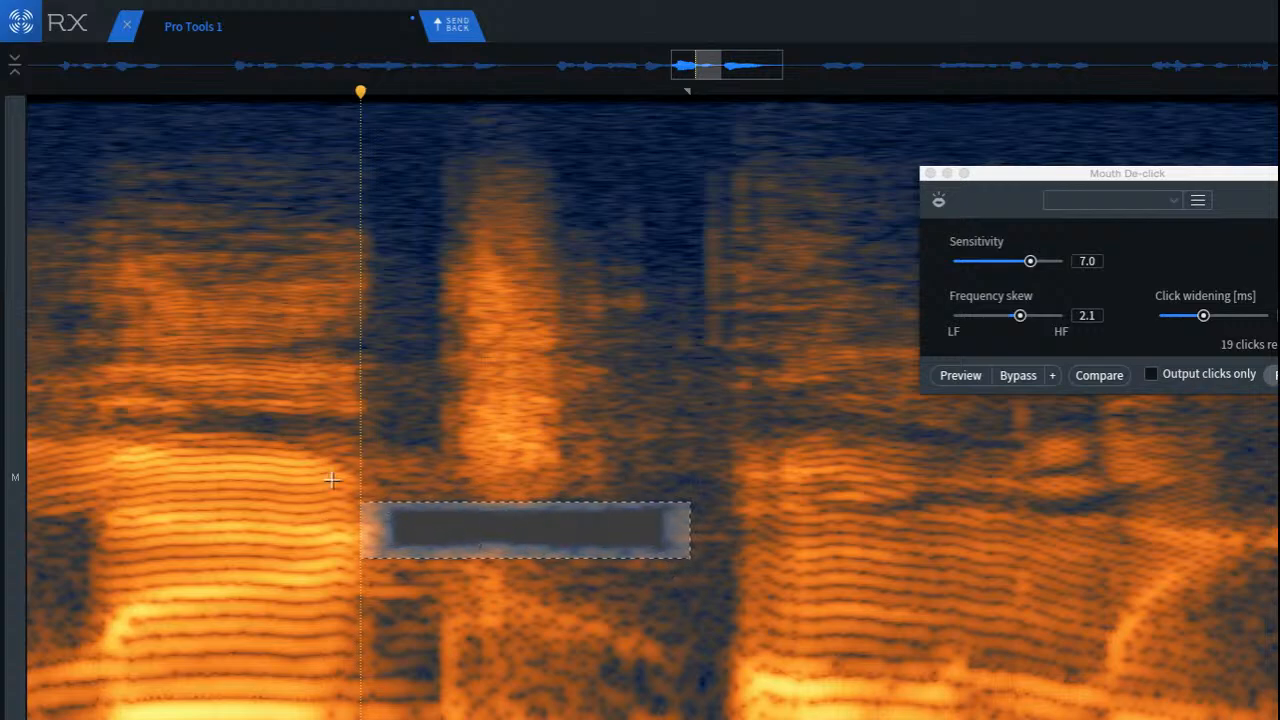
pyautogui.click(206, 457)
pyautogui.press('space')
pyautogui.press('space')
pyautogui.press('space')
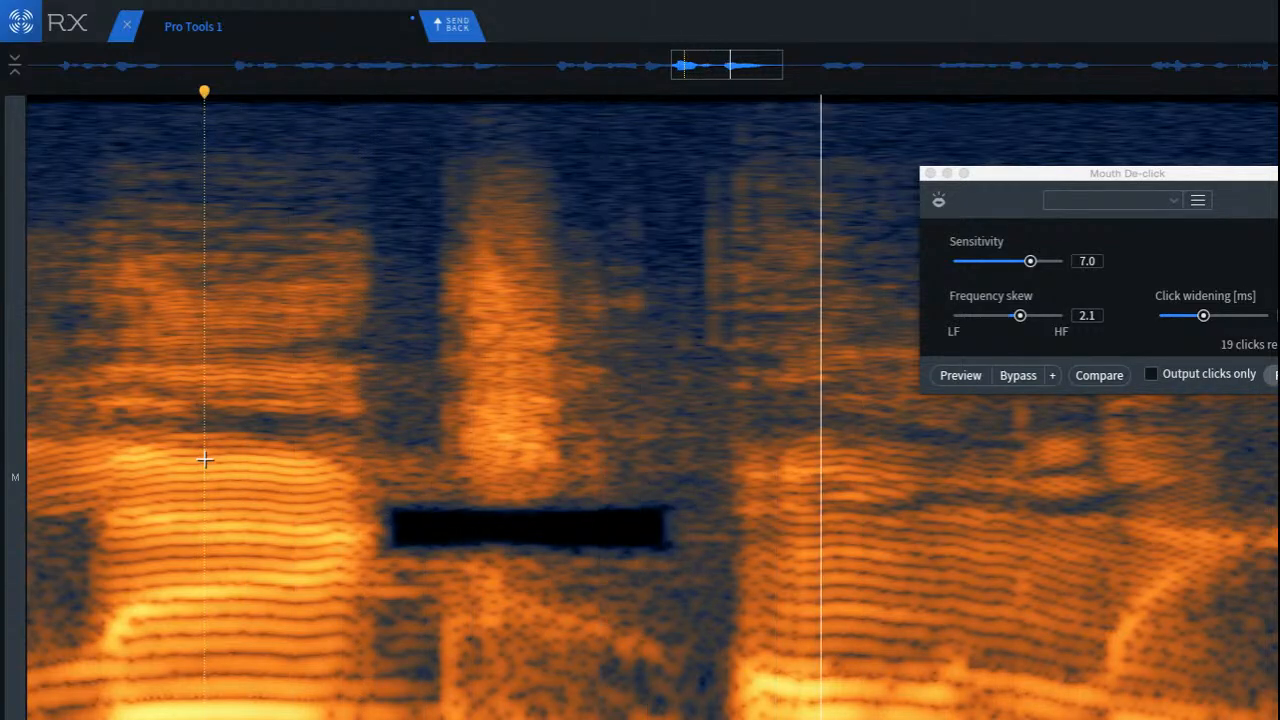
pyautogui.press('space')
pyautogui.press('space')
pyautogui.press('space')
# Step: Delete the larger low-mid frequency block directly beneath the silenced band and return the playhead to the preceding syllable
pyautogui.moveTo(322, 540); pyautogui.dragTo(715, 712)
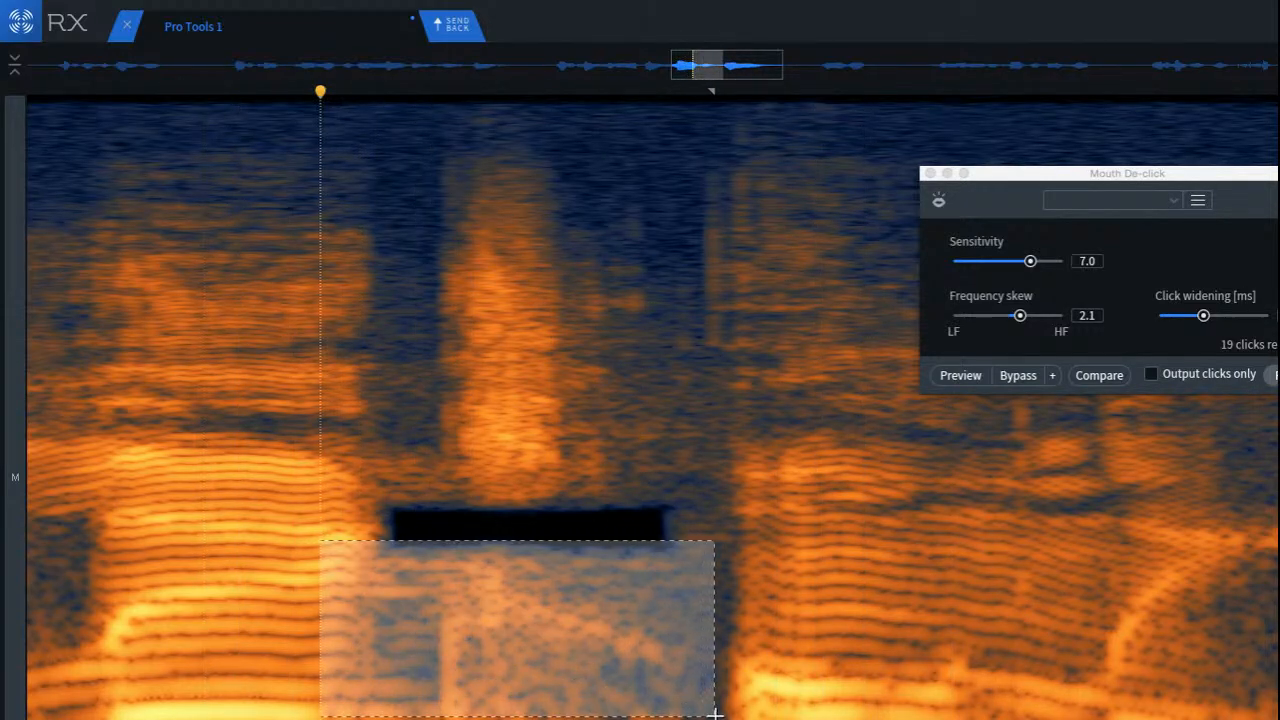
pyautogui.click(108, 509)
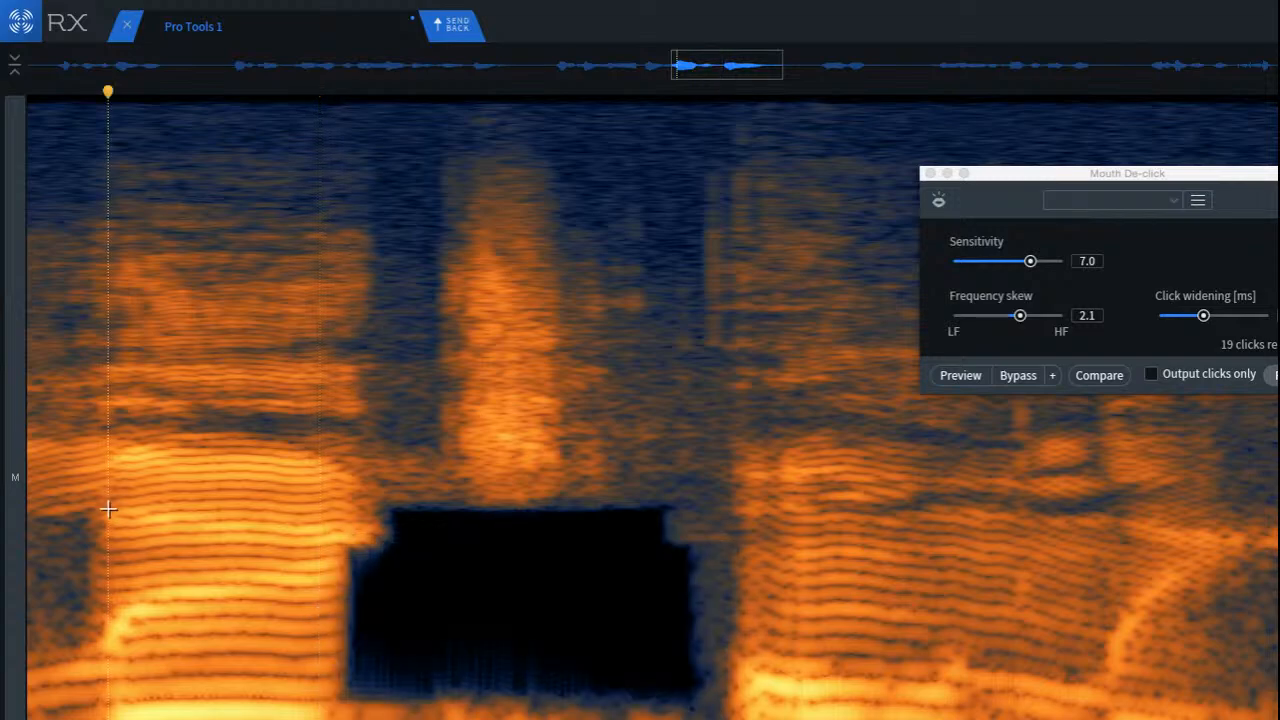
# Step: Play back the gap with the low-mid blocks silenced and undo both deletions
pyautogui.press('space')
pyautogui.press('space')
pyautogui.press('space')
pyautogui.press('space')
pyautogui.press('space')
pyautogui.press('super+z')
pyautogui.press('super+z')
# Step: Delete the whole tall sibilant burst in the gap, play it back, and undo the deletion
pyautogui.moveTo(411, 140); pyautogui.dragTo(629, 506)
pyautogui.press('Delete')
pyautogui.click(126, 288)
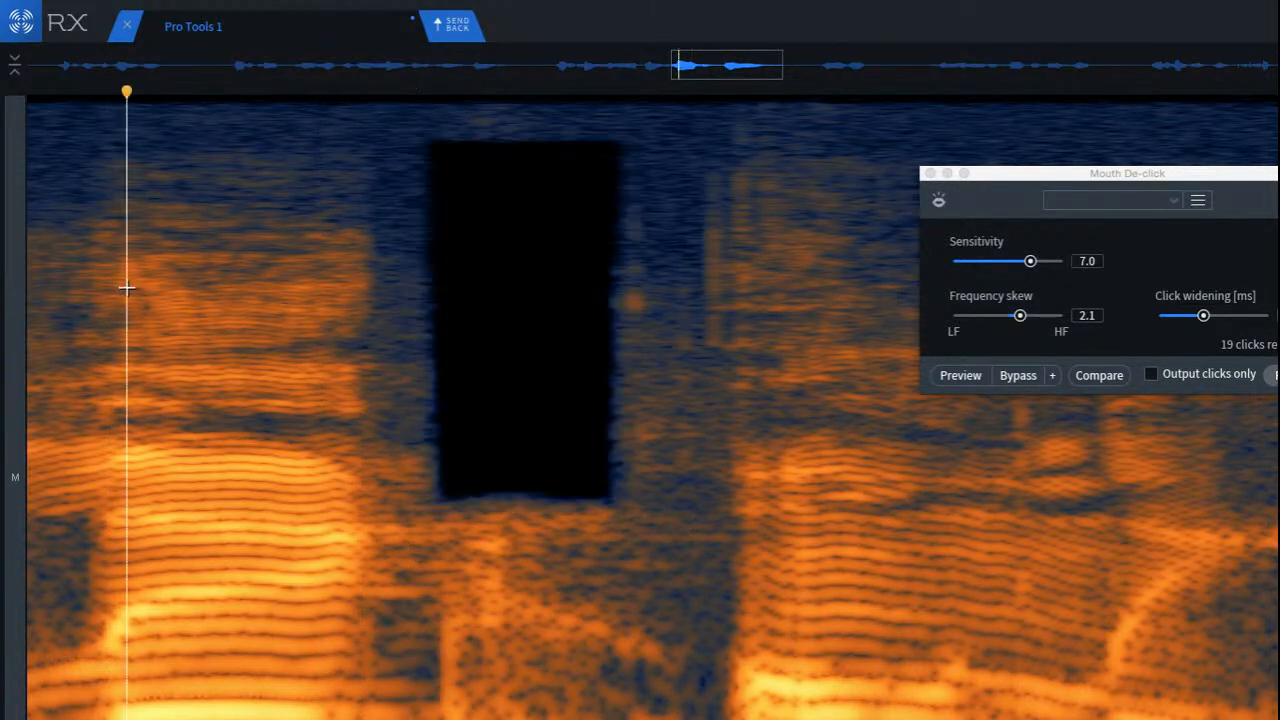
pyautogui.press('space')
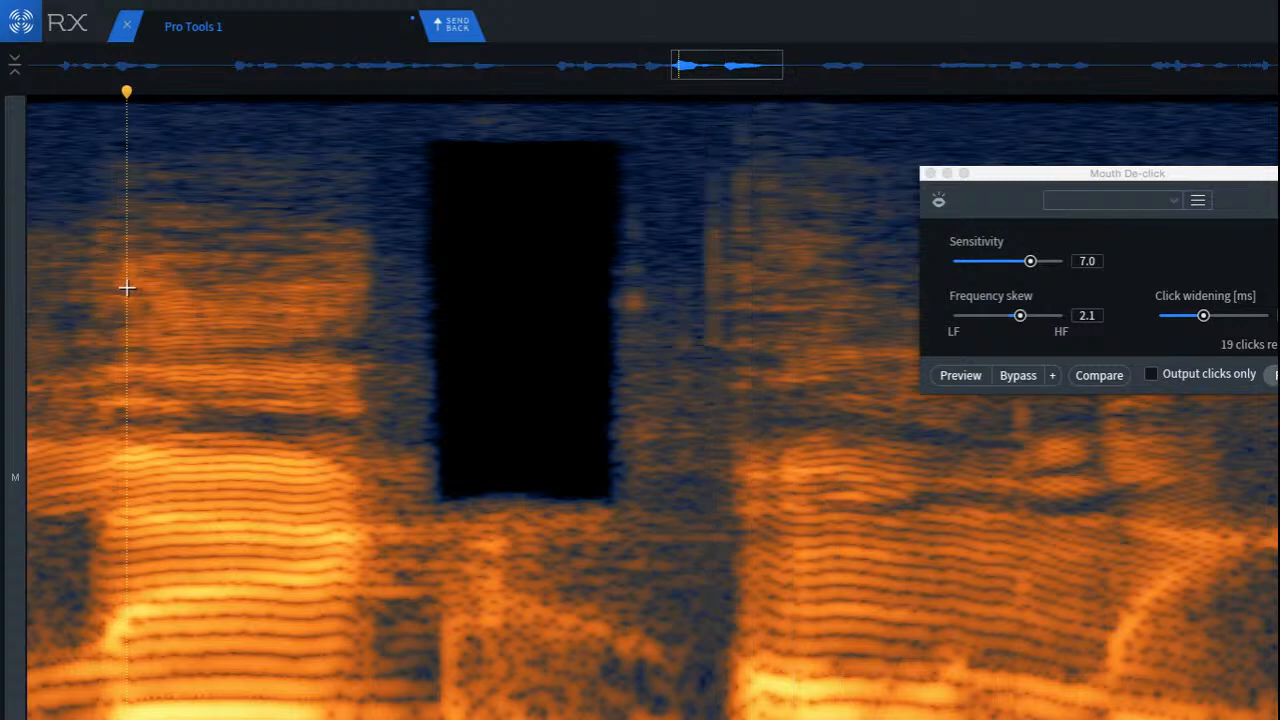
pyautogui.press('super+z')
# Step: Try to reduce the lower part of the sibilant burst with spectral repair, and play it back from the preceding syllable
pyautogui.click(457, 288)
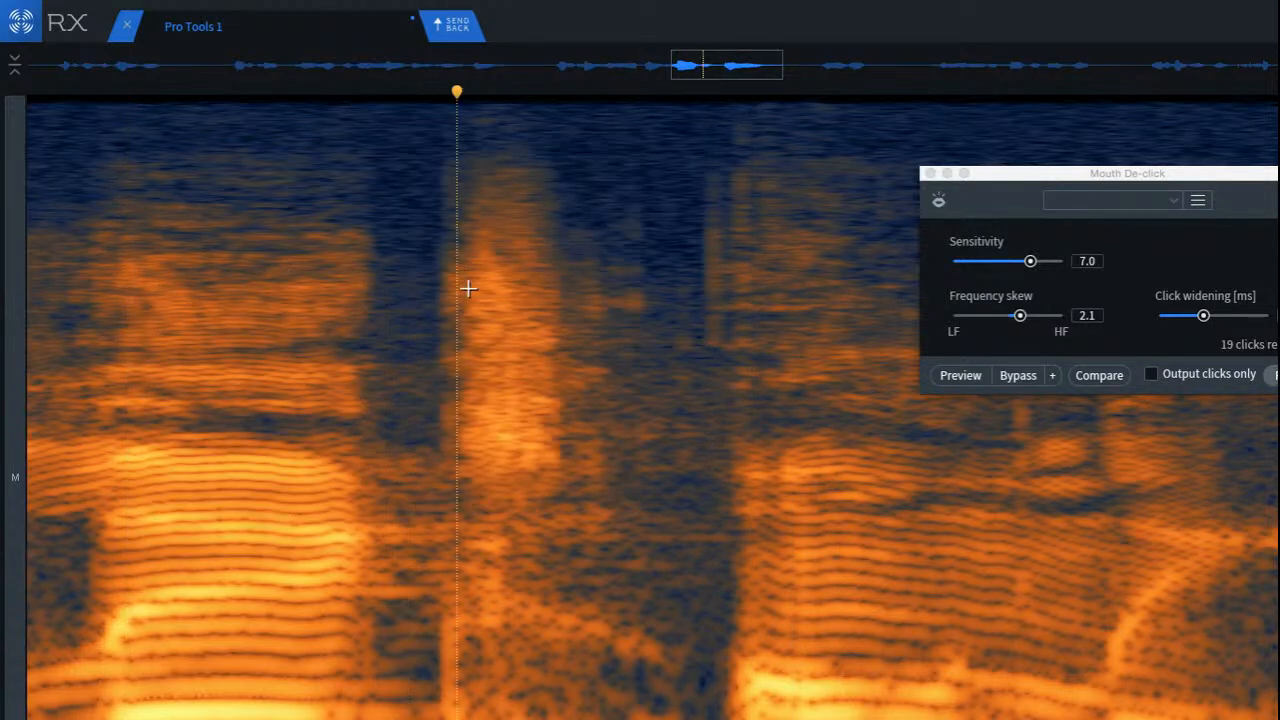
pyautogui.scroll(4, 605, 488)
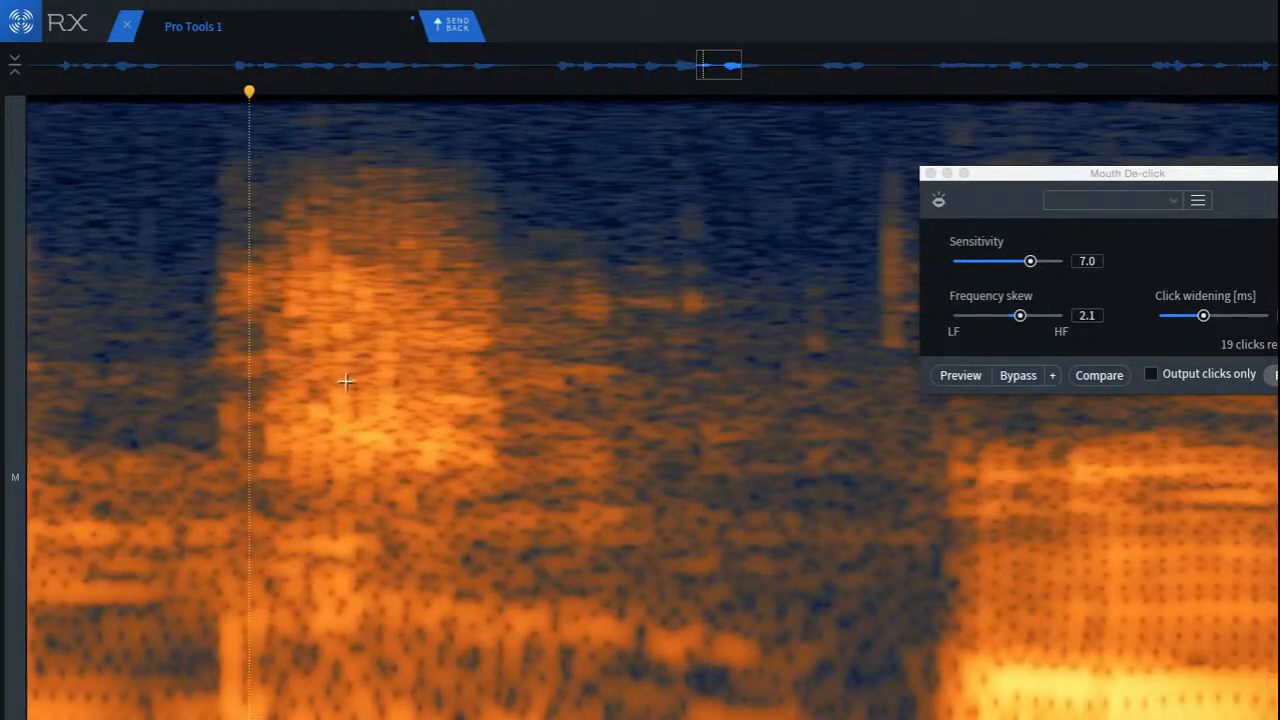
pyautogui.moveTo(249, 381); pyautogui.dragTo(510, 479)
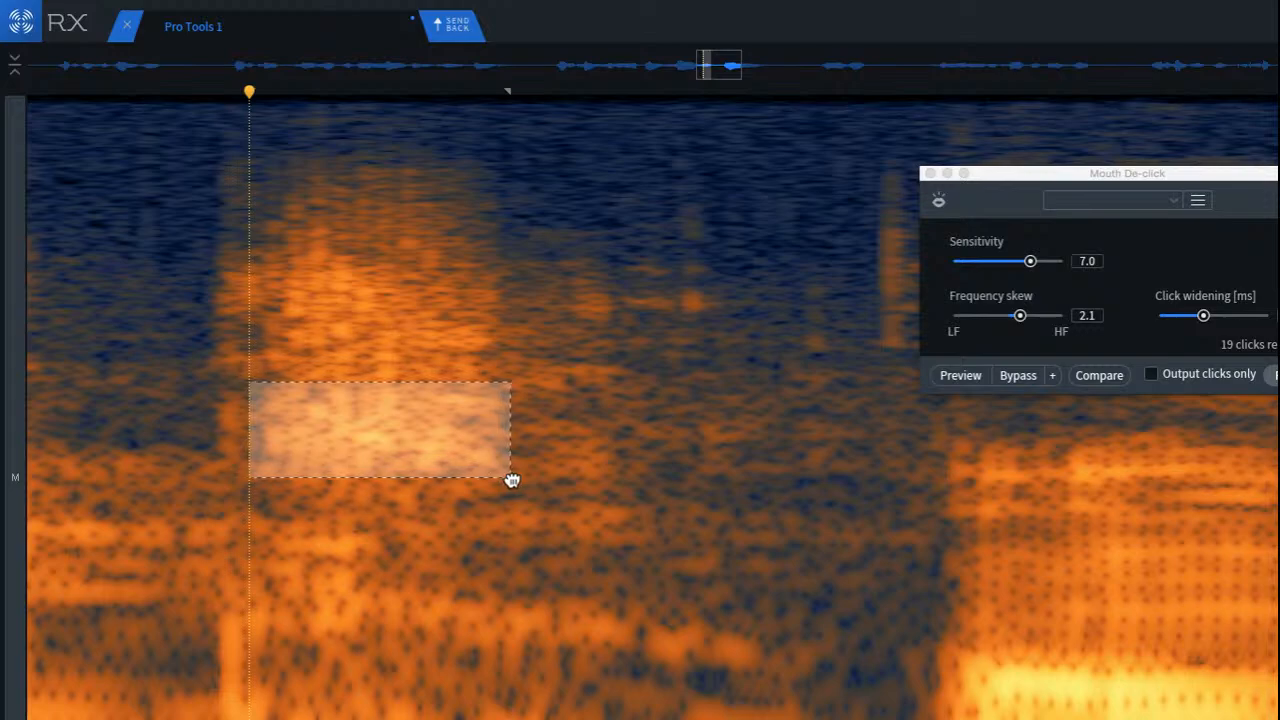
pyautogui.click(211, 434)
pyautogui.scroll(-4, 200, 430)
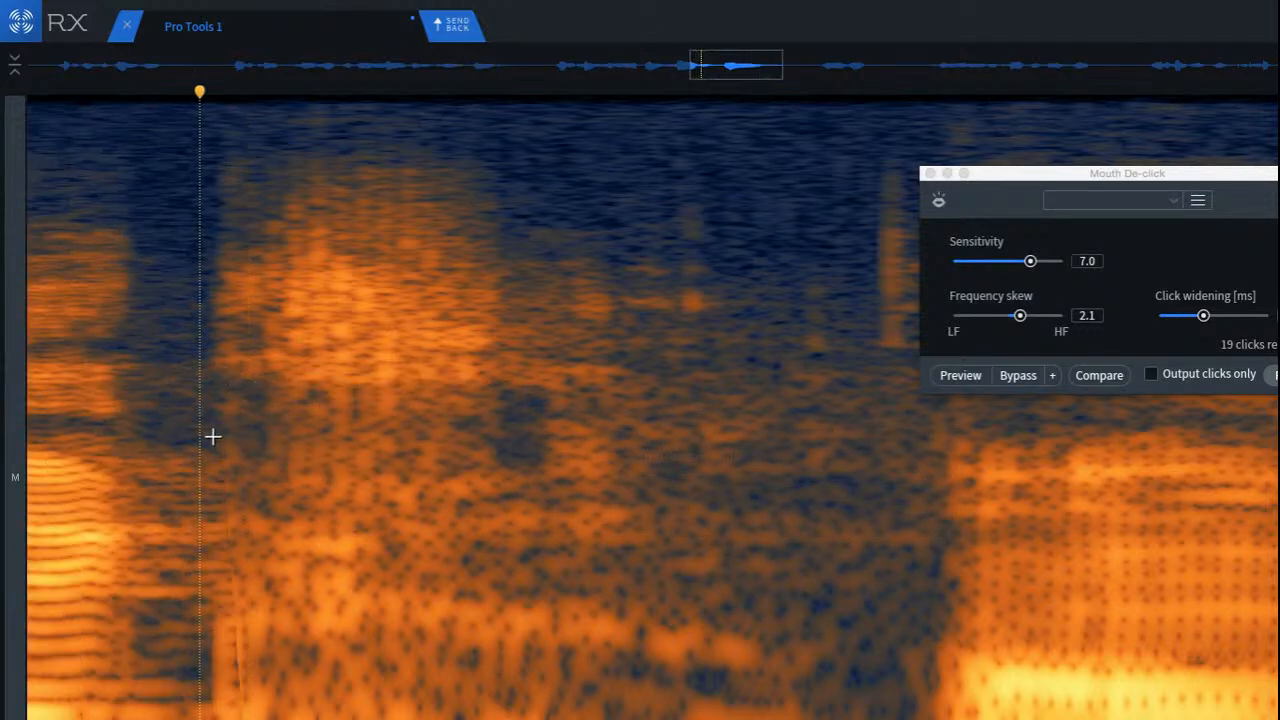
pyautogui.click(33, 376)
pyautogui.press('space')
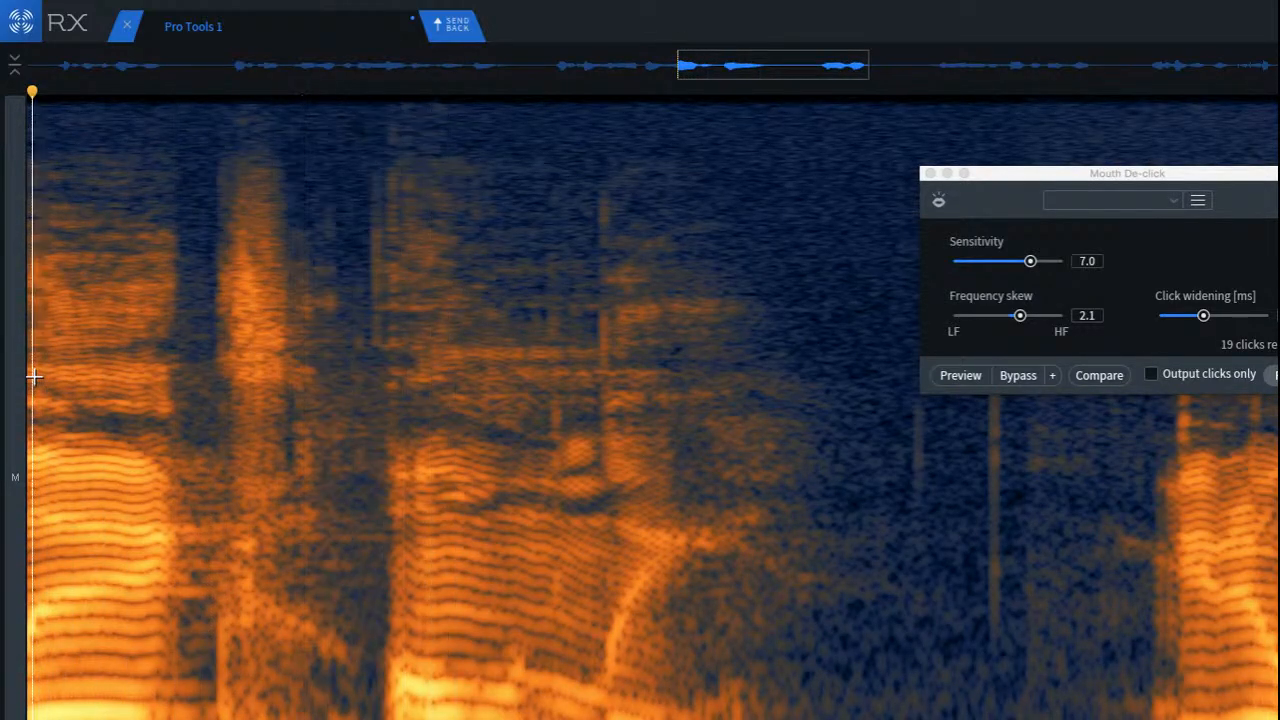
pyautogui.click(234, 323)
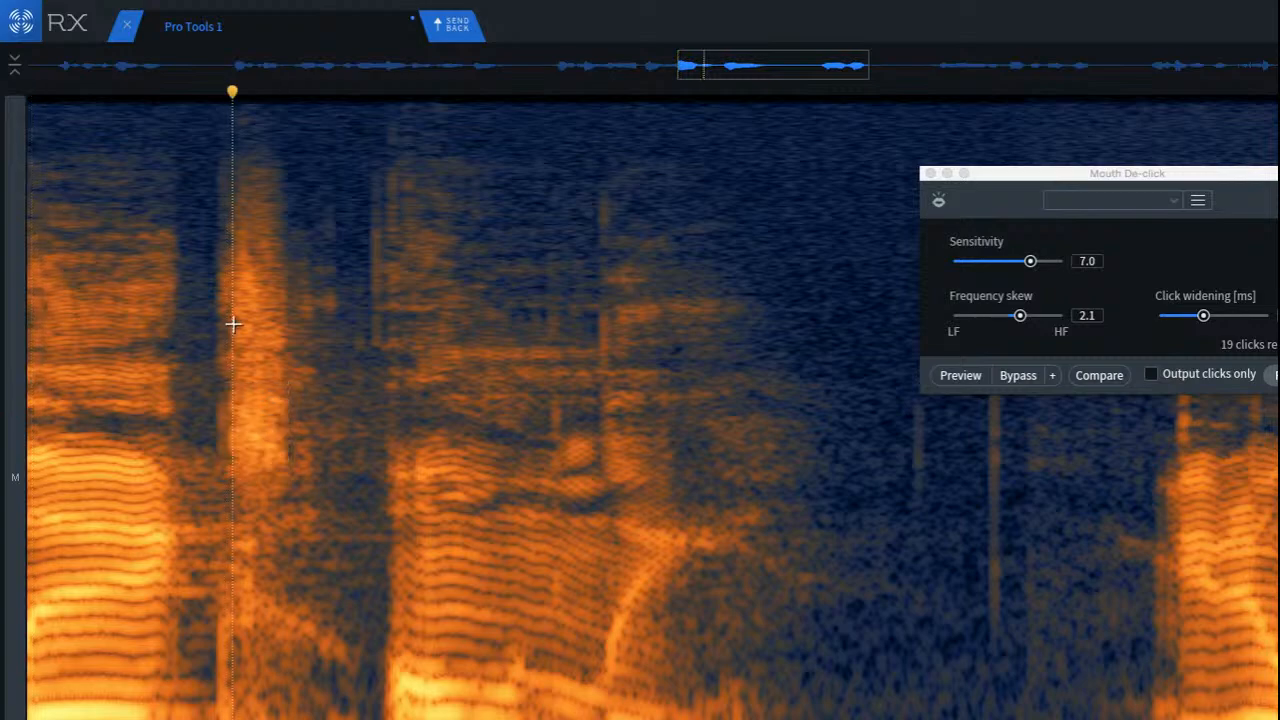
# Step: Audition the sibilant burst on its own and compare it with the low-frequency region beneath it
pyautogui.scroll(3, 206, 280)
pyautogui.moveTo(180, 143); pyautogui.dragTo(397, 478)
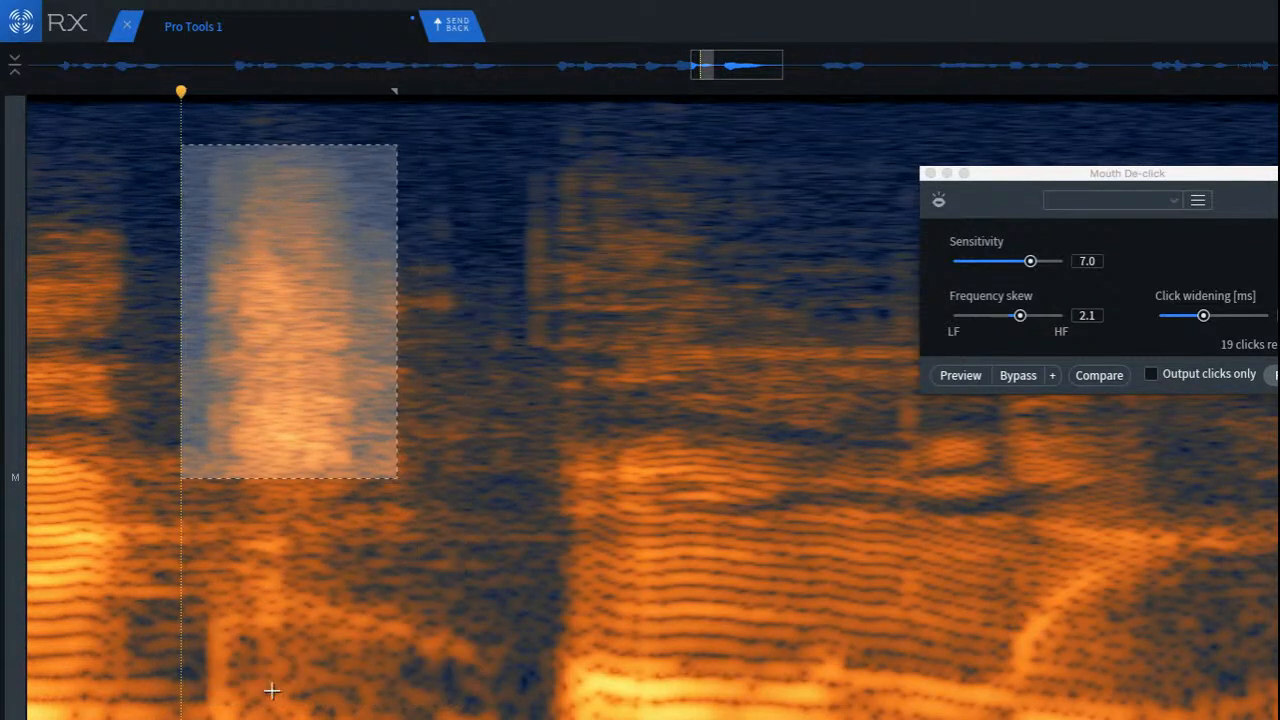
pyautogui.press('space')
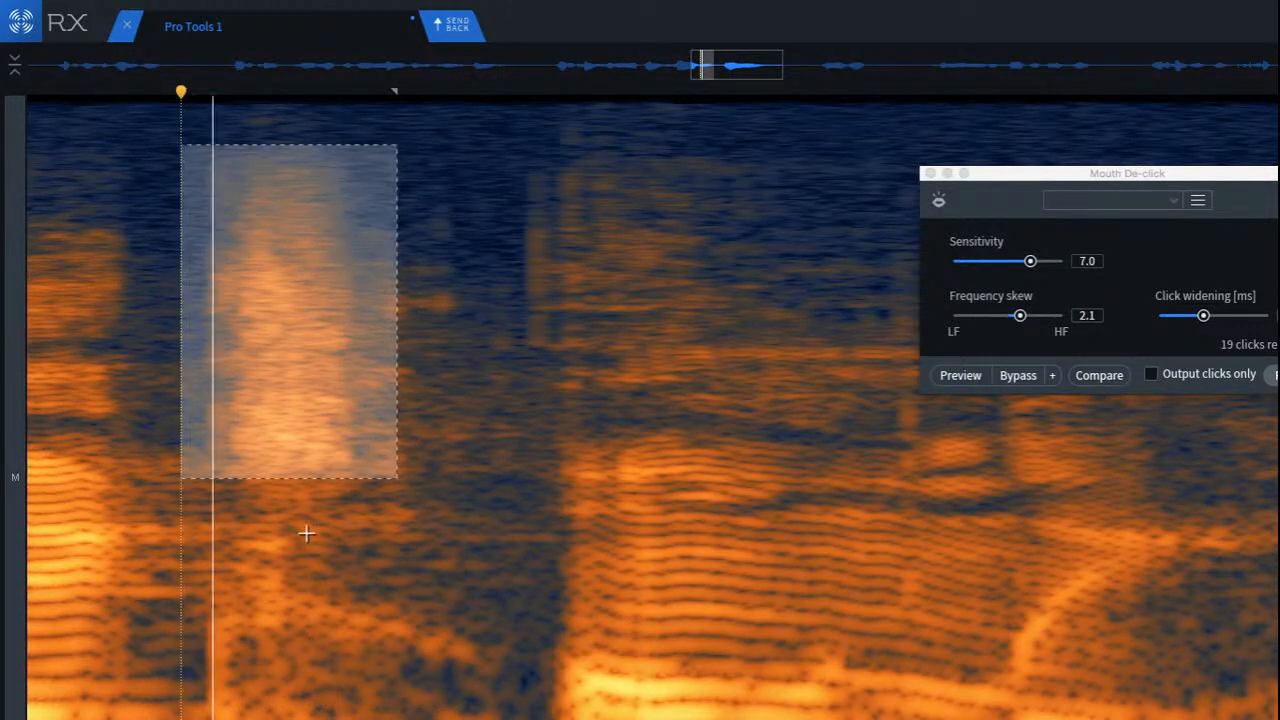
pyautogui.moveTo(291, 349)
pyautogui.mouseDown()
pyautogui.moveTo(283, 572)
pyautogui.moveTo(166, 631)
pyautogui.moveTo(237, 719)
pyautogui.mouseUp()
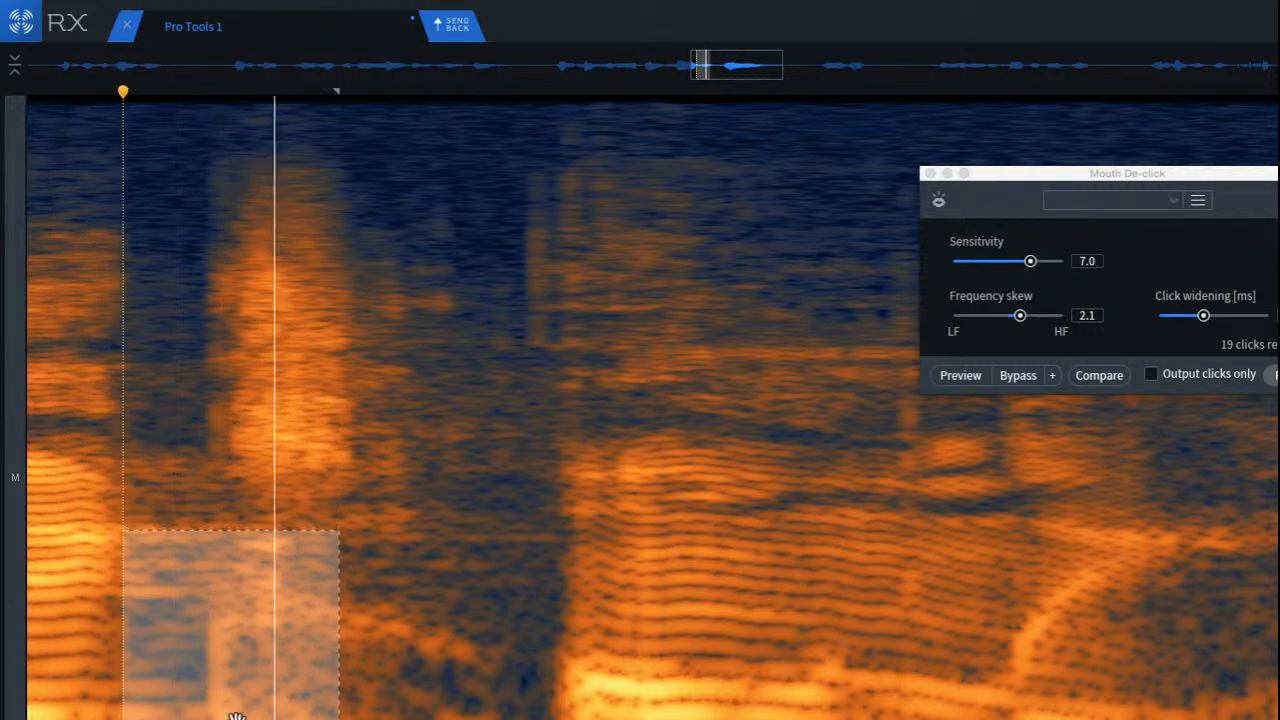
pyautogui.click(108, 660)
pyautogui.press('super+a')
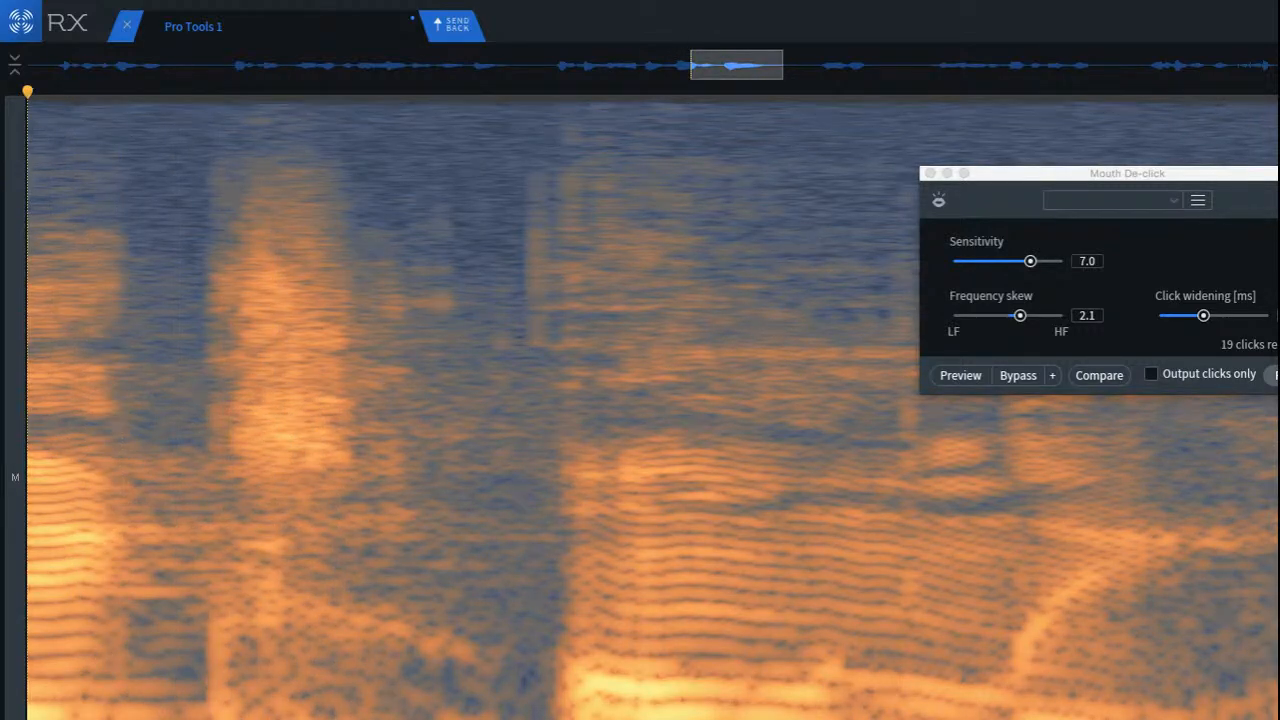
pyautogui.click(341, 716)
# Step: Try deleting the low-frequency band beneath the sibilant burst, and play the passage back from the syllable before it
pyautogui.moveTo(107, 670); pyautogui.dragTo(474, 719)
pyautogui.press('space')
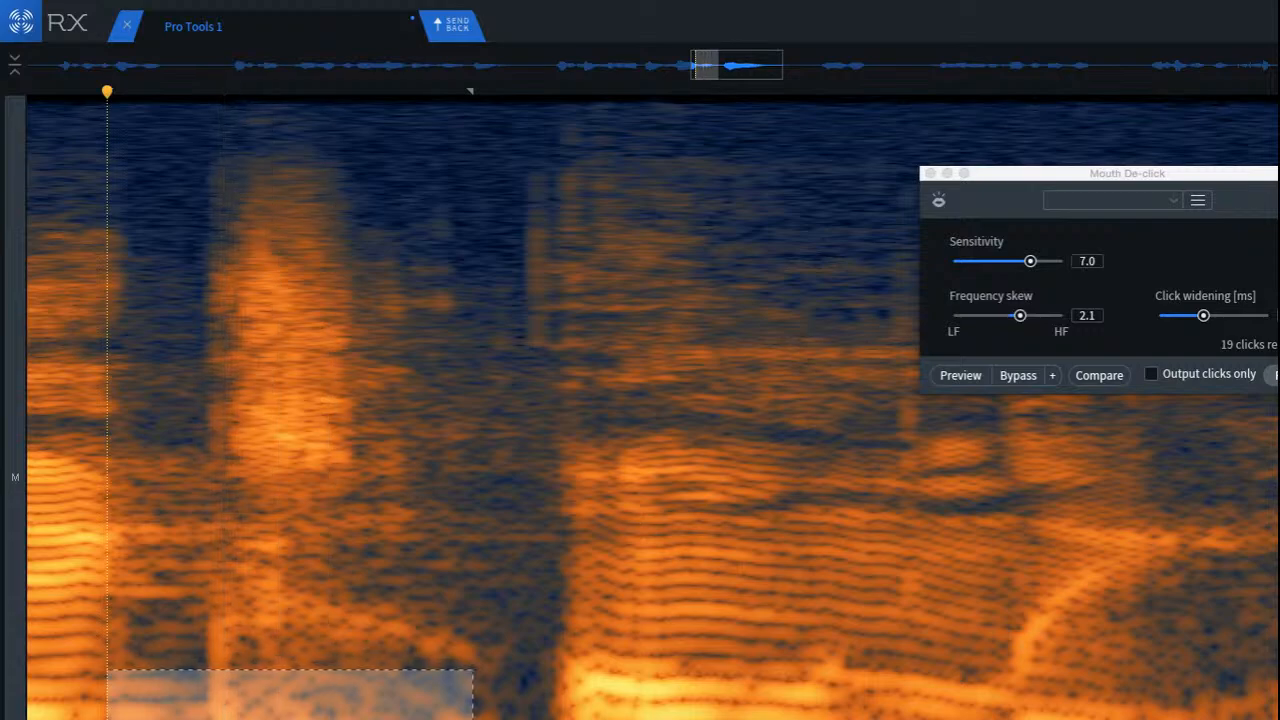
pyautogui.press('Delete')
pyautogui.scroll(-5, 319, 702)
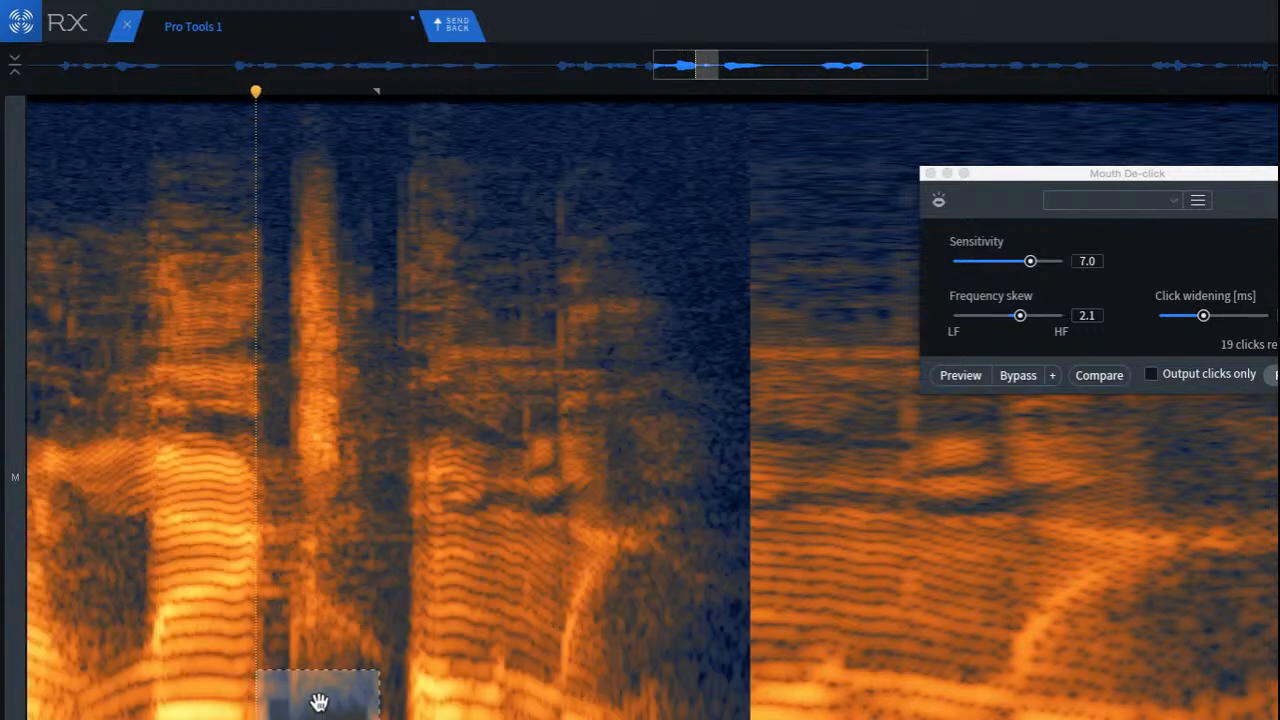
pyautogui.click(104, 602)
pyautogui.press('space')
pyautogui.press('space')
pyautogui.press('space')
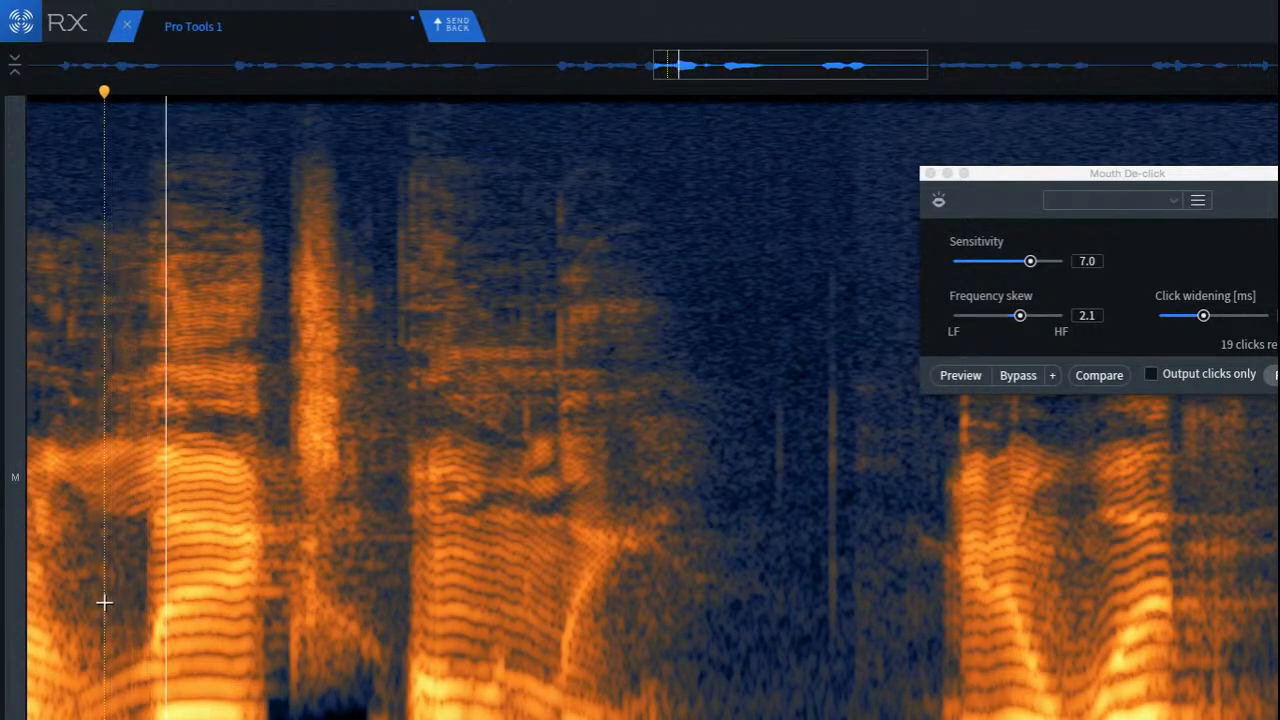
pyautogui.press('space')
# Step: Try to reduce the low-frequency noise between the preceding syllable's end and the area beneath the burst, and play it back
pyautogui.scroll(4, 115, 595)
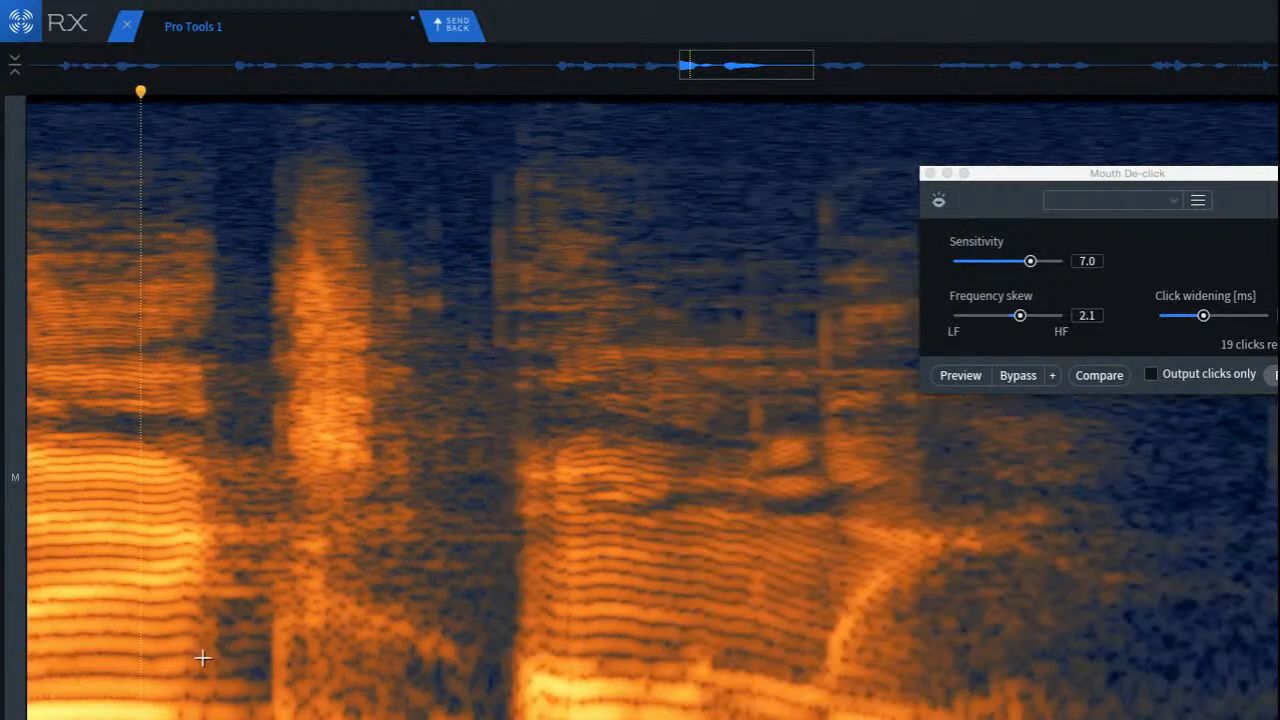
pyautogui.moveTo(202, 657); pyautogui.dragTo(420, 719)
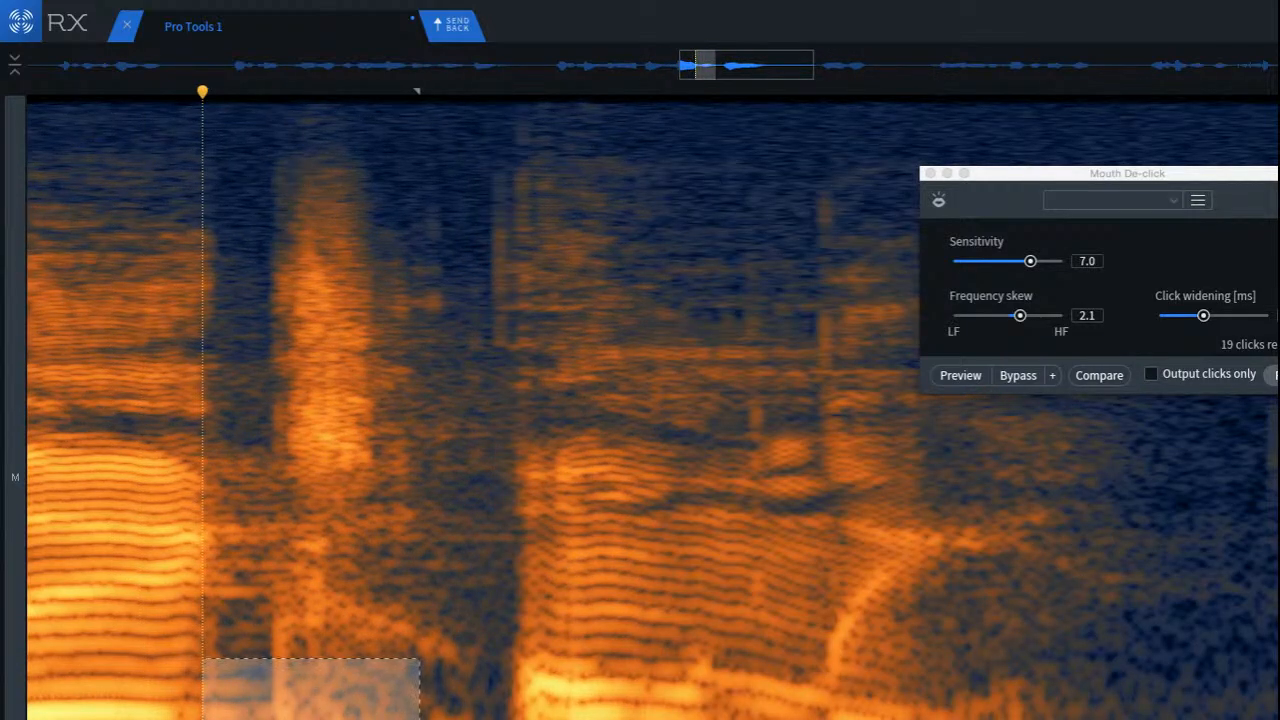
pyautogui.press('super+r')
pyautogui.click(81, 655)
pyautogui.press('space')
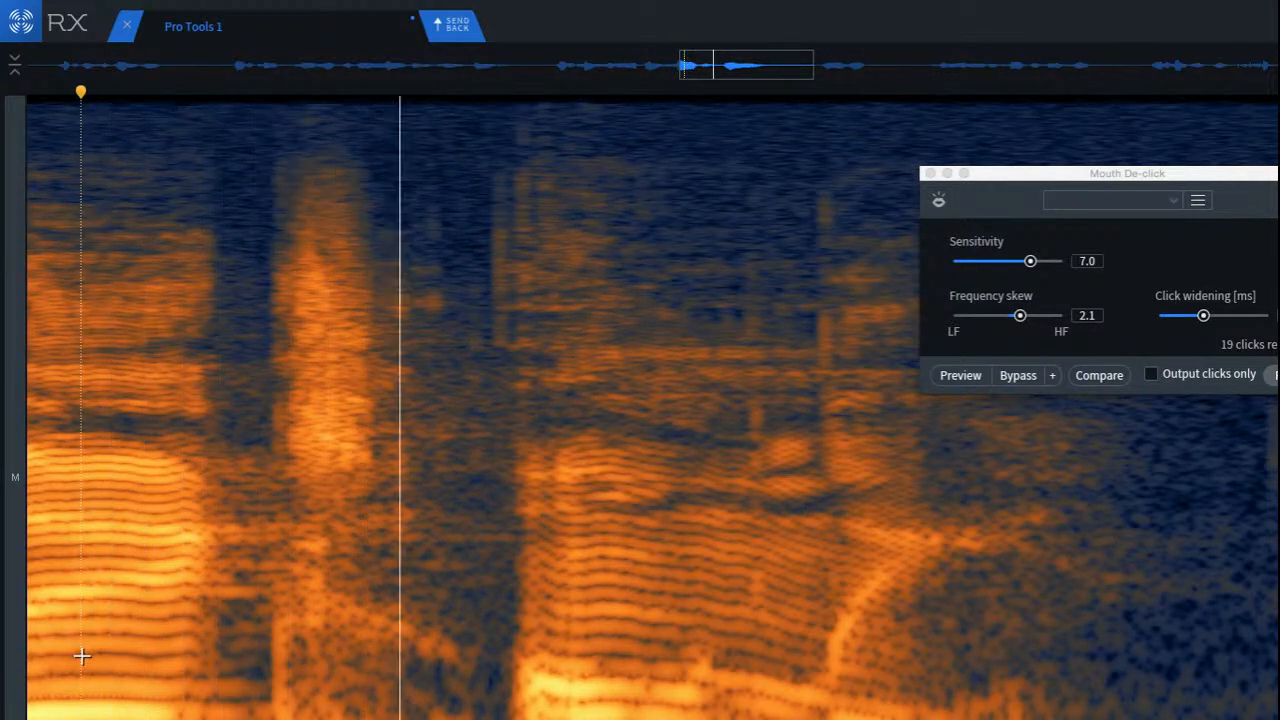
pyautogui.press('space')
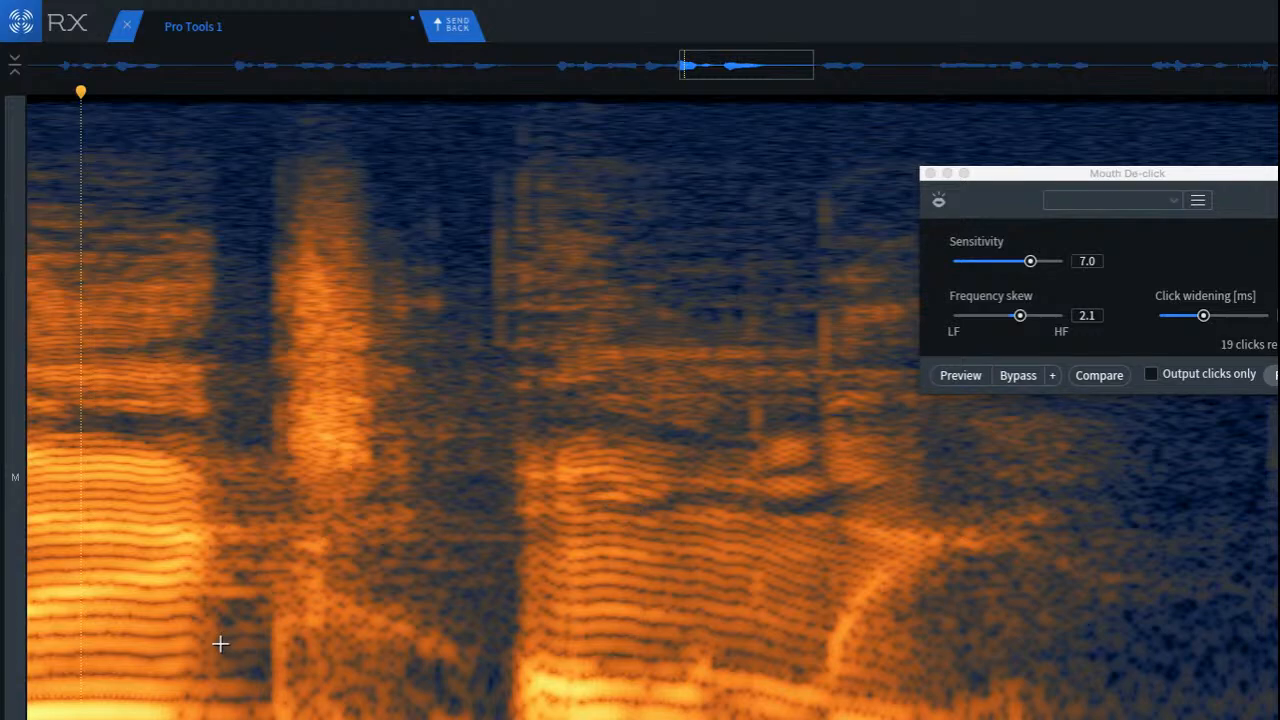
# Step: Play the passage again from before the long harmonic syllable to locate the stray noise in the gap
pyautogui.moveTo(420, 719); pyautogui.dragTo(202, 658)
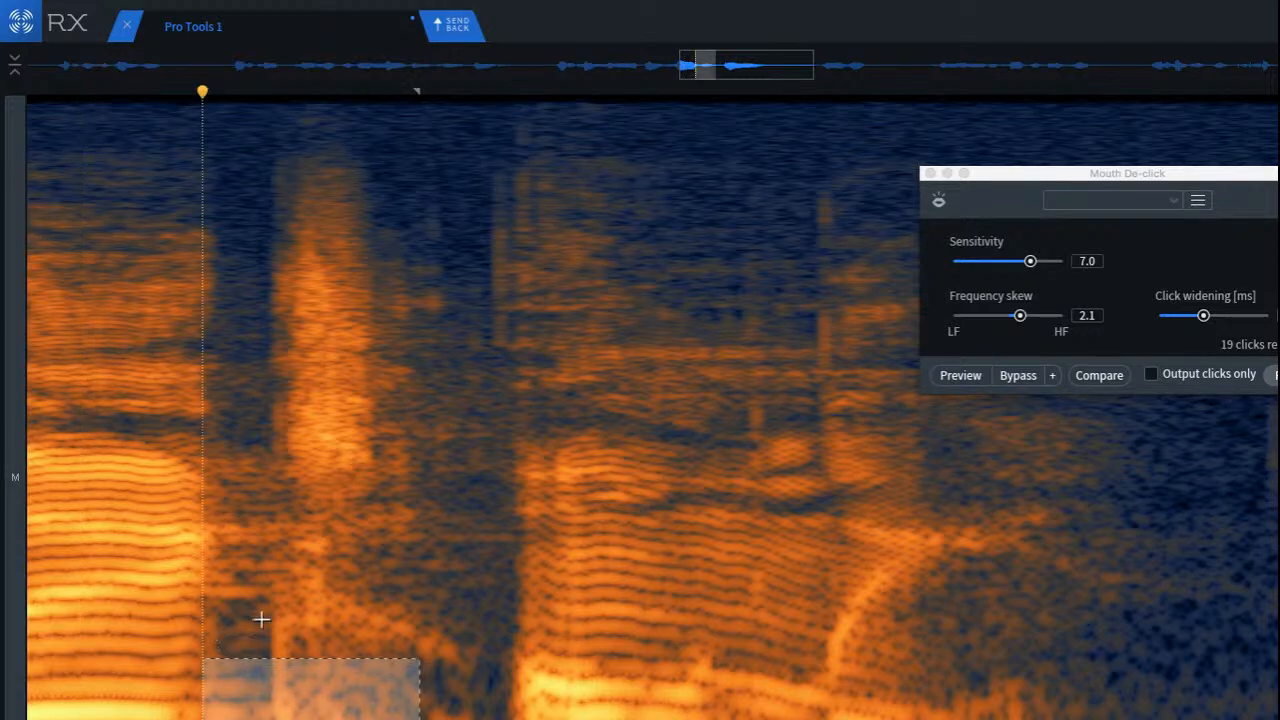
pyautogui.scroll(-4, 300, 592)
pyautogui.click(141, 552)
pyautogui.scroll(3, 142, 552)
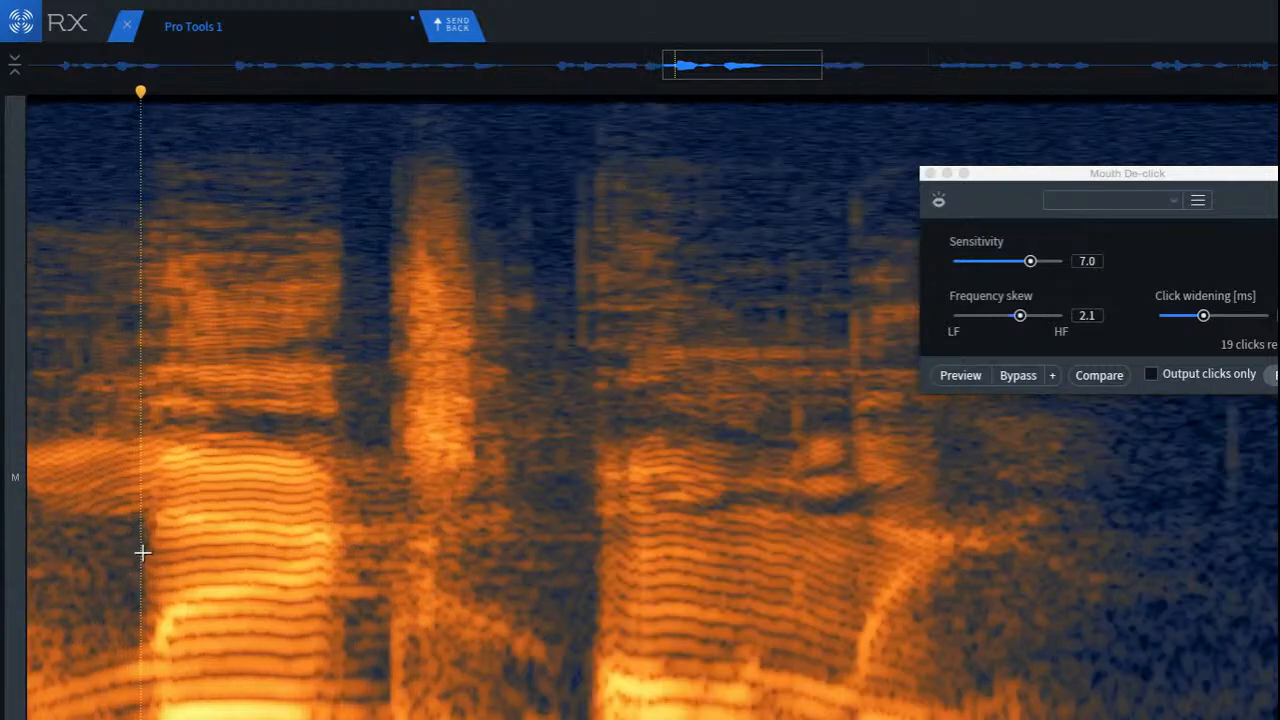
pyautogui.scroll(1, 142, 552)
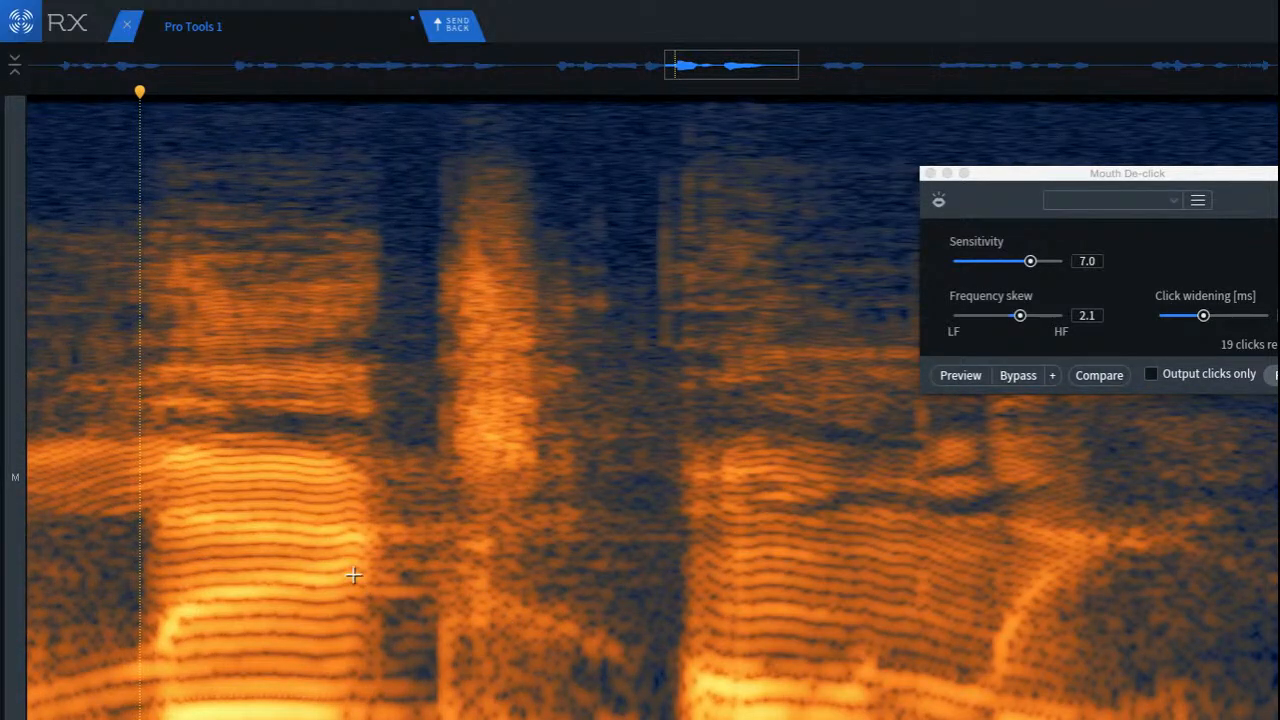
pyautogui.click(133, 537)
pyautogui.press('space')
pyautogui.click(413, 500)
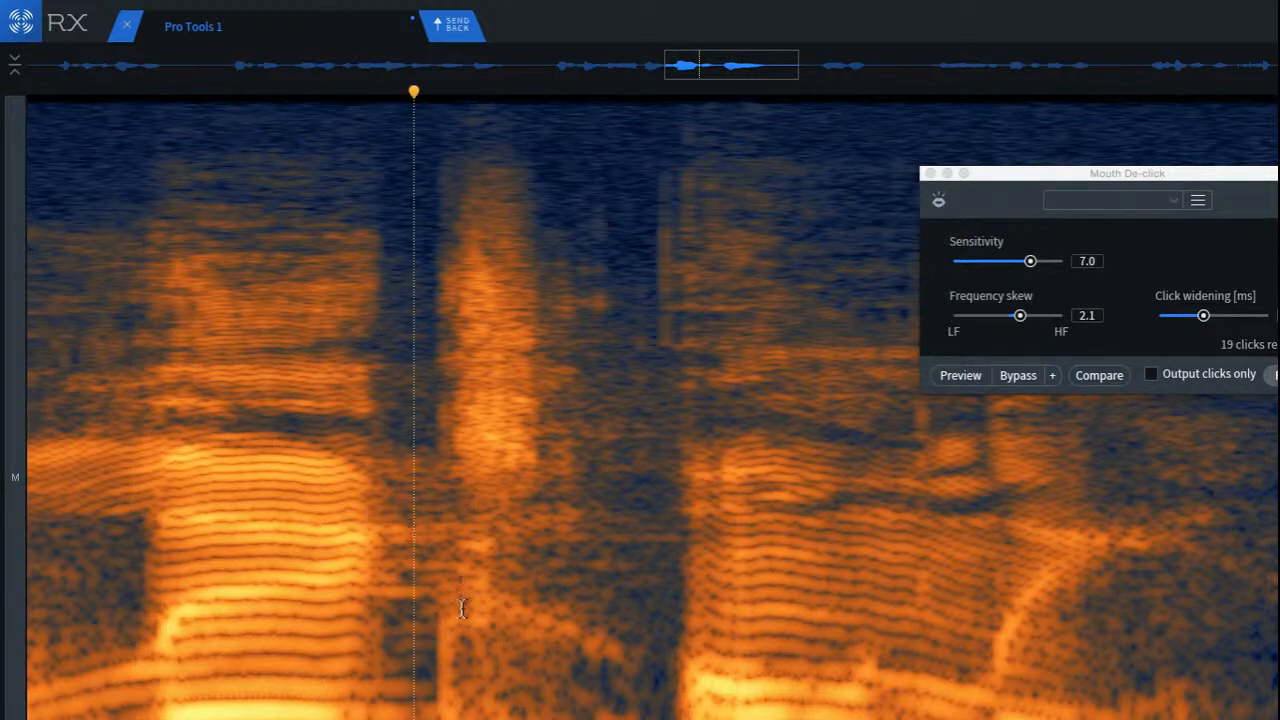
pyautogui.click(541, 632)
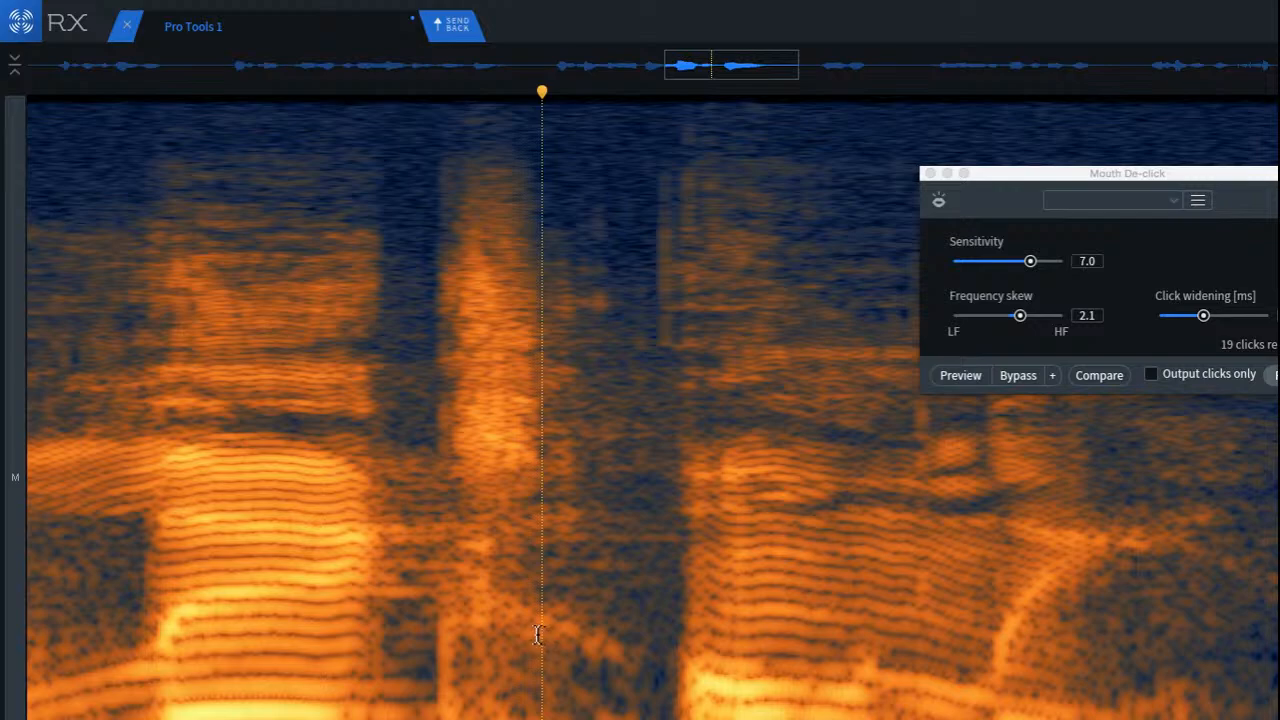
# Step: Audition the low-frequency band spanning the whole gap between the two harmonic syllables
pyautogui.click(441, 692)
pyautogui.moveTo(360, 681); pyautogui.dragTo(646, 718)
pyautogui.click(815, 712)
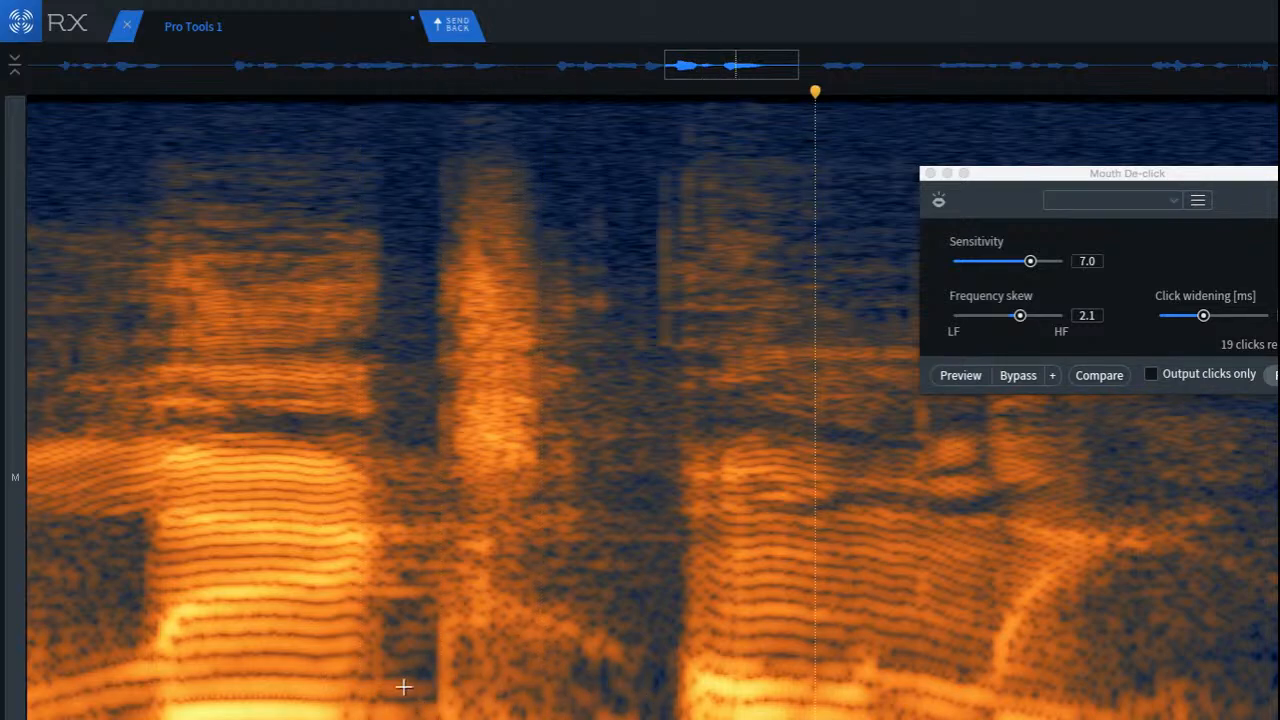
pyautogui.moveTo(362, 678); pyautogui.dragTo(681, 719)
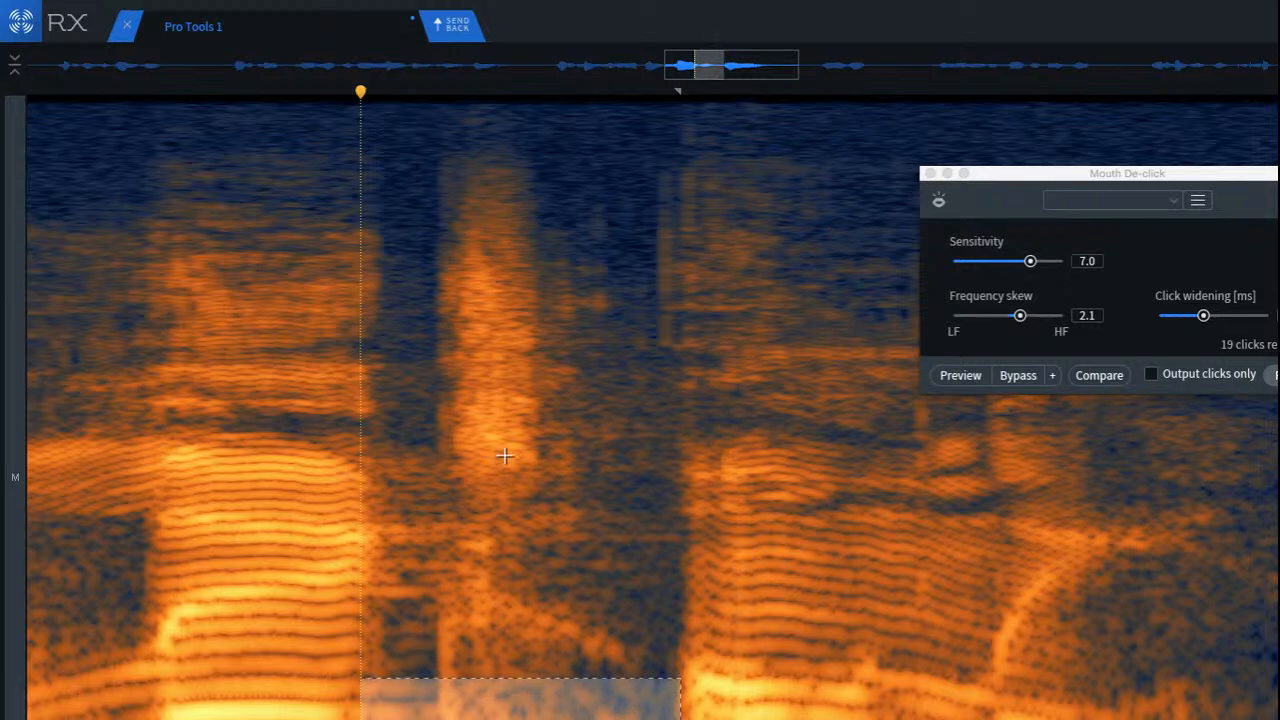
pyautogui.press('space')
pyautogui.press('space')
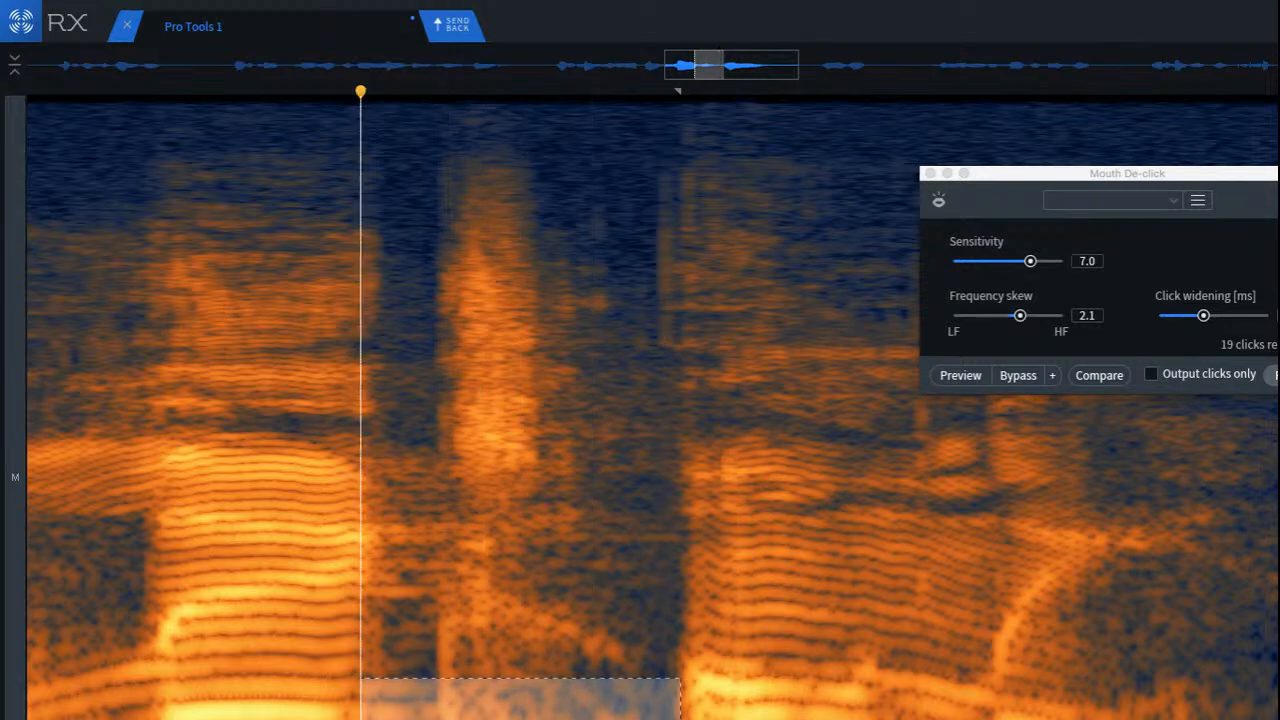
# Step: Shift the low-frequency selection slightly earlier and lower, delete its audio, play the gap back, and undo the deletion
pyautogui.moveTo(520, 681)
pyautogui.mouseDown()
pyautogui.moveTo(505, 719)
pyautogui.moveTo(486, 700)
pyautogui.moveTo(486, 712)
pyautogui.mouseUp()
pyautogui.press('space')
pyautogui.press('space')
pyautogui.press('space')
pyautogui.press('Delete')
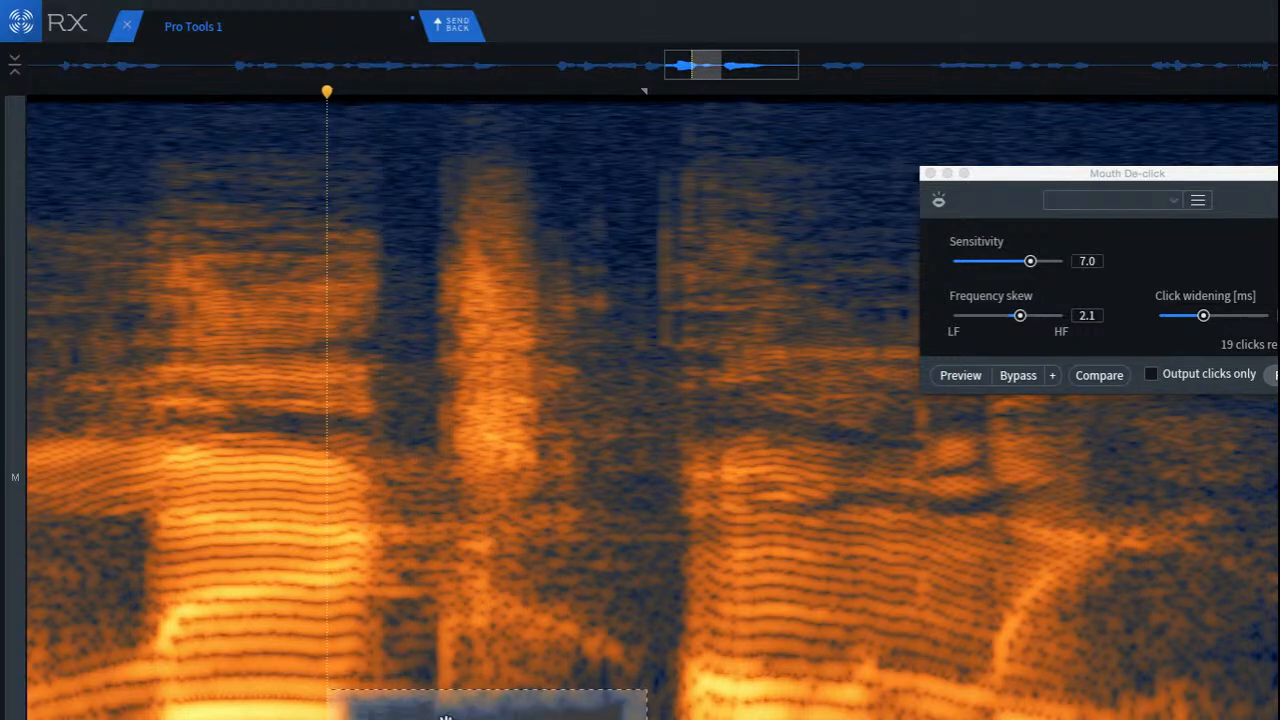
pyautogui.click(189, 562)
pyautogui.press('space')
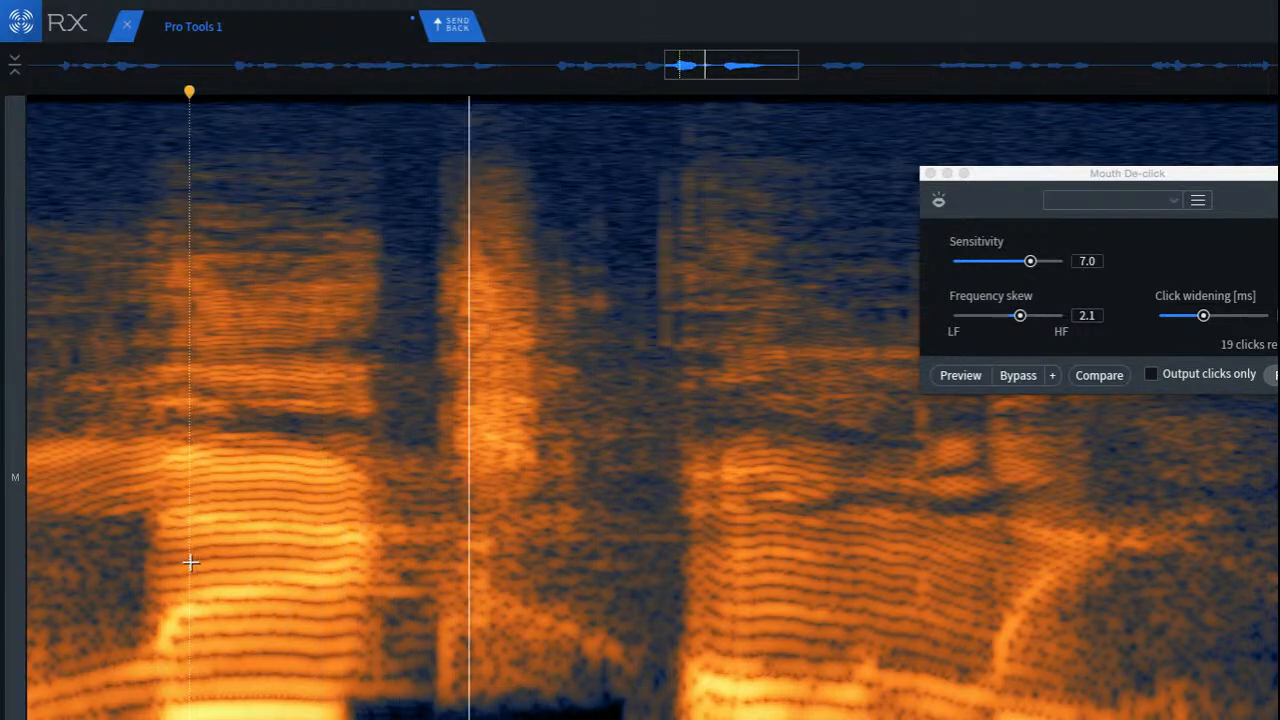
pyautogui.press('super+z')
# Step: Mark the low-frequency band across the gap and play the passage back repeatedly from the preceding syllable
pyautogui.click(573, 629)
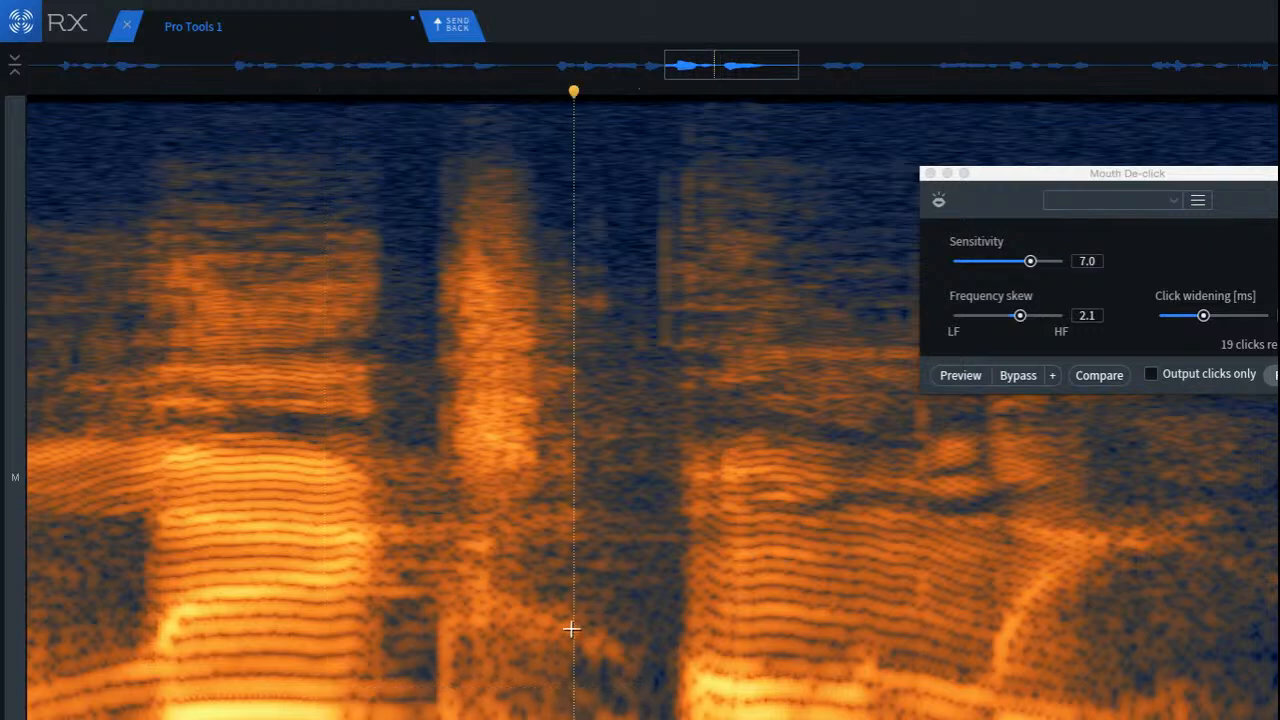
pyautogui.moveTo(363, 683); pyautogui.dragTo(655, 719)
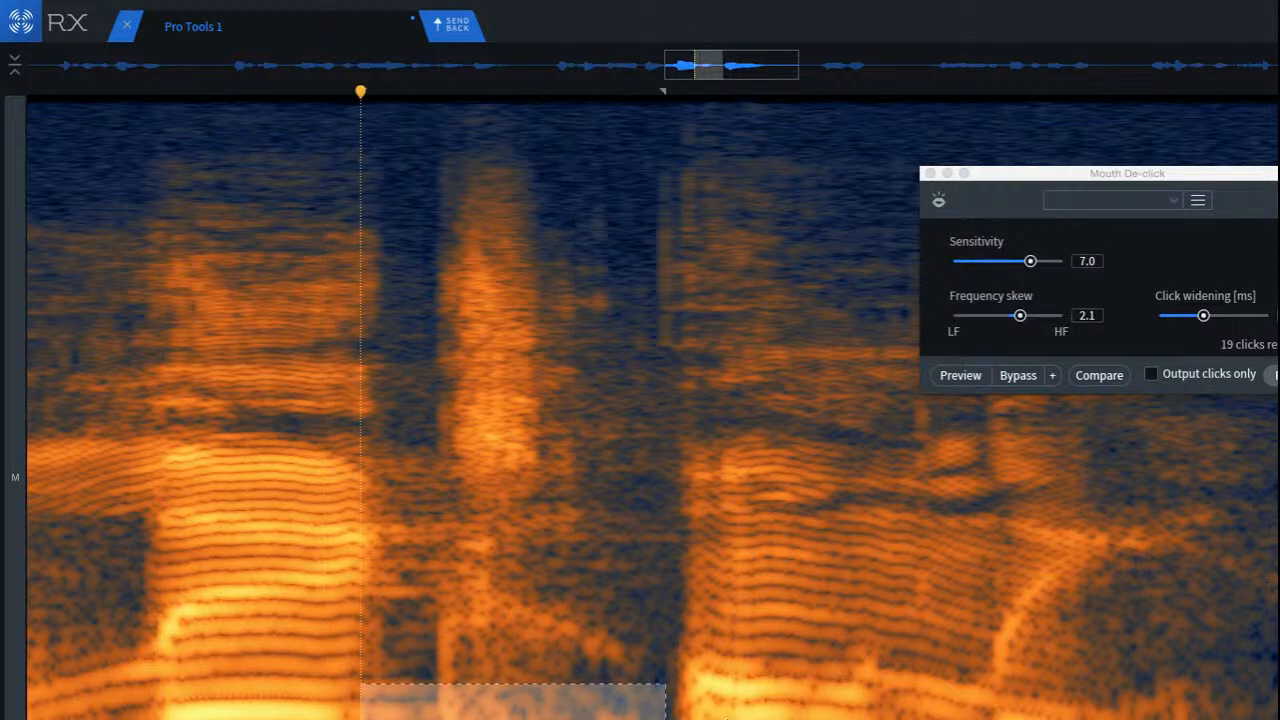
pyautogui.click(168, 598)
pyautogui.press('space')
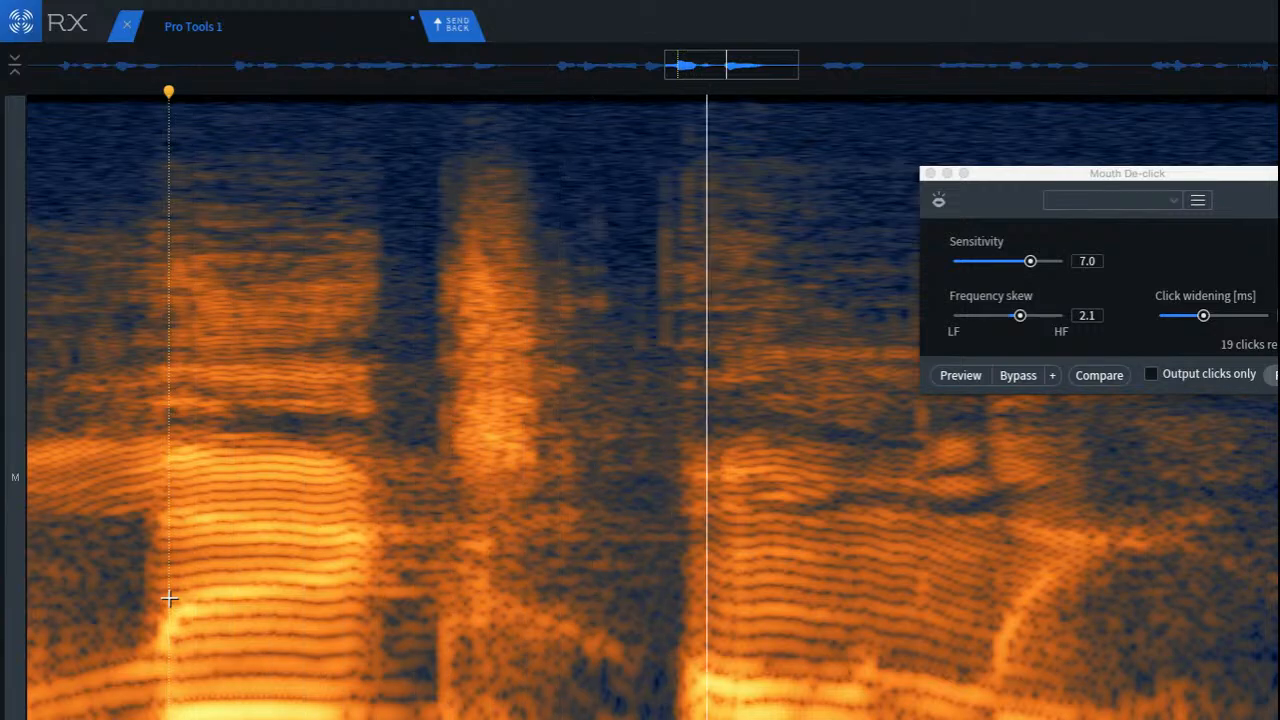
pyautogui.press('space')
pyautogui.click(191, 611)
pyautogui.press('space')
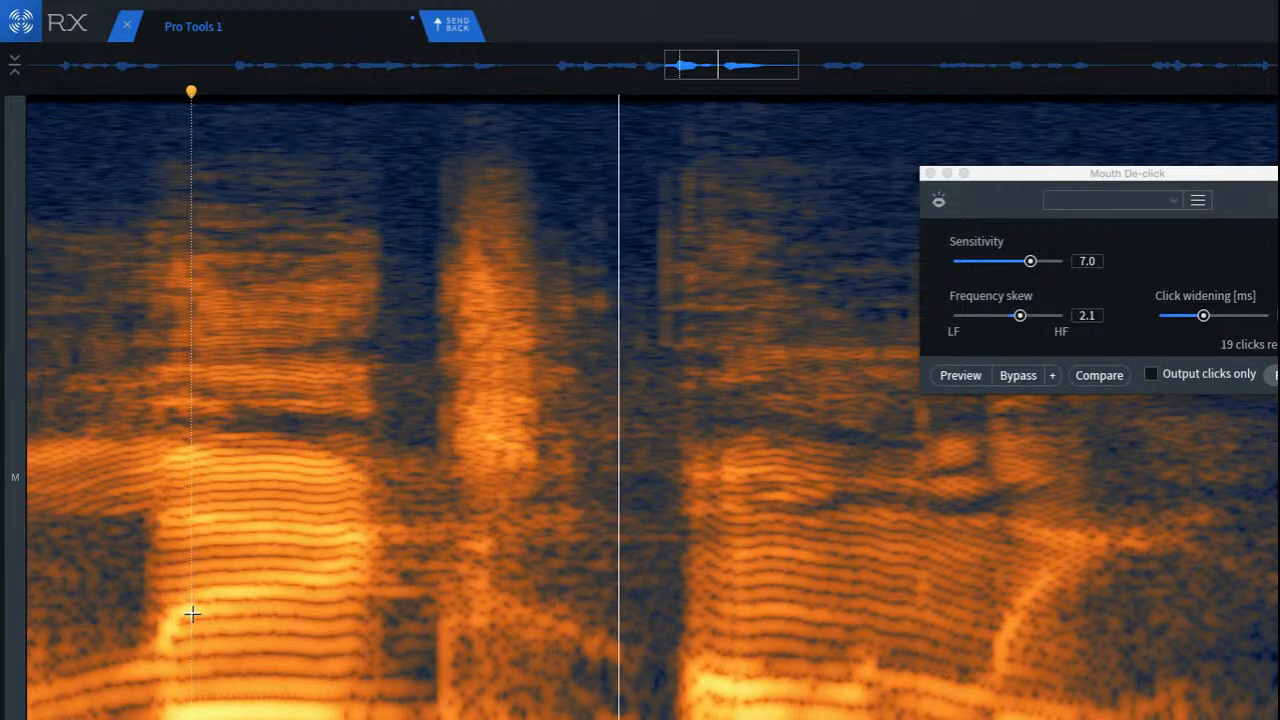
pyautogui.press('space')
pyautogui.press('space')
pyautogui.press('space')
# Step: Attenuate the narrower low-frequency area directly beneath the sibilant burst with repeated Spectral Repair passes and return the playhead to the preceding syllable
pyautogui.click(554, 686)
pyautogui.moveTo(431, 686); pyautogui.dragTo(595, 718)
pyautogui.press('space')
pyautogui.press('super+5')
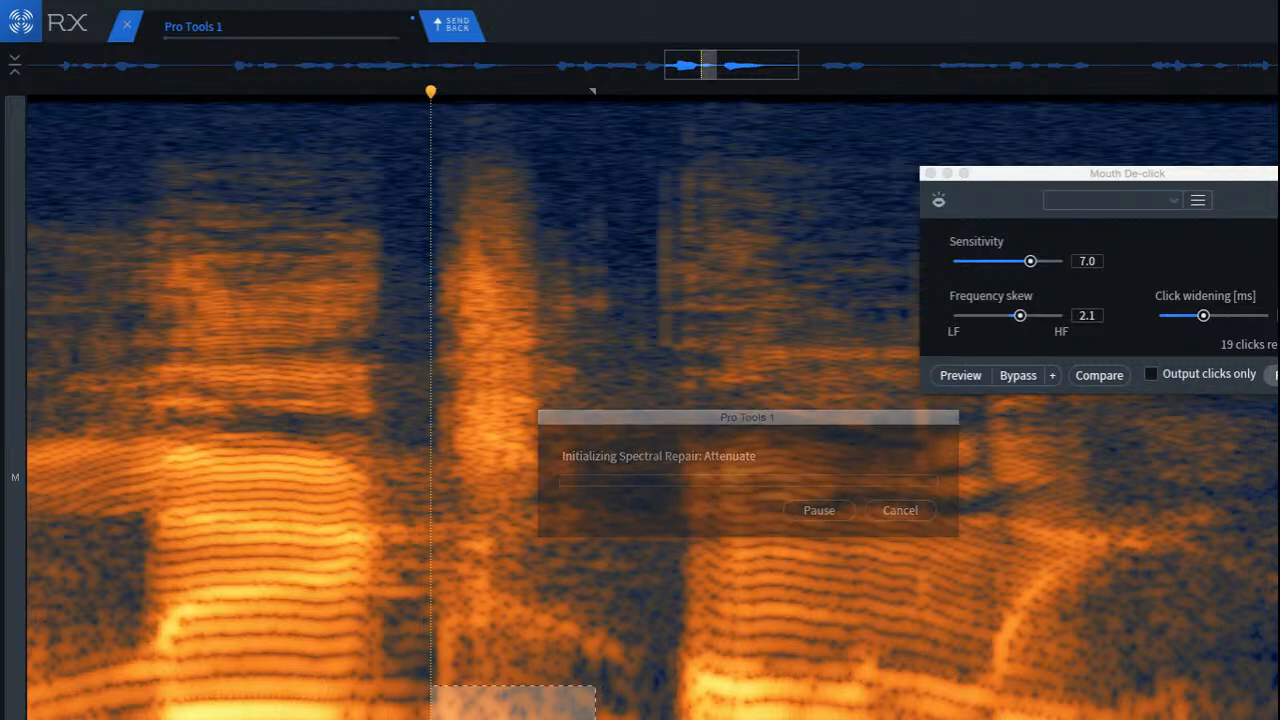
pyautogui.press('super+5')
pyautogui.press('super+5')
pyautogui.click(162, 615)
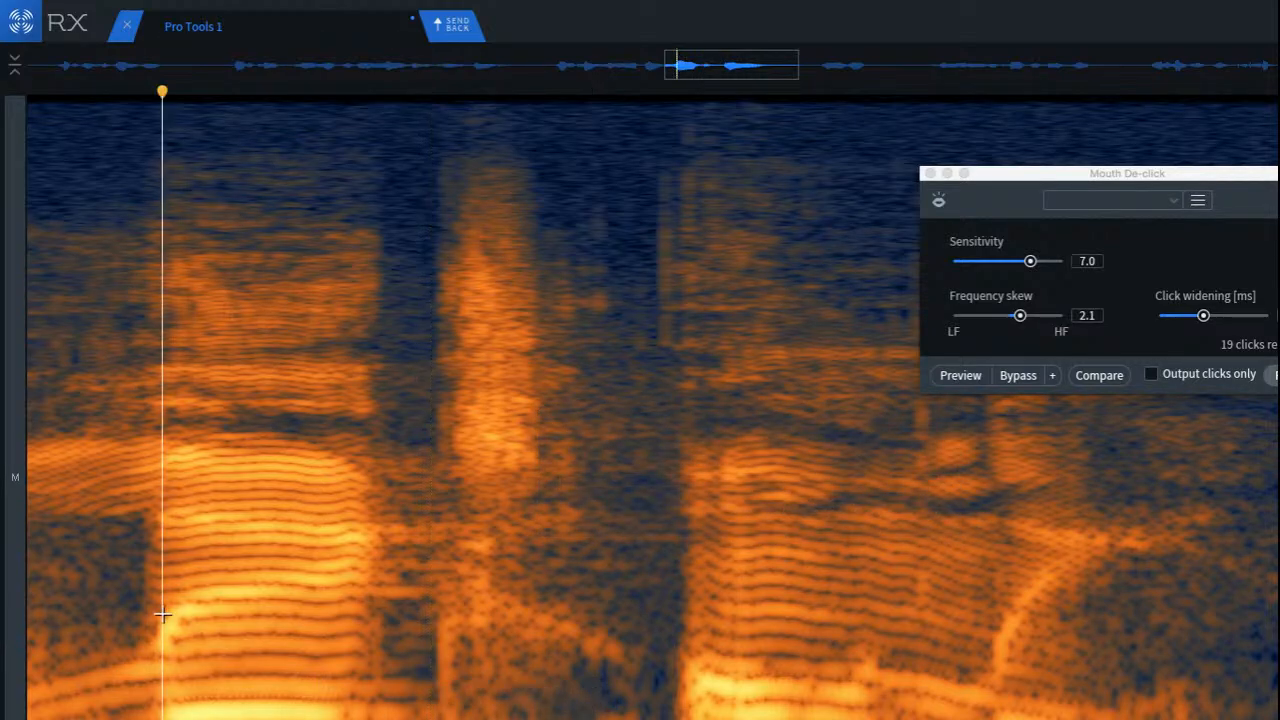
# Step: Play the passage, undo the last low-frequency repair, and move the playhead into the second half of the first harmonic syllable
pyautogui.press('space')
pyautogui.press('space')
pyautogui.press('space')
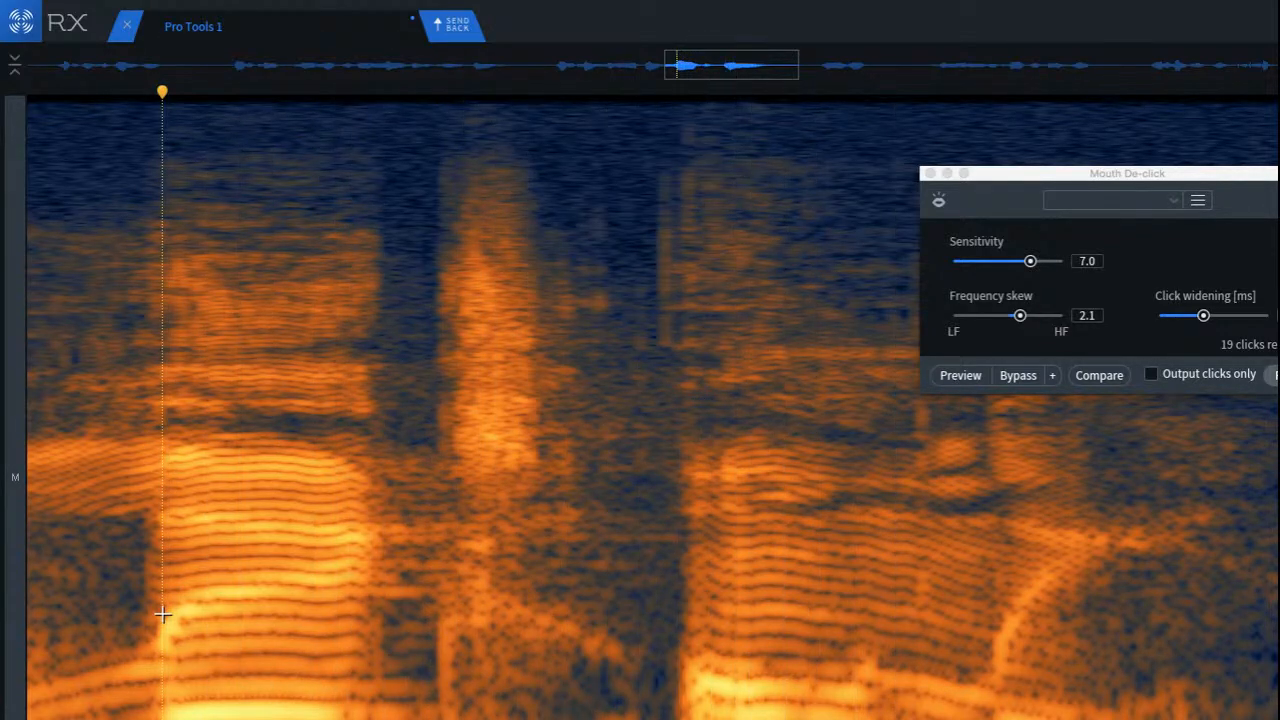
pyautogui.press('super+z')
pyautogui.click(300, 672)
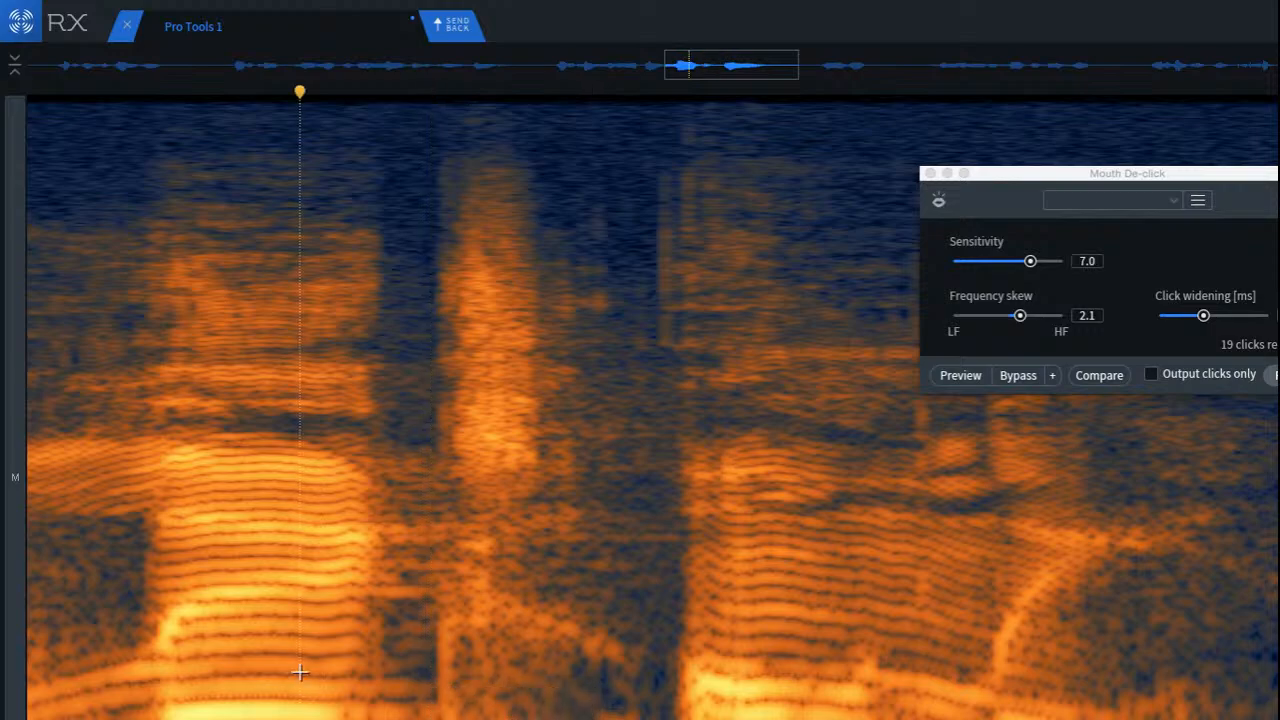
# Step: Replay the passage repeatedly from the latter half of the first harmonic syllable through the sibilant burst
pyautogui.press('space')
pyautogui.press('space')
pyautogui.press('space')
pyautogui.press('space')
pyautogui.click(294, 643)
pyautogui.press('space')
pyautogui.press('space')
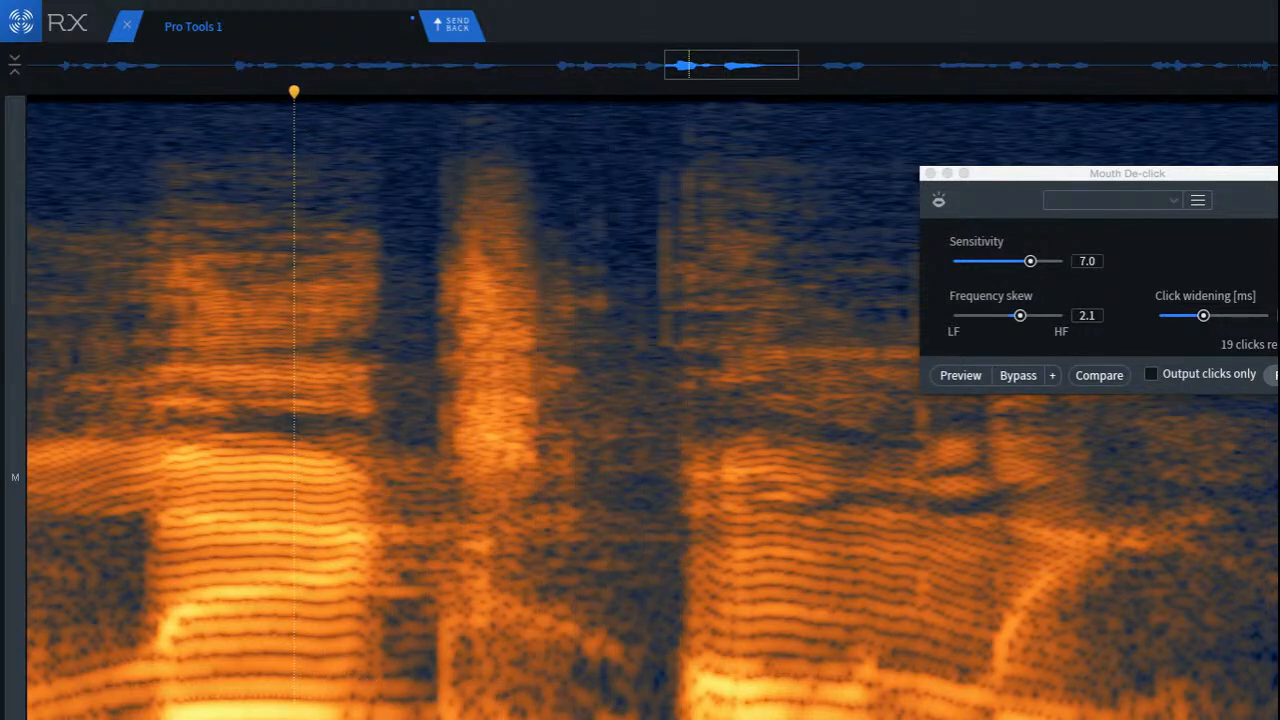
# Step: Mark a narrow low-frequency area beneath the burst's tail and compare playback from two points in the preceding syllable
pyautogui.click(510, 712)
pyautogui.click(491, 712)
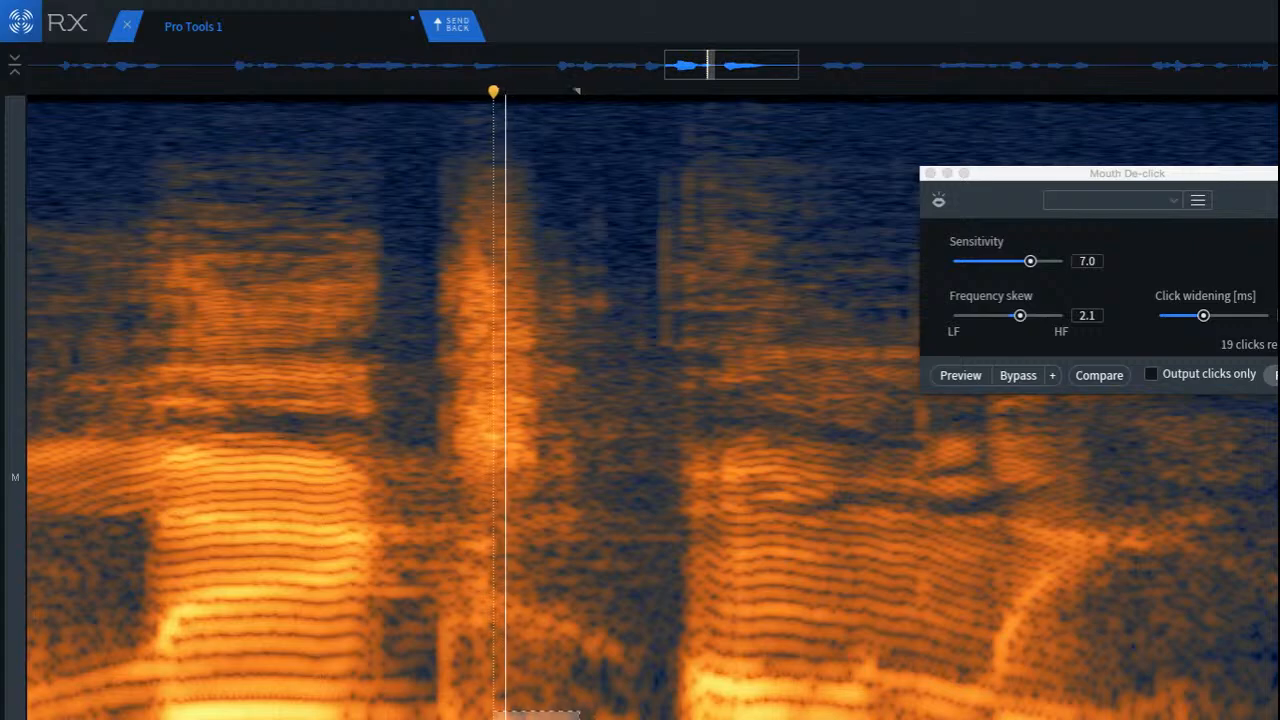
pyautogui.click(223, 700)
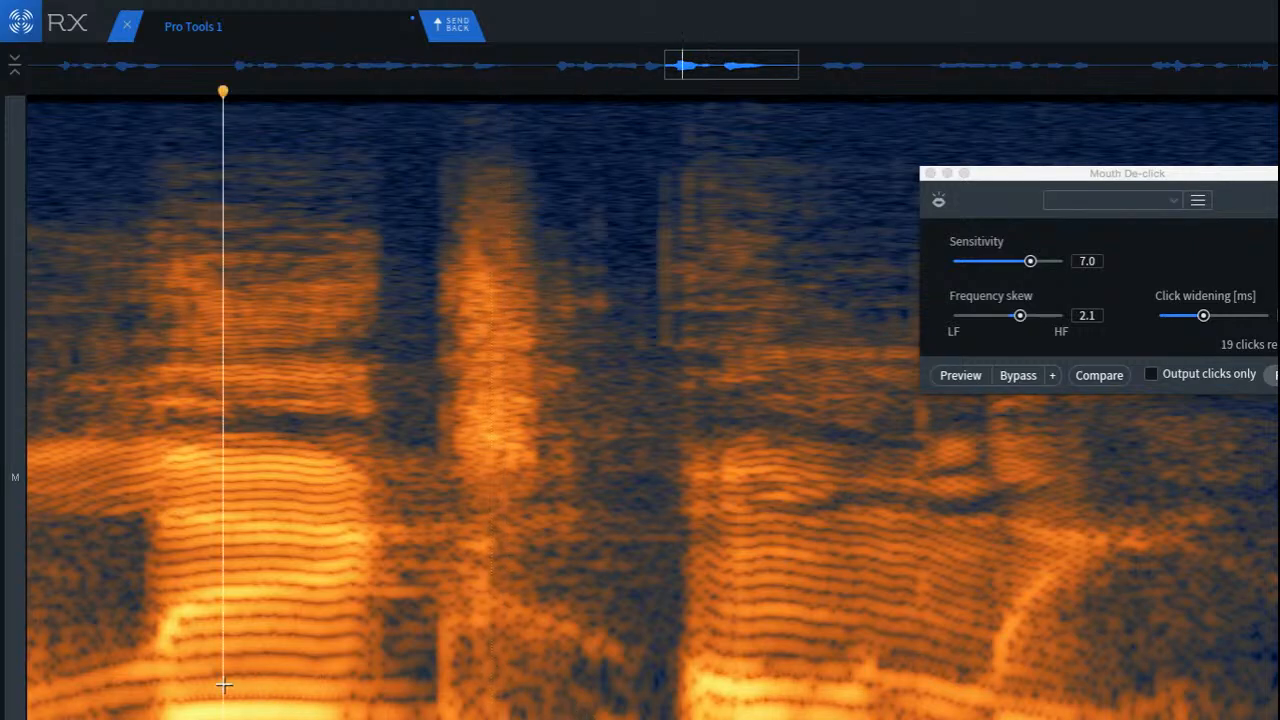
pyautogui.press('space')
pyautogui.press('space')
pyautogui.press('space')
pyautogui.press('space')
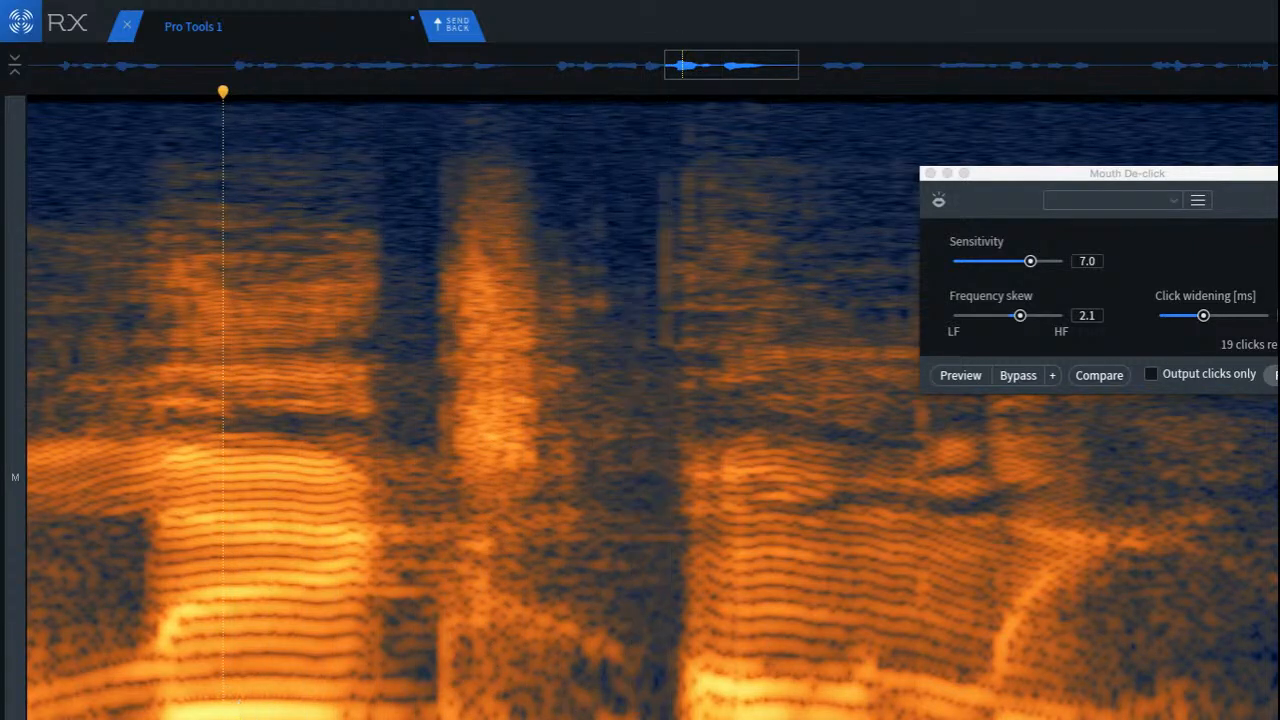
pyautogui.click(292, 706)
pyautogui.press('space')
pyautogui.press('space')
pyautogui.press('space')
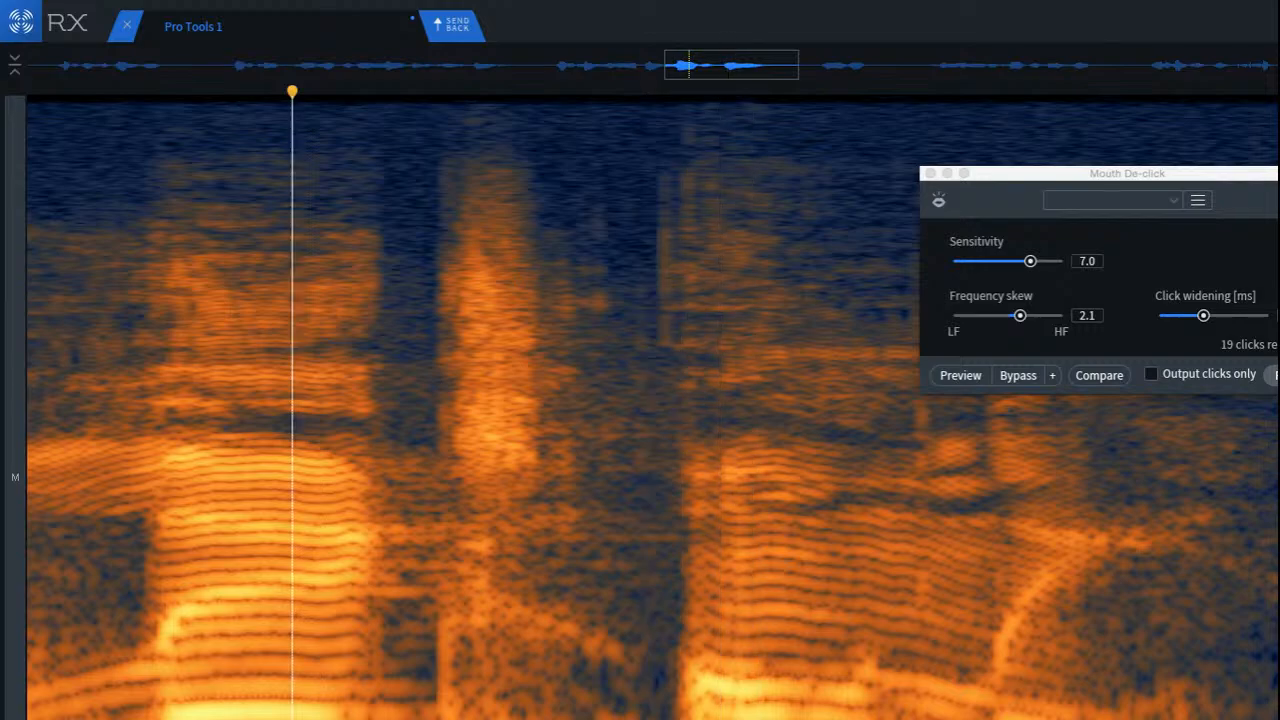
pyautogui.press('space')
# Step: Mark the lowest-frequency area beneath the second half of the sibilant burst and close the Mouth De-click window
pyautogui.scroll(3, 522, 706)
pyautogui.click(503, 714)
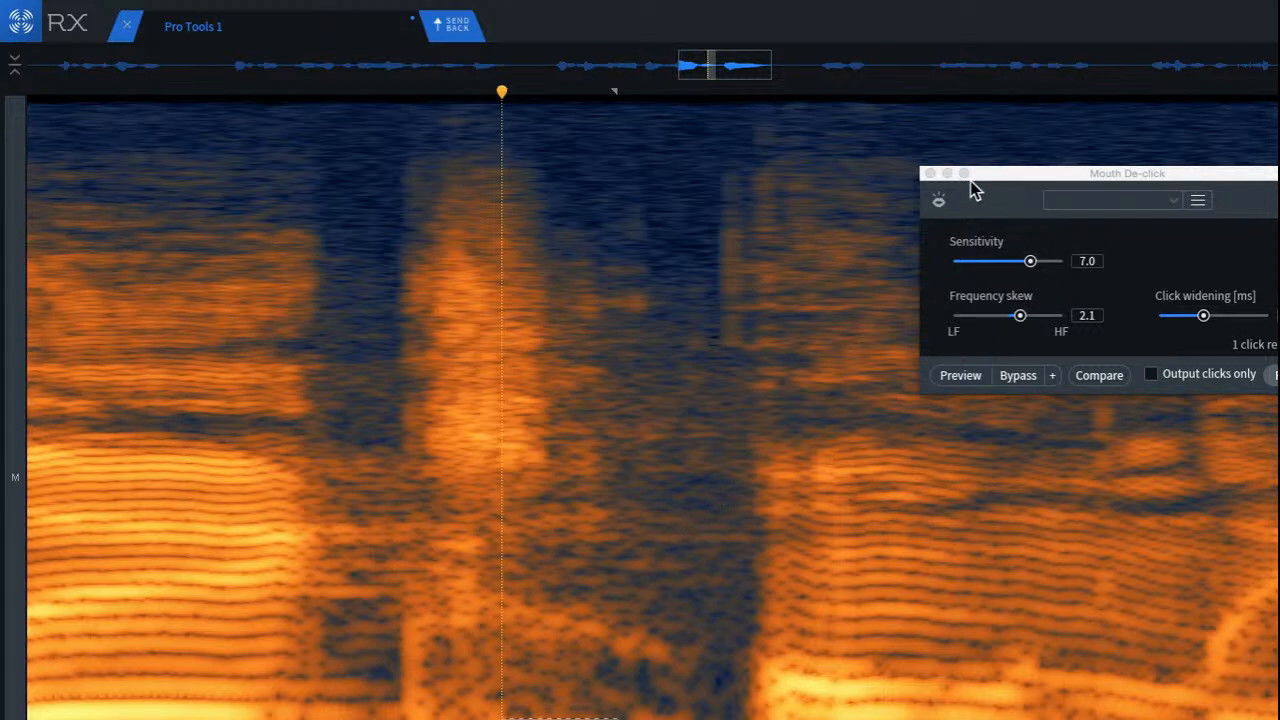
pyautogui.click(935, 173)
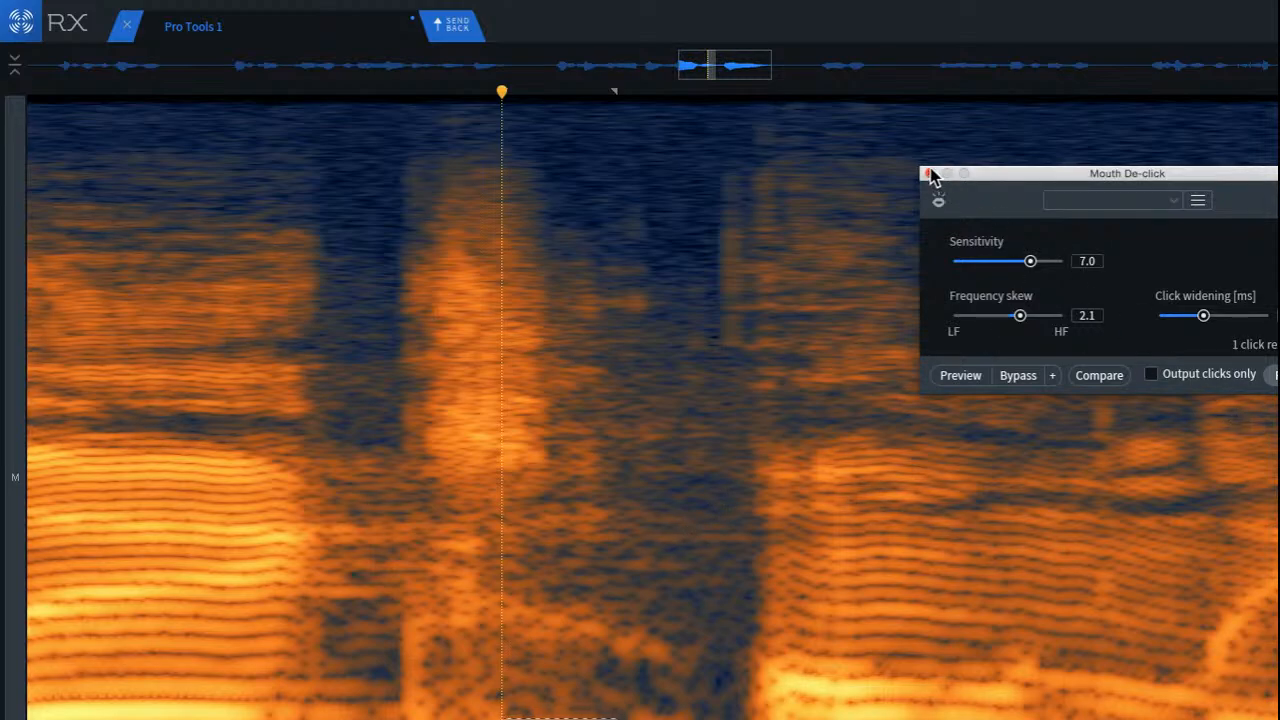
pyautogui.click(928, 174)
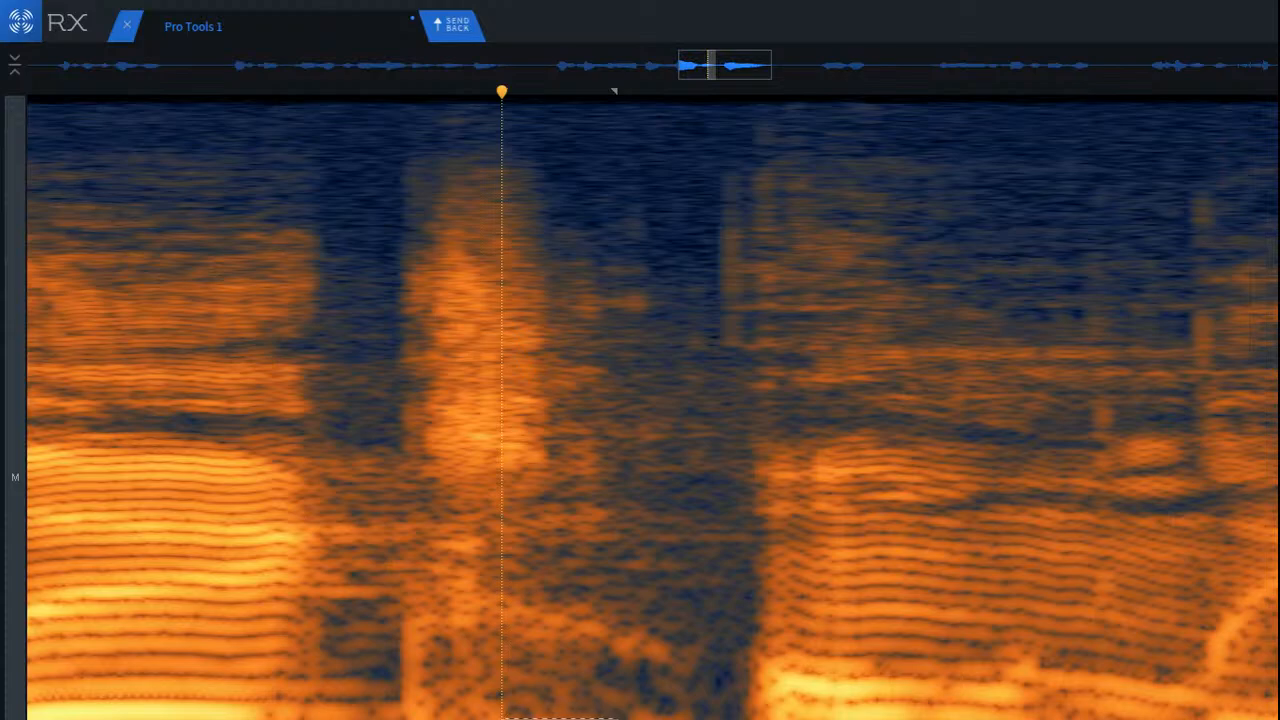
# Step: Attenuate the marked low-frequency area using Spectral Repair at strength 1.0 and play it back from the preceding syllable
pyautogui.press('super+5')
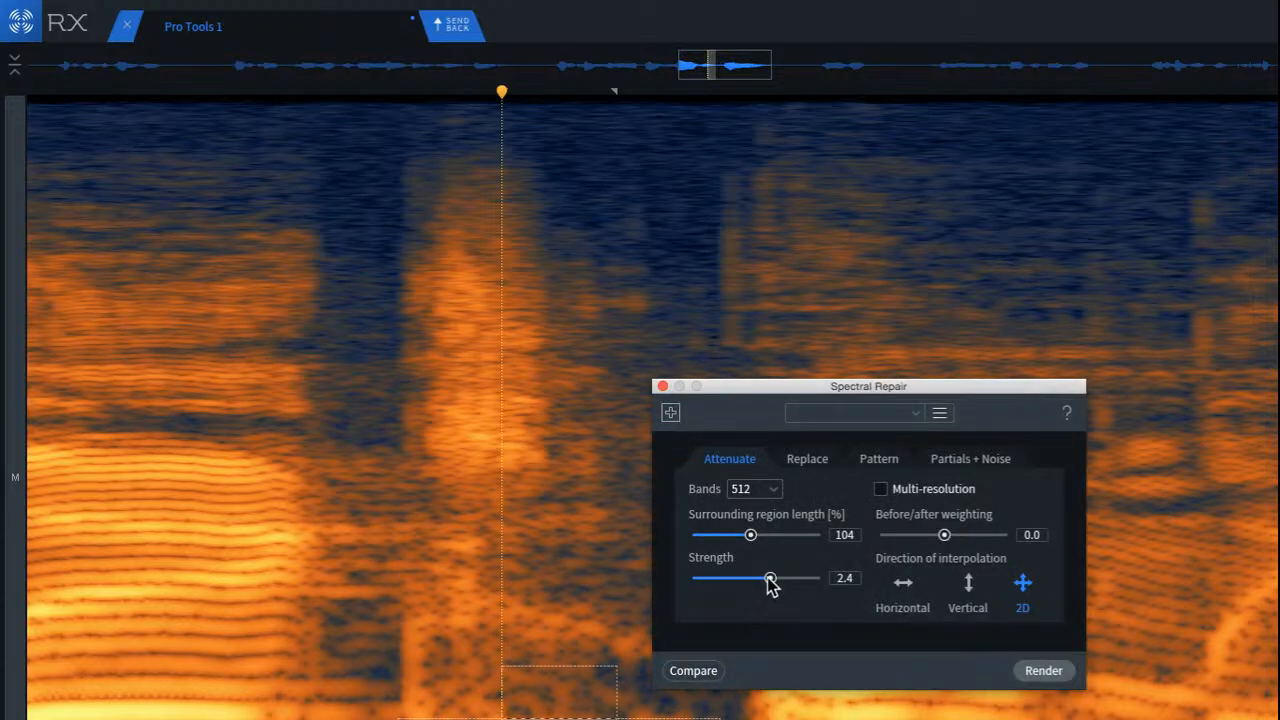
pyautogui.moveTo(768, 580); pyautogui.dragTo(724, 578)
pyautogui.moveTo(853, 392); pyautogui.dragTo(829, 340)
pyautogui.click(1010, 620)
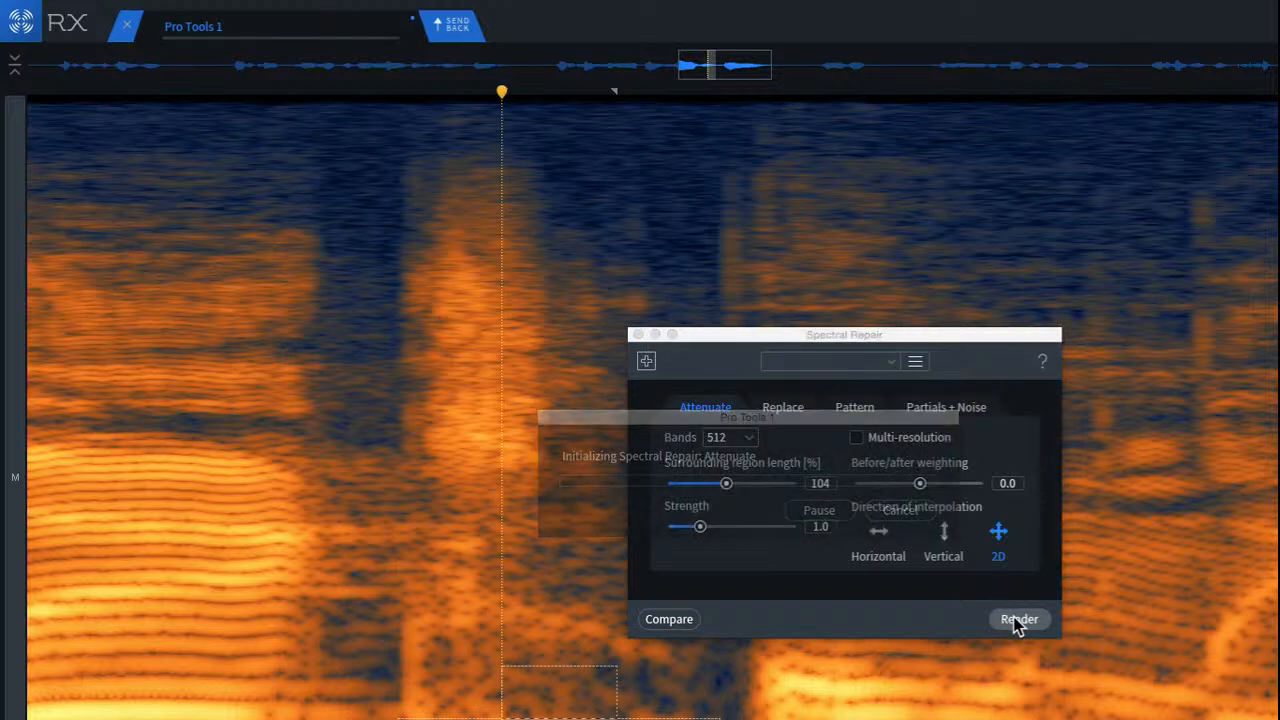
pyautogui.click(289, 694)
pyautogui.press('space')
pyautogui.press('space')
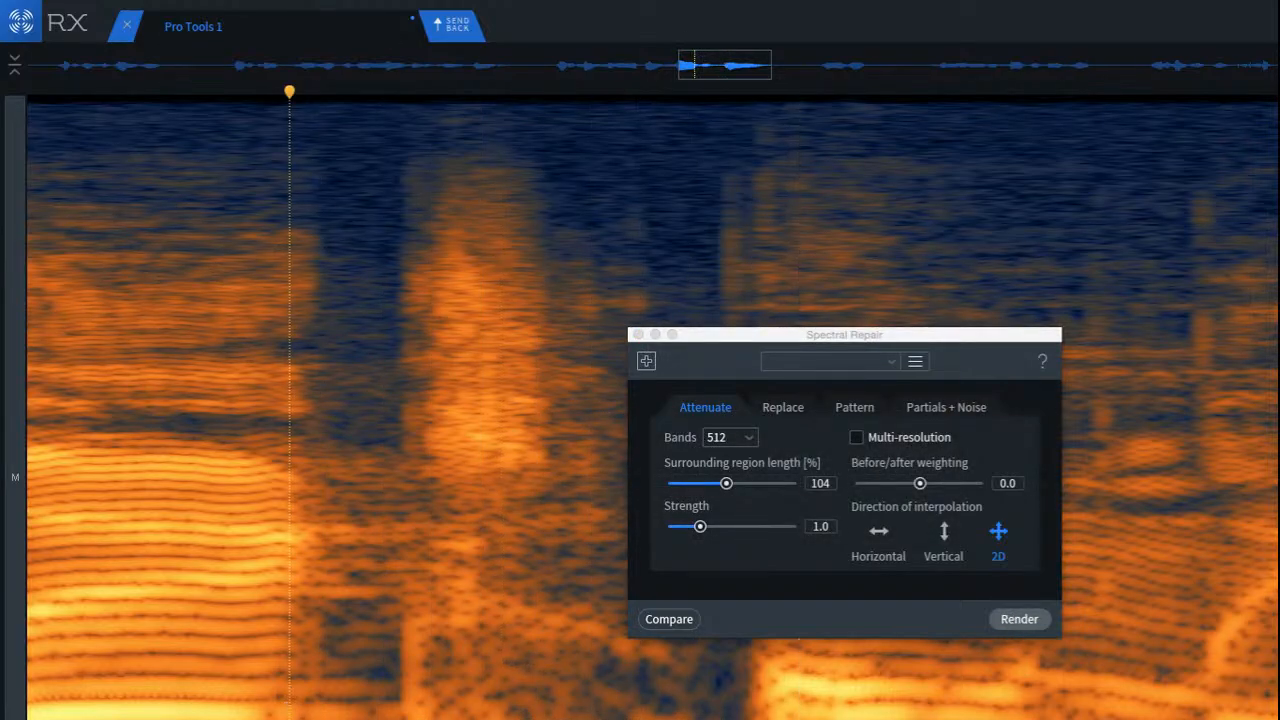
# Step: Attenuate the low-frequency area from the burst's onset through most of its width with Spectral Repair at strength 1.0
pyautogui.scroll(3, 347, 700)
pyautogui.moveTo(436, 688); pyautogui.dragTo(515, 708)
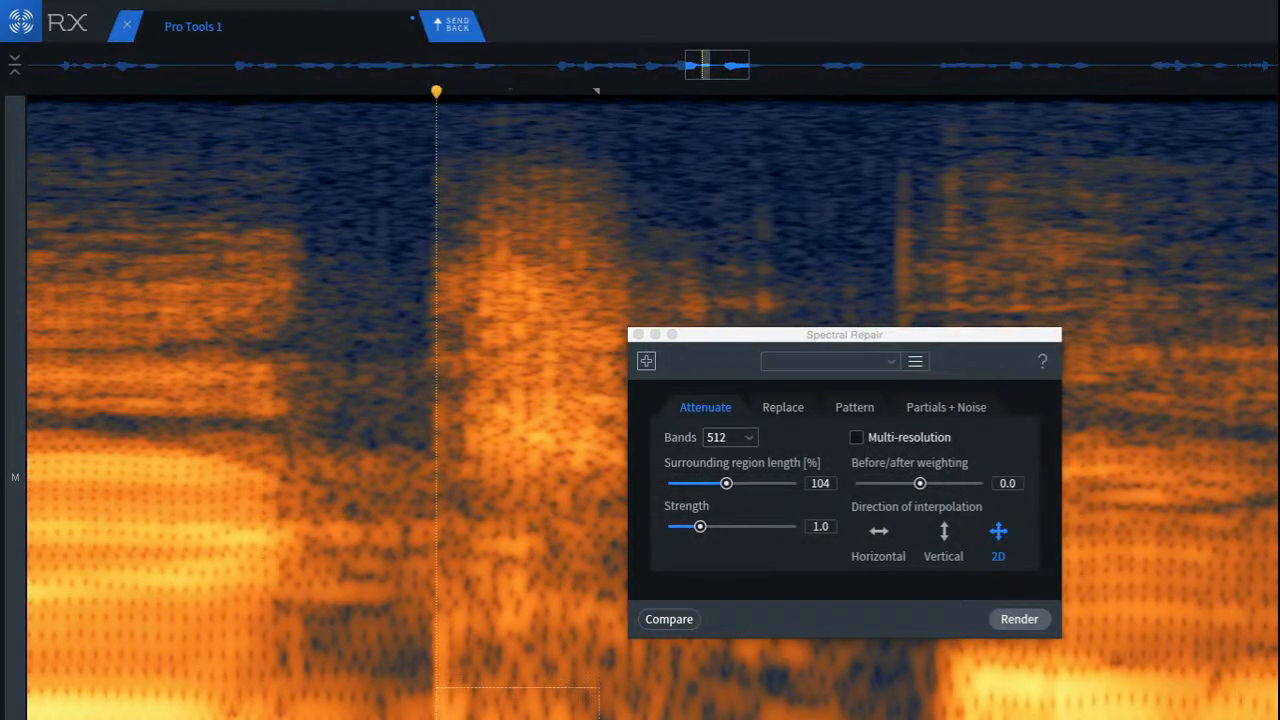
pyautogui.click(1019, 619)
# Step: Play back the repaired passage from within the first harmonic syllable and from just before it
pyautogui.scroll(-3, 443, 694)
pyautogui.click(254, 652)
pyautogui.press('space')
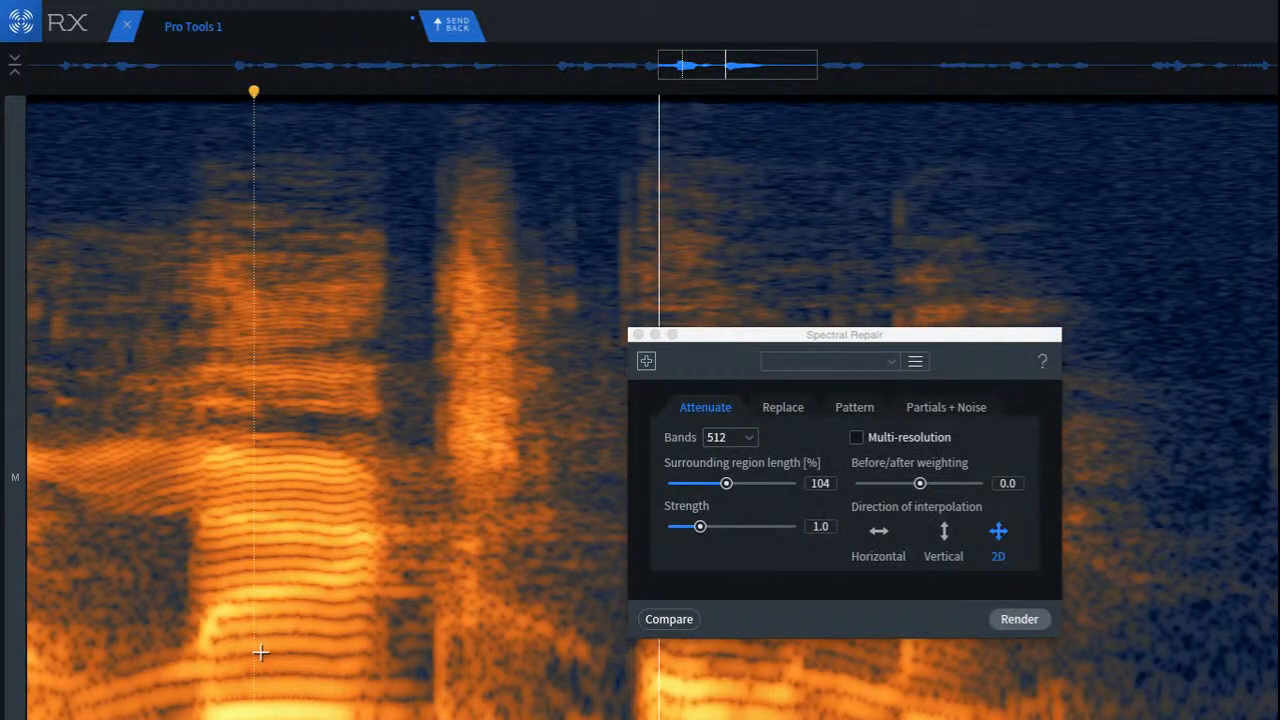
pyautogui.press('space')
pyautogui.click(123, 620)
pyautogui.press('space')
pyautogui.press('space')
pyautogui.press('space')
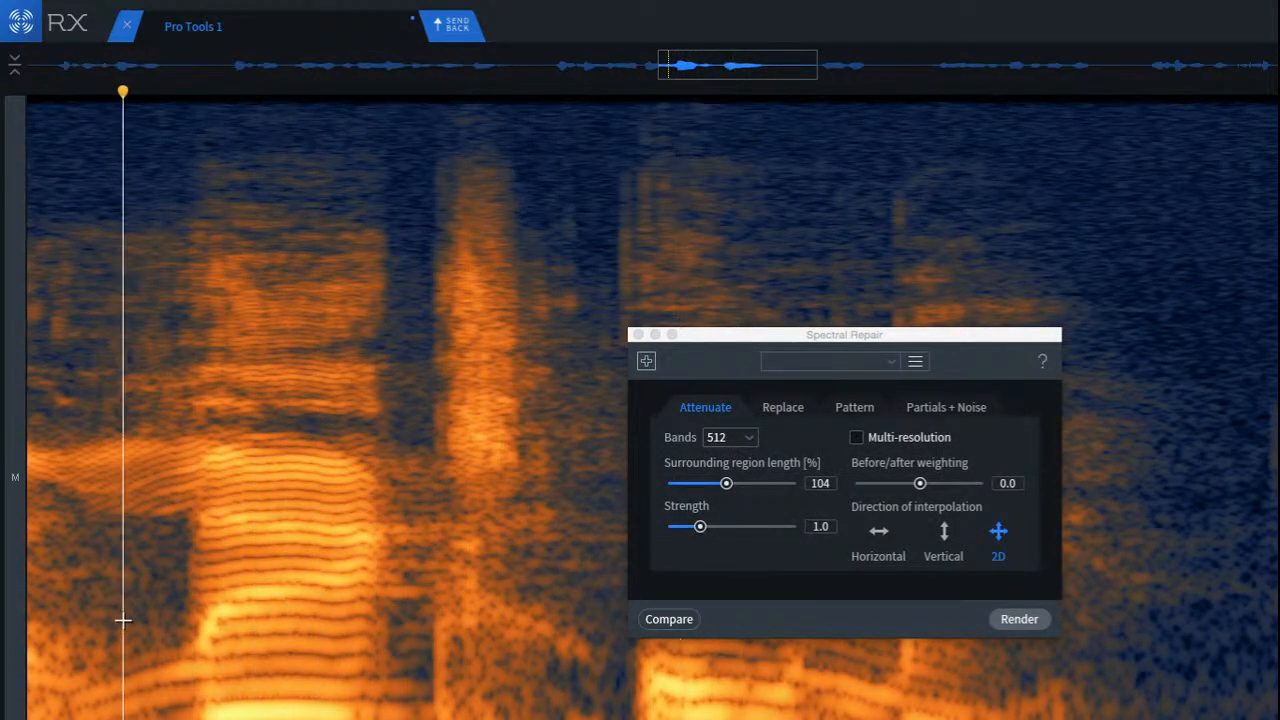
pyautogui.press('space')
pyautogui.press('space')
pyautogui.press('space')
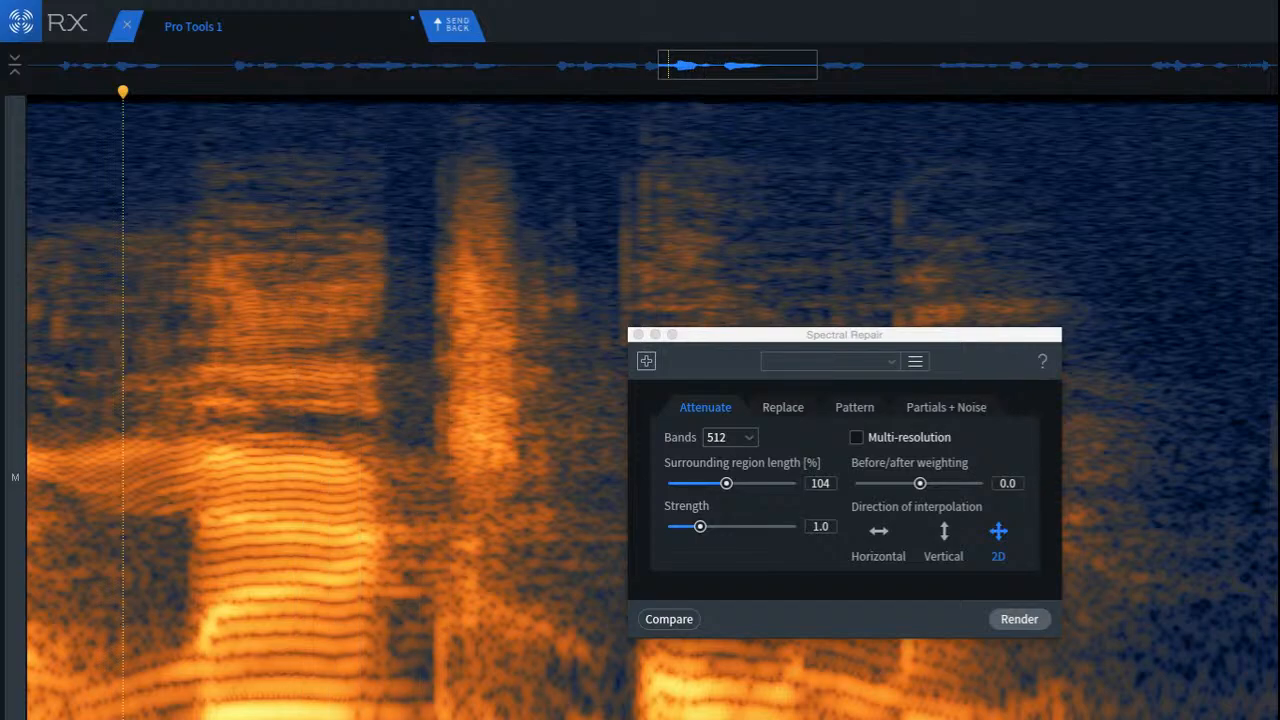
# Step: Mark the low-frequency band from the gap after the first syllable to just past the sibilant burst
pyautogui.scroll(3, 528, 650)
pyautogui.press('space')
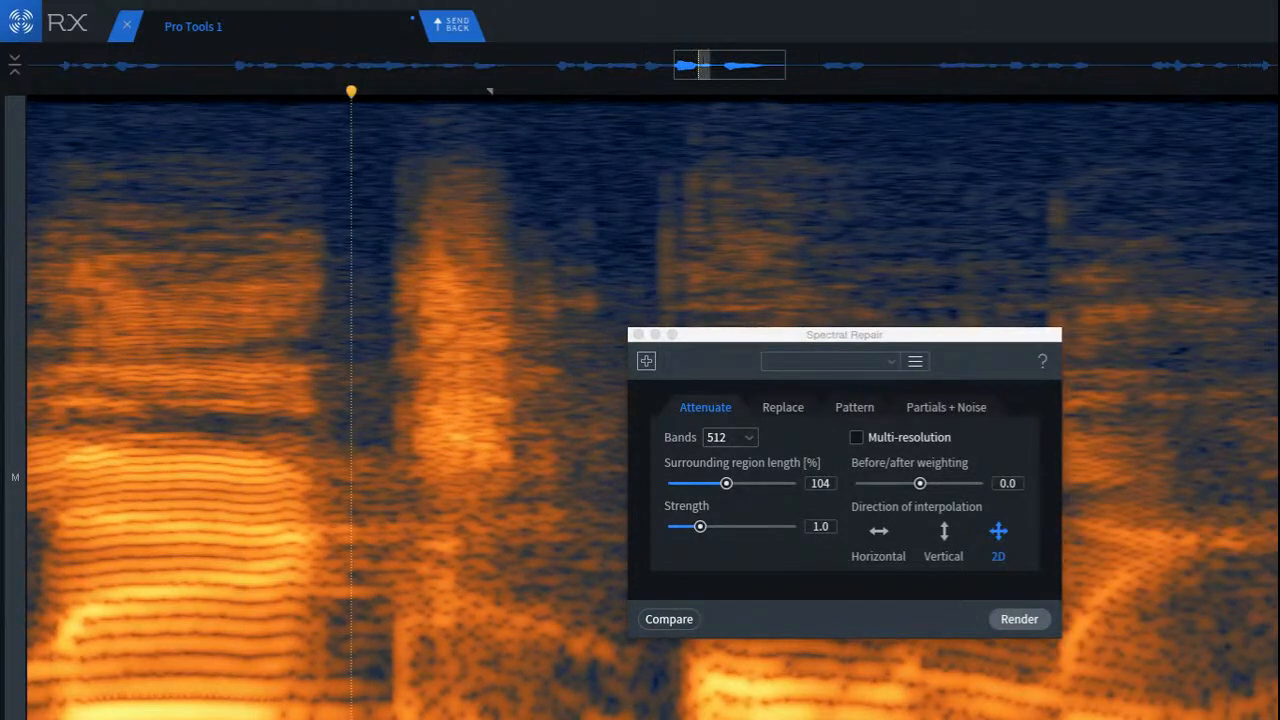
pyautogui.click(113, 625)
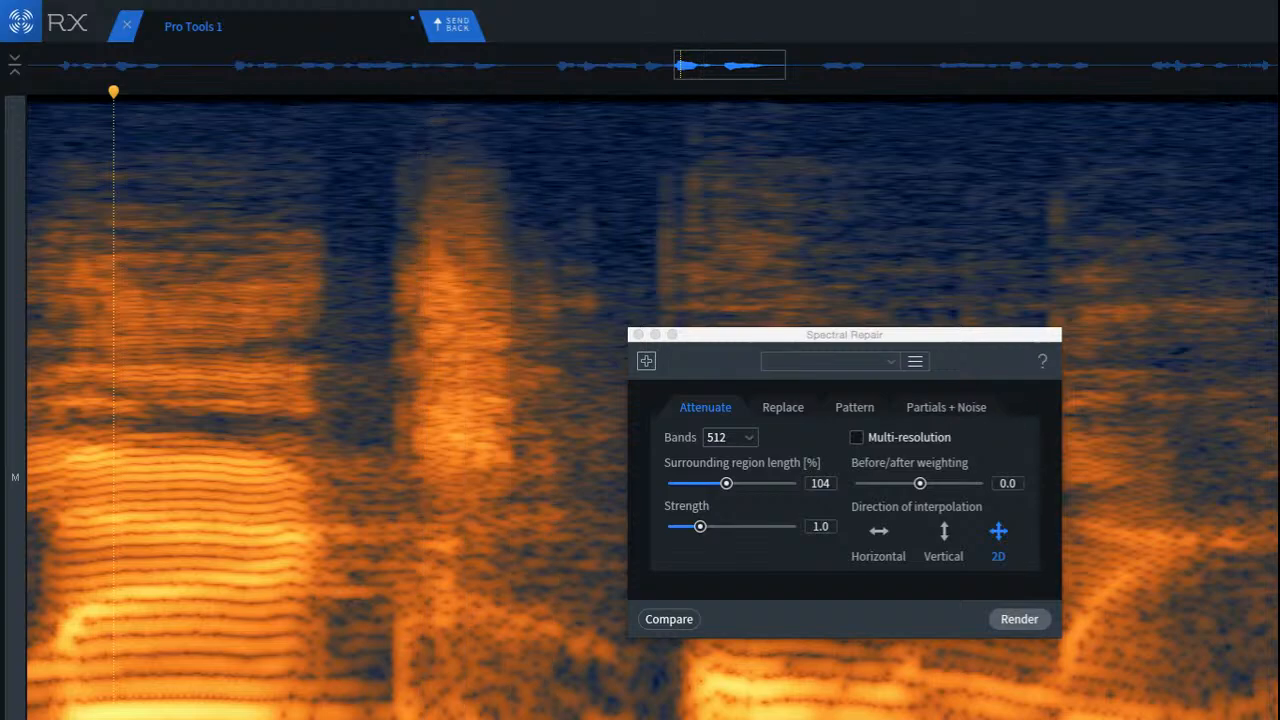
pyautogui.click(368, 690)
pyautogui.moveTo(351, 687); pyautogui.dragTo(550, 719)
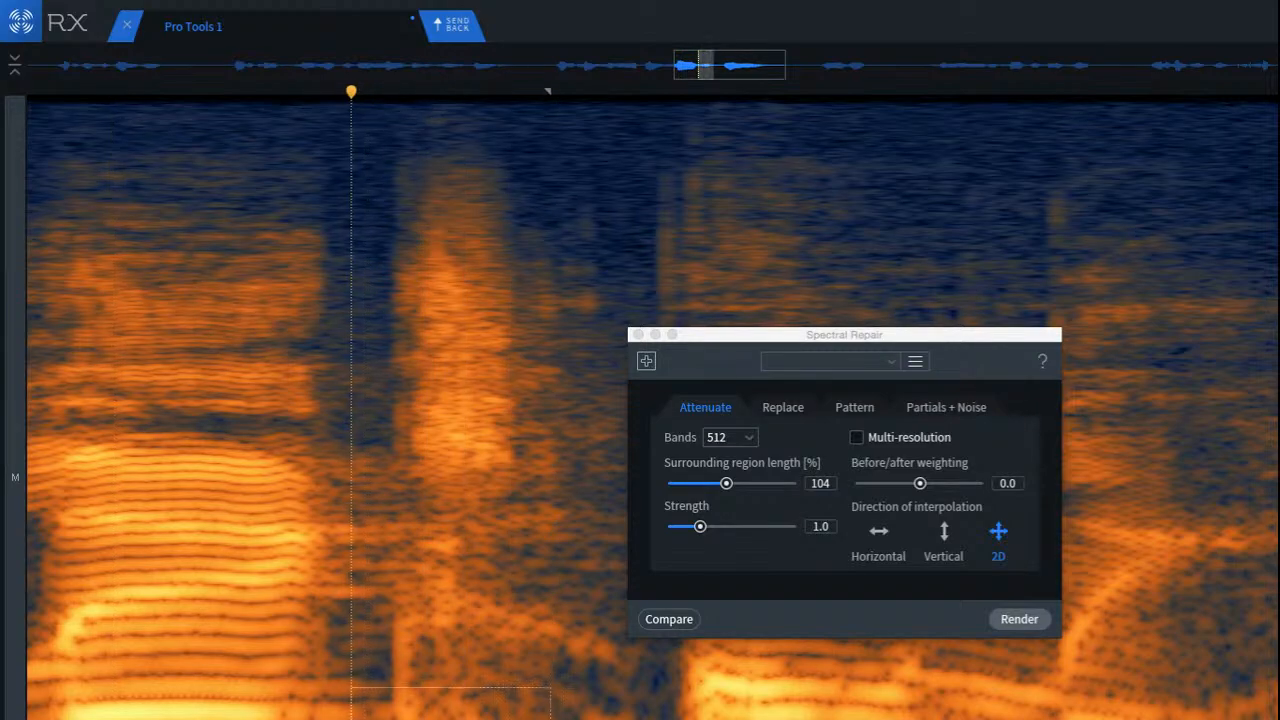
# Step: Play the passage from the middle of the first harmonic syllable and again from just before it
pyautogui.click(173, 617)
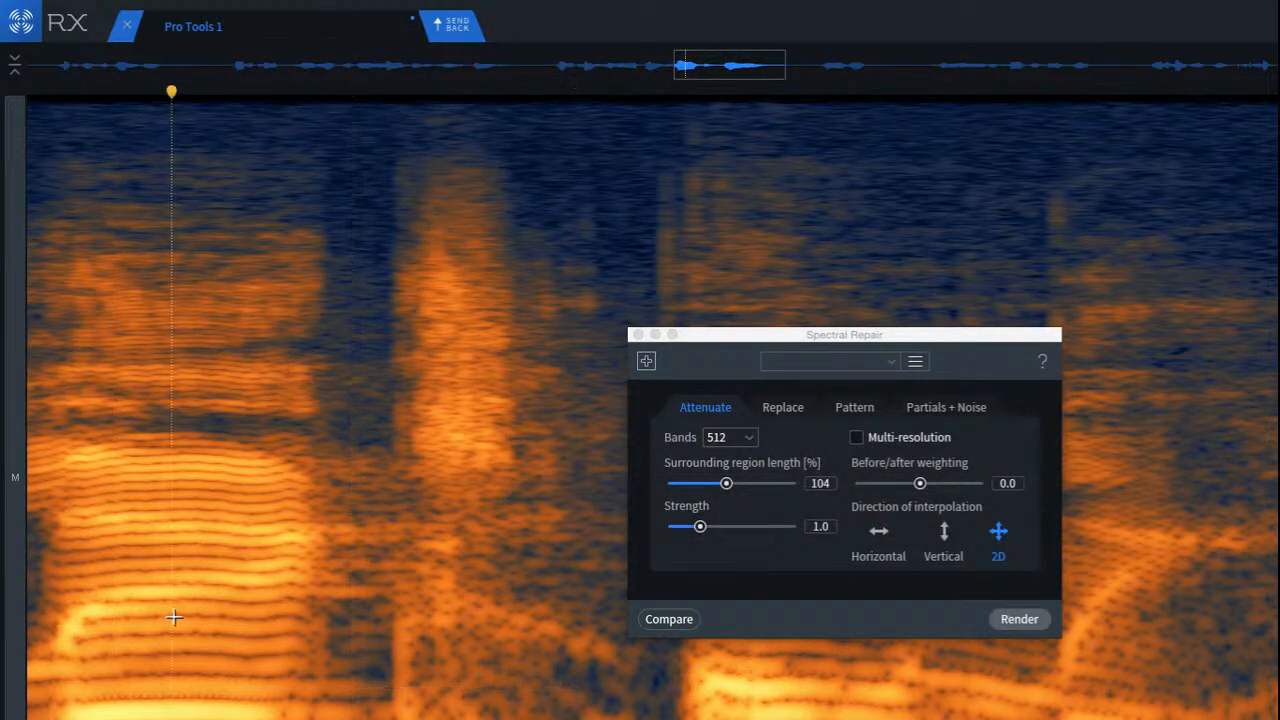
pyautogui.press('space')
pyautogui.press('space')
pyautogui.scroll(-3, 175, 626)
pyautogui.click(65, 612)
pyautogui.press('space')
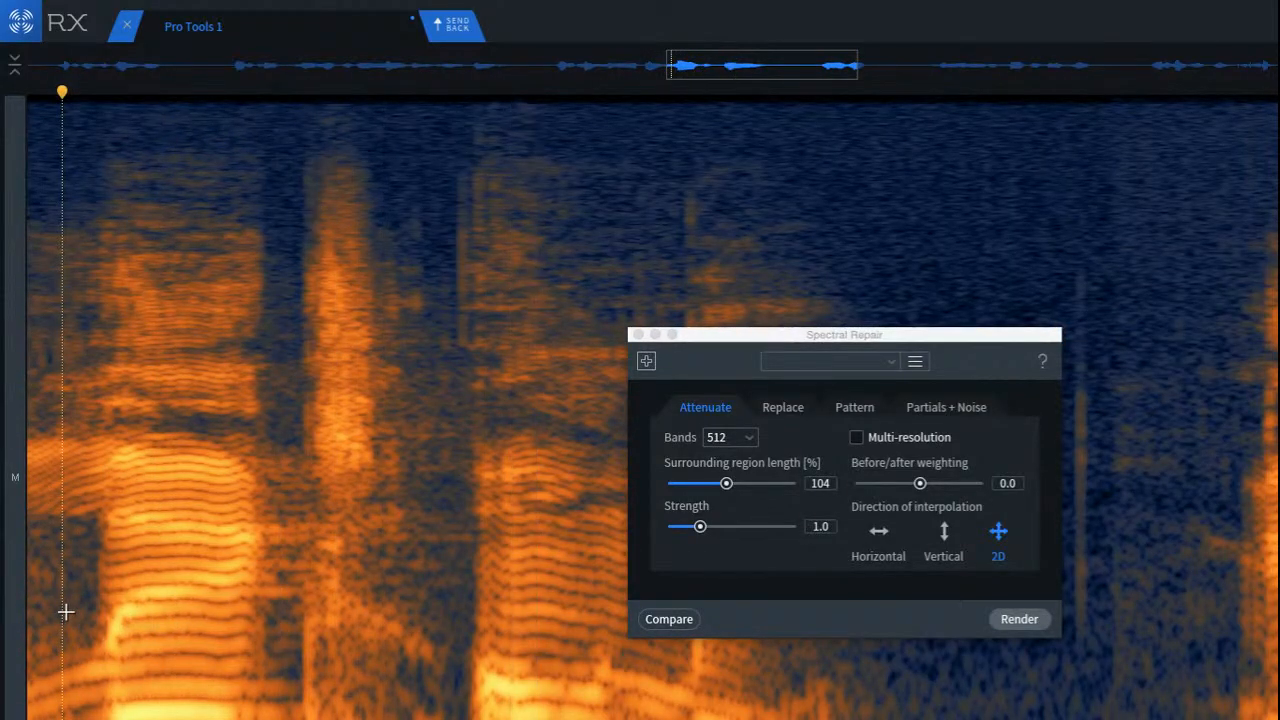
pyautogui.click(118, 618)
# Step: Undo the last three low-frequency edits, redo one, and replay the passage from the start of the first syllable
pyautogui.press('super+z')
pyautogui.press('super+z')
pyautogui.press('super+z')
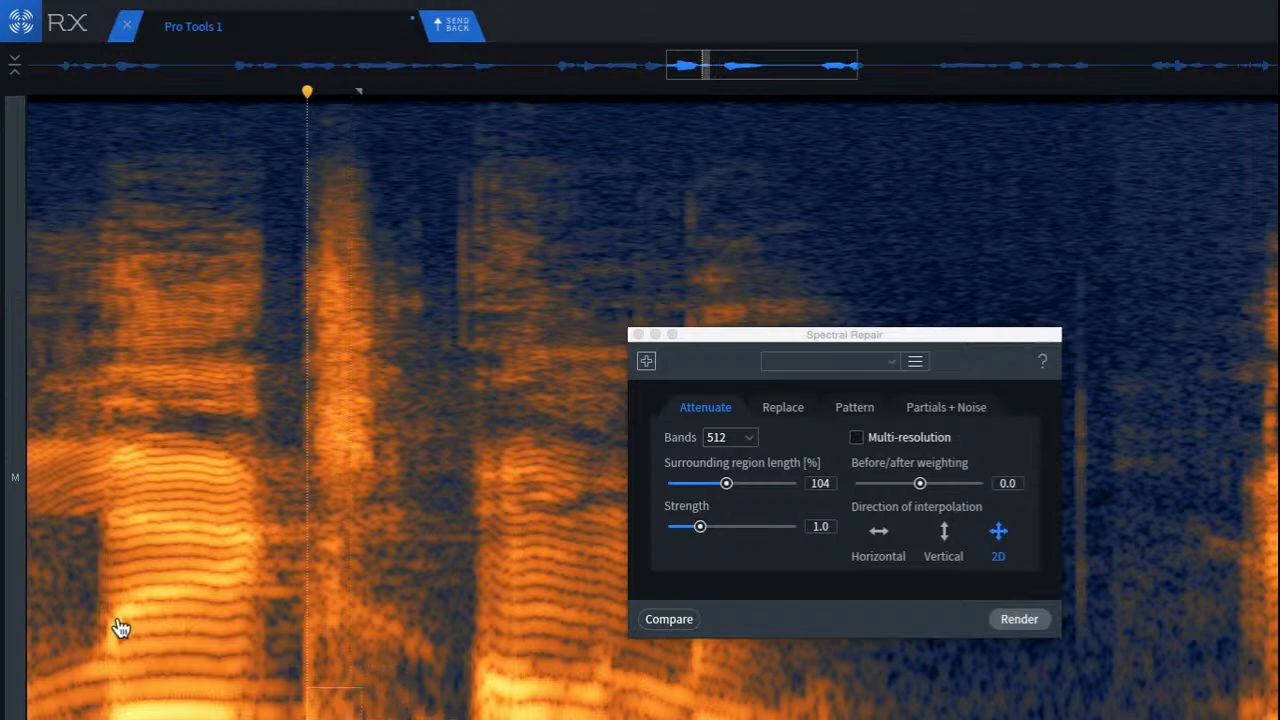
pyautogui.press('super+shift+z')
pyautogui.click(120, 606)
pyautogui.press('space')
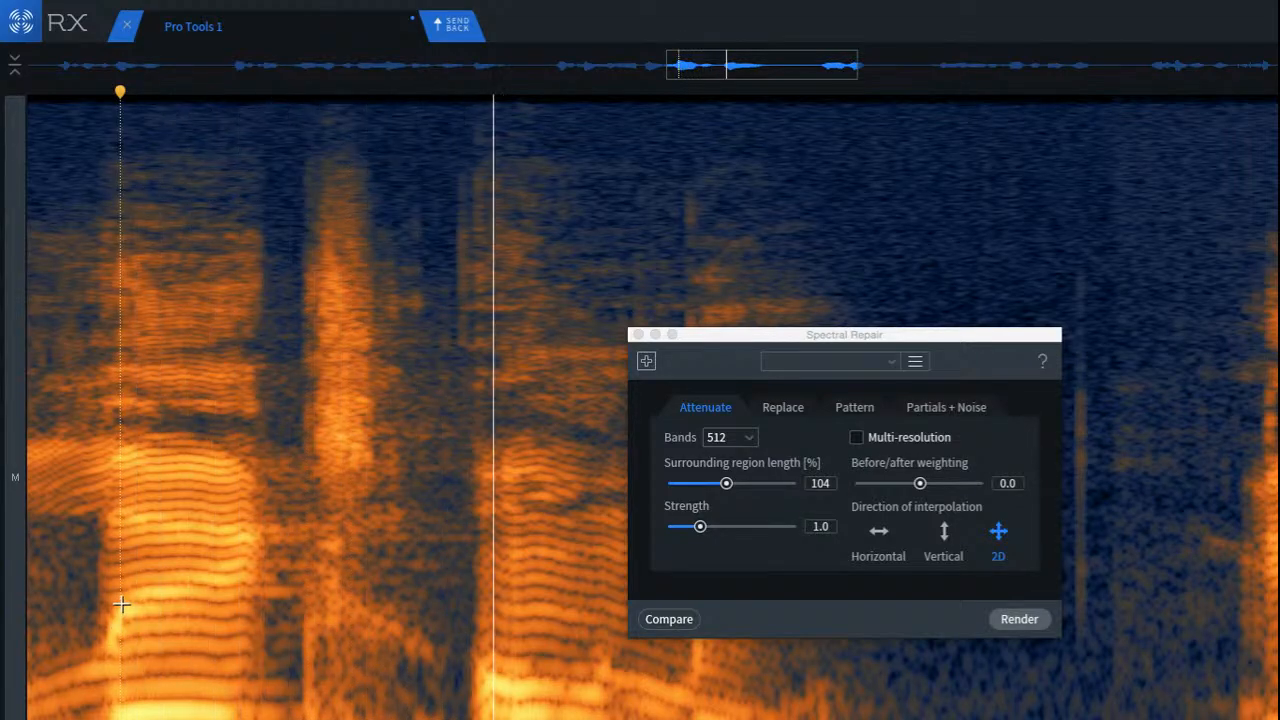
pyautogui.press('space')
# Step: Attenuate a narrow low-frequency area beneath the burst's tail with Spectral Repair at strength 1.0
pyautogui.scroll(5, 382, 706)
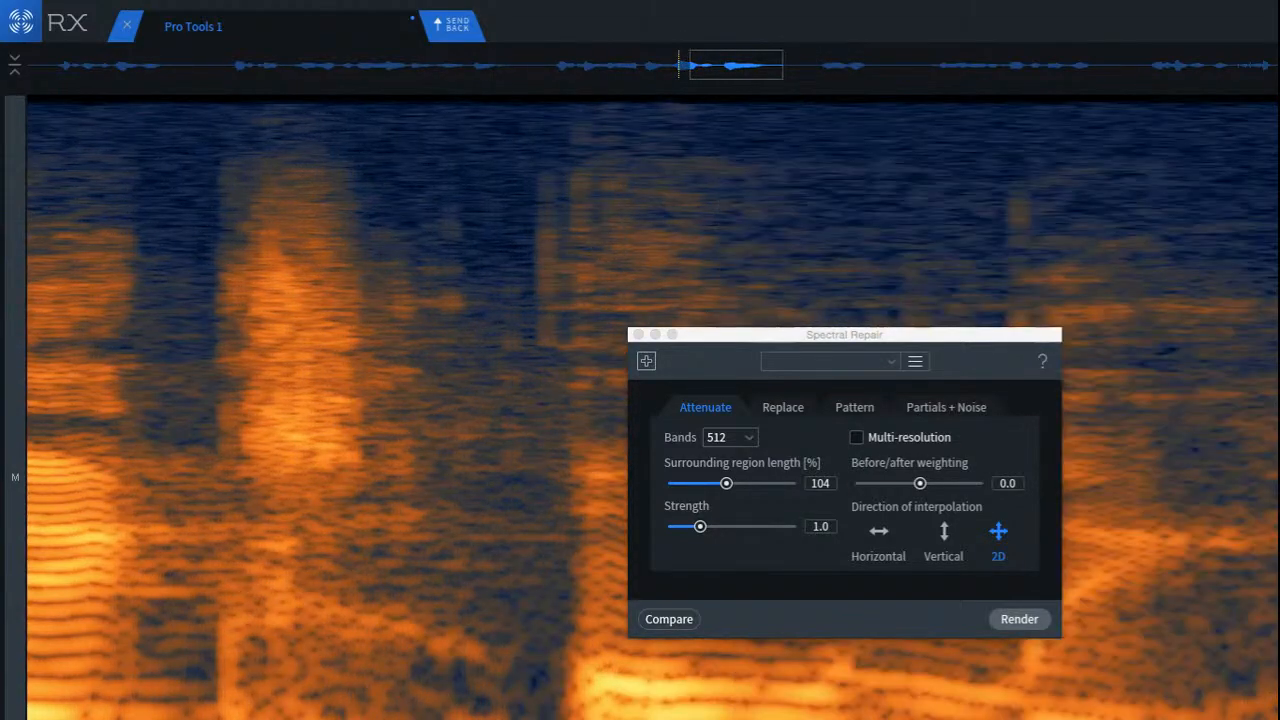
pyautogui.moveTo(320, 712); pyautogui.dragTo(425, 719)
pyautogui.click(1036, 619)
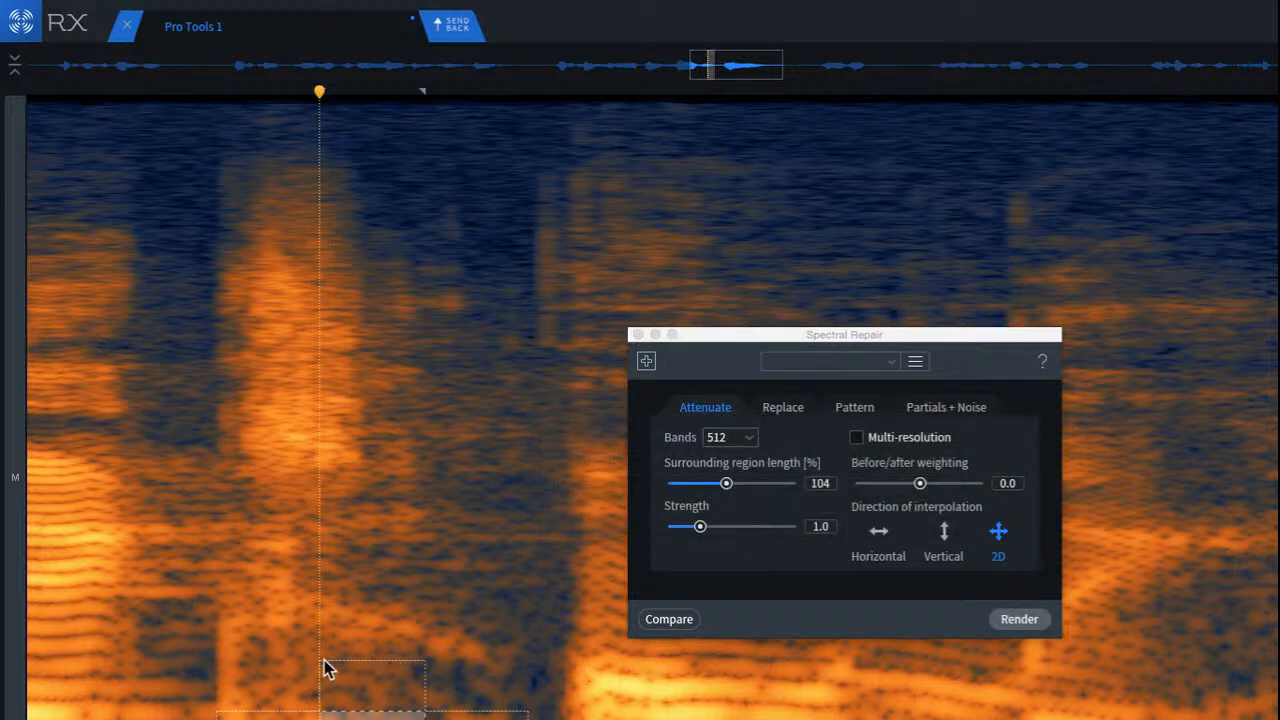
pyautogui.click(337, 674)
# Step: Play back the wider passage from before the first harmonic syllable and again from its beginning
pyautogui.scroll(-5, 337, 674)
pyautogui.click(151, 633)
pyautogui.press('space')
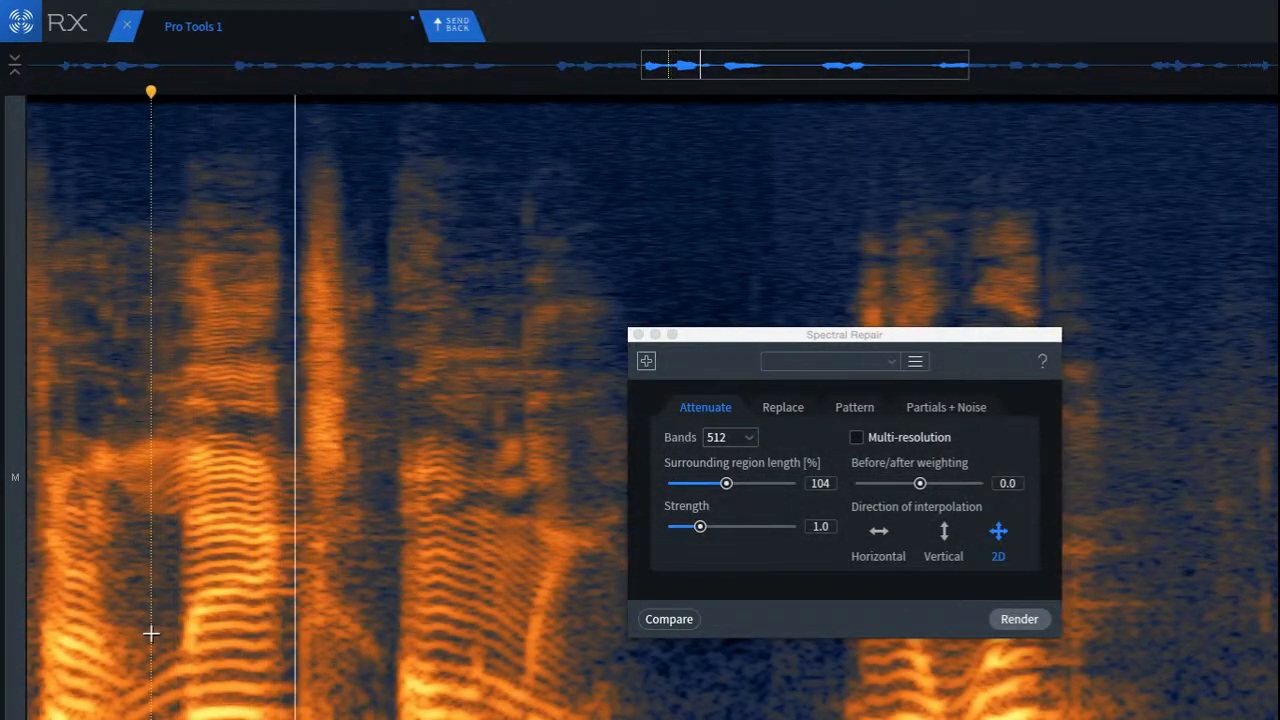
pyautogui.press('space')
pyautogui.press('space')
pyautogui.press('space')
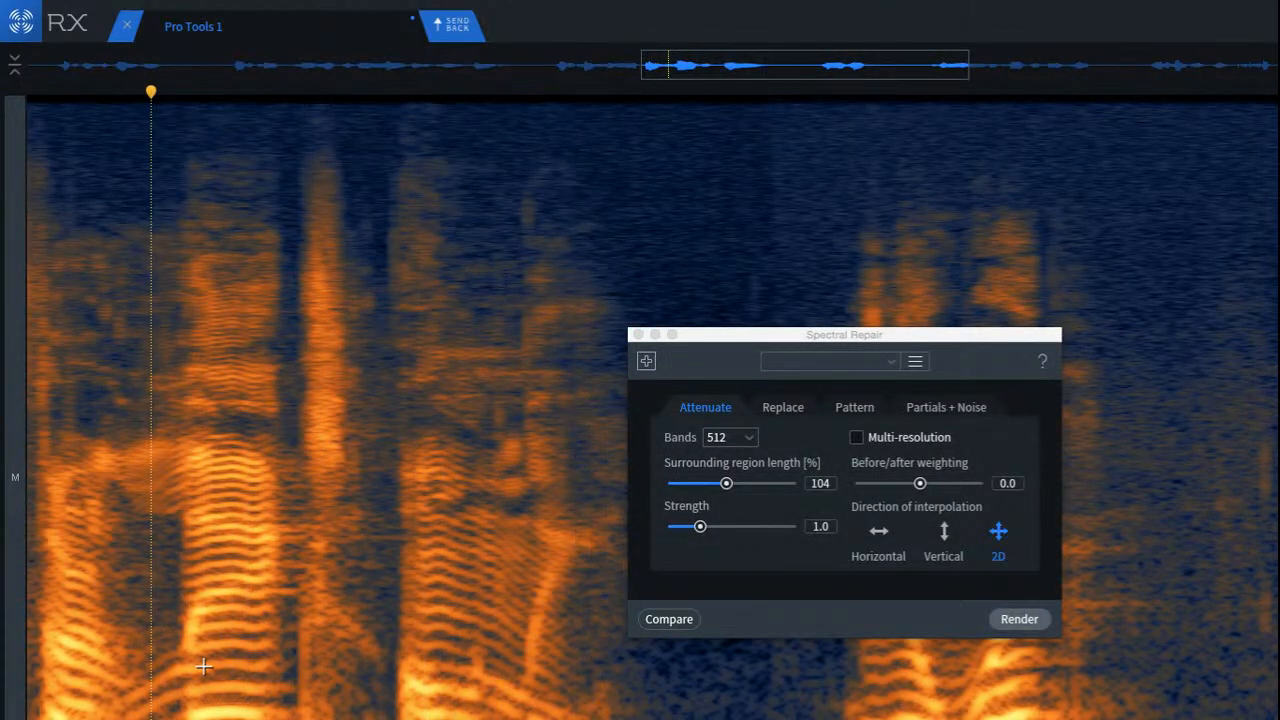
pyautogui.click(203, 666)
pyautogui.press('space')
pyautogui.press('space')
# Step: Undo the latest changes back to the narrow low-frequency selection beneath the burst's tail
pyautogui.scroll(4, 249, 672)
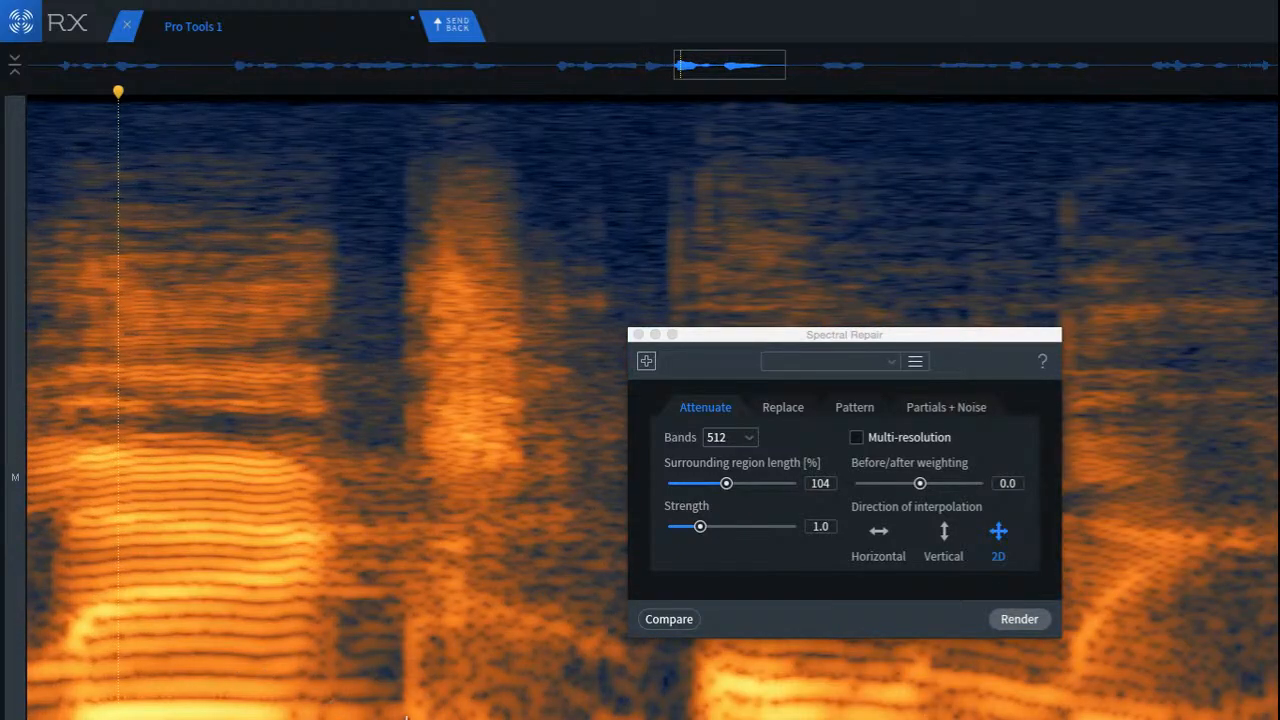
pyautogui.press('super+z')
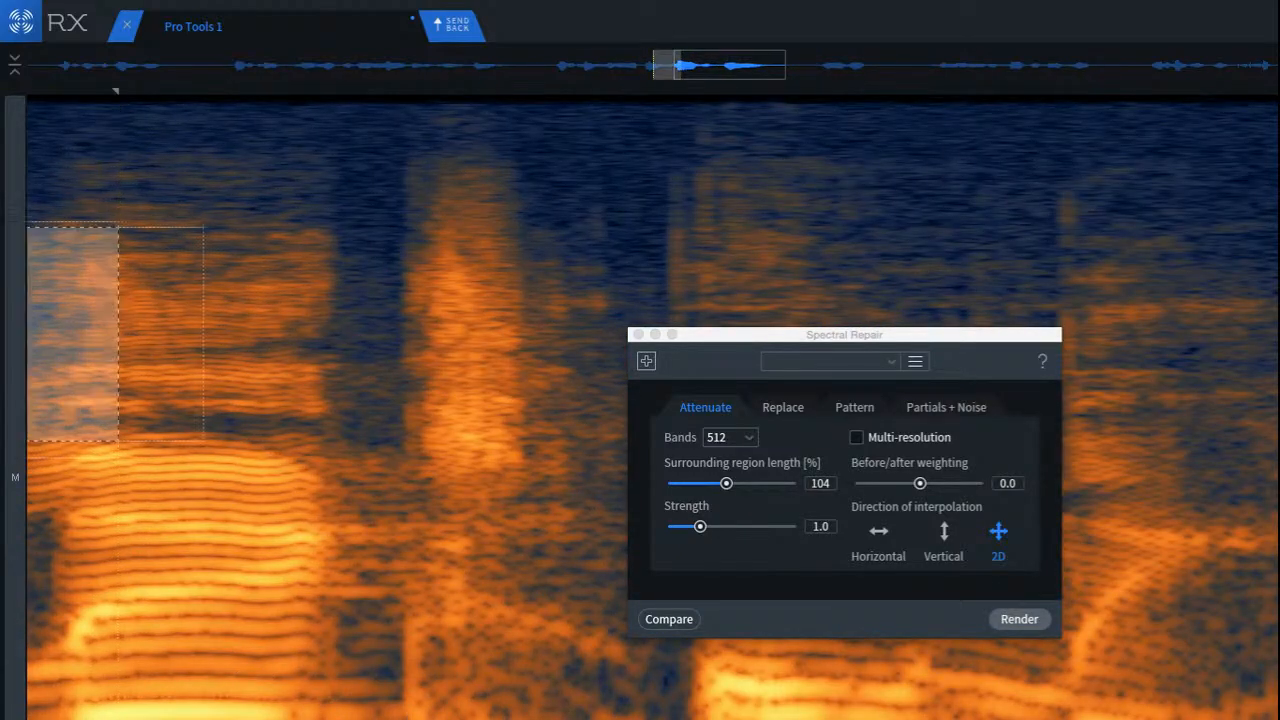
pyautogui.press('super+z')
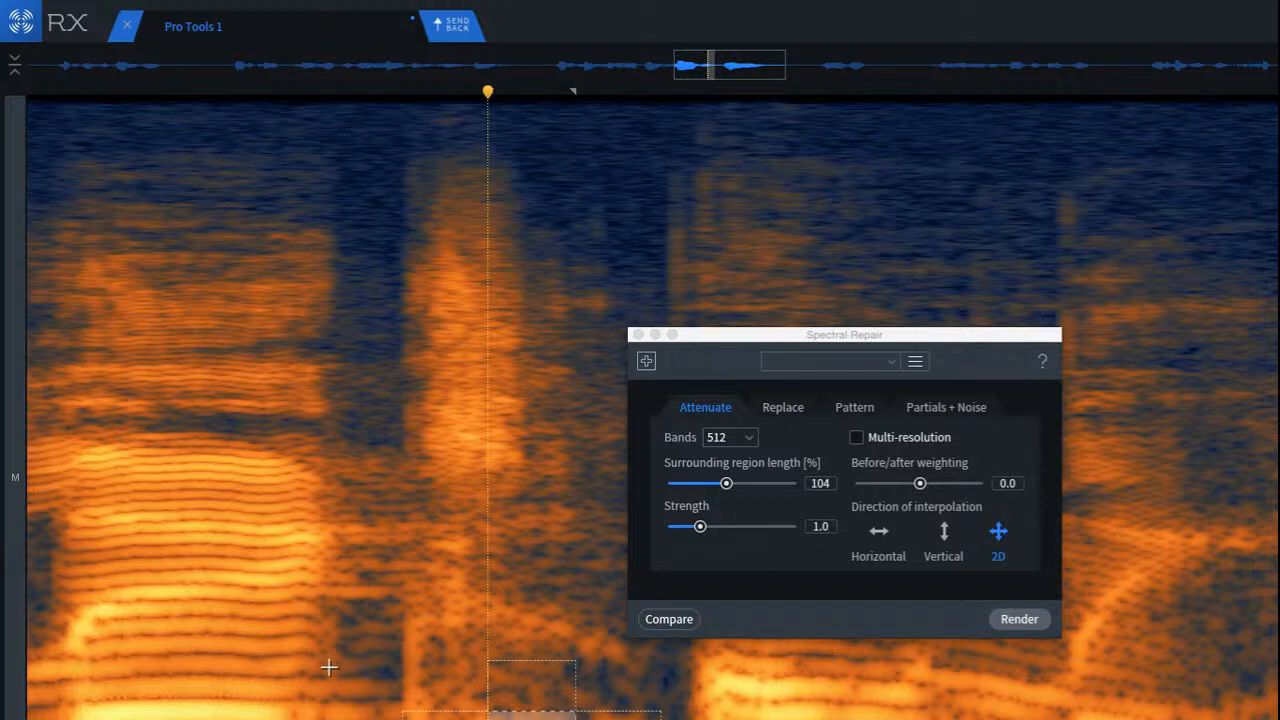
# Step: Mark a wider low-frequency band spanning the gap and the sibilant burst, and play on from the burst's middle
pyautogui.click(328, 667)
pyautogui.moveTo(355, 699); pyautogui.dragTo(630, 719)
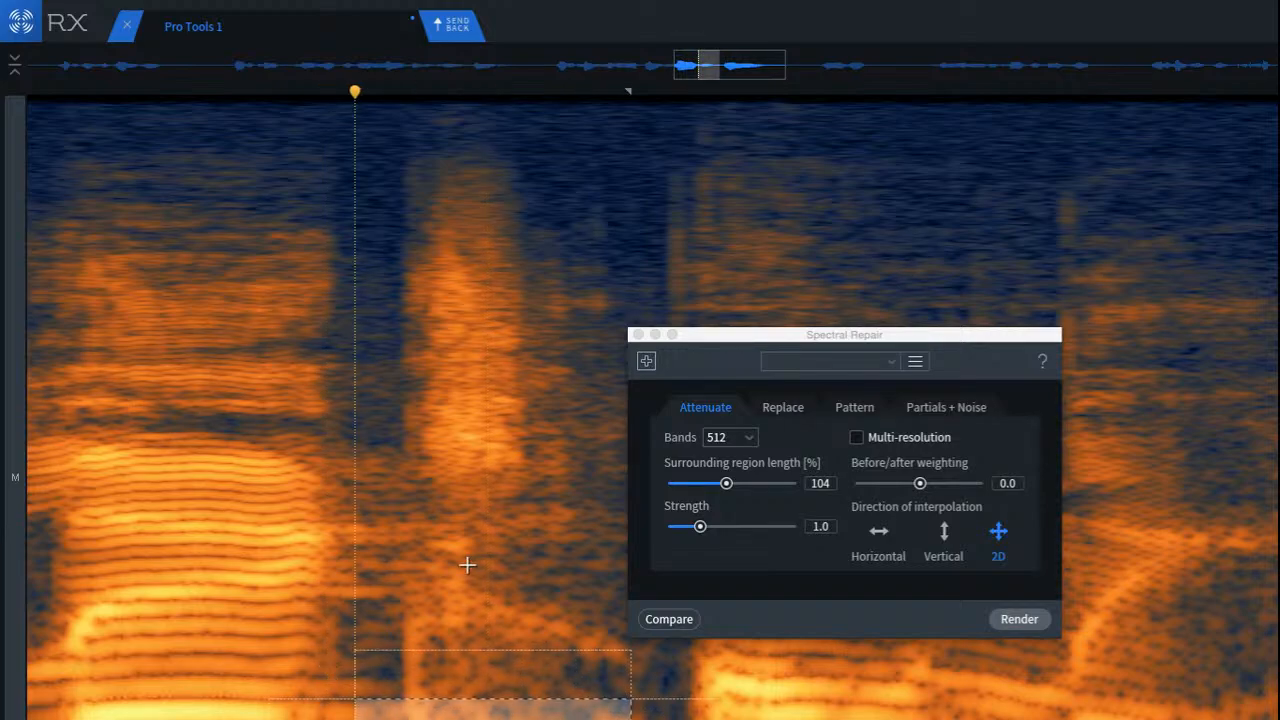
pyautogui.click(462, 666)
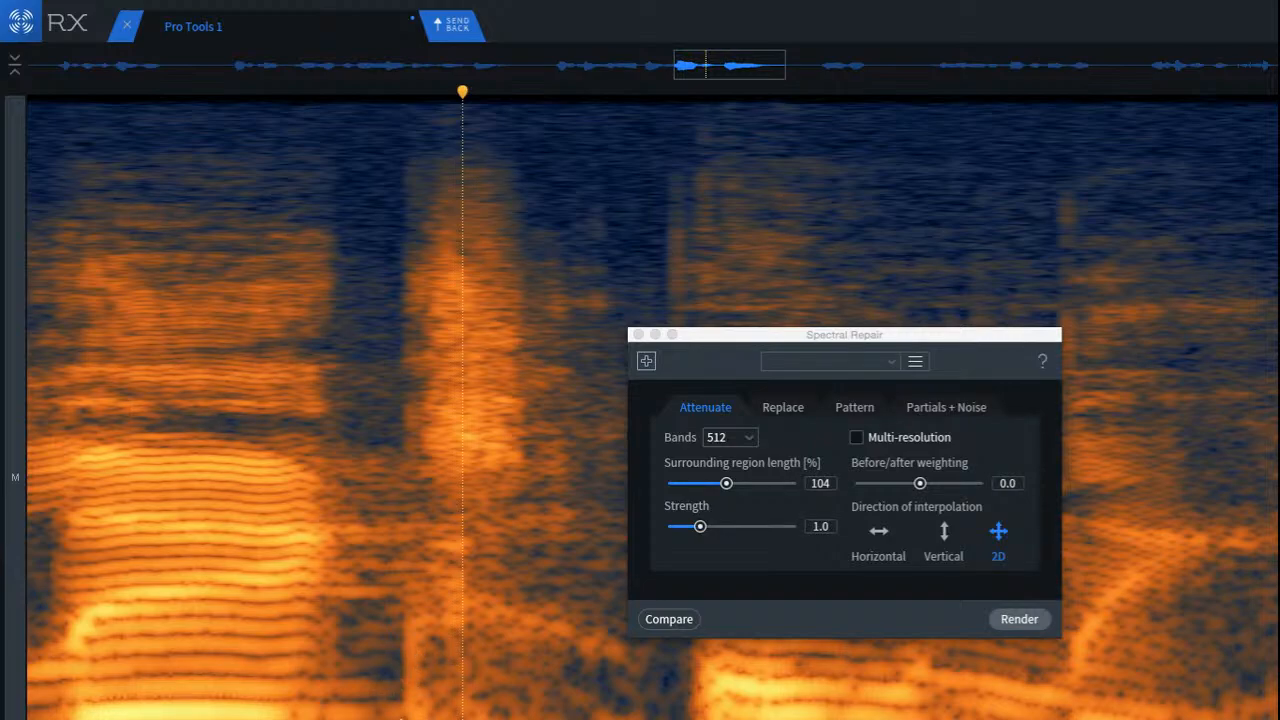
pyautogui.press('space')
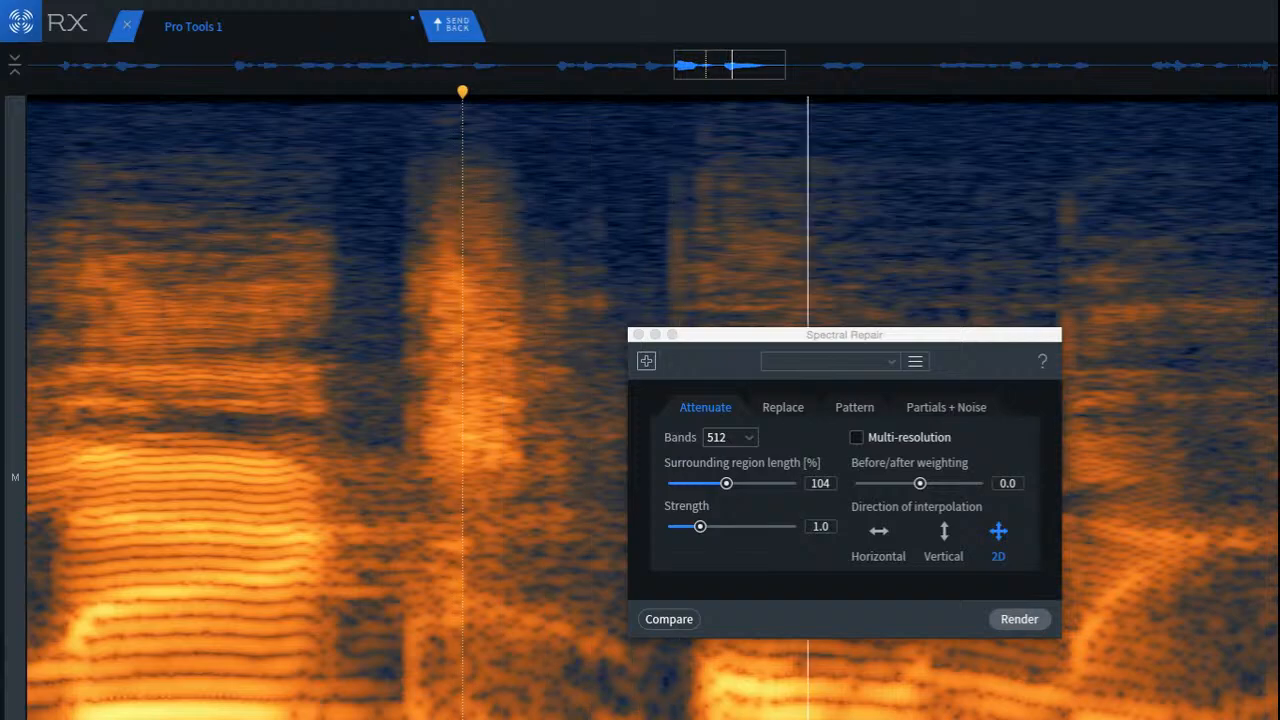
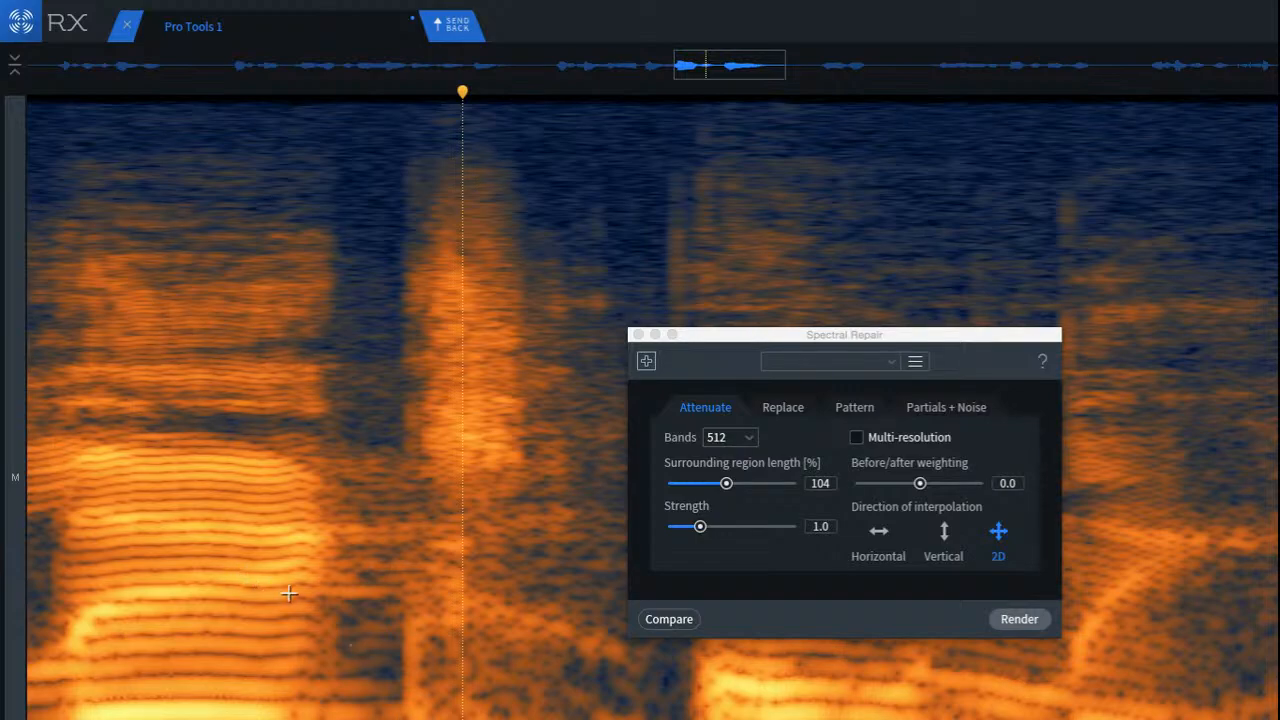
# Step: Play back the passage around the sibilant burst and move the Spectral Repair window clear of the harmonic syllable following it
pyautogui.moveTo(727, 342); pyautogui.dragTo(211, 280)
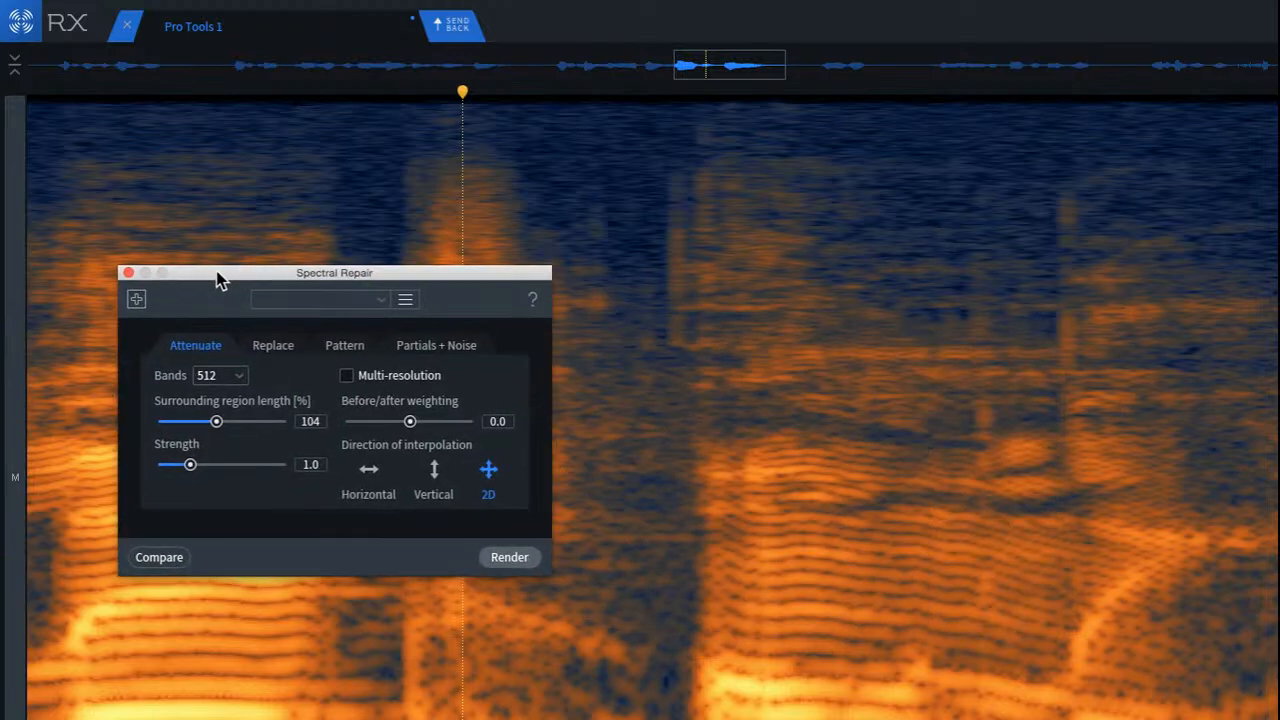
pyautogui.click(631, 237)
pyautogui.scroll(-2, 637, 371)
pyautogui.scroll(-3, 638, 371)
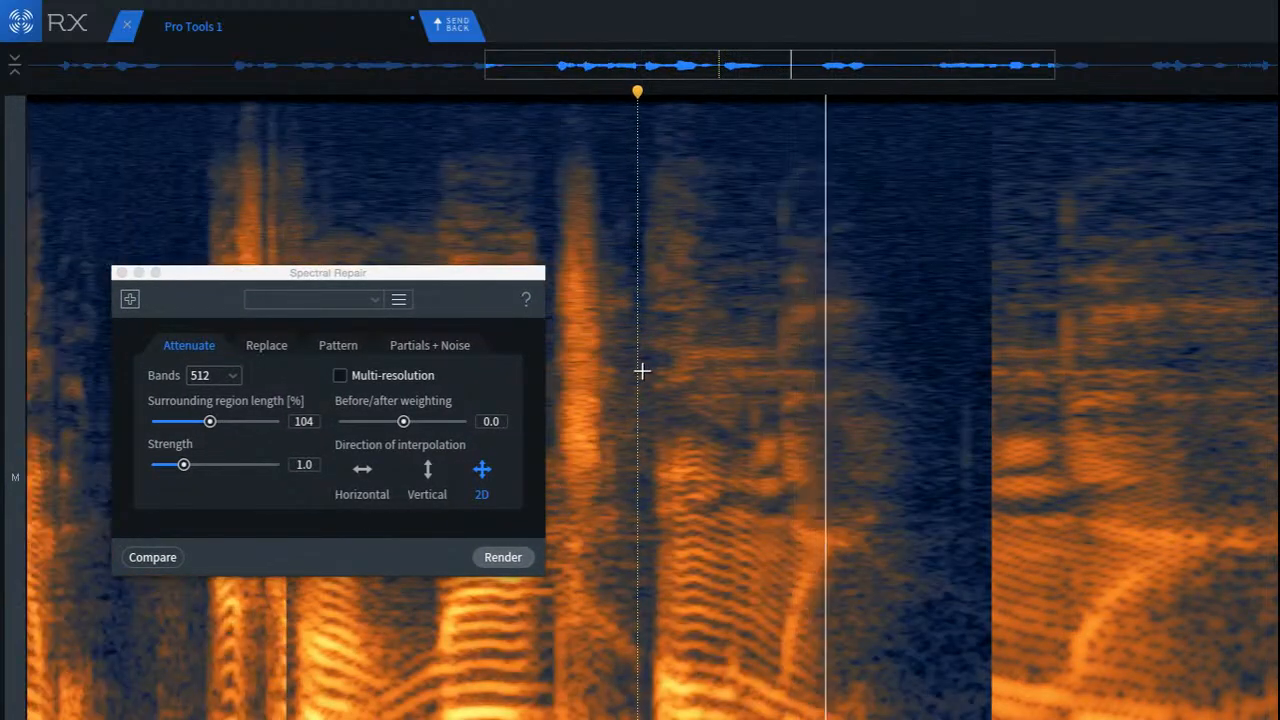
pyautogui.scroll(5, 697, 391)
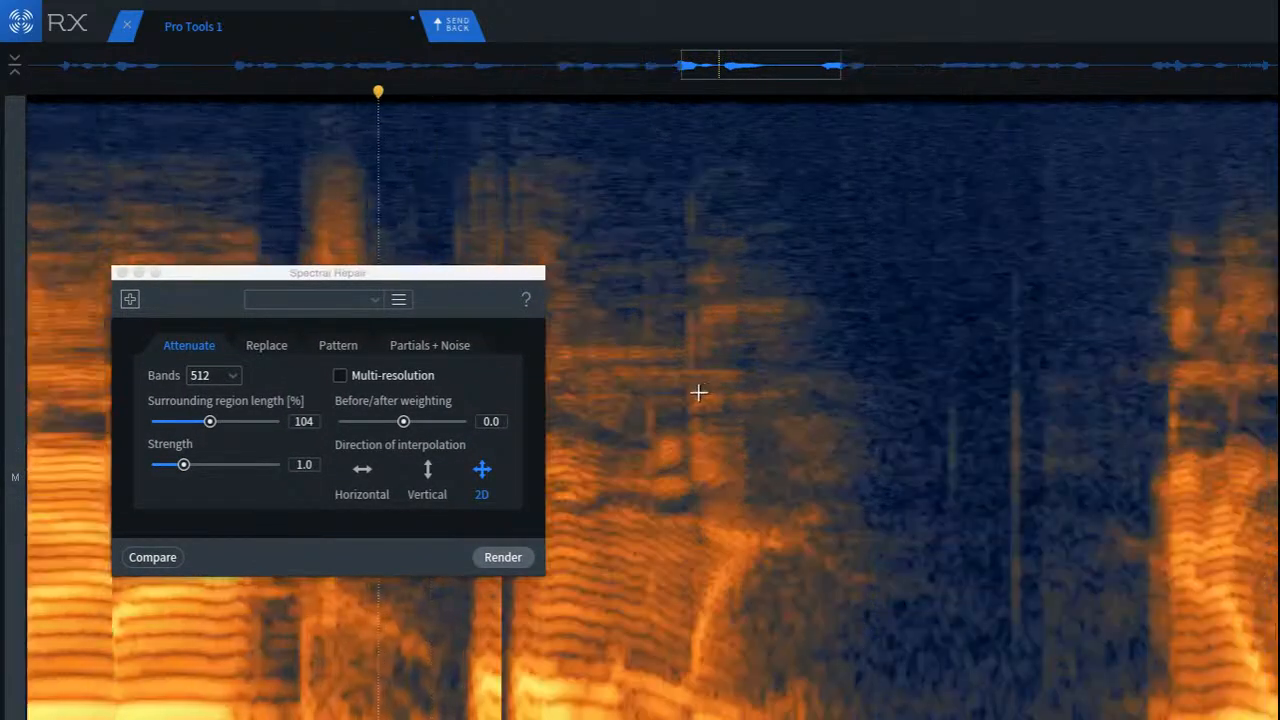
pyautogui.click(363, 290)
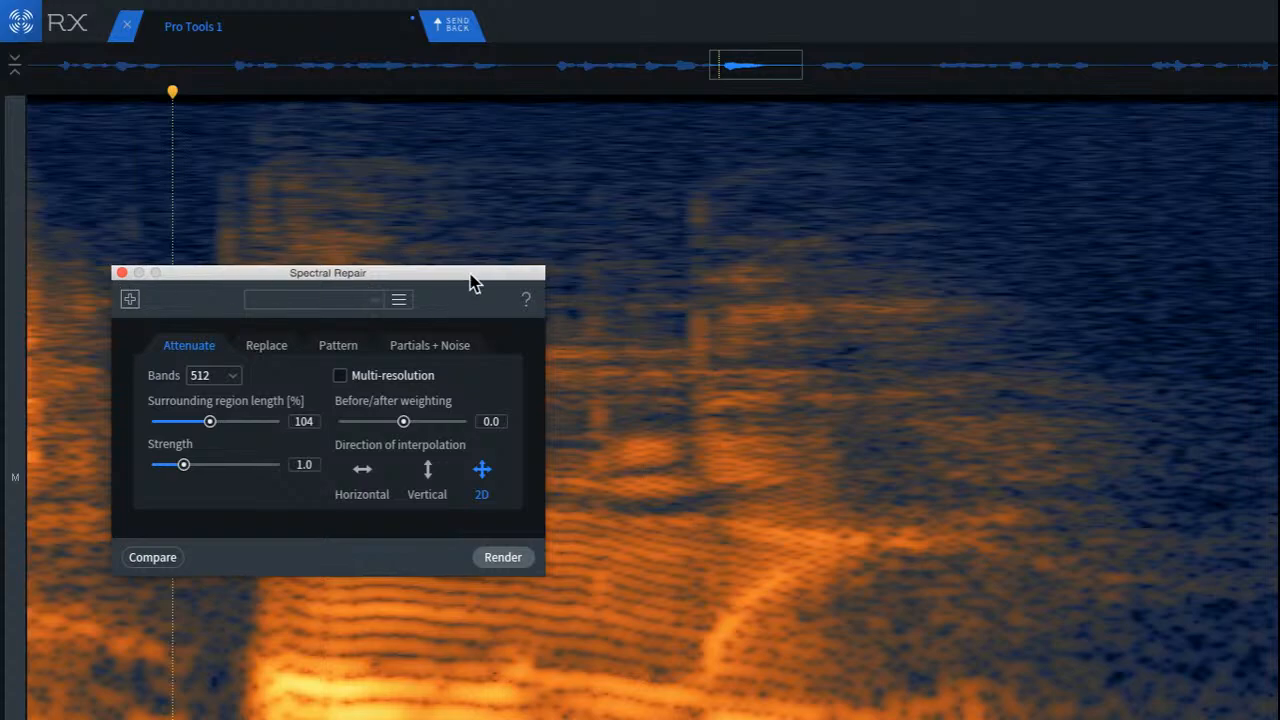
pyautogui.moveTo(472, 283); pyautogui.dragTo(1279, 245)
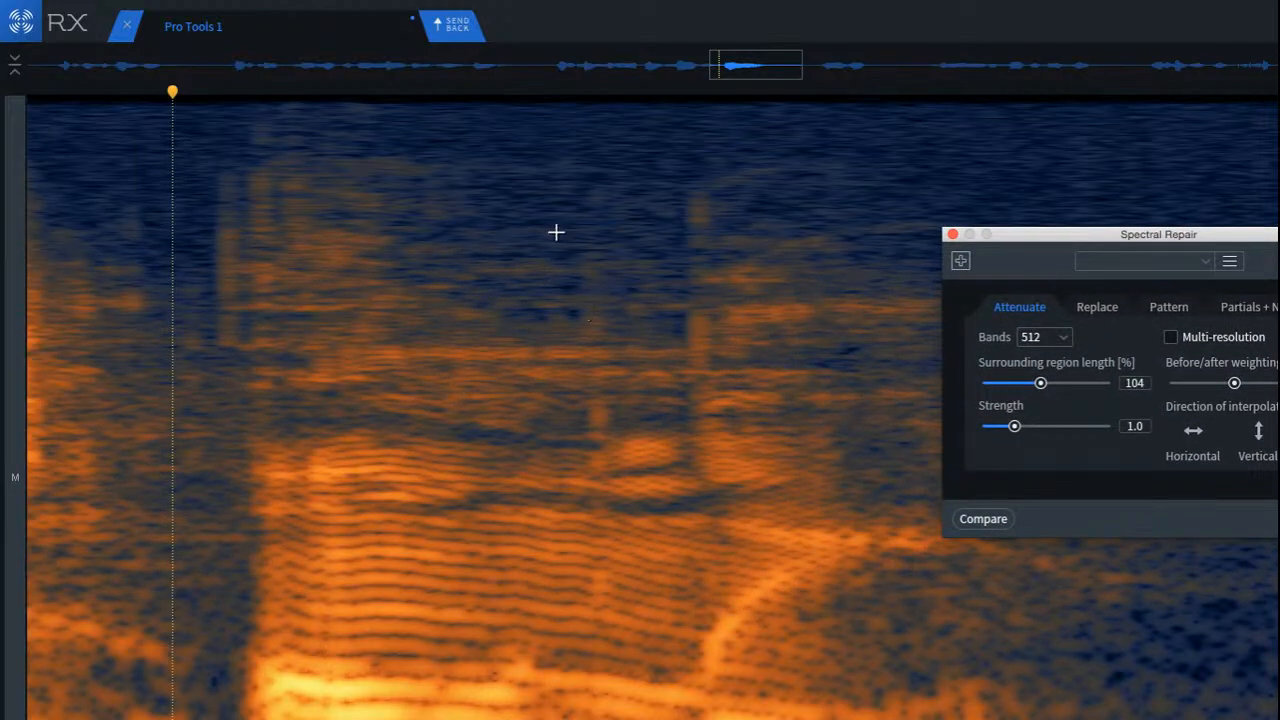
# Step: De-click the faint upper-frequency click in the middle of the harmonic syllable and play the syllable back
pyautogui.moveTo(556, 232); pyautogui.dragTo(640, 477)
pyautogui.press('Return')
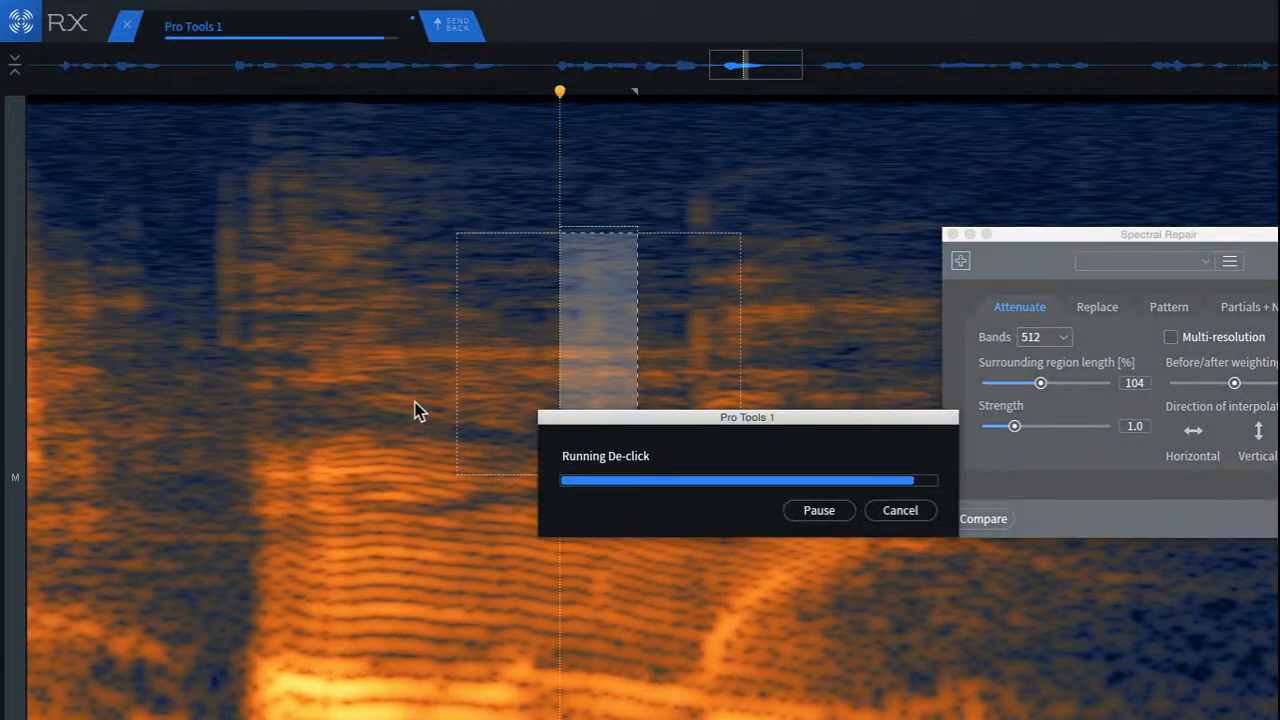
pyautogui.click(420, 357)
pyautogui.press('space')
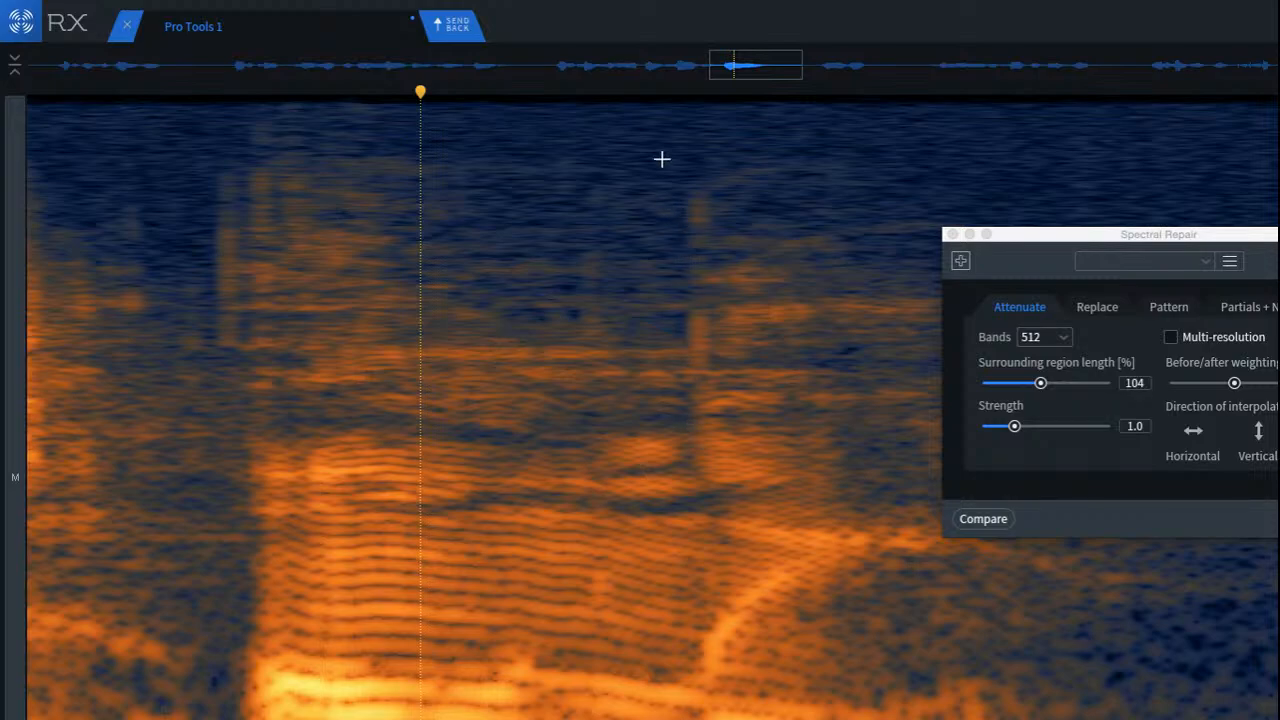
# Step: De-click the stronger vertical click near the syllable's rising harmonic and play back from earlier in the syllable
pyautogui.moveTo(661, 159); pyautogui.dragTo(731, 432)
pyautogui.press('Return')
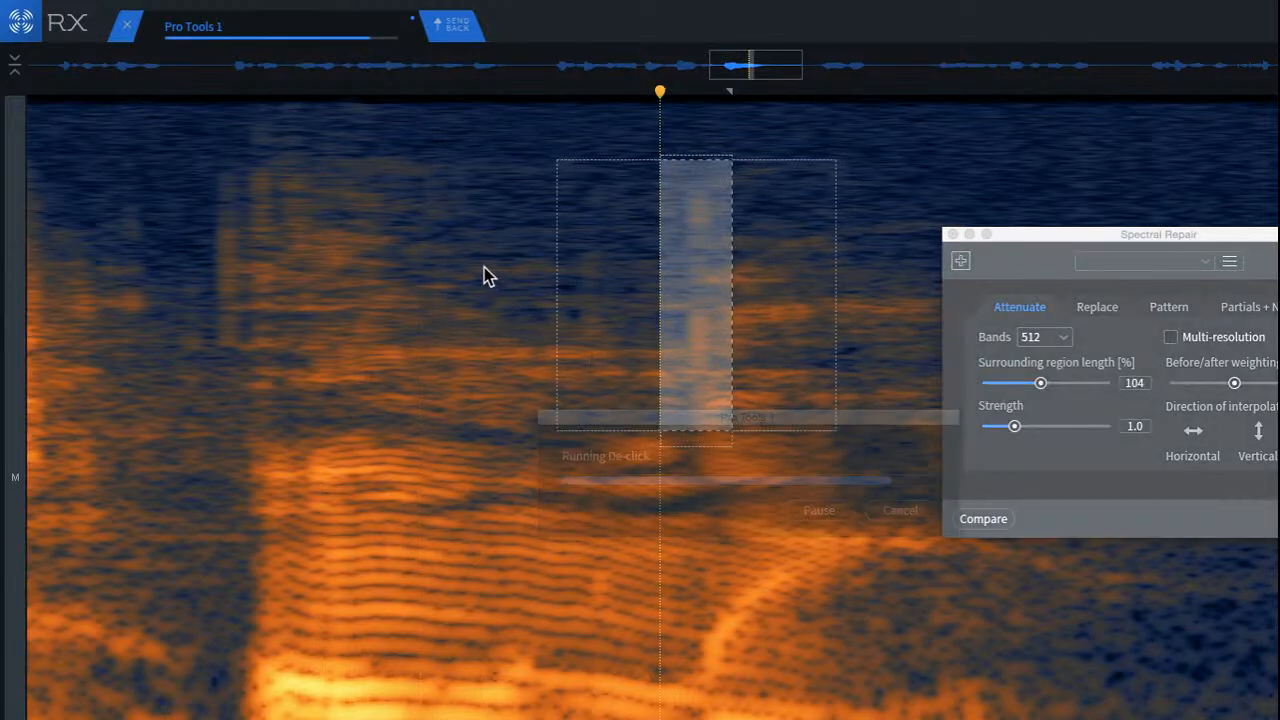
pyautogui.click(440, 265)
pyautogui.press('space')
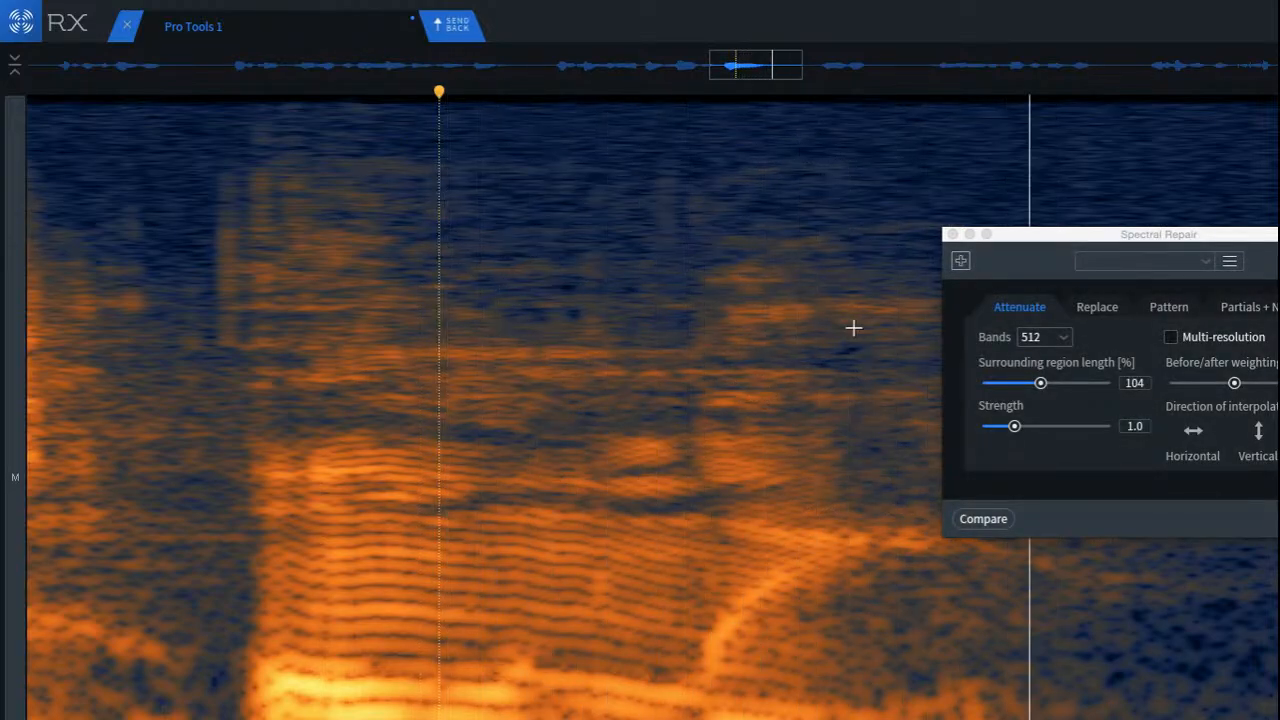
pyautogui.press('space')
# Step: Close the Spectral Repair window and play back the syllable from its middle
pyautogui.moveTo(1060, 235); pyautogui.dragTo(927, 192)
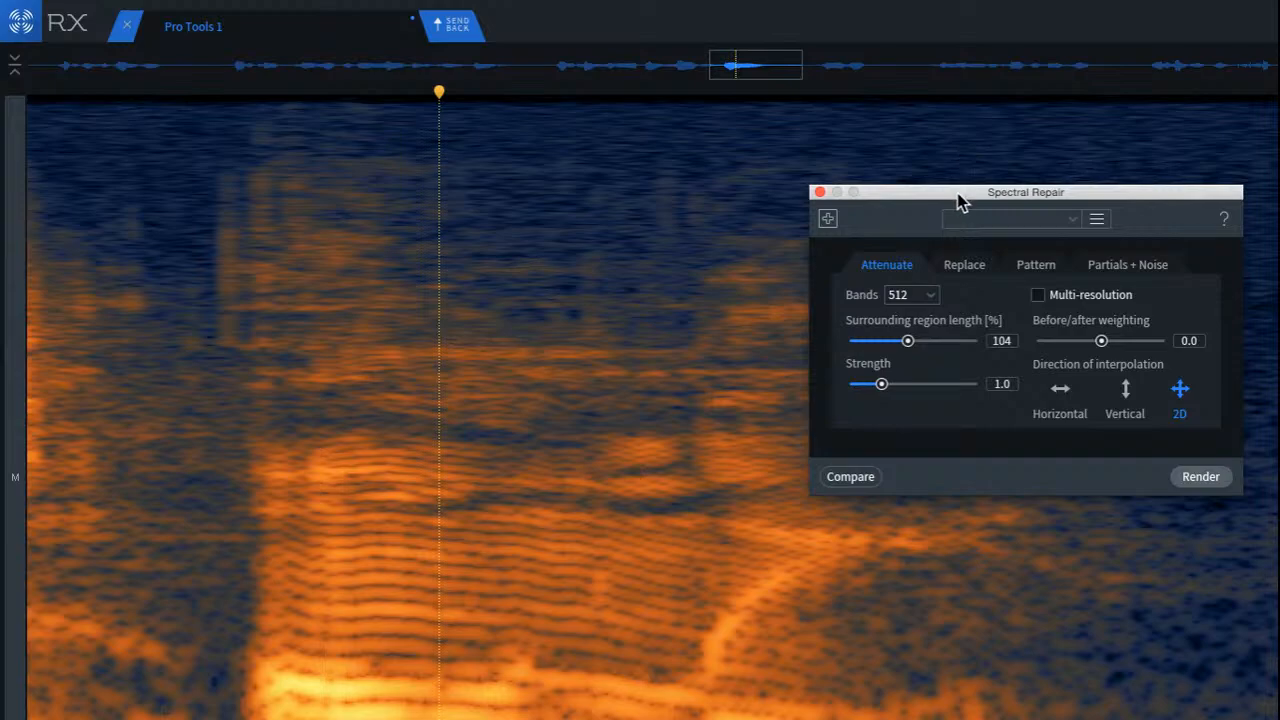
pyautogui.click(819, 192)
pyautogui.click(491, 431)
pyautogui.press('space')
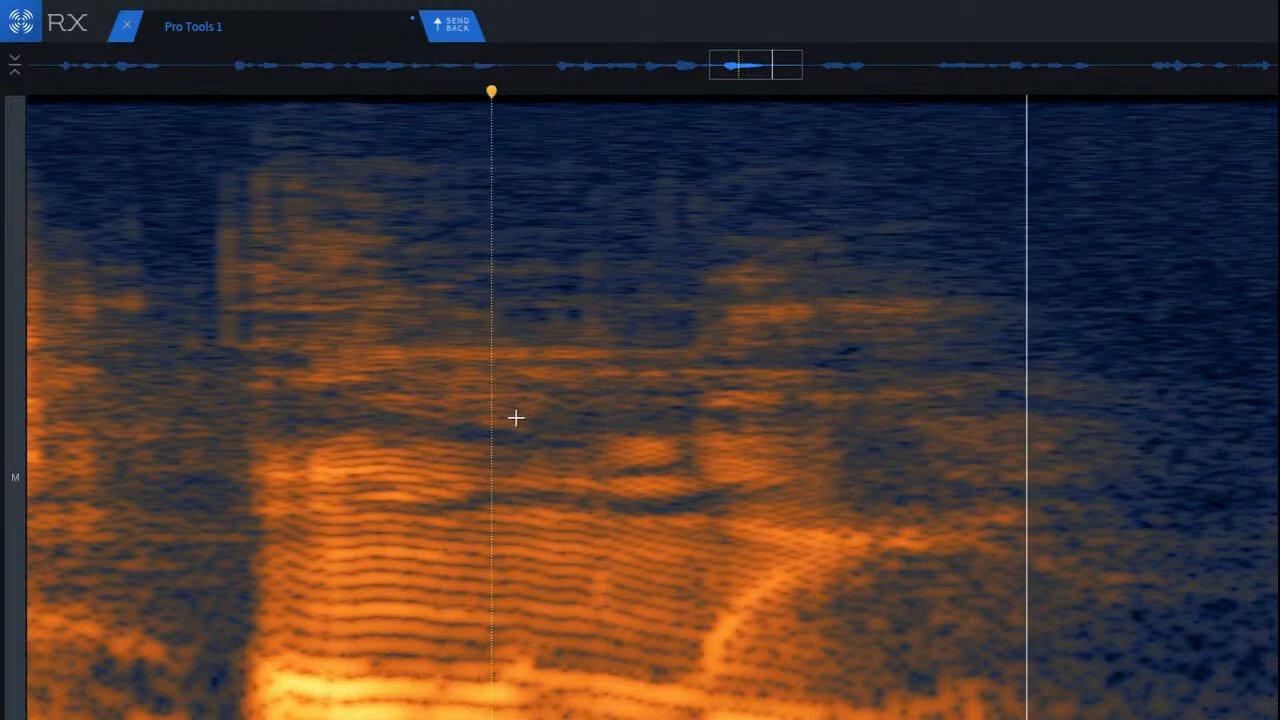
pyautogui.press('space')
pyautogui.press('space')
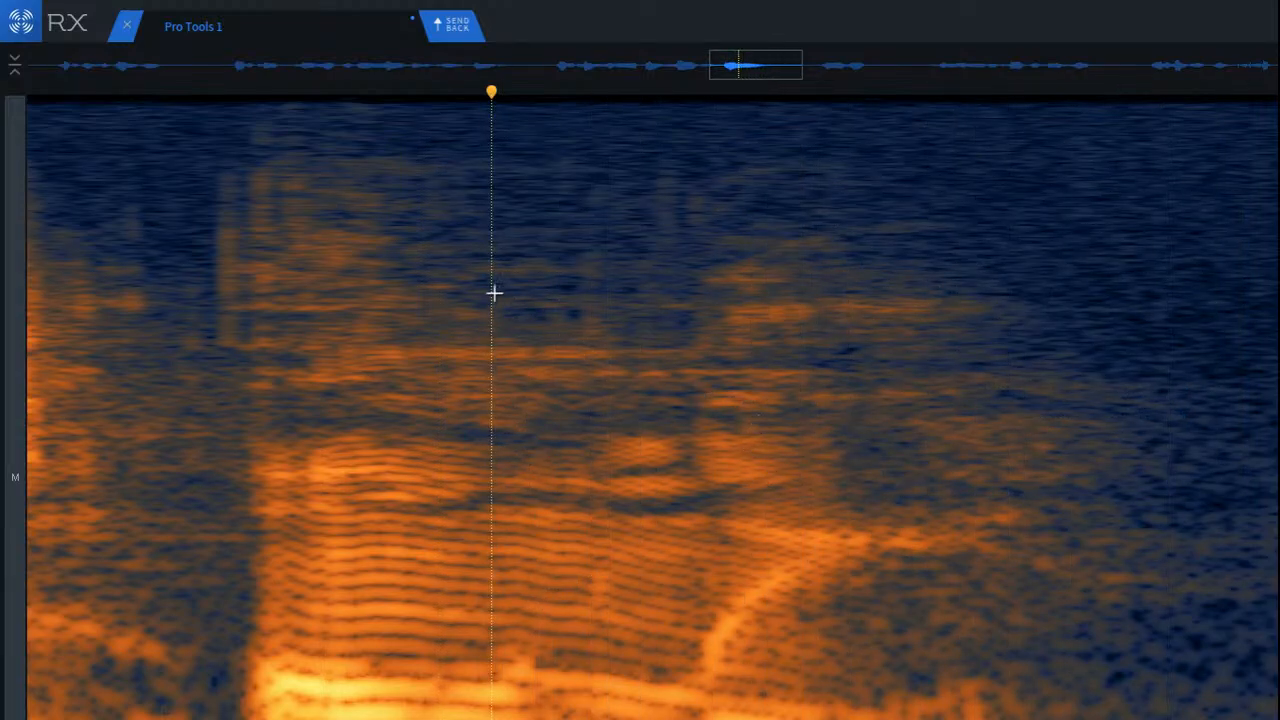
# Step: Mark the syllable's body and tail across nearly all frequencies, and play back from the gap before the syllable
pyautogui.click(454, 291)
pyautogui.moveTo(372, 135); pyautogui.dragTo(1230, 719)
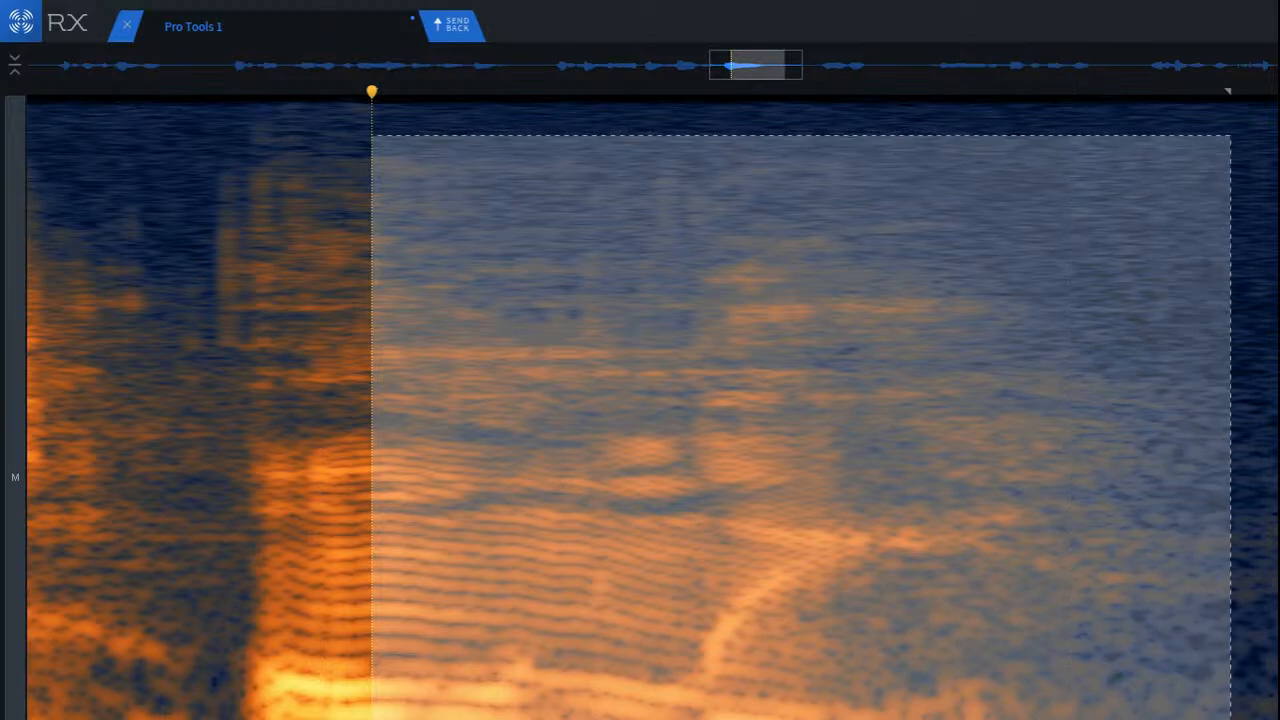
pyautogui.click(126, 354)
pyautogui.press('space')
pyautogui.press('space')
pyautogui.press('space')
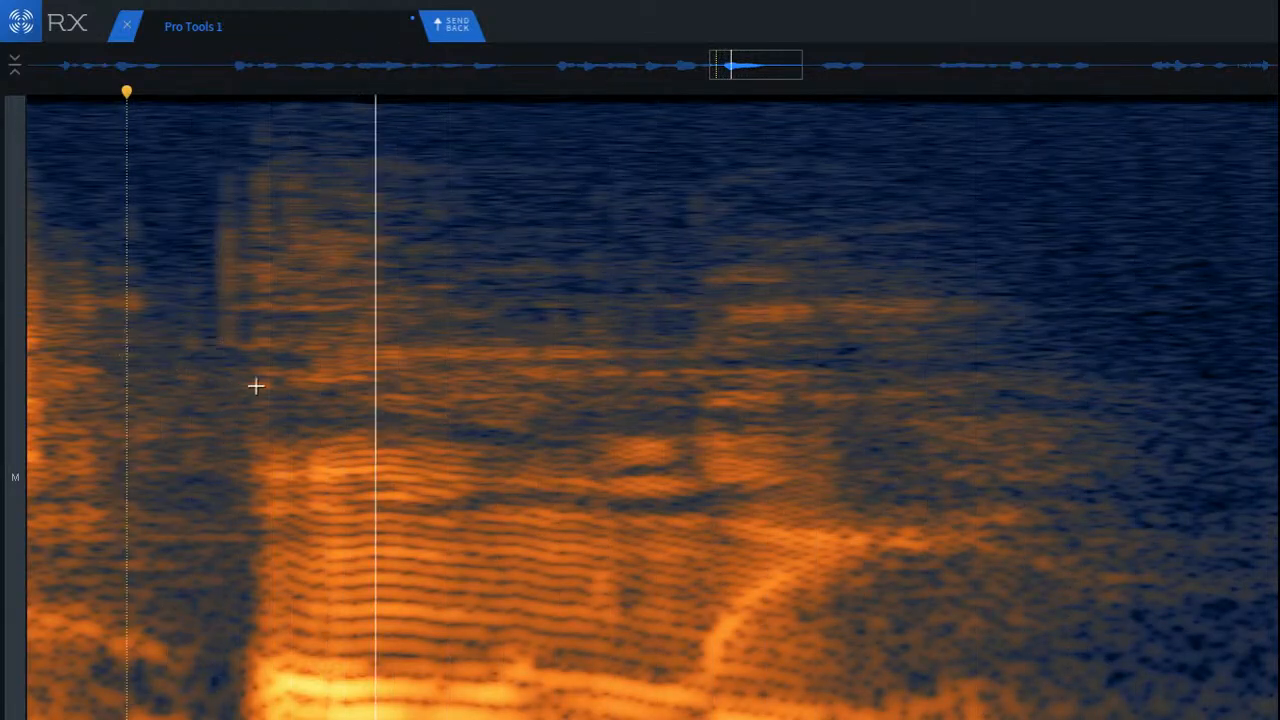
# Step: De-click the pause following the syllable's tail, from the upper frequencies down
pyautogui.scroll(-2, 428, 414)
pyautogui.scroll(-2, 428, 414)
pyautogui.press('space')
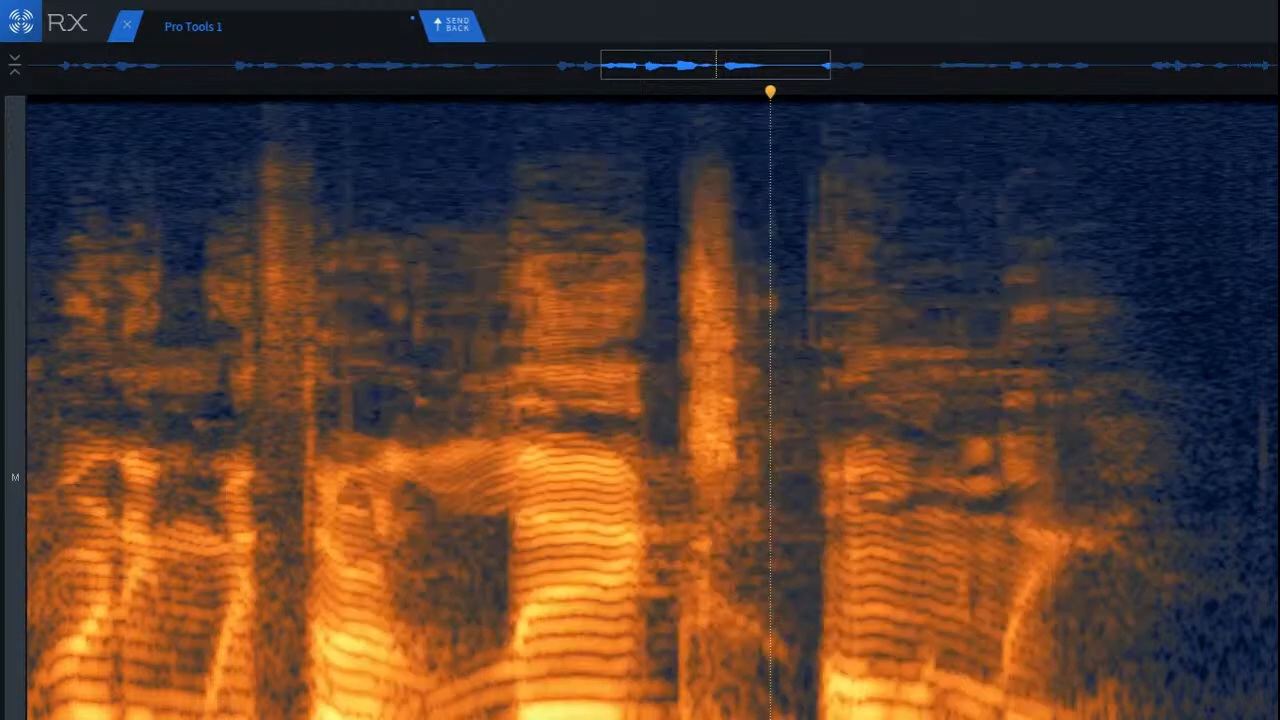
pyautogui.press('space')
pyautogui.moveTo(1216, 248); pyautogui.dragTo(1279, 719)
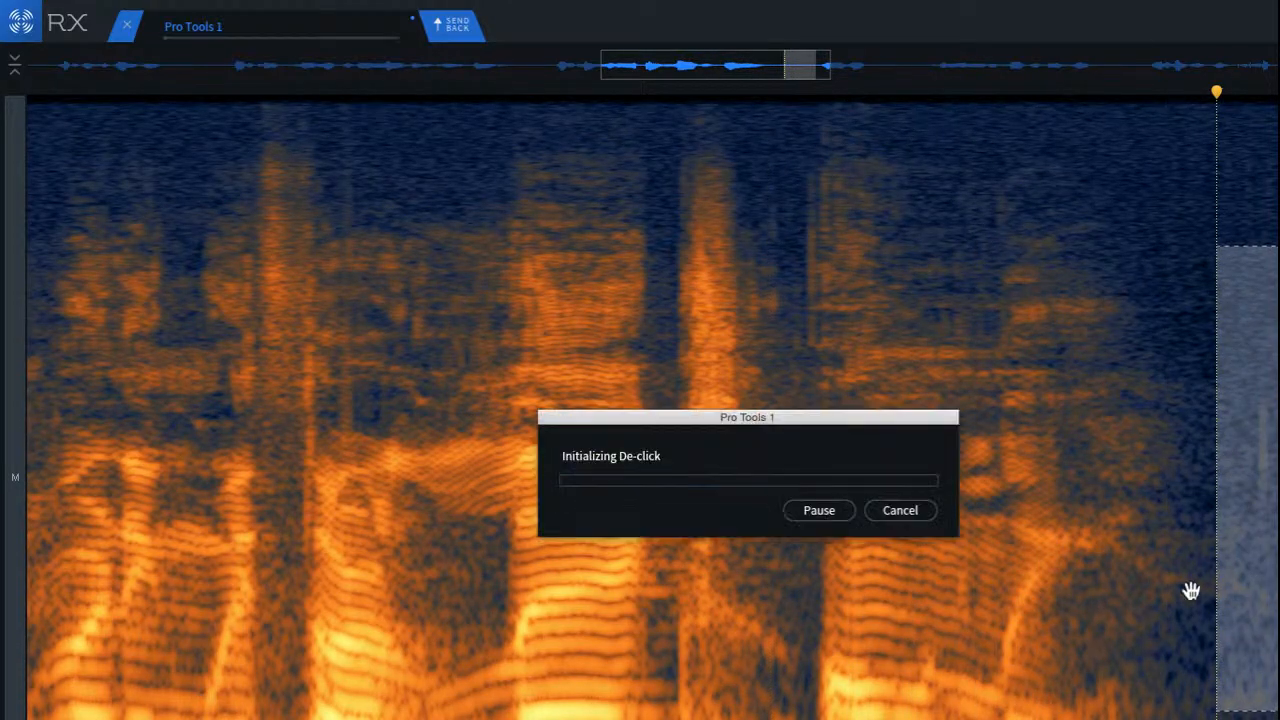
# Step: Play back the syllable's tail and the pause leading into the next word
pyautogui.click(1032, 320)
pyautogui.press('space')
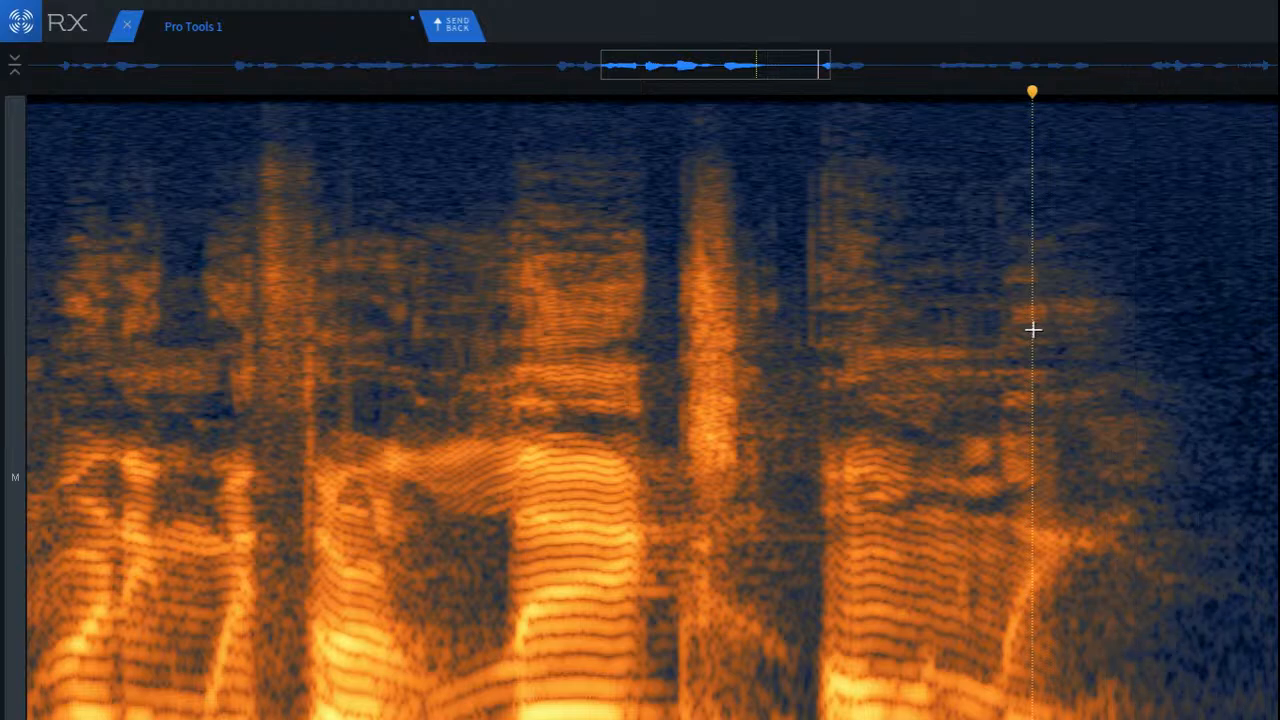
pyautogui.press('space')
pyautogui.press('space')
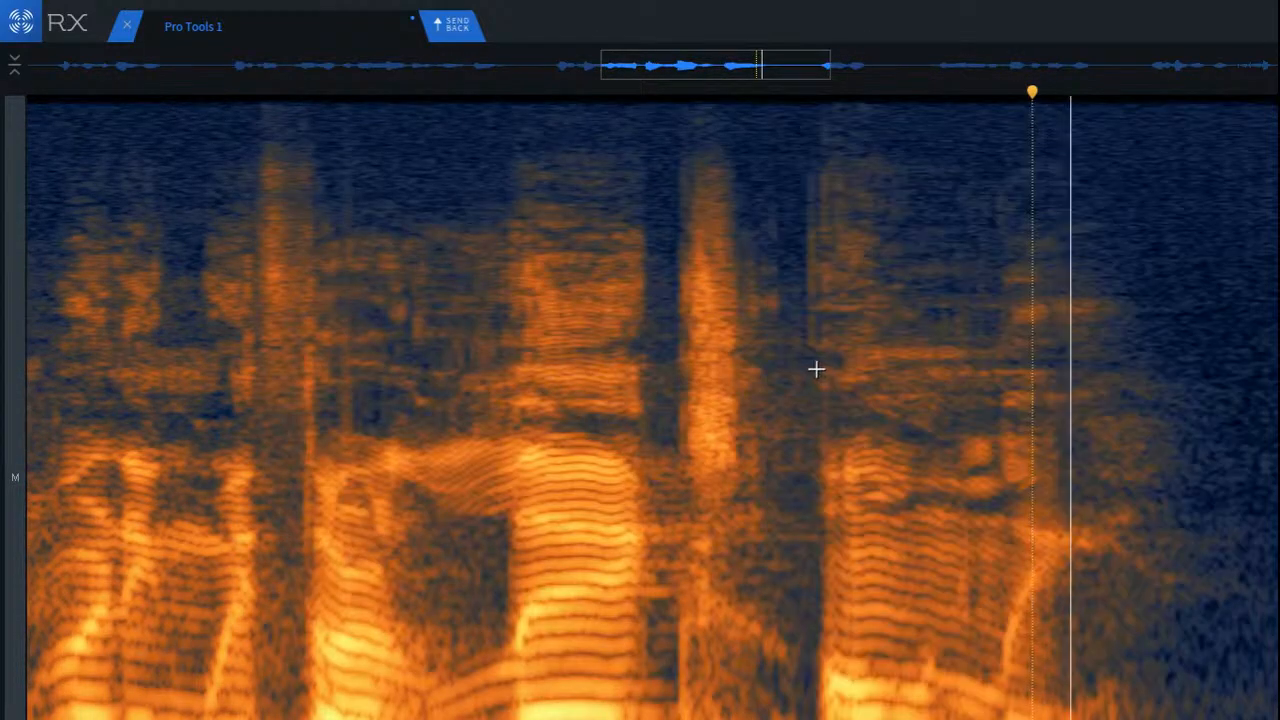
pyautogui.press('space')
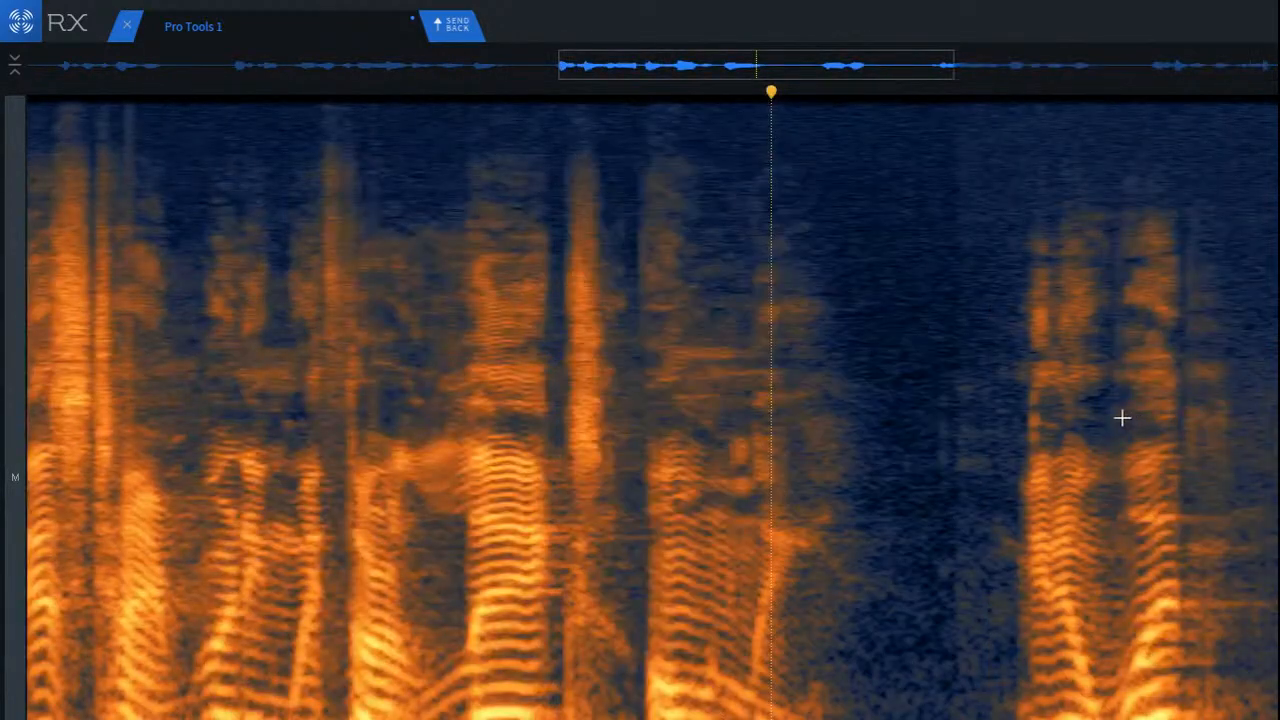
pyautogui.click(921, 397)
pyautogui.press('space')
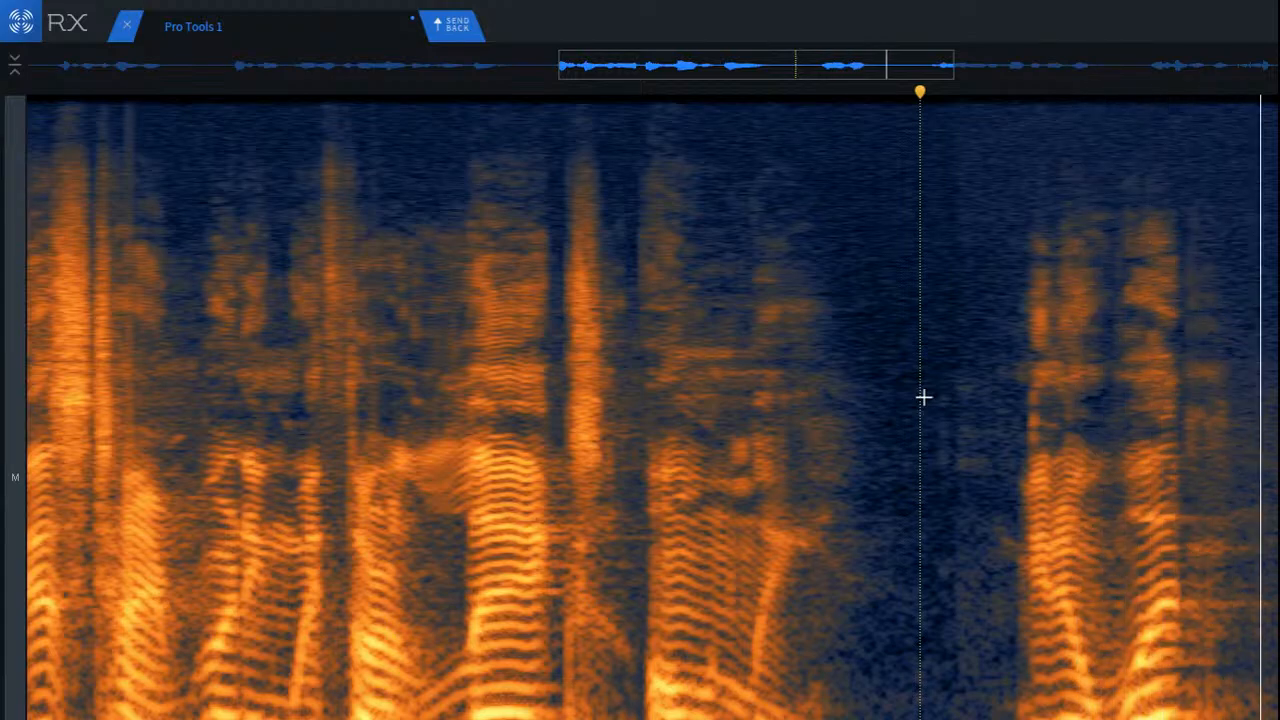
pyautogui.press('space')
# Step: Play back the next word repeatedly from just before its onset
pyautogui.scroll(7, 652, 408)
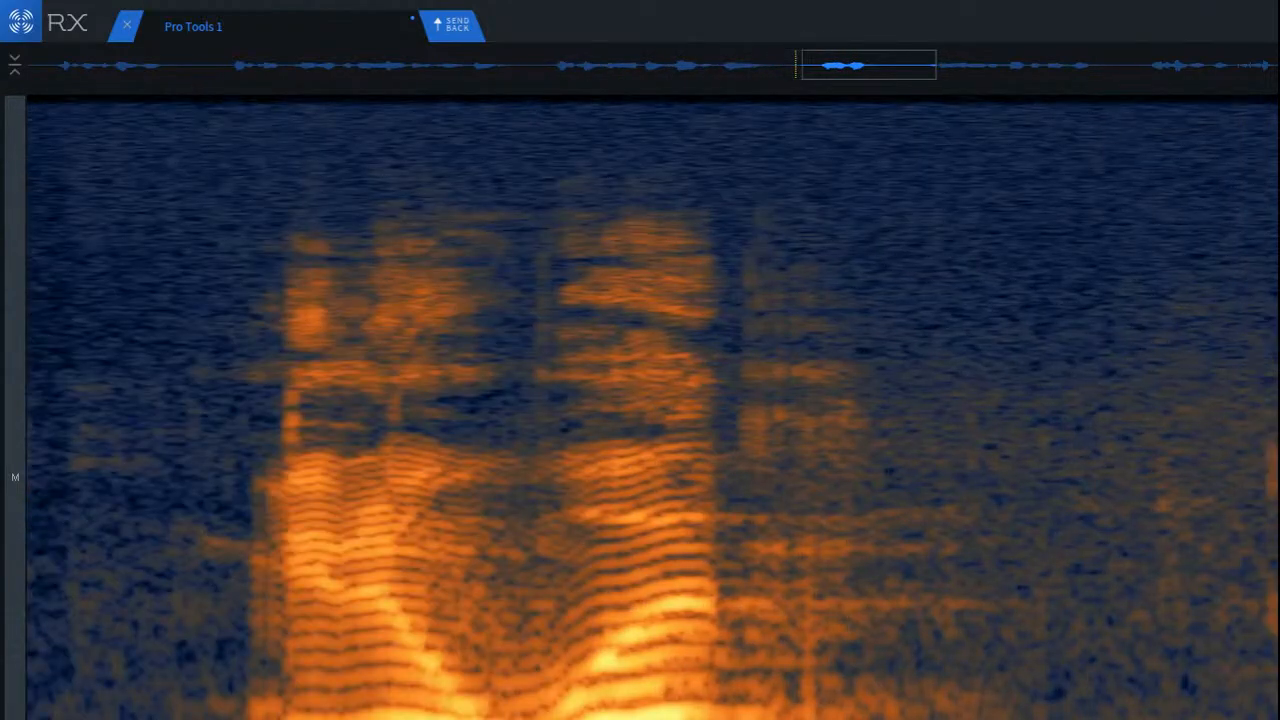
pyautogui.scroll(-1, 652, 408)
pyautogui.click(385, 386)
pyautogui.press('space')
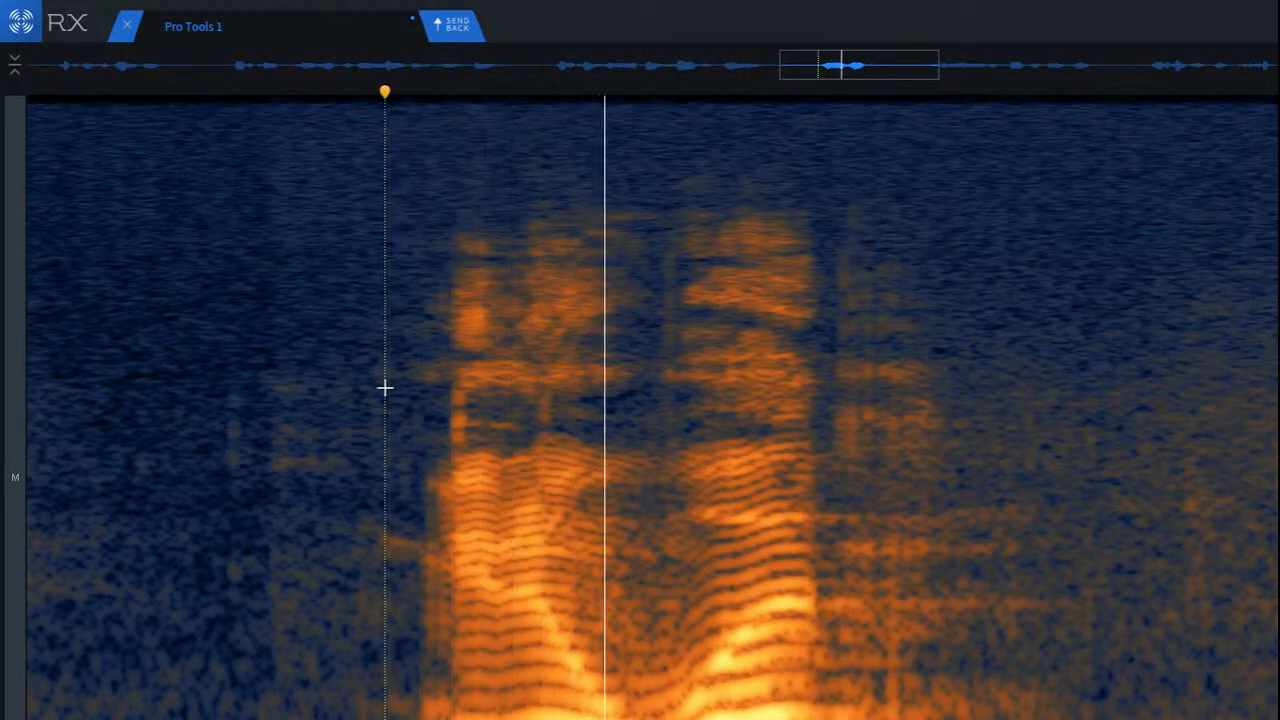
pyautogui.press('space')
pyautogui.press('space')
pyautogui.press('space')
# Step: De-click the middle frequencies across the word's first syllable and play back from the pause before it
pyautogui.moveTo(398, 313)
pyautogui.mouseDown()
pyautogui.moveTo(491, 452)
pyautogui.moveTo(625, 495)
pyautogui.mouseUp()
pyautogui.press('Return')
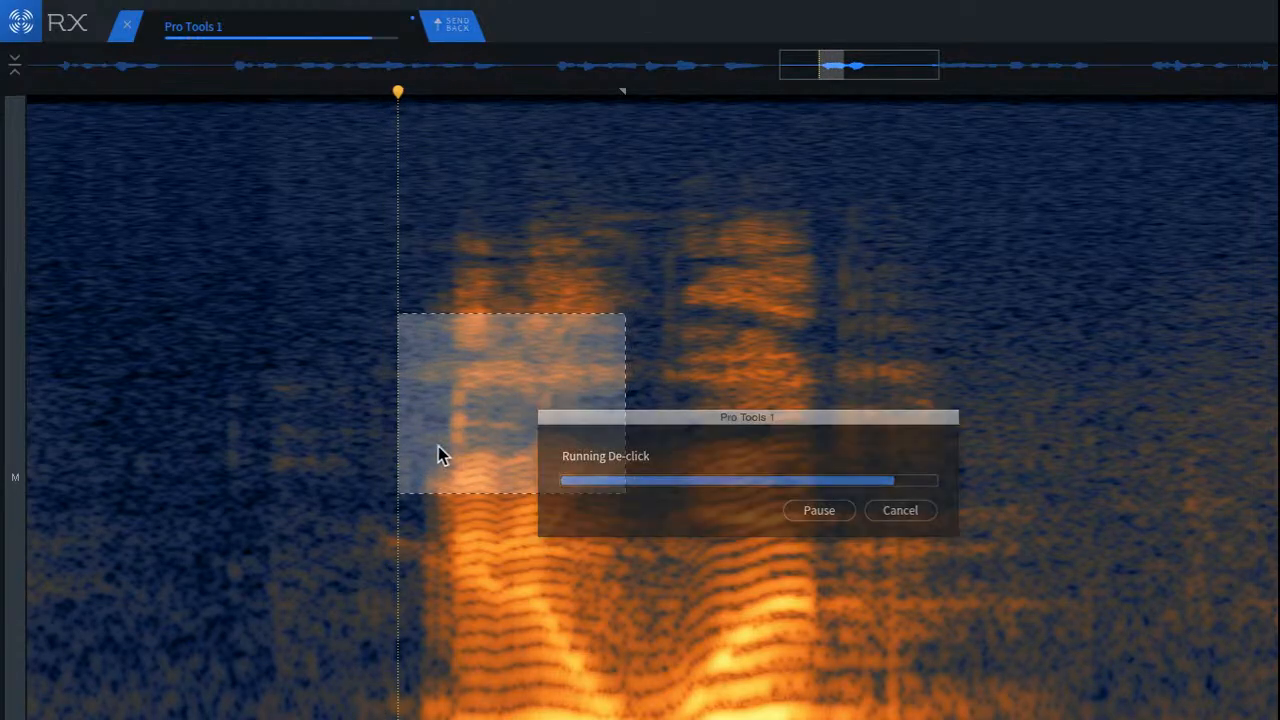
pyautogui.click(257, 344)
pyautogui.press('space')
pyautogui.press('space')
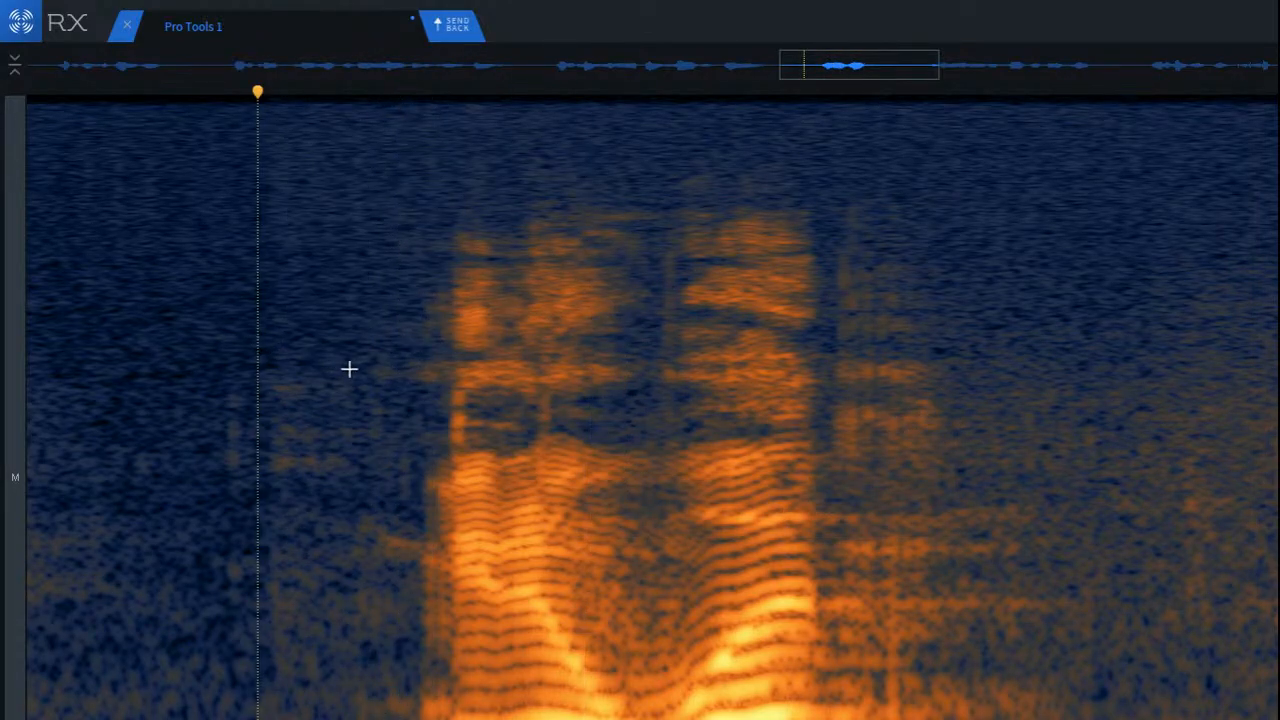
# Step: Isolate the click at the first syllable's onset, remove it from the middle frequencies, and play back the word
pyautogui.click(421, 365)
pyautogui.scroll(5, 343, 360)
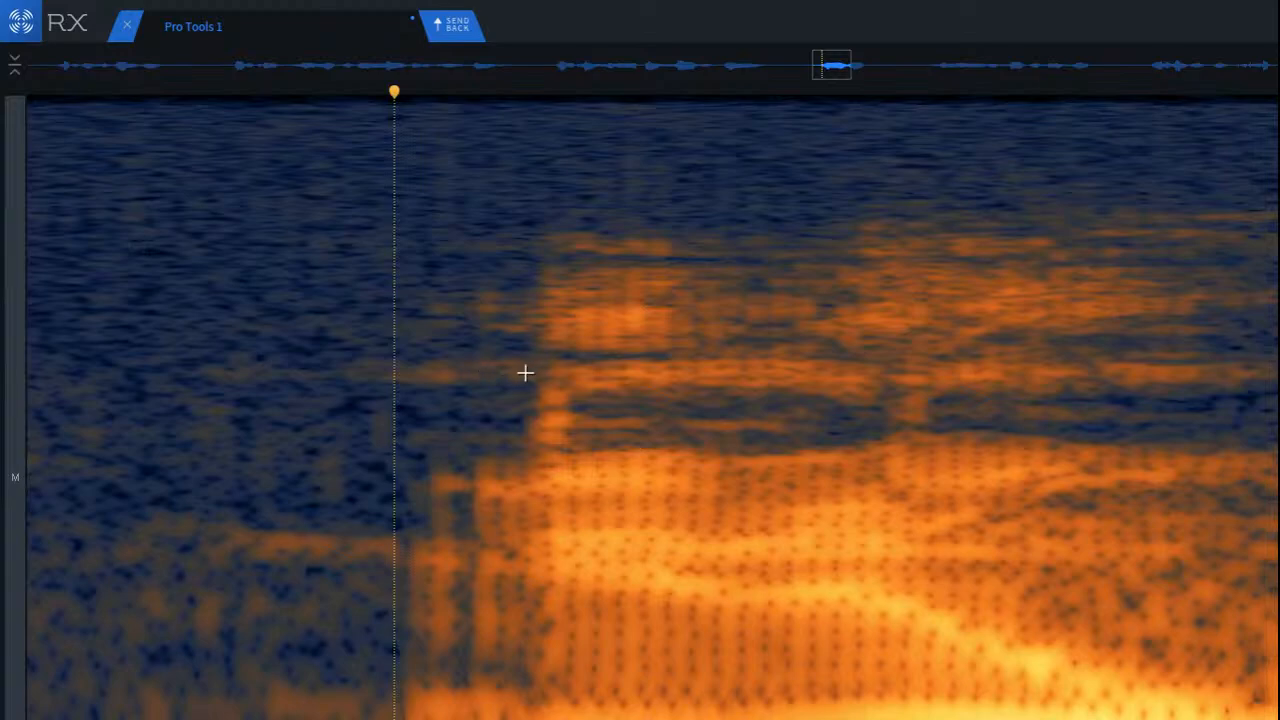
pyautogui.moveTo(450, 348); pyautogui.dragTo(569, 486)
pyautogui.moveTo(511, 434)
pyautogui.mouseDown()
pyautogui.moveTo(485, 435)
pyautogui.moveTo(566, 446)
pyautogui.mouseUp()
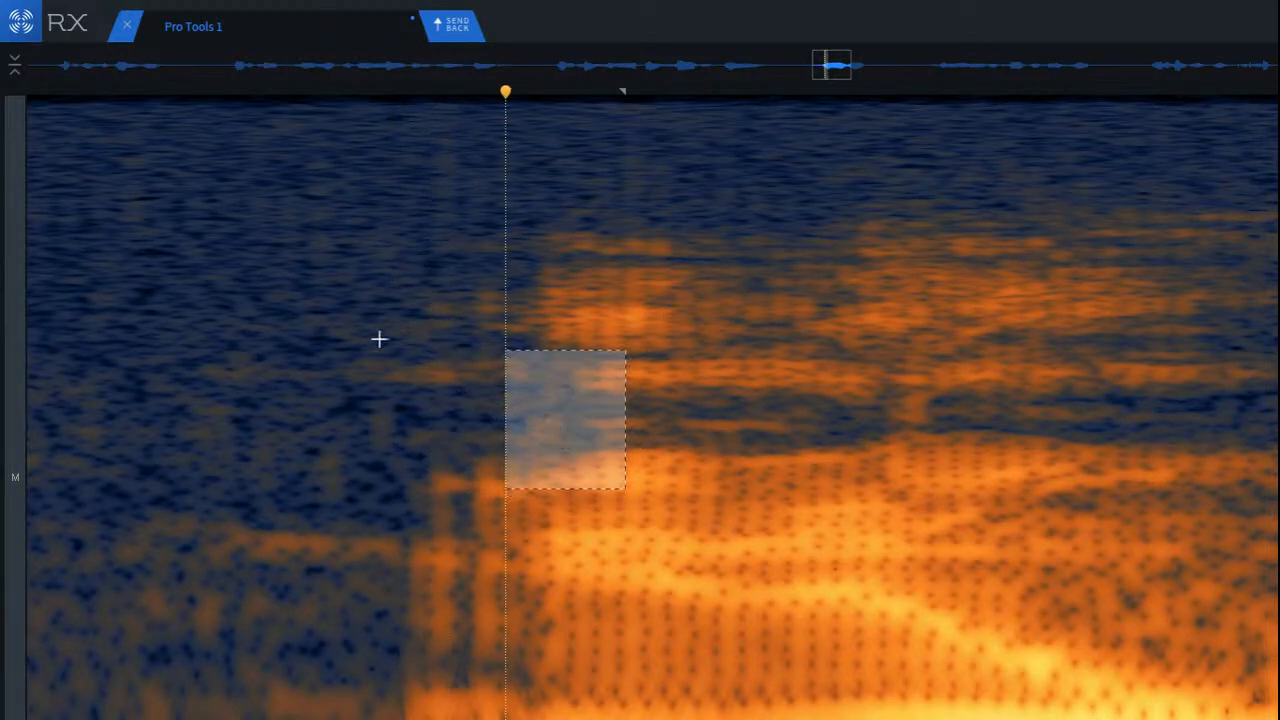
pyautogui.click(320, 323)
pyautogui.press('space')
pyautogui.scroll(-4, 321, 323)
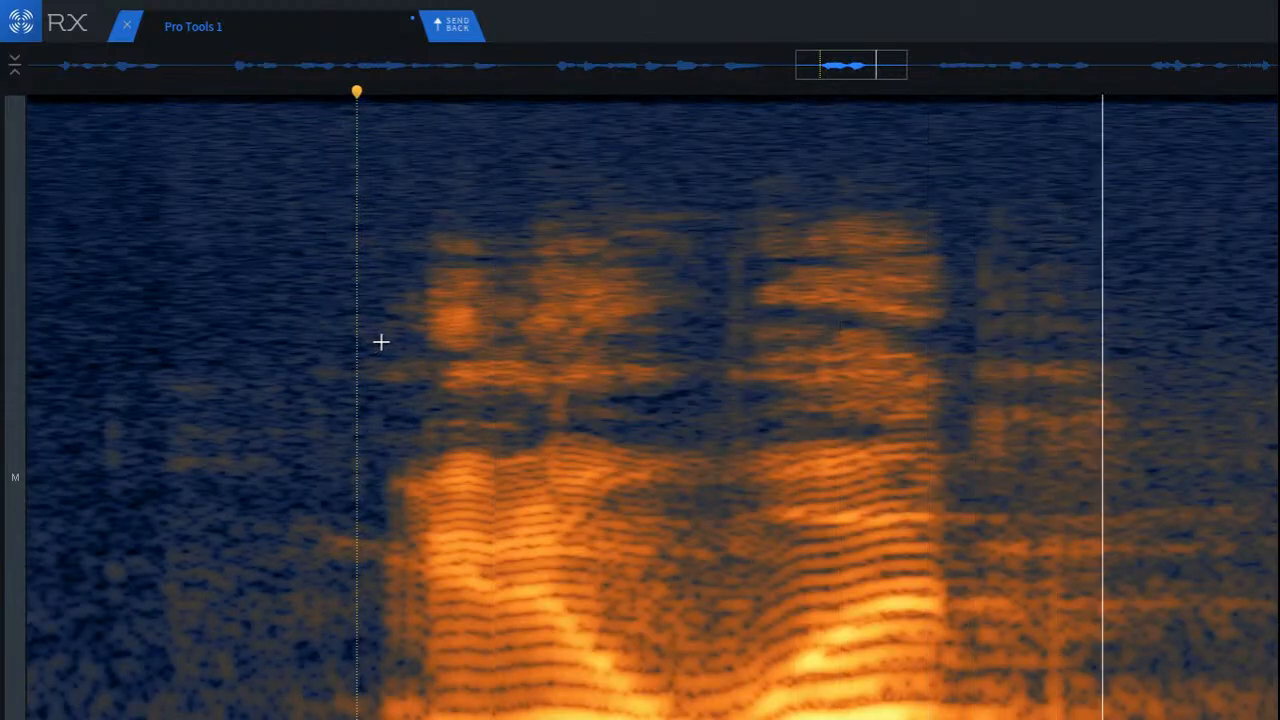
pyautogui.press('space')
# Step: Play back the word from the preceding pause and again from within its second syllable
pyautogui.click(124, 315)
pyautogui.press('space')
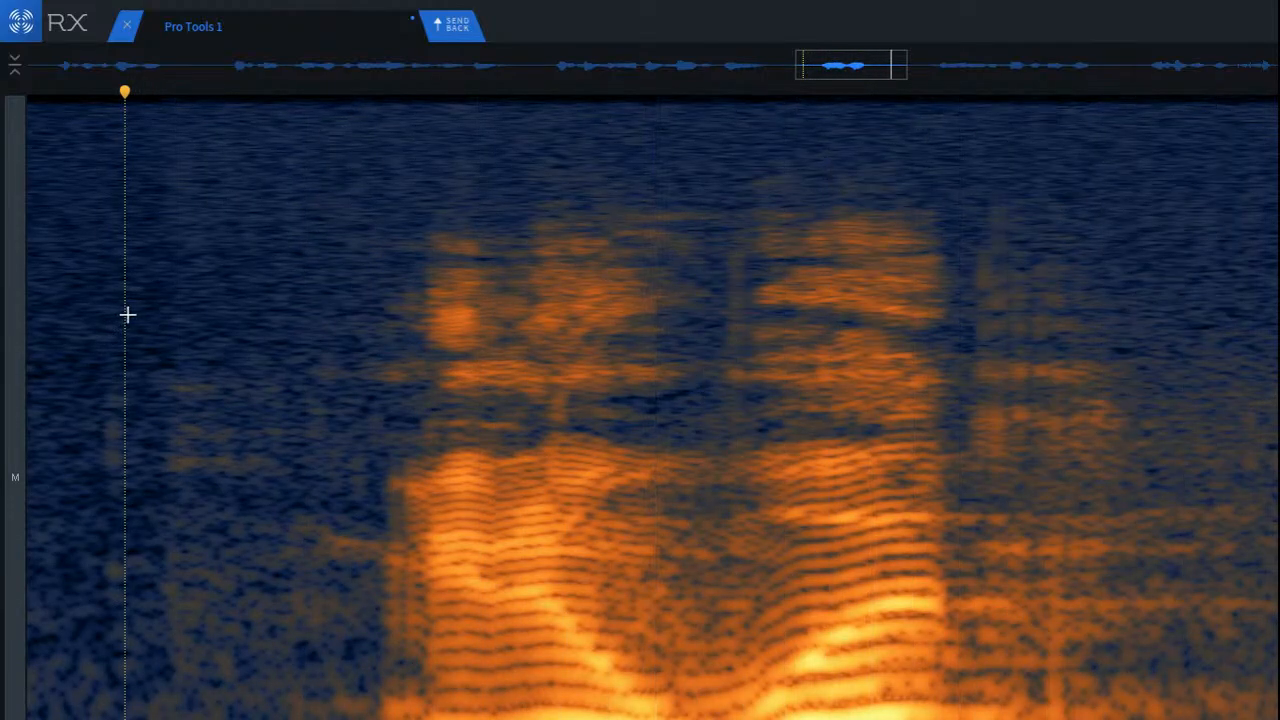
pyautogui.press('space')
pyautogui.scroll(-2, 549, 409)
pyautogui.click(732, 492)
pyautogui.press('space')
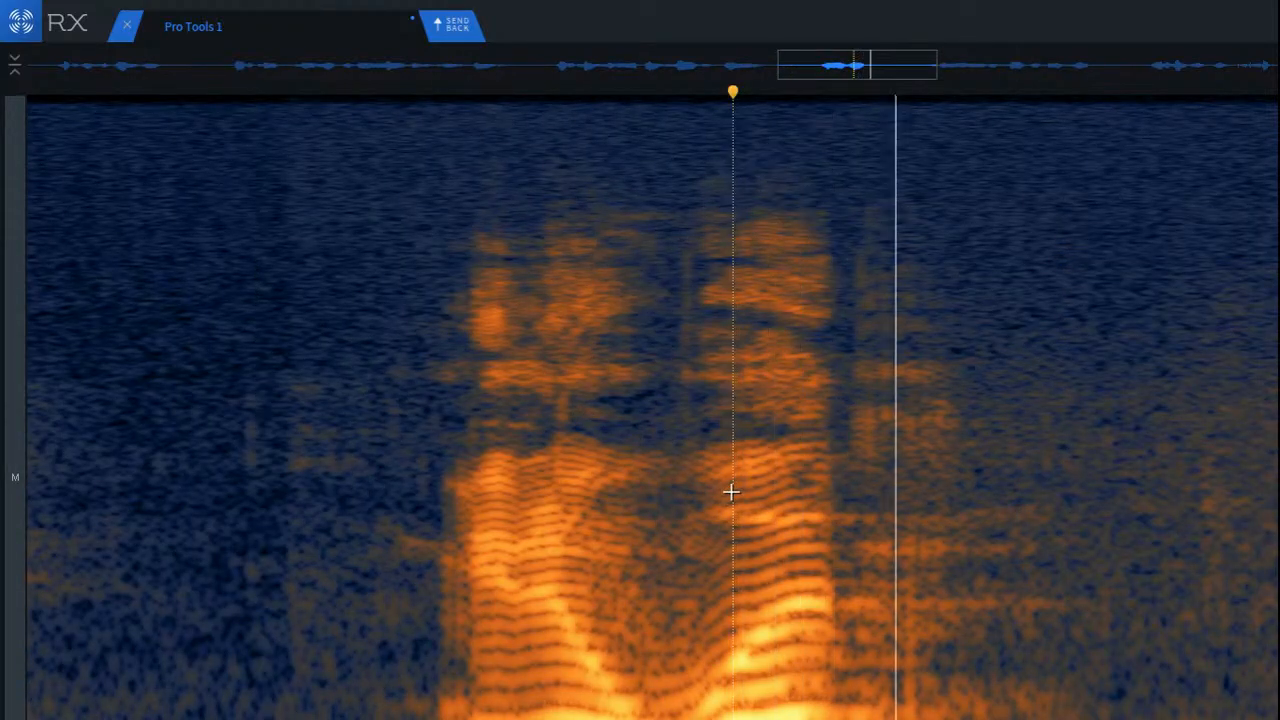
pyautogui.scroll(2, 1109, 408)
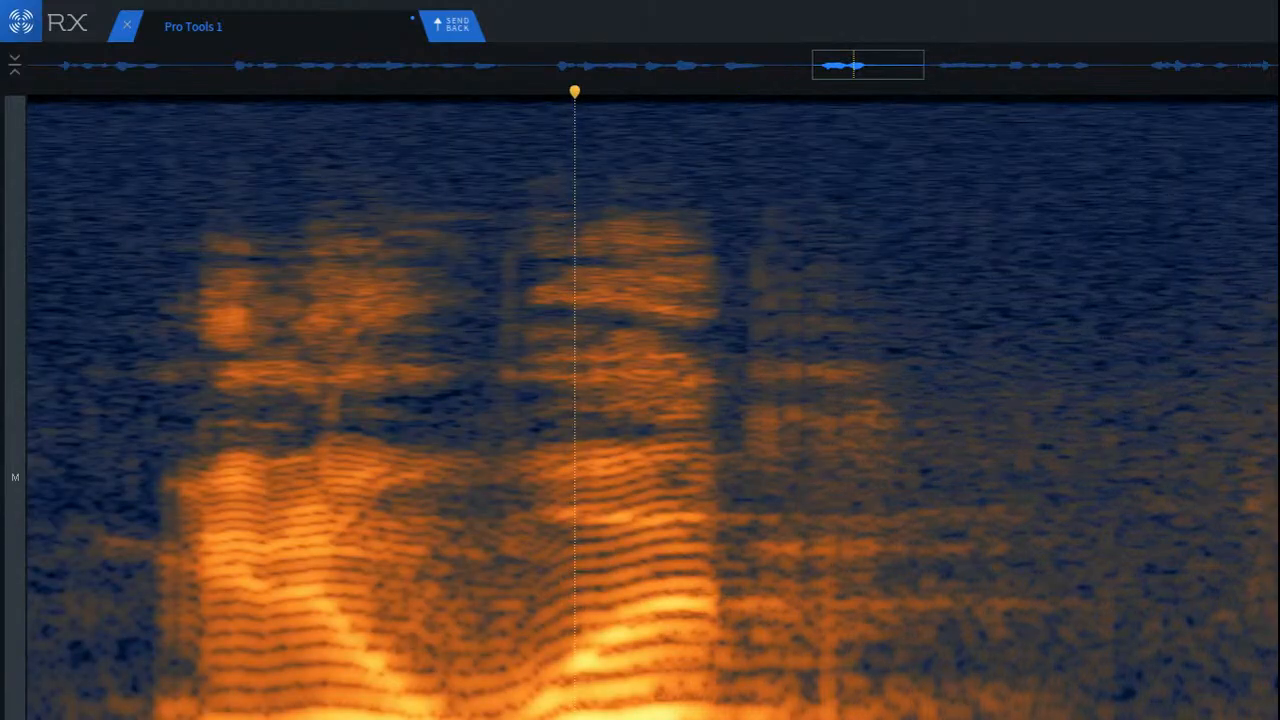
# Step: Audition the stretch after the second syllable, first at all frequencies and then in a low-frequency band shifted slightly along
pyautogui.moveTo(746, 410); pyautogui.dragTo(1087, 410)
pyautogui.press('space')
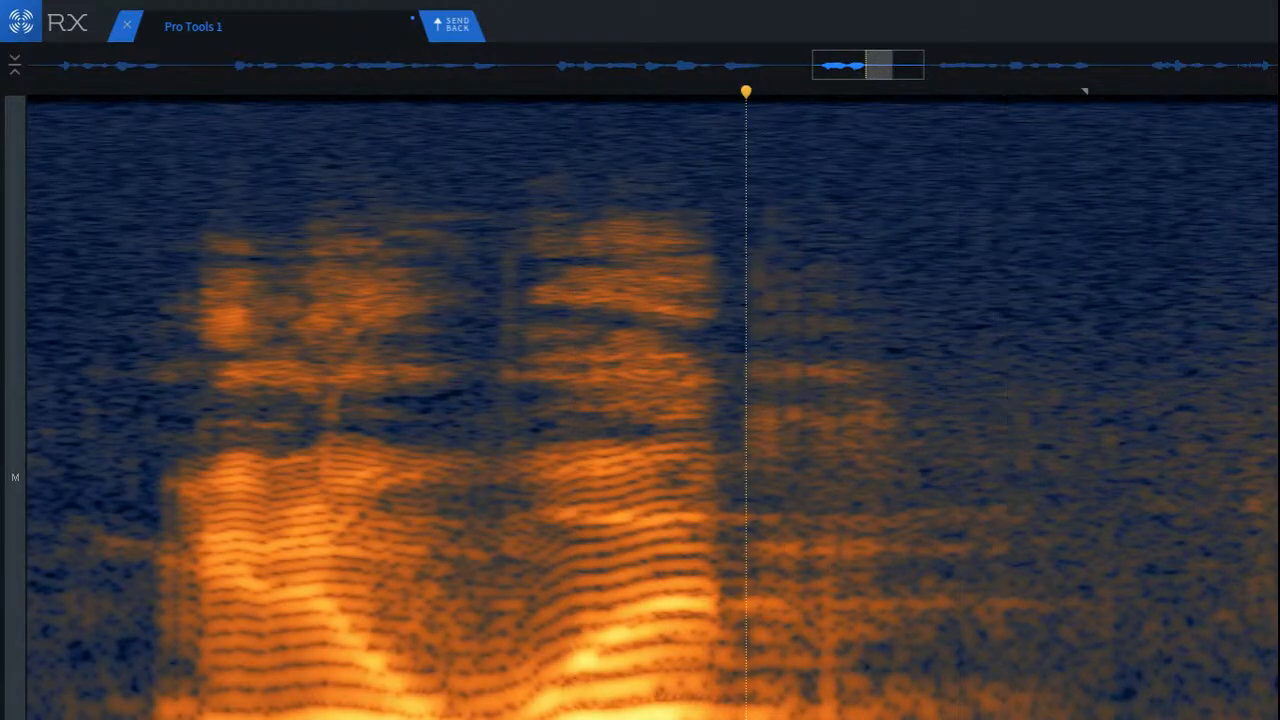
pyautogui.moveTo(722, 664)
pyautogui.mouseDown()
pyautogui.moveTo(1023, 719)
pyautogui.moveTo(1111, 719)
pyautogui.mouseUp()
pyautogui.press('space')
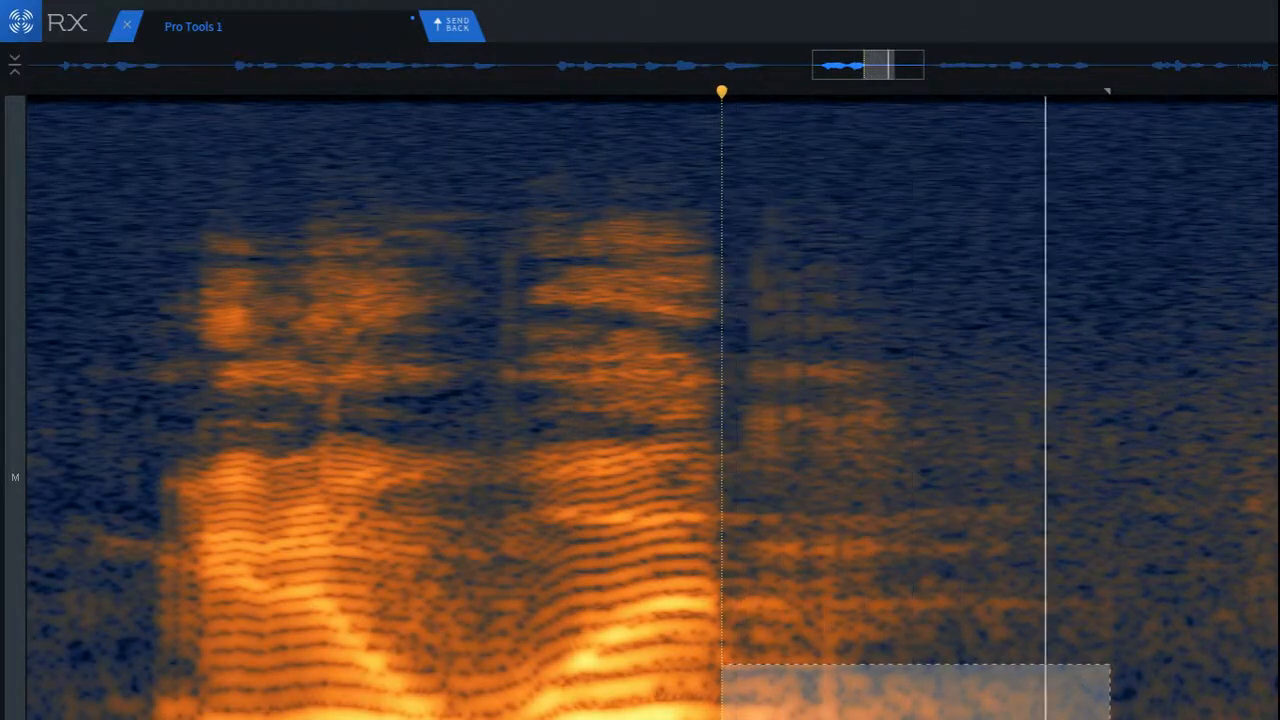
pyautogui.moveTo(1000, 710)
pyautogui.mouseDown()
pyautogui.moveTo(1026, 719)
pyautogui.moveTo(1009, 719)
pyautogui.mouseUp()
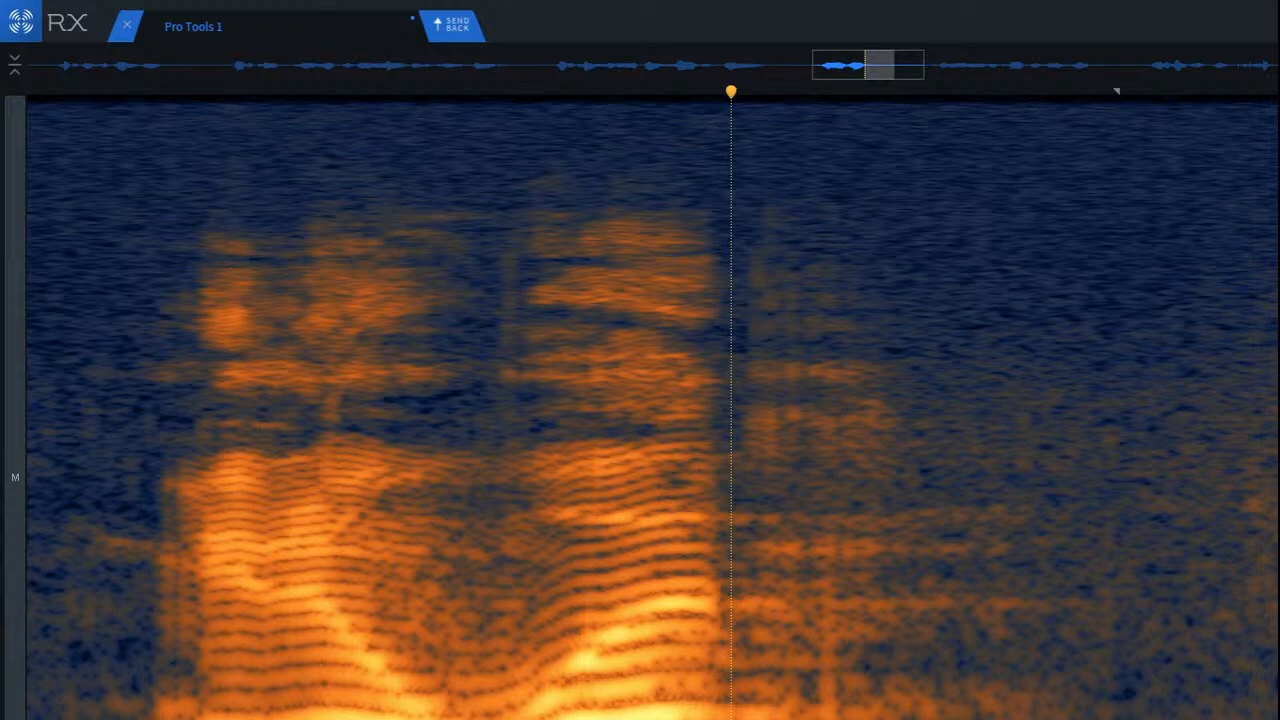
# Step: Play back from between the word's two syllables and place the playback cursor in the pause before the word
pyautogui.click(443, 655)
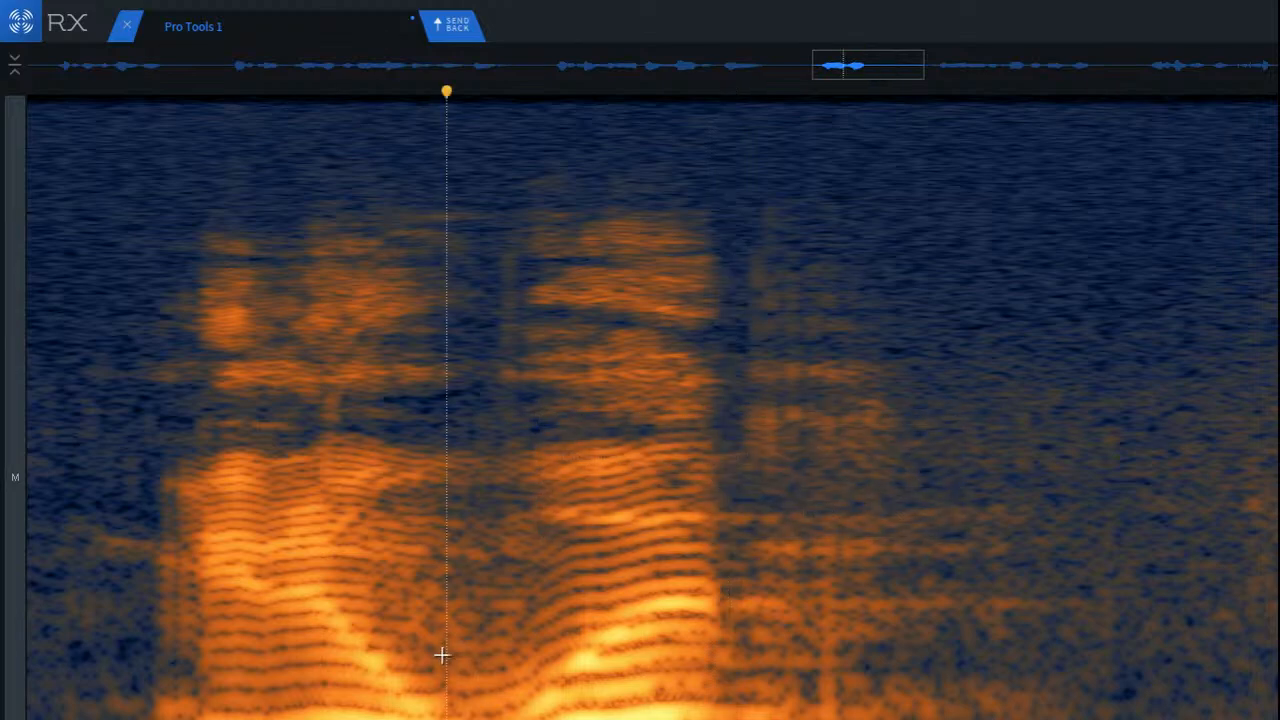
pyautogui.press('space')
pyautogui.press('space')
pyautogui.scroll(-3, 441, 655)
pyautogui.click(120, 594)
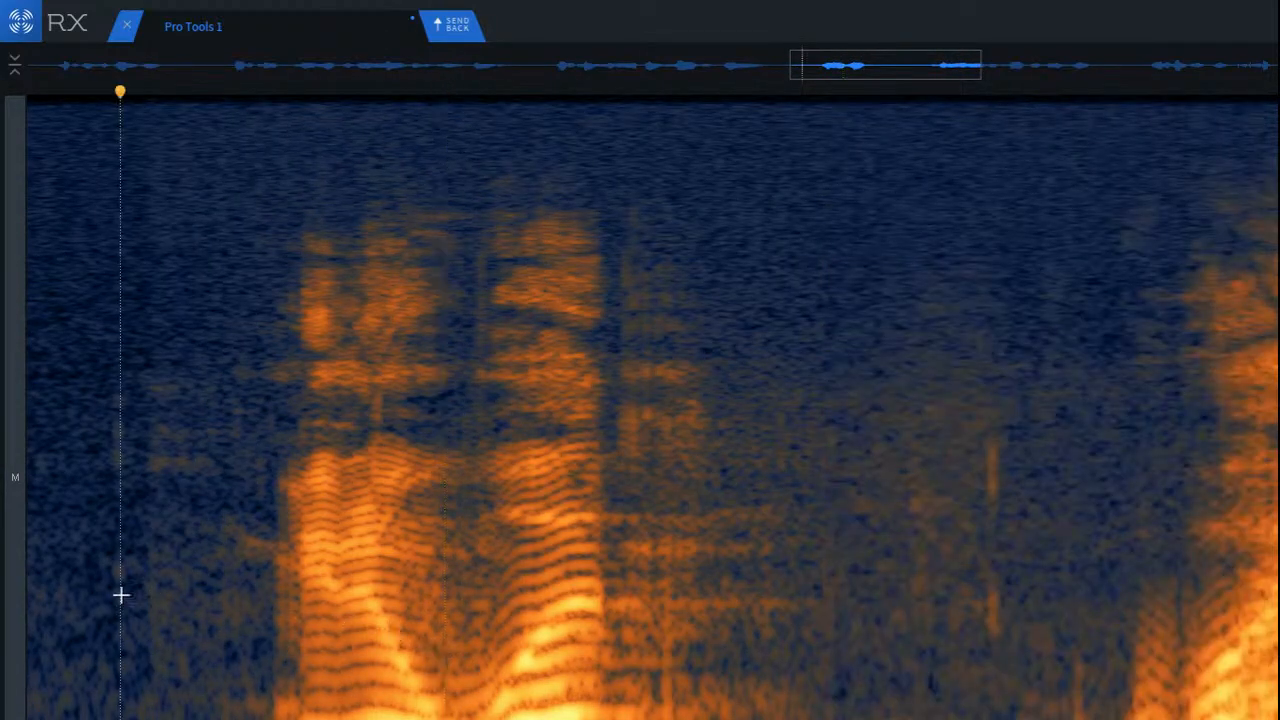
# Step: Play back from the pause before the word and select the stretch directly after its second syllable
pyautogui.press('space')
pyautogui.press('space')
pyautogui.click(719, 600)
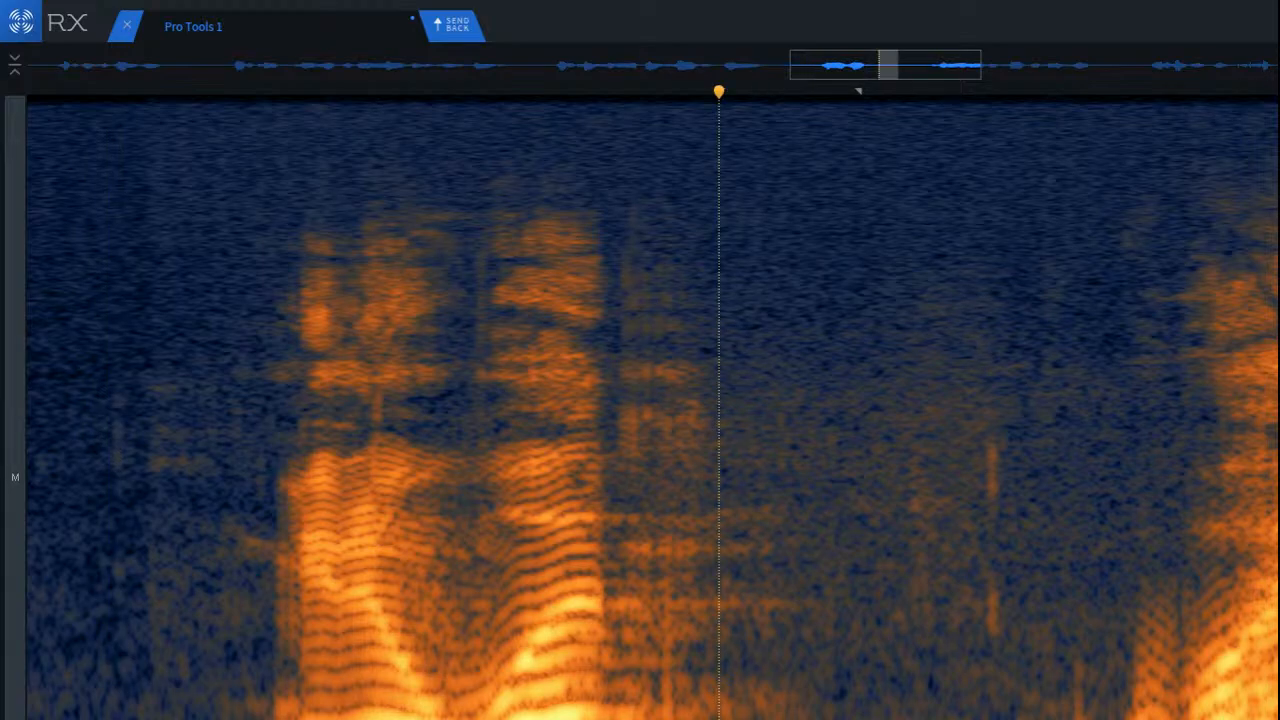
pyautogui.moveTo(788, 700); pyautogui.dragTo(674, 700)
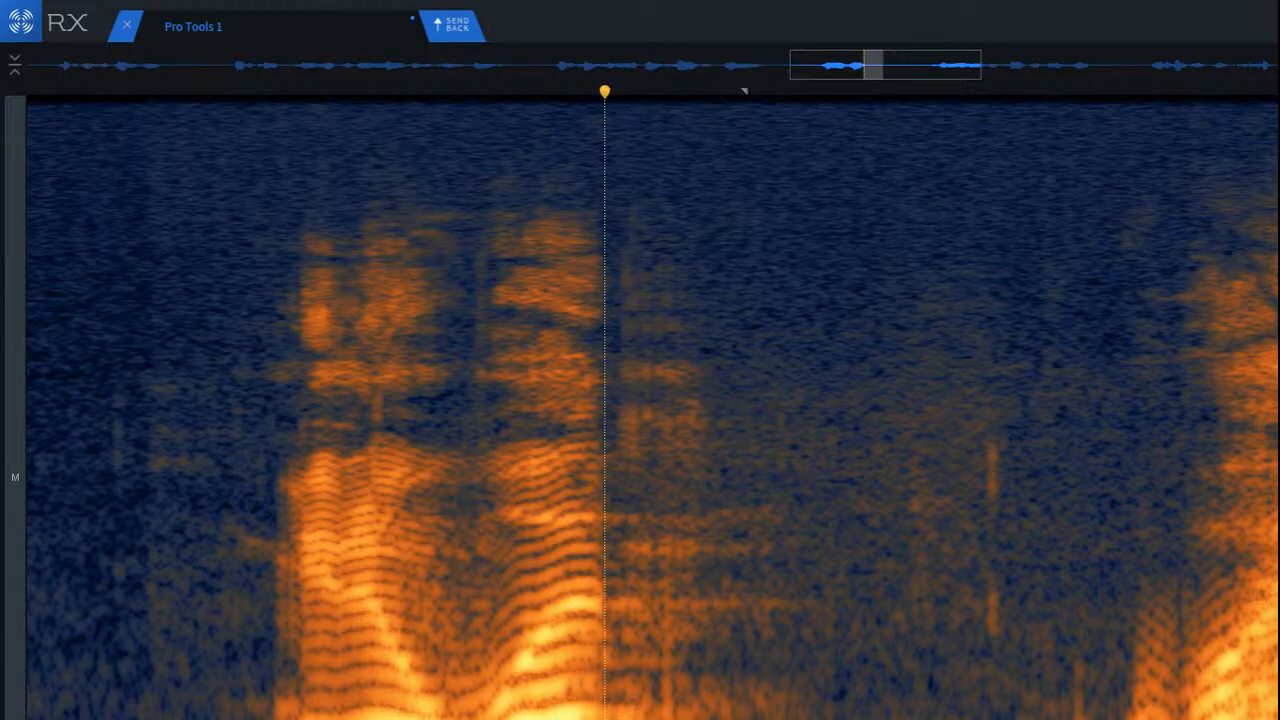
# Step: Play back the word repeatedly from just before its first syllable
pyautogui.click(215, 645)
pyautogui.press('space')
pyautogui.press('space')
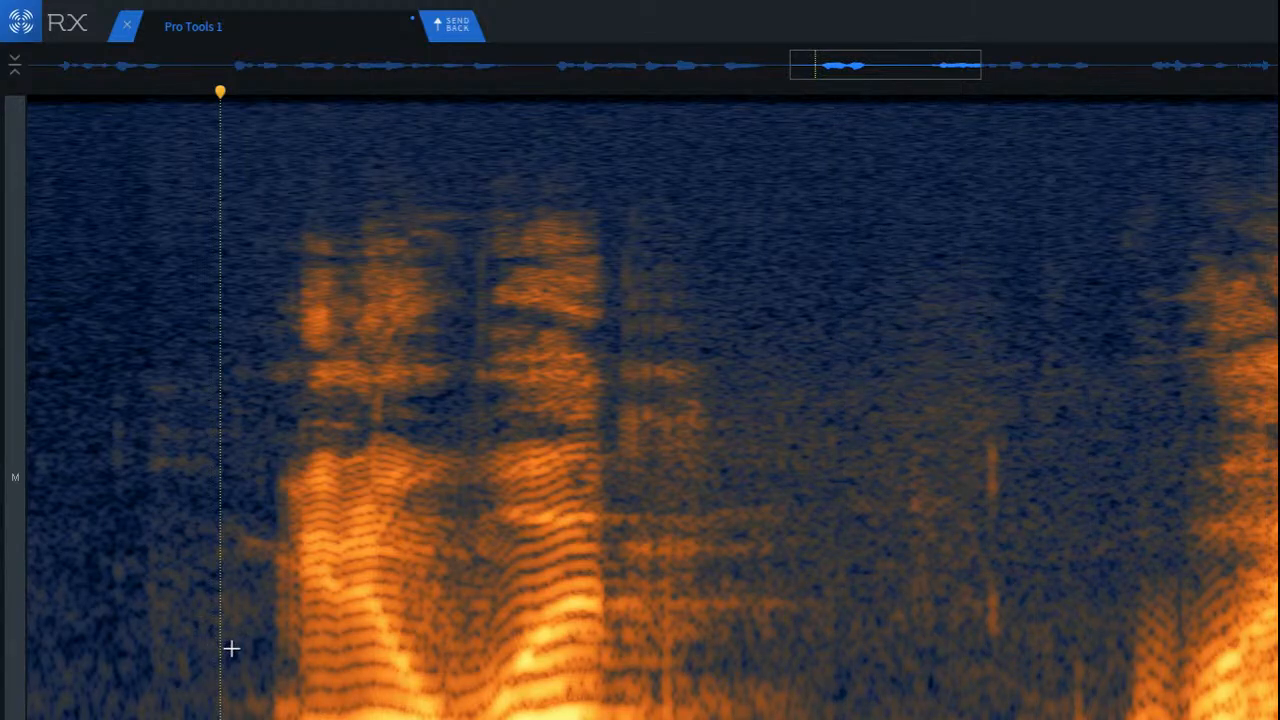
pyautogui.press('space')
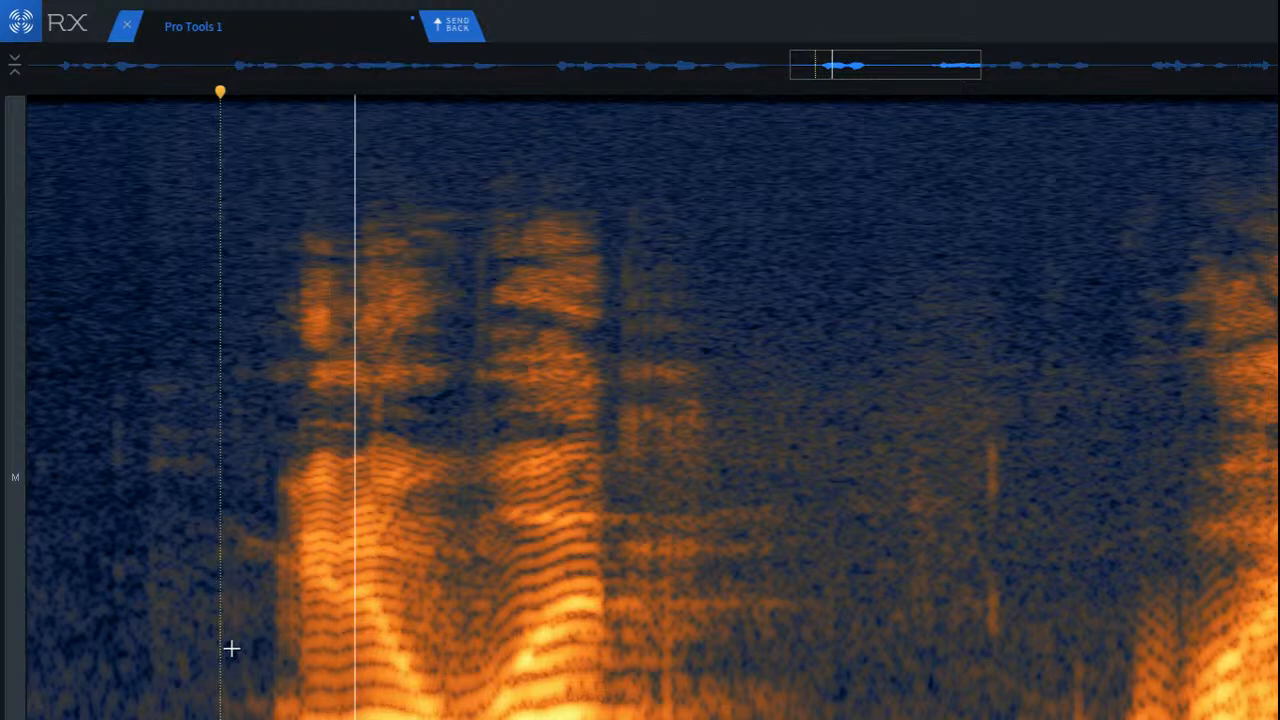
pyautogui.press('space')
pyautogui.press('space')
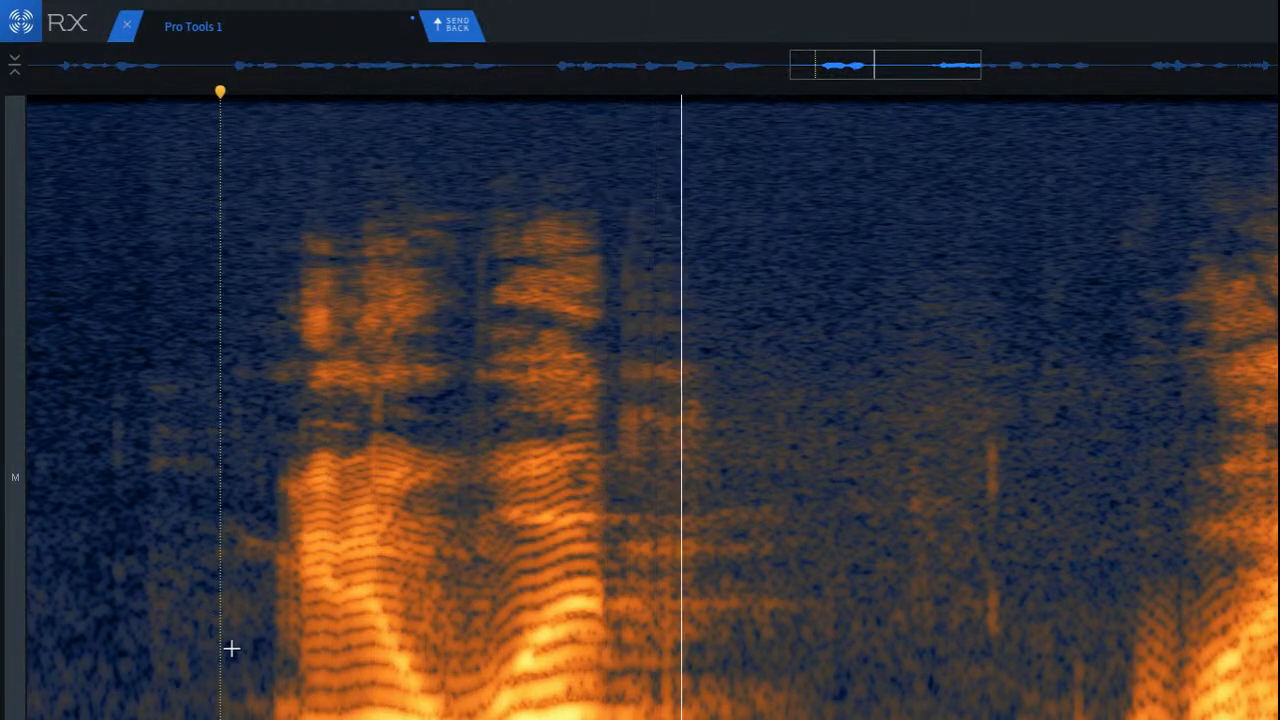
pyautogui.press('space')
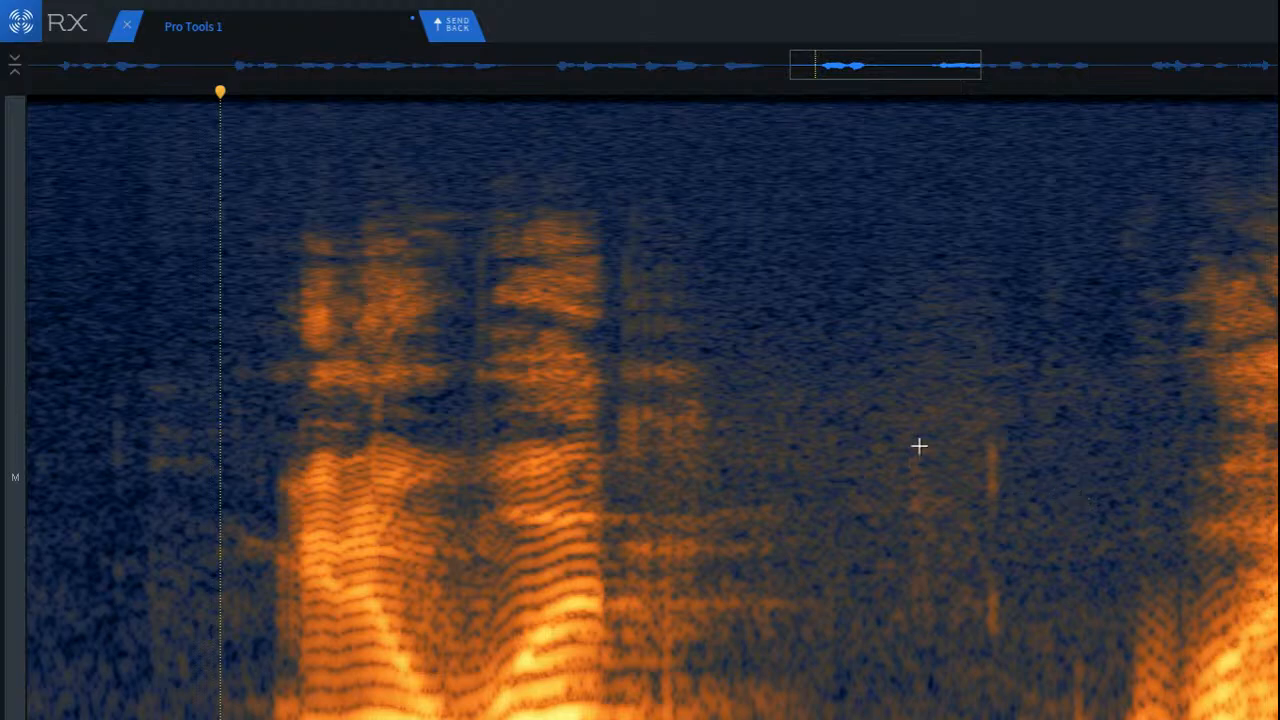
# Step: Play back the pause that follows the second syllable
pyautogui.click(724, 404)
pyautogui.press('space')
pyautogui.press('space')
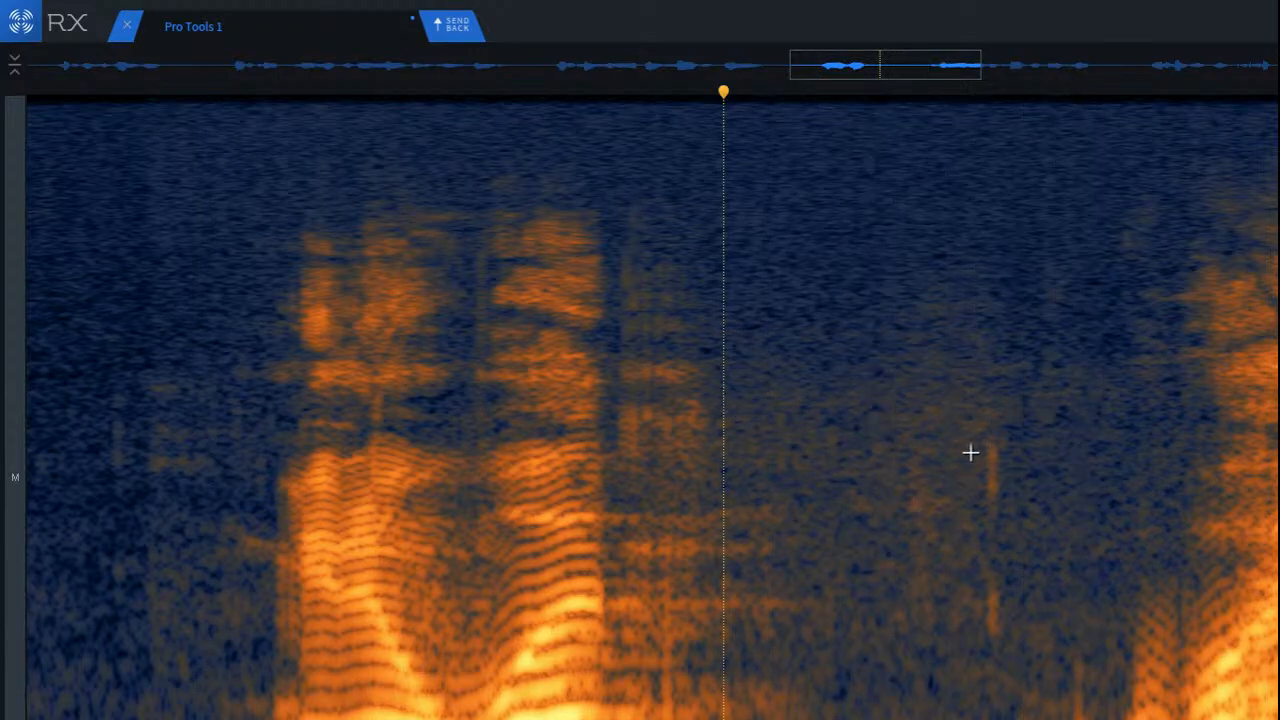
# Step: Try to repair a wide mid-frequency area around the vertical click in the pause, listen to it, and undo the repair
pyautogui.scroll(4, 971, 451)
pyautogui.moveTo(736, 382); pyautogui.dragTo(1119, 690)
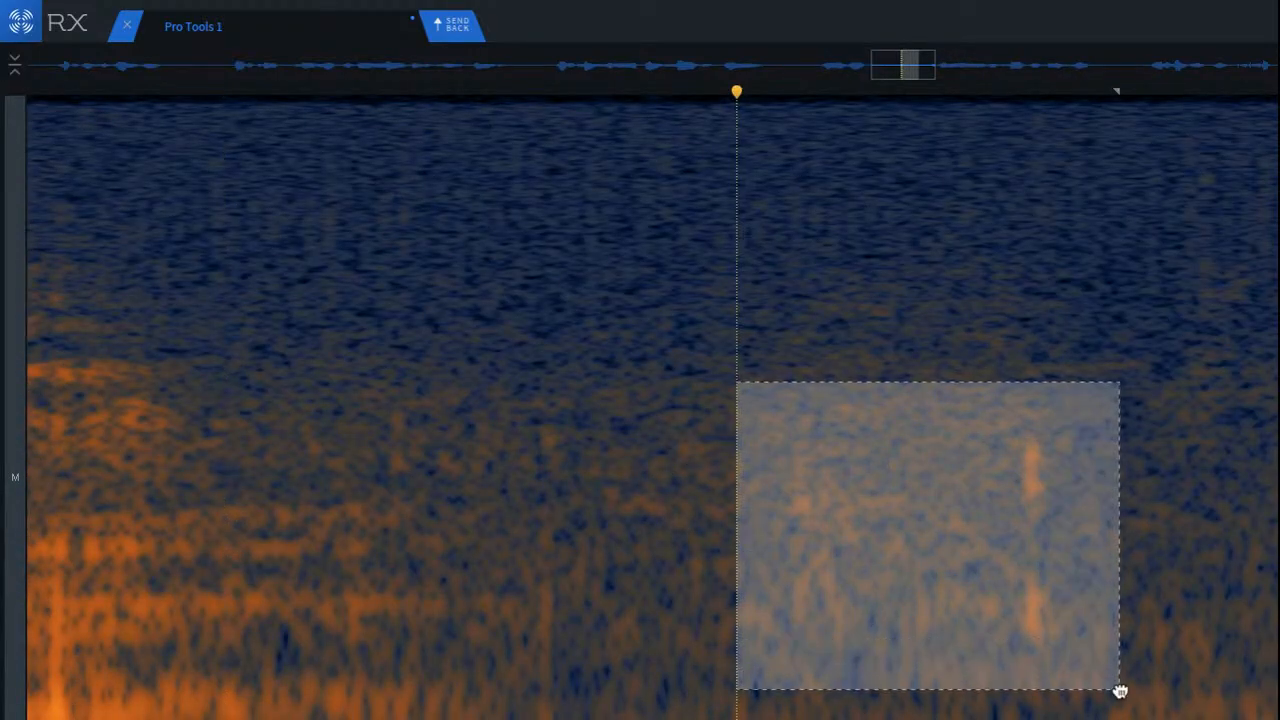
pyautogui.press('super+r')
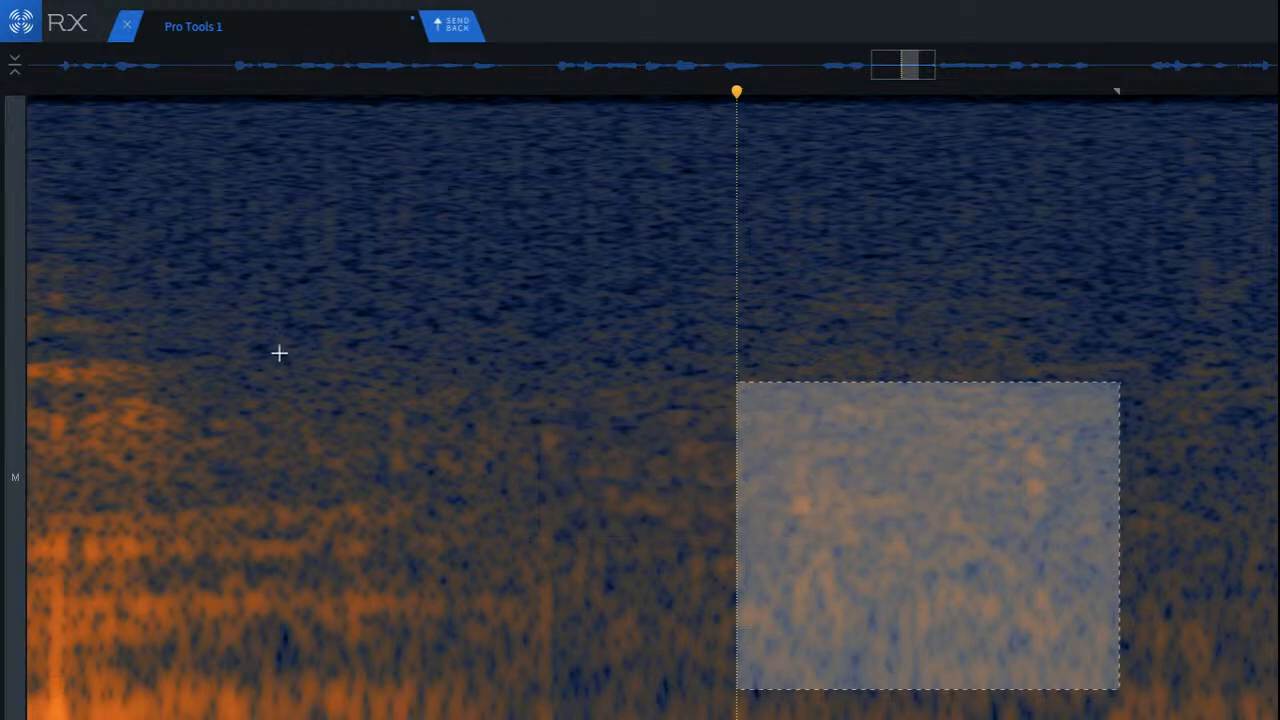
pyautogui.click(197, 312)
pyautogui.press('space')
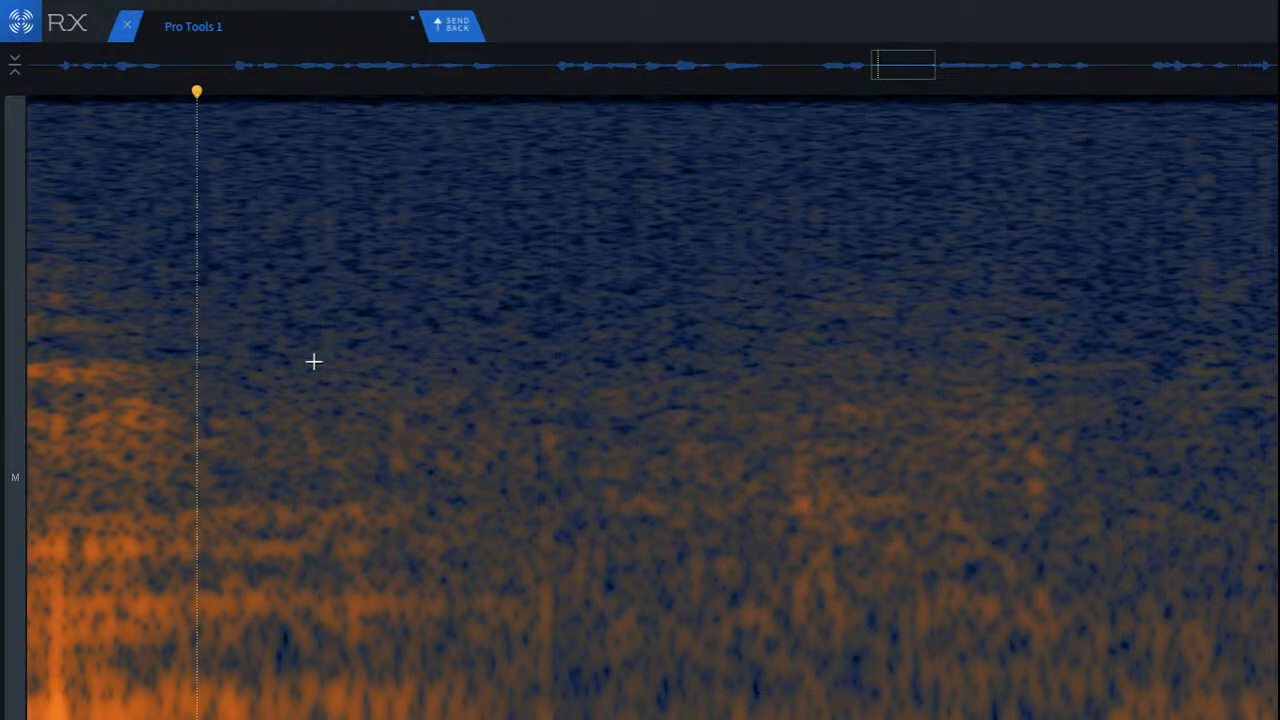
pyautogui.scroll(-3, 313, 361)
pyautogui.press('super+z')
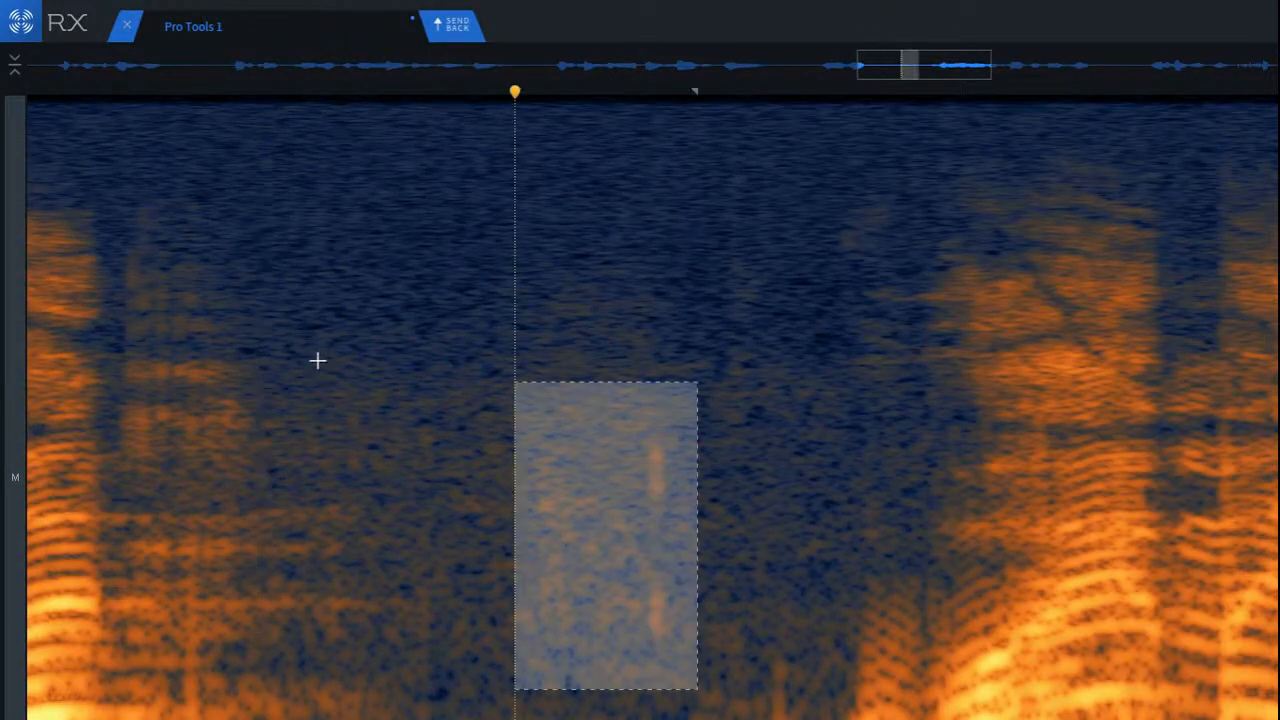
# Step: Place a narrow mid-frequency selection over the vertical click in the pause and repair it
pyautogui.click(321, 355)
pyautogui.scroll(4, 563, 448)
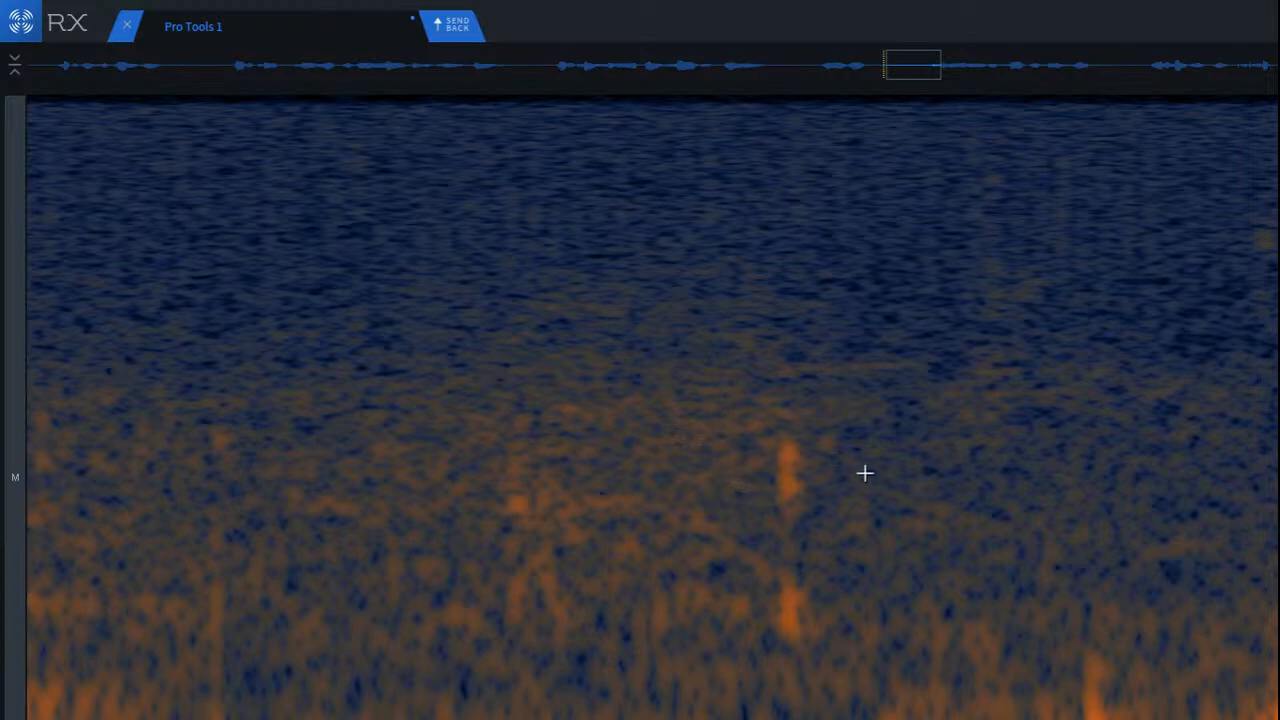
pyautogui.moveTo(806, 436); pyautogui.dragTo(902, 676)
pyautogui.moveTo(838, 608); pyautogui.dragTo(777, 597)
pyautogui.press('super+shift+5')
# Step: Frame the noisy mid-frequency patch in the pause just ahead of the repaired click
pyautogui.click(613, 522)
pyautogui.moveTo(352, 403); pyautogui.dragTo(509, 657)
pyautogui.moveTo(447, 594); pyautogui.dragTo(573, 607)
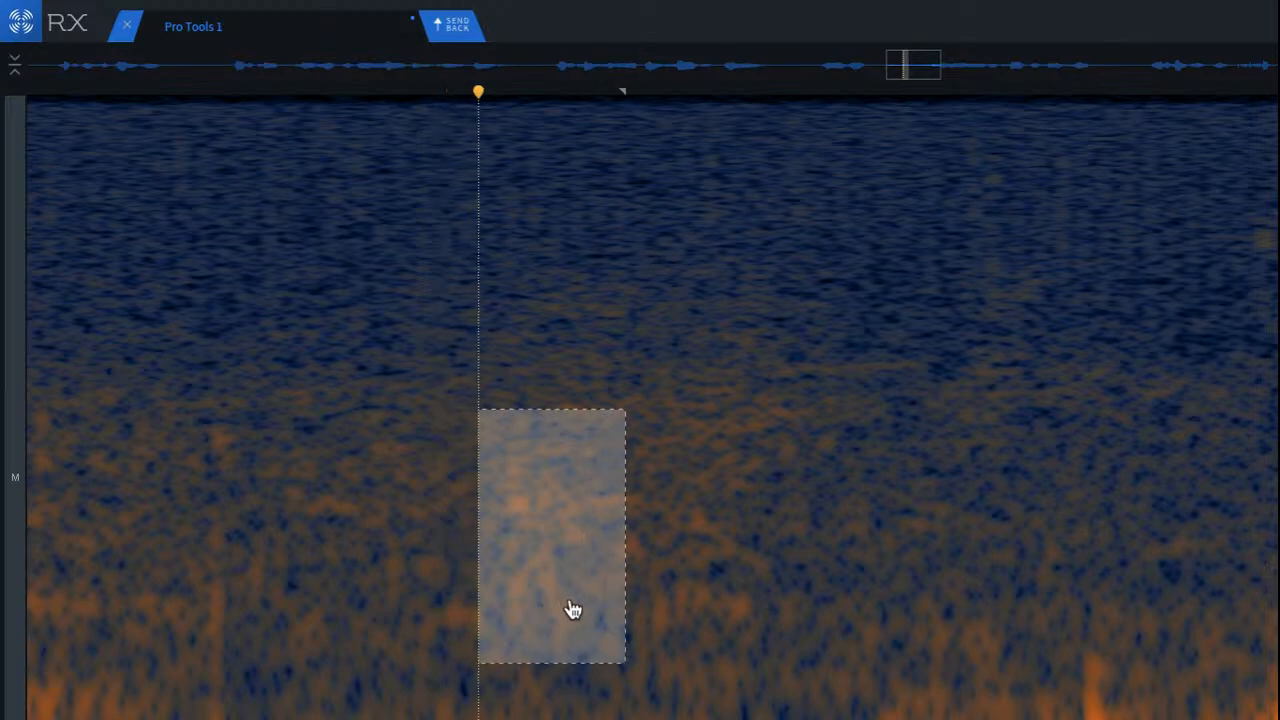
# Step: Clear the selection and play back the pause repeatedly from just after the second syllable
pyautogui.click(299, 590)
pyautogui.scroll(-5, 470, 572)
pyautogui.click(137, 430)
pyautogui.press('space')
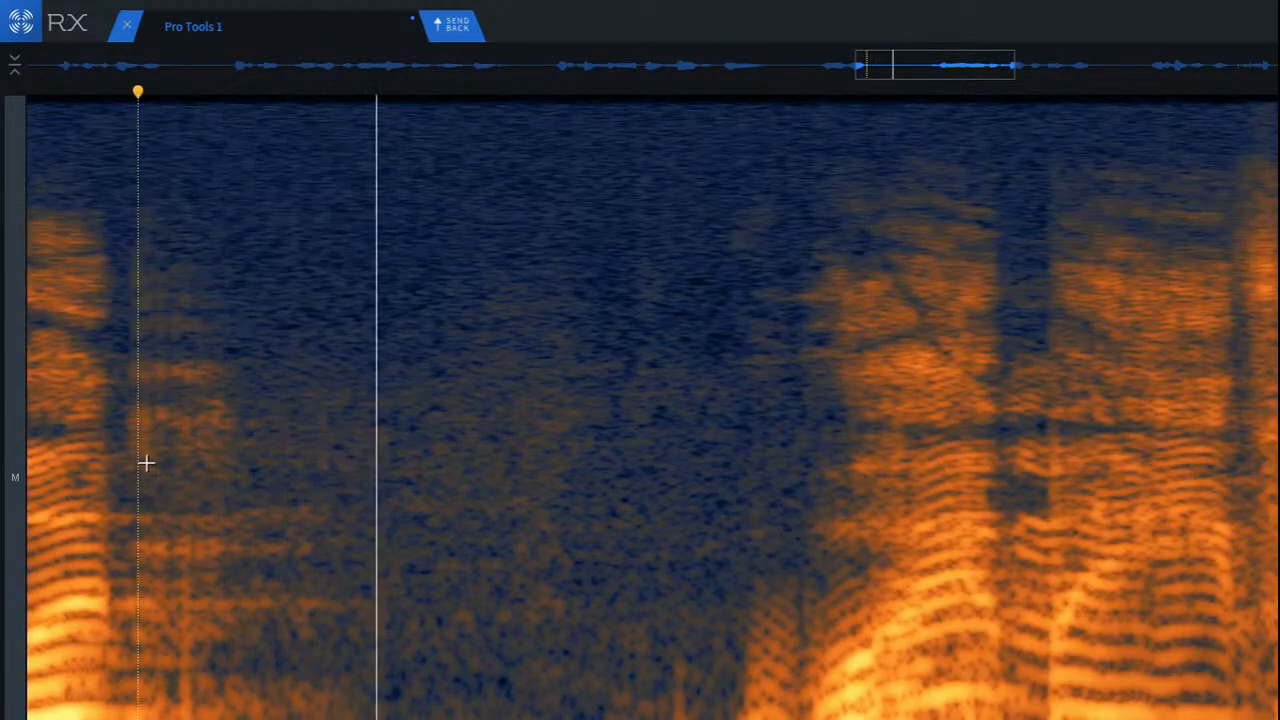
pyautogui.press('space')
pyautogui.press('space')
pyautogui.press('space')
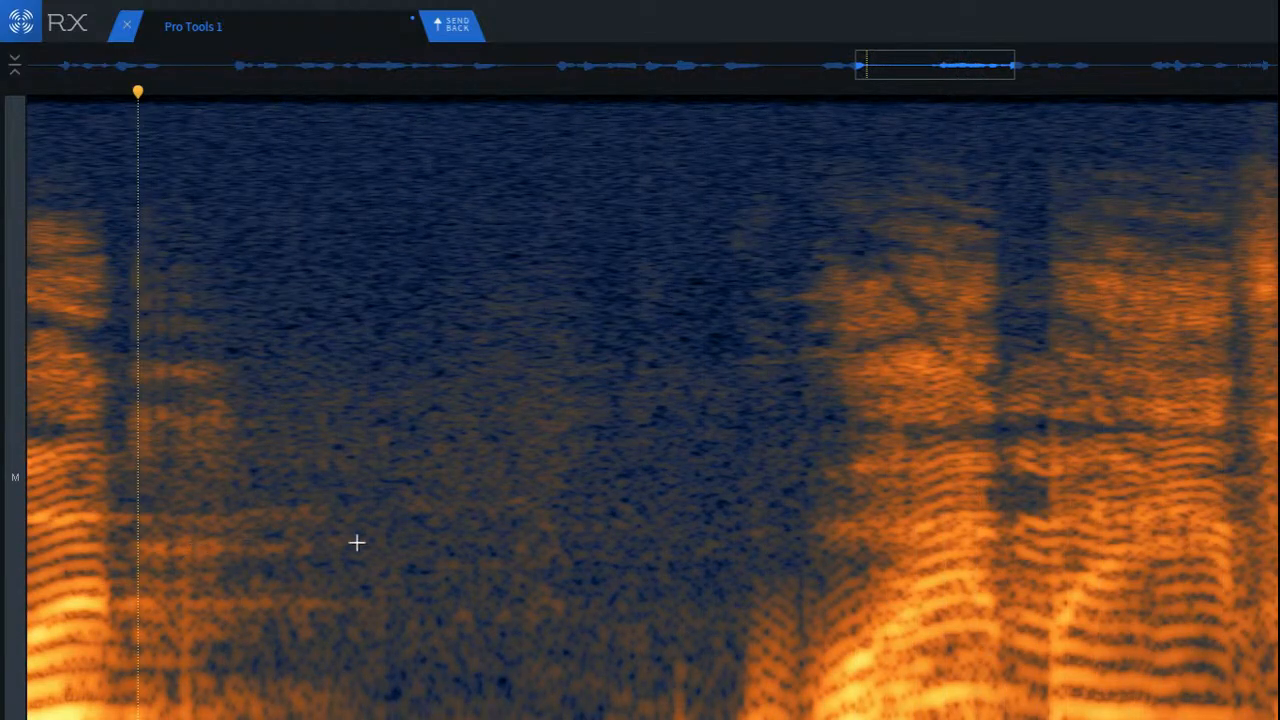
pyautogui.press('space')
pyautogui.press('space')
# Step: Select a low-frequency patch ahead of the following word and play back the pause from its early part
pyautogui.scroll(3, 700, 703)
pyautogui.moveTo(505, 636)
pyautogui.mouseDown()
pyautogui.moveTo(700, 719)
pyautogui.moveTo(653, 719)
pyautogui.moveTo(664, 712)
pyautogui.mouseUp()
pyautogui.click(482, 719)
pyautogui.click(200, 543)
pyautogui.press('space')
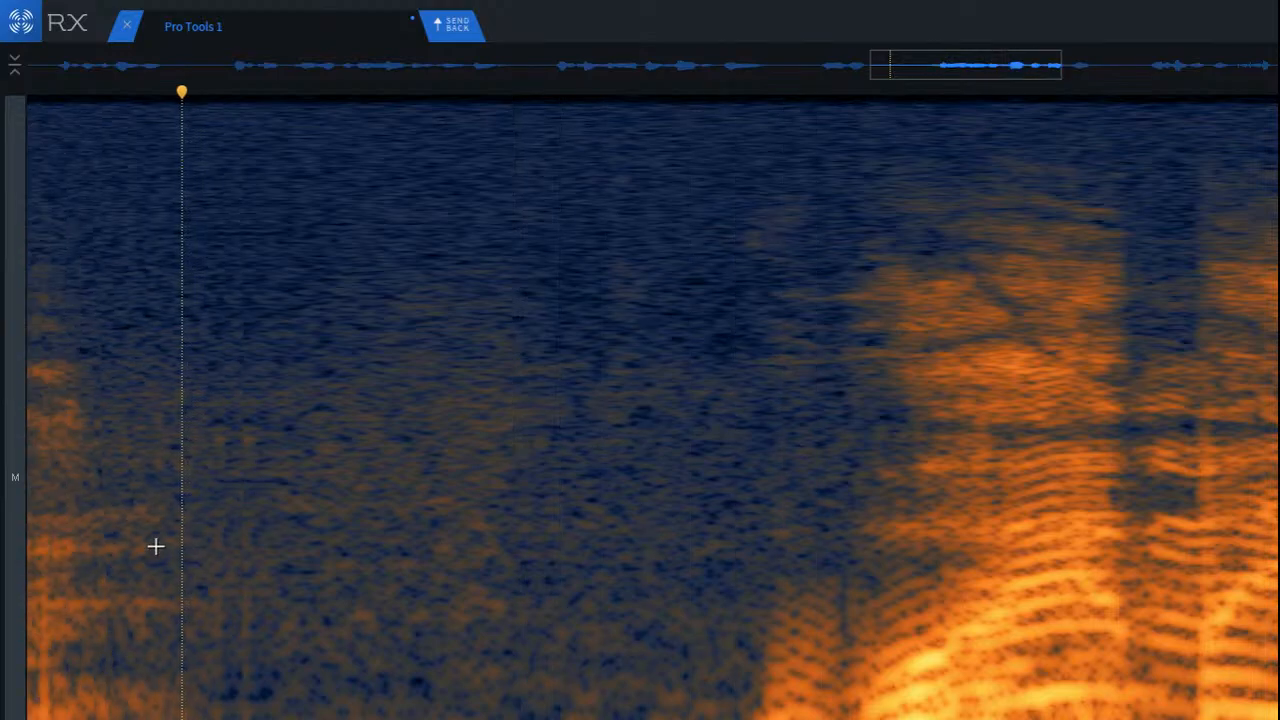
# Step: Audition the pause in a mid-to-high frequency band, at all frequencies, and in a low-frequency band
pyautogui.scroll(-2, 154, 520)
pyautogui.moveTo(103, 203); pyautogui.dragTo(440, 578)
pyautogui.press('space')
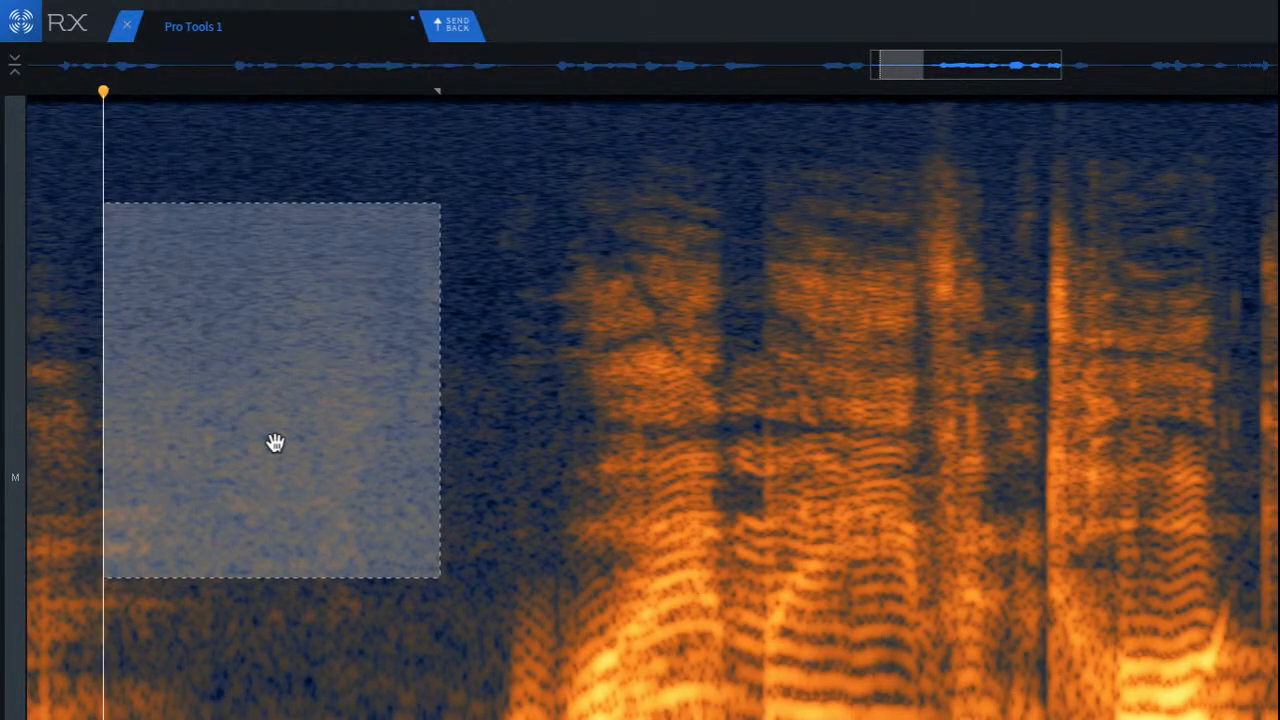
pyautogui.click(239, 409)
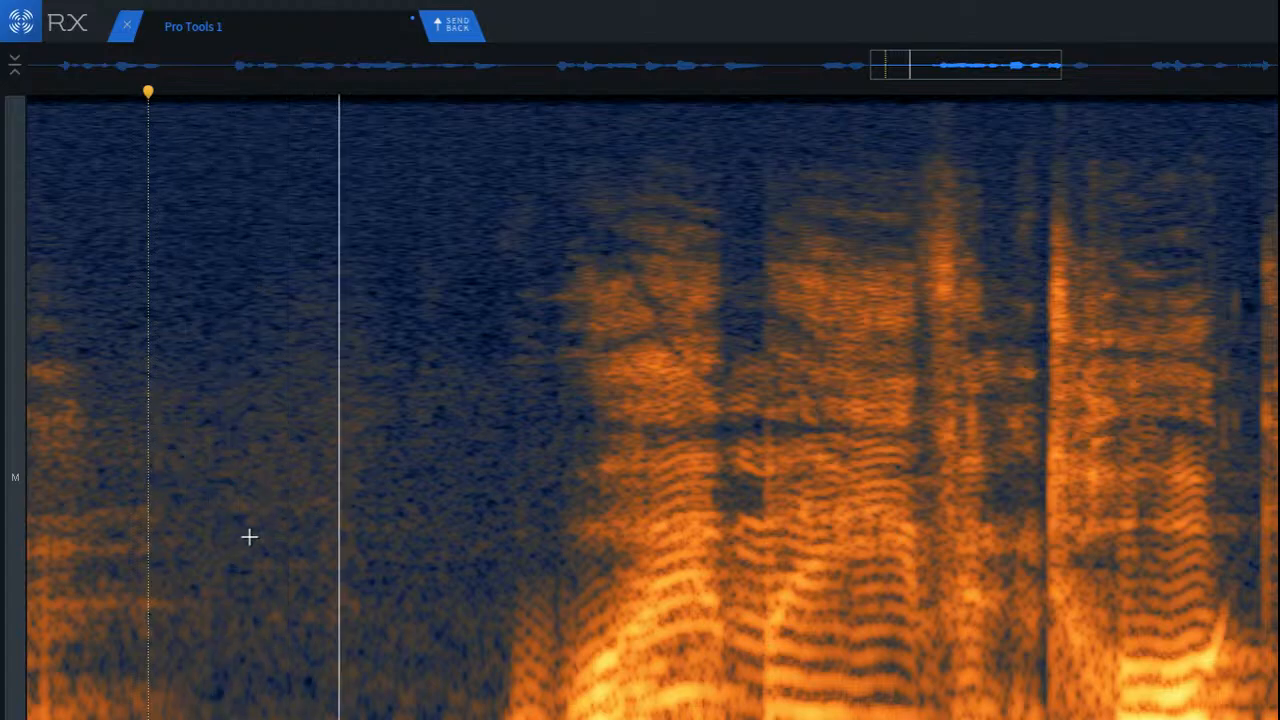
pyautogui.moveTo(197, 468); pyautogui.dragTo(486, 719)
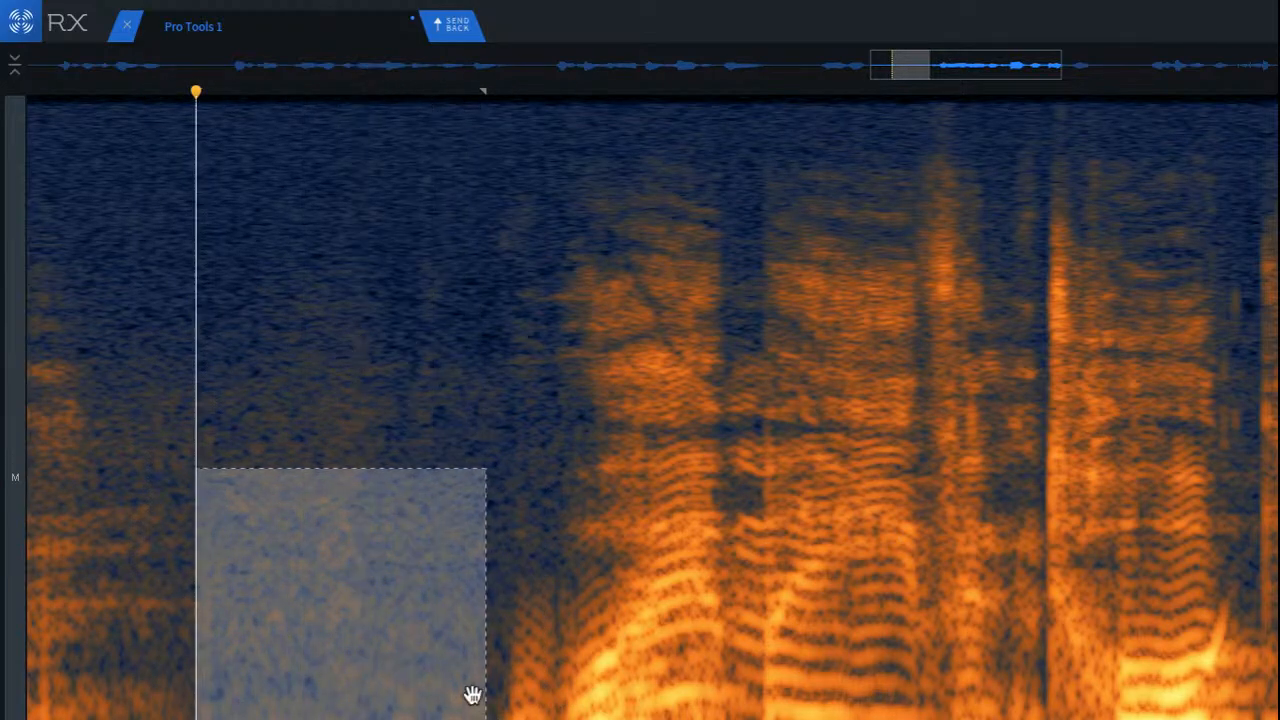
pyautogui.click(223, 219)
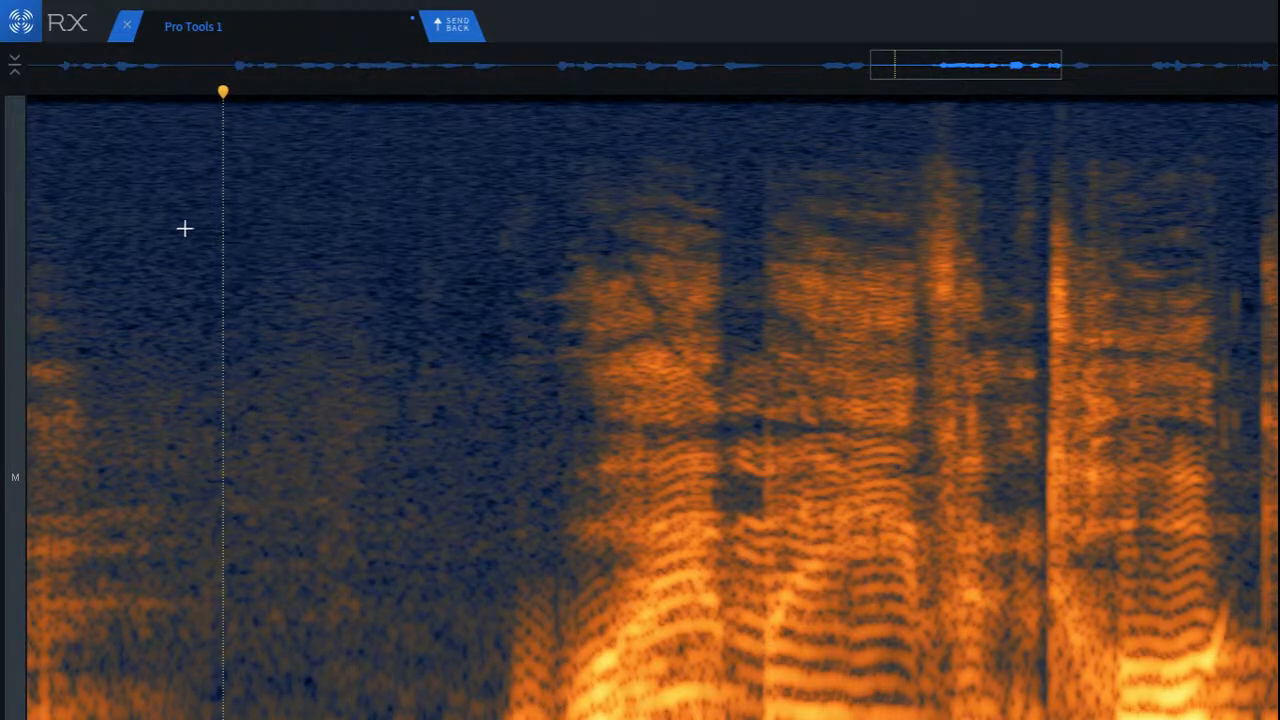
# Step: Select the pause between the two words below the highest frequencies and play back from the second syllable's end
pyautogui.moveTo(184, 229); pyautogui.dragTo(480, 719)
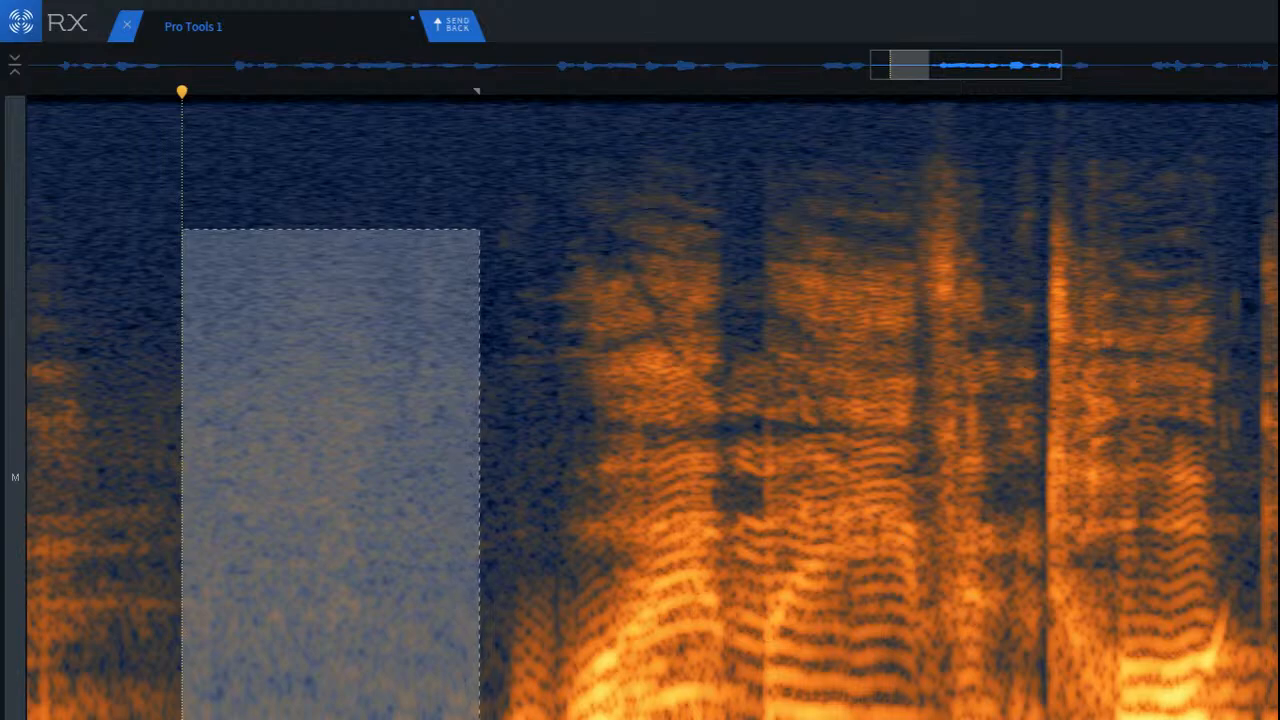
pyautogui.scroll(-5, 300, 654)
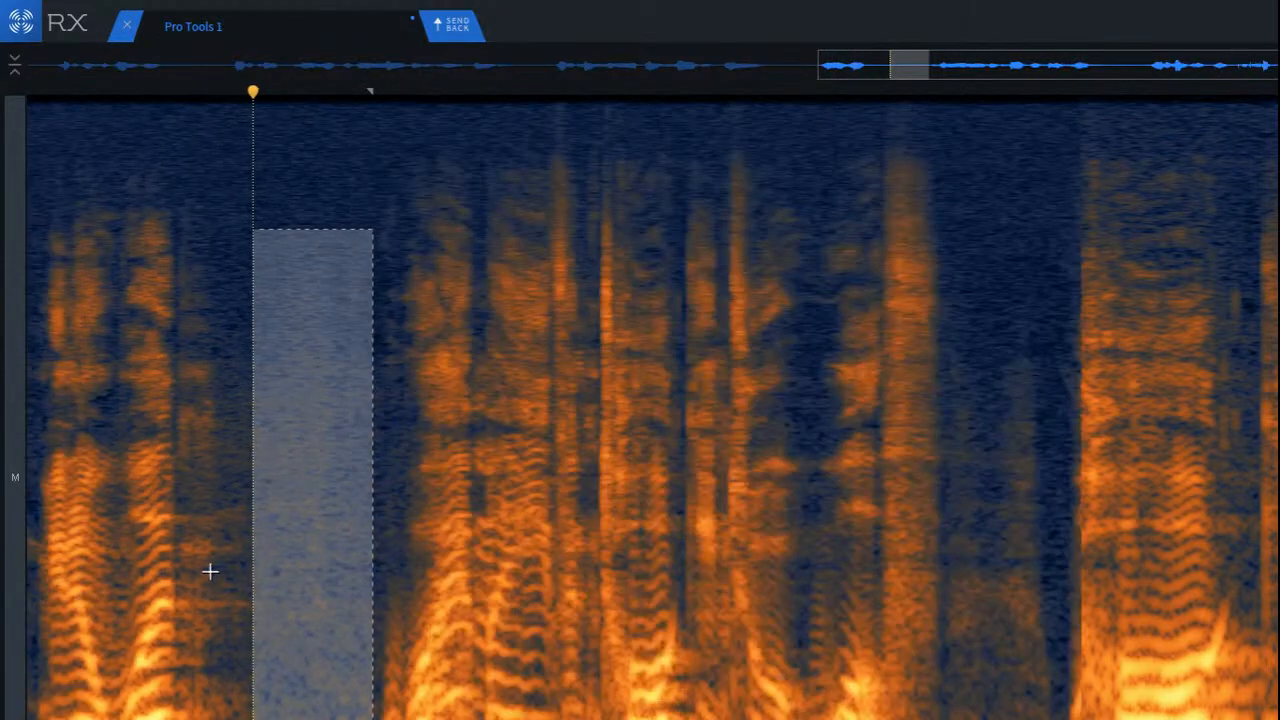
pyautogui.click(183, 552)
pyautogui.press('space')
pyautogui.press('space')
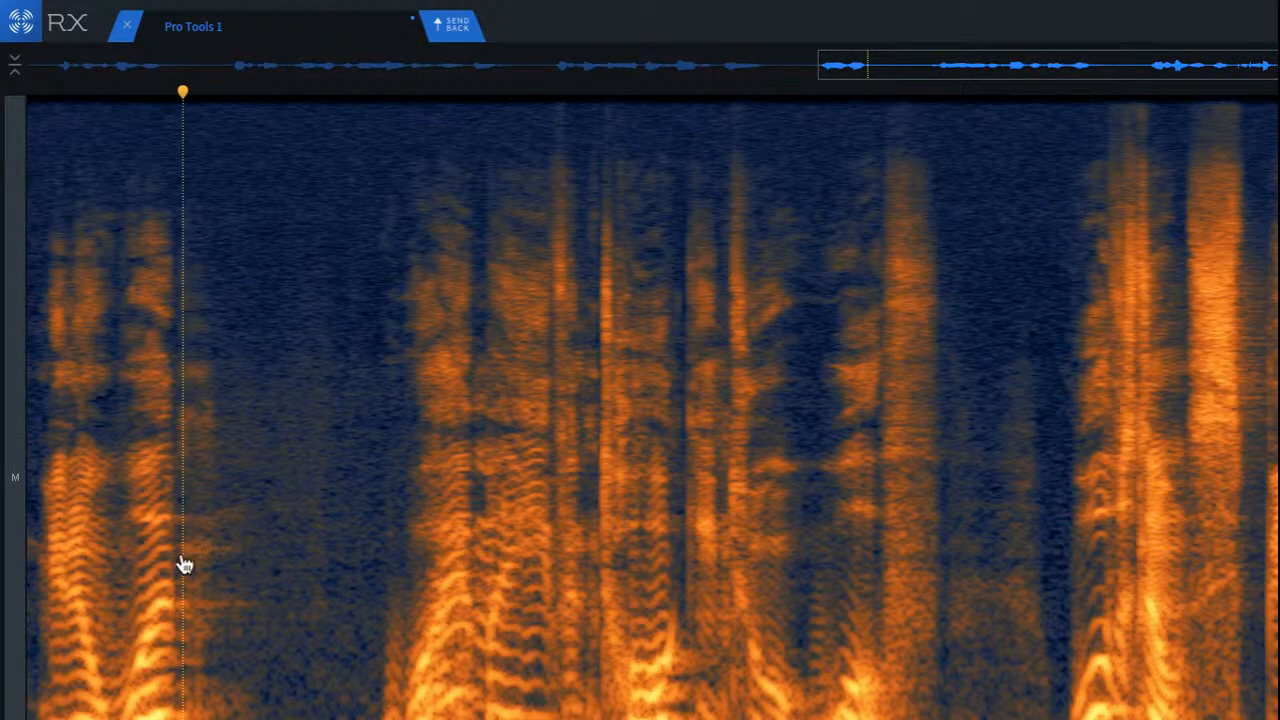
# Step: Restore the pause selection, render Spectral Repair Attenuate on it with strength 2.1, and play back from within the preceding word
pyautogui.hotkey('ctrl', 'z')
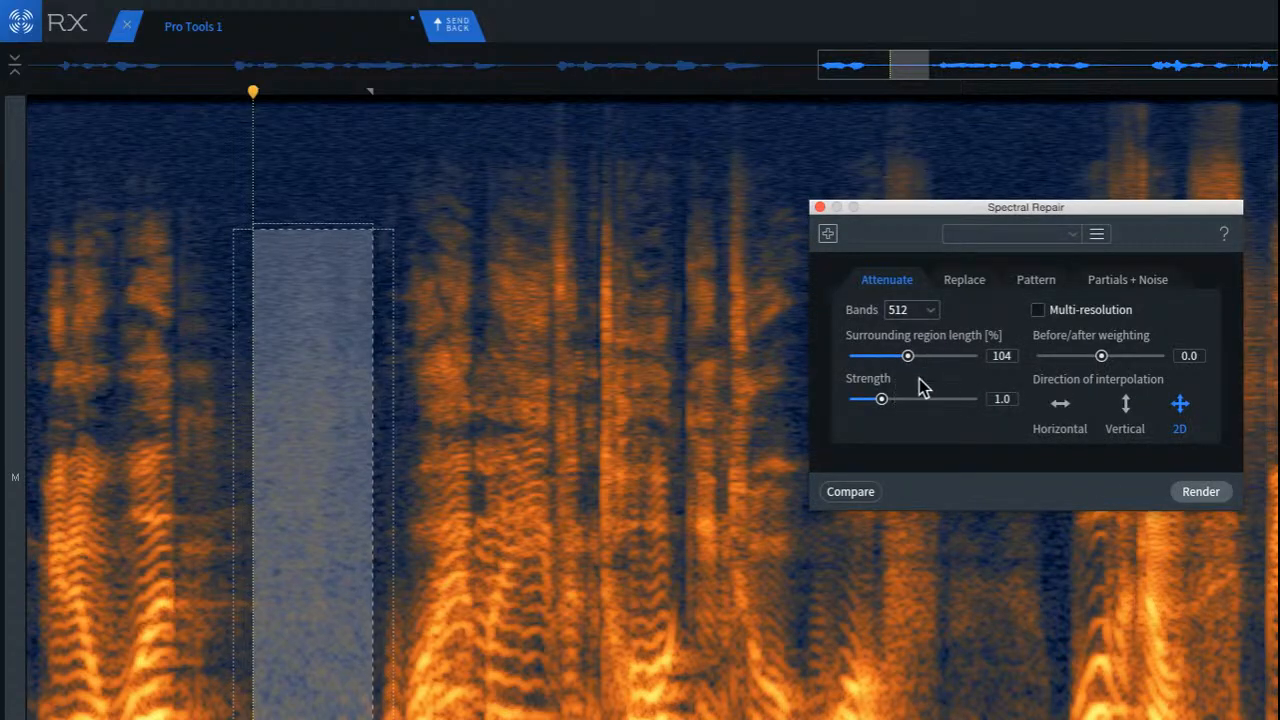
pyautogui.click(1208, 494)
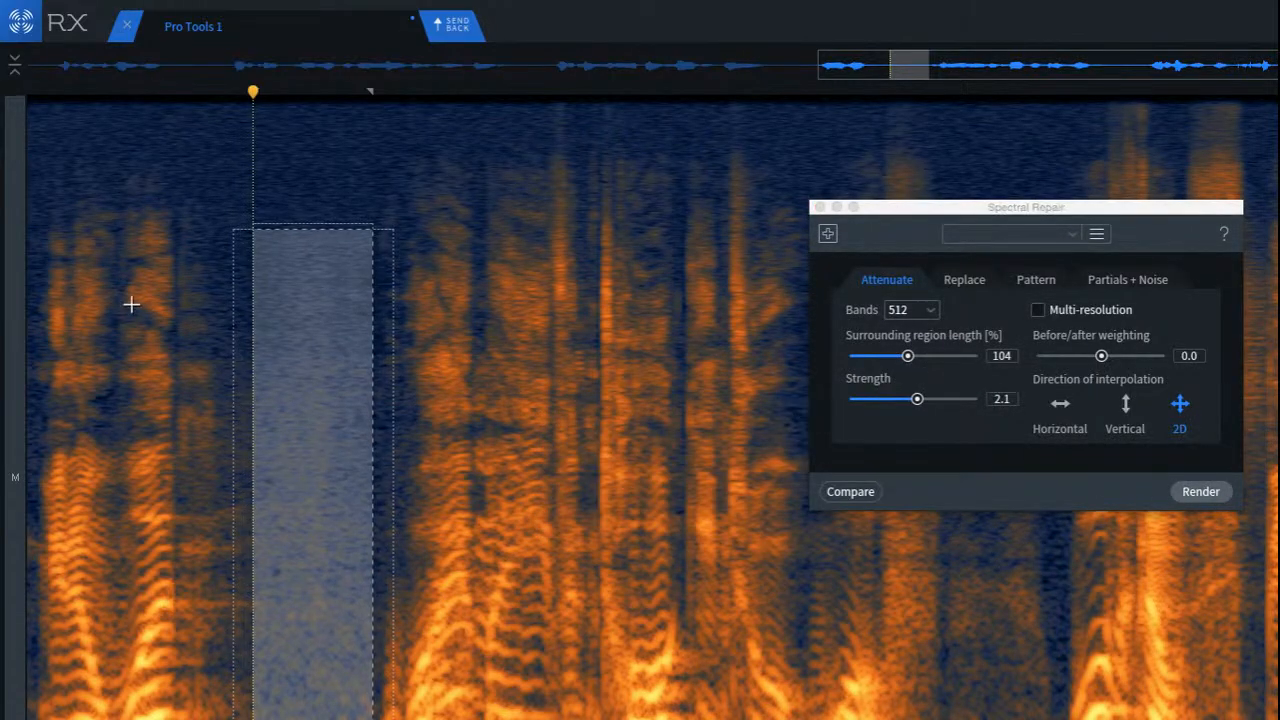
pyautogui.click(109, 300)
pyautogui.press('space')
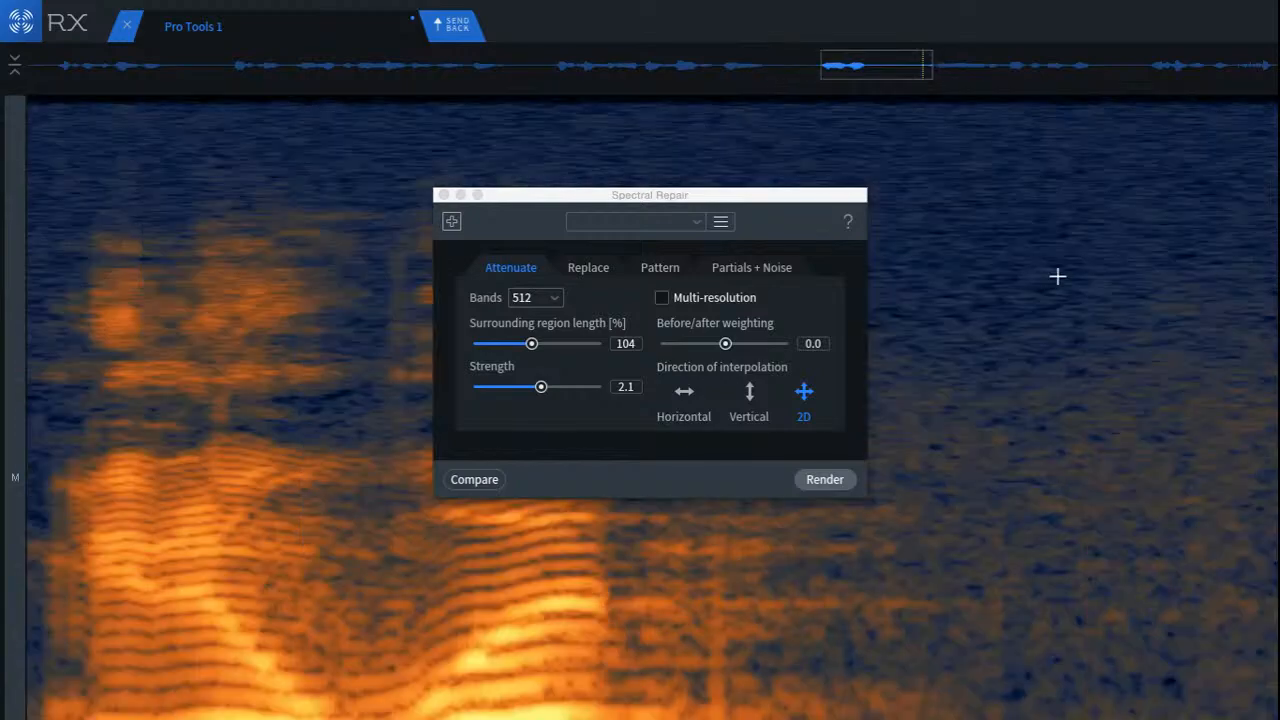
# Step: Move the Spectral Repair window off the pause and check its middle and upper frequencies with a movable selection
pyautogui.moveTo(1049, 234); pyautogui.dragTo(1278, 515)
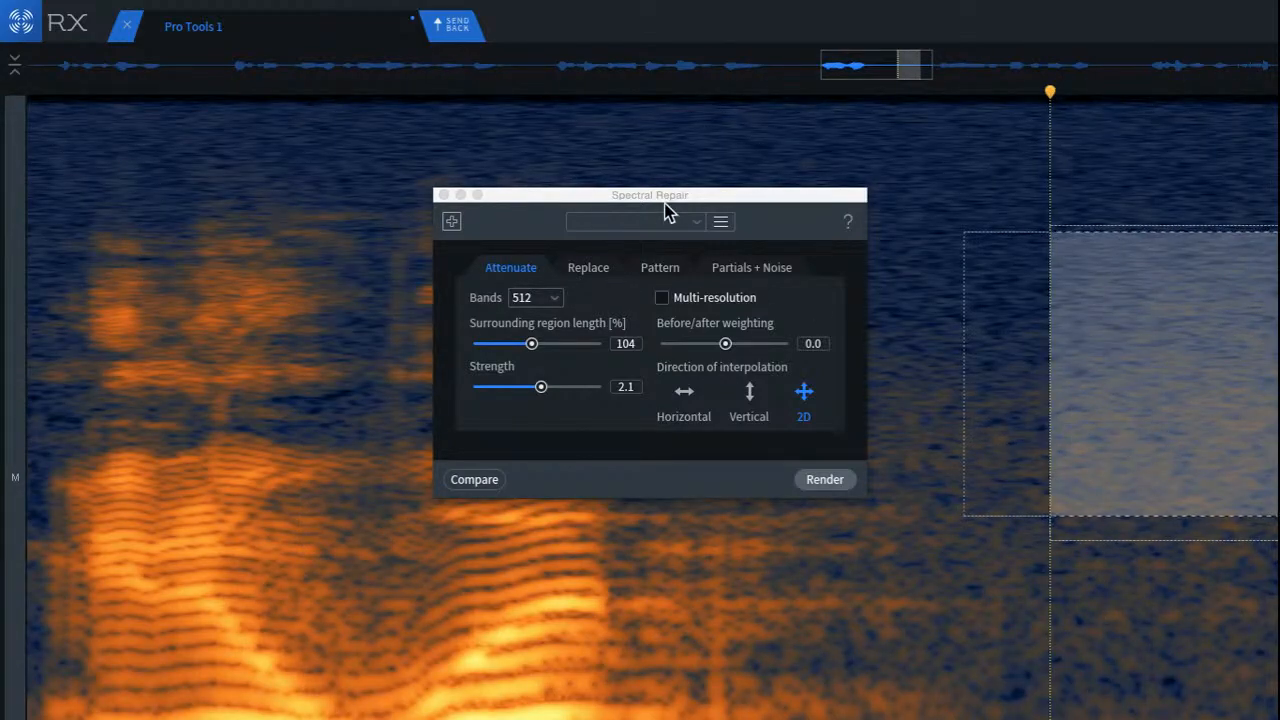
pyautogui.moveTo(668, 212); pyautogui.dragTo(388, 184)
pyautogui.click(722, 286)
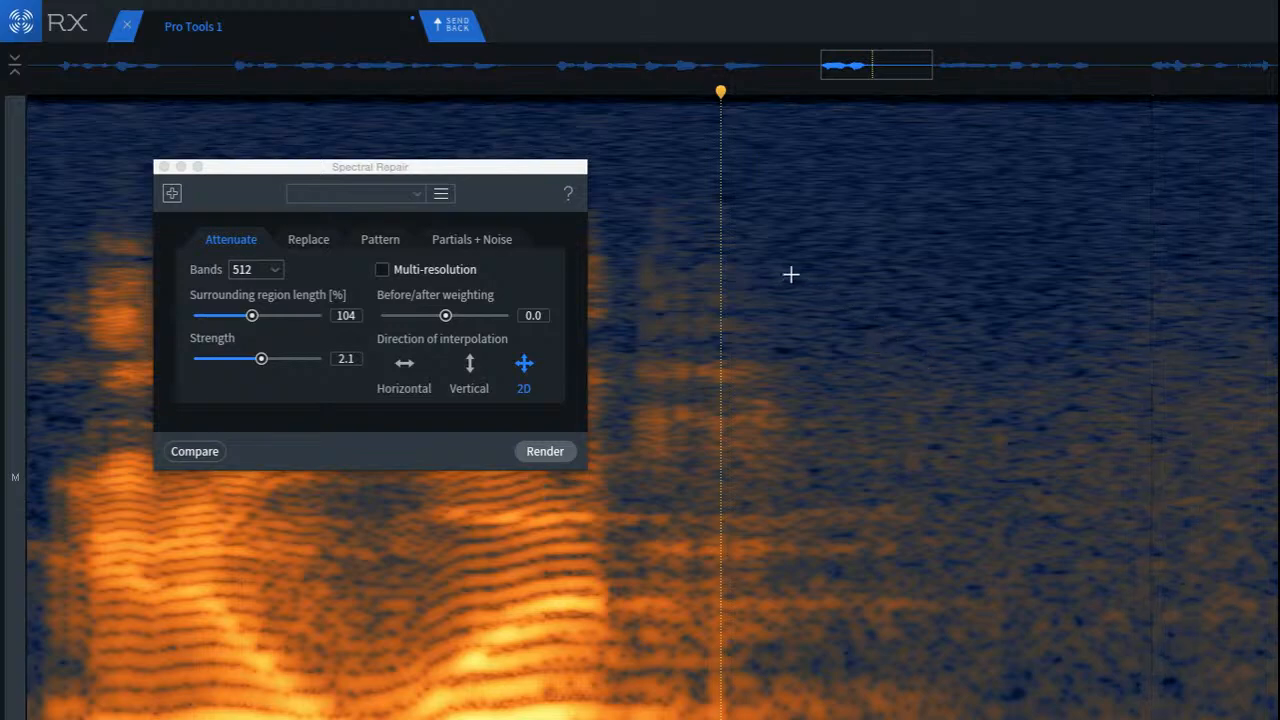
pyautogui.moveTo(767, 263); pyautogui.dragTo(1037, 378)
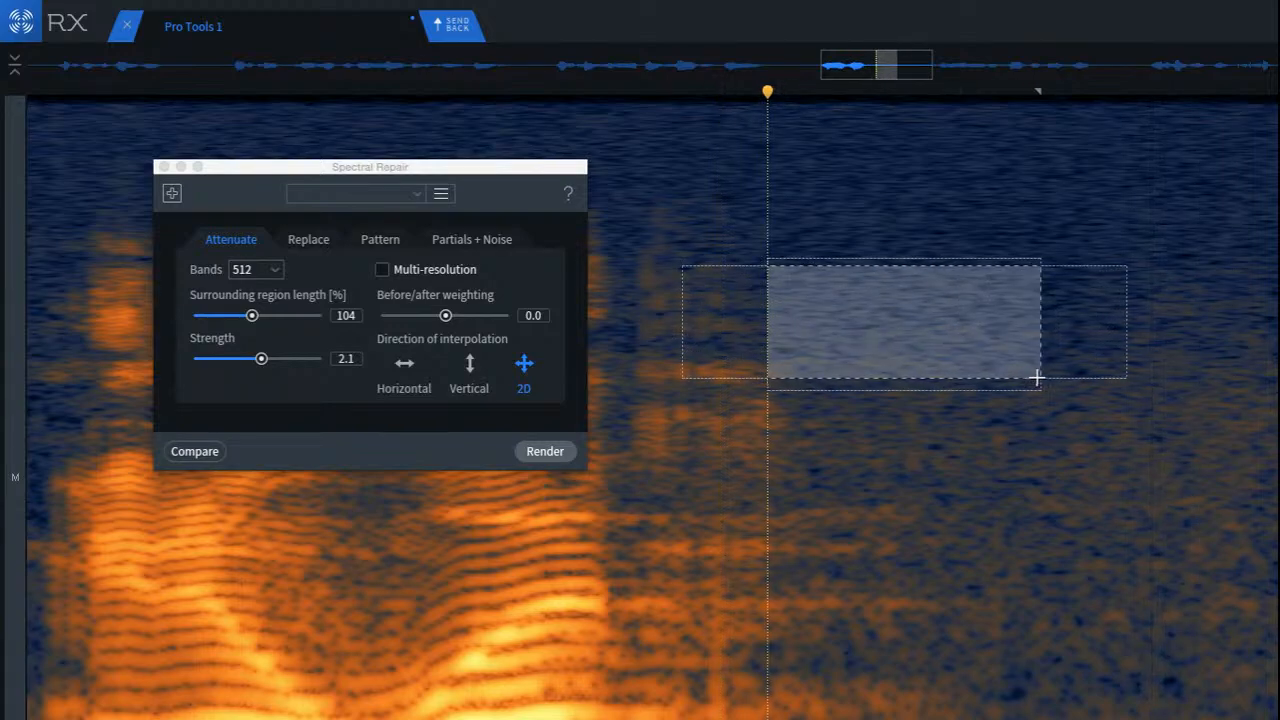
pyautogui.moveTo(921, 338); pyautogui.dragTo(1257, 354)
pyautogui.click(895, 323)
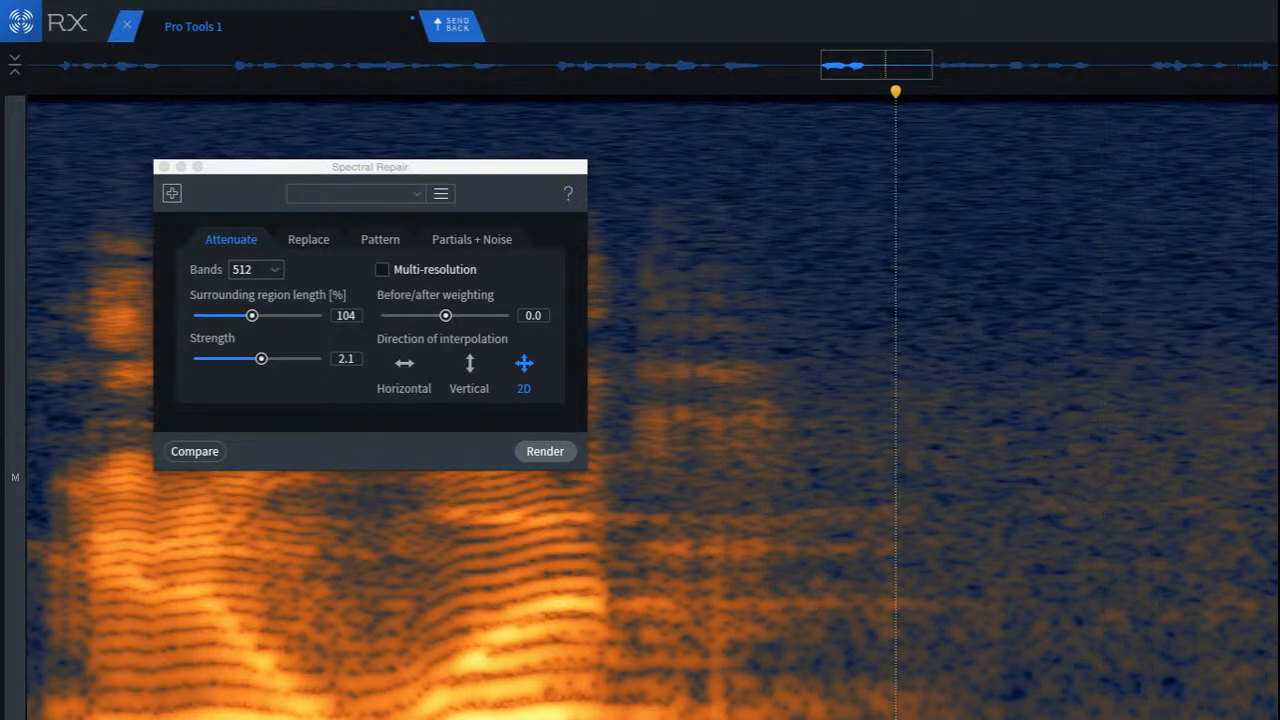
# Step: Check the later part of the pause by shifting a mid-frequency selection across it
pyautogui.moveTo(1239, 440); pyautogui.dragTo(1279, 611)
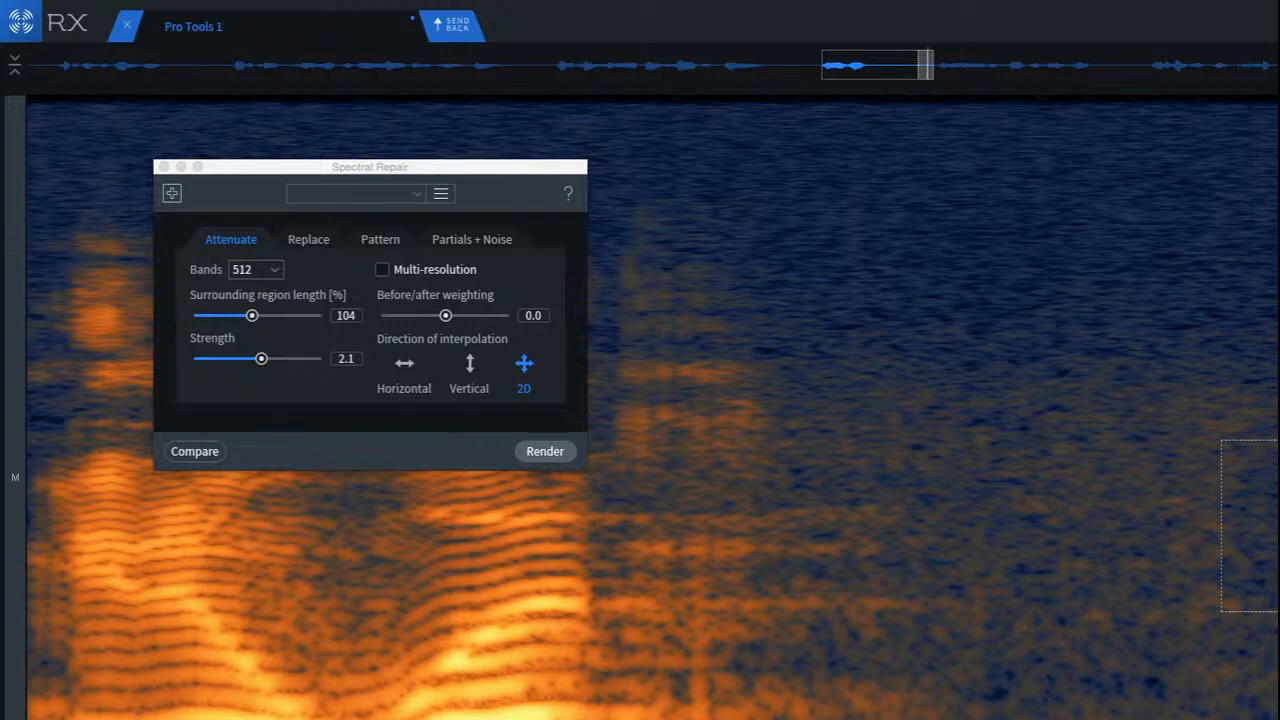
pyautogui.moveTo(1279, 548); pyautogui.dragTo(1122, 526)
pyautogui.click(1279, 530)
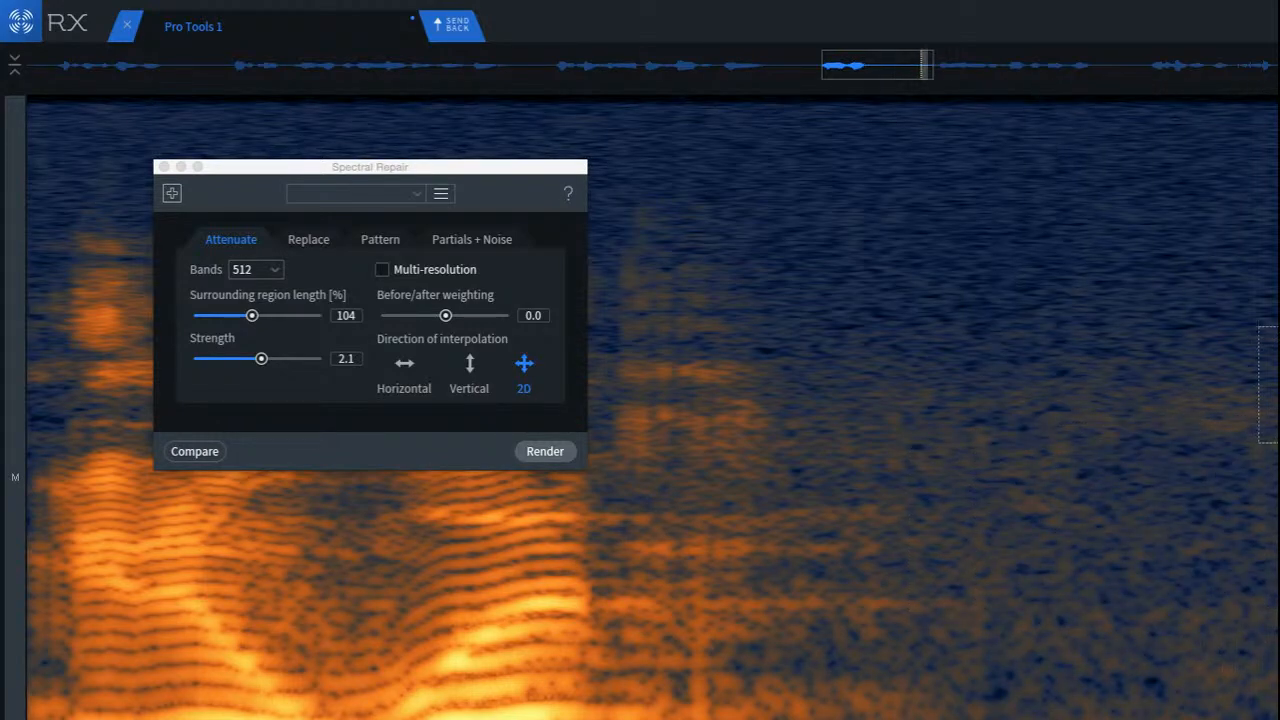
pyautogui.moveTo(1279, 460); pyautogui.dragTo(1223, 463)
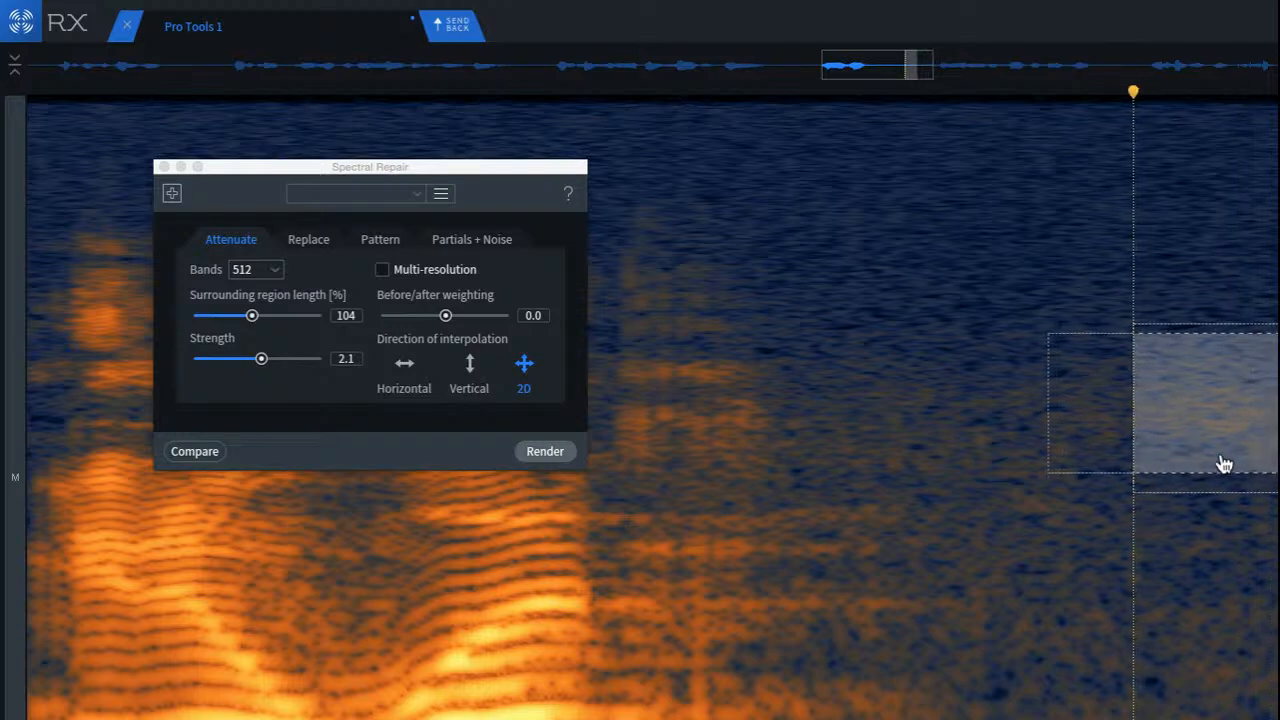
pyautogui.click(951, 385)
# Step: Select the mid-frequency residue early in the pause, render Spectral Repair Attenuate on it, and play back from the preceding word's tail
pyautogui.click(605, 358)
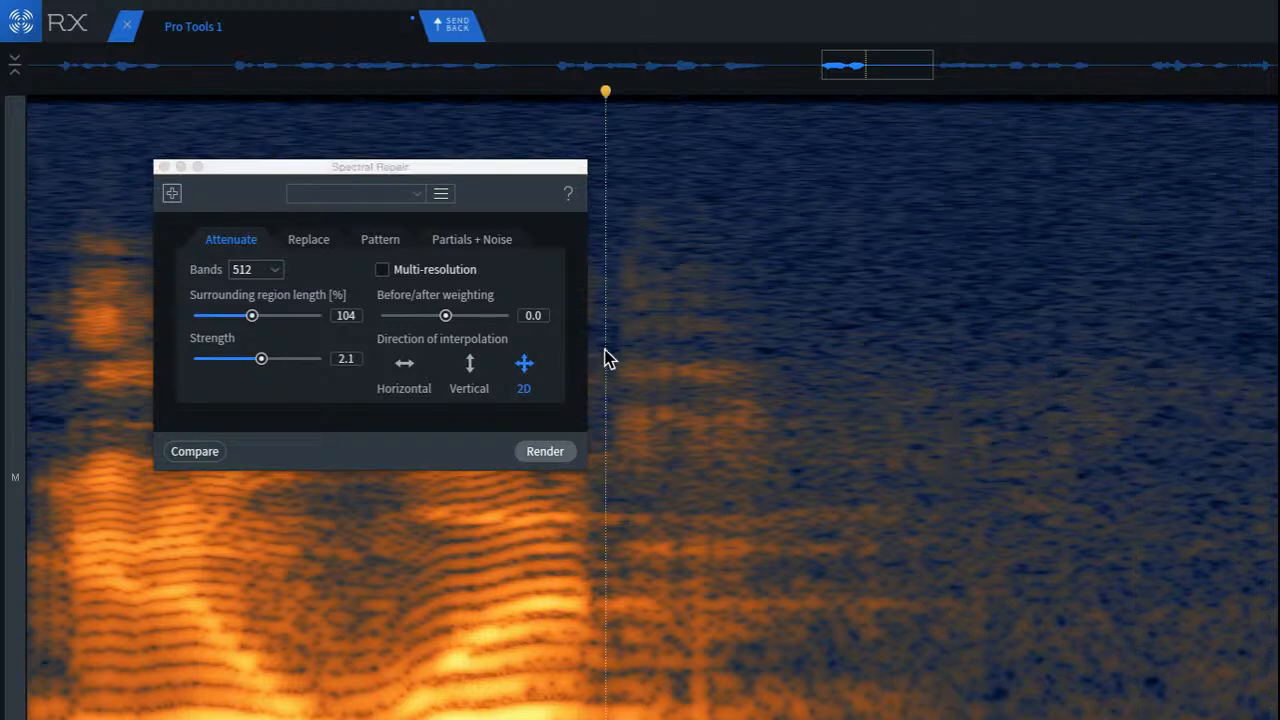
pyautogui.press('space')
pyautogui.moveTo(868, 370); pyautogui.dragTo(1132, 496)
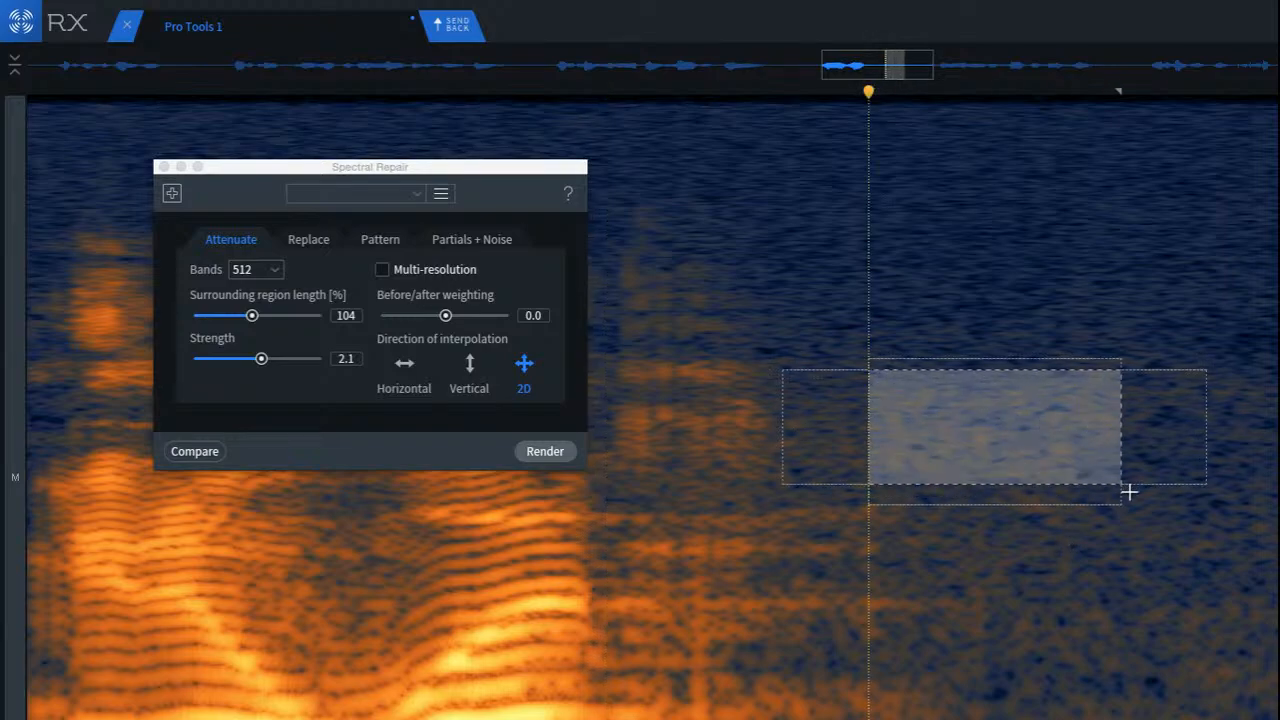
pyautogui.click(545, 451)
pyautogui.click(691, 319)
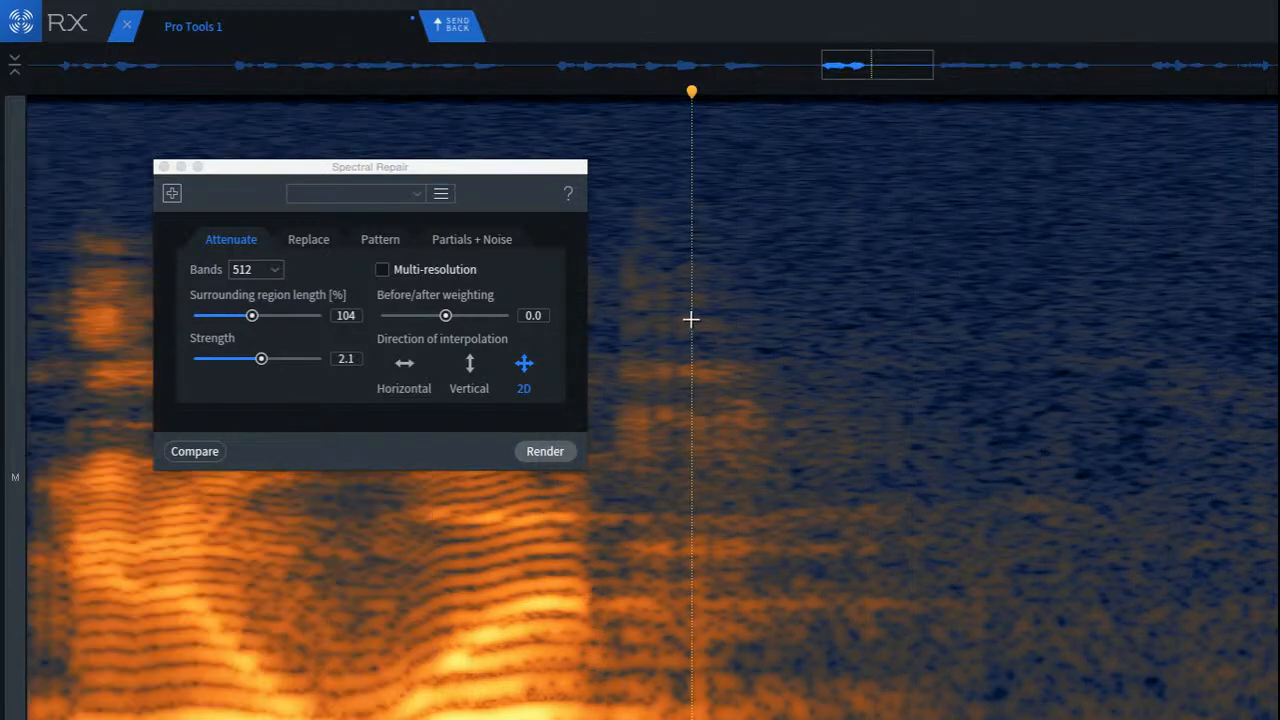
pyautogui.press('space')
# Step: Attenuate the remaining noise in the pause with an upper-mid selection and a wider one over the lower-mid frequencies
pyautogui.scroll(-2, 1003, 420)
pyautogui.moveTo(982, 345)
pyautogui.mouseDown()
pyautogui.moveTo(1086, 394)
pyautogui.moveTo(1278, 420)
pyautogui.mouseUp()
pyautogui.press('space')
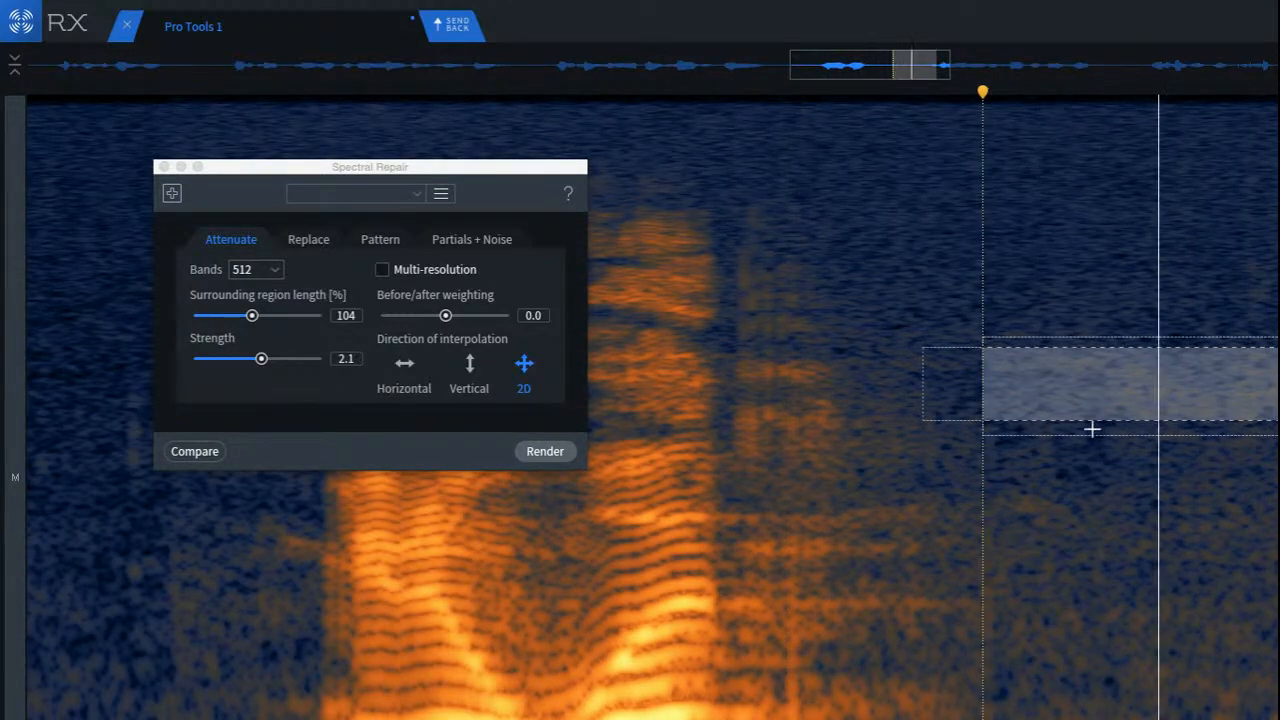
pyautogui.click(891, 420)
pyautogui.moveTo(910, 420); pyautogui.dragTo(1154, 551)
pyautogui.press('space')
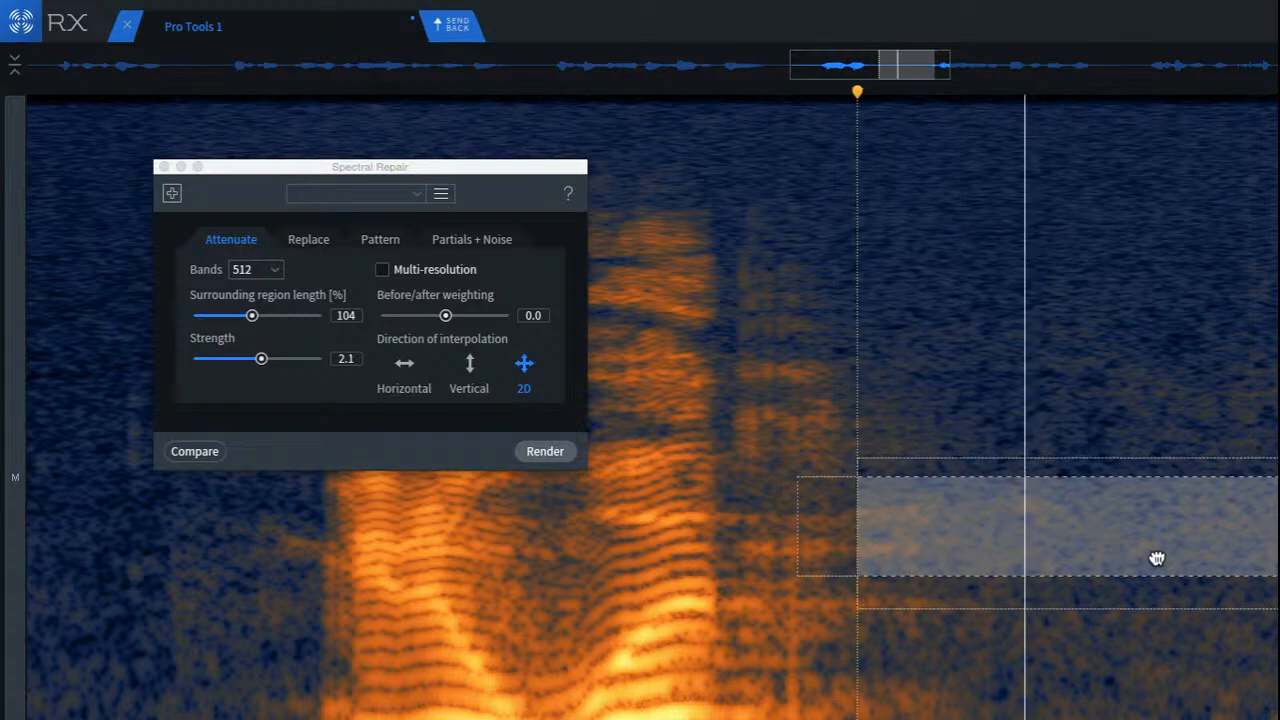
# Step: Play back from within the preceding word and again from inside the pause to check the transition into the following phrase
pyautogui.click(501, 540)
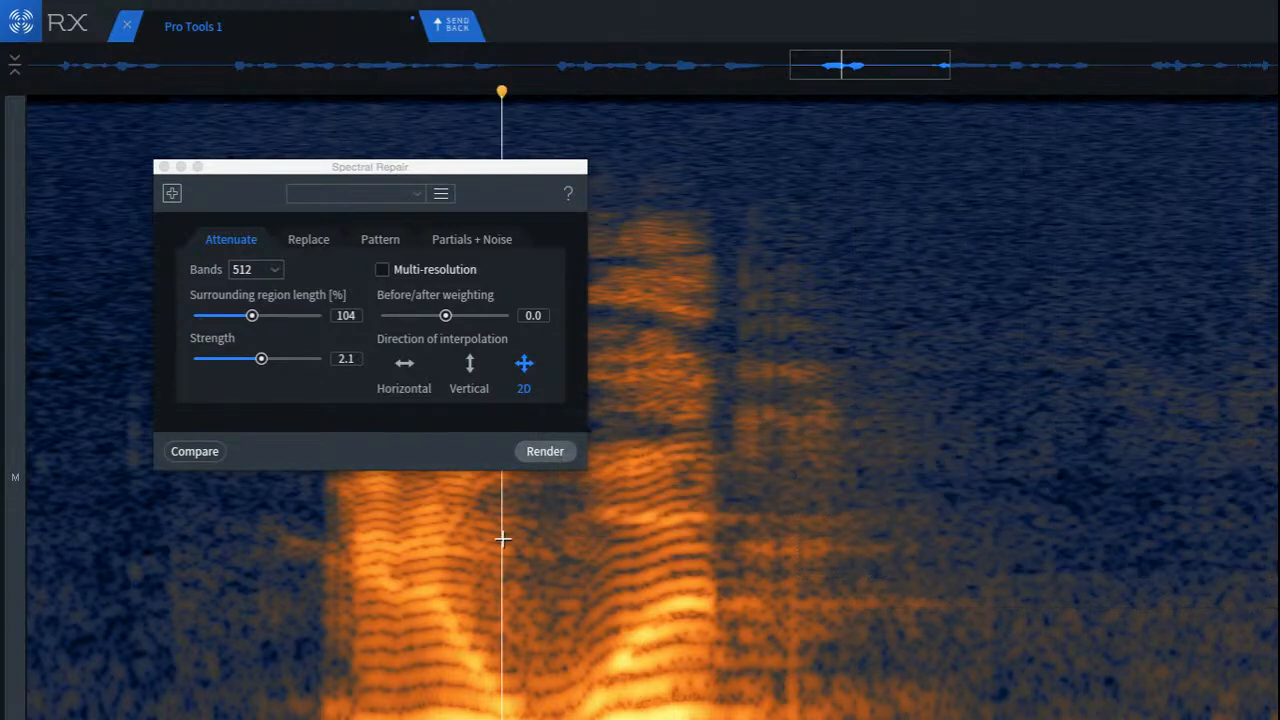
pyautogui.press('space')
pyautogui.press('space')
pyautogui.press('space')
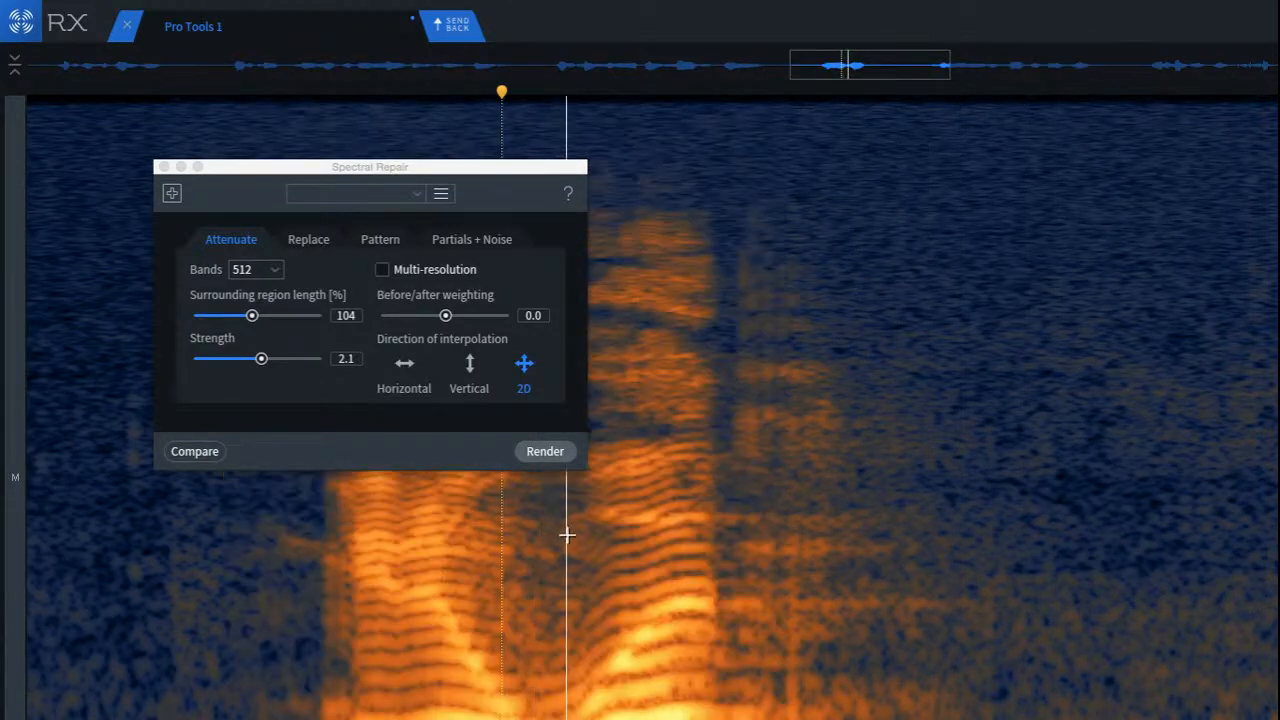
pyautogui.scroll(-3, 577, 536)
pyautogui.scroll(-2, 577, 536)
pyautogui.scroll(-2, 706, 531)
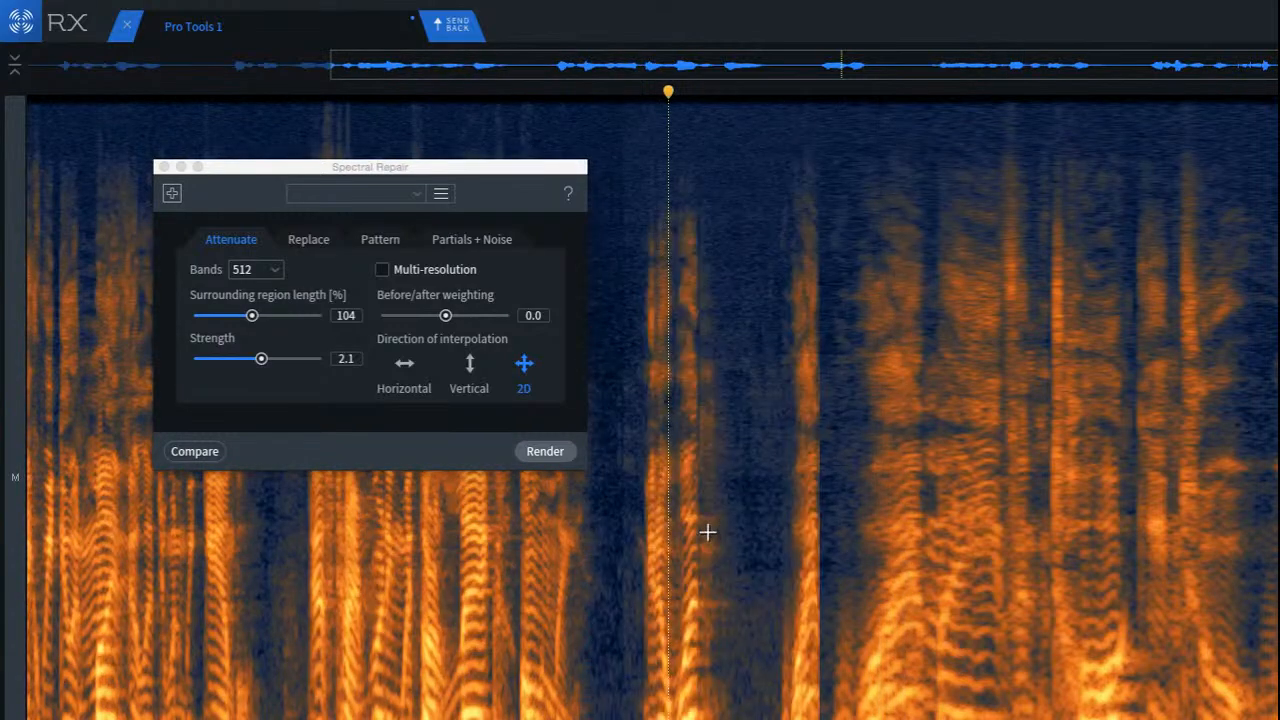
pyautogui.press('space')
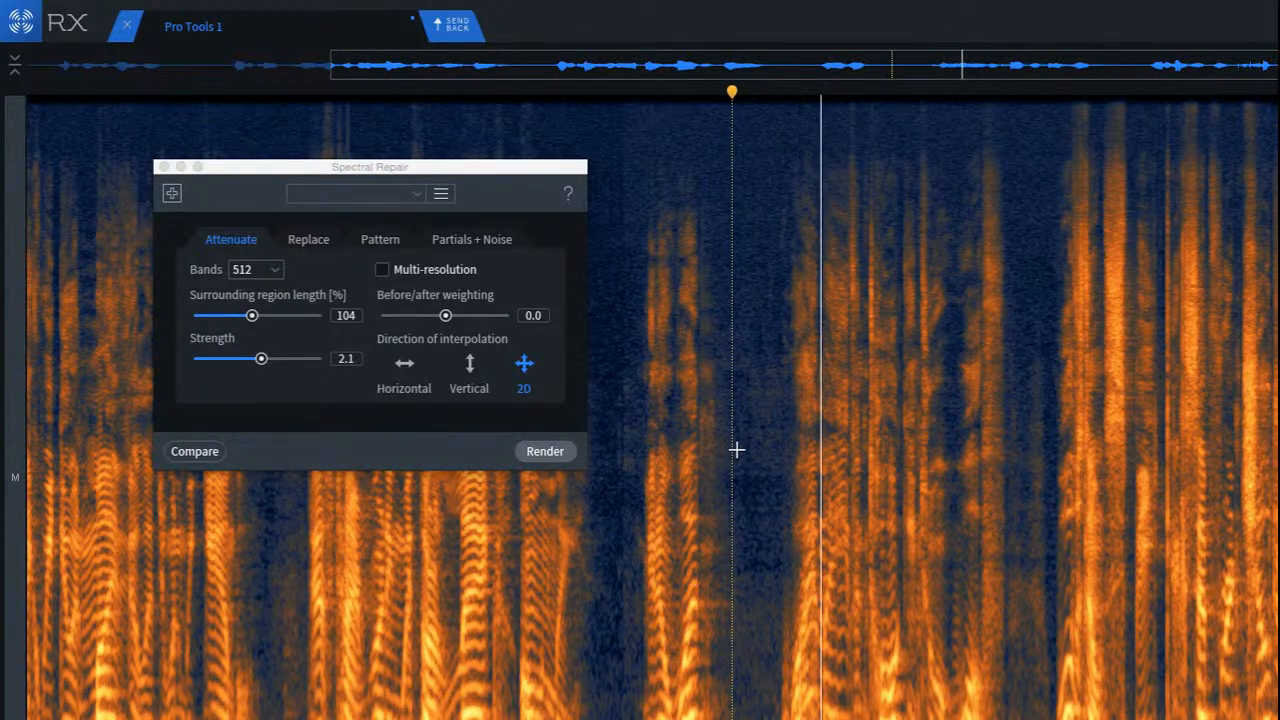
pyautogui.click(767, 430)
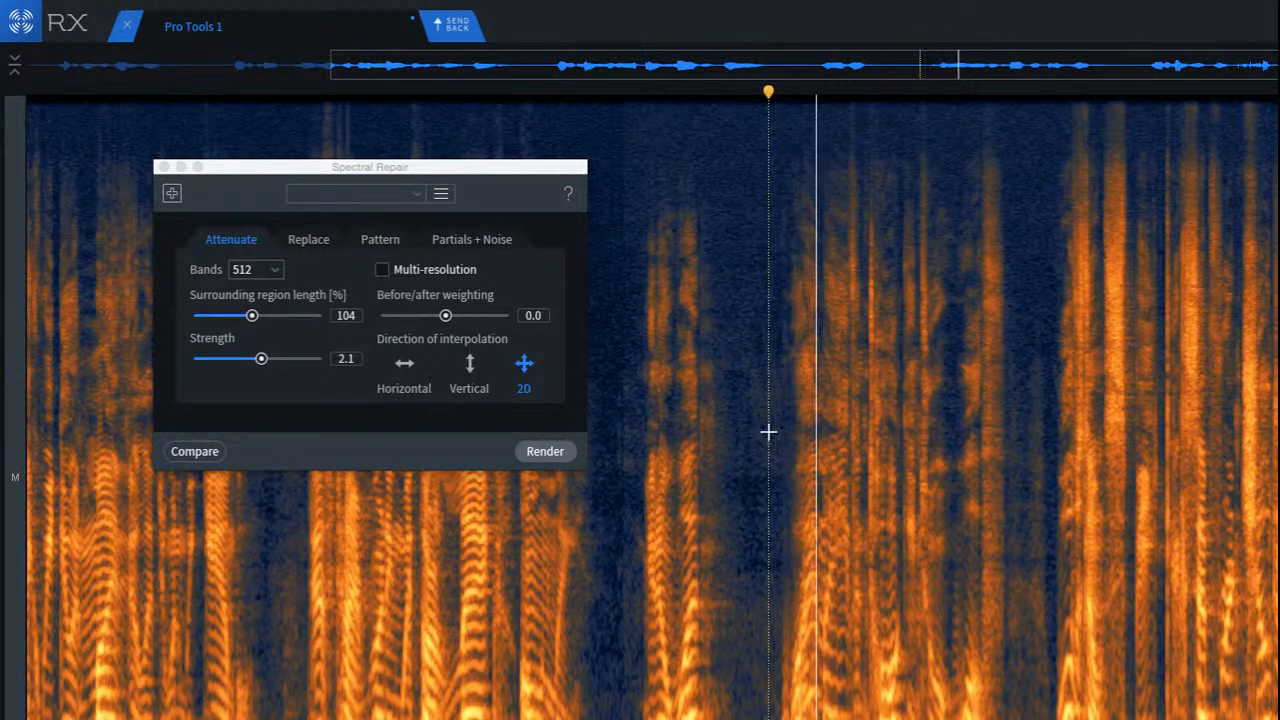
pyautogui.press('space')
# Step: Examine the consonant gap in the following phrase with a mid-to-high frequency selection, clear it, and play back from before the gap
pyautogui.scroll(2, 880, 400)
pyautogui.scroll(2, 749, 320)
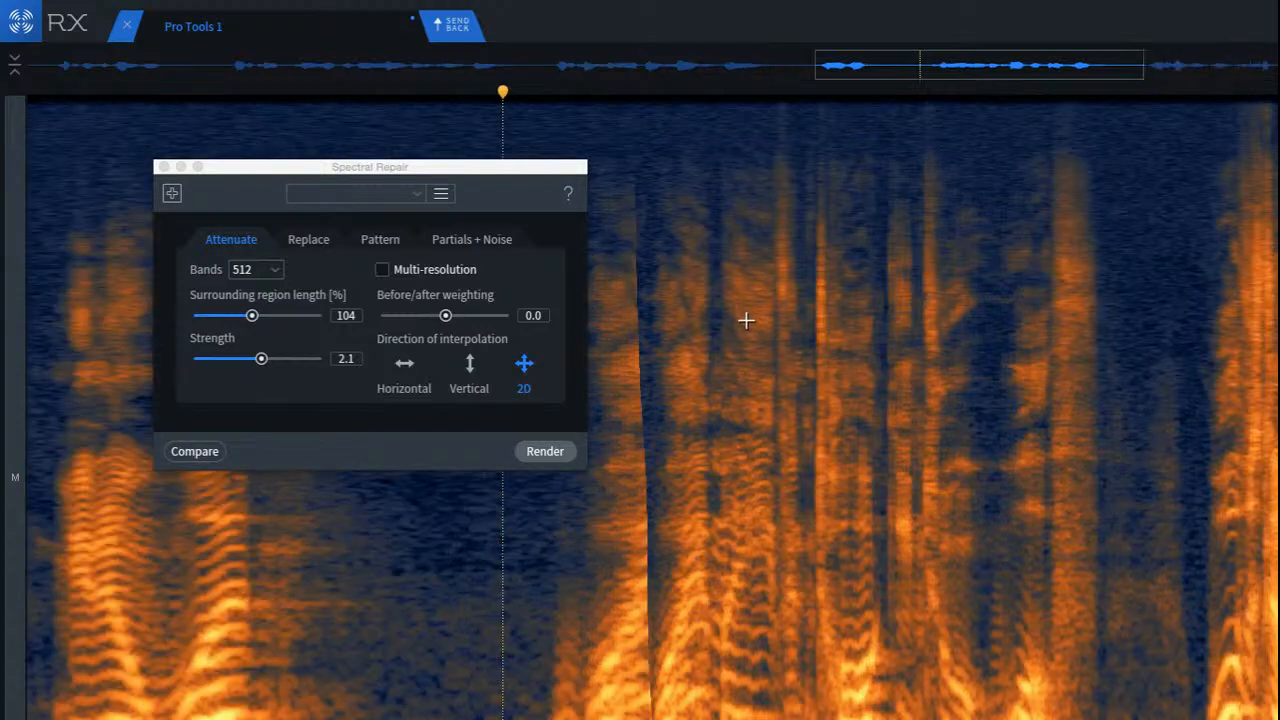
pyautogui.scroll(2, 794, 317)
pyautogui.scroll(1, 1000, 360)
pyautogui.press('space')
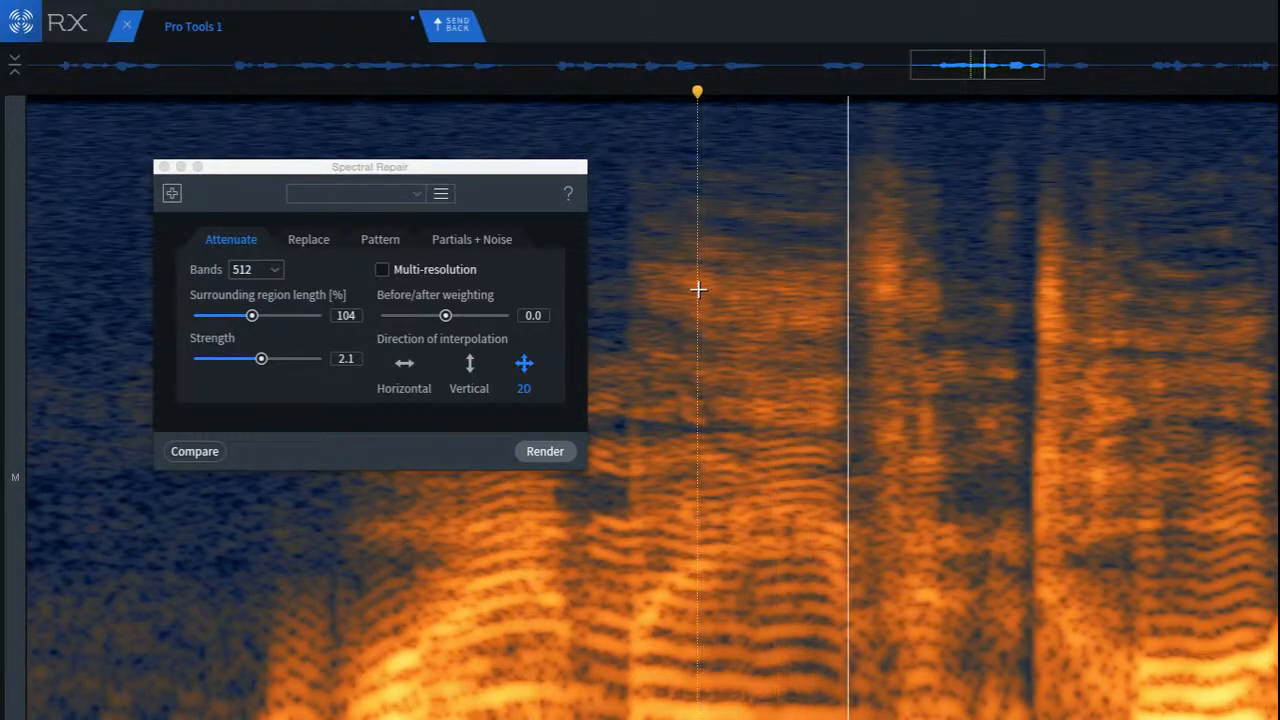
pyautogui.scroll(3, 931, 349)
pyautogui.scroll(-3, 931, 348)
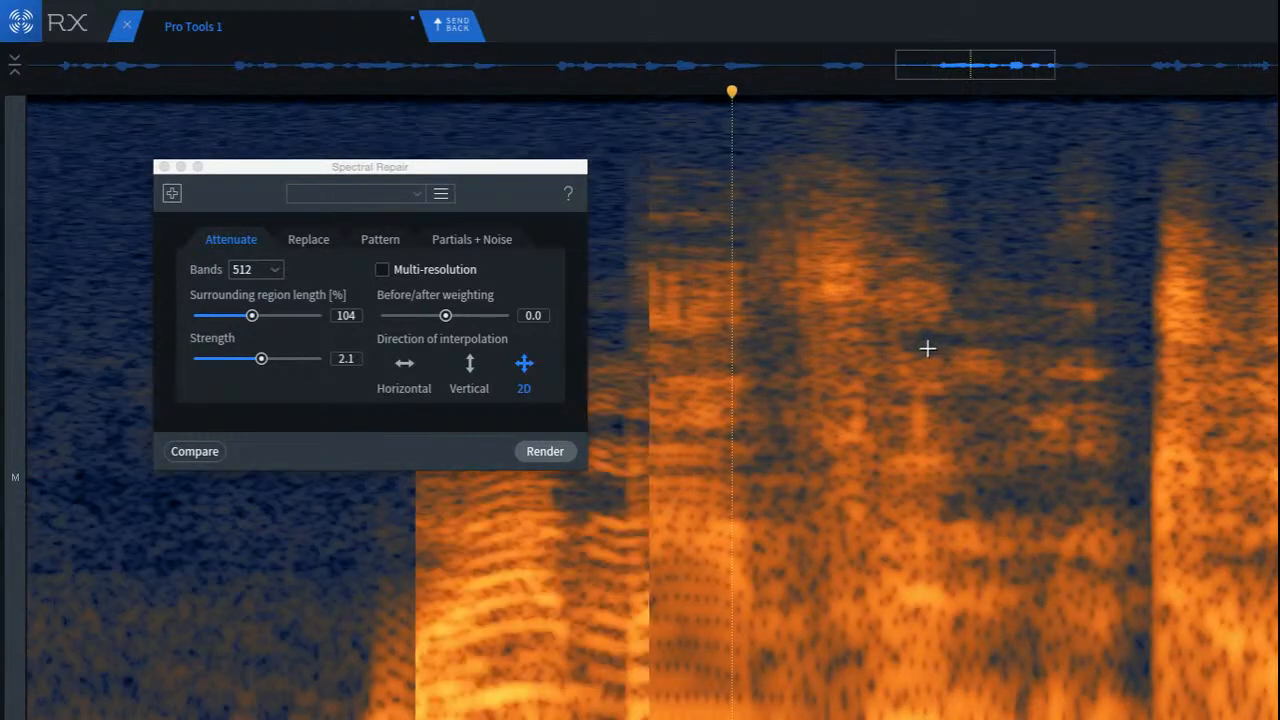
pyautogui.moveTo(860, 277); pyautogui.dragTo(1043, 545)
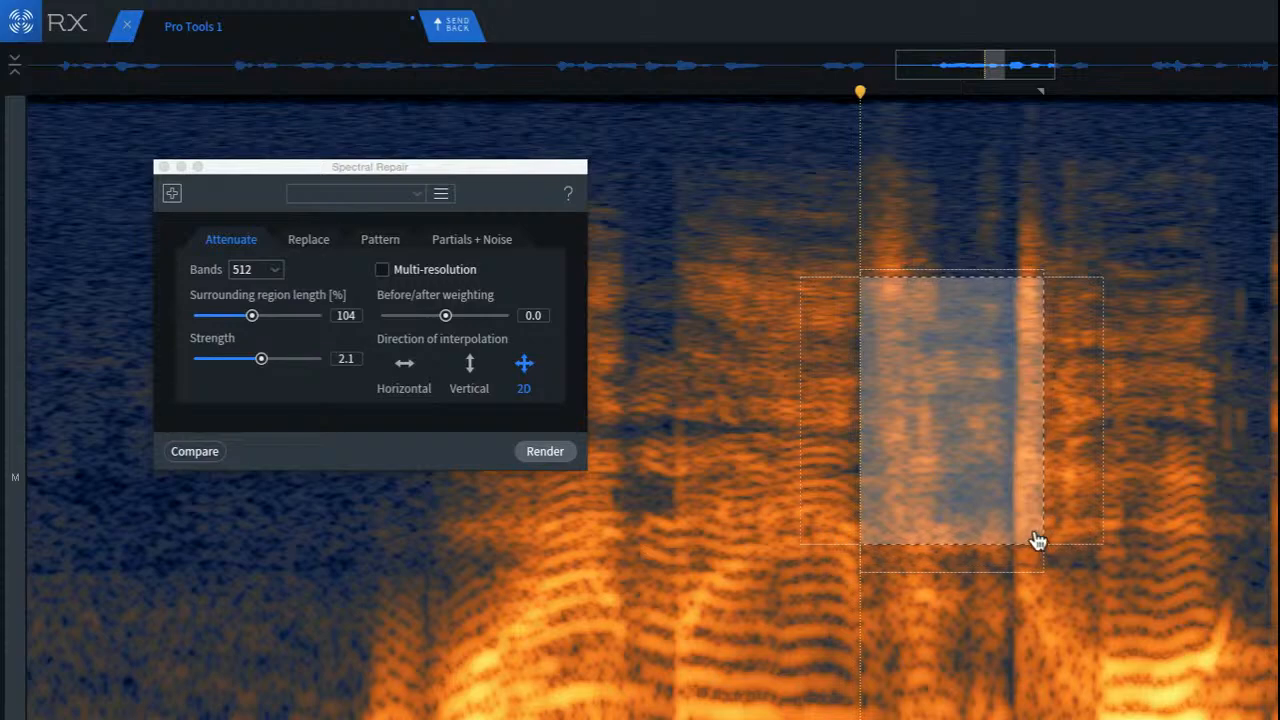
pyautogui.press('d')
pyautogui.click(728, 260)
pyautogui.press('space')
pyautogui.scroll(-3, 784, 384)
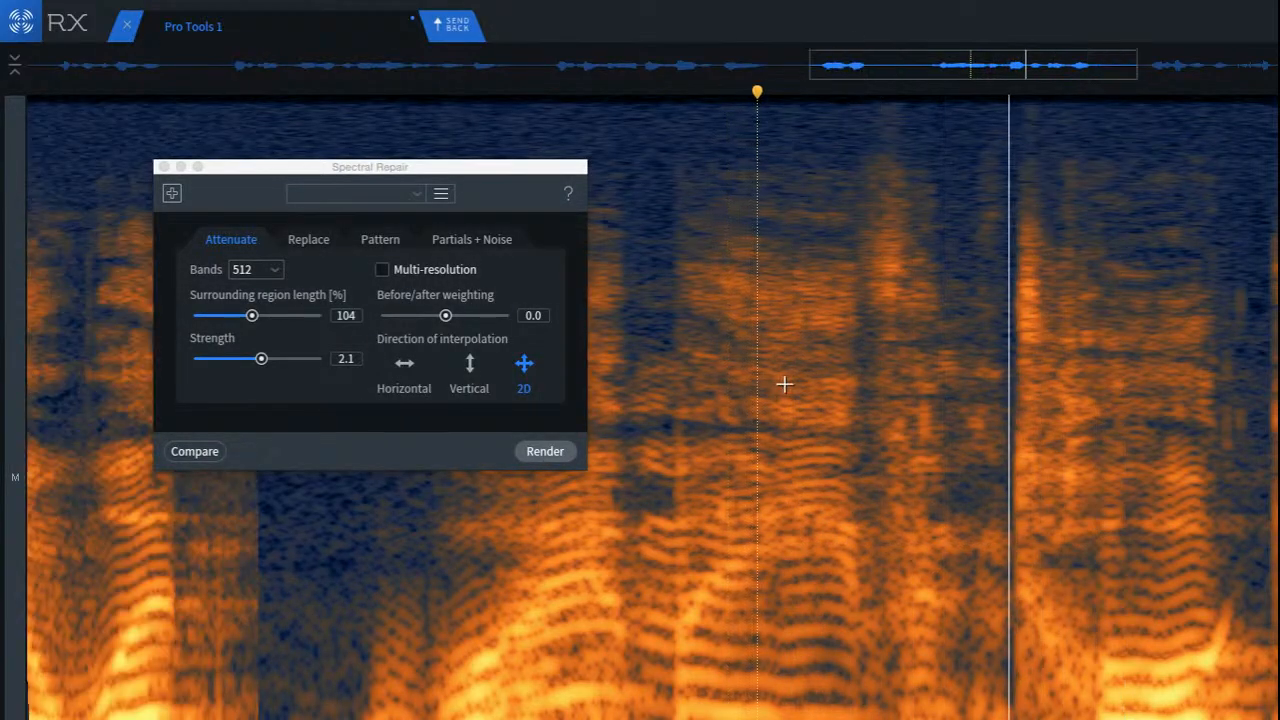
# Step: Select the noise burst closing the phrase across nearly the full frequency range and play back from before it
pyautogui.click(651, 389)
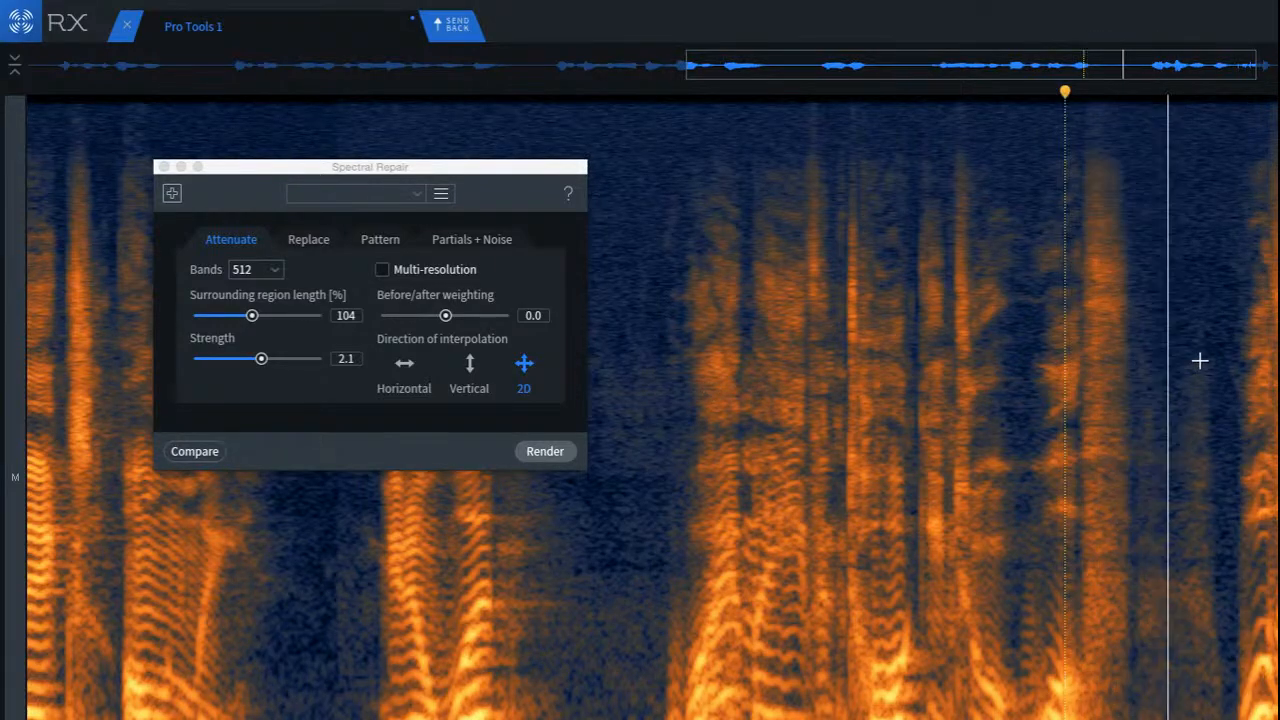
pyautogui.scroll(5, 895, 306)
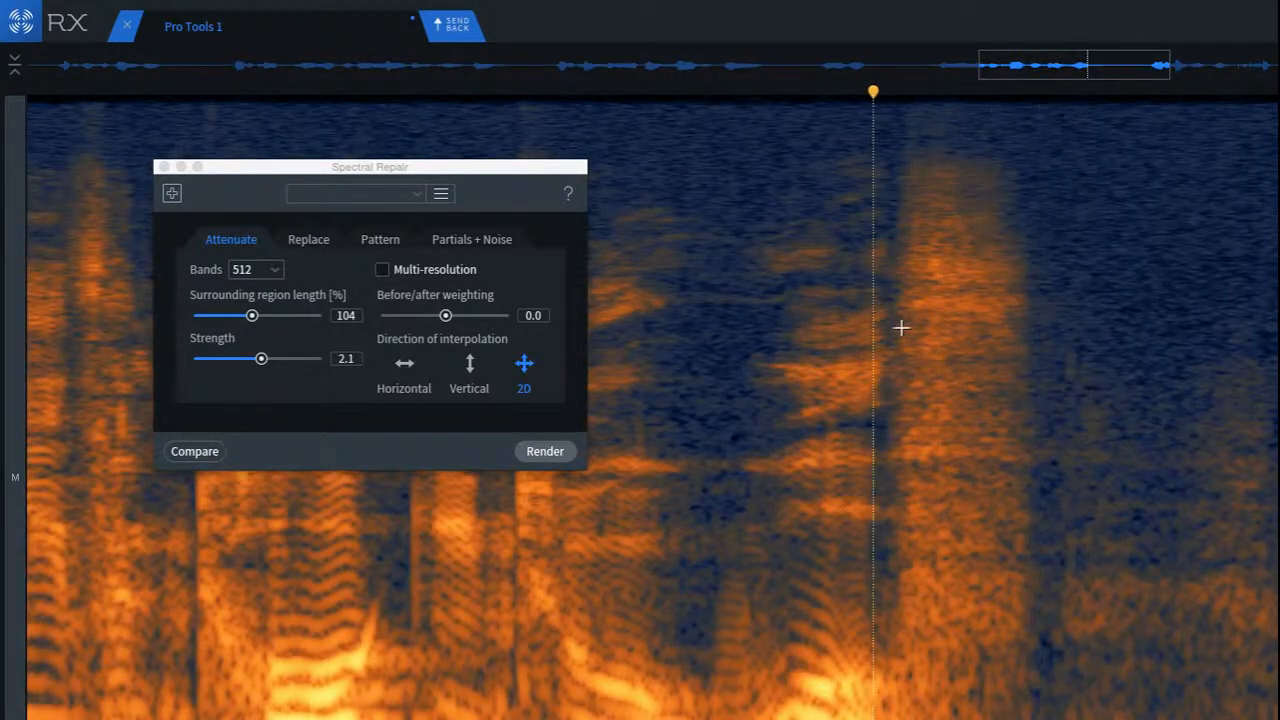
pyautogui.moveTo(884, 121); pyautogui.dragTo(1045, 719)
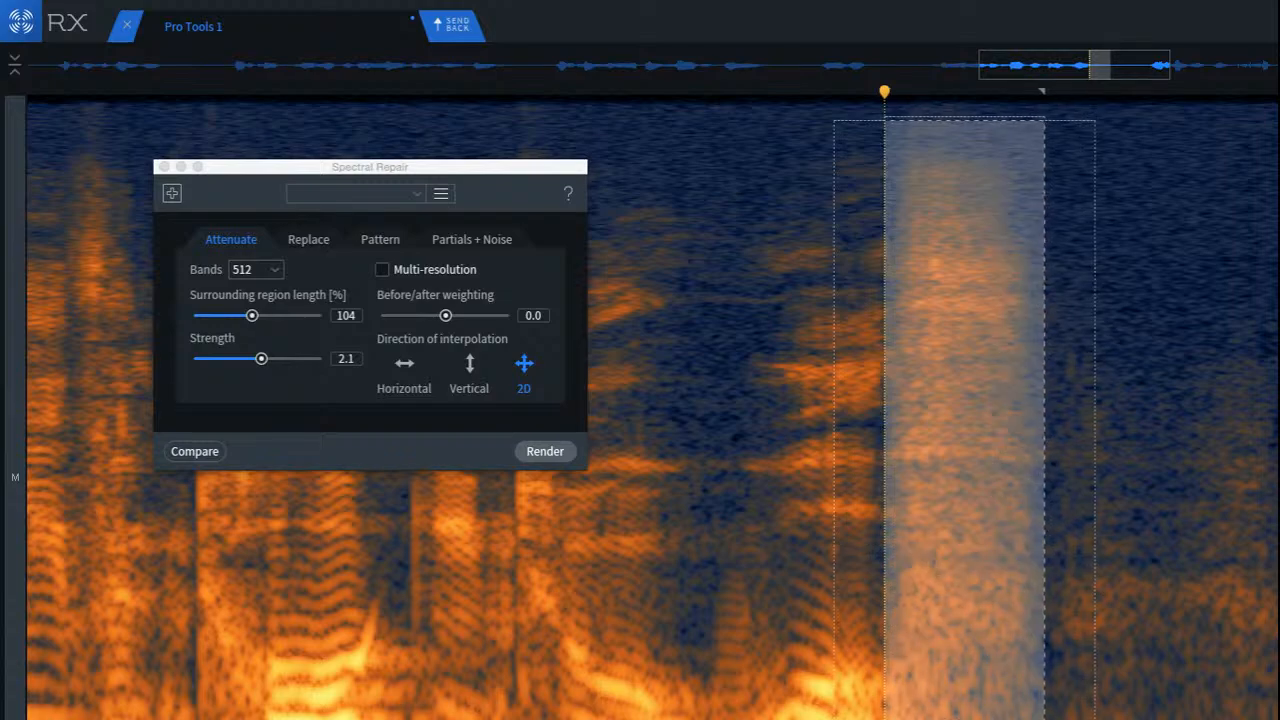
pyautogui.click(545, 451)
pyautogui.click(734, 503)
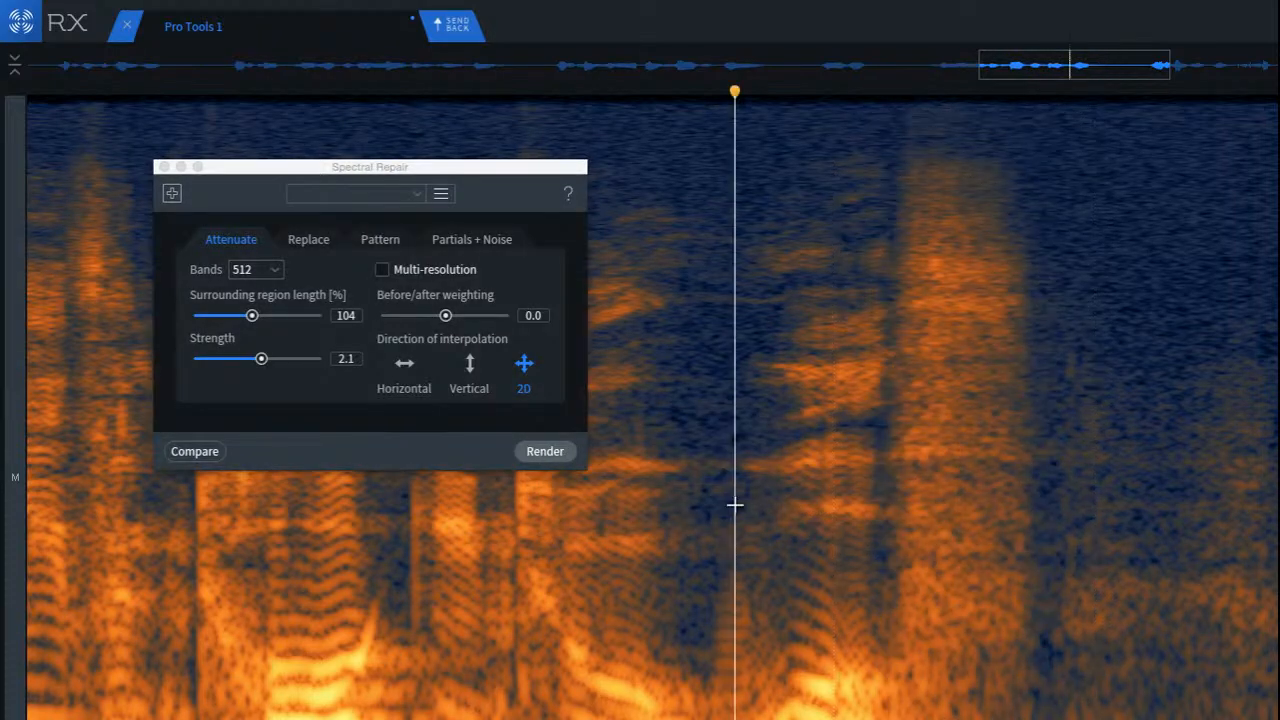
pyautogui.press('space')
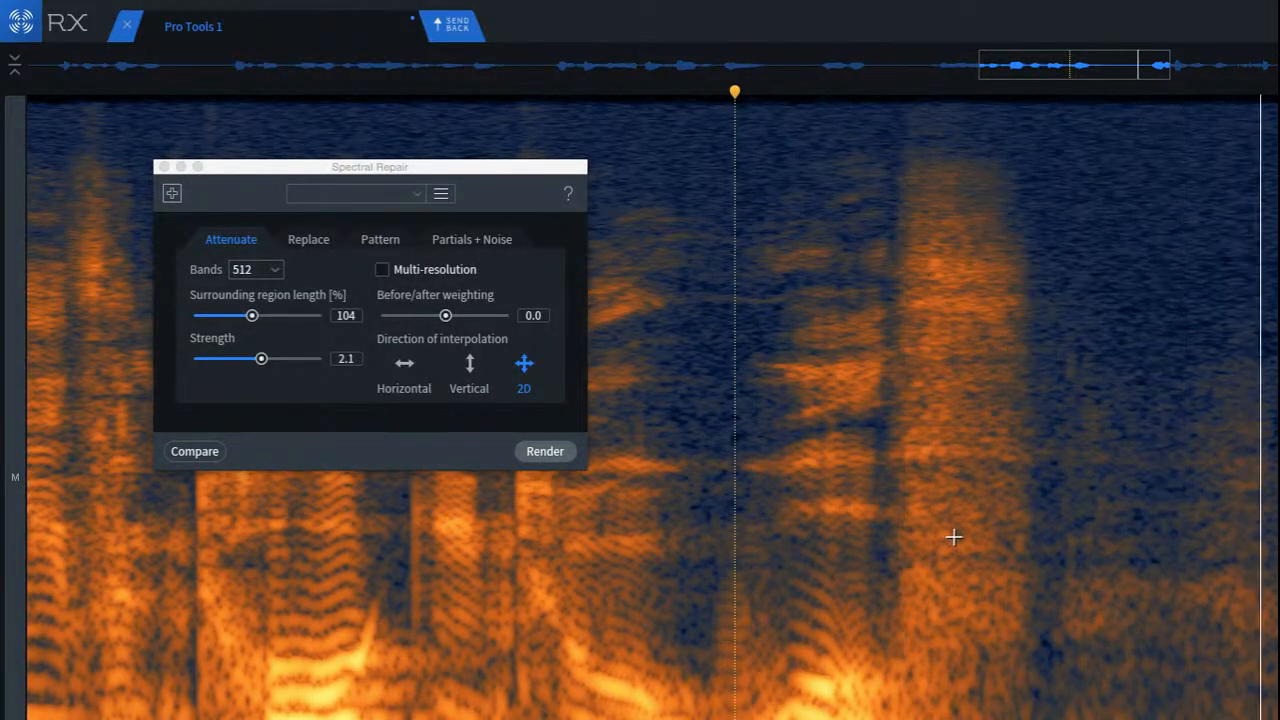
# Step: Attenuate the low-frequency click at the end of the next phrase's long fricative with a small selection, and play back from before it
pyautogui.scroll(-5, 1009, 537)
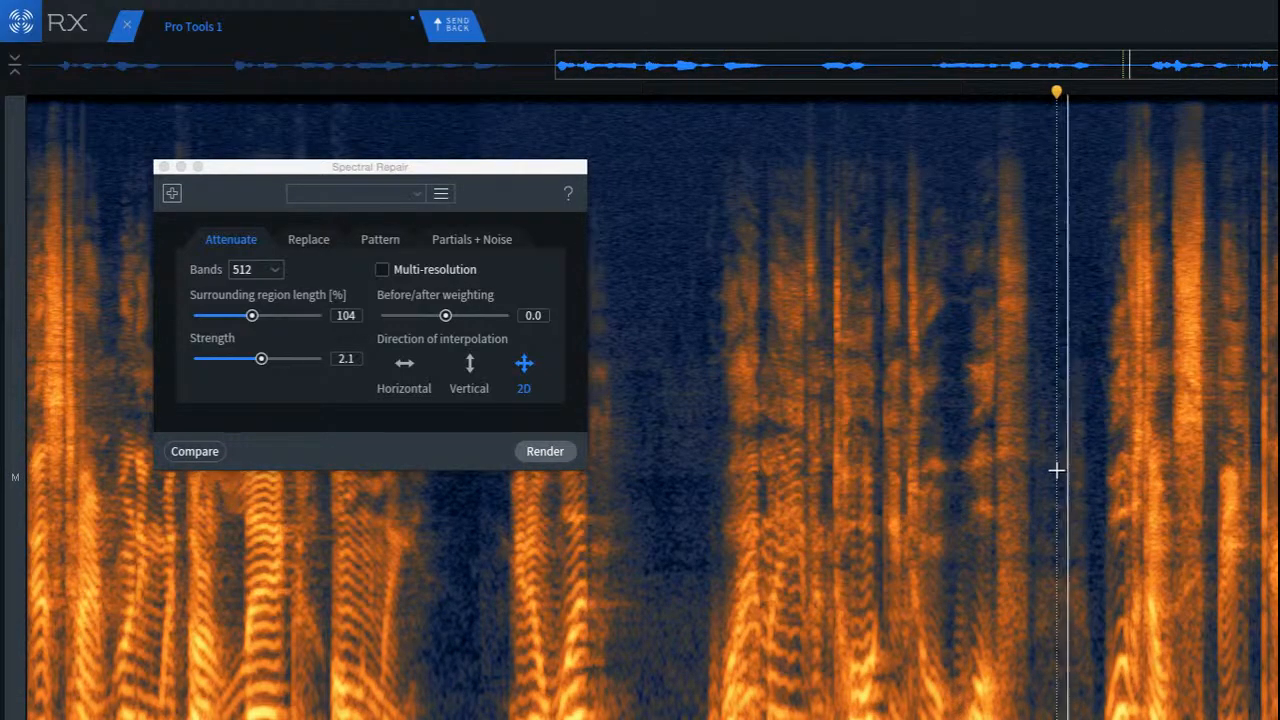
pyautogui.scroll(6, 1082, 476)
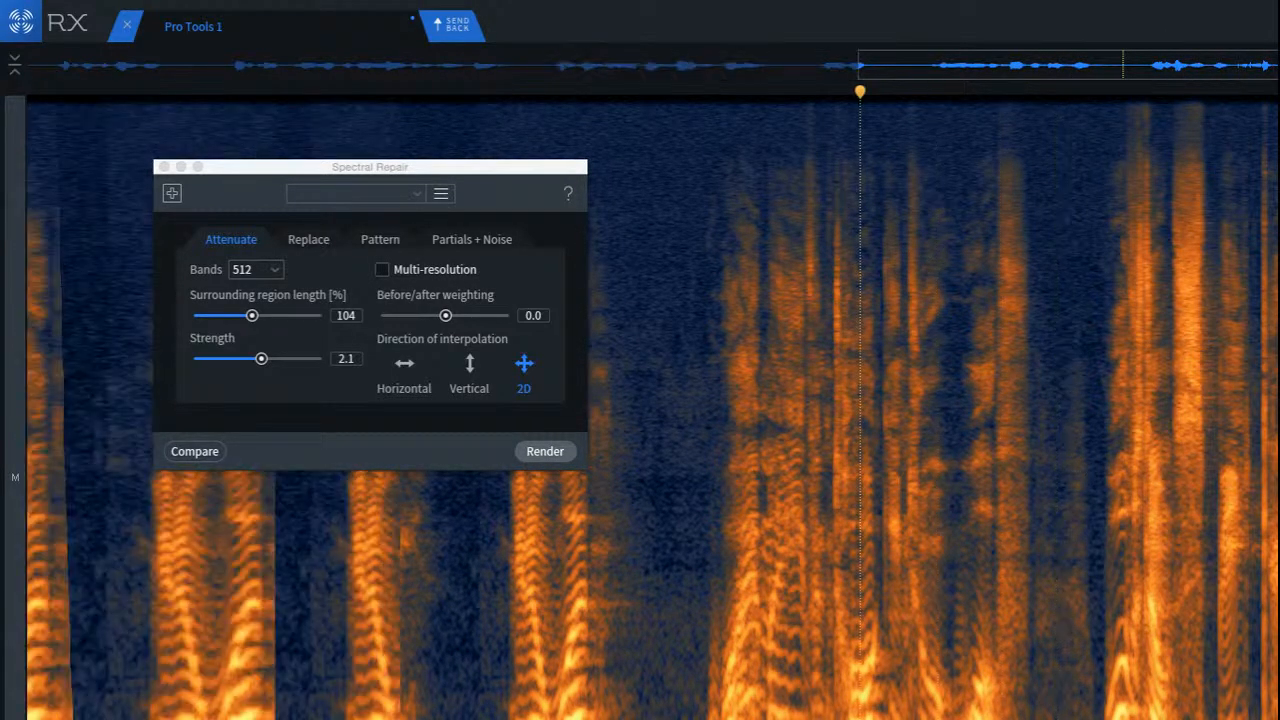
pyautogui.scroll(-5, 801, 417)
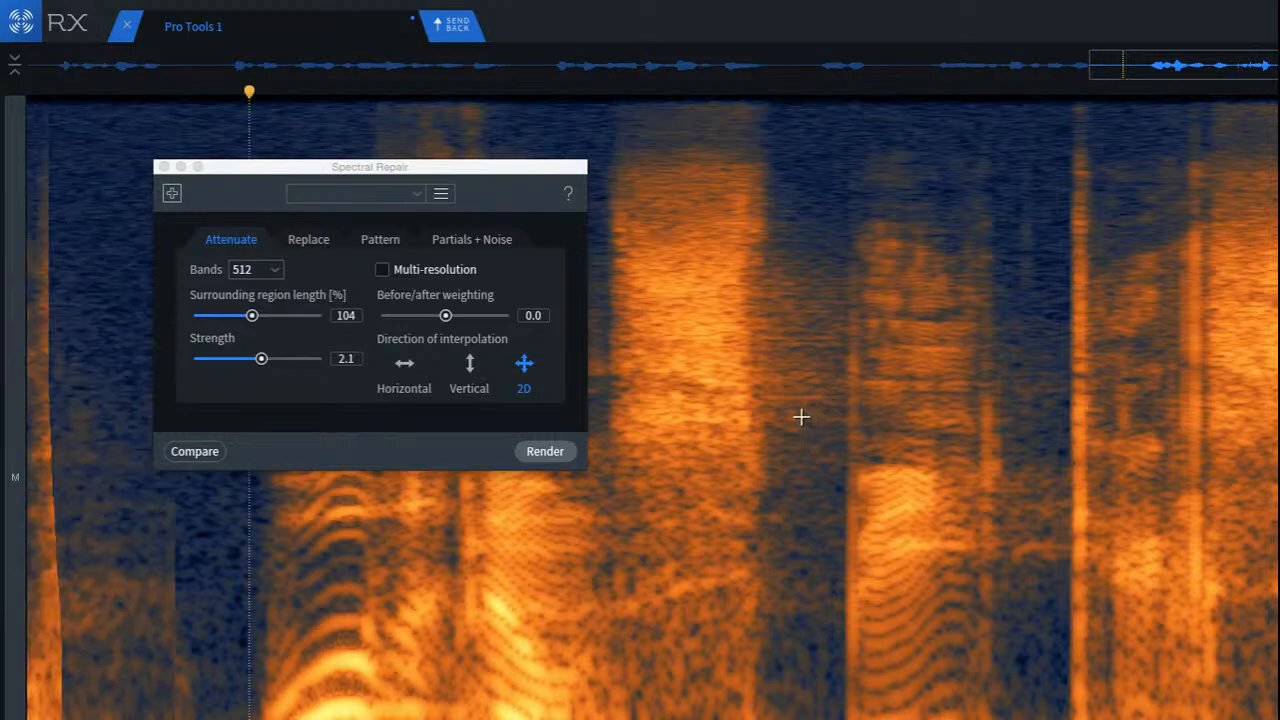
pyautogui.scroll(3, 715, 398)
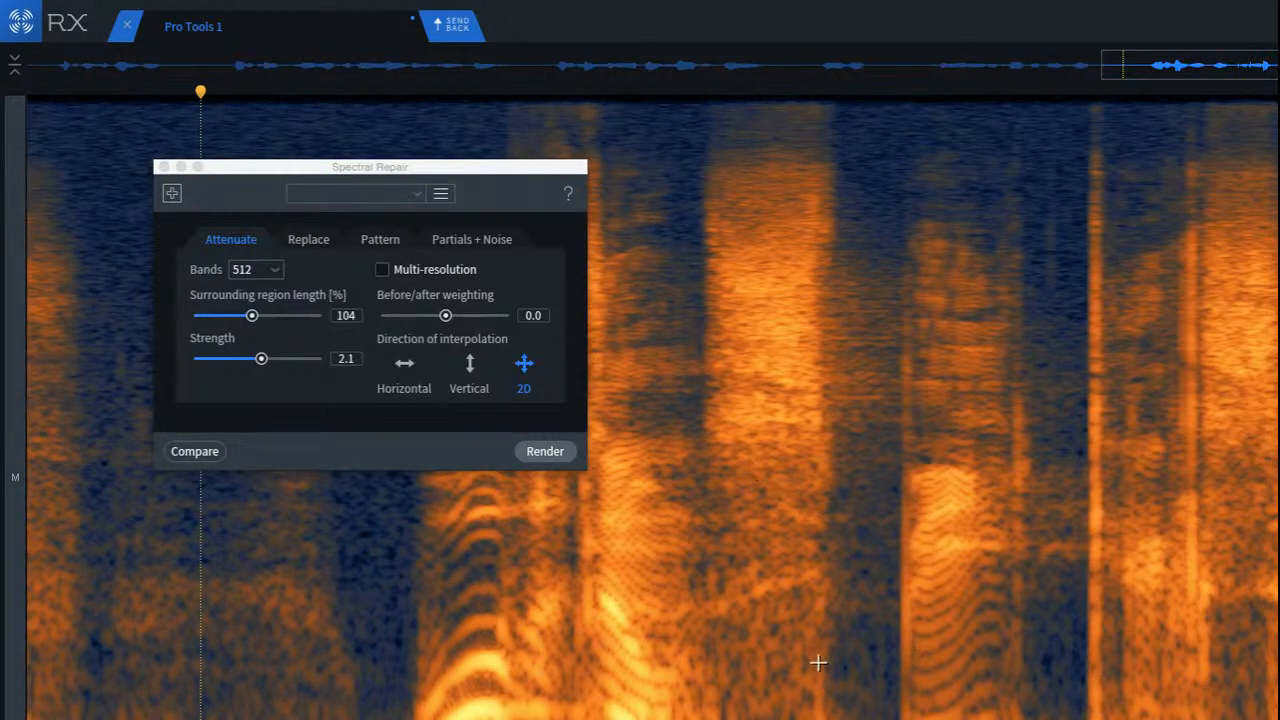
pyautogui.scroll(2, 818, 663)
pyautogui.scroll(3, 788, 651)
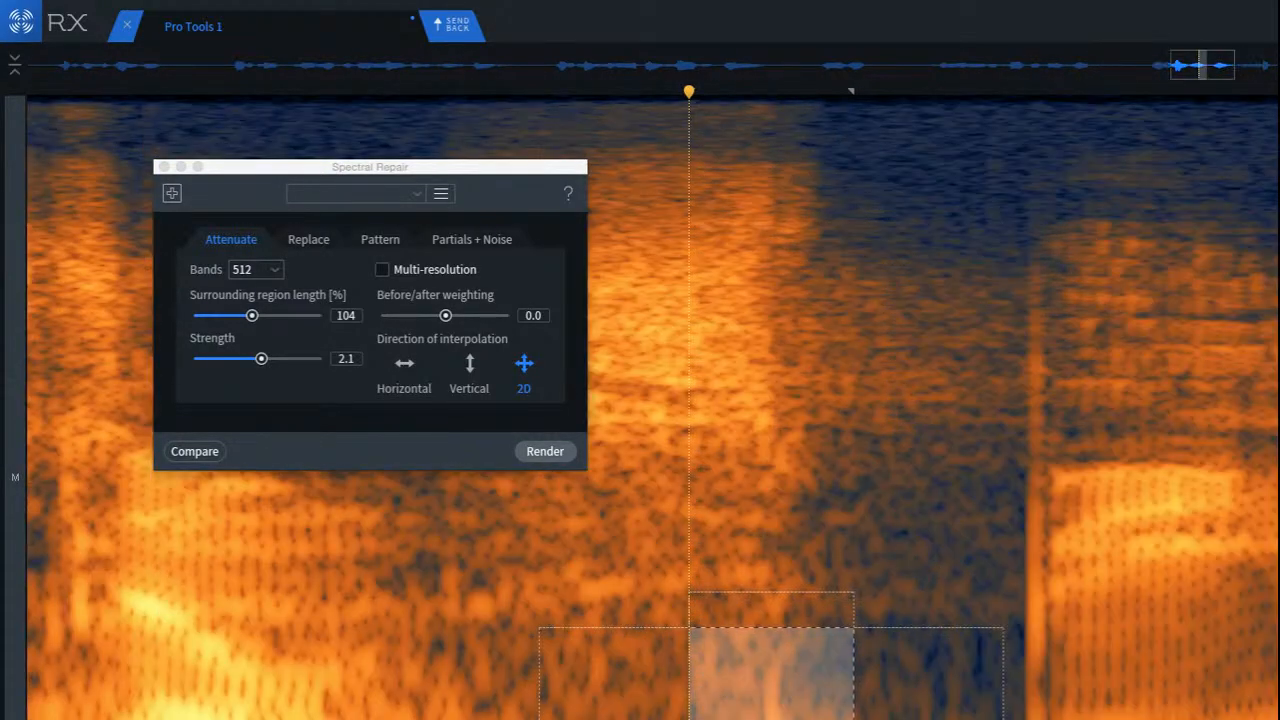
pyautogui.moveTo(761, 688)
pyautogui.mouseDown()
pyautogui.moveTo(810, 688)
pyautogui.moveTo(724, 690)
pyautogui.moveTo(826, 689)
pyautogui.mouseUp()
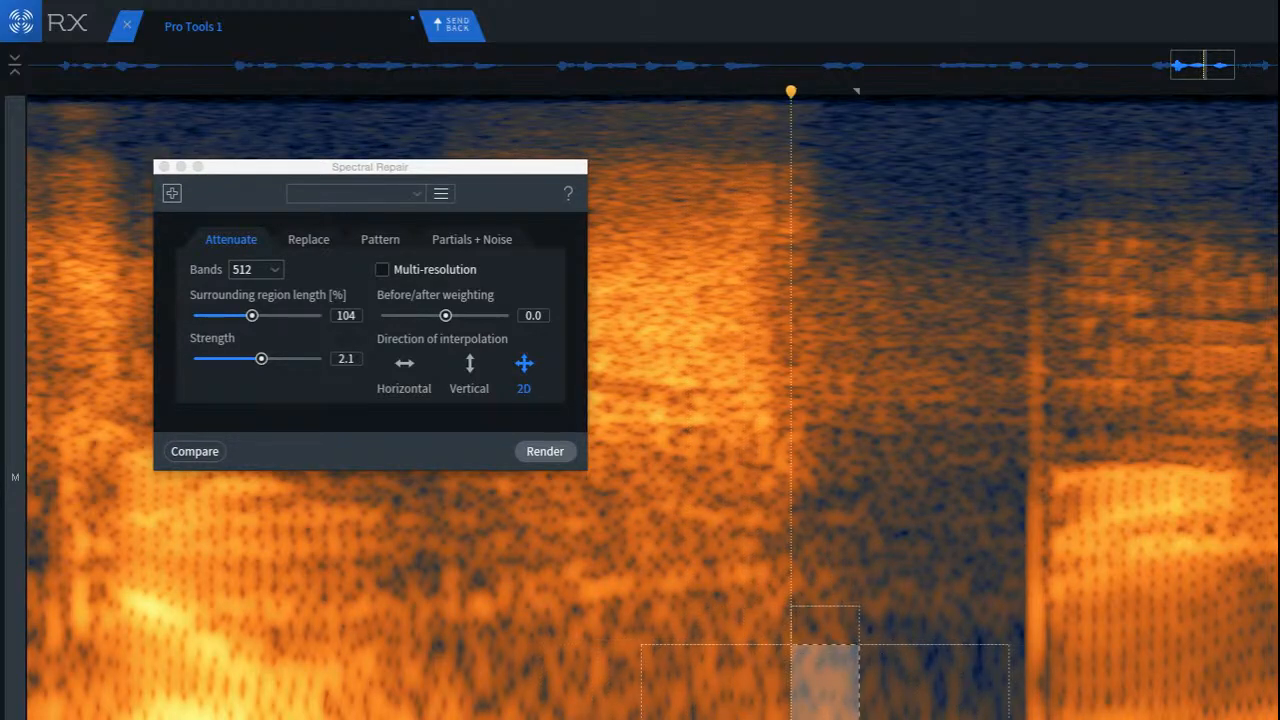
pyautogui.press('super+d')
pyautogui.press('super+z')
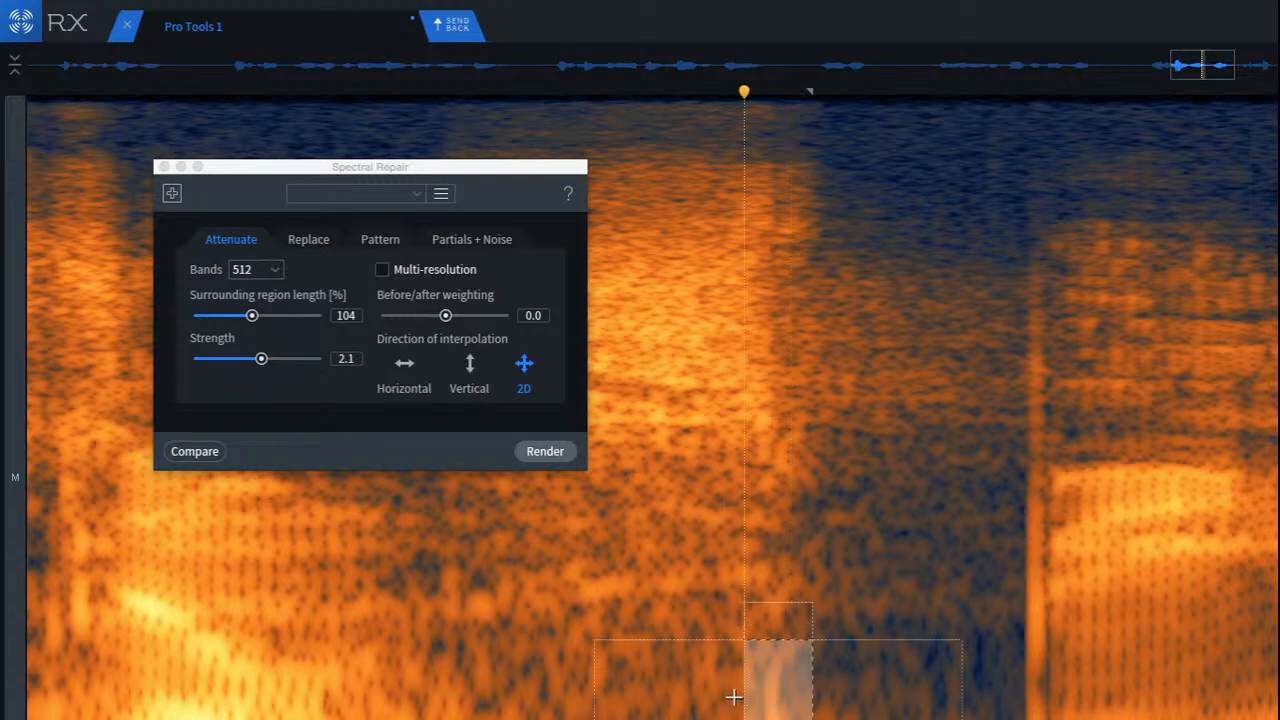
pyautogui.moveTo(778, 689)
pyautogui.mouseDown()
pyautogui.moveTo(729, 693)
pyautogui.moveTo(768, 693)
pyautogui.mouseUp()
pyautogui.click(647, 694)
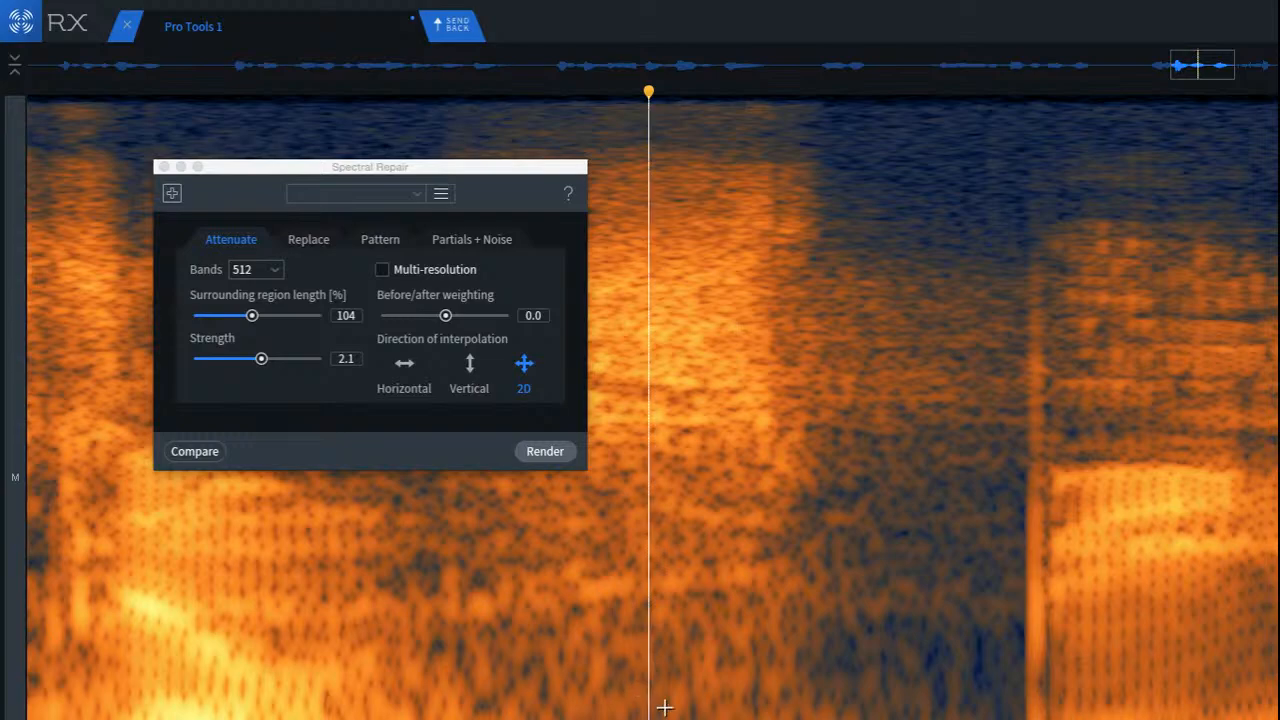
pyautogui.press('space')
# Step: Select the gap between the fricative and the next syllable up to its onset, and attenuate the vertical click there
pyautogui.scroll(-5, 860, 674)
pyautogui.scroll(5, 938, 520)
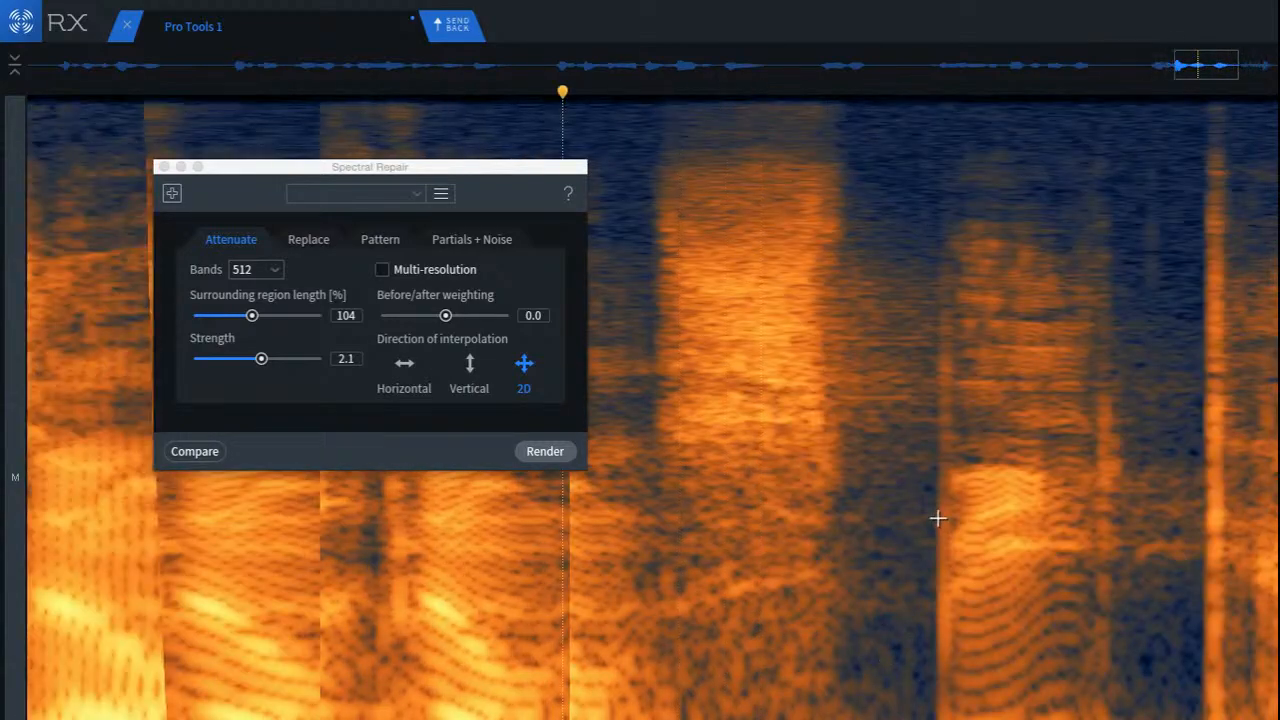
pyautogui.scroll(3, 928, 512)
pyautogui.moveTo(829, 219); pyautogui.dragTo(1018, 719)
pyautogui.press('Return')
pyautogui.click(670, 582)
# Step: Select the pair of short clicks at the following syllable's tail, then narrow the repair to the second click with a smaller selection
pyautogui.scroll(-1, 797, 678)
pyautogui.scroll(-2, 795, 672)
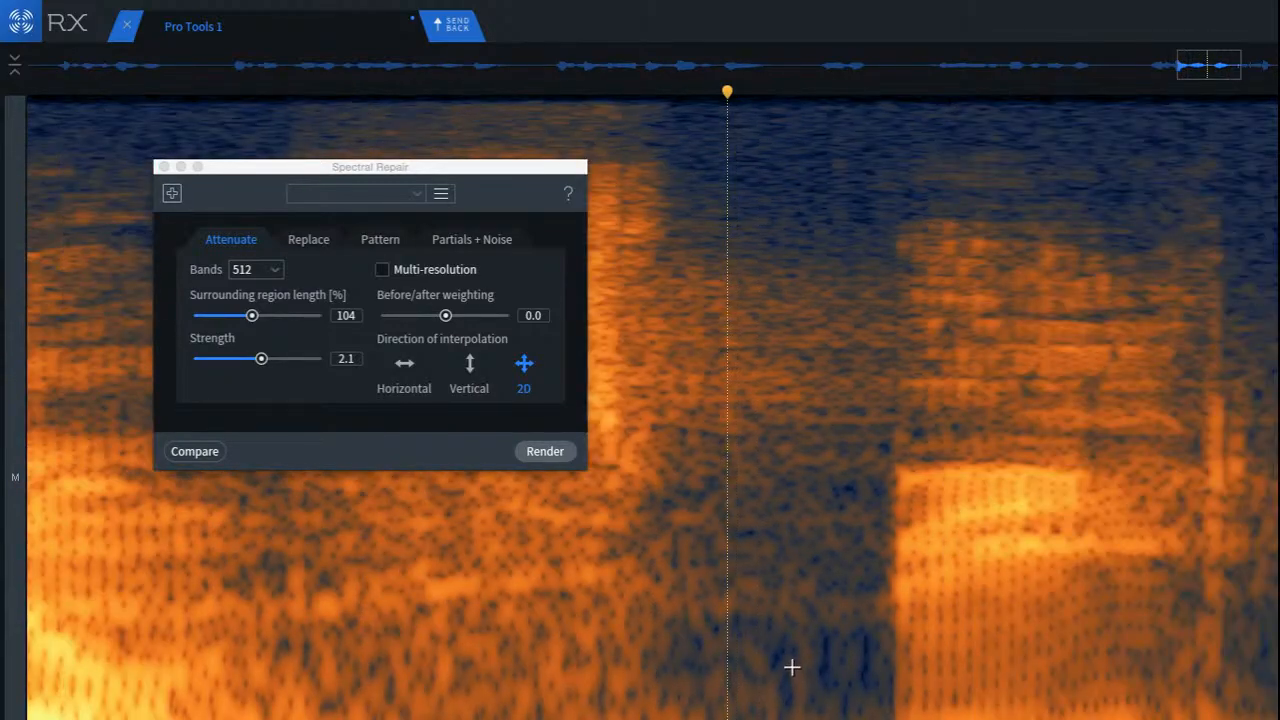
pyautogui.scroll(5, 1160, 409)
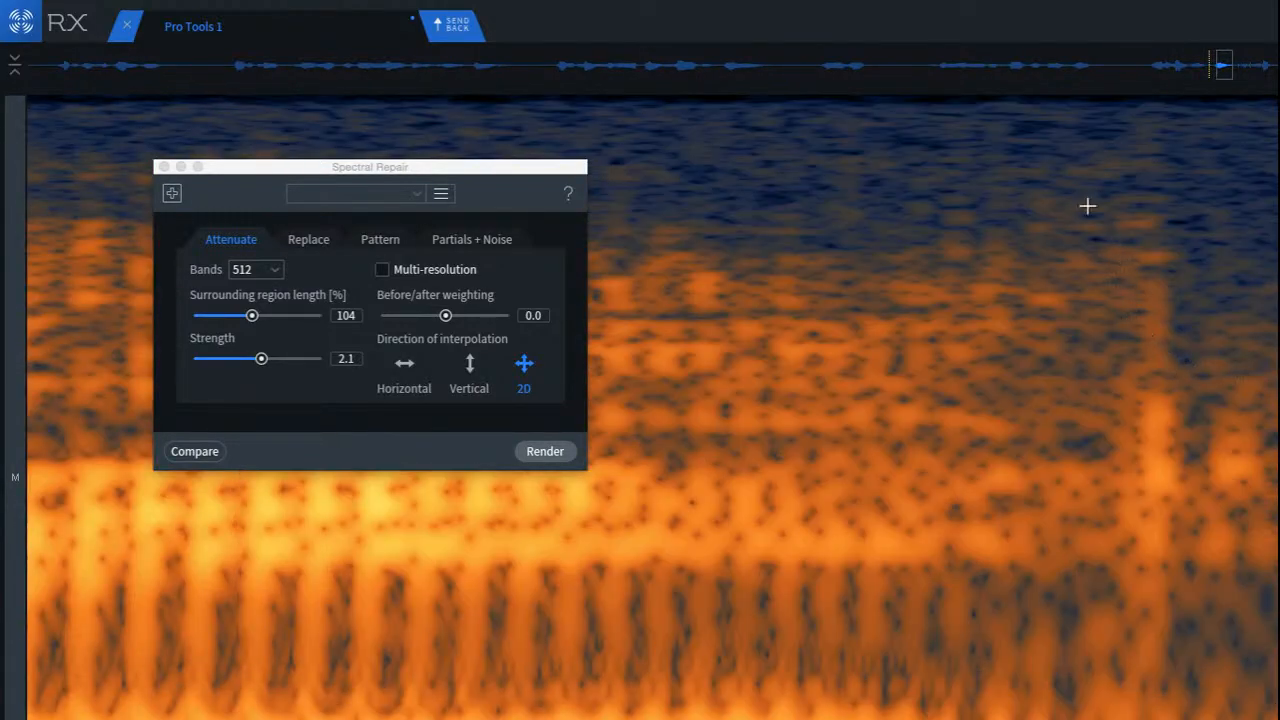
pyautogui.moveTo(1081, 213)
pyautogui.mouseDown()
pyautogui.moveTo(1231, 648)
pyautogui.moveTo(1275, 708)
pyautogui.mouseUp()
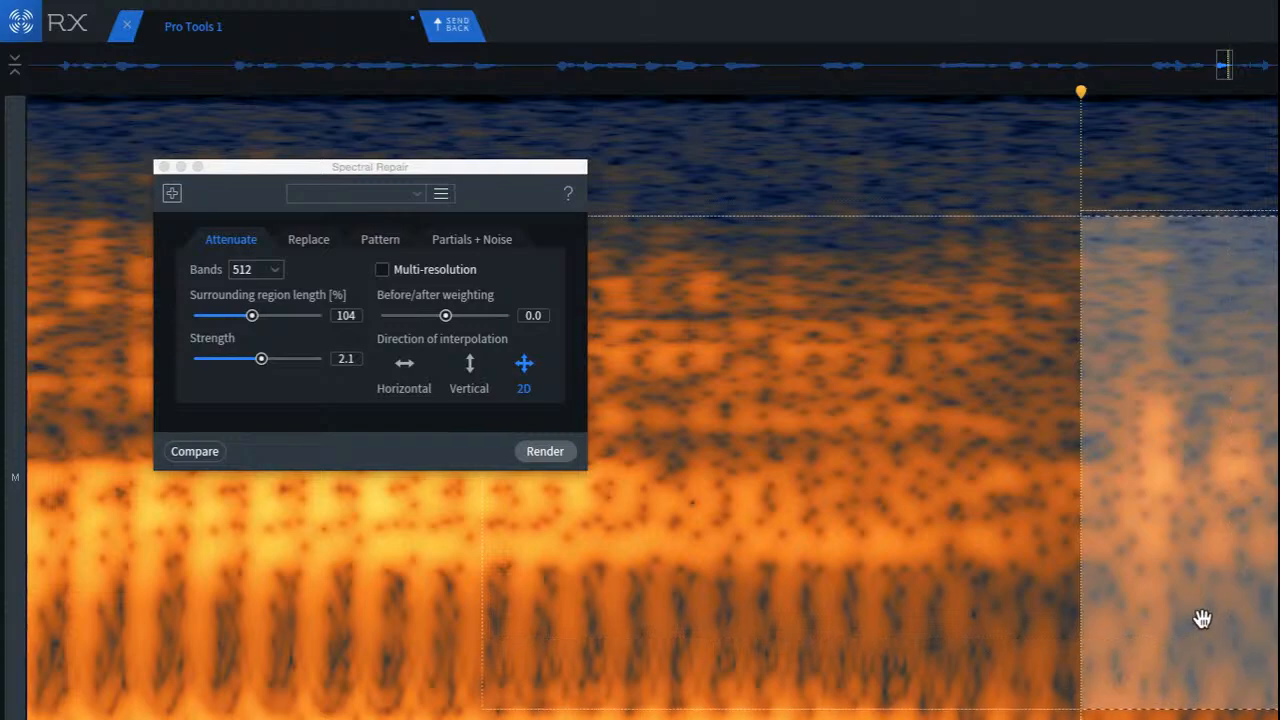
pyautogui.moveTo(1185, 614); pyautogui.dragTo(1149, 606)
pyautogui.click(1265, 480)
pyautogui.scroll(3, 1244, 433)
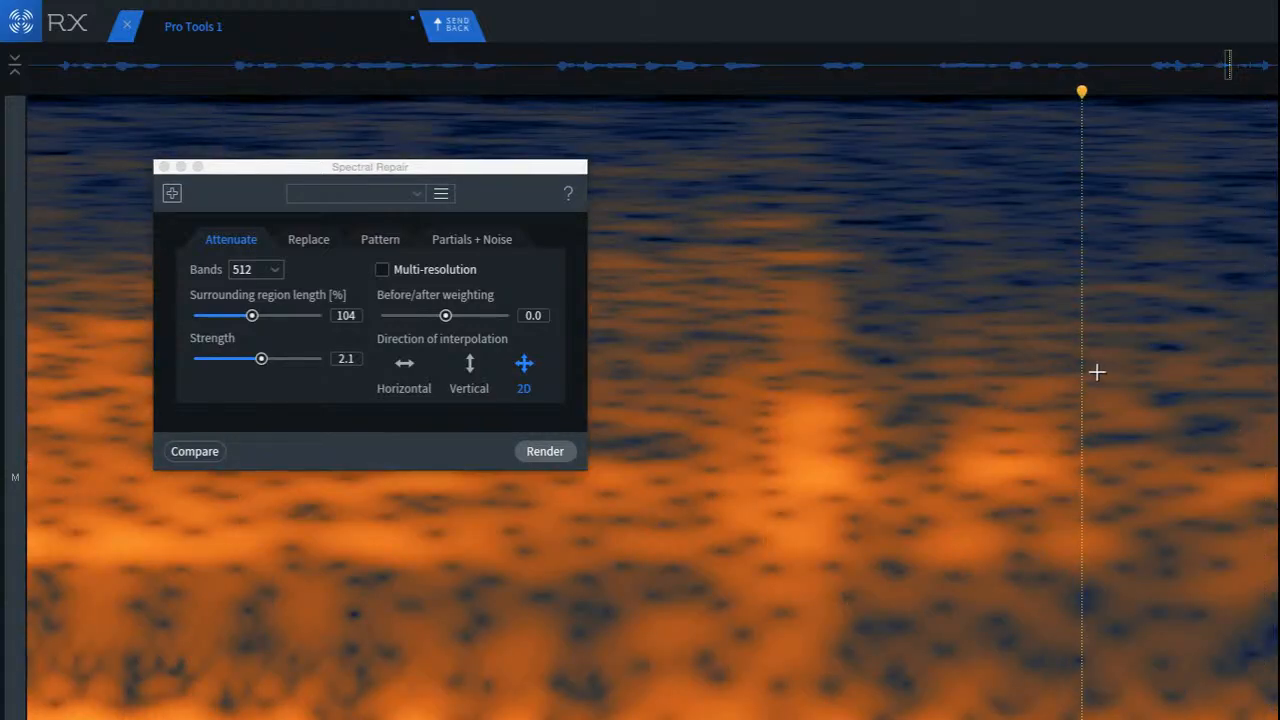
pyautogui.moveTo(1097, 372); pyautogui.dragTo(1278, 600)
pyautogui.moveTo(1216, 534)
pyautogui.mouseDown()
pyautogui.moveTo(1057, 542)
pyautogui.moveTo(1014, 531)
pyautogui.mouseUp()
pyautogui.click(1143, 614)
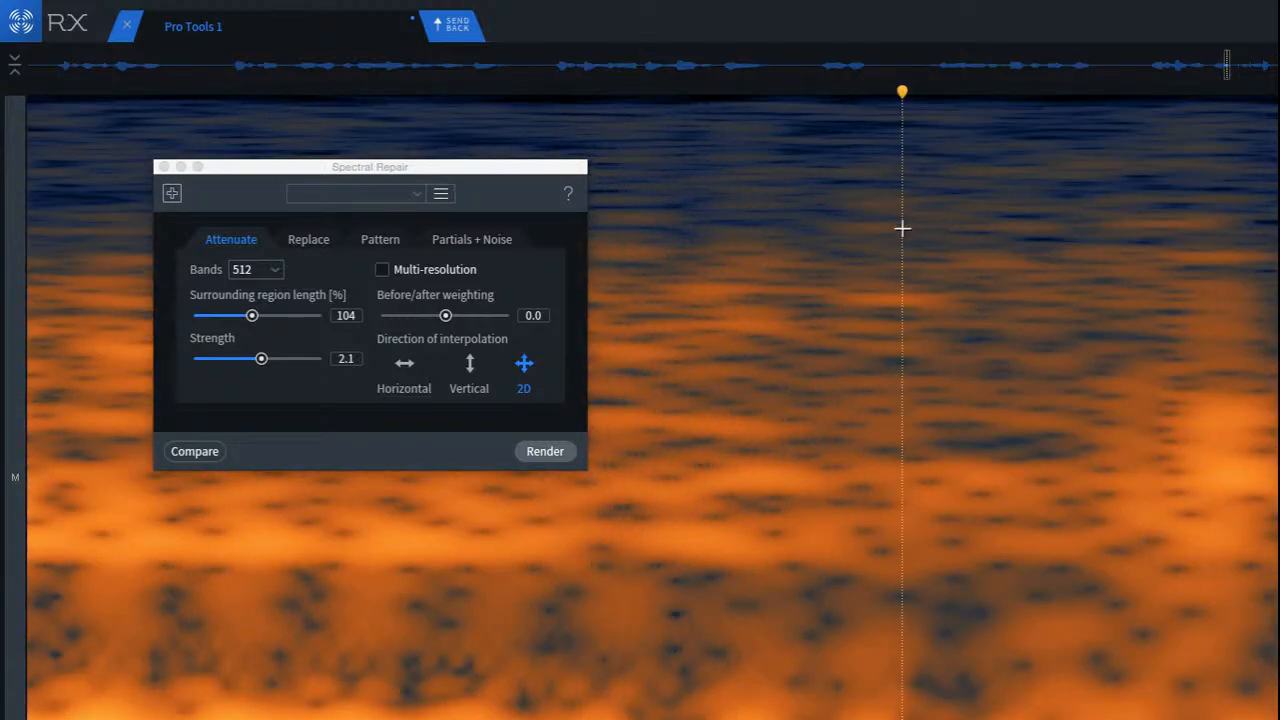
# Step: Attenuate the first, taller click at the syllable's tail with a tall narrow selection moved onto it, and place the playhead within the syllable
pyautogui.moveTo(902, 228); pyautogui.dragTo(1125, 637)
pyautogui.moveTo(996, 490); pyautogui.dragTo(1152, 480)
pyautogui.moveTo(994, 433); pyautogui.dragTo(954, 420)
pyautogui.scroll(-5, 980, 470)
pyautogui.click(680, 431)
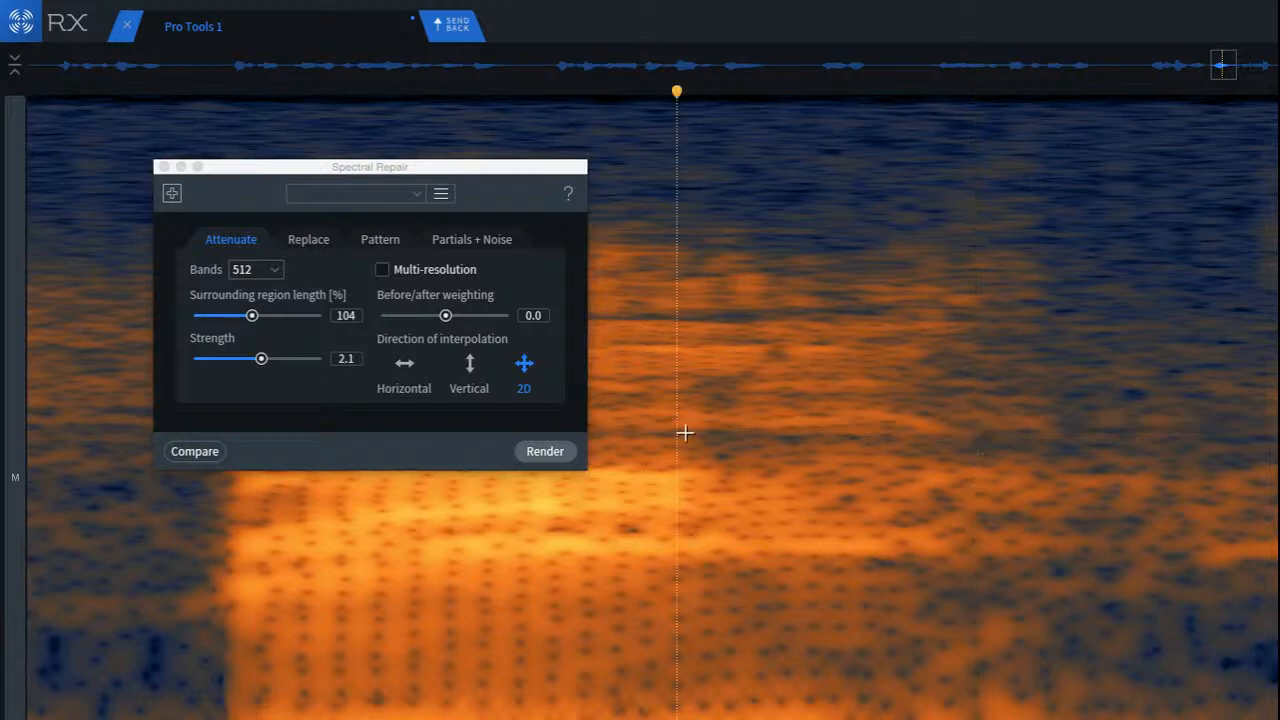
# Step: Attenuate the faint high-frequency click just after the syllable's tail with a small selection, and place the playhead at the tail's end
pyautogui.scroll(-3, 1000, 374)
pyautogui.hscroll(3, 1100, 310)
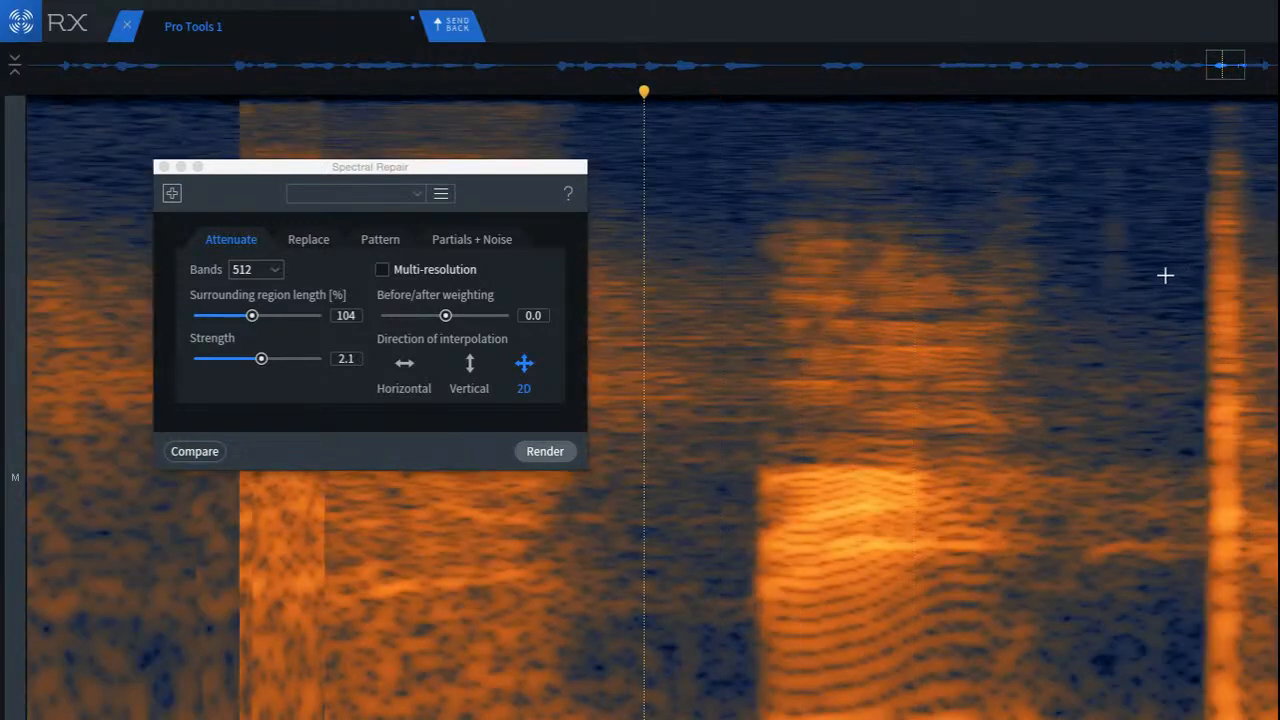
pyautogui.moveTo(925, 163); pyautogui.dragTo(1037, 271)
pyautogui.click(913, 243)
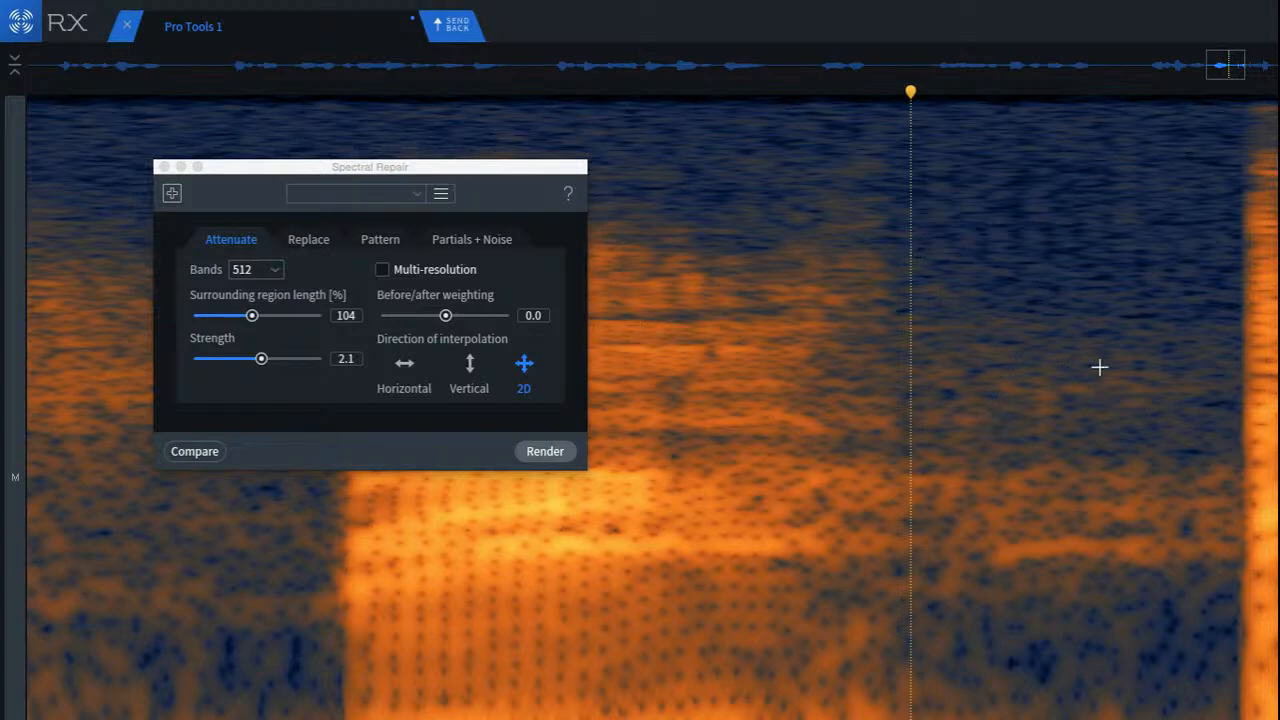
# Step: Select the mid-frequency noise in the gap after the syllable's tail, move the selection further along the gap, and attenuate it
pyautogui.scroll(2, 1099, 367)
pyautogui.moveTo(809, 346); pyautogui.dragTo(963, 457)
pyautogui.moveTo(920, 420); pyautogui.dragTo(1018, 407)
pyautogui.click(822, 426)
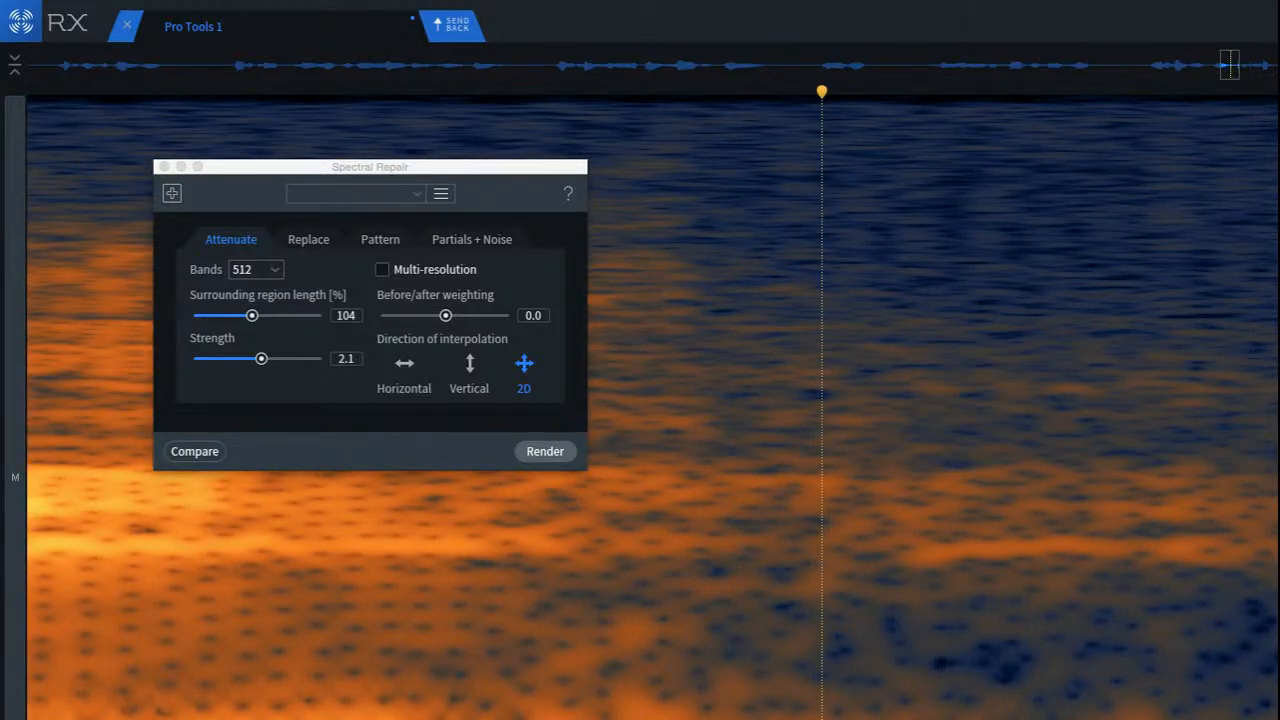
# Step: Attenuate the low-frequency noise in the gap before the next vertical burst with a small selection, and play the surrounding phrase back
pyautogui.moveTo(1169, 690); pyautogui.dragTo(1119, 712)
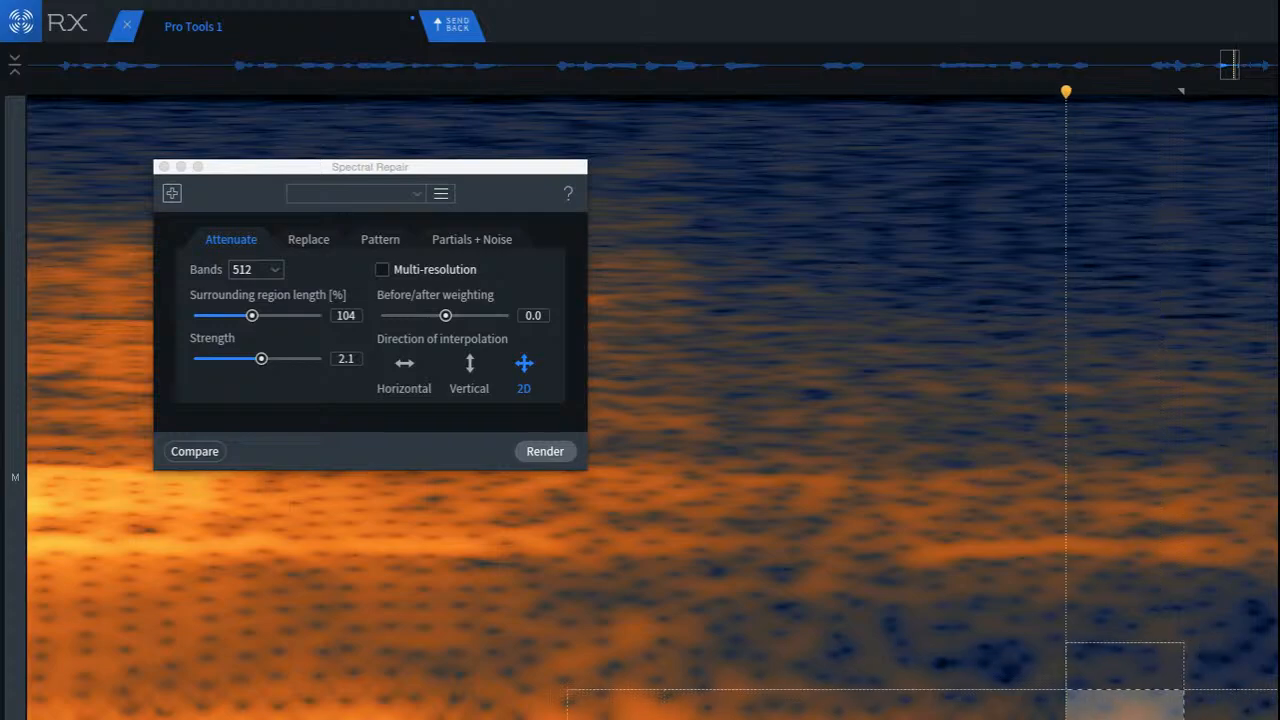
pyautogui.click(868, 678)
pyautogui.scroll(-2, 920, 655)
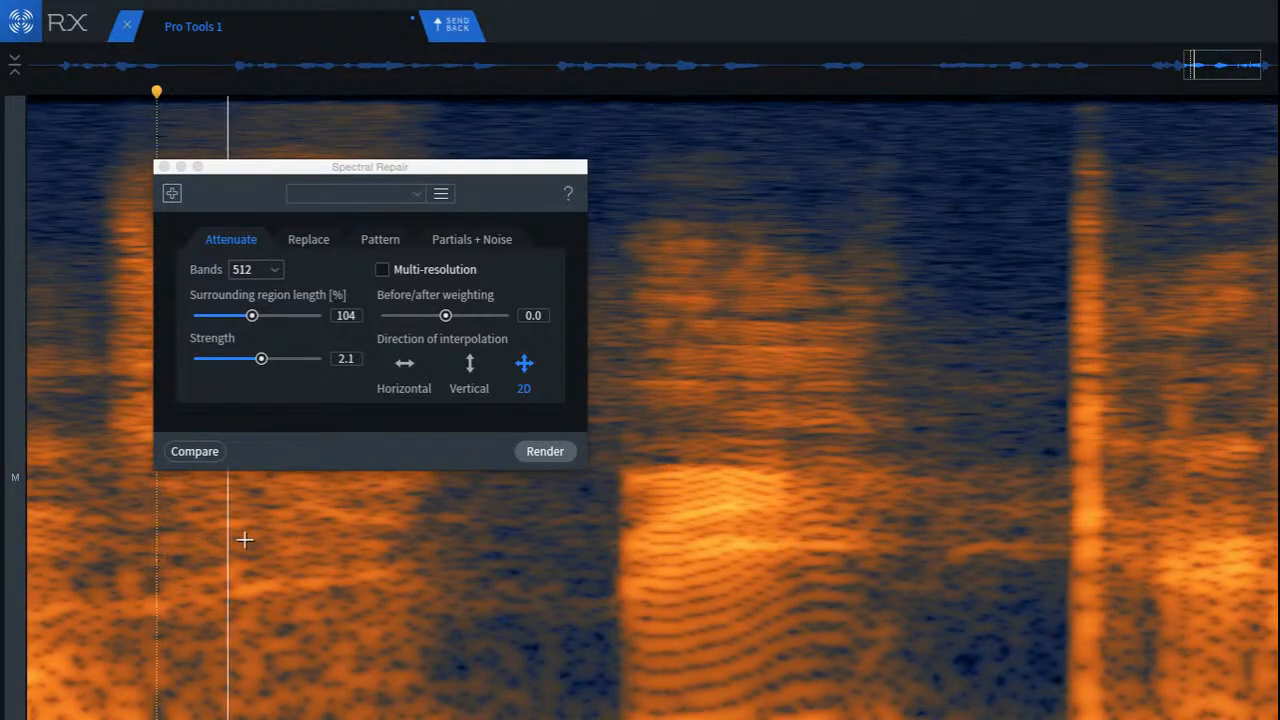
pyautogui.press('space')
pyautogui.scroll(-3, 270, 545)
pyautogui.press('space')
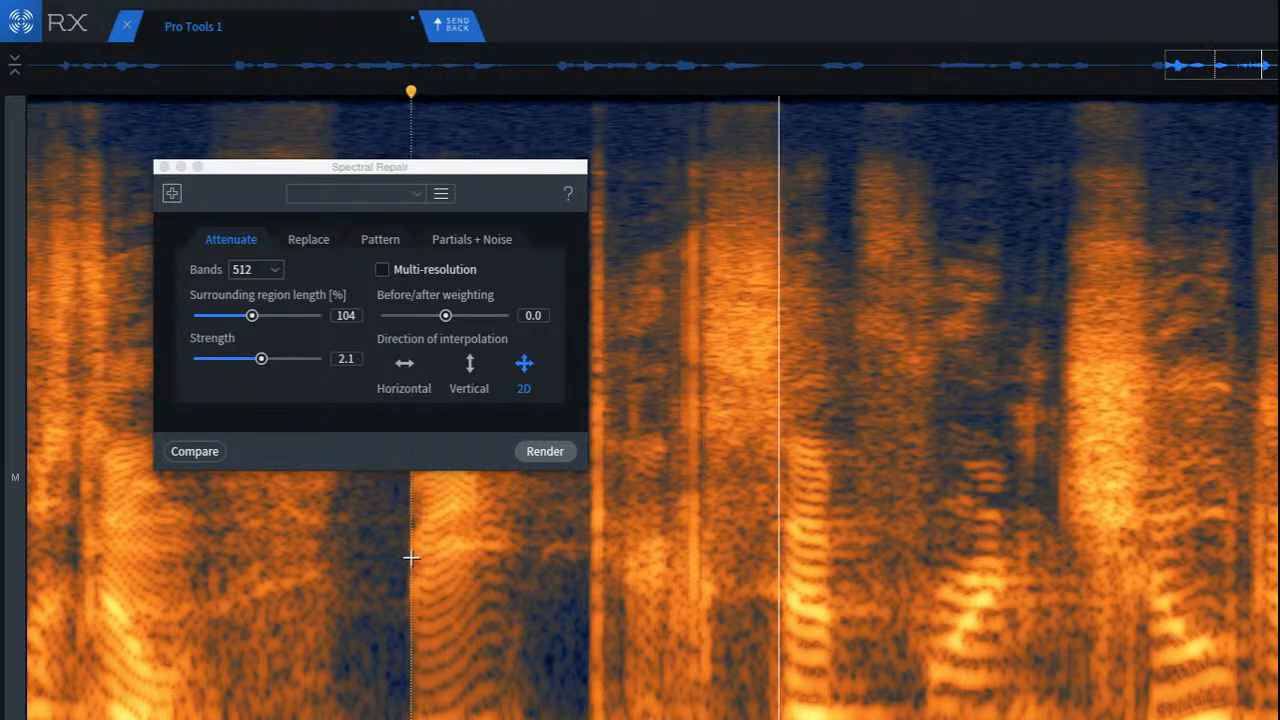
pyautogui.press('space')
# Step: Run De-click on a tall selection over the pair of vertical clicks before the next fricative, and play back from the preceding gap
pyautogui.scroll(5, 629, 449)
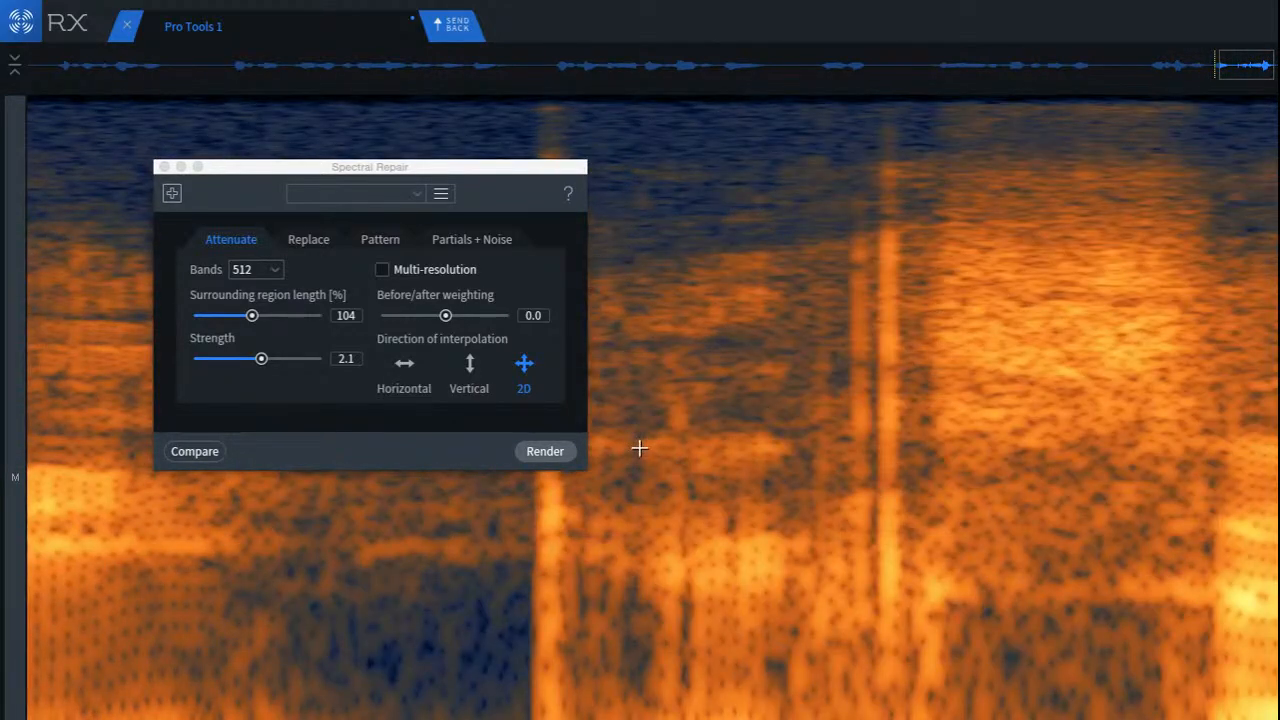
pyautogui.scroll(2, 640, 449)
pyautogui.moveTo(964, 135); pyautogui.dragTo(1140, 680)
pyautogui.press('super+shift+2')
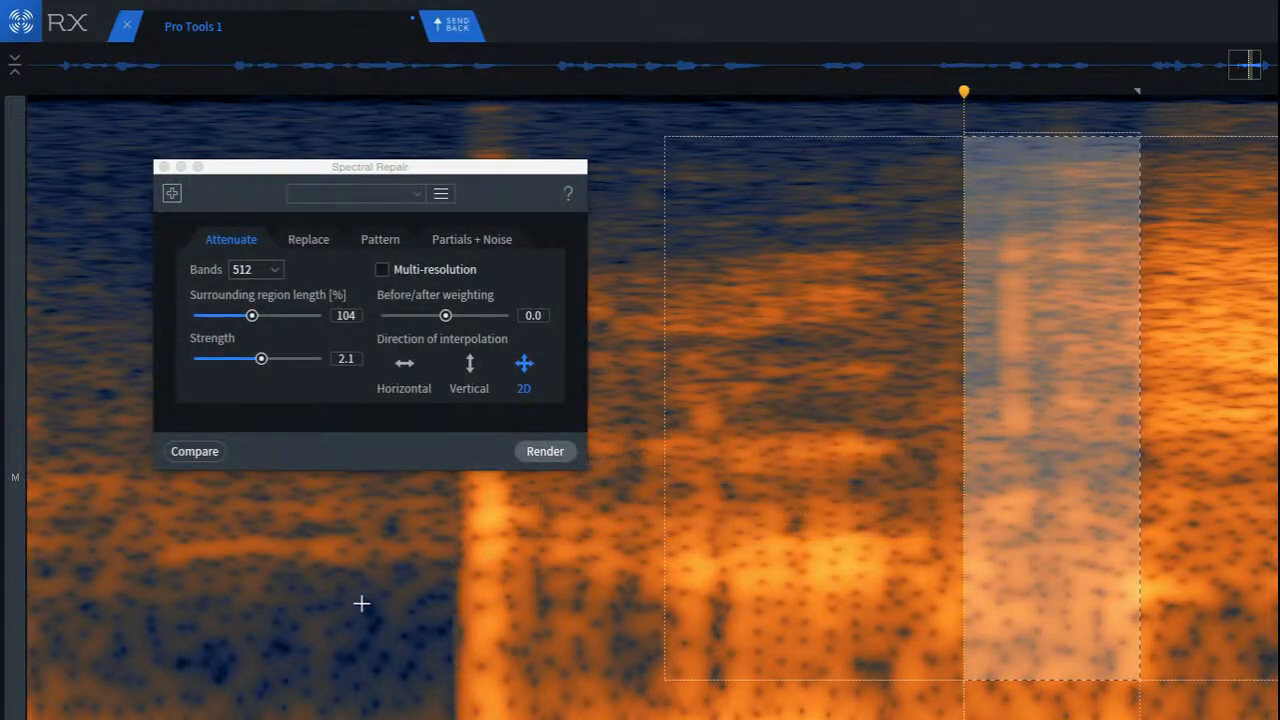
pyautogui.click(336, 600)
pyautogui.press('space')
pyautogui.press('space')
pyautogui.press('space')
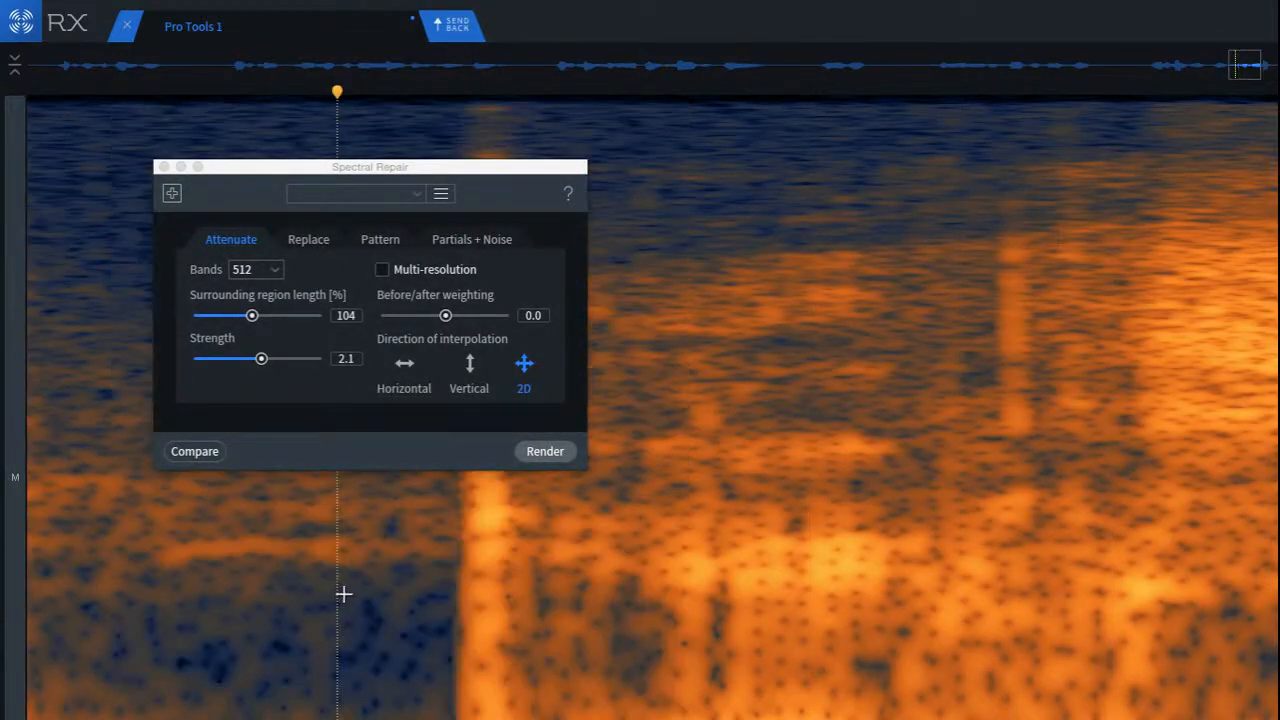
# Step: Play through the repaired phrase and the syllables after it to listen for remaining clicks, and place the playhead before the next fricative
pyautogui.press('space')
pyautogui.press('space')
pyautogui.scroll(-5, 187, 507)
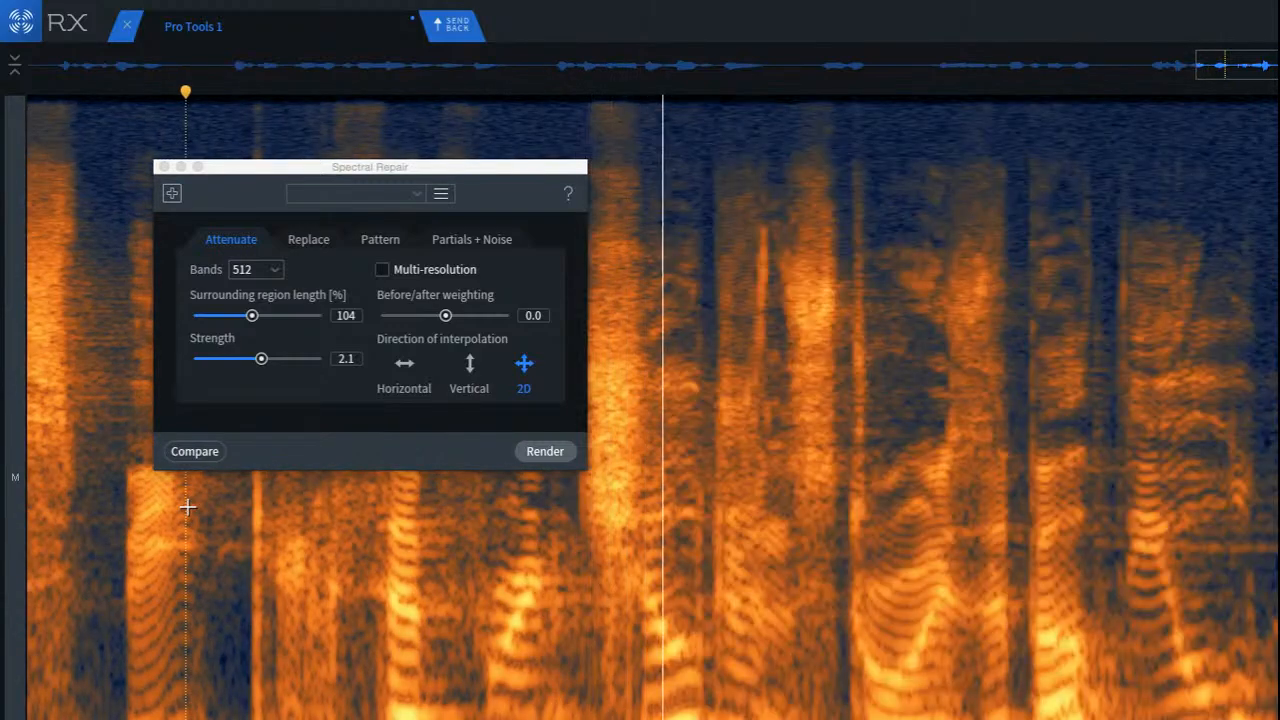
pyautogui.press('space')
pyautogui.click(562, 460)
pyautogui.click(545, 451)
pyautogui.press('space')
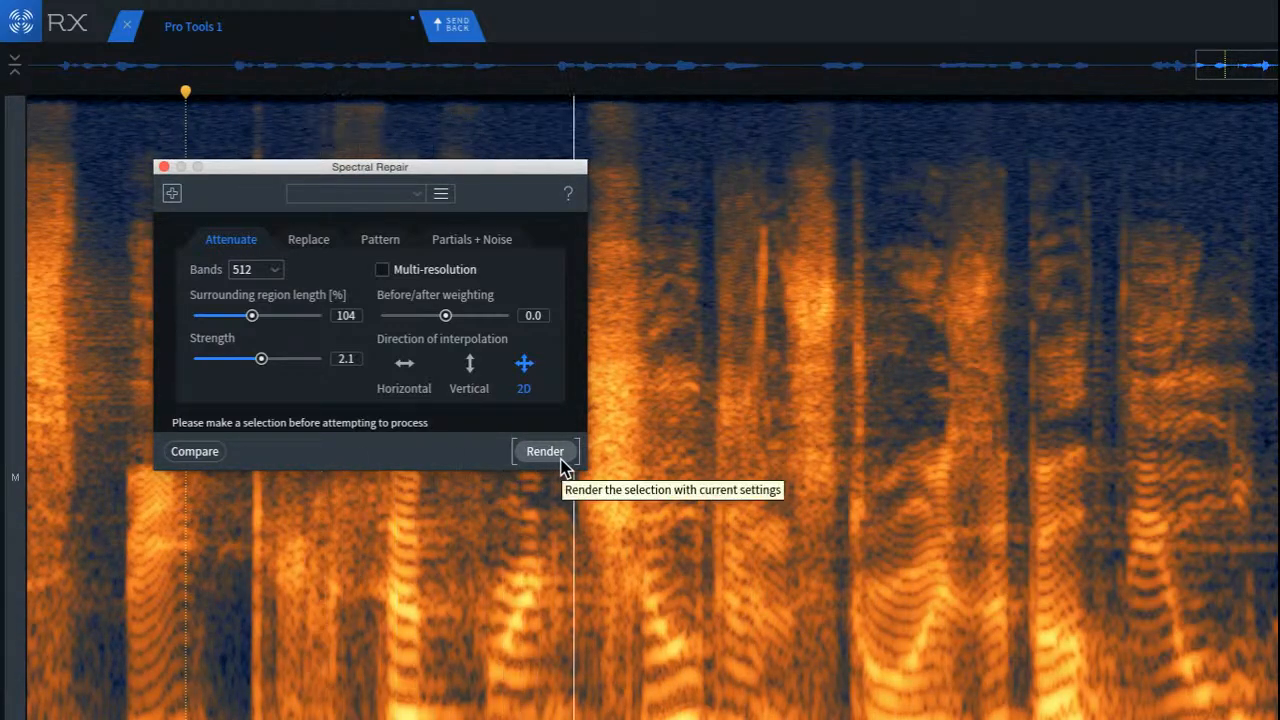
pyautogui.click(503, 563)
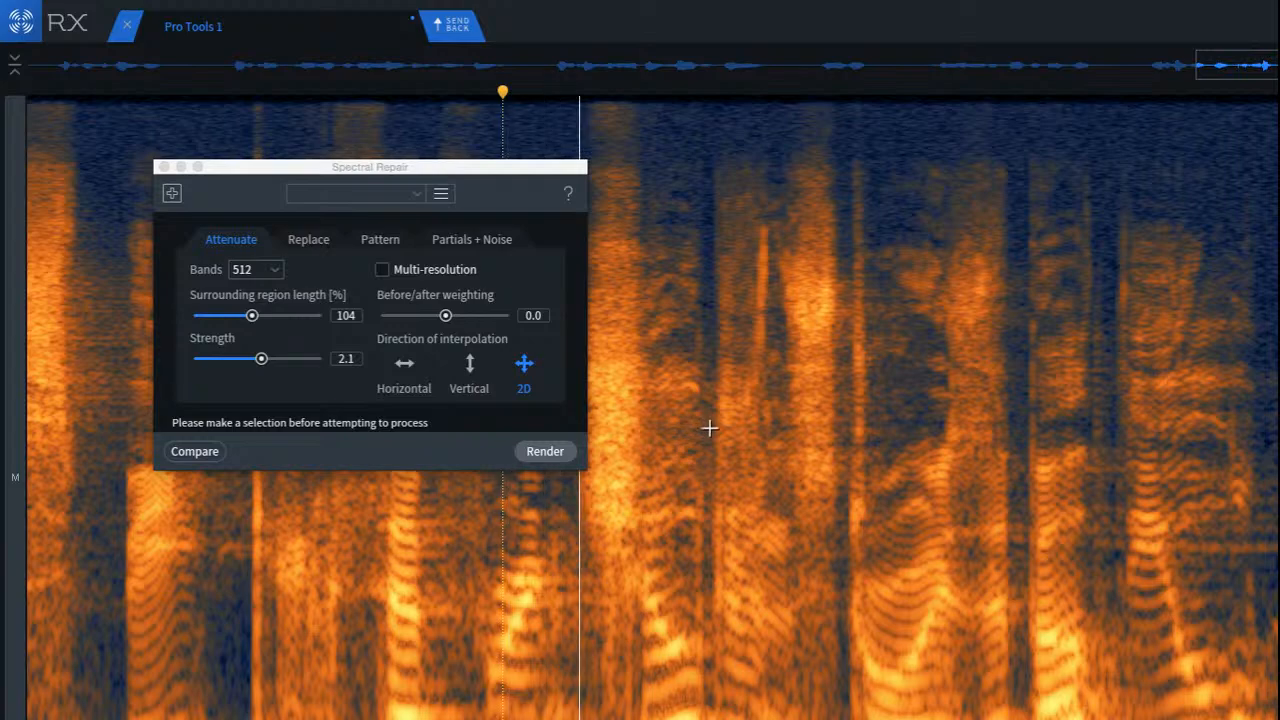
# Step: Try De-click on the tall vertical click at the onset of the syllable after the second fricative, and play back from before it
pyautogui.scroll(3, 709, 428)
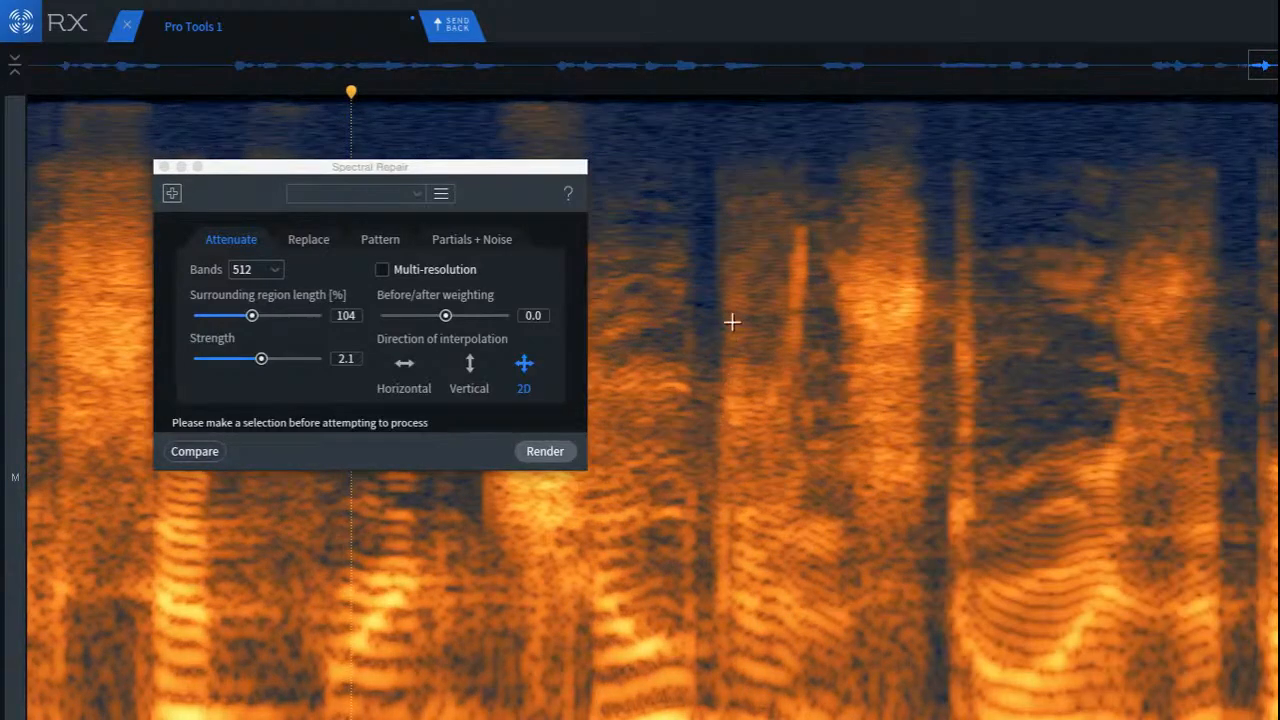
pyautogui.moveTo(926, 143)
pyautogui.mouseDown()
pyautogui.moveTo(986, 429)
pyautogui.moveTo(1012, 657)
pyautogui.mouseUp()
pyautogui.press('super+shift+2')
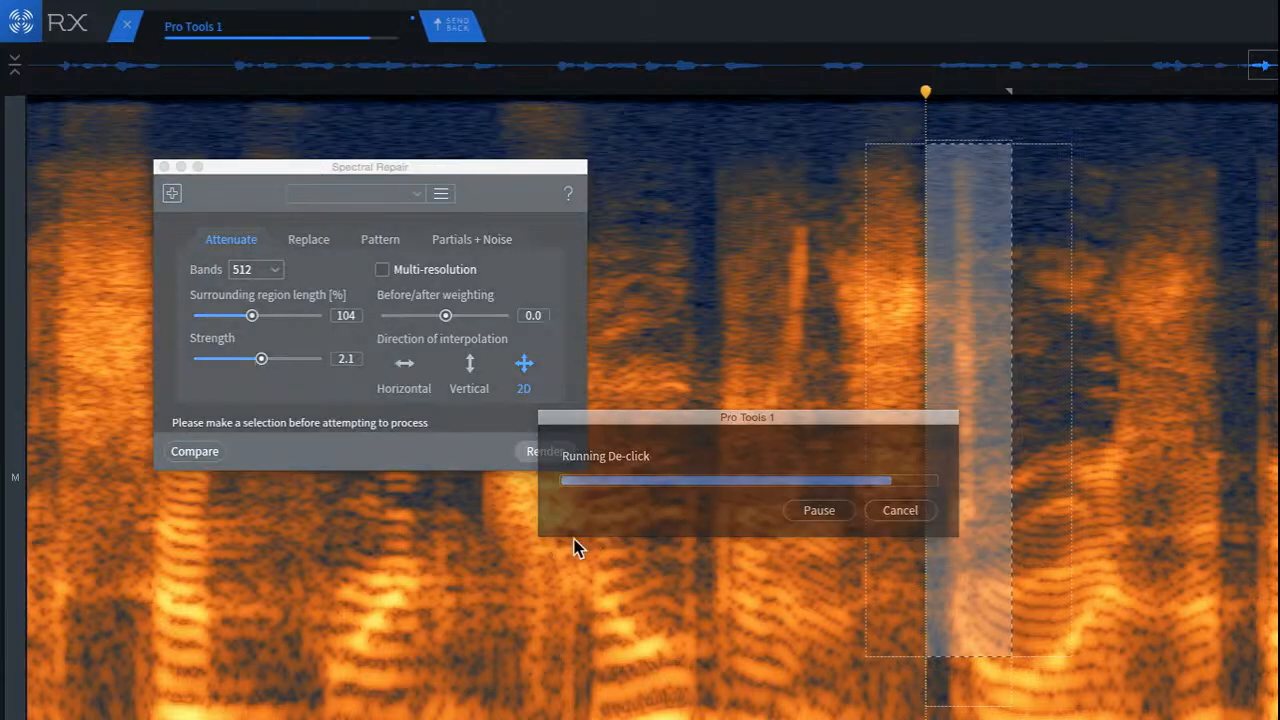
pyautogui.click(492, 571)
pyautogui.press('space')
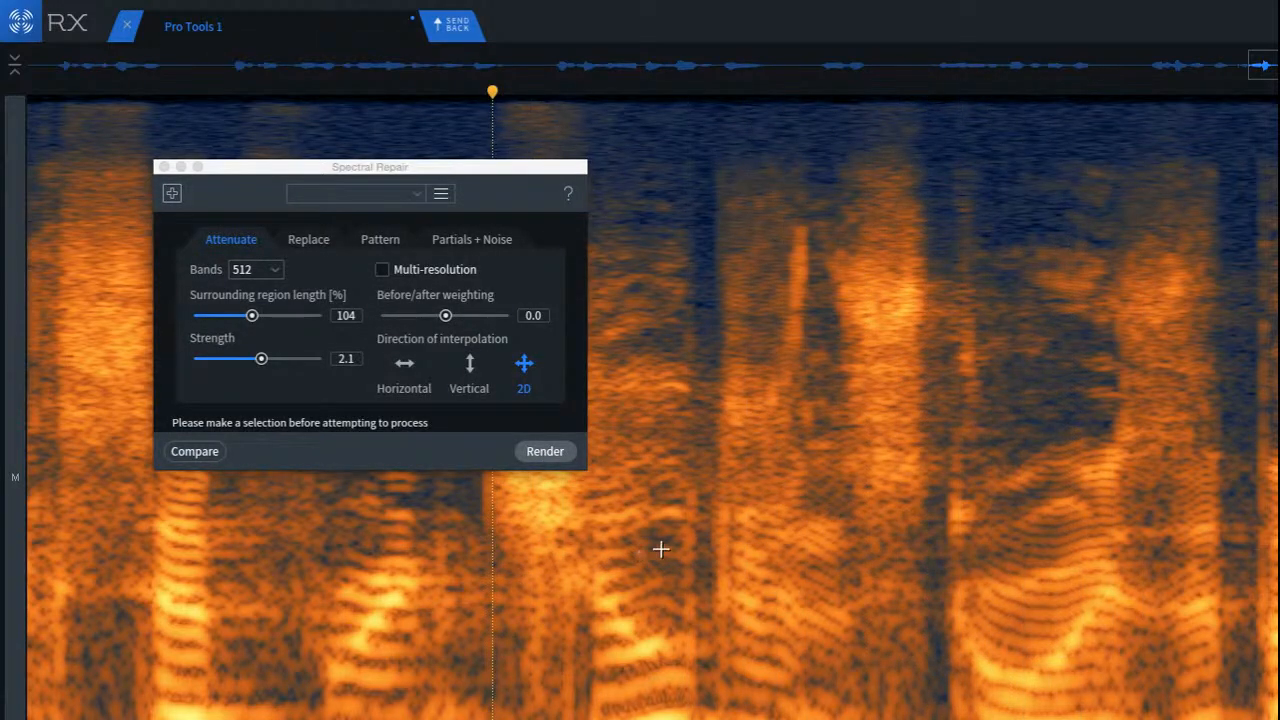
pyautogui.click(571, 500)
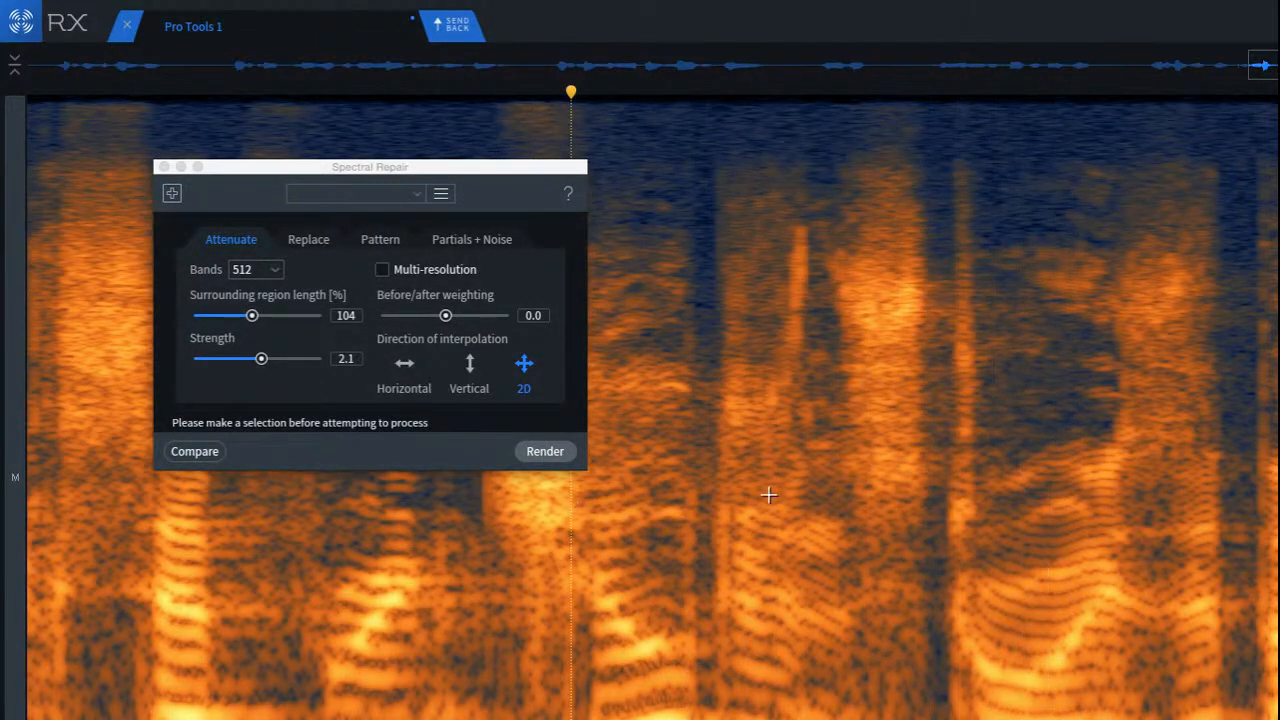
# Step: Try attenuating the bright high-frequency band of the preceding fricative at strength 2.1 with a wide selection, and play back
pyautogui.scroll(2, 833, 474)
pyautogui.moveTo(640, 340); pyautogui.dragTo(920, 455)
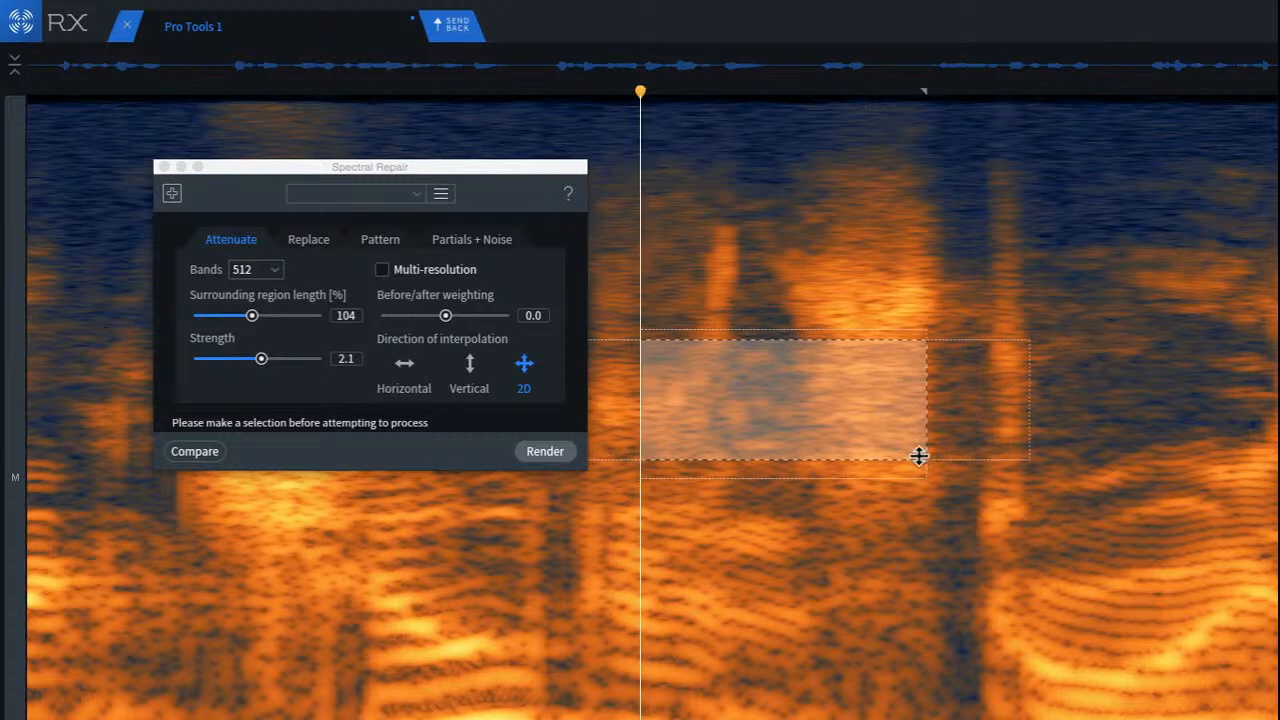
pyautogui.moveTo(810, 428)
pyautogui.mouseDown()
pyautogui.moveTo(840, 400)
pyautogui.moveTo(850, 335)
pyautogui.mouseUp()
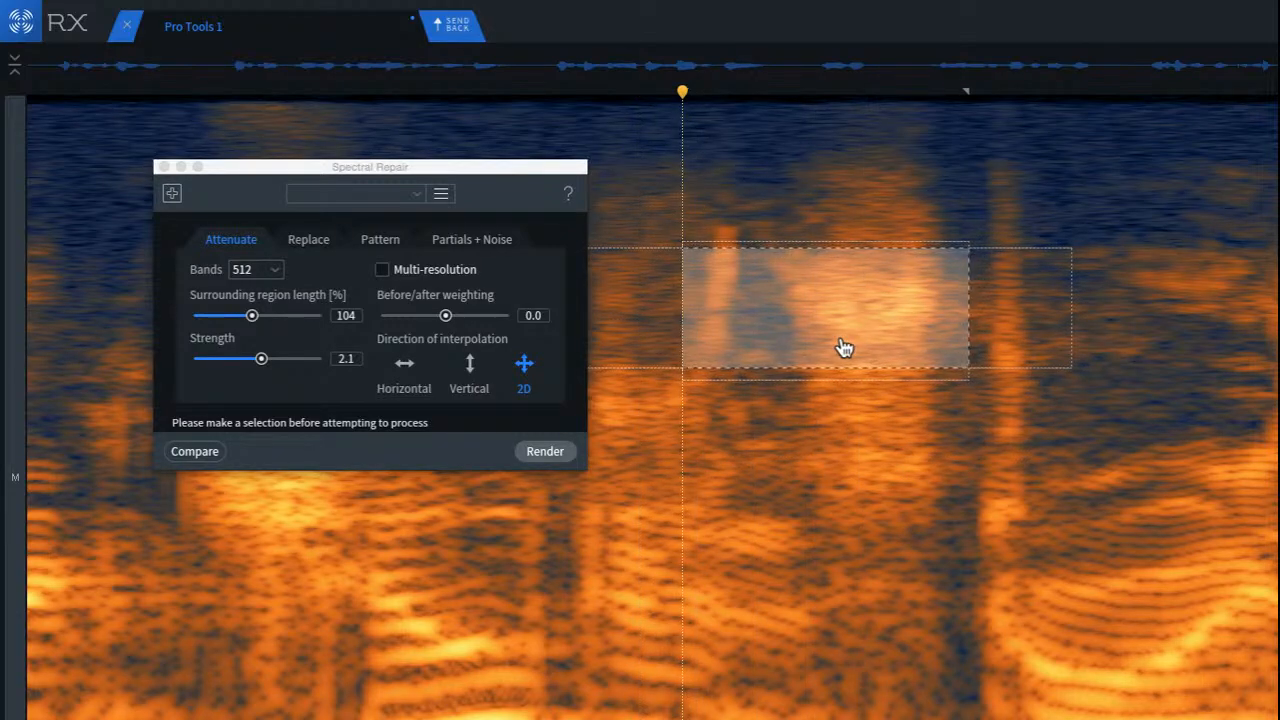
pyautogui.click(205, 505)
pyautogui.press('space')
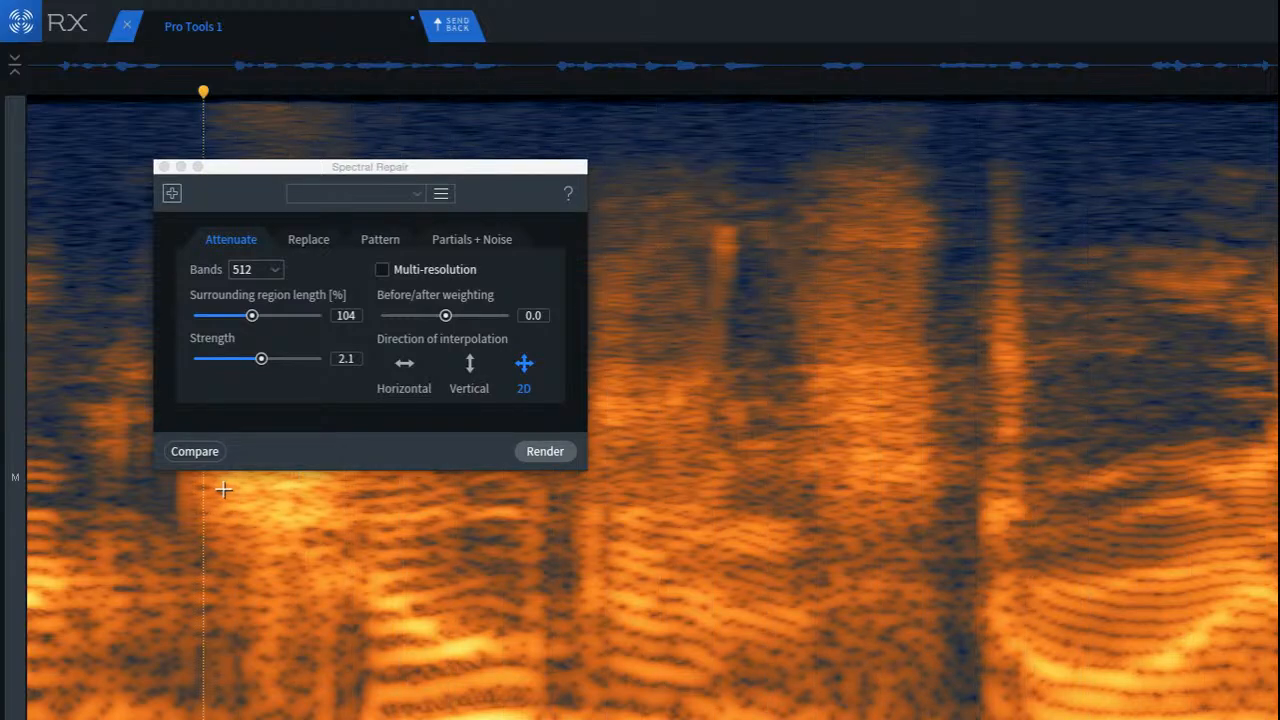
# Step: Undo the fricative's attenuation, play back the original phrase, and close the Compare Settings and Spectral Repair windows
pyautogui.press('super+z')
pyautogui.click(199, 447)
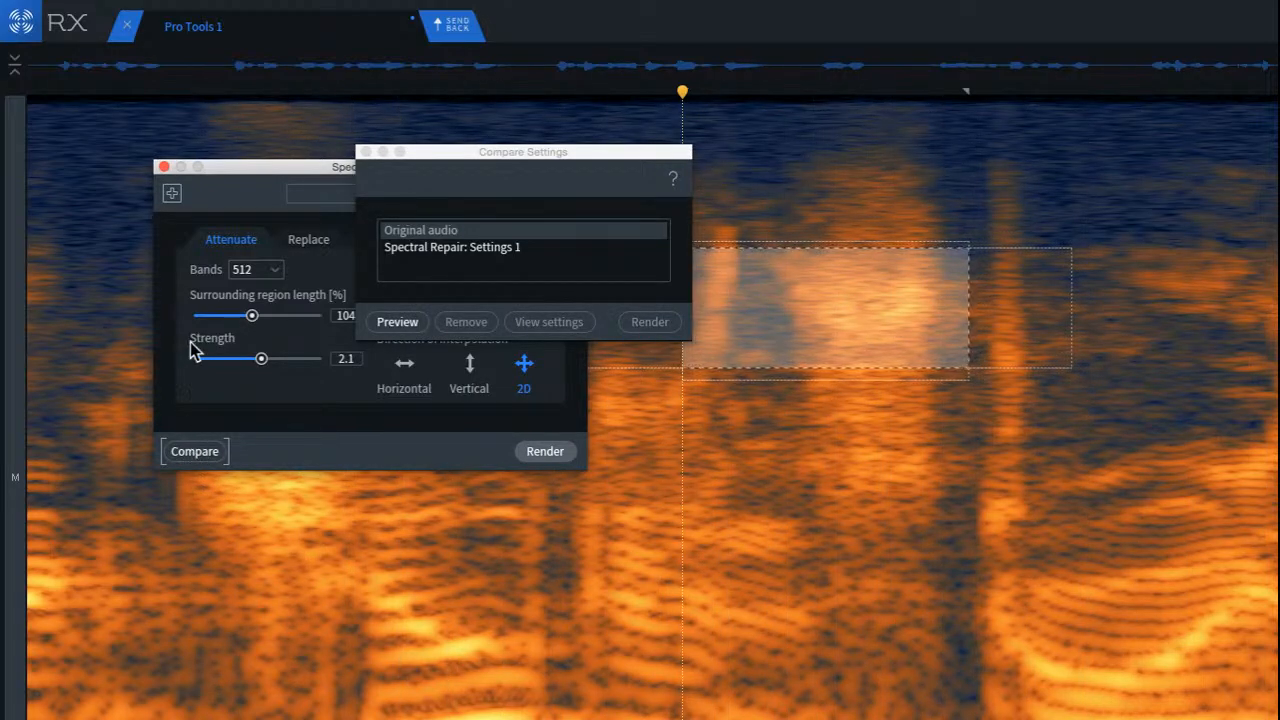
pyautogui.click(365, 152)
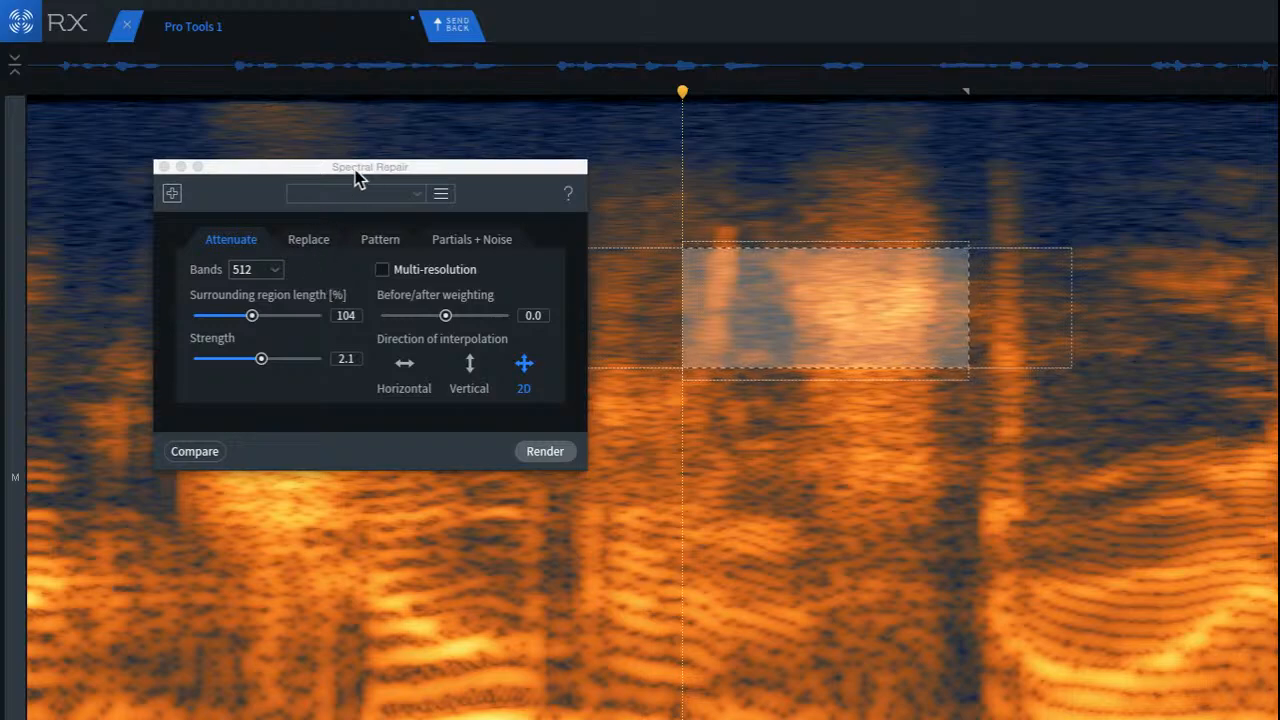
pyautogui.moveTo(358, 178); pyautogui.dragTo(149, 173)
pyautogui.click(100, 525)
pyautogui.press('space')
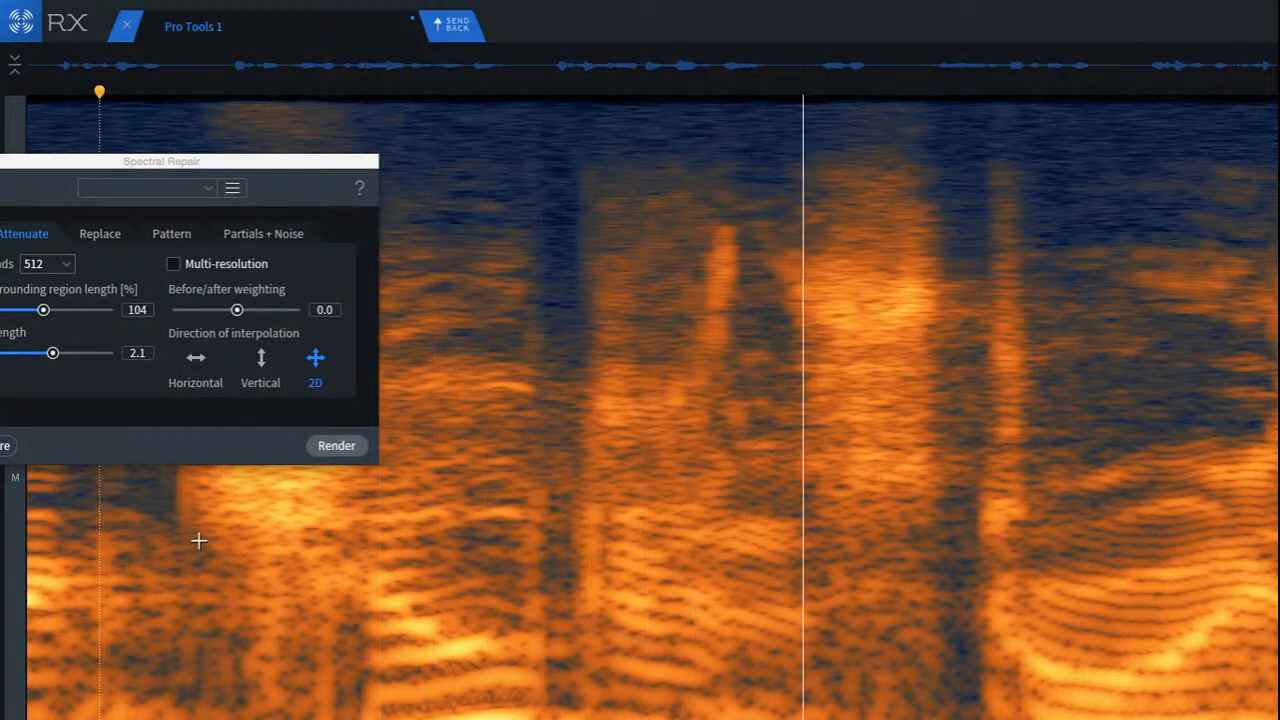
pyautogui.moveTo(280, 158); pyautogui.dragTo(766, 201)
pyautogui.click(441, 204)
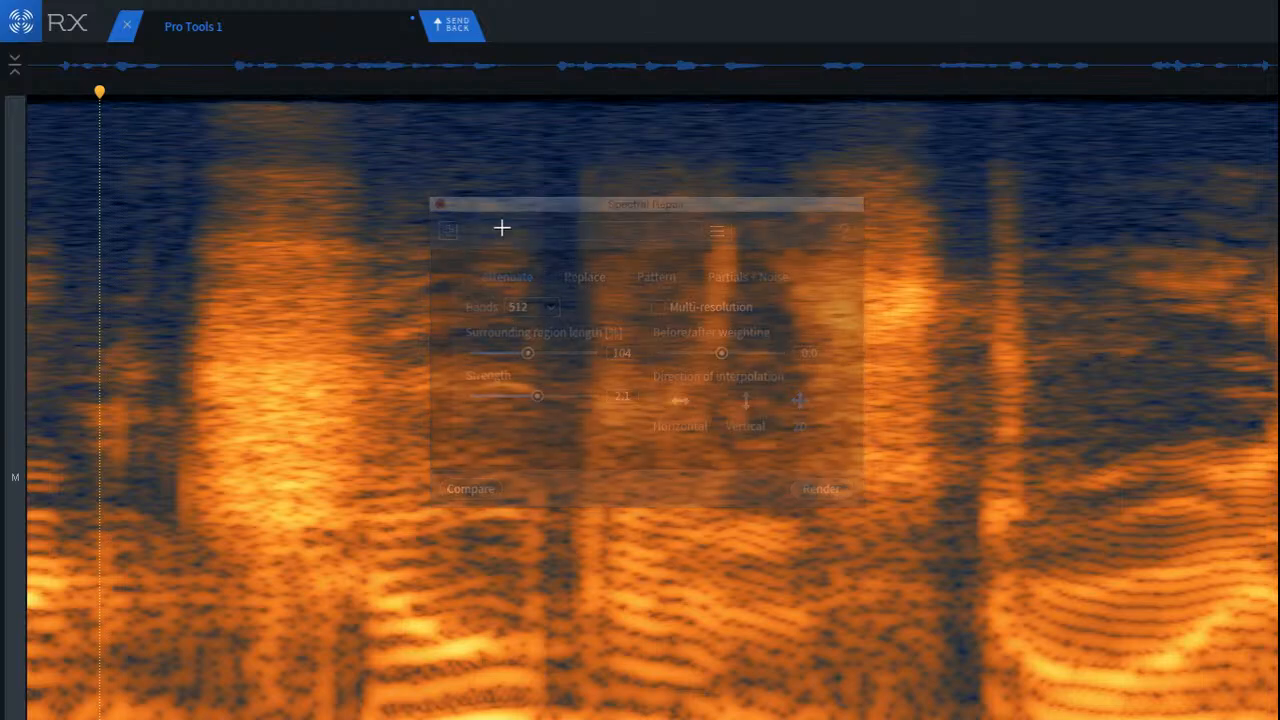
# Step: Select the fricative's bright high-frequency band from just before its onset to just past its end, leaving out the short click before it
pyautogui.click(774, 294)
pyautogui.scroll(3, 931, 352)
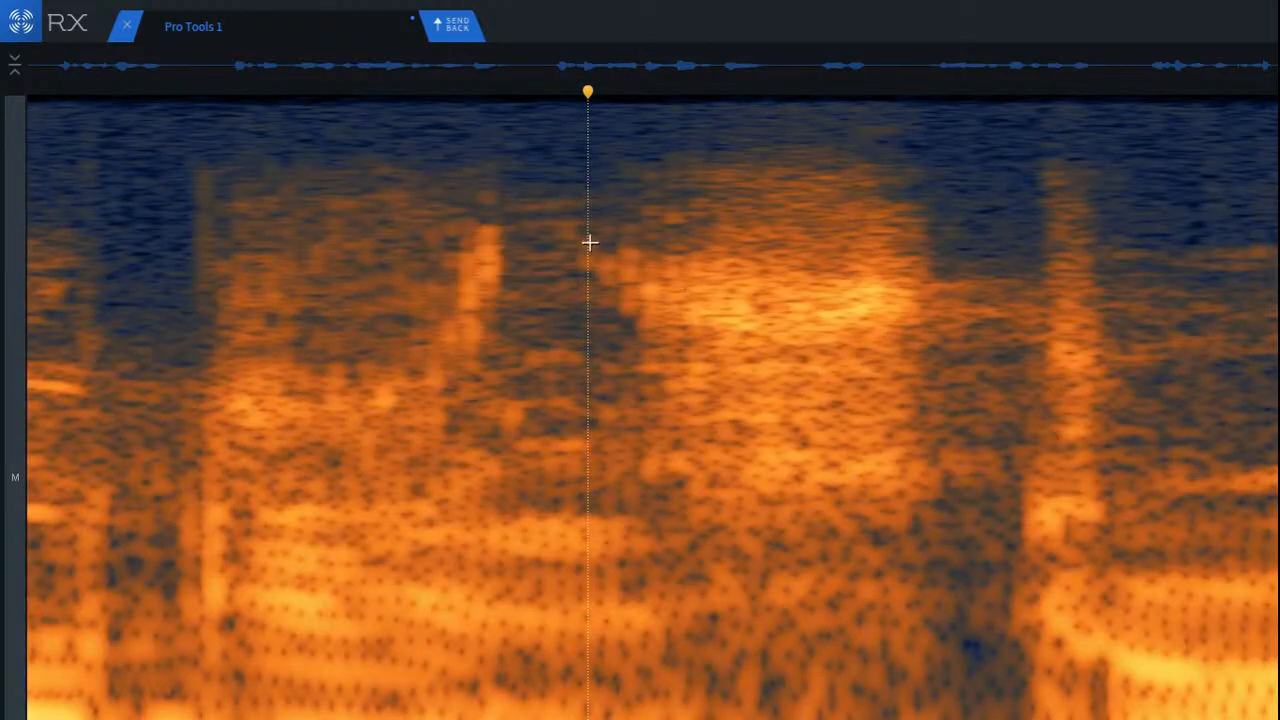
pyautogui.moveTo(589, 242); pyautogui.dragTo(961, 372)
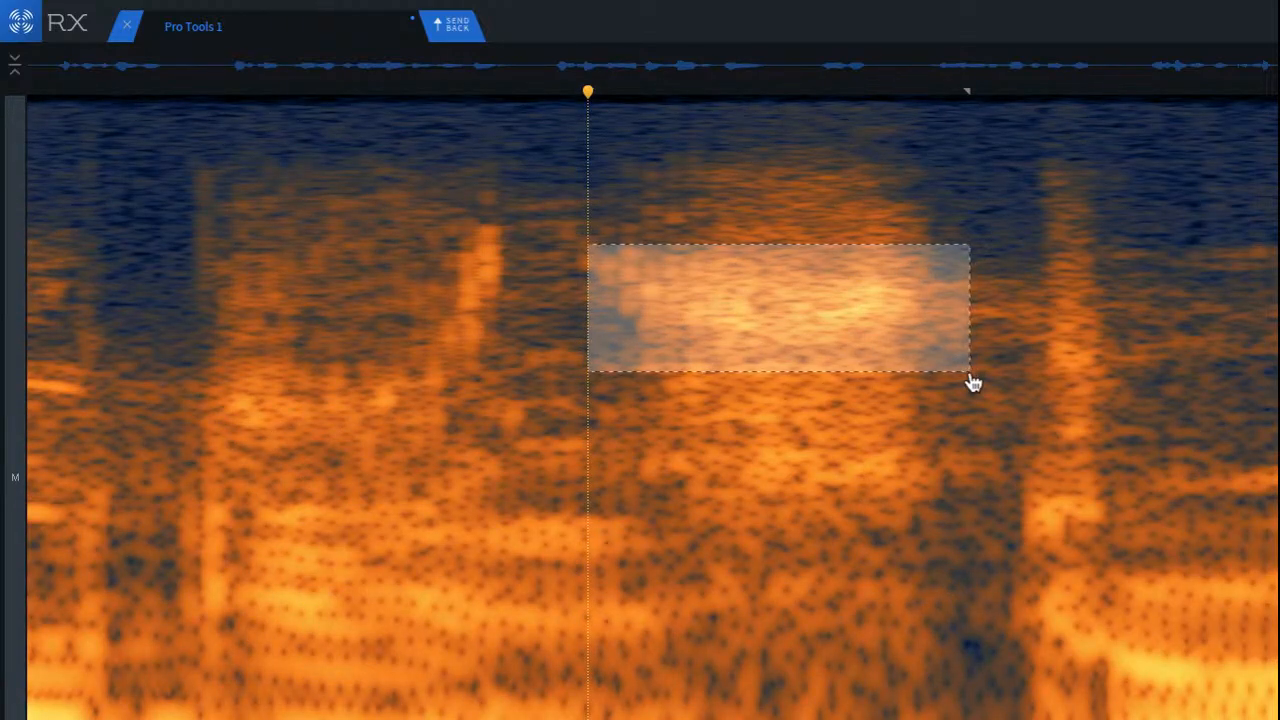
# Step: Try attenuating the selected fricative band from the closed-up view, place the playhead before the phrase, and undo the repair
pyautogui.press('super+r')
pyautogui.click(192, 213)
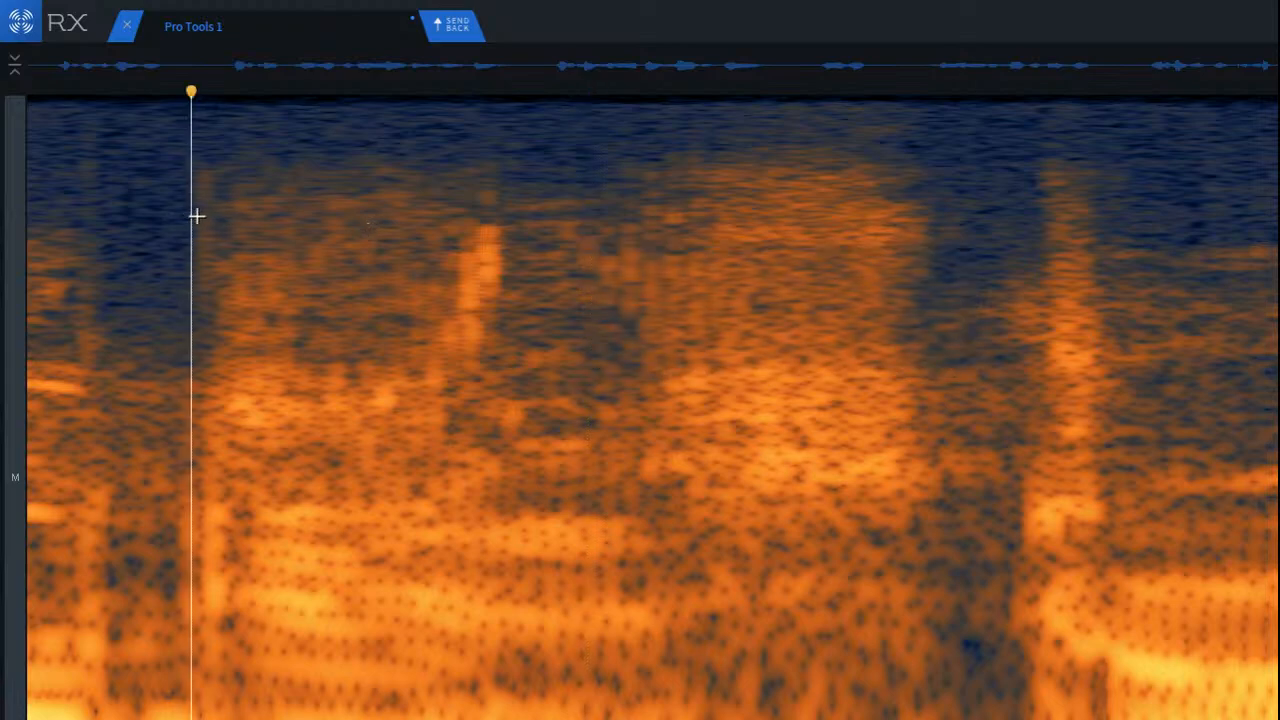
pyautogui.press('super+z')
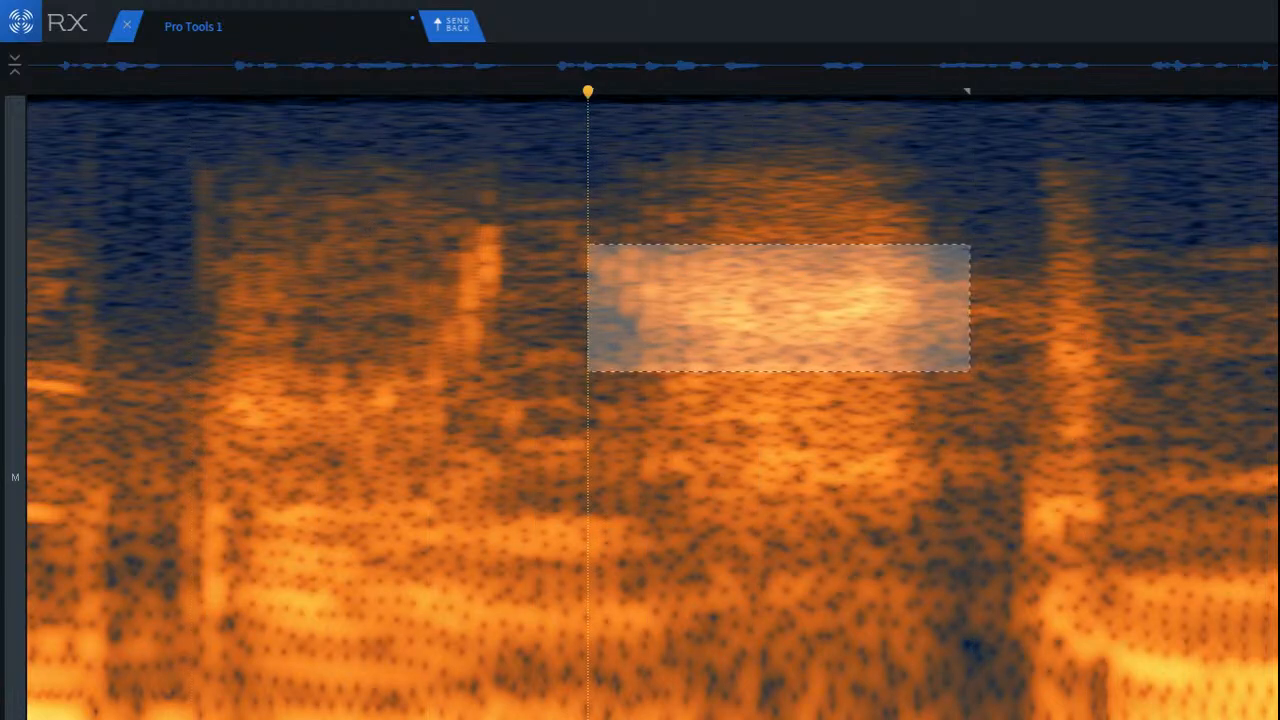
# Step: Reopen Spectral Repair, try attenuating the selected fricative band at strength 1.2, play it back, and undo the repair
pyautogui.press('5')
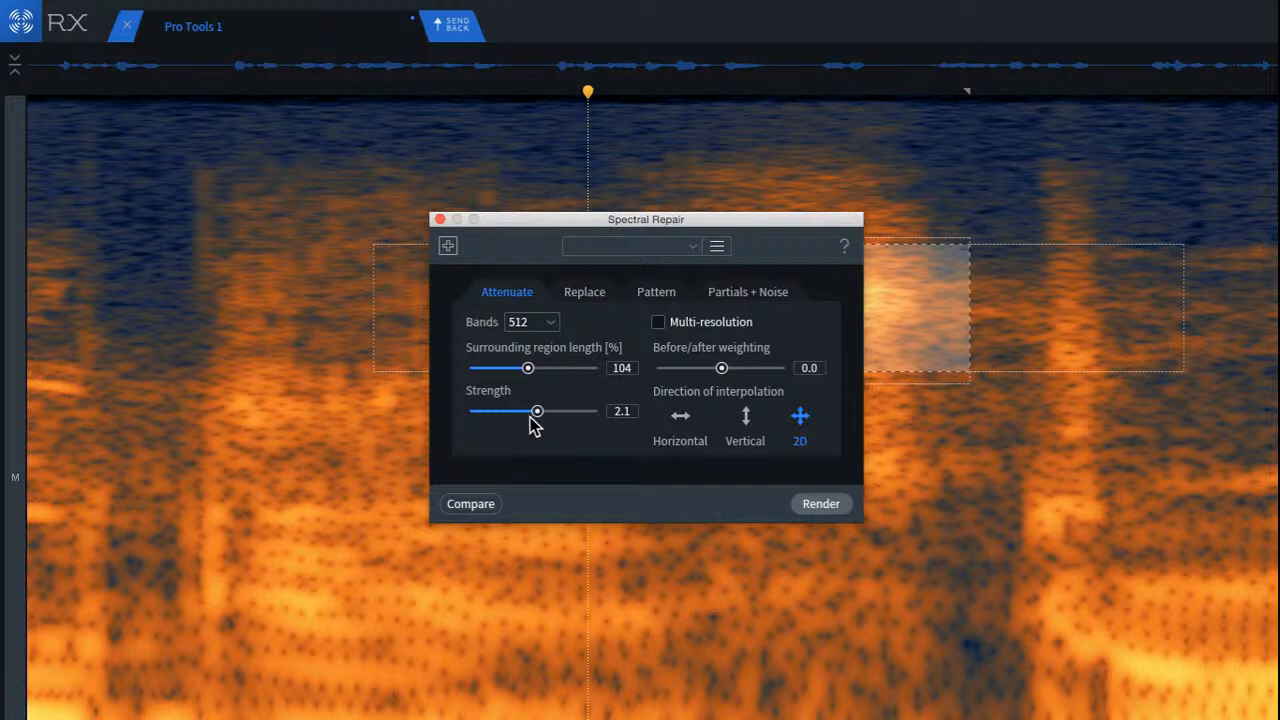
pyautogui.moveTo(651, 235); pyautogui.dragTo(314, 382)
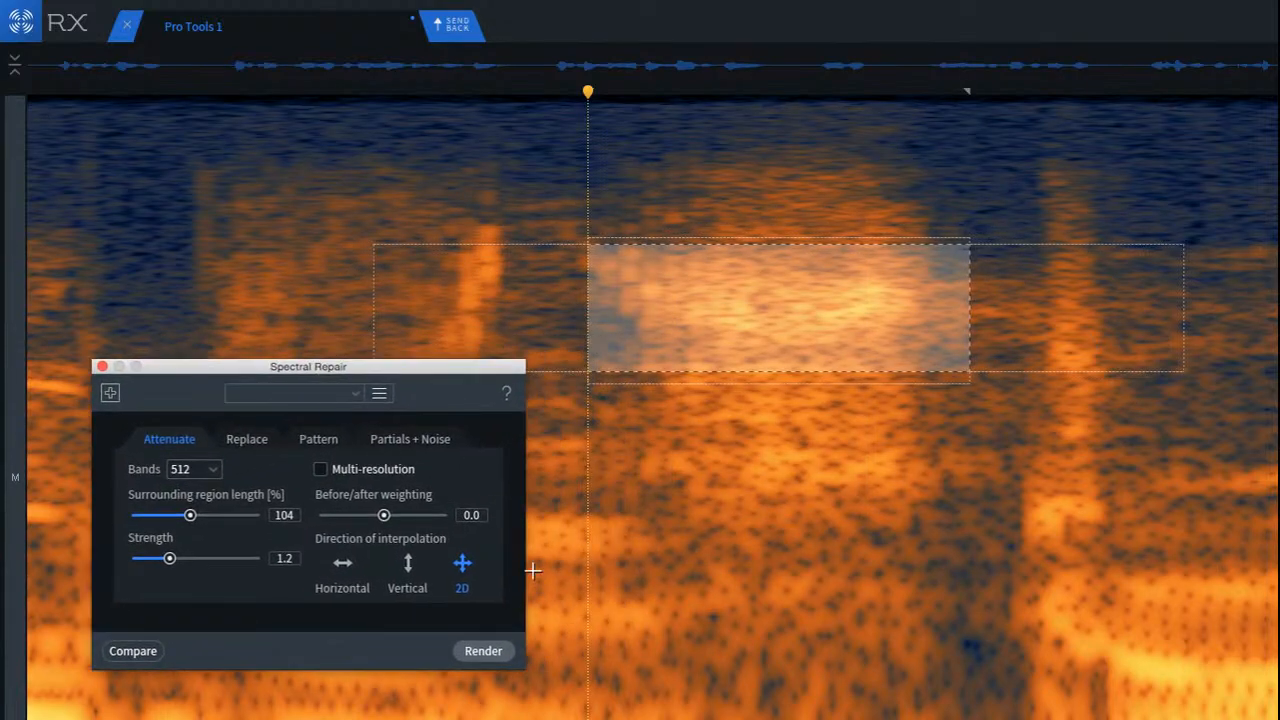
pyautogui.click(495, 657)
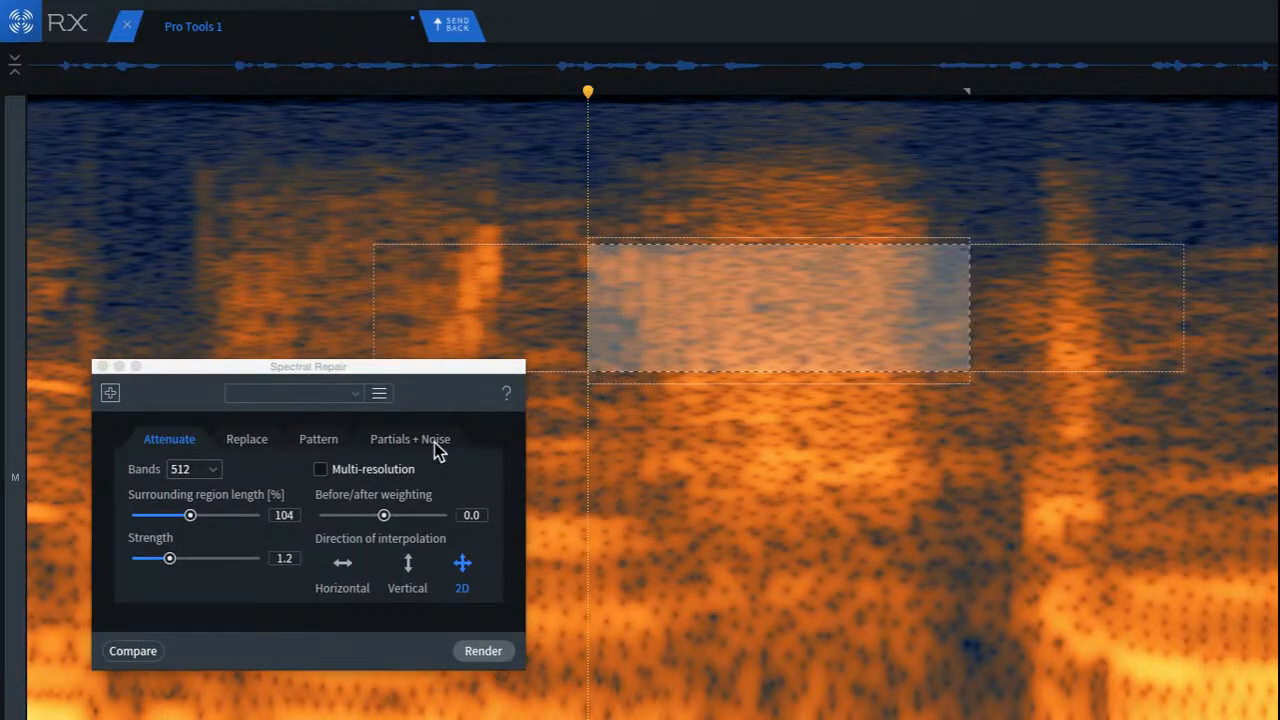
pyautogui.click(310, 223)
pyautogui.press('space')
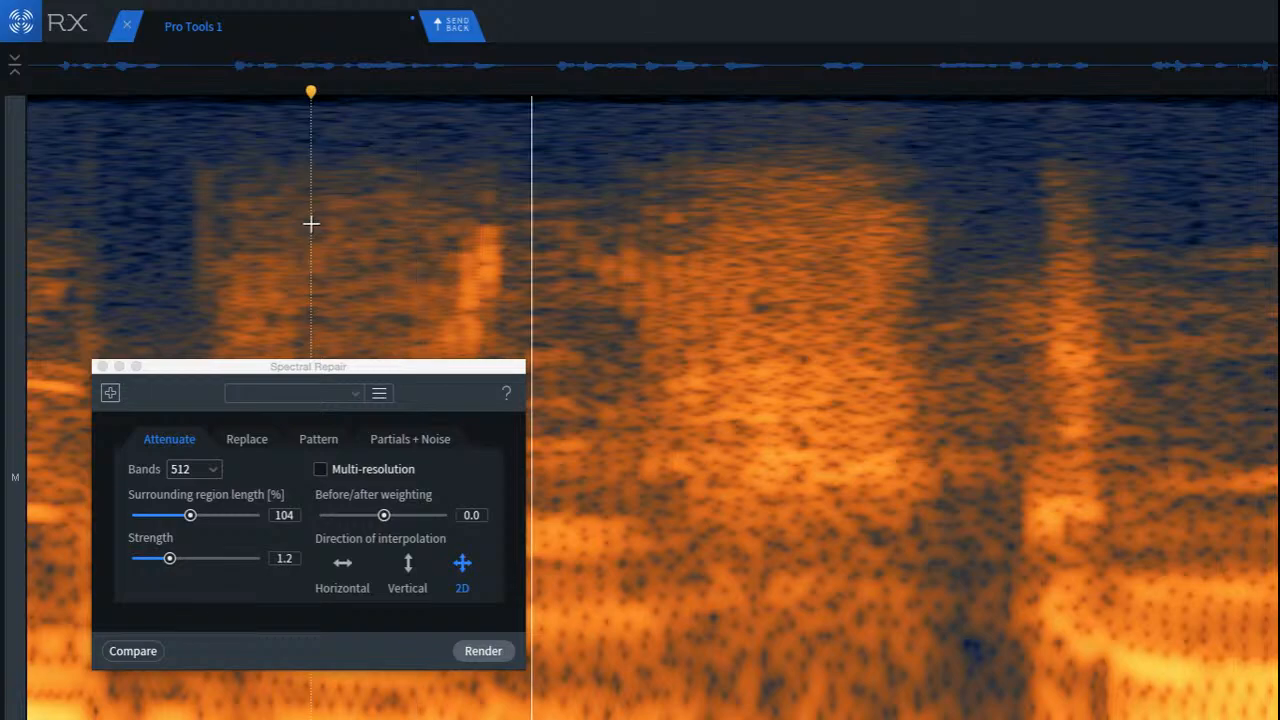
pyautogui.press('super+z')
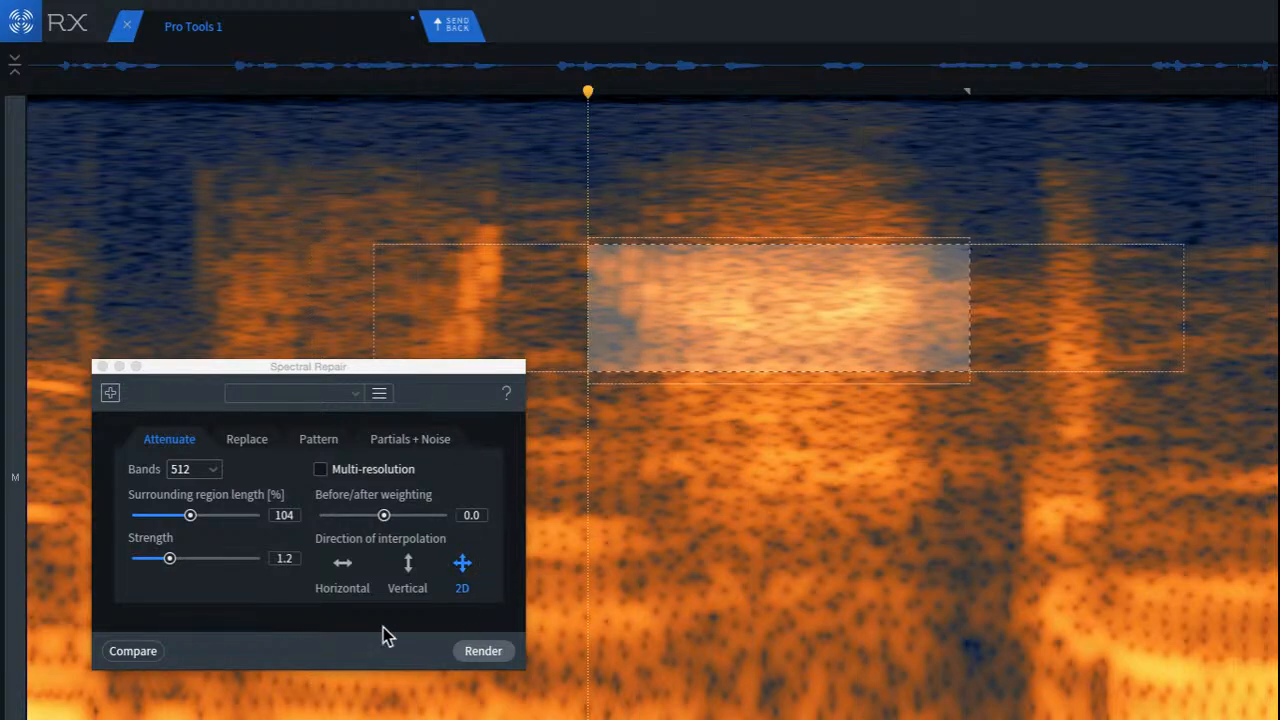
# Step: Set the attenuation strength to 0.5, render it on the selected fricative band, and play back from the preceding syllable
pyautogui.moveTo(170, 557); pyautogui.dragTo(177, 554)
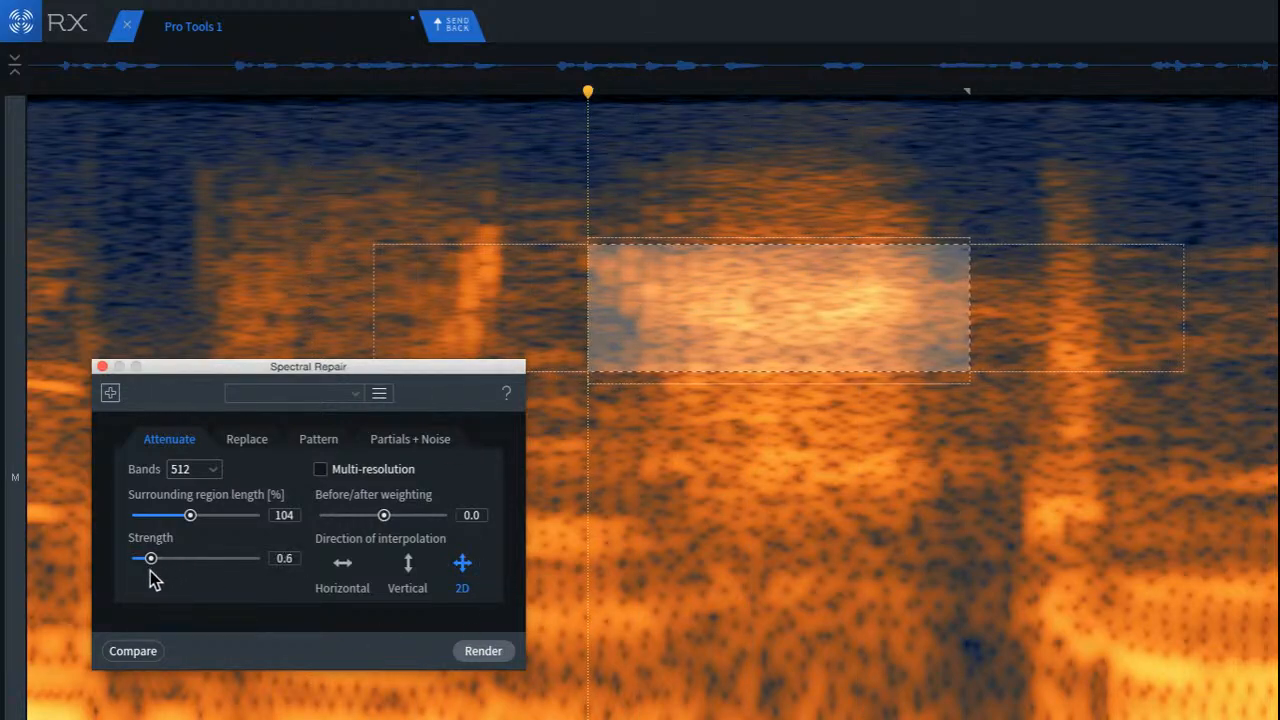
pyautogui.click(476, 660)
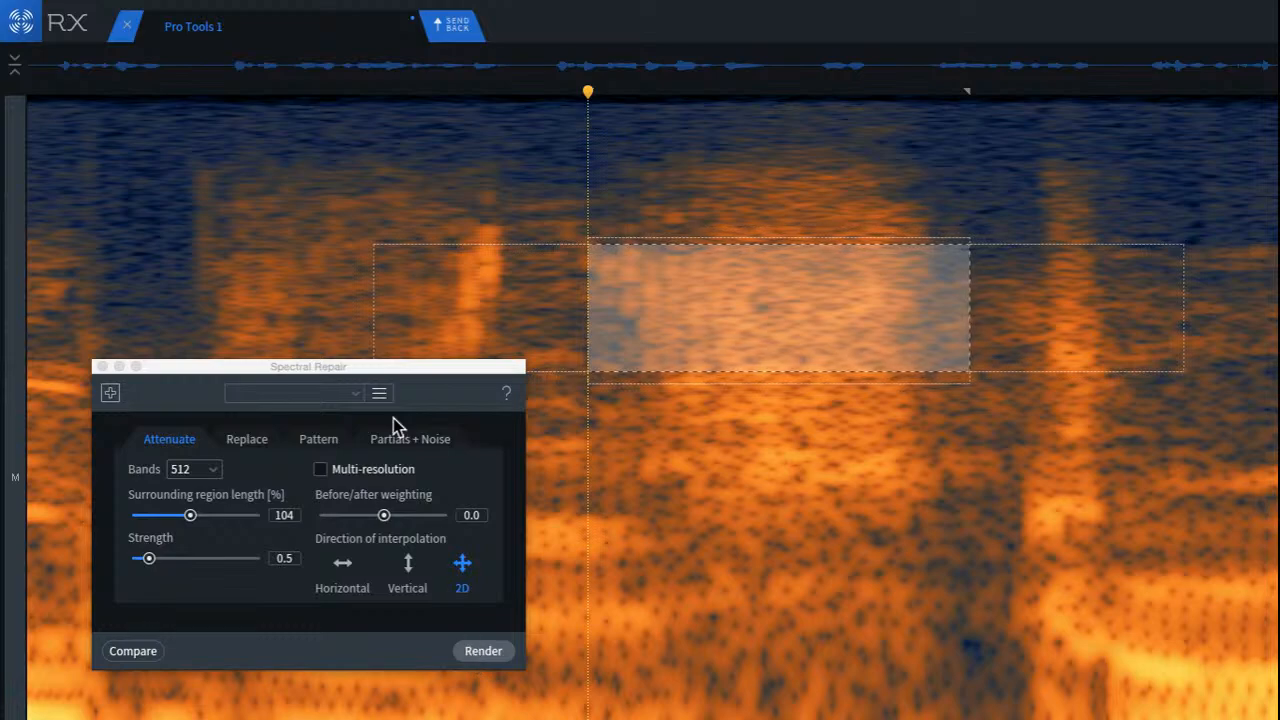
pyautogui.click(282, 291)
pyautogui.press('space')
pyautogui.press('space')
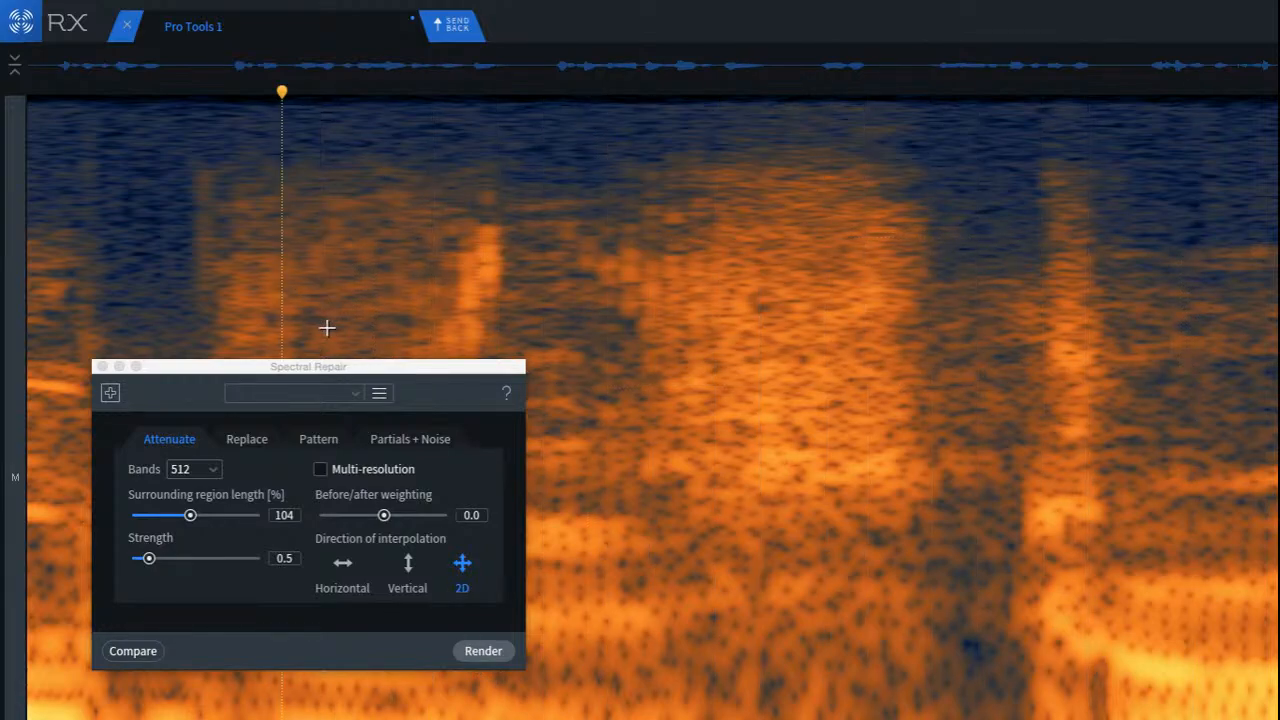
# Step: Select the upper band of the fricative in the following syllable and attenuate it with Spectral Repair at strength 0.5
pyautogui.scroll(-5, 332, 327)
pyautogui.click(143, 273)
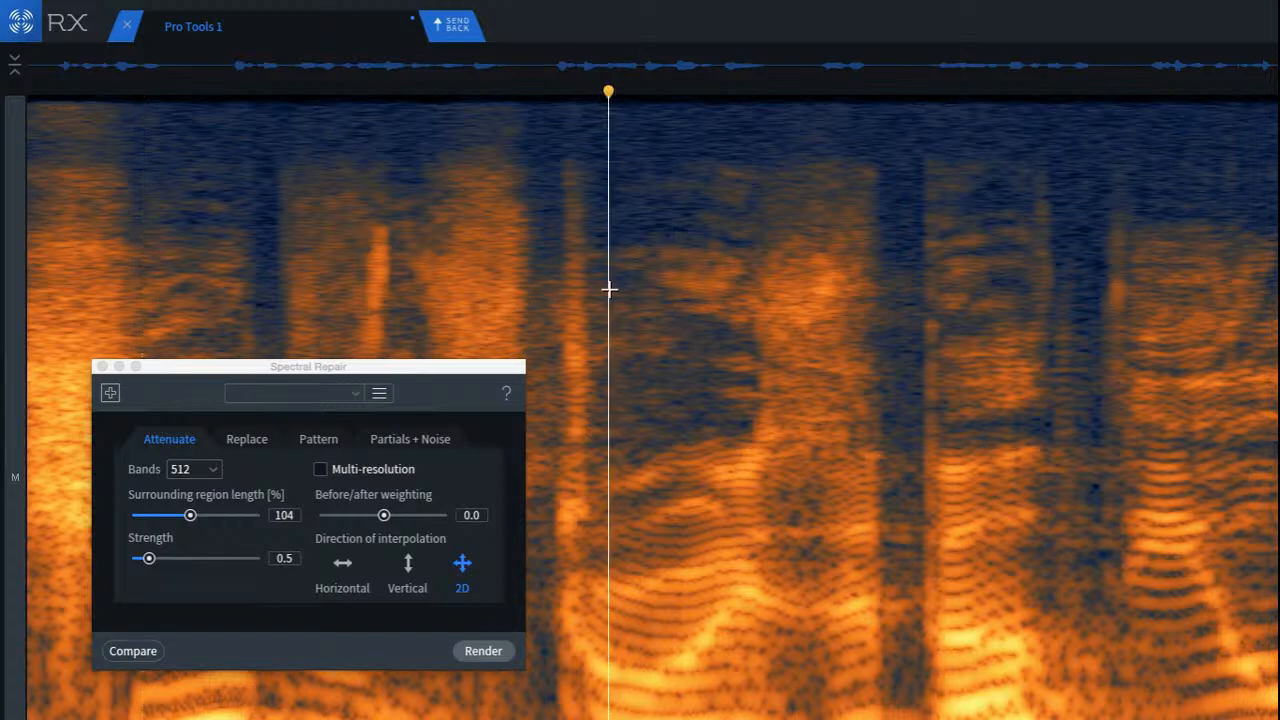
pyautogui.moveTo(604, 227); pyautogui.dragTo(735, 315)
pyautogui.click(589, 352)
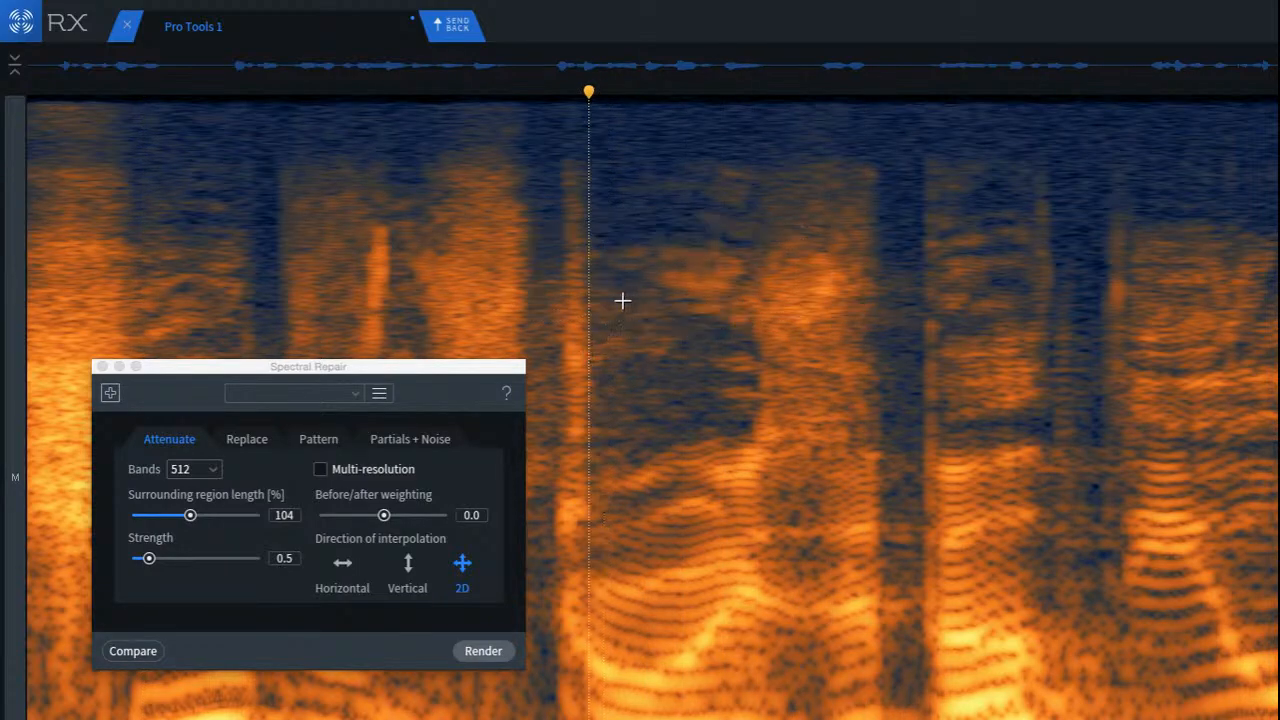
pyautogui.moveTo(743, 240); pyautogui.dragTo(877, 336)
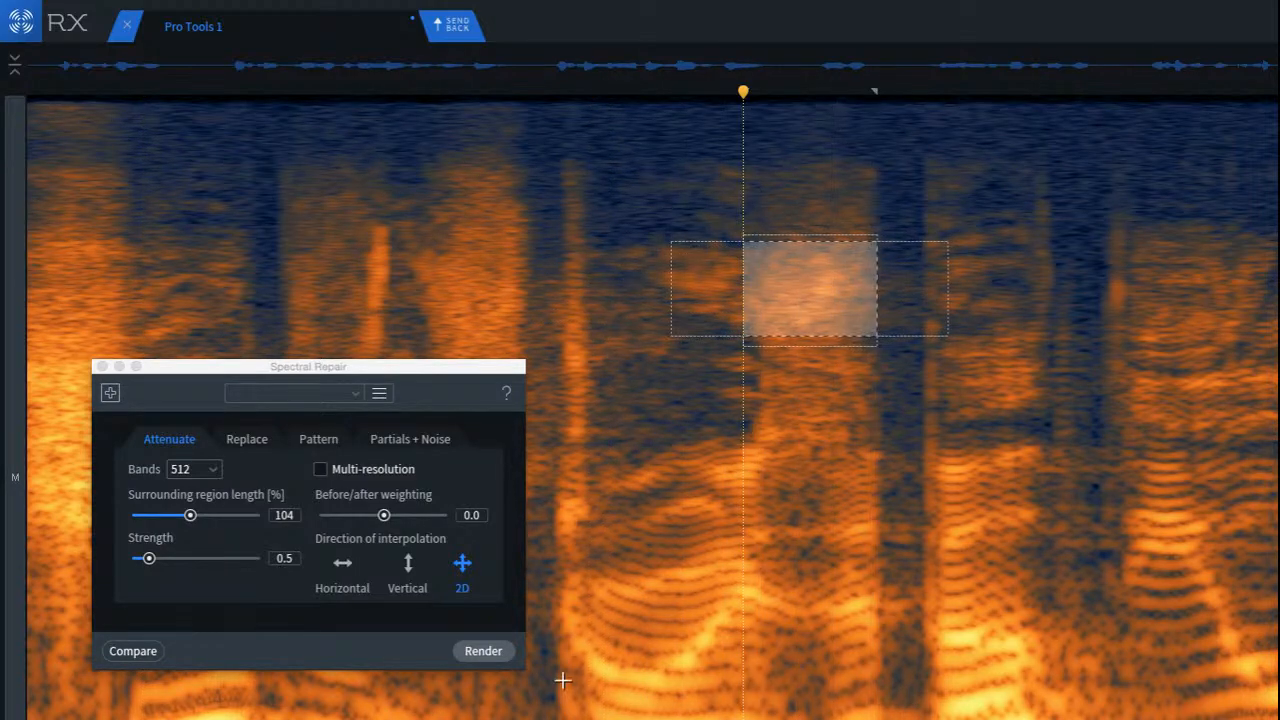
pyautogui.click(485, 651)
# Step: Play back the phrase from the syllables preceding the attenuated fricative, stopping and restarting to compare the transition
pyautogui.click(388, 275)
pyautogui.press('space')
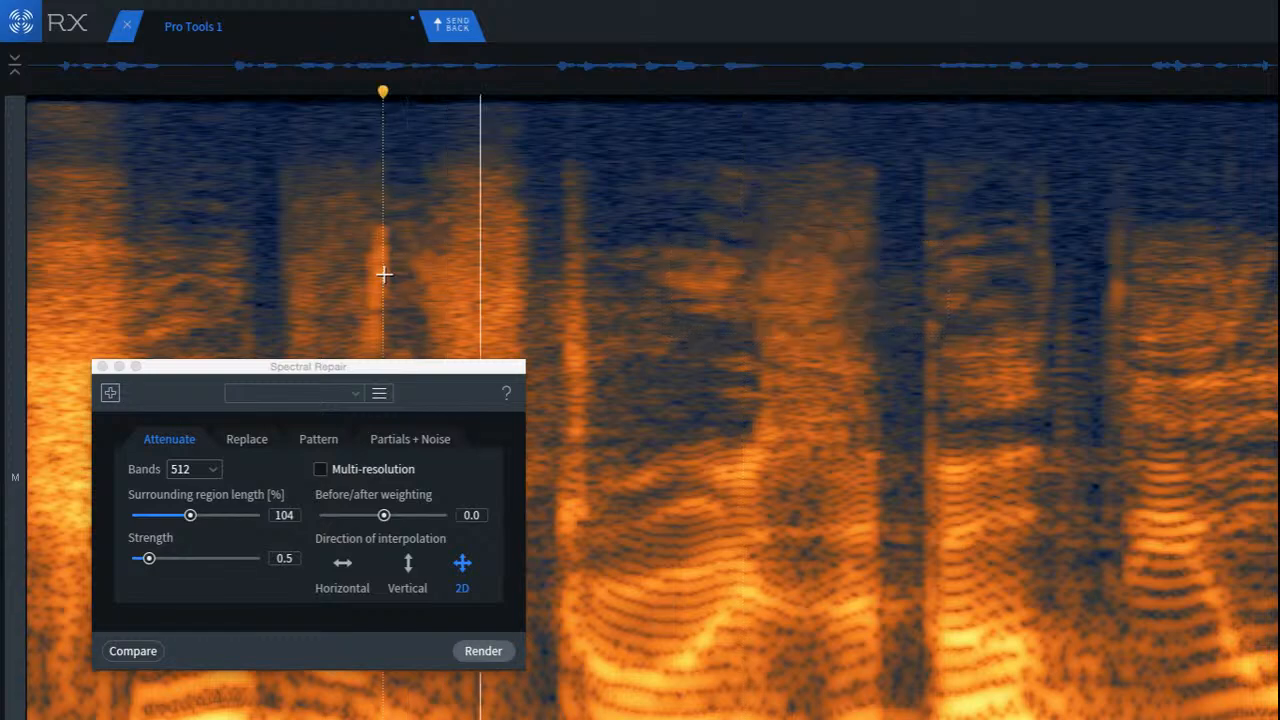
pyautogui.press('space')
pyautogui.click(170, 218)
pyautogui.press('space')
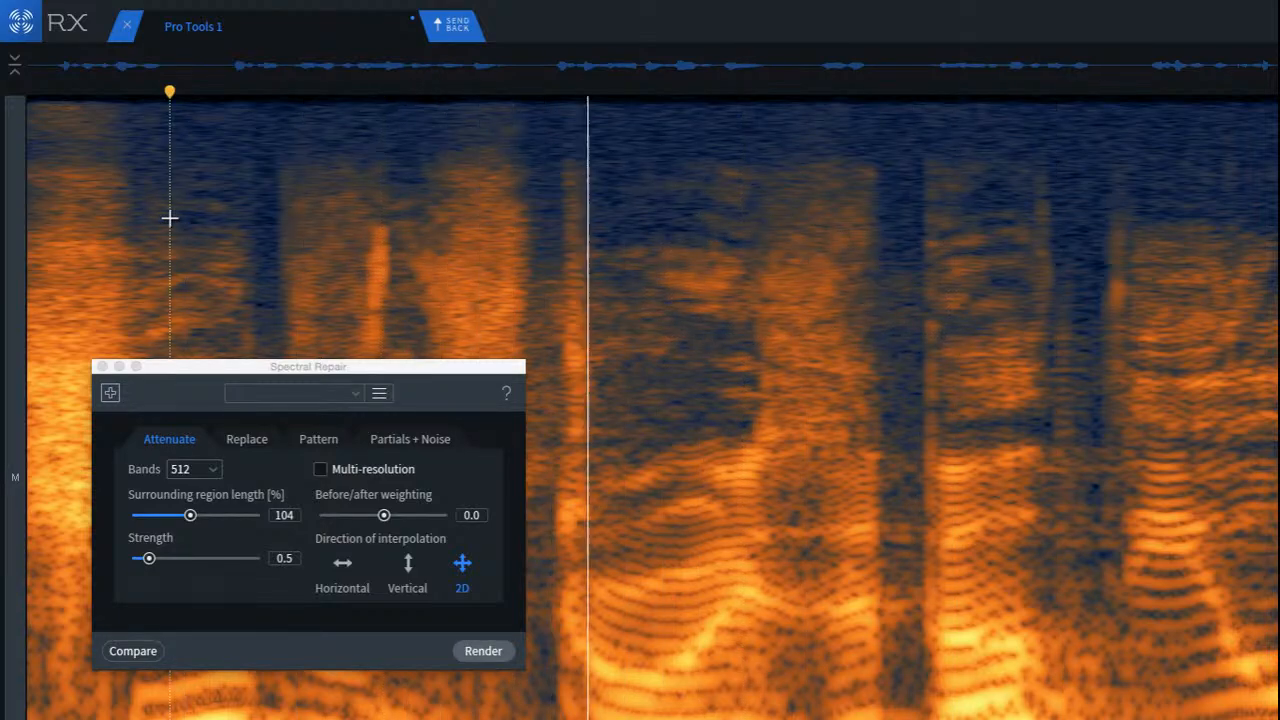
pyautogui.press('space')
pyautogui.press('space')
pyautogui.press('space')
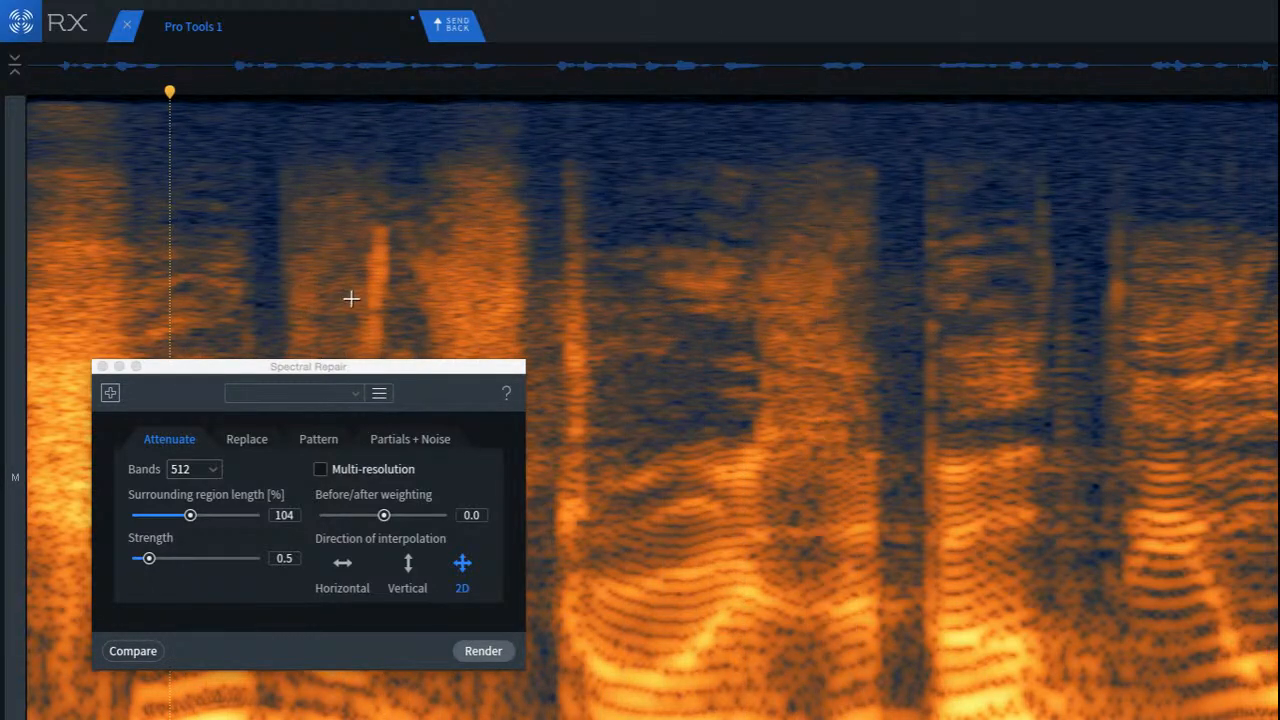
pyautogui.press('space')
pyautogui.press('space')
# Step: Move the Spectral Repair window clear of the upper frequencies and audition from just before the narrow bright vertical streak
pyautogui.click(337, 373)
pyautogui.moveTo(337, 373); pyautogui.dragTo(783, 518)
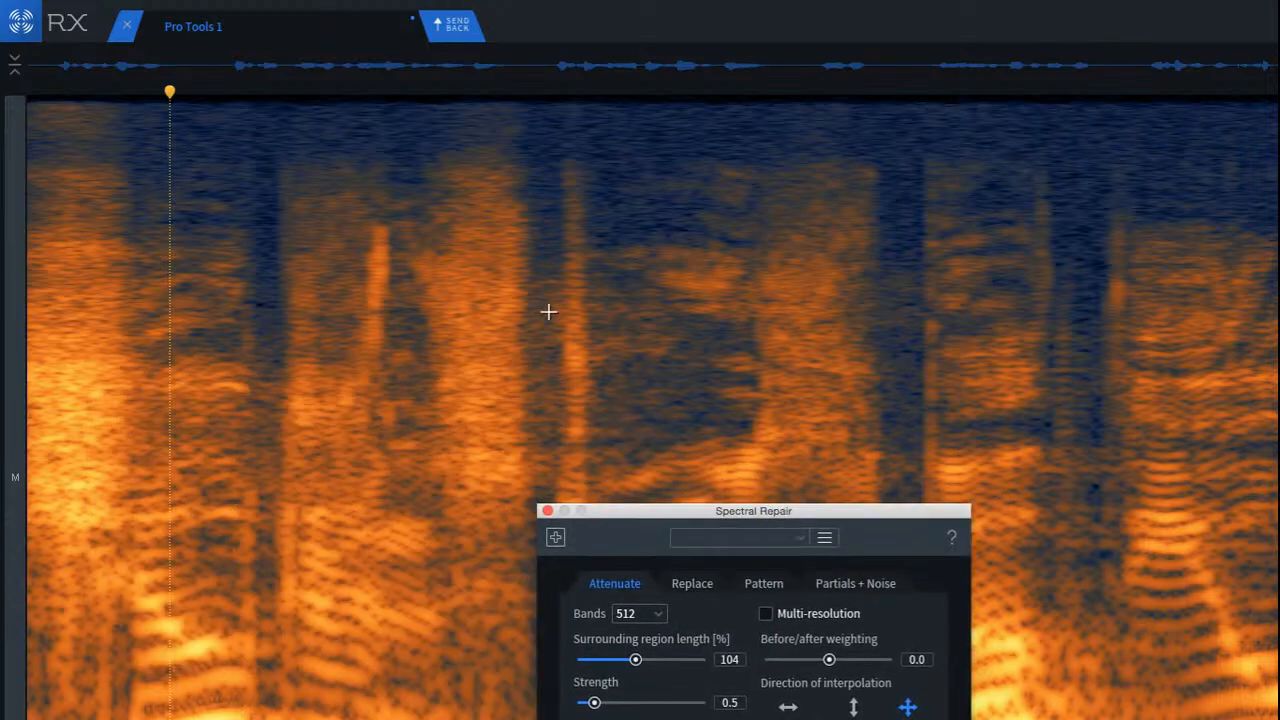
pyautogui.click(534, 285)
pyautogui.press('space')
pyautogui.press('space')
pyautogui.click(323, 309)
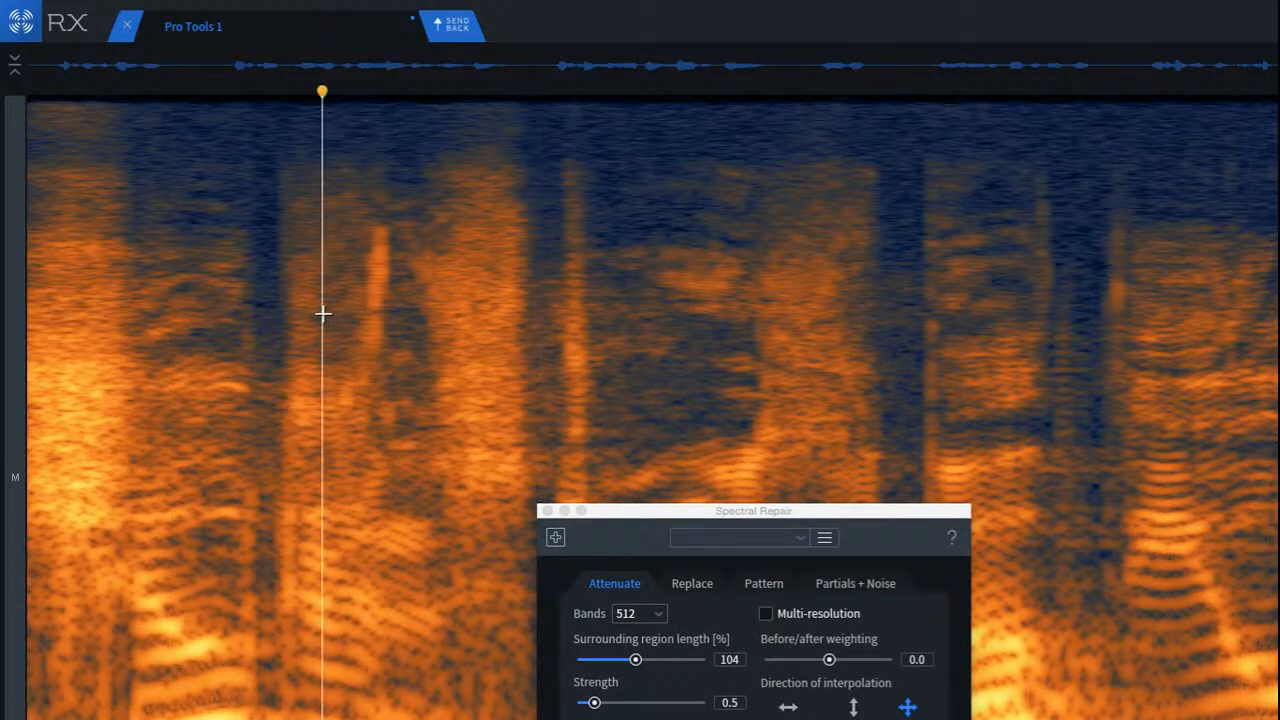
# Step: Select the narrow bright high-frequency streak ahead of the fricative, attenuate it with Spectral Repair, and play back from before it
pyautogui.scroll(3, 335, 303)
pyautogui.moveTo(404, 210); pyautogui.dragTo(538, 398)
pyautogui.moveTo(493, 348); pyautogui.dragTo(472, 346)
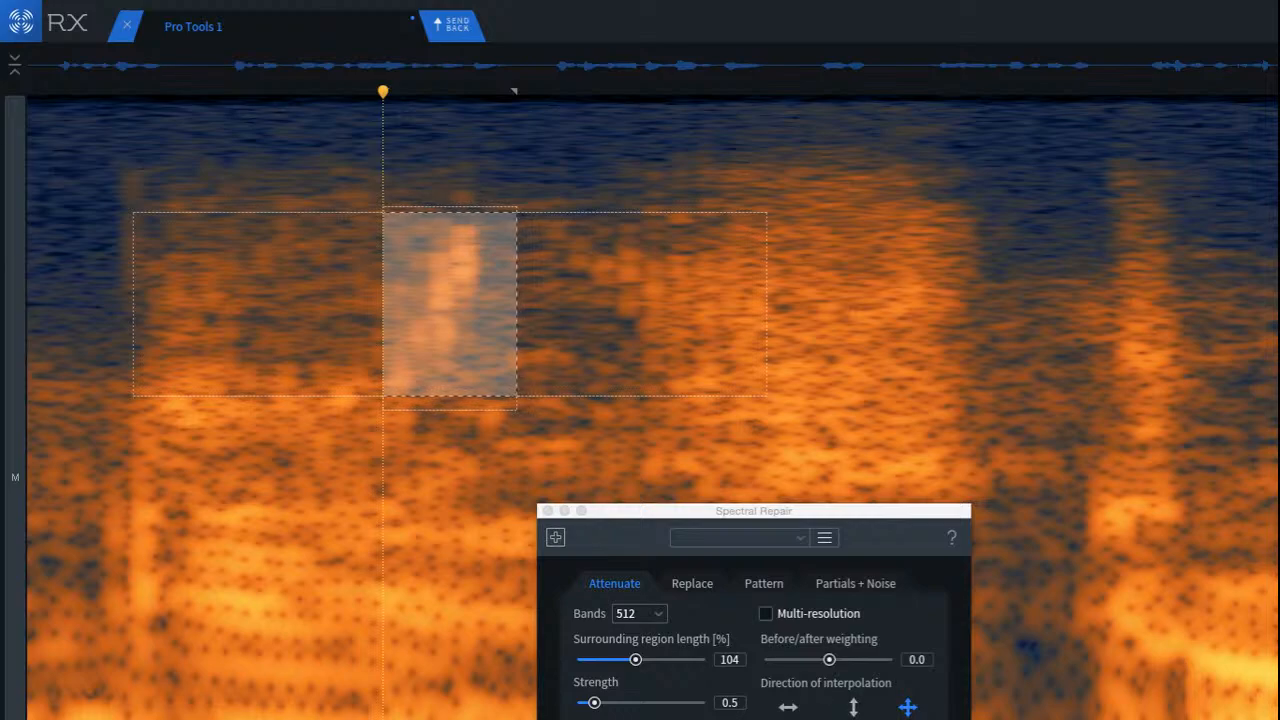
pyautogui.click(924, 718)
pyautogui.click(100, 269)
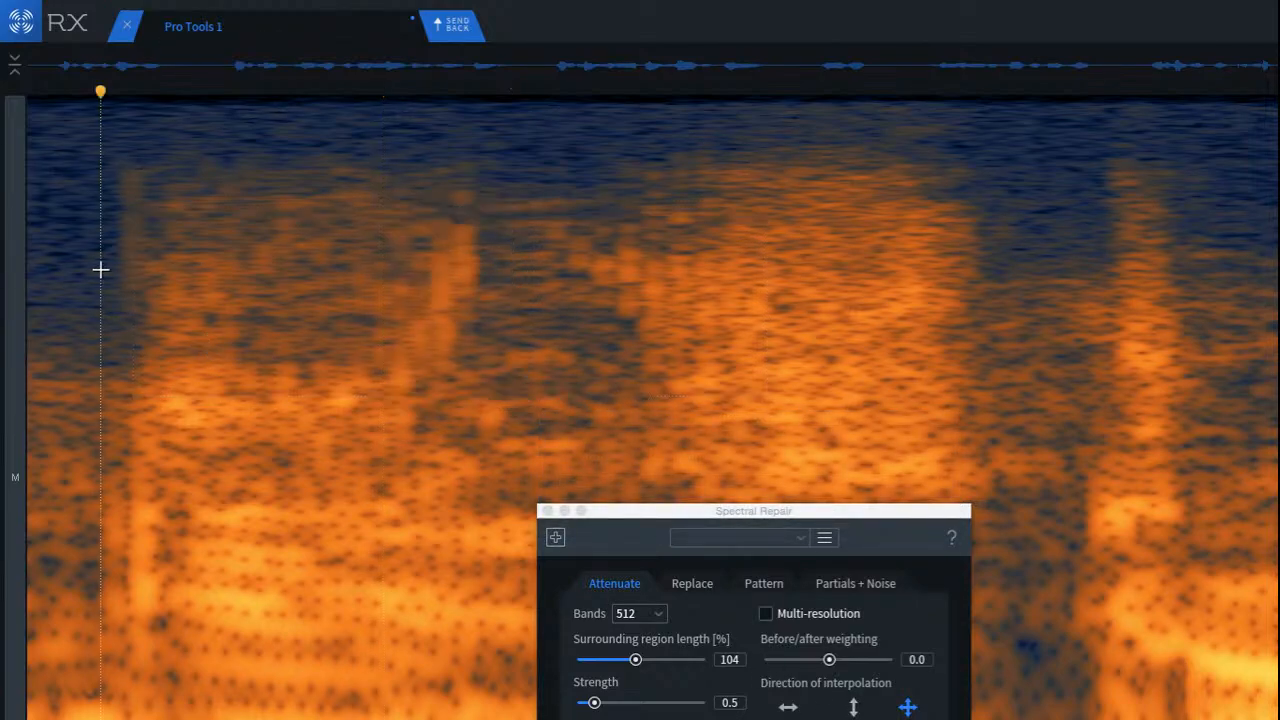
pyautogui.press('space')
# Step: Play back the wider phrase from several earlier points to check the attenuated fricatives and streak in context
pyautogui.scroll(-3, 115, 279)
pyautogui.scroll(-2, 114, 277)
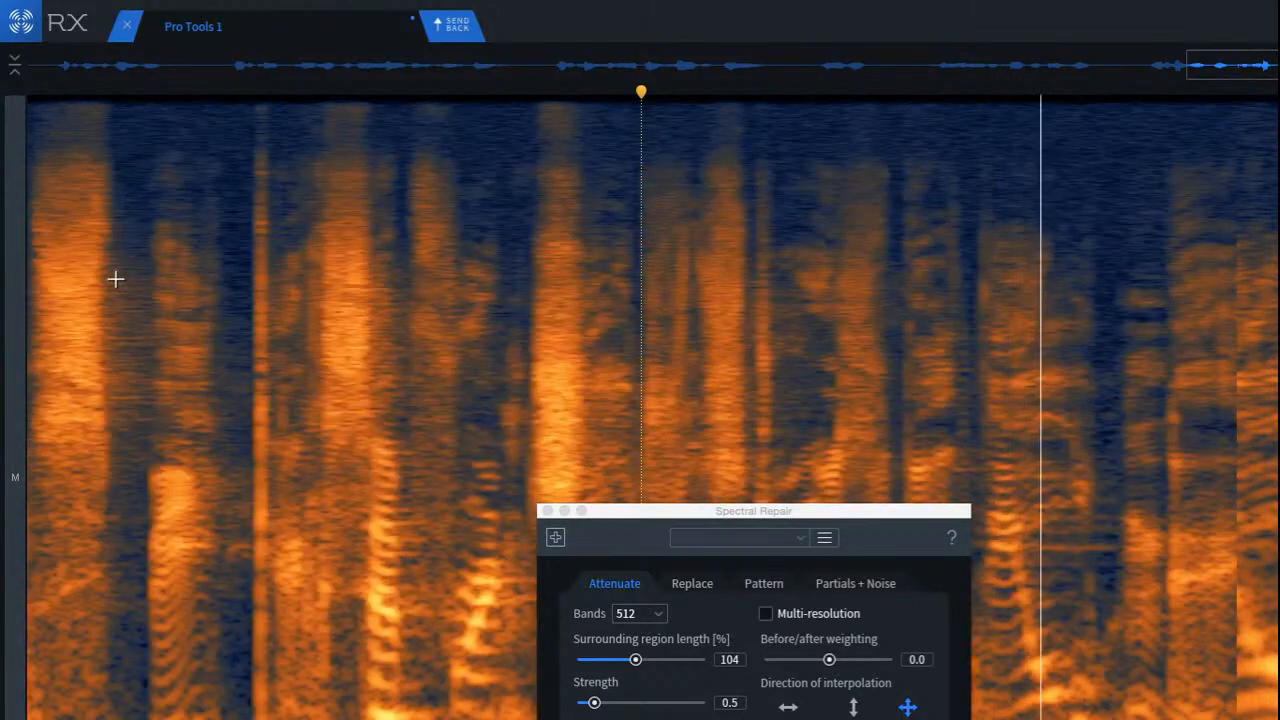
pyautogui.click(149, 266)
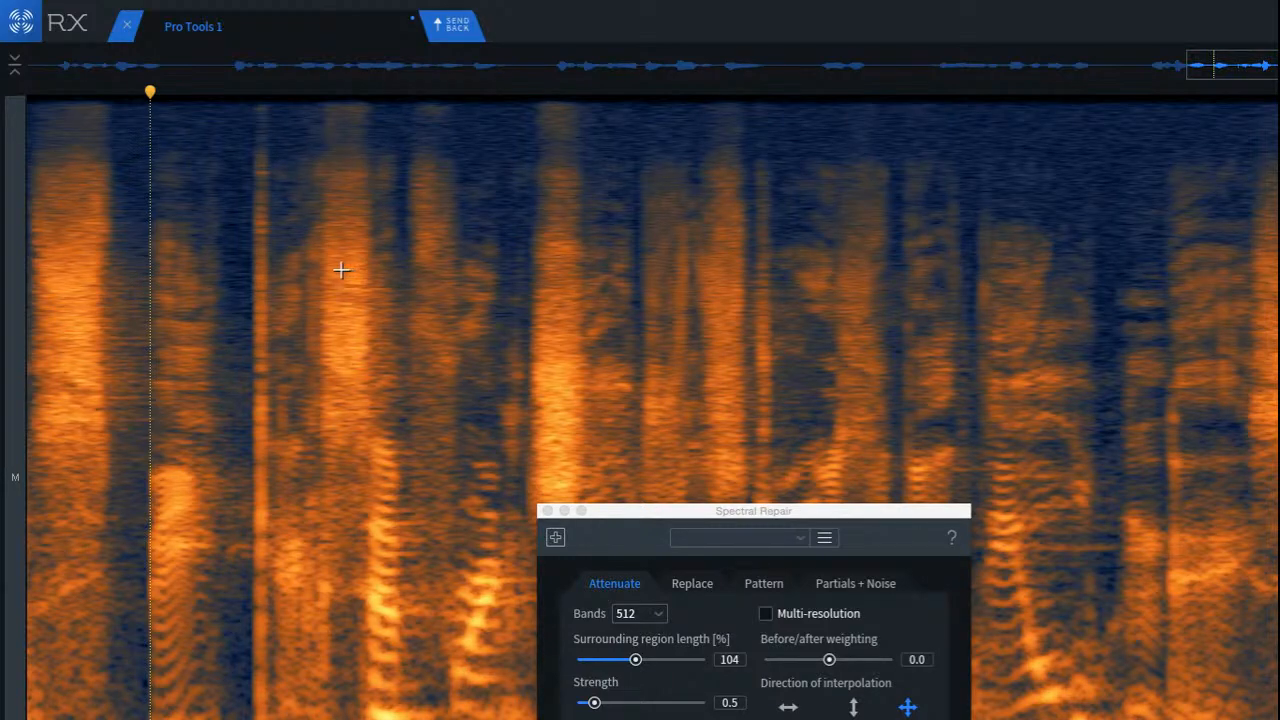
pyautogui.click(232, 206)
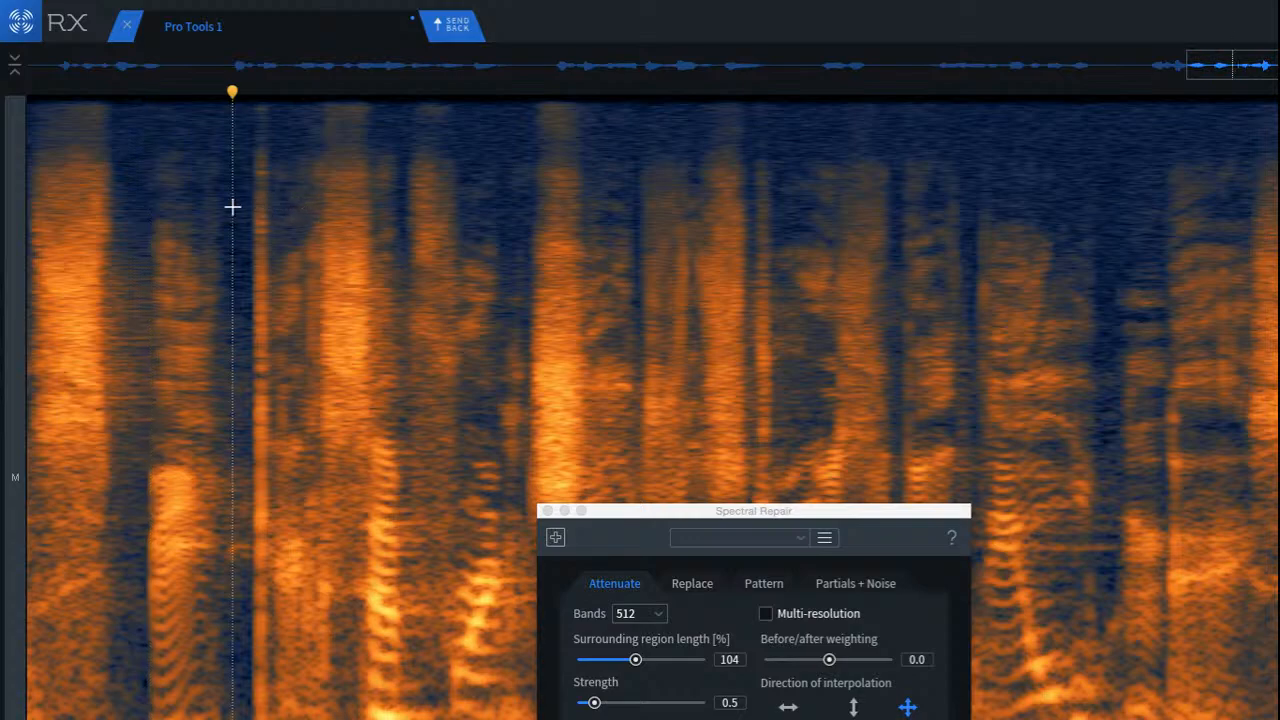
pyautogui.press('space')
pyautogui.press('space')
pyautogui.press('space')
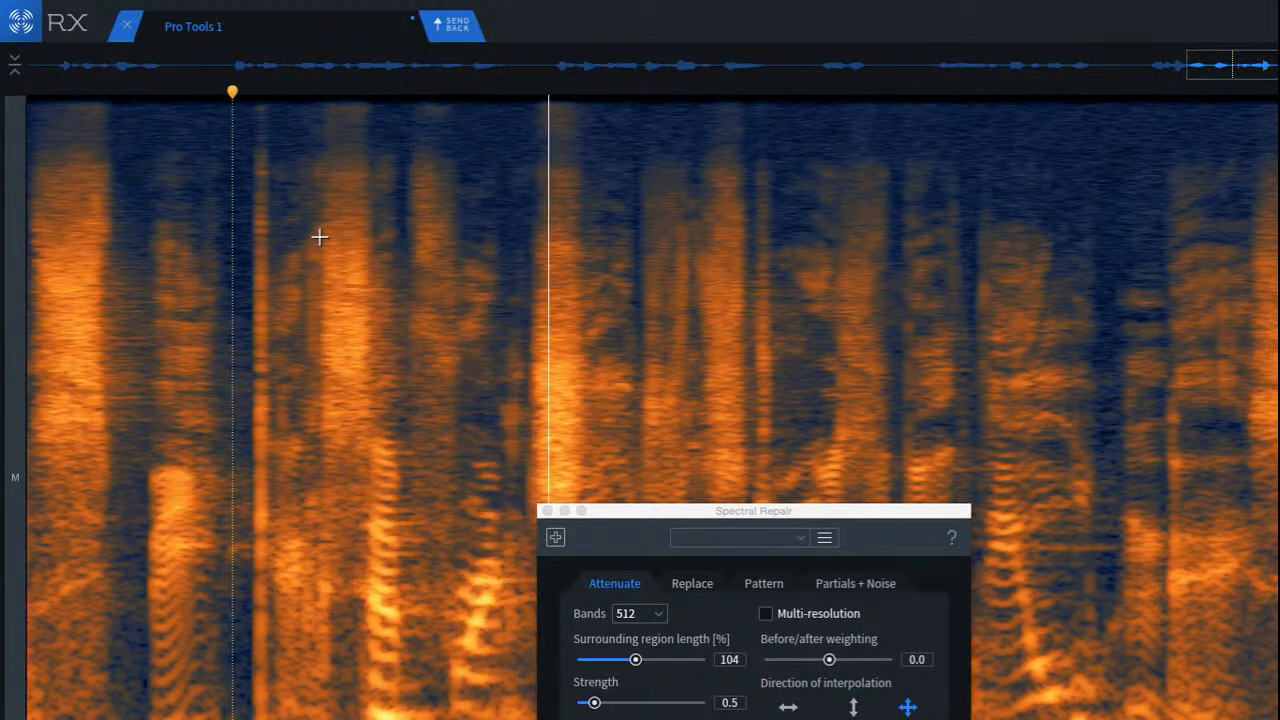
pyautogui.press('space')
pyautogui.press('space')
pyautogui.click(606, 243)
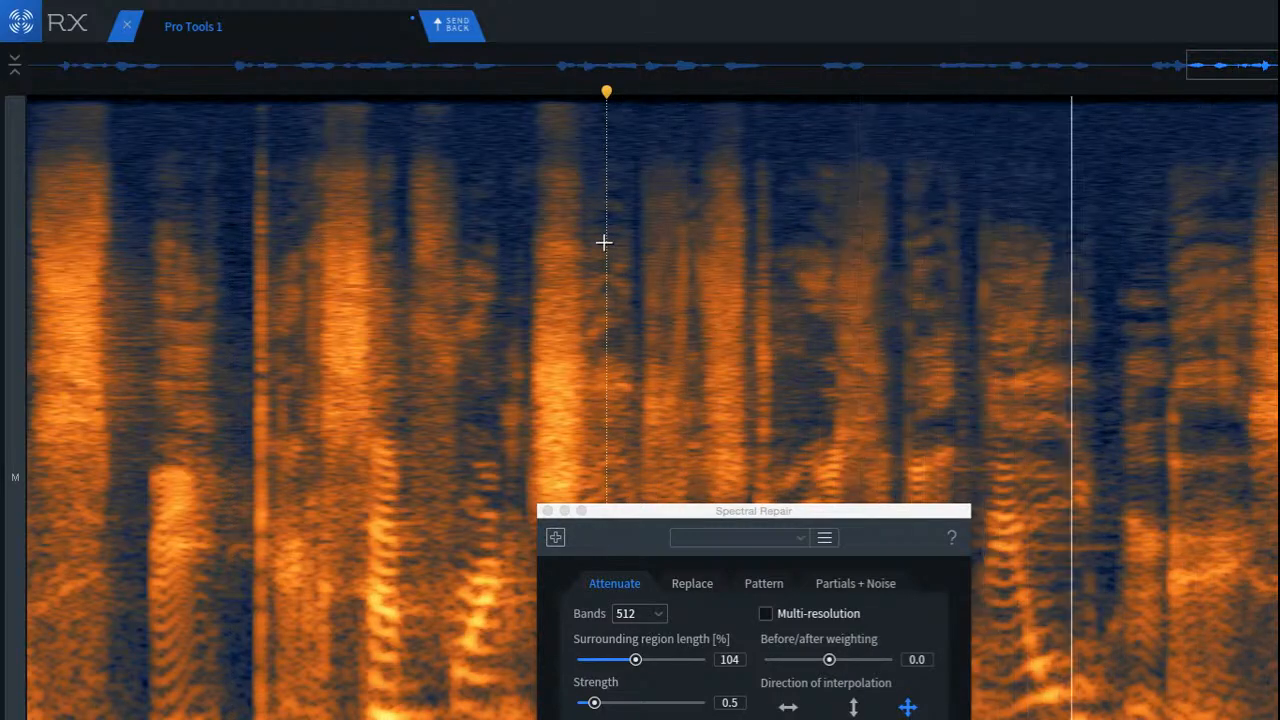
pyautogui.click(1064, 419)
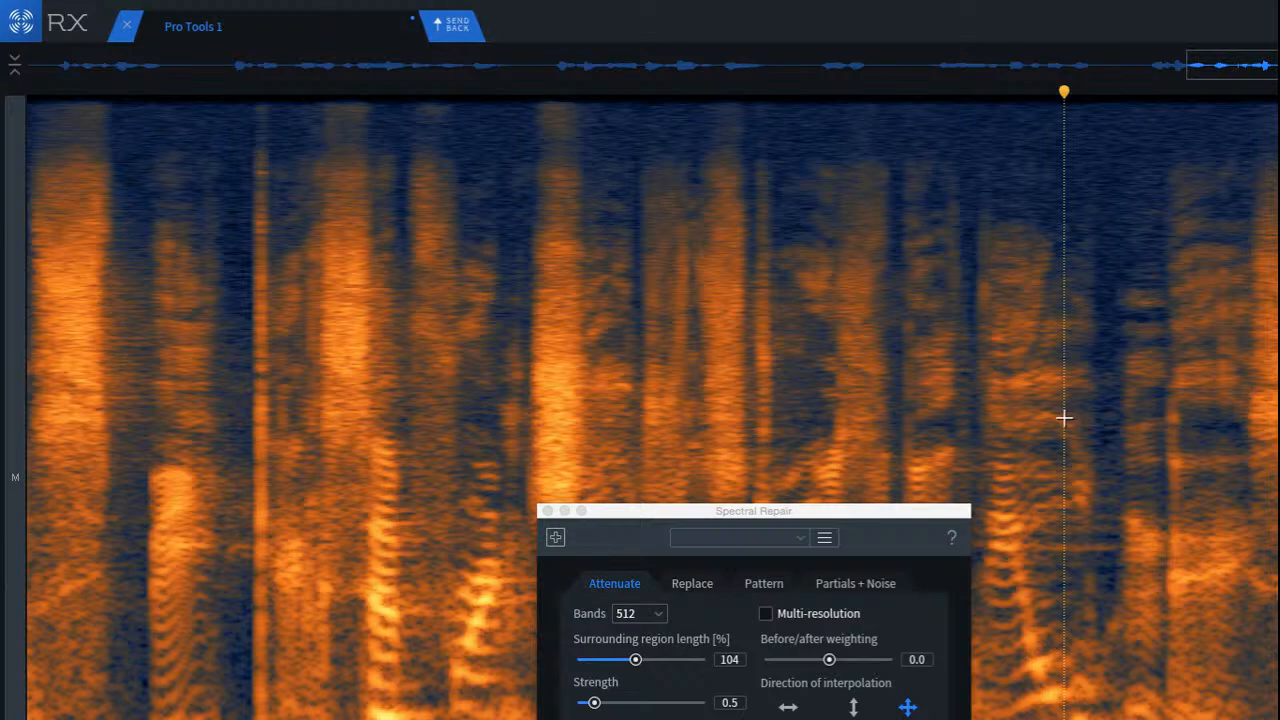
# Step: Return to the start of the recording, play back from the first phrase, and move the Spectral Repair window aside
pyautogui.press('Return')
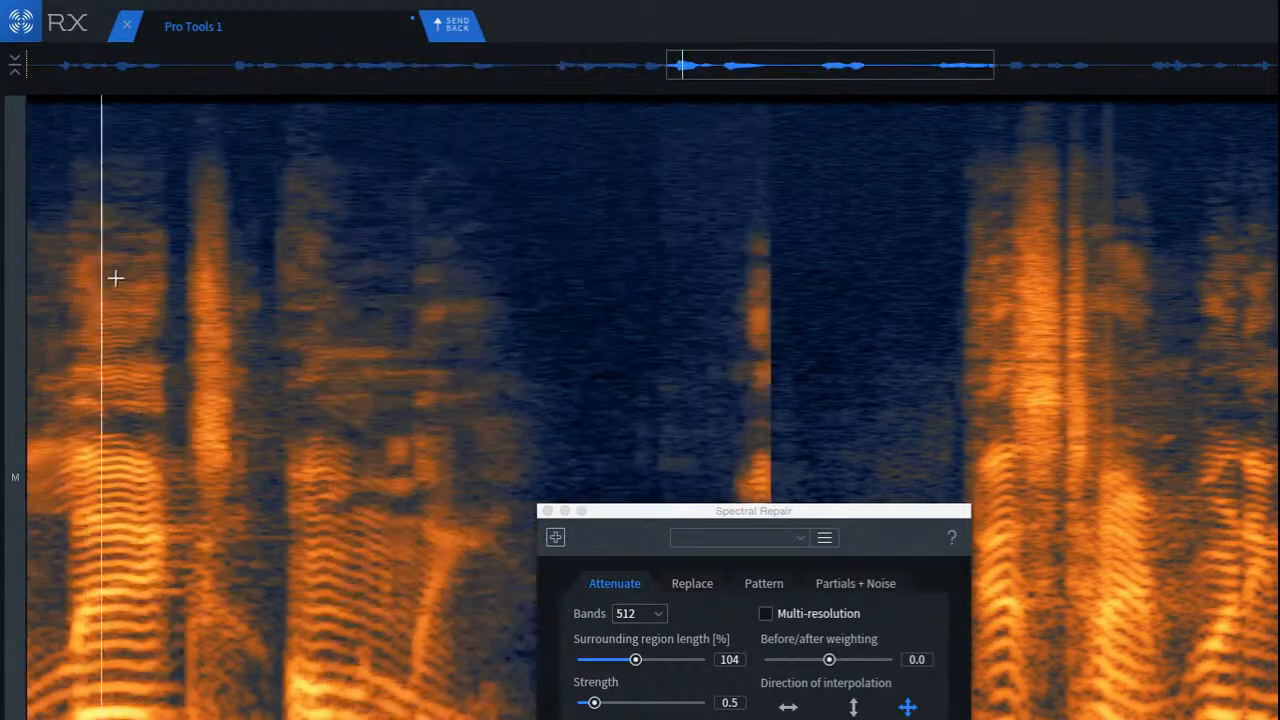
pyautogui.scroll(-5, 560, 323)
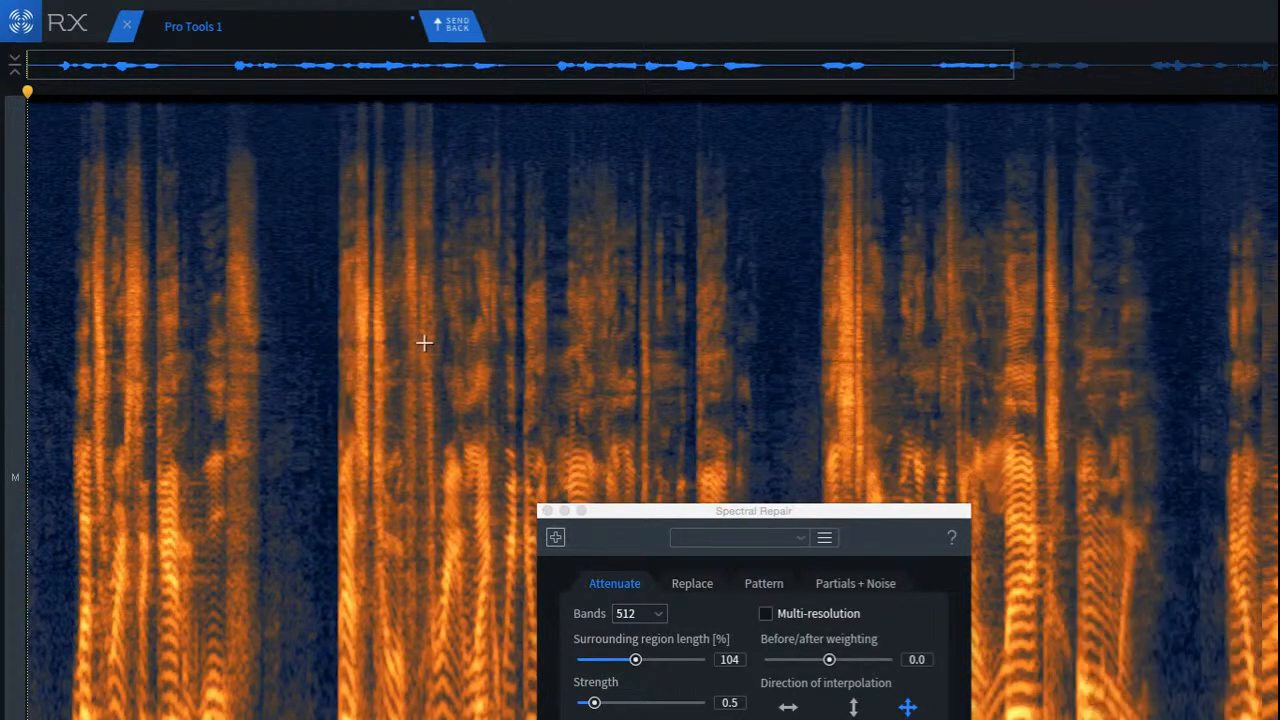
pyautogui.click(246, 343)
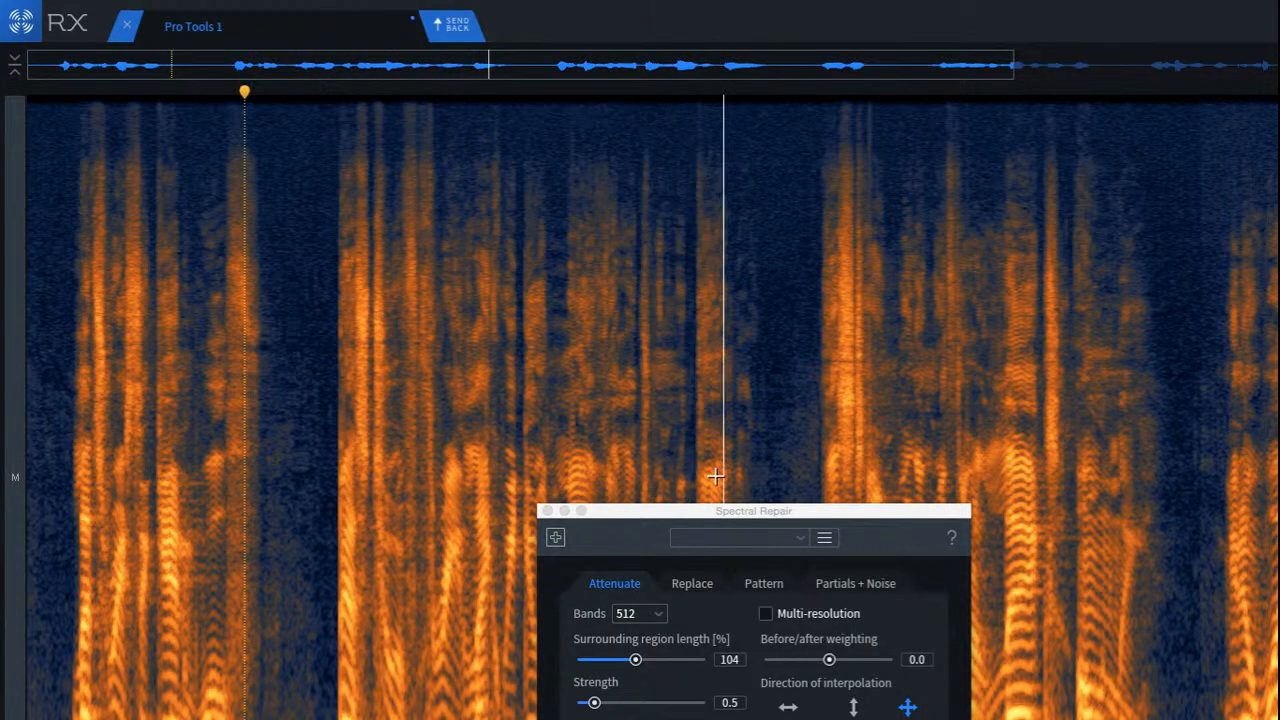
pyautogui.moveTo(784, 516); pyautogui.dragTo(389, 469)
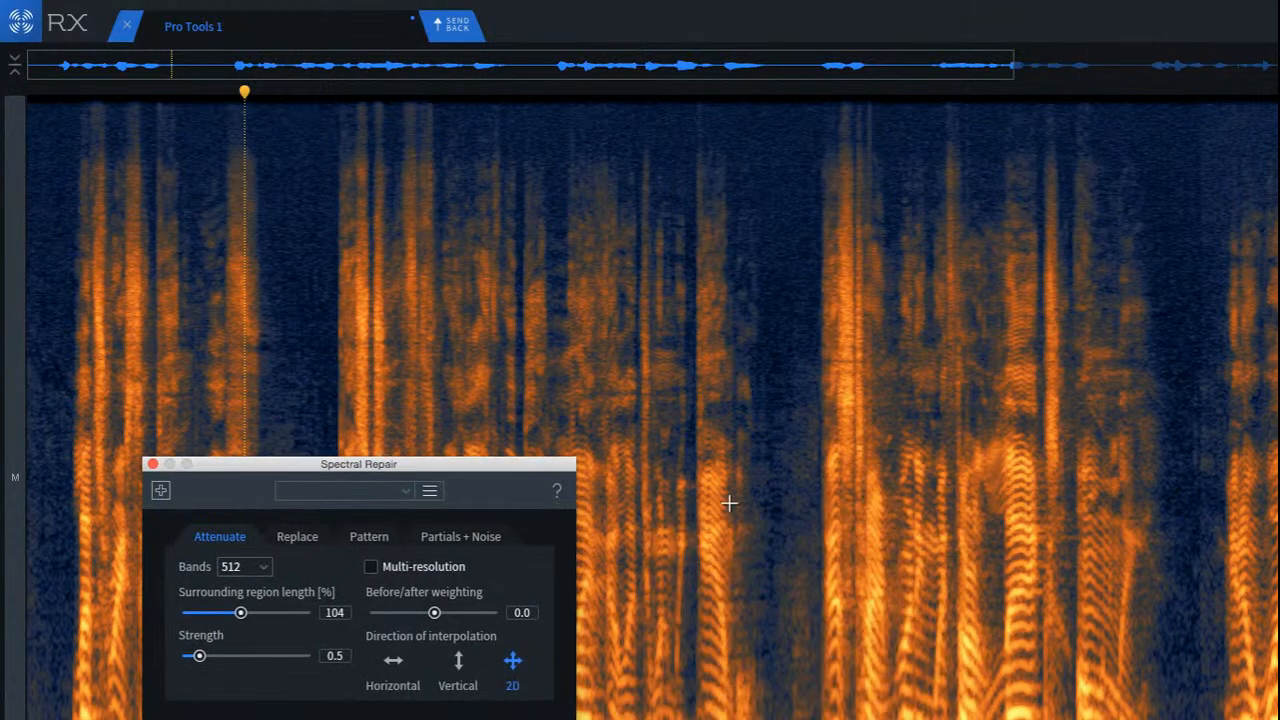
# Step: Select the low-frequency noise patch in the pause after the second phrase and audition it, then clear the selection
pyautogui.click(736, 505)
pyautogui.scroll(10, 790, 532)
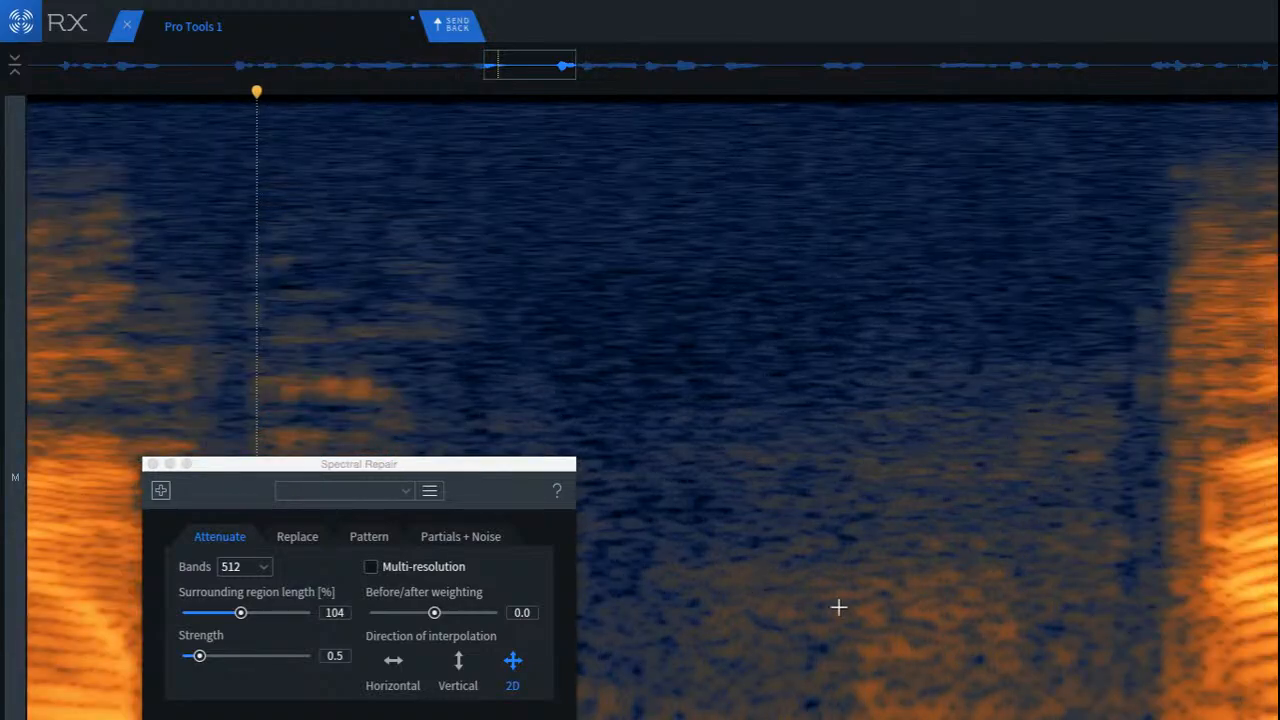
pyautogui.moveTo(831, 580); pyautogui.dragTo(1098, 719)
pyautogui.press('space')
pyautogui.moveTo(1013, 719)
pyautogui.mouseDown()
pyautogui.moveTo(1008, 697)
pyautogui.moveTo(808, 688)
pyautogui.mouseUp()
pyautogui.click(1196, 685)
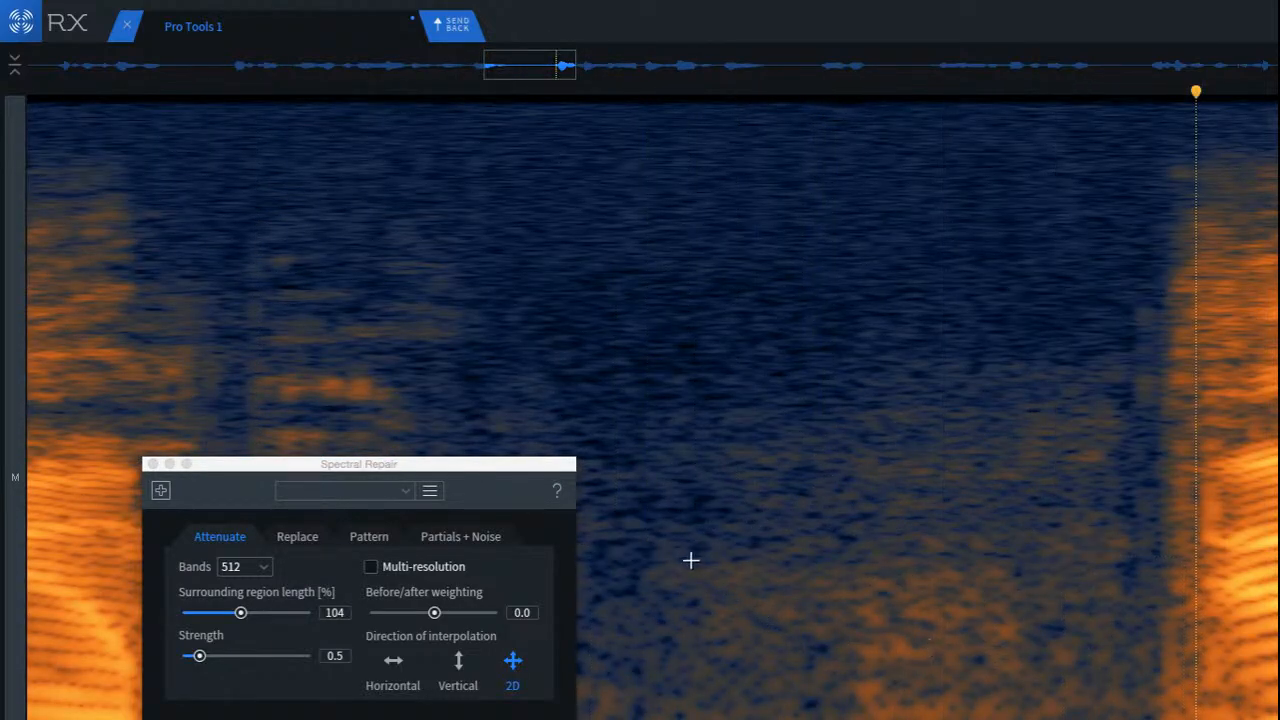
# Step: Copy a section of cleaner room noise from the pause over the noise patch just before the third phrase
pyautogui.moveTo(690, 560)
pyautogui.mouseDown()
pyautogui.moveTo(871, 719)
pyautogui.moveTo(909, 719)
pyautogui.mouseUp()
pyautogui.moveTo(814, 700)
pyautogui.mouseDown()
pyautogui.moveTo(767, 690)
pyautogui.moveTo(934, 694)
pyautogui.mouseUp()
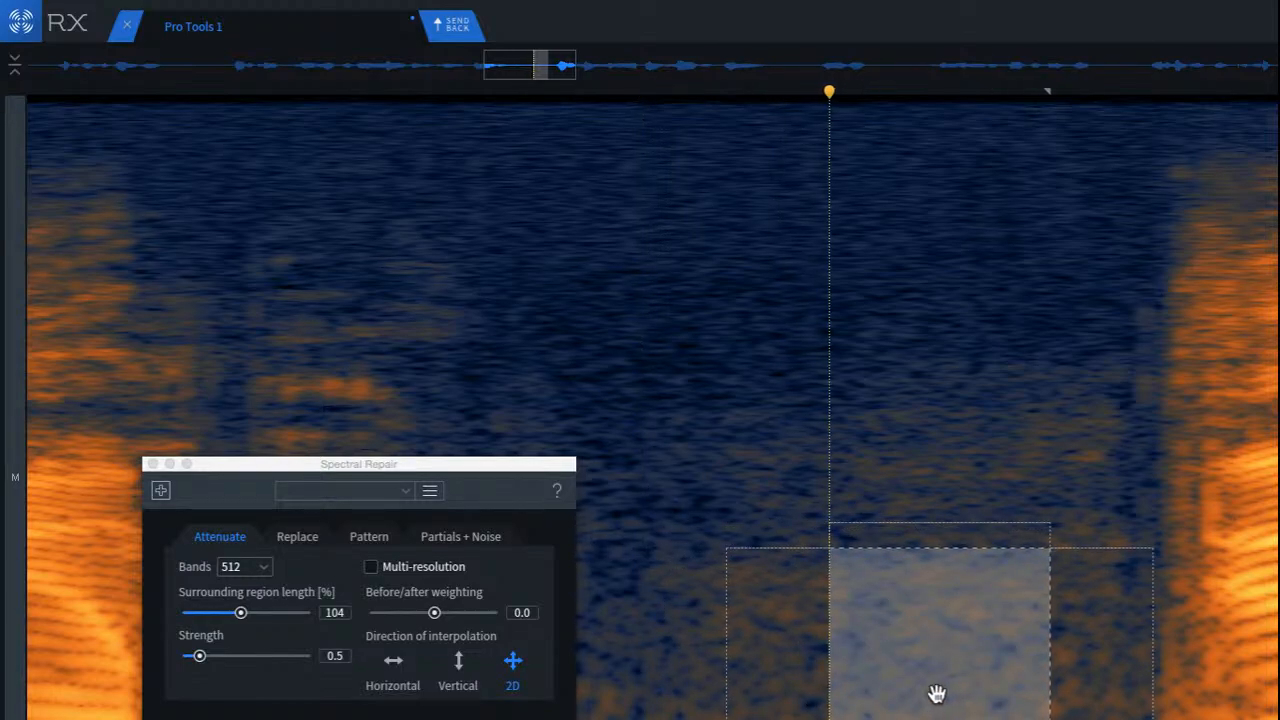
pyautogui.click(1066, 658)
# Step: Play back the patched pause from the end of the second phrase and continue listening through the following phrases
pyautogui.click(180, 246)
pyautogui.press('space')
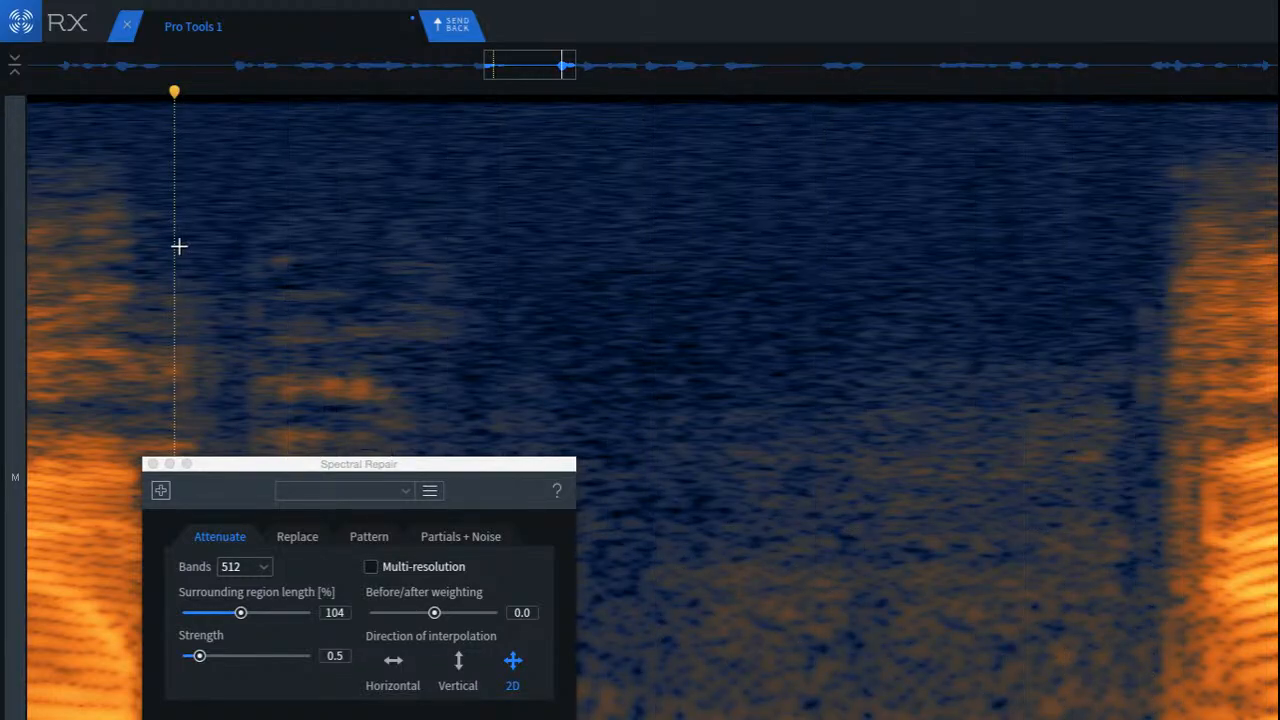
pyautogui.press('space')
pyautogui.scroll(-3, 209, 330)
pyautogui.scroll(-3, 213, 334)
pyautogui.click(77, 335)
pyautogui.press('space')
pyautogui.scroll(-5, 231, 385)
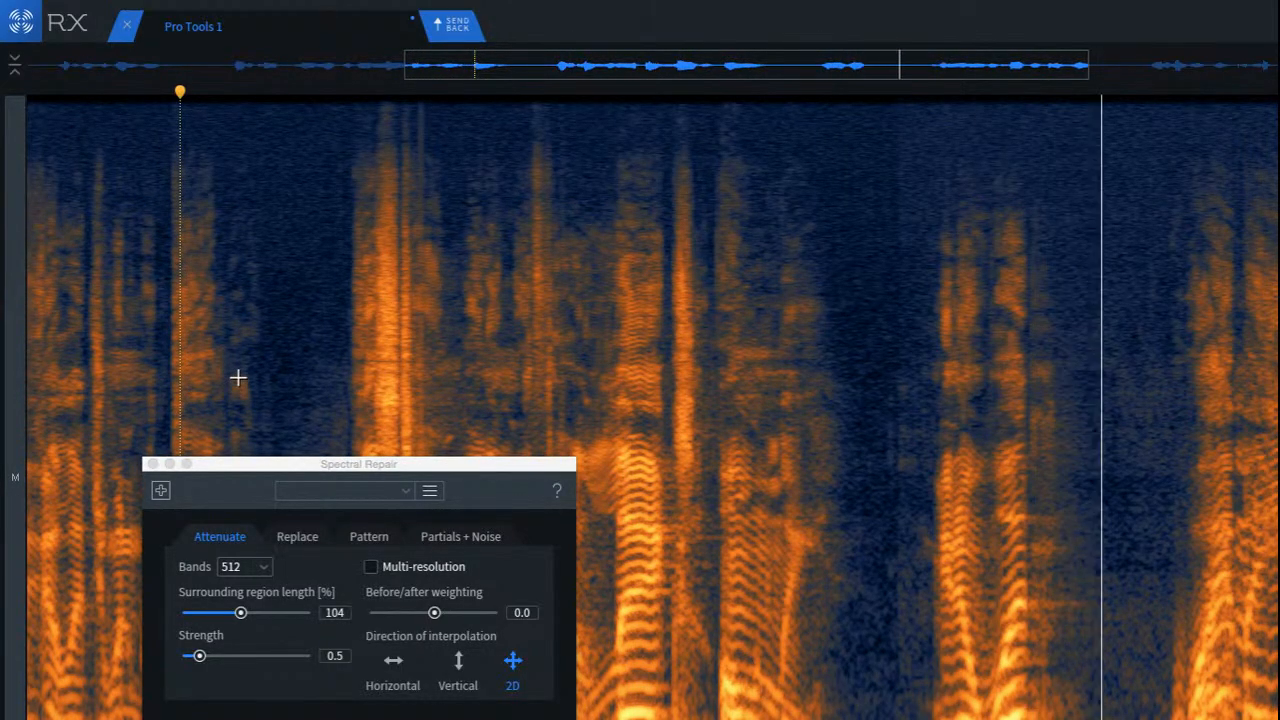
pyautogui.scroll(-5, 240, 378)
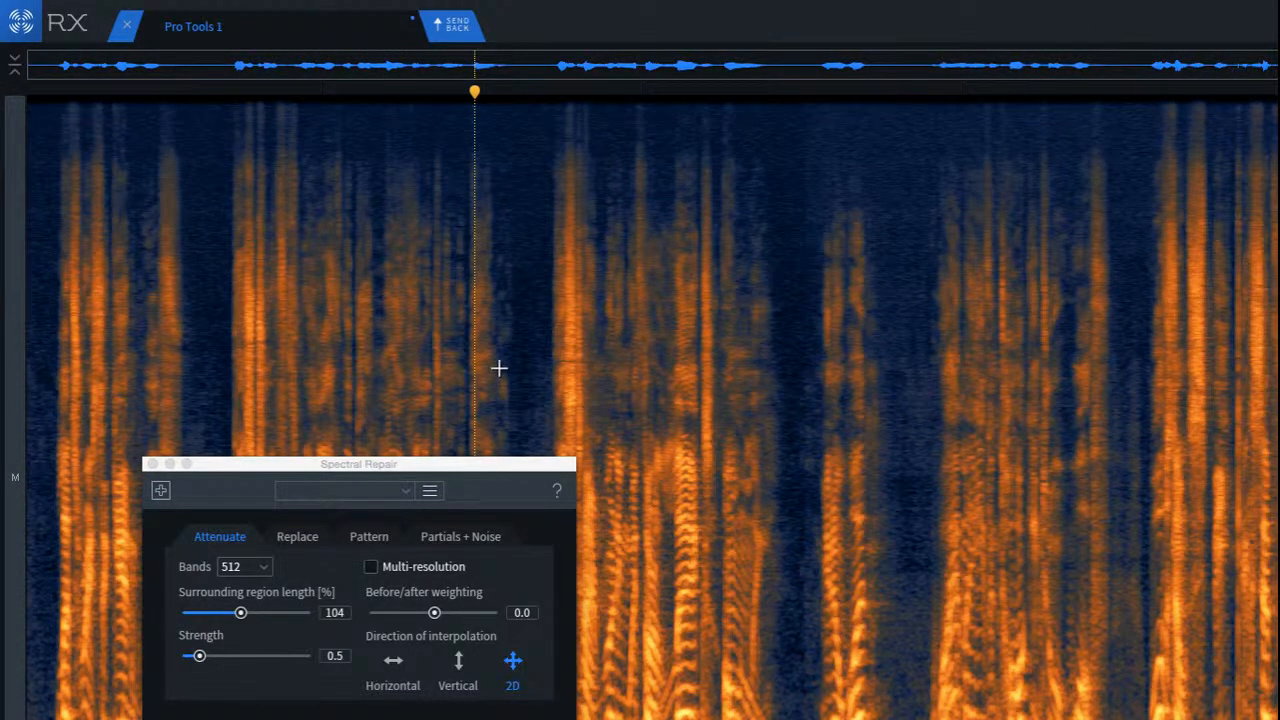
# Step: Close Spectral Repair, select the entire recording, render Dialogue De-reverb on it at the current settings, and close the module
pyautogui.click(152, 464)
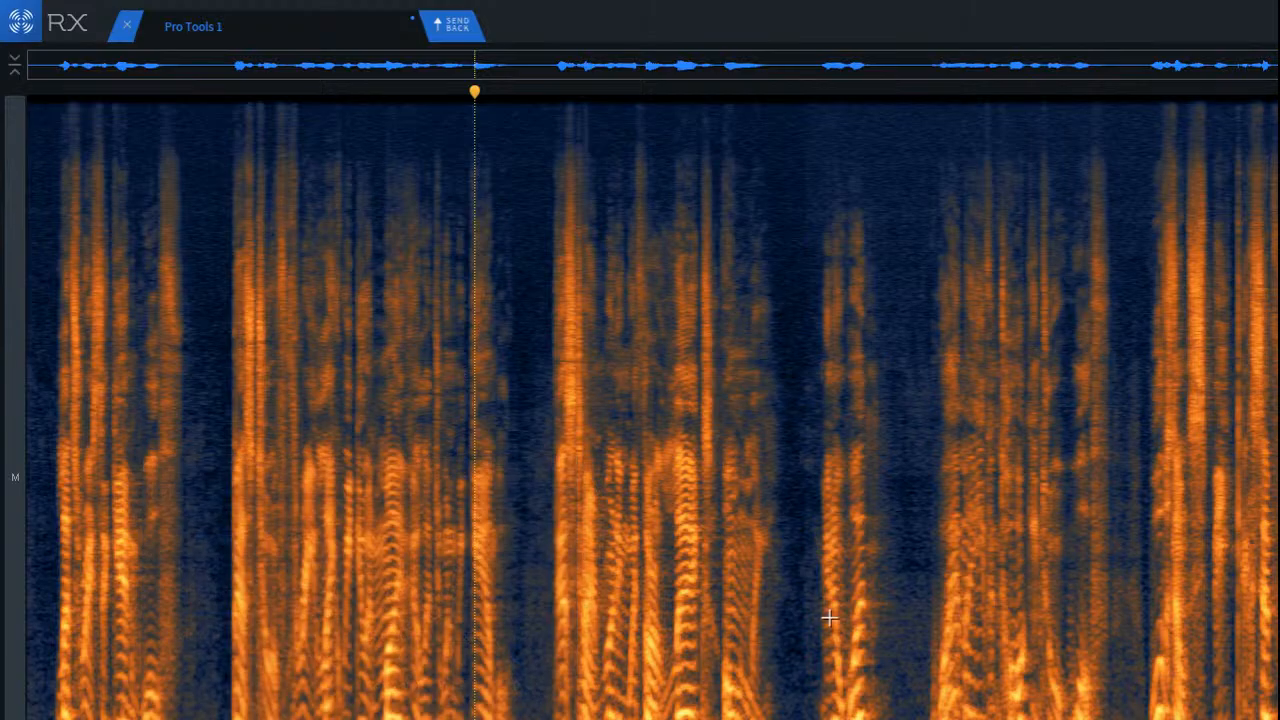
pyautogui.hotkey('ctrl', 'a')
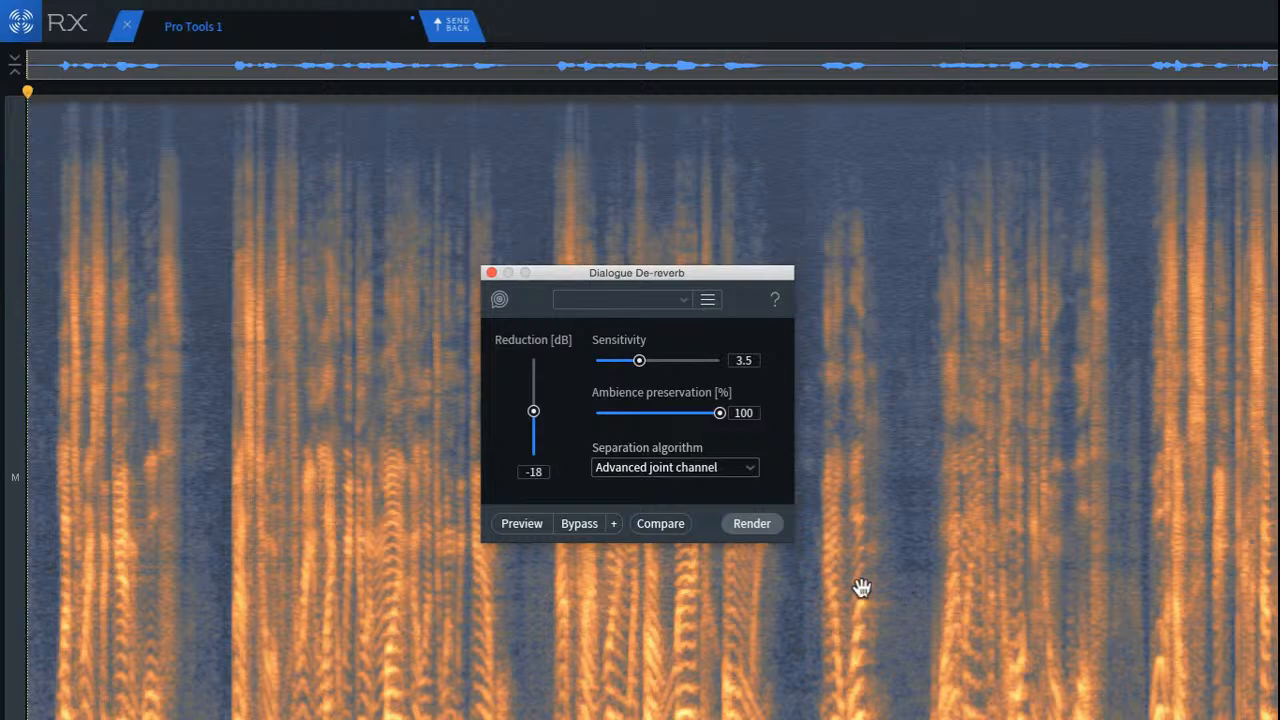
pyautogui.click(752, 528)
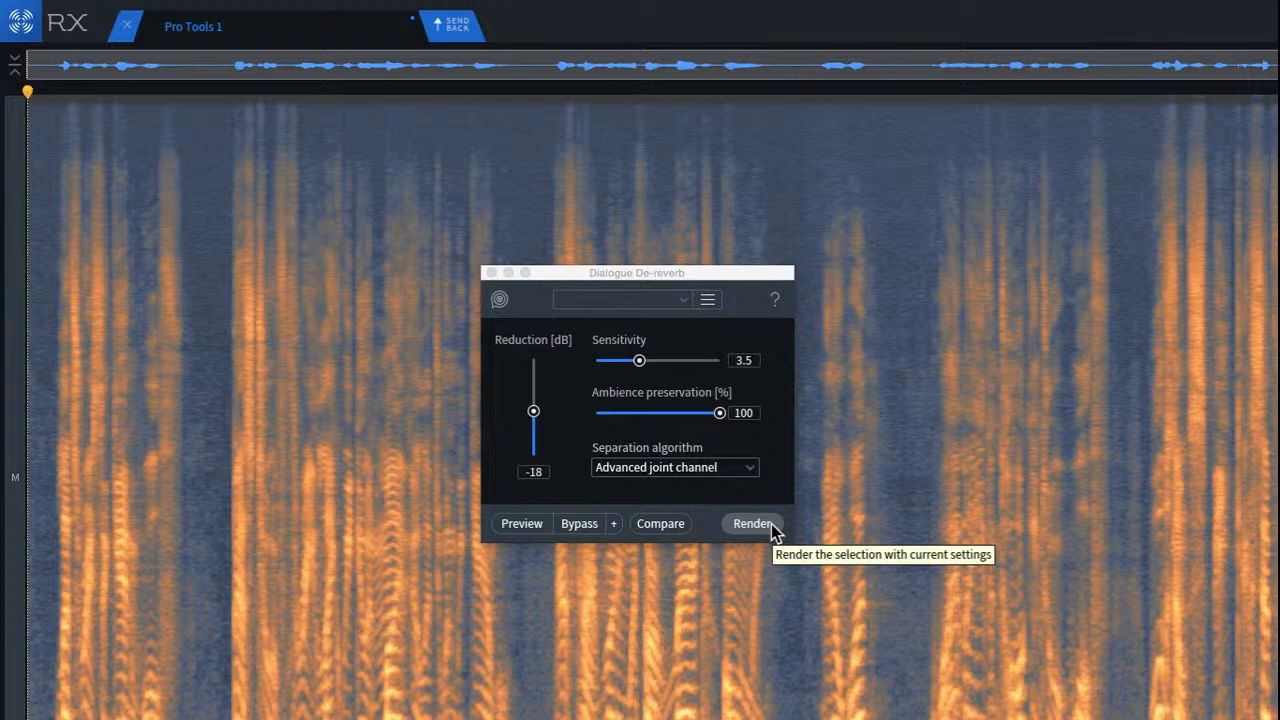
pyautogui.press('space')
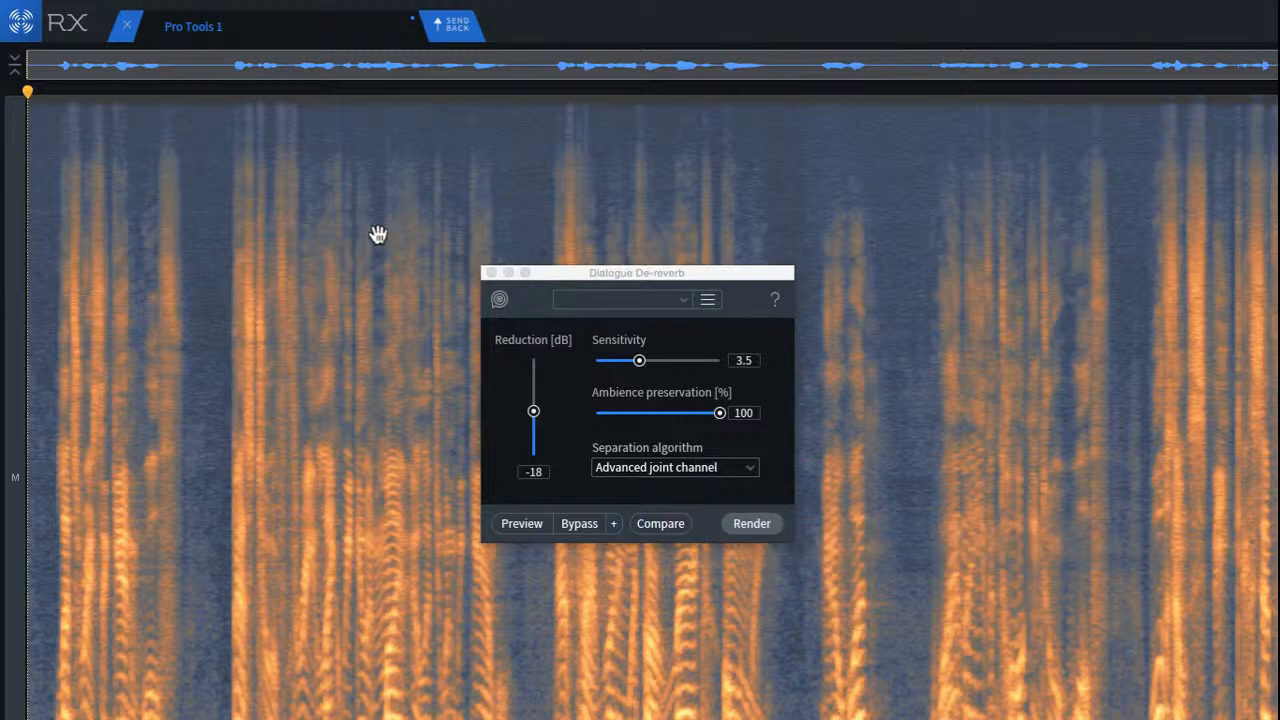
pyautogui.click(490, 274)
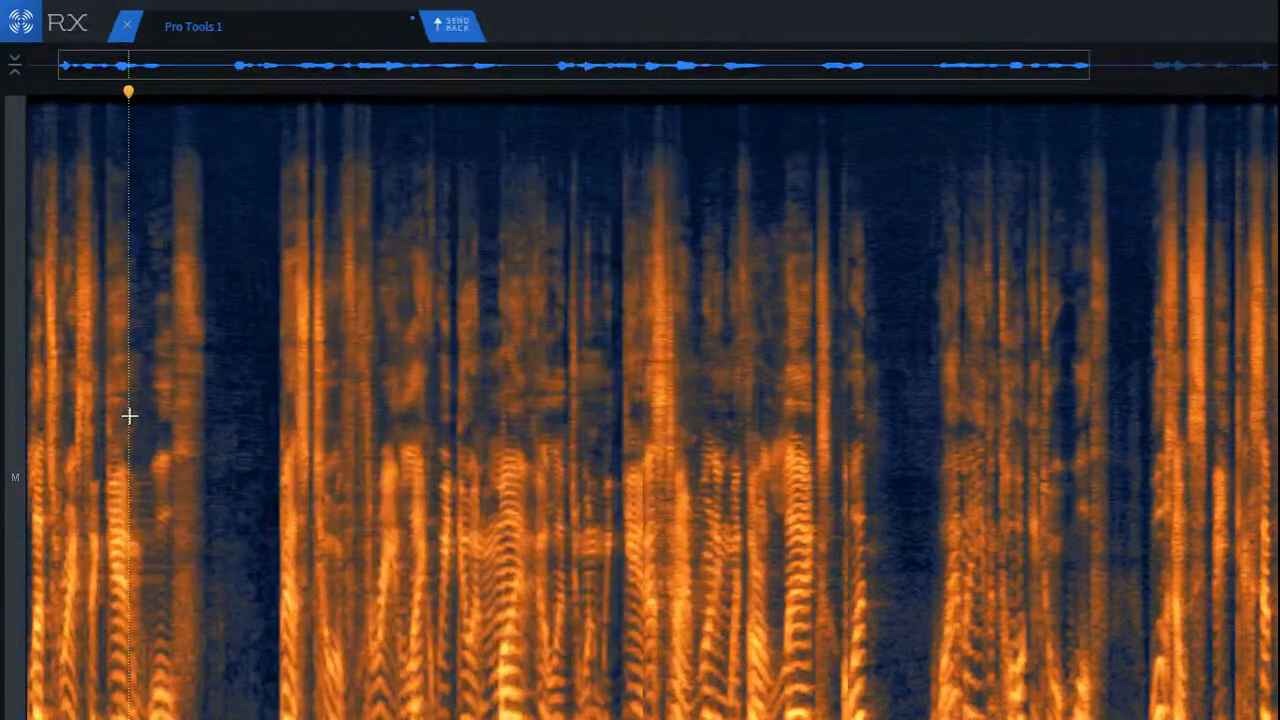
# Step: Play back the processed dialogue from the first phrase and place the playhead in the pause after the short fourth phrase
pyautogui.scroll(2, 130, 416)
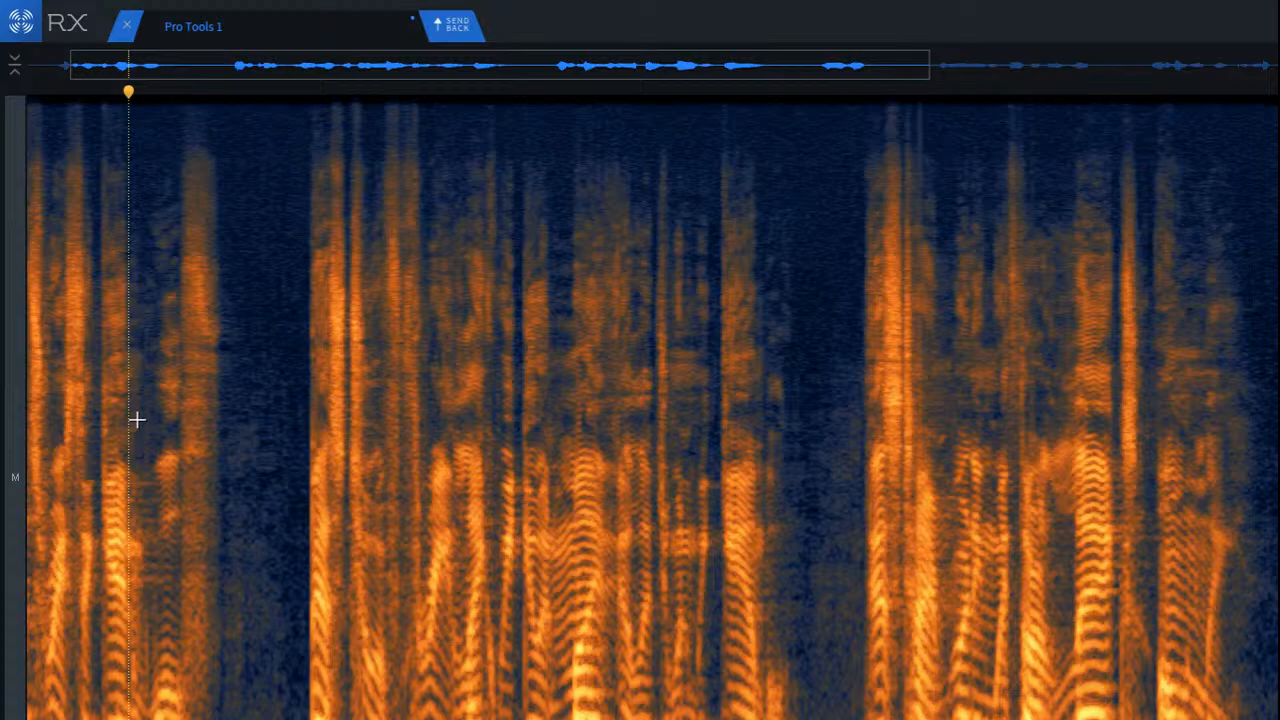
pyautogui.scroll(-4, 169, 472)
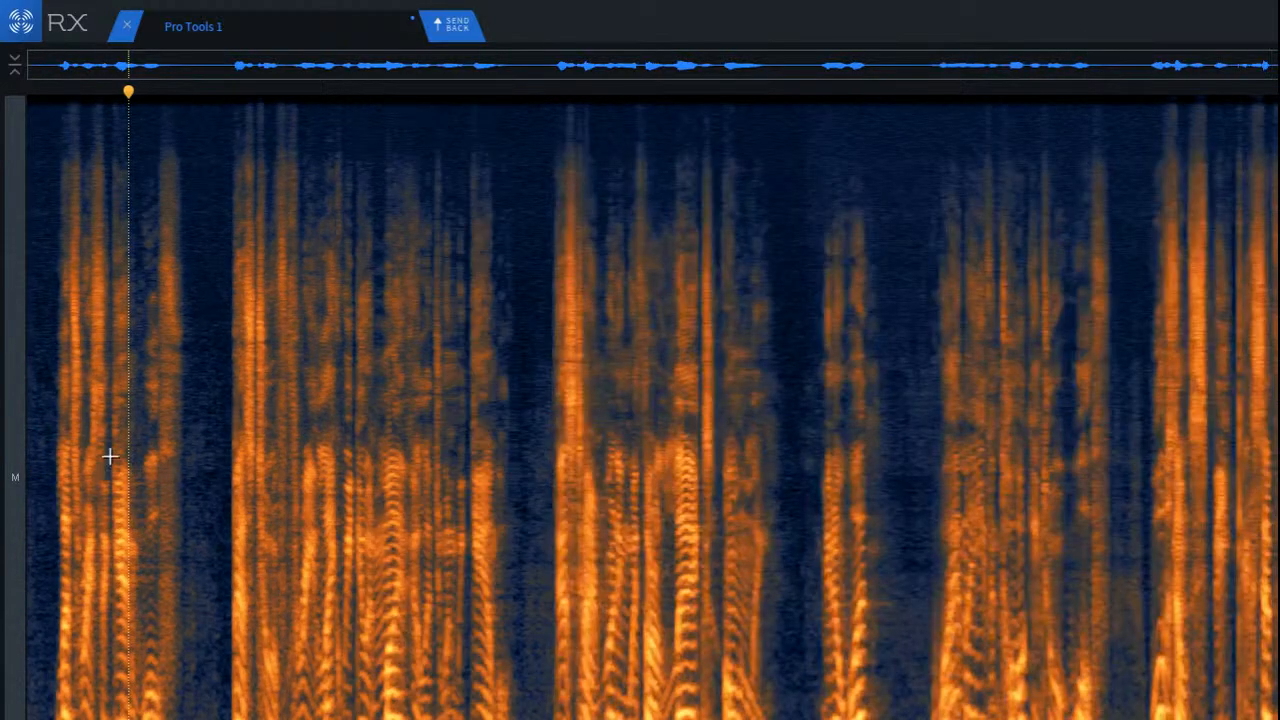
pyautogui.click(110, 456)
pyautogui.press('space')
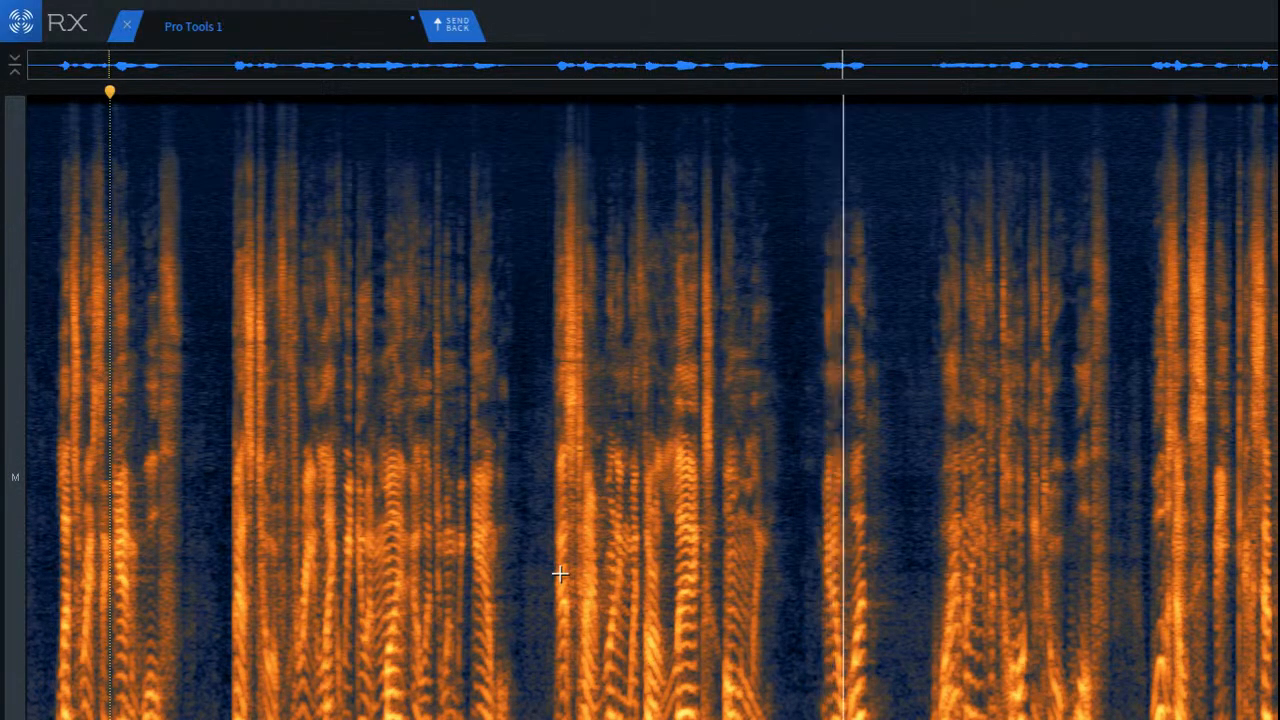
pyautogui.press('space')
pyautogui.click(904, 586)
pyautogui.scroll(5, 871, 586)
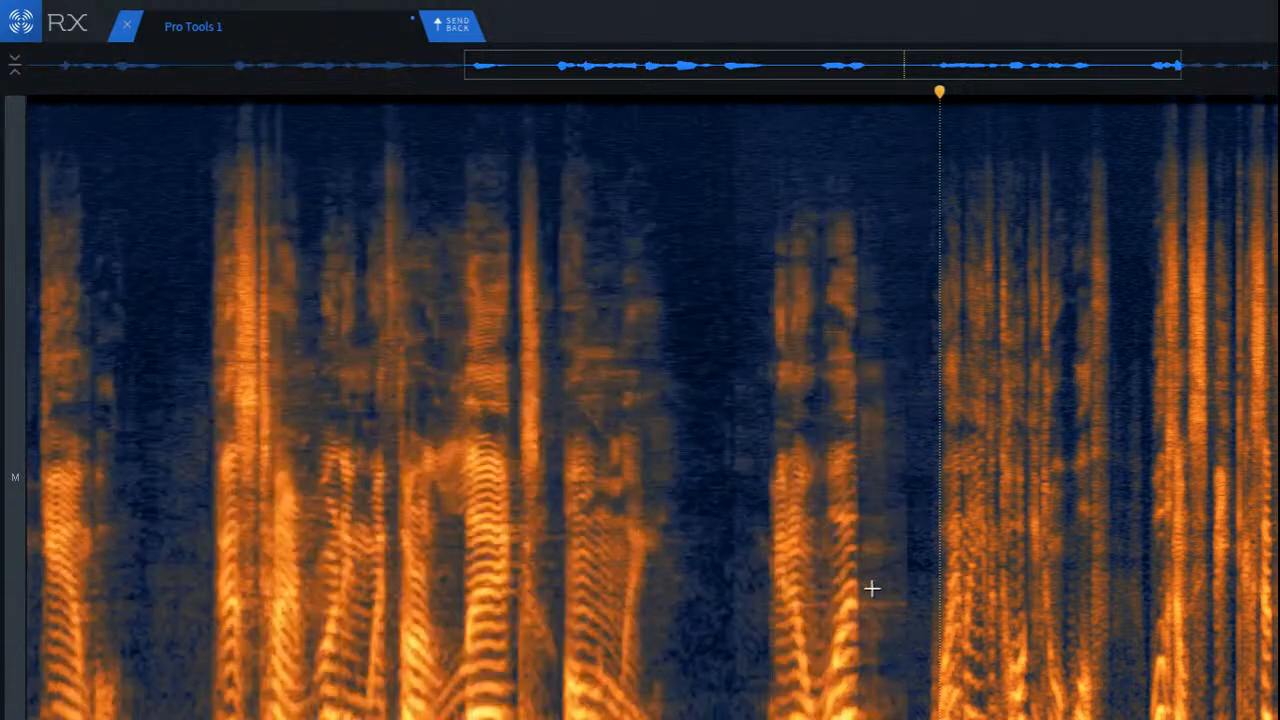
# Step: Select the reverb tail after the short fourth phrase and attenuate it with Spectral Repair at a strength of 1.7
pyautogui.scroll(3, 1020, 577)
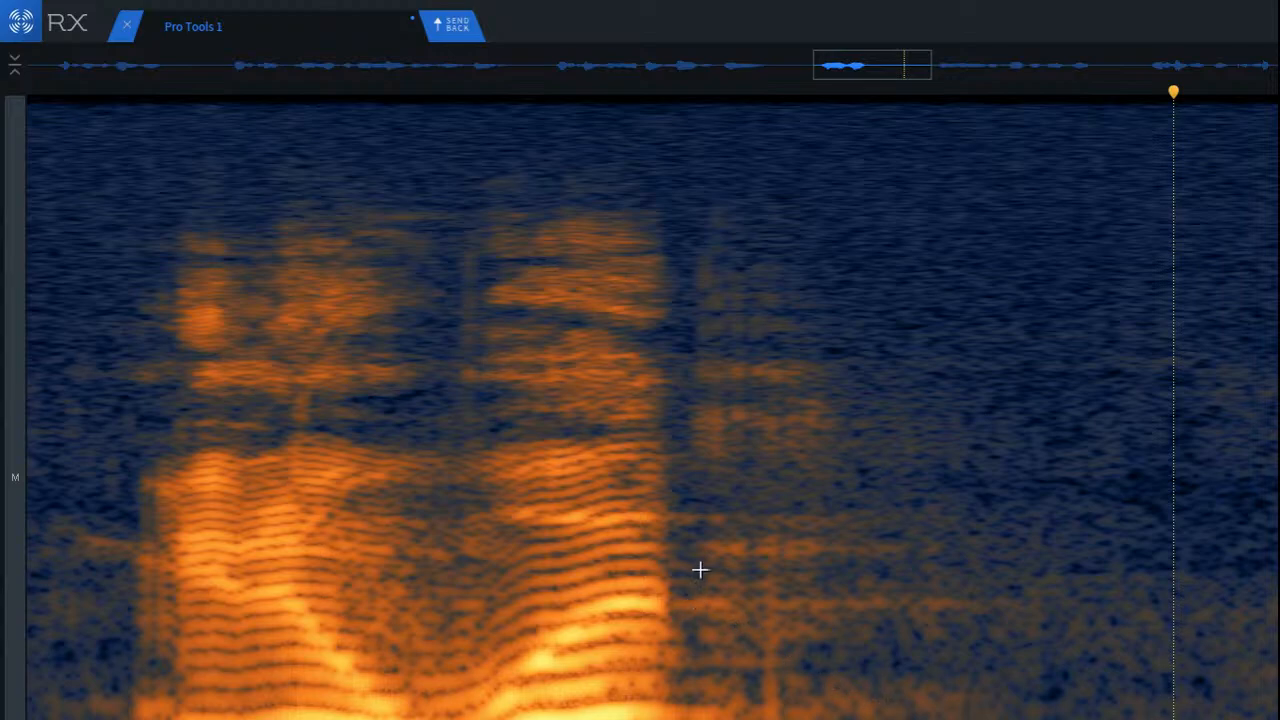
pyautogui.moveTo(666, 576); pyautogui.dragTo(1077, 671)
pyautogui.press('space')
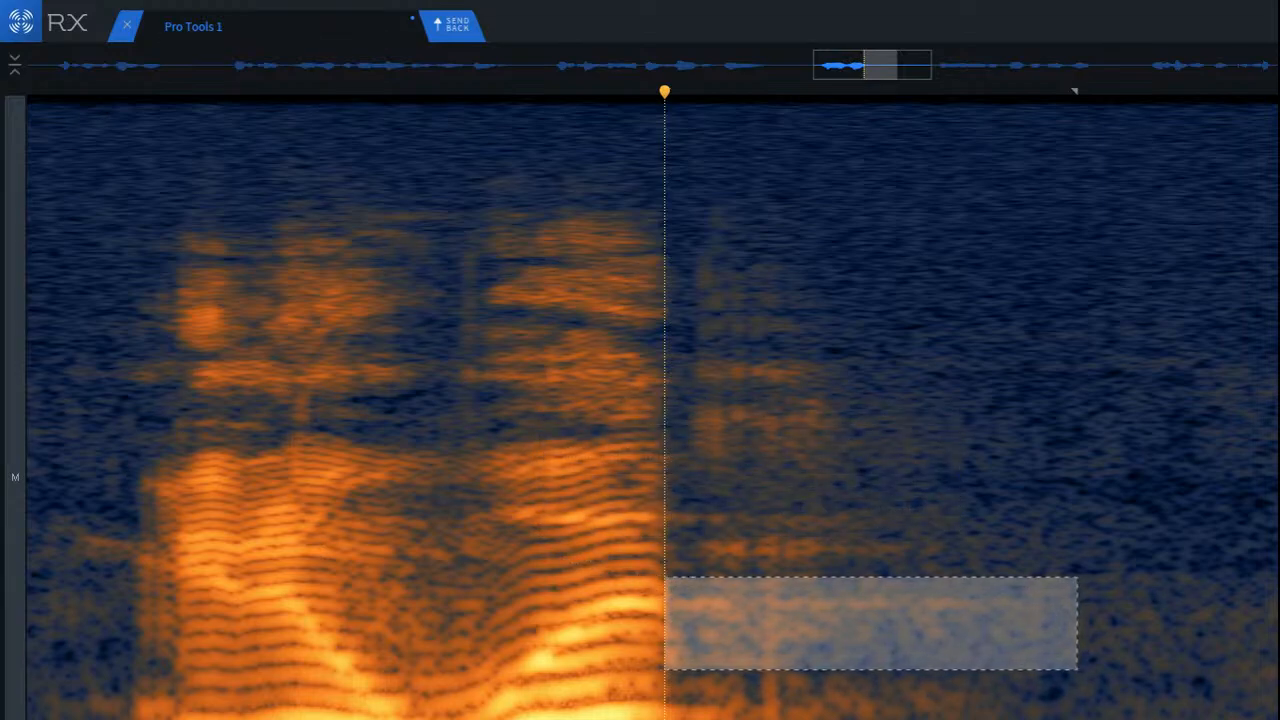
pyautogui.press('5')
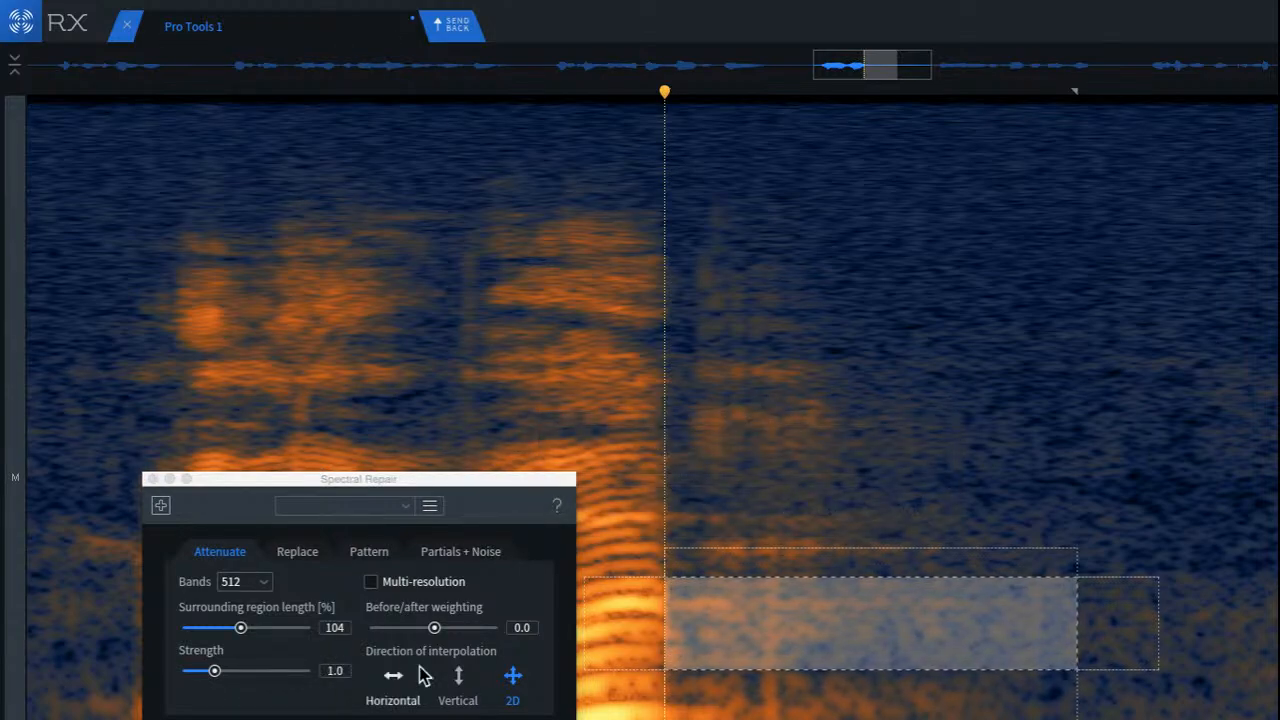
pyautogui.press('space')
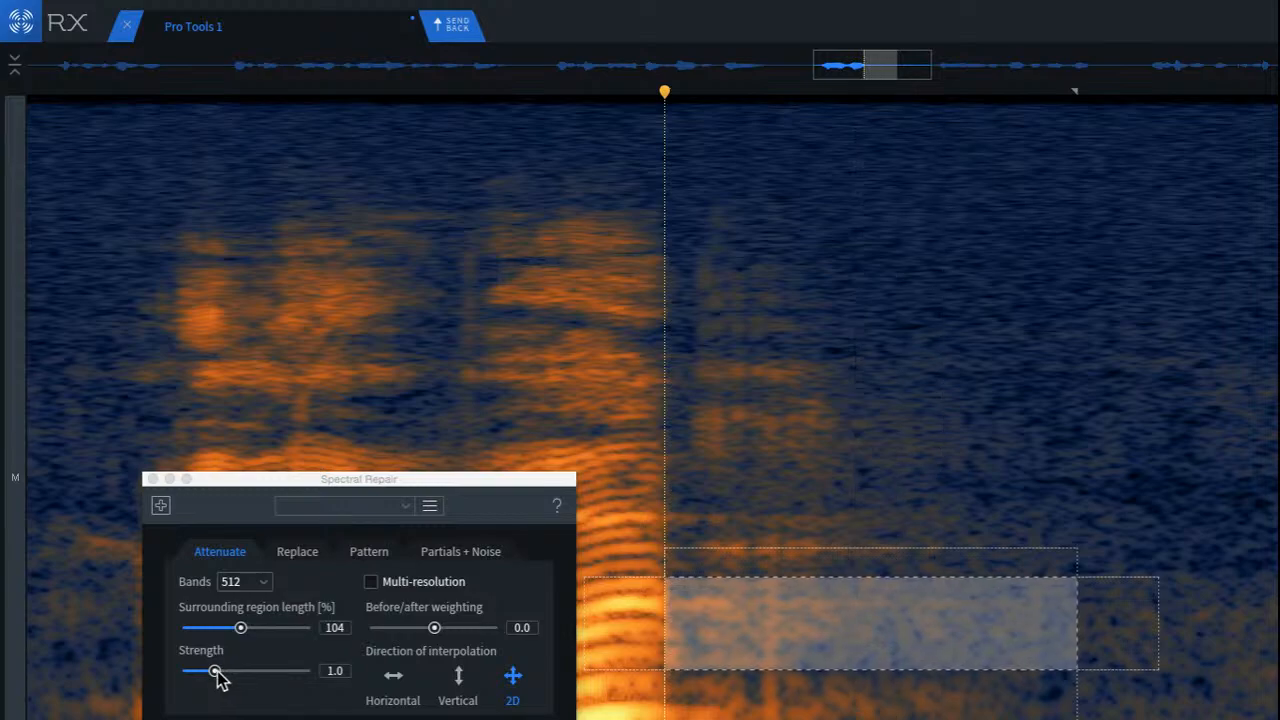
pyautogui.moveTo(214, 676); pyautogui.dragTo(242, 680)
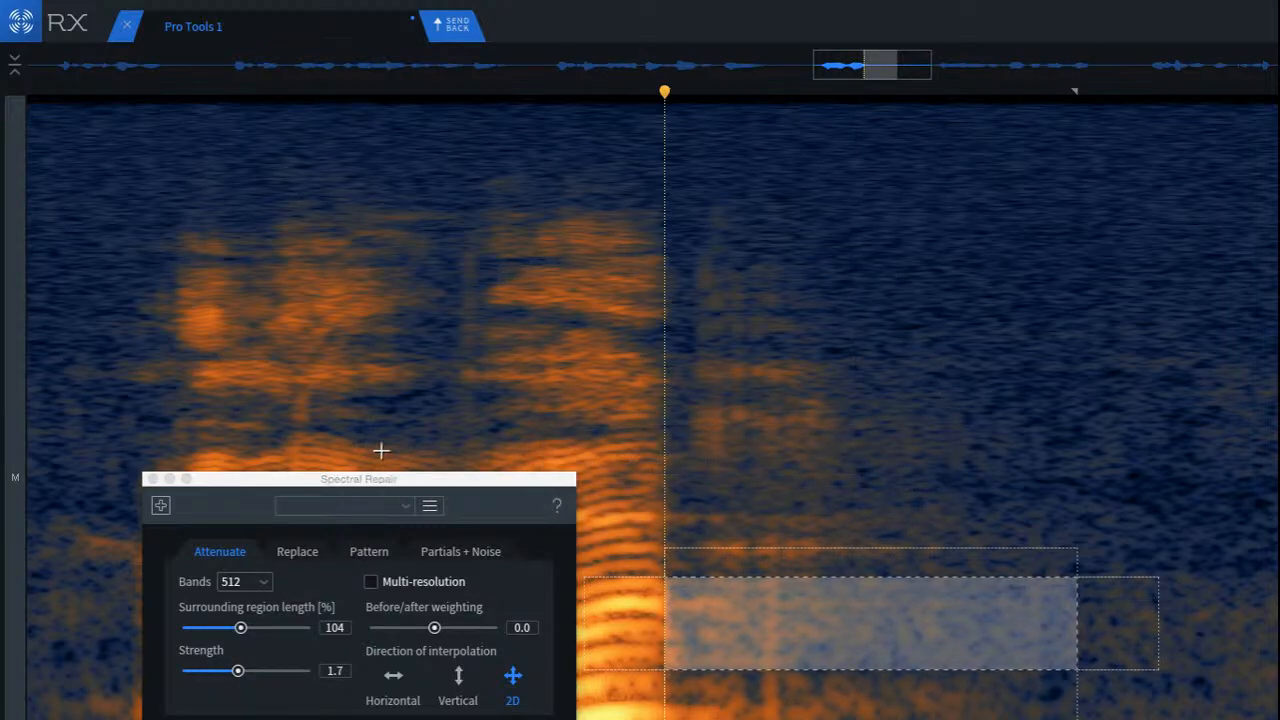
# Step: Play back the treated tail from before the short fourth phrase and close Spectral Repair
pyautogui.scroll(-2, 375, 452)
pyautogui.click(162, 378)
pyautogui.press('space')
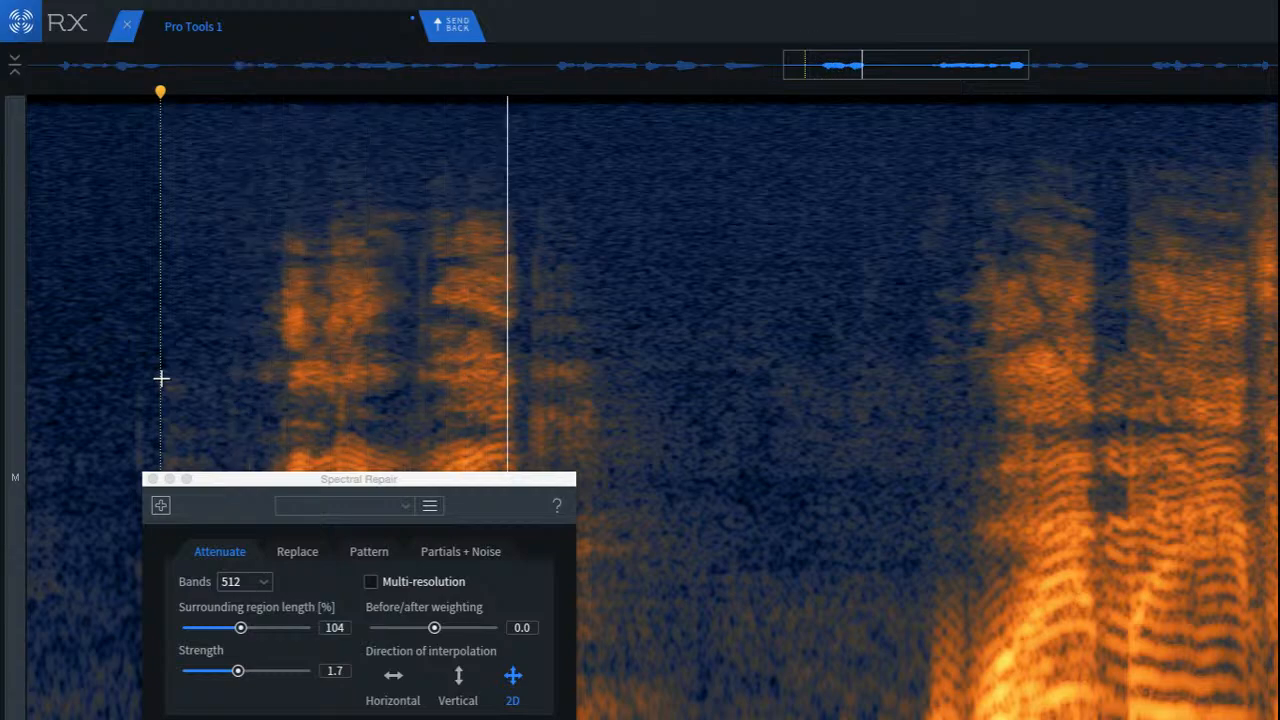
pyautogui.press('space')
pyautogui.press('space')
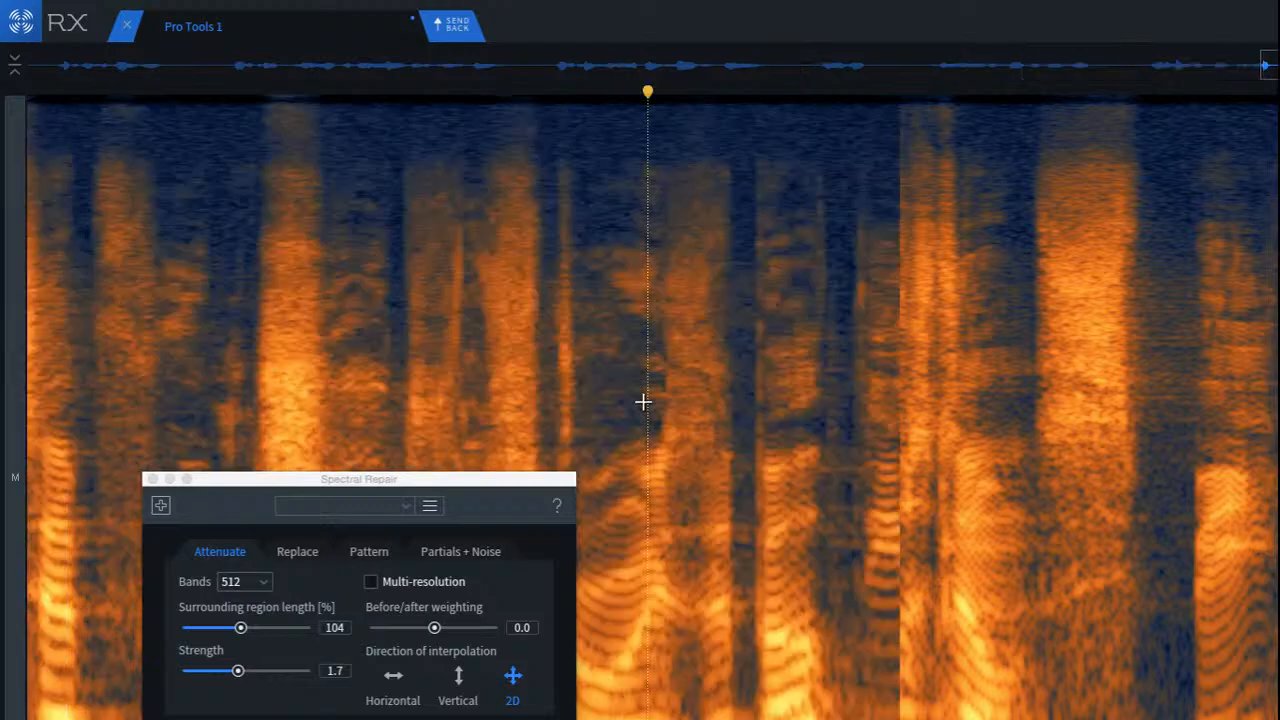
pyautogui.click(645, 400)
pyautogui.press('space')
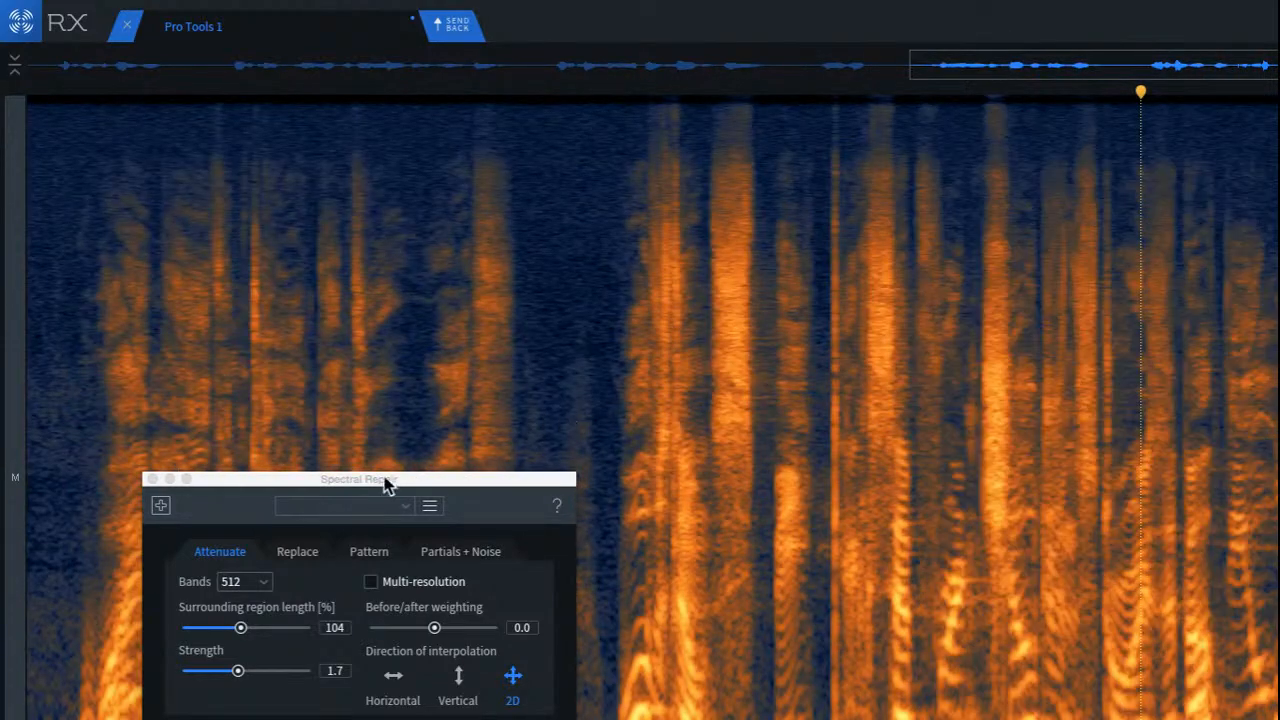
pyautogui.click(149, 481)
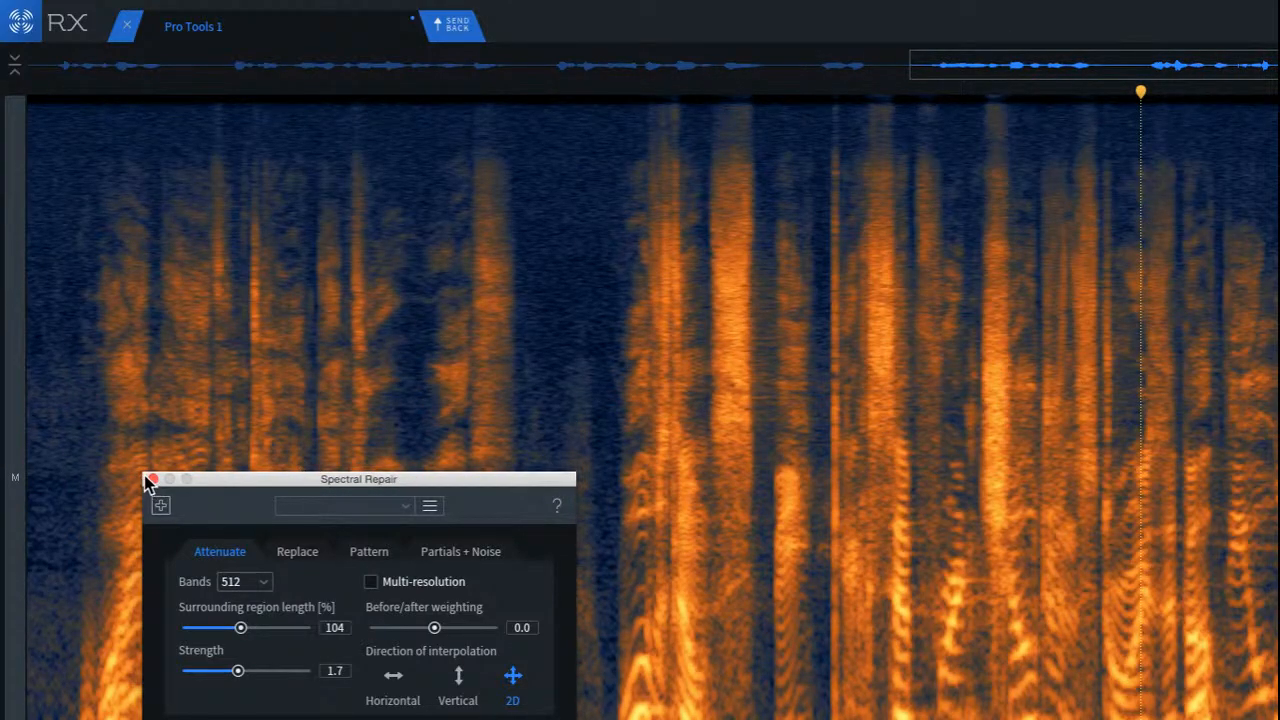
pyautogui.click(148, 480)
# Step: Play back from the start of the fifth phrase and replay the third phrase to listen for remaining reverb
pyautogui.click(67, 453)
pyautogui.press('space')
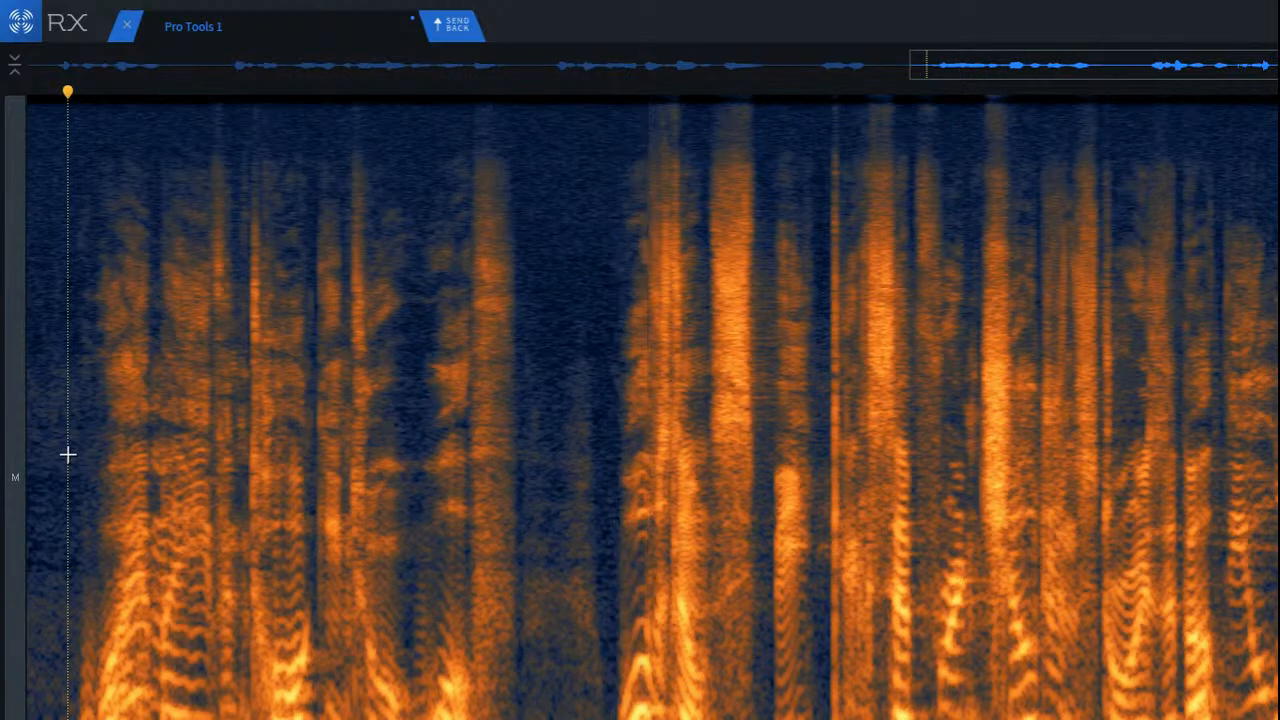
pyautogui.press('space')
pyautogui.scroll(-5, 456, 472)
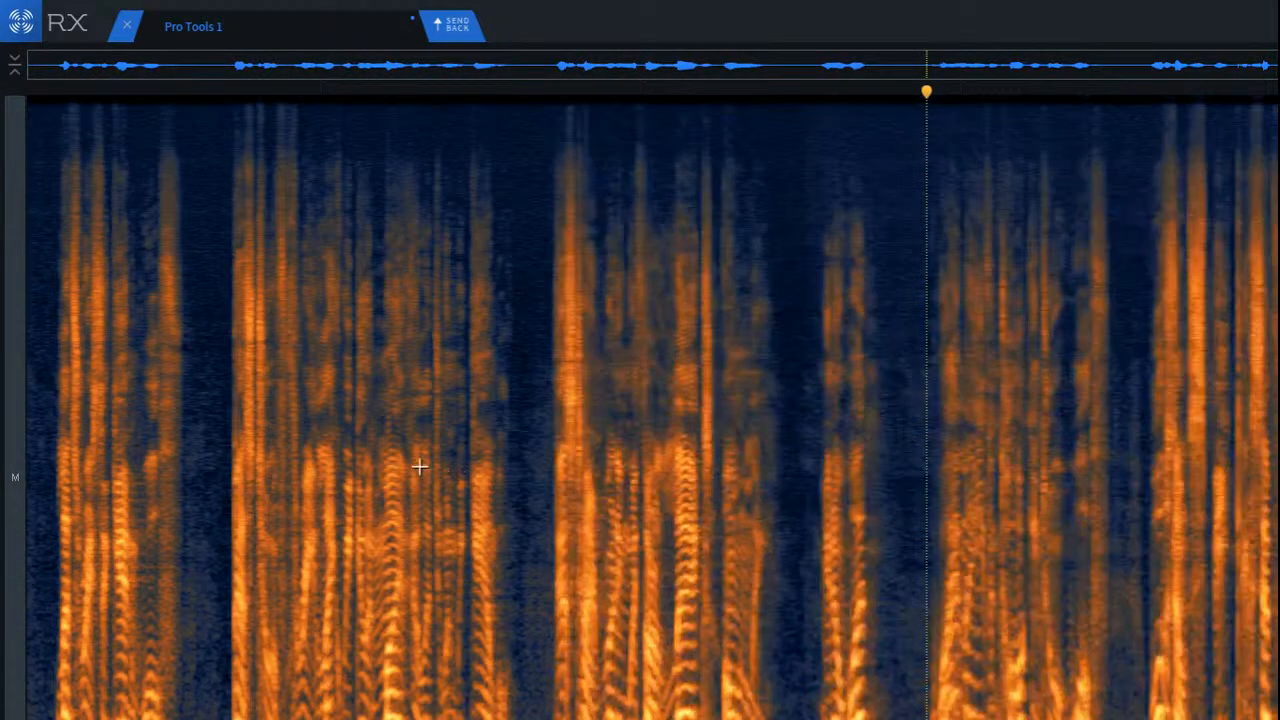
pyautogui.press('space')
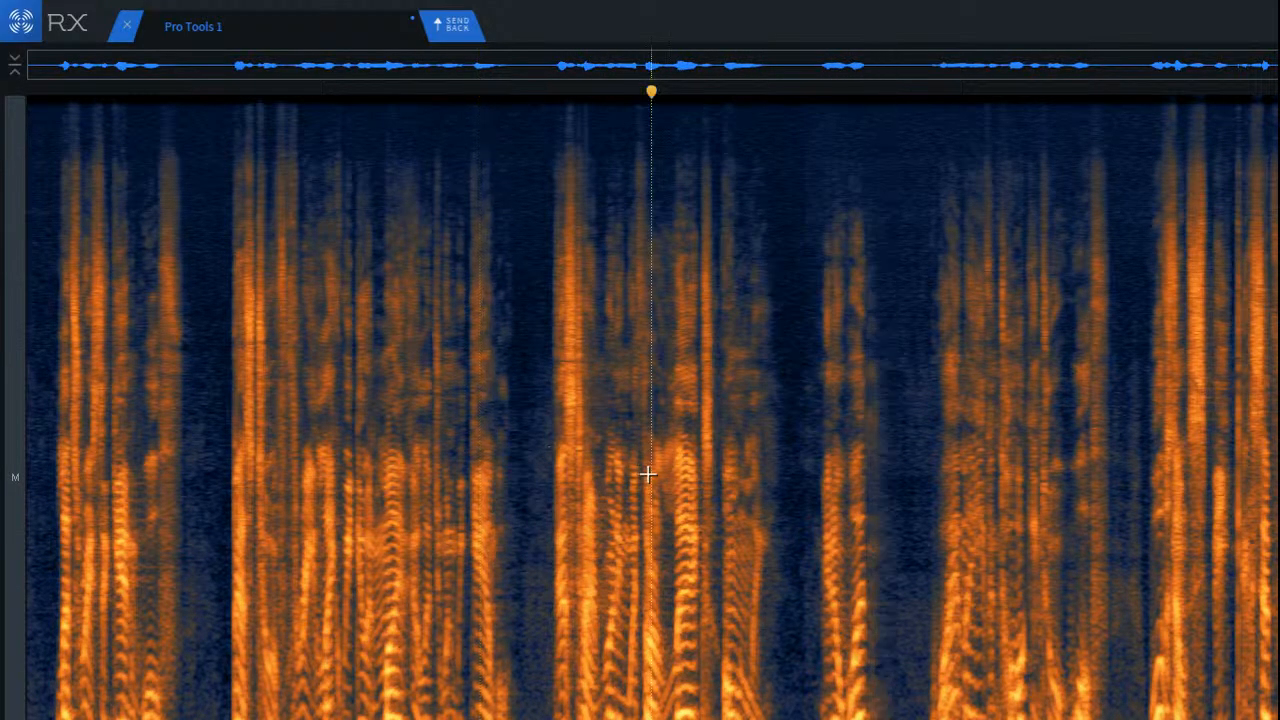
pyautogui.press('space')
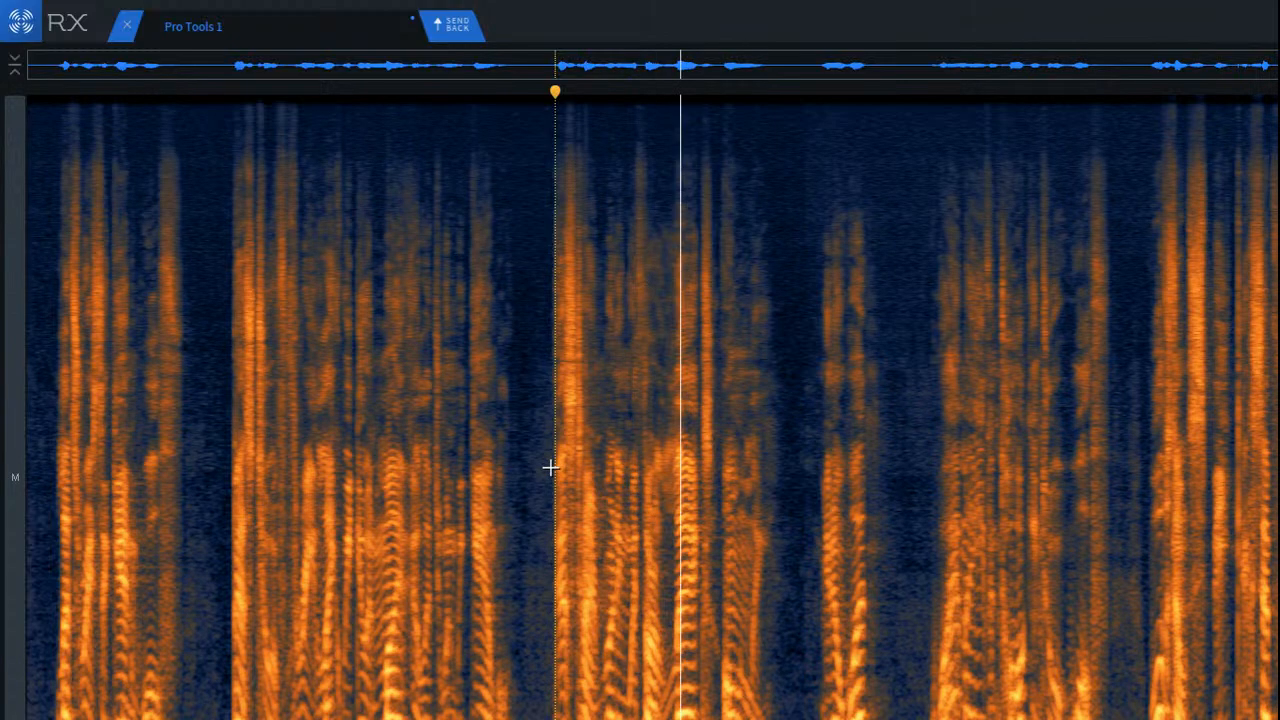
pyautogui.press('space')
# Step: Attenuate the reverb tail between the bright fricative and the last syllable of the third phrase with Spectral Repair
pyautogui.scroll(10, 706, 526)
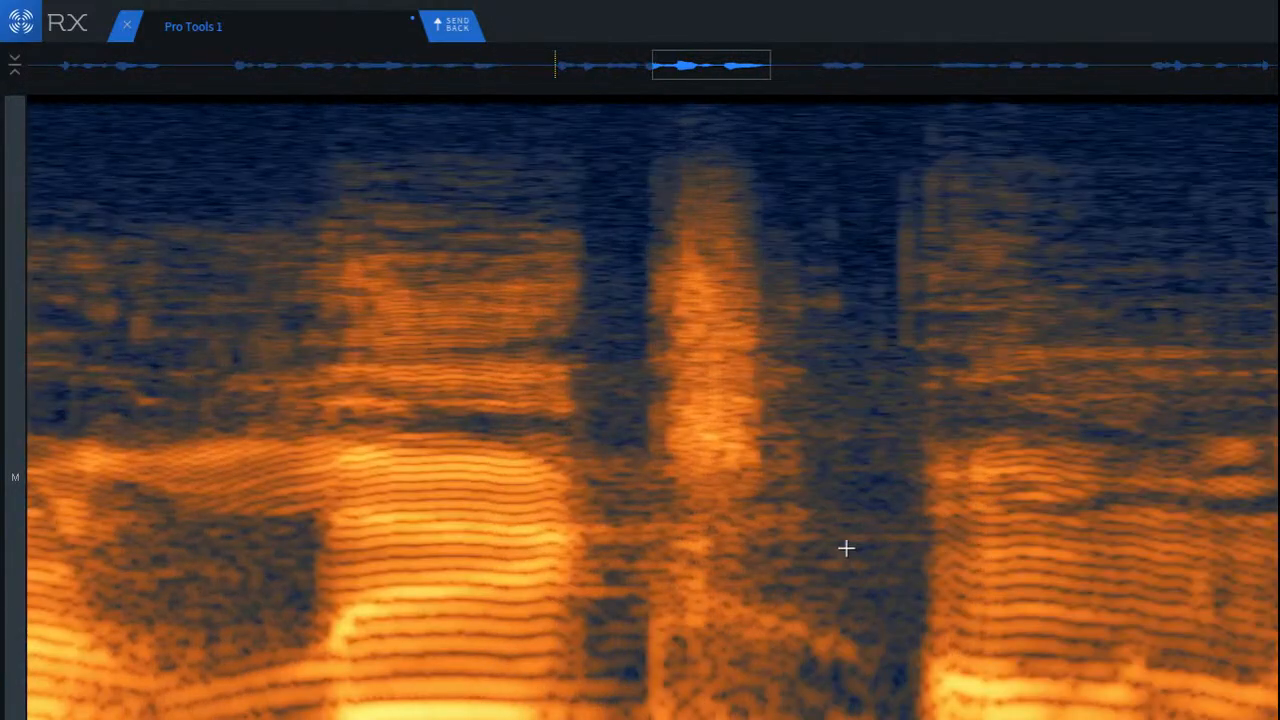
pyautogui.scroll(2, 846, 548)
pyautogui.moveTo(740, 489); pyautogui.dragTo(930, 617)
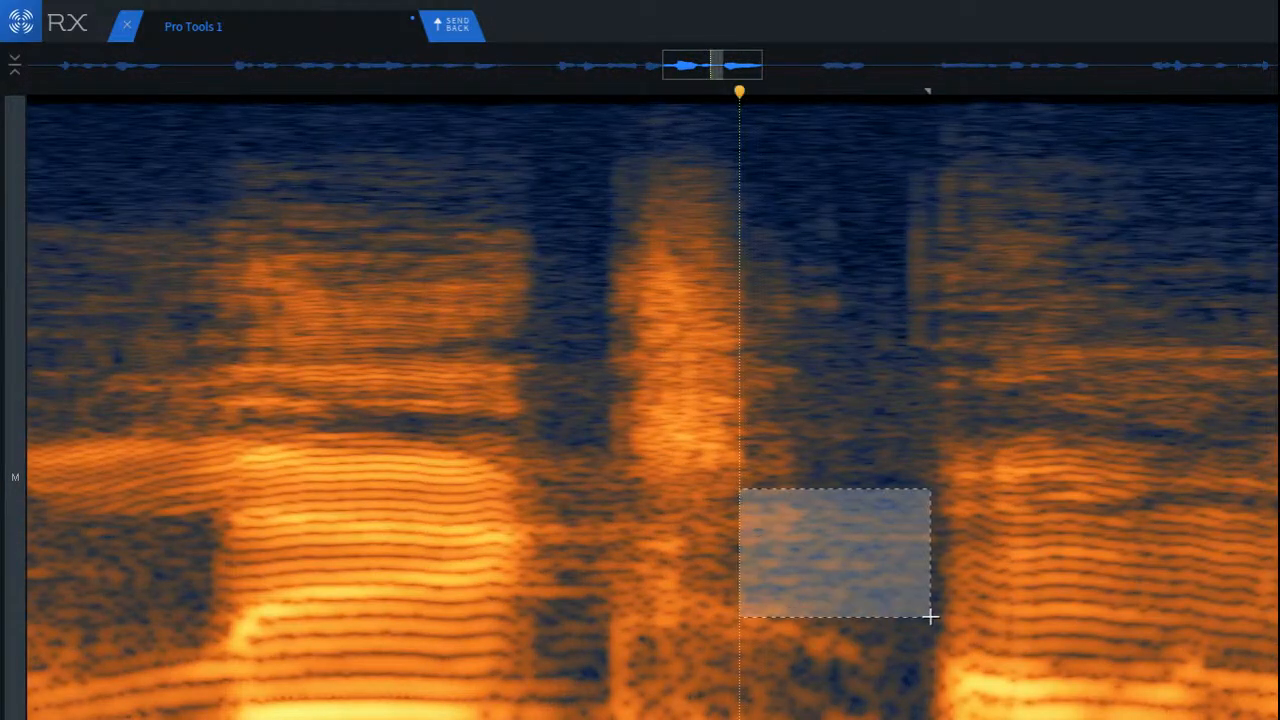
pyautogui.press('super+shift+5')
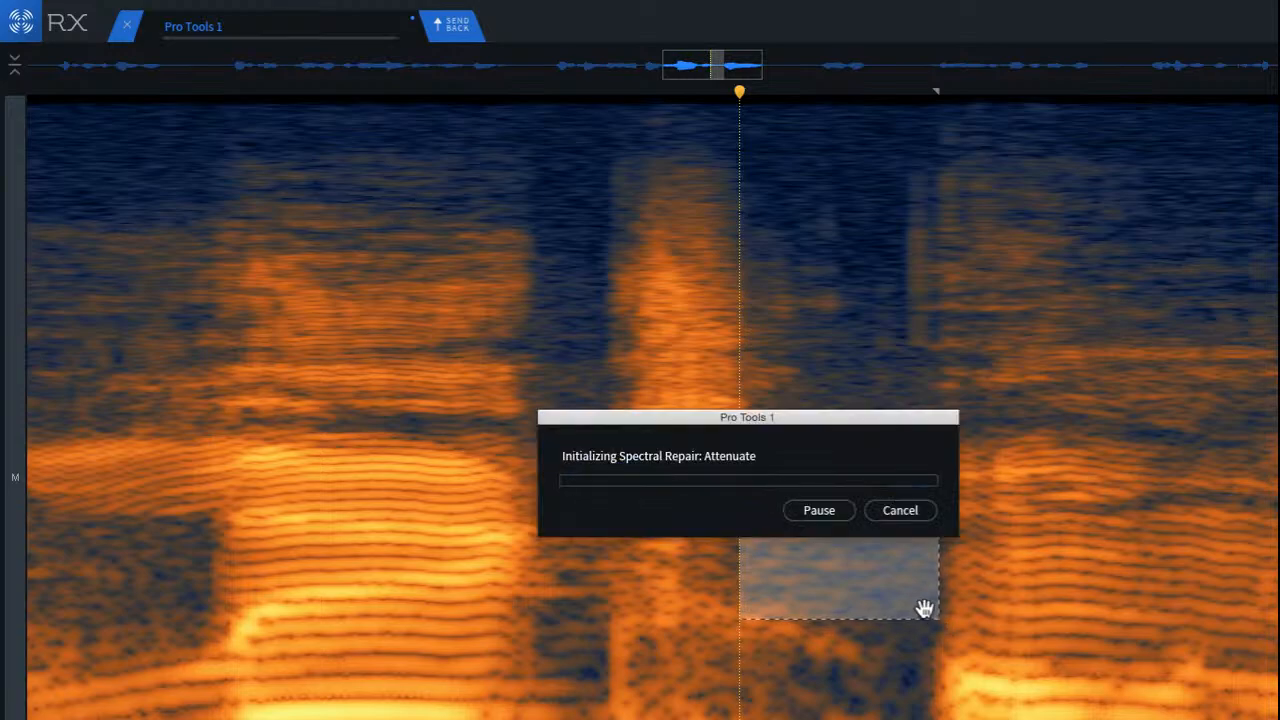
# Step: Attenuate the ringing in the short gap just before the bright fricative in the third phrase
pyautogui.click(583, 514)
pyautogui.click(516, 500)
pyautogui.scroll(3, 549, 512)
pyautogui.scroll(2, 549, 512)
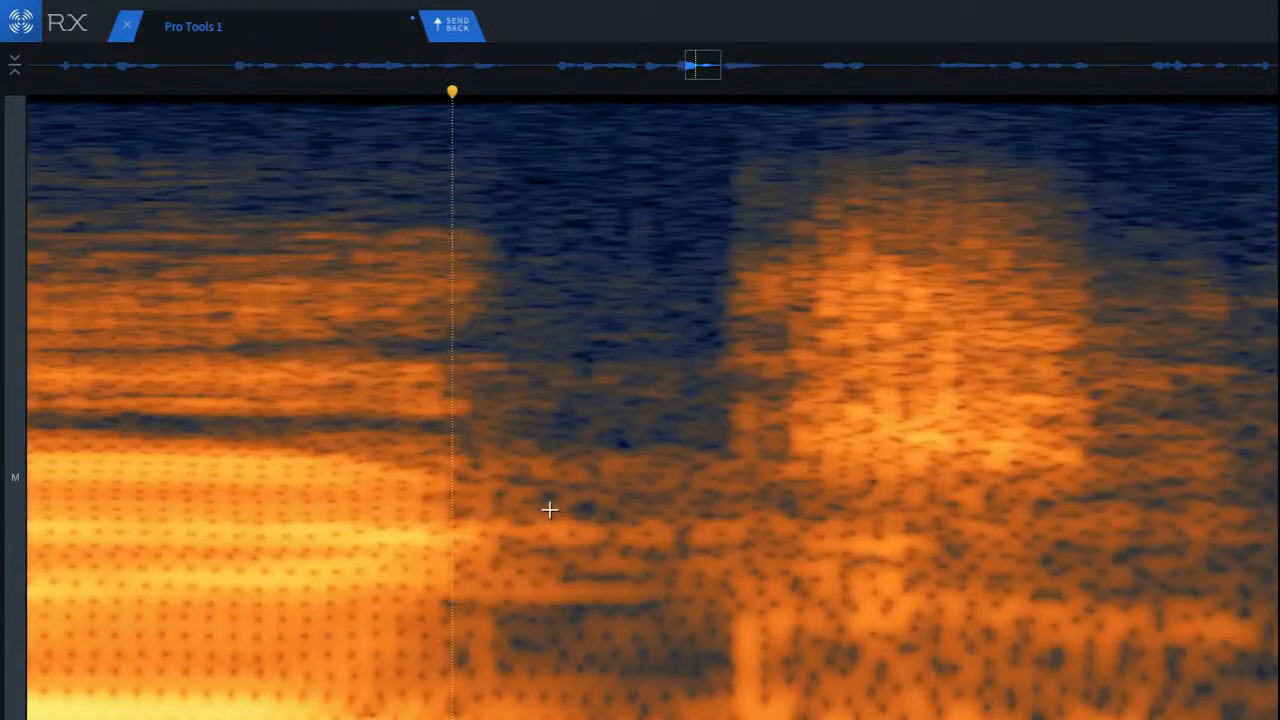
pyautogui.moveTo(487, 442); pyautogui.dragTo(719, 640)
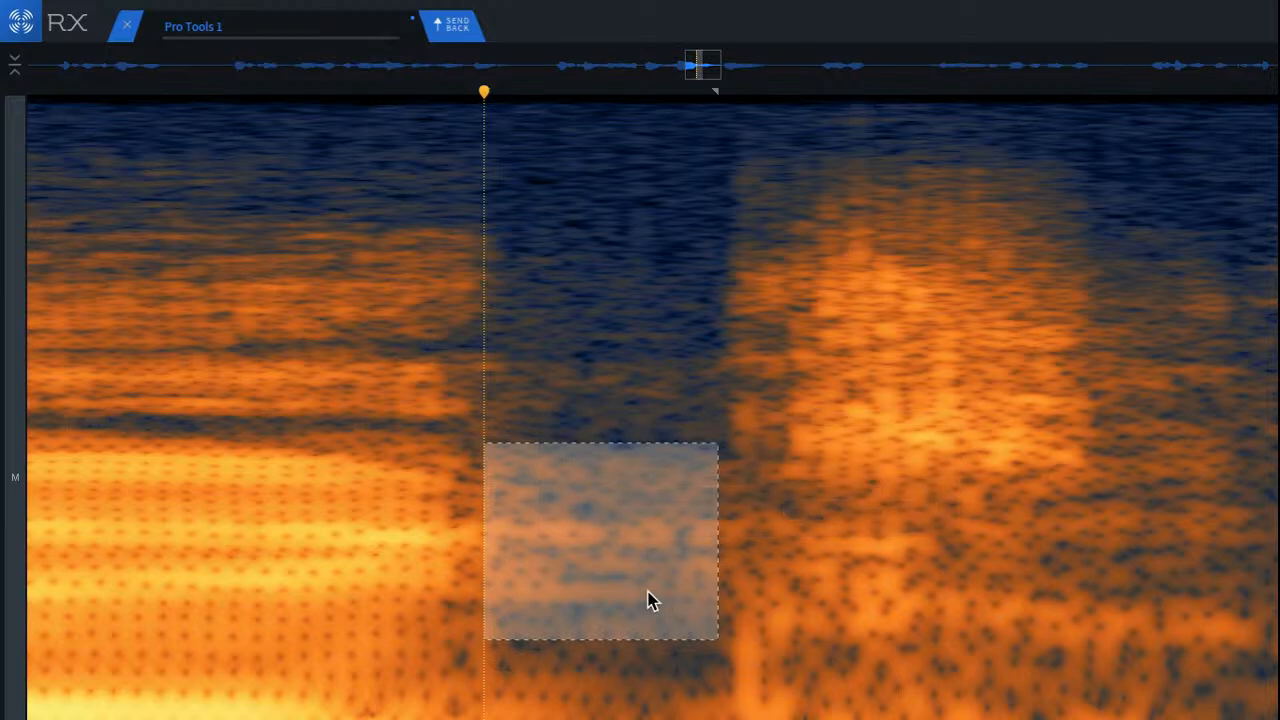
# Step: Play back the repaired gaps on both sides of the fricative in the third phrase
pyautogui.click(186, 400)
pyautogui.press('space')
pyautogui.press('space')
pyautogui.scroll(-5, 294, 445)
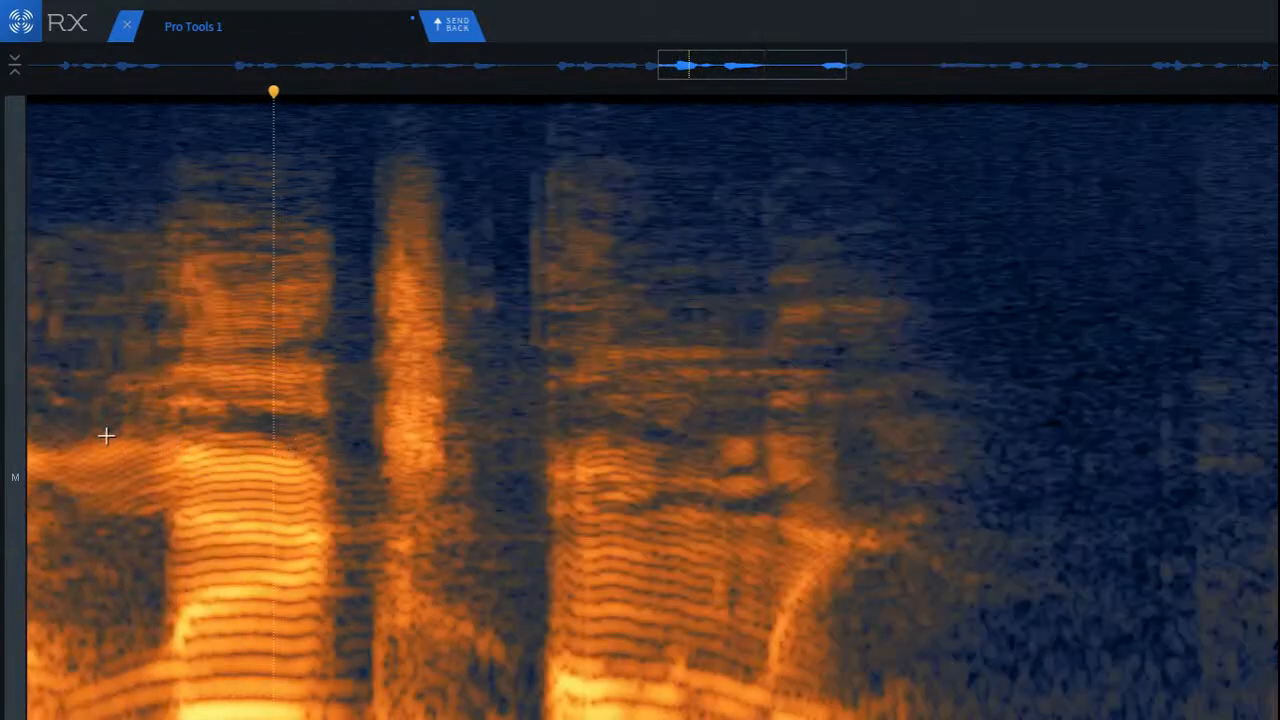
pyautogui.click(104, 436)
pyautogui.press('space')
pyautogui.press('space')
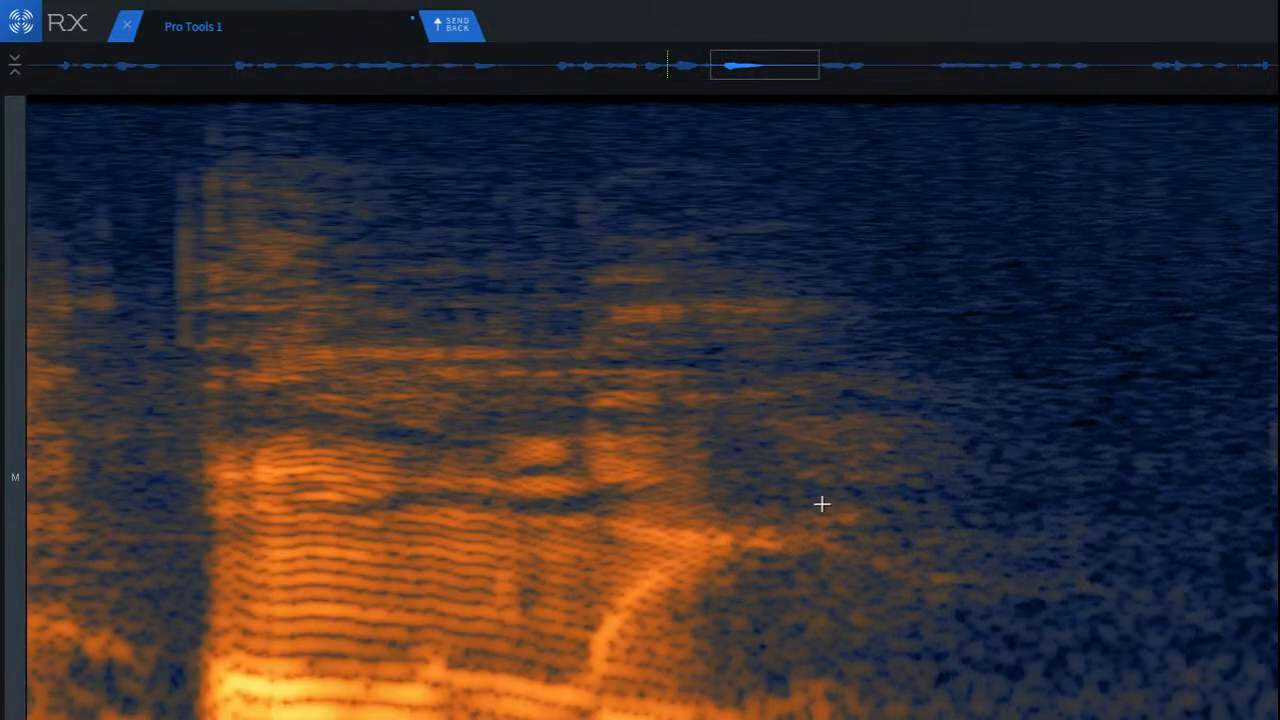
# Step: Attenuate the reverb tail at the end of the third phrase and play back from its last syllable onward
pyautogui.moveTo(810, 501); pyautogui.dragTo(1108, 622)
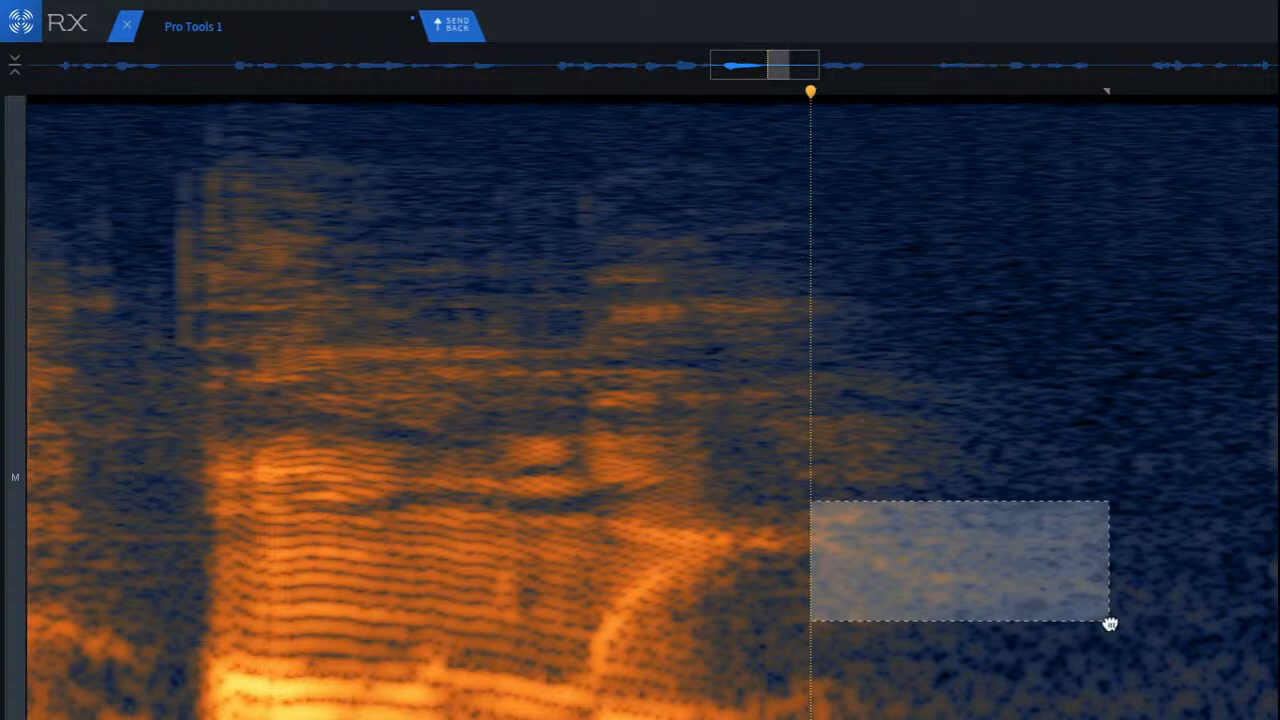
pyautogui.click(306, 440)
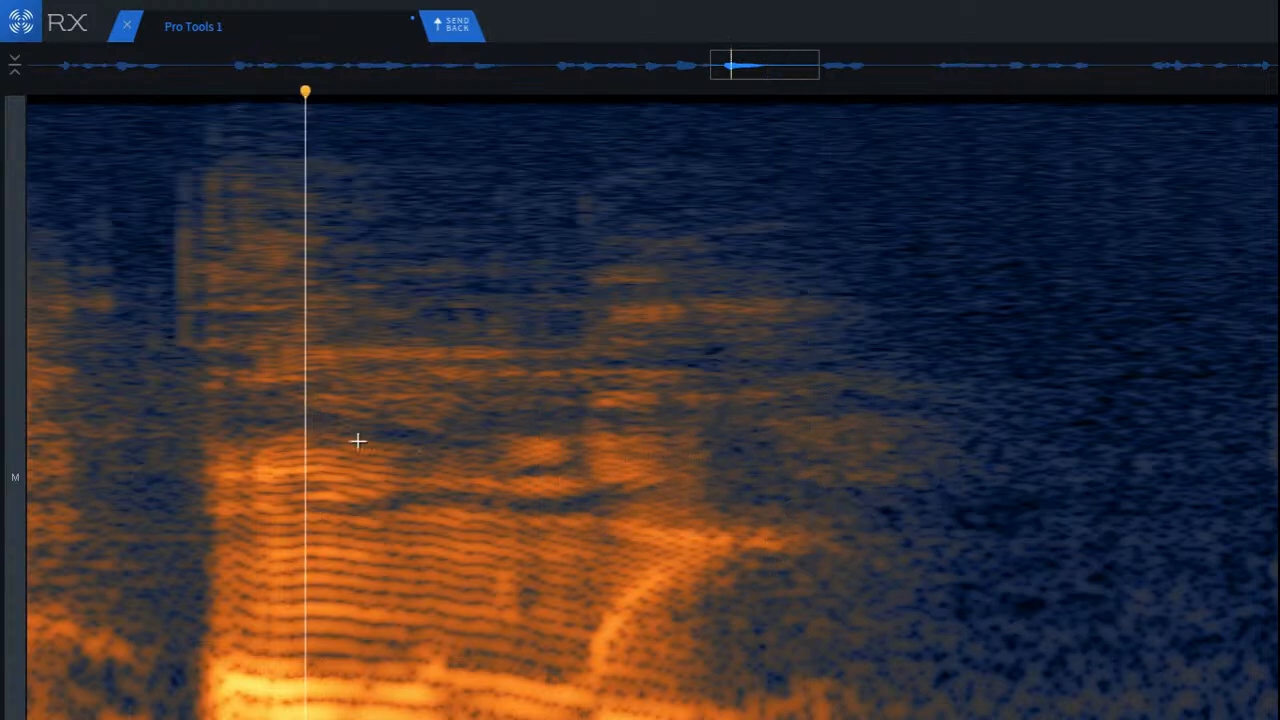
pyautogui.press('space')
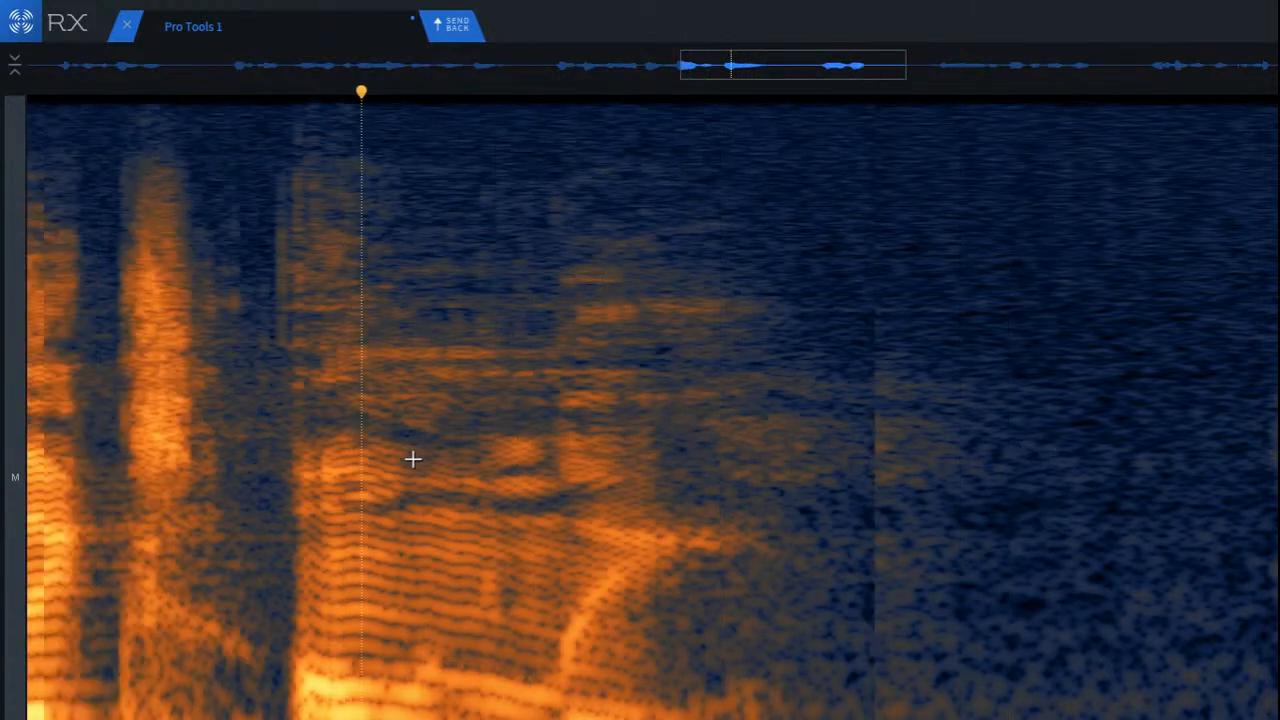
pyautogui.scroll(-2, 413, 459)
pyautogui.press('space')
pyautogui.scroll(-6, 413, 459)
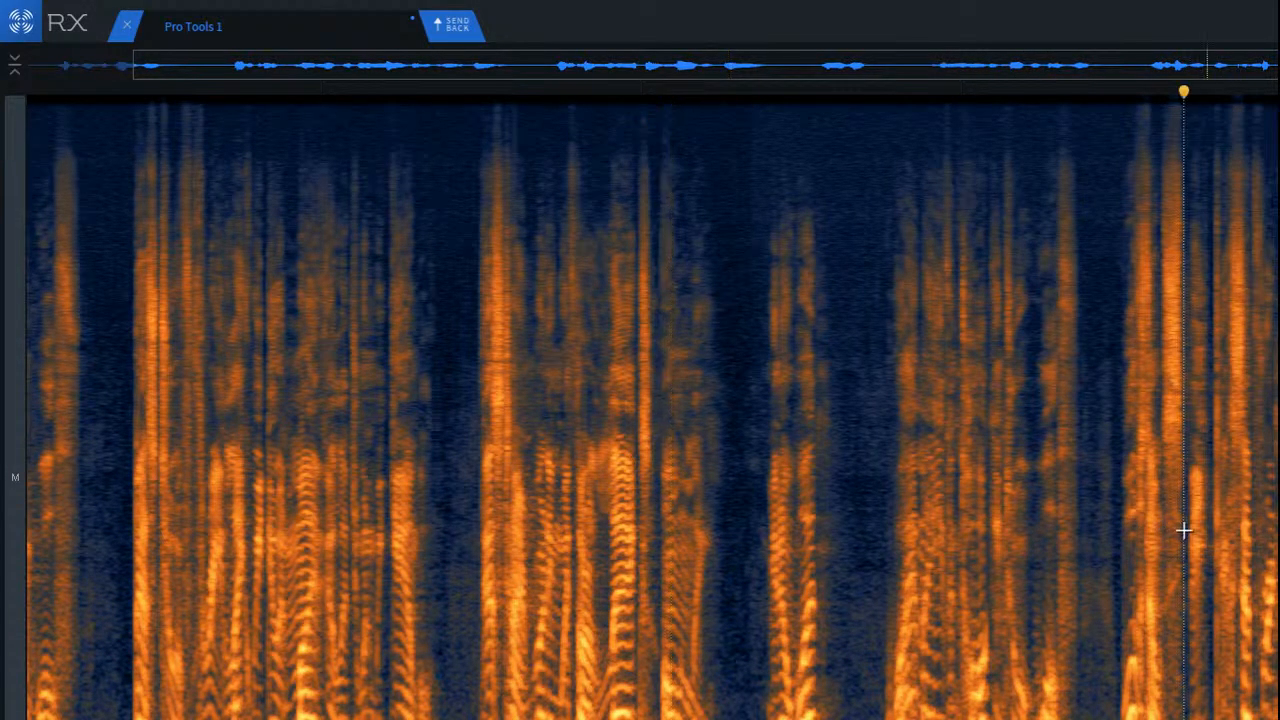
# Step: Attenuate the ringing in the gap before the sharp vertical transient in the final phrase and play it back
pyautogui.scroll(10, 1270, 492)
pyautogui.scroll(-3, 886, 497)
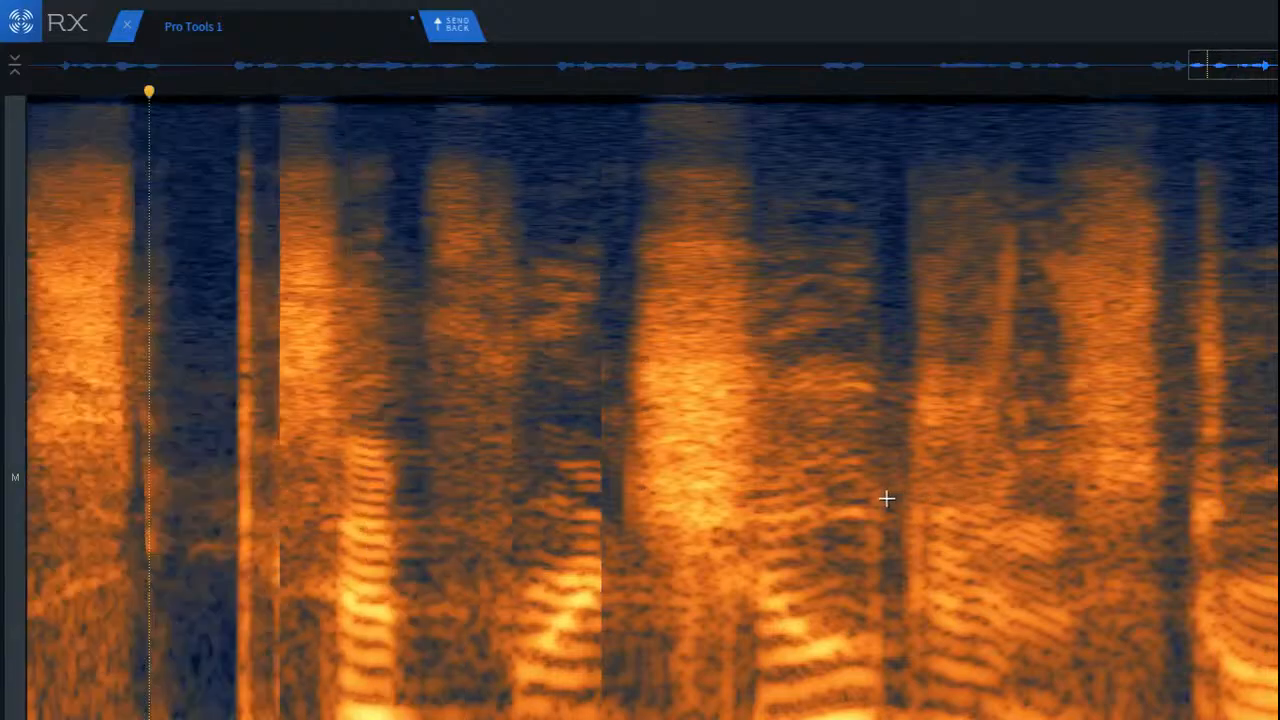
pyautogui.press('space')
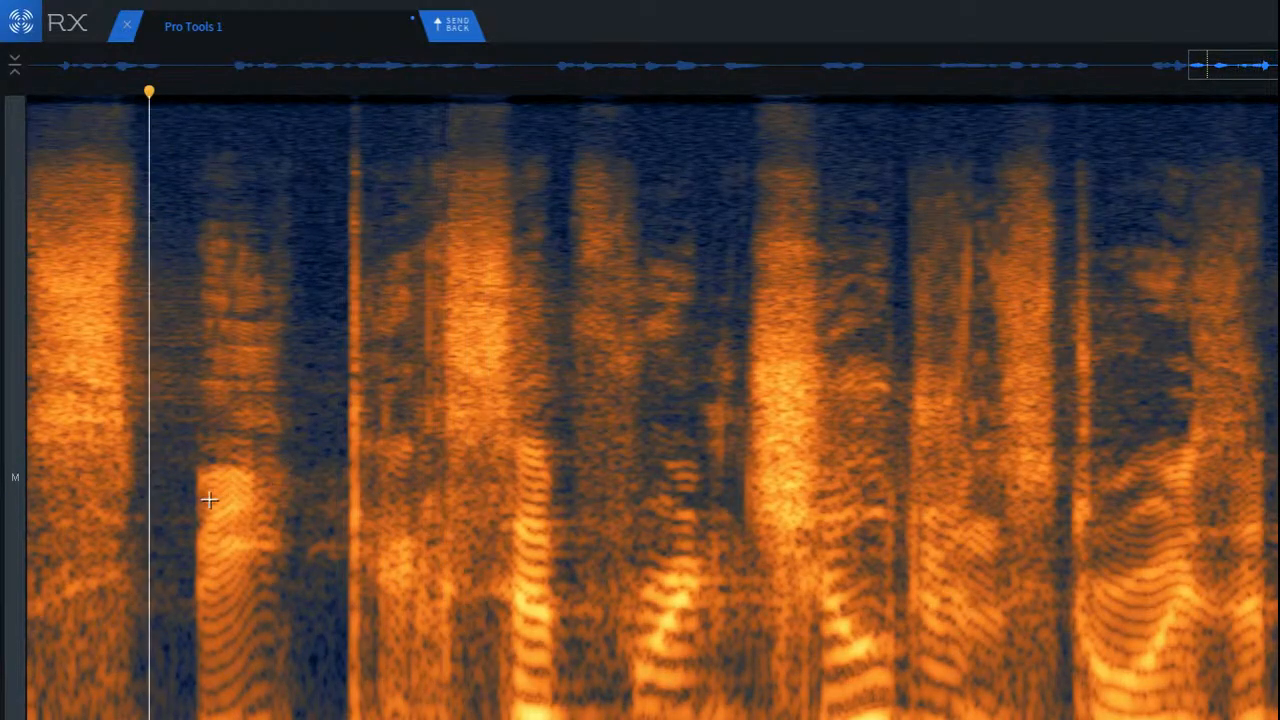
pyautogui.press('space')
pyautogui.scroll(5, 200, 505)
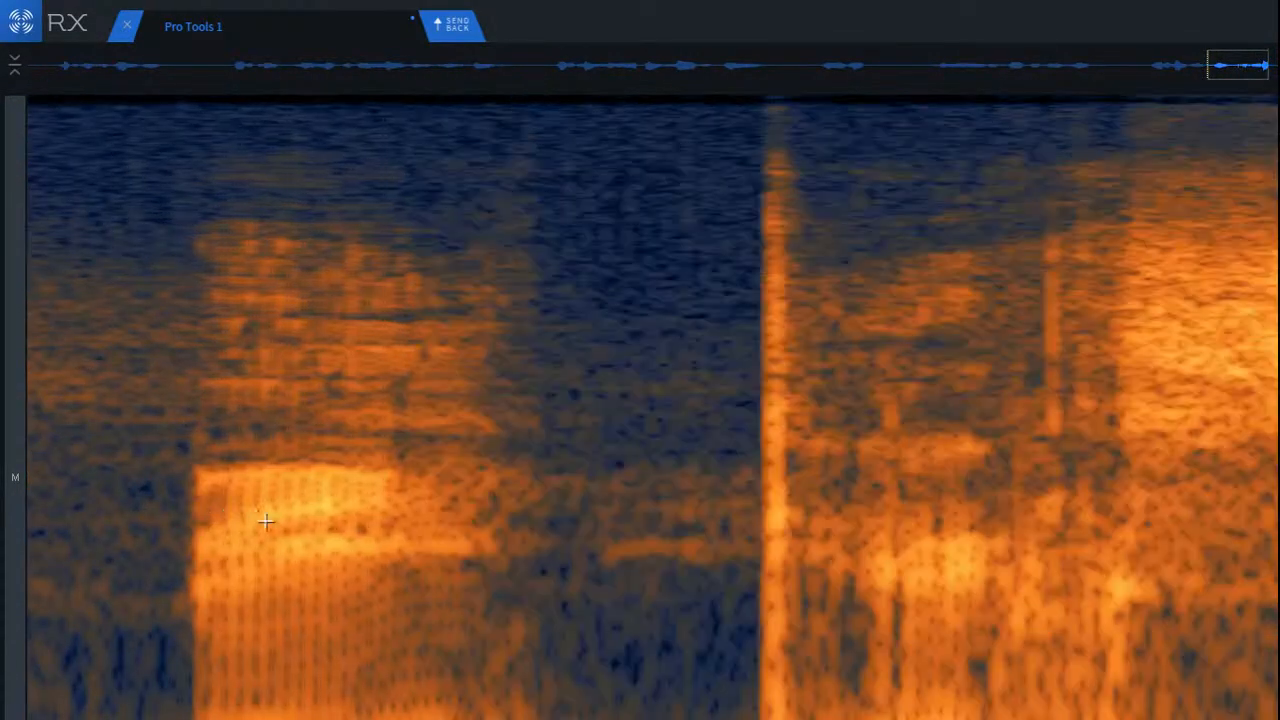
pyautogui.moveTo(506, 464); pyautogui.dragTo(760, 573)
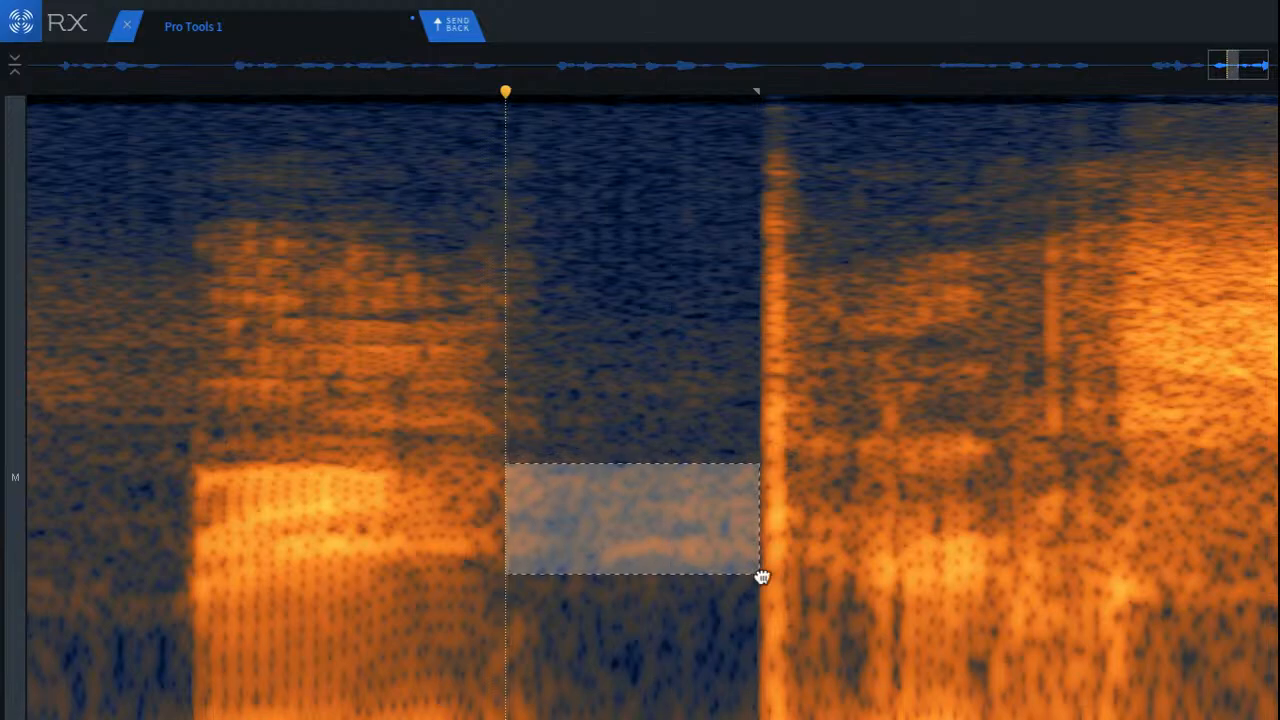
pyautogui.click(180, 423)
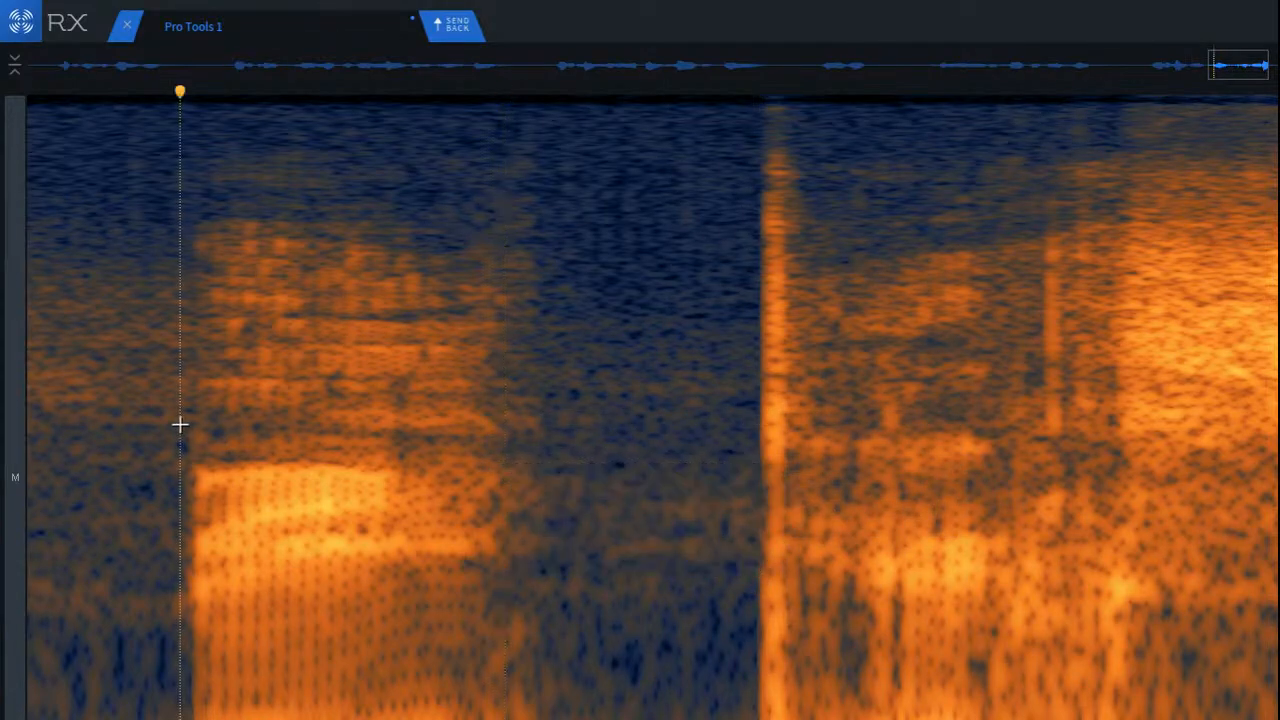
pyautogui.press('space')
pyautogui.scroll(-4, 220, 441)
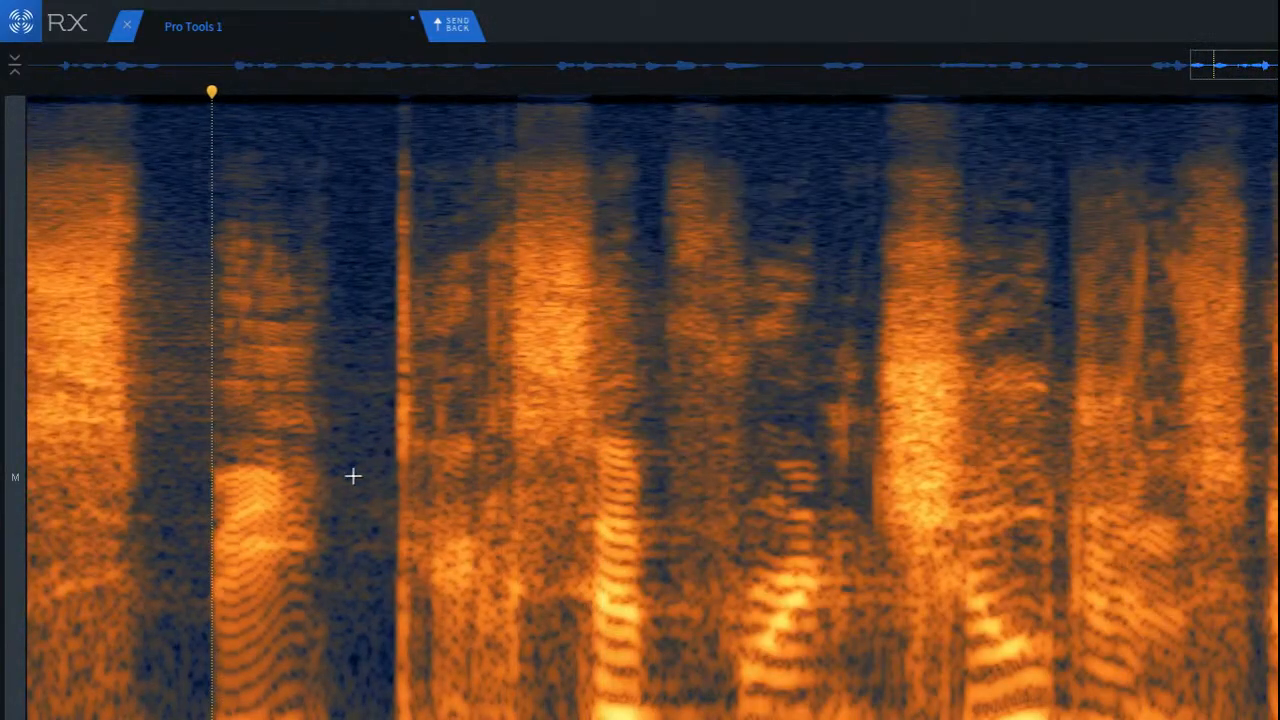
# Step: Attenuate two adjacent frequency bands of reverb tail right after the voiced syllable following the first bright fricative in the final phrase
pyautogui.scroll(4, 763, 543)
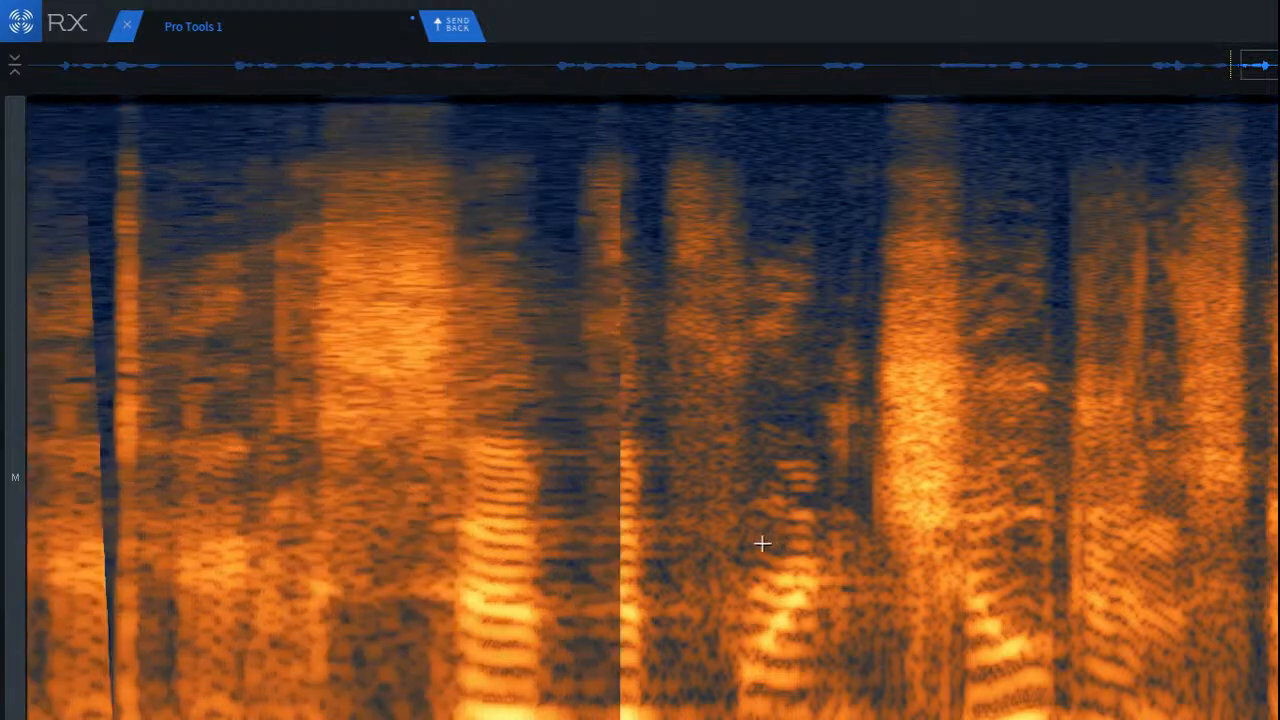
pyautogui.moveTo(426, 505)
pyautogui.mouseDown()
pyautogui.moveTo(617, 571)
pyautogui.moveTo(664, 567)
pyautogui.mouseUp()
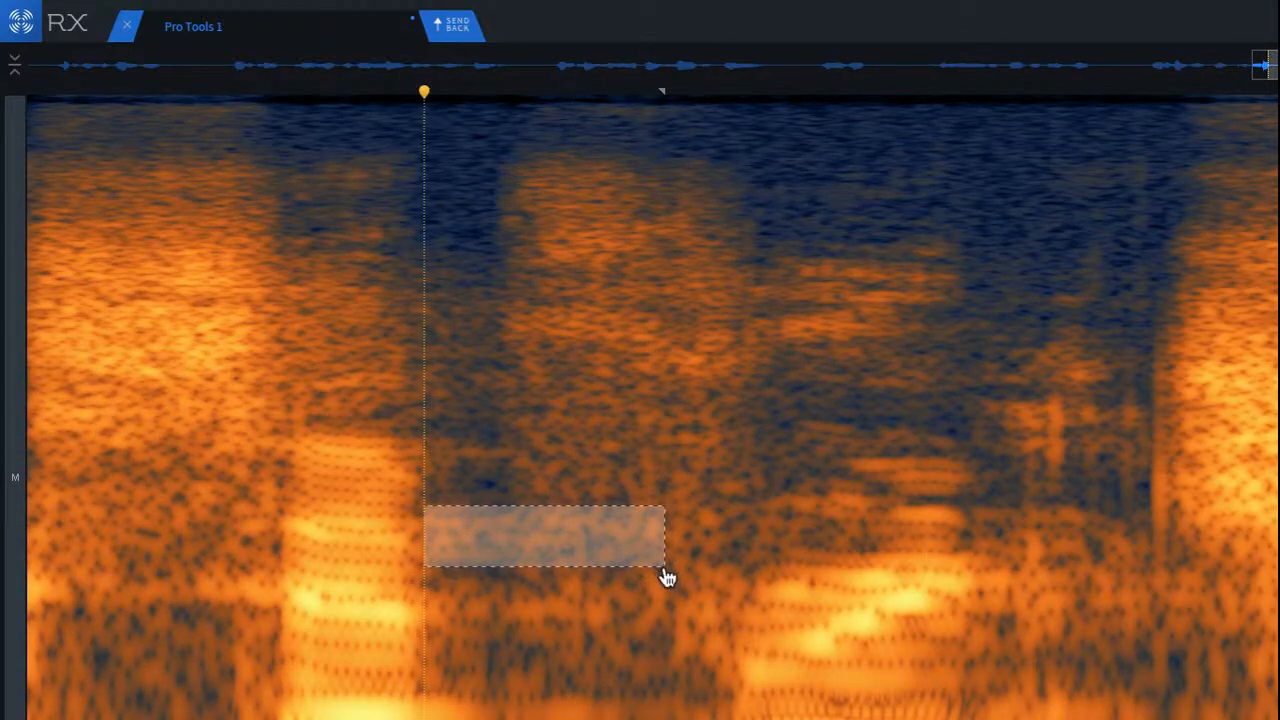
pyautogui.click(523, 588)
pyautogui.moveTo(416, 571); pyautogui.dragTo(653, 652)
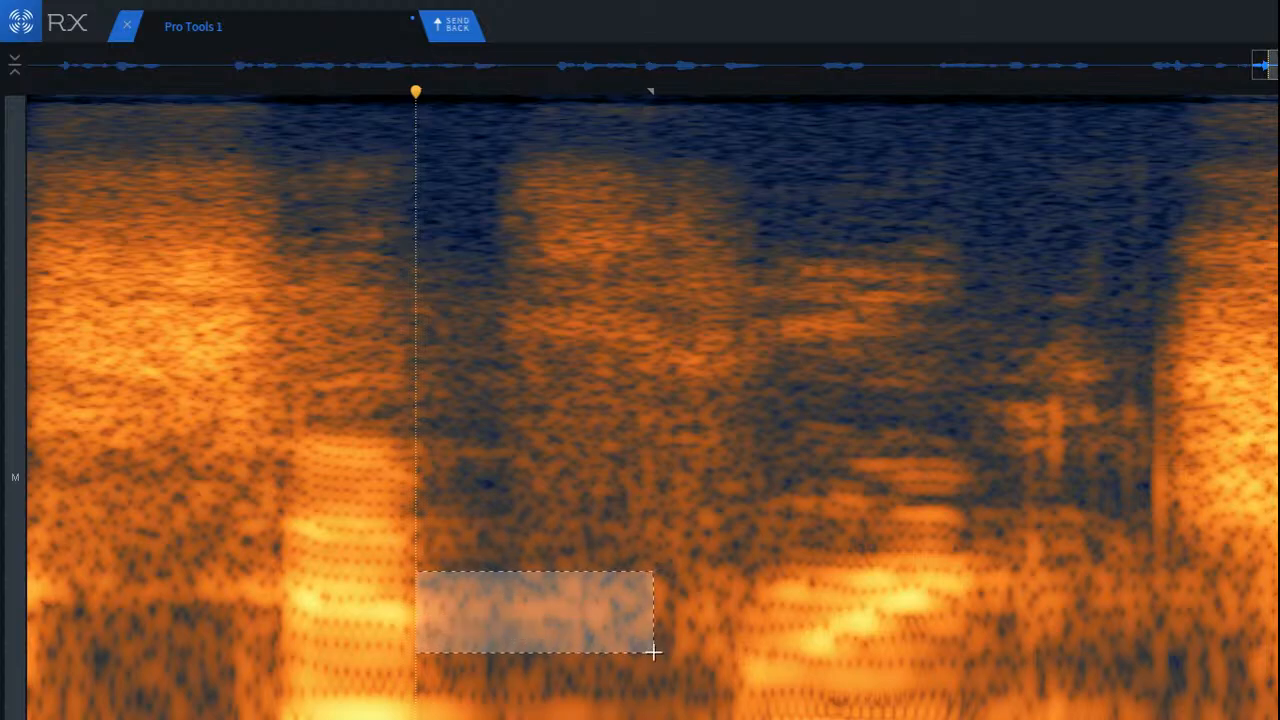
pyautogui.press('Return')
# Step: Play back the treated syllable and continue listening through the rest of the final phrase
pyautogui.click(201, 447)
pyautogui.press('space')
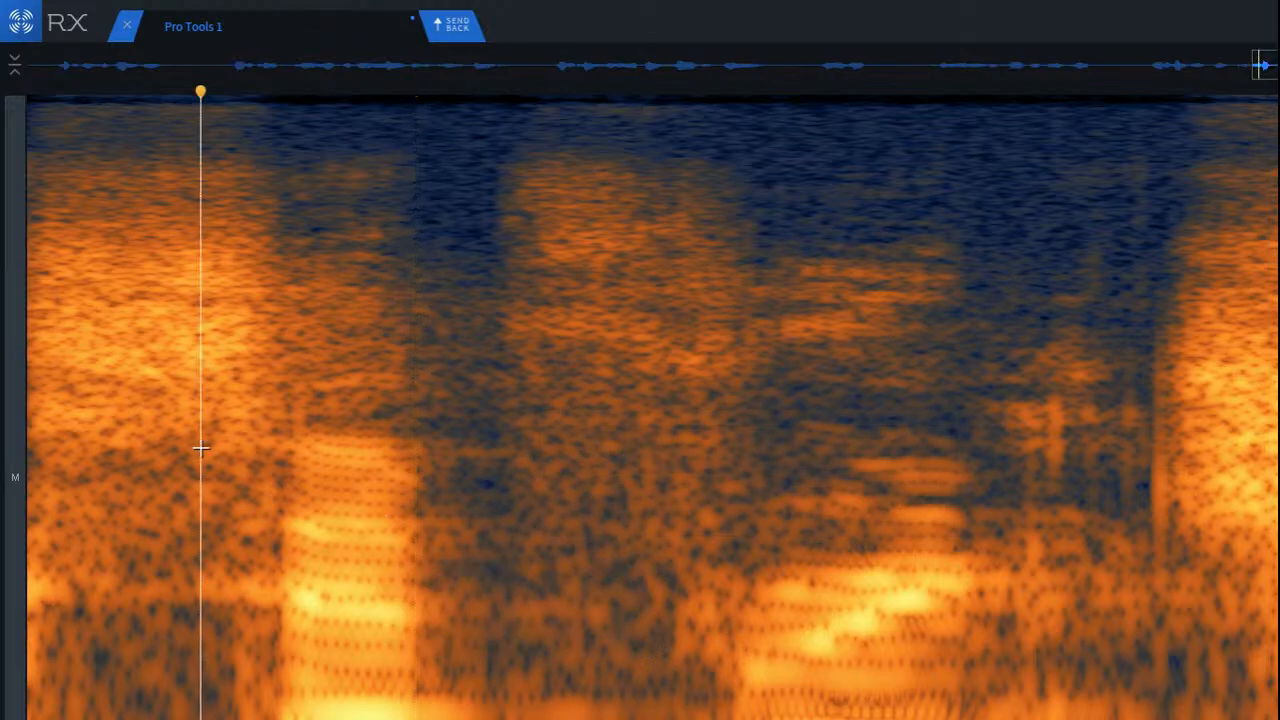
pyautogui.scroll(-3, 278, 484)
pyautogui.scroll(-2, 278, 484)
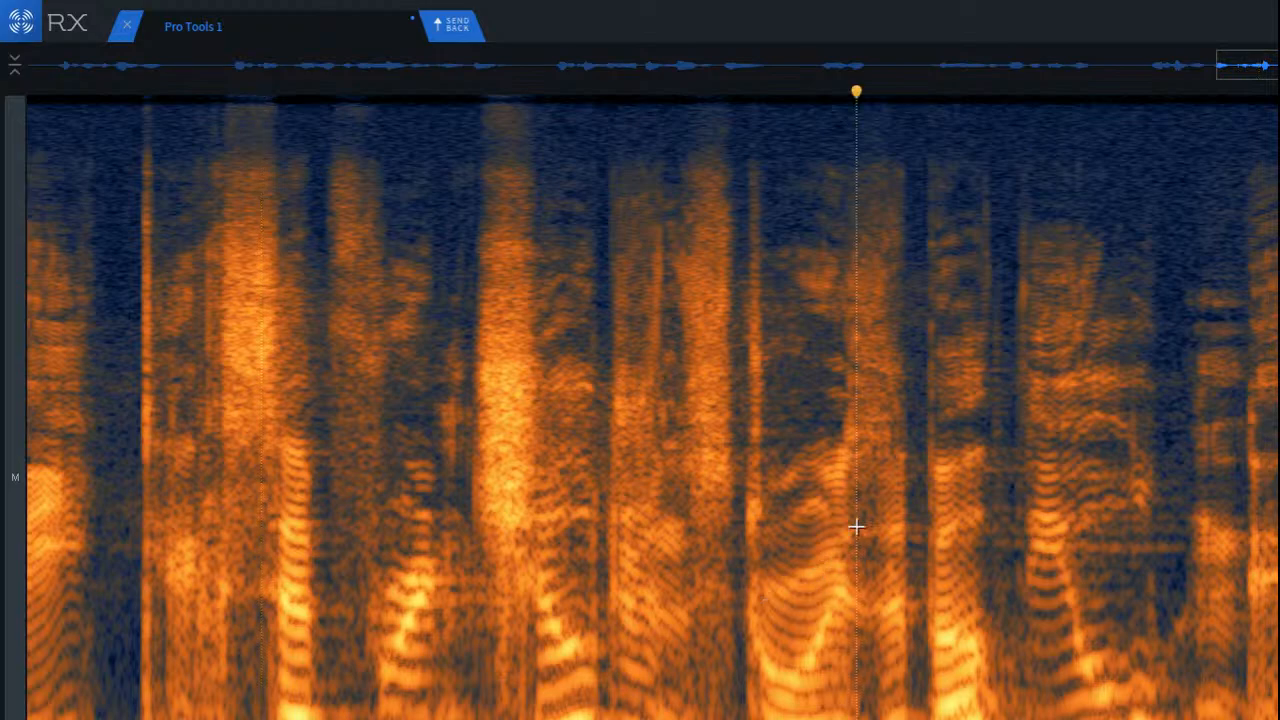
pyautogui.press('space')
pyautogui.press('space')
# Step: Attenuate the narrow band of lingering harmonics beside the falling formant near the end of the recording and play it back
pyautogui.scroll(3, 1062, 576)
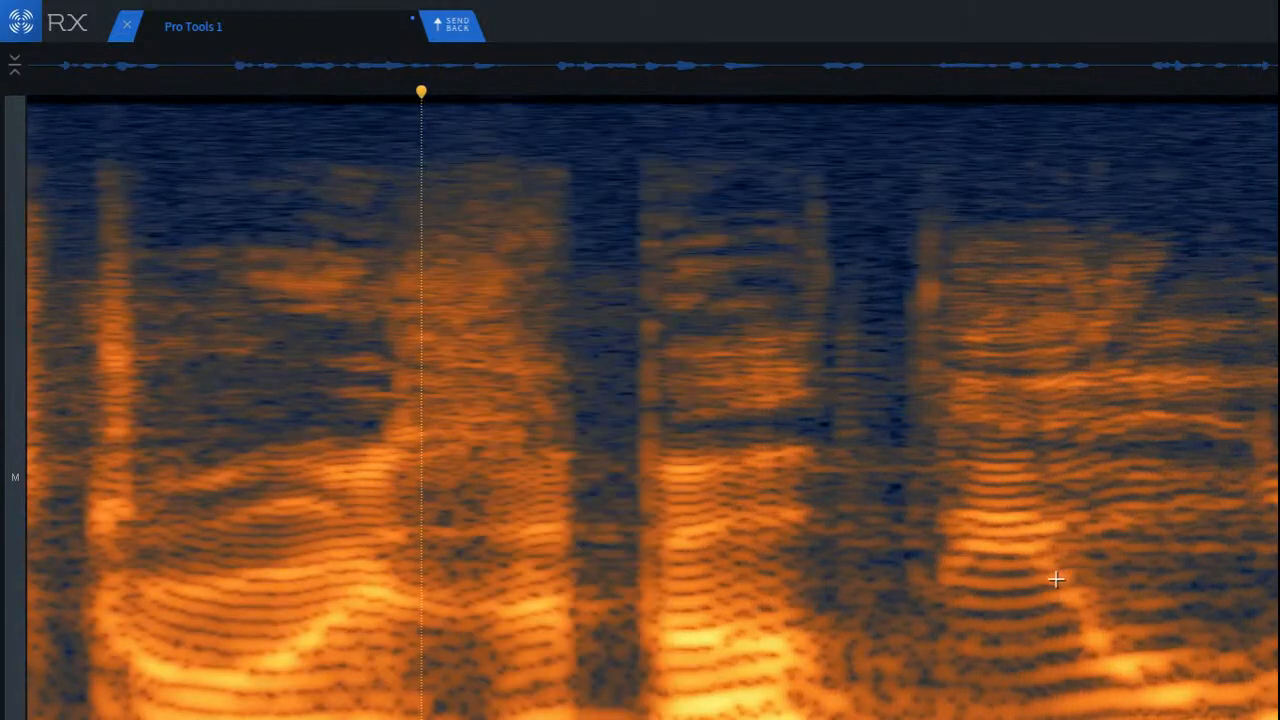
pyautogui.click(788, 551)
pyautogui.moveTo(1048, 520); pyautogui.dragTo(1279, 577)
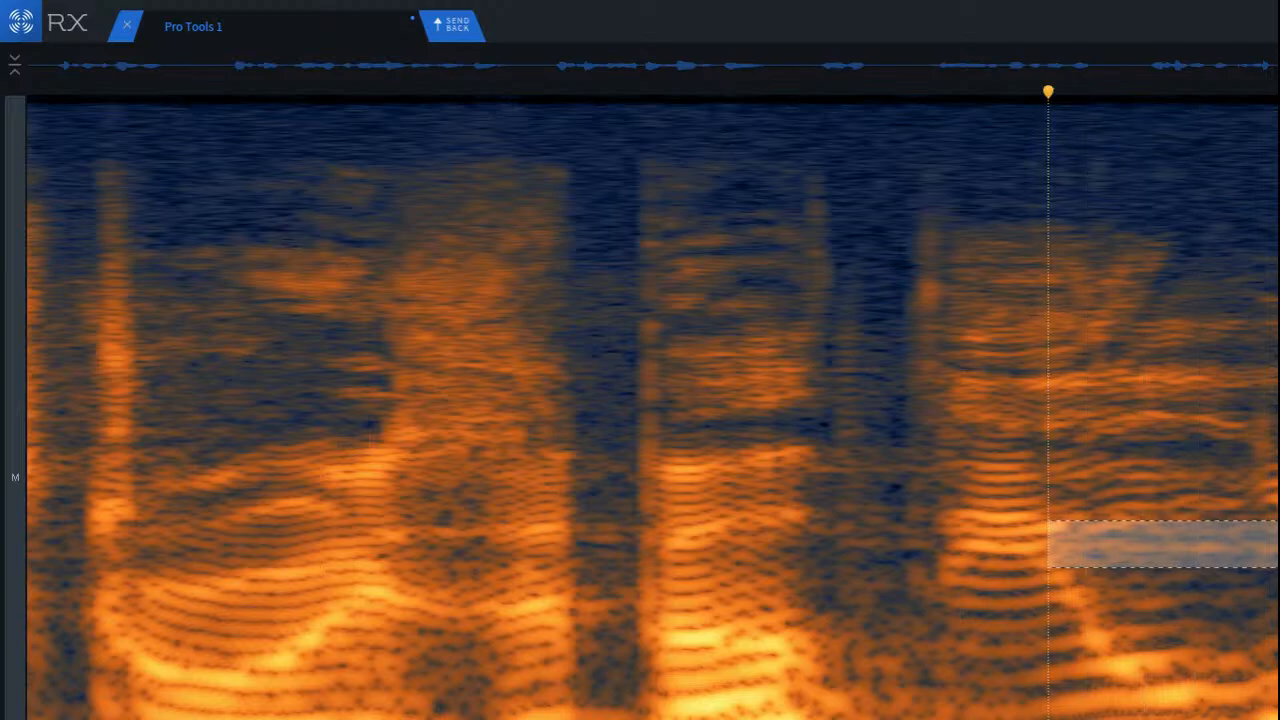
pyautogui.press('Delete')
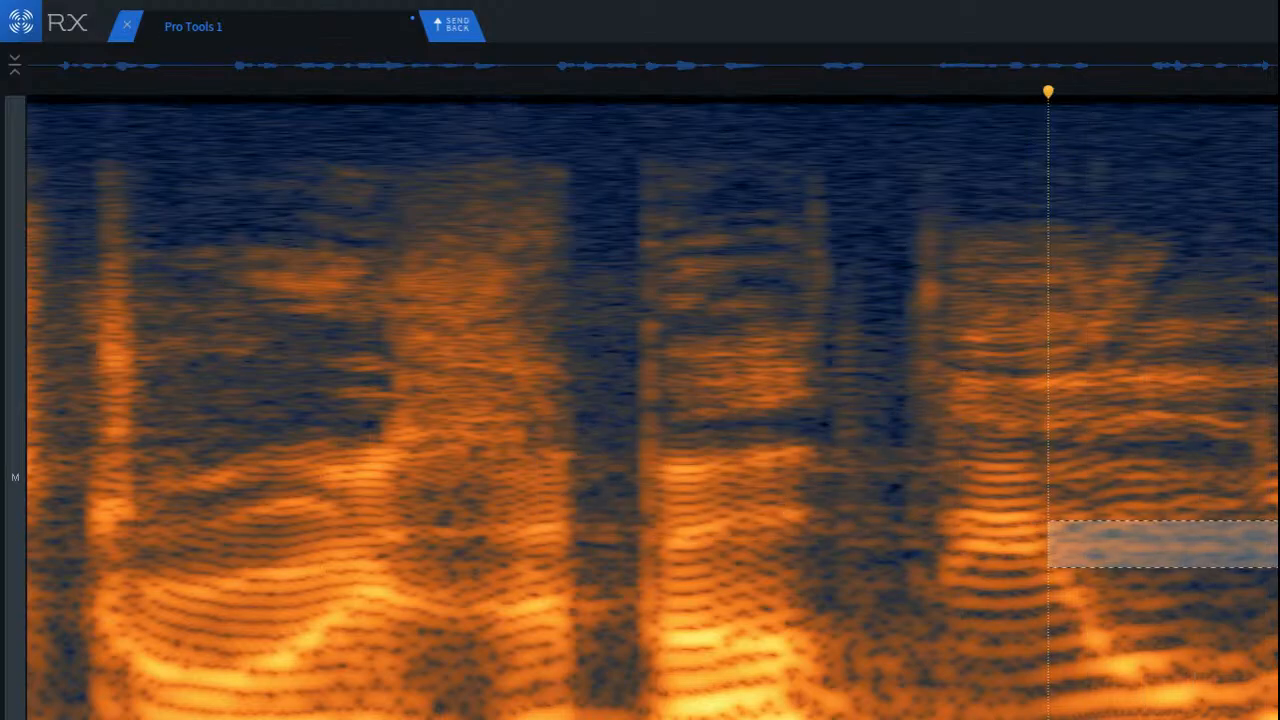
pyautogui.click(523, 377)
pyautogui.press('space')
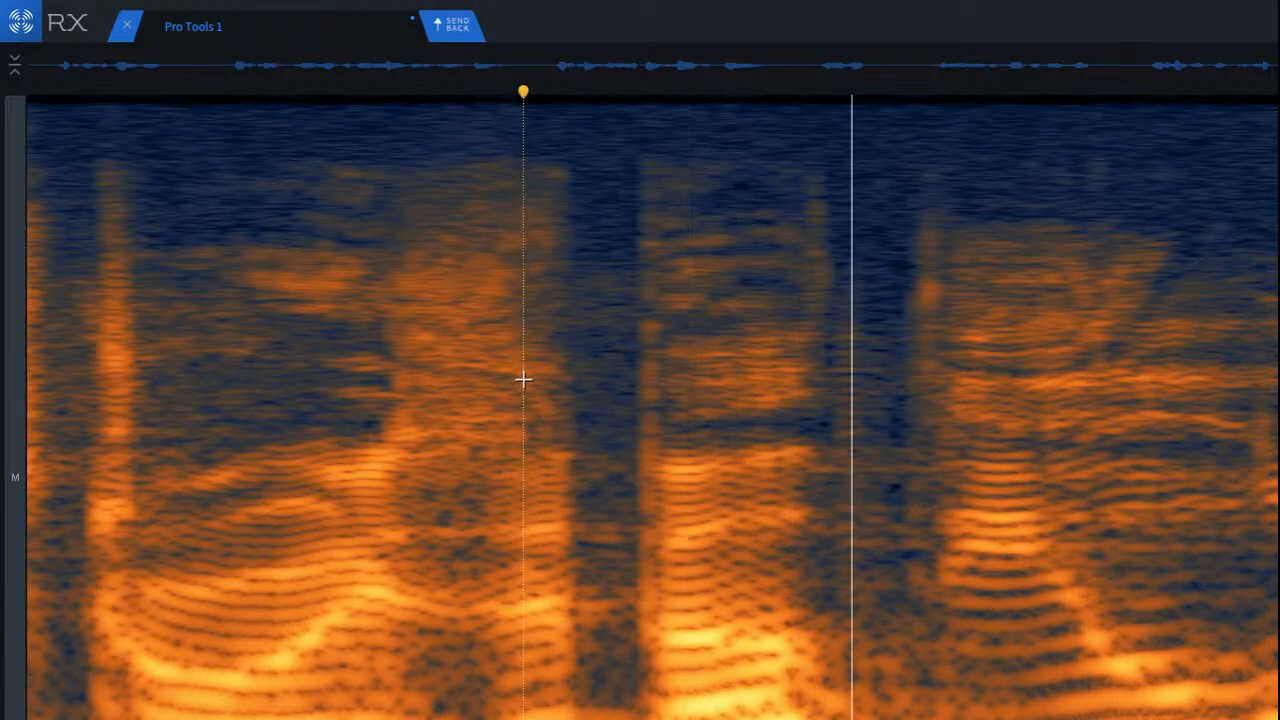
# Step: Play the repaired dialogue, return to the beginning of the file and listen again
pyautogui.press('space')
pyautogui.press('space')
pyautogui.scroll(-5, 571, 429)
pyautogui.press('space')
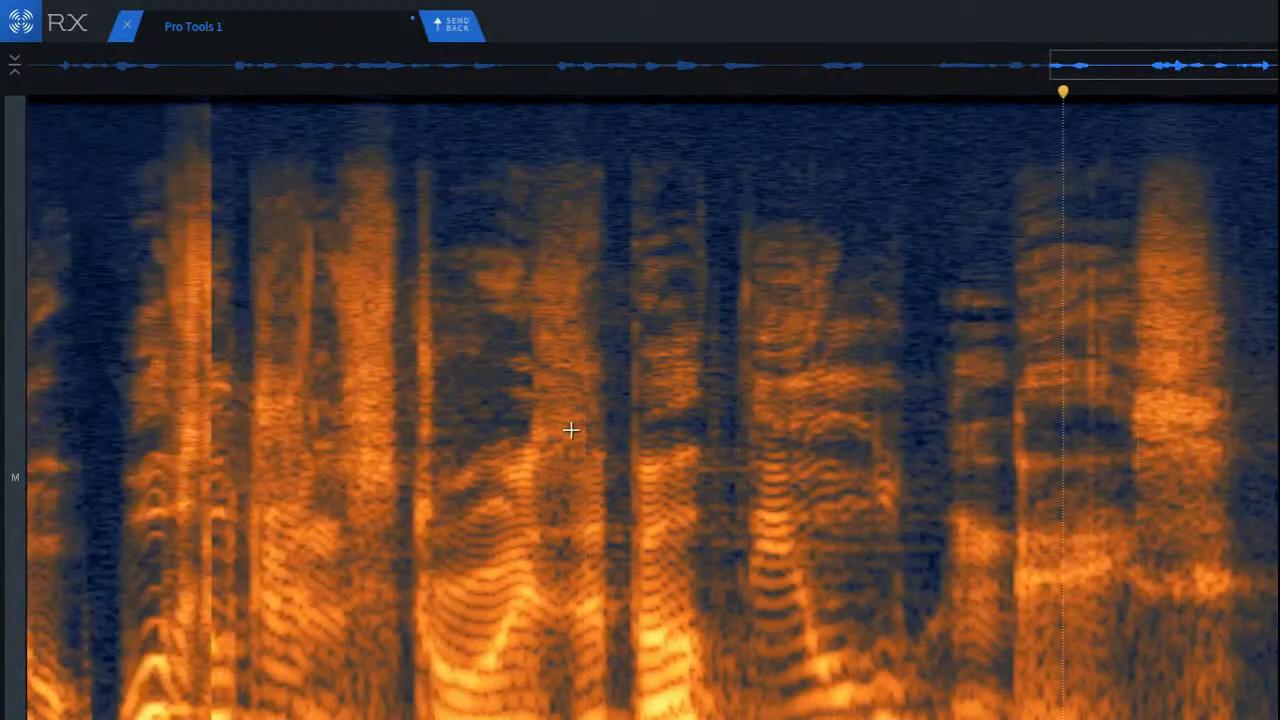
pyautogui.scroll(-2, 571, 429)
pyautogui.press('Home')
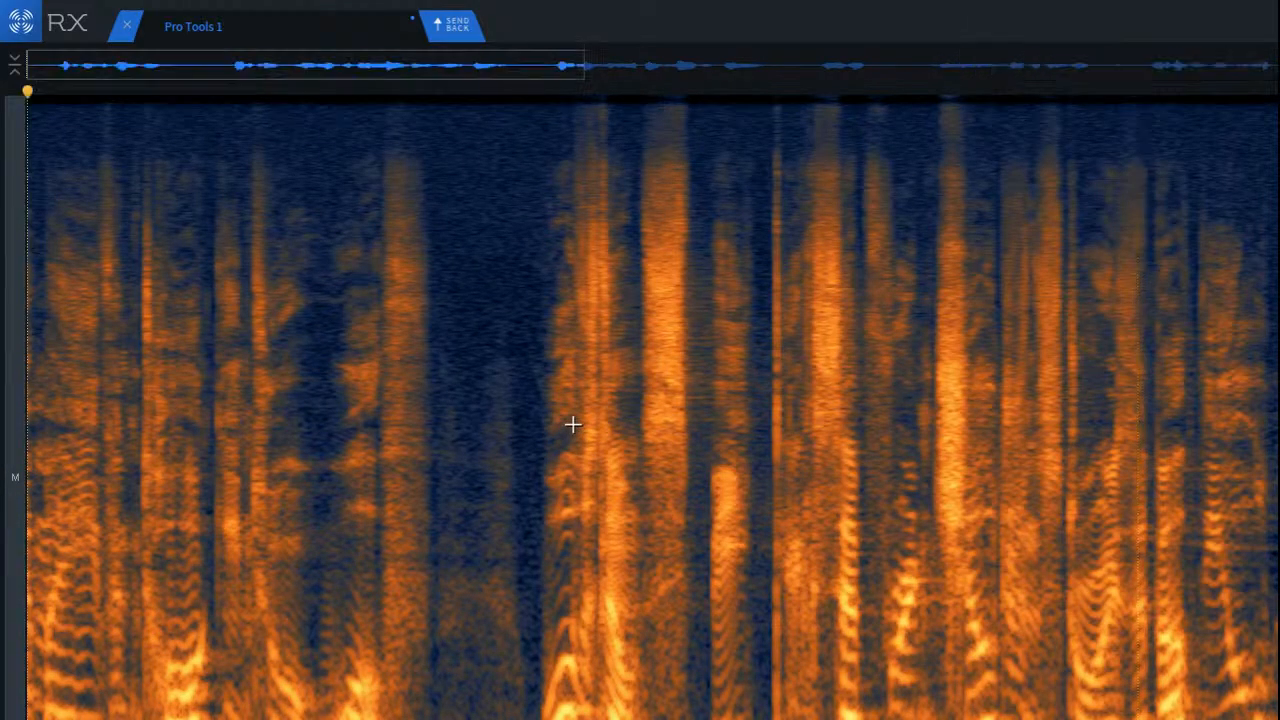
pyautogui.press('space')
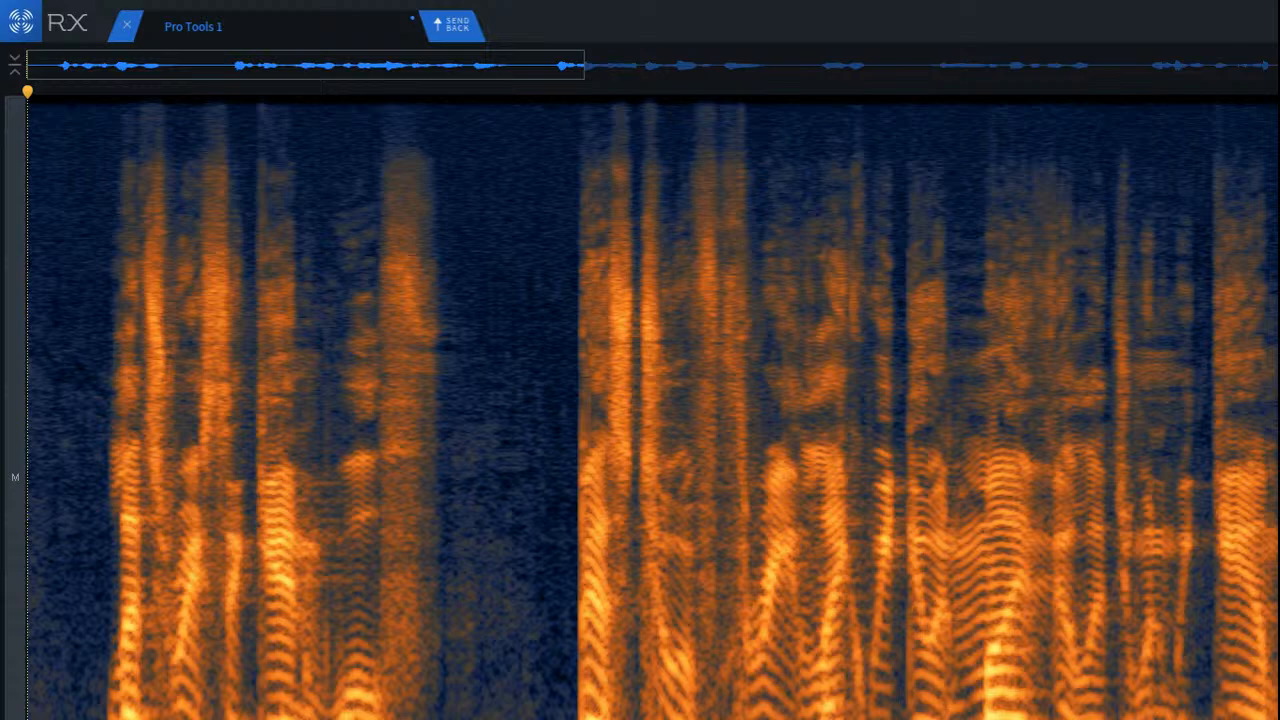
# Step: Undo the click removal and play the dialogue from the start to compare it with the cleaned version
pyautogui.hotkey('ctrl', 'z')
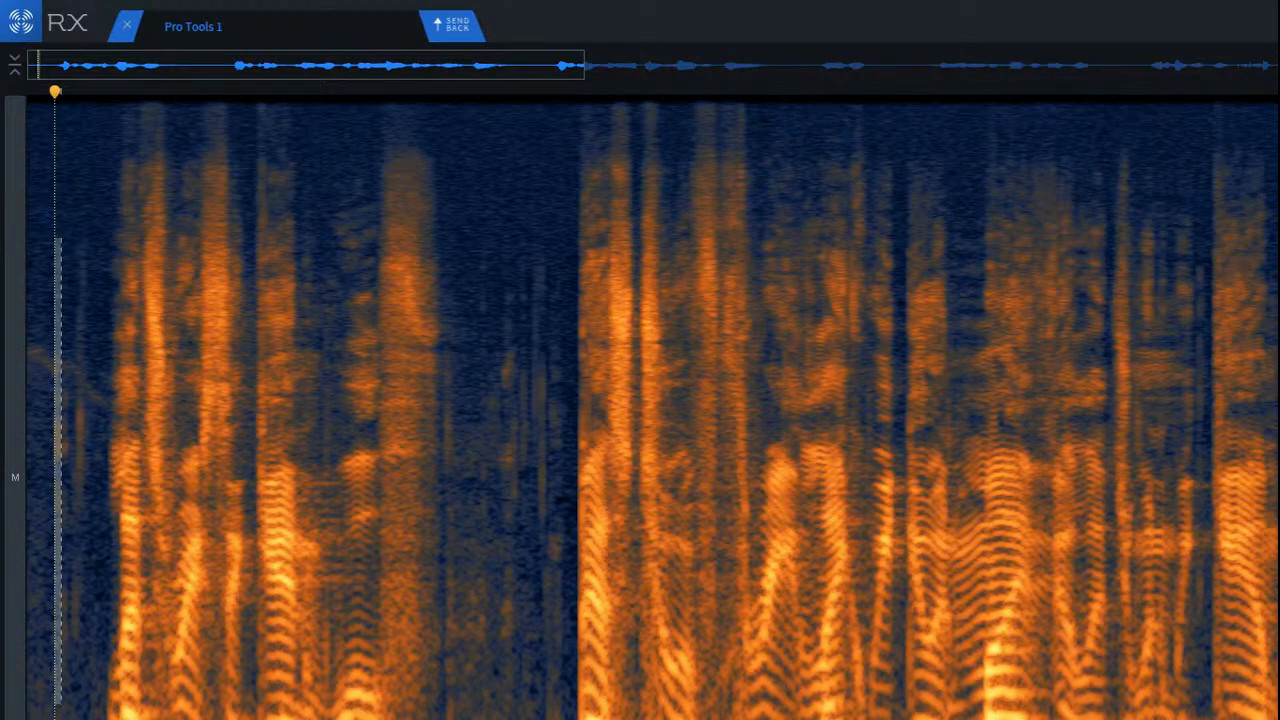
pyautogui.press('Return')
pyautogui.press('space')
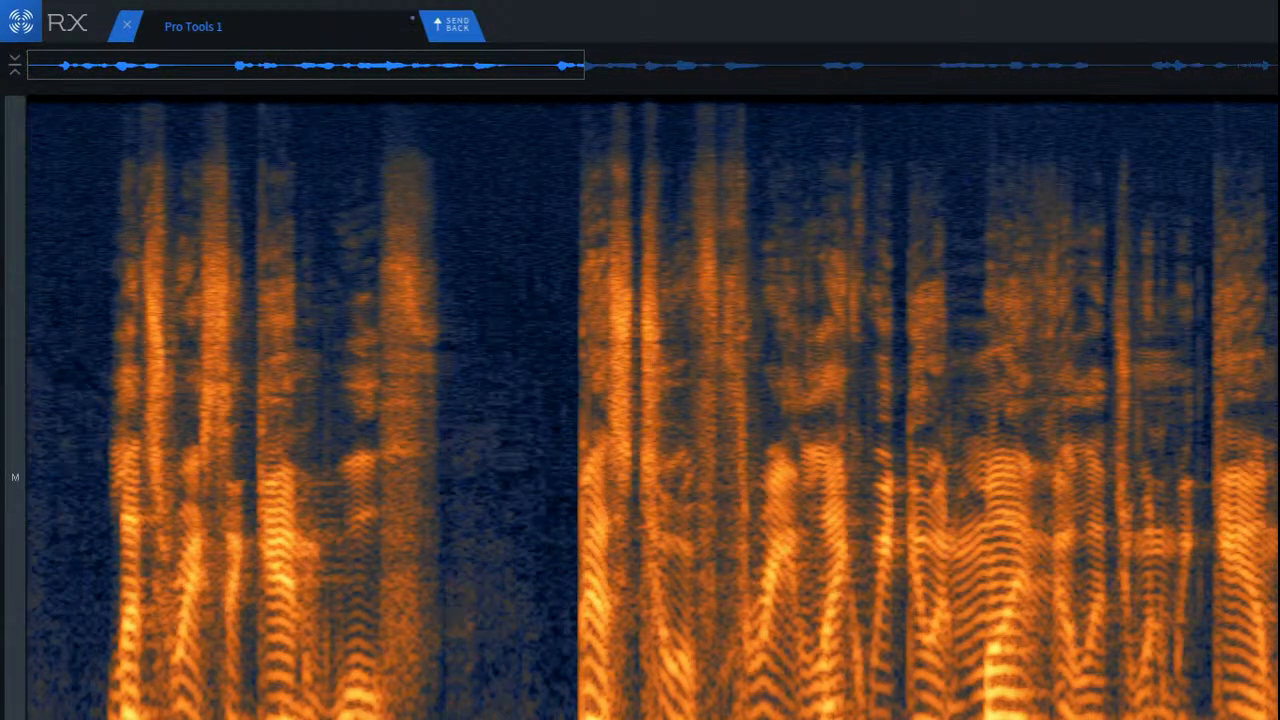
pyautogui.press('space')
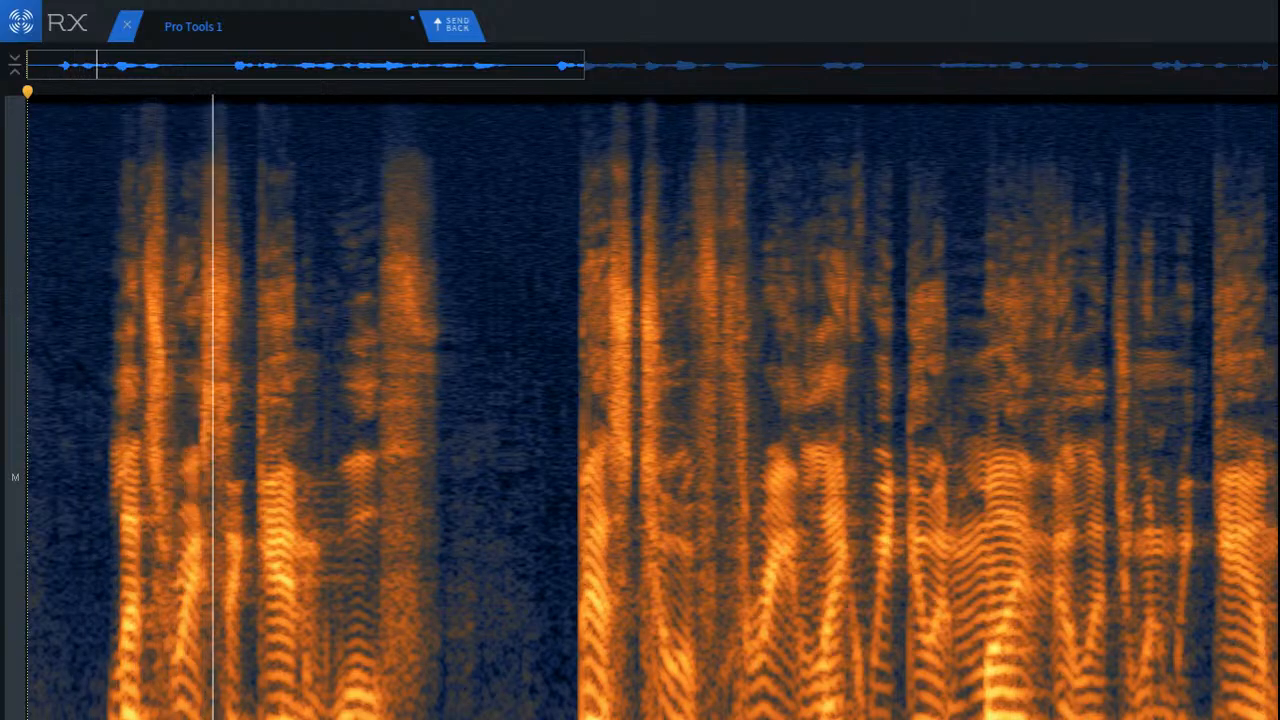
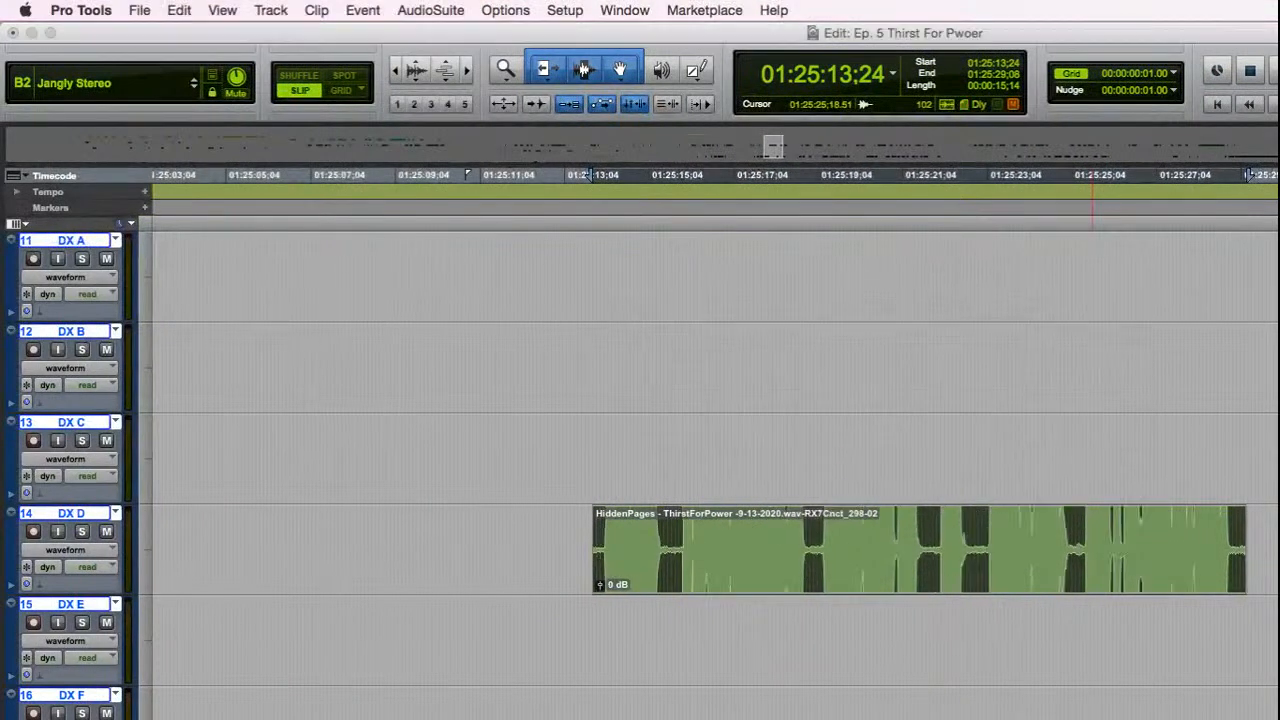
# Step: Play the processed narration clip on the DX D track from shortly before its start
pyautogui.click(413, 565)
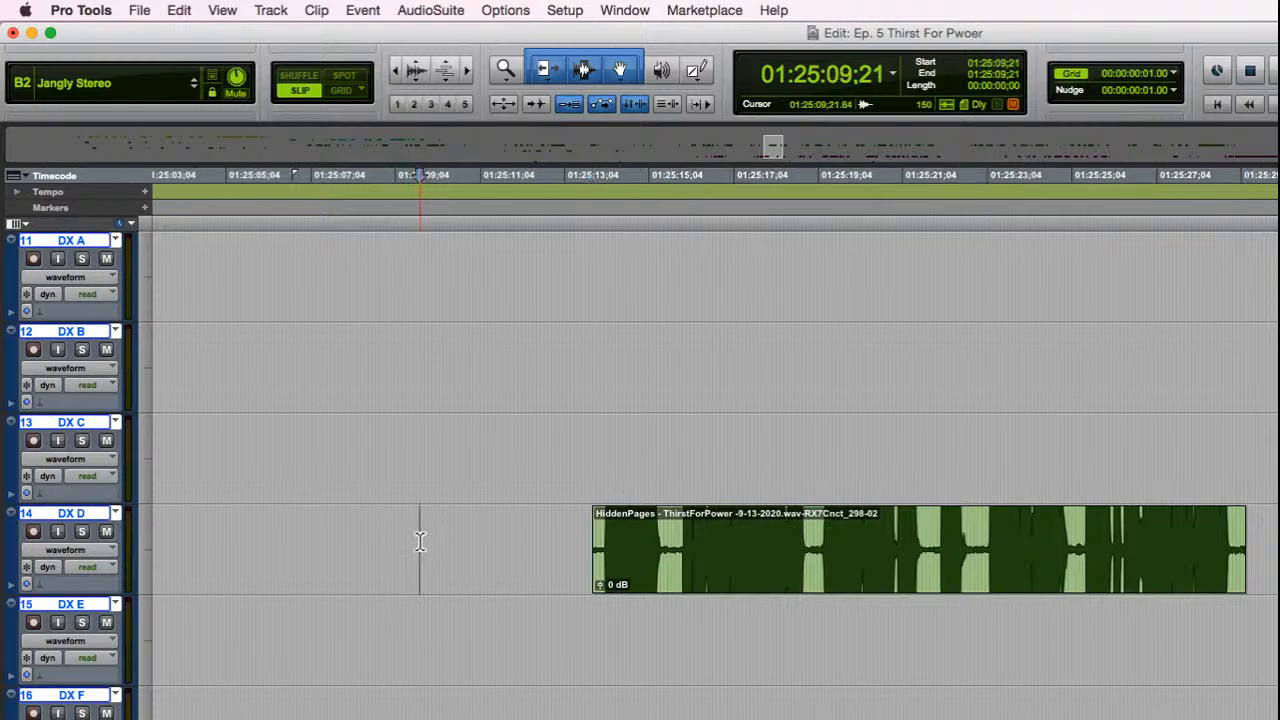
pyautogui.press('space')
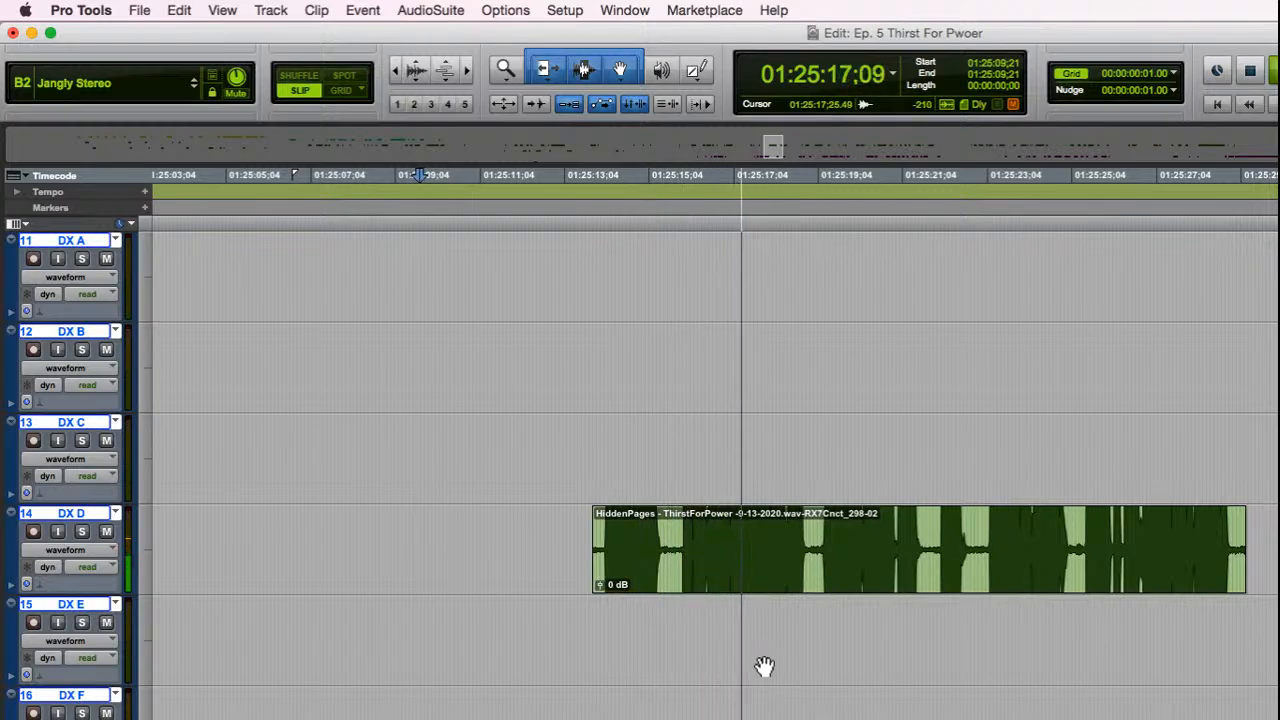
pyautogui.press('space')
# Step: Play the end of the DX D clip and place the cursor in the gap before the following clip
pyautogui.press('r')
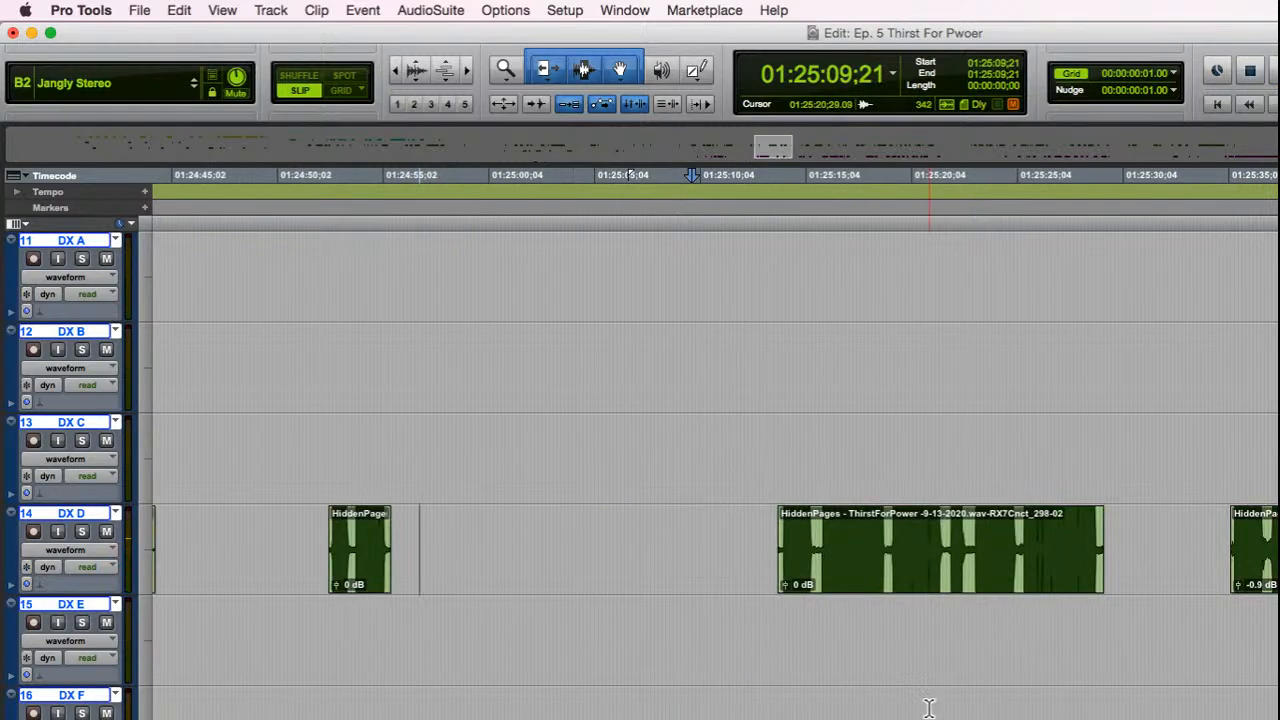
pyautogui.click(1074, 612)
pyautogui.press('space')
pyautogui.scroll(-15, 1100, 680)
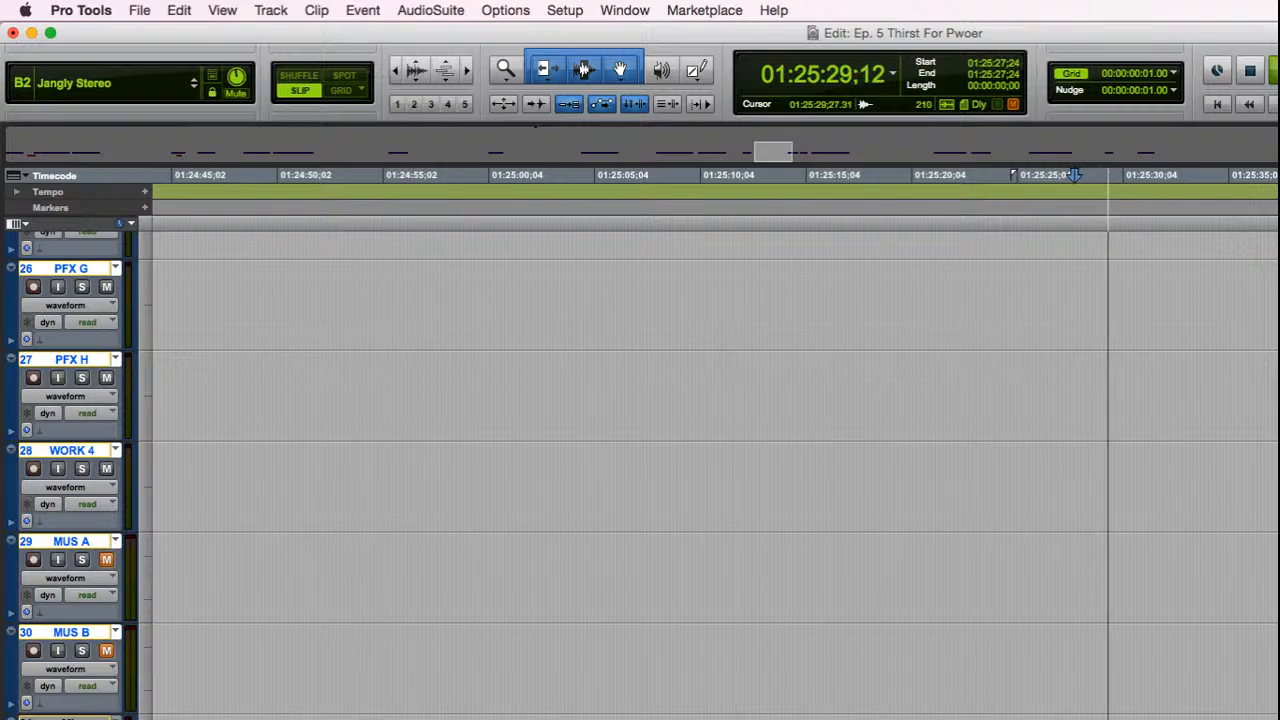
pyautogui.scroll(14, 700, 470)
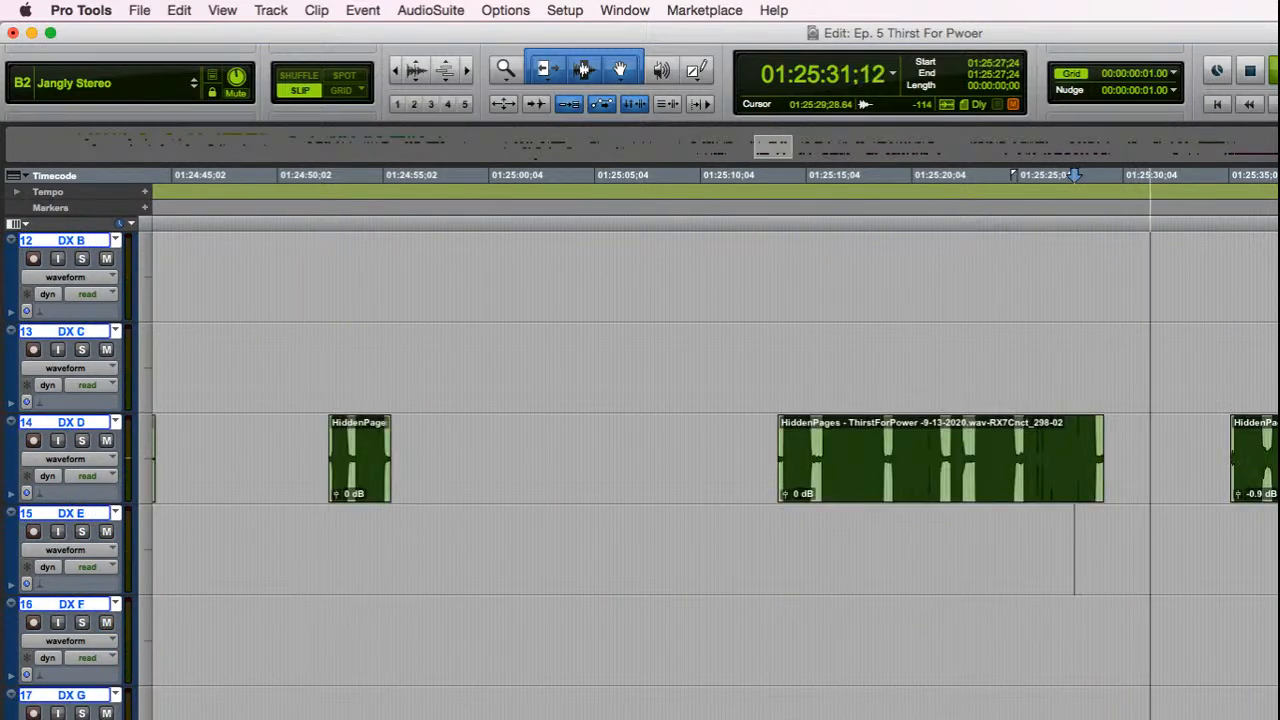
pyautogui.click(1149, 708)
pyautogui.press('t')
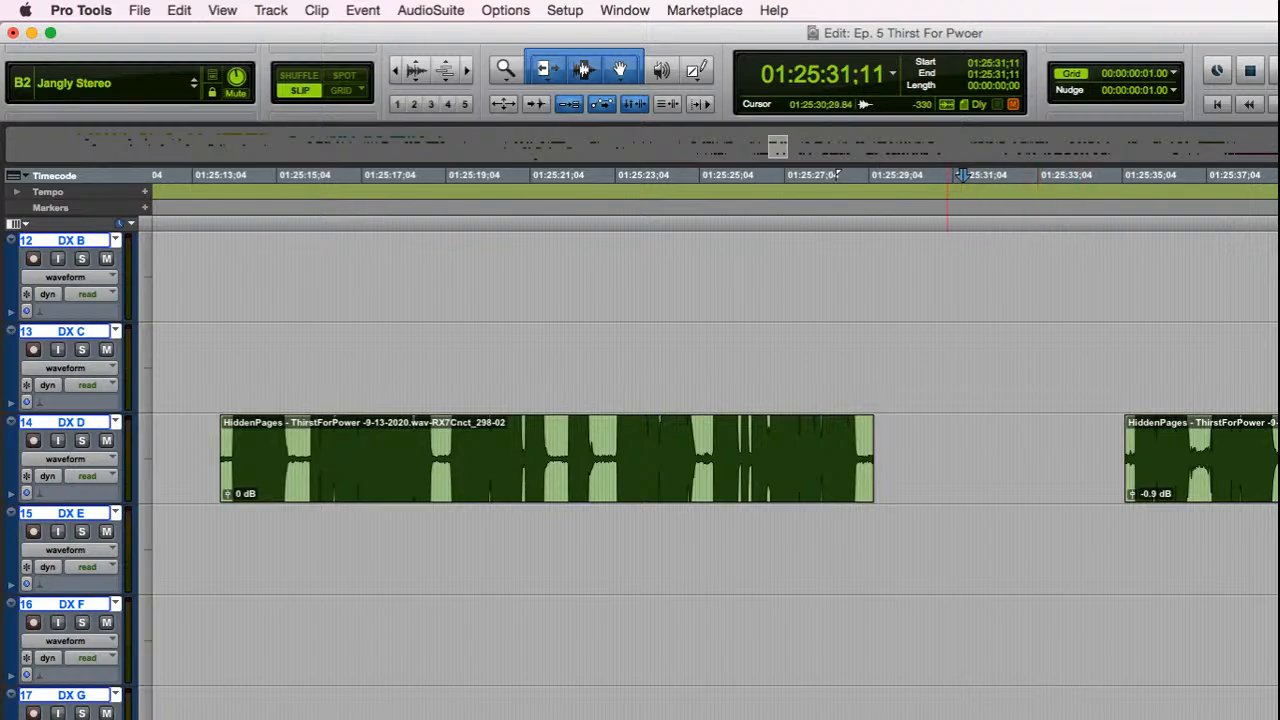
pyautogui.click(948, 715)
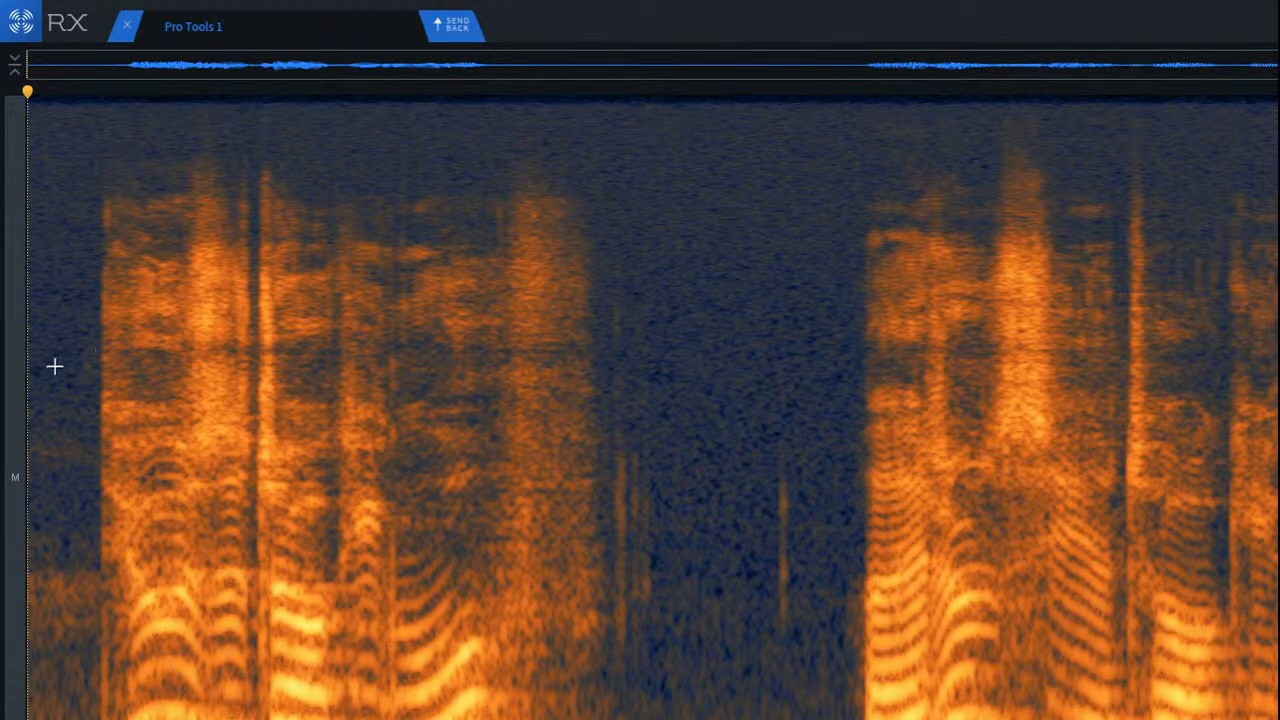
# Step: Play the opening phrase of the new dialogue clip repeatedly and examine its spectrogram for clicks and unwanted noise
pyautogui.press('space')
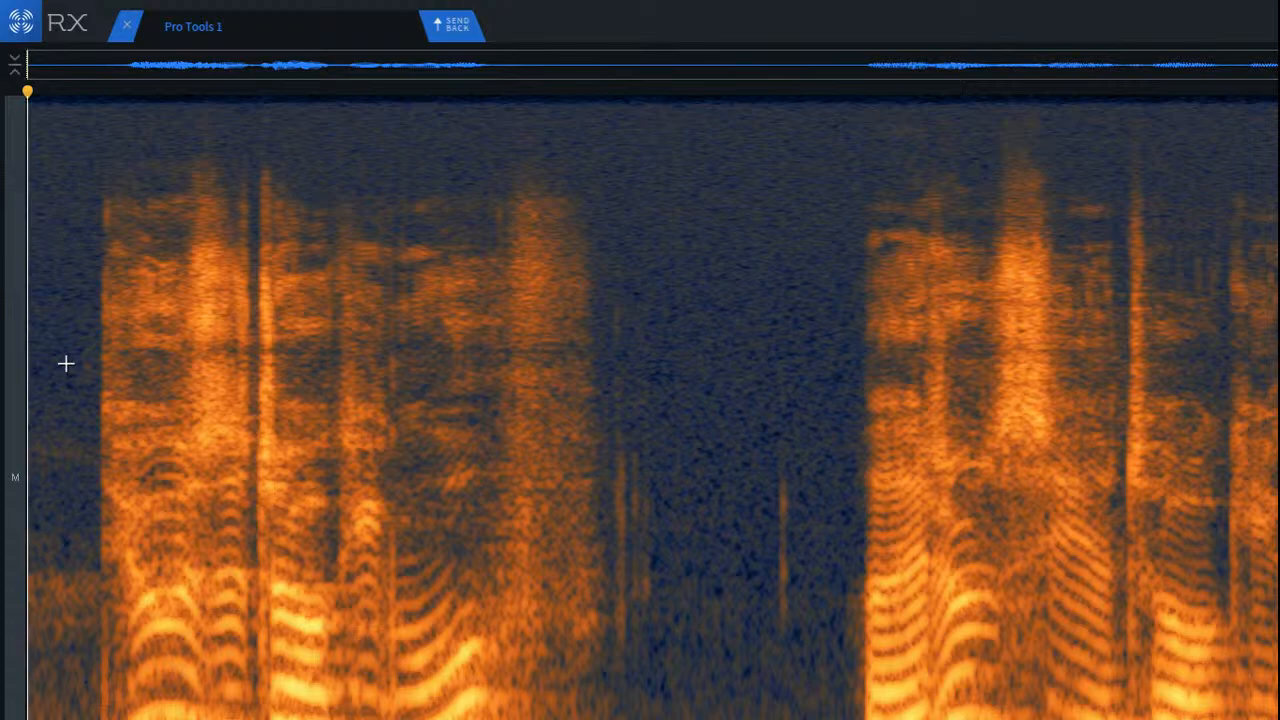
pyautogui.press('space')
pyautogui.press('space')
pyautogui.press('space')
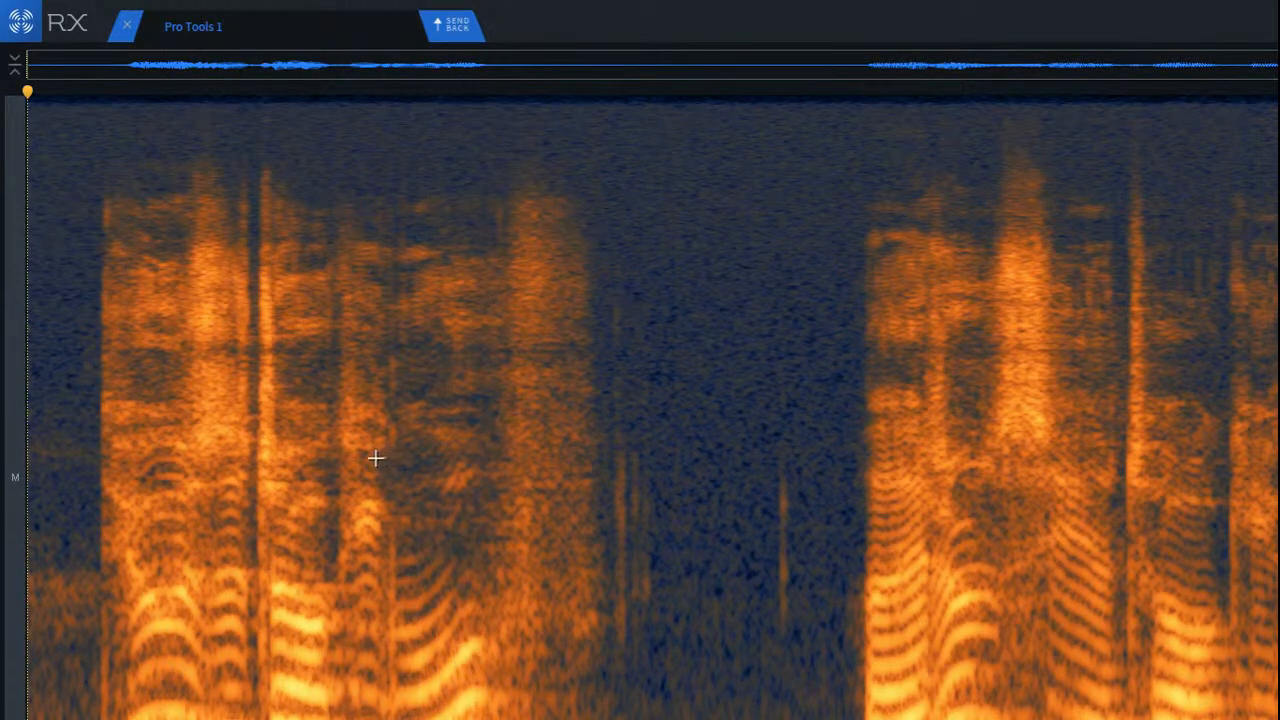
pyautogui.press('space')
pyautogui.press('space')
pyautogui.scroll(3, 62, 547)
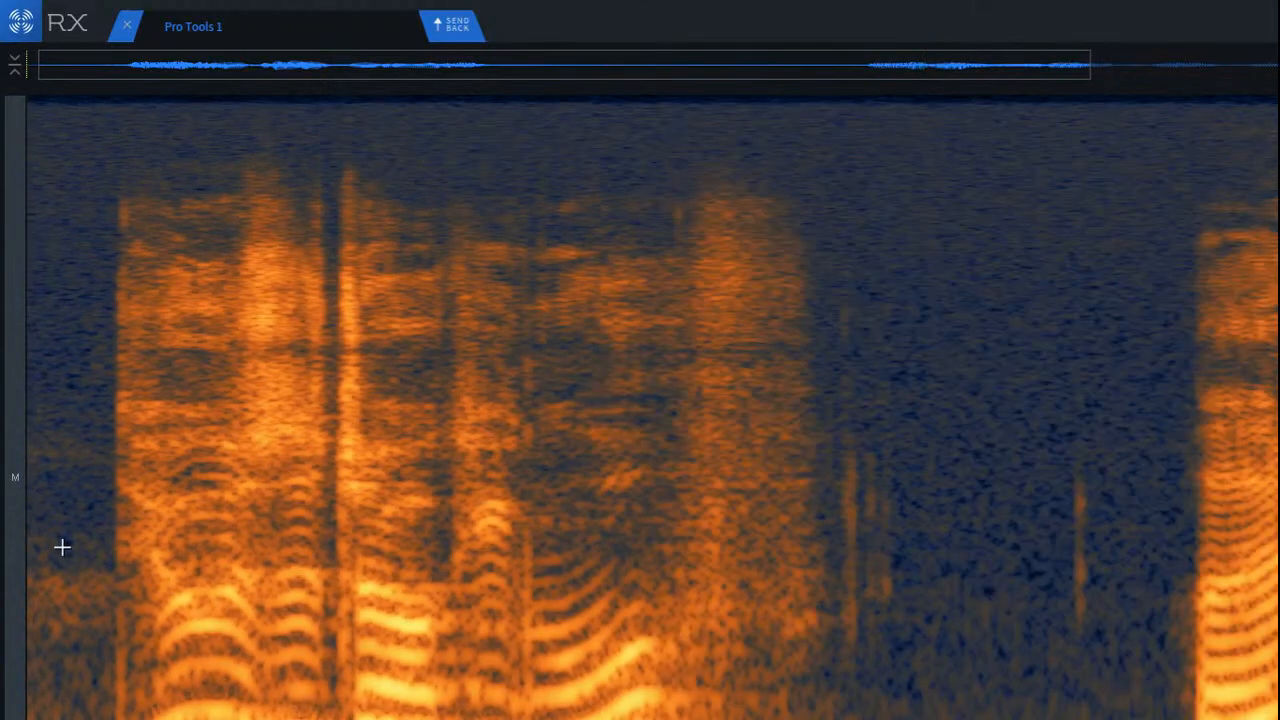
pyautogui.scroll(-2, 62, 547)
pyautogui.press('space')
pyautogui.scroll(-1, 62, 547)
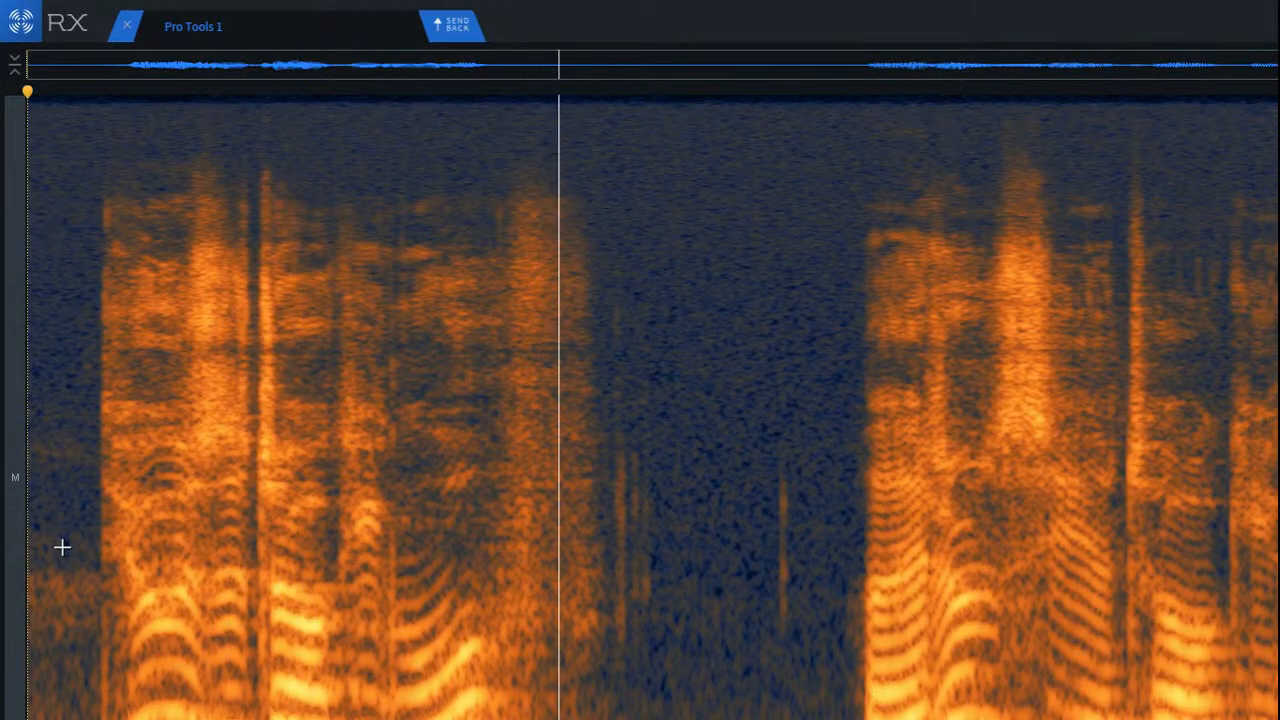
pyautogui.press('space')
pyautogui.scroll(1, 105, 624)
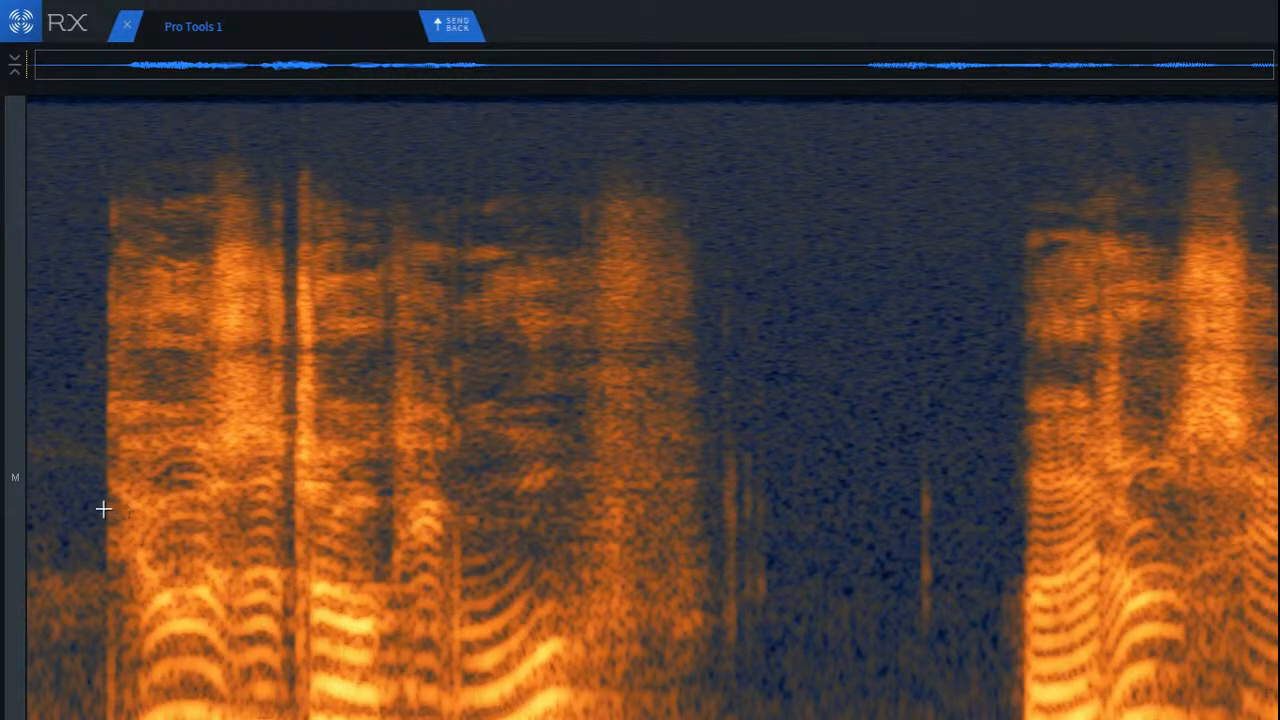
# Step: Try De-click on the first phrase and the pause after it, and play back the result
pyautogui.moveTo(80, 172); pyautogui.dragTo(1021, 719)
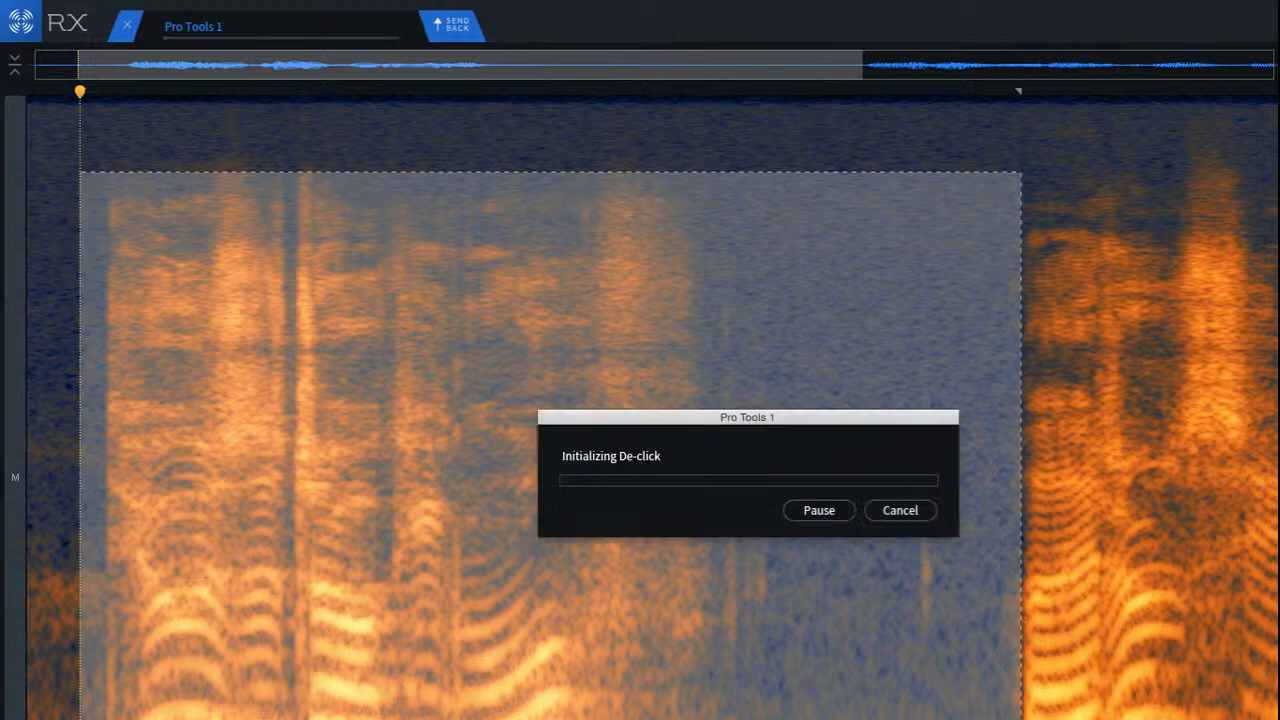
pyautogui.press('space')
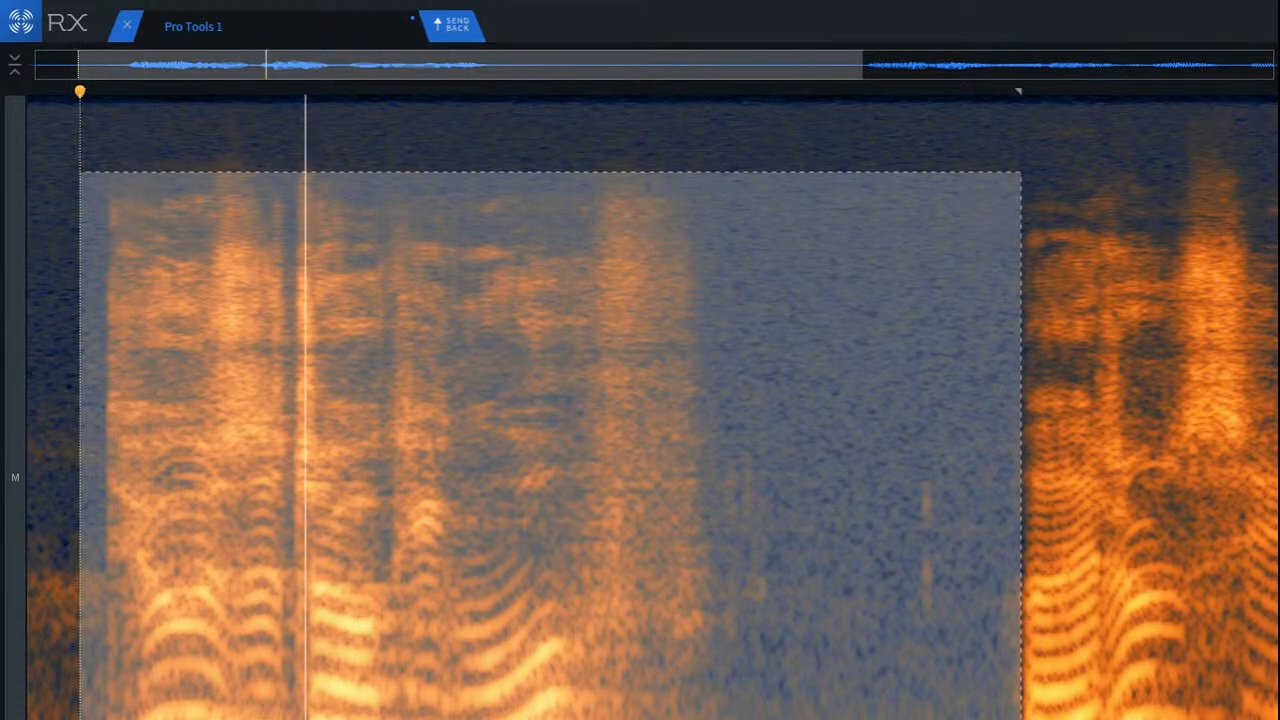
pyautogui.press('space')
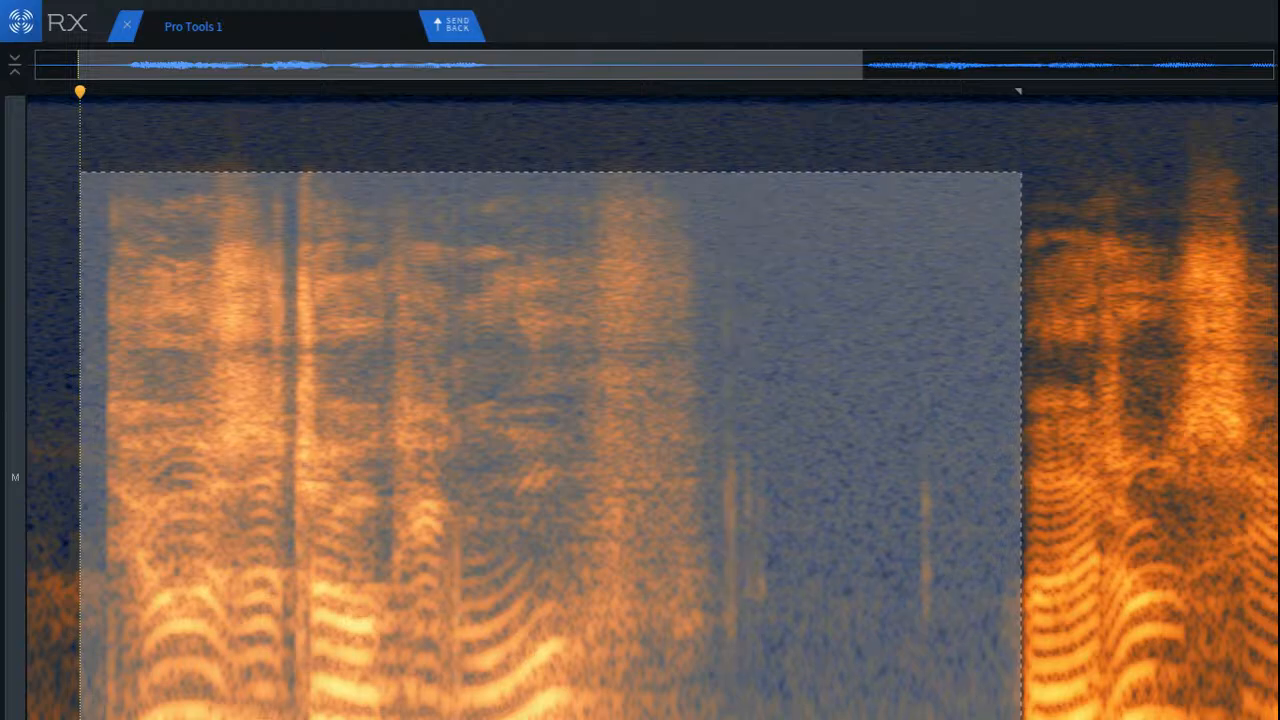
pyautogui.click(624, 660)
pyautogui.press('Home')
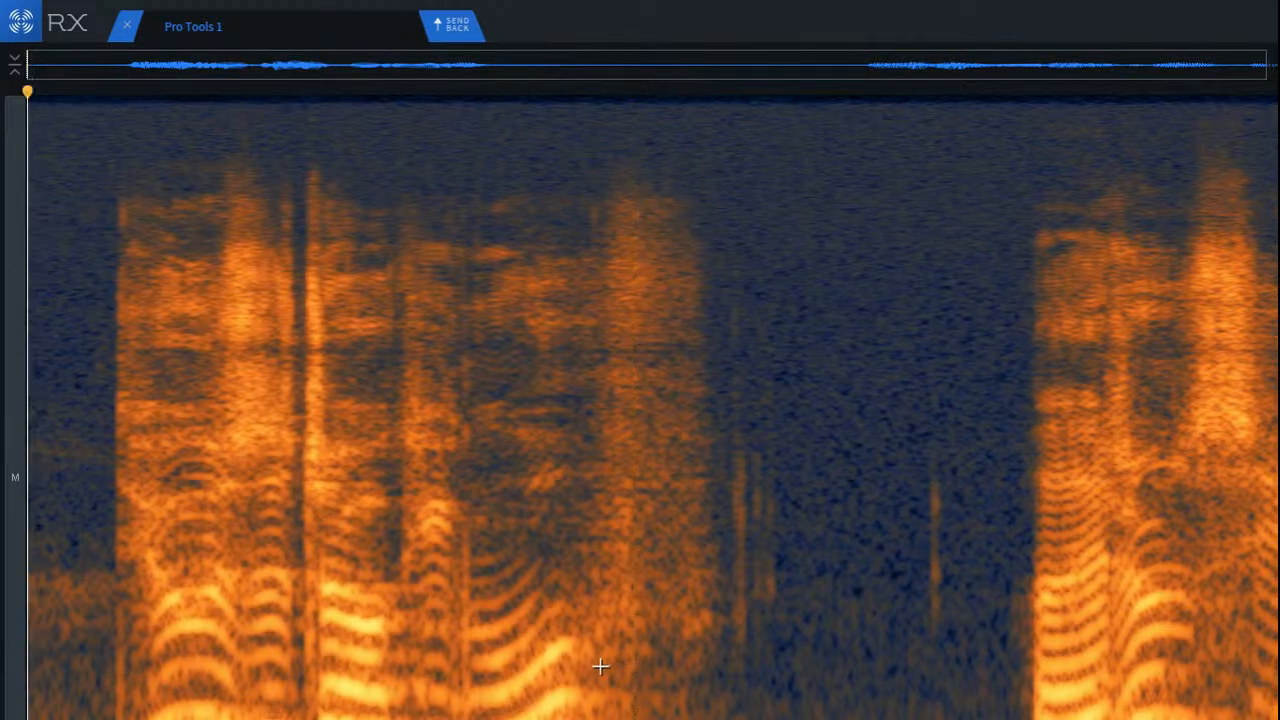
# Step: Listen to the opening, select the lower-frequency part of the first word's onset and apply the repair to it
pyautogui.press('space')
pyautogui.press('space')
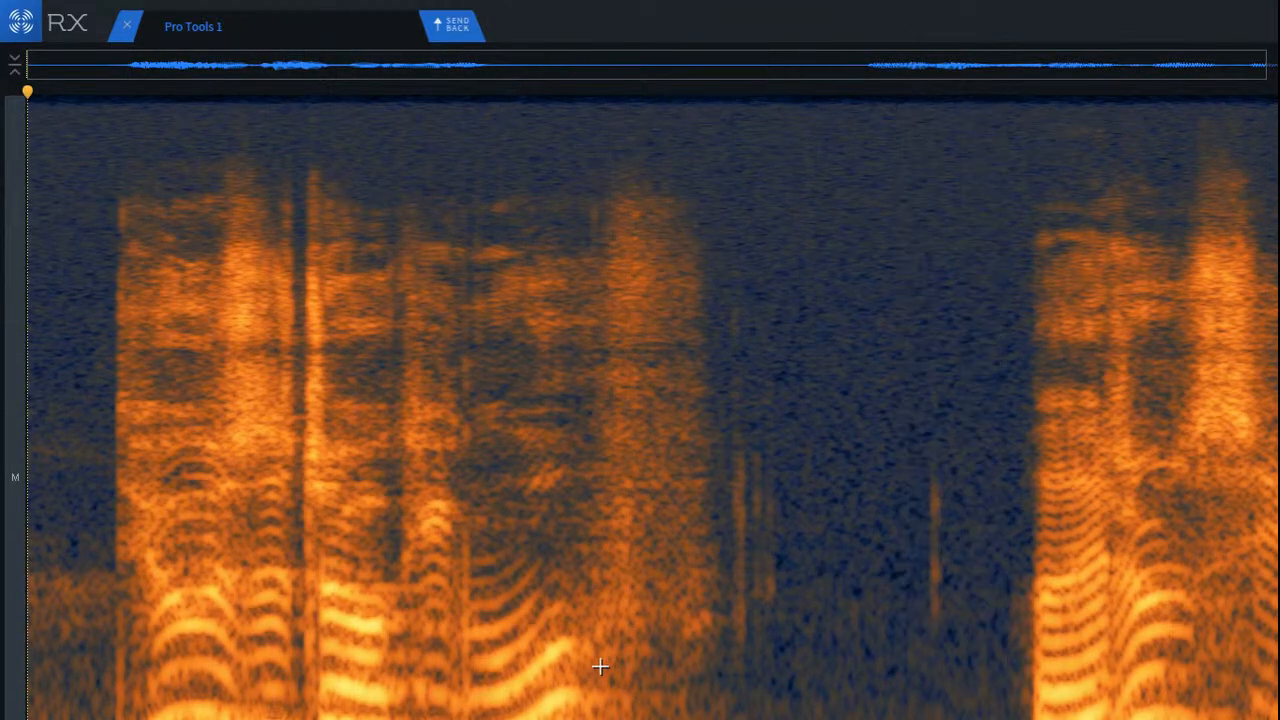
pyautogui.scroll(5, 93, 617)
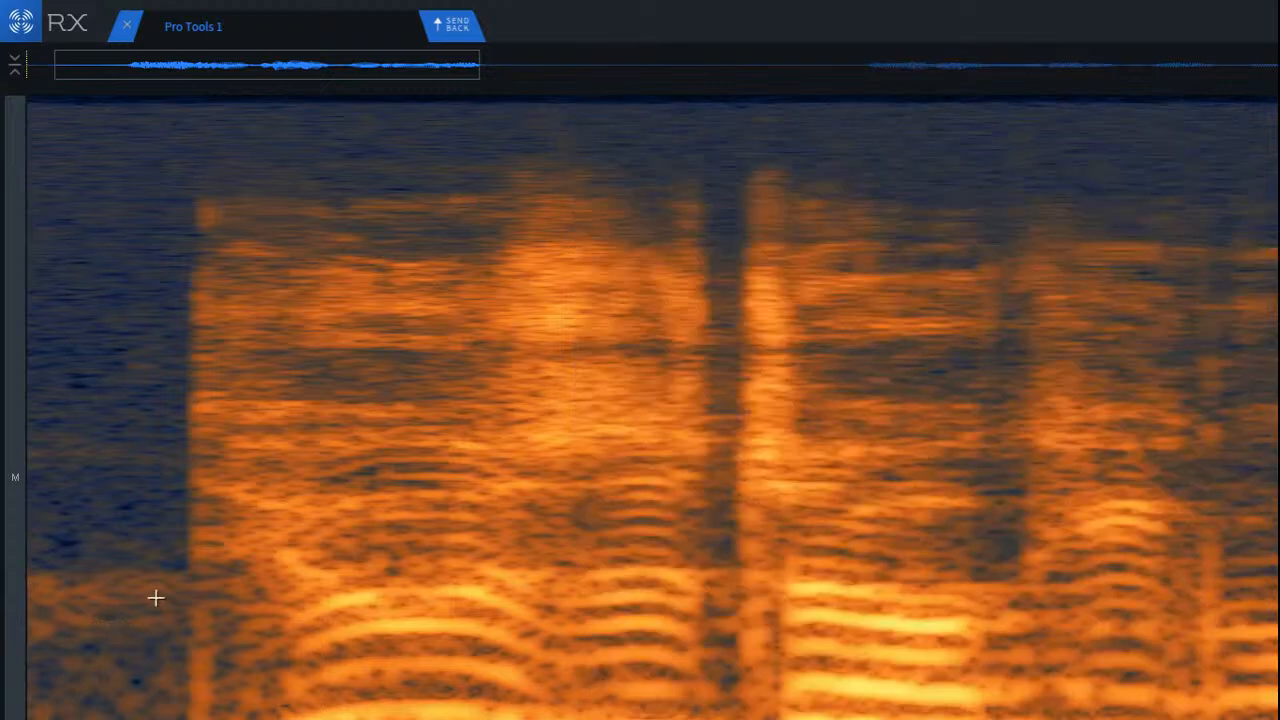
pyautogui.moveTo(160, 605); pyautogui.dragTo(288, 719)
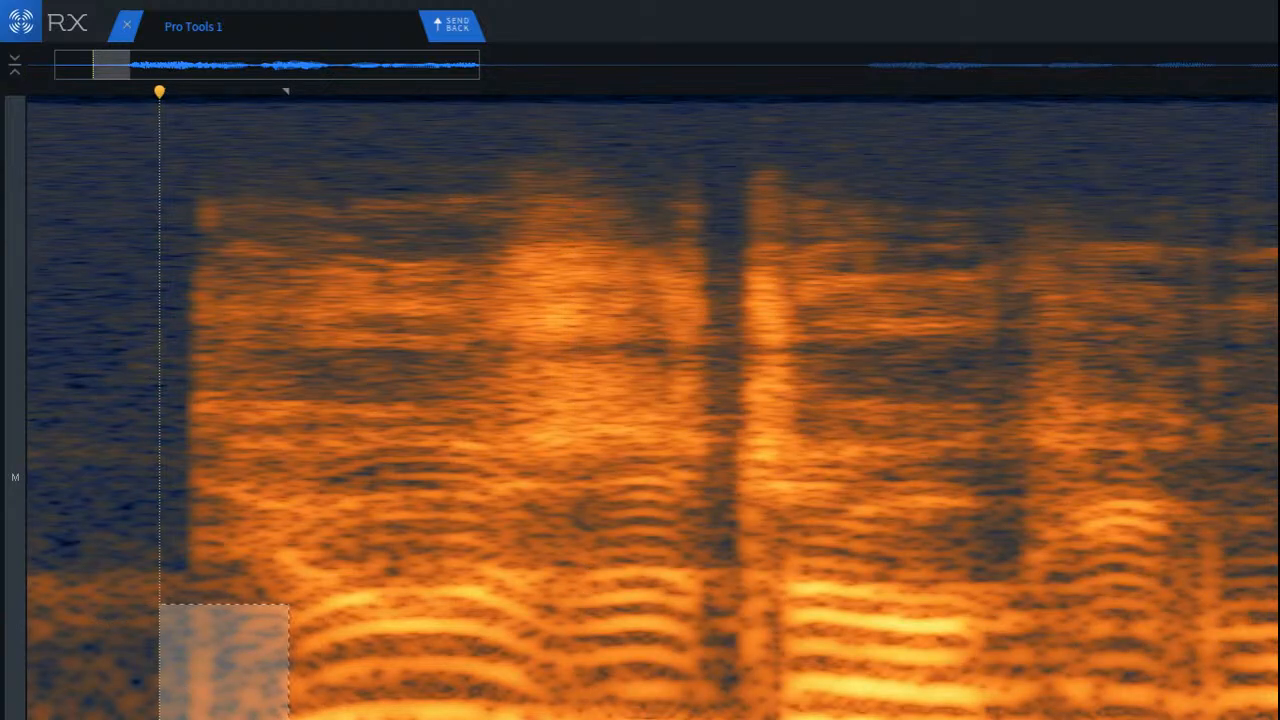
pyautogui.press('Return')
pyautogui.click(200, 716)
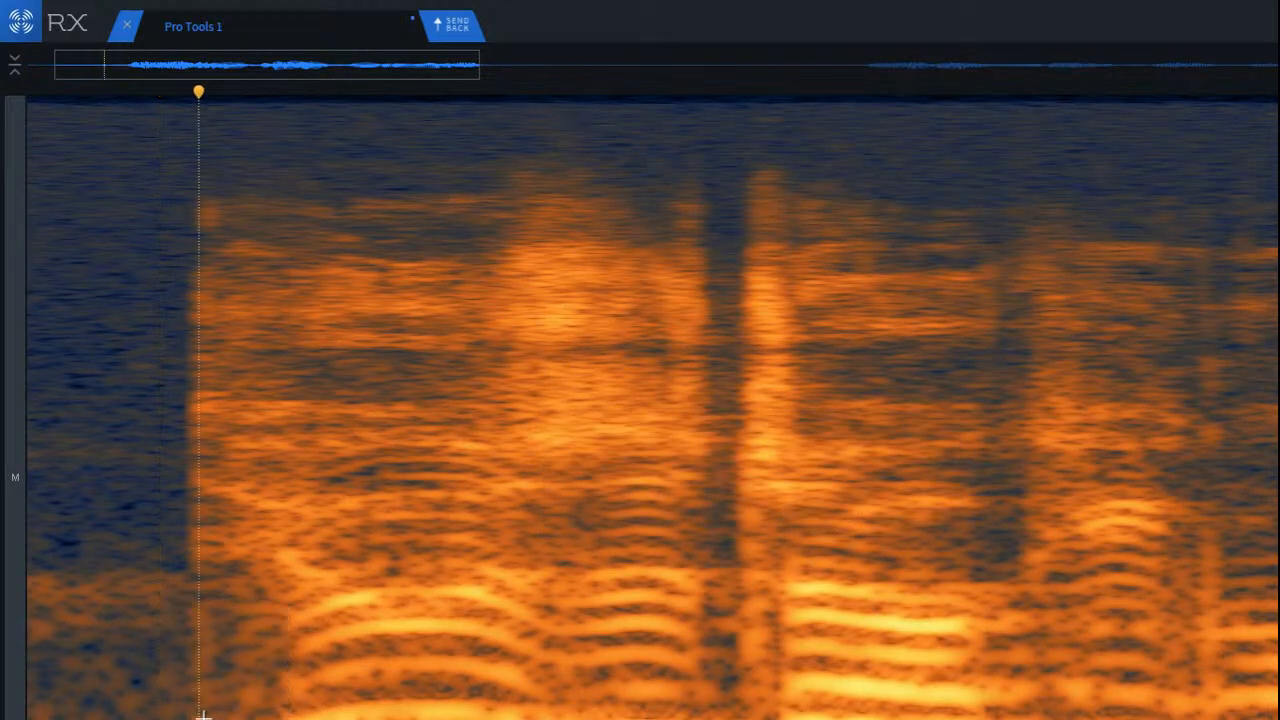
# Step: Select the strip of quiet background just before the first word and move it over the word's abrupt onset
pyautogui.scroll(-2, 200, 717)
pyautogui.scroll(4, 51, 666)
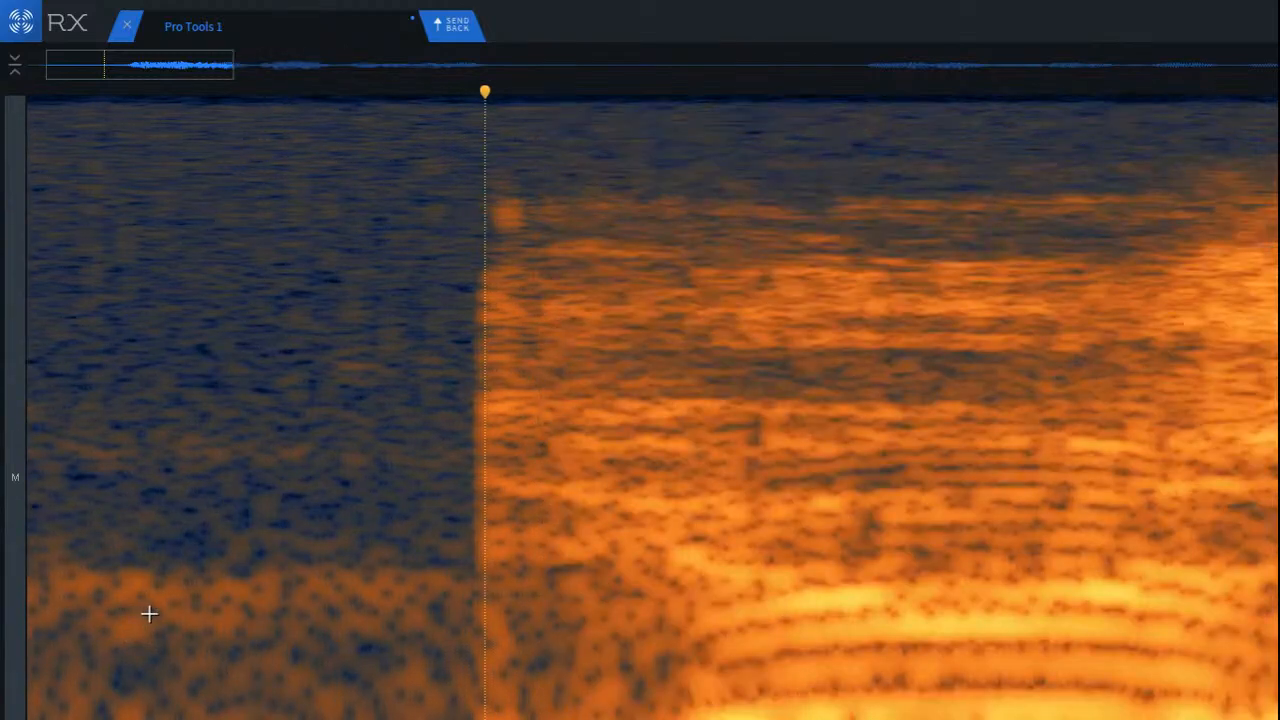
pyautogui.moveTo(335, 172); pyautogui.dragTo(482, 719)
pyautogui.press('Return')
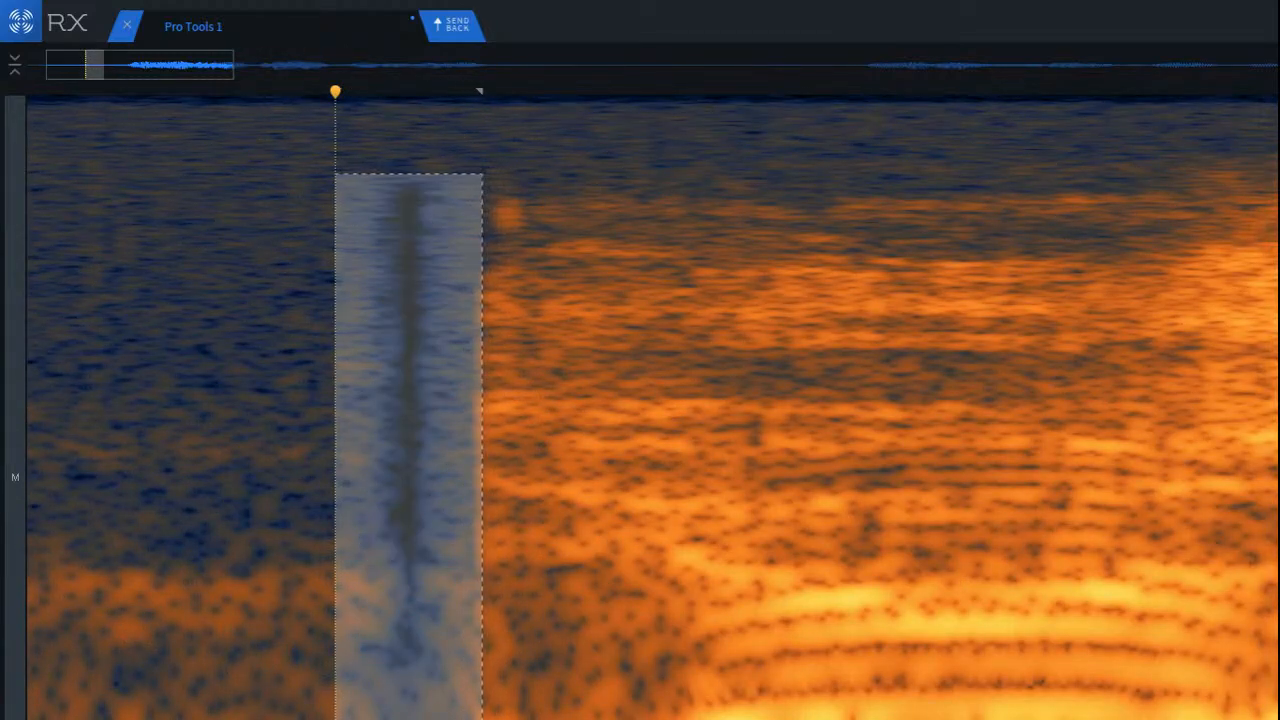
pyautogui.press('Return')
pyautogui.moveTo(409, 450); pyautogui.dragTo(500, 438)
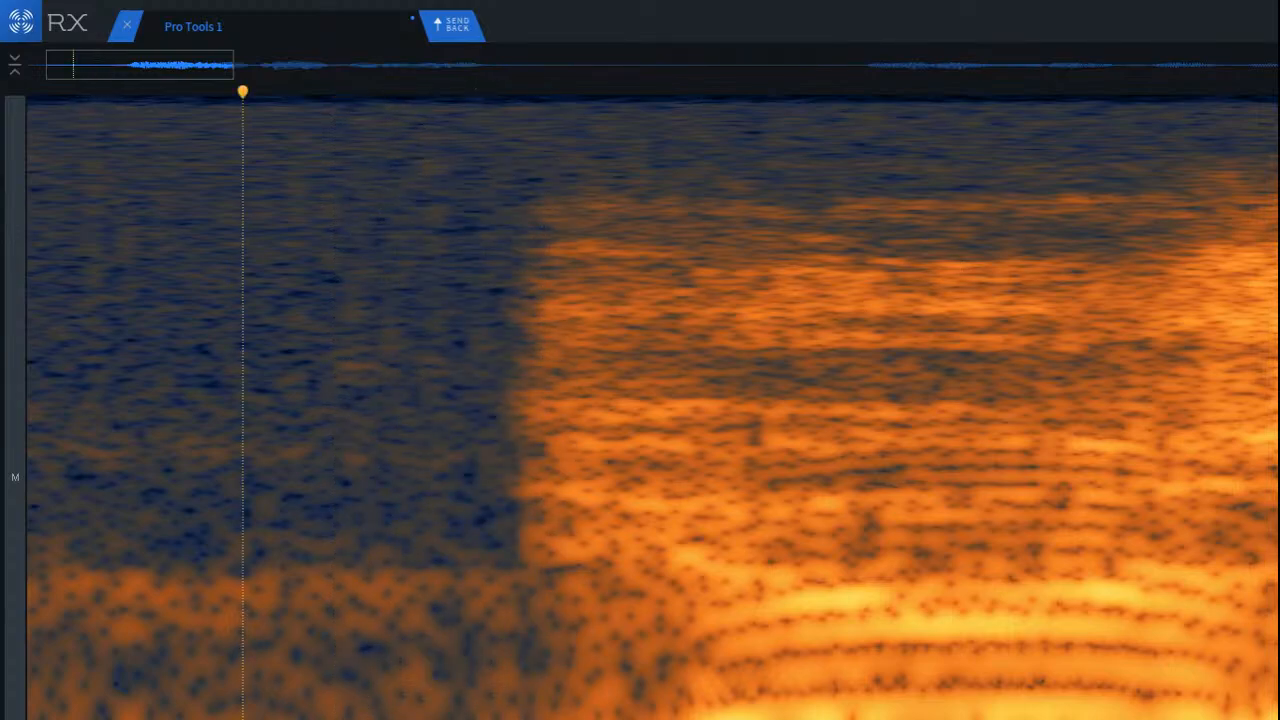
# Step: Play the opening from before the first word to check the softened onset
pyautogui.scroll(-3, 241, 400)
pyautogui.press('space')
pyautogui.scroll(-3, 650, 400)
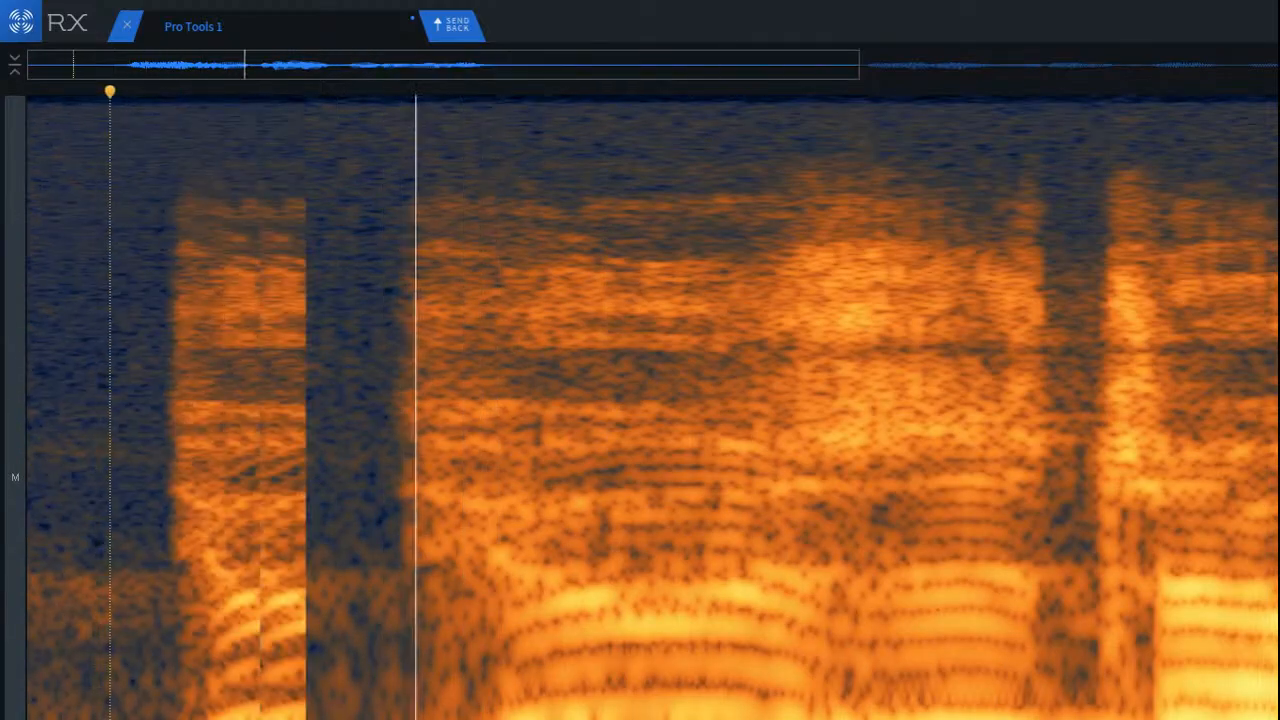
pyautogui.press('space')
# Step: Move a low-frequency patch from the short gap in the first phrase over the burst that follows, and play it back
pyautogui.click(422, 637)
pyautogui.scroll(5, 430, 635)
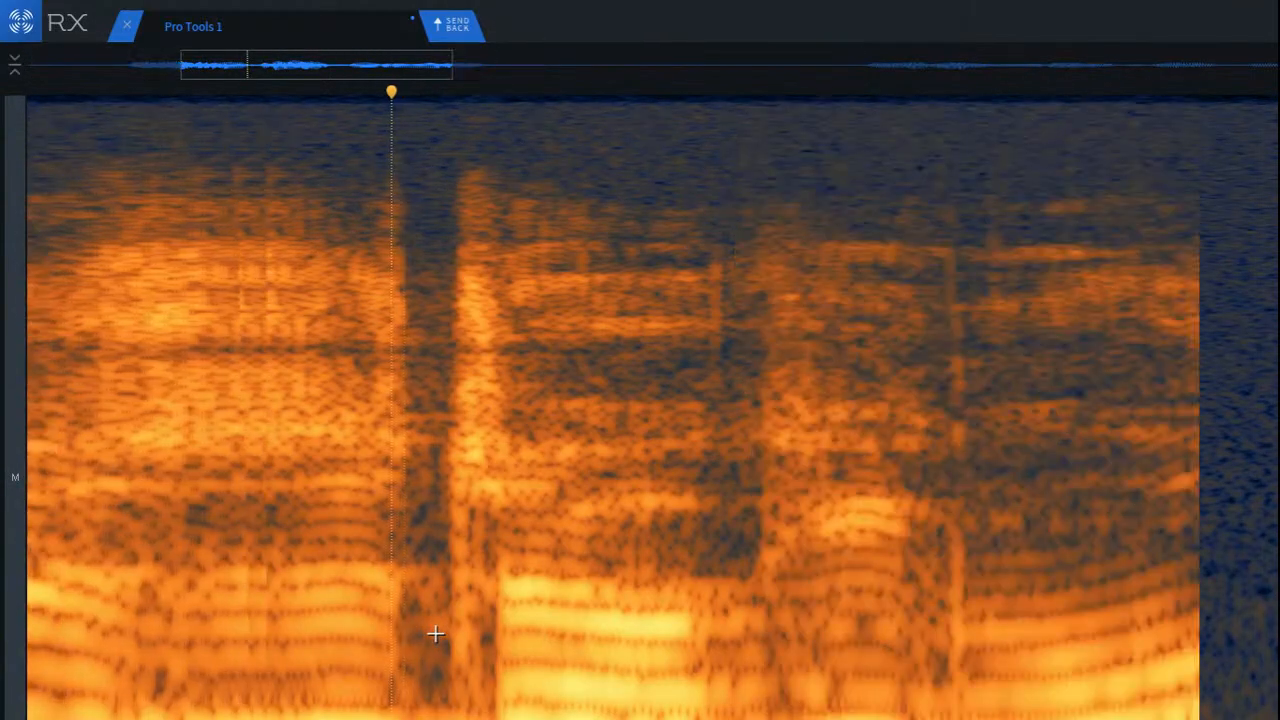
pyautogui.click(431, 537)
pyautogui.click(384, 494)
pyautogui.moveTo(384, 494); pyautogui.dragTo(492, 710)
pyautogui.moveTo(451, 647); pyautogui.dragTo(512, 637)
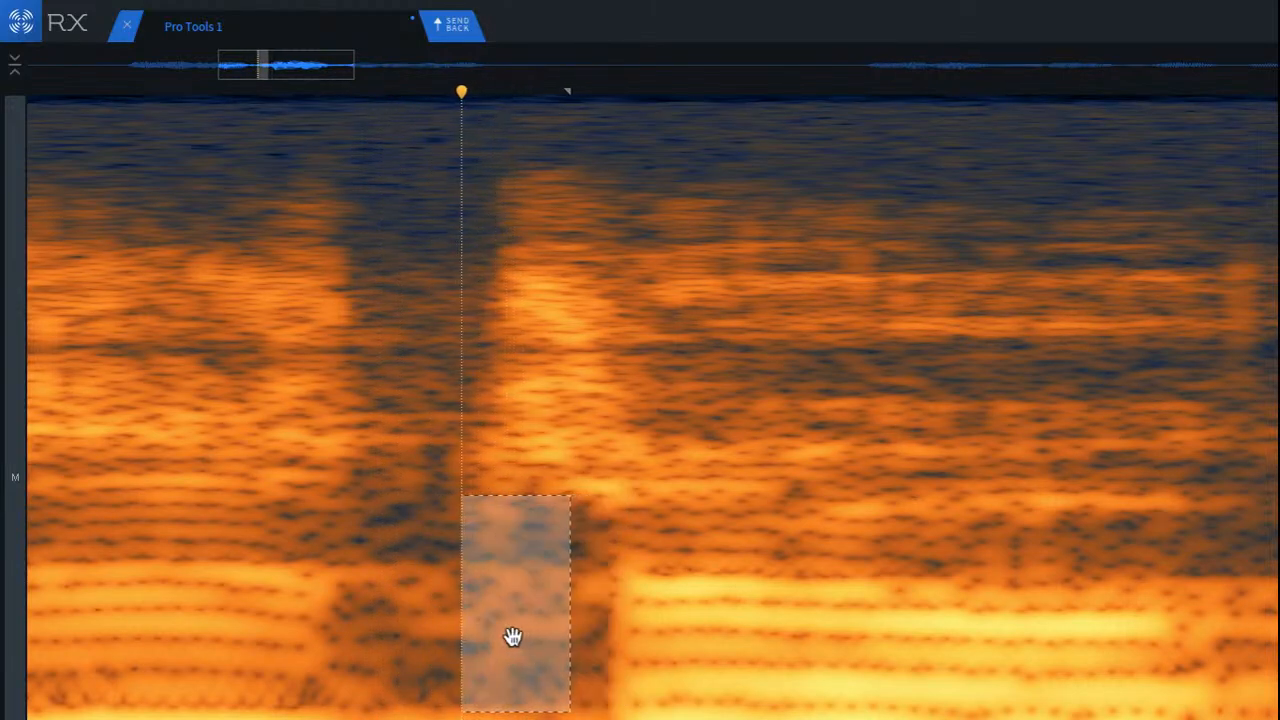
pyautogui.click(378, 630)
pyautogui.scroll(-7, 431, 620)
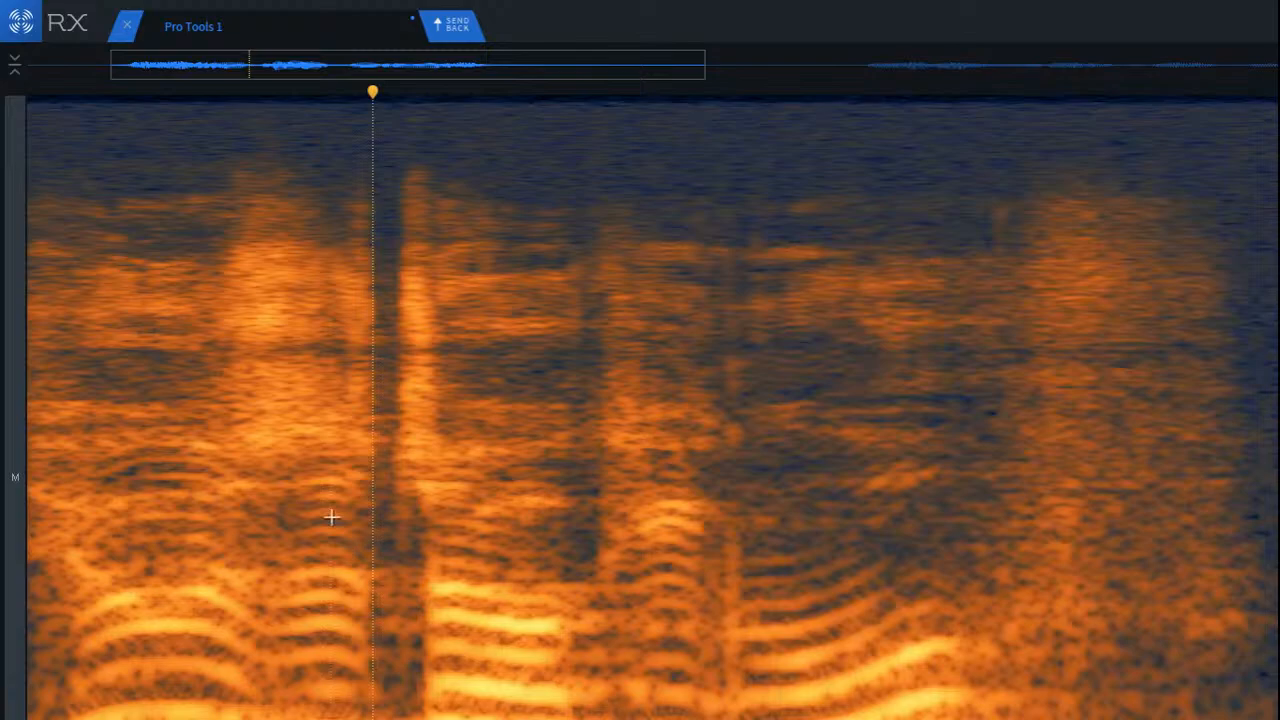
pyautogui.click(331, 517)
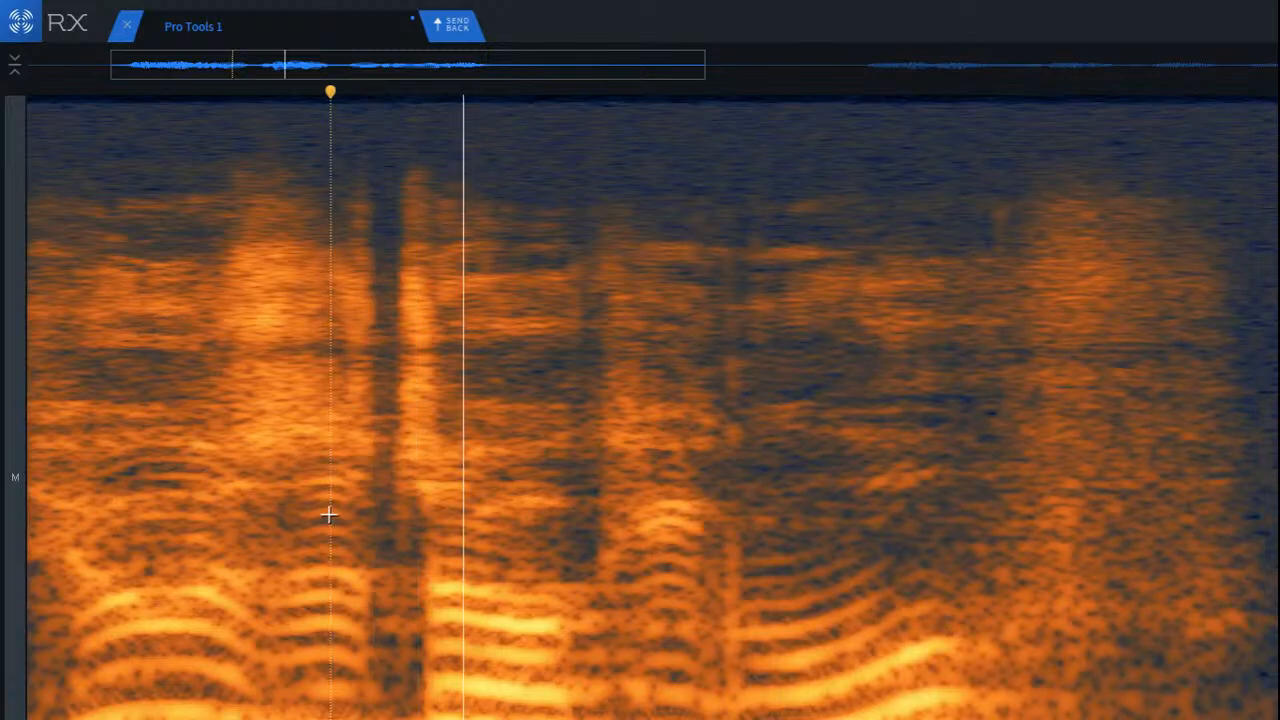
# Step: Replay the latter half of the first phrase, select the vertical click running through it and apply the repair to it
pyautogui.scroll(3, 586, 553)
pyautogui.scroll(-3, 684, 575)
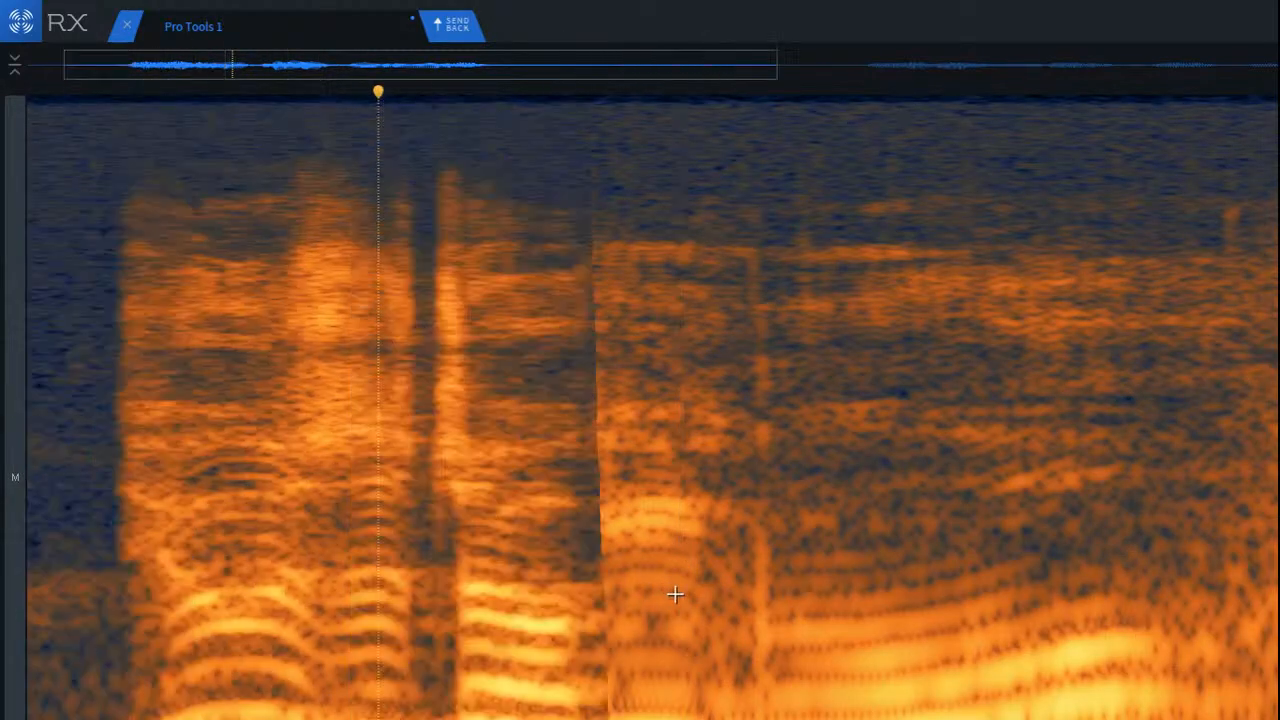
pyautogui.scroll(-2, 730, 615)
pyautogui.scroll(2, 766, 681)
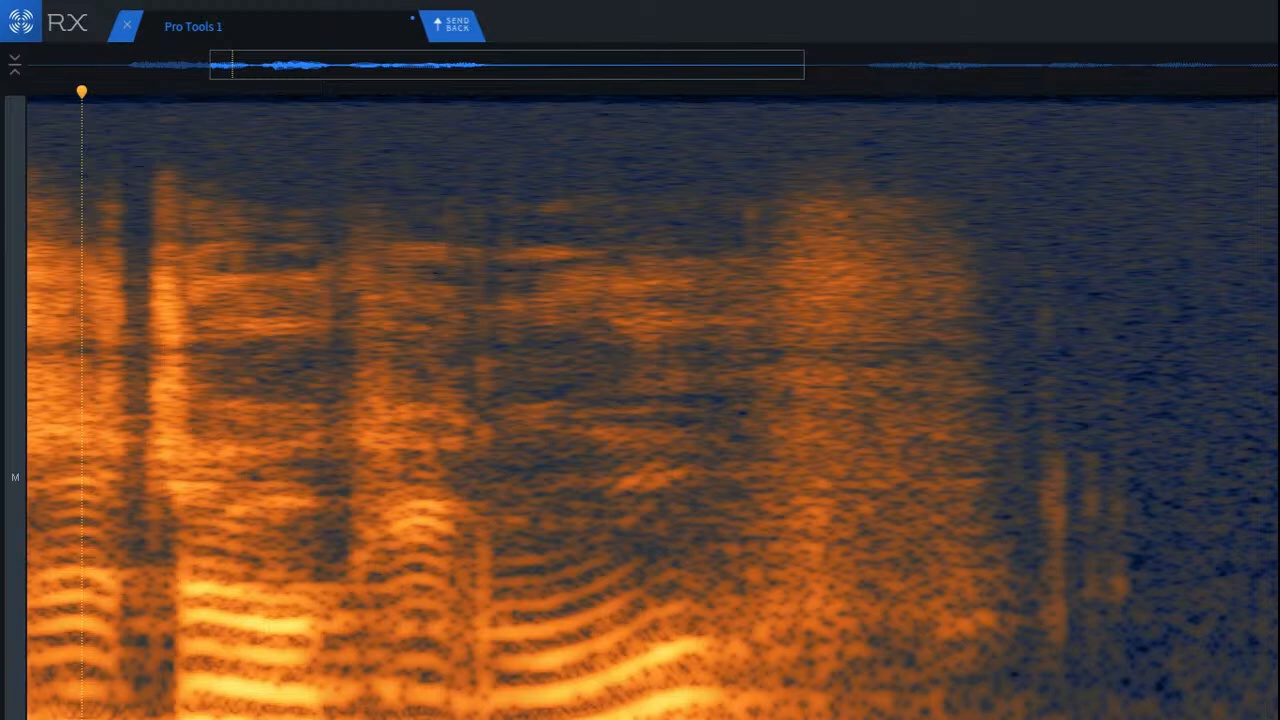
pyautogui.moveTo(500, 715)
pyautogui.mouseDown()
pyautogui.moveTo(638, 715)
pyautogui.moveTo(492, 715)
pyautogui.mouseUp()
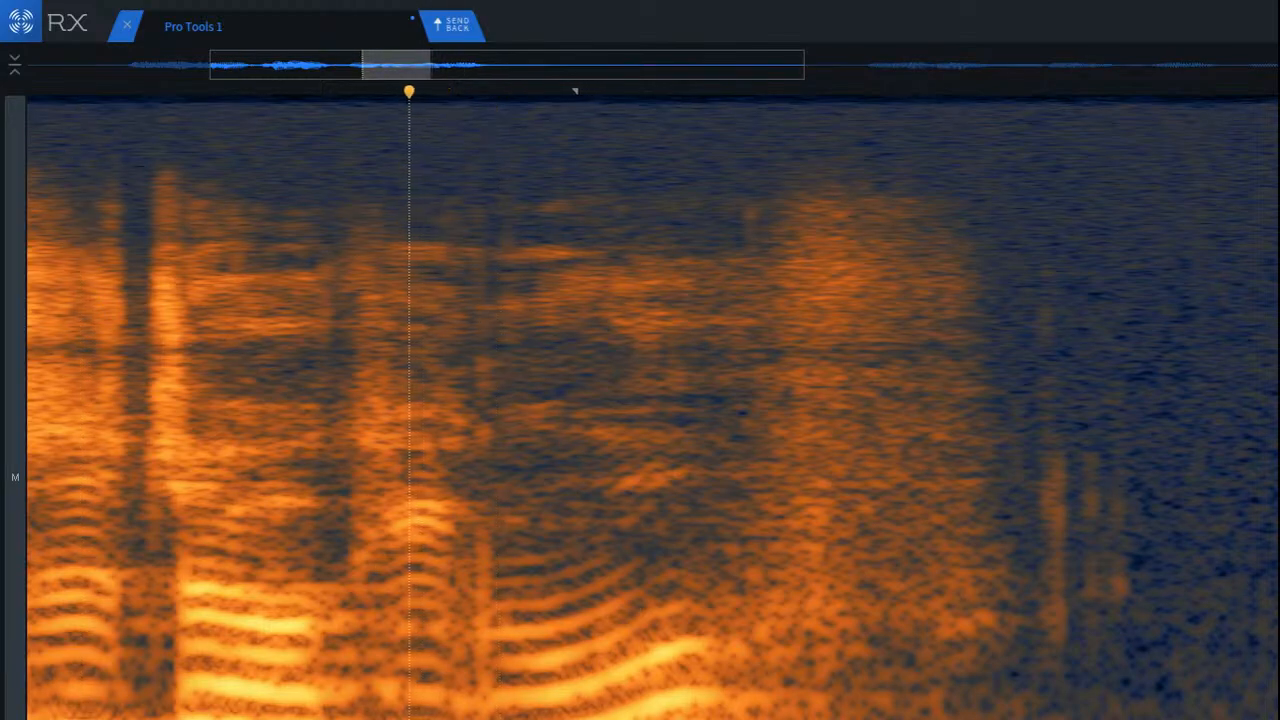
pyautogui.click(358, 708)
pyautogui.scroll(3, 435, 698)
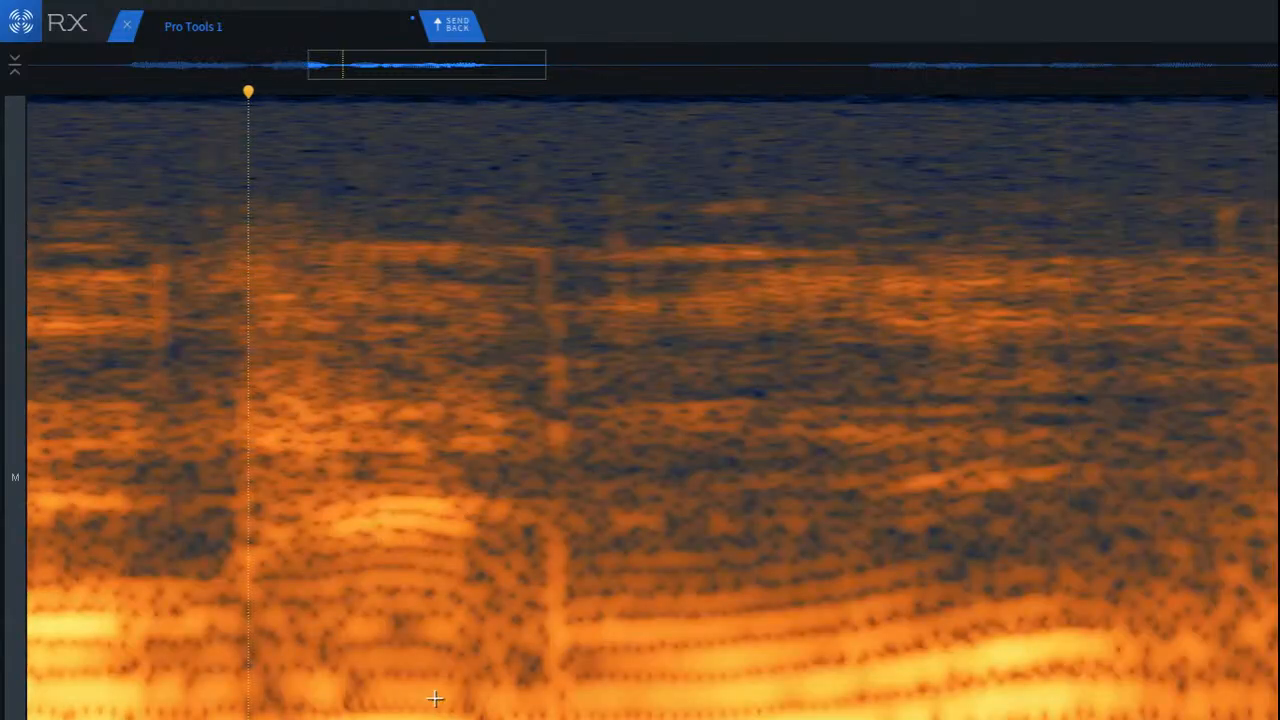
pyautogui.moveTo(501, 225); pyautogui.dragTo(604, 719)
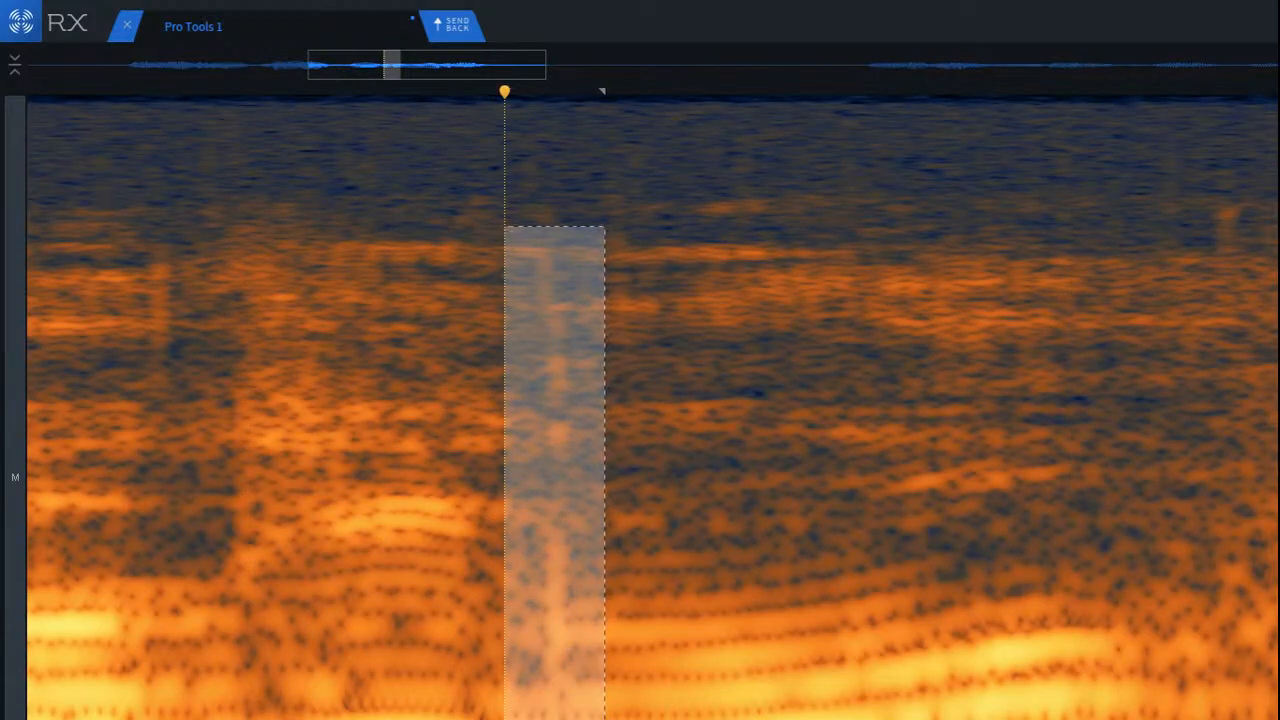
pyautogui.press('Return')
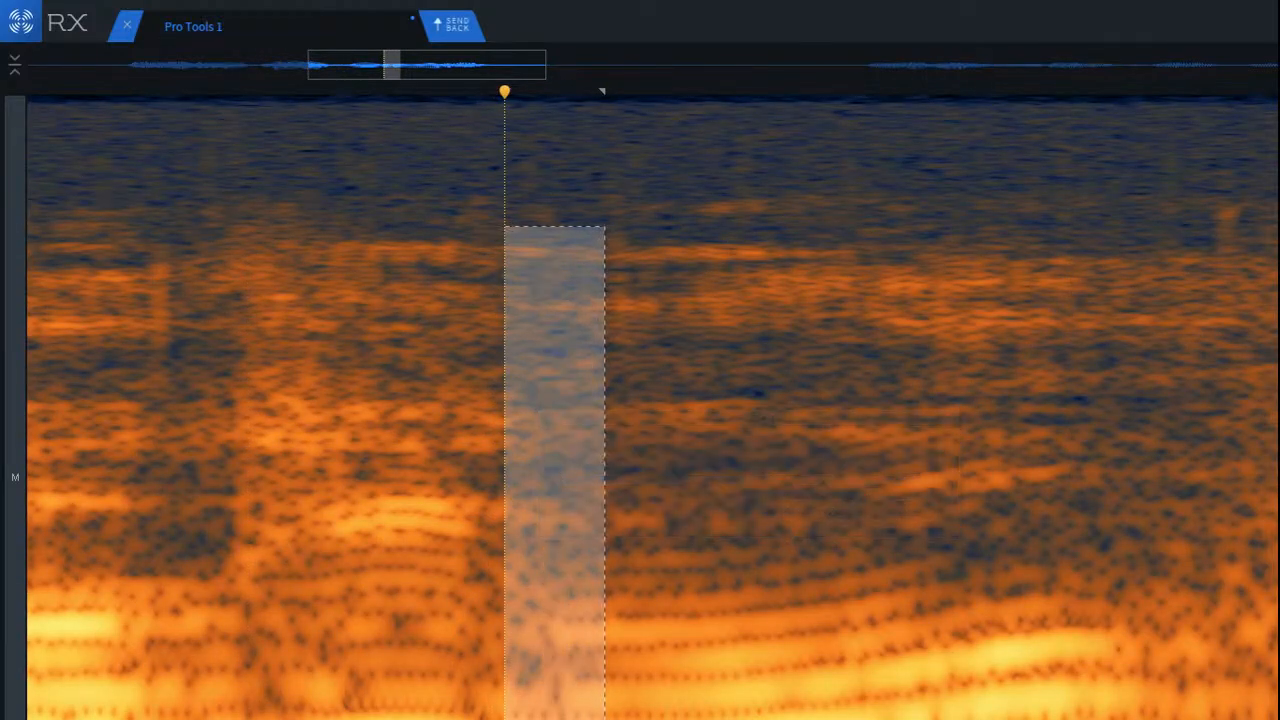
# Step: Play the repaired first phrase from before the removed click through into the pause to check it
pyautogui.click(171, 375)
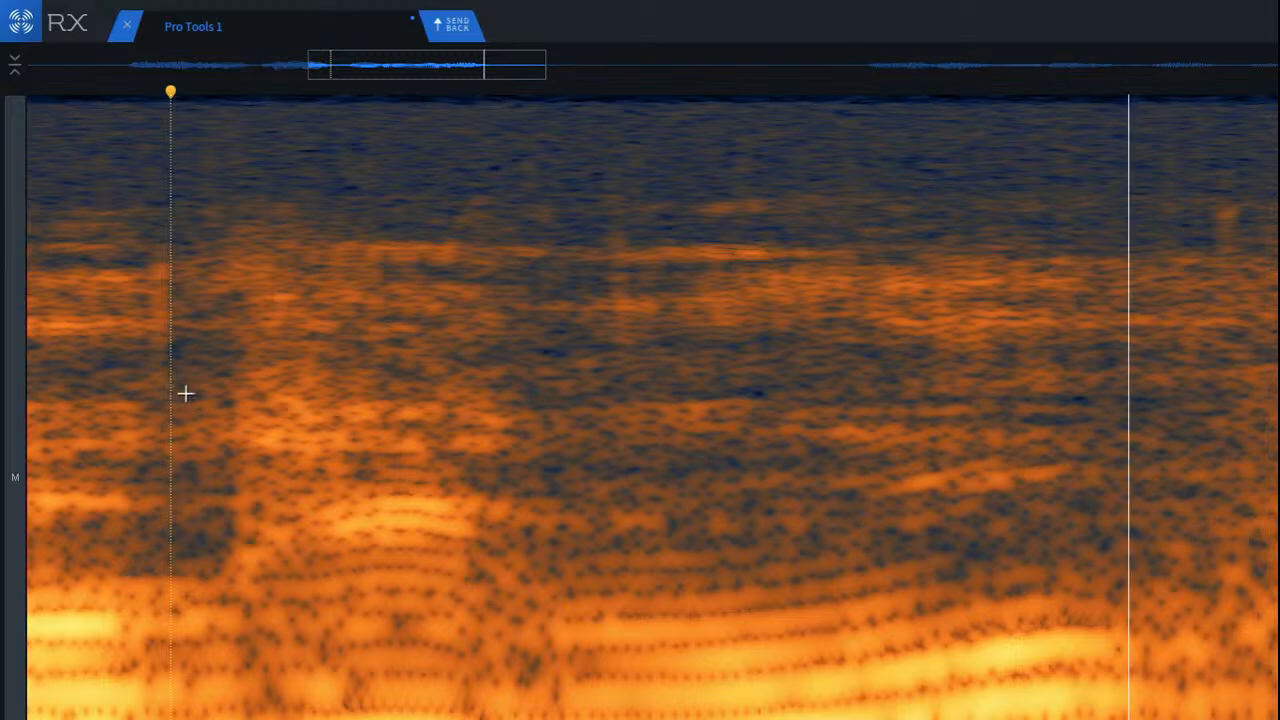
pyautogui.scroll(-3, 268, 465)
pyautogui.click(110, 432)
pyautogui.press('space')
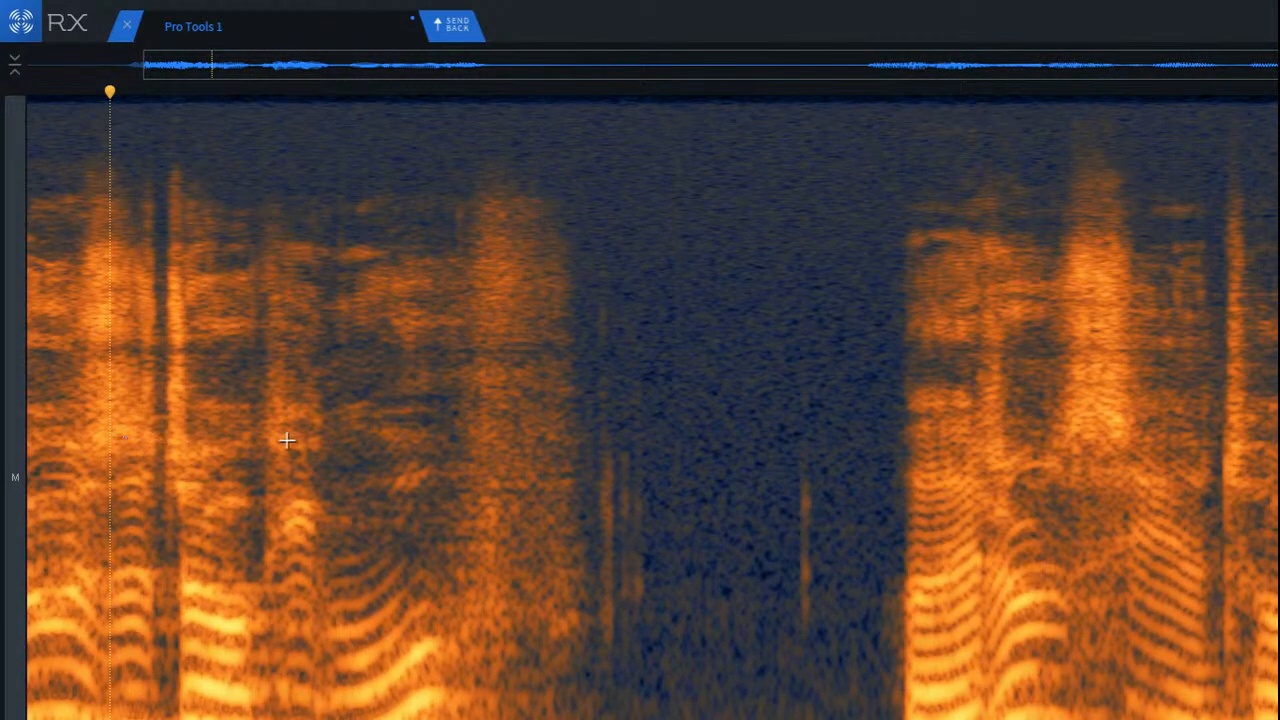
pyautogui.click(370, 432)
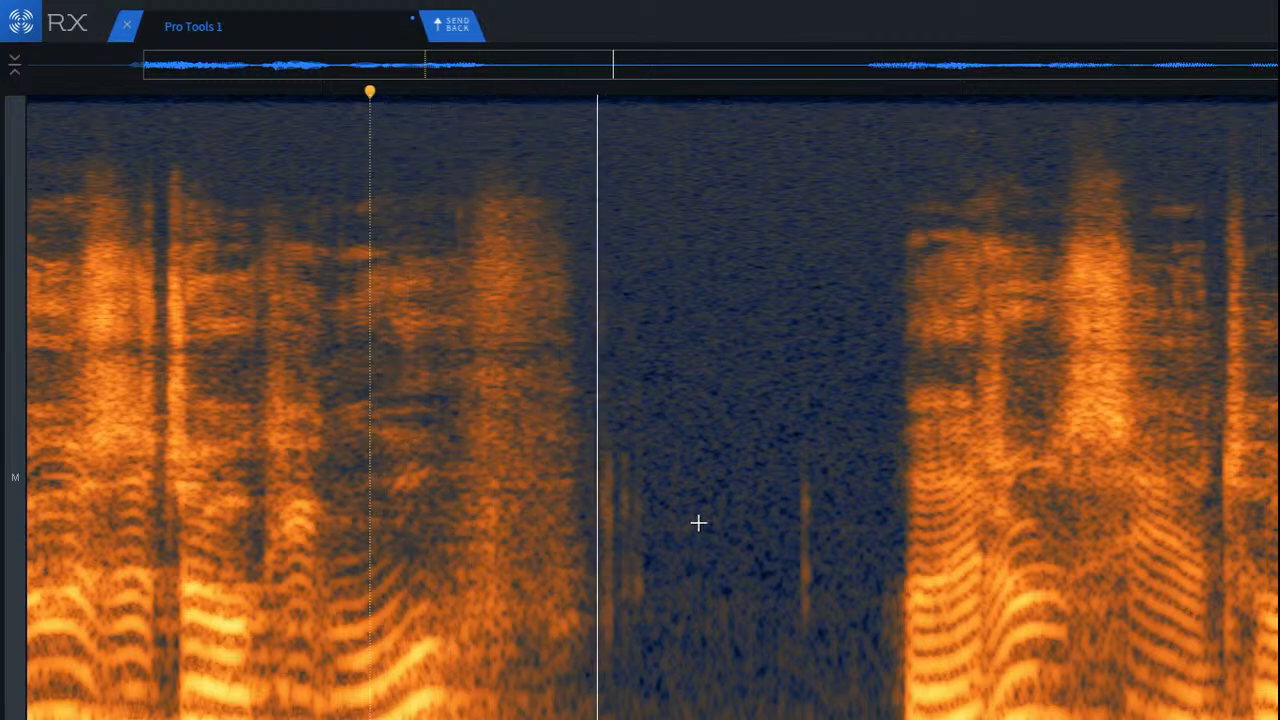
pyautogui.press('space')
# Step: Select the cluster of clicks just after the first phrase, try Mouth De-click on it and listen to that spot
pyautogui.scroll(5, 683, 509)
pyautogui.moveTo(333, 292); pyautogui.dragTo(693, 687)
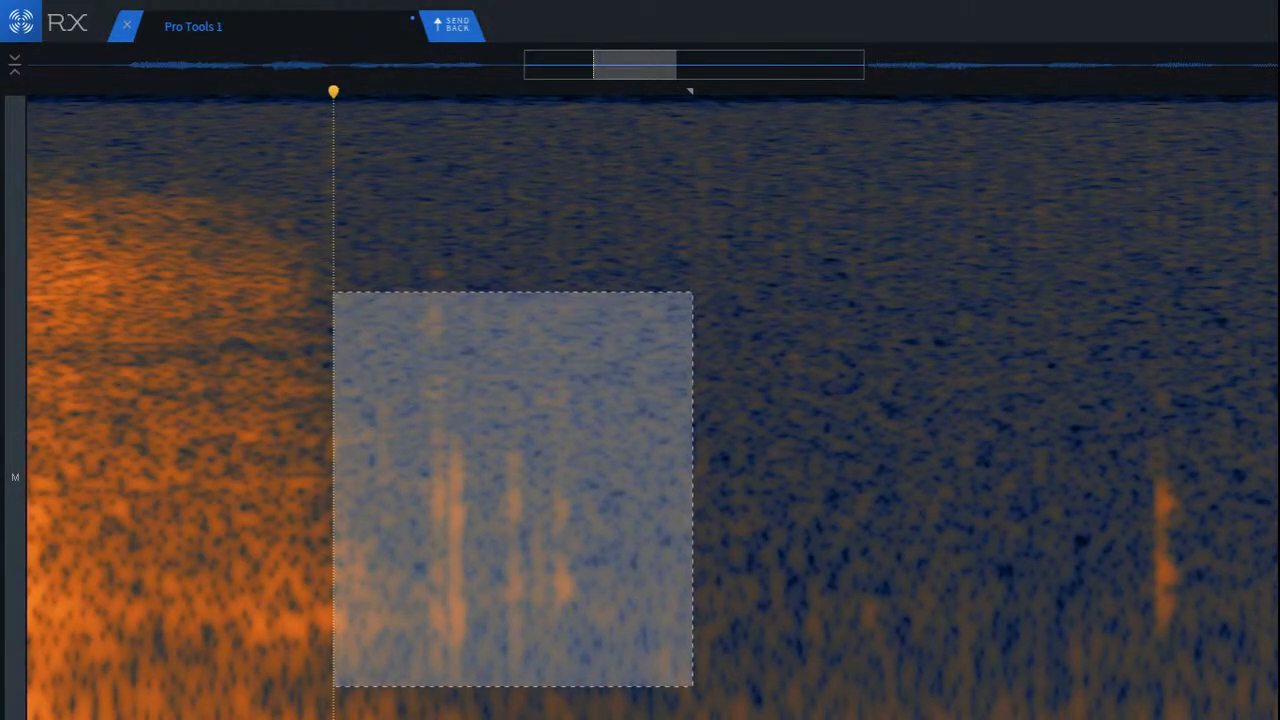
pyautogui.click(1275, 375)
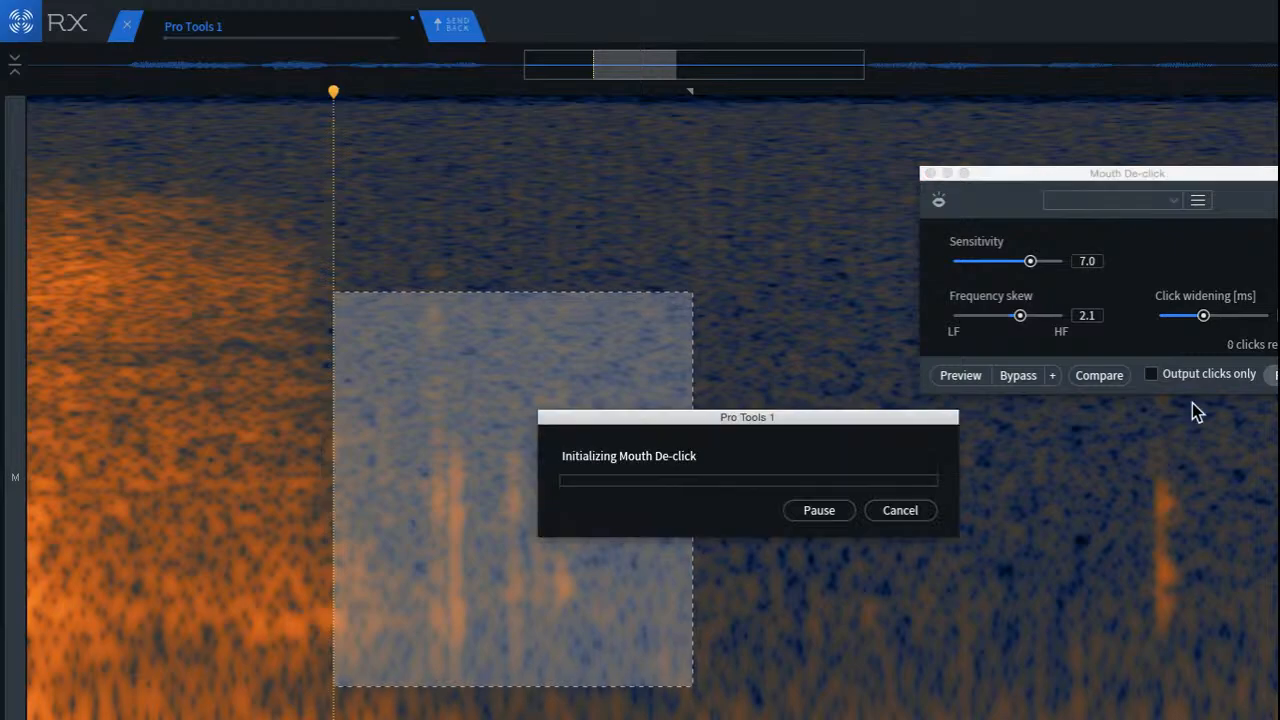
pyautogui.click(179, 405)
pyautogui.press('space')
pyautogui.press('space')
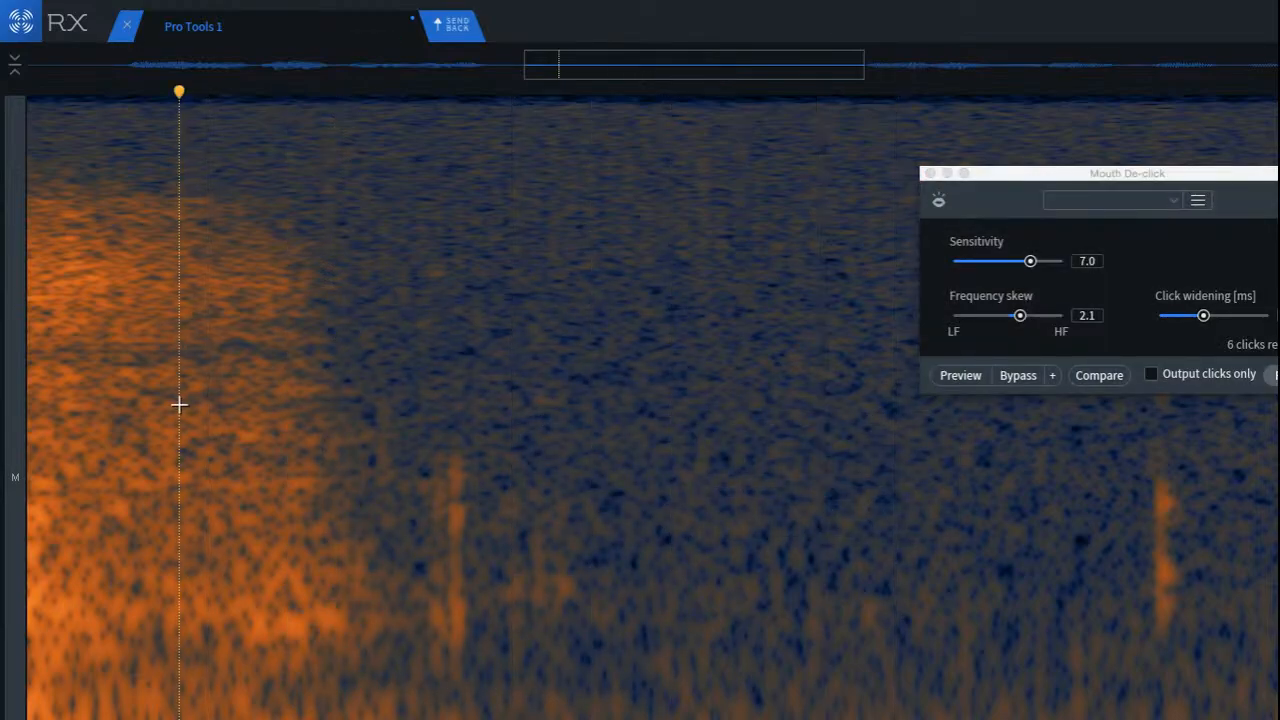
# Step: Try Mouth De-click on the same cluster with frequency skew and click widening reset to 0.0, play it back and undo it
pyautogui.moveTo(333, 292); pyautogui.dragTo(692, 686)
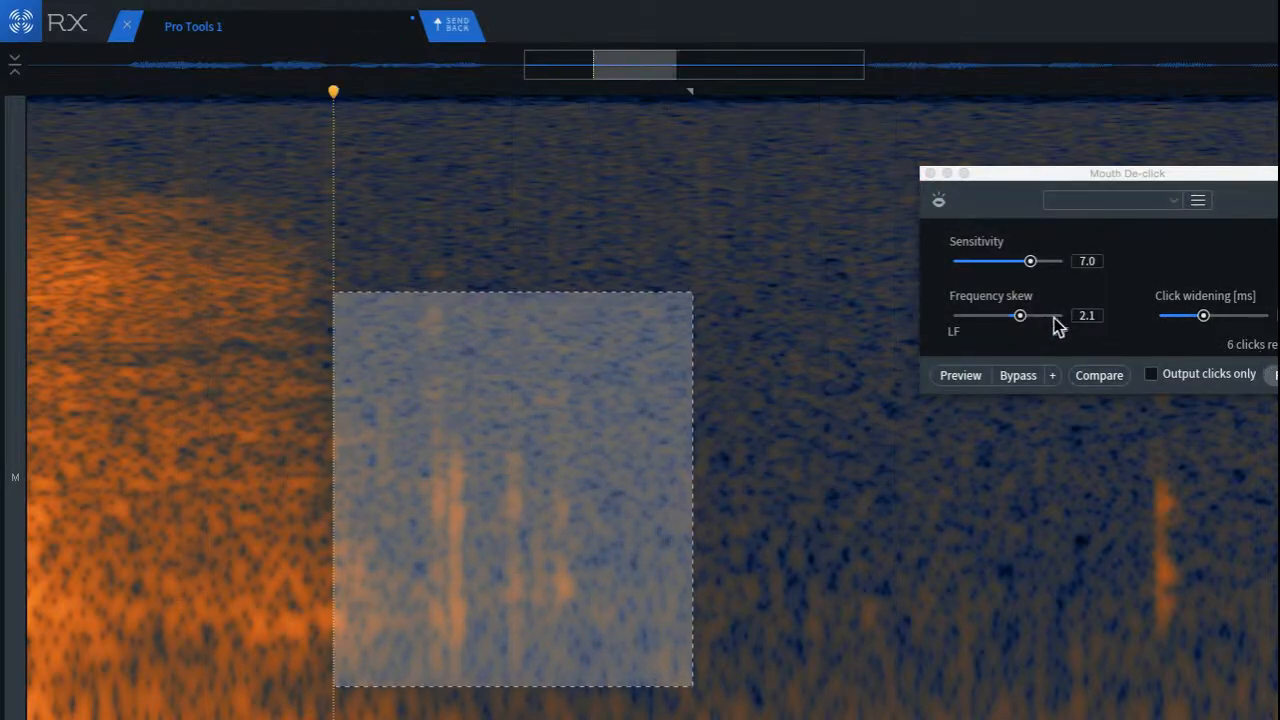
pyautogui.keyDown('alt'); pyautogui.click(1020, 316); pyautogui.keyUp('alt')
pyautogui.keyDown('alt'); pyautogui.click(1204, 316); pyautogui.keyUp('alt')
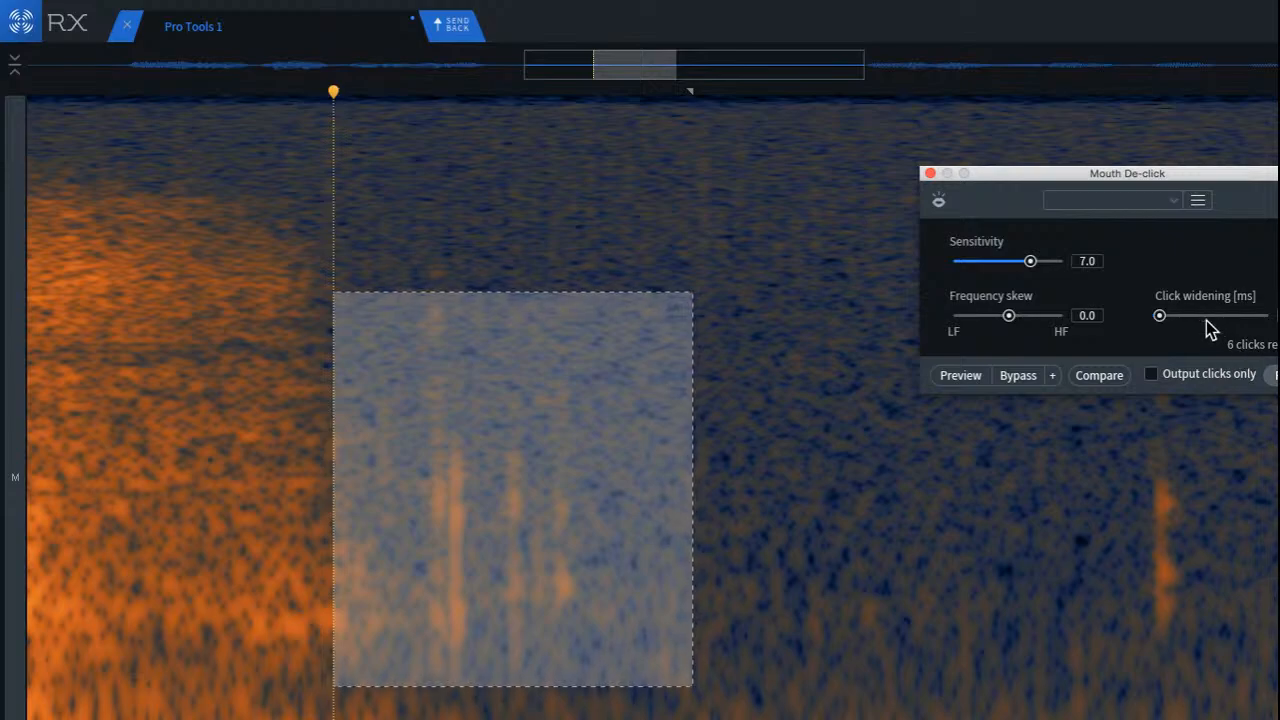
pyautogui.click(1273, 376)
pyautogui.click(173, 376)
pyautogui.press('space')
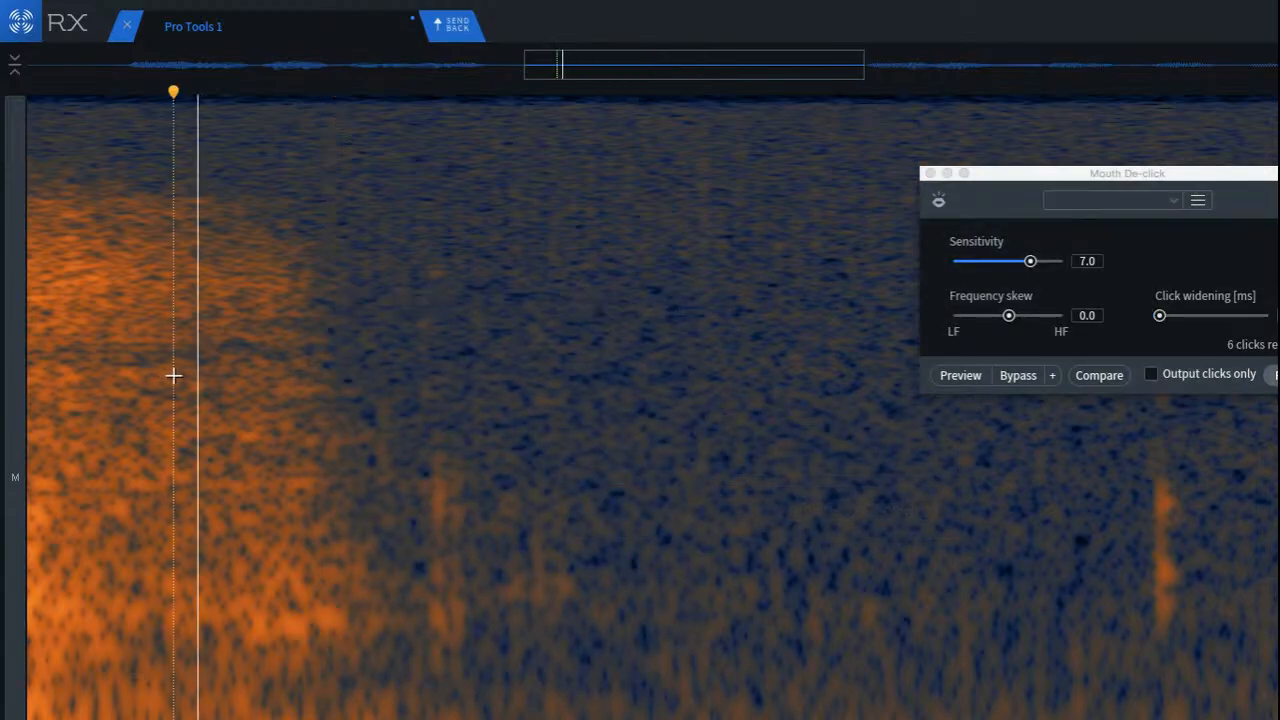
pyautogui.press('space')
pyautogui.press('super+z')
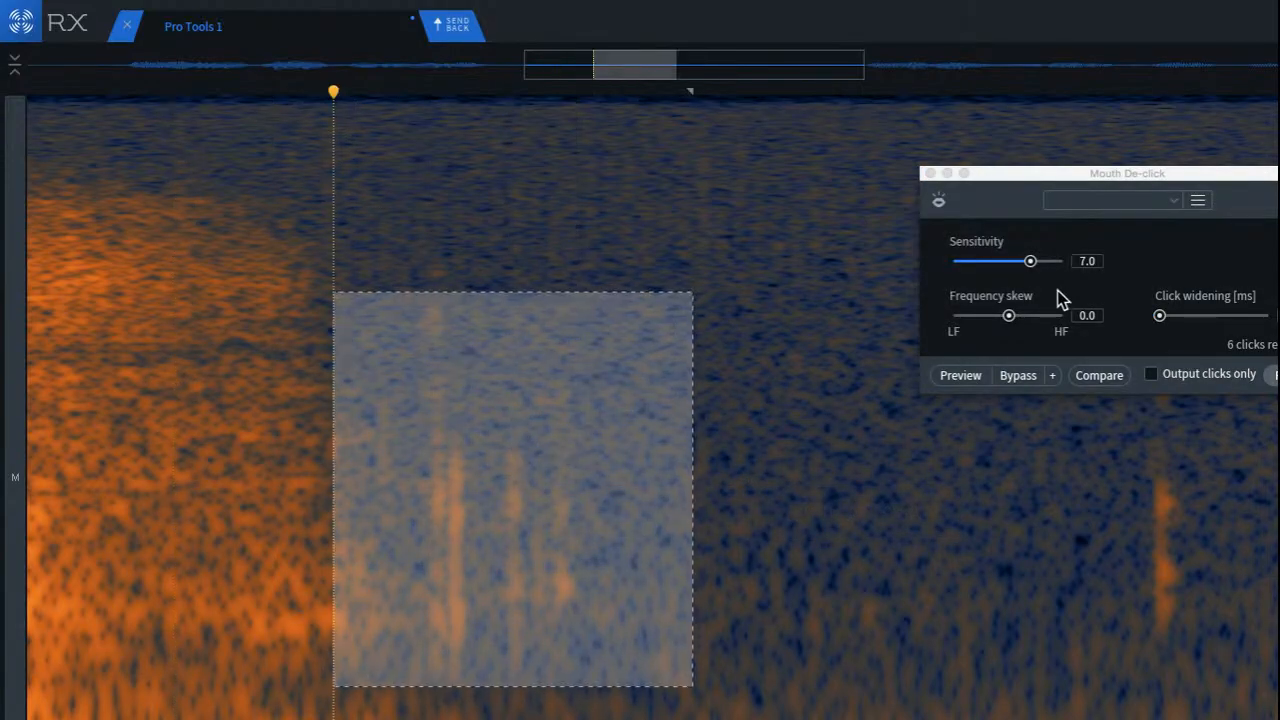
# Step: Try one more Mouth De-click render on the cluster, listen to it, undo it and close the module
pyautogui.click(1273, 376)
pyautogui.click(142, 321)
pyautogui.press('space')
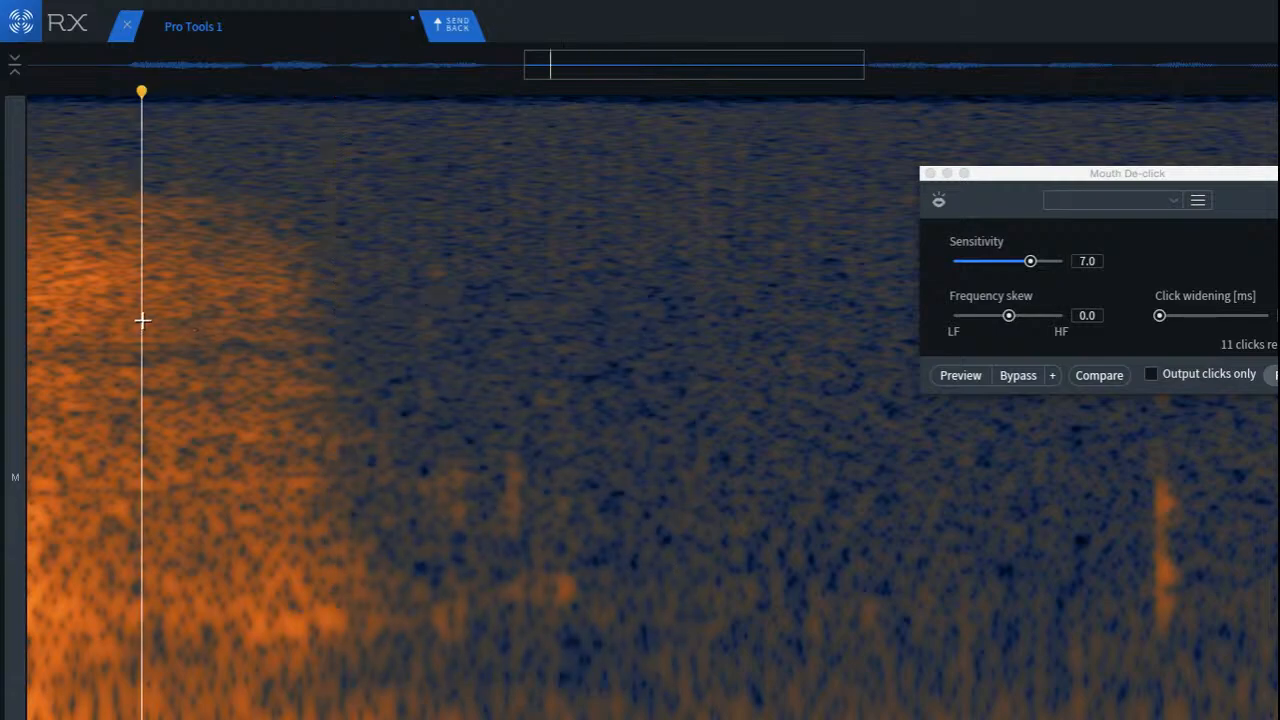
pyautogui.press('space')
pyautogui.press('super+z')
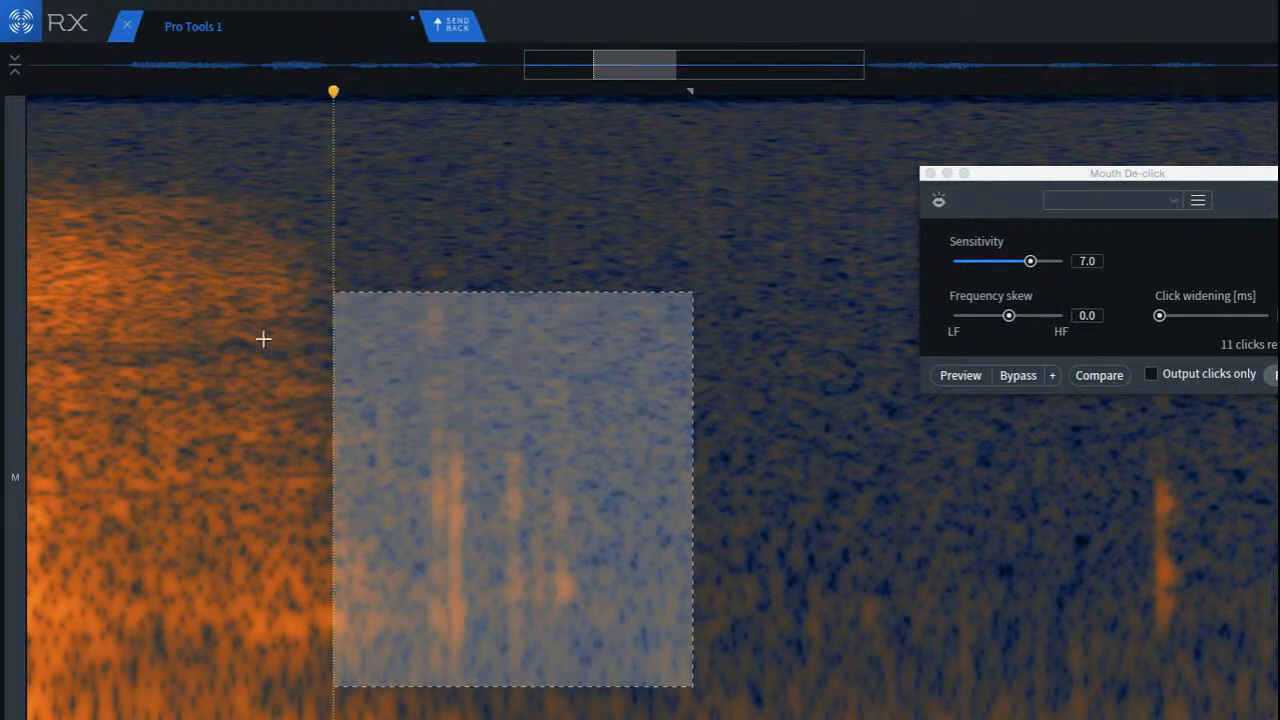
pyautogui.click(932, 180)
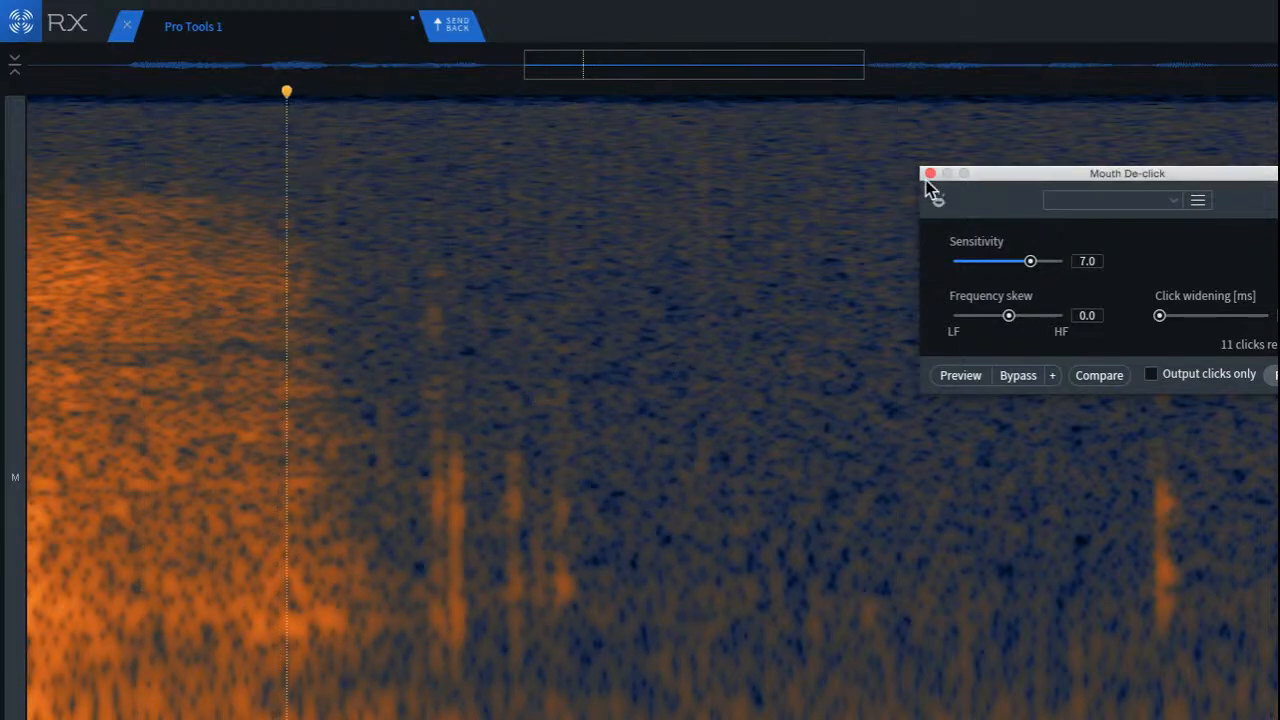
pyautogui.moveTo(1063, 178); pyautogui.dragTo(955, 195)
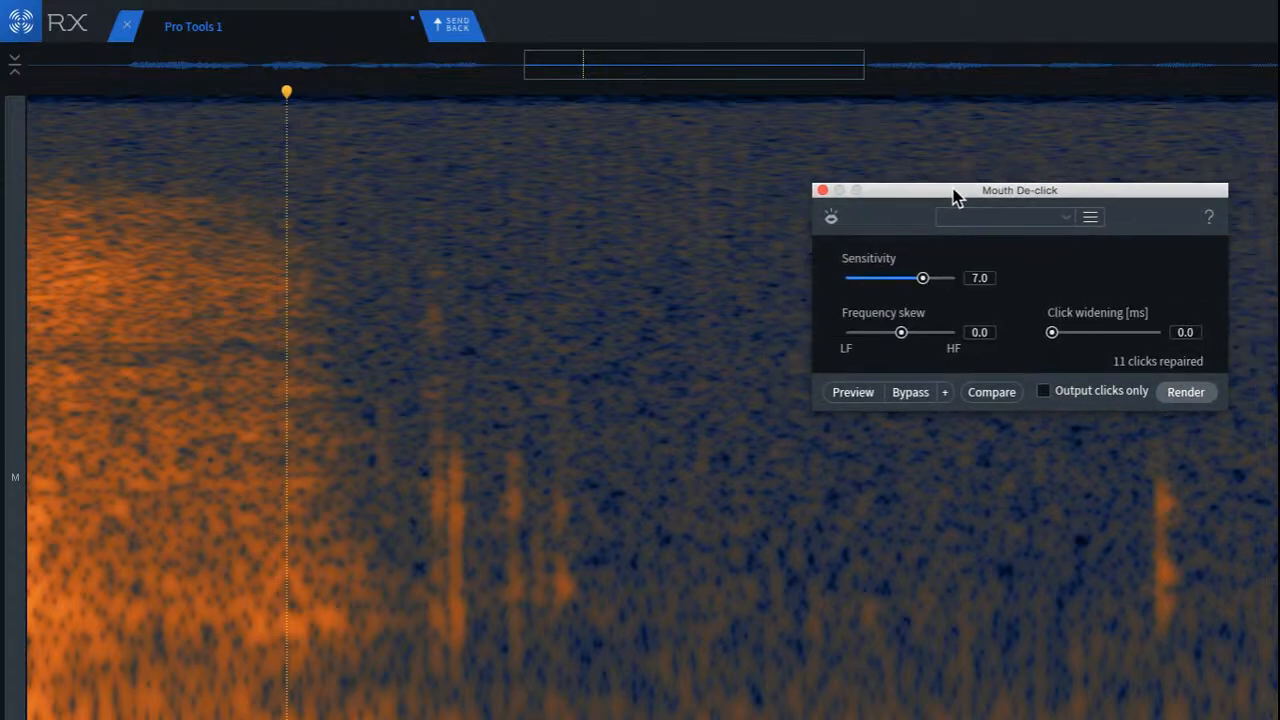
pyautogui.click(822, 190)
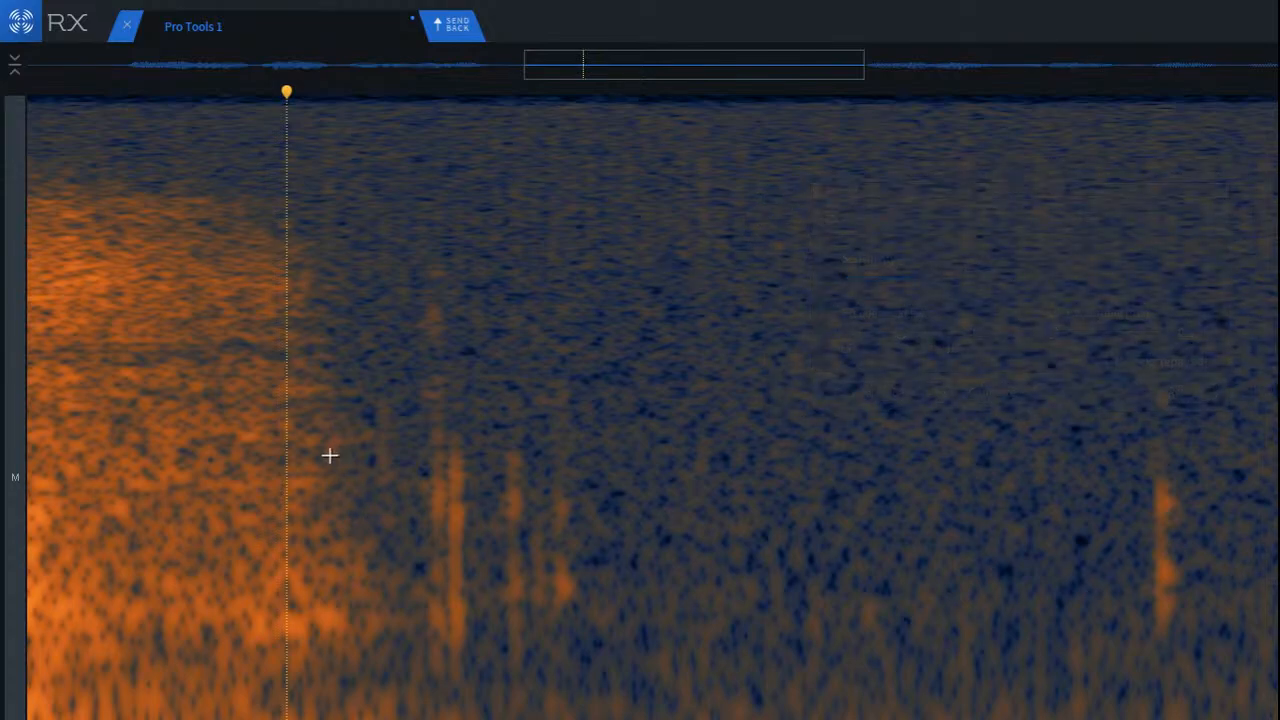
# Step: Select a patch of quiet background near the end of the first phrase and move it over the faint click before the cluster
pyautogui.scroll(3, 340, 452)
pyautogui.scroll(5, 503, 457)
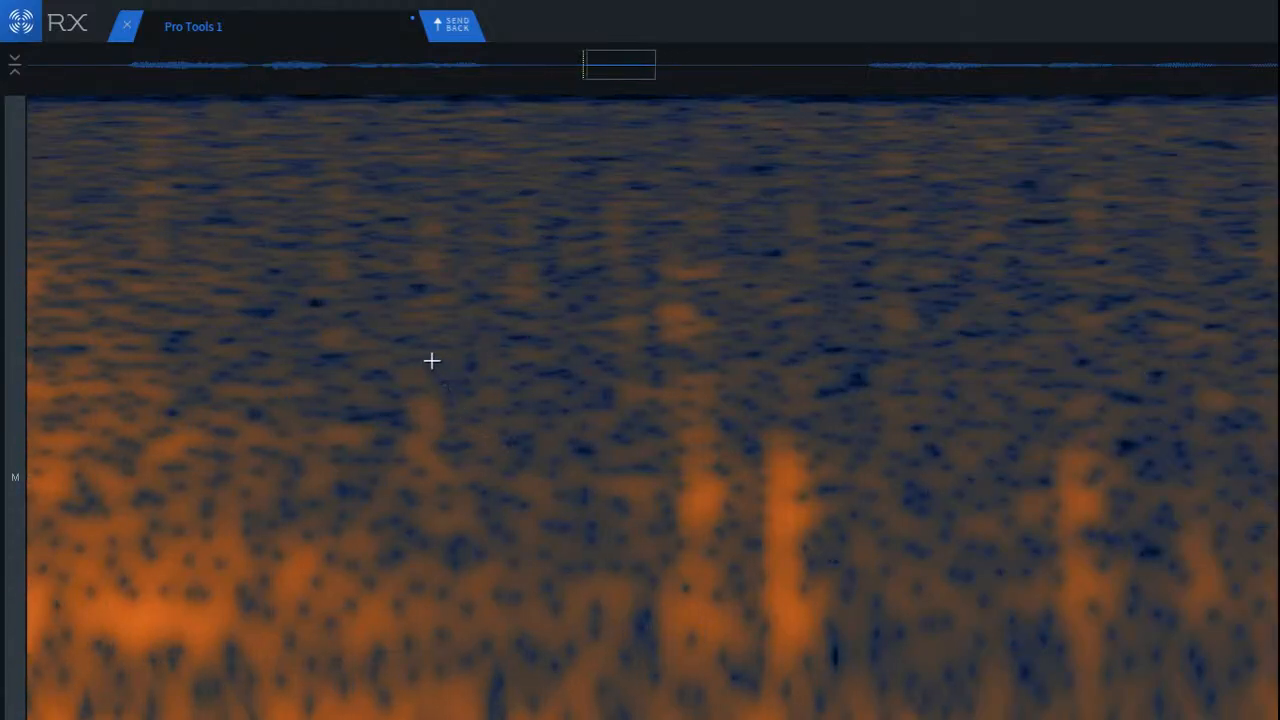
pyautogui.moveTo(440, 352)
pyautogui.mouseDown()
pyautogui.moveTo(648, 571)
pyautogui.moveTo(651, 590)
pyautogui.mouseUp()
pyautogui.moveTo(565, 531); pyautogui.dragTo(472, 522)
pyautogui.click(768, 535)
# Step: Select clean background between the clicks and move it over the tall second click of the cluster
pyautogui.moveTo(849, 421); pyautogui.dragTo(983, 673)
pyautogui.moveTo(926, 605); pyautogui.dragTo(800, 610)
pyautogui.hotkey('ctrl', 'v')
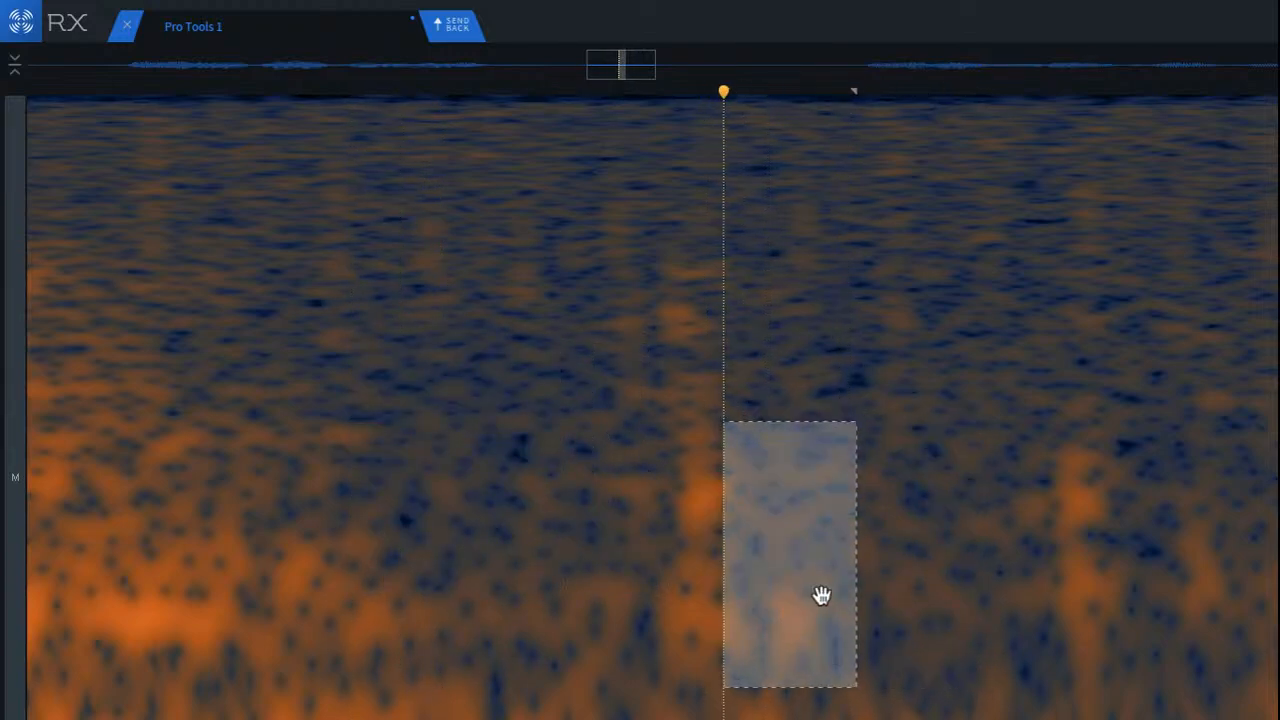
pyautogui.click(904, 540)
# Step: Select a tall strip of background just after the cluster's first click and move it over that click
pyautogui.scroll(5, 443, 295)
pyautogui.scroll(-5, 1003, 254)
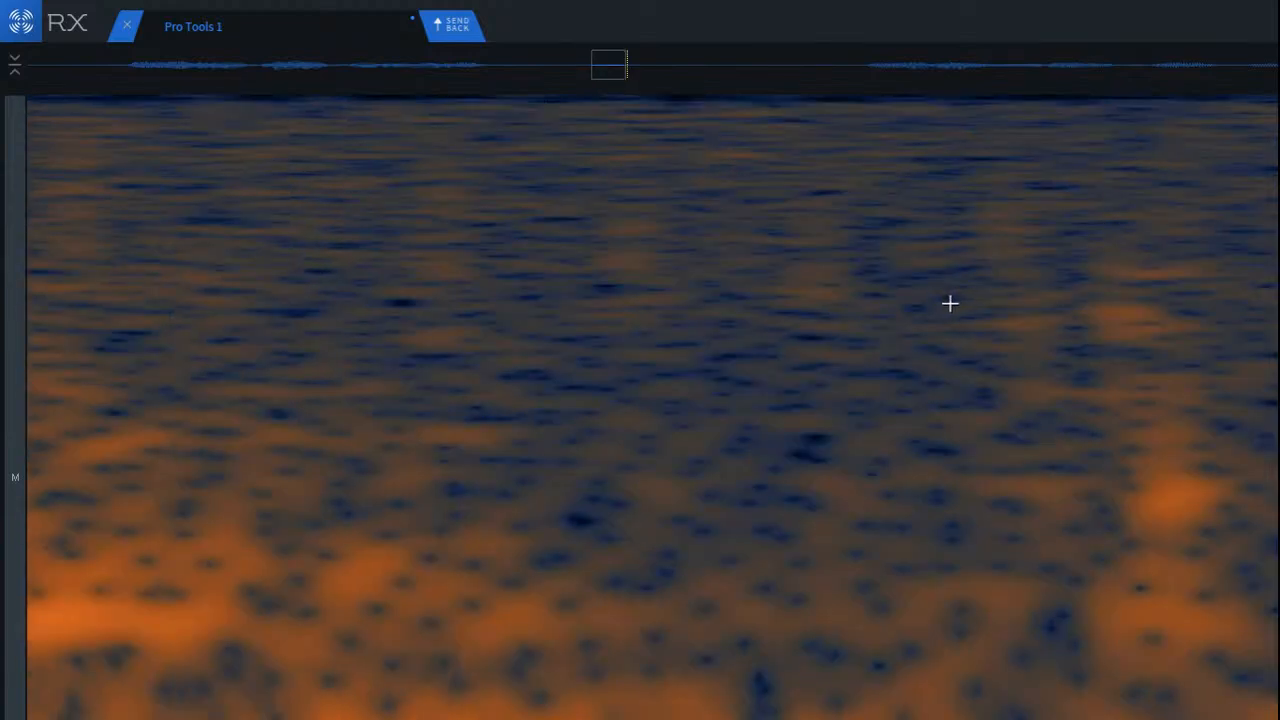
pyautogui.scroll(3, 1268, 374)
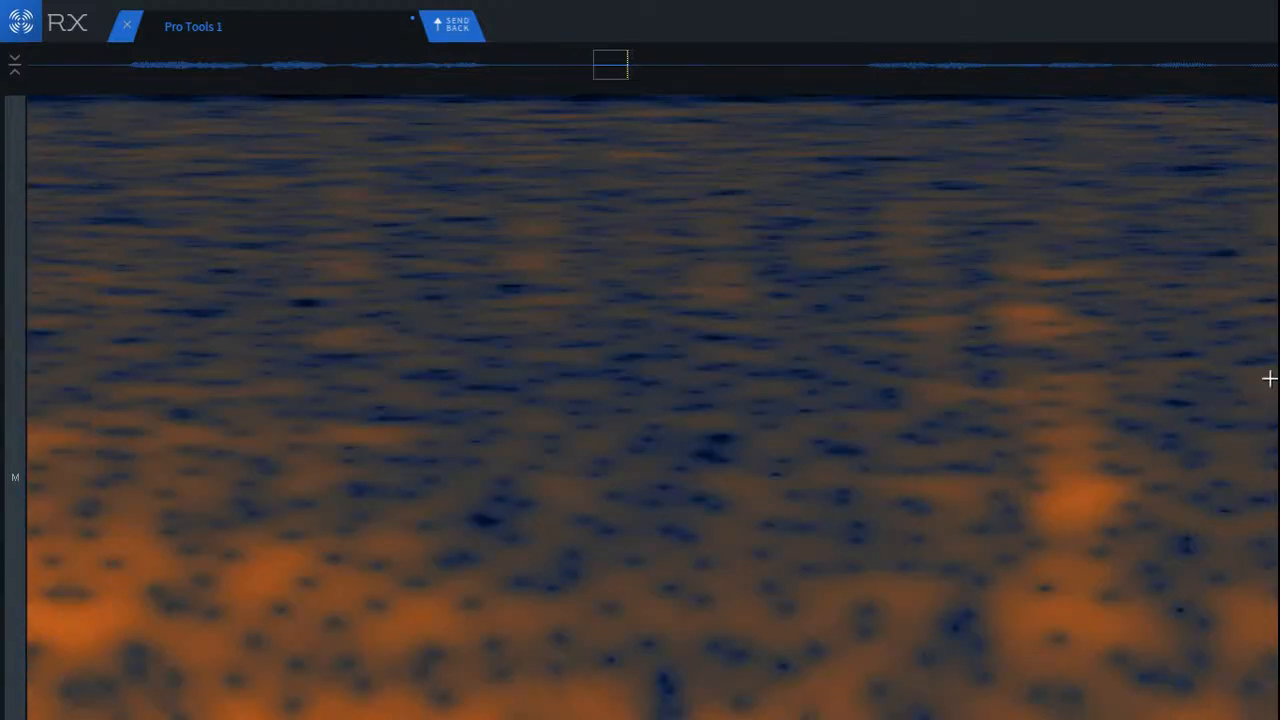
pyautogui.moveTo(1129, 262); pyautogui.dragTo(1266, 636)
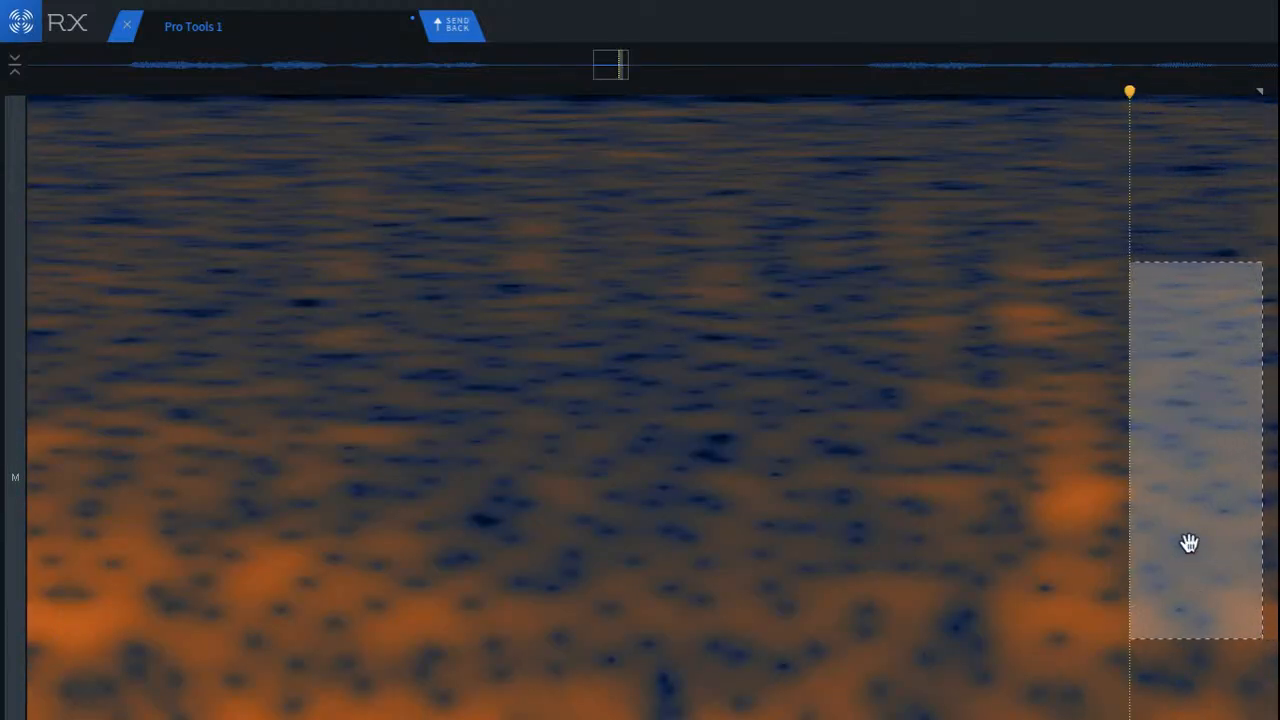
pyautogui.moveTo(1189, 543); pyautogui.dragTo(1031, 512)
pyautogui.click(677, 420)
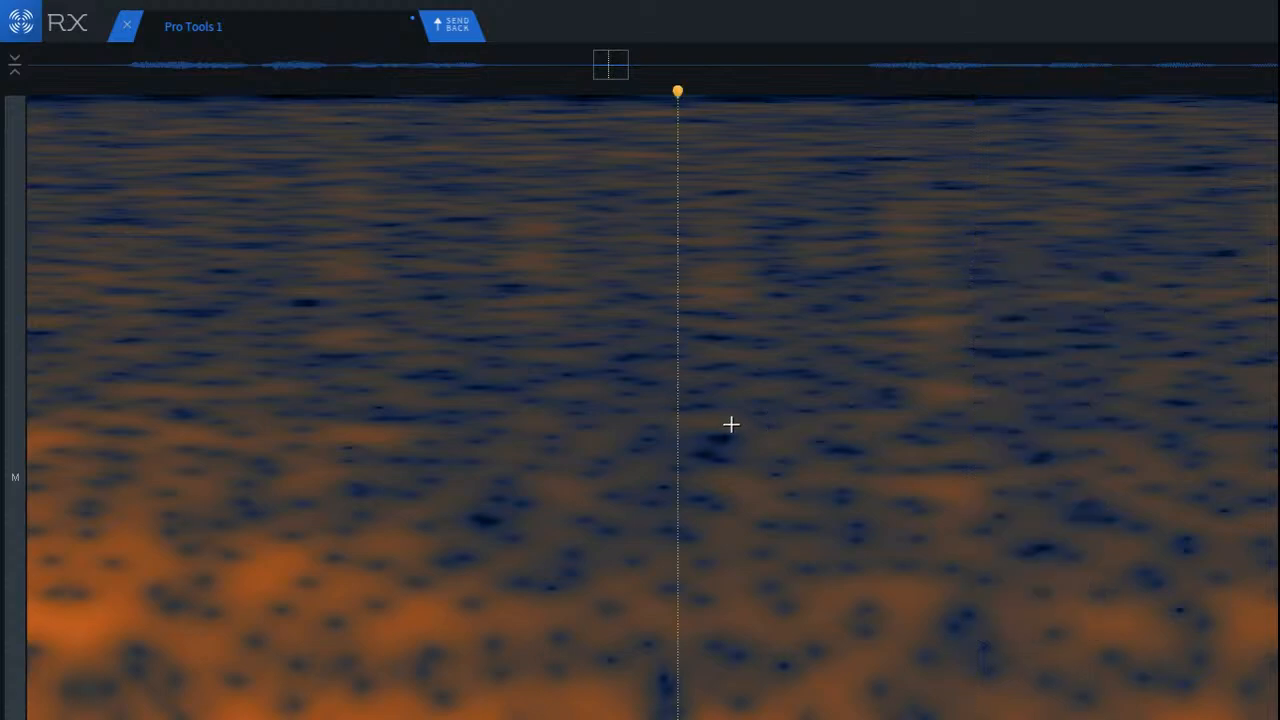
# Step: Cover the next remaining click of the cluster with a background patch of about the click's height
pyautogui.scroll(-6, 731, 424)
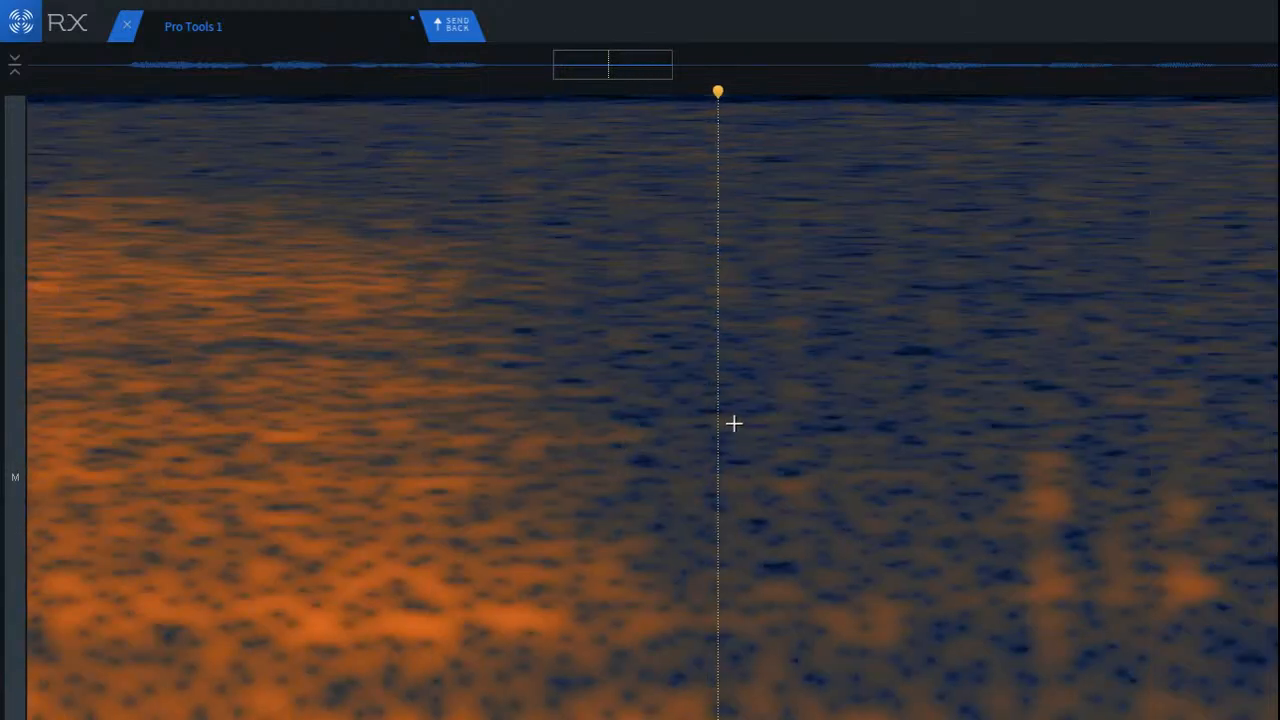
pyautogui.scroll(2, 1160, 522)
pyautogui.scroll(1, 1160, 522)
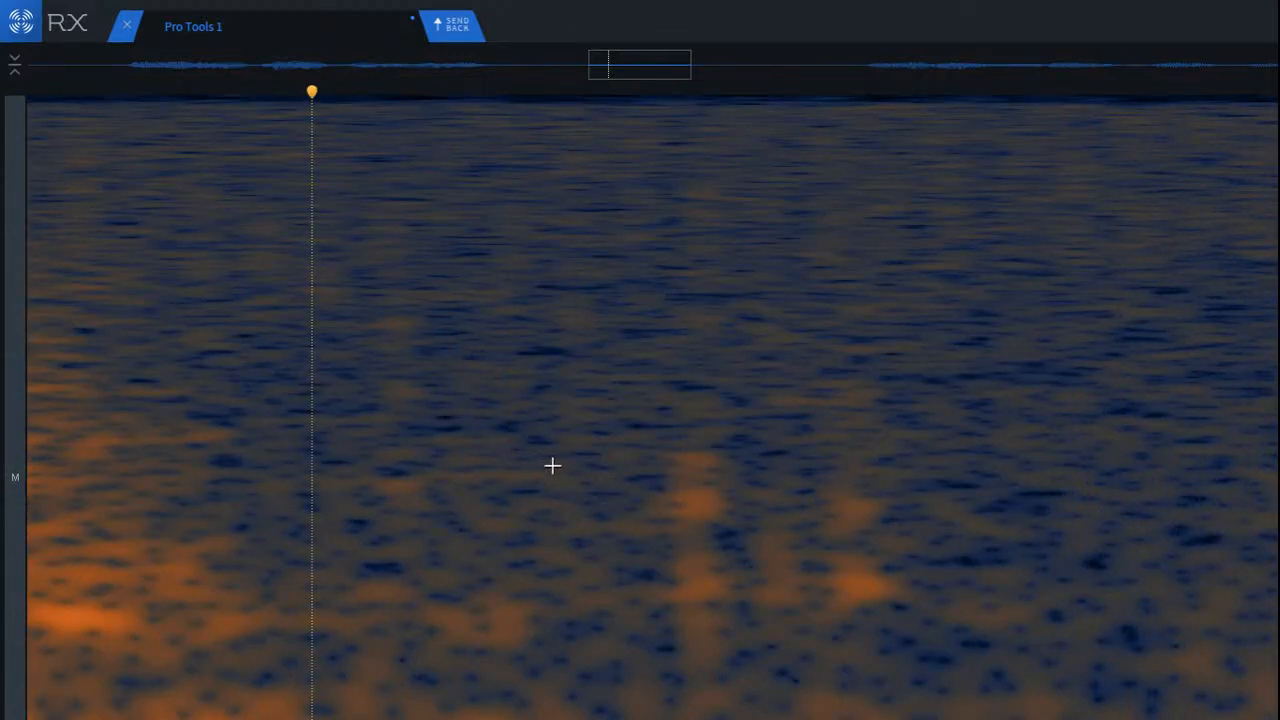
pyautogui.moveTo(646, 396); pyautogui.dragTo(771, 703)
pyautogui.moveTo(712, 610)
pyautogui.mouseDown()
pyautogui.moveTo(619, 618)
pyautogui.moveTo(706, 602)
pyautogui.mouseUp()
pyautogui.click(586, 572)
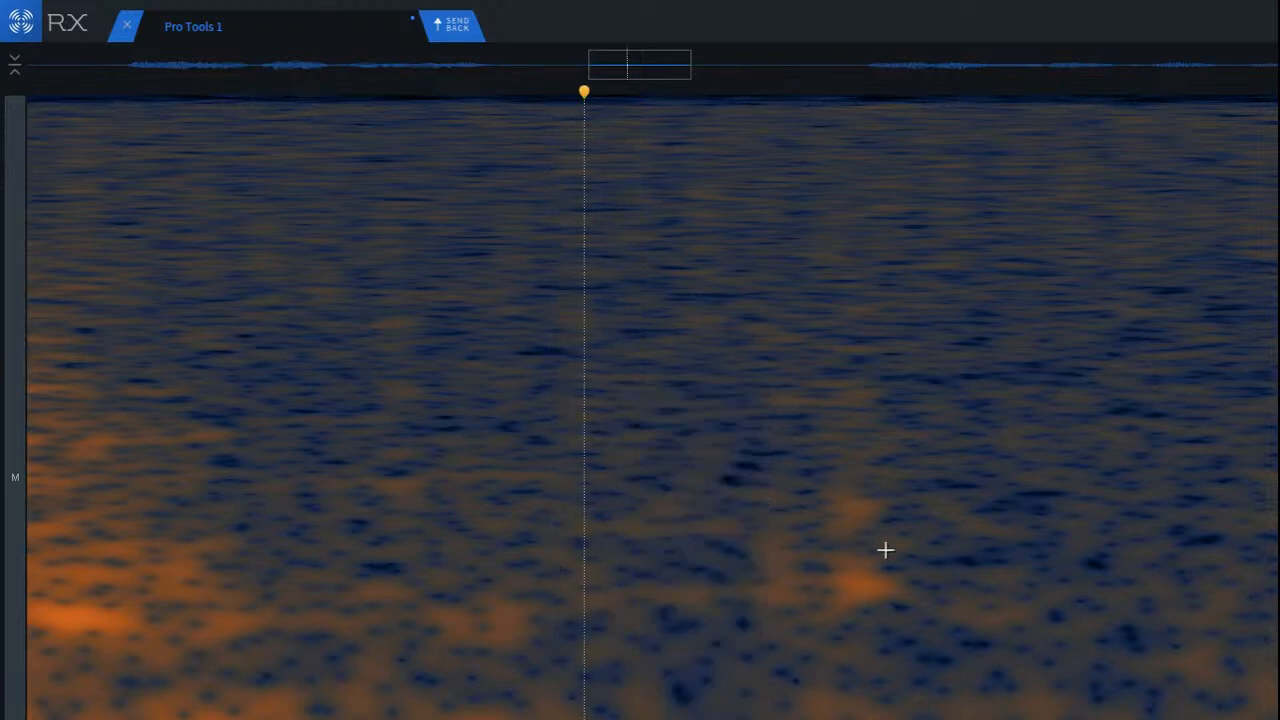
# Step: Cover the cluster's last click with a neighbouring background patch and play back the cleaned start of the pause
pyautogui.moveTo(893, 375); pyautogui.dragTo(851, 616)
pyautogui.moveTo(841, 551); pyautogui.dragTo(885, 545)
pyautogui.click(627, 523)
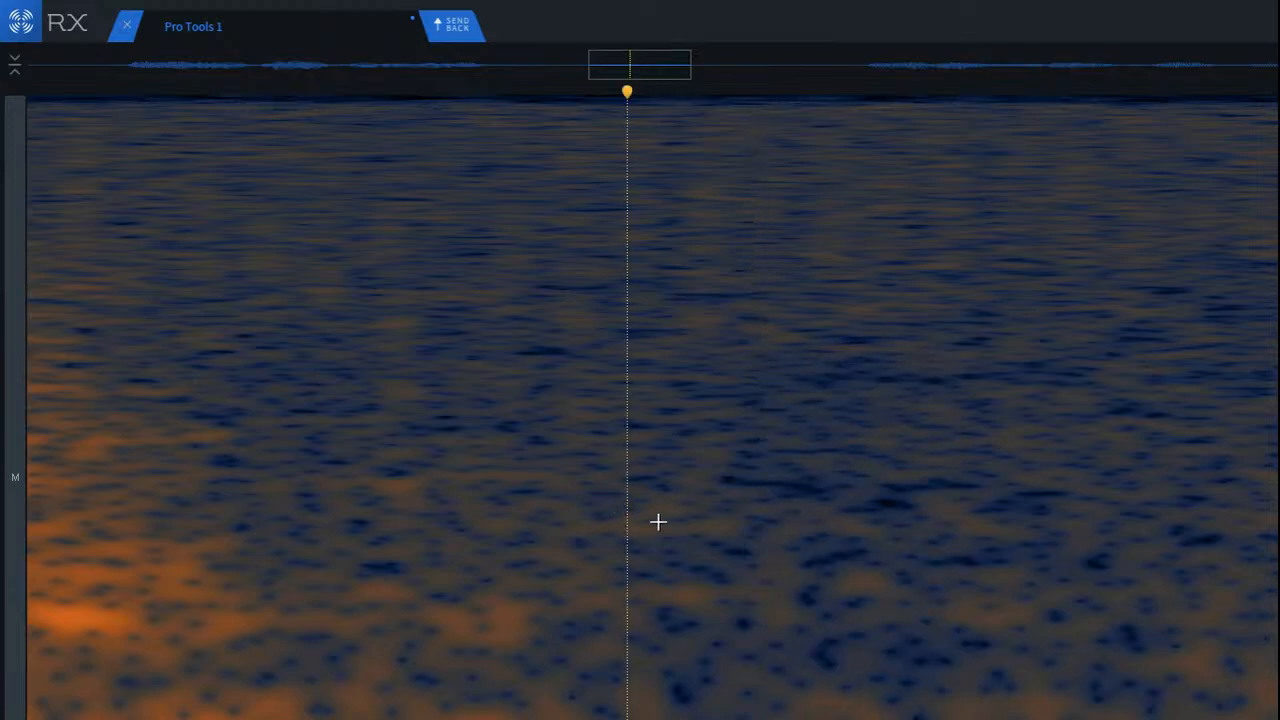
pyautogui.scroll(-2, 197, 490)
pyautogui.click(174, 366)
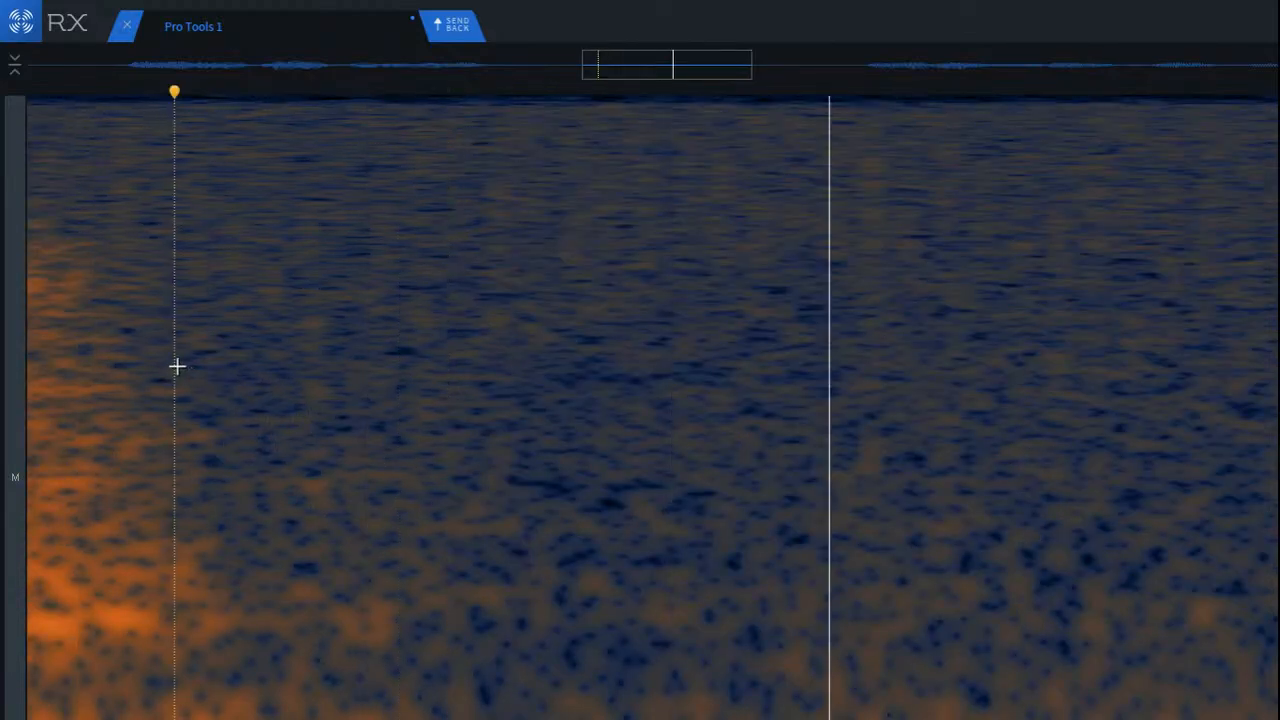
# Step: Cover the isolated click in the pause before the second phrase with patches of neighbouring background
pyautogui.scroll(-3, 300, 378)
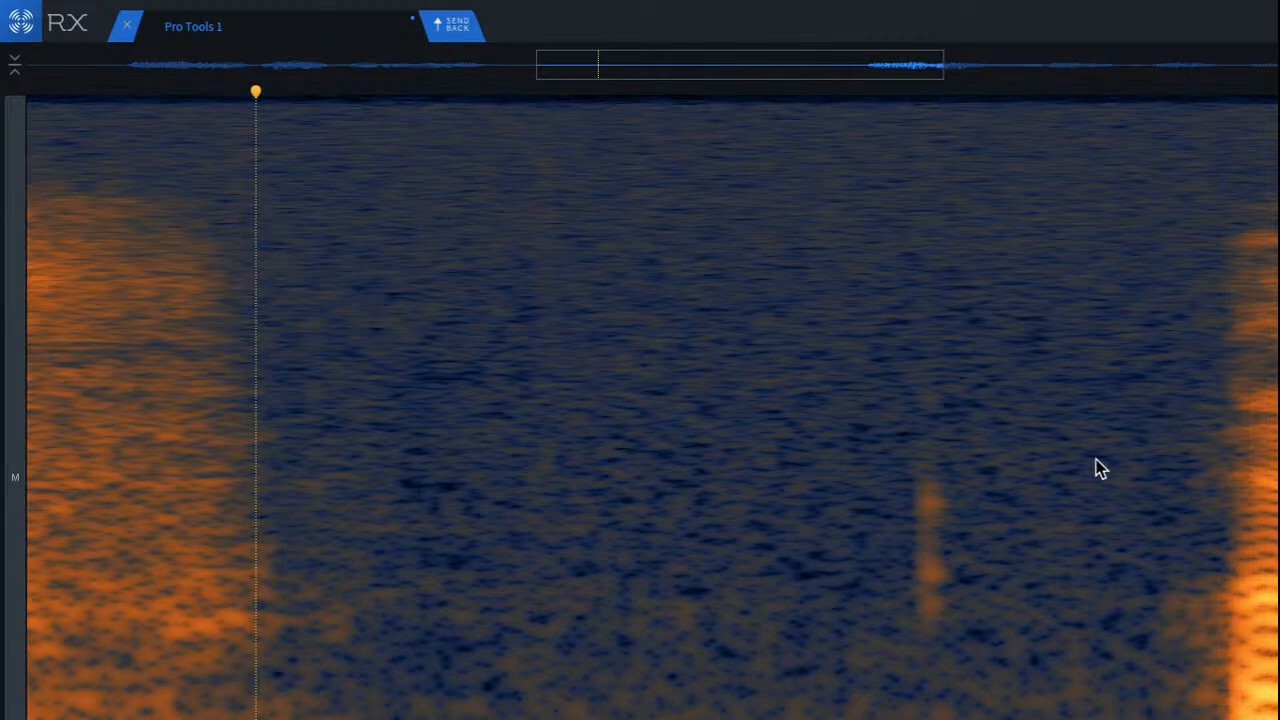
pyautogui.click(466, 340)
pyautogui.scroll(2, 940, 410)
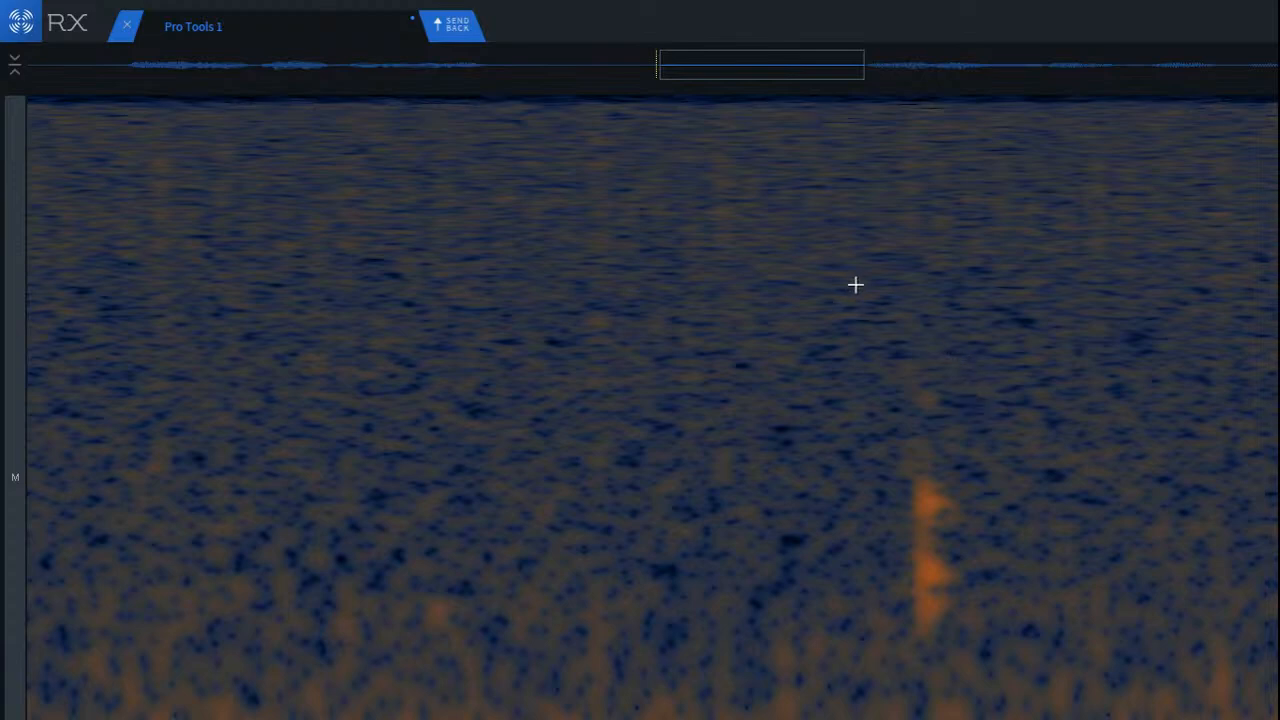
pyautogui.moveTo(869, 249); pyautogui.dragTo(1097, 674)
pyautogui.moveTo(1013, 595); pyautogui.dragTo(809, 586)
pyautogui.click(1019, 435)
pyautogui.moveTo(887, 289); pyautogui.dragTo(1010, 682)
pyautogui.moveTo(982, 627); pyautogui.dragTo(934, 540)
pyautogui.click(639, 448)
pyautogui.scroll(-2, 260, 329)
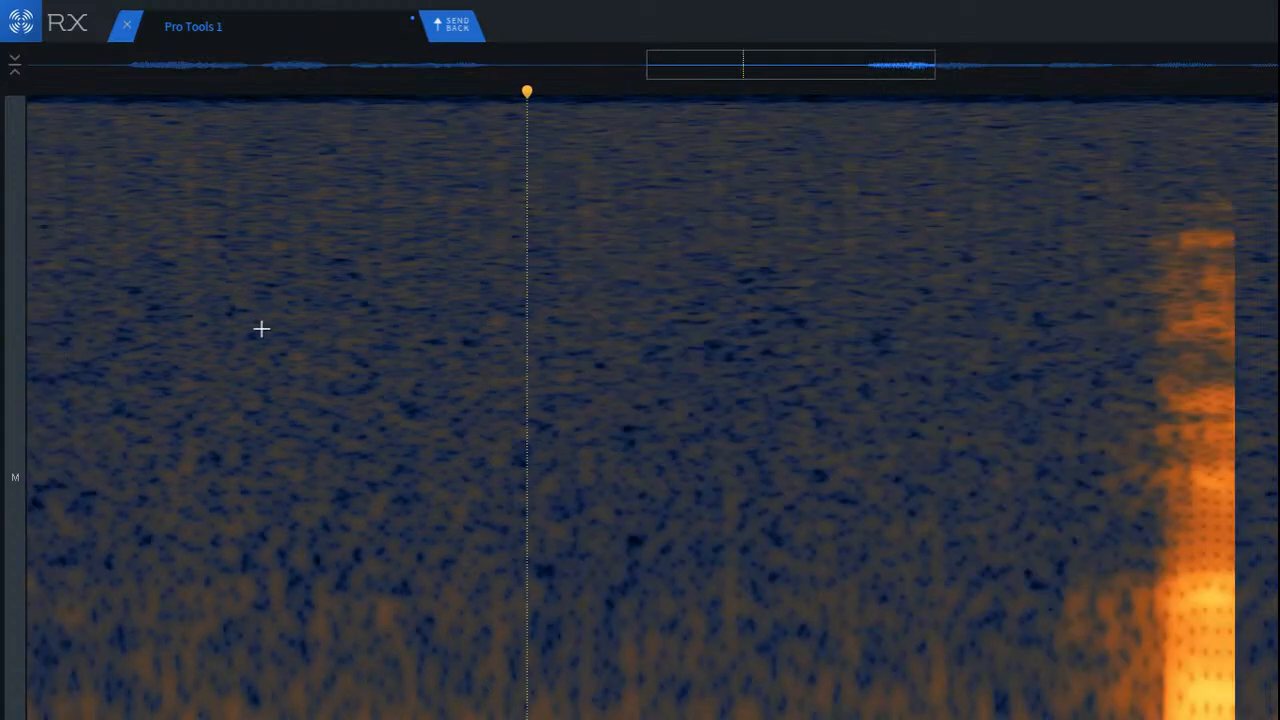
# Step: Play back the cleaned pause, starting from the end of the first phrase
pyautogui.click(194, 320)
pyautogui.scroll(-2, 985, 480)
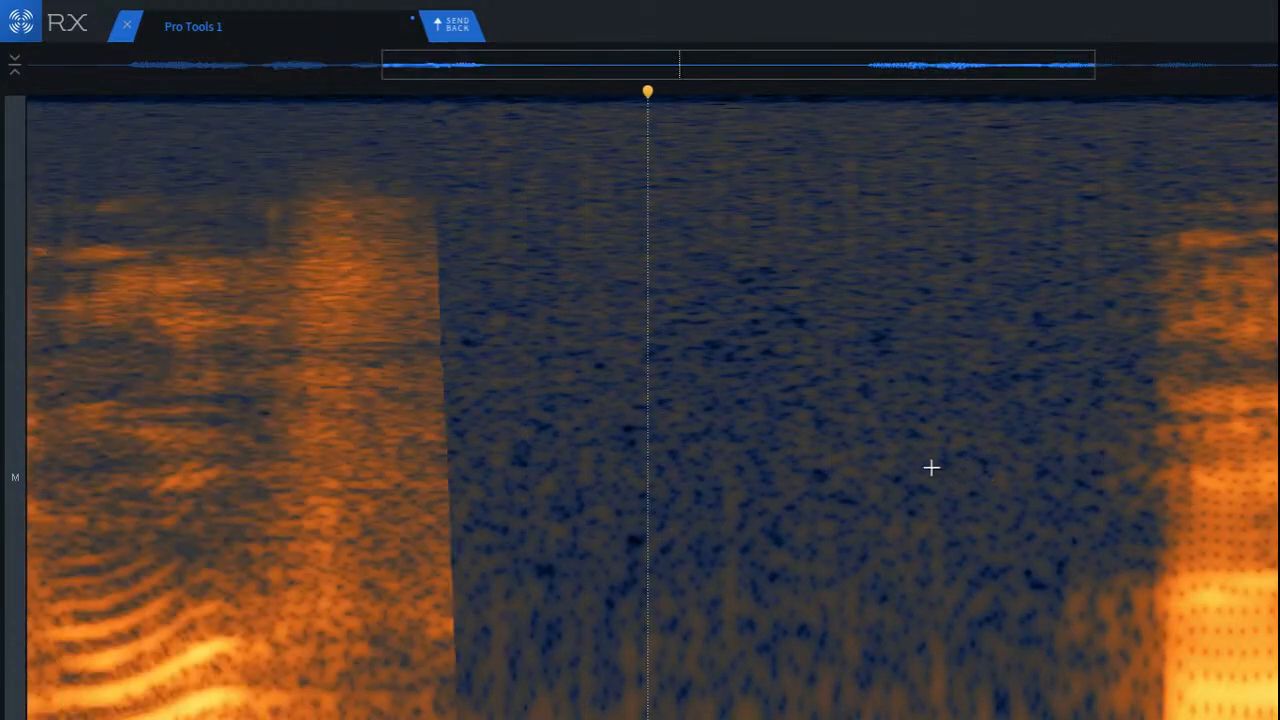
pyautogui.click(514, 394)
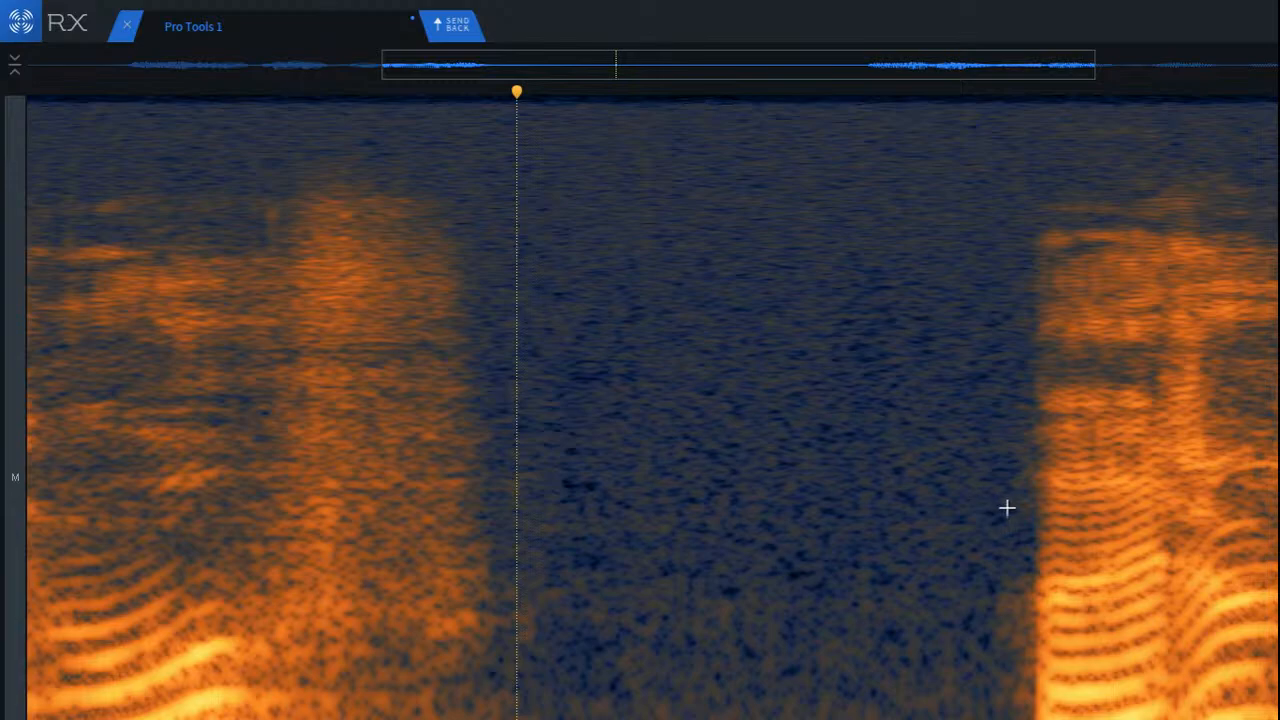
pyautogui.moveTo(516, 158)
pyautogui.mouseDown()
pyautogui.moveTo(1026, 716)
pyautogui.moveTo(1050, 715)
pyautogui.mouseUp()
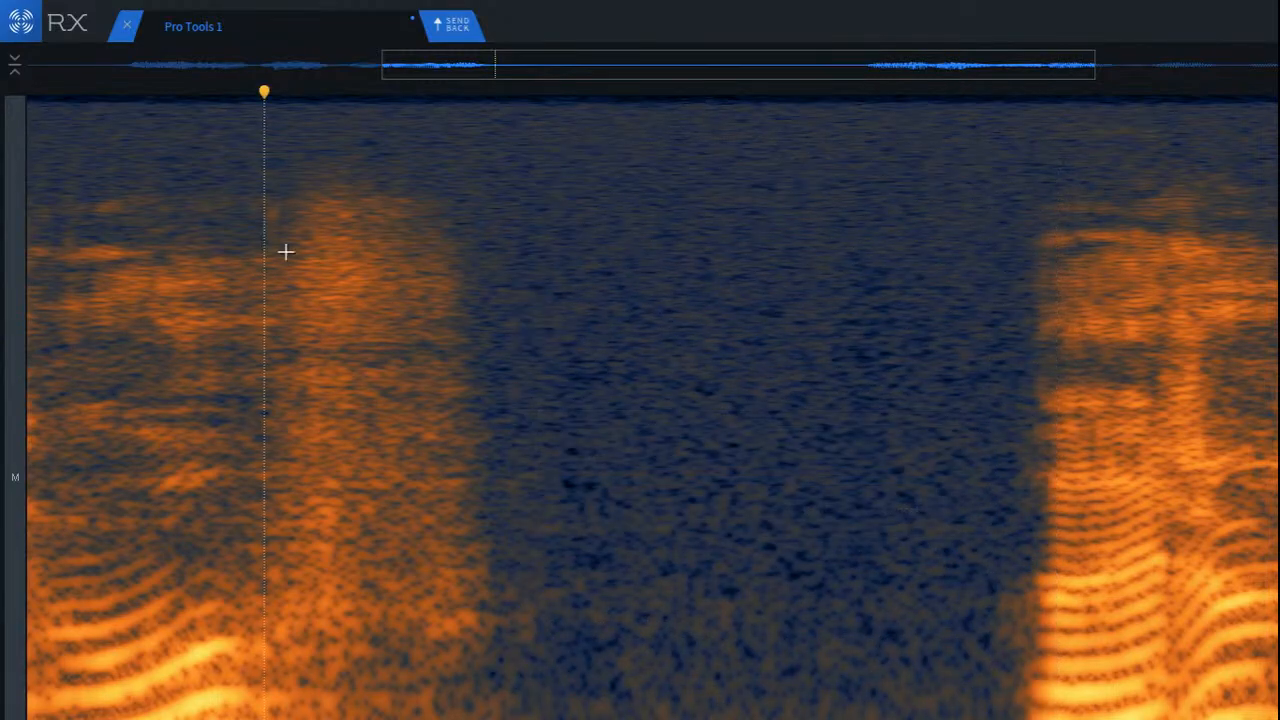
pyautogui.press('space')
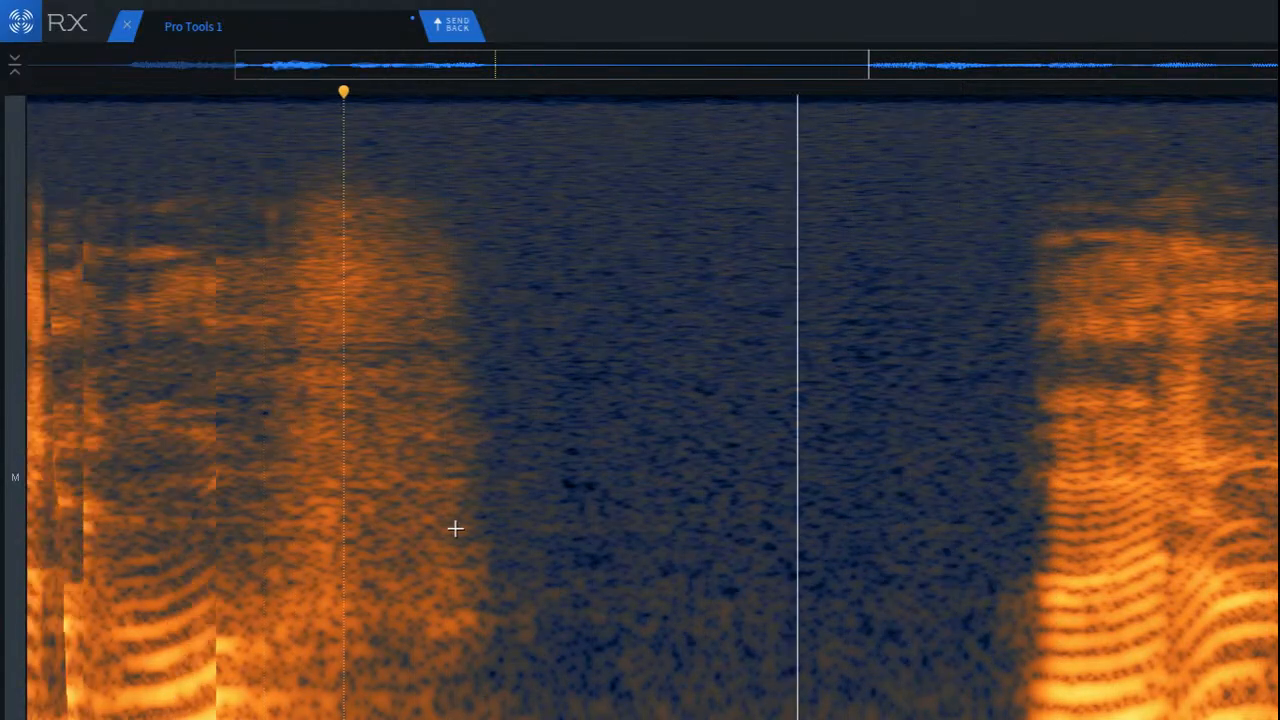
# Step: Play back from the middle of the cleaned pause into the second phrase
pyautogui.scroll(-3, 470, 520)
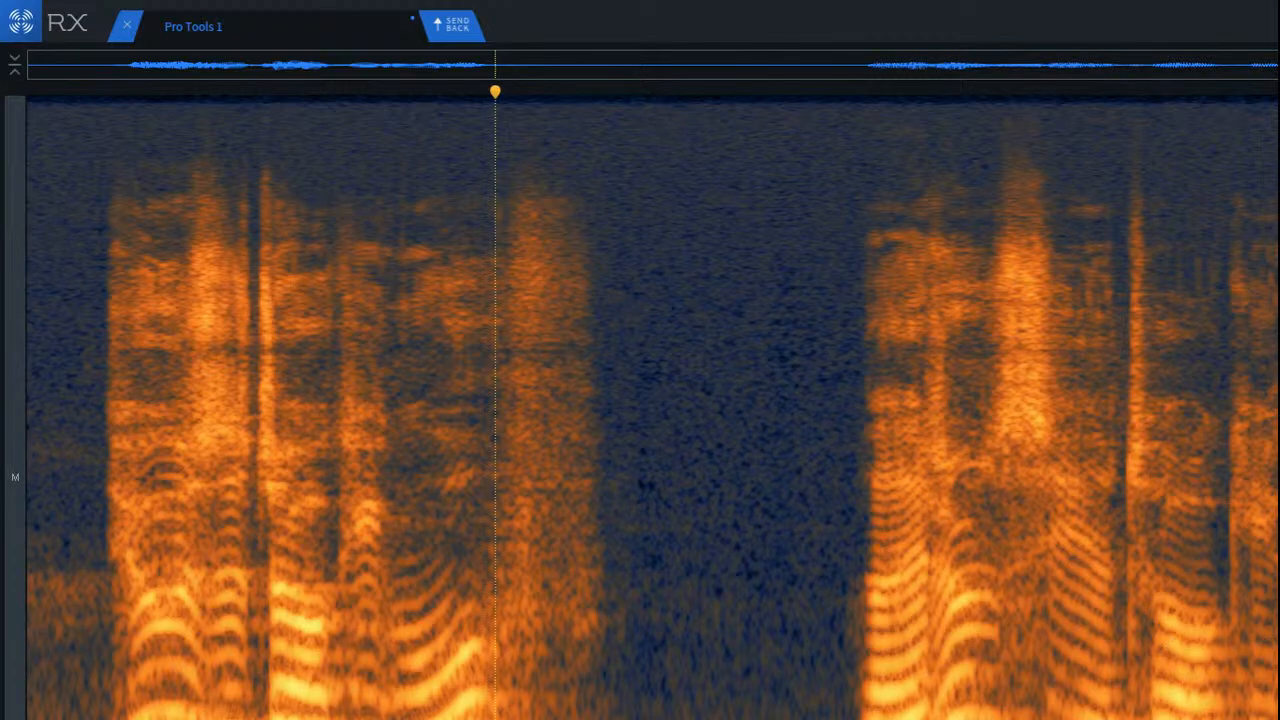
pyautogui.scroll(3, 1268, 462)
pyautogui.click(205, 314)
pyautogui.press('space')
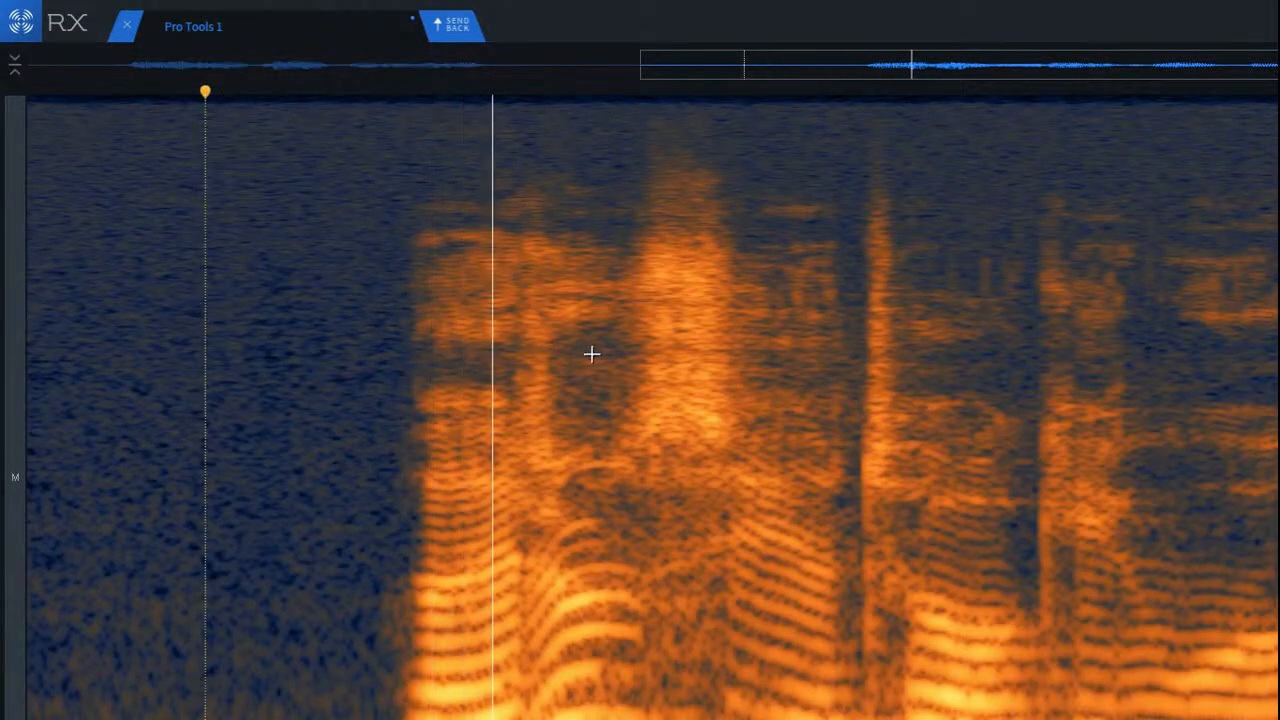
pyautogui.scroll(-3, 593, 357)
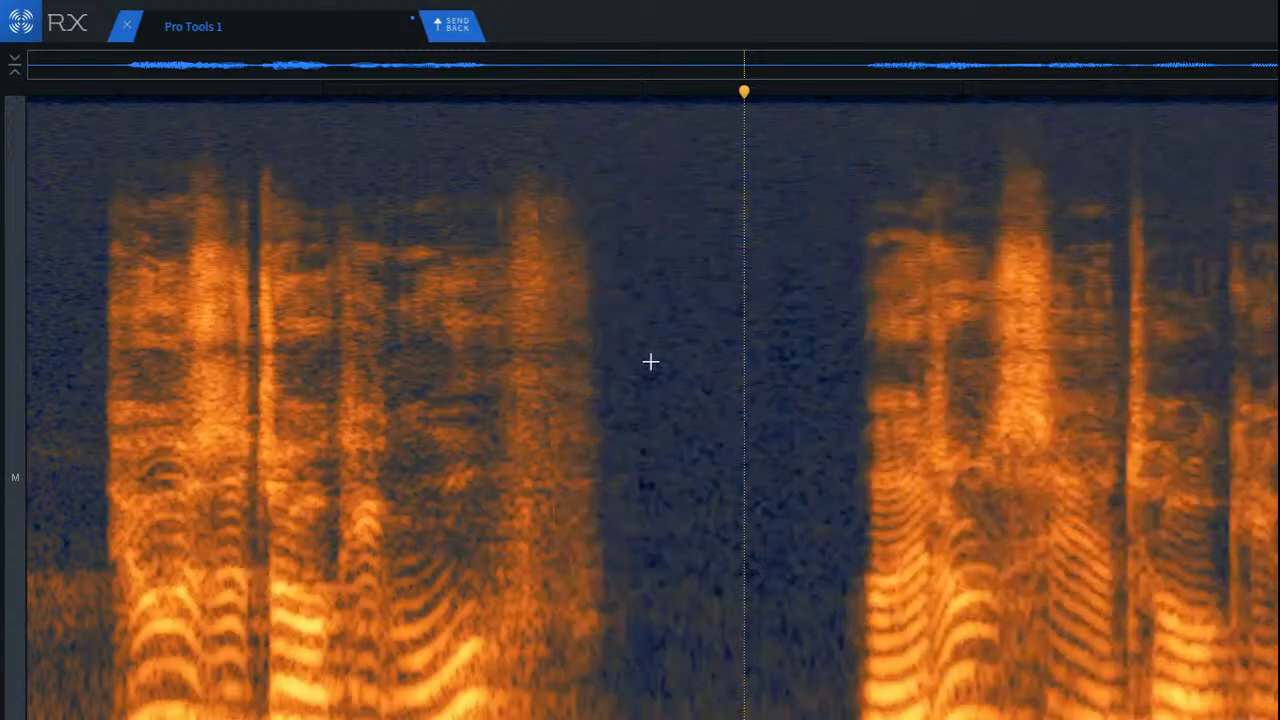
# Step: Run De-click on the clip and play back the result from the end of the first phrase
pyautogui.press('space')
pyautogui.press('space')
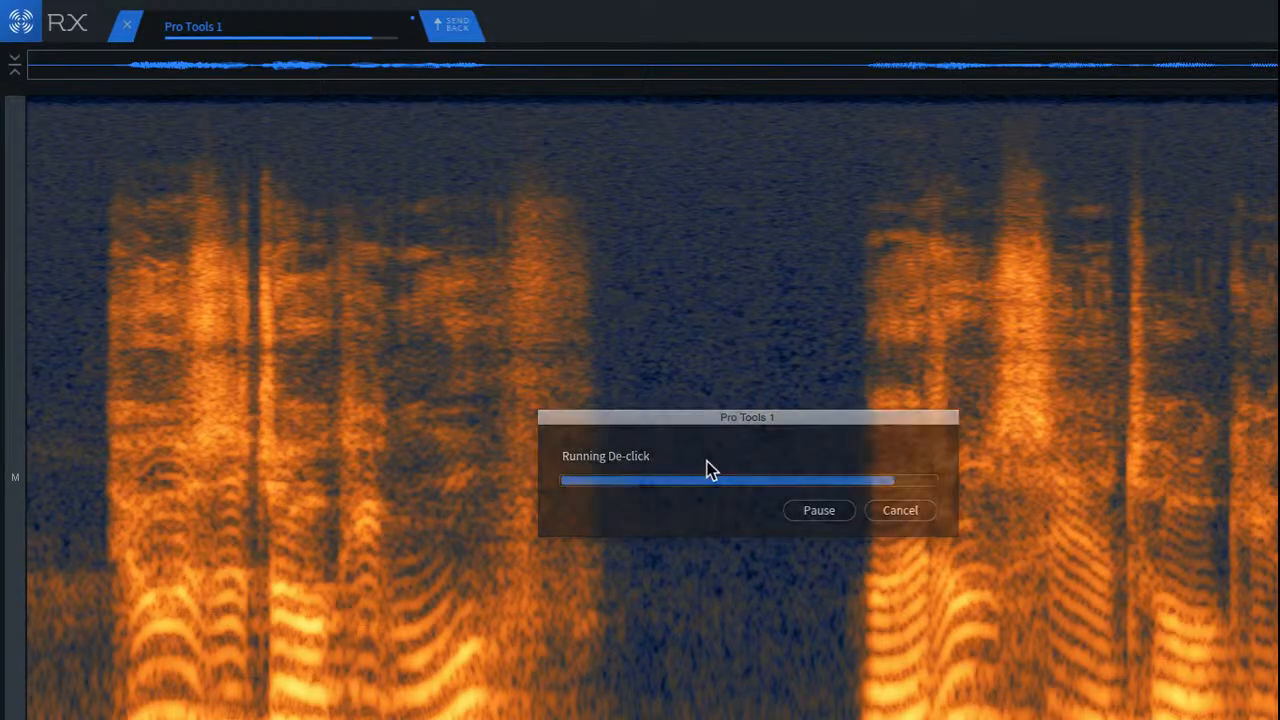
pyautogui.click(591, 262)
pyautogui.press('space')
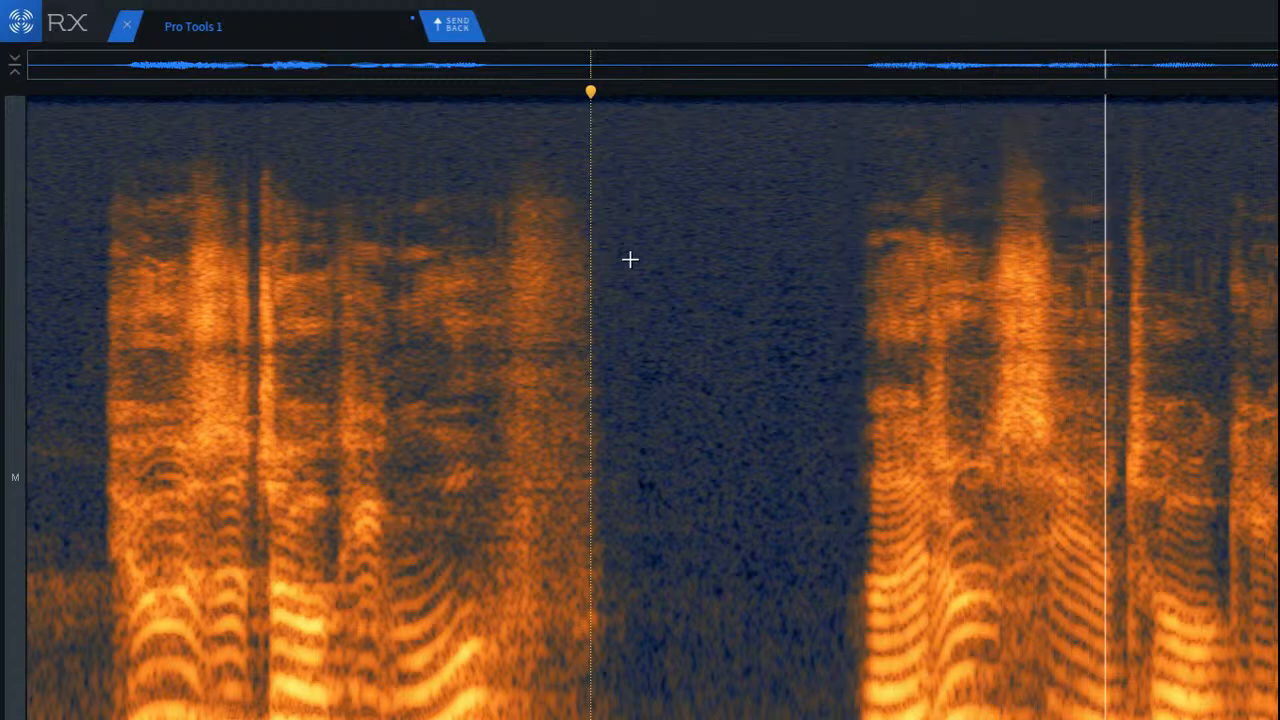
pyautogui.click(706, 311)
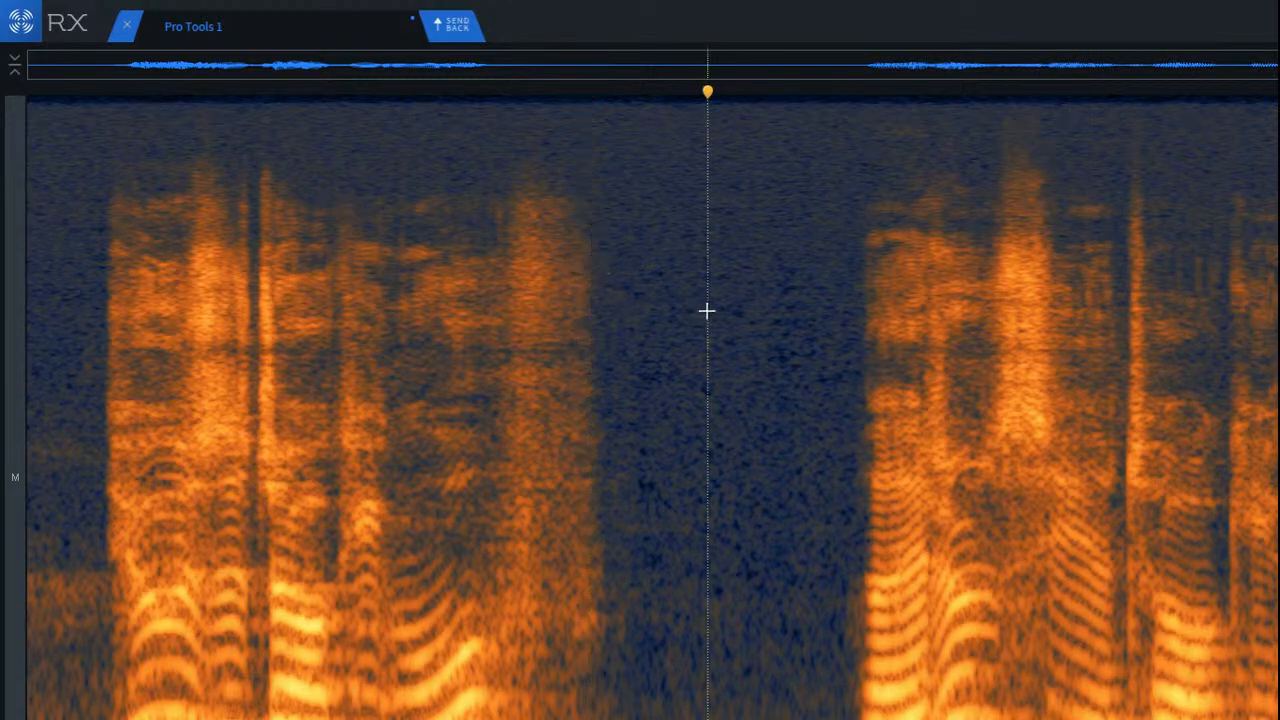
# Step: Render Dialogue De-reverb over the clip with -18 dB reduction, 3.5 sensitivity and Advanced joint channel, and play it from the start
pyautogui.press('Home')
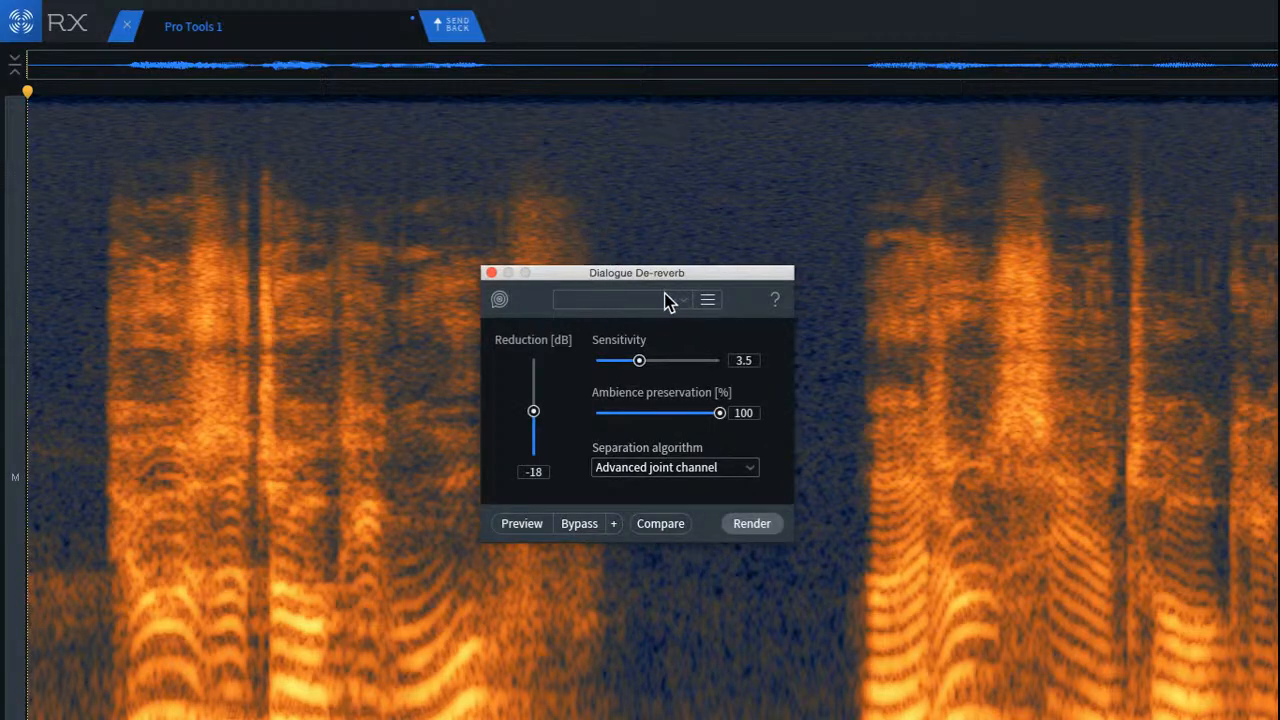
pyautogui.moveTo(631, 275); pyautogui.dragTo(612, 270)
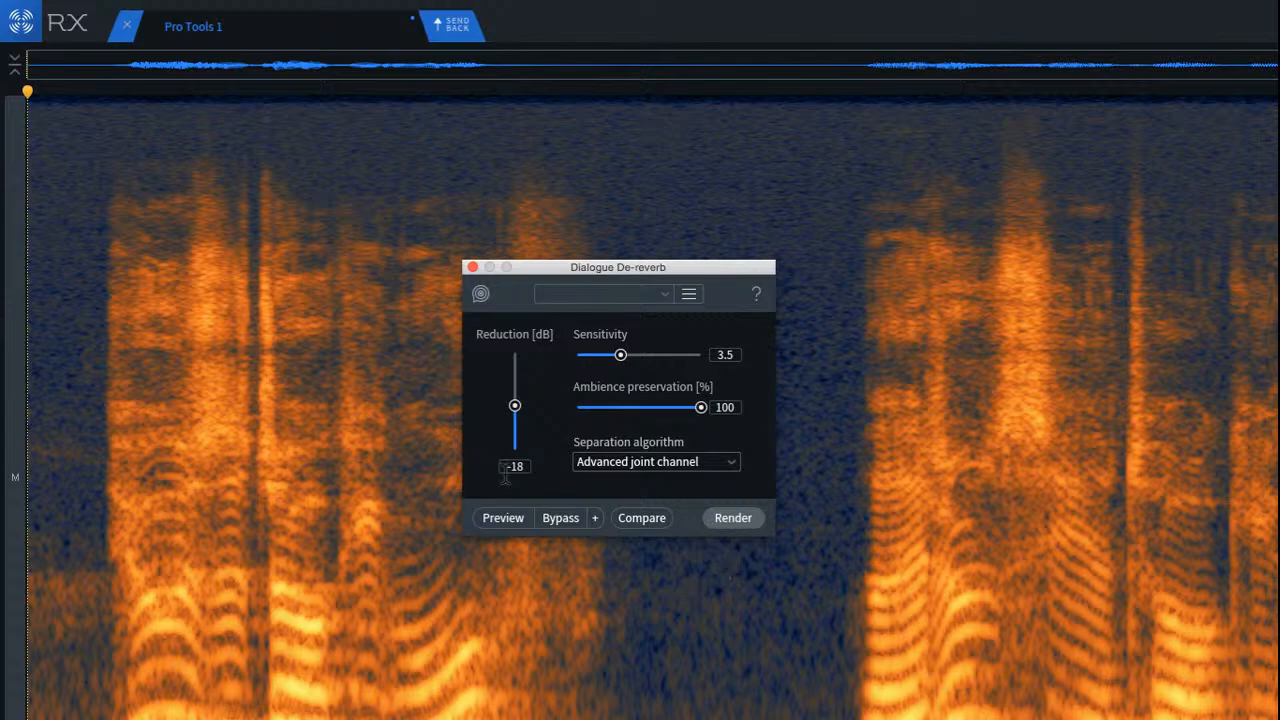
pyautogui.click(733, 518)
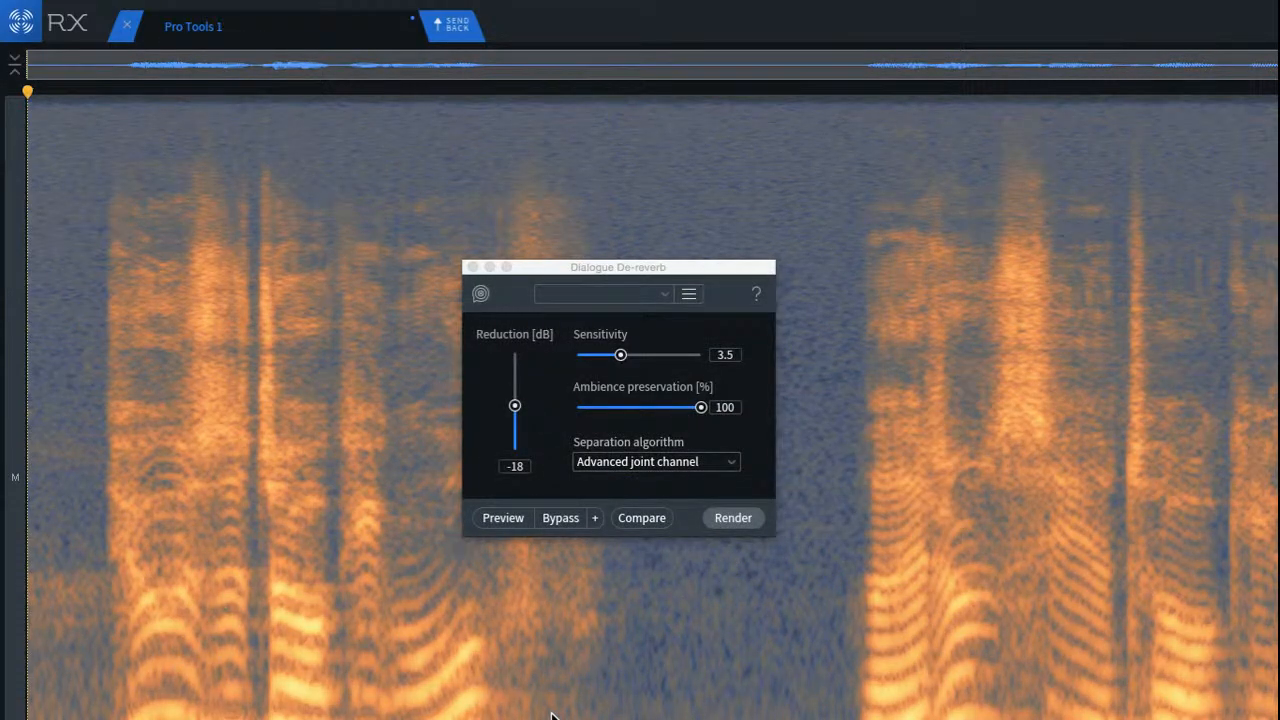
pyautogui.press('space')
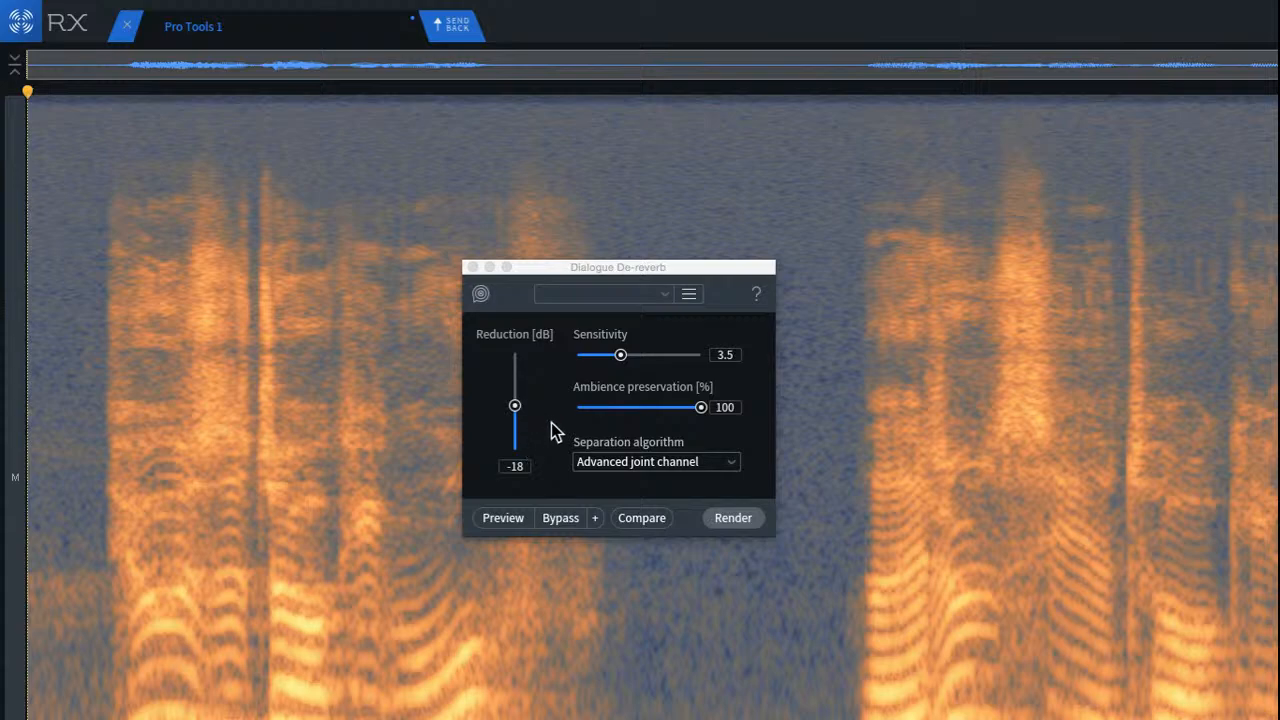
# Step: Set the Dialogue De-reverb reduction to -12 dB and render it over the whole clip
pyautogui.click(534, 488)
pyautogui.moveTo(562, 266); pyautogui.dragTo(685, 288)
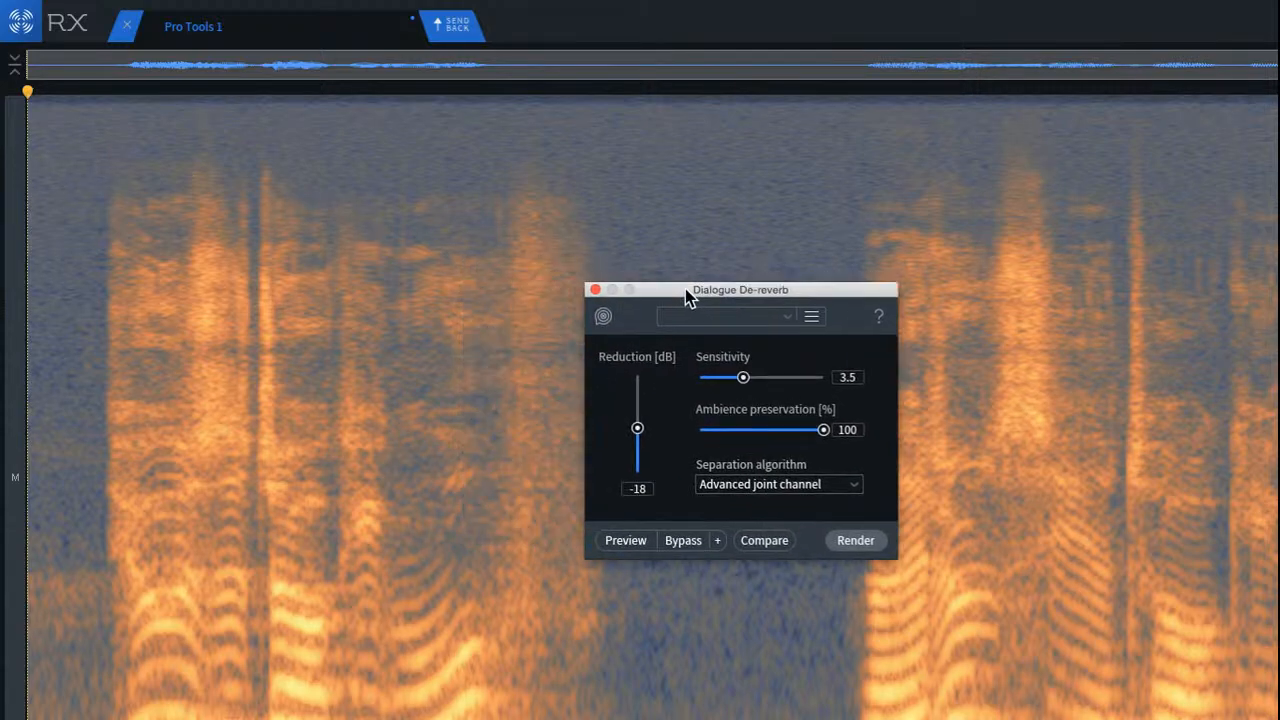
pyautogui.doubleClick(638, 488)
pyautogui.write('-12')
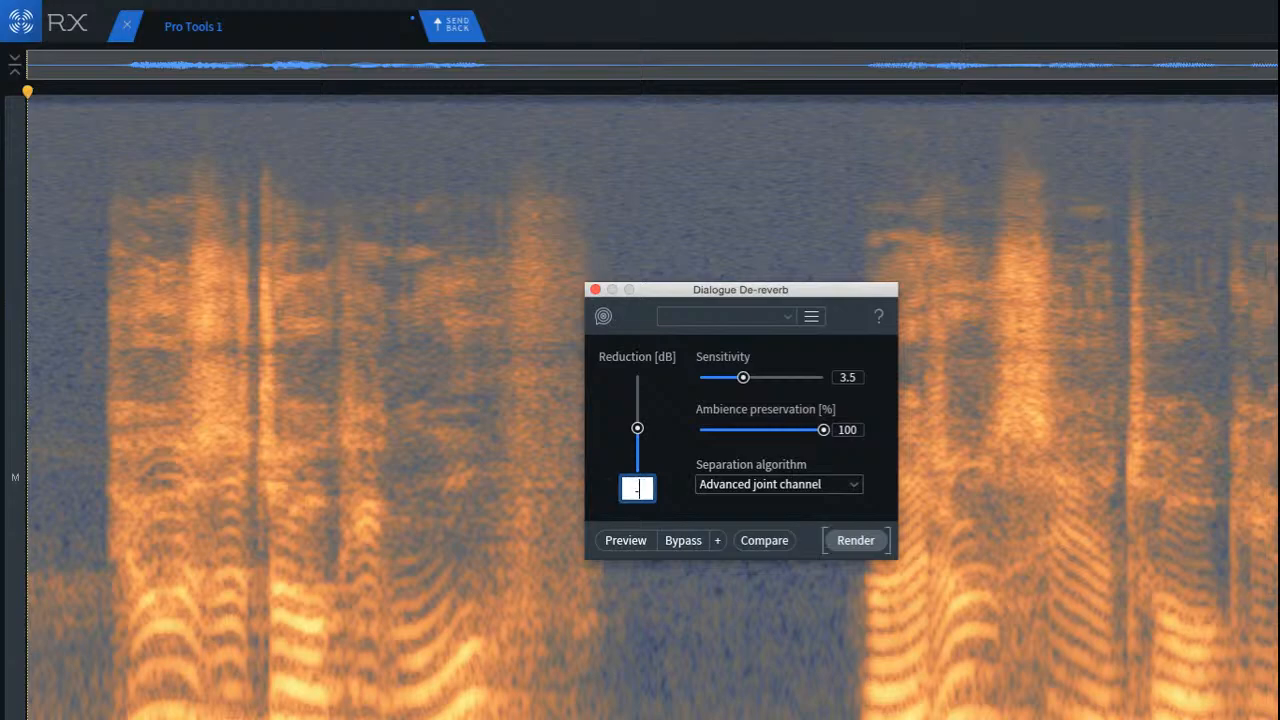
pyautogui.press('Return')
pyautogui.click(858, 538)
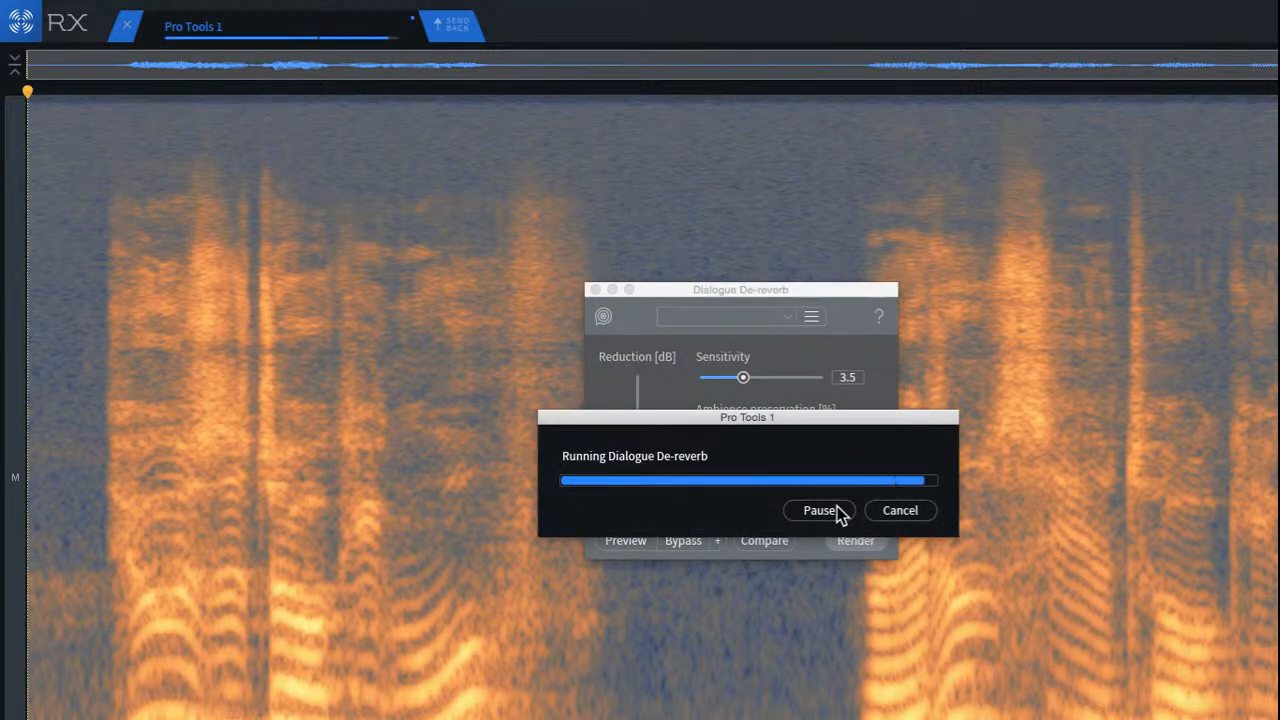
# Step: Play back the de-reverbed clip from the start, close the Dialogue De-reverb window and clear the selection
pyautogui.press('space')
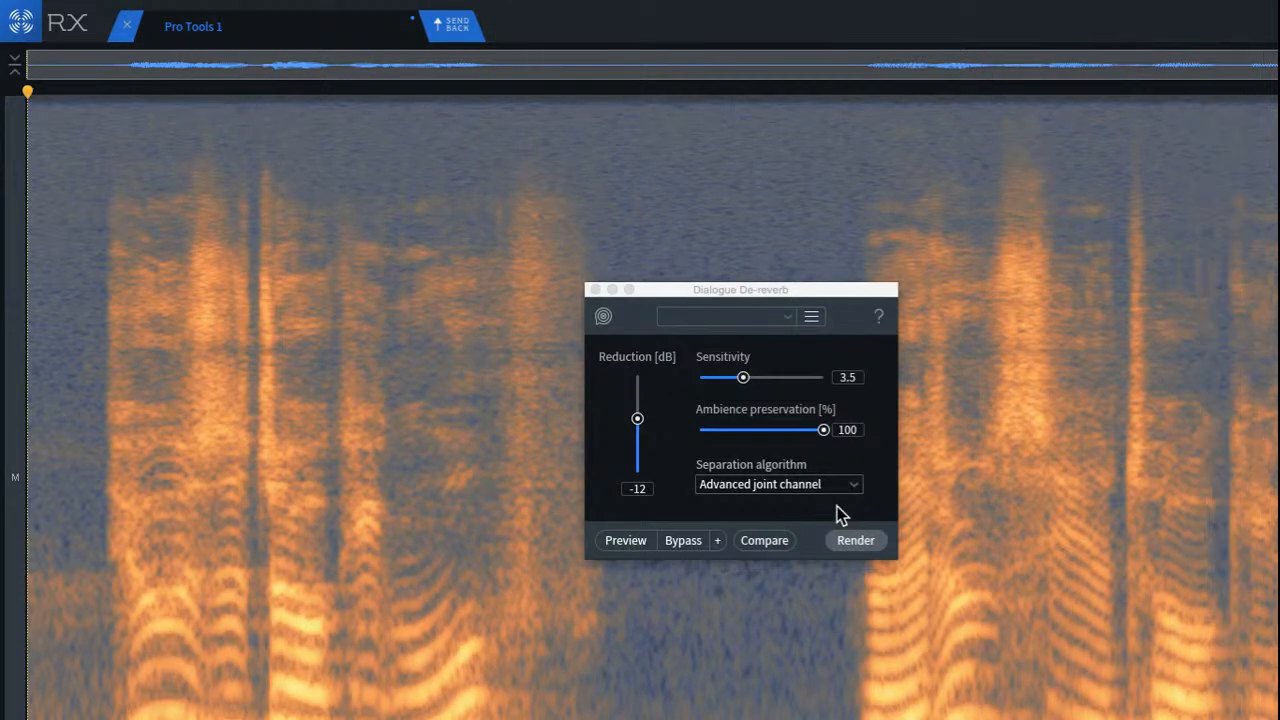
pyautogui.press('space')
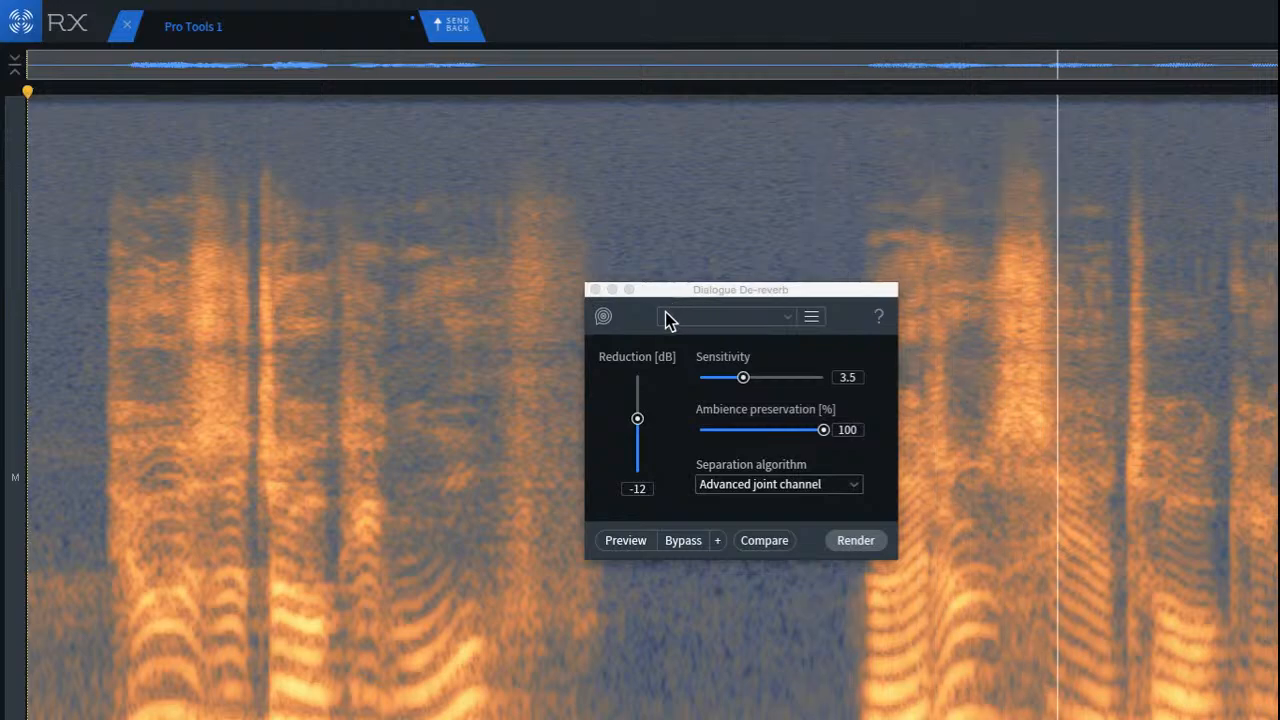
pyautogui.click(594, 290)
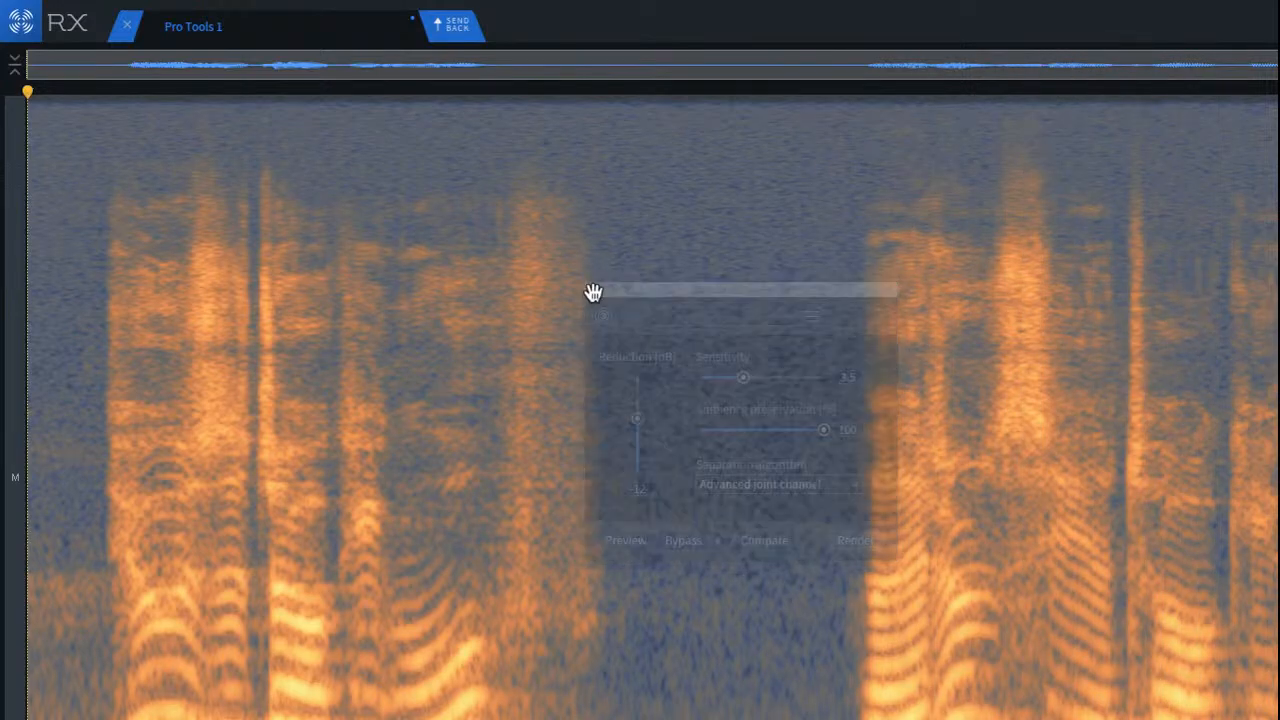
pyautogui.click(424, 390)
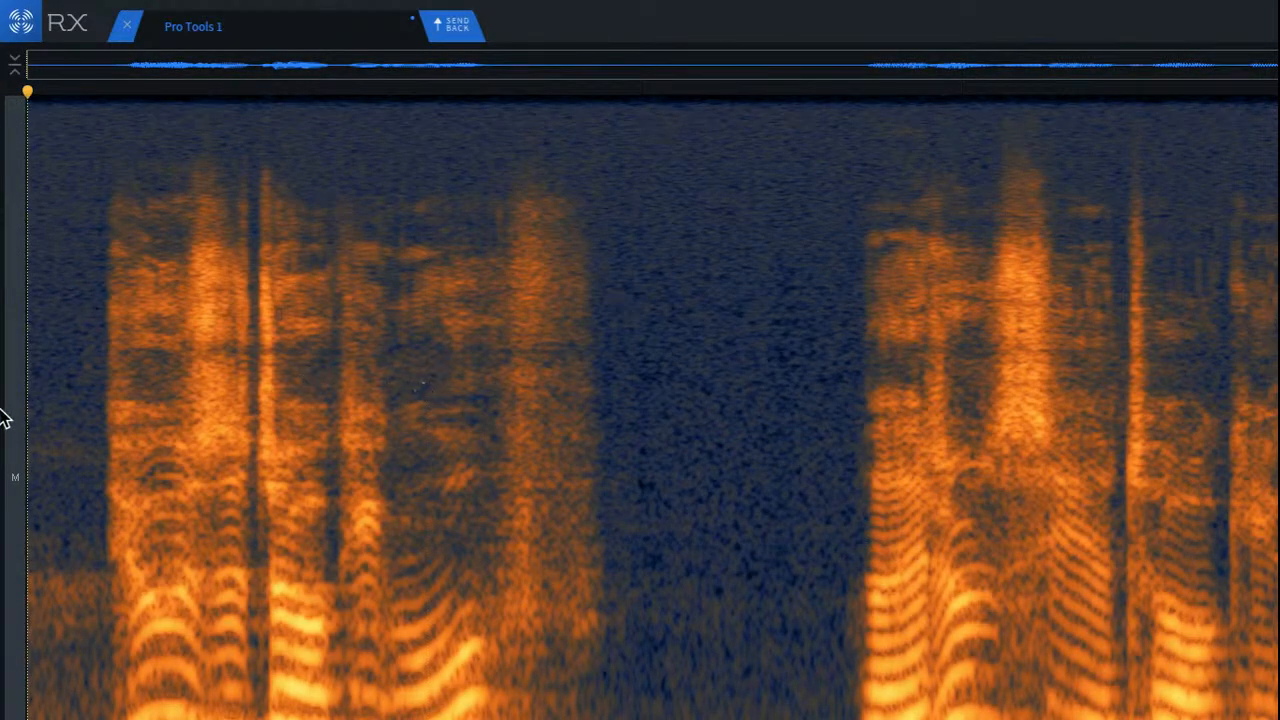
# Step: Attenuate the noisy lower-frequency band of background before the first phrase with Spectral Repair
pyautogui.scroll(2, 44, 452)
pyautogui.scroll(2, 44, 452)
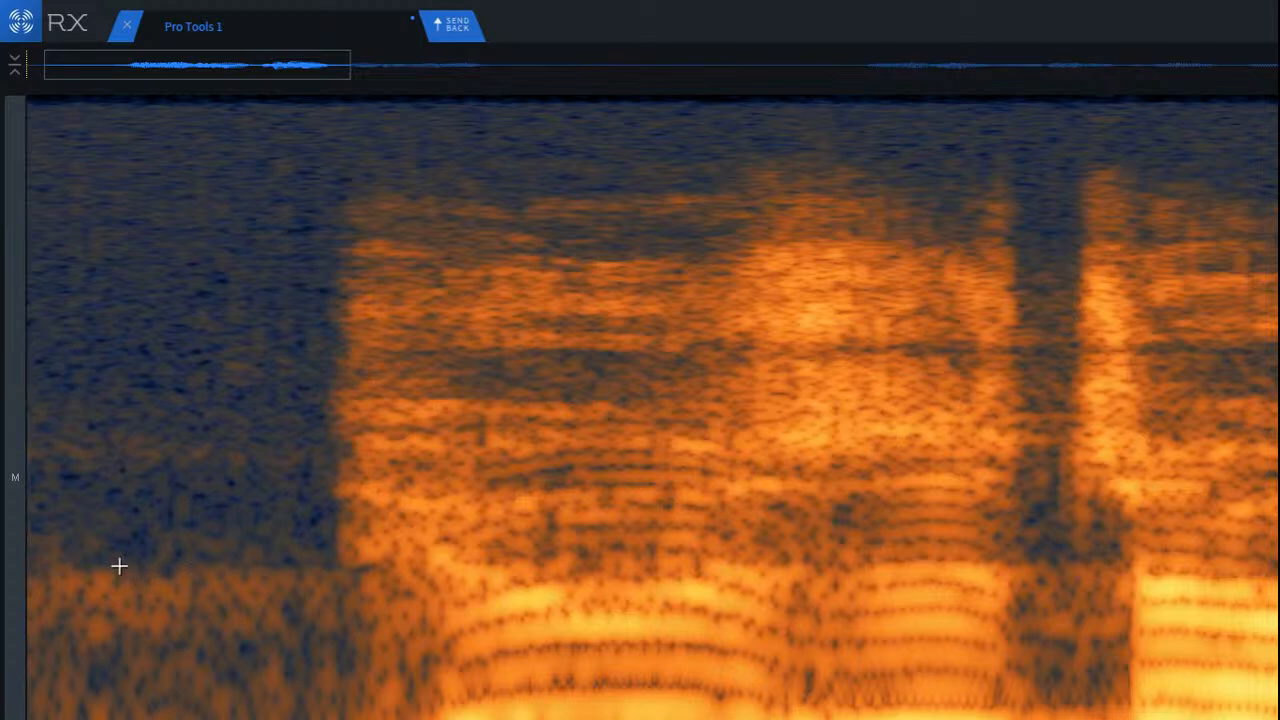
pyautogui.moveTo(49, 566); pyautogui.dragTo(349, 651)
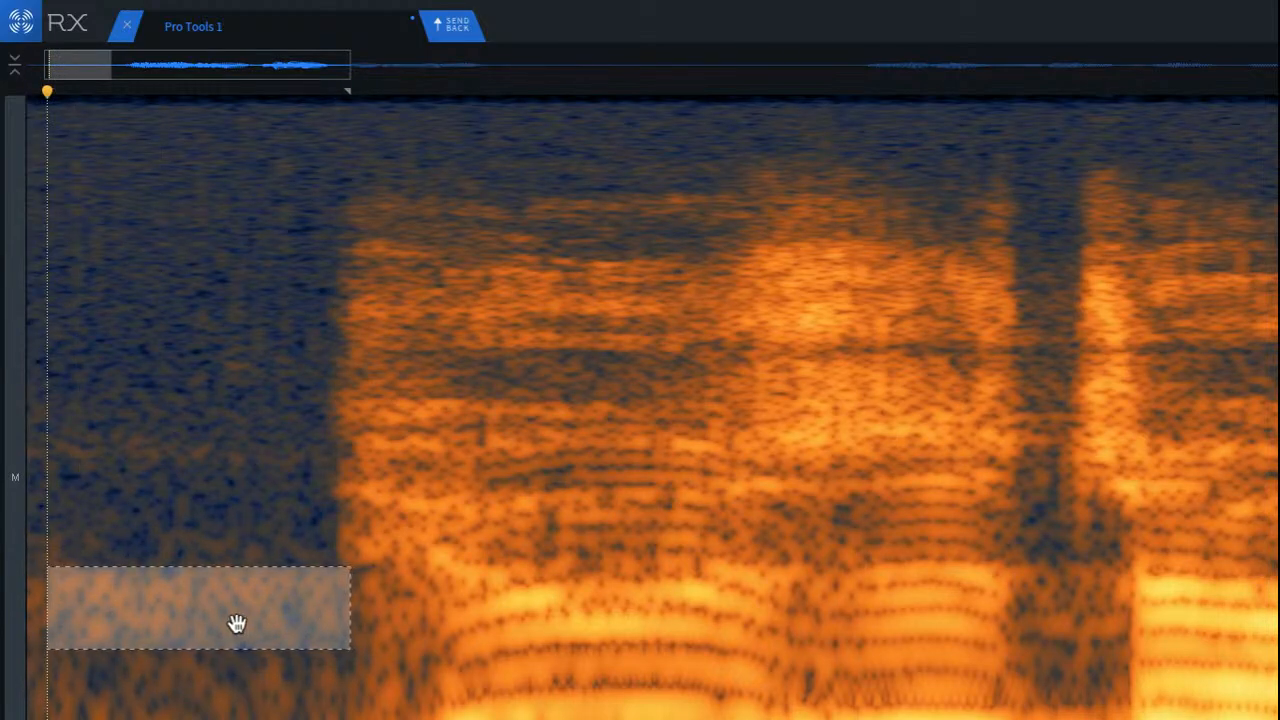
pyautogui.press('Return')
pyautogui.moveTo(236, 623); pyautogui.dragTo(491, 490)
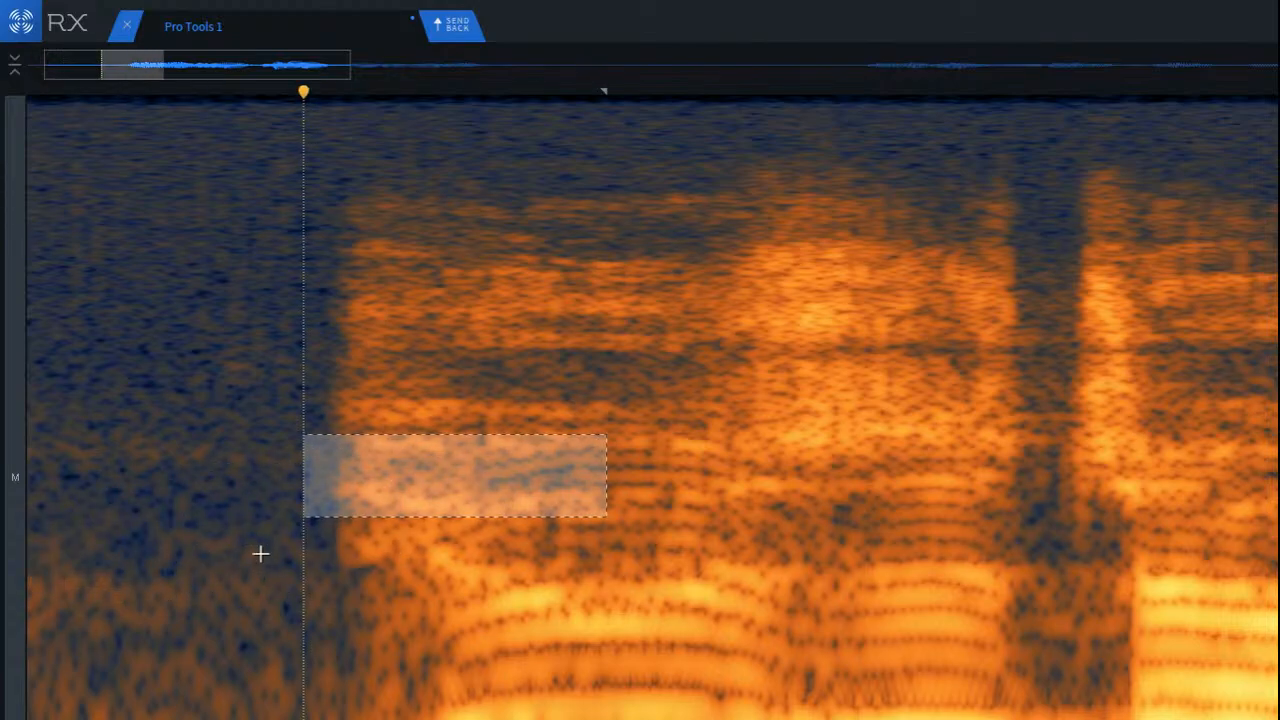
# Step: Attenuate a band of background noise just above the lower noise band before the first phrase, then clear the selection
pyautogui.moveTo(46, 394); pyautogui.dragTo(343, 497)
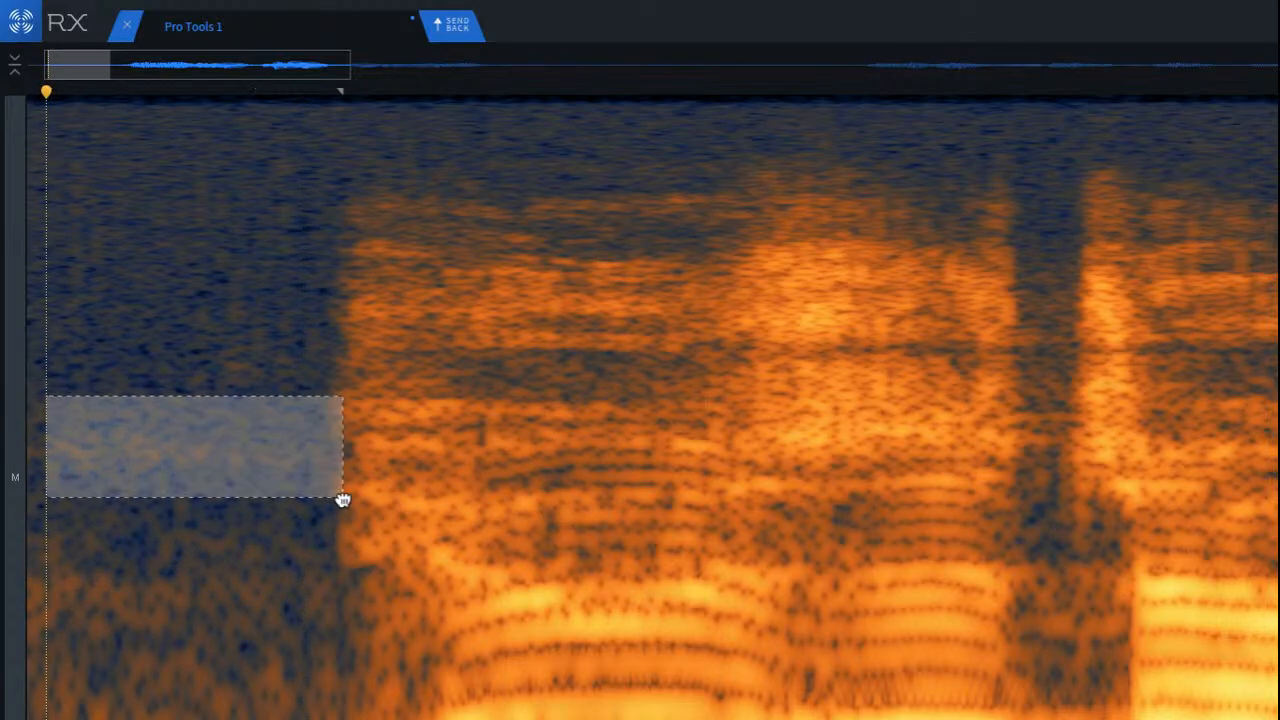
pyautogui.press('Return')
pyautogui.click(222, 530)
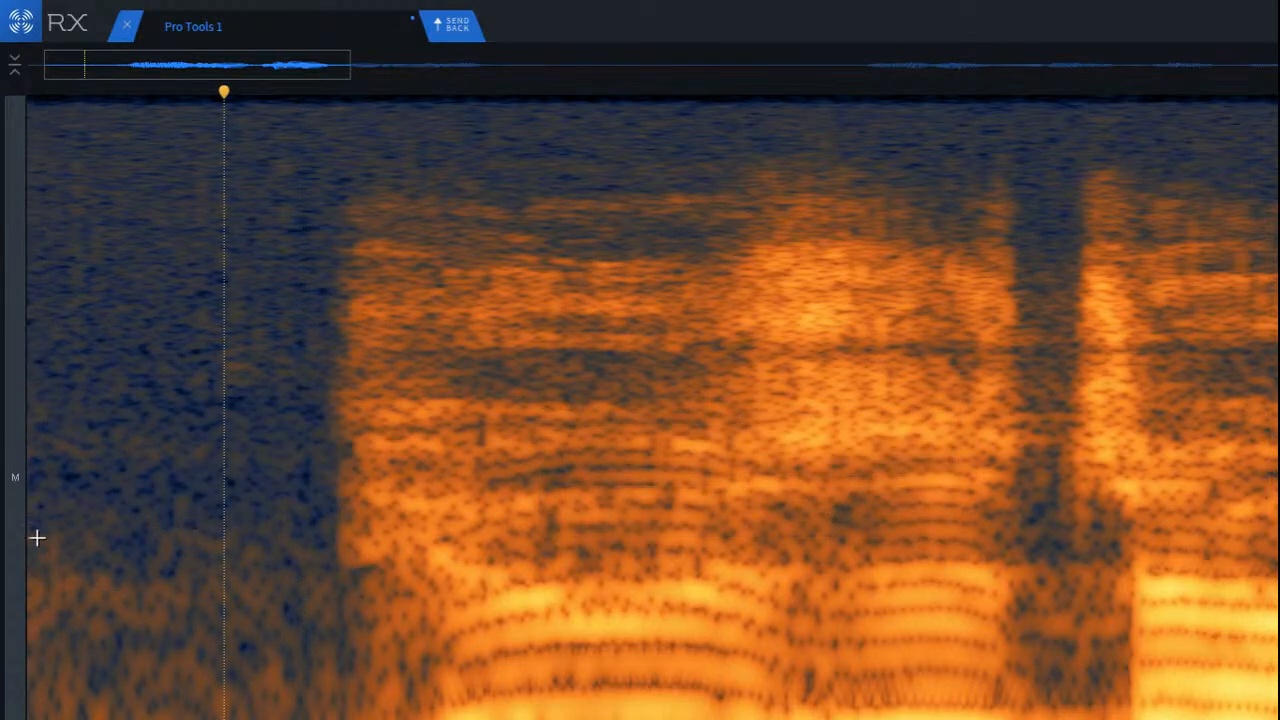
# Step: Attenuate the remaining lower-frequency noise from the clip's start up to the first phrase with Spectral Repair
pyautogui.moveTo(28, 532); pyautogui.dragTo(338, 641)
pyautogui.press('Return')
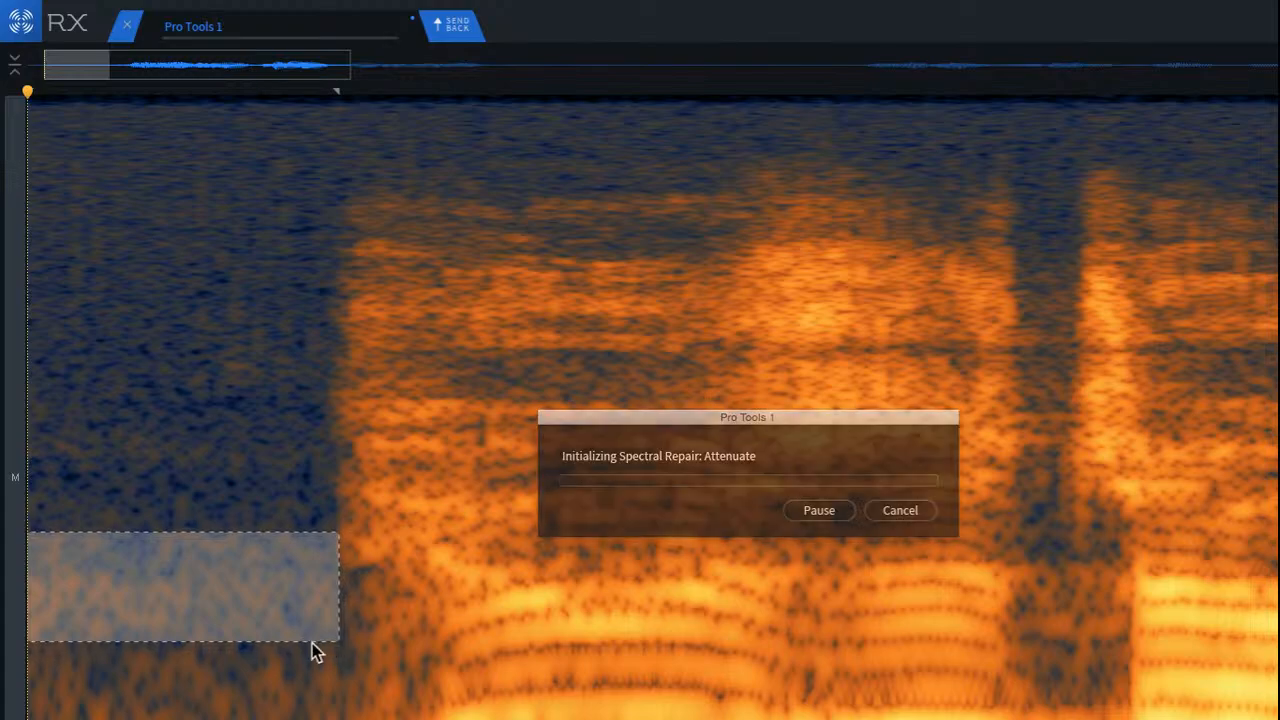
pyautogui.scroll(-5, 320, 643)
pyautogui.hotkey('ctrl', 'd')
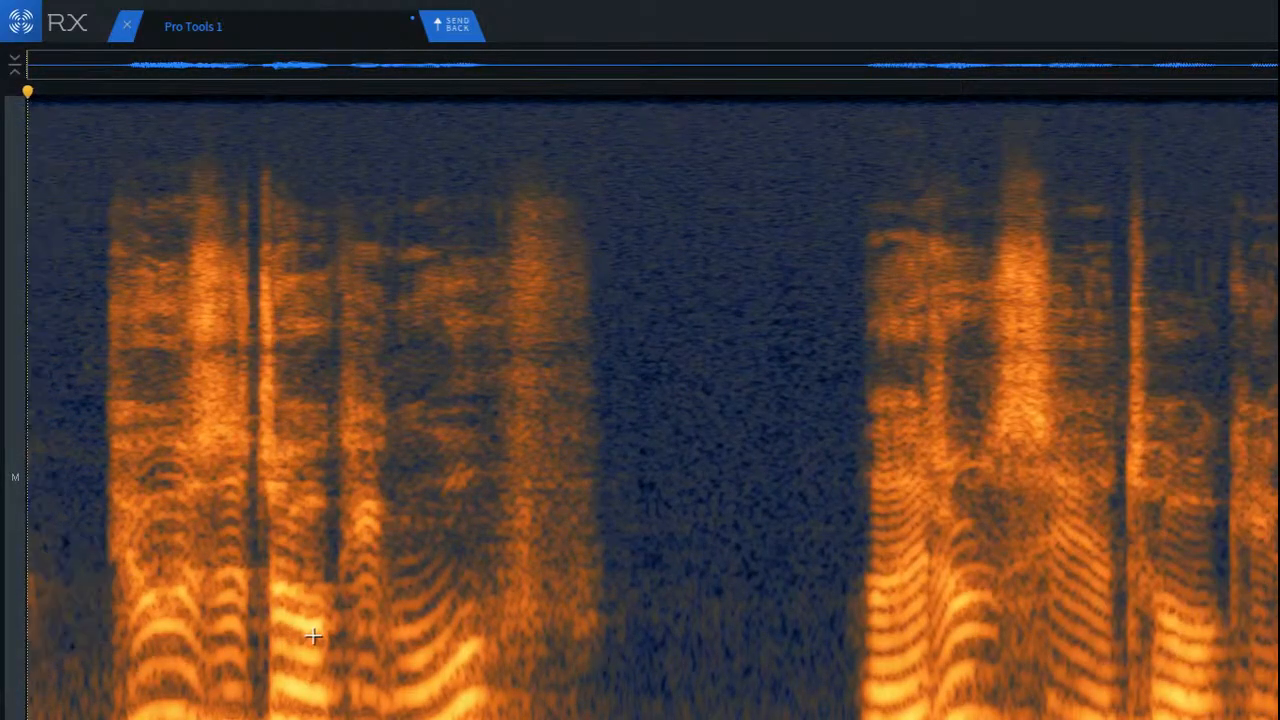
# Step: Attenuate the small leftover patch of lower-frequency noise at the very start of the clip
pyautogui.scroll(3, 83, 616)
pyautogui.scroll(5, 114, 574)
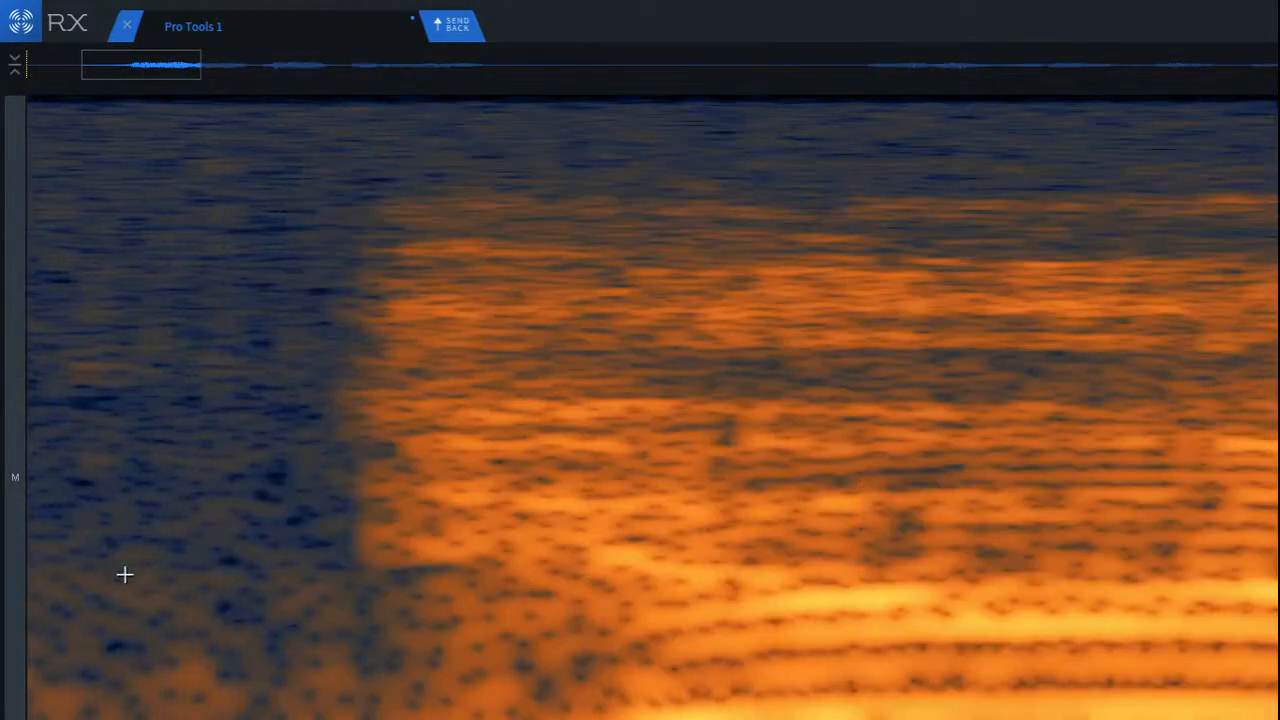
pyautogui.hscroll(-5, 125, 575)
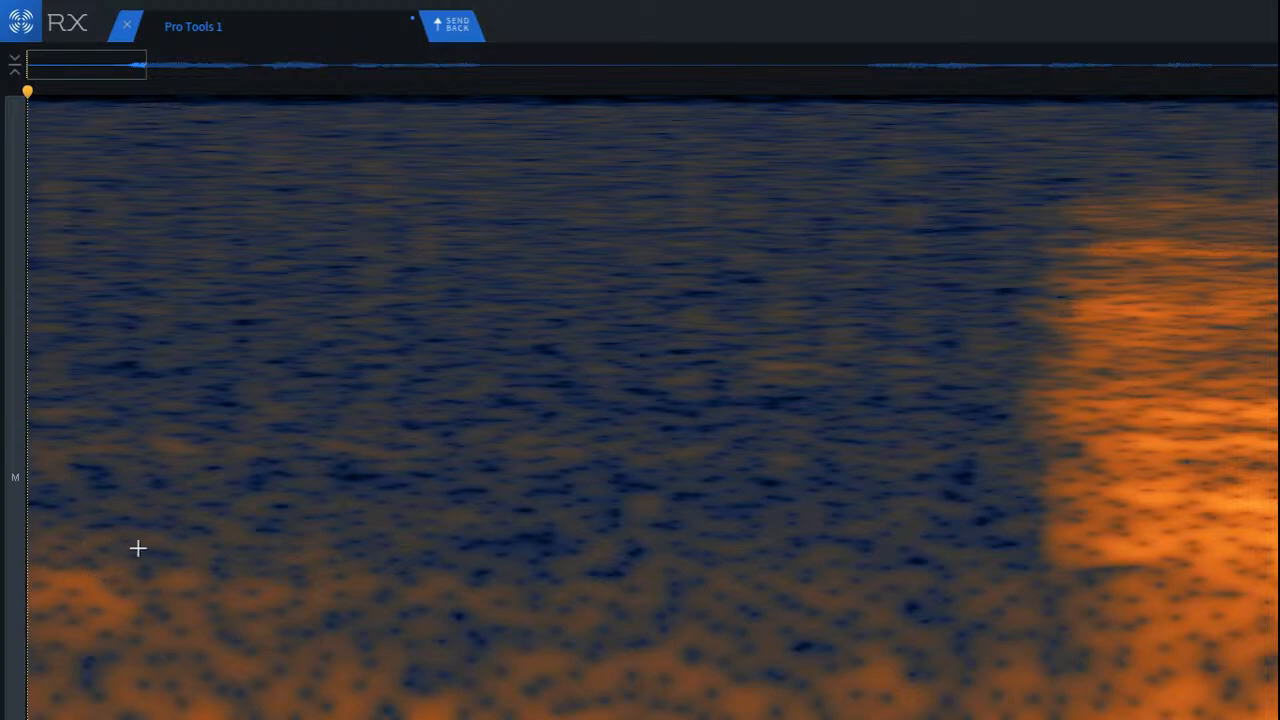
pyautogui.moveTo(183, 537); pyautogui.dragTo(6, 640)
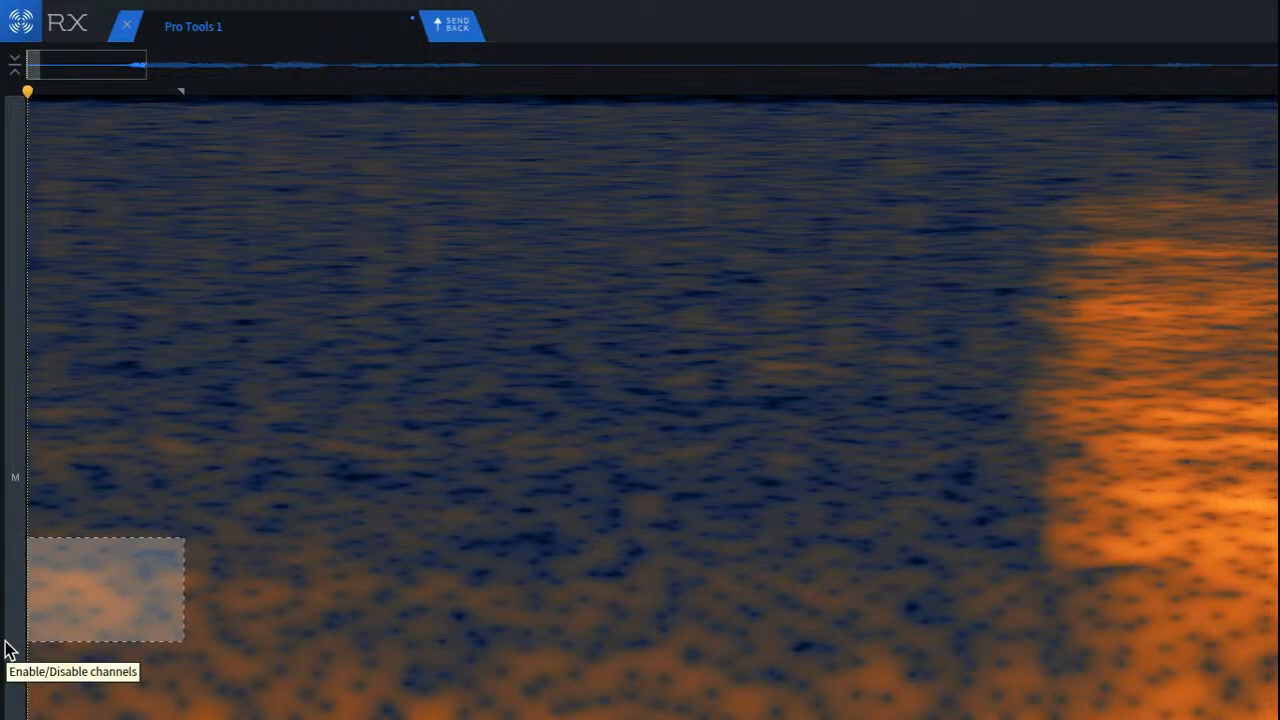
pyautogui.press('super+shift+5')
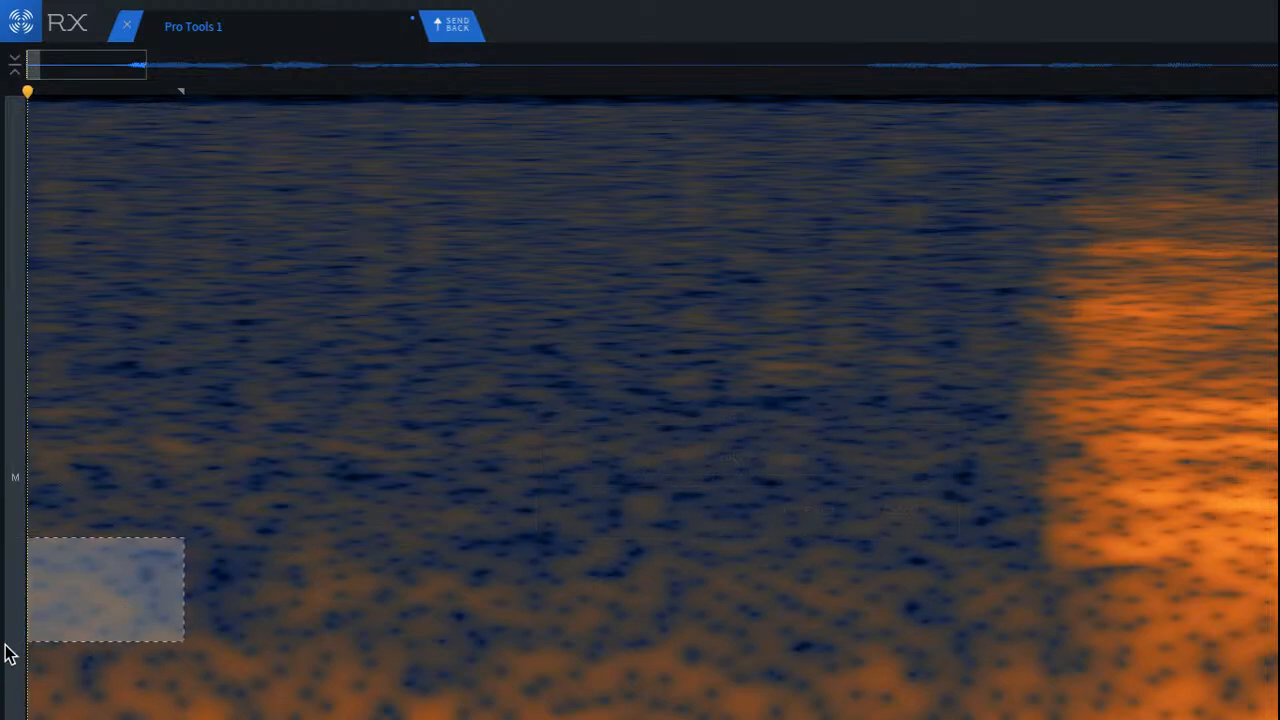
pyautogui.click(343, 566)
# Step: Play back the cleaned opening of the clip from its start
pyautogui.scroll(-3, 309, 597)
pyautogui.press('Return')
pyautogui.press('space')
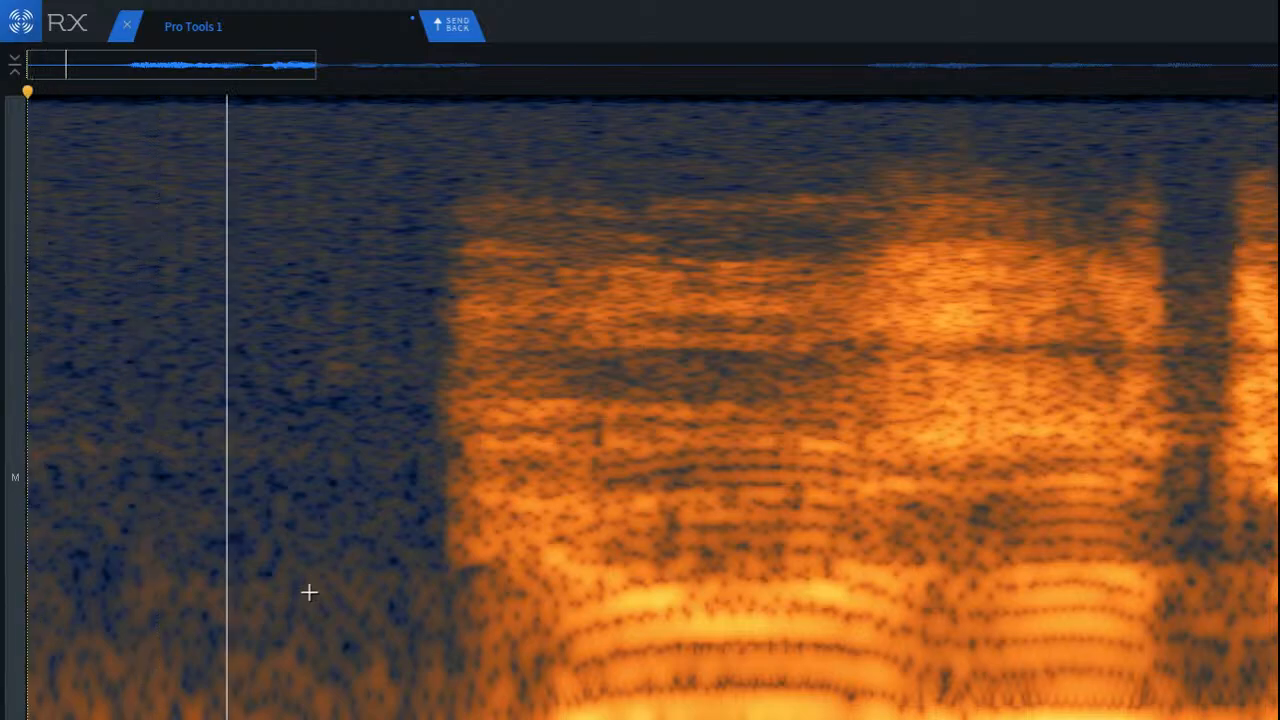
pyautogui.scroll(-5, 280, 514)
pyautogui.press('space')
# Step: Play back the clip from the end of the first phrase through the pause and into the second phrase
pyautogui.scroll(-1, 247, 527)
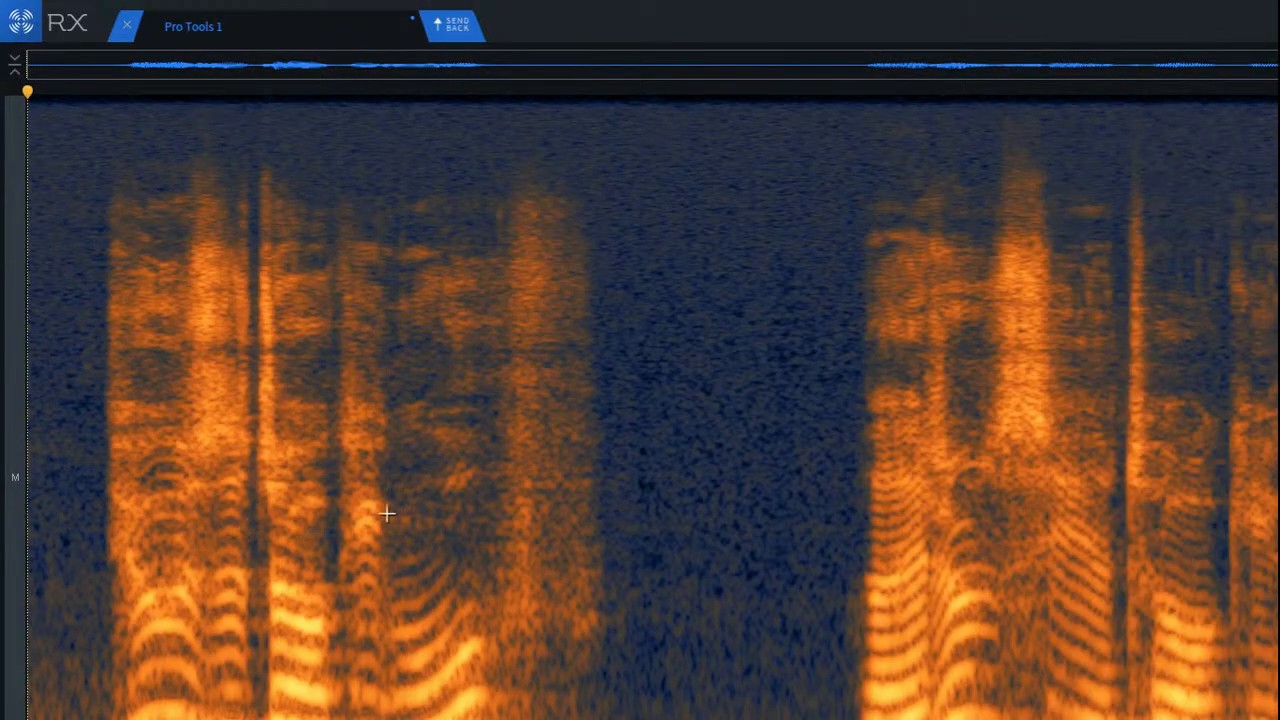
pyautogui.click(600, 430)
pyautogui.press('space')
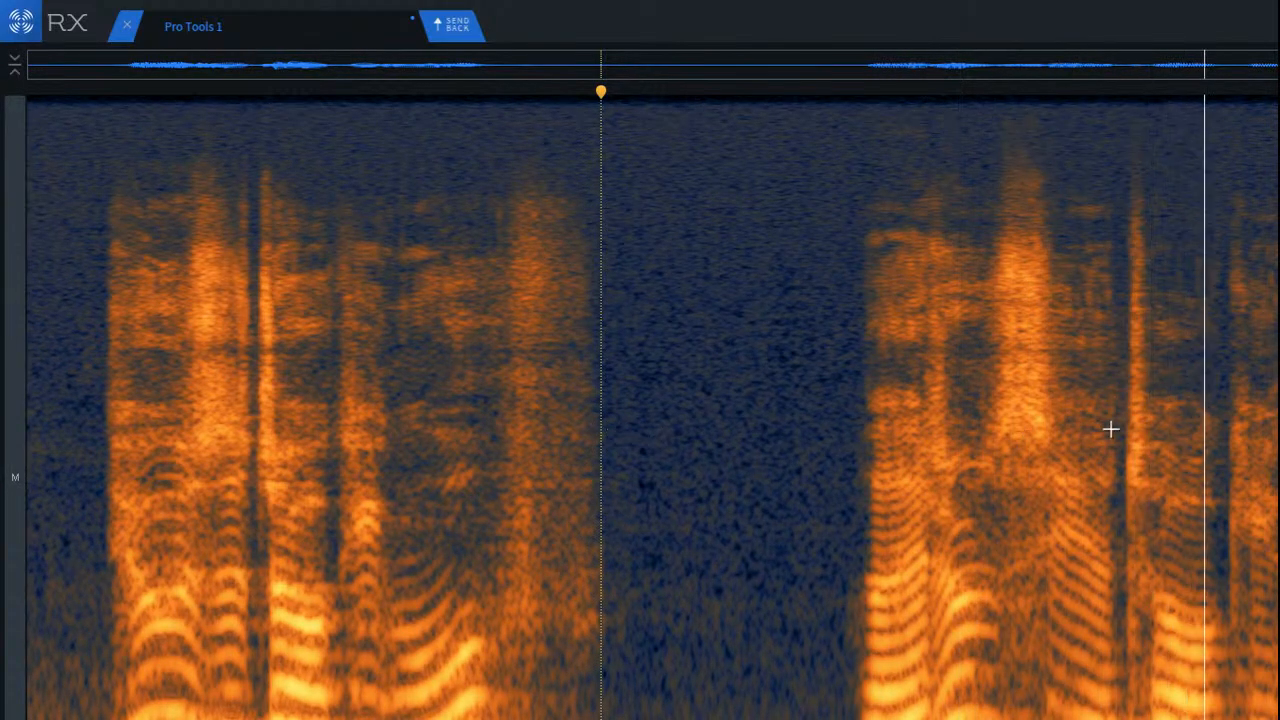
# Step: Play back the clip from just before the second phrase
pyautogui.scroll(2, 1250, 433)
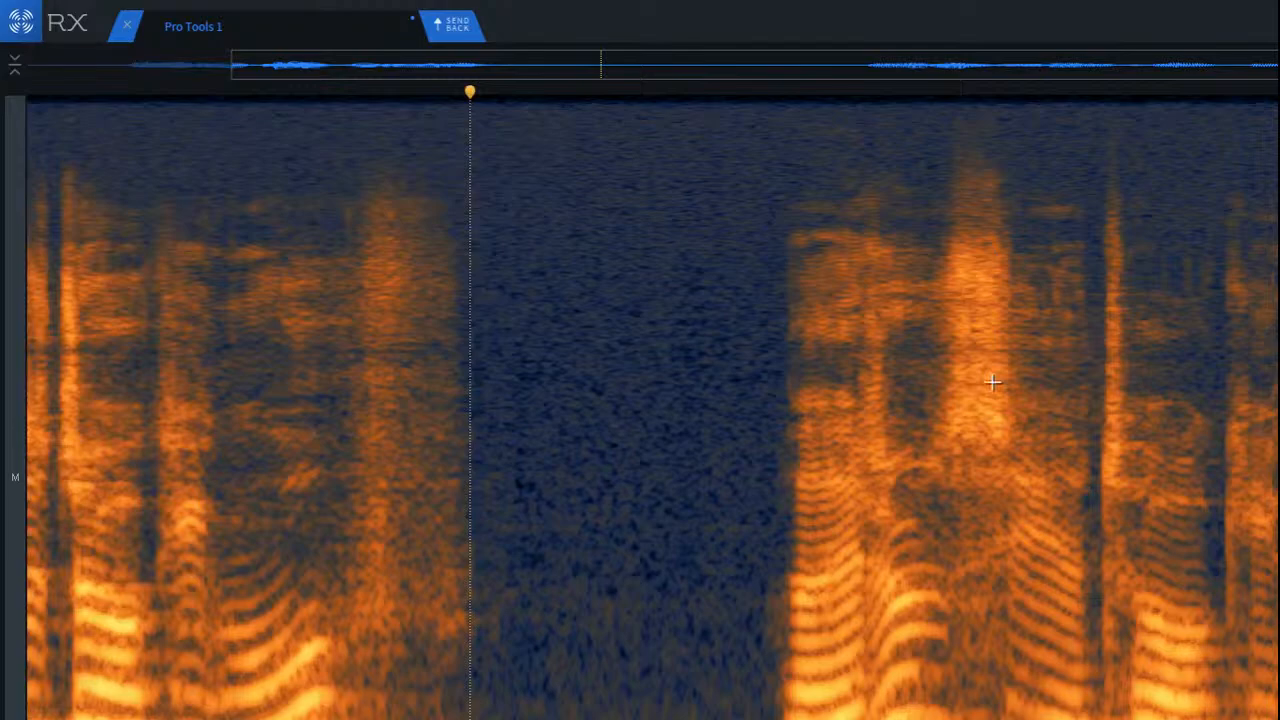
pyautogui.click(754, 358)
pyautogui.press('space')
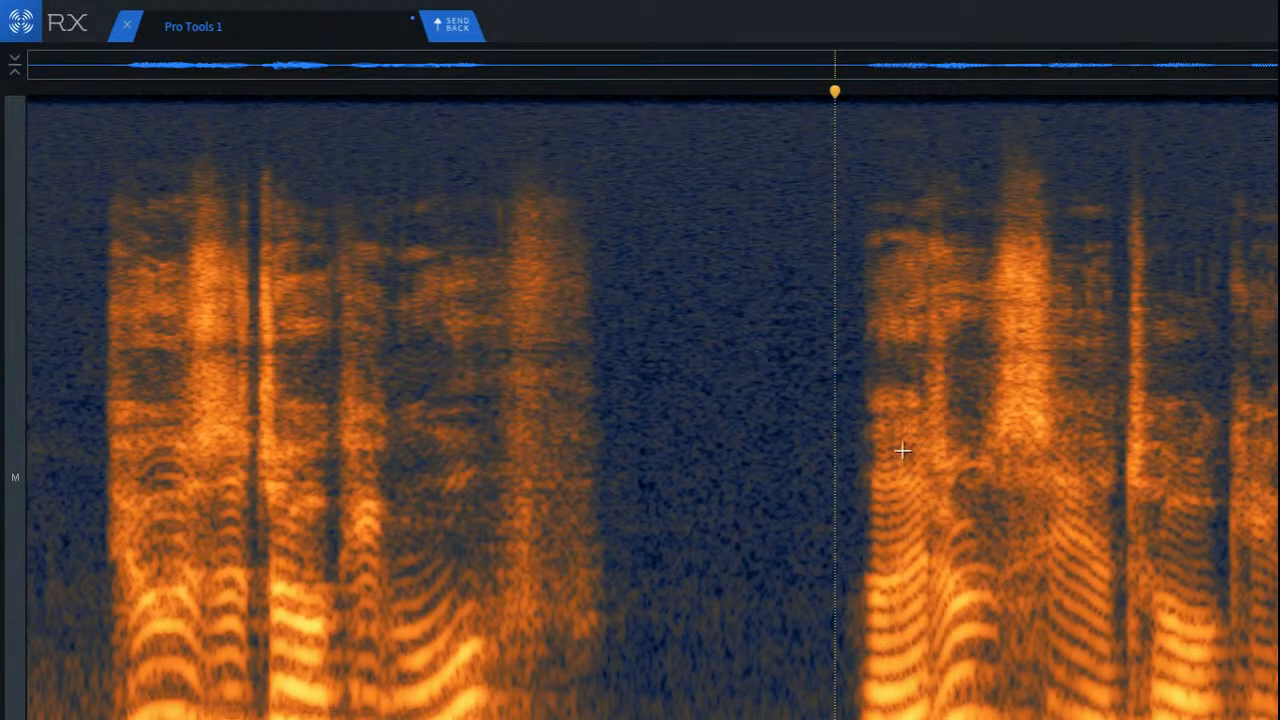
# Step: Select the low-frequency noise in the pause between the two phrases, shift the selection slightly earlier and play it back
pyautogui.moveTo(585, 400); pyautogui.dragTo(871, 400)
pyautogui.press('space')
pyautogui.moveTo(728, 400); pyautogui.dragTo(704, 400)
pyautogui.press('space')
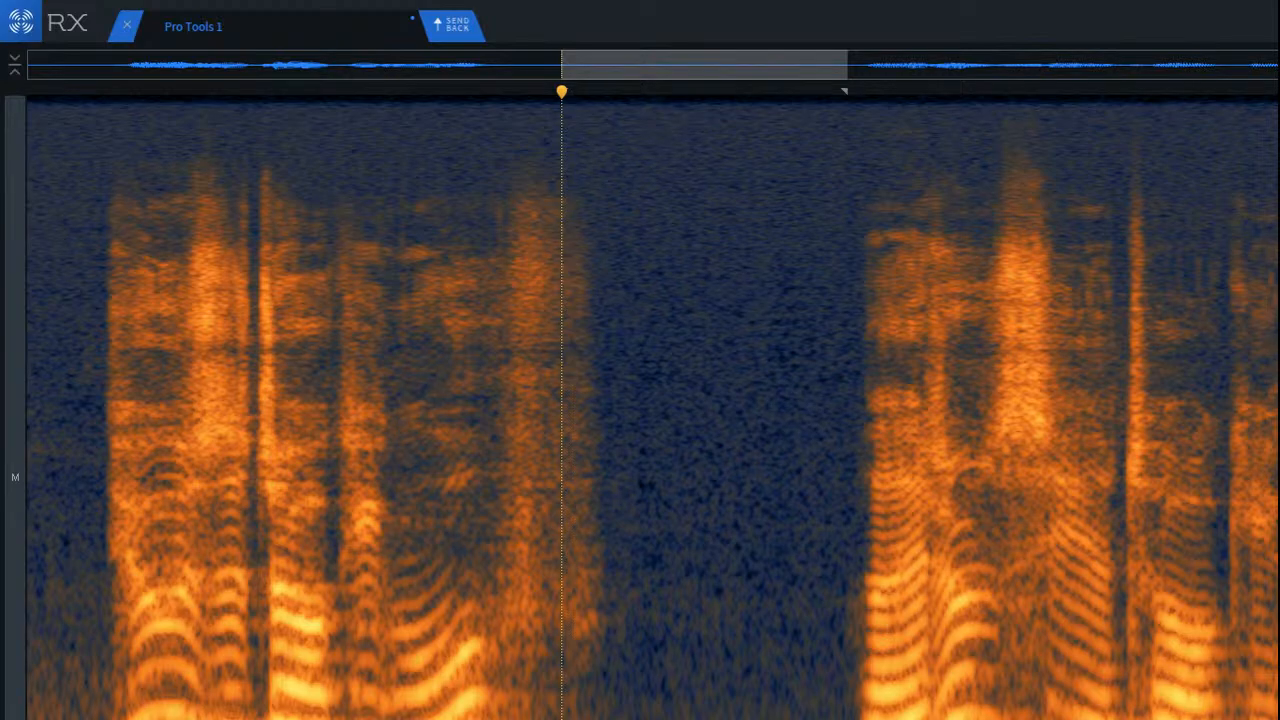
# Step: Learn a Spectral De-noise noise profile from the selected pause, and select the whole clip for processing
pyautogui.click(1278, 706)
pyautogui.click(276, 187)
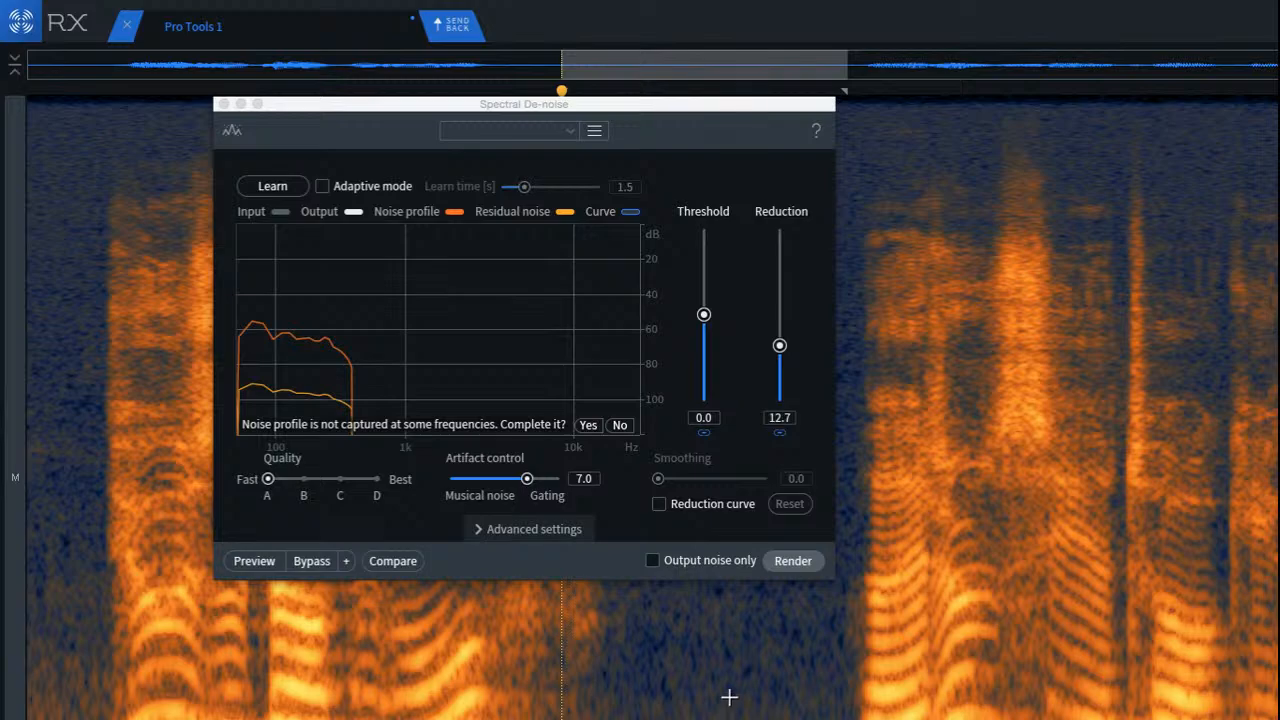
pyautogui.press('super+a')
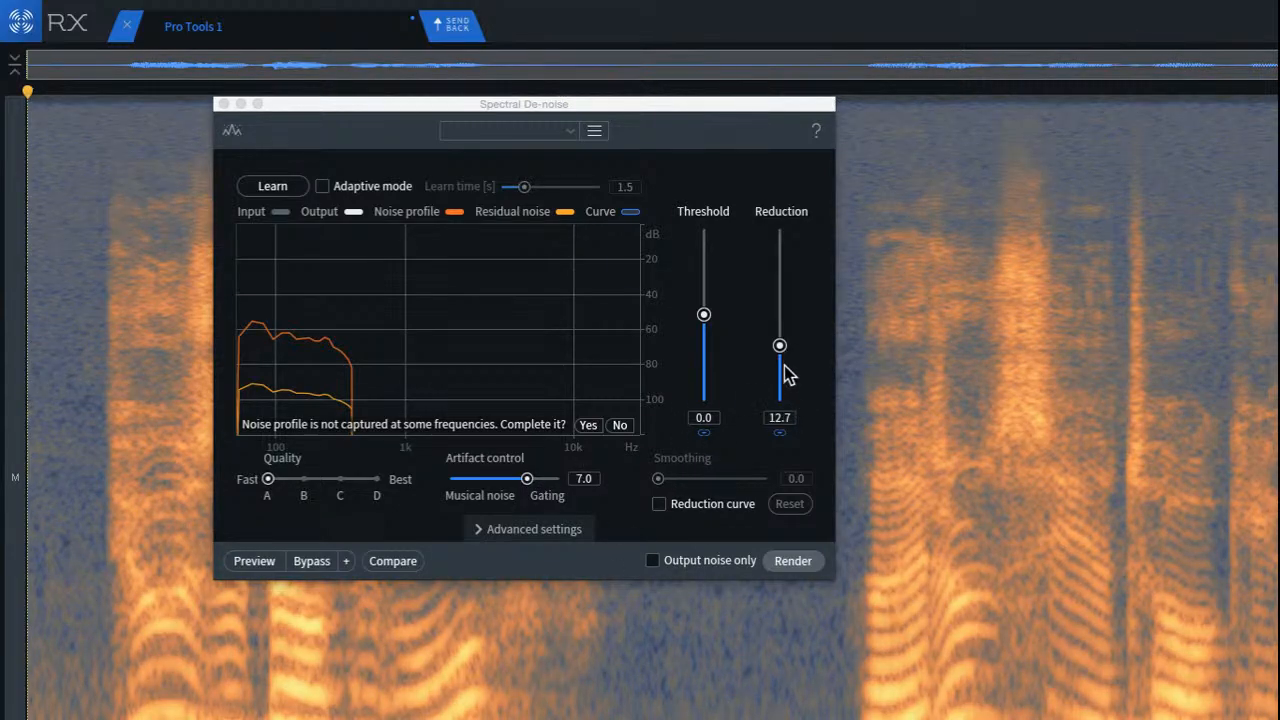
# Step: Preview Spectral De-noise on the whole clip with Reduction at 0.0, and again with Reduction at 8.8
pyautogui.moveTo(784, 368); pyautogui.dragTo(771, 488)
pyautogui.click(282, 560)
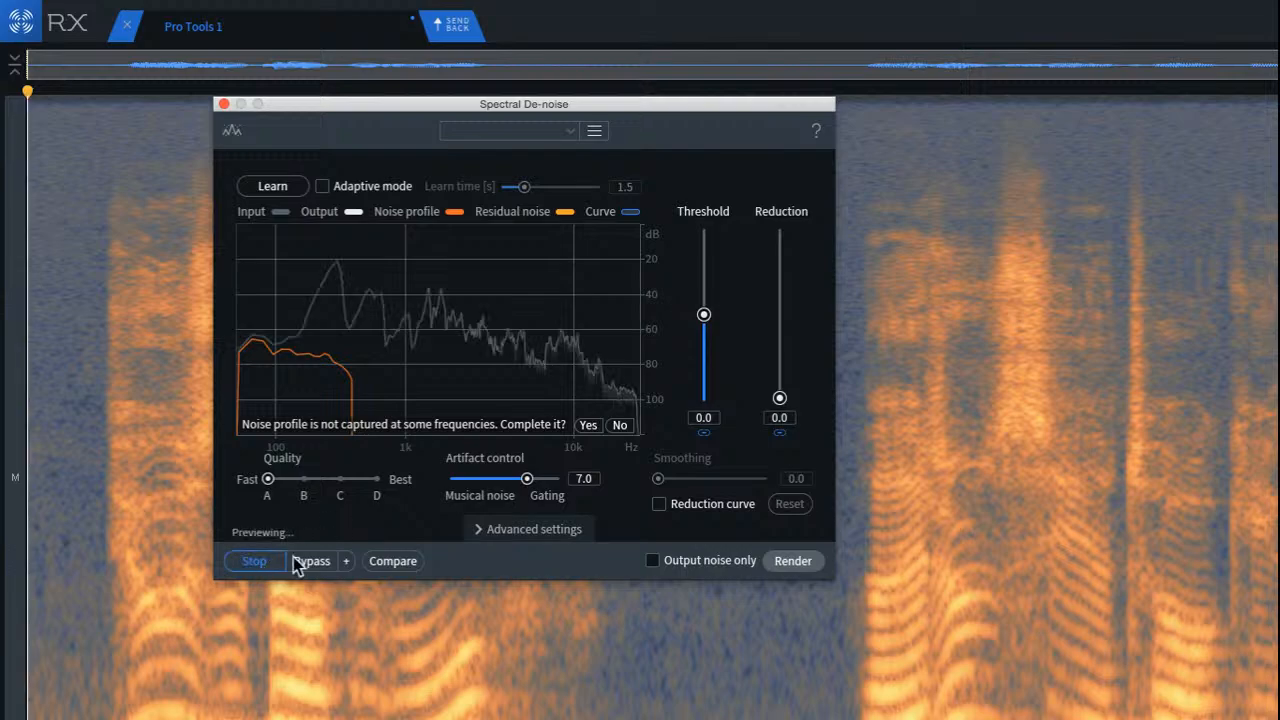
pyautogui.moveTo(779, 399); pyautogui.dragTo(779, 365)
pyautogui.click(268, 560)
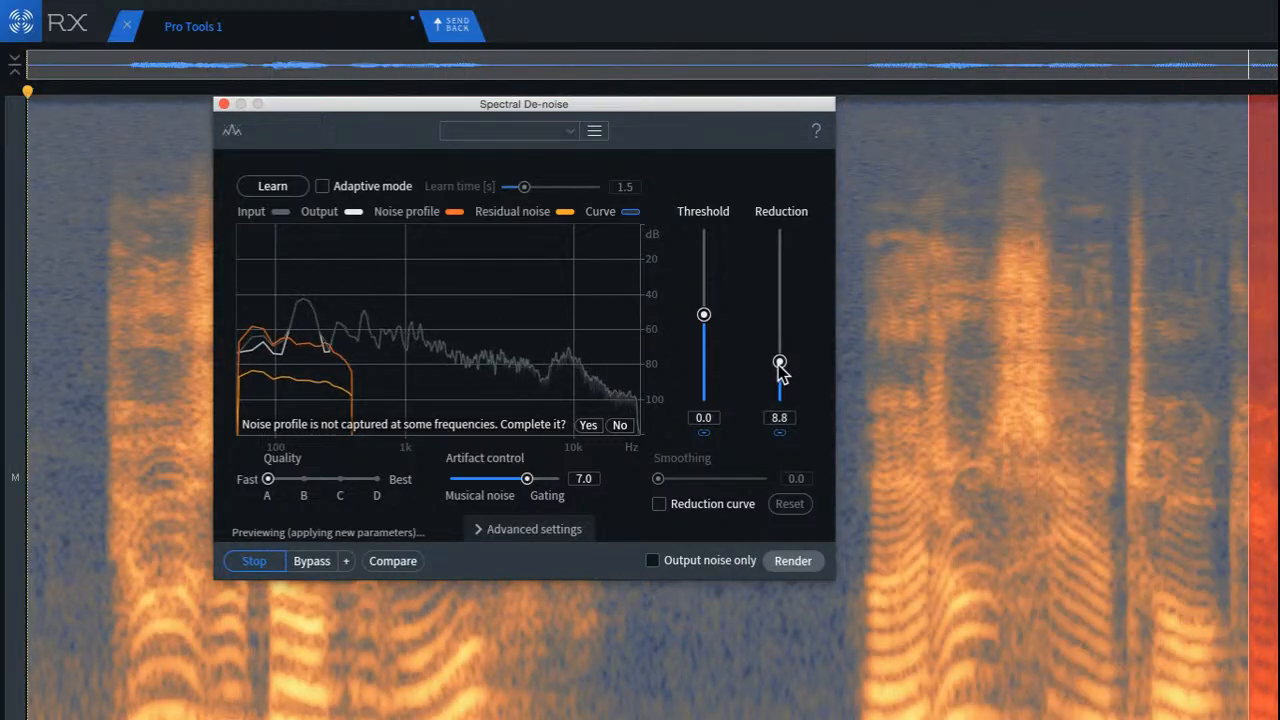
pyautogui.click(268, 563)
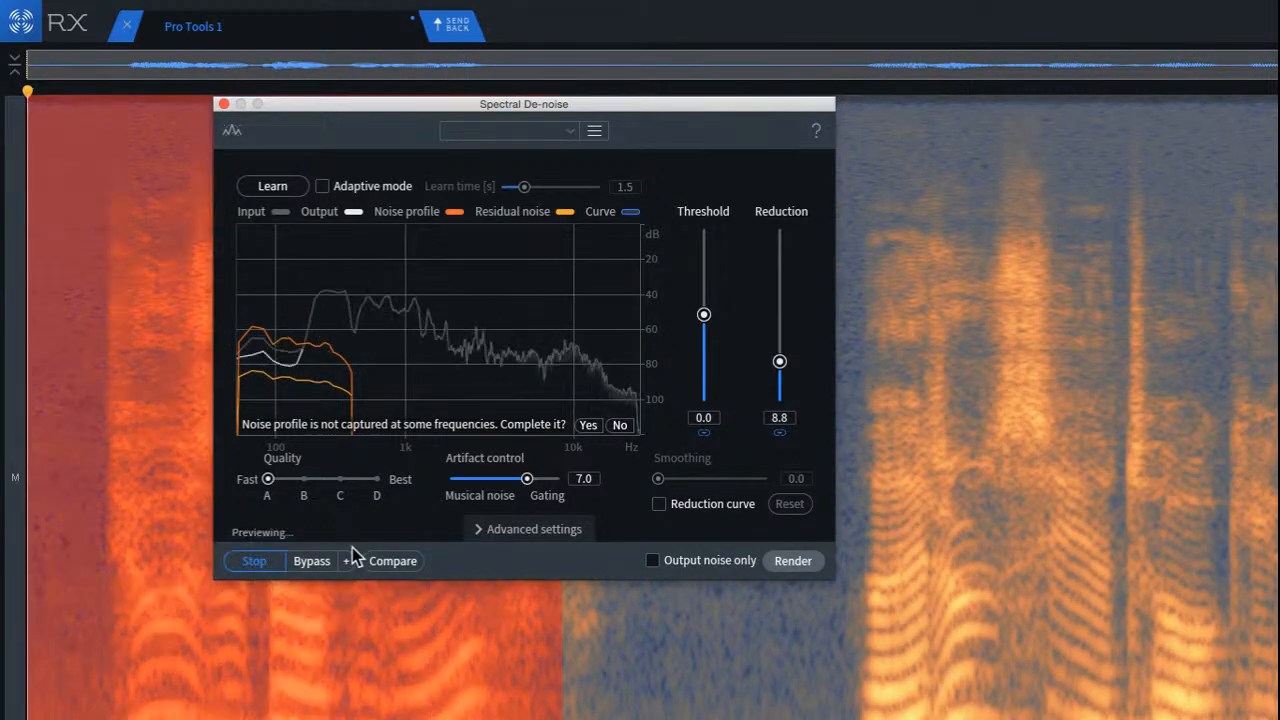
# Step: Lower the Spectral De-noise Reduction to 4.3, raise it to 7.0 and preview the result
pyautogui.moveTo(785, 368); pyautogui.dragTo(783, 382)
pyautogui.click(253, 562)
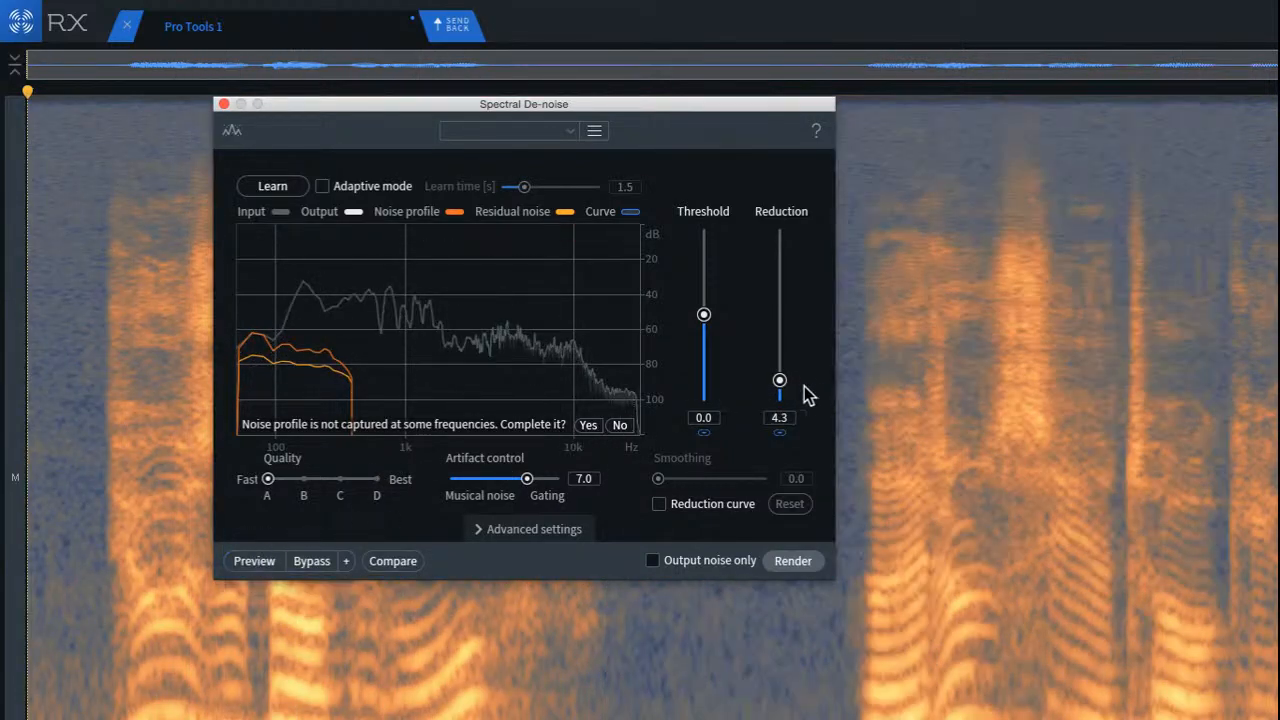
pyautogui.moveTo(784, 382); pyautogui.dragTo(782, 370)
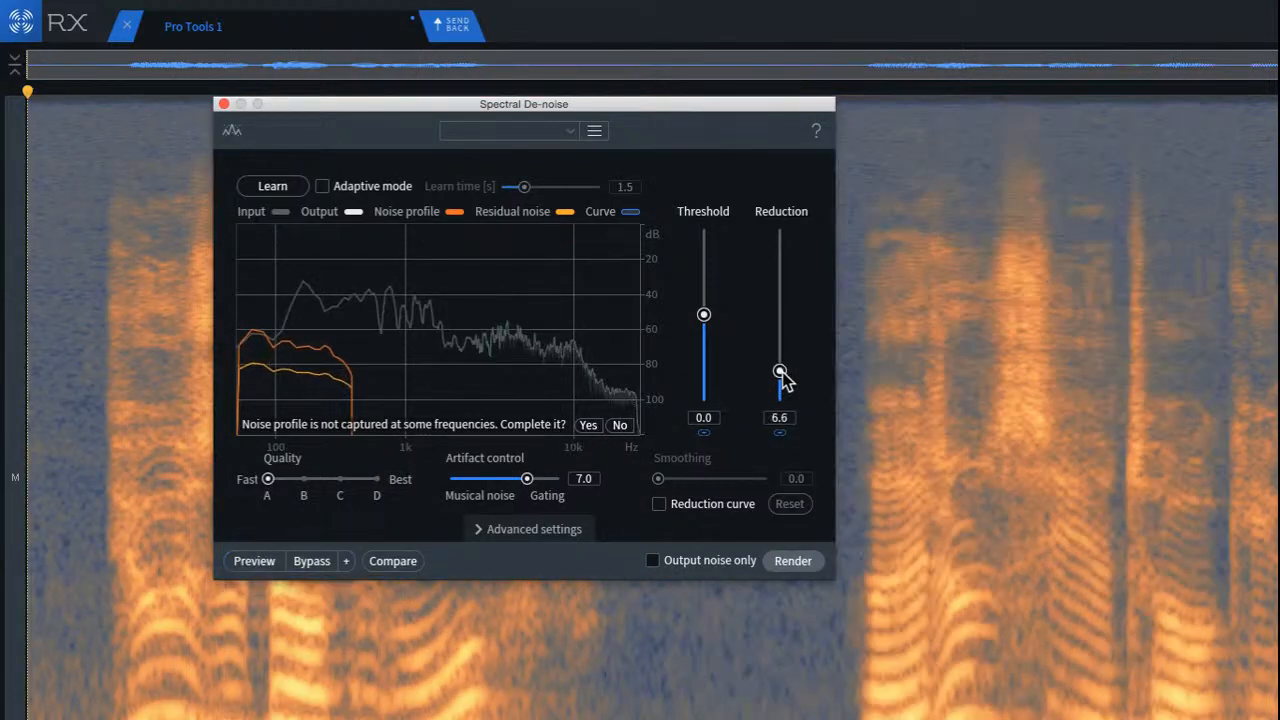
pyautogui.click(248, 564)
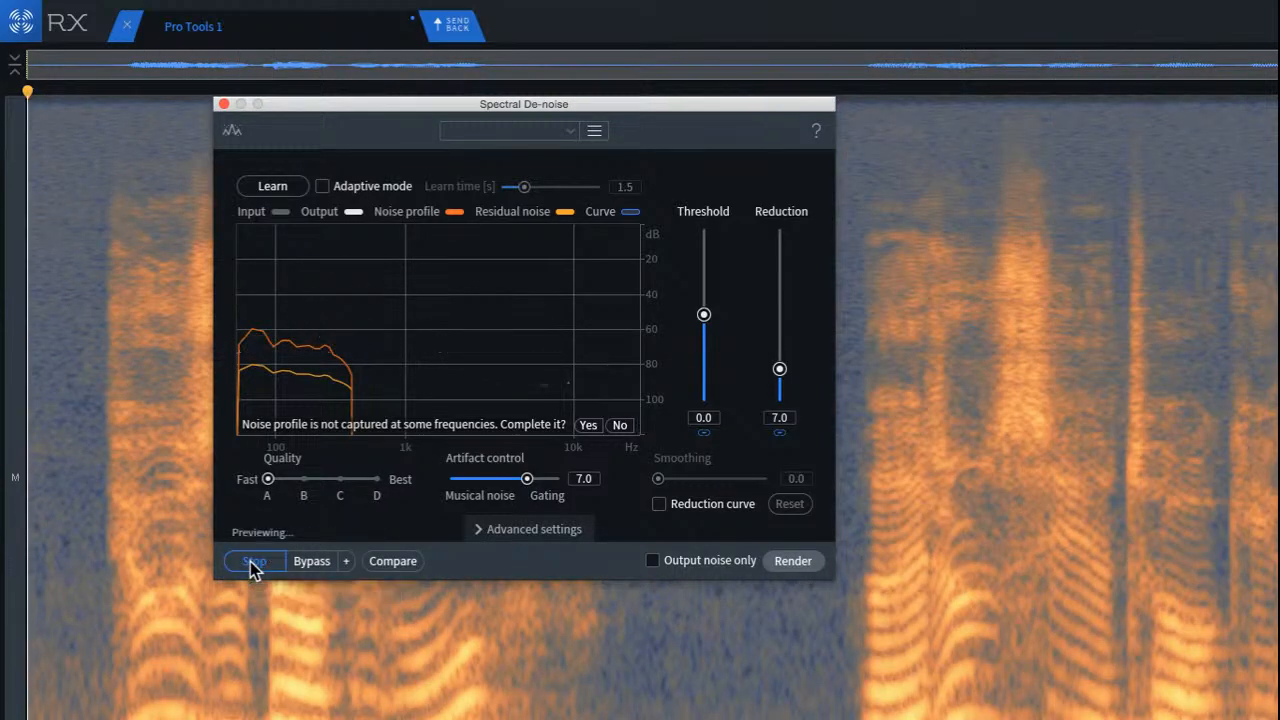
pyautogui.click(252, 566)
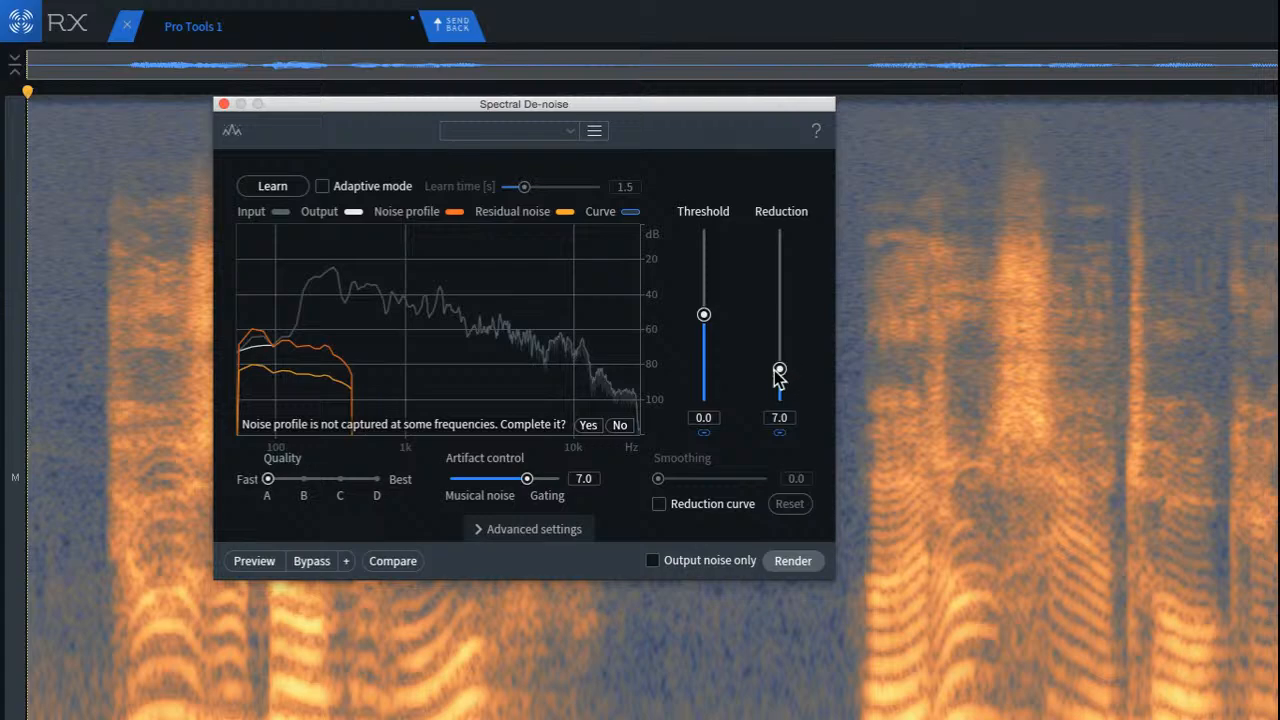
# Step: Raise the Spectral De-noise Reduction to 10.2, preview and render it on the whole clip, and close the module
pyautogui.moveTo(779, 370); pyautogui.dragTo(776, 364)
pyautogui.click(248, 561)
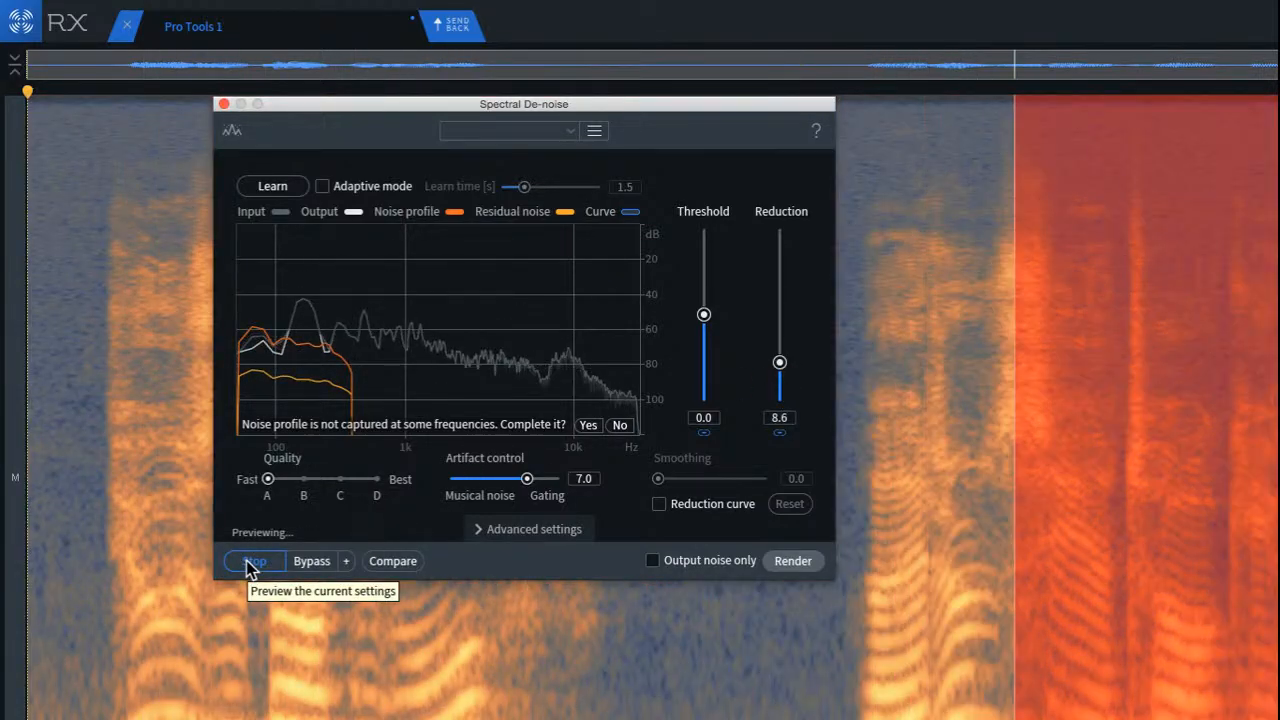
pyautogui.moveTo(781, 376); pyautogui.dragTo(783, 370)
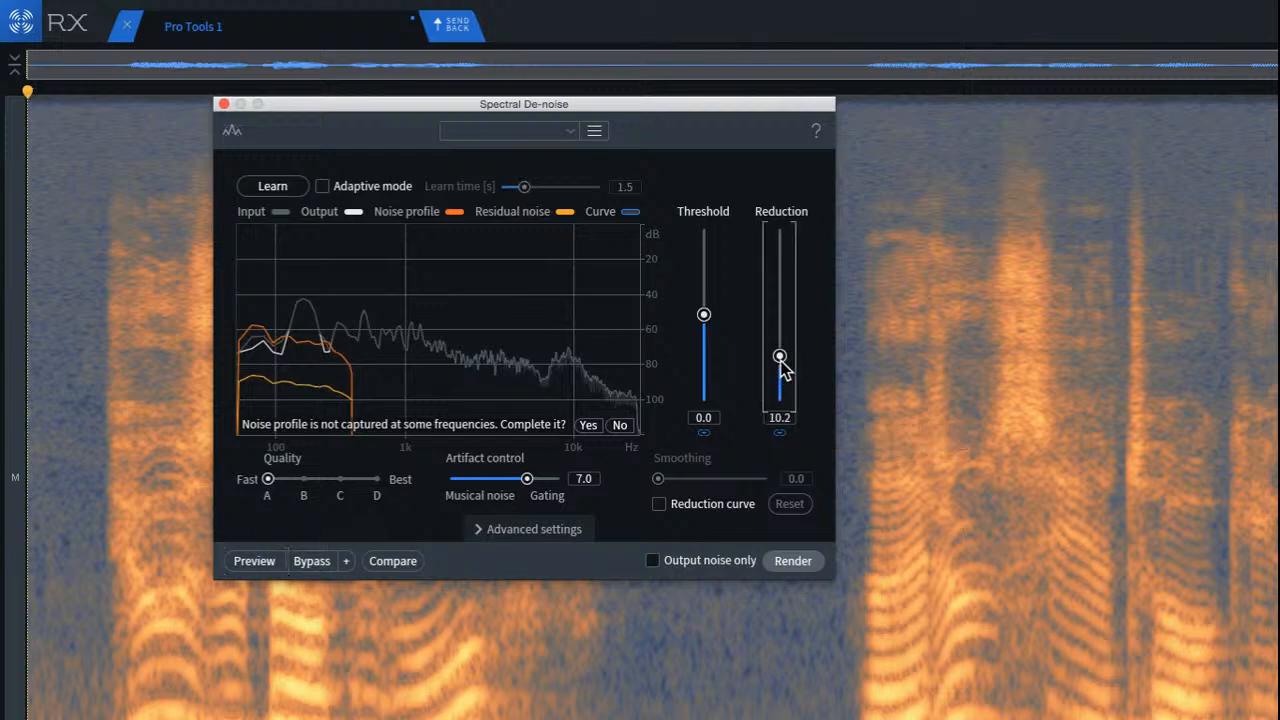
pyautogui.click(276, 561)
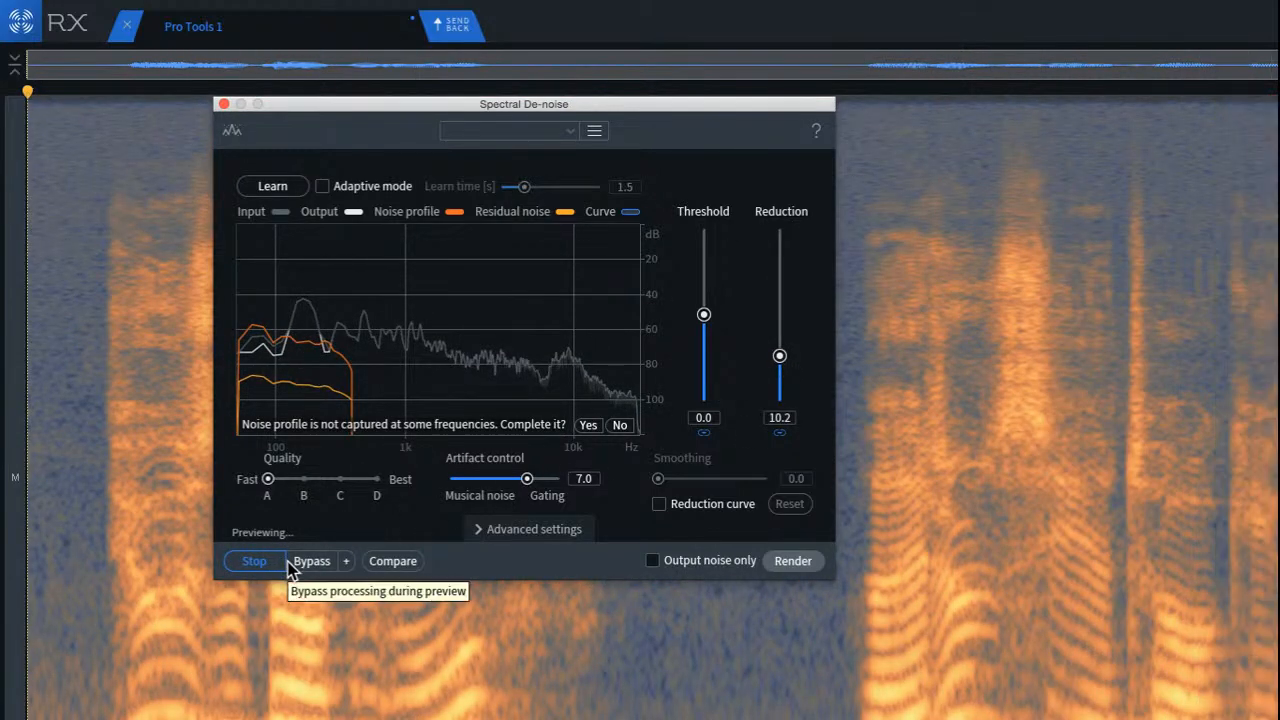
pyautogui.click(808, 563)
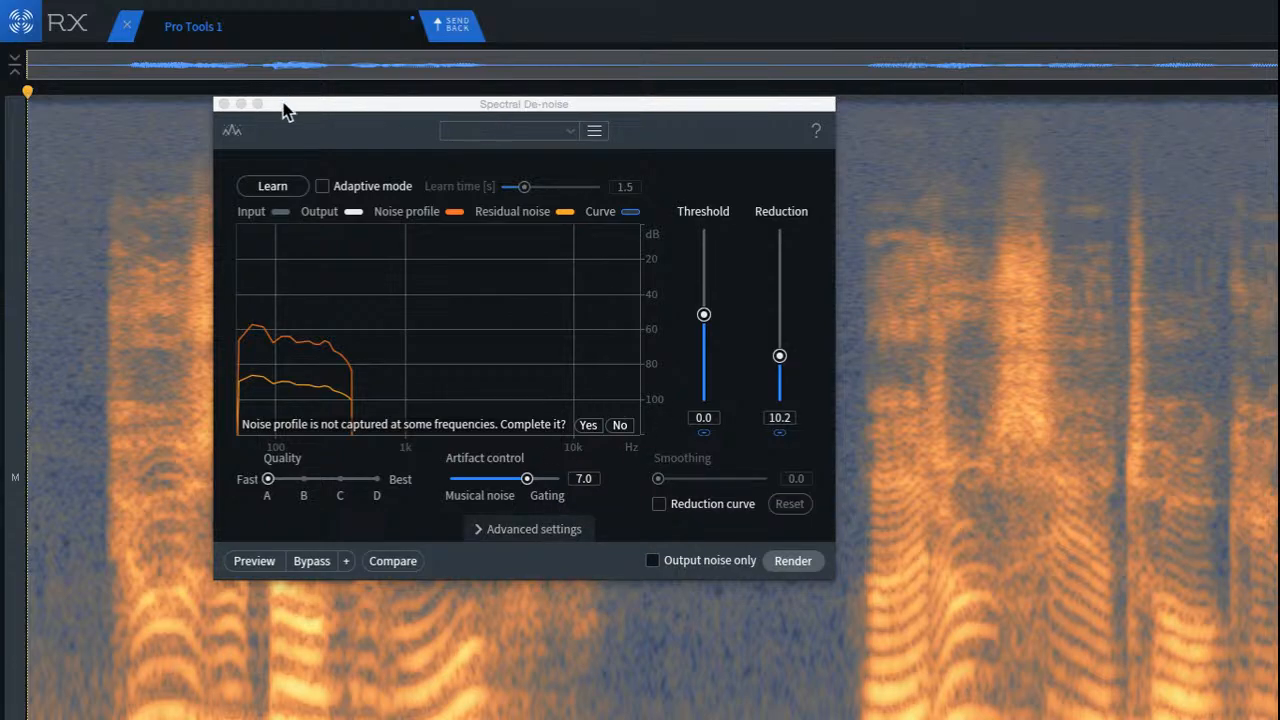
pyautogui.moveTo(283, 111); pyautogui.dragTo(700, 112)
pyautogui.click(640, 105)
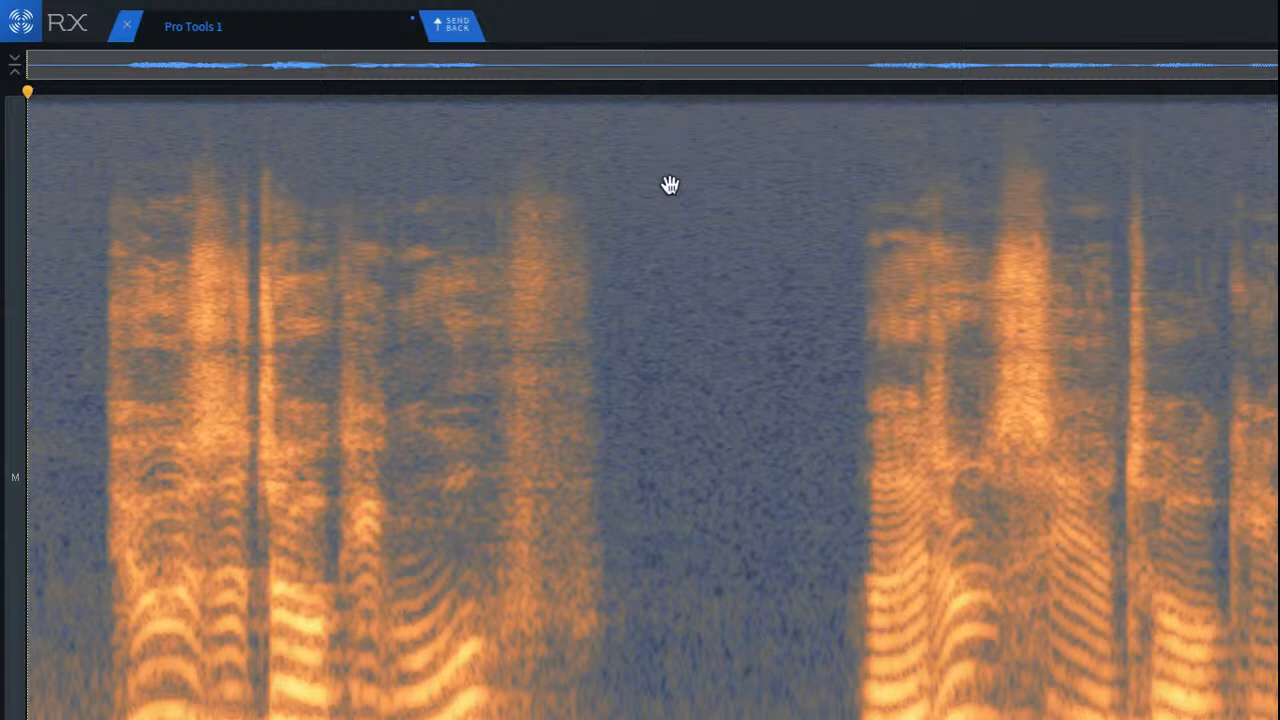
# Step: Try rendering De-reverb on the whole clip directly from the spectrogram, and undo it
pyautogui.click(712, 664)
pyautogui.rightClick(662, 466)
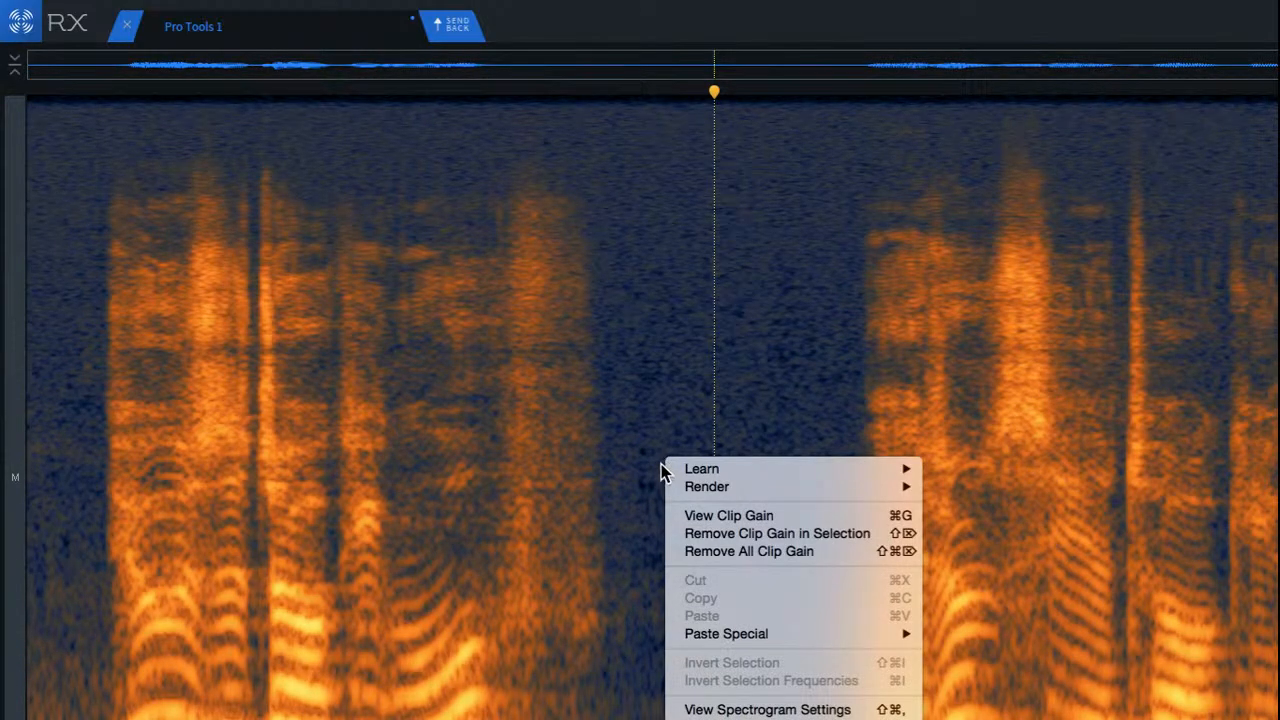
pyautogui.moveTo(700, 474)
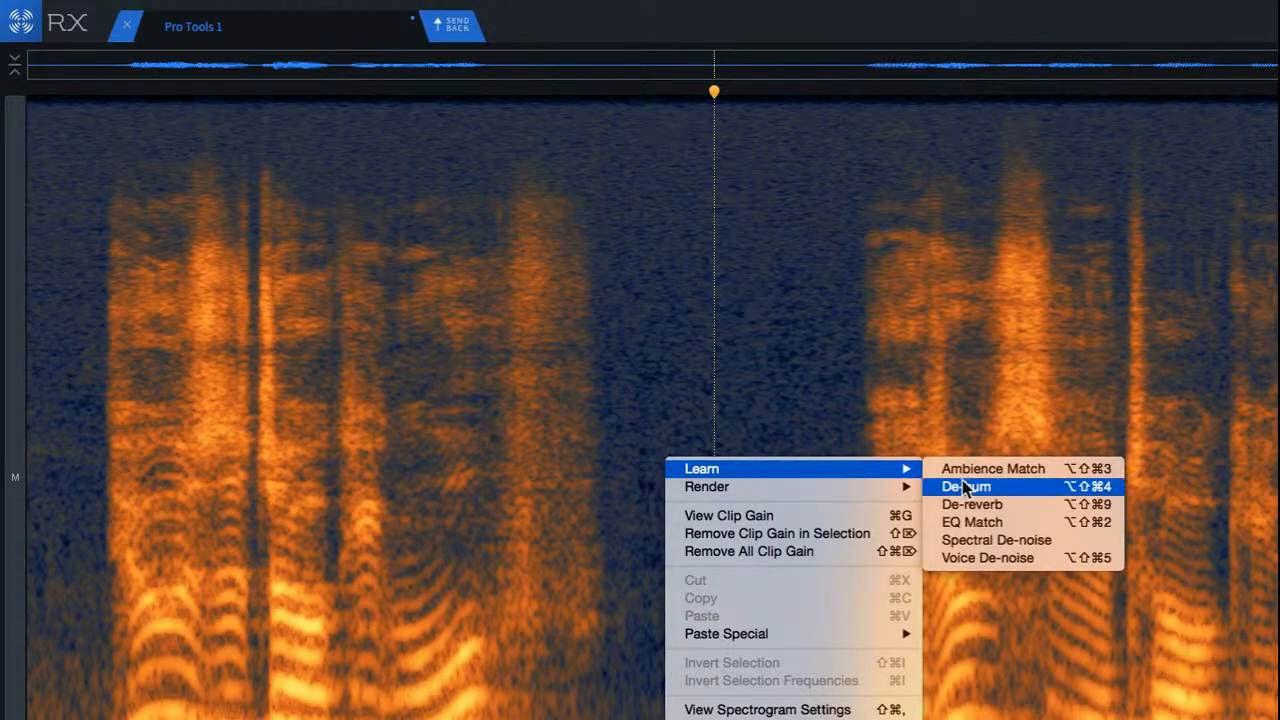
pyautogui.moveTo(847, 492)
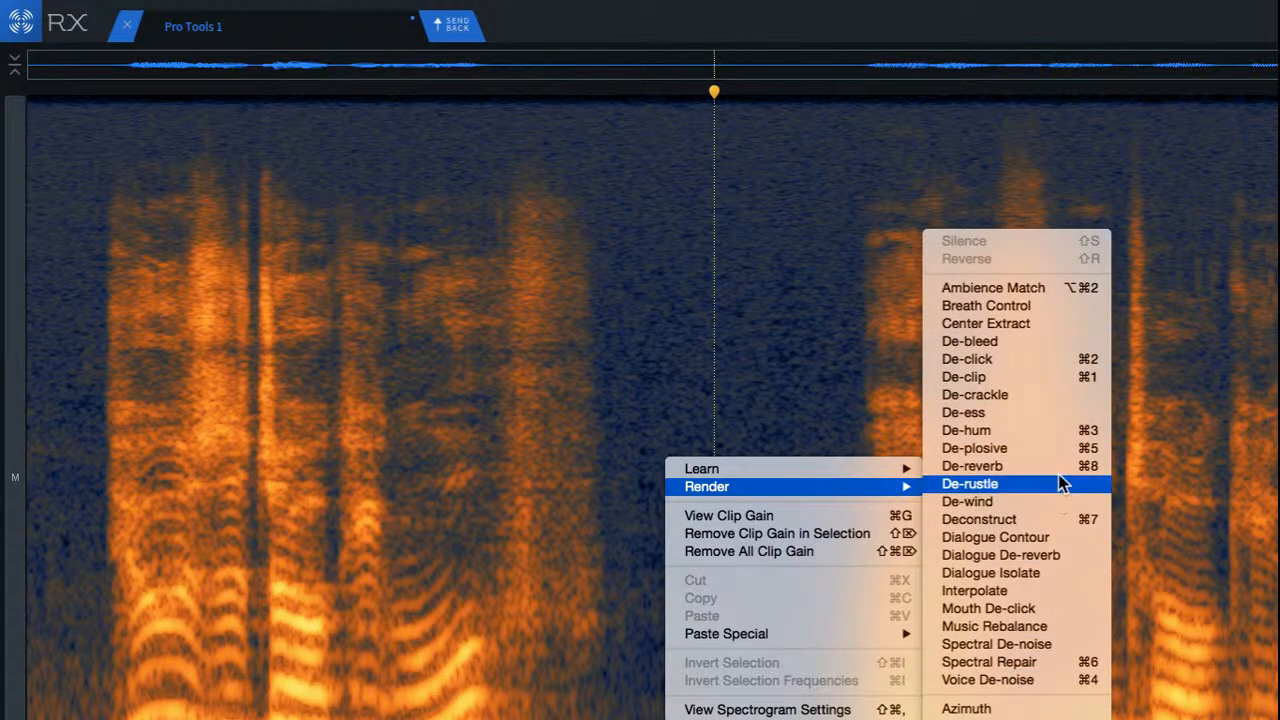
pyautogui.click(972, 466)
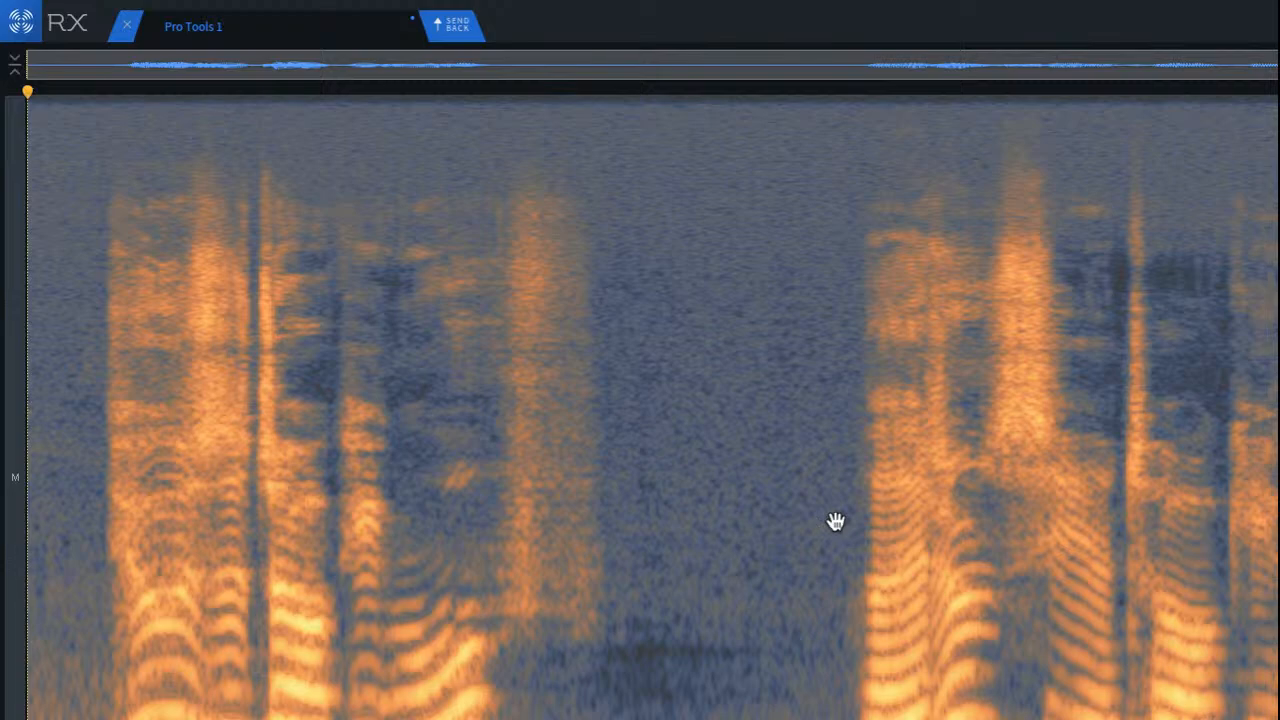
pyautogui.press('super+z')
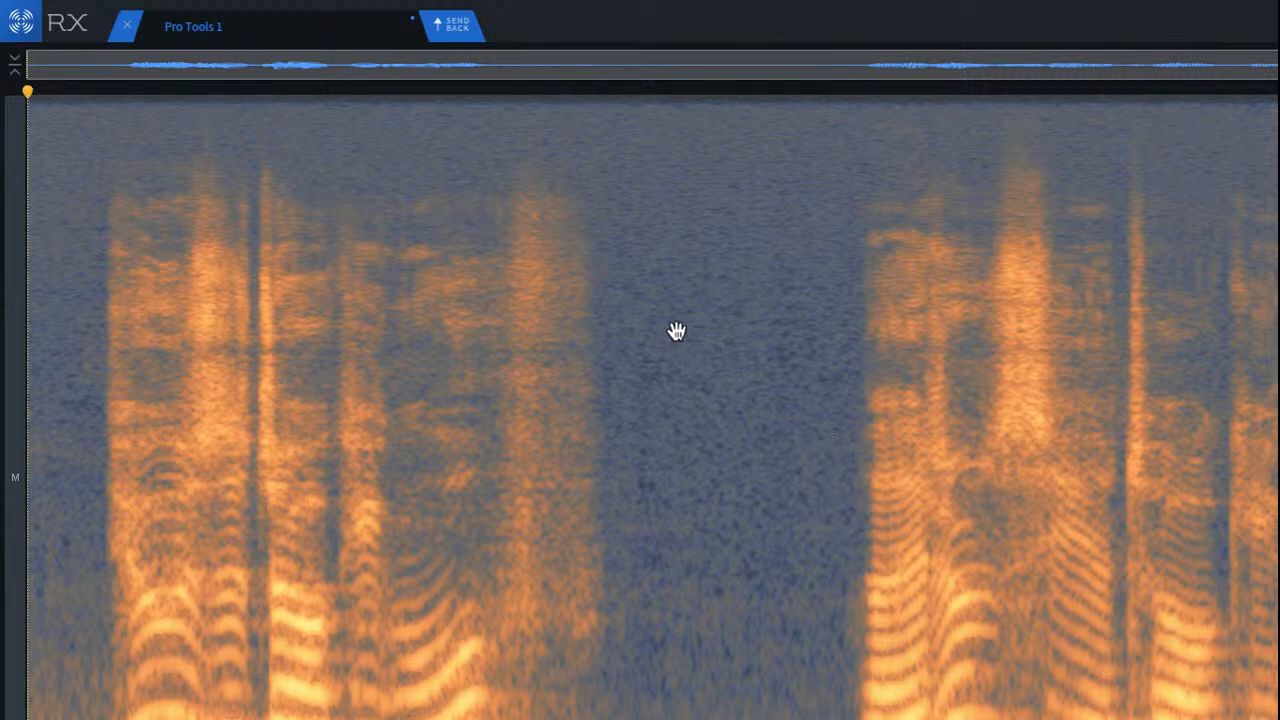
# Step: Clear the selection and play back the de-noised clip from its start through the second phrase
pyautogui.click(576, 215)
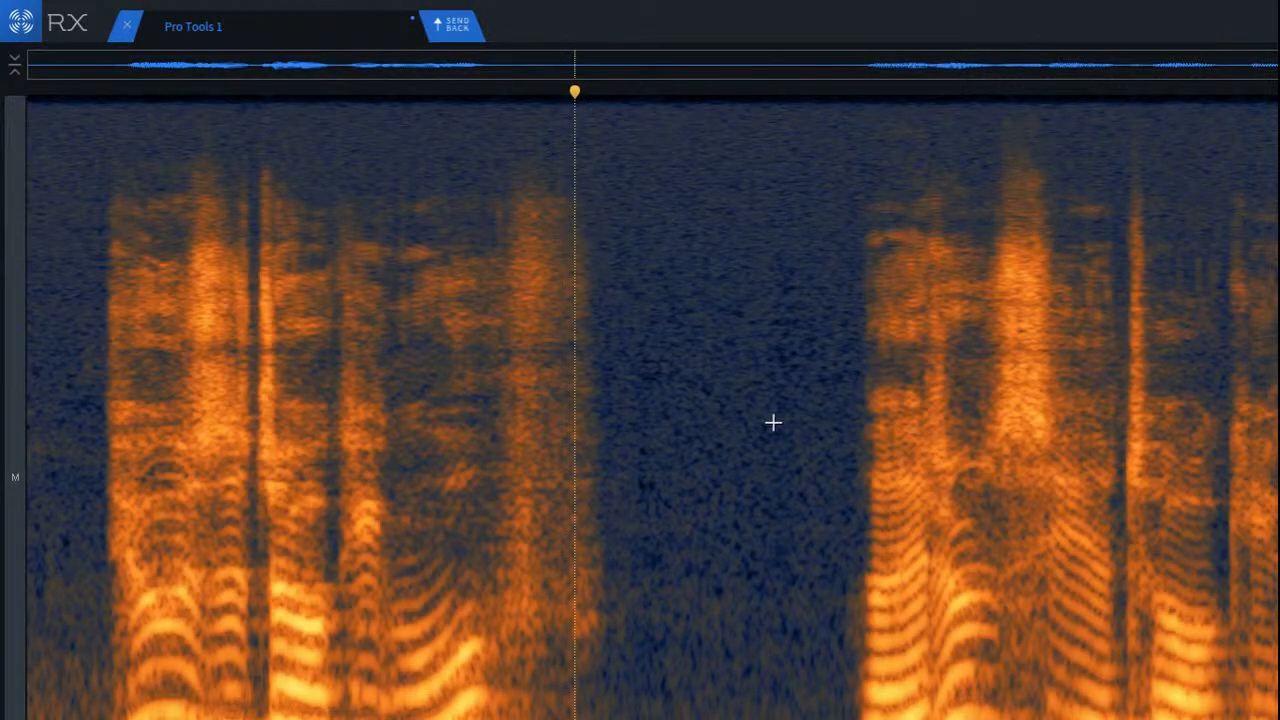
pyautogui.press('Return')
pyautogui.press('space')
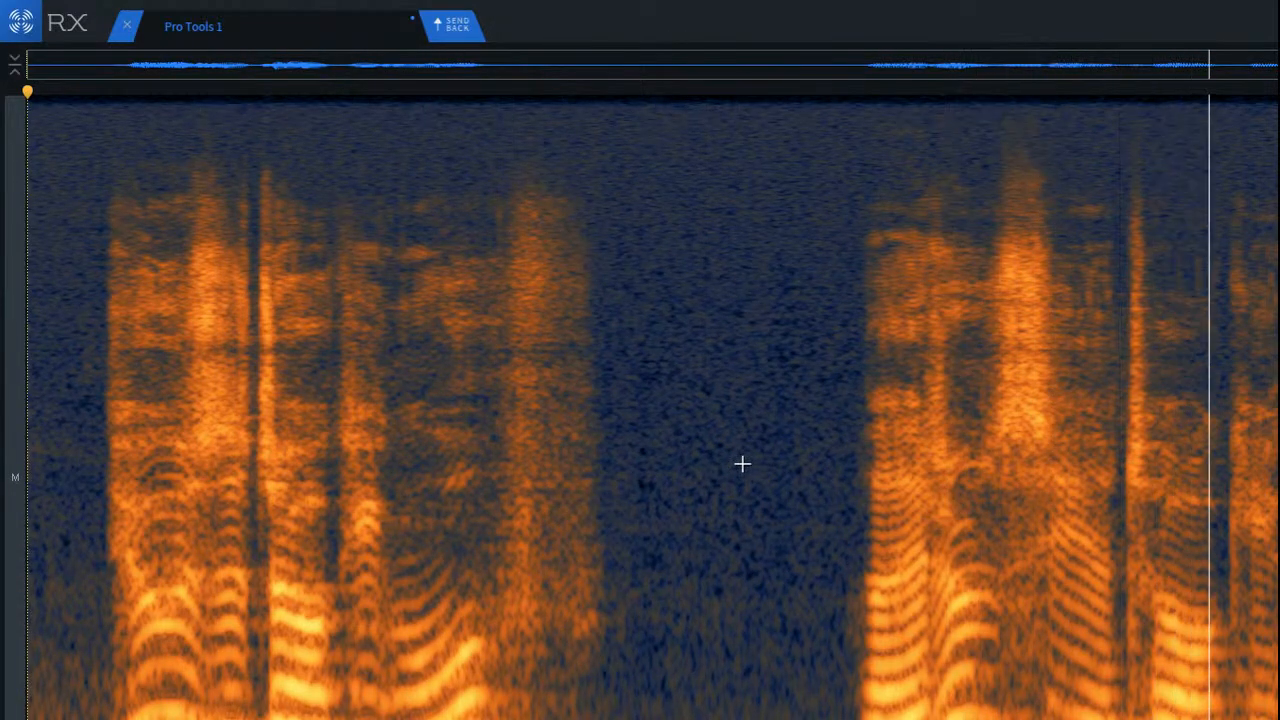
pyautogui.press('space')
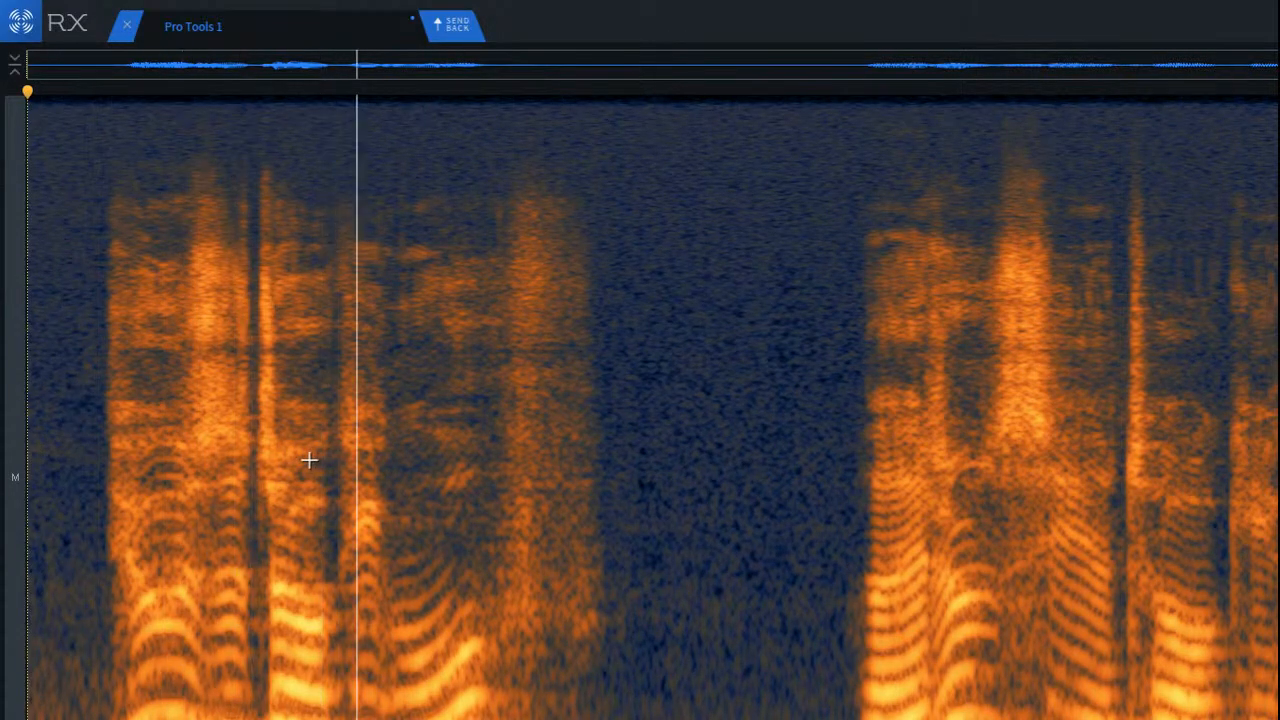
pyautogui.press('space')
pyautogui.scroll(3, 240, 335)
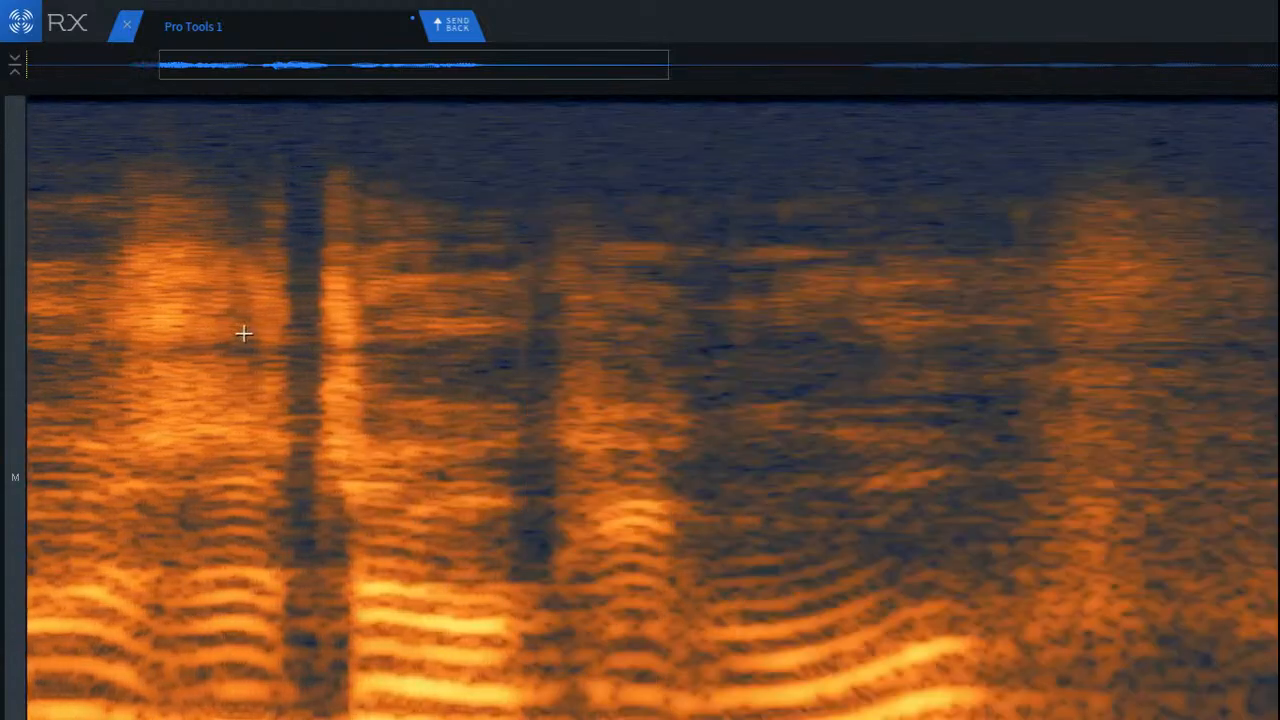
pyautogui.scroll(-2, 230, 445)
pyautogui.scroll(-3, 233, 452)
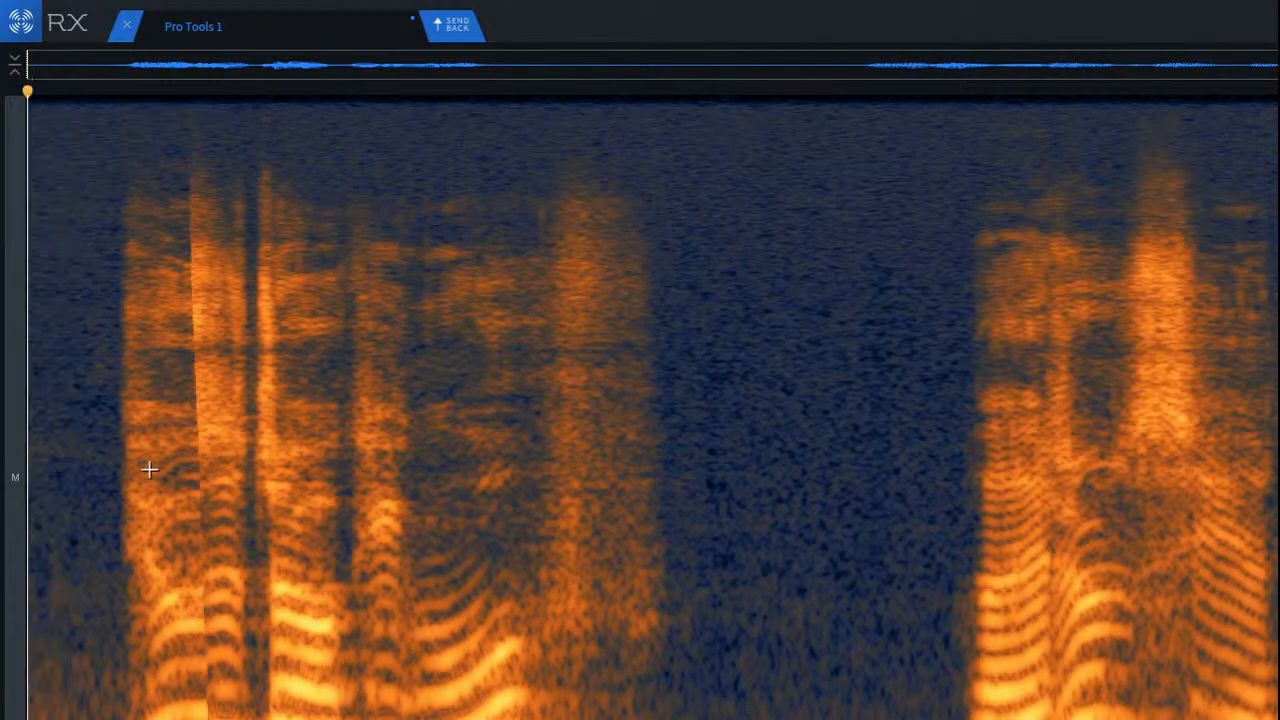
pyautogui.press('space')
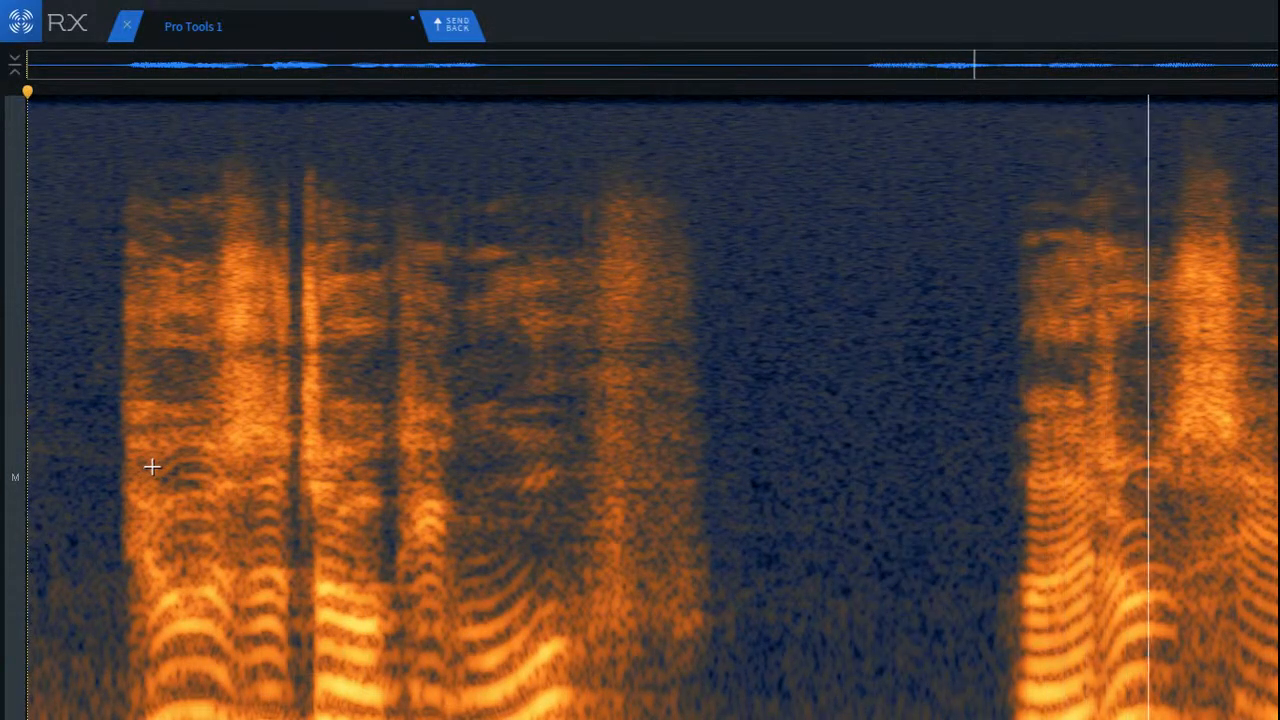
pyautogui.scroll(2, 152, 466)
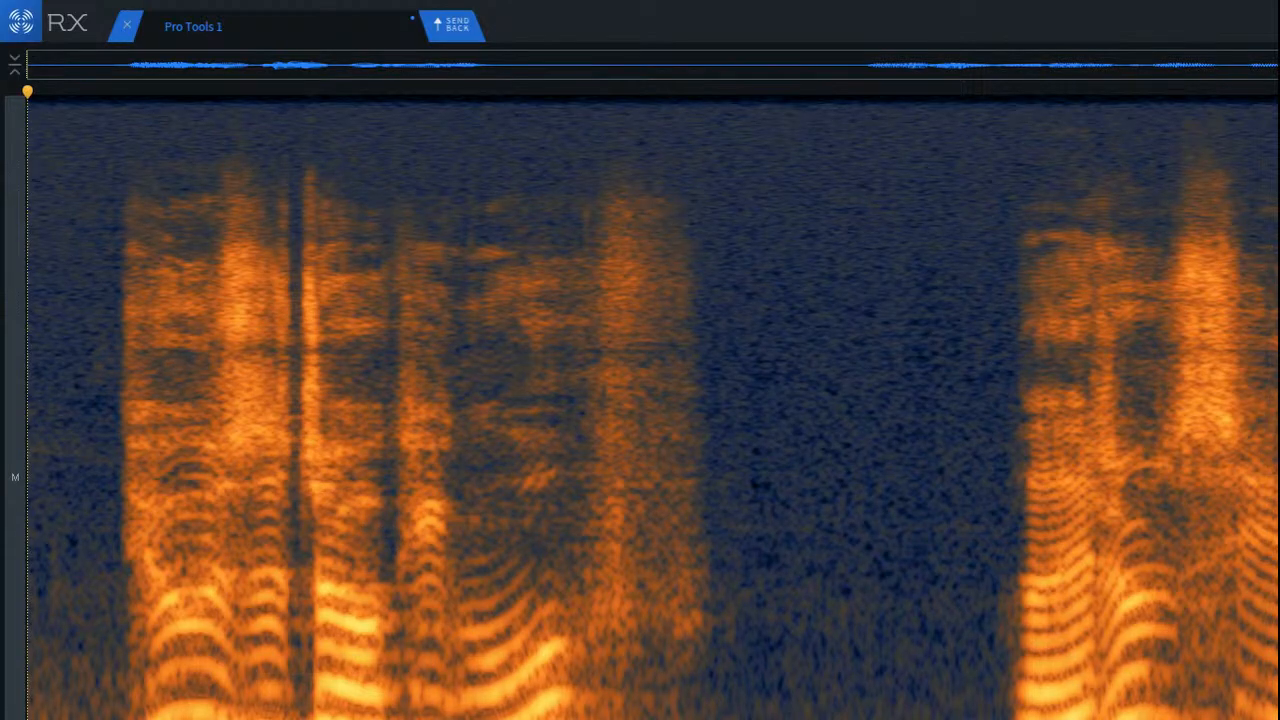
# Step: Undo back to the unprocessed clip and play it from the start for comparison
pyautogui.hotkey('ctrl', 'z')
pyautogui.hotkey('ctrl', 'z')
pyautogui.press('Return')
pyautogui.press('space')
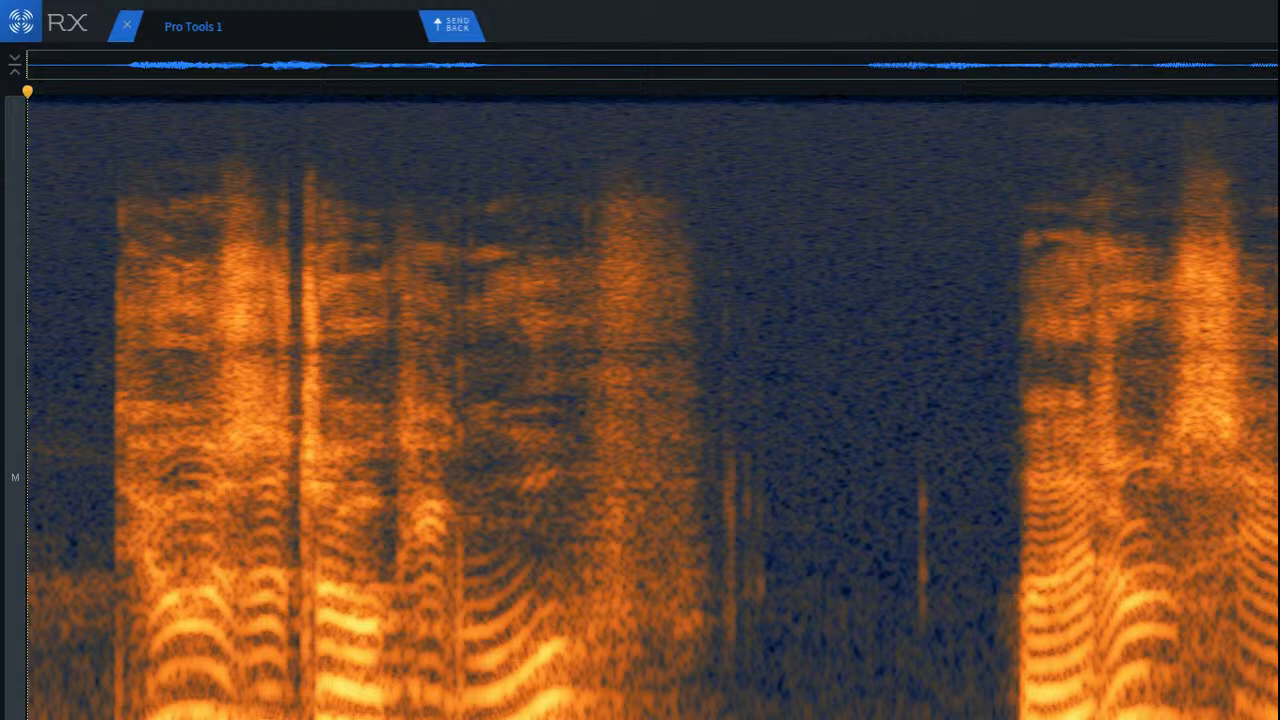
# Step: Restore the cleaned clip without the De-reverb pass, clear the selection and play it back for comparison
pyautogui.hotkey('ctrl', 'shift', 'z')
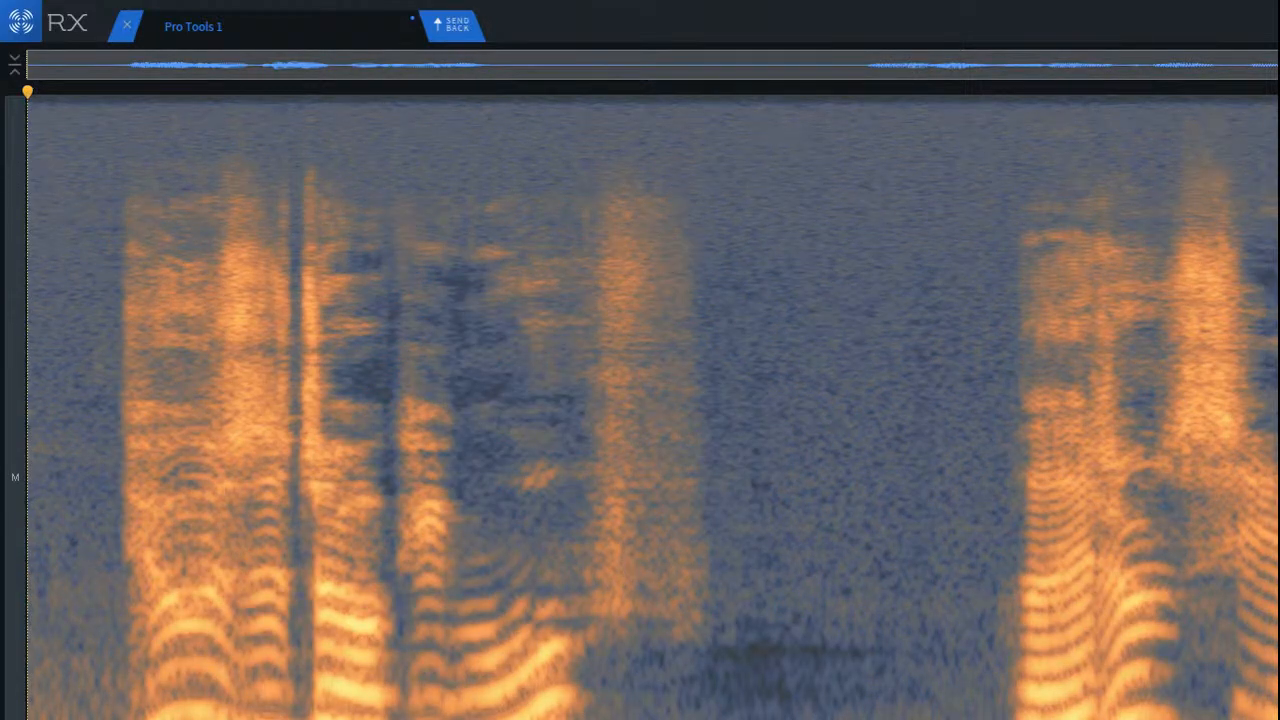
pyautogui.hotkey('ctrl', 'z')
pyautogui.hotkey('ctrl', 'd')
pyautogui.press('space')
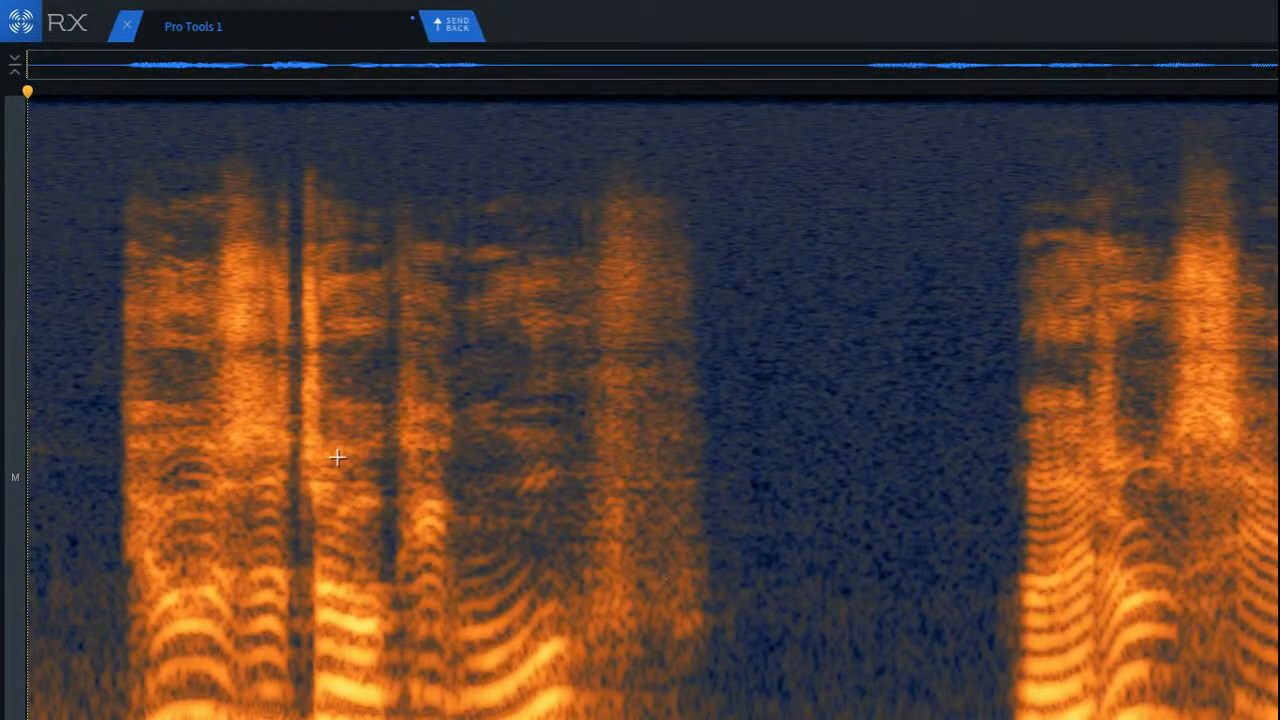
pyautogui.press('space')
# Step: Select the low frequencies at the end of the first phrase into the pause, nudge the selection right and play it back
pyautogui.moveTo(561, 715); pyautogui.dragTo(752, 715)
pyautogui.press('space')
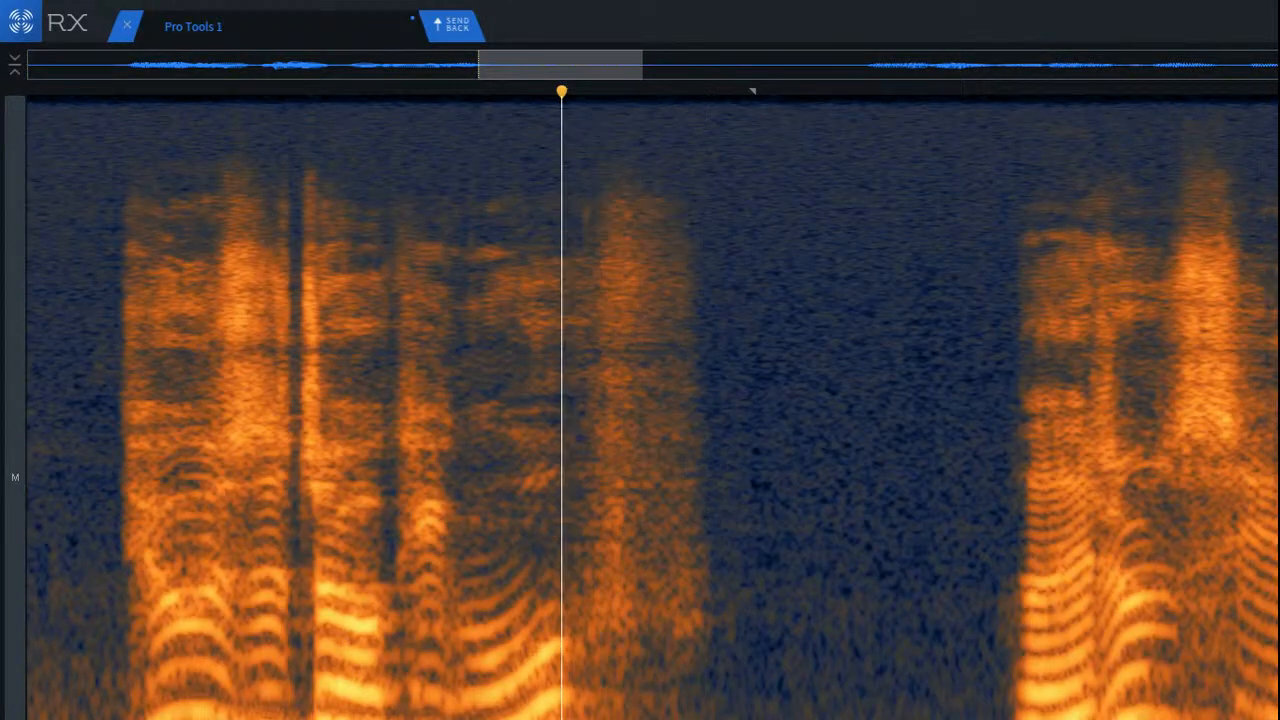
pyautogui.press('Right')
pyautogui.press('Right')
pyautogui.press('space')
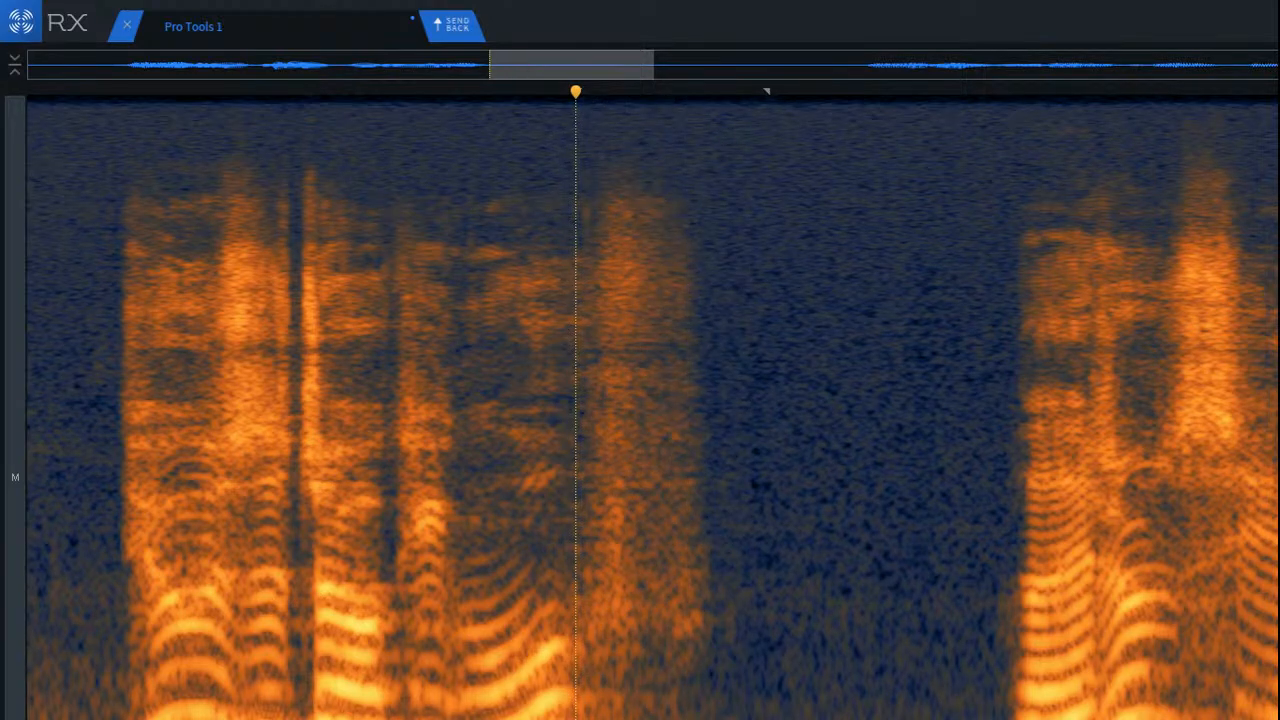
pyautogui.press('super+shift+6')
pyautogui.press('space')
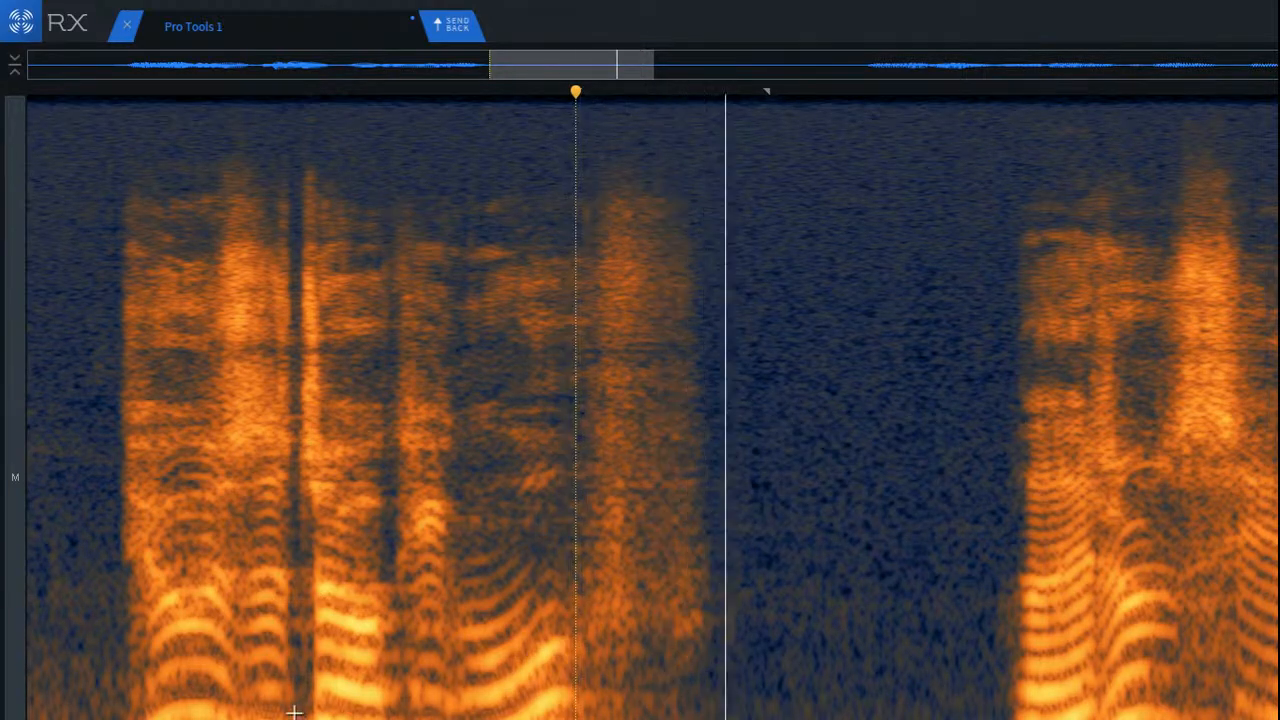
# Step: Play the cleaned clip from its start through the first phrase
pyautogui.press('Return')
pyautogui.press('space')
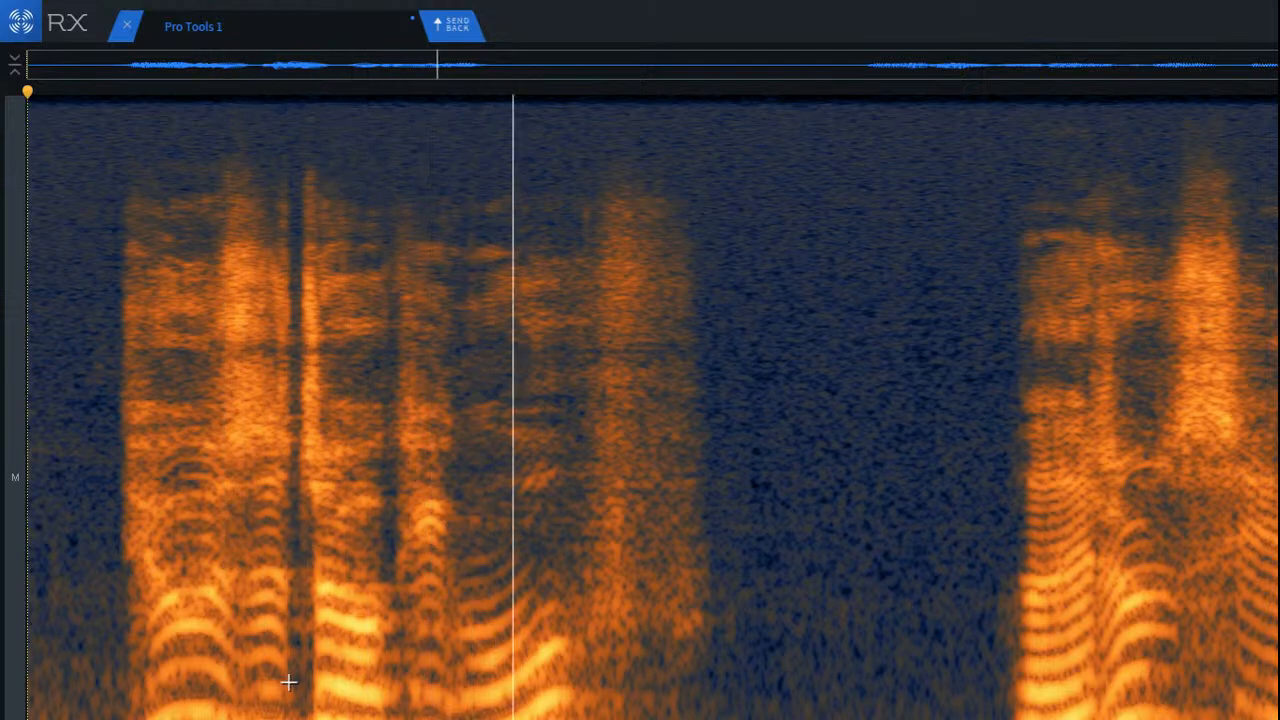
pyautogui.press('space')
pyautogui.scroll(-2, 860, 668)
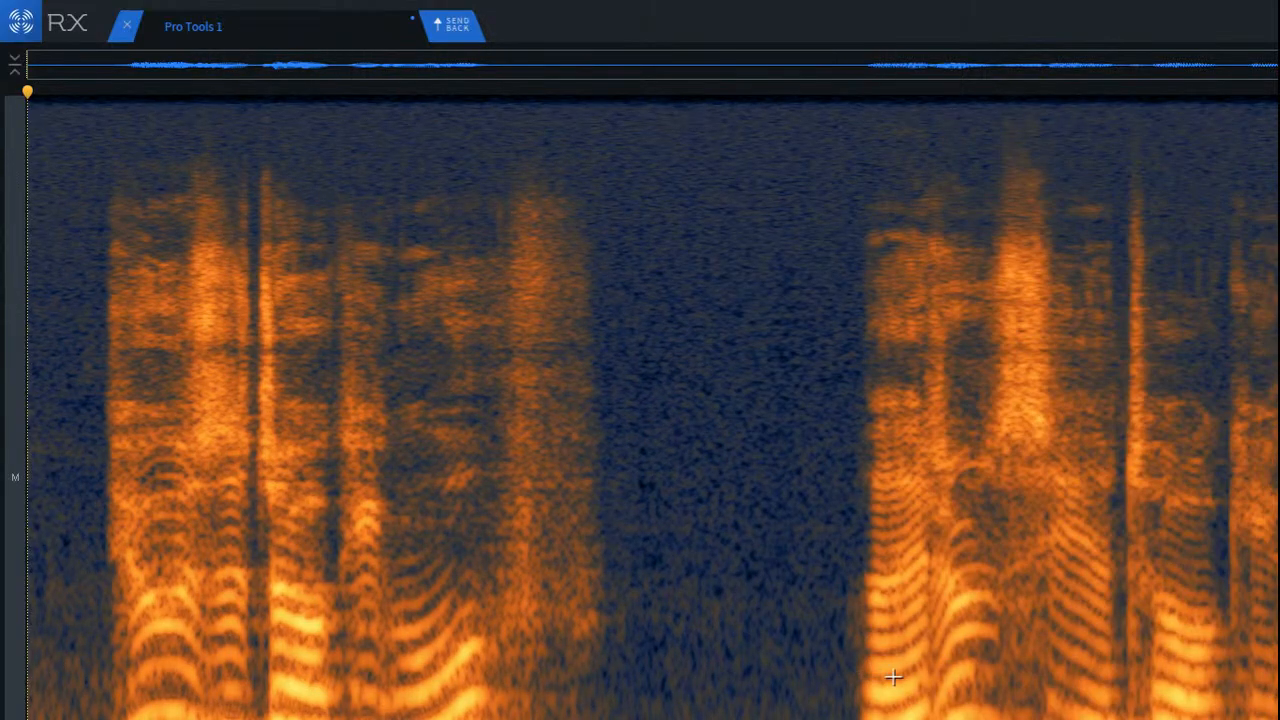
# Step: Inspect the second phrase up close and play it from the short gap between its words
pyautogui.scroll(5, 652, 408)
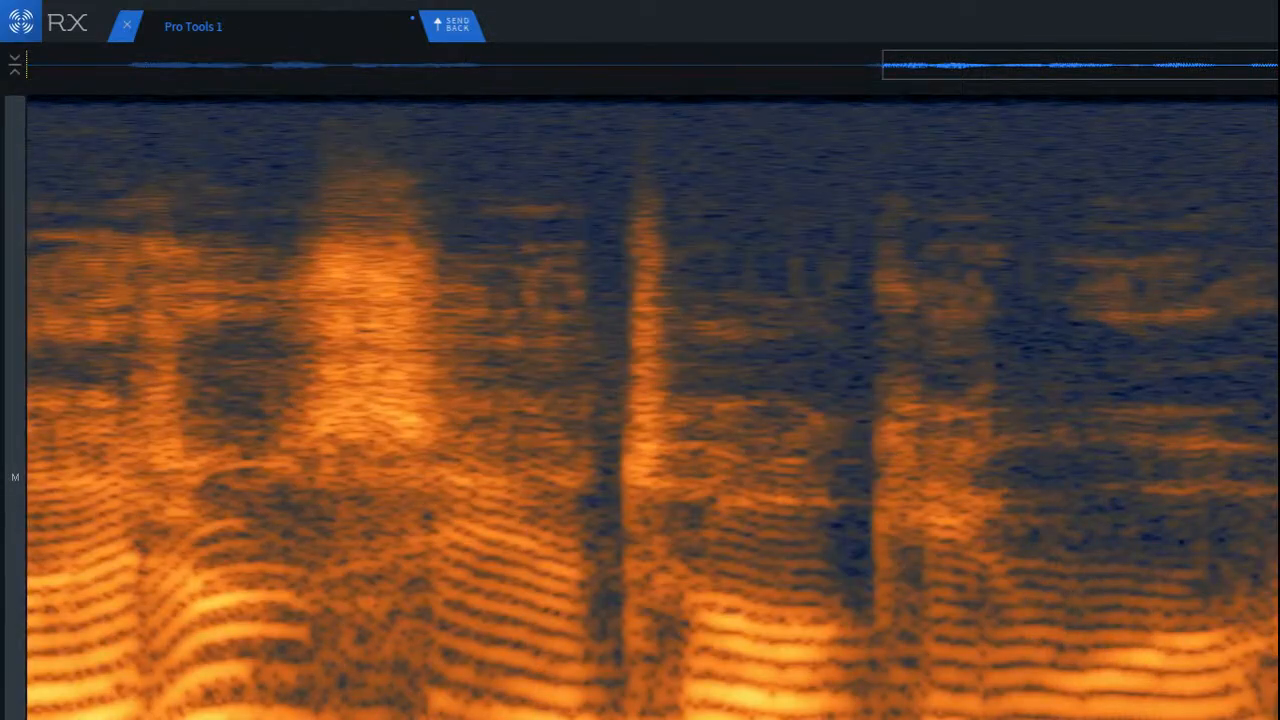
pyautogui.hscroll(1, 652, 408)
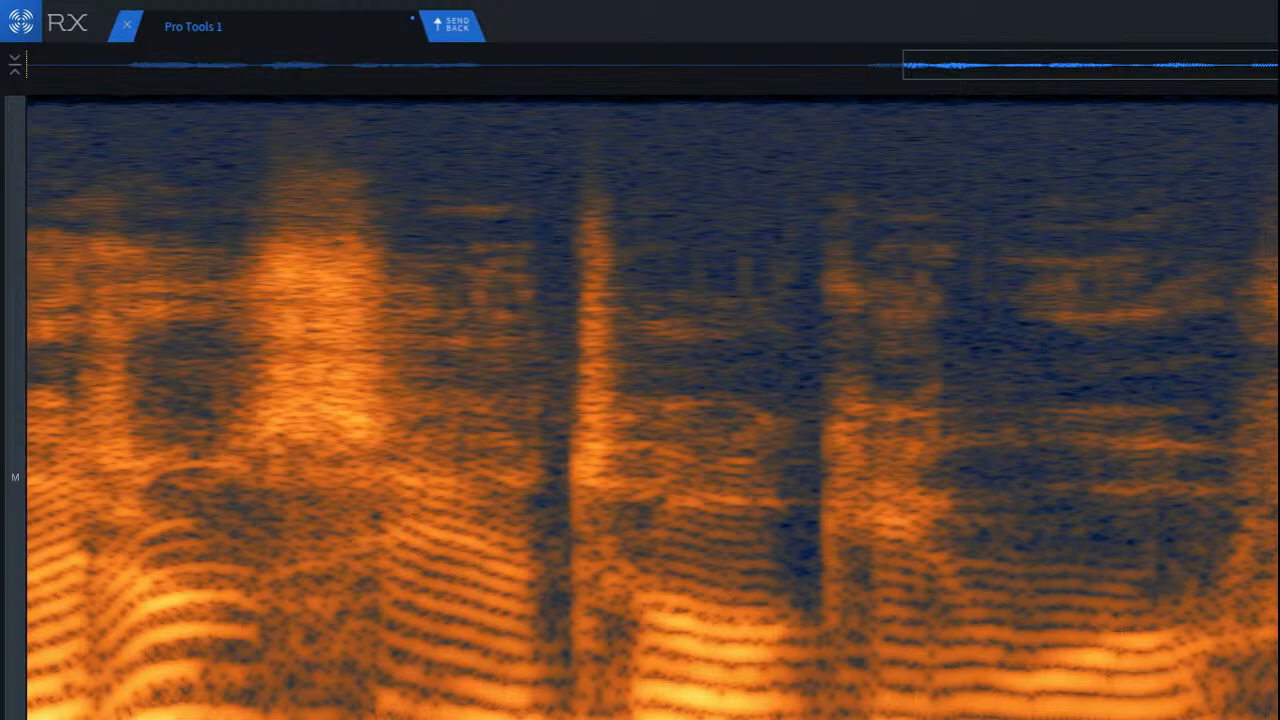
pyautogui.click(1262, 712)
pyautogui.click(795, 524)
pyautogui.press('space')
pyautogui.press('space')
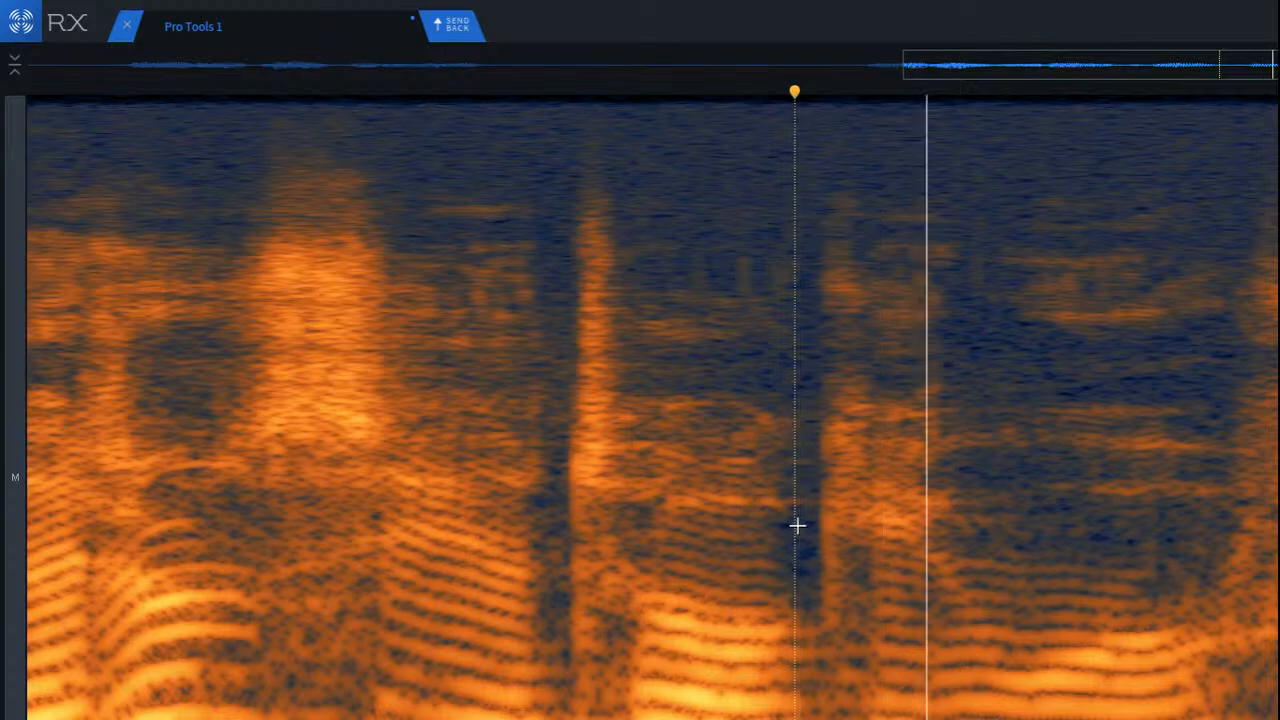
# Step: Play the whole cleaned clip from its start, send it back to Pro Tools and stop the session playback
pyautogui.scroll(-5, 797, 526)
pyautogui.press('Return')
pyautogui.press('space')
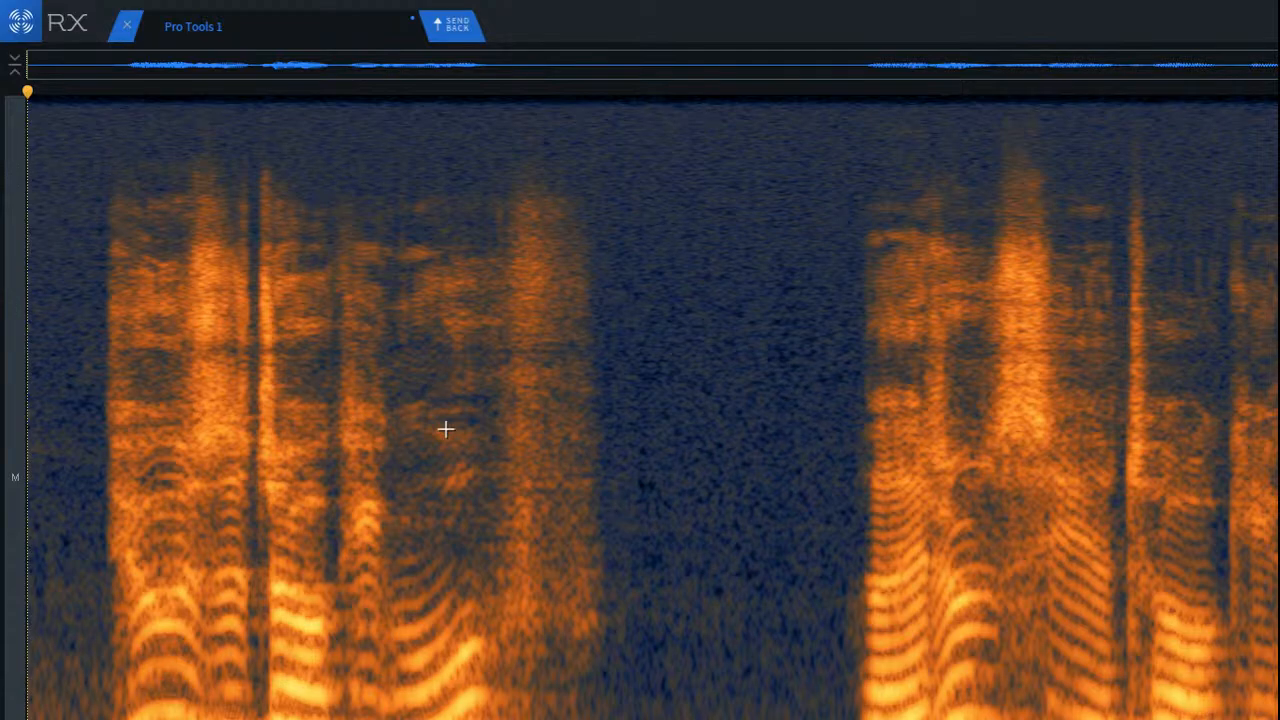
pyautogui.click(450, 35)
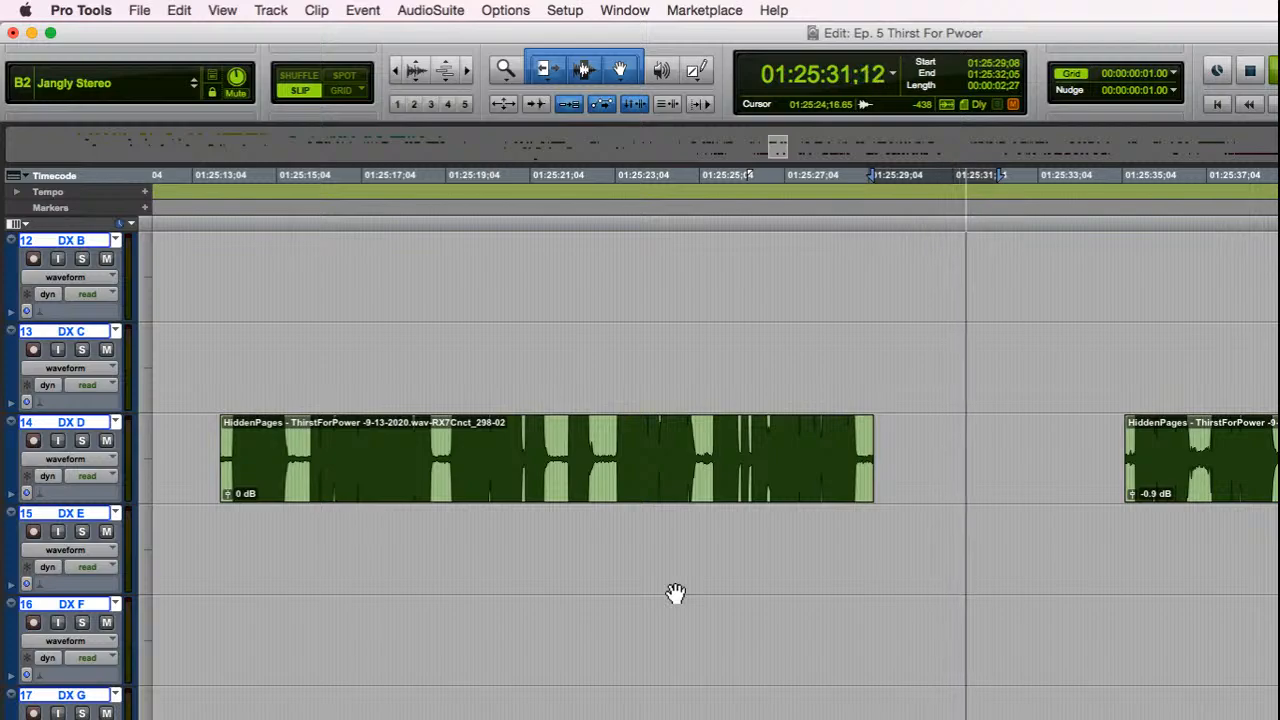
pyautogui.press('space')
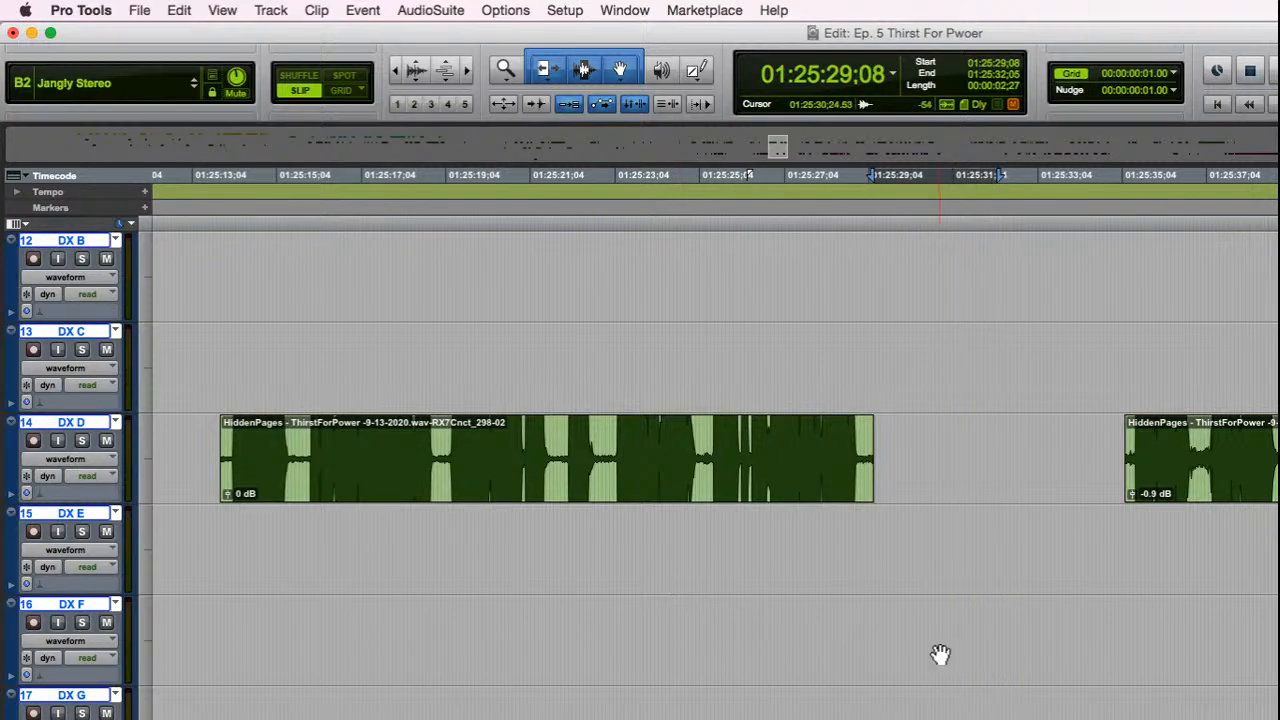
# Step: Turn off targeting for the RX 7 Dialogue Isolate AudioSuite window and shift the window slightly
pyautogui.scroll(-8, 998, 698)
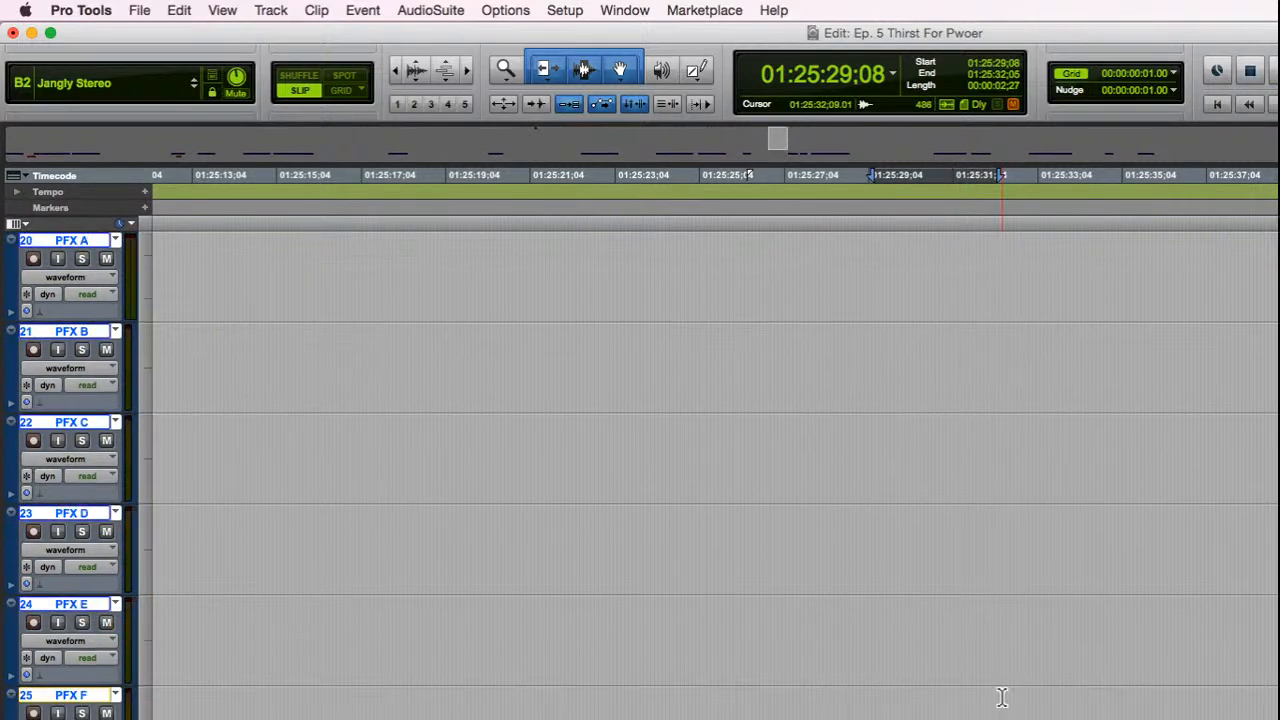
pyautogui.scroll(6, 1001, 698)
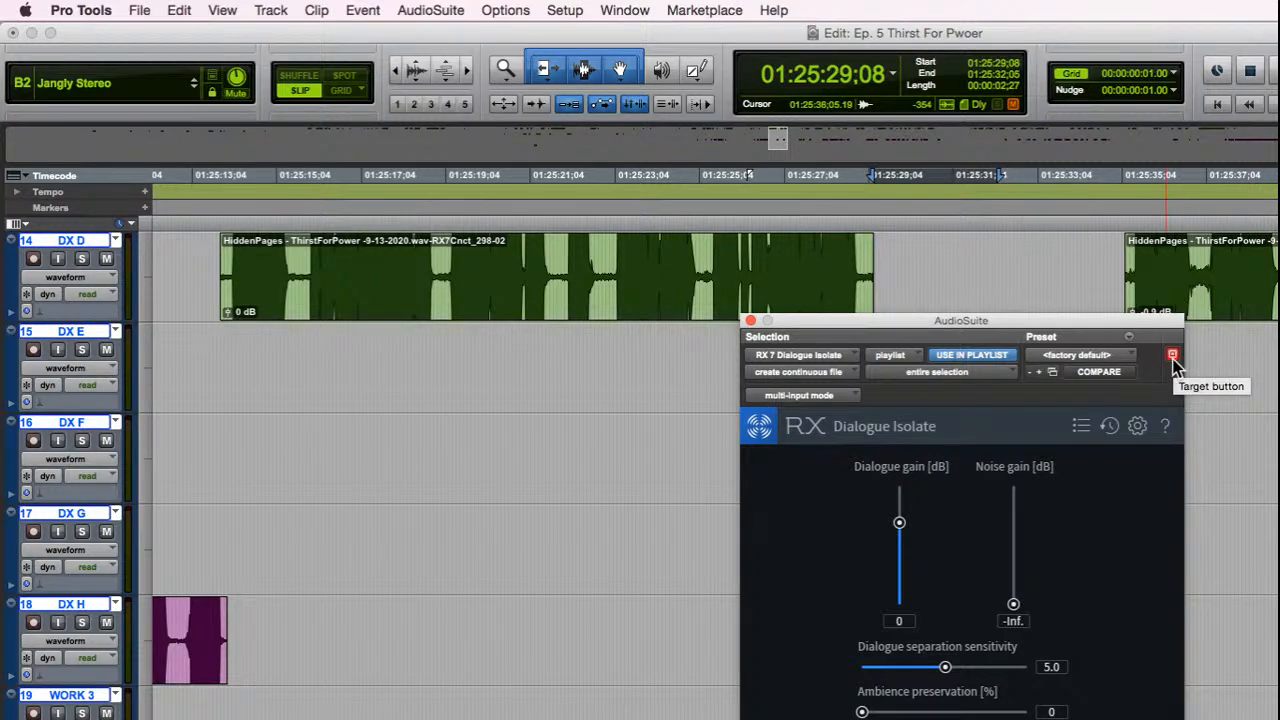
pyautogui.click(1173, 356)
pyautogui.moveTo(1046, 318); pyautogui.dragTo(1042, 322)
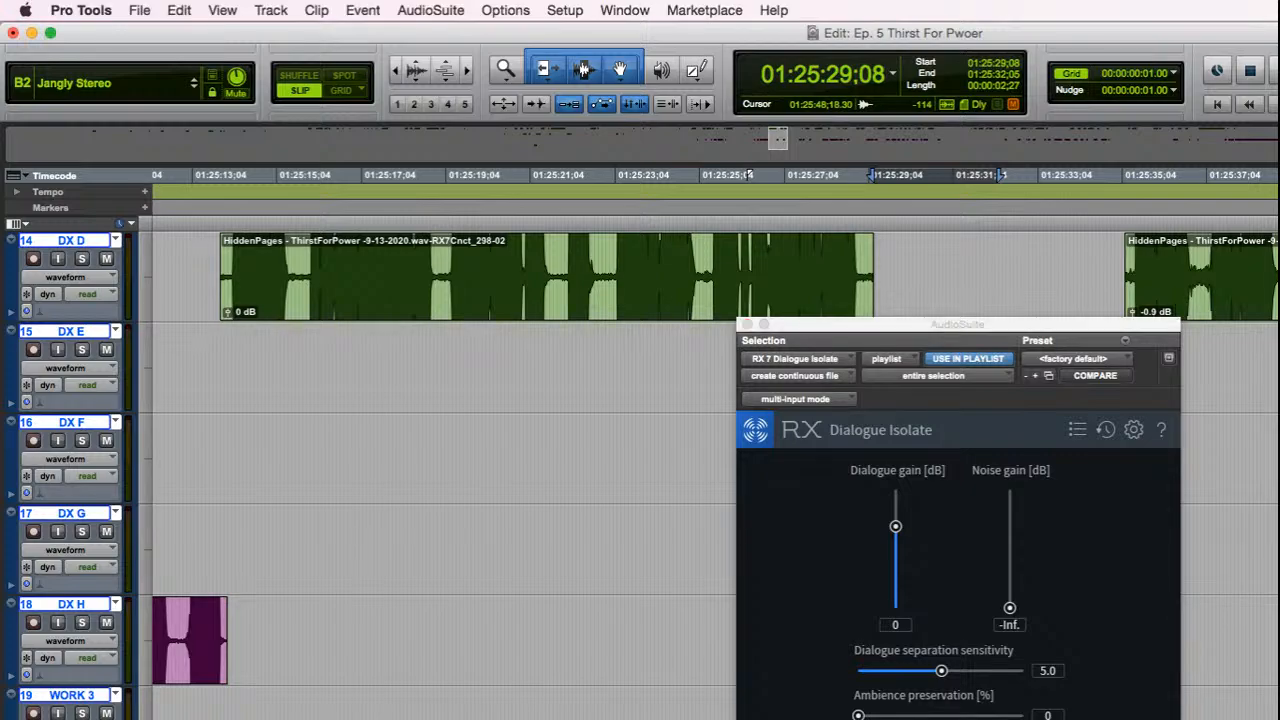
# Step: Check which RX 7 noise reduction plug-ins are open in AudioSuite
pyautogui.press('super+z')
pyautogui.click(518, 20)
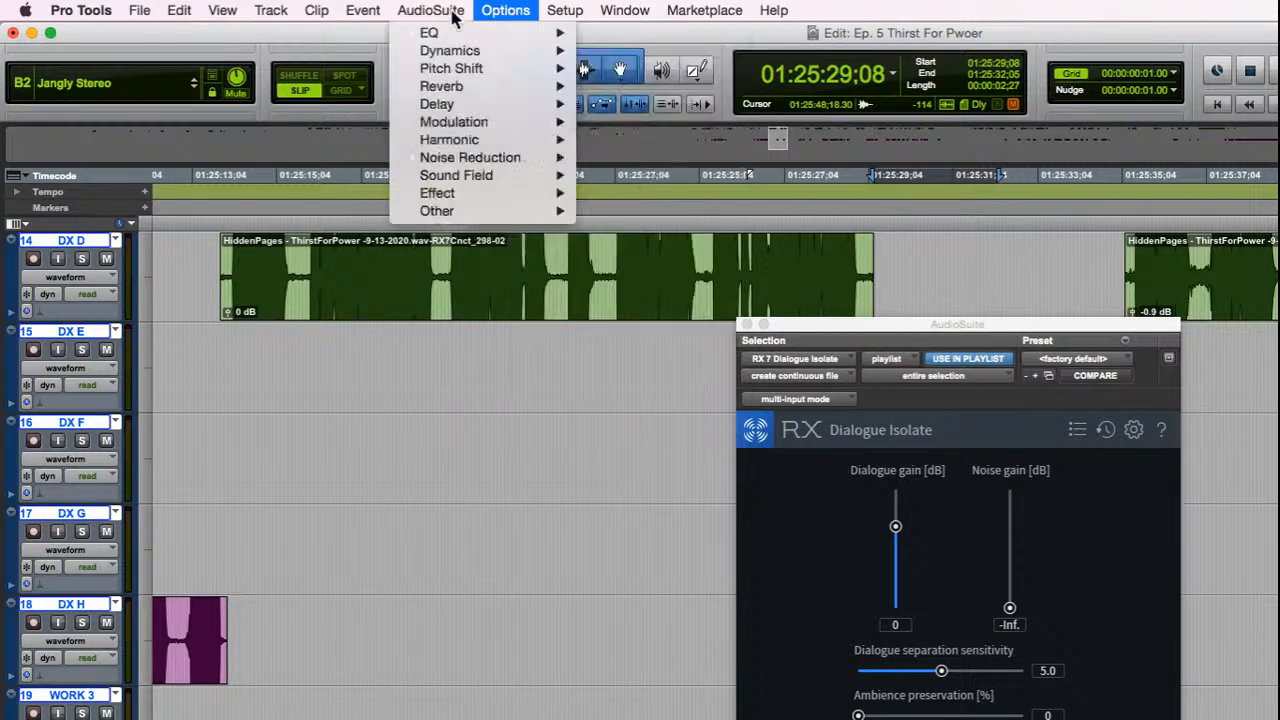
pyautogui.moveTo(505, 158)
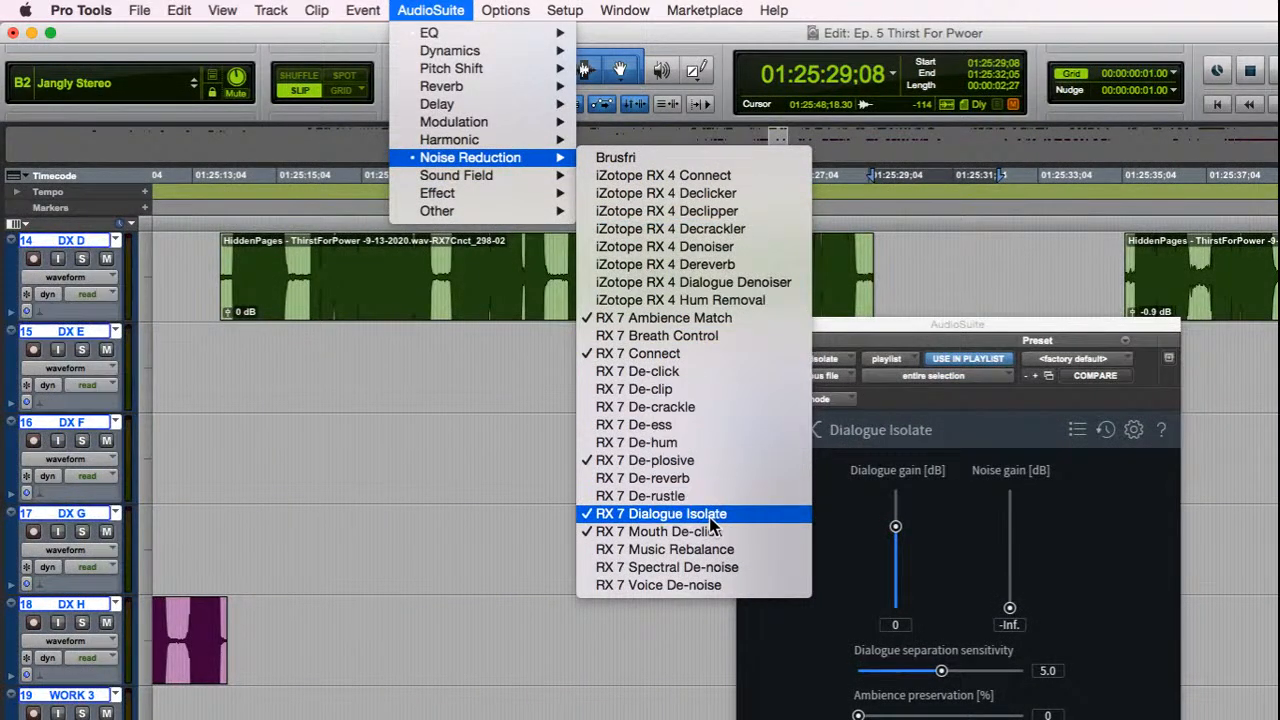
# Step: Move the Dialogue Isolate window out of the way and render the selected clip on track DX H
pyautogui.click(957, 330)
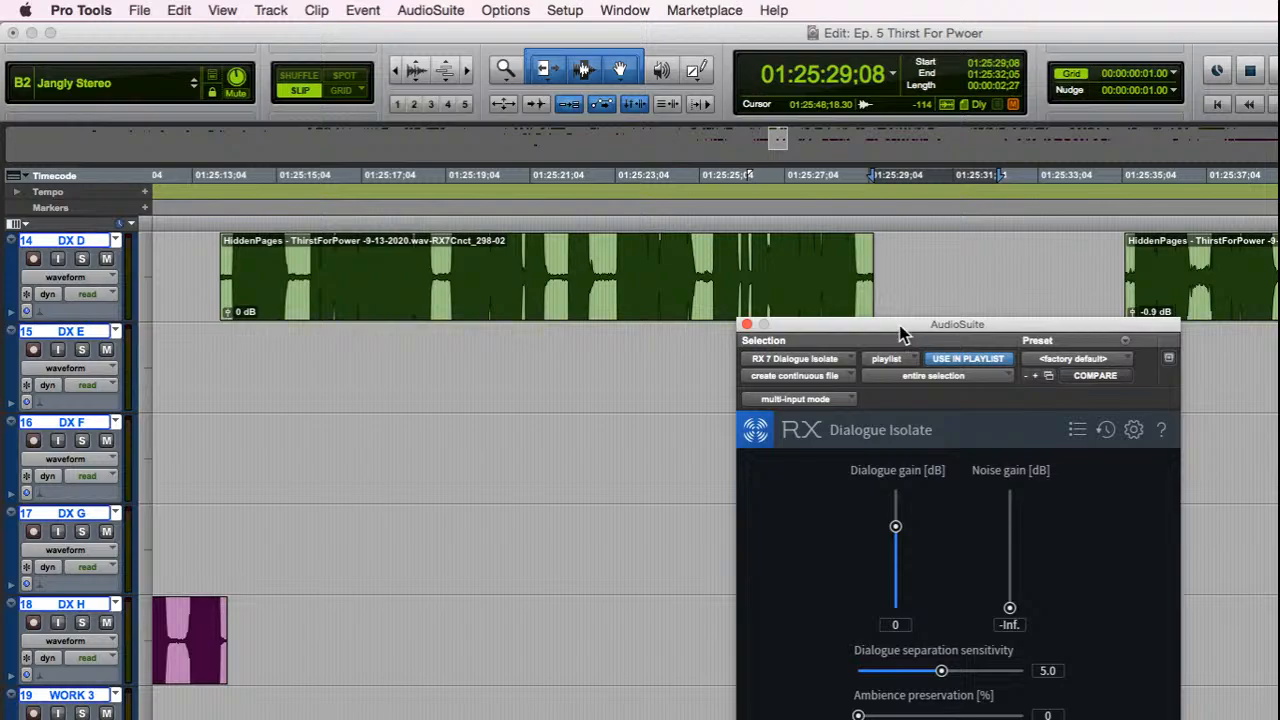
pyautogui.moveTo(904, 325); pyautogui.dragTo(1265, 227)
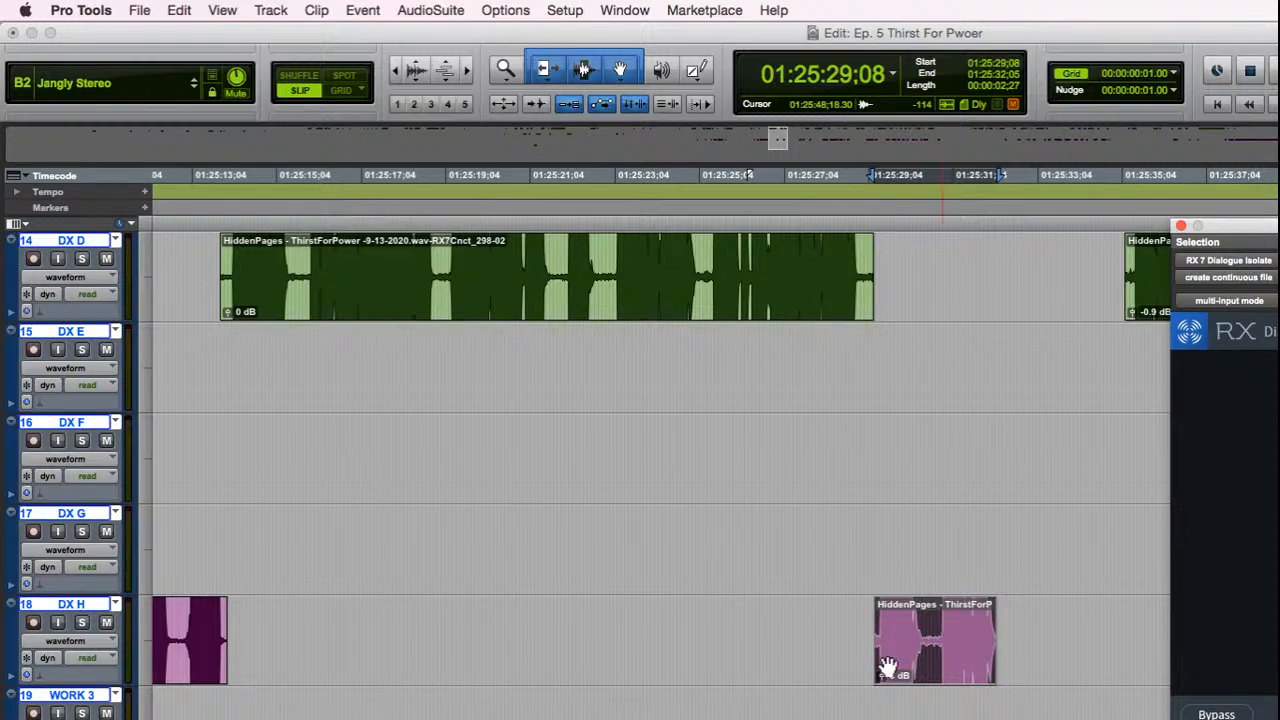
pyautogui.hotkey('alt', 'shift', 'r')
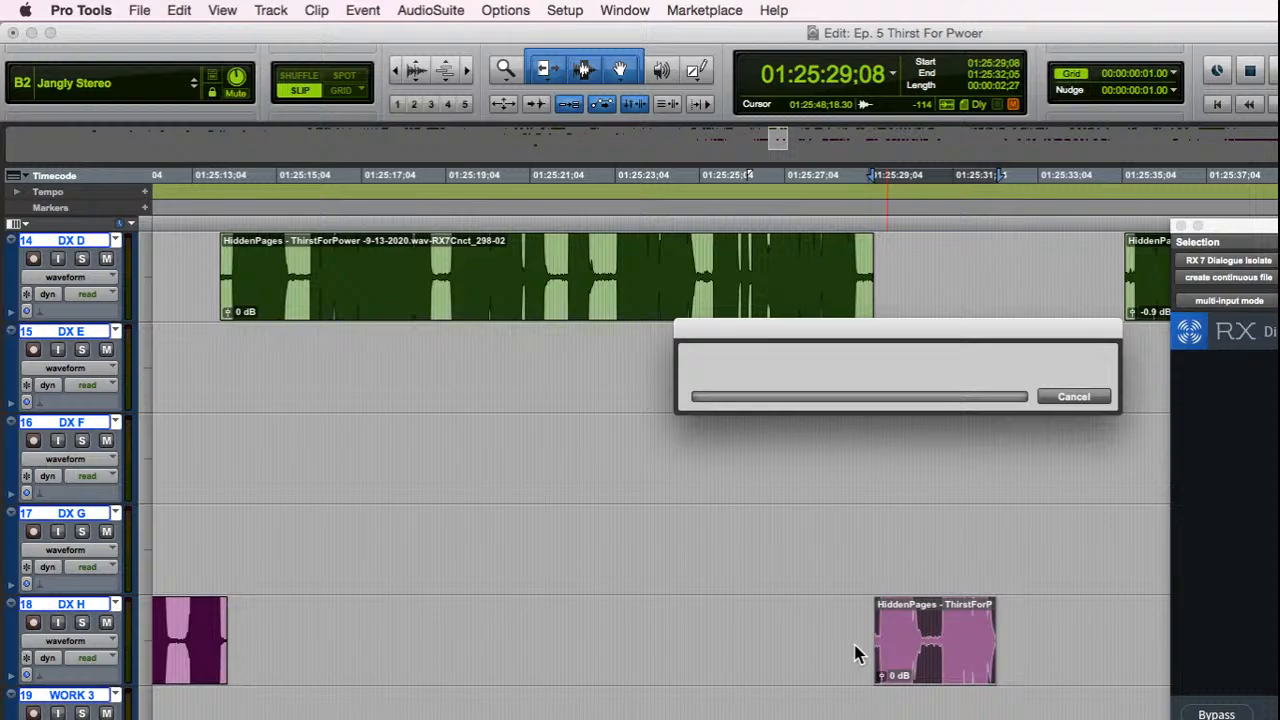
# Step: Play the session from 01:25:27;19 into the rendered DX H clip and close the Dialogue Isolate window
pyautogui.click(806, 612)
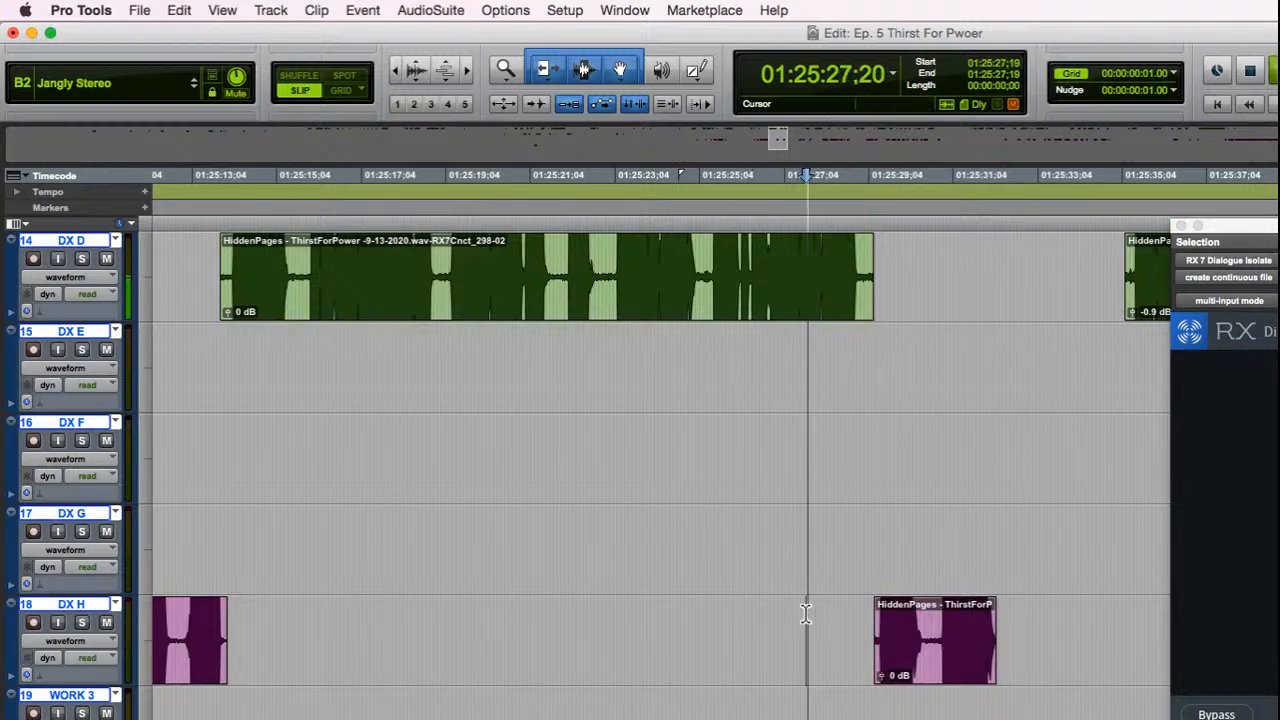
pyautogui.press('space')
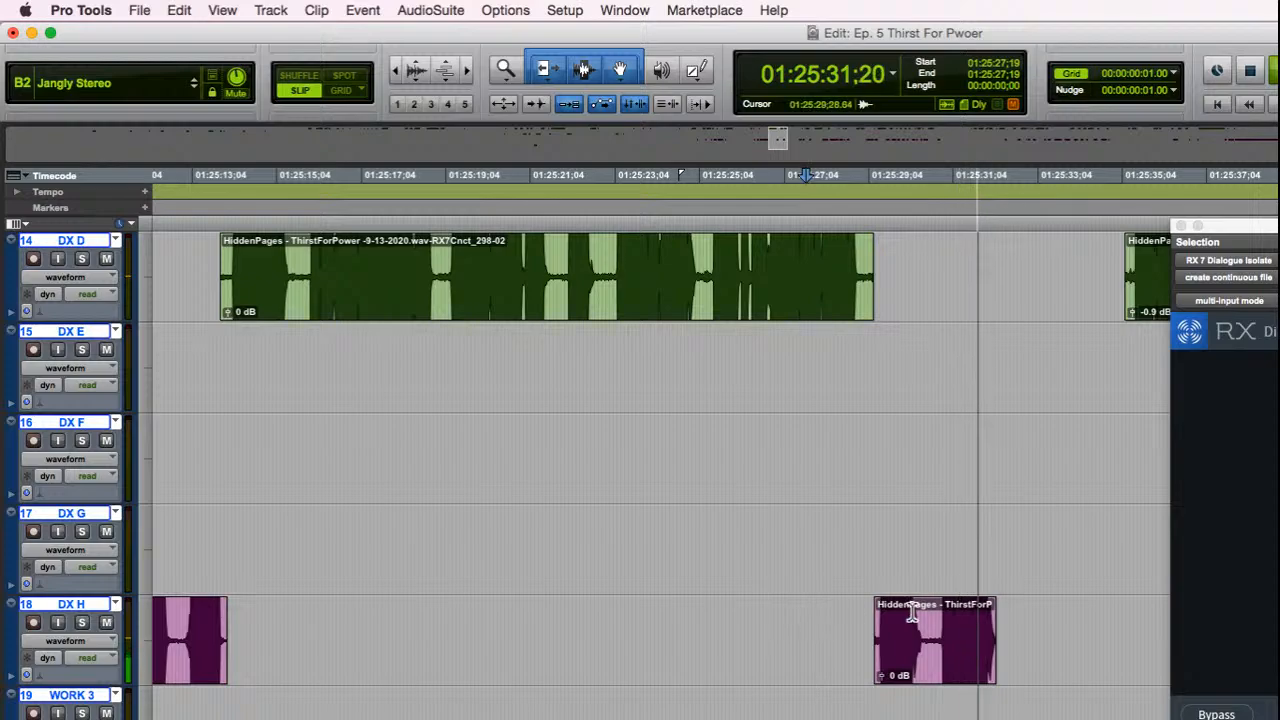
pyautogui.press('space')
pyautogui.click(1182, 228)
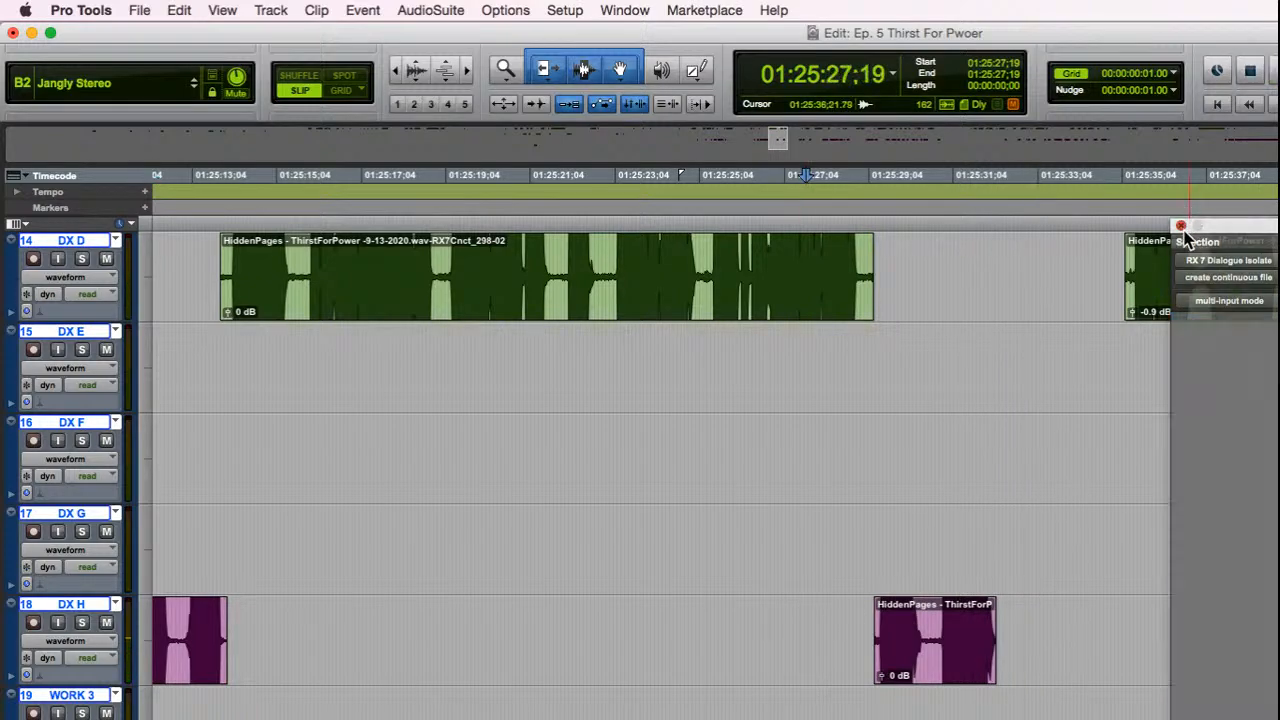
# Step: Play the session from 01:25:26;17 through the rendered clip and into the following narration
pyautogui.scroll(5, 1013, 353)
pyautogui.scroll(-4, 1015, 420)
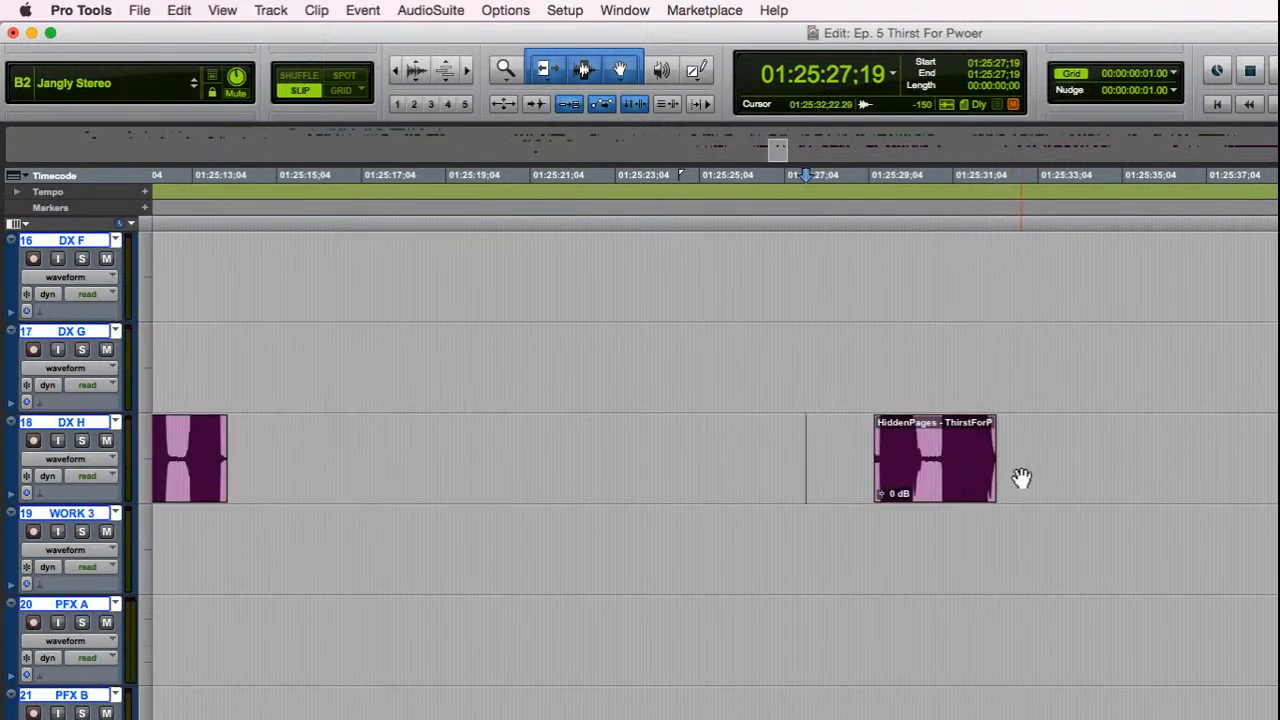
pyautogui.scroll(3, 1030, 450)
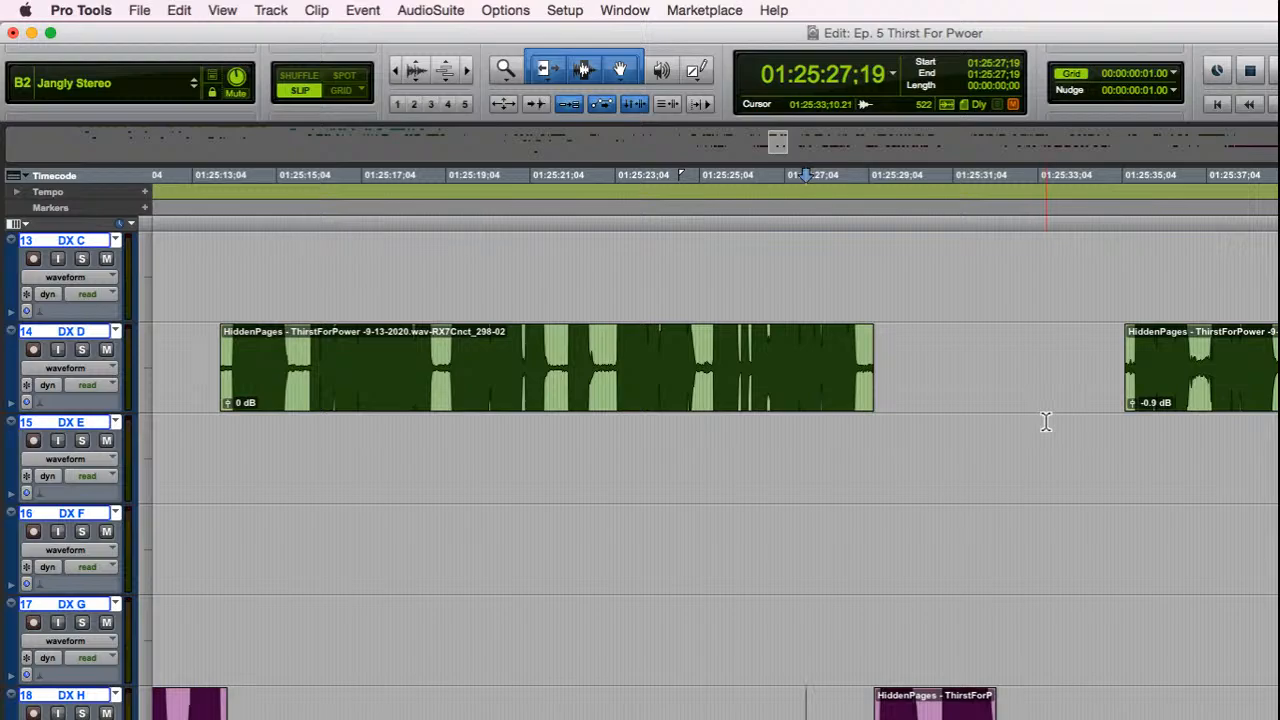
pyautogui.scroll(7, 1030, 425)
pyautogui.scroll(-3, 900, 480)
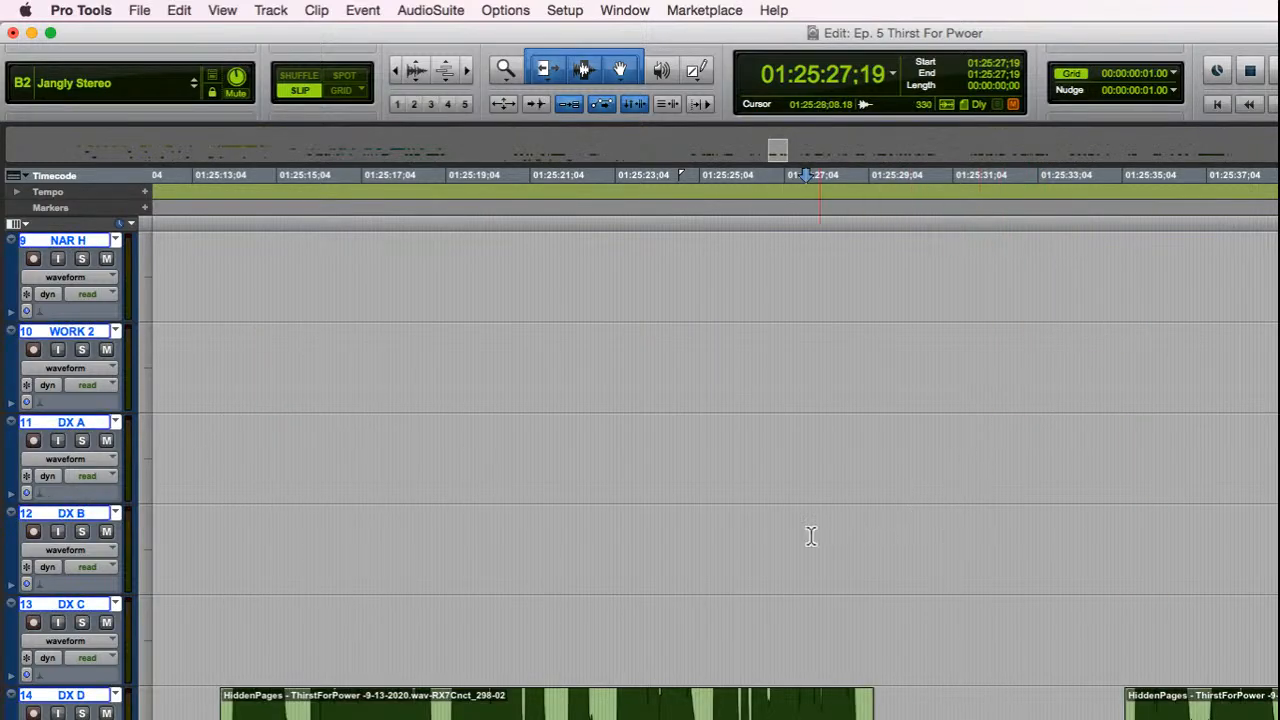
pyautogui.click(760, 565)
pyautogui.press('space')
pyautogui.scroll(-2, 770, 550)
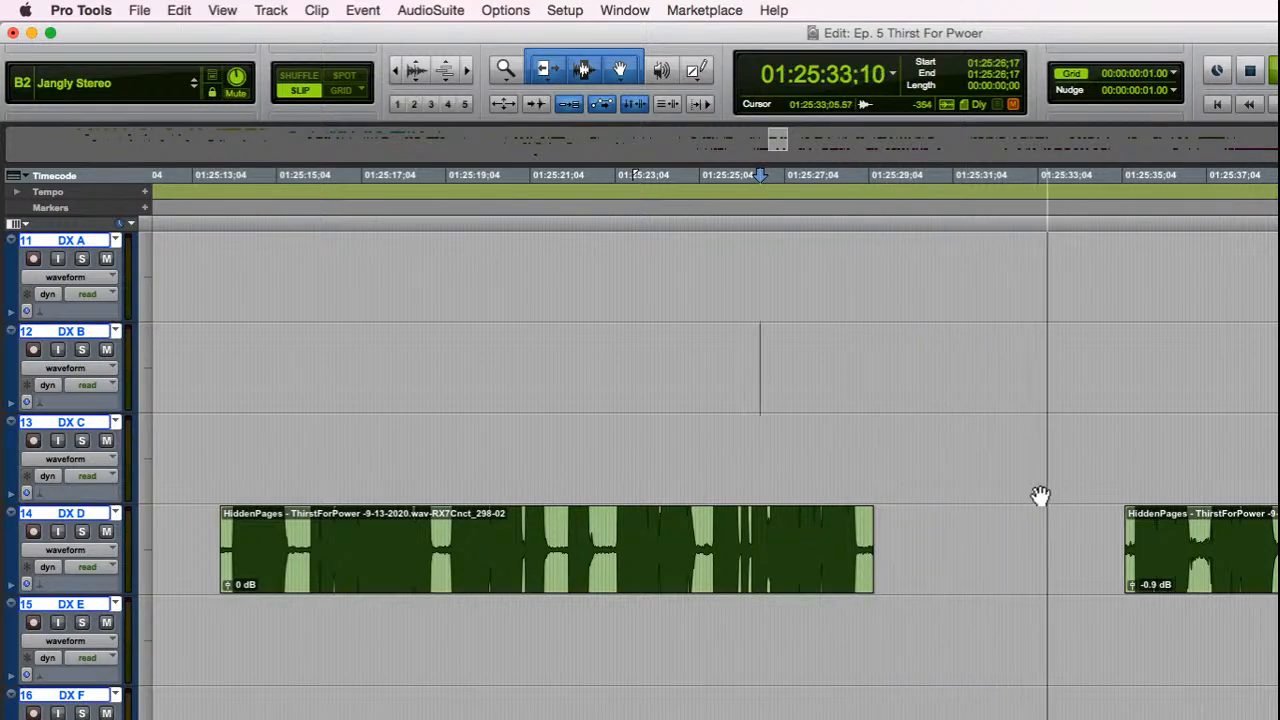
# Step: Select the narration clip on track NAR A that follows the rendered dialogue, stop playback and open the clip in RX
pyautogui.scroll(10, 1040, 497)
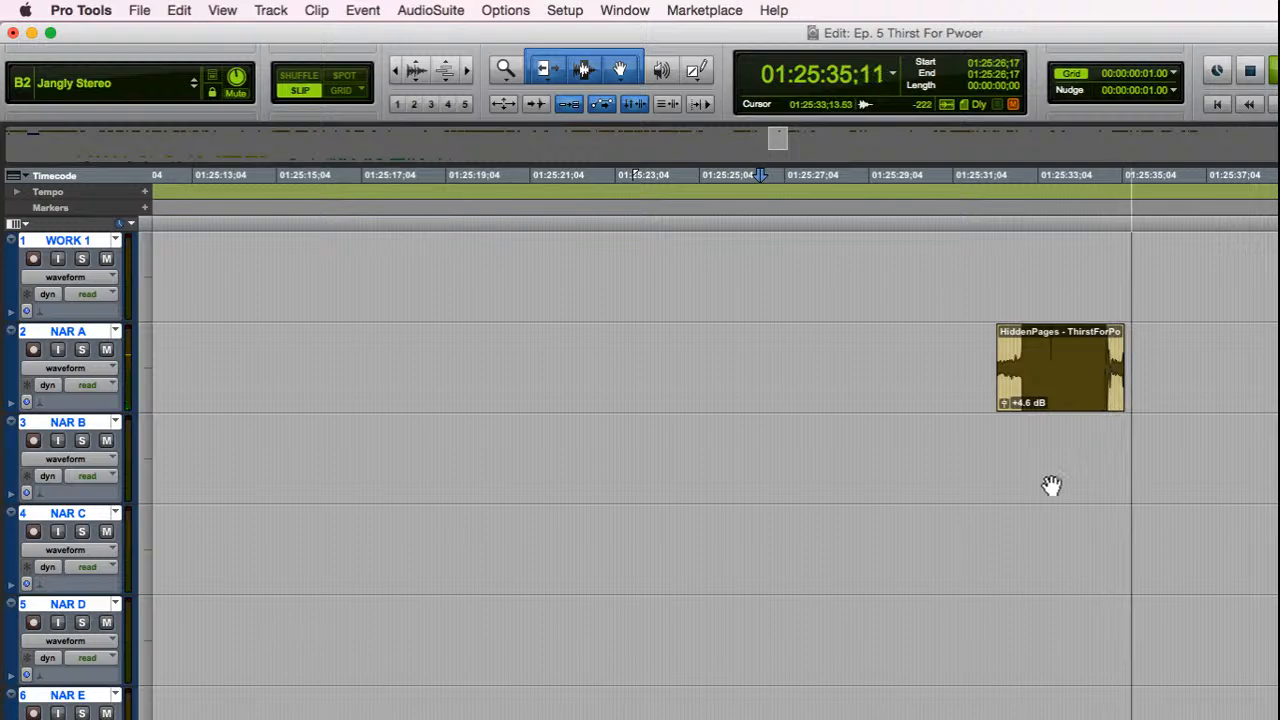
pyautogui.click(1089, 394)
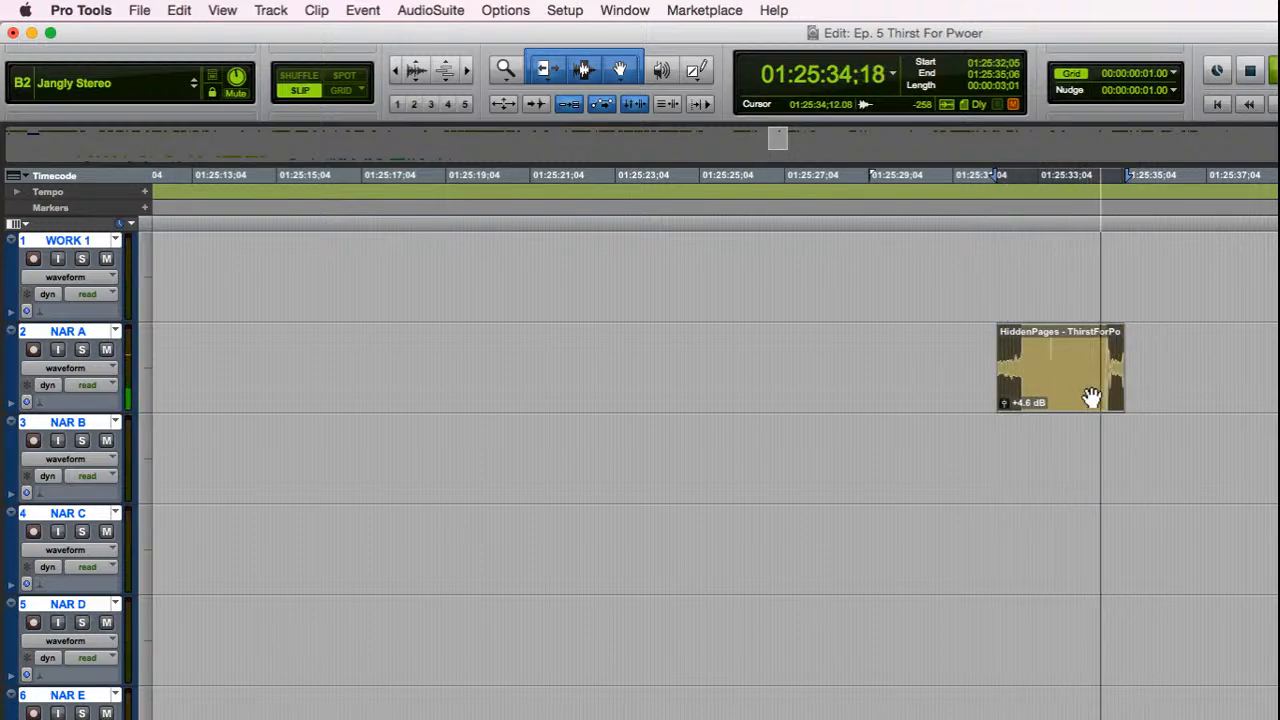
pyautogui.press('space')
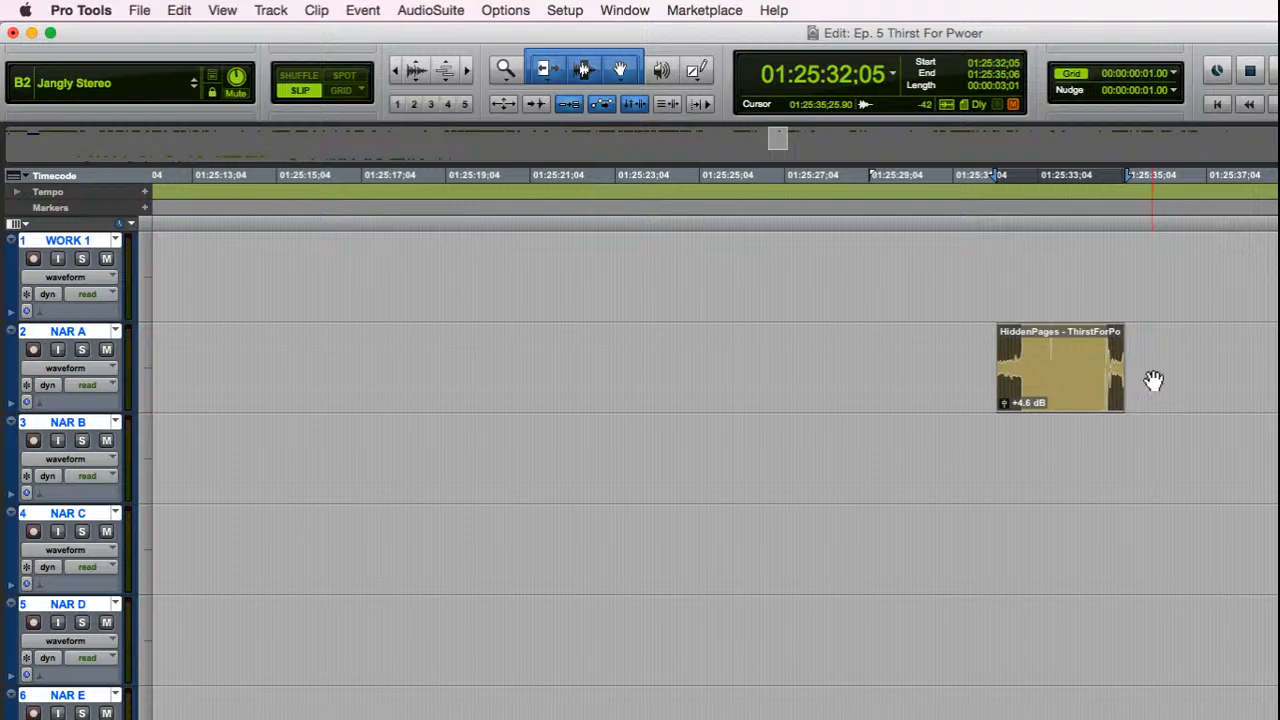
pyautogui.scroll(-1, 1164, 389)
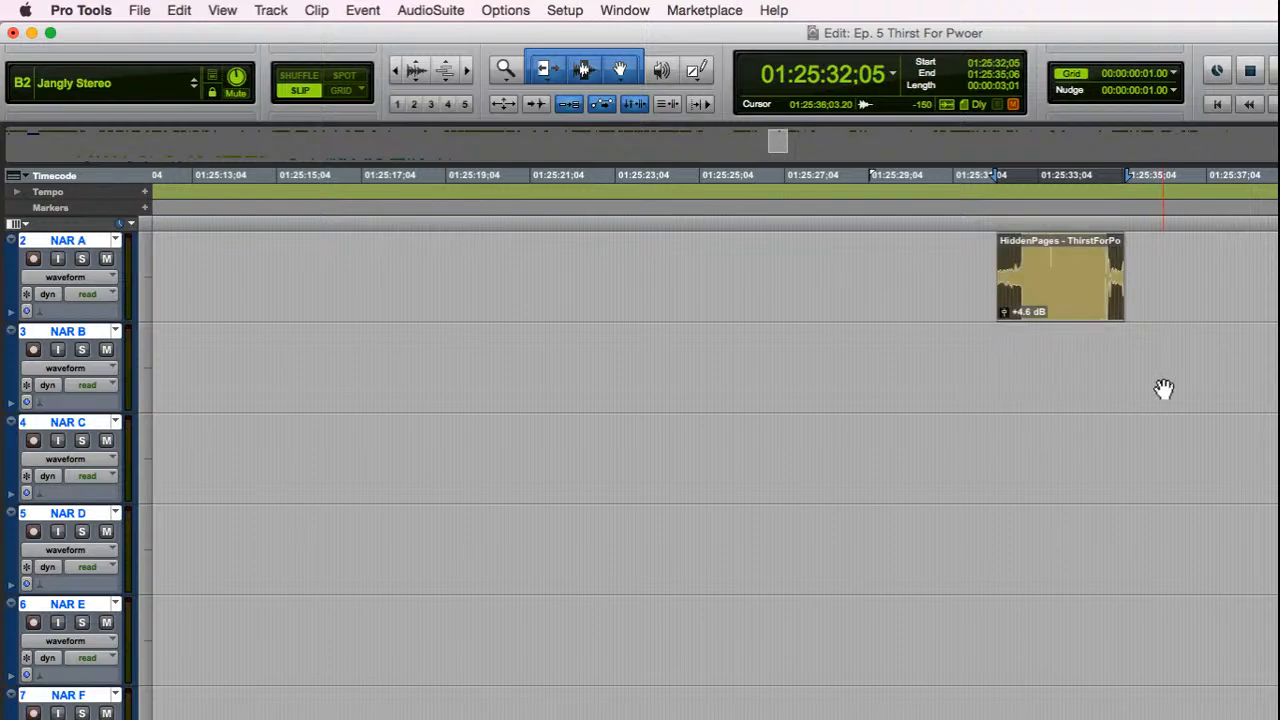
pyautogui.scroll(1, 1190, 400)
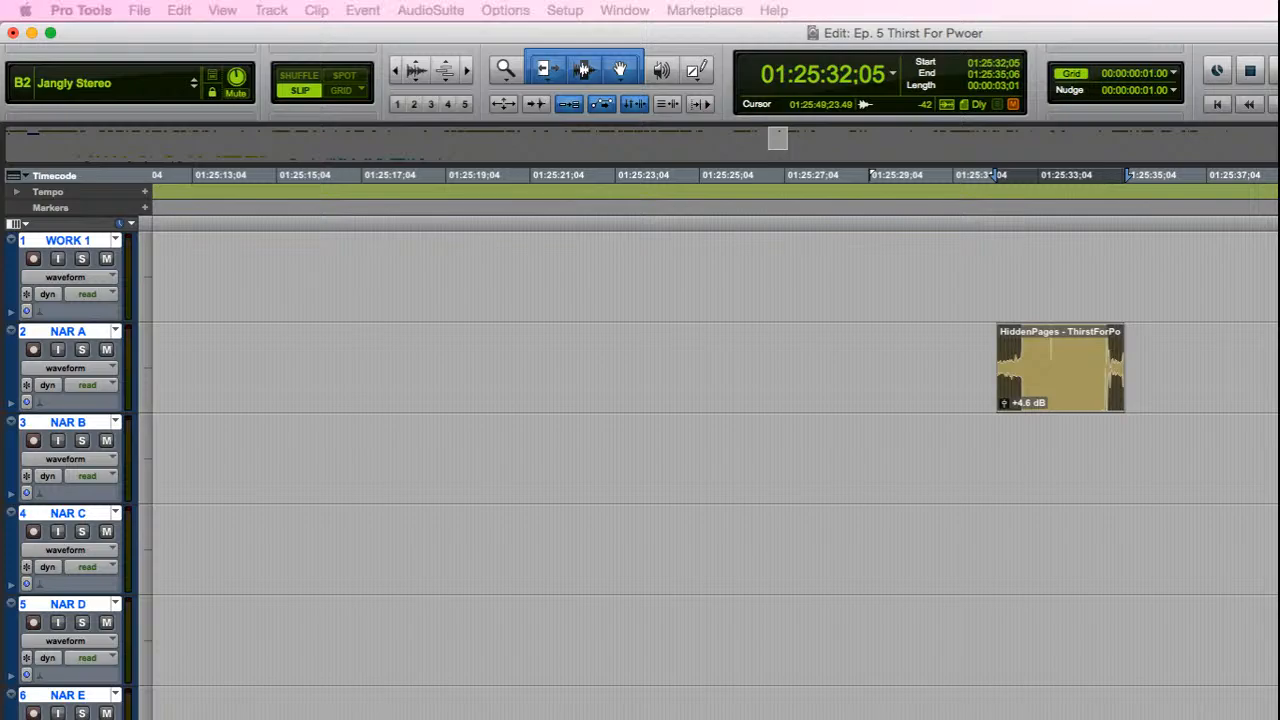
pyautogui.press('super+Tab')
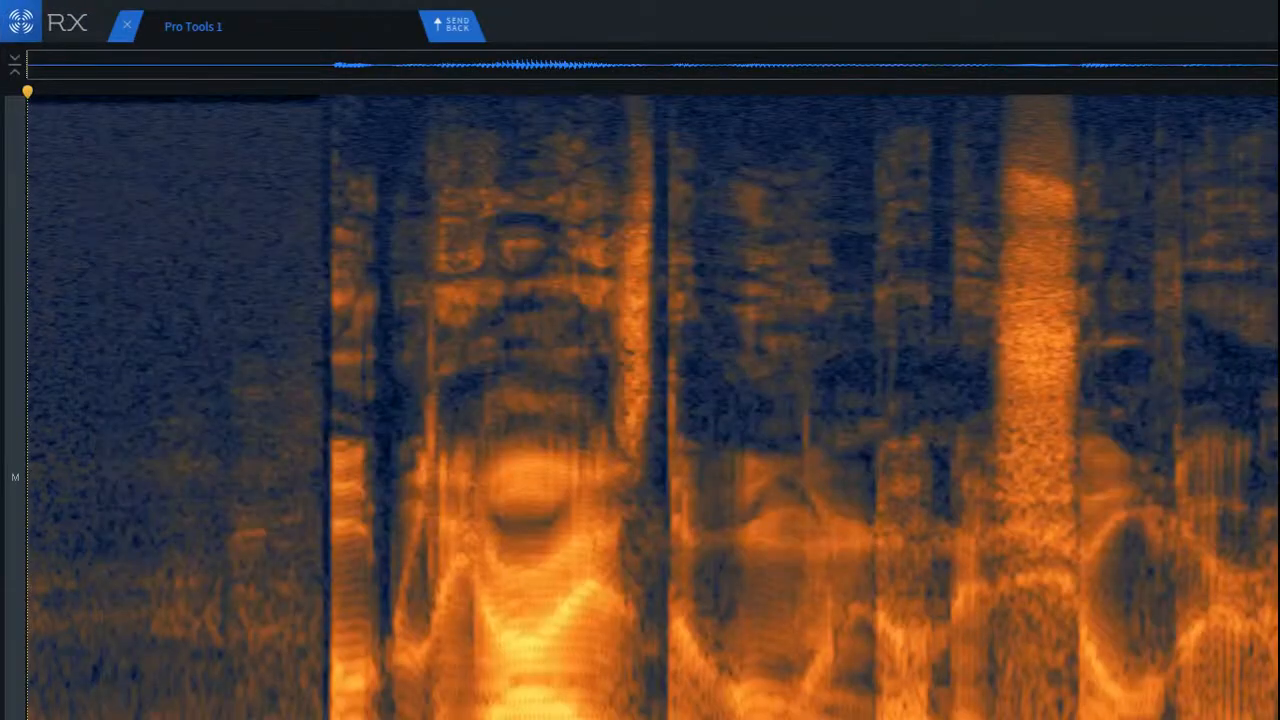
pyautogui.press('super+Tab')
pyautogui.press('super+Tab')
# Step: Examine the opening of the narration clip's spectrogram up close around the first syllable
pyautogui.scroll(2, 130, 215)
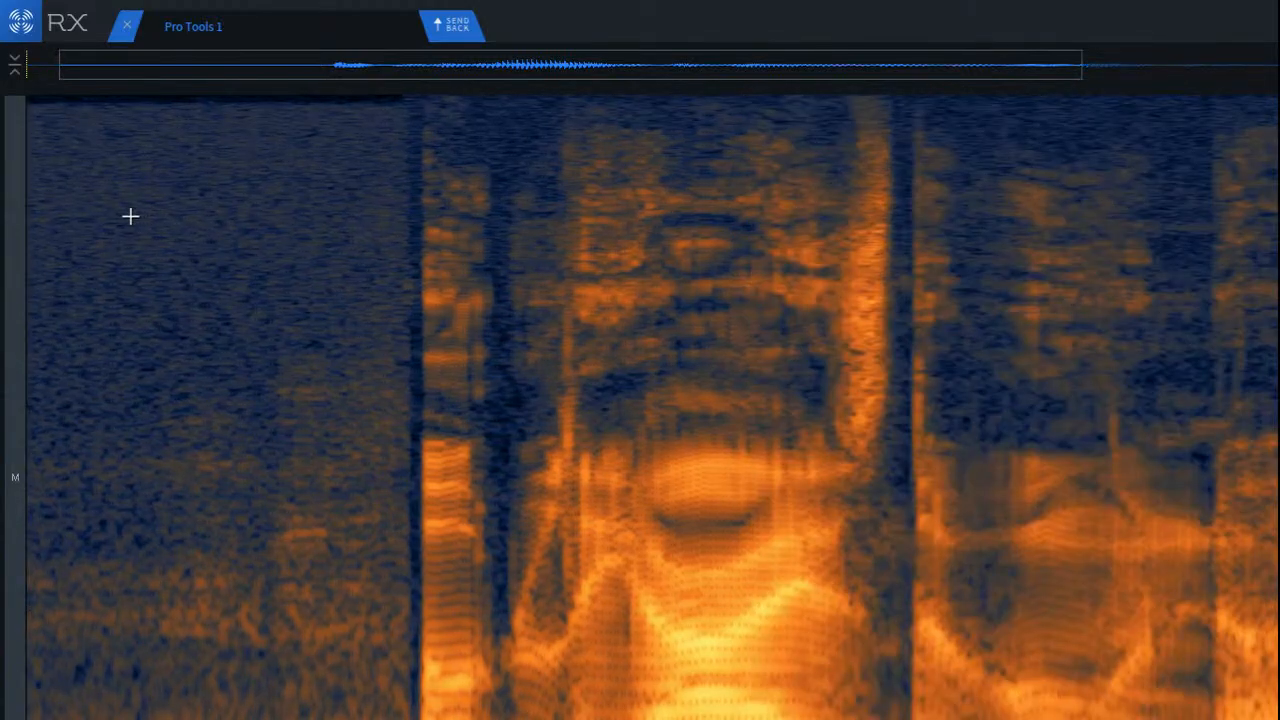
pyautogui.scroll(-3, 130, 215)
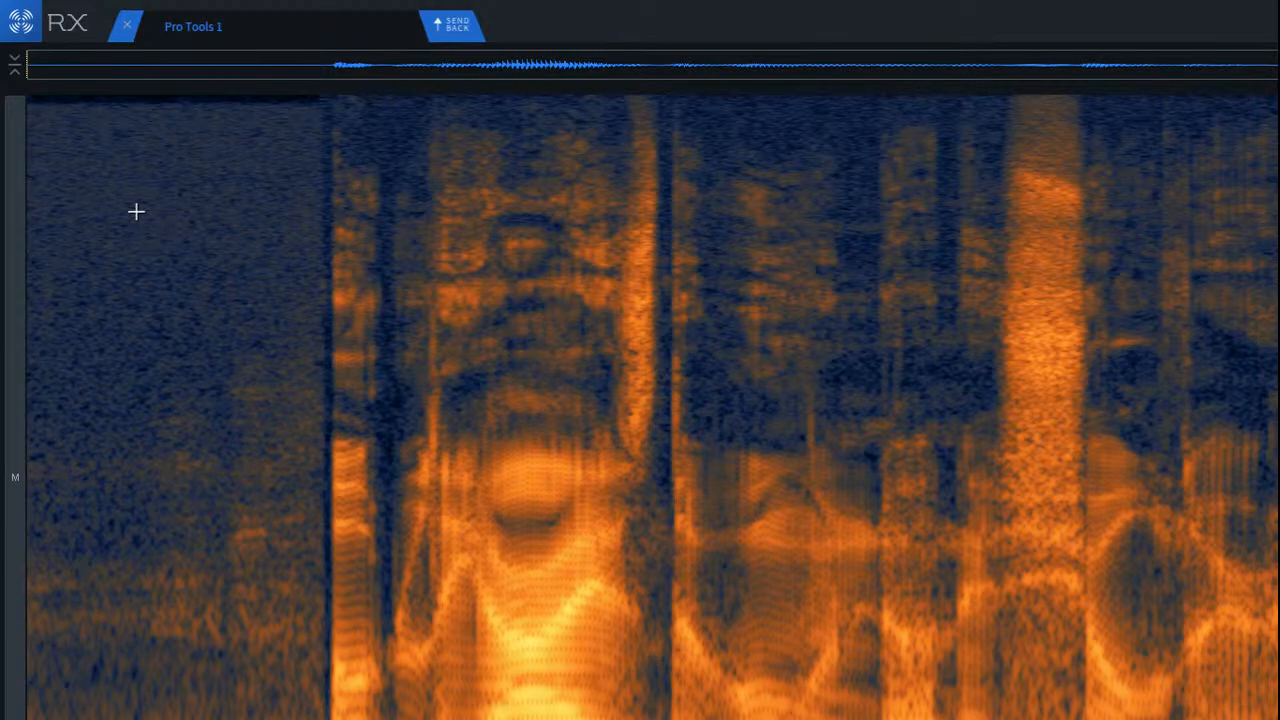
pyautogui.scroll(2, 225, 180)
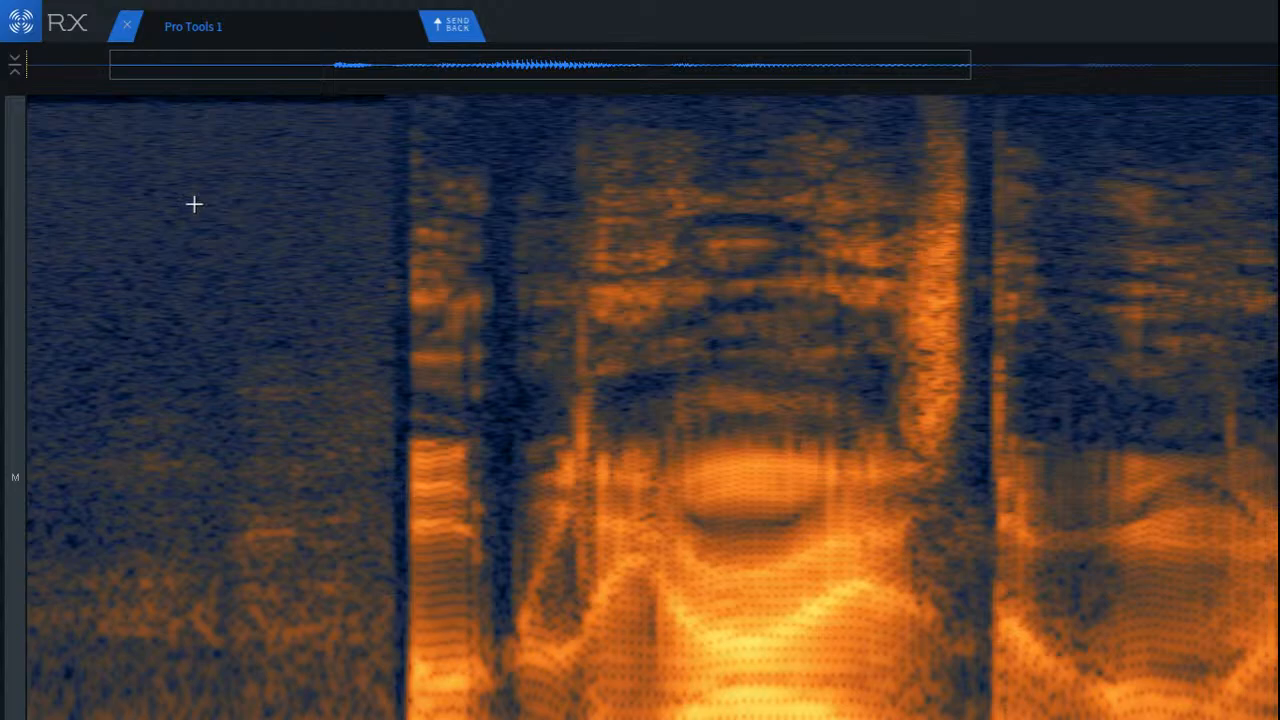
pyautogui.scroll(-2, 205, 212)
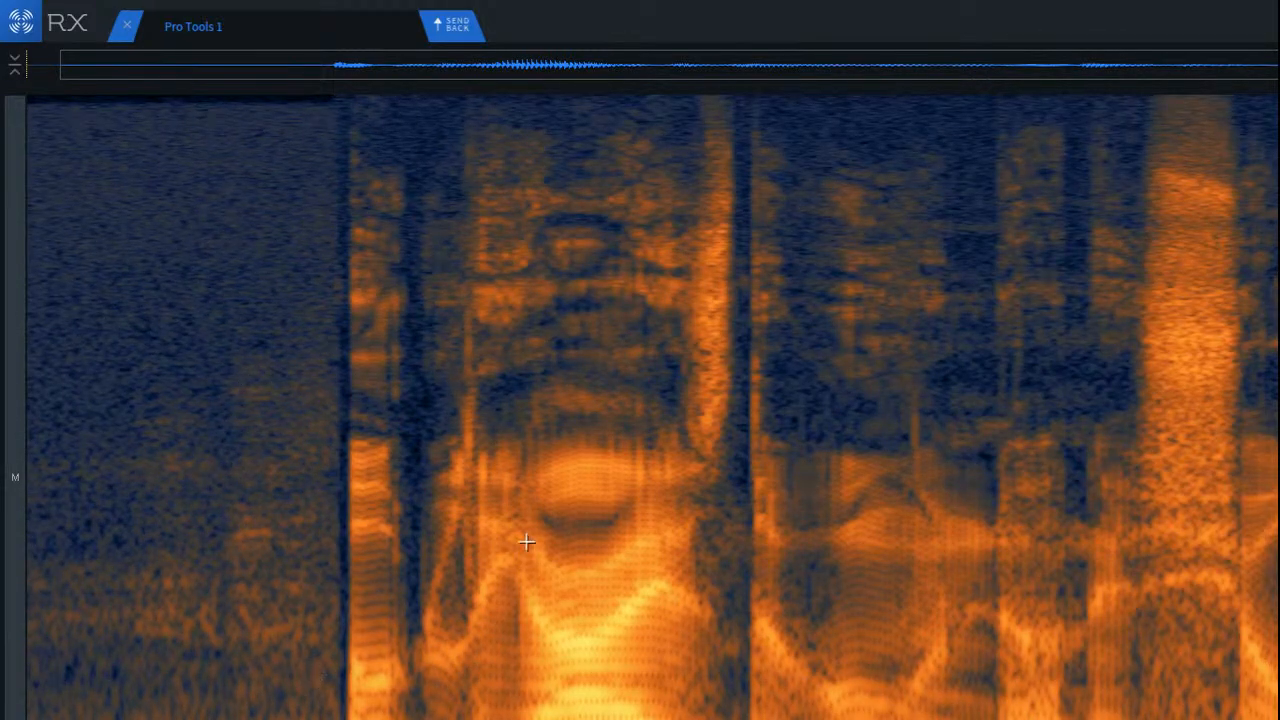
pyautogui.scroll(3, 330, 550)
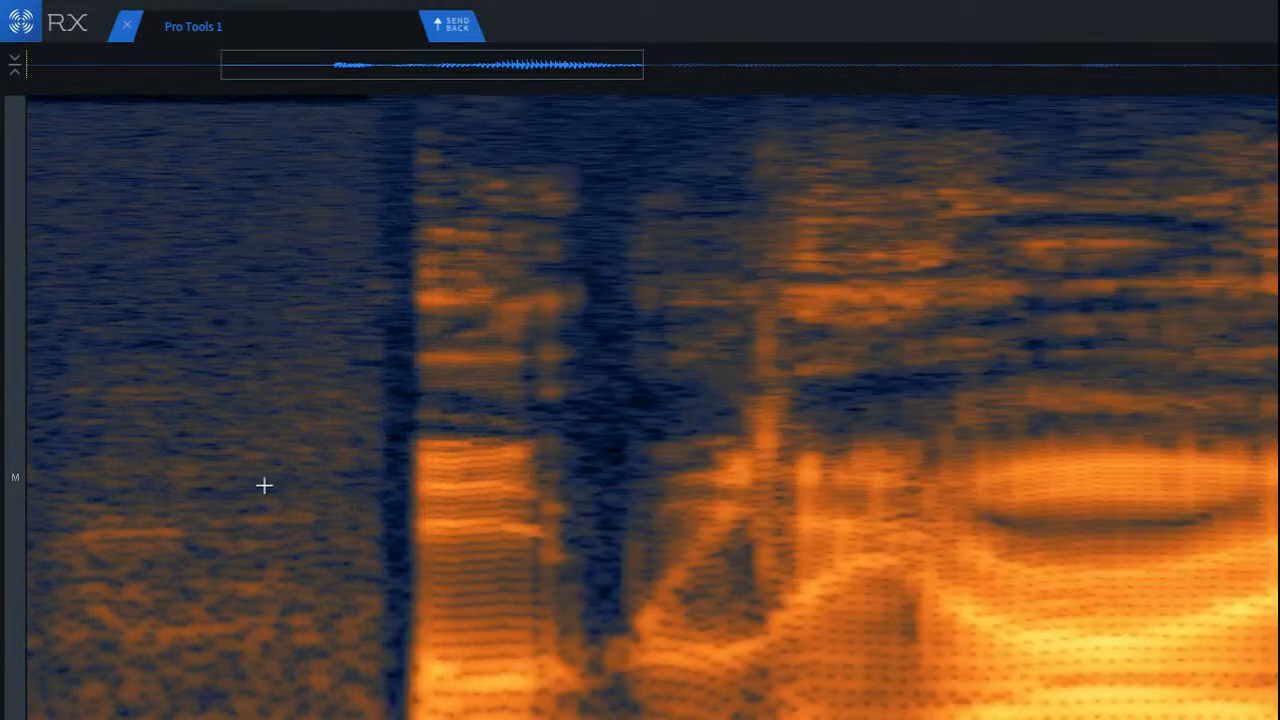
pyautogui.scroll(2, 330, 320)
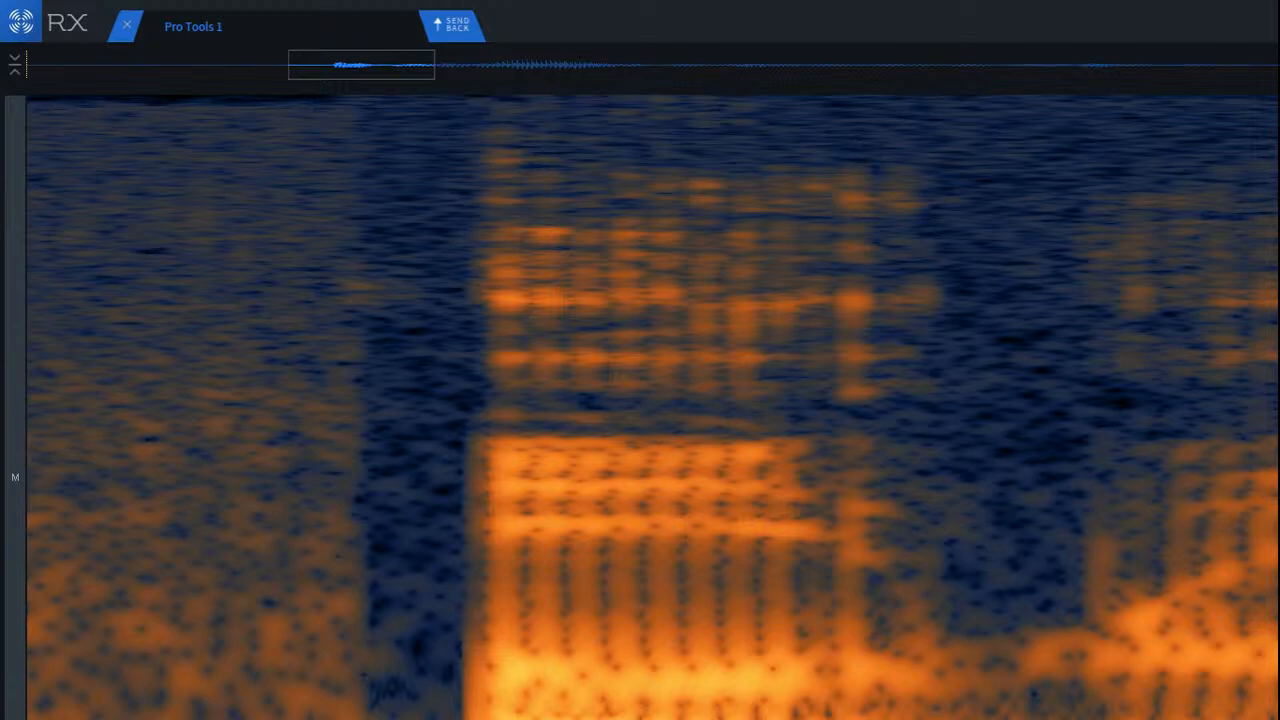
# Step: Inspect the full narration clip's spectrogram, highlighting the speech section and the noise before the first syllable for comparison
pyautogui.scroll(-5, 323, 617)
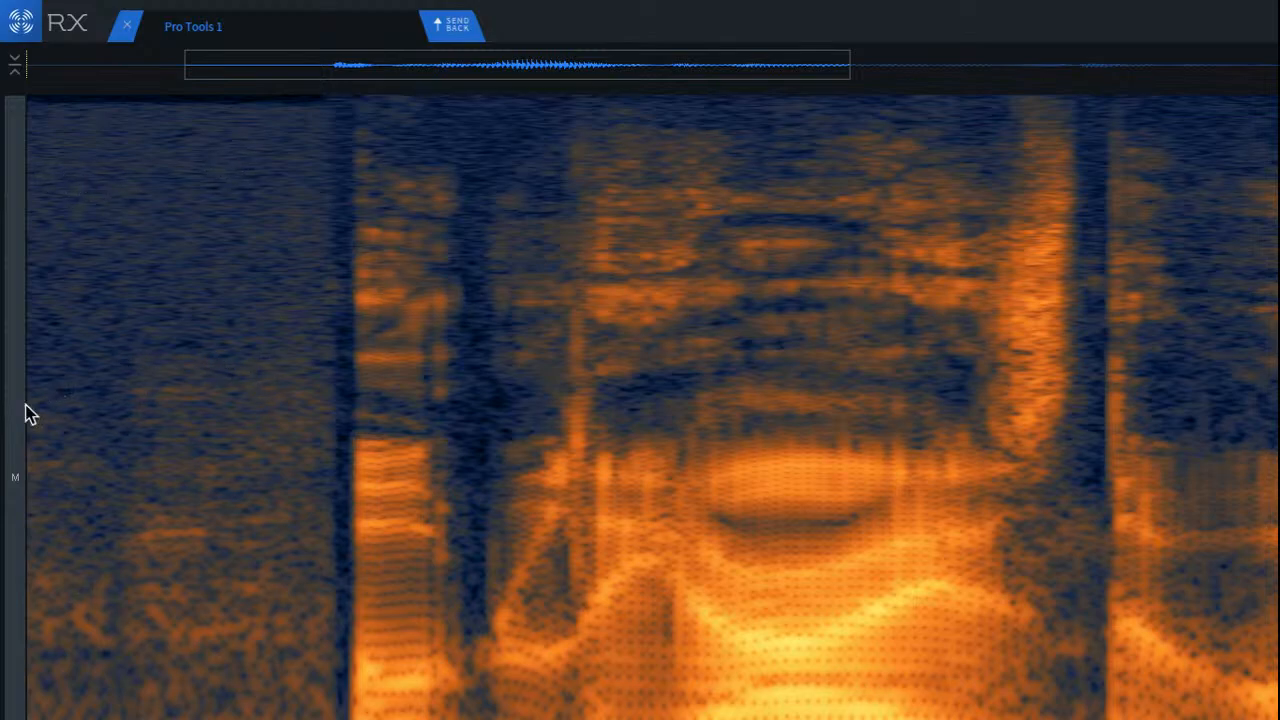
pyautogui.scroll(6, 361, 448)
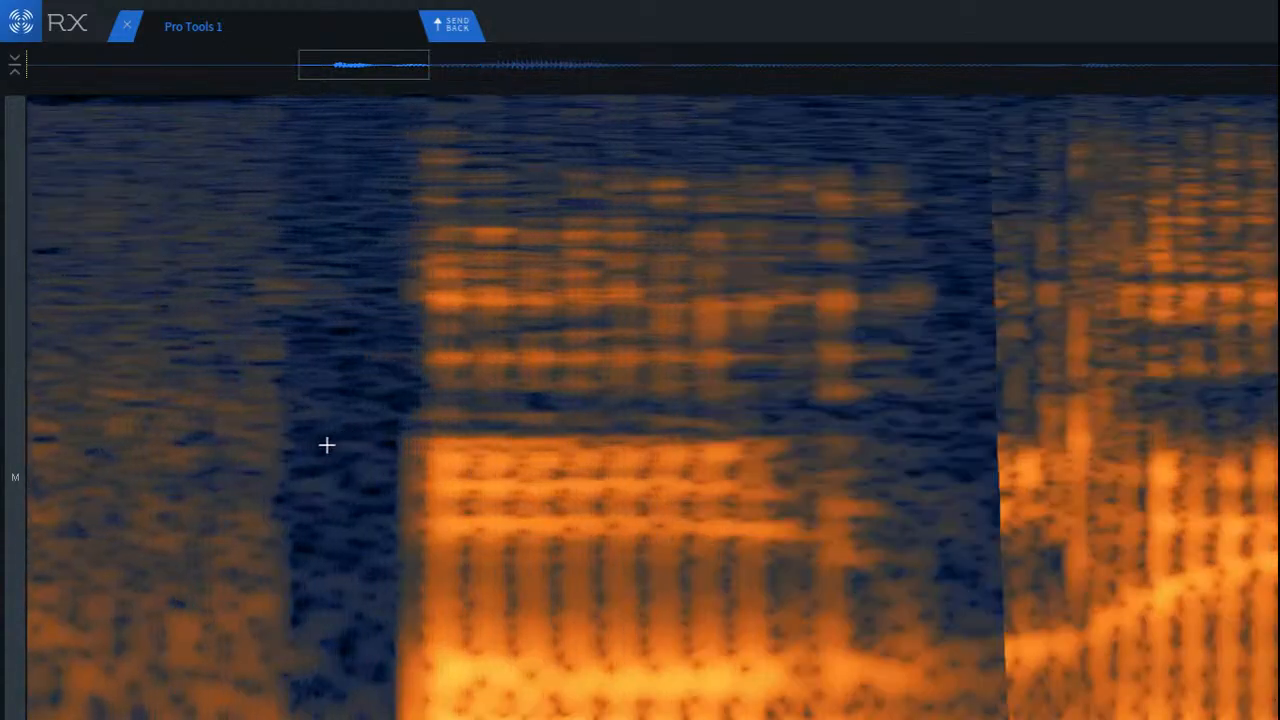
pyautogui.scroll(-5, 346, 474)
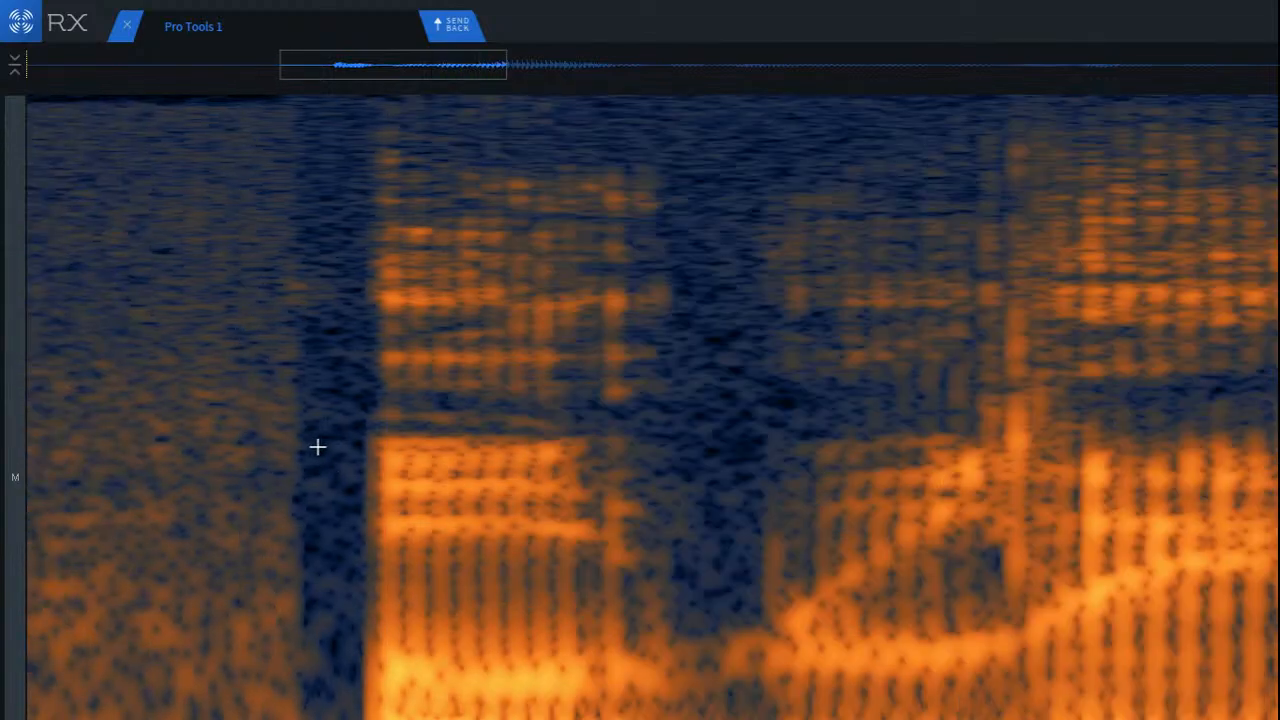
pyautogui.scroll(-3, 399, 518)
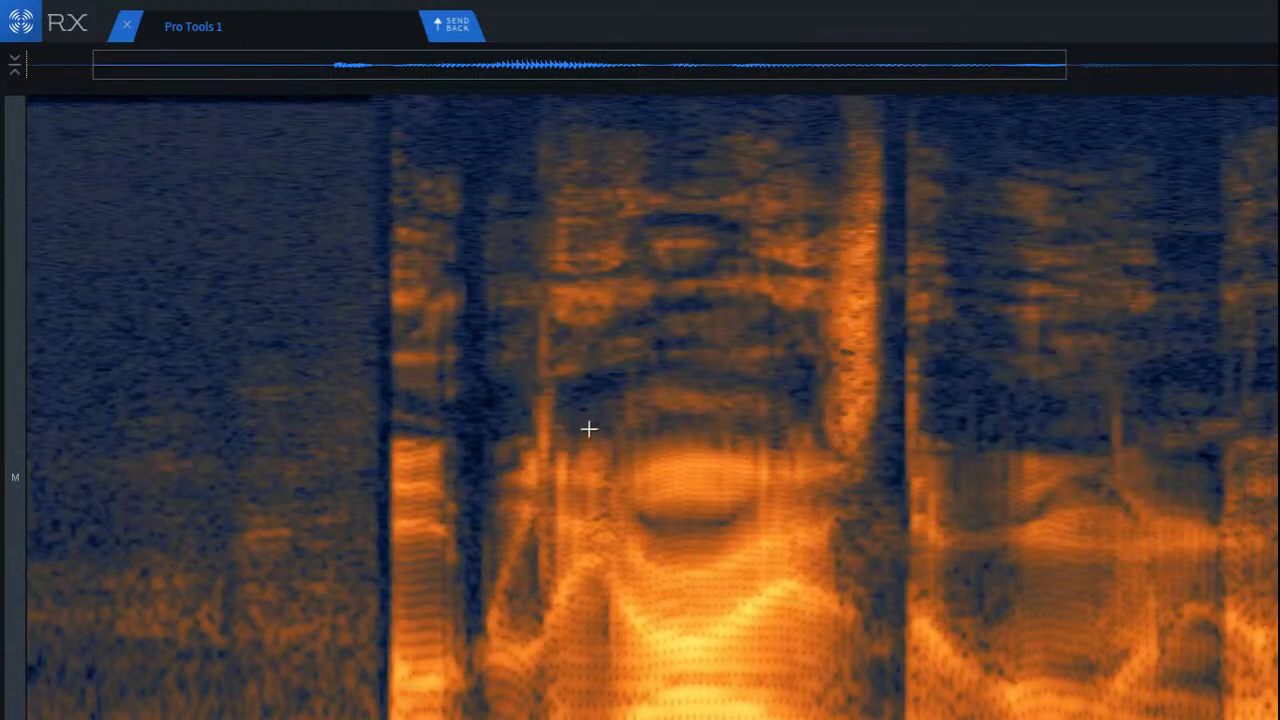
pyautogui.scroll(-2, 737, 595)
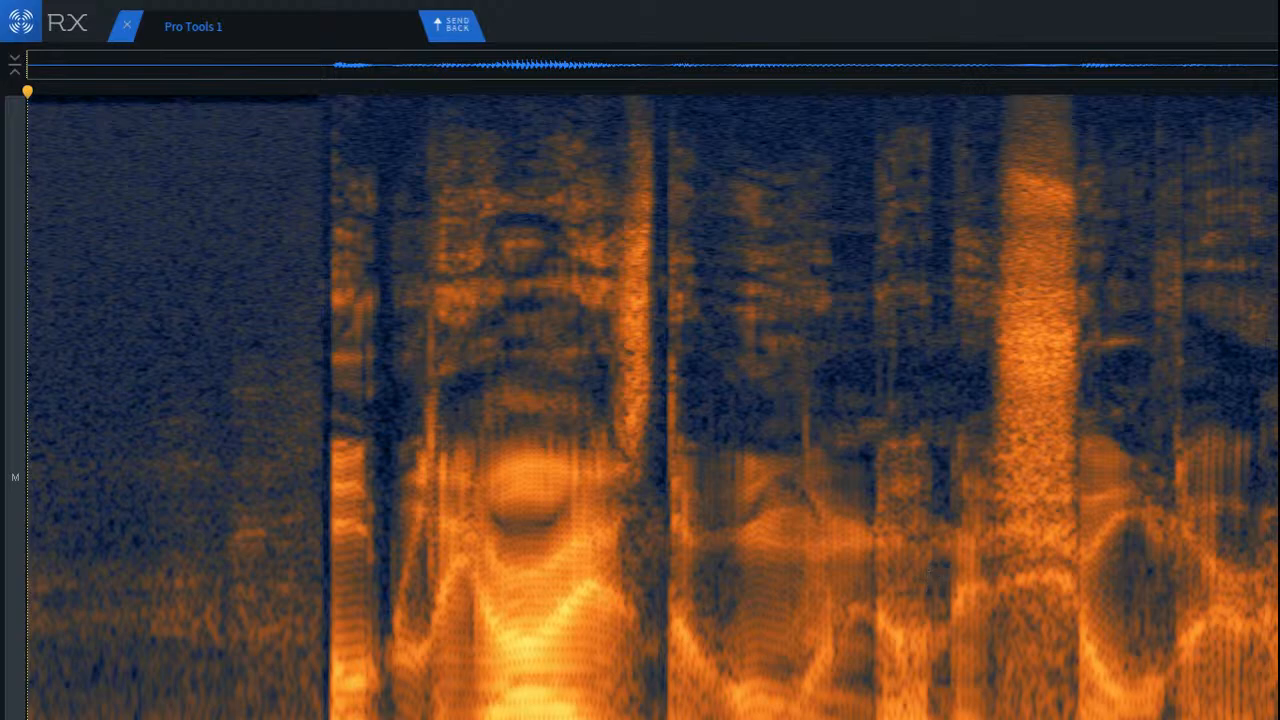
pyautogui.moveTo(1275, 560); pyautogui.dragTo(322, 577)
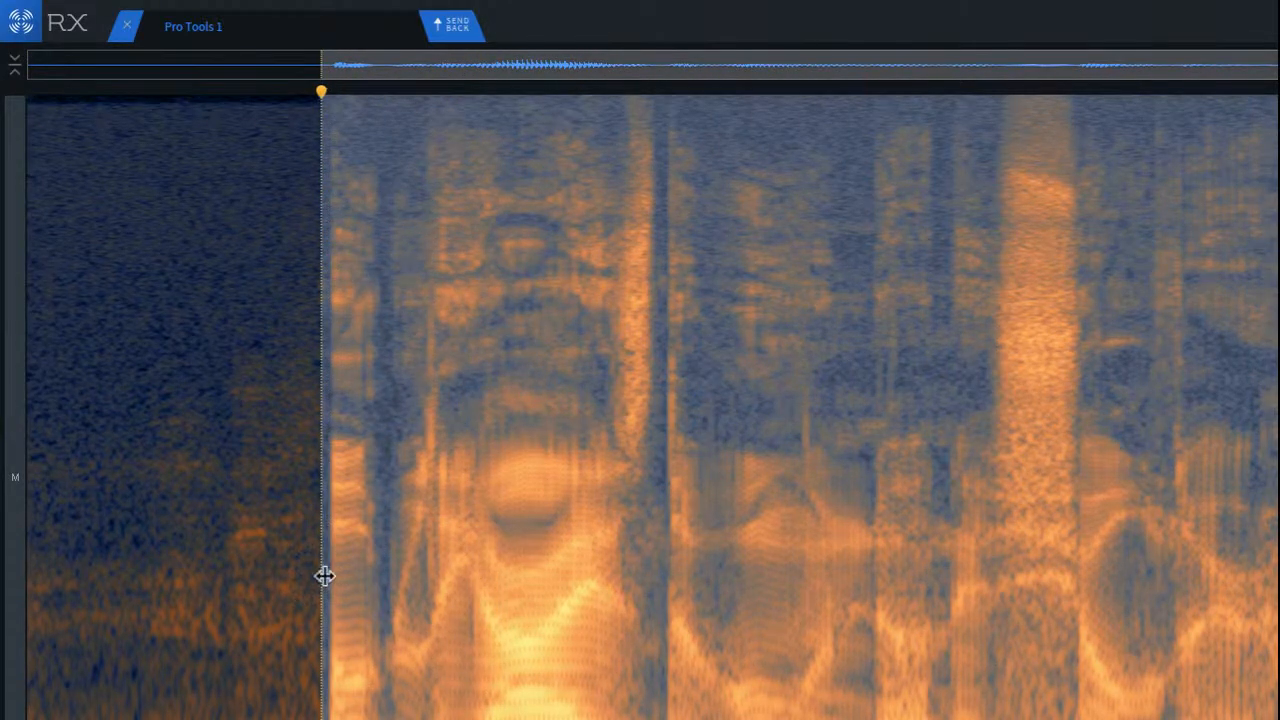
pyautogui.click(1213, 513)
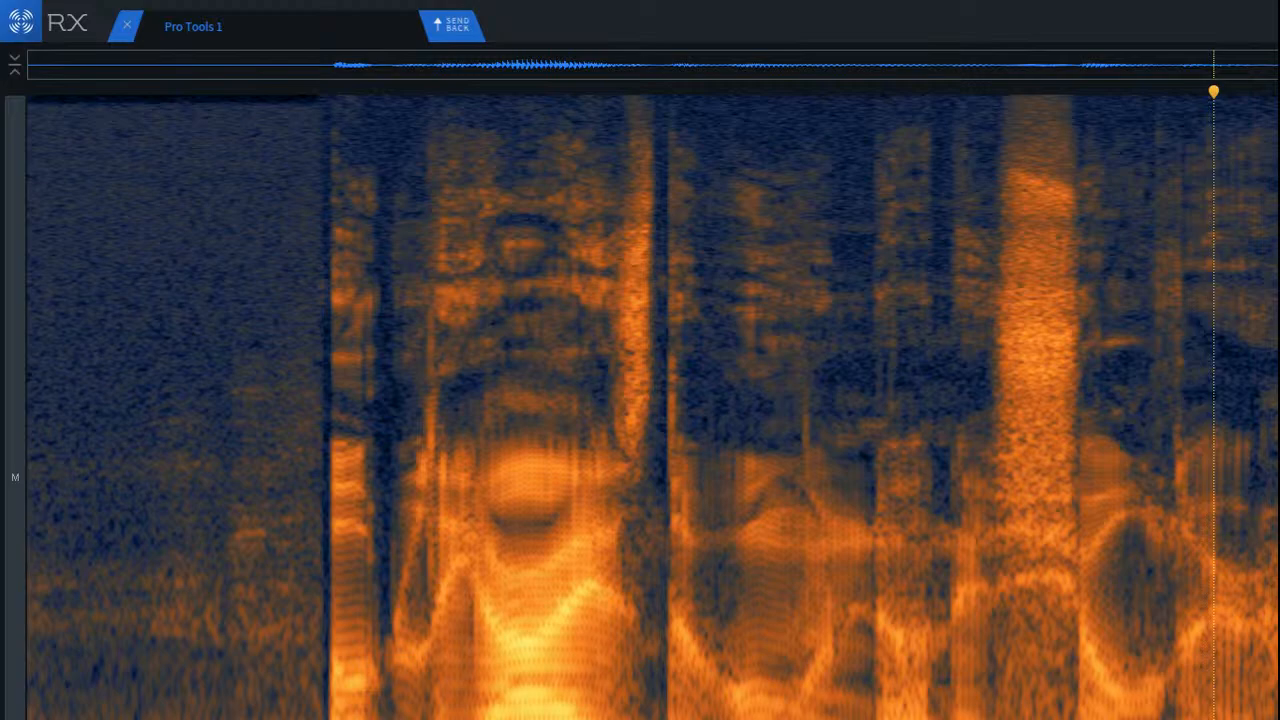
pyautogui.moveTo(321, 432); pyautogui.dragTo(49, 445)
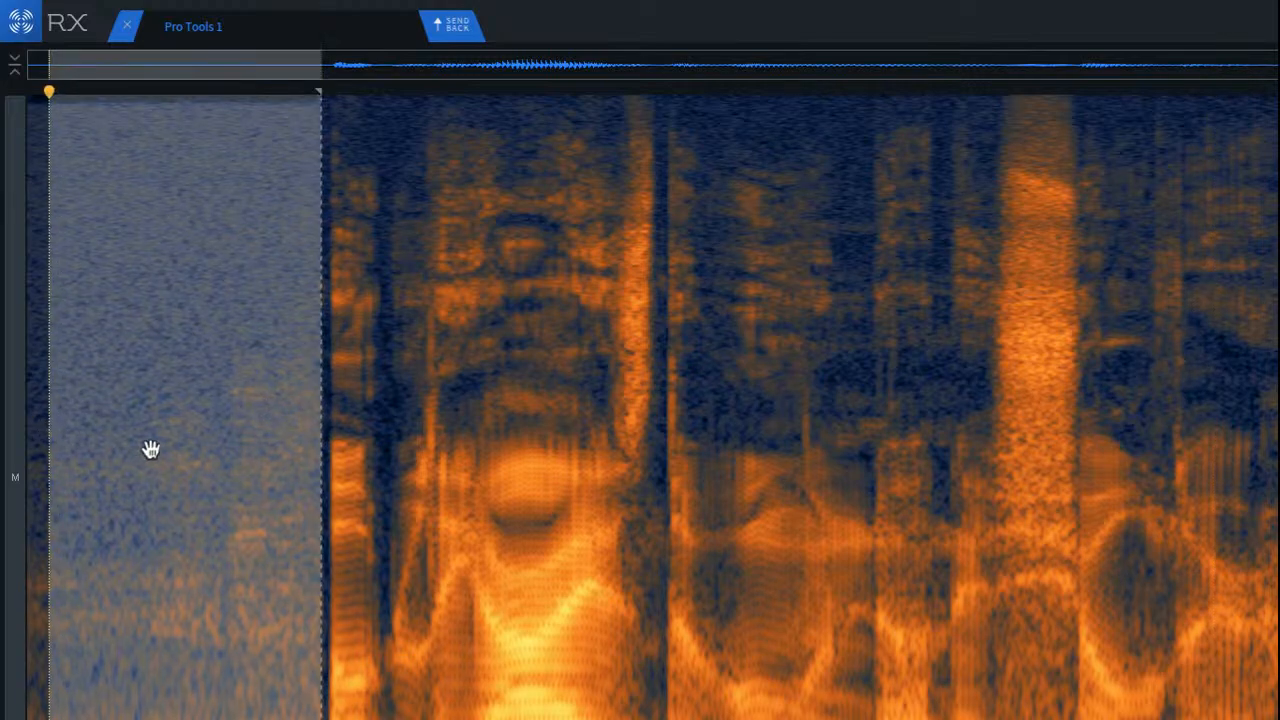
pyautogui.click(844, 502)
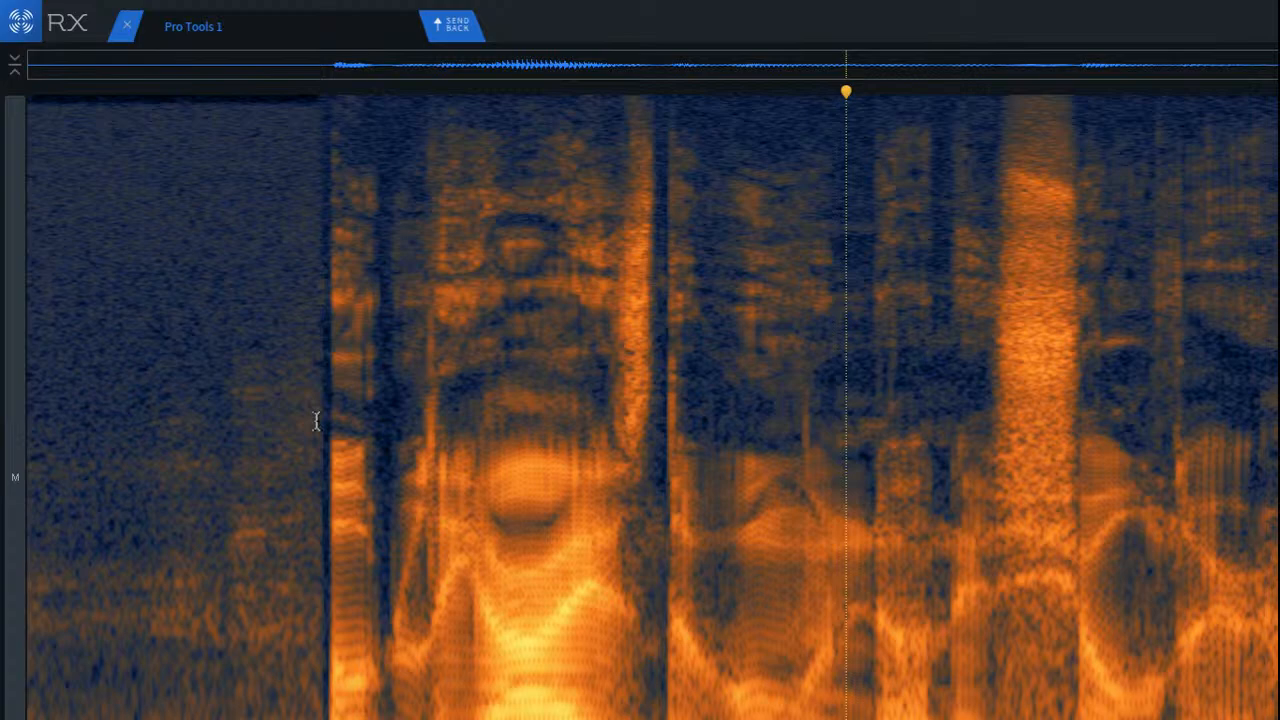
pyautogui.press('space')
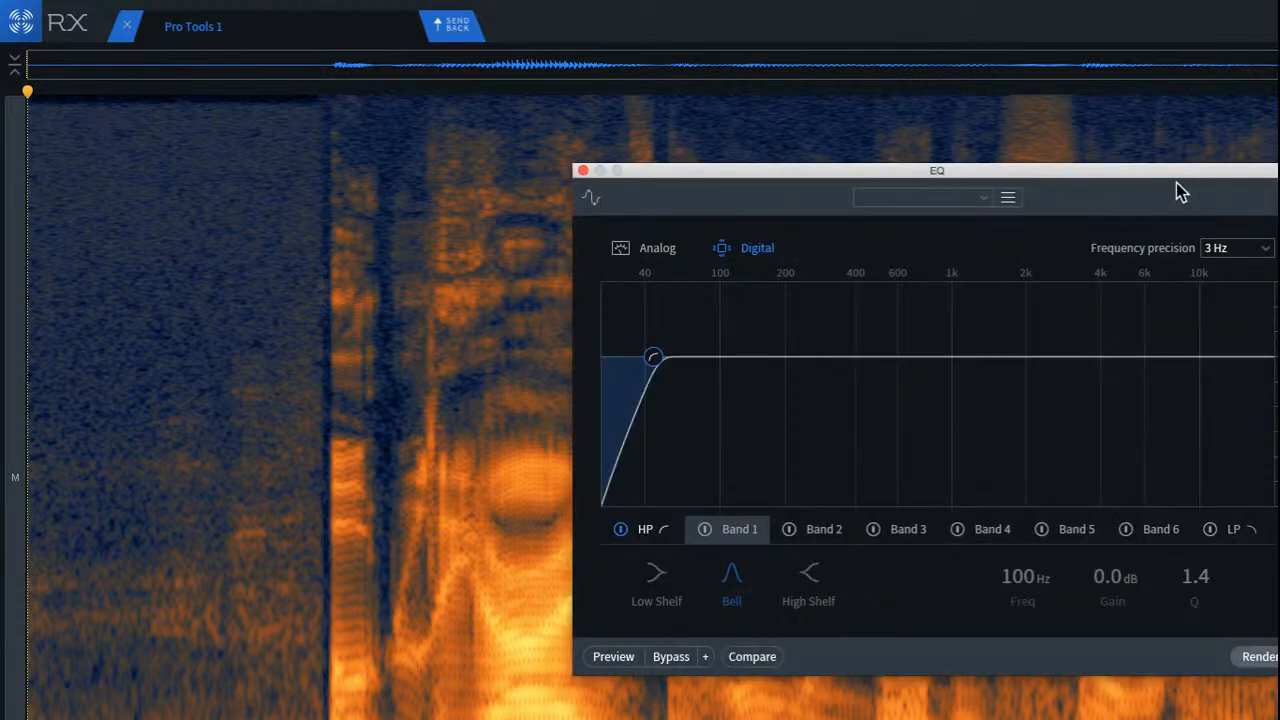
# Step: Render the EQ's high-pass filter over the whole clip in Digital mode with 3 Hz frequency precision and close the EQ window
pyautogui.moveTo(1176, 192); pyautogui.dragTo(913, 87)
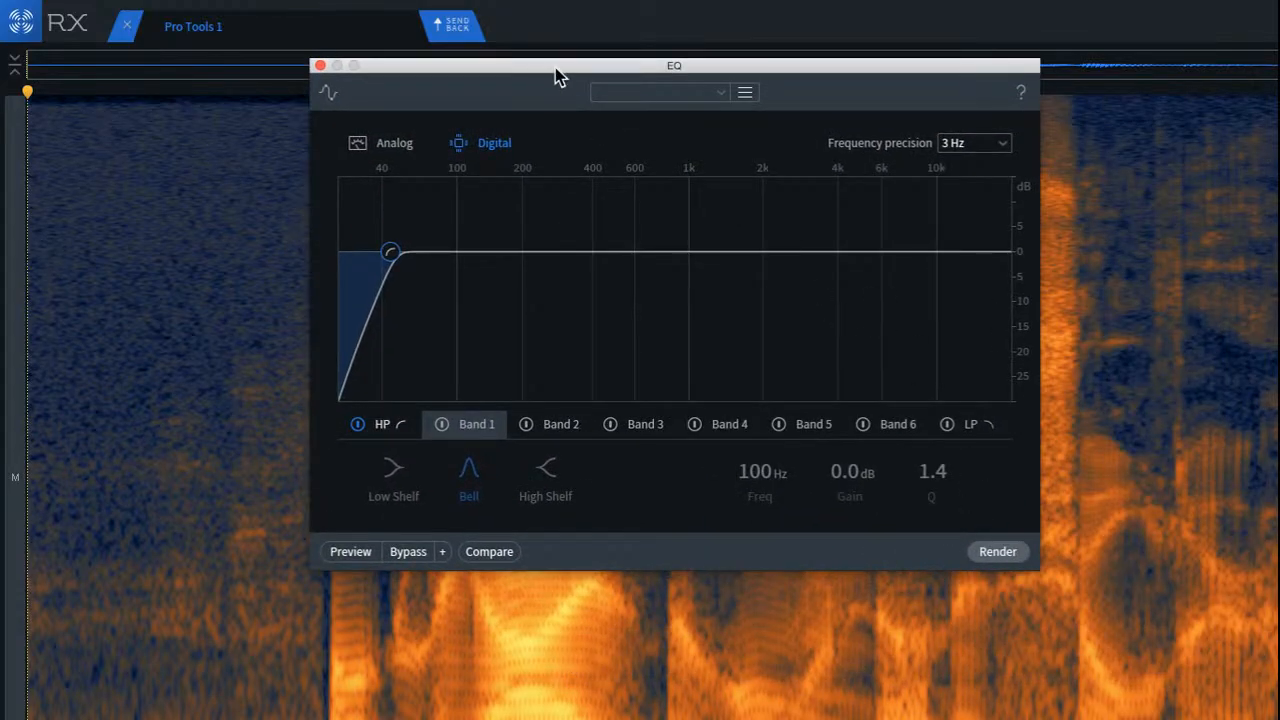
pyautogui.click(612, 93)
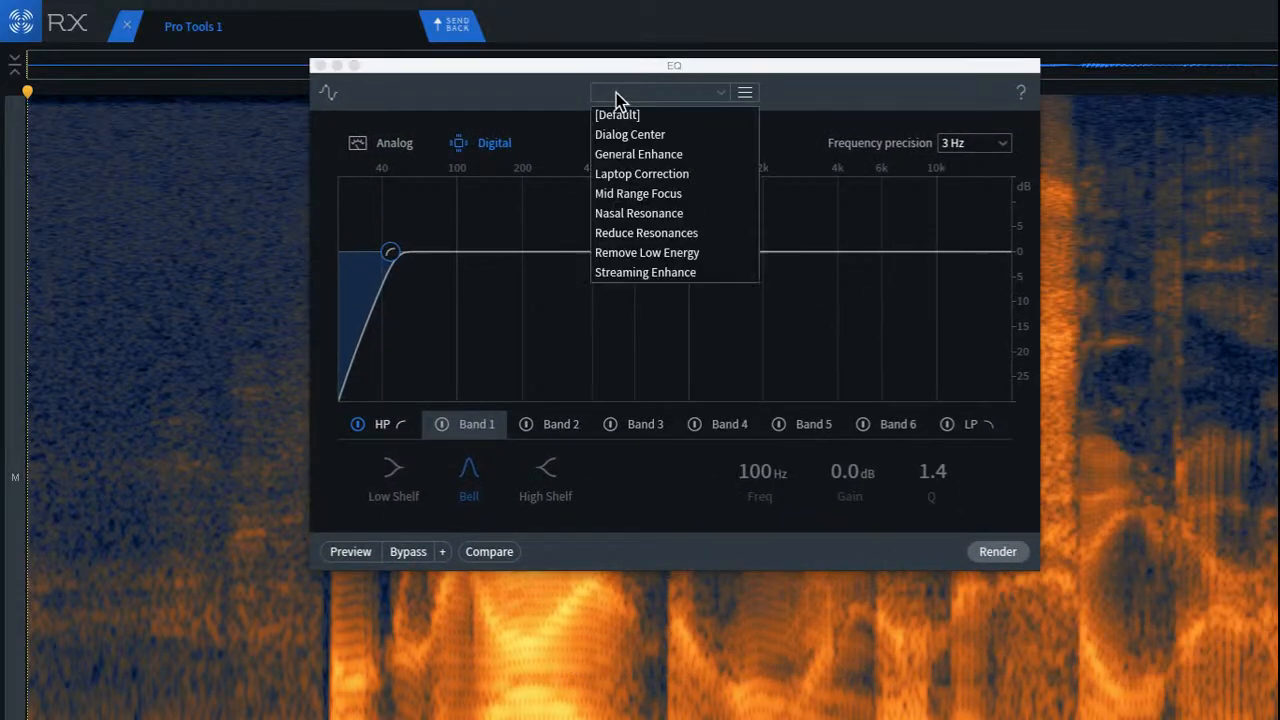
pyautogui.click(839, 205)
pyautogui.click(1017, 553)
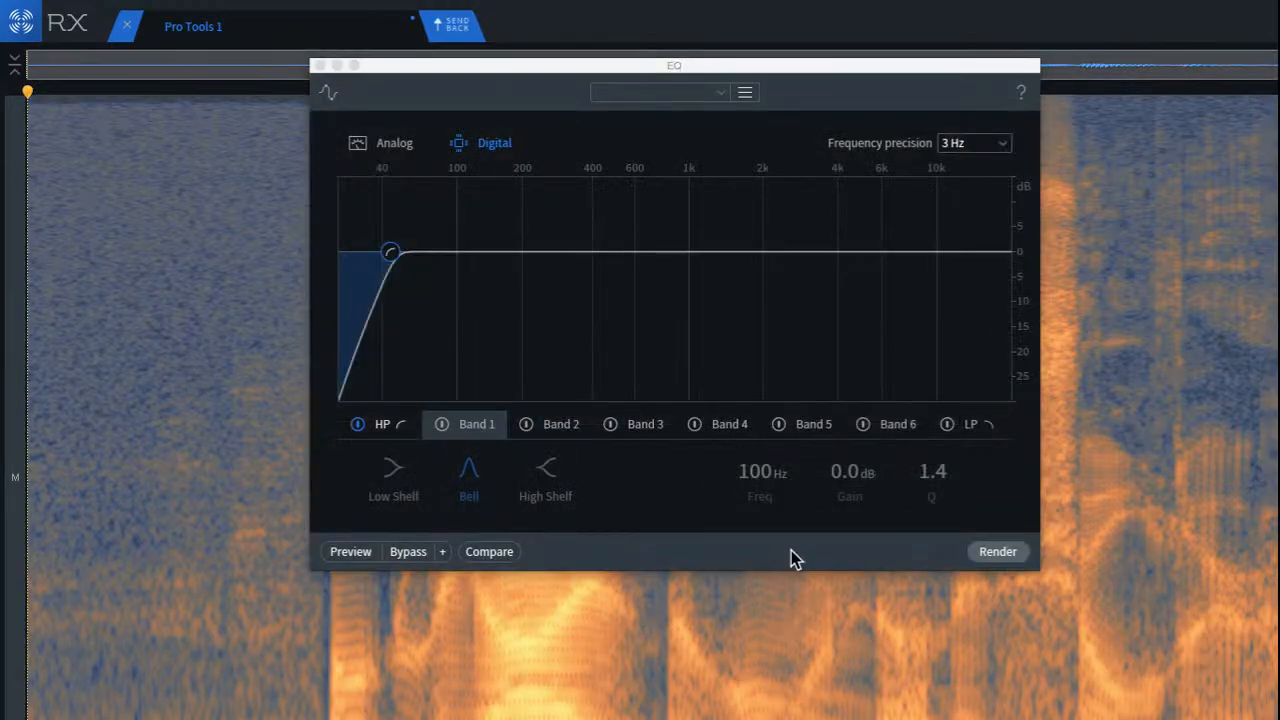
pyautogui.click(319, 65)
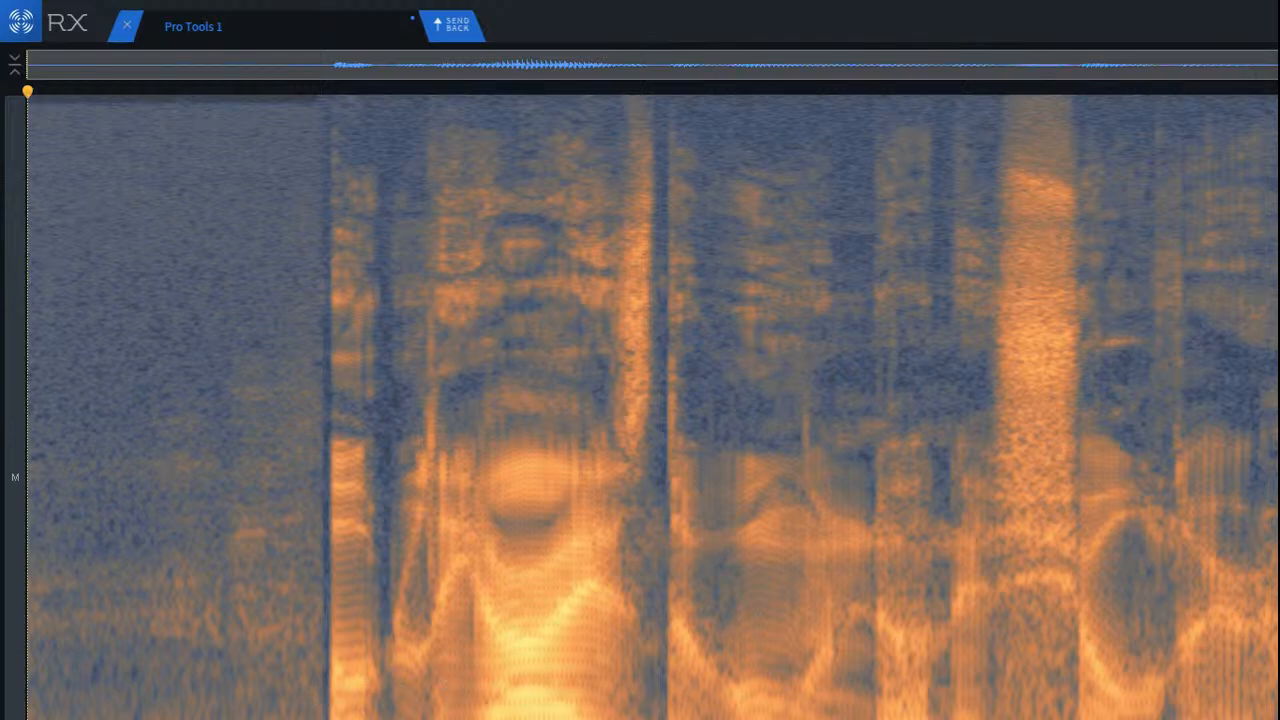
# Step: Play the filtered clip from just before the first syllable and stop after the opening words
pyautogui.scroll(2, 249, 290)
pyautogui.click(254, 228)
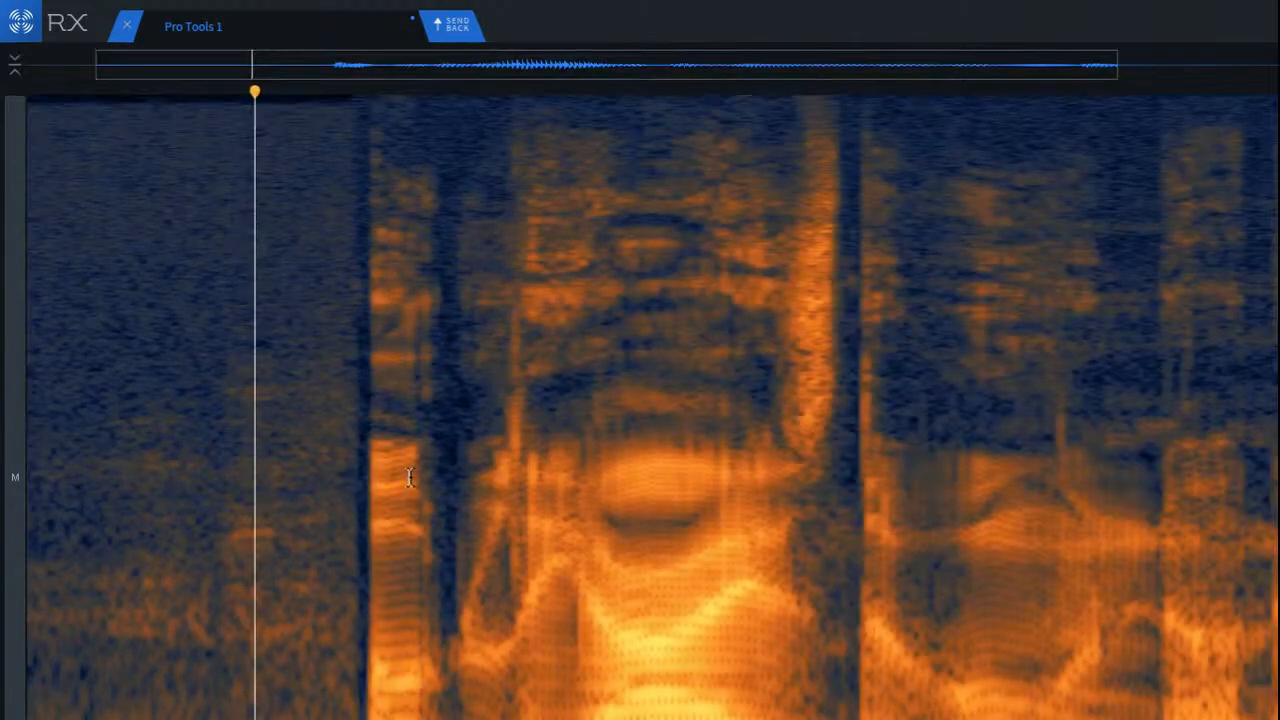
pyautogui.press('space')
pyautogui.press('space')
pyautogui.click(457, 286)
# Step: Isolate the vertical click just after the first syllable with a time-frequency selection and render De-click on it
pyautogui.scroll(1, 494, 341)
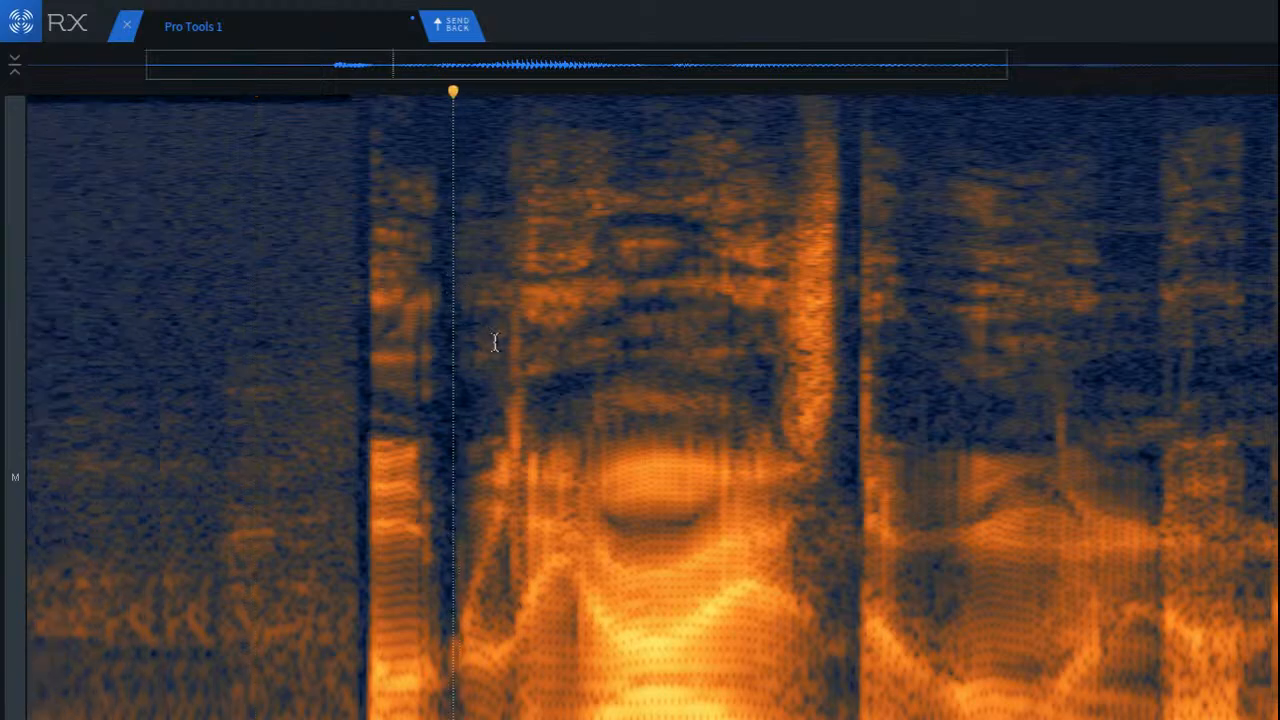
pyautogui.scroll(2, 494, 341)
pyautogui.moveTo(506, 330); pyautogui.dragTo(597, 677)
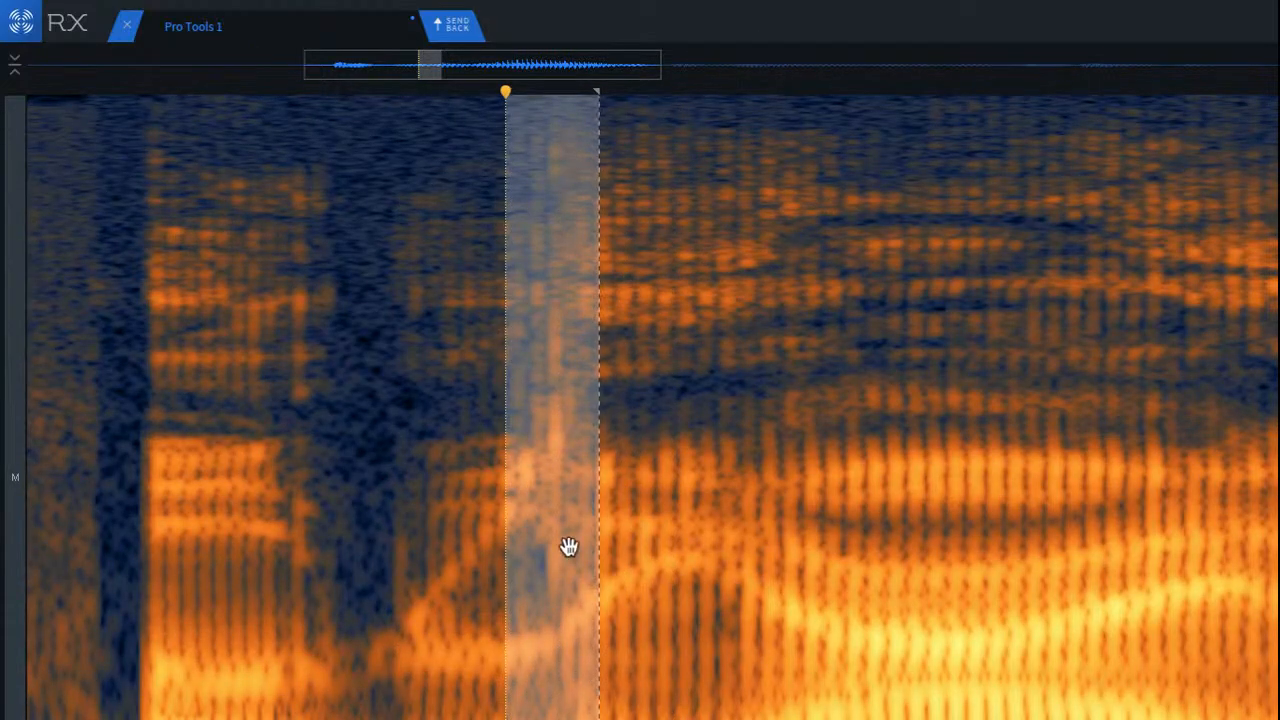
pyautogui.click(743, 500)
pyautogui.scroll(1, 529, 256)
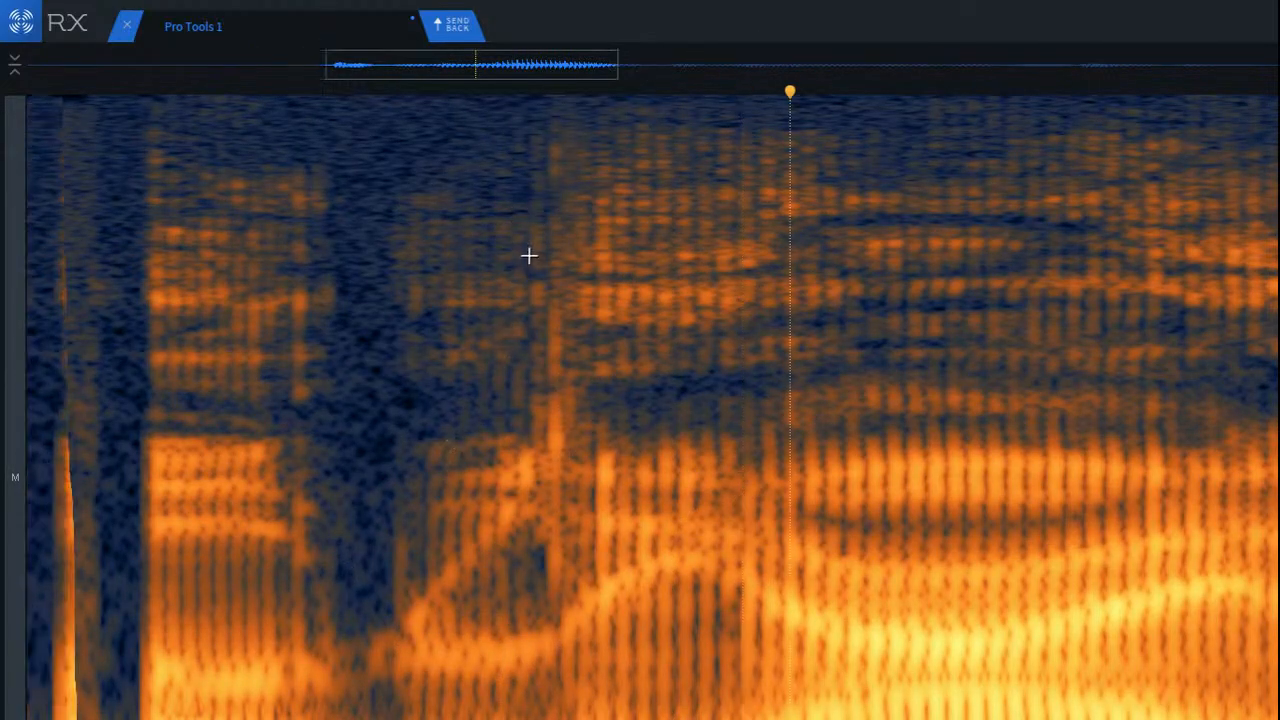
pyautogui.scroll(1, 529, 256)
pyautogui.moveTo(530, 258); pyautogui.dragTo(658, 615)
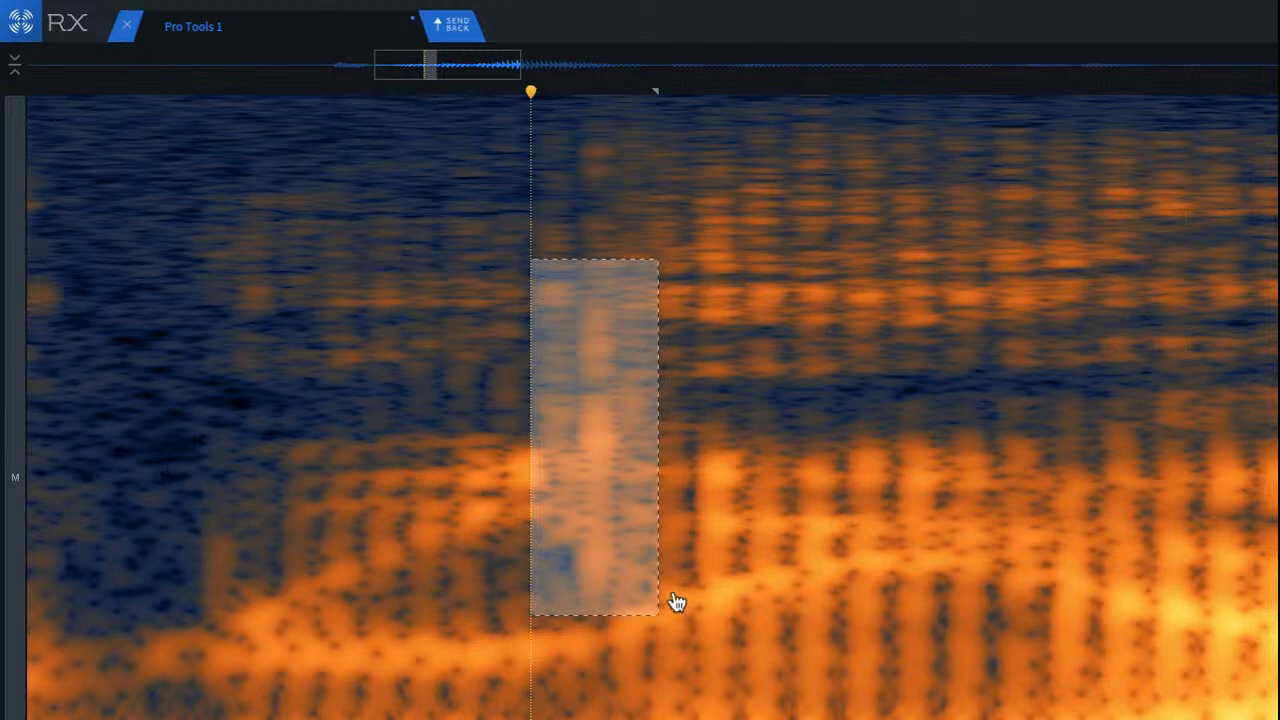
pyautogui.press('super+r')
# Step: Play back the repaired opening passage and reposition the playhead right after the first syllable
pyautogui.scroll(-3, 209, 322)
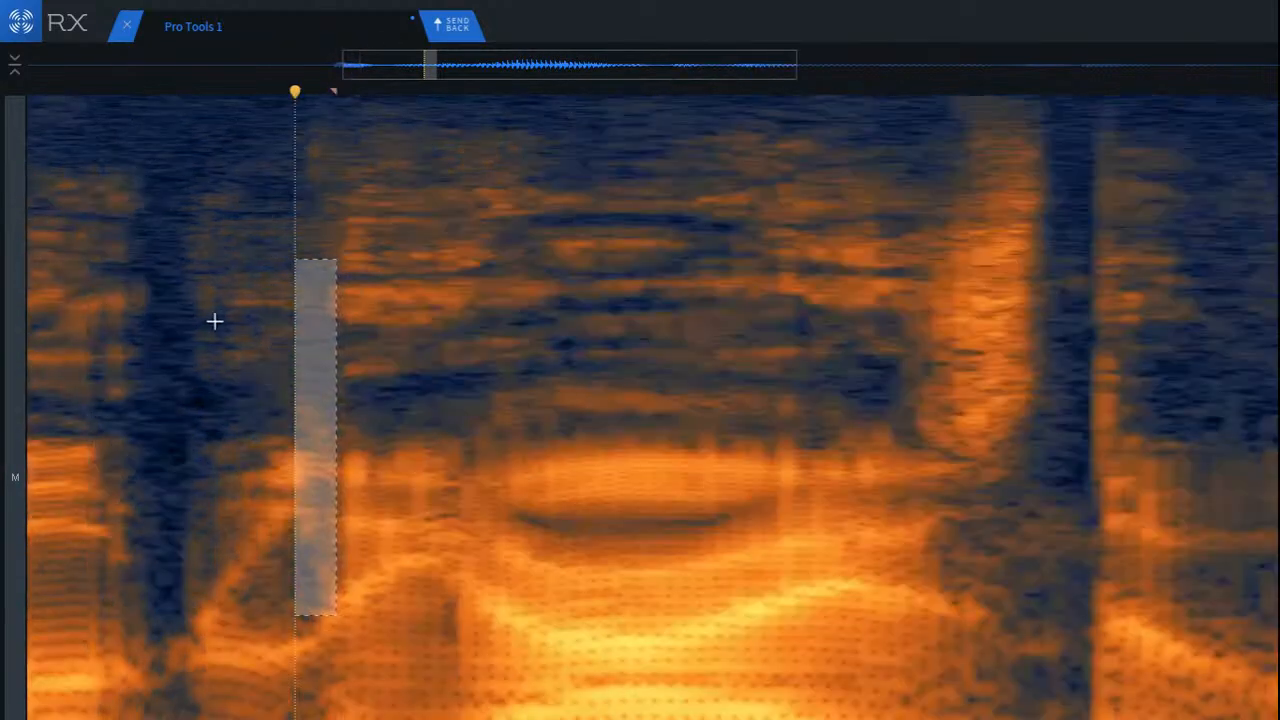
pyautogui.press('Return')
pyautogui.press('space')
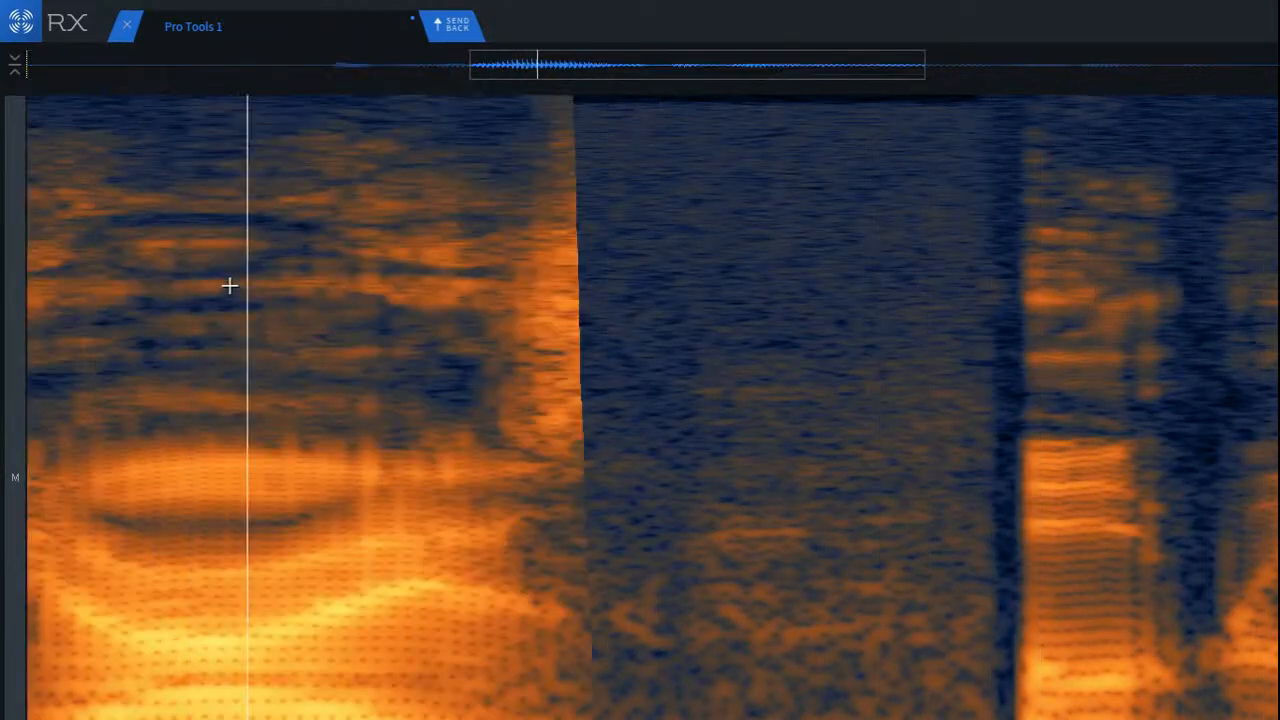
pyautogui.click(492, 300)
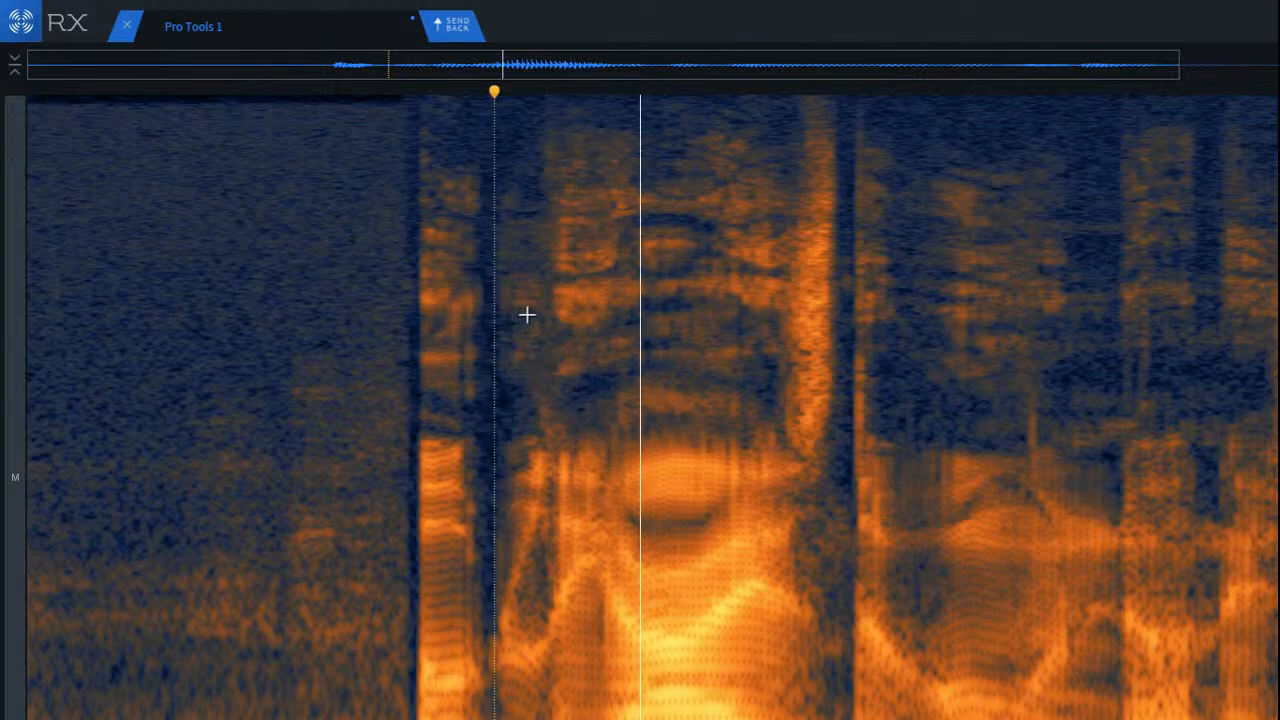
# Step: Select the small click in the quieter vowel after the first sibilant burst and render De-click on it
pyautogui.scroll(3, 1068, 426)
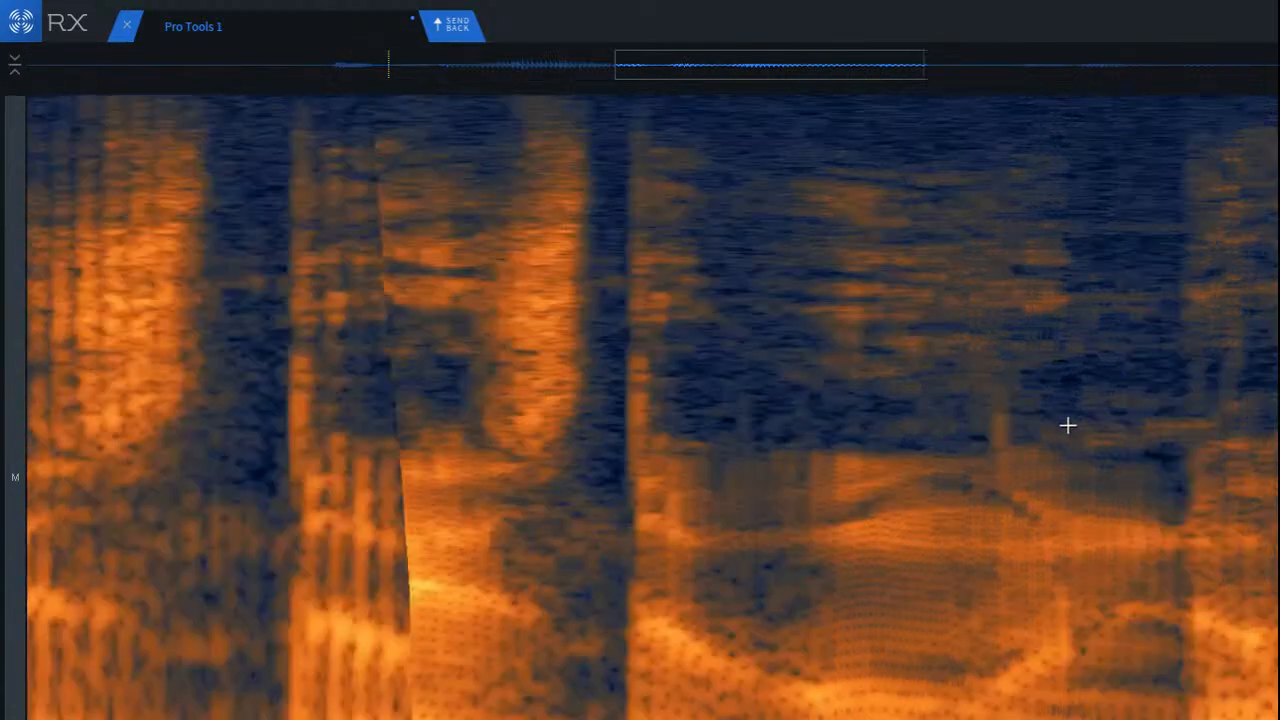
pyautogui.moveTo(906, 342); pyautogui.dragTo(1006, 567)
pyautogui.press('super+r')
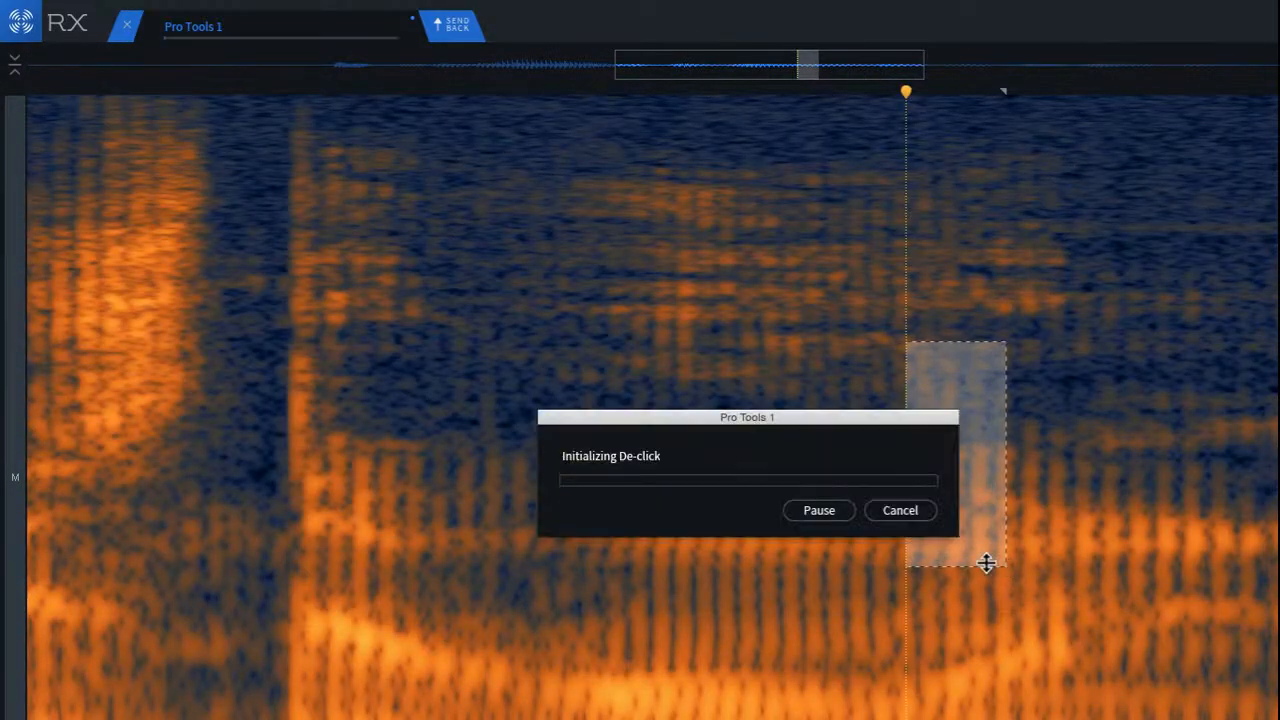
# Step: Play the clip from before the second repair, continue from the following word, and stop playback
pyautogui.click(388, 310)
pyautogui.press('space')
pyautogui.scroll(-3, 540, 369)
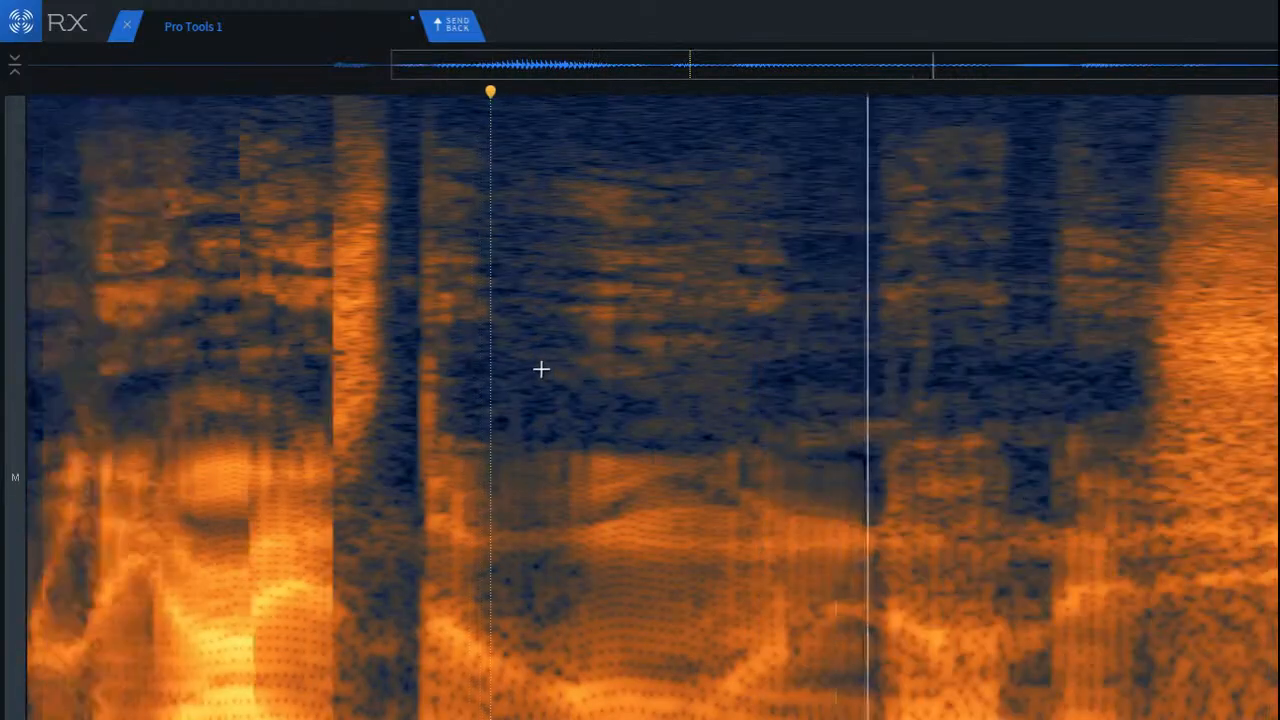
pyautogui.scroll(-2, 545, 369)
pyautogui.scroll(-2, 840, 357)
pyautogui.click(879, 347)
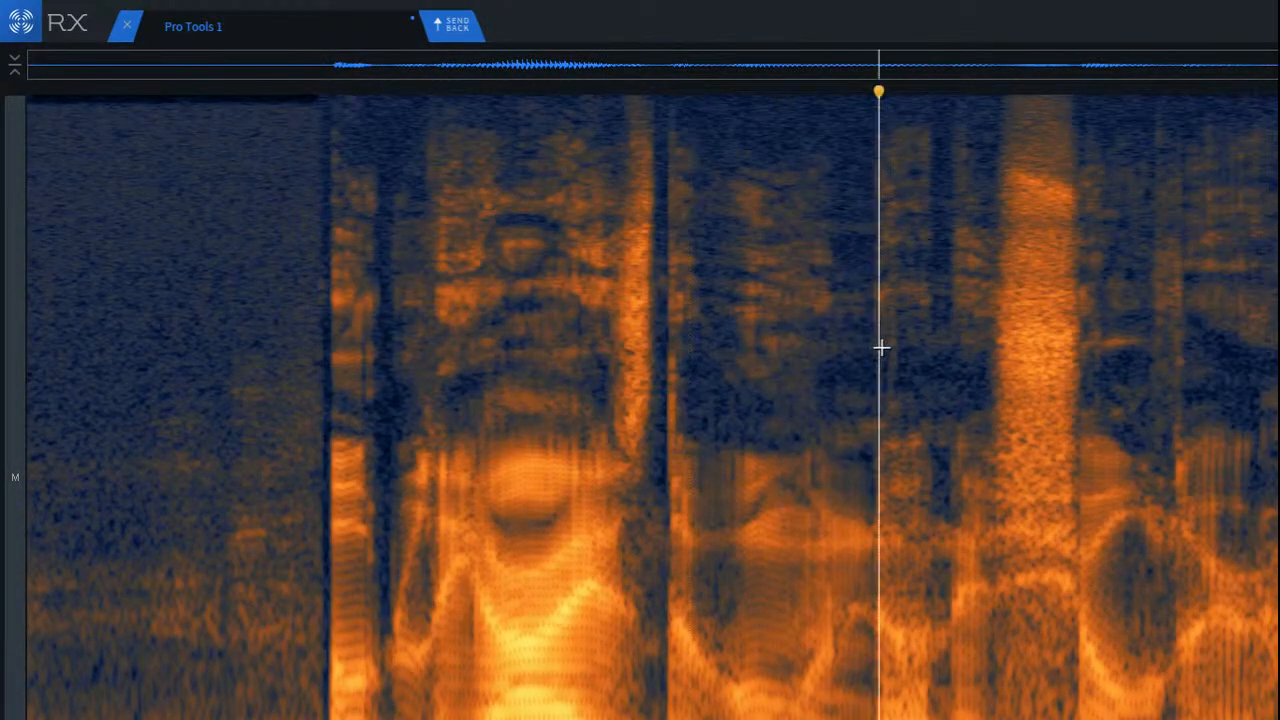
pyautogui.press('space')
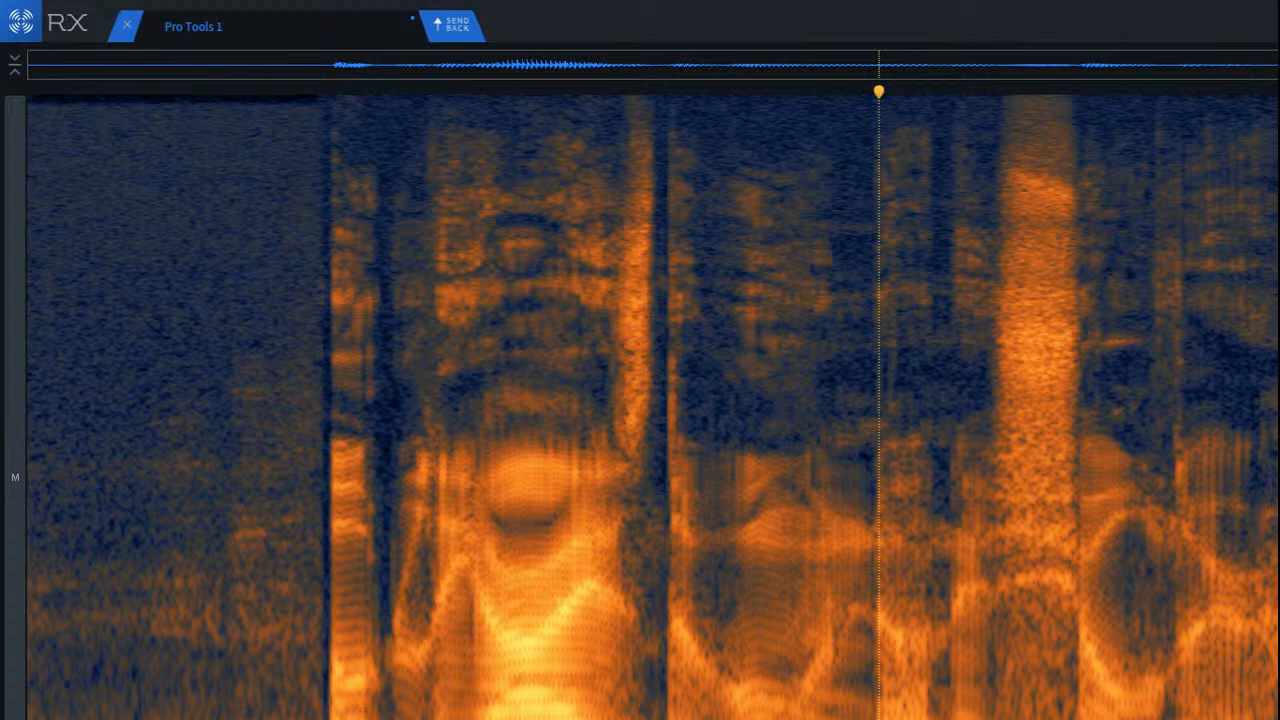
# Step: Examine the end of the clip up close, comparing the last word's decay with the background noise that follows it
pyautogui.scroll(5, 1275, 607)
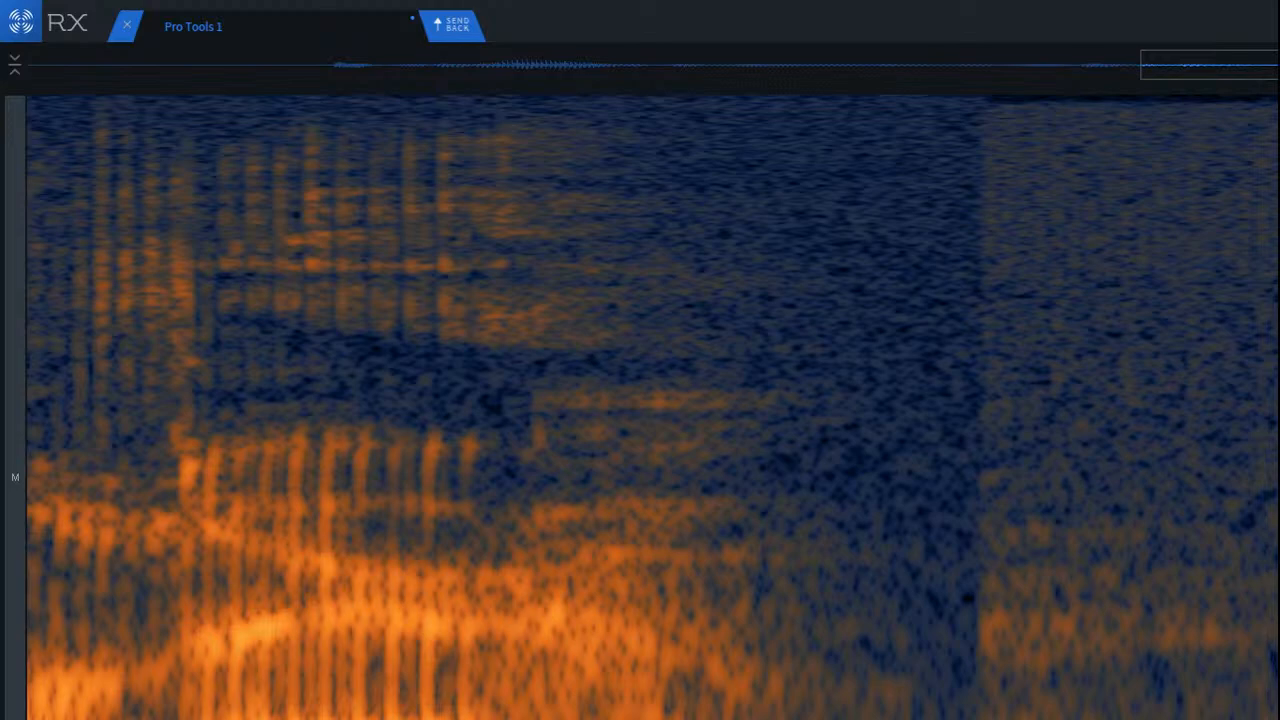
pyautogui.moveTo(1278, 638); pyautogui.dragTo(1211, 623)
pyautogui.click(501, 442)
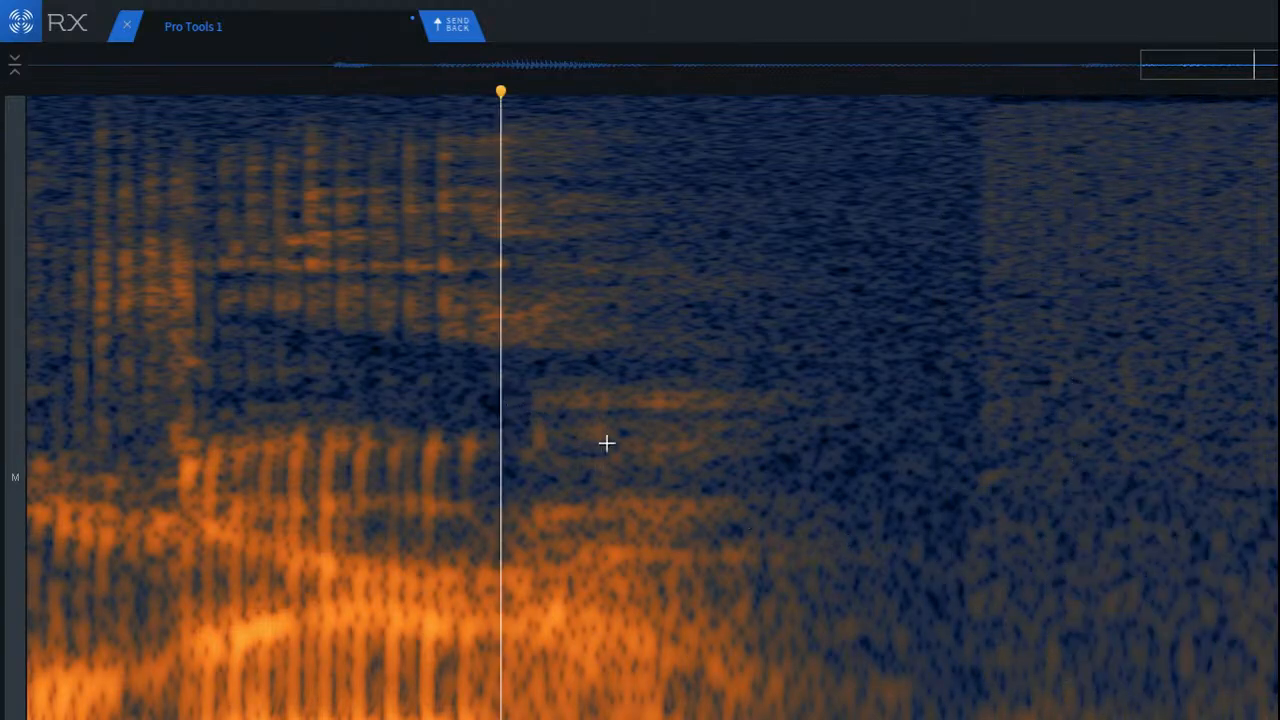
pyautogui.scroll(-5, 636, 447)
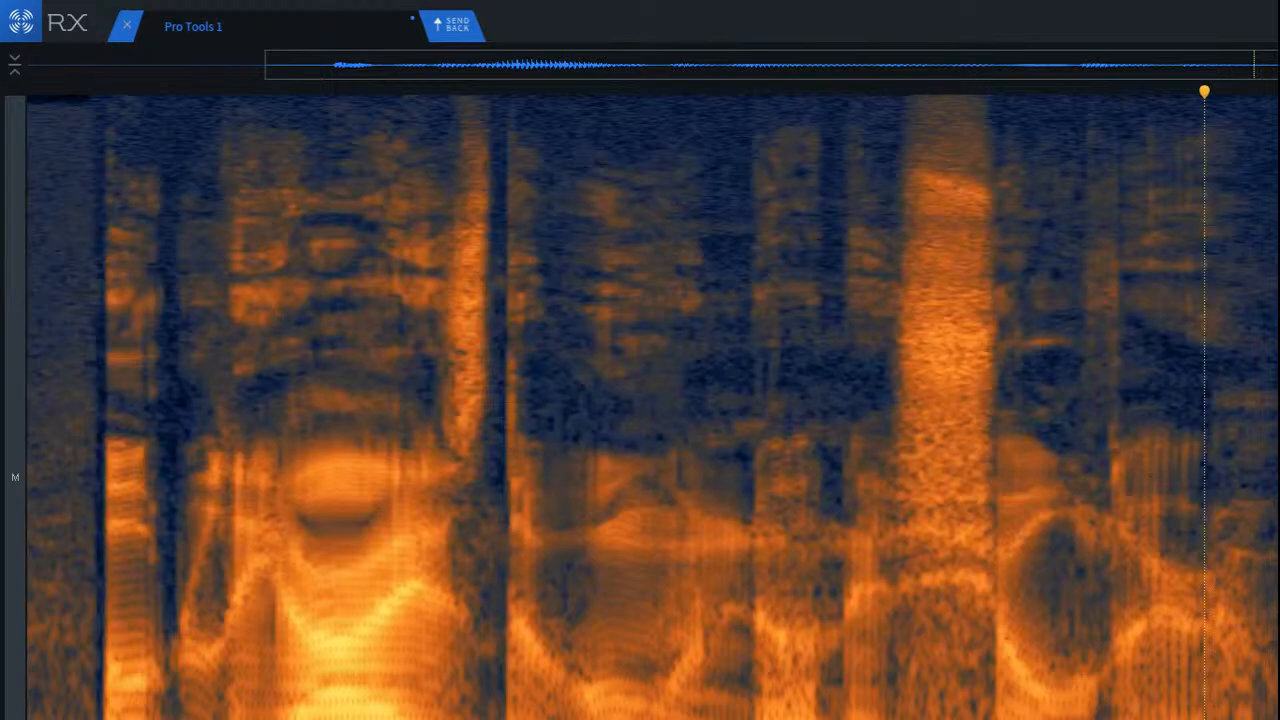
pyautogui.scroll(5, 640, 407)
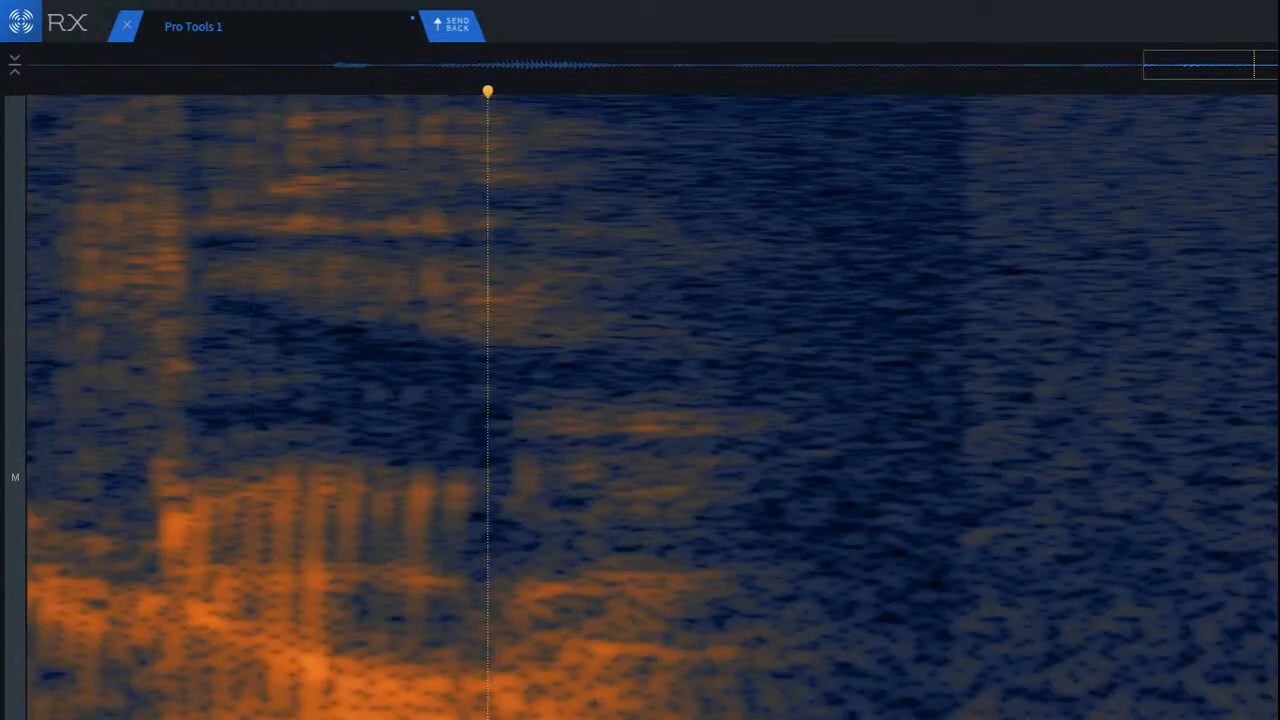
pyautogui.hscroll(1, 640, 407)
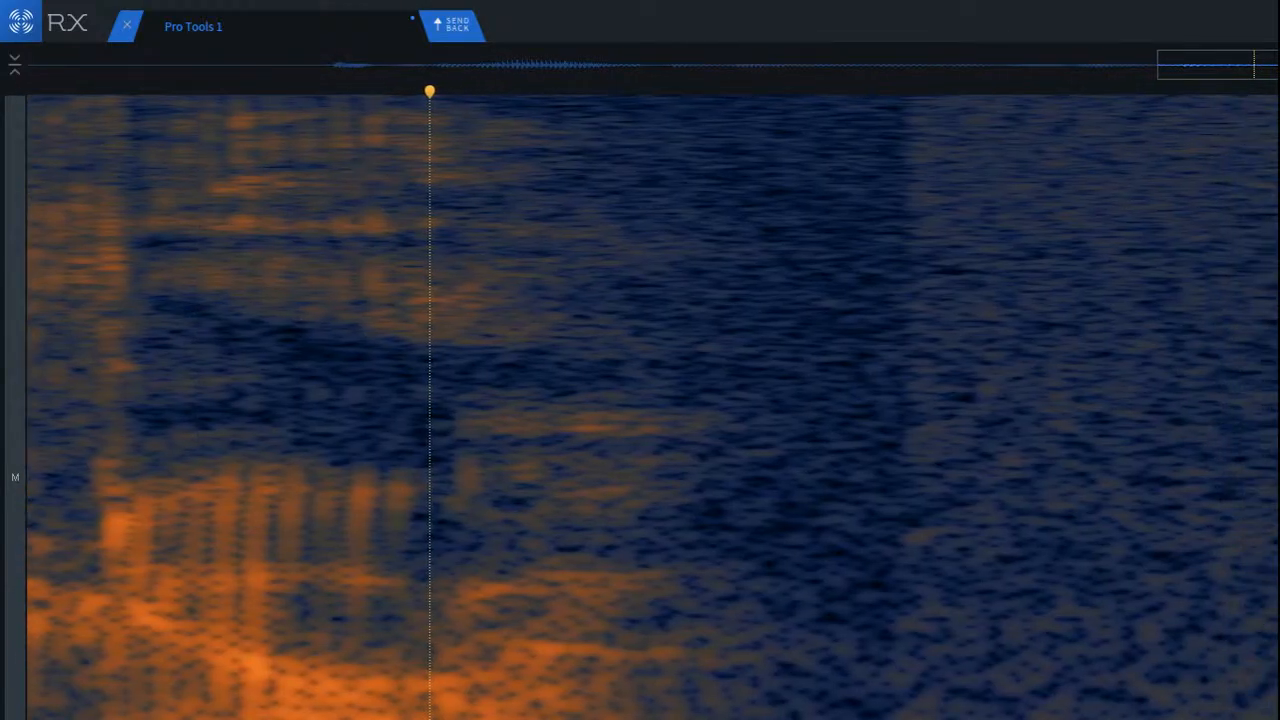
pyautogui.scroll(2, 652, 407)
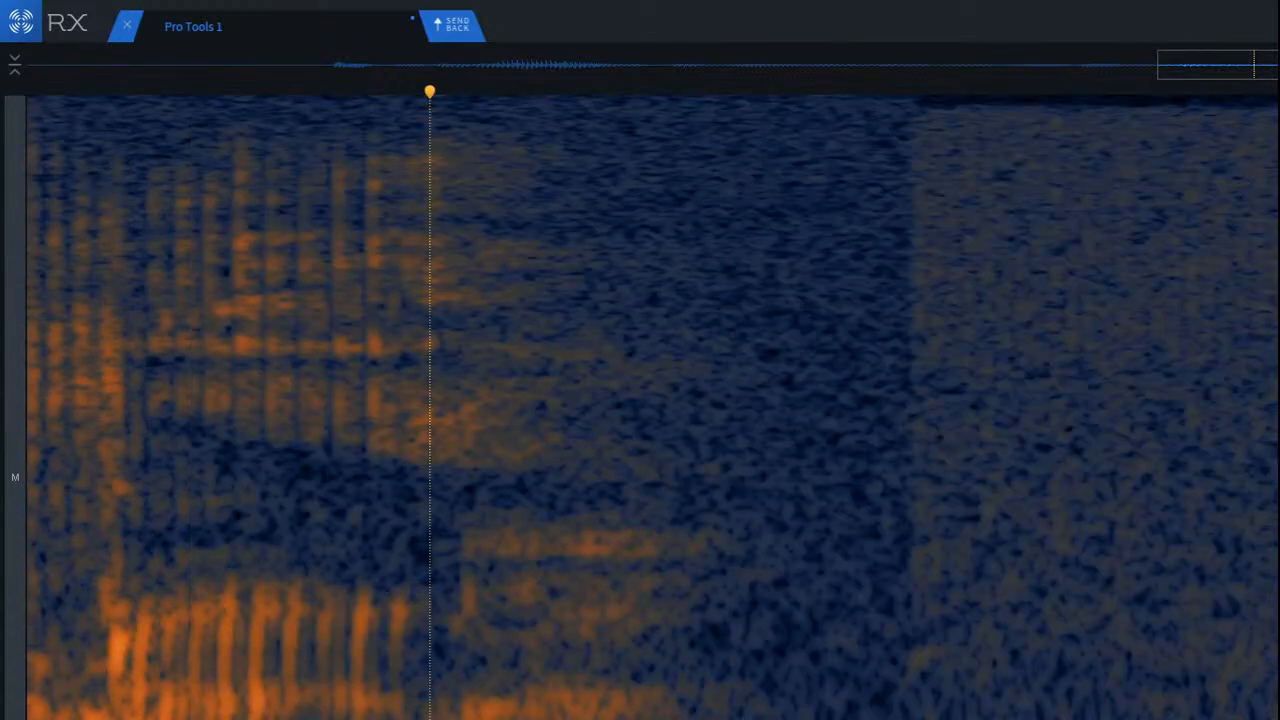
pyautogui.moveTo(1197, 129)
pyautogui.mouseDown()
pyautogui.moveTo(1278, 541)
pyautogui.moveTo(1278, 710)
pyautogui.moveTo(1278, 631)
pyautogui.mouseUp()
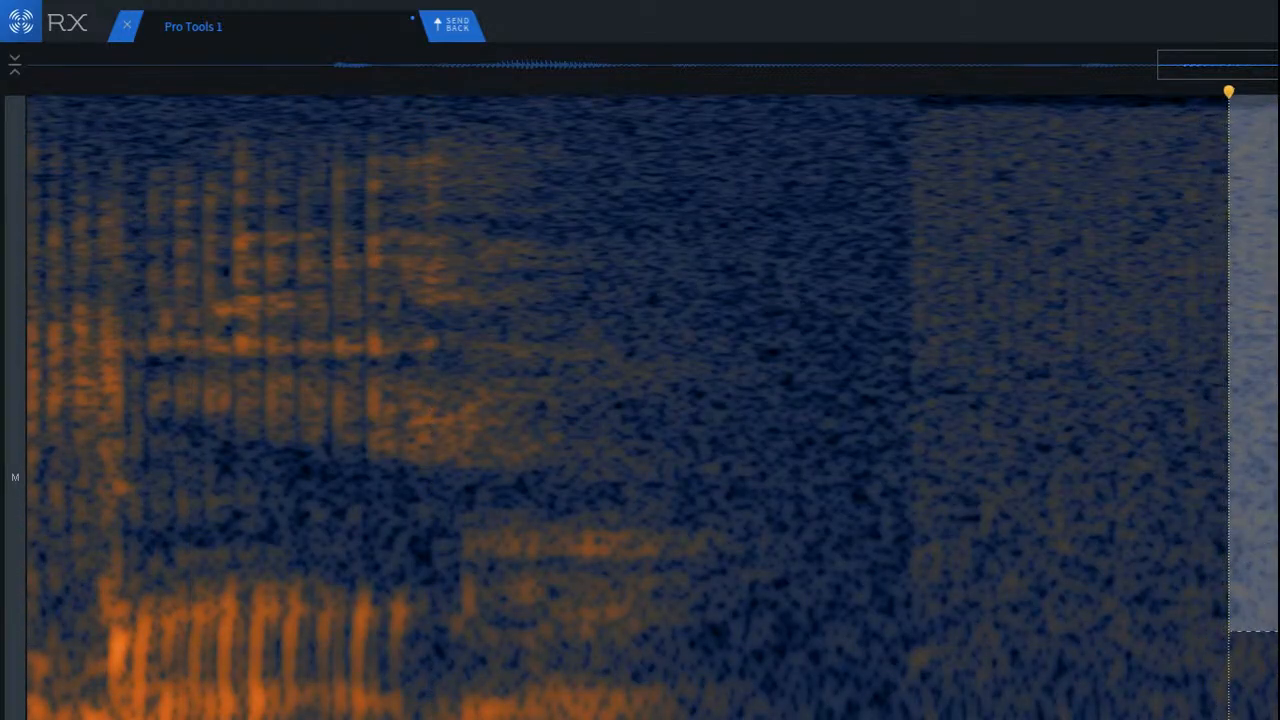
pyautogui.click(1160, 470)
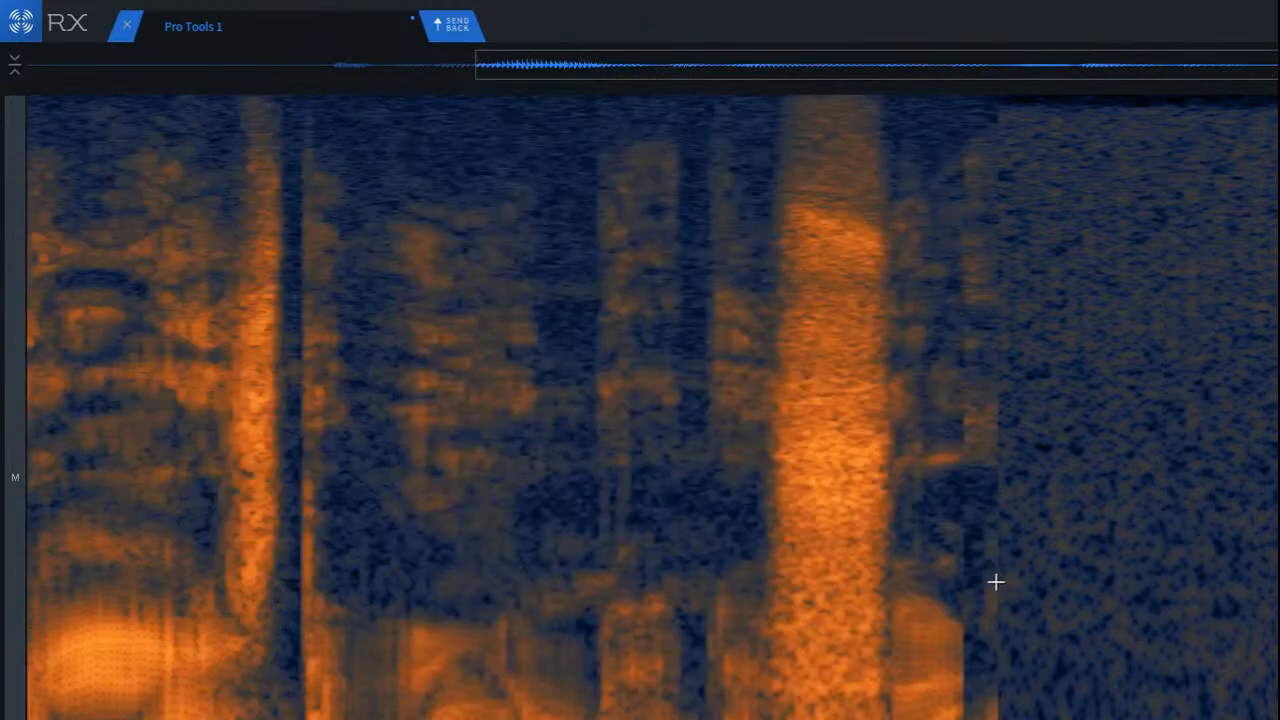
# Step: Play back the repaired audio from the middle of the clip, then replay it from the very beginning
pyautogui.press('space')
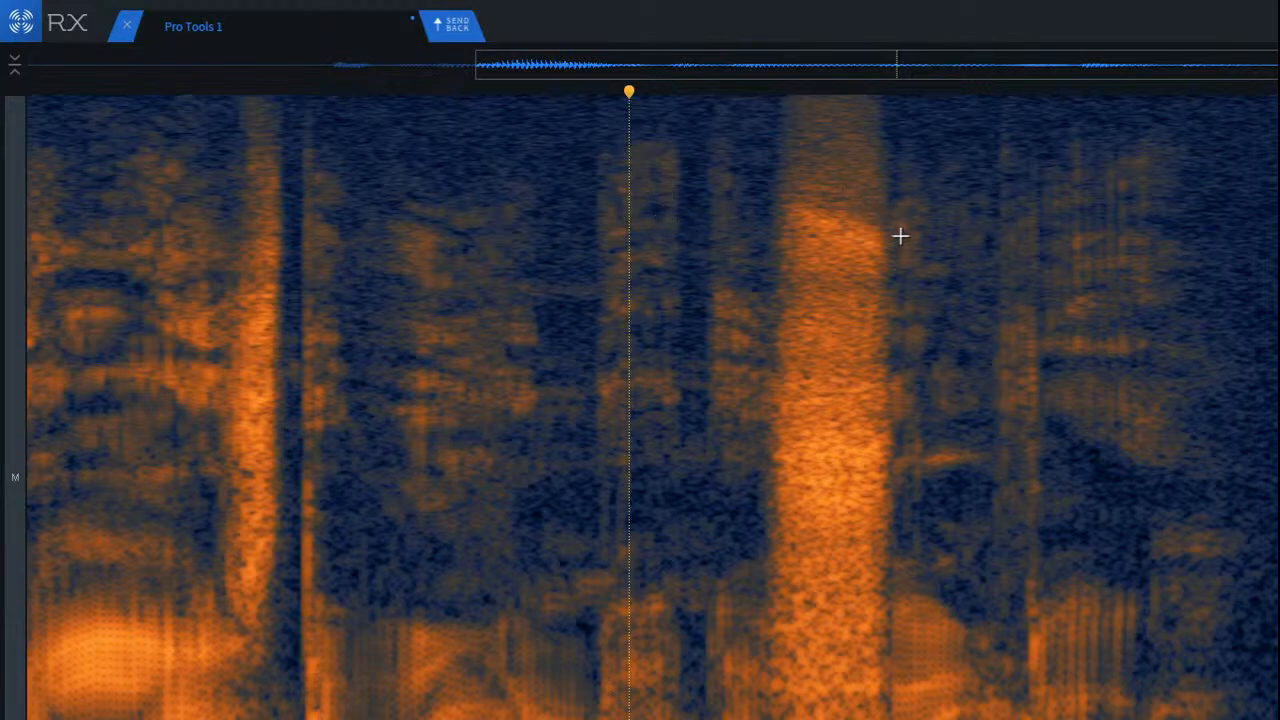
pyautogui.click(627, 193)
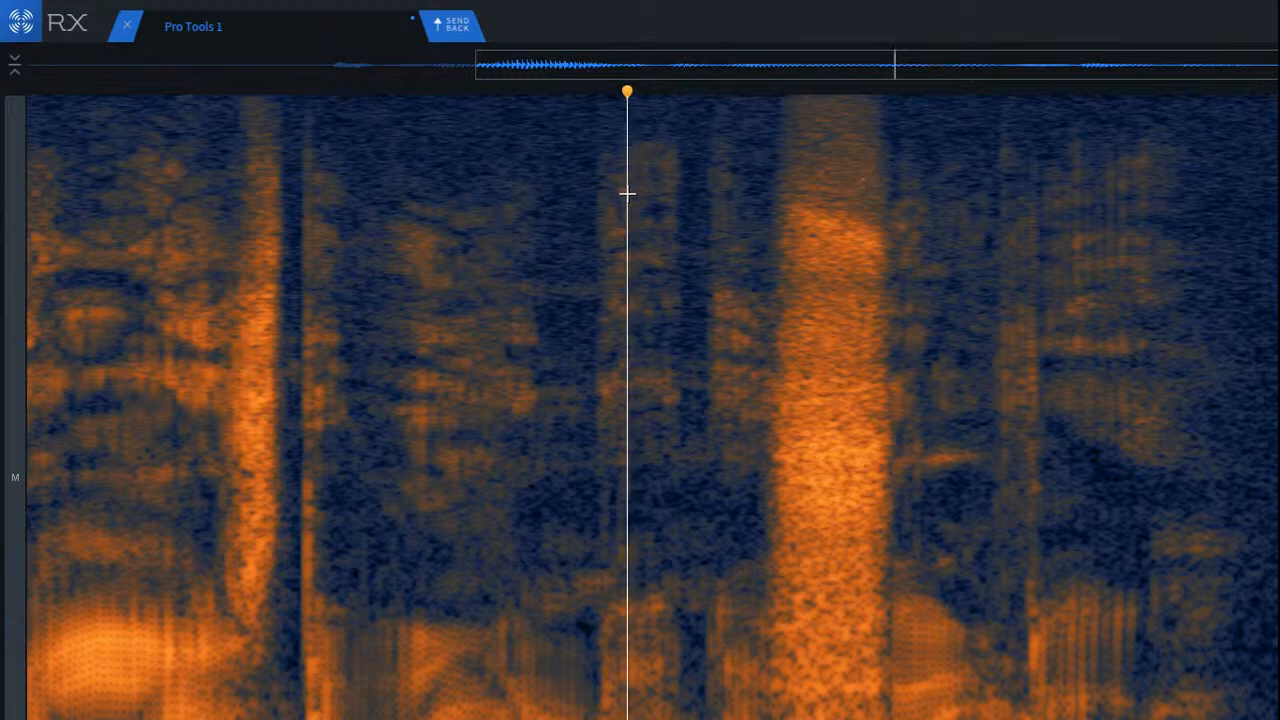
pyautogui.press('space')
pyautogui.scroll(-3, 677, 214)
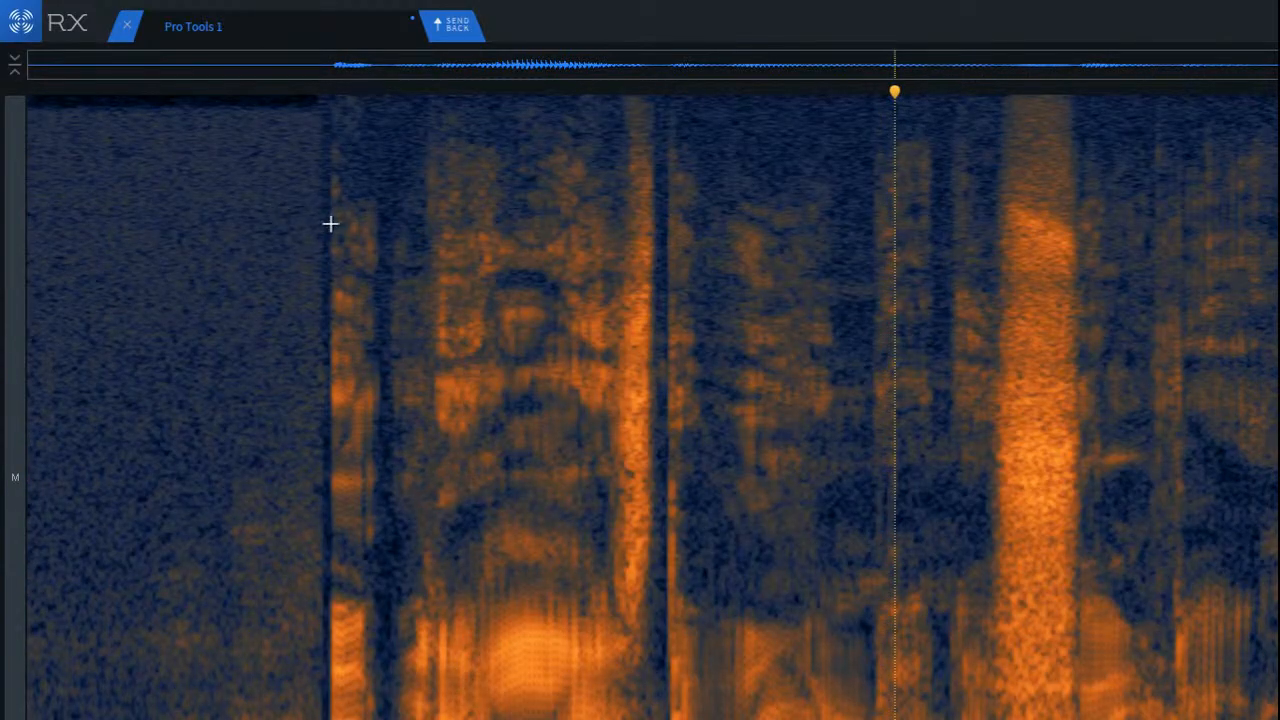
pyautogui.press('Home')
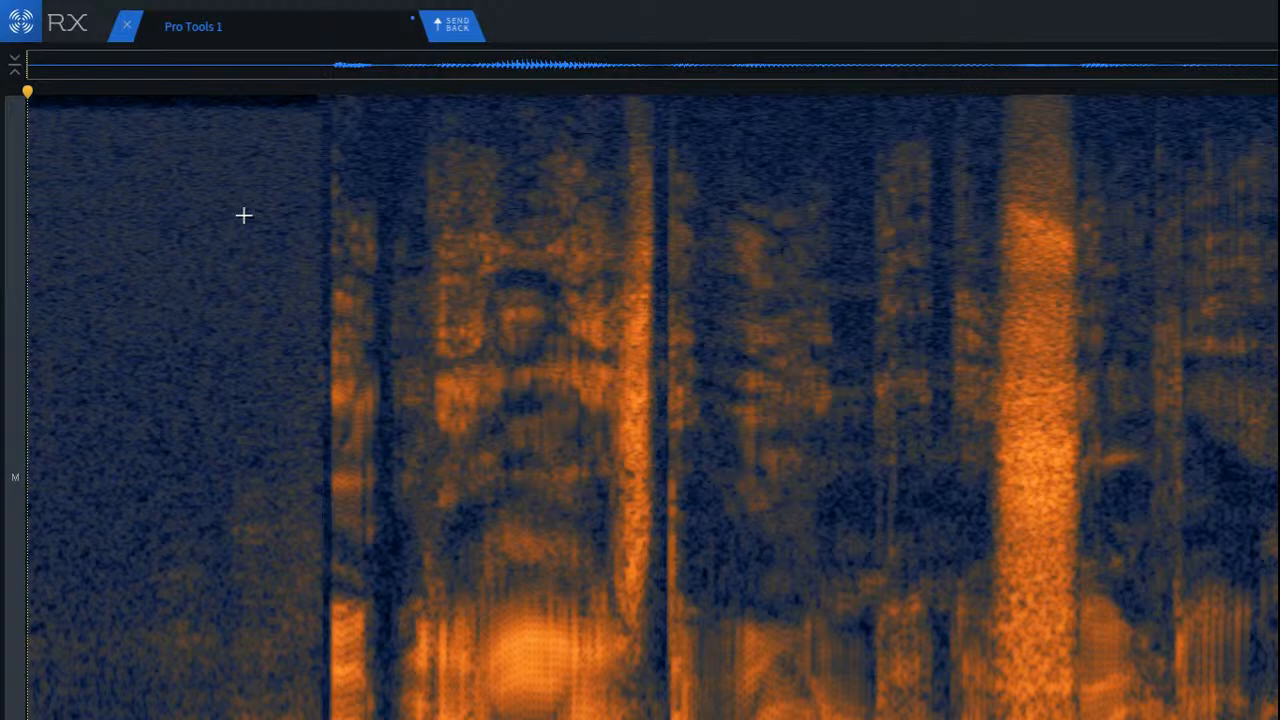
pyautogui.press('space')
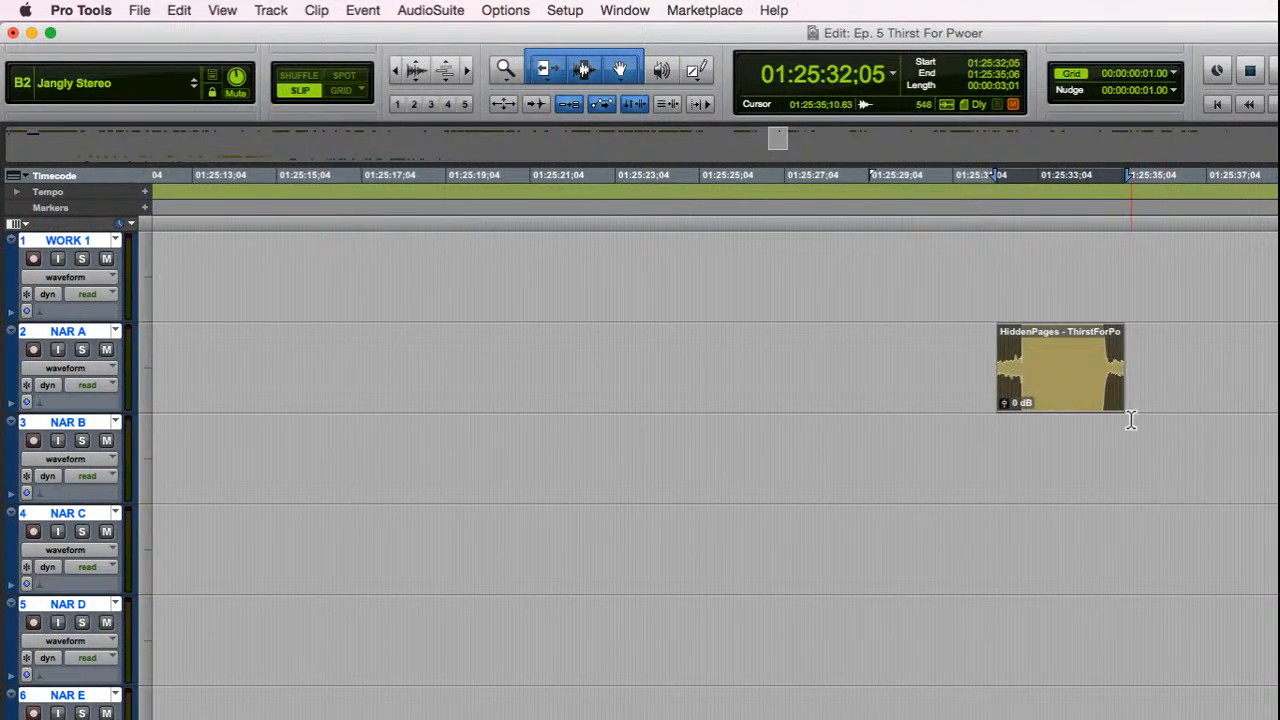
# Step: Switch to Pro Tools, enlarge the NAR A clip, and examine where the noise ends just before the first word
pyautogui.hotkey('alt', 'f')
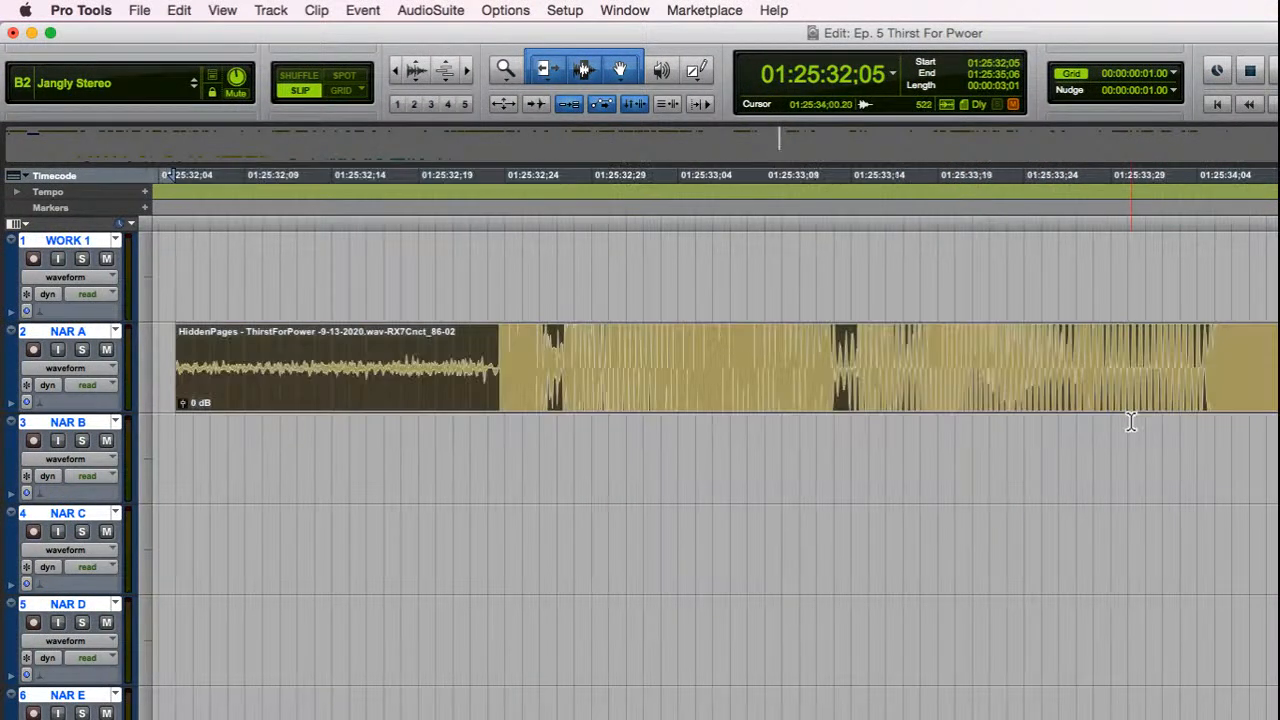
pyautogui.press('e')
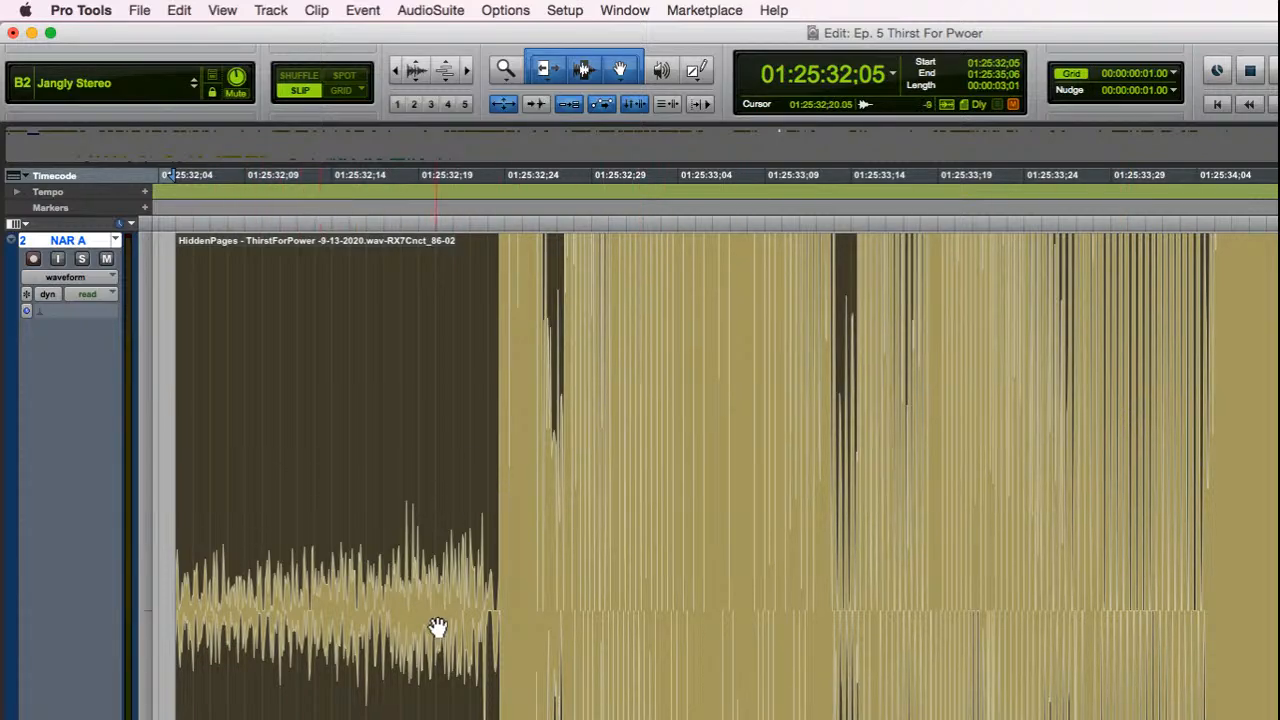
pyautogui.click(490, 556)
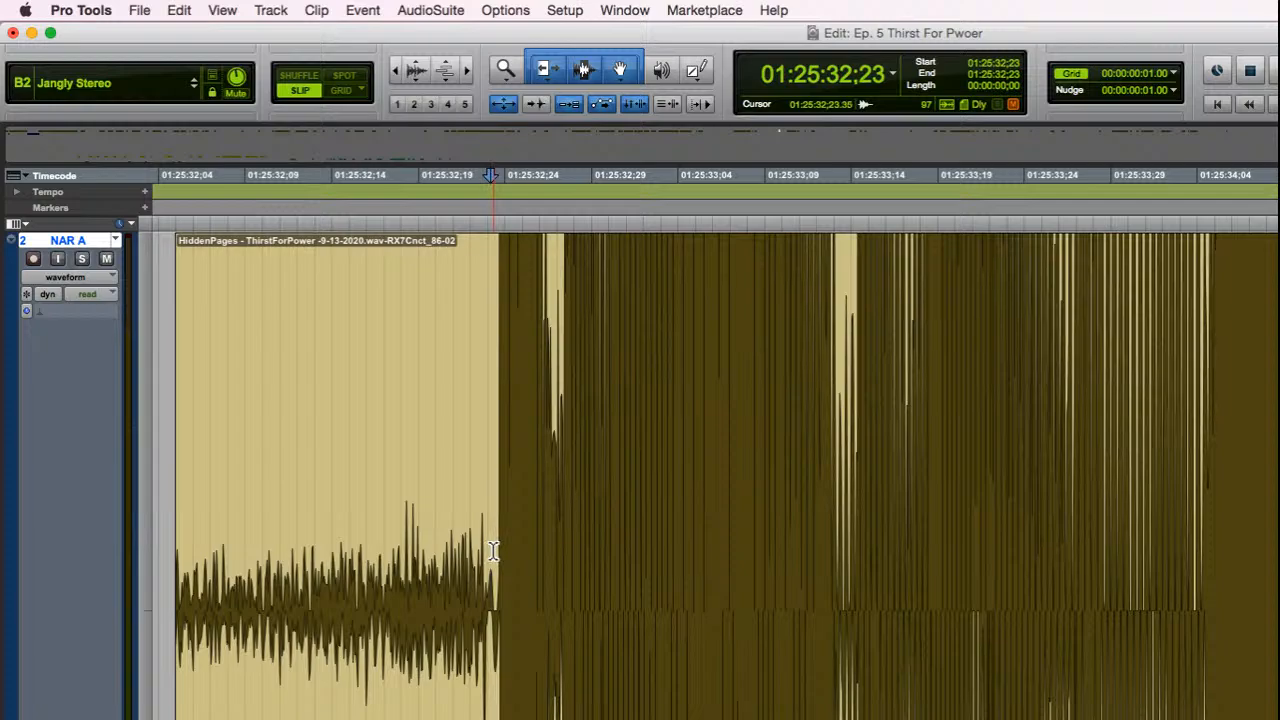
pyautogui.scroll(2, 468, 548)
pyautogui.scroll(-3, 468, 548)
pyautogui.scroll(2, 468, 548)
pyautogui.press('t')
pyautogui.press('t')
pyautogui.press('t')
pyautogui.press('t')
pyautogui.press('t')
pyautogui.press('t')
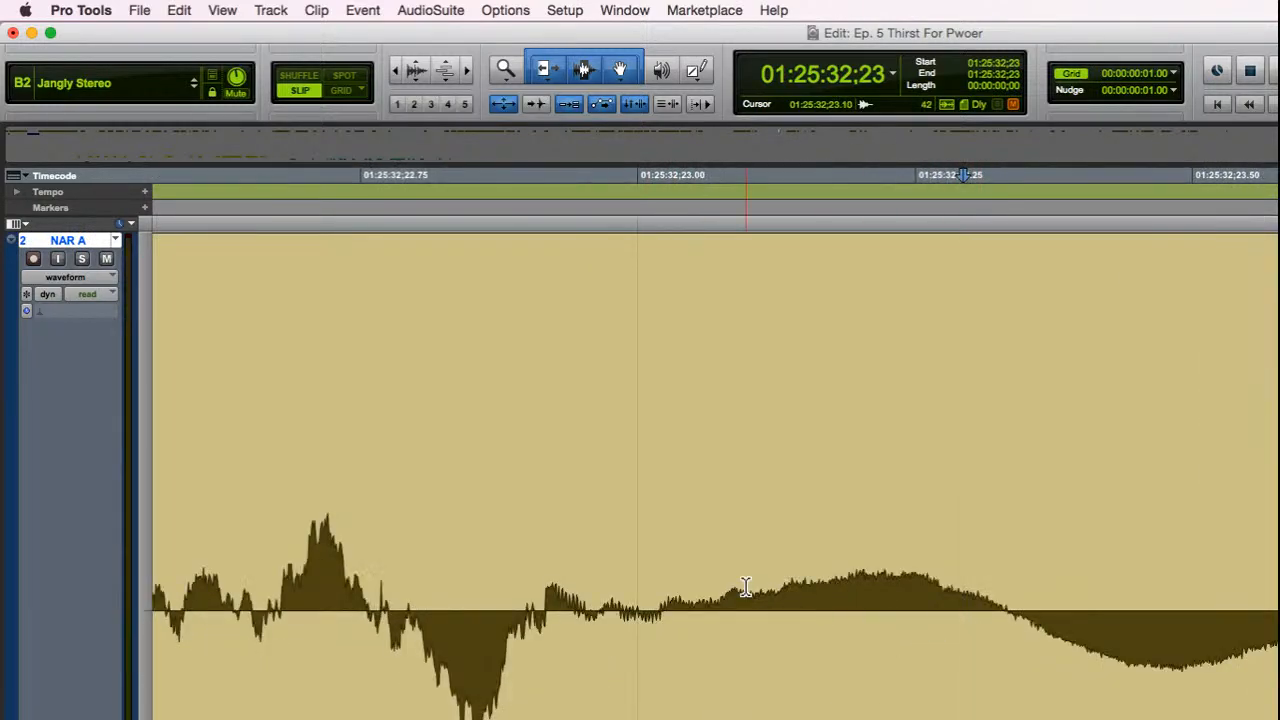
pyautogui.press('r')
pyautogui.press('r')
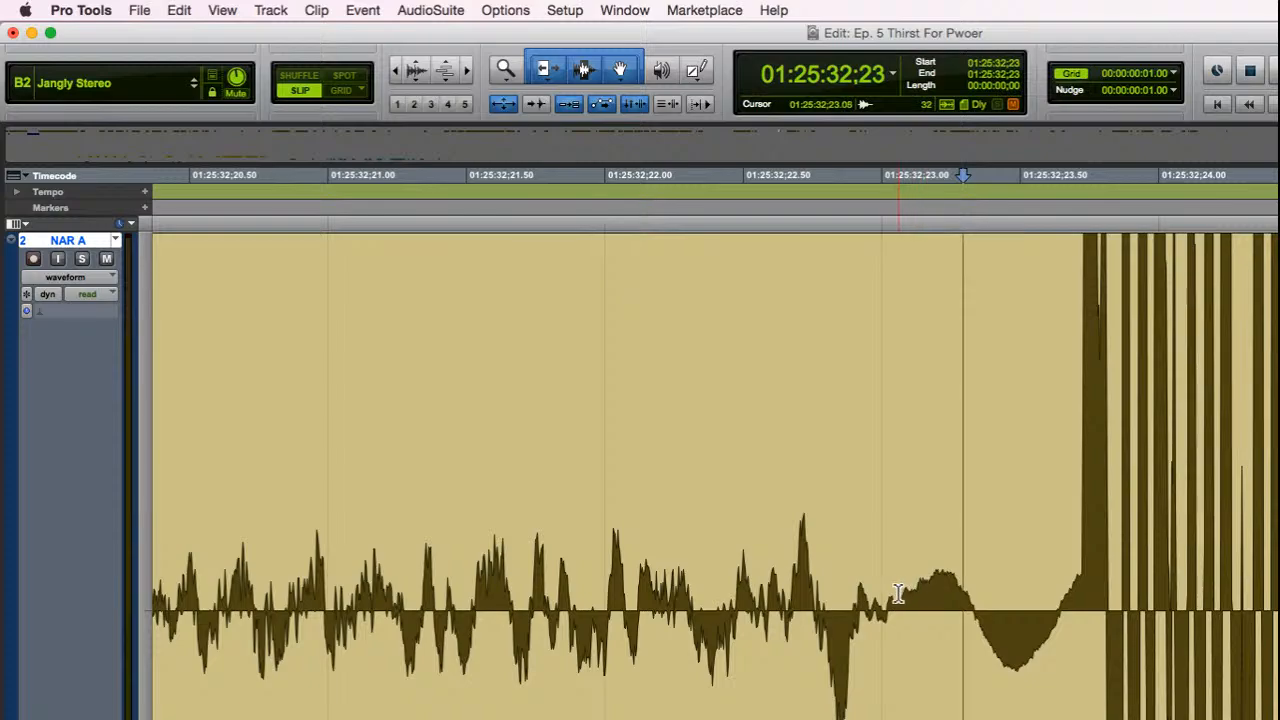
# Step: Select the noise from the clip's start up to just before the first word's onset and delete it
pyautogui.moveTo(892, 592); pyautogui.dragTo(730, 600)
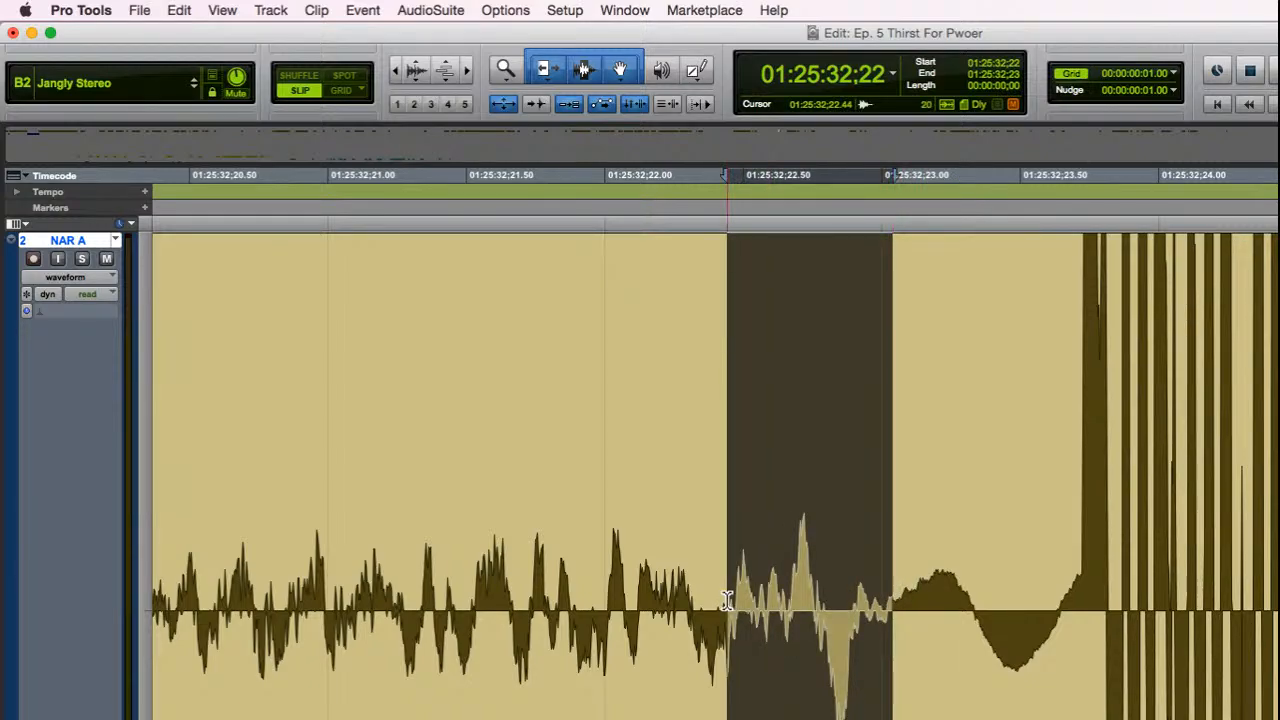
pyautogui.press('r')
pyautogui.press('r')
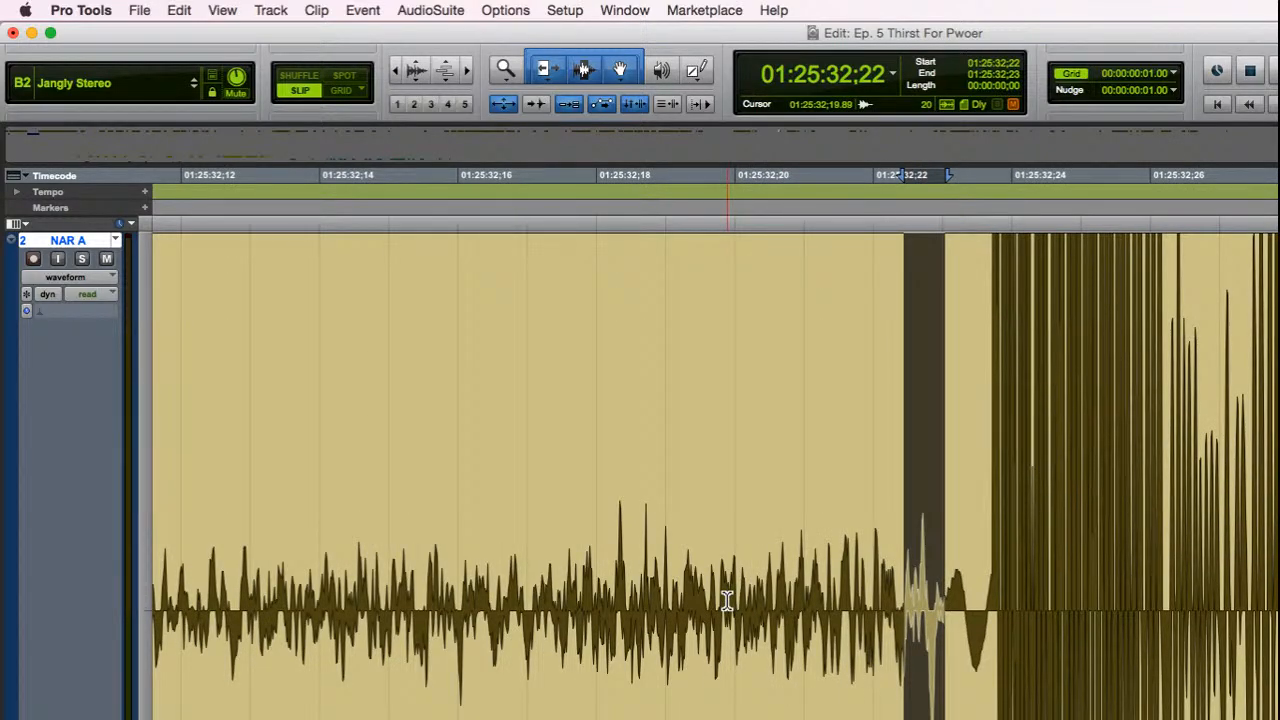
pyautogui.hotkey('alt', 'shift', 'Tab')
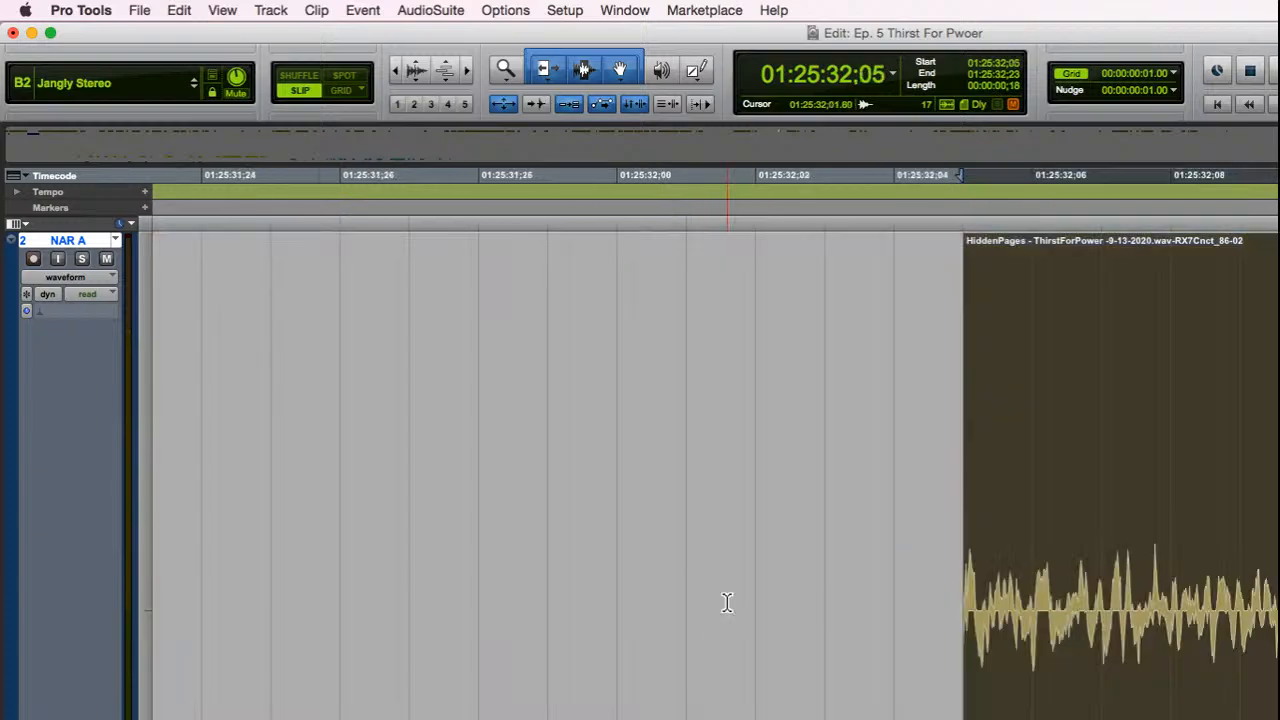
pyautogui.press('Delete')
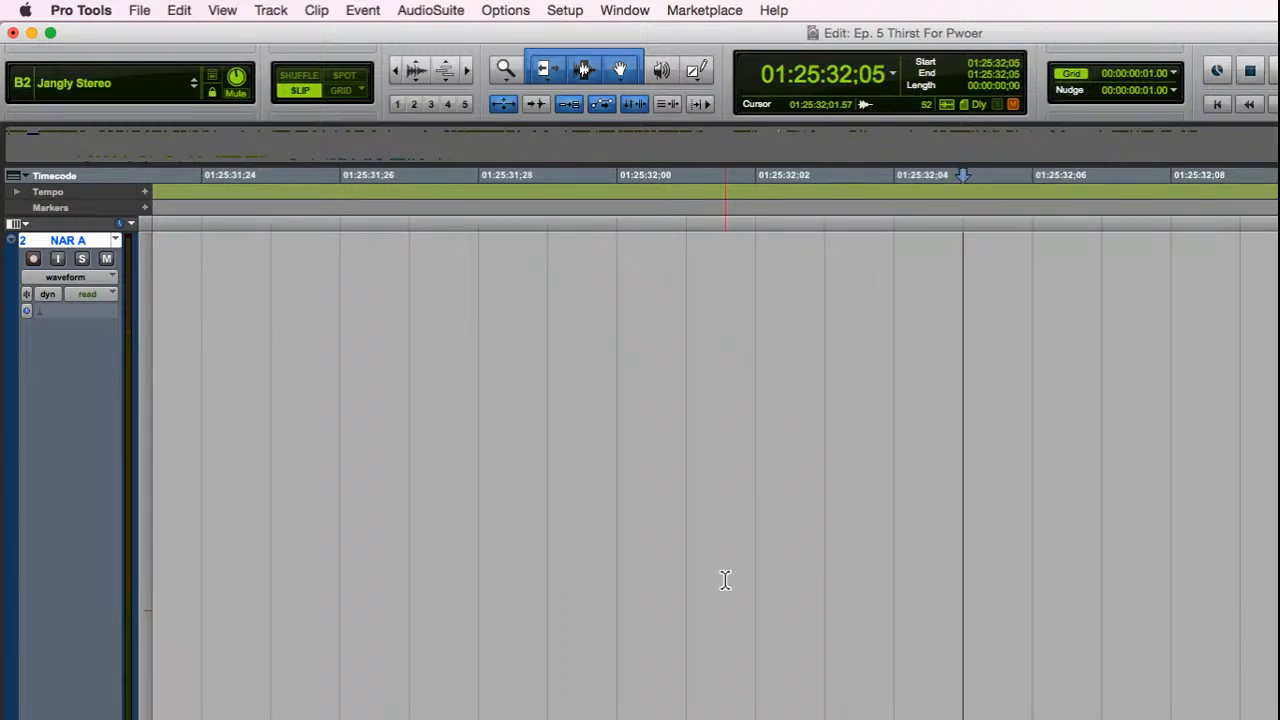
# Step: Examine the end of the NAR A clip up close and audition the tail after the last word
pyautogui.press('r')
pyautogui.press('r')
pyautogui.press('r')
pyautogui.press('r')
pyautogui.click(1190, 717)
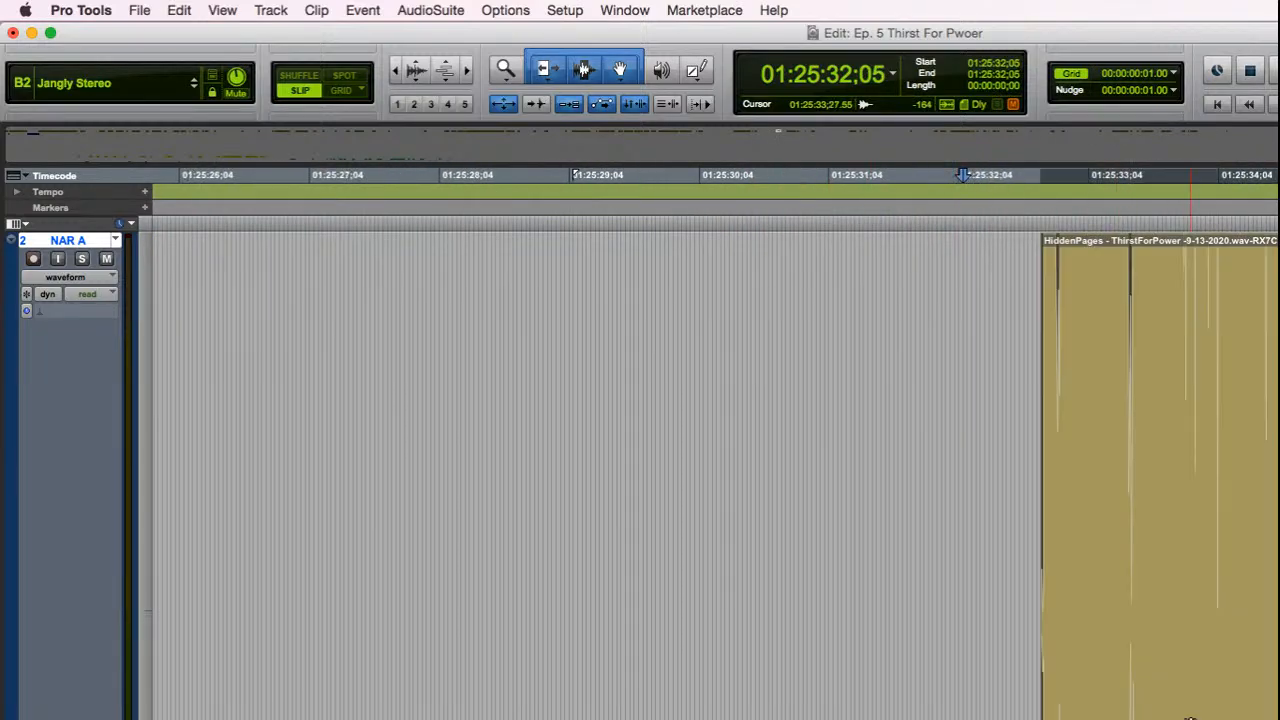
pyautogui.press('t')
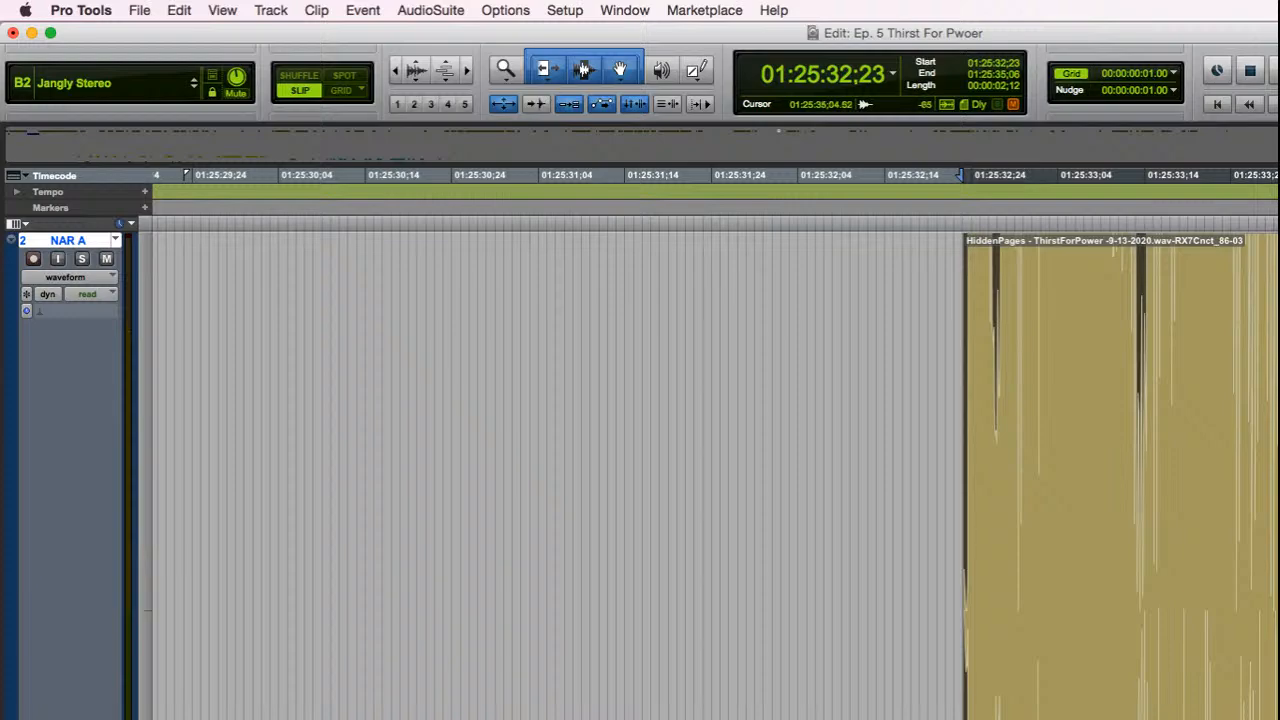
pyautogui.click(1279, 620)
pyautogui.press('t')
pyautogui.press('t')
pyautogui.press('t')
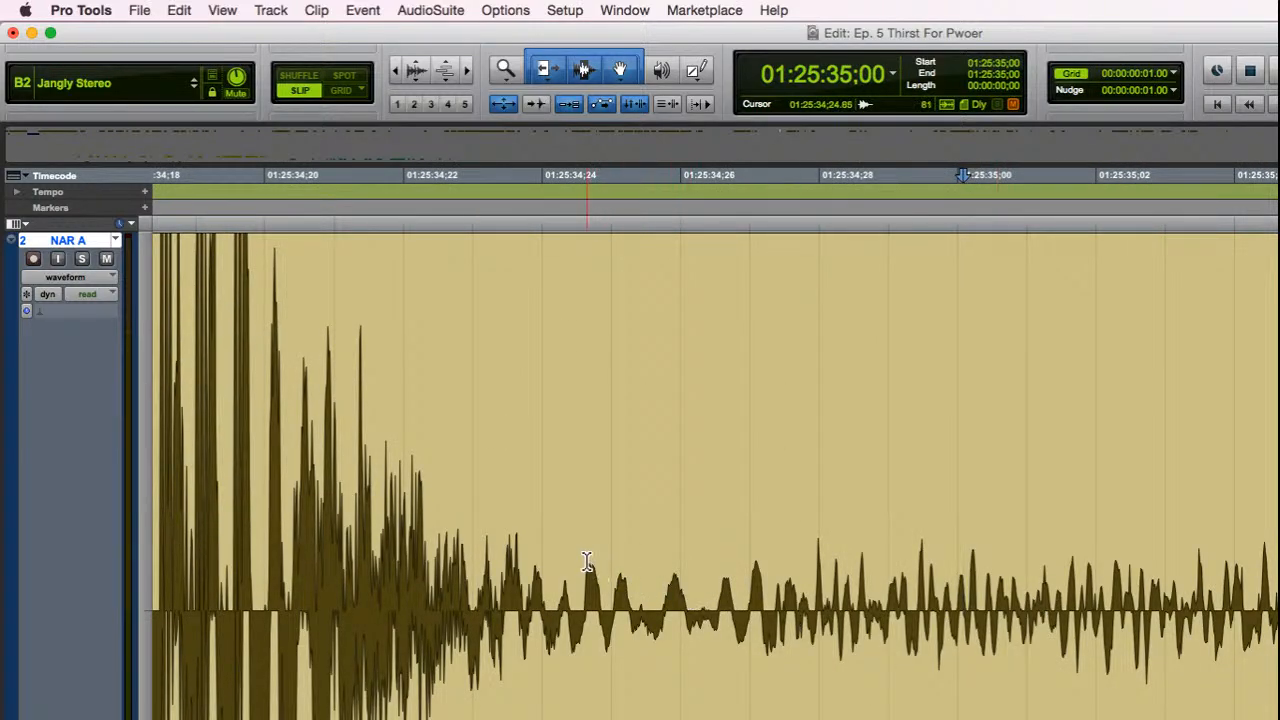
pyautogui.click(587, 561)
pyautogui.press('space')
pyautogui.press('space')
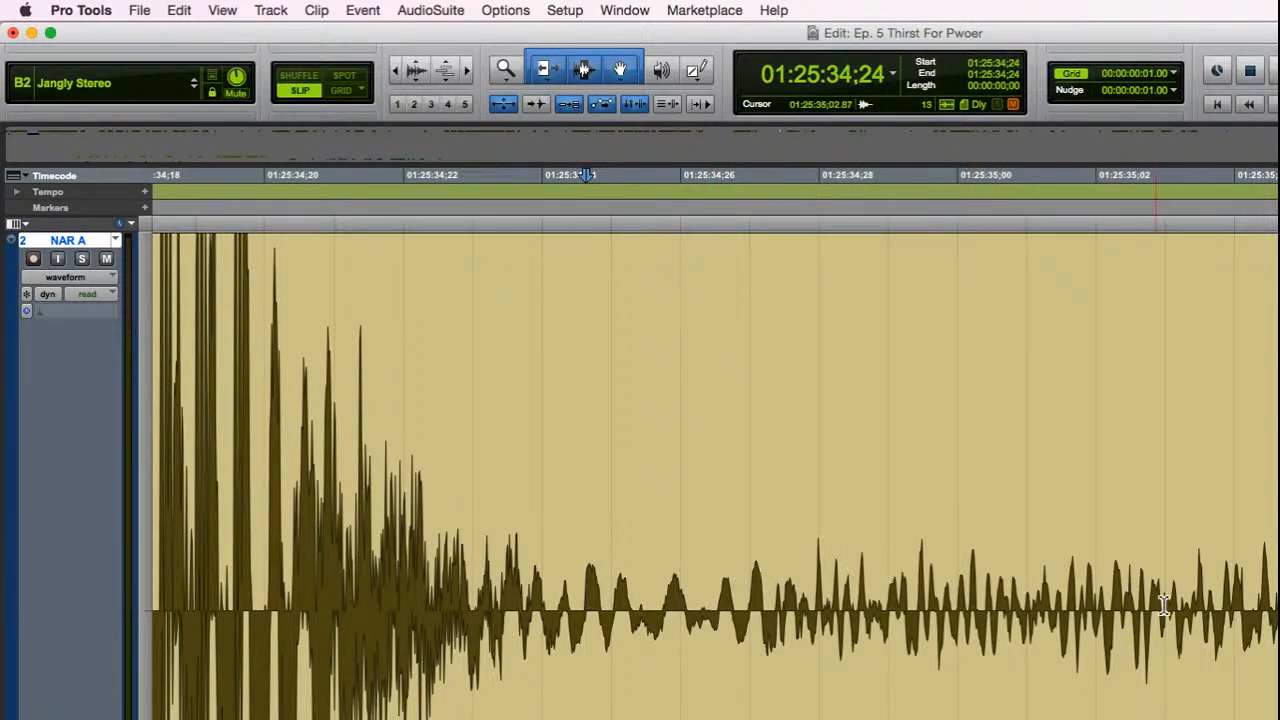
# Step: Place the cut in the last word's decay at 01:25:34;25 and delete everything from there to the clip's end
pyautogui.click(663, 590)
pyautogui.press('t')
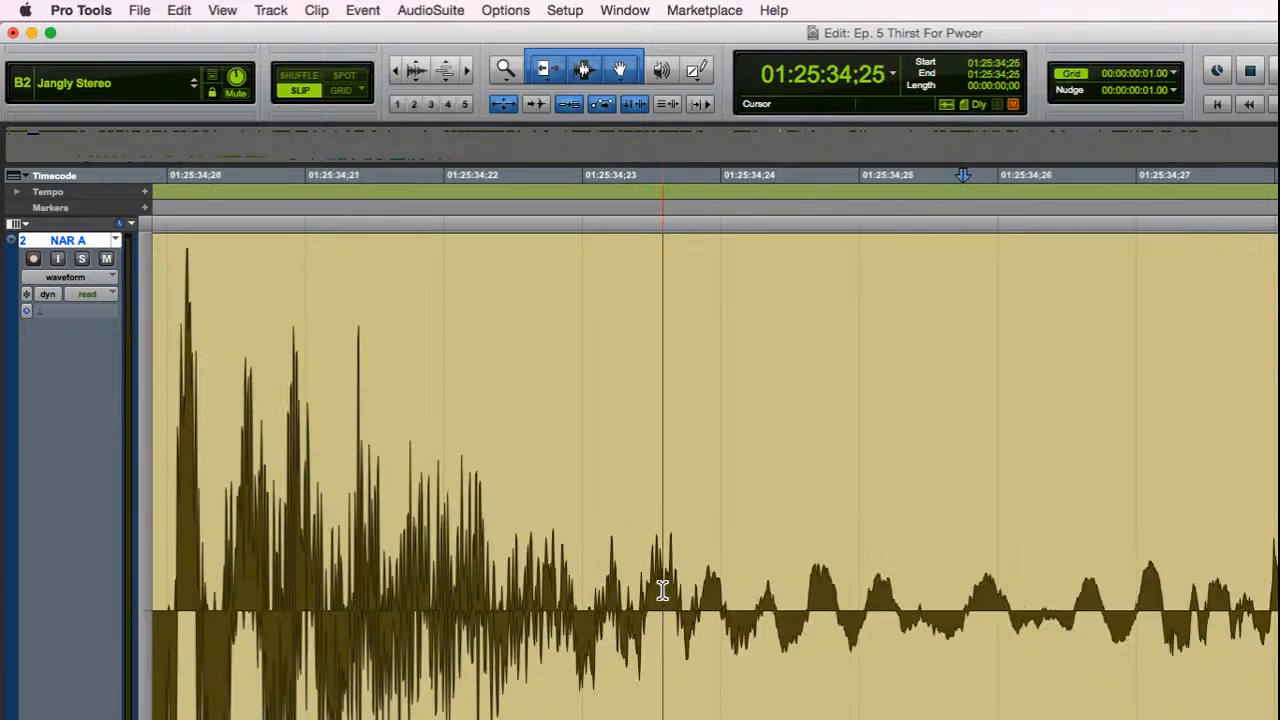
pyautogui.press('t')
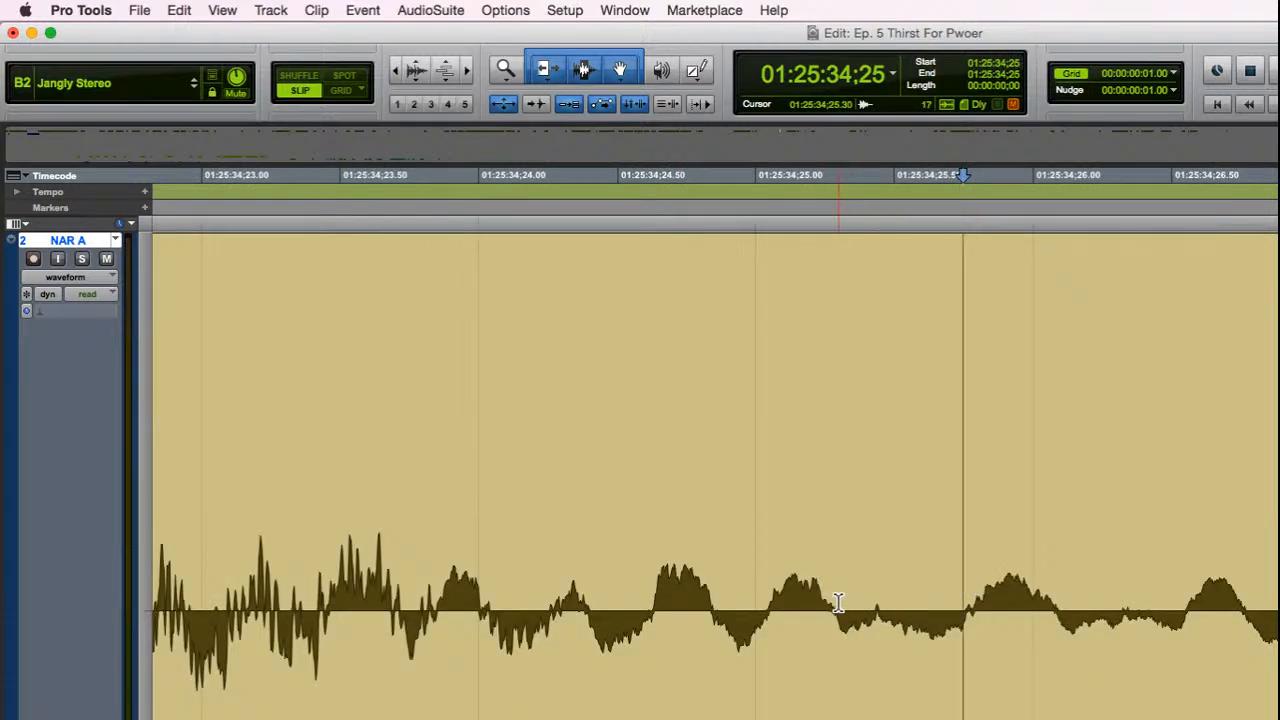
pyautogui.click(838, 601)
pyautogui.press('r')
pyautogui.press('r')
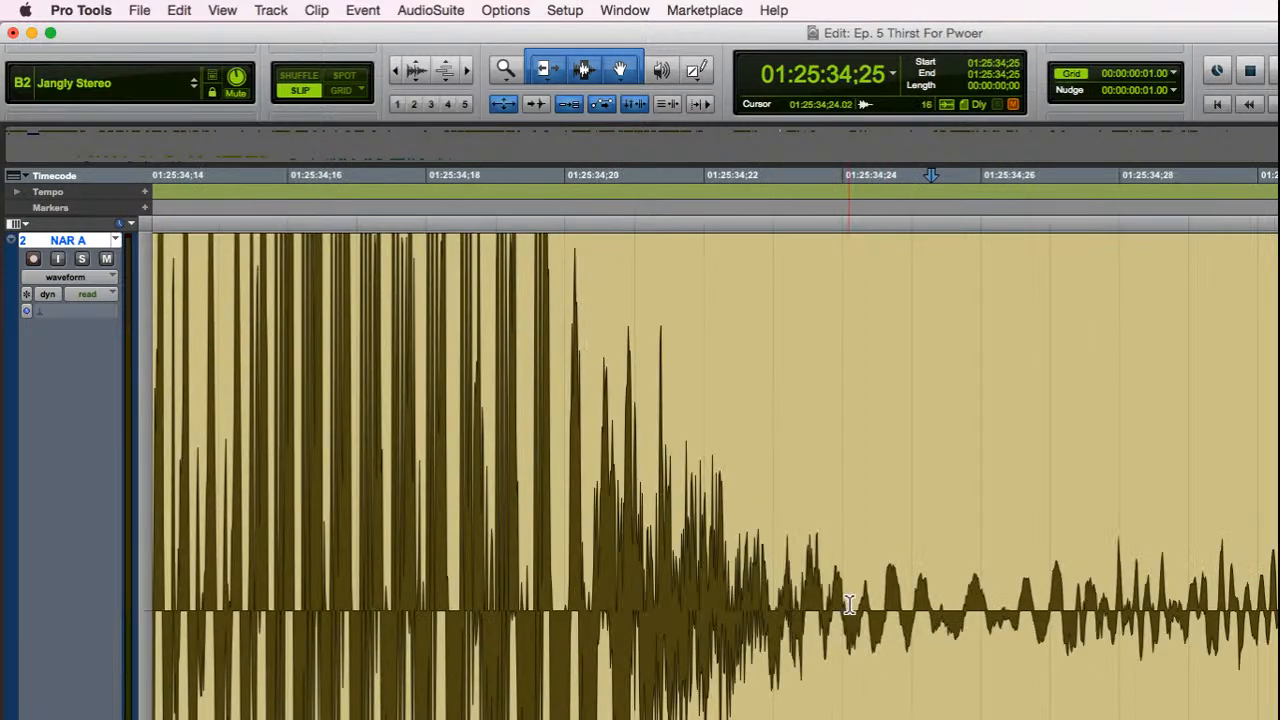
pyautogui.press('r')
pyautogui.hotkey('shift', 'Tab')
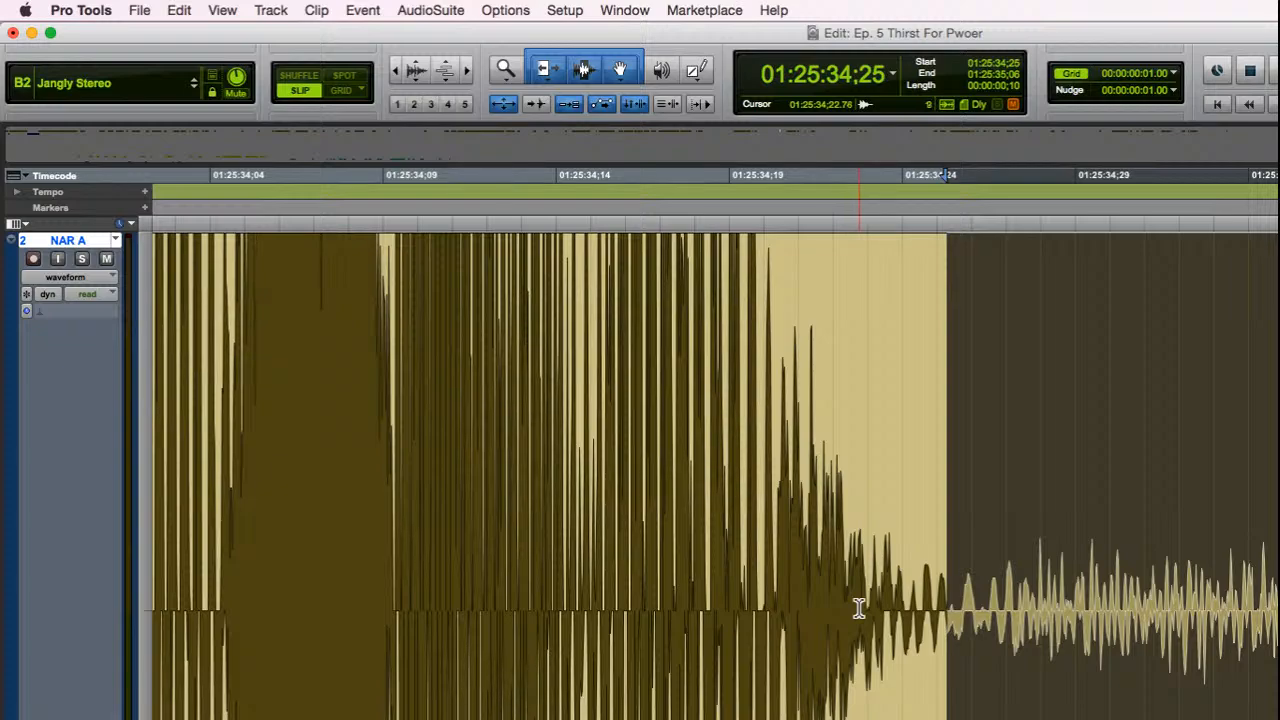
pyautogui.press('Delete')
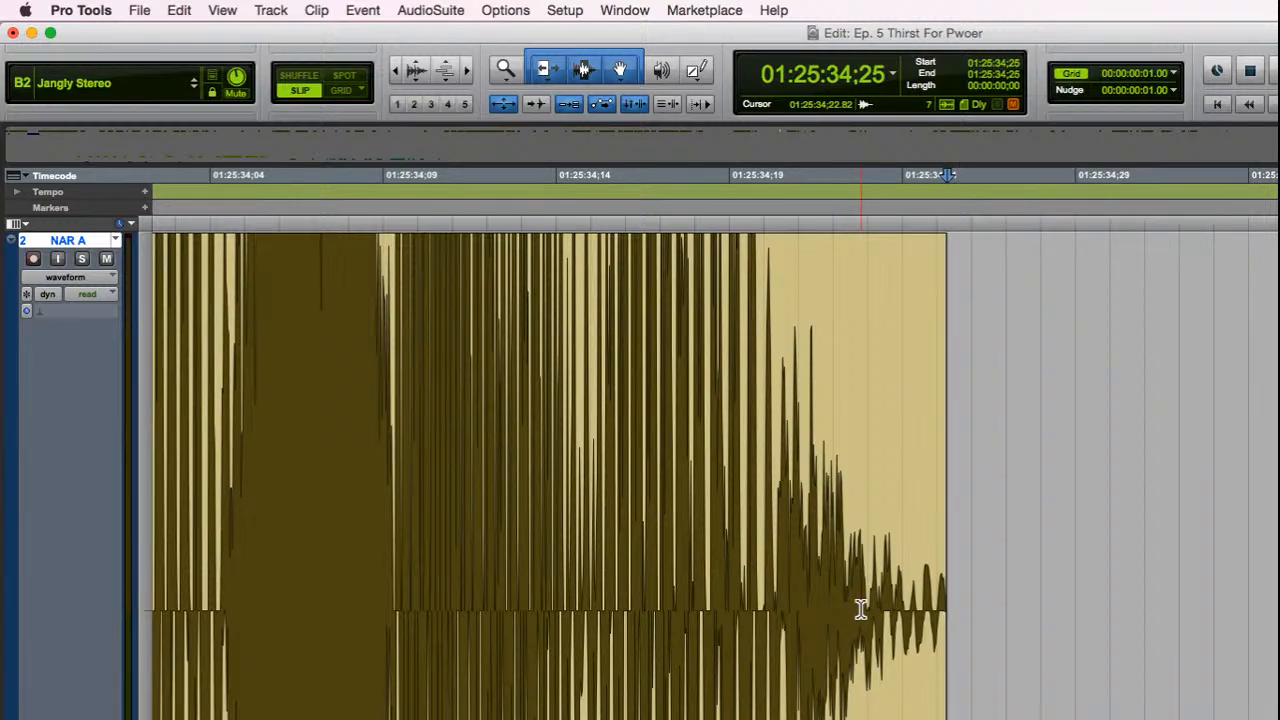
# Step: Play back the trimmed NAR A clip and restore the view of all tracks
pyautogui.press('r')
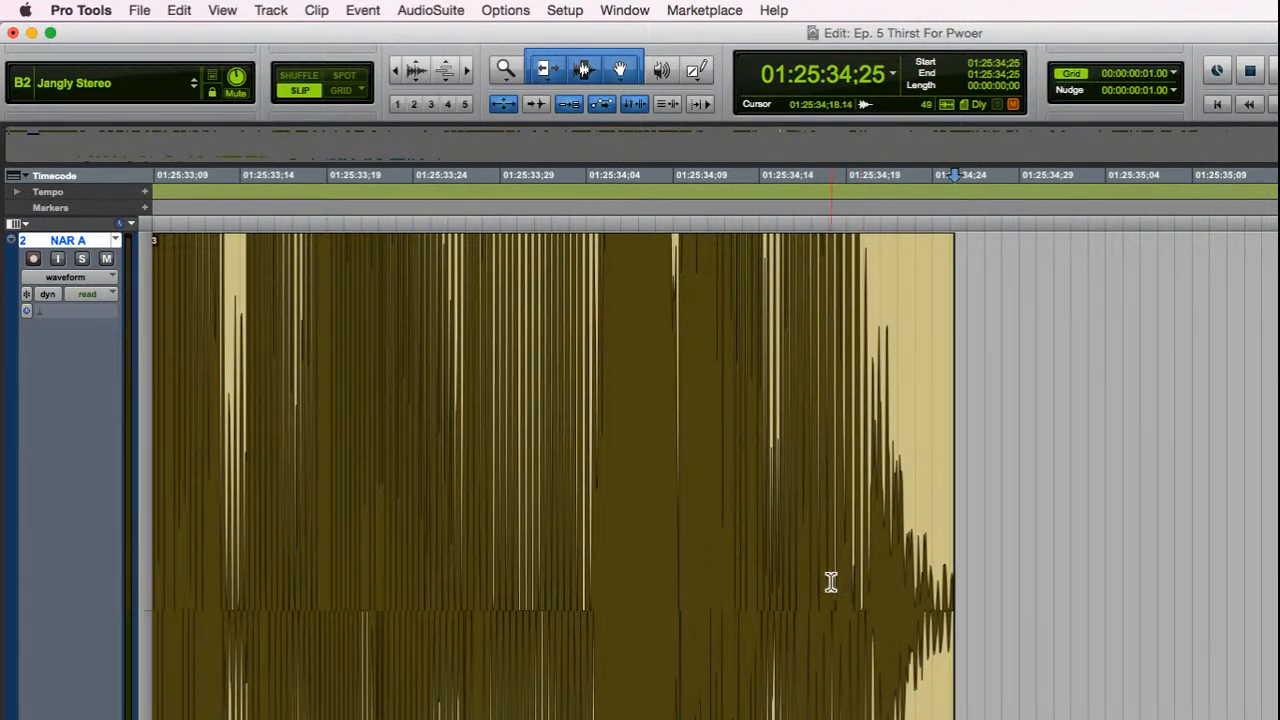
pyautogui.click(684, 714)
pyautogui.press('space')
pyautogui.press('e')
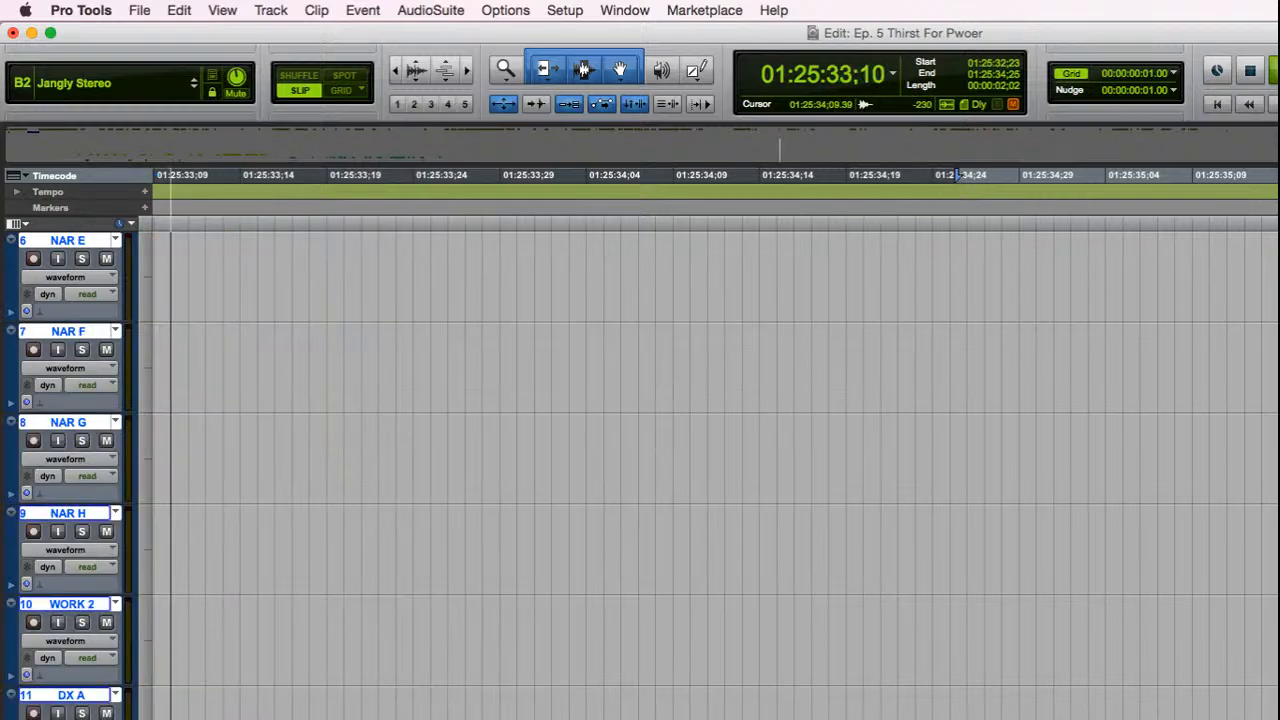
pyautogui.scroll(1, 708, 470)
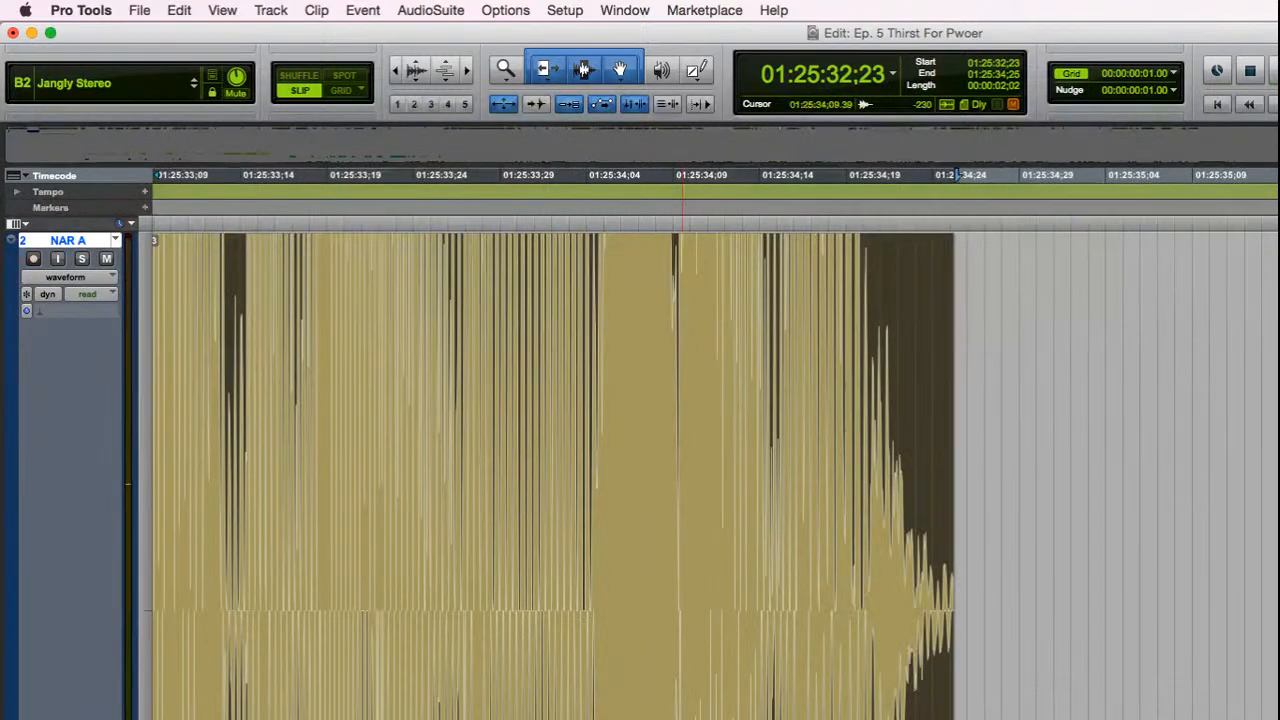
pyautogui.hotkey('ctrl', 'e')
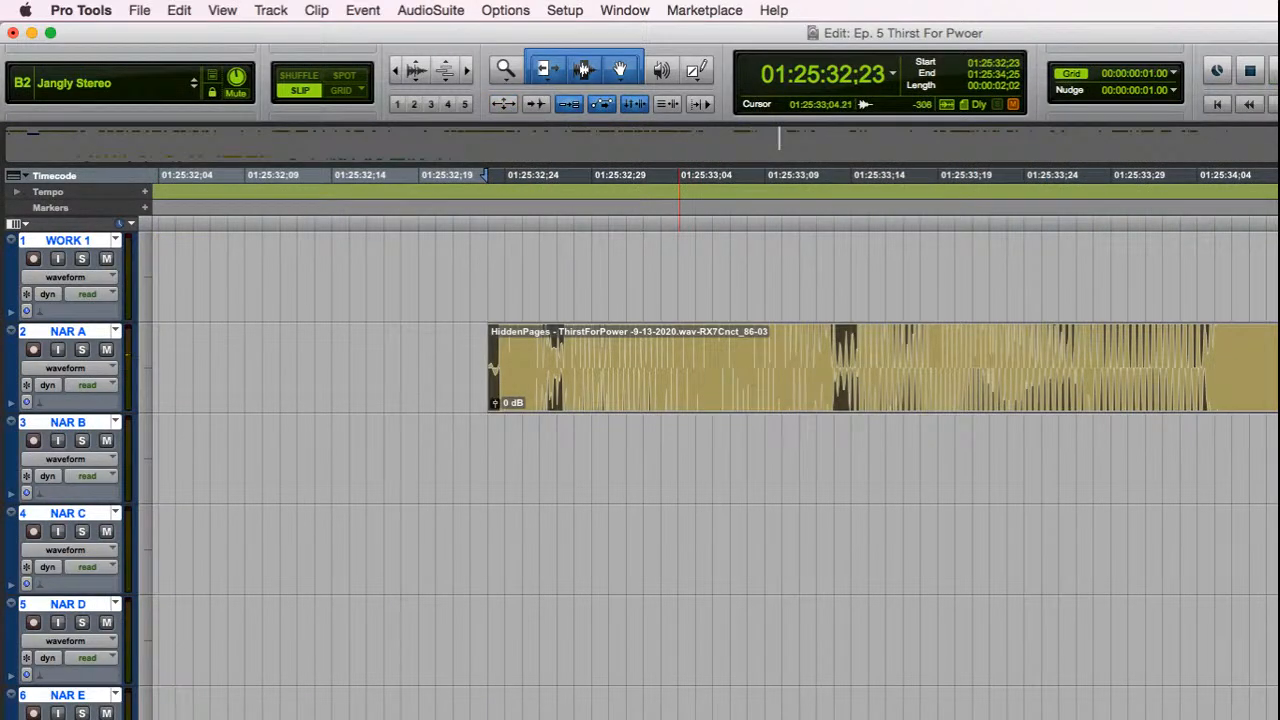
pyautogui.press('space')
# Step: Examine the trimmed start of the NAR A clip up close, then return to a wider view
pyautogui.hotkey('ctrl', ']')
pyautogui.hotkey('ctrl', ']')
pyautogui.hotkey('ctrl', ']')
pyautogui.hotkey('ctrl', ']')
pyautogui.hotkey('ctrl', ']')
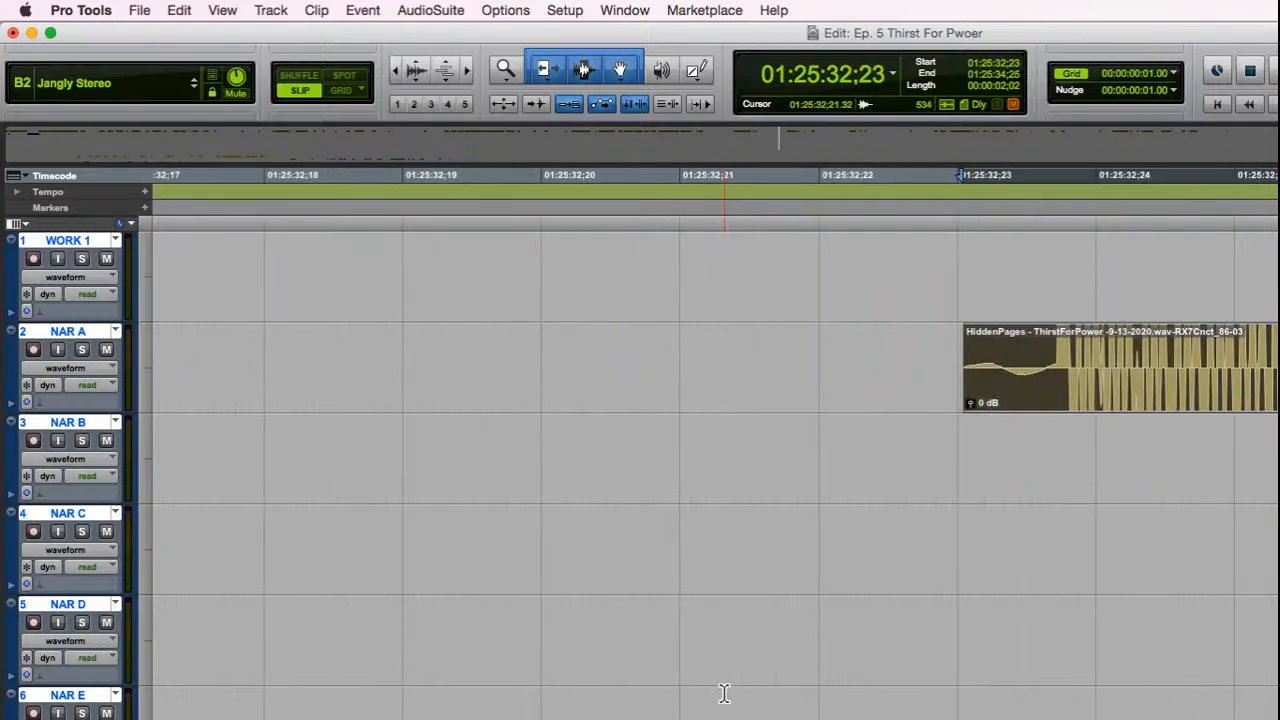
pyautogui.hotkey('ctrl', '[')
pyautogui.hotkey('ctrl', '[')
pyautogui.hotkey('ctrl', '[')
pyautogui.hotkey('ctrl', '[')
pyautogui.hotkey('ctrl', '[')
pyautogui.hotkey('ctrl', '[')
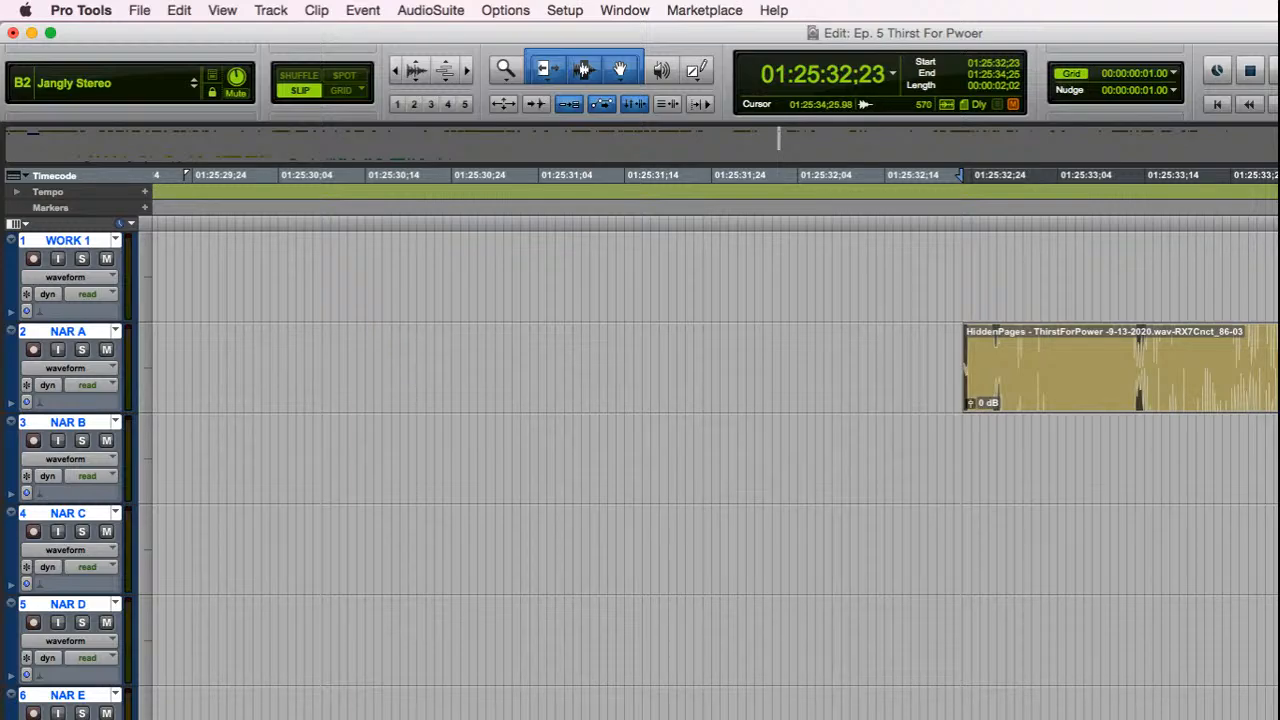
# Step: Try a fade-out on the NAR A clip's tail from 01:25:34;20 to its end, then delete the fade
pyautogui.click(1278, 440)
pyautogui.press('t')
pyautogui.press('t')
pyautogui.press('t')
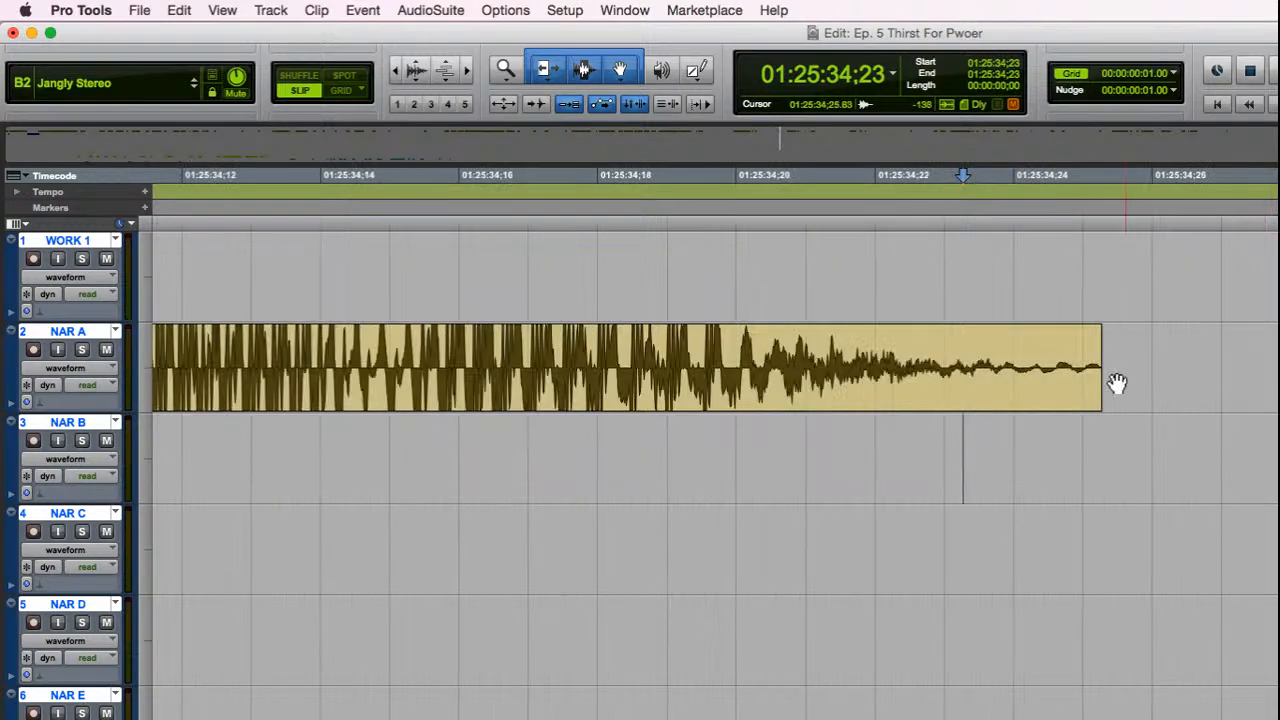
pyautogui.moveTo(1095, 340); pyautogui.dragTo(804, 357)
pyautogui.click(940, 365)
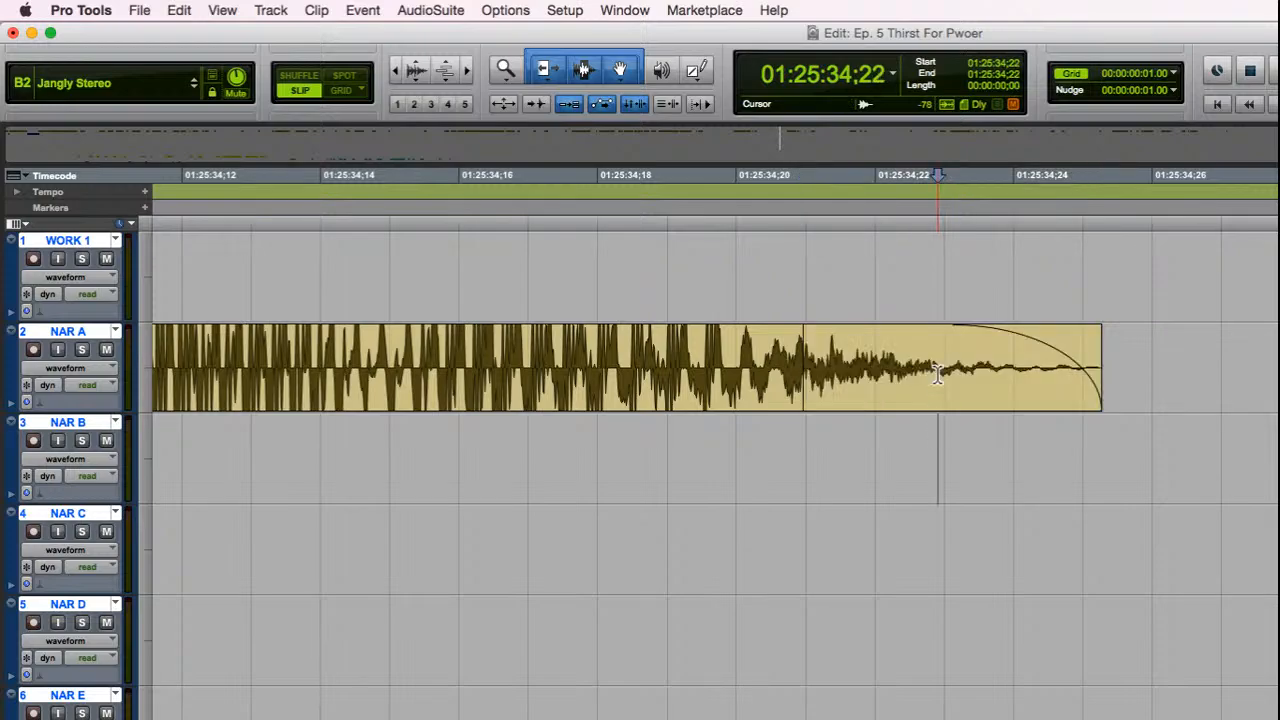
pyautogui.click(1006, 395)
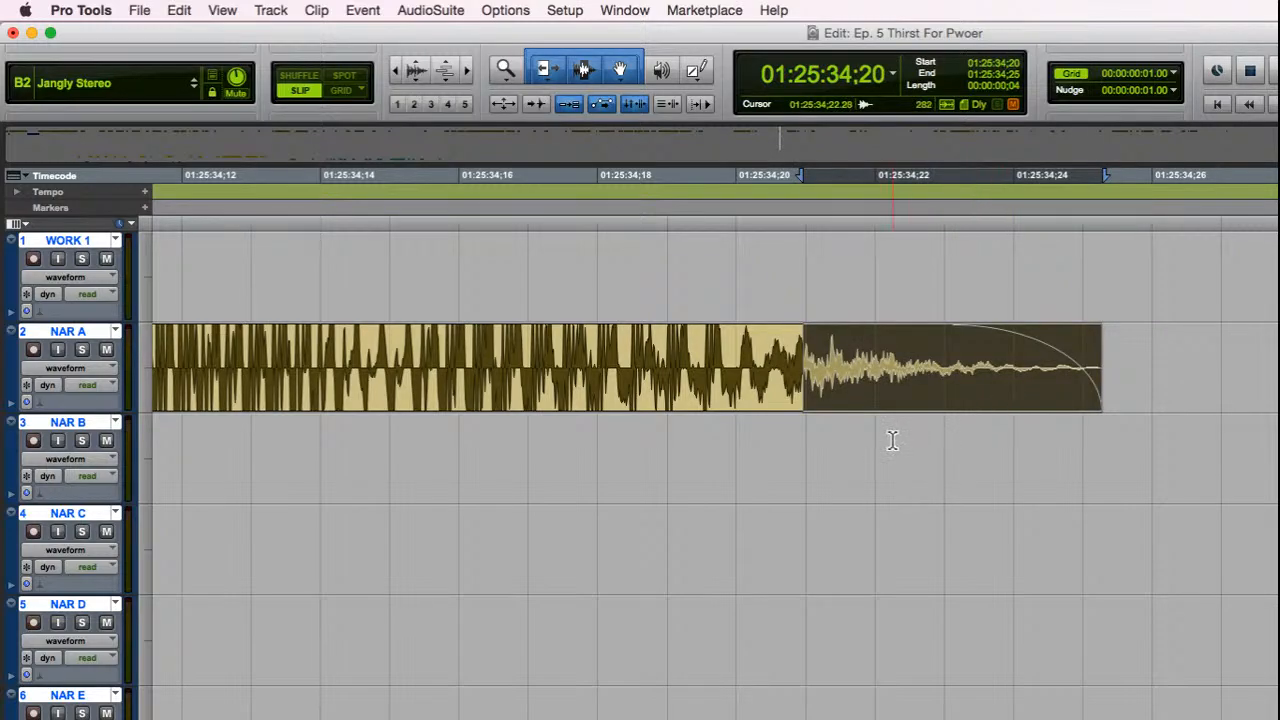
pyautogui.press('Delete')
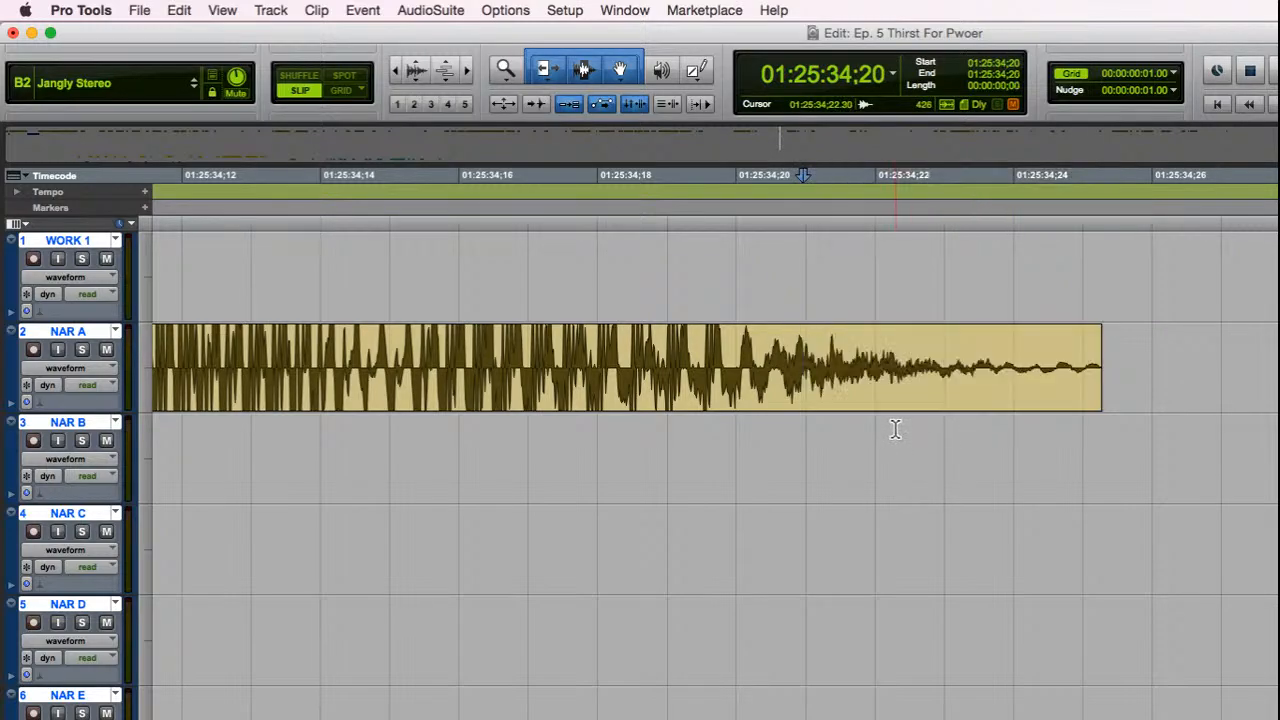
# Step: Try a shorter fade-out from 01:25:34;22 to the clip's end, then delete that fade too
pyautogui.click(889, 353)
pyautogui.hotkey('alt', 'g')
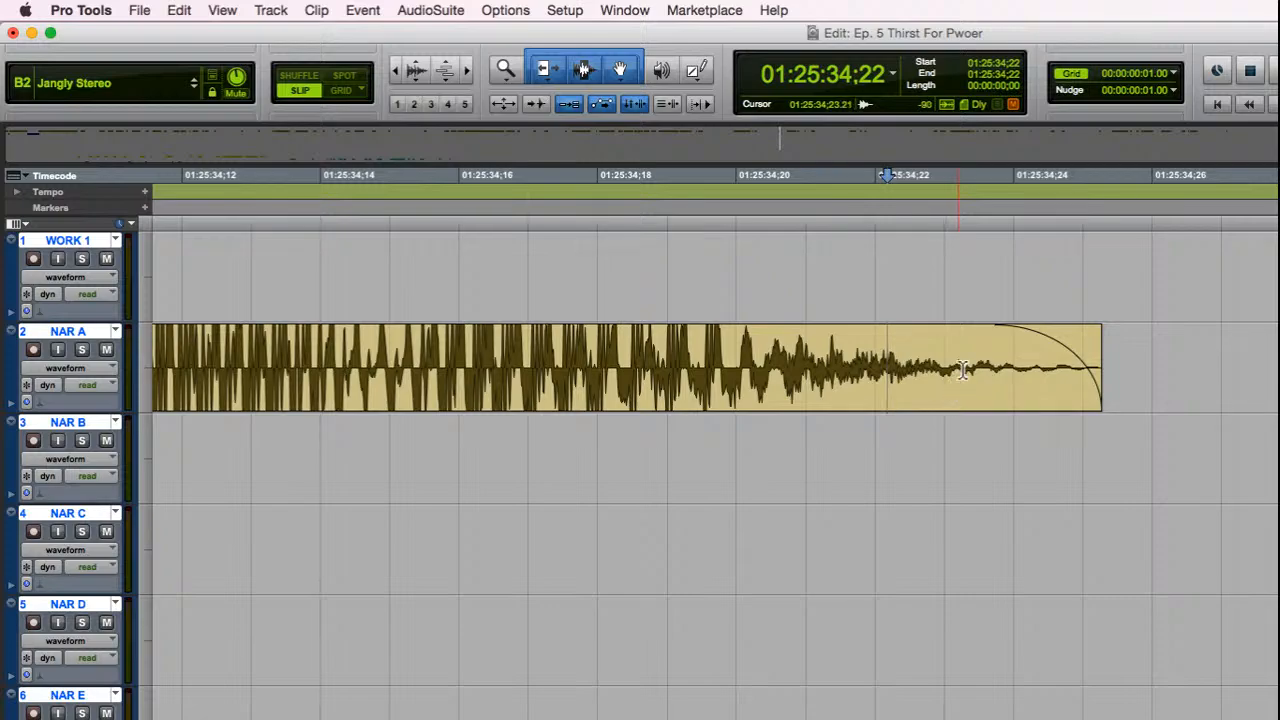
pyautogui.click(981, 395)
pyautogui.press('Delete')
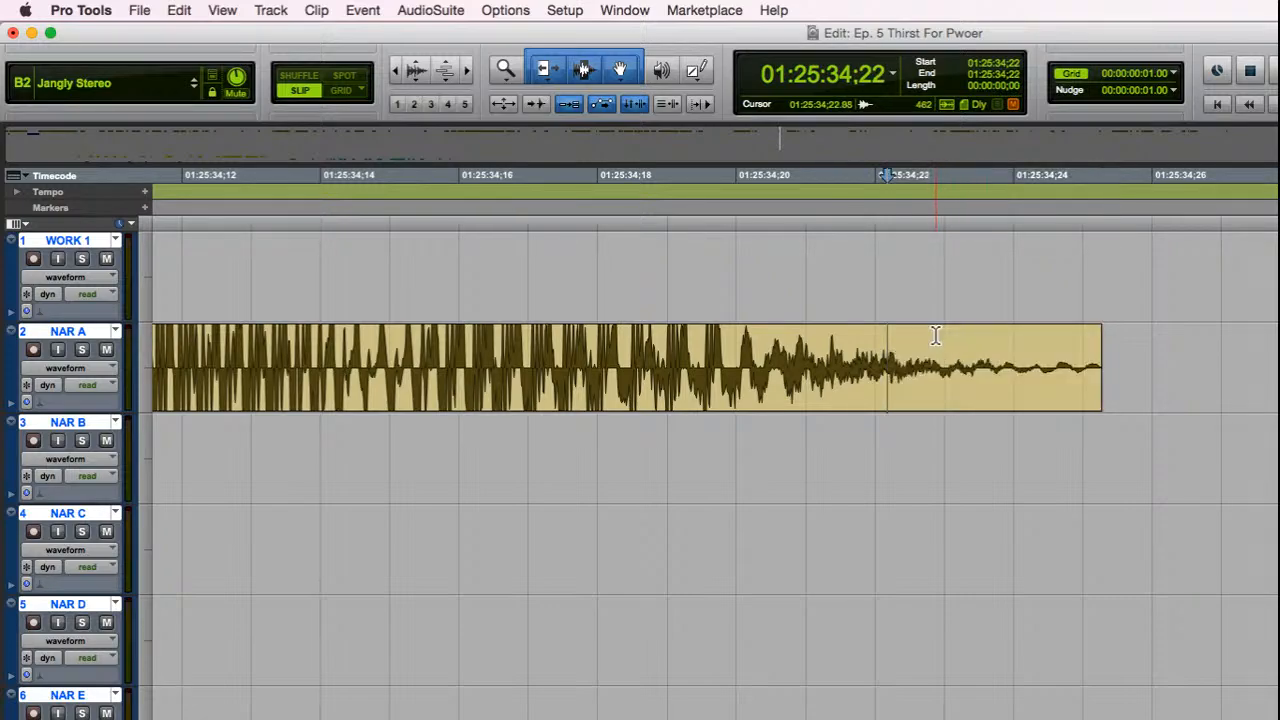
# Step: Try a fade-out from 01:25:34;21 to the end of the NAR A clip, then undo it
pyautogui.click(856, 353)
pyautogui.press('super+e')
pyautogui.click(1000, 406)
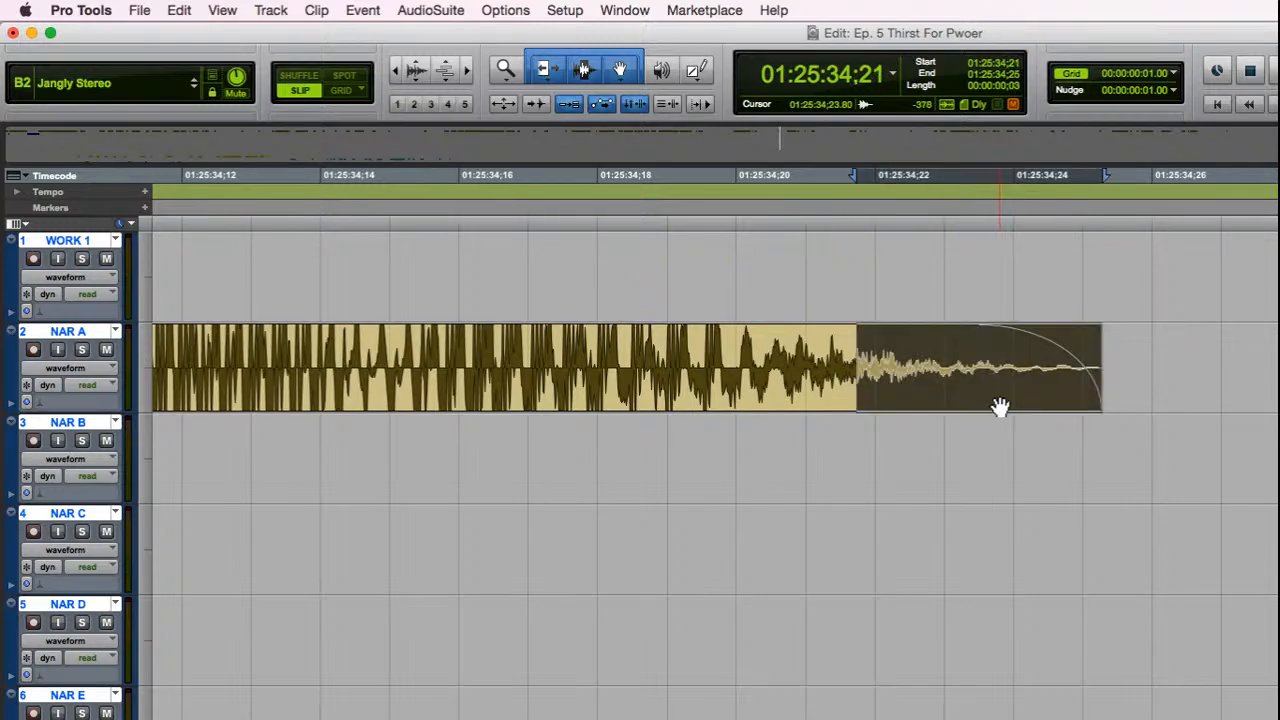
pyautogui.press('super+z')
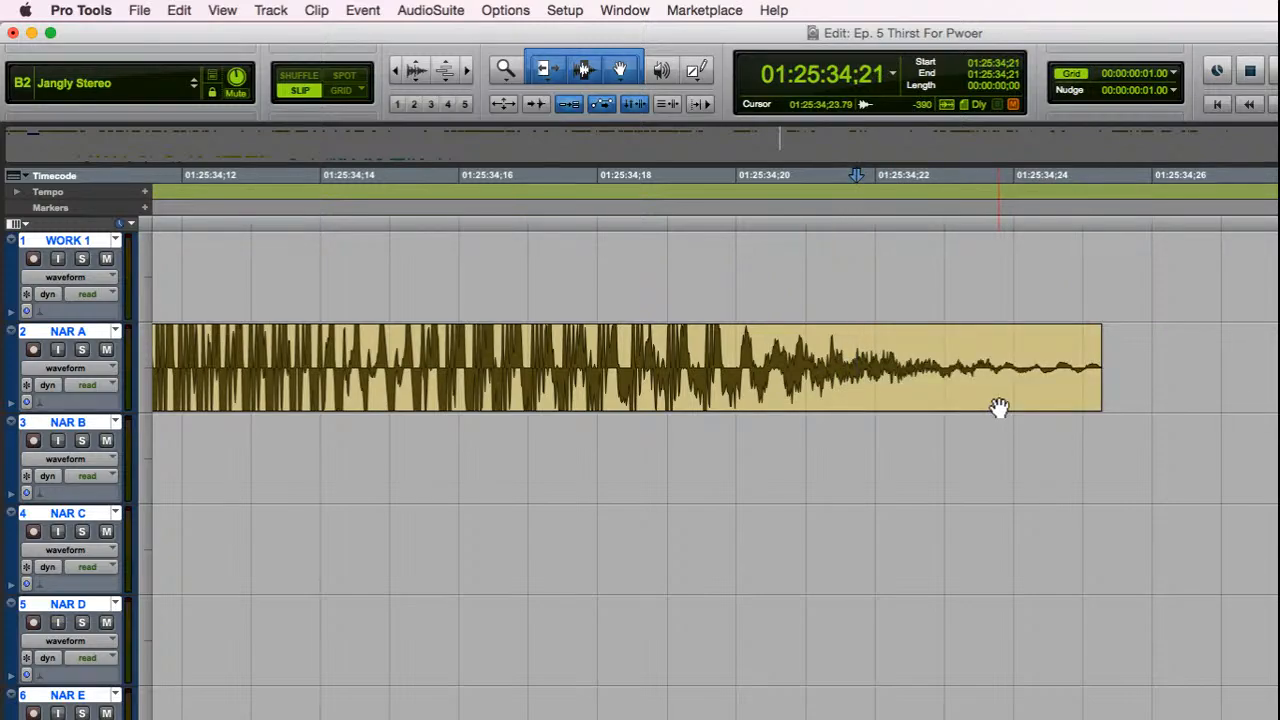
# Step: Look through the DX dialogue tracks around 01:25:35 for the next clip to clean
pyautogui.press('r')
pyautogui.press('r')
pyautogui.press('r')
pyautogui.press('r')
pyautogui.scroll(-6, 1157, 417)
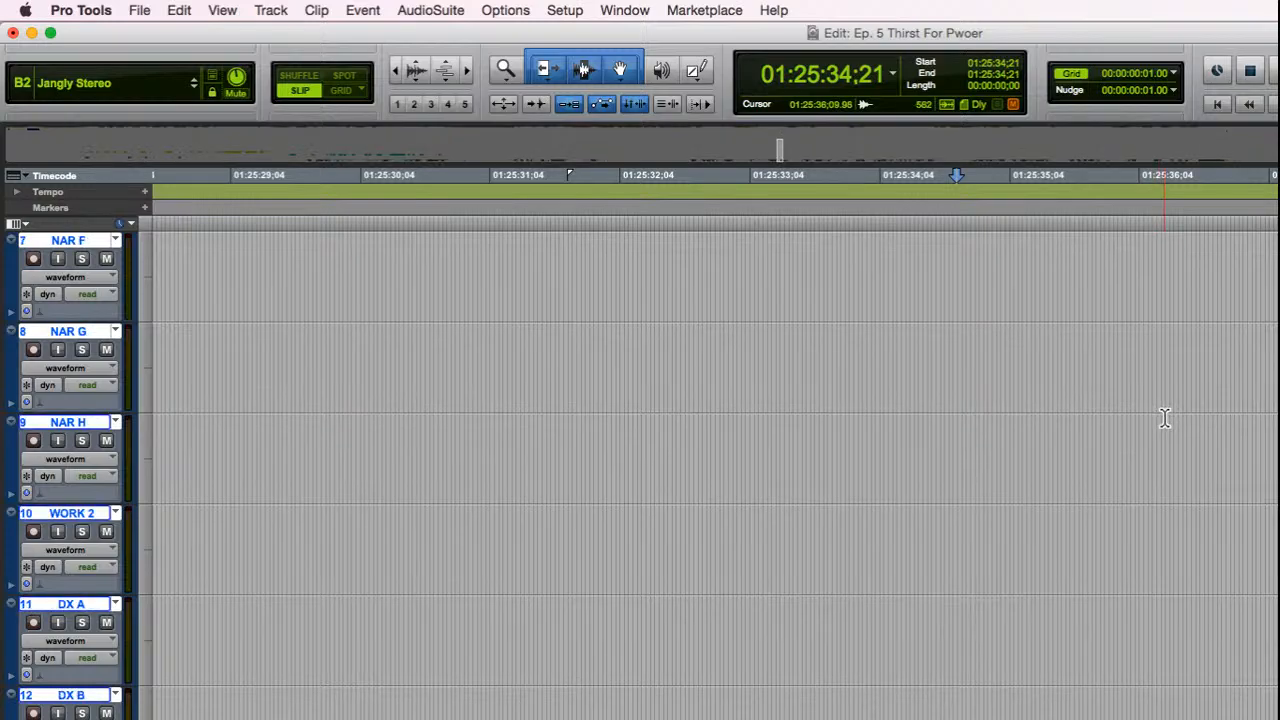
pyautogui.scroll(-4, 1165, 418)
pyautogui.press('r')
pyautogui.press('r')
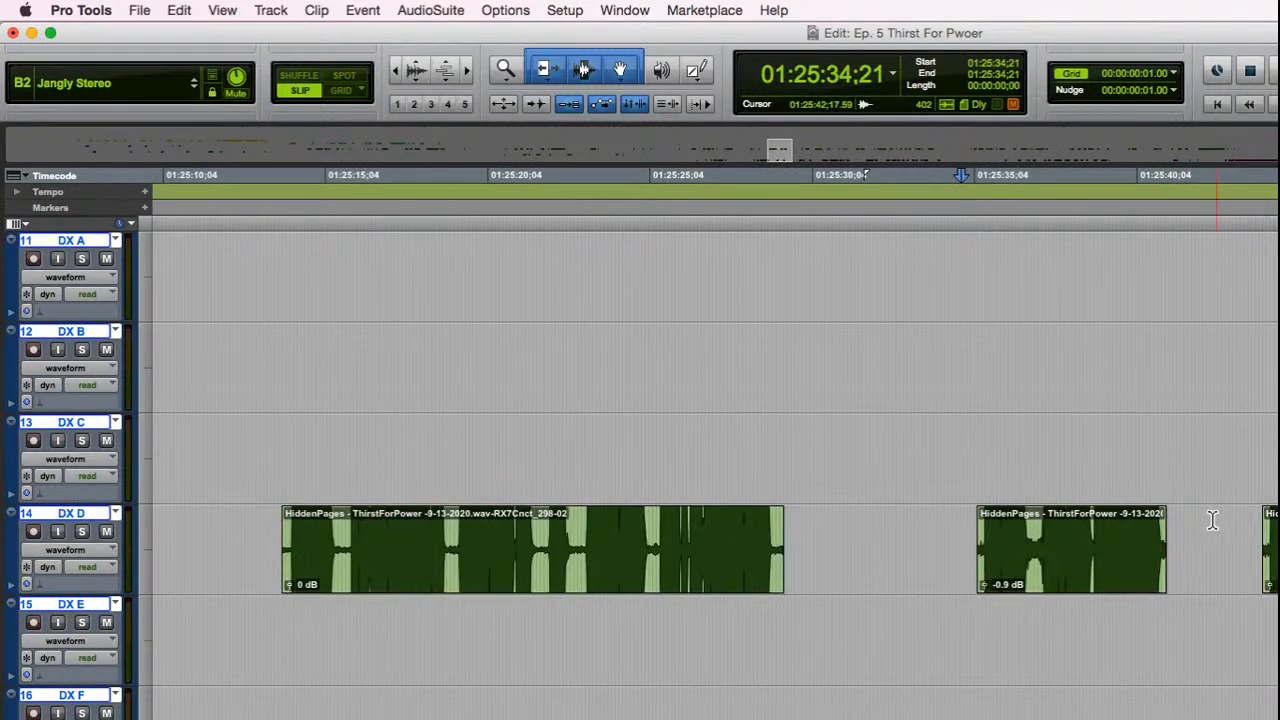
pyautogui.click(1095, 455)
pyautogui.press('t')
pyautogui.press('t')
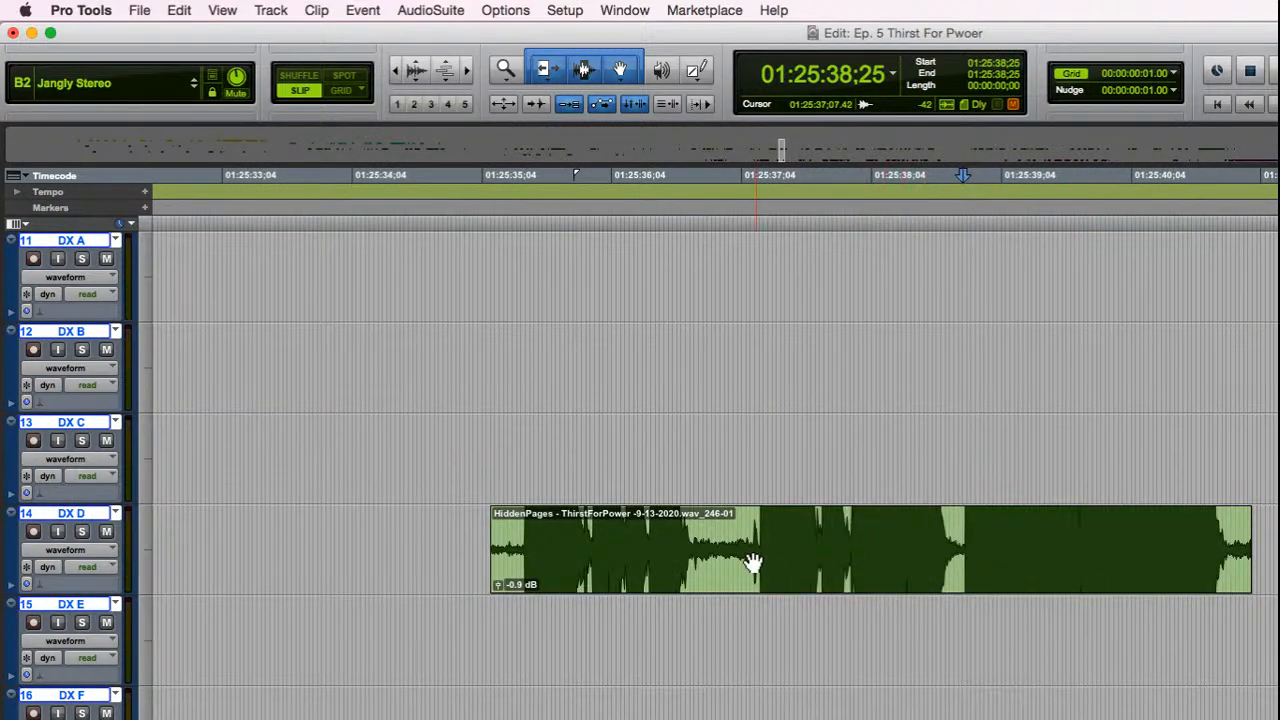
pyautogui.scroll(3, 520, 440)
pyautogui.scroll(-6, 515, 441)
pyautogui.press('r')
pyautogui.press('r')
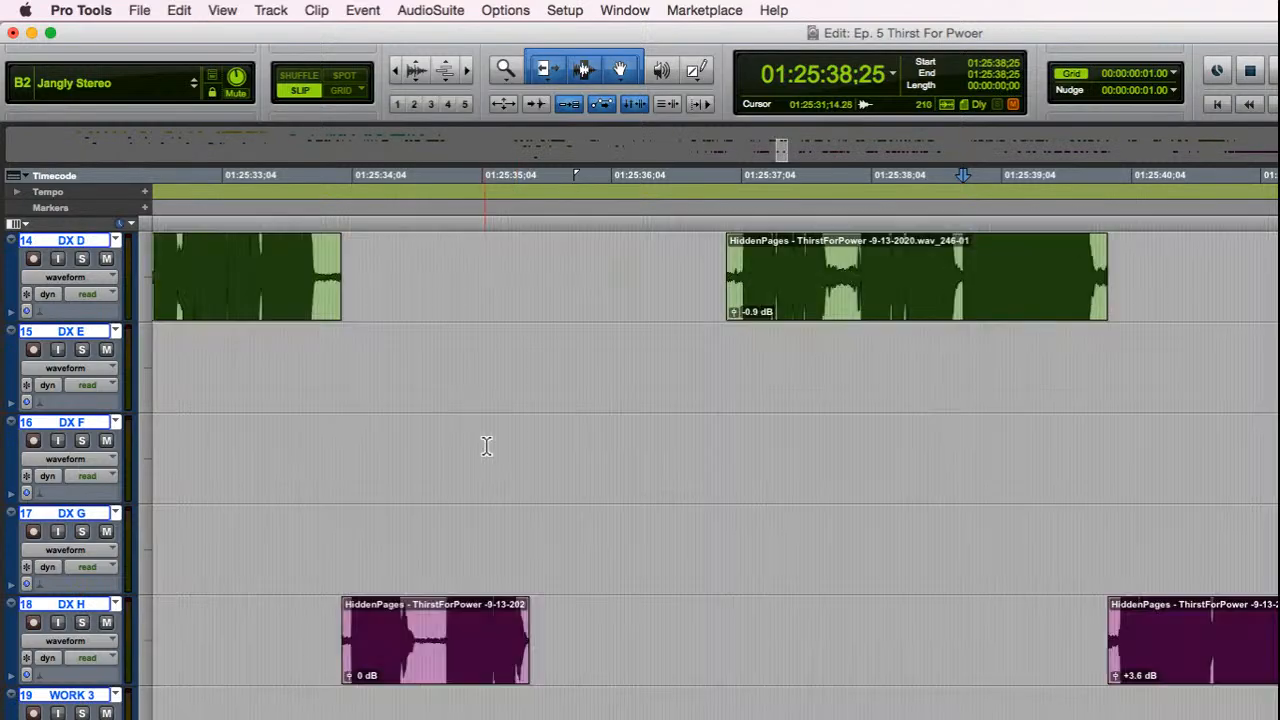
pyautogui.scroll(3, 735, 420)
# Step: Audition the DX D clip that starts at 01:25:35;06 and send it to the RX editor
pyautogui.click(958, 565)
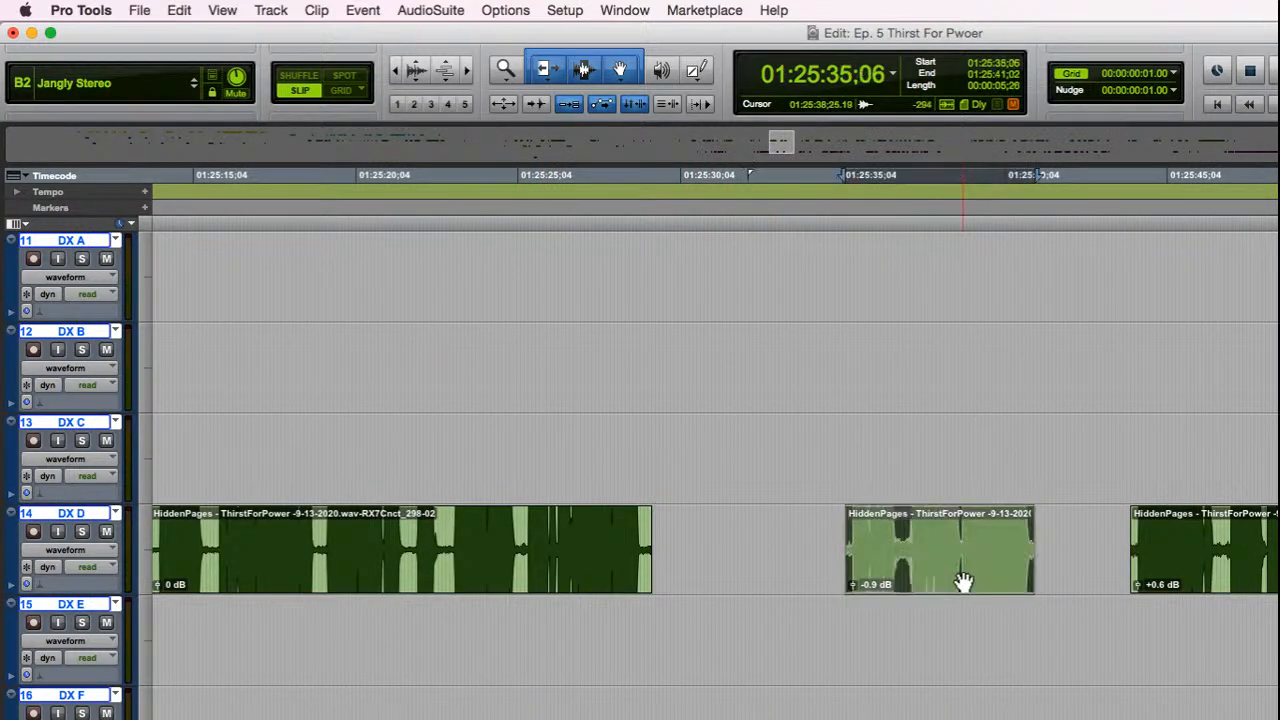
pyautogui.press('space')
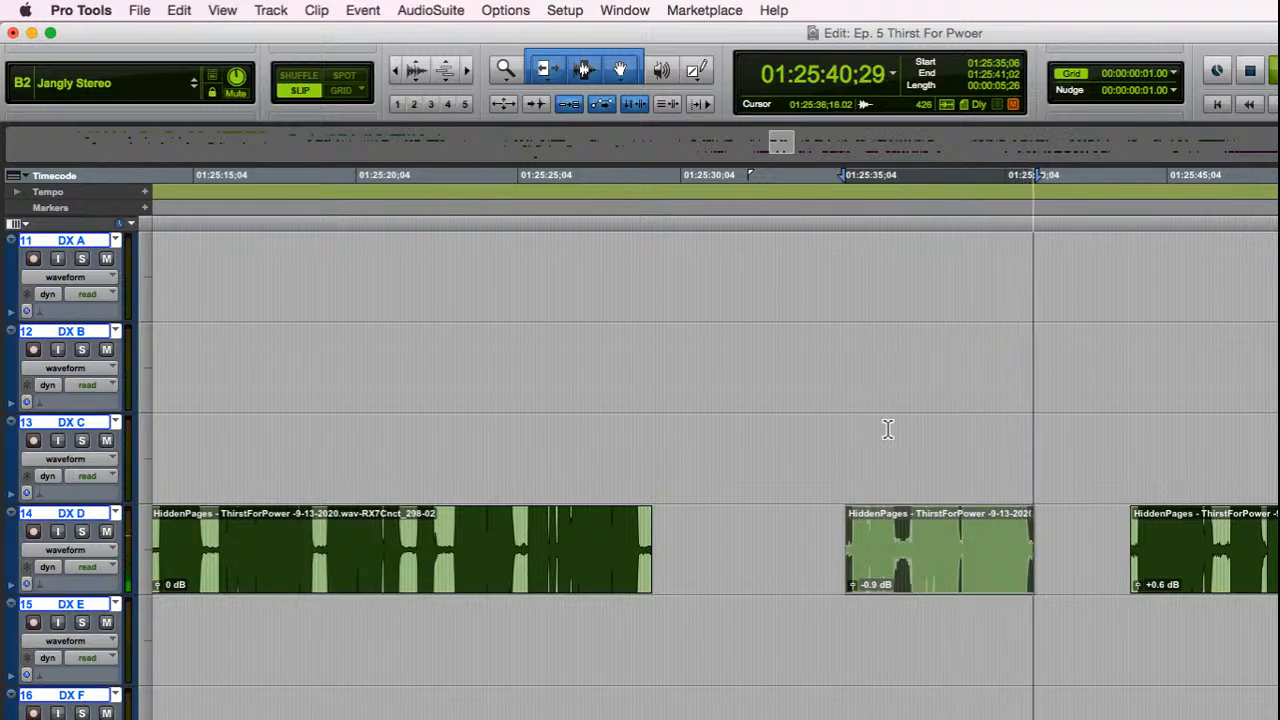
pyautogui.press('space')
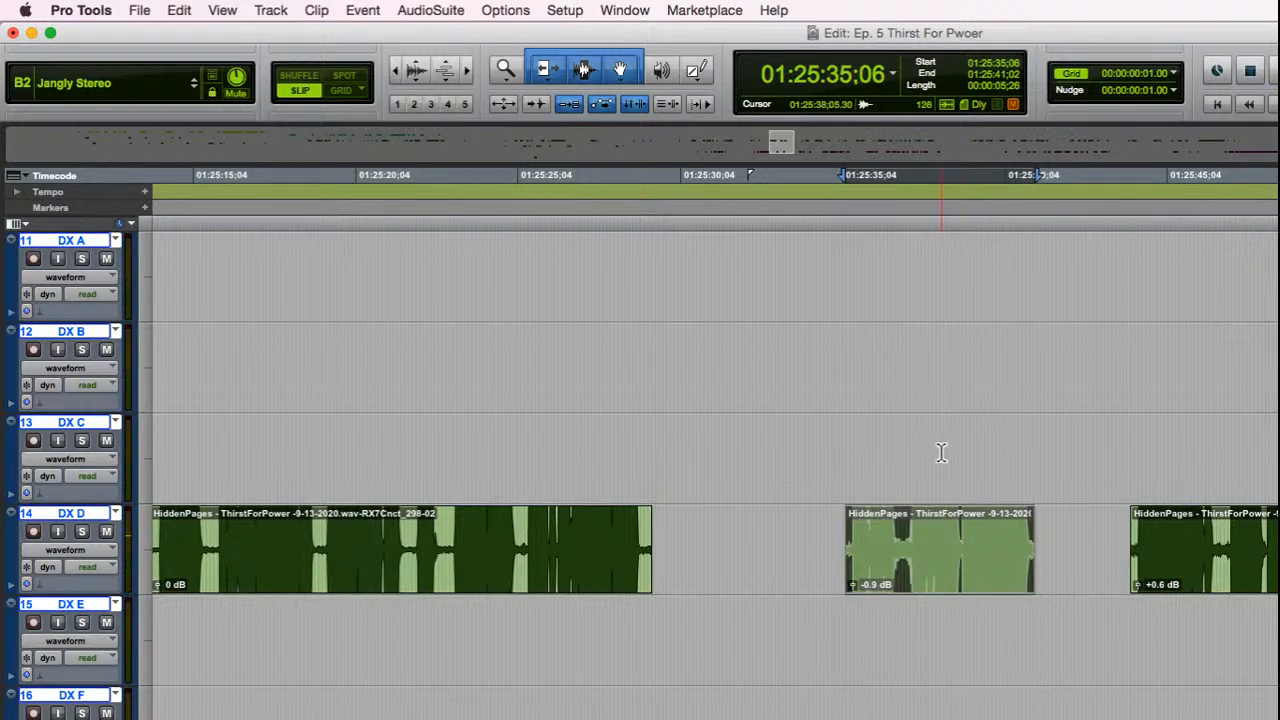
pyautogui.hotkey('alt', 'f')
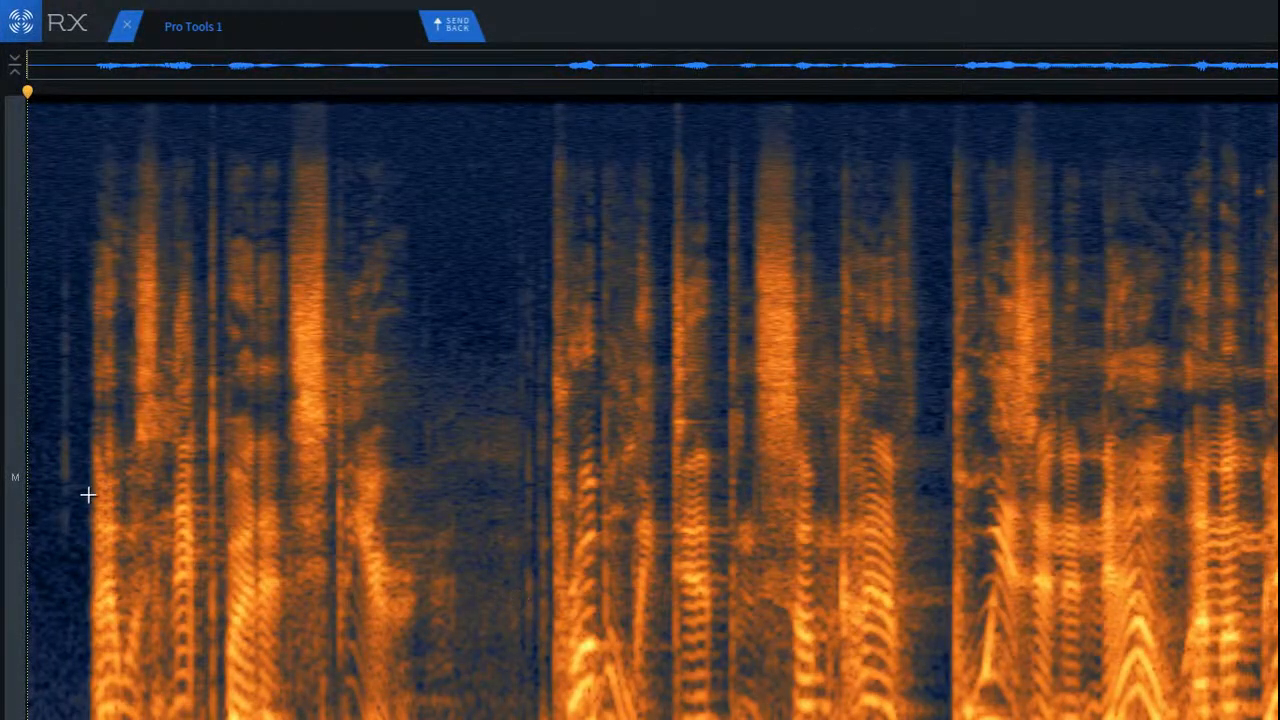
# Step: Try to repair the faint click before the first word, then undo the repair
pyautogui.scroll(5, 43, 437)
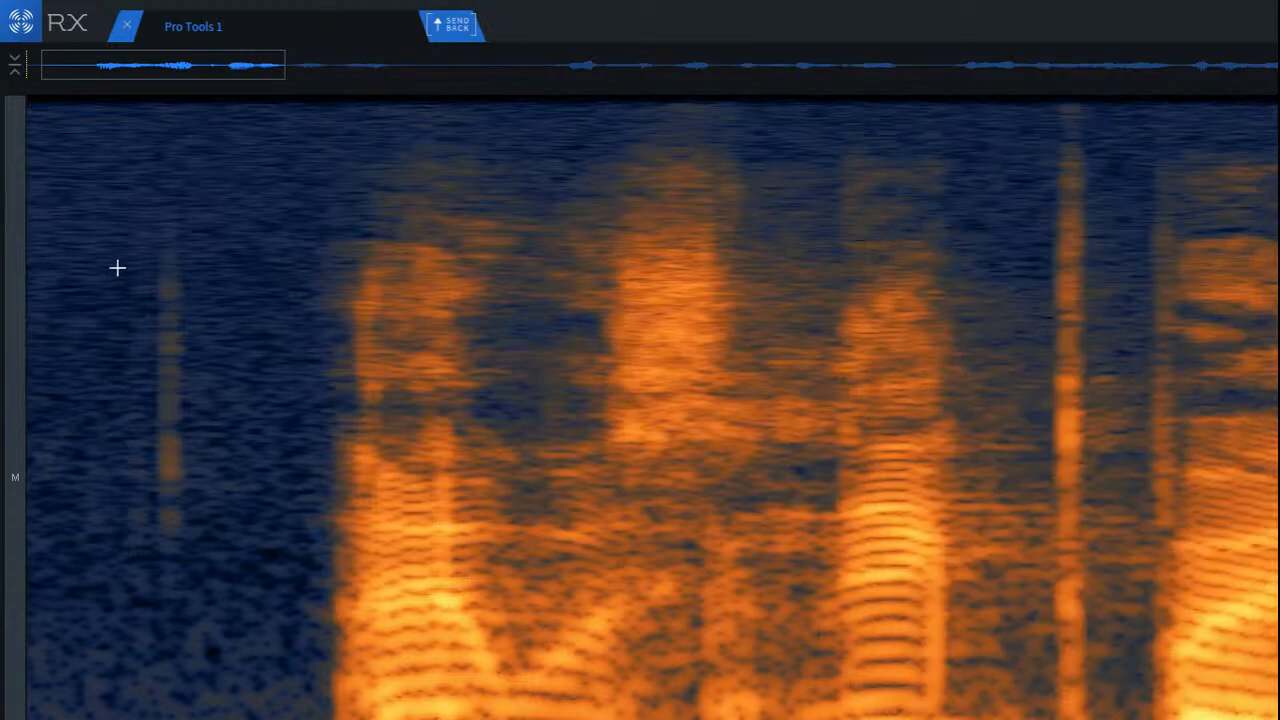
pyautogui.moveTo(108, 190); pyautogui.dragTo(216, 607)
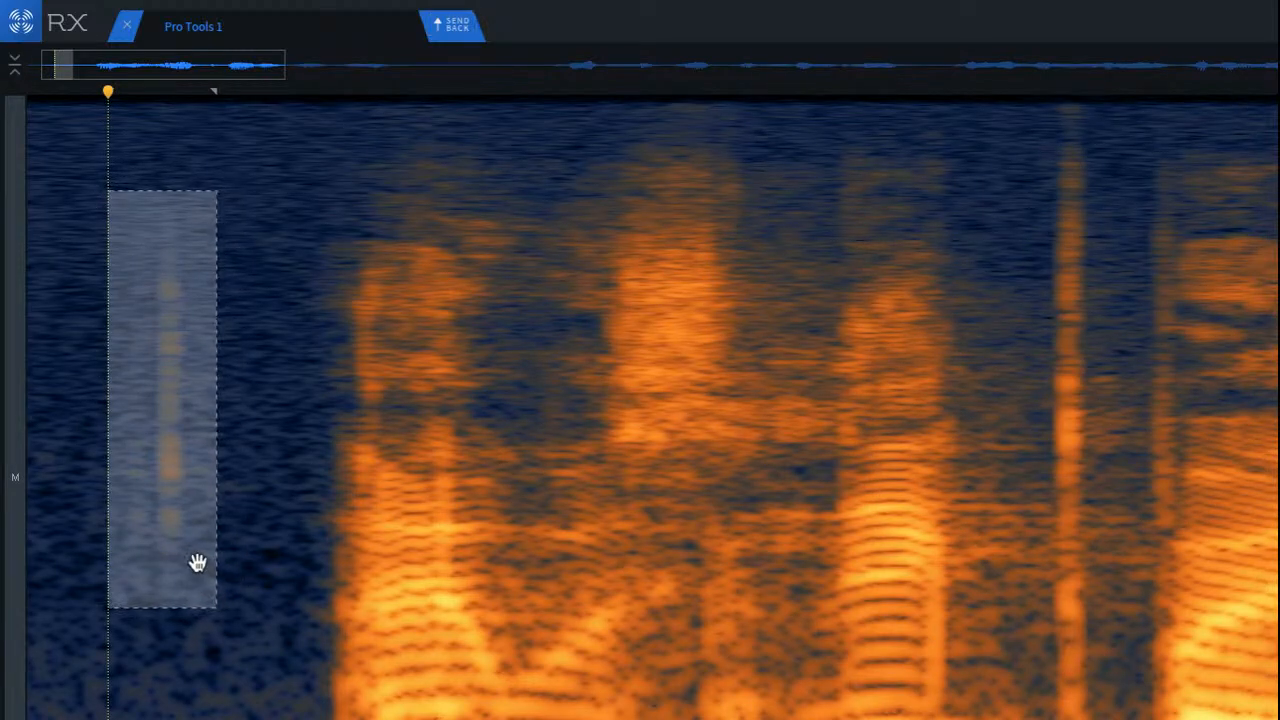
pyautogui.click(53, 434)
pyautogui.scroll(3, 65, 418)
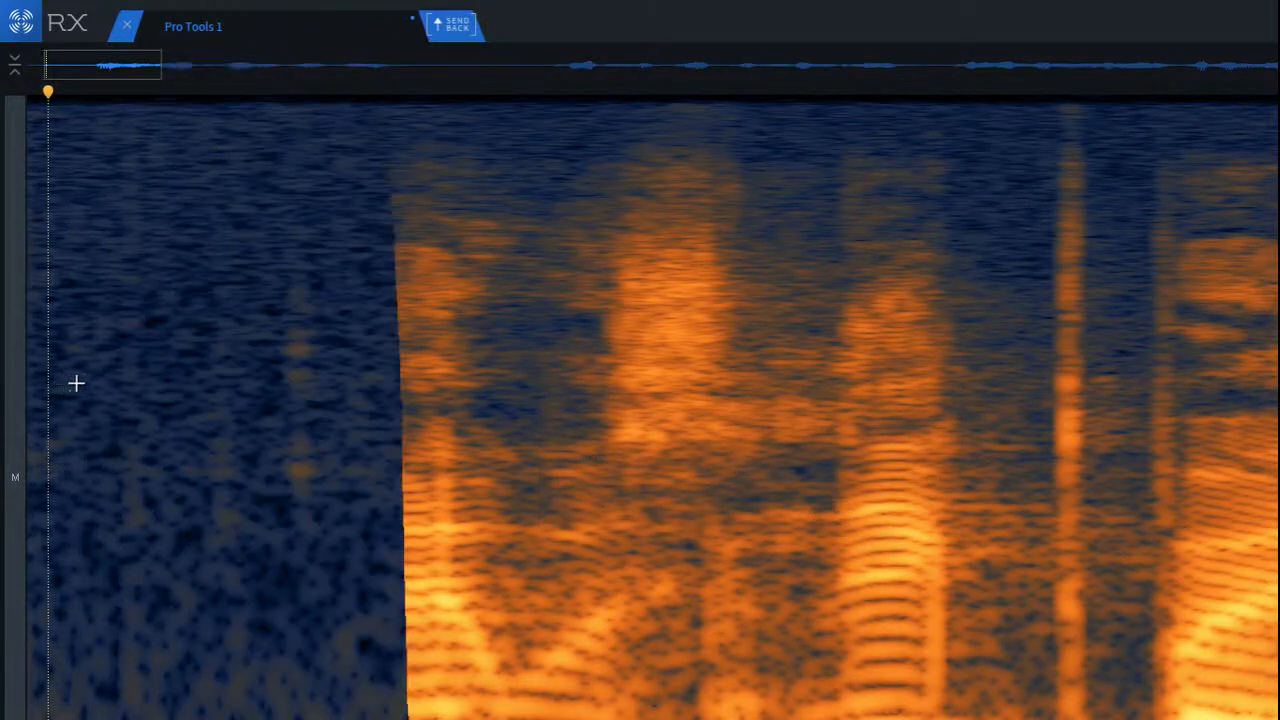
pyautogui.hotkey('ctrl', 'z')
# Step: Remove the faint click before the first word using a narrow selection tightly around it, and play back the clip's start
pyautogui.click(329, 290)
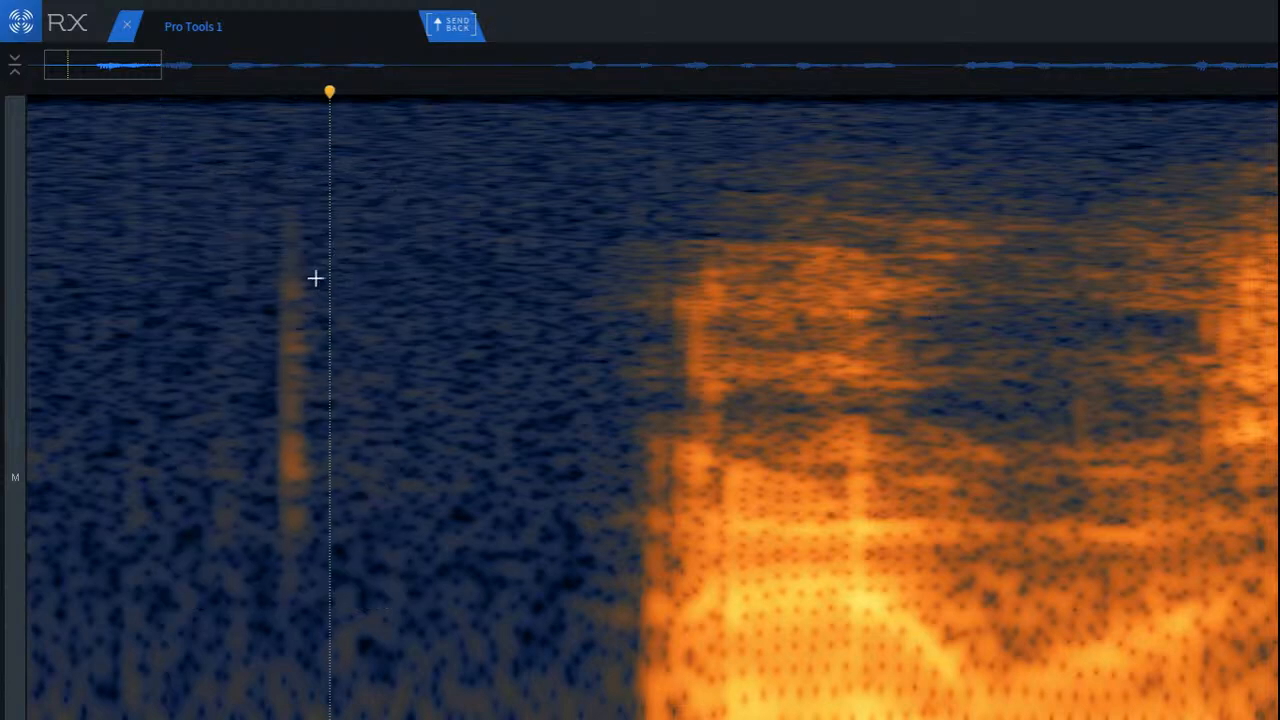
pyautogui.moveTo(330, 177)
pyautogui.mouseDown()
pyautogui.moveTo(361, 560)
pyautogui.moveTo(420, 616)
pyautogui.moveTo(373, 588)
pyautogui.moveTo(291, 591)
pyautogui.mouseUp()
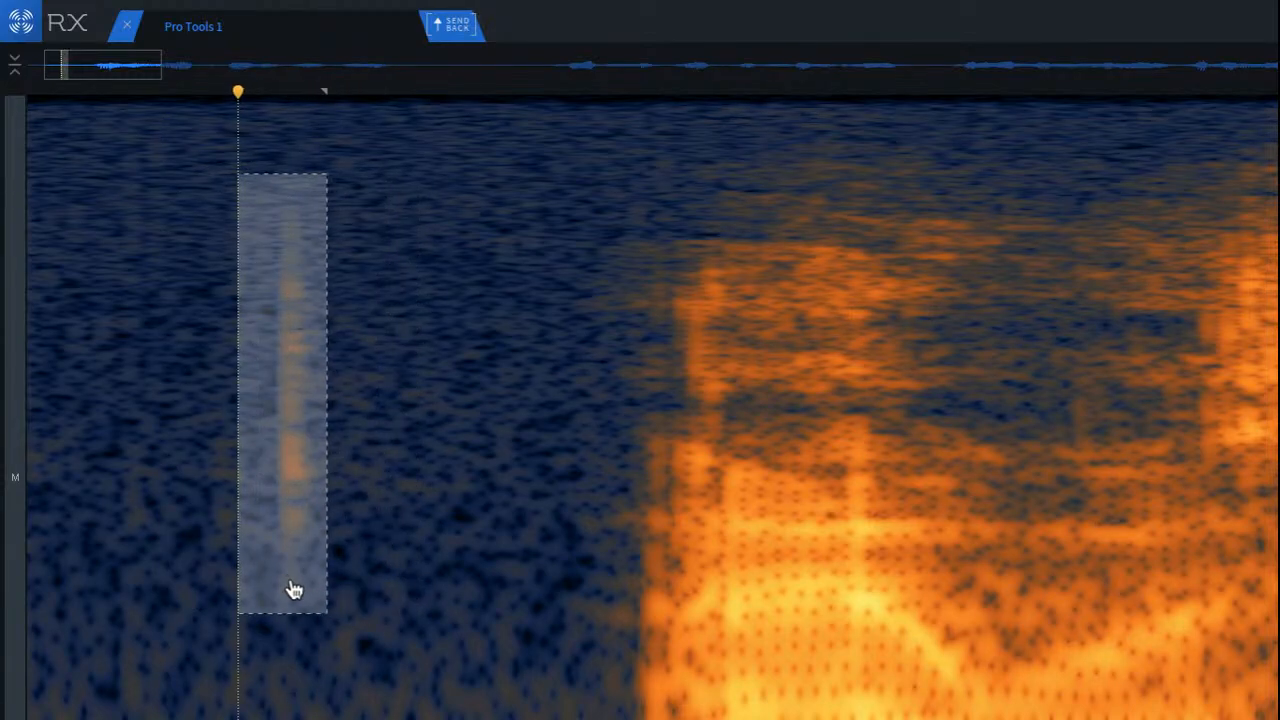
pyautogui.click(626, 491)
pyautogui.scroll(-3, 211, 491)
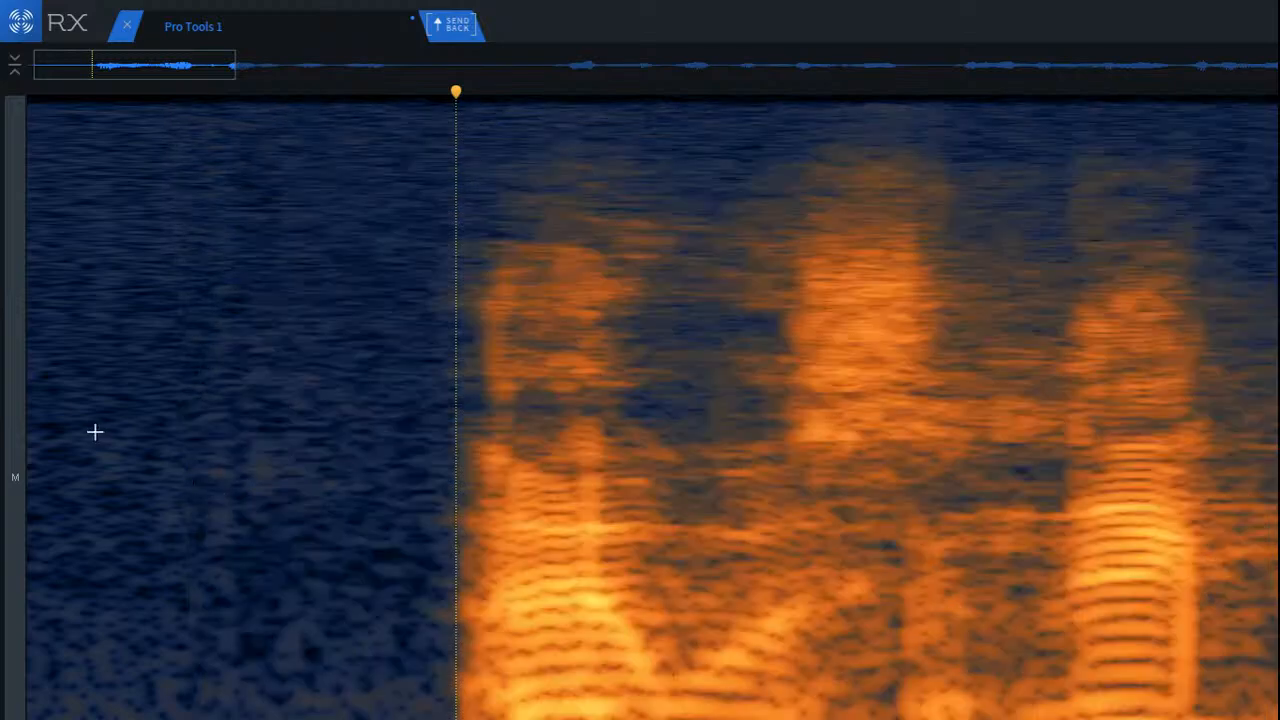
pyautogui.click(95, 434)
pyautogui.scroll(-3, 287, 483)
pyautogui.press('space')
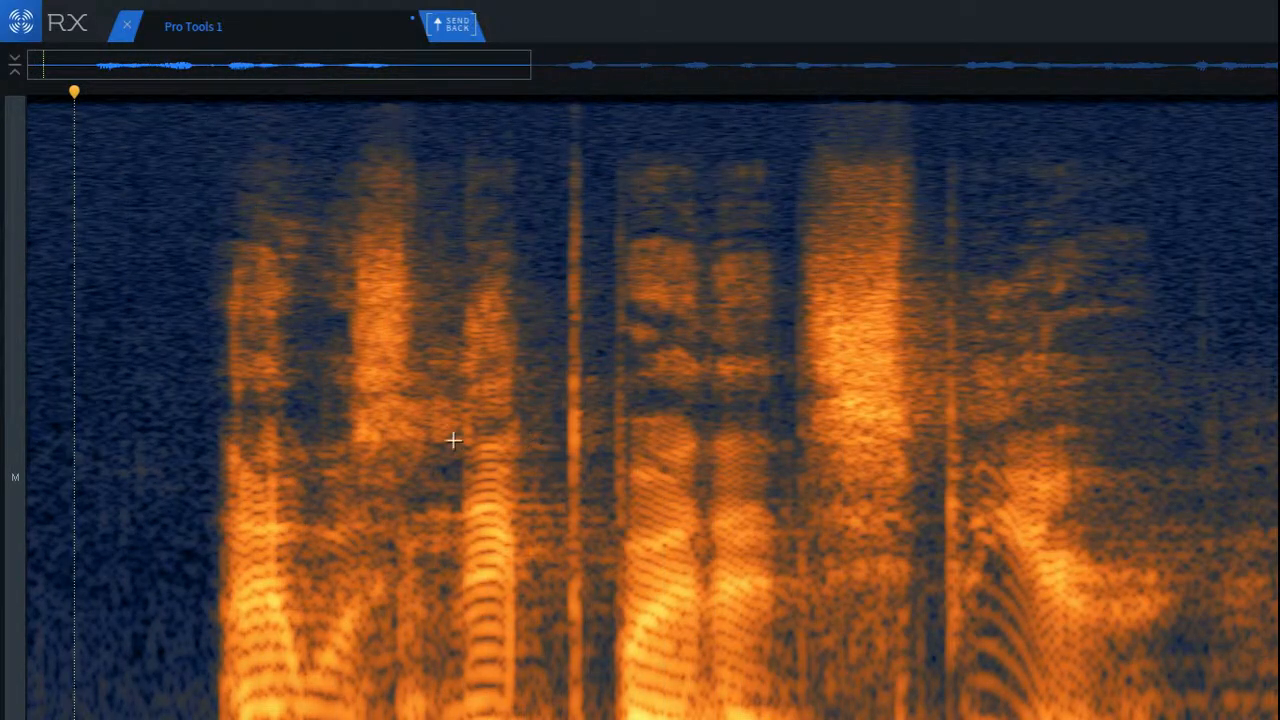
# Step: Play back the first phrase repeatedly to judge the sharp vertical click between its words
pyautogui.click(199, 410)
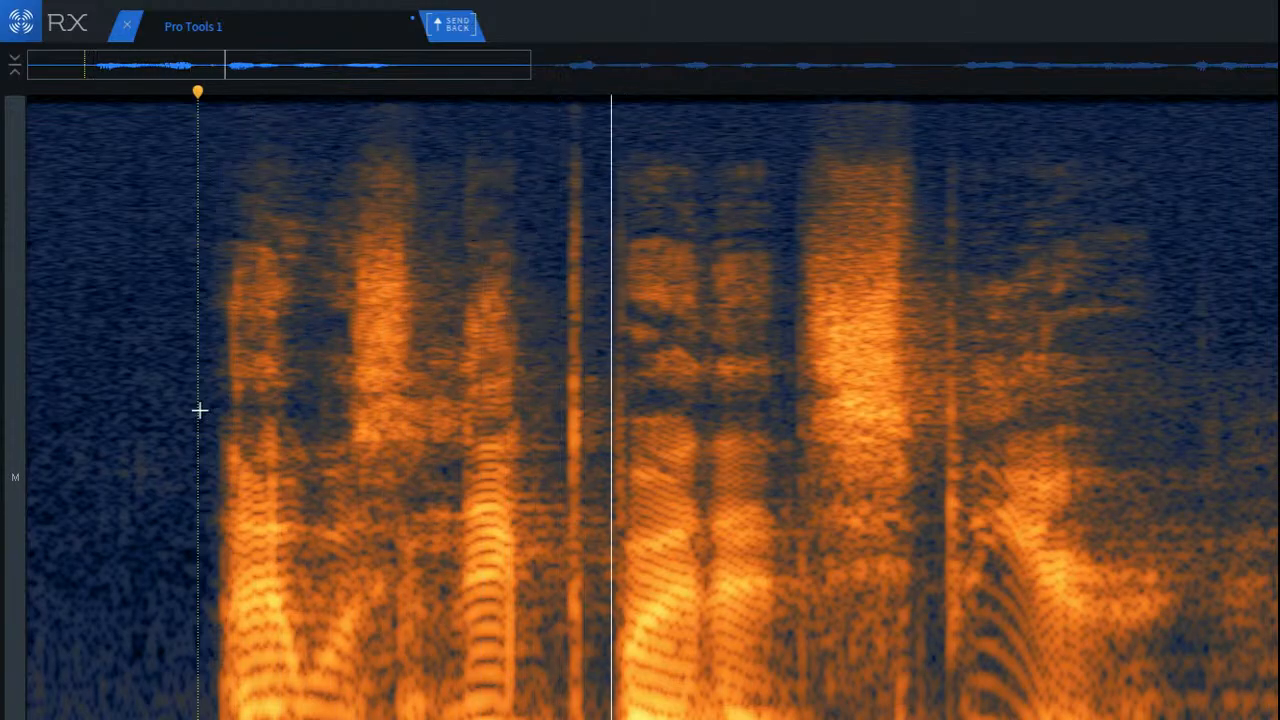
pyautogui.scroll(4, 565, 355)
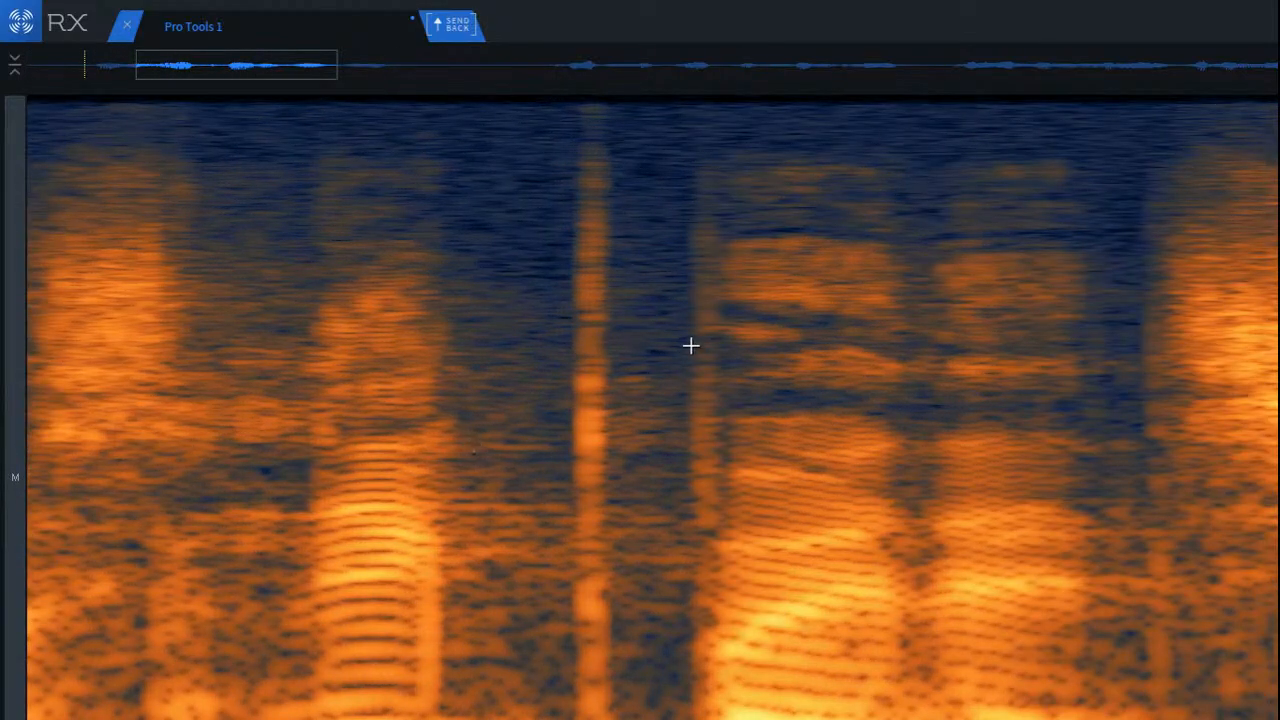
pyautogui.click(529, 483)
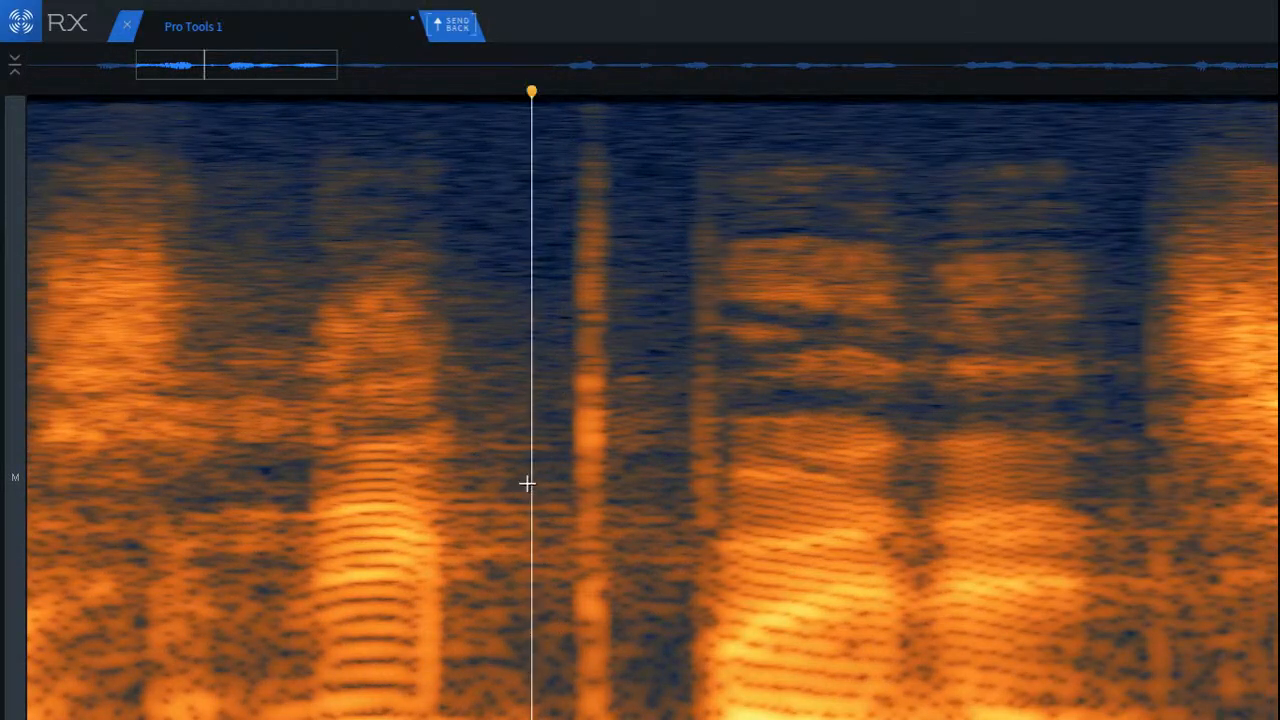
pyautogui.scroll(-3, 529, 520)
pyautogui.click(142, 490)
pyautogui.press('space')
pyautogui.press('space')
pyautogui.press('space')
pyautogui.press('space')
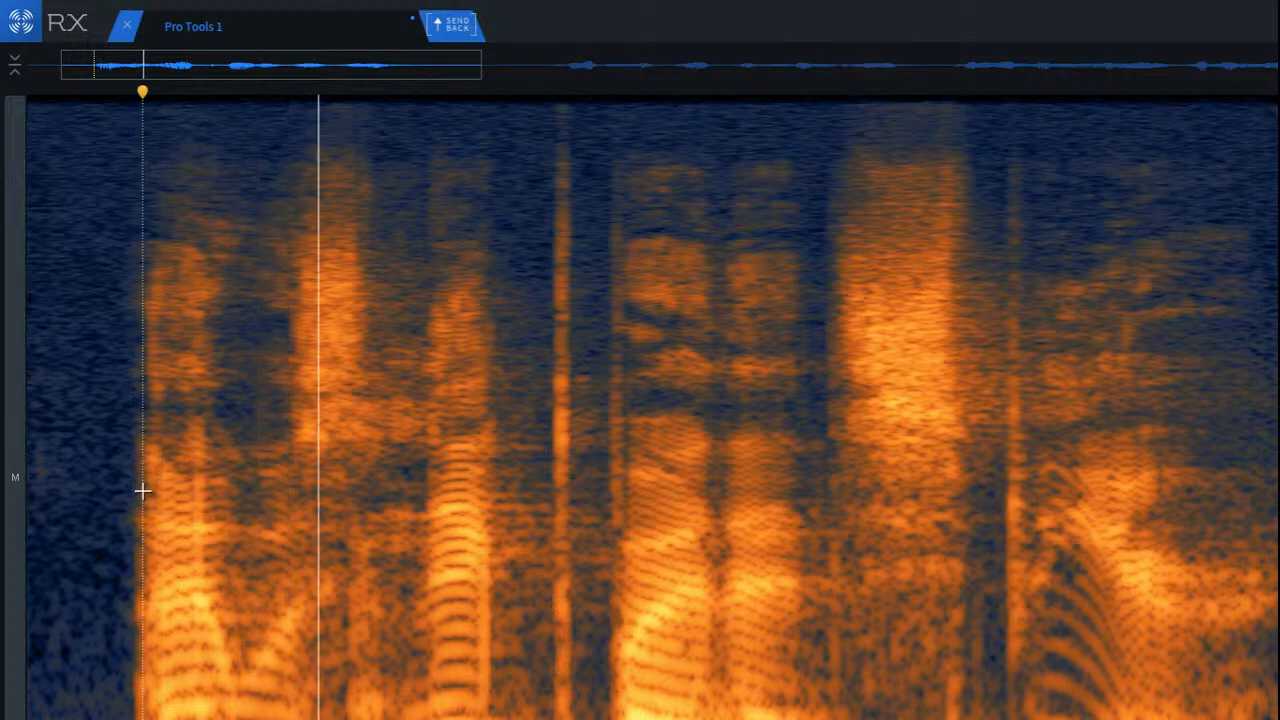
pyautogui.click(546, 475)
pyautogui.press('space')
pyautogui.press('space')
# Step: Run De-click on the upper-frequency part of the bright vertical click between words in the first phrase
pyautogui.scroll(3, 578, 475)
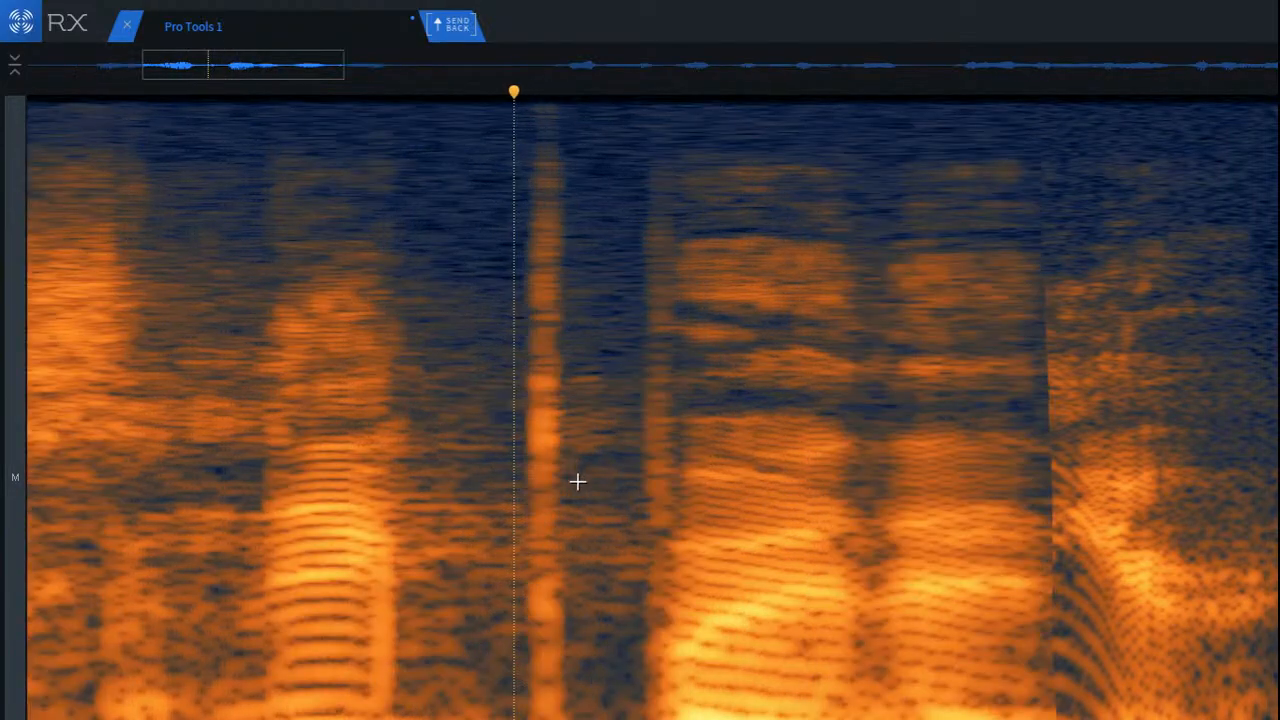
pyautogui.scroll(2, 563, 230)
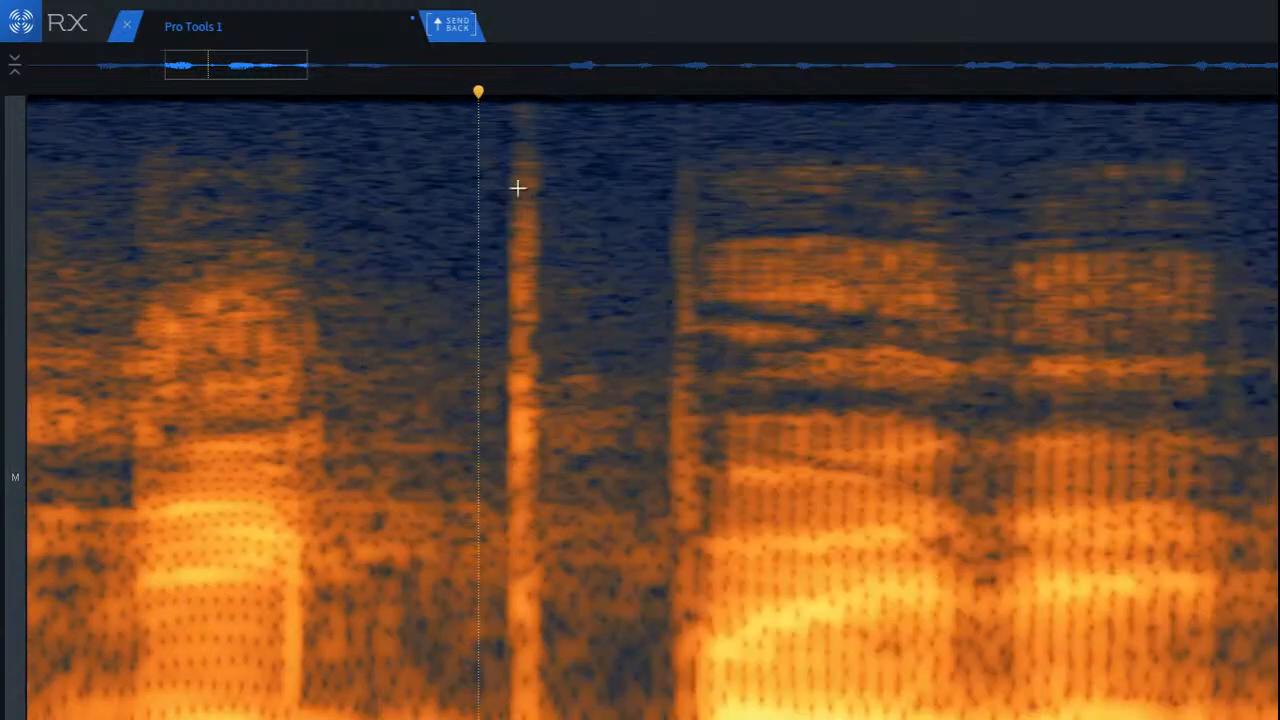
pyautogui.moveTo(489, 120); pyautogui.dragTo(560, 566)
pyautogui.scroll(2, 572, 325)
pyautogui.press('d')
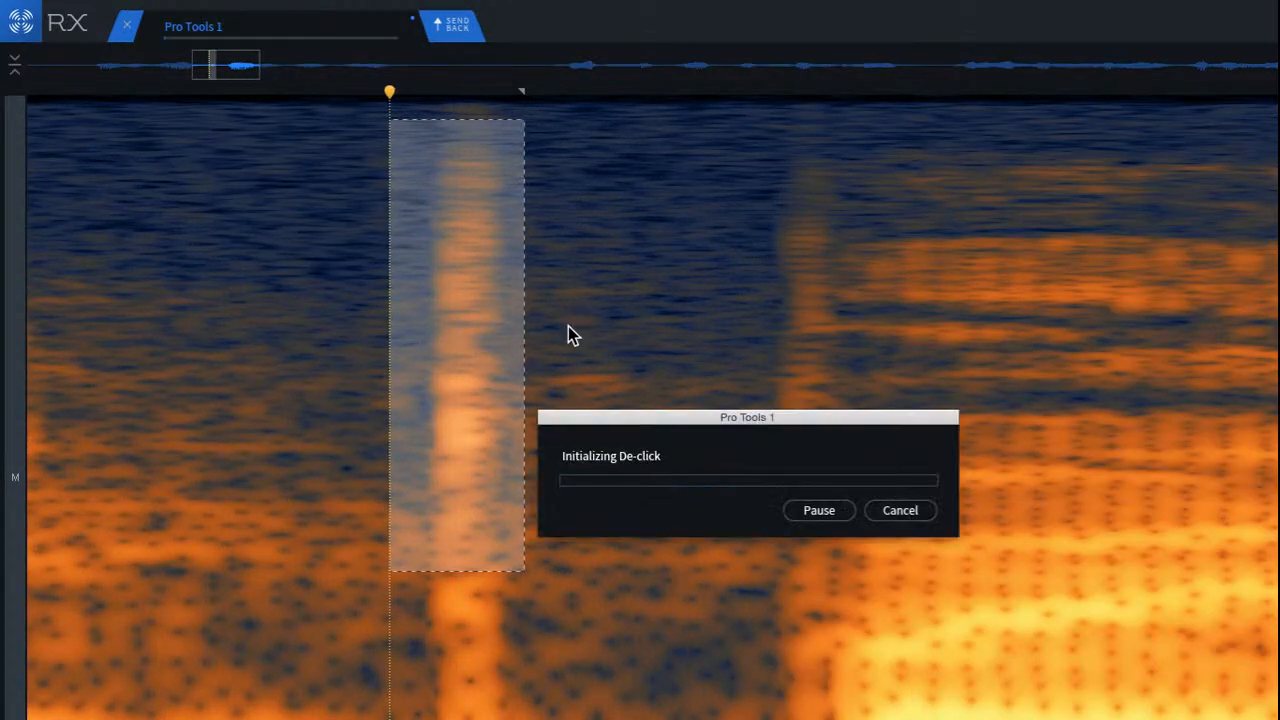
pyautogui.click(598, 352)
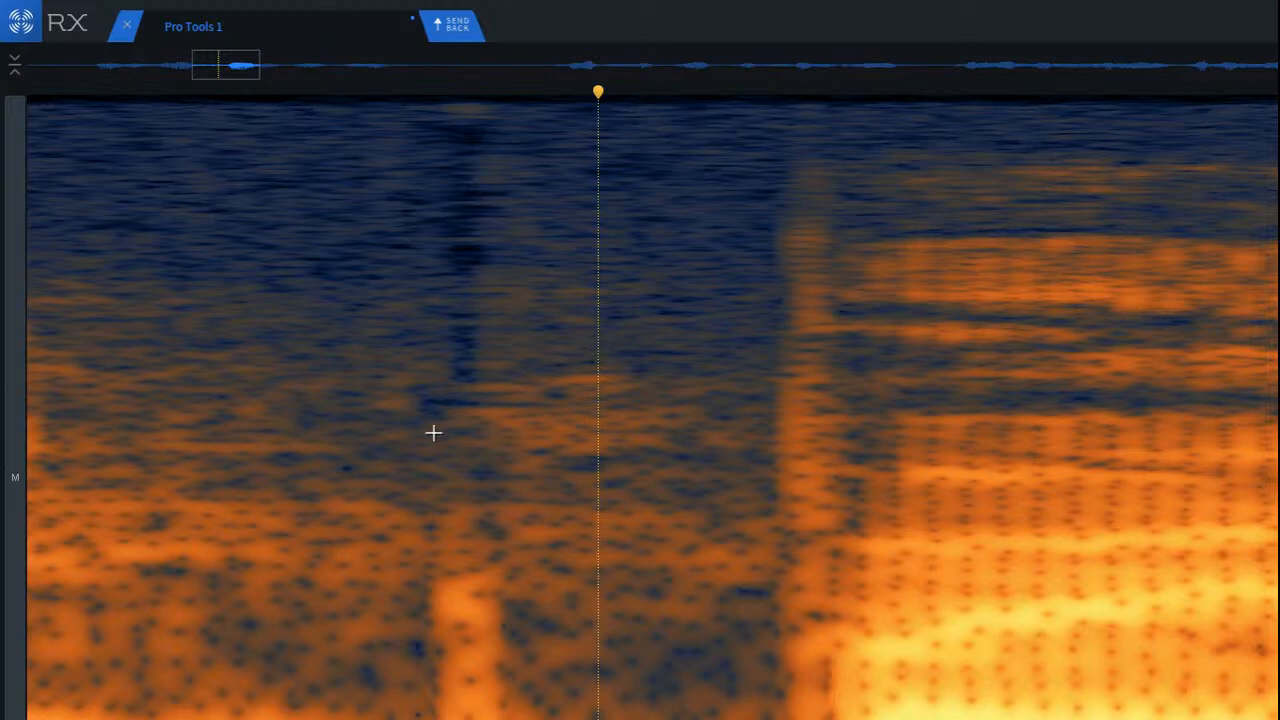
# Step: Run De-click on the remaining lower-frequency part of the same click and play back the phrase
pyautogui.scroll(-1, 470, 575)
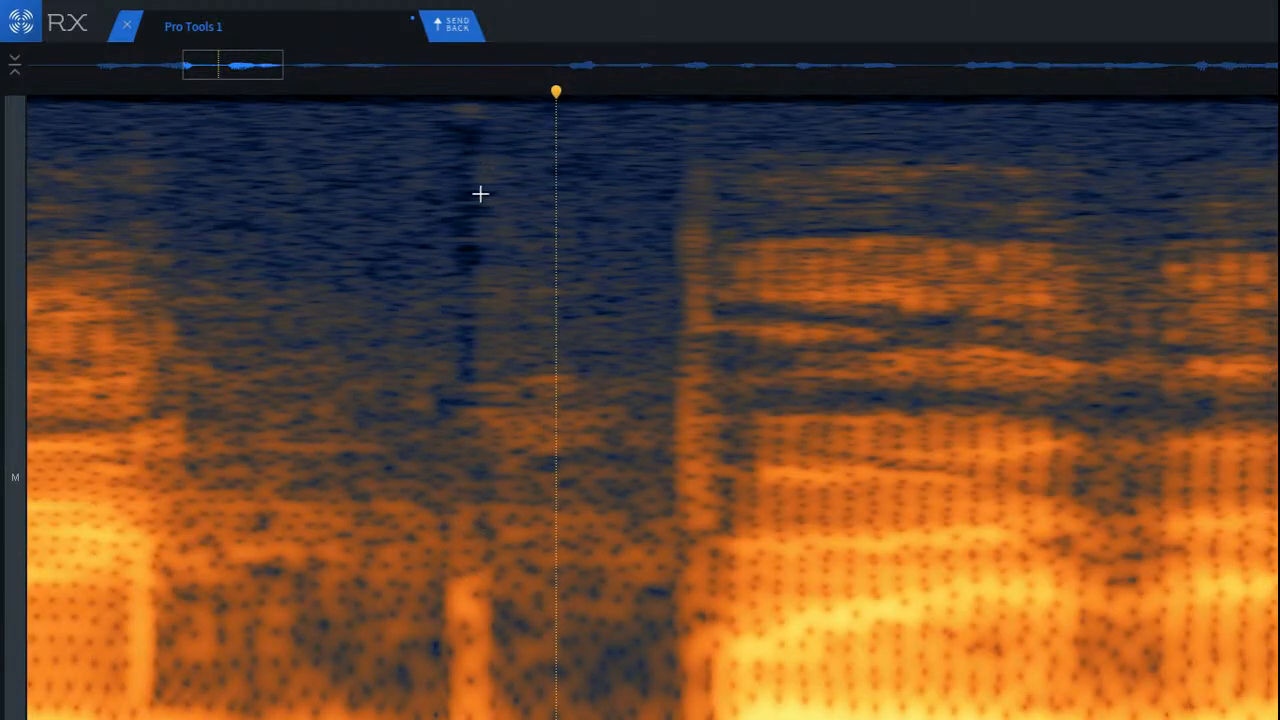
pyautogui.moveTo(427, 546); pyautogui.dragTo(552, 718)
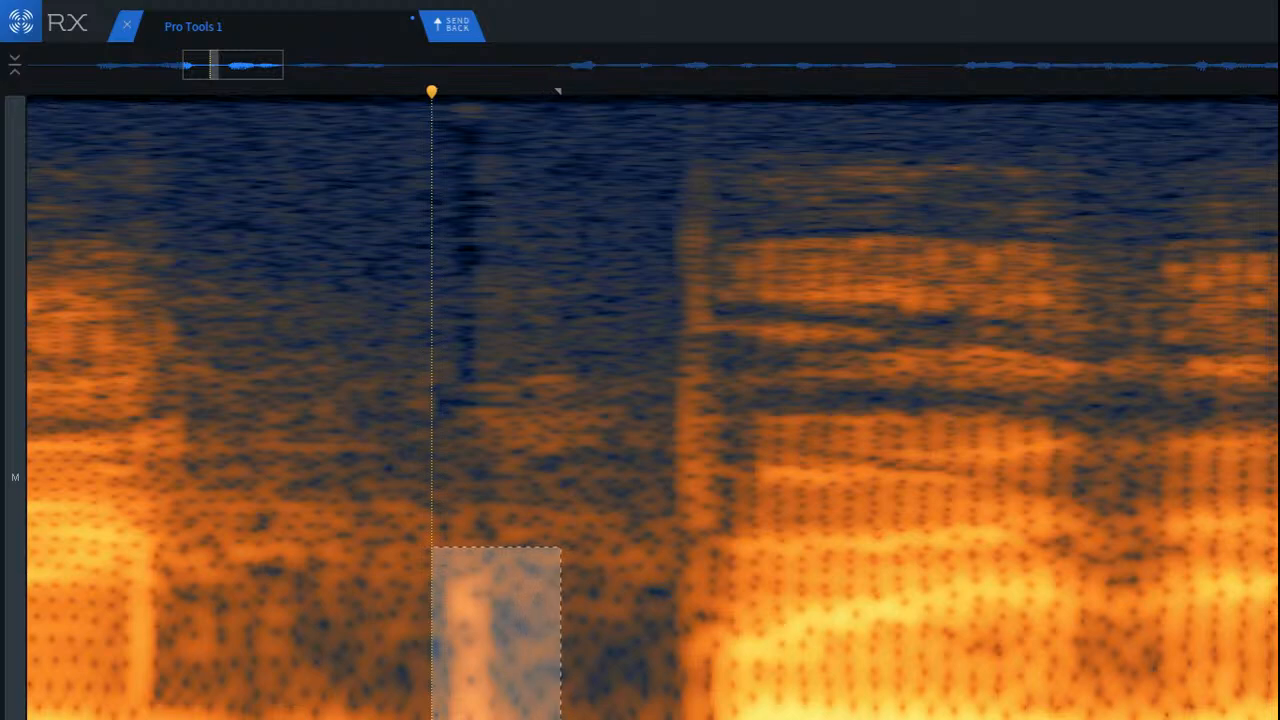
pyautogui.press('d')
pyautogui.click(105, 470)
pyautogui.press('space')
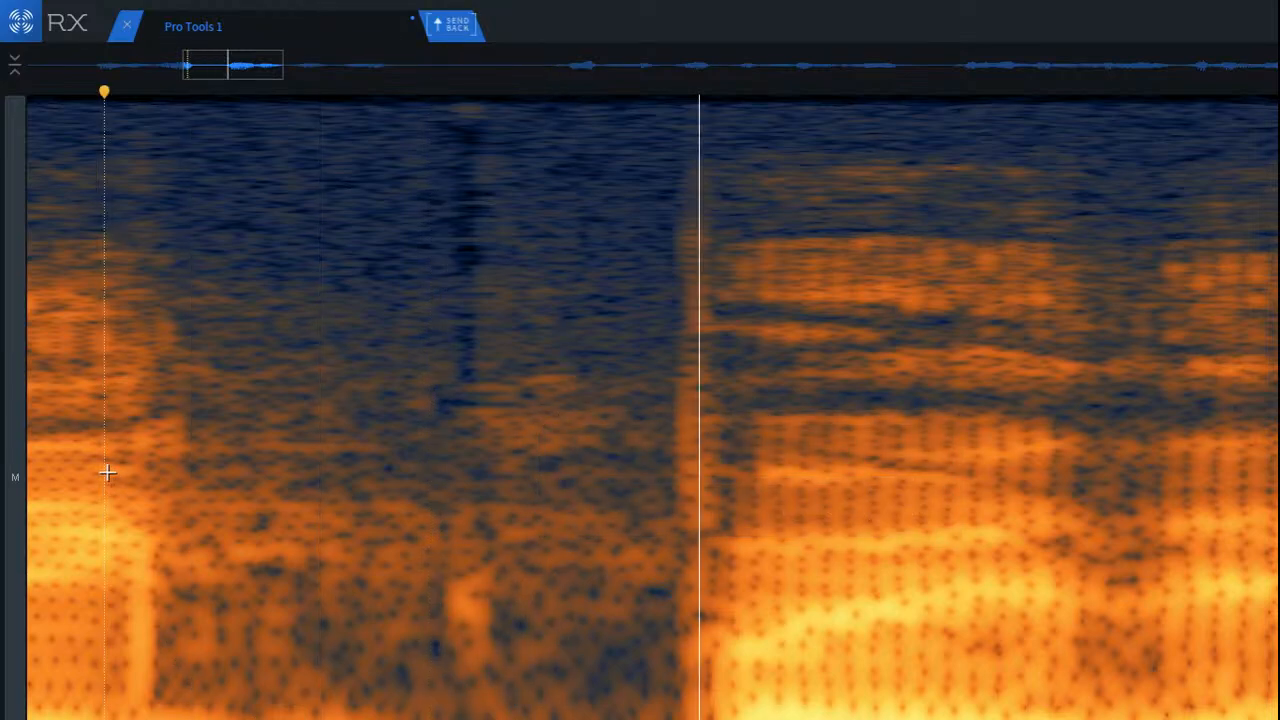
pyautogui.scroll(-5, 119, 467)
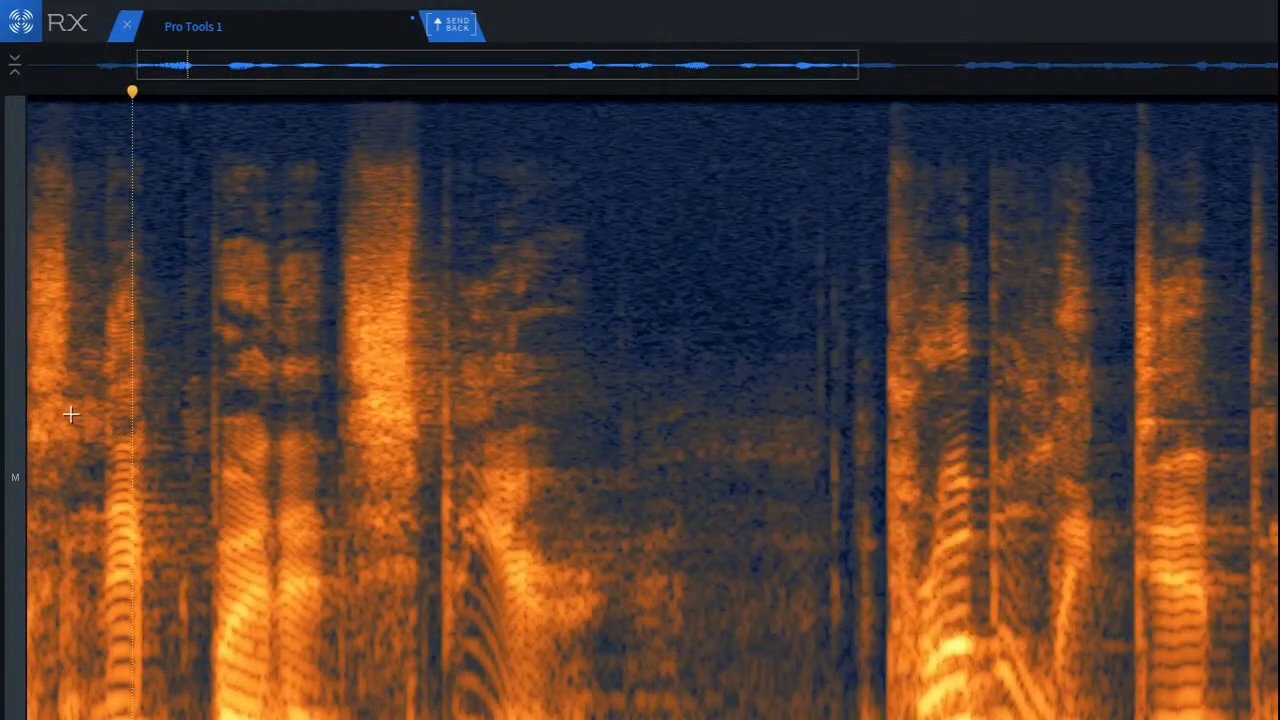
pyautogui.click(38, 410)
pyautogui.press('space')
pyautogui.press('space')
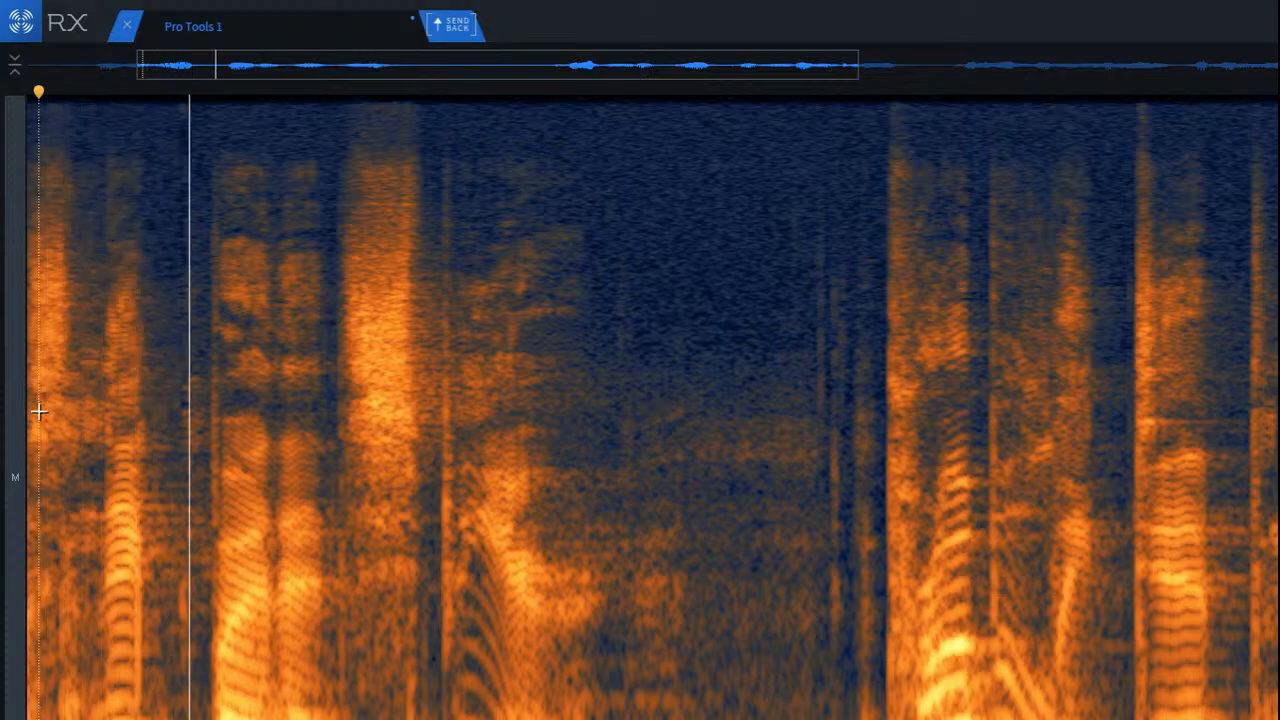
pyautogui.press('space')
# Step: Repair the small bright remnant of that click in the lower frequencies
pyautogui.scroll(3, 170, 498)
pyautogui.scroll(4, 200, 534)
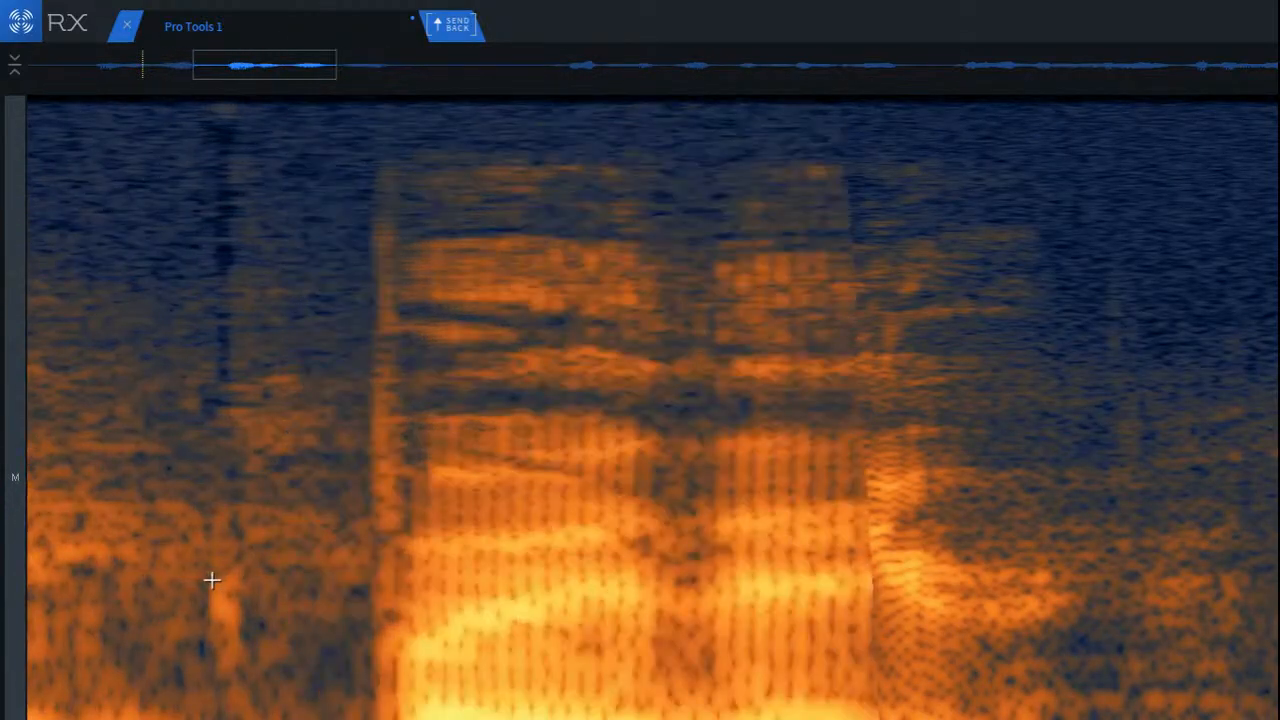
pyautogui.moveTo(262, 530)
pyautogui.mouseDown()
pyautogui.moveTo(358, 696)
pyautogui.moveTo(309, 626)
pyautogui.moveTo(313, 637)
pyautogui.moveTo(246, 631)
pyautogui.moveTo(220, 609)
pyautogui.mouseUp()
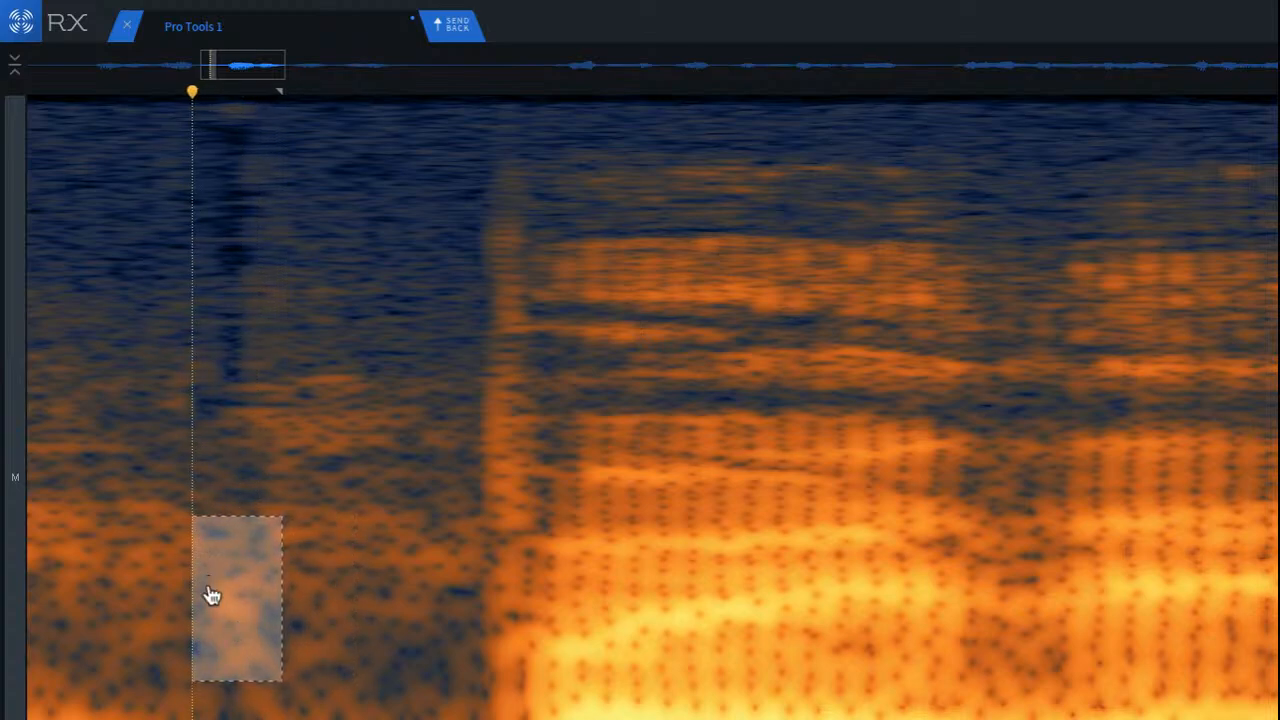
pyautogui.click(182, 505)
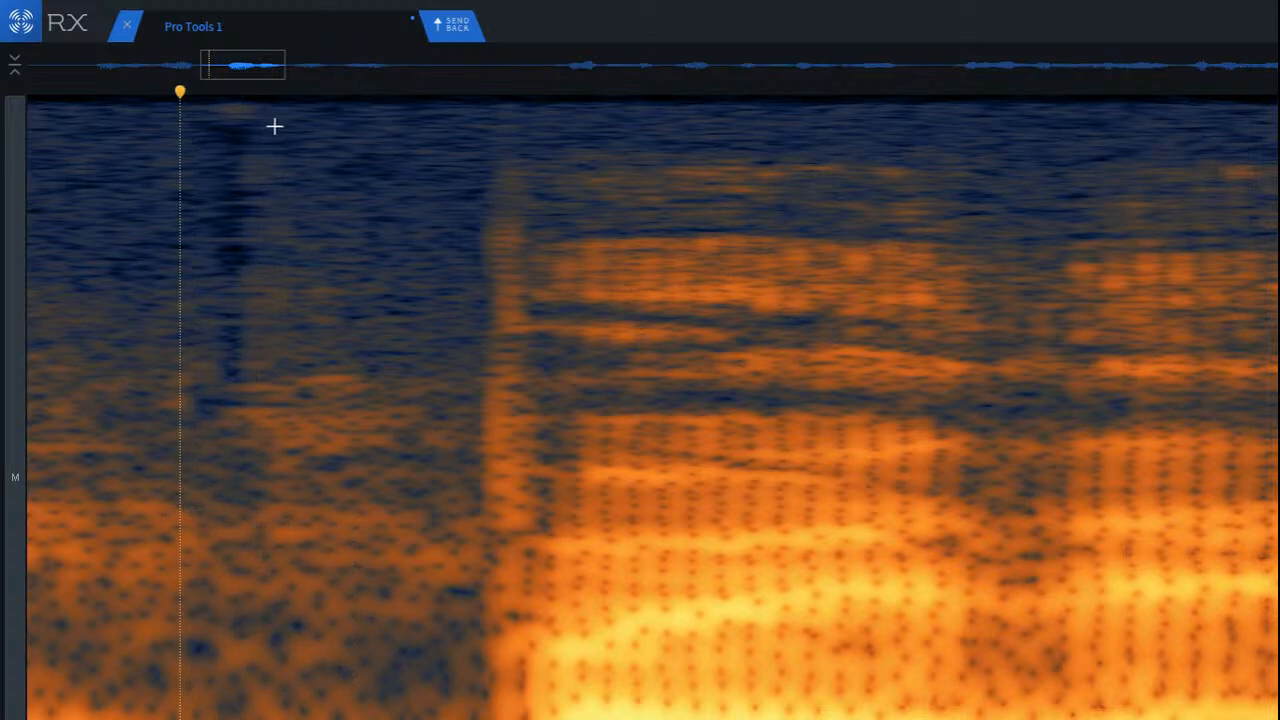
# Step: Repair the dark gap left in the upper frequencies where the click was removed, and set playback to start just before it
pyautogui.moveTo(269, 108); pyautogui.dragTo(366, 420)
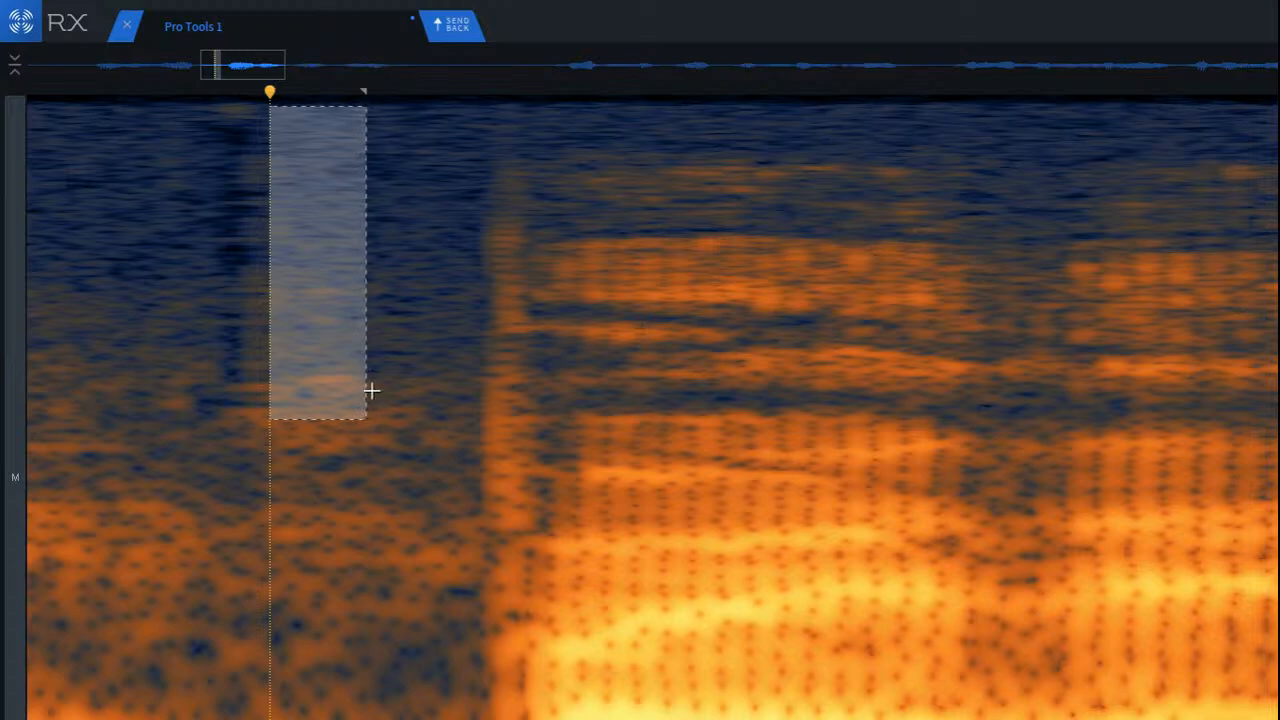
pyautogui.moveTo(337, 363); pyautogui.dragTo(240, 347)
pyautogui.click(89, 267)
pyautogui.scroll(-2, 305, 432)
pyautogui.click(126, 320)
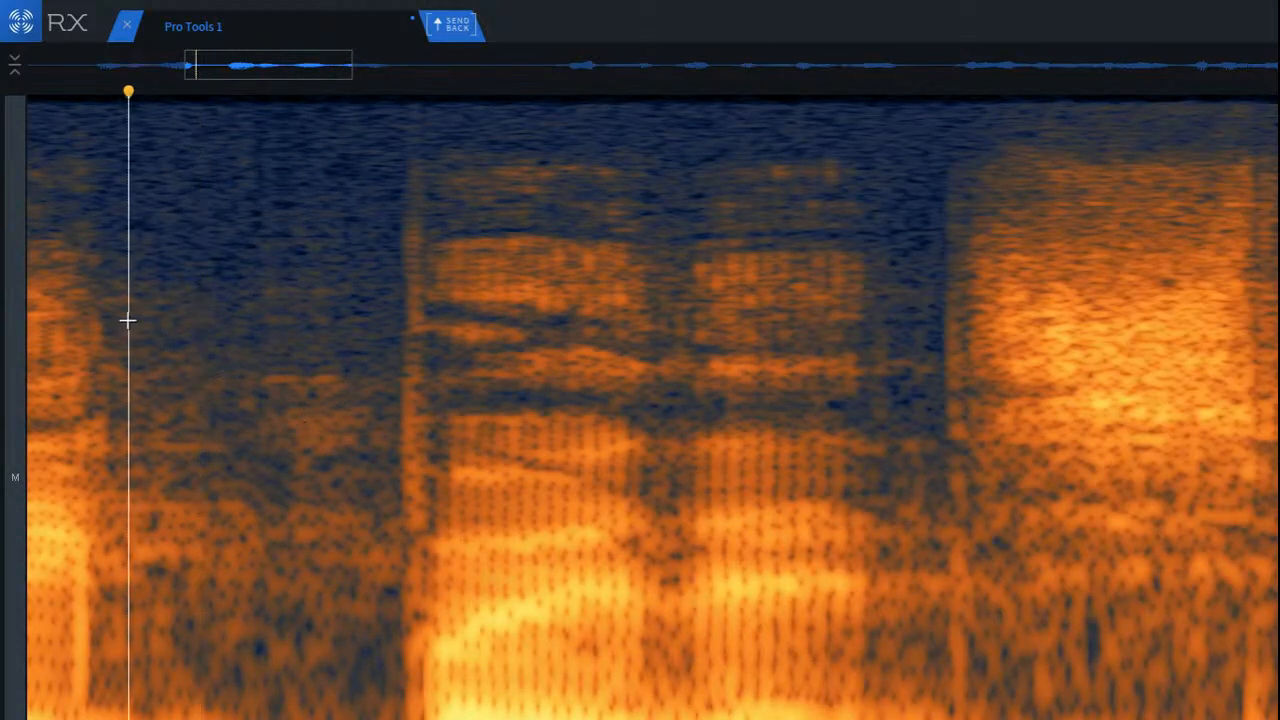
# Step: Inspect the bright vertical onset of the second word group up close, and play back the phrase from just before it
pyautogui.scroll(4, 374, 357)
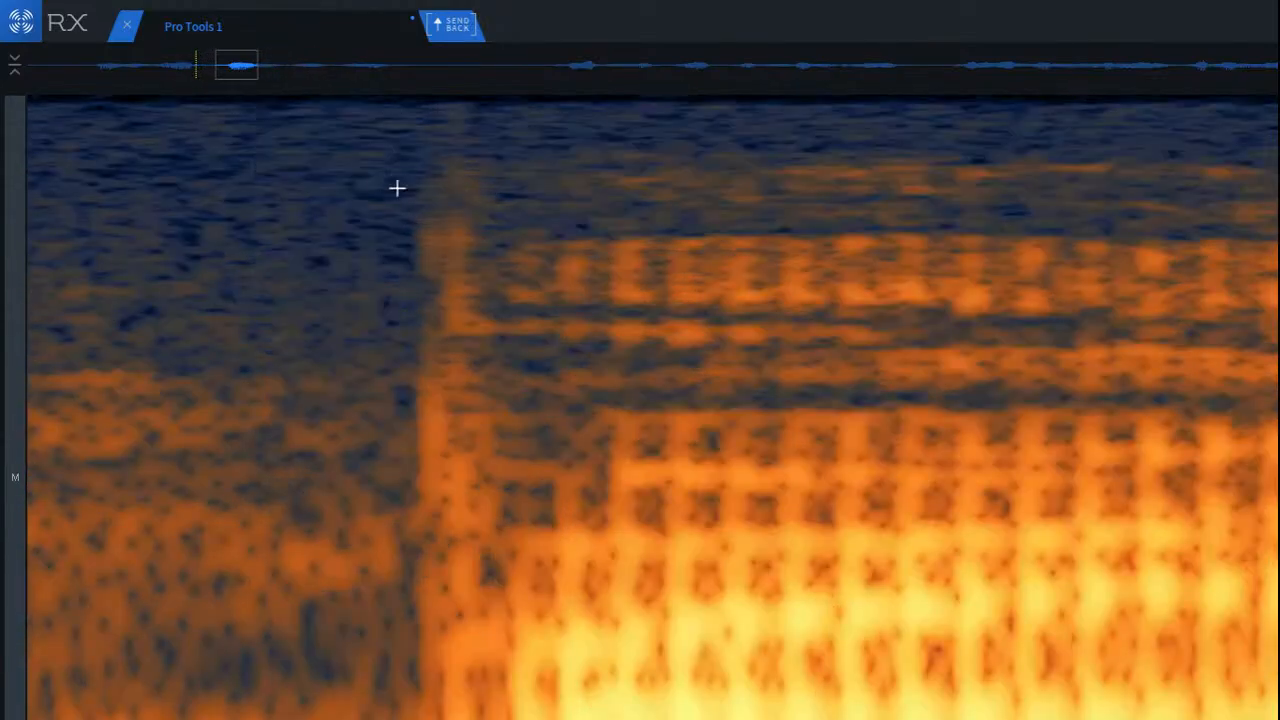
pyautogui.moveTo(282, 125); pyautogui.dragTo(435, 620)
pyautogui.moveTo(386, 526); pyautogui.dragTo(477, 526)
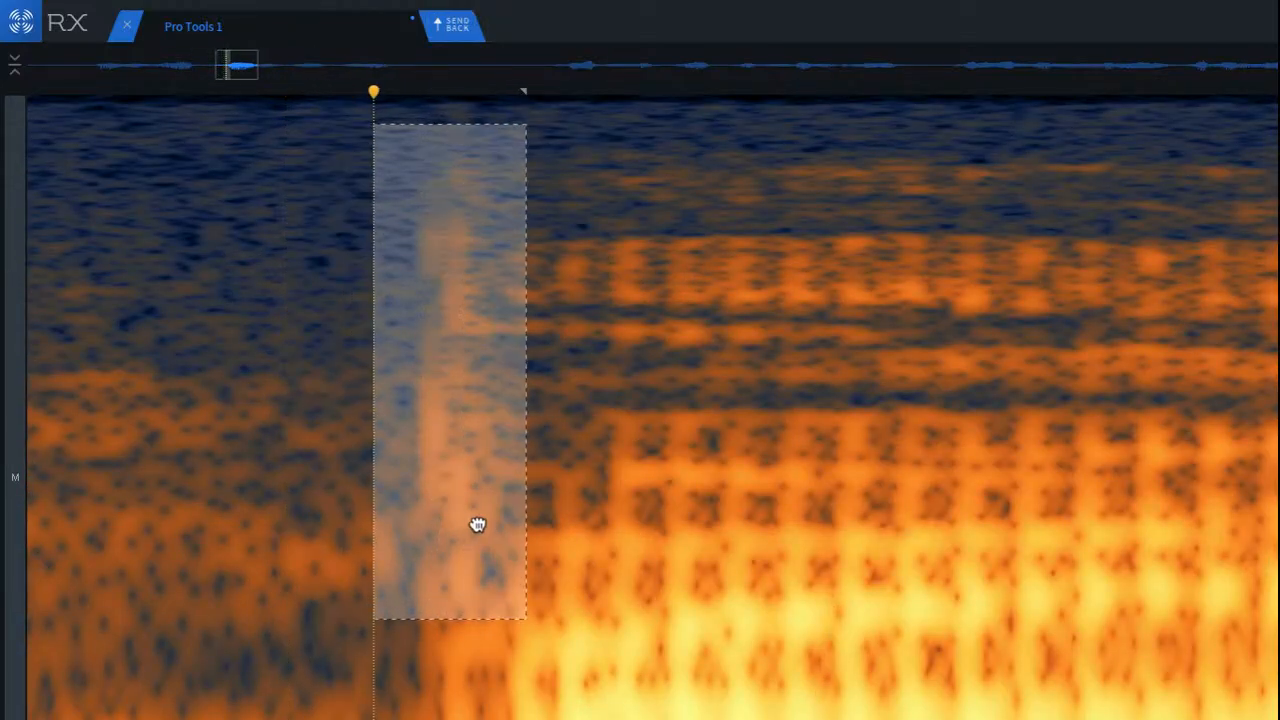
pyautogui.click(256, 370)
pyautogui.click(366, 349)
pyautogui.scroll(-3, 338, 352)
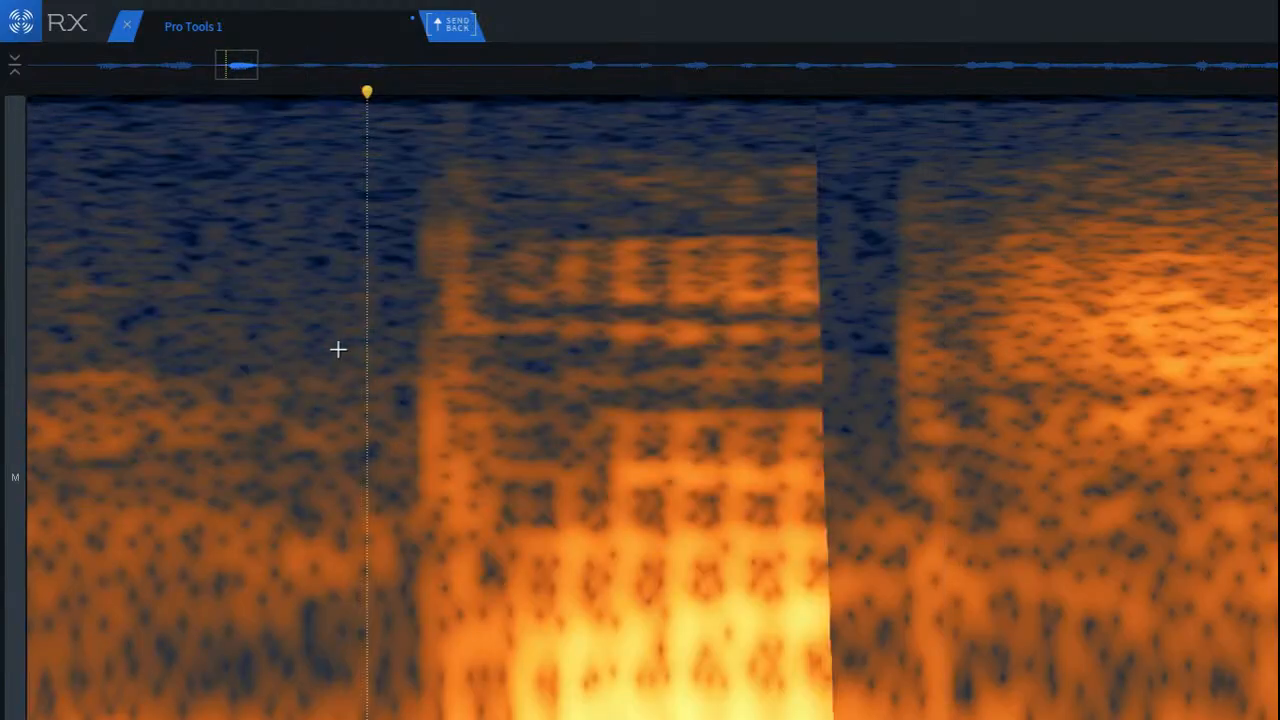
pyautogui.scroll(-2, 338, 357)
pyautogui.scroll(-3, 586, 434)
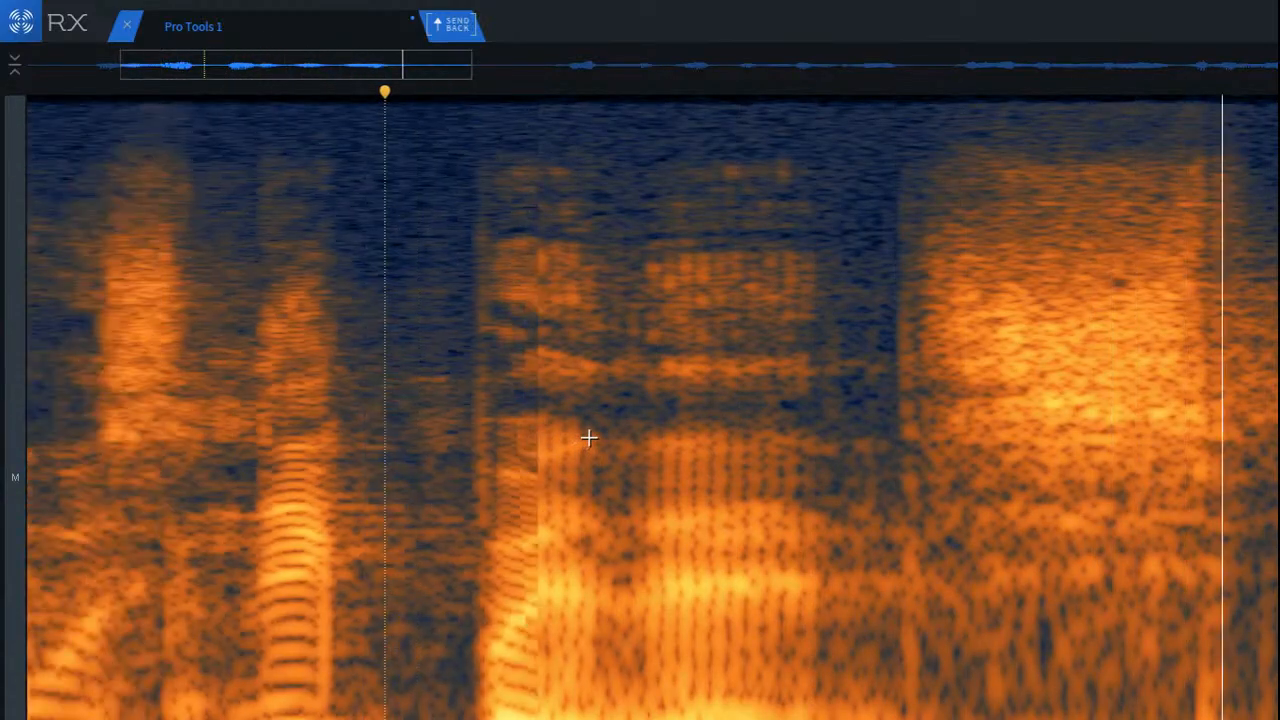
pyautogui.press('space')
pyautogui.press('space')
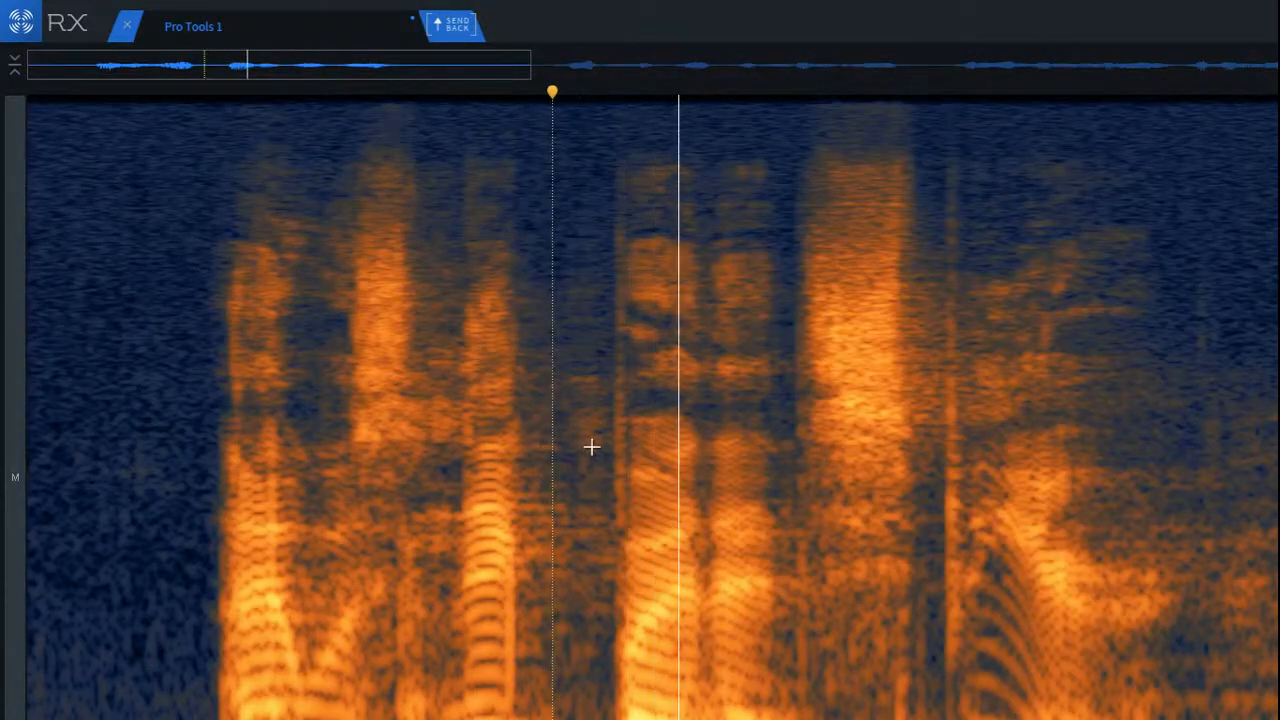
pyautogui.press('space')
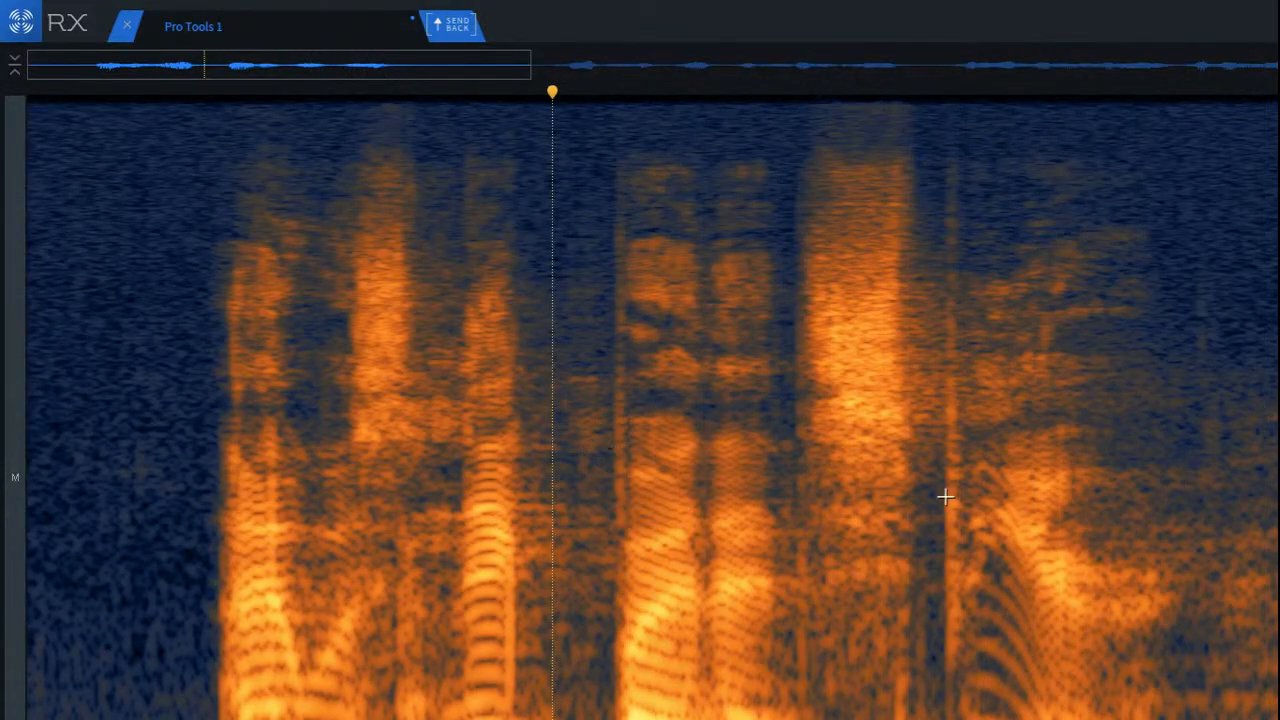
# Step: Play back the last word of the first phrase from just before its onset, and set playback to start at its end
pyautogui.click(928, 389)
pyautogui.press('space')
pyautogui.press('space')
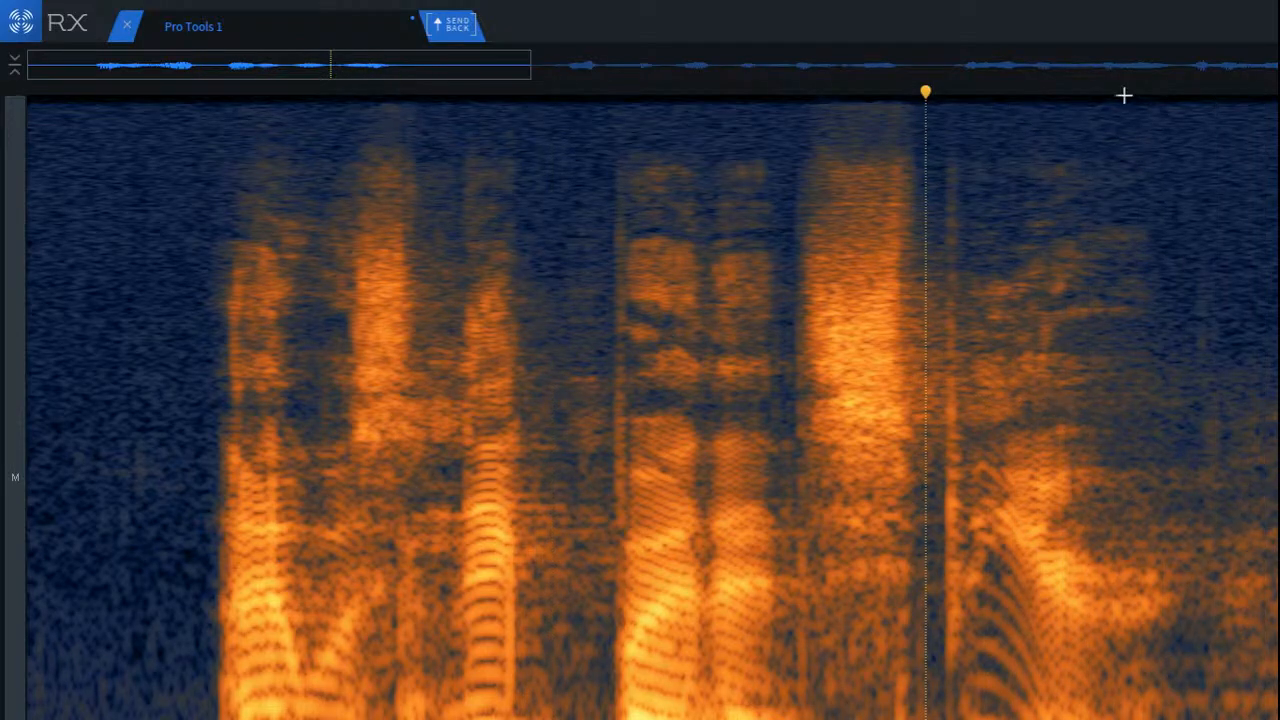
pyautogui.moveTo(1264, 9)
pyautogui.click(1141, 377)
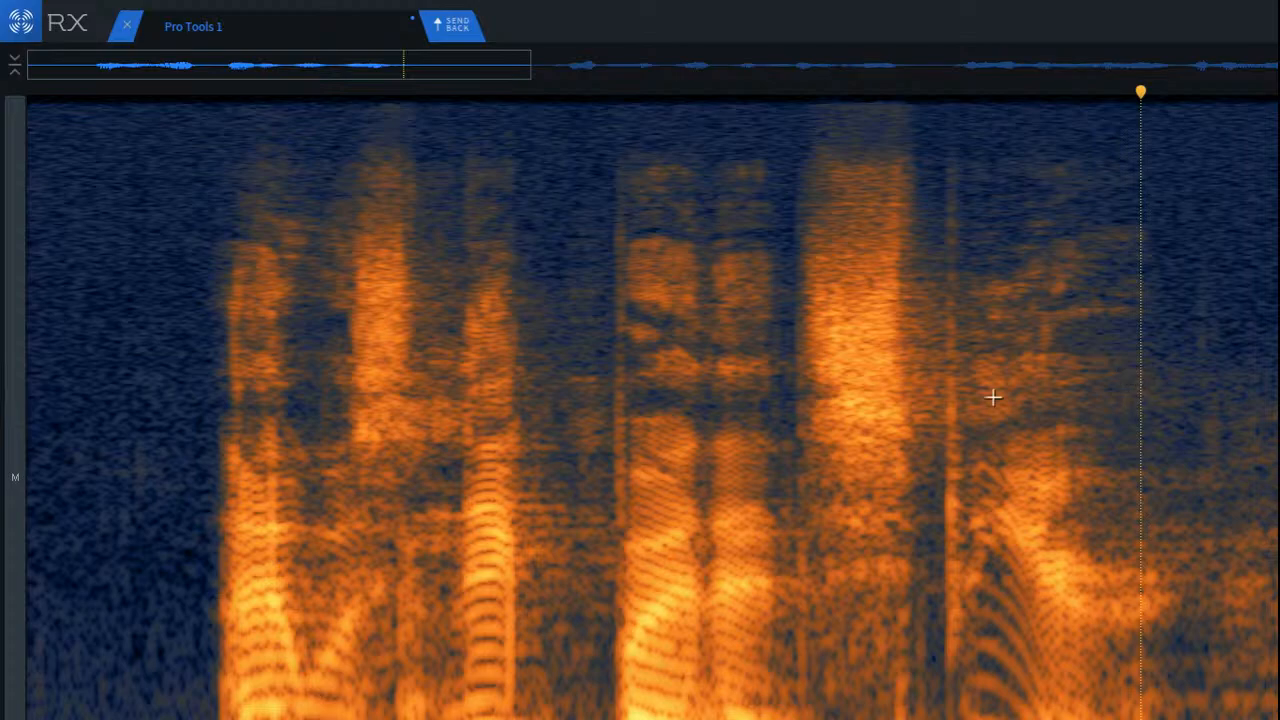
# Step: Play back the rest of the first phrase from the gap before the second word group
pyautogui.scroll(2, 1171, 372)
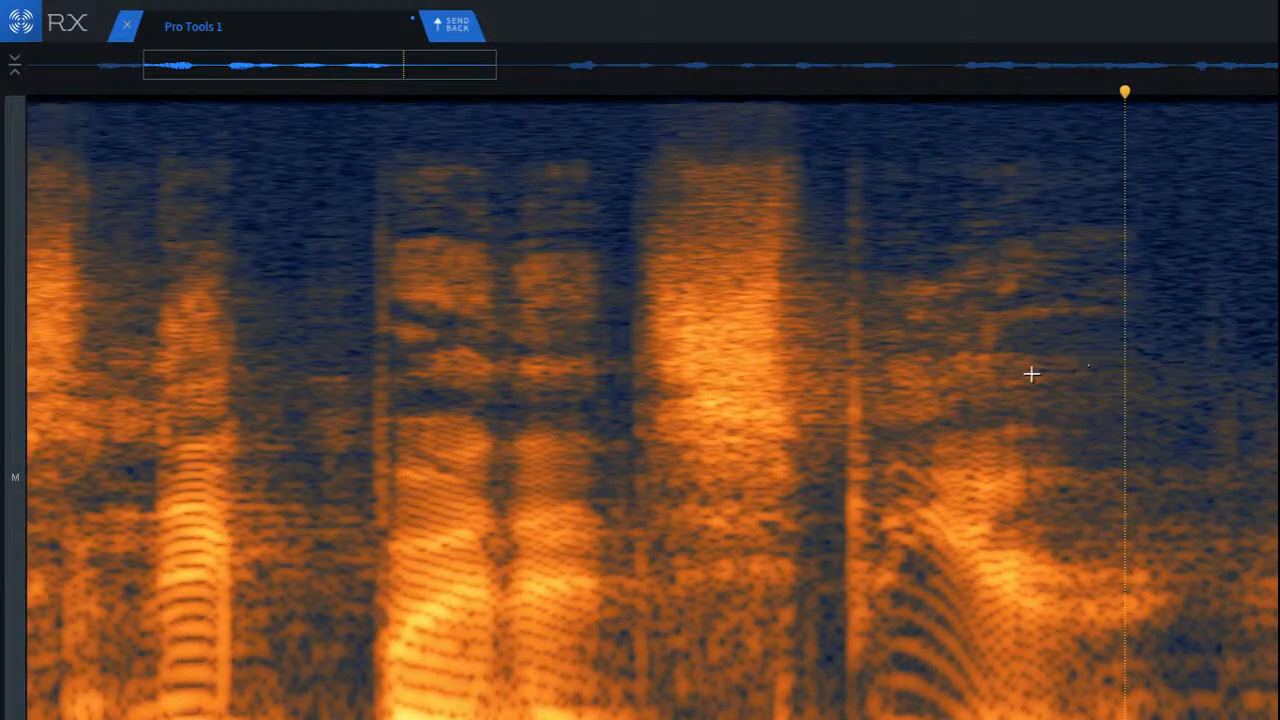
pyautogui.click(320, 401)
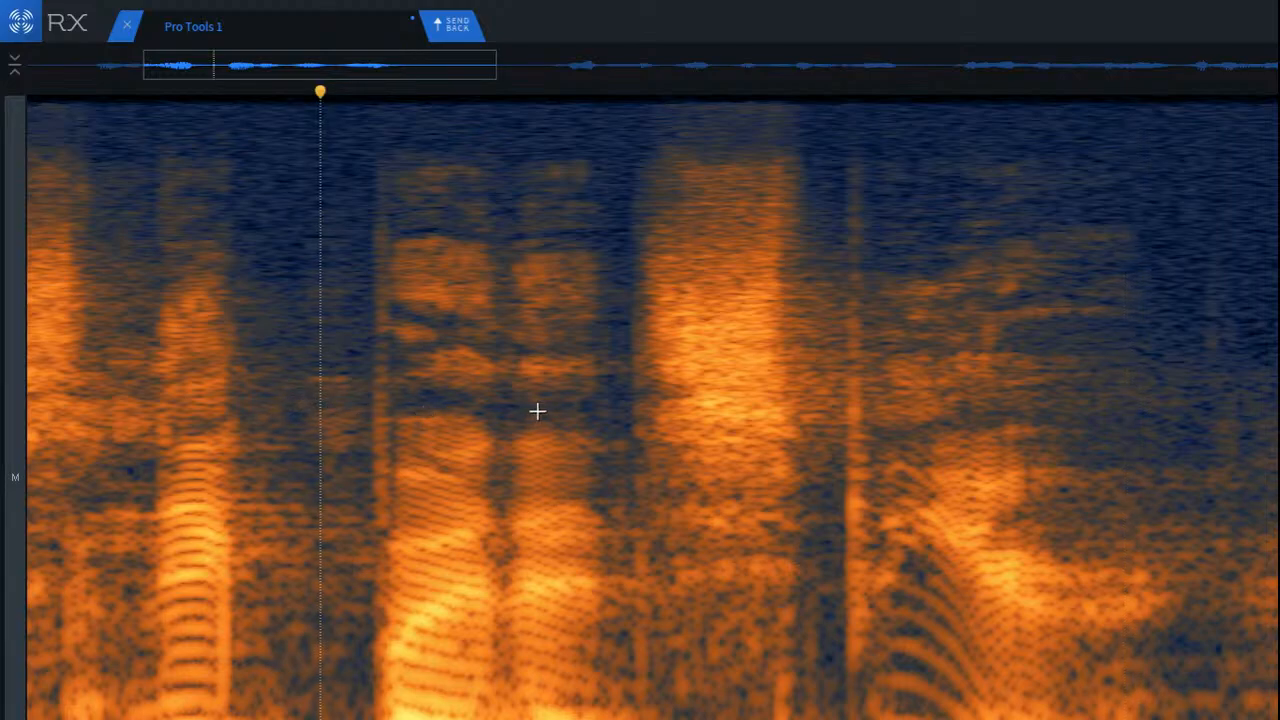
pyautogui.press('space')
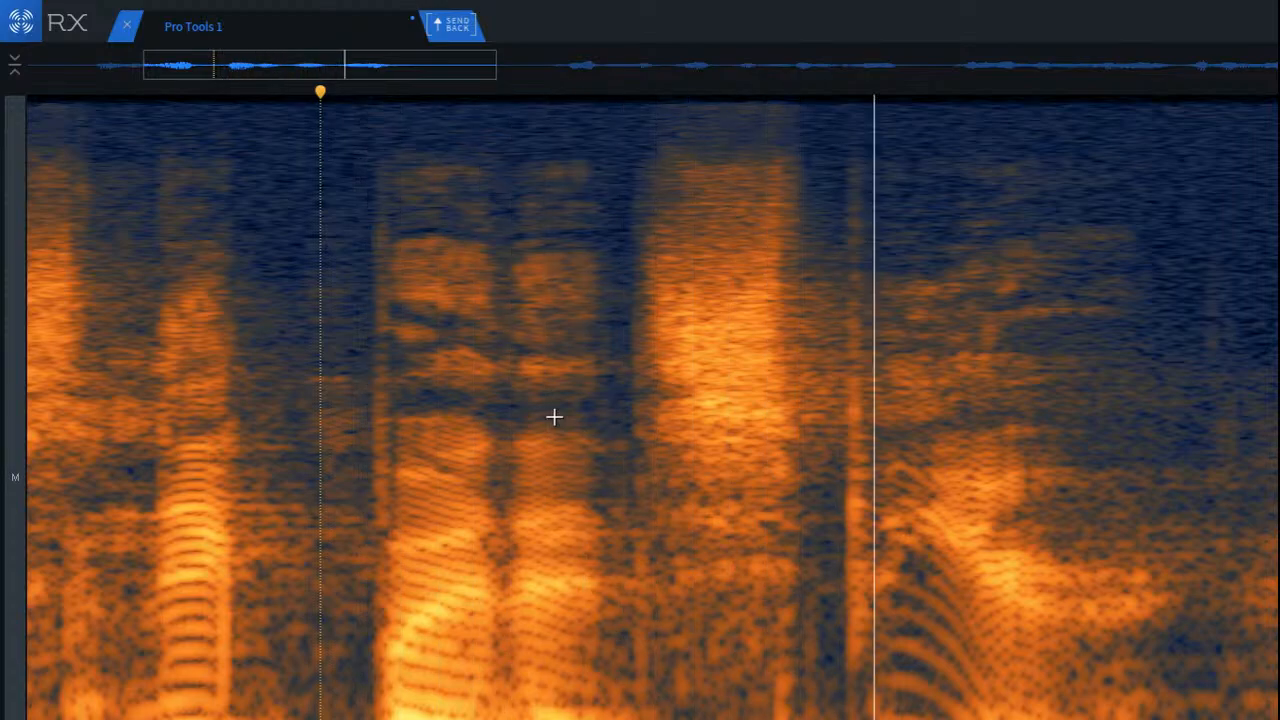
pyautogui.press('space')
pyautogui.press('space')
pyautogui.press('space')
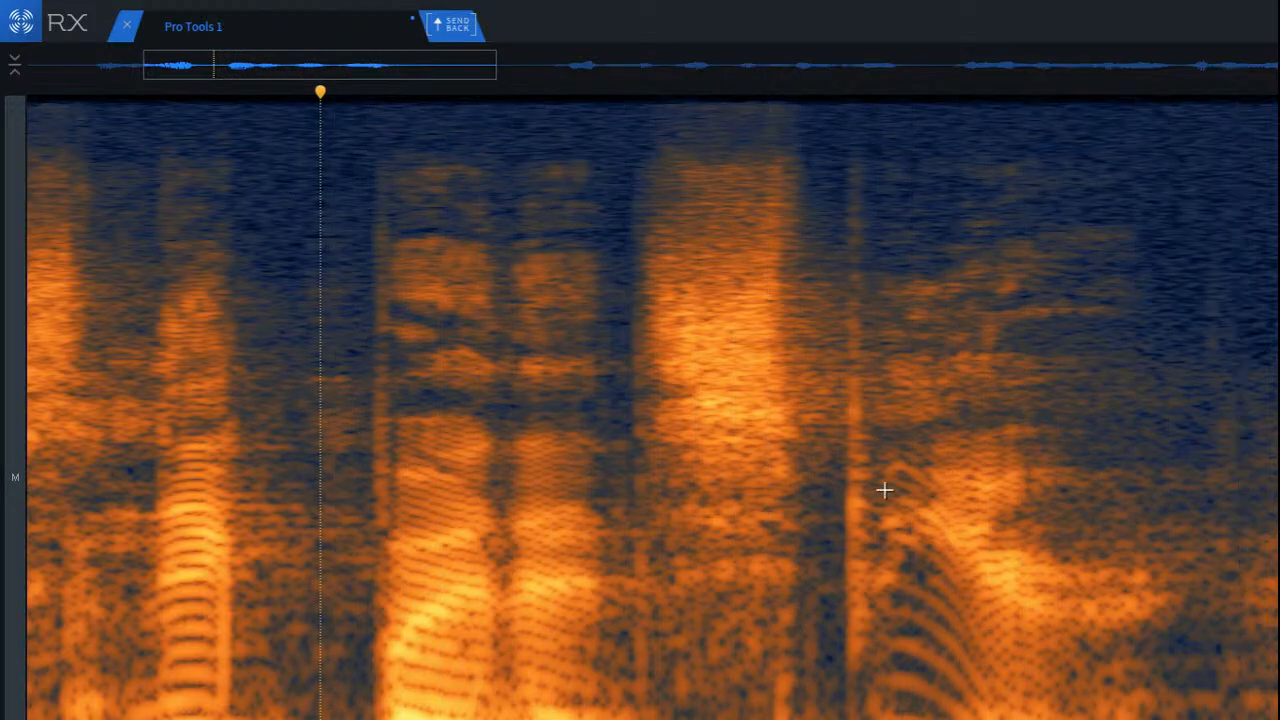
pyautogui.press('space')
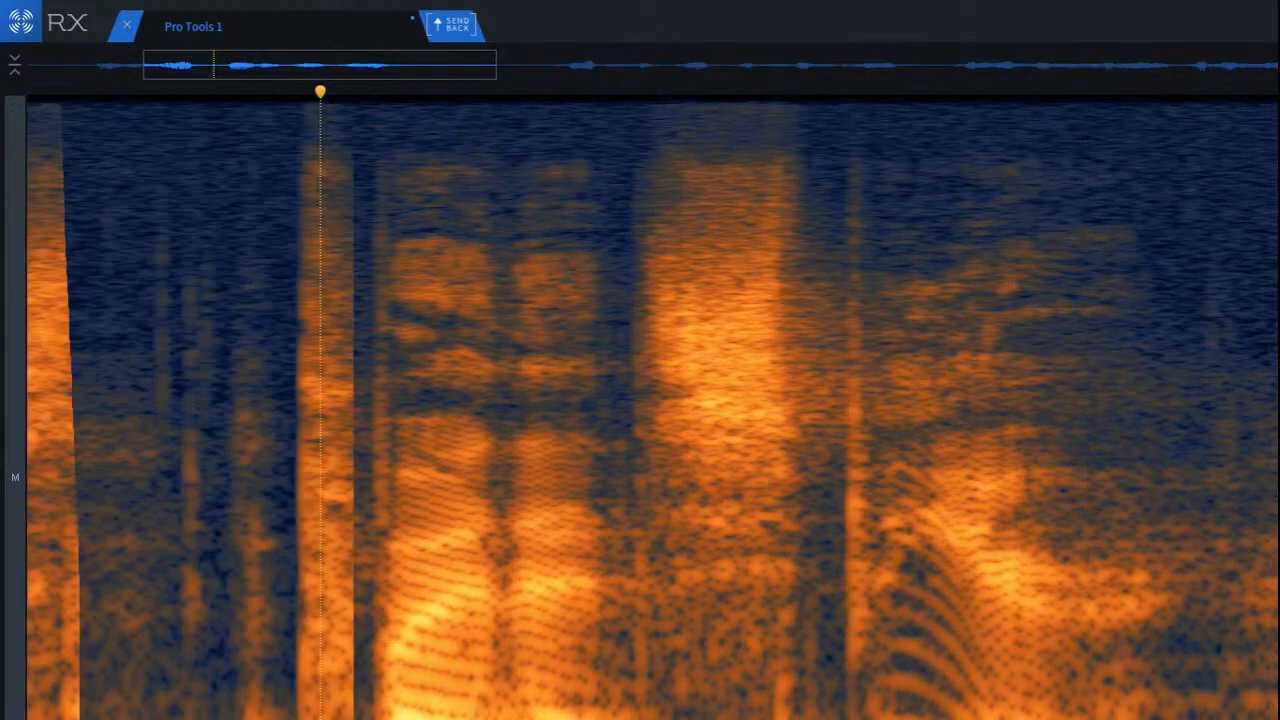
pyautogui.scroll(-3, 653, 408)
pyautogui.scroll(4, 1190, 488)
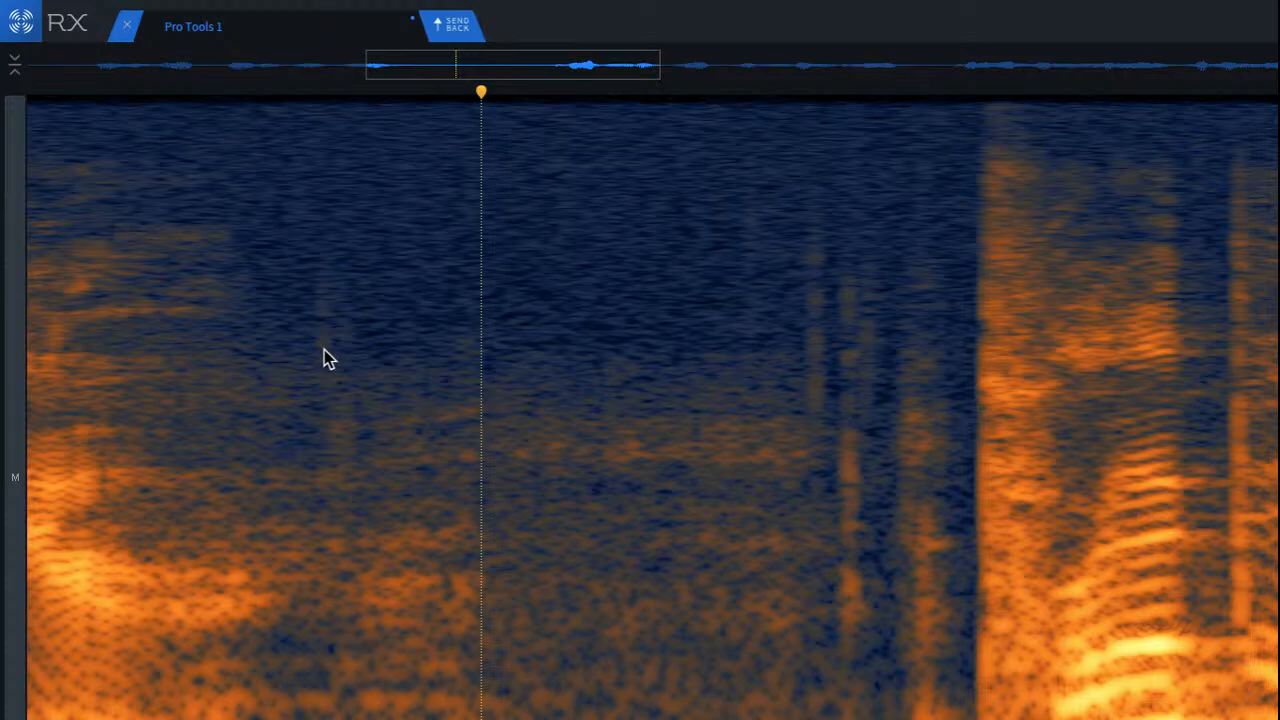
pyautogui.scroll(-5, 320, 352)
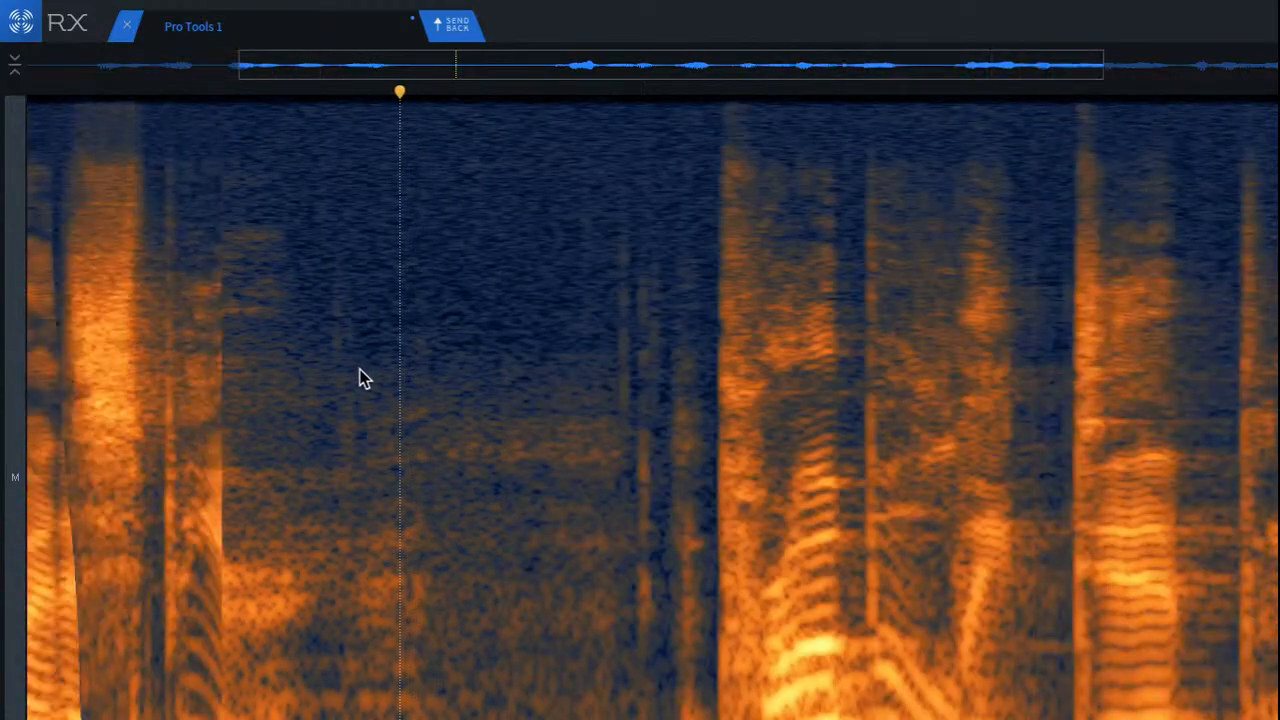
pyautogui.scroll(-3, 320, 366)
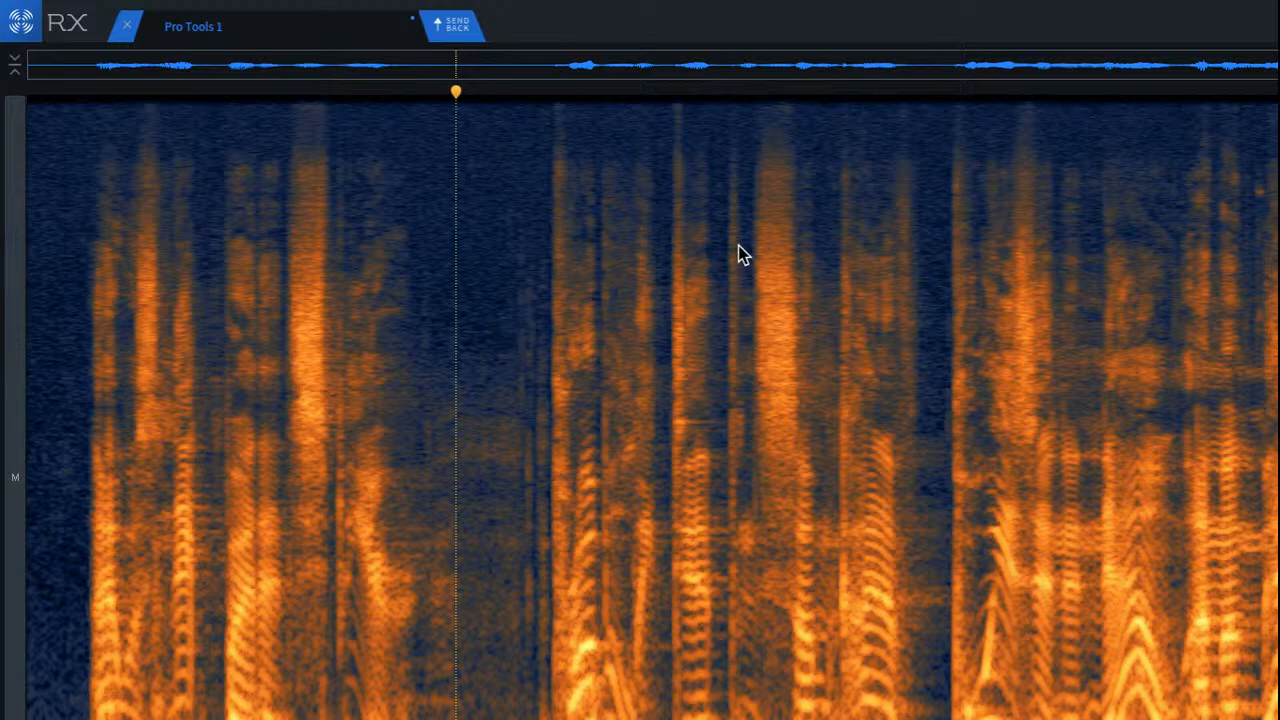
pyautogui.click(500, 334)
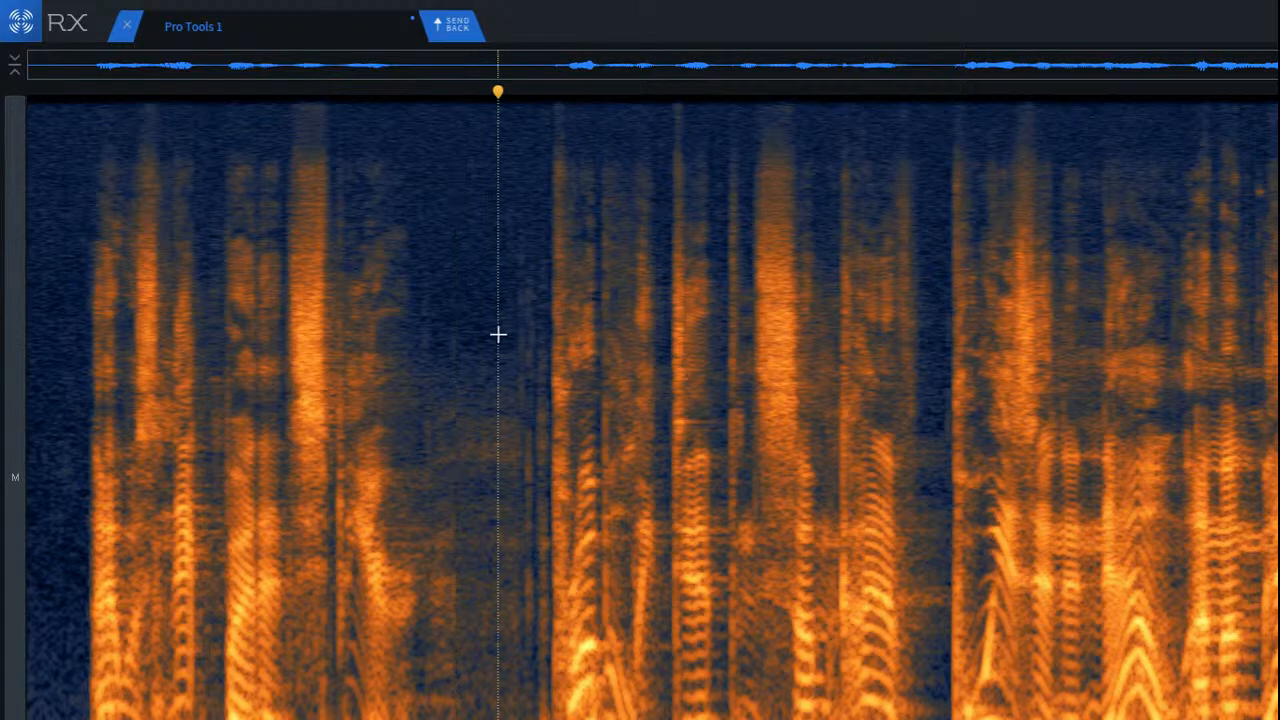
pyautogui.hotkey('ctrl', 'a')
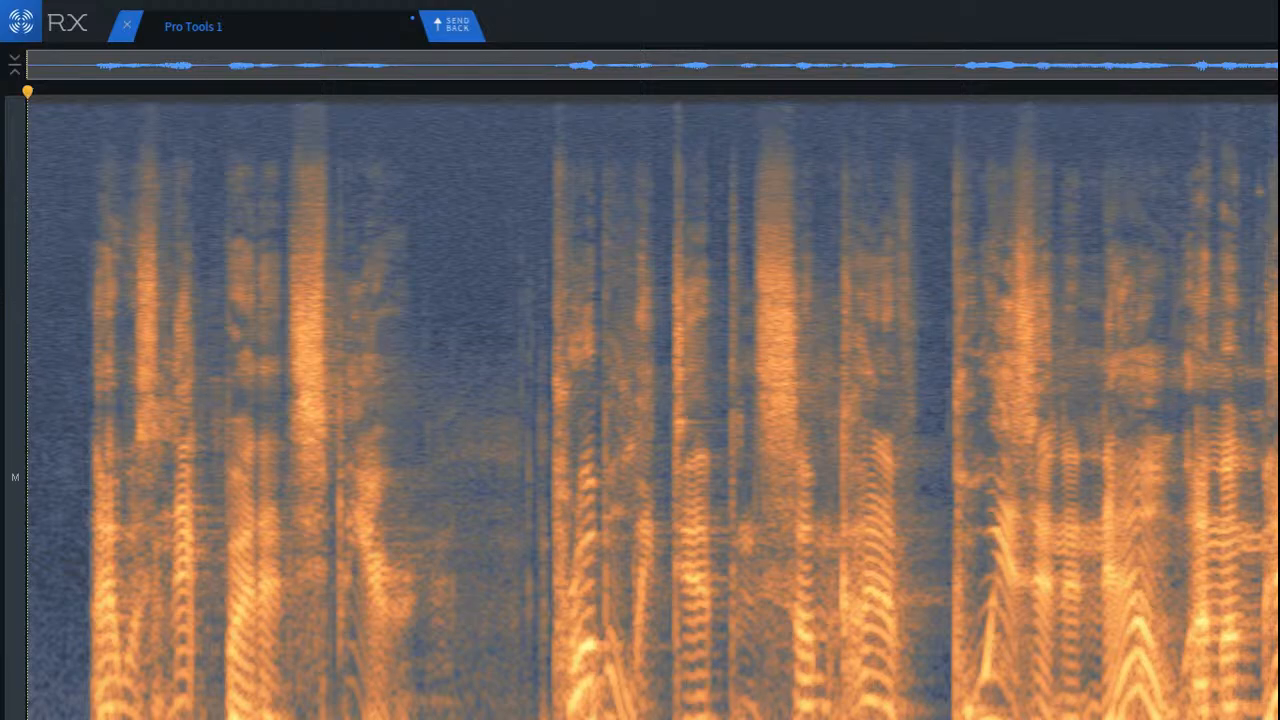
pyautogui.click(450, 445)
# Step: Try to repair the faint vertical clicks in the pause just before the second phrase, and play back the pause
pyautogui.scroll(3, 489, 402)
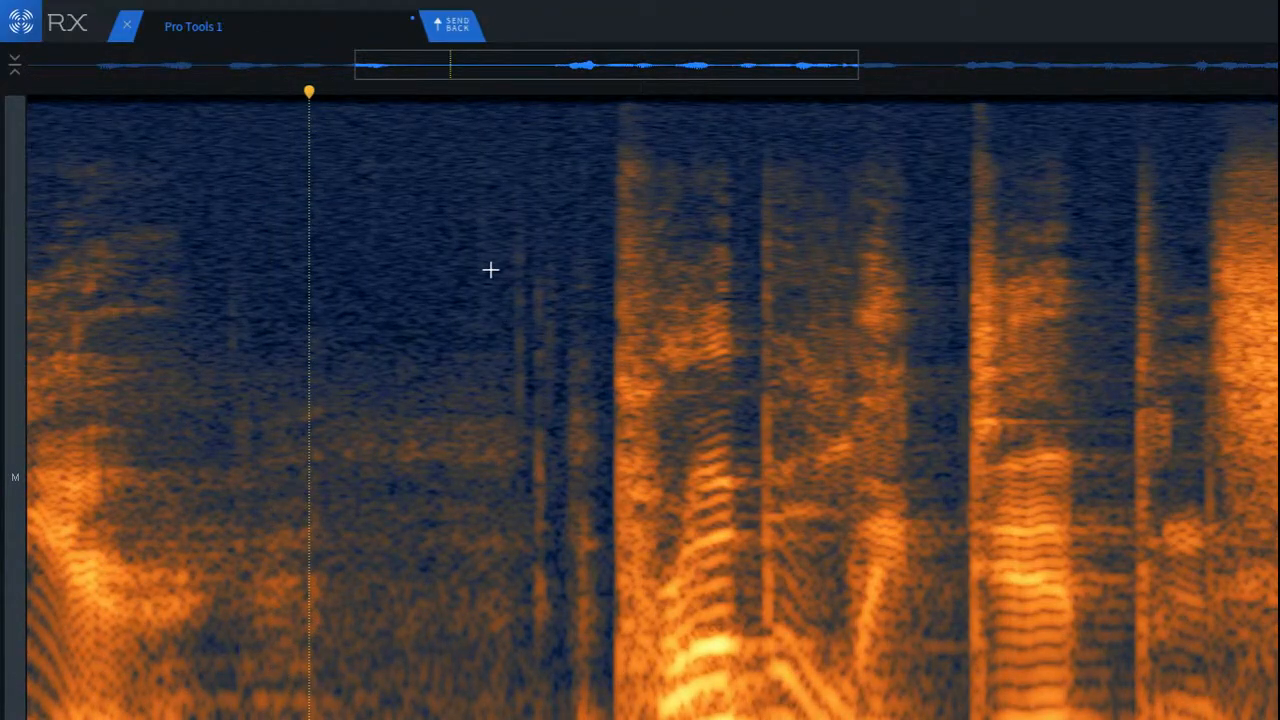
pyautogui.scroll(3, 500, 271)
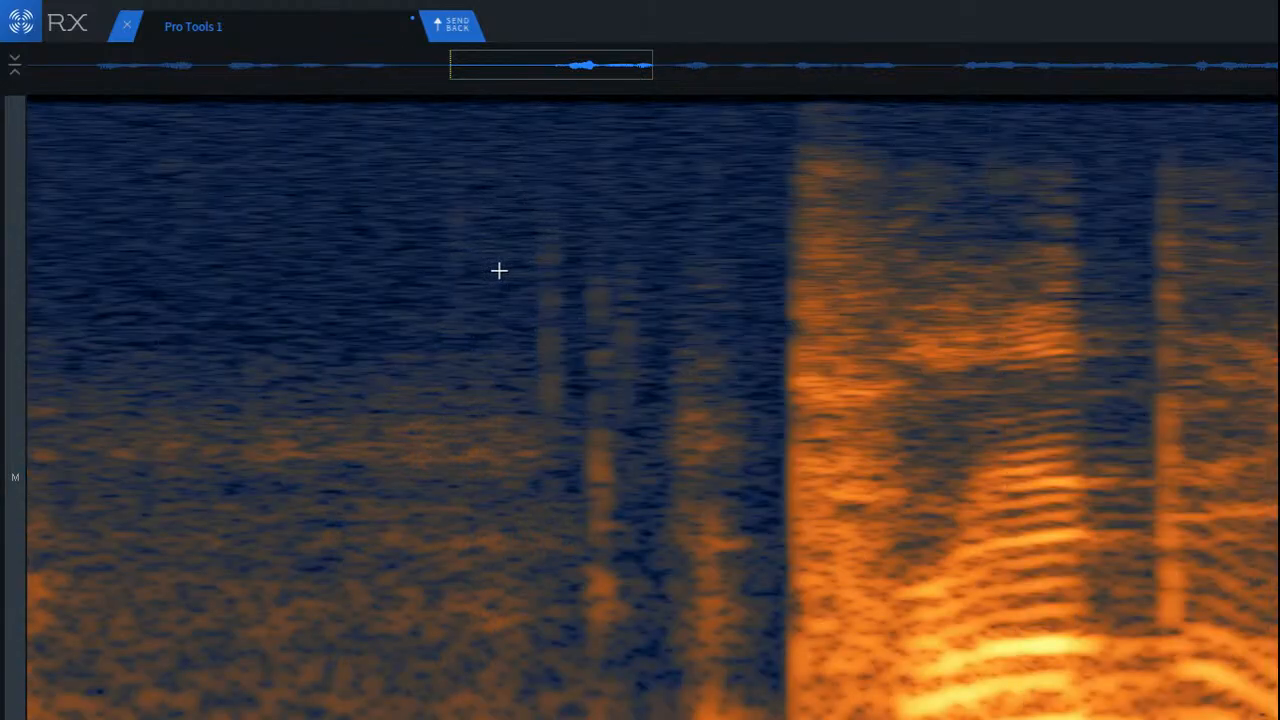
pyautogui.click(348, 238)
pyautogui.scroll(-2, 429, 271)
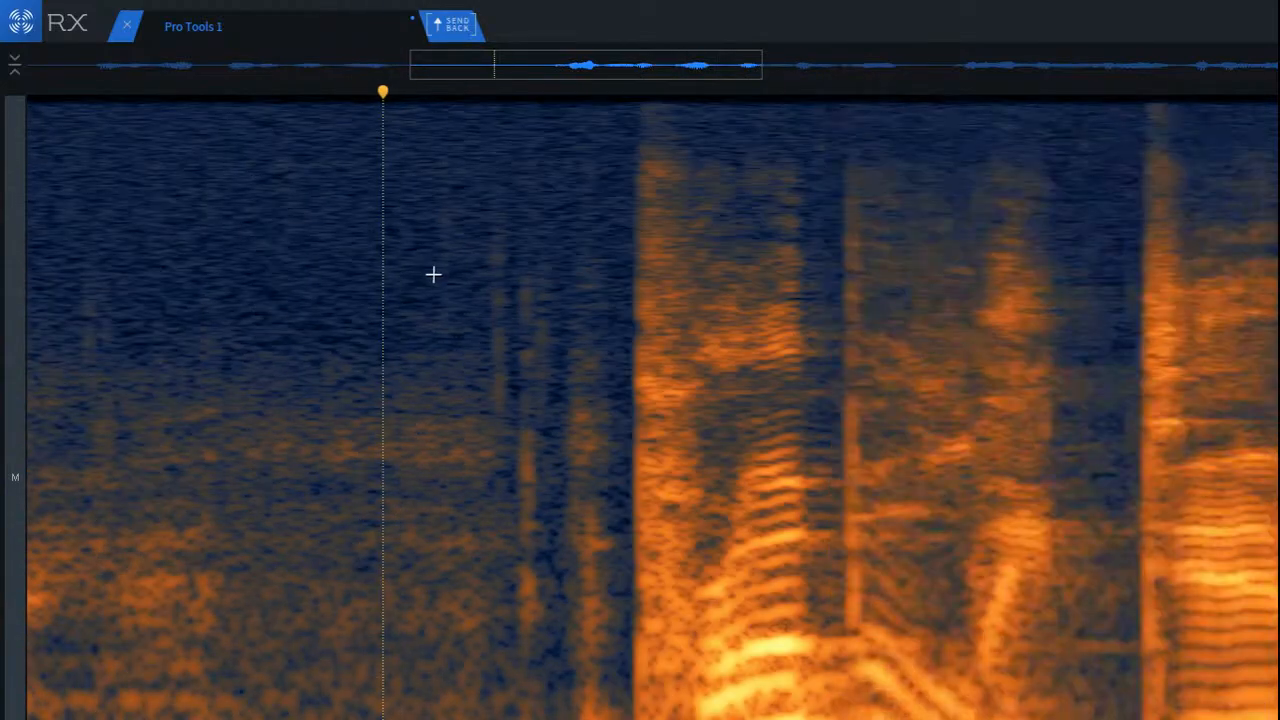
pyautogui.click(428, 234)
pyautogui.moveTo(428, 238); pyautogui.dragTo(642, 719)
pyautogui.press('Return')
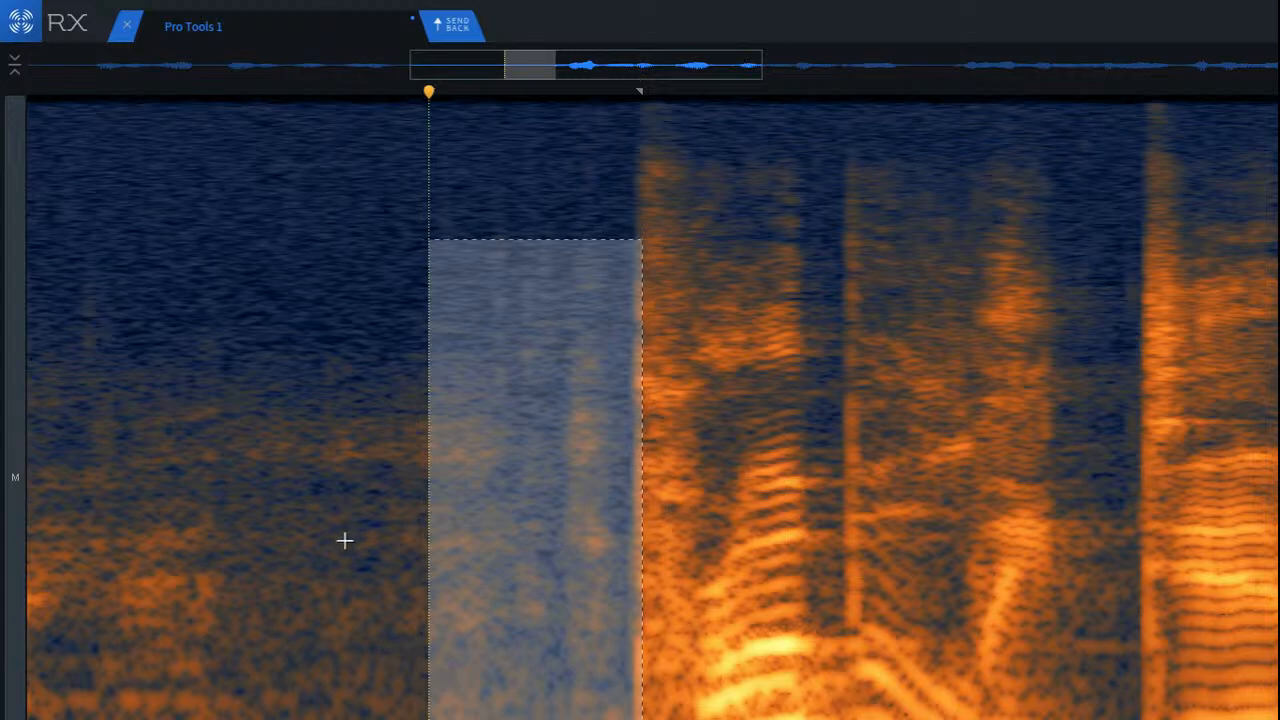
pyautogui.click(282, 335)
pyautogui.press('space')
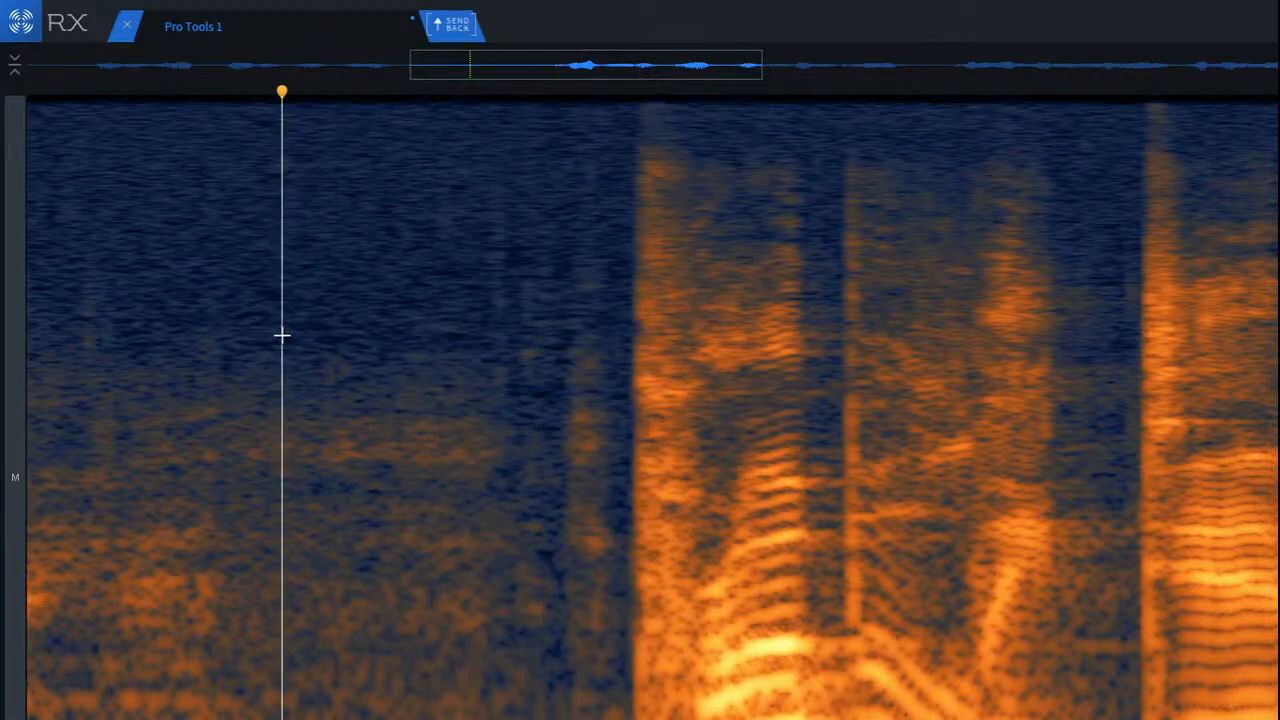
# Step: Check the remaining faint click remnants before the second phrase by selecting them one after another, and set playback to start before them
pyautogui.scroll(3, 560, 344)
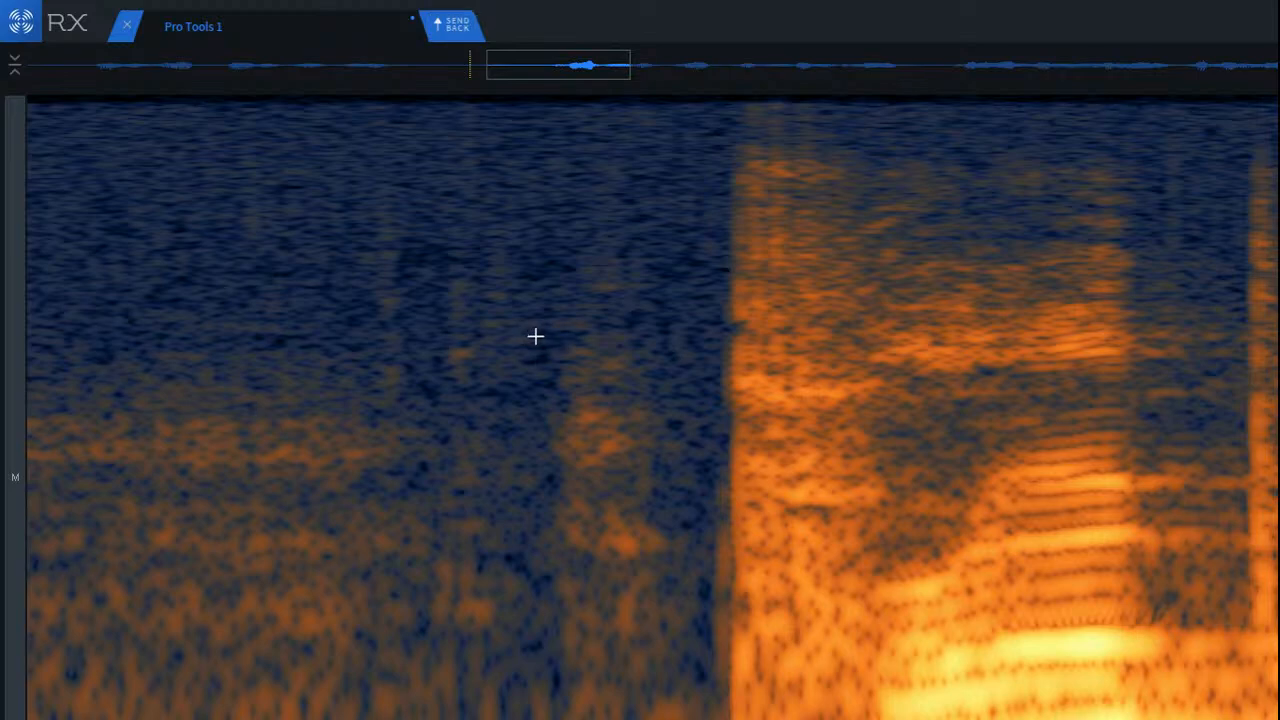
pyautogui.moveTo(342, 166); pyautogui.dragTo(424, 470)
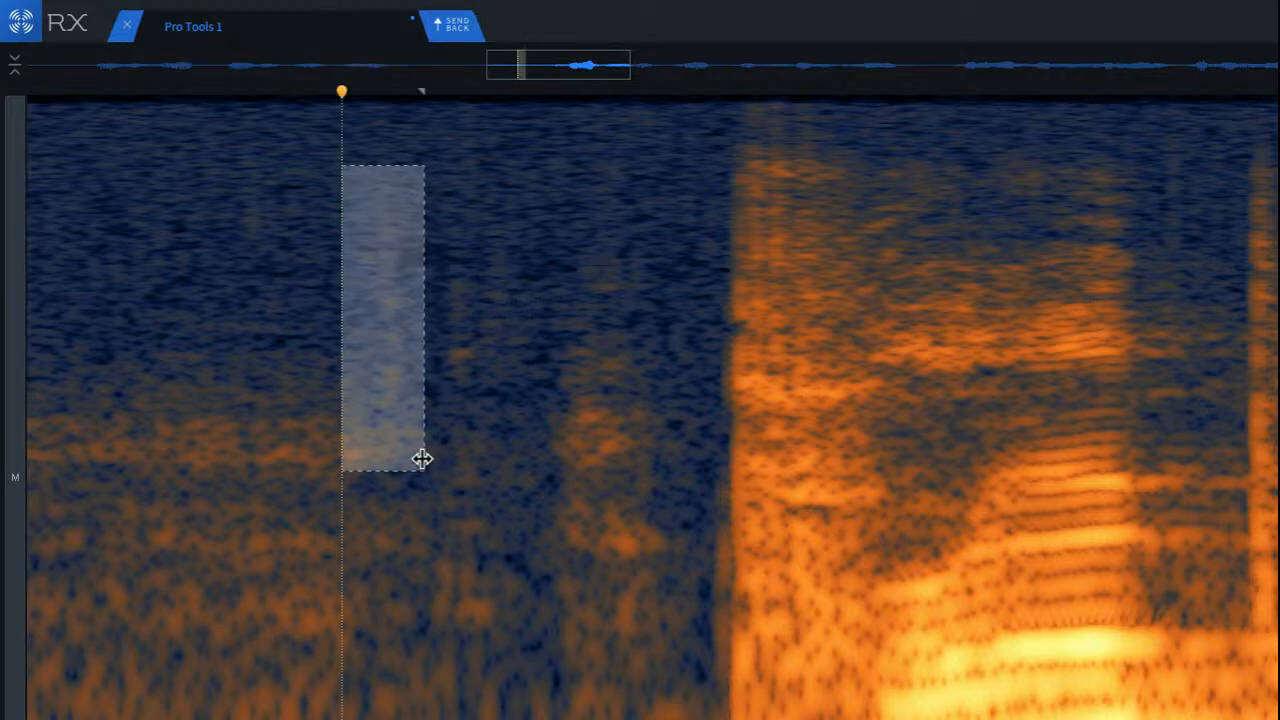
pyautogui.click(482, 406)
pyautogui.moveTo(424, 170); pyautogui.dragTo(560, 655)
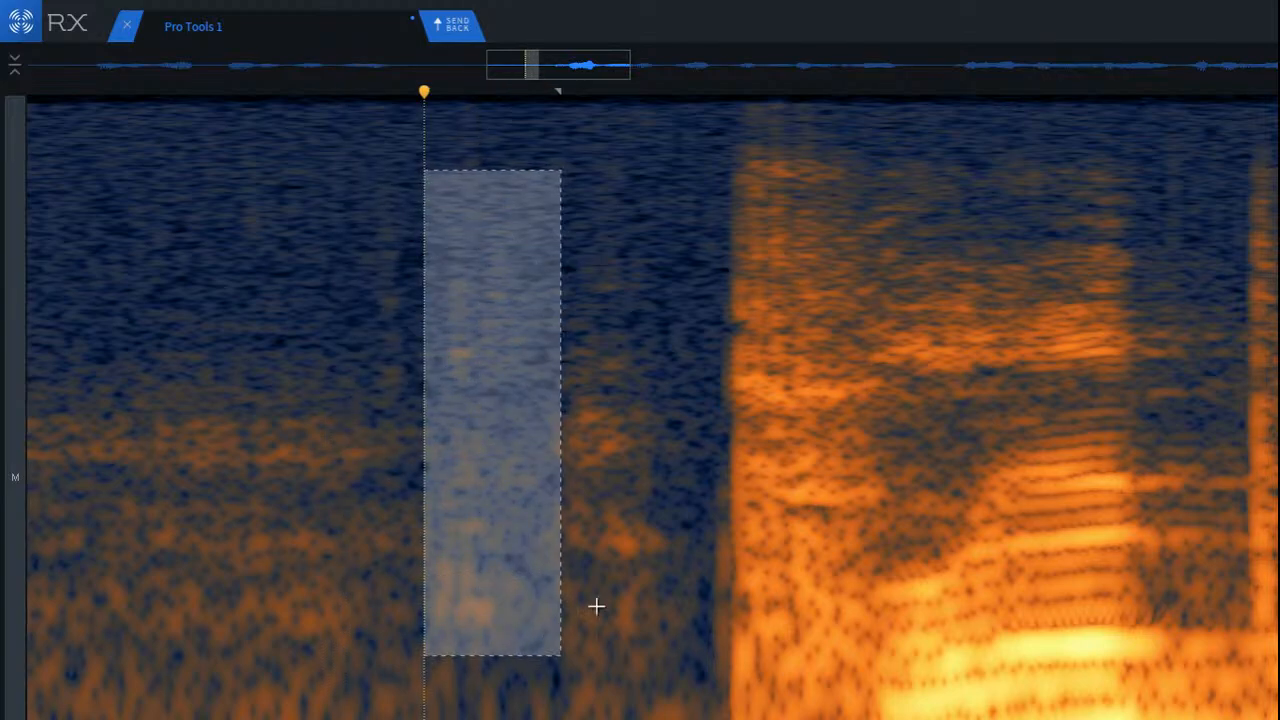
pyautogui.click(608, 575)
pyautogui.moveTo(531, 216); pyautogui.dragTo(687, 704)
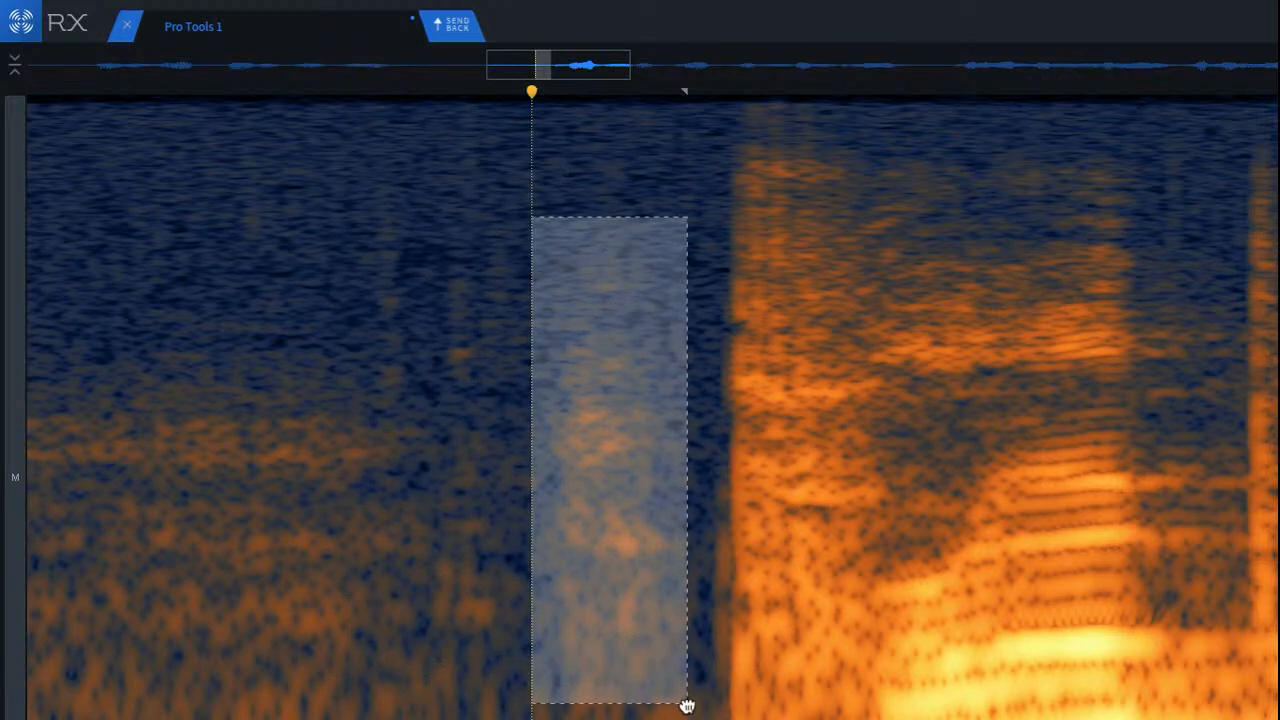
pyautogui.click(180, 363)
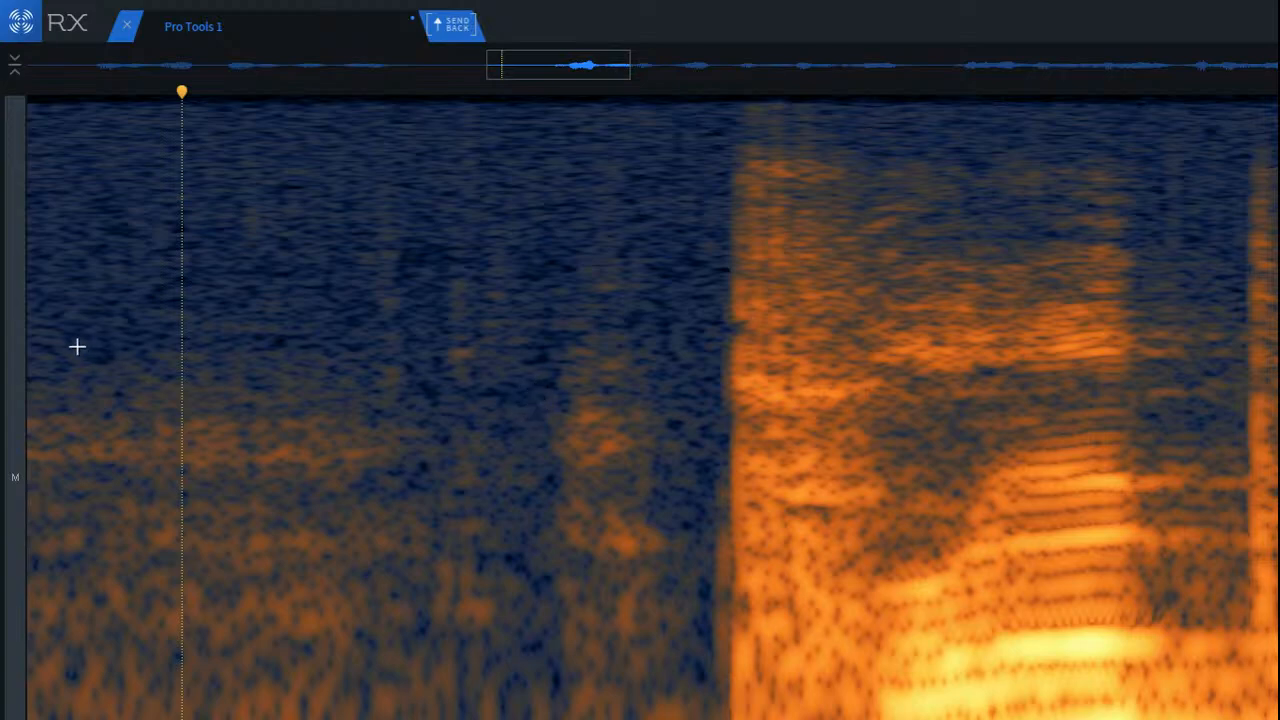
pyautogui.scroll(-2, 229, 334)
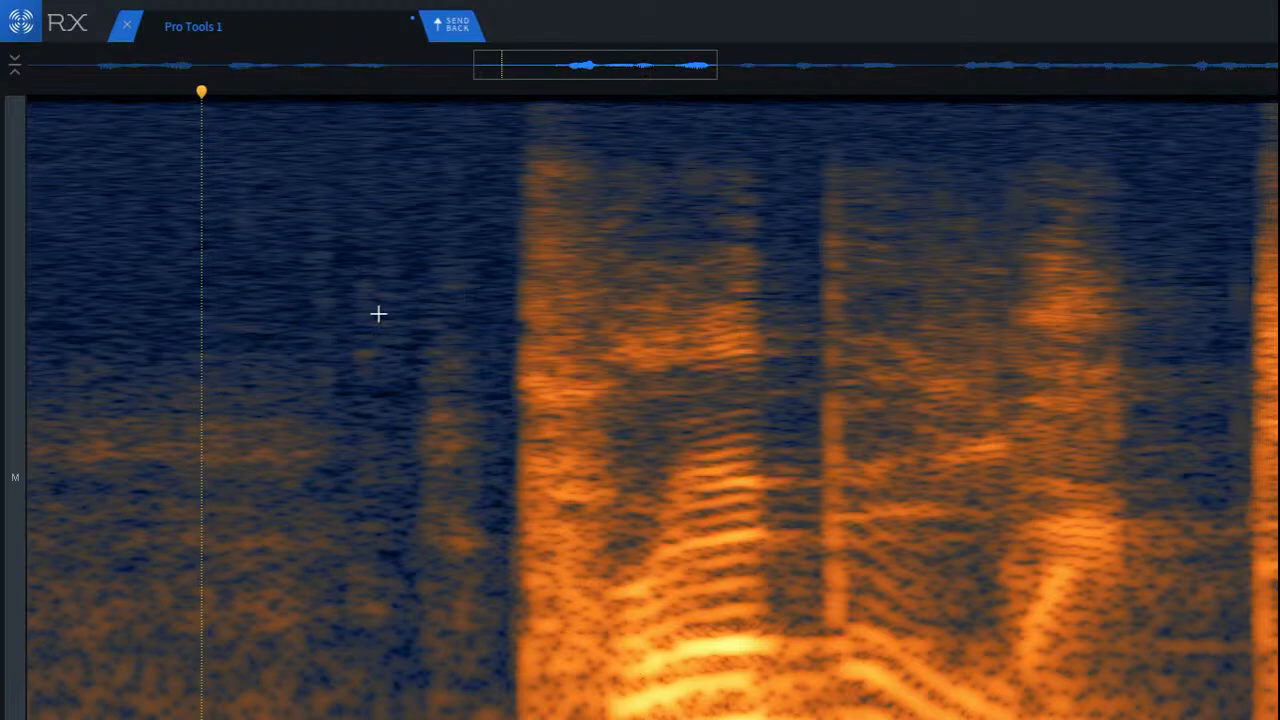
# Step: Undo the click repair in the pause before the second phrase, and check the restored clicks with a selection that is cleared again
pyautogui.hotkey('ctrl', 'z')
pyautogui.click(301, 227)
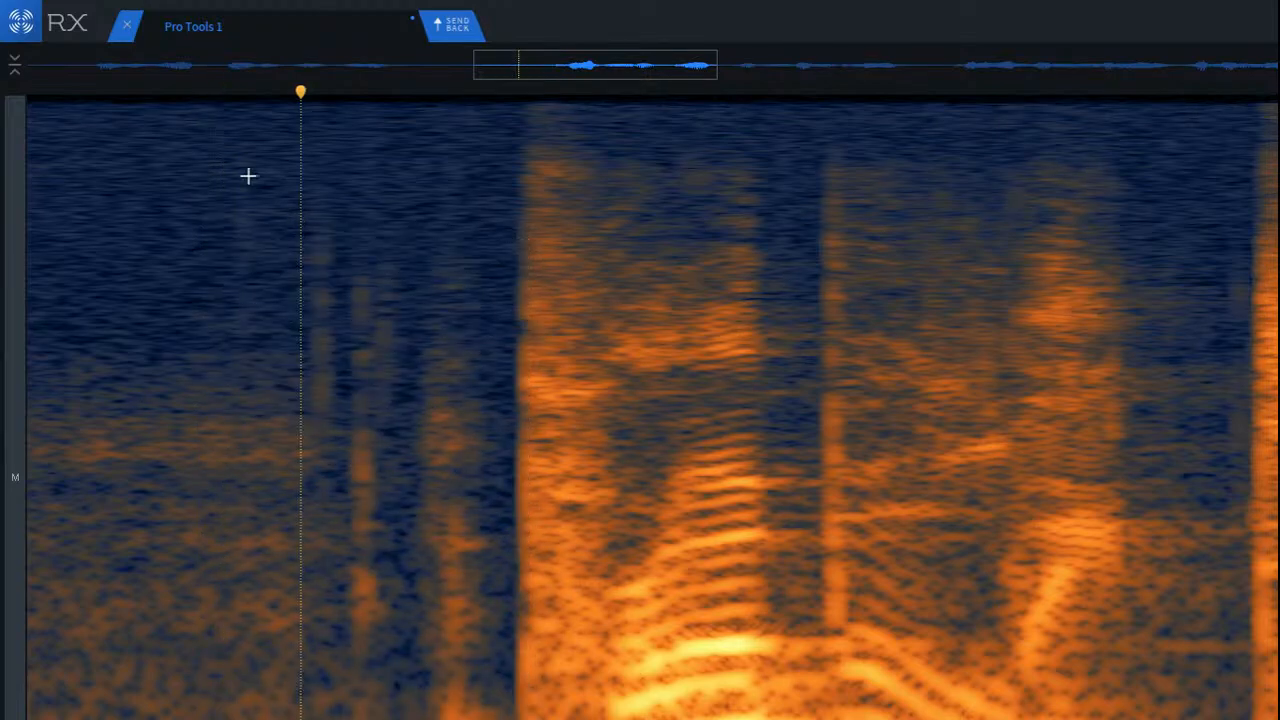
pyautogui.moveTo(220, 187); pyautogui.dragTo(467, 630)
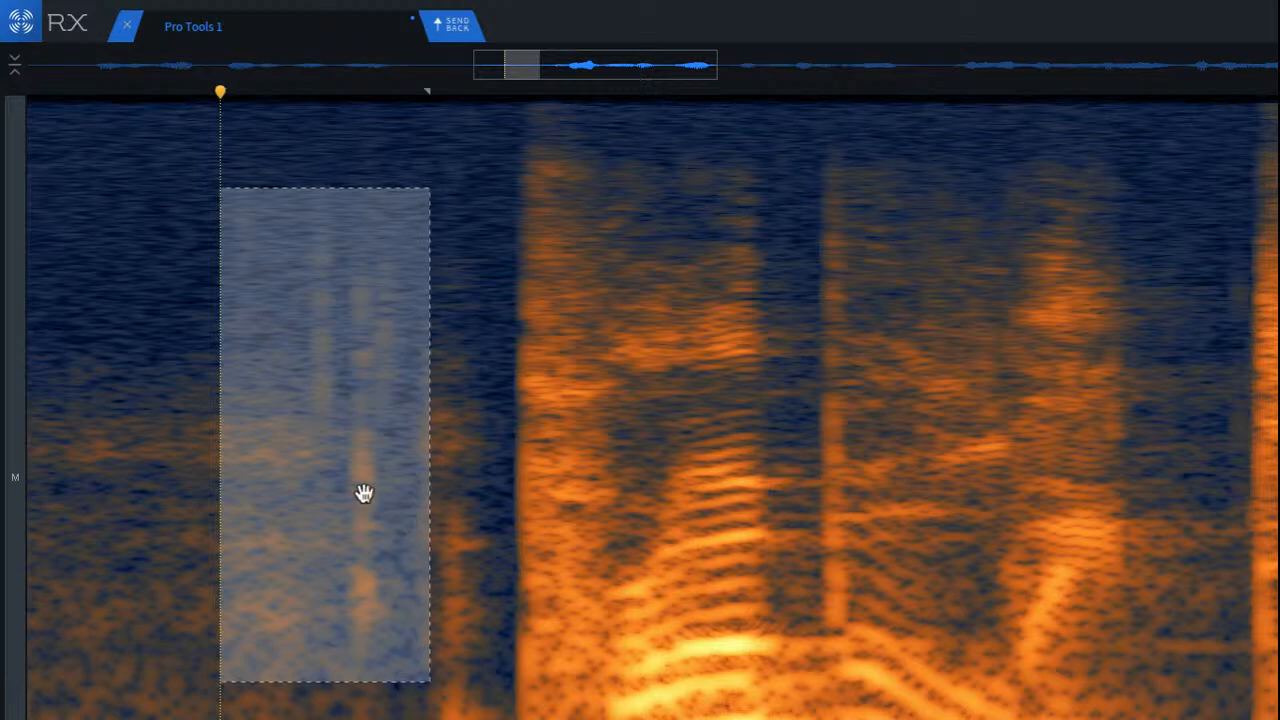
pyautogui.click(136, 340)
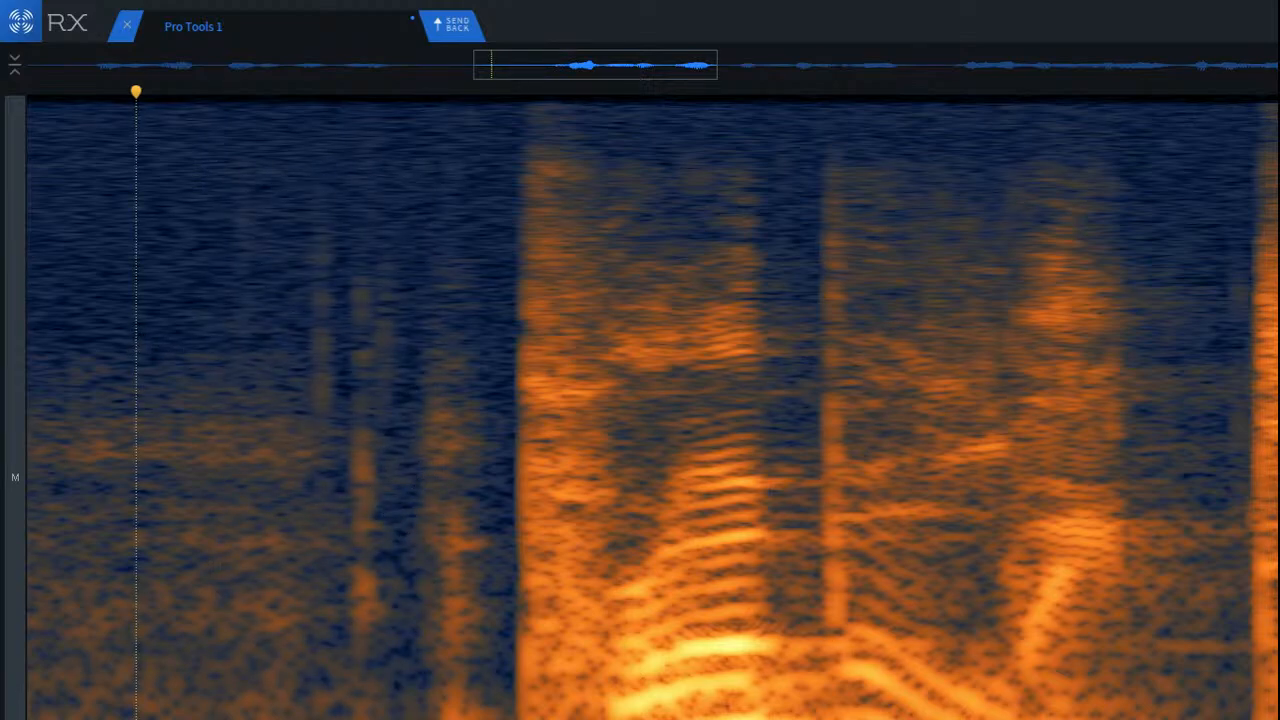
pyautogui.hscroll(-2, 652, 400)
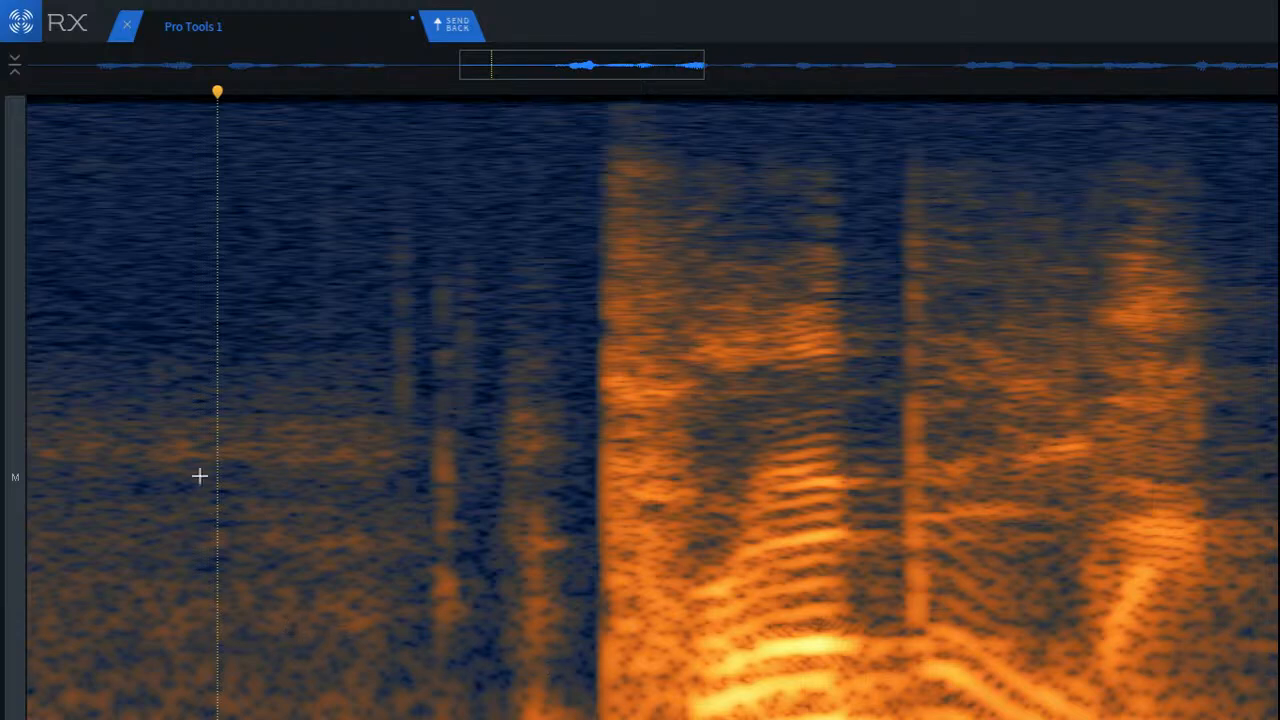
pyautogui.scroll(-3, 184, 345)
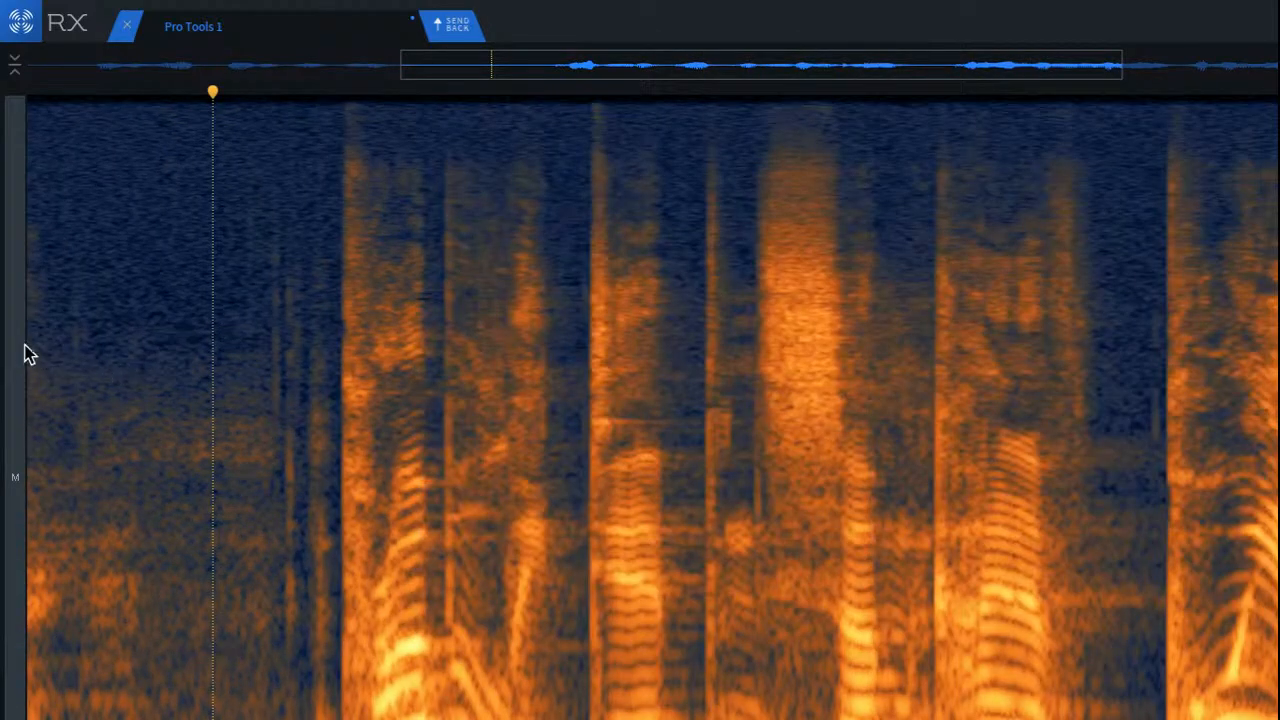
pyautogui.scroll(4, 54, 340)
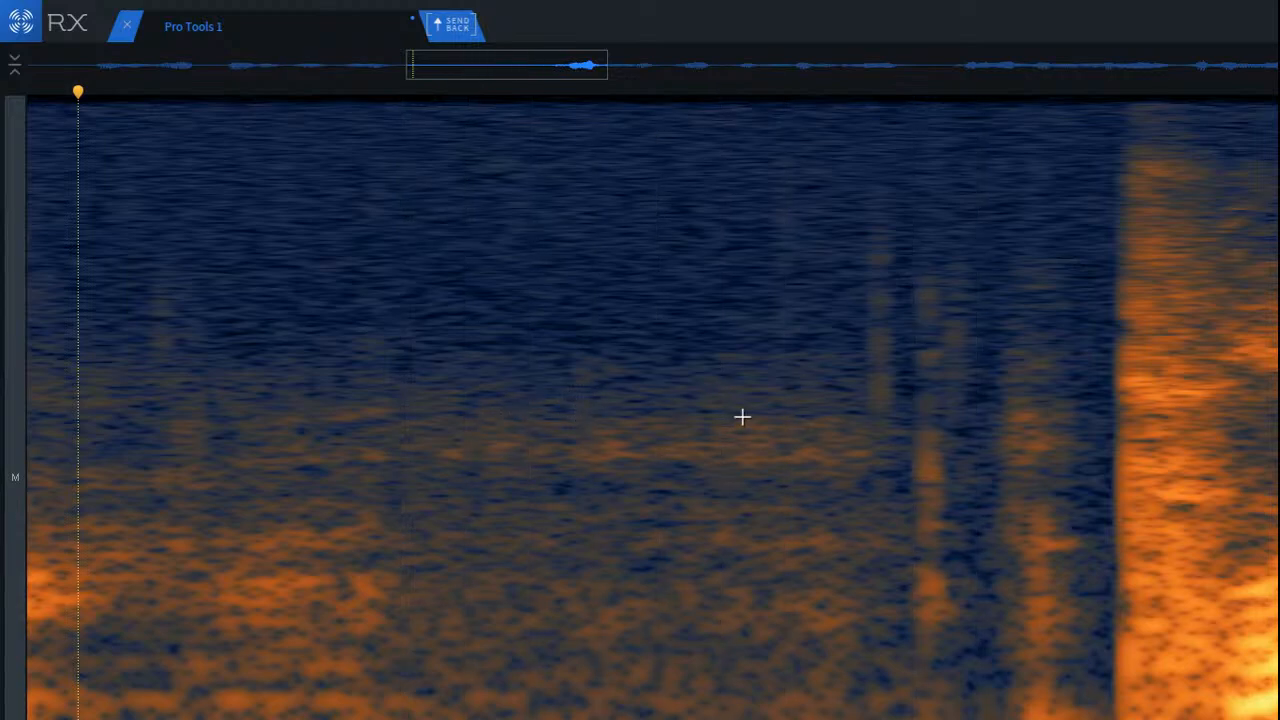
# Step: Repair the faint vertical clicks in the pause just before the second phrase, and set playback to start before them
pyautogui.scroll(3, 1000, 317)
pyautogui.moveTo(583, 166); pyautogui.dragTo(1015, 718)
pyautogui.press('Return')
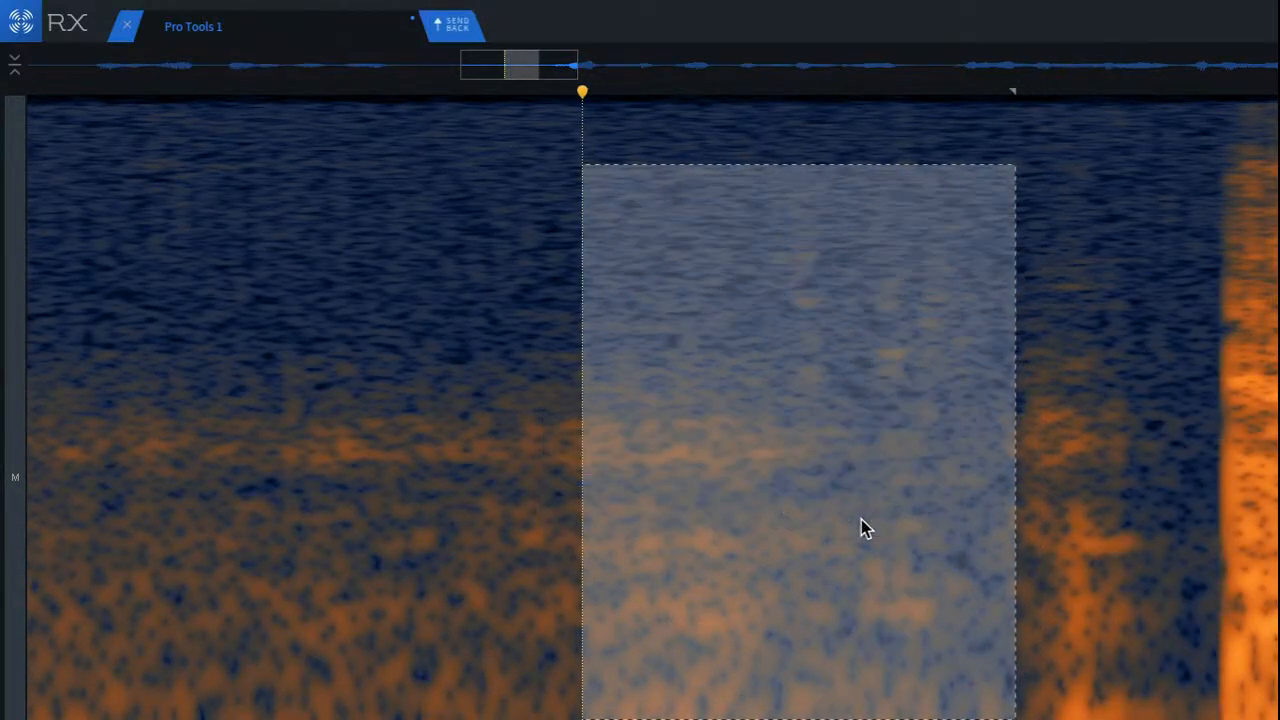
pyautogui.click(230, 275)
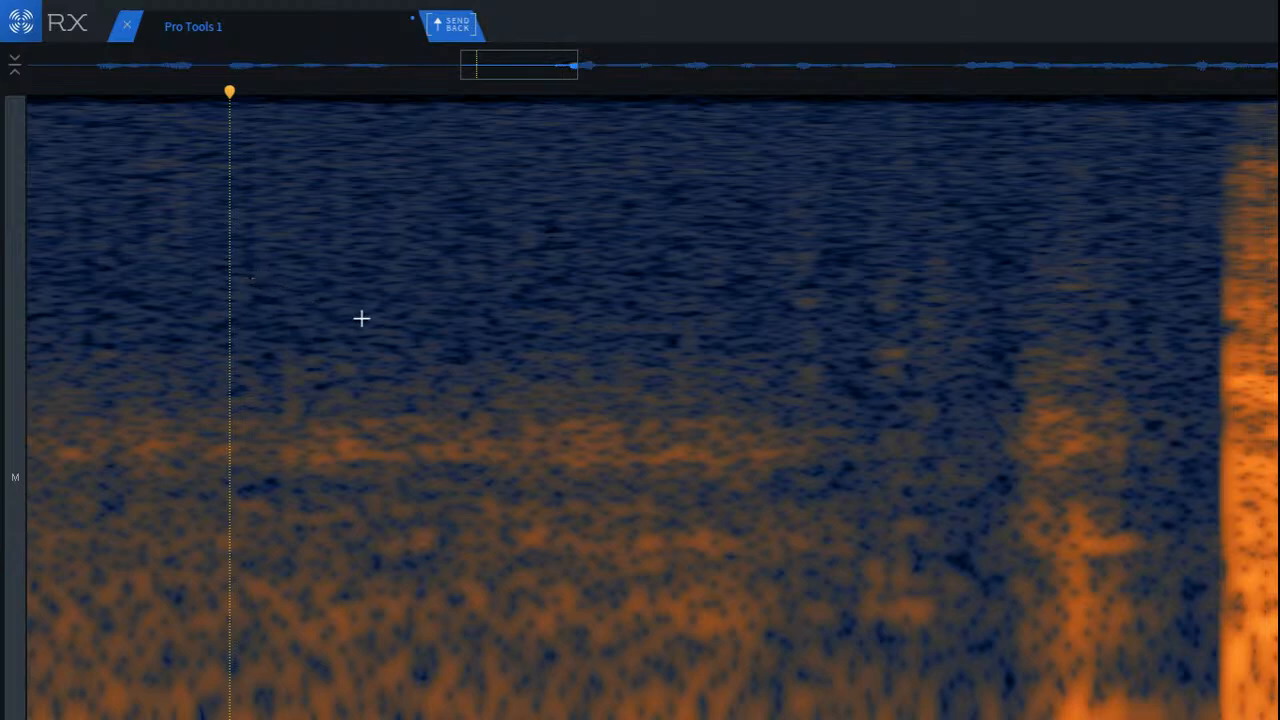
# Step: Reduce the short low-level noise burst immediately before the second phrase's onset
pyautogui.scroll(-3, 361, 318)
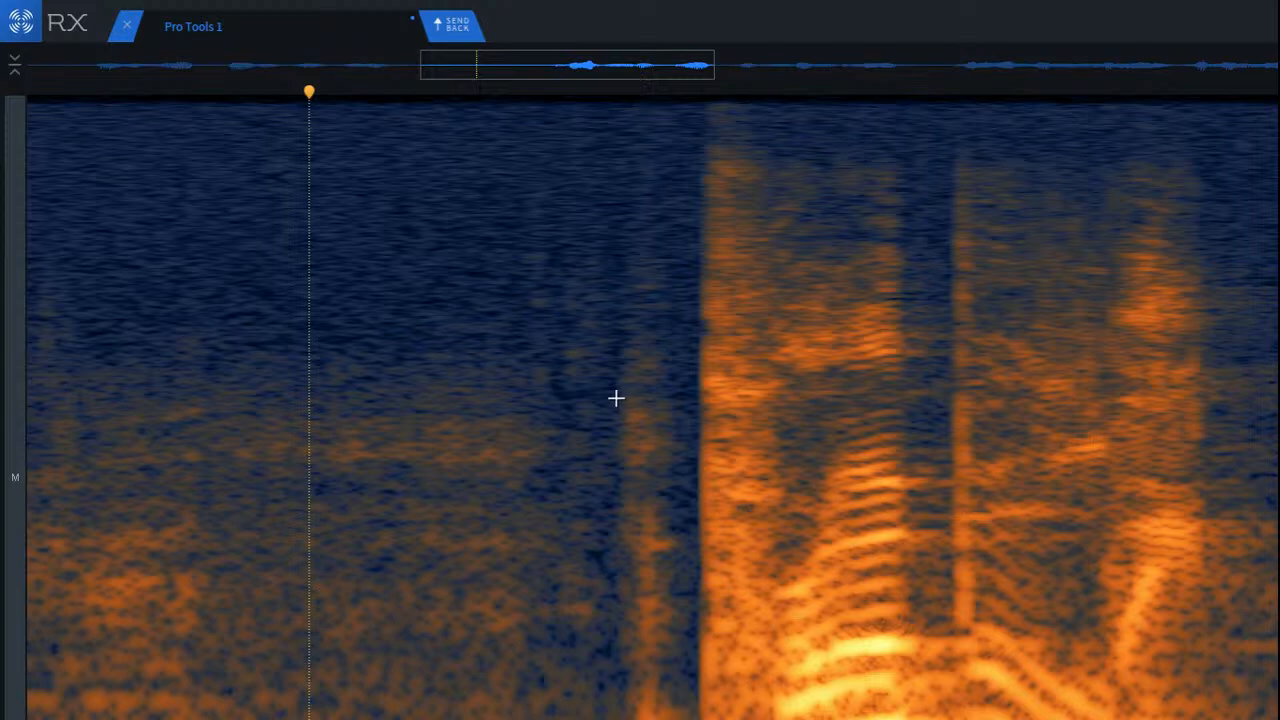
pyautogui.scroll(2, 689, 403)
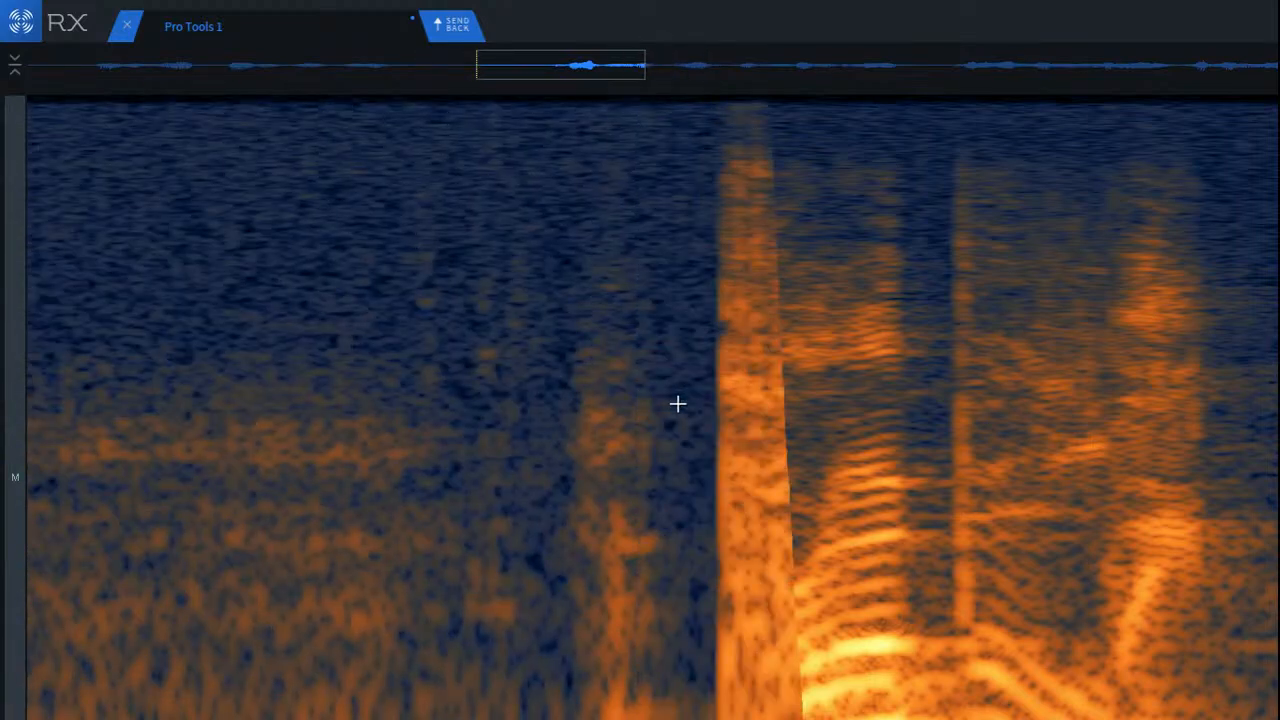
pyautogui.moveTo(560, 203); pyautogui.dragTo(713, 719)
pyautogui.press('space')
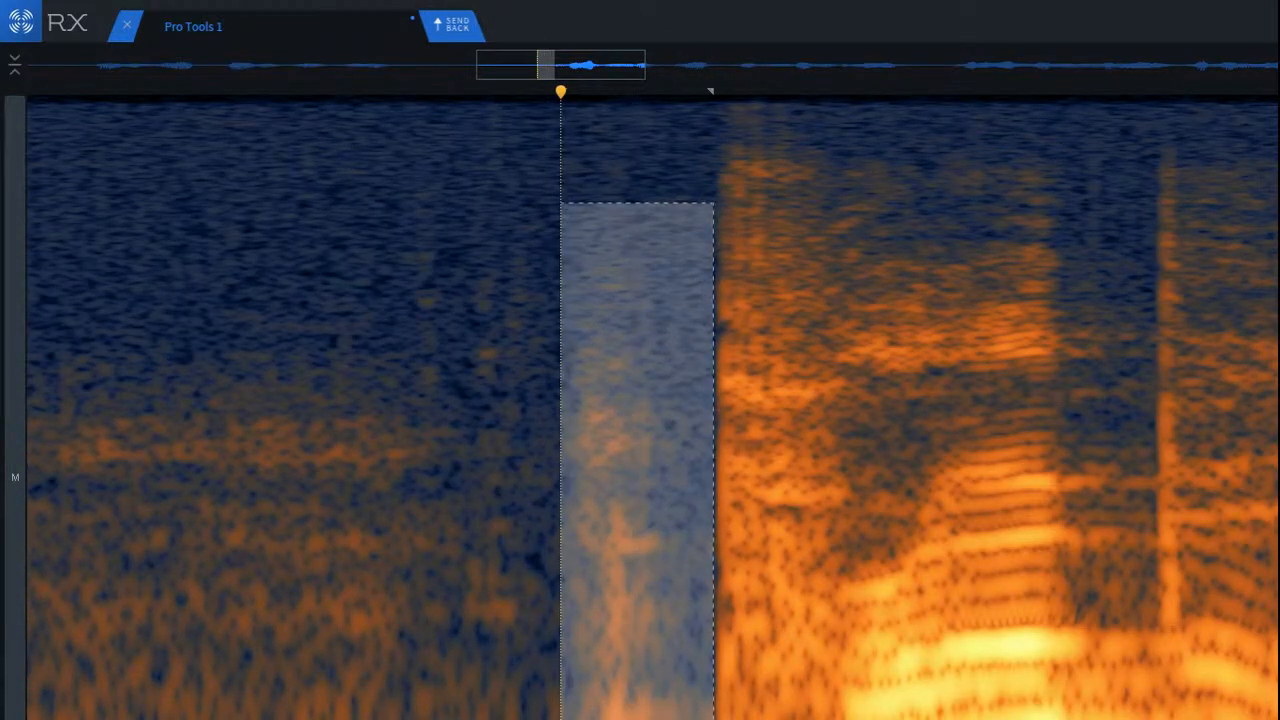
pyautogui.press('space')
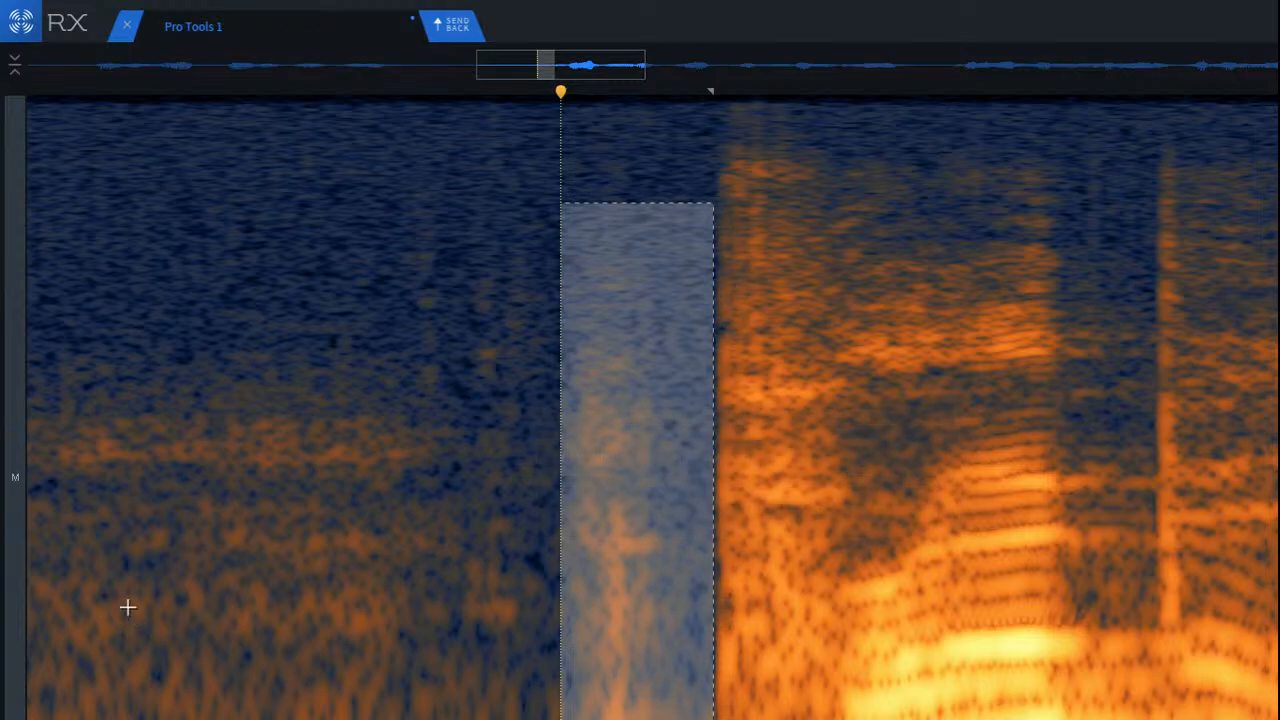
# Step: Play back the repaired lead-in to the second phrase, and replay the audio from the clip's start
pyautogui.click(168, 316)
pyautogui.scroll(-2, 140, 327)
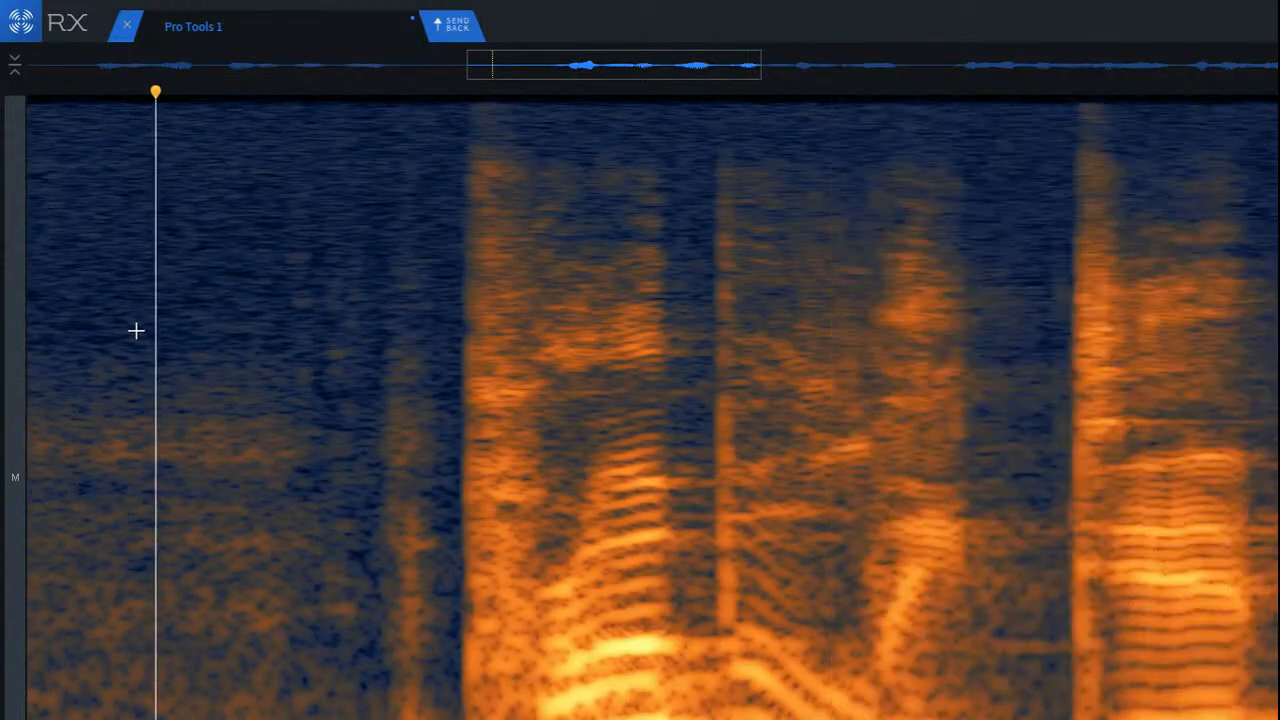
pyautogui.press('space')
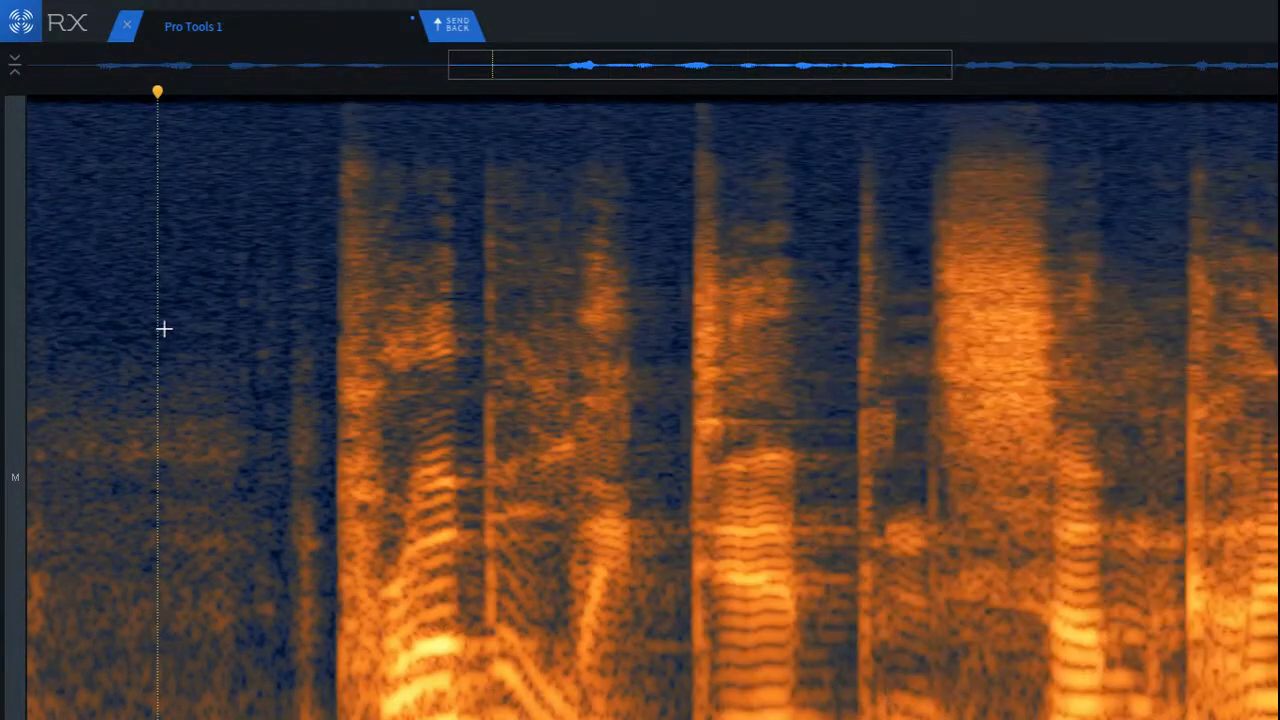
pyautogui.press('Return')
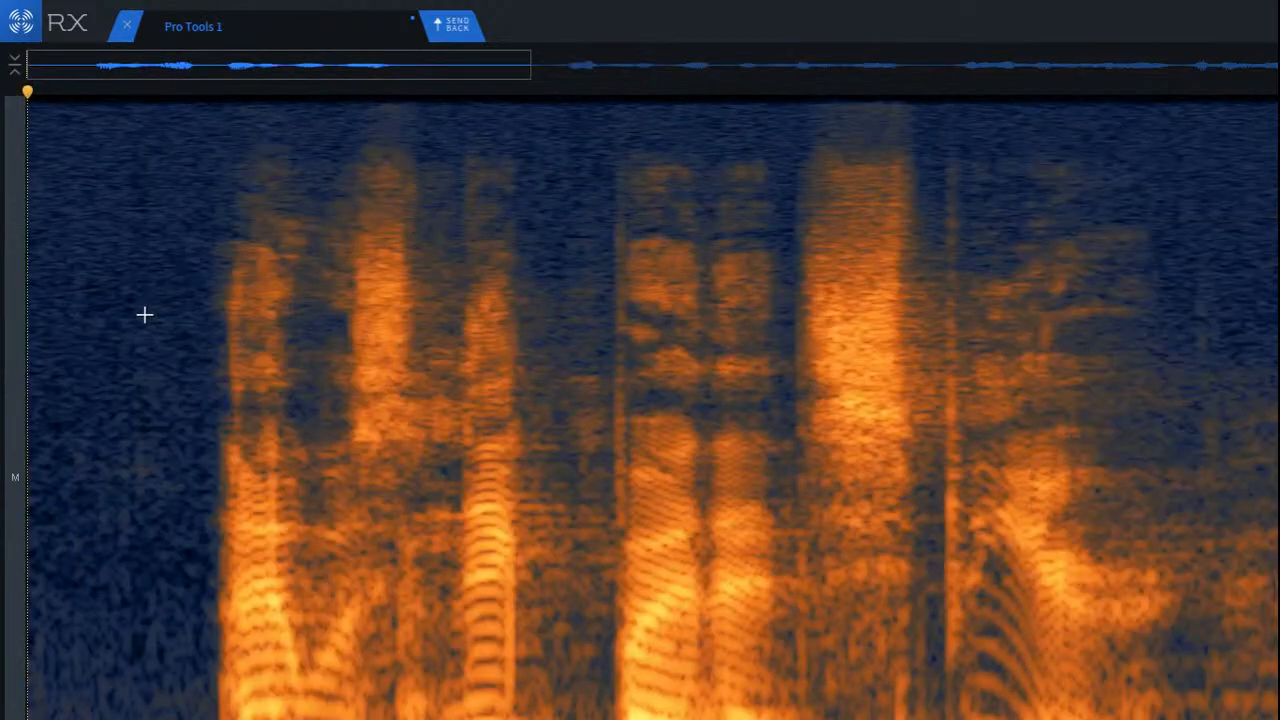
pyautogui.press('space')
pyautogui.scroll(-2, 534, 394)
pyautogui.press('space')
pyautogui.scroll(-4, 546, 397)
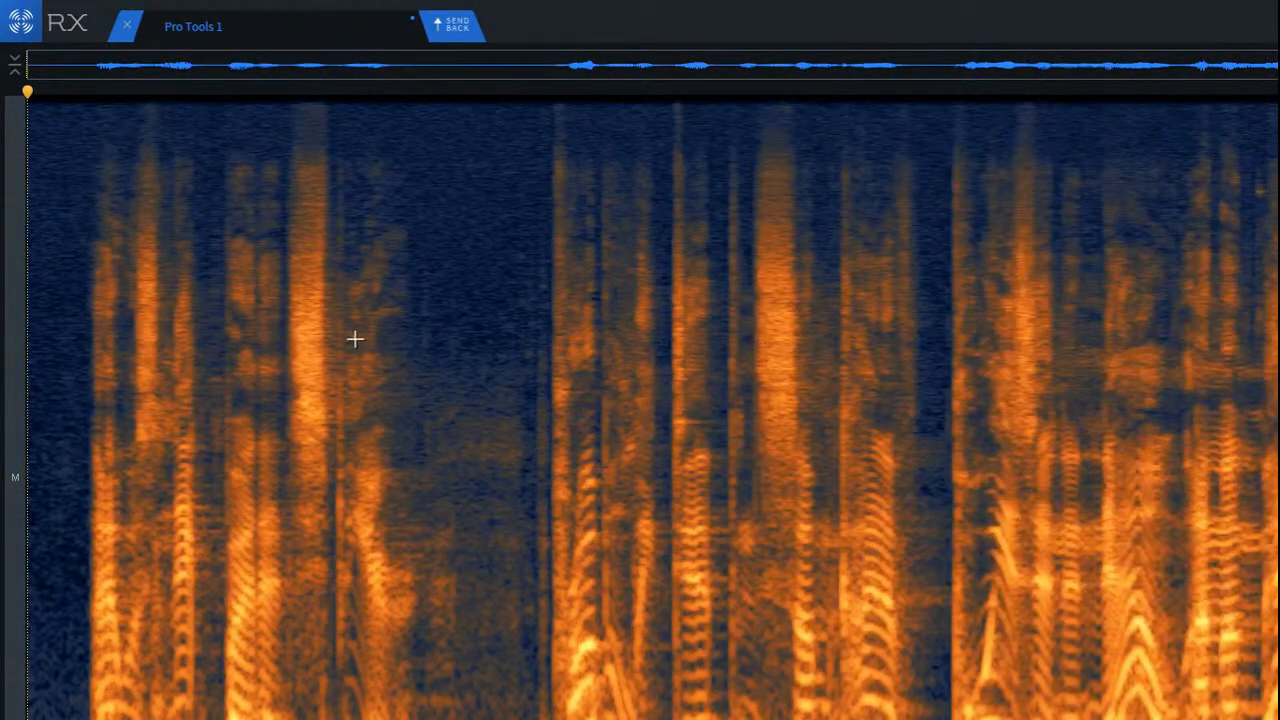
# Step: Play back the end of the first phrase from its final word
pyautogui.click(354, 337)
pyautogui.press('space')
pyautogui.press('space')
# Step: Repair the faint clicks in the decay right after the first phrase, and set playback to start before them
pyautogui.scroll(5, 415, 369)
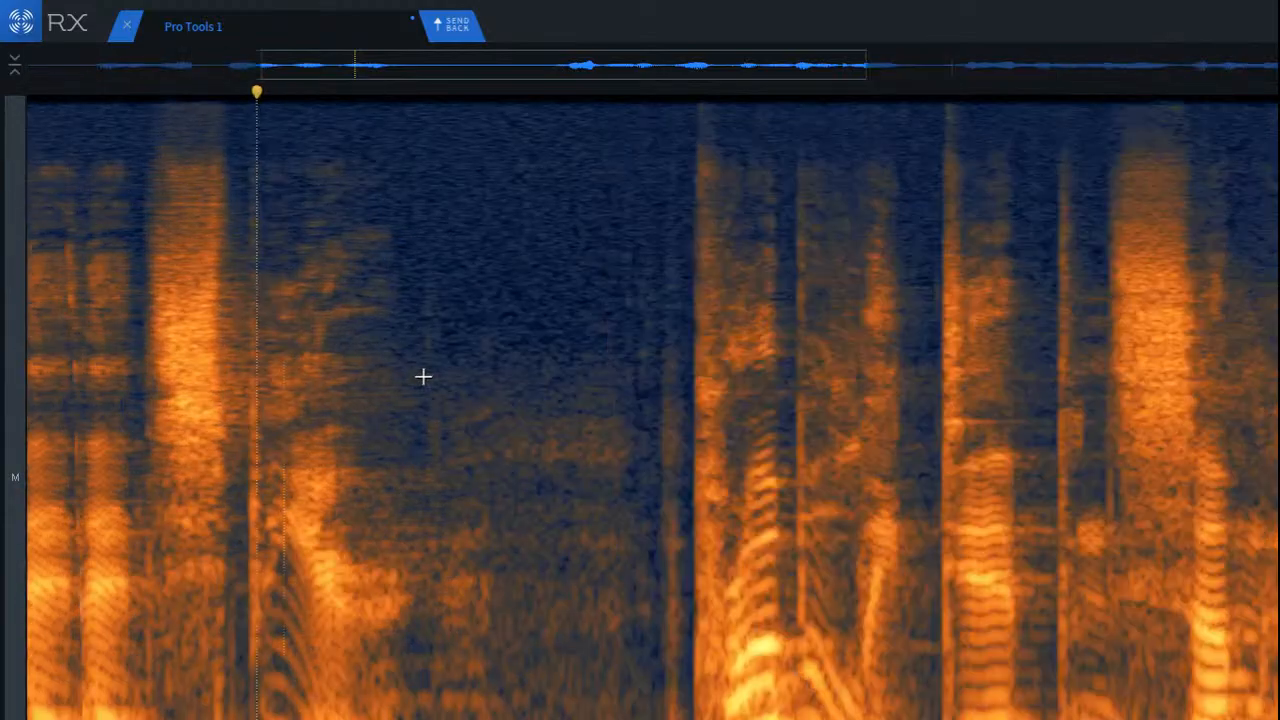
pyautogui.moveTo(392, 252); pyautogui.dragTo(712, 698)
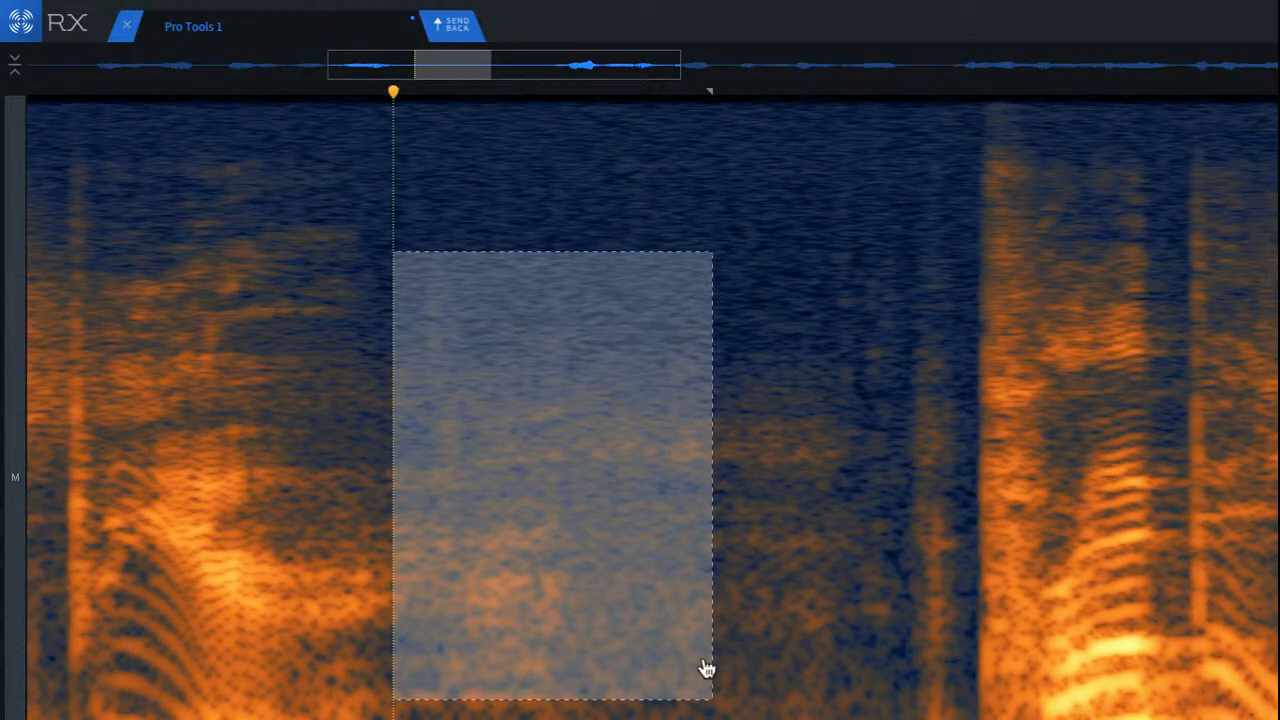
pyautogui.press('super+shift+2')
pyautogui.click(240, 315)
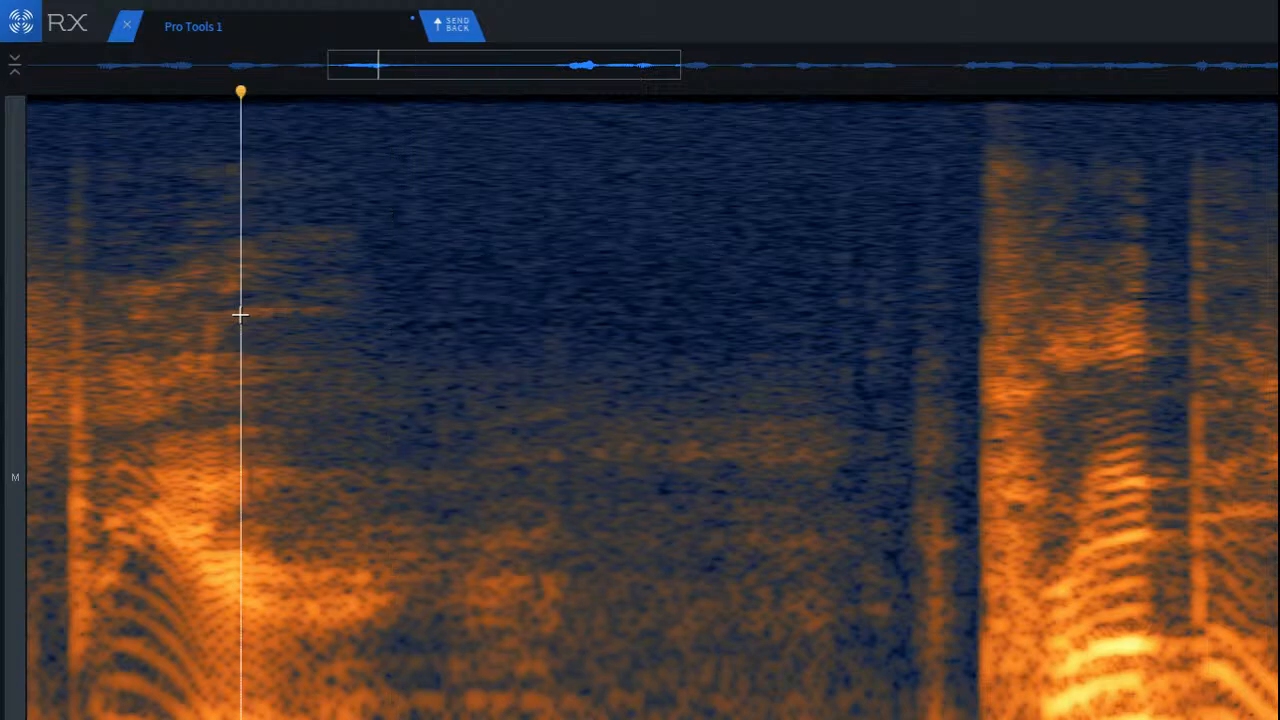
# Step: Play back the pause after the first phrase repeatedly, and set playback to start just before the second phrase
pyautogui.press('space')
pyautogui.press('space')
pyautogui.press('space')
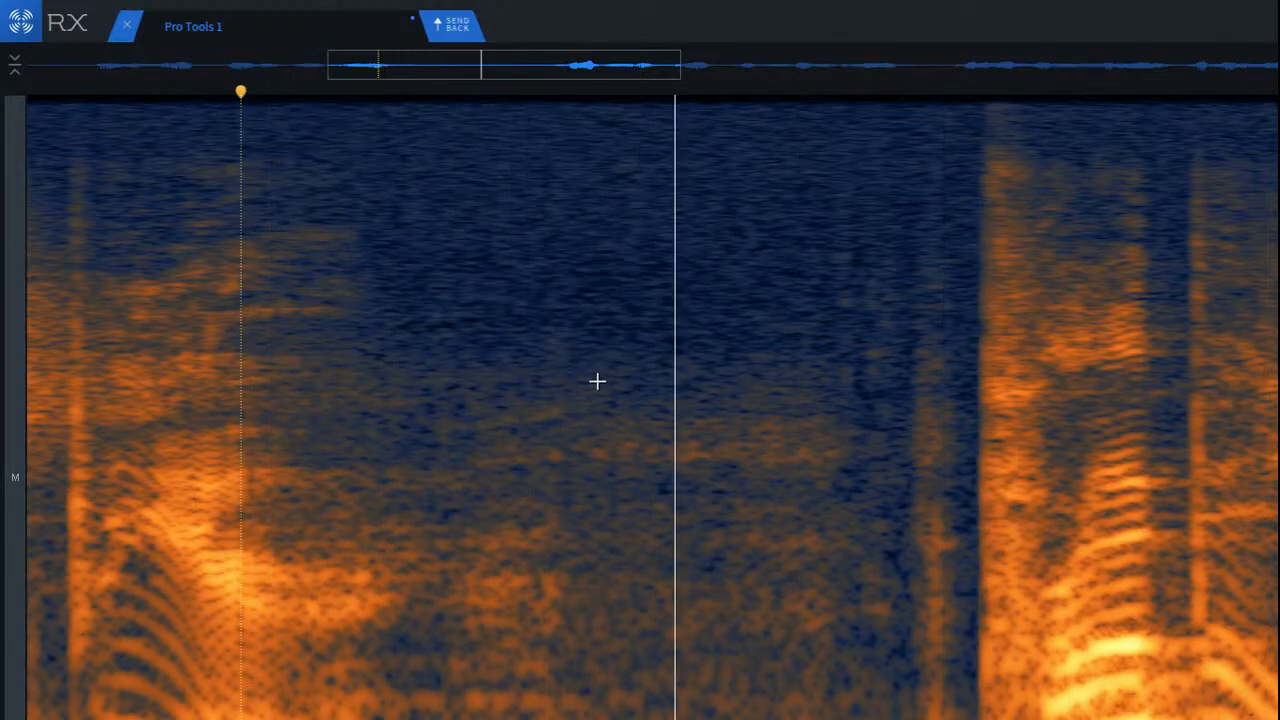
pyautogui.press('space')
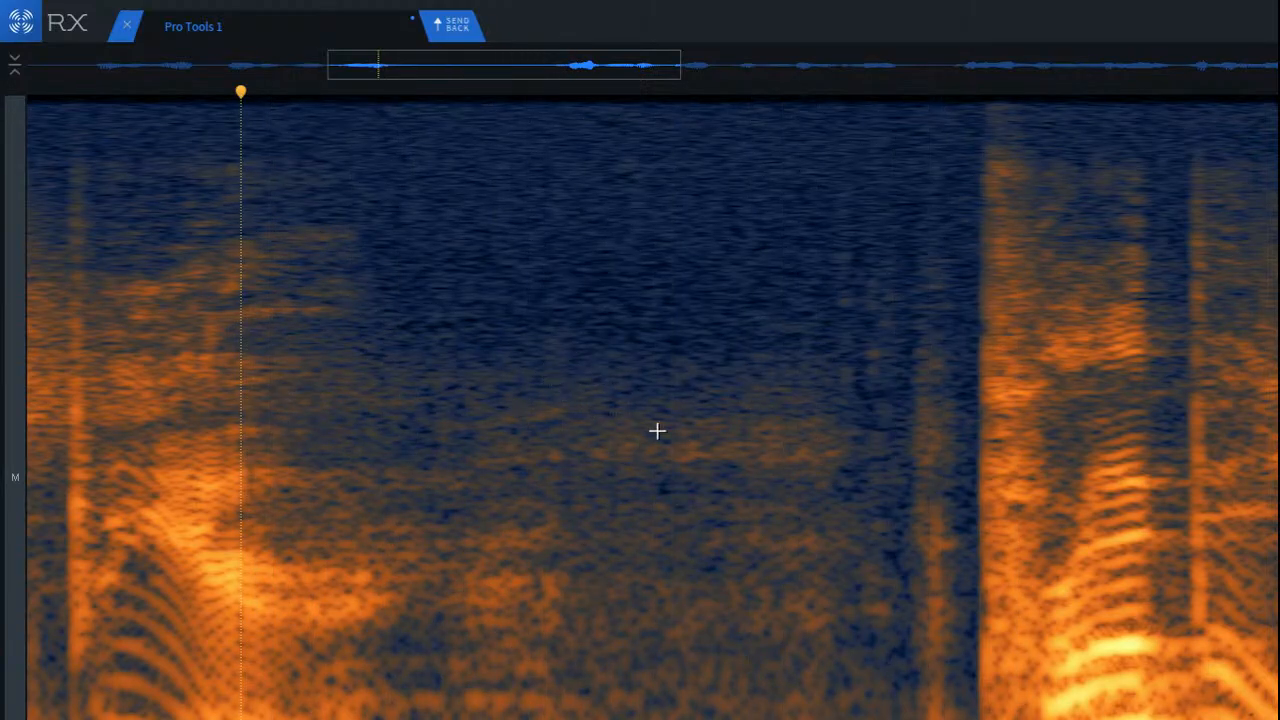
pyautogui.press('space')
pyautogui.press('space')
pyautogui.scroll(-2, 936, 447)
pyautogui.click(898, 356)
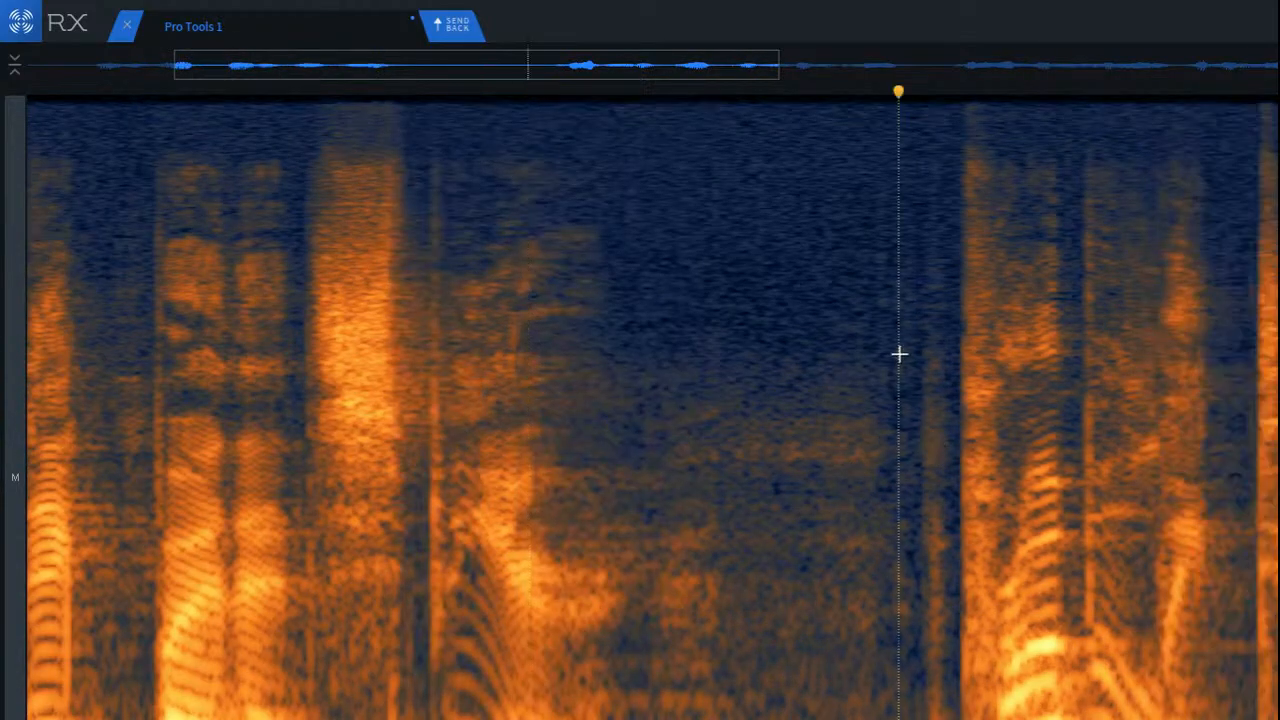
# Step: Play back the second phrase from the pause just before it
pyautogui.press('space')
pyautogui.hscroll(8, 652, 410)
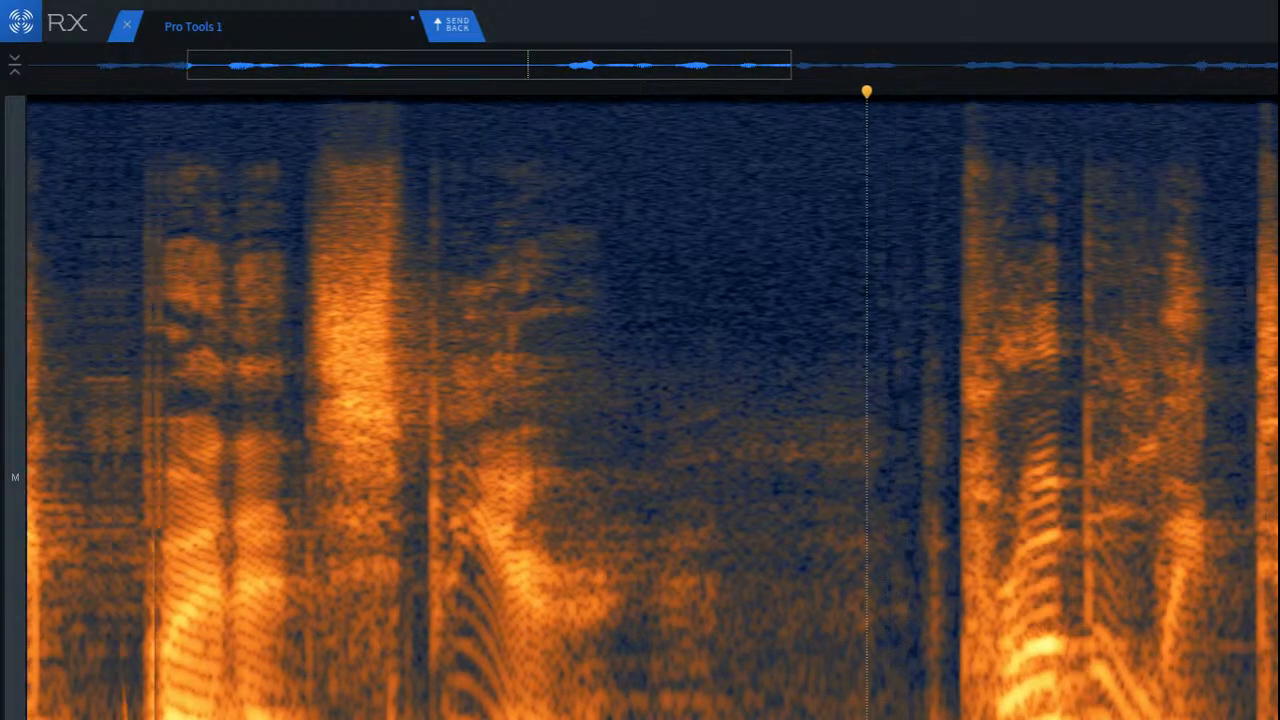
pyautogui.hscroll(2, 432, 693)
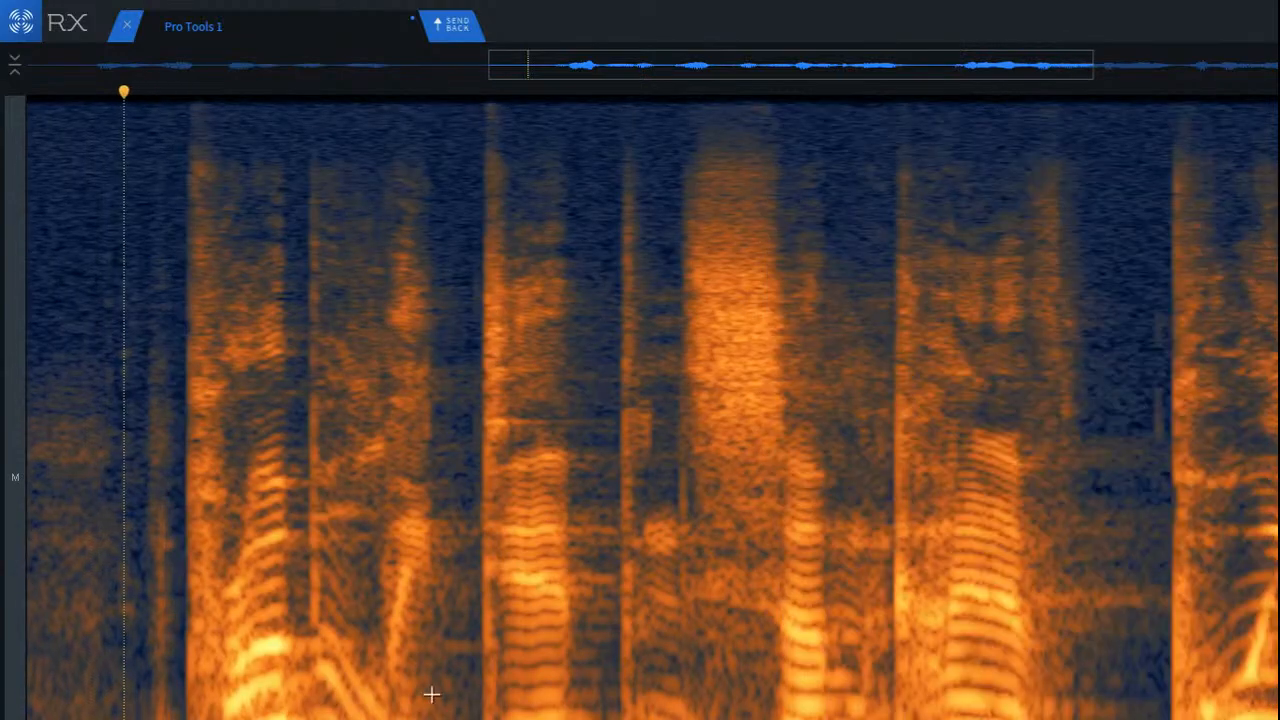
pyautogui.click(137, 367)
pyautogui.press('space')
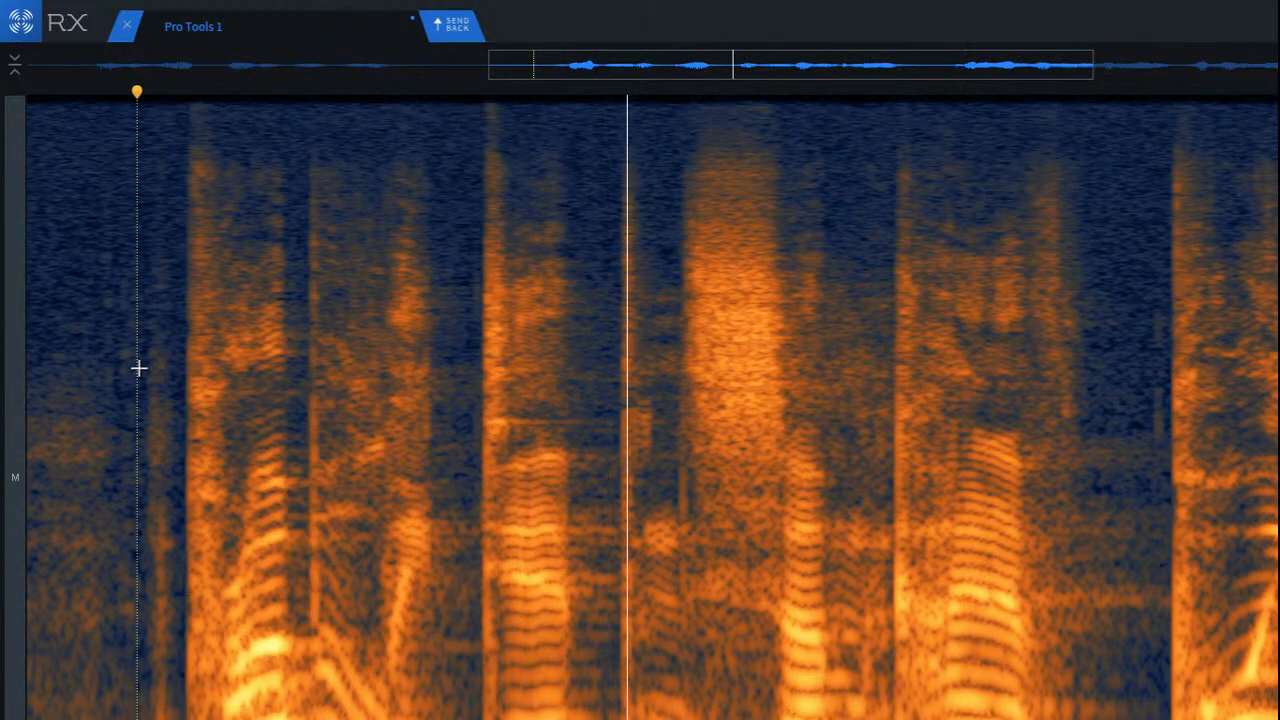
# Step: Repair the thin click just before the loud sibilant in the middle of the second phrase
pyautogui.scroll(5, 614, 429)
pyautogui.moveTo(593, 330); pyautogui.dragTo(704, 665)
pyautogui.hotkey('shift', '2')
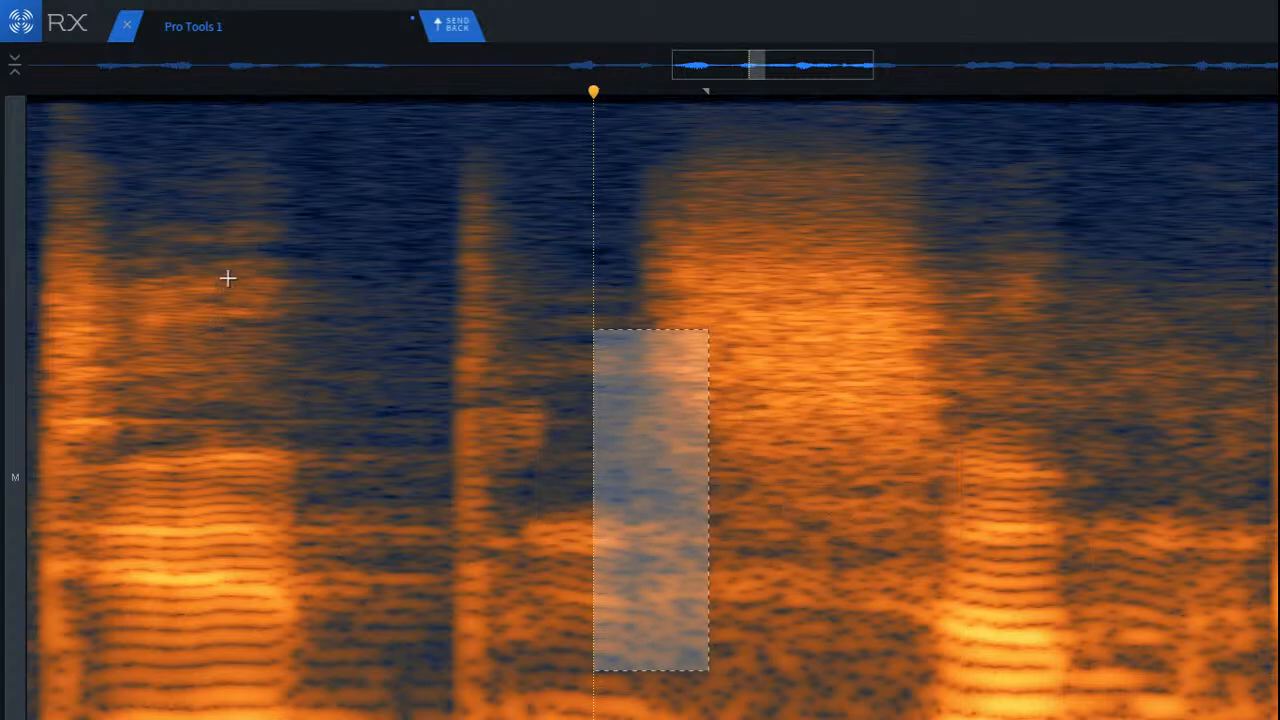
# Step: Play back from before the repaired sibilant into the following phrase, stopping among its clicks
pyautogui.click(250, 260)
pyautogui.press('space')
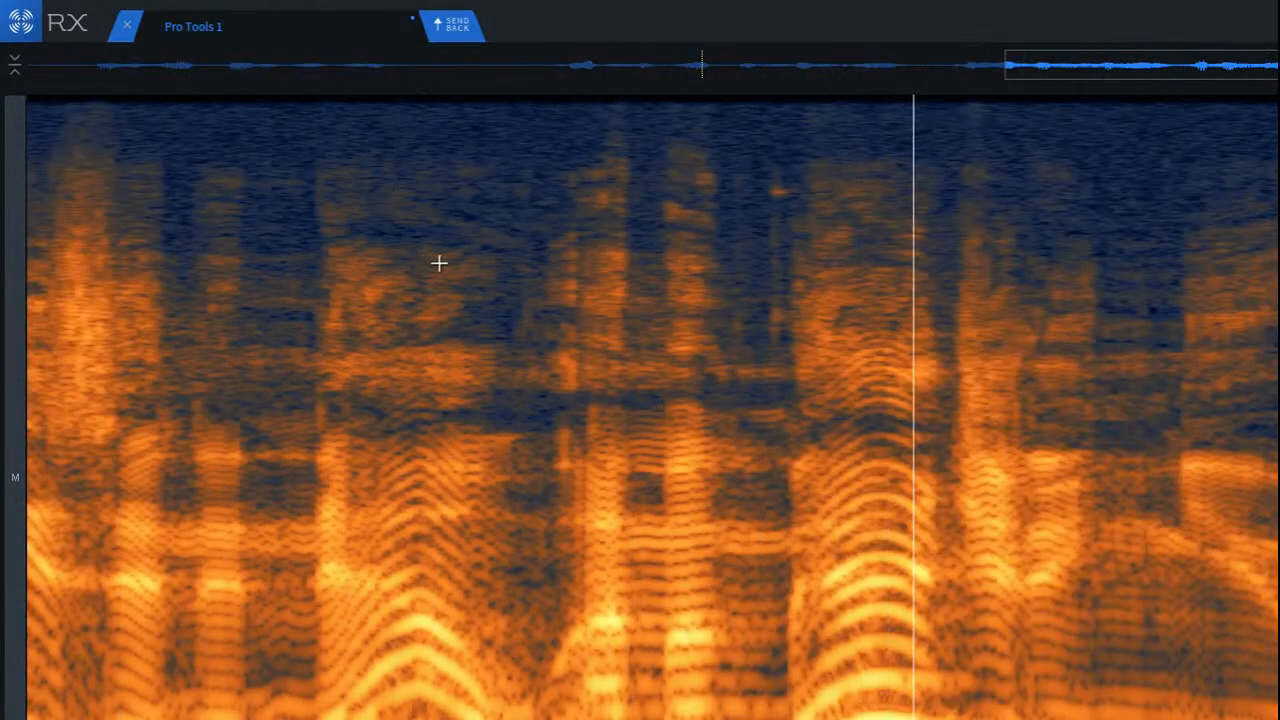
pyautogui.click(440, 263)
pyautogui.press('space')
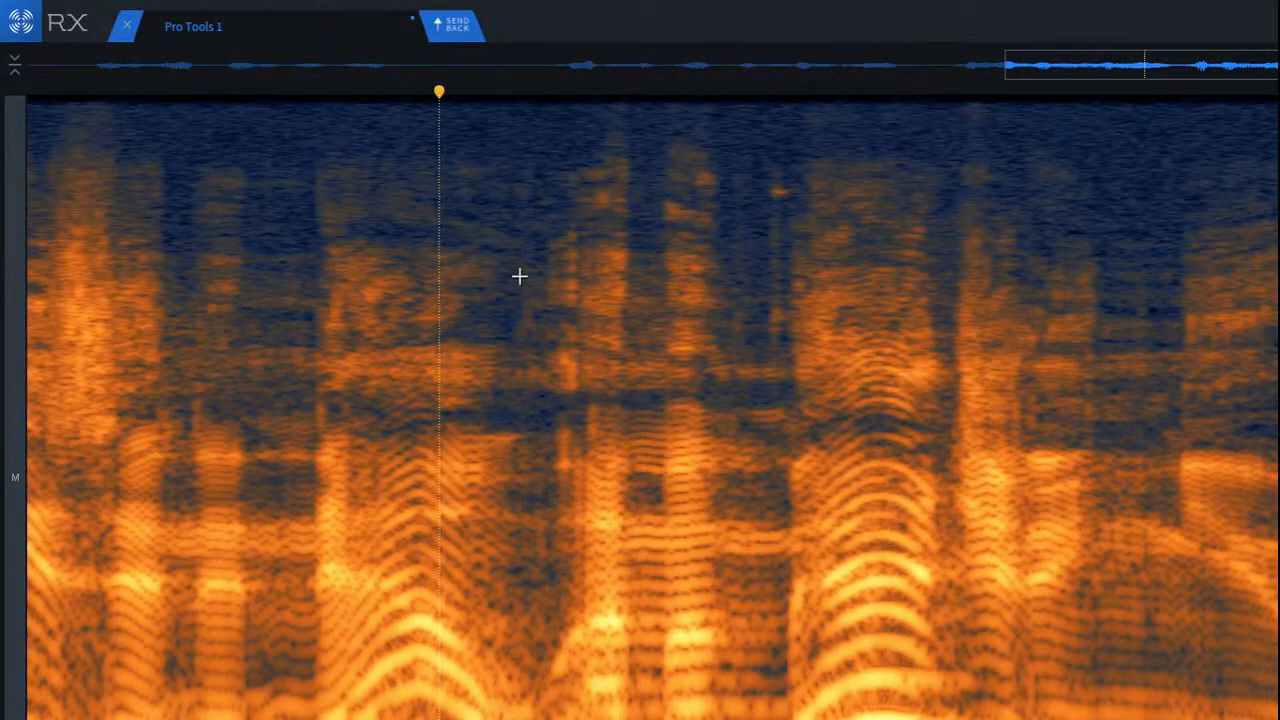
# Step: Try to repair the group of vertical clicks in the gap before the voiced word near the clip's end, and undo the repair
pyautogui.scroll(4, 540, 272)
pyautogui.scroll(3, 541, 272)
pyautogui.moveTo(551, 198); pyautogui.dragTo(805, 595)
pyautogui.hotkey('shift', '2')
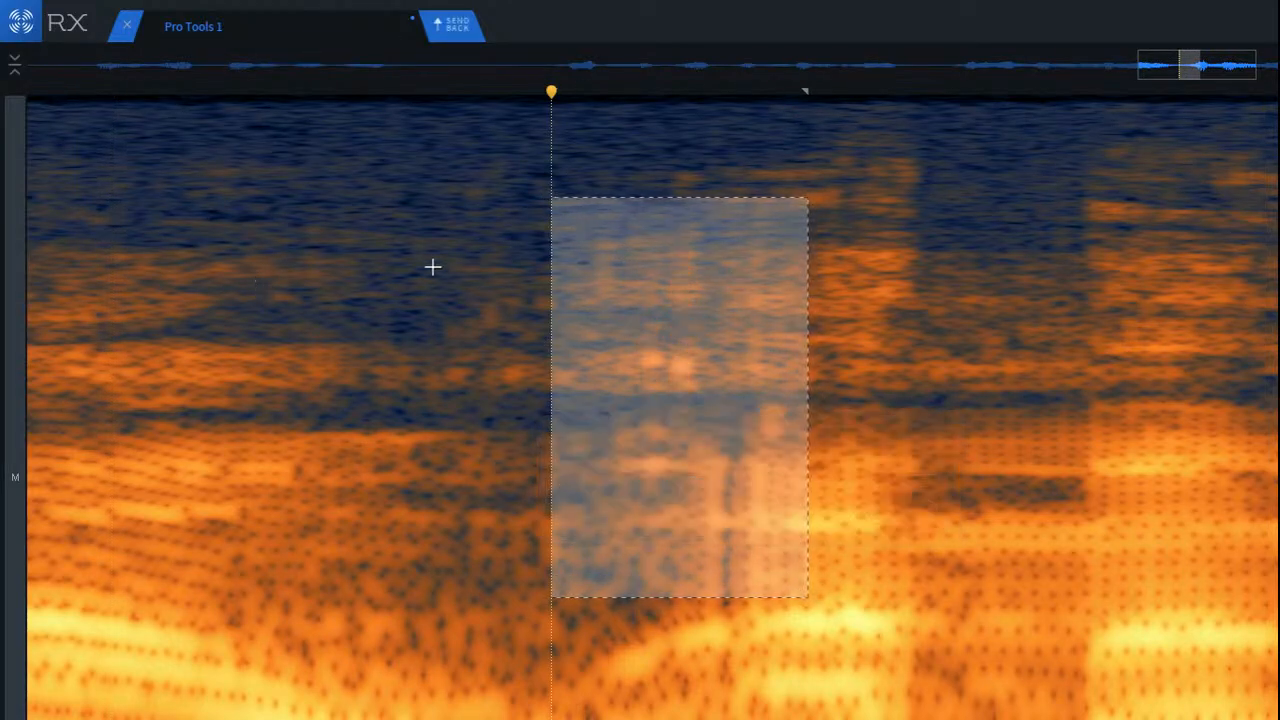
pyautogui.click(306, 240)
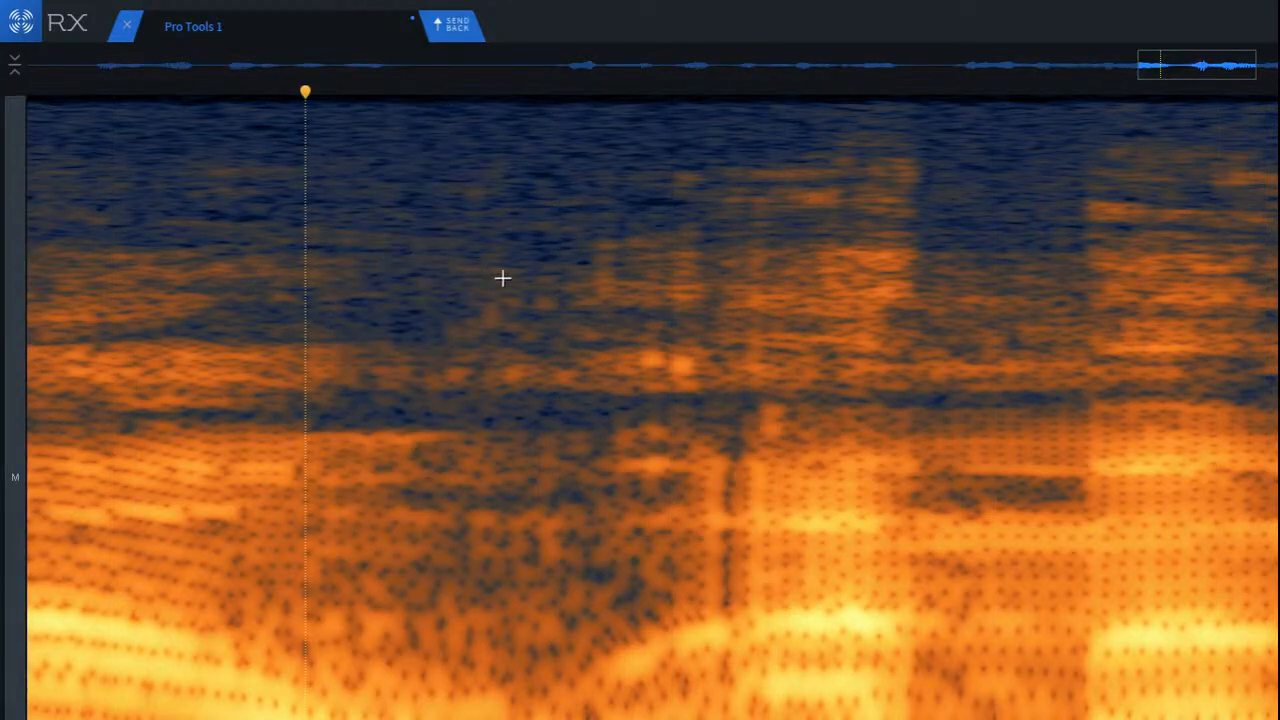
pyautogui.hotkey('ctrl', 'z')
pyautogui.click(847, 262)
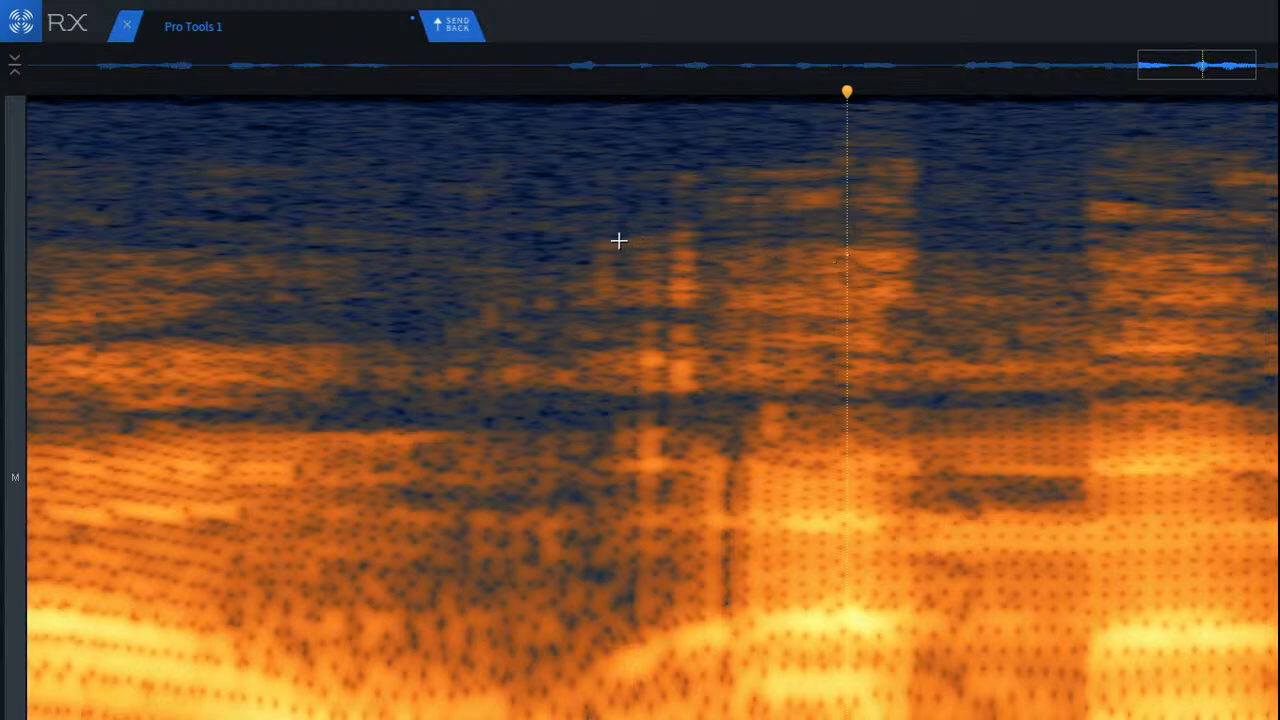
# Step: Try Mouth De-click on the click group before the voiced word near the clip's end, close the module, and undo the render
pyautogui.scroll(2, 618, 240)
pyautogui.moveTo(544, 164); pyautogui.dragTo(881, 512)
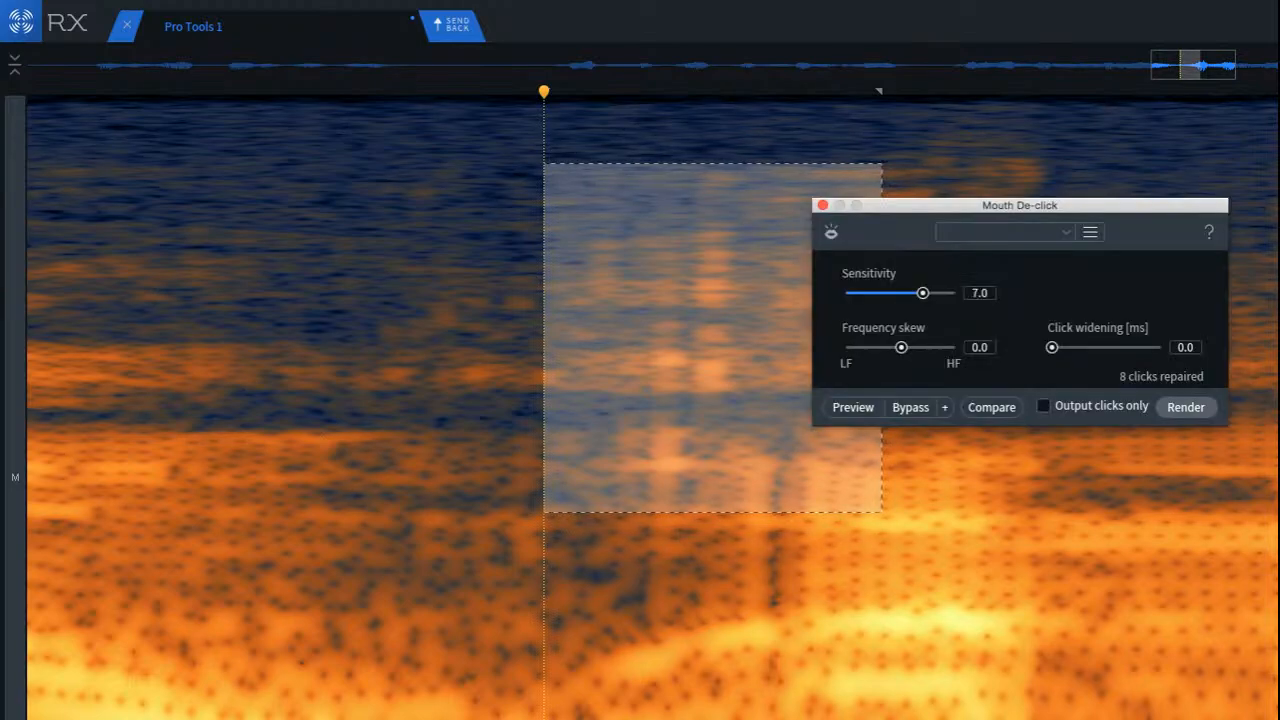
pyautogui.click(1181, 407)
pyautogui.click(214, 307)
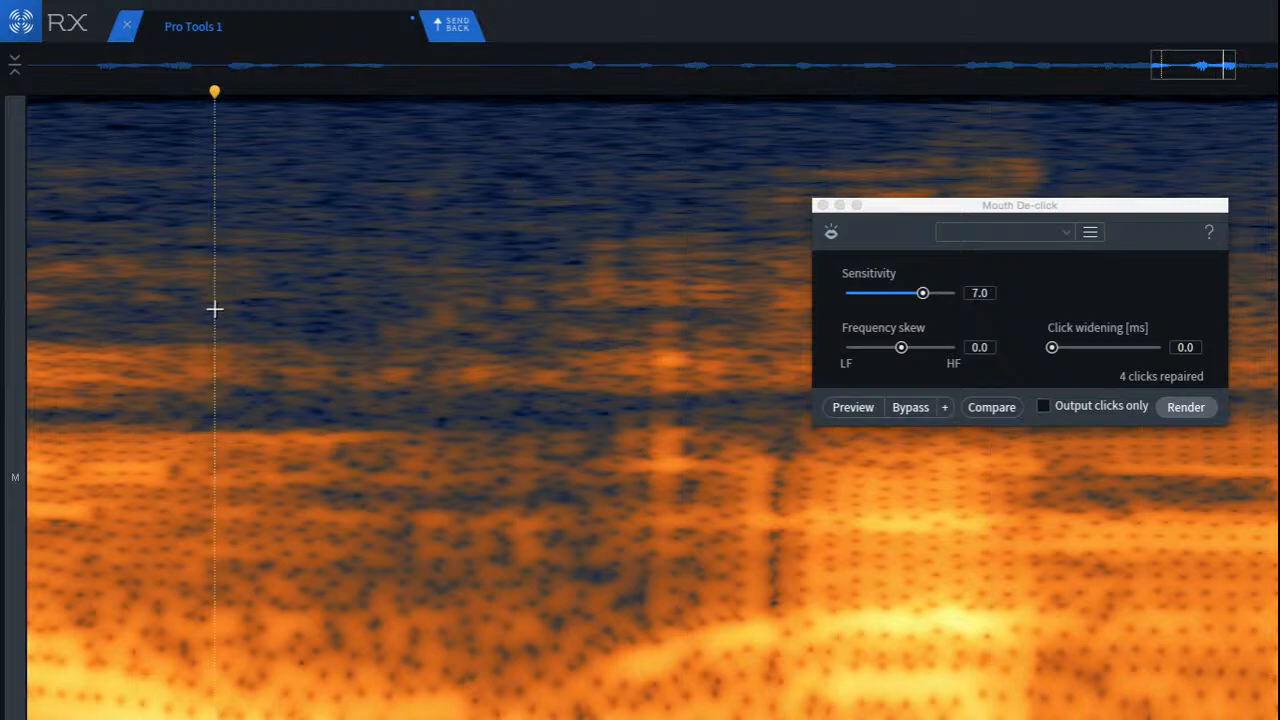
pyautogui.click(823, 206)
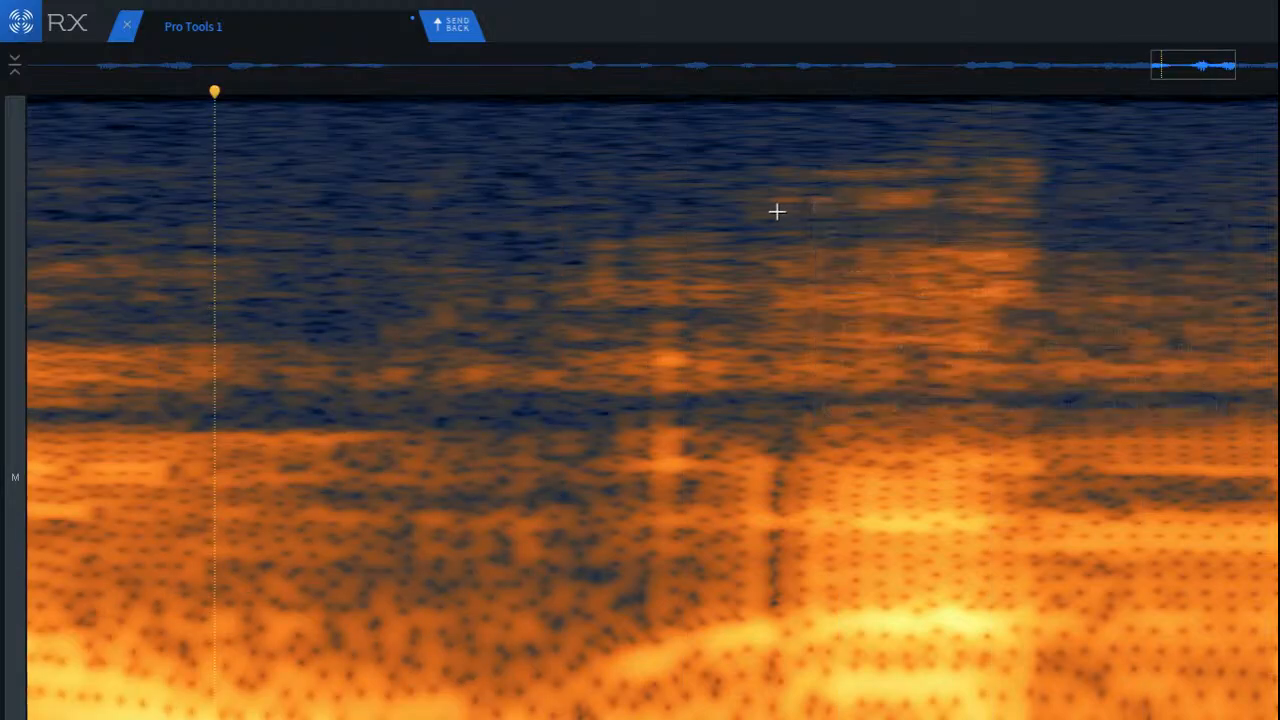
pyautogui.hotkey('ctrl', 'z')
pyautogui.click(503, 127)
# Step: Replace the first faint click of the group with clean audio copied from just before it
pyautogui.scroll(5, 580, 196)
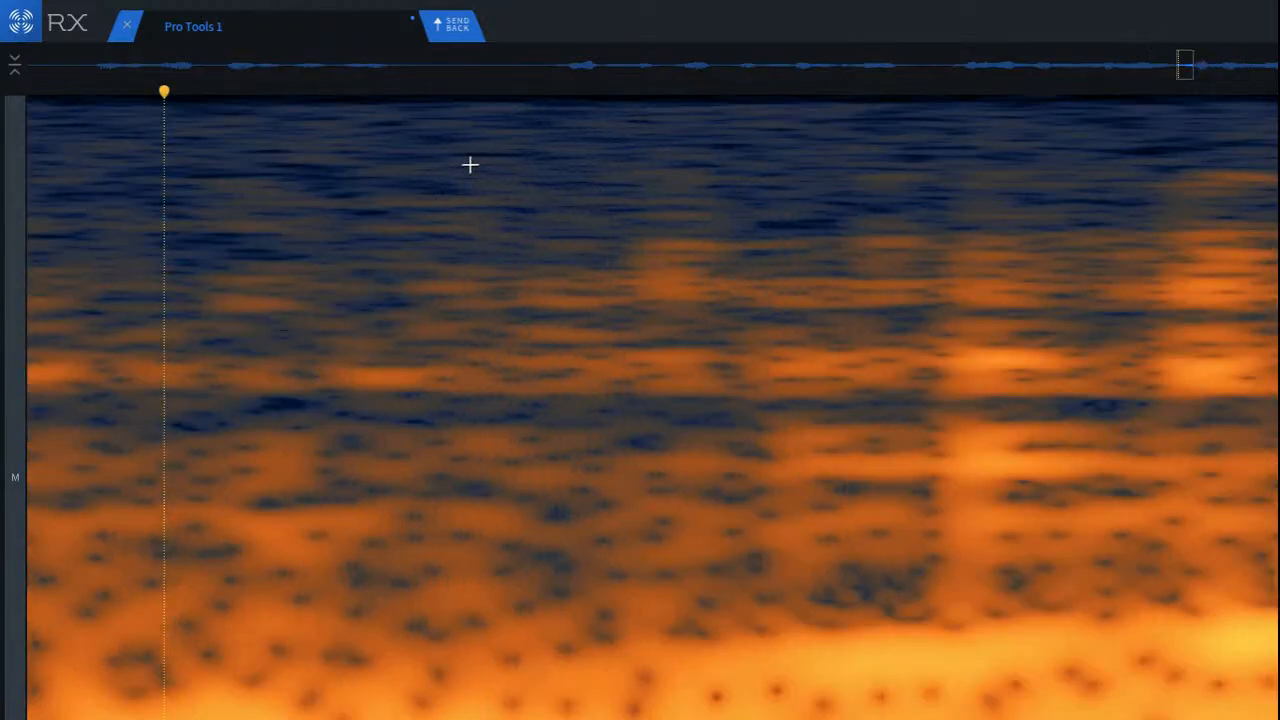
pyautogui.moveTo(477, 137); pyautogui.dragTo(633, 428)
pyautogui.moveTo(562, 351); pyautogui.dragTo(683, 362)
pyautogui.hotkey('ctrl', 'r')
pyautogui.click(280, 268)
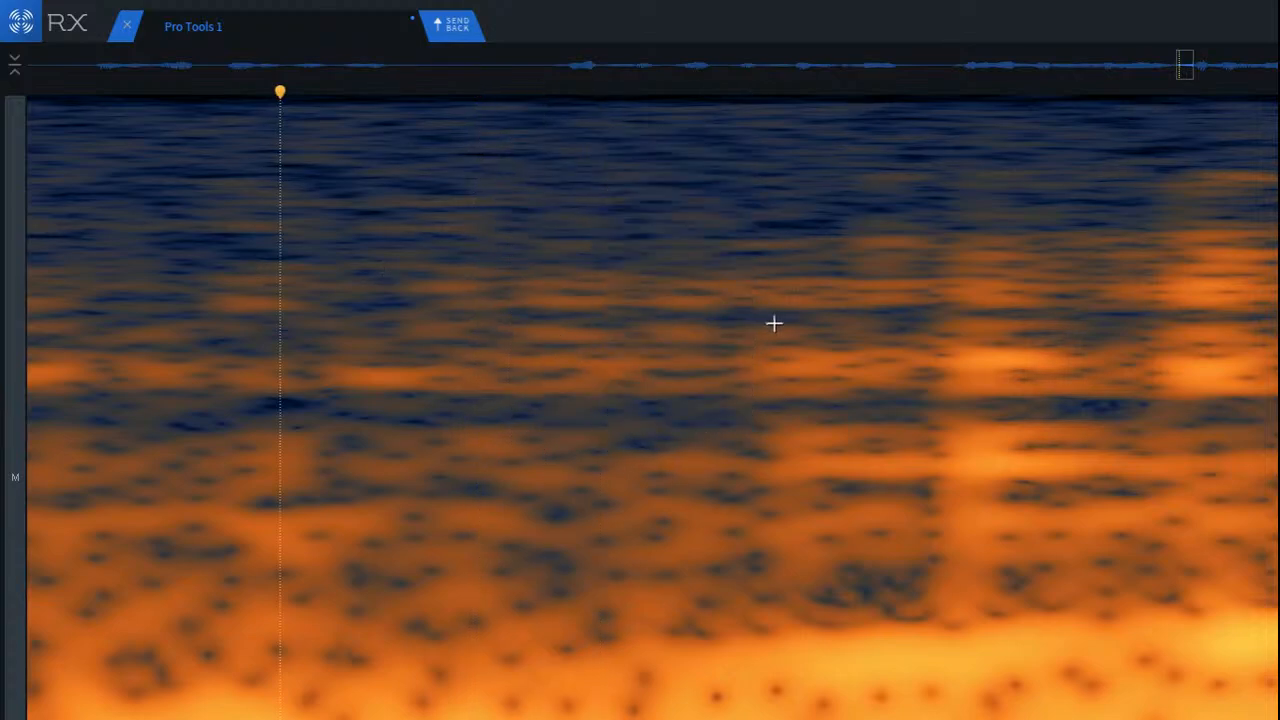
# Step: Cover the blemish just after the replaced click with a clean patch copied from the audio before it
pyautogui.scroll(2, 1168, 277)
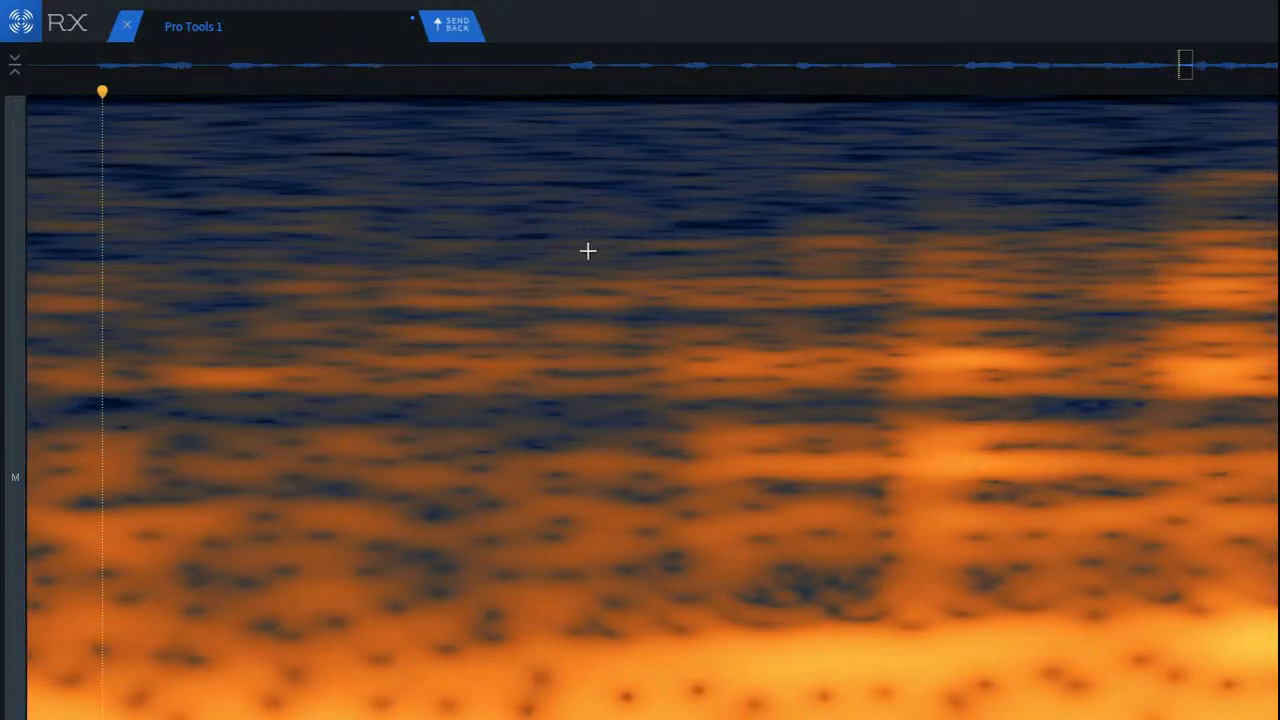
pyautogui.moveTo(465, 200); pyautogui.dragTo(676, 592)
pyautogui.moveTo(687, 531); pyautogui.dragTo(837, 523)
pyautogui.click(636, 377)
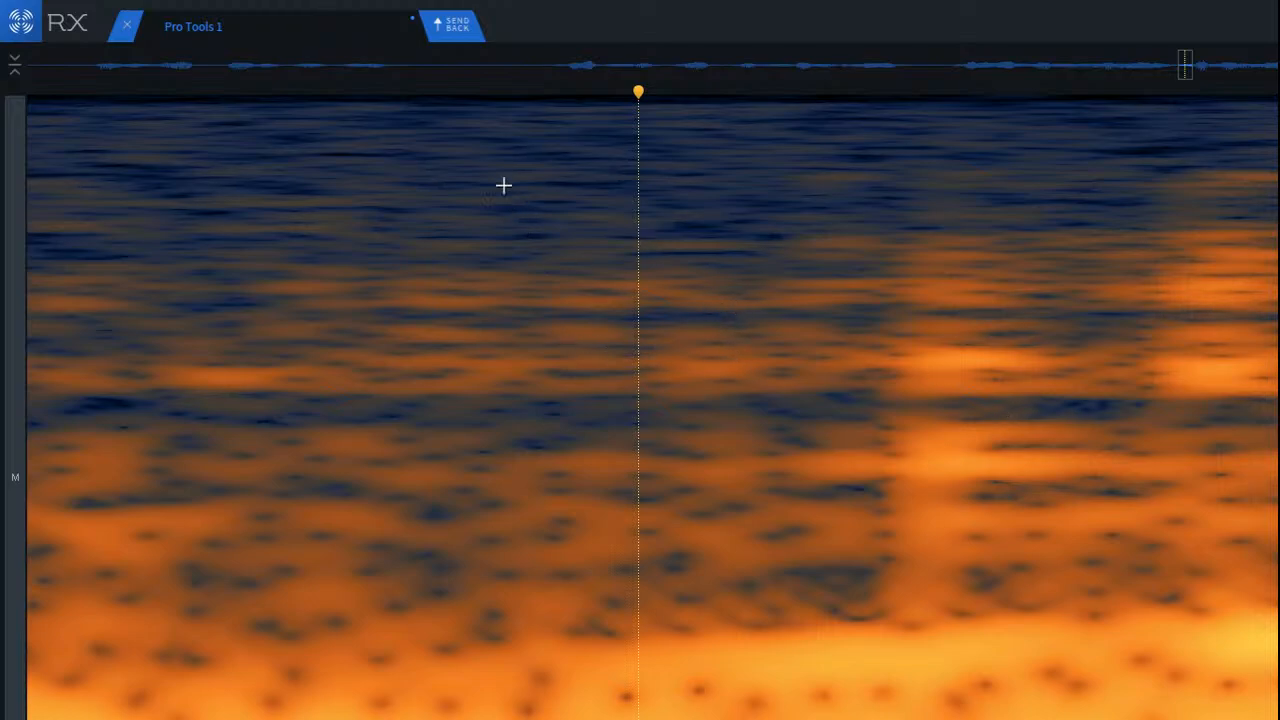
# Step: Replace the strong middle click of the group with a wider clean patch copied from before it, and clear the selection
pyautogui.moveTo(500, 180); pyautogui.dragTo(886, 641)
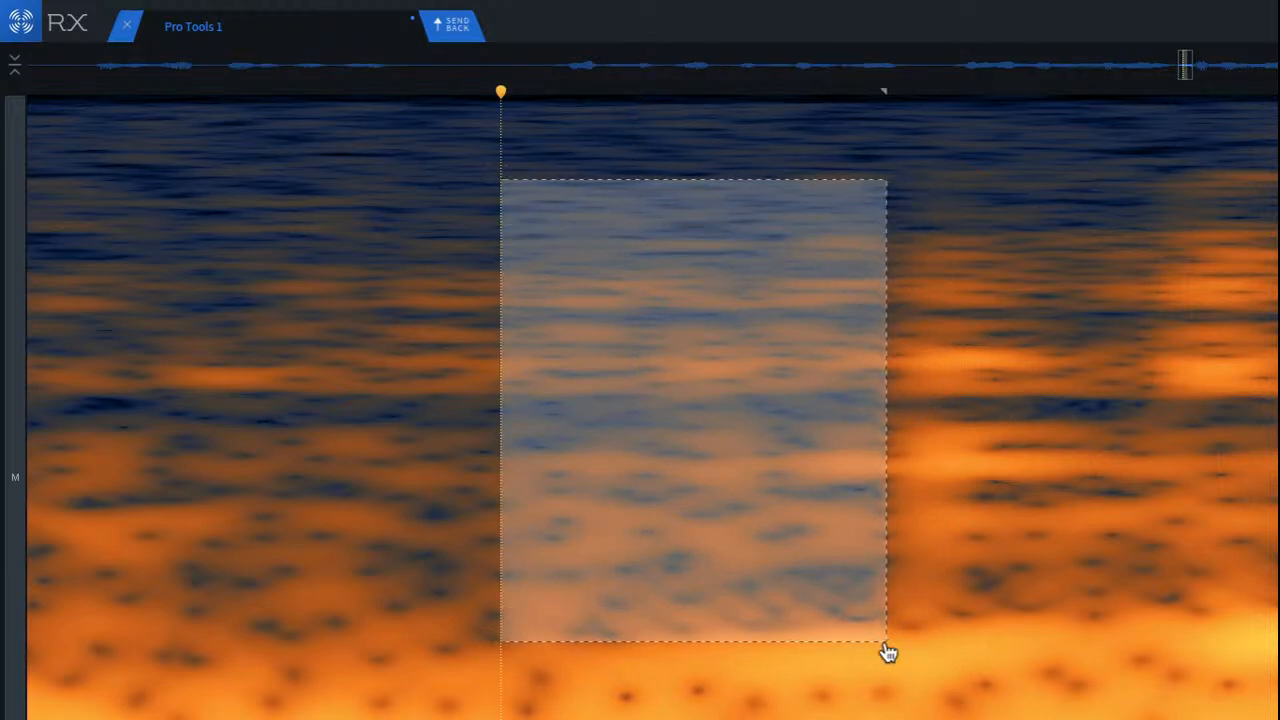
pyautogui.moveTo(728, 541); pyautogui.dragTo(999, 540)
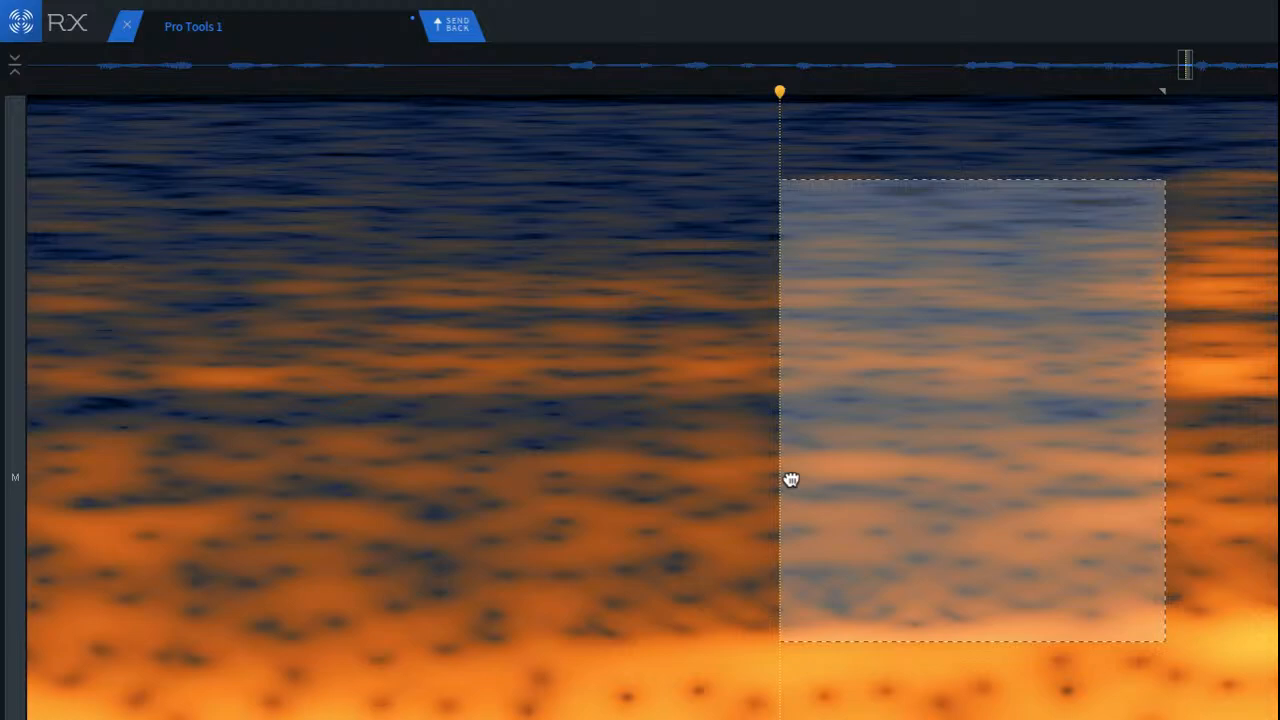
pyautogui.click(352, 241)
pyautogui.scroll(-4, 500, 217)
pyautogui.scroll(-3, 878, 286)
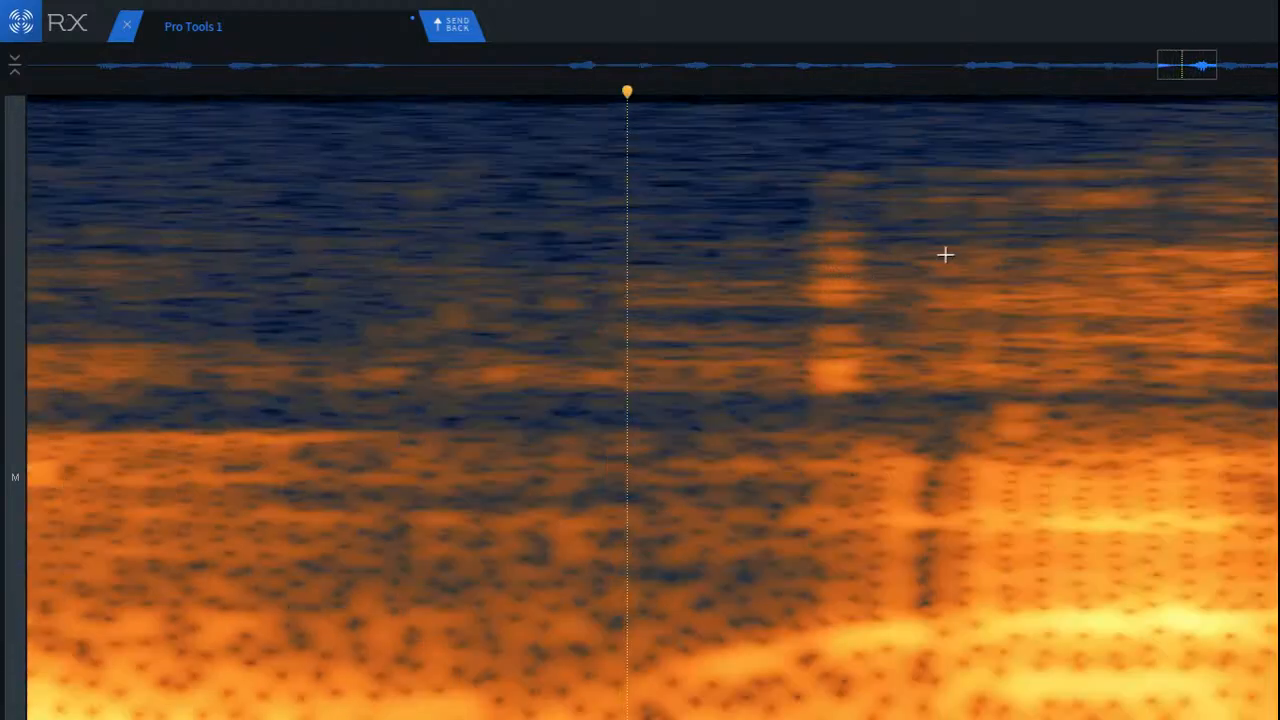
# Step: Replace the last click before the voiced word with a clean patch copied from just before it, and clear the selection
pyautogui.scroll(3, 1073, 258)
pyautogui.moveTo(205, 152)
pyautogui.mouseDown()
pyautogui.moveTo(497, 489)
pyautogui.moveTo(471, 489)
pyautogui.mouseUp()
pyautogui.press('super+c')
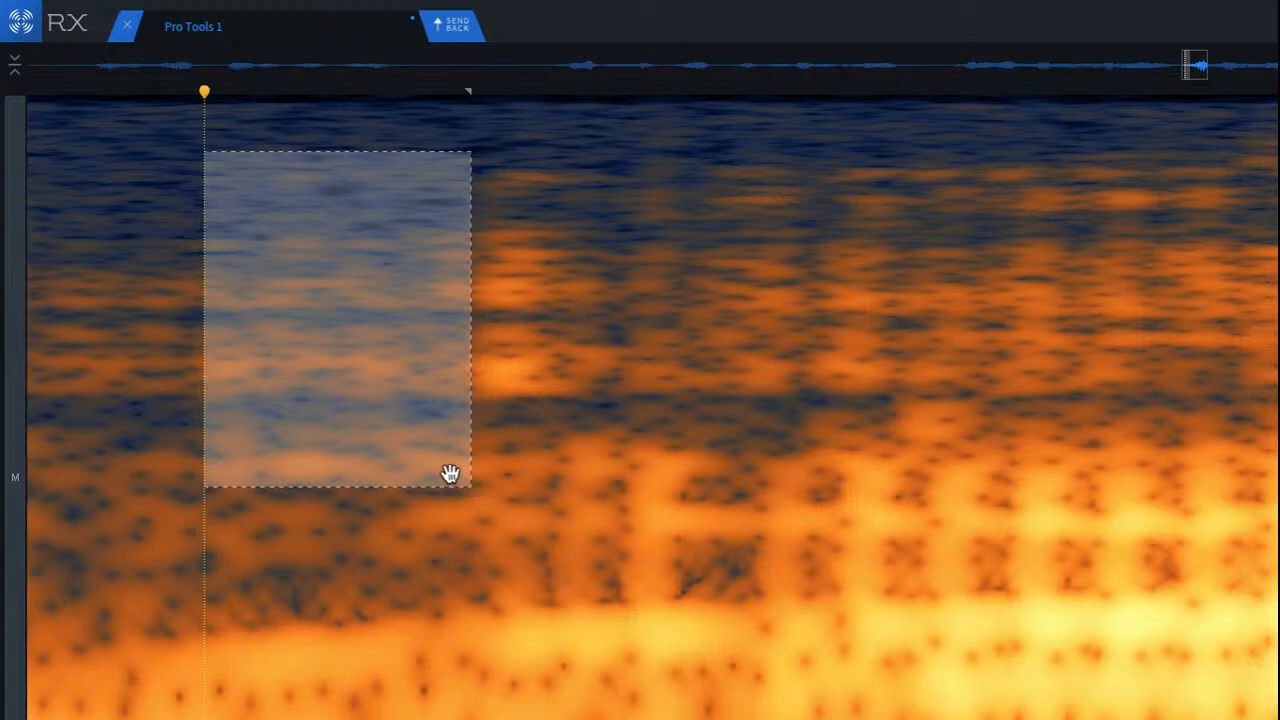
pyautogui.moveTo(399, 408); pyautogui.dragTo(585, 388)
pyautogui.press('super+v')
pyautogui.press('super+a')
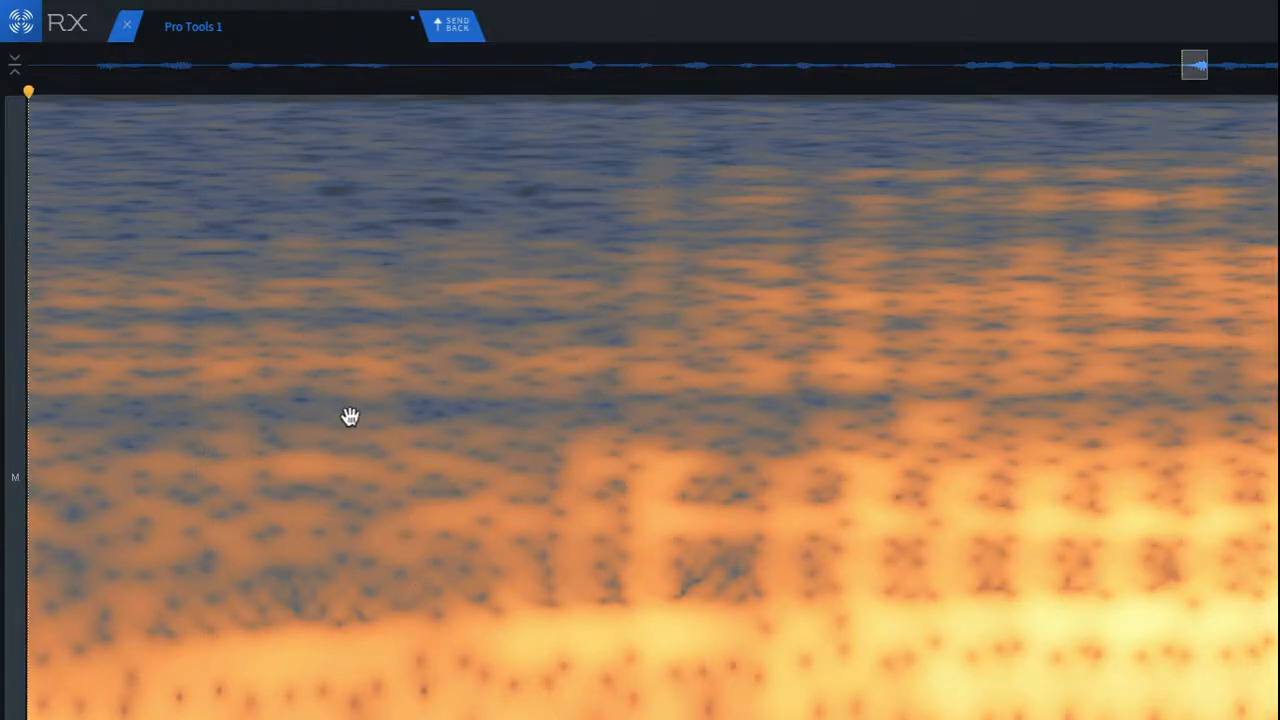
pyautogui.click(299, 258)
pyautogui.scroll(-3, 298, 255)
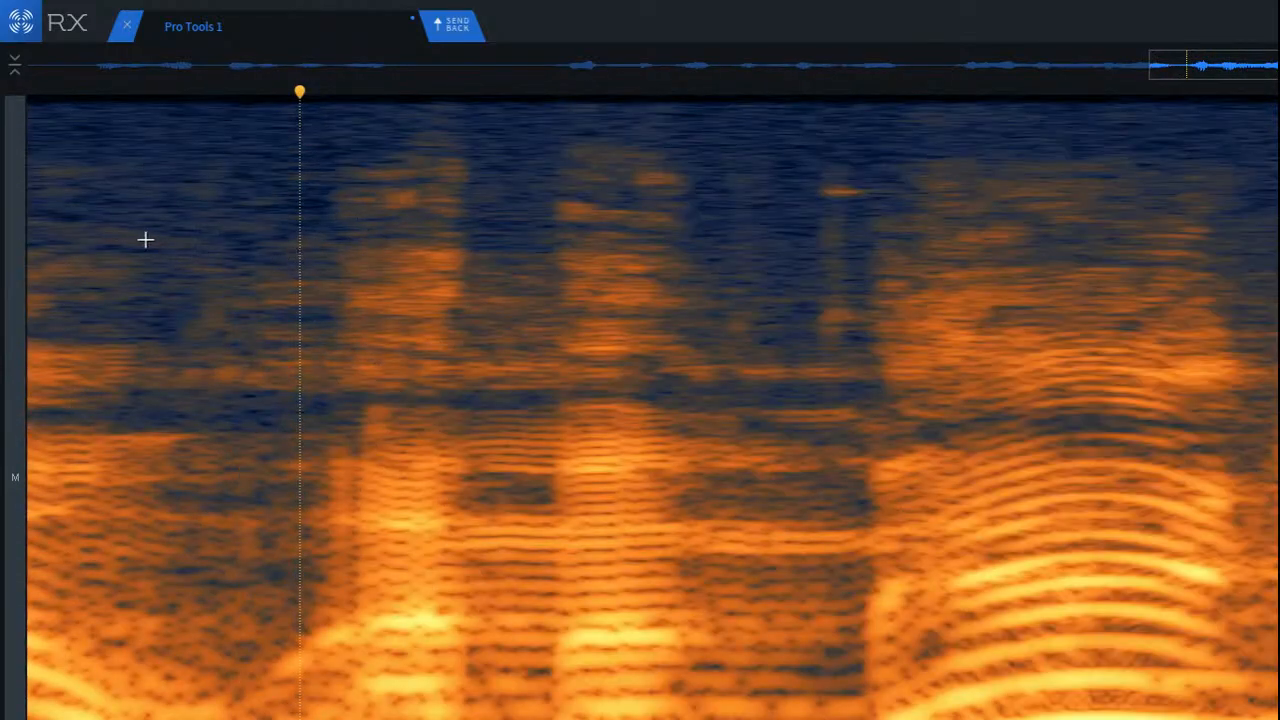
pyautogui.click(129, 234)
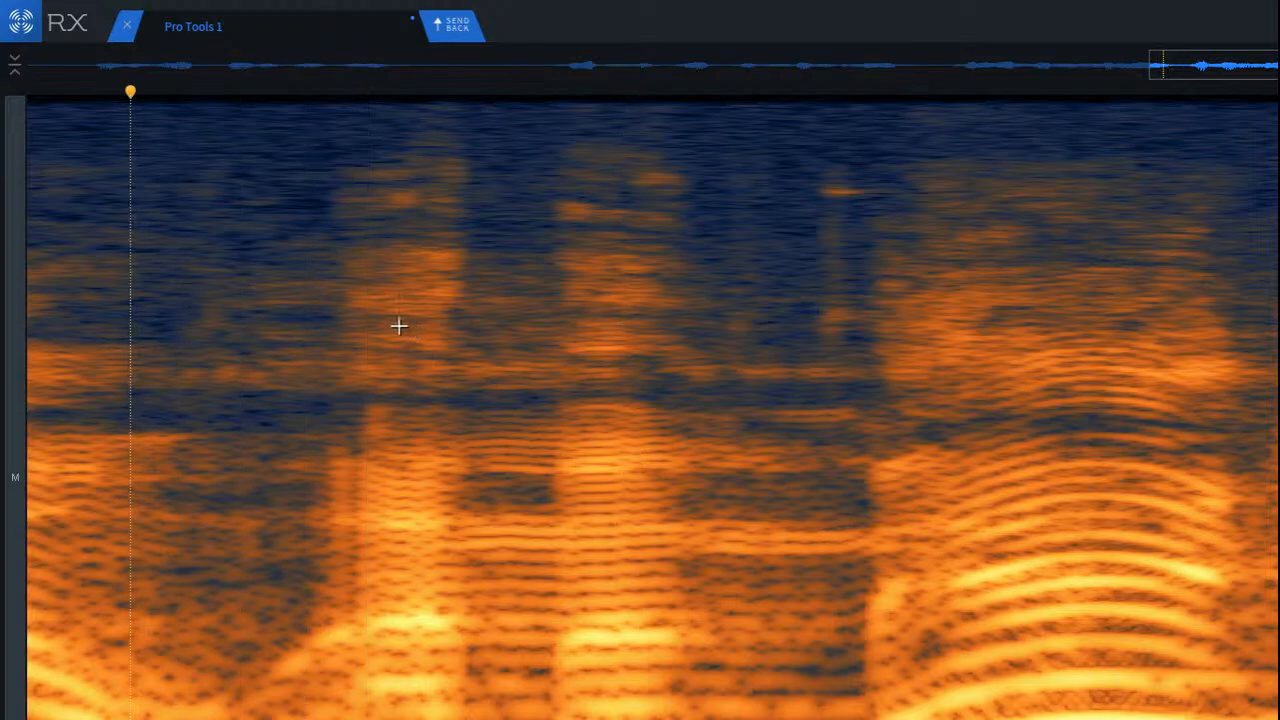
# Step: Cover the low-frequency click at the voiced word's onset with a patch moved from just before it, and play the repair
pyautogui.scroll(4, 337, 334)
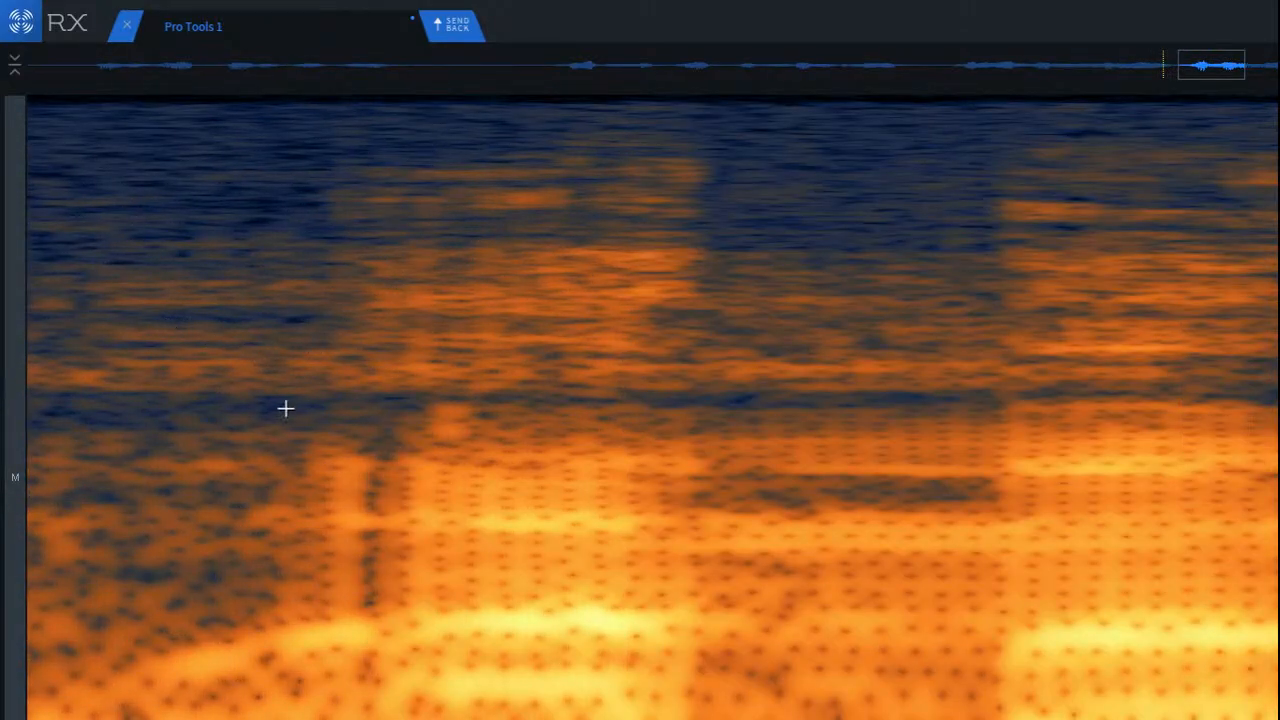
pyautogui.moveTo(178, 423); pyautogui.dragTo(319, 670)
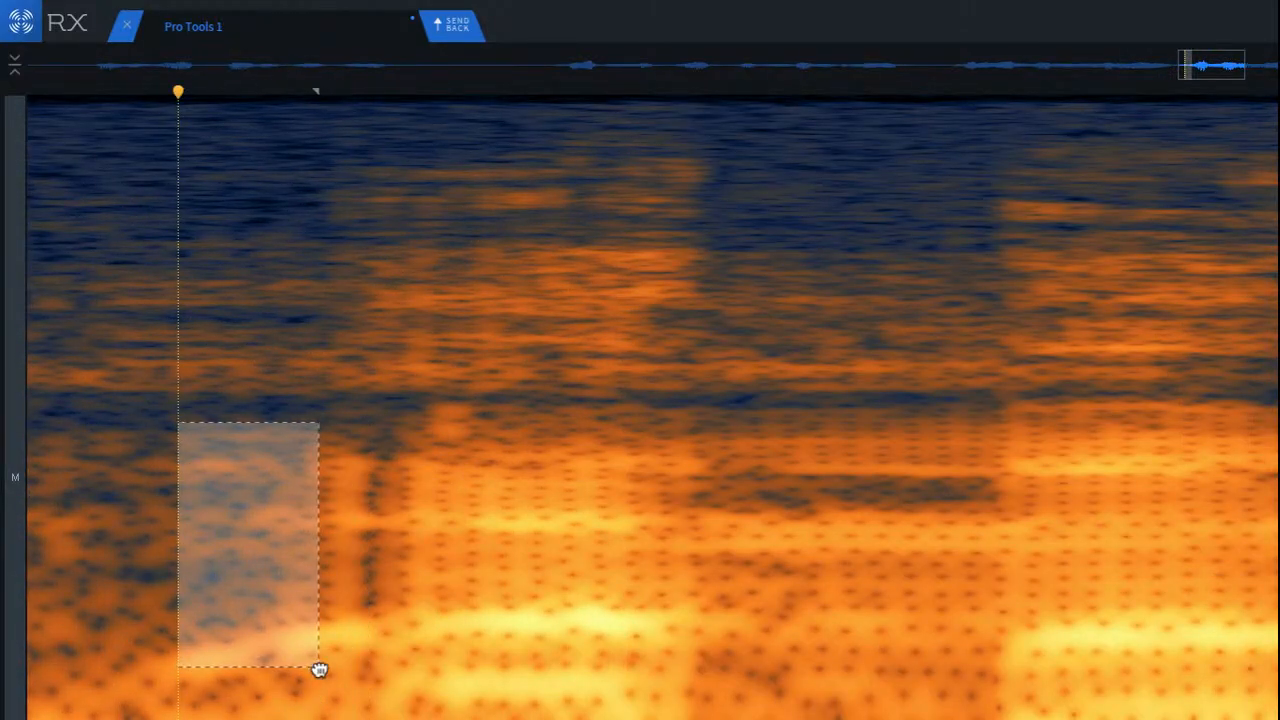
pyautogui.moveTo(240, 606); pyautogui.dragTo(340, 608)
pyautogui.hotkey('ctrl', 'v')
pyautogui.click(202, 556)
pyautogui.scroll(-3, 194, 513)
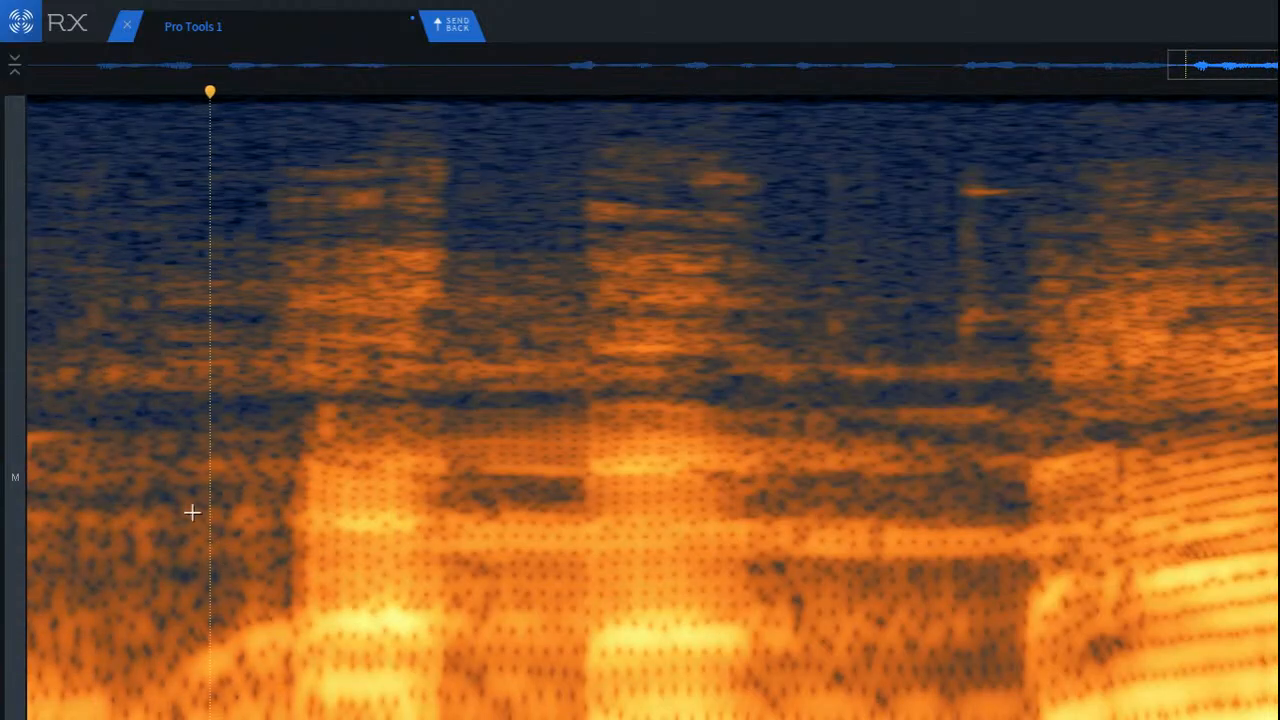
pyautogui.click(94, 209)
pyautogui.press('space')
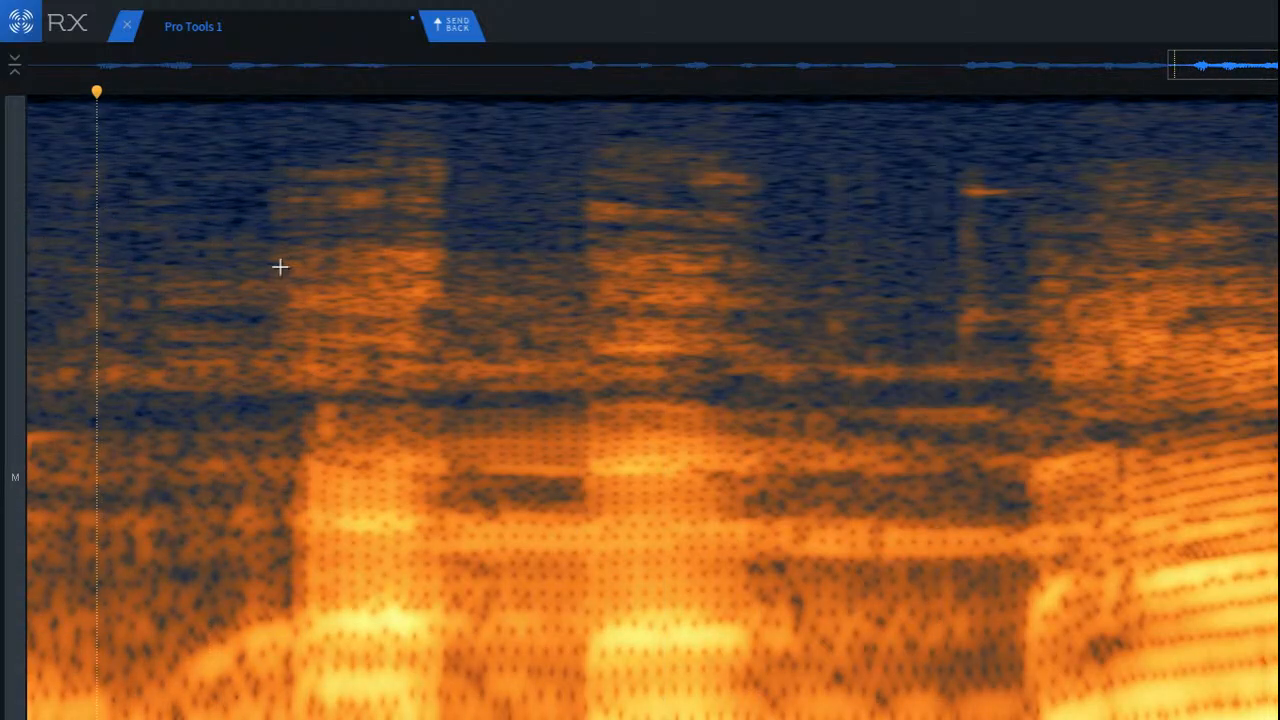
# Step: Try to mark and reposition a small patch area around the voiced word's onset, and clear the selection
pyautogui.scroll(3, 277, 380)
pyautogui.moveTo(129, 317); pyautogui.dragTo(290, 460)
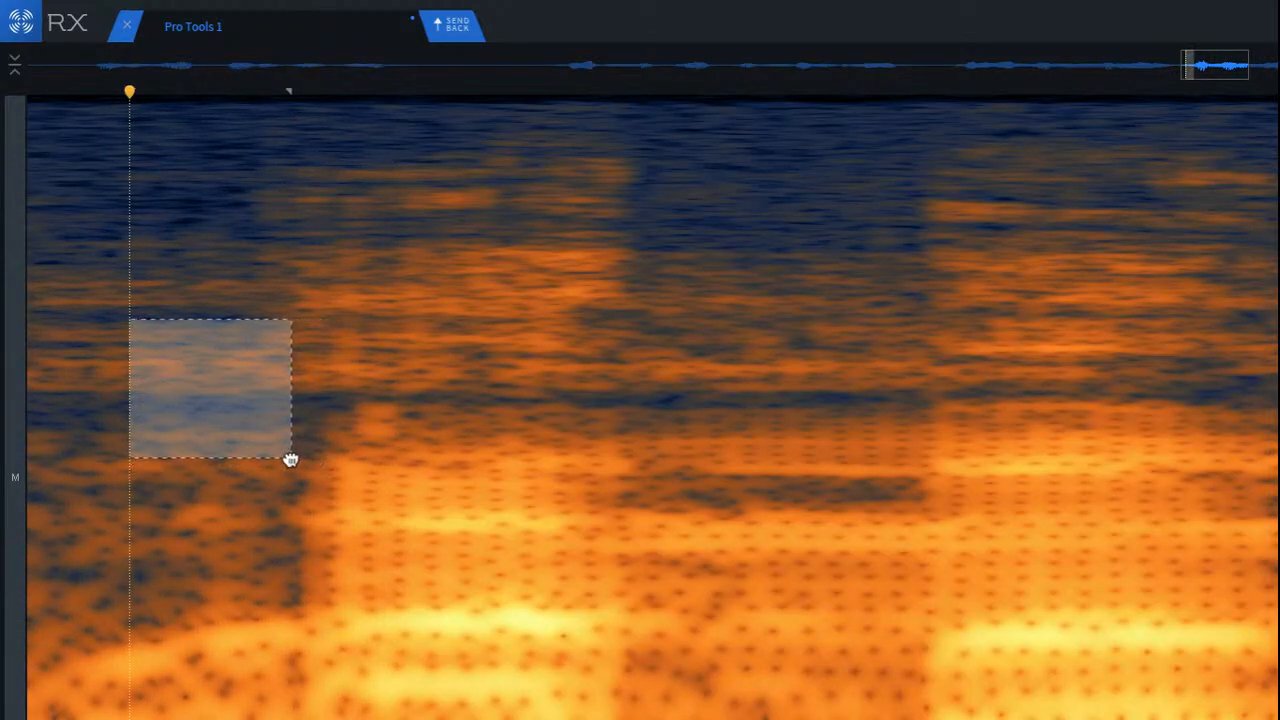
pyautogui.click(369, 320)
pyautogui.scroll(3, 297, 263)
pyautogui.moveTo(322, 222); pyautogui.dragTo(454, 426)
pyautogui.moveTo(406, 389); pyautogui.dragTo(446, 368)
pyautogui.click(151, 314)
pyautogui.scroll(-3, 349, 400)
pyautogui.click(109, 299)
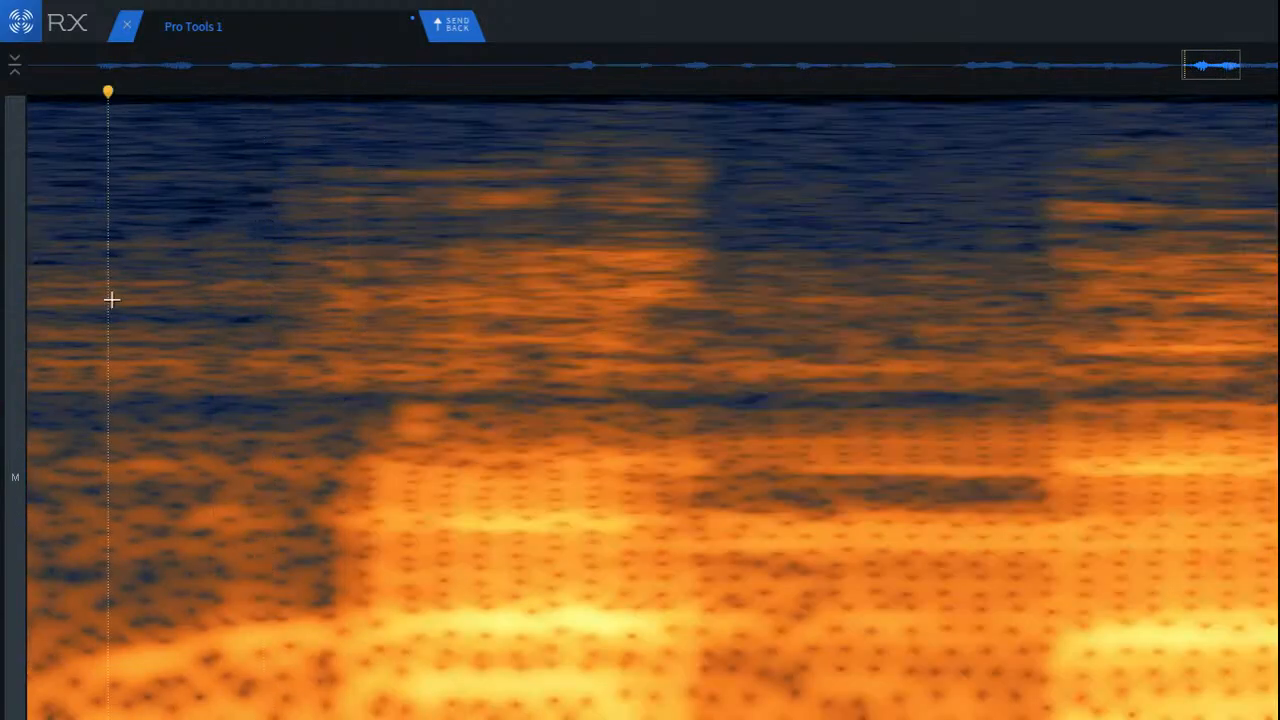
# Step: Examine the first voiced burst by marking its high, middle and low frequency ranges in turn, and play it
pyautogui.moveTo(283, 294); pyautogui.dragTo(646, 406)
pyautogui.moveTo(341, 228); pyautogui.dragTo(731, 329)
pyautogui.moveTo(489, 294); pyautogui.dragTo(474, 466)
pyautogui.moveTo(354, 451); pyautogui.dragTo(495, 694)
pyautogui.click(123, 411)
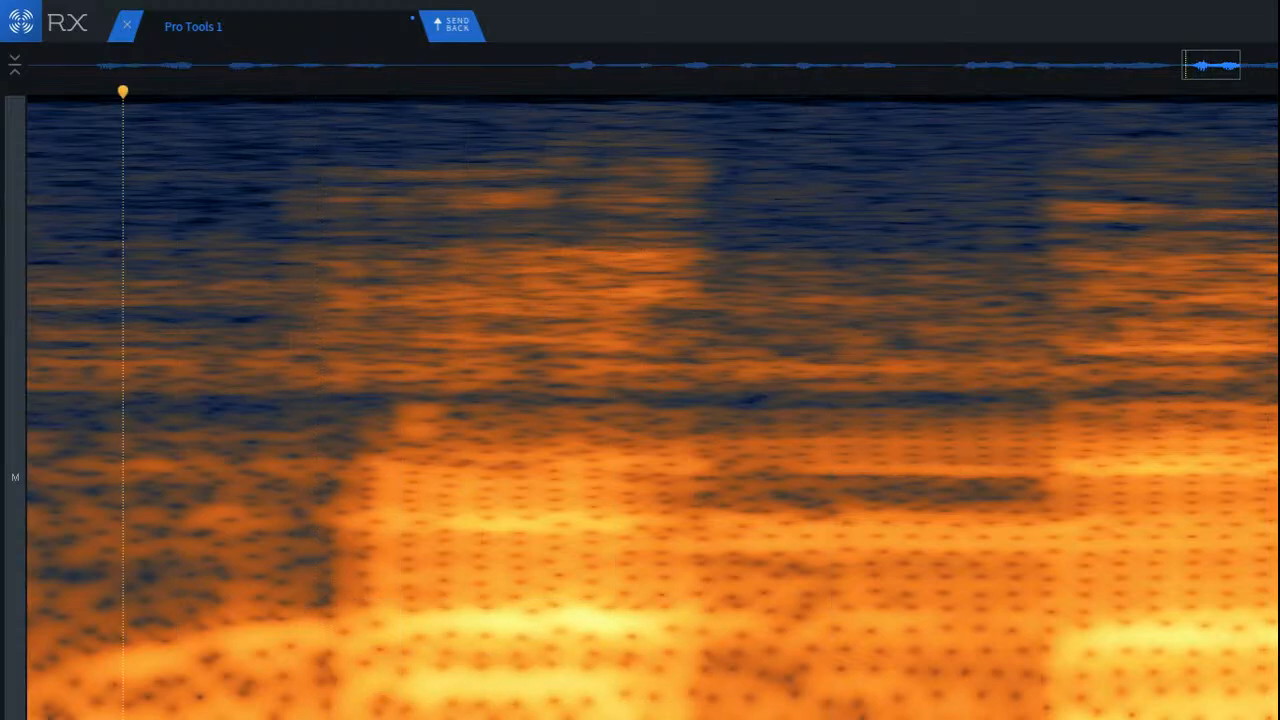
pyautogui.press('space')
pyautogui.press('space')
pyautogui.moveTo(273, 322); pyautogui.dragTo(706, 563)
pyautogui.moveTo(483, 523); pyautogui.dragTo(497, 690)
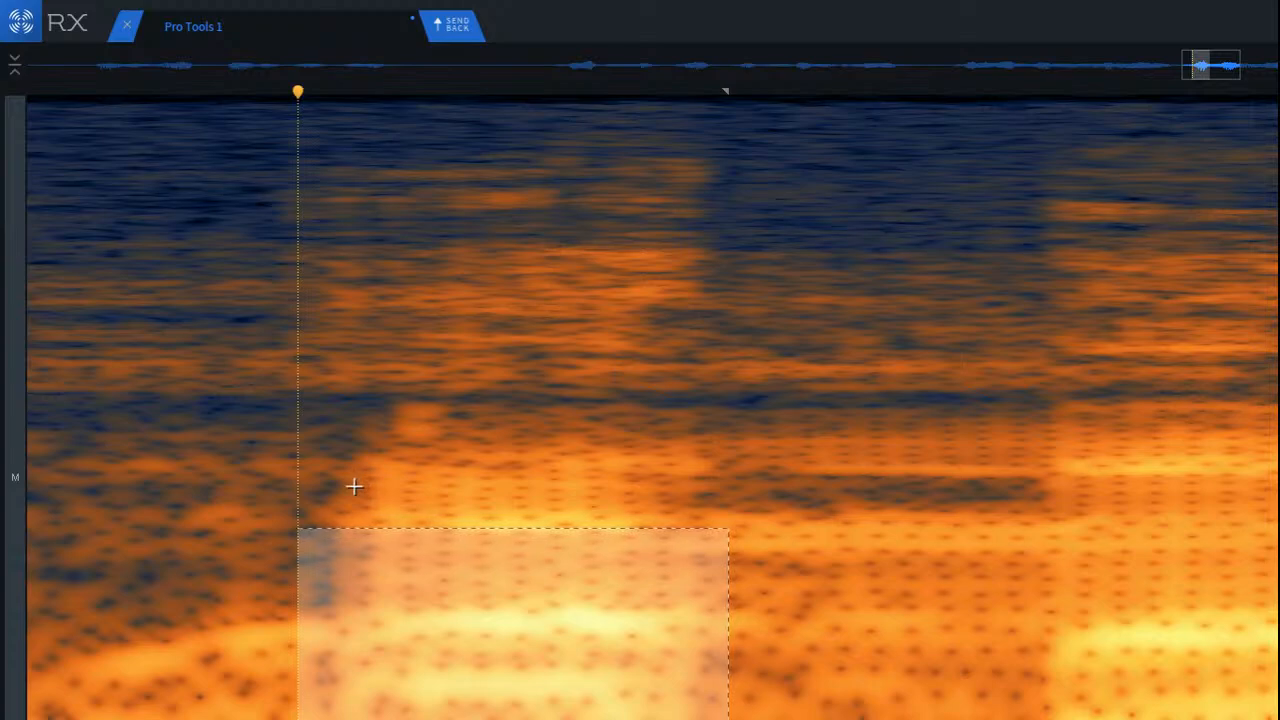
pyautogui.click(165, 375)
# Step: Mark a frequency band between the two voiced bursts, shift the selection to a higher band, and clear it
pyautogui.scroll(-4, 229, 400)
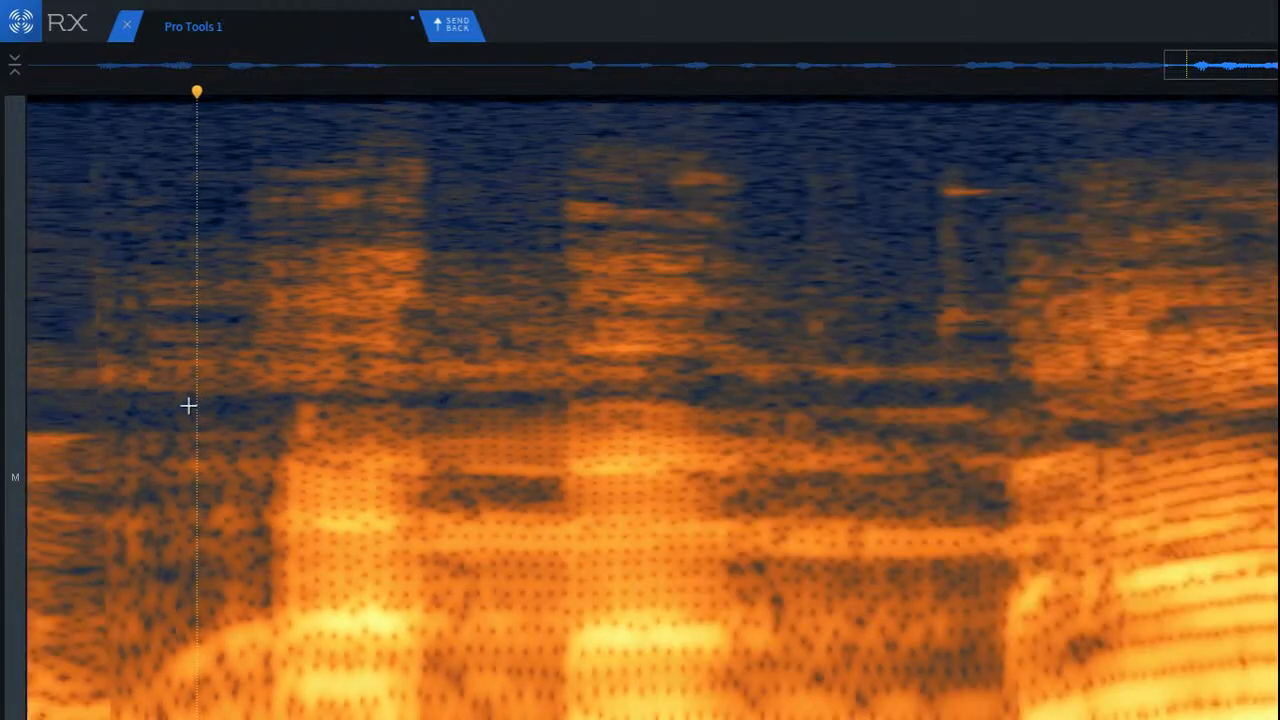
pyautogui.scroll(-2, 185, 400)
pyautogui.click(51, 366)
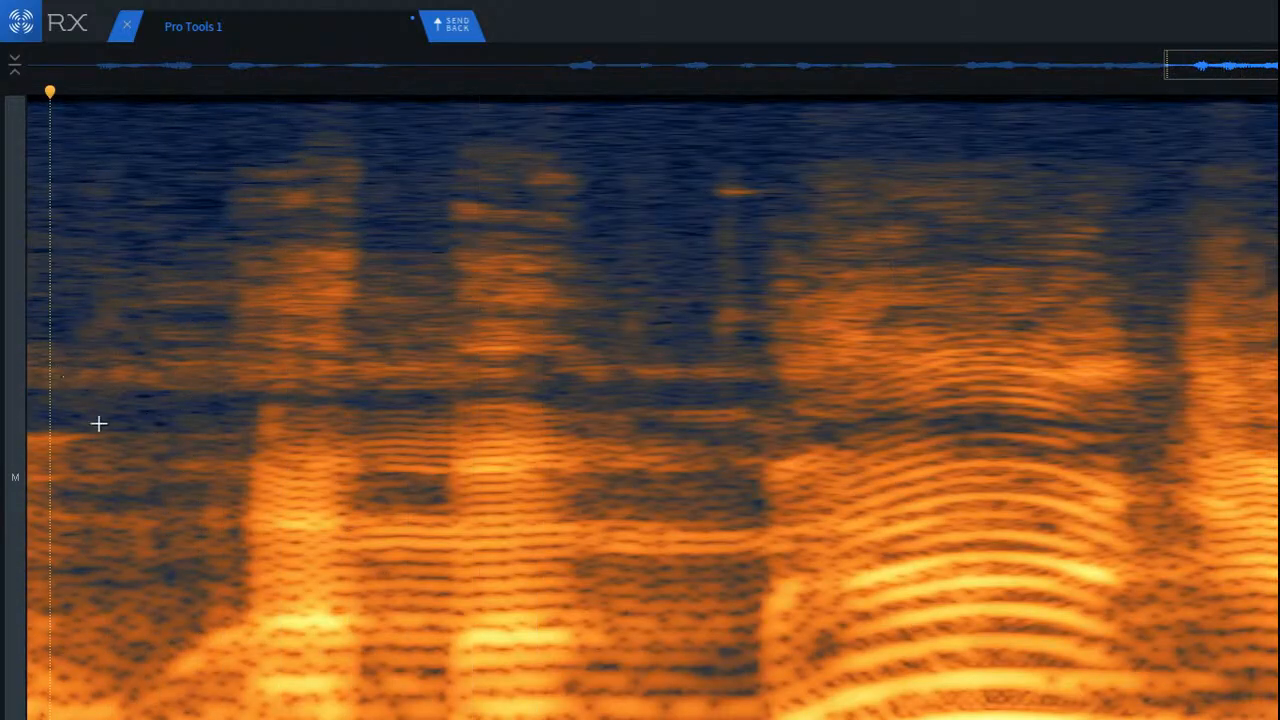
pyautogui.scroll(2, 66, 436)
pyautogui.moveTo(519, 493); pyautogui.dragTo(778, 583)
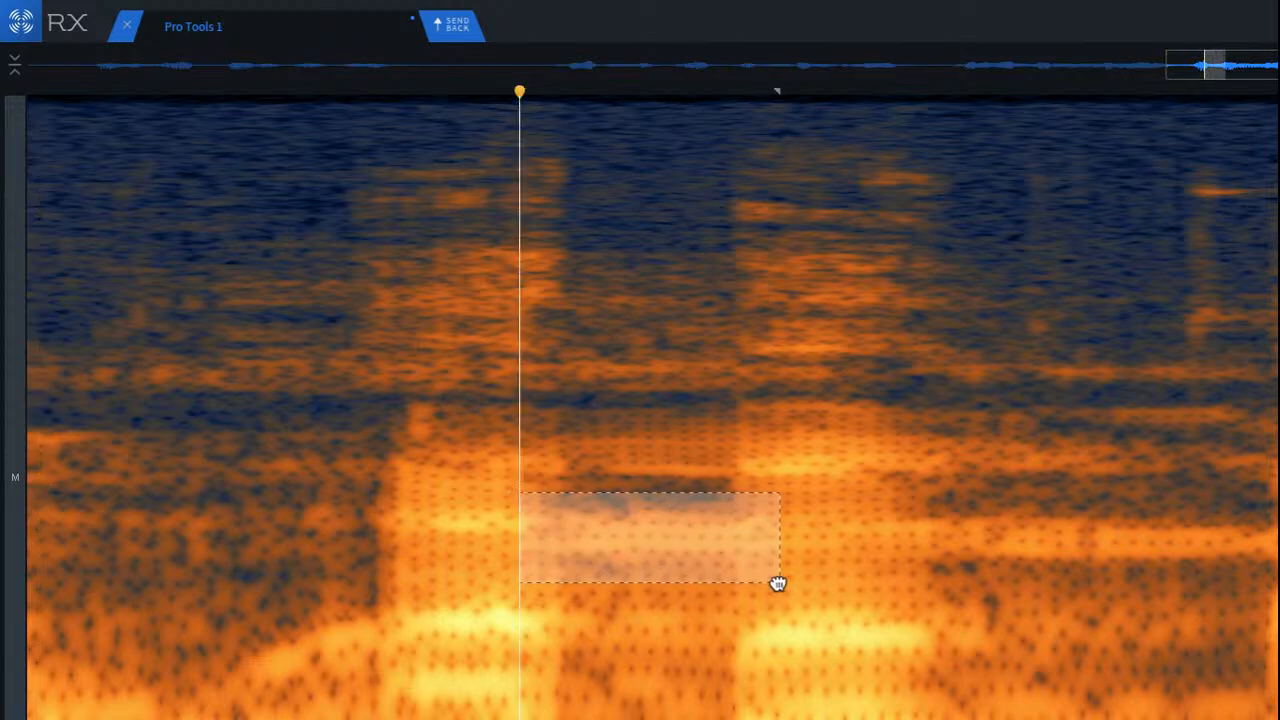
pyautogui.moveTo(670, 555); pyautogui.dragTo(654, 492)
pyautogui.press('super+y')
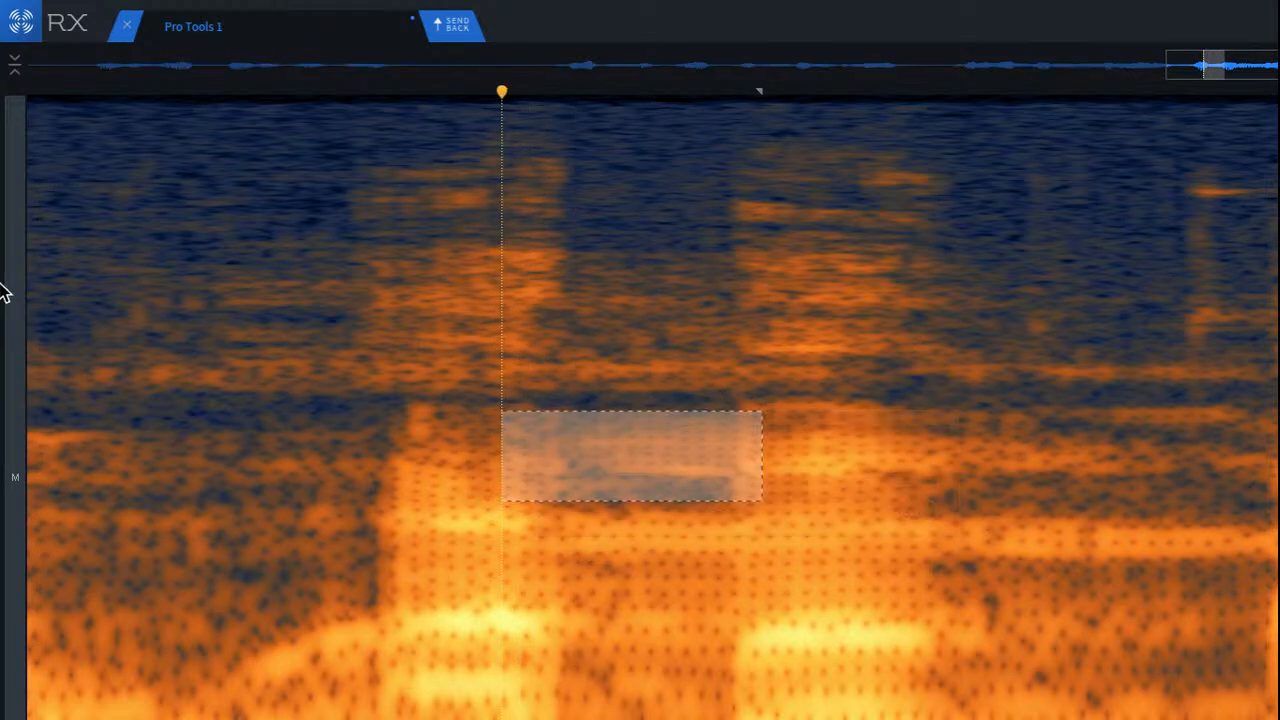
pyautogui.click(113, 303)
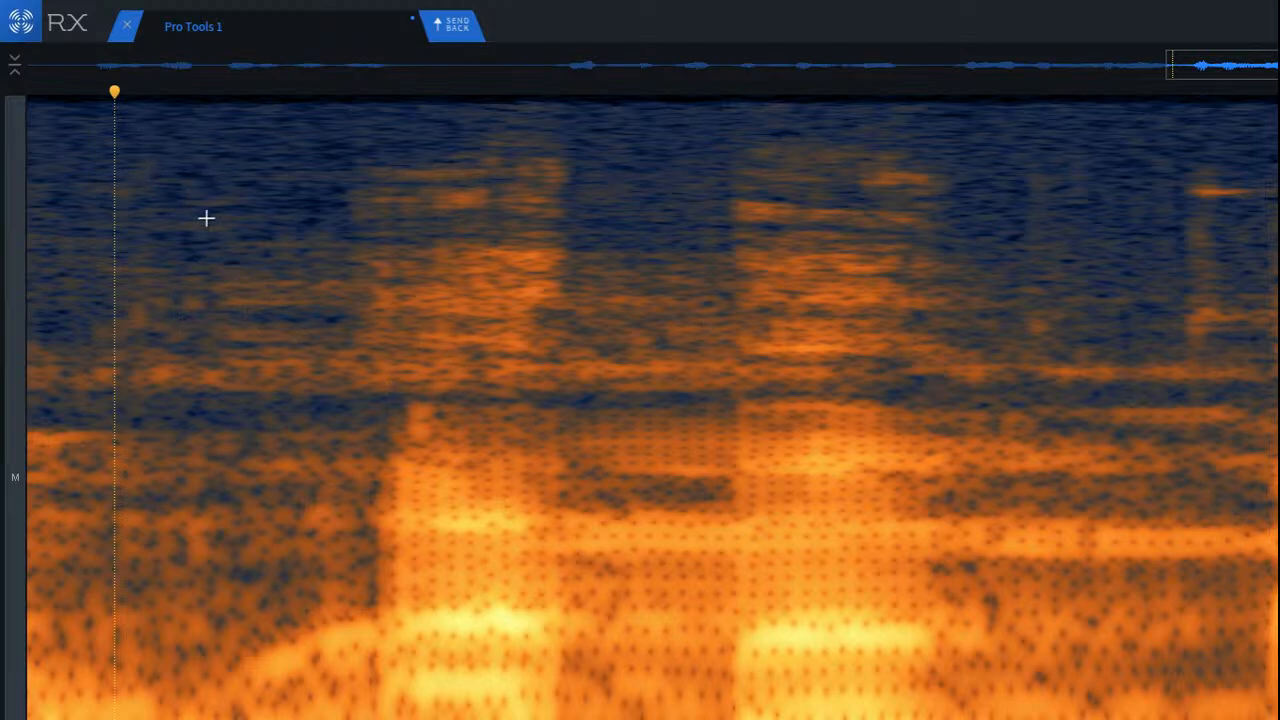
# Step: Play the repaired passage from before the first voiced burst, and check the gap between the two bursts
pyautogui.click(185, 146)
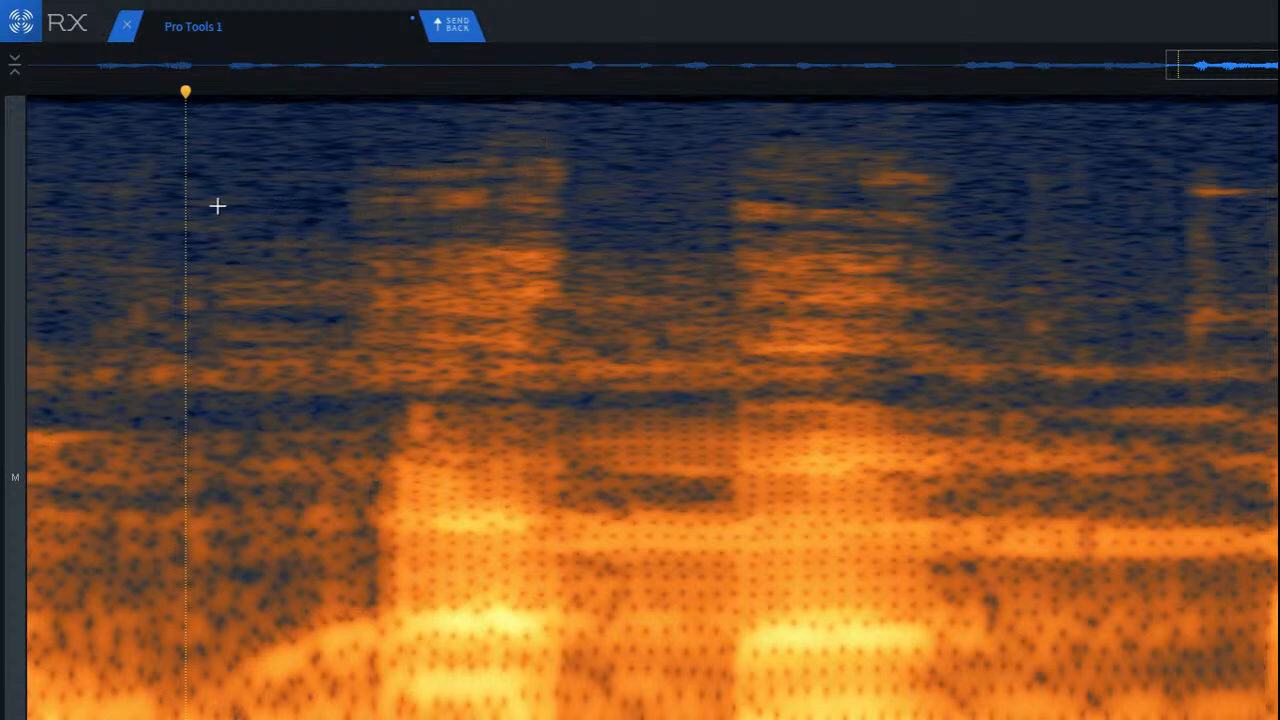
pyautogui.click(195, 163)
pyautogui.scroll(-2, 175, 174)
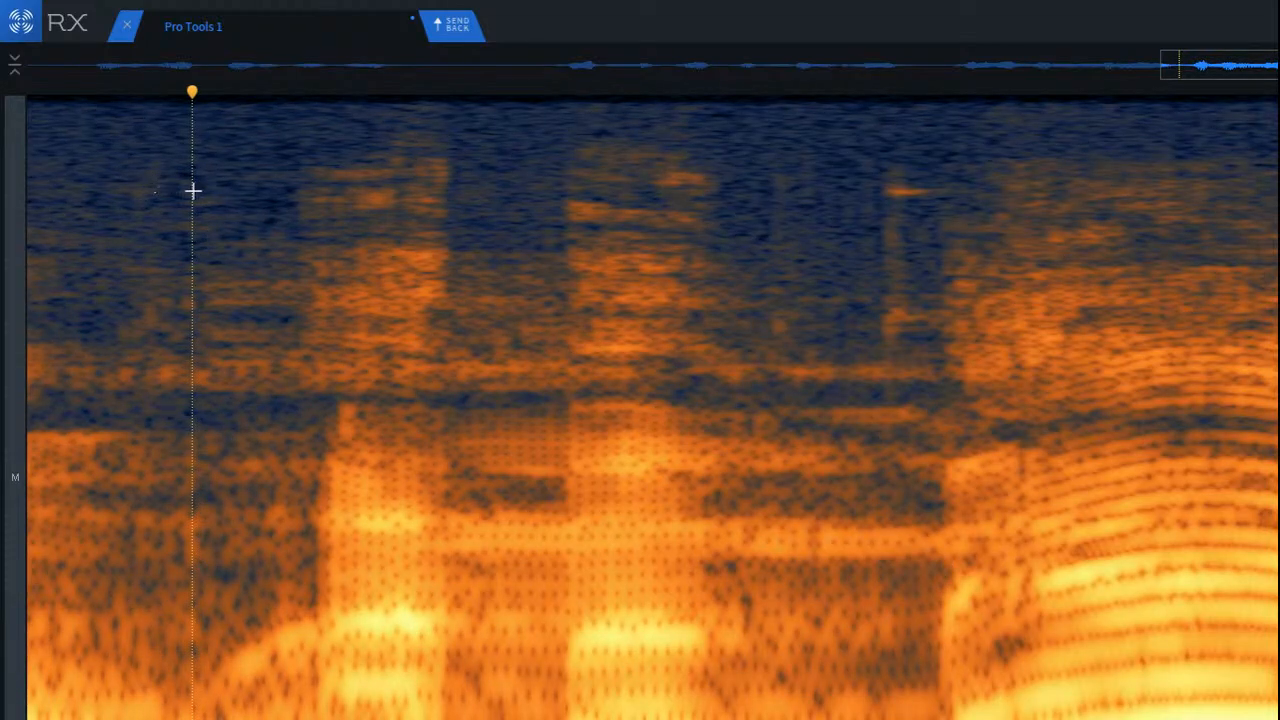
pyautogui.click(279, 150)
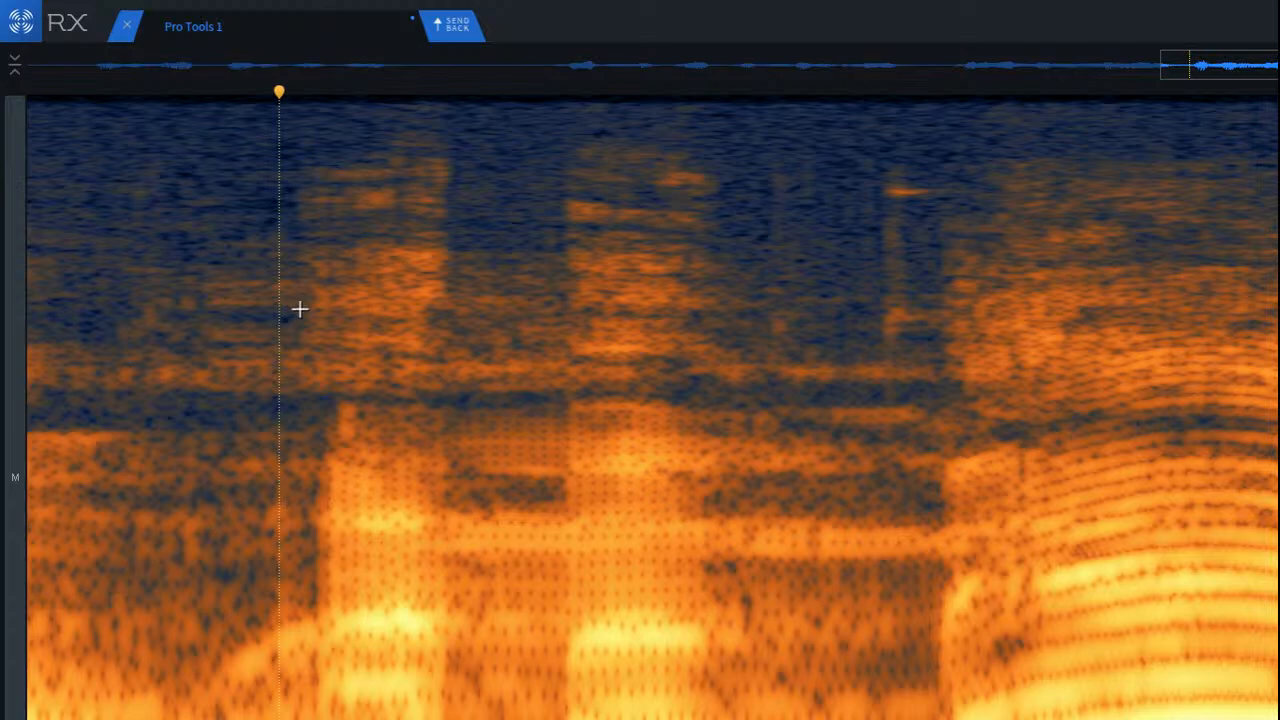
pyautogui.click(65, 290)
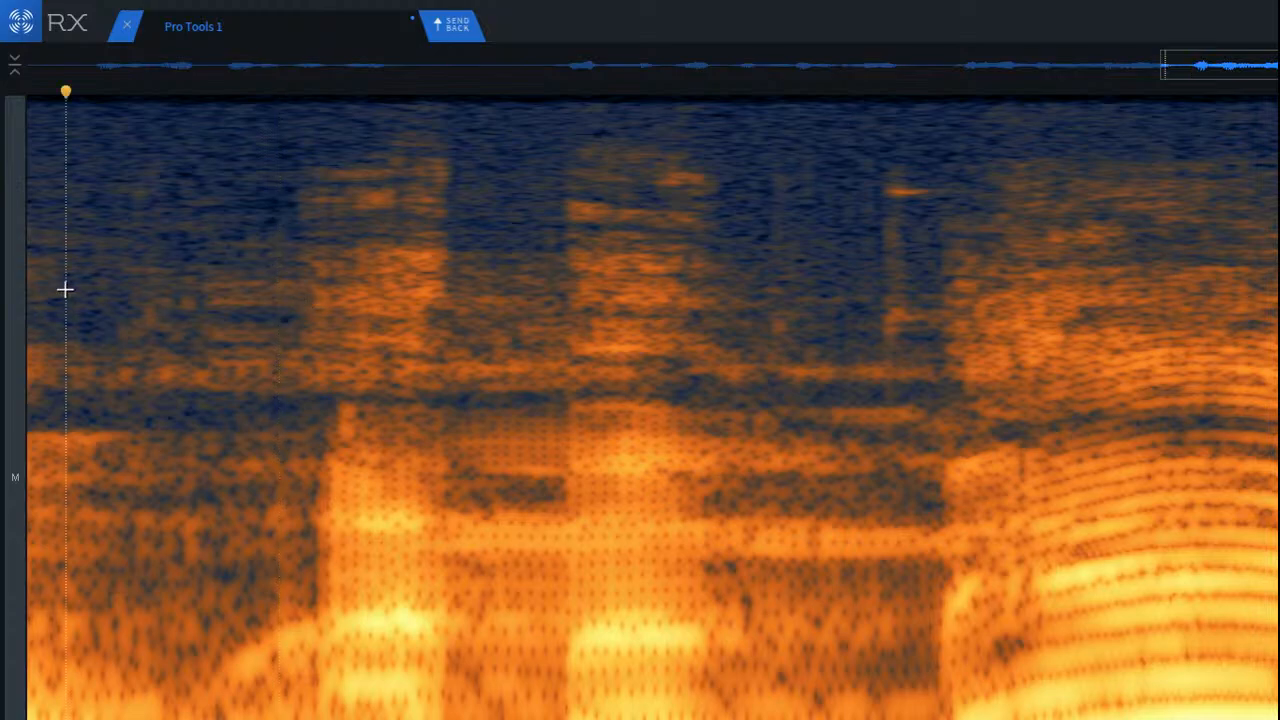
pyautogui.press('space')
pyautogui.press('space')
pyautogui.click(493, 240)
pyautogui.press('space')
pyautogui.press('space')
# Step: Listen to the audio after the second voiced burst through to the end of the clip
pyautogui.scroll(1, 891, 317)
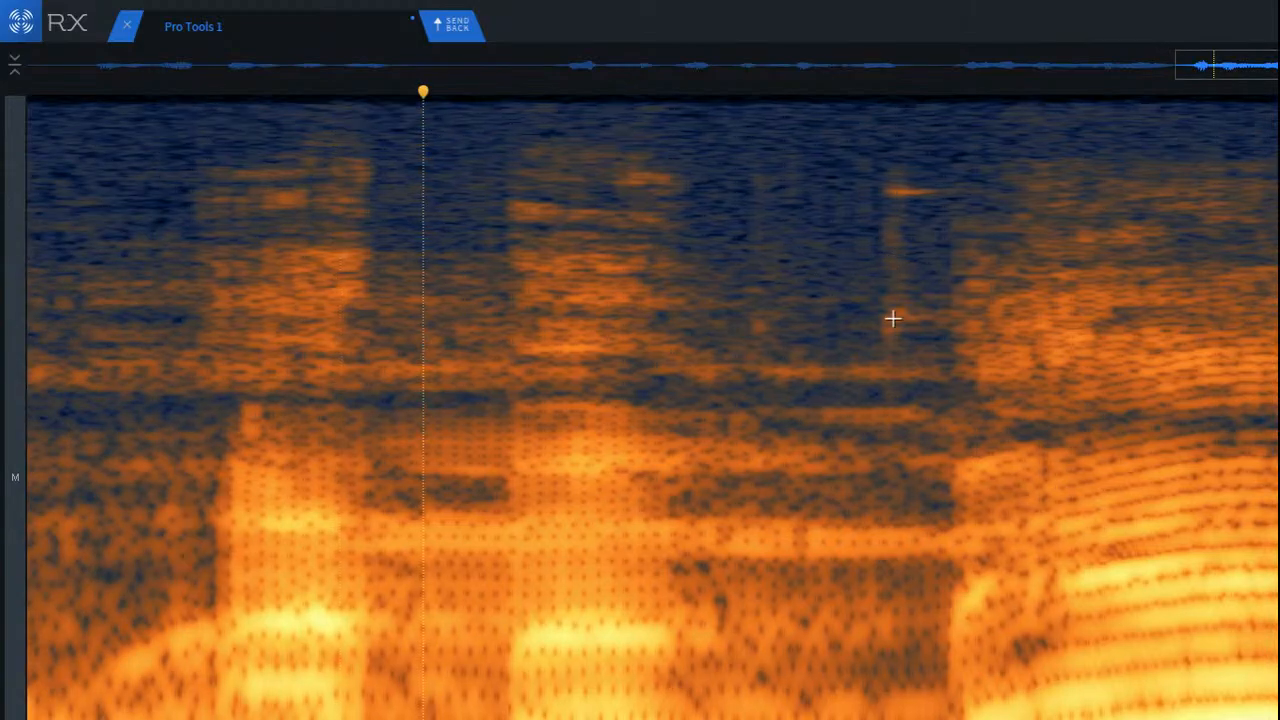
pyautogui.scroll(-8, 883, 333)
pyautogui.click(846, 275)
pyautogui.press('space')
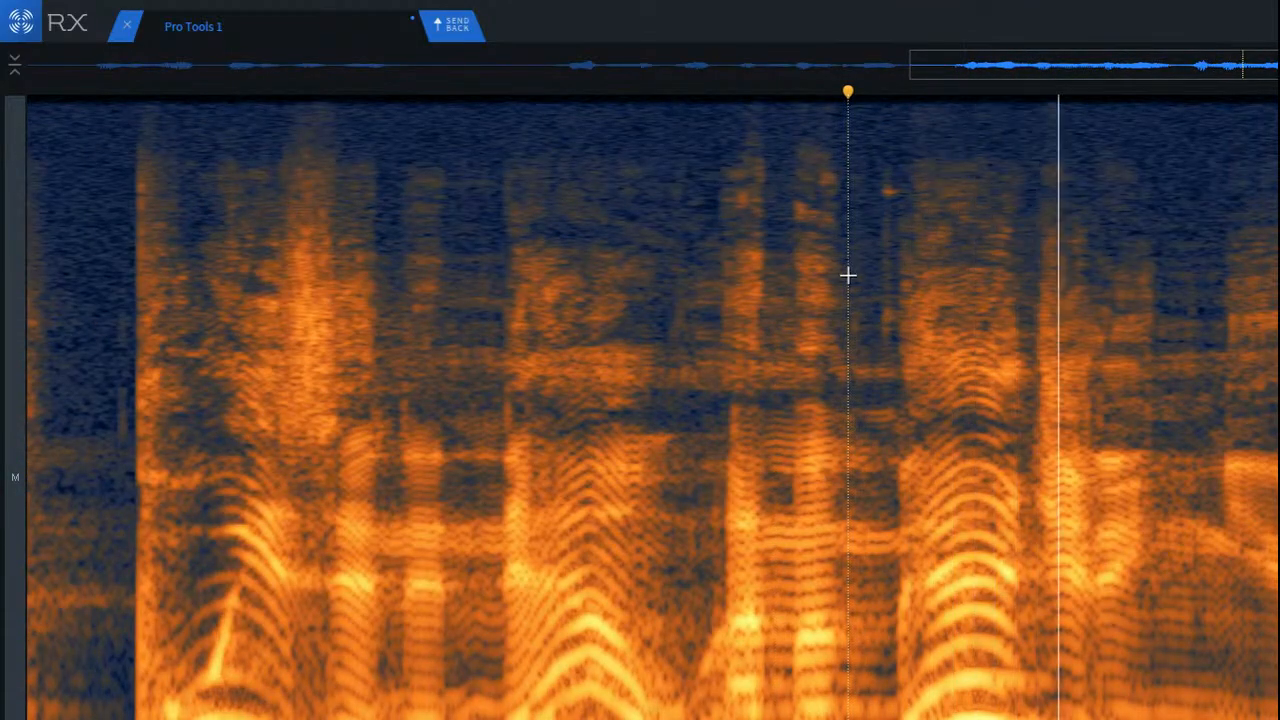
pyautogui.scroll(4, 1120, 331)
pyautogui.click(757, 260)
pyautogui.press('space')
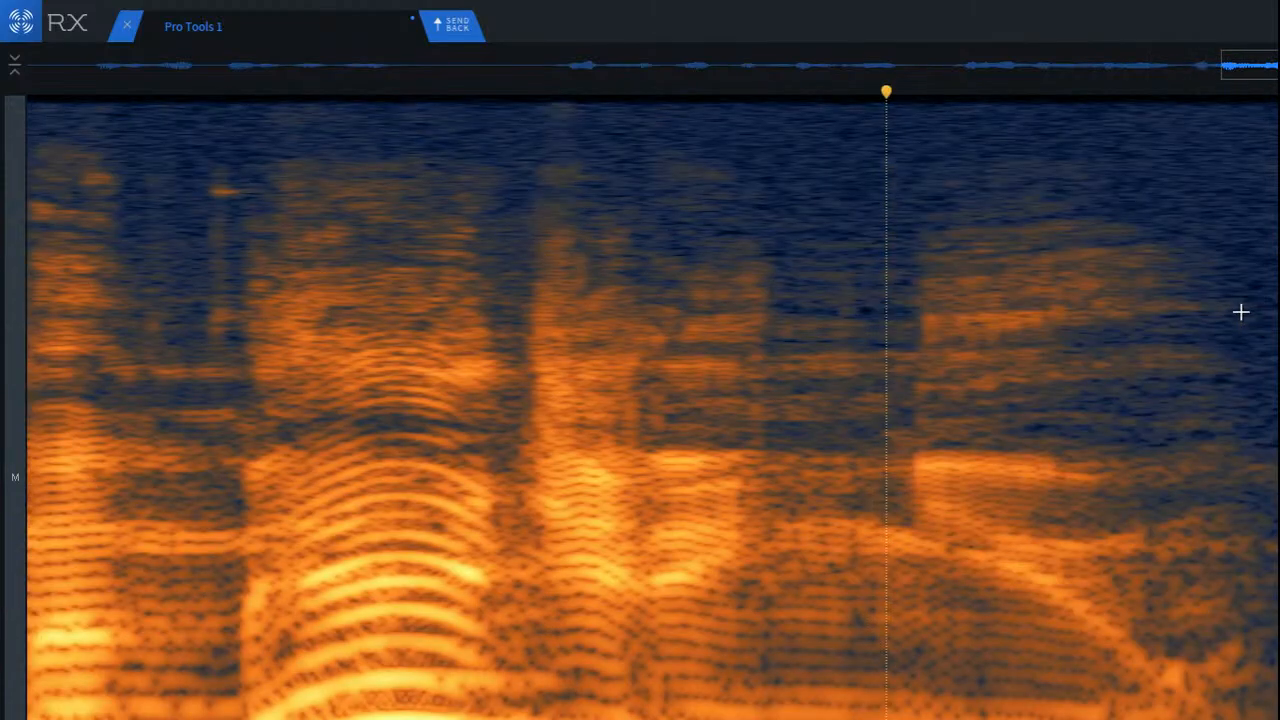
# Step: Play the preceding phrases from the word before the long pause
pyautogui.scroll(-8, 1170, 323)
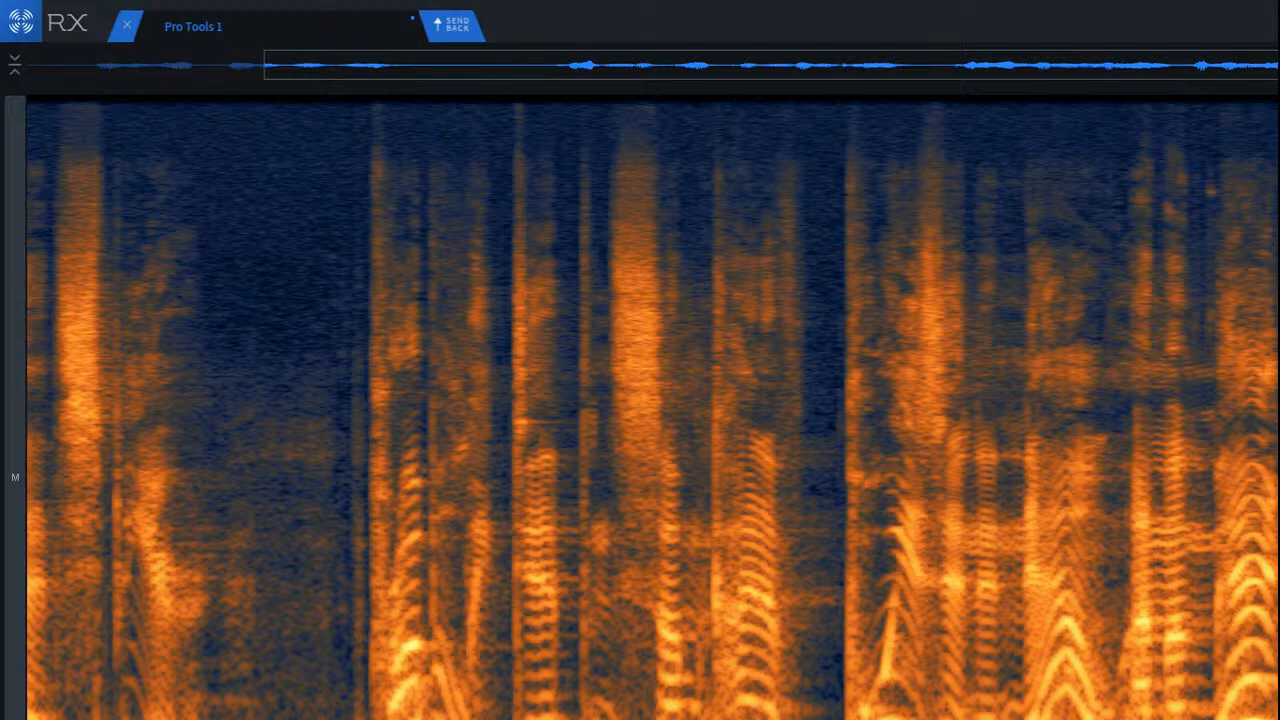
pyautogui.click(134, 409)
pyautogui.press('space')
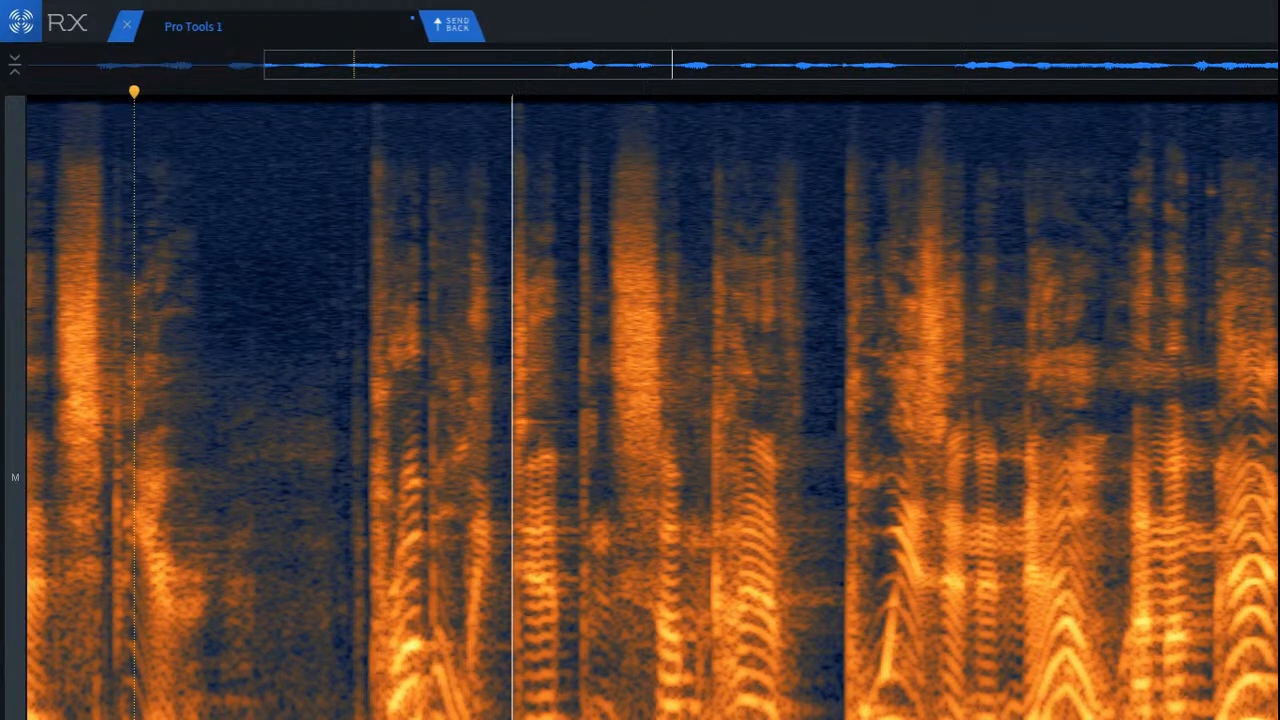
pyautogui.press('space')
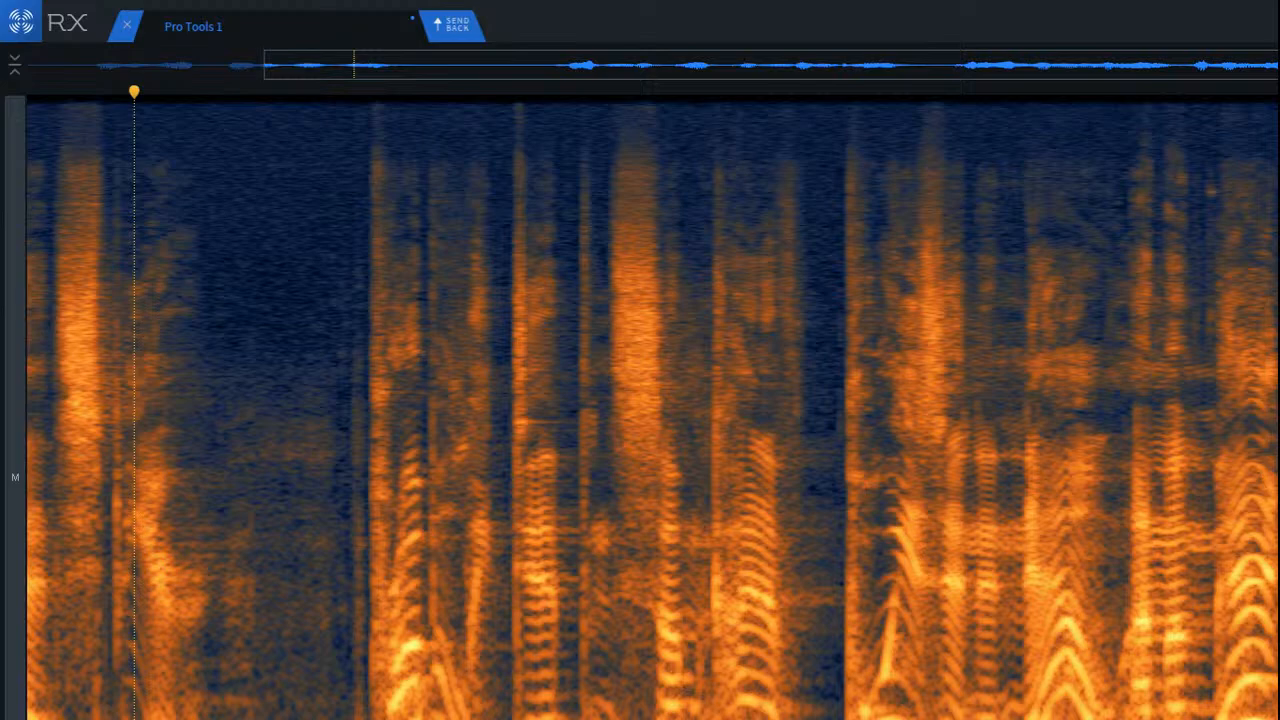
pyautogui.press('space')
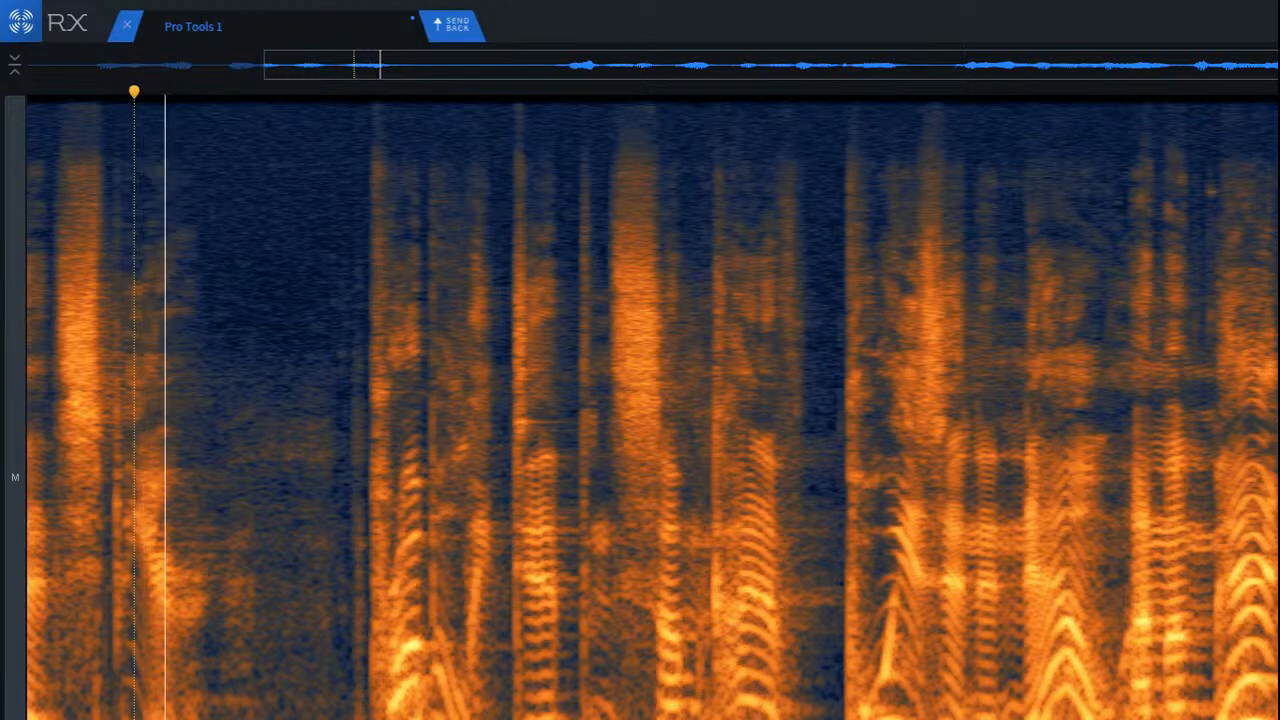
pyautogui.press('space')
# Step: Audition frequency-limited selections of the phrase, from a broad range down to a low band
pyautogui.moveTo(272, 166)
pyautogui.mouseDown()
pyautogui.moveTo(770, 655)
pyautogui.moveTo(784, 651)
pyautogui.mouseUp()
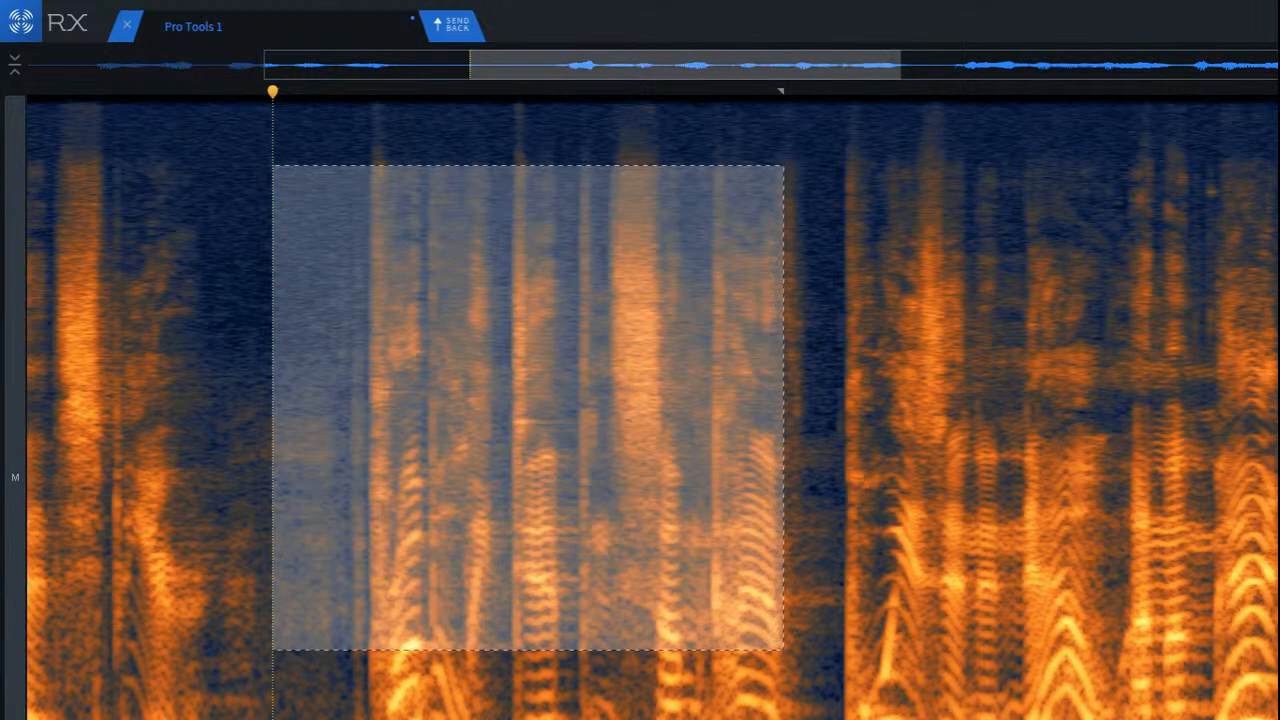
pyautogui.press('space')
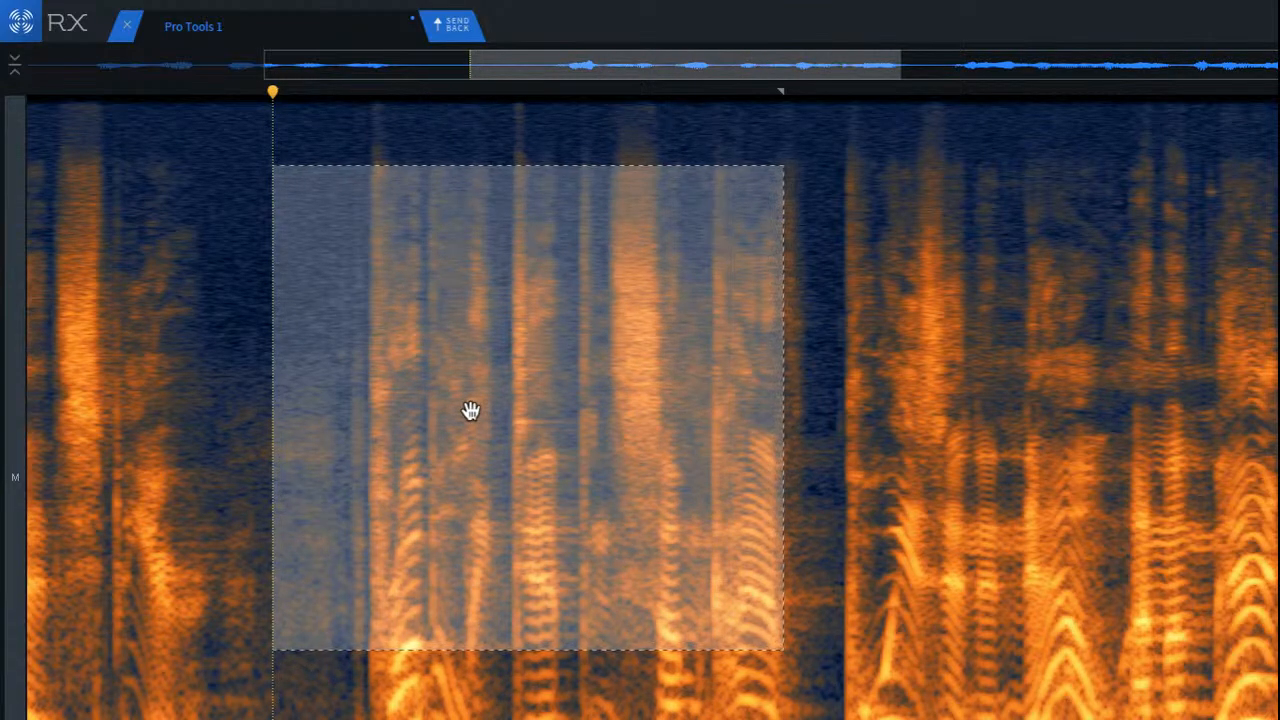
pyautogui.moveTo(466, 408); pyautogui.dragTo(831, 703)
pyautogui.press('space')
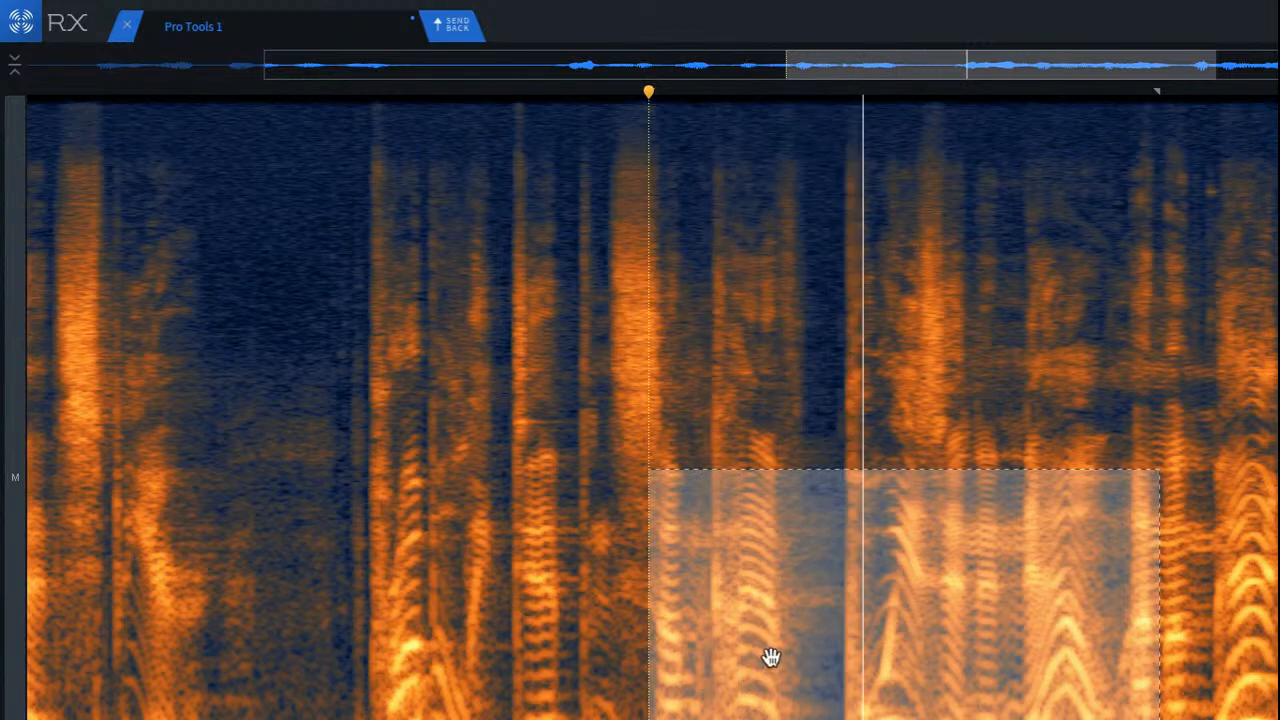
pyautogui.click(503, 669)
pyautogui.moveTo(476, 681); pyautogui.dragTo(851, 719)
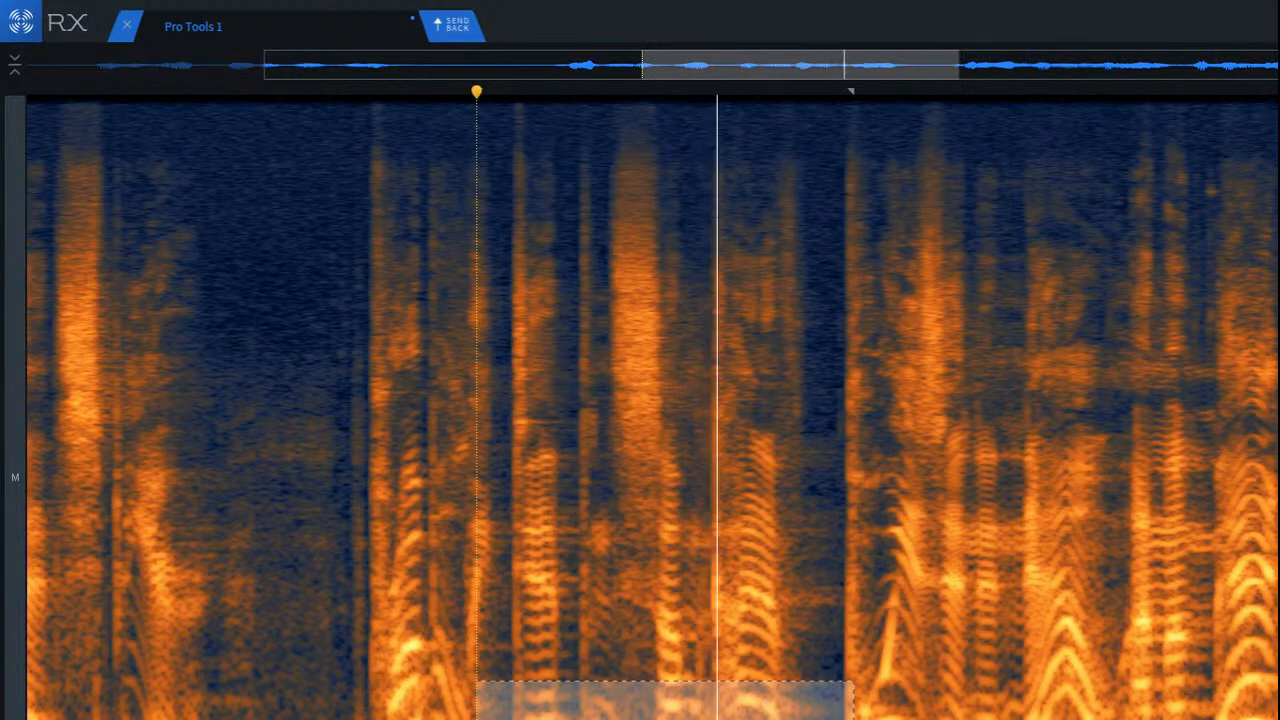
pyautogui.press('space')
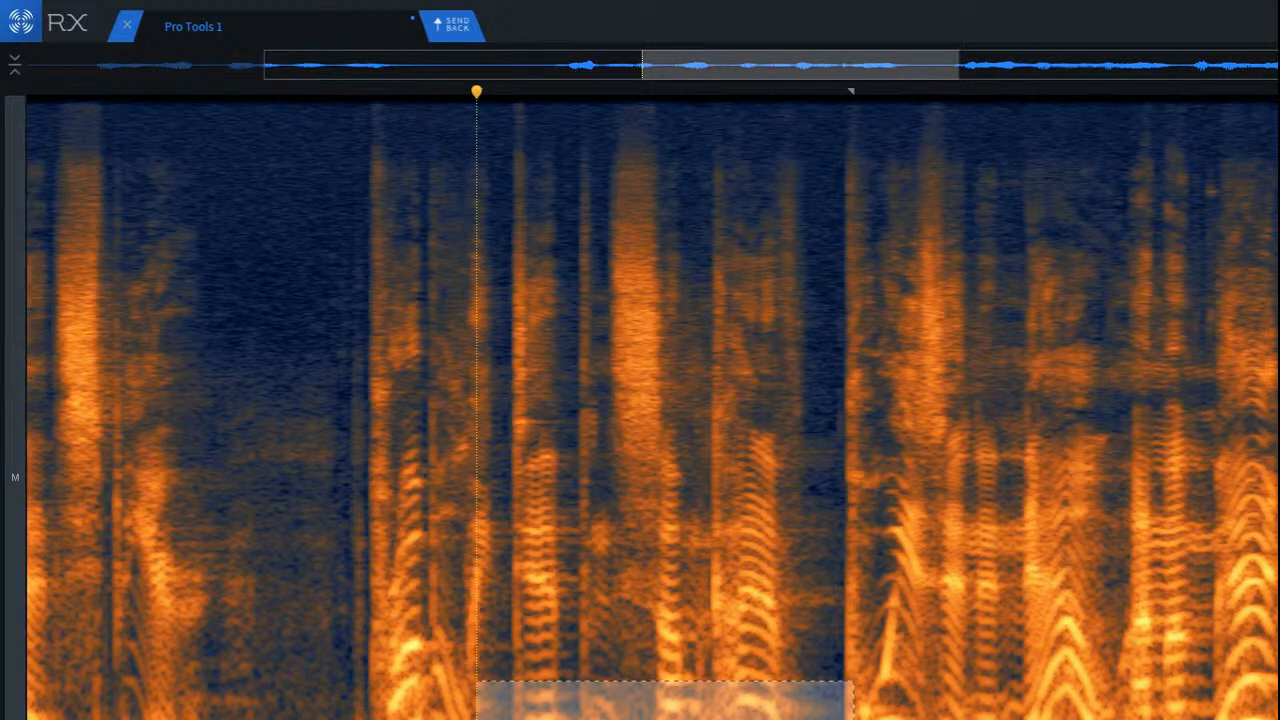
# Step: Look through the application's commands for the Loop Playback option
pyautogui.click(128, 8)
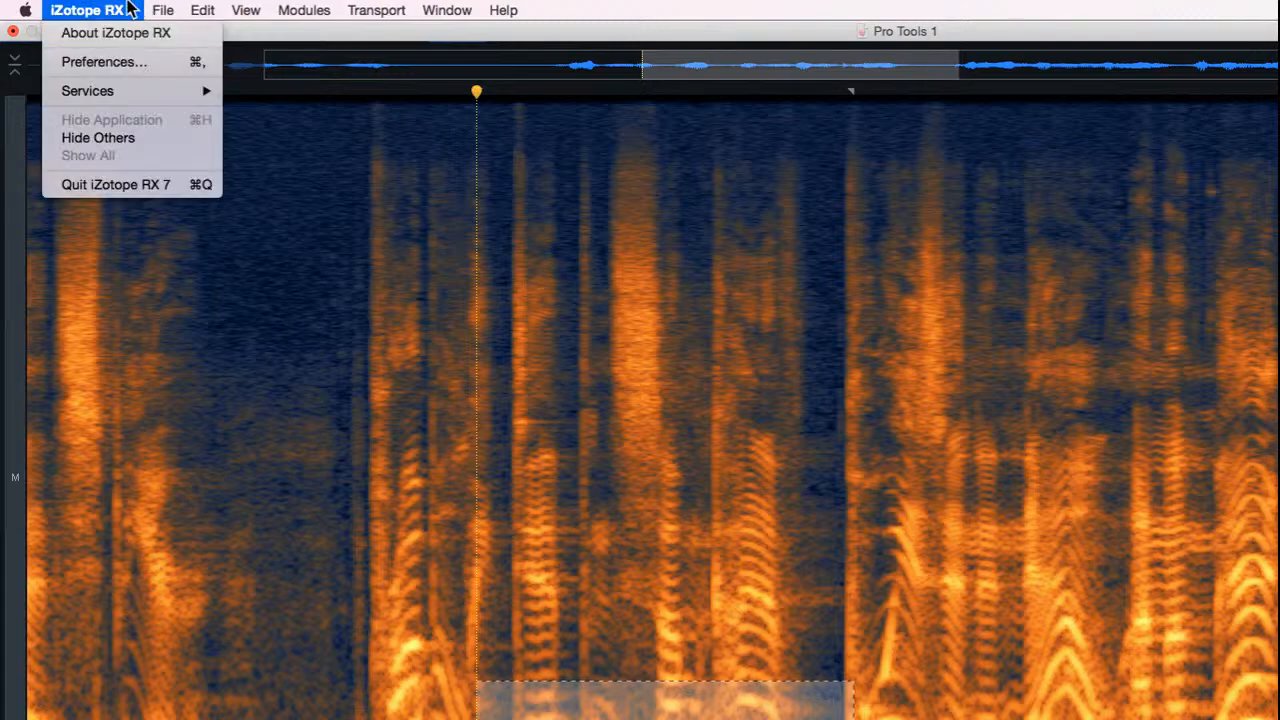
pyautogui.moveTo(168, 11)
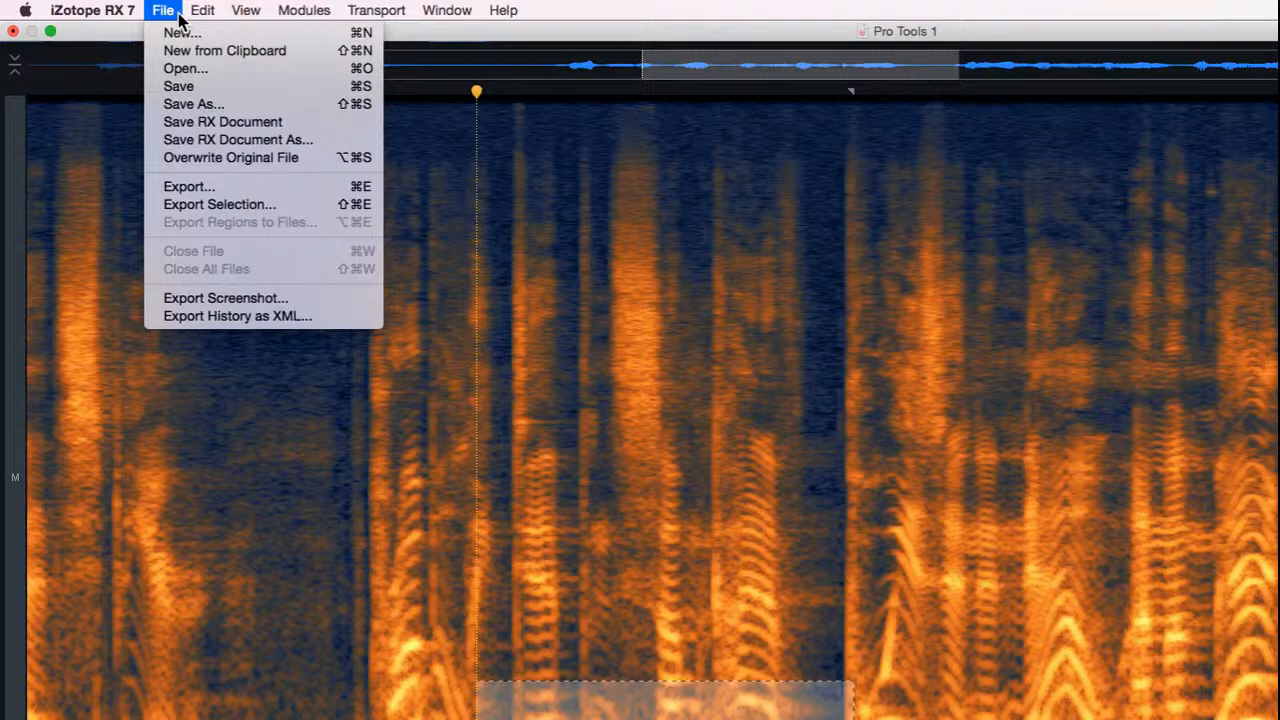
pyautogui.moveTo(358, 10)
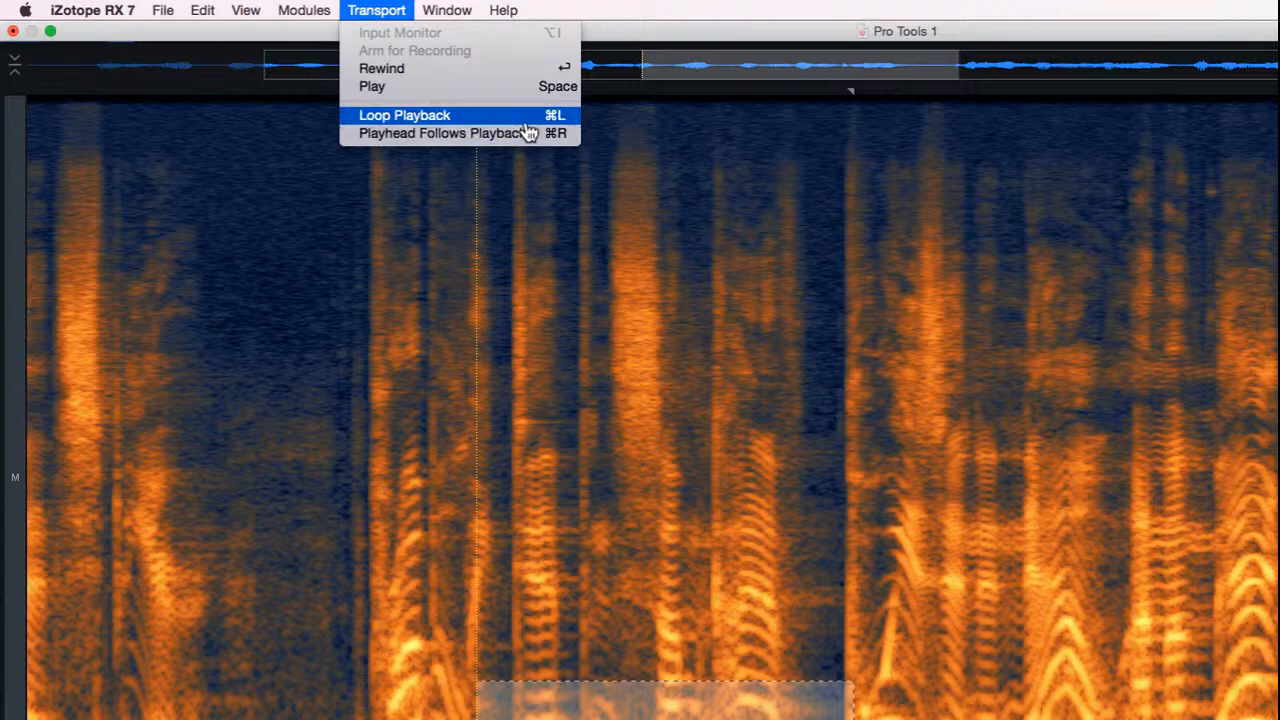
pyautogui.click(624, 13)
pyautogui.click(363, 13)
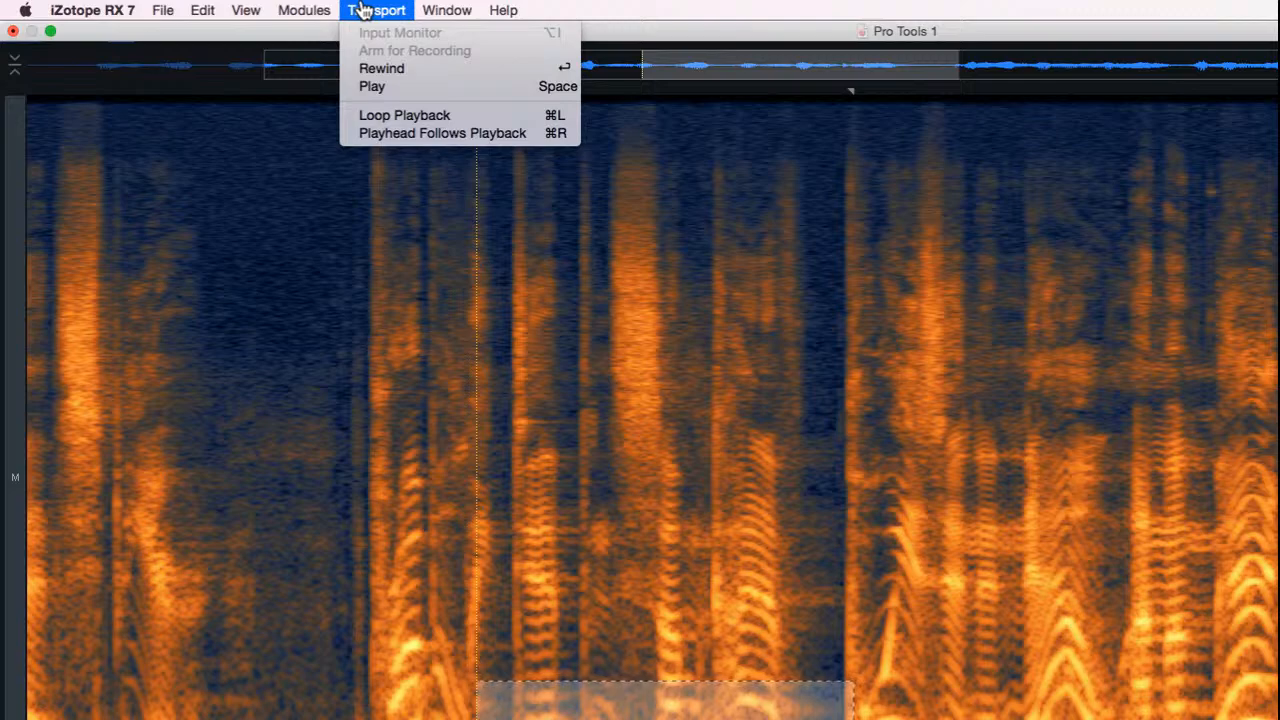
pyautogui.click(362, 9)
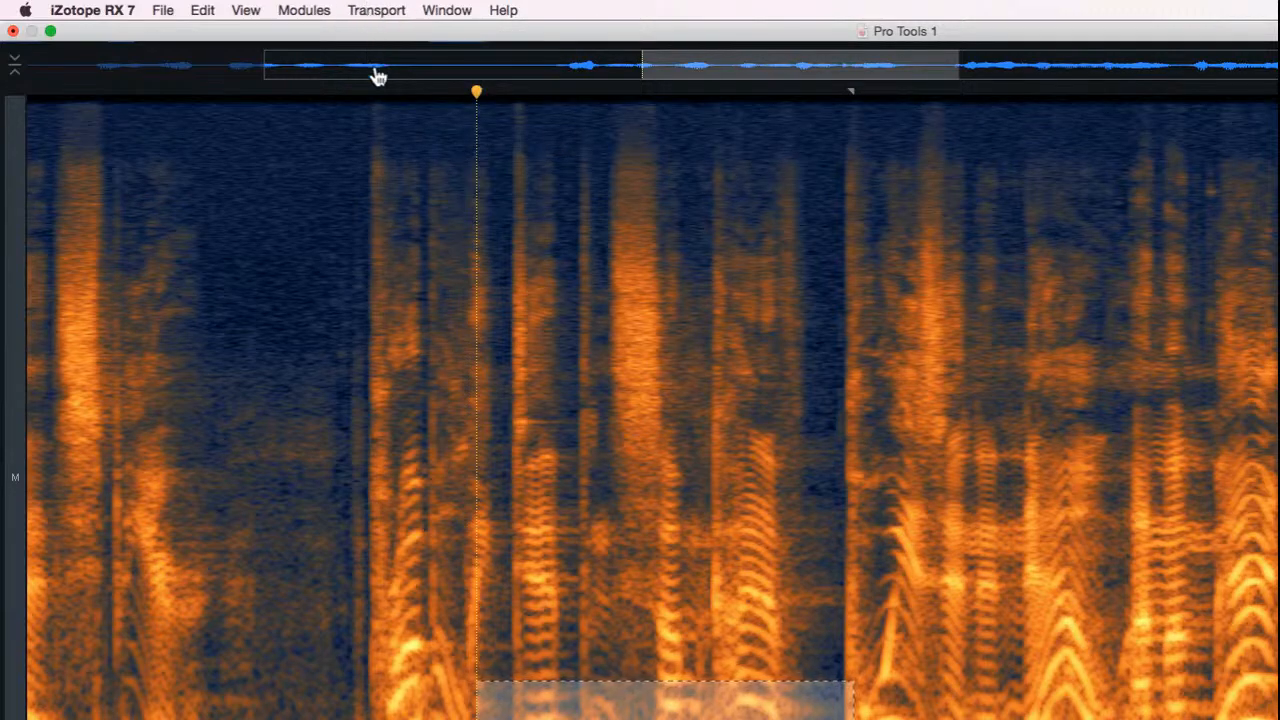
# Step: Play the audio from the pause before the second phrase, restarting once from a point closer to that phrase
pyautogui.click(293, 332)
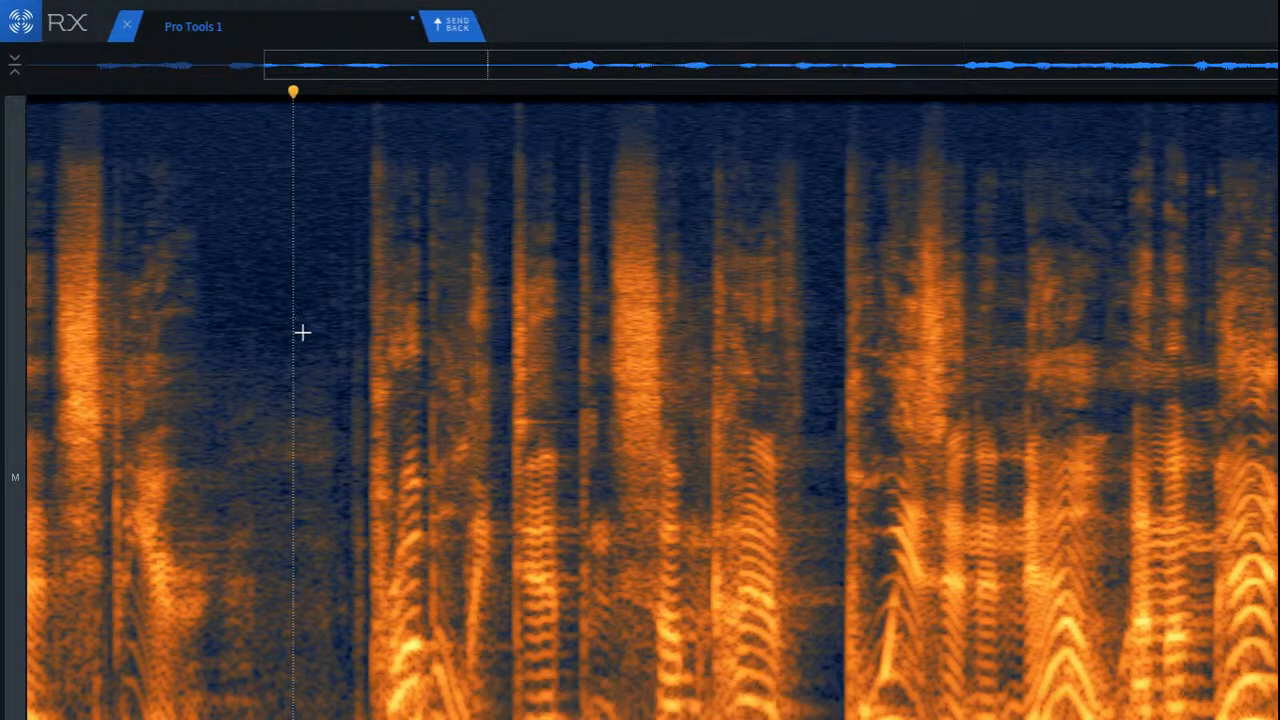
pyautogui.press('space')
pyautogui.press('space')
pyautogui.click(320, 563)
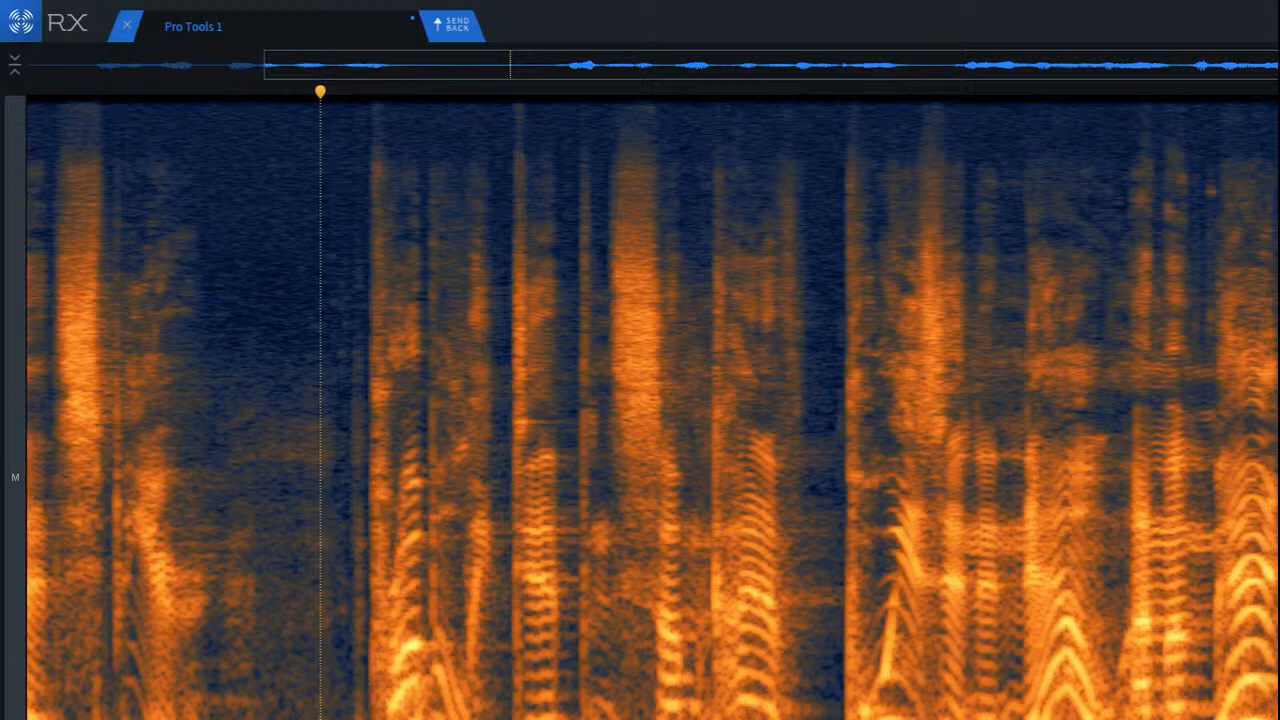
pyautogui.press('space')
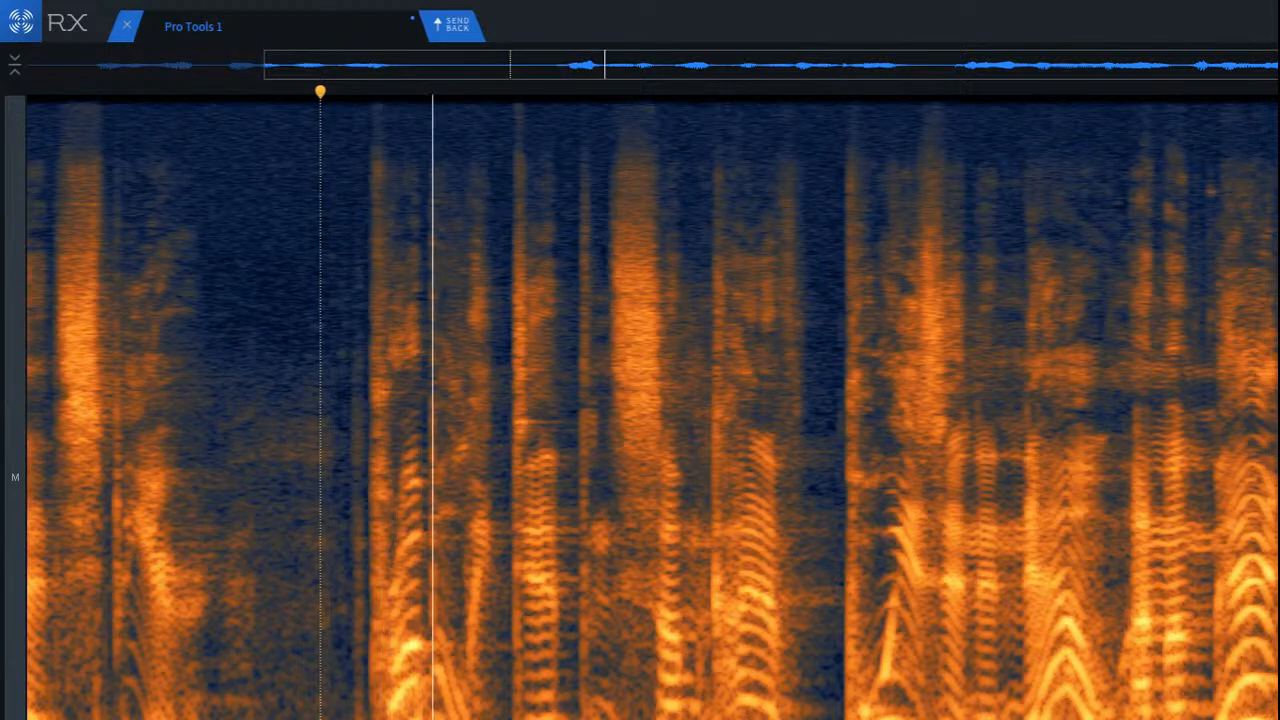
pyautogui.press('space')
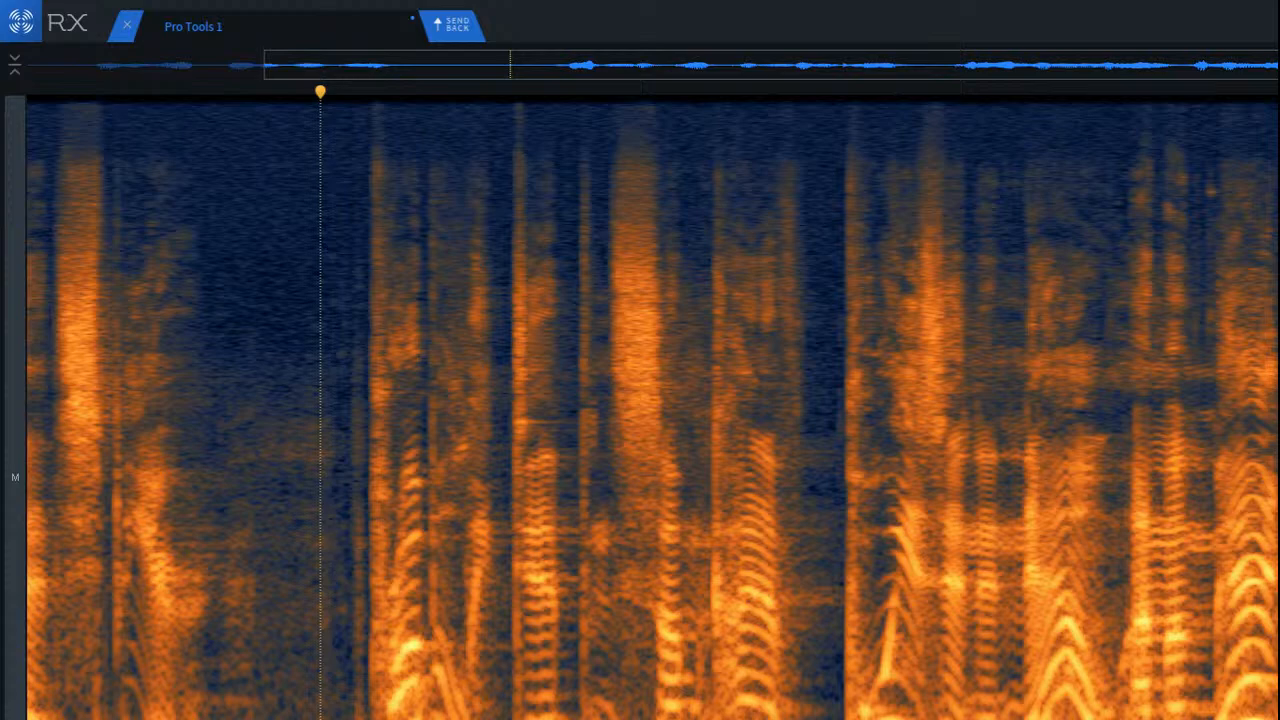
# Step: Rewind to the start of the clip and listen to the dialogue from there several times
pyautogui.press('space')
pyautogui.press('Return')
pyautogui.press('space')
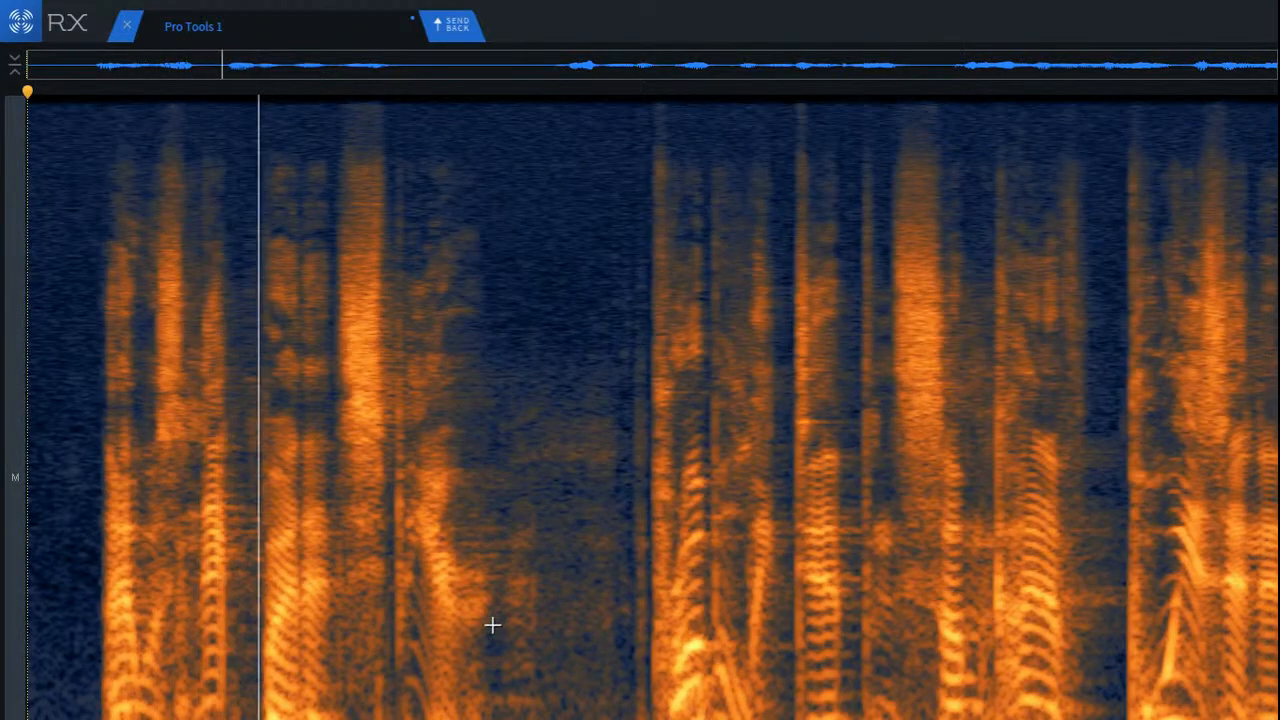
pyautogui.press('space')
pyautogui.press('space')
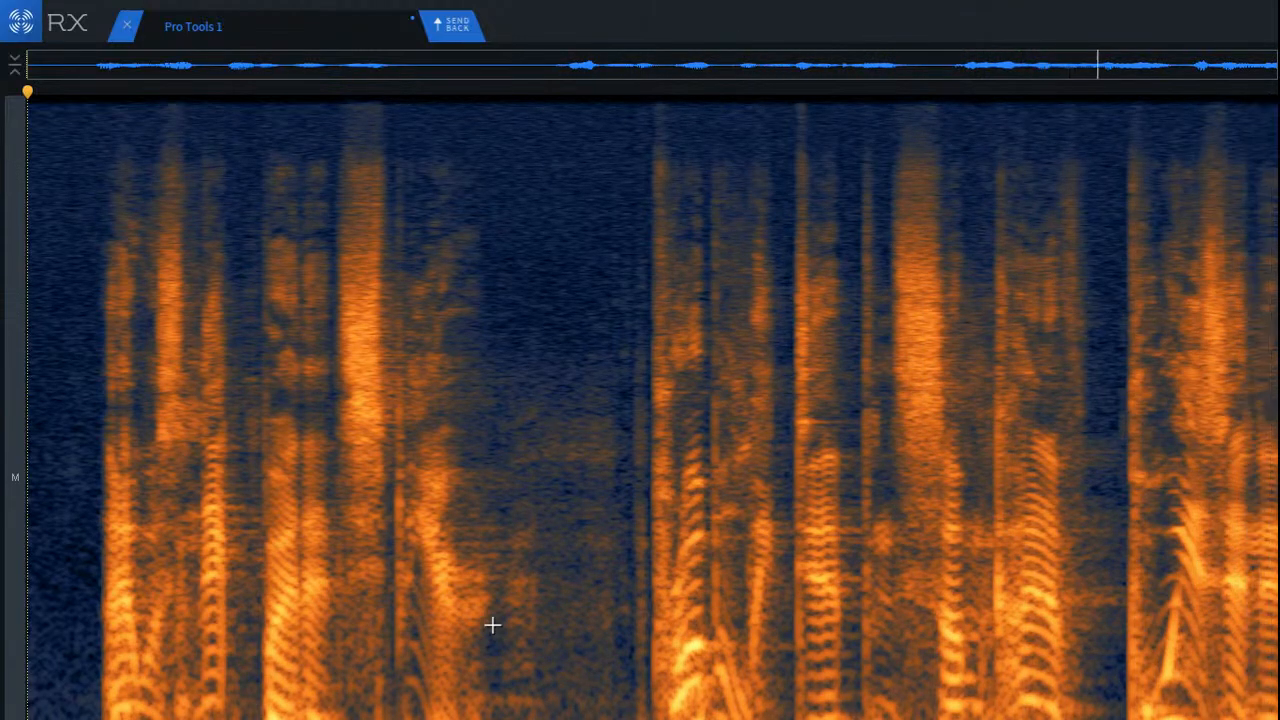
pyautogui.press('space')
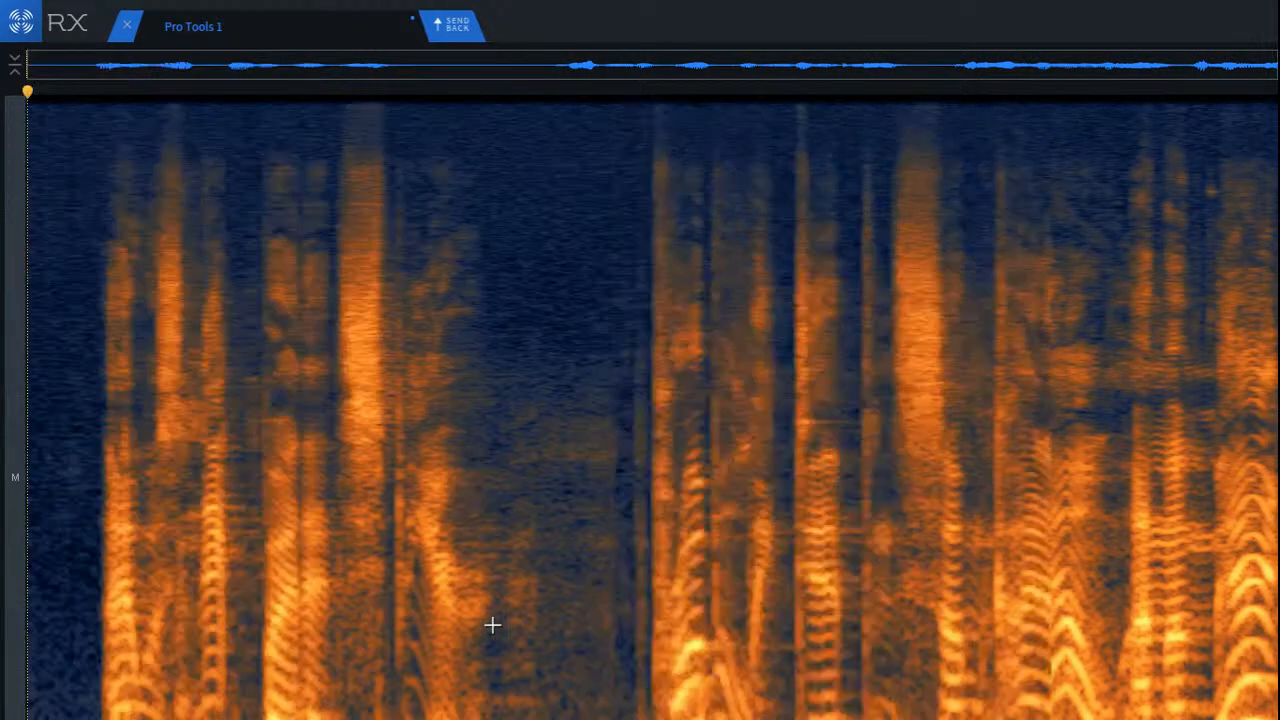
pyautogui.press('space')
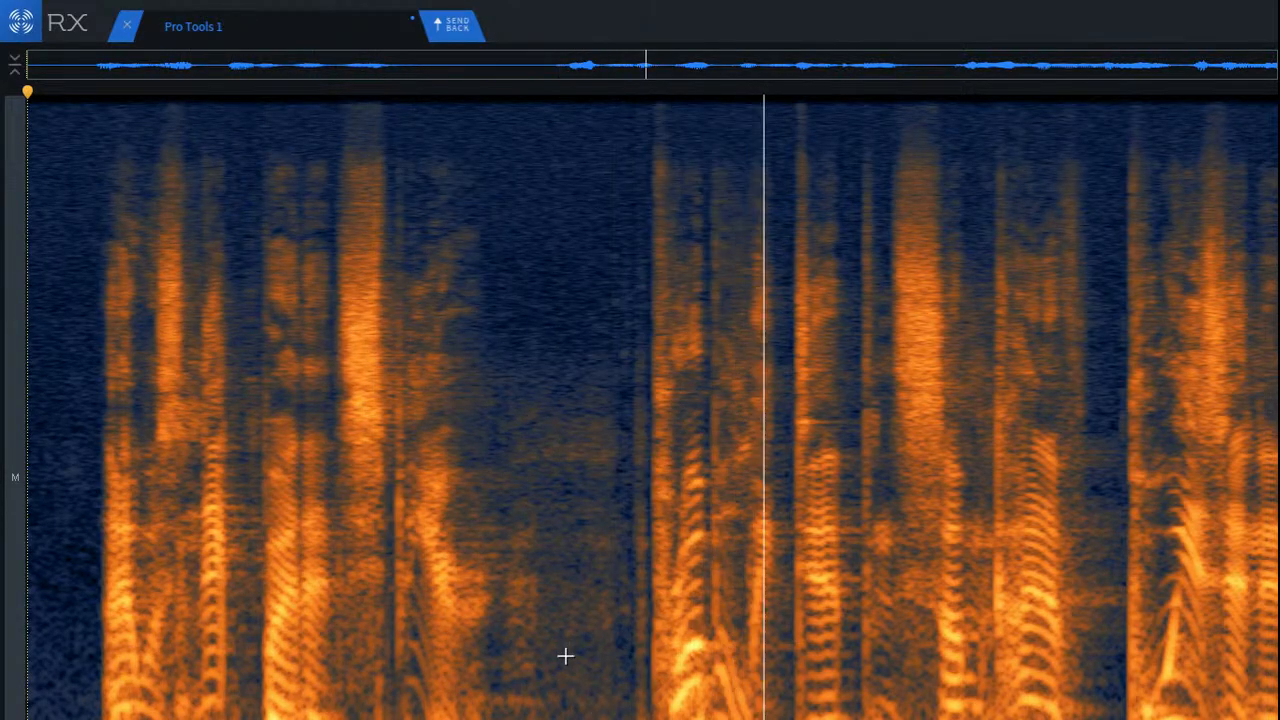
pyautogui.press('space')
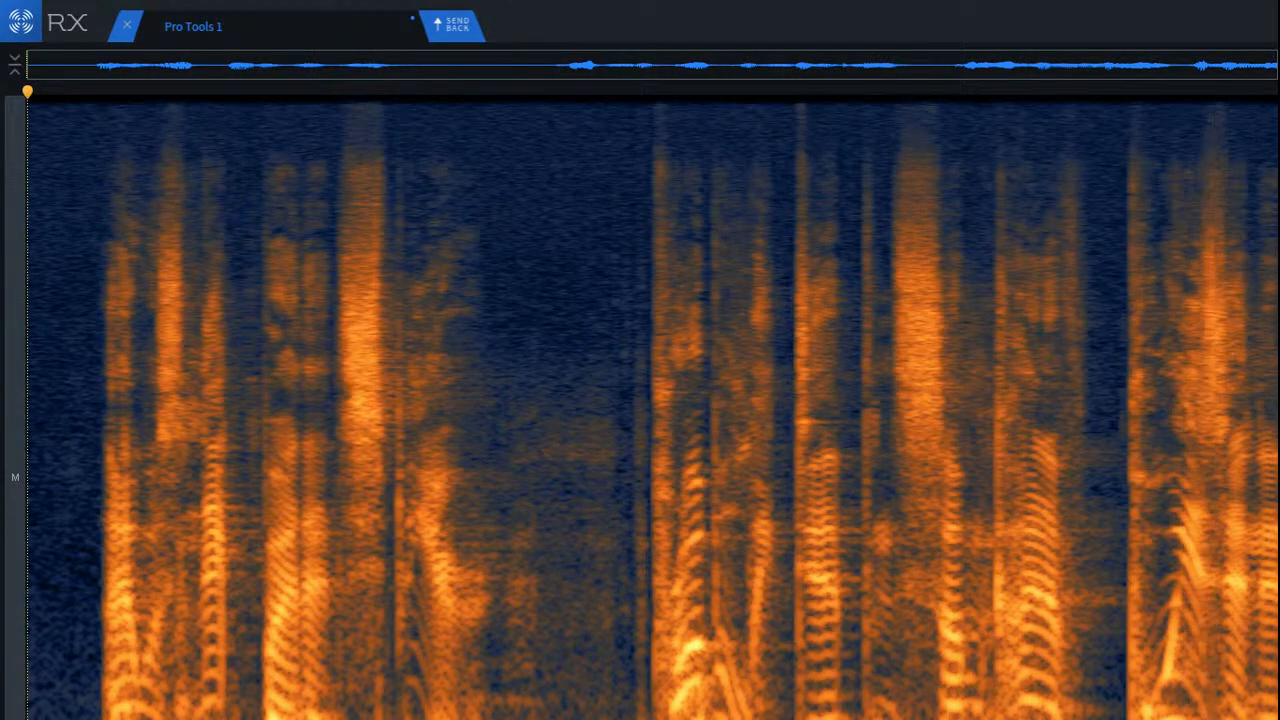
# Step: Select a short range around the brief pause in the second phrase, then reselect it more precisely
pyautogui.scroll(3, 1170, 450)
pyautogui.moveTo(1066, 712); pyautogui.dragTo(1158, 716)
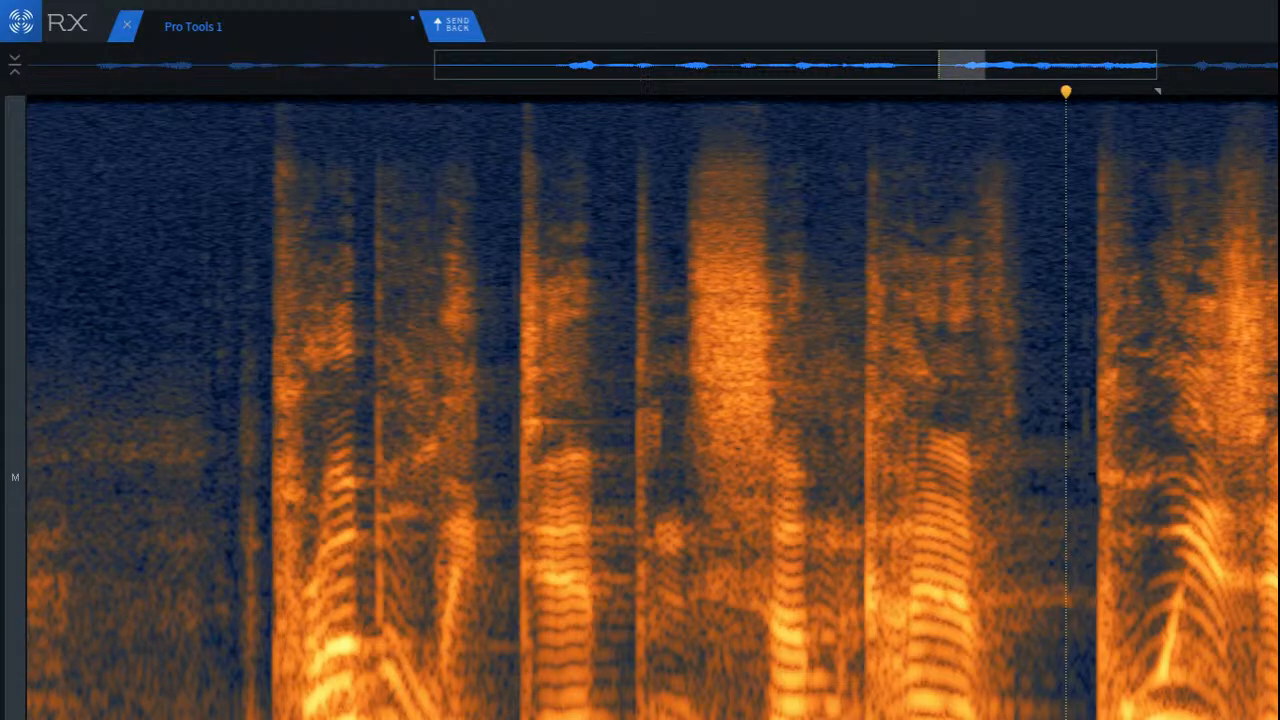
pyautogui.press('Return')
pyautogui.scroll(5, 987, 640)
pyautogui.moveTo(1043, 712)
pyautogui.mouseDown()
pyautogui.moveTo(966, 714)
pyautogui.moveTo(1068, 712)
pyautogui.mouseUp()
pyautogui.press('Return')
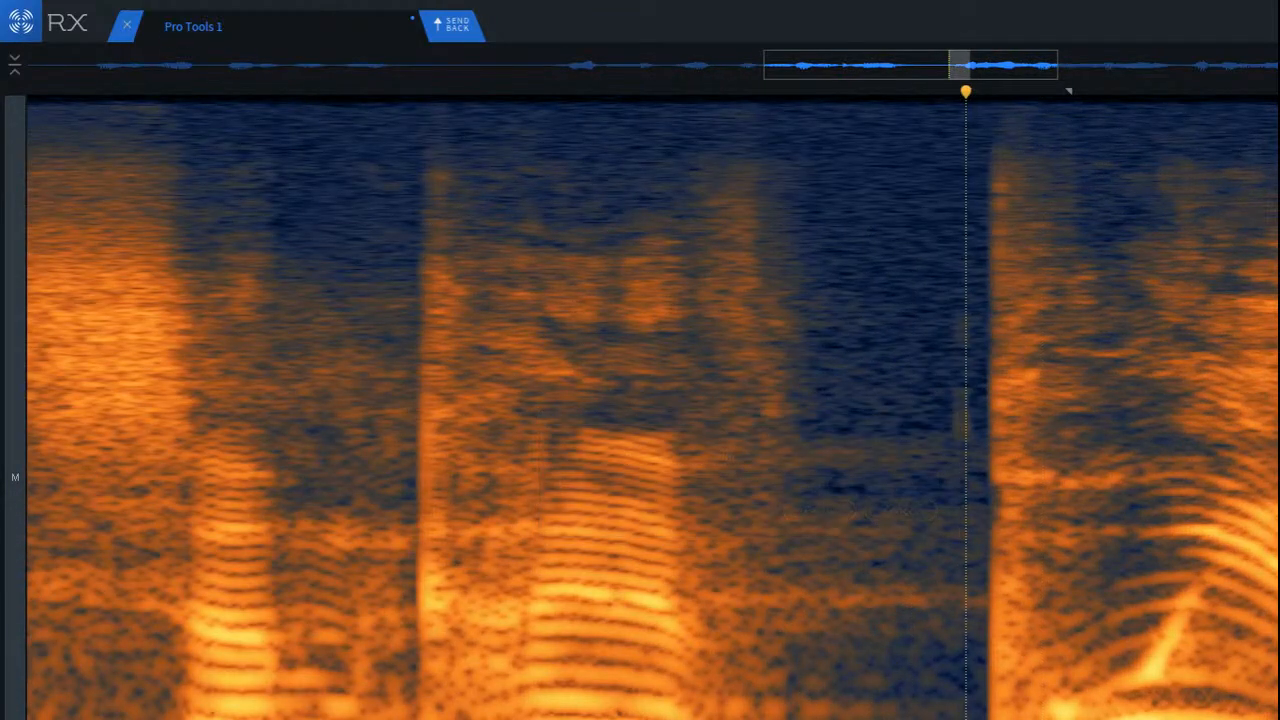
# Step: Clear the selection and play the audio from just before the last word preceding the brief pause
pyautogui.click(677, 647)
pyautogui.press('space')
pyautogui.scroll(-3, 695, 660)
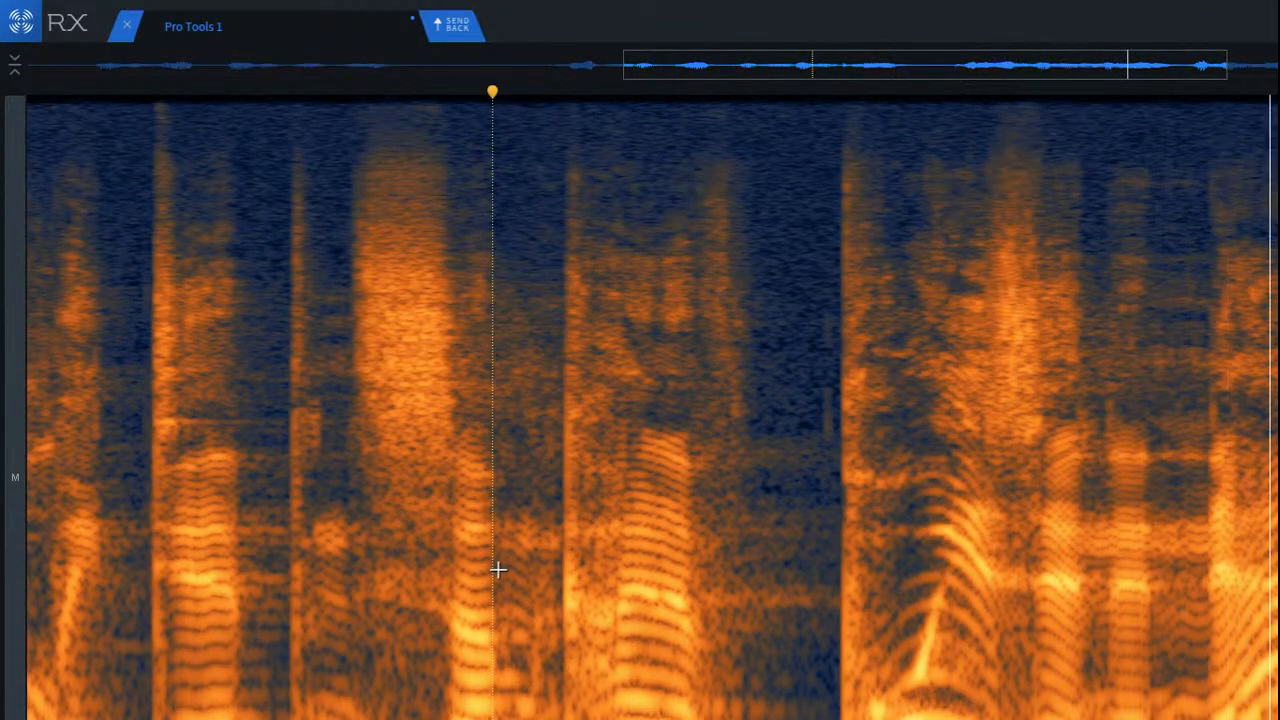
pyautogui.scroll(-3, 503, 570)
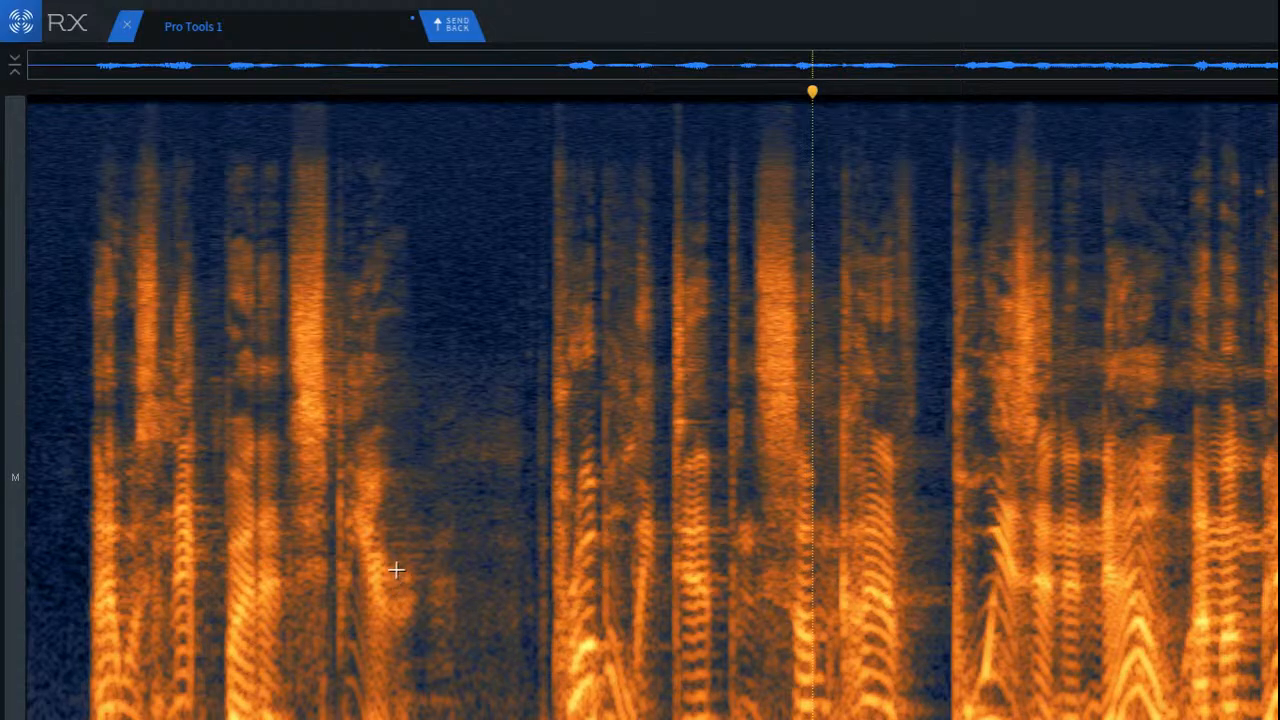
# Step: Select the entire clip, render Dialogue De-reverb on it with the current settings, and clear the selection
pyautogui.hotkey('ctrl', 'a')
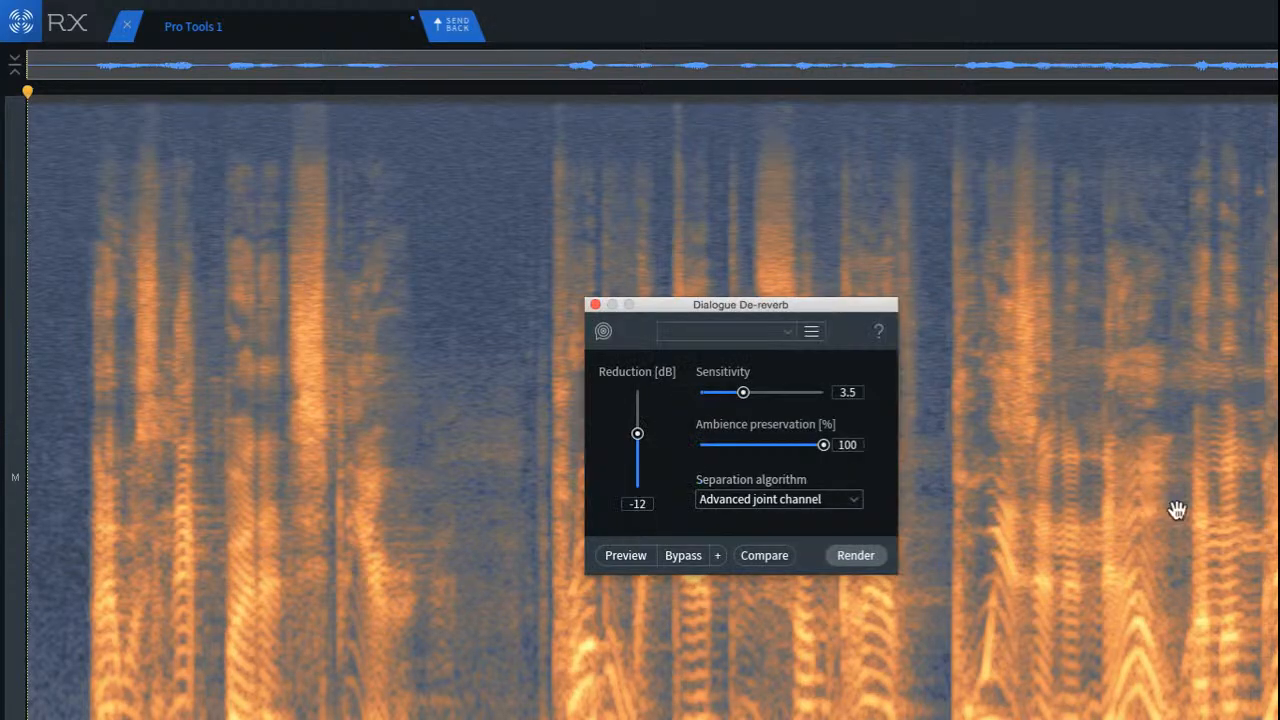
pyautogui.click(859, 556)
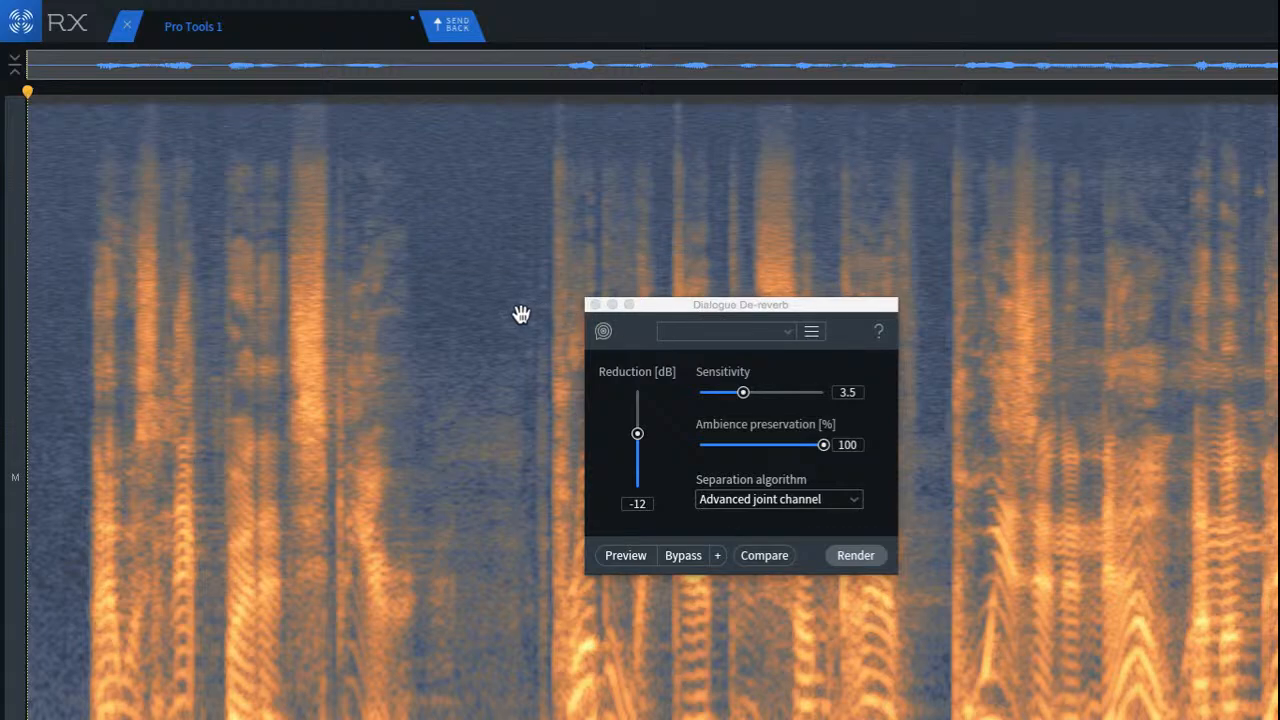
pyautogui.click(492, 280)
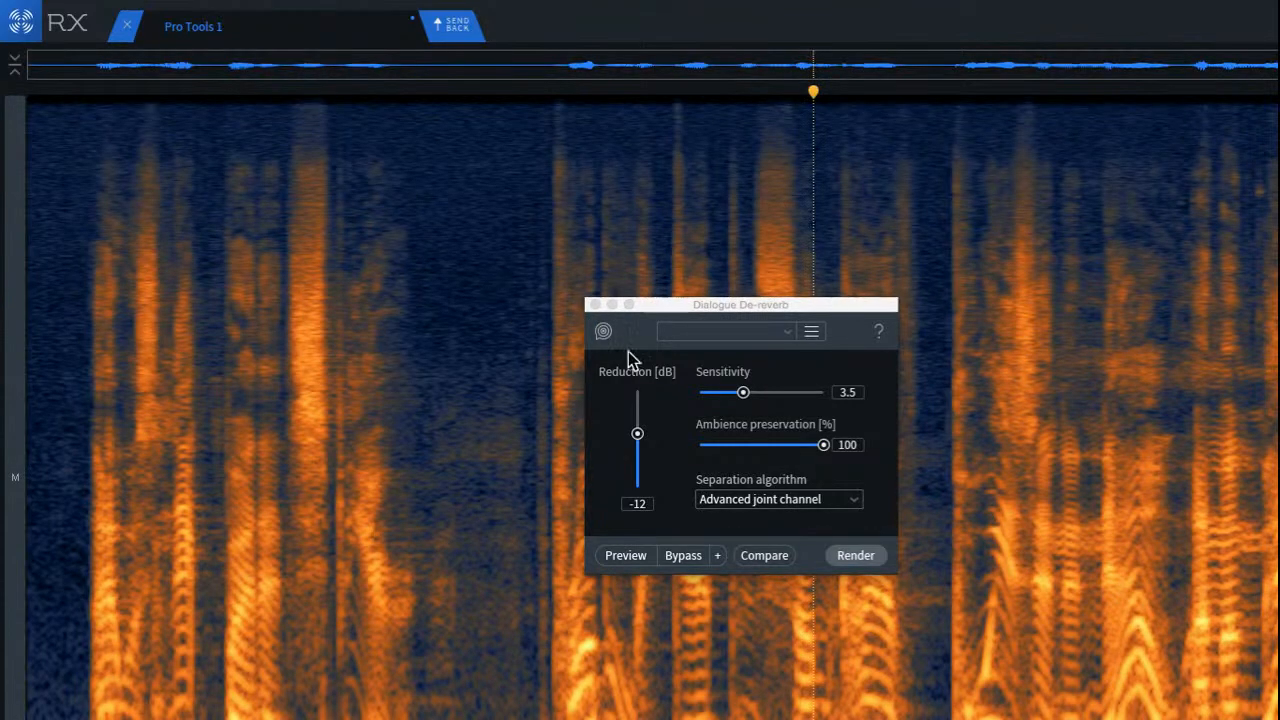
# Step: Mark the long pause after the first phrase and play the audio from the last word before it
pyautogui.press('space')
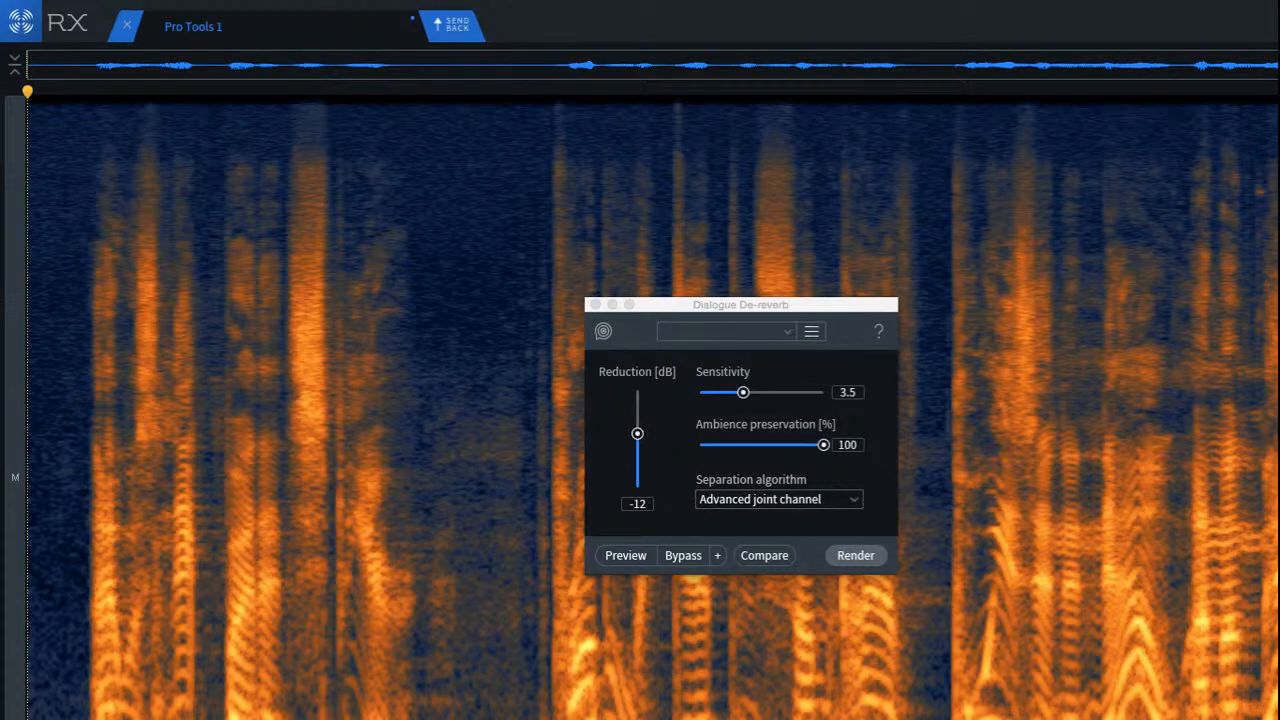
pyautogui.moveTo(432, 710); pyautogui.dragTo(554, 710)
pyautogui.click(503, 710)
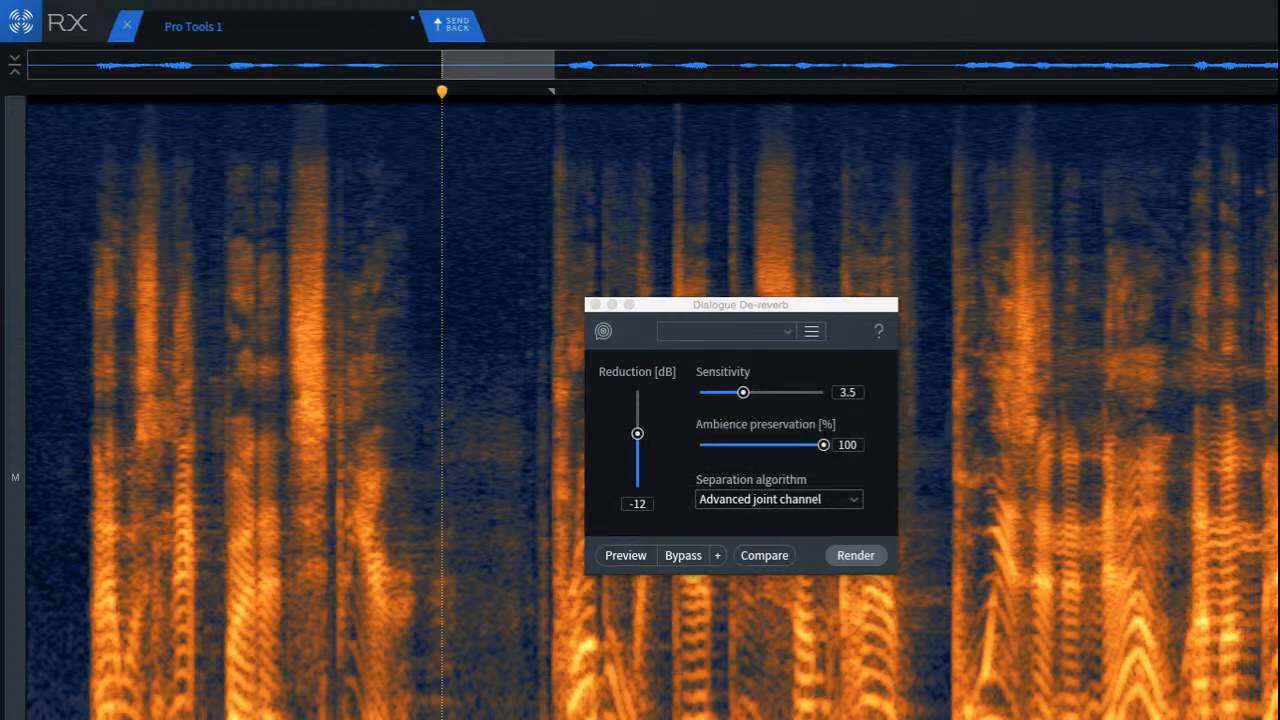
pyautogui.click(348, 710)
pyautogui.press('space')
pyautogui.press('space')
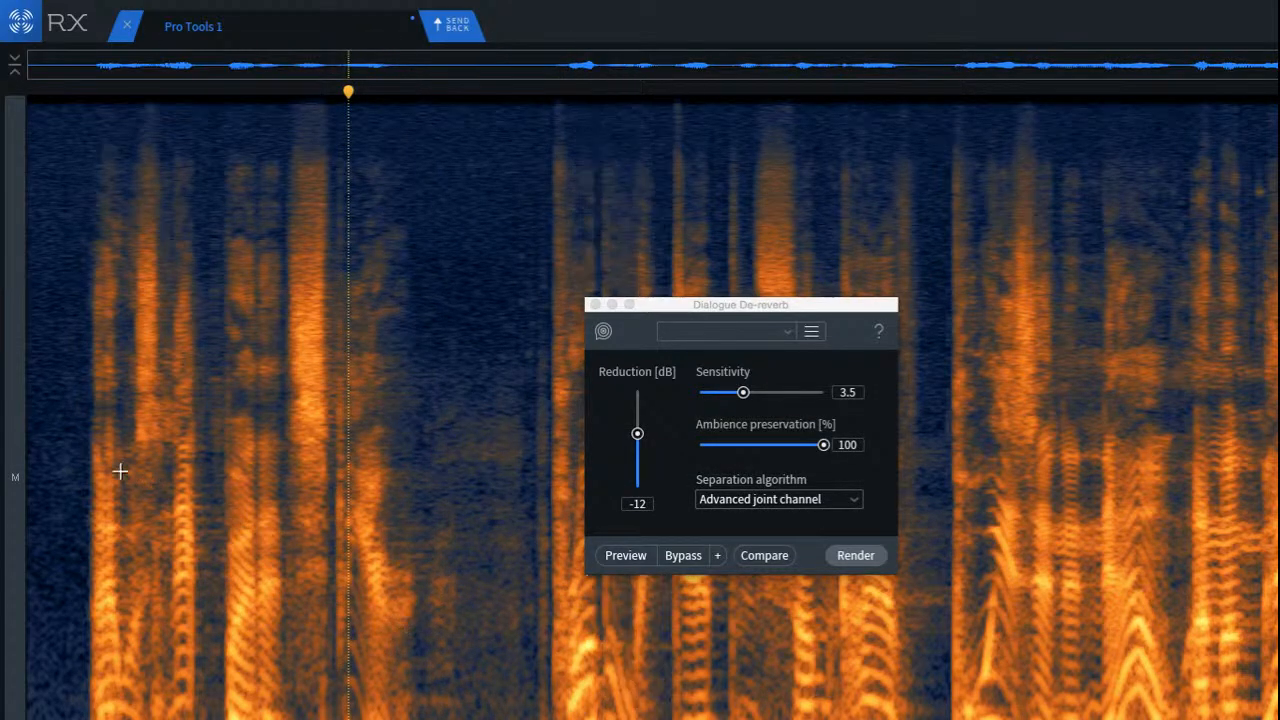
# Step: Play the first phrase twice from near the clip's start and close the Dialogue De-reverb module
pyautogui.click(35, 467)
pyautogui.press('space')
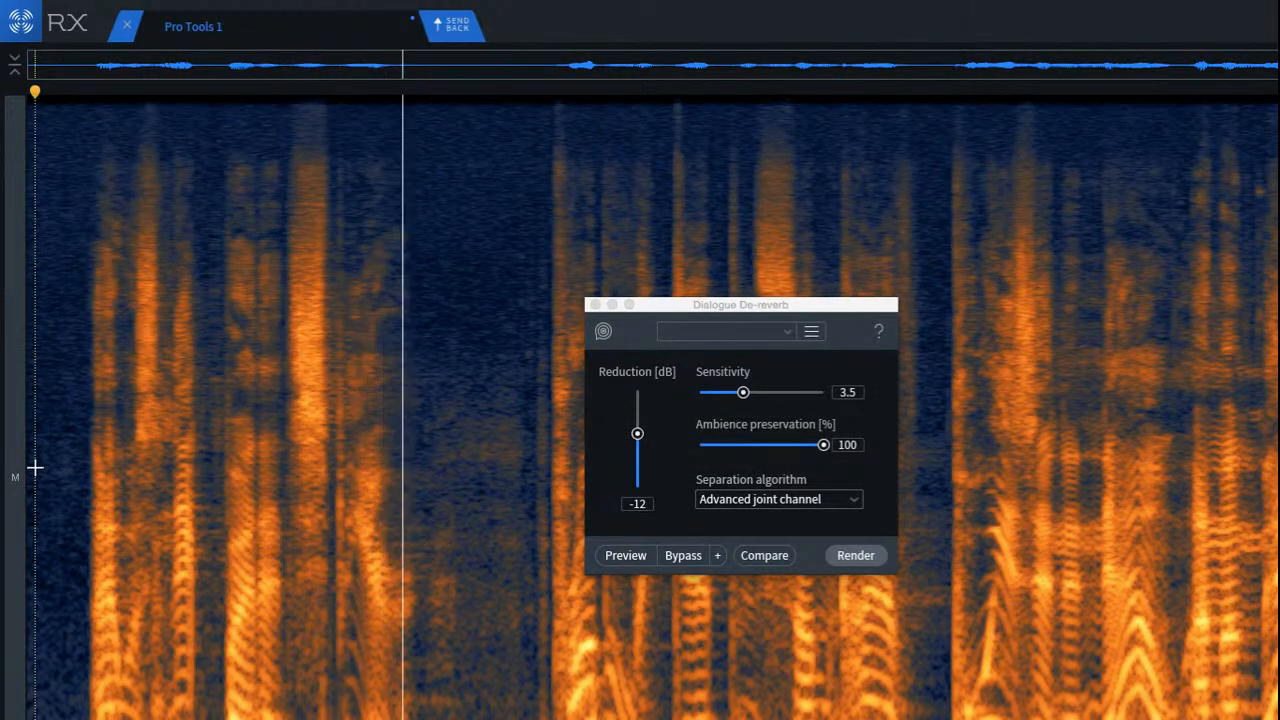
pyautogui.press('space')
pyautogui.press('space')
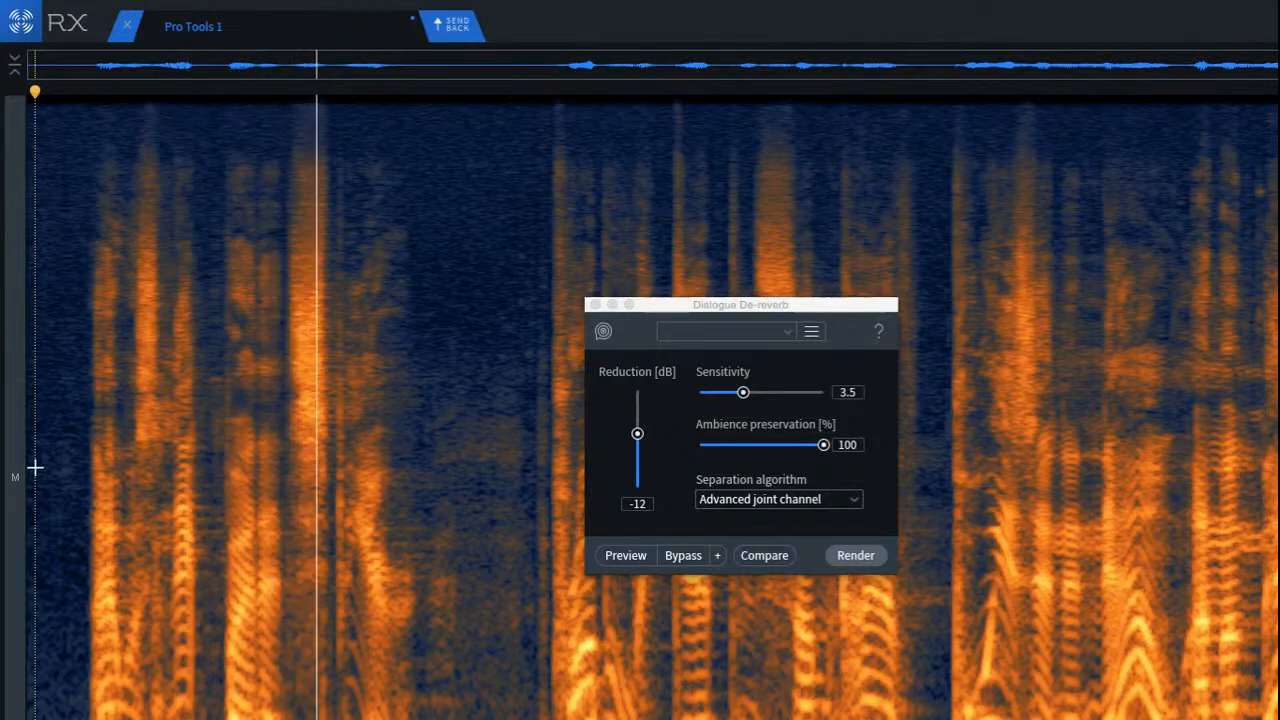
pyautogui.press('space')
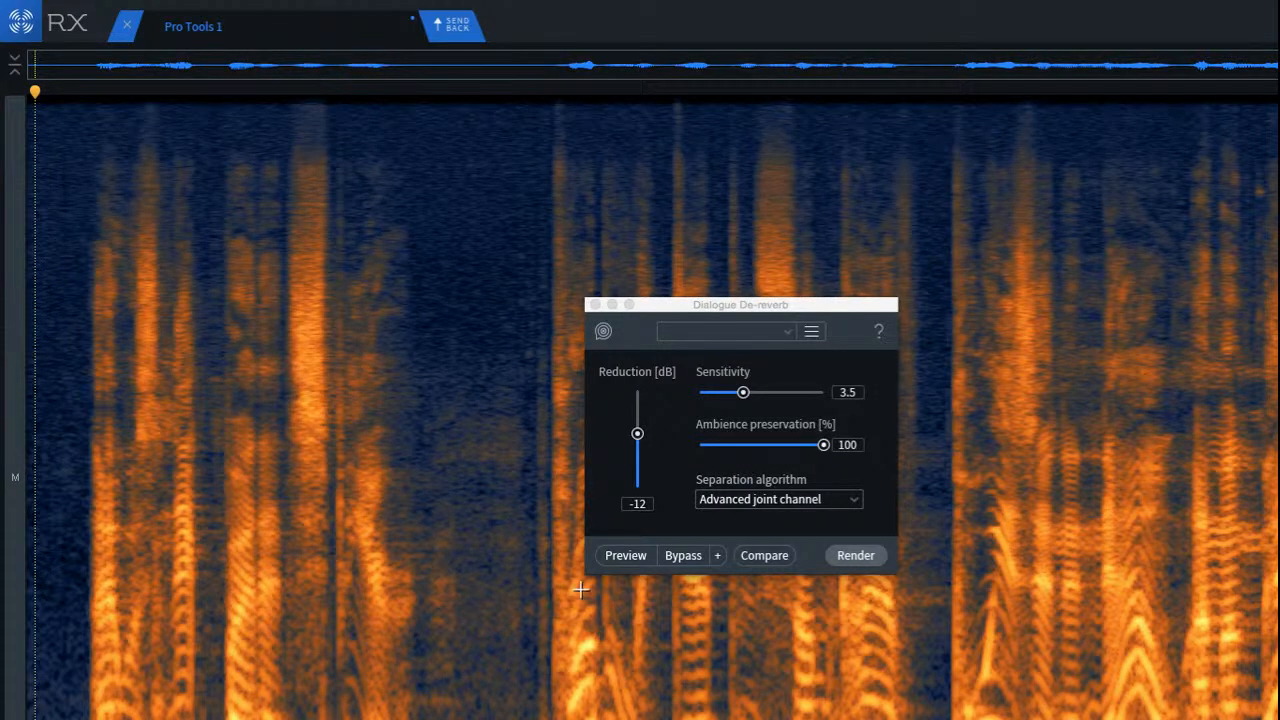
pyautogui.click(595, 305)
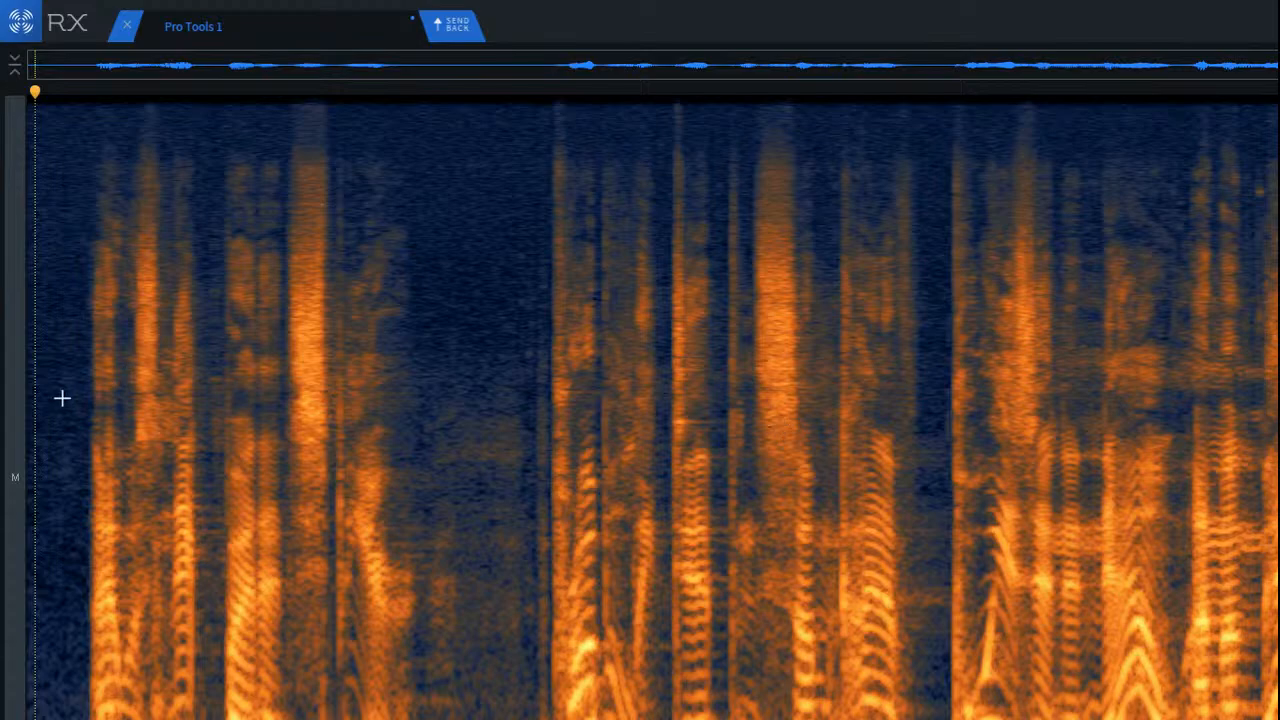
# Step: Place the playhead before the first word and select a narrow mid-frequency block at the end of its first syllable
pyautogui.click(70, 523)
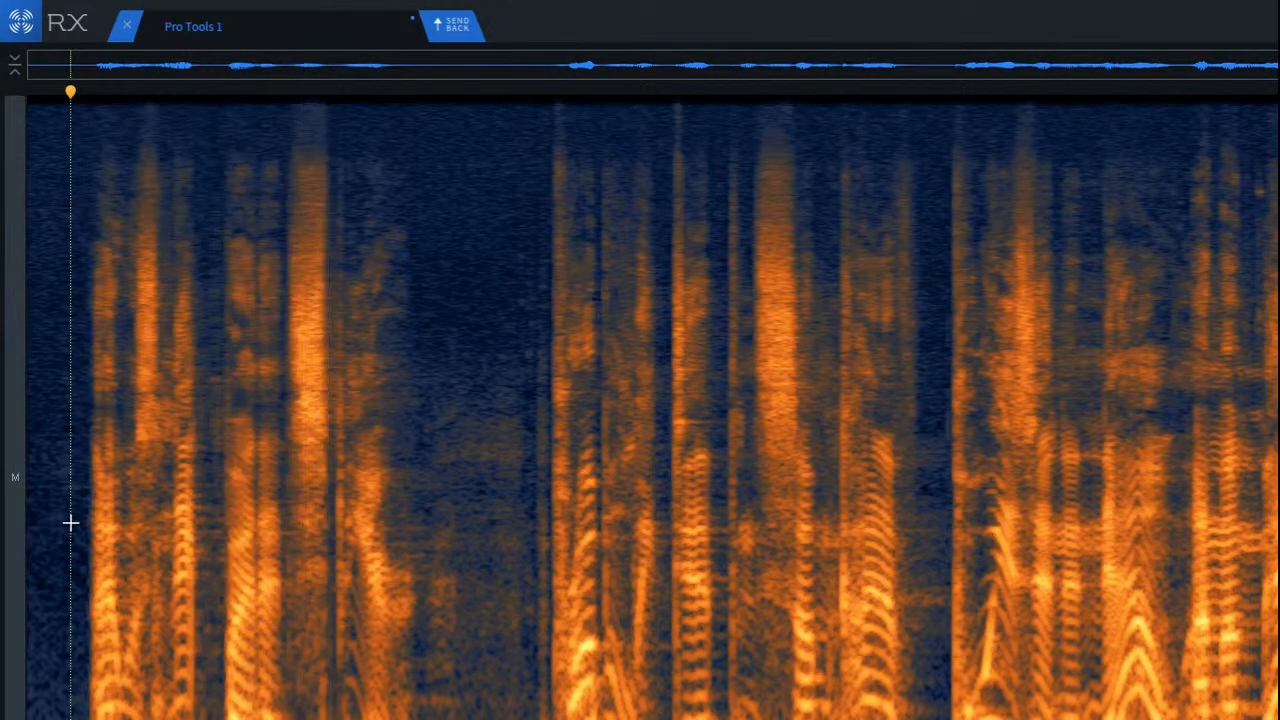
pyautogui.click(72, 523)
pyautogui.scroll(2, 80, 522)
pyautogui.scroll(3, 186, 491)
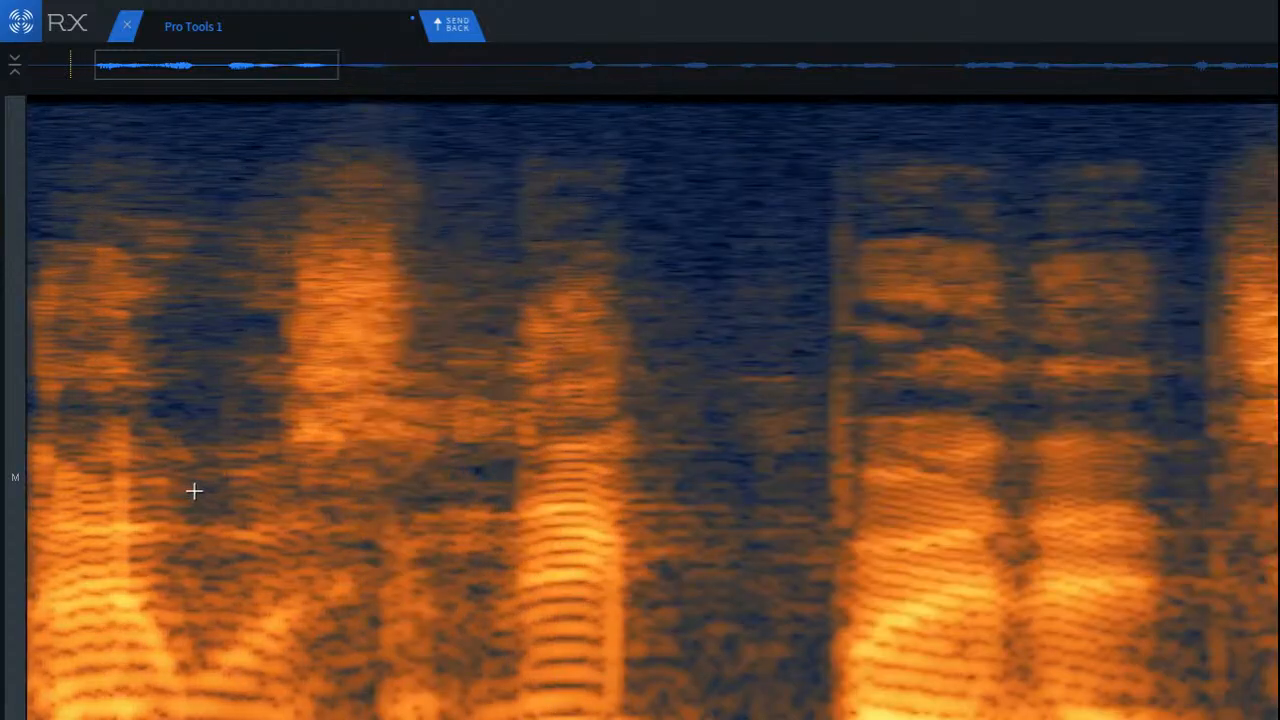
pyautogui.moveTo(104, 412); pyautogui.dragTo(165, 673)
pyautogui.hotkey('ctrl', 'r')
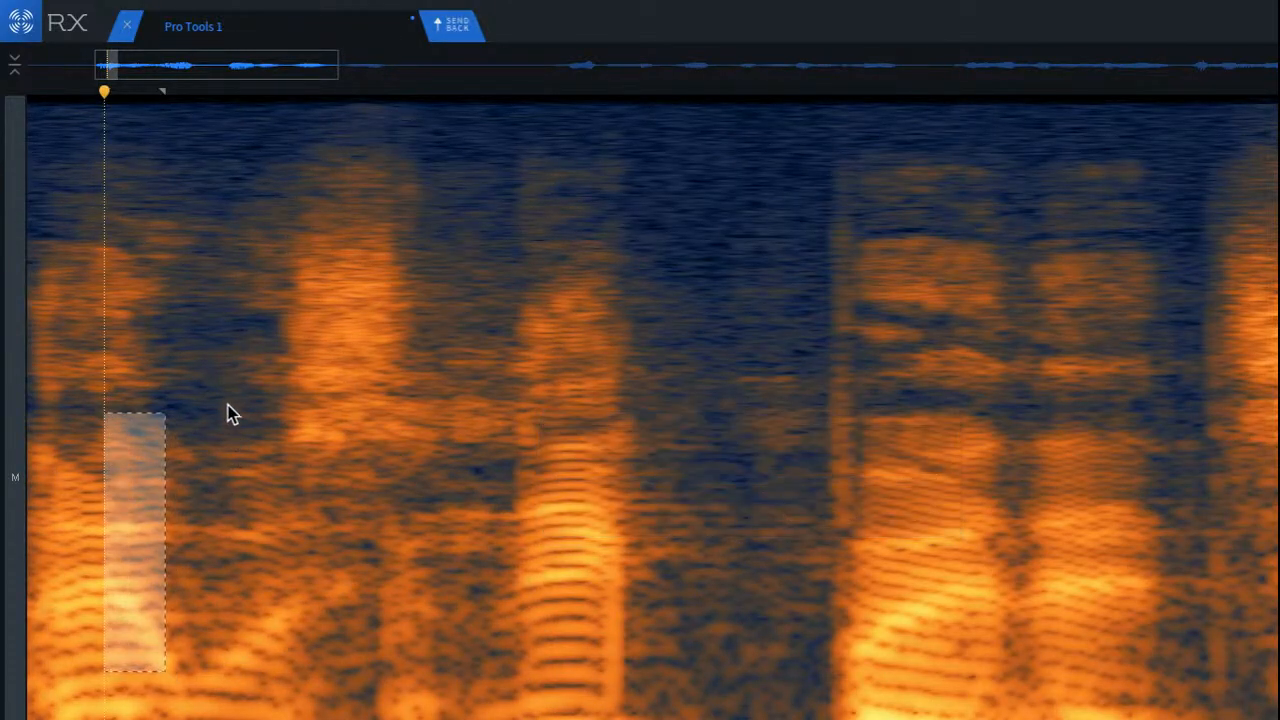
# Step: Clear the block selection and listen to the opening words from inside the first syllable
pyautogui.scroll(-4, 46, 264)
pyautogui.click(61, 295)
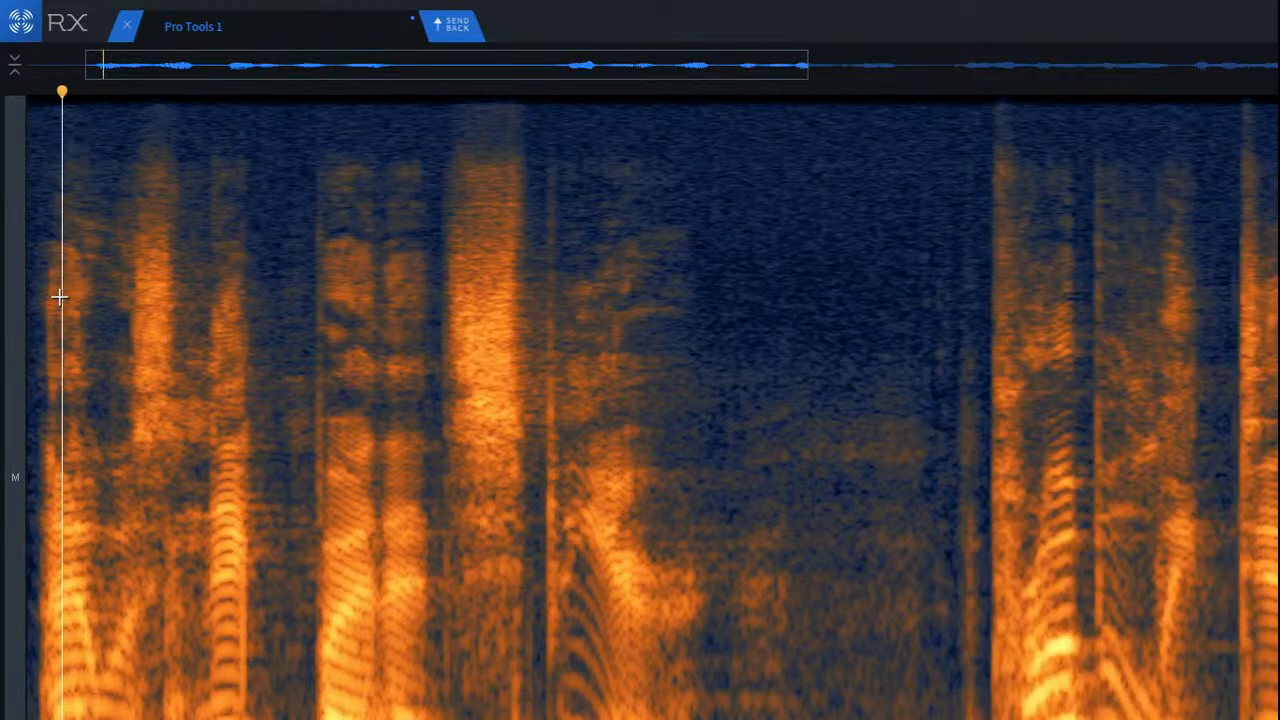
pyautogui.press('space')
pyautogui.press('space')
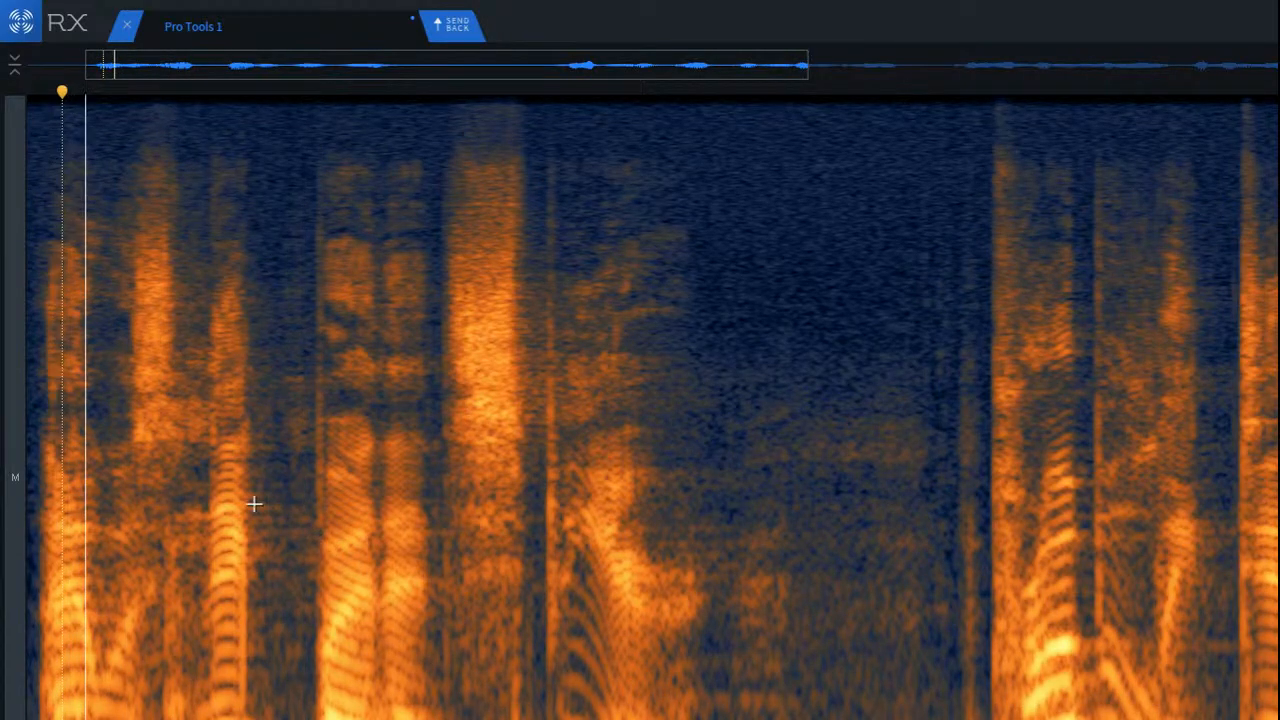
pyautogui.press('space')
# Step: Select the low-frequency reverb tail right after the first phrase's last word and audition it
pyautogui.scroll(3, 797, 602)
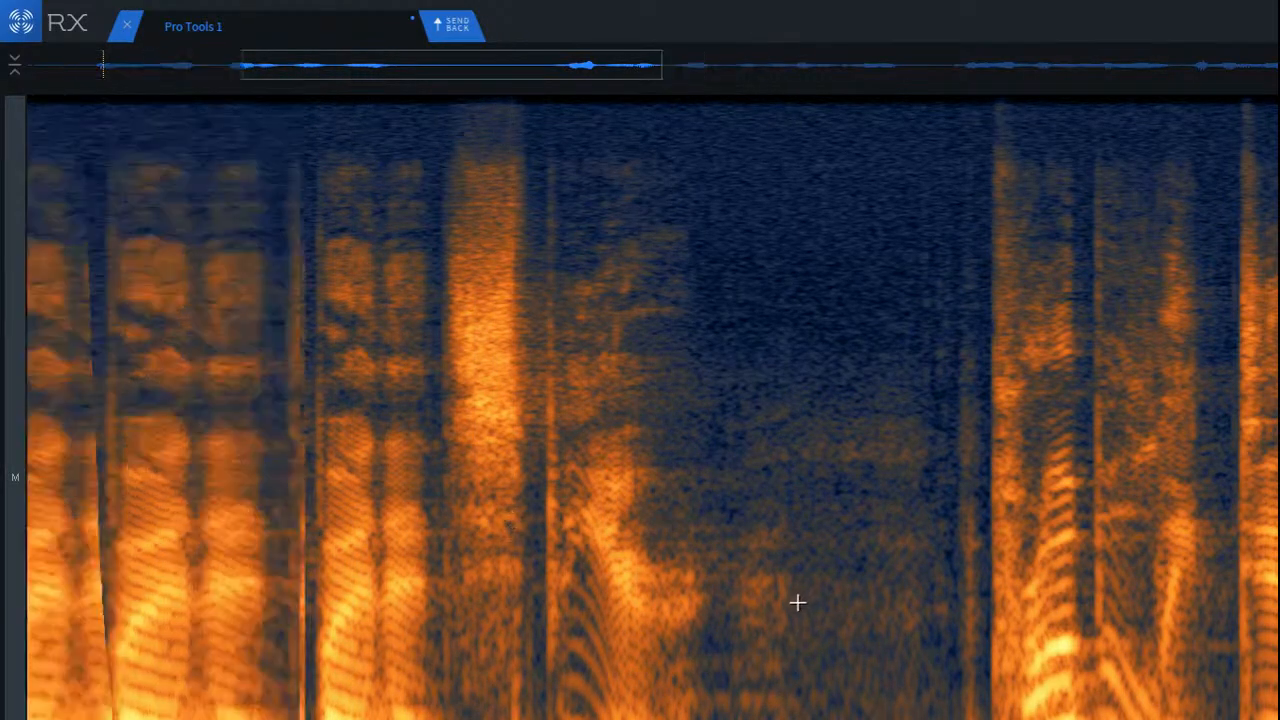
pyautogui.scroll(2, 797, 602)
pyautogui.moveTo(499, 636); pyautogui.dragTo(826, 719)
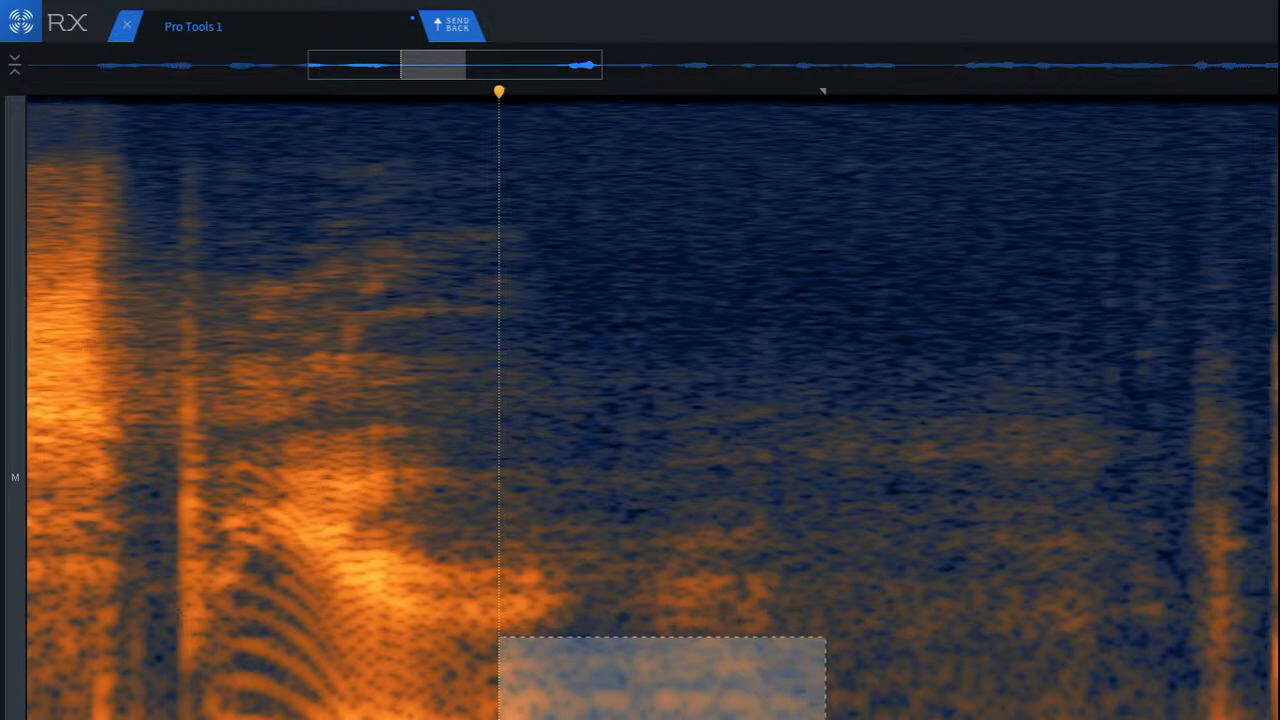
pyautogui.press('space')
# Step: Select the higher-frequency part of the same reverb tail, adjust the selected area, audition it, and clear the selection
pyautogui.moveTo(559, 507); pyautogui.dragTo(817, 668)
pyautogui.moveTo(705, 596); pyautogui.dragTo(537, 683)
pyautogui.press('space')
pyautogui.press('space')
pyautogui.press('space')
pyautogui.click(502, 686)
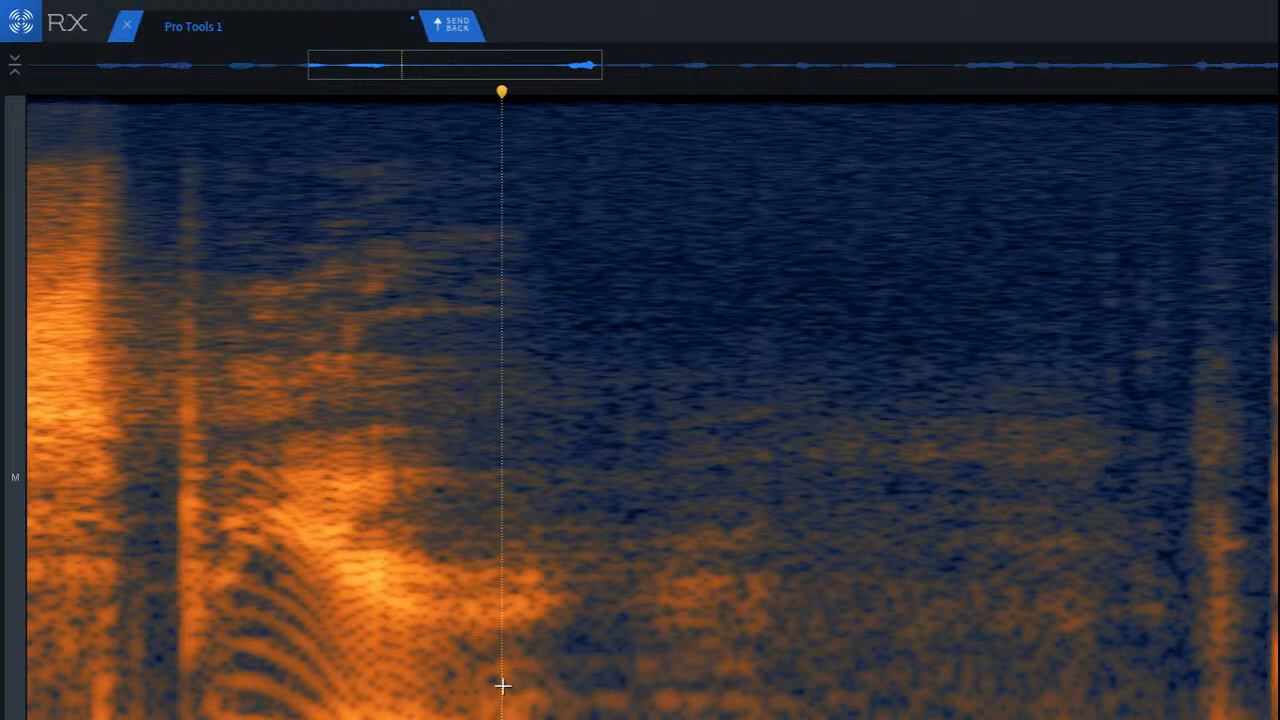
# Step: Reselect the low-frequency reverb tail from slightly earlier, clear it, and play from just before the first phrase's last word
pyautogui.moveTo(471, 637); pyautogui.dragTo(814, 719)
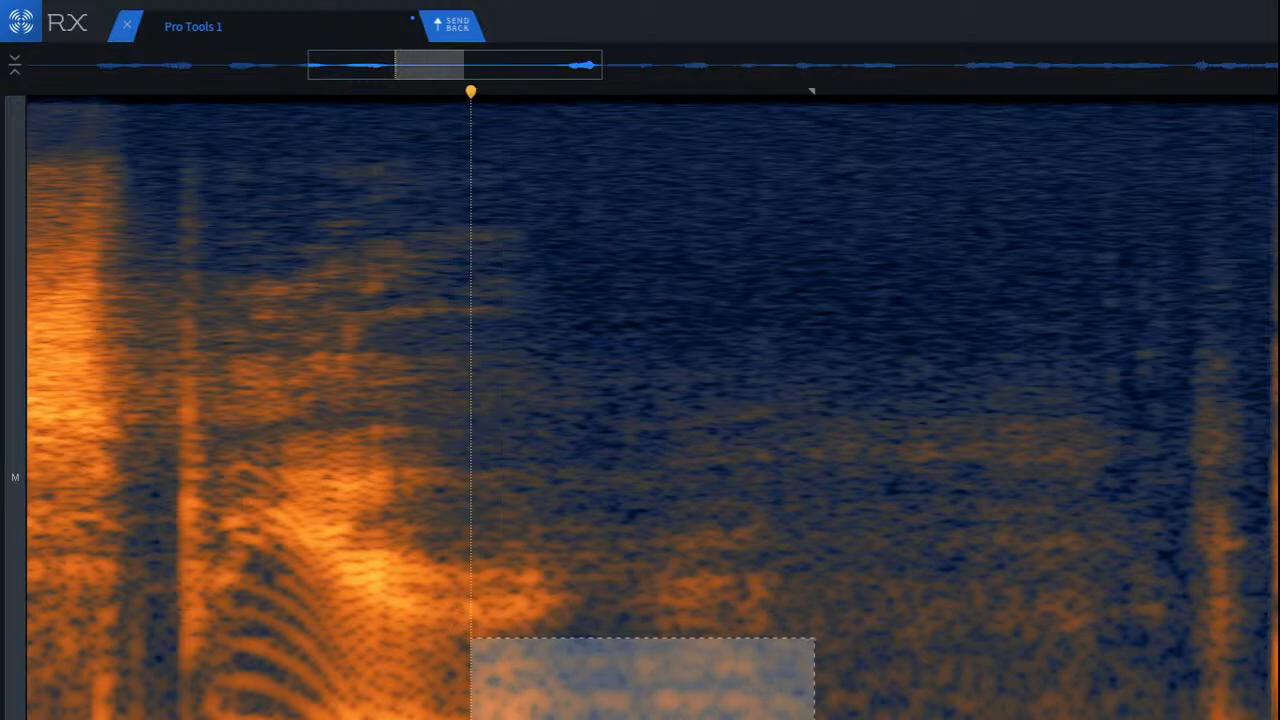
pyautogui.click(90, 524)
pyautogui.press('space')
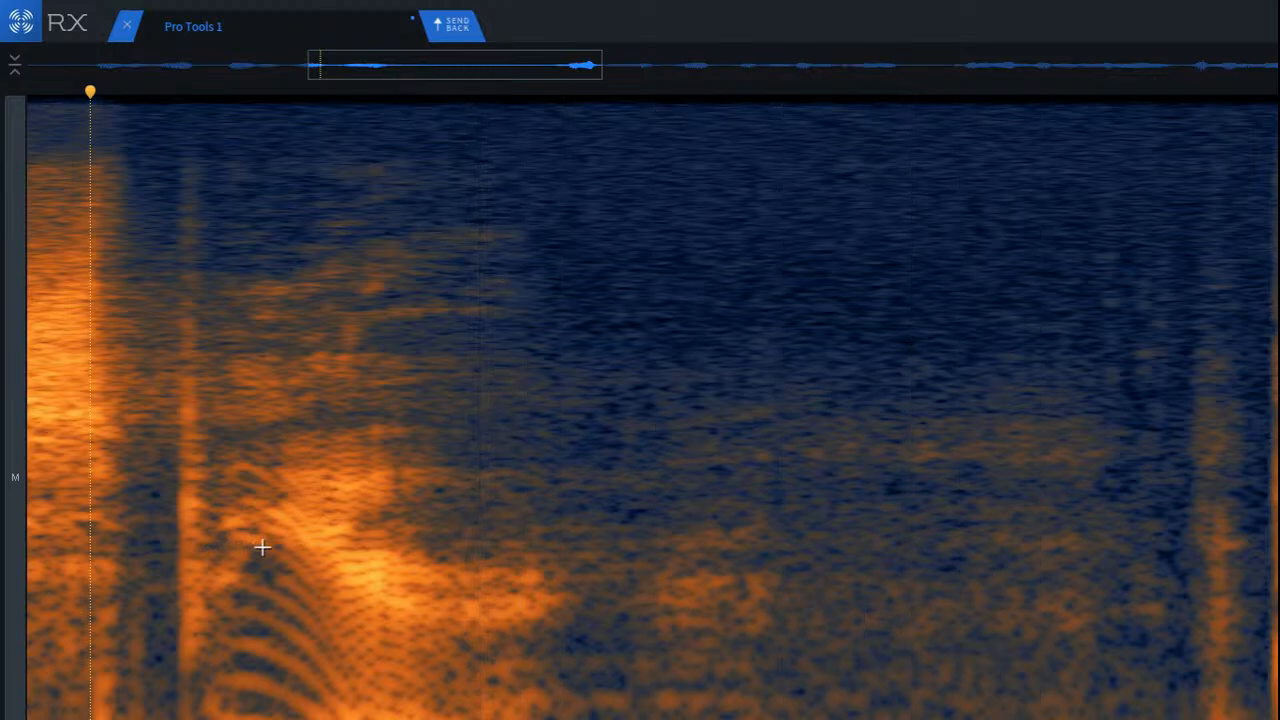
# Step: Attenuate the mid-frequency reverb tail right after the first phrase's last word and listen back from within that word
pyautogui.moveTo(572, 507); pyautogui.dragTo(868, 645)
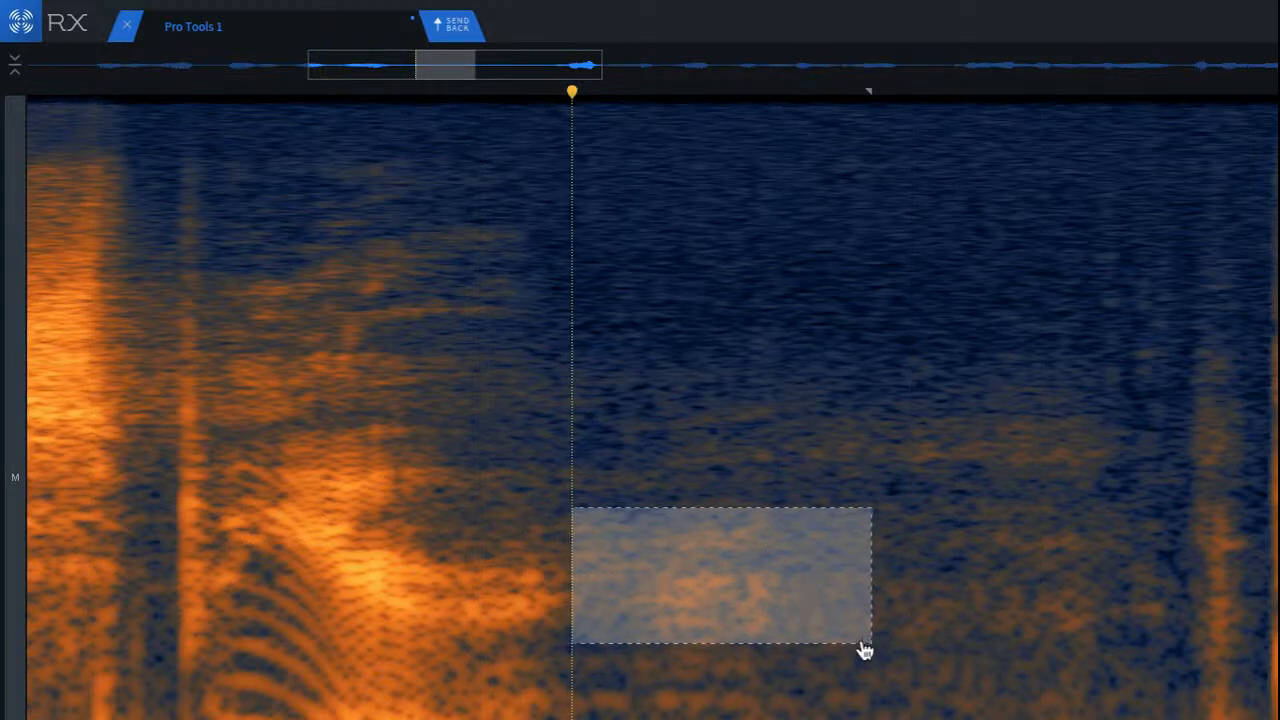
pyautogui.click(285, 368)
pyautogui.press('space')
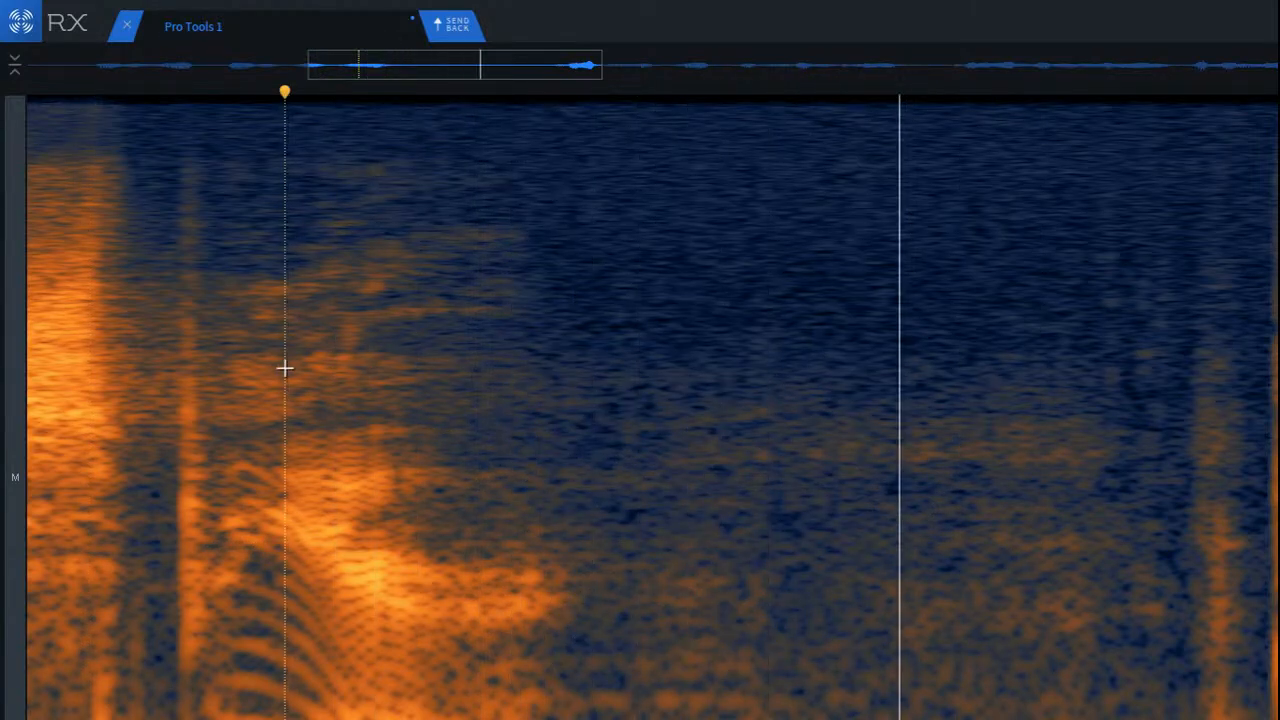
# Step: Attenuate the mid-frequency tail late in the first pause, and audition the low-frequency band below it and the preceding word
pyautogui.moveTo(850, 495); pyautogui.dragTo(1171, 646)
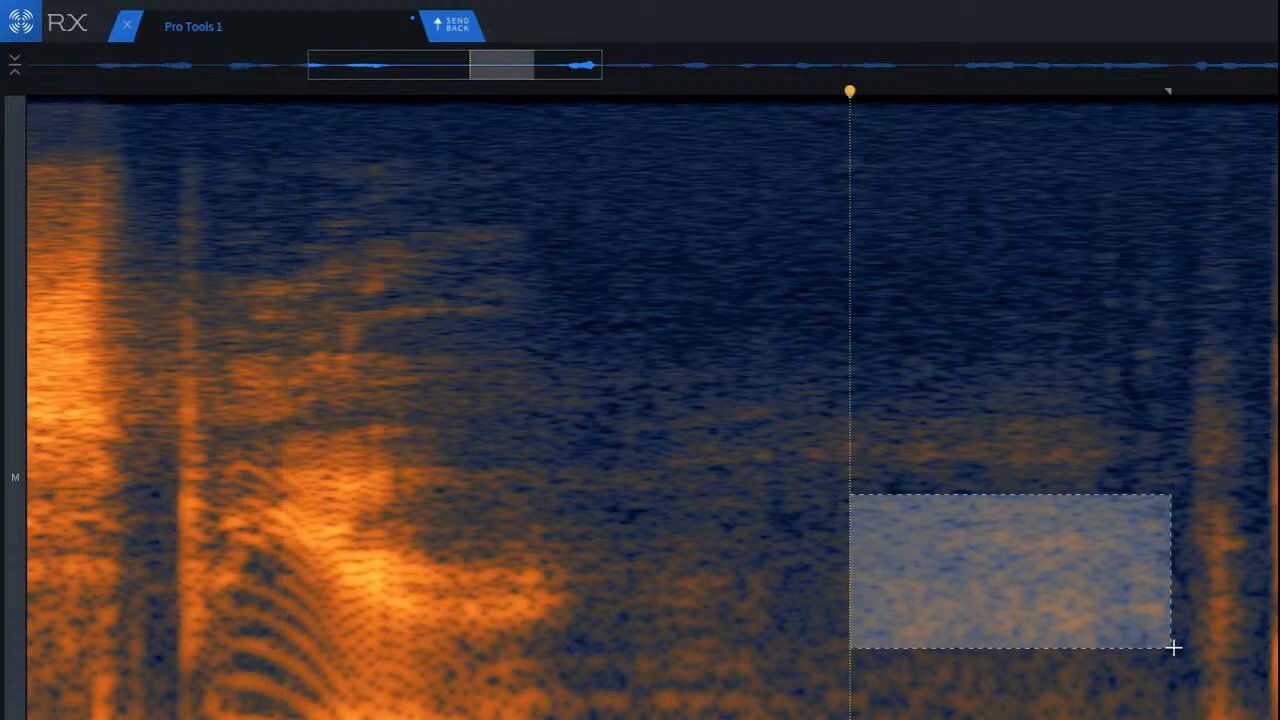
pyautogui.moveTo(1043, 591); pyautogui.dragTo(1005, 719)
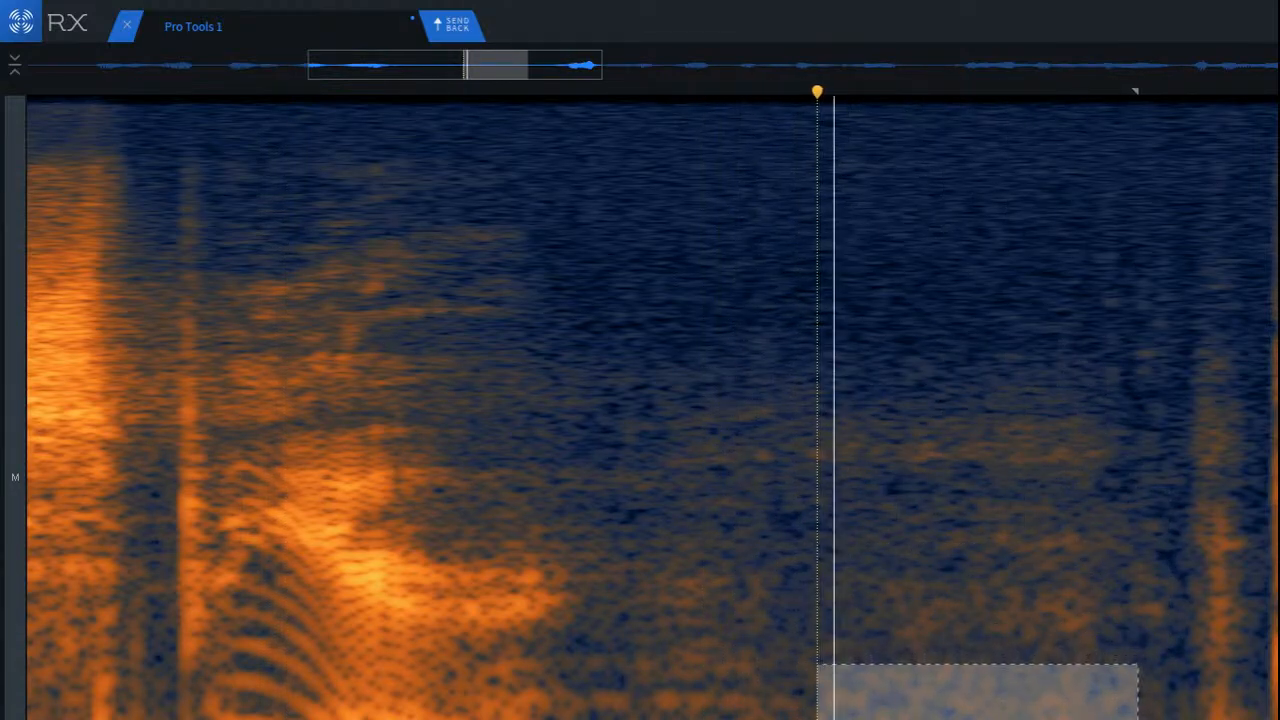
pyautogui.press('space')
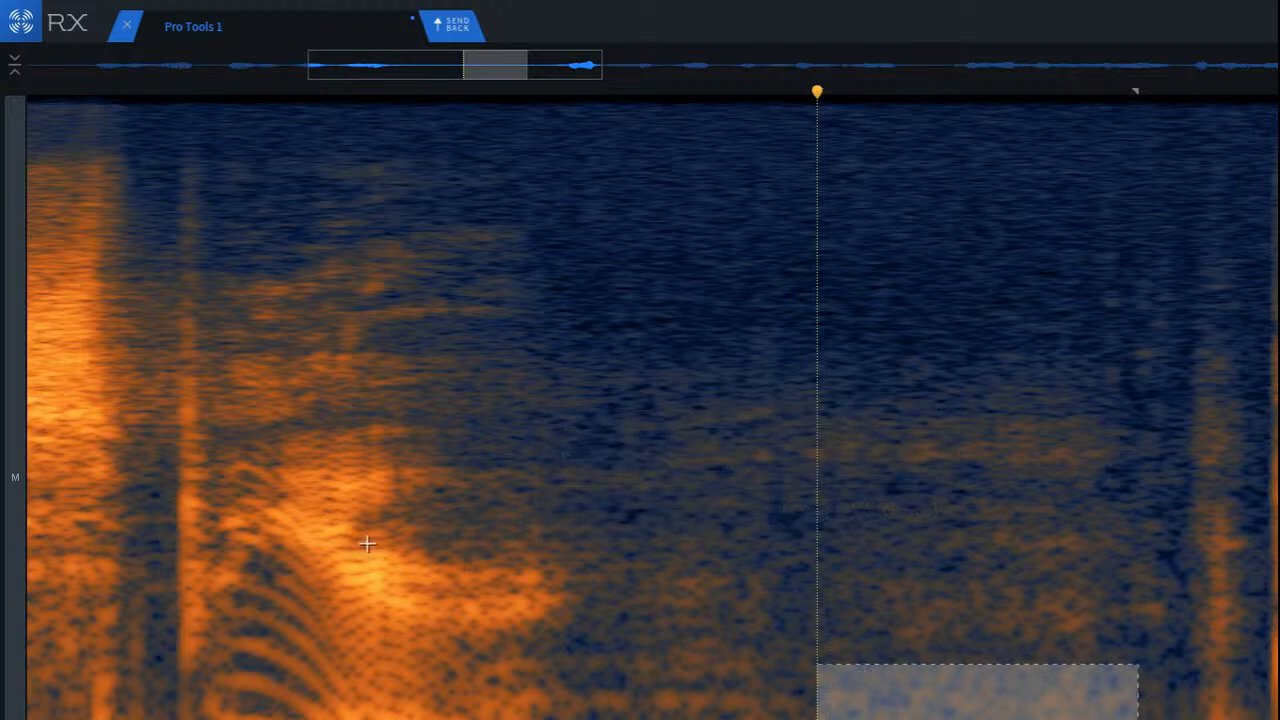
pyautogui.click(281, 500)
pyautogui.press('space')
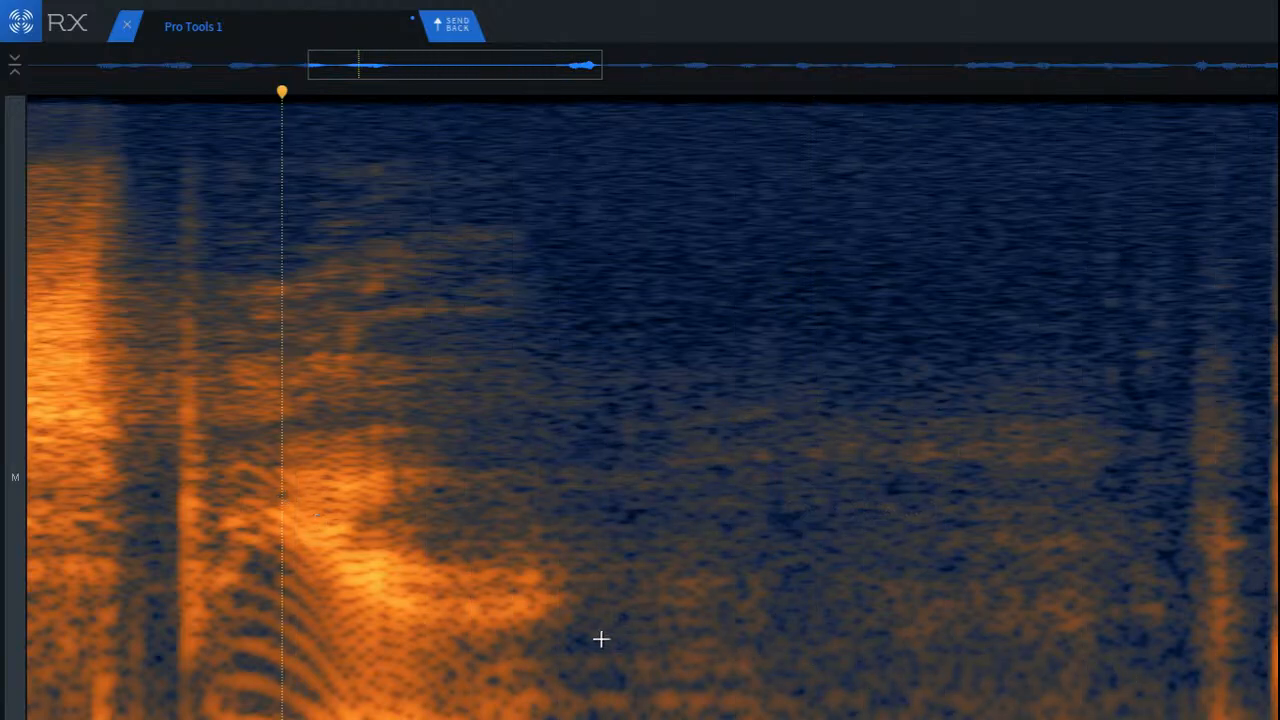
# Step: Attenuate the low-frequency tail across the whole first pause and listen from the start of the preceding word
pyautogui.moveTo(600, 639); pyautogui.dragTo(1143, 719)
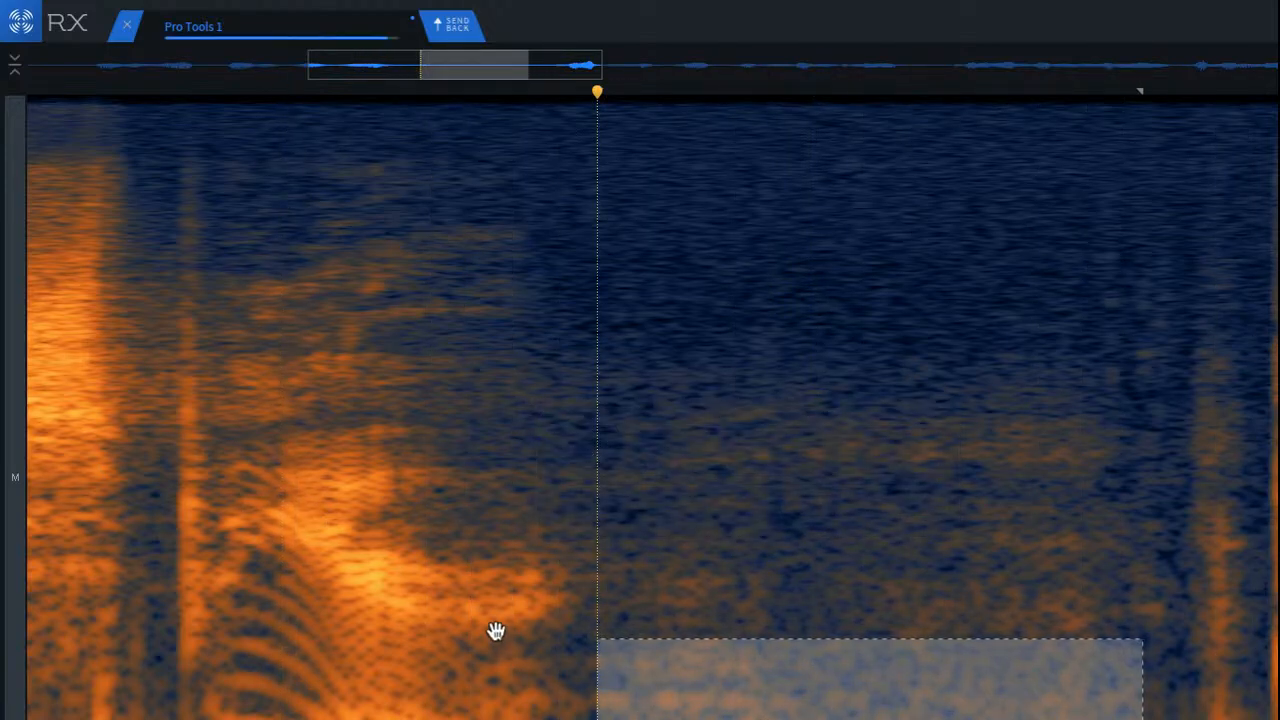
pyautogui.click(803, 718)
pyautogui.click(215, 489)
pyautogui.press('space')
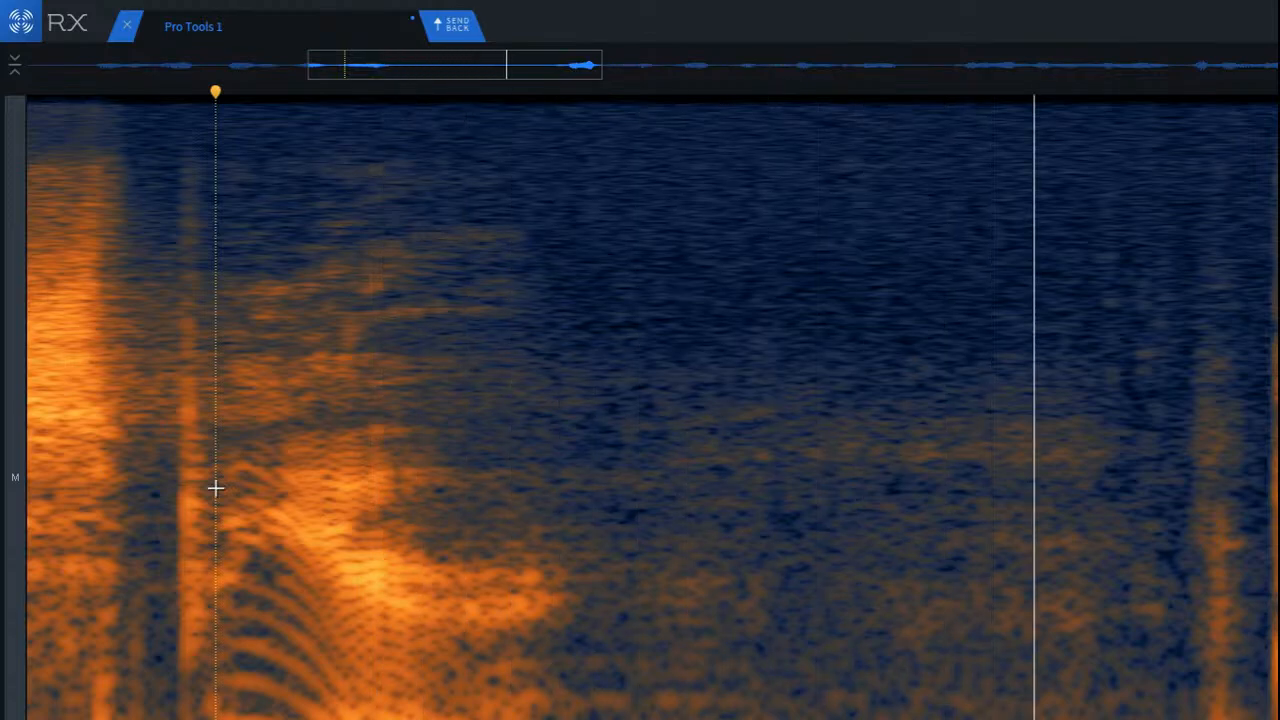
pyautogui.press('space')
# Step: Listen to the transition from the sibilant before the first phrase's last word into the second phrase
pyautogui.scroll(-3, 286, 523)
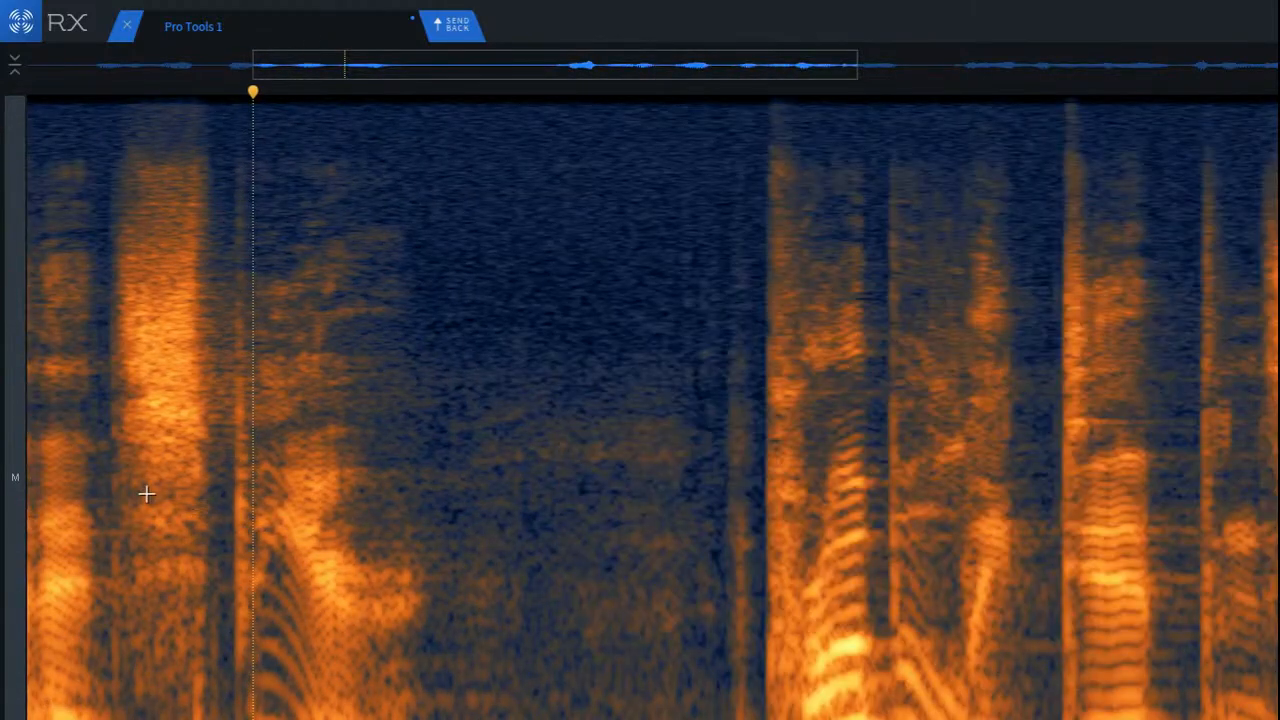
pyautogui.click(147, 494)
pyautogui.press('space')
pyautogui.scroll(-3, 514, 523)
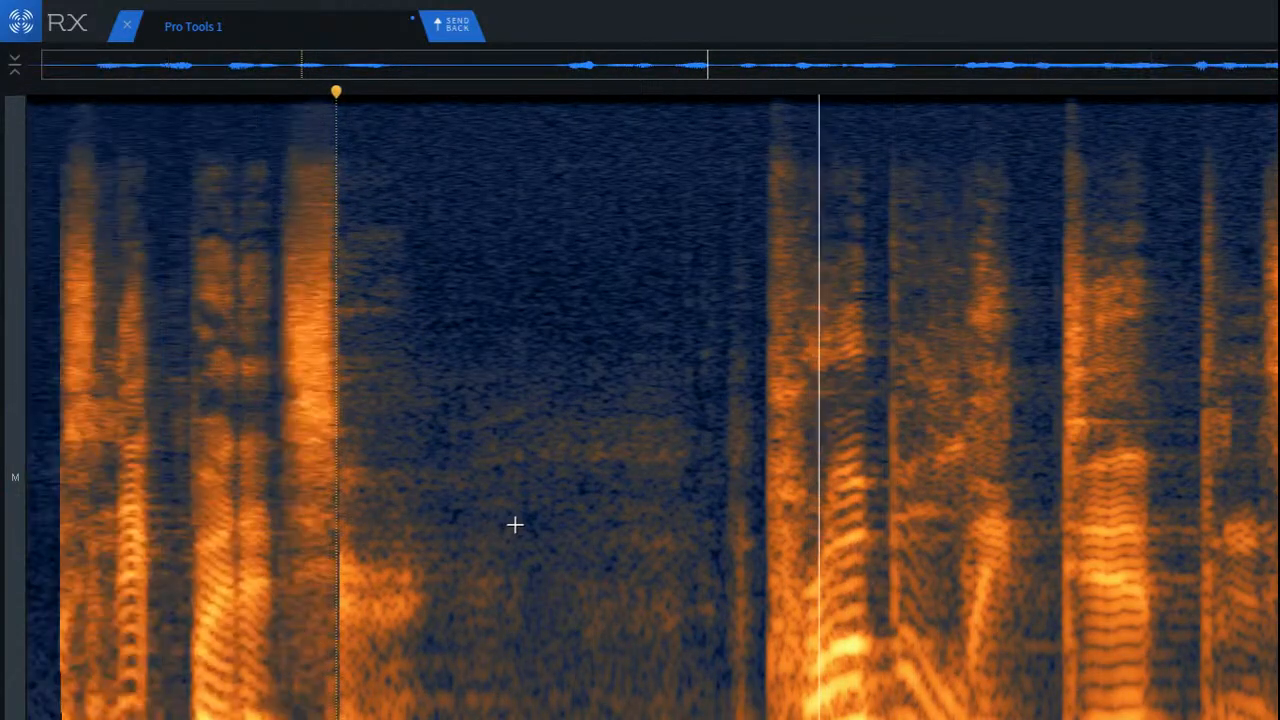
pyautogui.press('space')
# Step: Attenuate the two main reverb bands in the short pause after the second phrase with Spectral Repair
pyautogui.scroll(5, 1000, 592)
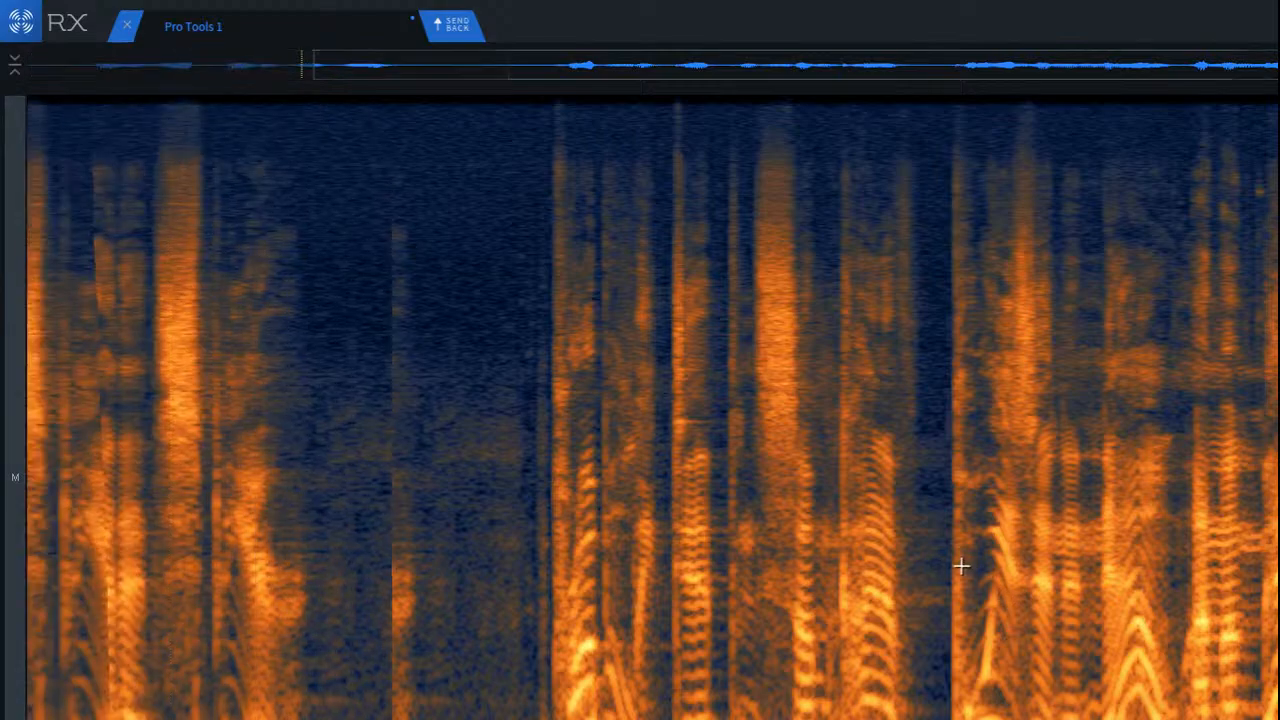
pyautogui.scroll(3, 850, 560)
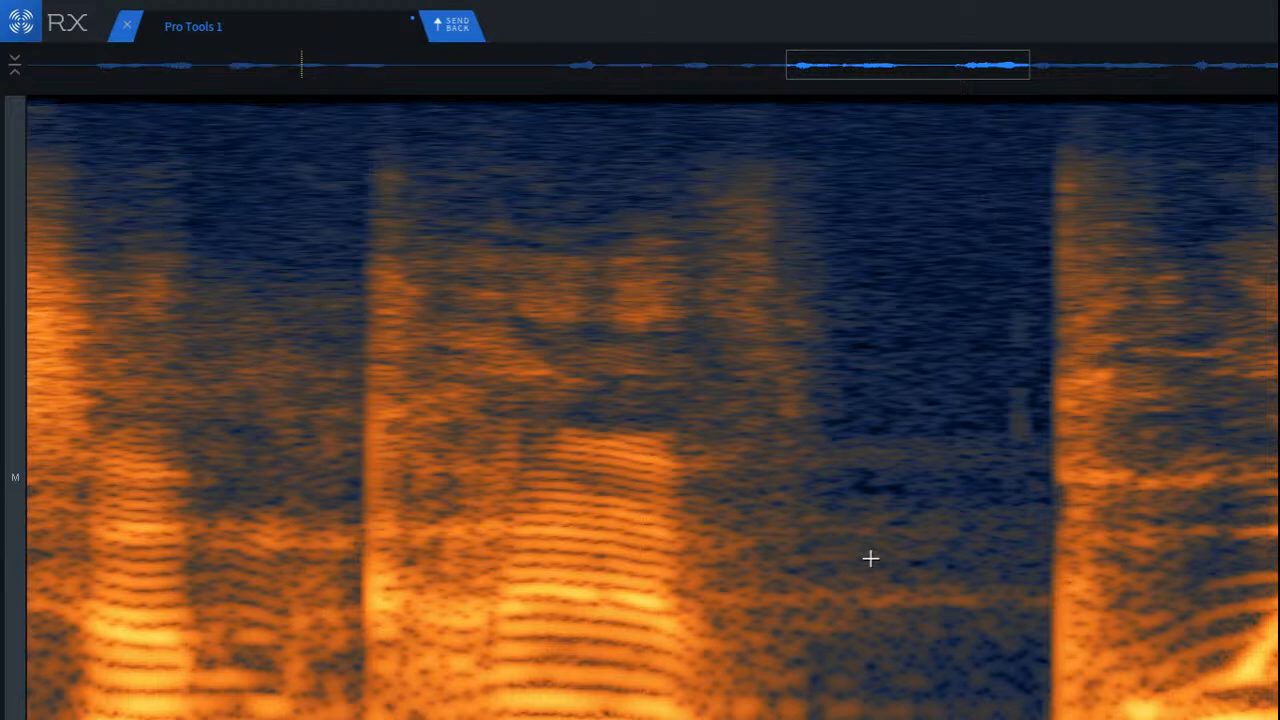
pyautogui.click(926, 528)
pyautogui.scroll(3, 989, 551)
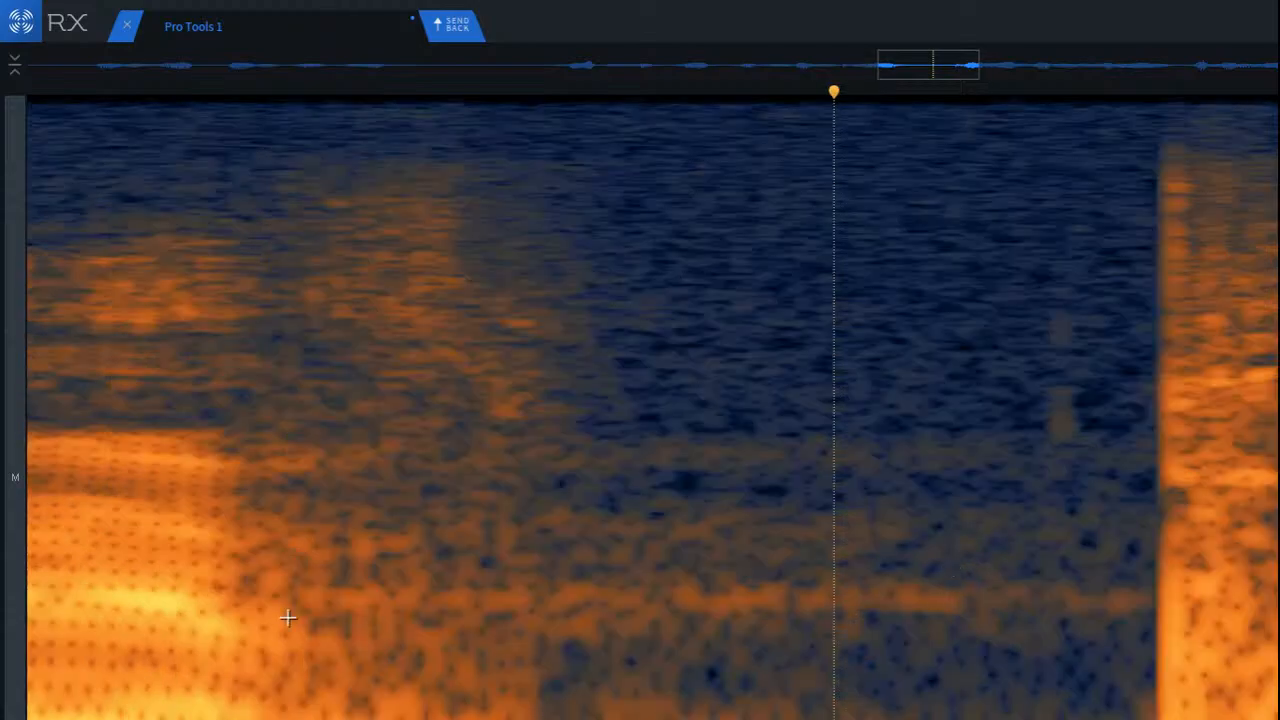
pyautogui.moveTo(323, 562); pyautogui.dragTo(1153, 667)
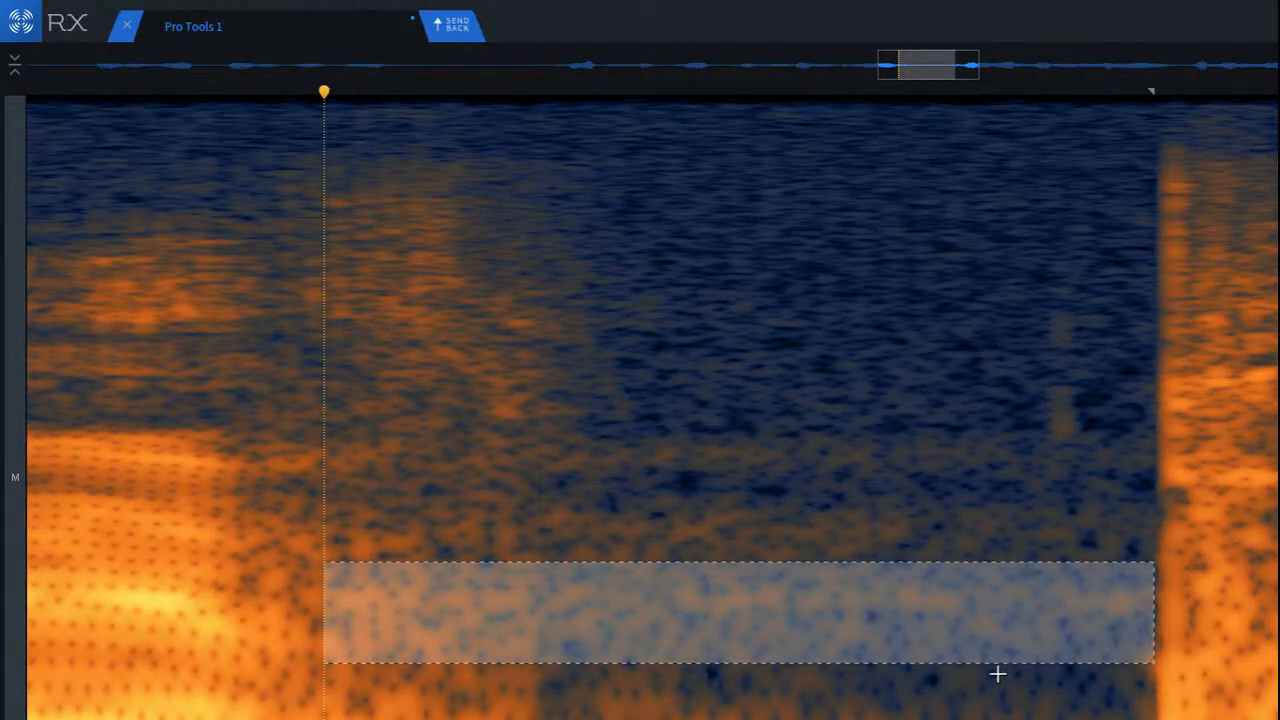
pyautogui.click(531, 609)
pyautogui.moveTo(374, 472); pyautogui.dragTo(1132, 574)
pyautogui.press('Return')
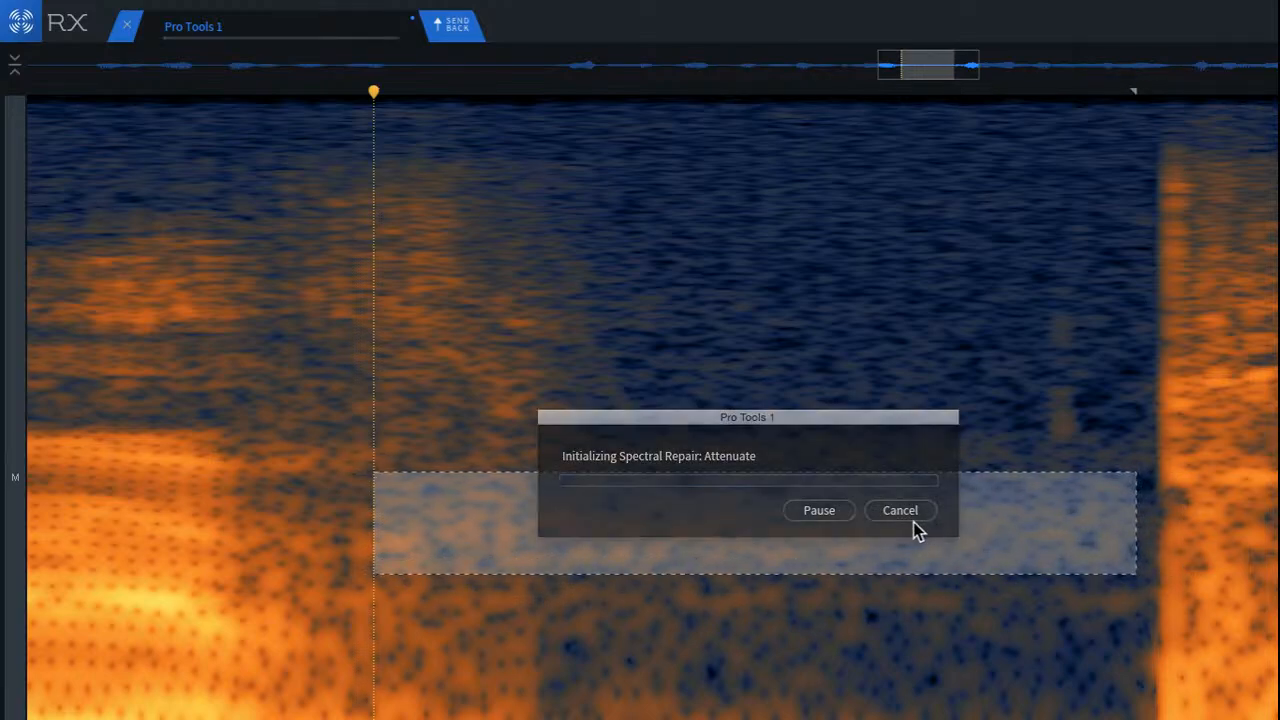
# Step: Attenuate the next higher reverb band in the pause after the second phrase and listen across the pause
pyautogui.click(717, 506)
pyautogui.moveTo(421, 413); pyautogui.dragTo(1138, 489)
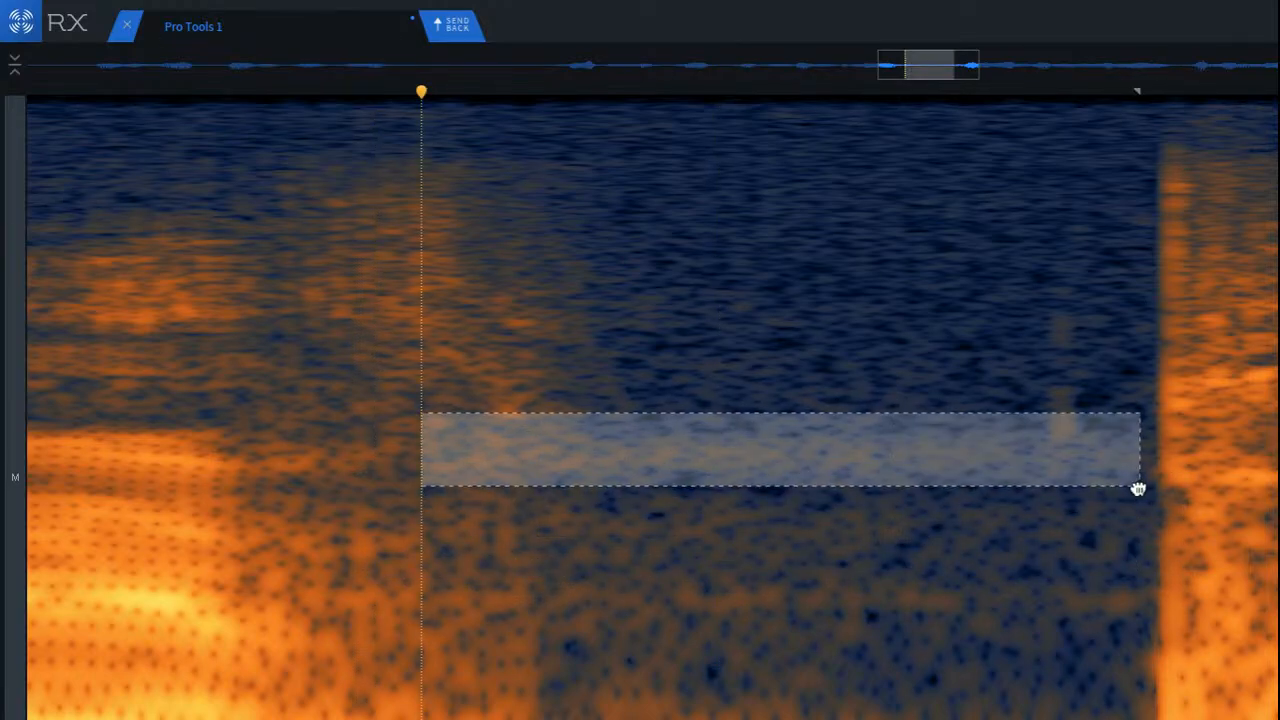
pyautogui.click(437, 433)
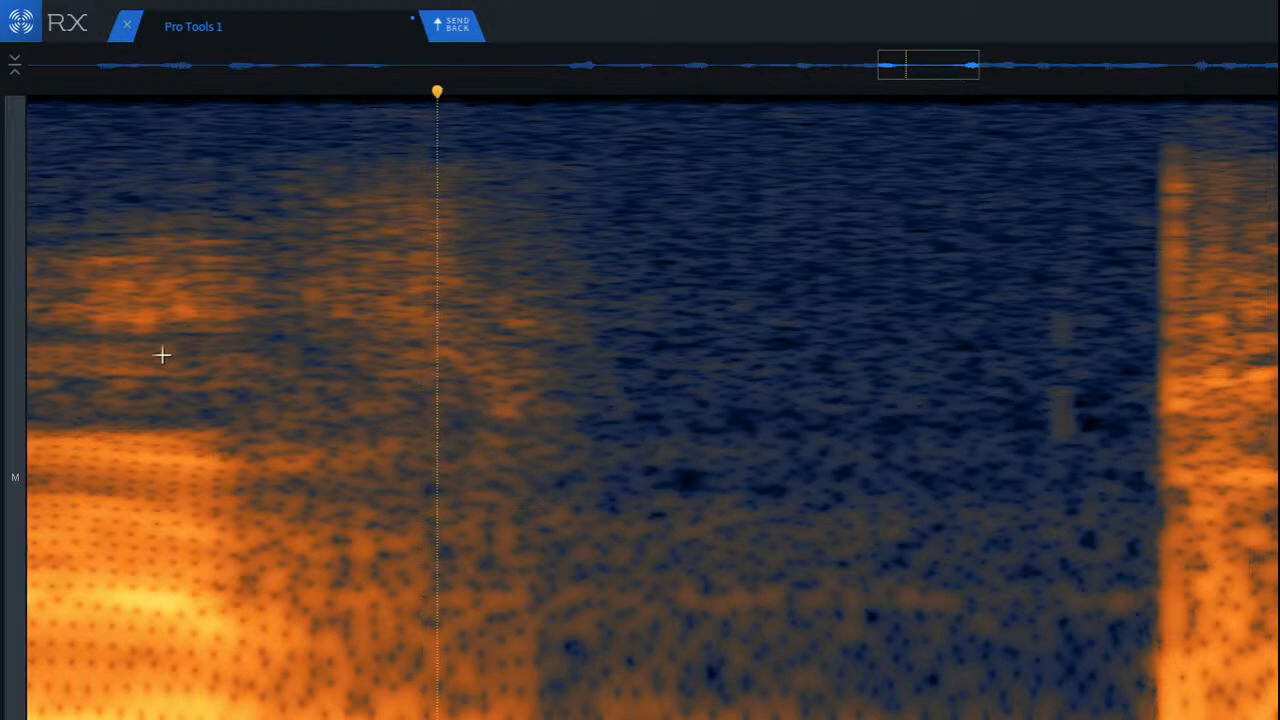
pyautogui.scroll(-4, 214, 363)
pyautogui.press('space')
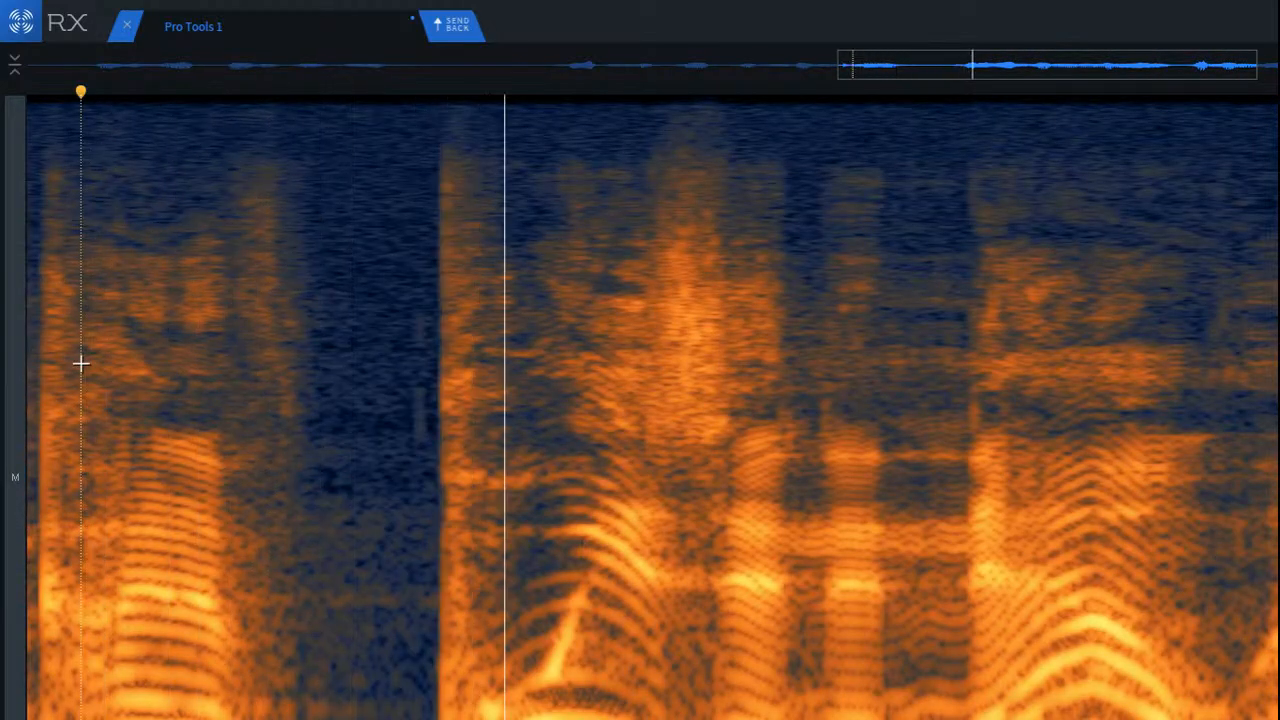
# Step: Attenuate the upper and middle reverb bands trailing the decaying word ending farther along the clip
pyautogui.scroll(-3, 580, 443)
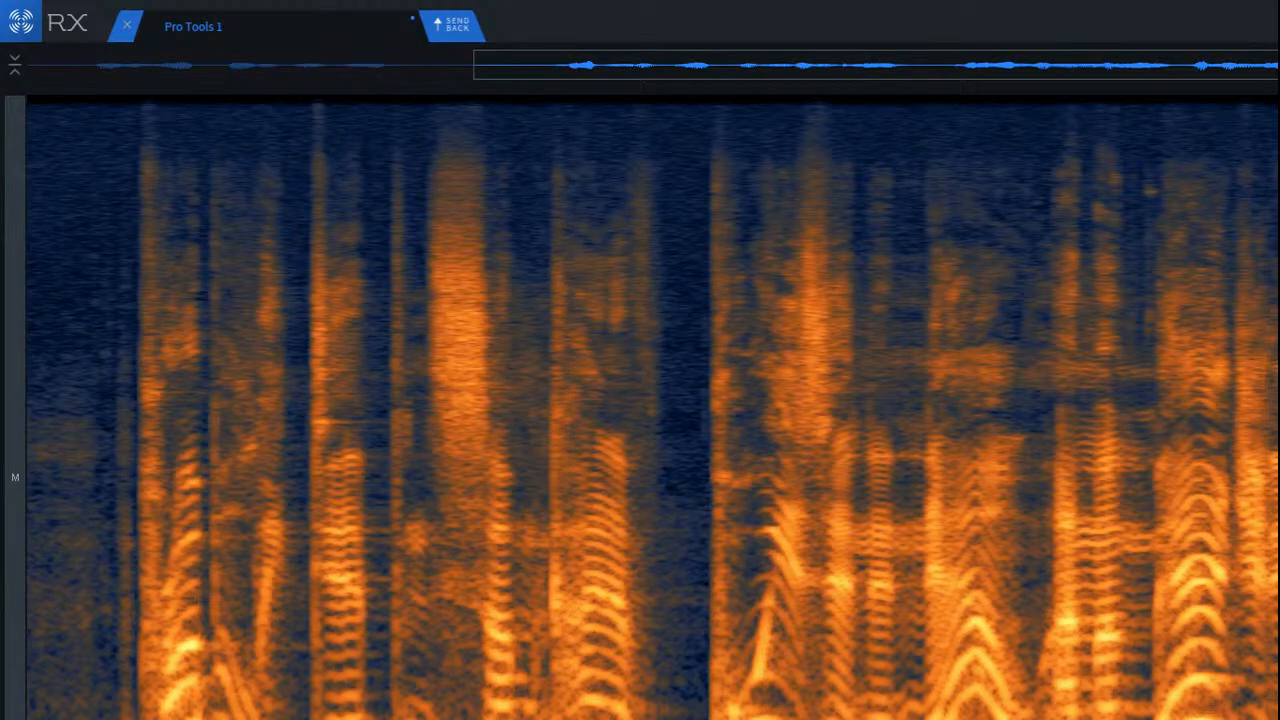
pyautogui.scroll(5, 652, 408)
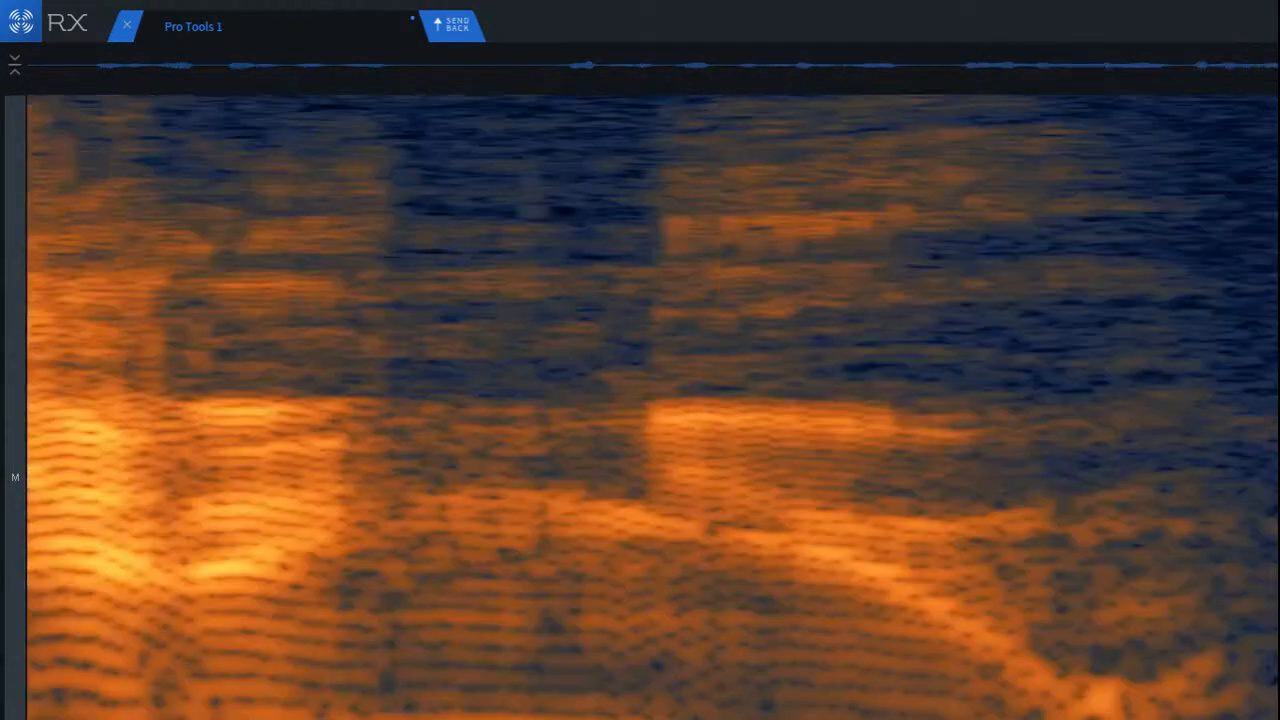
pyautogui.moveTo(1070, 386); pyautogui.dragTo(1250, 477)
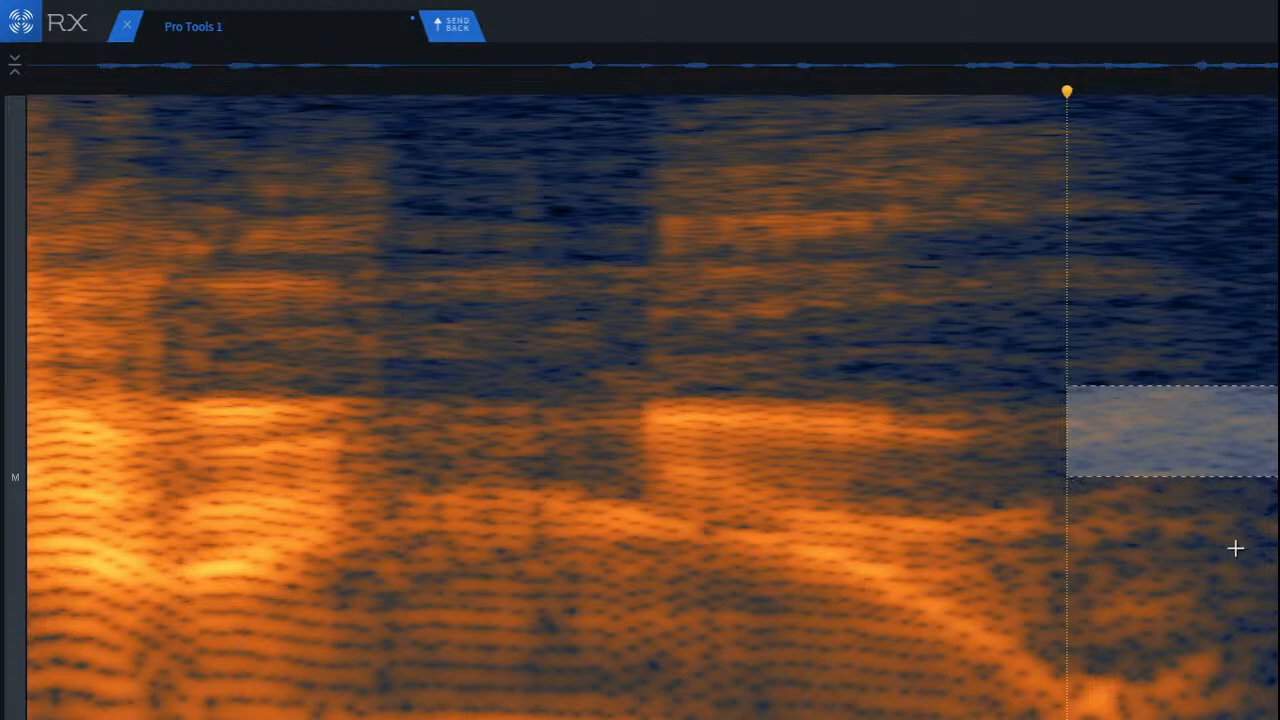
pyautogui.moveTo(1106, 498); pyautogui.dragTo(1278, 601)
pyautogui.click(1038, 477)
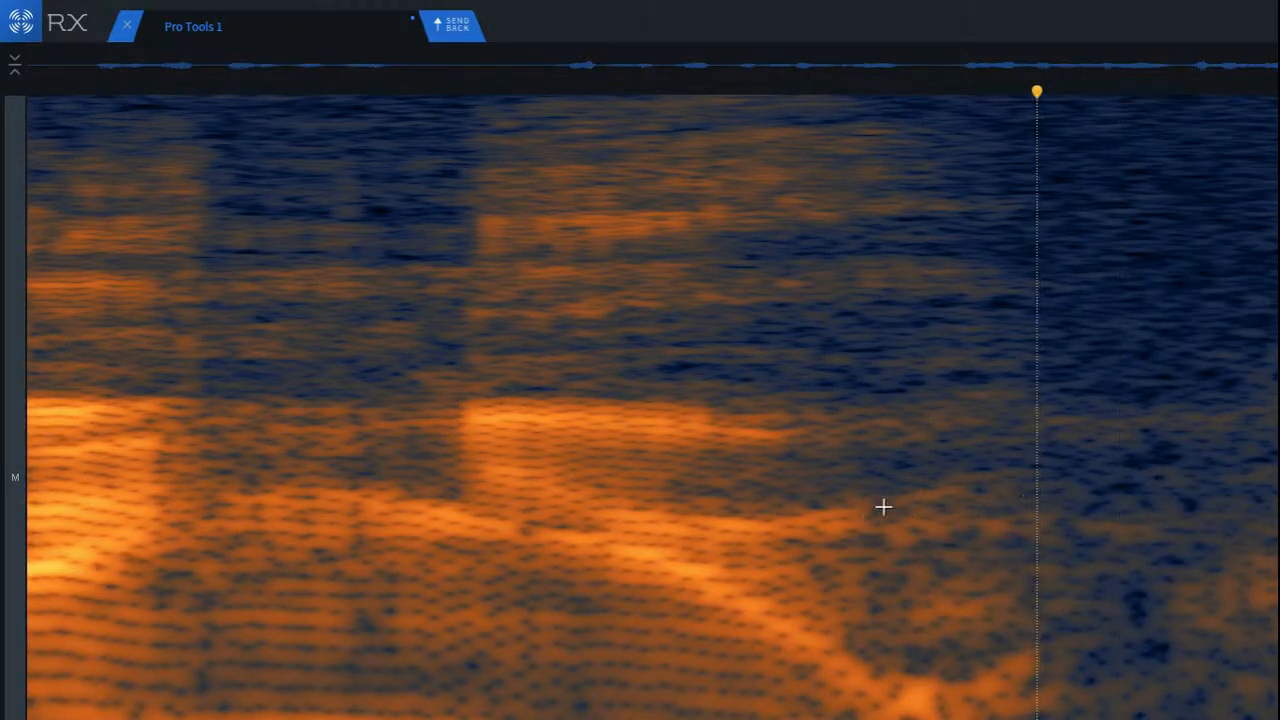
# Step: Attenuate two adjoining tail bands starting closer to the end of that same decaying word
pyautogui.moveTo(863, 490); pyautogui.dragTo(1278, 561)
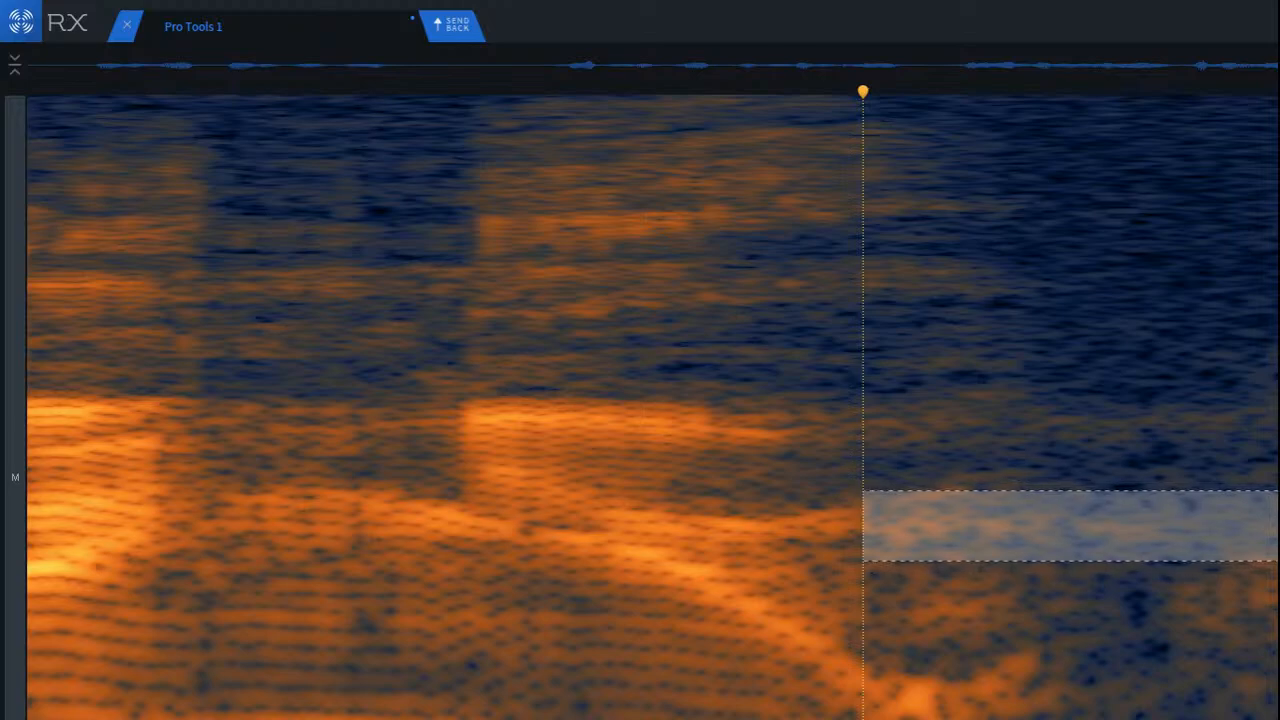
pyautogui.click(583, 389)
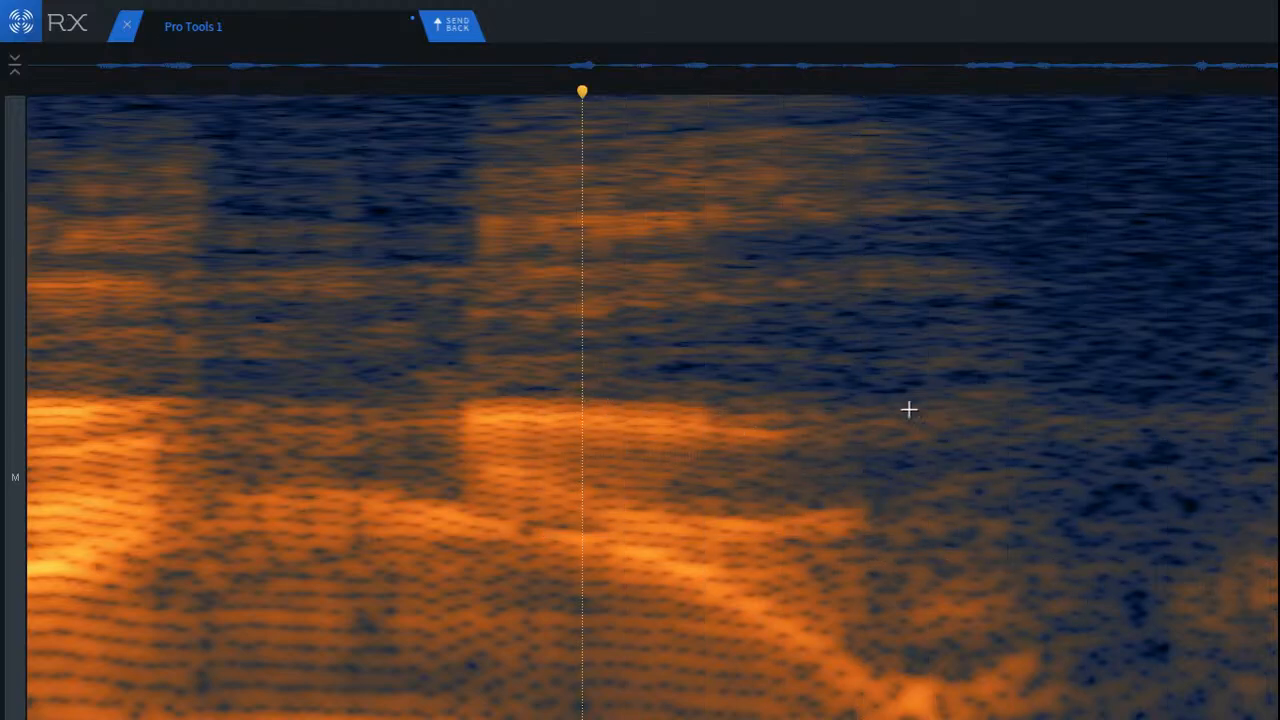
pyautogui.moveTo(888, 542); pyautogui.dragTo(1191, 650)
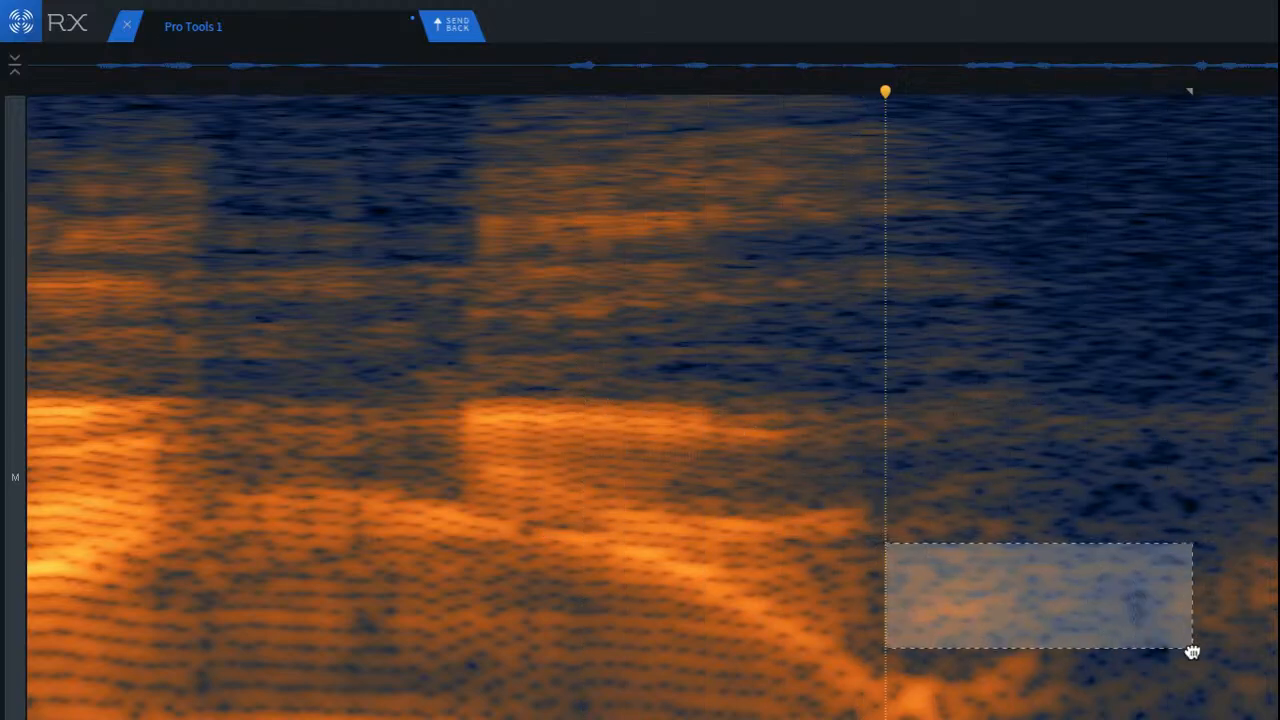
pyautogui.click(587, 568)
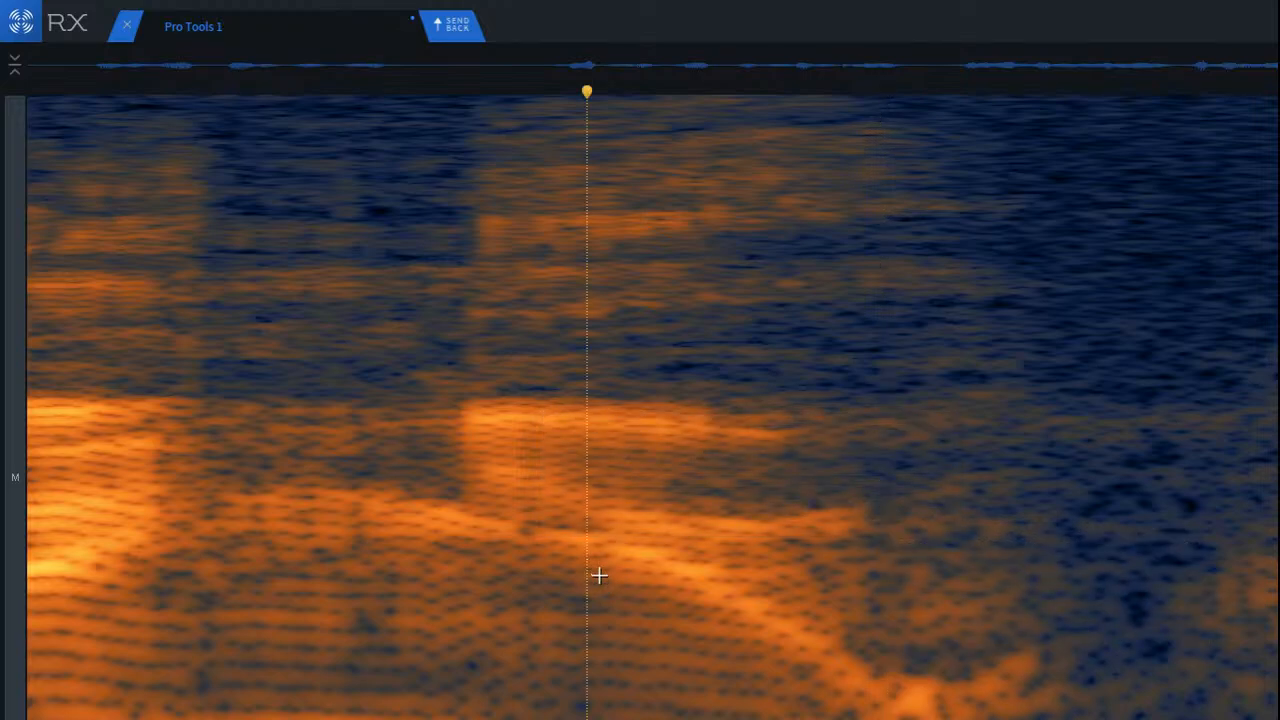
# Step: Listen to the repaired clip from the start and examine the second phrase's spectrogram up close for remaining tails
pyautogui.scroll(-10, 580, 568)
pyautogui.click(505, 501)
pyautogui.press('space')
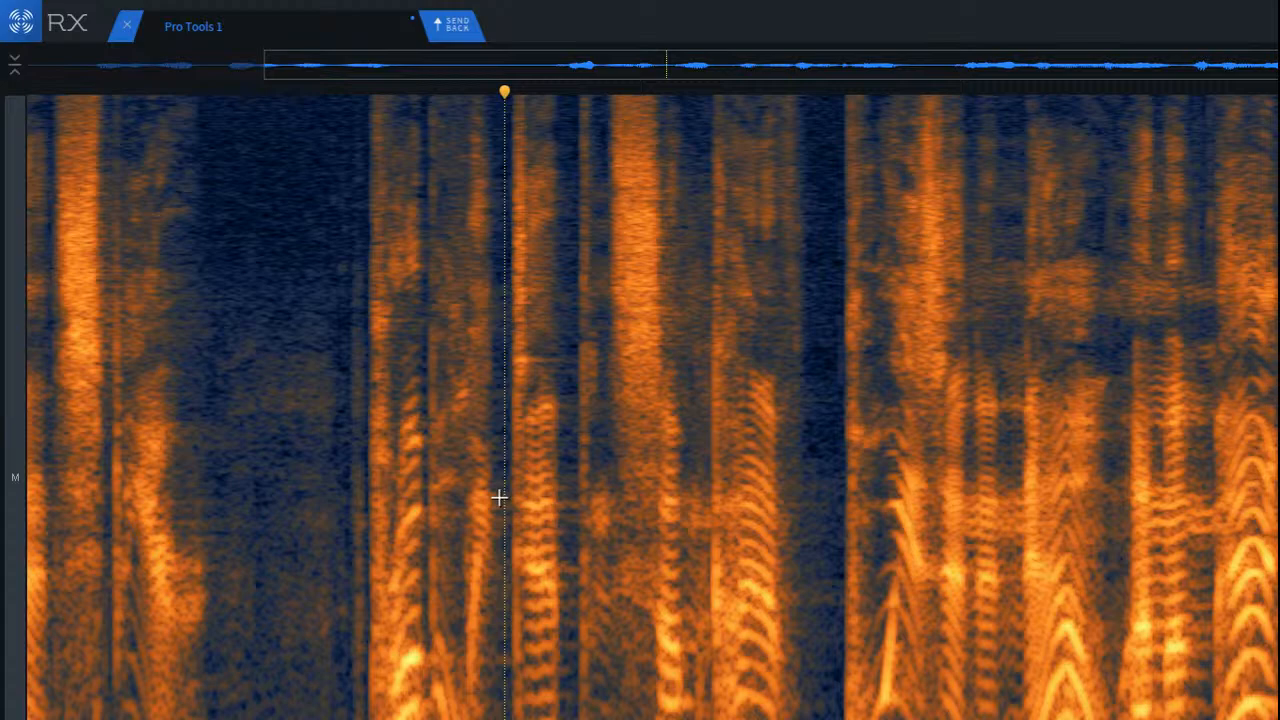
pyautogui.press('Return')
pyautogui.press('space')
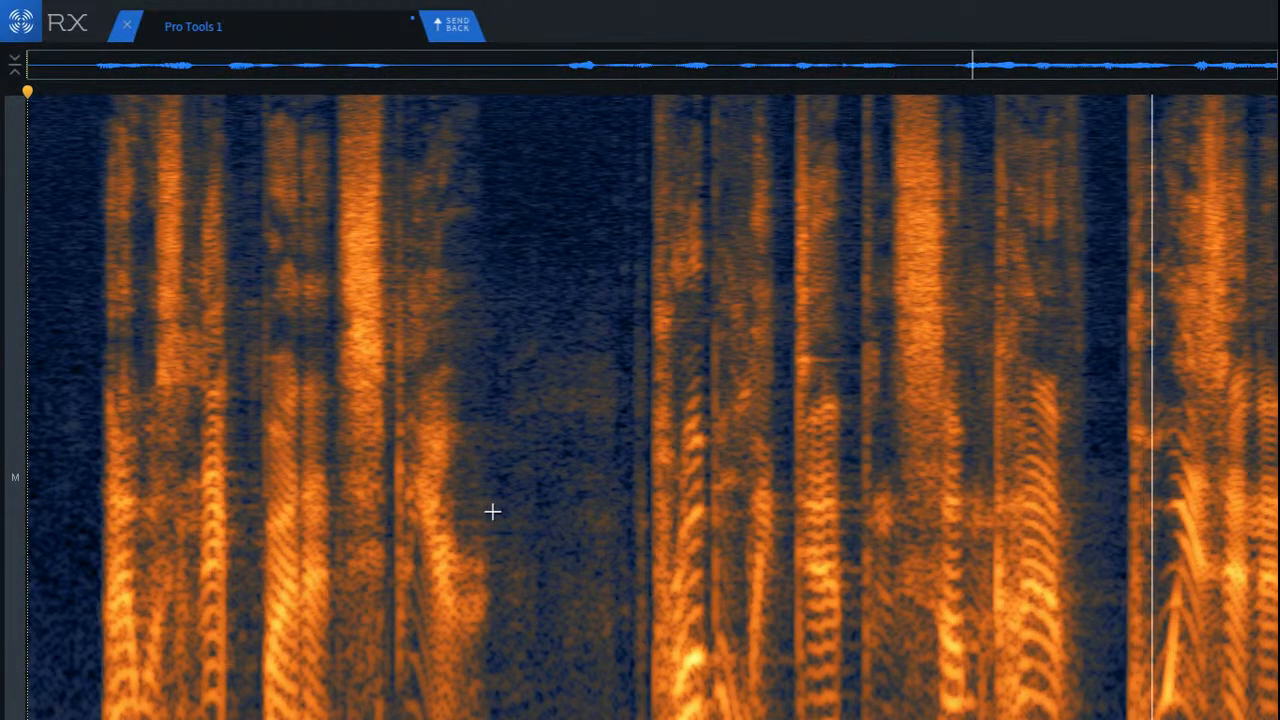
pyautogui.click(579, 447)
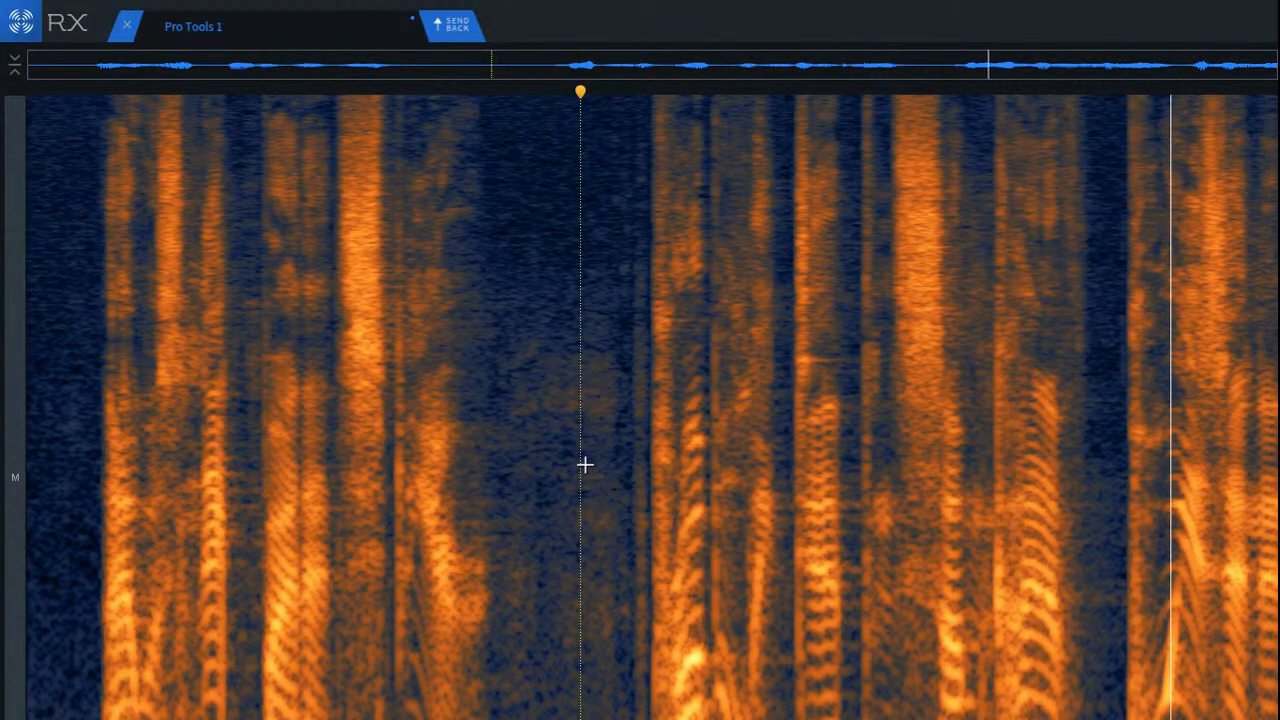
pyautogui.scroll(5, 950, 412)
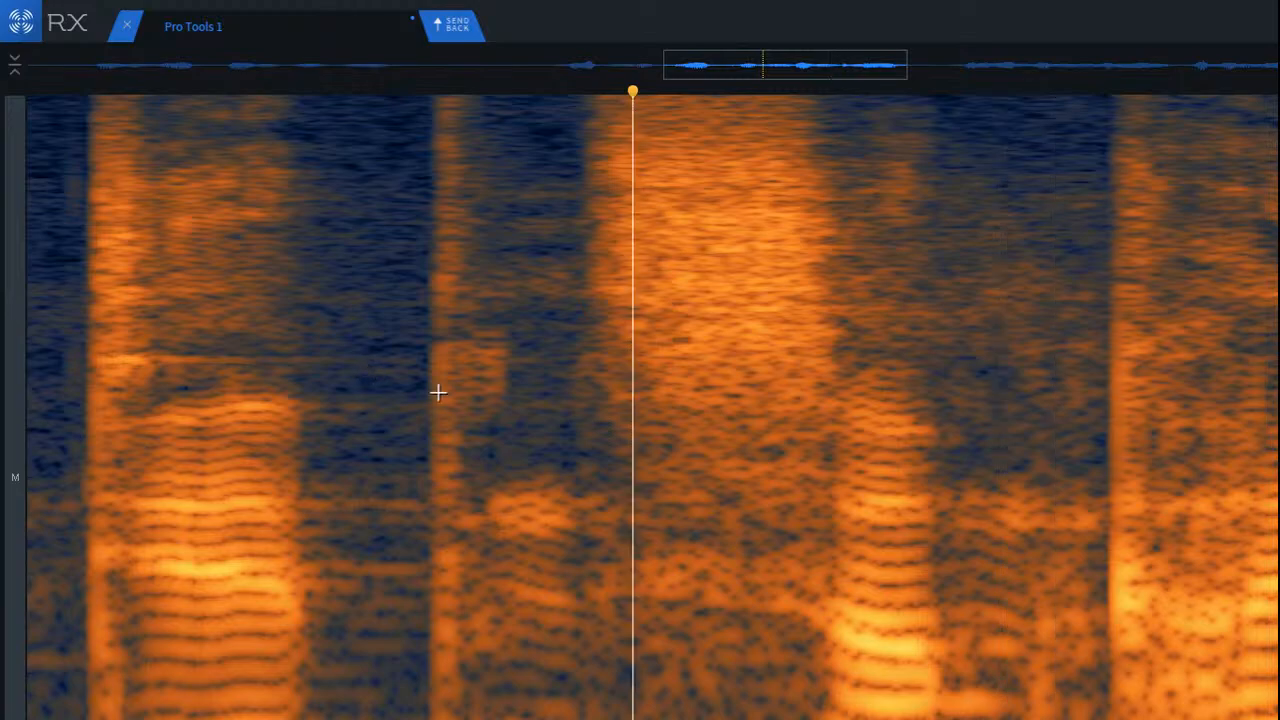
pyautogui.scroll(-5, 438, 392)
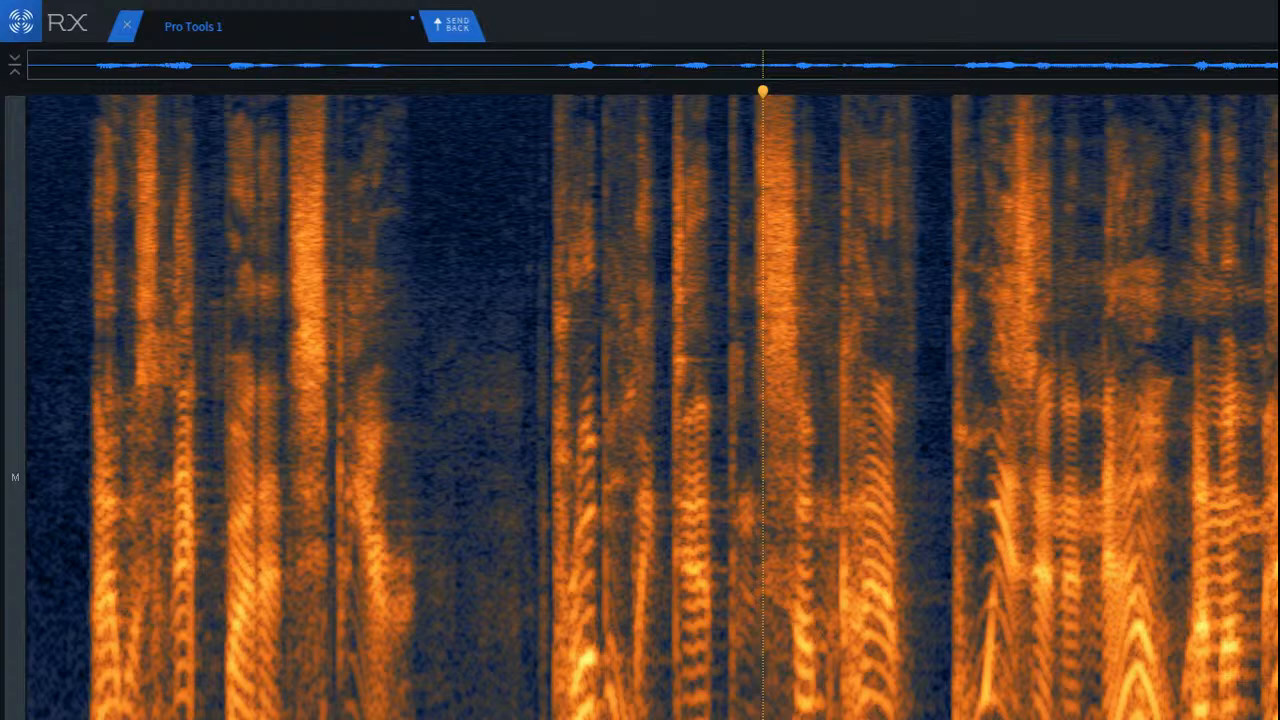
# Step: Undo the repairs back to the original clip and listen to it from the start for comparison
pyautogui.hotkey('ctrl', 'z')
pyautogui.hotkey('ctrl', 'z')
pyautogui.hotkey('ctrl', 'z')
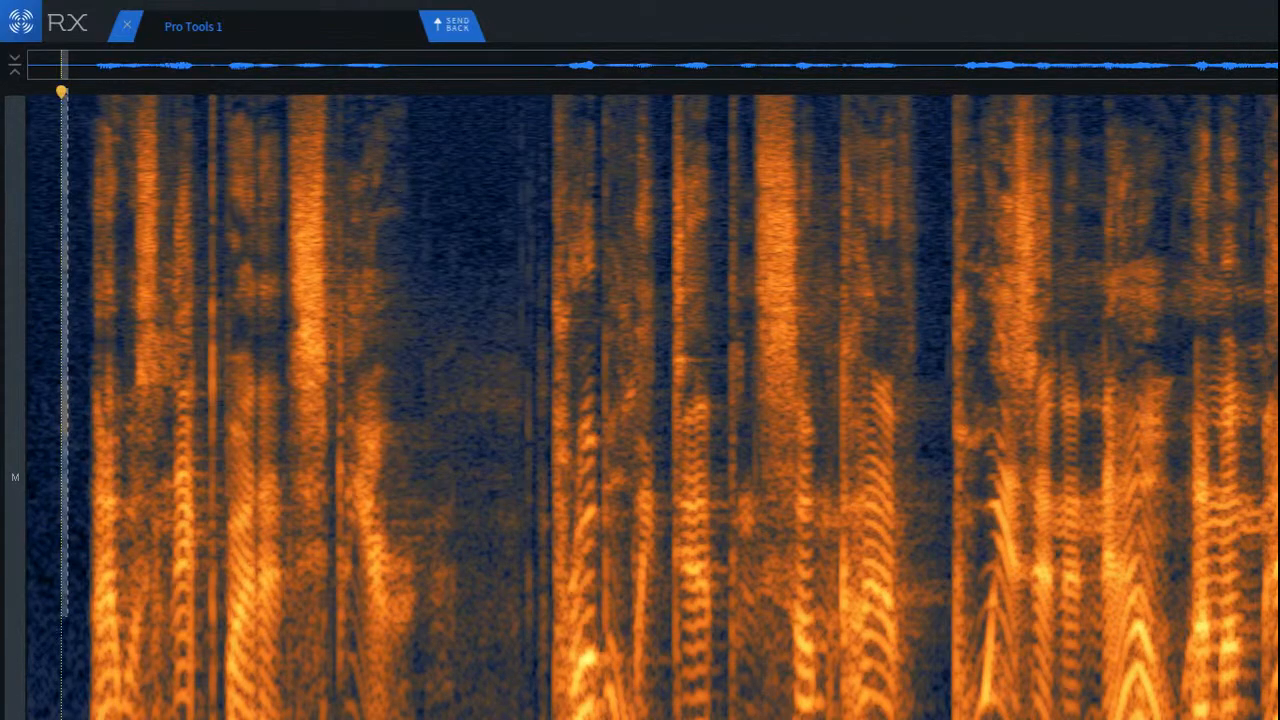
pyautogui.press('Return')
pyautogui.press('space')
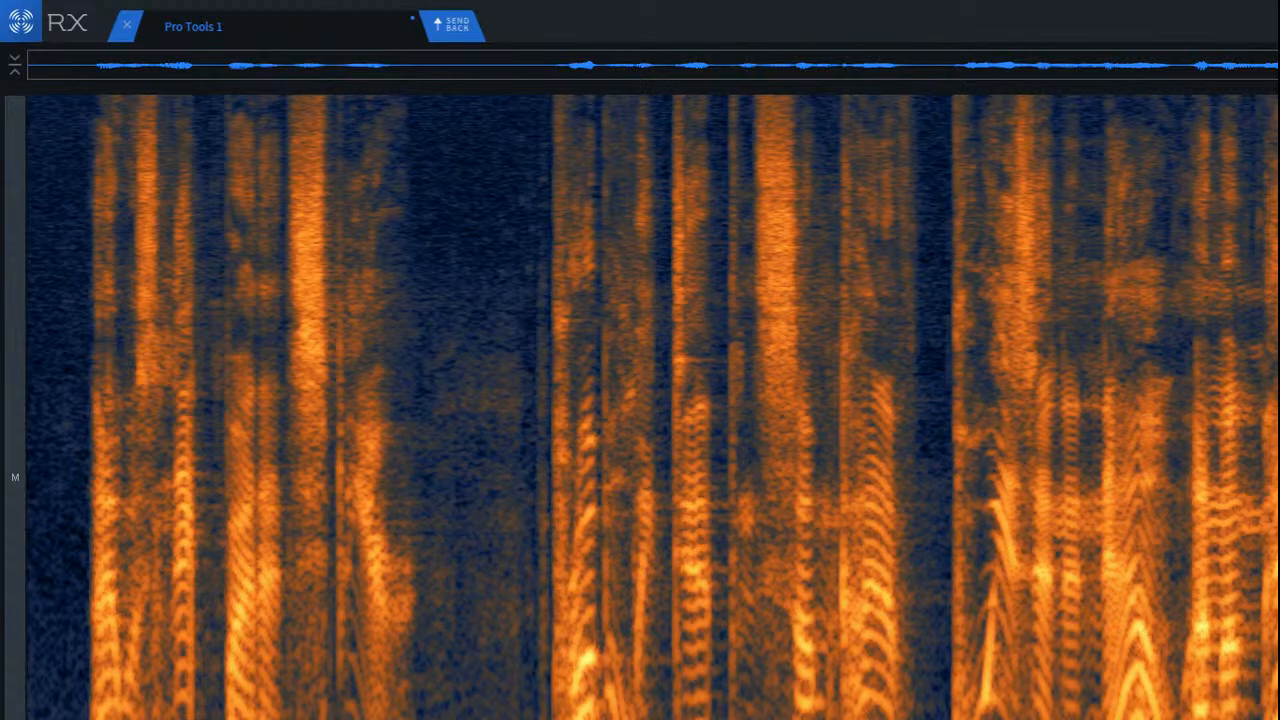
# Step: Listen to the repaired version from the start and examine the treated pause after the first phrase
pyautogui.press('space')
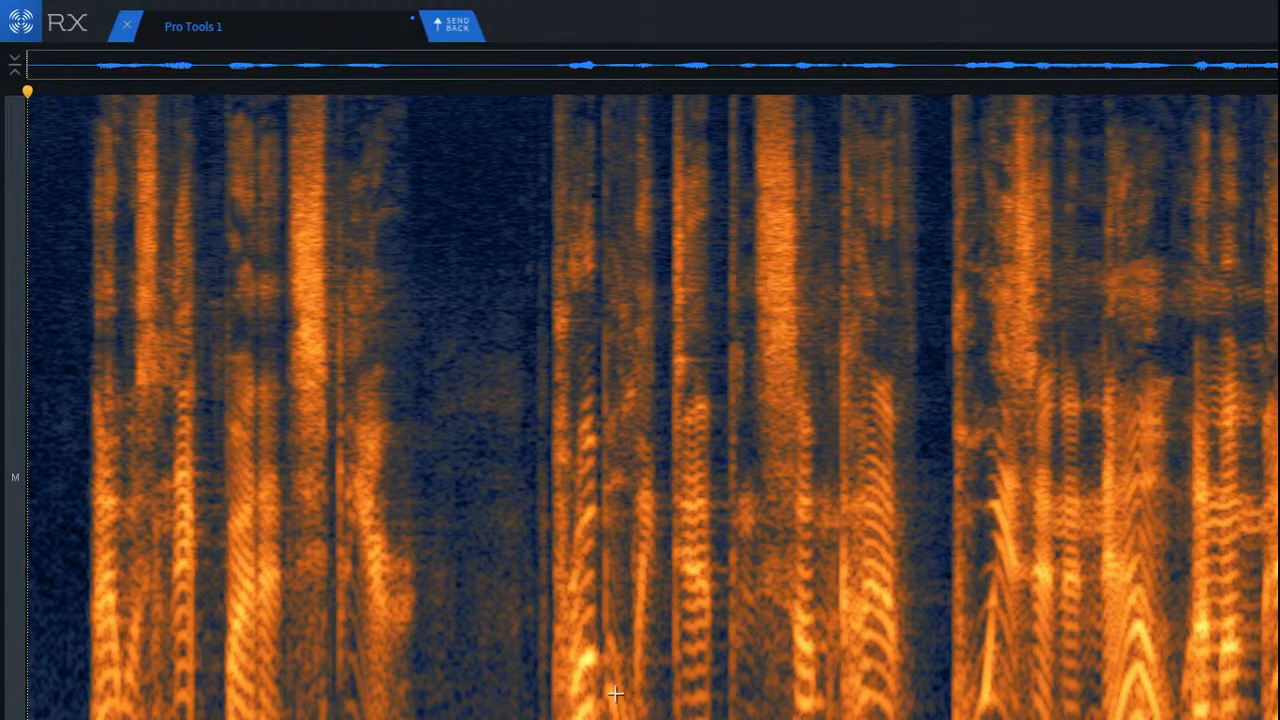
pyautogui.press('space')
pyautogui.press('space')
pyautogui.scroll(5, 434, 650)
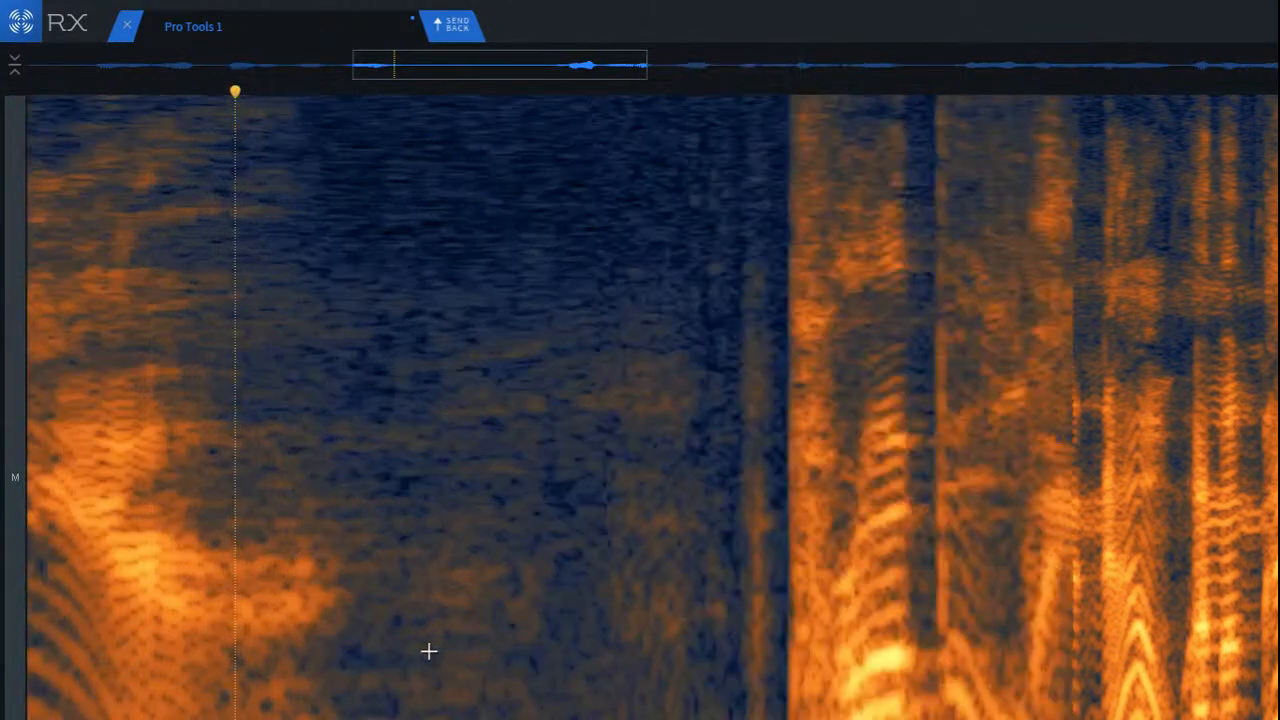
# Step: Attenuate the low-frequency reverb tail across the pause between the two phrases with Spectral Repair, using 512 bands, strength 2.7 and 2D interpolation
pyautogui.moveTo(389, 540); pyautogui.dragTo(640, 670)
pyautogui.moveTo(534, 663)
pyautogui.mouseDown()
pyautogui.moveTo(789, 666)
pyautogui.moveTo(655, 628)
pyautogui.moveTo(704, 719)
pyautogui.moveTo(776, 719)
pyautogui.moveTo(701, 719)
pyautogui.moveTo(727, 719)
pyautogui.mouseUp()
pyautogui.press('space')
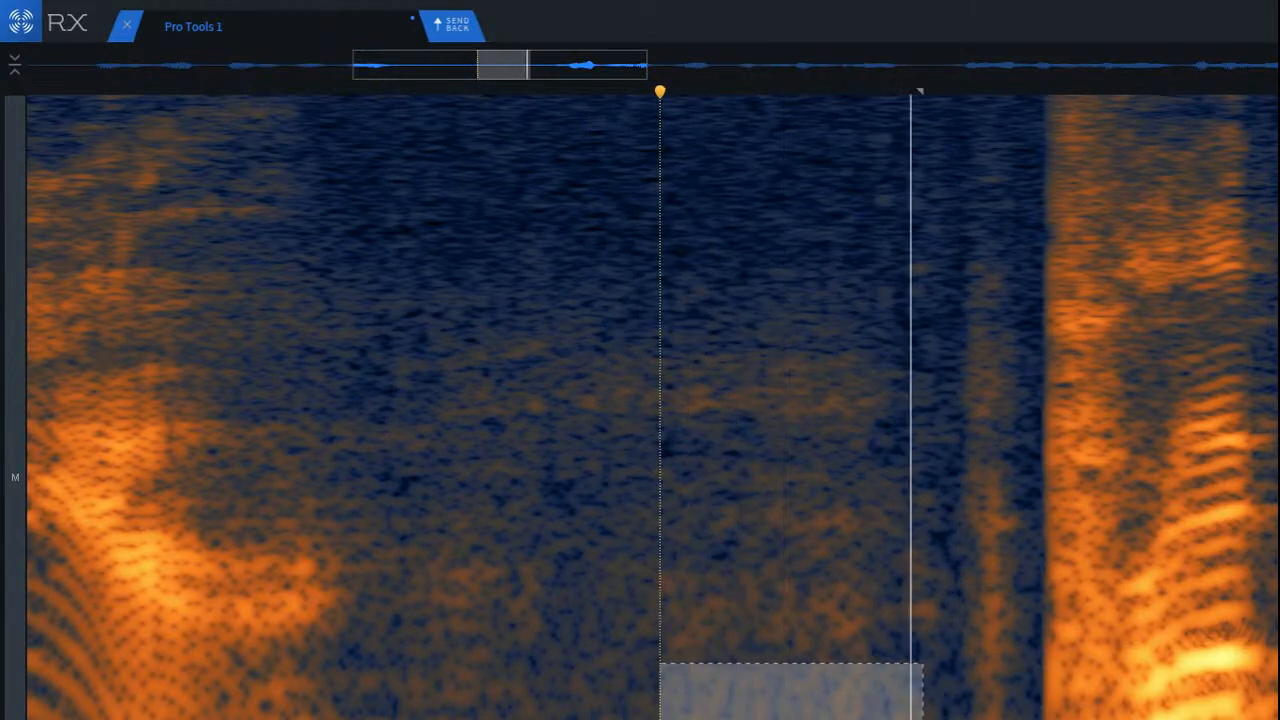
pyautogui.moveTo(500, 658); pyautogui.dragTo(953, 719)
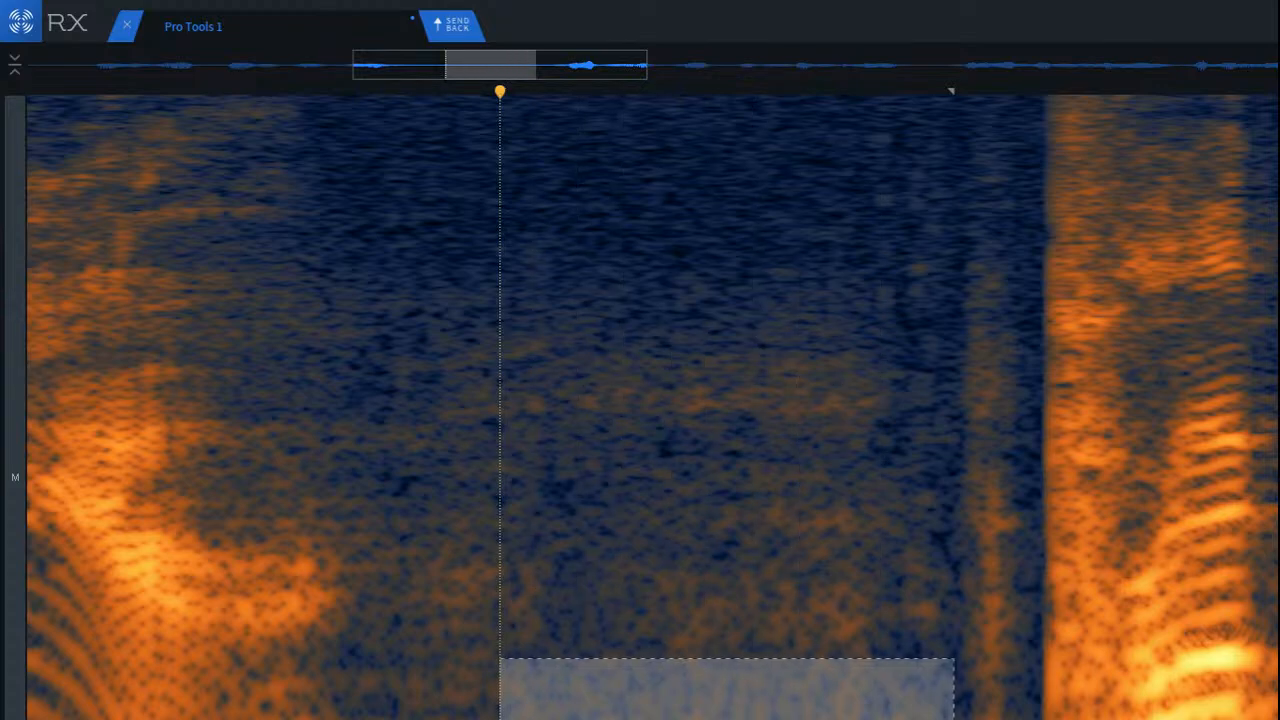
pyautogui.press('5')
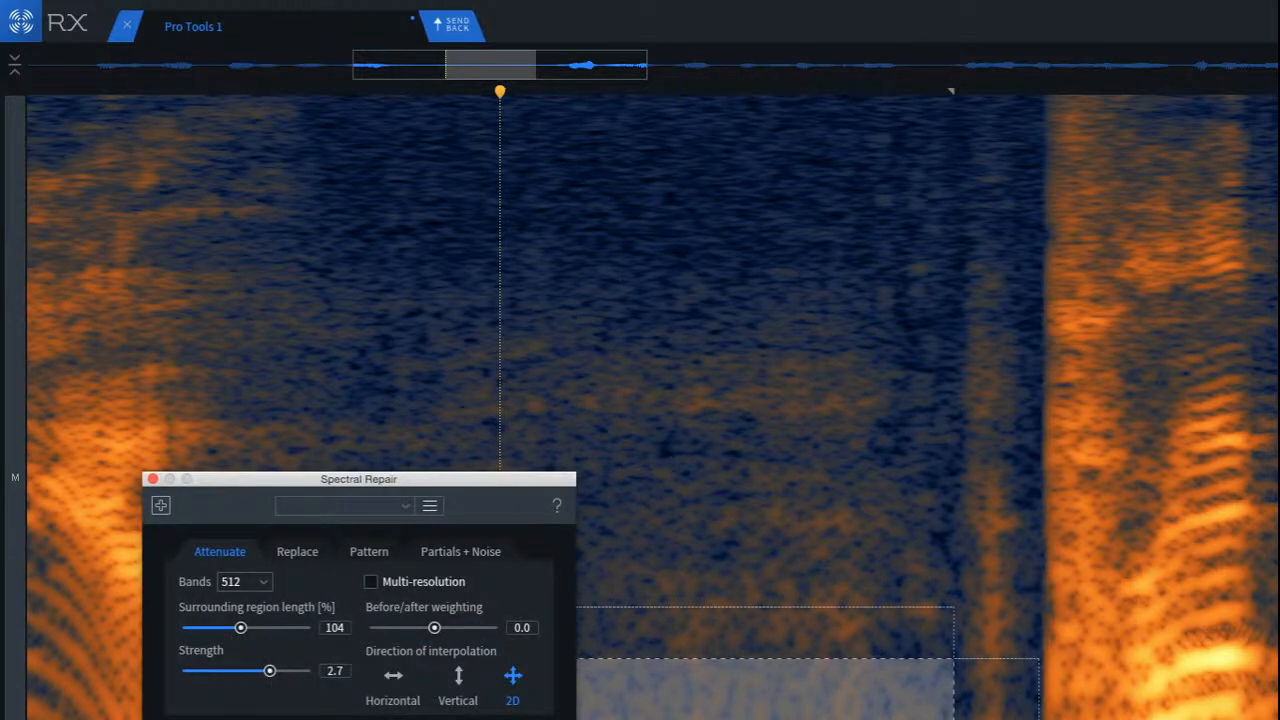
pyautogui.click(534, 719)
pyautogui.moveTo(404, 479); pyautogui.dragTo(1112, 364)
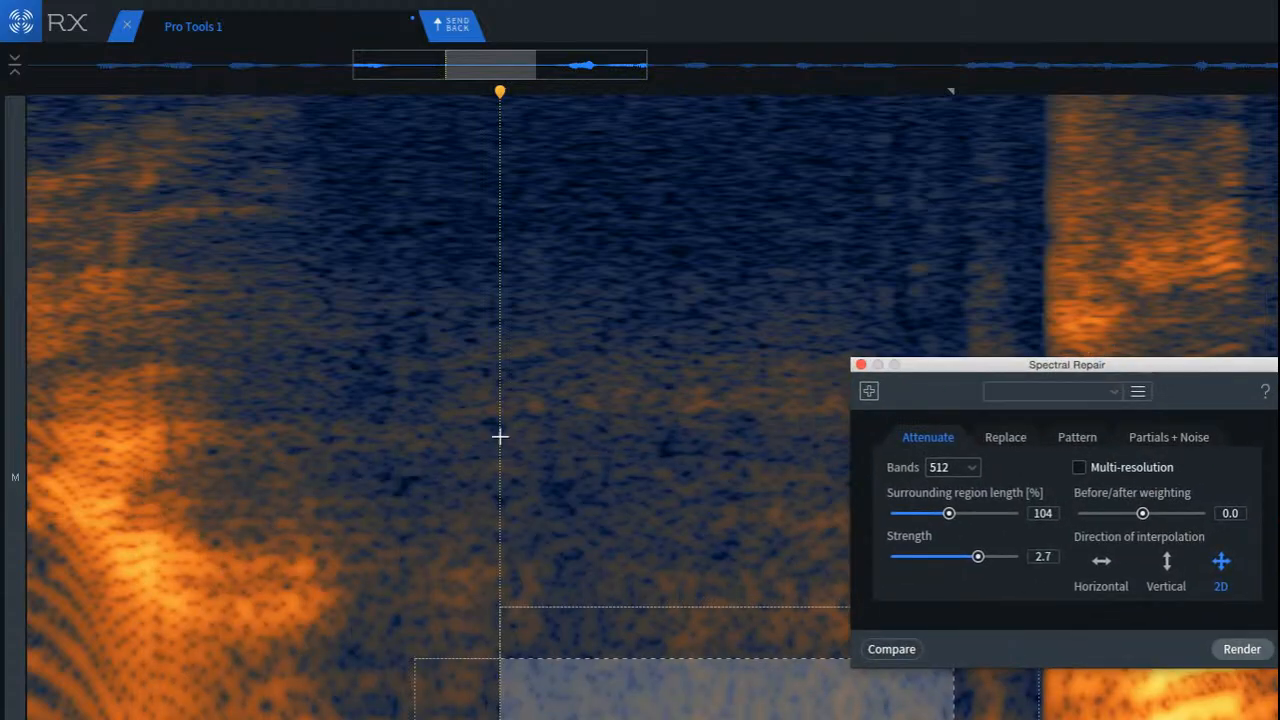
# Step: Listen from the end of the first phrase through the treated pause, examine the wider spectrogram, and close Spectral Repair
pyautogui.click(196, 478)
pyautogui.press('space')
pyautogui.press('space')
pyautogui.press('space')
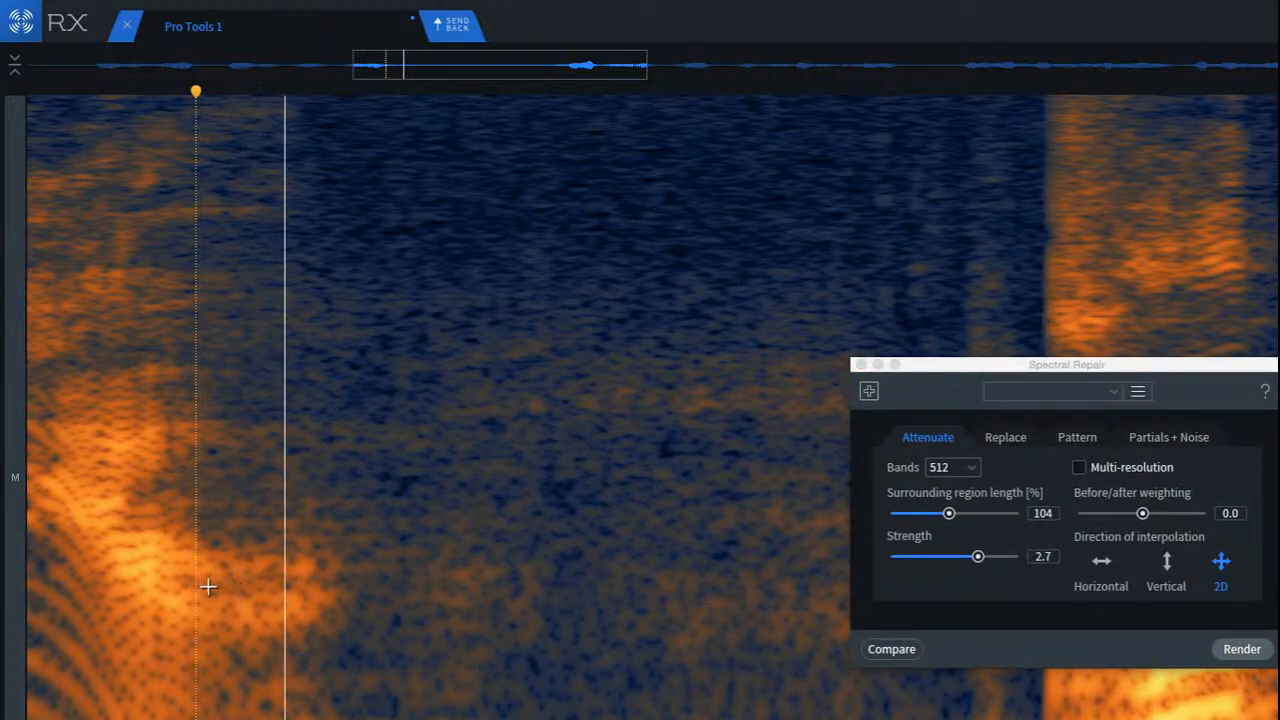
pyautogui.scroll(-4, 262, 591)
pyautogui.press('space')
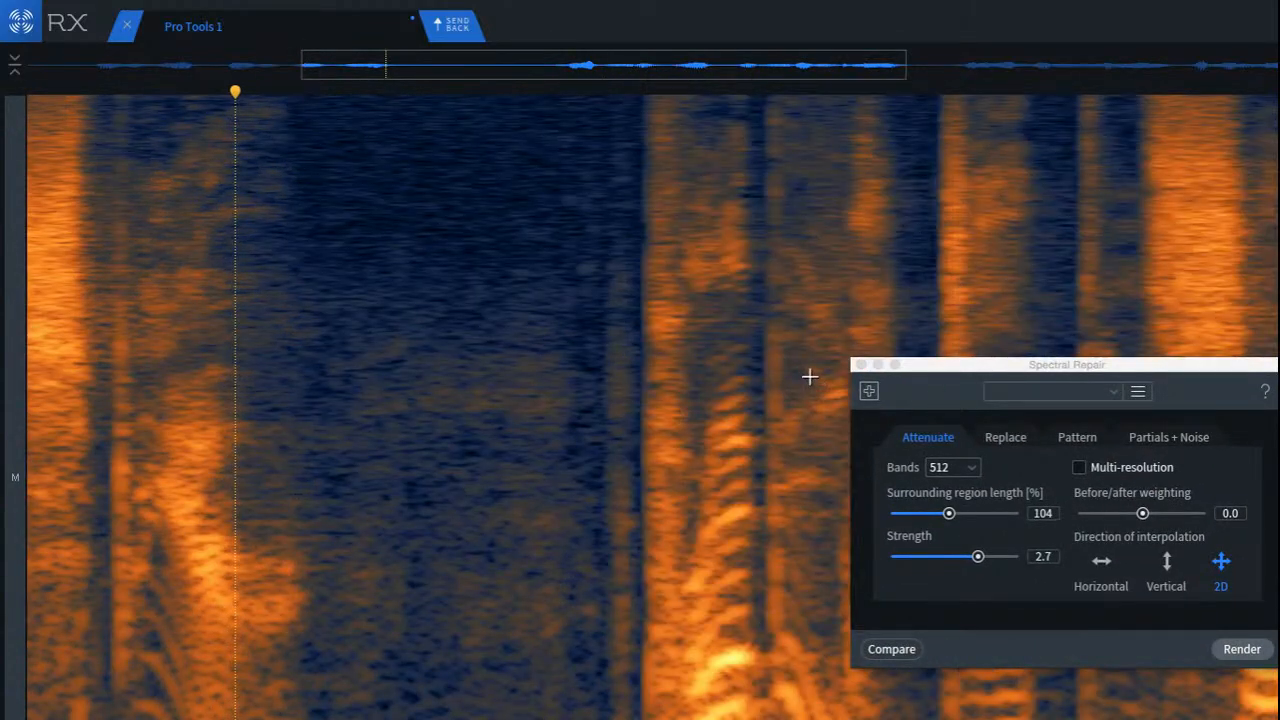
pyautogui.click(861, 364)
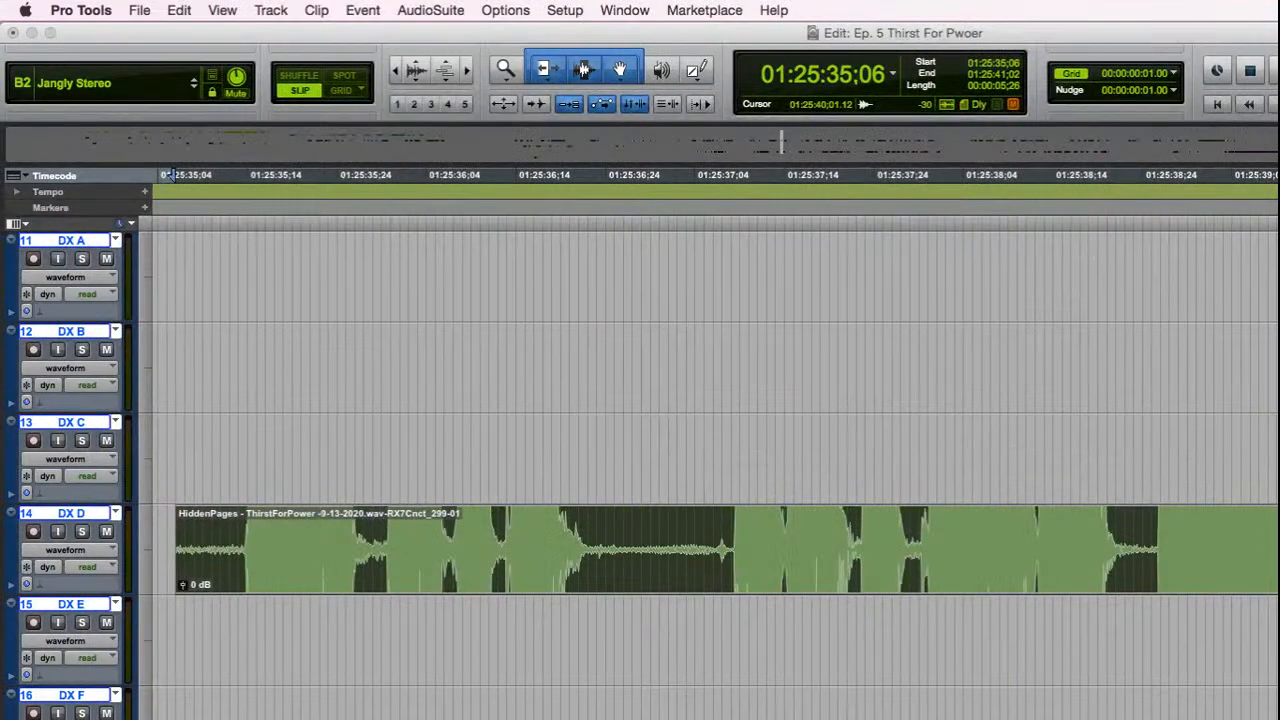
# Step: Listen to the repaired DX D clip in its timeline context in Pro Tools, and go to the following clip on DX H
pyautogui.press('r')
pyautogui.press('r')
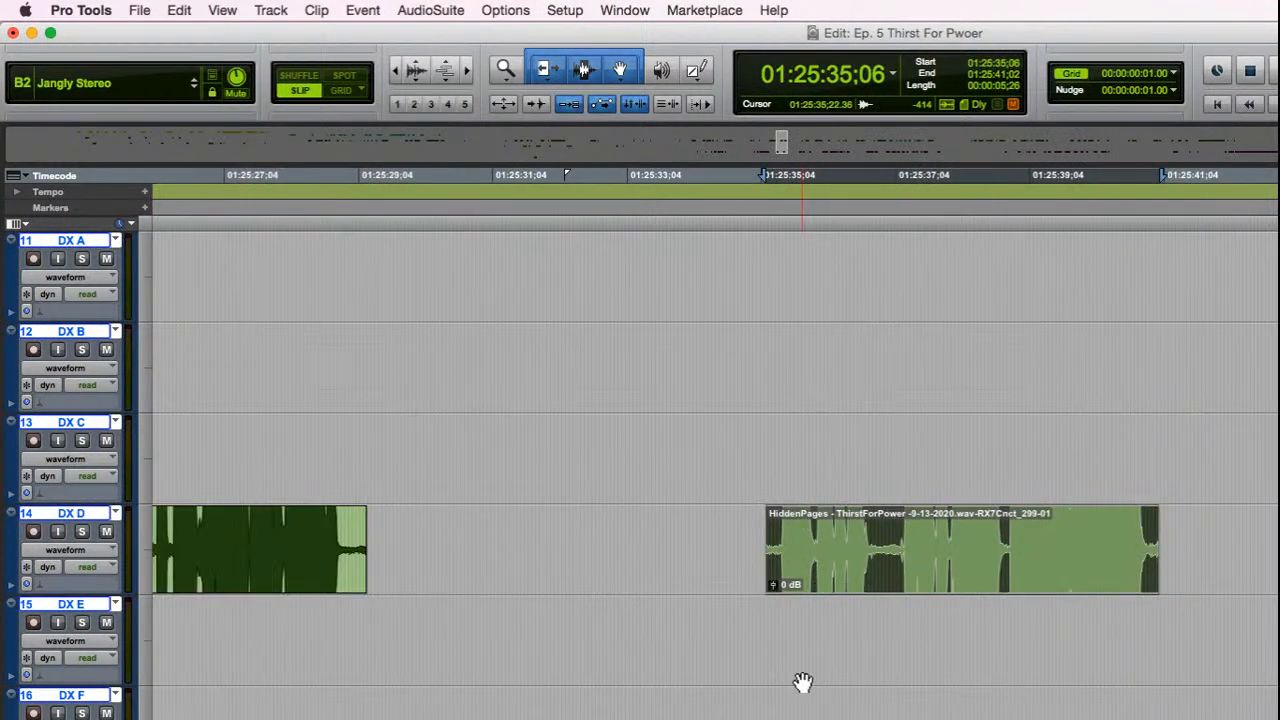
pyautogui.press('space')
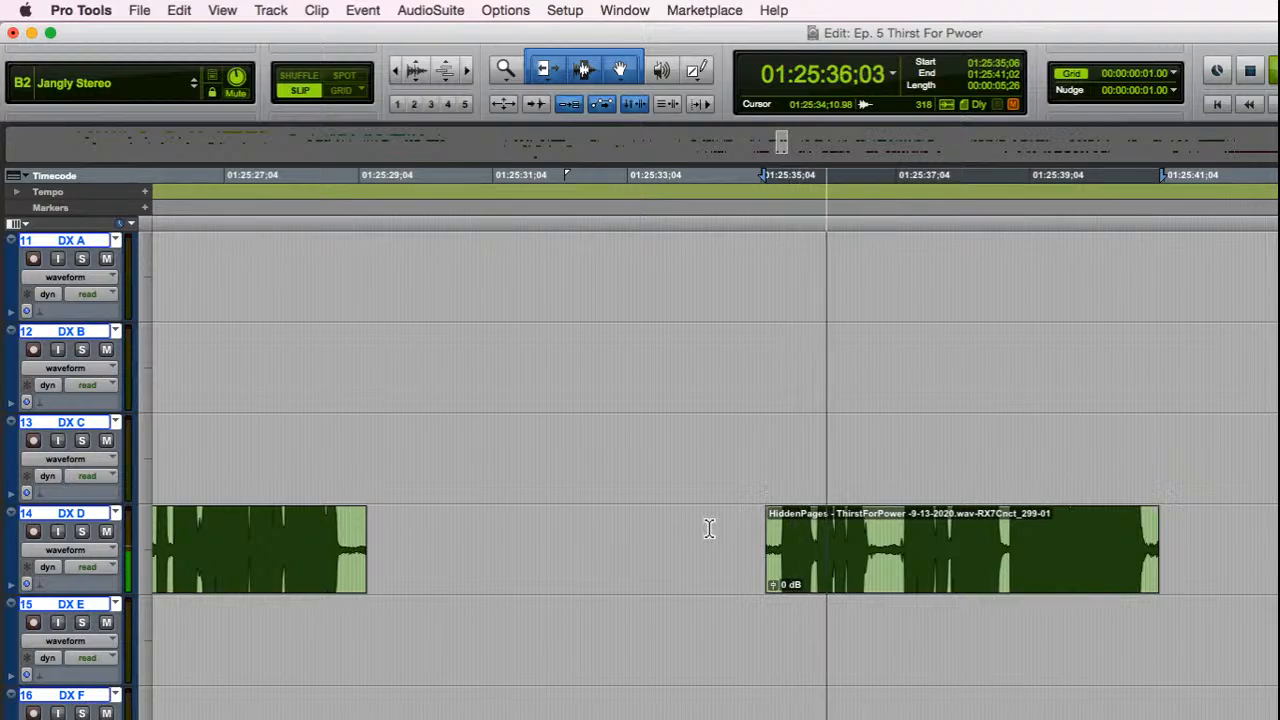
pyautogui.click(600, 517)
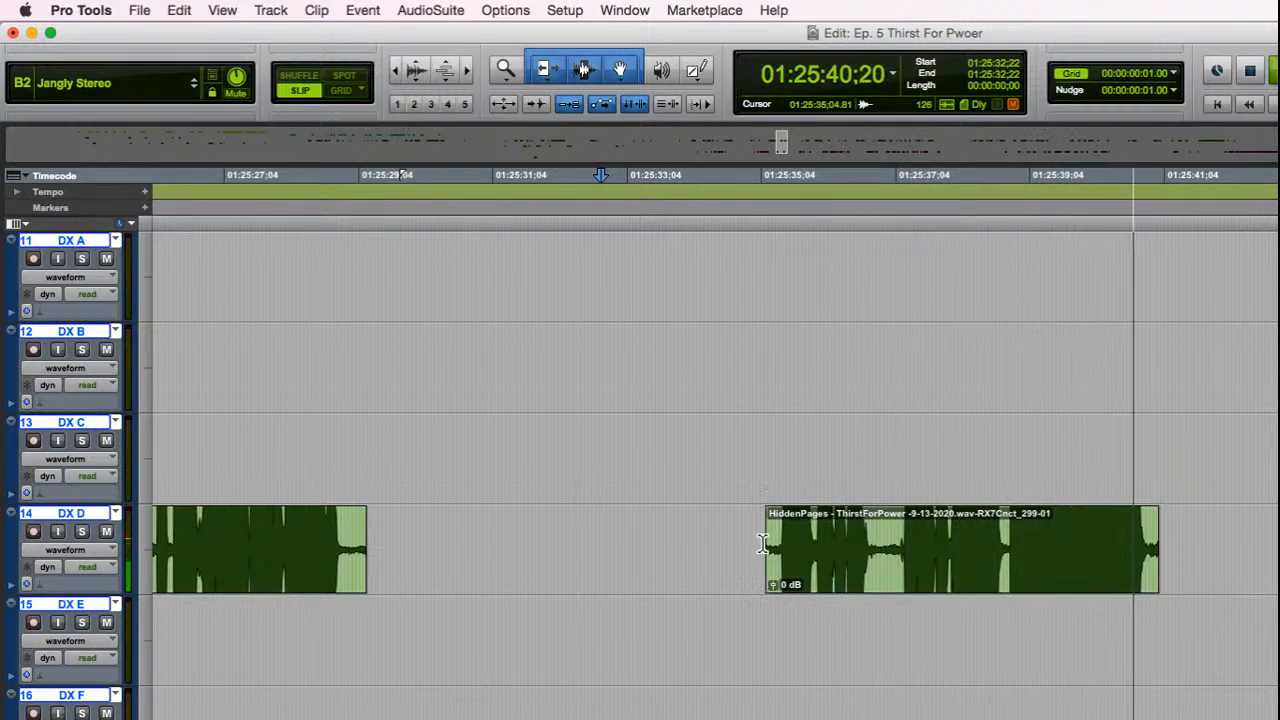
pyautogui.scroll(-2, 700, 450)
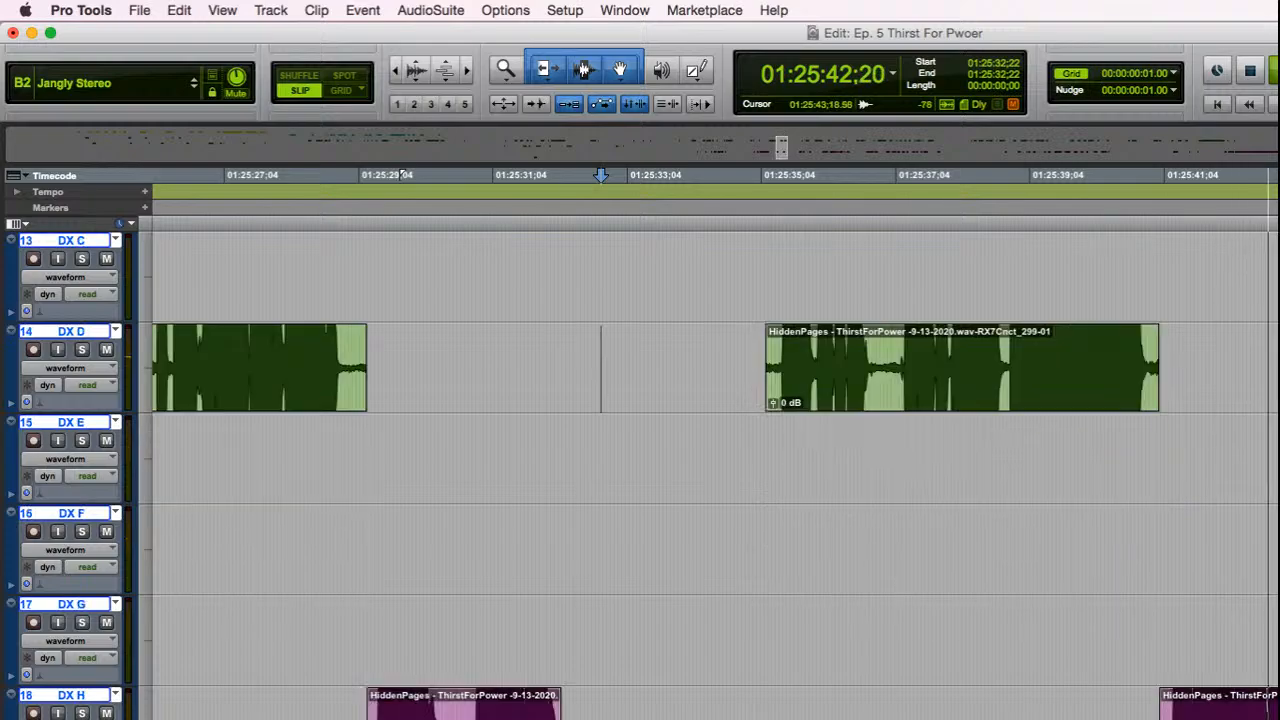
pyautogui.press('space')
pyautogui.click(1277, 717)
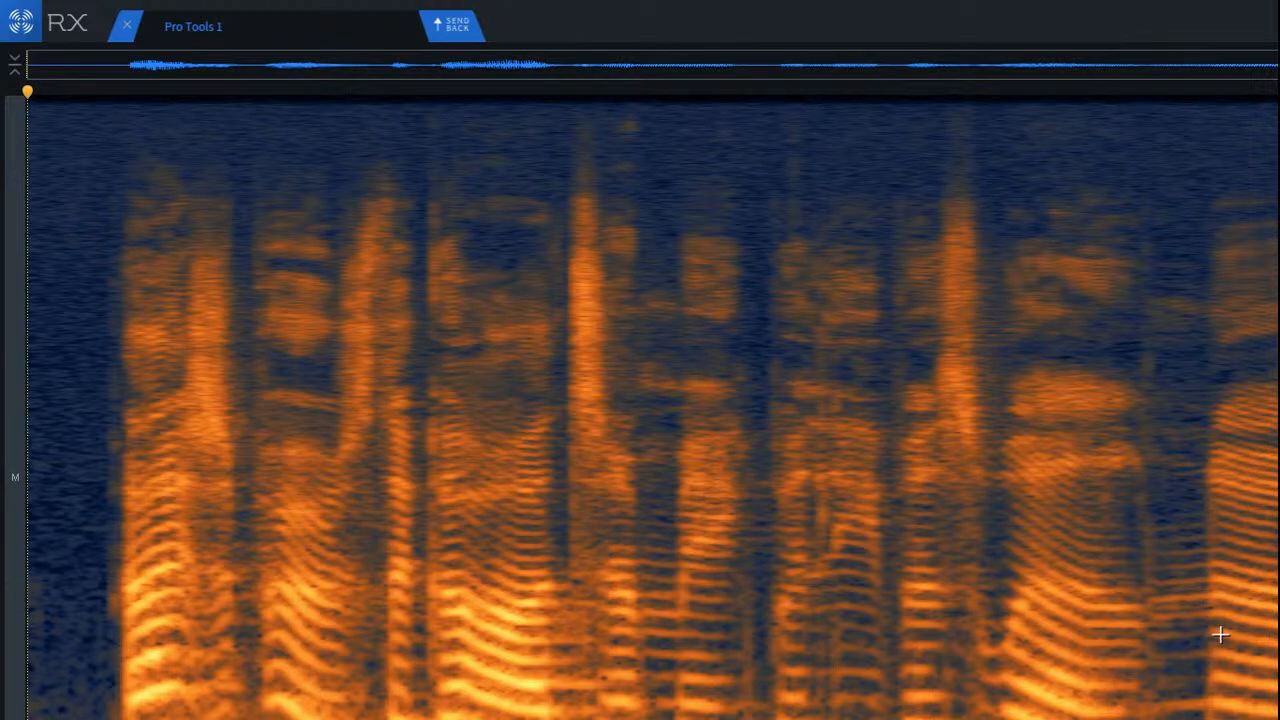
# Step: Try to remove the click just before the new clip's first word, and listen to the result
pyautogui.press('space')
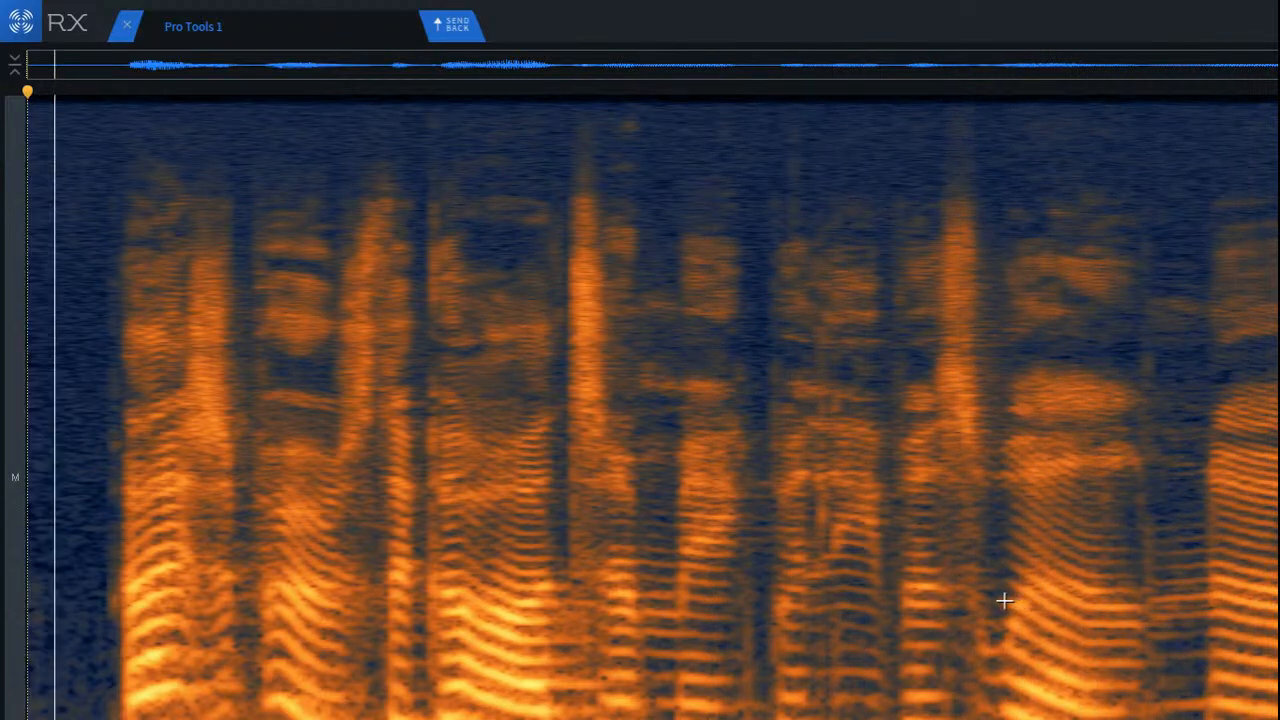
pyautogui.scroll(5, 89, 415)
pyautogui.scroll(3, 89, 415)
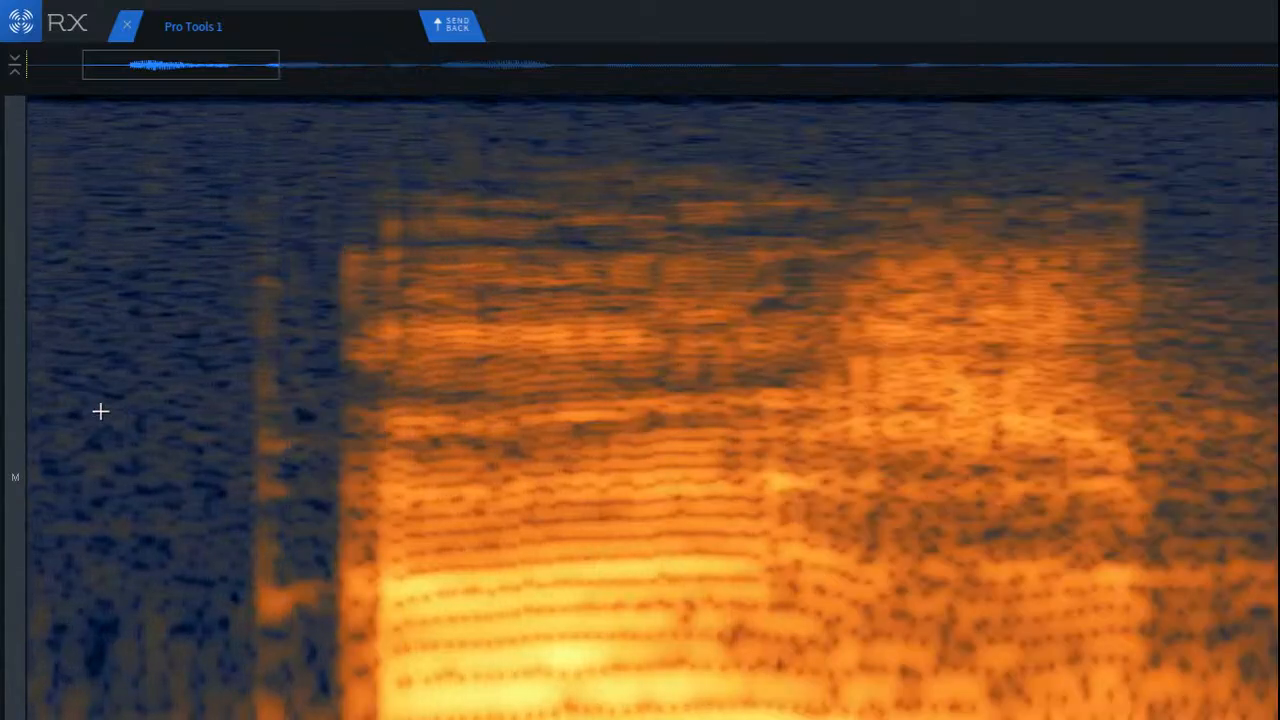
pyautogui.moveTo(220, 183)
pyautogui.mouseDown()
pyautogui.moveTo(274, 715)
pyautogui.moveTo(326, 715)
pyautogui.mouseUp()
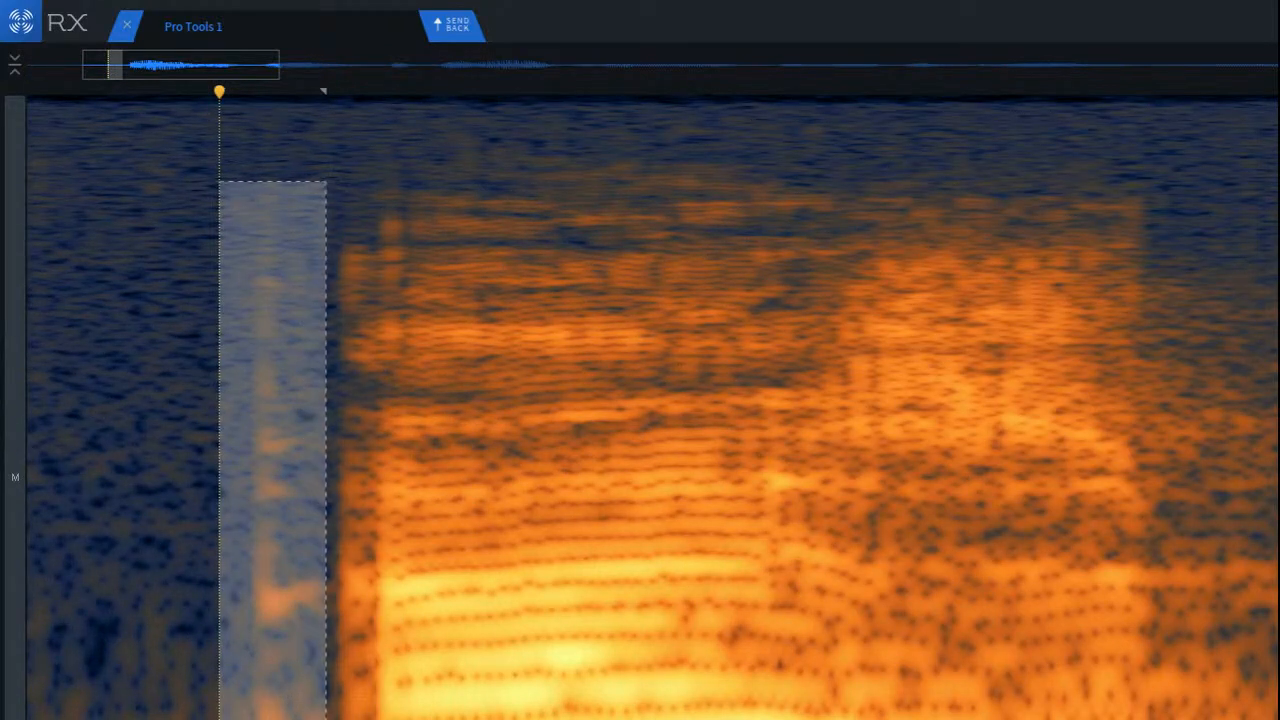
pyautogui.click(93, 521)
pyautogui.press('space')
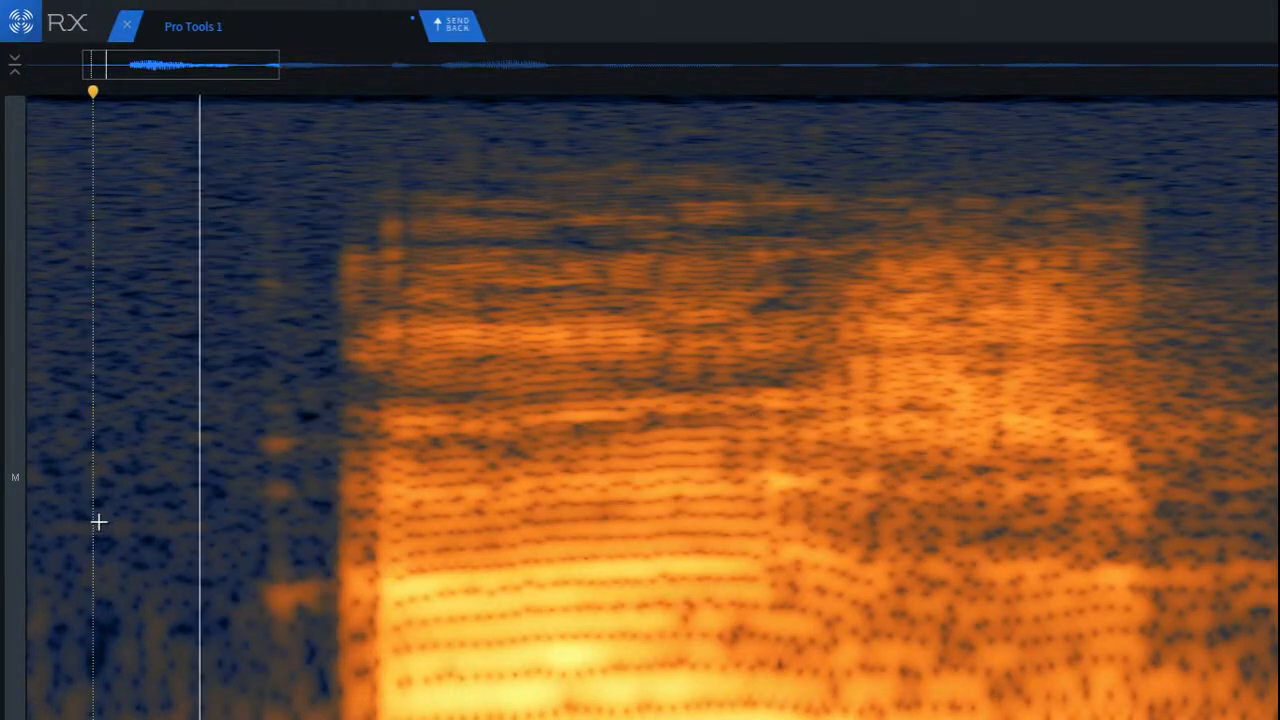
pyautogui.press('space')
pyautogui.scroll(4, 80, 350)
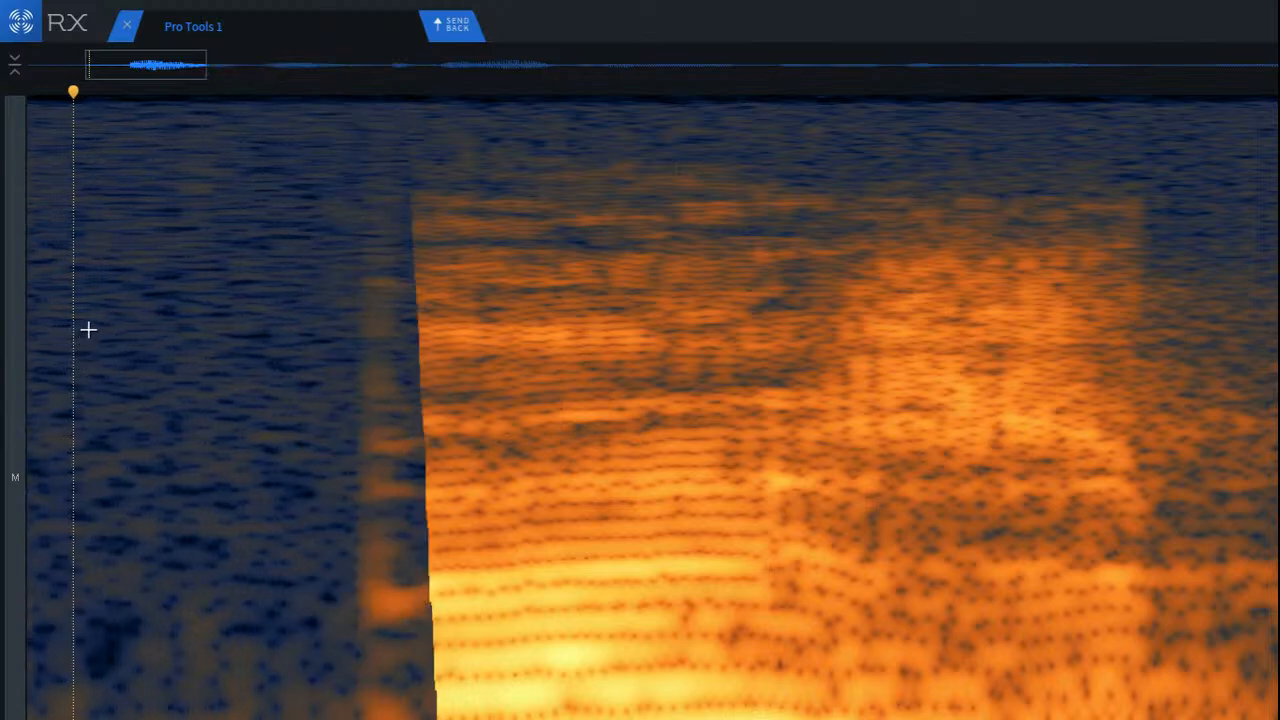
# Step: Try Mouth De-click at sensitivity 7.0 on a tall selection around the click before the first word, and undo it
pyautogui.moveTo(313, 140); pyautogui.dragTo(502, 719)
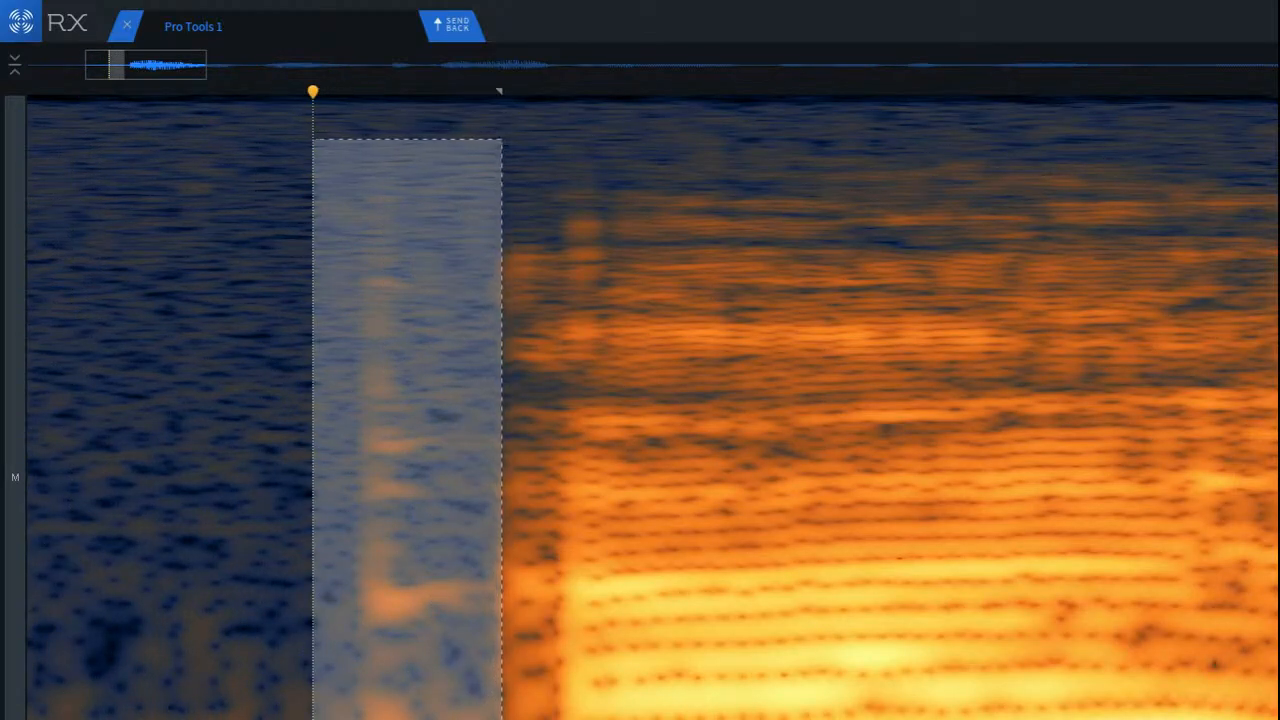
pyautogui.press('m')
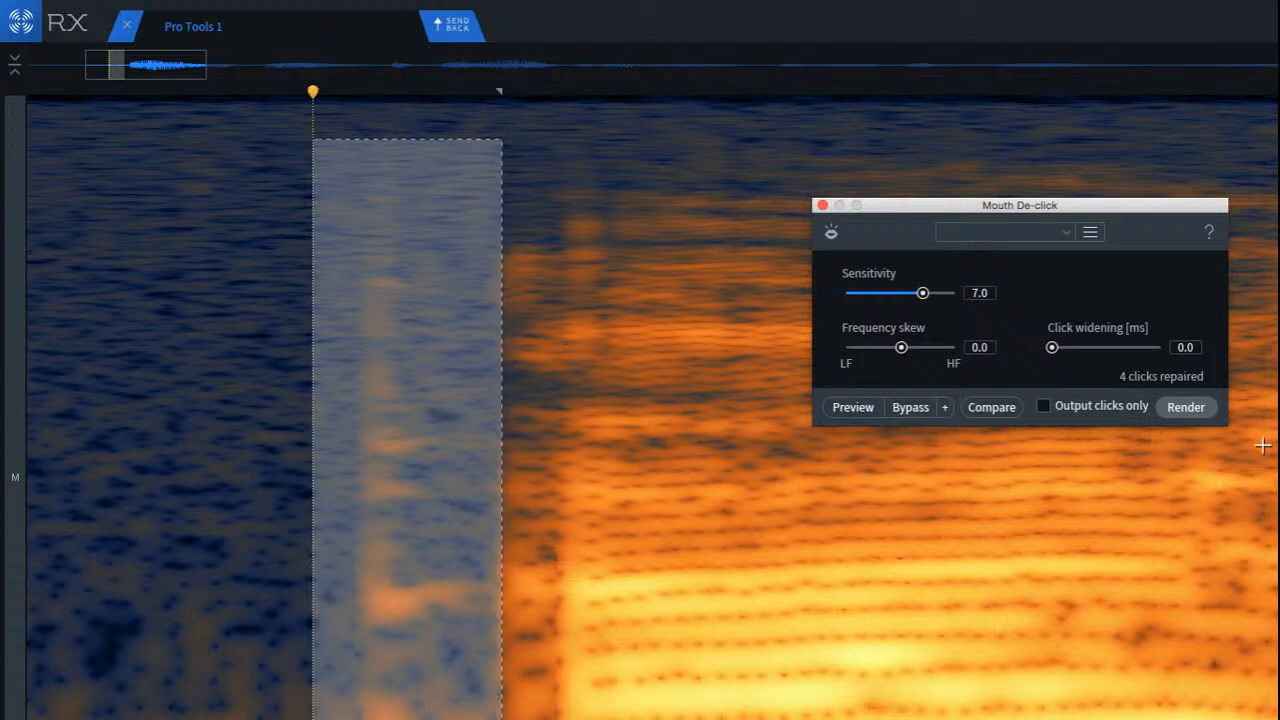
pyautogui.click(1188, 408)
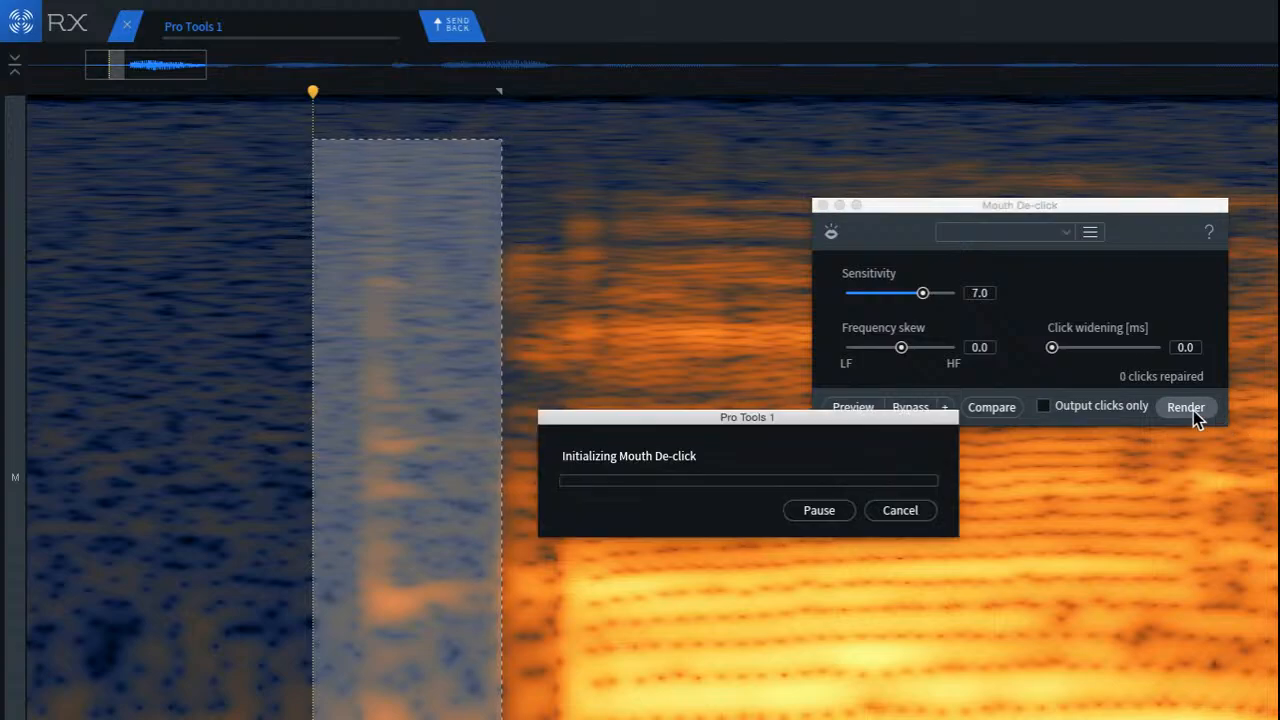
pyautogui.click(170, 372)
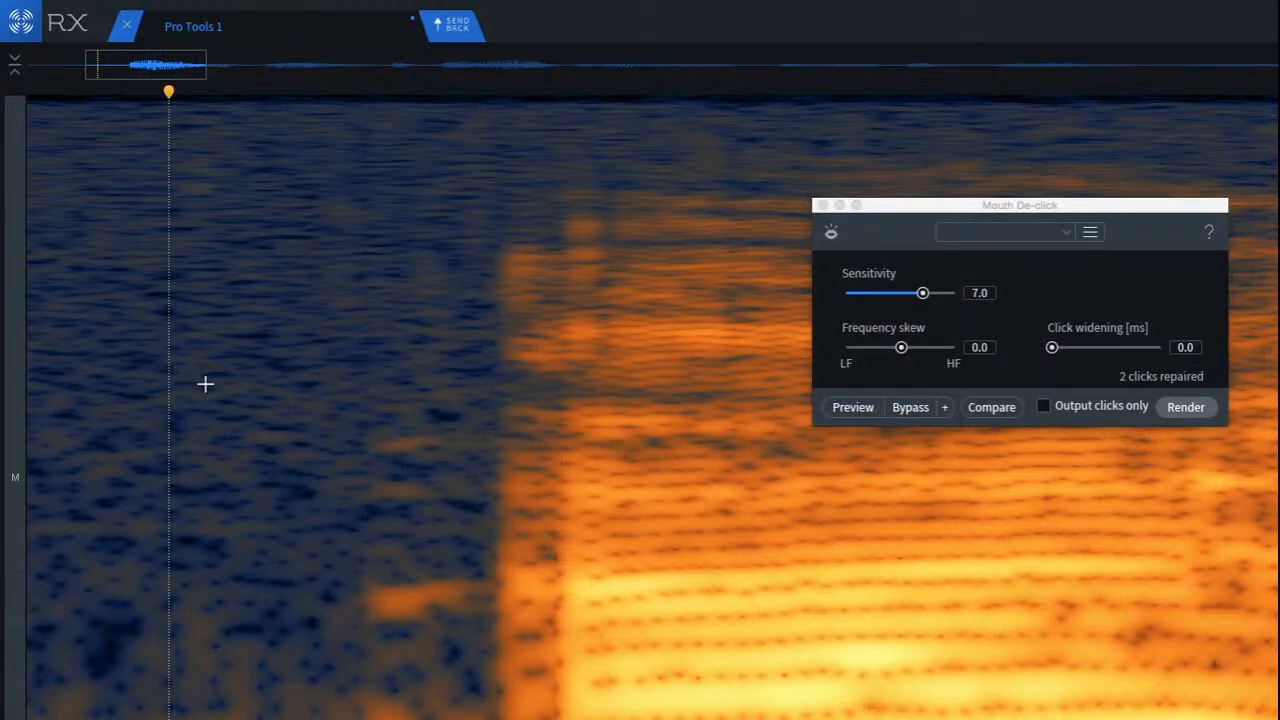
pyautogui.press('super+z')
pyautogui.click(206, 384)
# Step: Repair the narrow time range that holds the click just before the first word
pyautogui.moveTo(325, 146); pyautogui.dragTo(510, 719)
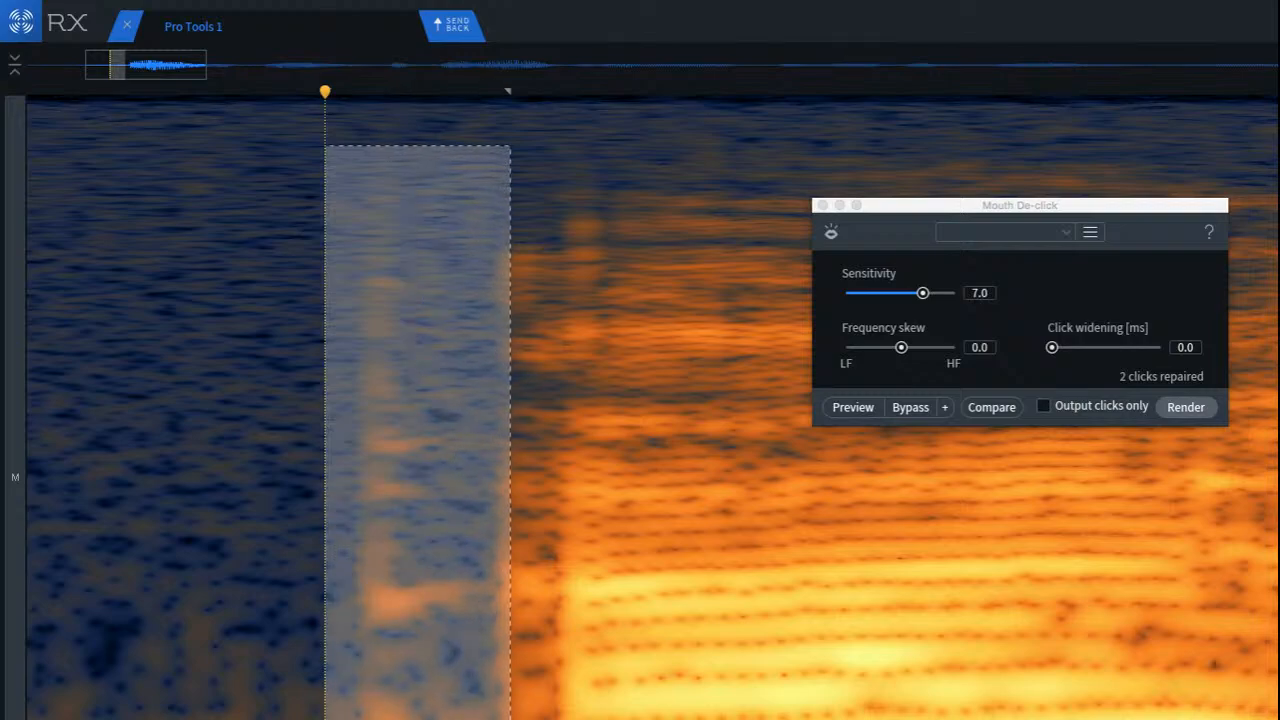
pyautogui.moveTo(409, 697)
pyautogui.mouseDown()
pyautogui.moveTo(248, 697)
pyautogui.moveTo(402, 703)
pyautogui.mouseUp()
pyautogui.click(249, 643)
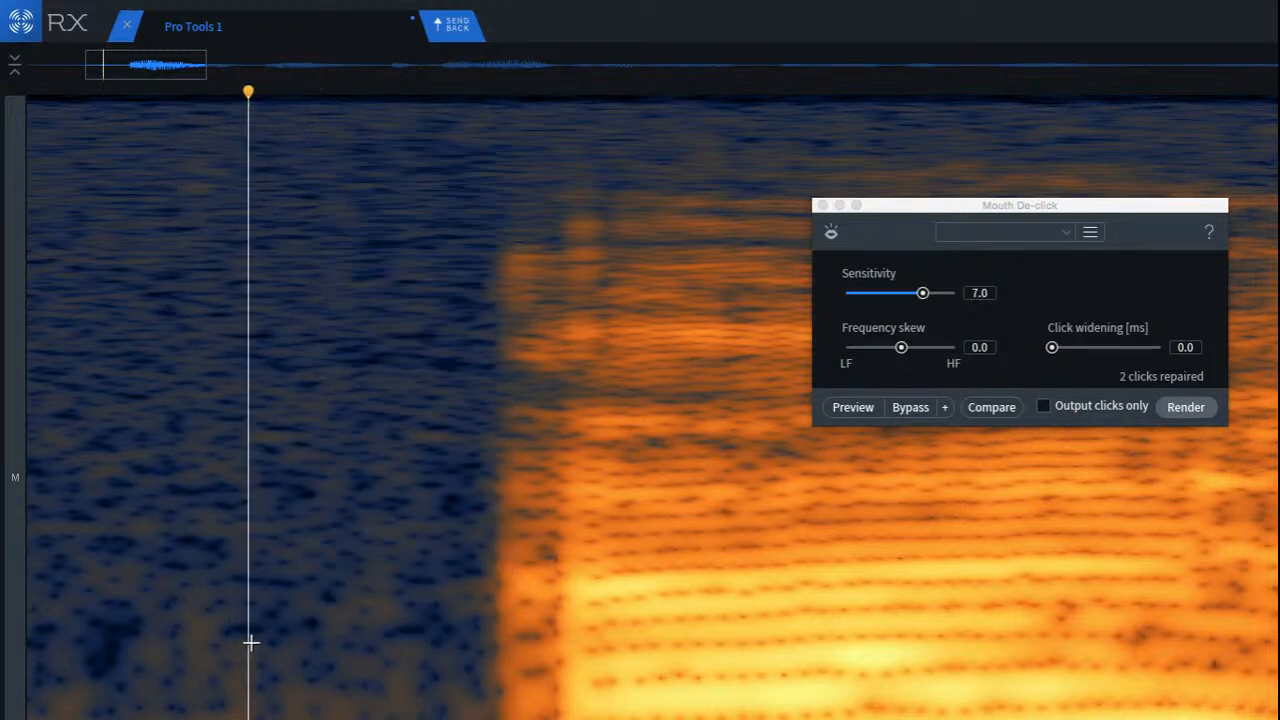
# Step: Listen from just before the first word and examine the following words' spectrogram for remaining noises
pyautogui.scroll(-10, 263, 649)
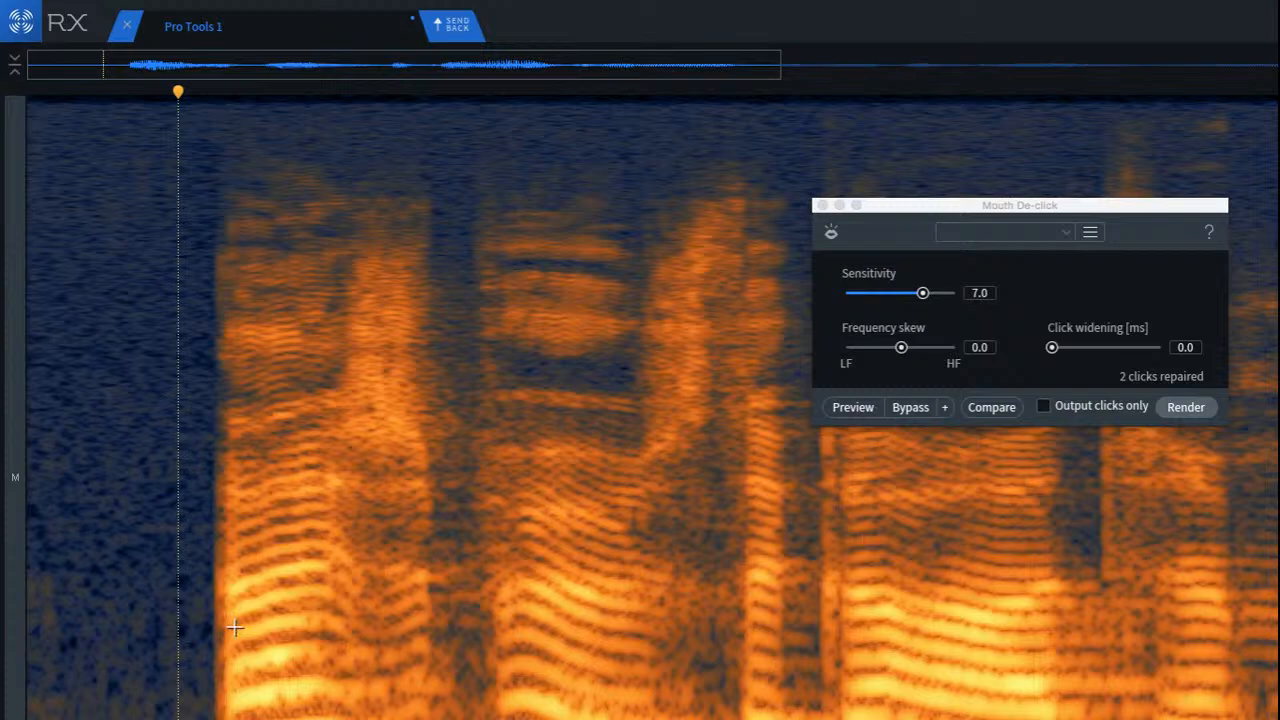
pyautogui.click(150, 555)
pyautogui.press('space')
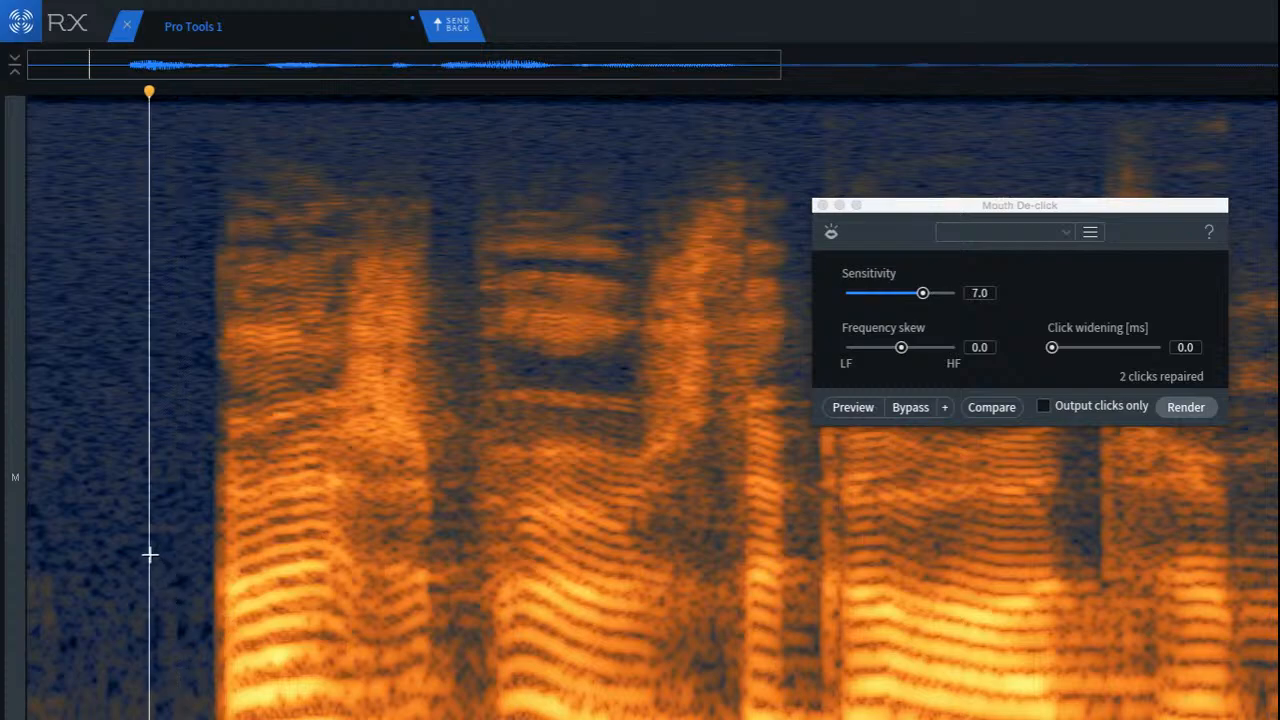
pyautogui.scroll(-5, 151, 556)
pyautogui.press('space')
pyautogui.press('space')
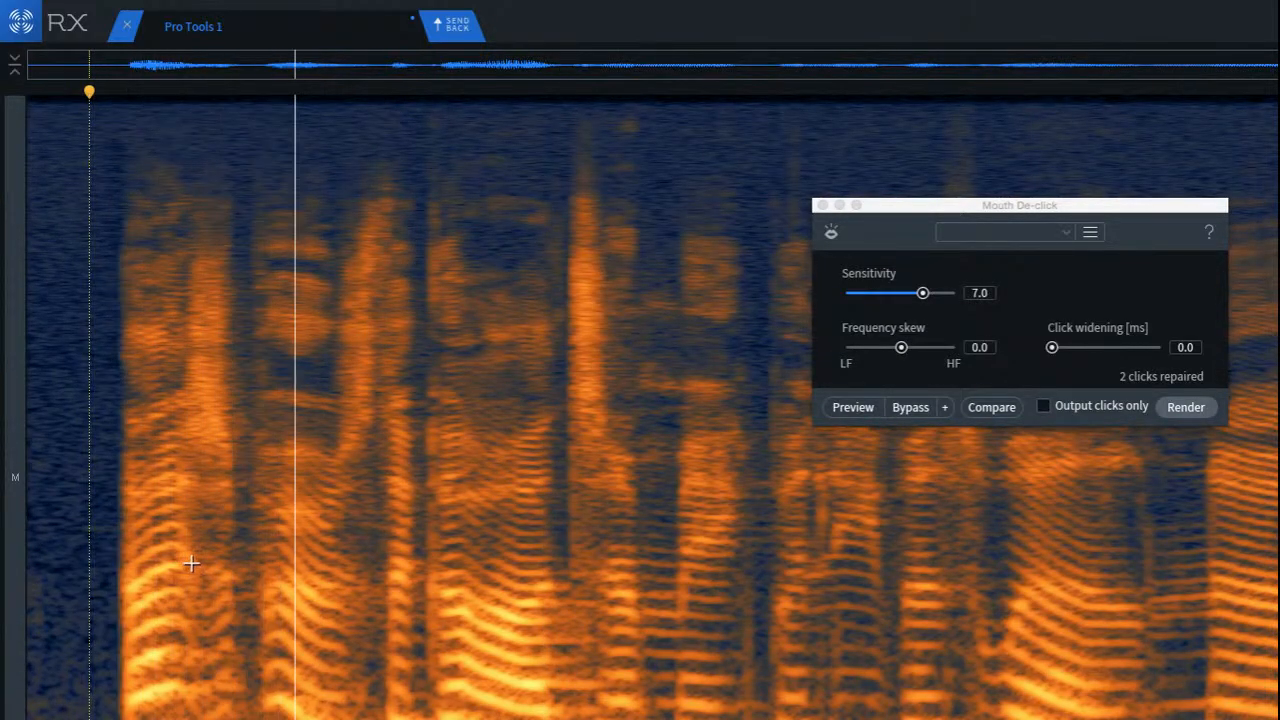
pyautogui.press('space')
pyautogui.scroll(5, 405, 555)
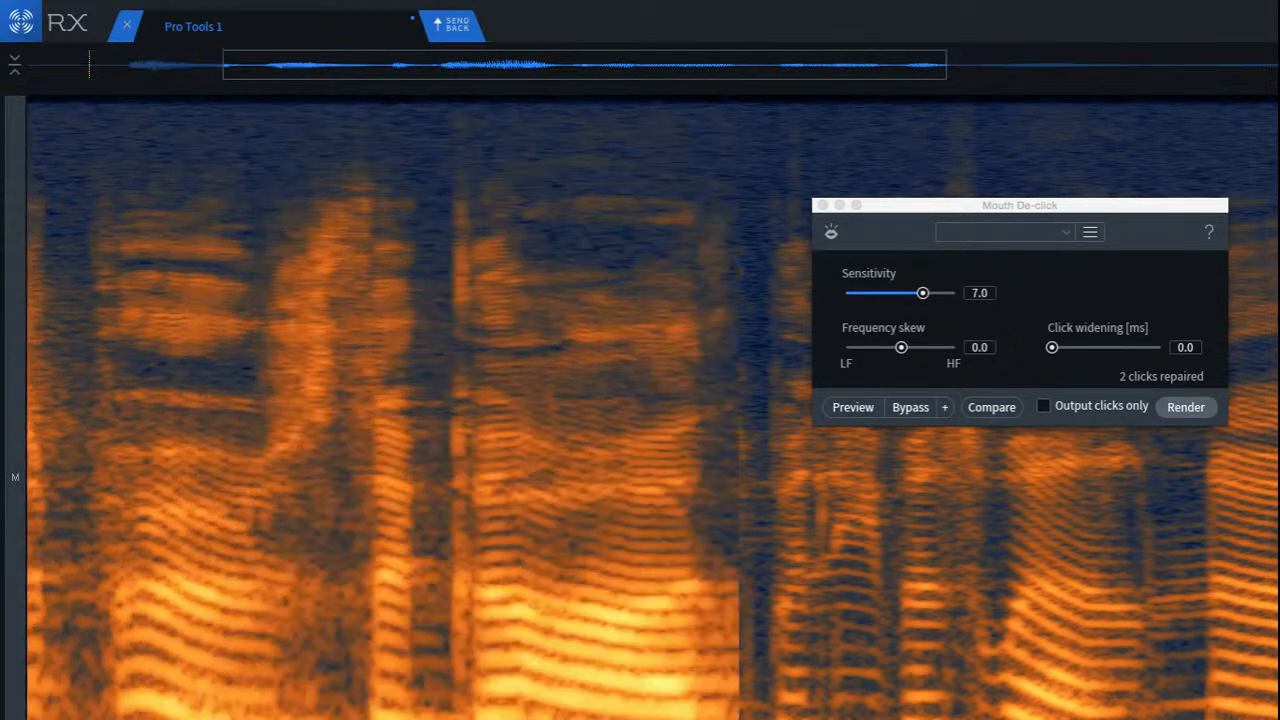
pyautogui.scroll(-5, 405, 555)
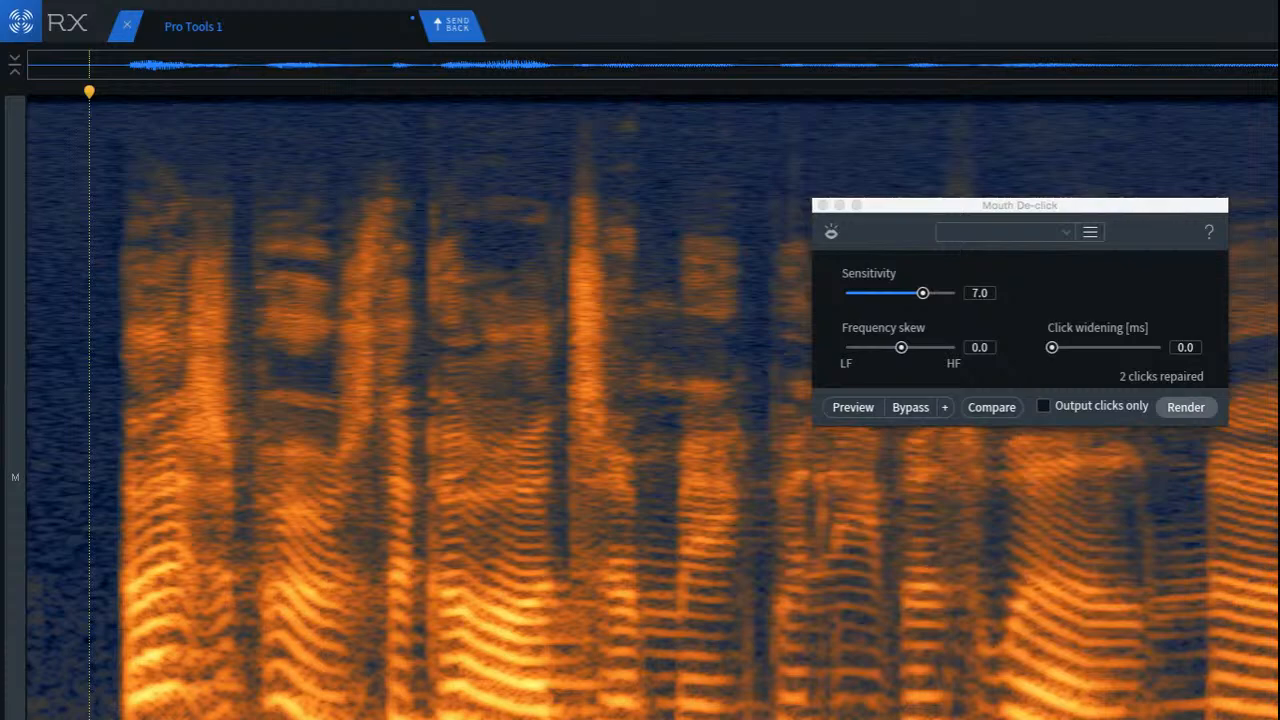
# Step: Apply De-plosive to the short time range around the gap before the clip's loud middle word, and listen to the result
pyautogui.moveTo(372, 555); pyautogui.dragTo(482, 555)
pyautogui.hotkey('shift', 'p')
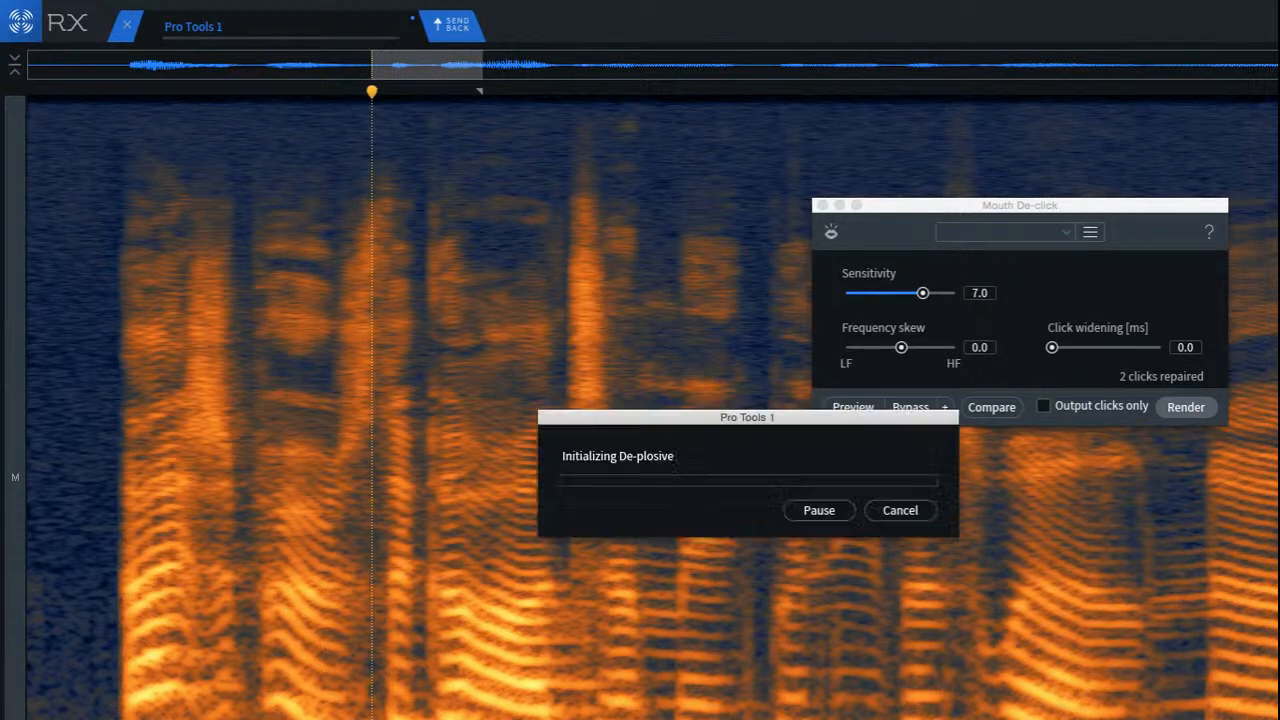
pyautogui.click(249, 555)
pyautogui.press('space')
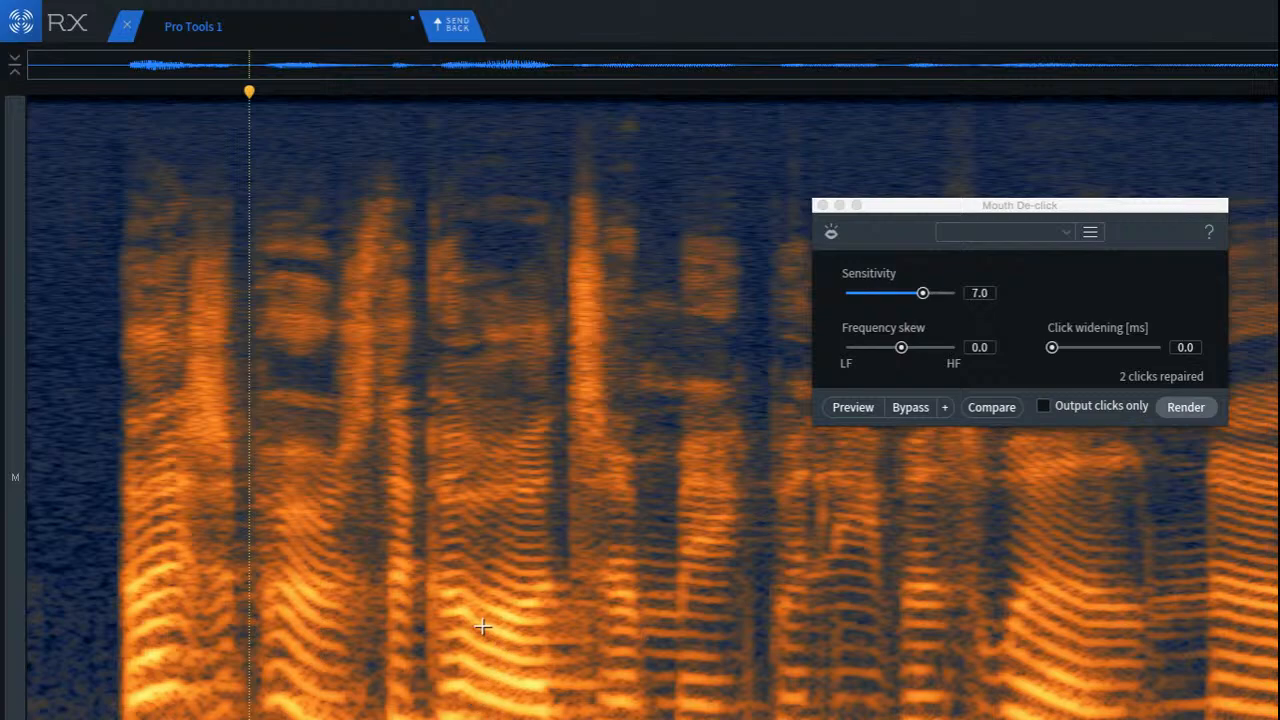
pyautogui.click(405, 525)
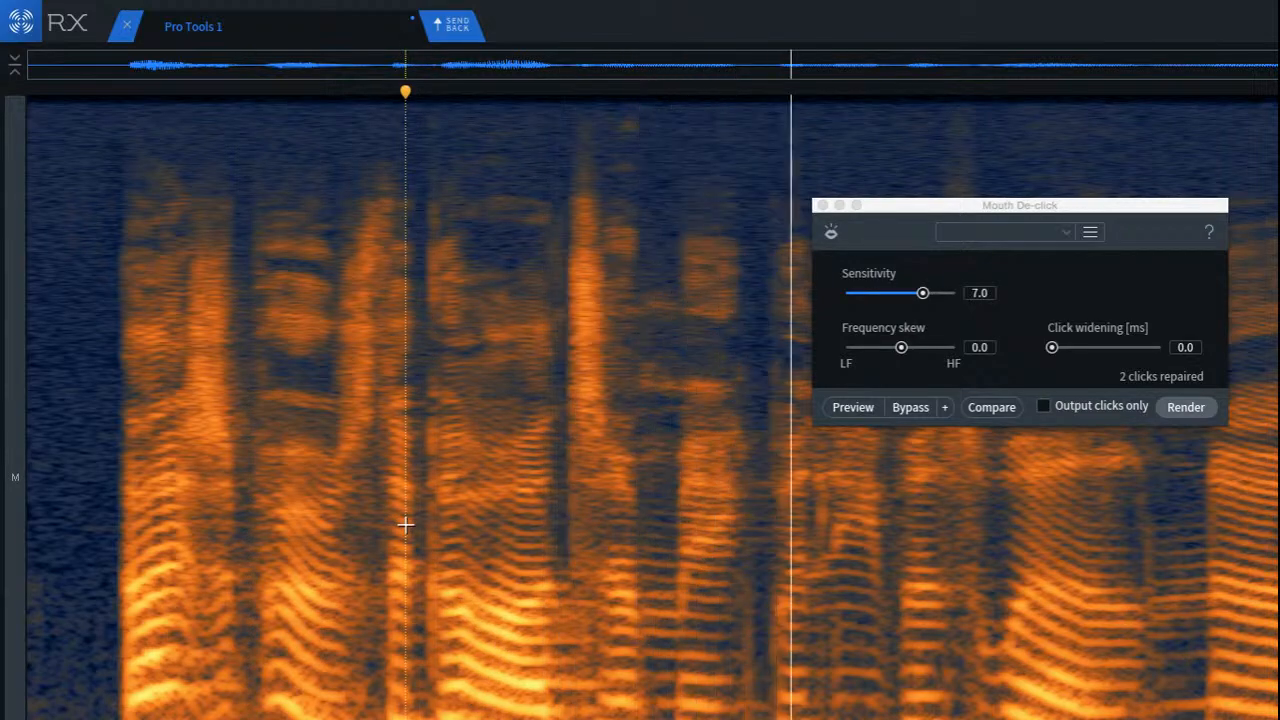
# Step: Apply Mouth De-click at sensitivity 7.0 to the crackling word and the gaps around it in mid-clip, and play it back
pyautogui.scroll(2, 766, 537)
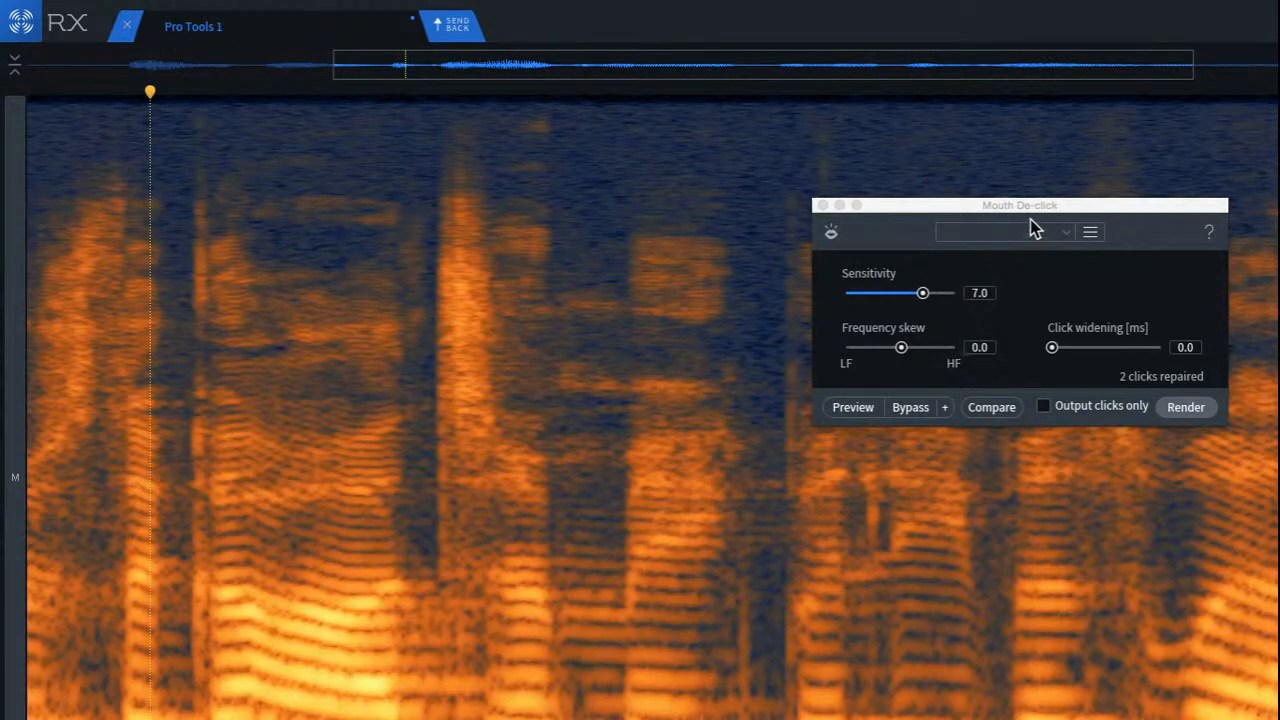
pyautogui.moveTo(1030, 219); pyautogui.dragTo(409, 226)
pyautogui.click(920, 340)
pyautogui.scroll(1, 738, 353)
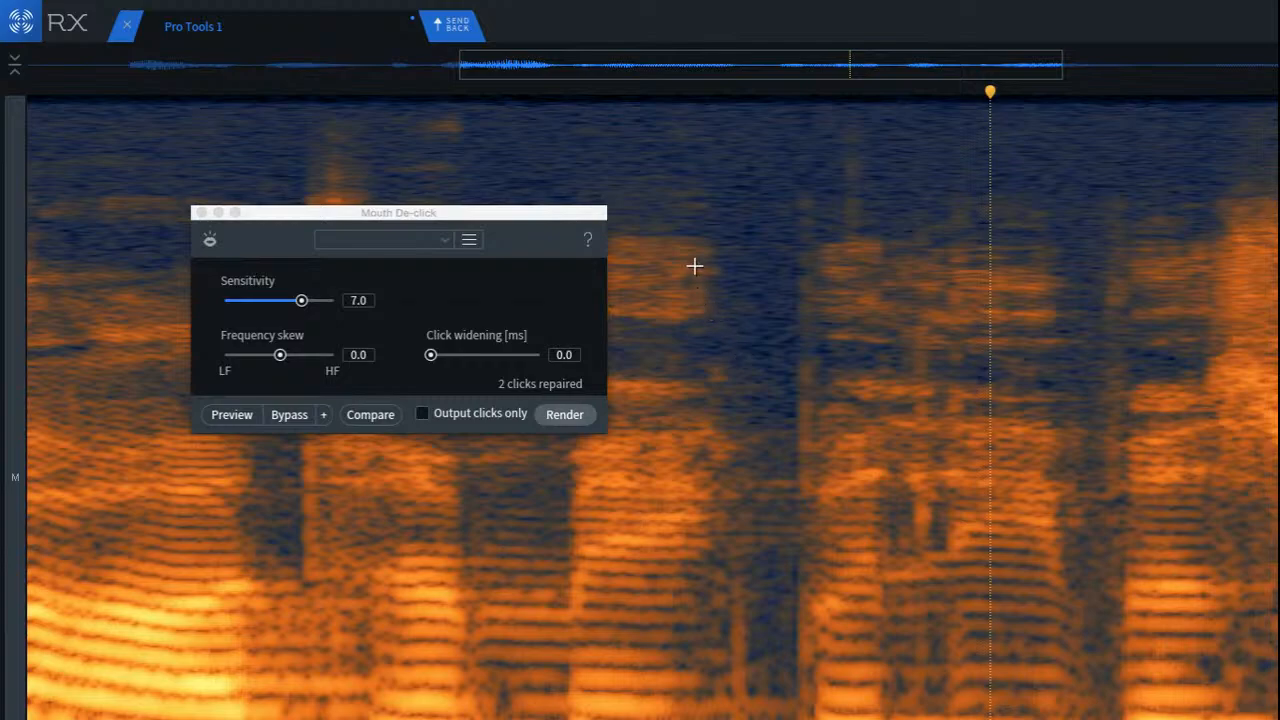
pyautogui.moveTo(695, 266); pyautogui.dragTo(1136, 719)
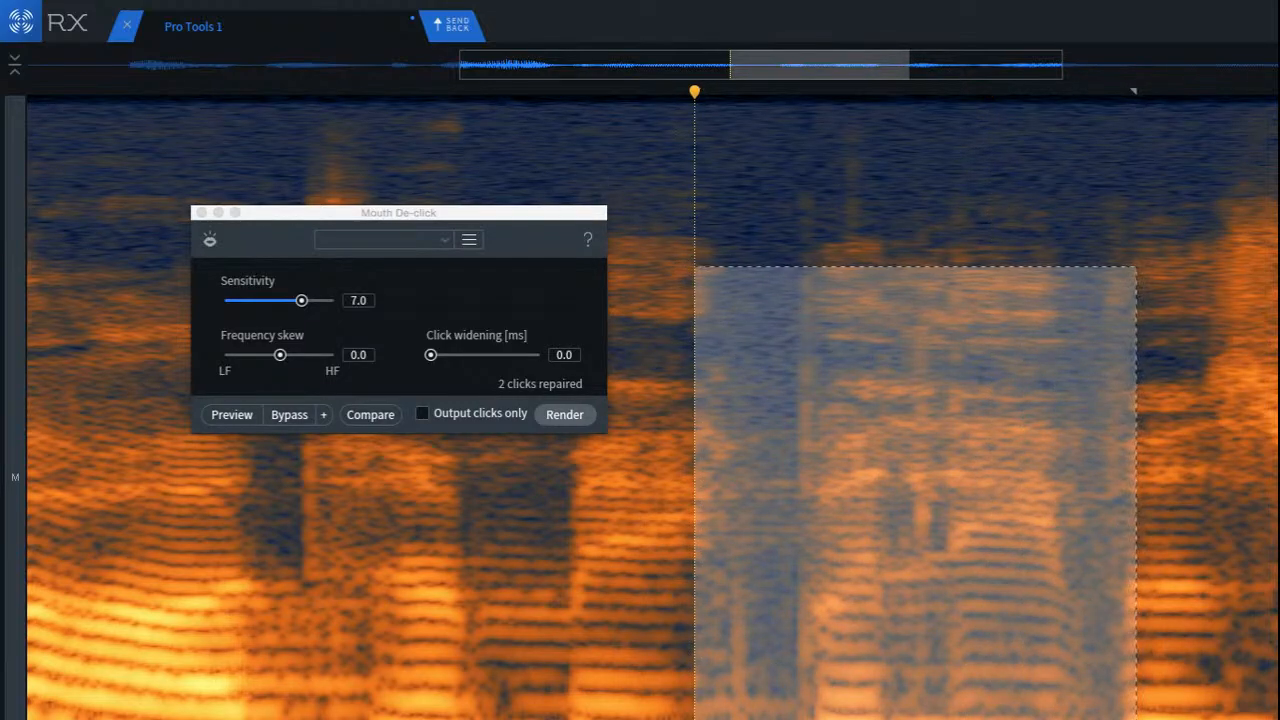
pyautogui.click(564, 414)
pyautogui.click(186, 500)
pyautogui.press('space')
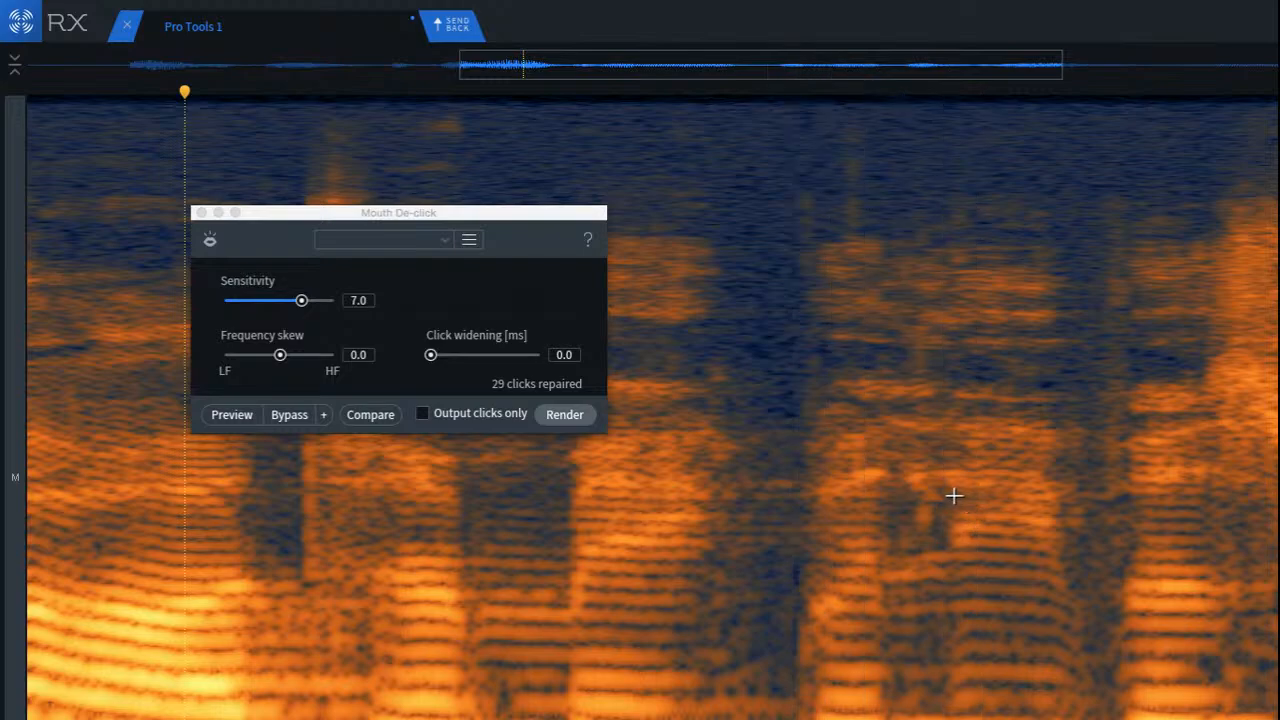
# Step: Repair the small bright smudge in the dark notch inside the word beyond the repaired mid-clip gap, and play it back
pyautogui.scroll(5, 950, 496)
pyautogui.moveTo(732, 432); pyautogui.dragTo(843, 553)
pyautogui.moveTo(757, 503); pyautogui.dragTo(837, 514)
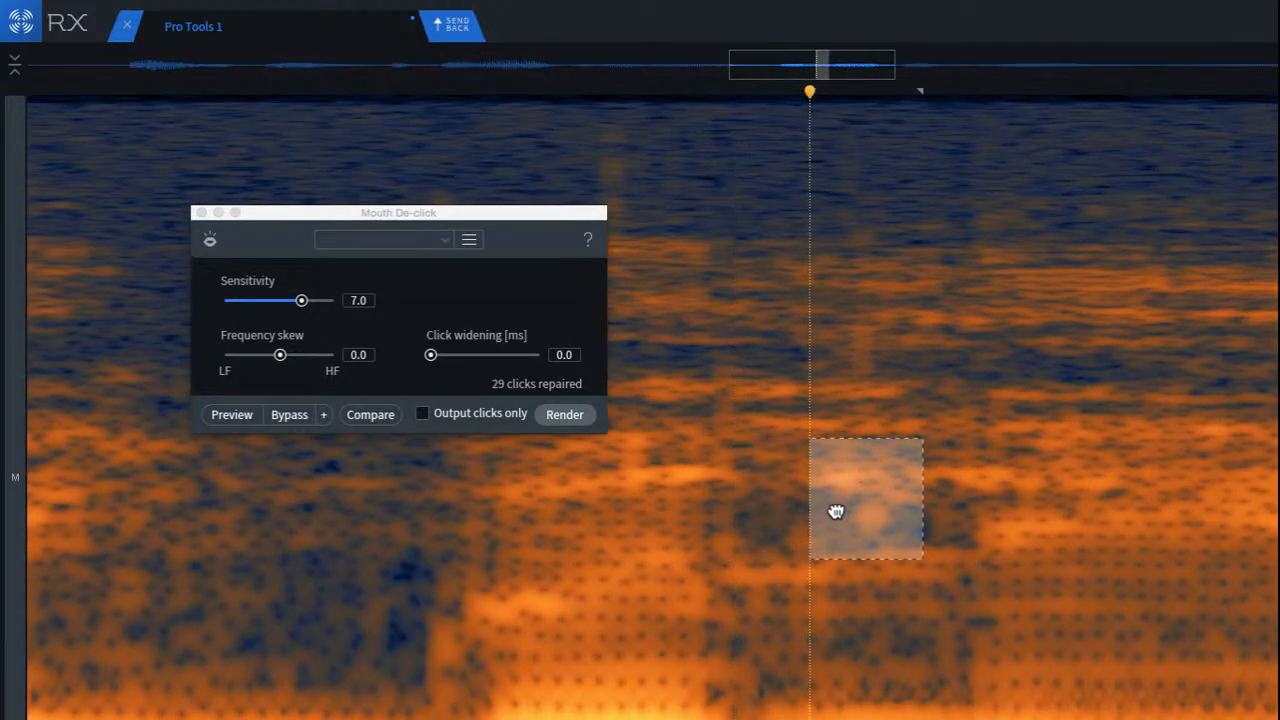
pyautogui.click(710, 478)
pyautogui.click(237, 482)
pyautogui.press('space')
pyautogui.press('space')
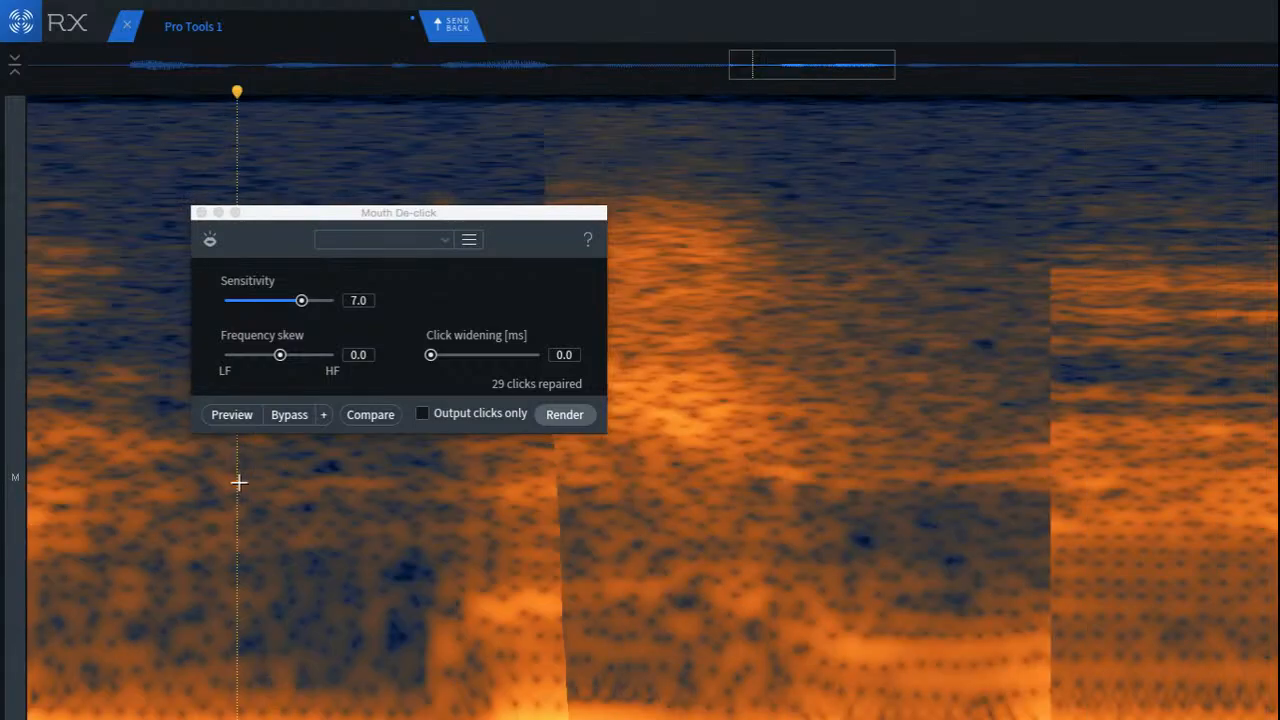
# Step: Apply Mouth De-click at sensitivity 7.0 to the gap between the last two words in view, and listen to the result
pyautogui.scroll(-5, 283, 511)
pyautogui.press('space')
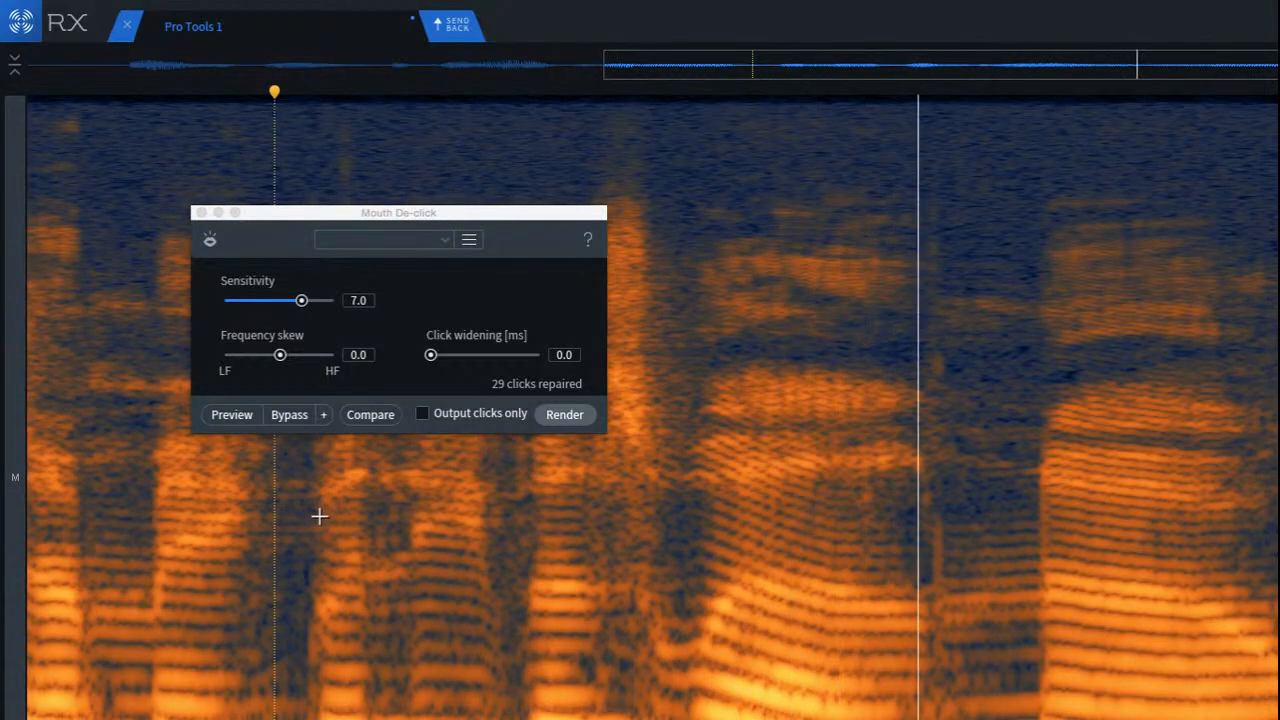
pyautogui.scroll(3, 987, 511)
pyautogui.moveTo(859, 229); pyautogui.dragTo(1267, 698)
pyautogui.press('Return')
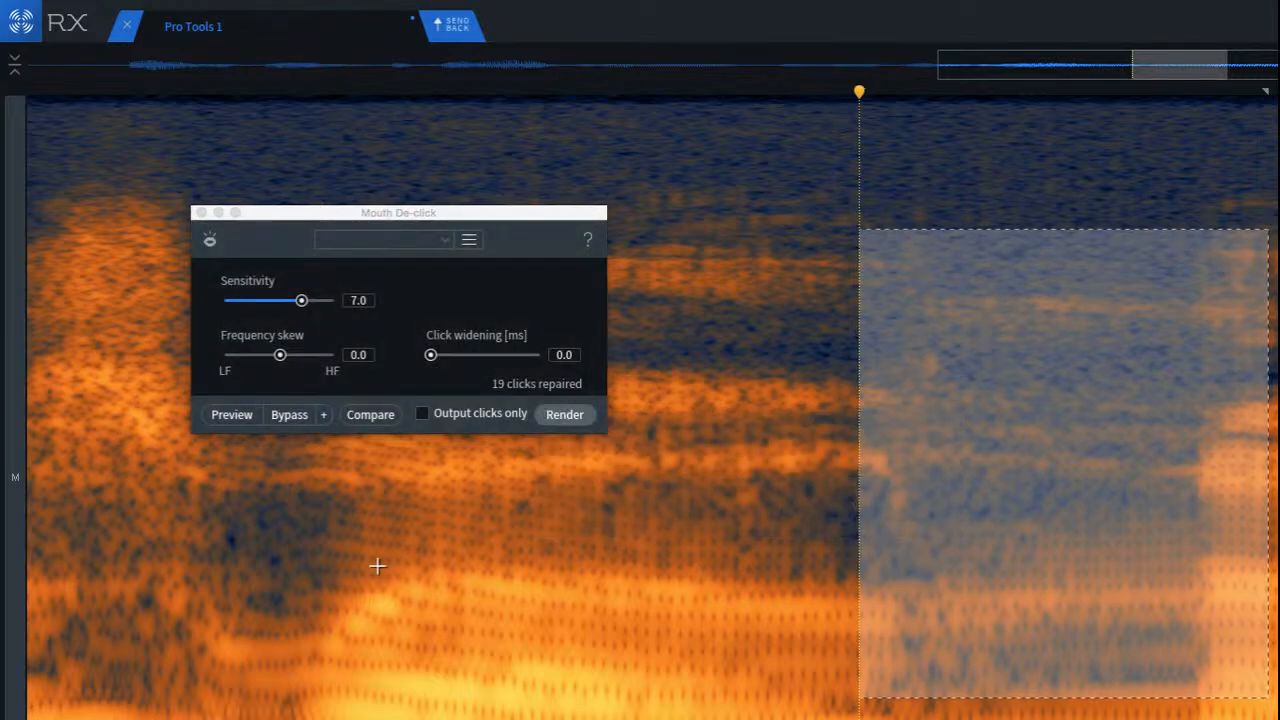
pyautogui.click(329, 556)
pyautogui.press('space')
pyautogui.press('space')
# Step: Repair the small mid-frequency smudge just after the end of the word before that gap, and play it back
pyautogui.scroll(-3, 481, 577)
pyautogui.scroll(6, 772, 505)
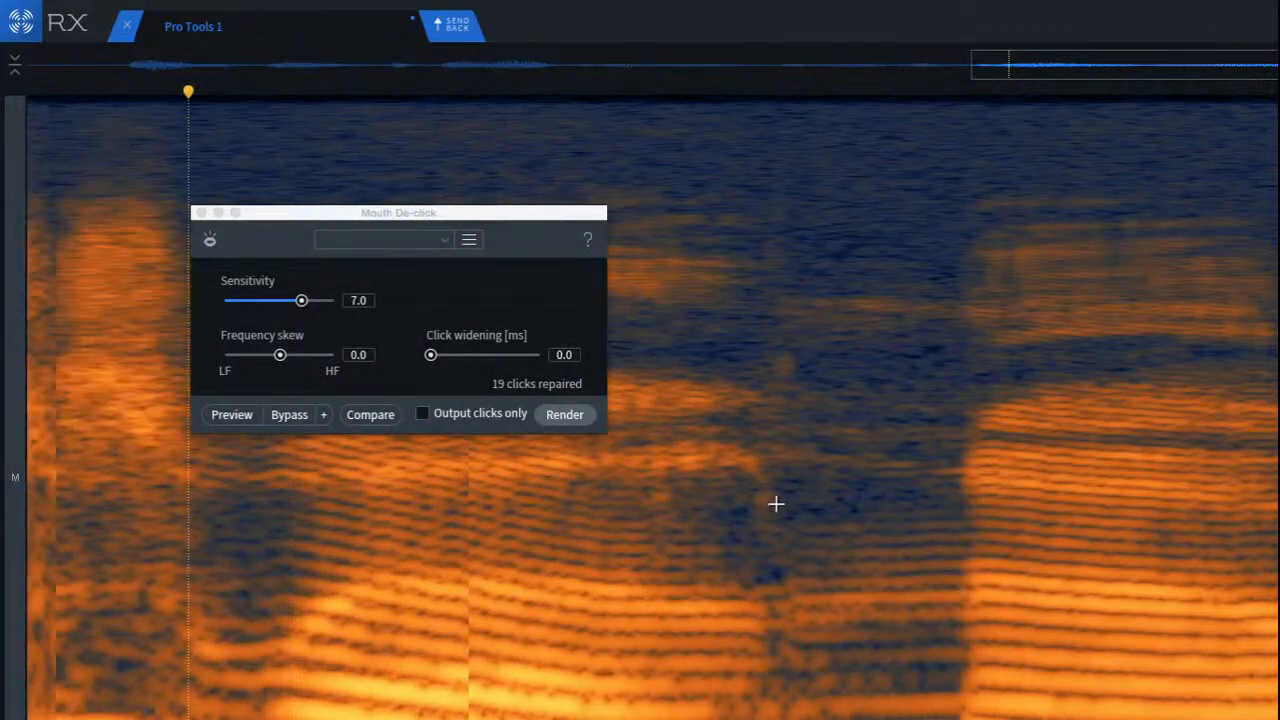
pyautogui.moveTo(776, 364); pyautogui.dragTo(908, 552)
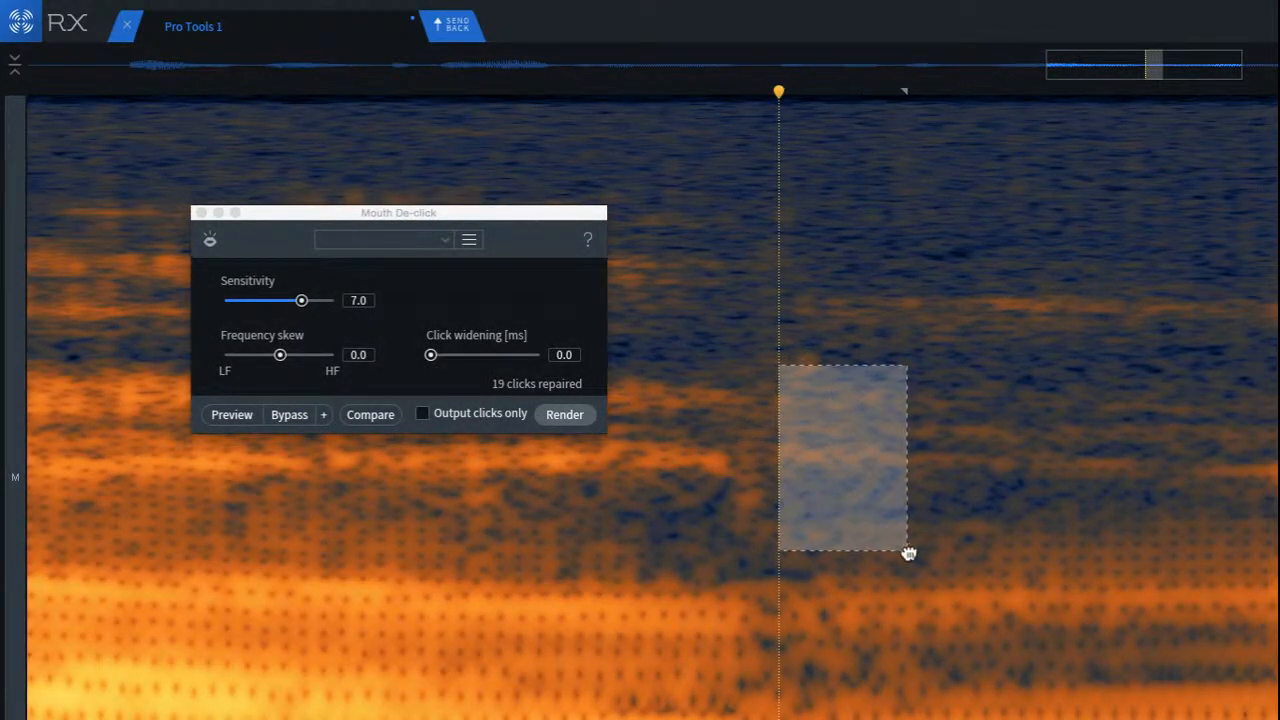
pyautogui.moveTo(832, 529); pyautogui.dragTo(757, 506)
pyautogui.click(570, 477)
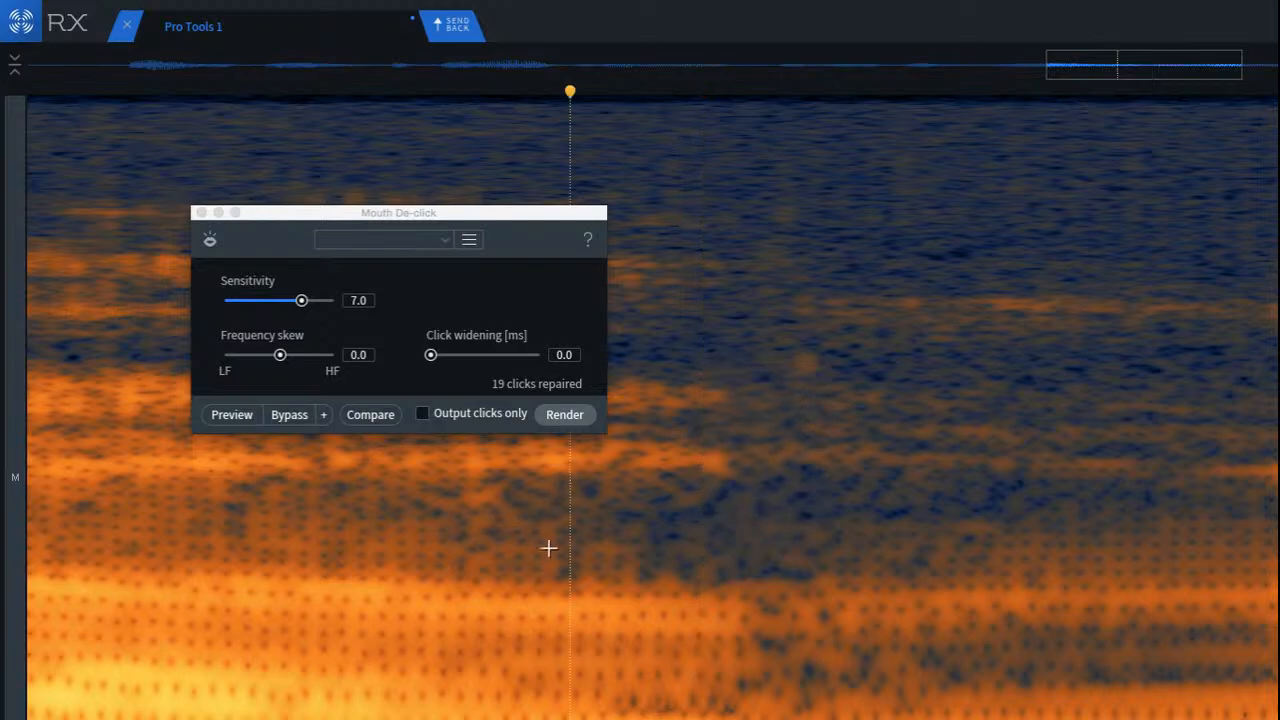
pyautogui.click(234, 485)
pyautogui.press('space')
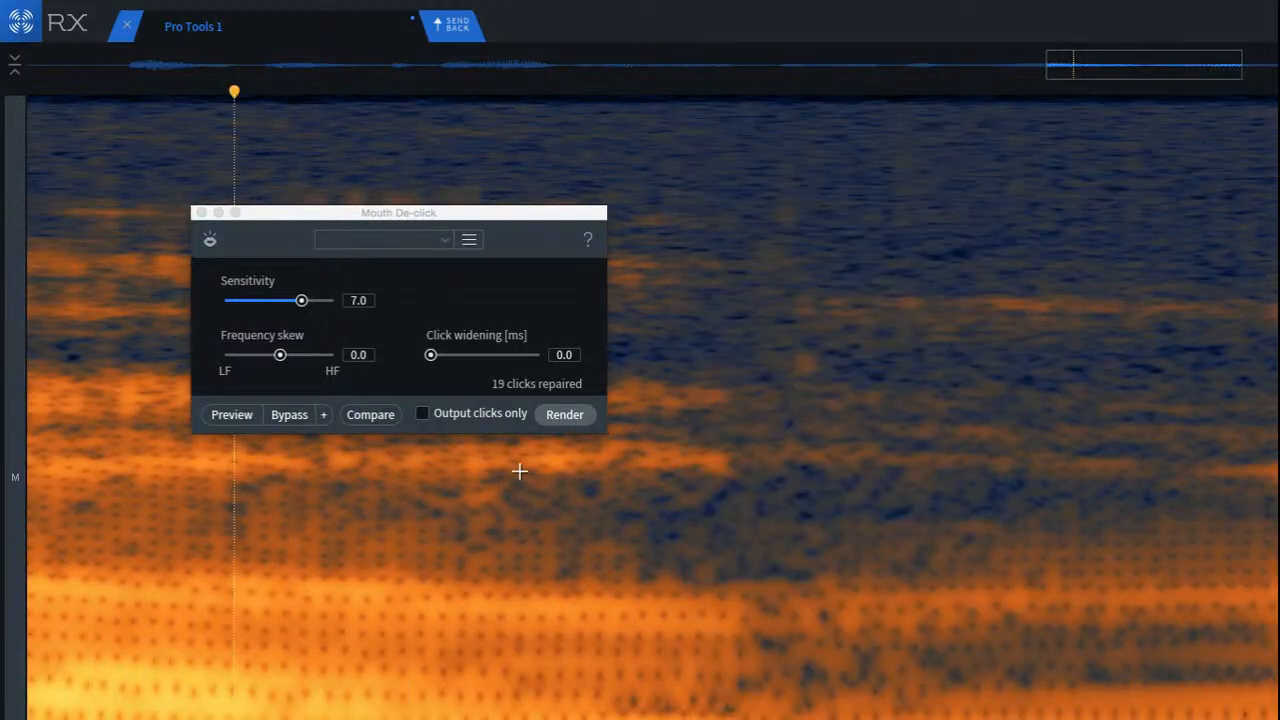
# Step: Repair the small noisy patch in the second half of the same word, and check it by ear
pyautogui.moveTo(491, 451); pyautogui.dragTo(471, 523)
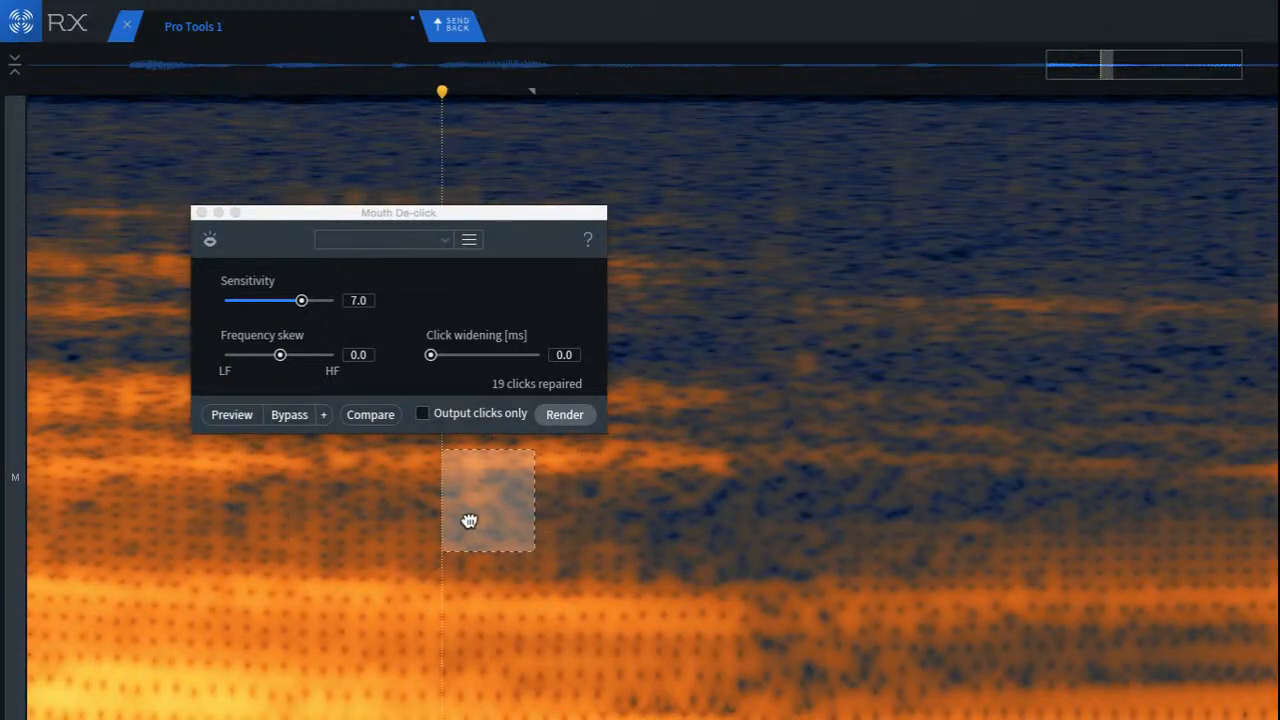
pyautogui.click(277, 472)
pyautogui.press('space')
pyautogui.scroll(-5, 406, 567)
pyautogui.scroll(-3, 406, 567)
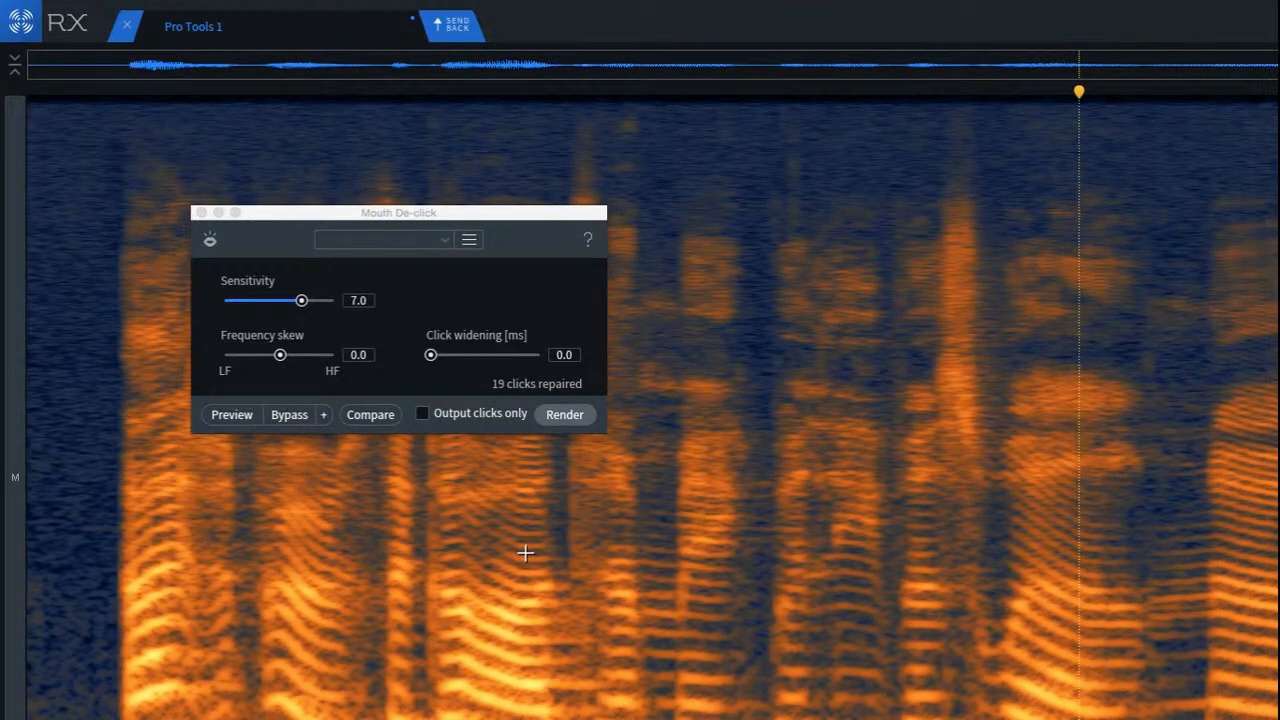
# Step: Listen to the cleaned clip from its beginning and check for remaining clicks and noises
pyautogui.press('Return')
pyautogui.press('space')
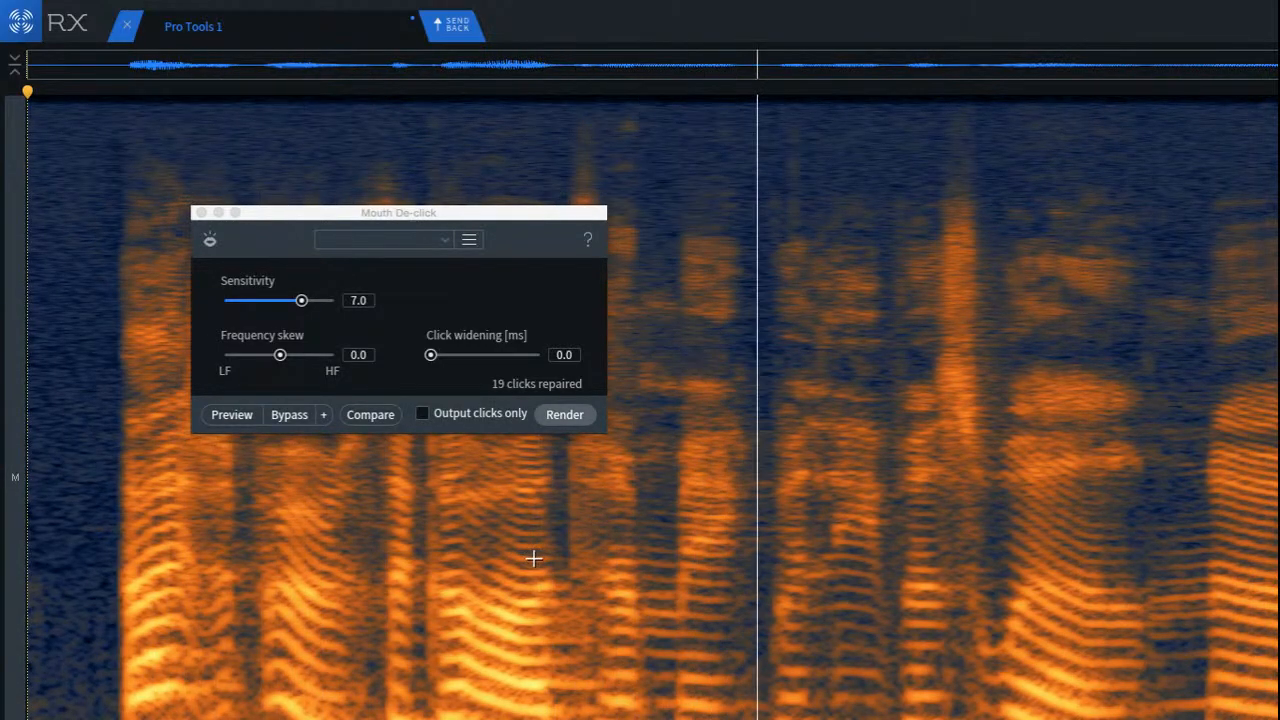
pyautogui.press('space')
pyautogui.press('space')
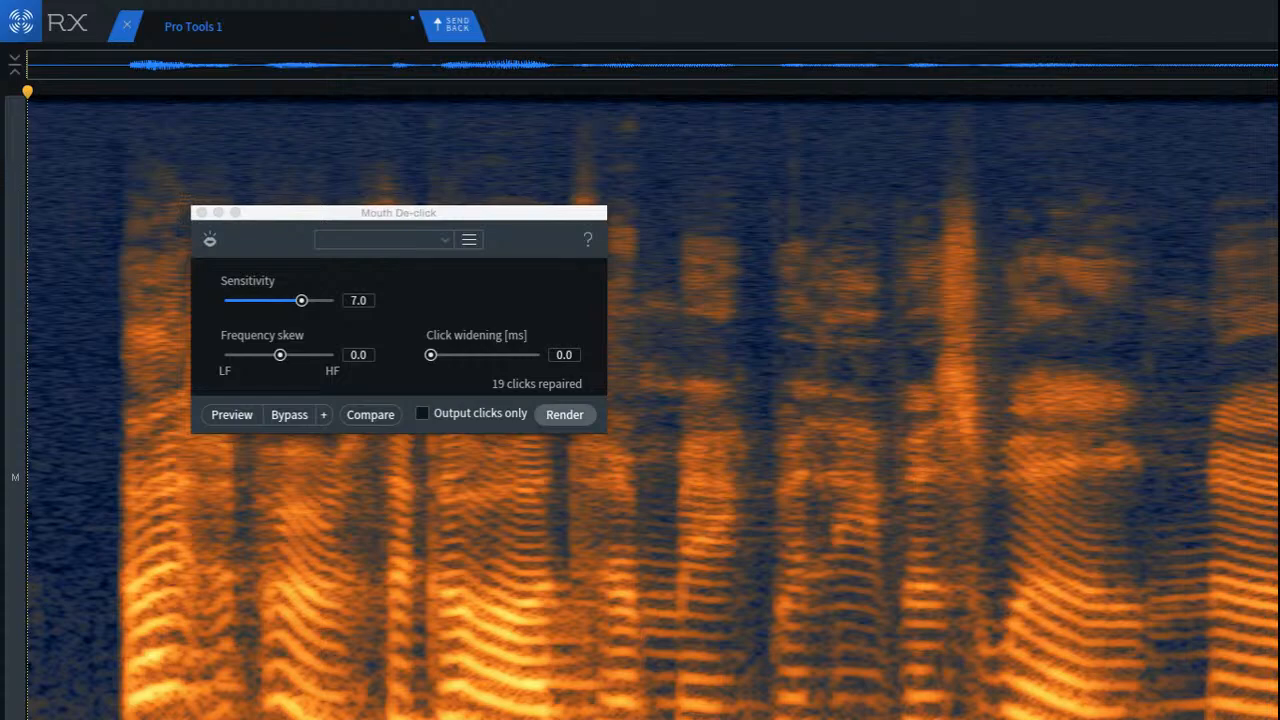
pyautogui.press('Escape')
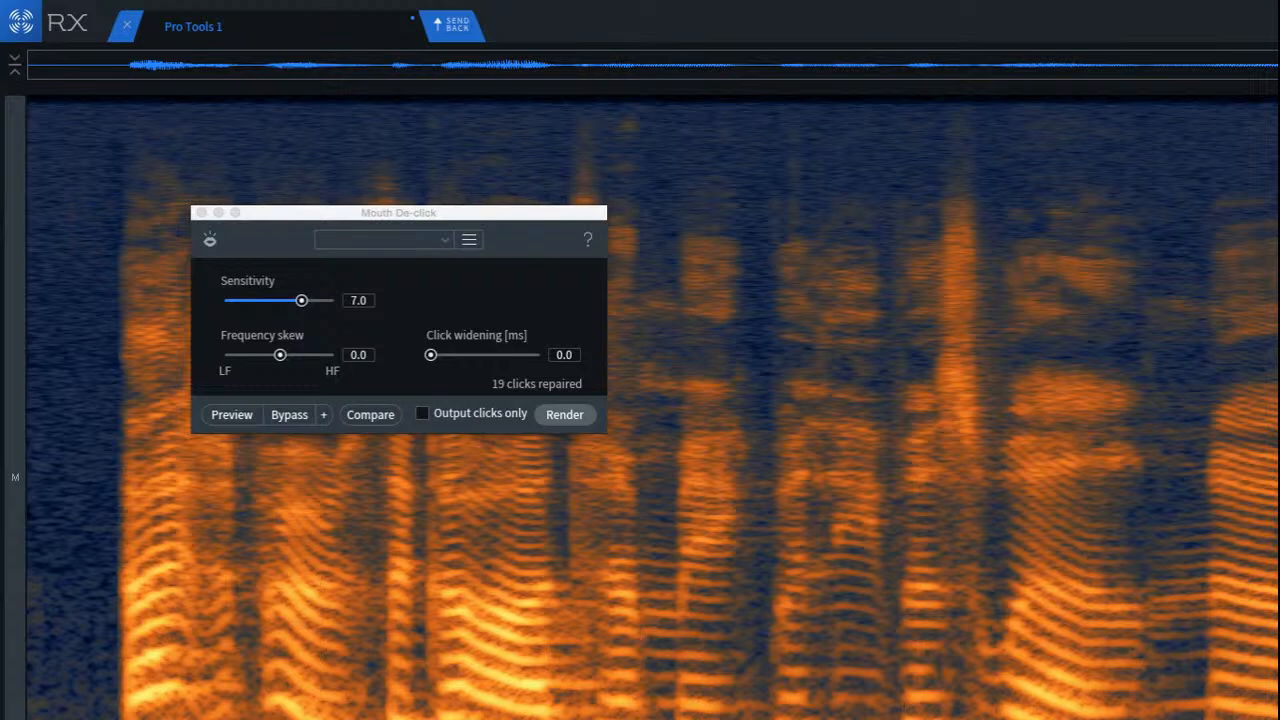
# Step: Apply Dialogue De-reverb to the whole clip with reduction -12 dB, sensitivity 3.5 and ambience preservation 100%, and play it back
pyautogui.press('super+a')
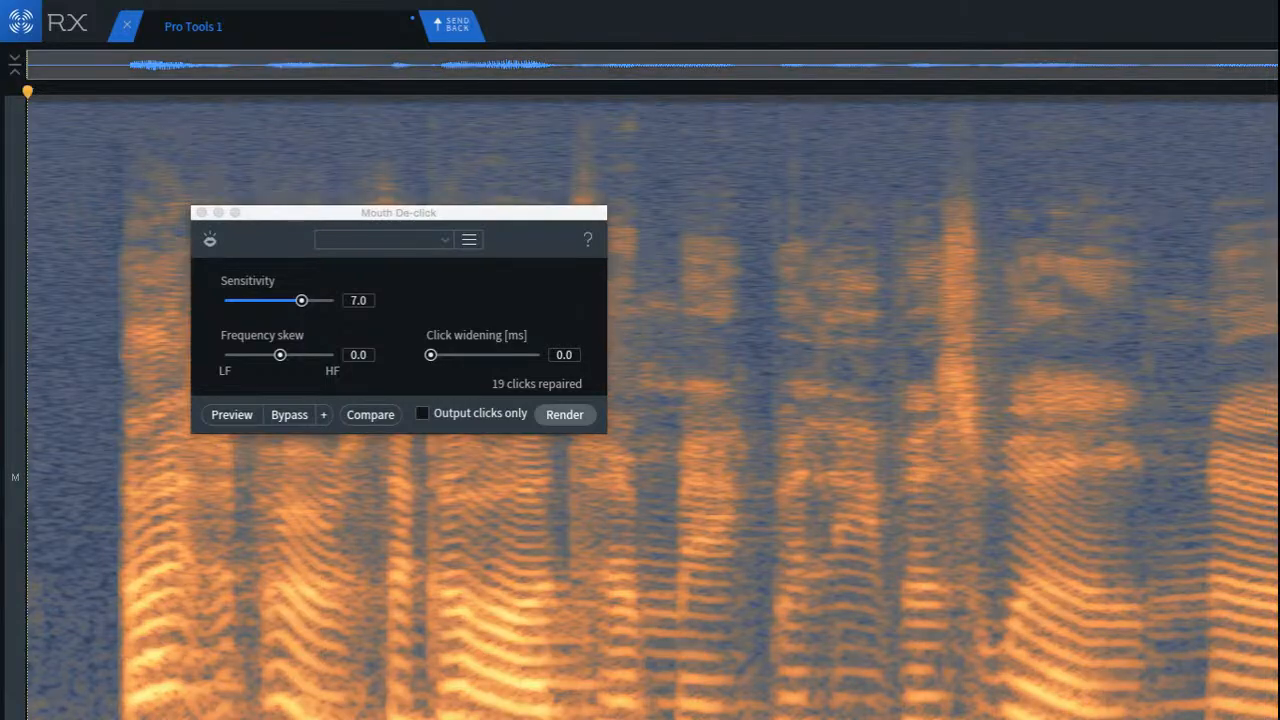
pyautogui.click(1278, 636)
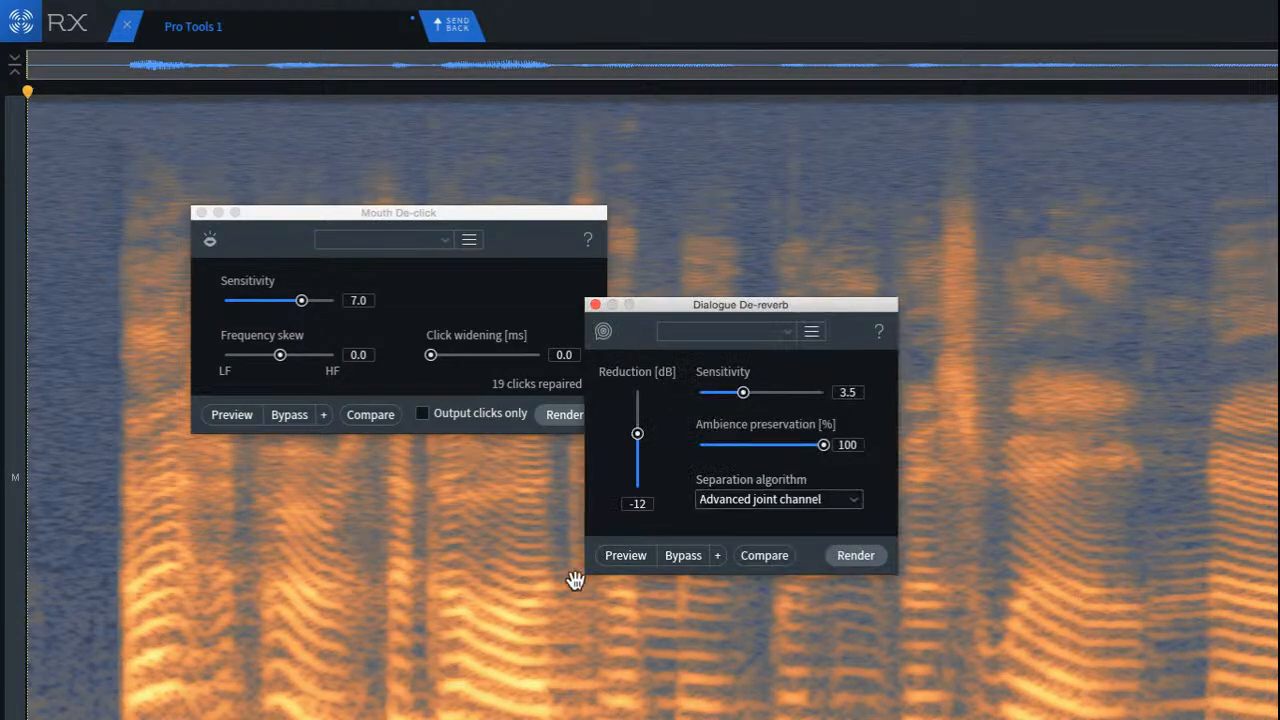
pyautogui.click(858, 556)
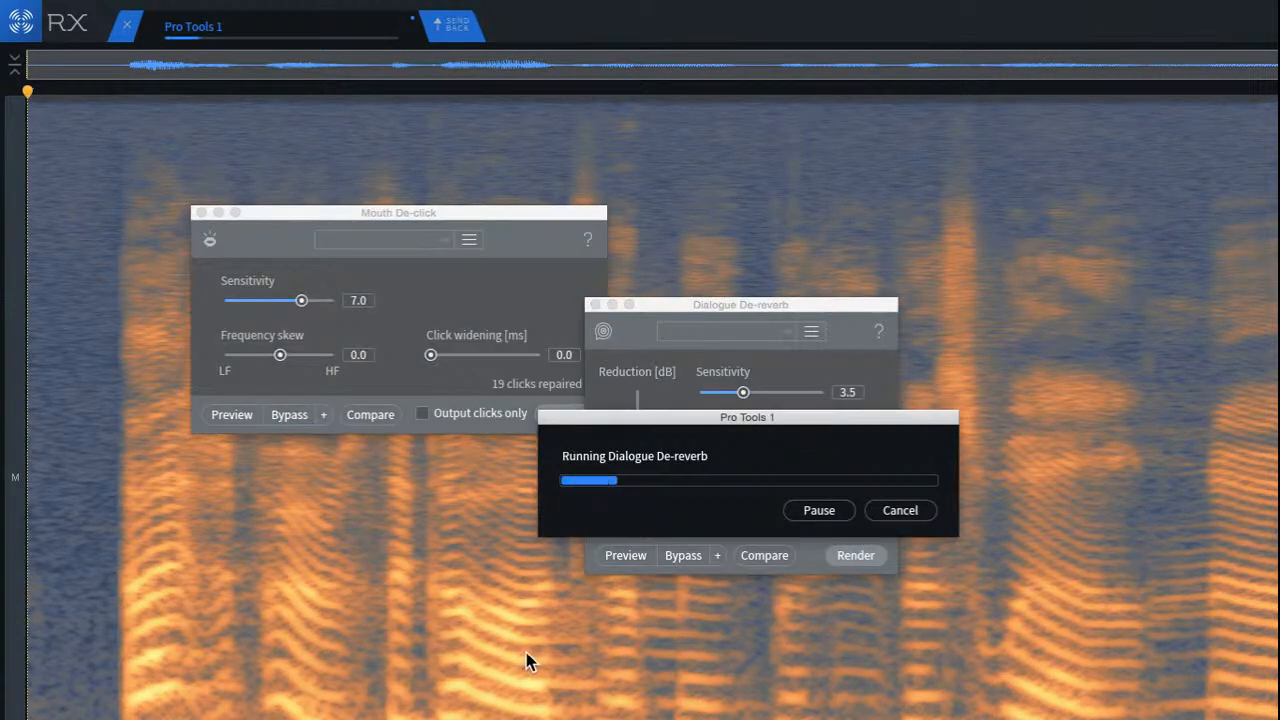
pyautogui.press('space')
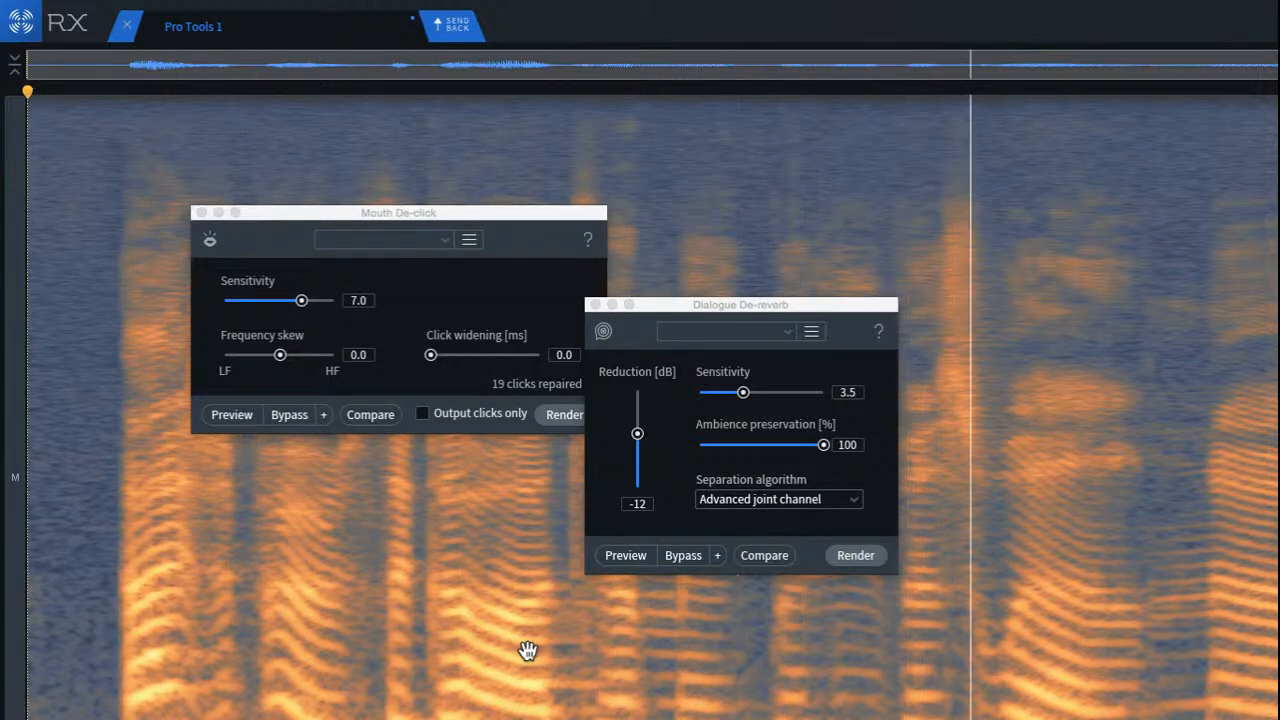
# Step: Close the Dialogue De-reverb and Mouth De-click windows, open Spectral Repair, and listen to the clip from its start
pyautogui.click(604, 304)
pyautogui.click(596, 304)
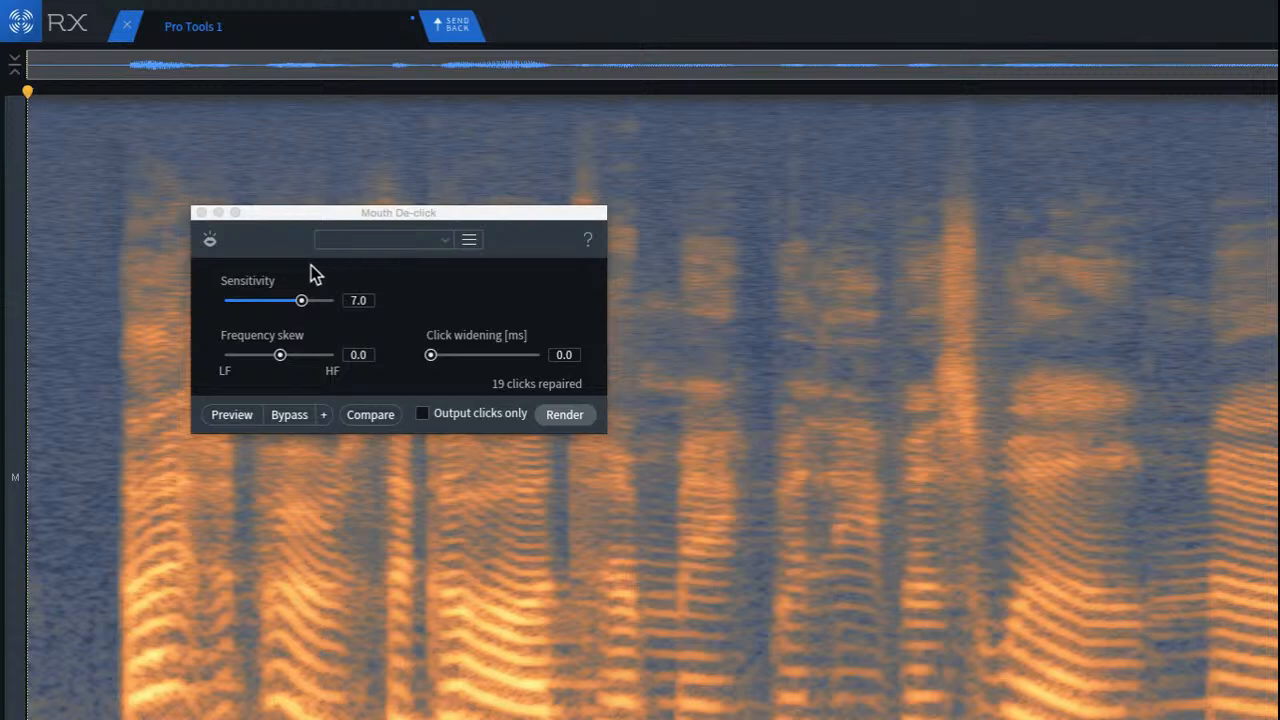
pyautogui.click(202, 228)
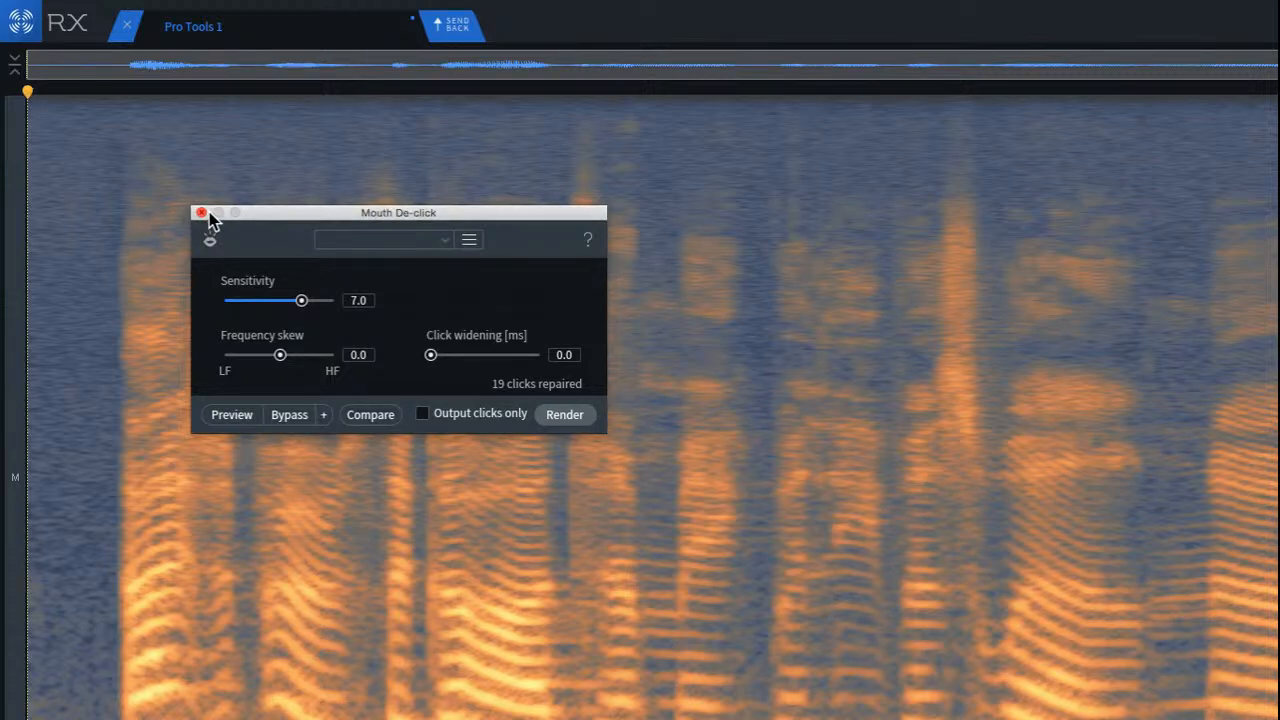
pyautogui.click(201, 214)
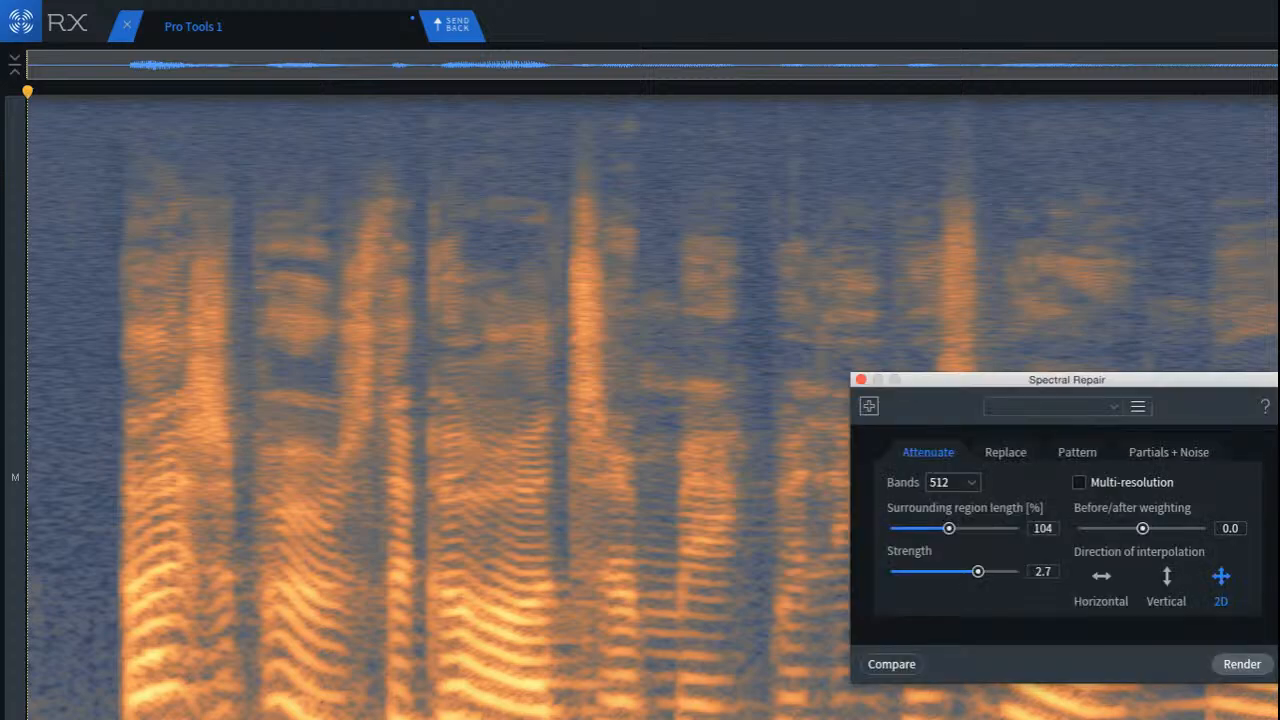
pyautogui.press('space')
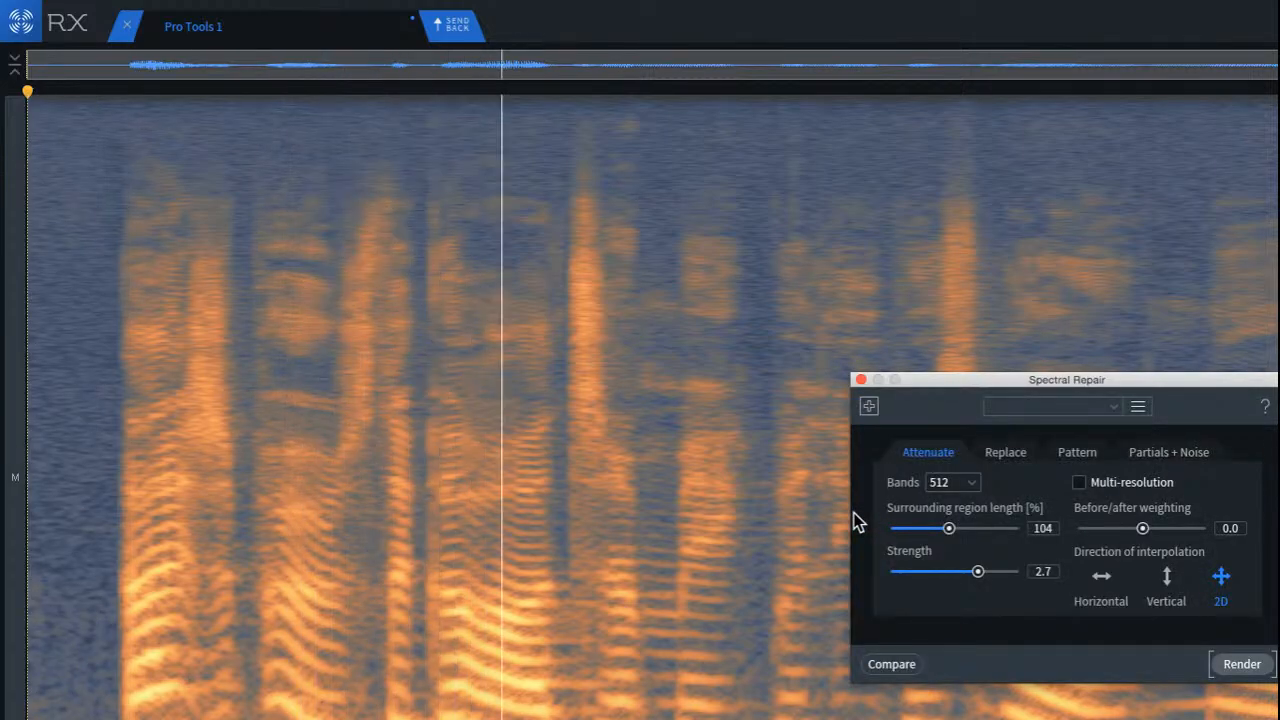
pyautogui.press('space')
pyautogui.press('space')
pyautogui.press('space')
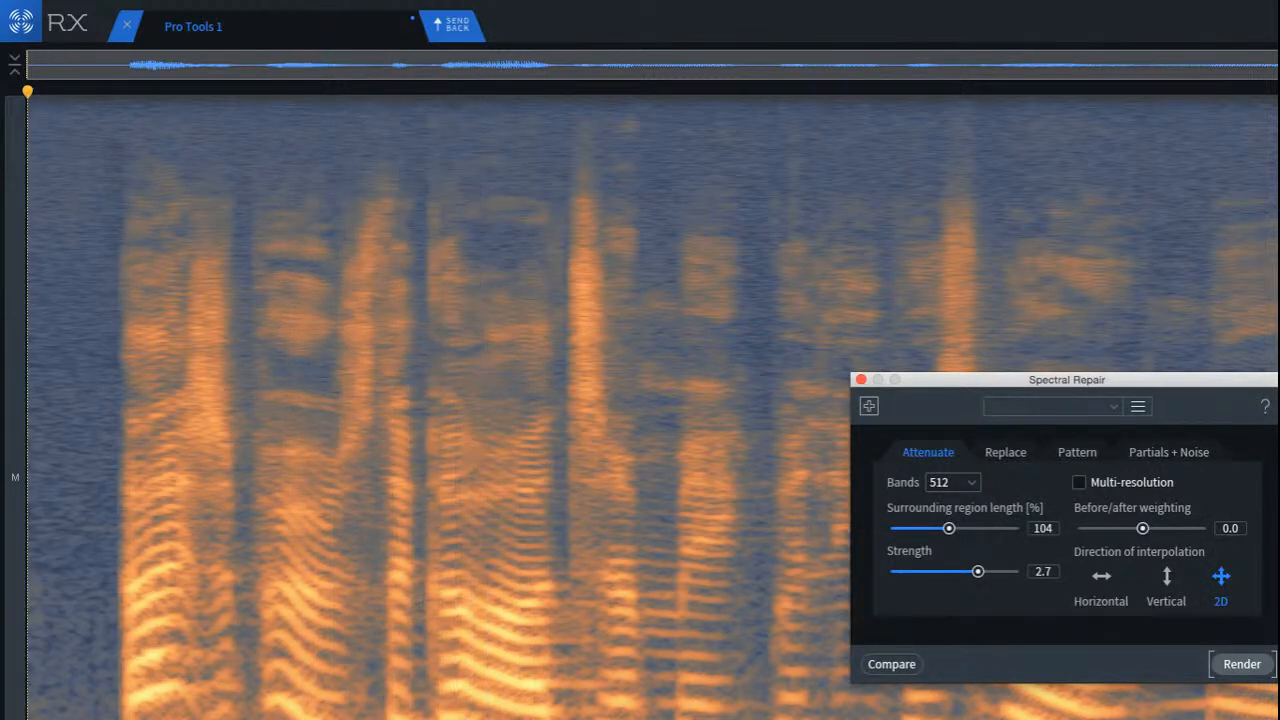
# Step: Attenuate the reverb band in the gap before the loud middle word with Spectral Repair at strength 2.7
pyautogui.scroll(2, 375, 716)
pyautogui.scroll(5, 375, 716)
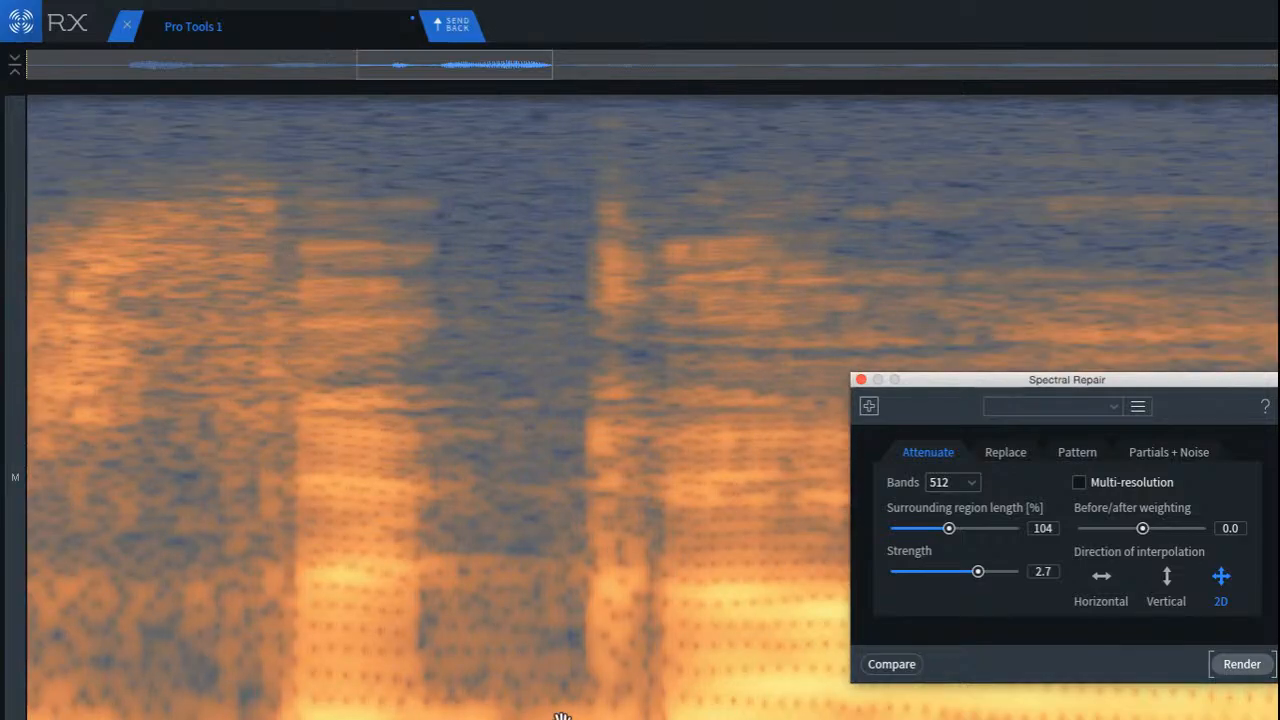
pyautogui.click(560, 714)
pyautogui.moveTo(453, 646); pyautogui.dragTo(641, 716)
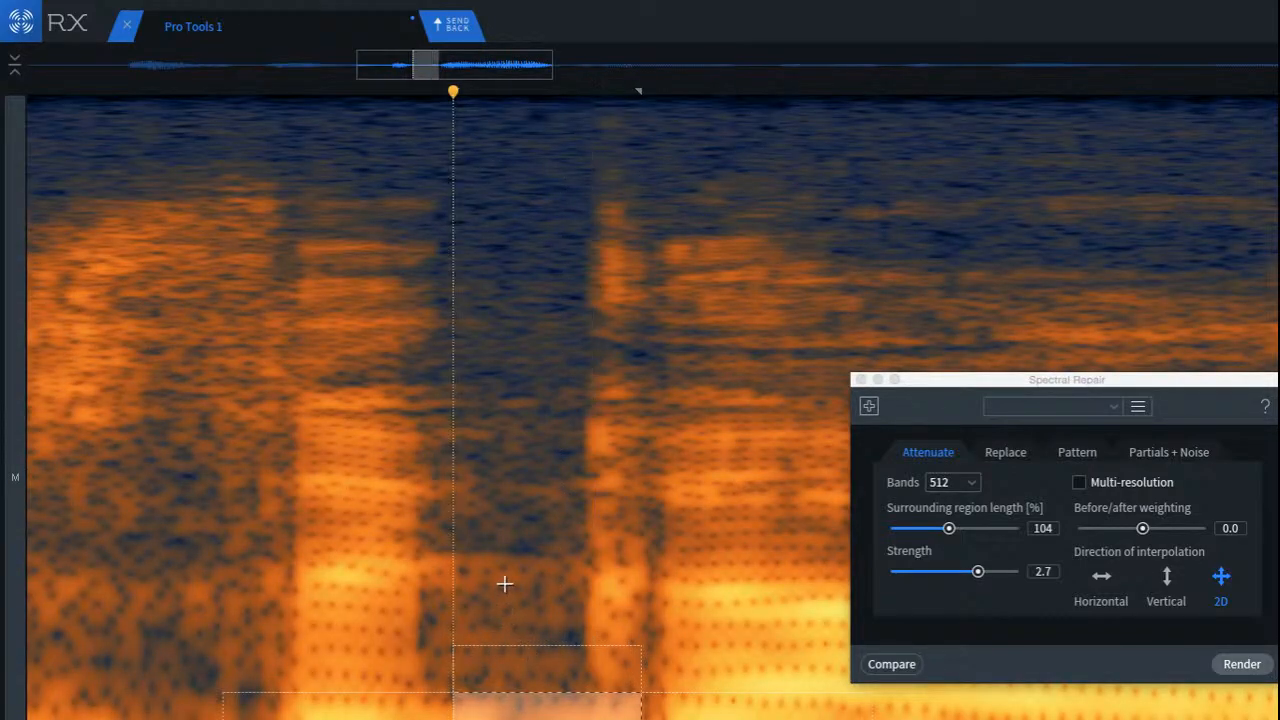
pyautogui.moveTo(433, 545); pyautogui.dragTo(594, 645)
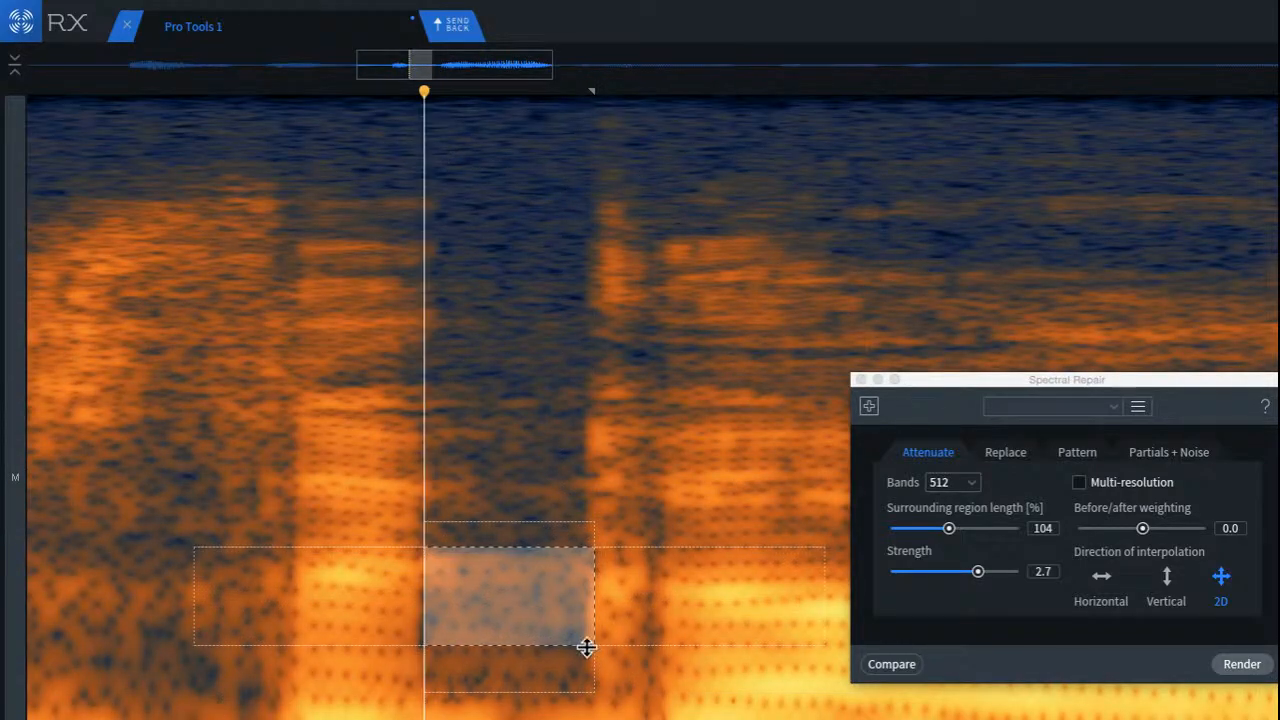
pyautogui.moveTo(527, 619); pyautogui.dragTo(524, 618)
pyautogui.click(1257, 667)
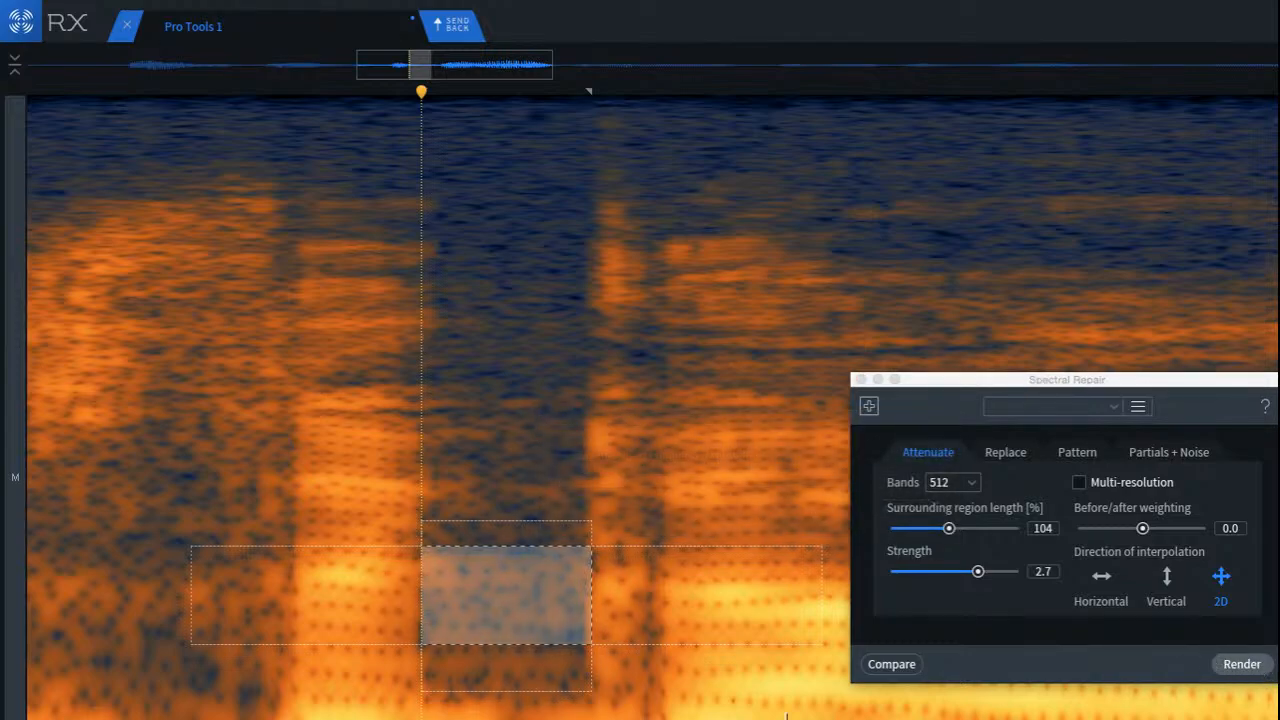
# Step: Attenuate the low-frequency reverb at the end of the same gap, and listen to the surrounding words and from the first word
pyautogui.moveTo(493, 648); pyautogui.dragTo(647, 719)
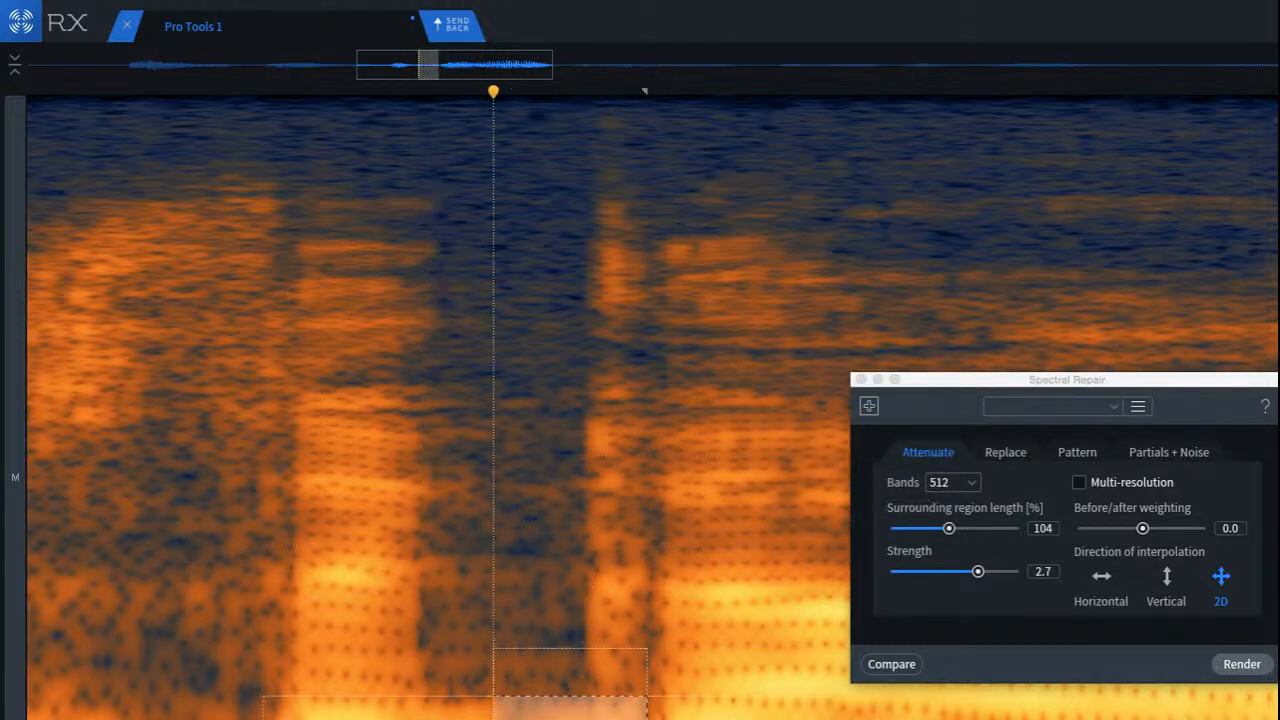
pyautogui.click(1238, 666)
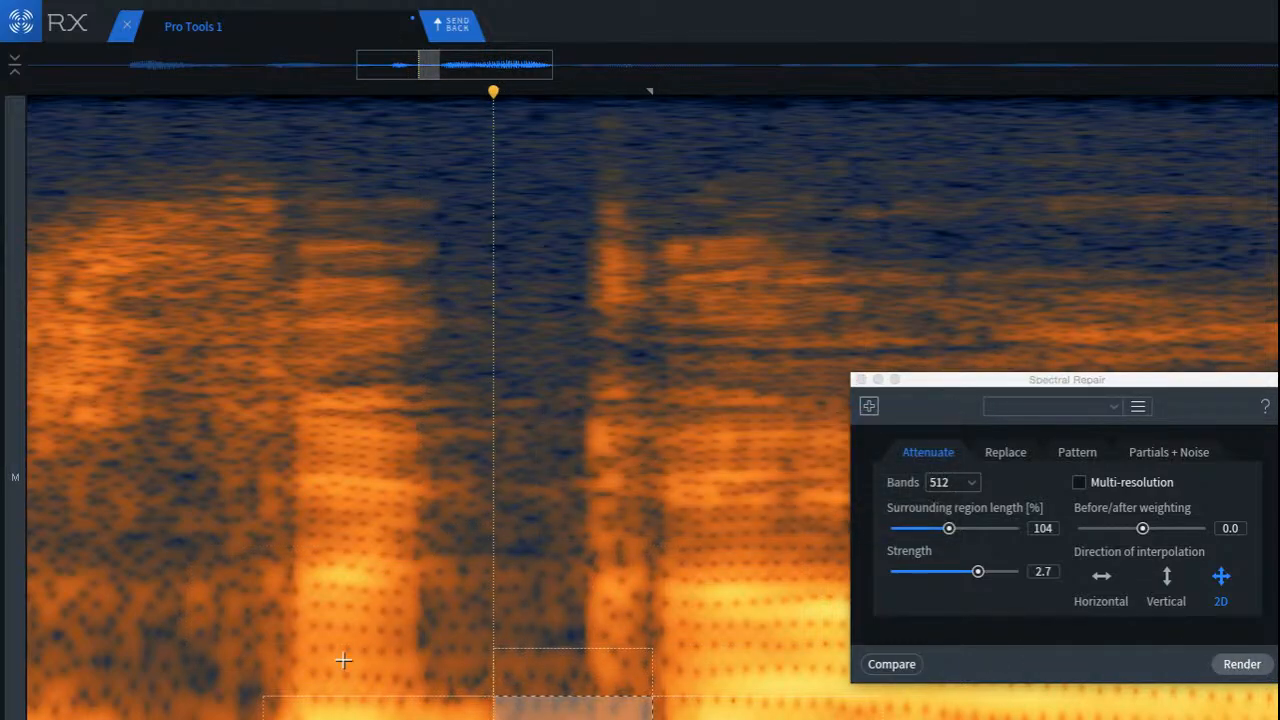
pyautogui.click(123, 551)
pyautogui.press('space')
pyautogui.press('space')
pyautogui.scroll(-10, 237, 594)
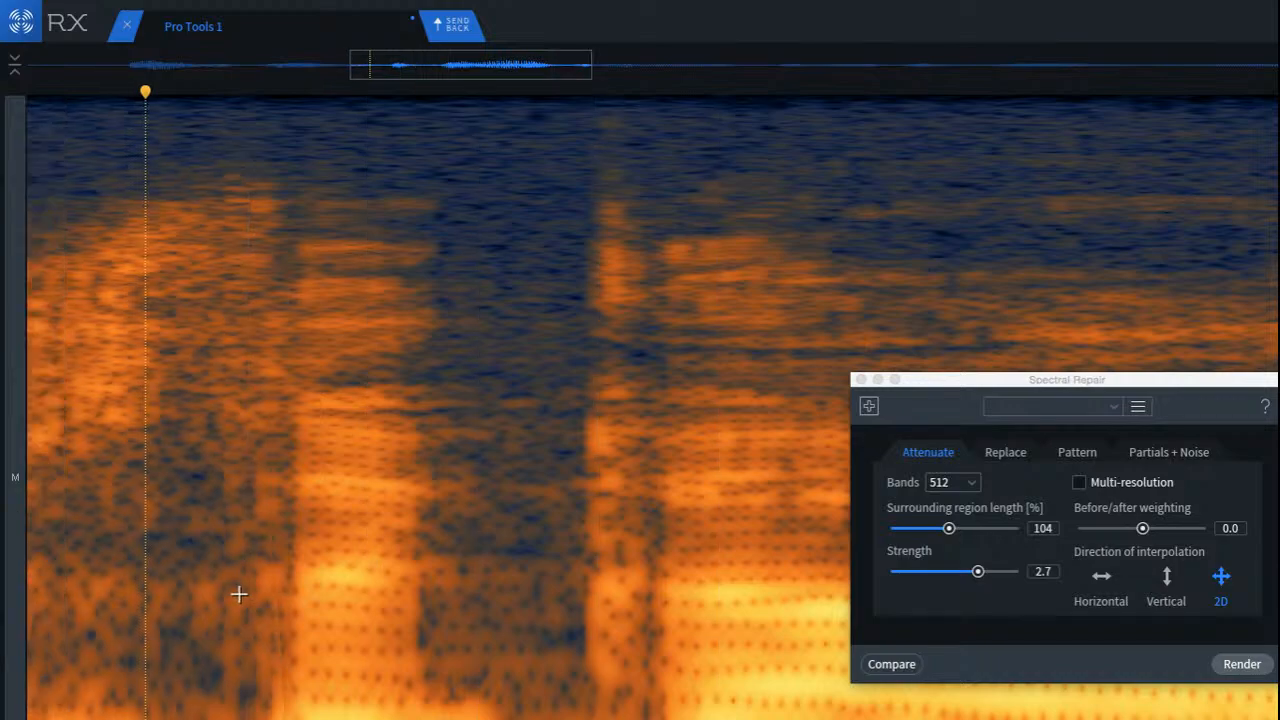
pyautogui.click(127, 561)
pyautogui.press('space')
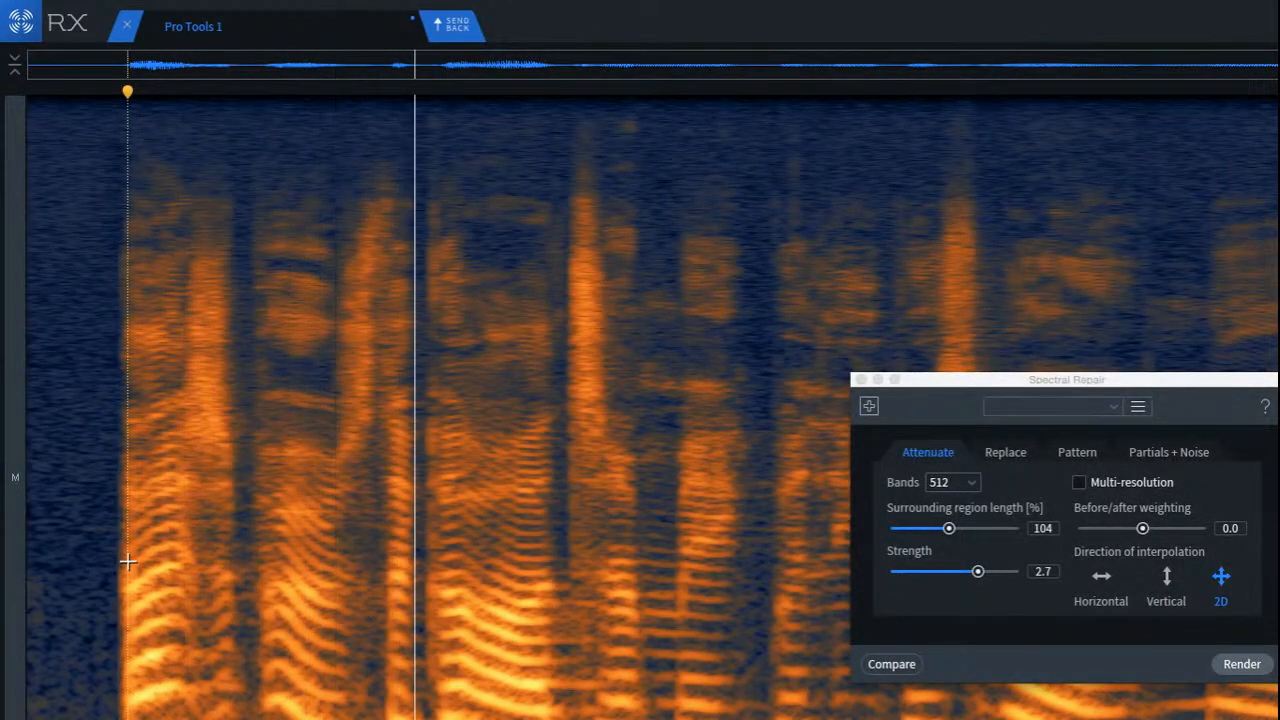
pyautogui.press('space')
# Step: Attenuate the low-frequency reverb tail right after the loud middle word at strength 2.7, and play back the transition
pyautogui.scroll(5, 600, 715)
pyautogui.scroll(3, 600, 715)
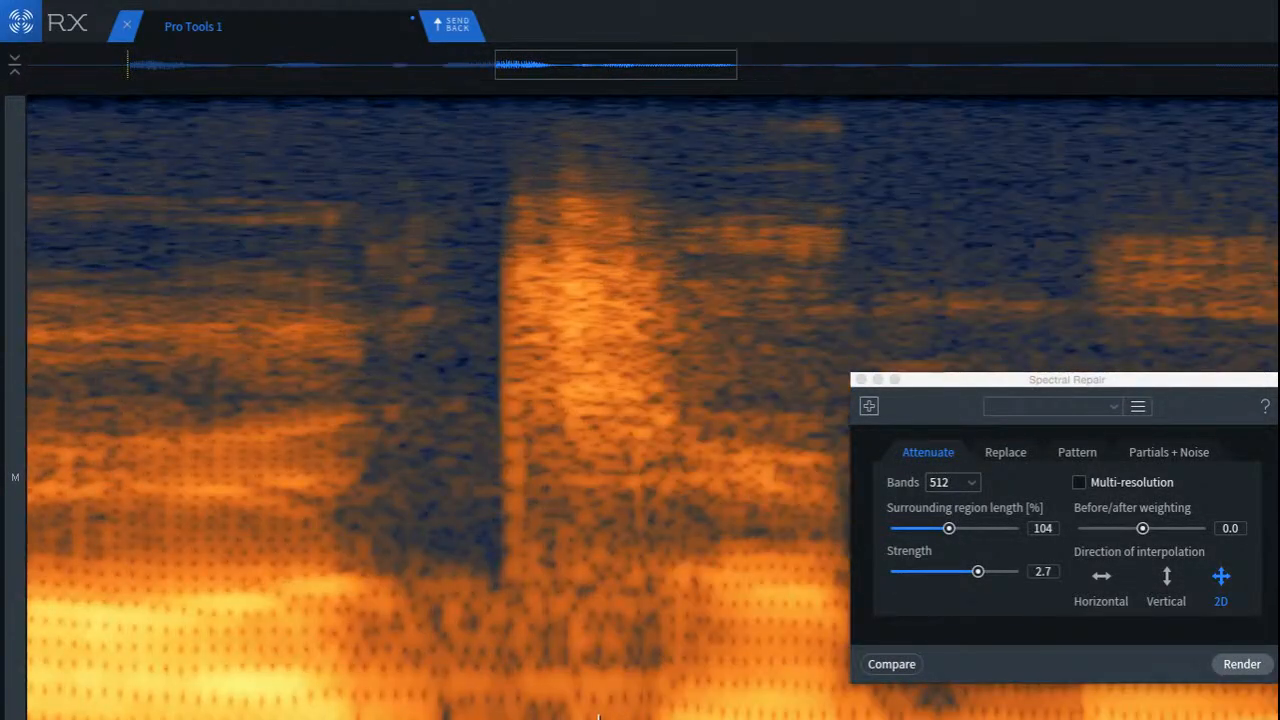
pyautogui.moveTo(375, 665); pyautogui.dragTo(688, 719)
pyautogui.press('space')
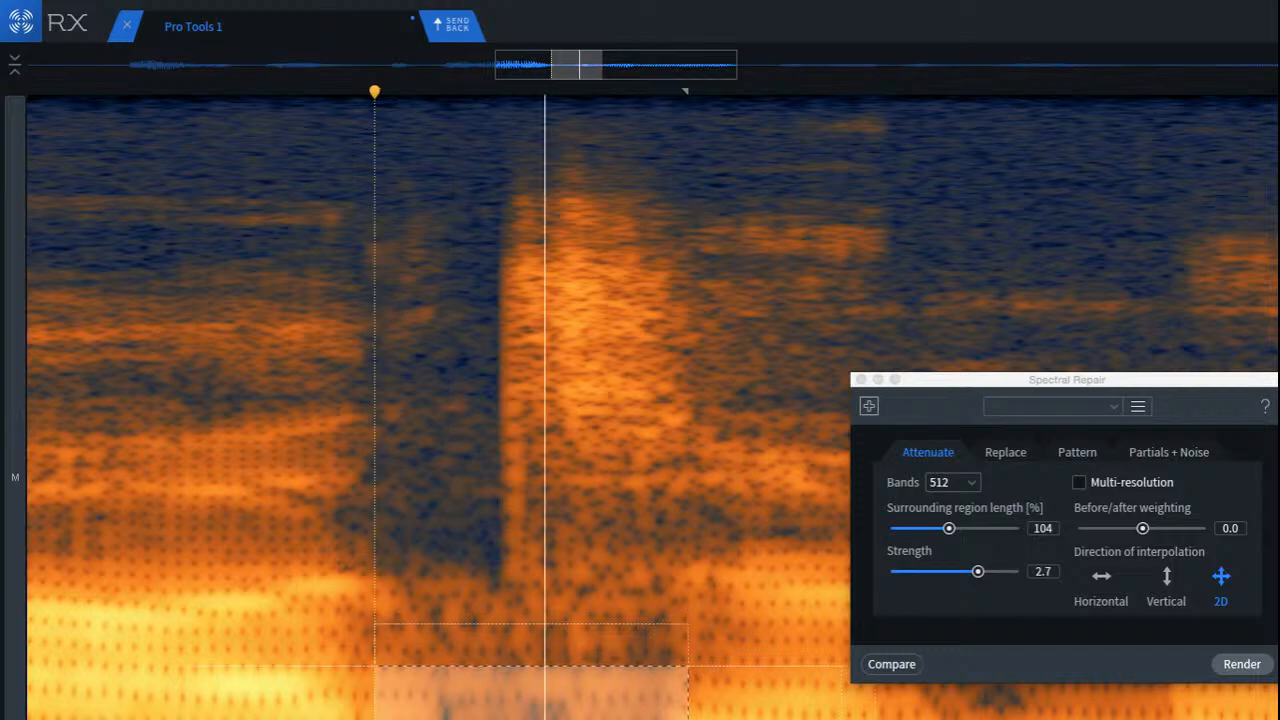
pyautogui.click(1259, 674)
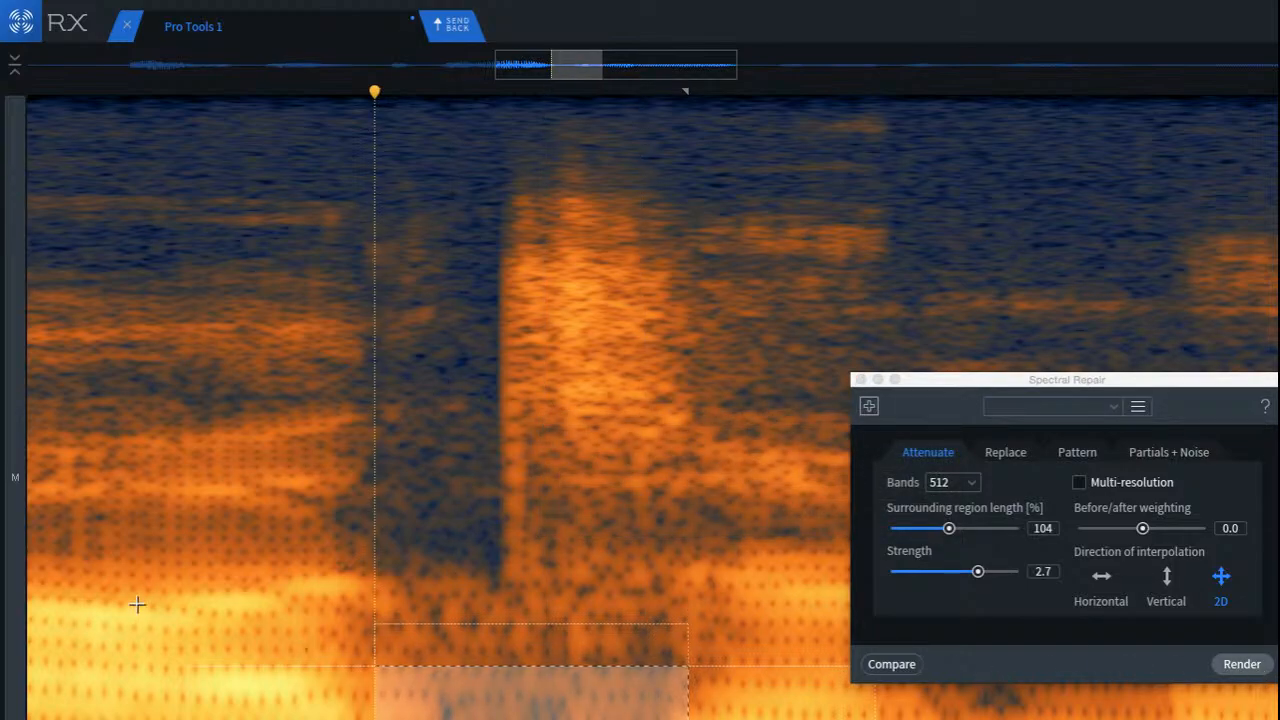
pyautogui.click(45, 590)
pyautogui.press('space')
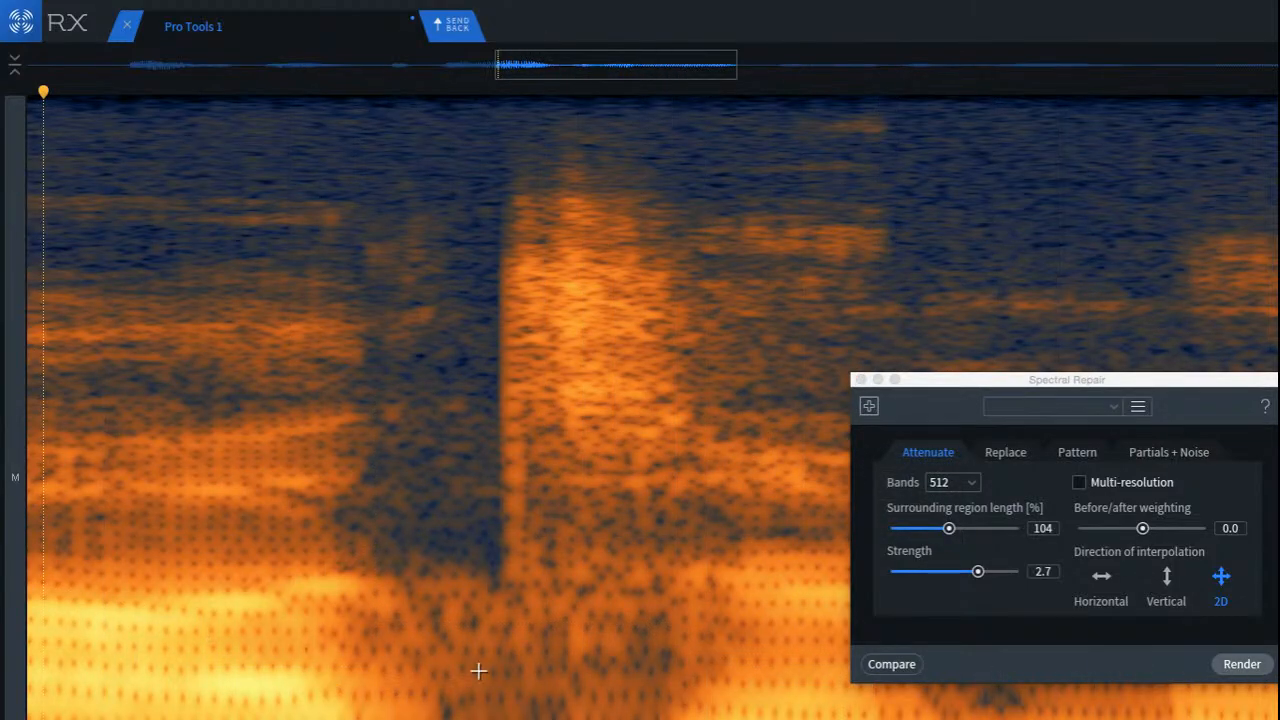
# Step: Attenuate the low-frequency reverb under the gap and consonant burst after the loud middle word at strength 2.7, and play back the transition
pyautogui.moveTo(400, 565); pyautogui.dragTo(657, 663)
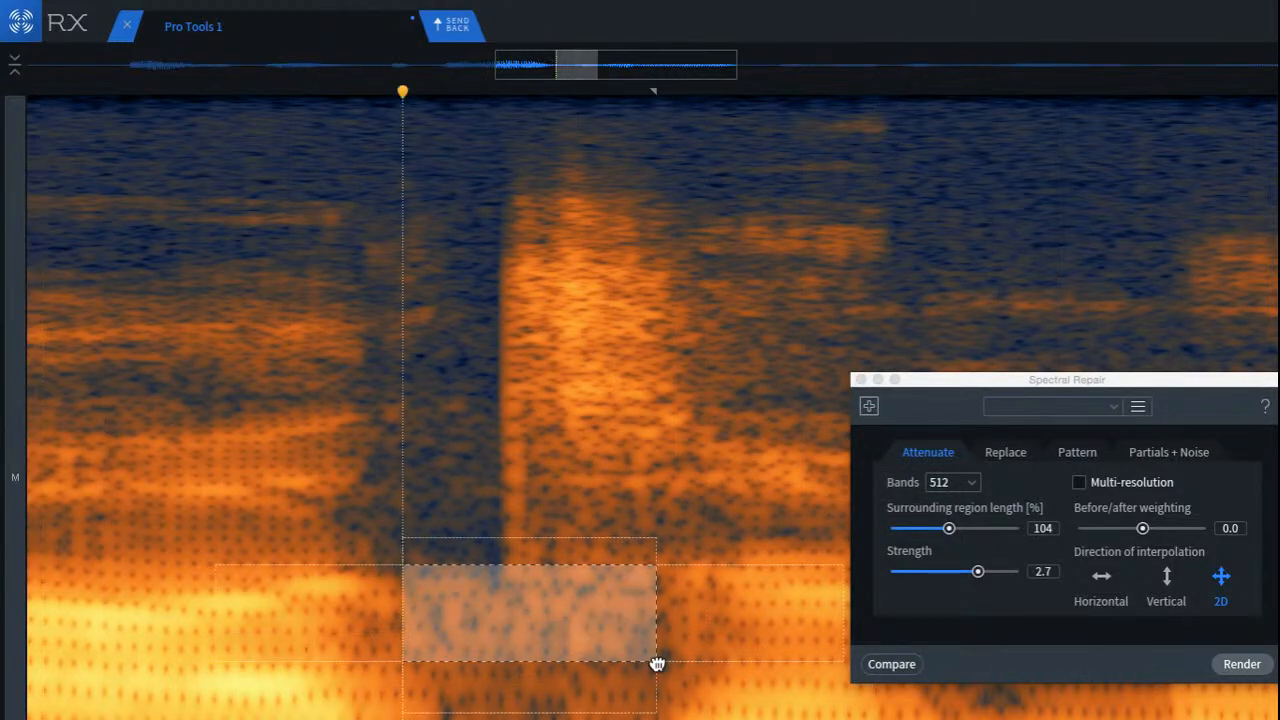
pyautogui.click(1241, 664)
pyautogui.click(186, 690)
pyautogui.scroll(-3, 351, 674)
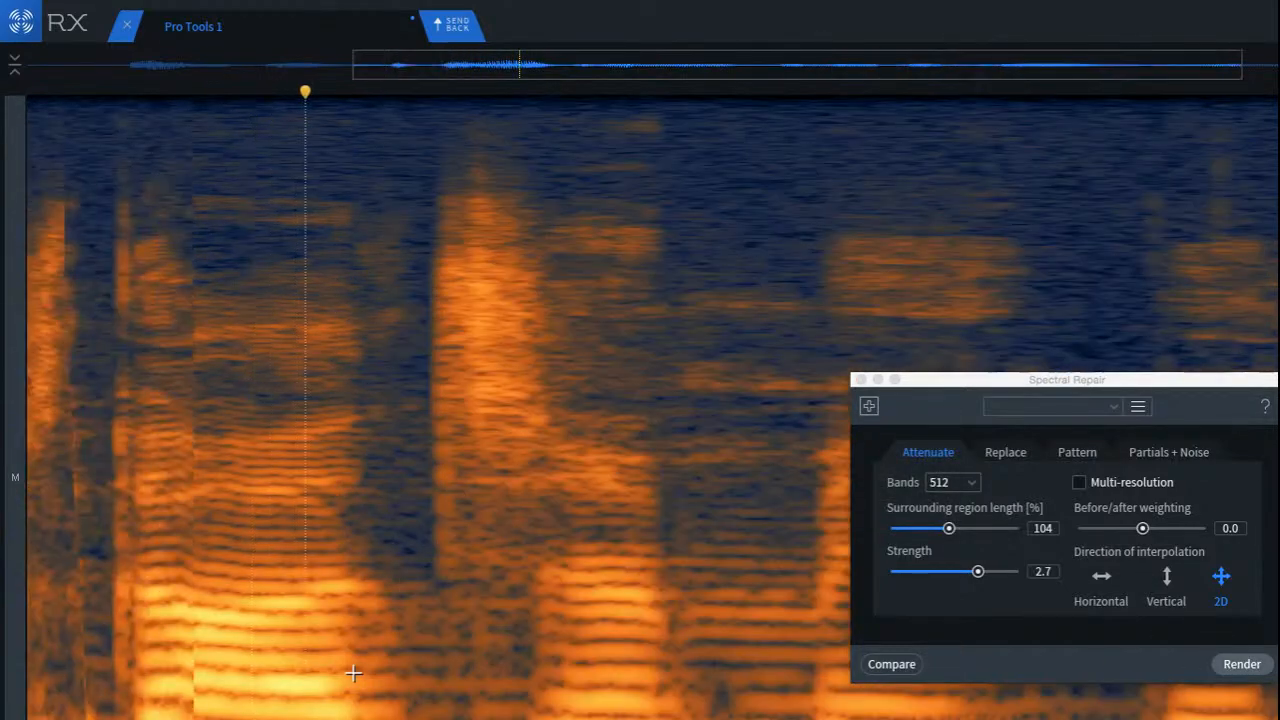
pyautogui.scroll(-2, 353, 674)
pyautogui.press('space')
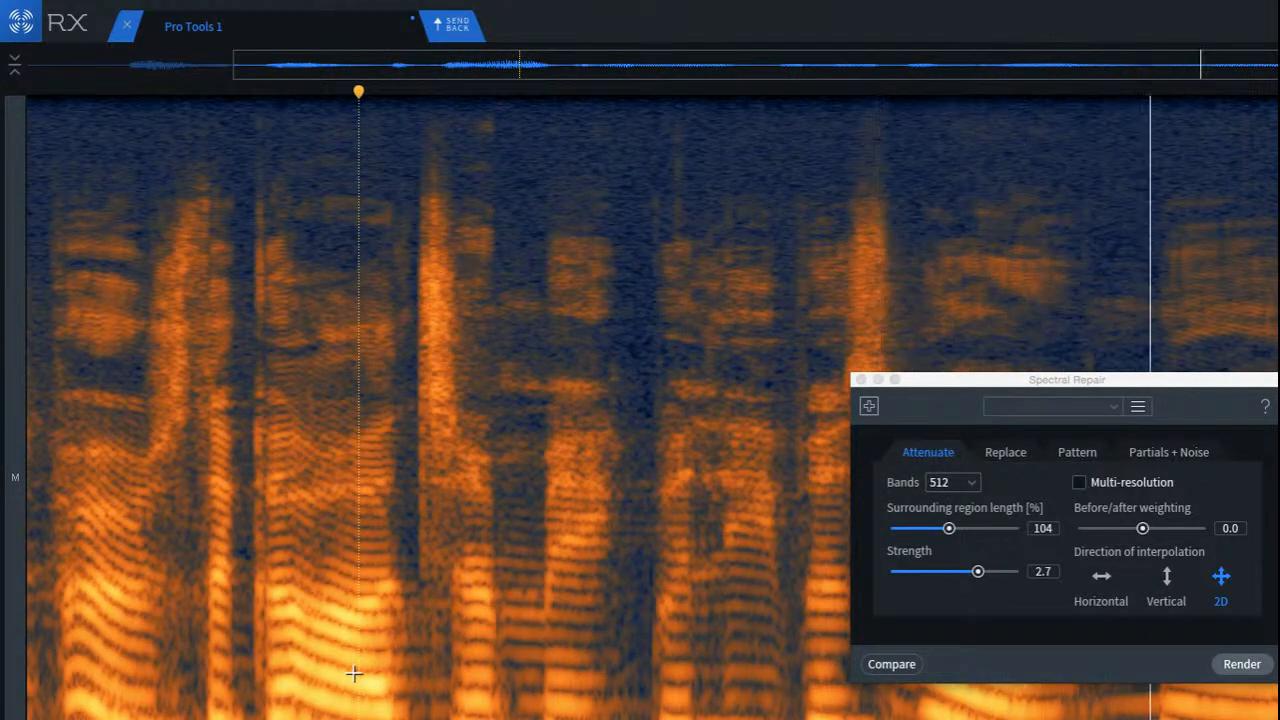
pyautogui.scroll(-3, 356, 674)
pyautogui.click(33, 630)
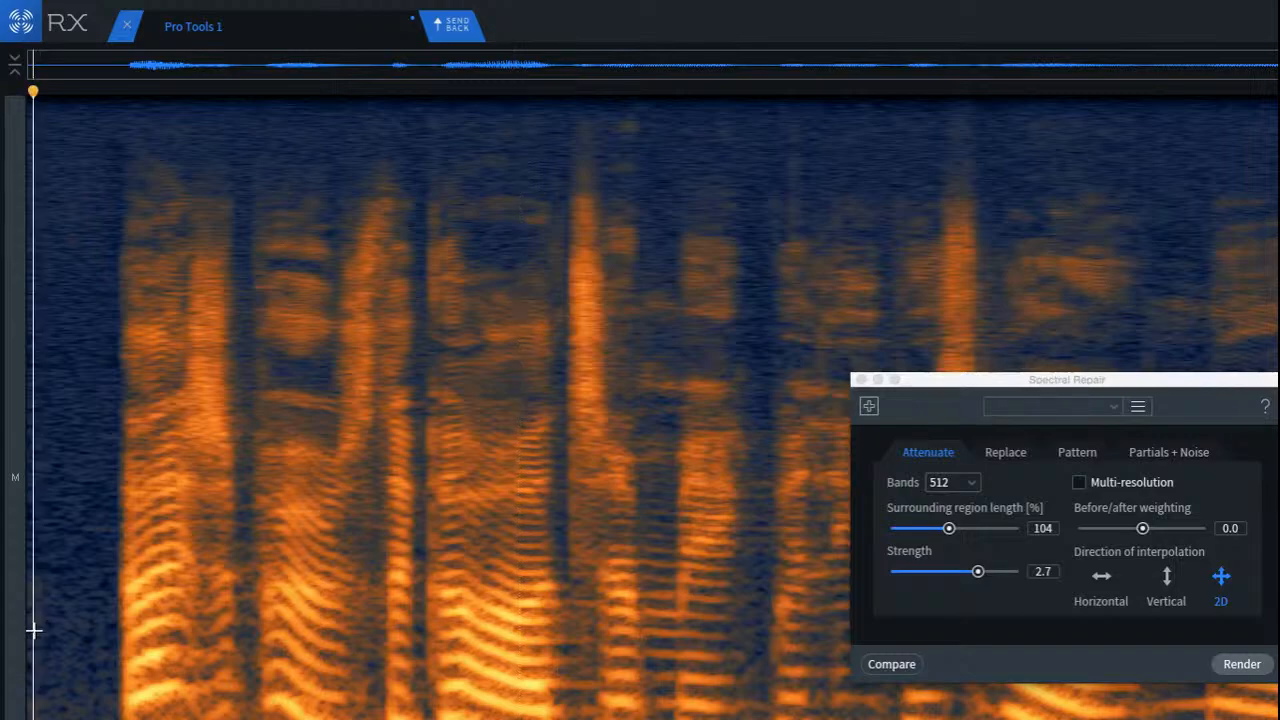
# Step: Attenuate the reverb between the first and second words in two stacked frequency bands with Spectral Repair at strength 2.7
pyautogui.scroll(2, 240, 712)
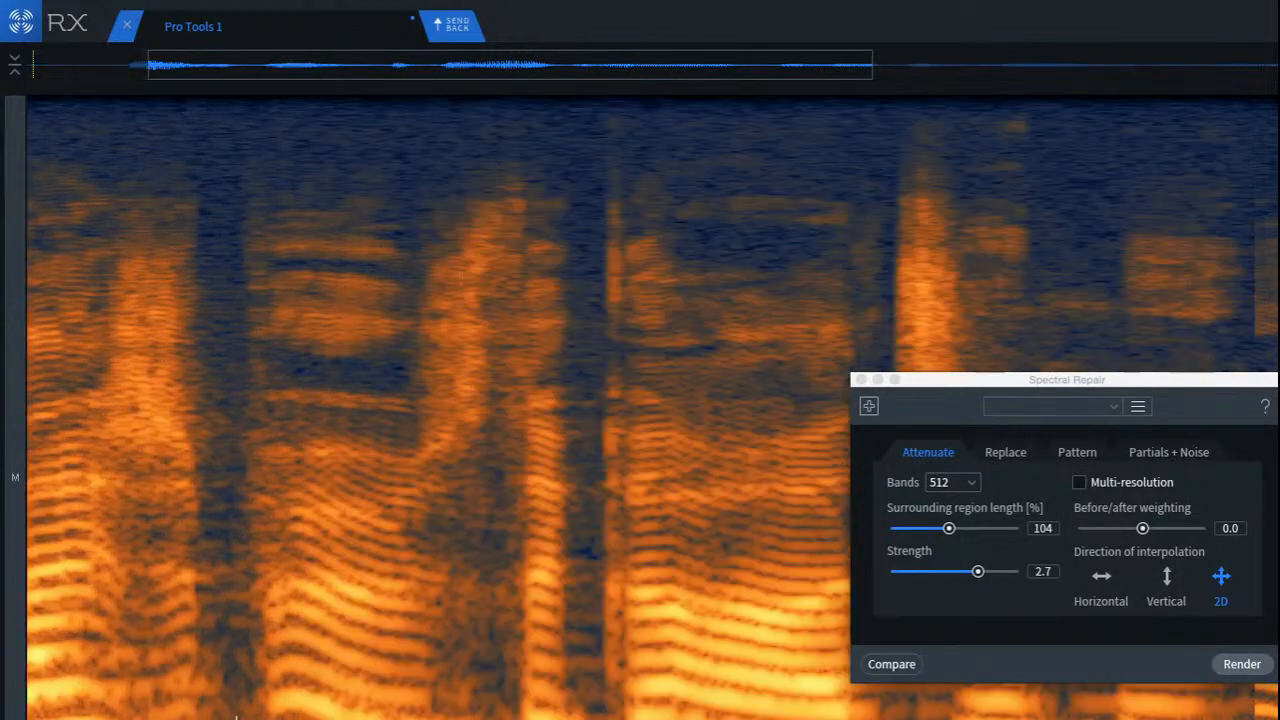
pyautogui.scroll(4, 236, 712)
pyautogui.moveTo(155, 553); pyautogui.dragTo(364, 652)
pyautogui.click(1242, 664)
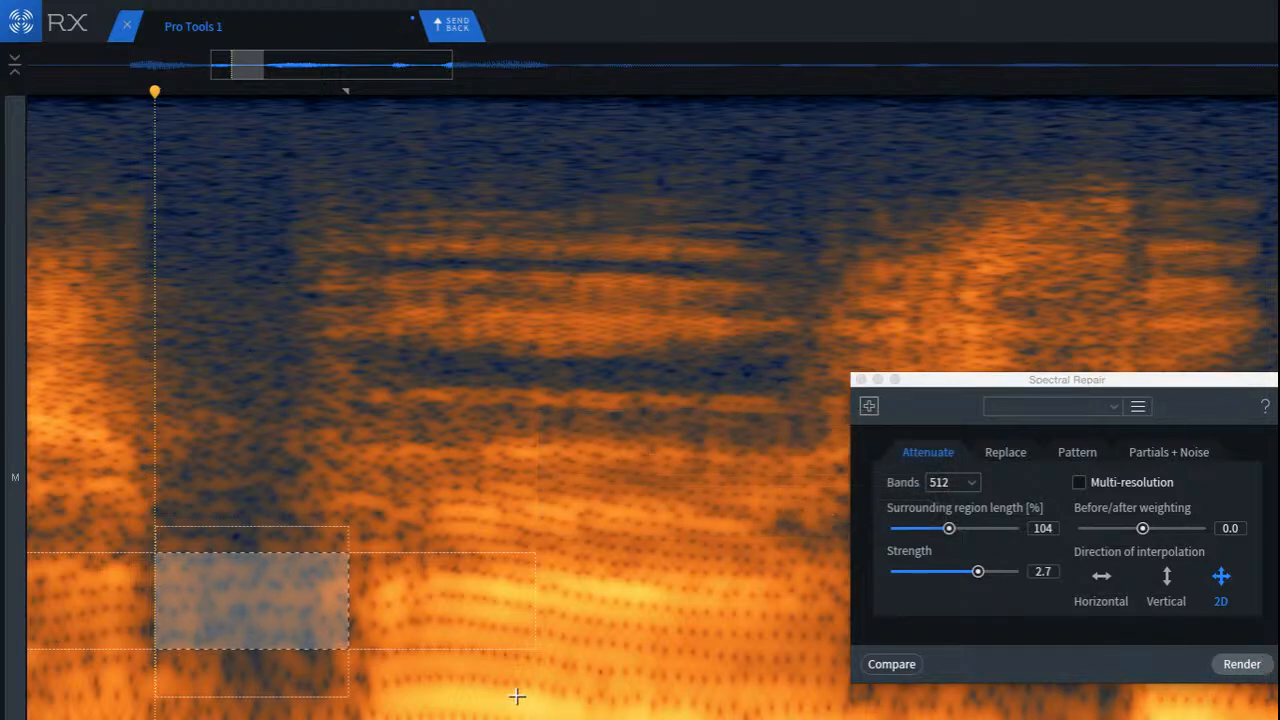
pyautogui.click(279, 712)
pyautogui.moveTo(208, 664); pyautogui.dragTo(352, 719)
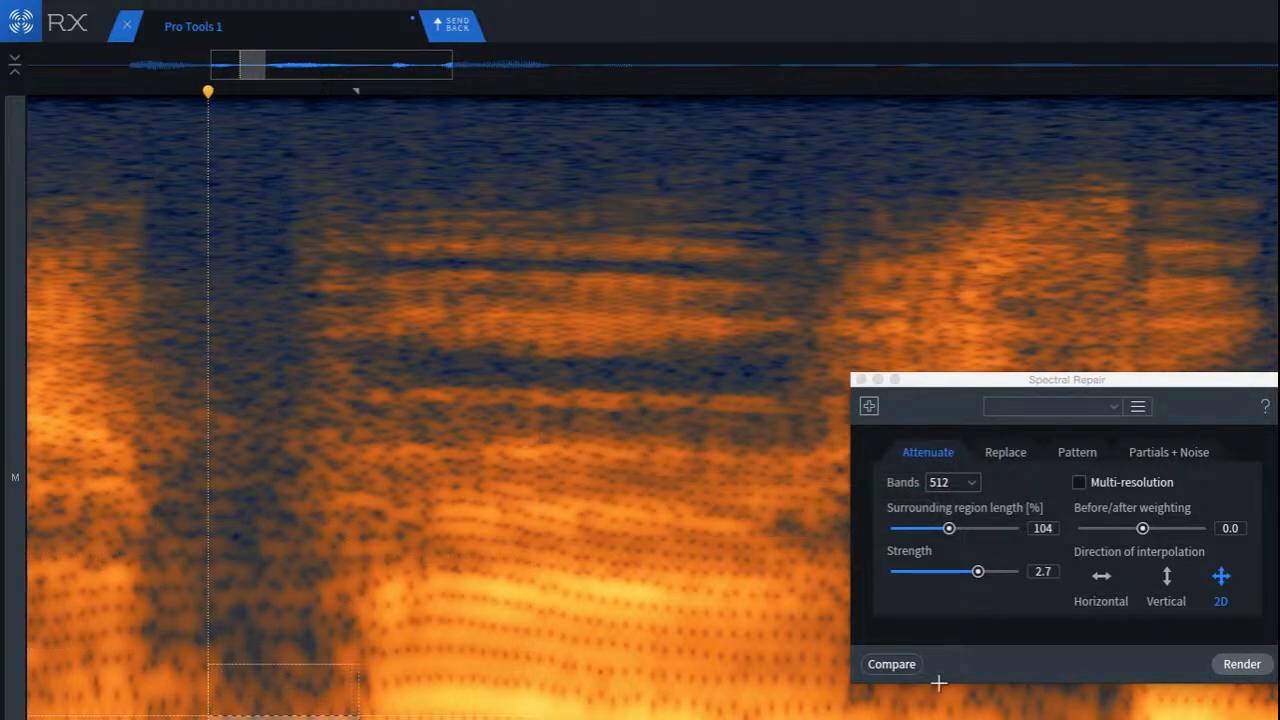
pyautogui.click(1242, 660)
# Step: Listen from the first word through the repaired gap, and close the Spectral Repair window
pyautogui.scroll(-4, 366, 660)
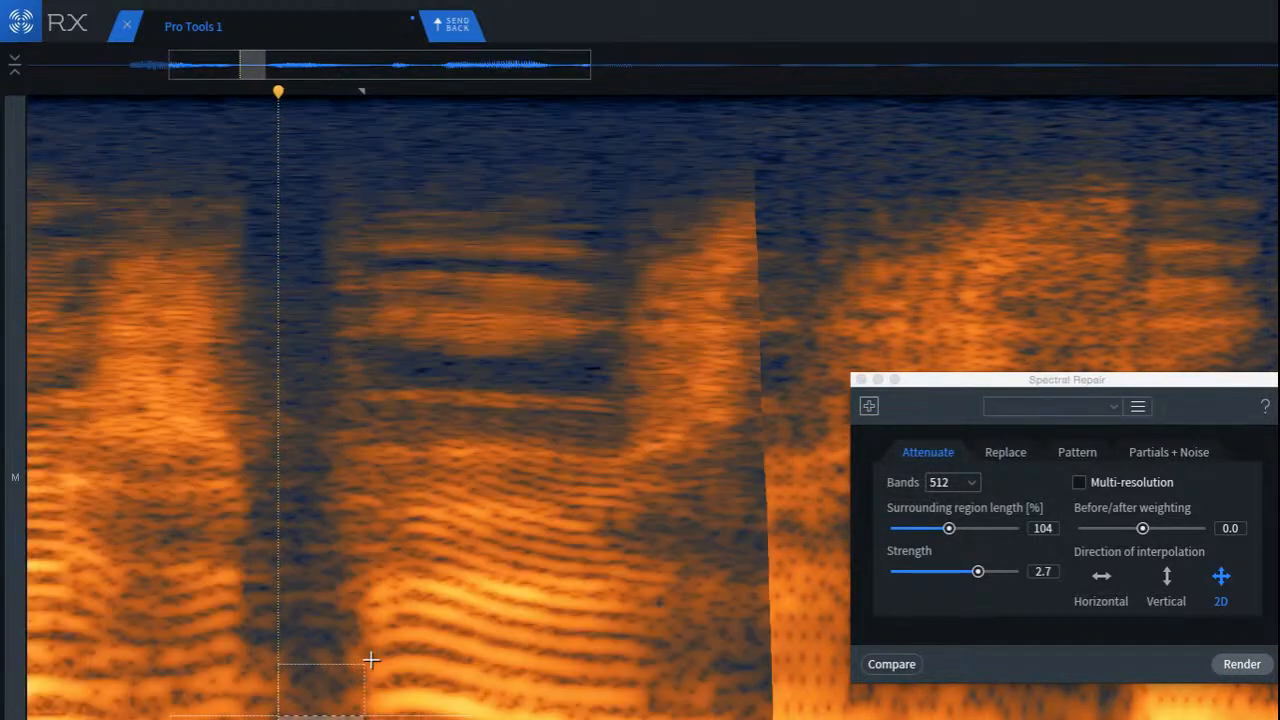
pyautogui.press('space')
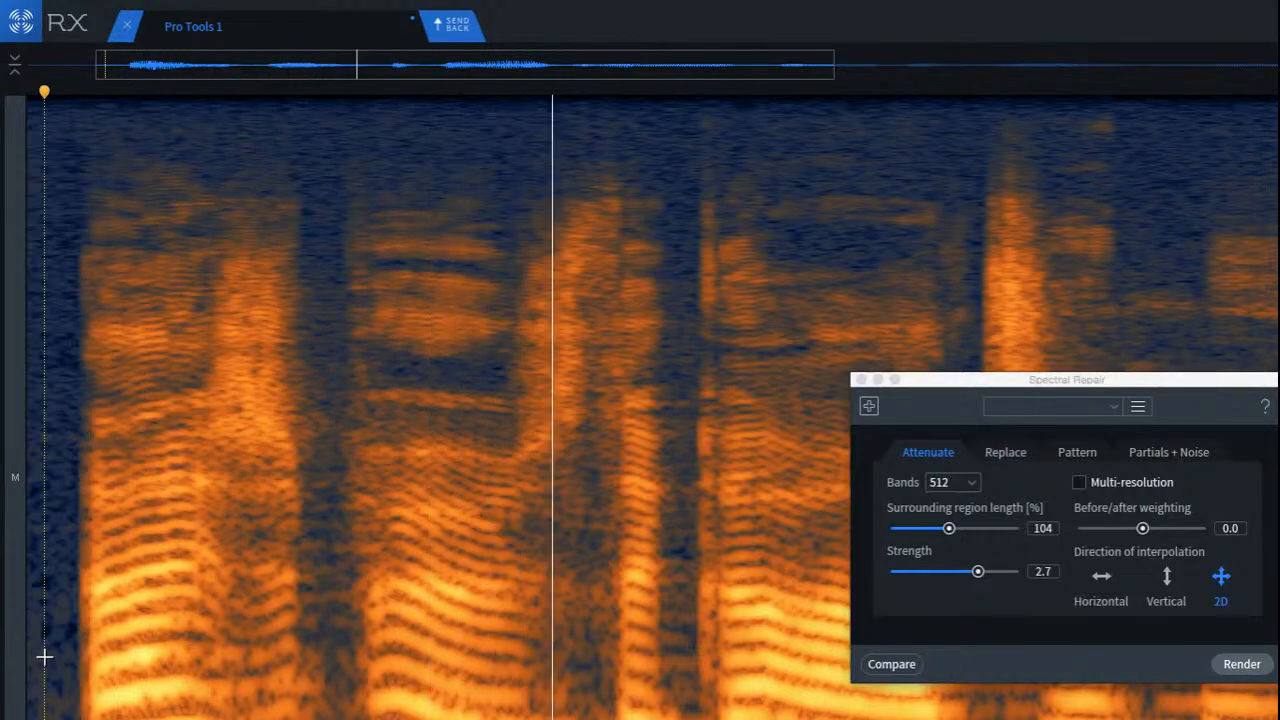
pyautogui.scroll(-3, 77, 663)
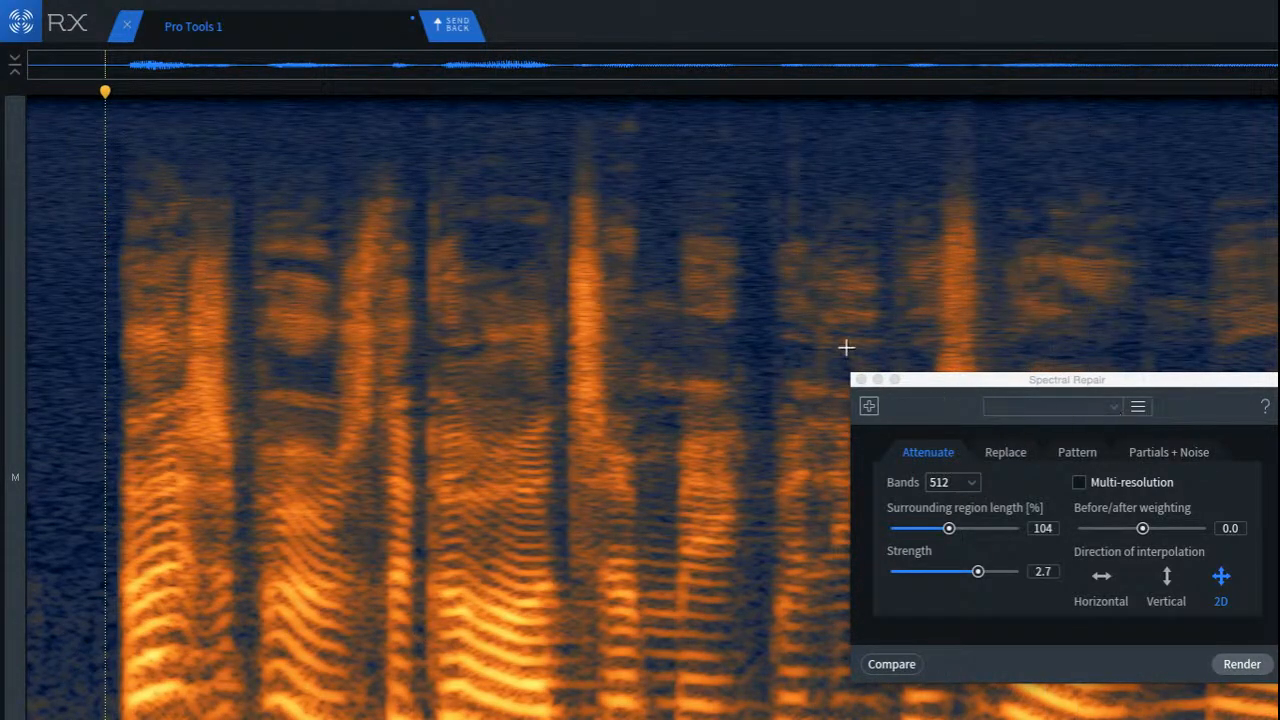
pyautogui.click(861, 380)
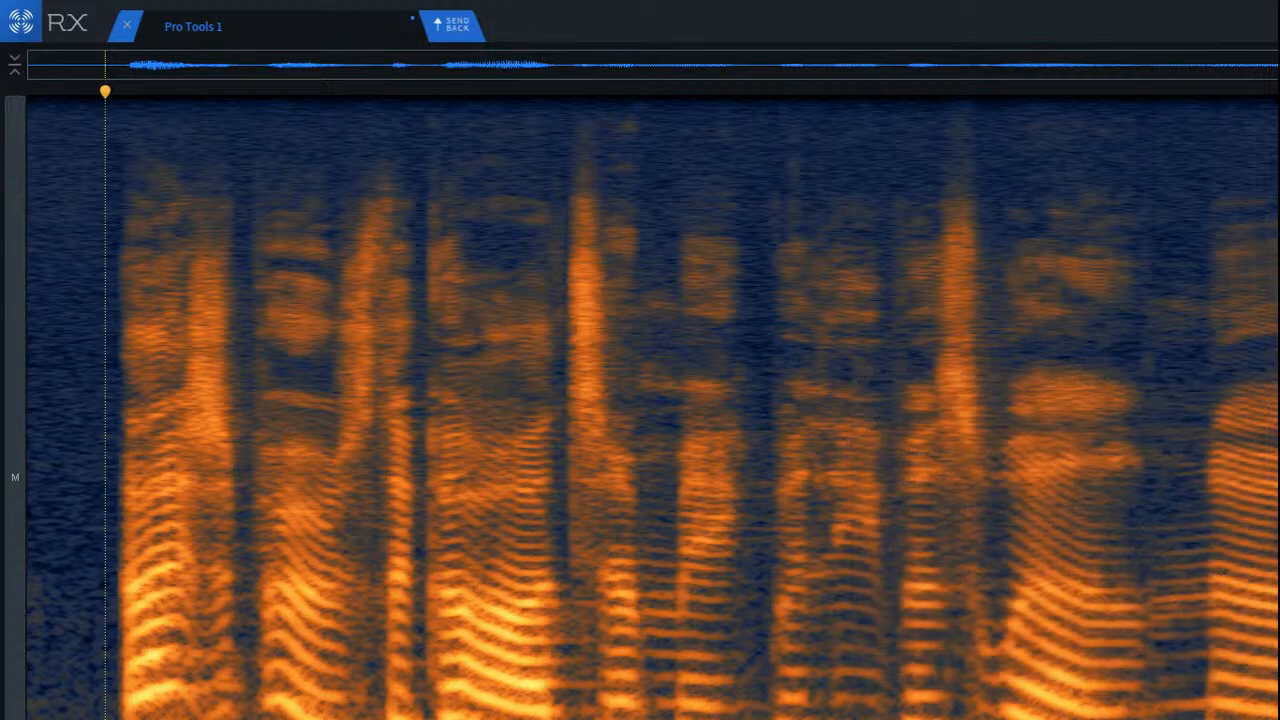
# Step: Compare the original with the repaired clip by undoing the edits, restoring them, and playing each version from the start
pyautogui.hotkey('ctrl', 'z')
pyautogui.hotkey('ctrl', 'z')
pyautogui.hotkey('ctrl', 'z')
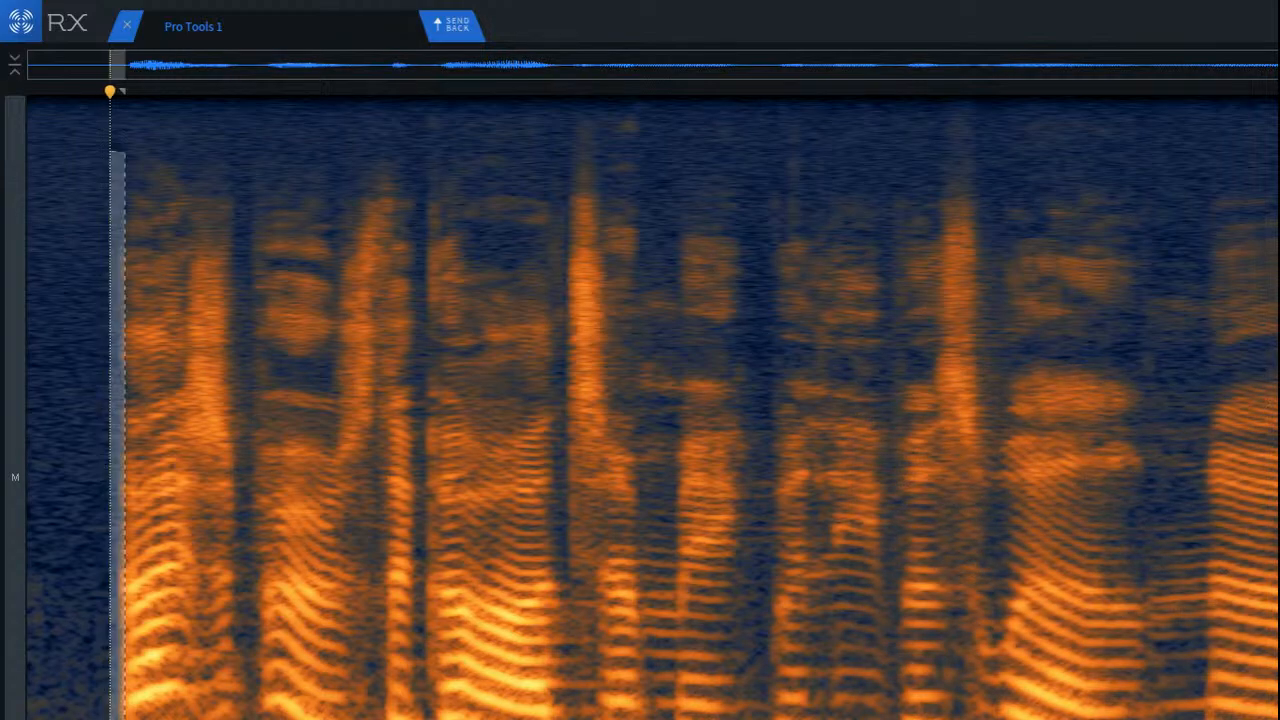
pyautogui.press('Return')
pyautogui.press('space')
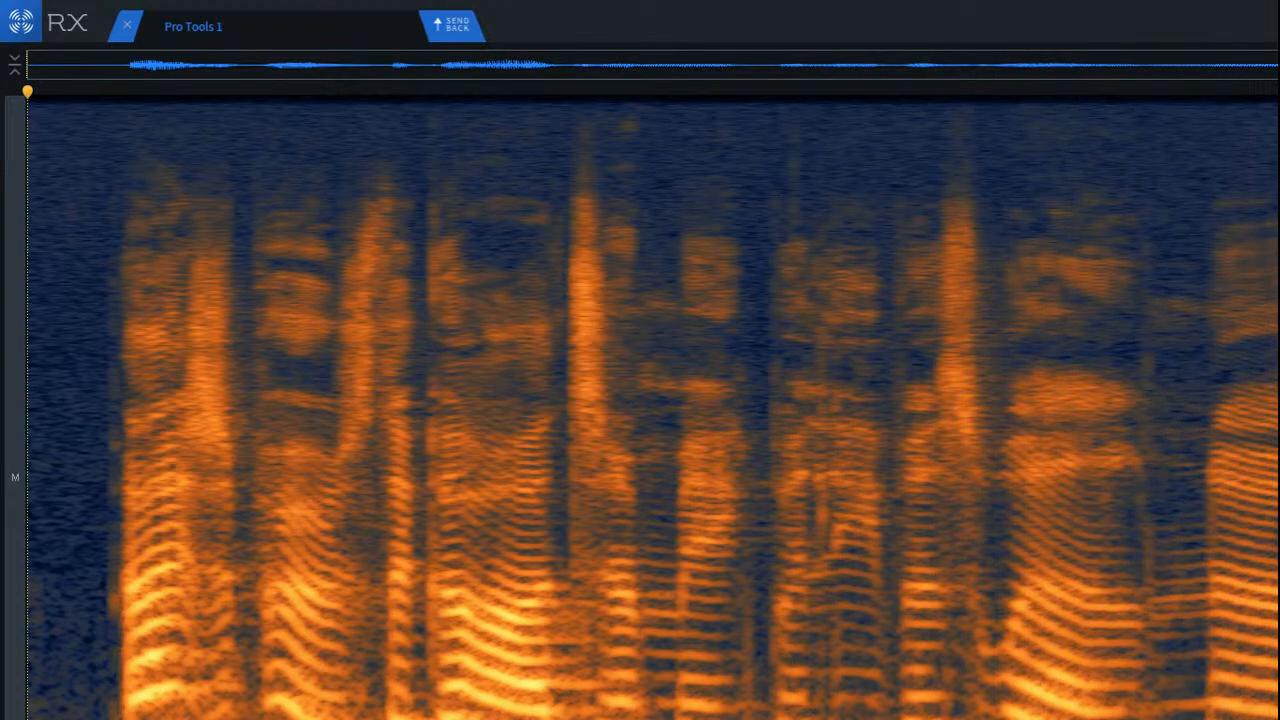
pyautogui.click(240, 400)
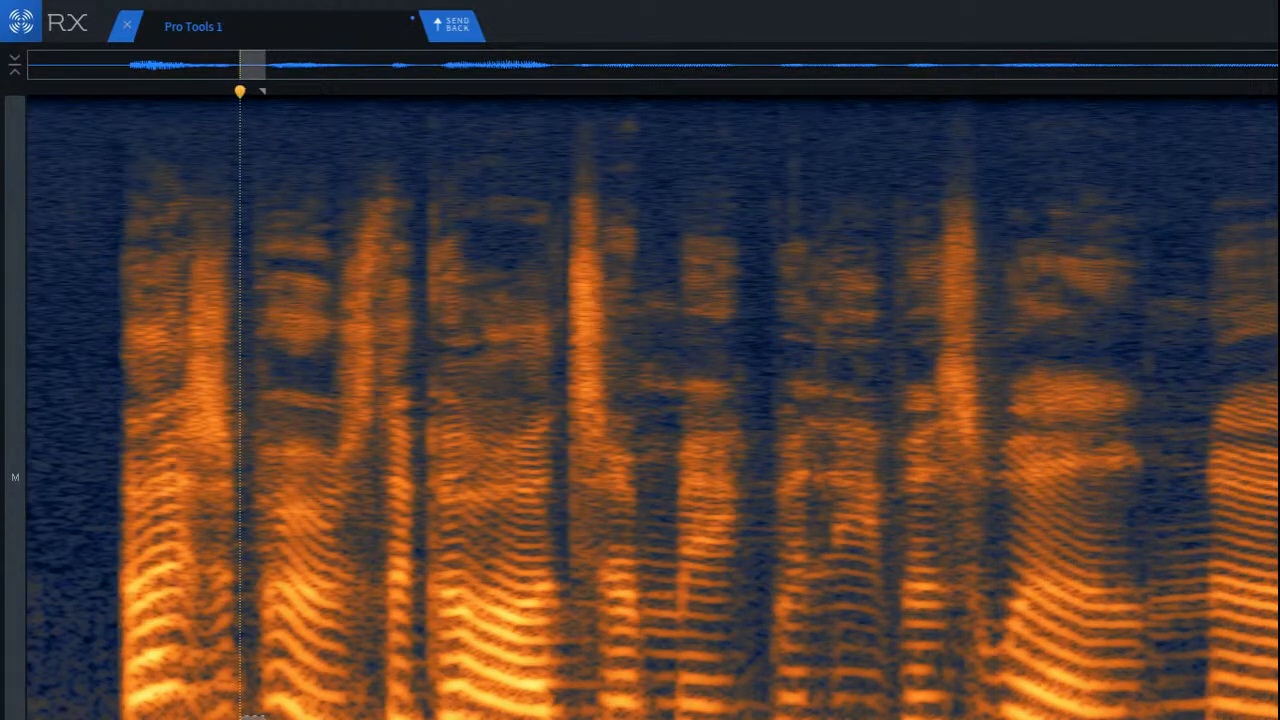
pyautogui.press('Return')
pyautogui.press('space')
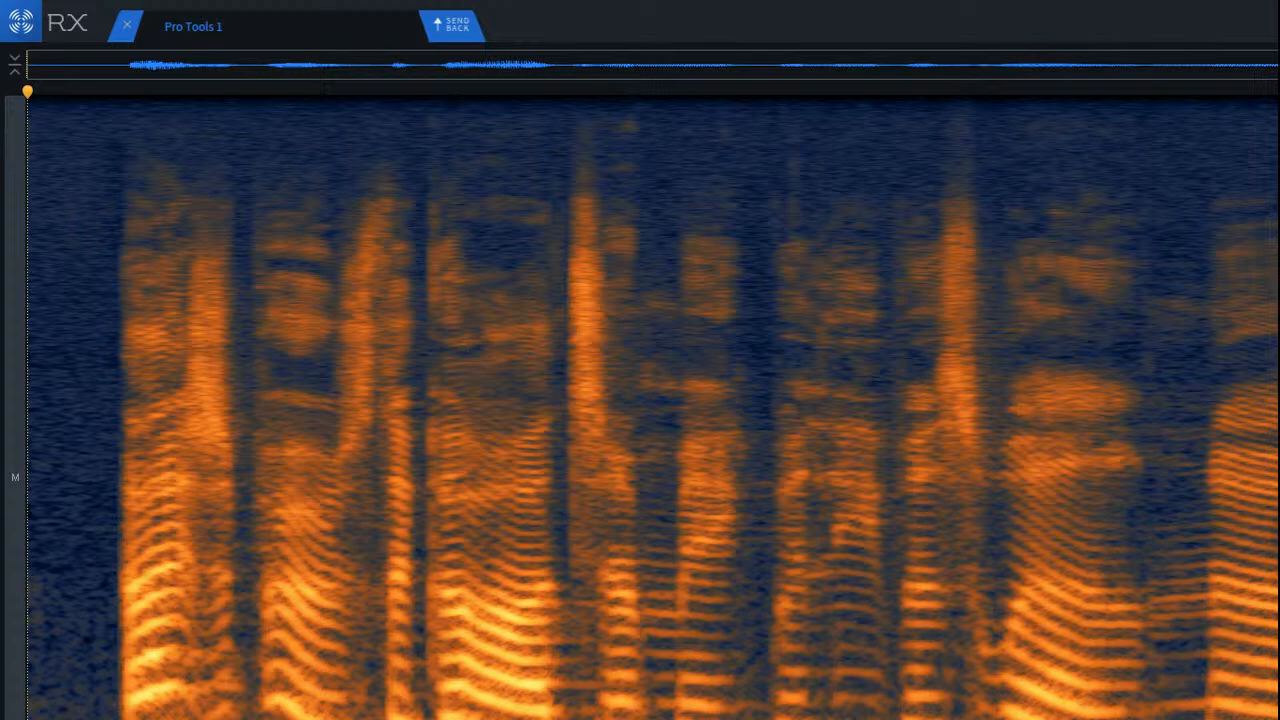
# Step: Send the repaired clip back to Pro Tools and play the timeline from 01:25:40;07 across the end of the clip
pyautogui.click(452, 26)
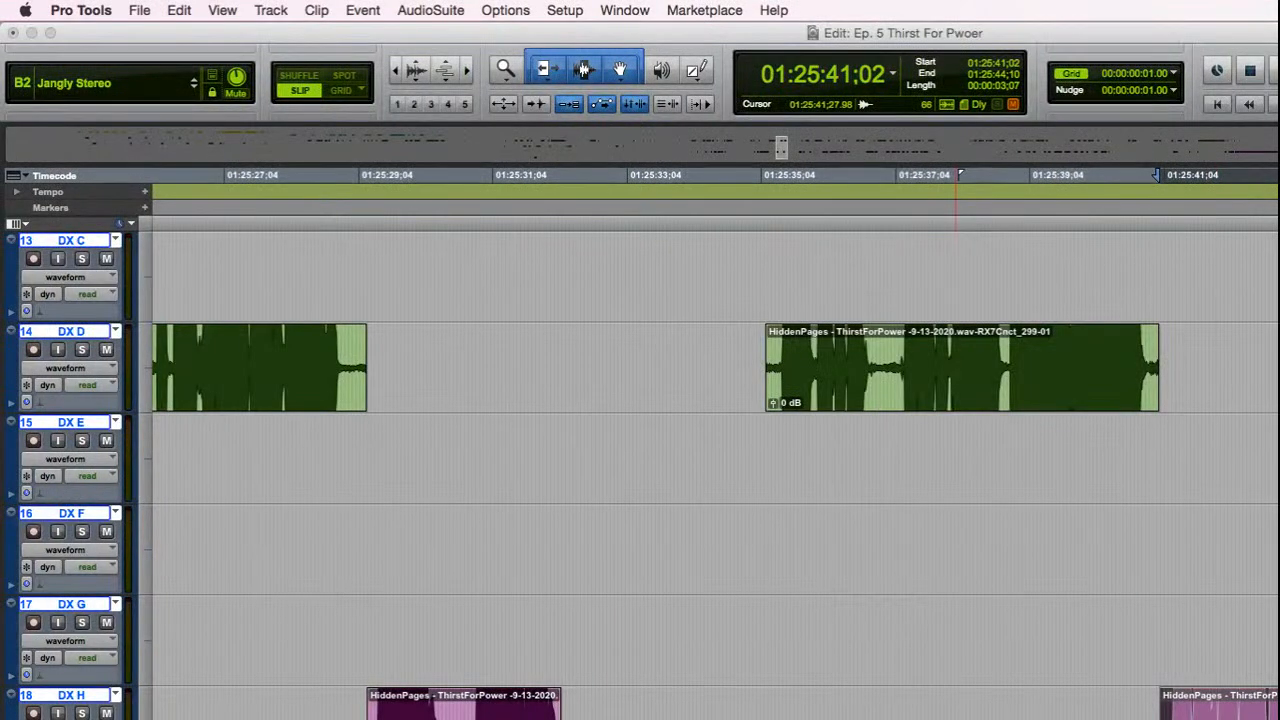
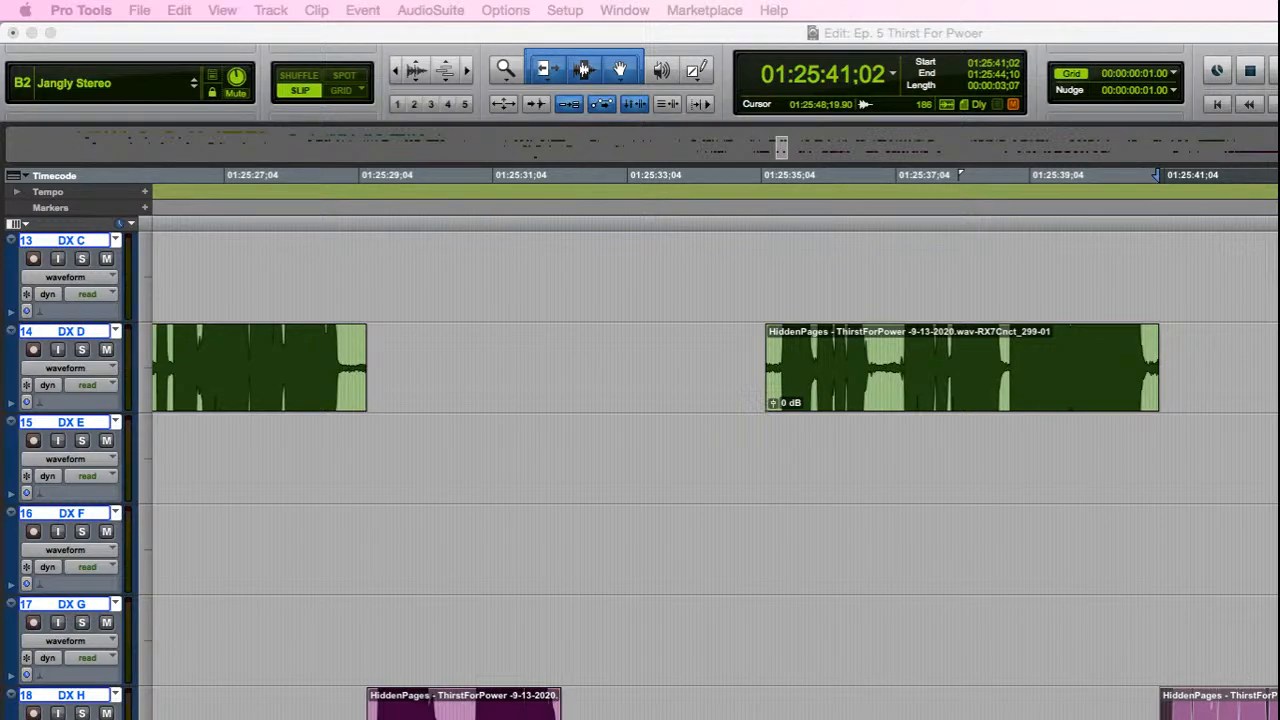
pyautogui.click(1105, 716)
pyautogui.press('space')
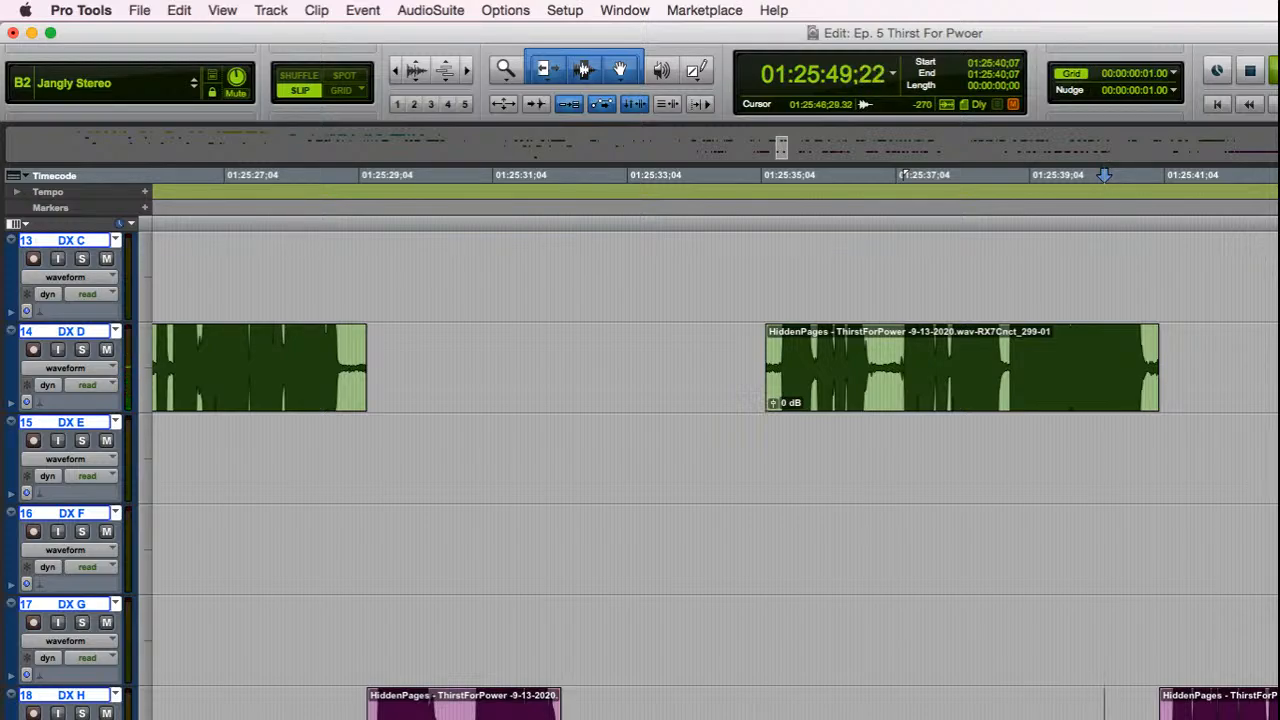
pyautogui.press('r')
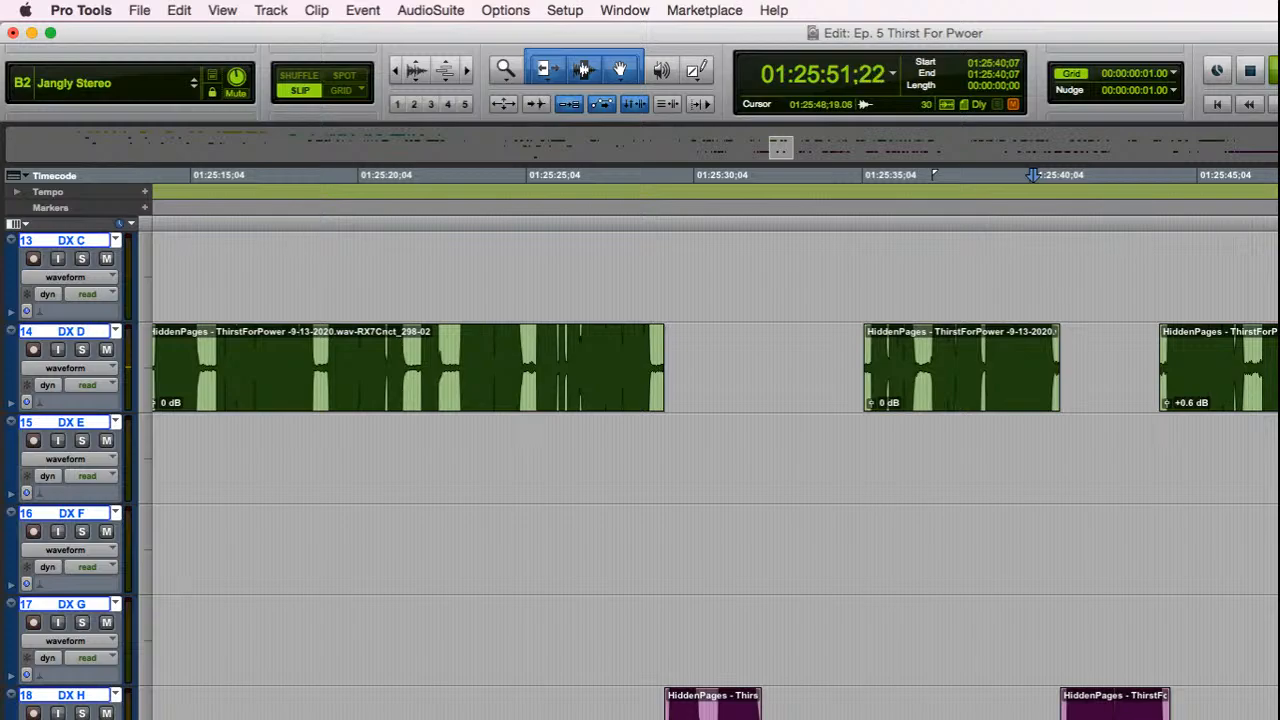
pyautogui.press('t')
# Step: Select the next DX D clip starting at 01:25:44;00, open it in RX, and listen to its opening words
pyautogui.click(914, 407)
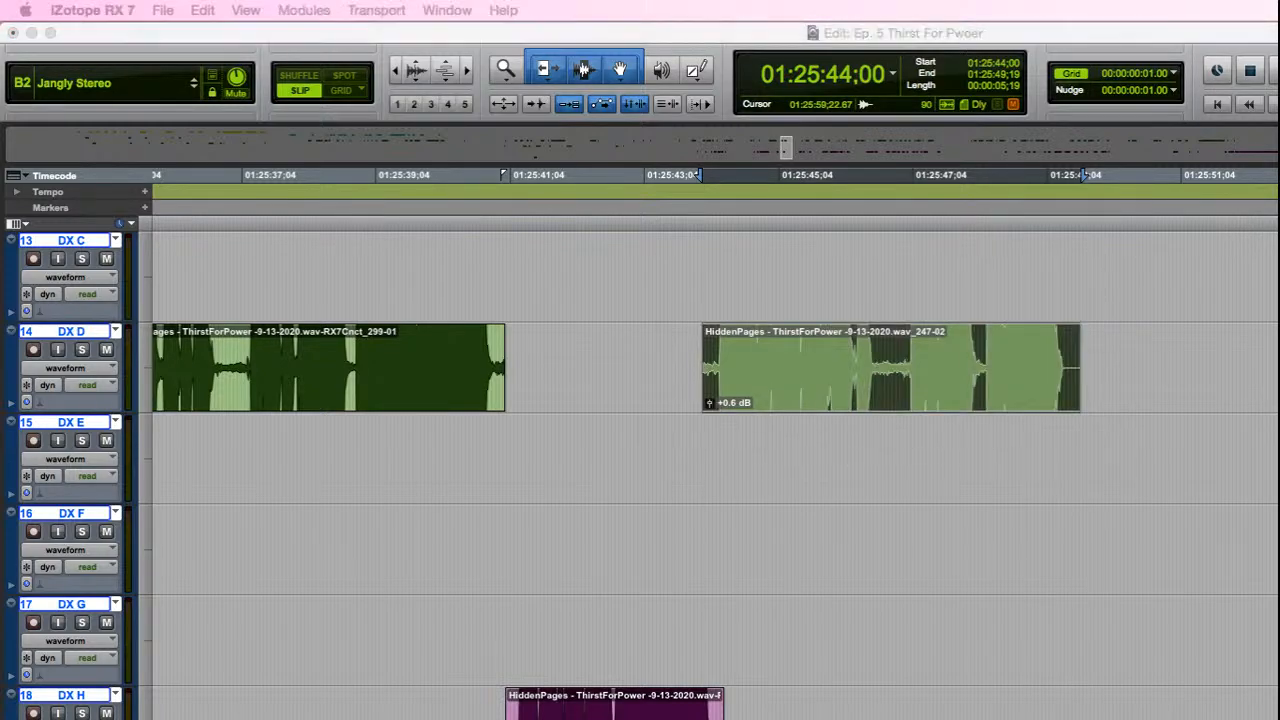
pyautogui.press('space')
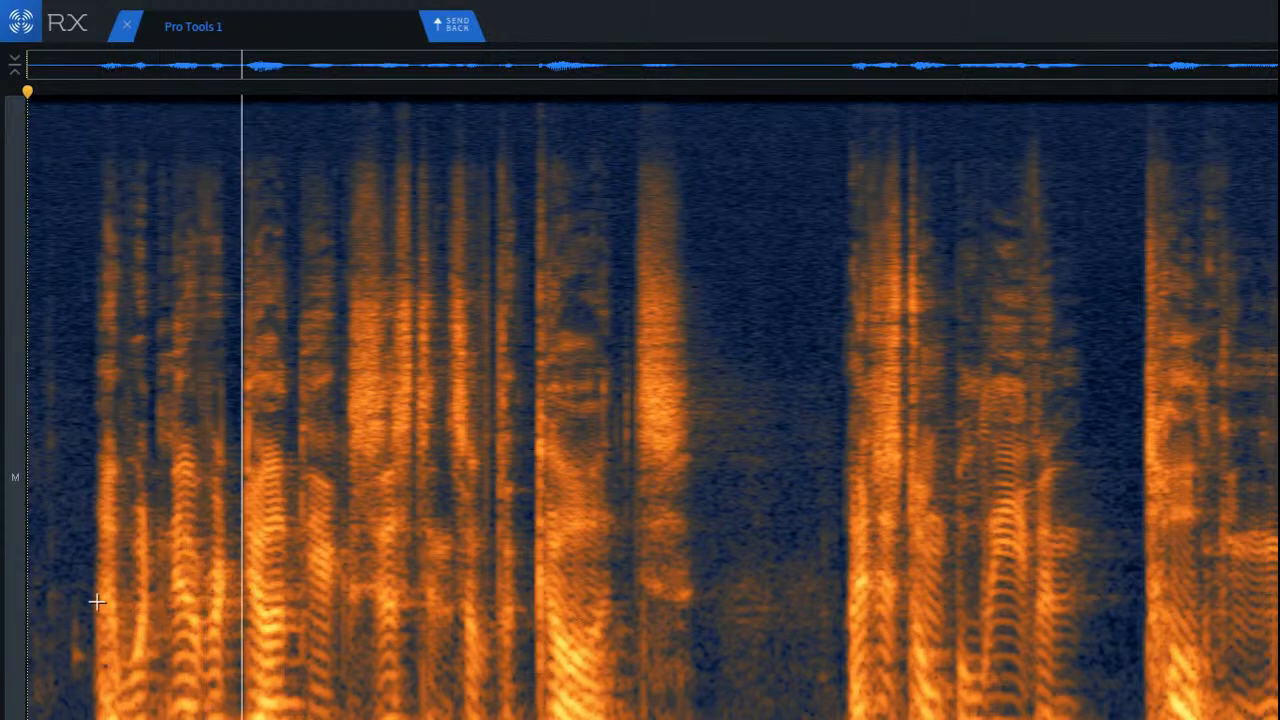
pyautogui.press('space')
pyautogui.scroll(5, 49, 553)
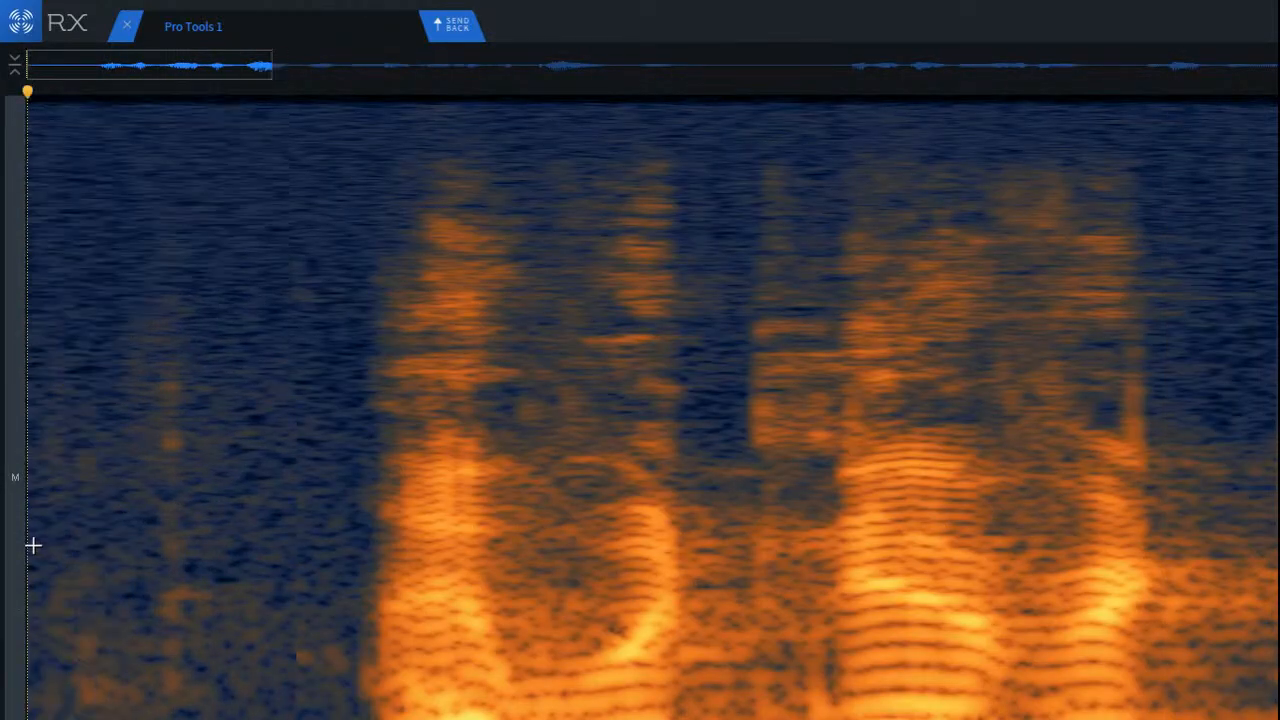
pyautogui.scroll(3, 121, 490)
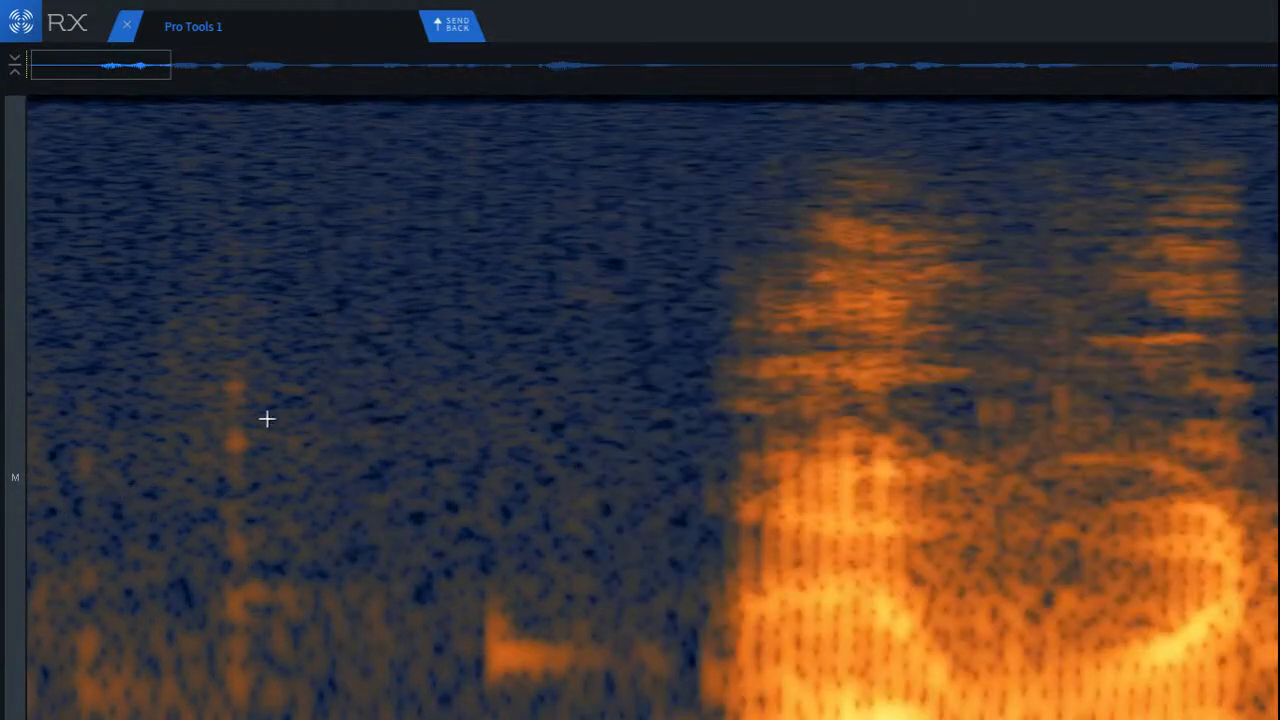
pyautogui.moveTo(262, 258); pyautogui.dragTo(414, 715)
pyautogui.click(354, 629)
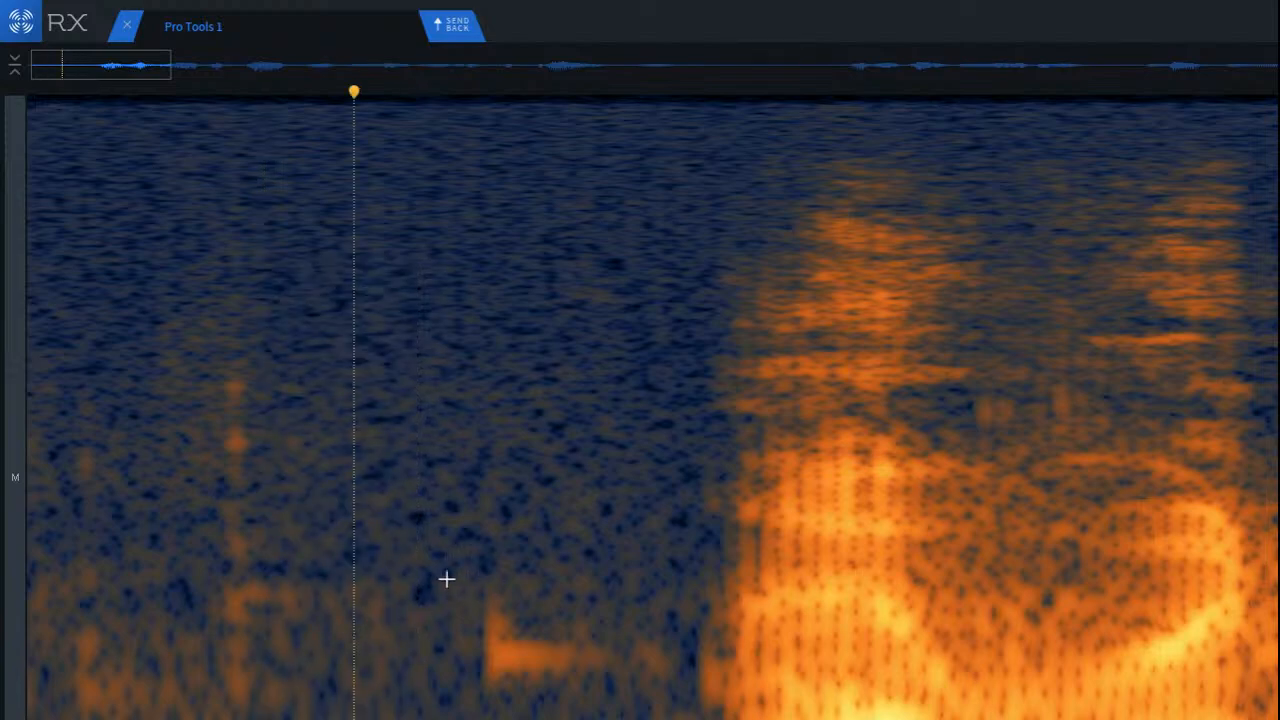
pyautogui.moveTo(336, 550); pyautogui.dragTo(471, 716)
pyautogui.moveTo(150, 307); pyautogui.dragTo(394, 719)
pyautogui.click(69, 520)
# Step: Replace the faint mouth click before the first word with clean background noise from just after it, covering its upper and lower parts
pyautogui.scroll(4, 80, 503)
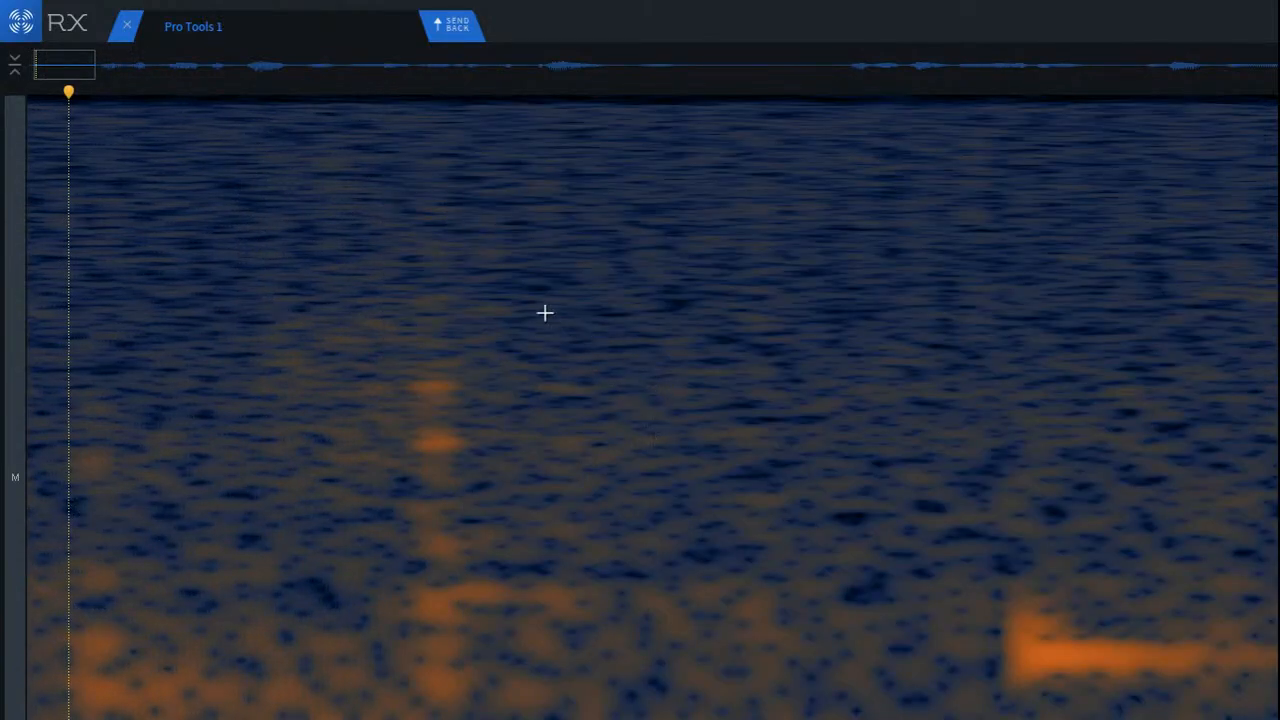
pyautogui.moveTo(491, 258); pyautogui.dragTo(731, 578)
pyautogui.moveTo(624, 525); pyautogui.dragTo(483, 509)
pyautogui.click(909, 605)
pyautogui.moveTo(719, 509); pyautogui.dragTo(974, 712)
pyautogui.moveTo(800, 614); pyautogui.dragTo(717, 632)
pyautogui.moveTo(792, 651); pyautogui.dragTo(515, 647)
# Step: Play back the cleaned gap before the first word, and play the clip from its start
pyautogui.click(776, 472)
pyautogui.press('space')
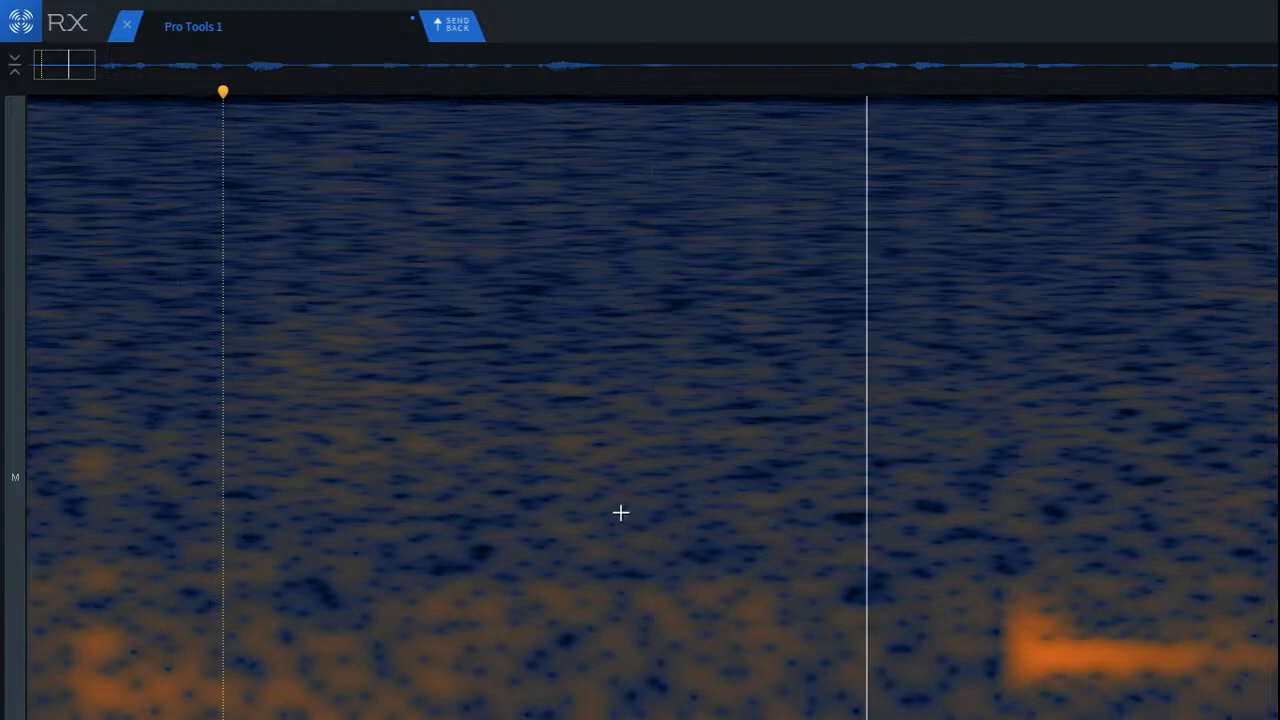
pyautogui.press('space')
pyautogui.press('Return')
pyautogui.press('space')
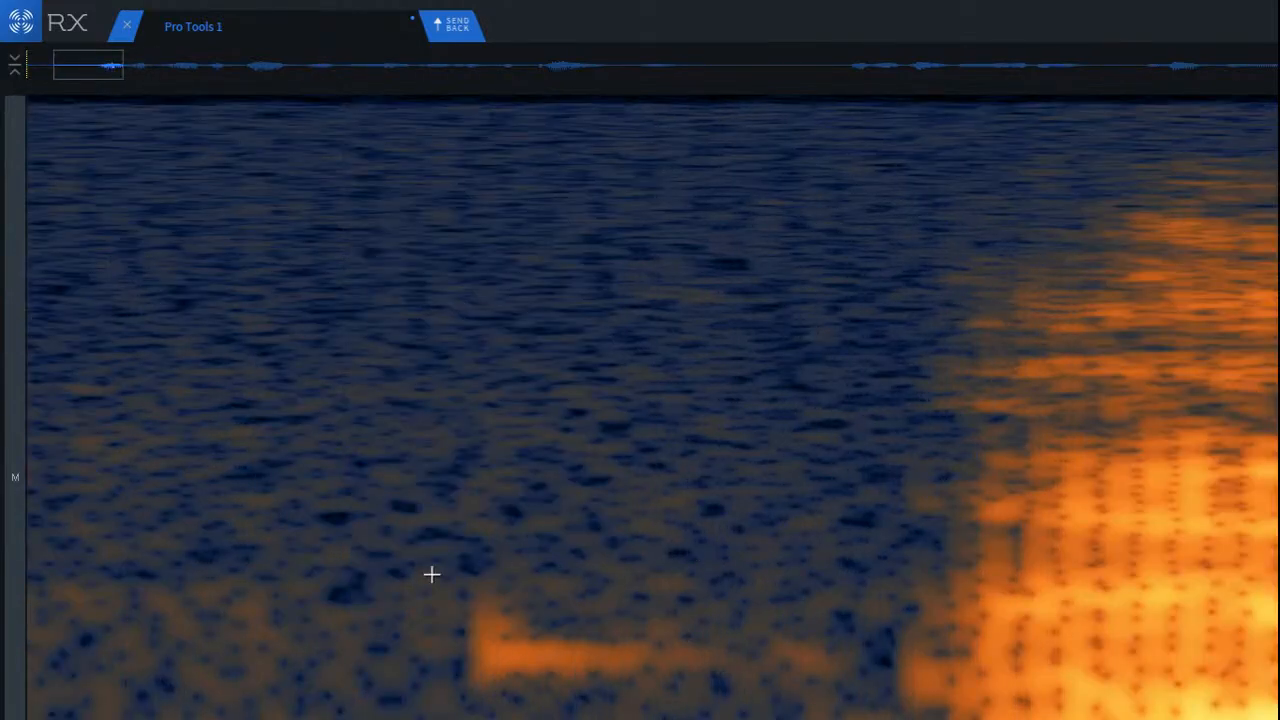
# Step: Remove the low-frequency smudge just before the first word, and play back the lead-in
pyautogui.moveTo(431, 571); pyautogui.dragTo(864, 706)
pyautogui.moveTo(642, 629); pyautogui.dragTo(589, 649)
pyautogui.click(209, 537)
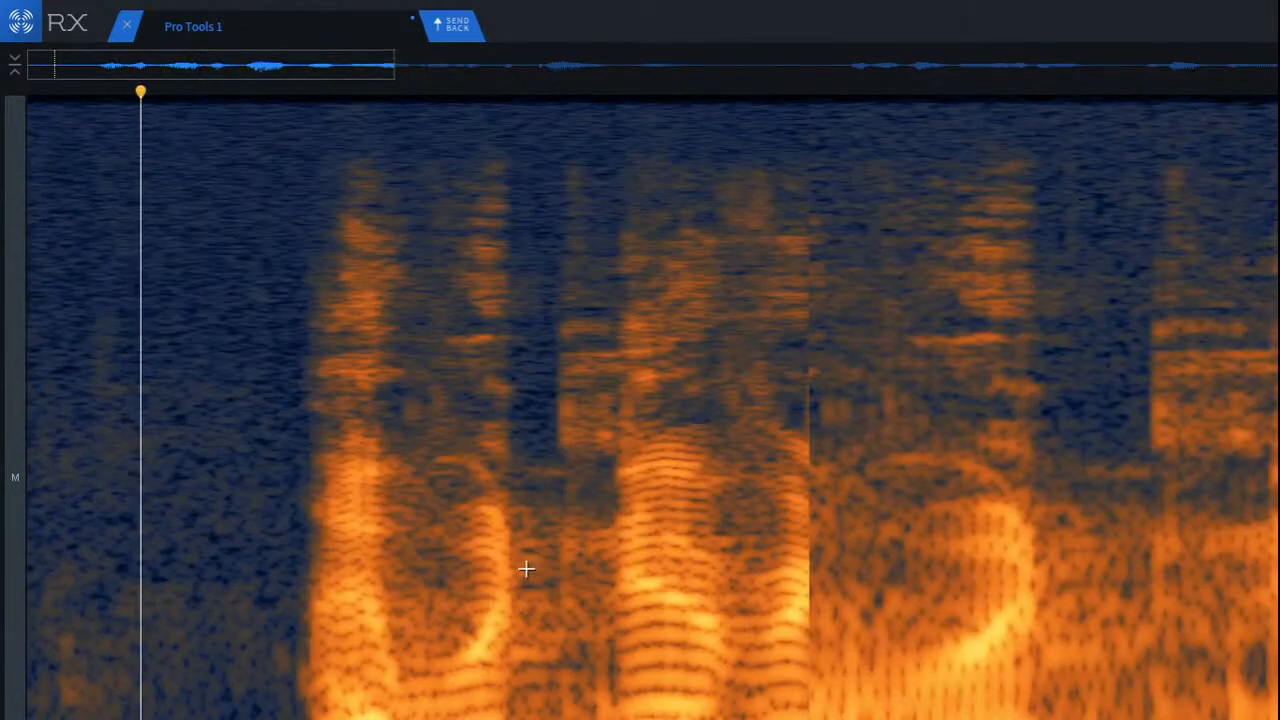
pyautogui.press('space')
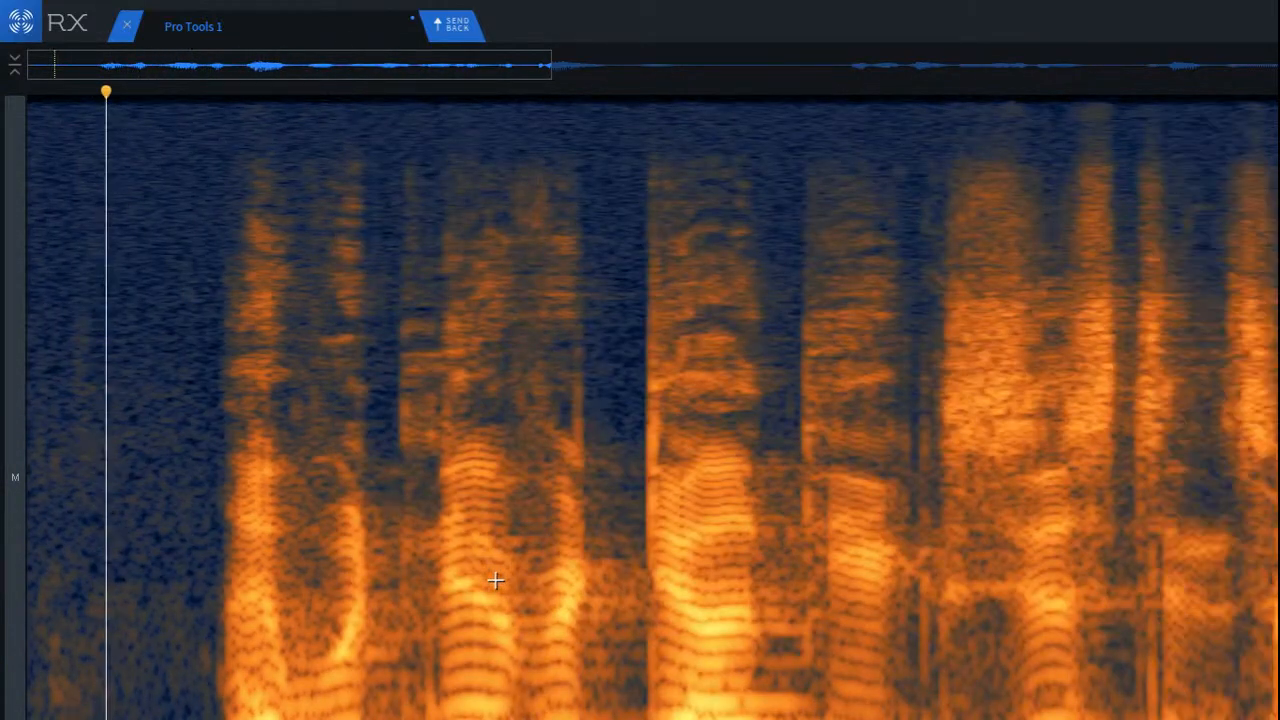
pyautogui.press('space')
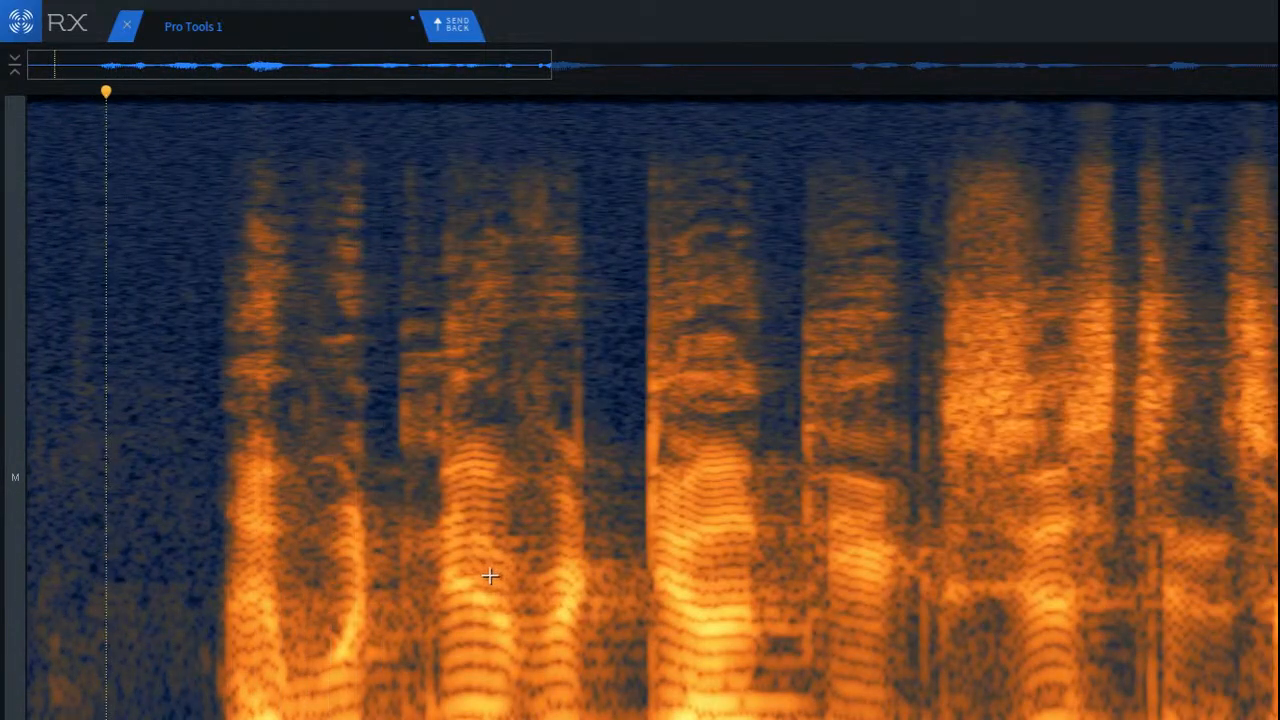
# Step: Listen repeatedly to the opening words and examine the reverb in the gaps between them
pyautogui.scroll(4, 380, 556)
pyautogui.moveTo(356, 473)
pyautogui.mouseDown()
pyautogui.moveTo(510, 719)
pyautogui.moveTo(567, 719)
pyautogui.mouseUp()
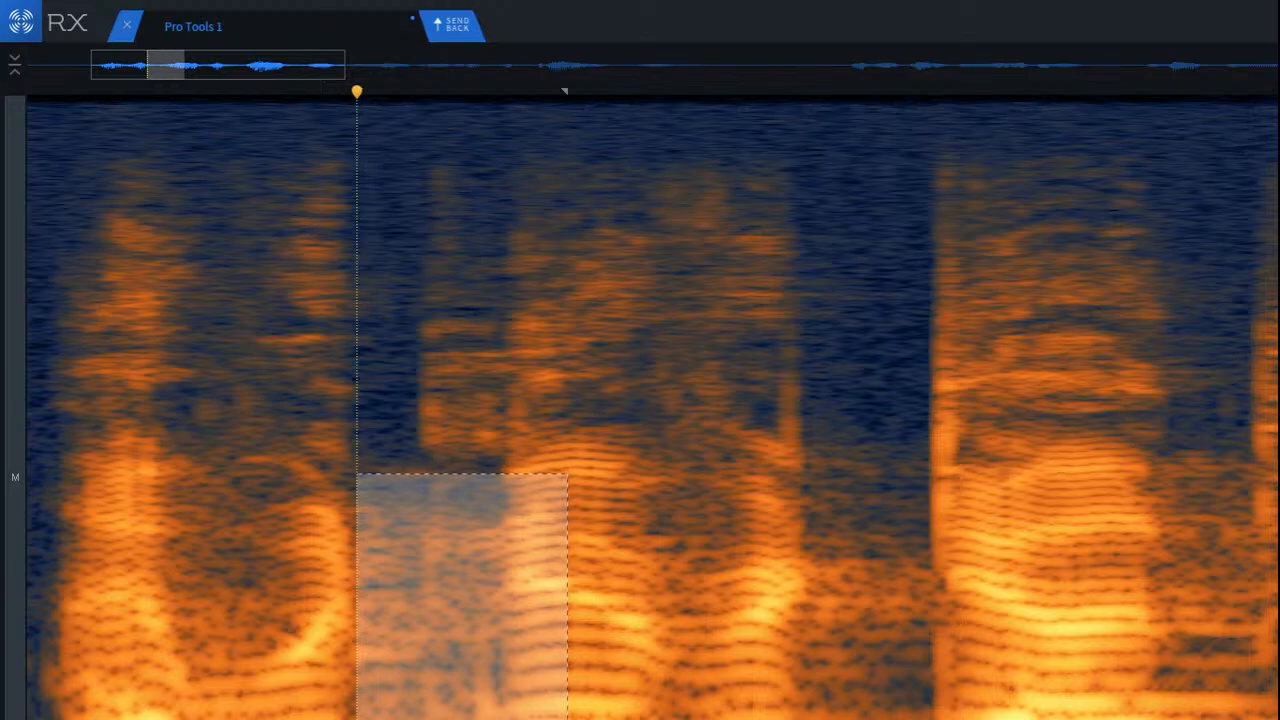
pyautogui.click(191, 477)
pyautogui.press('space')
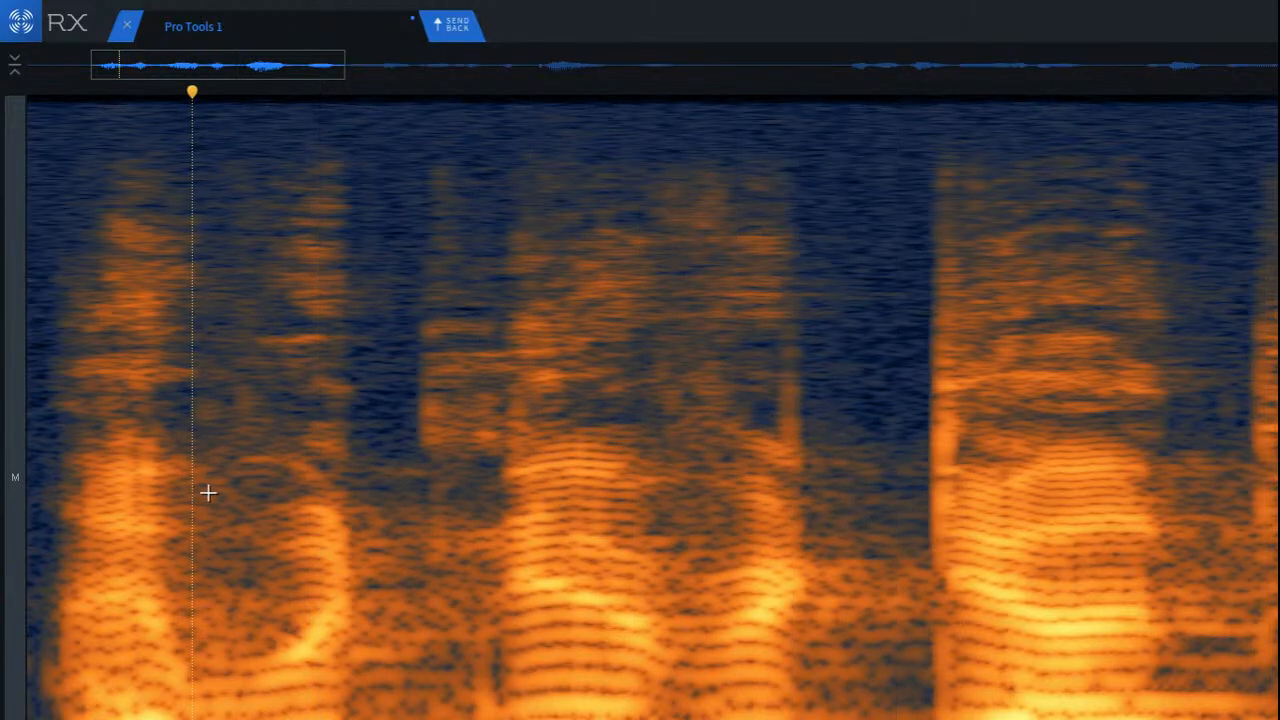
pyautogui.scroll(-3, 215, 485)
pyautogui.click(143, 360)
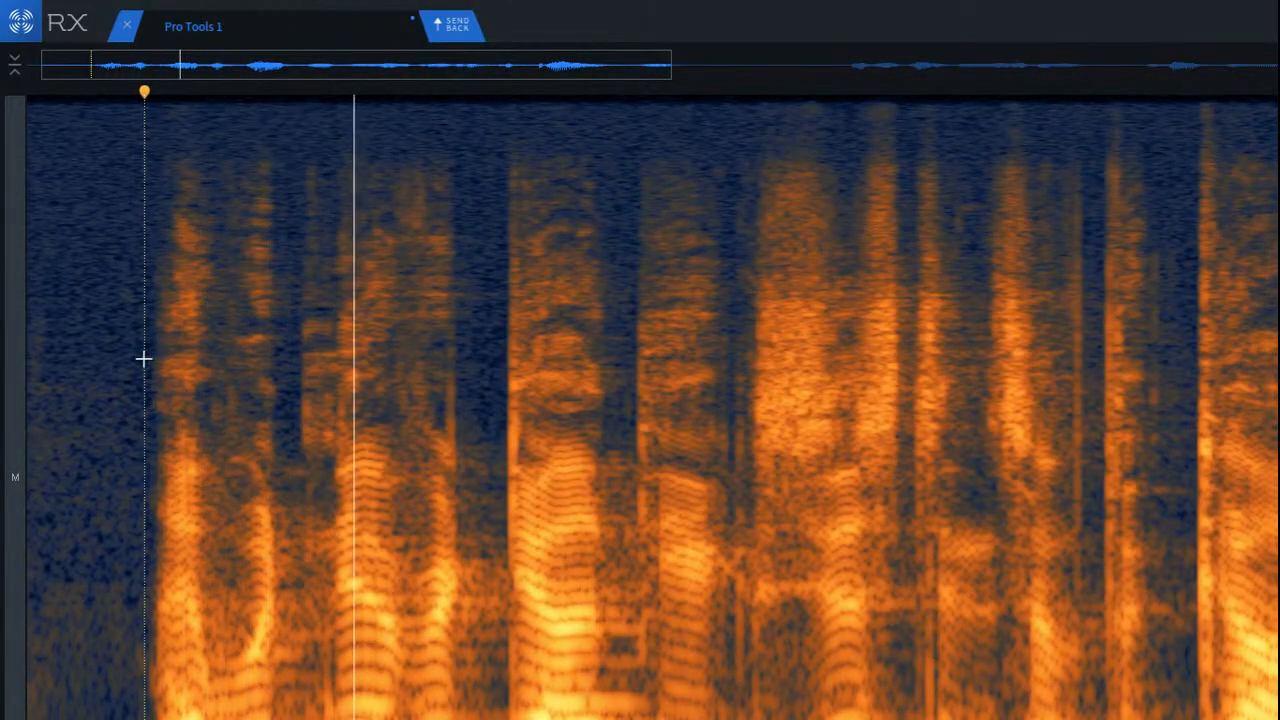
pyautogui.press('space')
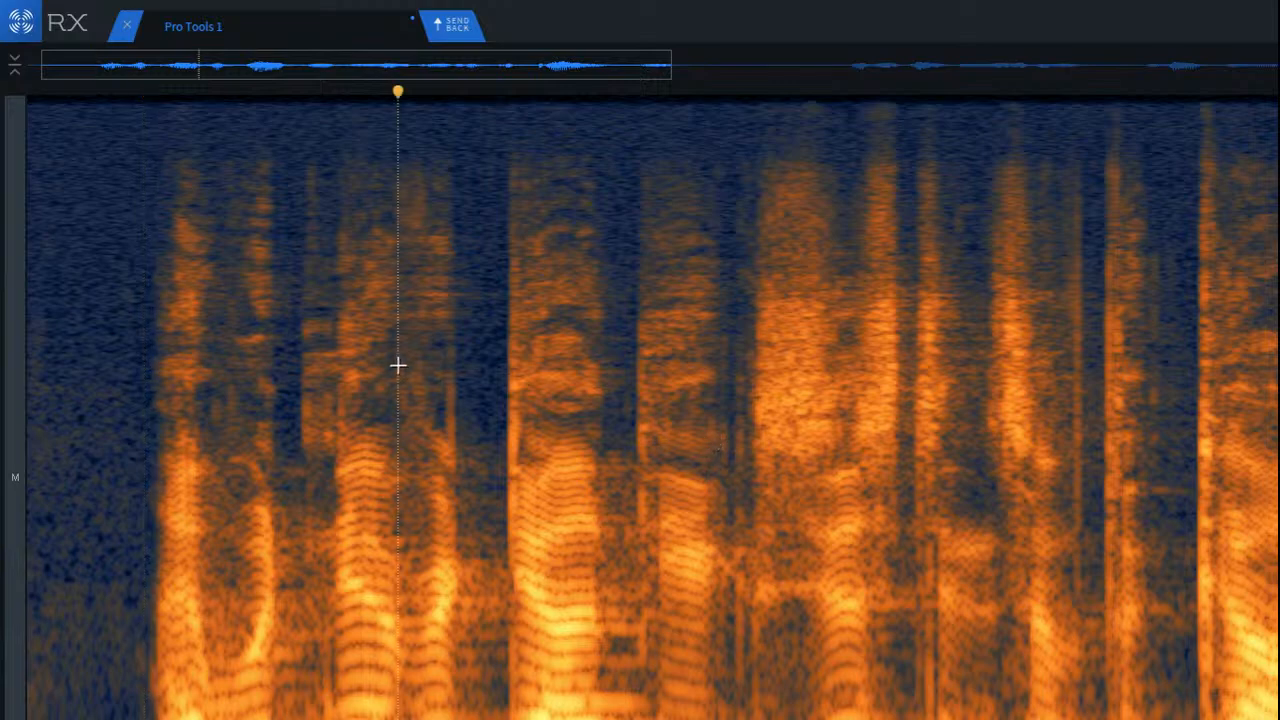
pyautogui.press('space')
pyautogui.press('space')
pyautogui.scroll(4, 853, 408)
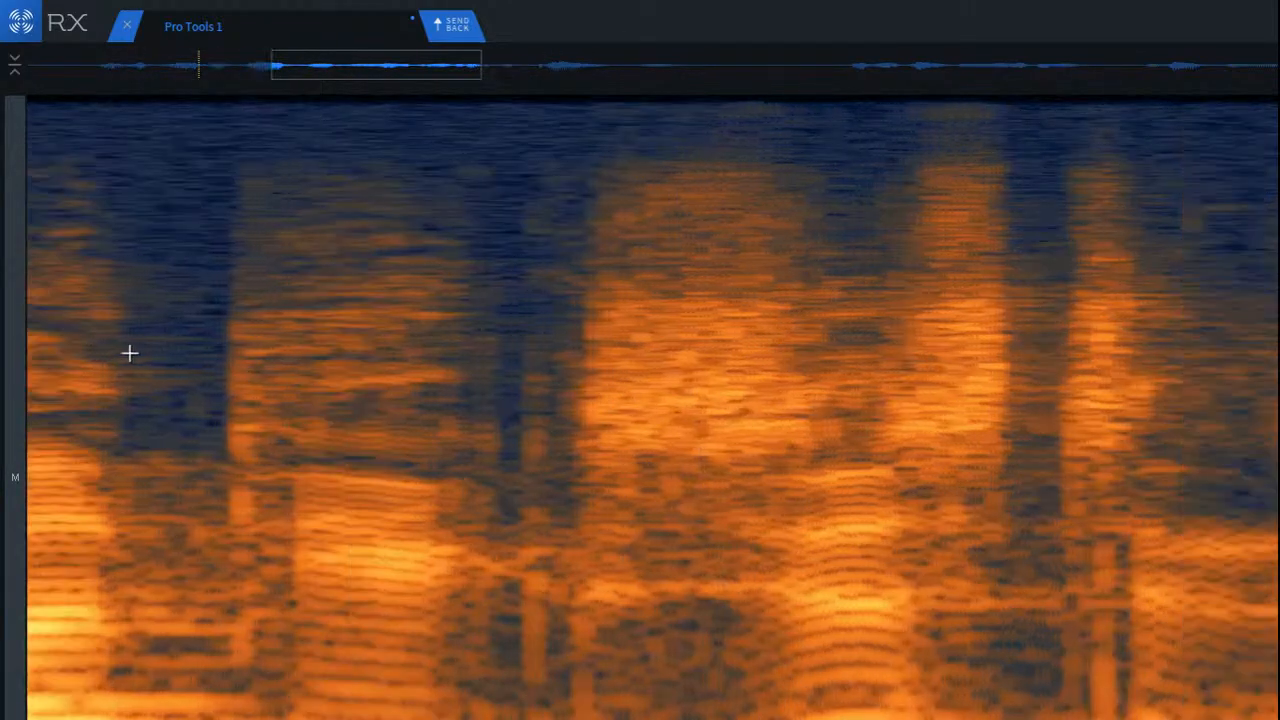
# Step: De-click the gap before the wide high-frequency burst, and play back the words around it
pyautogui.press('space')
pyautogui.press('space')
pyautogui.moveTo(464, 213); pyautogui.dragTo(619, 716)
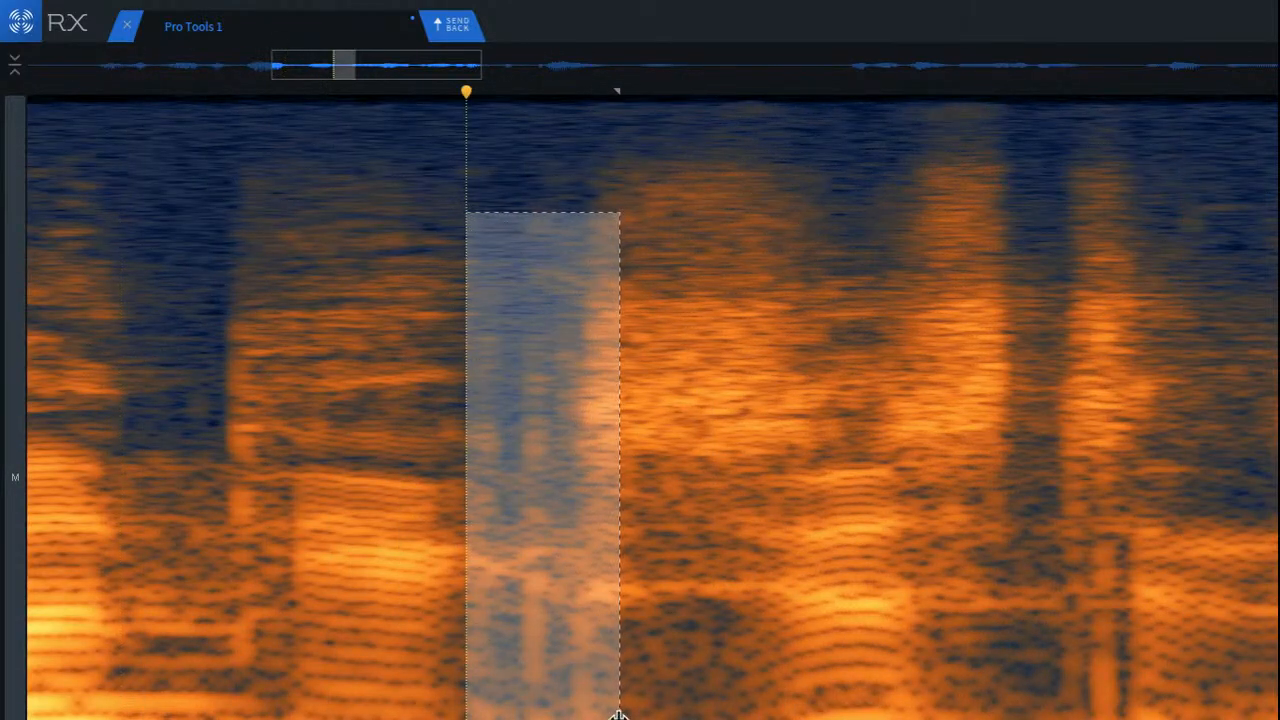
pyautogui.click(128, 340)
pyautogui.press('space')
pyautogui.scroll(-3, 283, 426)
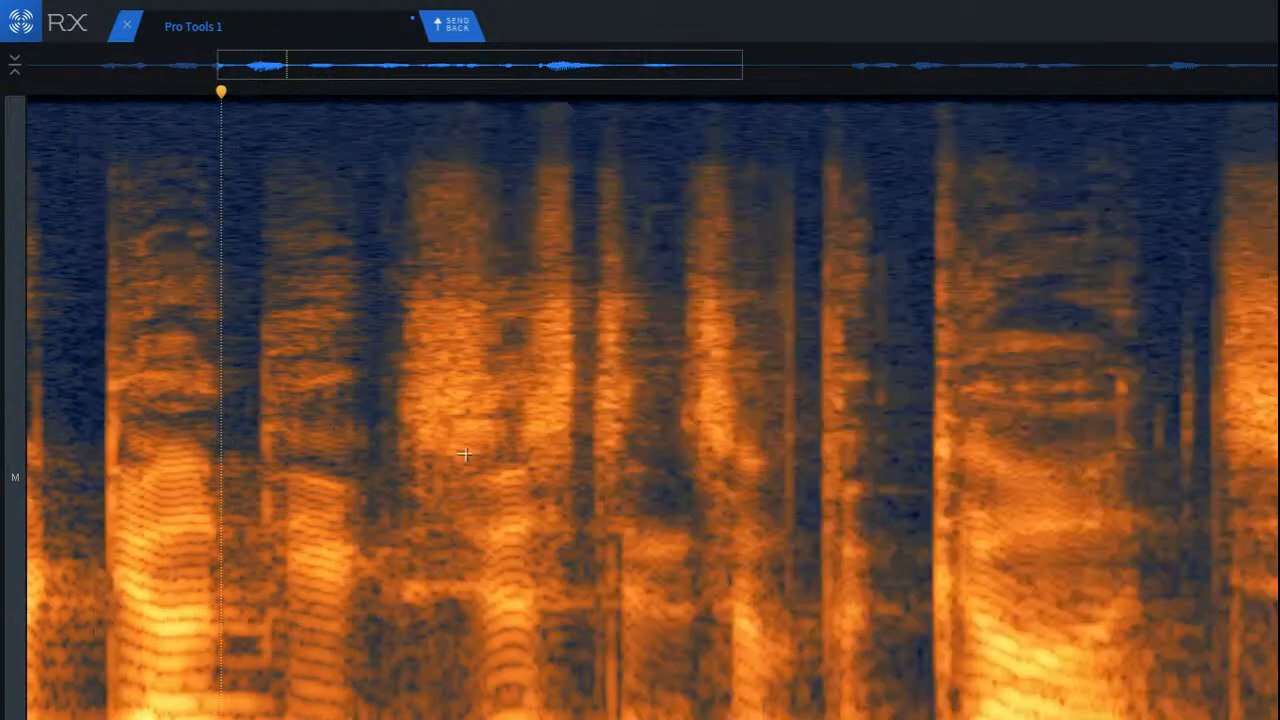
pyautogui.click(306, 386)
pyautogui.press('space')
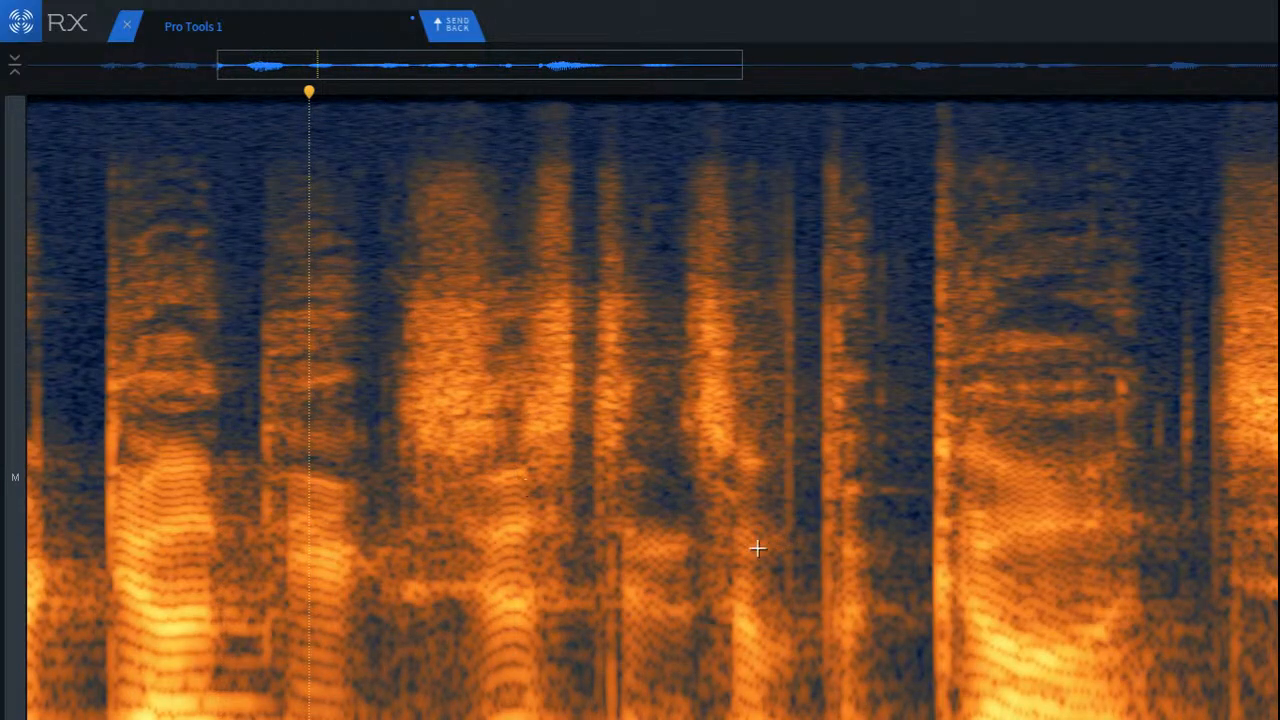
# Step: Run De-click on the mid and low frequencies around the narrow burst before the next voiced sound, and play it back
pyautogui.scroll(3, 654, 520)
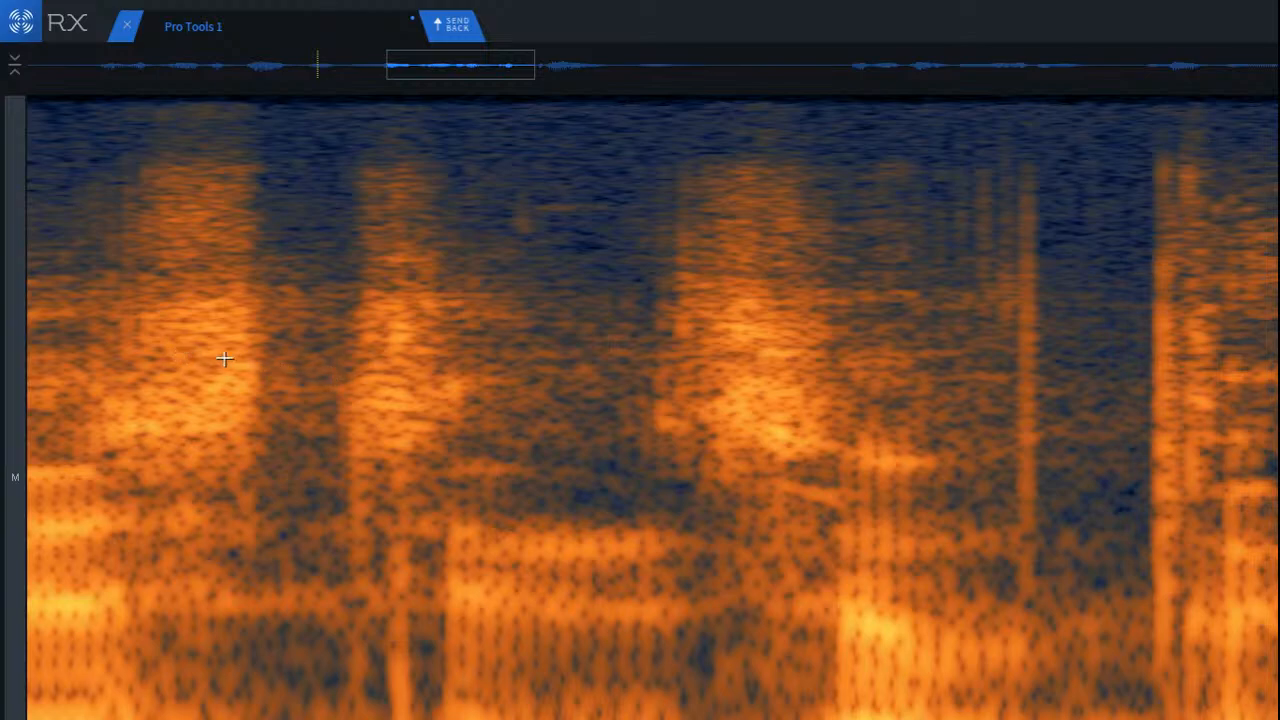
pyautogui.moveTo(224, 358); pyautogui.dragTo(466, 719)
pyautogui.press('super+r')
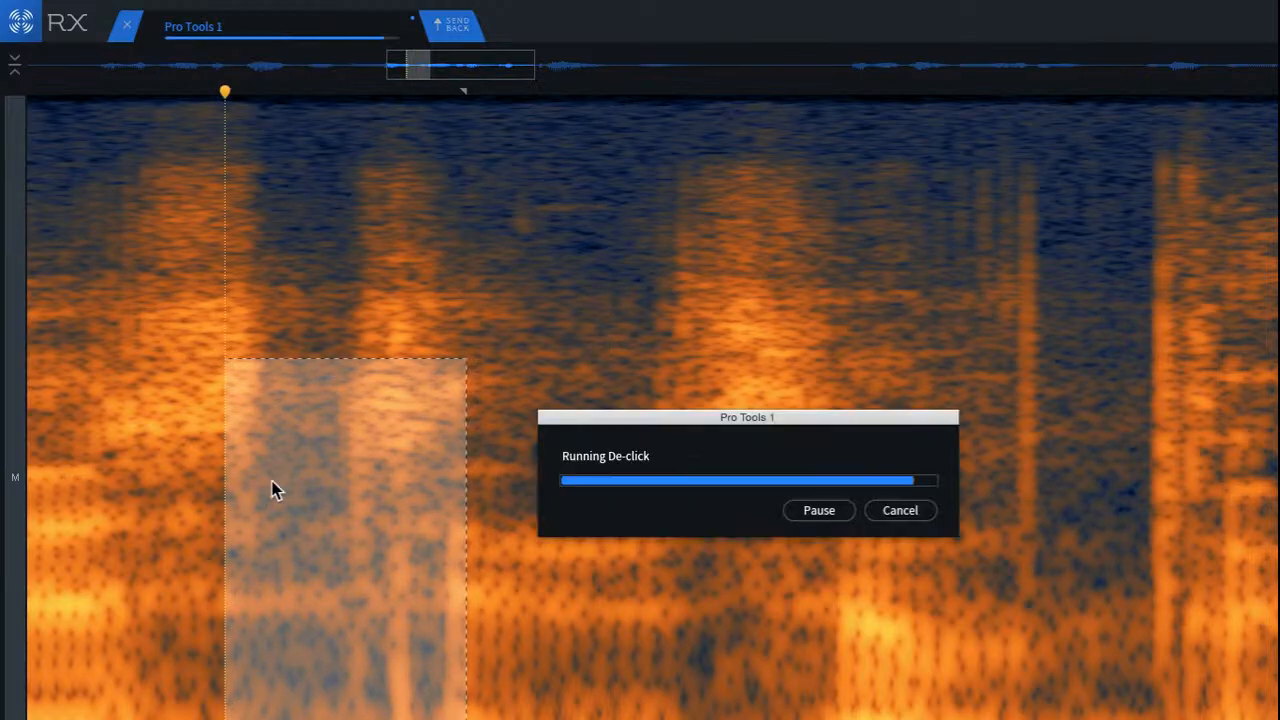
pyautogui.click(218, 237)
pyautogui.press('space')
pyautogui.press('space')
# Step: De-click the tall vertical click in the gap following the next burst, and play back the passage
pyautogui.scroll(-2, 310, 281)
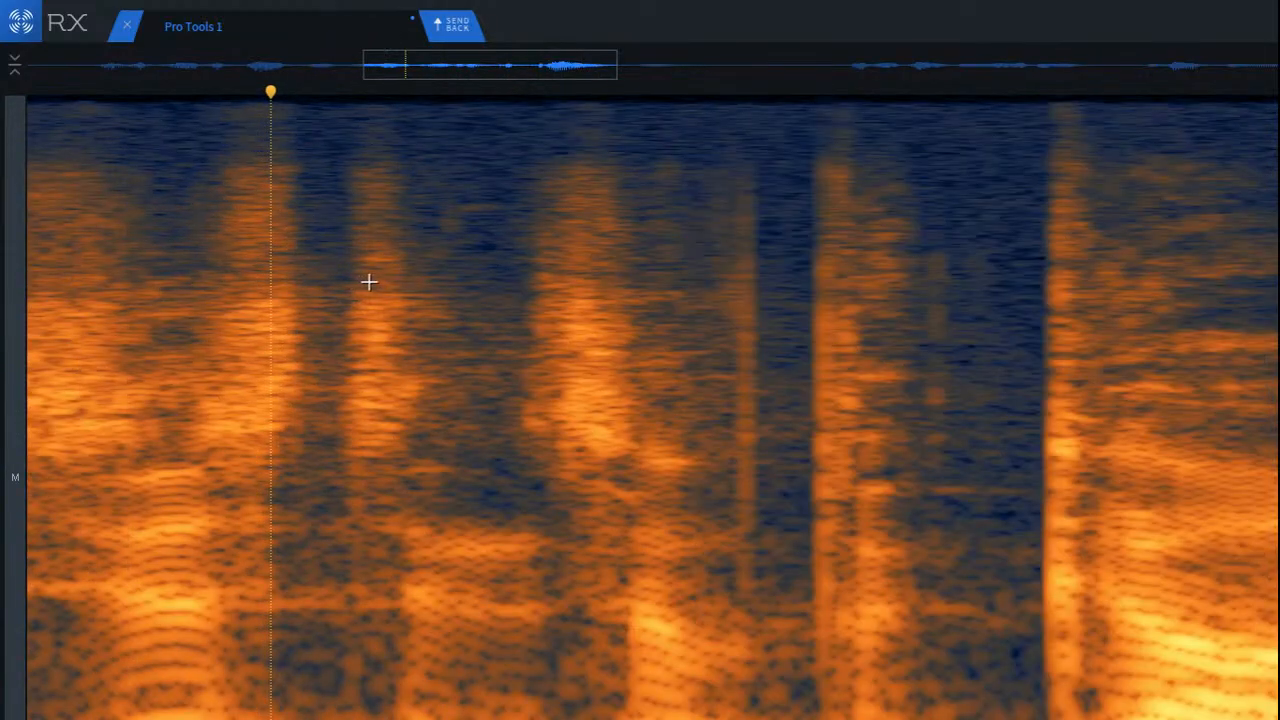
pyautogui.scroll(2, 590, 206)
pyautogui.moveTo(587, 131); pyautogui.dragTo(845, 576)
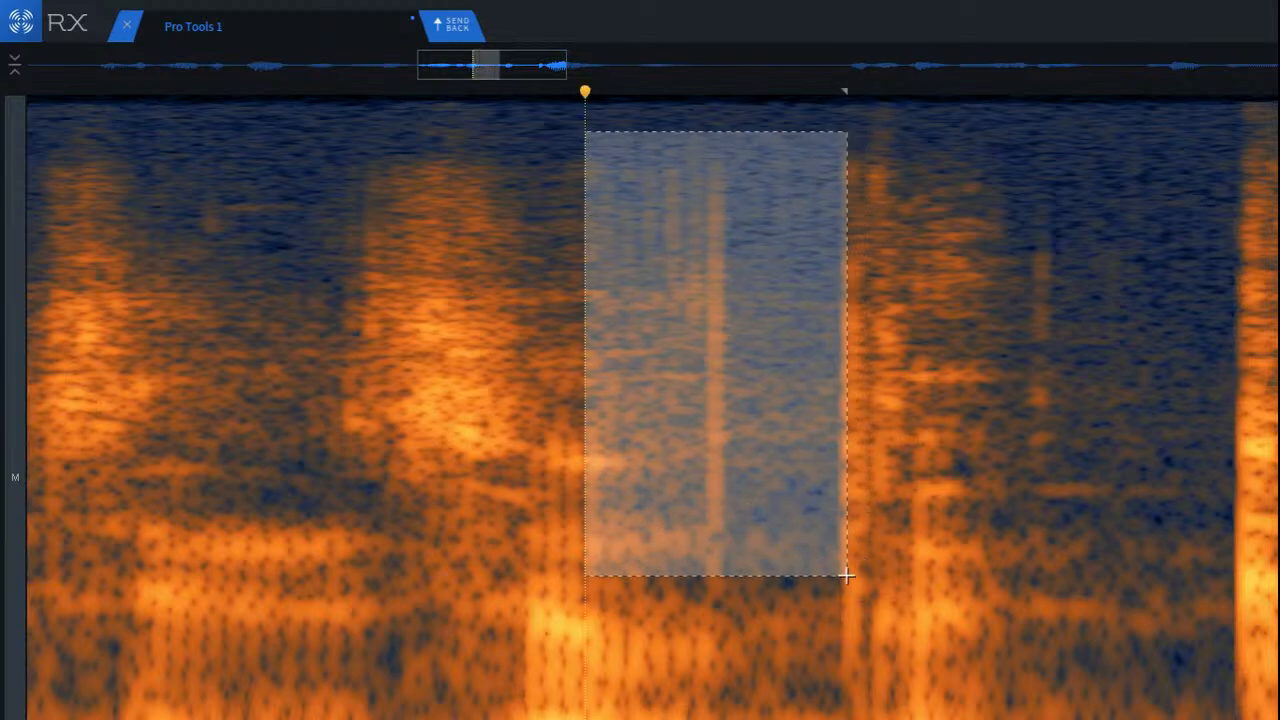
pyautogui.press('2')
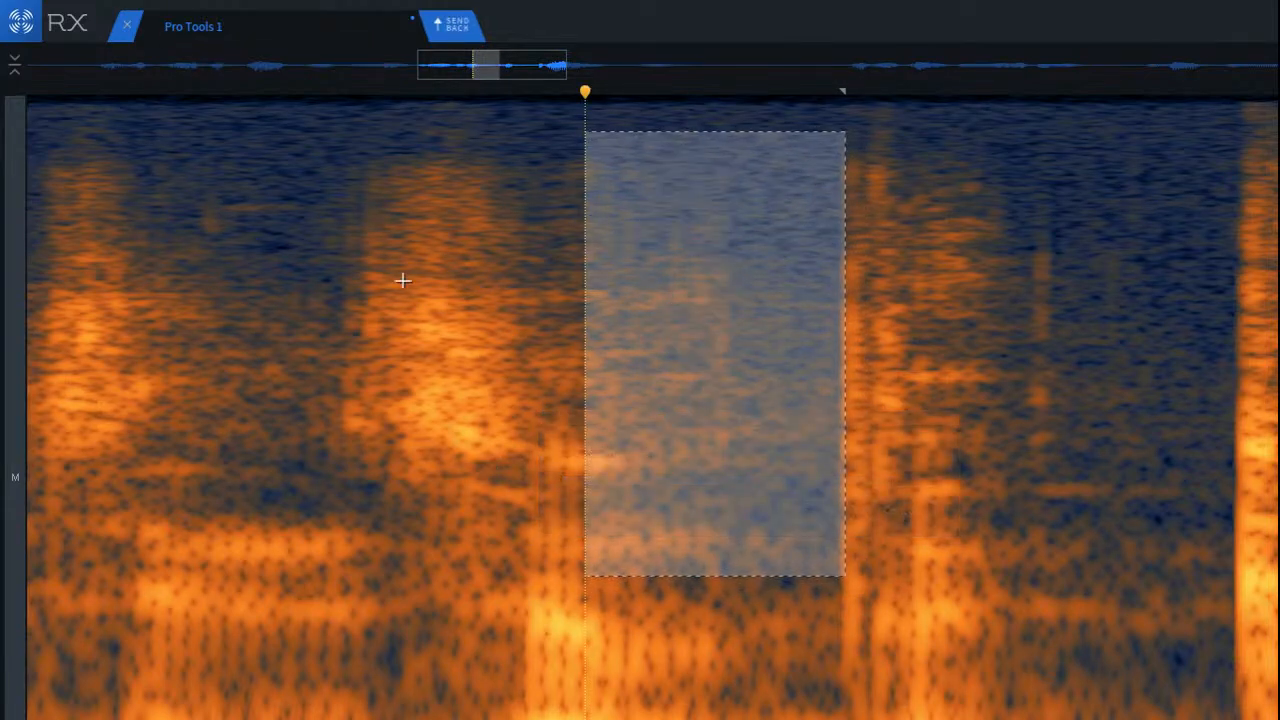
pyautogui.click(228, 192)
pyautogui.press('space')
pyautogui.press('space')
# Step: De-click the faint click in the gap just before the loud word, and play back the passage
pyautogui.moveTo(1001, 185); pyautogui.dragTo(1136, 537)
pyautogui.press('2')
pyautogui.click(440, 277)
pyautogui.press('space')
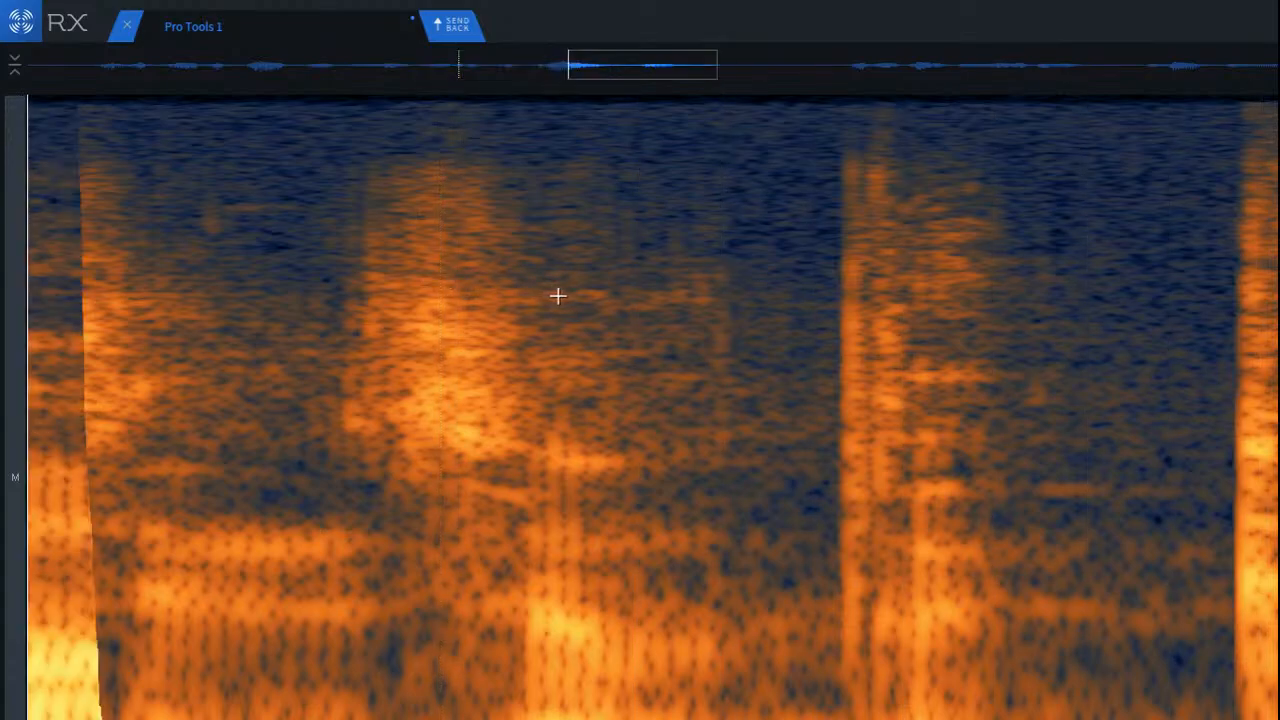
pyautogui.scroll(-5, 559, 298)
pyautogui.press('space')
pyautogui.press('space')
pyautogui.press('space')
# Step: Try De-click on the gap between the loud word's end and the following burst, listen, and undo it
pyautogui.scroll(4, 560, 330)
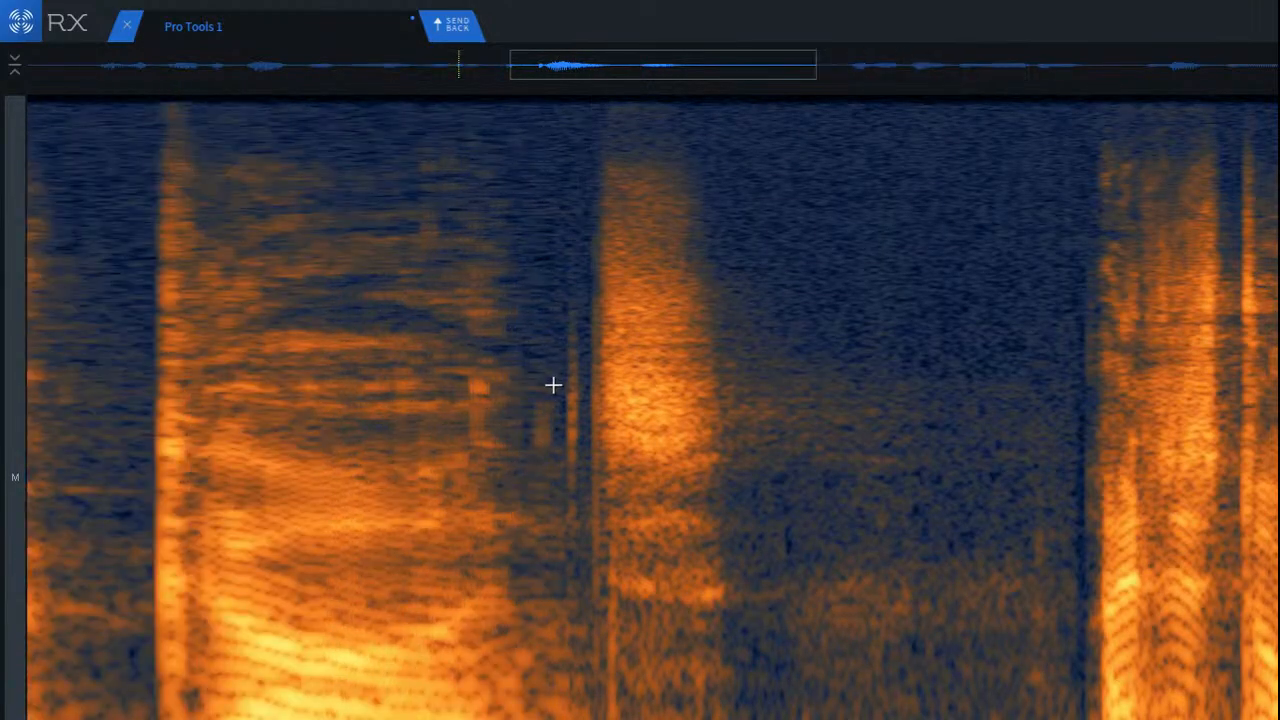
pyautogui.moveTo(380, 258); pyautogui.dragTo(751, 641)
pyautogui.press('2')
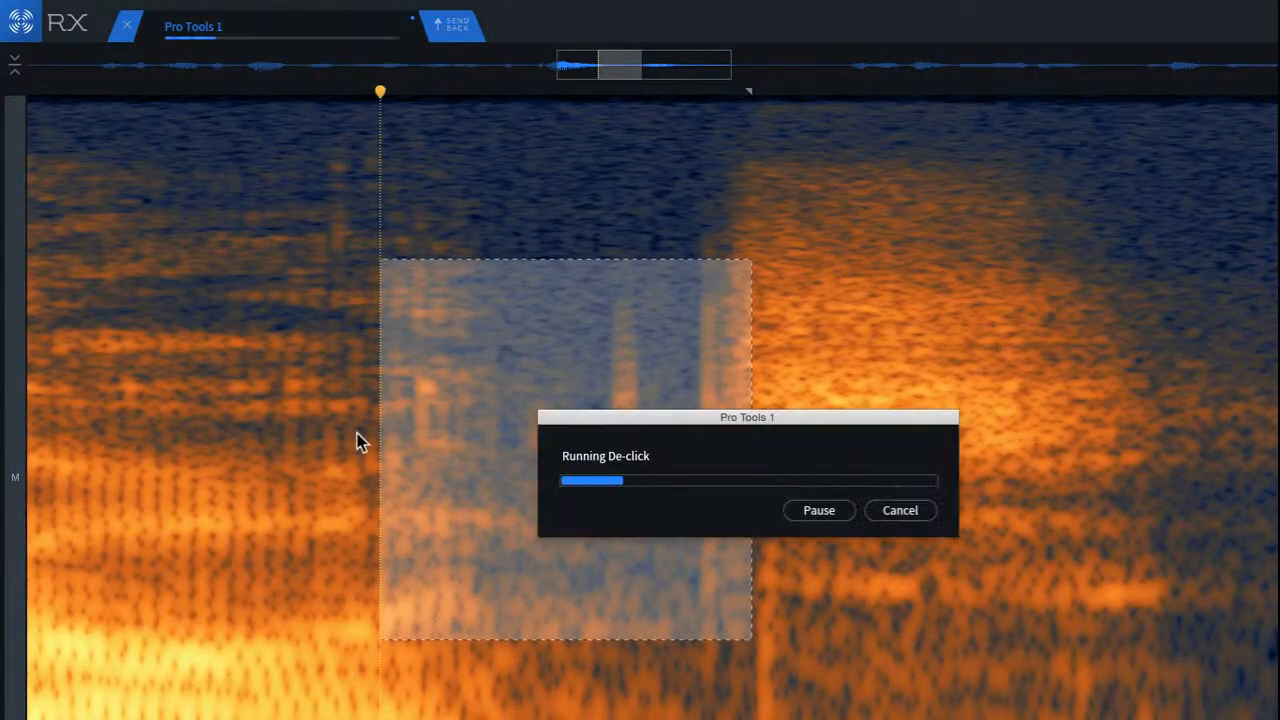
pyautogui.click(113, 265)
pyautogui.press('space')
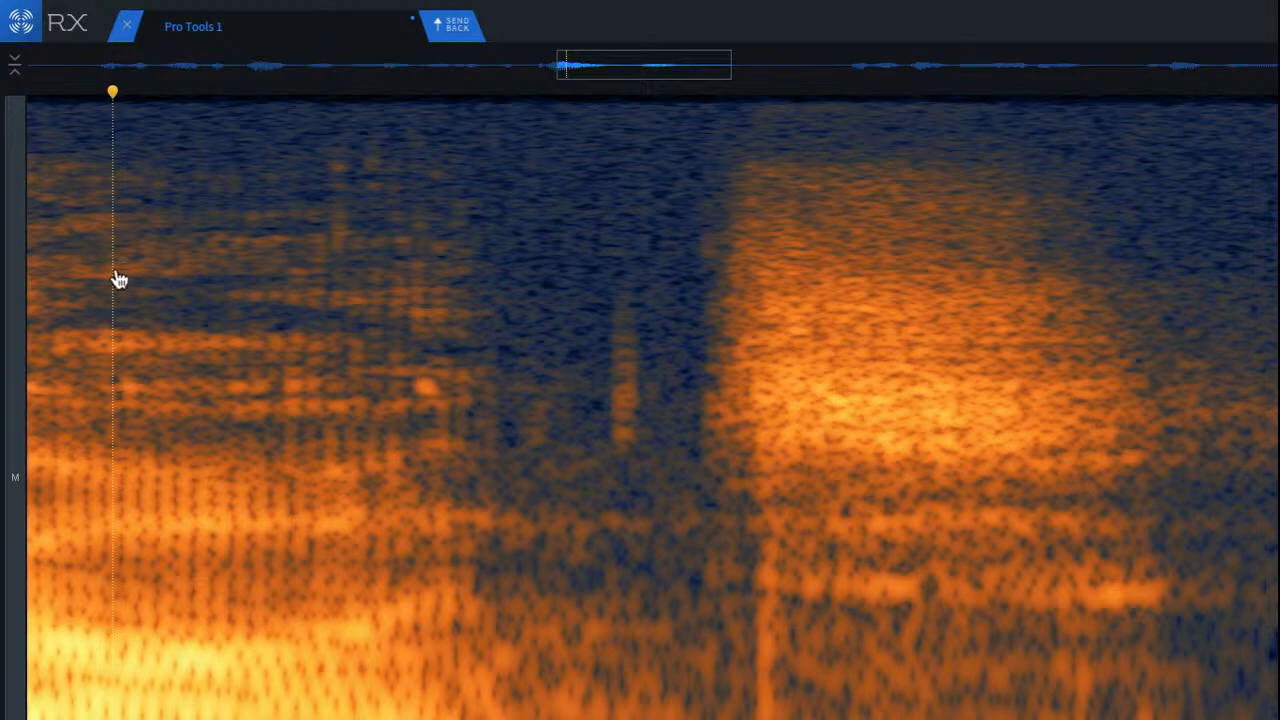
pyautogui.hotkey('ctrl', 'z')
# Step: Try Mouth De-click at sensitivity 7.0 on a wider selection around the gap after the loud word, and undo it
pyautogui.moveTo(377, 291)
pyautogui.mouseDown()
pyautogui.moveTo(869, 609)
pyautogui.moveTo(821, 608)
pyautogui.mouseUp()
pyautogui.moveTo(534, 293); pyautogui.dragTo(531, 280)
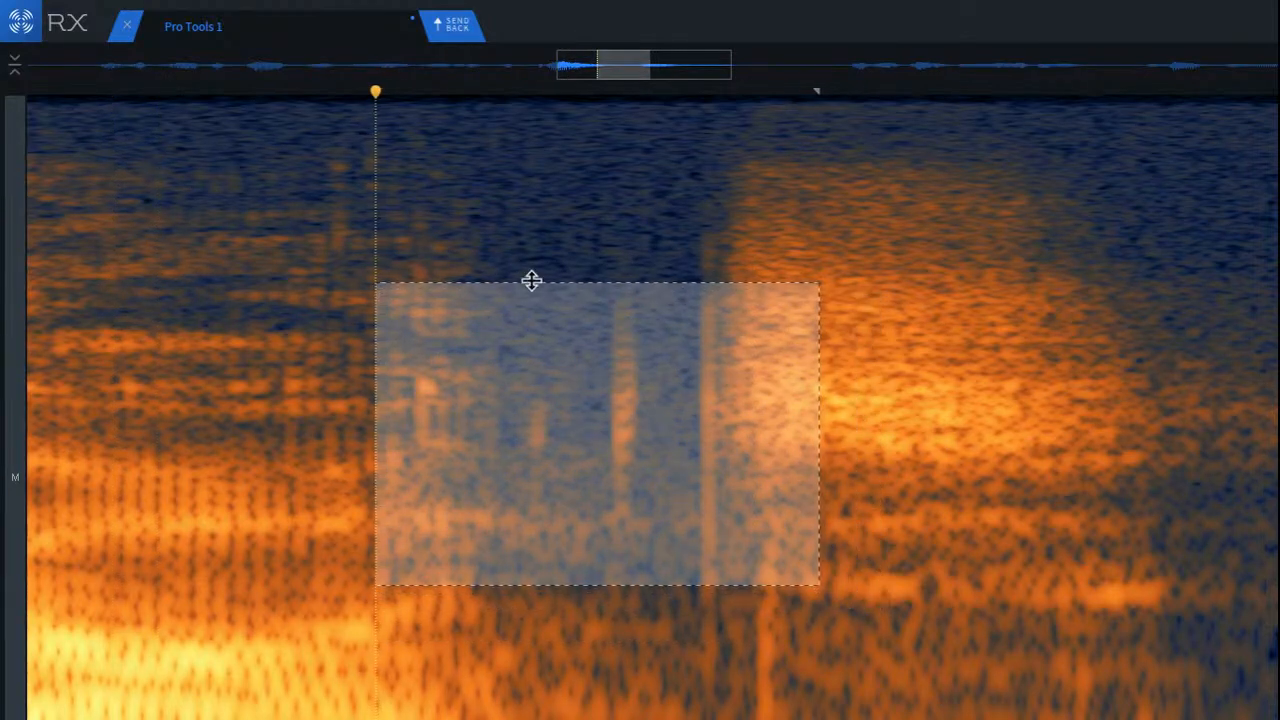
pyautogui.click(451, 250)
pyautogui.moveTo(313, 225); pyautogui.dragTo(837, 653)
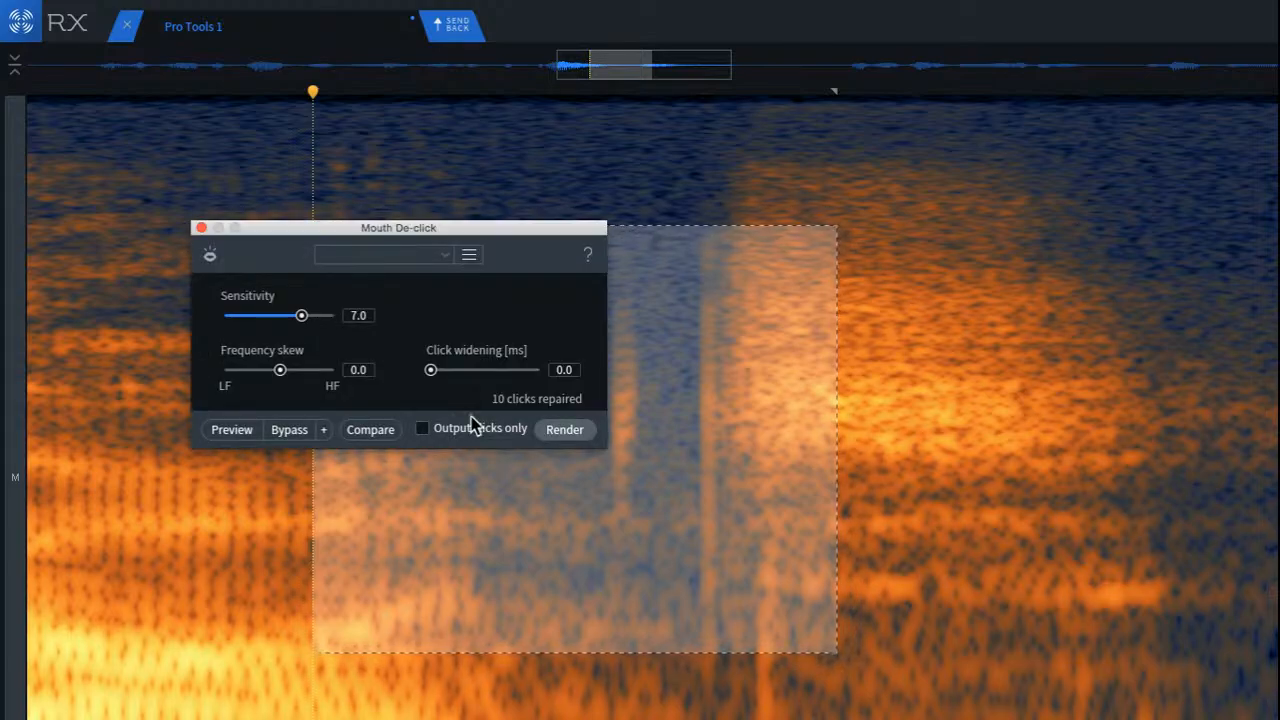
pyautogui.click(556, 432)
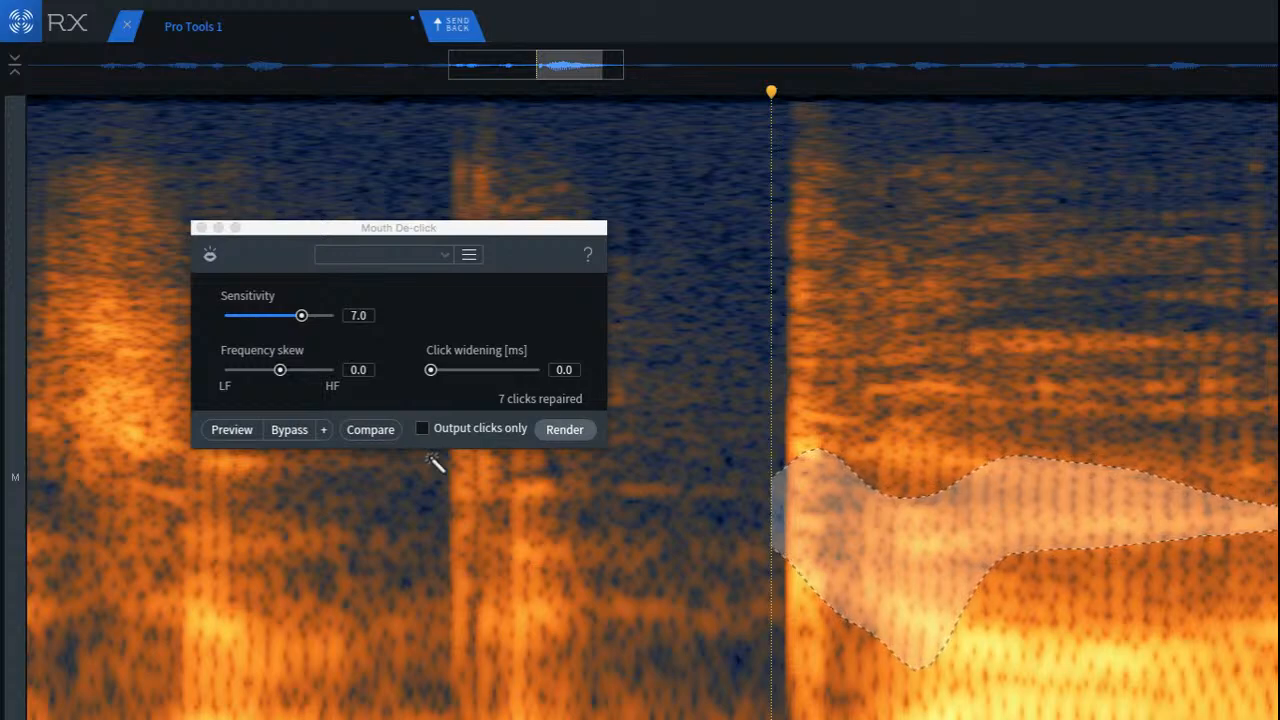
pyautogui.press('super+z')
# Step: Render Mouth De-click from the end of the loud word through the following gap, and play back from within the word
pyautogui.scroll(-5, 1085, 428)
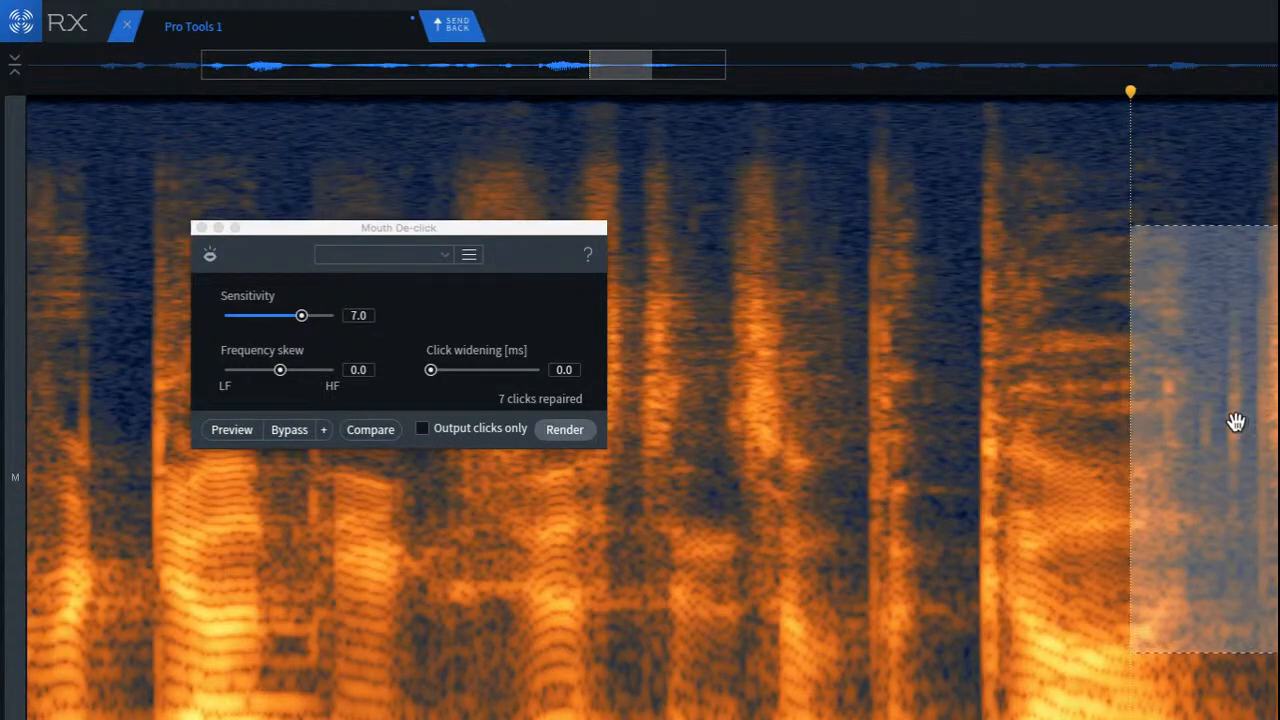
pyautogui.click(1225, 373)
pyautogui.scroll(3, 1227, 350)
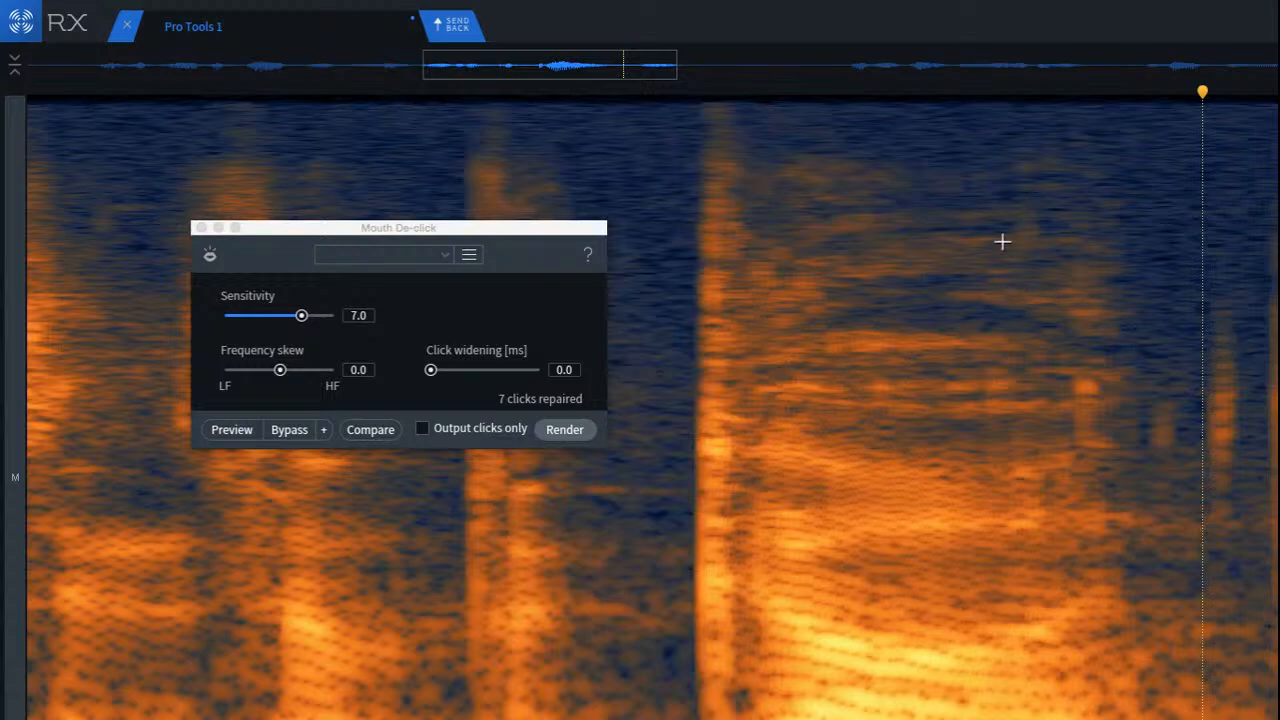
pyautogui.moveTo(1003, 189); pyautogui.dragTo(1278, 719)
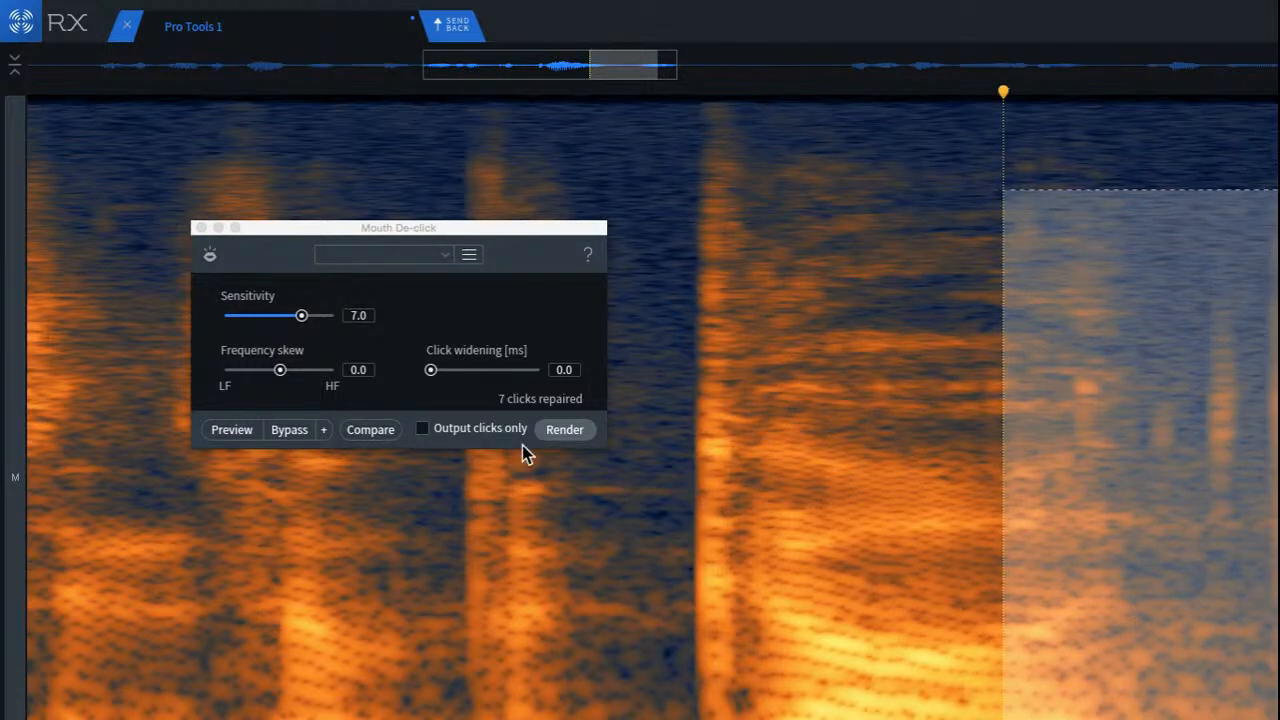
pyautogui.click(564, 429)
pyautogui.click(796, 218)
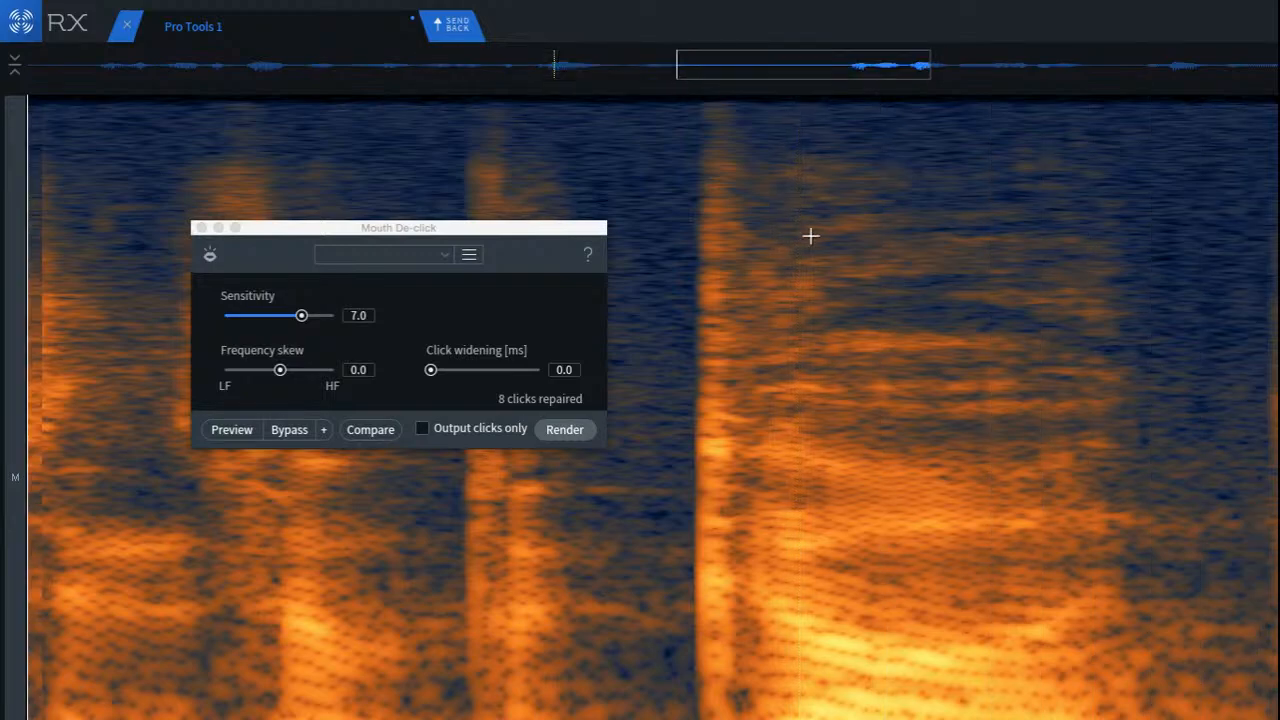
pyautogui.press('space')
pyautogui.press('space')
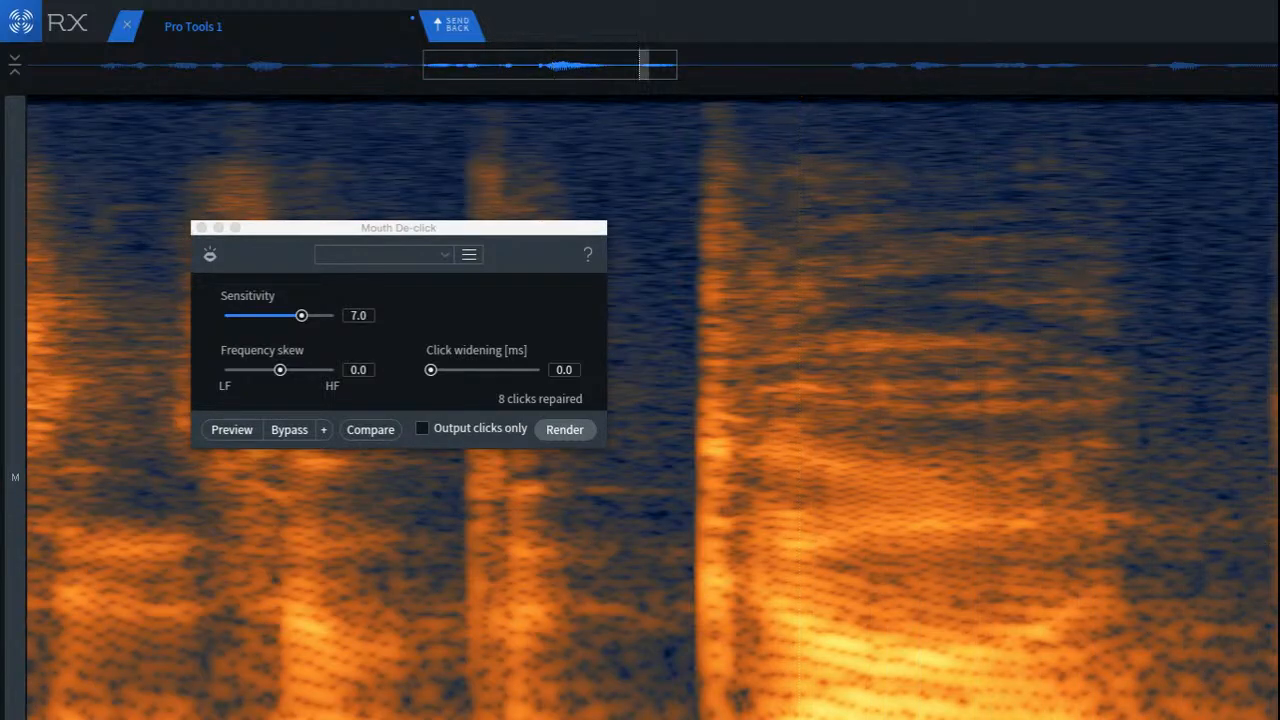
# Step: Render Mouth De-click on the small remaining section just before the burst, and replay the end of the loud word
pyautogui.press('Return')
pyautogui.click(988, 420)
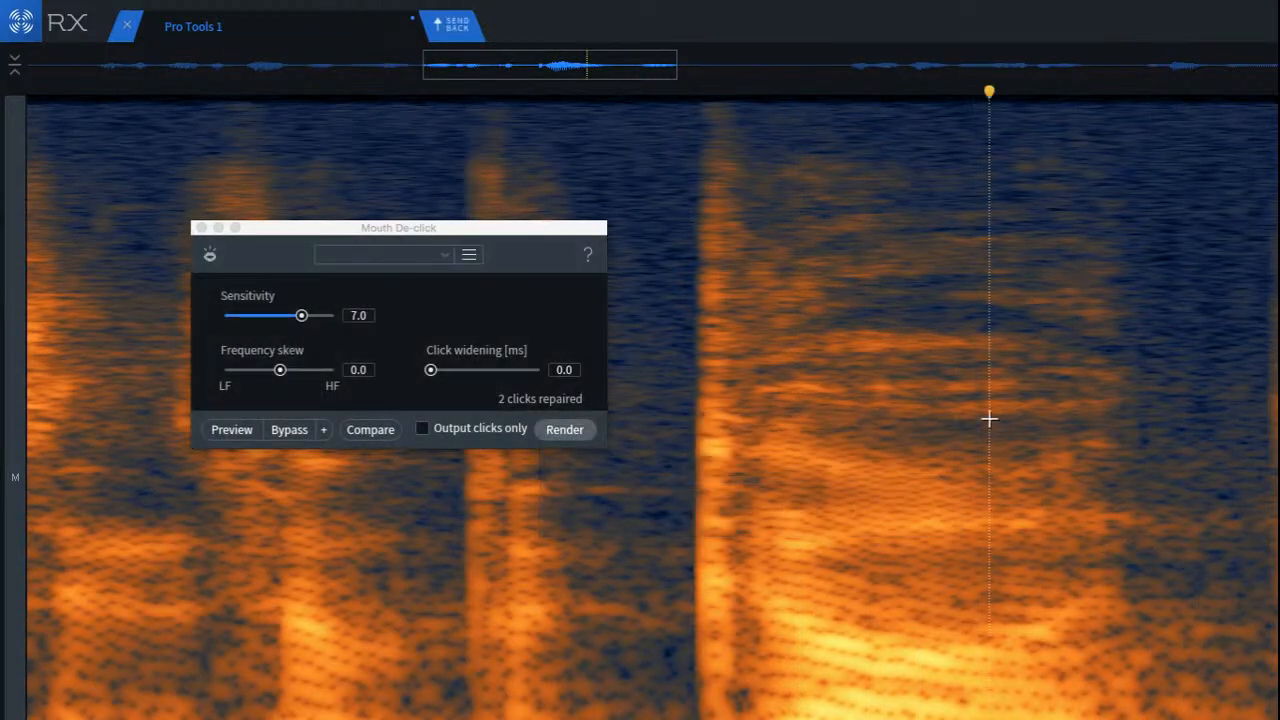
pyautogui.press('space')
pyautogui.scroll(-10, 1058, 563)
pyautogui.press('space')
pyautogui.press('space')
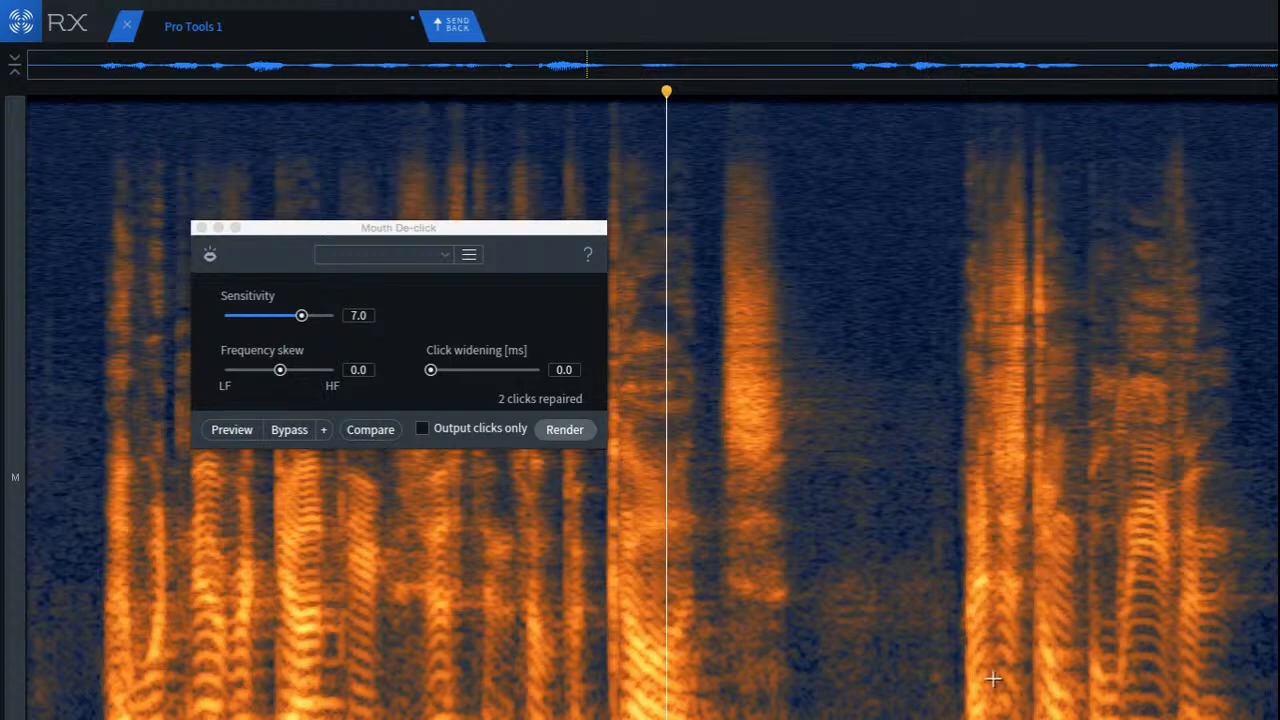
pyautogui.press('space')
# Step: Cover the low-frequency marks within the burst after the loud word with neighbouring noise, and play back from just before it
pyautogui.scroll(8, 730, 700)
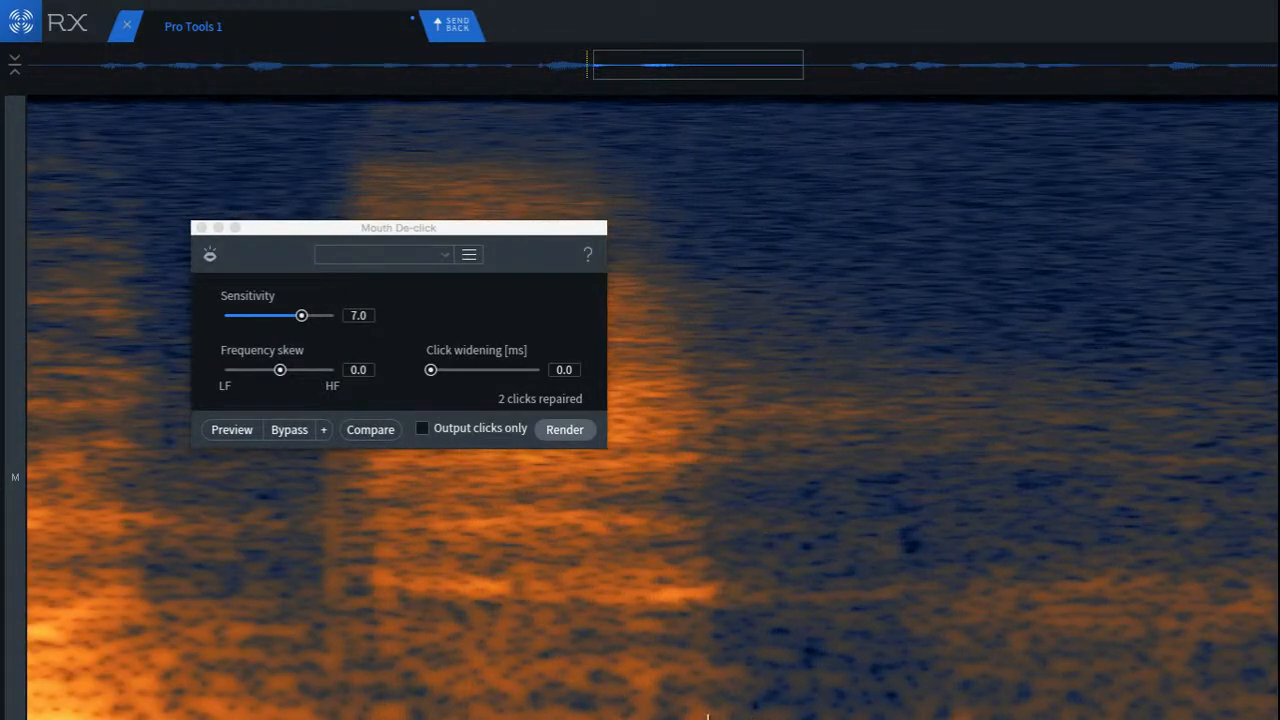
pyautogui.moveTo(492, 668)
pyautogui.mouseDown()
pyautogui.moveTo(616, 719)
pyautogui.moveTo(560, 680)
pyautogui.moveTo(569, 694)
pyautogui.moveTo(634, 700)
pyautogui.mouseUp()
pyautogui.click(447, 712)
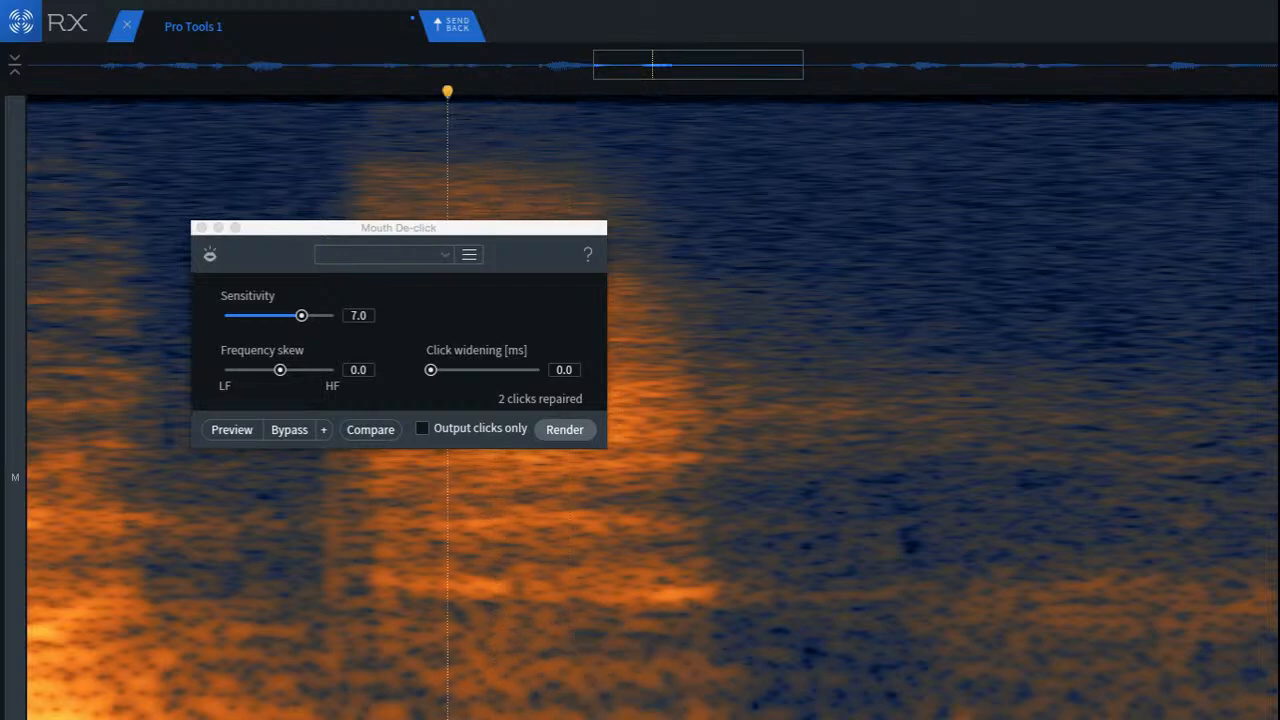
pyautogui.moveTo(551, 686)
pyautogui.mouseDown()
pyautogui.moveTo(662, 719)
pyautogui.moveTo(668, 696)
pyautogui.moveTo(685, 708)
pyautogui.mouseUp()
pyautogui.click(437, 705)
pyautogui.scroll(-3, 450, 700)
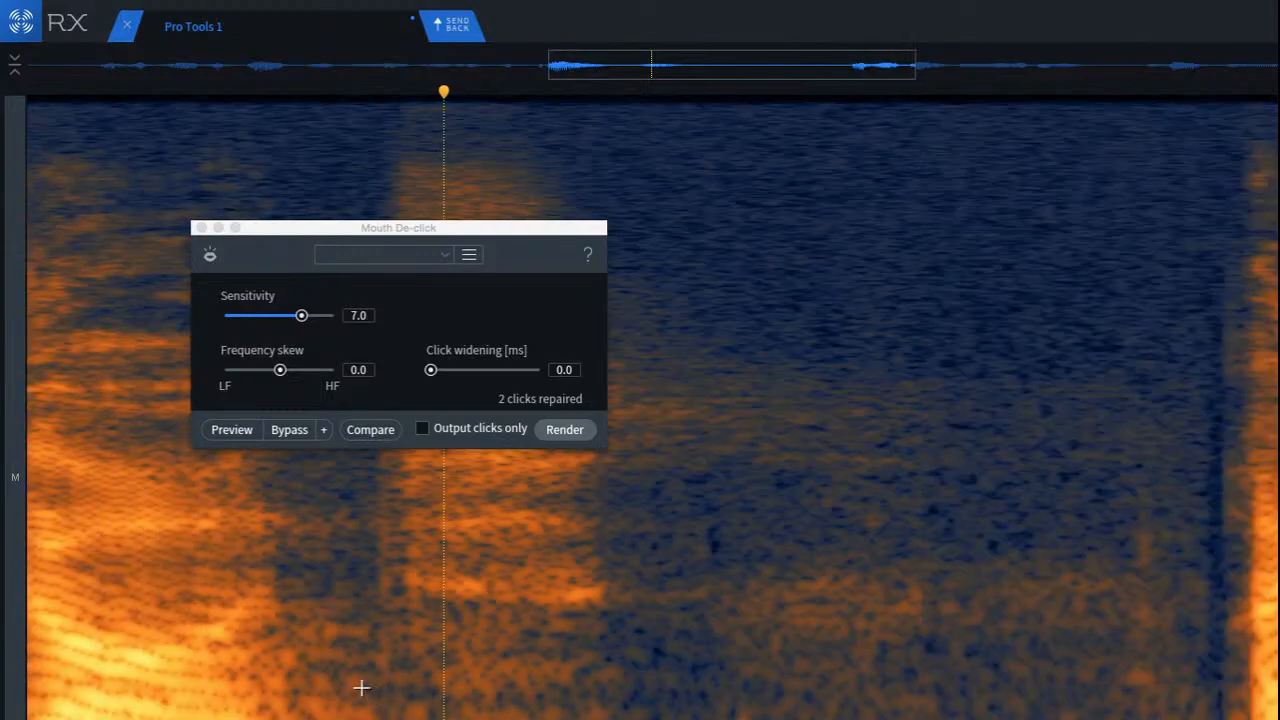
pyautogui.click(353, 690)
pyautogui.press('space')
pyautogui.press('space')
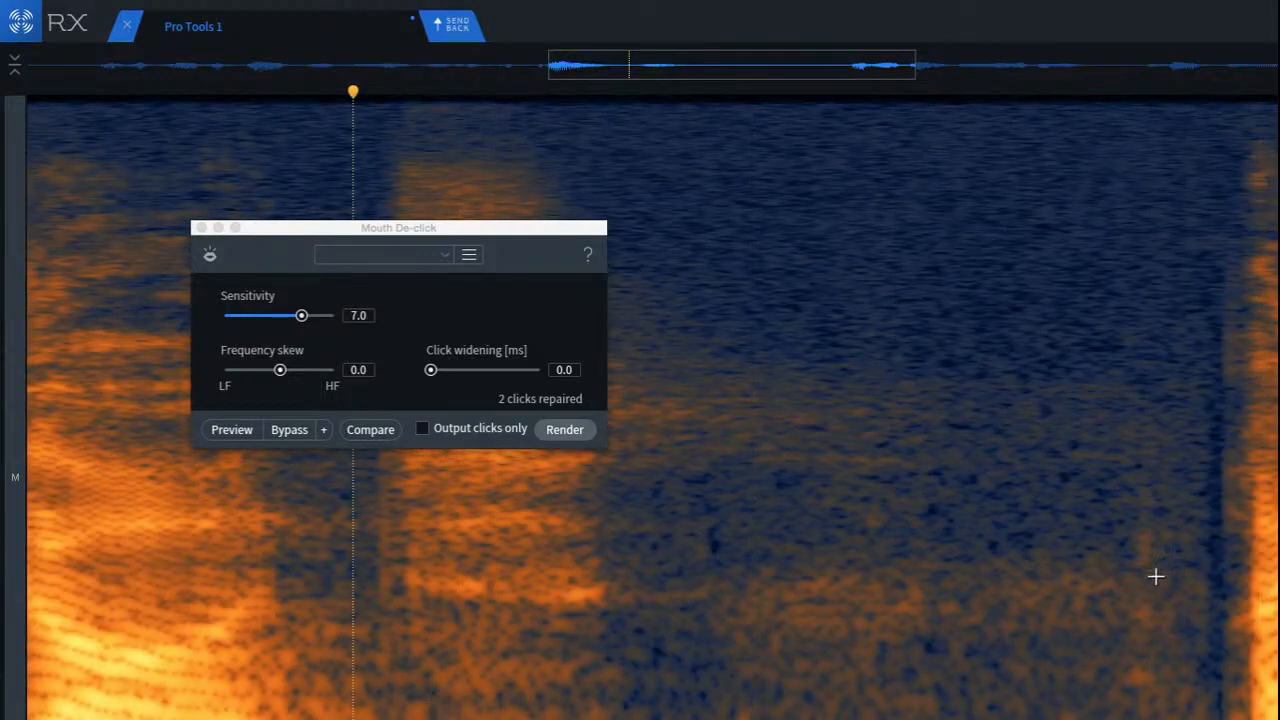
# Step: Replace the faint low-frequency smudge in the long pause with clean background noise from just before it
pyautogui.scroll(3, 1120, 545)
pyautogui.moveTo(918, 465); pyautogui.dragTo(1038, 718)
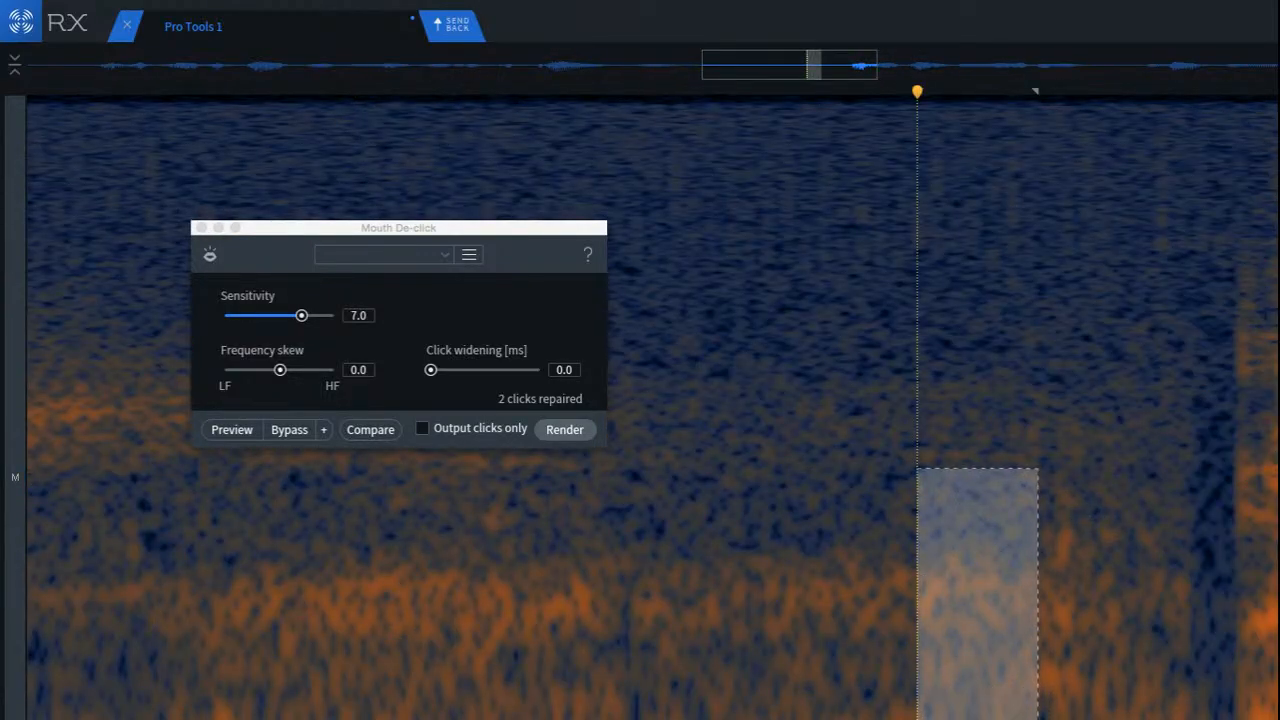
pyautogui.moveTo(968, 660); pyautogui.dragTo(1048, 652)
pyautogui.click(790, 518)
pyautogui.scroll(-3, 813, 530)
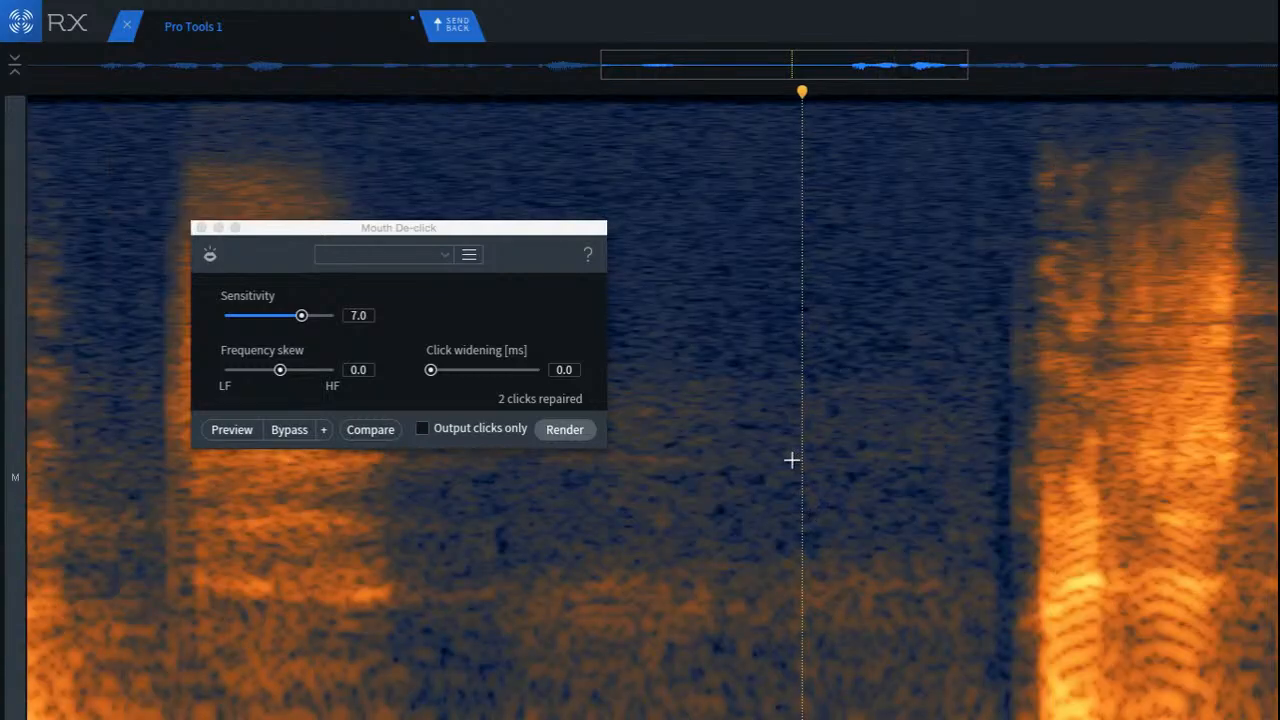
pyautogui.click(779, 265)
# Step: Cover the faint click at the onset of the word after the pause with clean noise from just before it
pyautogui.scroll(5, 1026, 280)
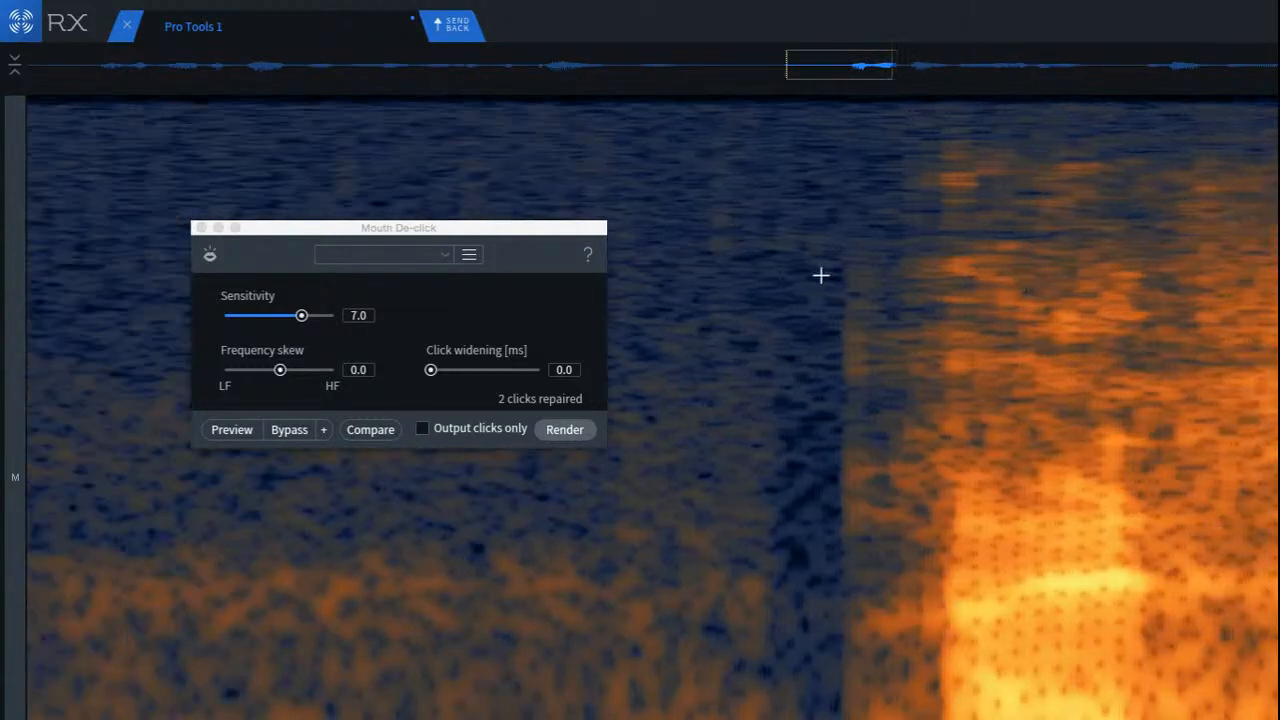
pyautogui.moveTo(748, 210); pyautogui.dragTo(850, 540)
pyautogui.moveTo(813, 481); pyautogui.dragTo(863, 463)
pyautogui.click(572, 493)
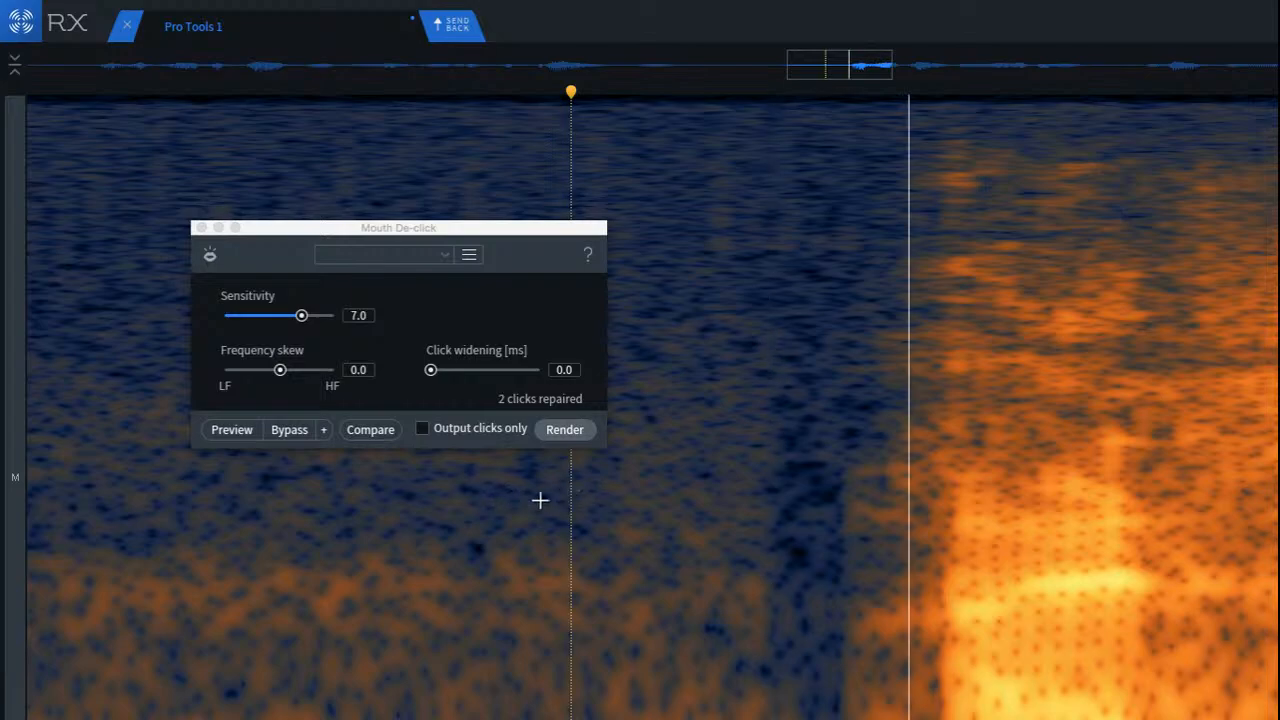
# Step: Play back the phrase after the pause repeatedly, starting just before its first word
pyautogui.scroll(-5, 560, 495)
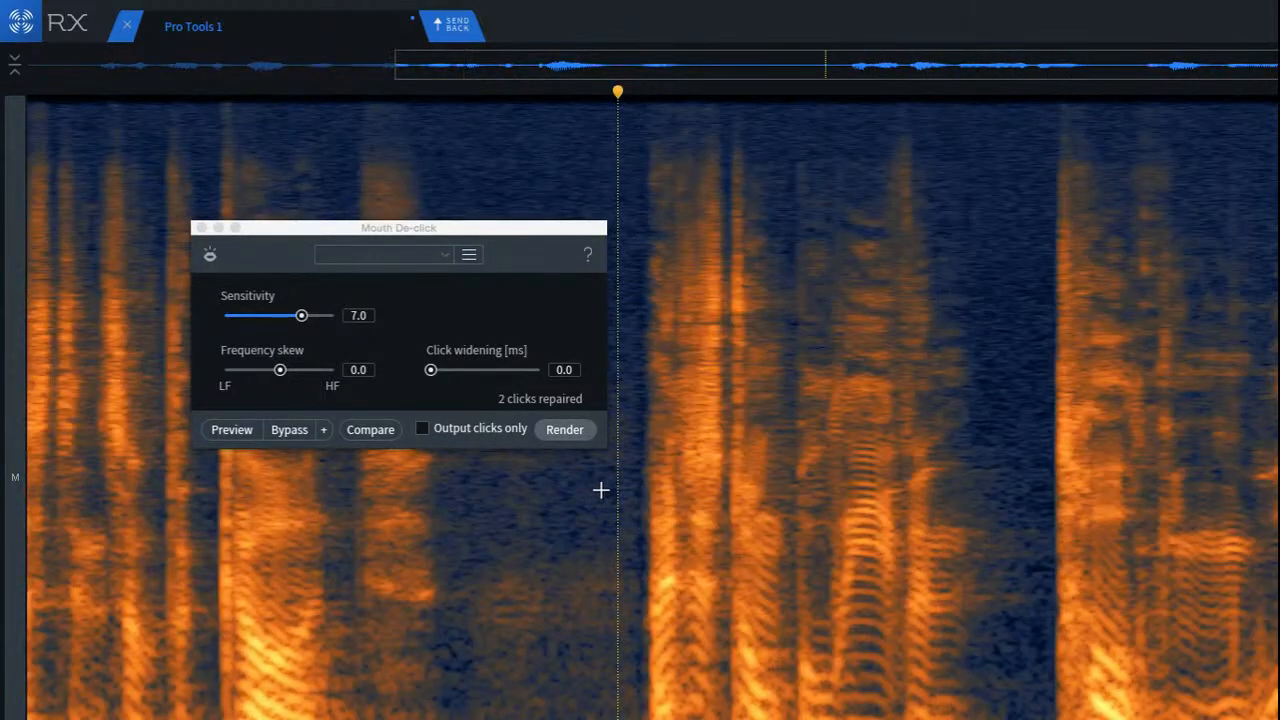
pyautogui.press('space')
pyautogui.press('space')
pyautogui.press('space')
pyautogui.press('space')
pyautogui.press('space')
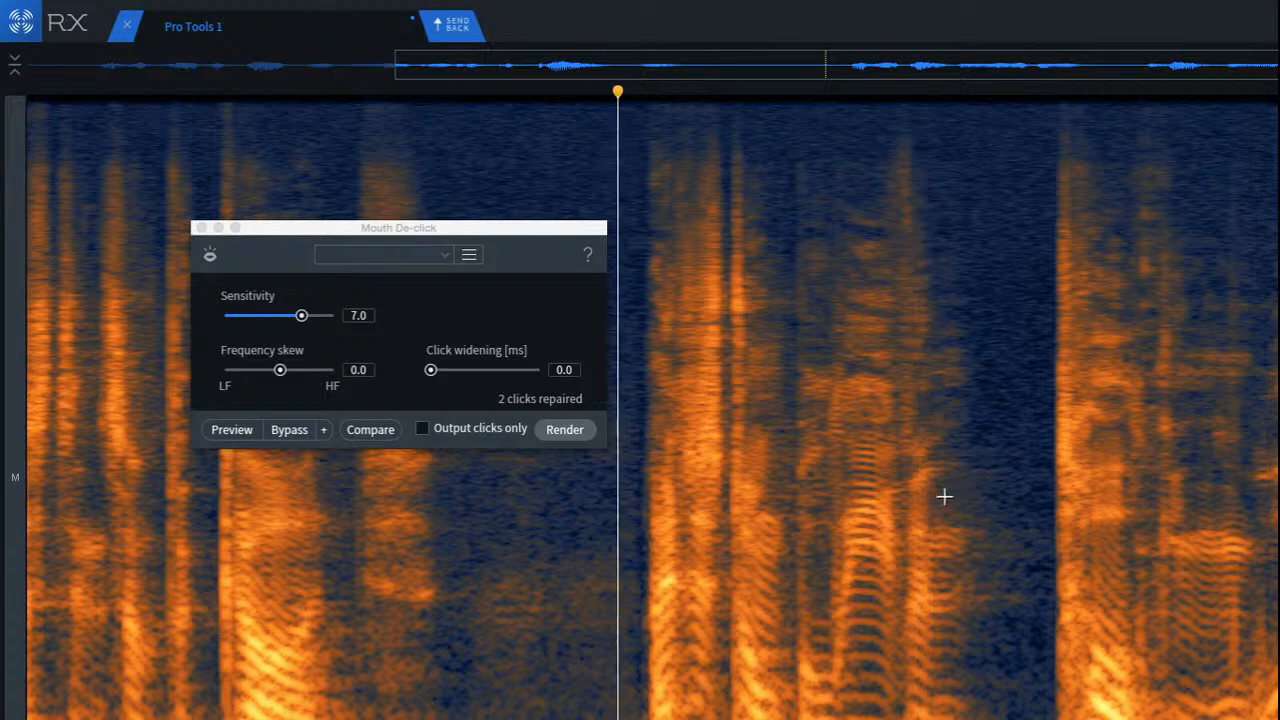
# Step: Audition the phrase and try Mouth De-click at sensitivity 7.0 on the crackly passage just after the last loud onset
pyautogui.click(1034, 565)
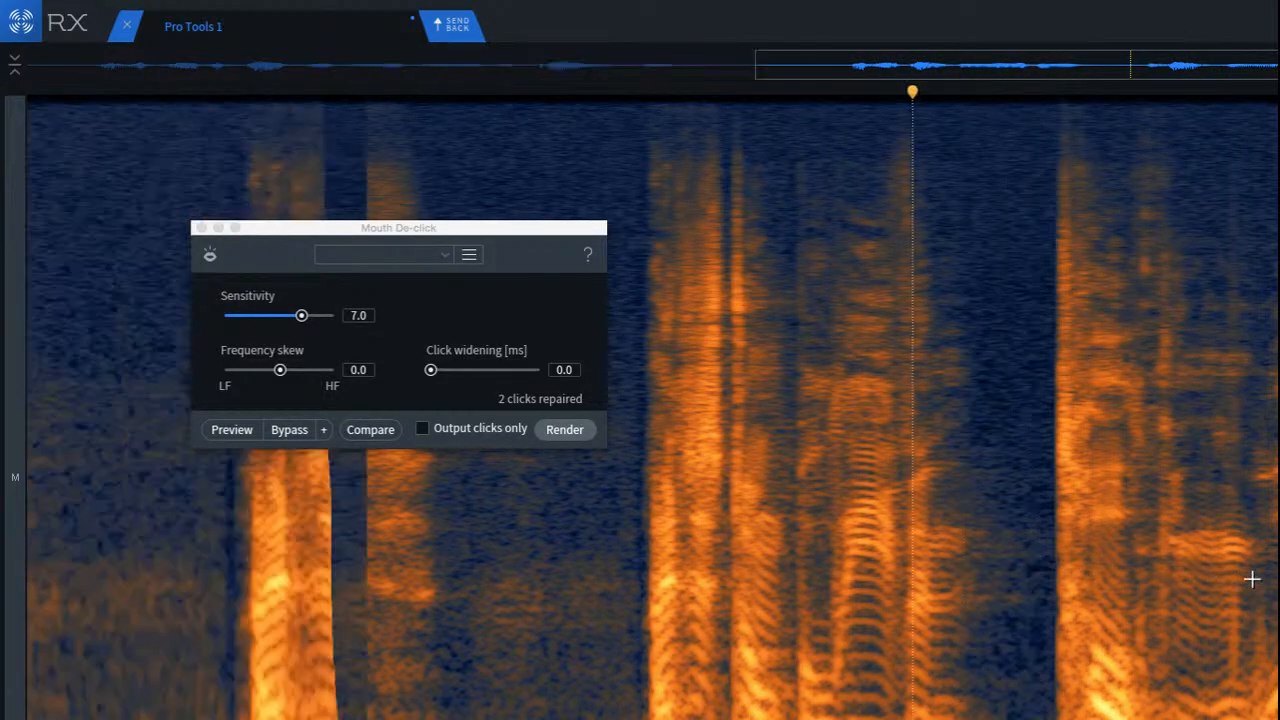
pyautogui.scroll(3, 1252, 579)
pyautogui.press('space')
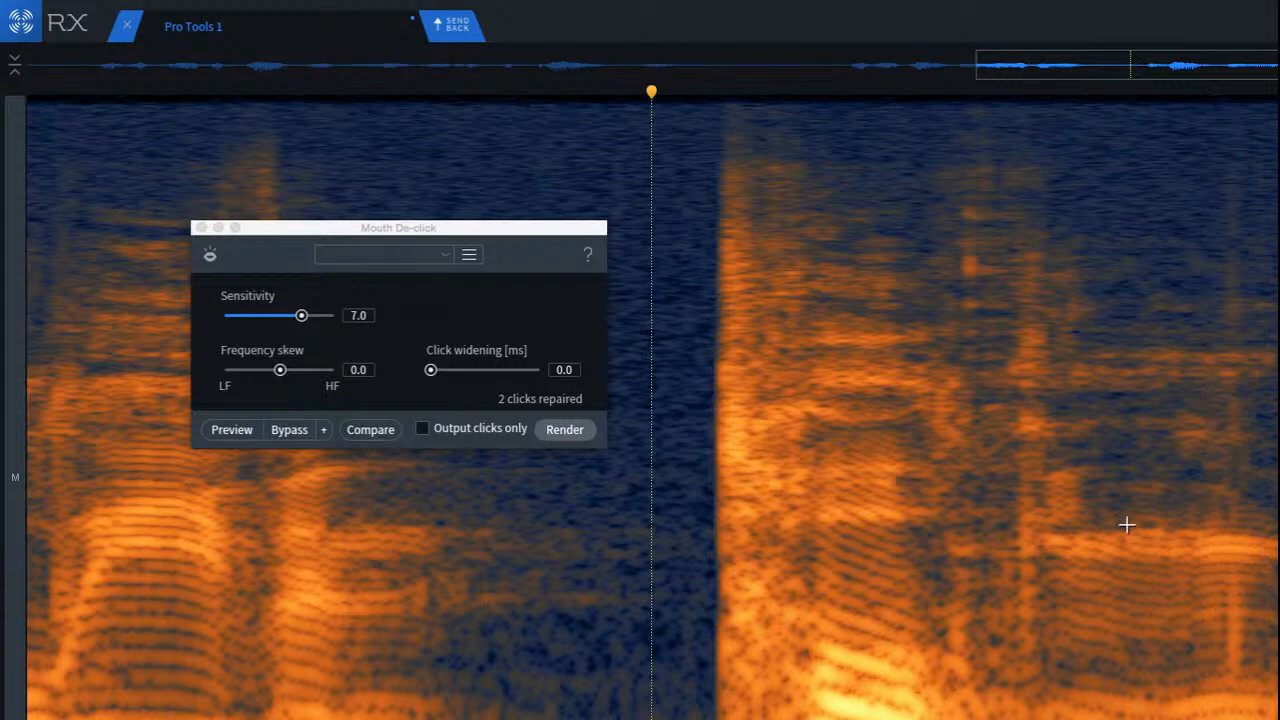
pyautogui.moveTo(907, 198); pyautogui.dragTo(1082, 719)
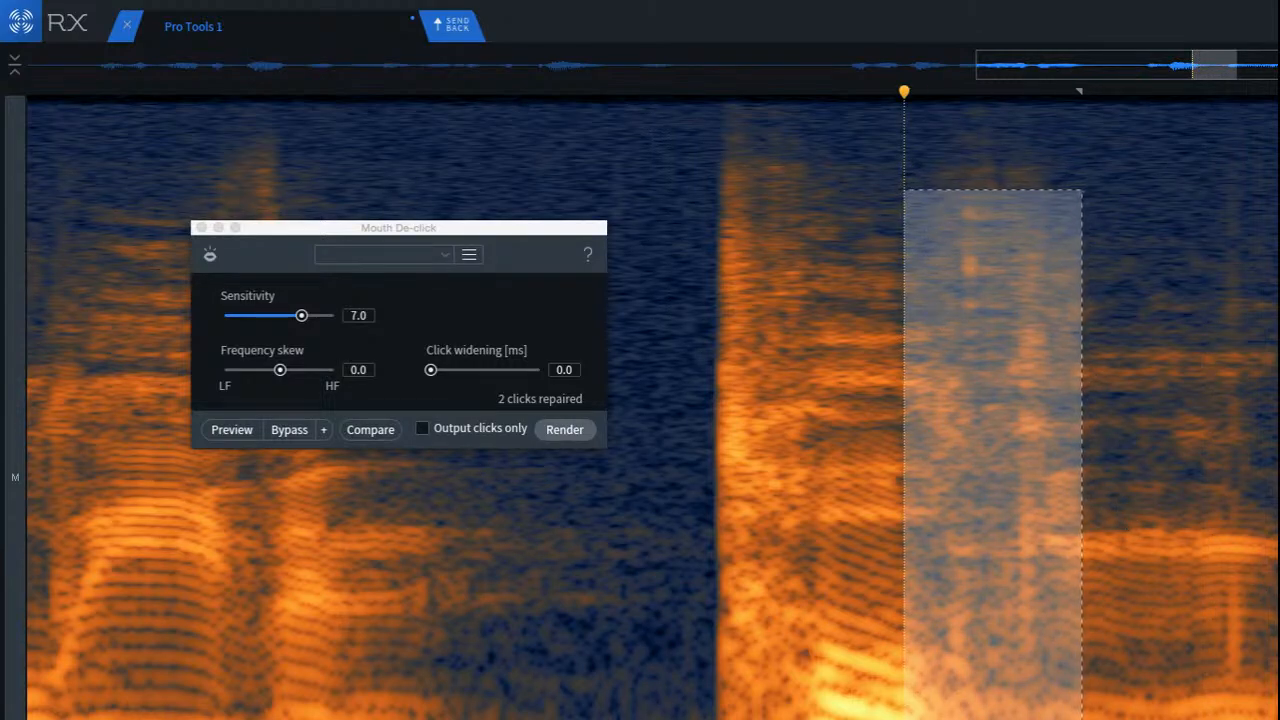
pyautogui.click(565, 429)
# Step: Play back the de-clicked passage repeatedly, starting from the tail of the preceding word
pyautogui.click(447, 594)
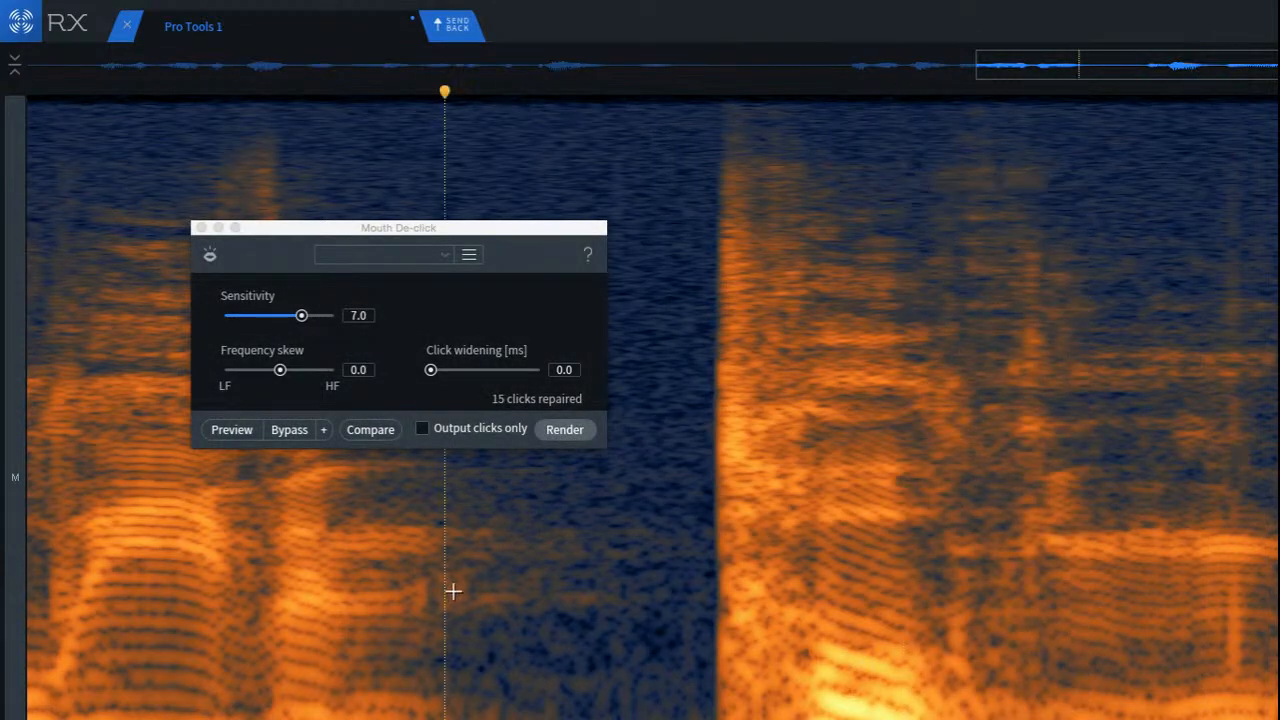
pyautogui.press('space')
pyautogui.press('space')
pyautogui.press('space')
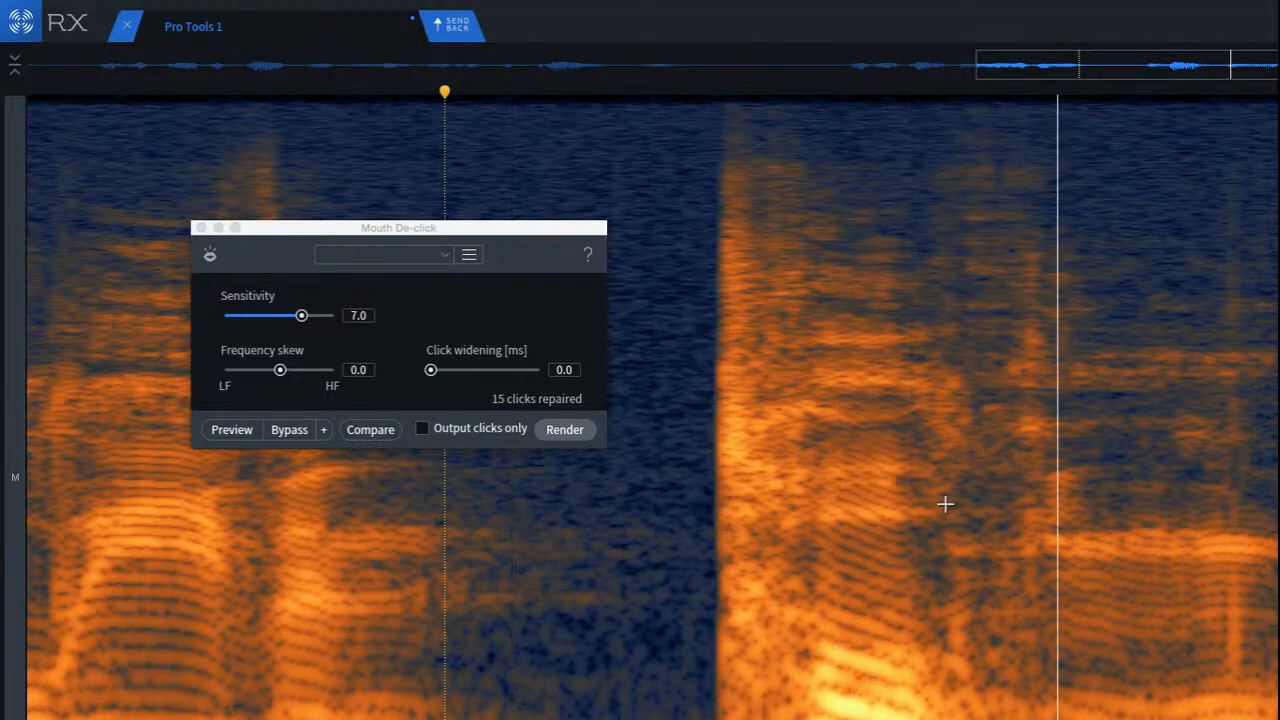
pyautogui.press('space')
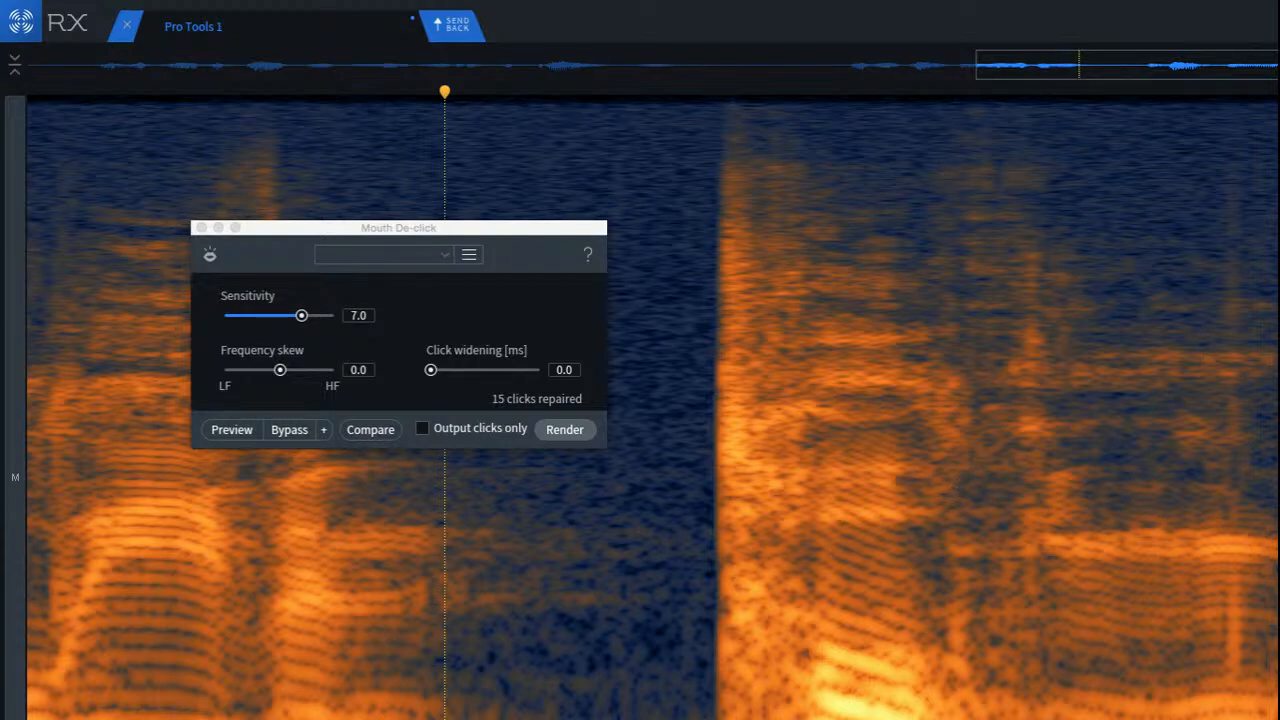
# Step: Compare the passage with and without the mouth de-click by undoing and redoing it, ending with the de-click undone
pyautogui.press('super+z')
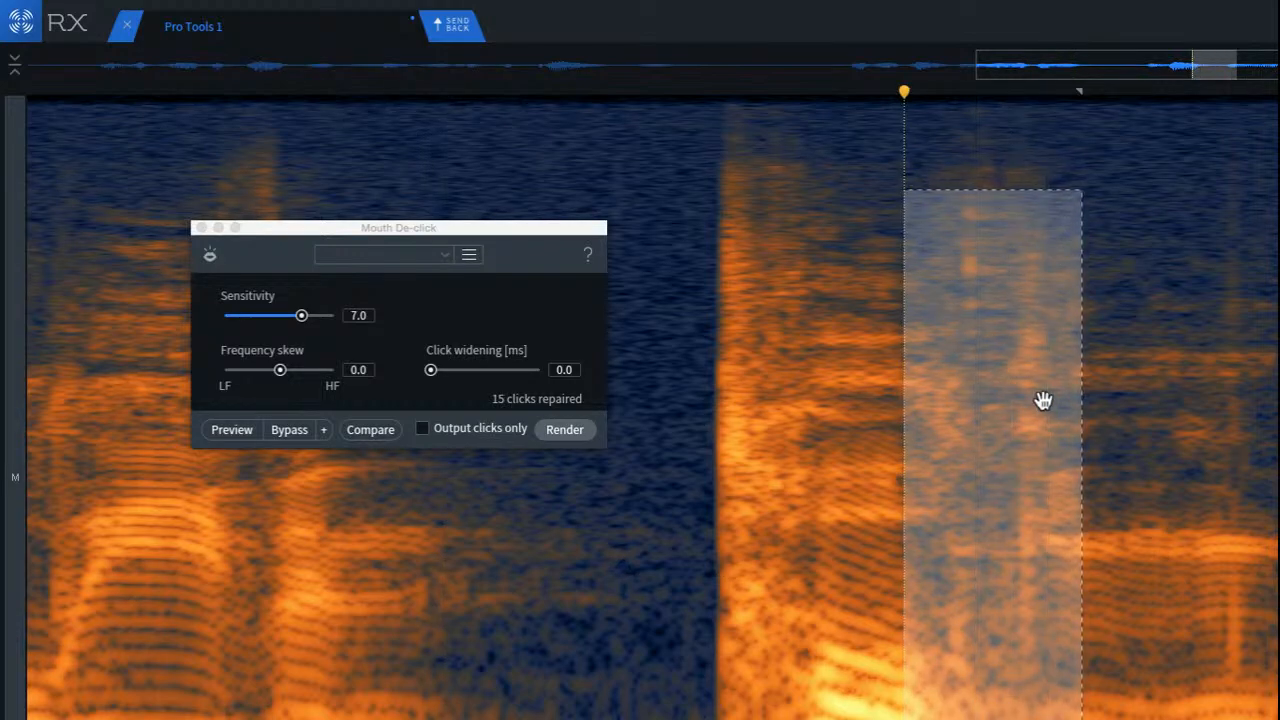
pyautogui.click(663, 260)
pyautogui.press('space')
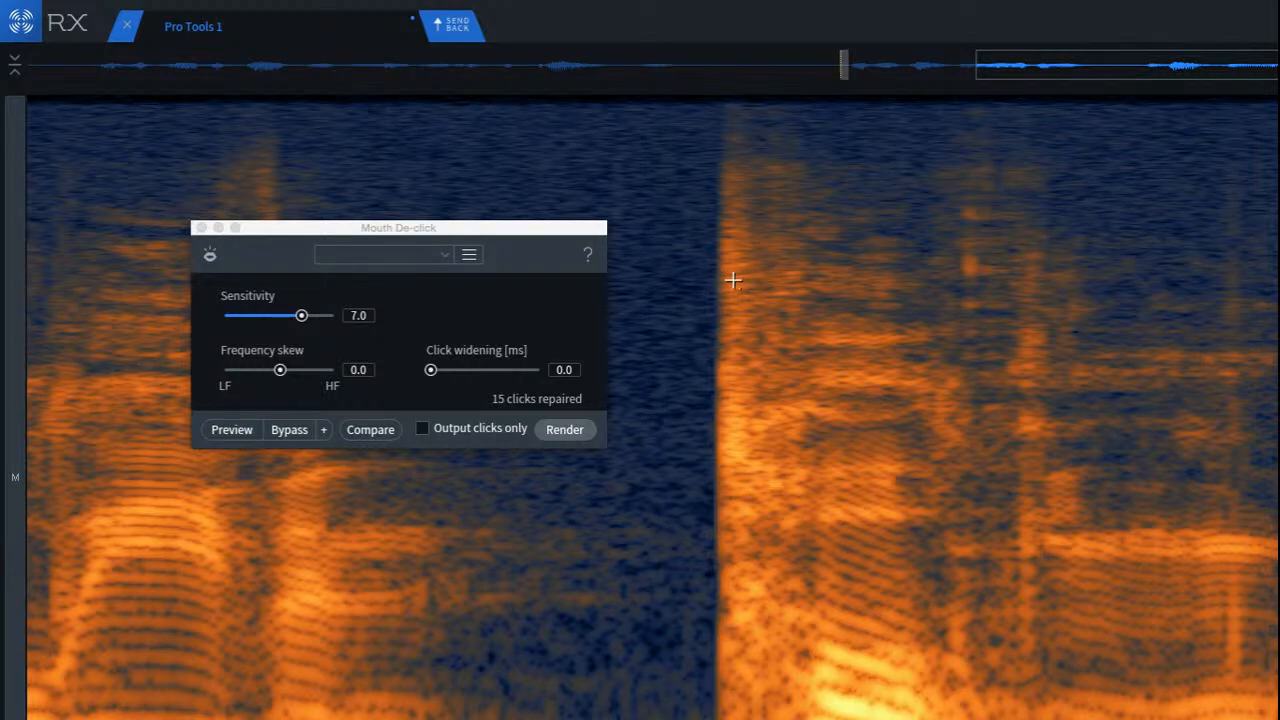
pyautogui.press('super+shift+z')
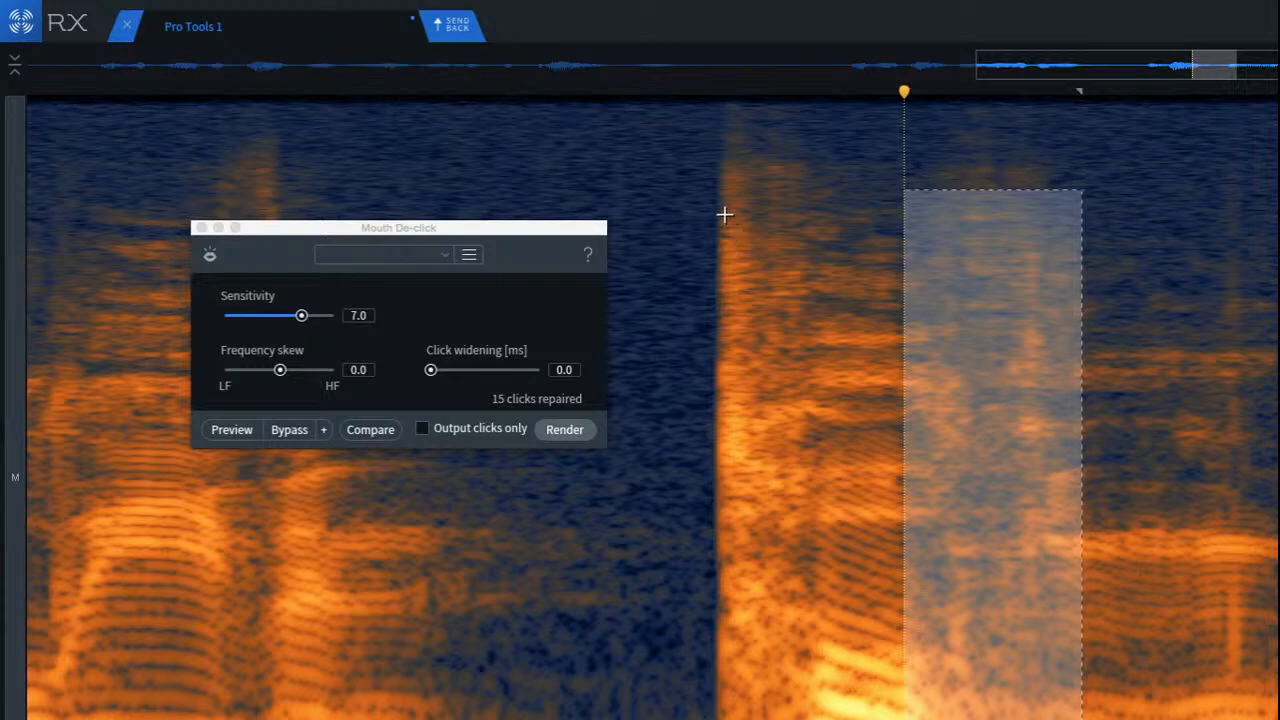
pyautogui.click(678, 207)
pyautogui.press('space')
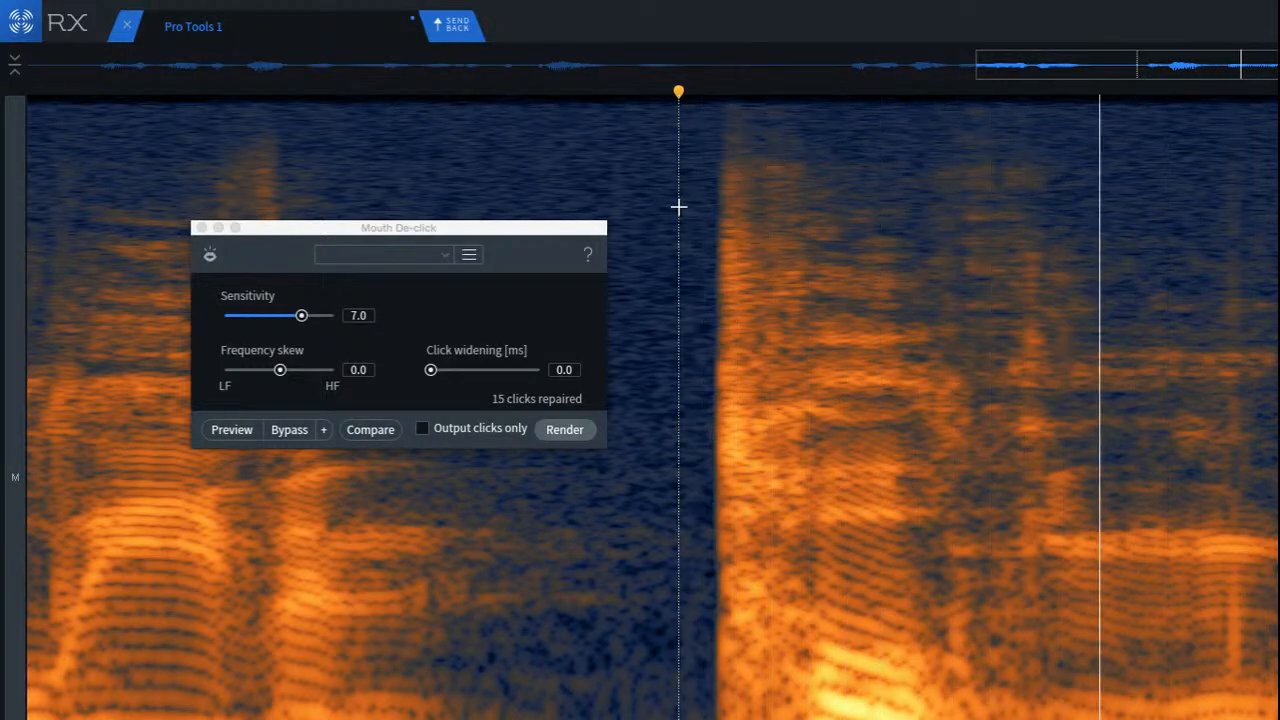
pyautogui.press('super+z')
pyautogui.click(681, 209)
pyautogui.press('space')
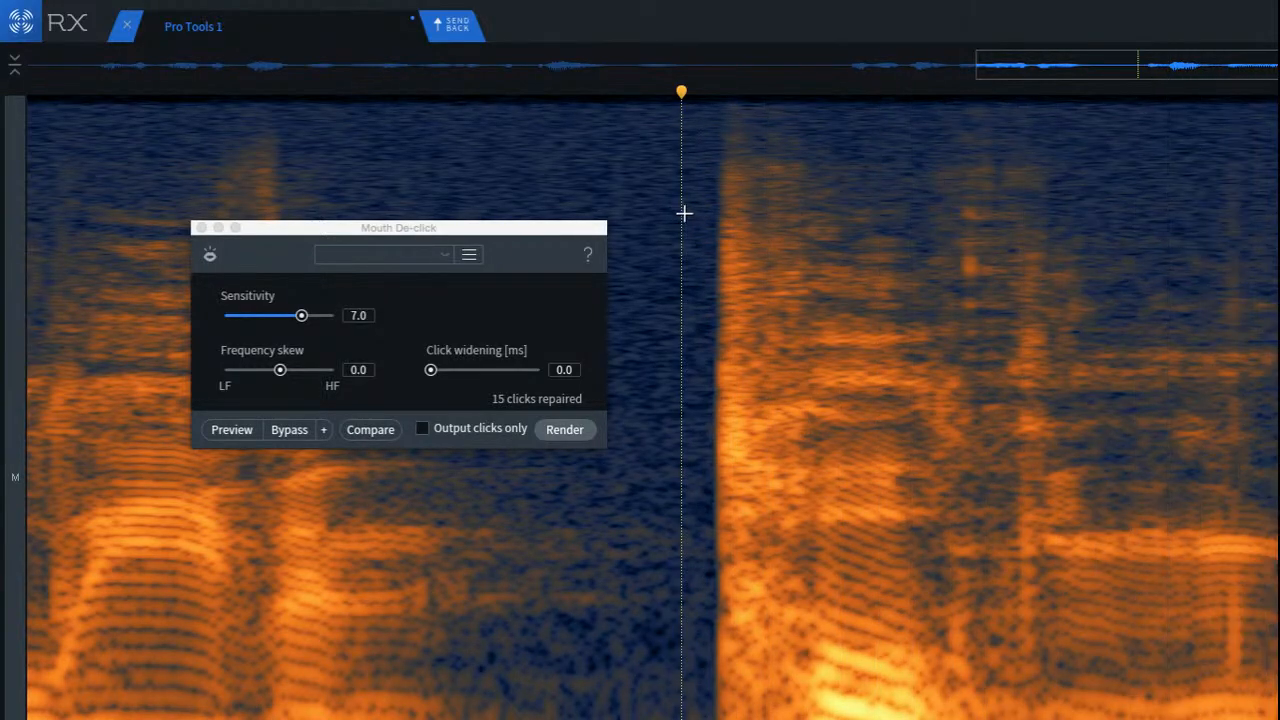
# Step: Repair the two short vertical high-frequency marks in the passage just after the loud onset
pyautogui.click(1108, 286)
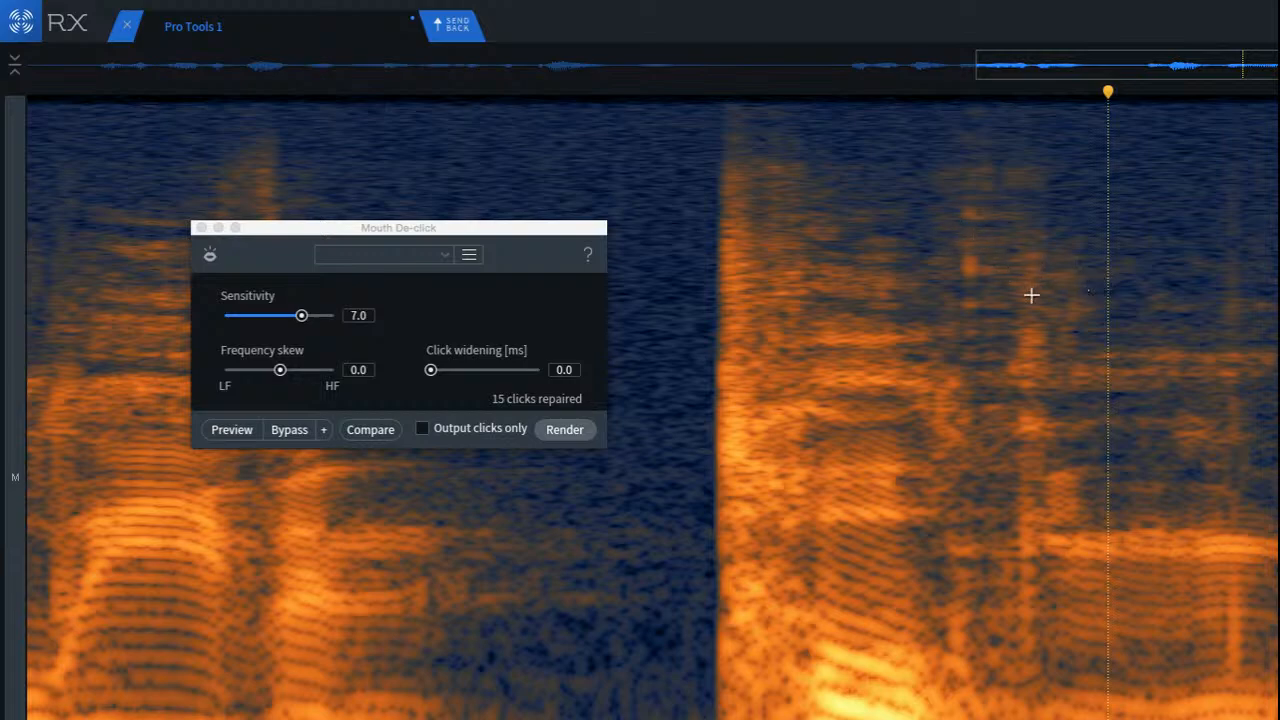
pyautogui.scroll(4, 1097, 372)
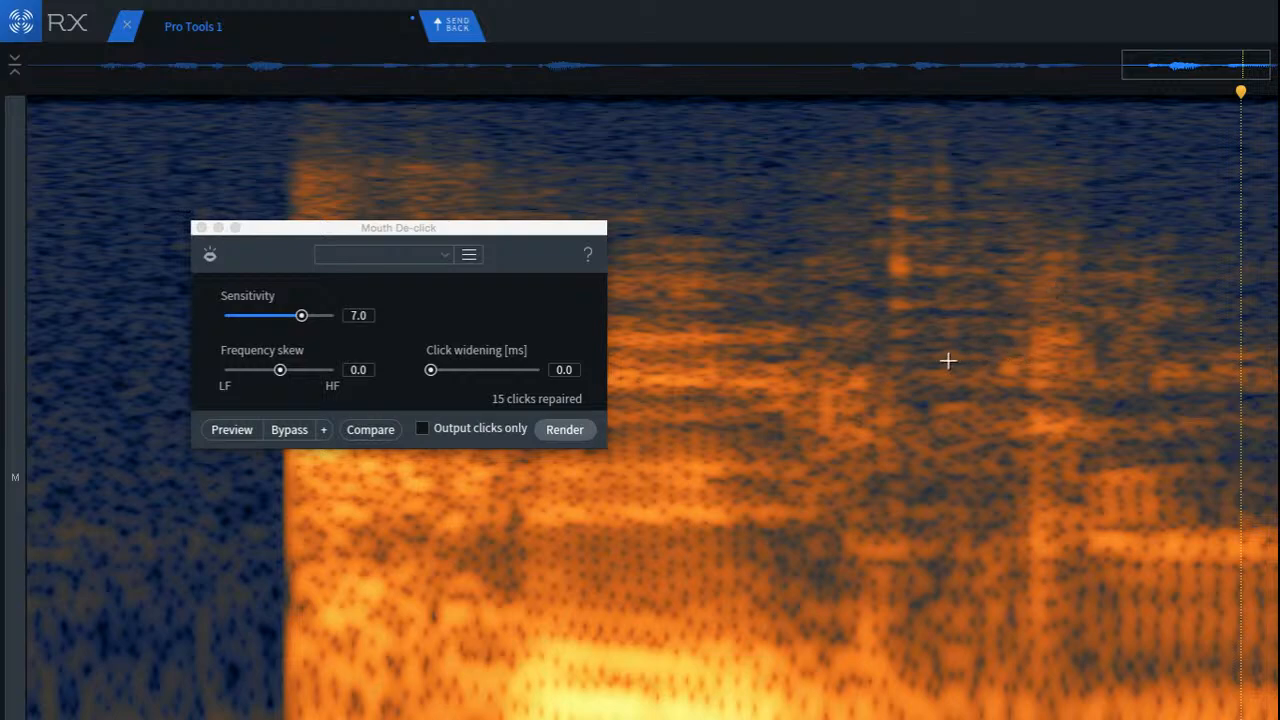
pyautogui.scroll(2, 920, 258)
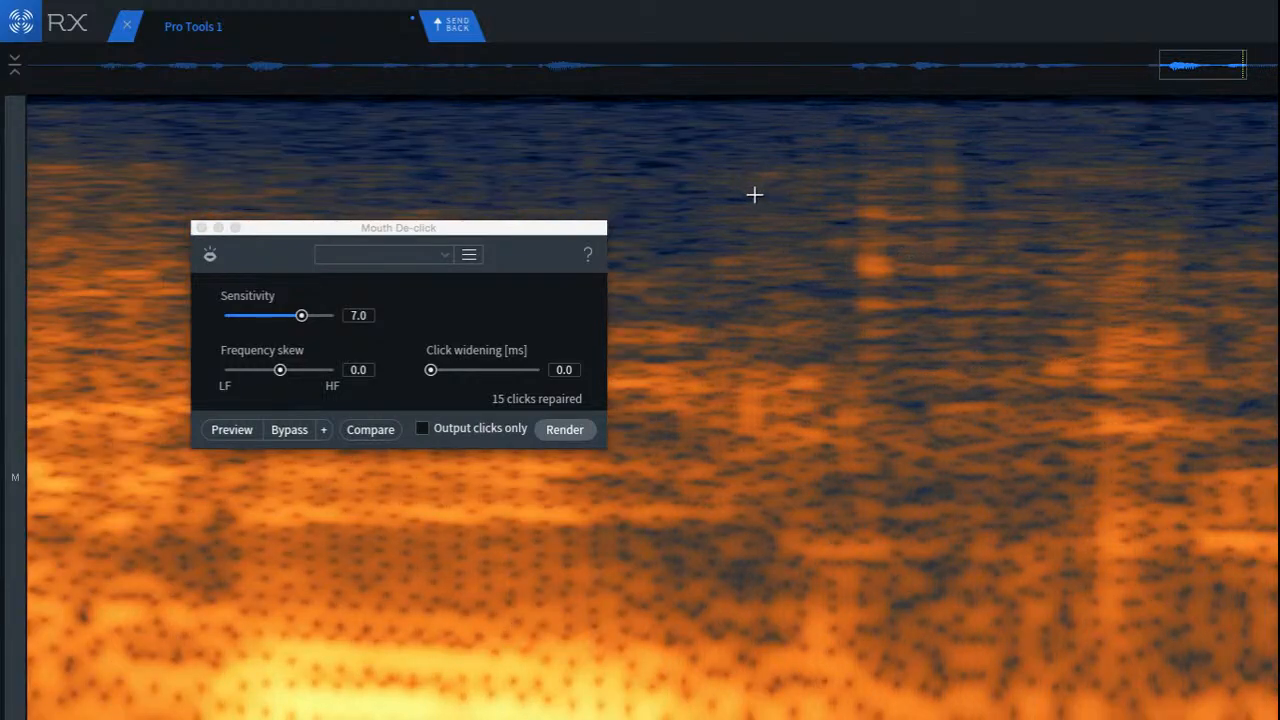
pyautogui.moveTo(740, 171); pyautogui.dragTo(881, 343)
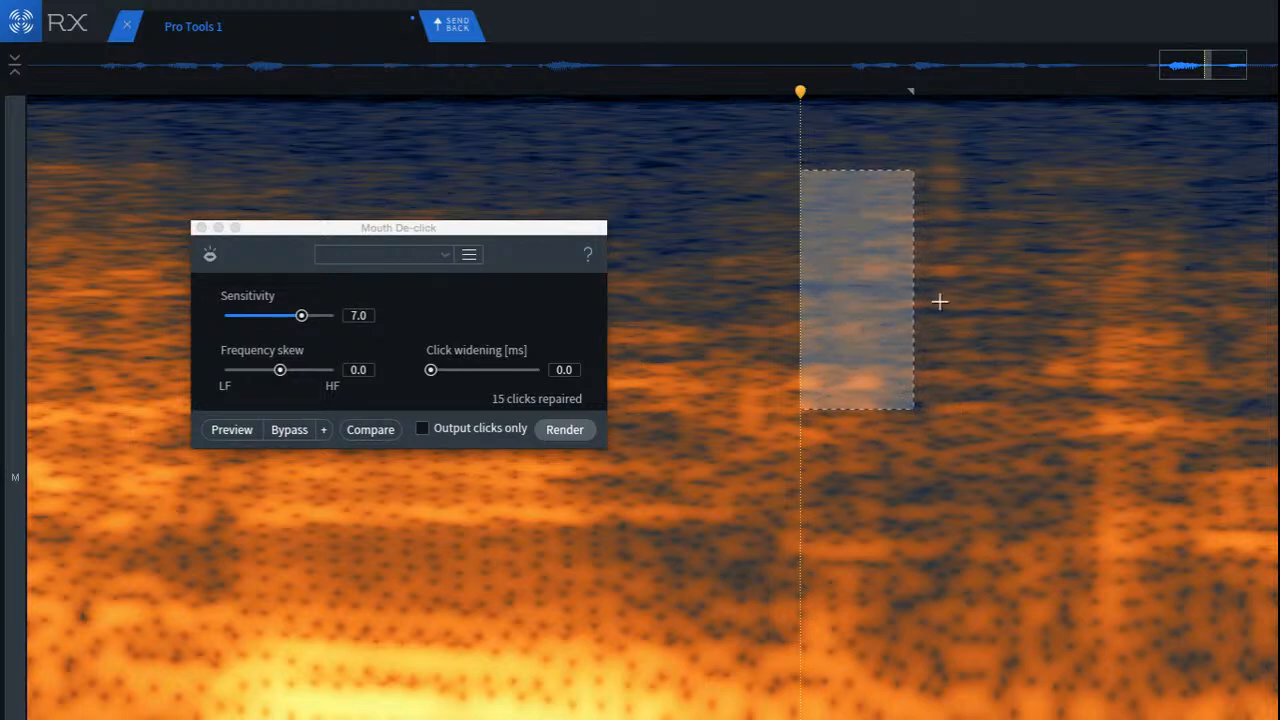
pyautogui.click(1061, 266)
pyautogui.moveTo(961, 106); pyautogui.dragTo(931, 291)
pyautogui.click(857, 293)
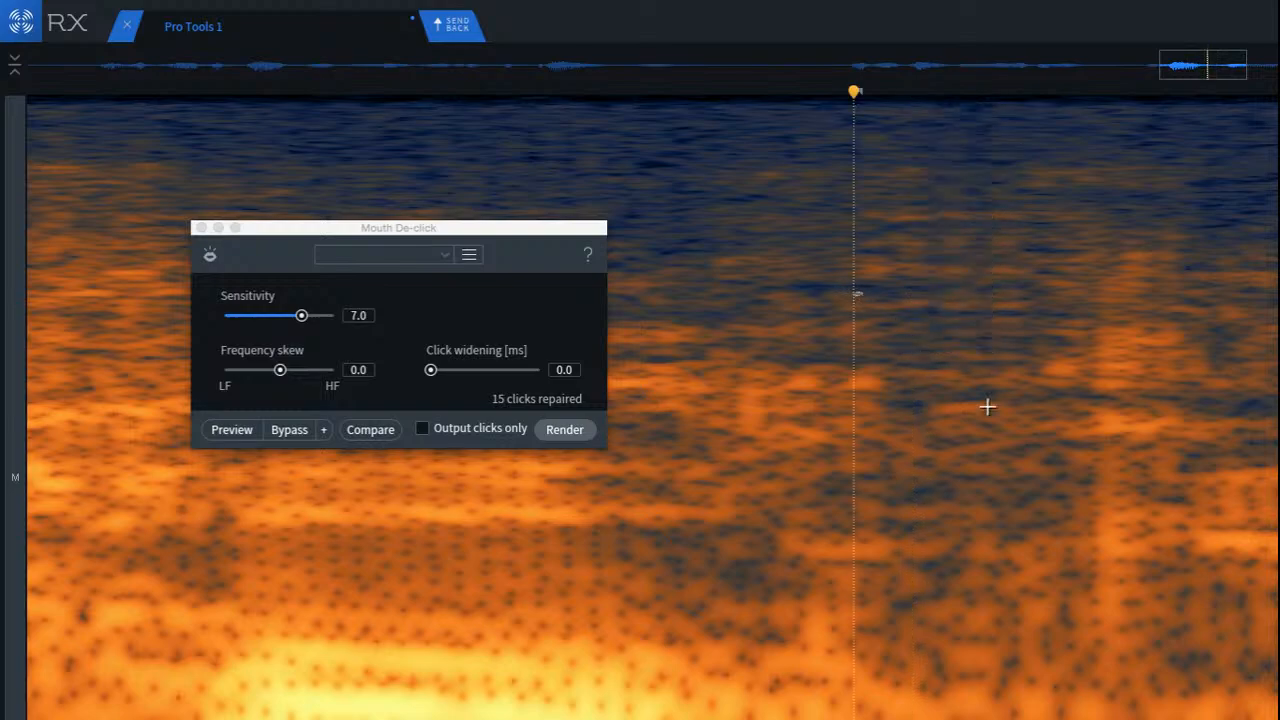
# Step: Repair the tall vertical streak just before the sustained horizontal band of the word
pyautogui.scroll(2, 651, 290)
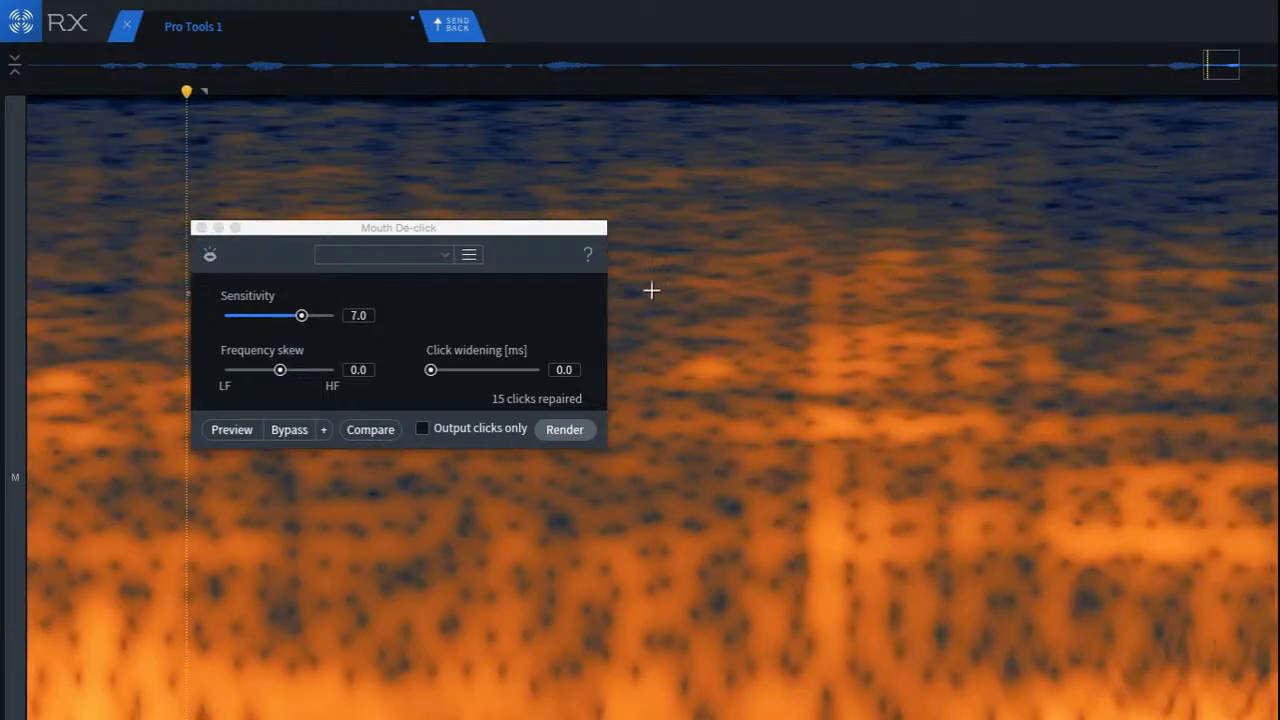
pyautogui.moveTo(694, 244); pyautogui.dragTo(815, 712)
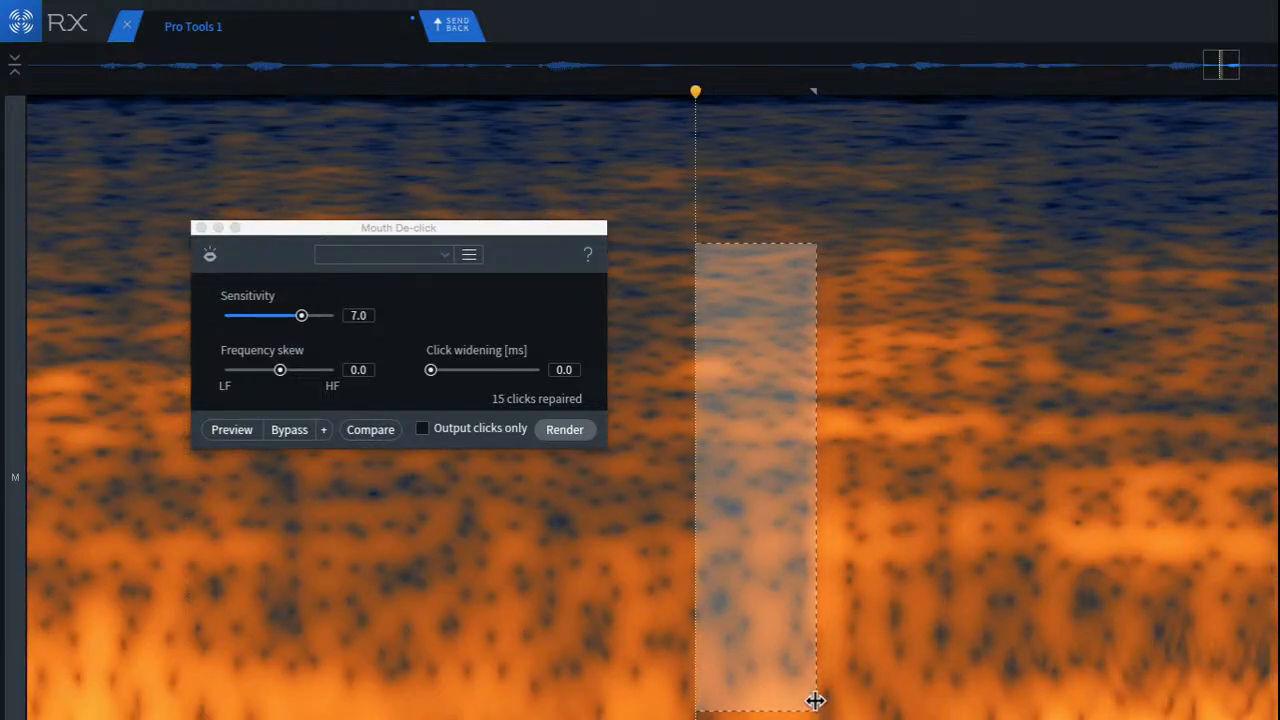
pyautogui.moveTo(764, 600); pyautogui.dragTo(847, 580)
pyautogui.click(526, 495)
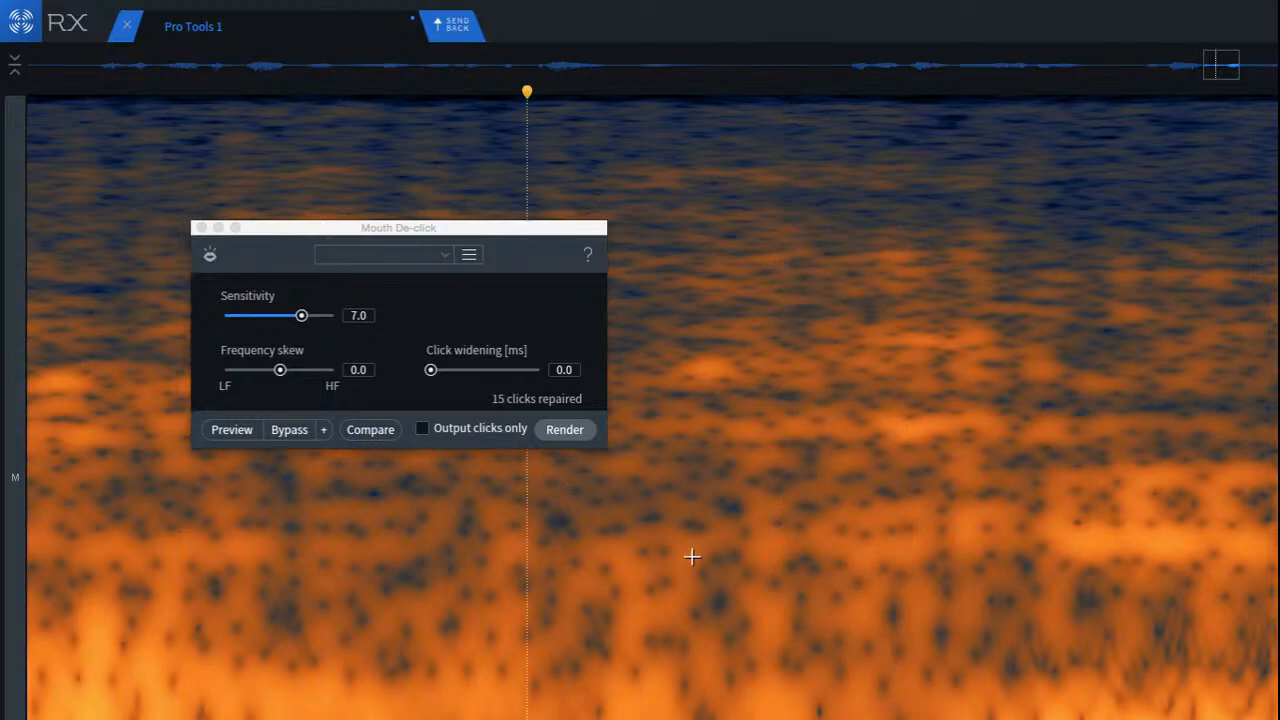
# Step: Play back the repaired word from its loud onset, and close the Mouth De-click window
pyautogui.scroll(-3, 781, 587)
pyautogui.click(374, 486)
pyautogui.scroll(-3, 451, 520)
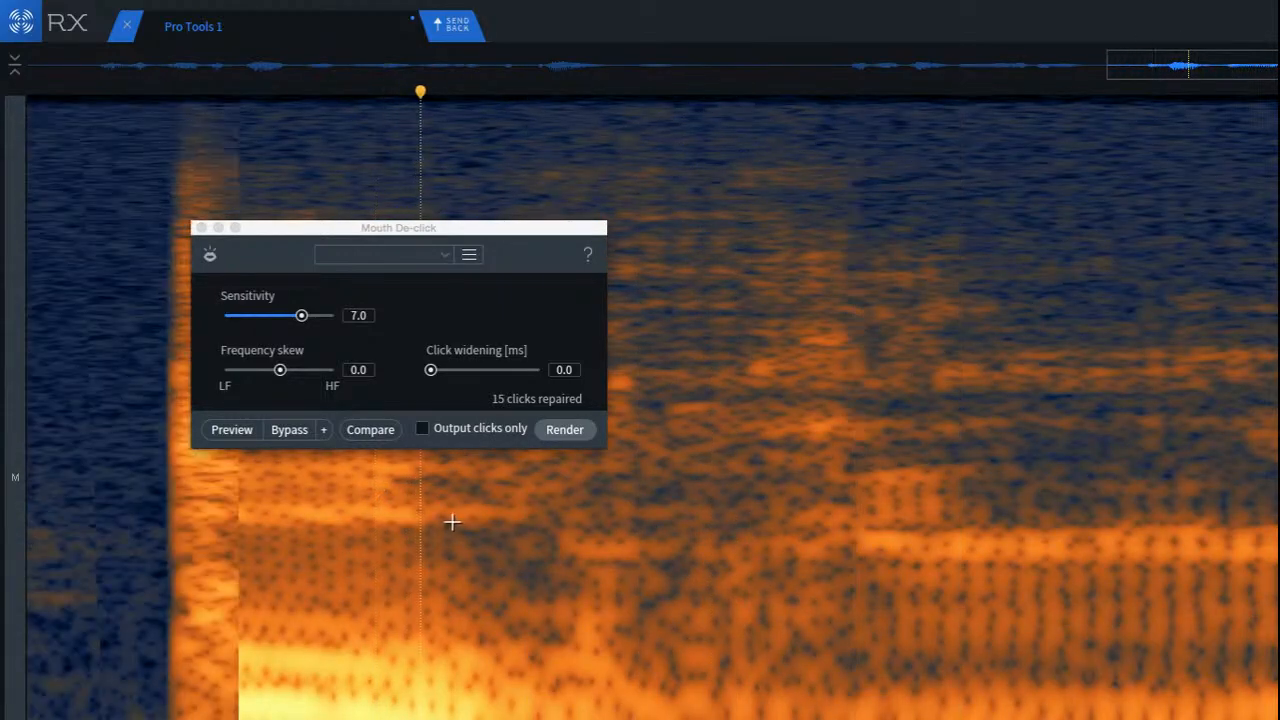
pyautogui.click(307, 482)
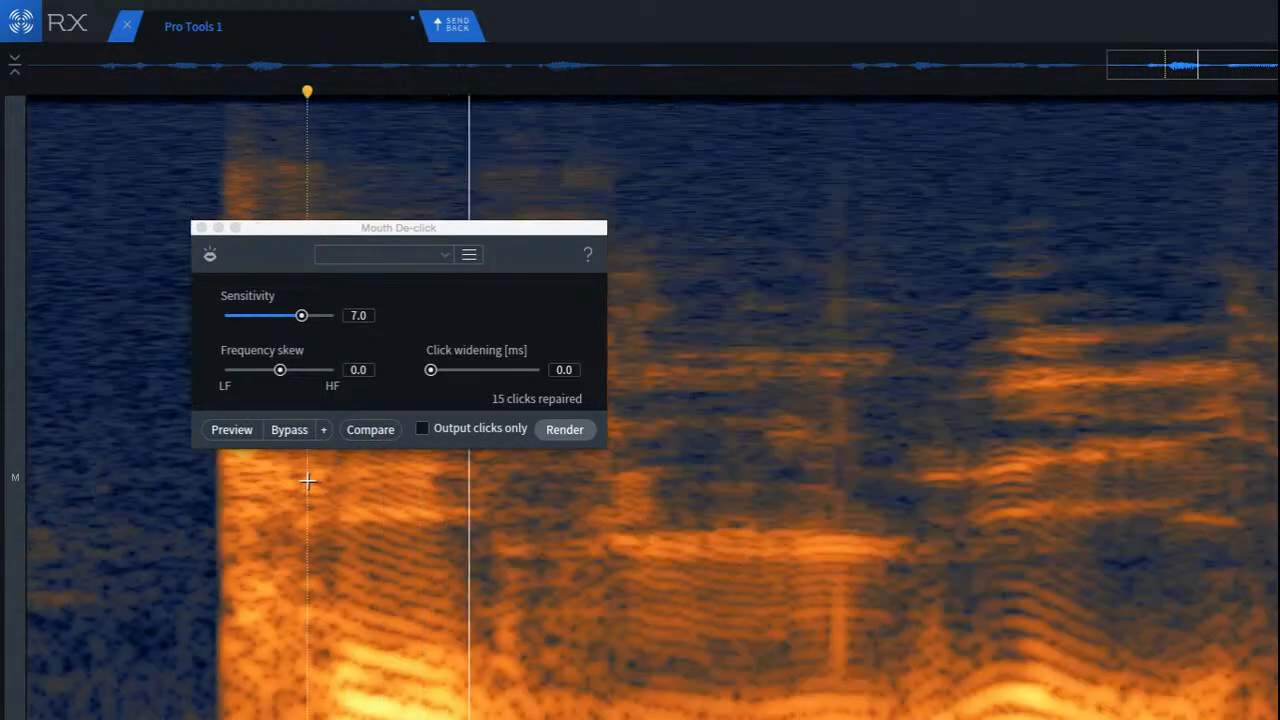
pyautogui.moveTo(431, 233); pyautogui.dragTo(552, 243)
pyautogui.click(453, 232)
pyautogui.click(266, 420)
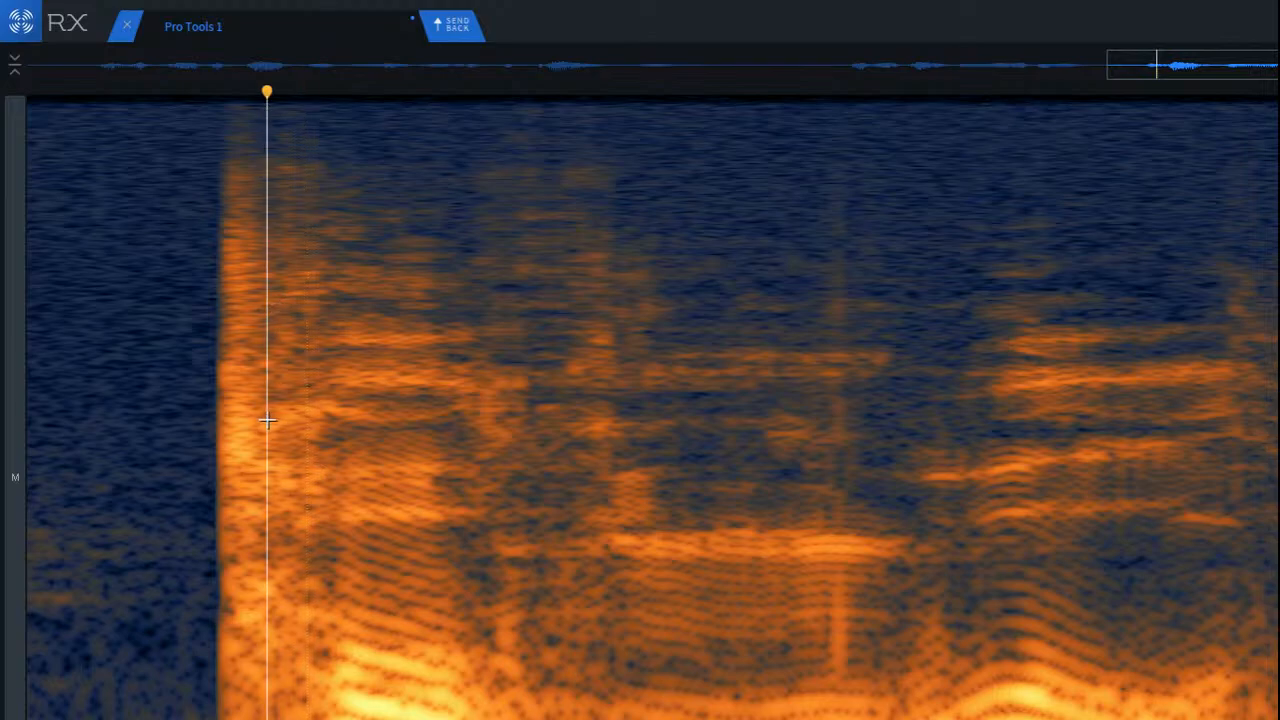
# Step: Repair the narrow low-frequency smudge at the end of the loud syllable, and play back from just before it
pyautogui.scroll(2, 534, 590)
pyautogui.scroll(2, 465, 557)
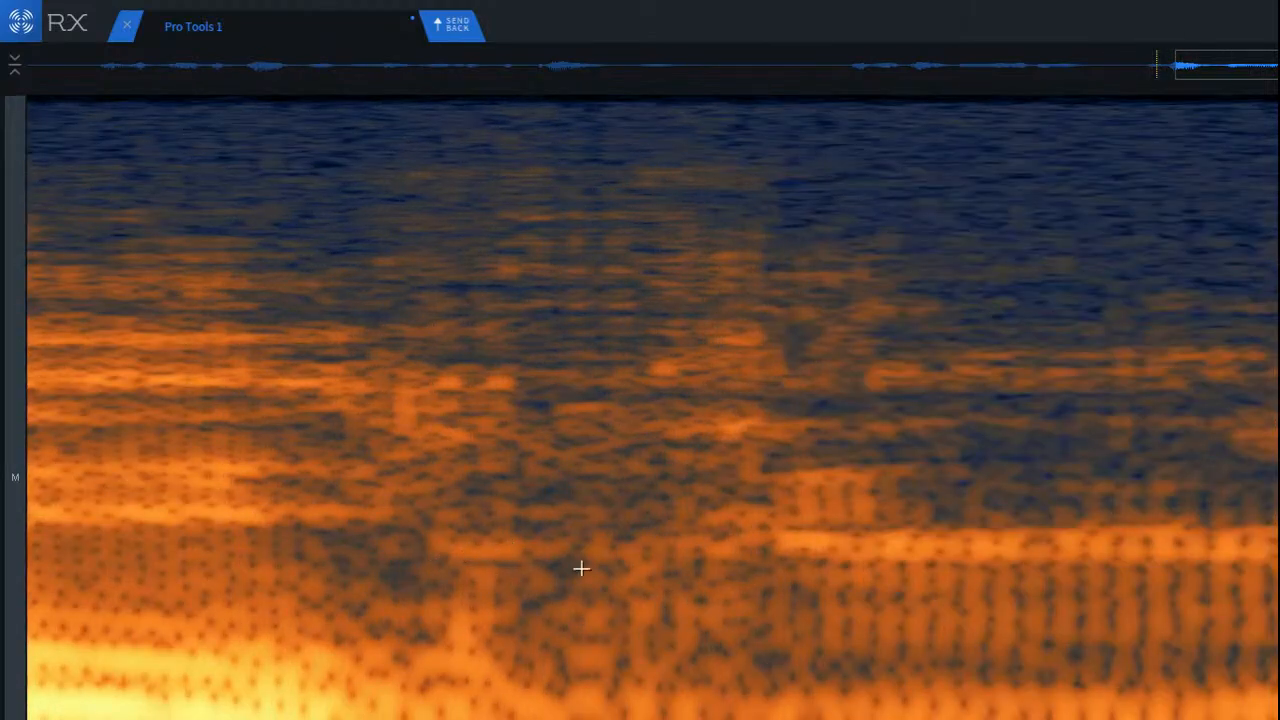
pyautogui.scroll(2, 494, 554)
pyautogui.moveTo(465, 545); pyautogui.dragTo(440, 674)
pyautogui.click(245, 566)
pyautogui.scroll(-2, 334, 571)
pyautogui.click(125, 477)
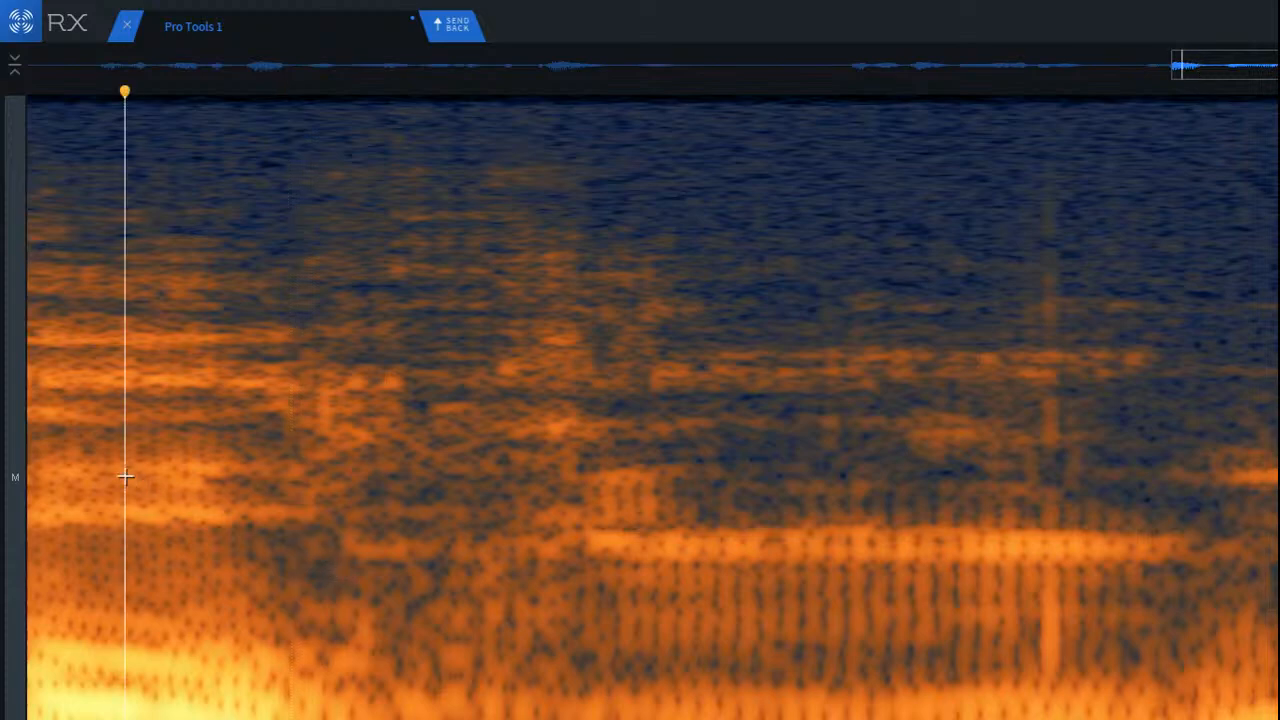
# Step: Try attenuating the bright mid-frequency patch between the loud syllable and the sustained vowel, play it back, and undo the repair
pyautogui.scroll(1, 503, 446)
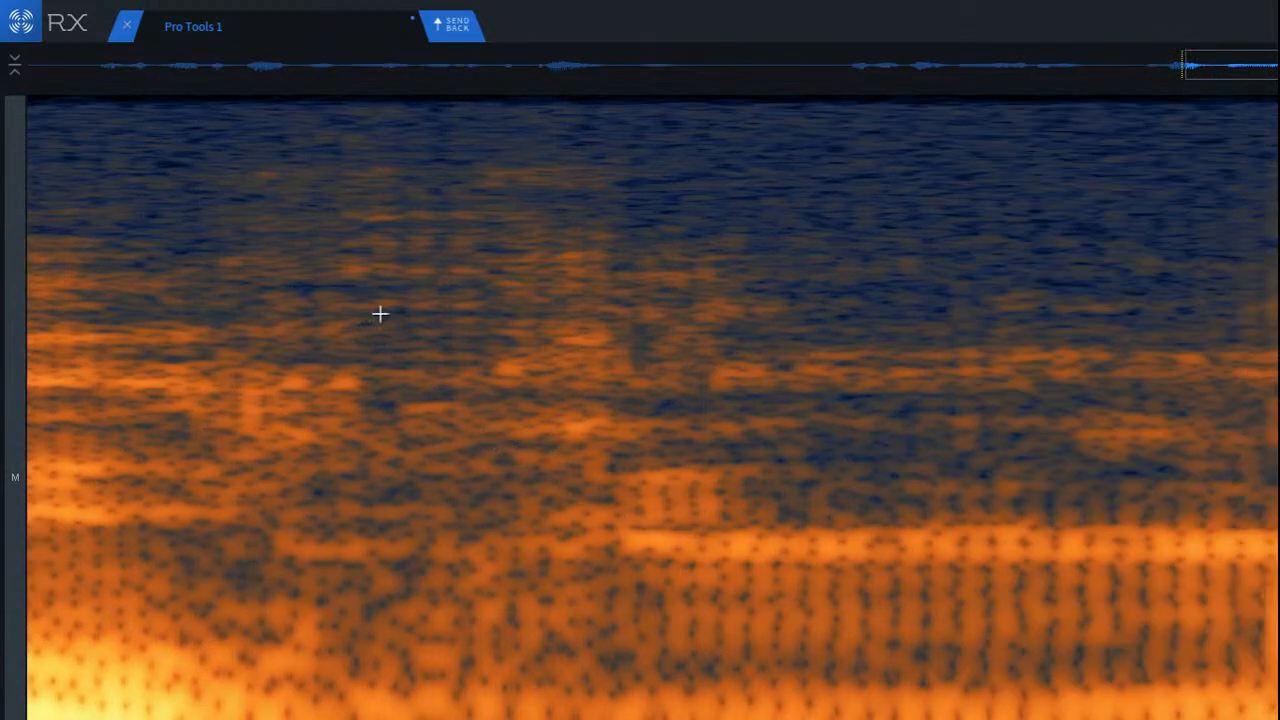
pyautogui.moveTo(429, 337); pyautogui.dragTo(680, 440)
pyautogui.moveTo(603, 420)
pyautogui.mouseDown()
pyautogui.moveTo(626, 357)
pyautogui.moveTo(733, 399)
pyautogui.moveTo(717, 534)
pyautogui.moveTo(634, 486)
pyautogui.moveTo(595, 365)
pyautogui.mouseUp()
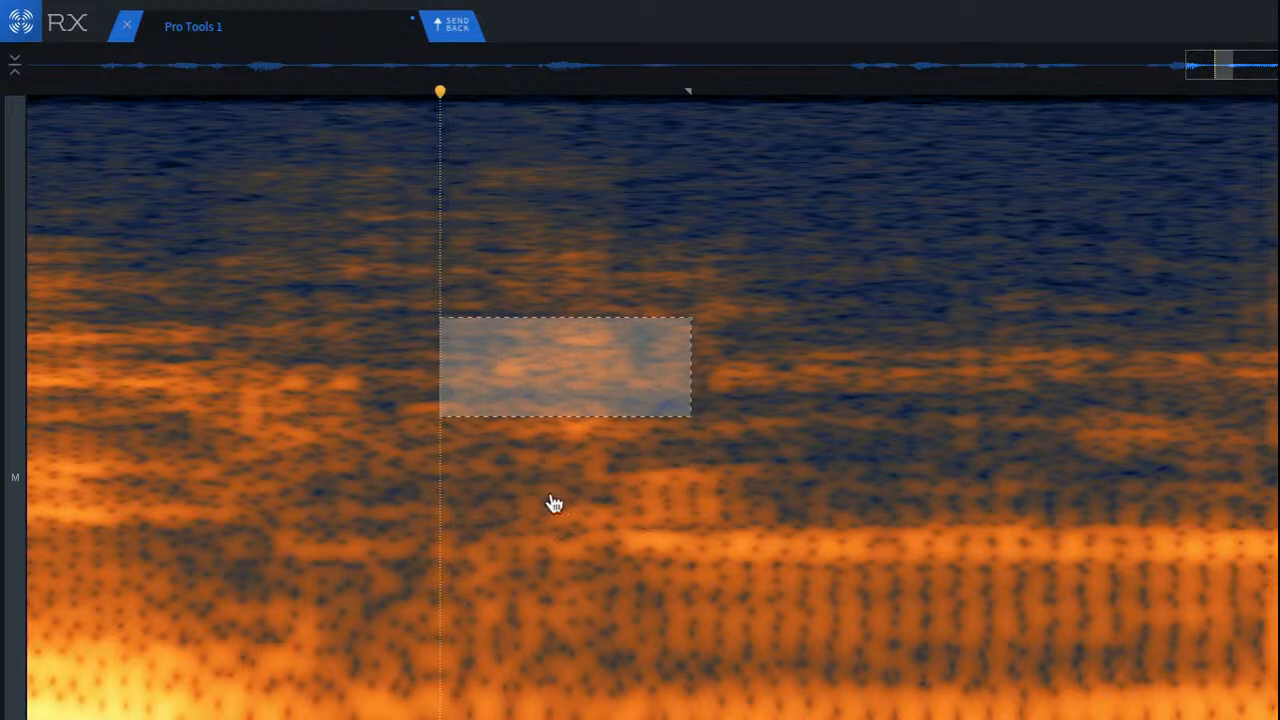
pyautogui.click(268, 330)
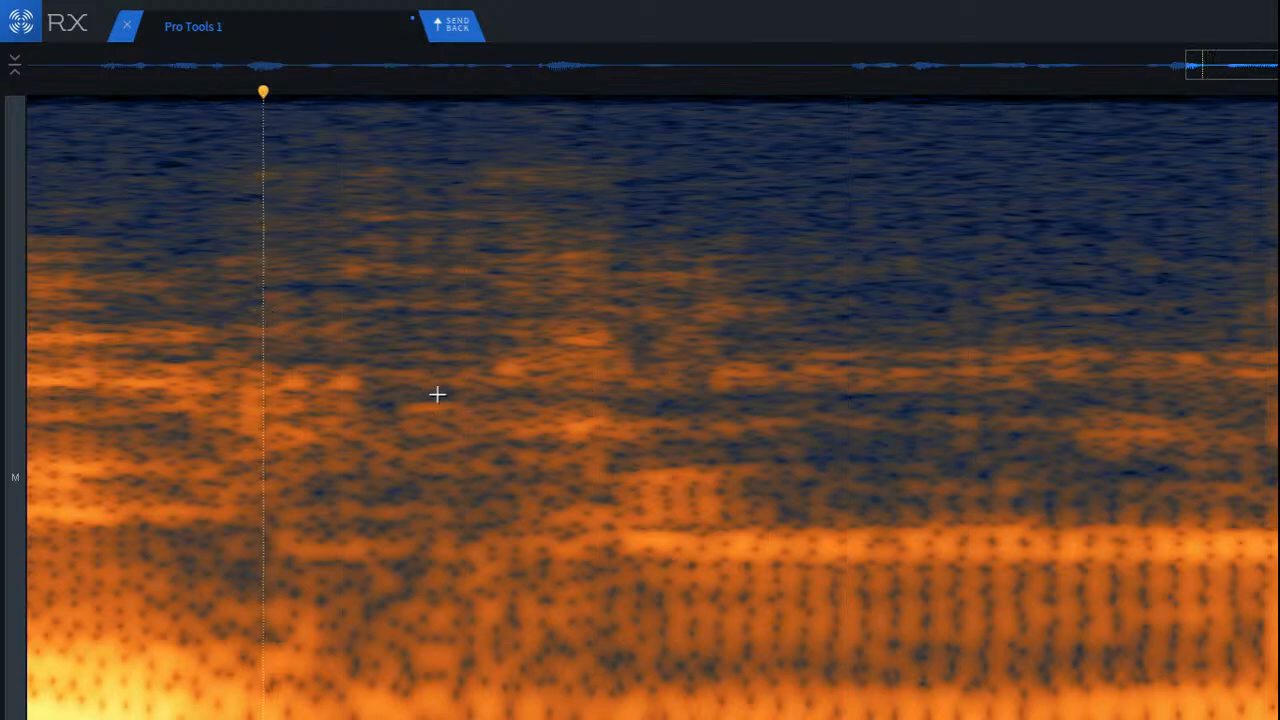
pyautogui.moveTo(469, 390); pyautogui.dragTo(826, 455)
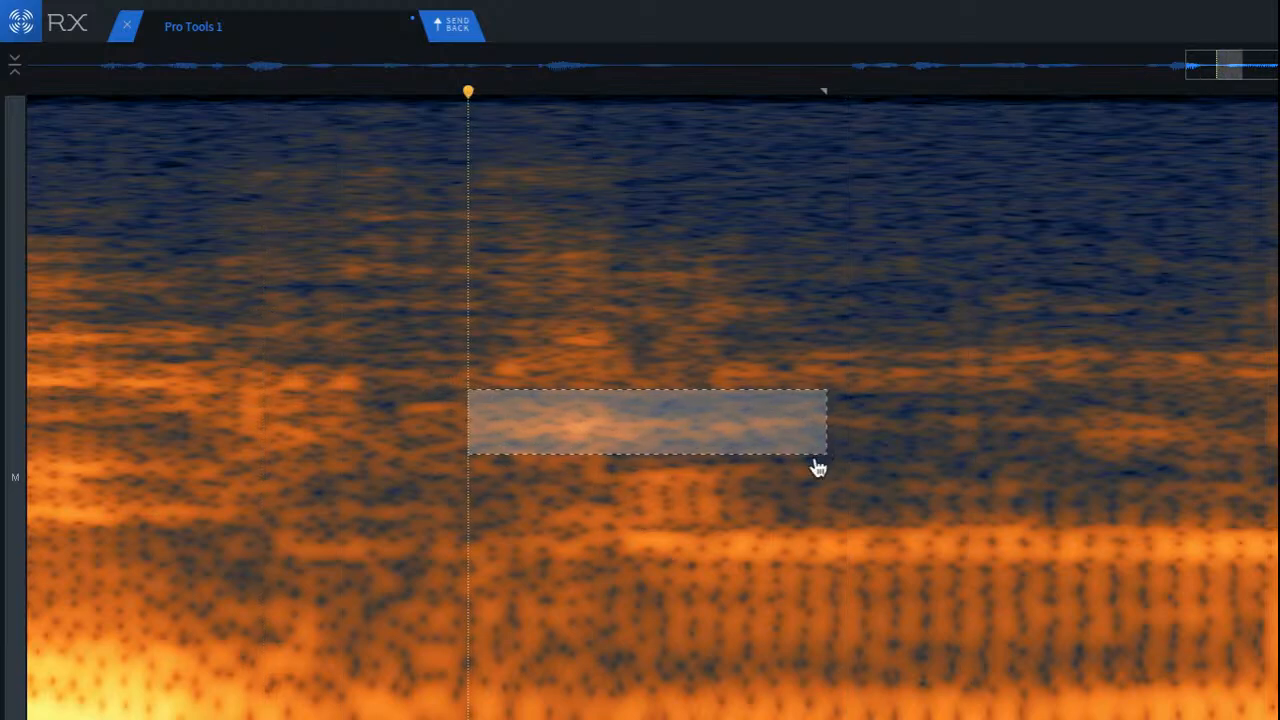
pyautogui.click(129, 222)
pyautogui.press('space')
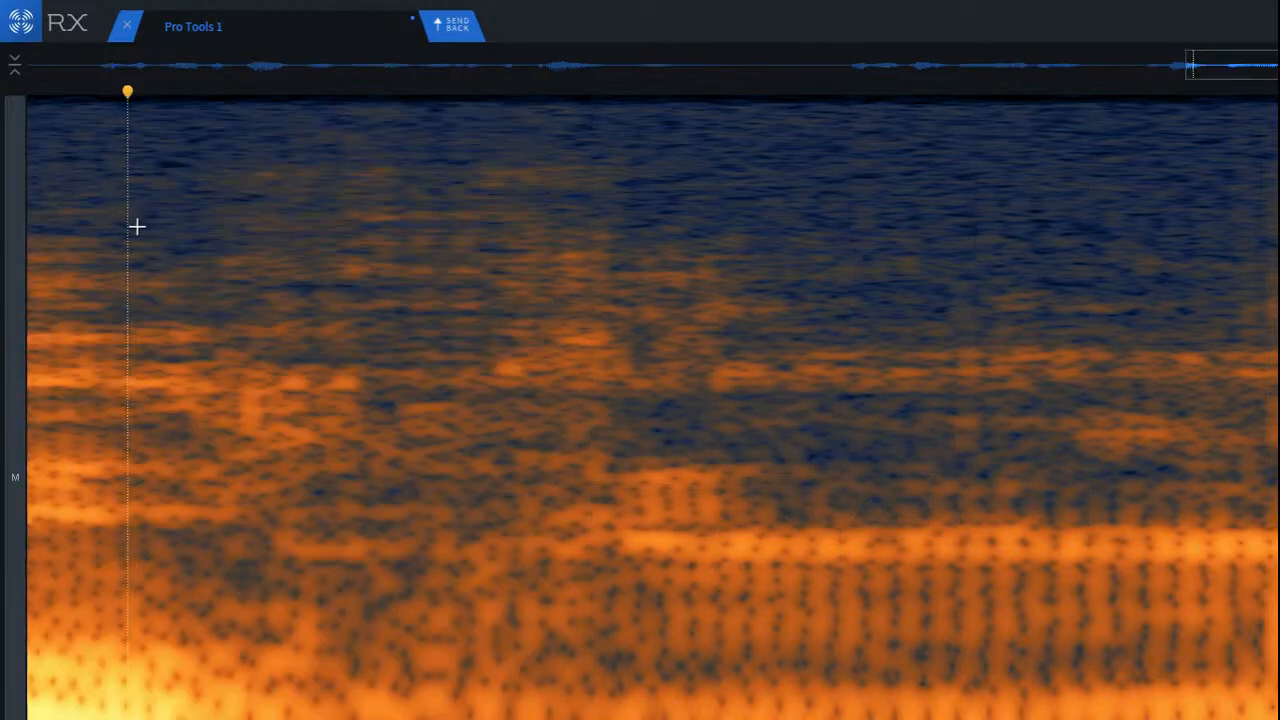
pyautogui.press('space')
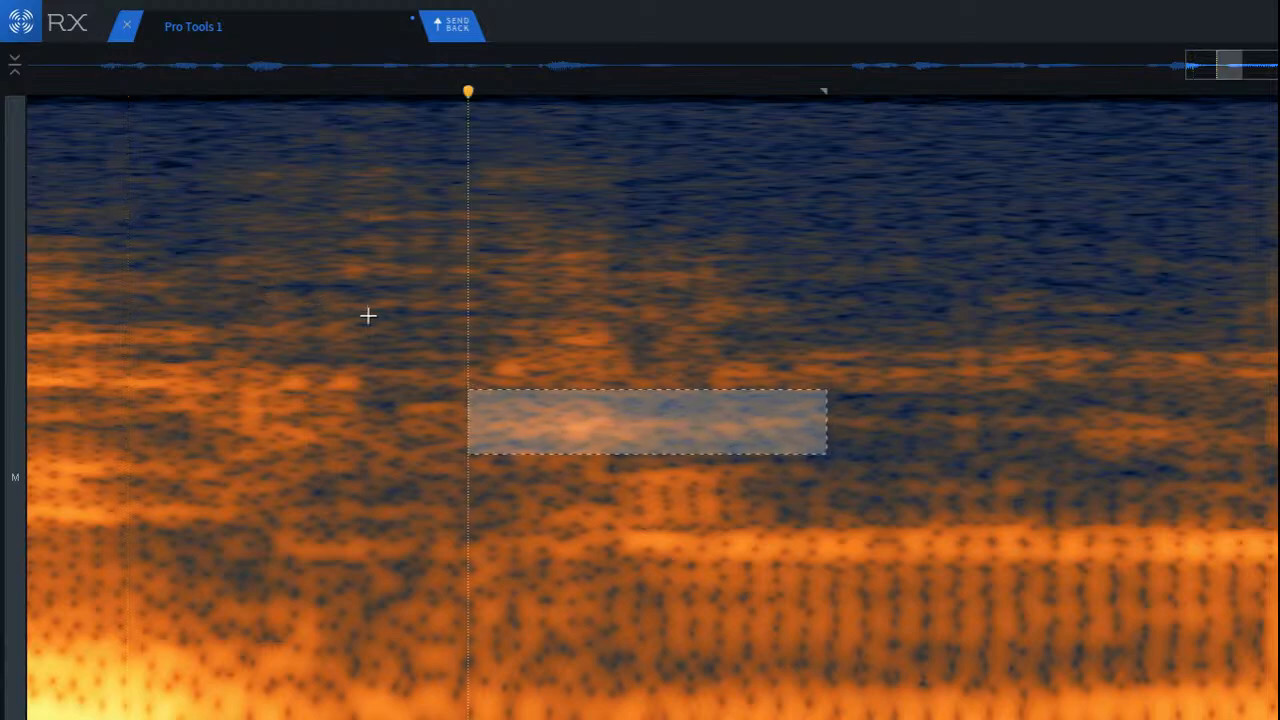
# Step: Try attenuating a long narrow mid-frequency band above the sustained vowel, and play back from the loud syllable before it
pyautogui.click(366, 314)
pyautogui.moveTo(386, 397); pyautogui.dragTo(1239, 472)
pyautogui.press('space')
pyautogui.press('space')
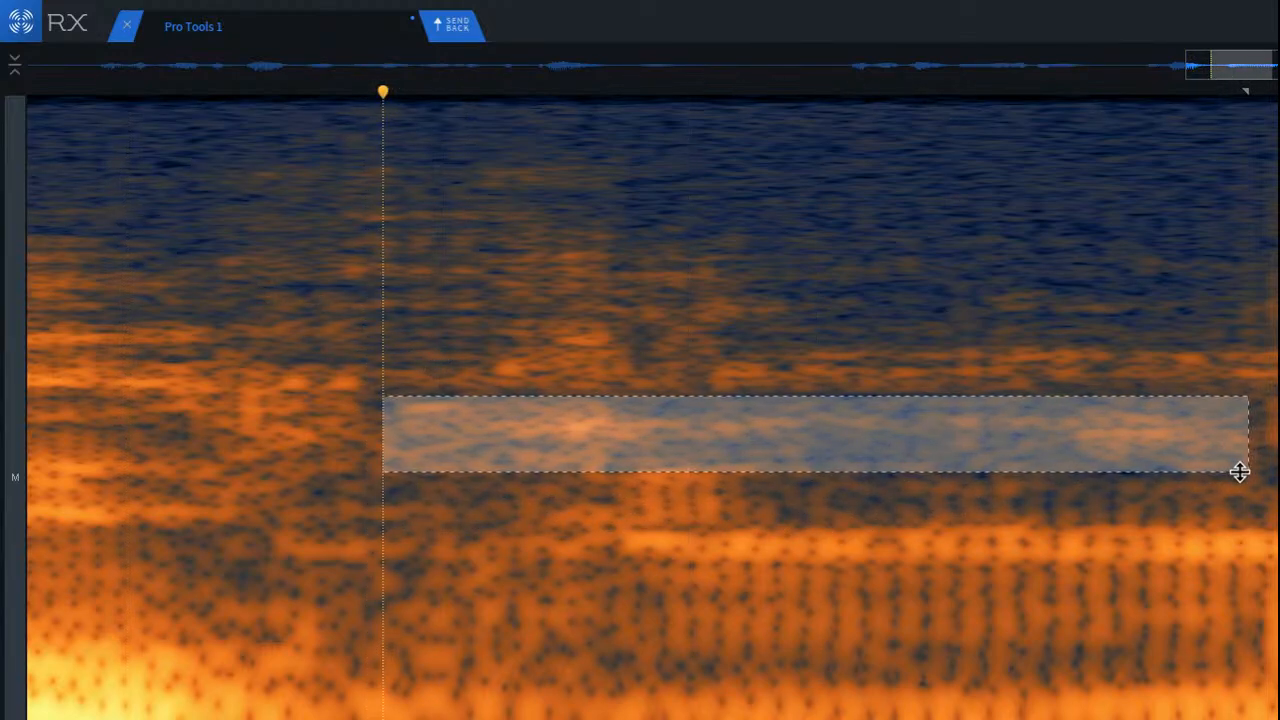
pyautogui.press('super+shift+5')
pyautogui.click(84, 212)
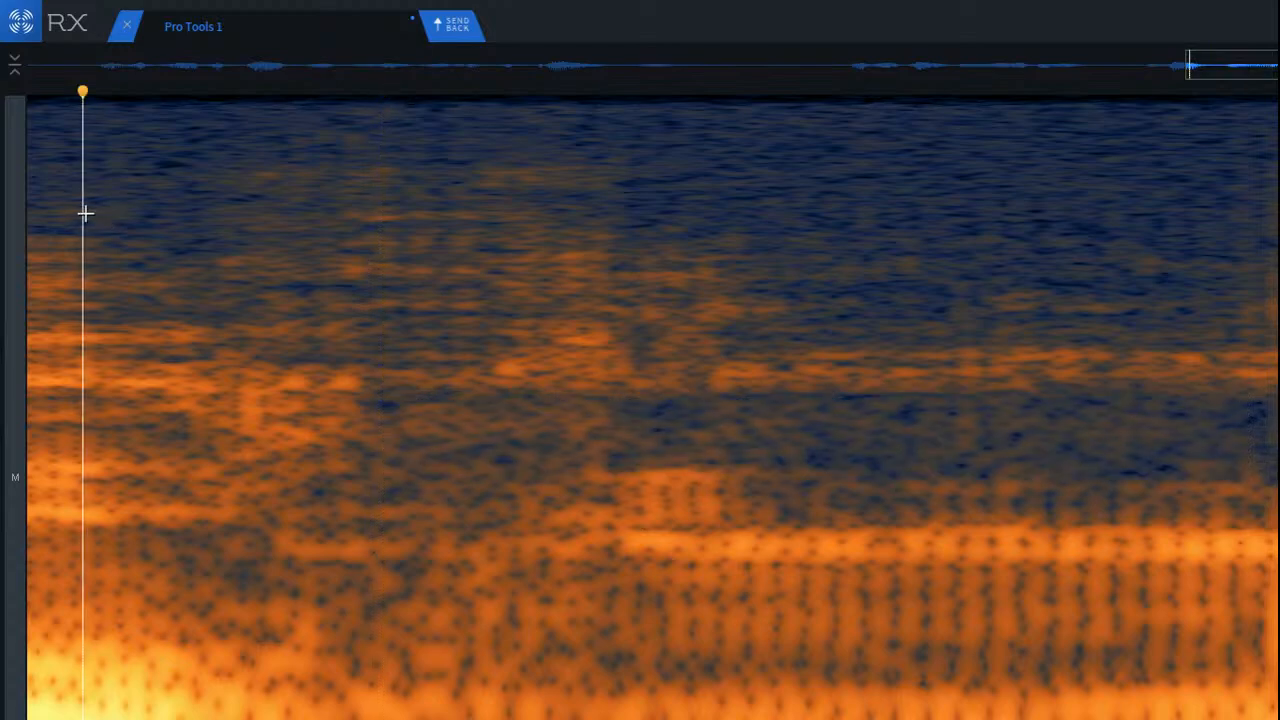
pyautogui.press('space')
pyautogui.press('space')
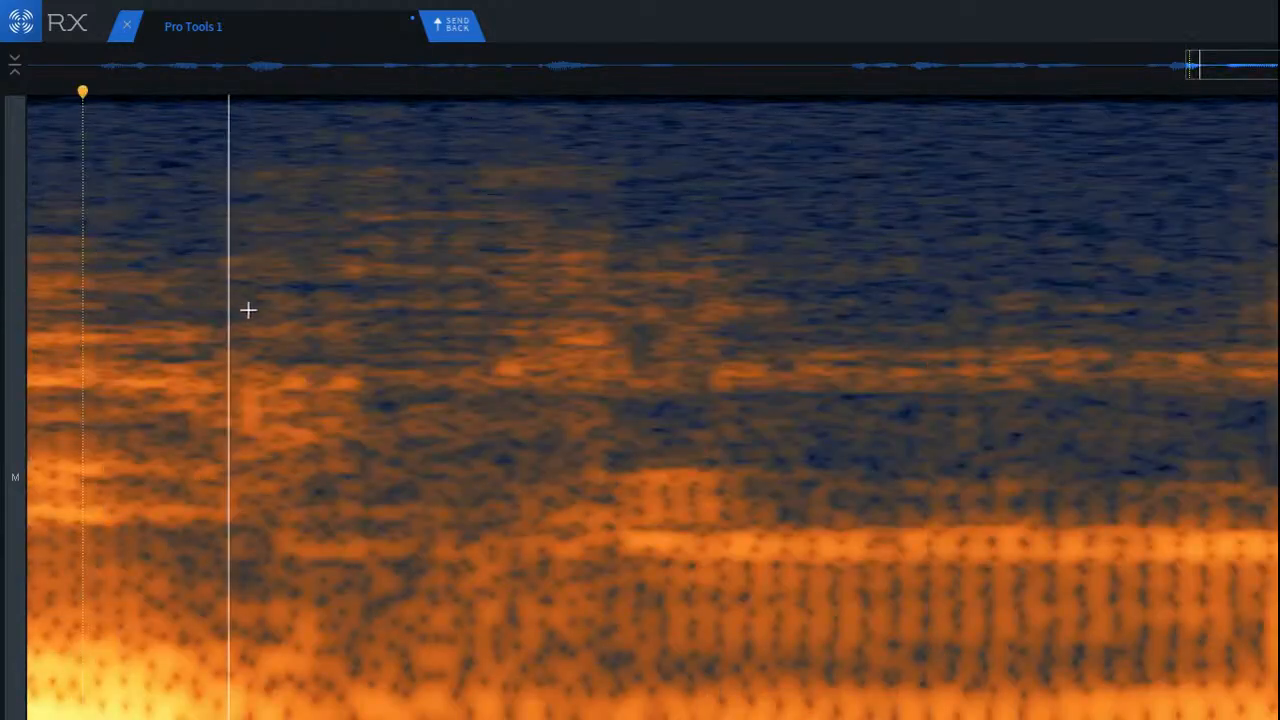
# Step: Undo the band attenuation, extend the selection back toward the loud syllable, and apply Spectral Repair Attenuate to the longer band
pyautogui.press('super+z')
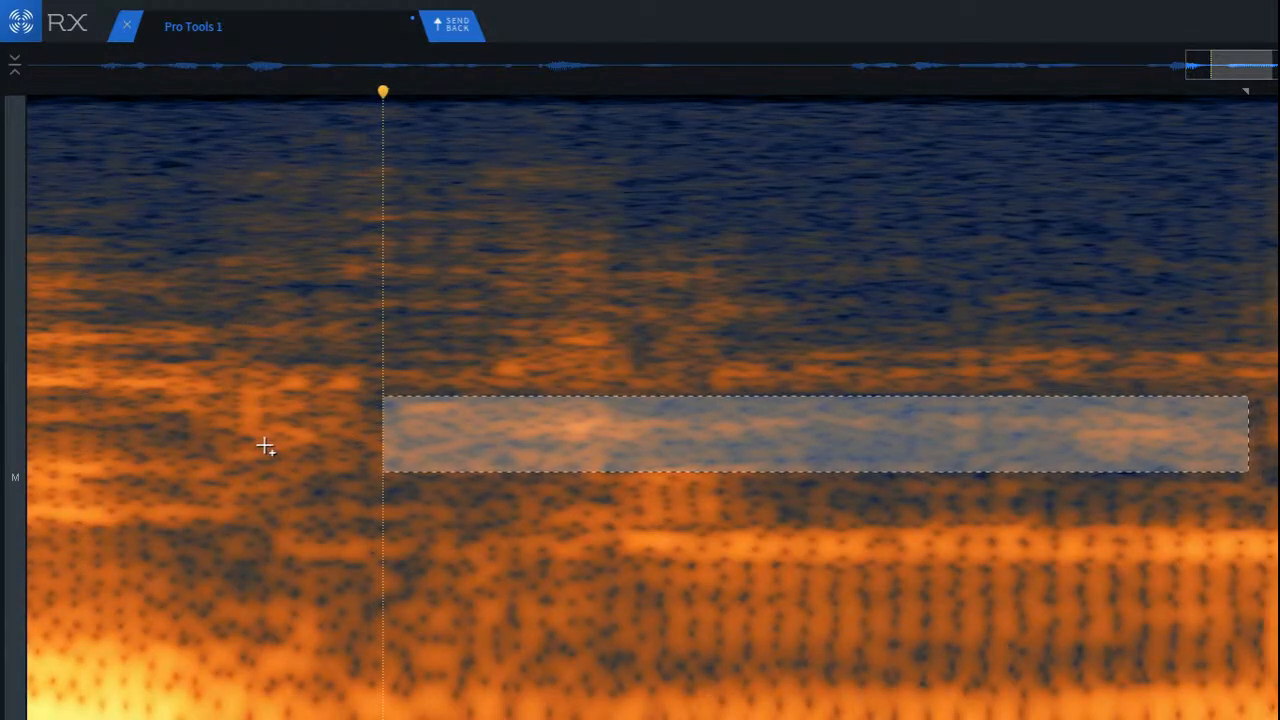
pyautogui.moveTo(383, 429); pyautogui.dragTo(233, 446)
pyautogui.press('Return')
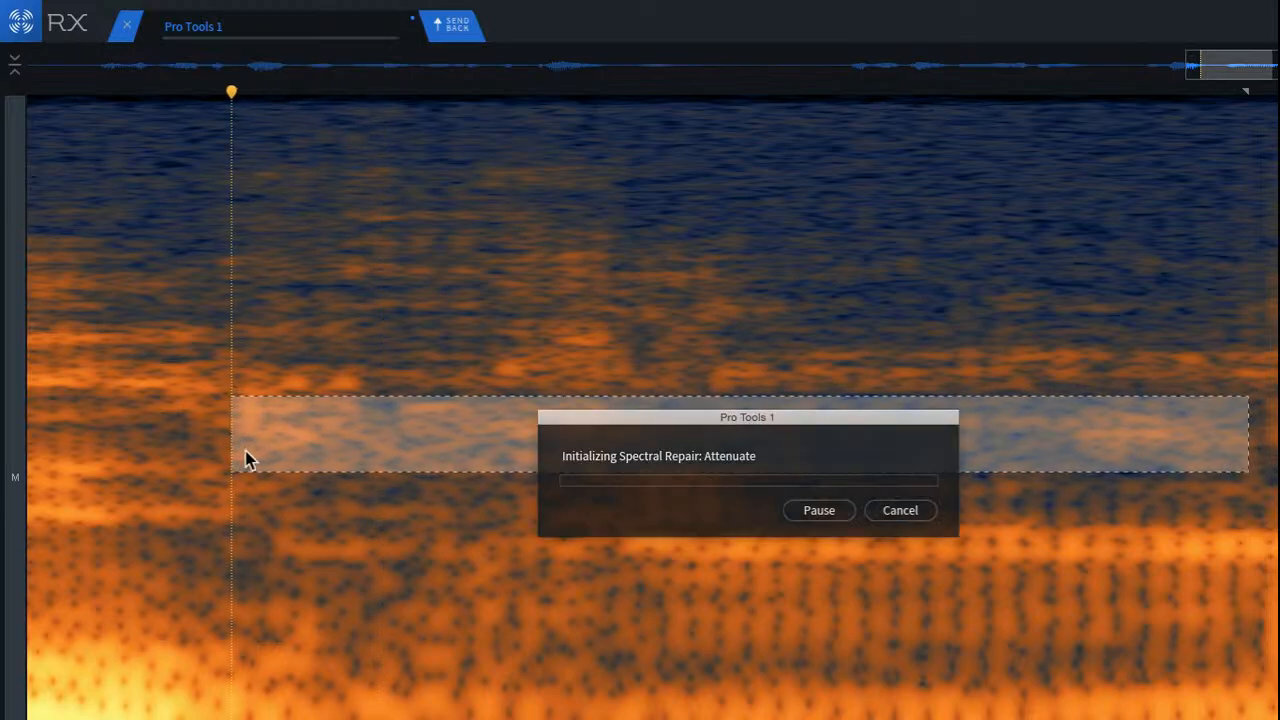
# Step: Play back the attenuated band from the loud syllable, and again from the quiet gap before it
pyautogui.click(80, 391)
pyautogui.press('space')
pyautogui.press('space')
pyautogui.scroll(-5, 106, 402)
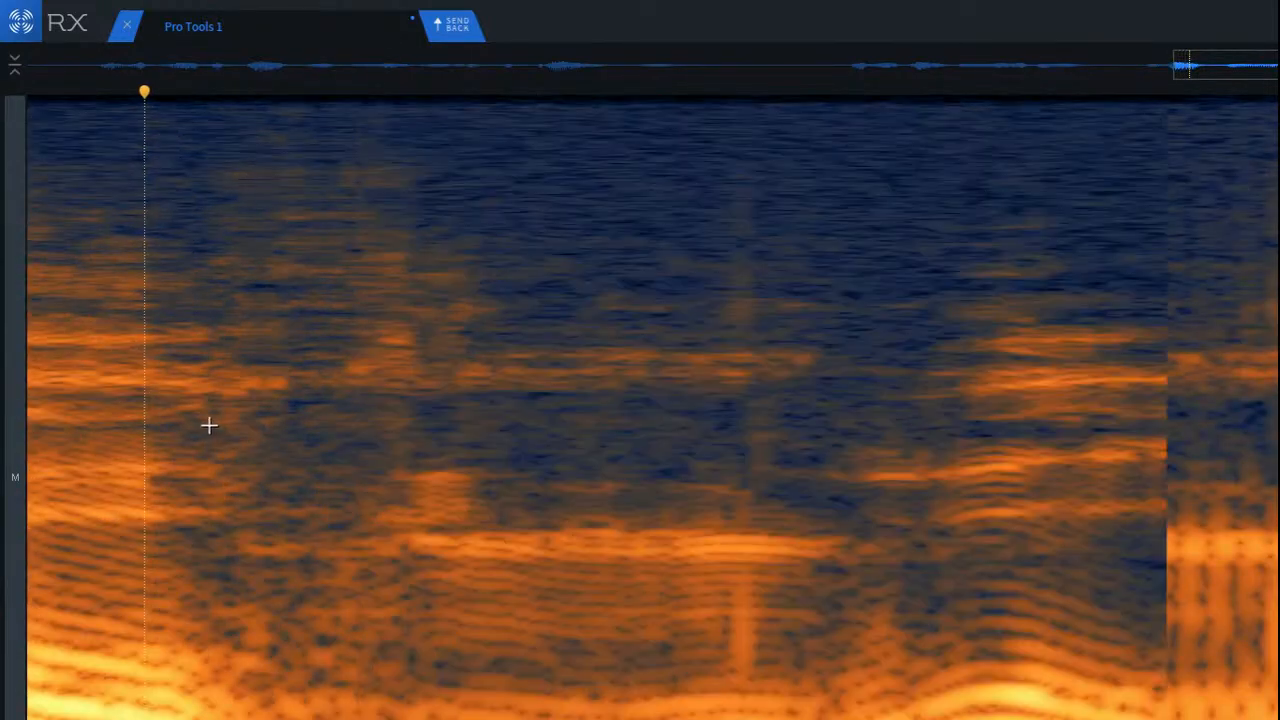
pyautogui.scroll(4, 220, 425)
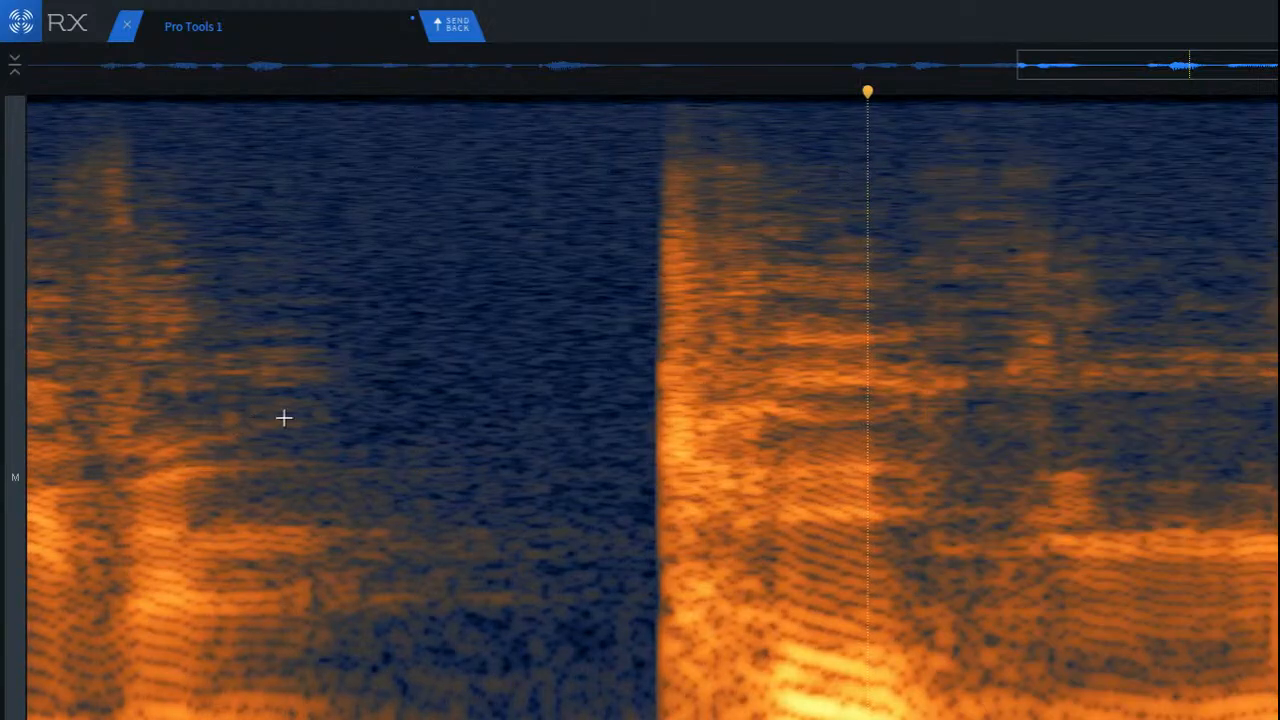
pyautogui.click(528, 360)
pyautogui.press('space')
pyautogui.press('space')
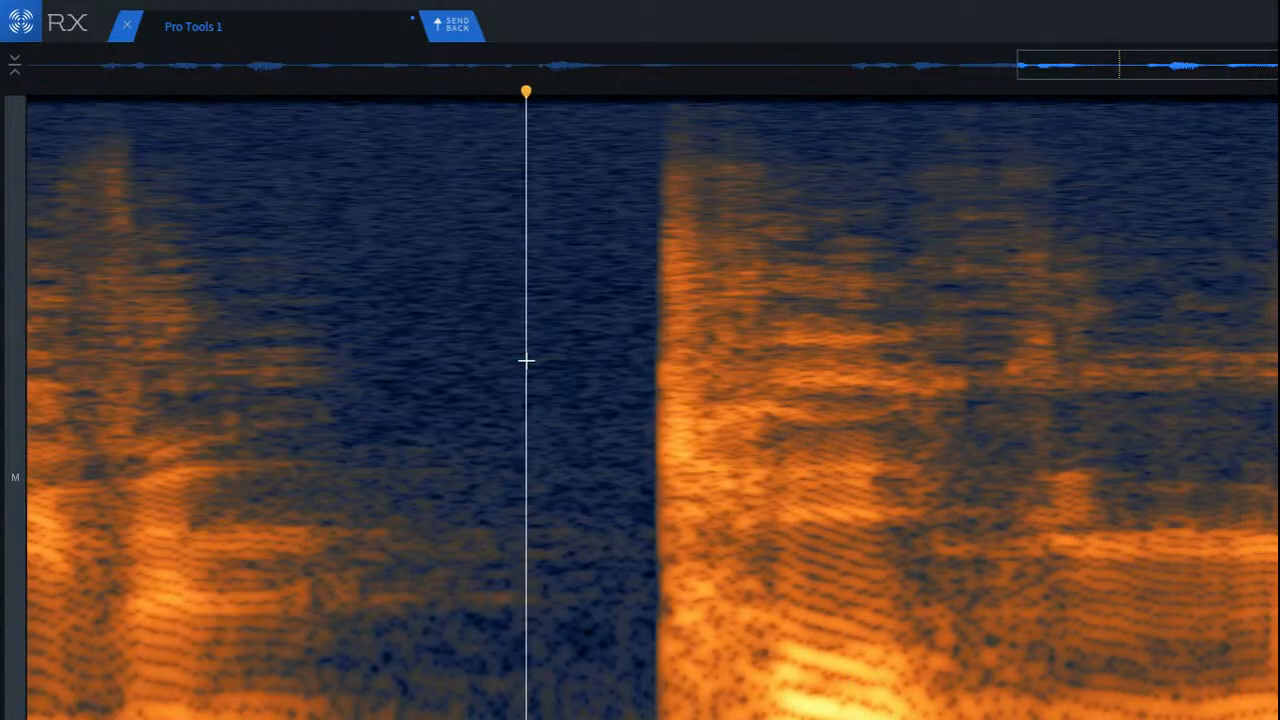
pyautogui.scroll(5, 1030, 430)
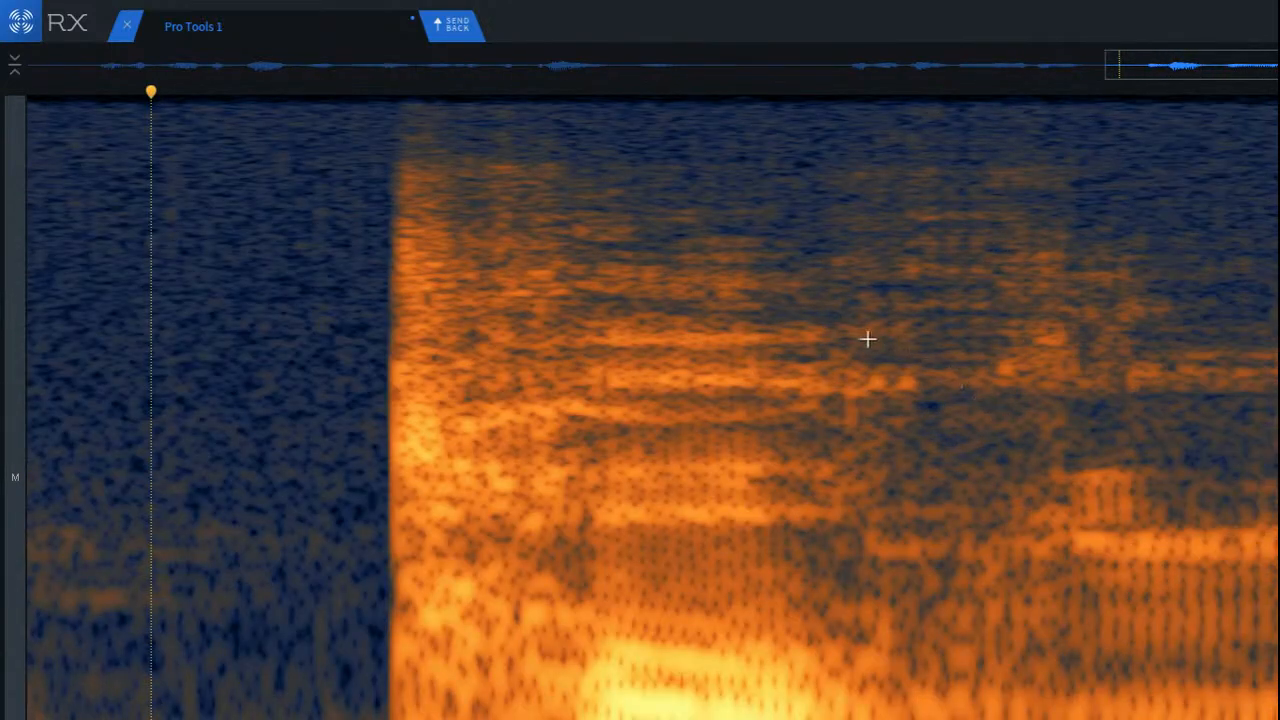
# Step: Audition the low and mid frequencies of the loud syllable and its tail as an isolated selection
pyautogui.click(866, 337)
pyautogui.click(309, 328)
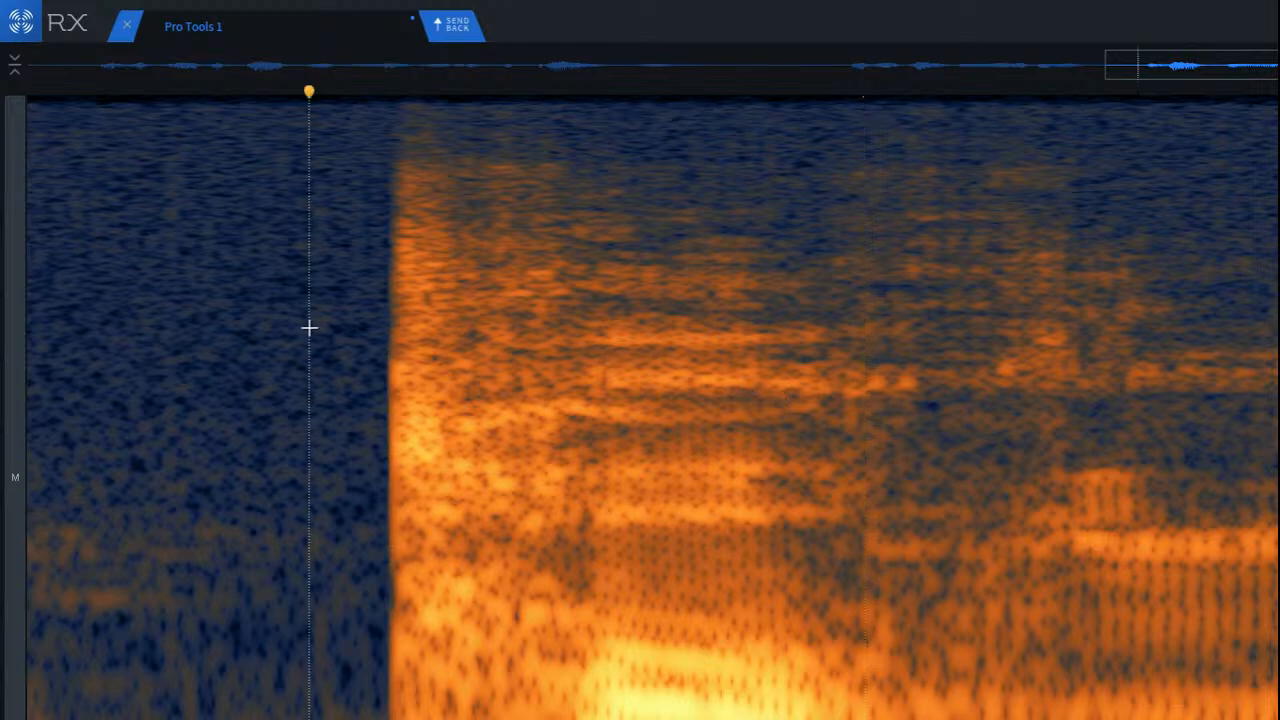
pyautogui.moveTo(591, 454)
pyautogui.mouseDown()
pyautogui.moveTo(874, 543)
pyautogui.moveTo(800, 705)
pyautogui.moveTo(727, 699)
pyautogui.moveTo(744, 719)
pyautogui.moveTo(959, 719)
pyautogui.moveTo(547, 719)
pyautogui.moveTo(546, 694)
pyautogui.moveTo(663, 611)
pyautogui.moveTo(626, 543)
pyautogui.mouseUp()
pyautogui.moveTo(466, 384); pyautogui.dragTo(1069, 719)
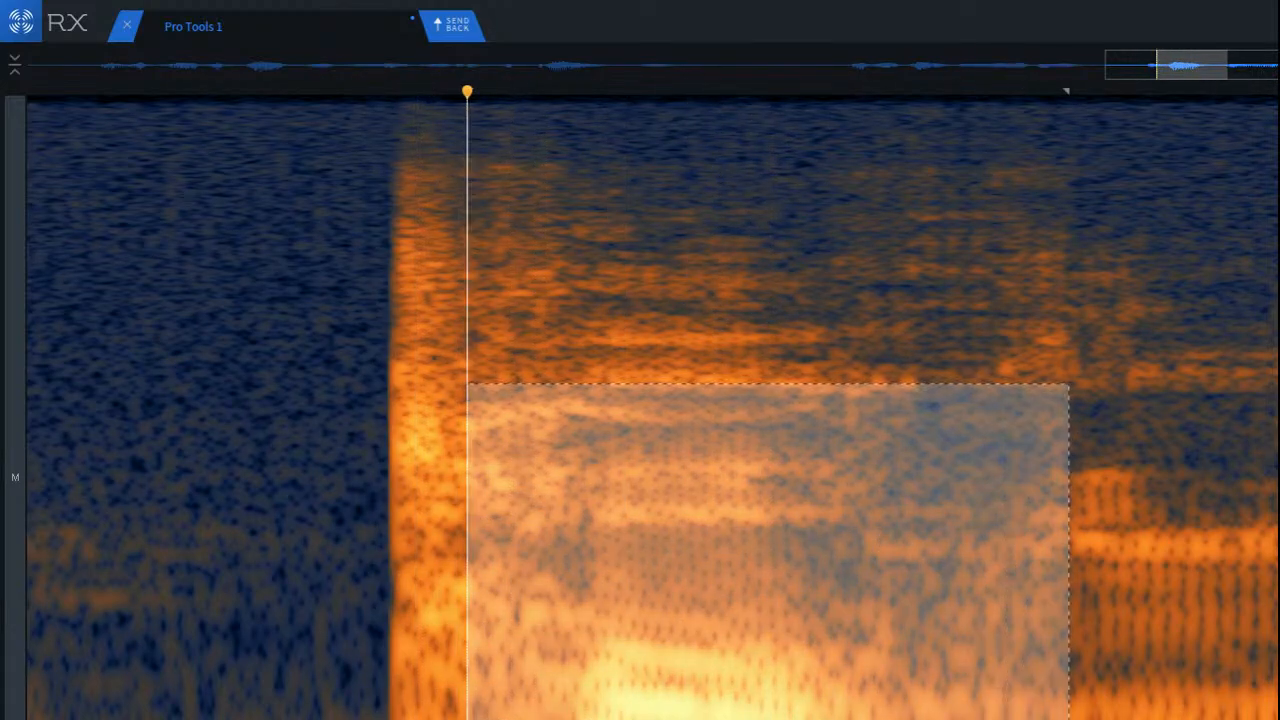
pyautogui.moveTo(634, 559); pyautogui.dragTo(883, 717)
pyautogui.click(658, 592)
pyautogui.moveTo(579, 513); pyautogui.dragTo(1106, 719)
pyautogui.press('space')
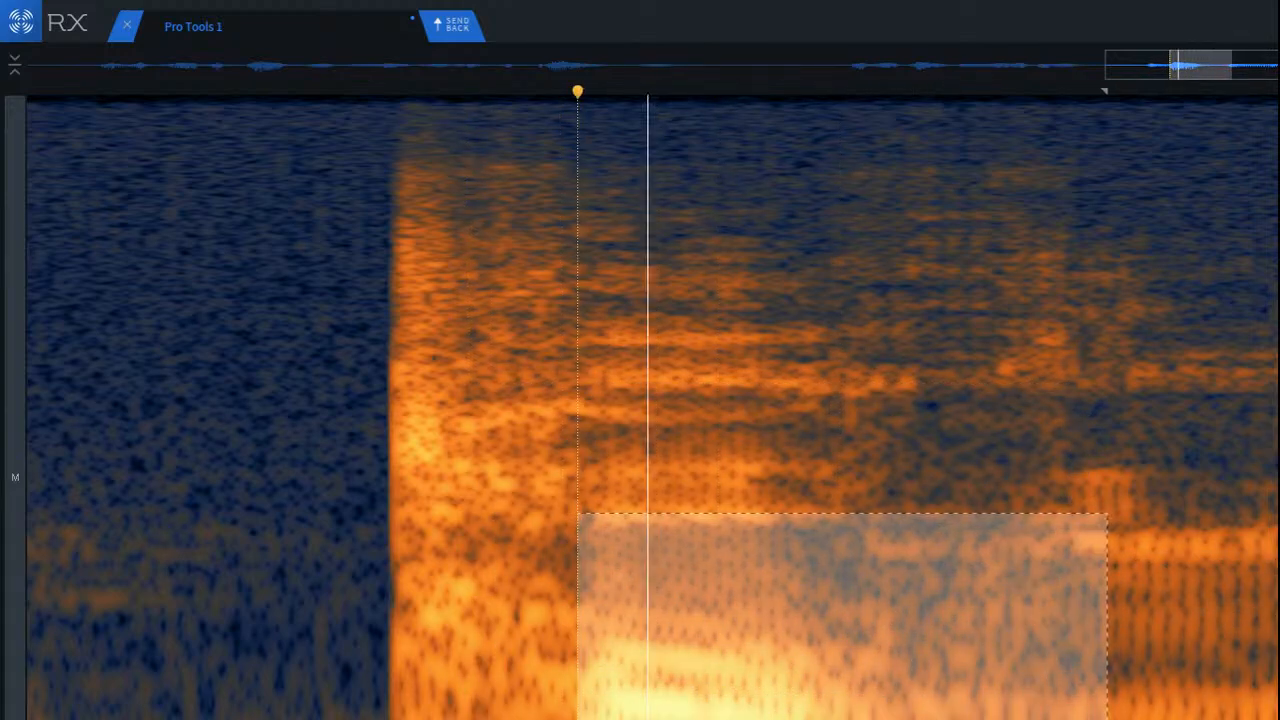
pyautogui.press('space')
pyautogui.click(1037, 716)
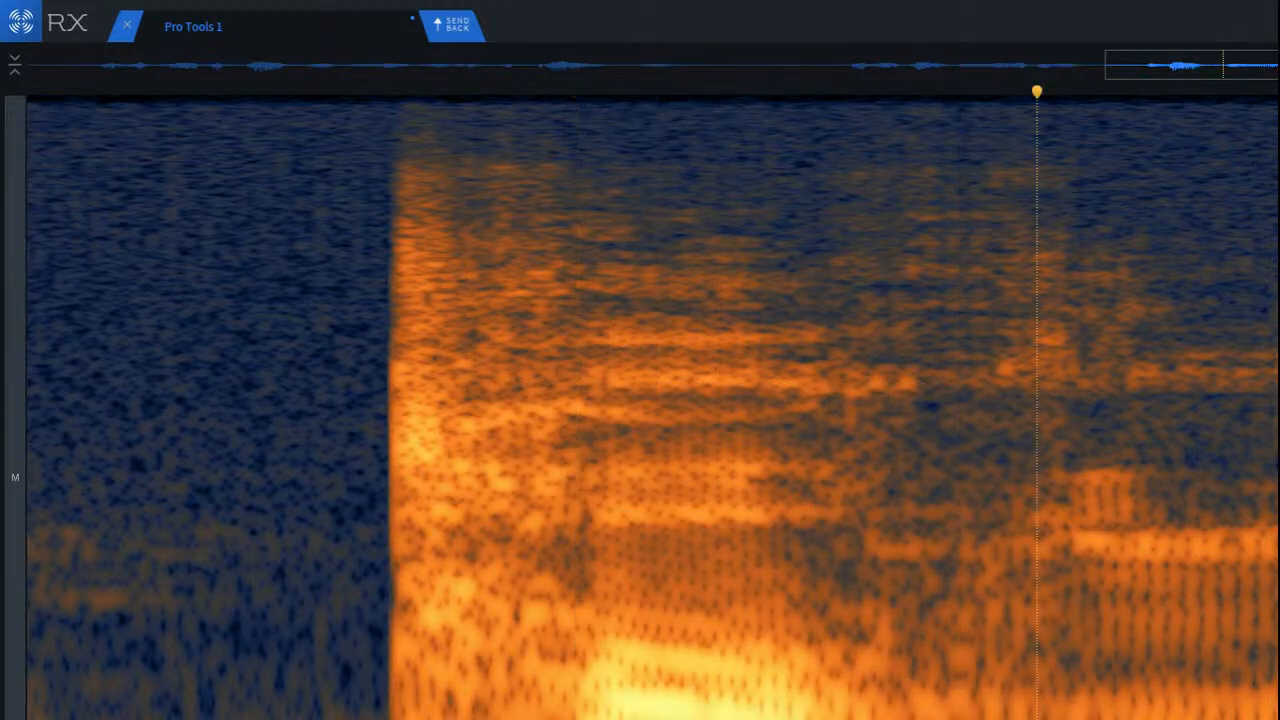
# Step: Try attenuating the tall low-frequency block between the loud syllable and the sustained vowel, play it back, and undo the repair
pyautogui.moveTo(825, 530); pyautogui.dragTo(1069, 719)
pyautogui.press('space')
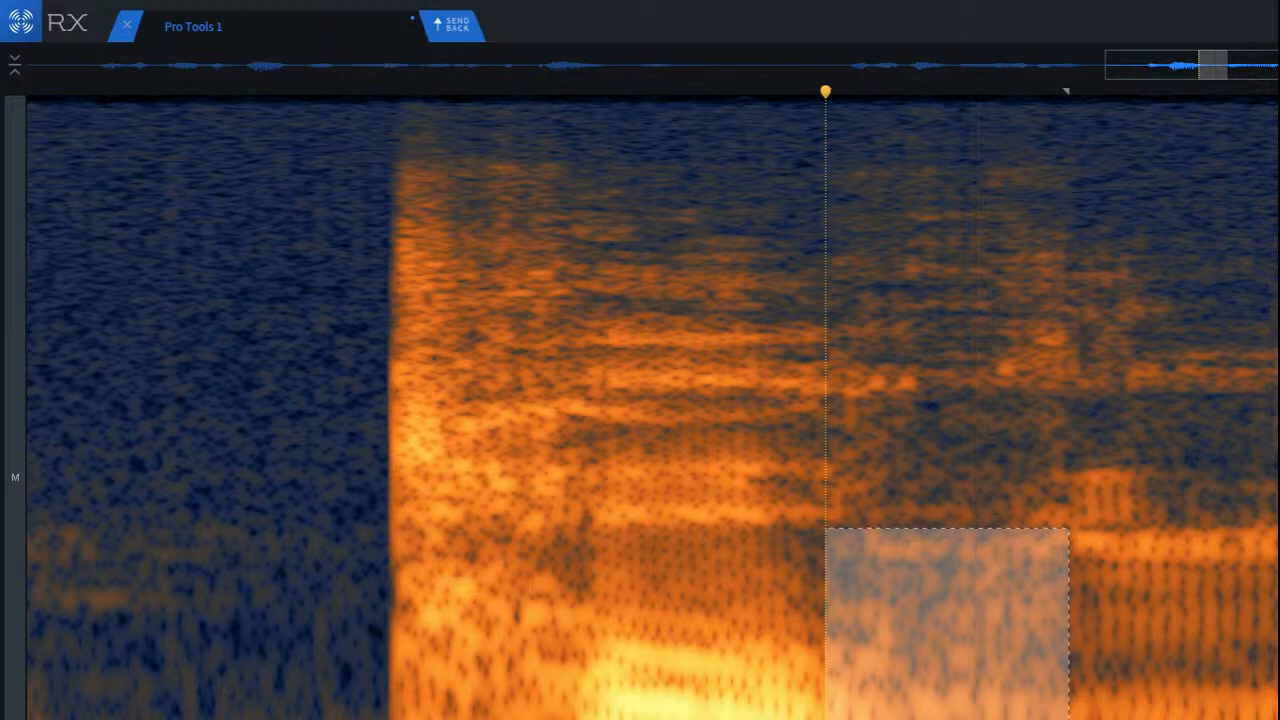
pyautogui.click(221, 466)
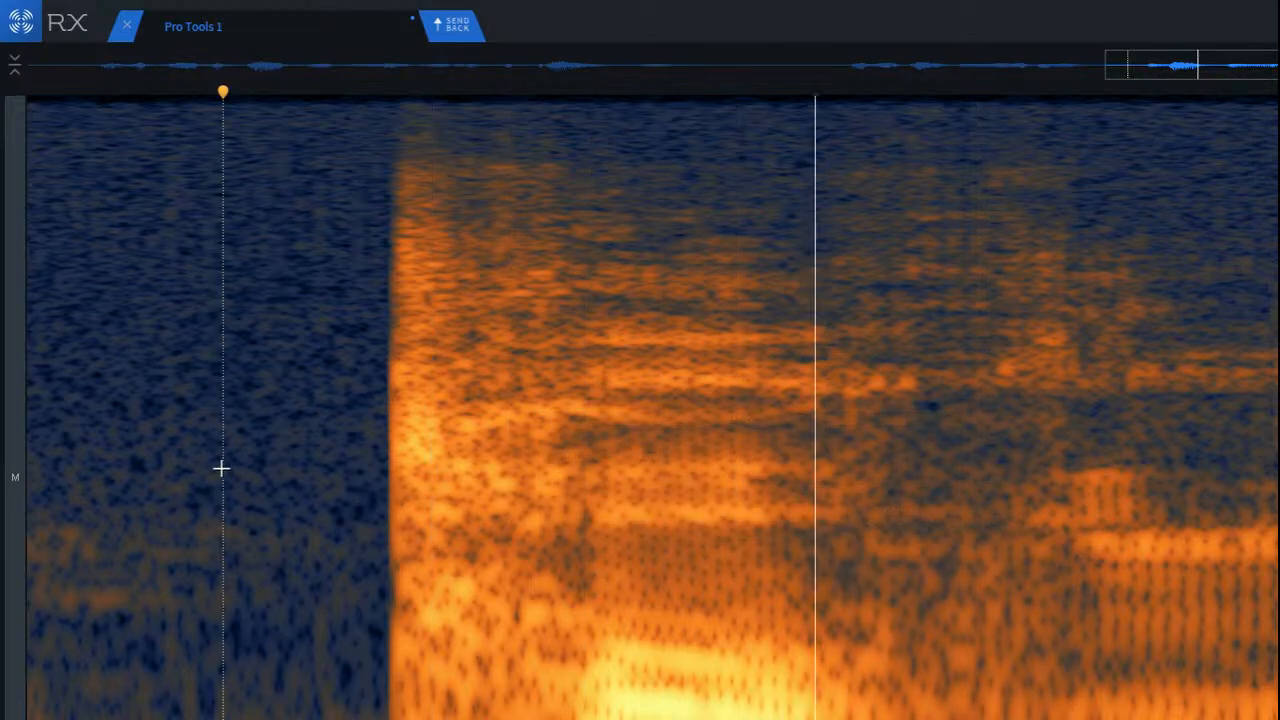
pyautogui.hotkey('ctrl', 'z')
pyautogui.press('space')
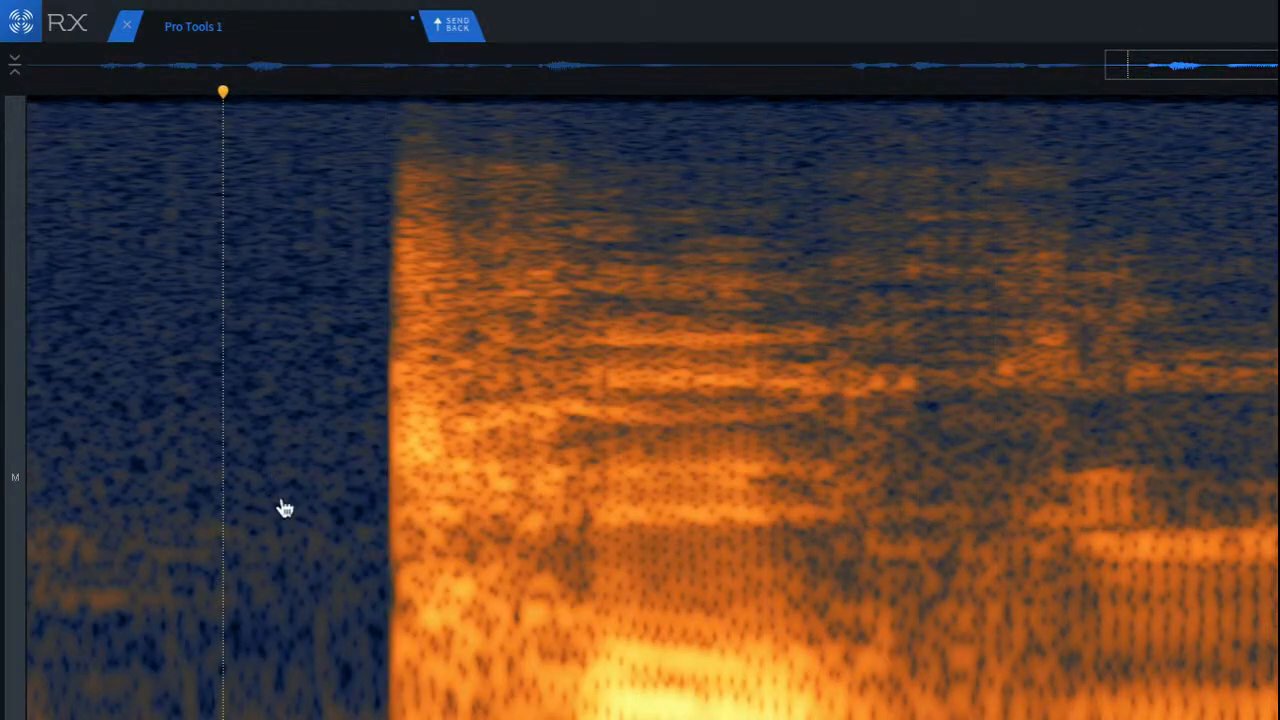
pyautogui.click(277, 500)
# Step: Try attenuating only the lowest-frequency strip between the loud syllable and the sustained vowel, play it back, and undo the repair
pyautogui.scroll(-3, 330, 501)
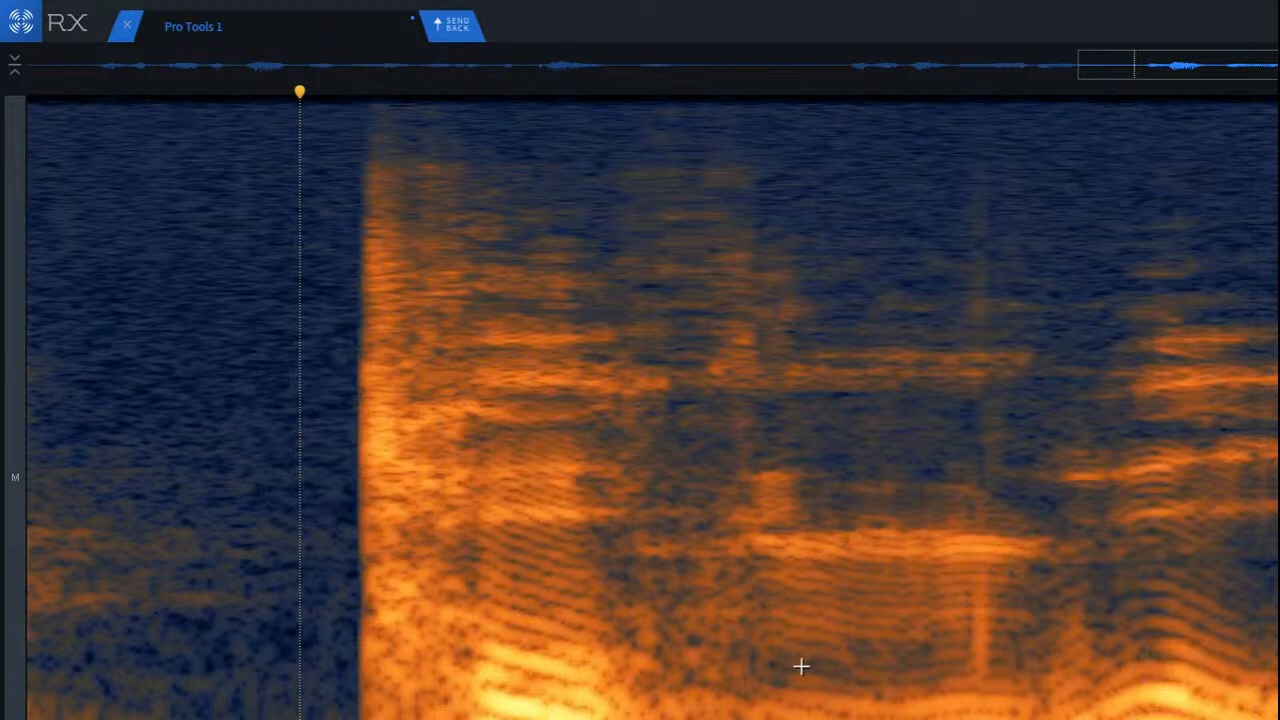
pyautogui.scroll(3, 780, 672)
pyautogui.moveTo(475, 655); pyautogui.dragTo(738, 719)
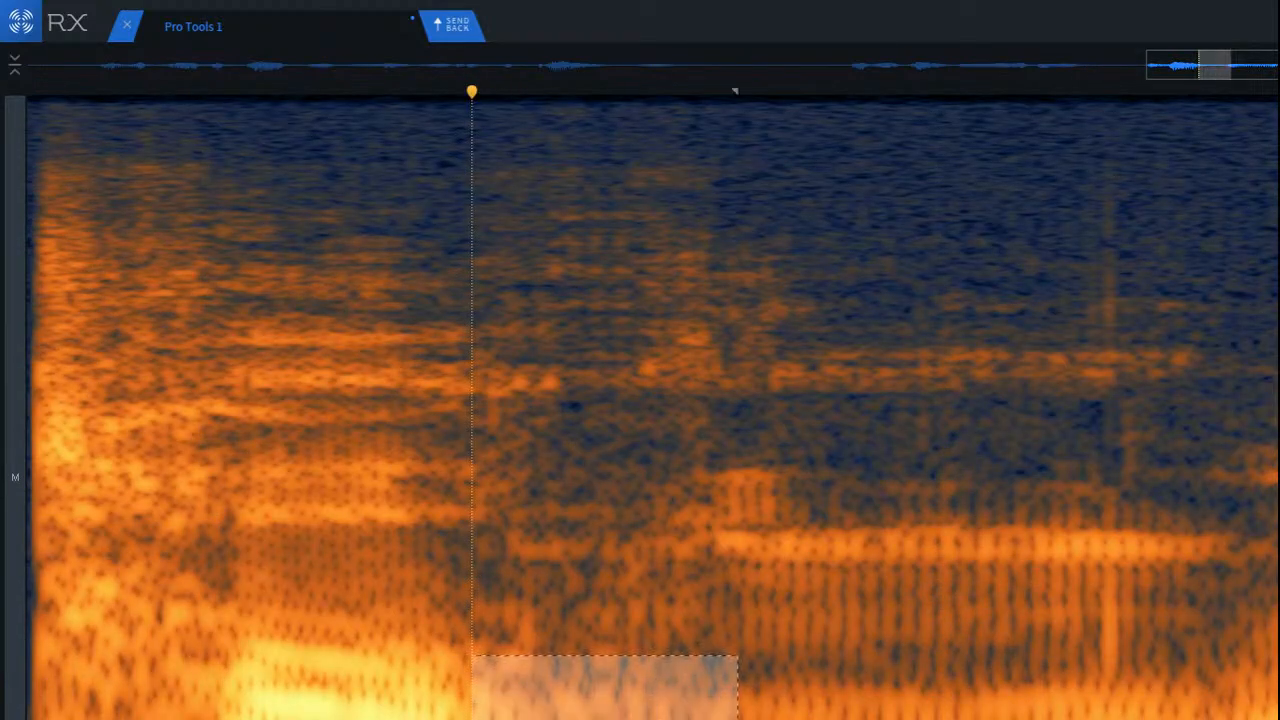
pyautogui.click(234, 552)
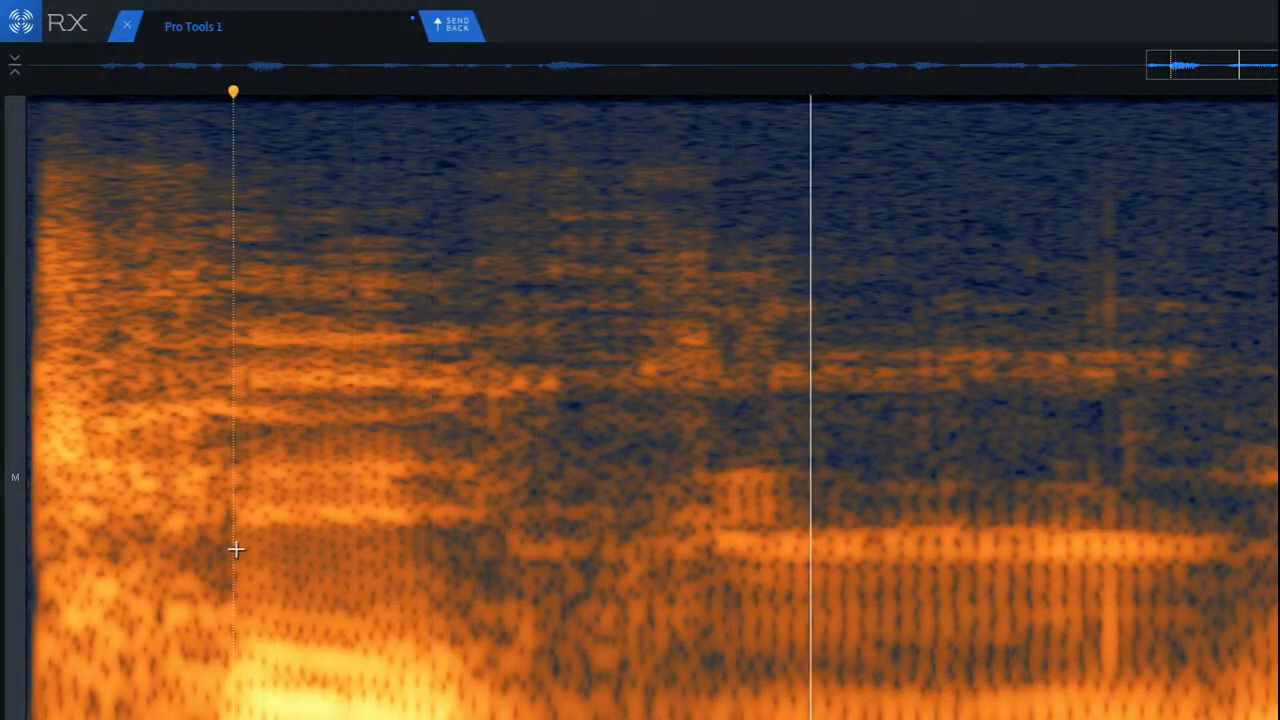
pyautogui.press('super+d')
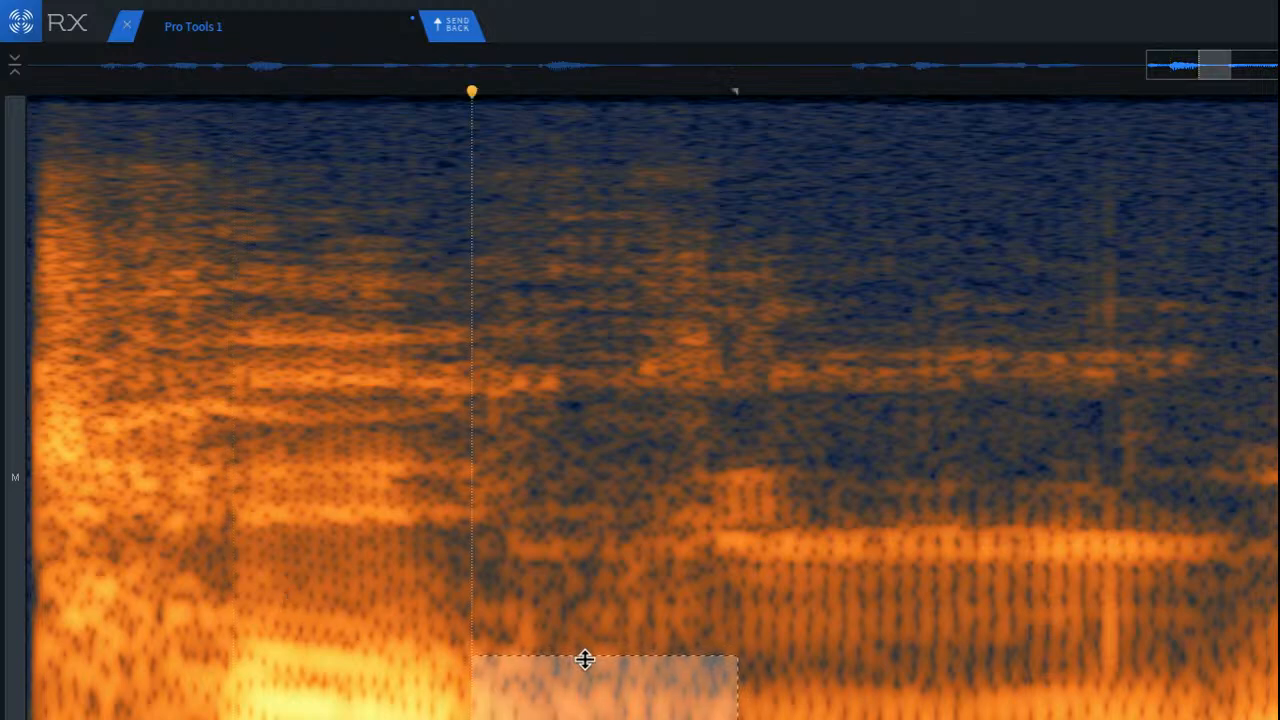
# Step: Repair a slightly shorter and shallower low-frequency strip in the same gap, and play back from before the loud syllable
pyautogui.click(711, 717)
pyautogui.moveTo(472, 673)
pyautogui.mouseDown()
pyautogui.moveTo(654, 719)
pyautogui.moveTo(711, 719)
pyautogui.mouseUp()
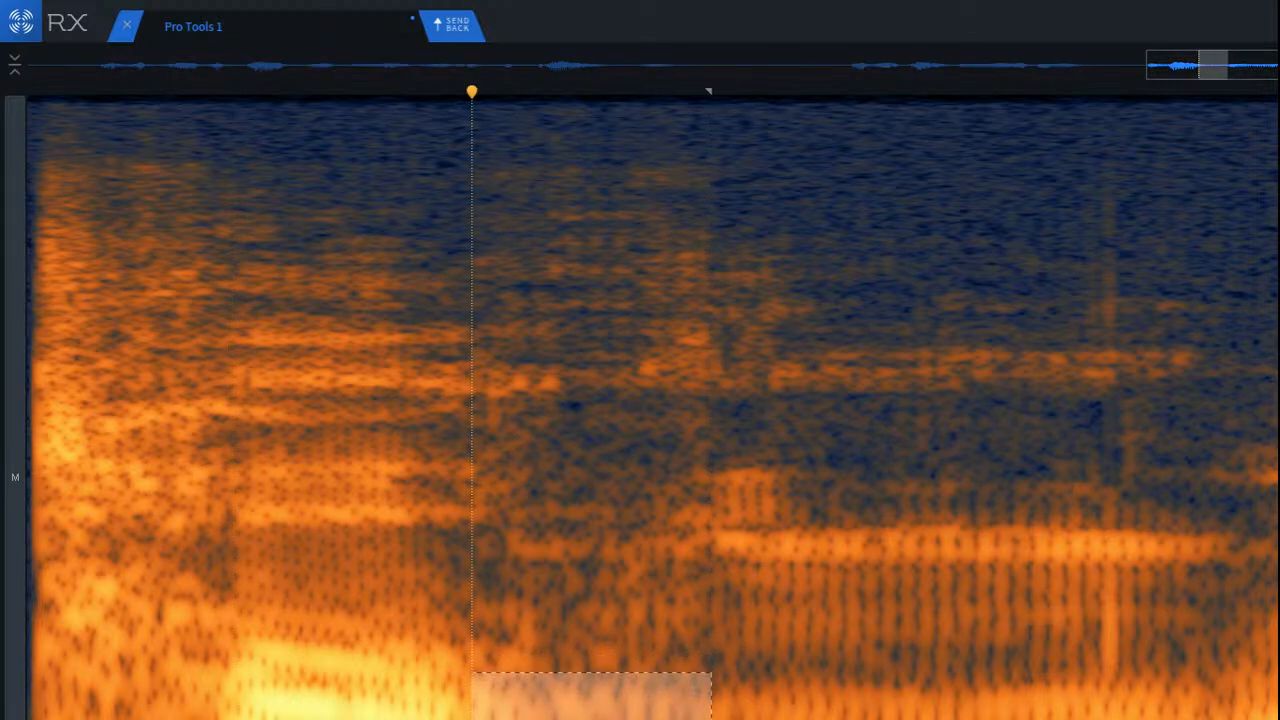
pyautogui.press('space')
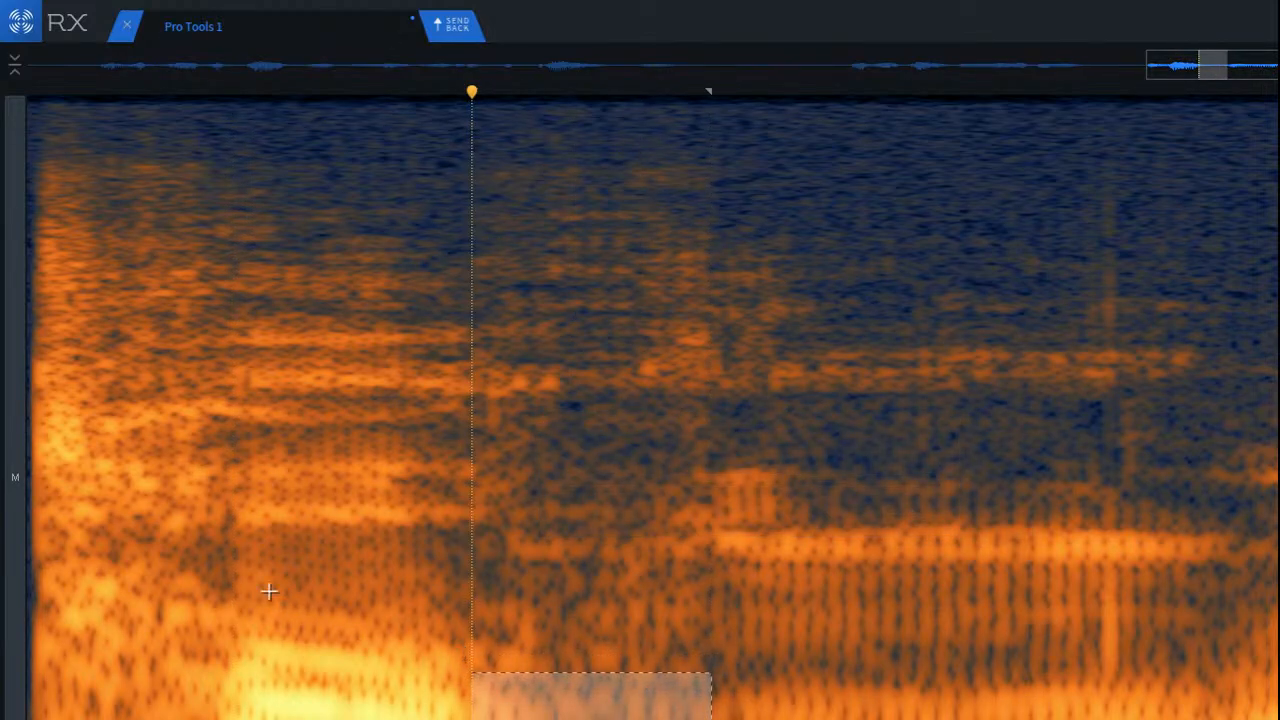
pyautogui.click(163, 529)
pyautogui.press('space')
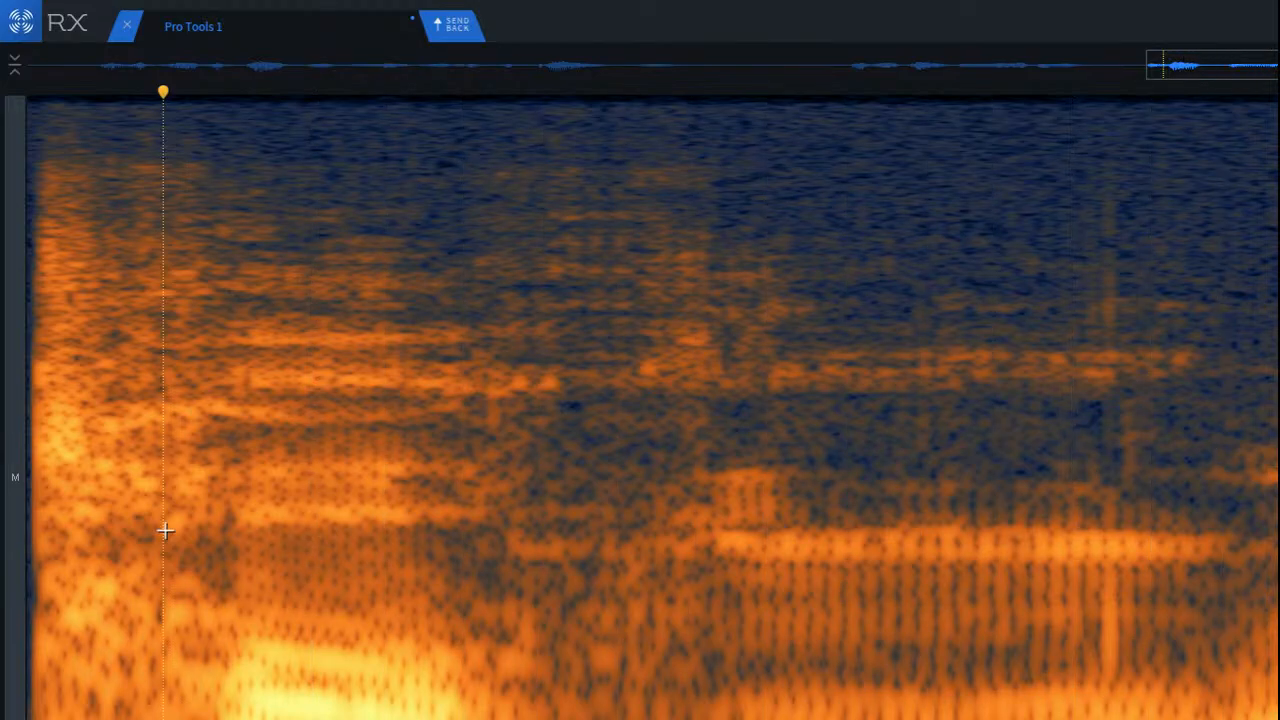
pyautogui.scroll(-3, 354, 580)
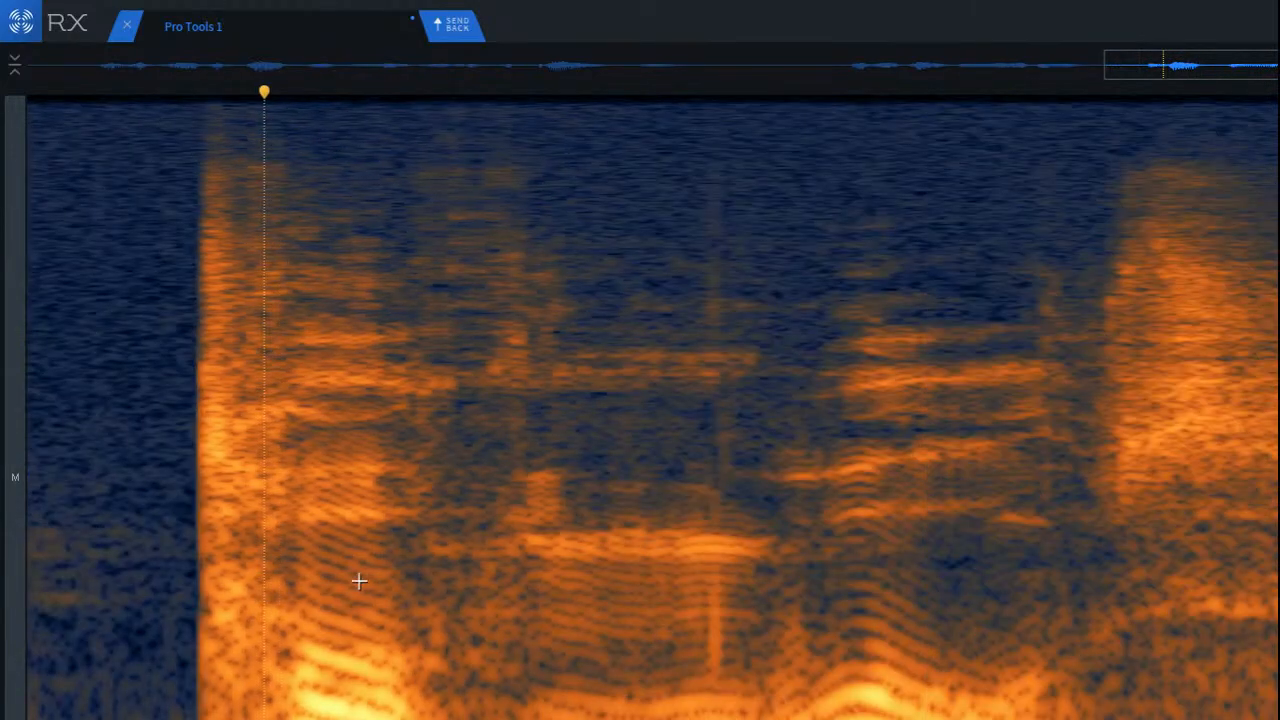
pyautogui.click(85, 516)
pyautogui.press('space')
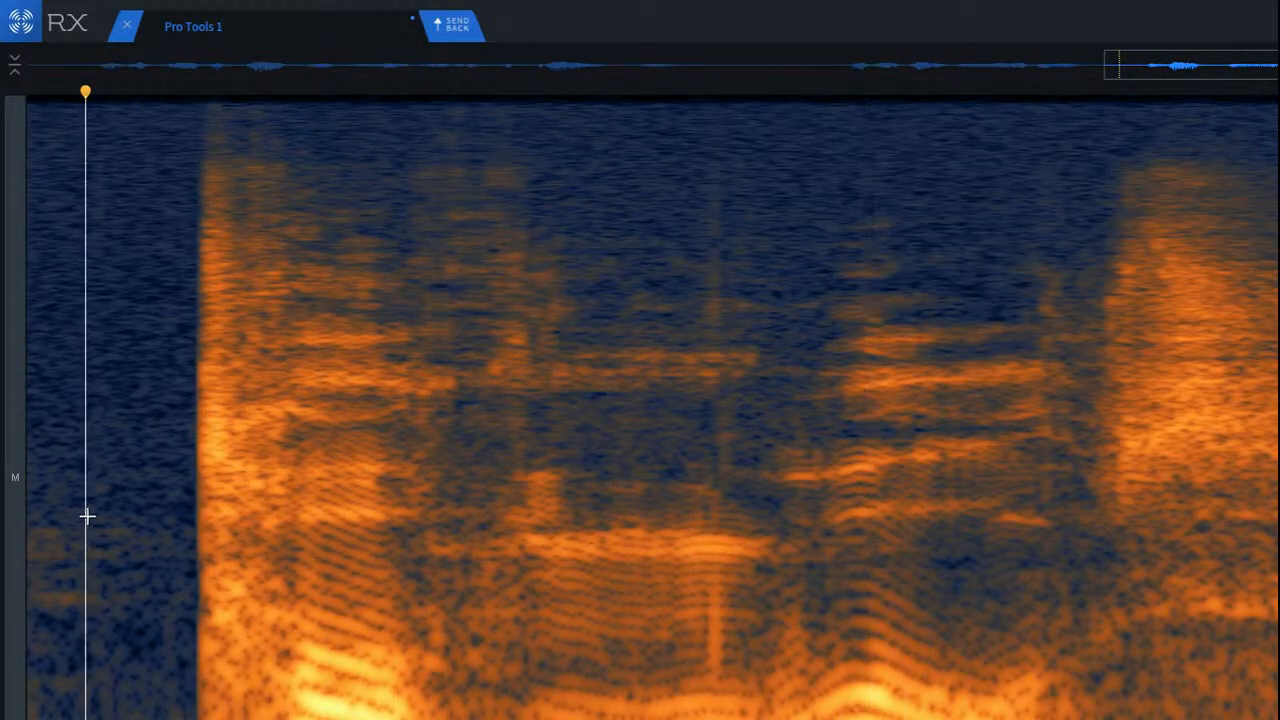
# Step: Undo the strip repair to hear the original from before the loud syllable, and redo the repair
pyautogui.press('super+z')
pyautogui.press('space')
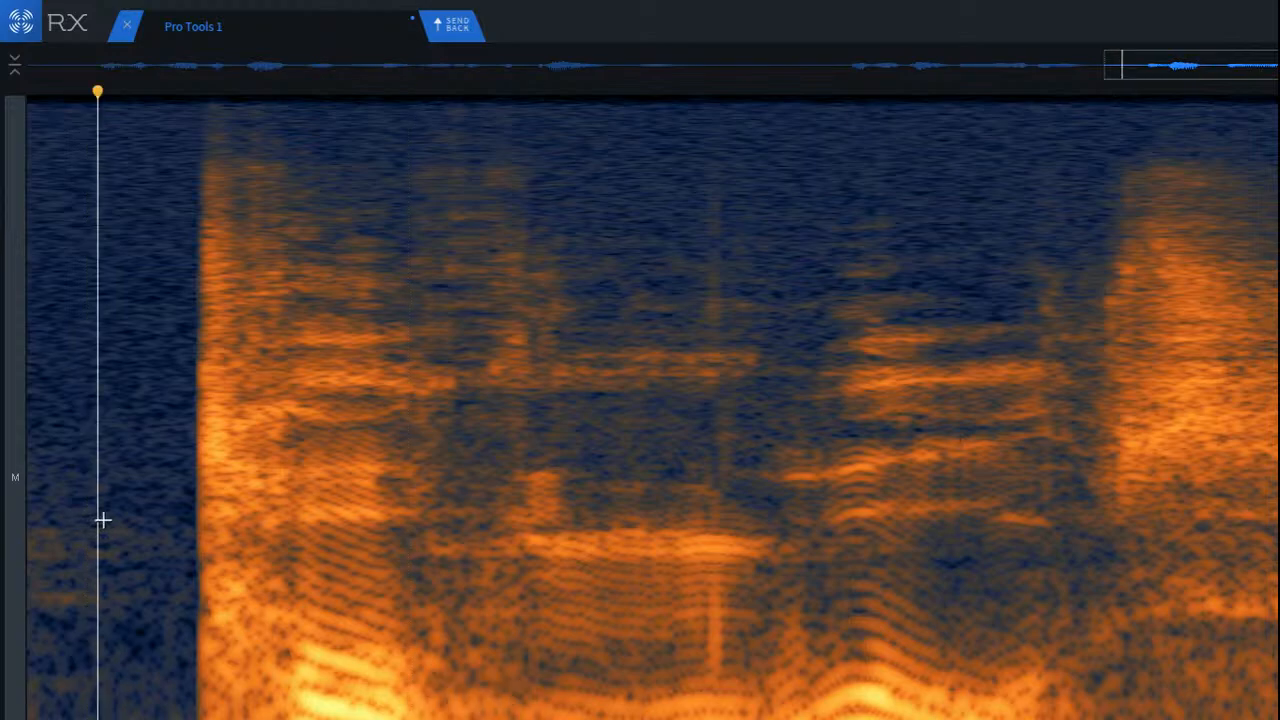
pyautogui.press('space')
pyautogui.press('shift+super+z')
# Step: Play back the repaired strip again from the silence just before the loud syllable
pyautogui.click(266, 543)
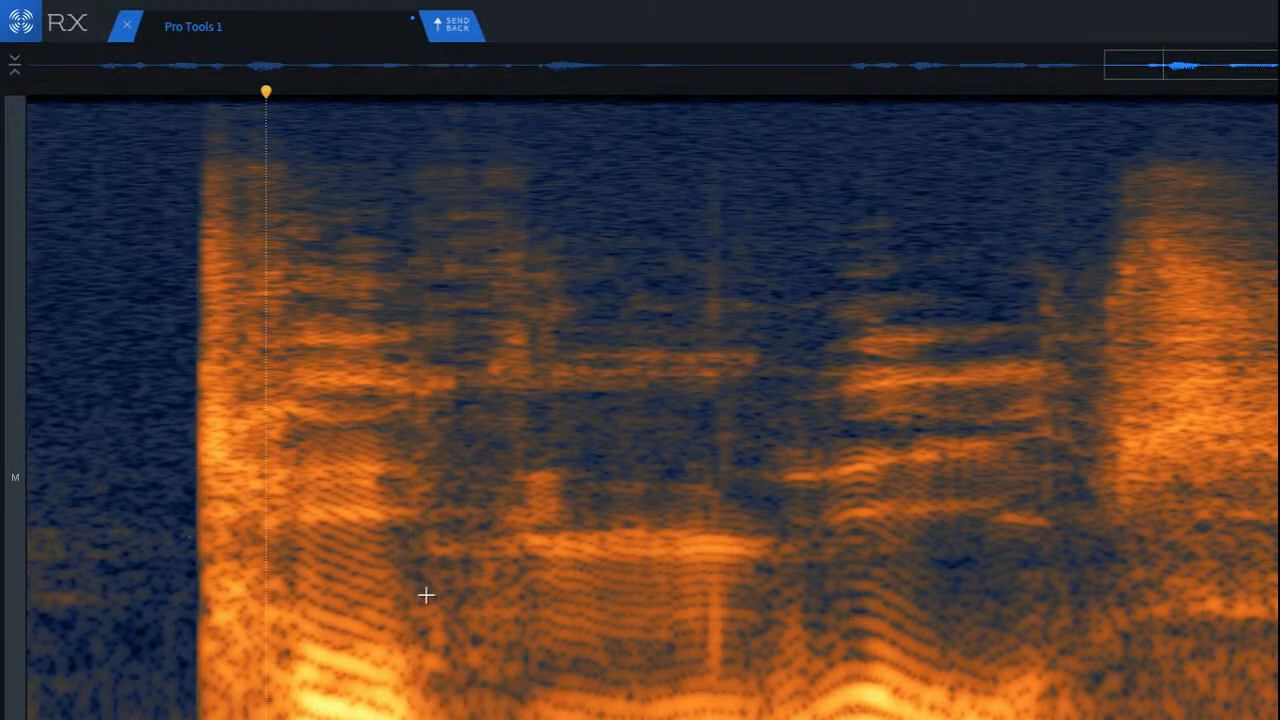
pyautogui.scroll(5, 549, 642)
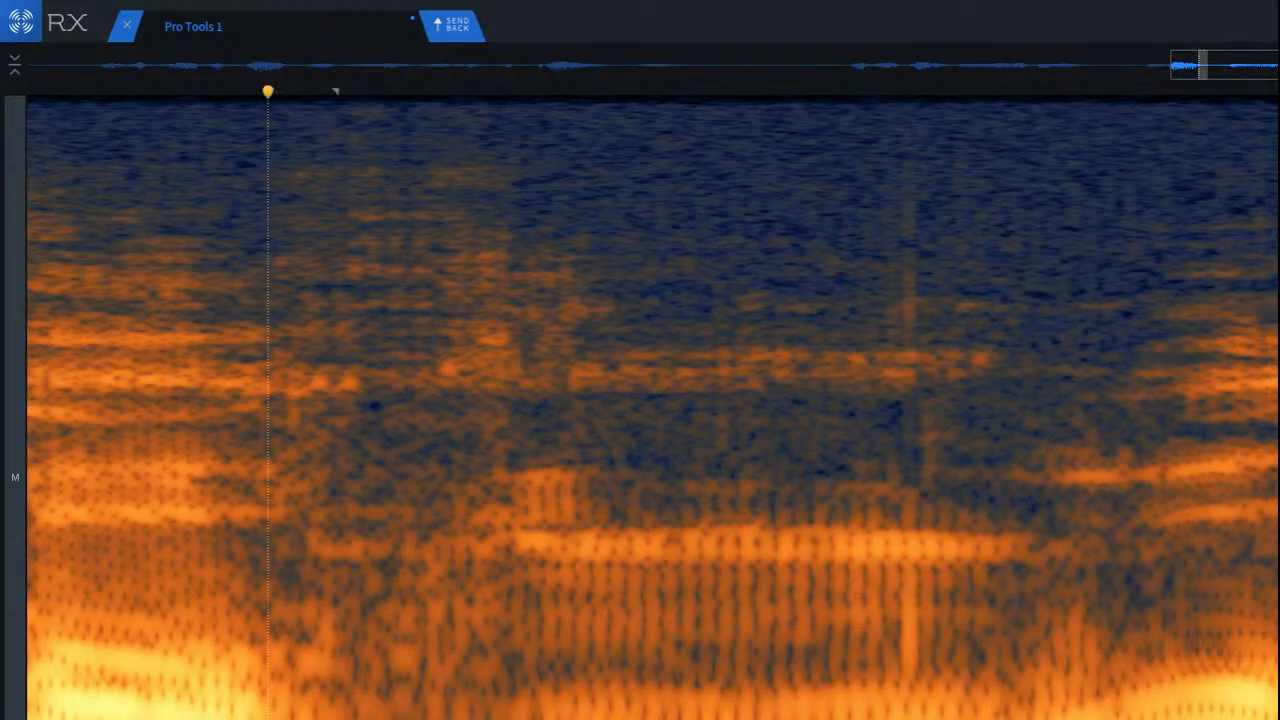
pyautogui.scroll(-3, 300, 709)
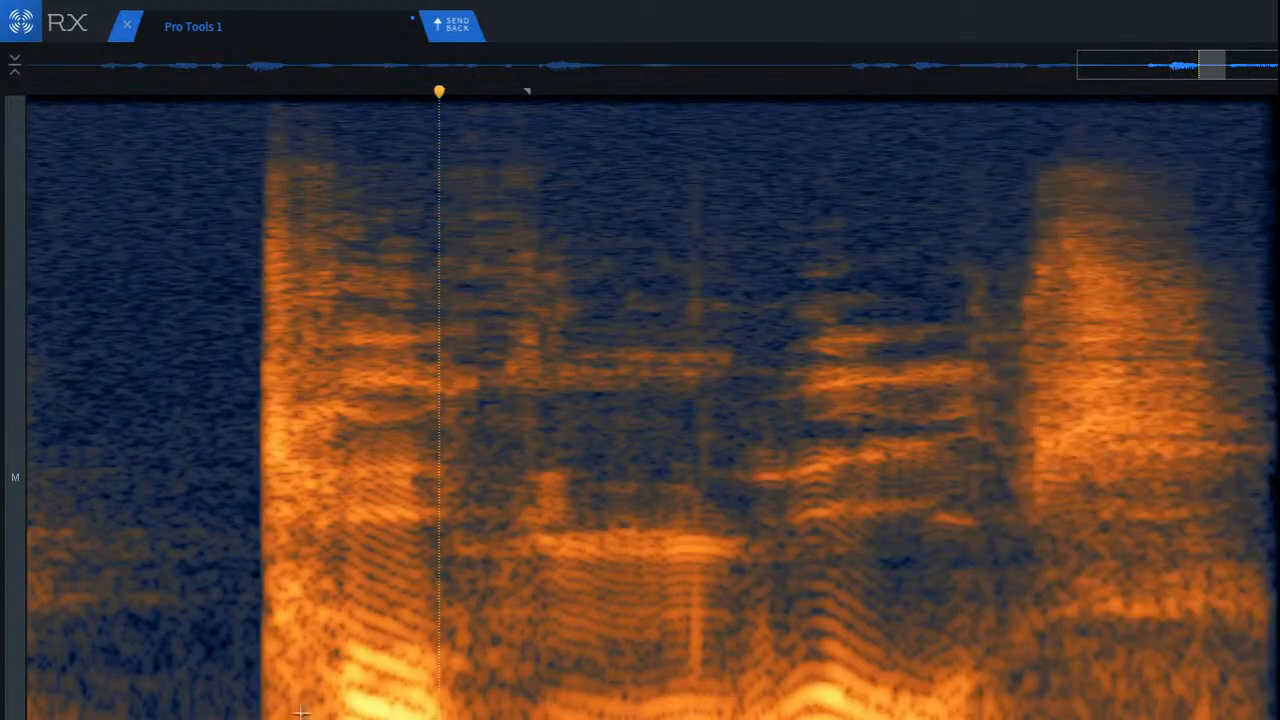
pyautogui.click(213, 660)
pyautogui.press('space')
pyautogui.press('space')
pyautogui.press('space')
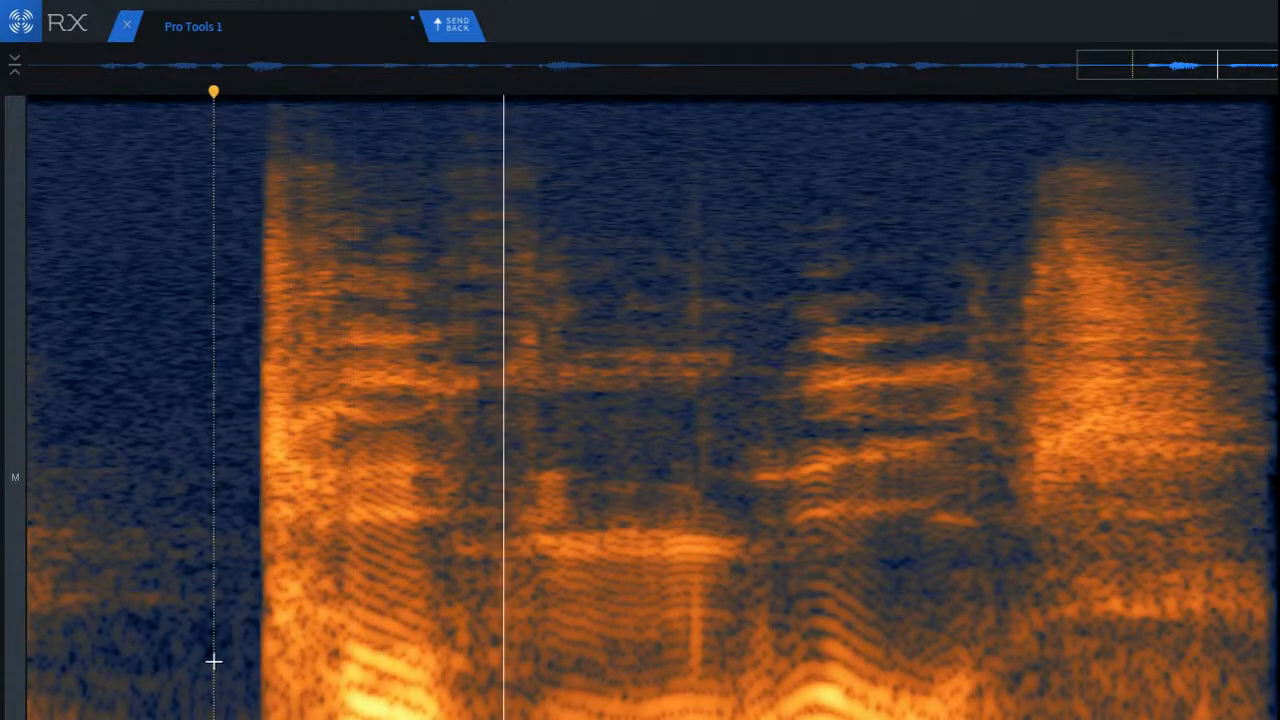
pyautogui.press('space')
# Step: Try removing the lowest-frequency smudge right after the loud syllable, and play back from the silence before it
pyautogui.click(488, 691)
pyautogui.scroll(3, 486, 691)
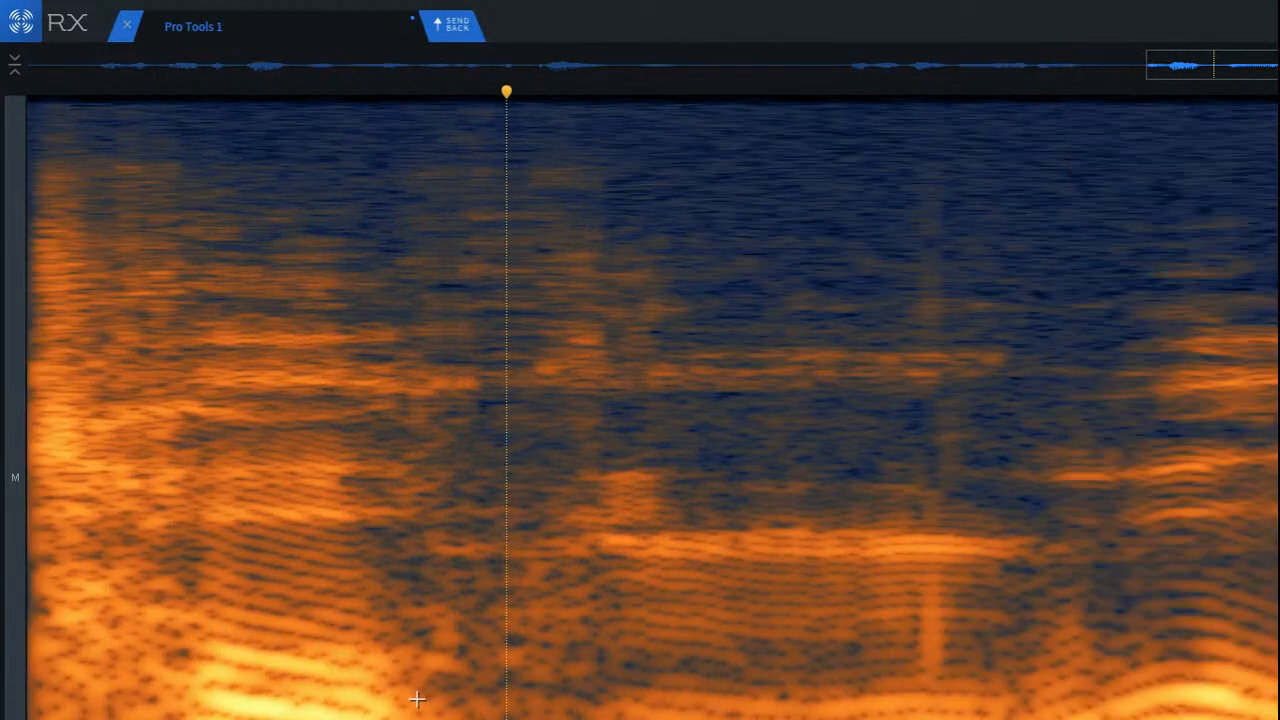
pyautogui.moveTo(394, 686); pyautogui.dragTo(584, 718)
pyautogui.scroll(-3, 503, 700)
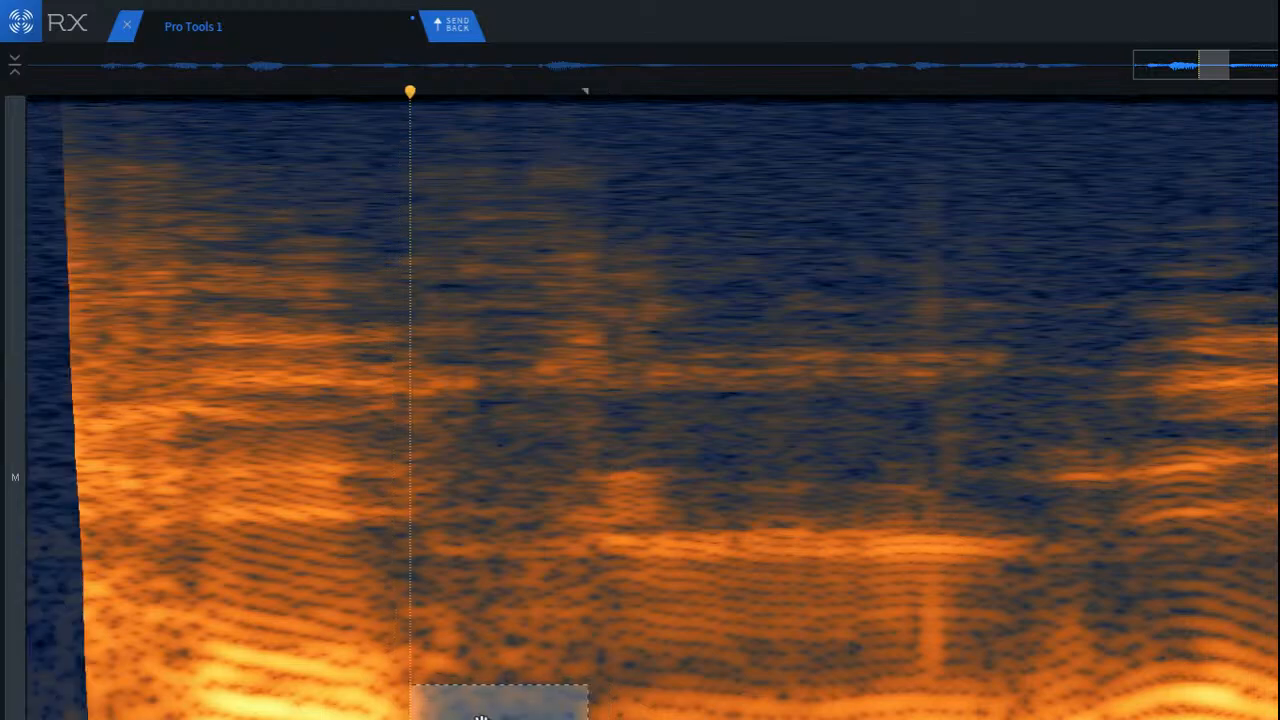
pyautogui.click(167, 647)
pyautogui.press('space')
pyautogui.press('space')
pyautogui.press('space')
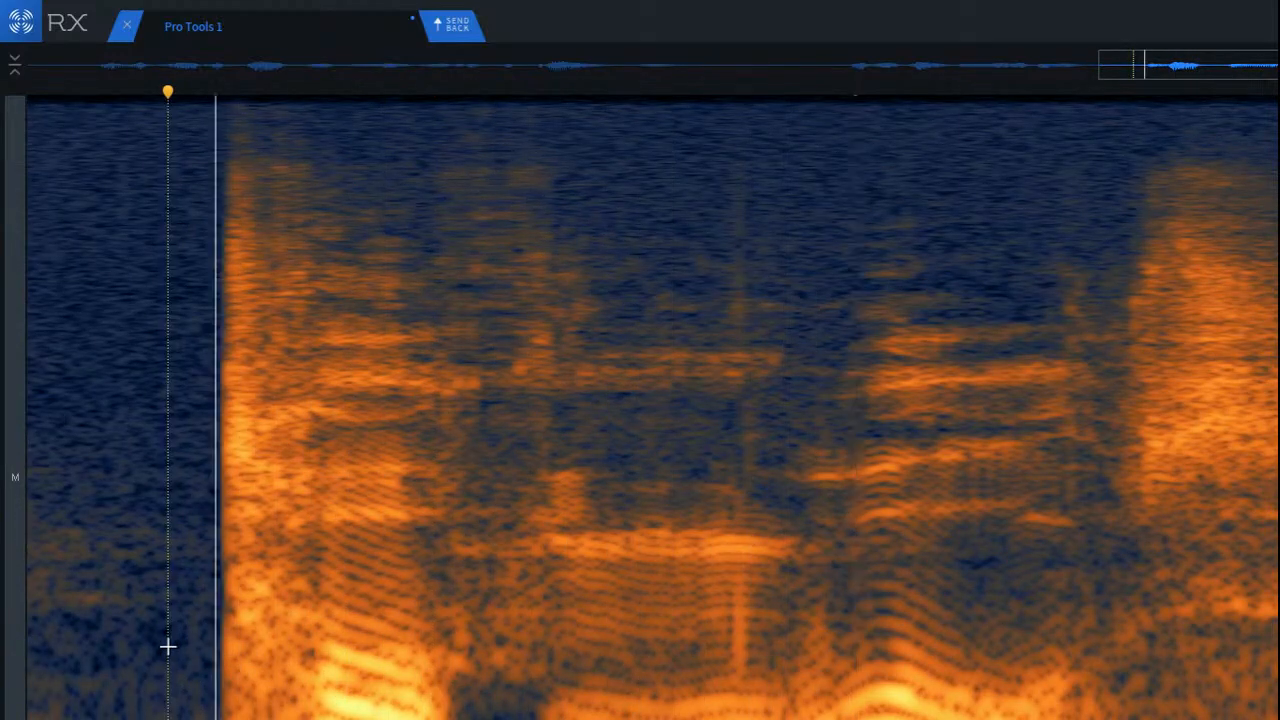
pyautogui.press('space')
# Step: Try deleting a taller low-frequency block over the same gap, play it back, and undo the removals there
pyautogui.moveTo(443, 580); pyautogui.dragTo(542, 714)
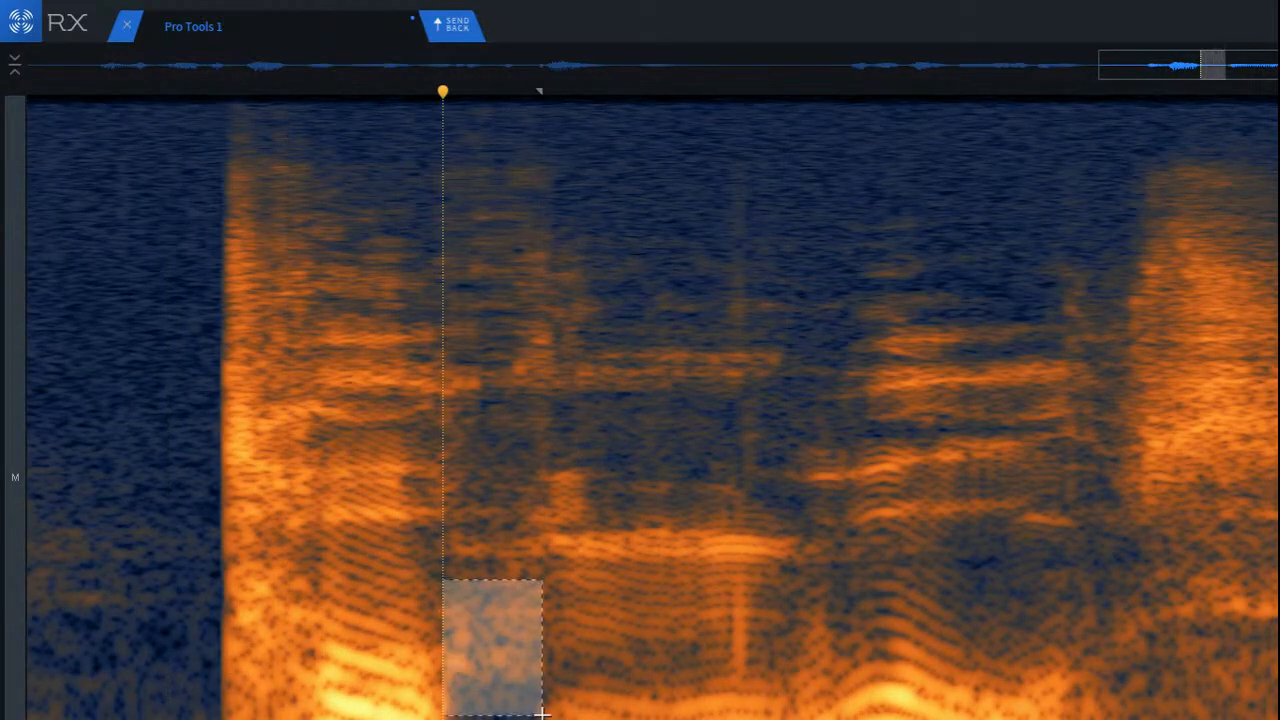
pyautogui.press('Delete')
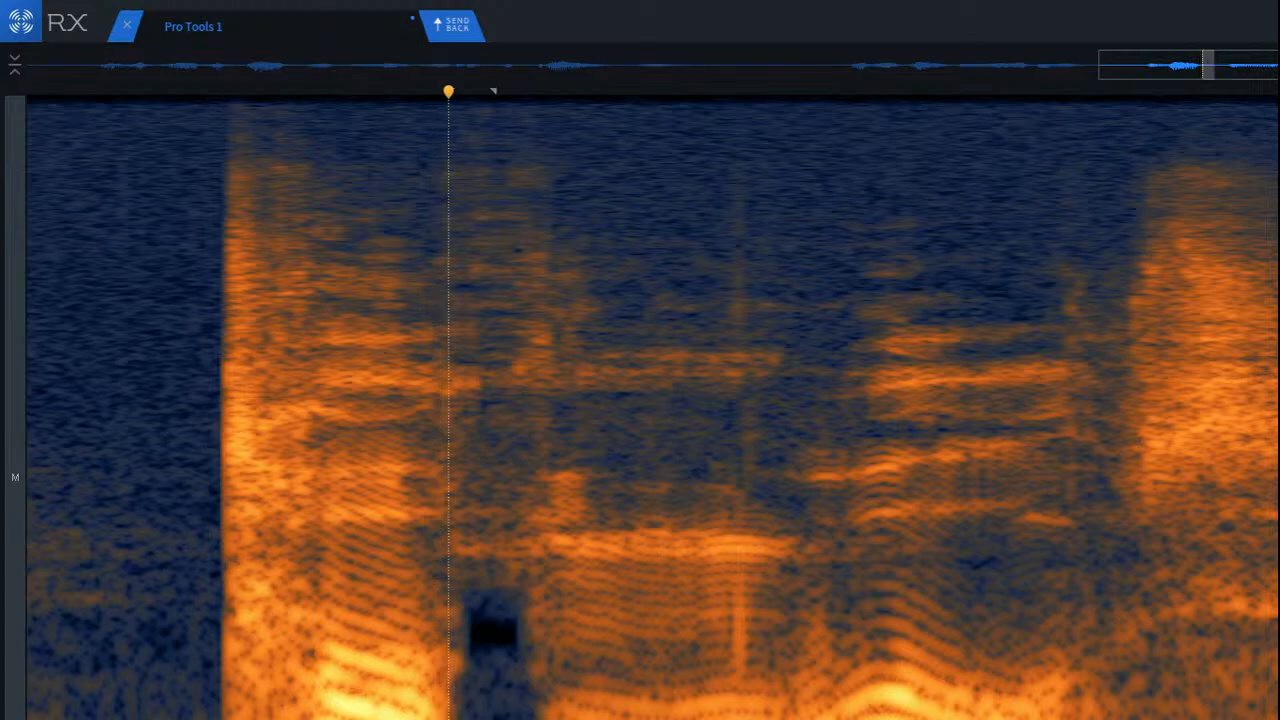
pyautogui.click(215, 678)
pyautogui.press('space')
pyautogui.press('space')
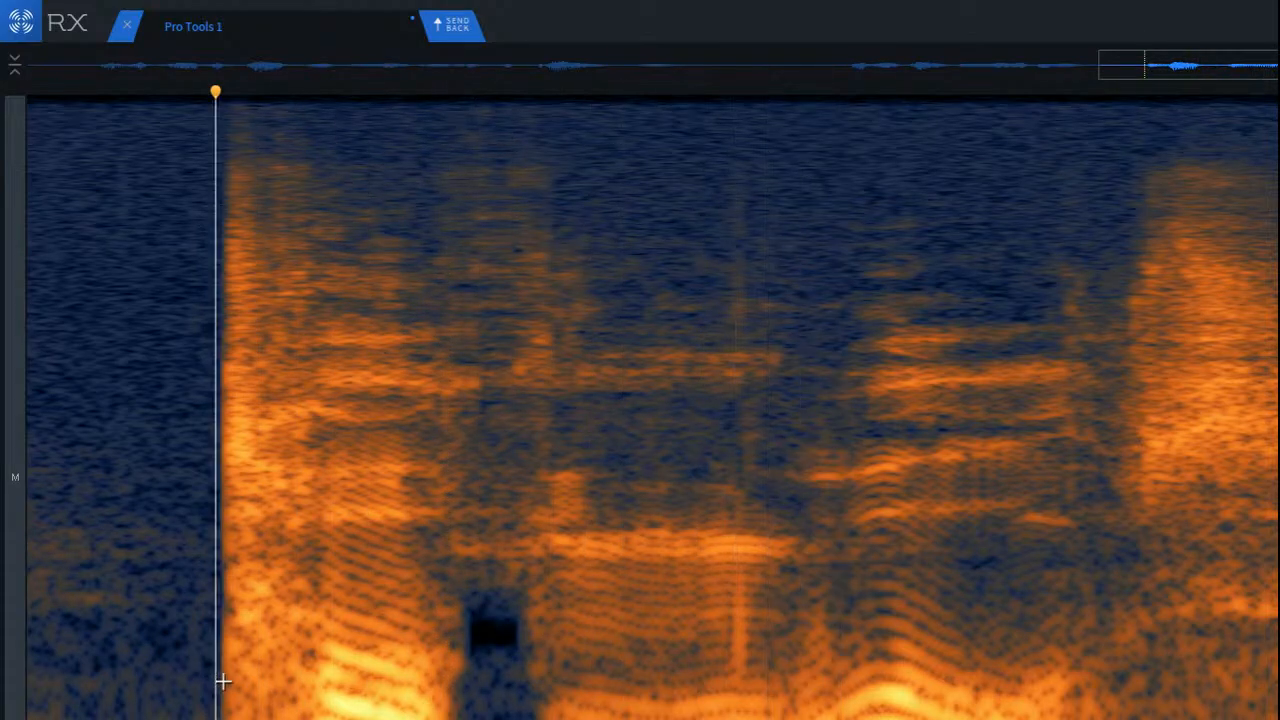
pyautogui.press('space')
pyautogui.hotkey('ctrl', 'z')
pyautogui.hotkey('ctrl', 'z')
pyautogui.hotkey('ctrl', 'z')
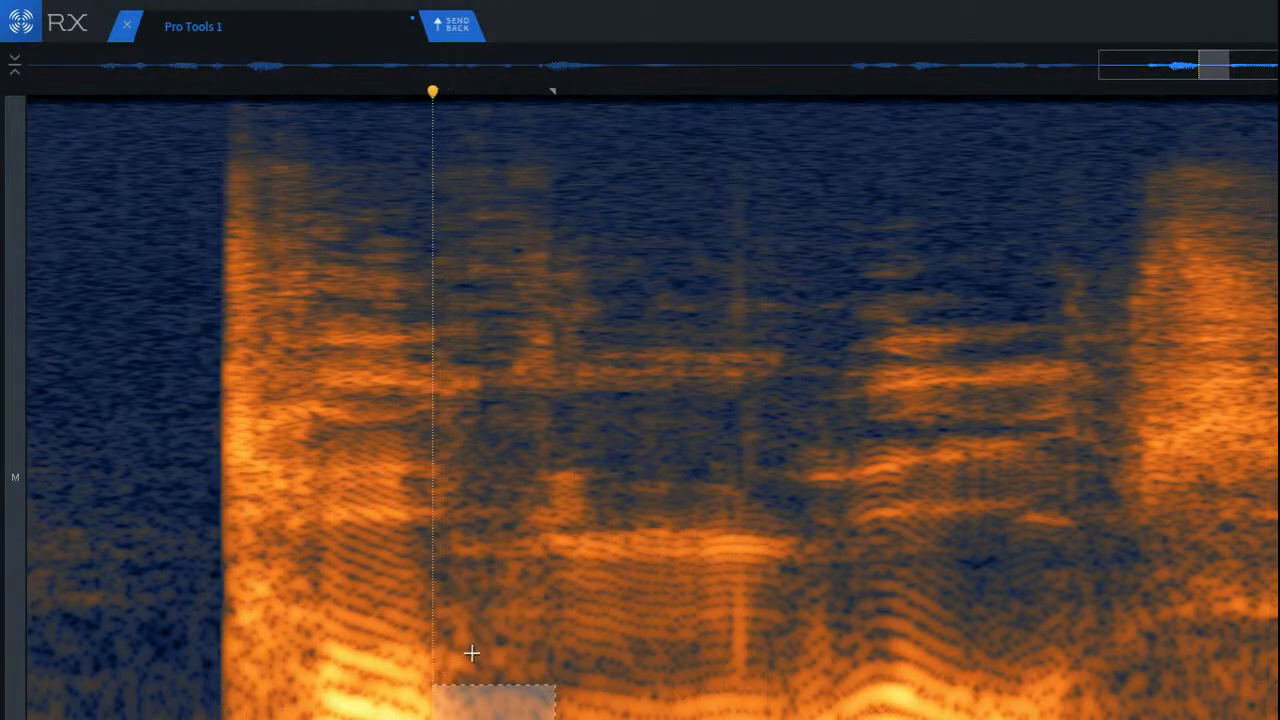
# Step: Try removing the lowest-frequency smudge in the gap after the loud syllable in several blocks, and play back from the silence before it
pyautogui.click(471, 652)
pyautogui.scroll(5, 516, 667)
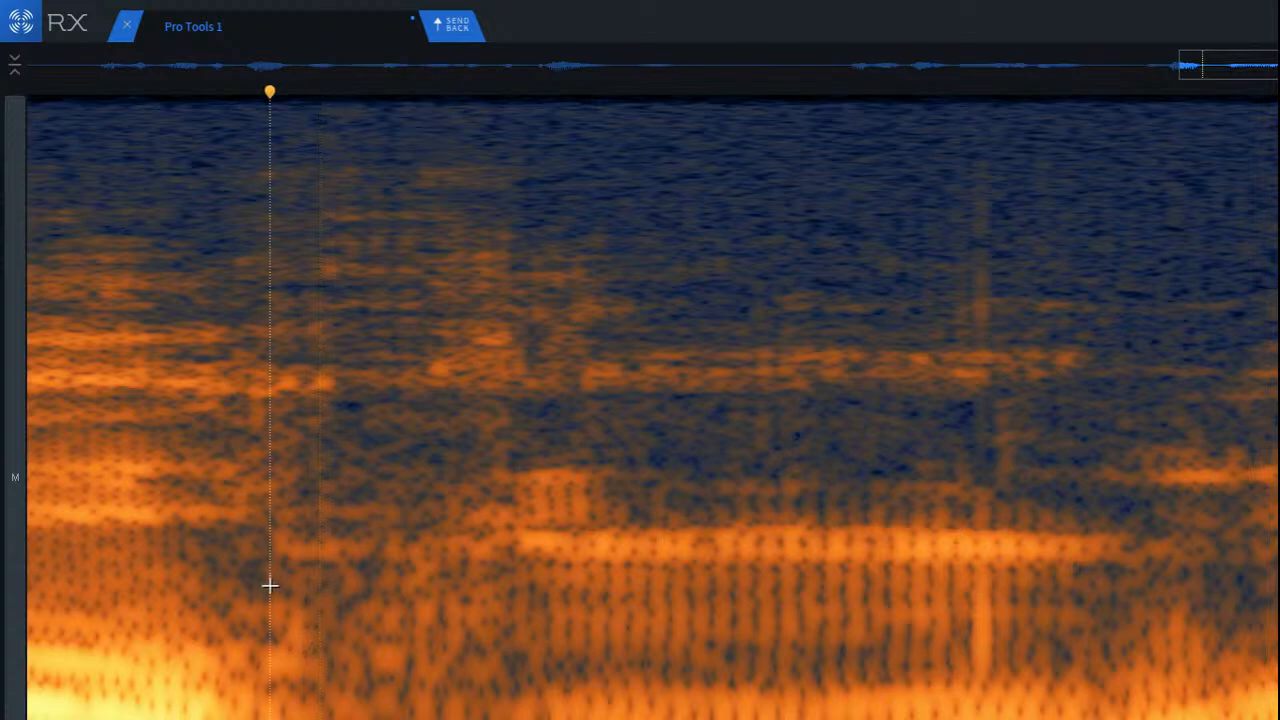
pyautogui.moveTo(235, 587); pyautogui.dragTo(511, 716)
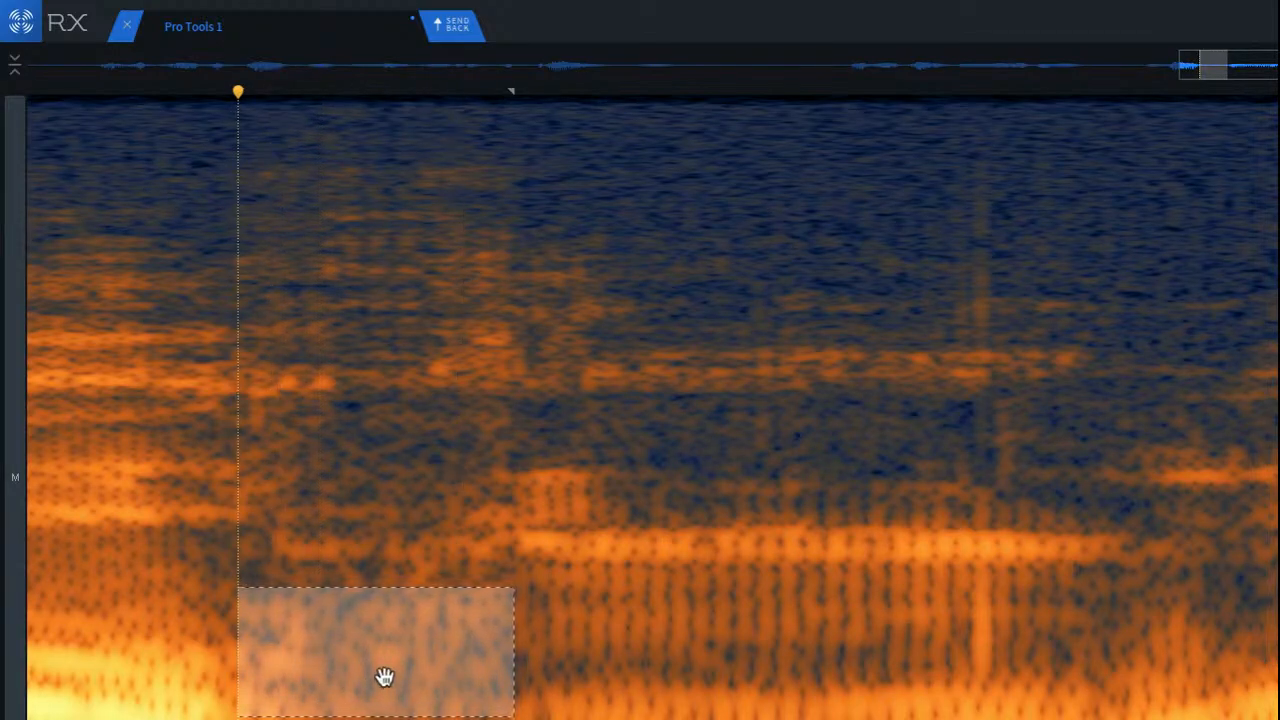
pyautogui.click(215, 611)
pyautogui.moveTo(216, 587); pyautogui.dragTo(527, 718)
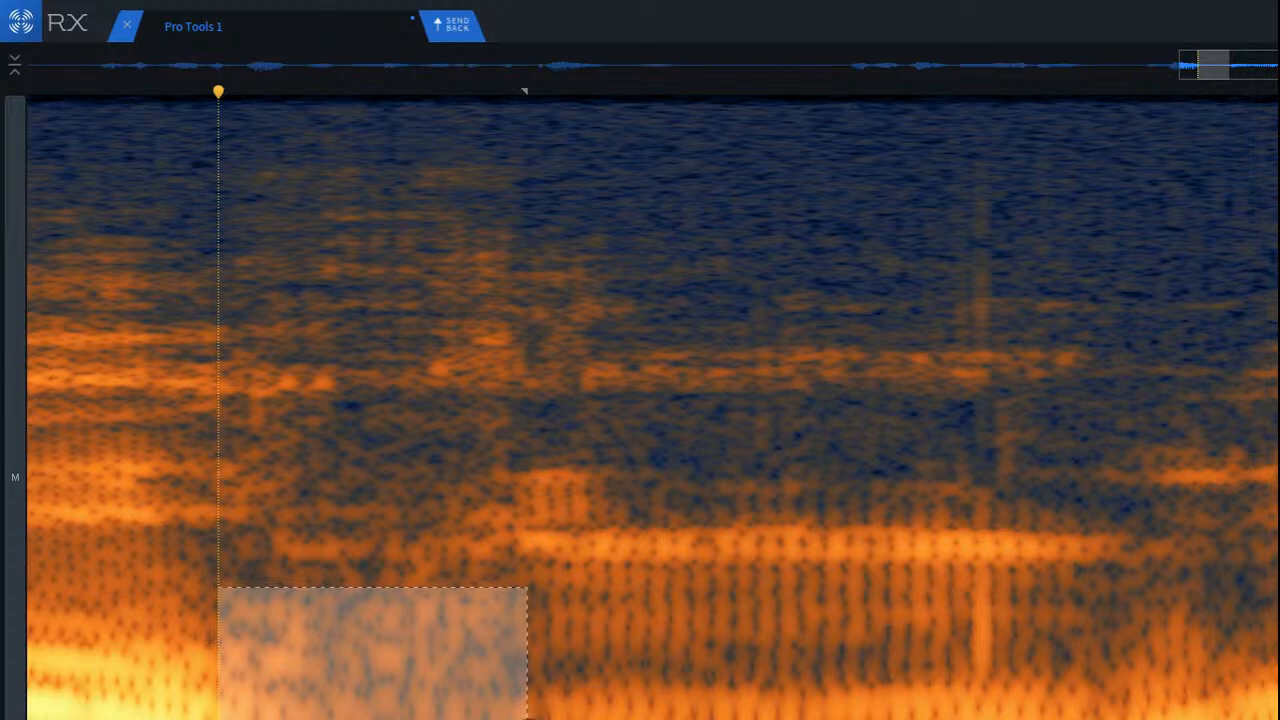
pyautogui.click(326, 706)
pyautogui.moveTo(204, 682); pyautogui.dragTo(527, 718)
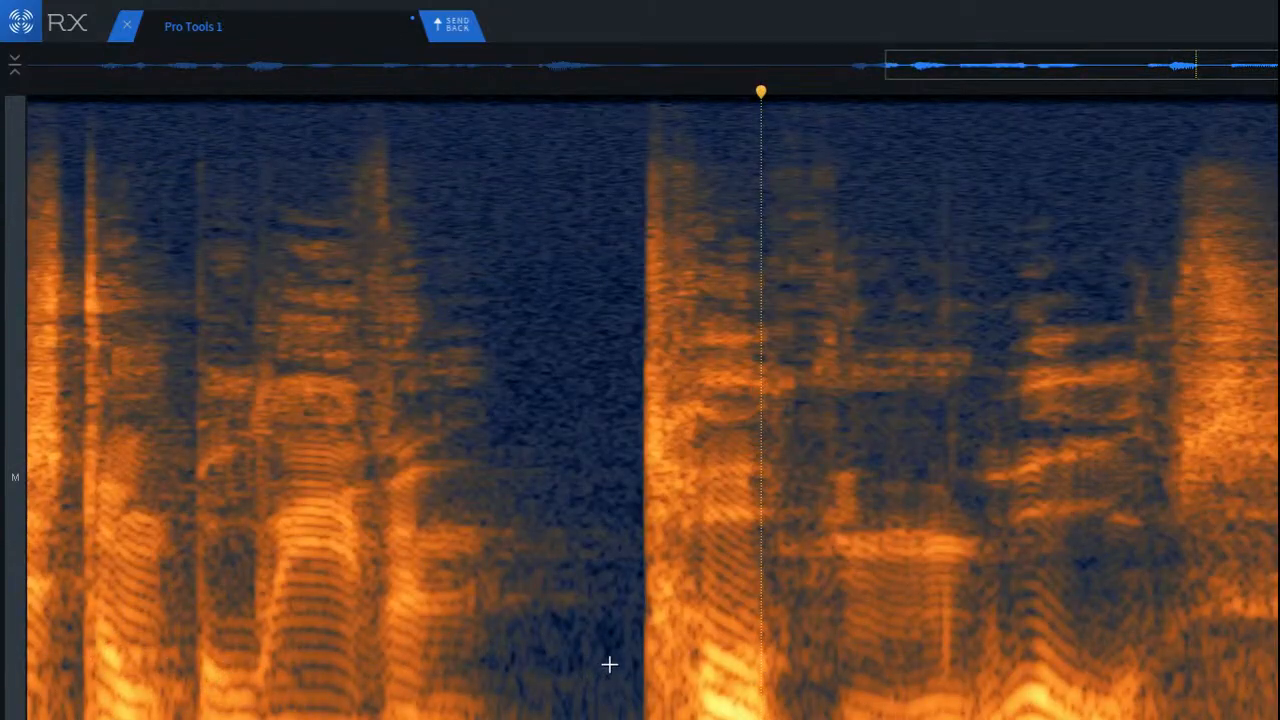
pyautogui.click(609, 664)
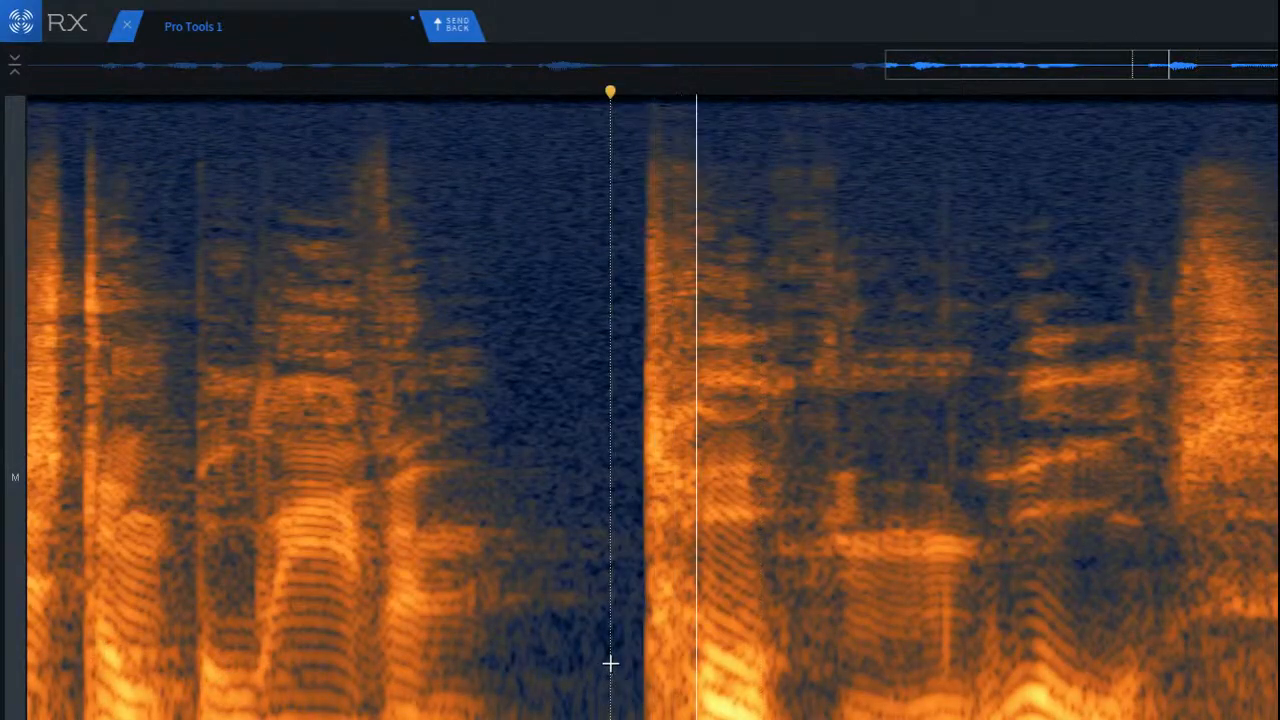
# Step: Try removing two blocks of low-mid smudge in the gap after the loud syllable, and play back from the silence before it
pyautogui.scroll(2, 908, 641)
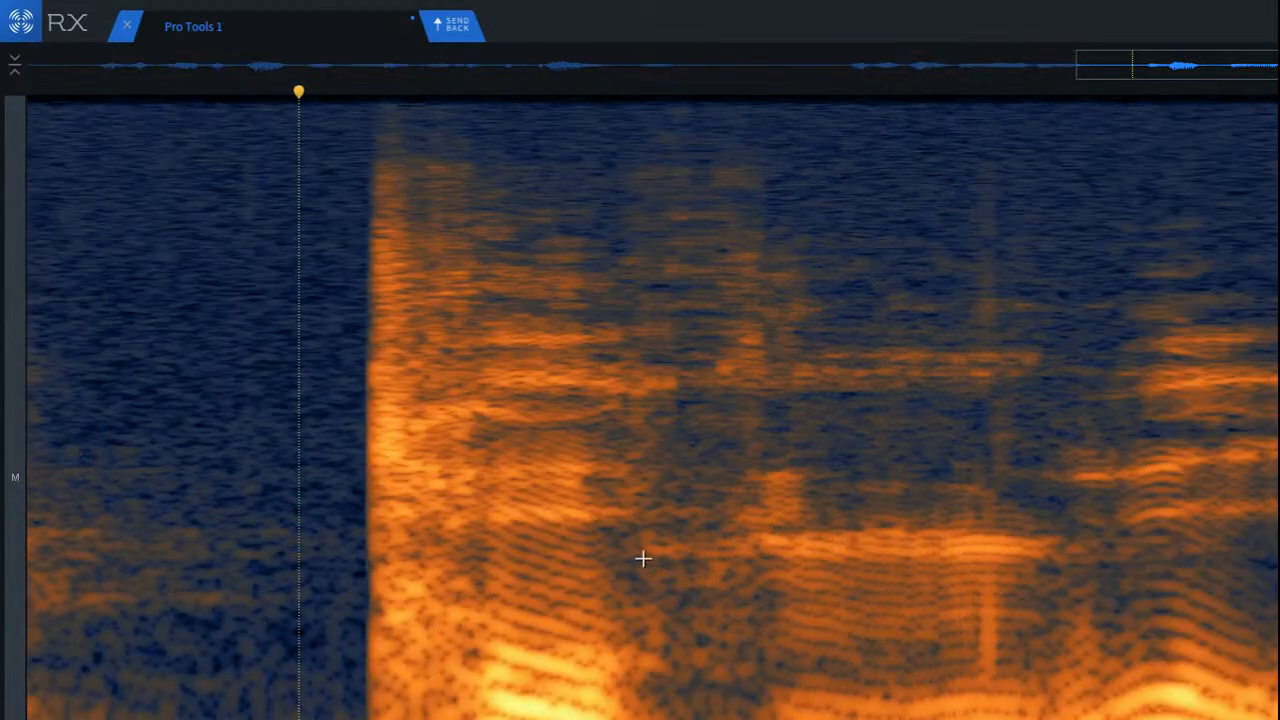
pyautogui.moveTo(586, 518); pyautogui.dragTo(766, 669)
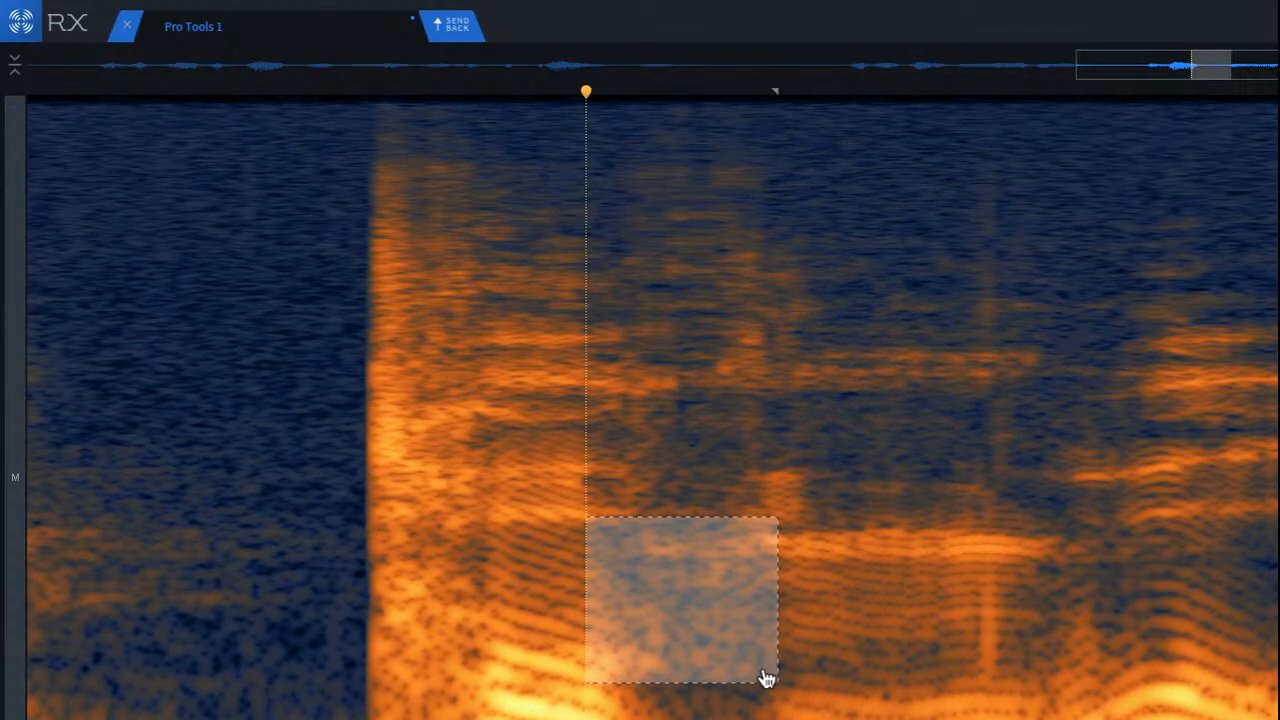
pyautogui.click(291, 562)
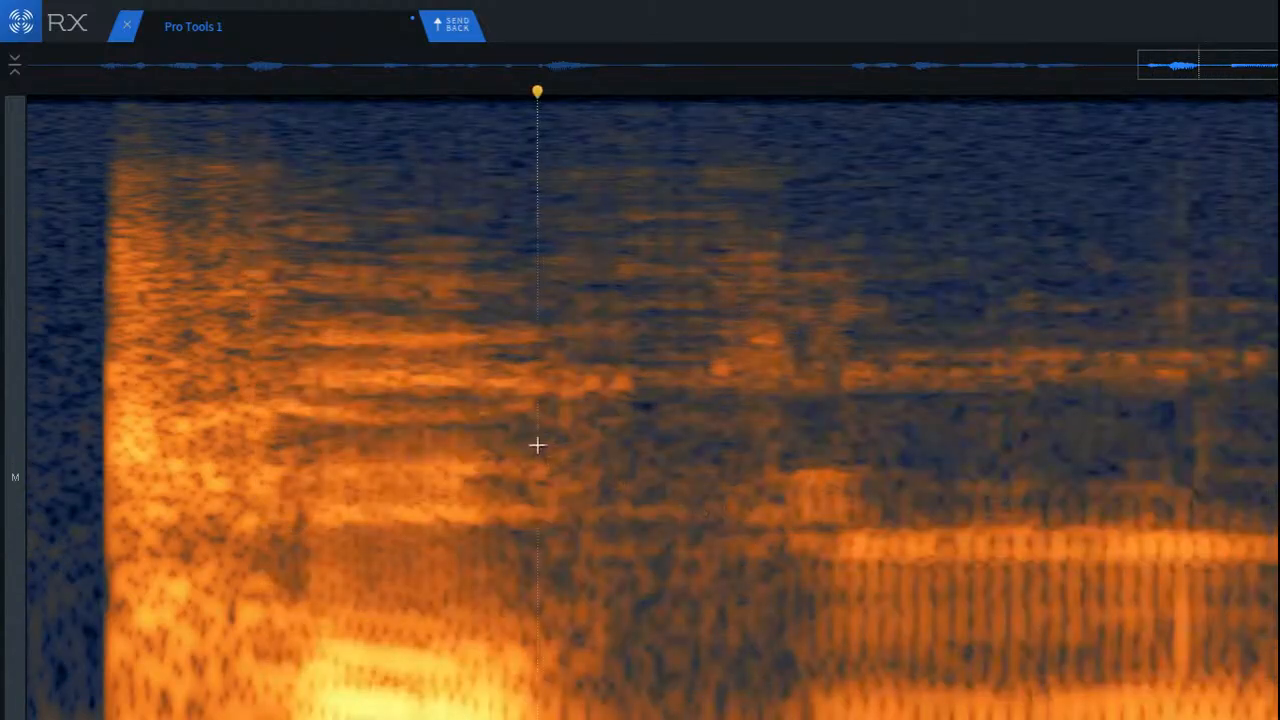
pyautogui.moveTo(537, 446); pyautogui.dragTo(767, 585)
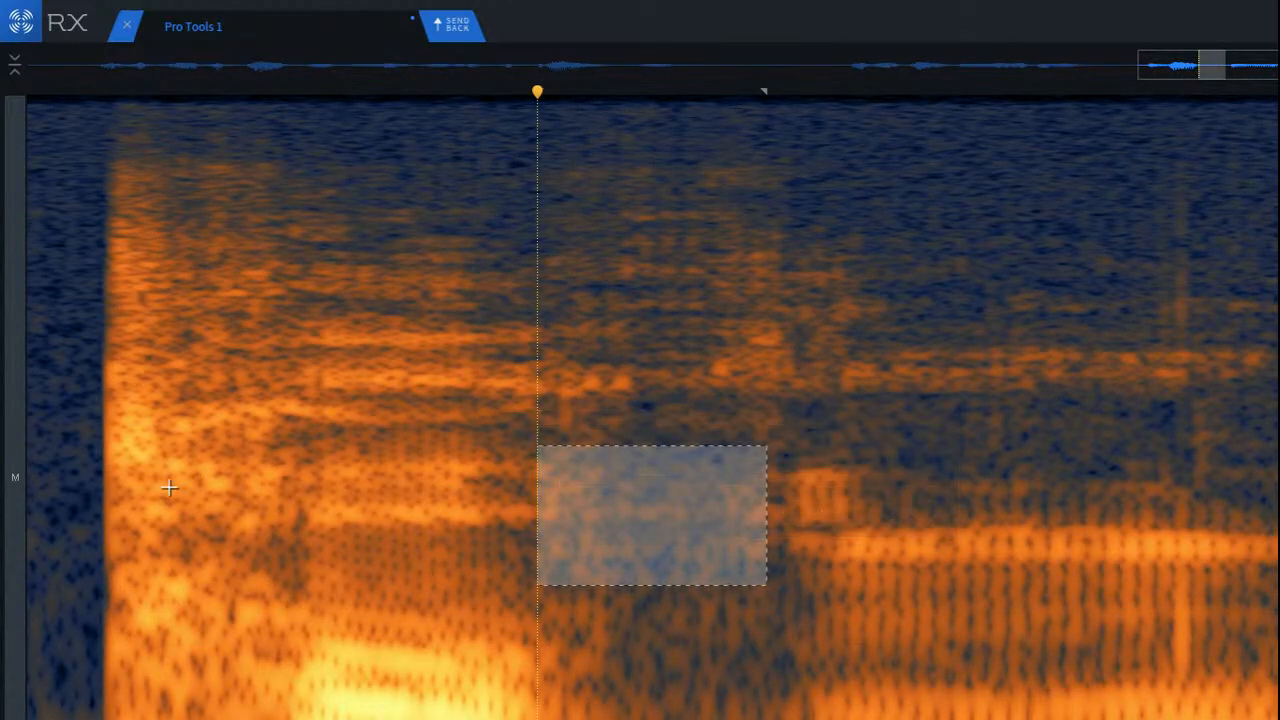
pyautogui.click(52, 455)
pyautogui.press('space')
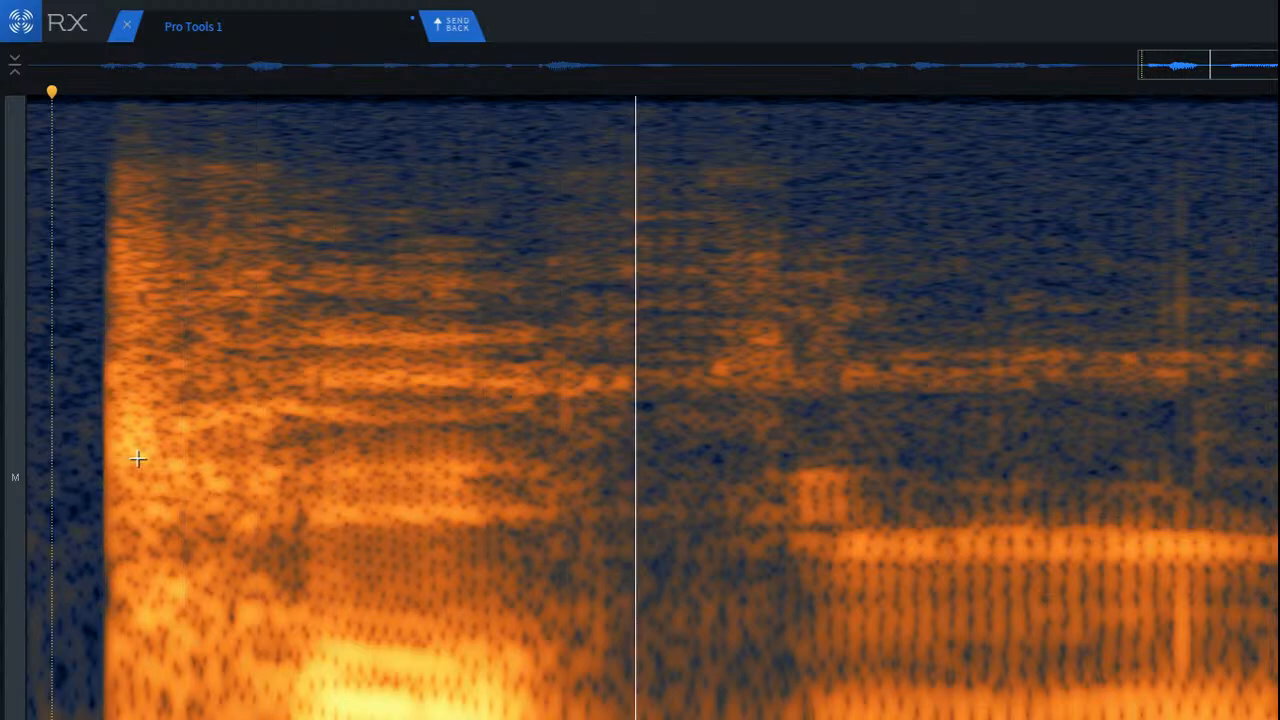
pyautogui.press('space')
# Step: Try removing the block above in the same gap, up to just below the bright mid-frequency band, and play back several times
pyautogui.moveTo(581, 390); pyautogui.dragTo(767, 497)
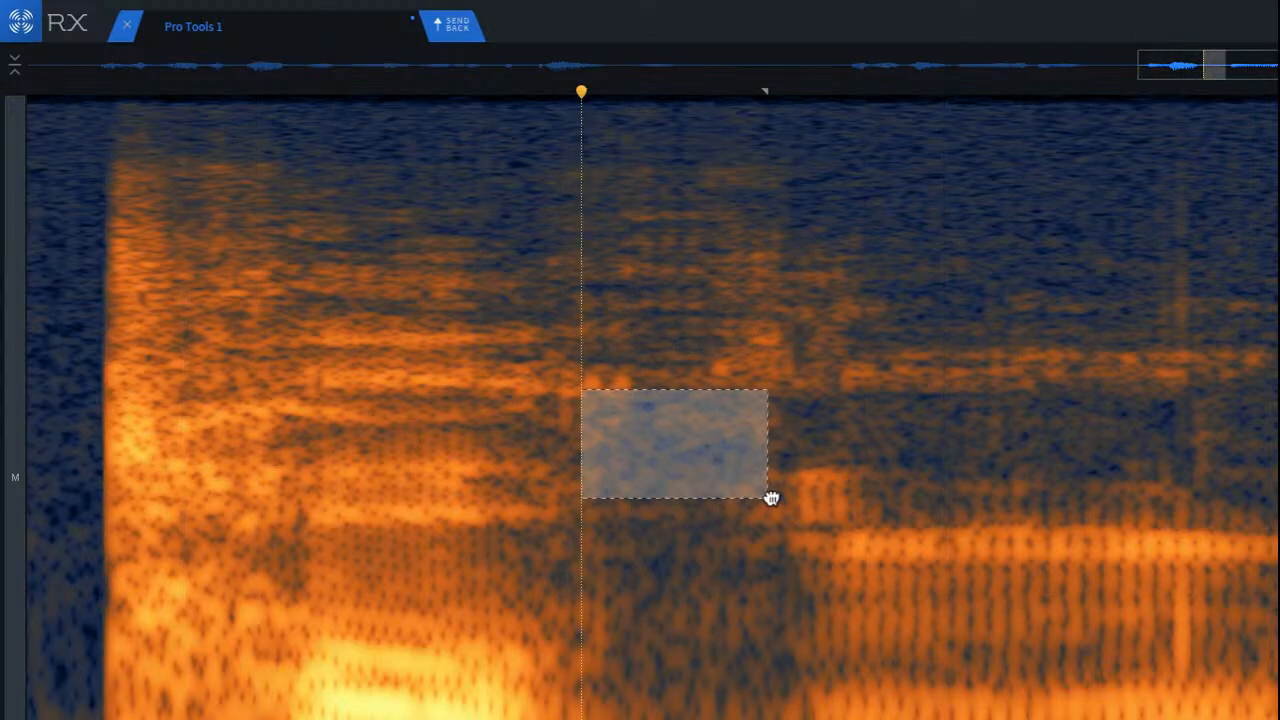
pyautogui.click(463, 377)
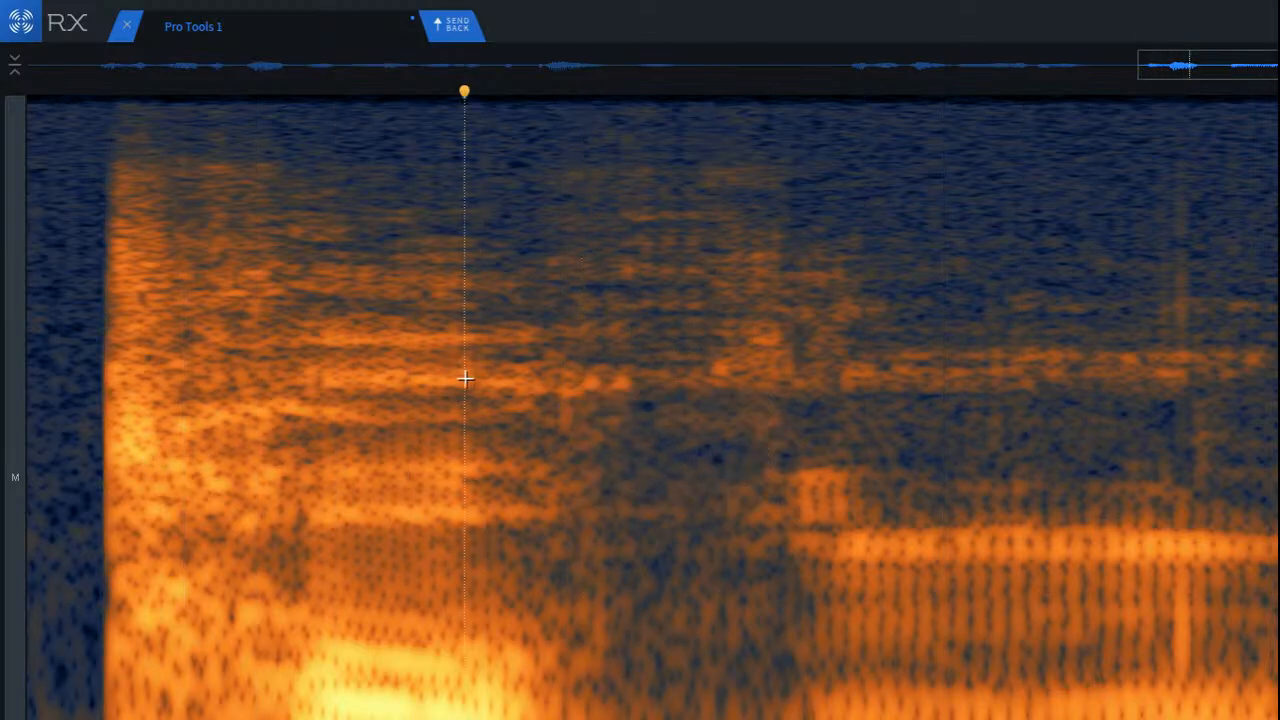
pyautogui.scroll(-2, 500, 391)
pyautogui.click(223, 371)
pyautogui.press('space')
pyautogui.press('space')
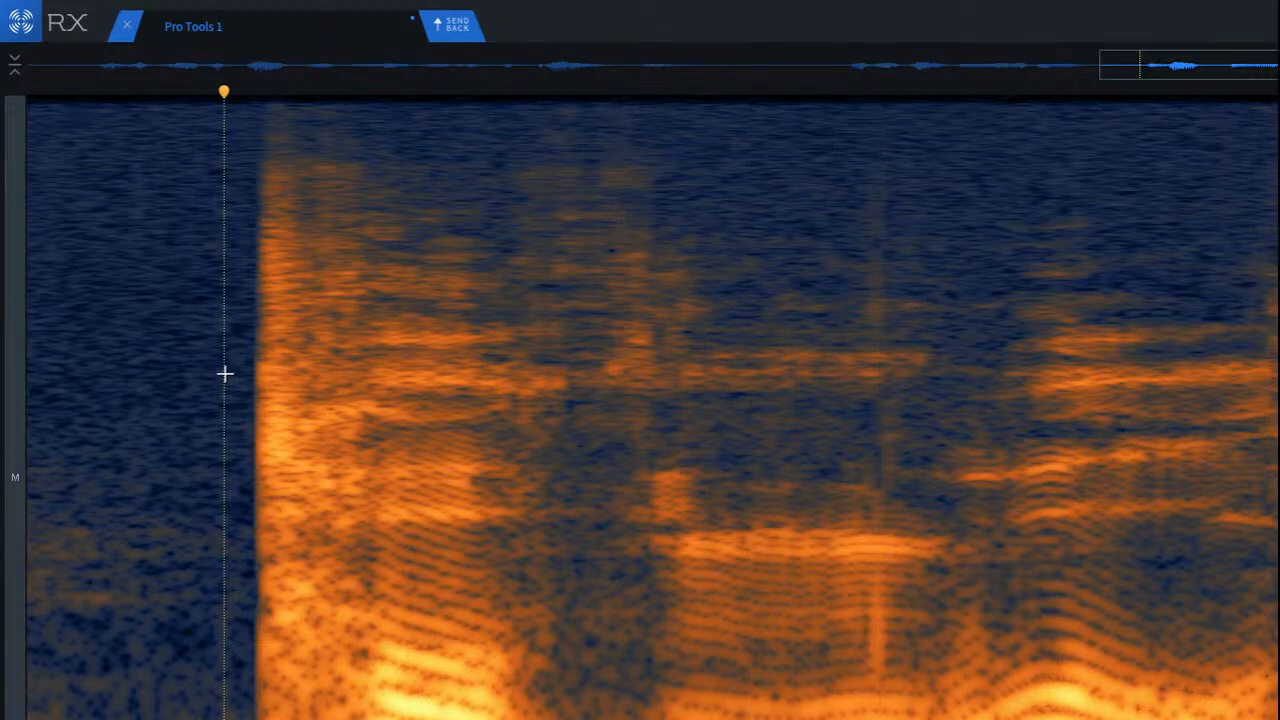
pyautogui.press('space')
pyautogui.press('space')
pyautogui.press('space')
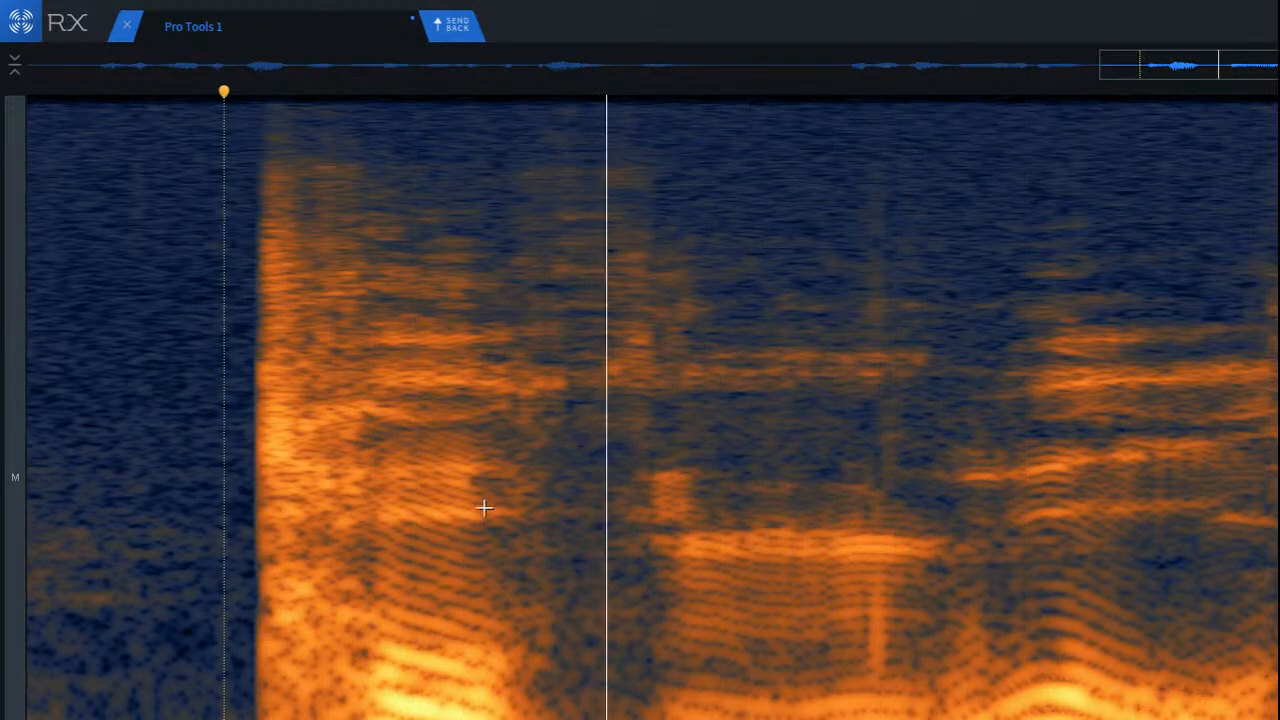
pyautogui.press('space')
pyautogui.press('space')
pyautogui.press('space')
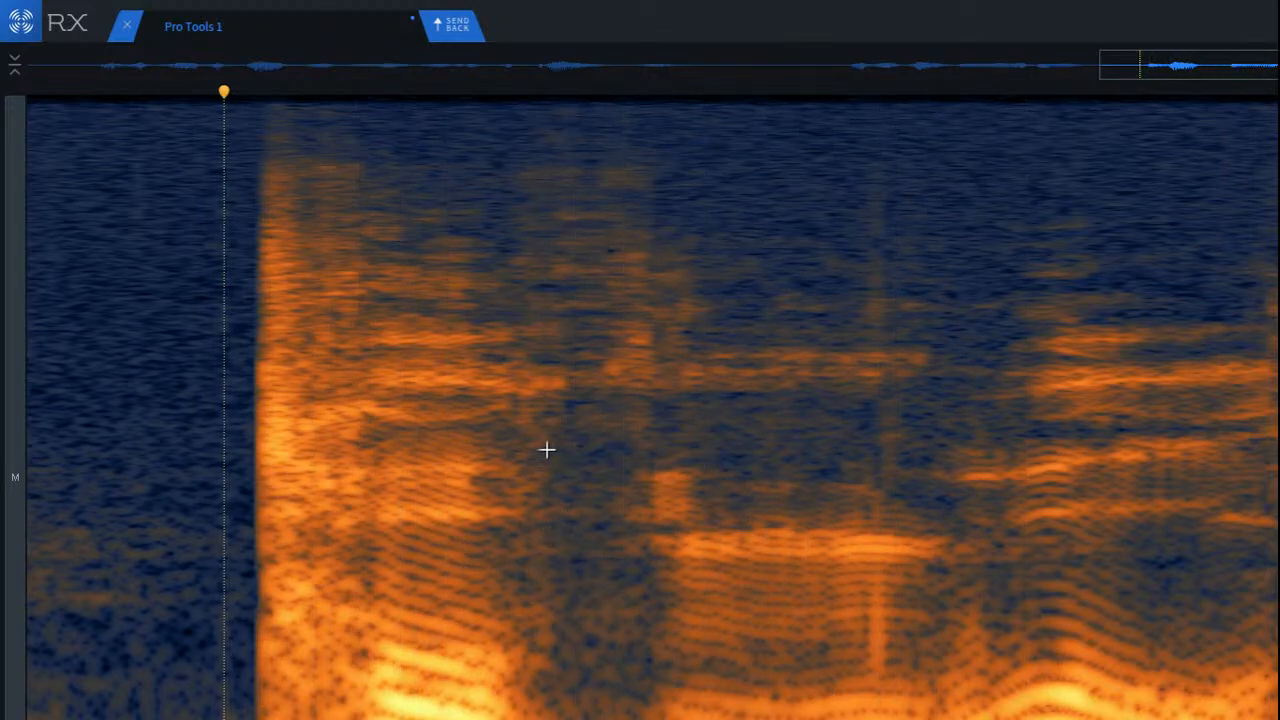
# Step: Try removing the bright mid-frequency band across the gap, and play back from the silence before the loud syllable
pyautogui.scroll(4, 546, 449)
pyautogui.moveTo(456, 321); pyautogui.dragTo(824, 406)
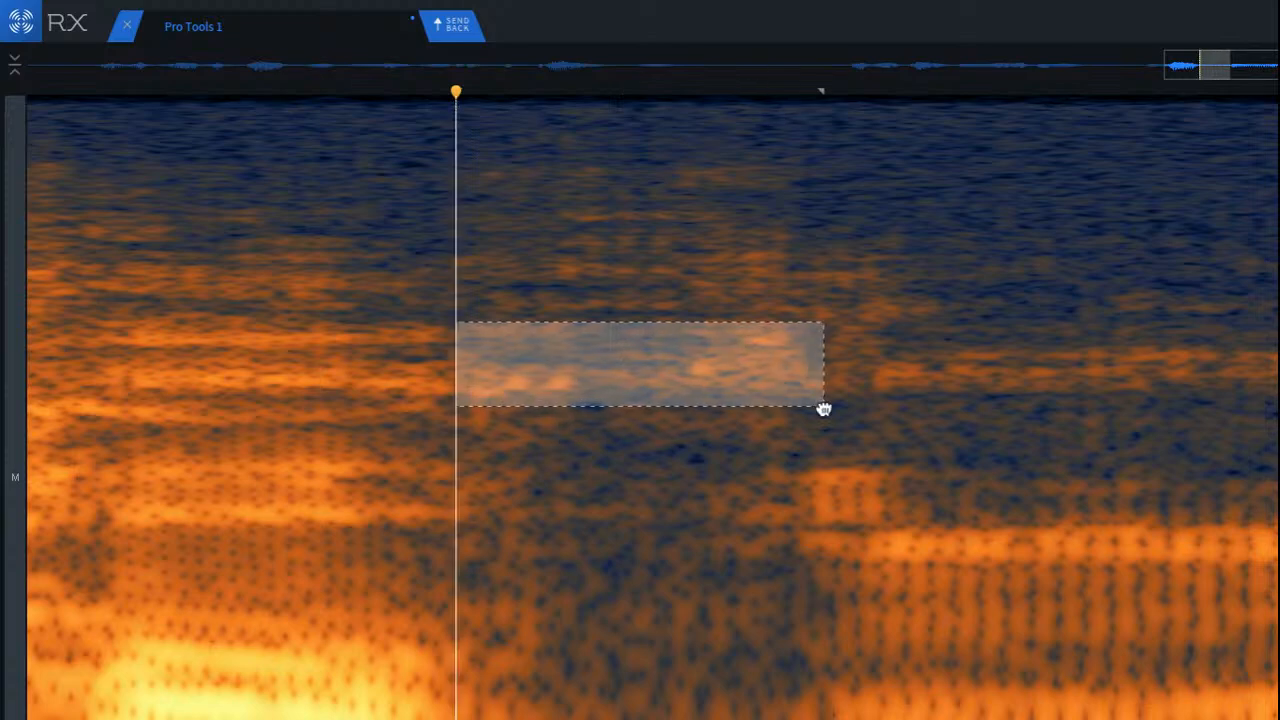
pyautogui.press('Return')
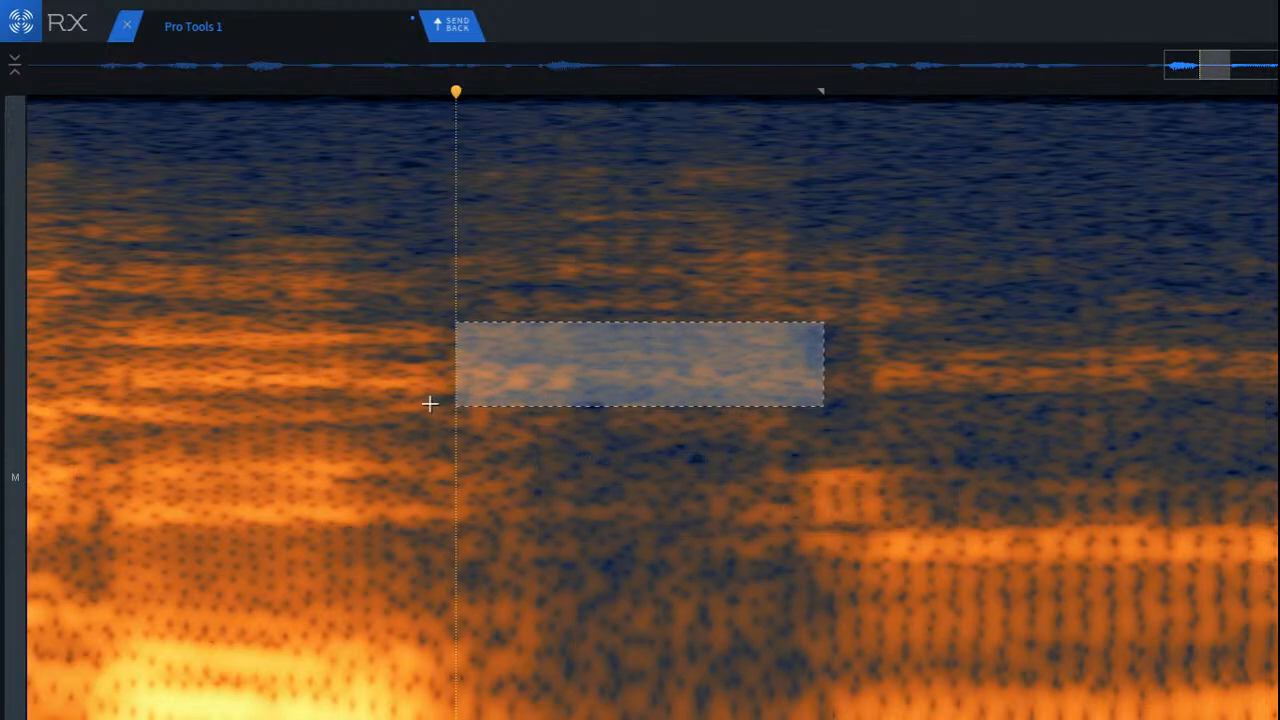
pyautogui.click(431, 404)
pyautogui.scroll(-4, 466, 460)
pyautogui.click(151, 349)
pyautogui.press('space')
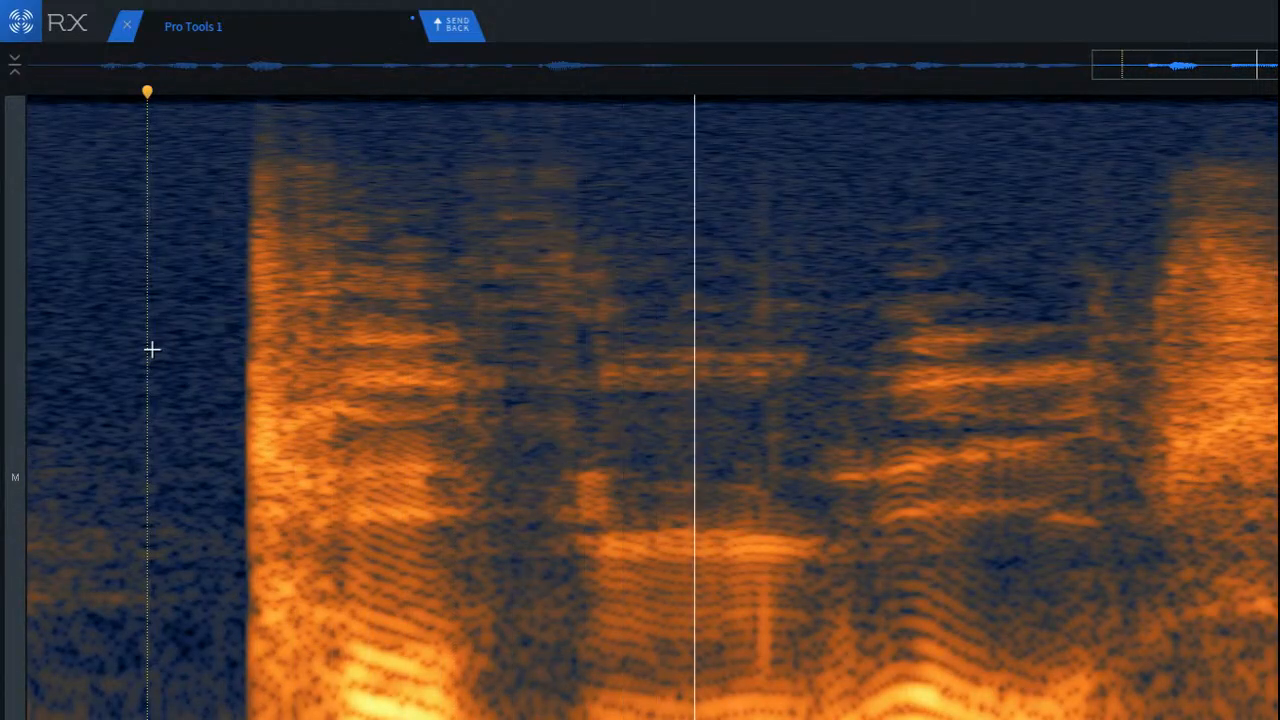
# Step: Replay the repaired gap repeatedly from the silence before the loud syllable
pyautogui.press('space')
pyautogui.press('space')
pyautogui.press('space')
pyautogui.press('space')
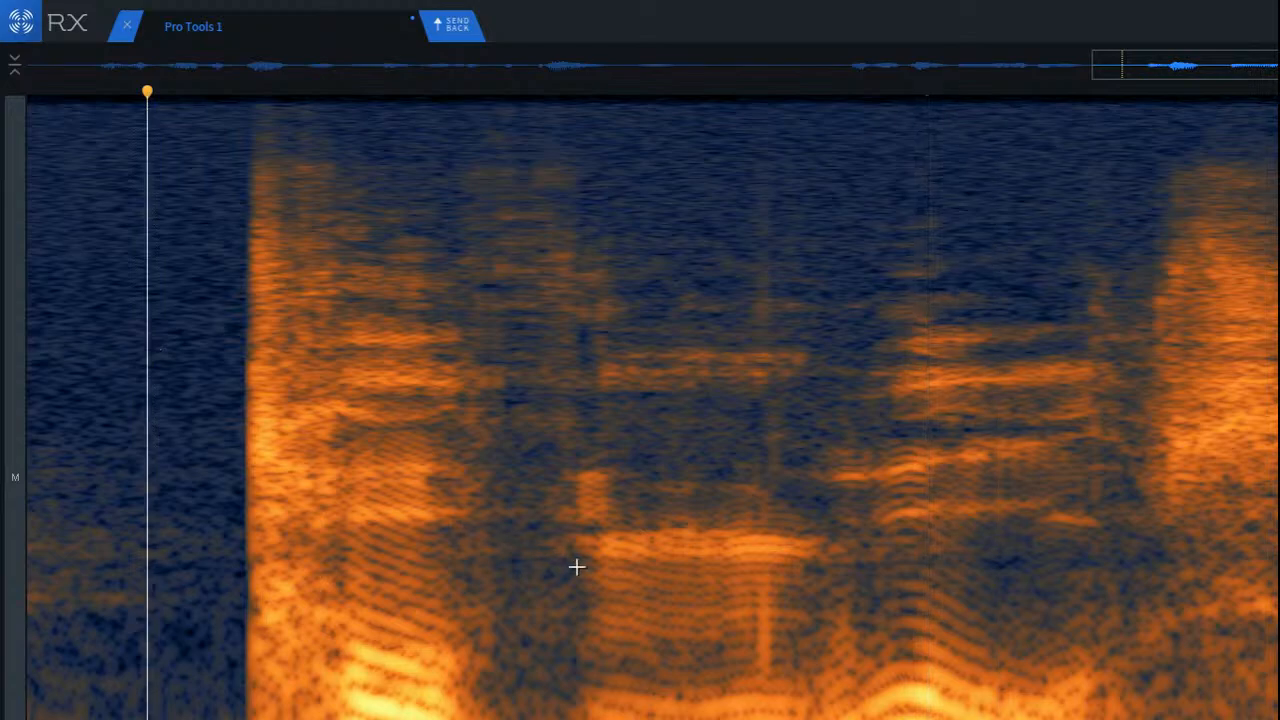
pyautogui.press('space')
pyautogui.press('space')
pyautogui.press('space')
pyautogui.press('space')
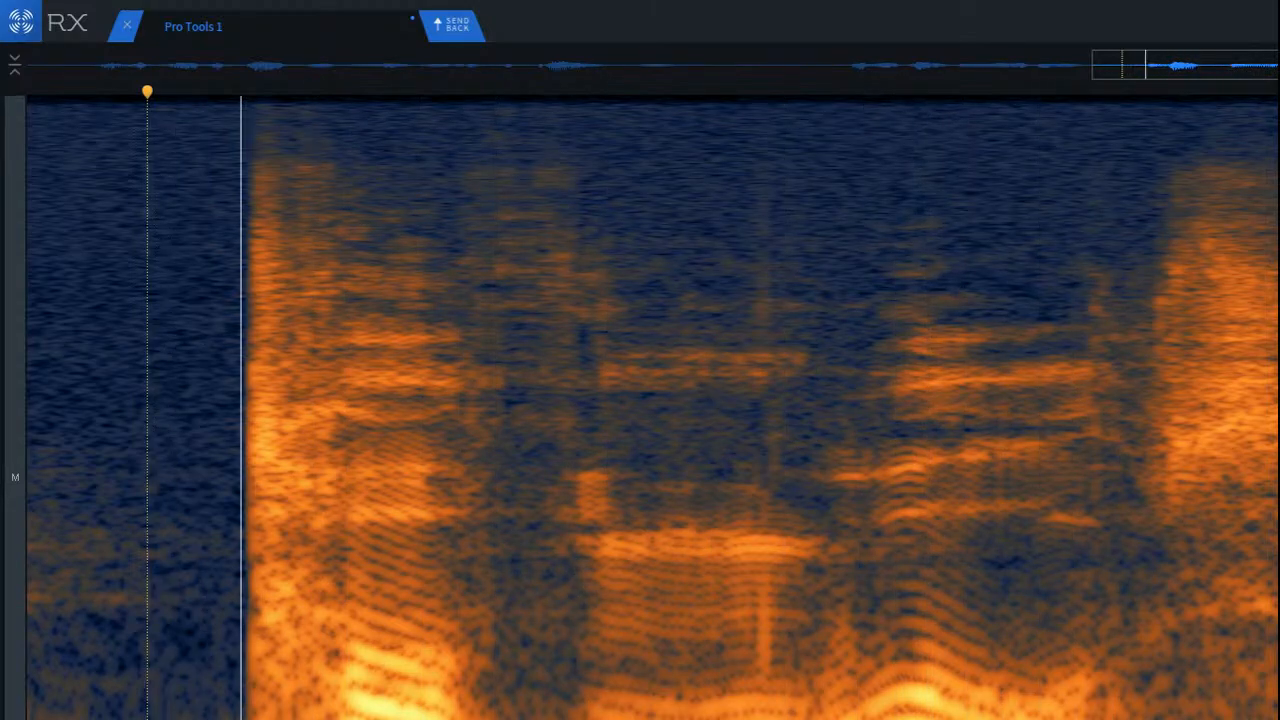
pyautogui.press('space')
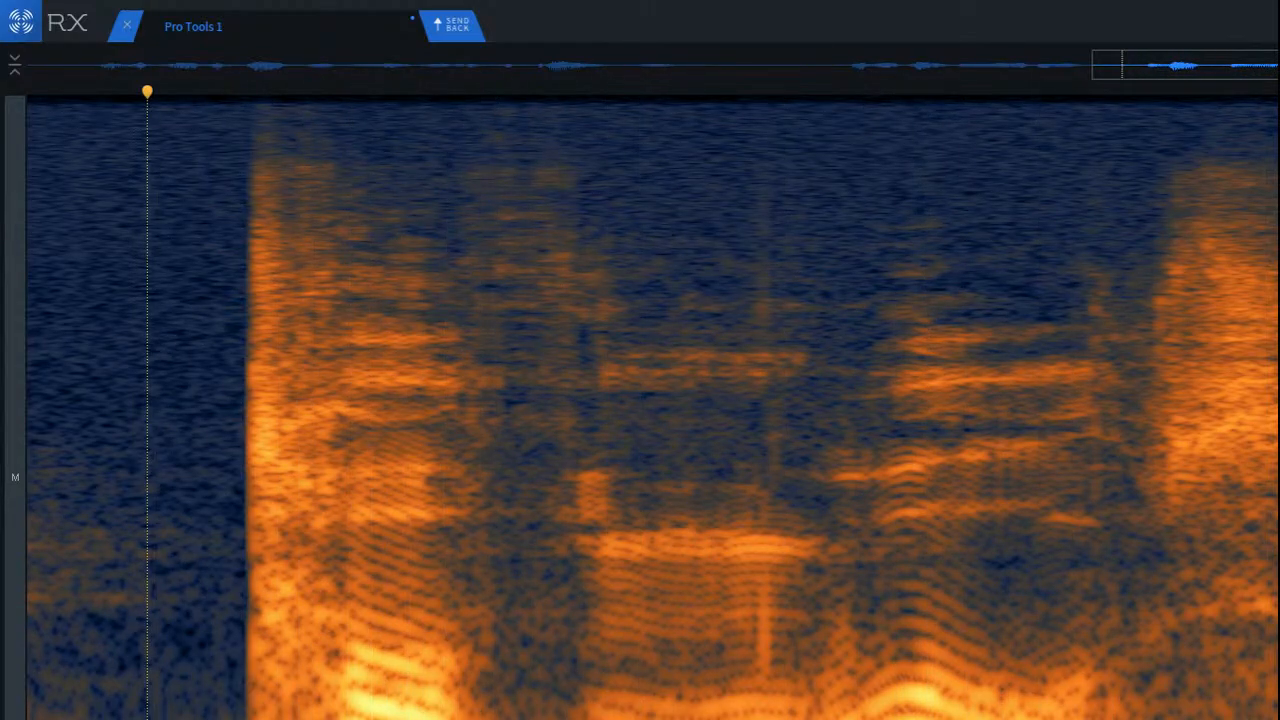
# Step: Step back through the gap repairs to the earlier audio and play it from the silence before the loud syllable
pyautogui.moveTo(457, 446); pyautogui.dragTo(566, 586)
pyautogui.moveTo(454, 586); pyautogui.dragTo(580, 718)
pyautogui.moveTo(477, 543); pyautogui.dragTo(508, 703)
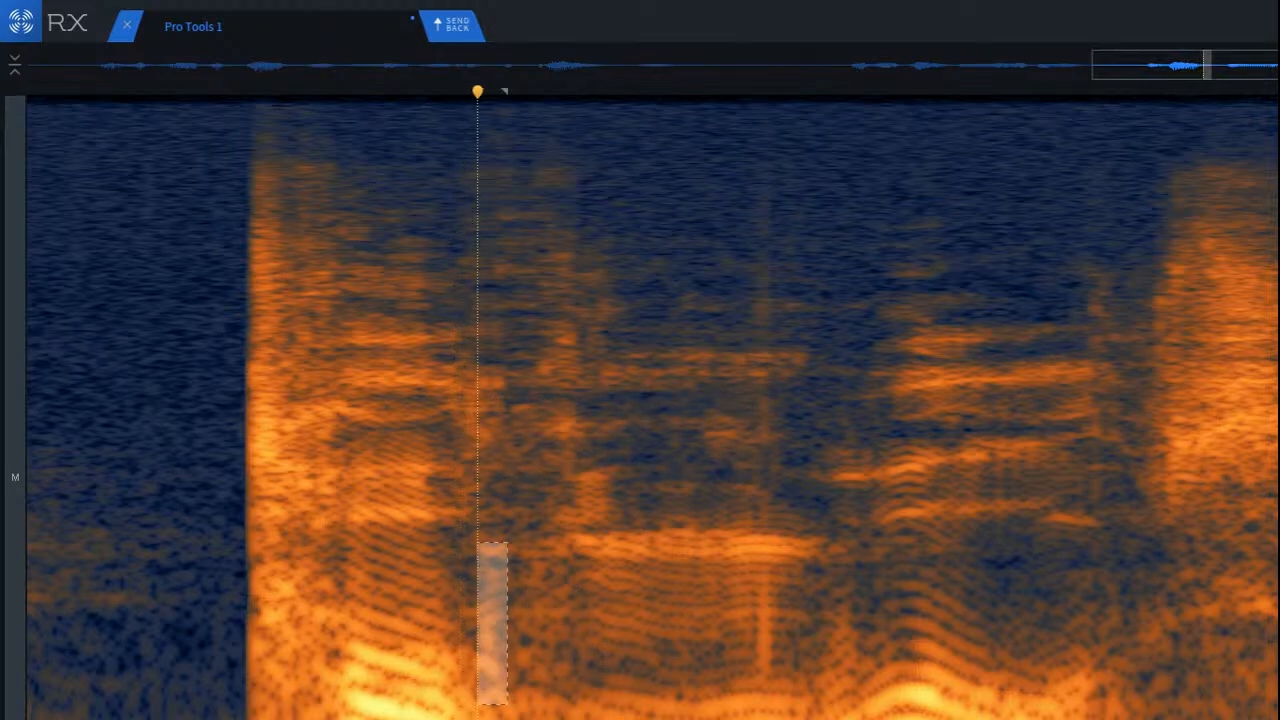
pyautogui.moveTo(509, 349); pyautogui.dragTo(529, 101)
pyautogui.click(106, 527)
pyautogui.press('space')
pyautogui.press('space')
pyautogui.press('space')
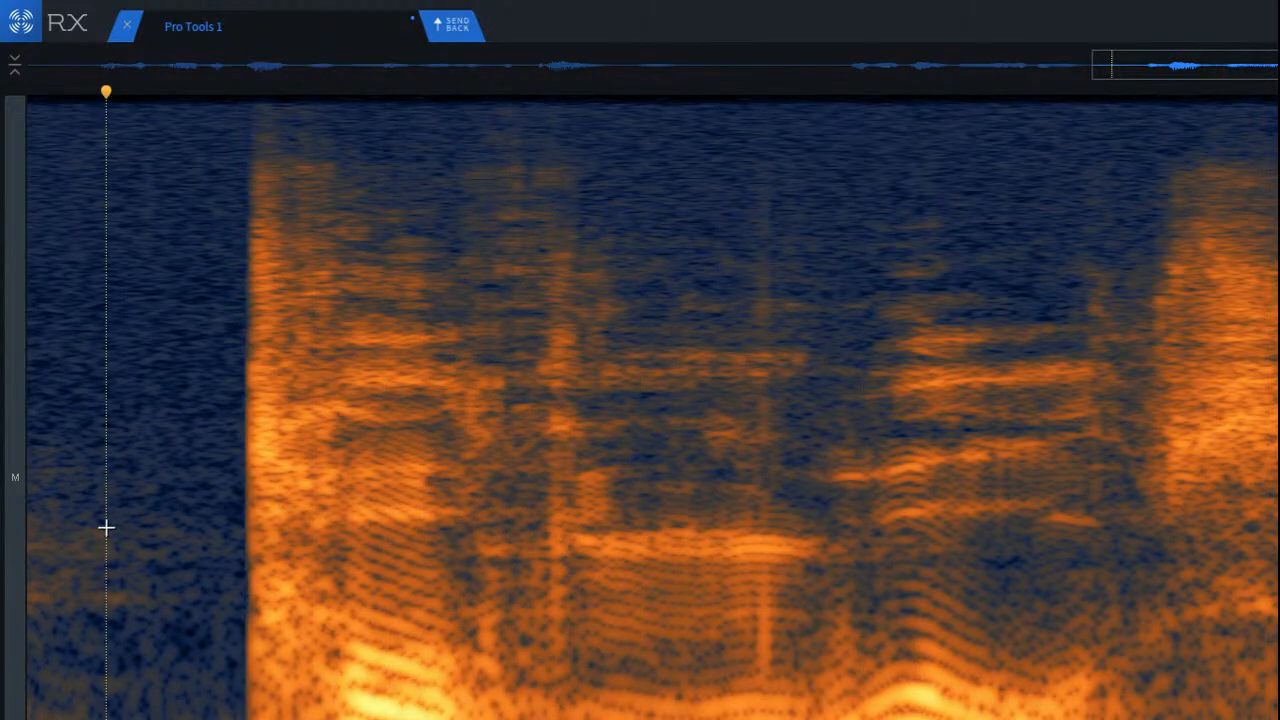
pyautogui.press('space')
pyautogui.press('space')
pyautogui.press('space')
# Step: Restore the gap repairs and play them back from the start of the loud syllable and from the silence before it
pyautogui.hotkey('ctrl', 'z')
pyautogui.hotkey('ctrl', 'z')
pyautogui.hotkey('ctrl', 'z')
pyautogui.hotkey('ctrl', 'z')
pyautogui.hotkey('ctrl', 'z')
pyautogui.hotkey('ctrl', 'z')
pyautogui.hotkey('ctrl', 'z')
pyautogui.hotkey('ctrl', 'z')
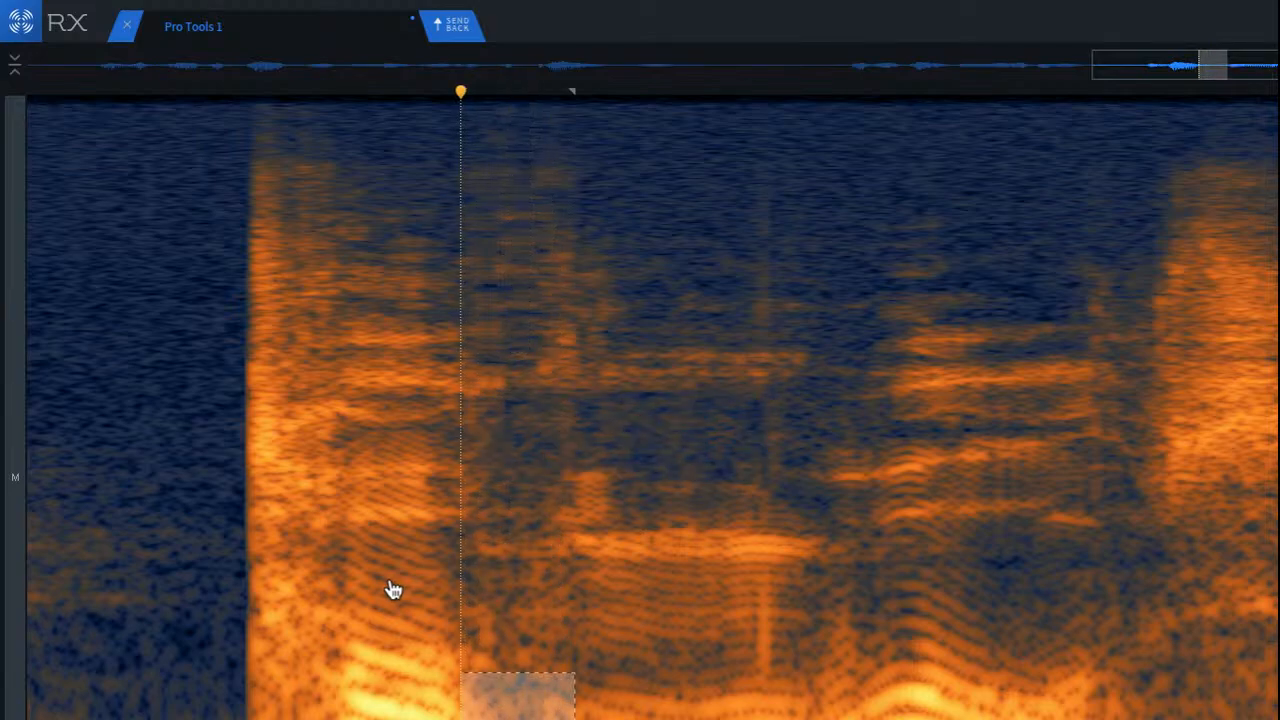
pyautogui.click(251, 508)
pyautogui.press('space')
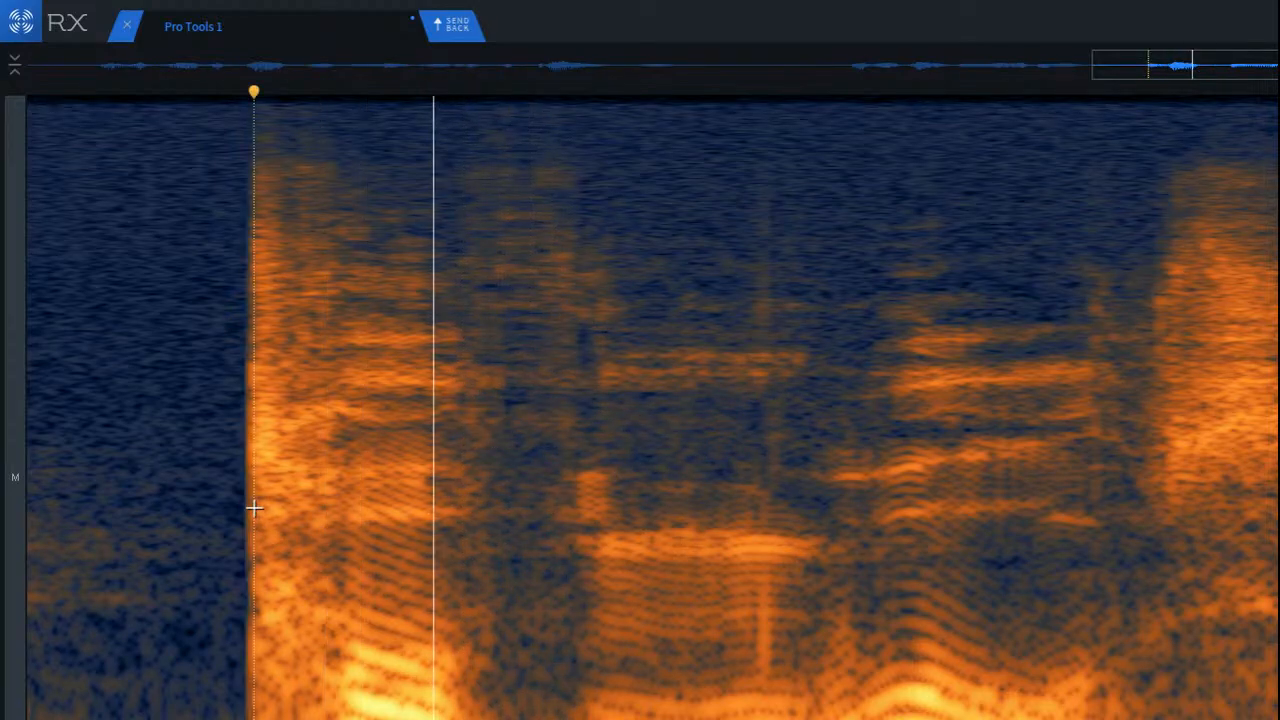
pyautogui.press('space')
pyautogui.click(162, 495)
pyautogui.press('space')
pyautogui.press('space')
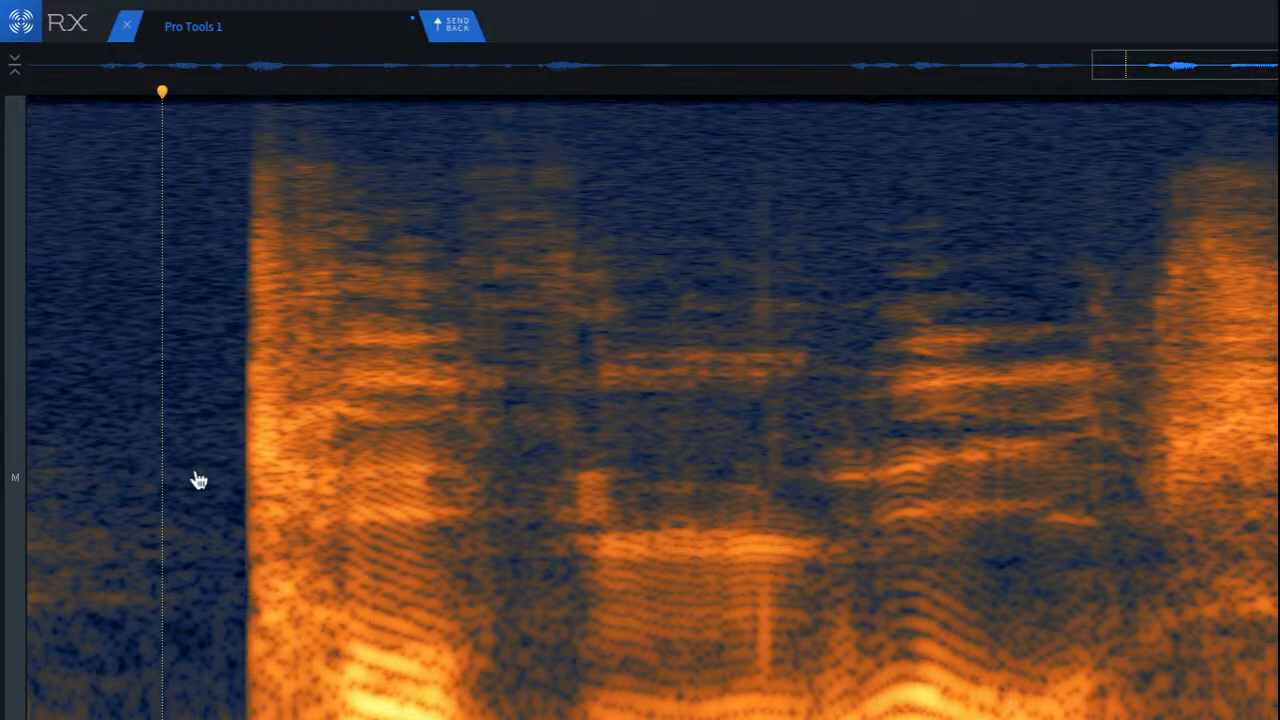
# Step: Undo the repairs in the gap after the loud syllable, and play back from the silence before it
pyautogui.press('super+z')
pyautogui.press('super+z')
pyautogui.press('super+z')
pyautogui.press('super+z')
pyautogui.press('super+z')
pyautogui.press('super+z')
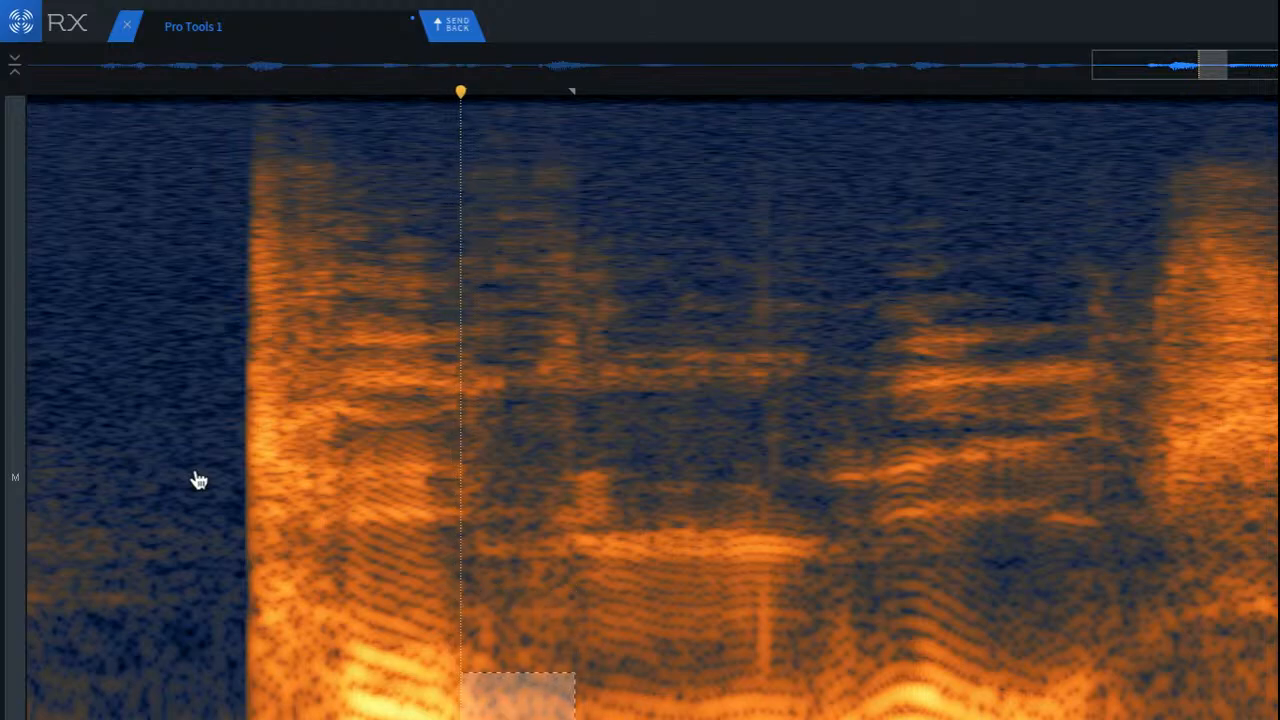
pyautogui.press('super+shift+z')
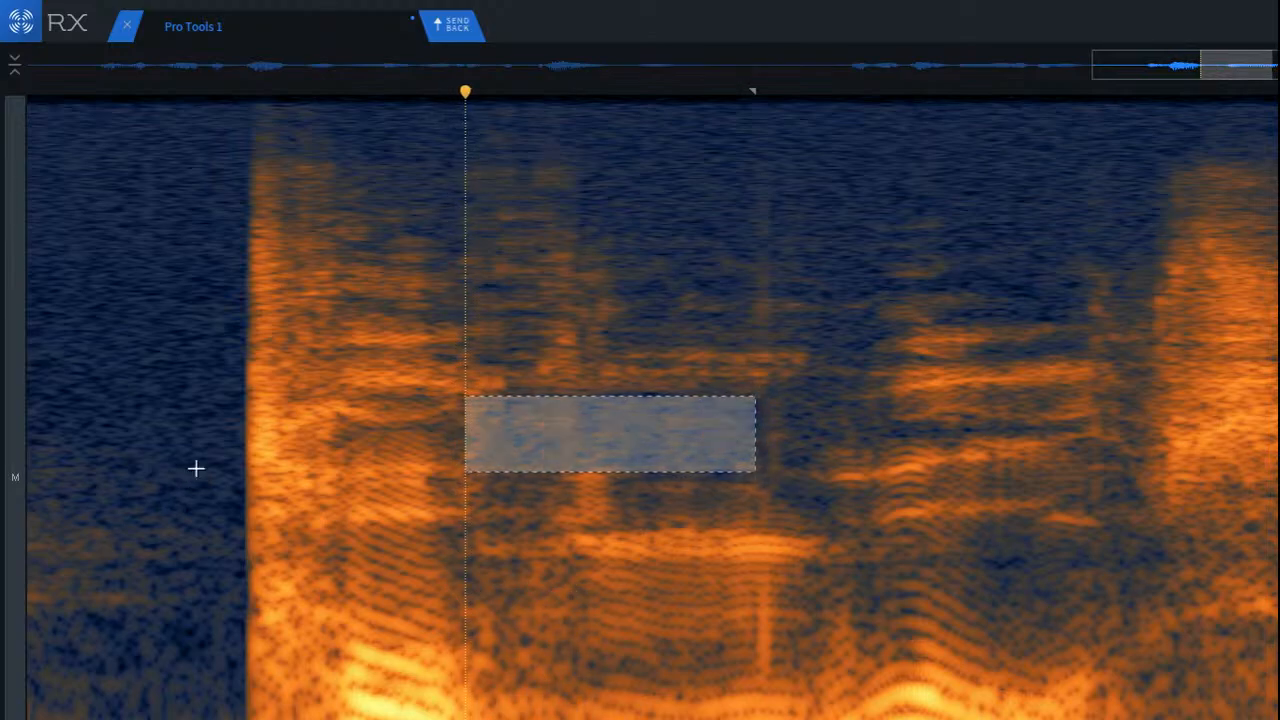
pyautogui.click(180, 466)
pyautogui.press('space')
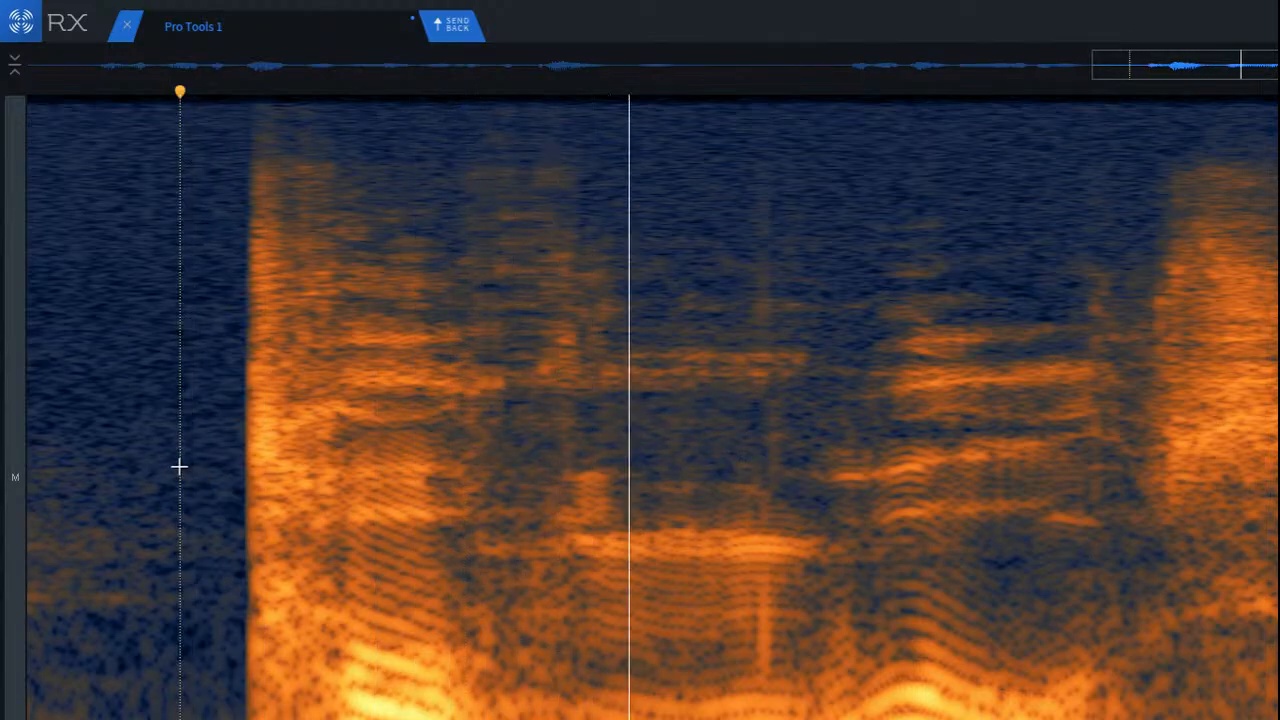
# Step: Redo and undo the low-frequency removal in the gap, and play back several times from the silence before the loud syllable
pyautogui.press('super+shift+z')
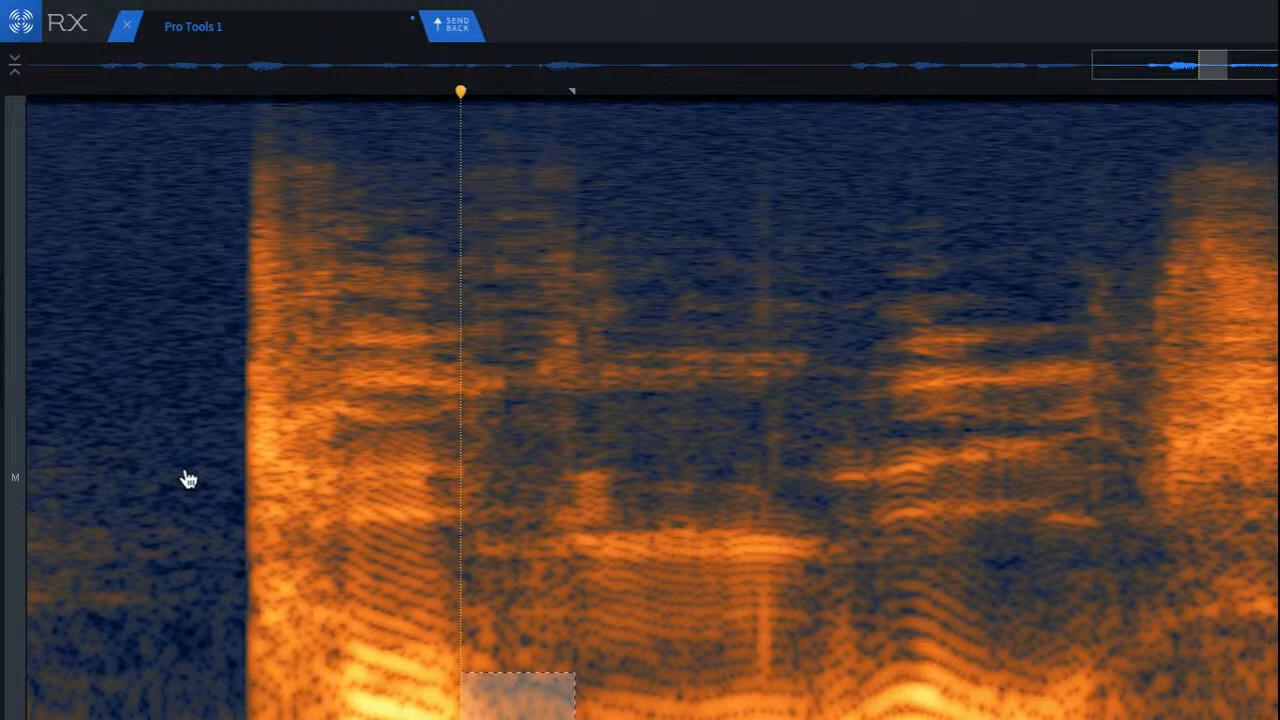
pyautogui.press('super+z')
pyautogui.click(186, 466)
pyautogui.press('space')
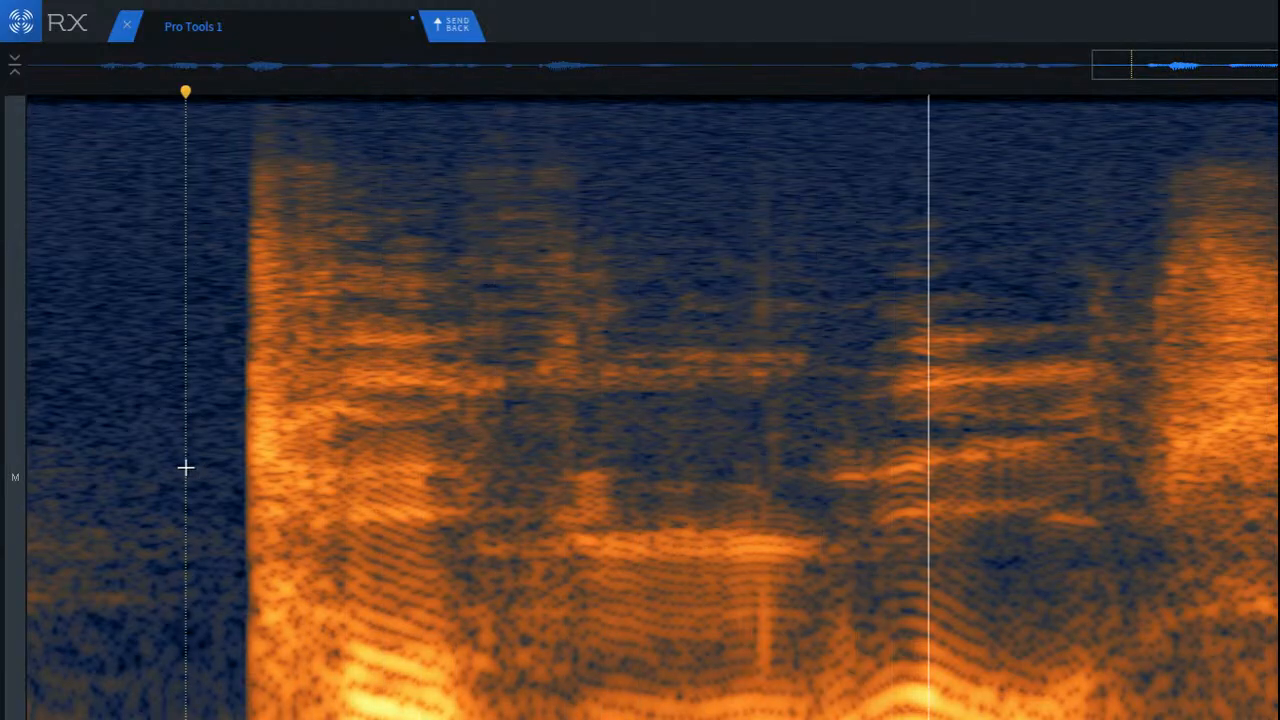
pyautogui.press('space')
pyautogui.press('space')
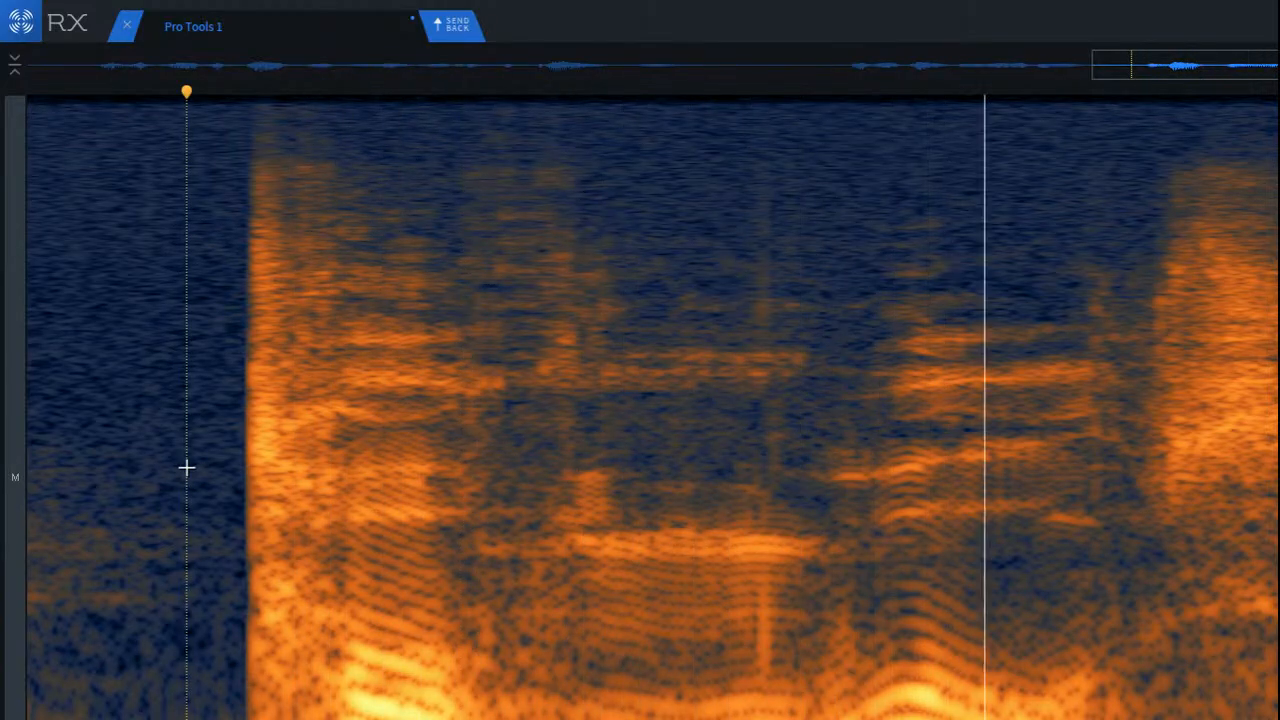
pyautogui.press('space')
pyautogui.press('space')
pyautogui.press('space')
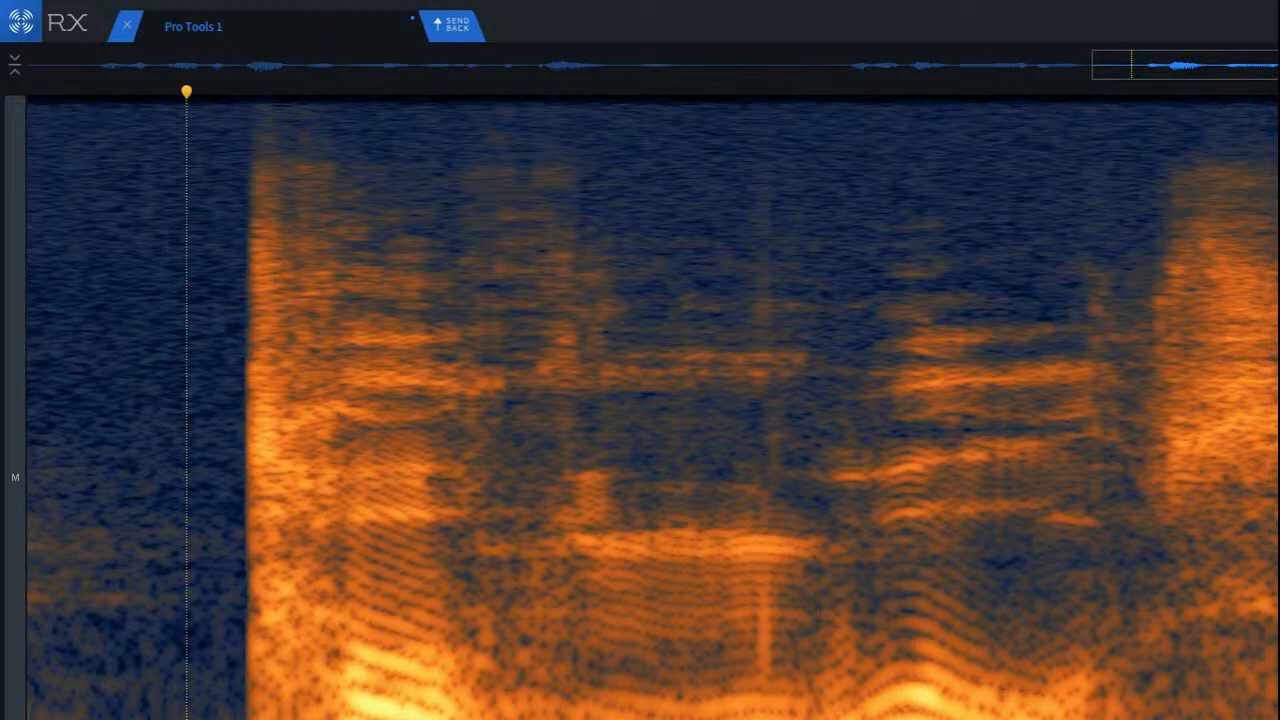
# Step: Play back the clip from the long silence ahead of the phrase preceding the loud syllable
pyautogui.click(162, 345)
pyautogui.scroll(-8, 178, 301)
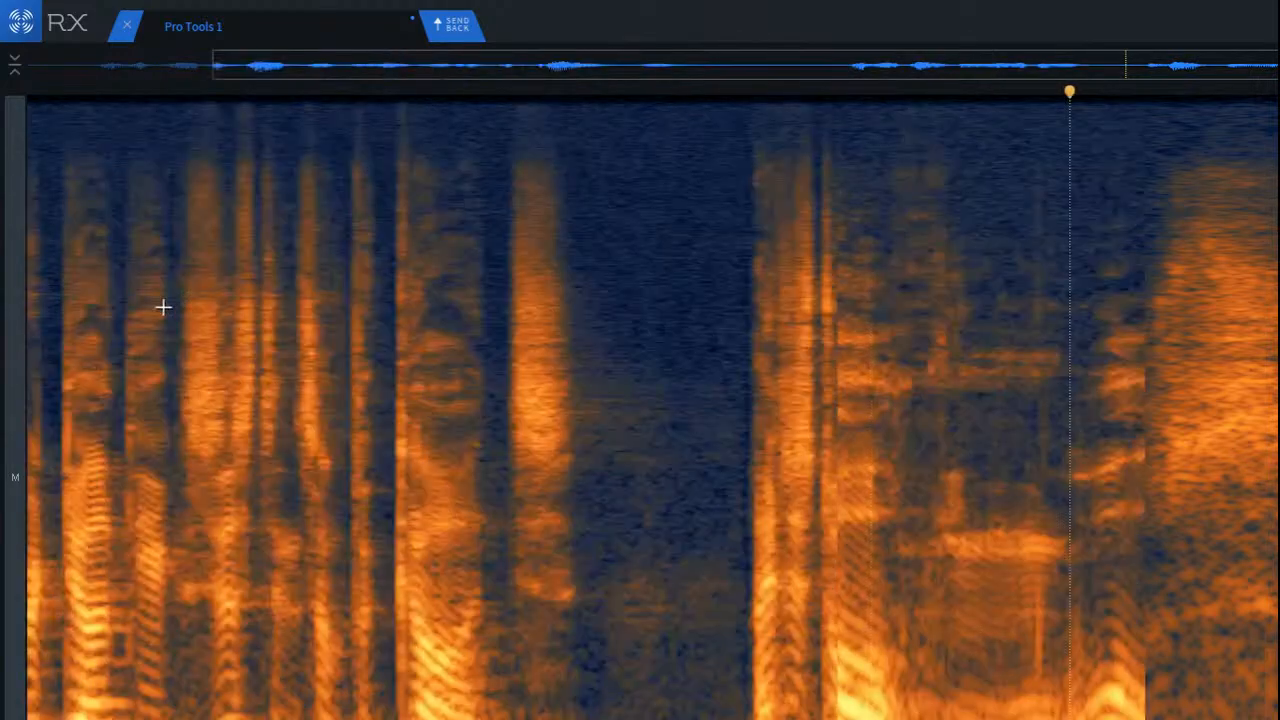
pyautogui.click(681, 229)
pyautogui.press('space')
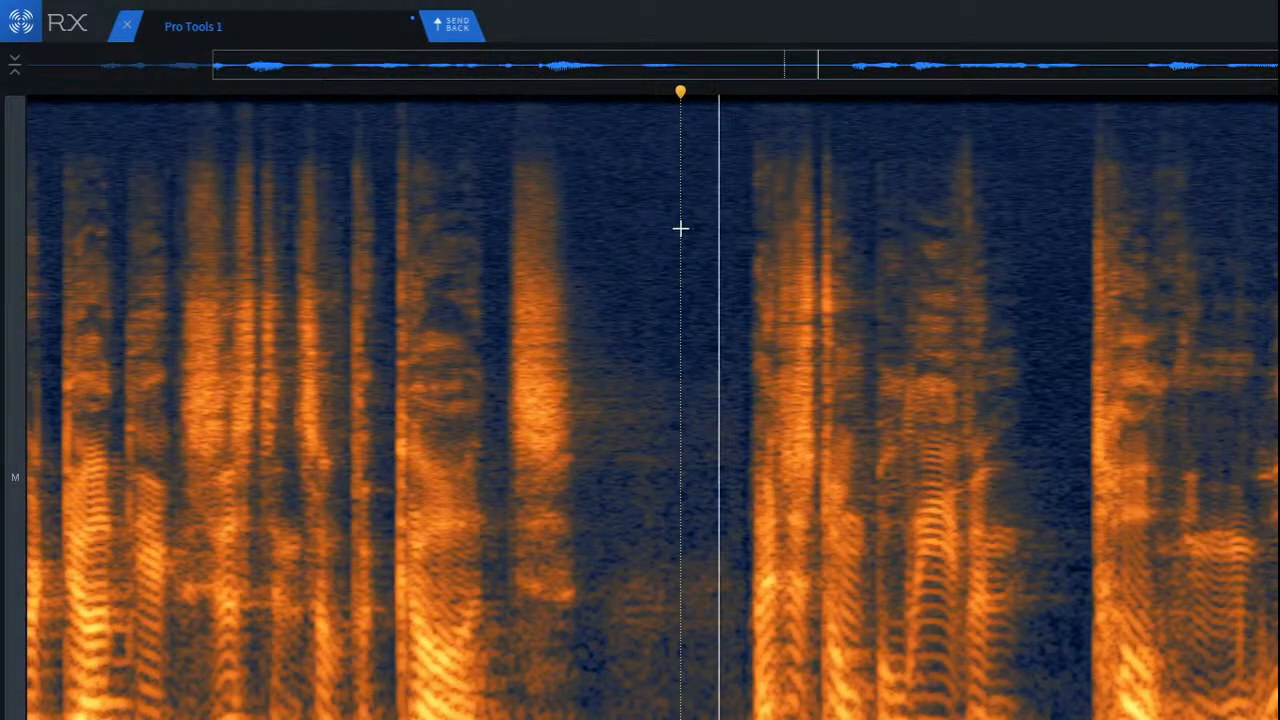
# Step: Play back the clip from the pauses before the word that precedes the loud syllable
pyautogui.press('space')
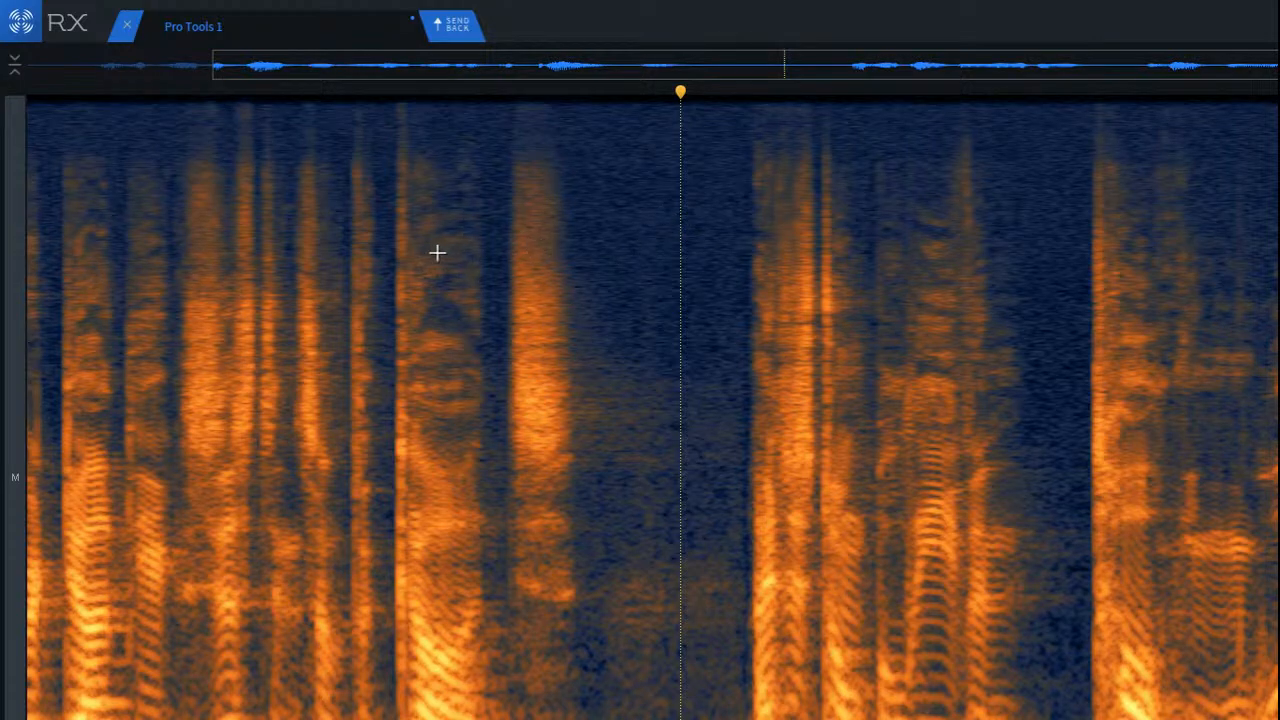
pyautogui.click(374, 251)
pyautogui.press('space')
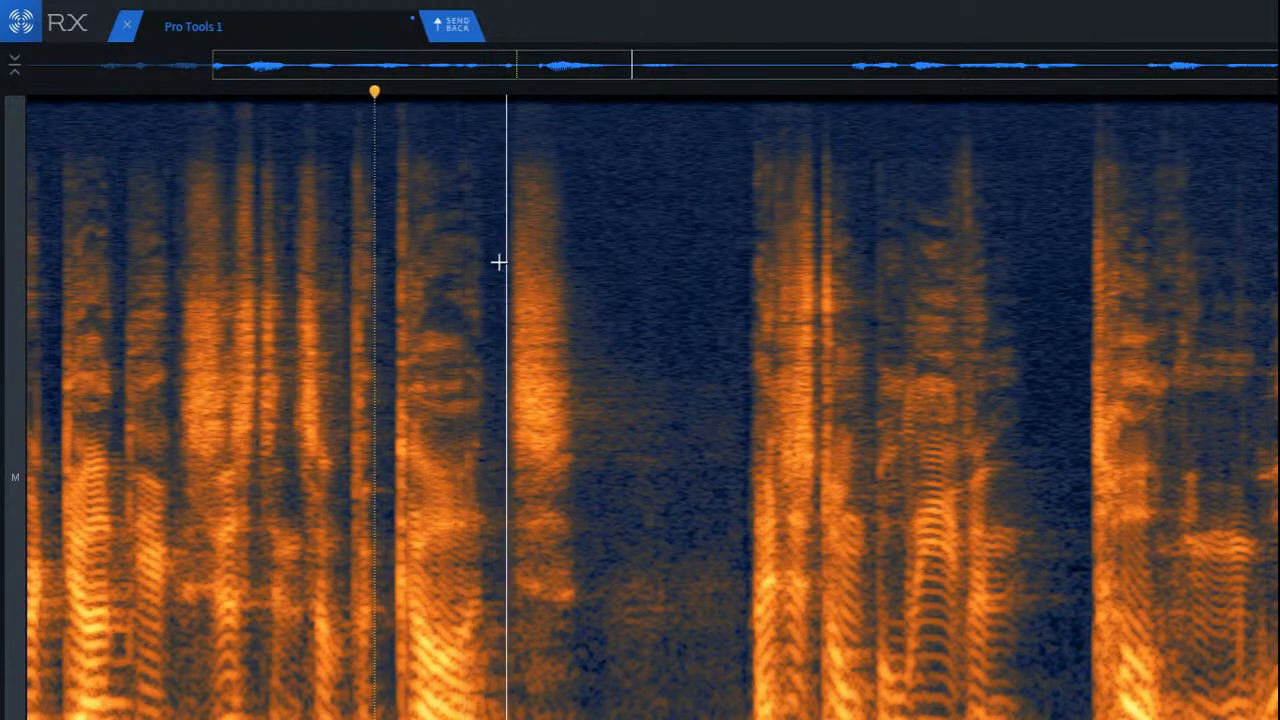
pyautogui.press('space')
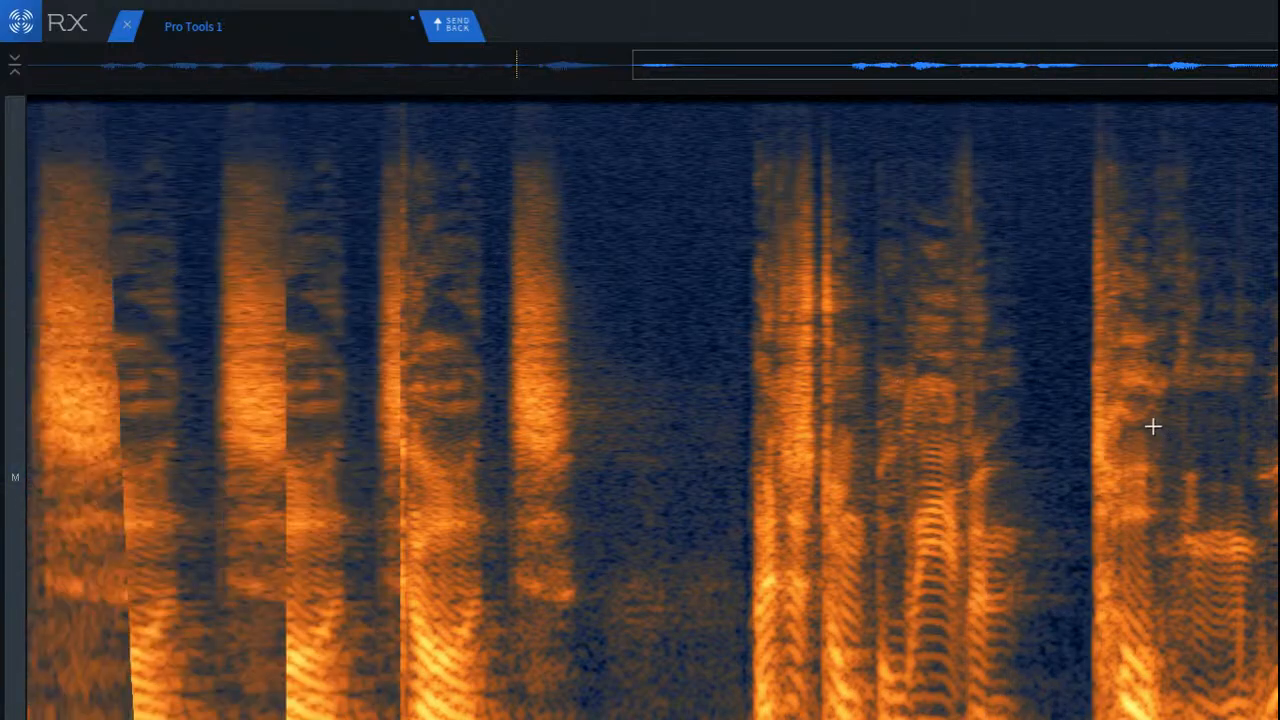
pyautogui.hscroll(5, 1153, 426)
pyautogui.press('space')
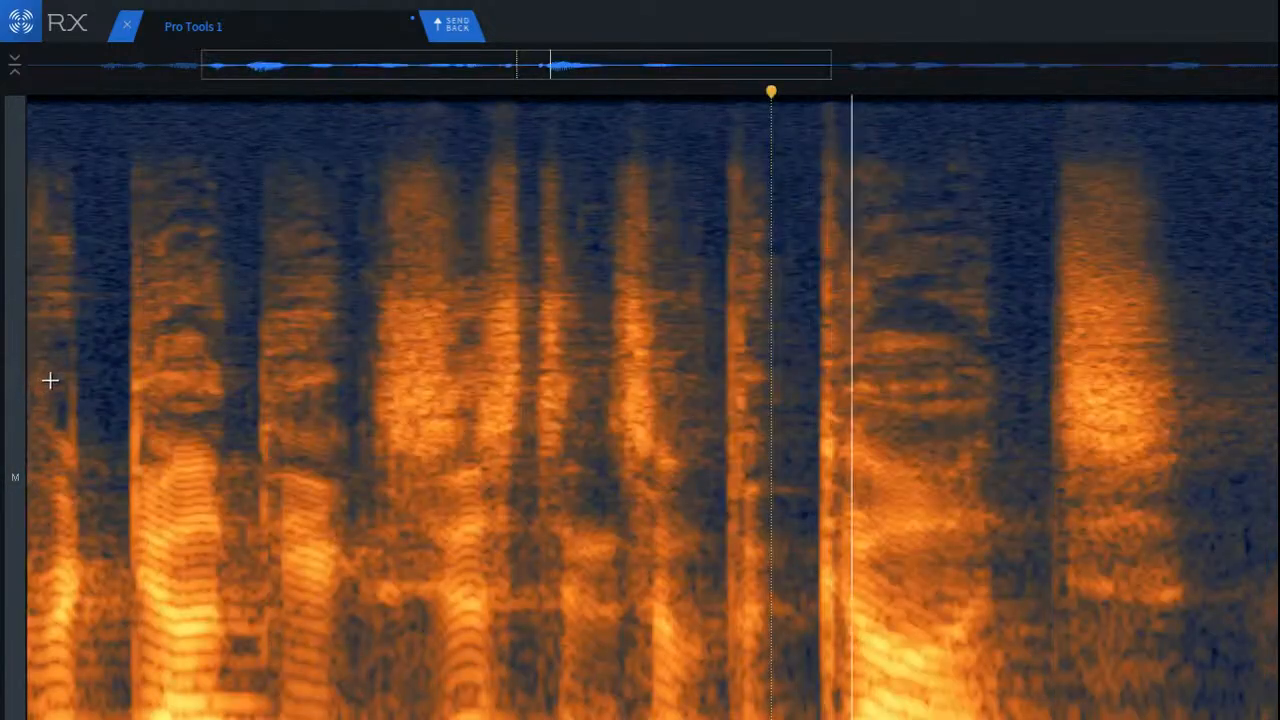
pyautogui.press('space')
pyautogui.scroll(-4, 622, 347)
pyautogui.scroll(3, 1090, 298)
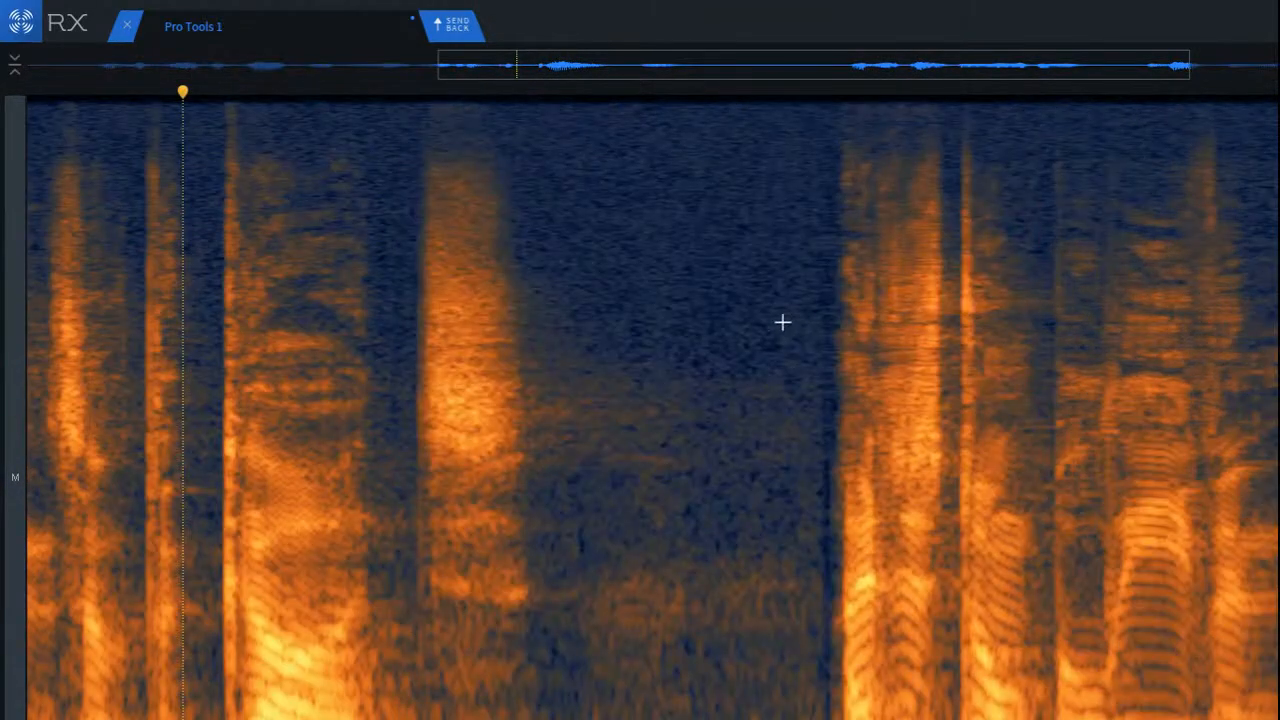
# Step: Play back from the silent gap between the loud syllable and the following phrase, starting nearer that phrase the second time
pyautogui.click(668, 302)
pyautogui.press('space')
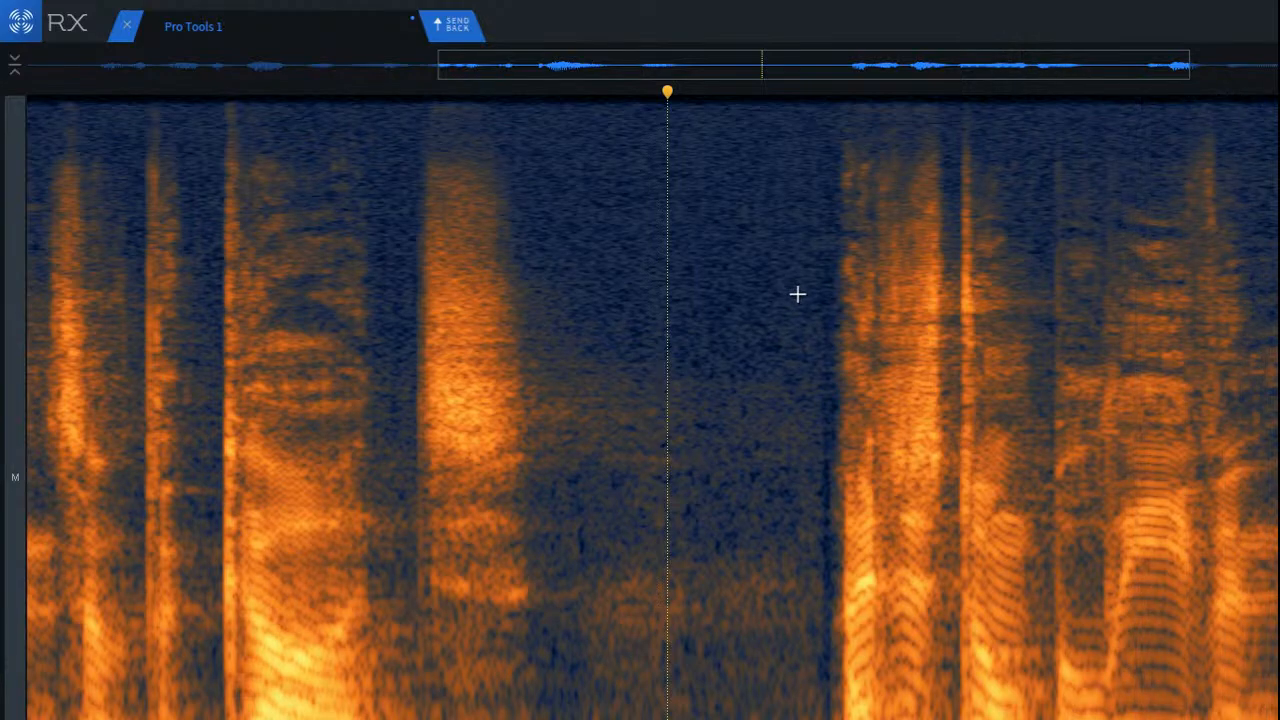
pyautogui.scroll(-2, 920, 350)
pyautogui.scroll(2, 994, 363)
pyautogui.click(460, 346)
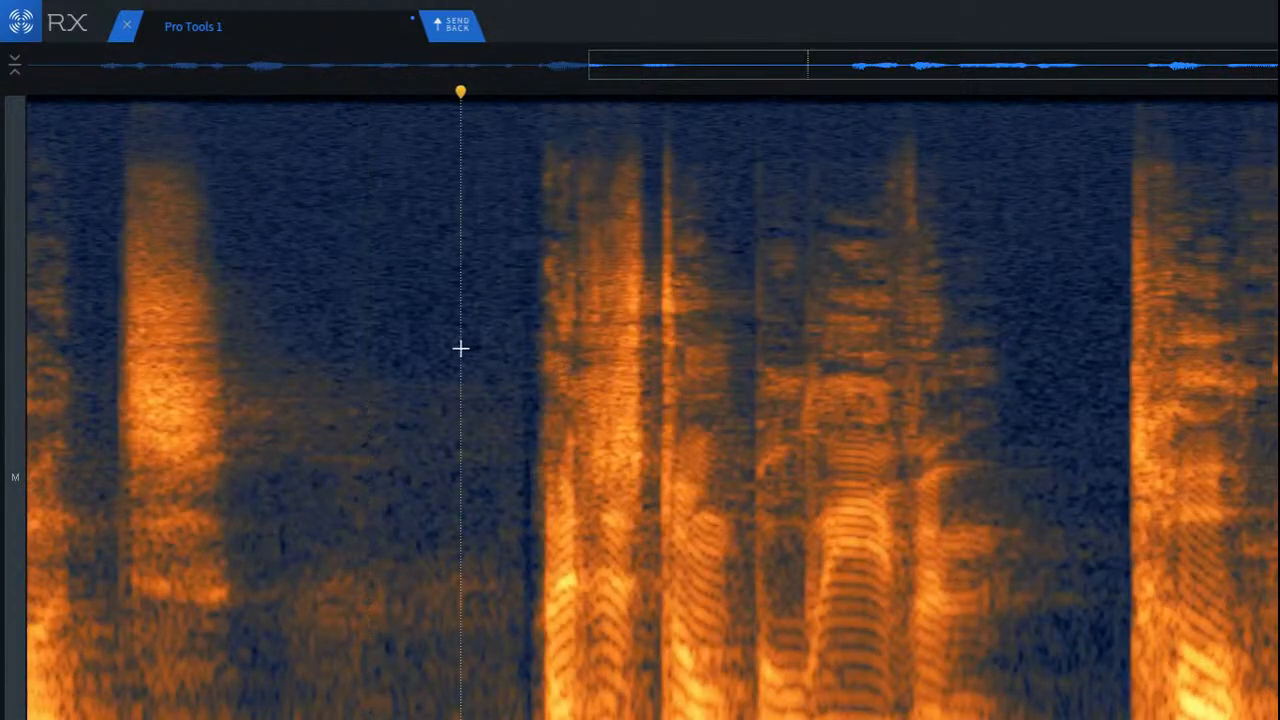
pyautogui.press('space')
pyautogui.scroll(2, 894, 369)
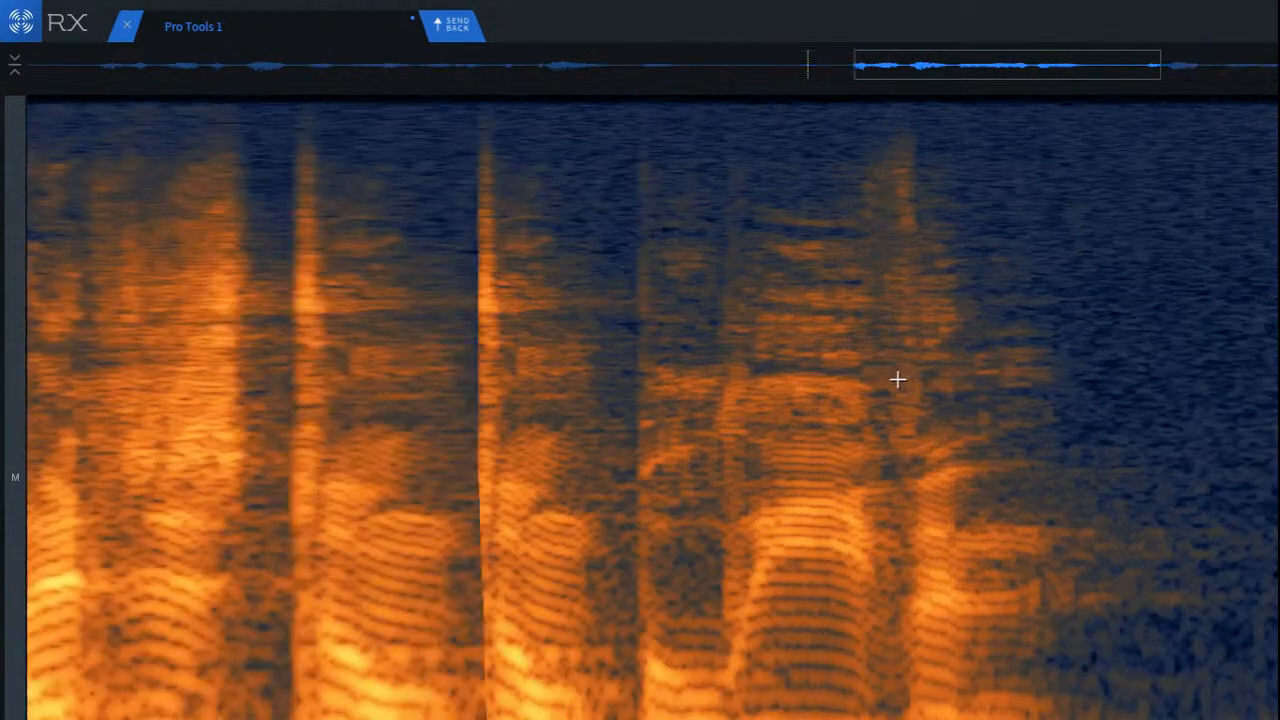
# Step: Play back from the short pause inside the phrase after the gap
pyautogui.click(457, 292)
pyautogui.press('space')
pyautogui.press('space')
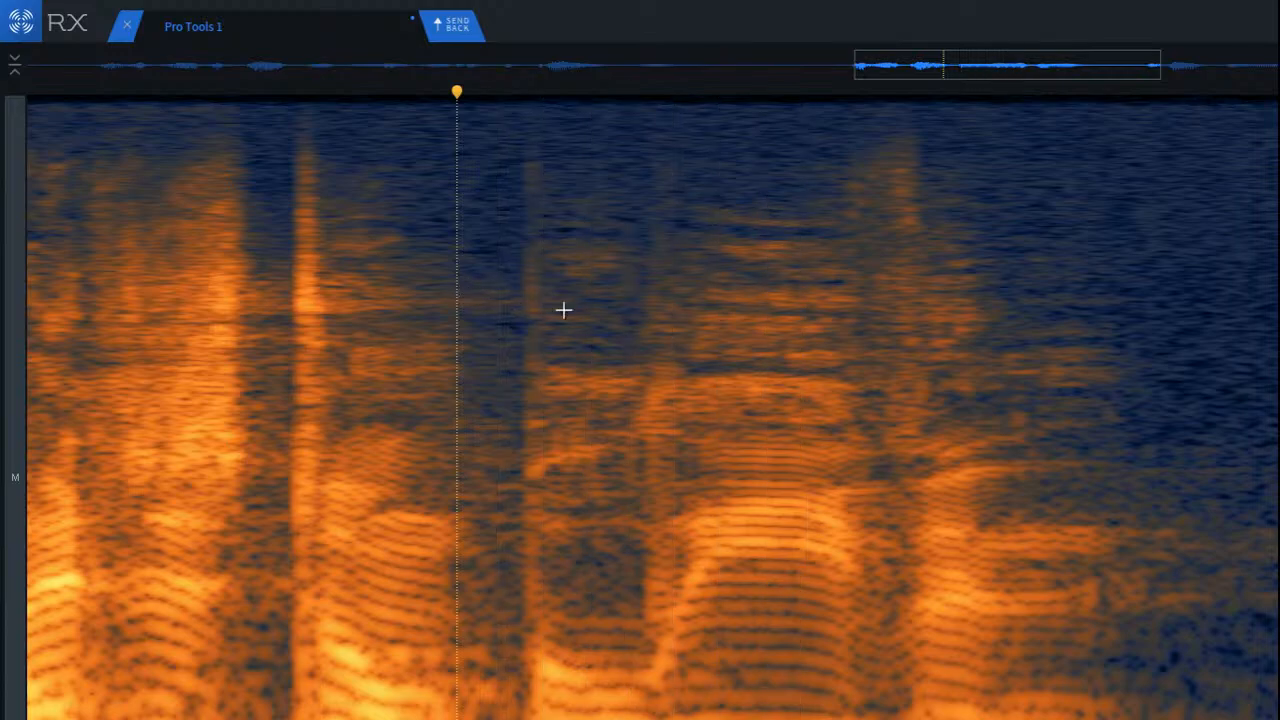
pyautogui.press('space')
# Step: Repair the onset and the transition into the rising harmonics in the phrase after the gap, and play back from the silence before it
pyautogui.moveTo(620, 170); pyautogui.dragTo(702, 686)
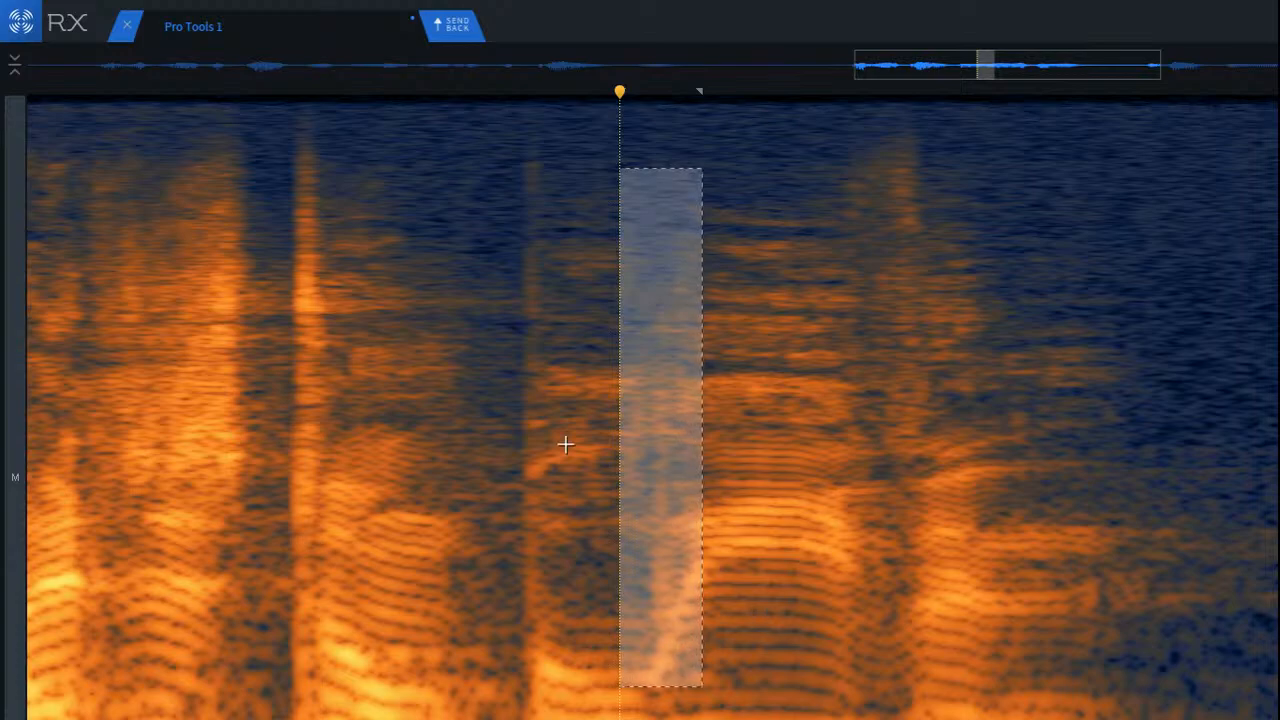
pyautogui.scroll(-2, 536, 430)
pyautogui.moveTo(505, 124); pyautogui.dragTo(567, 678)
pyautogui.press('Return')
pyautogui.click(180, 369)
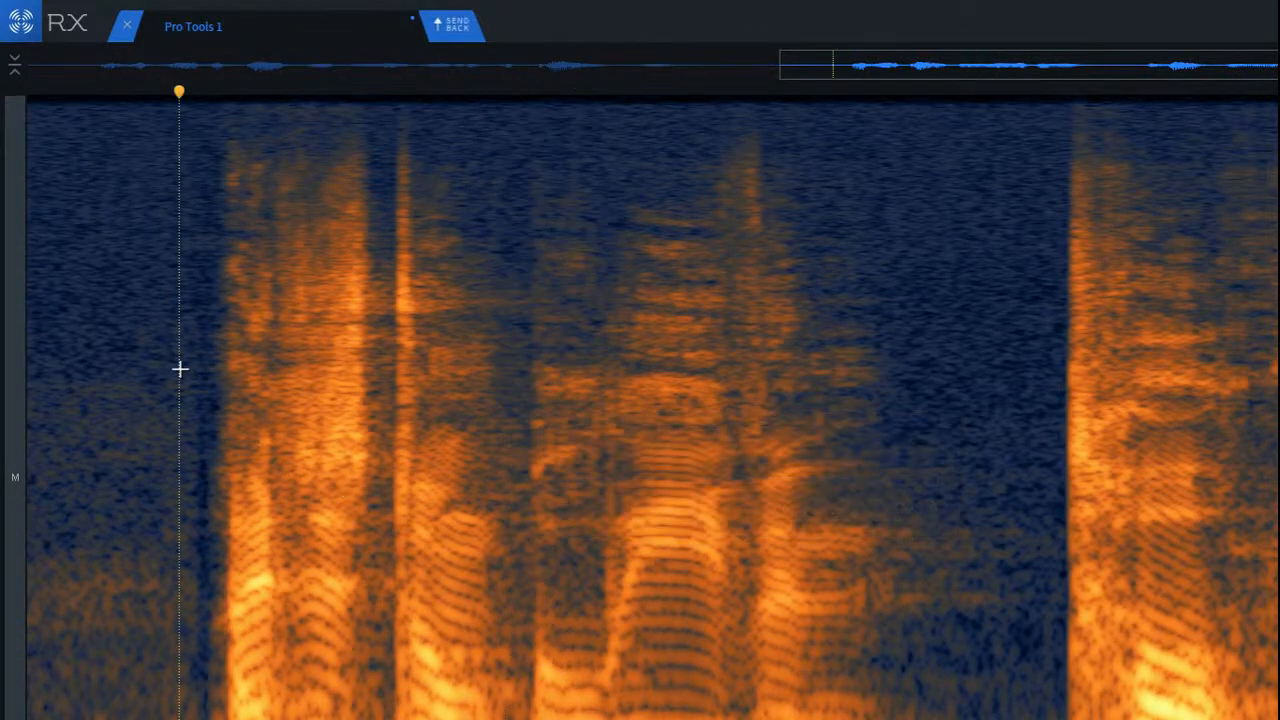
pyautogui.press('space')
pyautogui.press('space')
pyautogui.press('space')
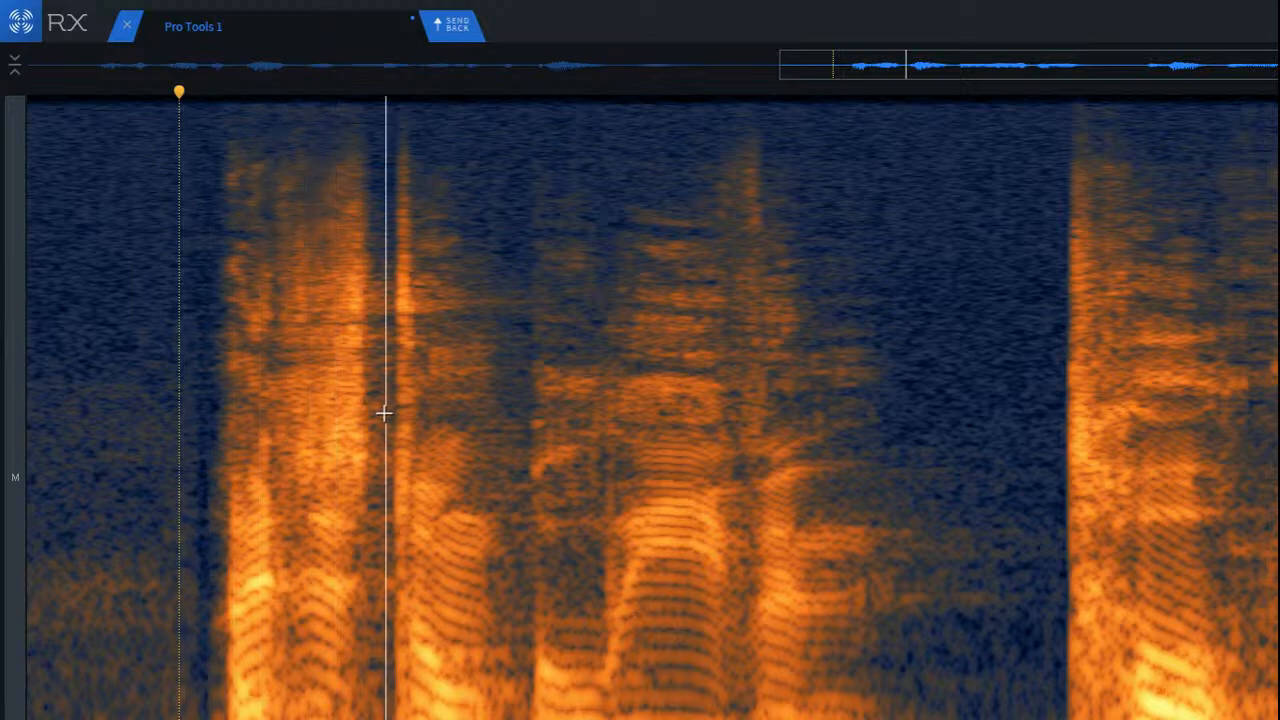
# Step: Repair the mid and lower frequencies of the narrow transition just before the rising harmonics, and play back from the pause before that word
pyautogui.scroll(5, 577, 443)
pyautogui.moveTo(657, 349); pyautogui.dragTo(724, 660)
pyautogui.press('Return')
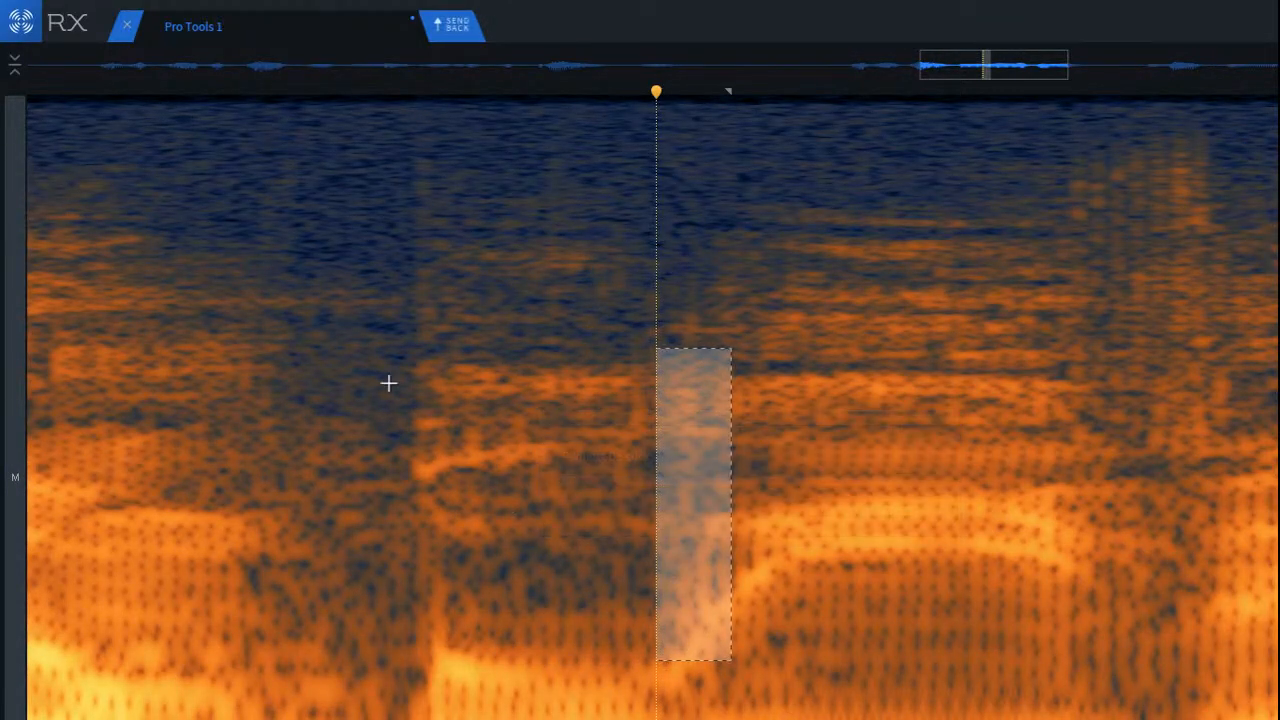
pyautogui.click(379, 378)
pyautogui.scroll(-4, 394, 391)
pyautogui.press('space')
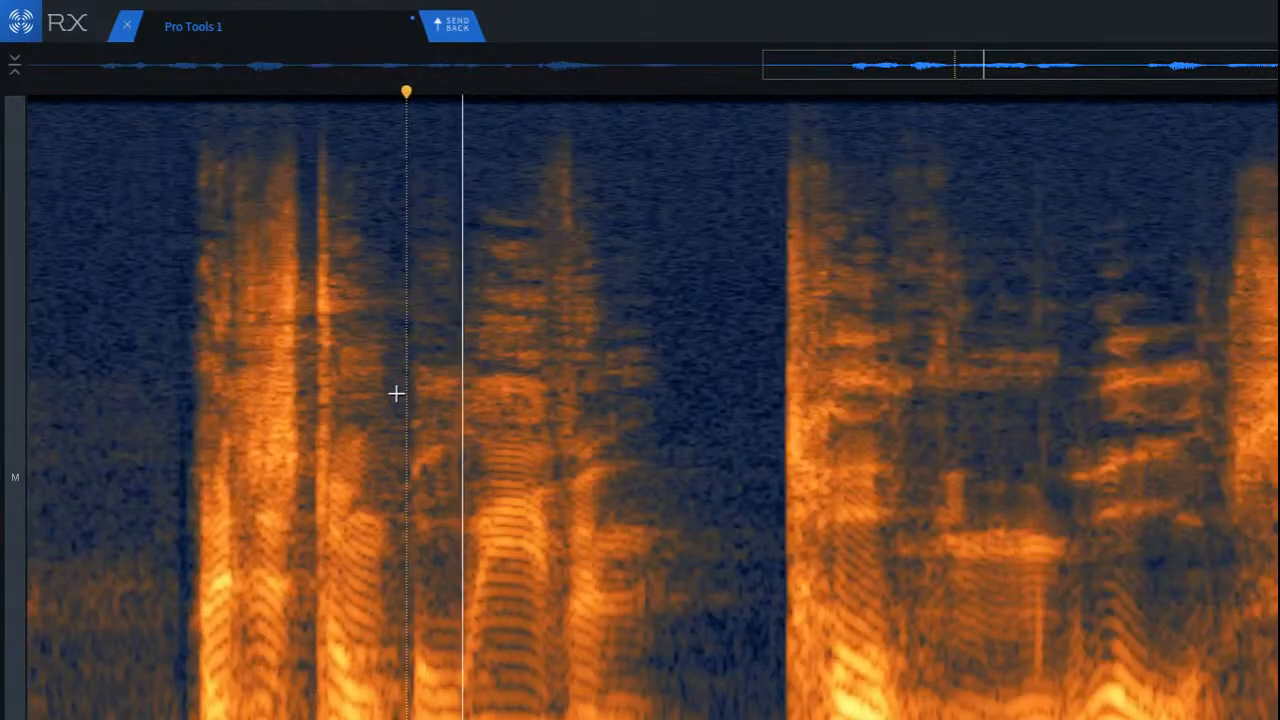
pyautogui.press('space')
pyautogui.press('space')
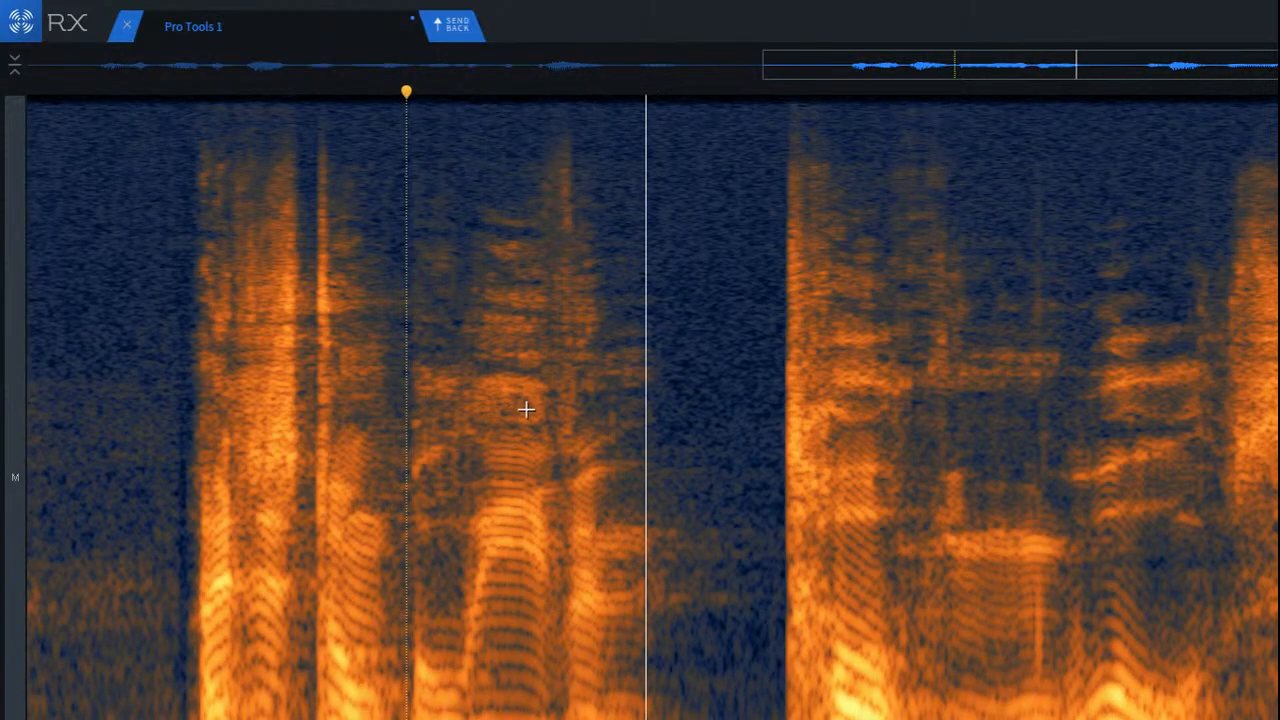
pyautogui.press('space')
# Step: Reduce the upper-mid frequency band trailing from the word with the rising harmonics into the silence, and play the word back
pyautogui.scroll(4, 741, 483)
pyautogui.moveTo(285, 327); pyautogui.dragTo(625, 412)
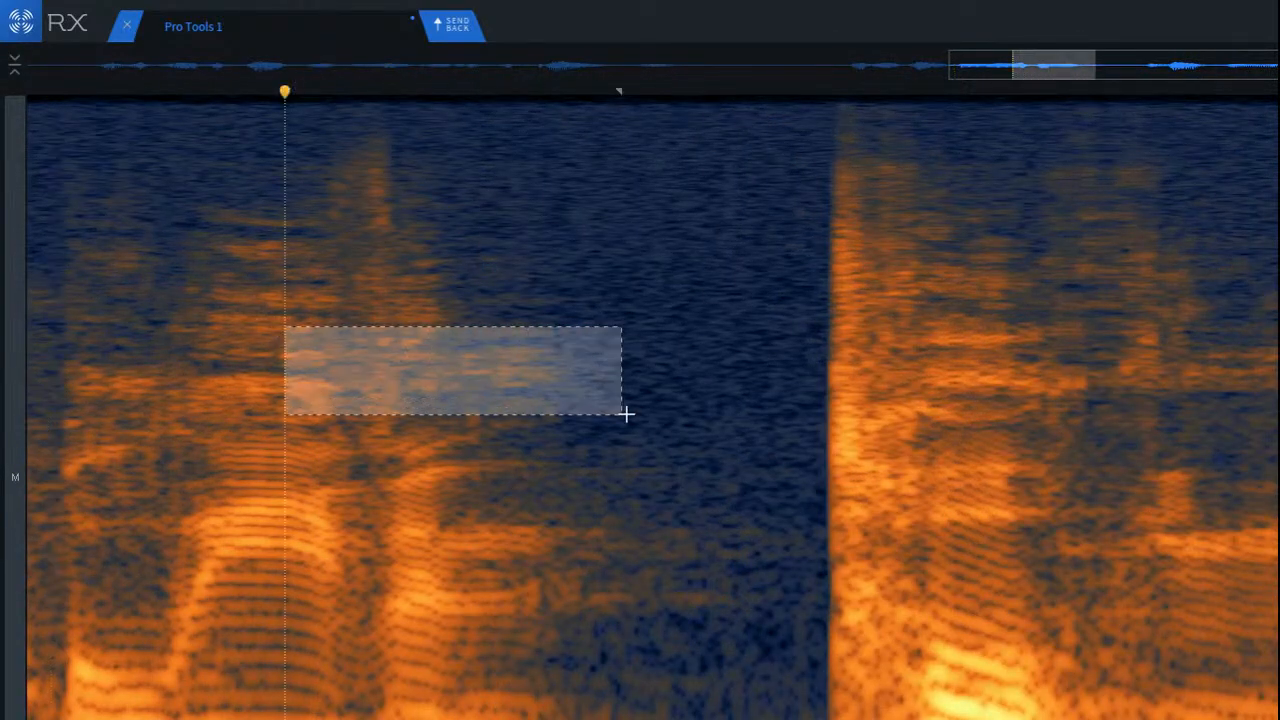
pyautogui.press('space')
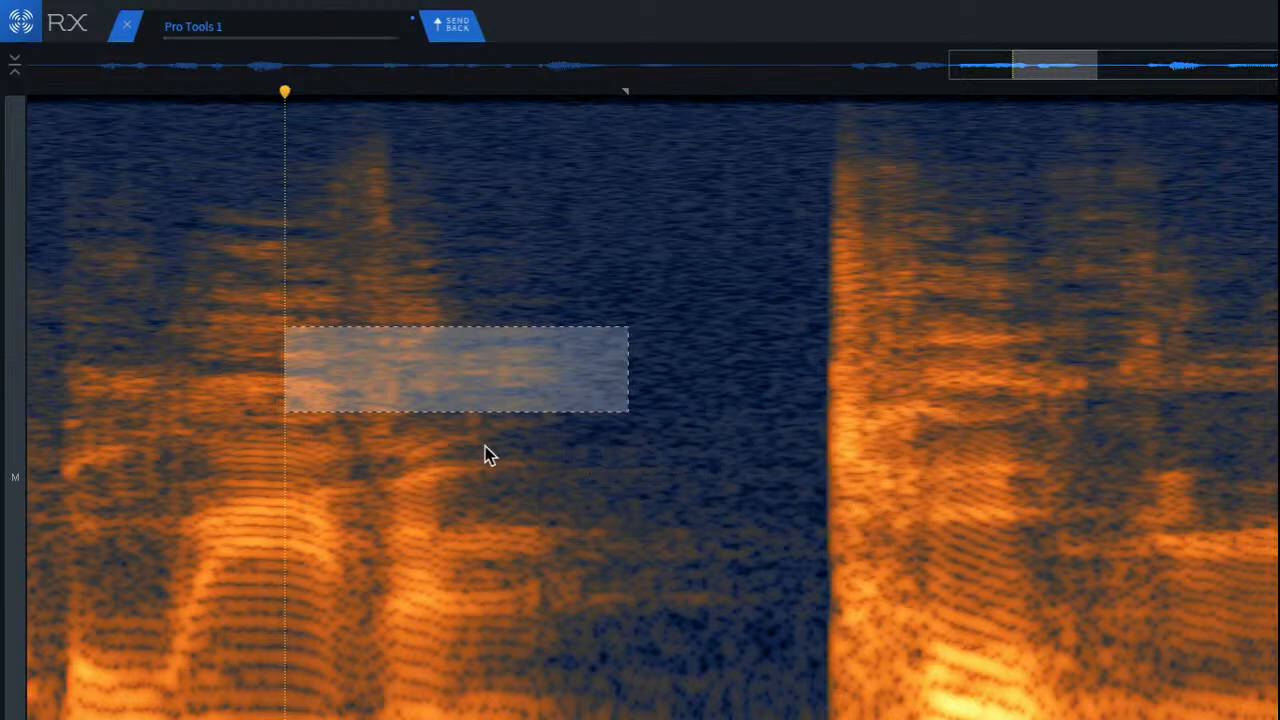
pyautogui.click(58, 284)
pyautogui.press('space')
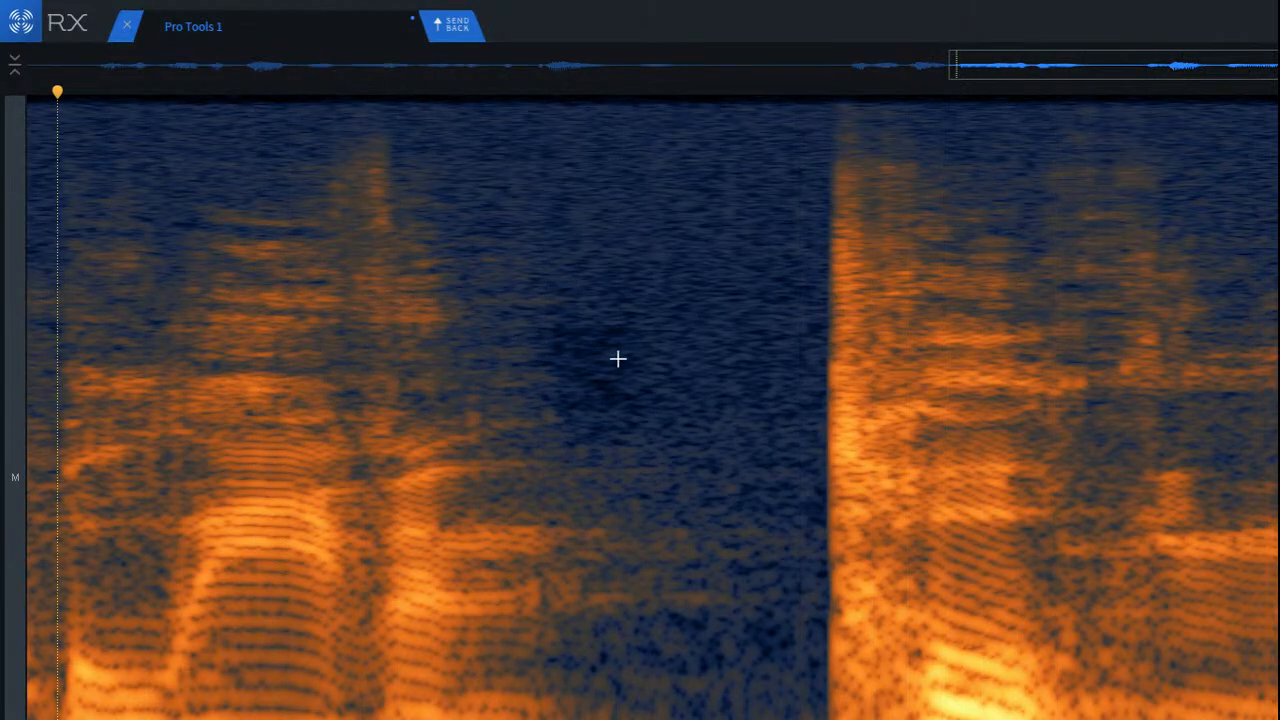
pyautogui.press('space')
pyautogui.press('space')
pyautogui.scroll(-4, 668, 366)
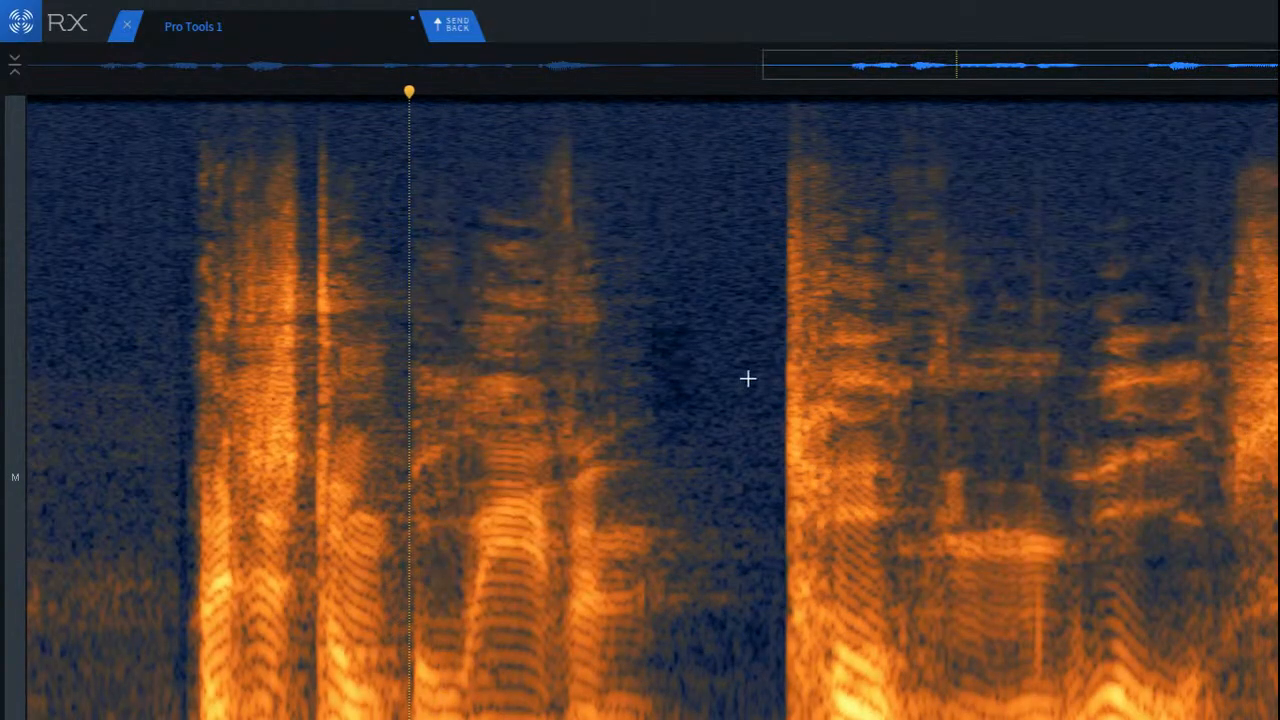
# Step: Inspect the phrases around the cleaned tail and play back the whole clip from its start
pyautogui.click(787, 386)
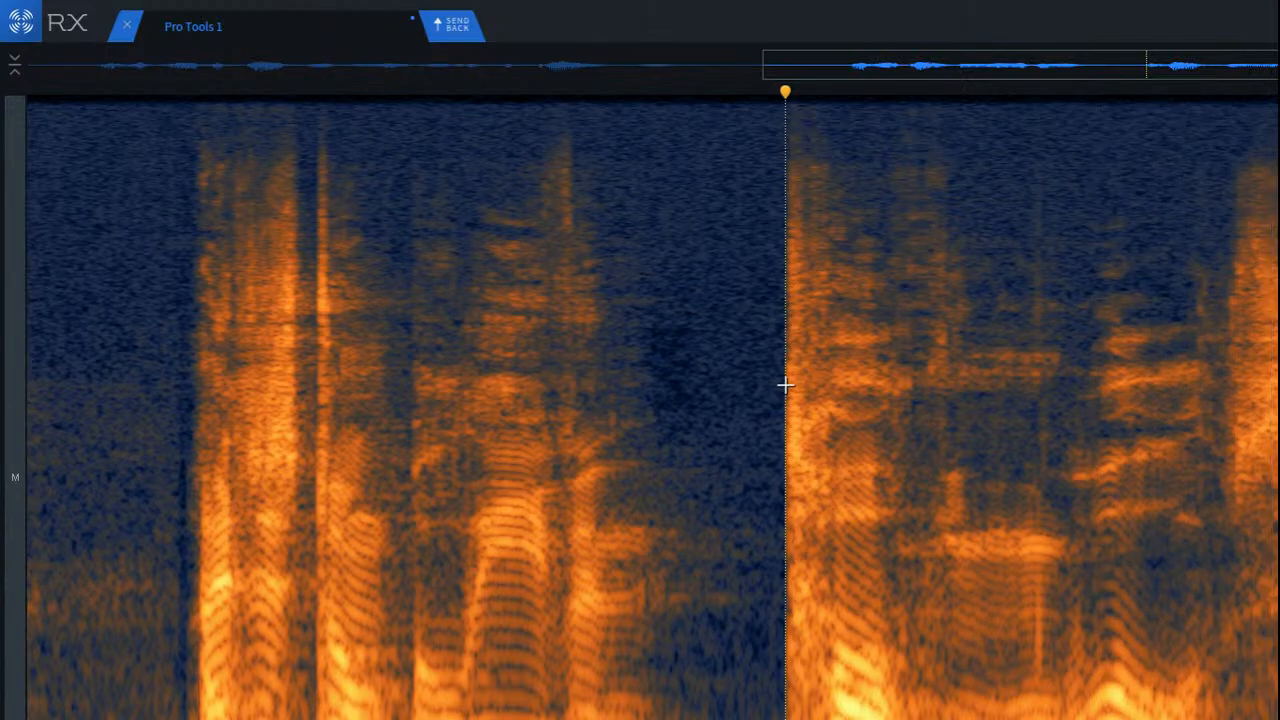
pyautogui.scroll(-3, 785, 385)
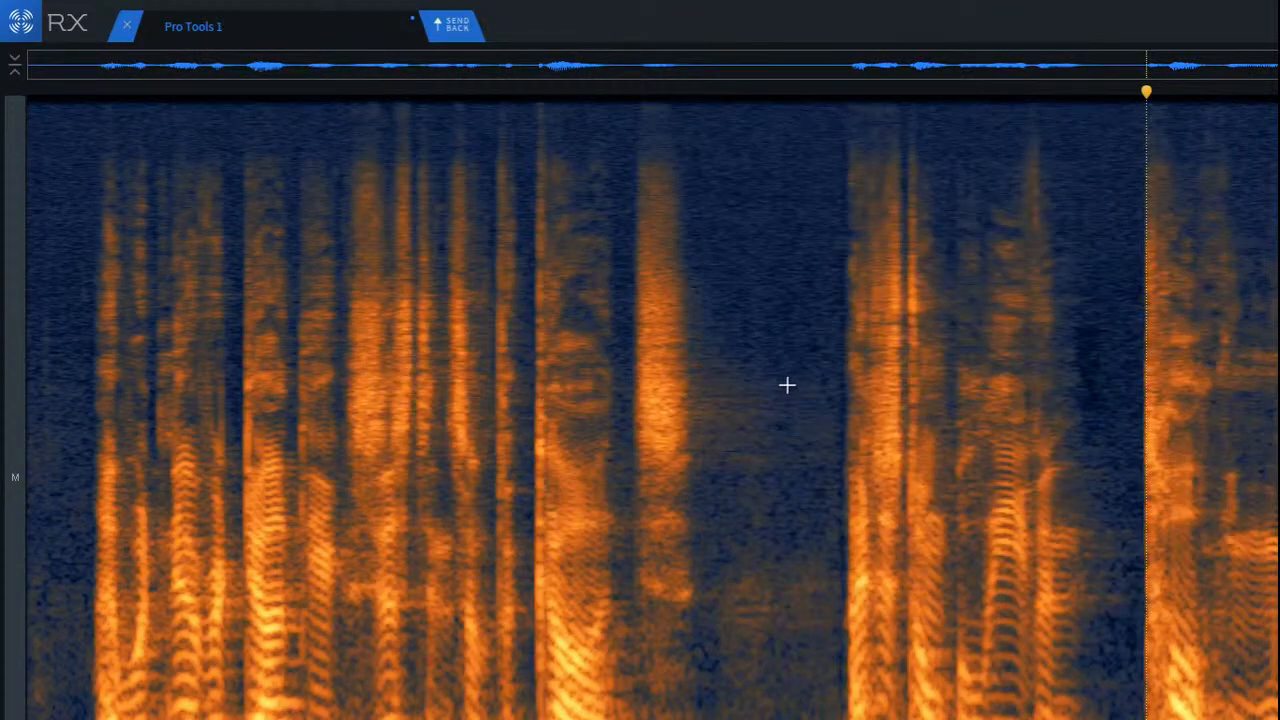
pyautogui.scroll(3, 652, 408)
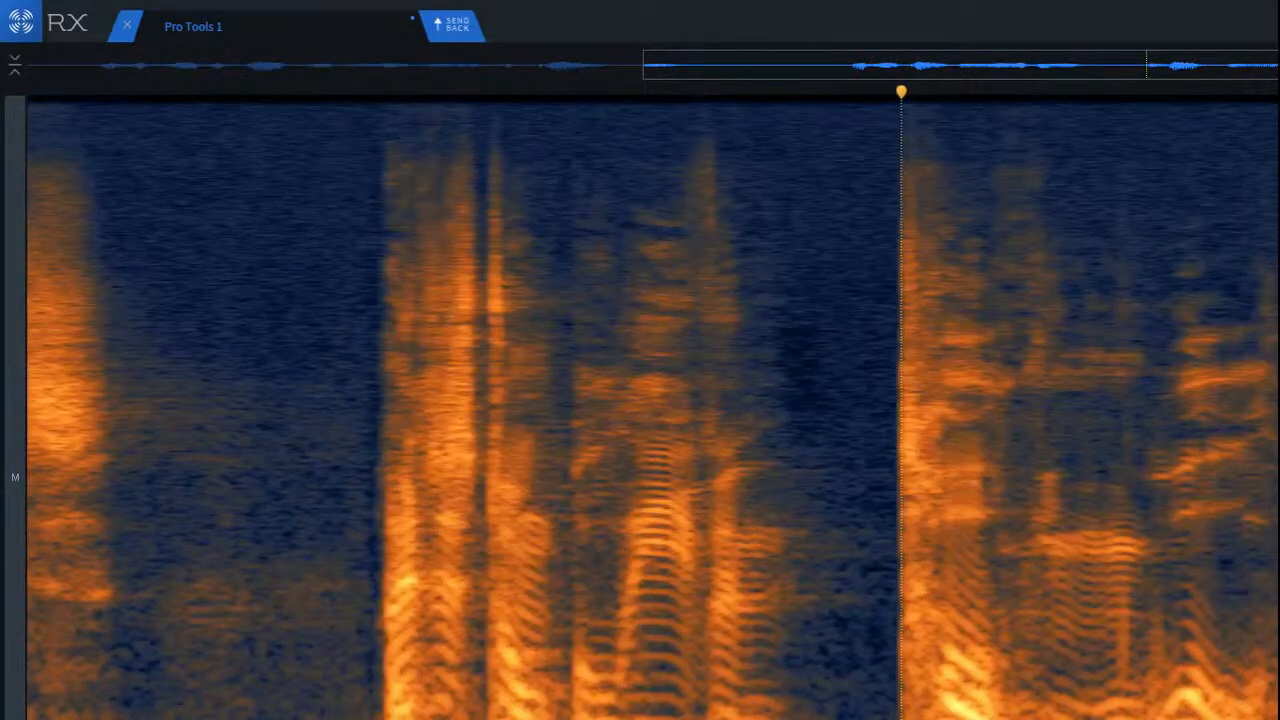
pyautogui.hscroll(1, 652, 408)
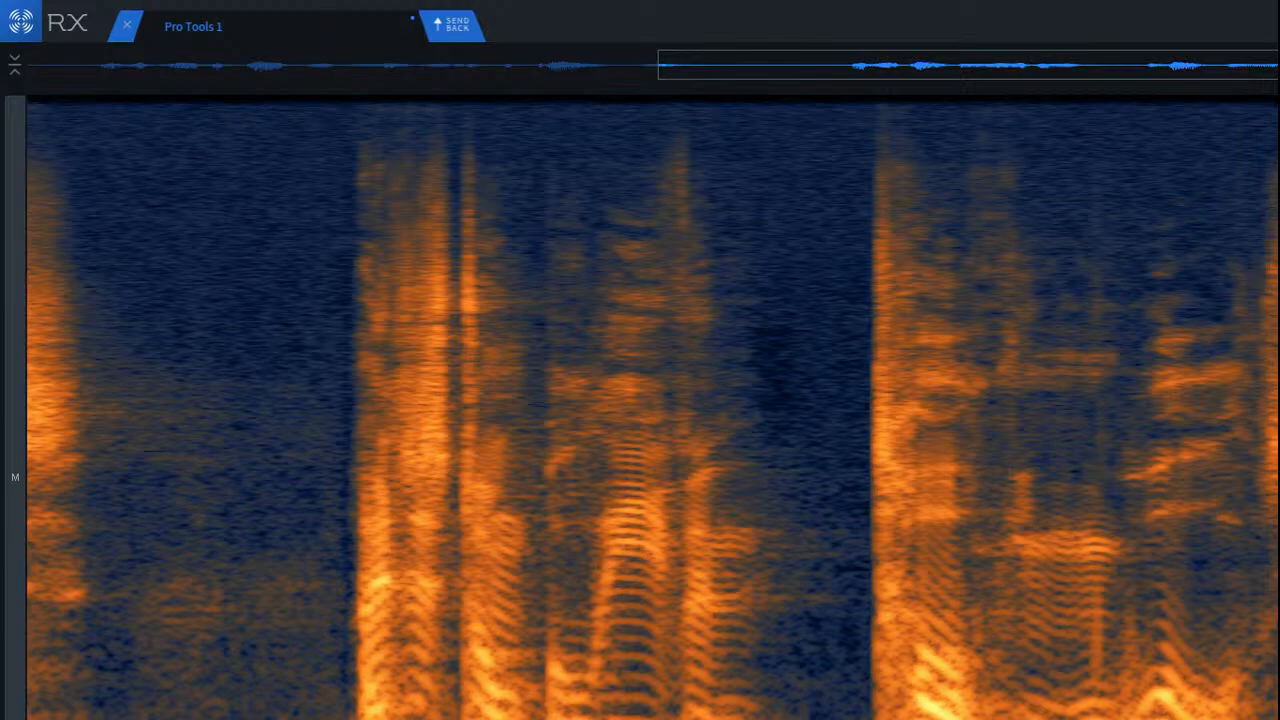
pyautogui.click(1089, 364)
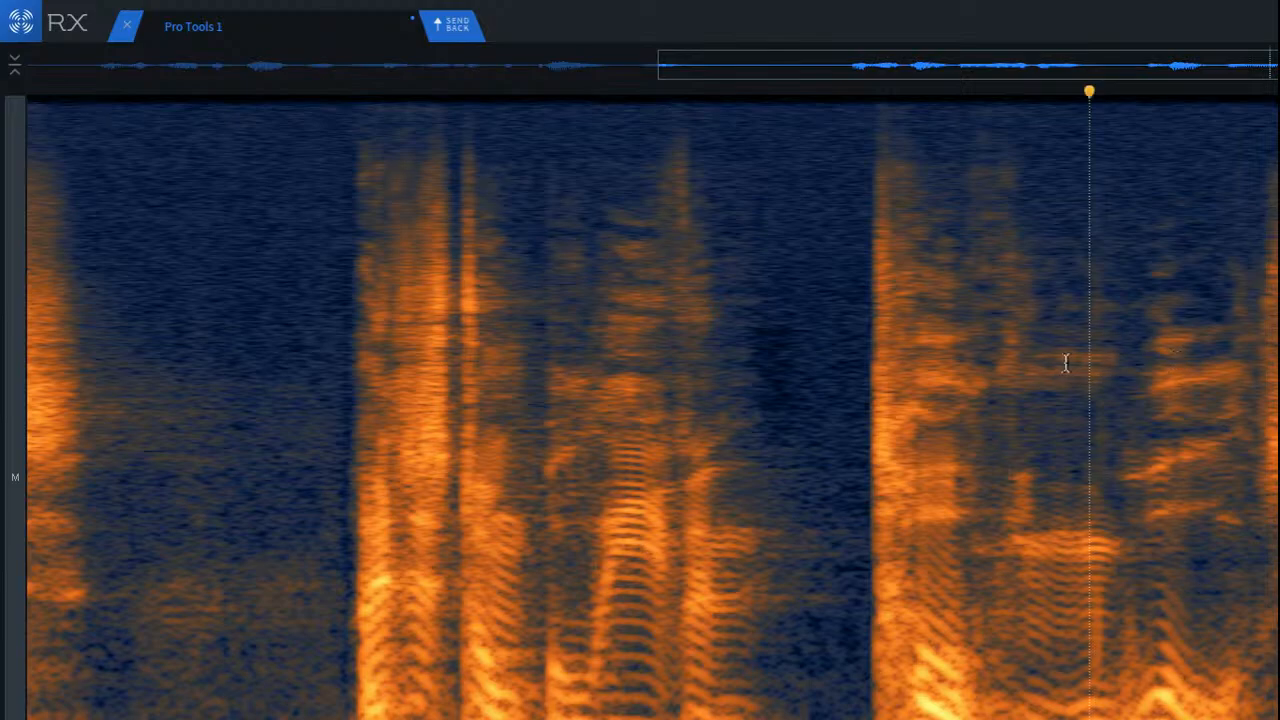
pyautogui.scroll(-3, 1066, 363)
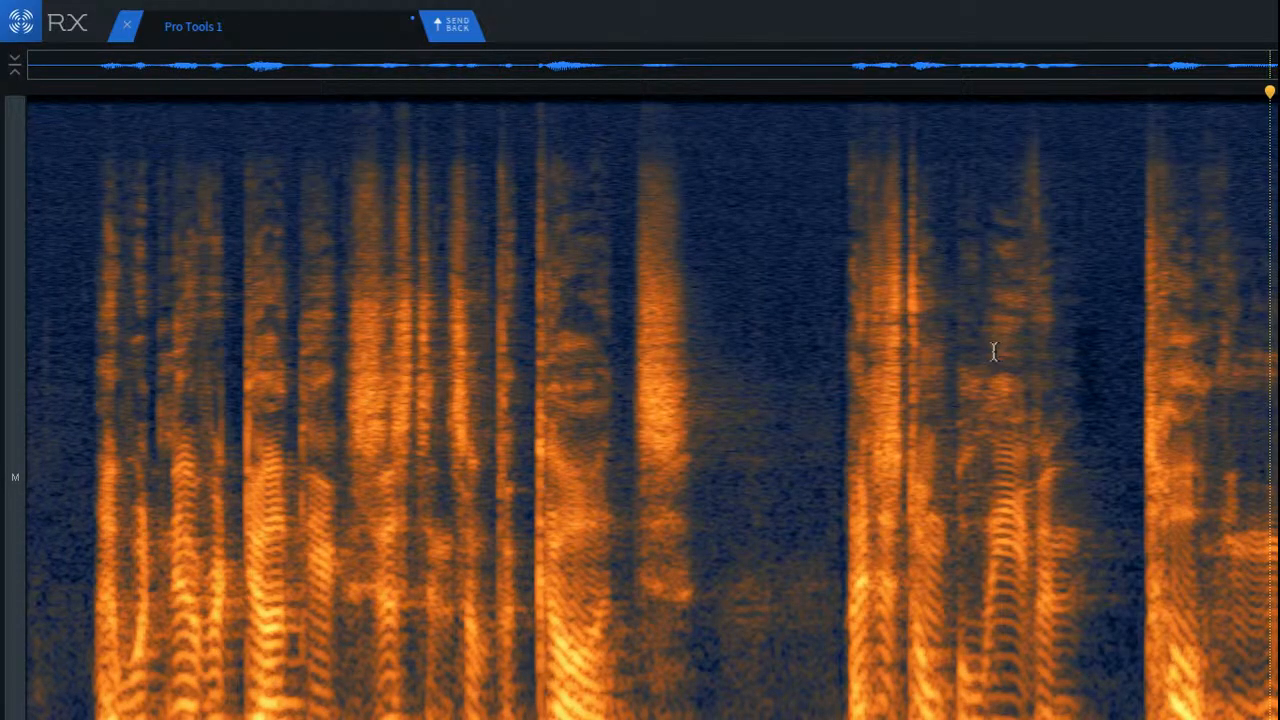
pyautogui.press('space')
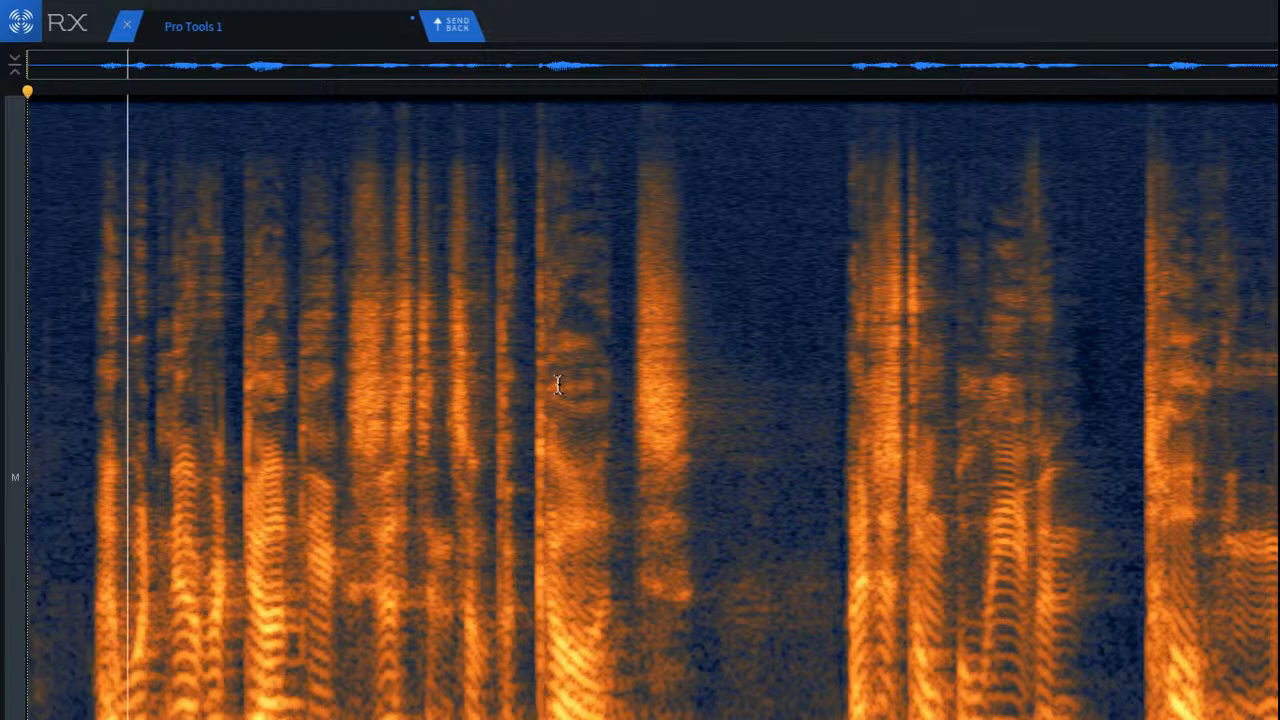
pyautogui.press('space')
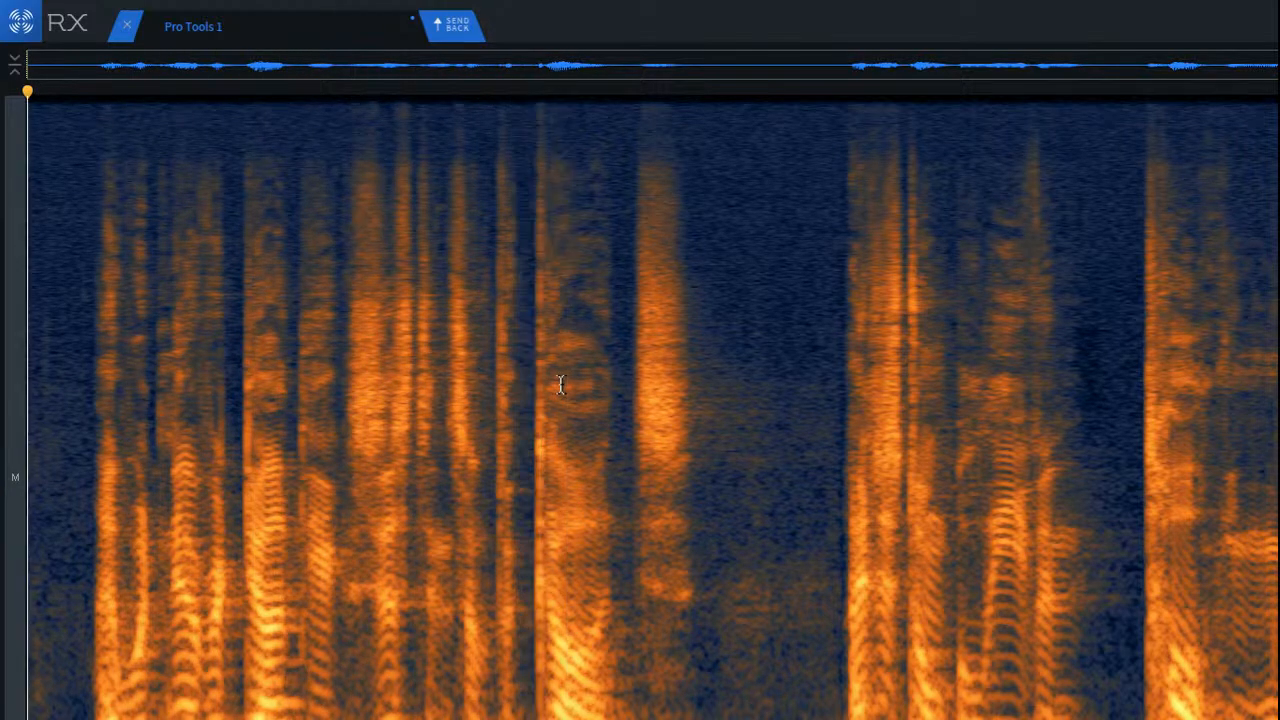
pyautogui.press('space')
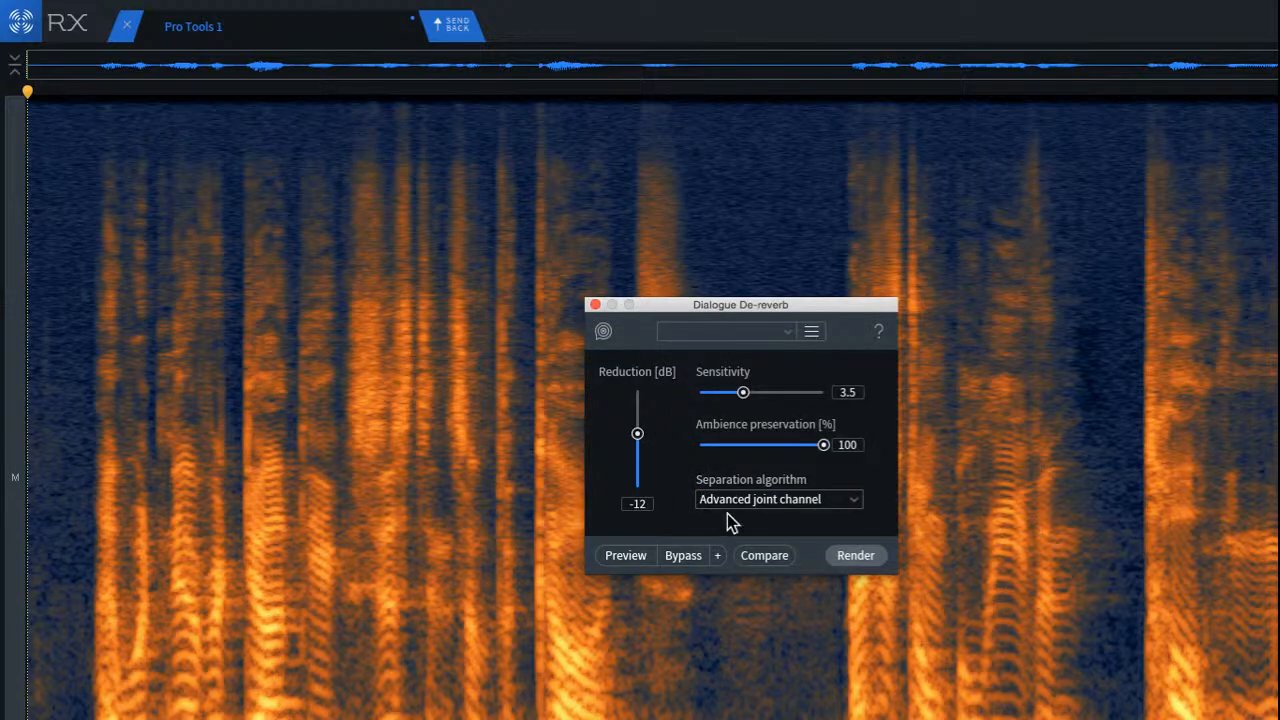
# Step: Render Dialogue De-reverb on the whole clip with -12 dB reduction, sensitivity 3.5, 100% ambience preservation and Advanced joint channel, and close the module
pyautogui.click(855, 556)
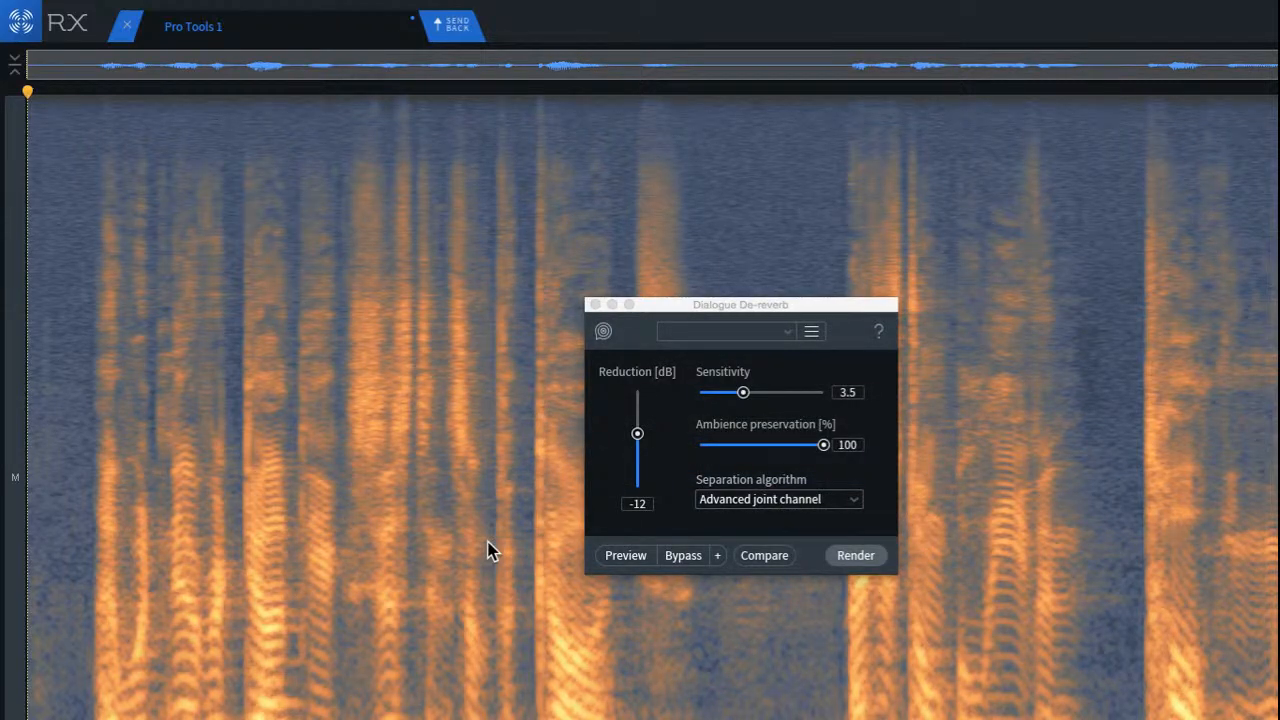
pyautogui.press('space')
pyautogui.press('super+Tab')
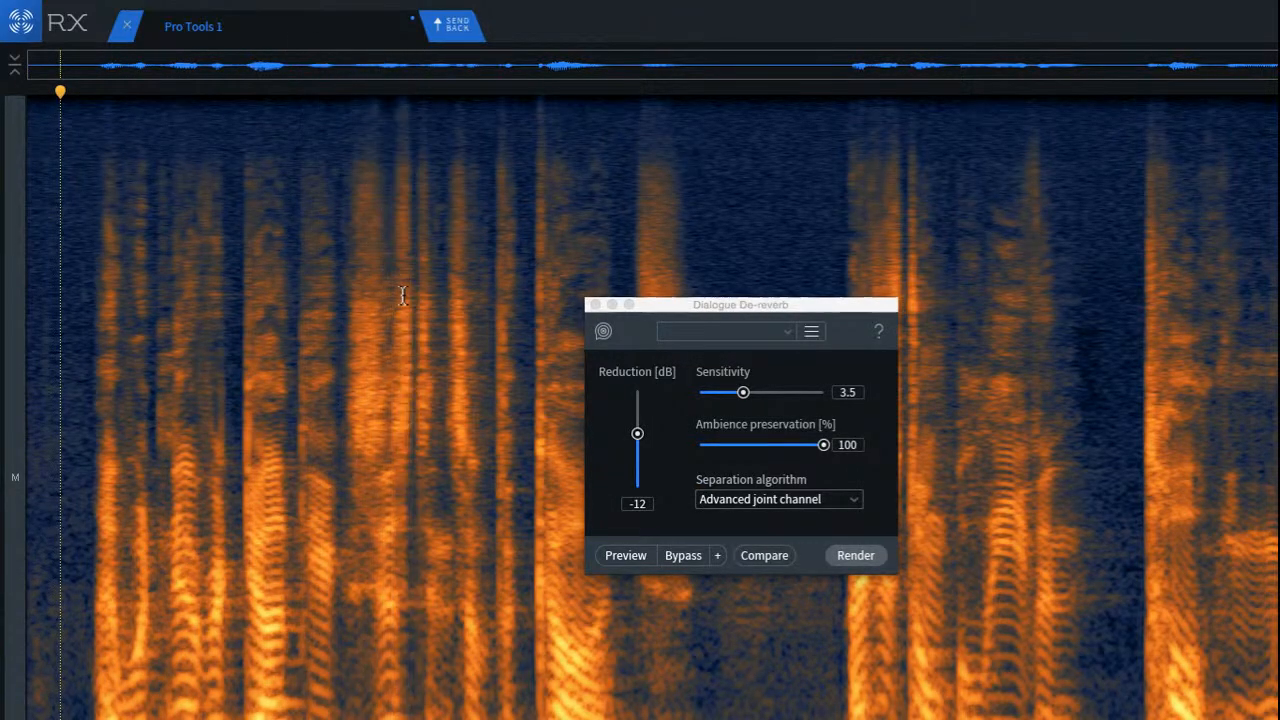
pyautogui.click(595, 304)
# Step: Play back the opening phrase from the silence before its first word and from the start of its second word
pyautogui.scroll(5, 56, 417)
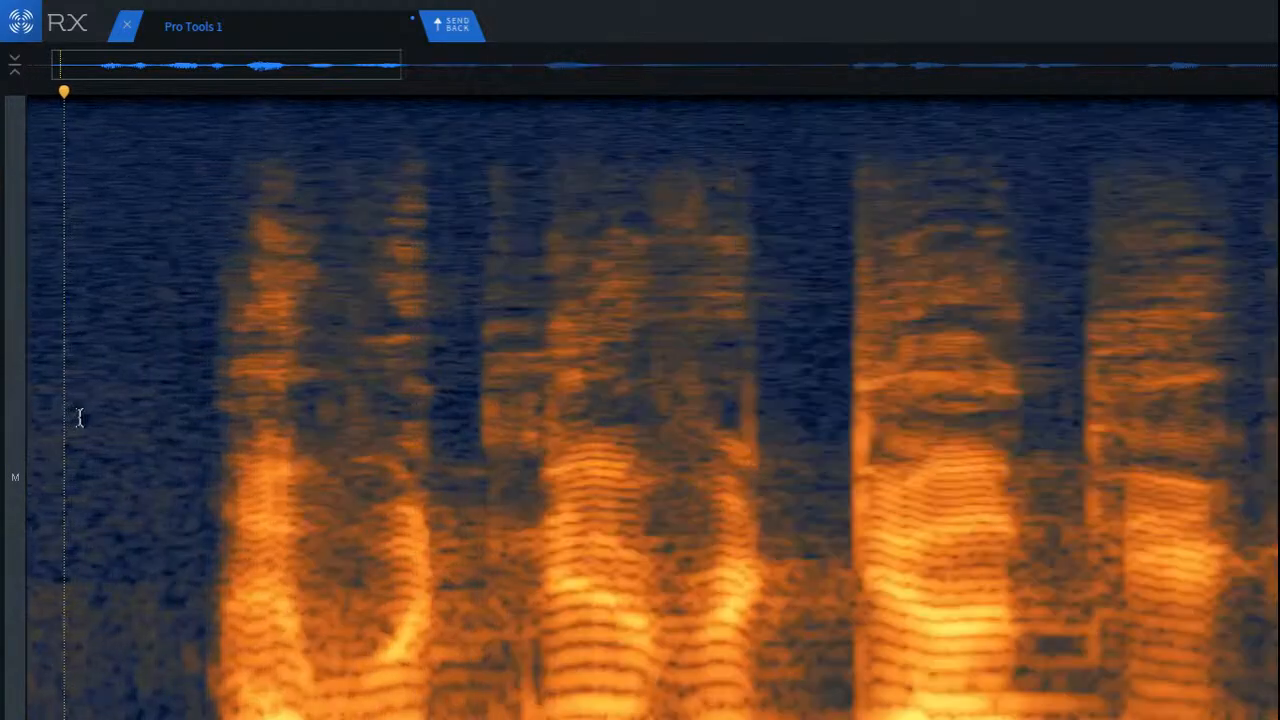
pyautogui.press('space')
pyautogui.press('space')
pyautogui.click(538, 563)
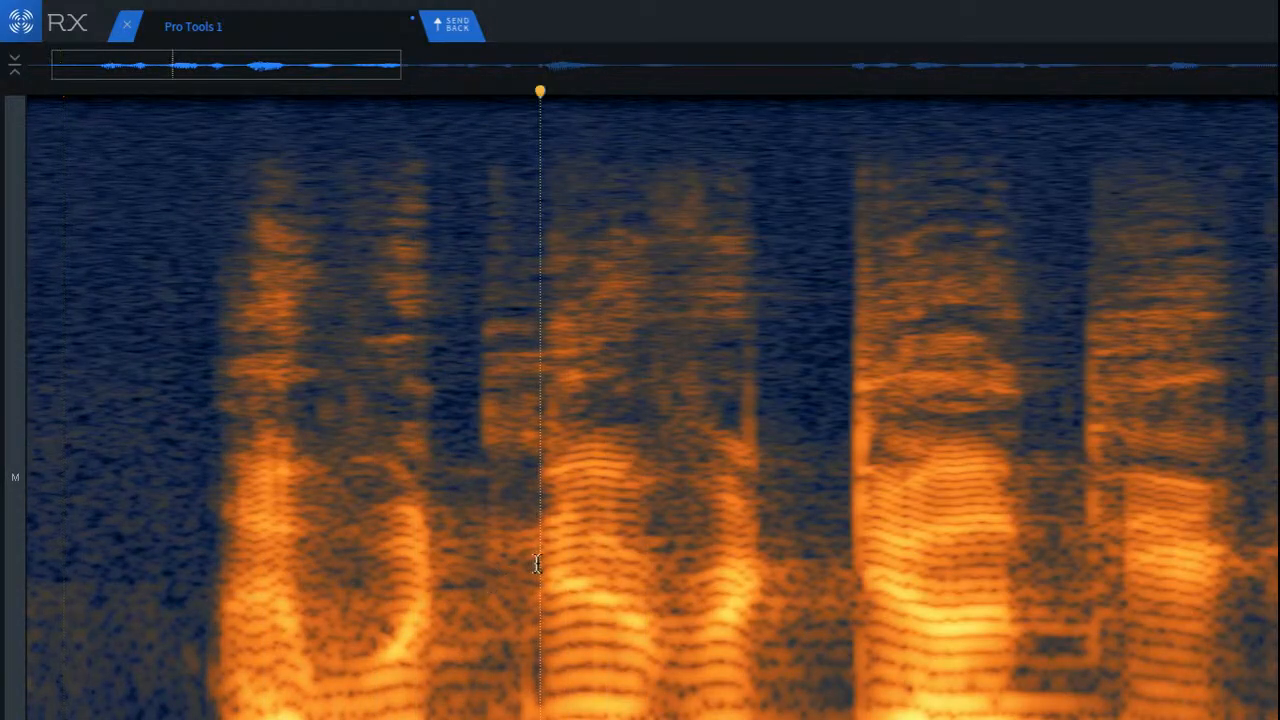
pyautogui.press('space')
pyautogui.press('space')
# Step: Select the lowest band in the gap between the first two words and play back from just before the second word
pyautogui.scroll(5, 533, 571)
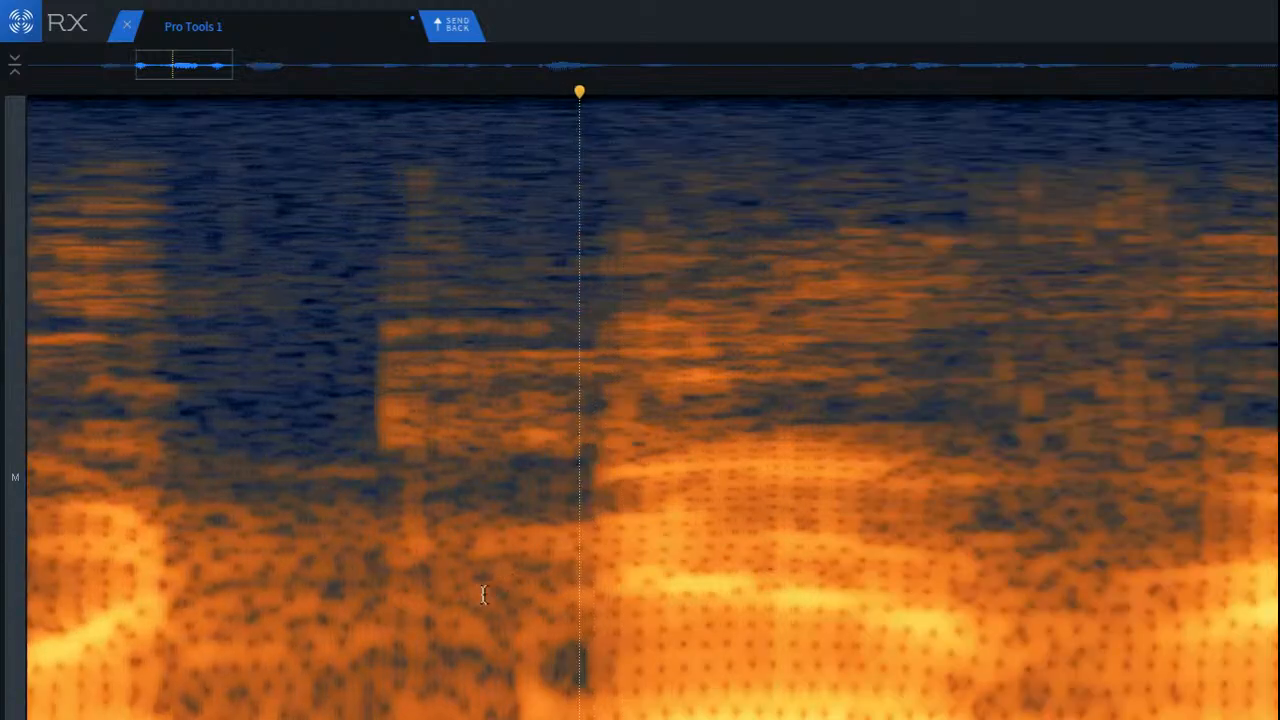
pyautogui.scroll(-5, 438, 710)
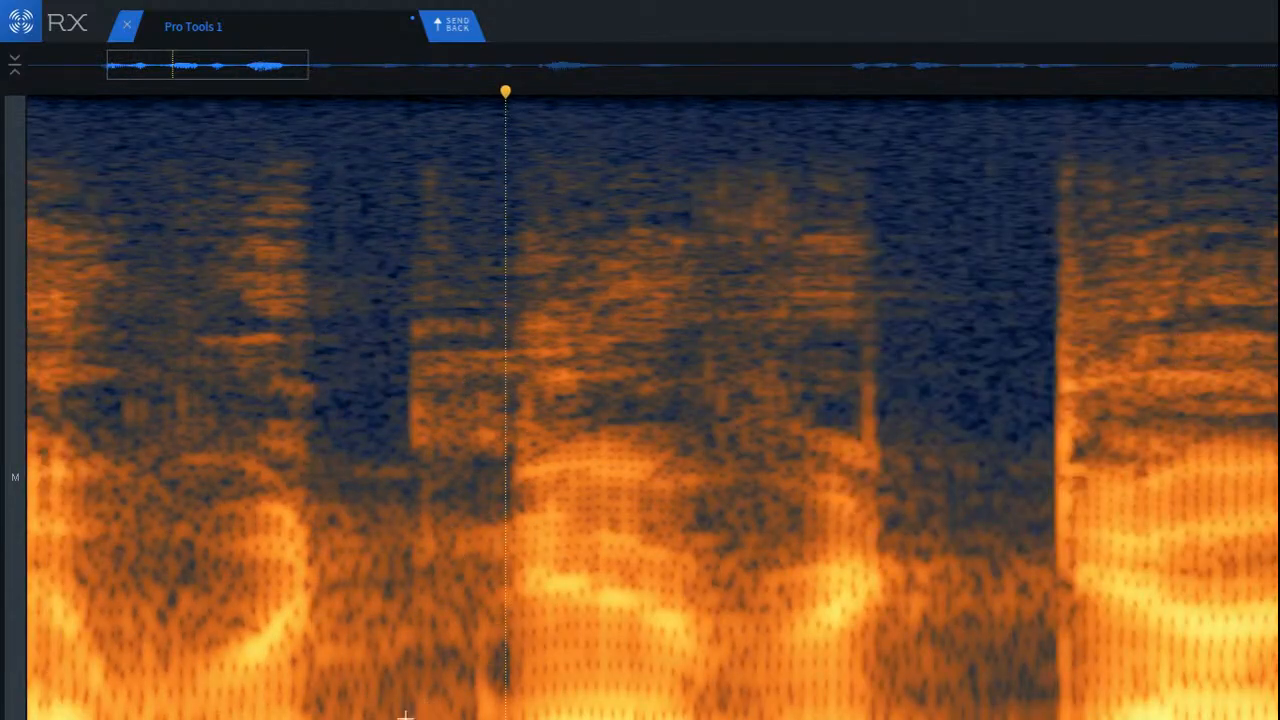
pyautogui.click(315, 715)
pyautogui.press('space')
pyautogui.press('space')
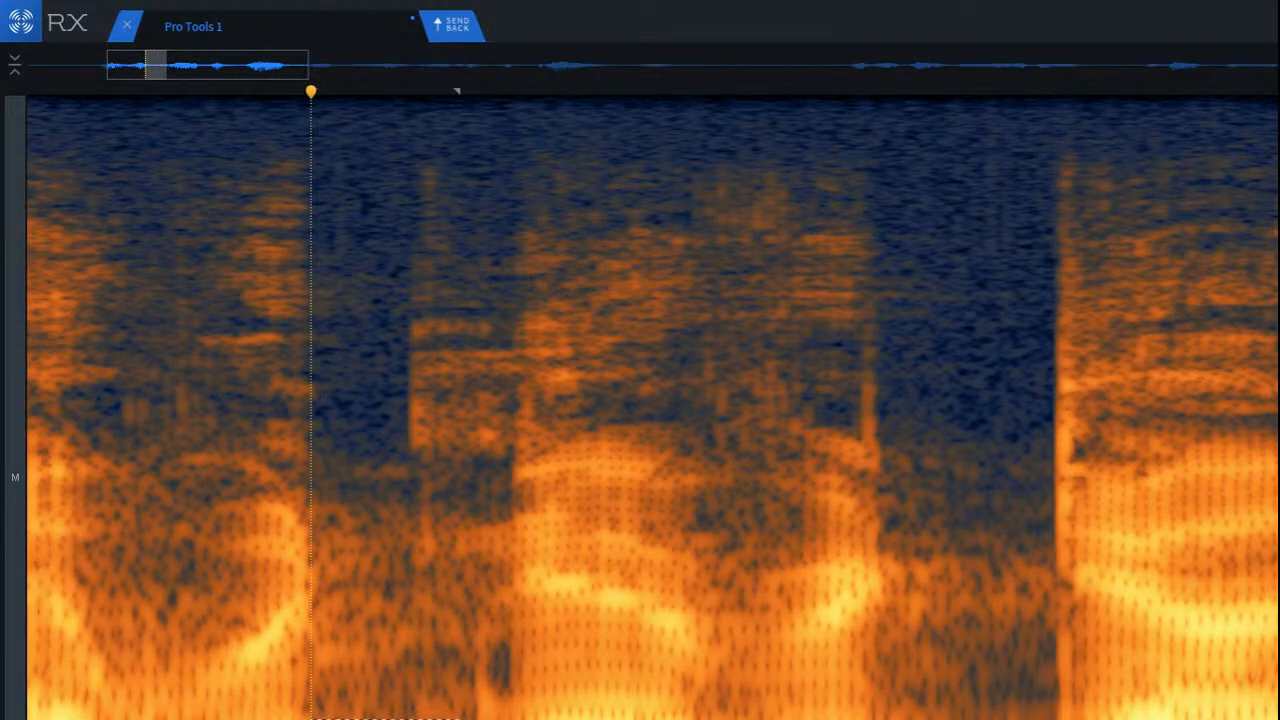
pyautogui.click(457, 700)
pyautogui.click(463, 598)
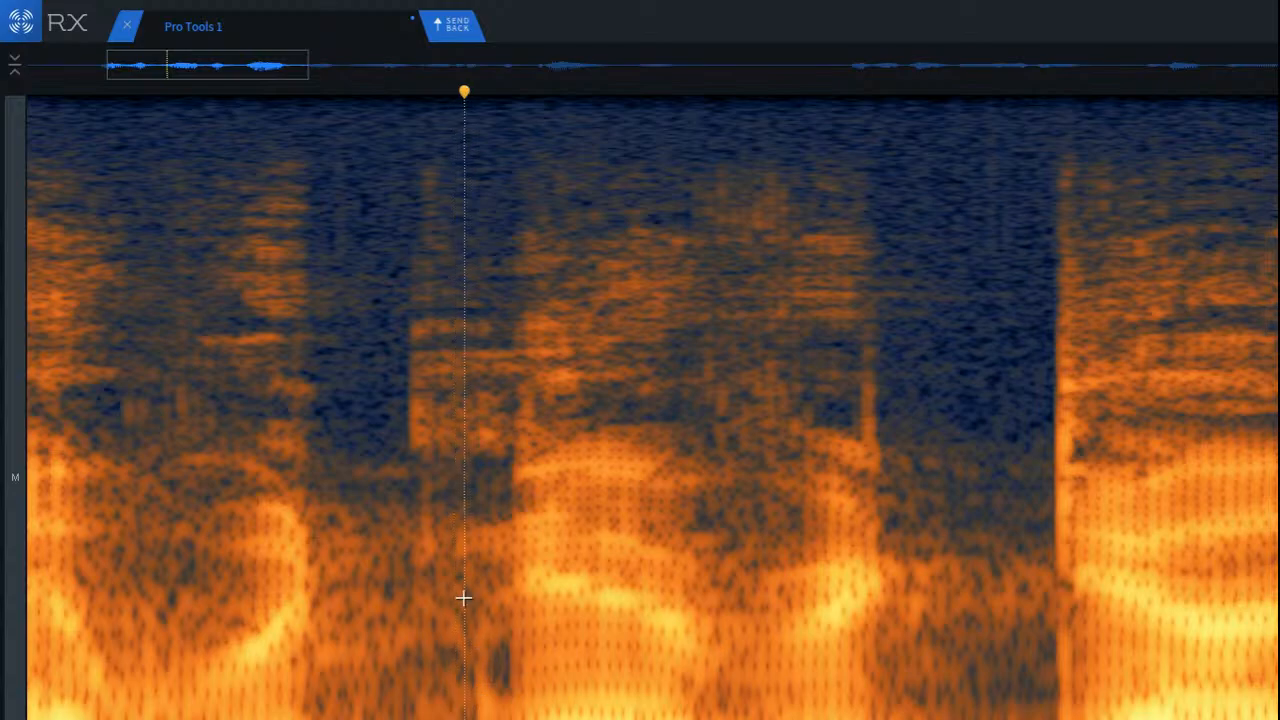
pyautogui.press('space')
pyautogui.press('space')
pyautogui.scroll(-4, 345, 714)
pyautogui.scroll(5, 322, 717)
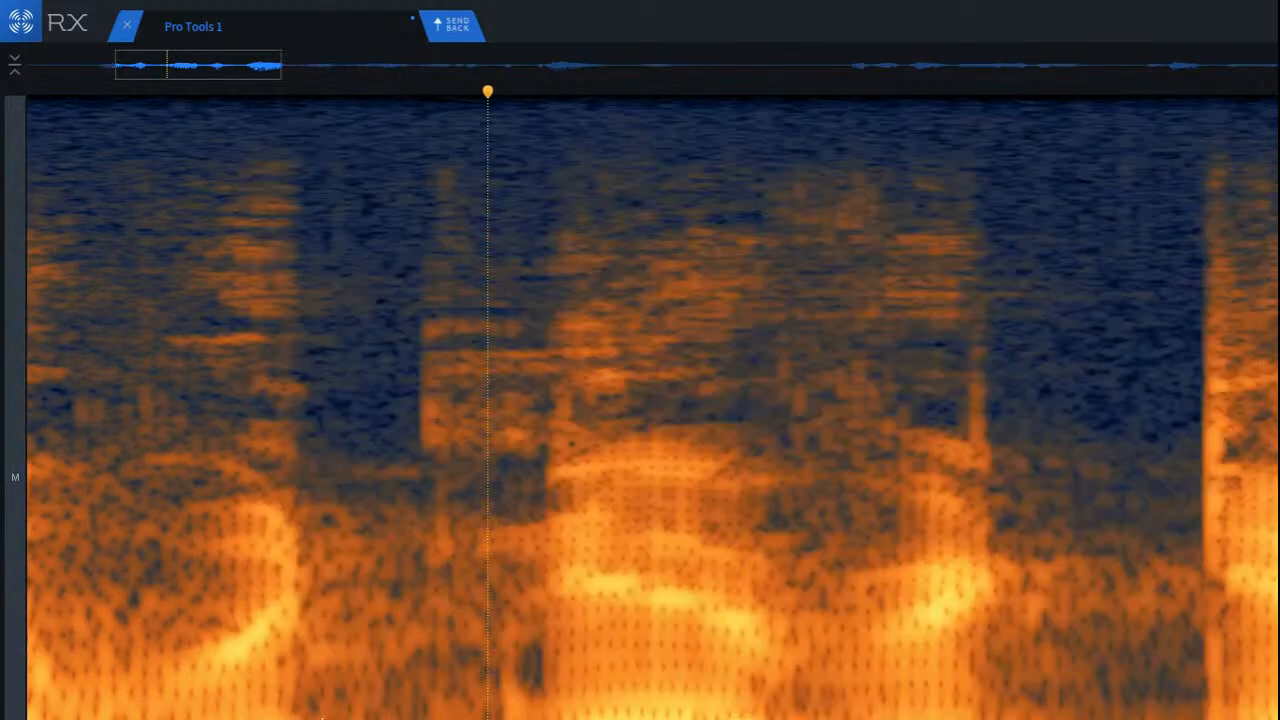
# Step: Attenuate the lowest frequencies across the gap before the second word and play back from the silence before the phrase
pyautogui.click(301, 715)
pyautogui.press('space')
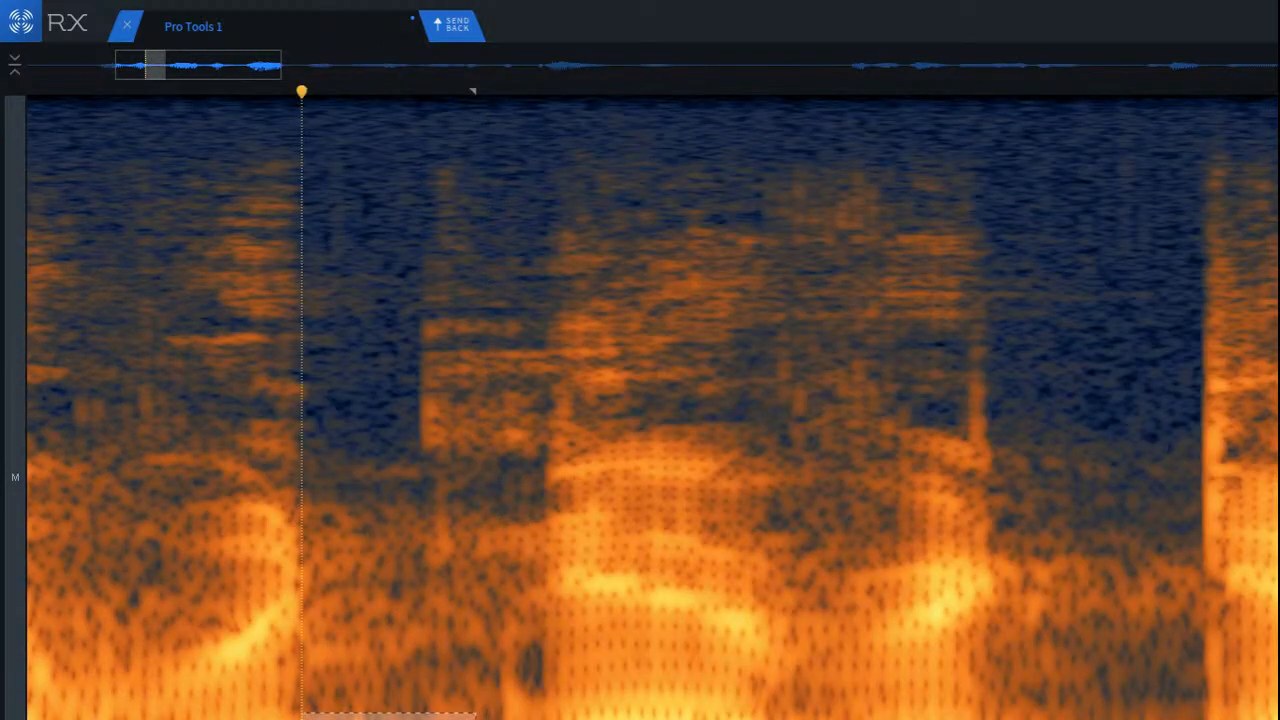
pyautogui.press('super+shift+5')
pyautogui.scroll(-6, 285, 692)
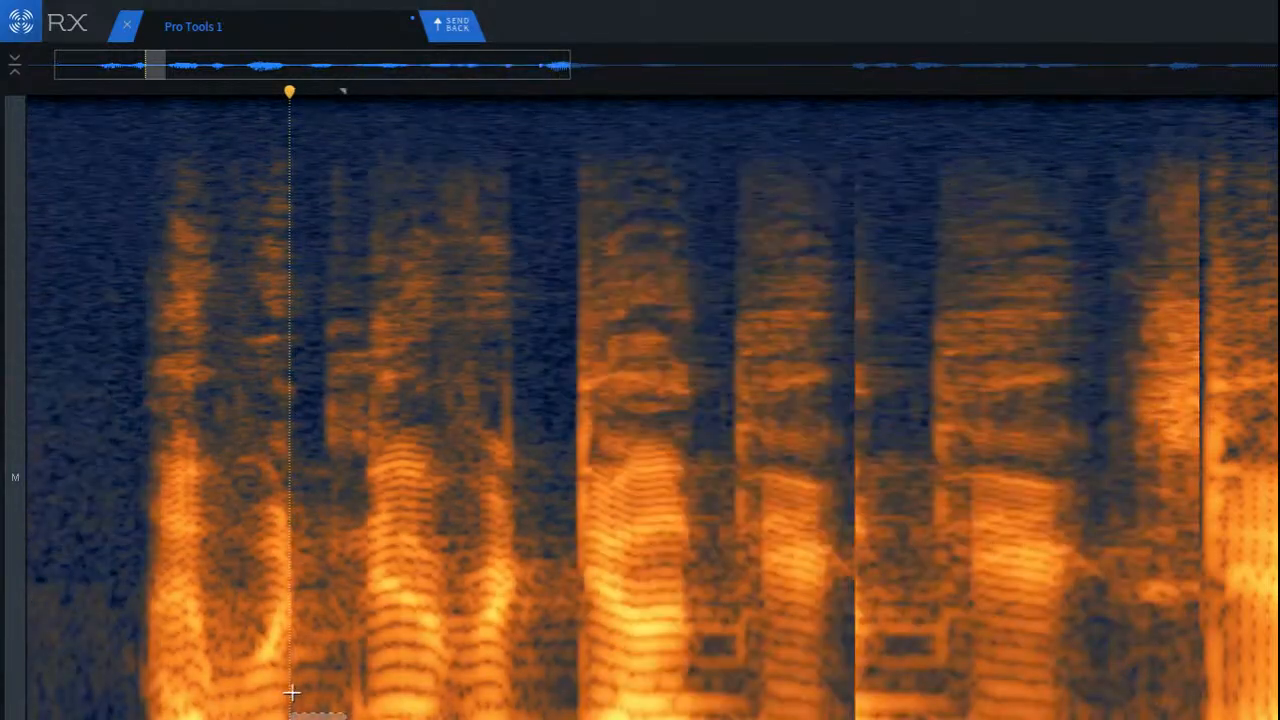
pyautogui.click(97, 623)
pyautogui.press('space')
pyautogui.press('space')
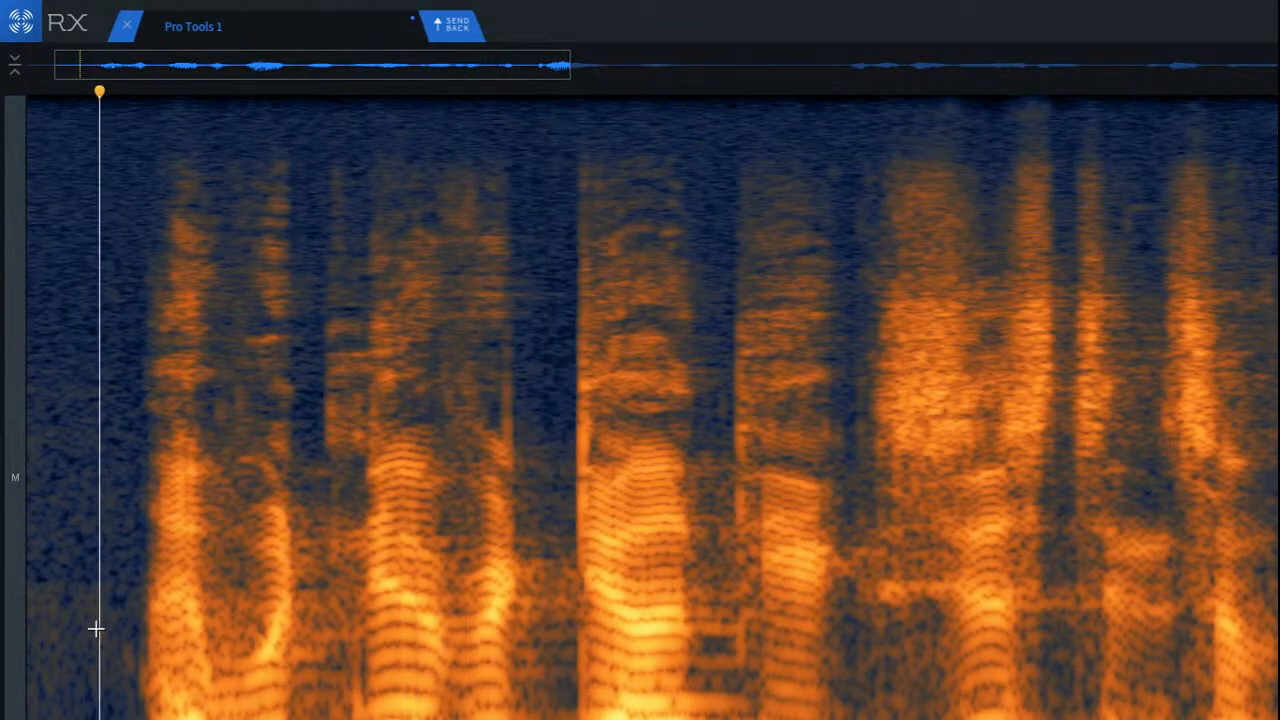
pyautogui.press('space')
pyautogui.press('space')
# Step: Attenuate the lowest band from mid-gap into the second word's onset and play back from the end of the first syllable
pyautogui.scroll(2, 346, 712)
pyautogui.moveTo(288, 719); pyautogui.dragTo(466, 714)
pyautogui.scroll(3, 346, 712)
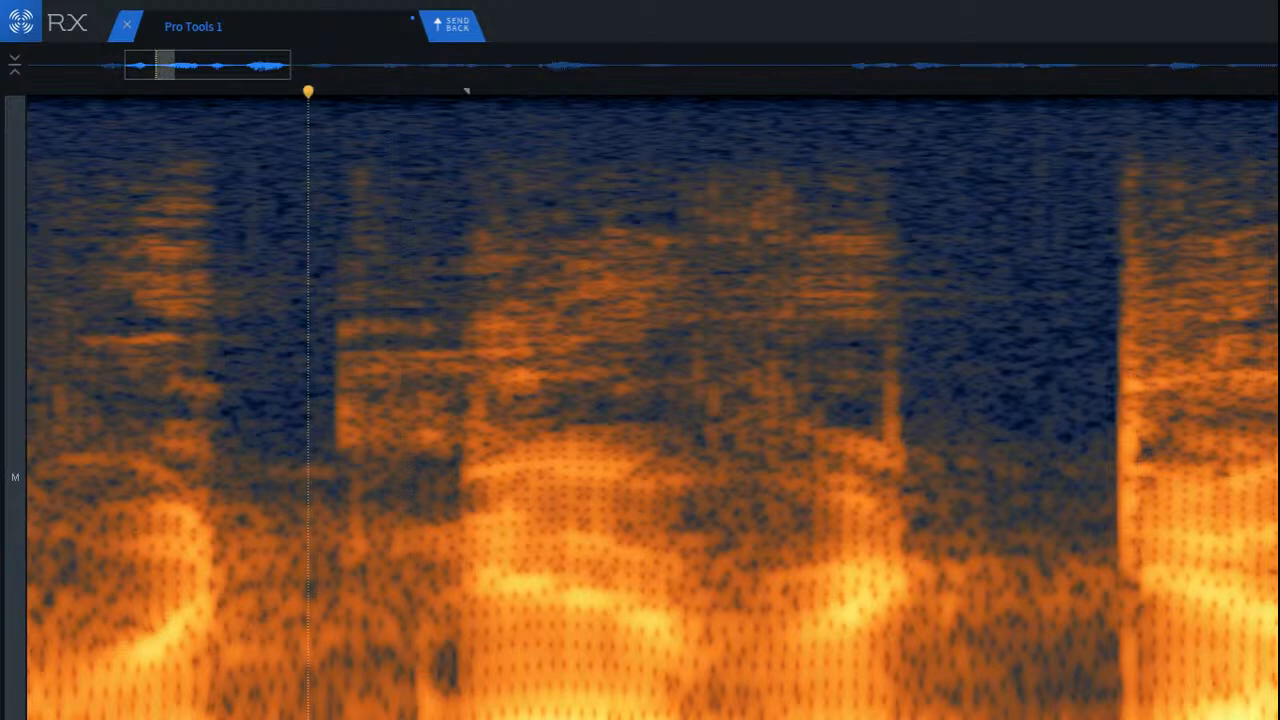
pyautogui.moveTo(318, 712); pyautogui.dragTo(478, 713)
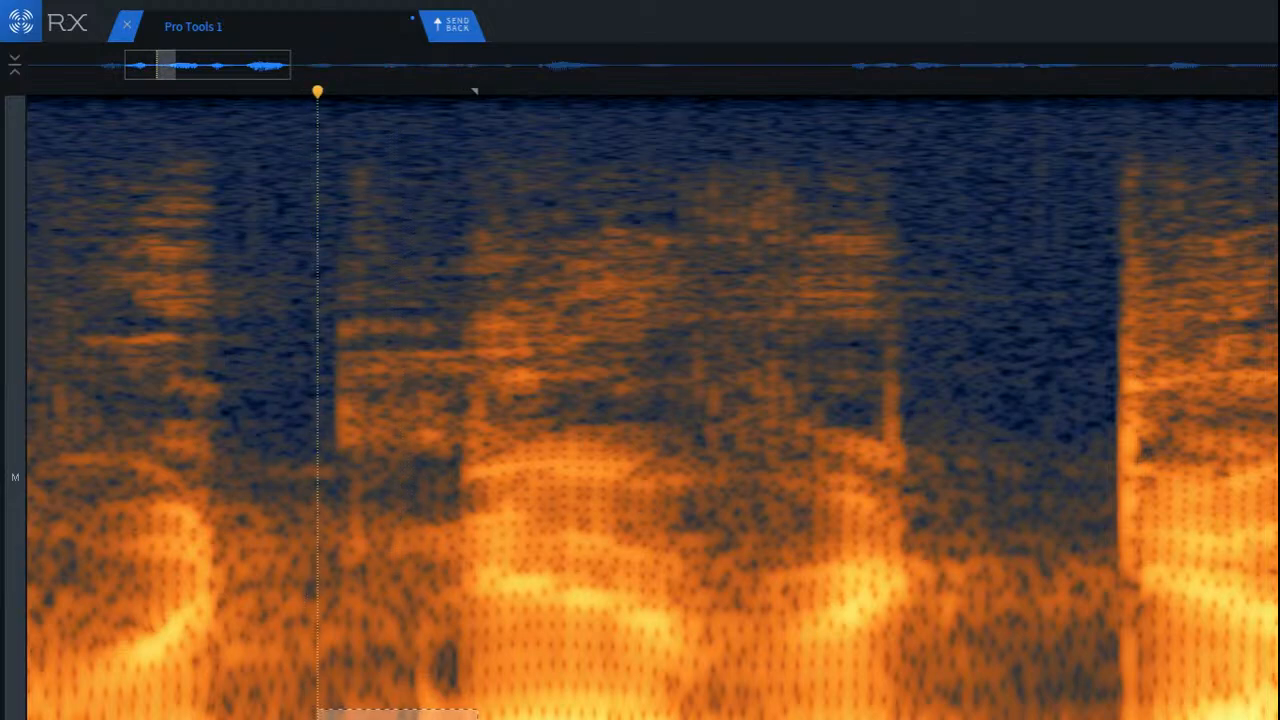
pyautogui.press('super+r')
pyautogui.scroll(-3, 254, 709)
pyautogui.click(128, 667)
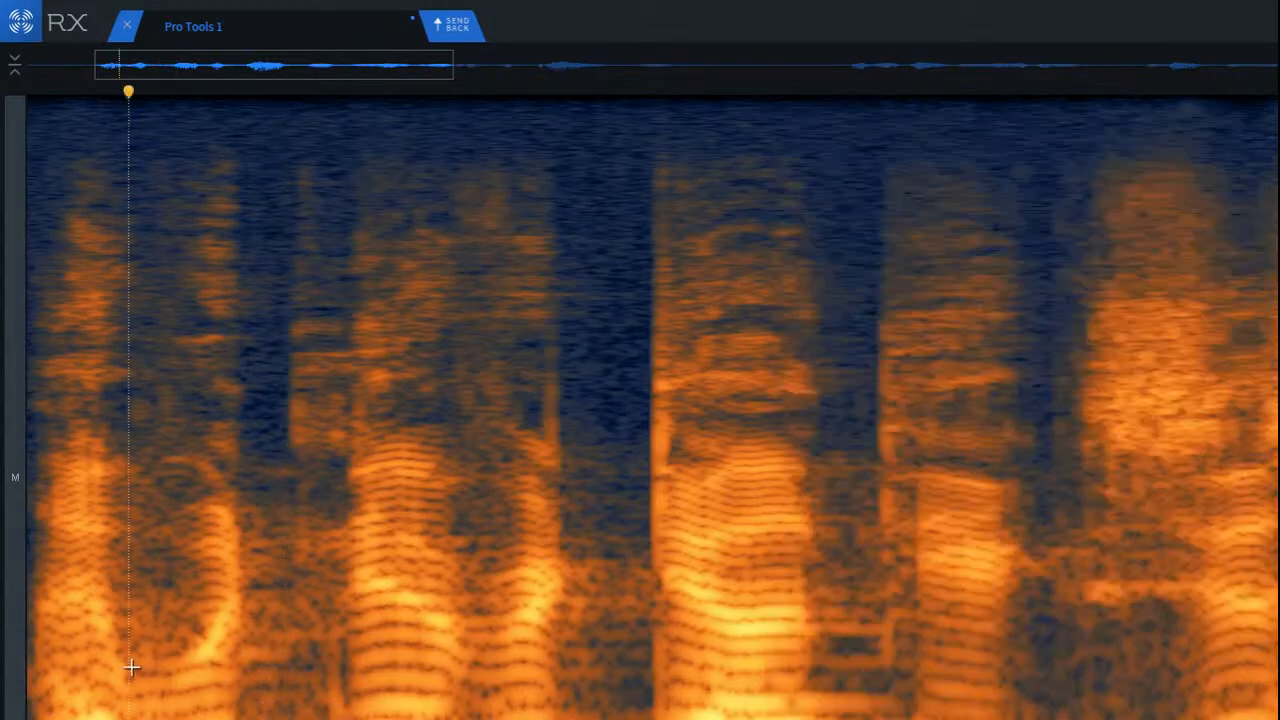
pyautogui.press('space')
pyautogui.press('space')
# Step: Try to attenuate the low-frequency block around the dark patch before the second word, and undo it
pyautogui.scroll(3, 296, 670)
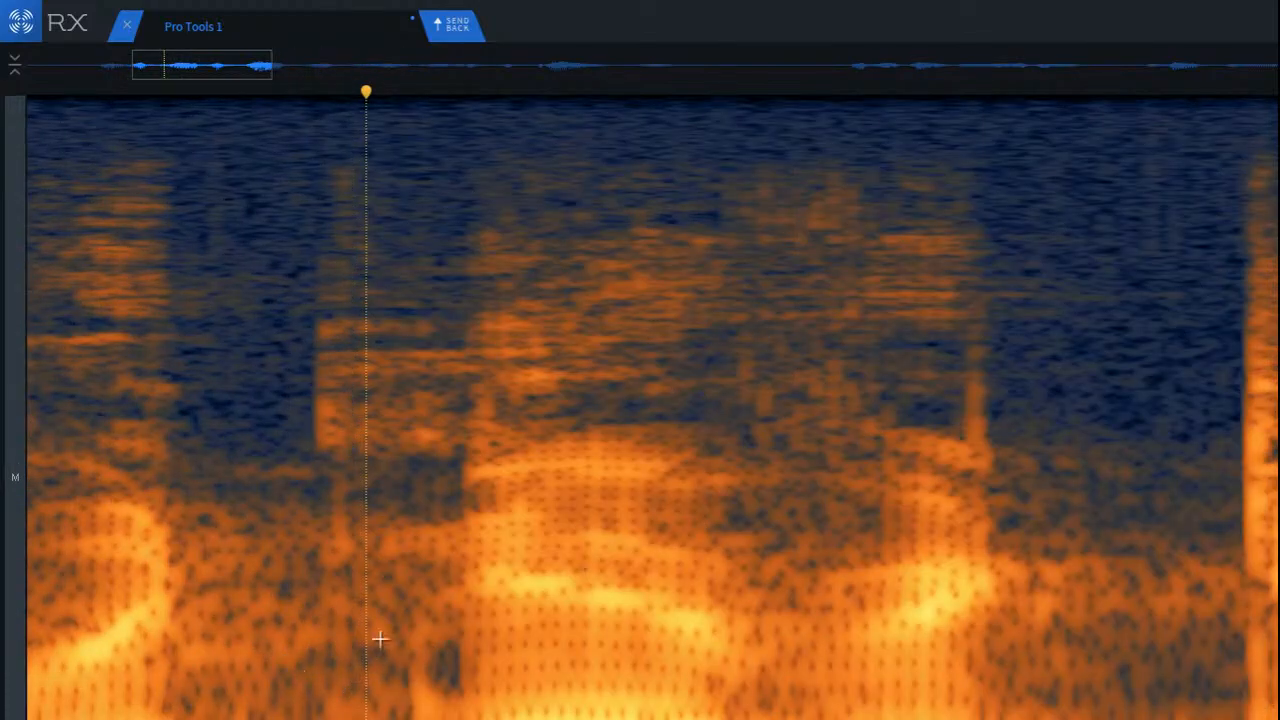
pyautogui.moveTo(387, 608); pyautogui.dragTo(482, 719)
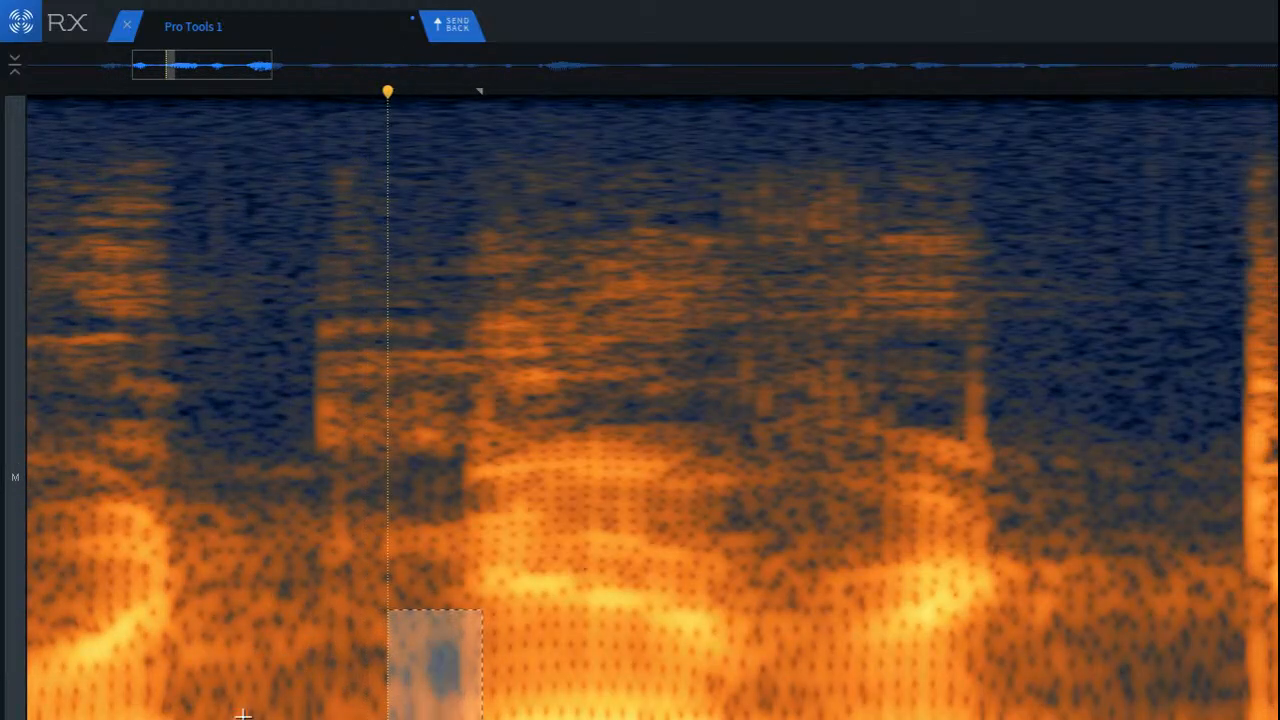
pyautogui.click(205, 690)
pyautogui.hotkey('ctrl', 'z')
pyautogui.click(311, 648)
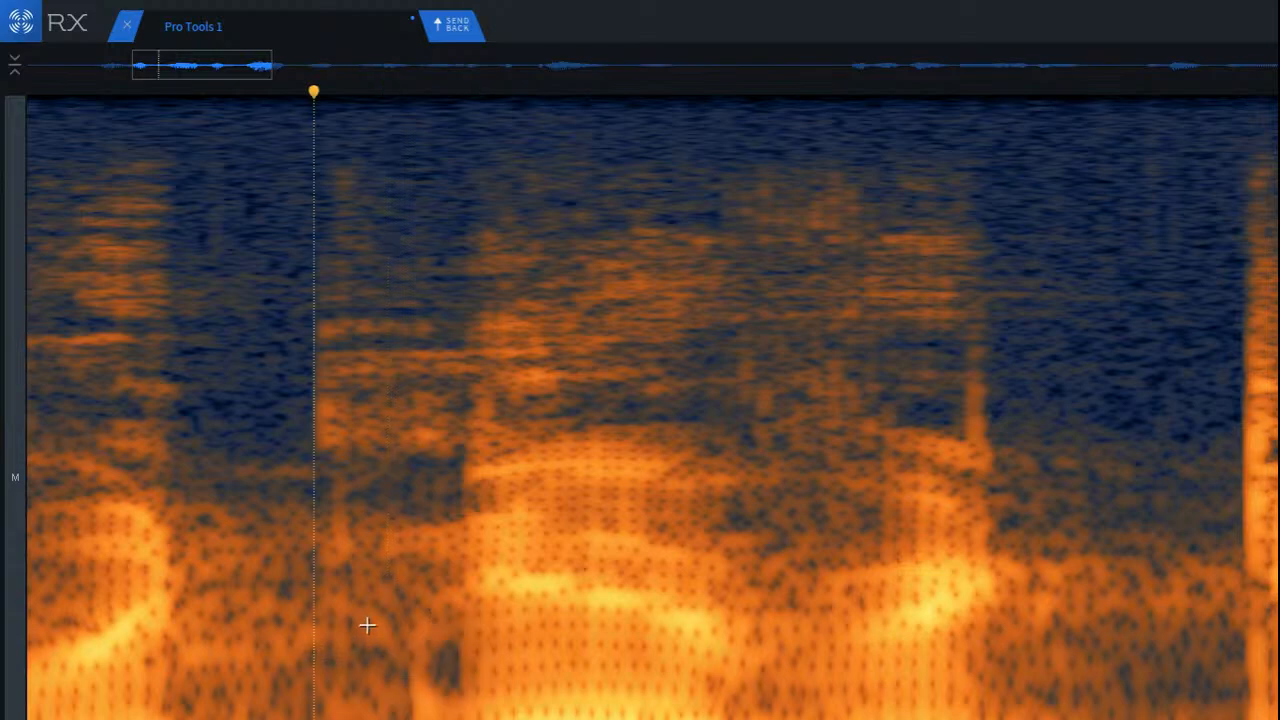
# Step: Render Spectral Repair Attenuate on a slightly earlier low-frequency block leading up to the second word's onset
pyautogui.moveTo(367, 610); pyautogui.dragTo(474, 719)
pyautogui.hotkey('ctrl', 'r')
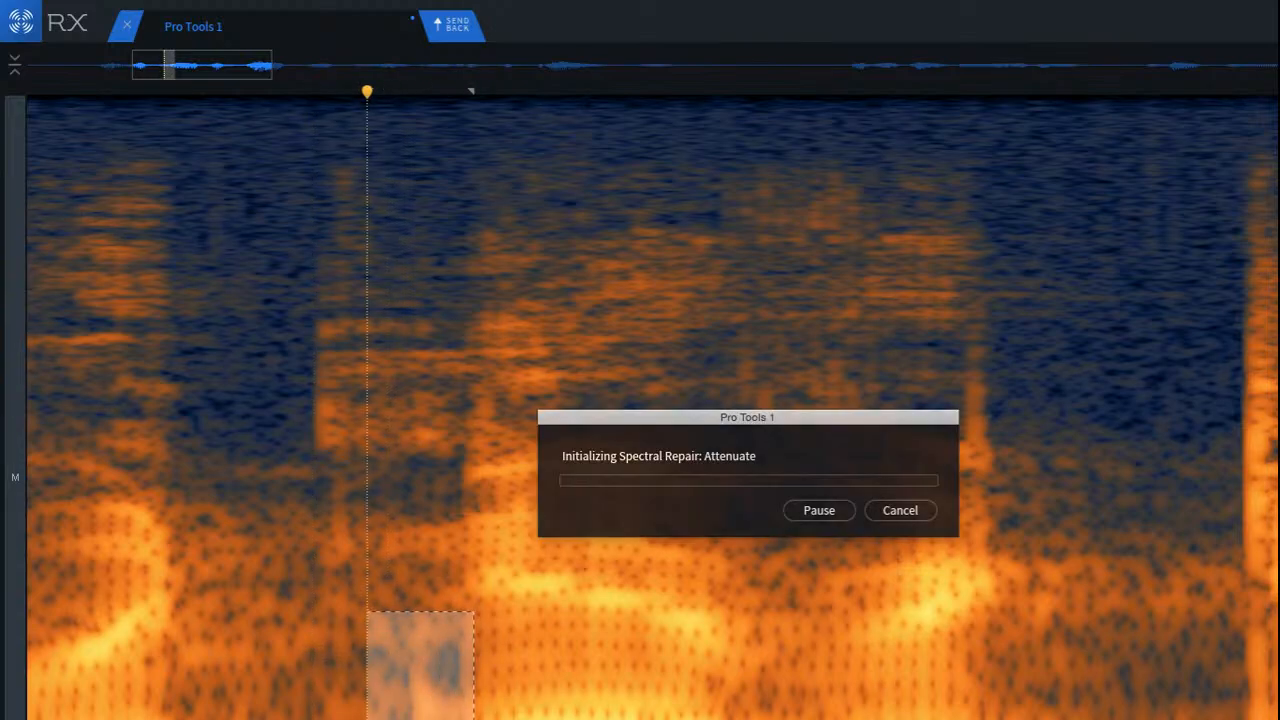
pyautogui.click(217, 666)
pyautogui.scroll(-2, 260, 694)
pyautogui.moveTo(252, 716); pyautogui.dragTo(333, 716)
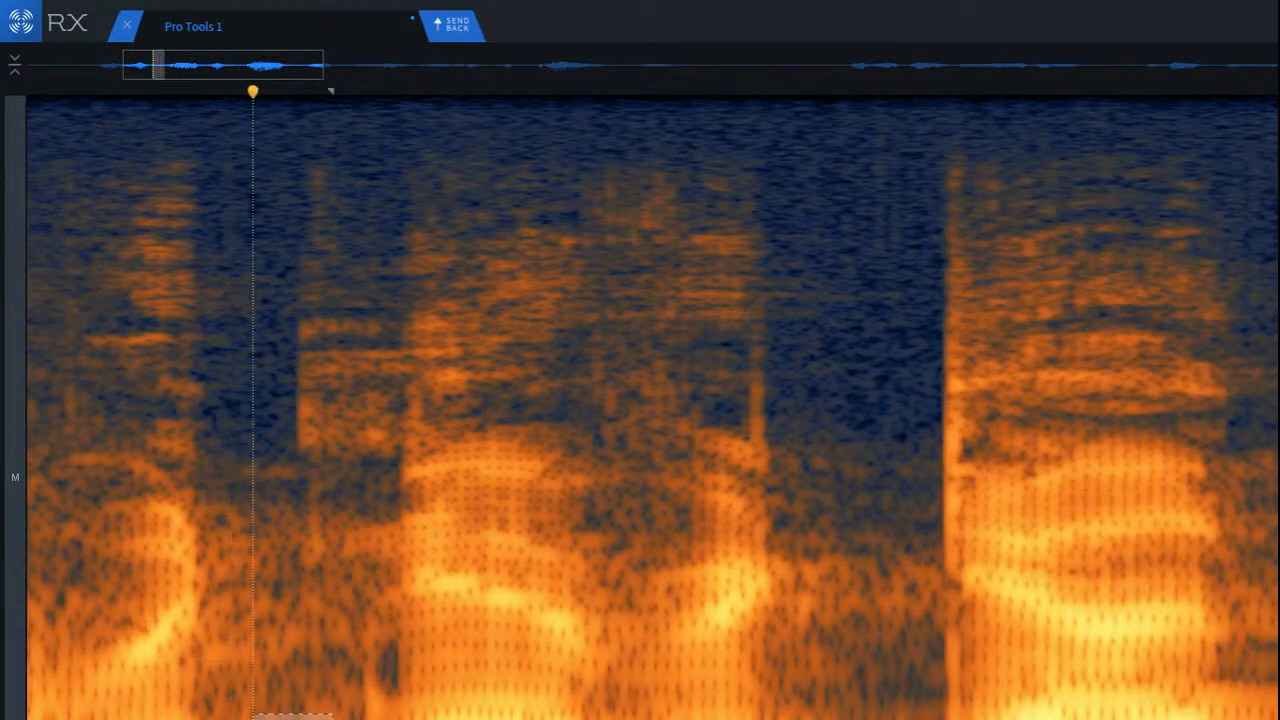
pyautogui.click(229, 680)
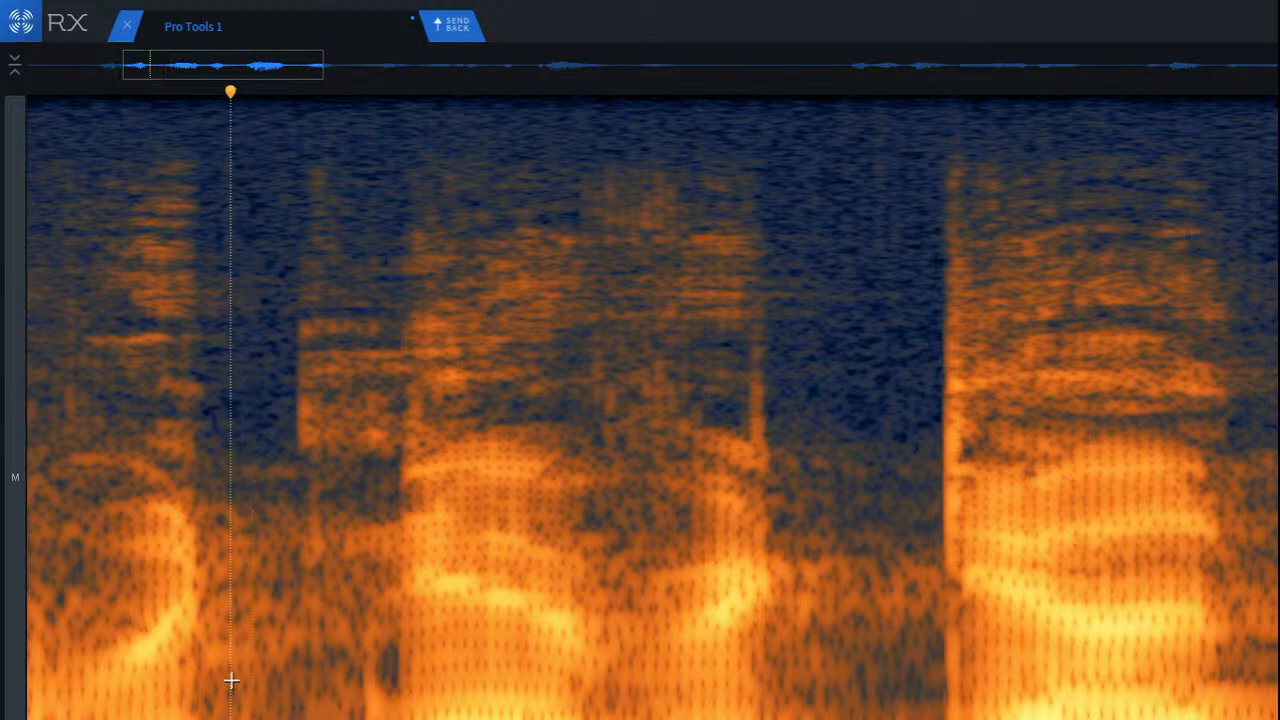
# Step: Play back the opening phrase from the middle of its first word to check the transition into the second
pyautogui.scroll(-3, 235, 678)
pyautogui.click(114, 629)
pyautogui.press('space')
pyautogui.press('space')
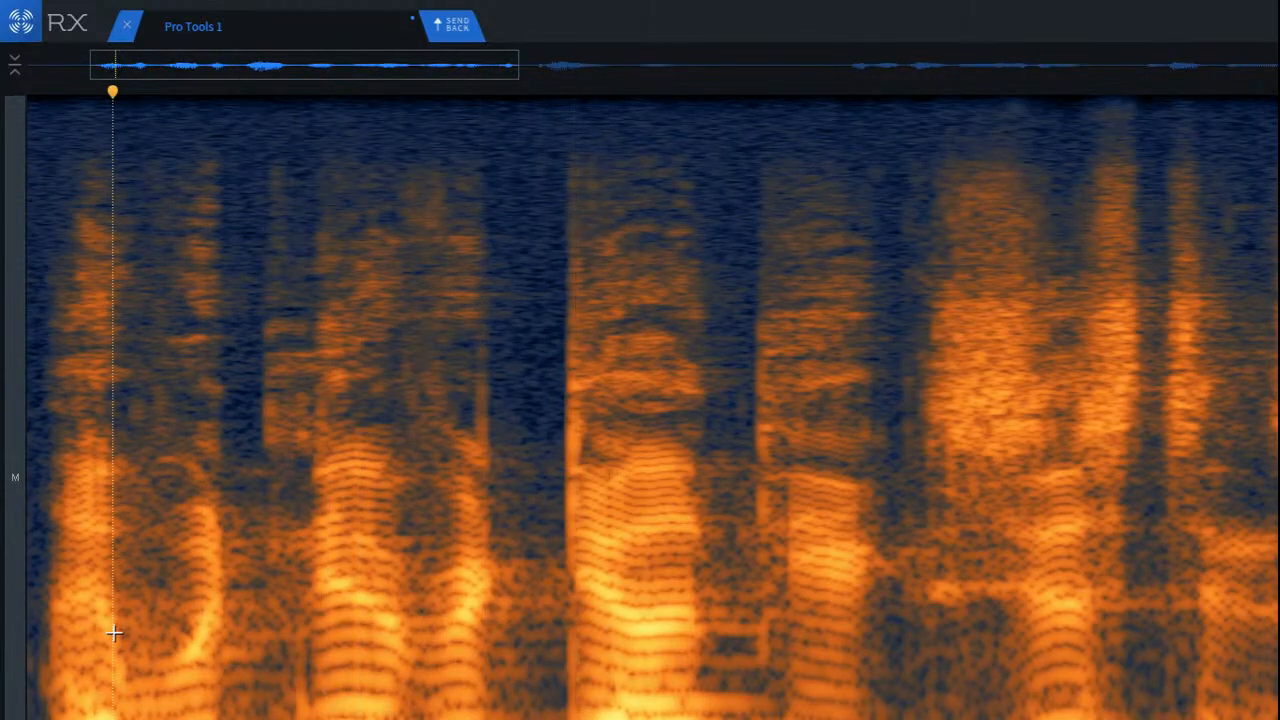
pyautogui.press('space')
pyautogui.press('space')
pyautogui.click(263, 620)
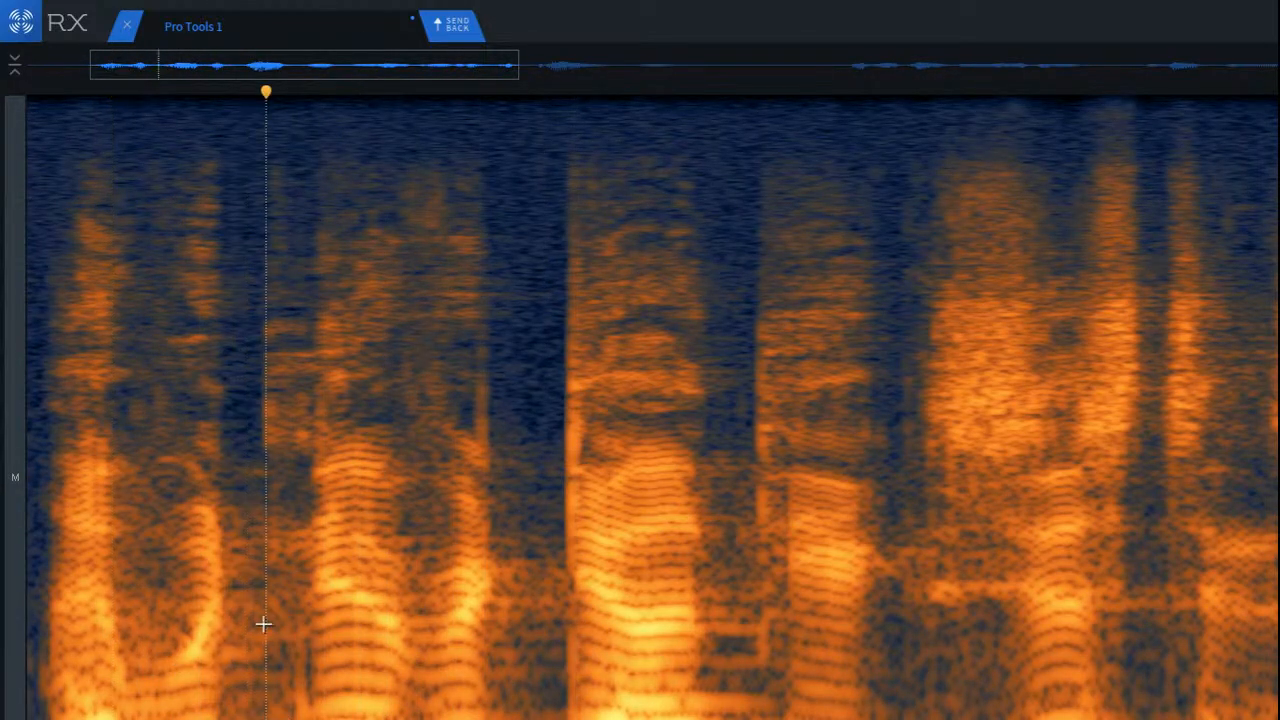
# Step: Try to attenuate a wider low-frequency block from mid-gap up to the second word's onset
pyautogui.scroll(3, 251, 660)
pyautogui.moveTo(256, 650)
pyautogui.mouseDown()
pyautogui.moveTo(297, 695)
pyautogui.moveTo(406, 719)
pyautogui.mouseUp()
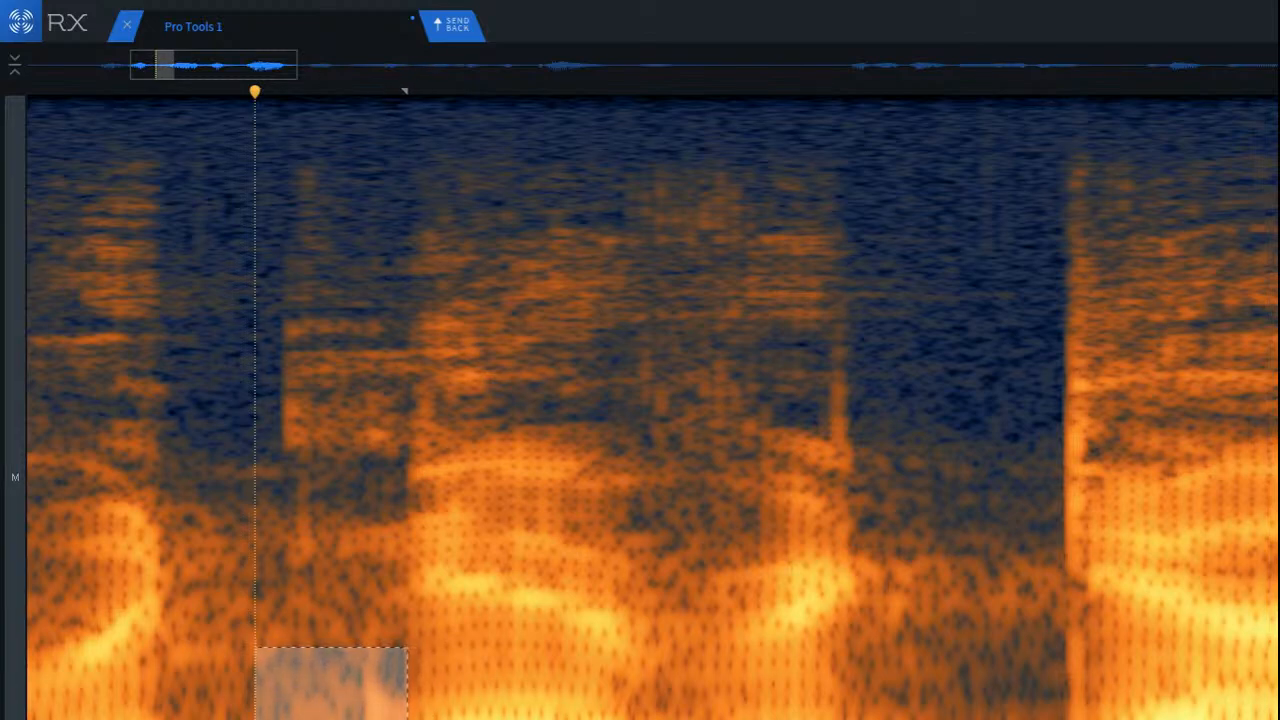
pyautogui.scroll(-3, 147, 679)
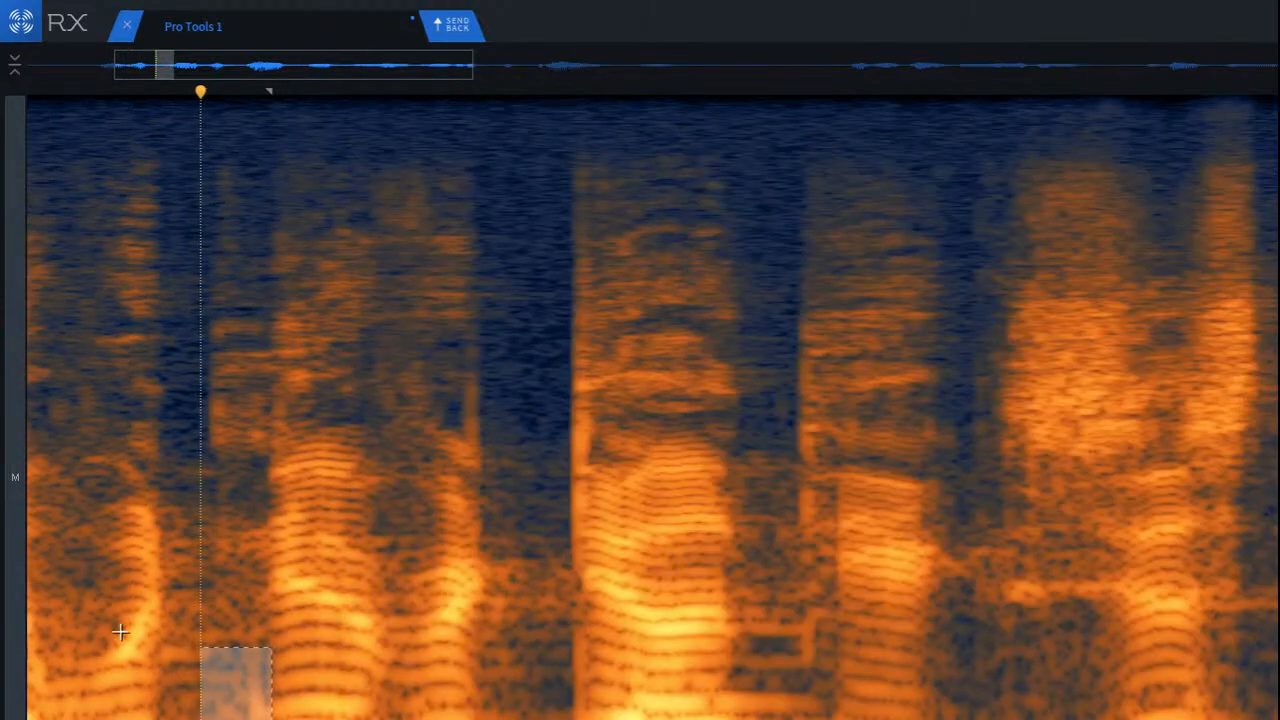
pyautogui.click(82, 597)
pyautogui.scroll(3, 204, 520)
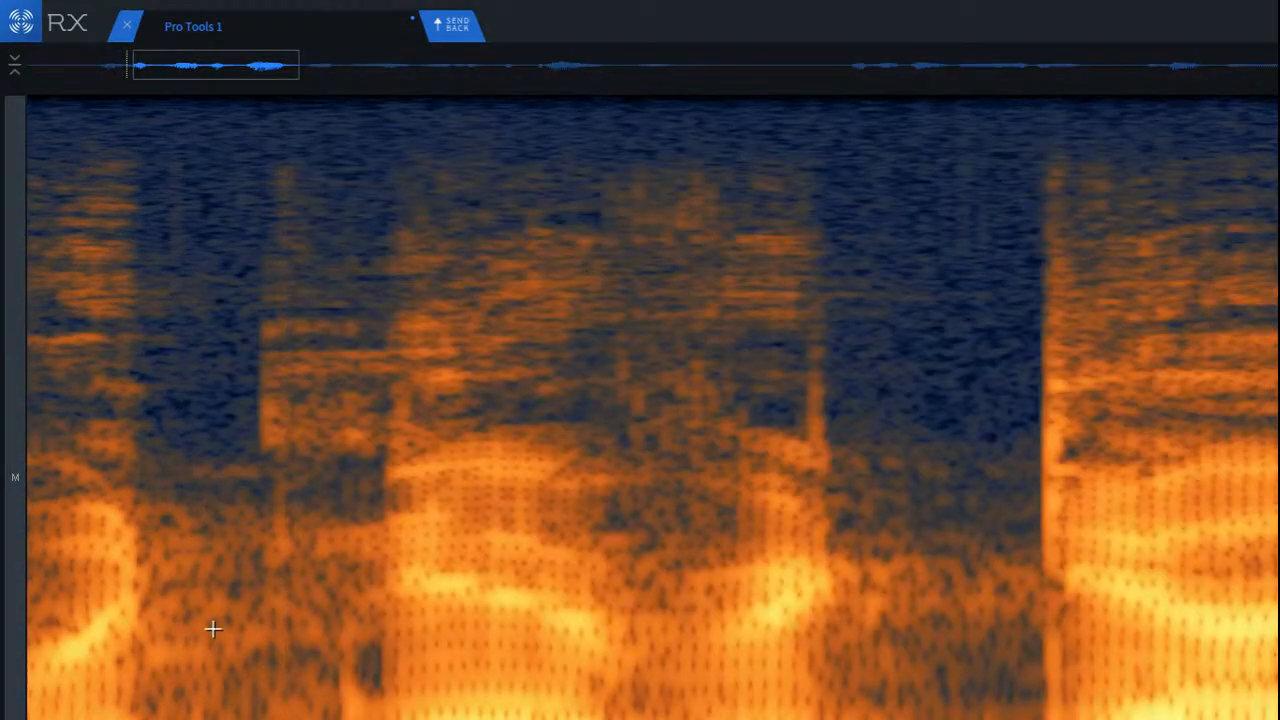
pyautogui.moveTo(229, 650); pyautogui.dragTo(386, 719)
pyautogui.click(314, 694)
# Step: Try to attenuate the low-frequency block overlapping the second word's onset, and undo it
pyautogui.scroll(3, 281, 683)
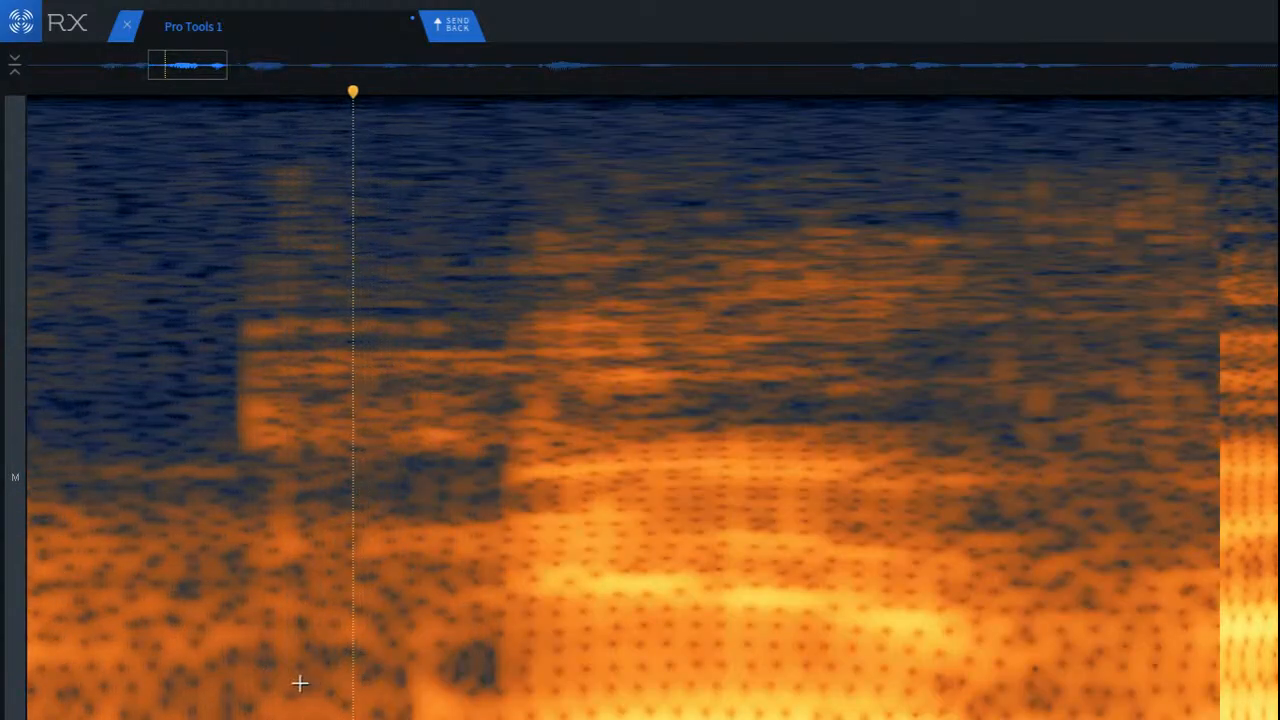
pyautogui.moveTo(354, 636); pyautogui.dragTo(535, 719)
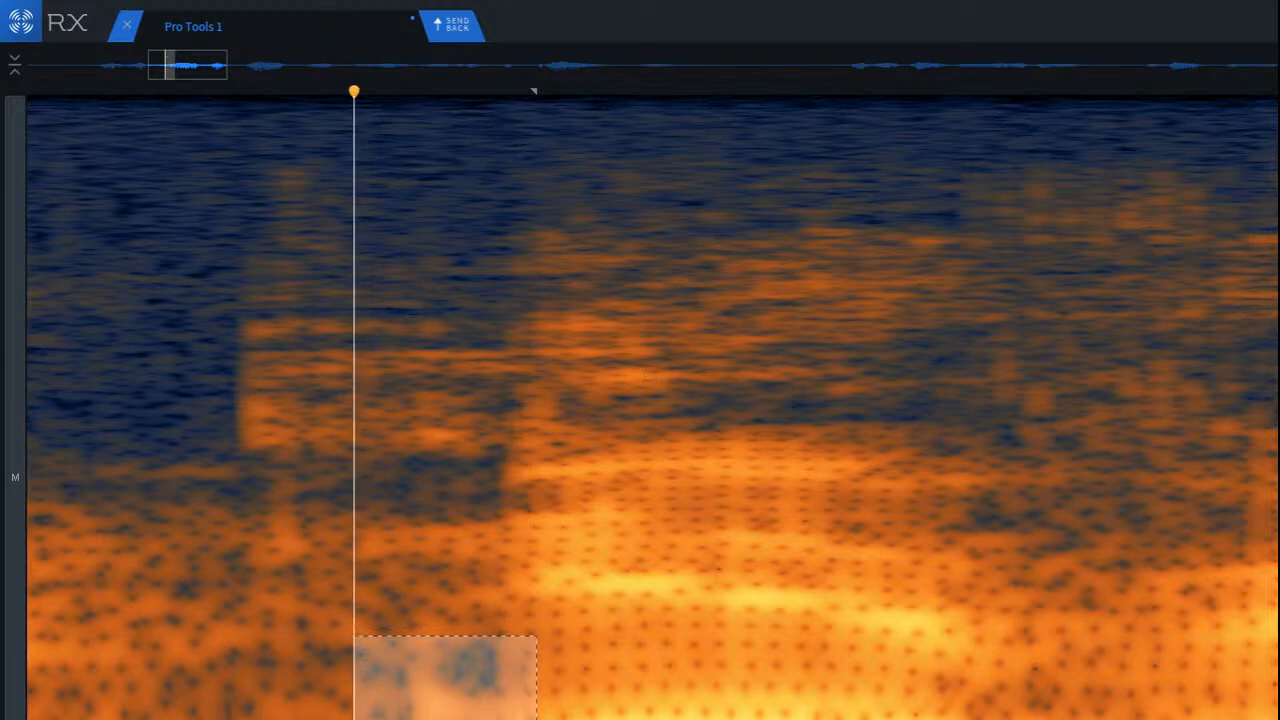
pyautogui.click(266, 712)
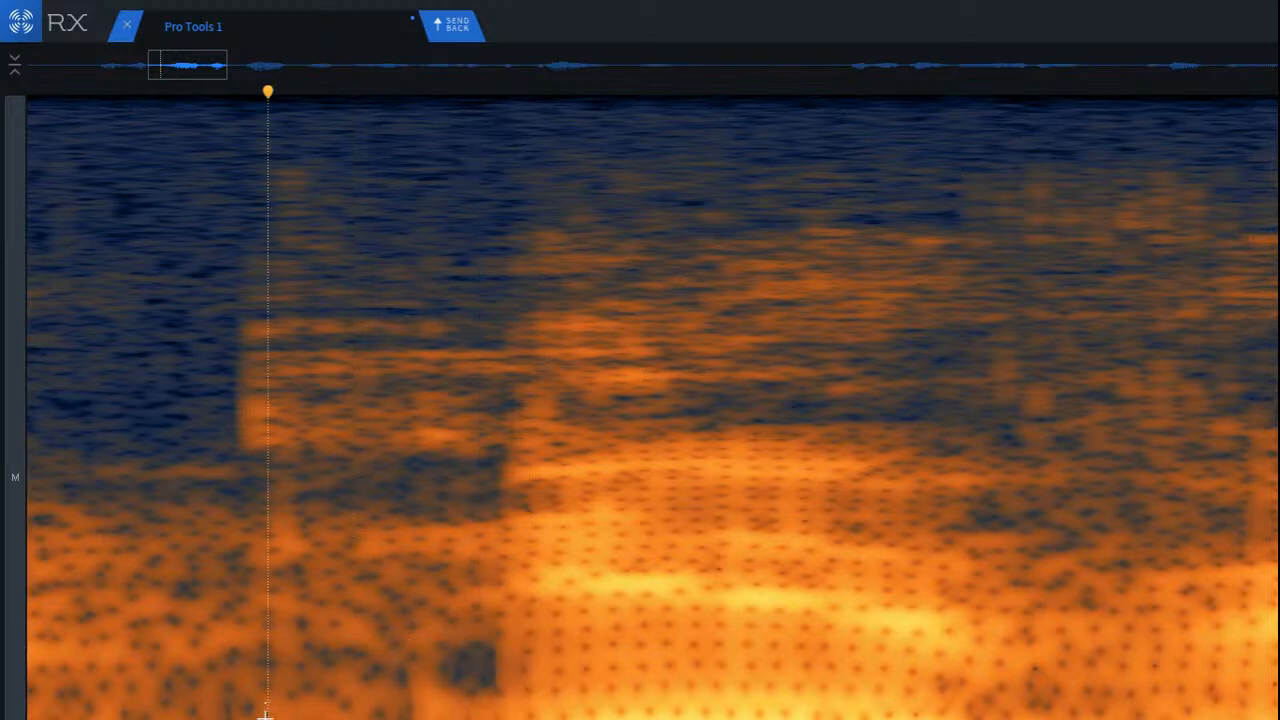
pyautogui.moveTo(200, 719); pyautogui.dragTo(334, 719)
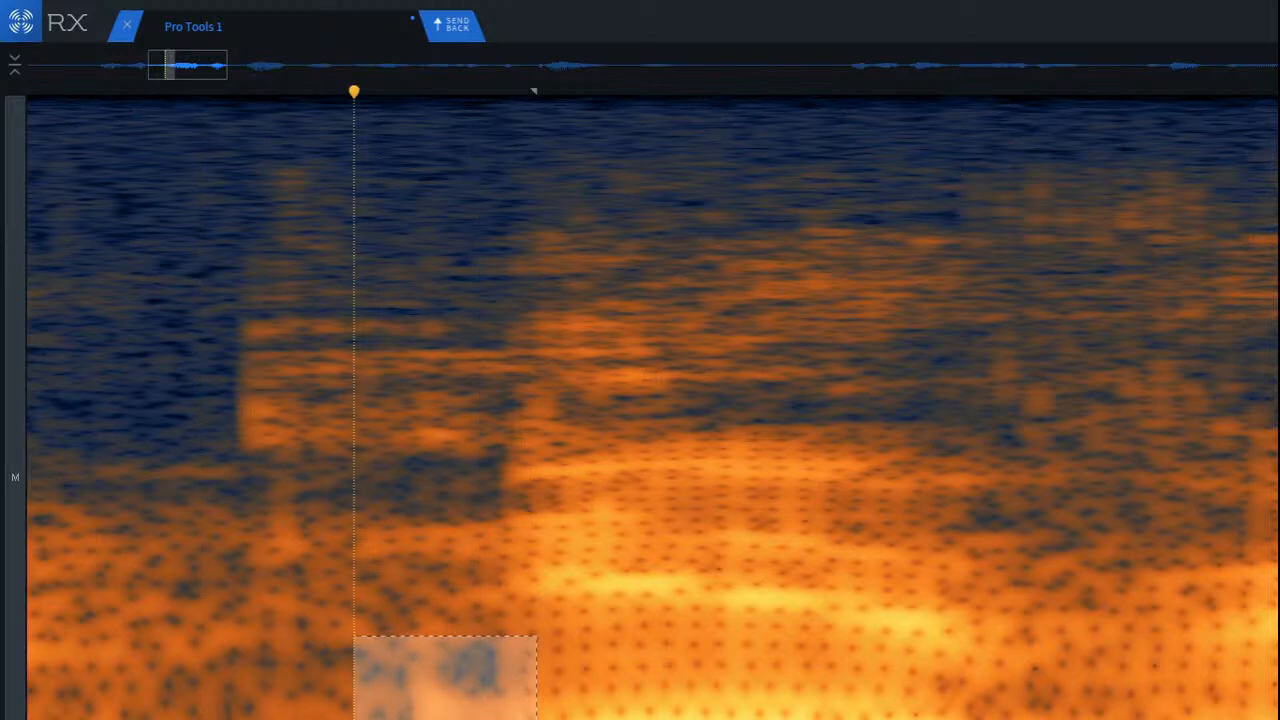
# Step: Attenuate a narrow strip of the lowest frequencies in the gap, ahead of the dark patch before the second word
pyautogui.moveTo(222, 706); pyautogui.dragTo(353, 719)
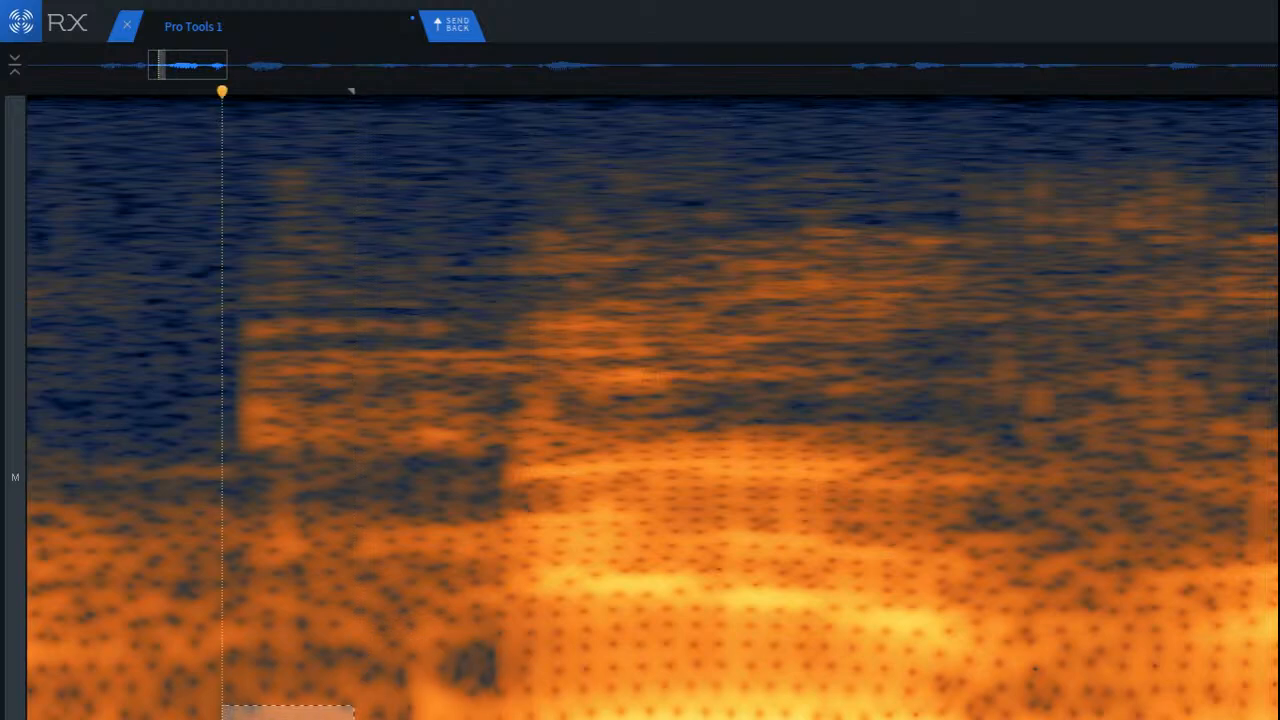
pyautogui.click(199, 632)
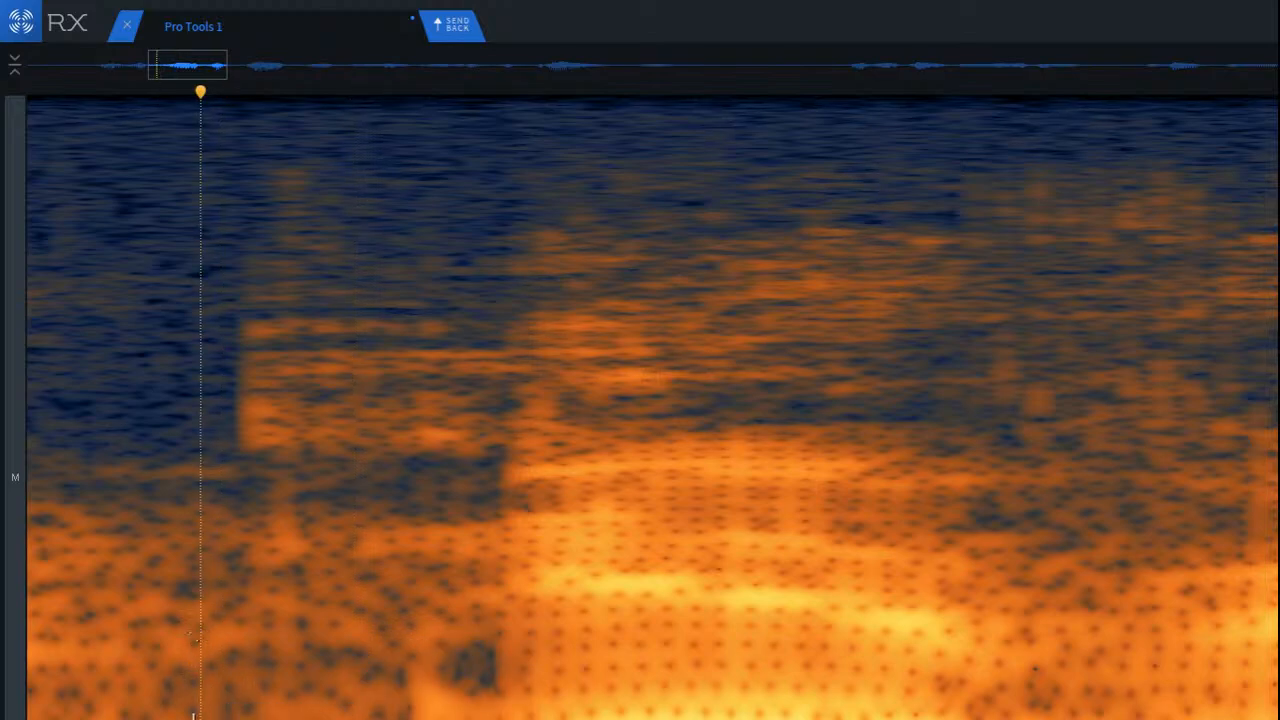
pyautogui.click(137, 626)
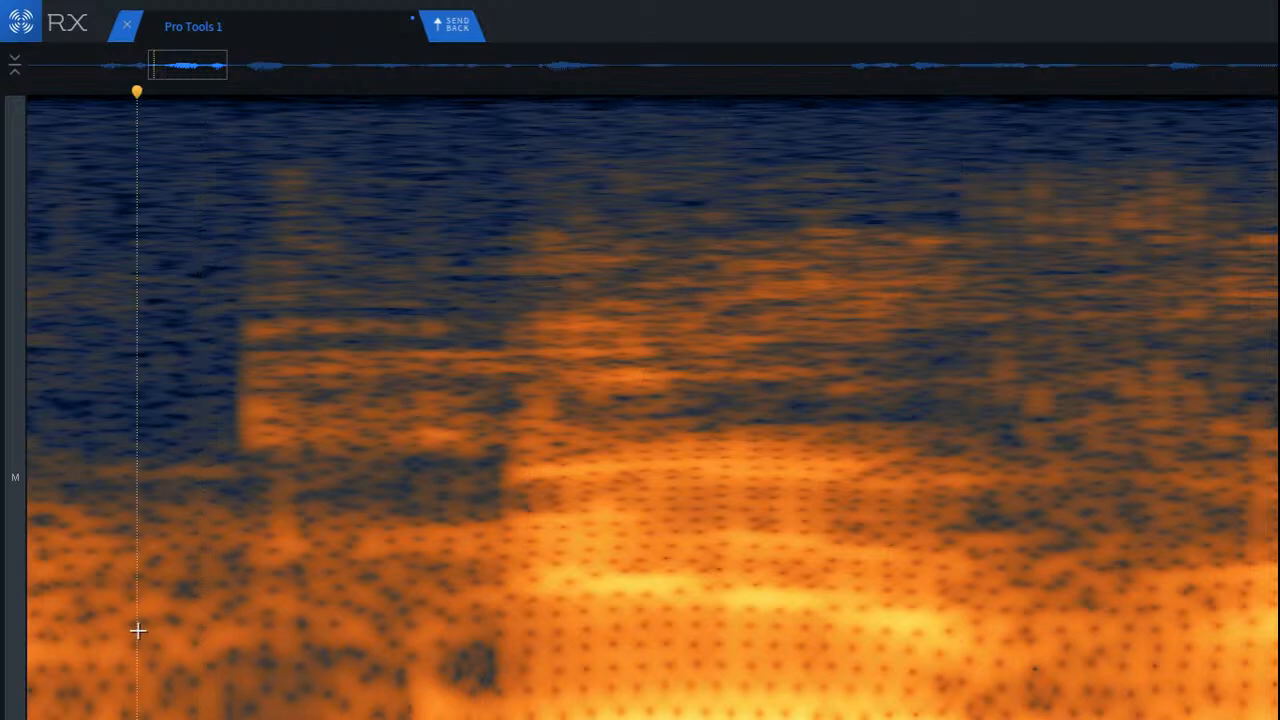
pyautogui.scroll(-5, 145, 638)
pyautogui.click(73, 660)
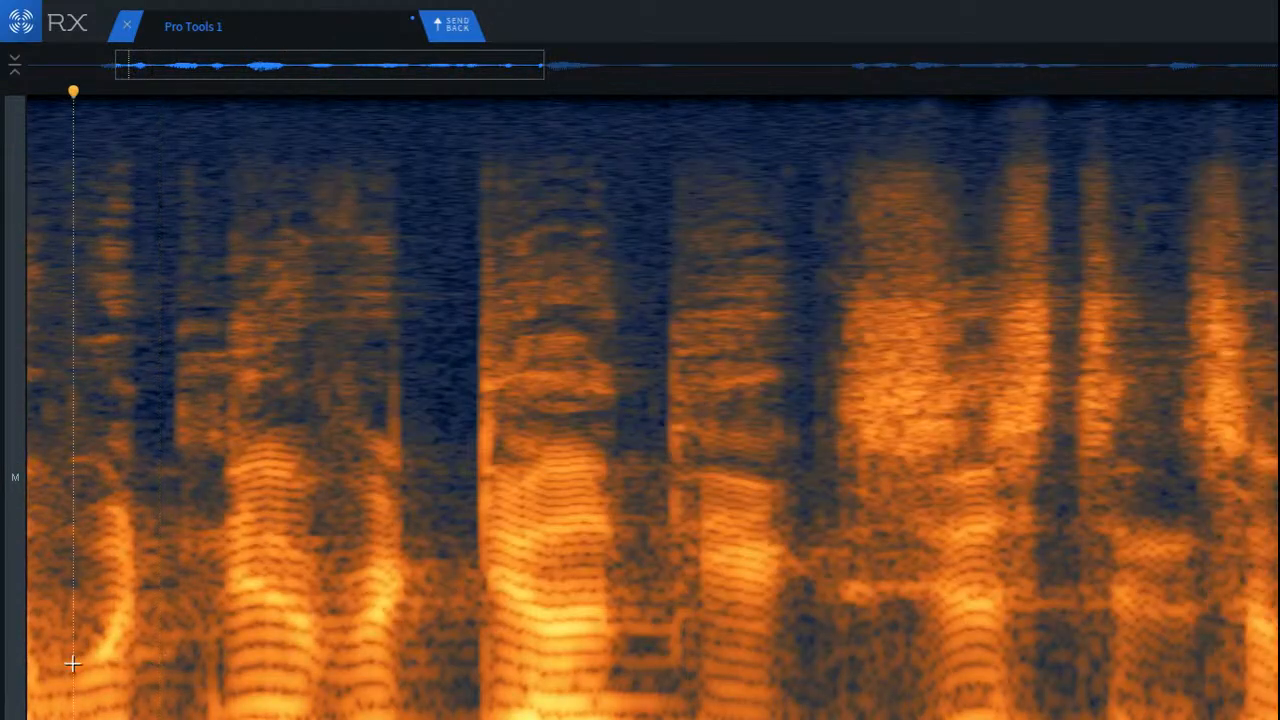
# Step: Select and play back the lowest frequencies across the gap and the start of the second word
pyautogui.scroll(2, 73, 660)
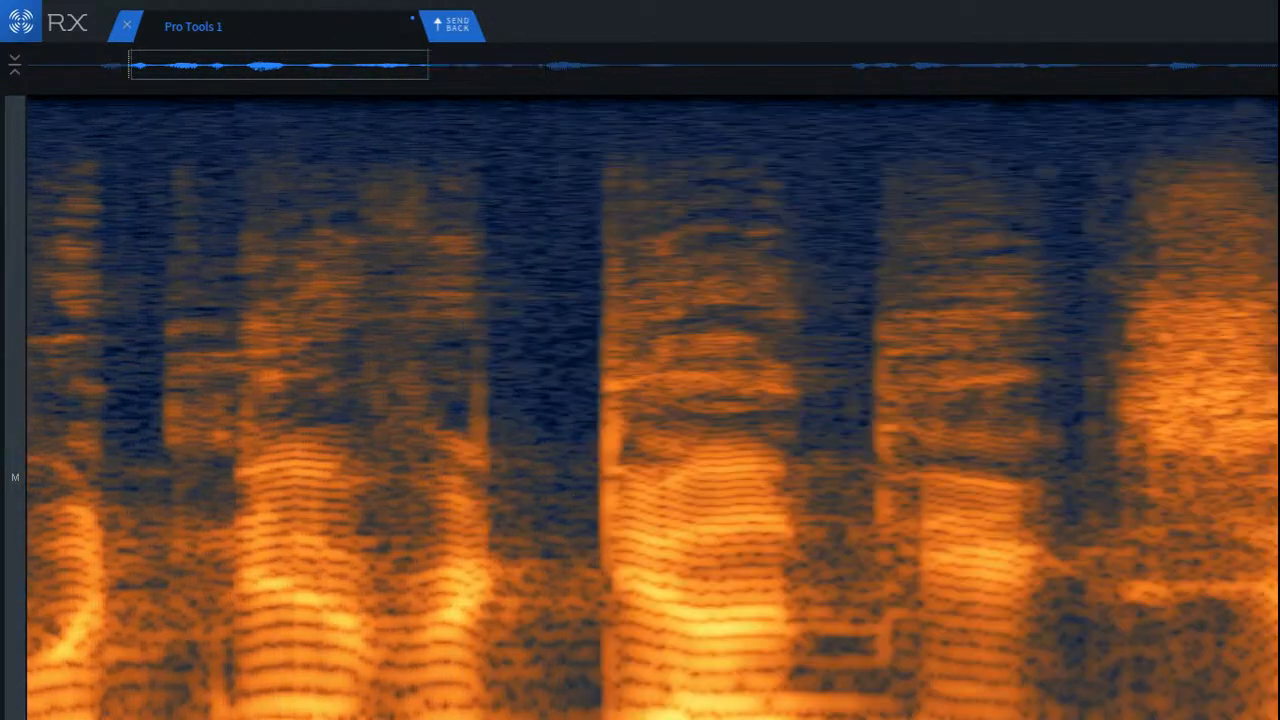
pyautogui.click(194, 706)
pyautogui.moveTo(167, 671); pyautogui.dragTo(310, 718)
pyautogui.press('space')
pyautogui.moveTo(167, 712); pyautogui.dragTo(182, 712)
pyautogui.click(152, 714)
pyautogui.moveTo(86, 716); pyautogui.dragTo(308, 718)
pyautogui.press('space')
pyautogui.press('space')
pyautogui.click(106, 708)
pyautogui.press('space')
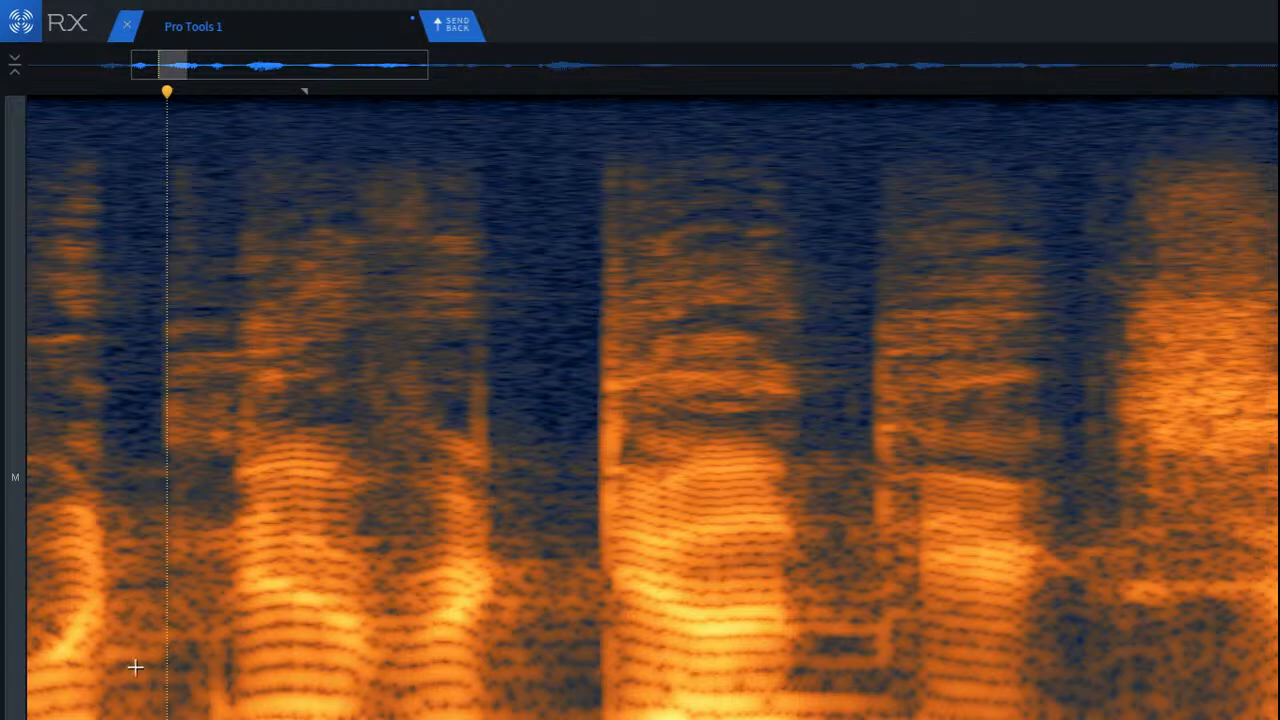
# Step: Attenuate the low-frequency block between the first two words and play the phrase back from within its first word
pyautogui.moveTo(94, 623); pyautogui.dragTo(248, 718)
pyautogui.moveTo(180, 691)
pyautogui.mouseDown()
pyautogui.moveTo(167, 563)
pyautogui.moveTo(153, 718)
pyautogui.moveTo(262, 718)
pyautogui.mouseUp()
pyautogui.click(160, 698)
pyautogui.scroll(-5, 153, 708)
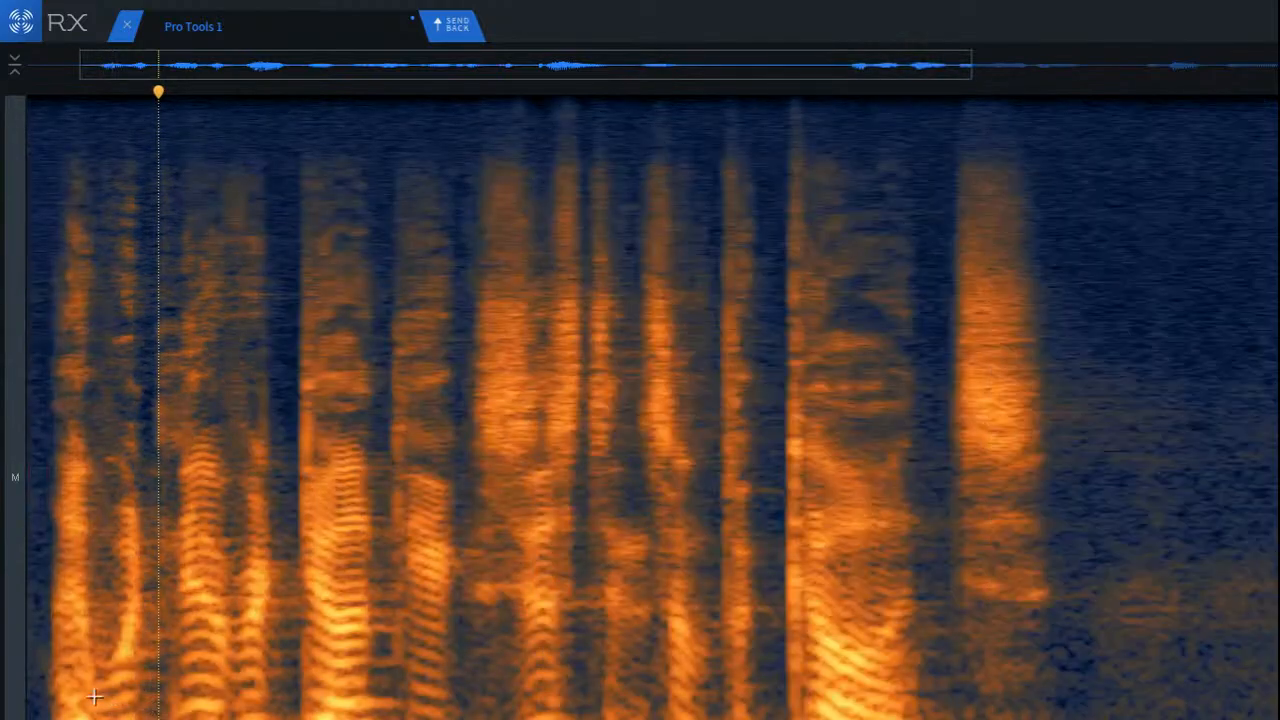
pyautogui.click(84, 696)
pyautogui.press('space')
pyautogui.press('space')
pyautogui.press('space')
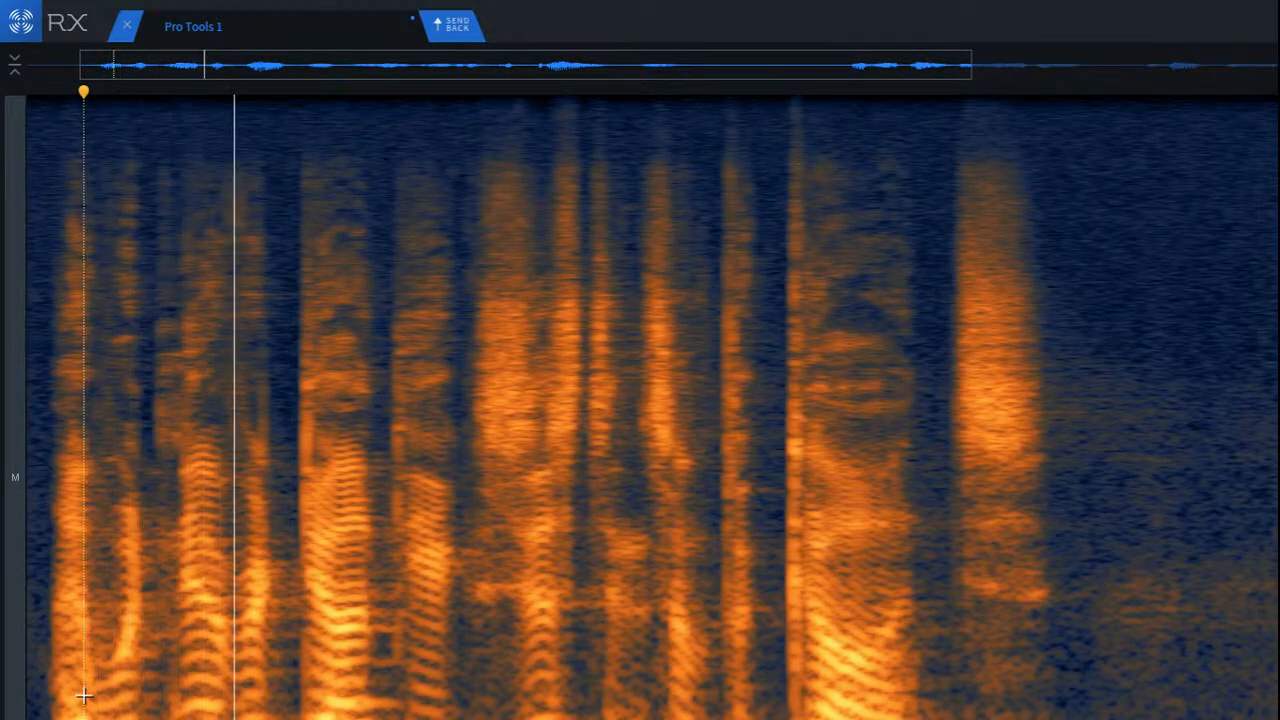
pyautogui.press('space')
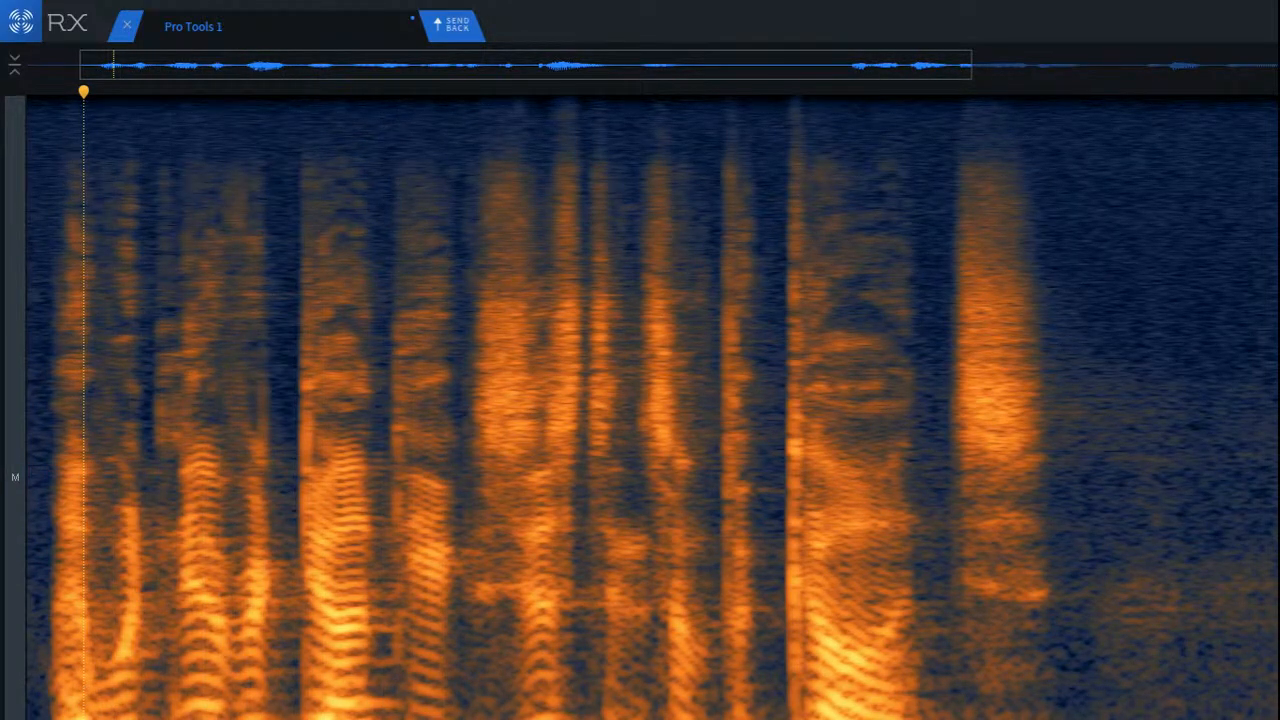
# Step: Play the phrase back twice from within its first word to judge the current repair
pyautogui.click(70, 712)
pyautogui.press('space')
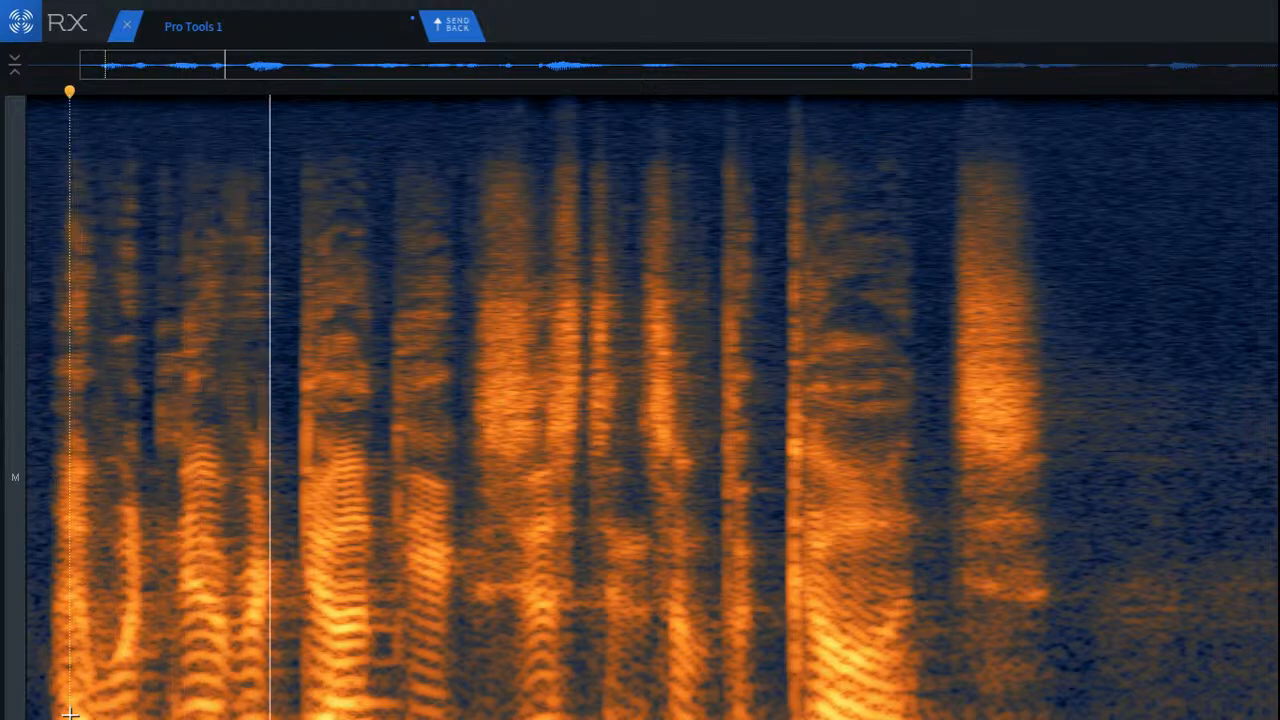
pyautogui.press('space')
pyautogui.press('space')
pyautogui.press('space')
# Step: Select a lower-frequency band over the second word, and shift the selection onto the end of the first word and the gap
pyautogui.scroll(5, 129, 597)
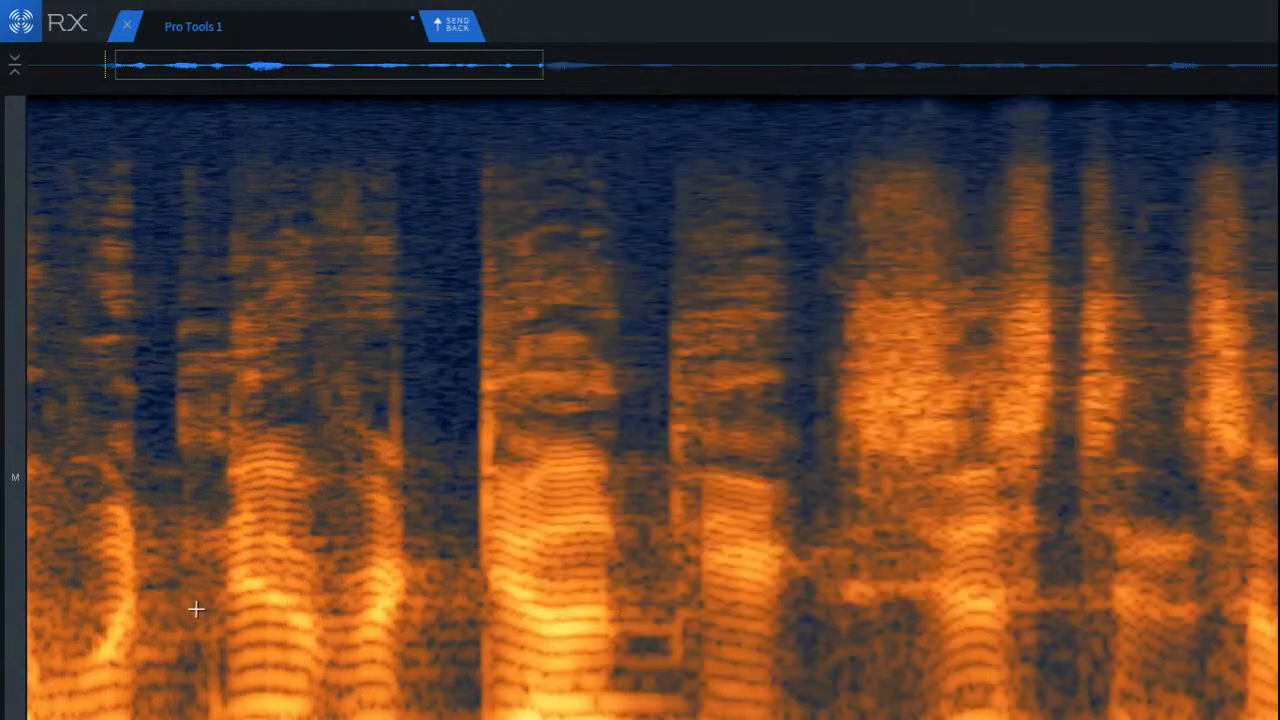
pyautogui.moveTo(232, 547); pyautogui.dragTo(443, 663)
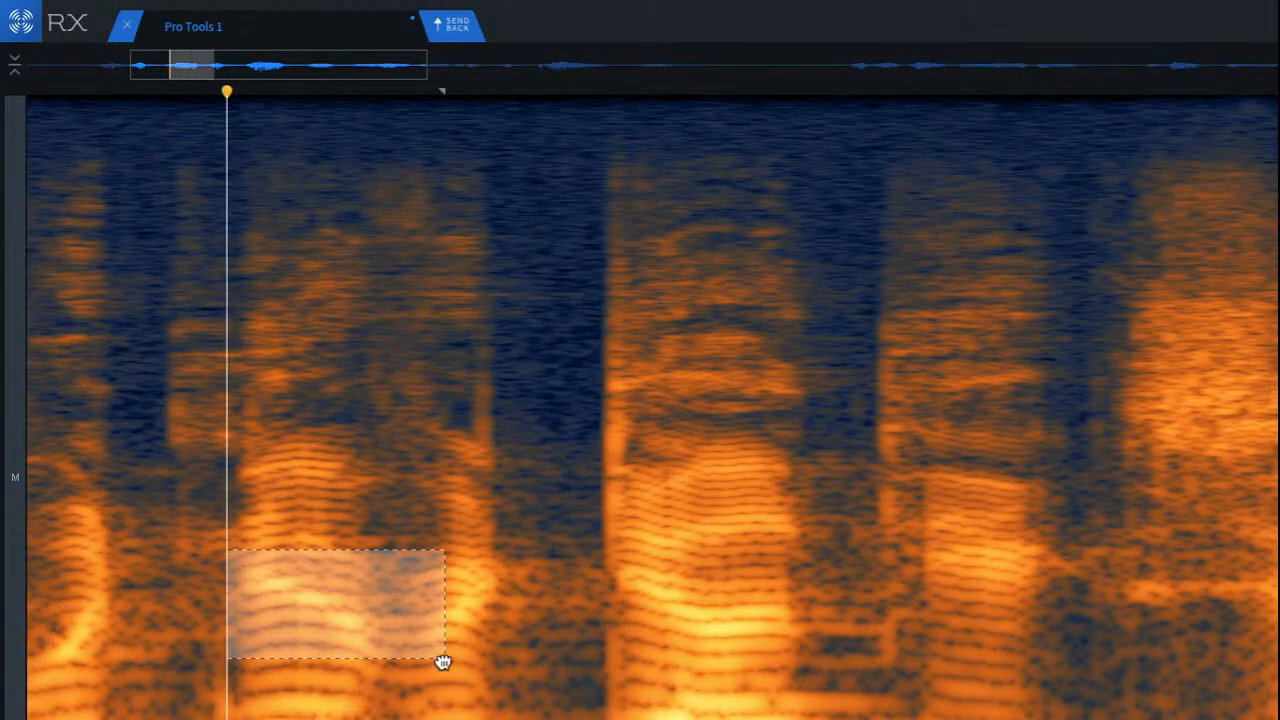
pyautogui.moveTo(332, 637)
pyautogui.mouseDown()
pyautogui.moveTo(302, 693)
pyautogui.moveTo(257, 719)
pyautogui.moveTo(165, 719)
pyautogui.moveTo(177, 719)
pyautogui.moveTo(149, 700)
pyautogui.moveTo(143, 631)
pyautogui.moveTo(175, 577)
pyautogui.moveTo(165, 648)
pyautogui.moveTo(72, 719)
pyautogui.moveTo(951, 715)
pyautogui.moveTo(823, 711)
pyautogui.moveTo(963, 680)
pyautogui.moveTo(1037, 609)
pyautogui.moveTo(914, 611)
pyautogui.moveTo(817, 563)
pyautogui.moveTo(823, 500)
pyautogui.moveTo(737, 557)
pyautogui.moveTo(686, 643)
pyautogui.moveTo(657, 656)
pyautogui.mouseUp()
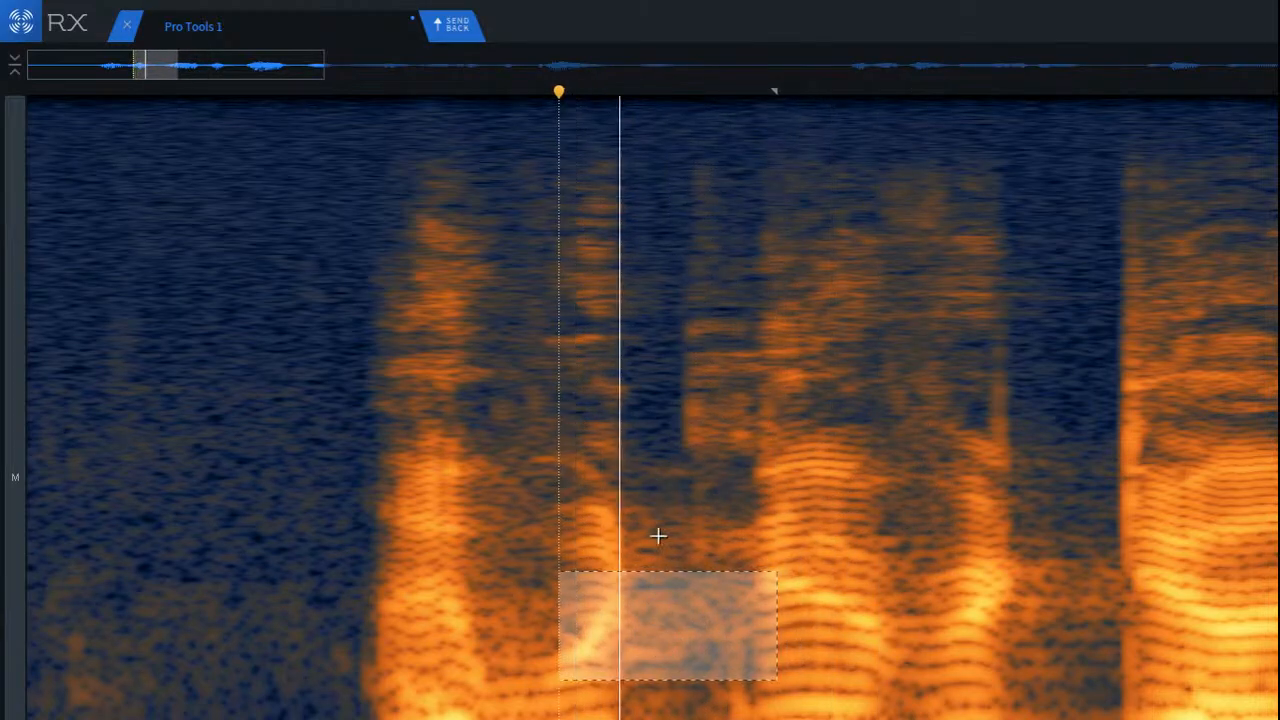
# Step: Try to attenuate a taller lower-frequency block in the gap between the first two words, play it back, and undo it
pyautogui.moveTo(621, 501); pyautogui.dragTo(774, 697)
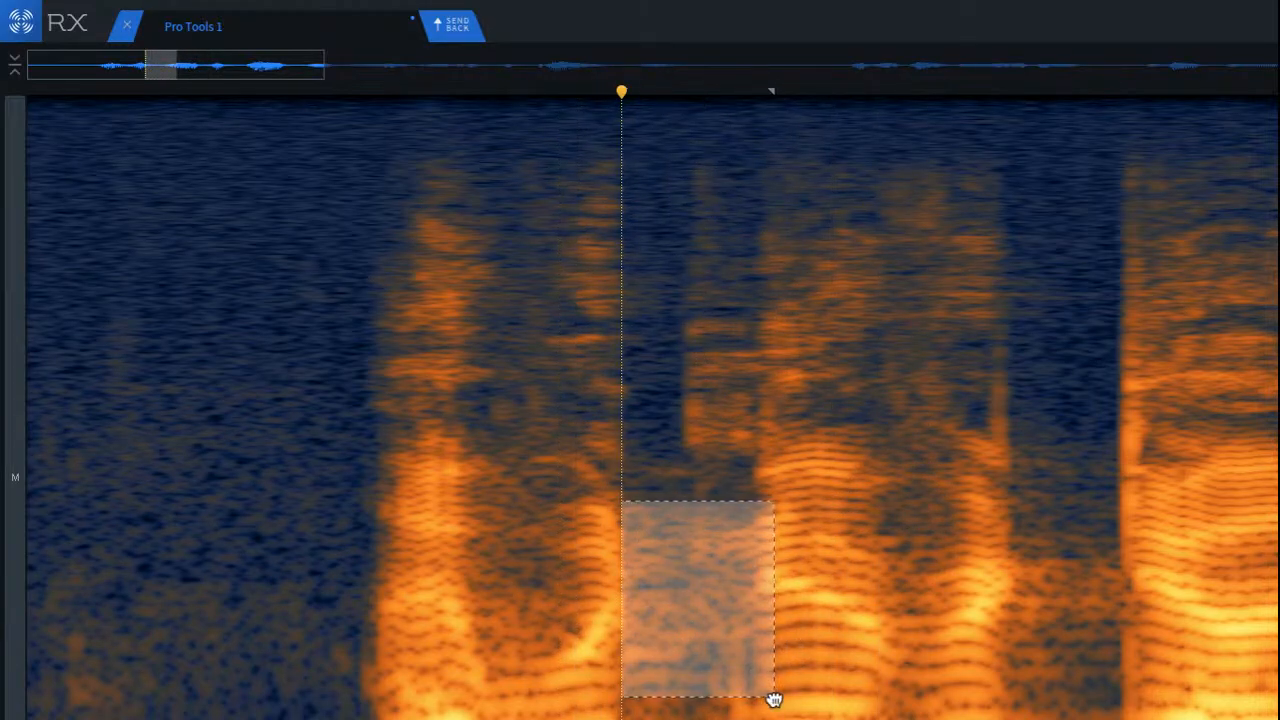
pyautogui.press('super+r')
pyautogui.click(223, 499)
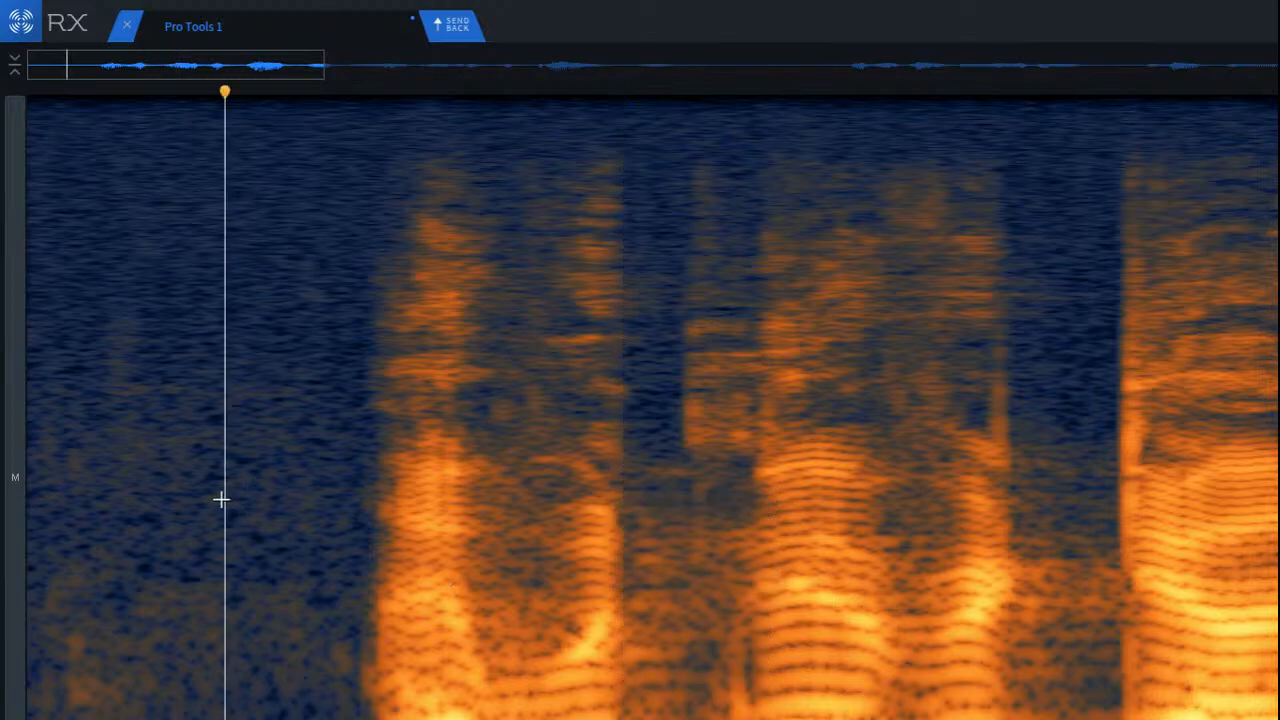
pyautogui.press('space')
pyautogui.press('space')
pyautogui.press('space')
pyautogui.press('space')
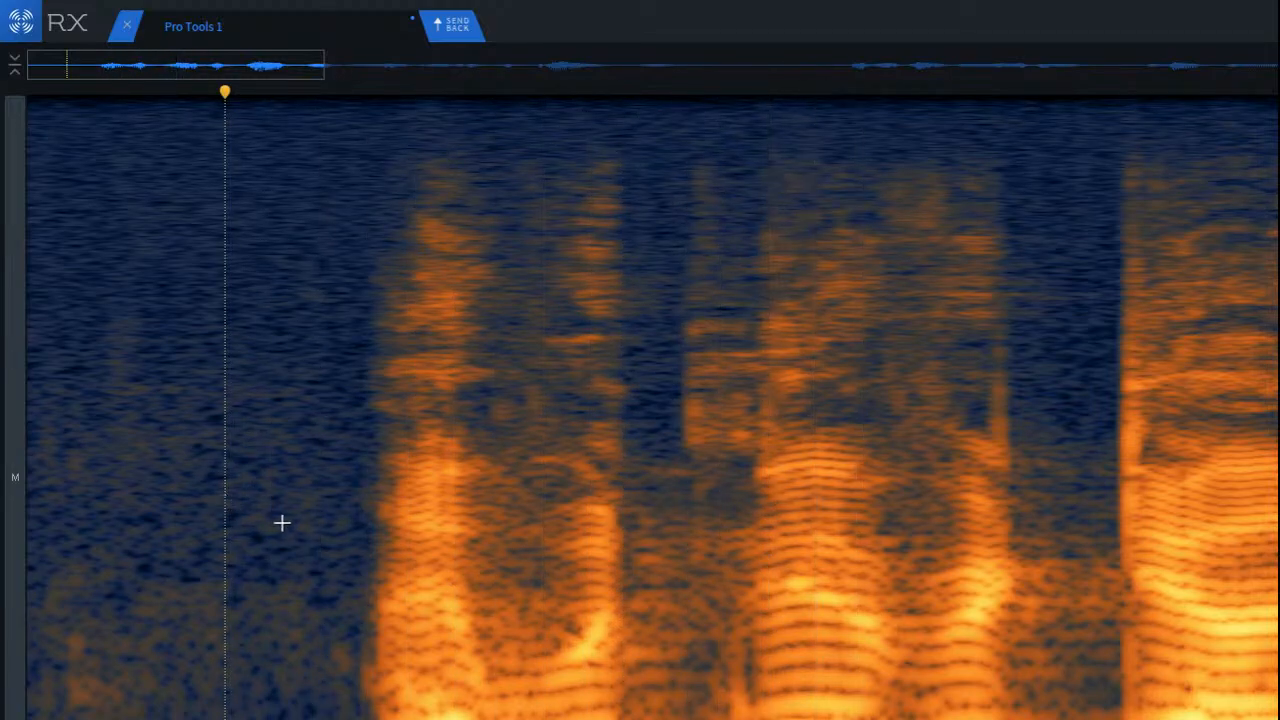
pyautogui.press('super+z')
# Step: Select and play back the lower frequencies around the second word, and select the lowest frequencies across the gap before it
pyautogui.click(922, 563)
pyautogui.scroll(4, 804, 625)
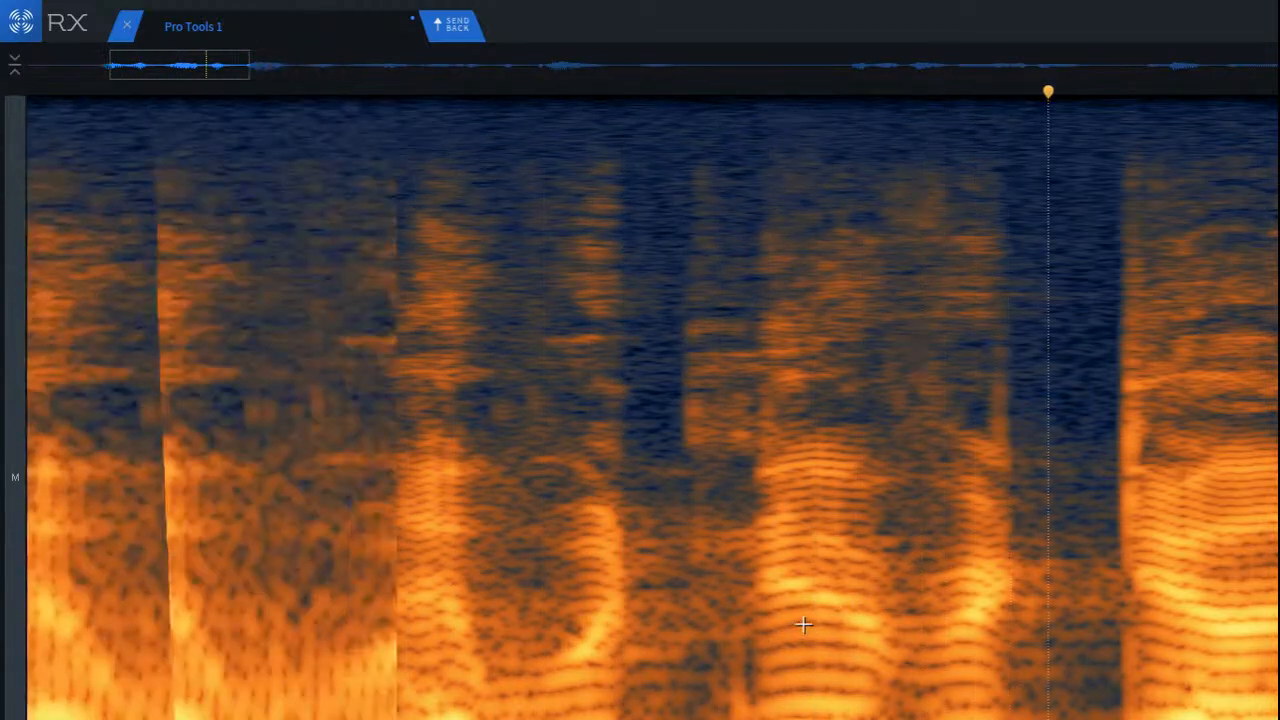
pyautogui.moveTo(690, 418); pyautogui.dragTo(1017, 719)
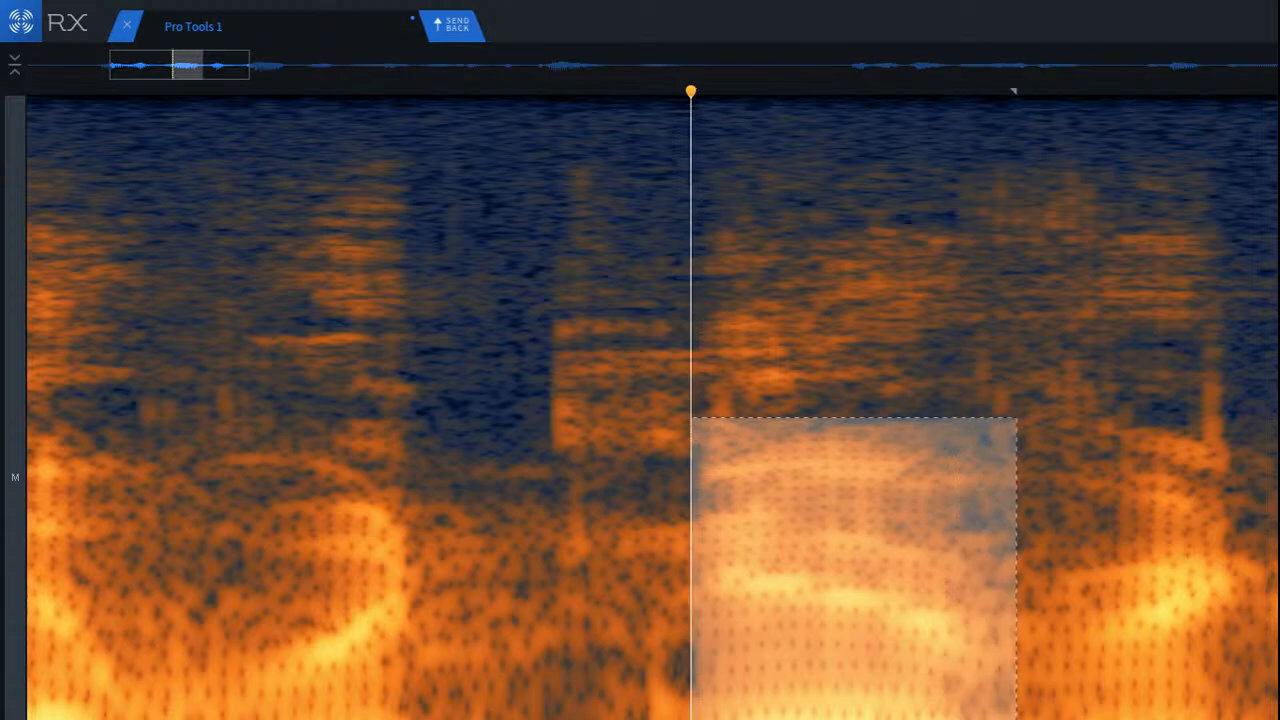
pyautogui.click(617, 692)
pyautogui.moveTo(563, 669); pyautogui.dragTo(1001, 719)
pyautogui.press('space')
pyautogui.moveTo(388, 620); pyautogui.dragTo(700, 719)
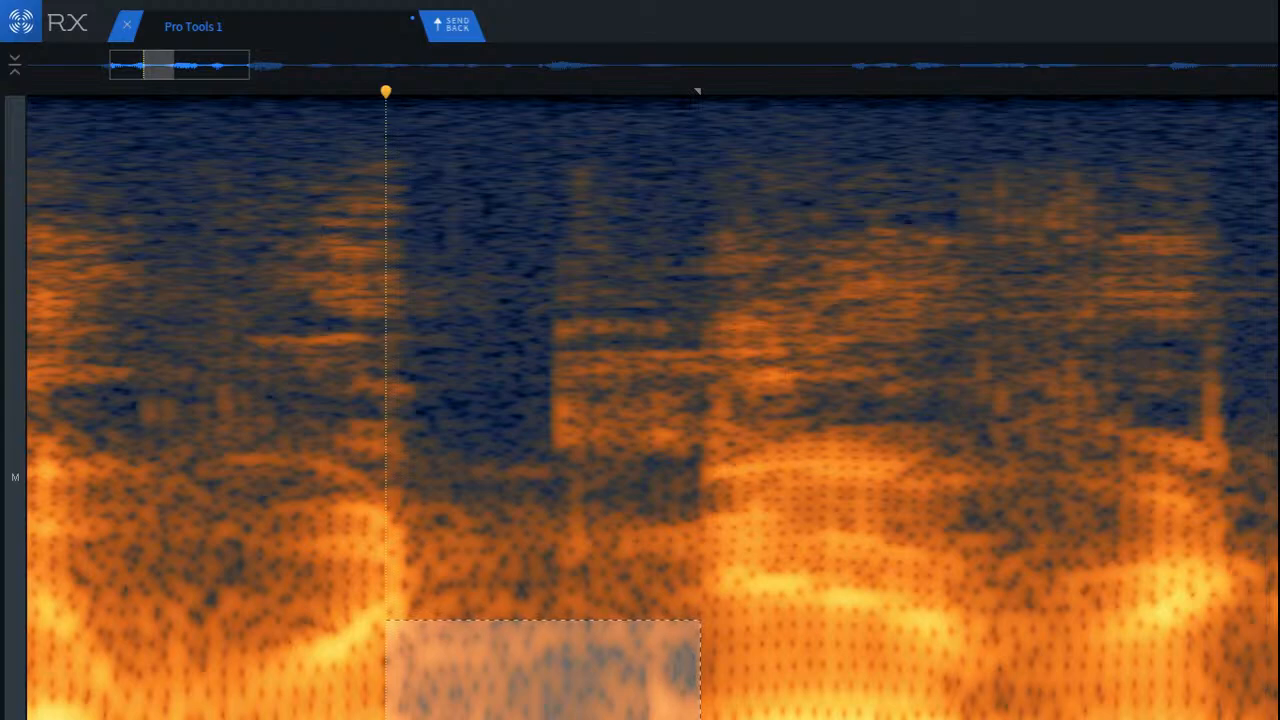
# Step: Play the passage from before the gap between the opening words and undo the last edit
pyautogui.click(236, 563)
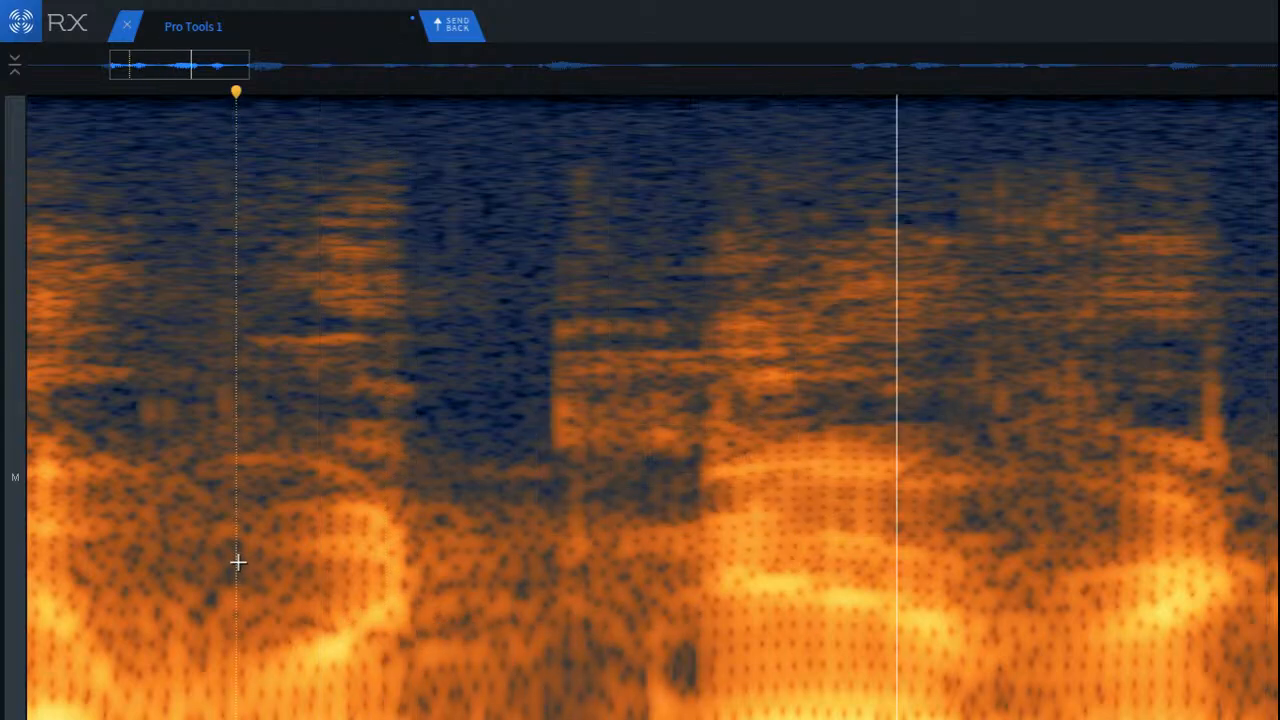
pyautogui.hotkey('ctrl', 'z')
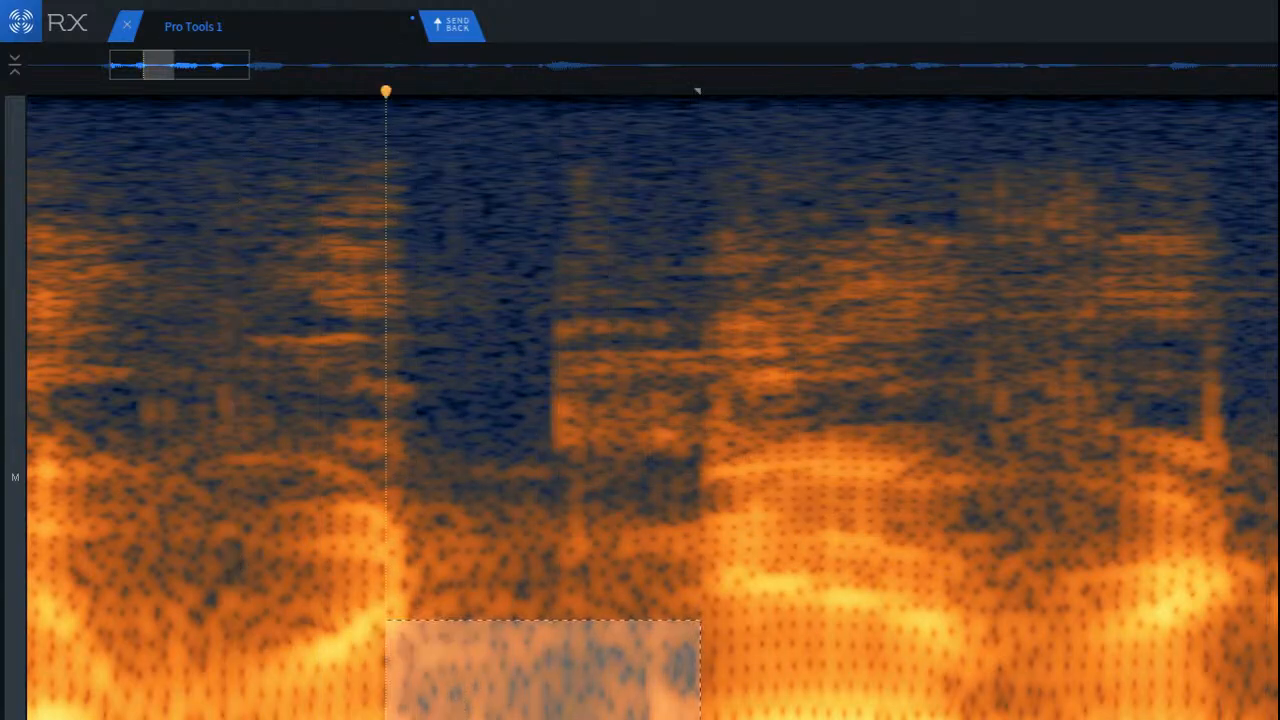
# Step: Try deleting the lowest frequencies across the gap between the opening words, and audition the passage
pyautogui.click(588, 650)
pyautogui.moveTo(376, 713); pyautogui.dragTo(702, 719)
pyautogui.moveTo(530, 719); pyautogui.dragTo(622, 719)
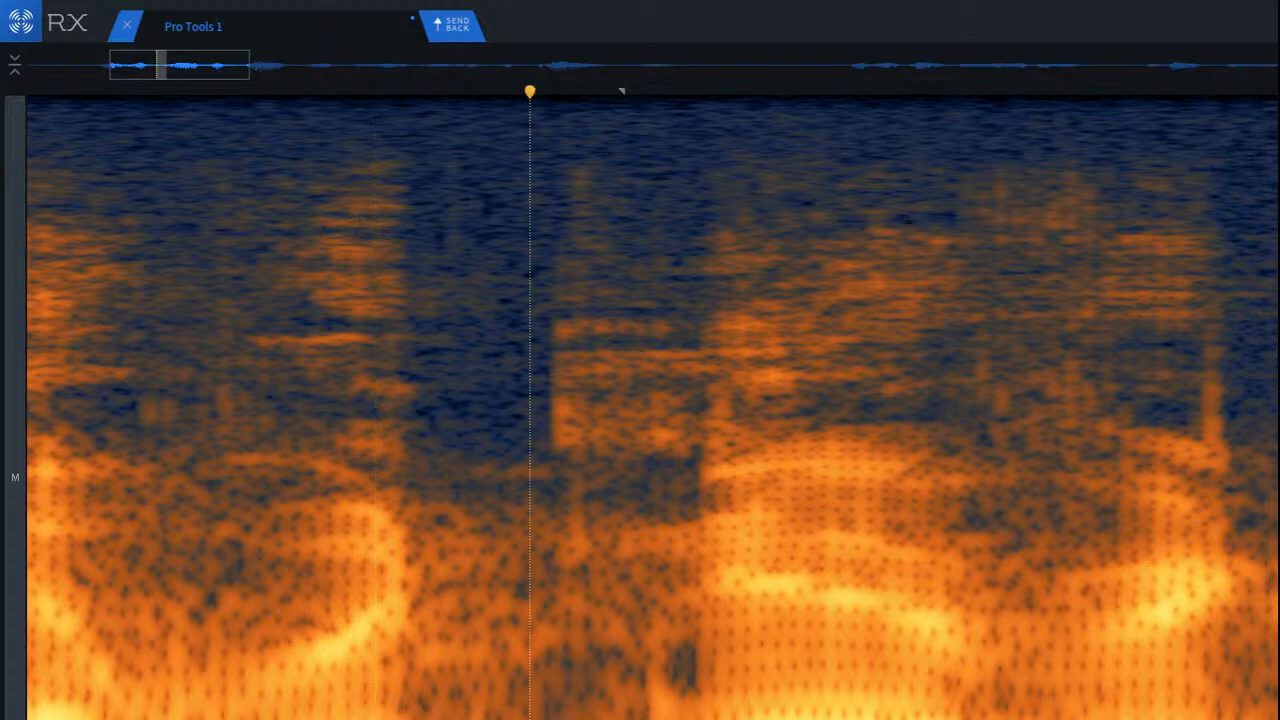
pyautogui.moveTo(379, 713); pyautogui.dragTo(730, 716)
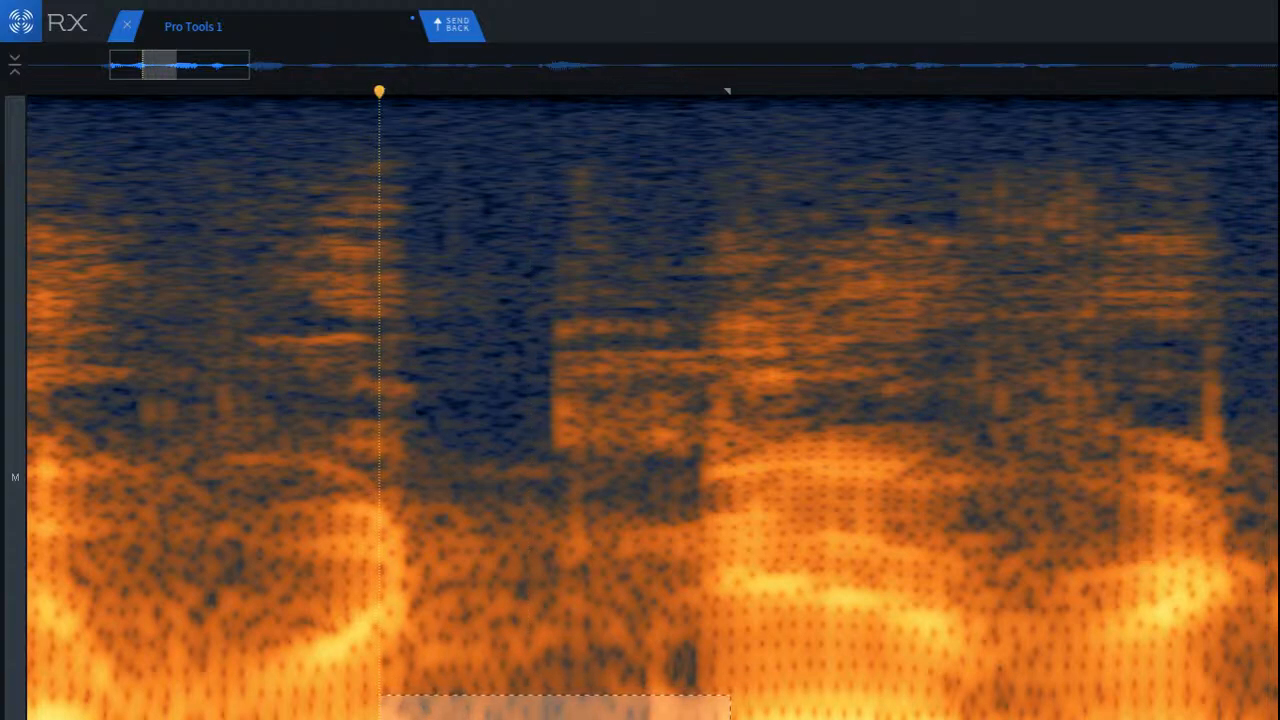
pyautogui.press('Delete')
pyautogui.click(218, 618)
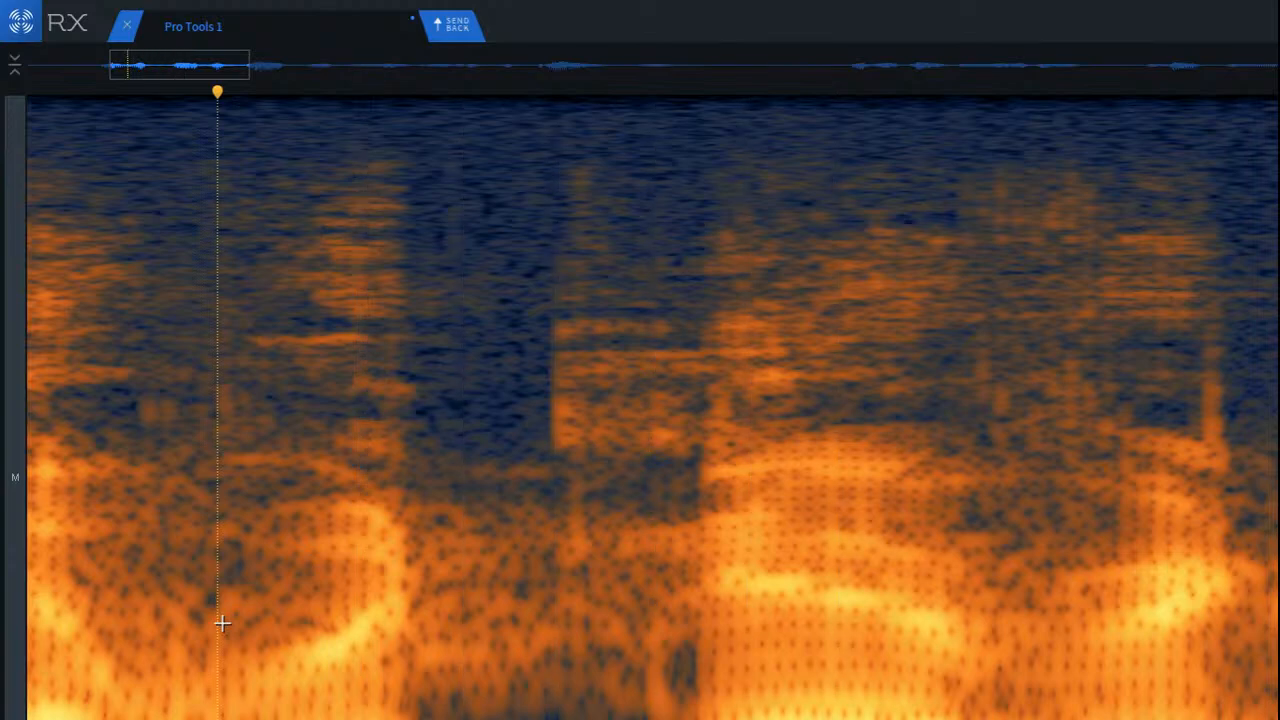
pyautogui.press('space')
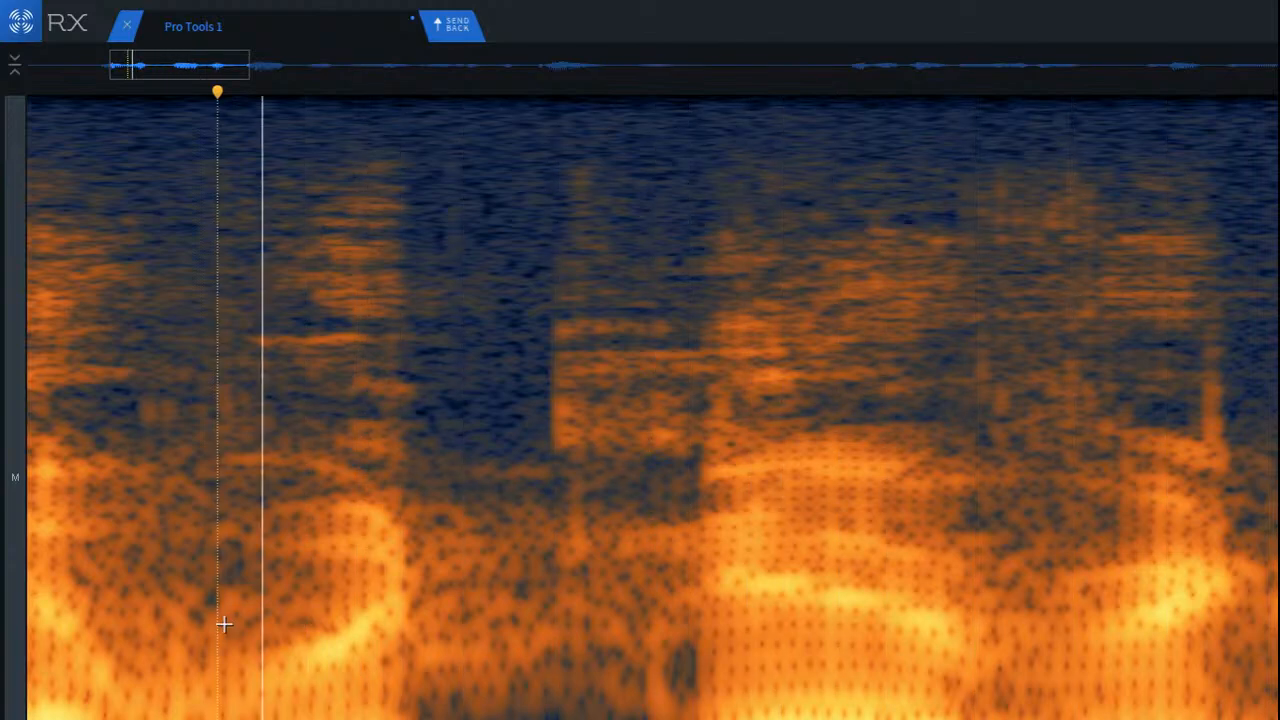
pyautogui.click(228, 627)
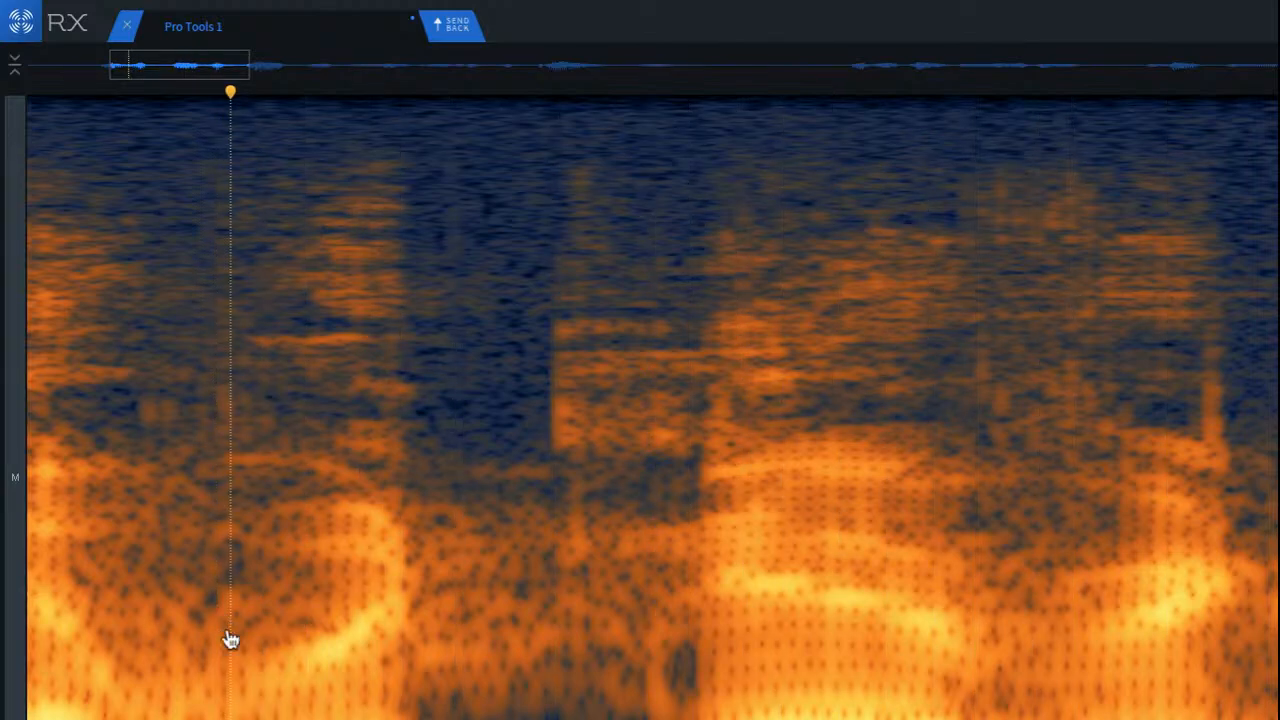
# Step: Undo the low-frequency deletion and replay the passage from before the gap
pyautogui.hotkey('ctrl', 'z')
pyautogui.click(229, 626)
pyautogui.press('space')
pyautogui.press('space')
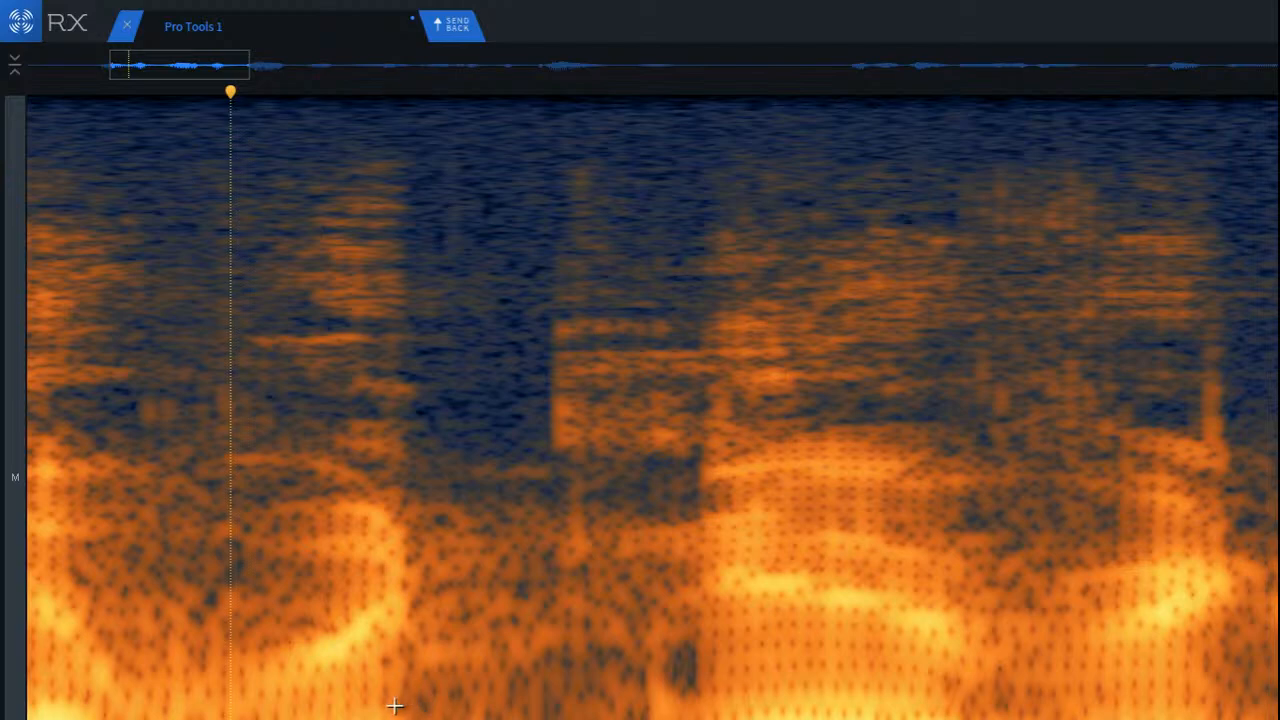
# Step: Try a taller low-frequency selection spanning the gap up to the second word, and undo back to no selection
pyautogui.moveTo(395, 706); pyautogui.dragTo(644, 716)
pyautogui.moveTo(420, 578); pyautogui.dragTo(711, 719)
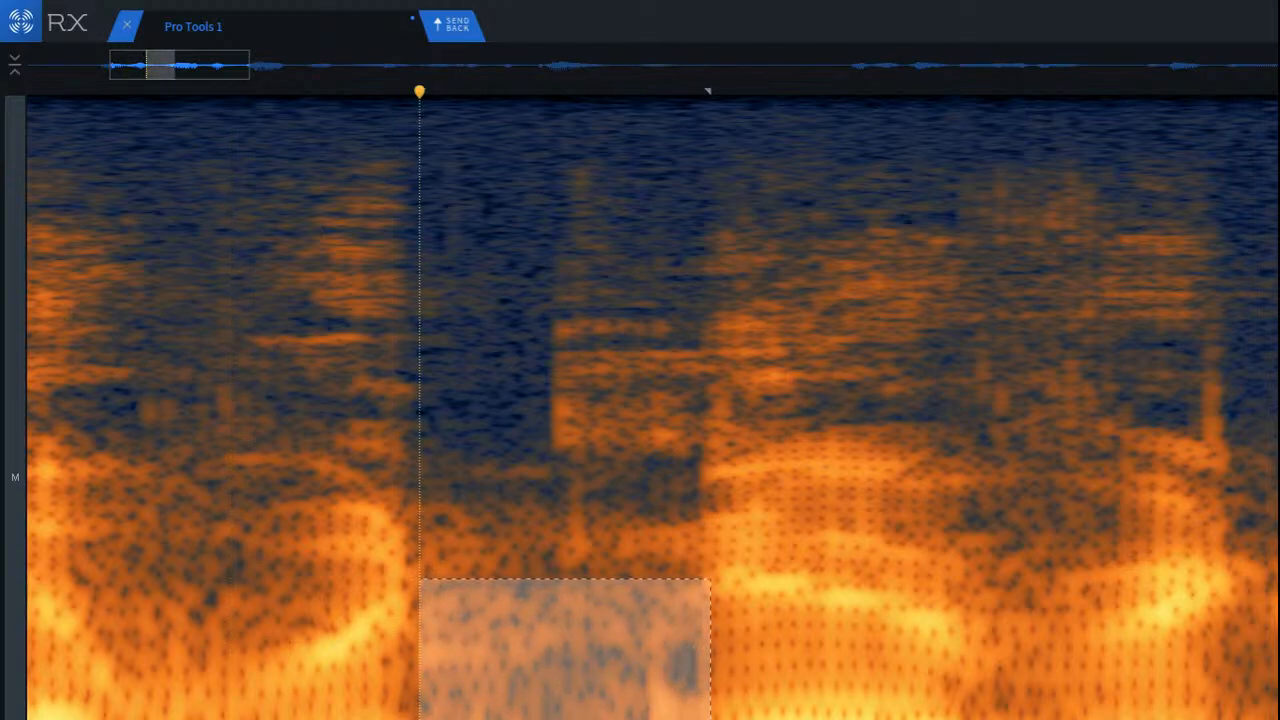
pyautogui.click(220, 551)
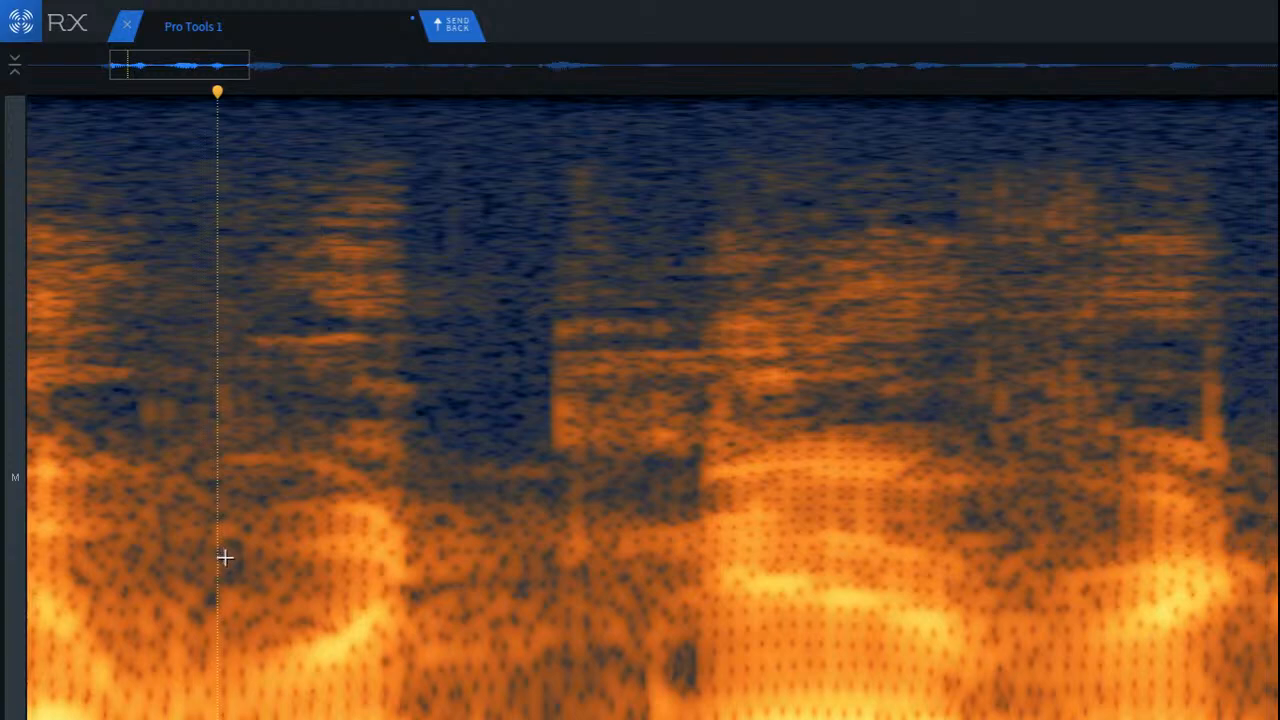
pyautogui.hotkey('ctrl', 'z')
pyautogui.hotkey('ctrl', 'z')
pyautogui.click(231, 560)
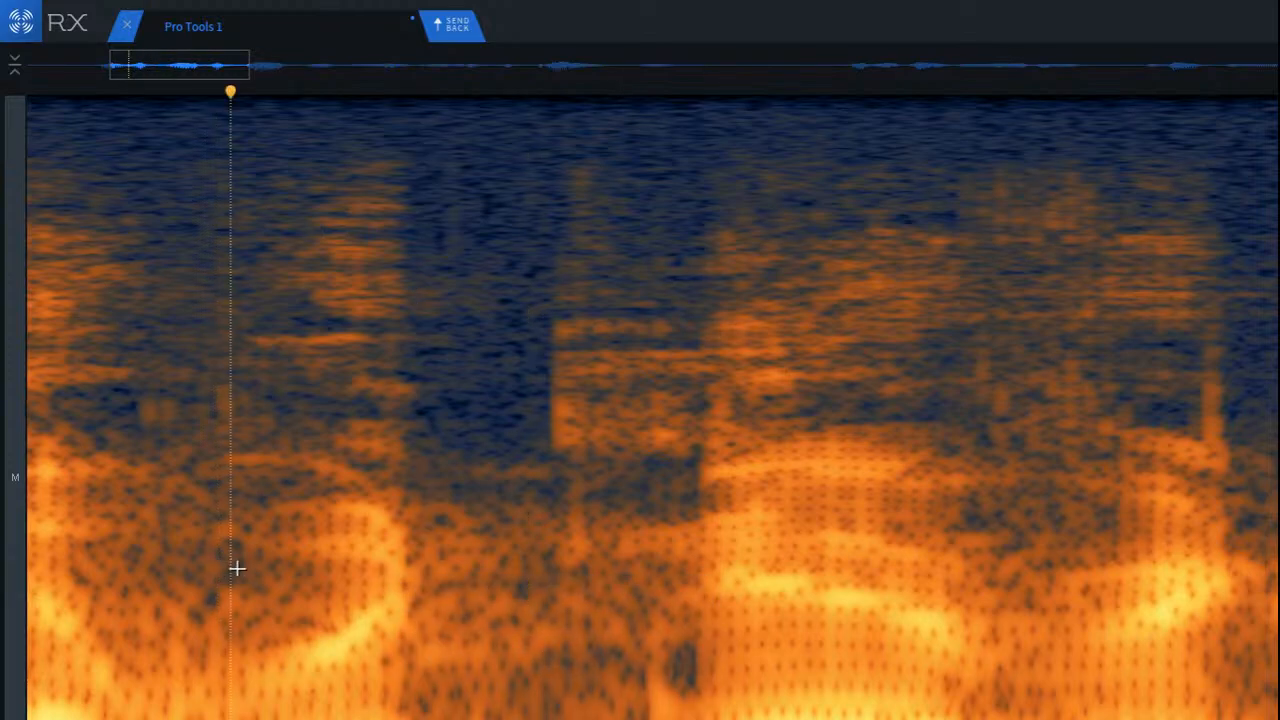
# Step: Play the phrase from the silence before the first word
pyautogui.scroll(-5, 239, 569)
pyautogui.scroll(-2, 239, 569)
pyautogui.click(53, 569)
pyautogui.press('space')
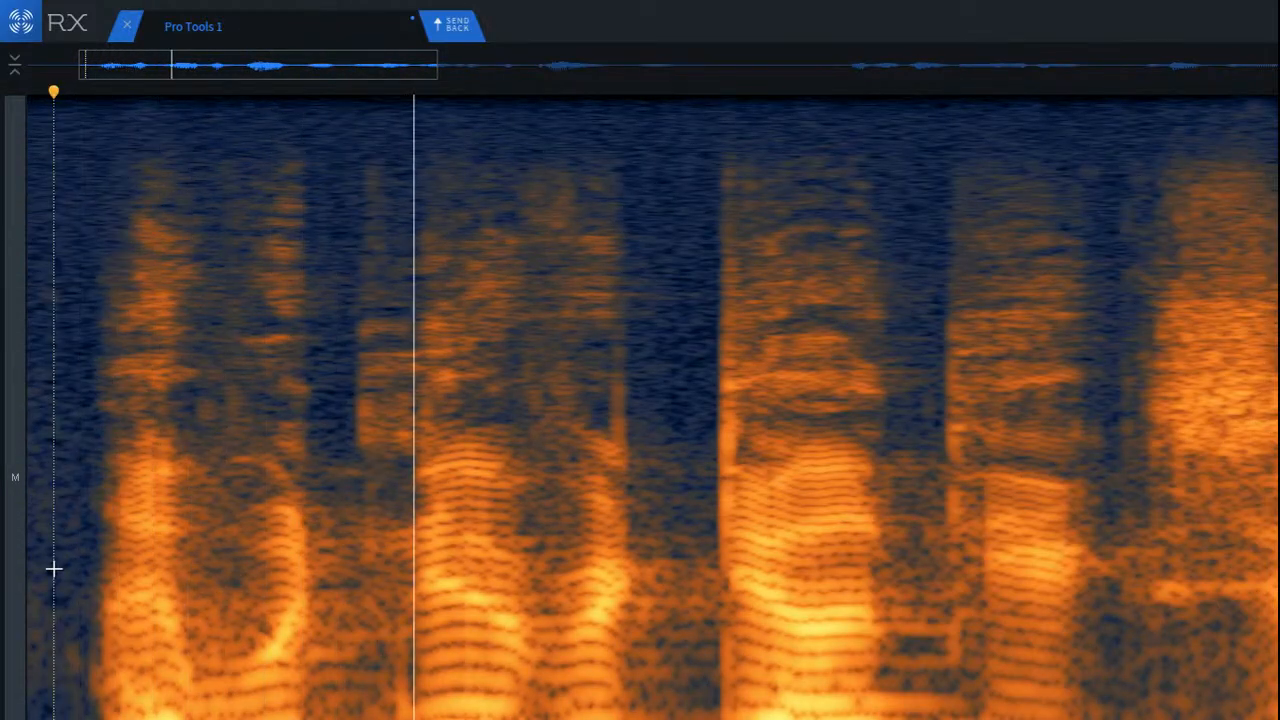
pyautogui.press('space')
pyautogui.scroll(2, 331, 694)
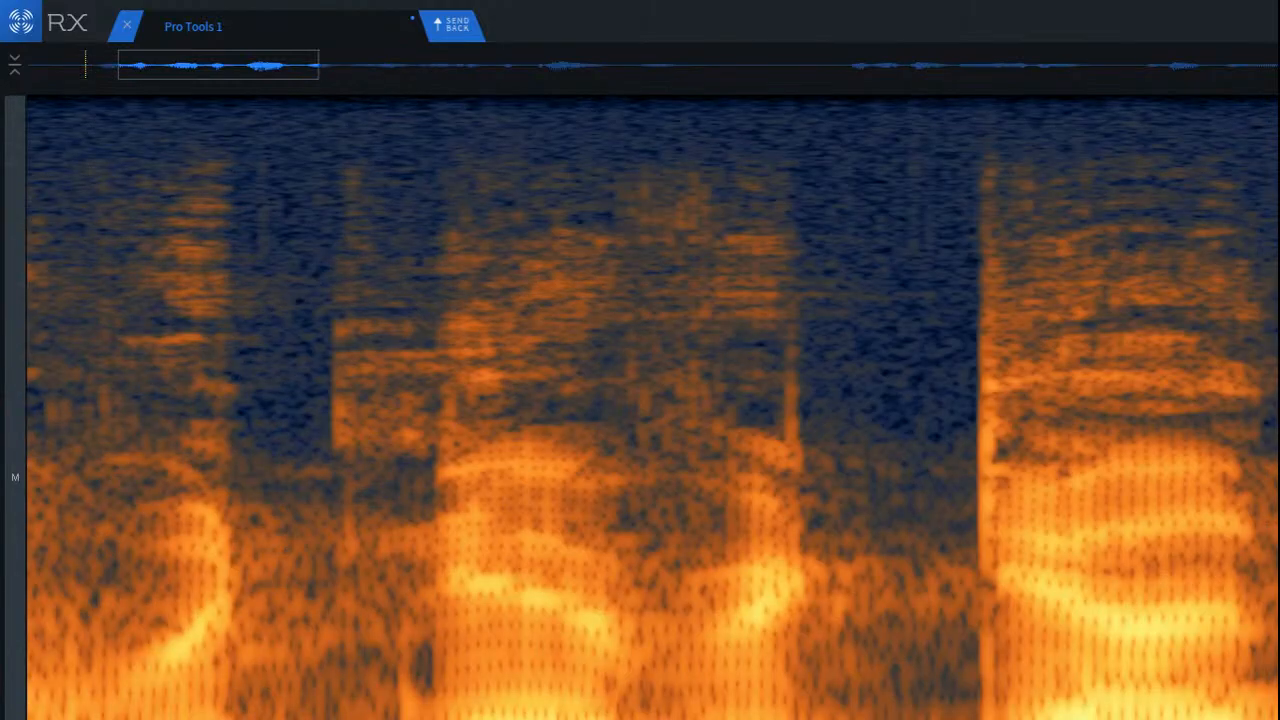
# Step: Isolate and audition the low frequencies of the gap, and select the higher frequency band across it
pyautogui.moveTo(299, 719); pyautogui.dragTo(457, 719)
pyautogui.press('space')
pyautogui.press('space')
pyautogui.moveTo(339, 719); pyautogui.dragTo(320, 551)
pyautogui.press('space')
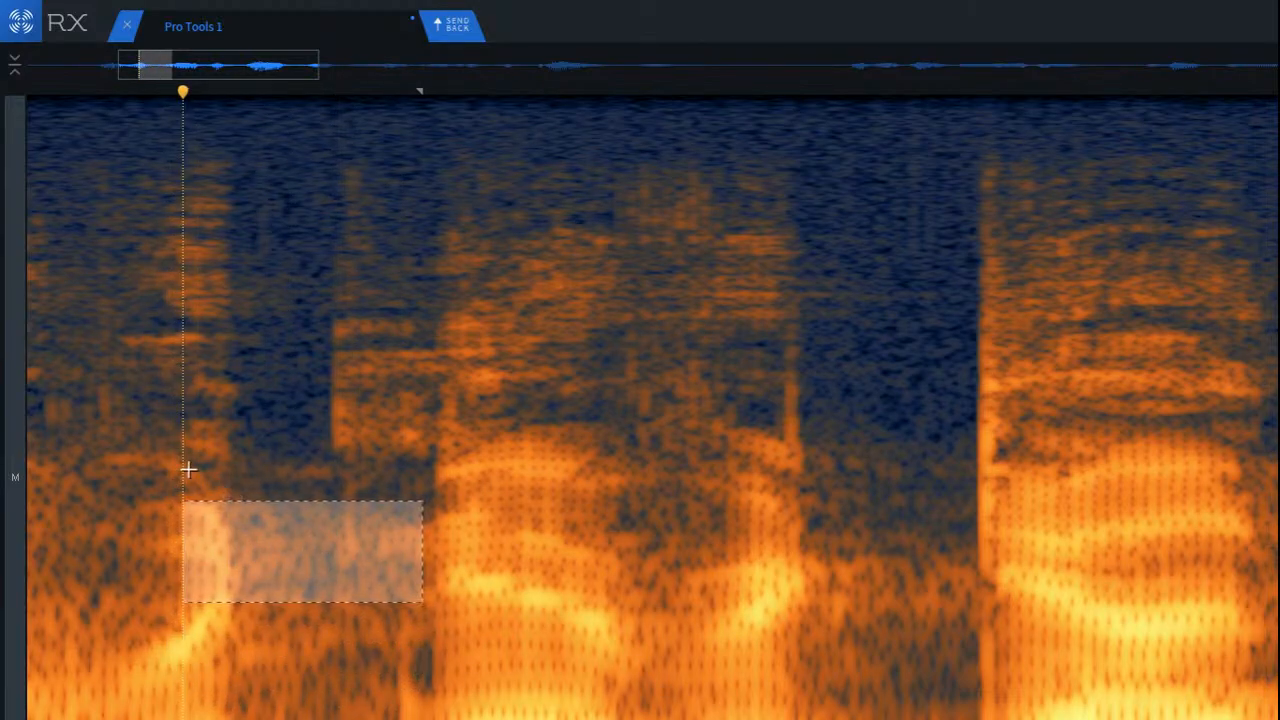
# Step: Try deleting the mid-frequency block in the gap between the opening words, audition it, and undo the deletion
pyautogui.click(235, 486)
pyautogui.moveTo(239, 489); pyautogui.dragTo(443, 711)
pyautogui.press('Delete')
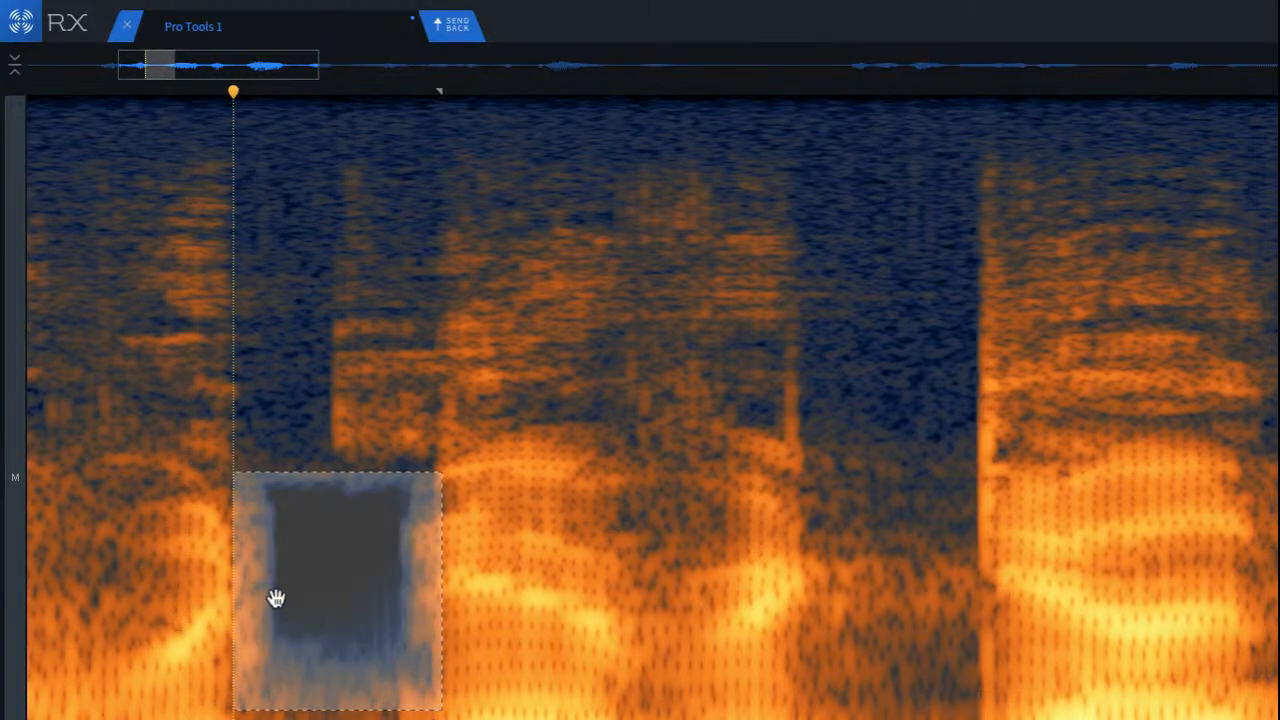
pyautogui.click(127, 529)
pyautogui.press('space')
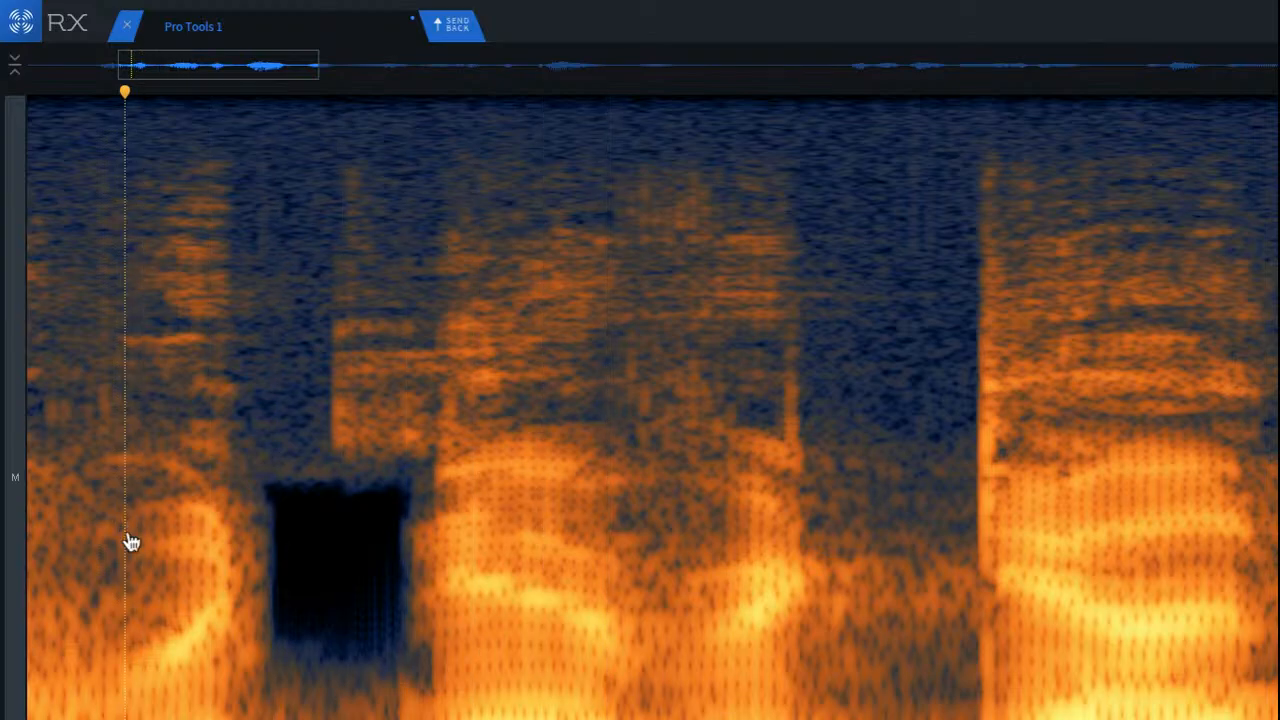
pyautogui.hotkey('ctrl', 'z')
# Step: Try deleting only the lowest frequencies from the first word's end to the second word's start, audition, and undo
pyautogui.click(251, 646)
pyautogui.moveTo(222, 645); pyautogui.dragTo(475, 719)
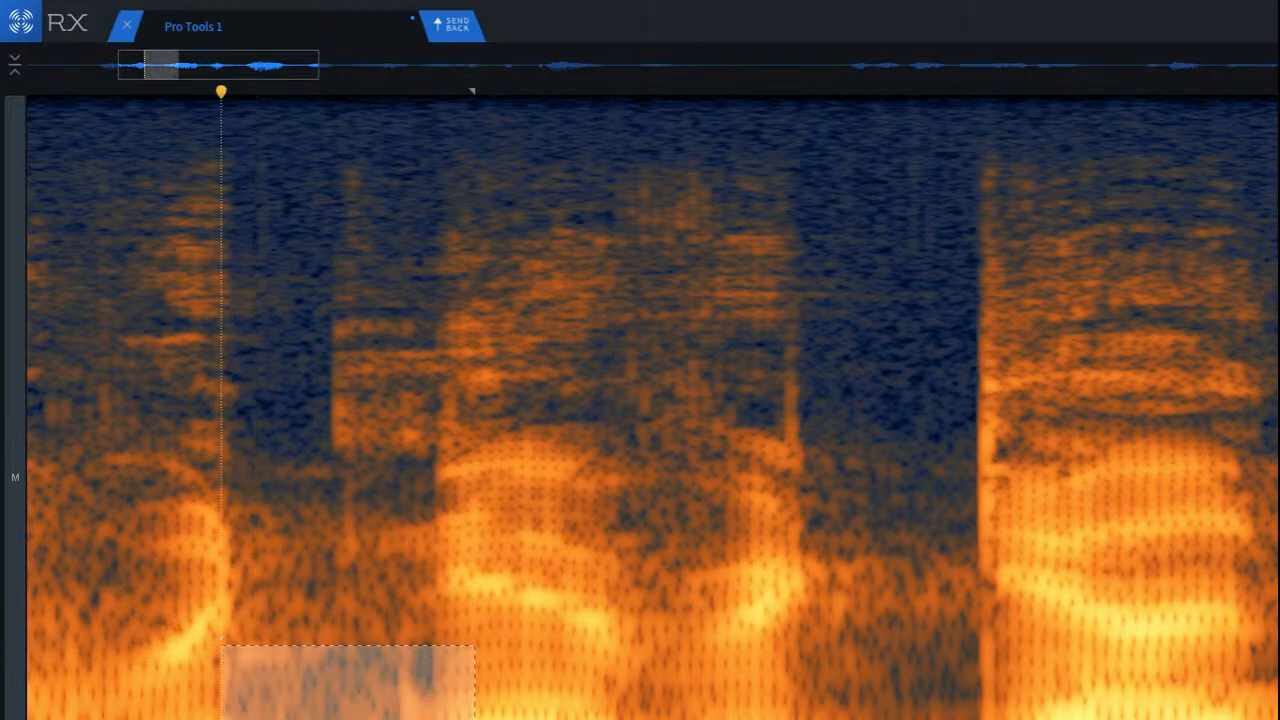
pyautogui.press('Delete')
pyautogui.click(33, 571)
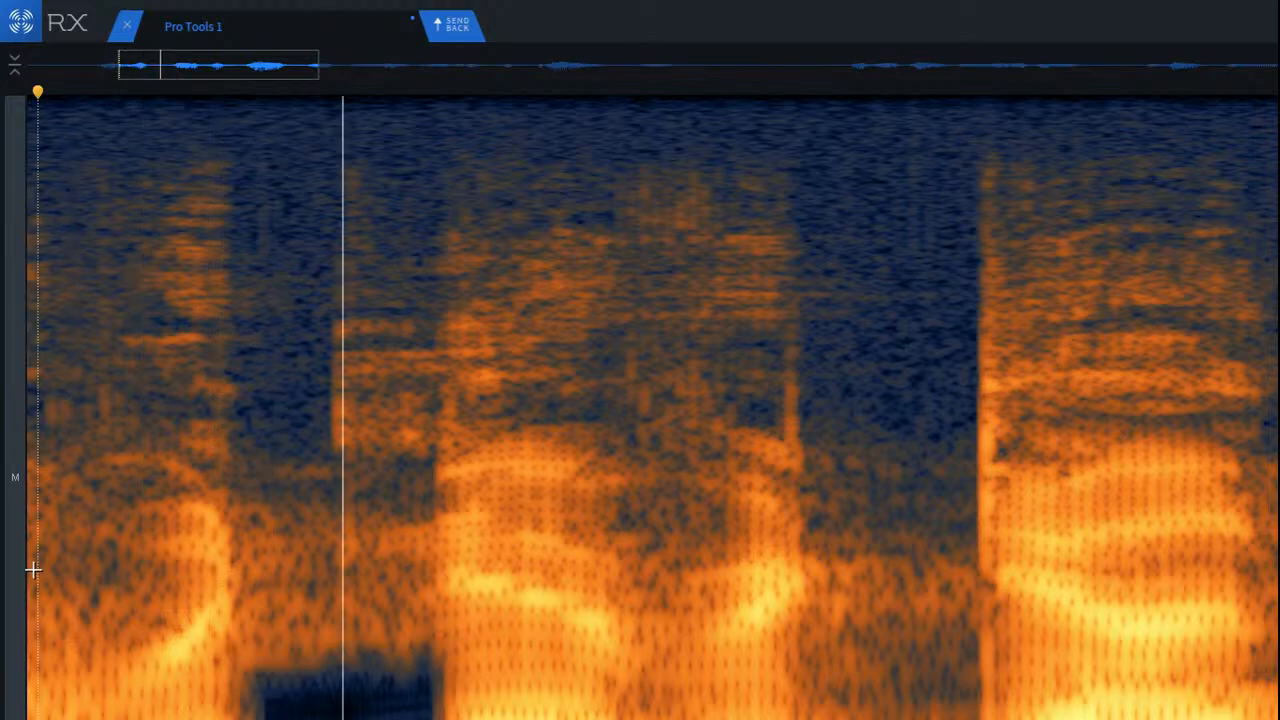
pyautogui.hotkey('ctrl', 'z')
pyautogui.press('space')
# Step: Try processing a new low-frequency selection across the gap, play the passage, and undo the edit
pyautogui.moveTo(214, 650); pyautogui.dragTo(457, 718)
pyautogui.press('d')
pyautogui.click(98, 590)
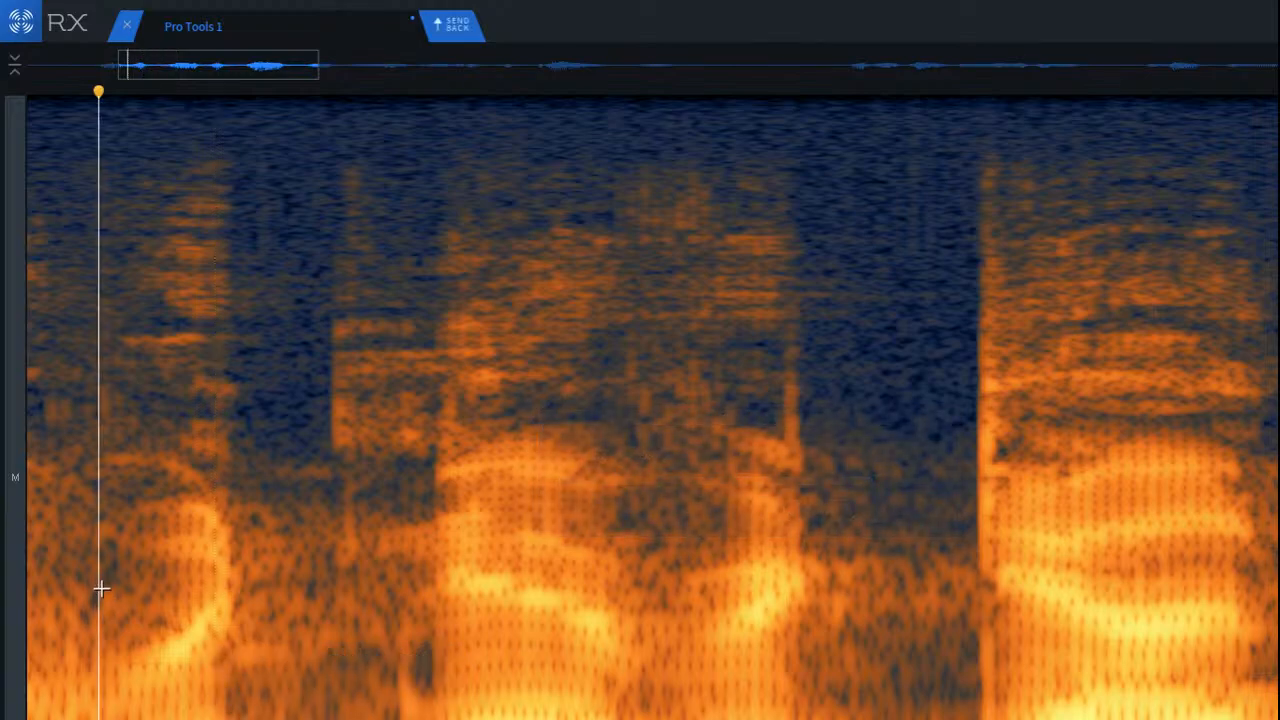
pyautogui.press('space')
pyautogui.press('space')
pyautogui.hotkey('ctrl', 'z')
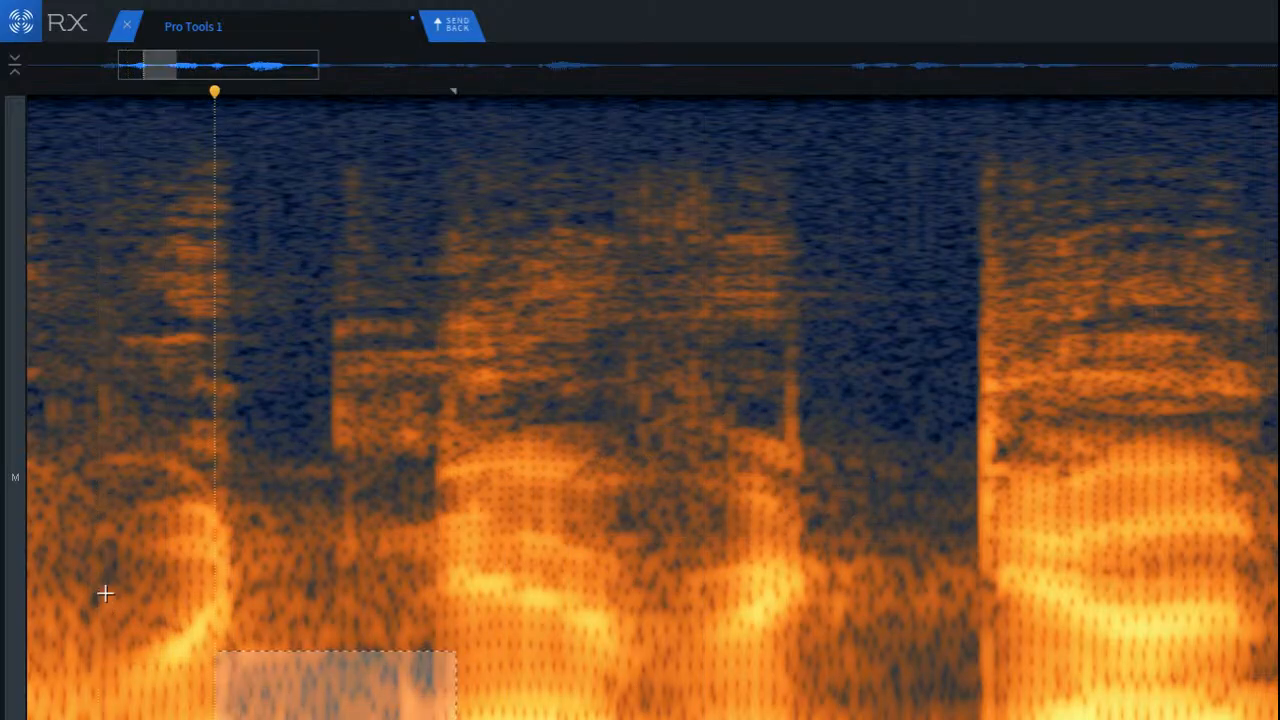
# Step: Reselect the low frequencies of the gap up to the second word's start, and audition the transition
pyautogui.click(108, 594)
pyautogui.scroll(2, 424, 716)
pyautogui.moveTo(149, 668); pyautogui.dragTo(419, 718)
pyautogui.click(506, 644)
pyautogui.moveTo(159, 716); pyautogui.dragTo(222, 718)
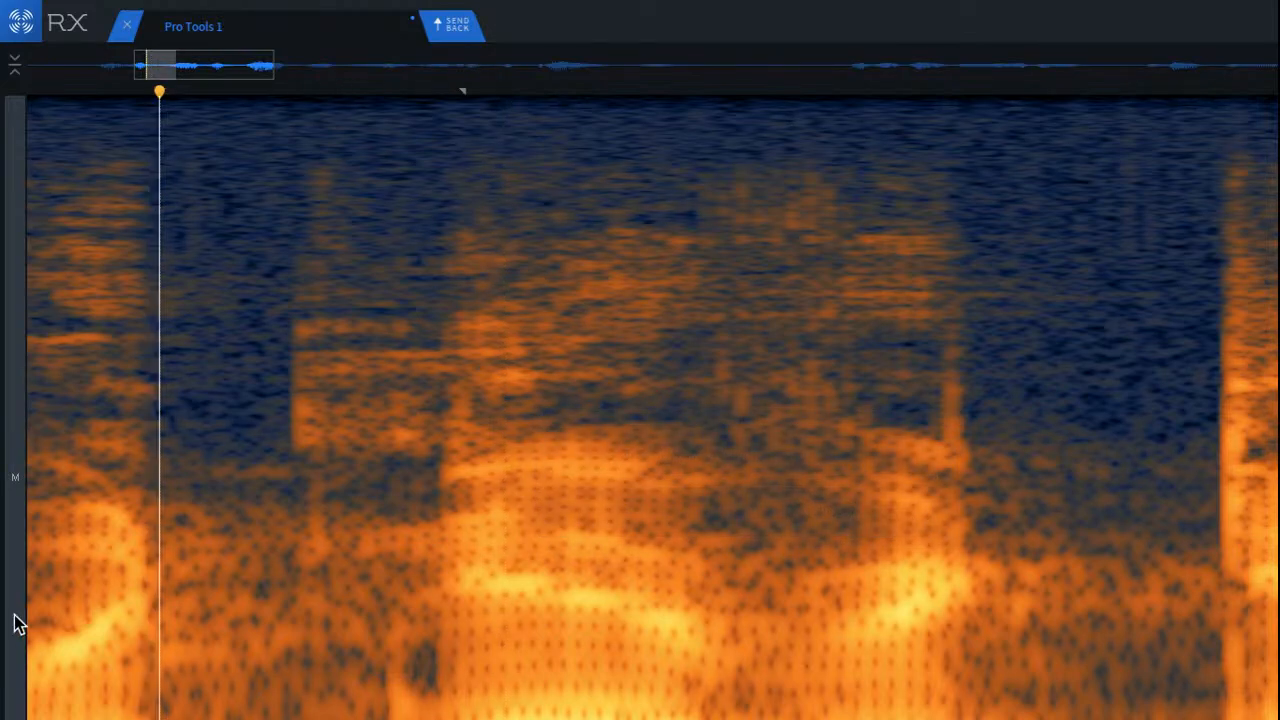
pyautogui.click(92, 605)
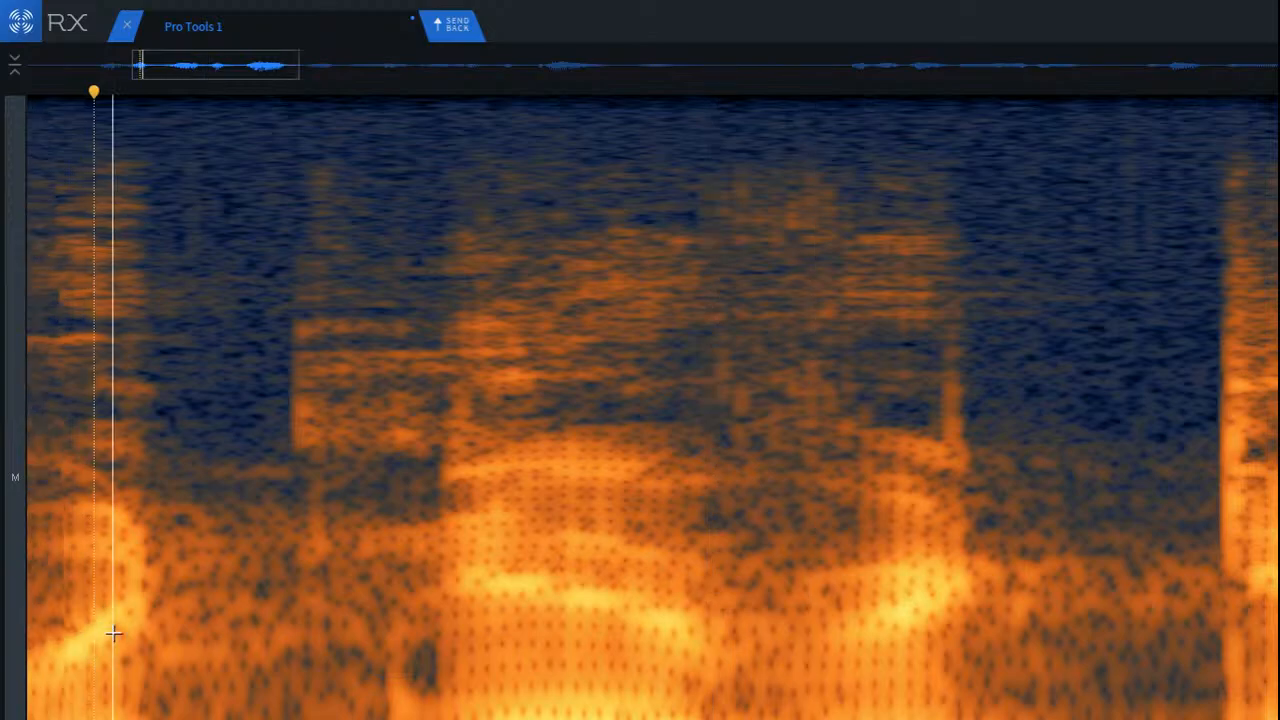
# Step: Try repairing the low frequencies from the gap into the second word, play the passage, and undo the repair
pyautogui.scroll(-3, 114, 617)
pyautogui.moveTo(137, 714); pyautogui.dragTo(291, 716)
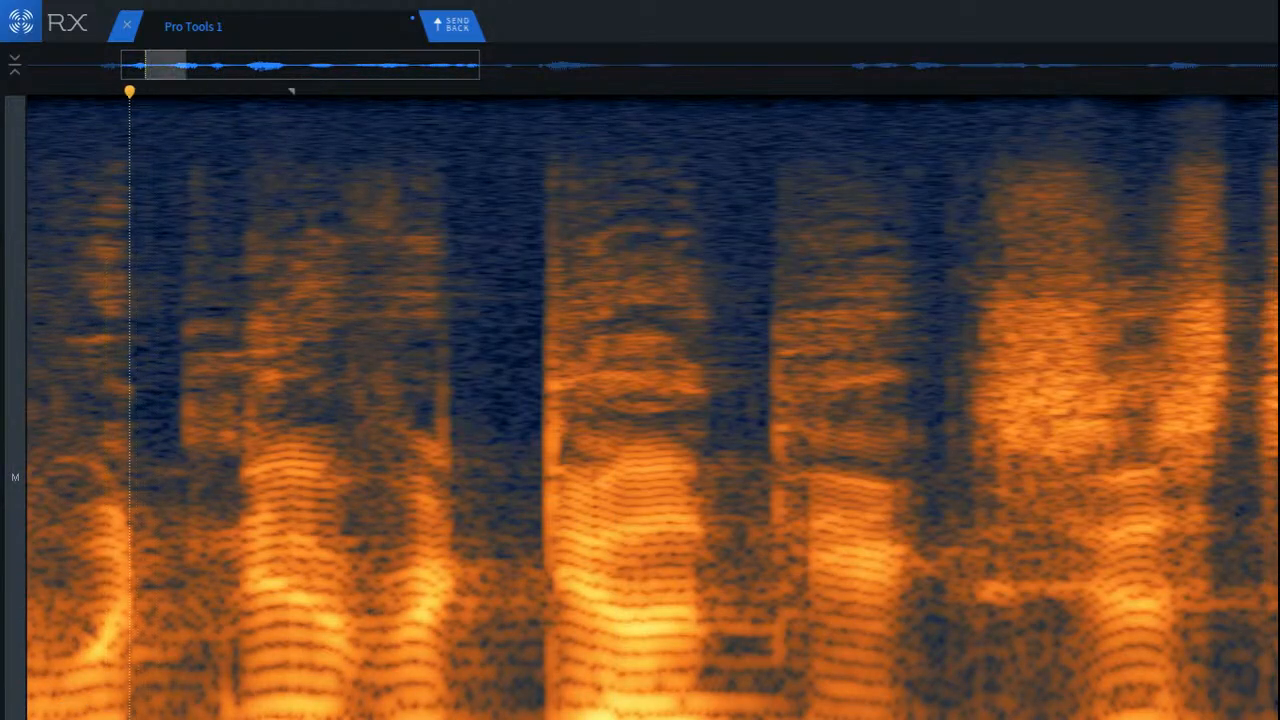
pyautogui.press('super+r')
pyautogui.press('super+shift+5')
pyautogui.click(86, 678)
pyautogui.press('space')
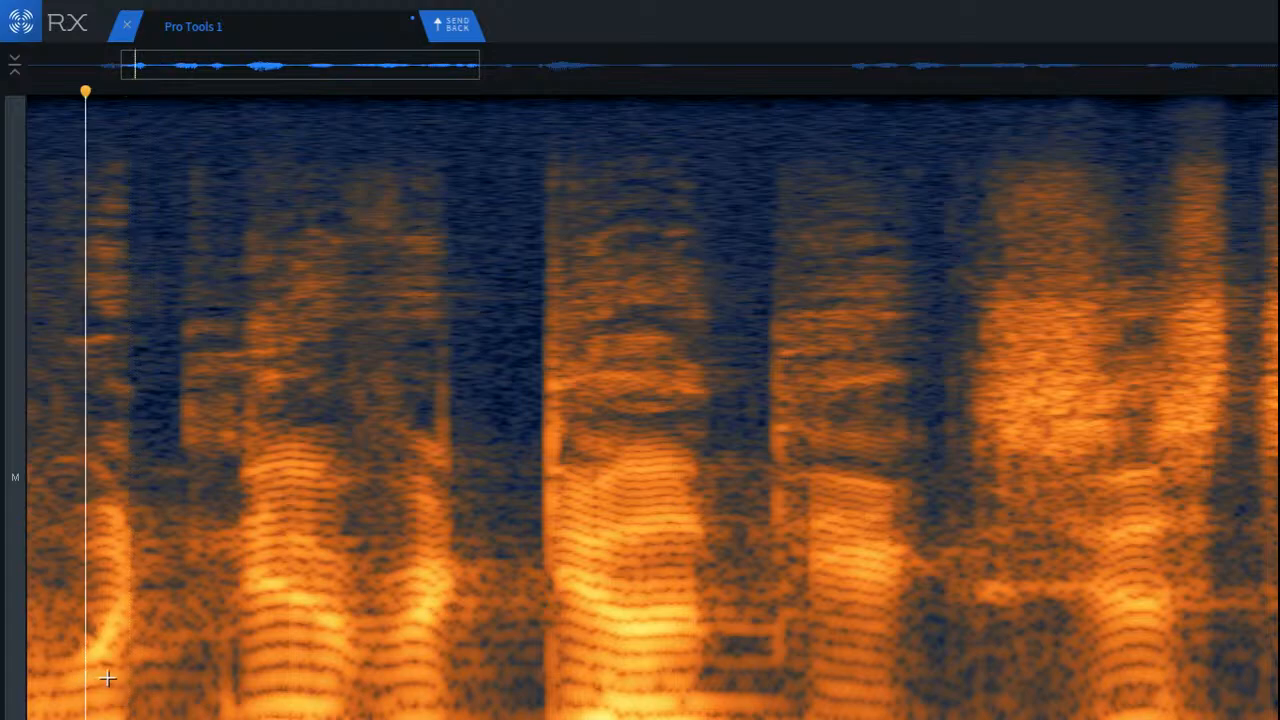
pyautogui.press('space')
pyautogui.press('super+z')
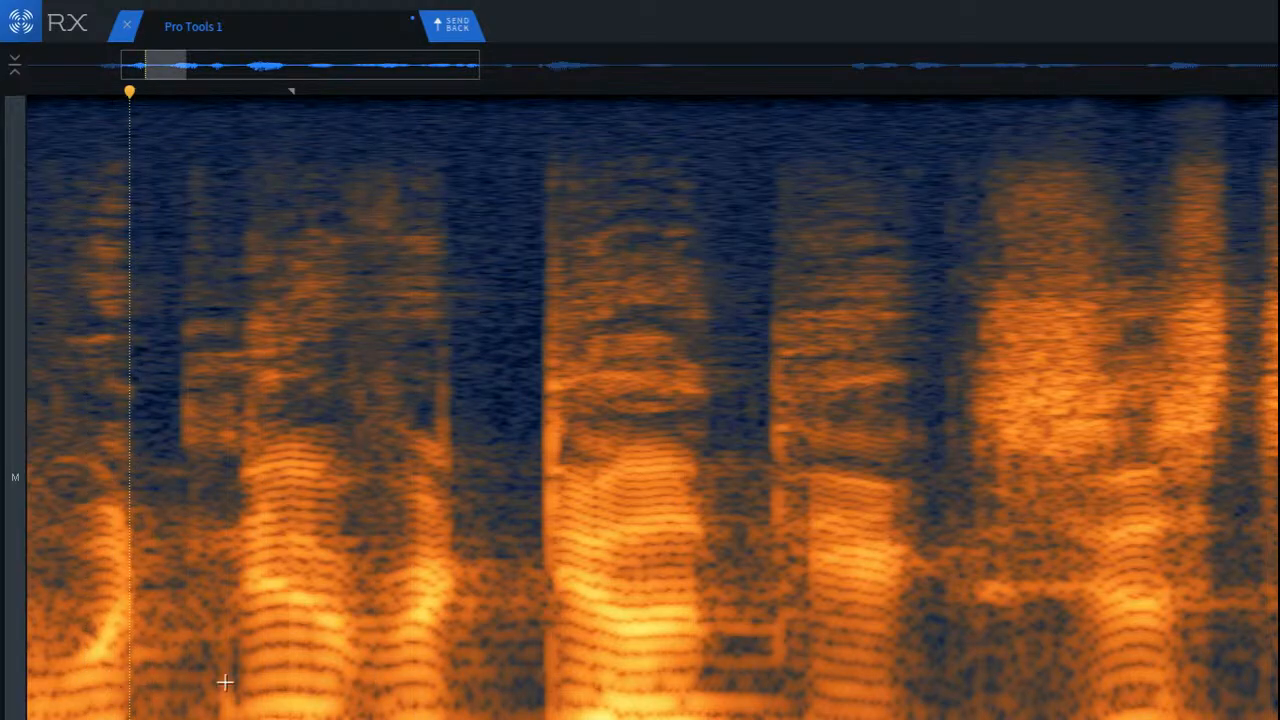
pyautogui.click(288, 675)
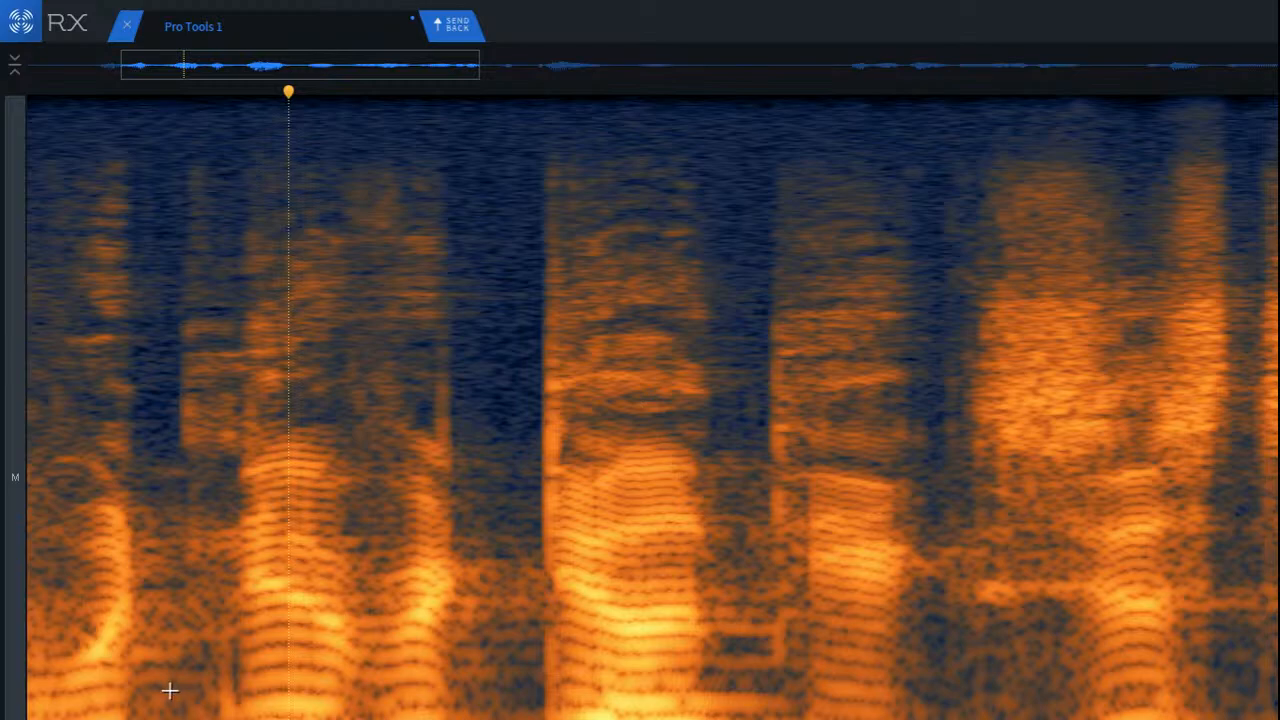
pyautogui.scroll(-4, 125, 704)
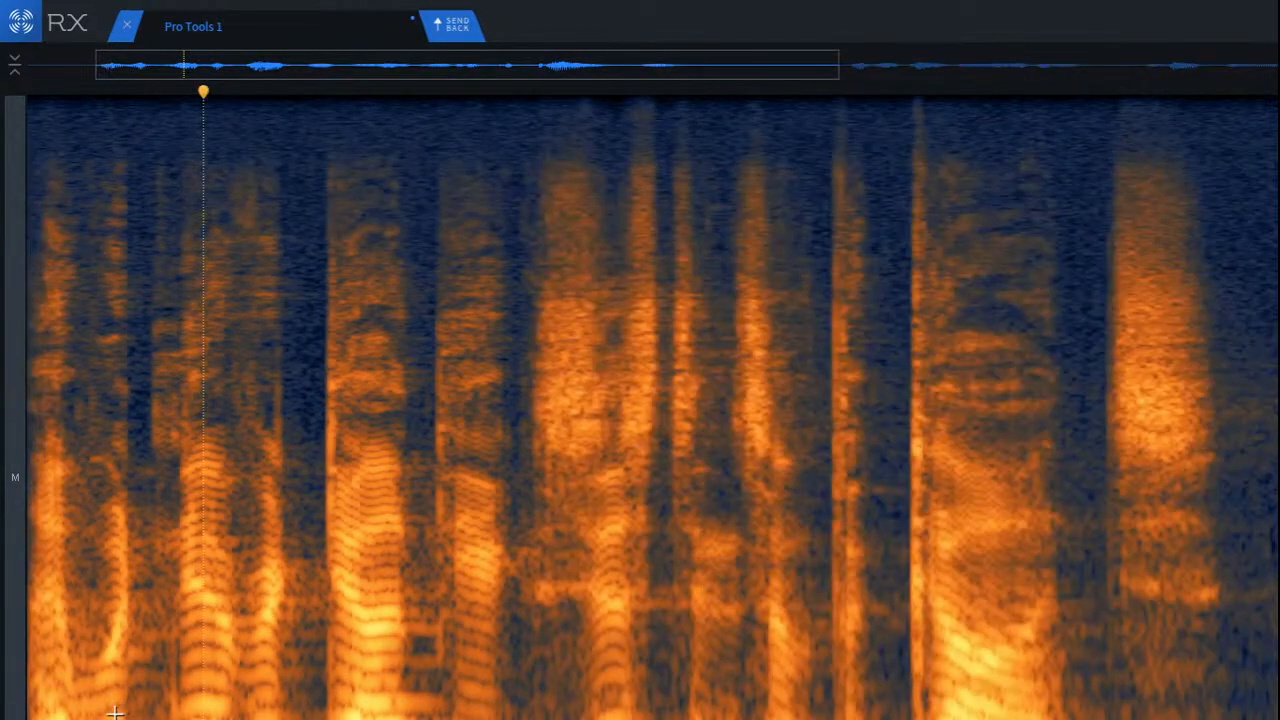
pyautogui.scroll(4, 108, 716)
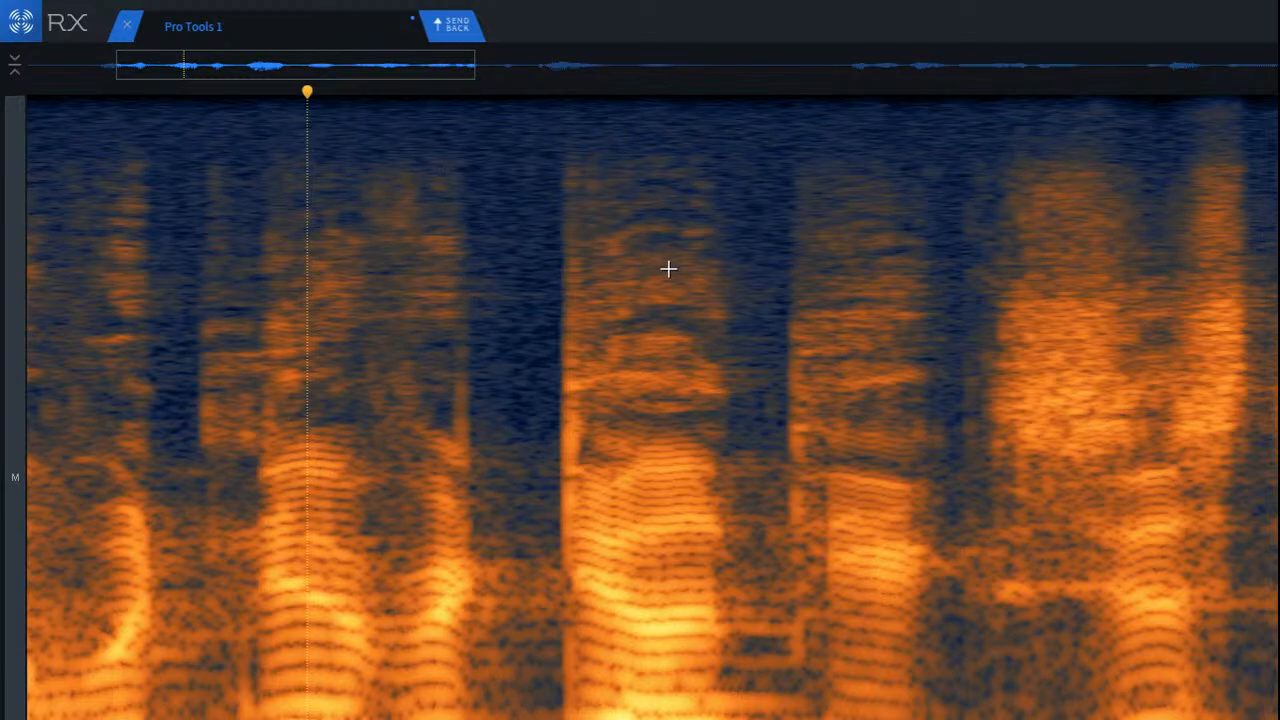
pyautogui.scroll(-4, 683, 346)
pyautogui.press('space')
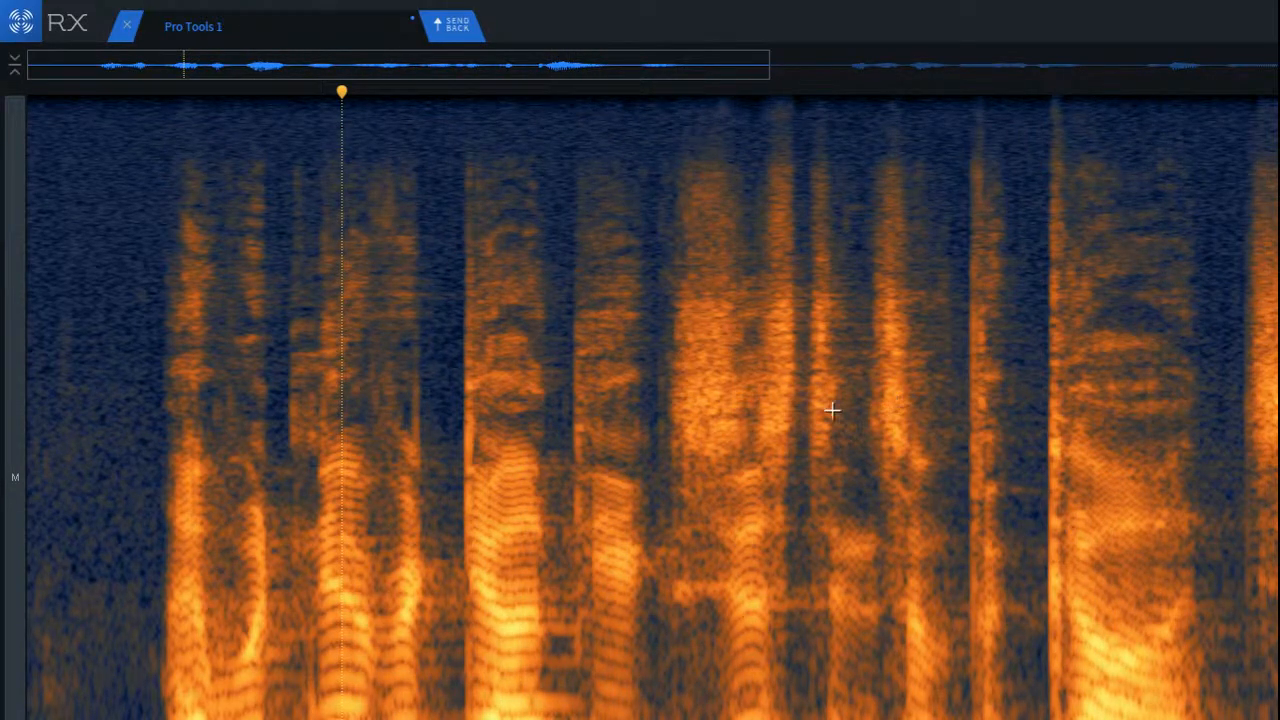
# Step: Select the whole clip, and replace that with a tiny low-frequency selection just before the second word
pyautogui.hotkey('ctrl', 'a')
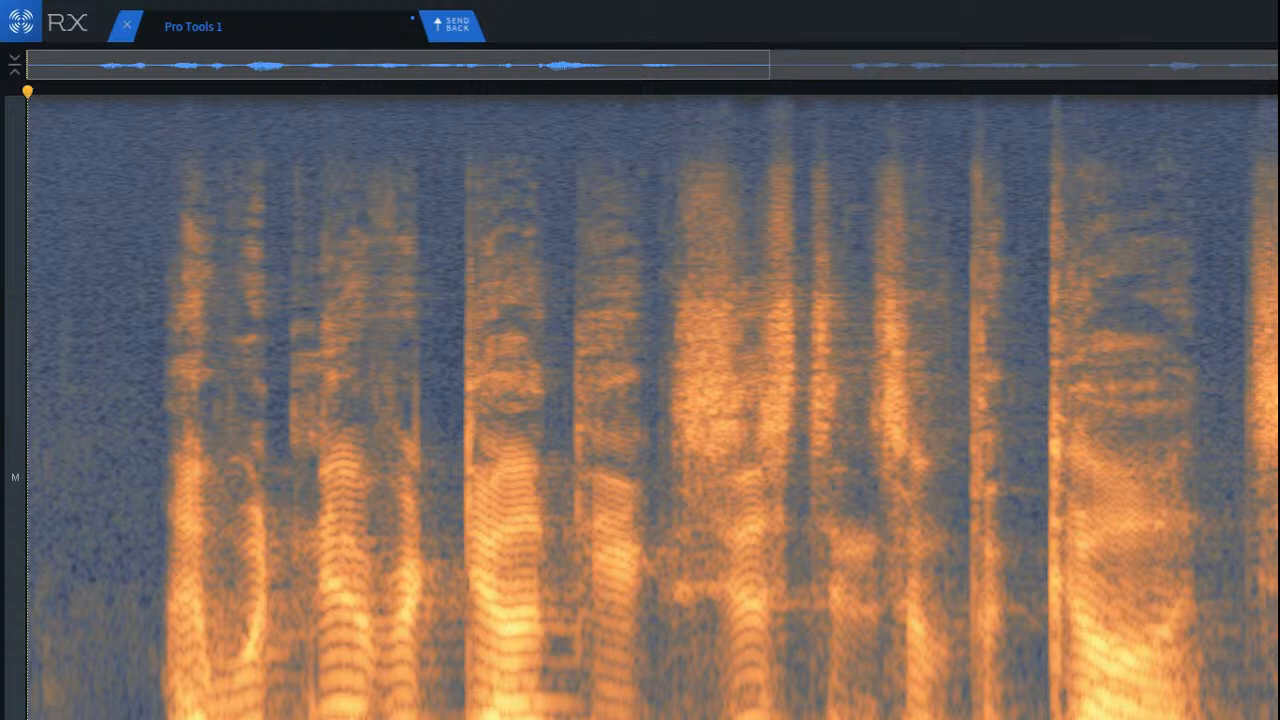
pyautogui.click(301, 615)
pyautogui.moveTo(265, 715); pyautogui.dragTo(341, 715)
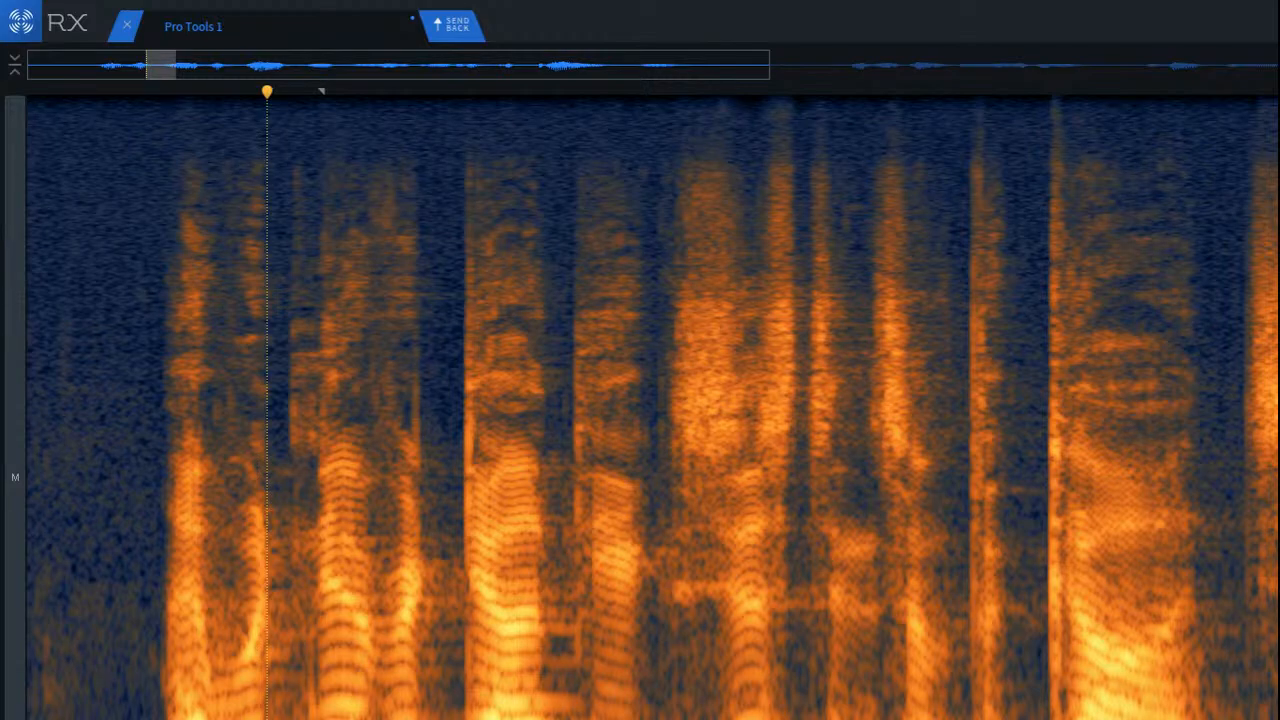
pyautogui.moveTo(290, 706); pyautogui.dragTo(303, 718)
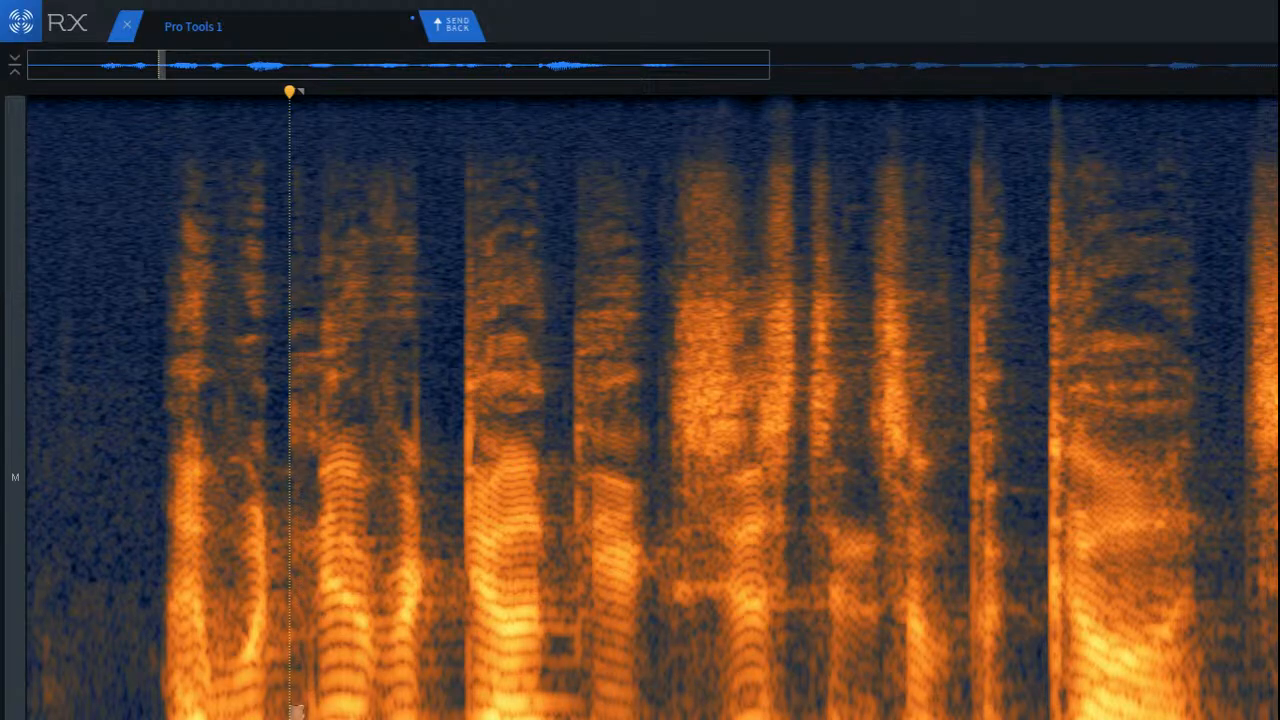
# Step: Play the opening words from the silence before the first one
pyautogui.click(131, 651)
pyautogui.press('space')
pyautogui.press('space')
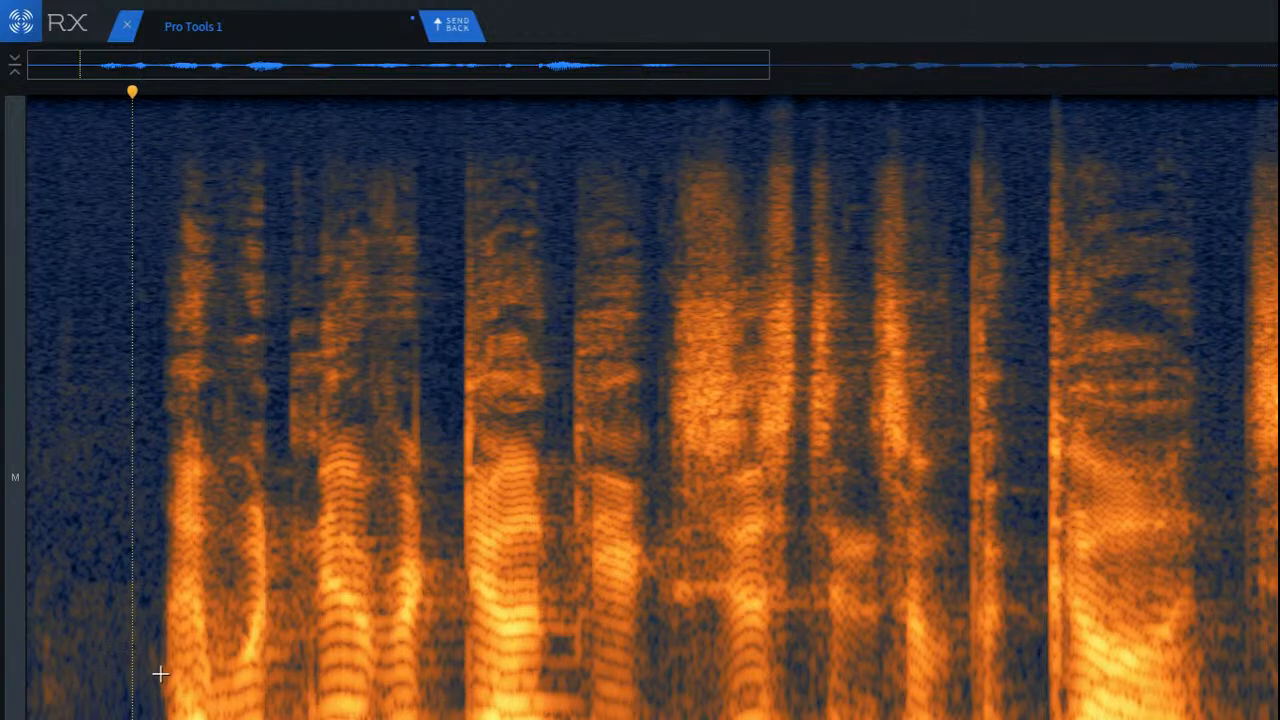
pyautogui.press('space')
pyautogui.press('space')
# Step: Select the lowest frequencies in the gap around the second word's start and audition the selection
pyautogui.scroll(5, 284, 700)
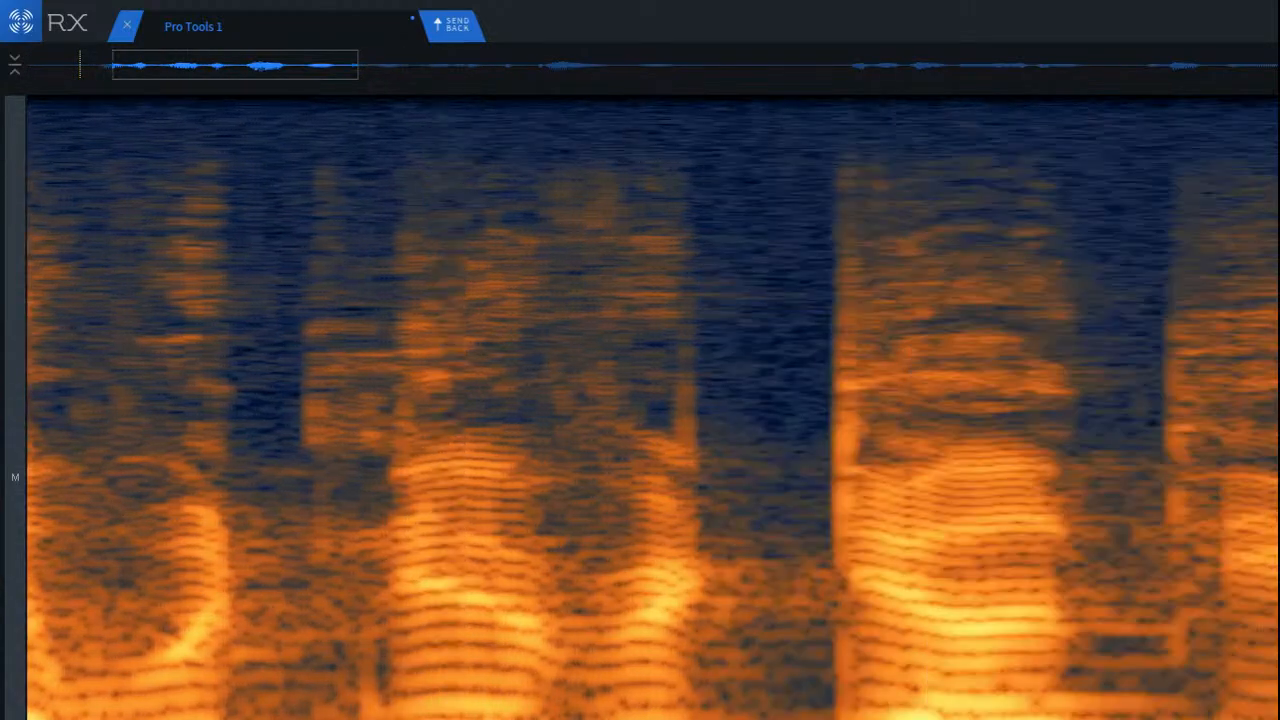
pyautogui.moveTo(219, 710); pyautogui.dragTo(343, 713)
pyautogui.press('space')
pyautogui.press('space')
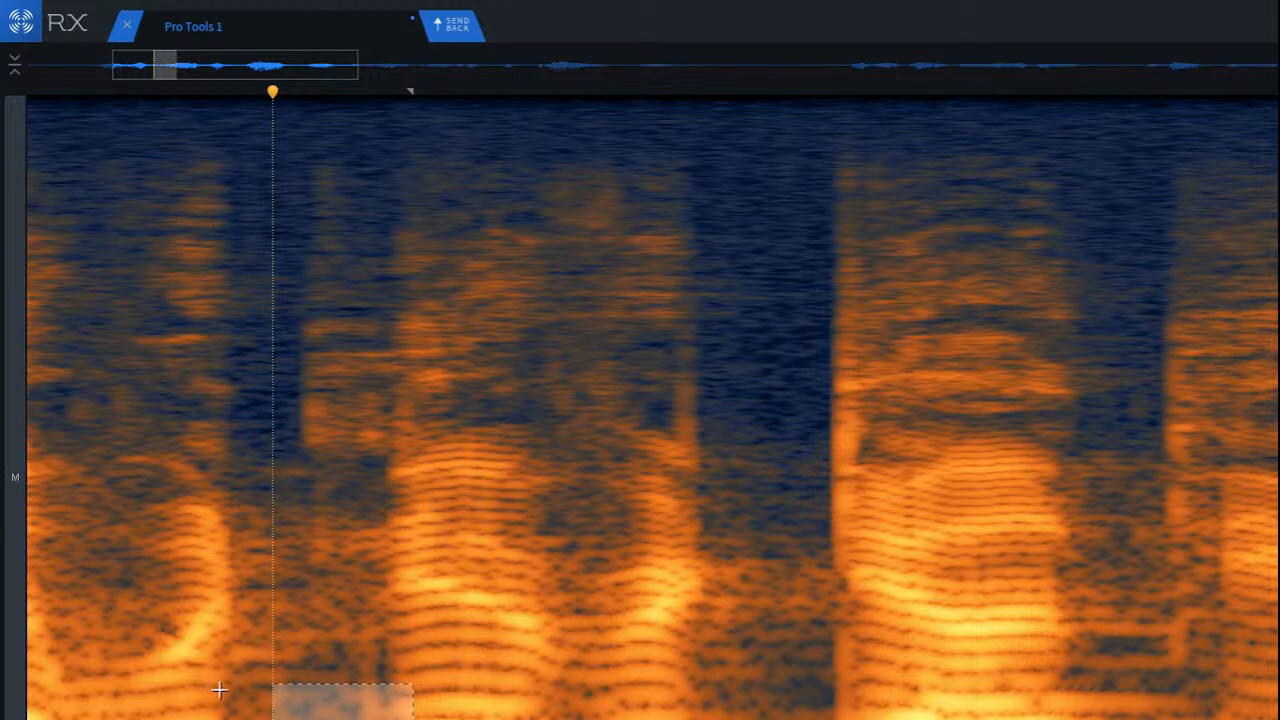
# Step: Play the passage from the end of the first word across the gap into the second word
pyautogui.click(174, 679)
pyautogui.press('space')
pyautogui.press('space')
# Step: Try deleting the lowest frequencies in the gap before the second word, play the passage, and undo the deletion
pyautogui.moveTo(272, 668); pyautogui.dragTo(398, 719)
pyautogui.press('Delete')
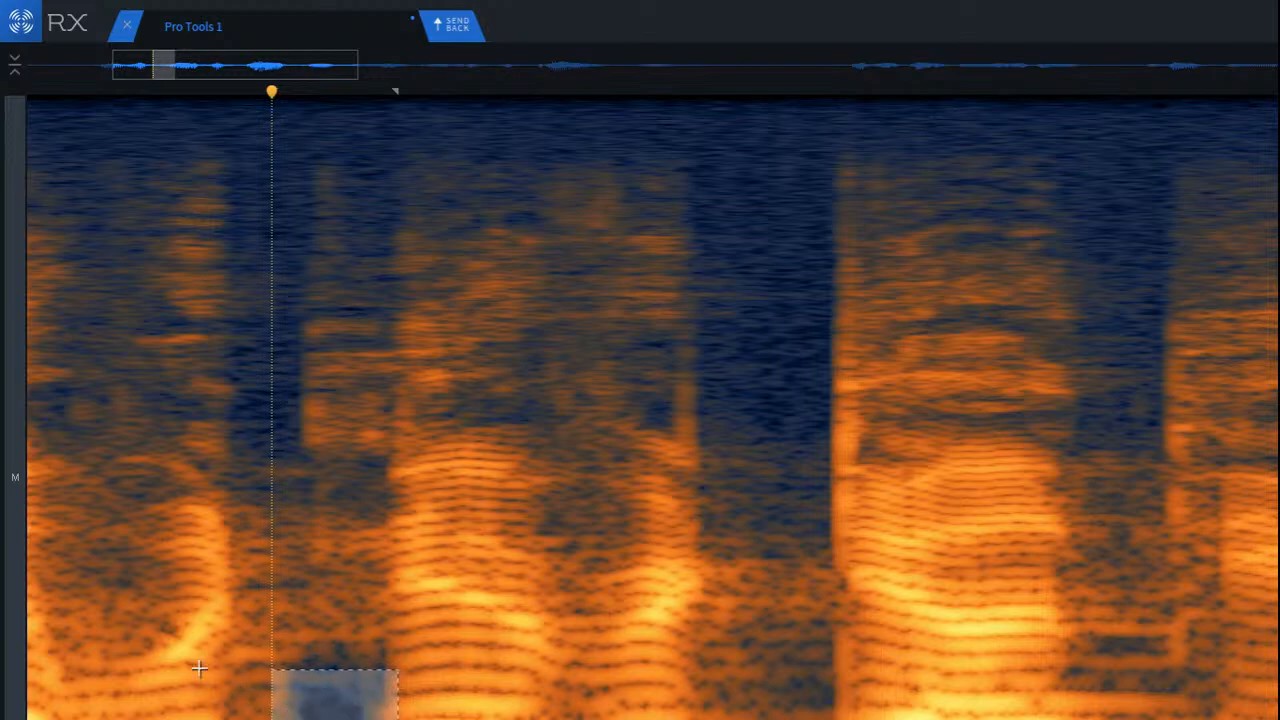
pyautogui.click(181, 661)
pyautogui.press('space')
pyautogui.press('space')
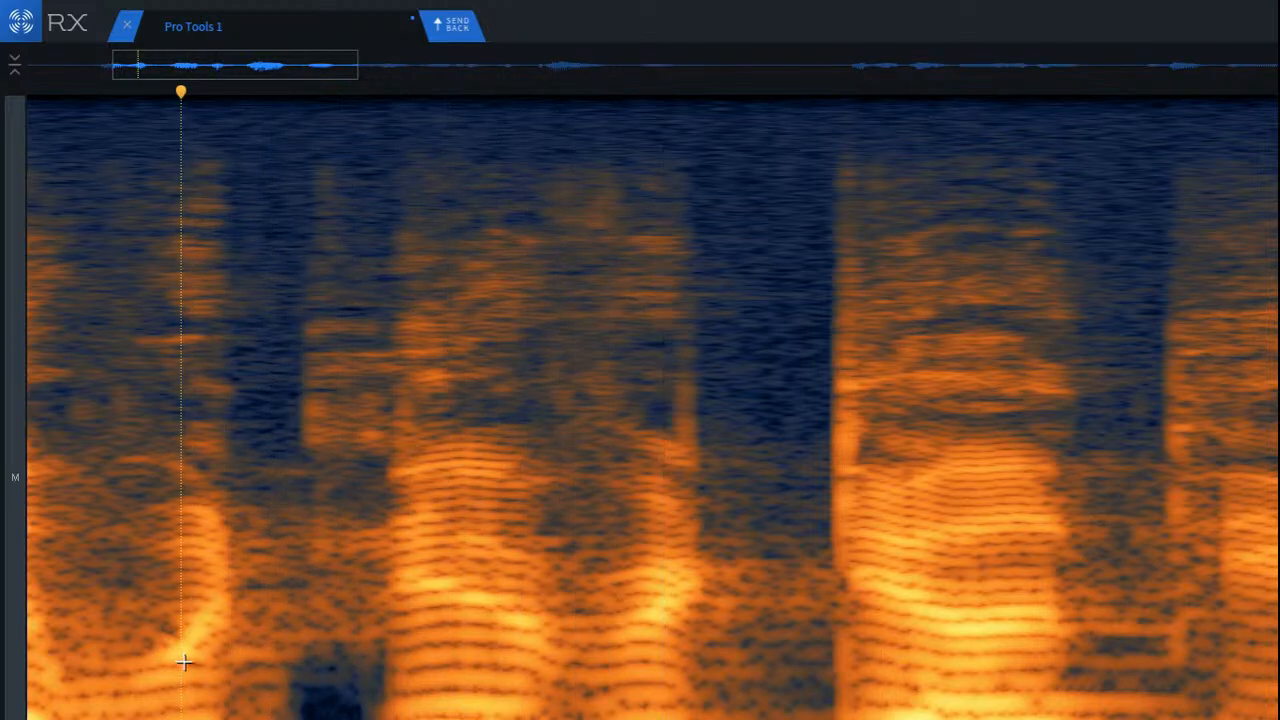
pyautogui.hotkey('ctrl', 'z')
# Step: Undo the earlier low-frequency edits in the gap between the first and second words
pyautogui.moveTo(302, 706); pyautogui.dragTo(343, 719)
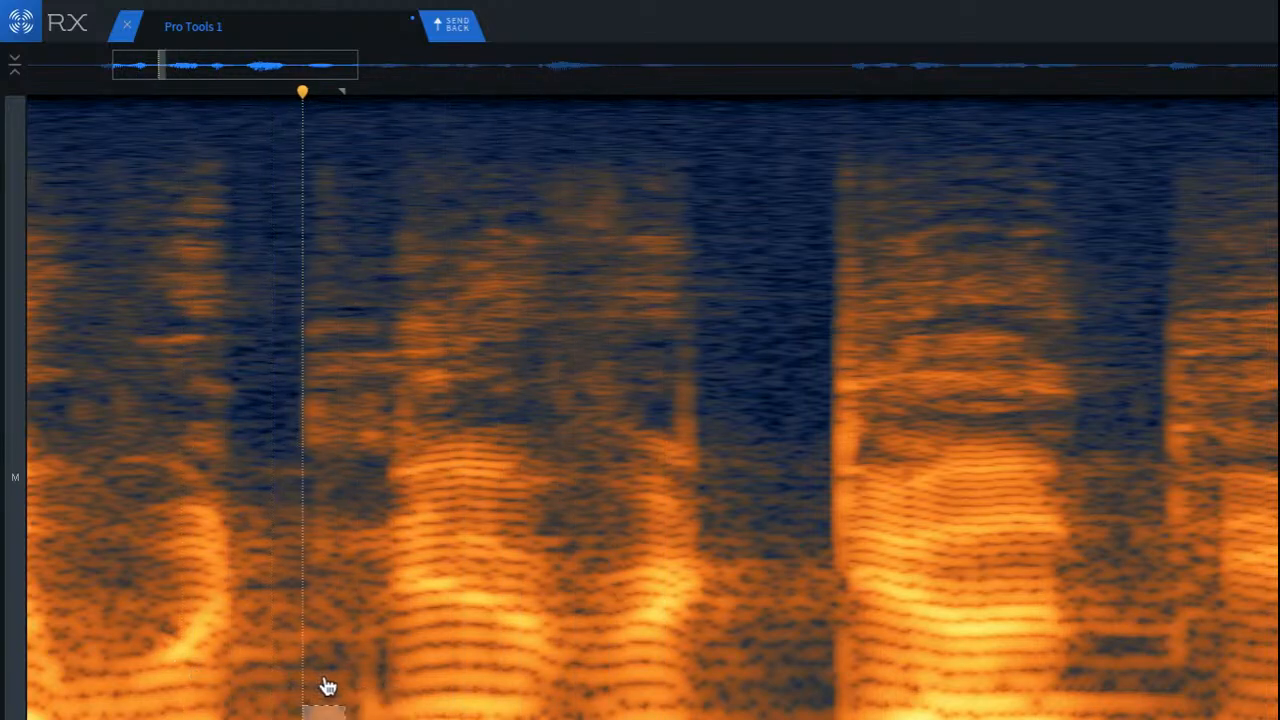
pyautogui.hotkey('ctrl', 'z')
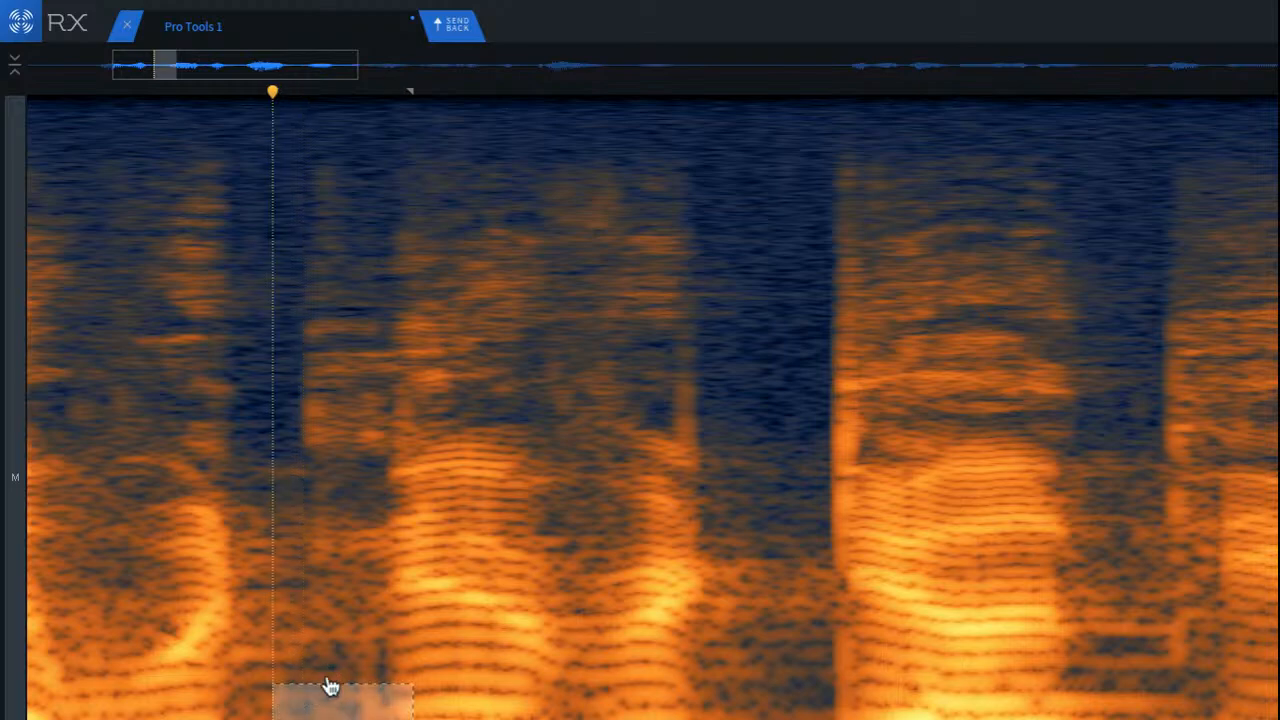
pyautogui.hotkey('ctrl', 'z')
pyautogui.click(257, 662)
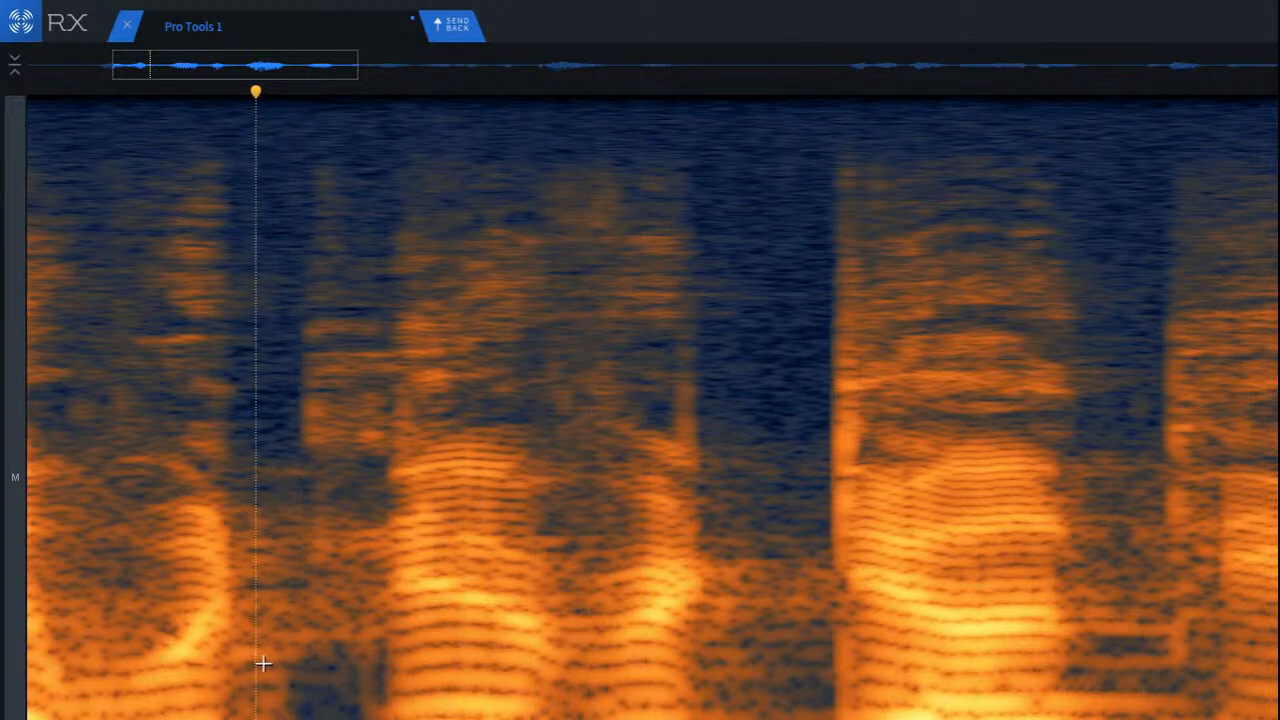
pyautogui.hotkey('ctrl', 'z')
pyautogui.click(307, 637)
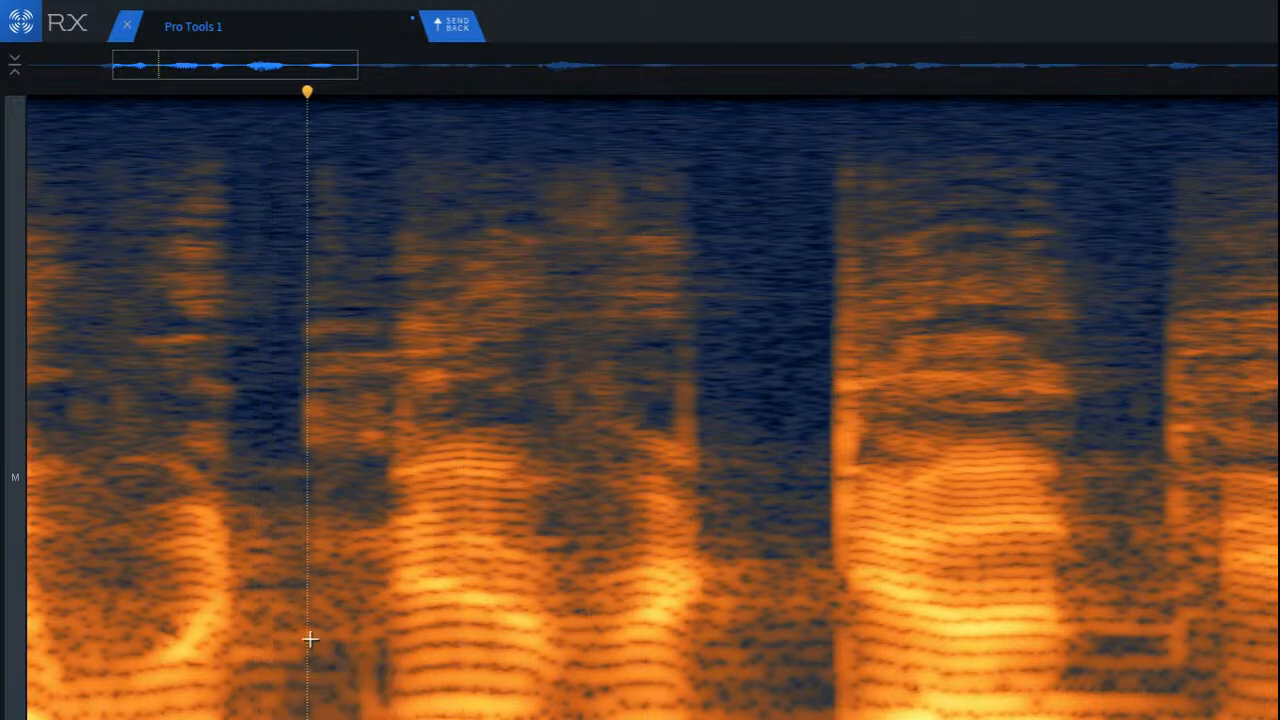
# Step: Select the low frequencies across the gap up to the second word's start and play the passage from the first word
pyautogui.moveTo(264, 632); pyautogui.dragTo(392, 719)
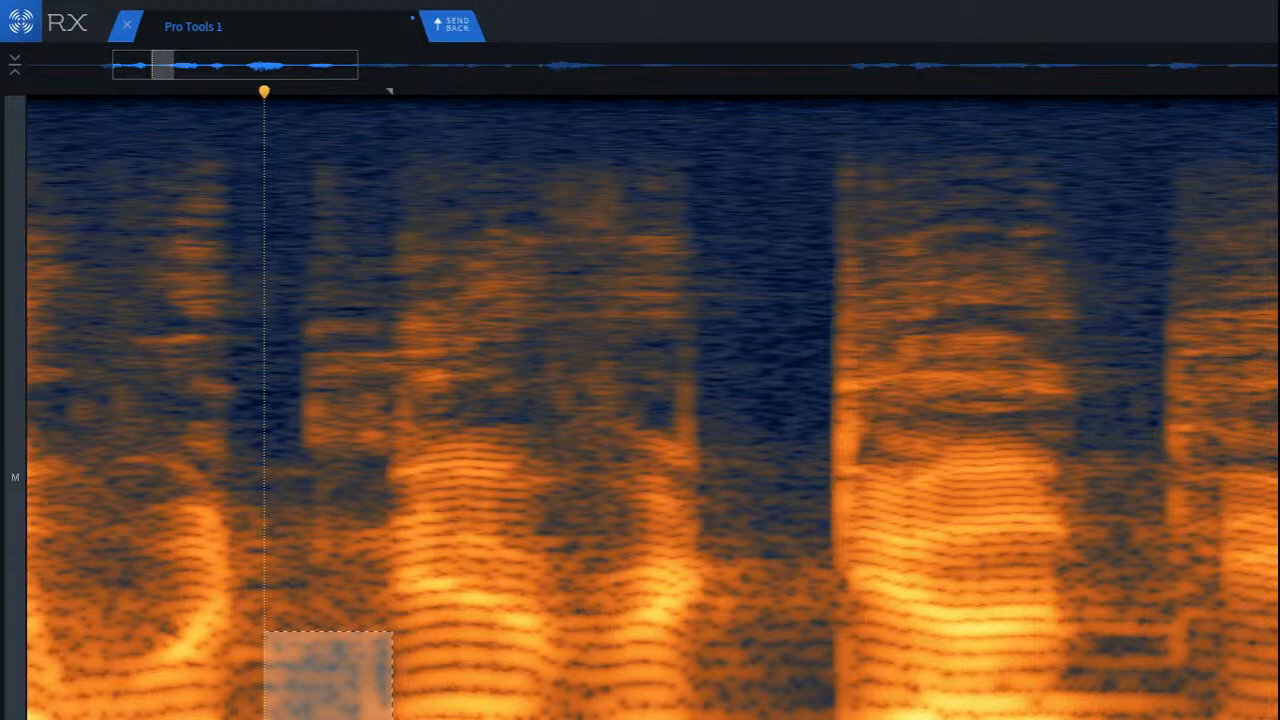
pyautogui.click(138, 608)
pyautogui.press('space')
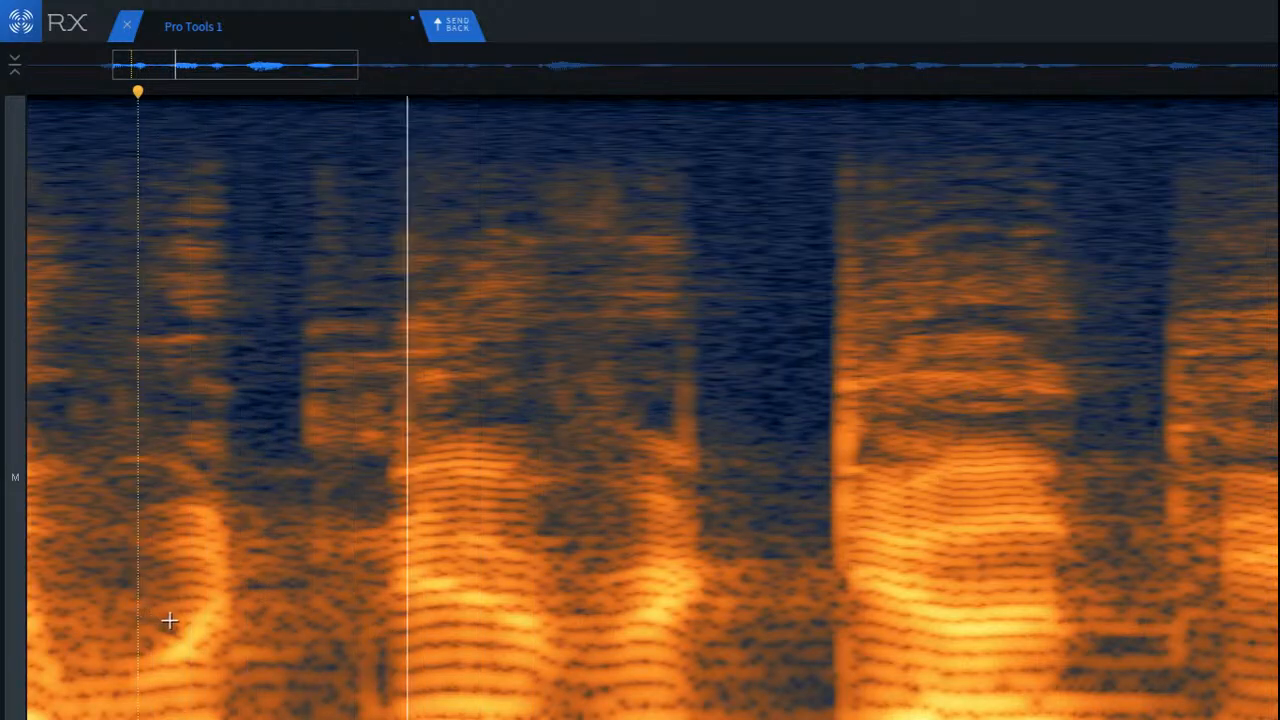
pyautogui.press('space')
# Step: Select the low frequencies in the gap between the first two words again and play from the first word
pyautogui.scroll(-6, 198, 628)
pyautogui.scroll(5, 226, 655)
pyautogui.moveTo(197, 637); pyautogui.dragTo(297, 719)
pyautogui.scroll(-2, 135, 600)
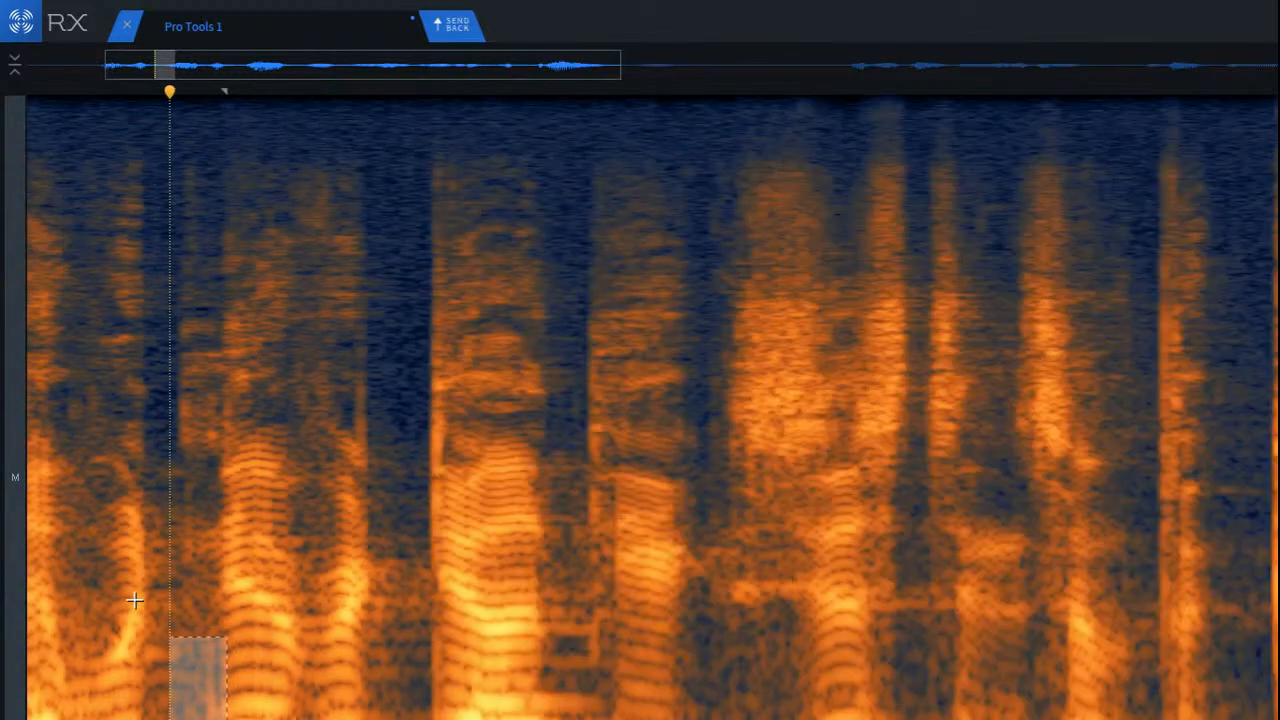
pyautogui.scroll(-2, 135, 600)
pyautogui.click(53, 652)
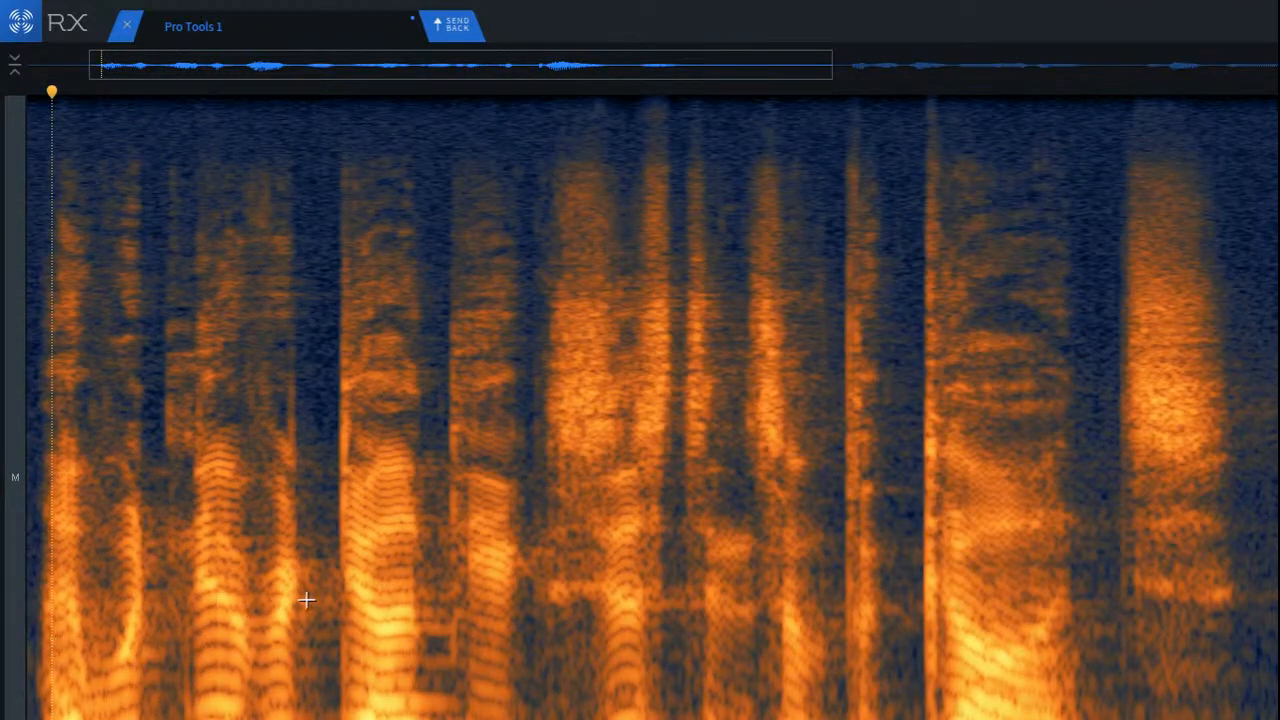
pyautogui.press('space')
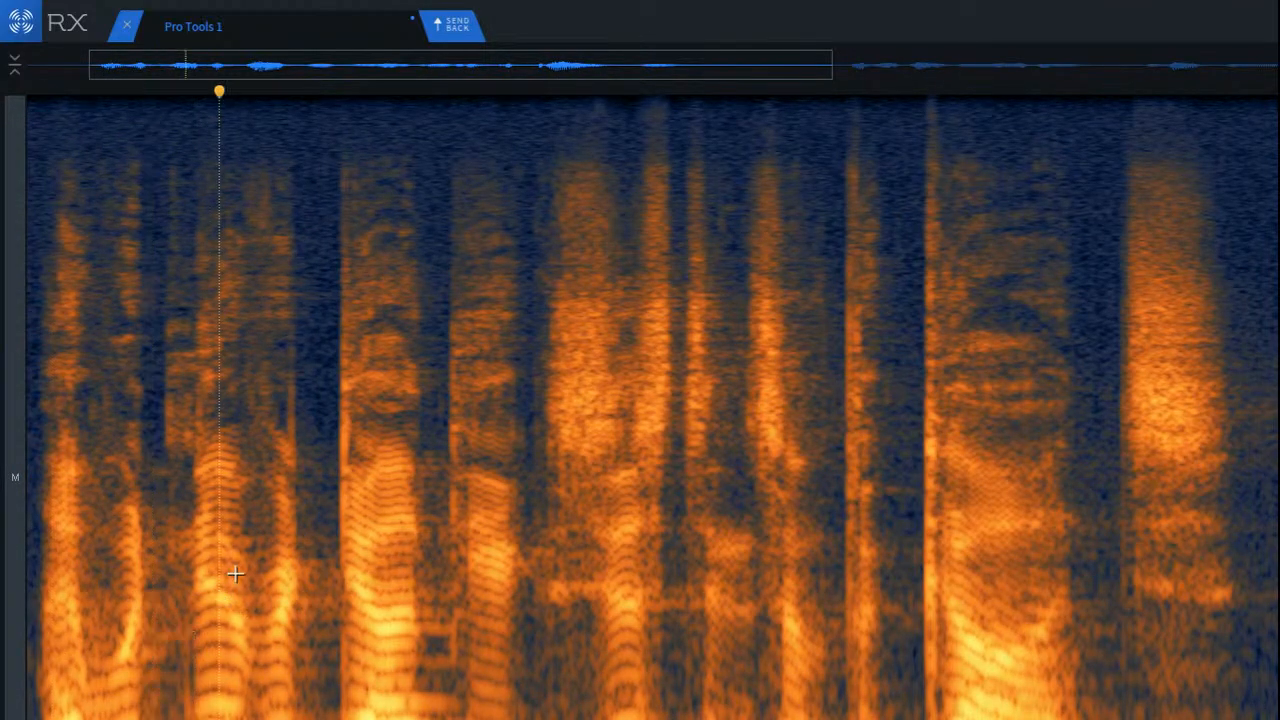
# Step: Play the dialogue from the clip's start and replay it from the silence just before the first word
pyautogui.press('Return')
pyautogui.press('space')
pyautogui.press('space')
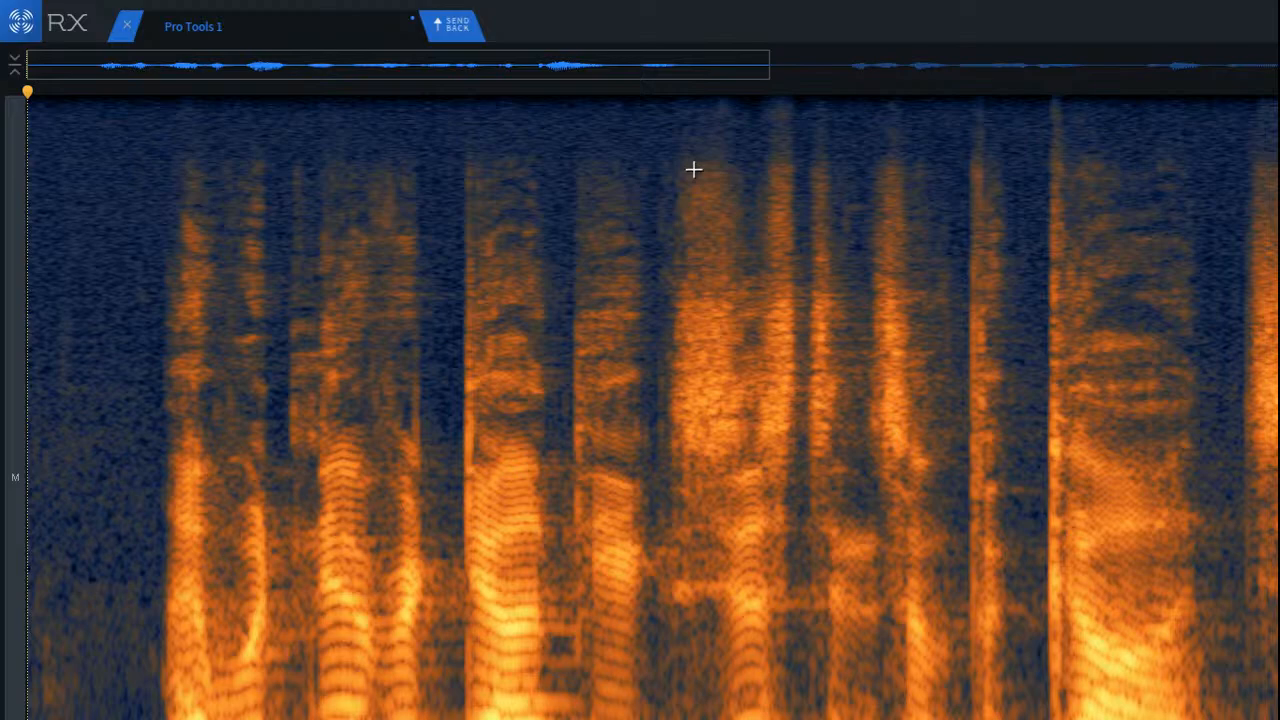
pyautogui.press('space')
pyautogui.click(131, 410)
pyautogui.press('space')
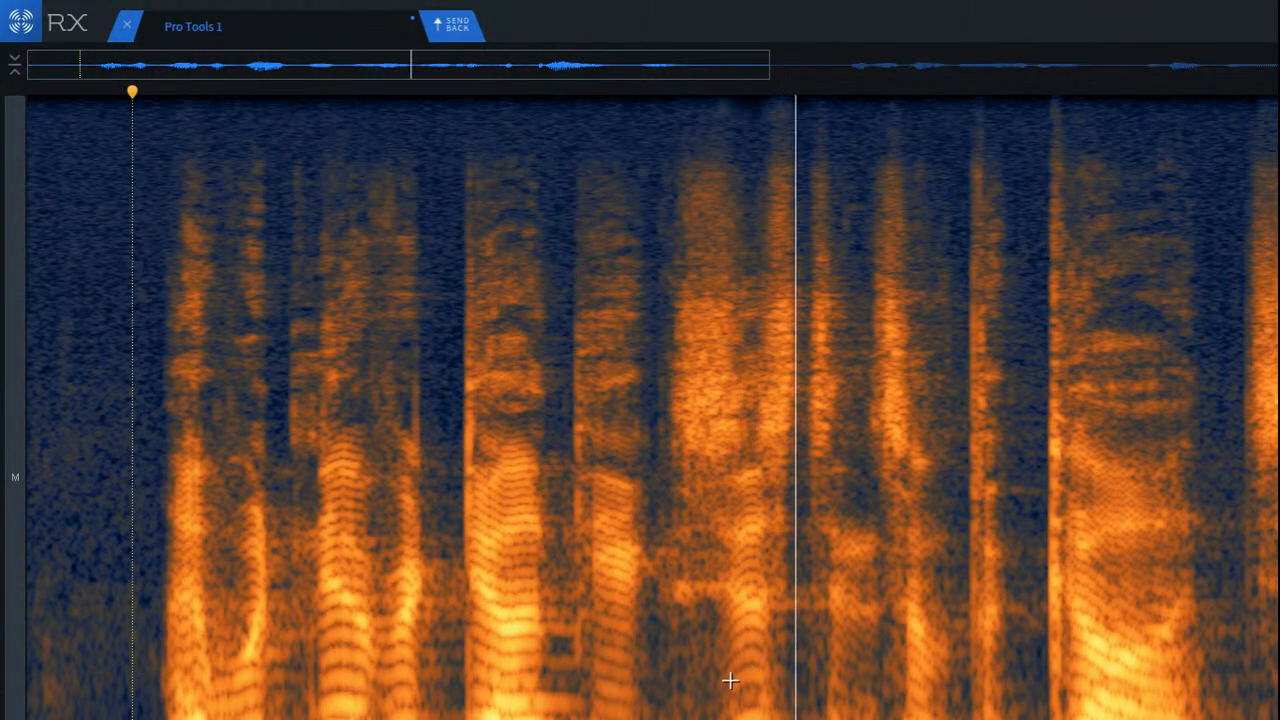
pyautogui.press('space')
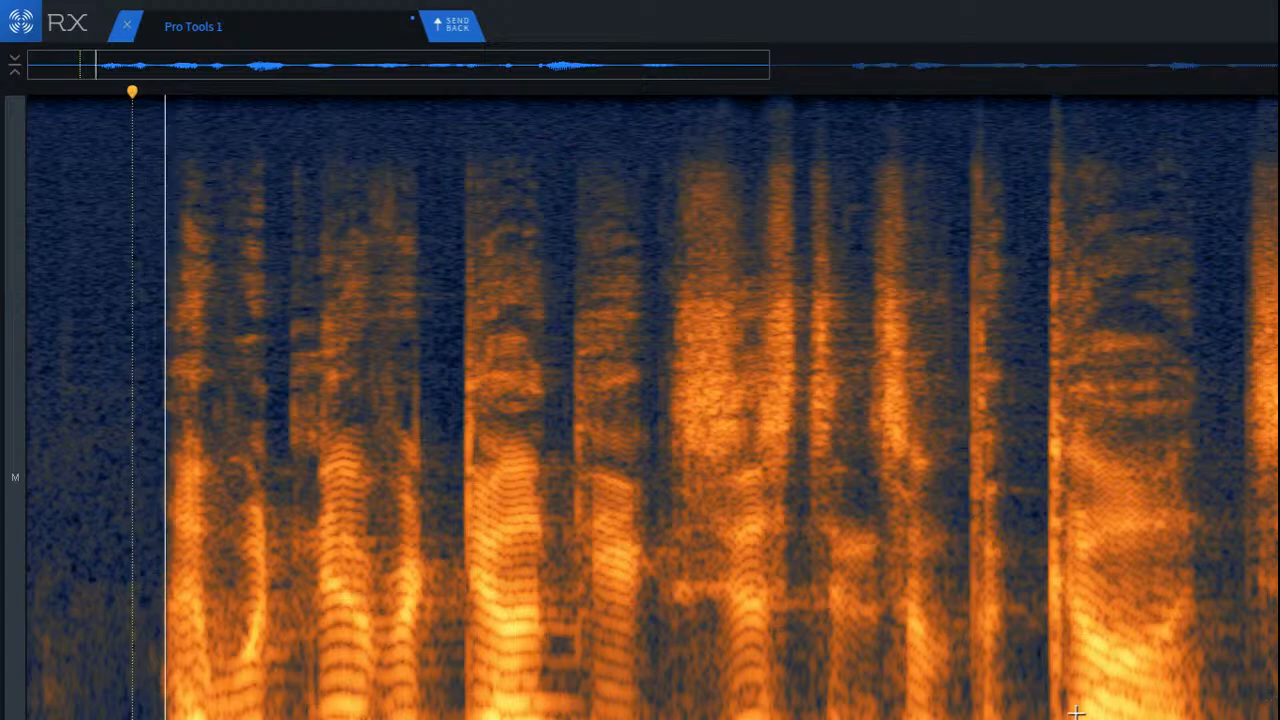
pyautogui.press('space')
pyautogui.press('space')
pyautogui.press('space')
# Step: Select a low-frequency band from the first word's end across the gap, audition it, and shift the selection slightly higher in frequency
pyautogui.scroll(8, 270, 672)
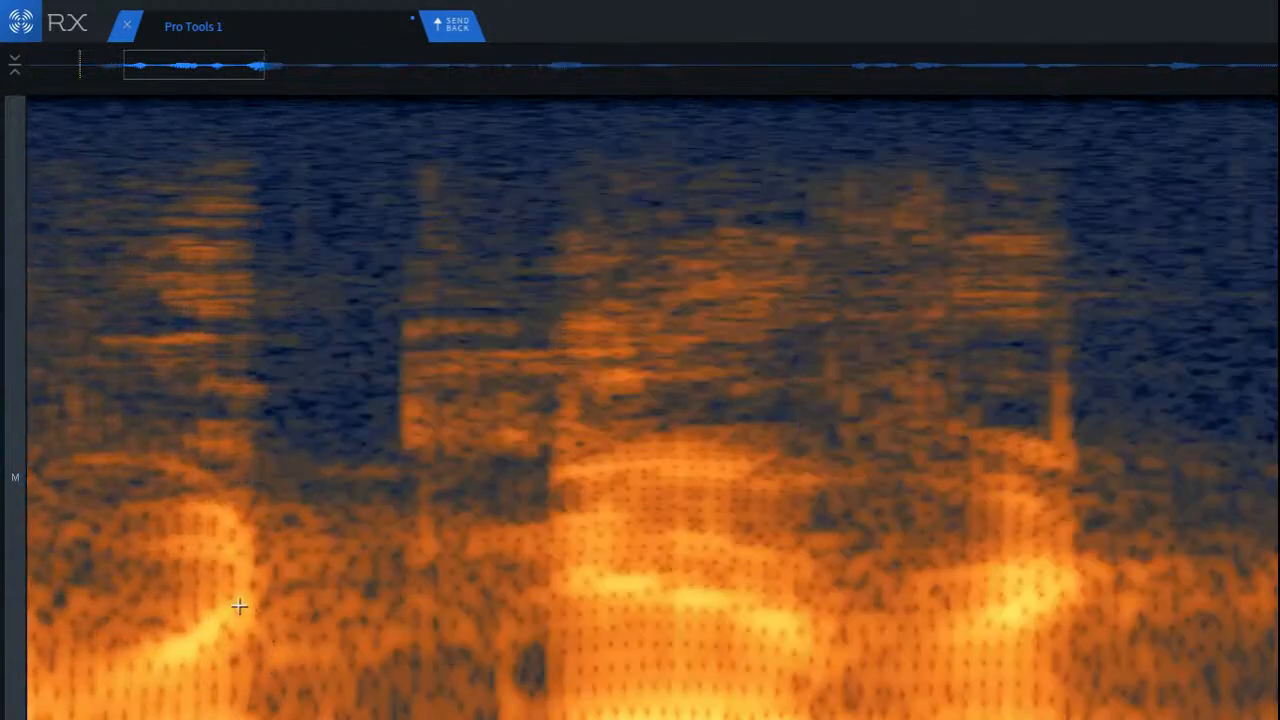
pyautogui.moveTo(235, 606); pyautogui.dragTo(511, 711)
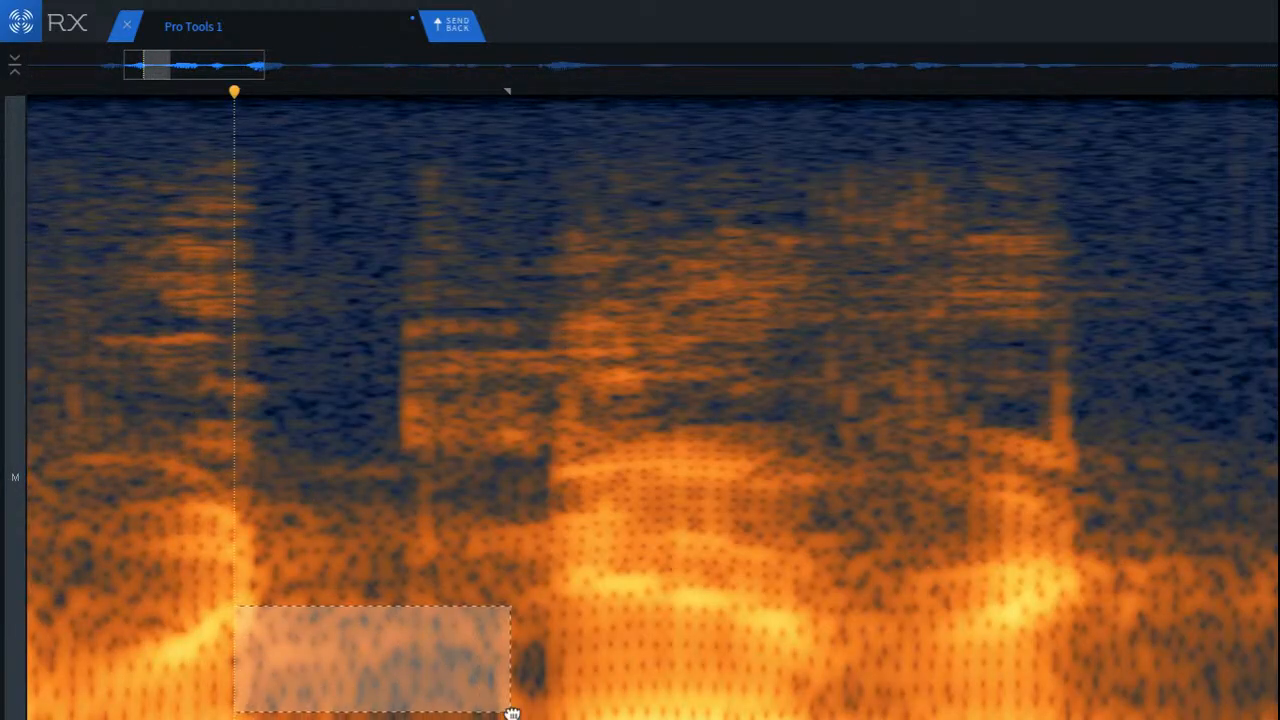
pyautogui.press('space')
pyautogui.moveTo(349, 655)
pyautogui.mouseDown()
pyautogui.moveTo(356, 571)
pyautogui.moveTo(334, 611)
pyautogui.moveTo(346, 637)
pyautogui.mouseUp()
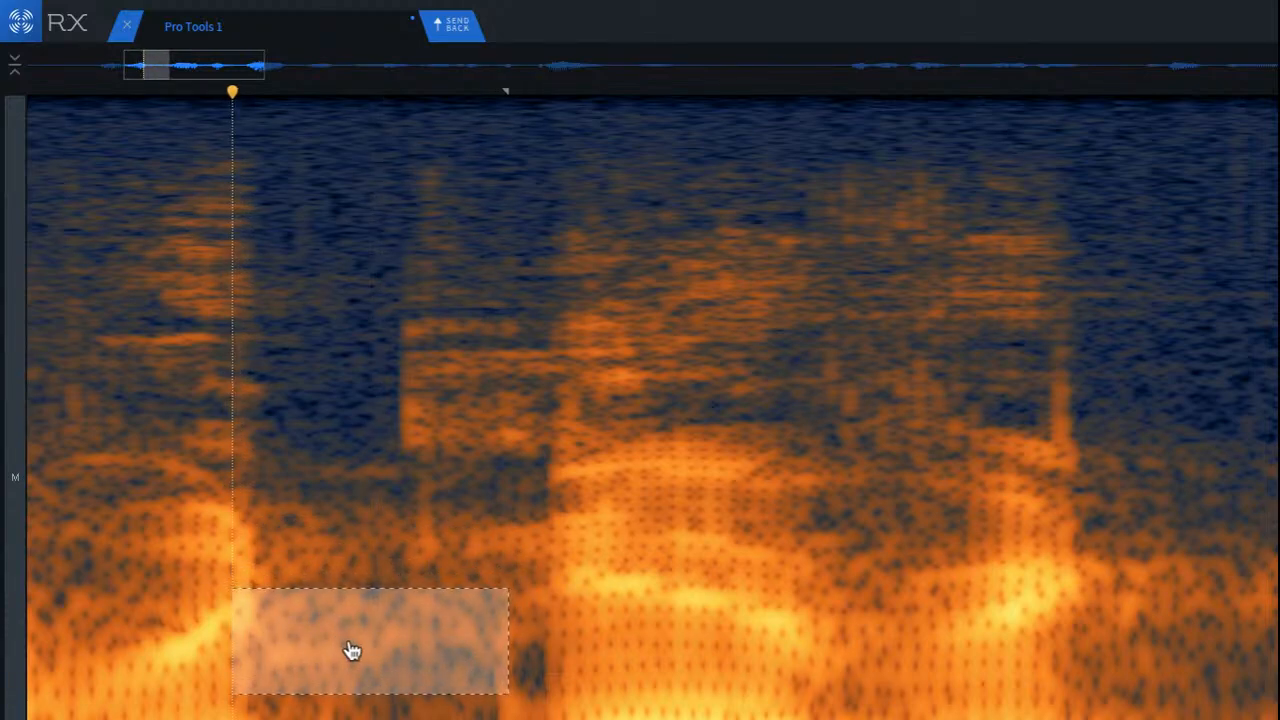
# Step: Clear the selection and play the dialogue from the first word, skipping ahead to the gap before the third word
pyautogui.click(233, 571)
pyautogui.scroll(-6, 243, 571)
pyautogui.click(153, 557)
pyautogui.press('space')
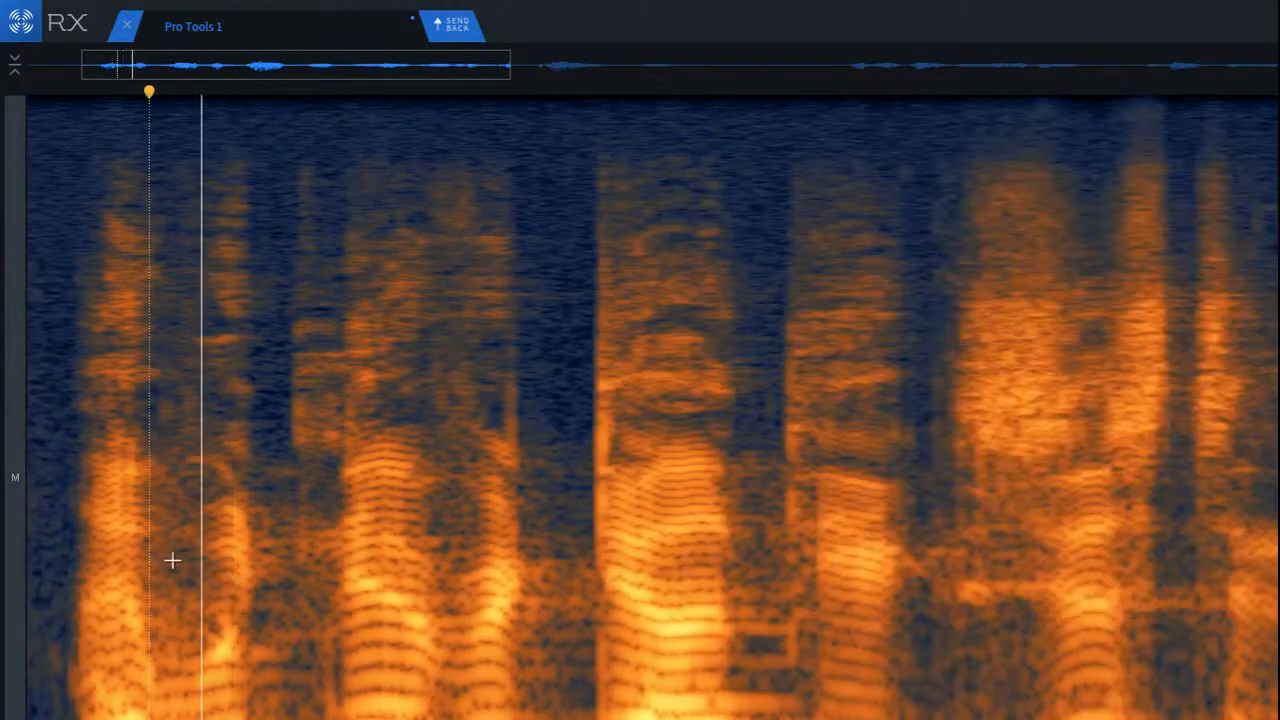
pyautogui.scroll(-5, 330, 583)
pyautogui.click(353, 577)
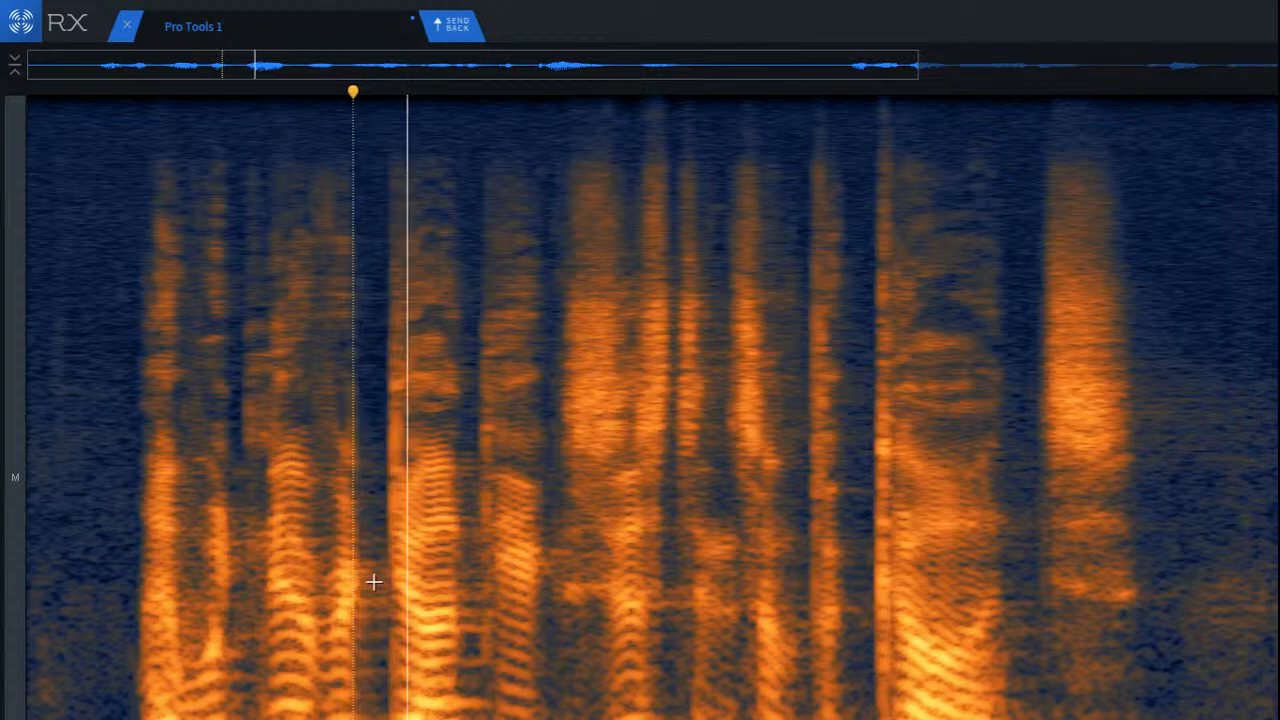
# Step: Repair the lowest frequencies in the gap after the third word, and repair the frequency band just above them
pyautogui.scroll(7, 455, 582)
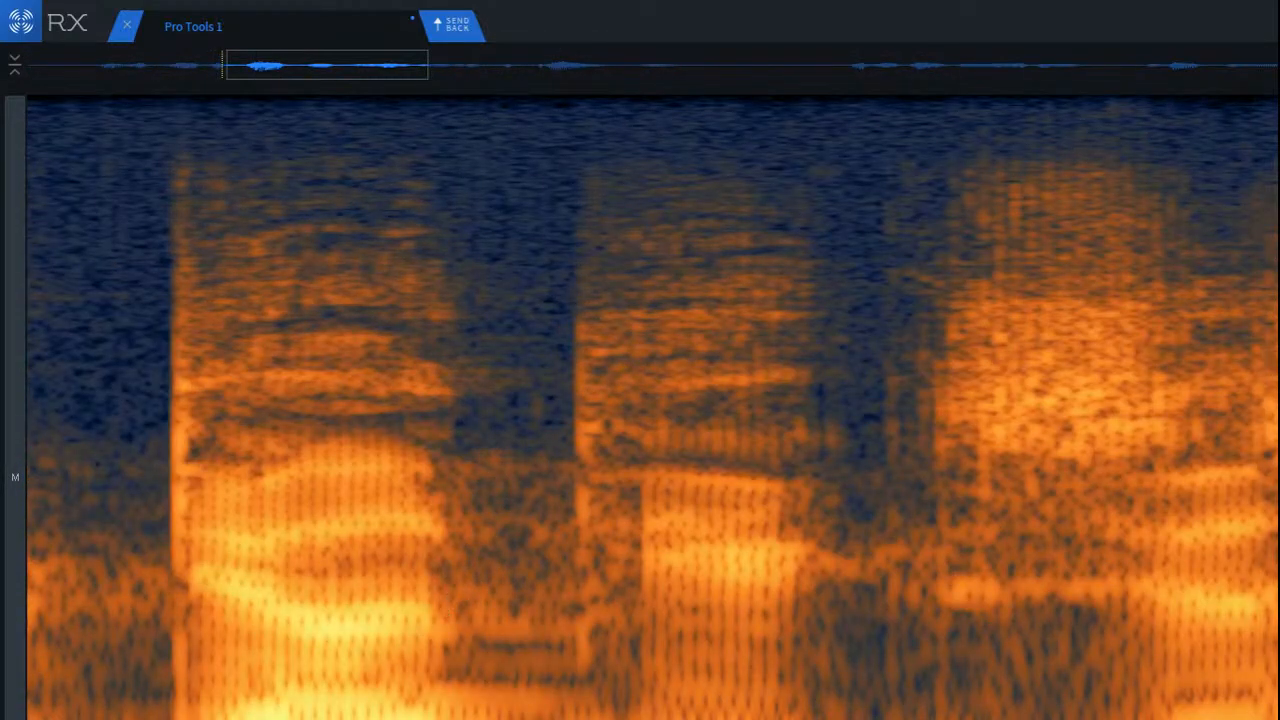
pyautogui.moveTo(437, 672); pyautogui.dragTo(620, 719)
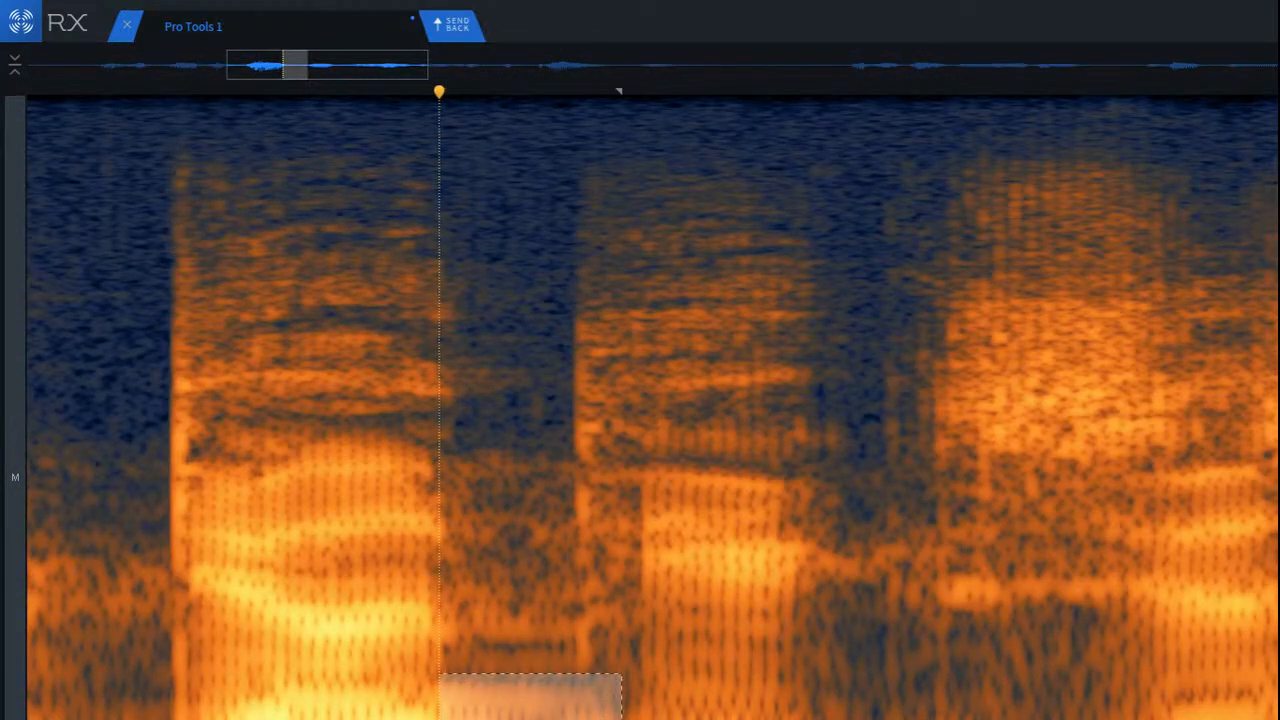
pyautogui.hotkey('ctrl', 'r')
pyautogui.click(385, 594)
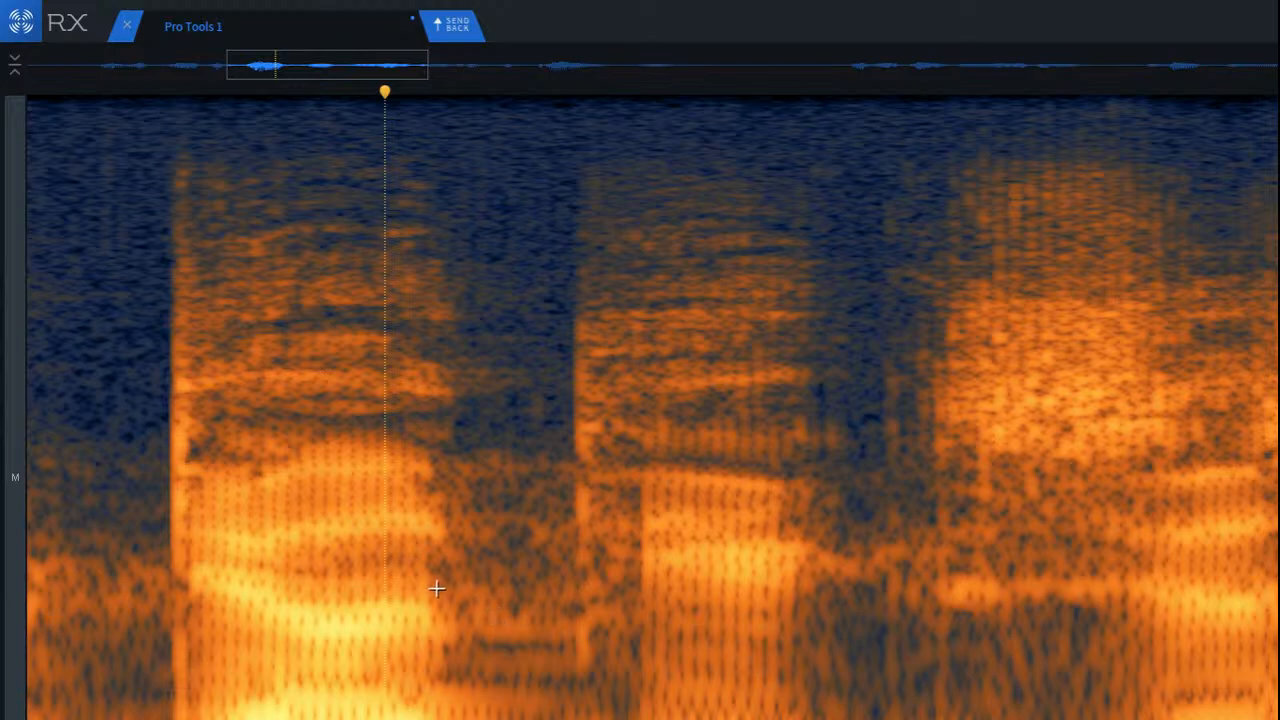
pyautogui.moveTo(434, 591); pyautogui.dragTo(613, 681)
pyautogui.press('super+r')
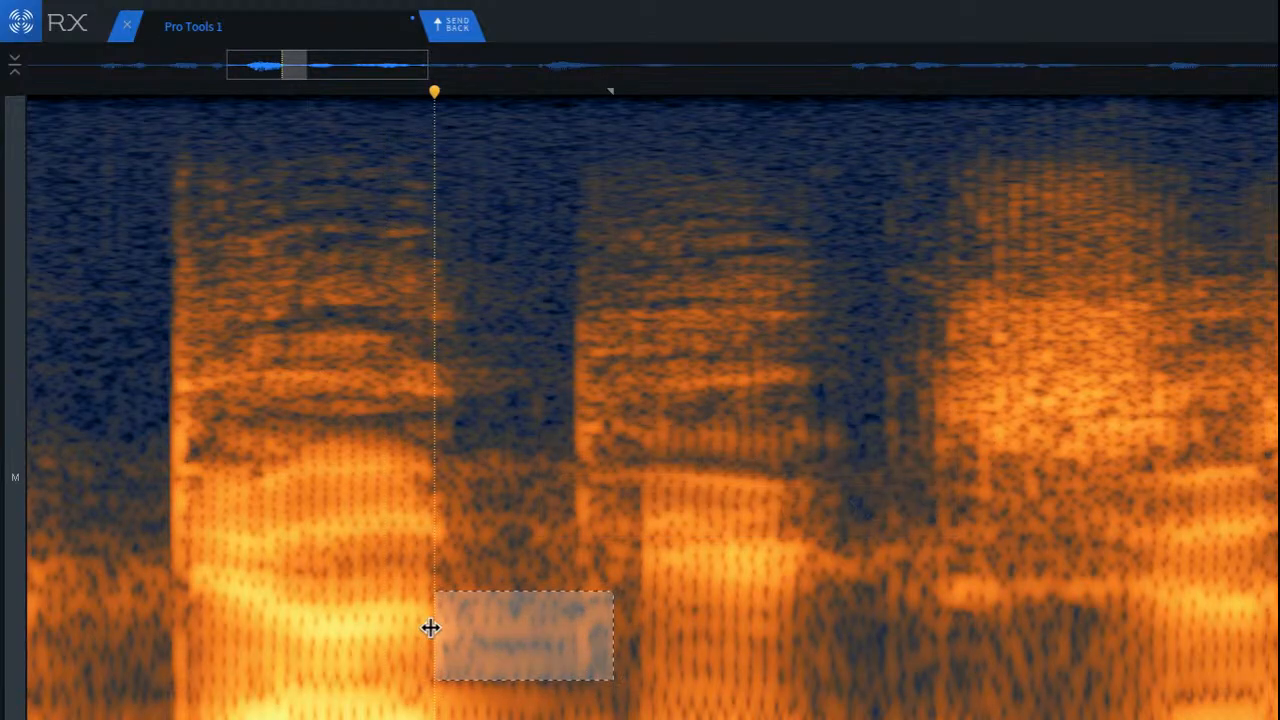
# Step: Play from before the third word, skipping forward through the phrase to the silence before the next phrase
pyautogui.scroll(-5, 431, 627)
pyautogui.click(278, 571)
pyautogui.press('space')
pyautogui.scroll(-4, 334, 585)
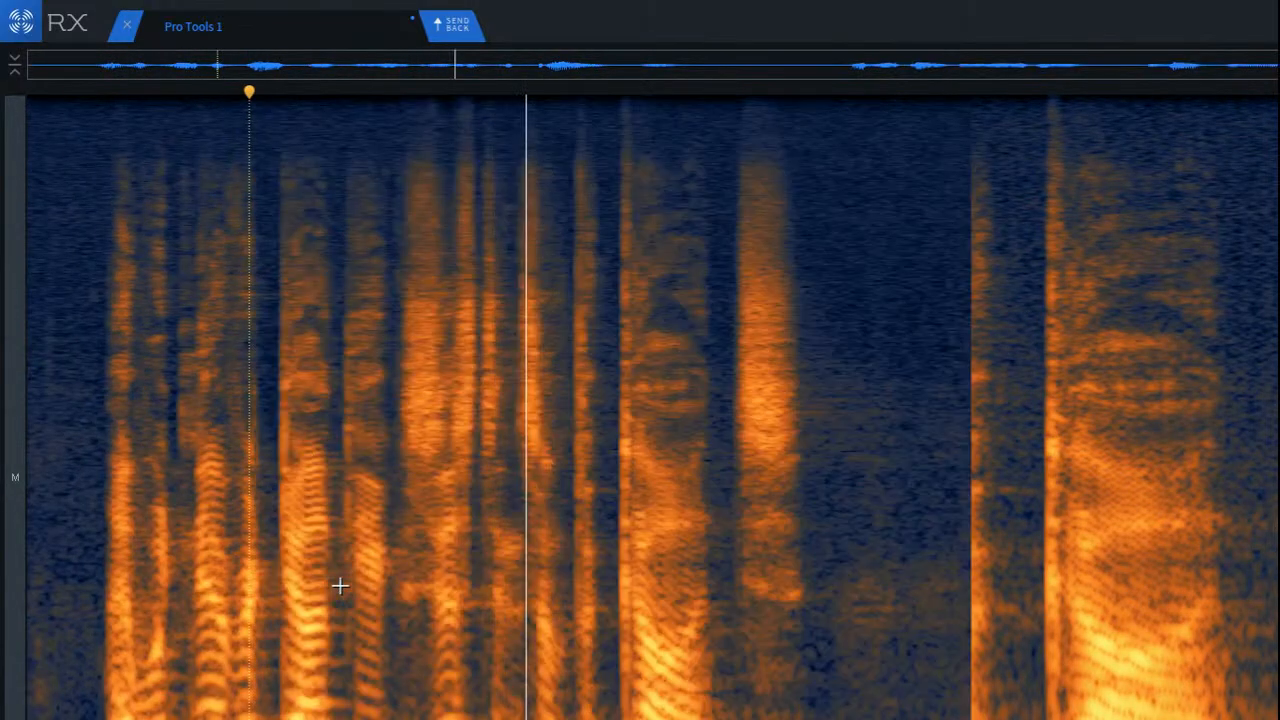
pyautogui.click(420, 586)
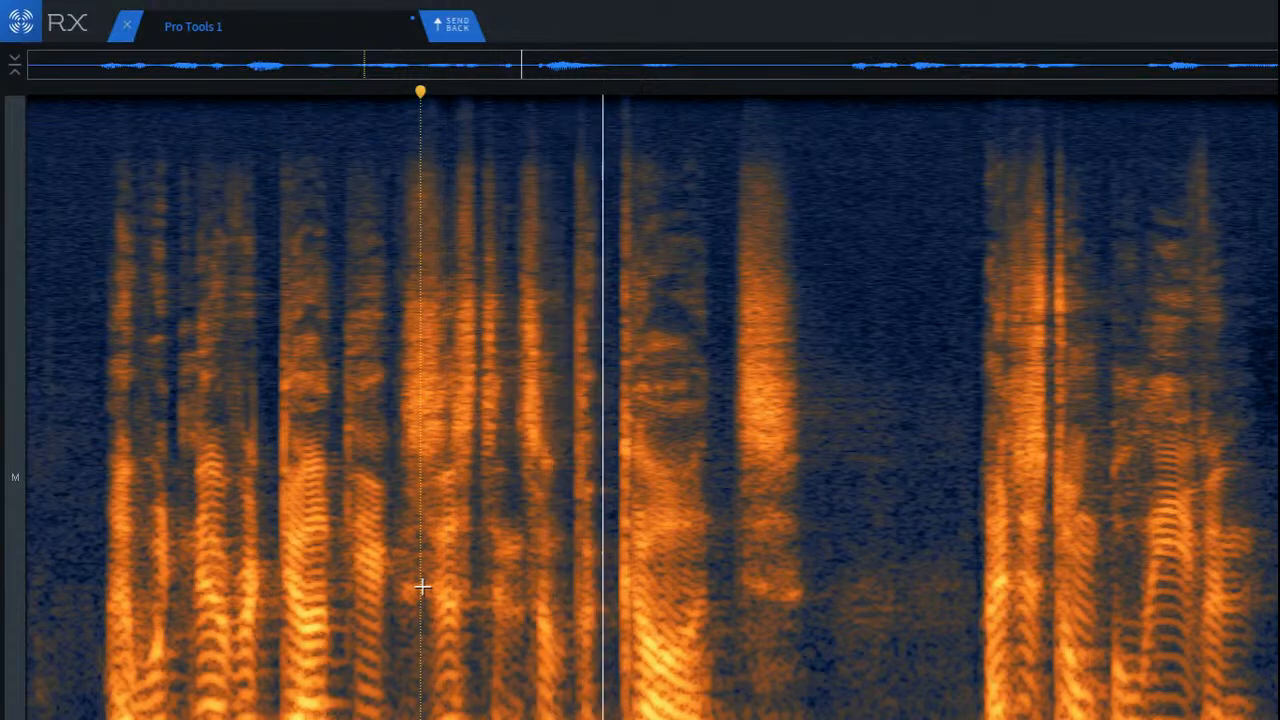
pyautogui.scroll(-2, 497, 571)
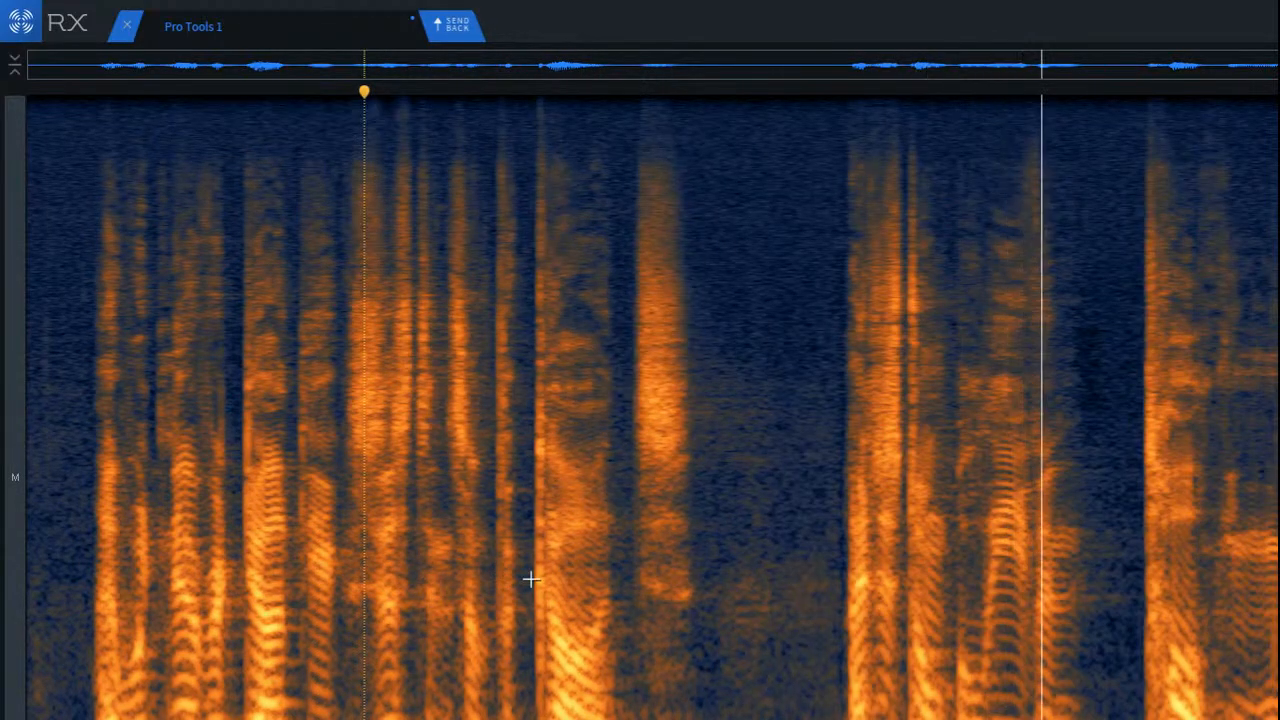
pyautogui.click(835, 578)
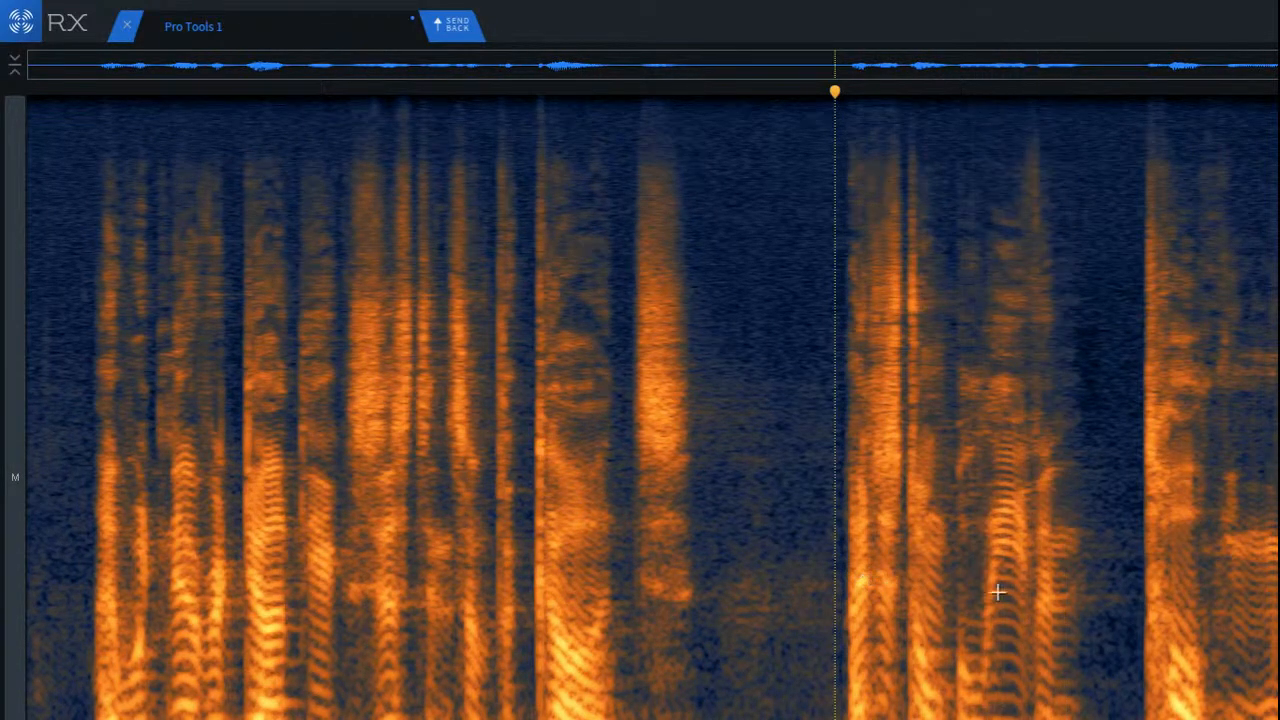
# Step: Select the low frequencies in the second phrase's short gaps, ending with the gap just before the narrow full-height burst
pyautogui.scroll(3, 992, 592)
pyautogui.click(634, 606)
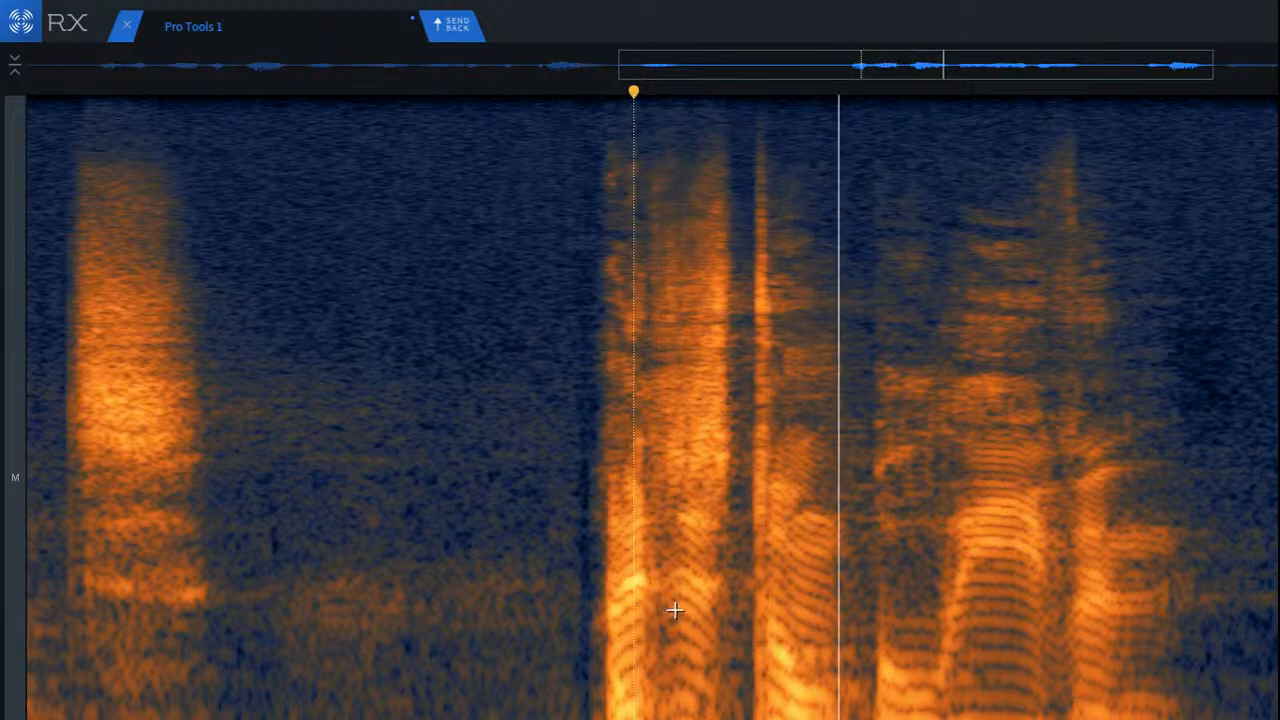
pyautogui.scroll(2, 818, 650)
pyautogui.scroll(2, 818, 650)
pyautogui.moveTo(860, 618); pyautogui.dragTo(983, 719)
pyautogui.click(556, 576)
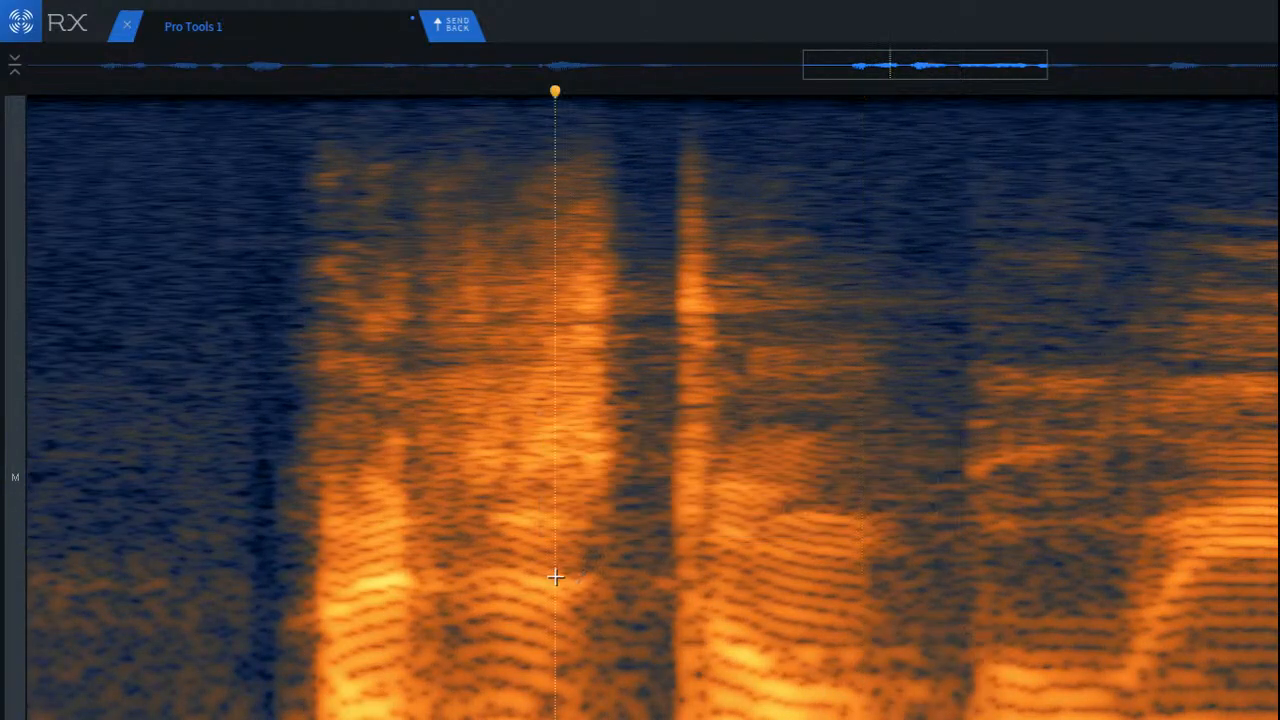
pyautogui.moveTo(570, 608)
pyautogui.mouseDown()
pyautogui.moveTo(613, 686)
pyautogui.moveTo(683, 719)
pyautogui.mouseUp()
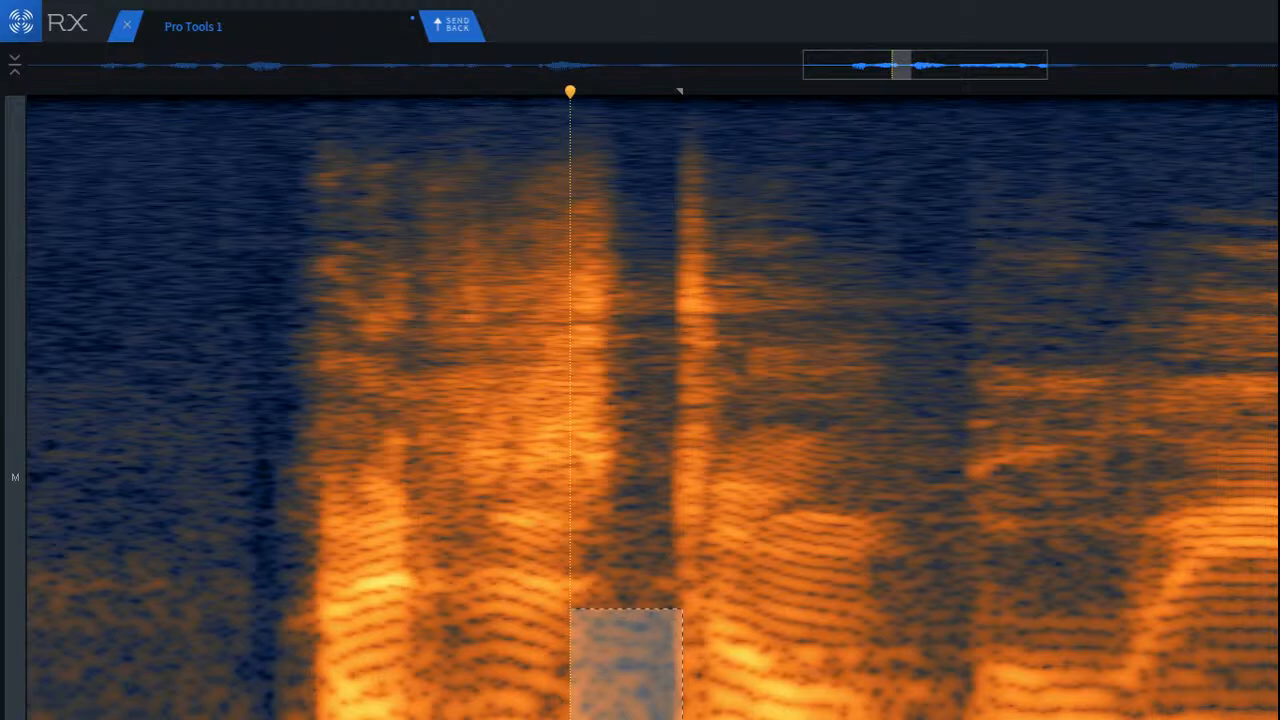
# Step: Play the second phrase from the silence before it
pyautogui.click(109, 475)
pyautogui.press('space')
pyautogui.scroll(-3, 219, 508)
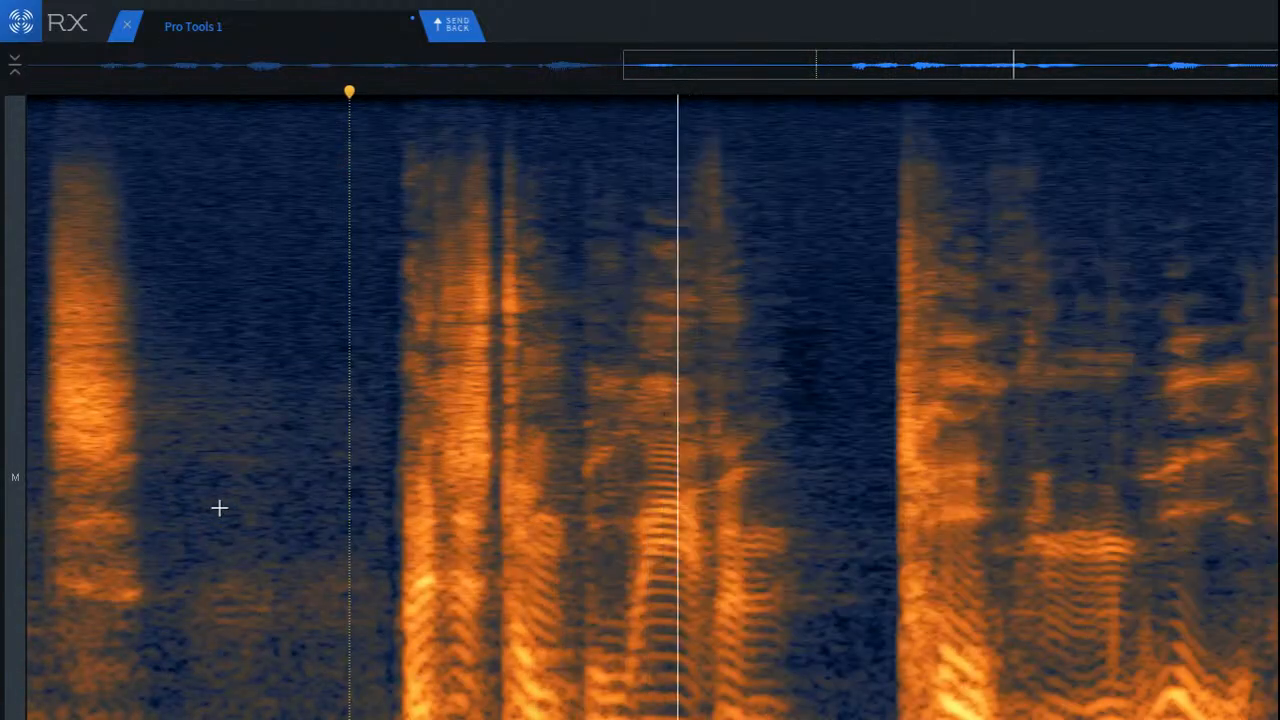
pyautogui.press('space')
# Step: Select the word's fading tail in the pause after the second phrase, audition and repair it, and play the result
pyautogui.scroll(4, 1088, 715)
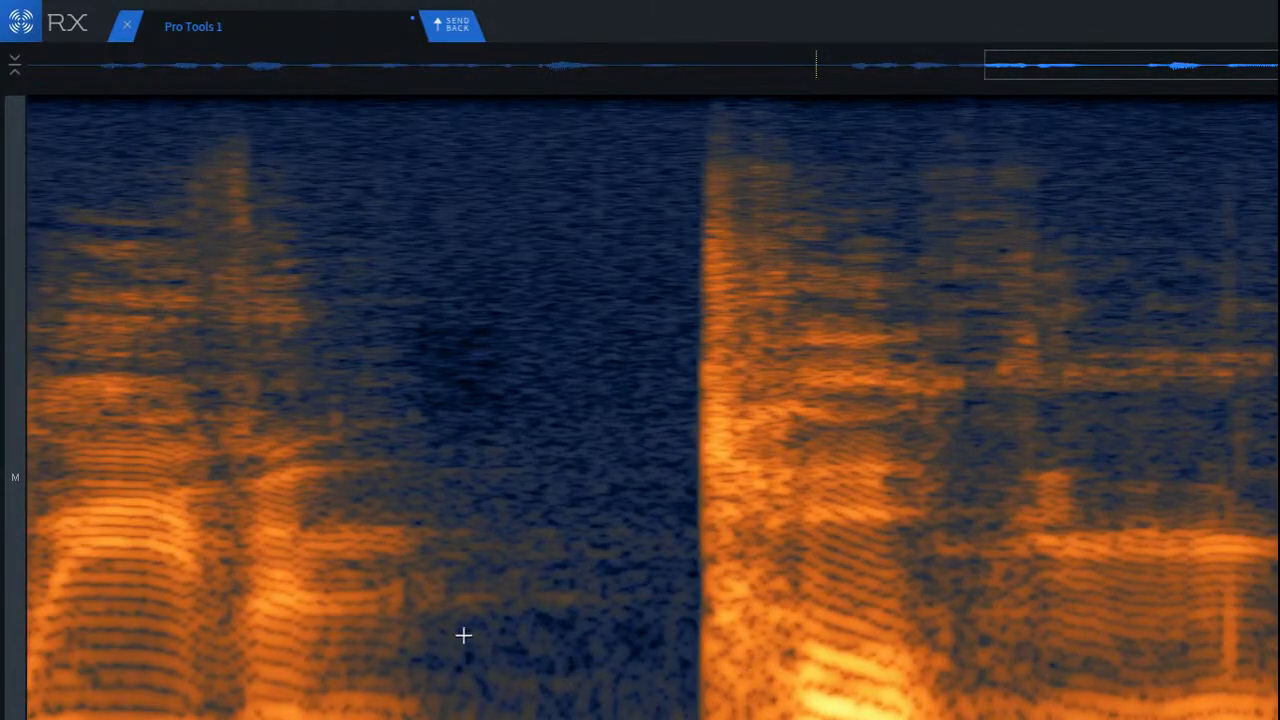
pyautogui.moveTo(392, 505); pyautogui.dragTo(667, 637)
pyautogui.press('space')
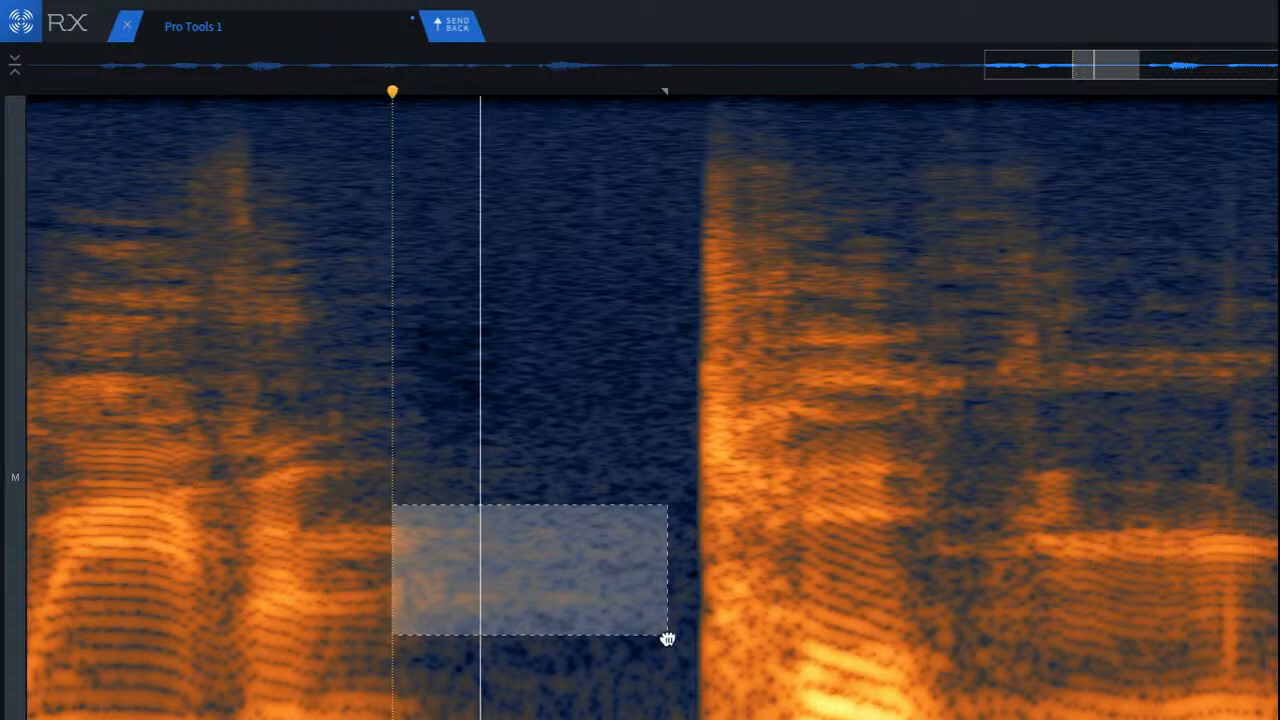
pyautogui.press('space')
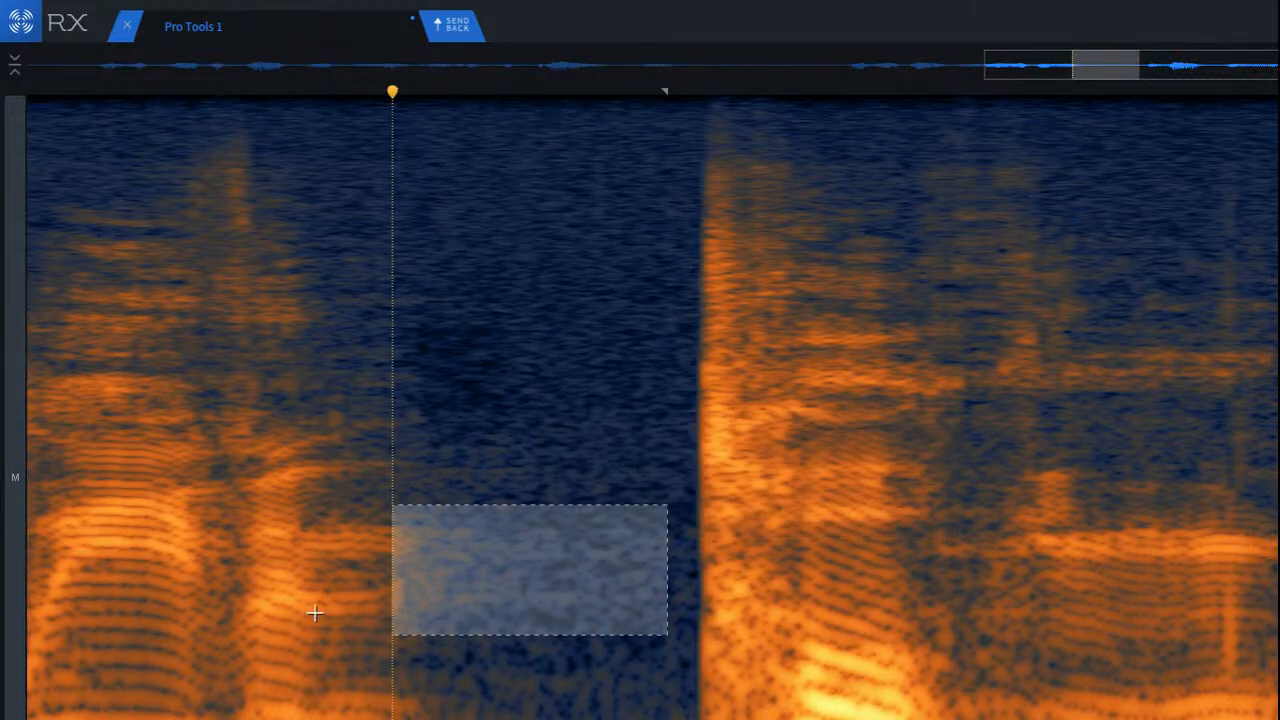
pyautogui.click(175, 537)
pyautogui.press('space')
pyautogui.scroll(-4, 230, 549)
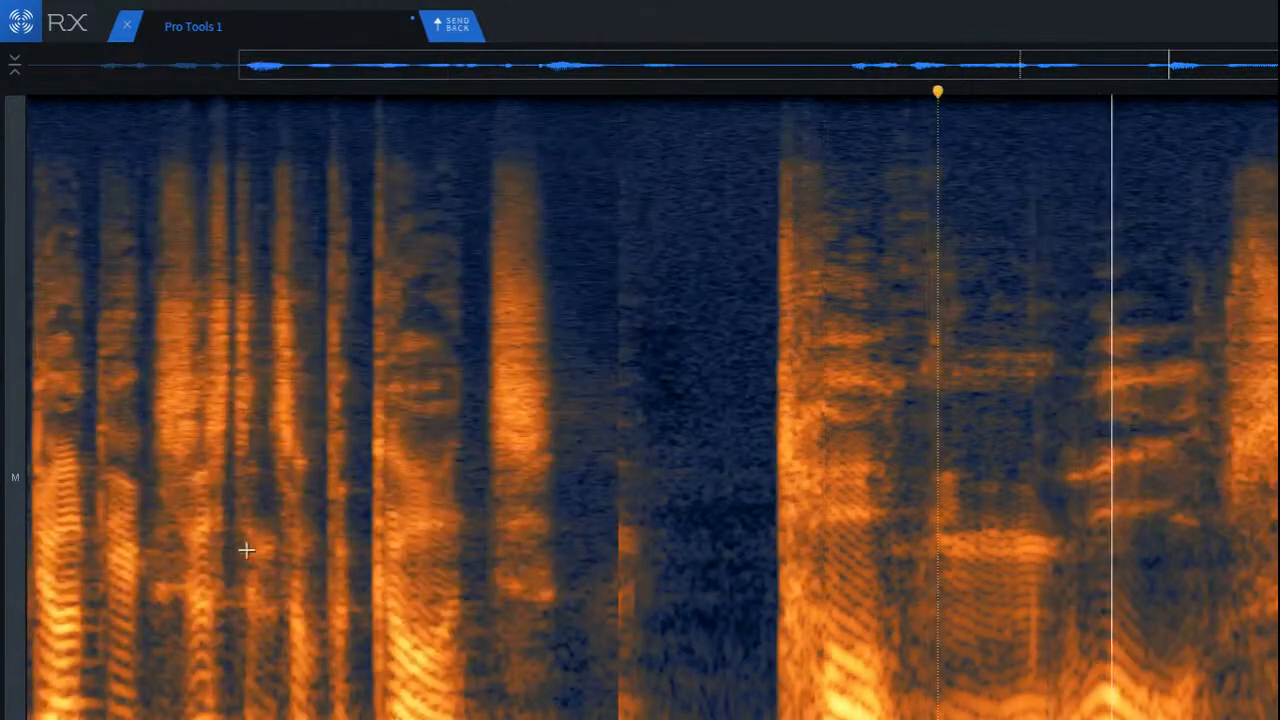
# Step: Play the third phrase from the silence just before its opening burst
pyautogui.press('space')
pyautogui.press('space')
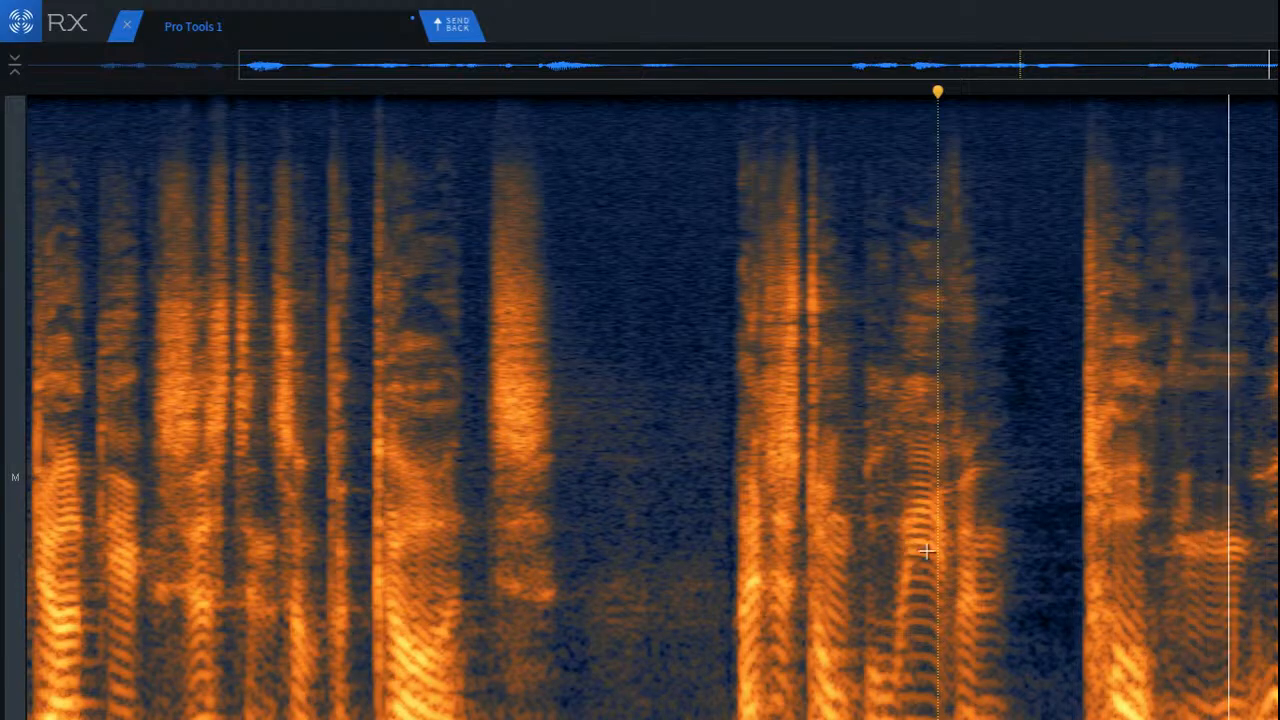
pyautogui.scroll(2, 1274, 550)
pyautogui.scroll(2, 1274, 550)
pyautogui.click(854, 534)
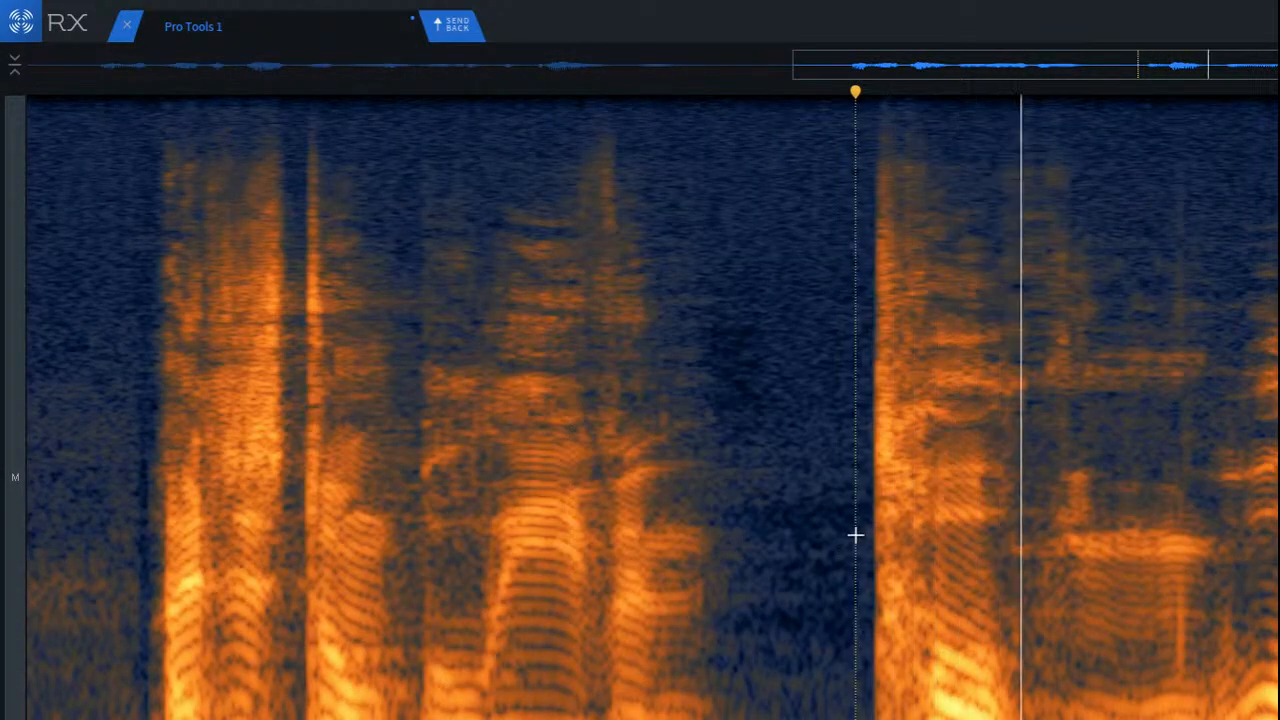
pyautogui.press('space')
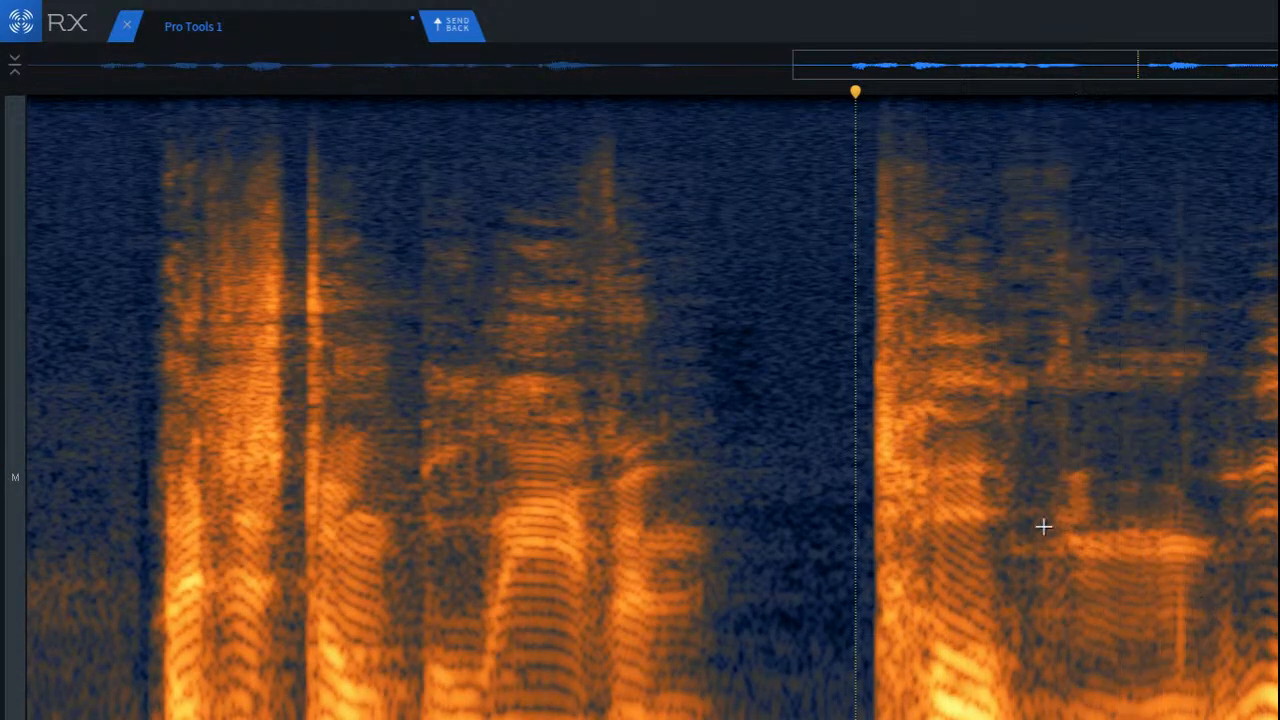
# Step: Audition a mid-low band after the third phrase's onset and replay the phrase from the silence before it
pyautogui.moveTo(995, 512); pyautogui.dragTo(1278, 590)
pyautogui.press('space')
pyautogui.press('space')
pyautogui.click(791, 520)
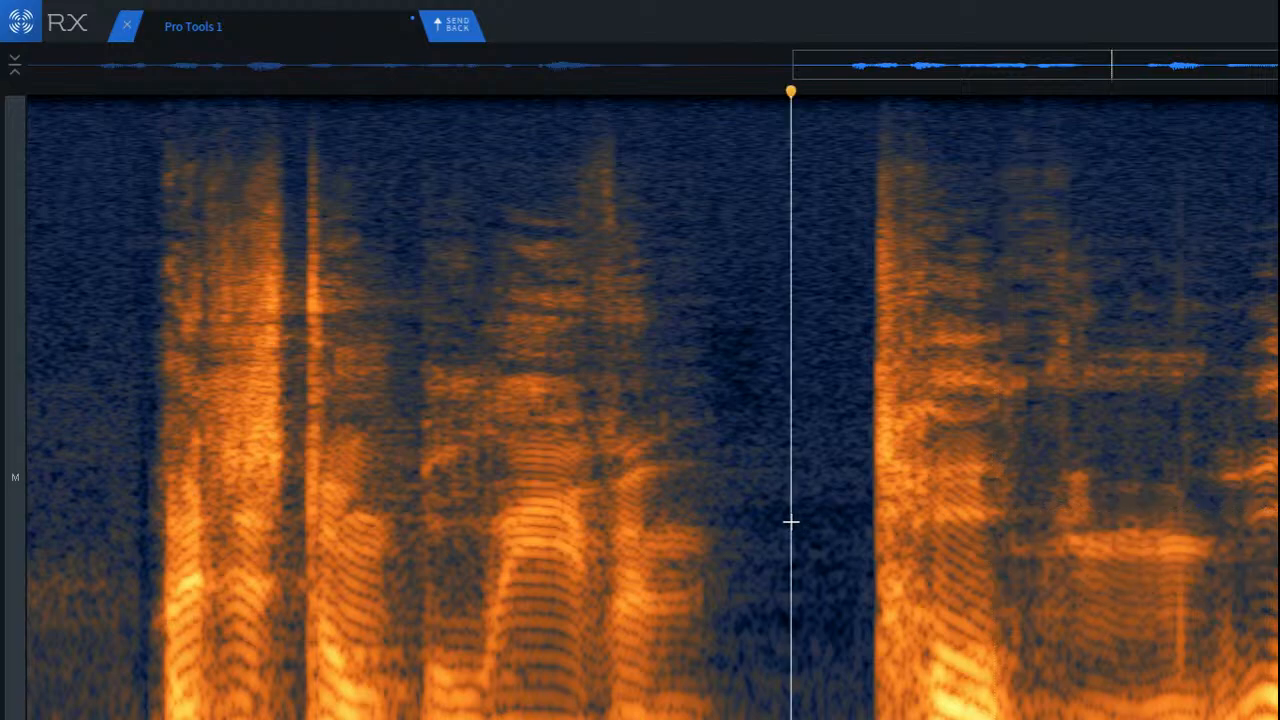
pyautogui.press('space')
pyautogui.press('space')
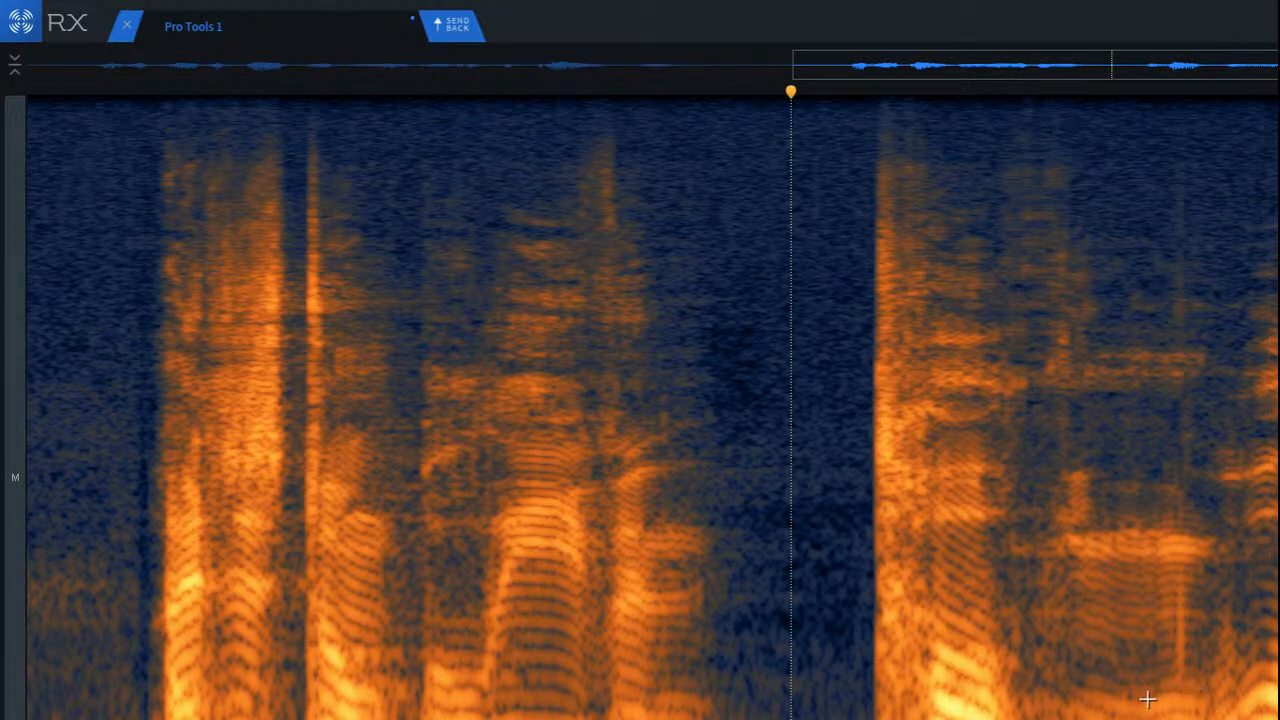
pyautogui.scroll(-2, 1165, 695)
pyautogui.press('space')
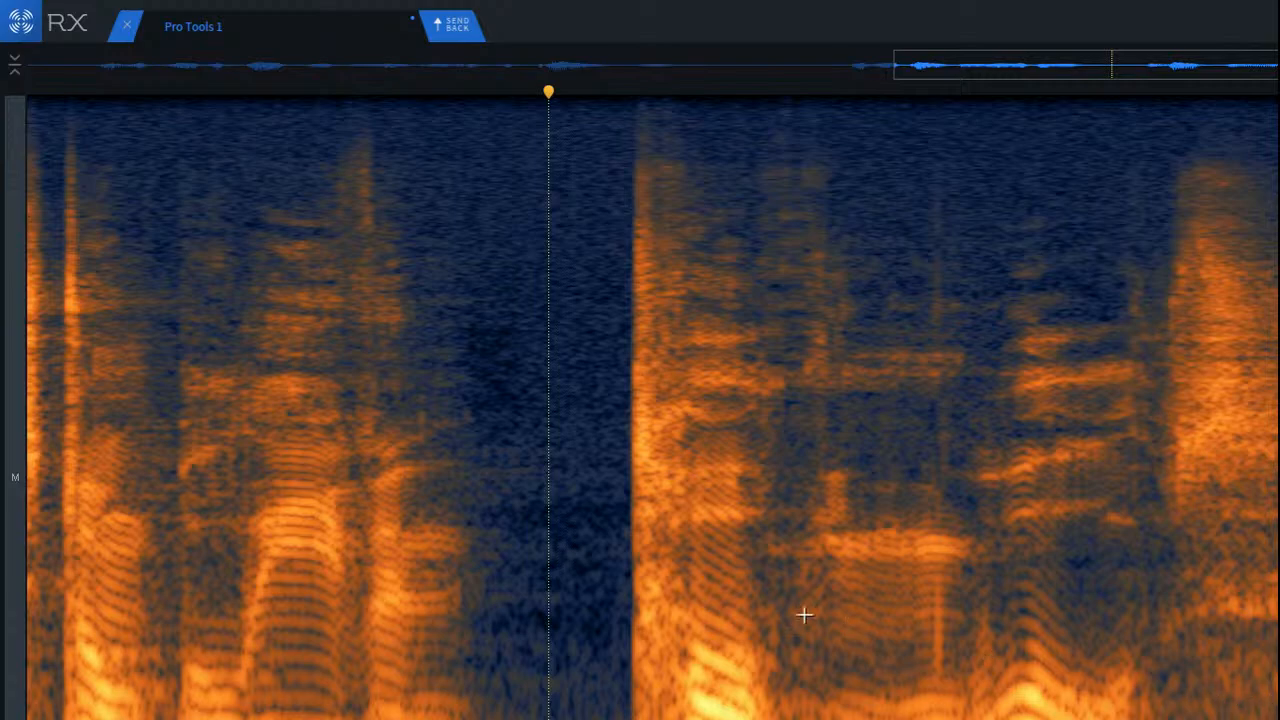
pyautogui.click(534, 536)
pyautogui.press('space')
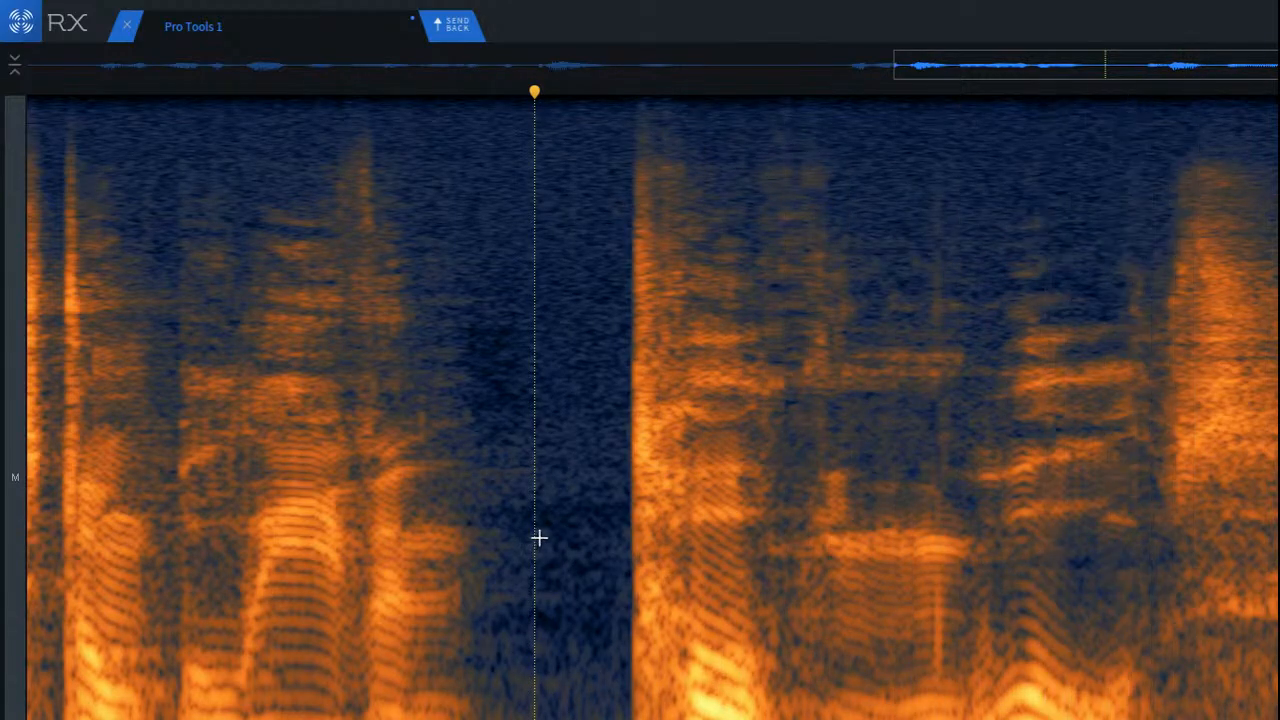
# Step: Select and audition separate frequency bands of the sustained sound following the third phrase's first word, from its bright upper band to the lows
pyautogui.moveTo(772, 517); pyautogui.dragTo(968, 550)
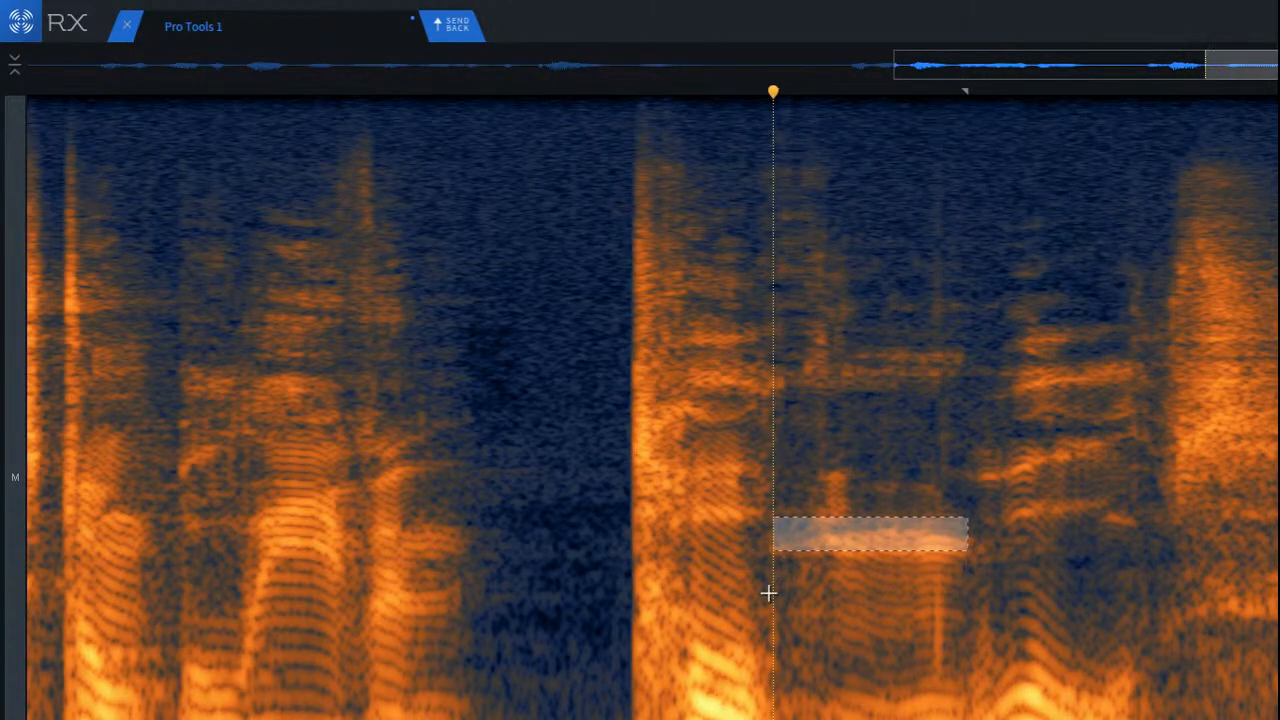
pyautogui.moveTo(768, 594); pyautogui.dragTo(1006, 718)
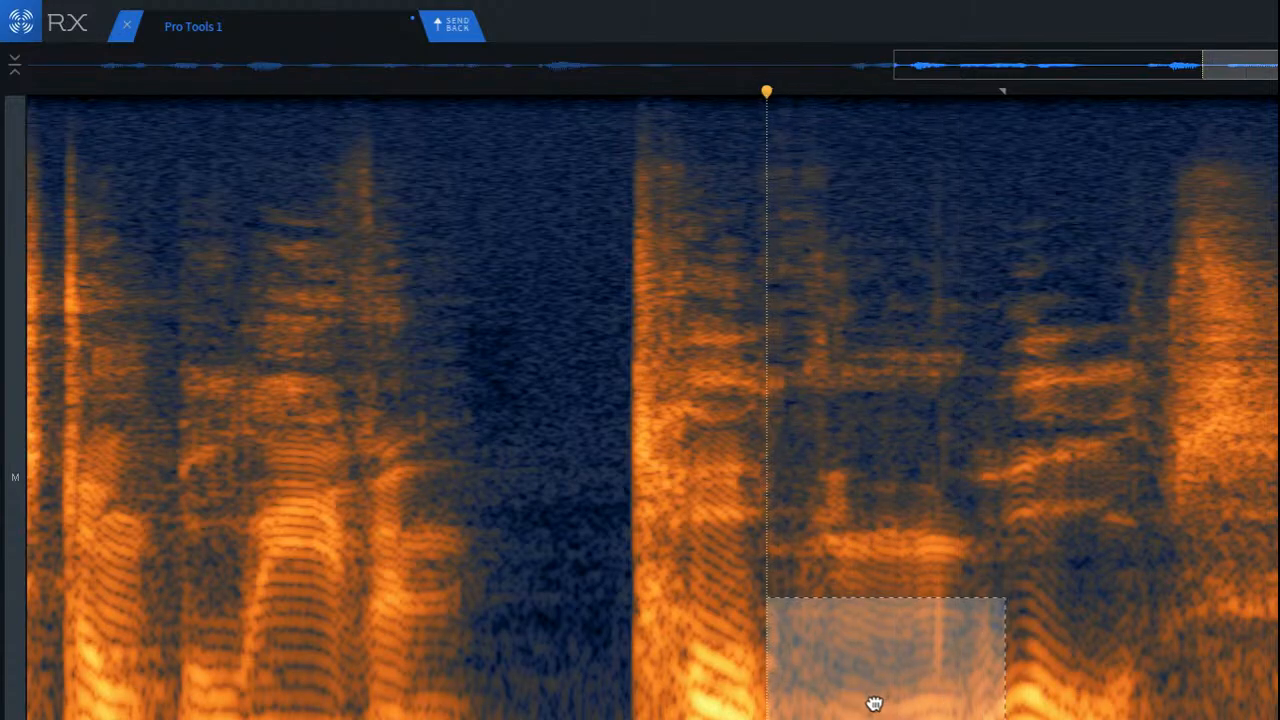
pyautogui.click(1062, 680)
pyautogui.moveTo(757, 689); pyautogui.dragTo(977, 719)
pyautogui.press('space')
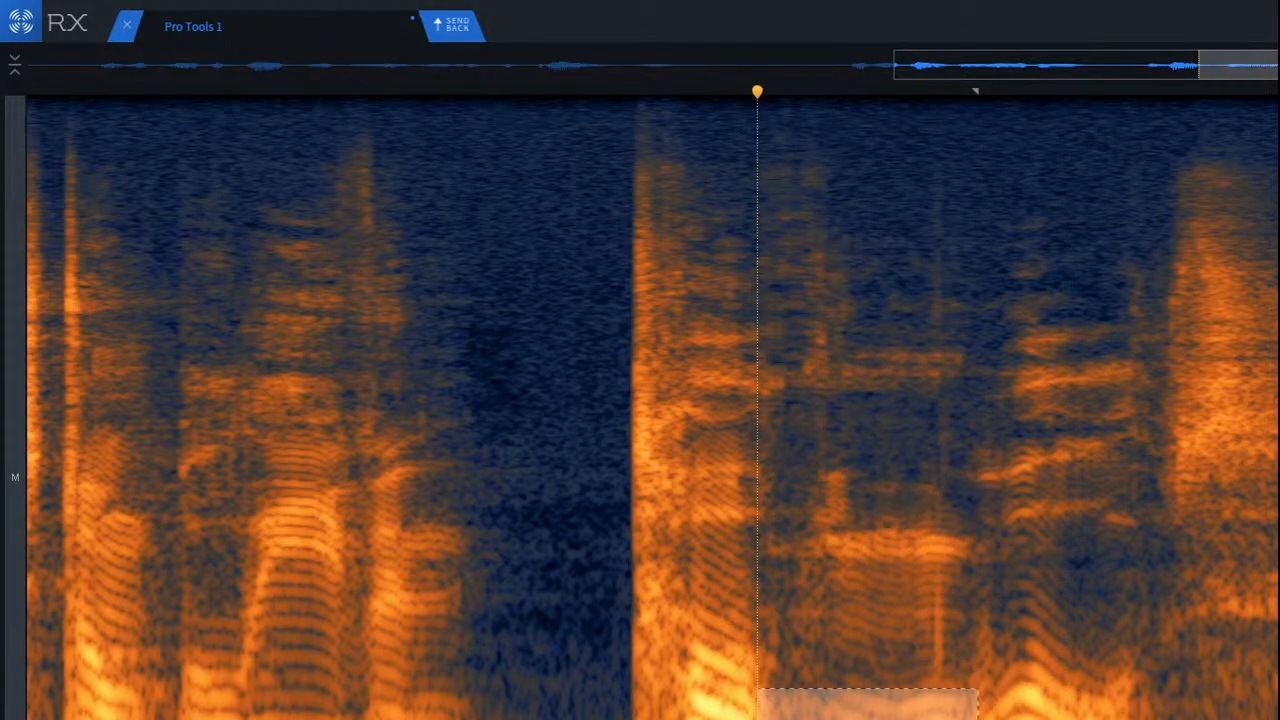
pyautogui.moveTo(757, 719); pyautogui.dragTo(884, 637)
pyautogui.press('space')
pyautogui.press('space')
pyautogui.press('space')
pyautogui.moveTo(752, 555); pyautogui.dragTo(996, 652)
pyautogui.press('space')
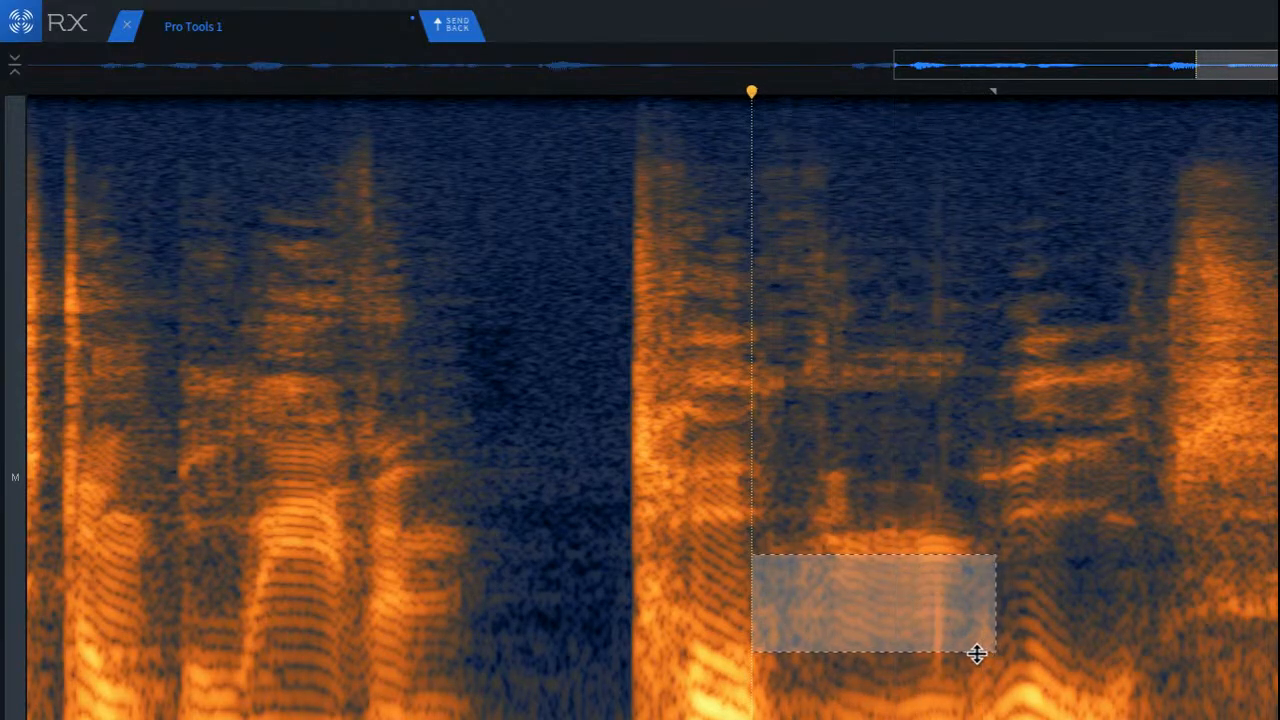
# Step: Play the third phrase from the silence before it, and again from the last word of the second phrase
pyautogui.click(506, 541)
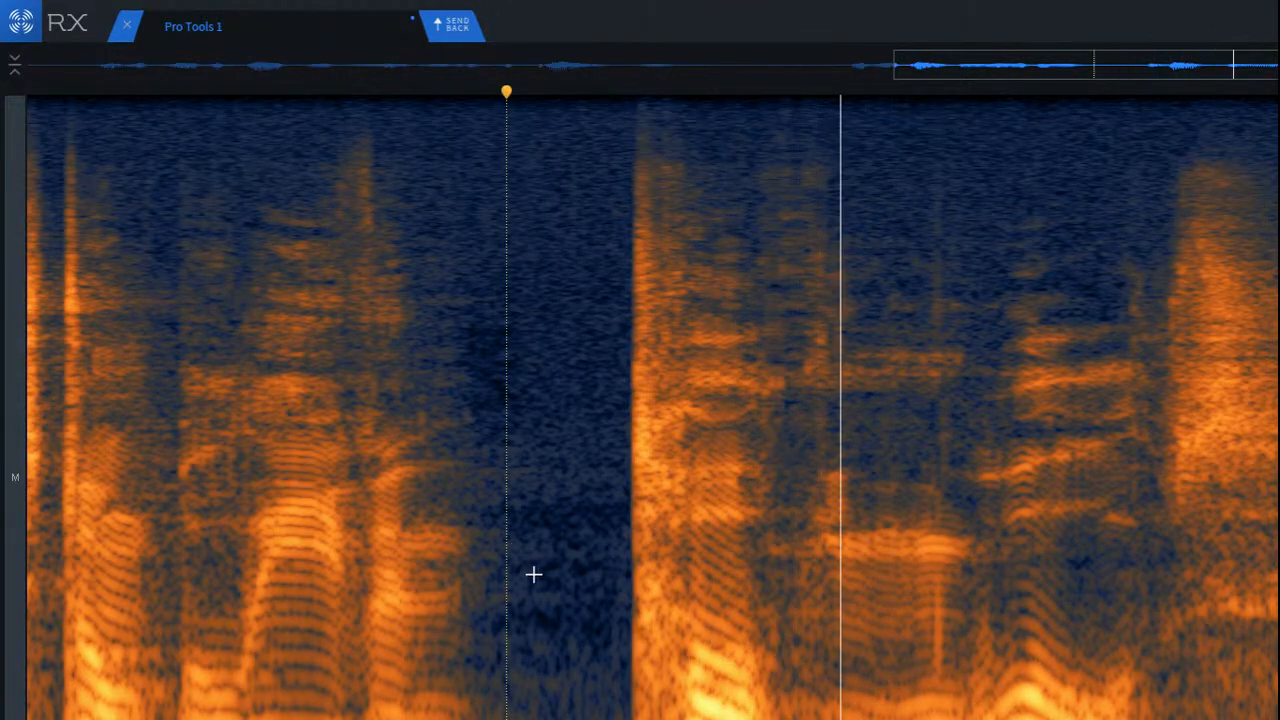
pyautogui.press('space')
pyautogui.scroll(-3, 528, 573)
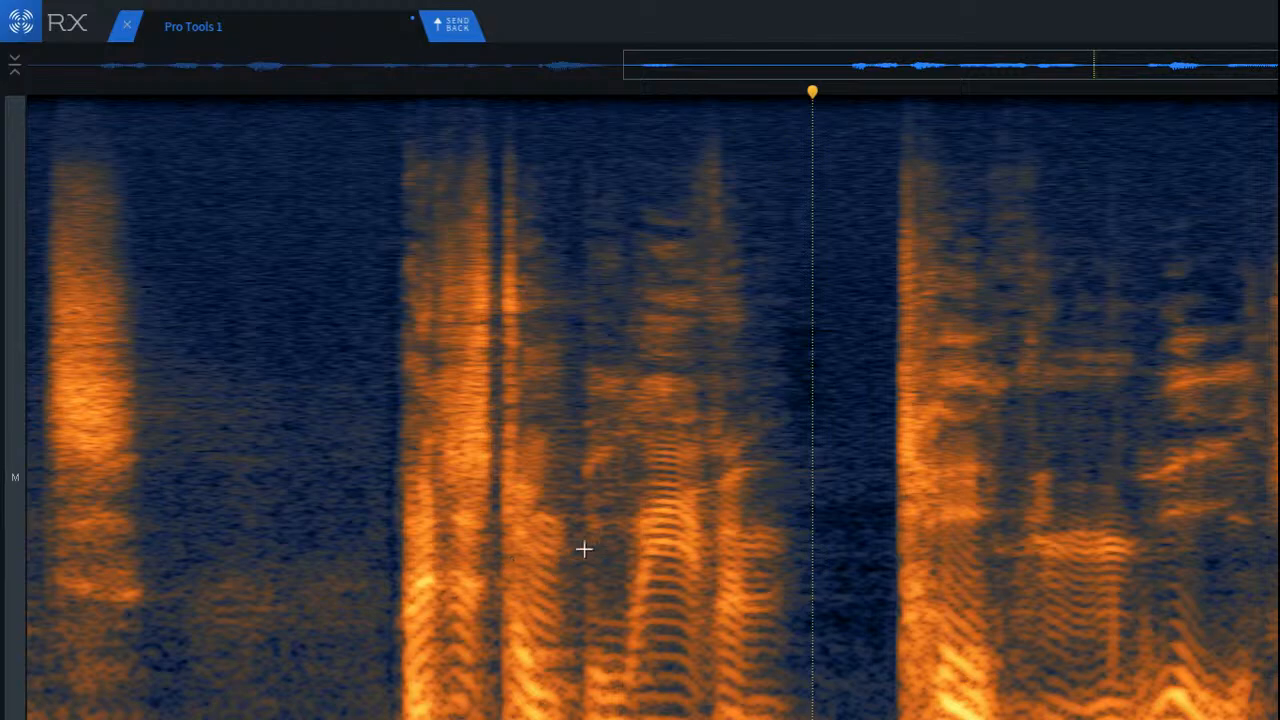
pyautogui.click(697, 568)
pyautogui.press('space')
pyautogui.press('space')
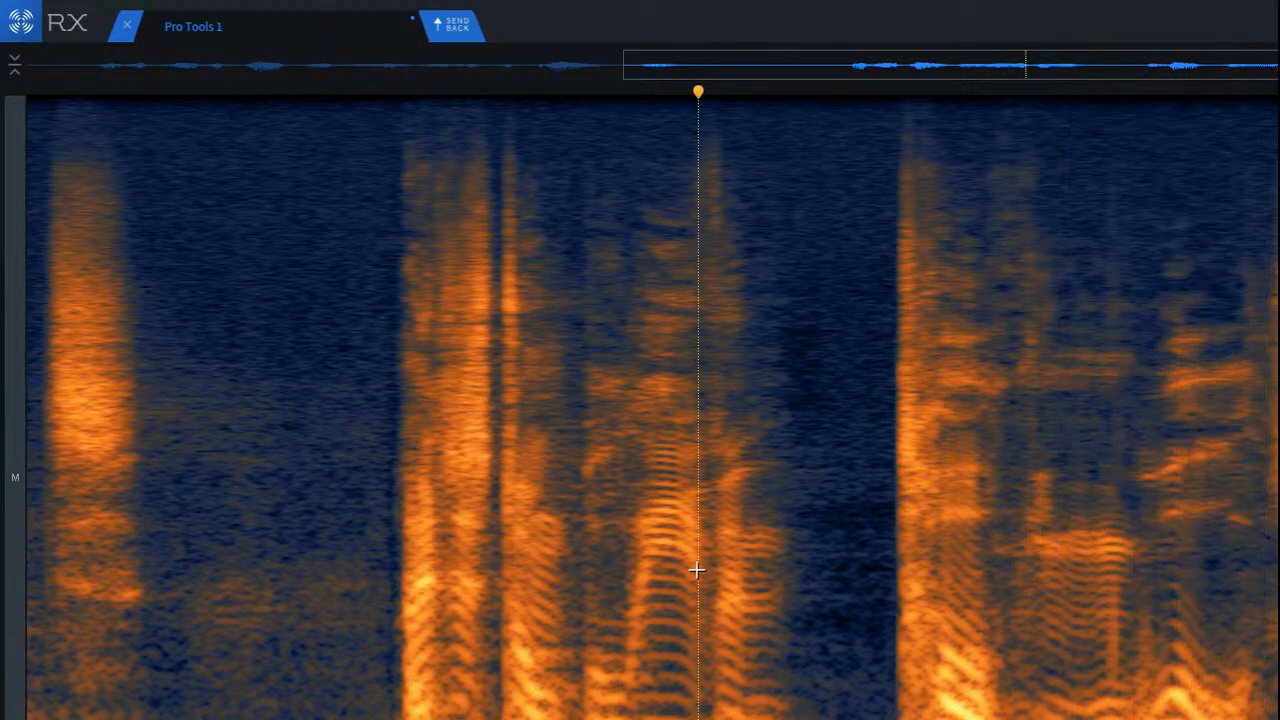
pyautogui.press('space')
pyautogui.press('space')
# Step: Play the repaired clip from its very beginning and send it back to Pro Tools
pyautogui.press('Return')
pyautogui.press('space')
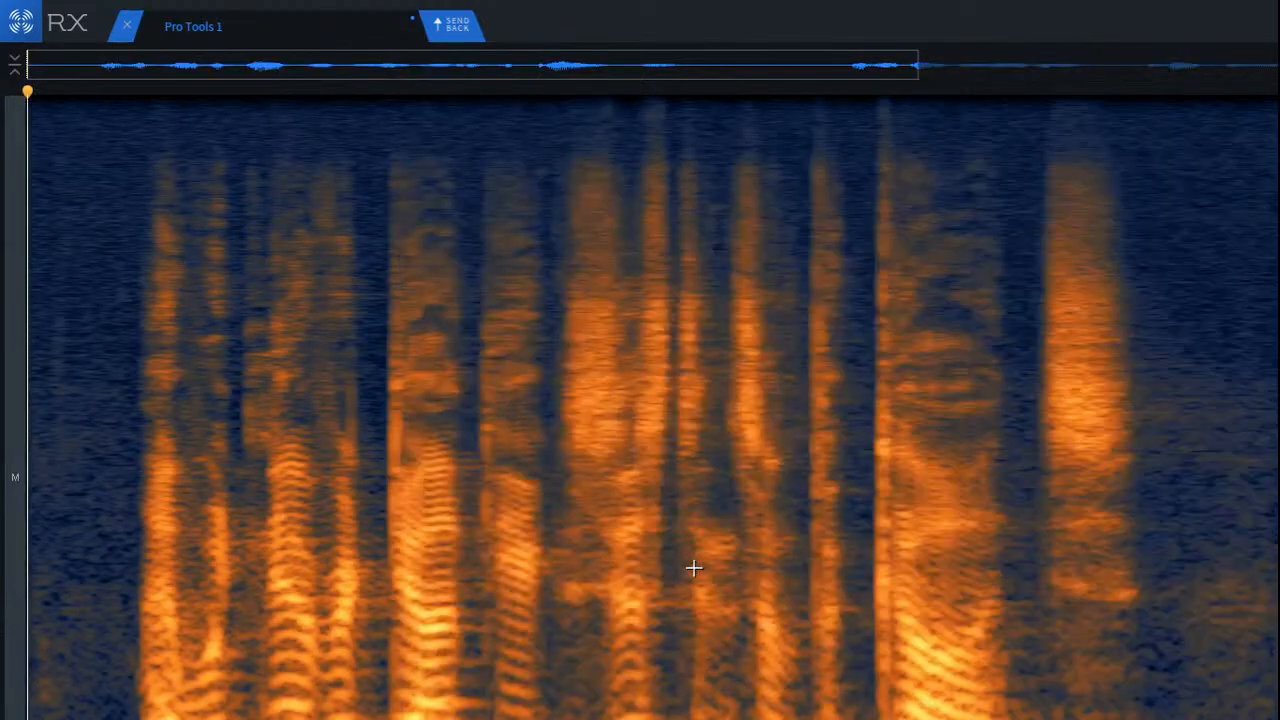
pyautogui.press('space')
pyautogui.press('space')
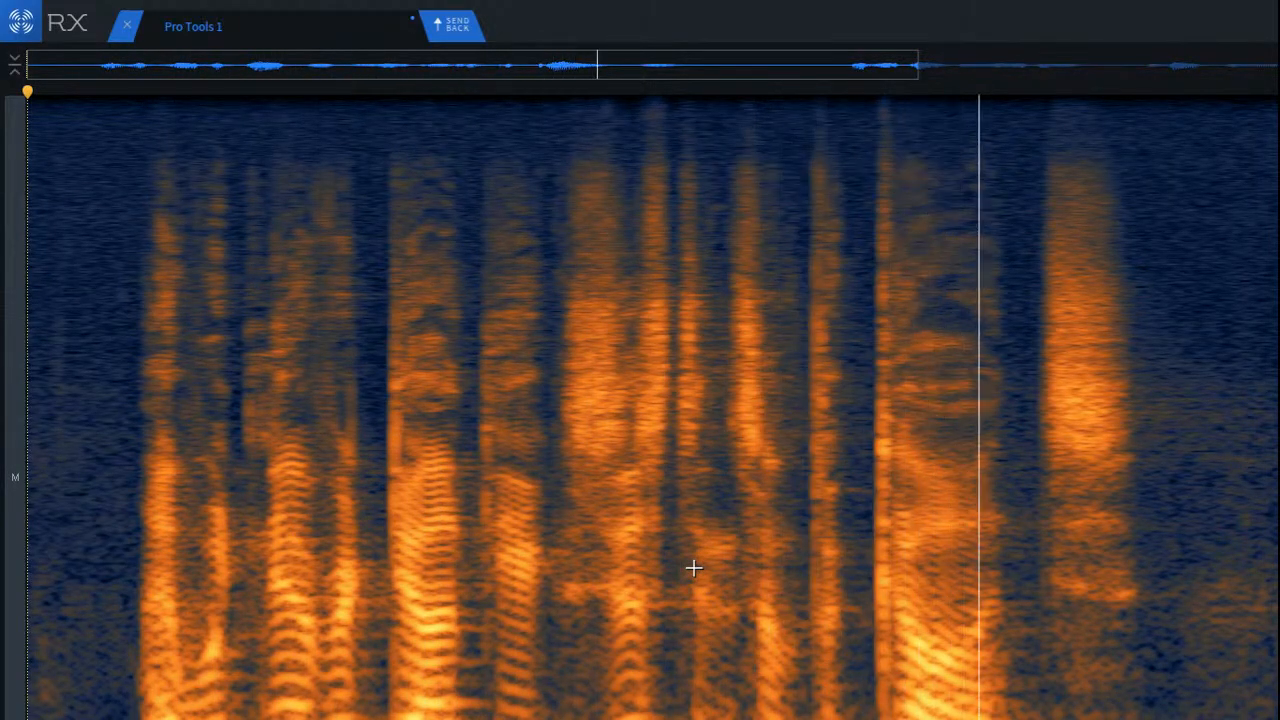
pyautogui.press('space')
pyautogui.press('space')
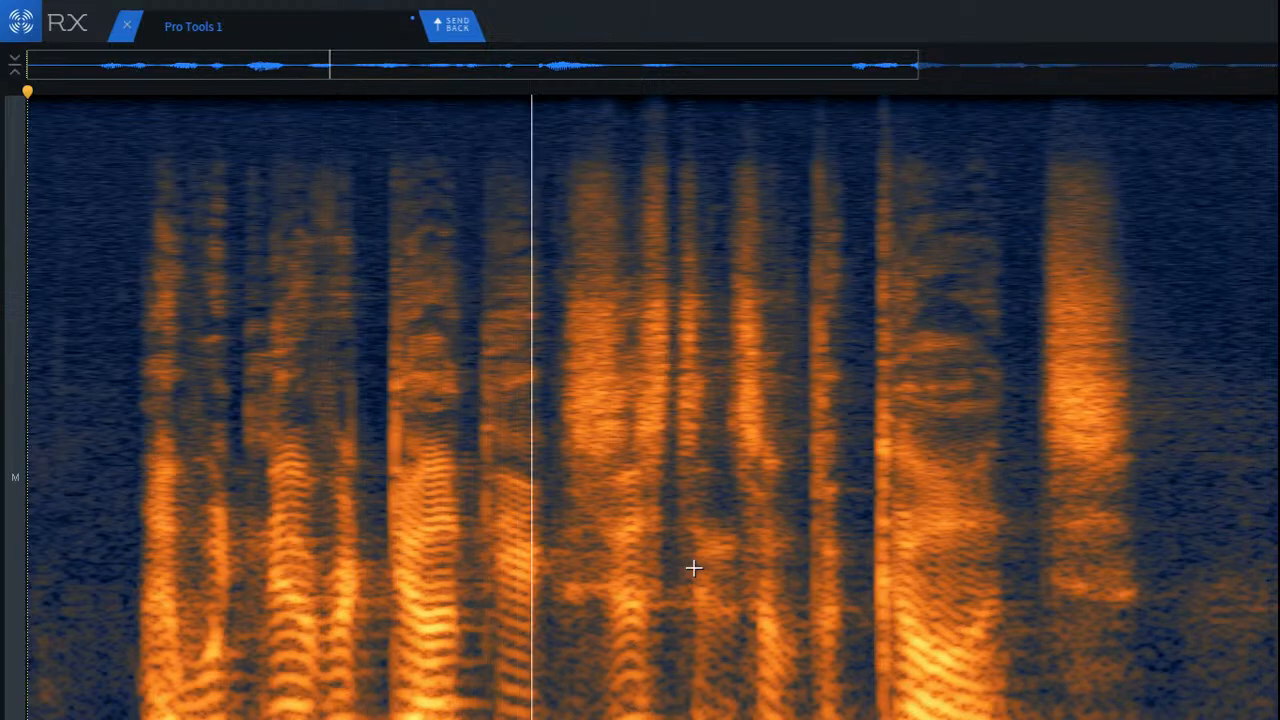
pyautogui.press('space')
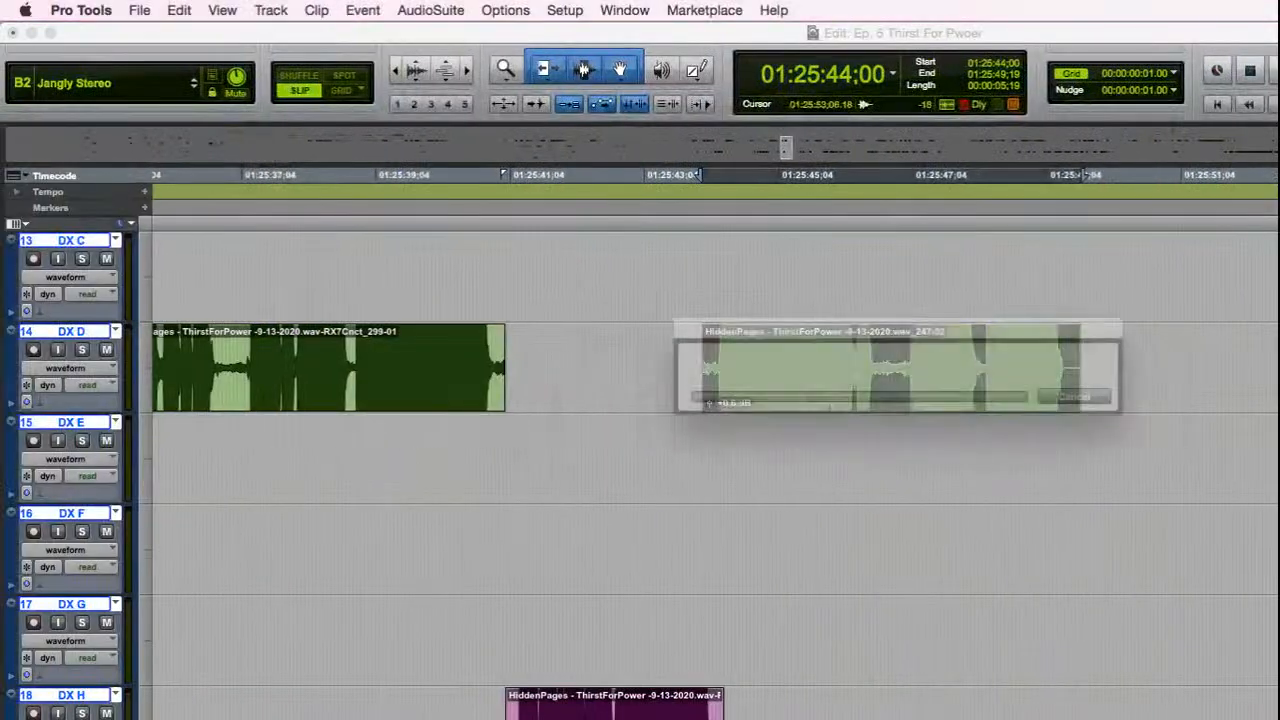
# Step: Play the processed clip on the DX D track in Pro Tools, starting from 01:25:41;17 in the gap before it
pyautogui.click(541, 346)
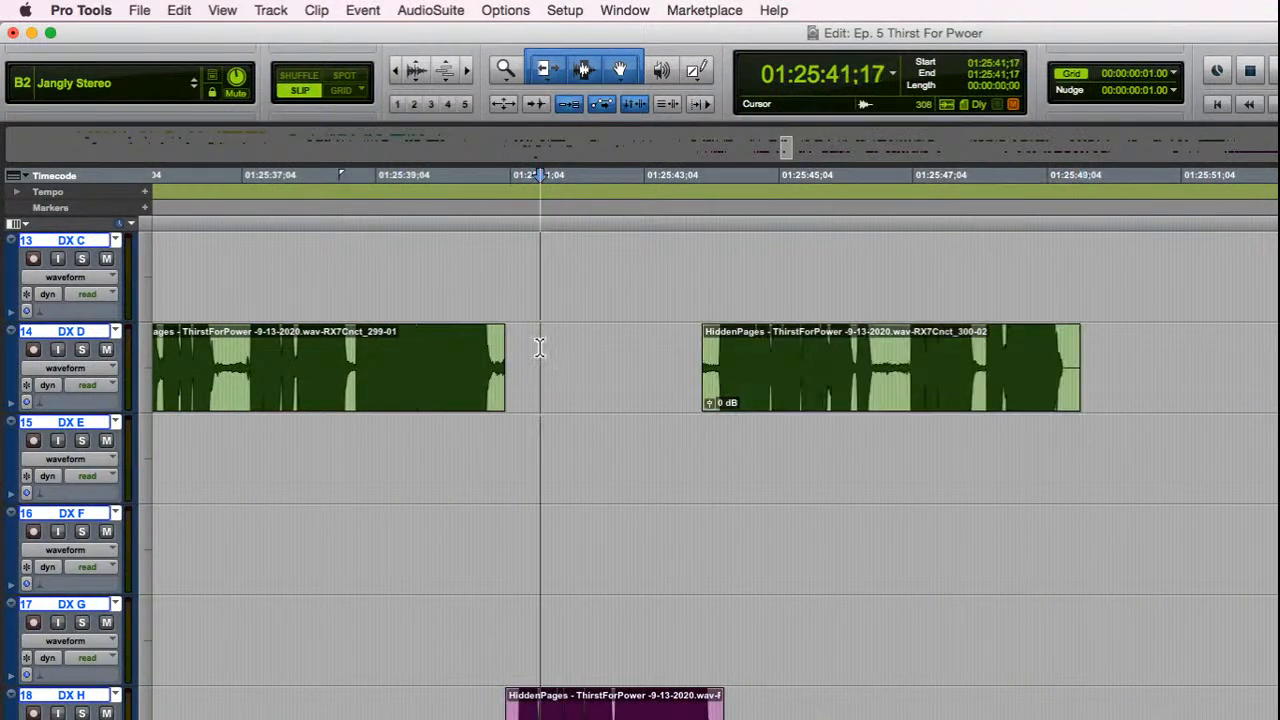
pyautogui.press('space')
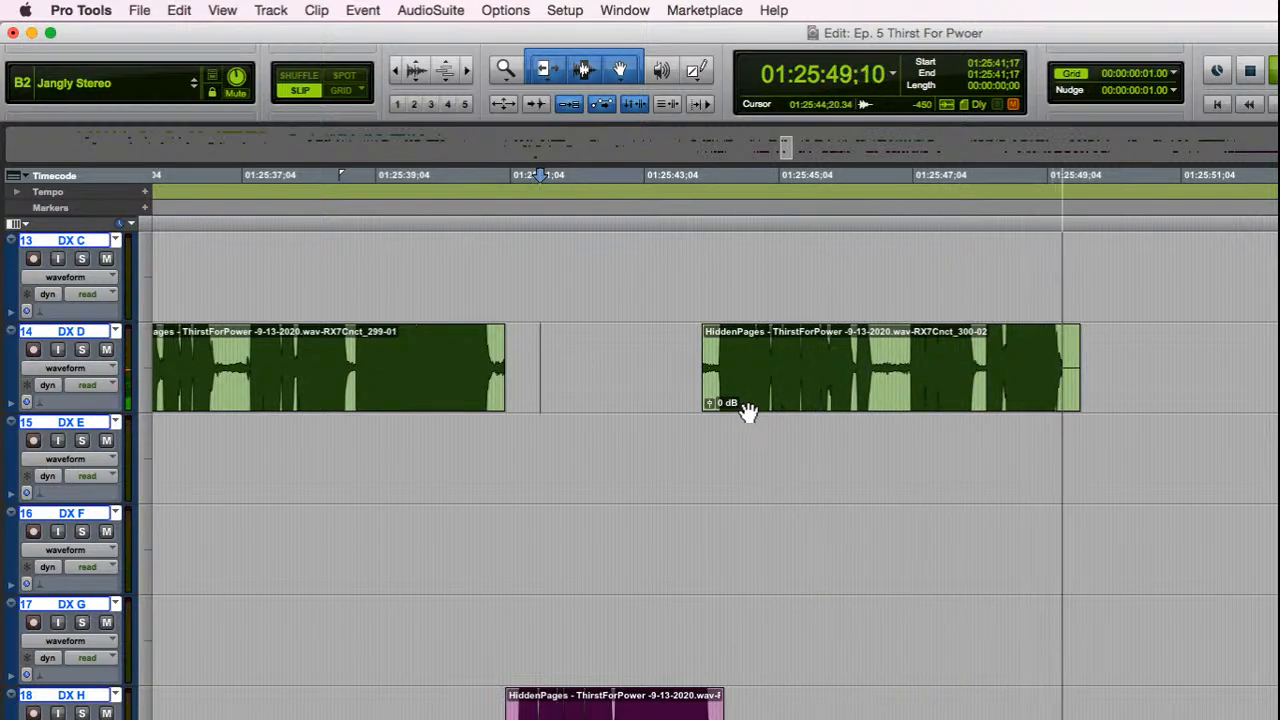
pyautogui.press('space')
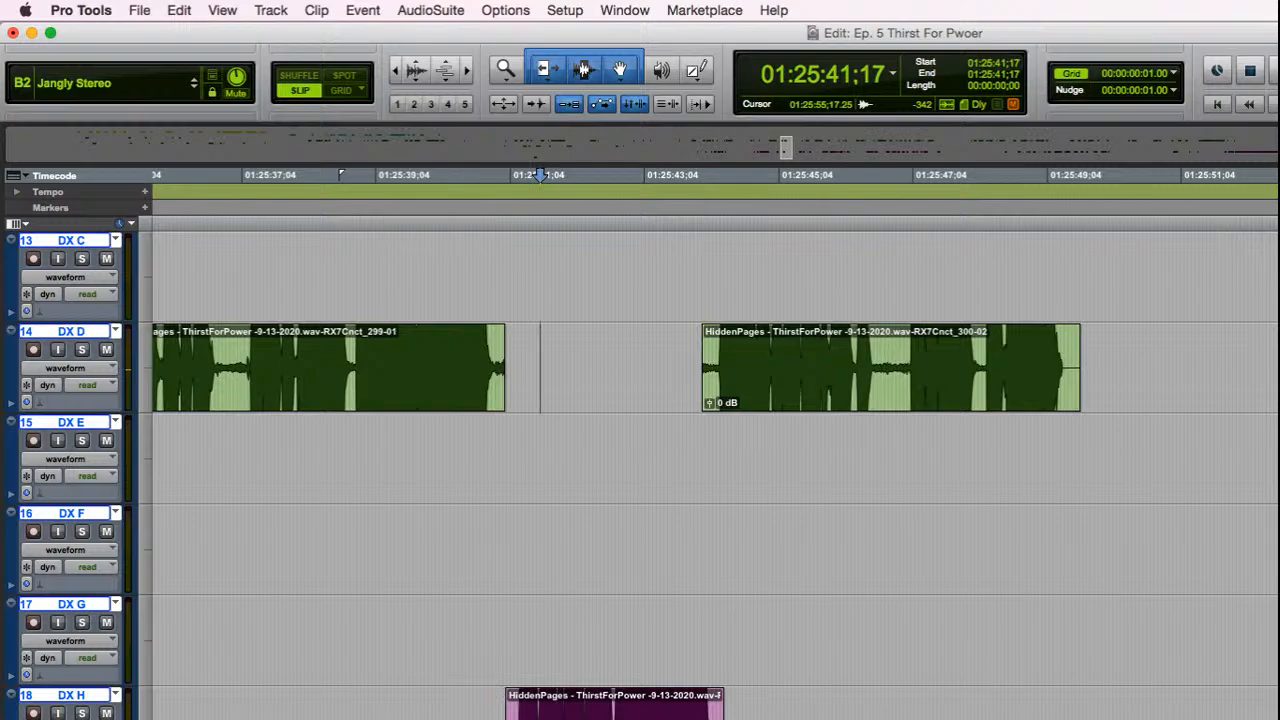
# Step: Select the processed DX D clip, and place the edit cursor near its end at 01:25:49;14
pyautogui.click(957, 400)
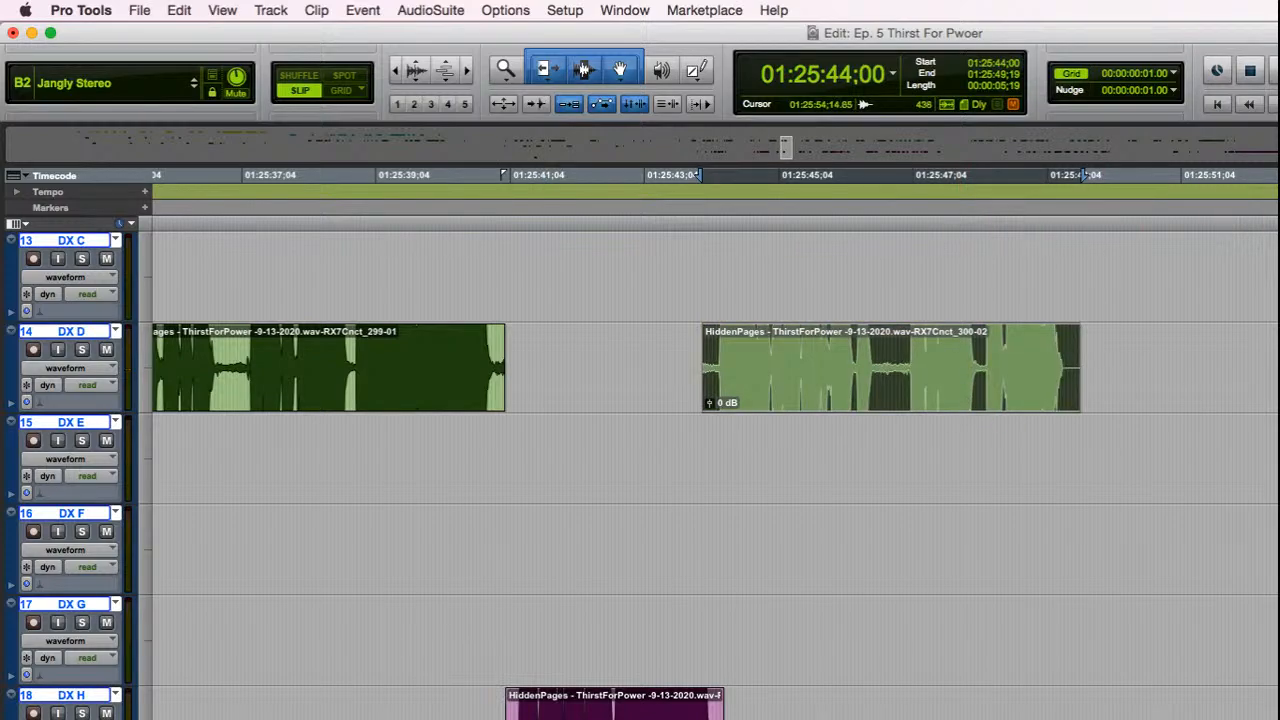
pyautogui.press('r')
pyautogui.press('r')
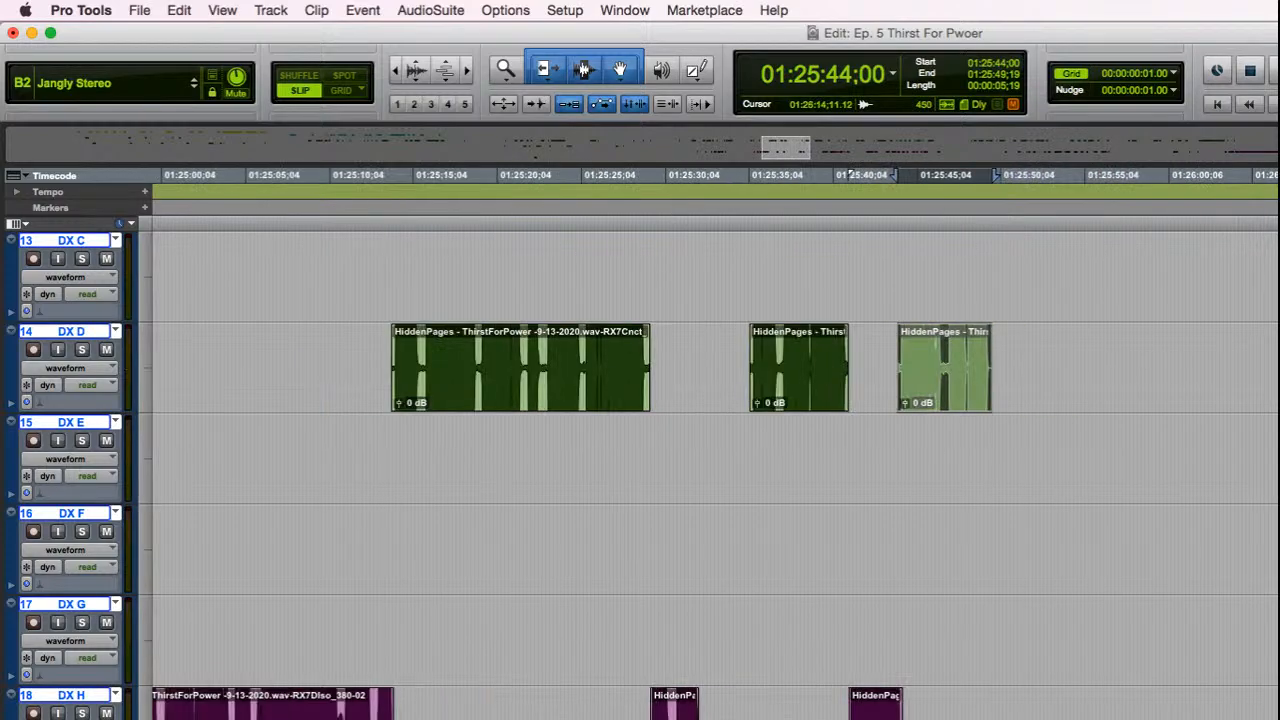
pyautogui.click(989, 438)
pyautogui.press('t')
pyautogui.press('t')
pyautogui.scroll(4, 998, 447)
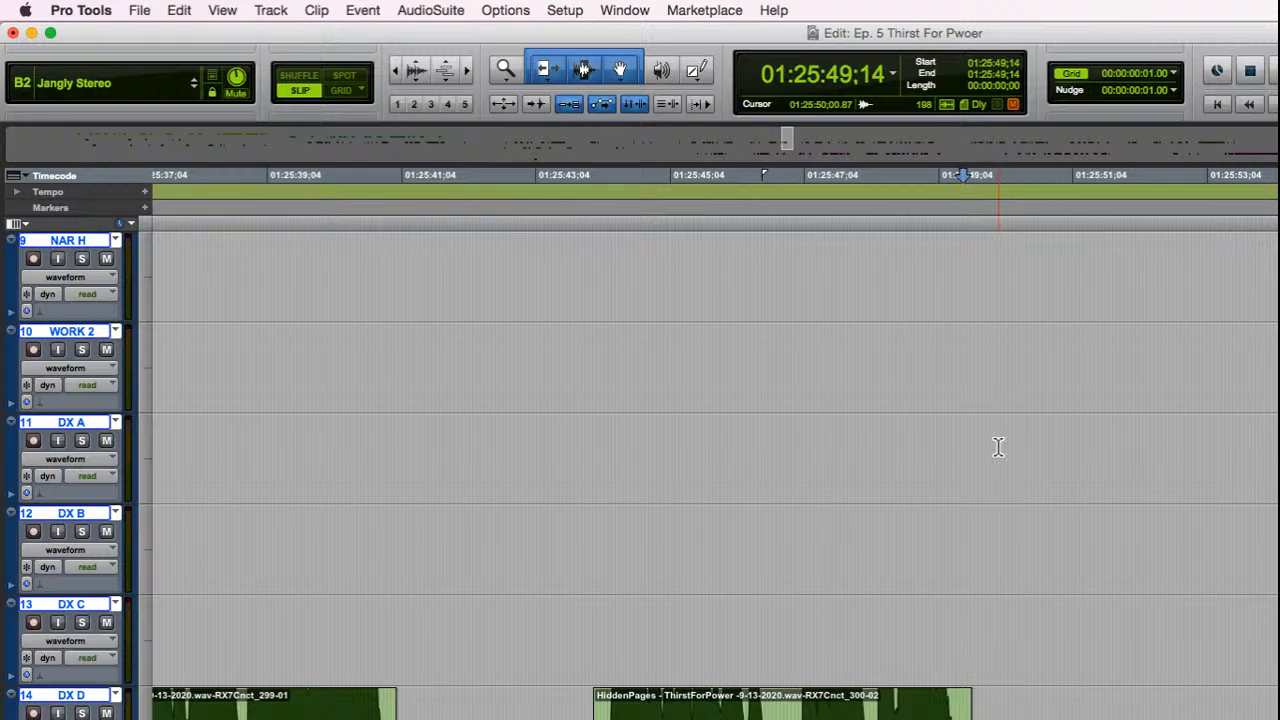
pyautogui.press('r')
pyautogui.press('r')
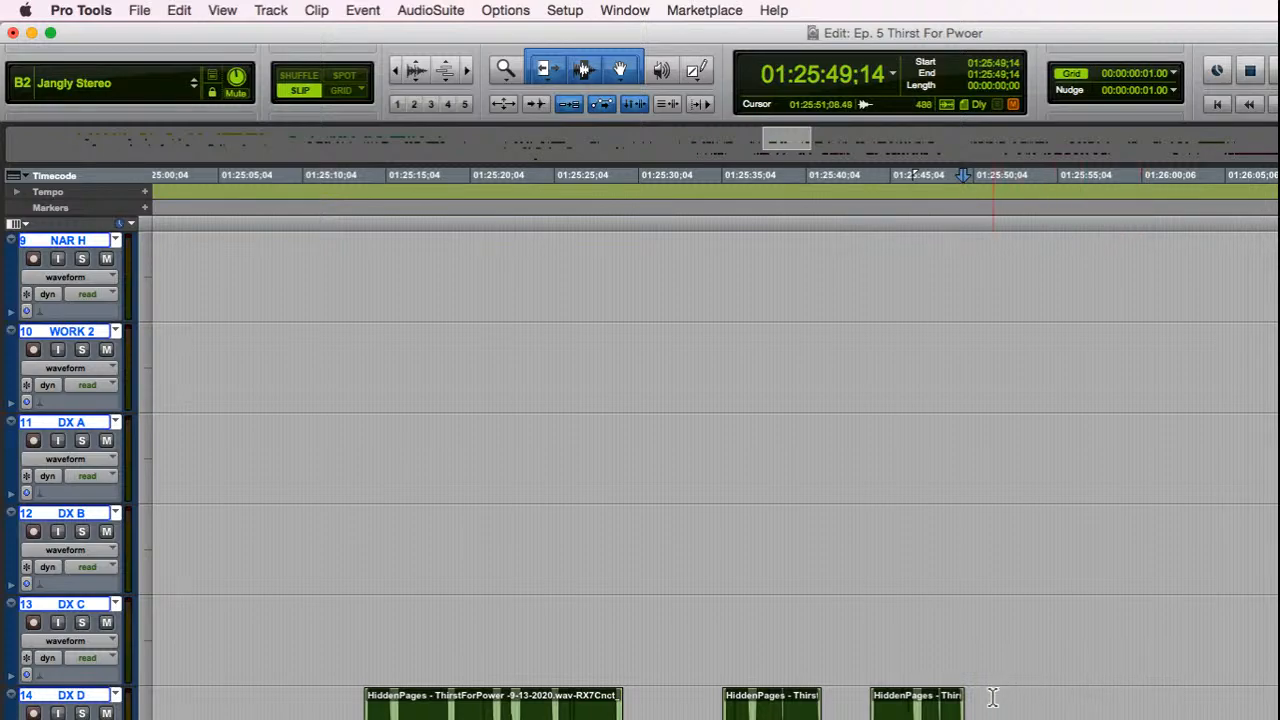
# Step: Play on from 01:25:48;23 and select the following narration clip on the NAR A track
pyautogui.scroll(-3, 991, 694)
pyautogui.scroll(15, 957, 636)
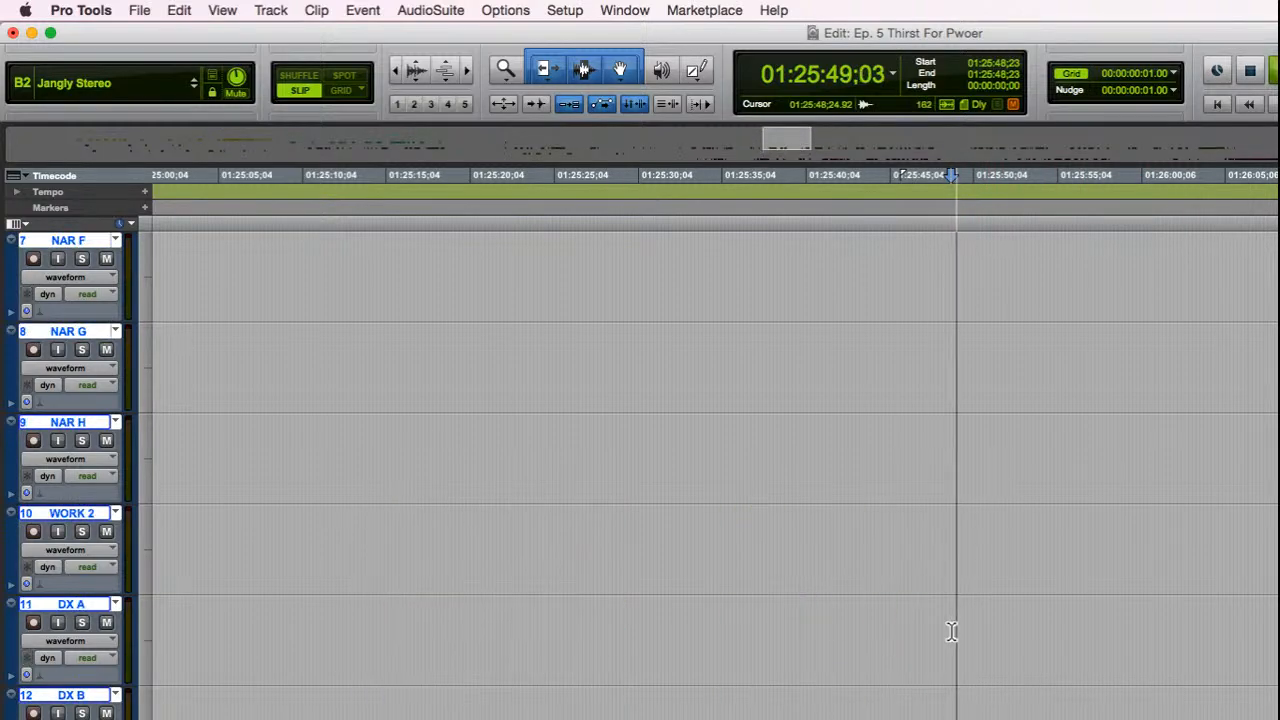
pyautogui.scroll(-15, 1063, 610)
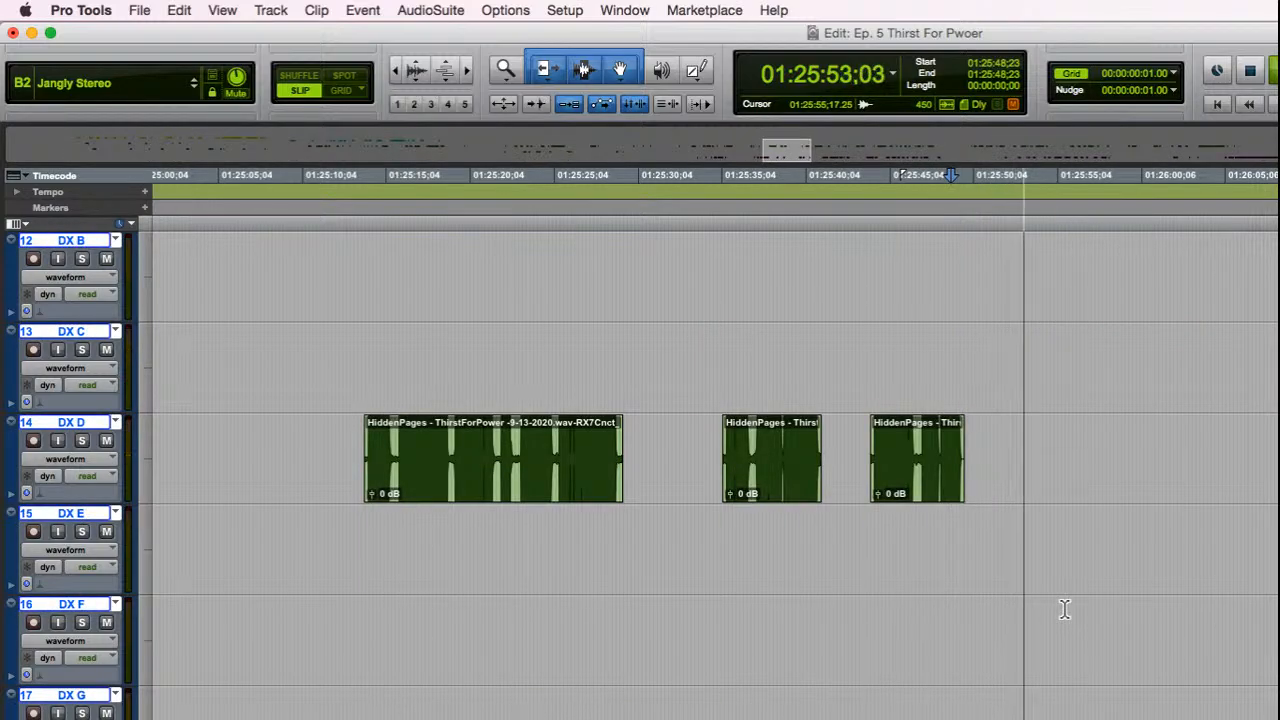
pyautogui.scroll(7, 1064, 610)
pyautogui.scroll(8, 1064, 610)
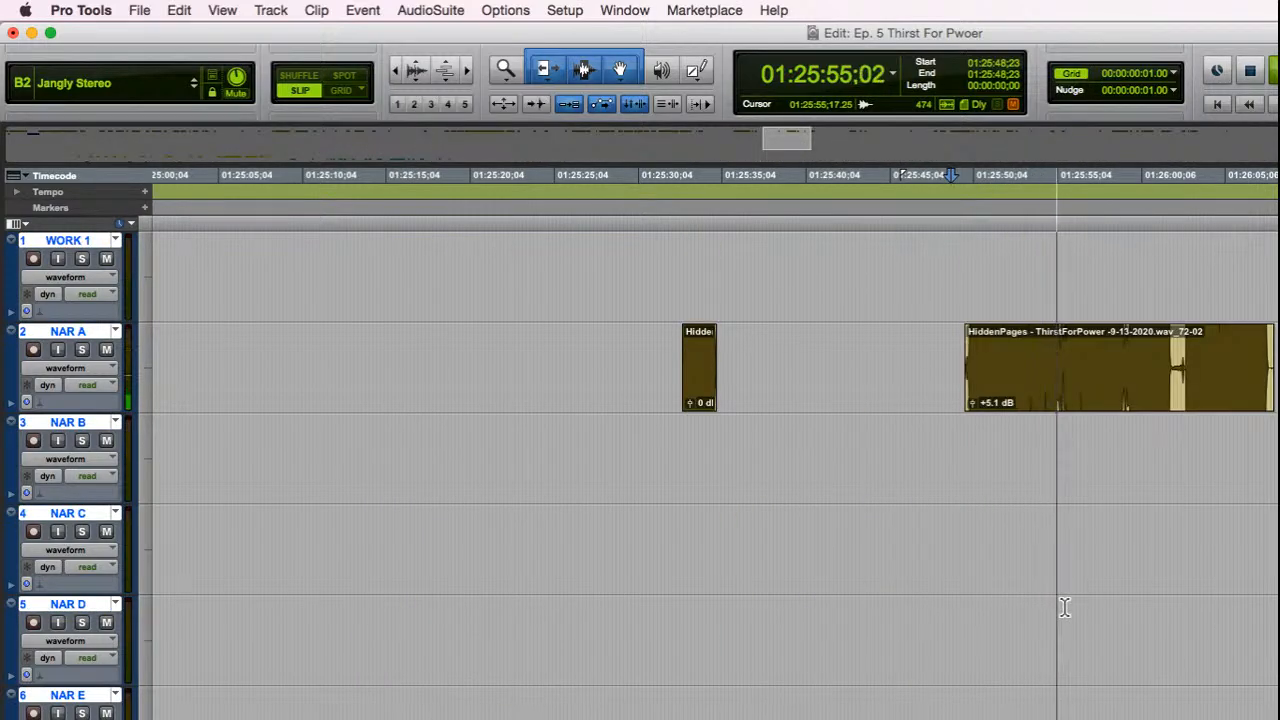
pyautogui.click(1149, 400)
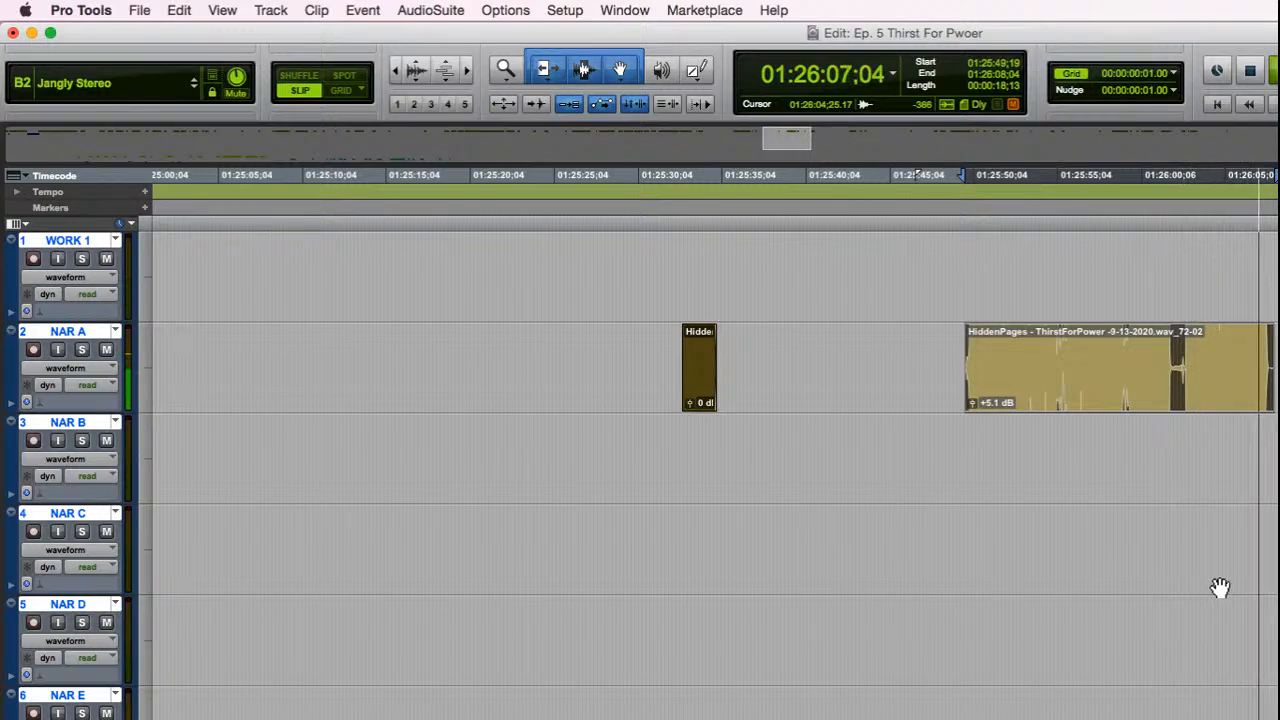
pyautogui.press('space')
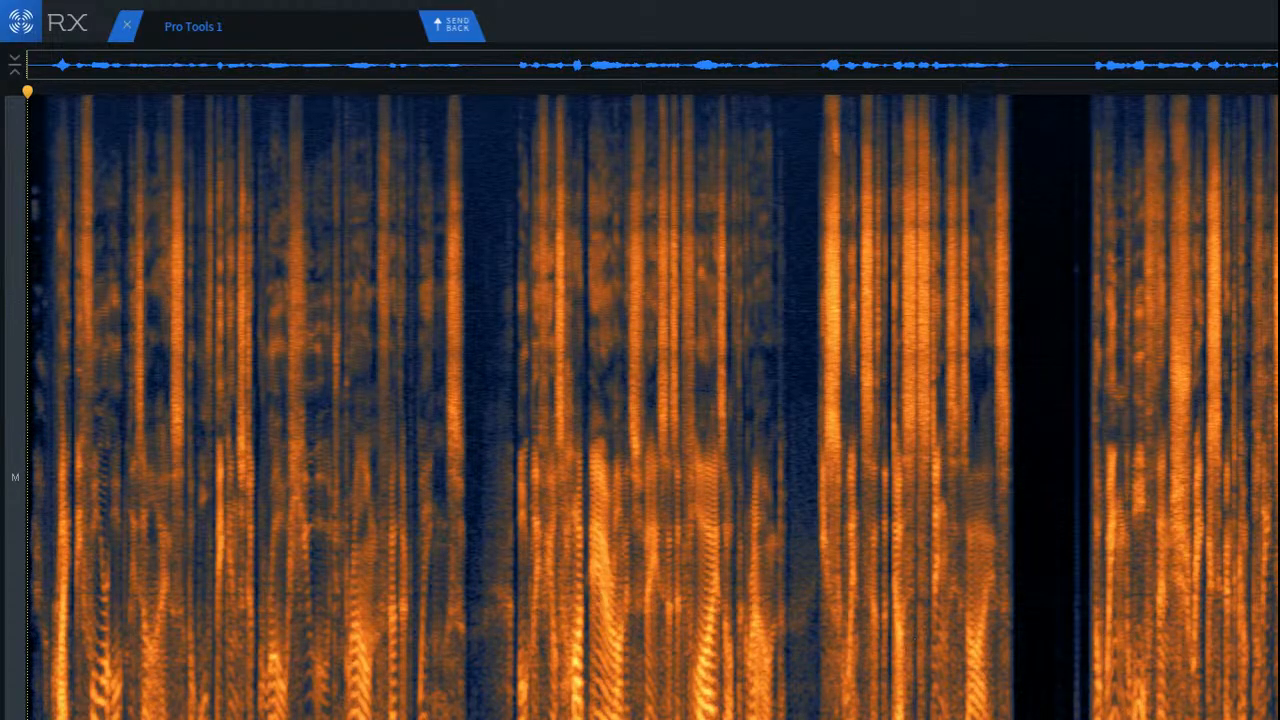
# Step: Switch to RX, audition the start of the narration clip and select the full-height stretch of noise before its first word
pyautogui.press('space')
pyautogui.scroll(5, 1226, 540)
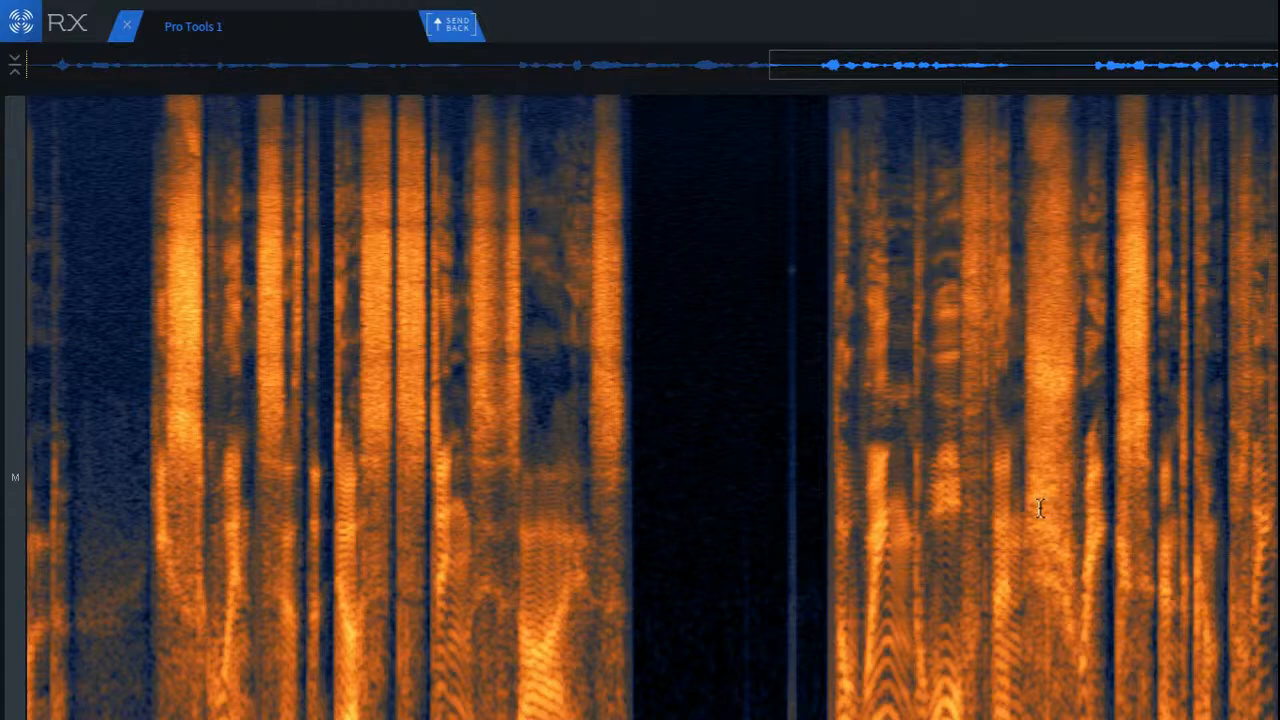
pyautogui.press('Return')
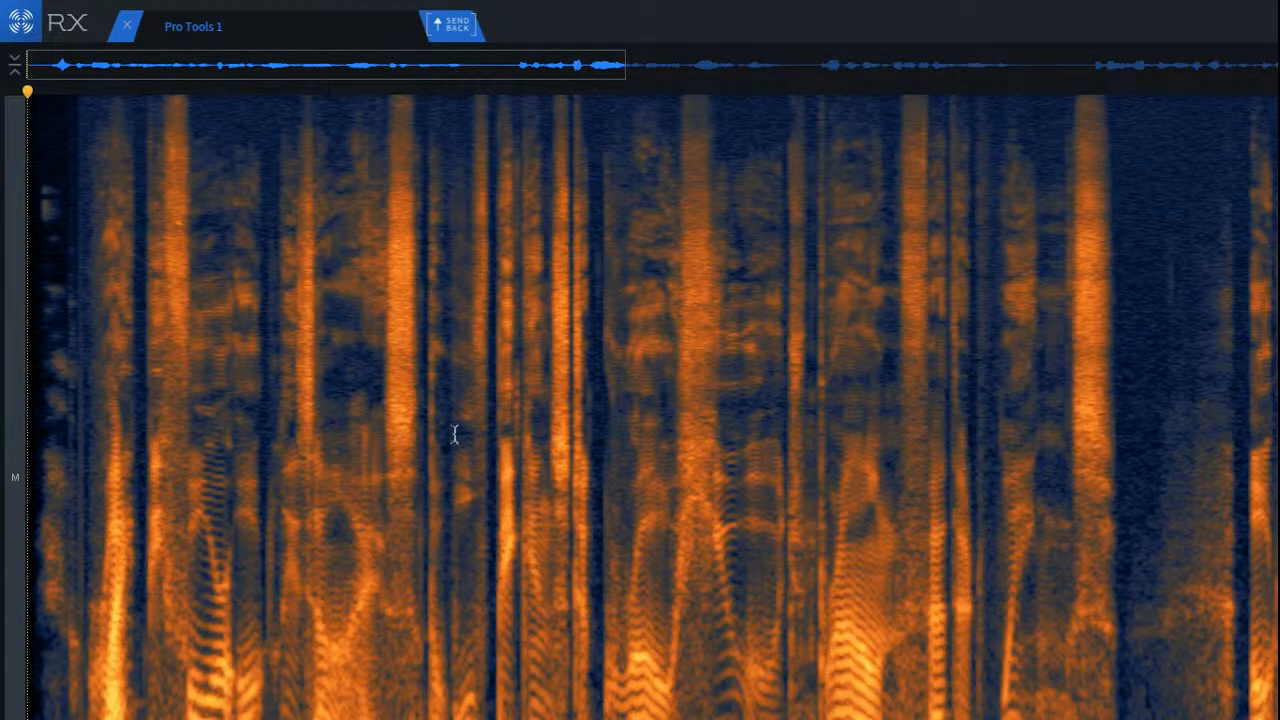
pyautogui.scroll(3, 74, 420)
pyautogui.scroll(2, 72, 420)
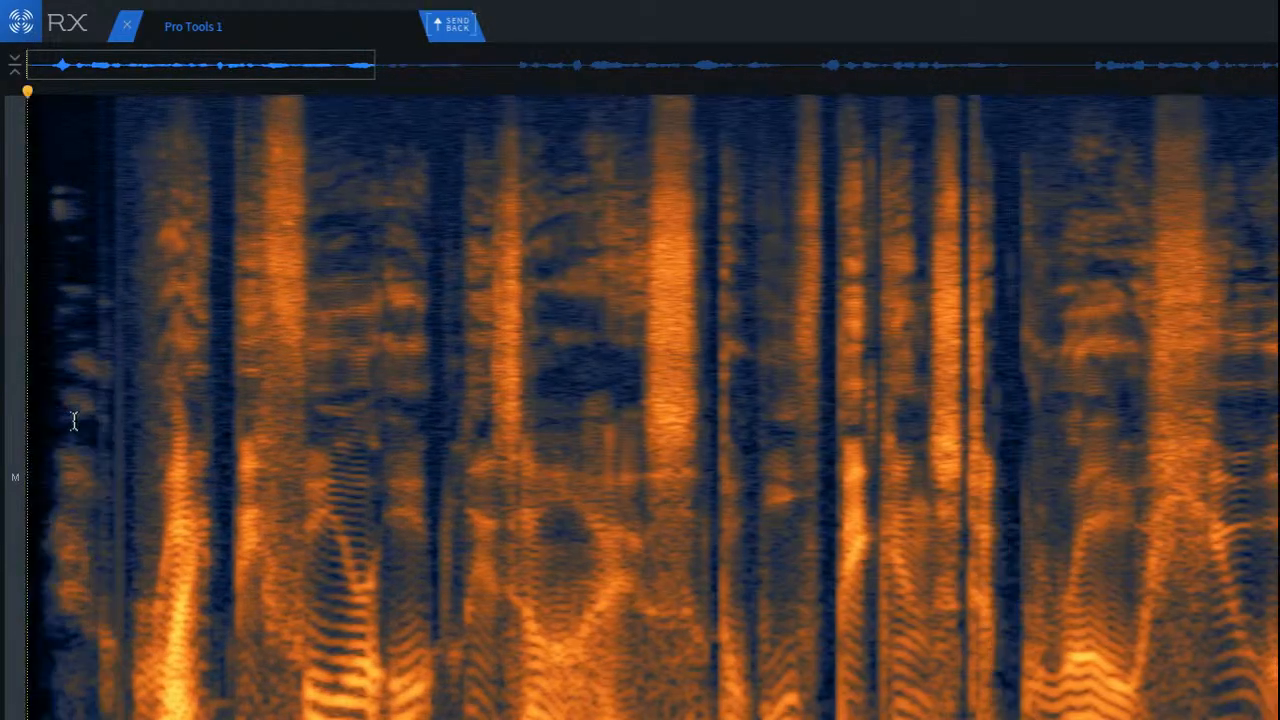
pyautogui.scroll(2, 95, 418)
pyautogui.press('Return')
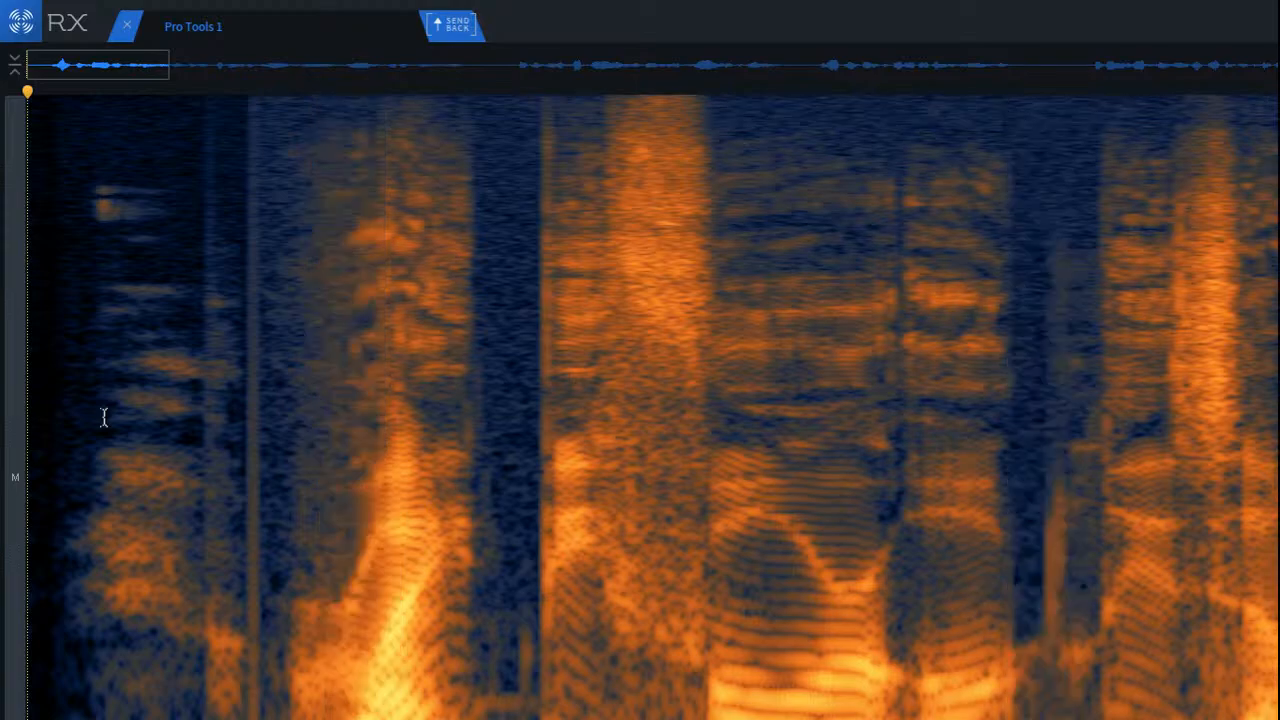
pyautogui.press('space')
pyautogui.press('space')
pyautogui.moveTo(272, 376); pyautogui.dragTo(5, 418)
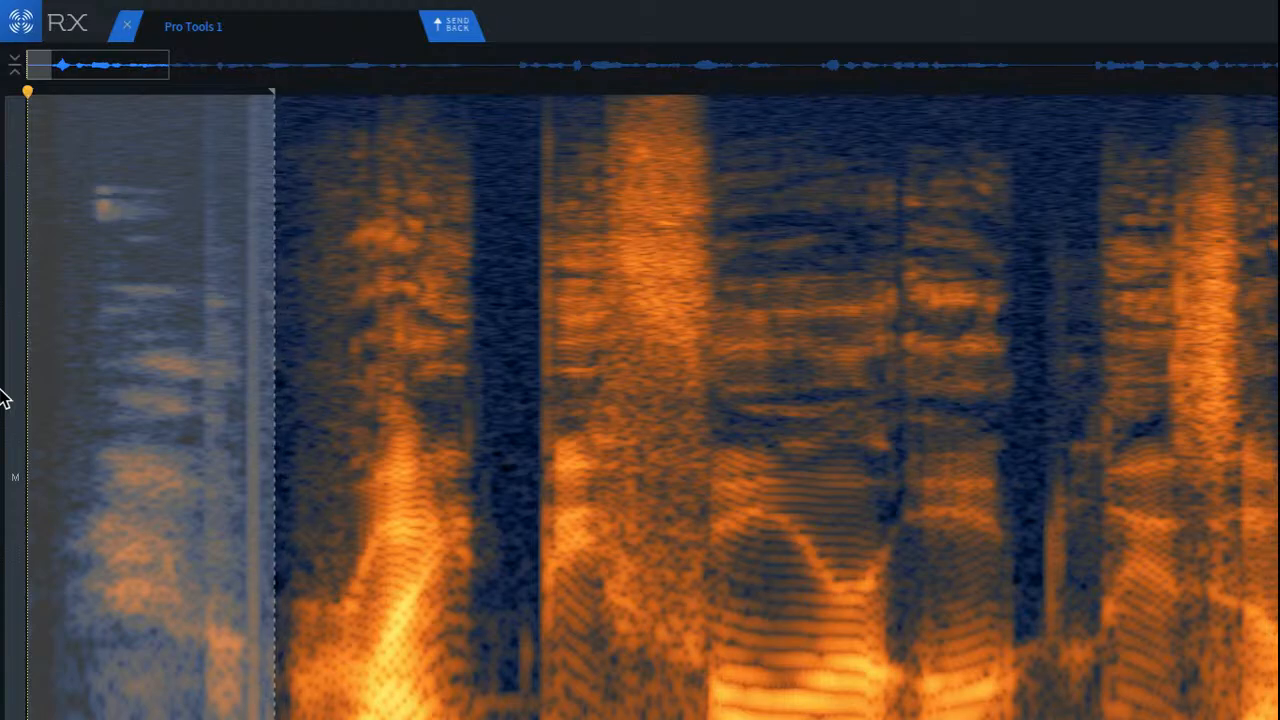
# Step: Clear the noise selection and audition the narration clip's opening from just before the two vertical clicks
pyautogui.scroll(3, 190, 337)
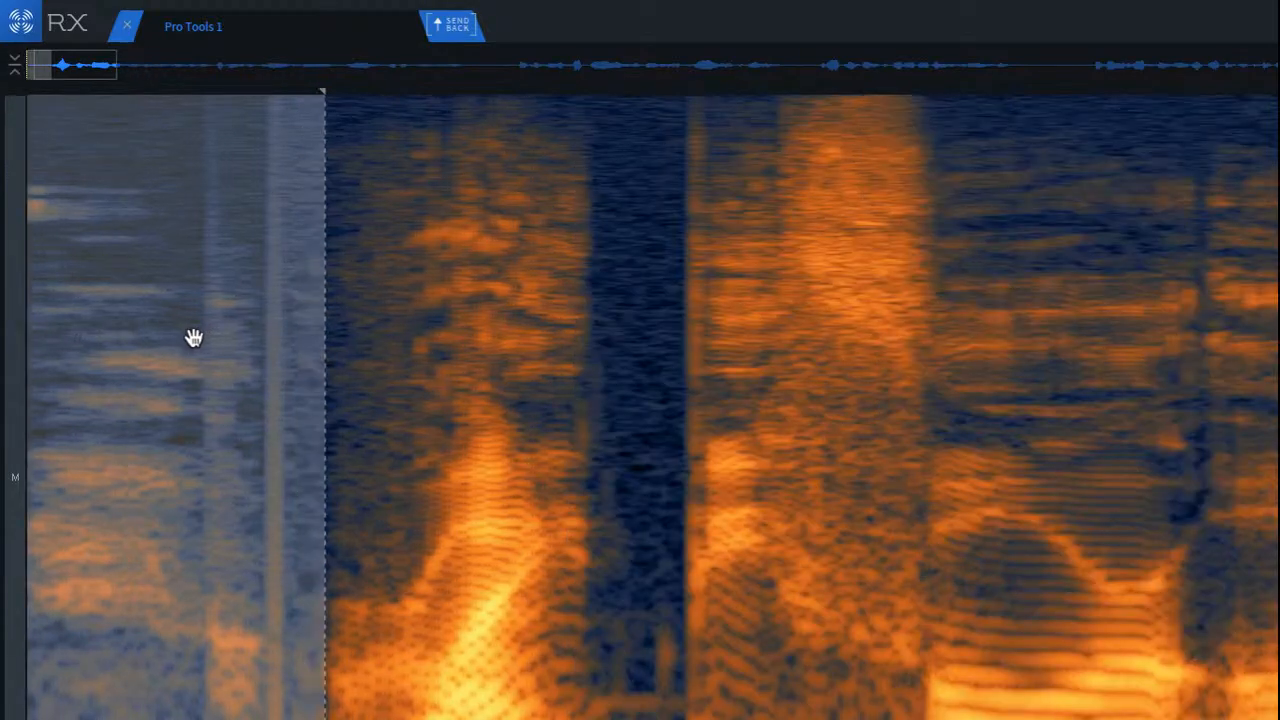
pyautogui.click(192, 300)
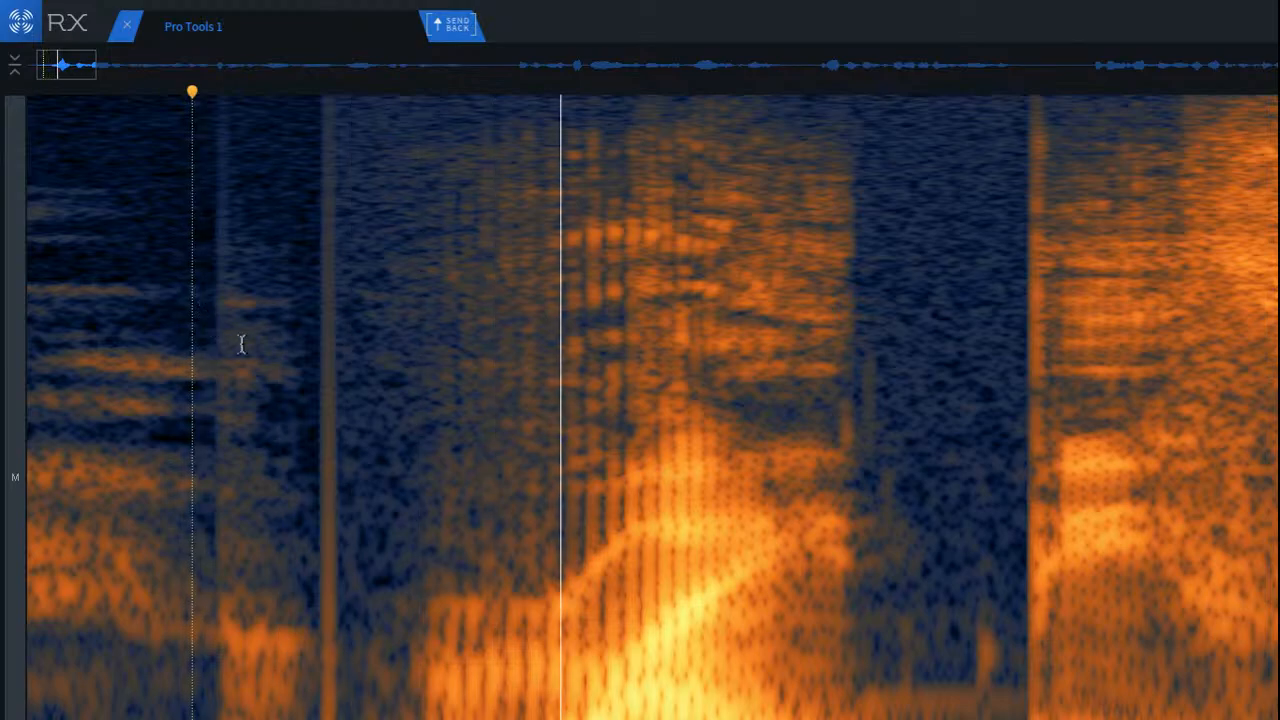
pyautogui.press('space')
pyautogui.press('space')
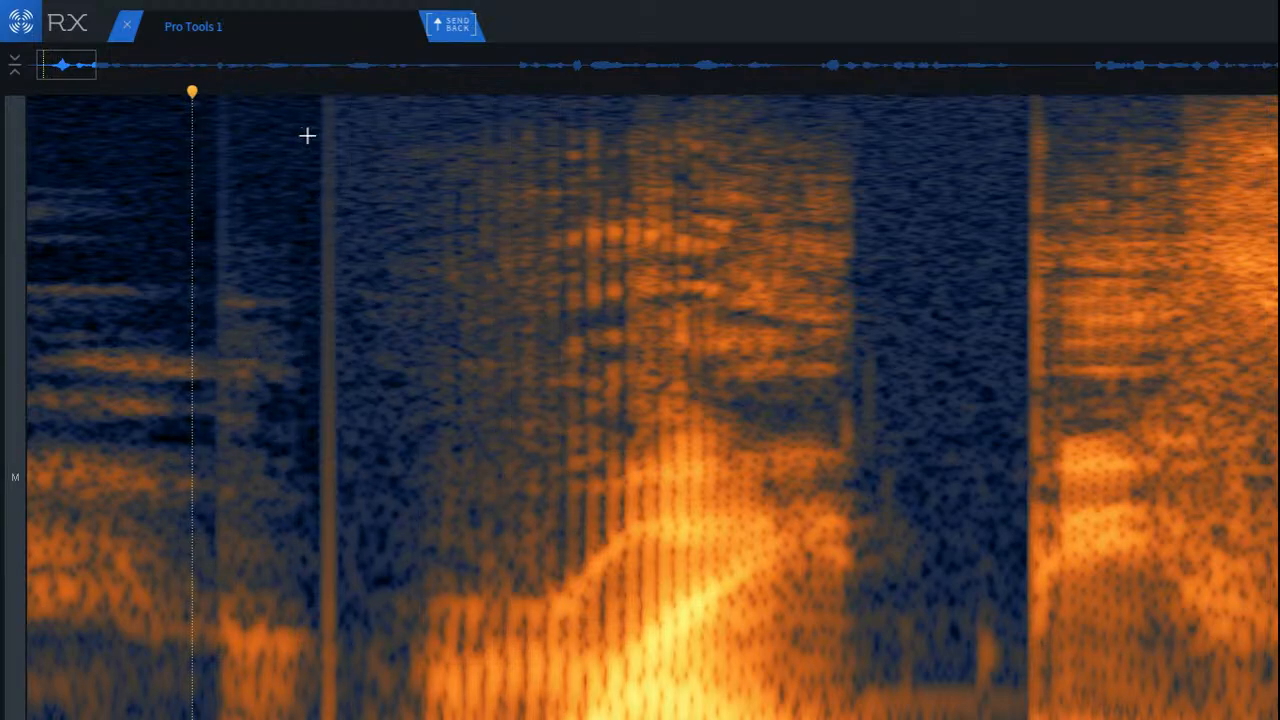
pyautogui.scroll(4, 211, 292)
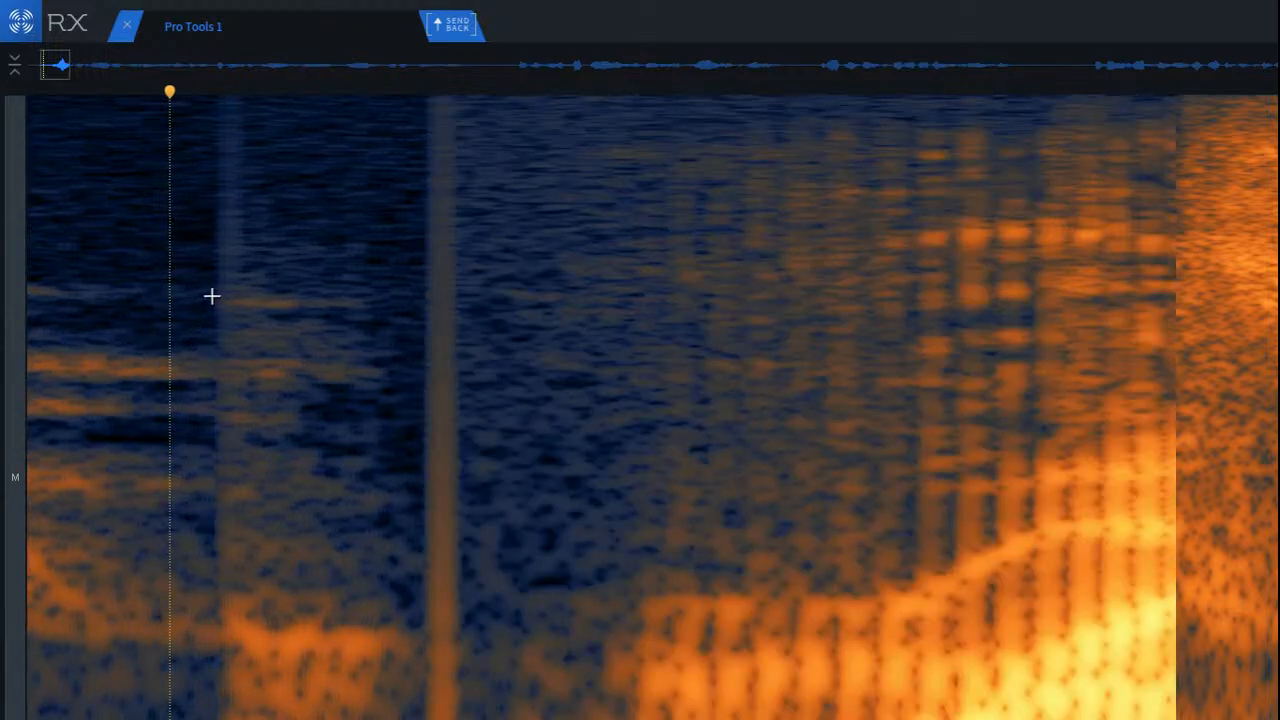
pyautogui.scroll(-4, 211, 292)
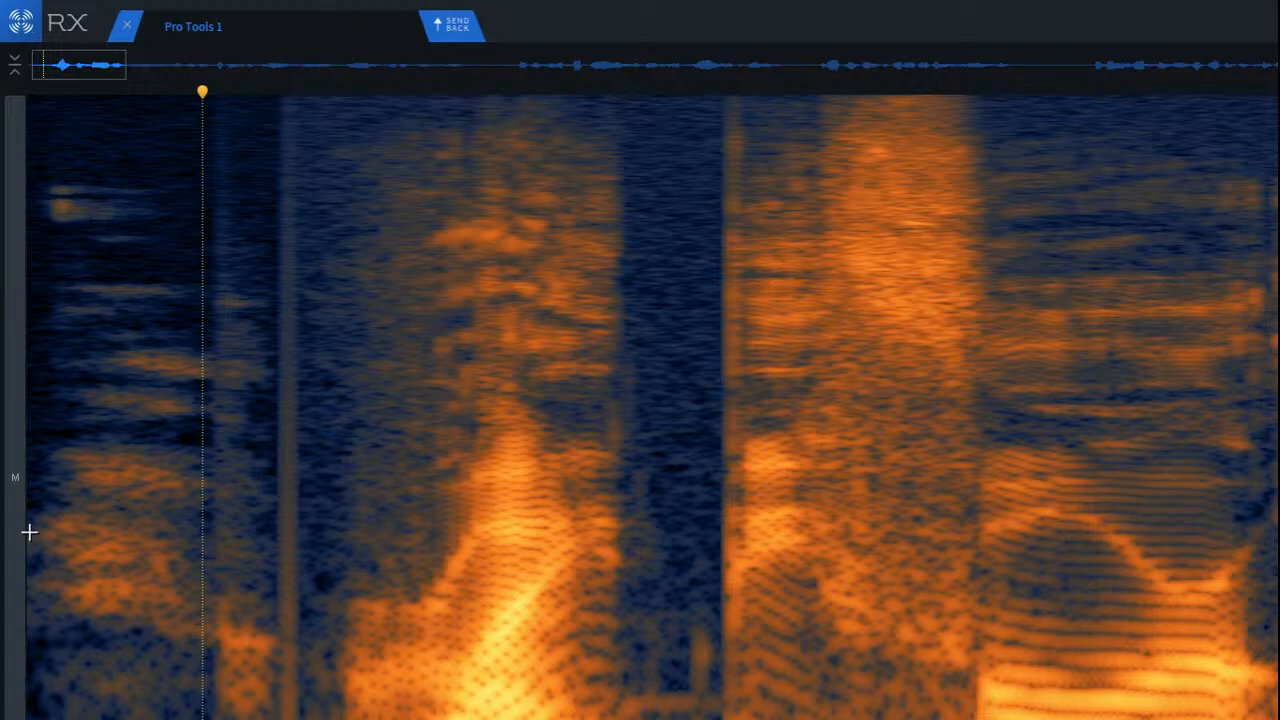
pyautogui.scroll(3, 171, 473)
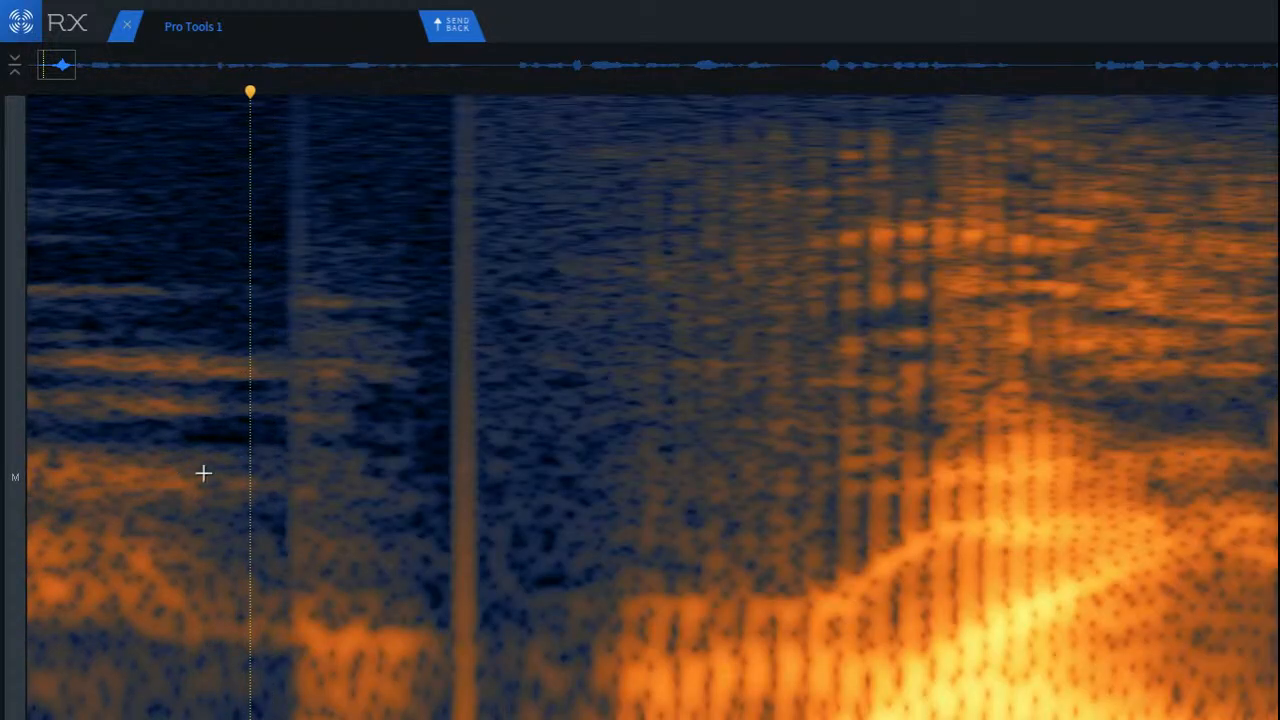
# Step: Select the stretch spanning both vertical clicks before the first word and audition it
pyautogui.scroll(2, 203, 473)
pyautogui.moveTo(330, 117); pyautogui.dragTo(433, 719)
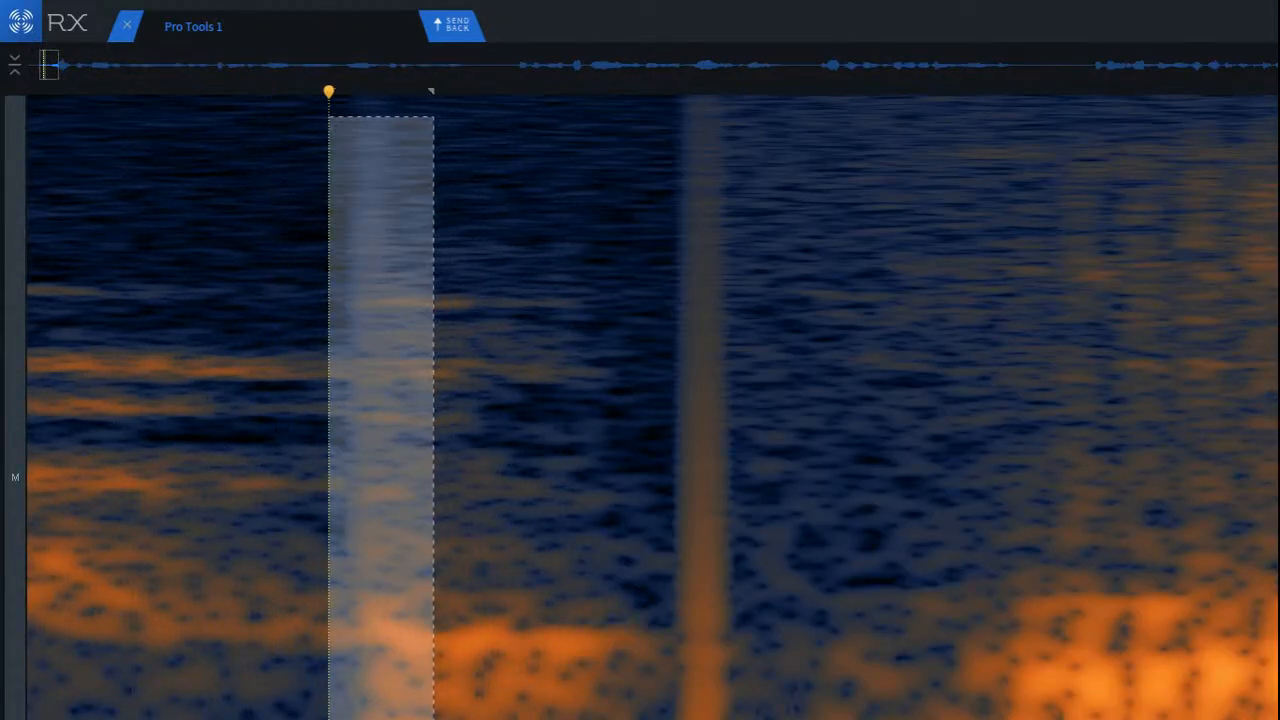
pyautogui.click(515, 606)
pyautogui.moveTo(311, 218); pyautogui.dragTo(733, 719)
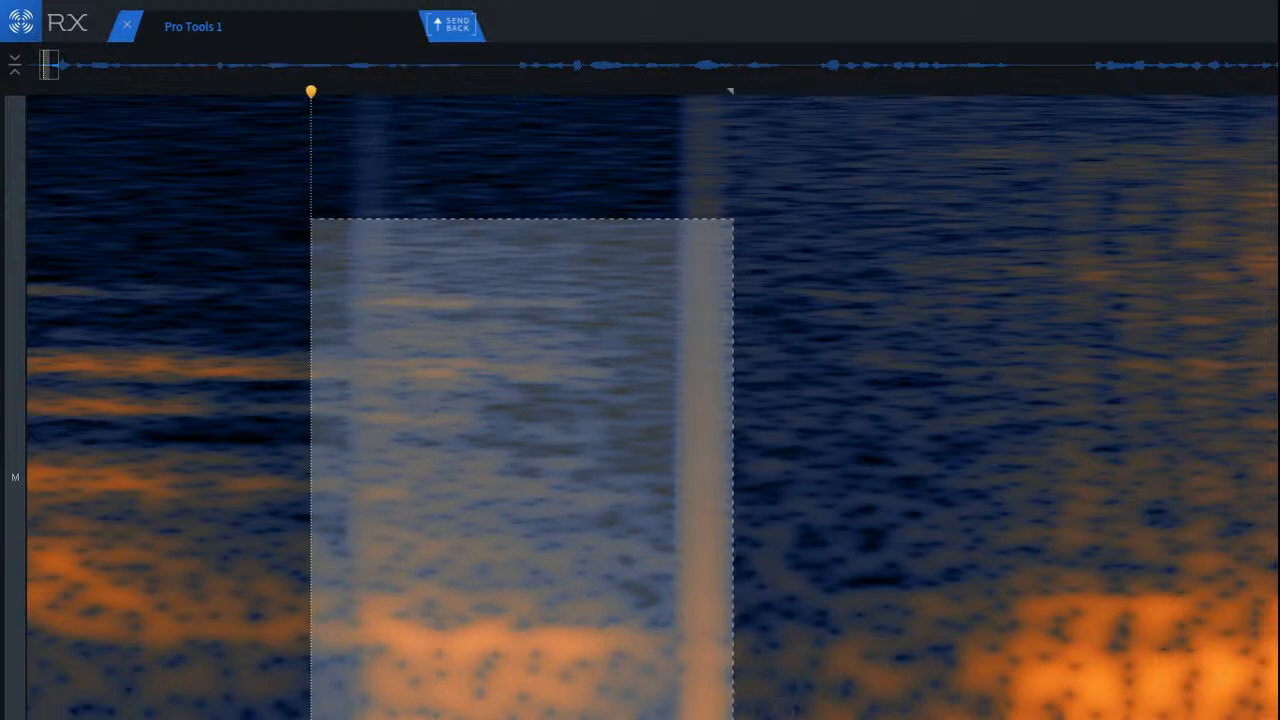
pyautogui.press('space')
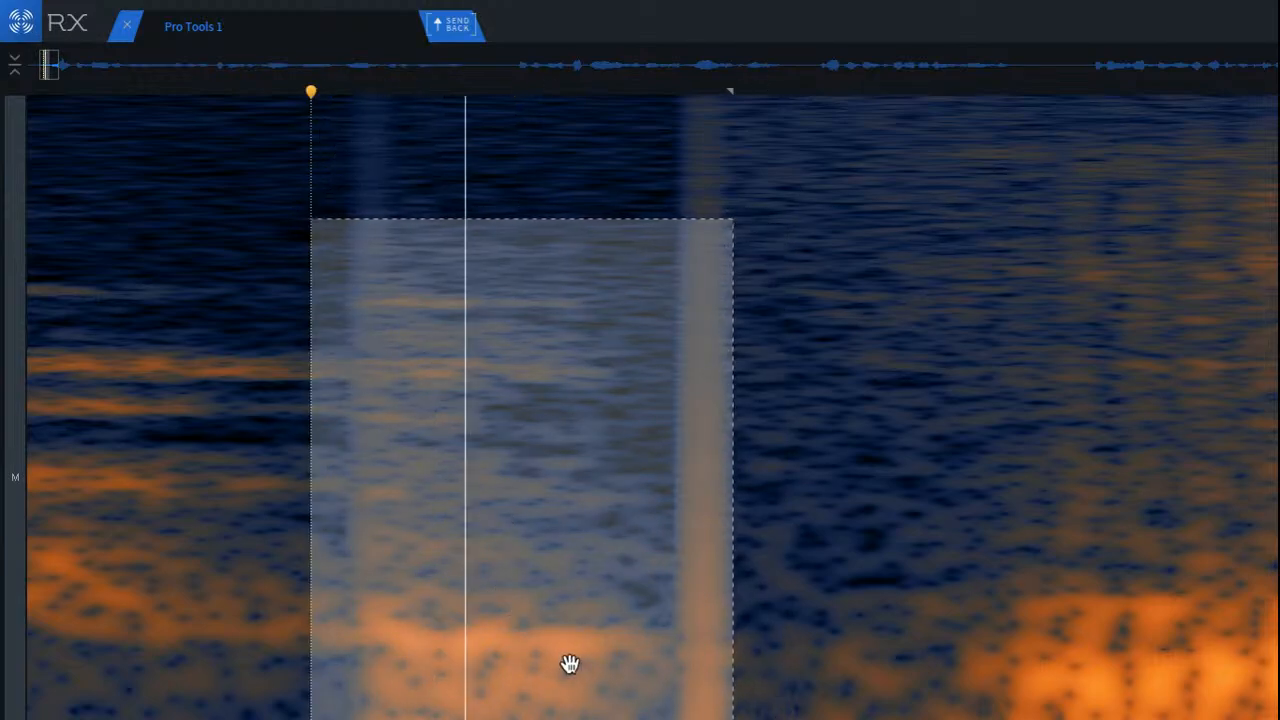
pyautogui.press('space')
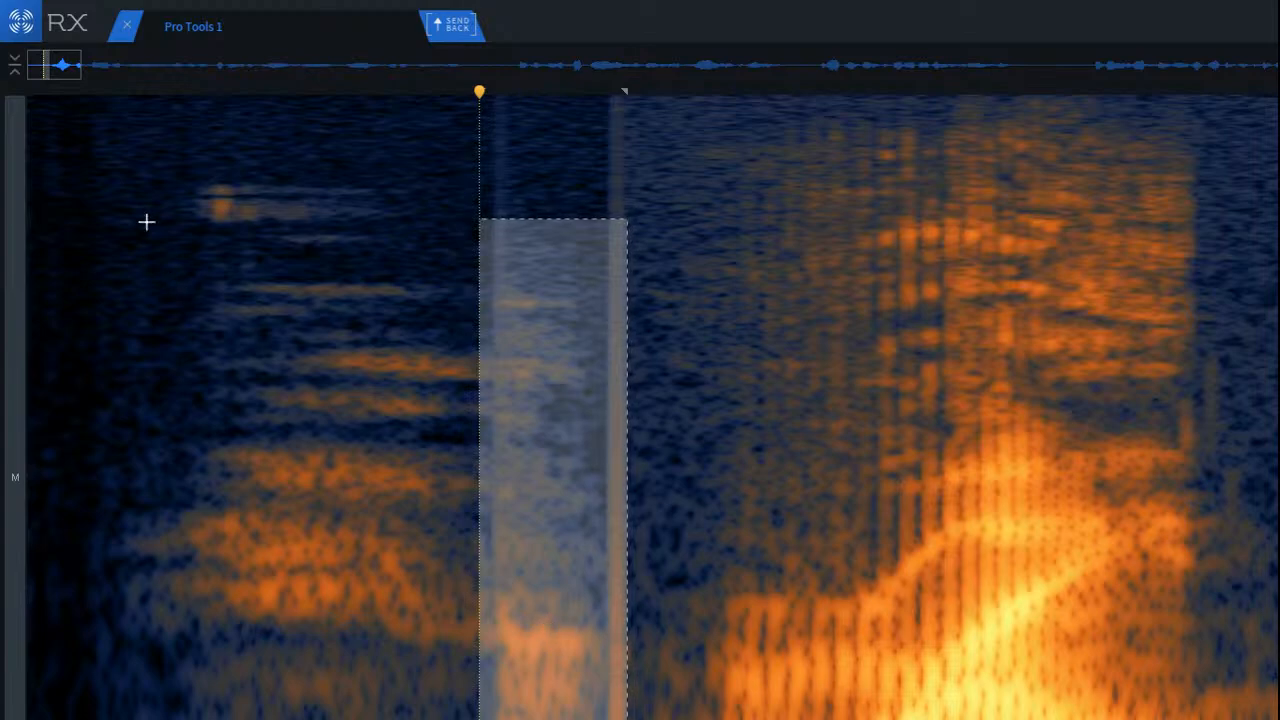
# Step: Select the breath noise at the start of the clip, audition it and clear the selection
pyautogui.moveTo(139, 186); pyautogui.dragTo(586, 712)
pyautogui.press('space')
pyautogui.press('space')
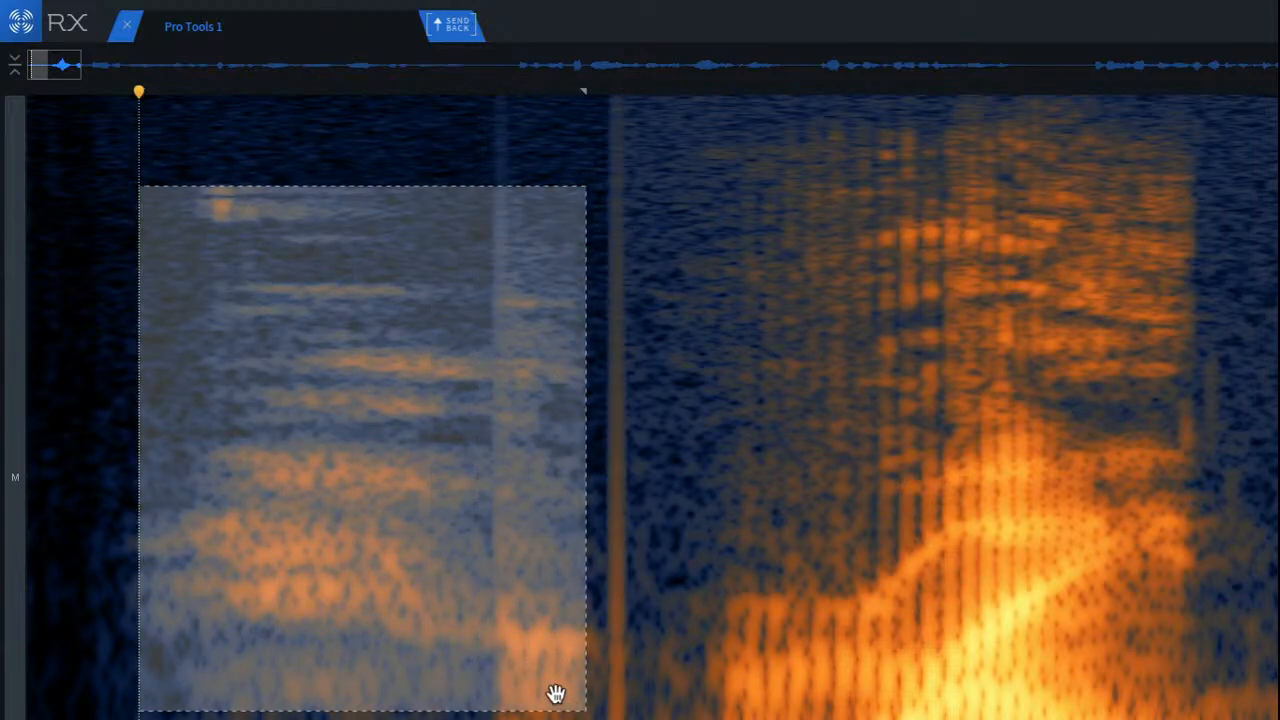
pyautogui.click(418, 593)
# Step: Select the stronger vertical click just before the first word over nearly its full height and repair it
pyautogui.scroll(2, 691, 355)
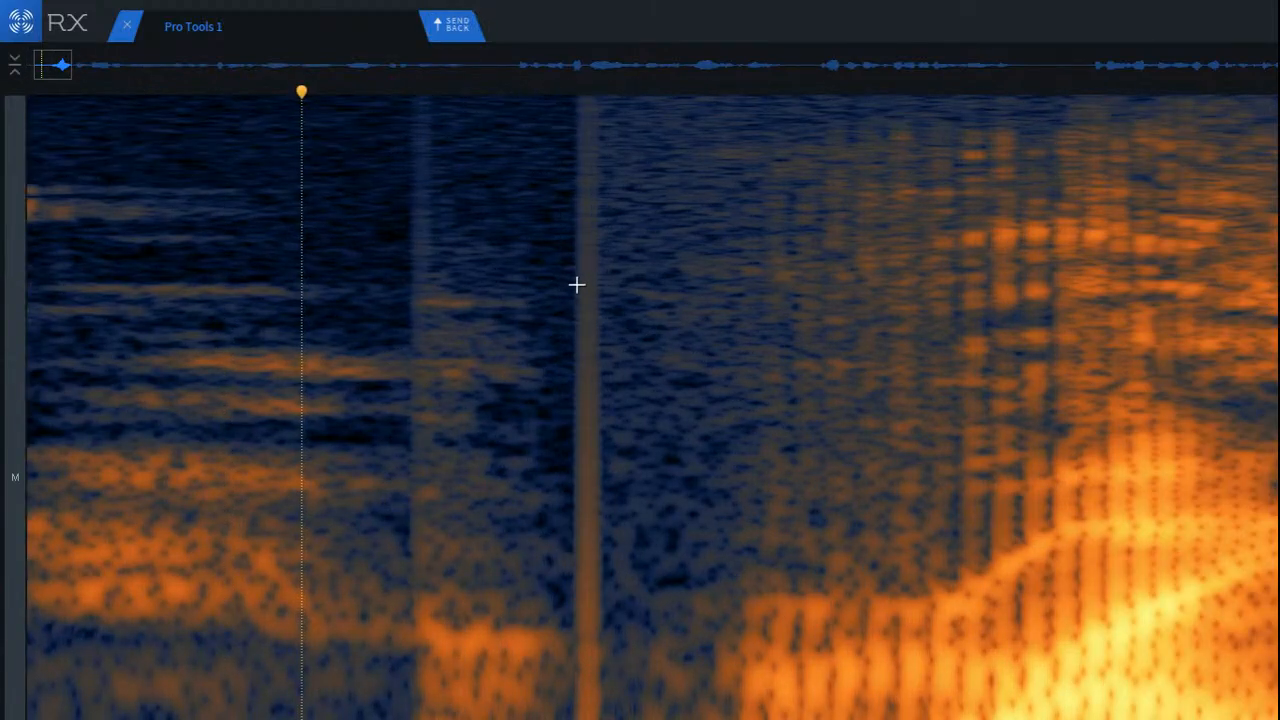
pyautogui.moveTo(548, 102); pyautogui.dragTo(637, 719)
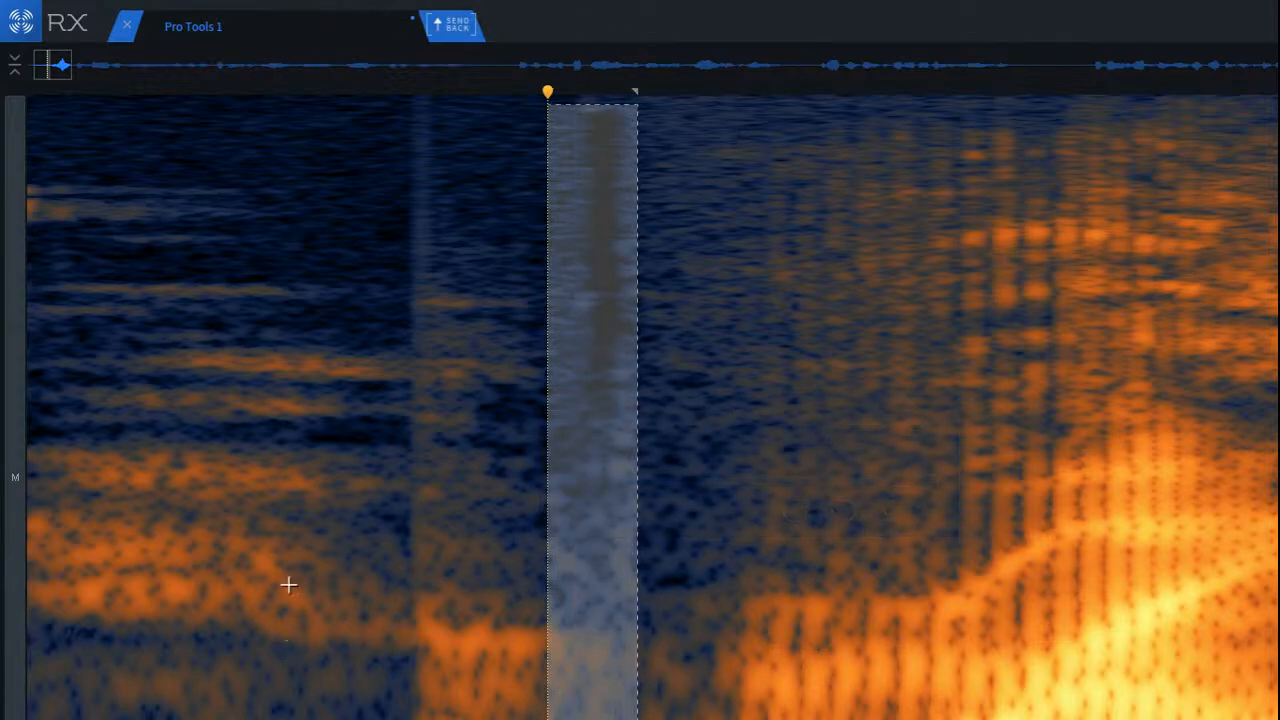
pyautogui.click(287, 473)
# Step: Select the fainter vertical click after the breath noise, repair it and clear the selection
pyautogui.moveTo(404, 130); pyautogui.dragTo(396, 183)
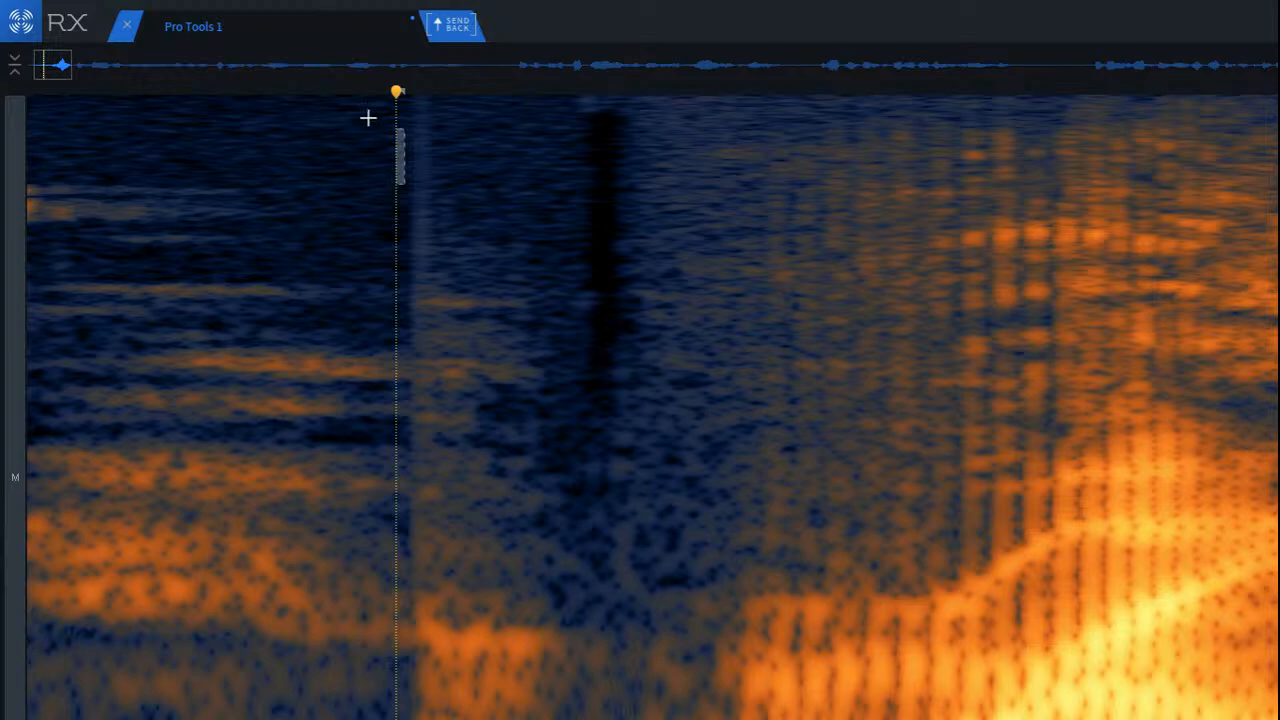
pyautogui.moveTo(368, 118); pyautogui.dragTo(467, 719)
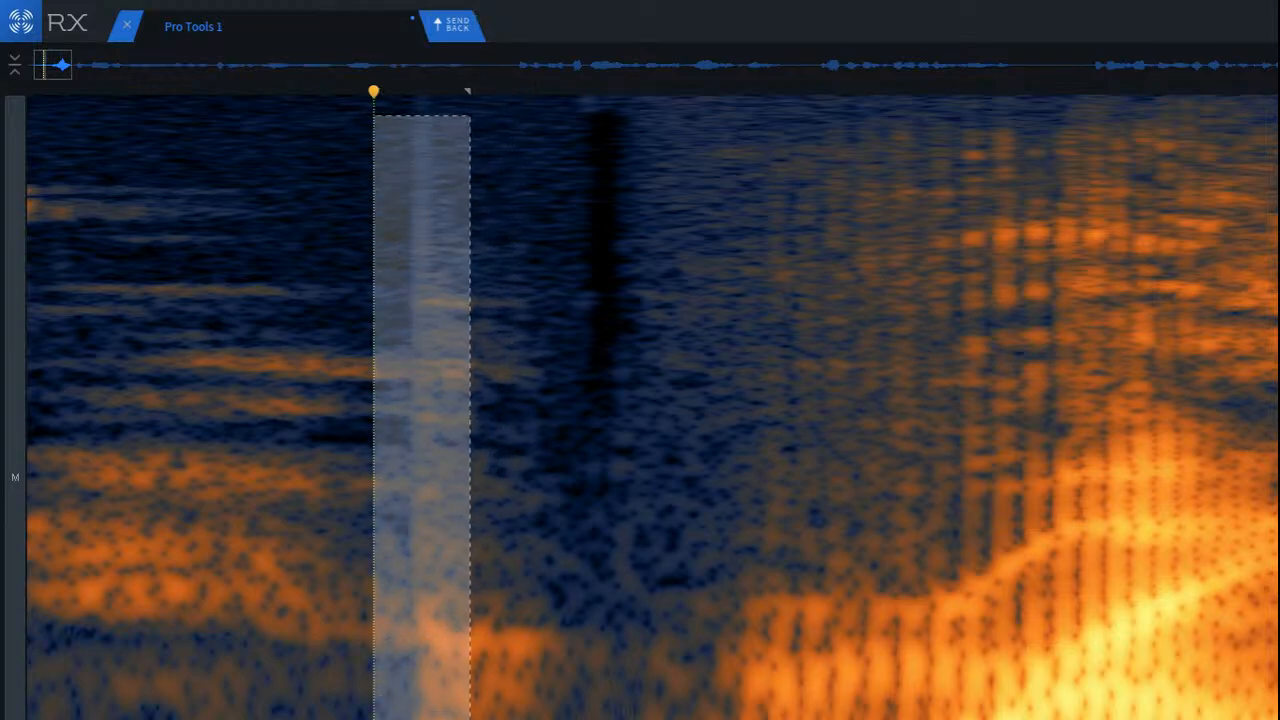
pyautogui.press('super+r')
pyautogui.click(291, 529)
pyautogui.scroll(-5, 291, 530)
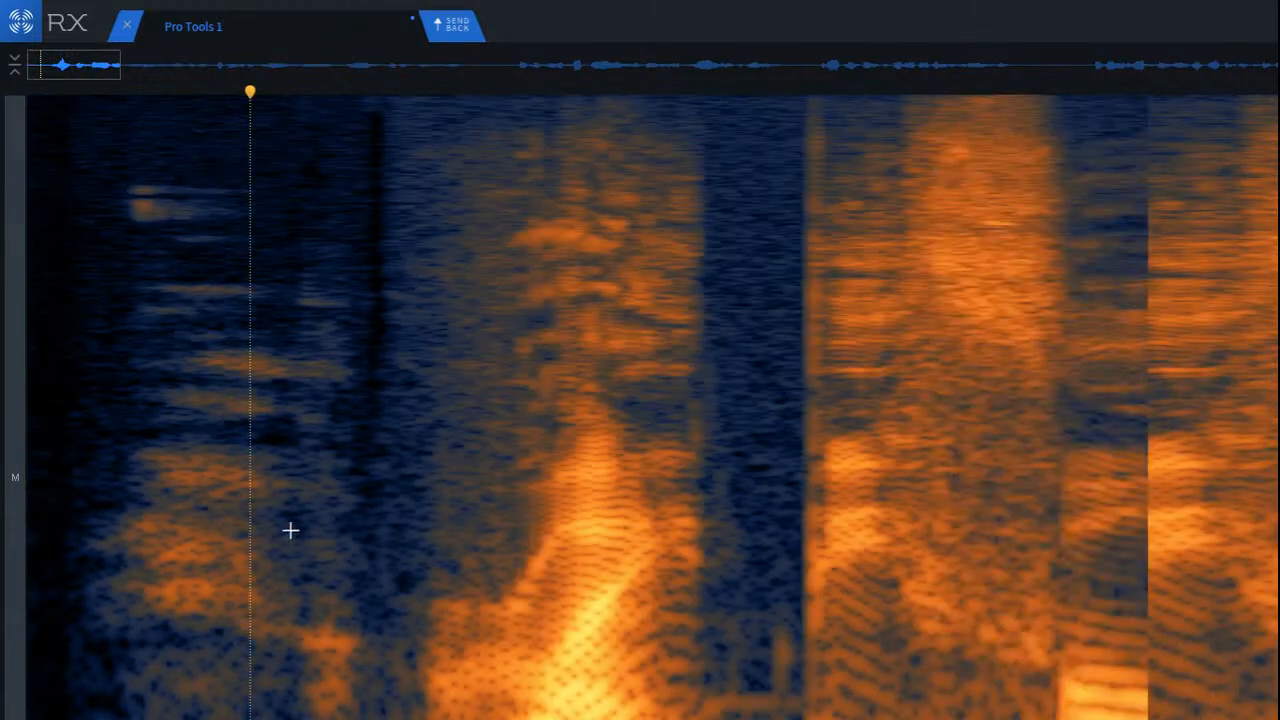
pyautogui.moveTo(52, 132); pyautogui.dragTo(457, 719)
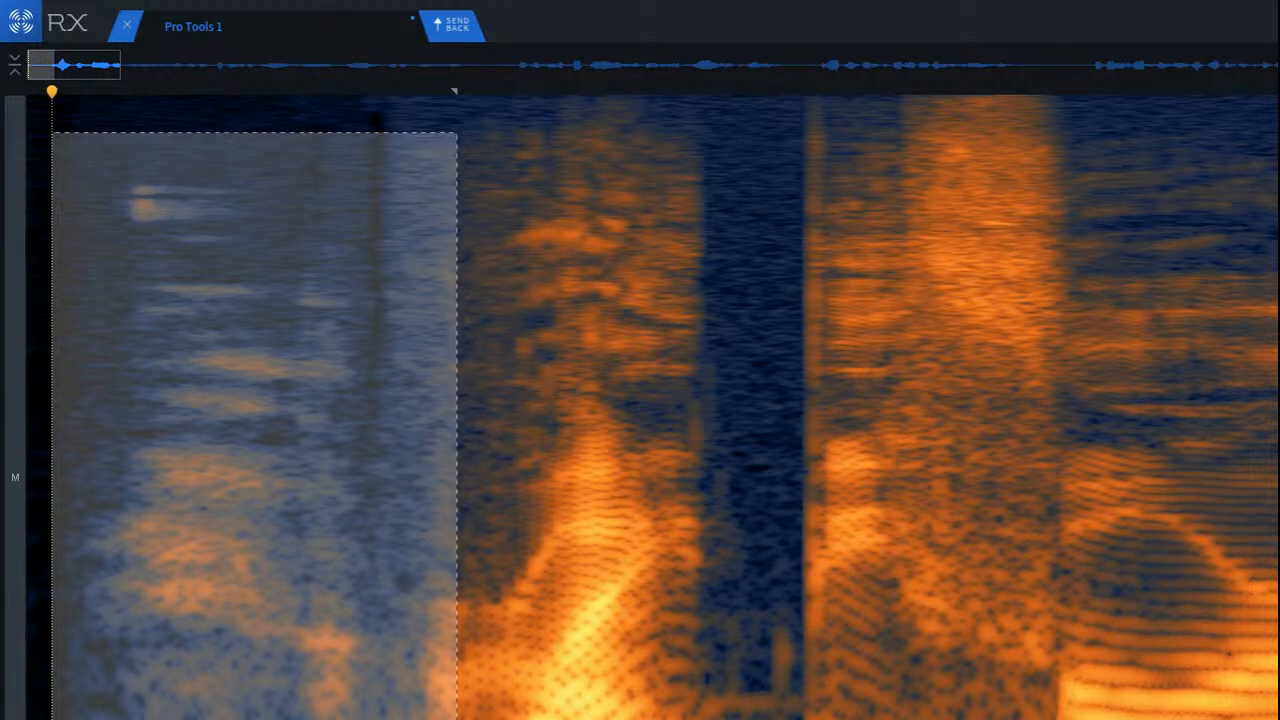
pyautogui.click(360, 674)
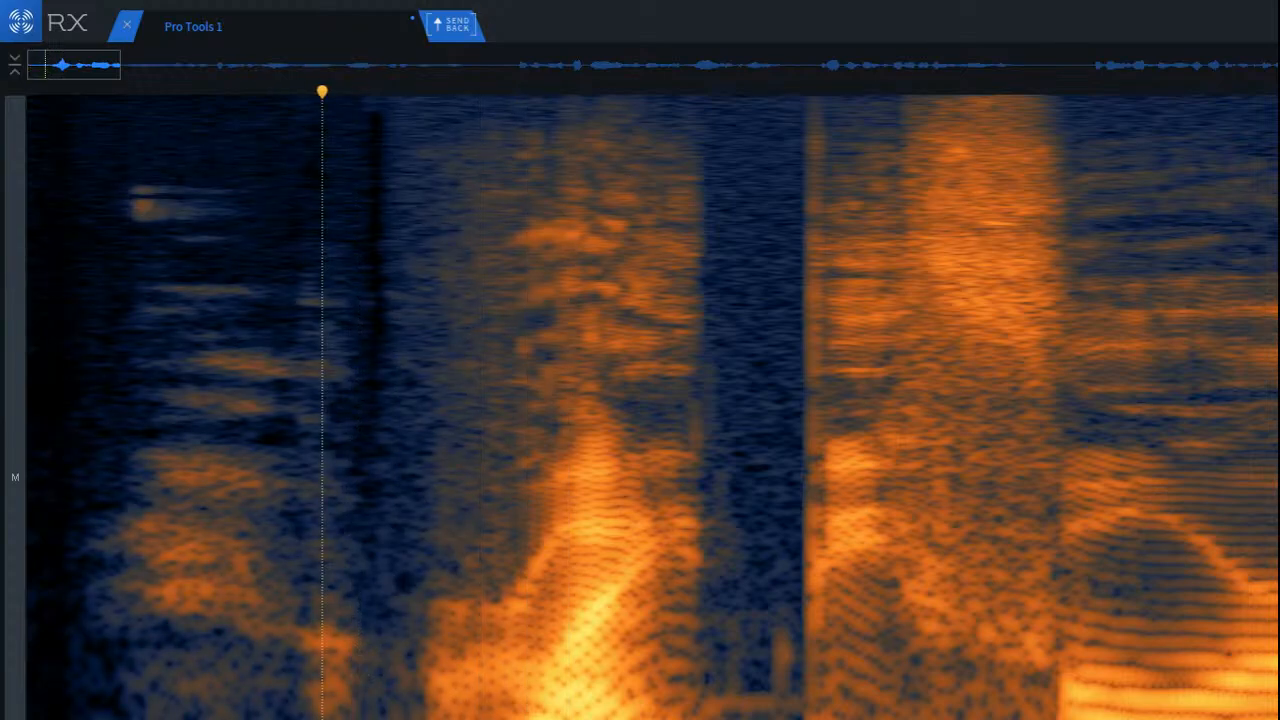
# Step: Select the entire clip, render the Digital EQ with its HP band enabled over it and close the EQ module
pyautogui.moveTo(677, 718); pyautogui.dragTo(1036, 718)
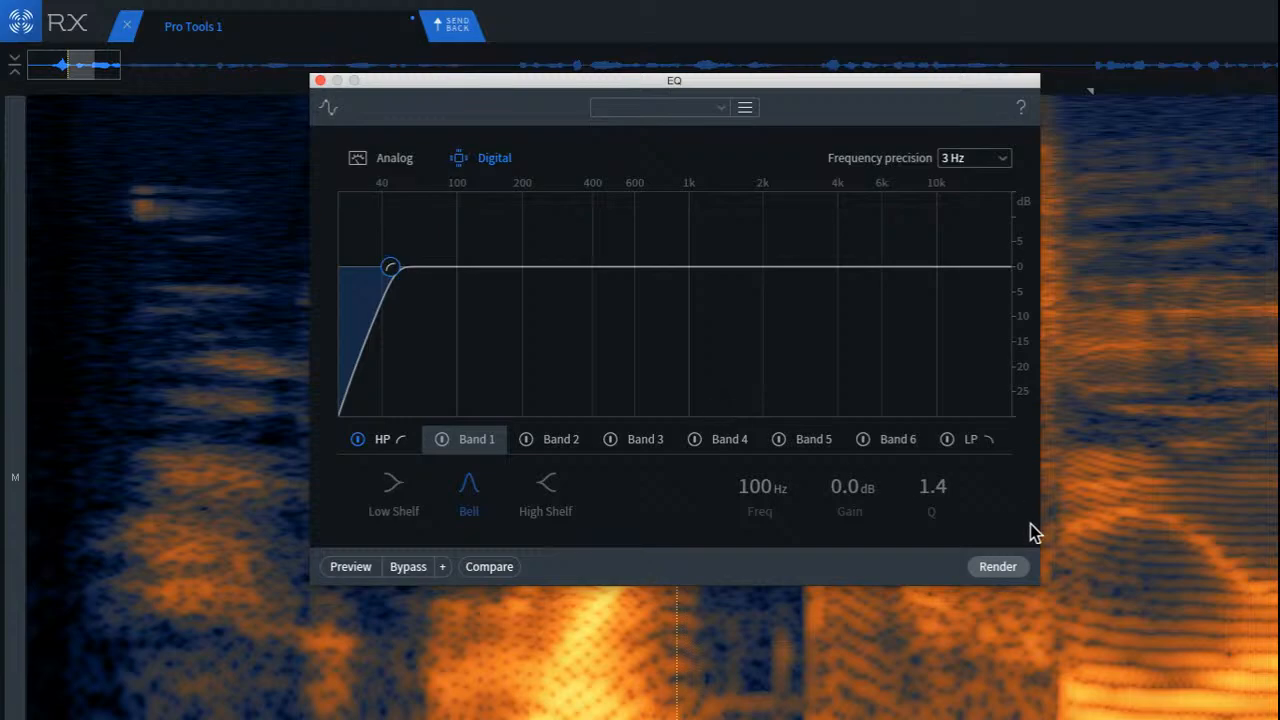
pyautogui.click(1003, 560)
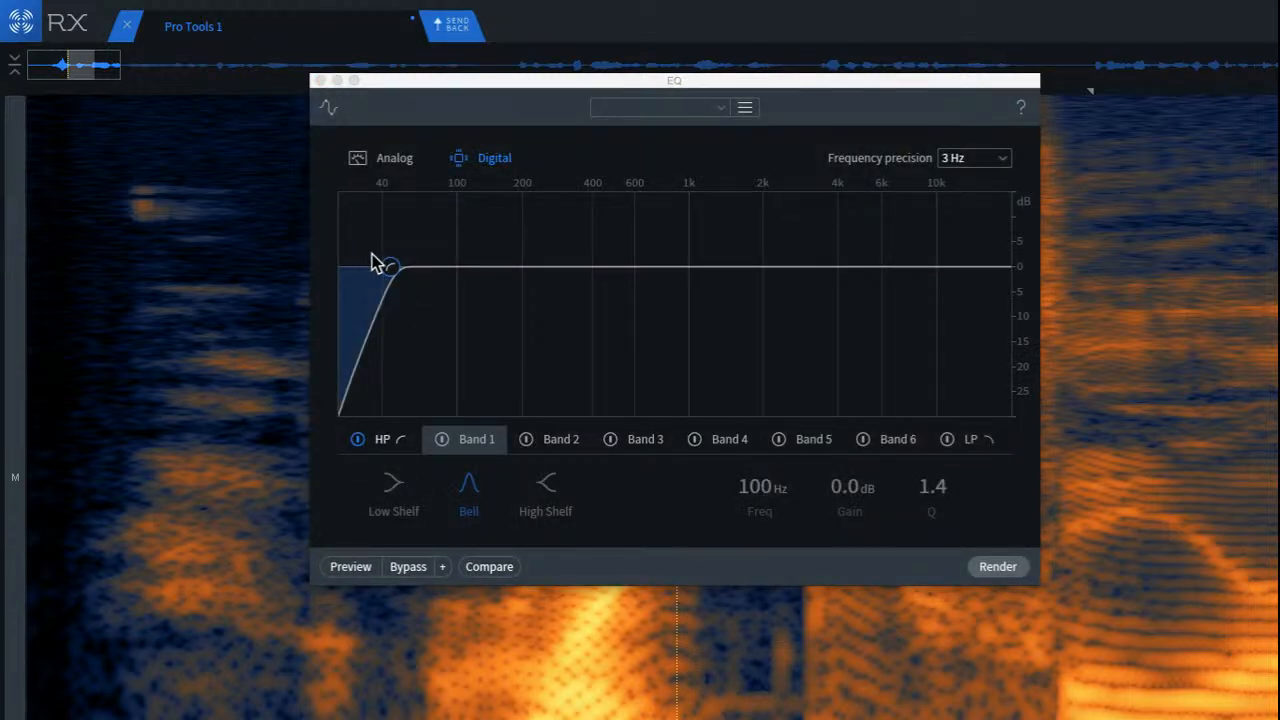
pyautogui.press('super+a')
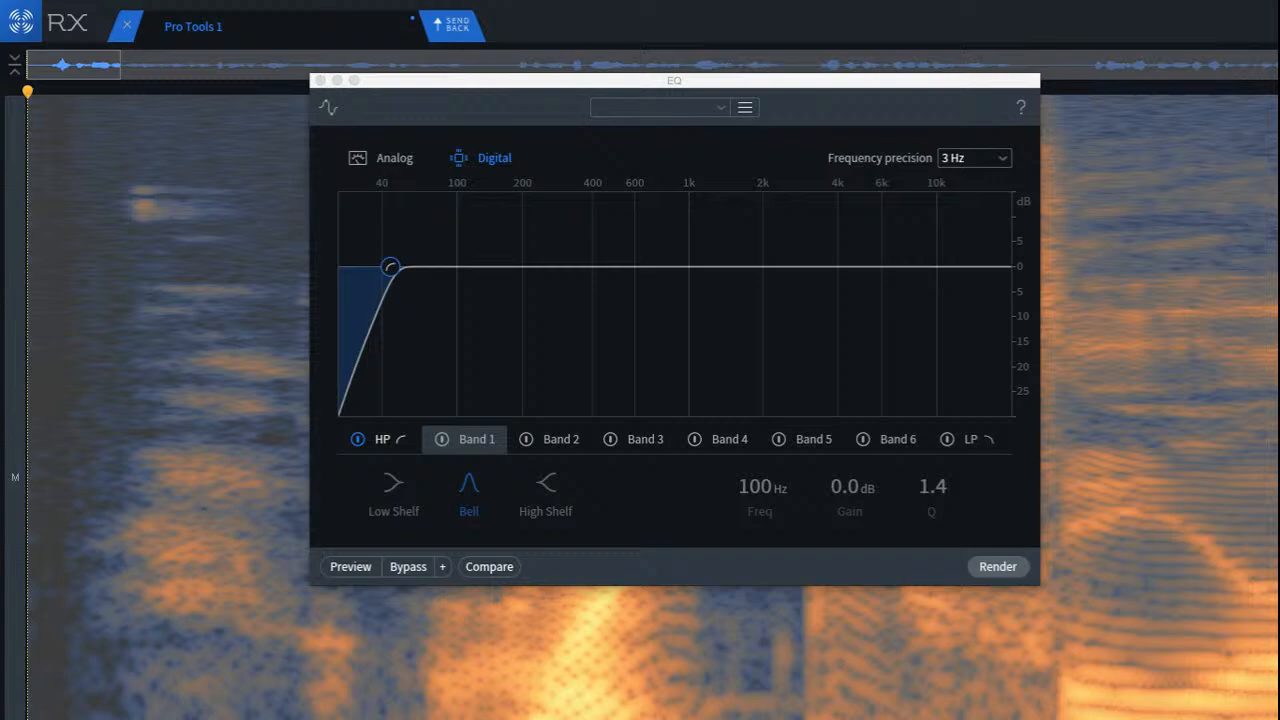
pyautogui.click(1027, 573)
pyautogui.click(1000, 566)
pyautogui.click(320, 82)
# Step: Play the processed clip from the breath noise at its start
pyautogui.click(217, 125)
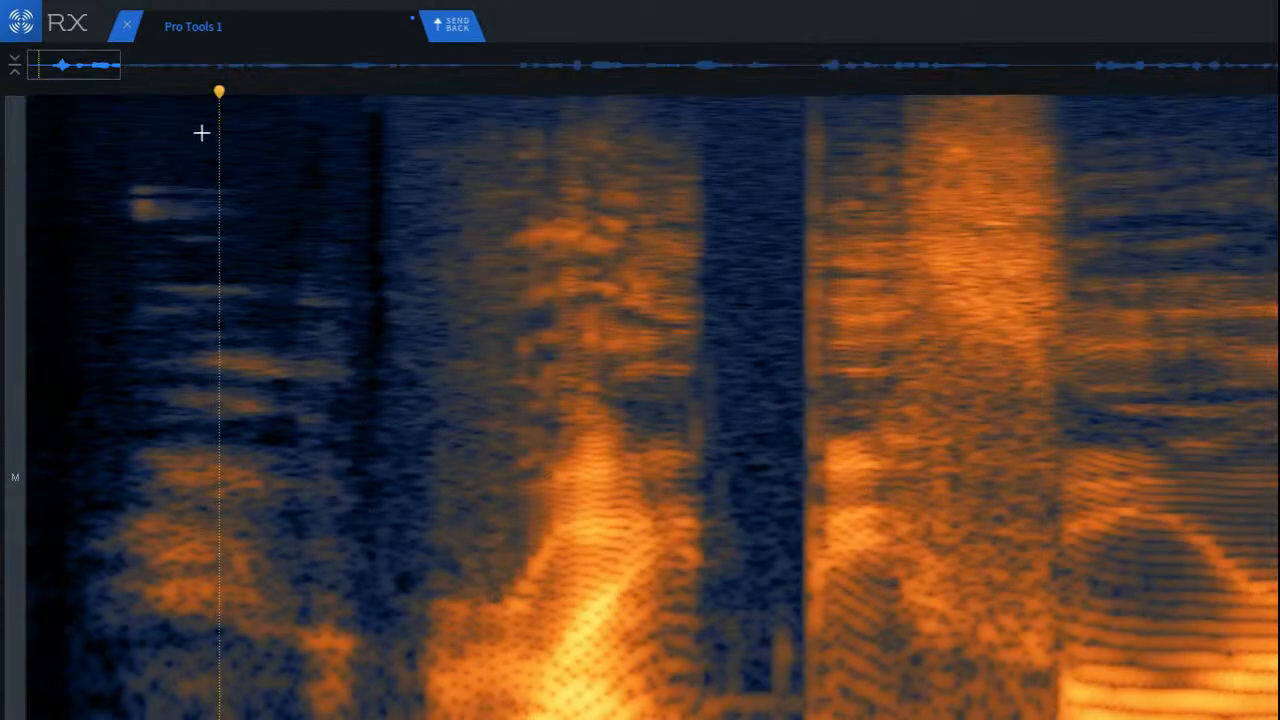
pyautogui.scroll(-2, 517, 276)
pyautogui.press('space')
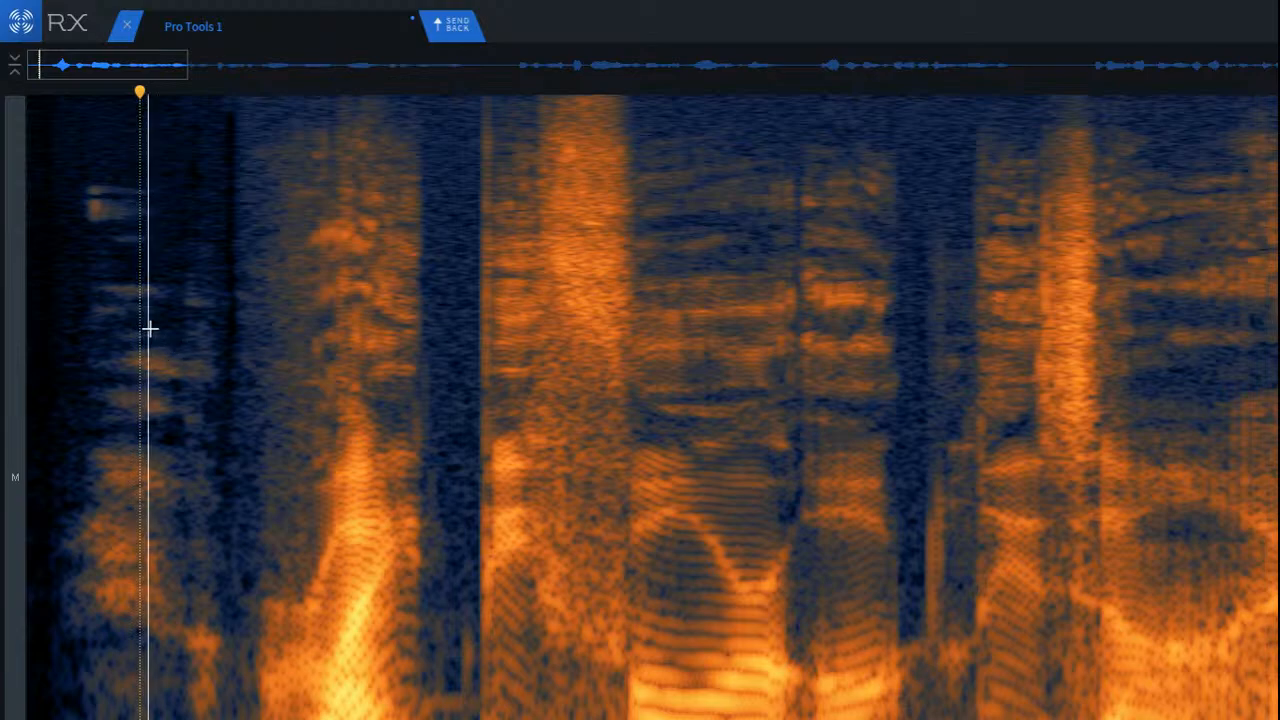
pyautogui.click(213, 338)
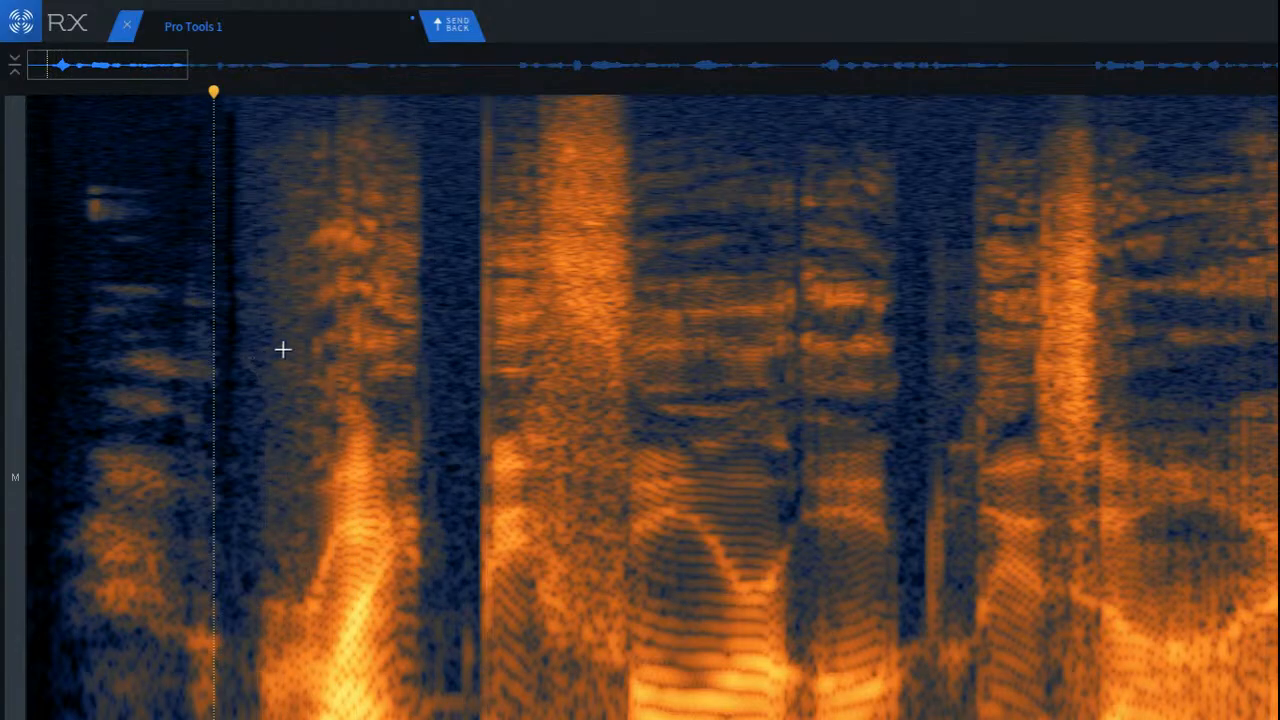
# Step: Select the vertical click at the end of the gap after the first word and repair it
pyautogui.scroll(3, 283, 340)
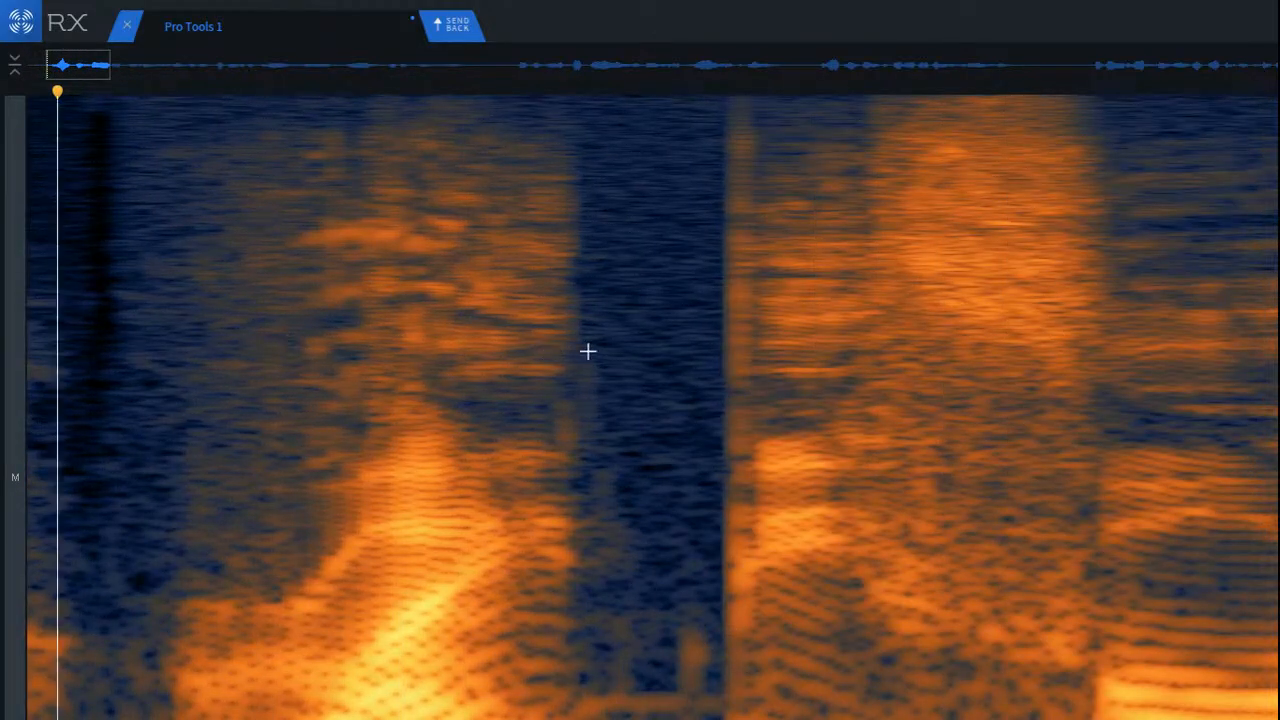
pyautogui.moveTo(695, 114); pyautogui.dragTo(781, 718)
pyautogui.click(494, 343)
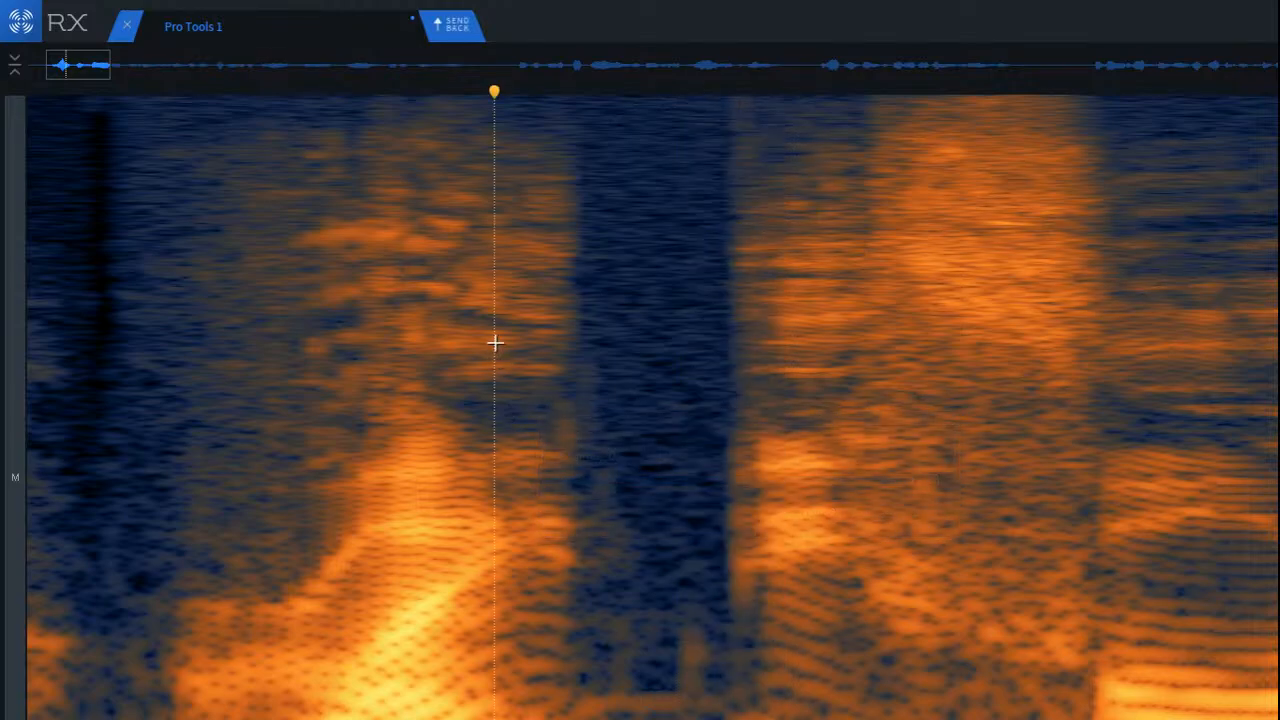
# Step: Play the clip across the repaired click following the first word
pyautogui.press('space')
pyautogui.scroll(-5, 543, 355)
pyautogui.press('space')
pyautogui.press('space')
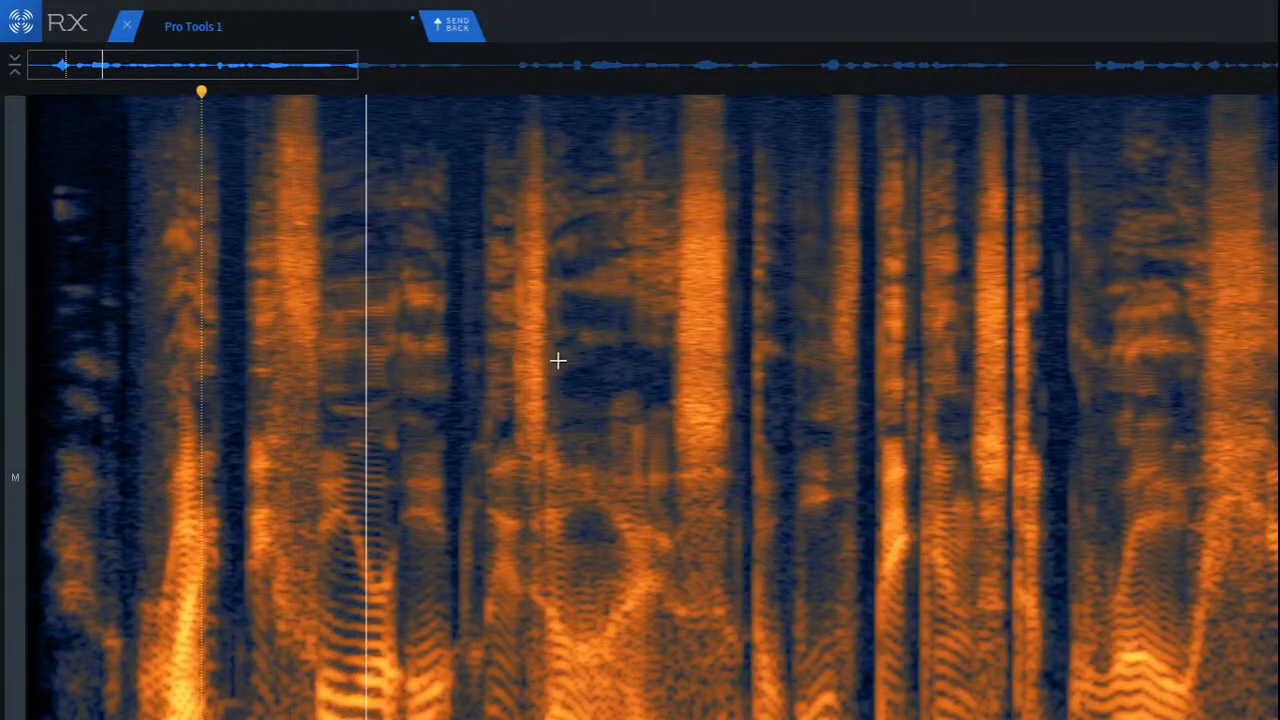
pyautogui.press('space')
pyautogui.scroll(3, 198, 350)
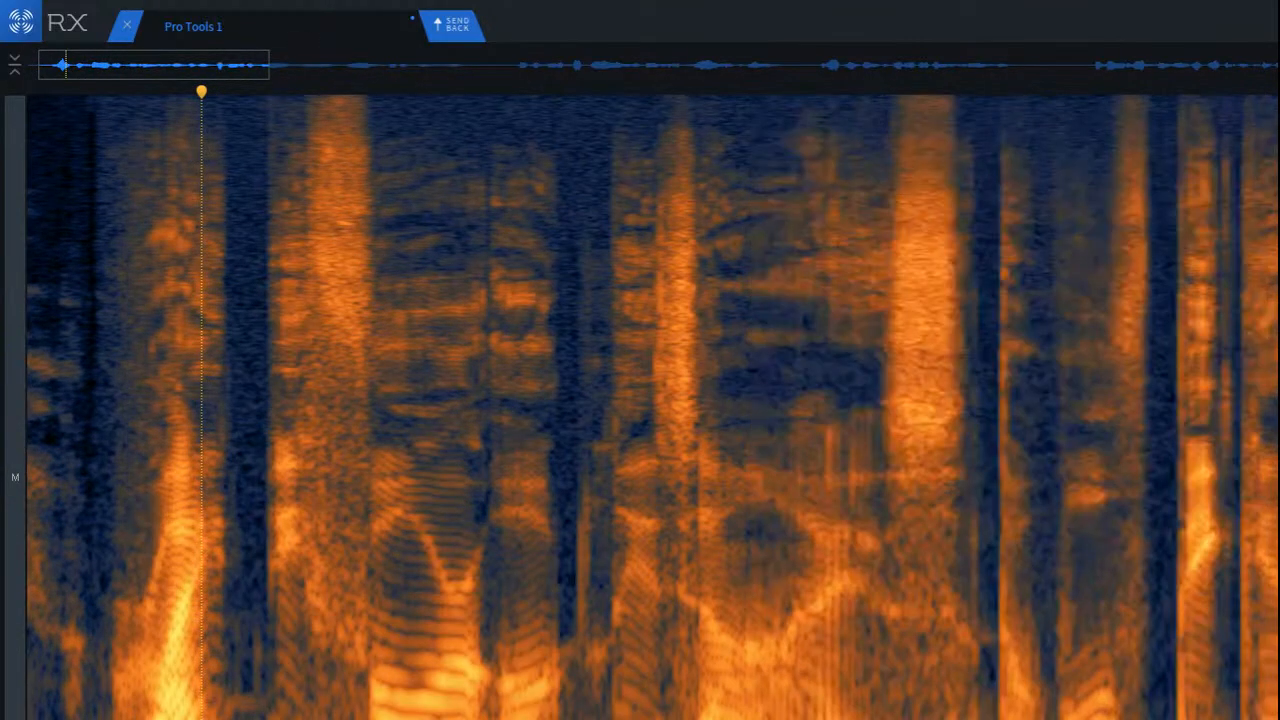
# Step: Select the low-frequency stretch around the sound onset after the first word, and clear the selection once treated
pyautogui.moveTo(196, 350); pyautogui.dragTo(277, 360)
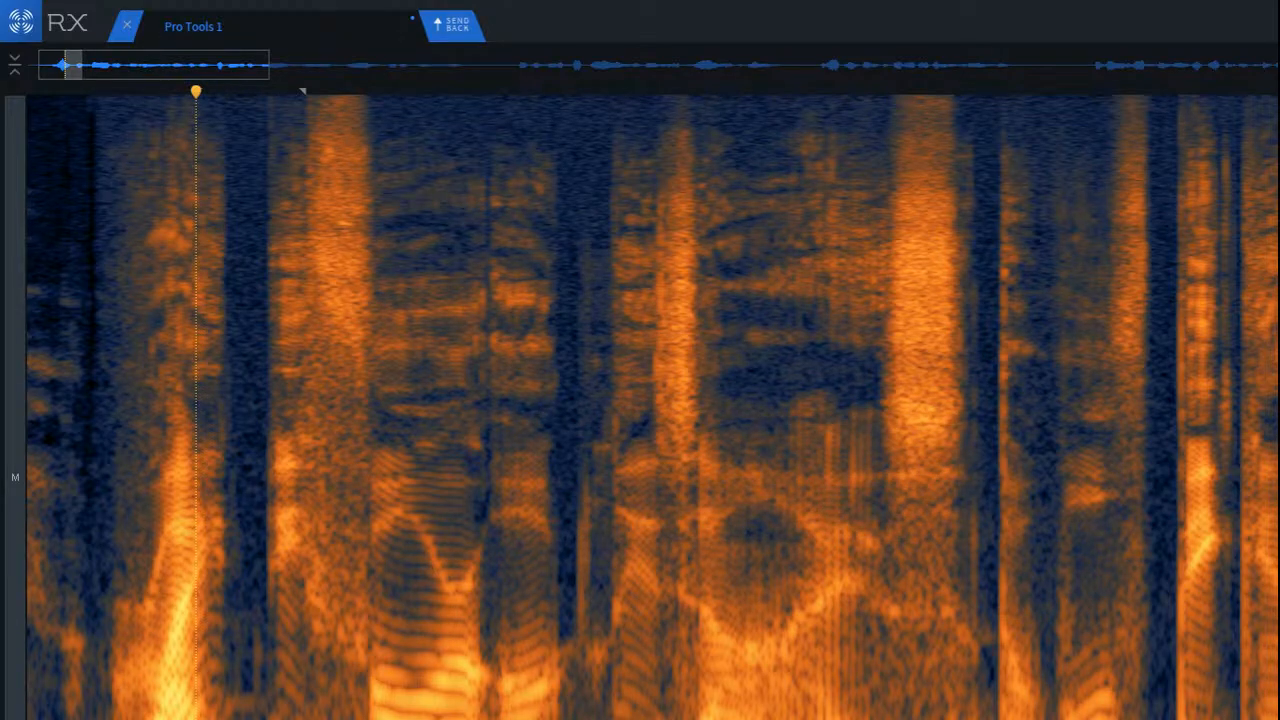
pyautogui.scroll(3, 150, 350)
pyautogui.moveTo(281, 700); pyautogui.dragTo(363, 712)
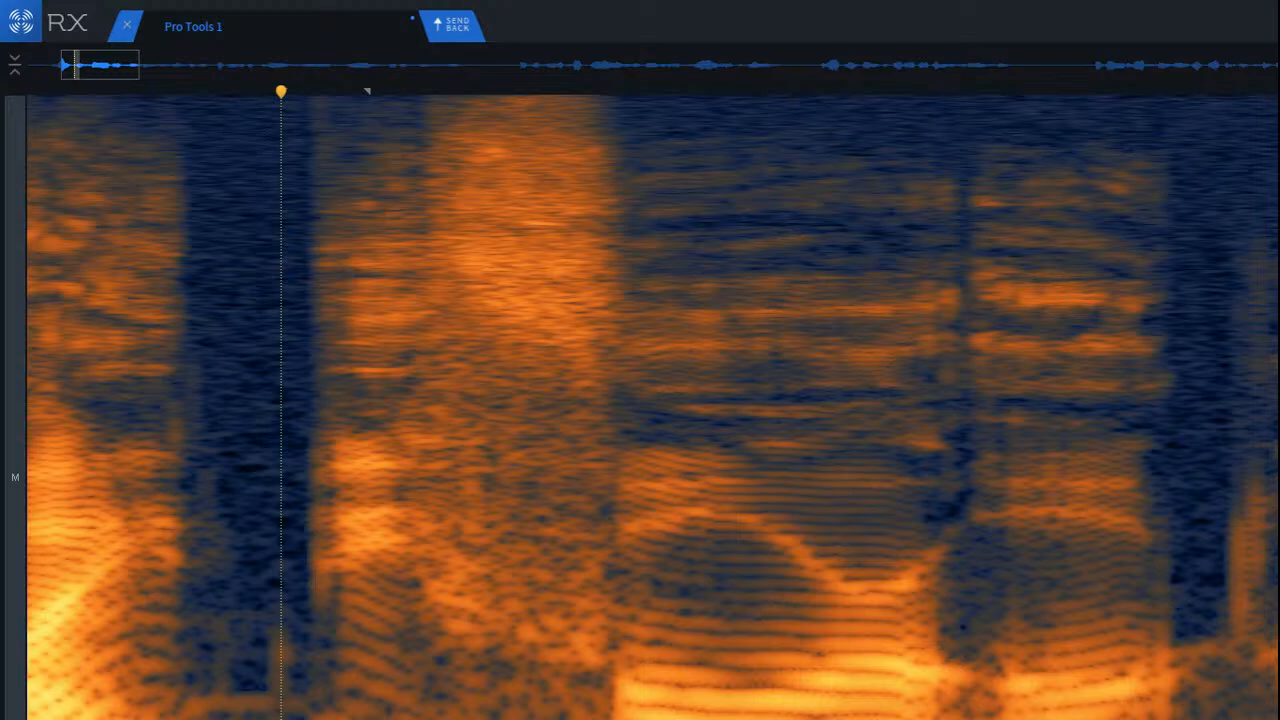
pyautogui.click(160, 706)
# Step: Play on from the end of the first word and listen for remaining noises in the phrase
pyautogui.press('space')
pyautogui.press('space')
pyautogui.scroll(-3, 170, 714)
pyautogui.press('space')
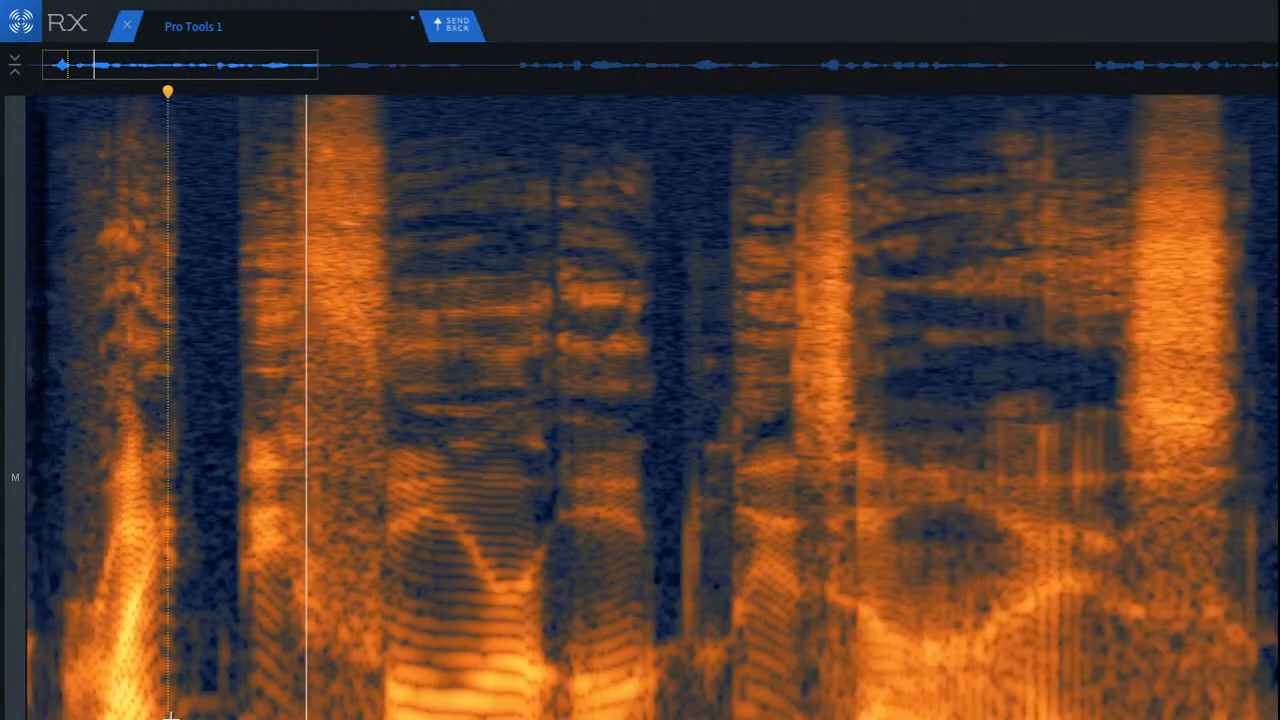
pyautogui.press('space')
pyautogui.press('space')
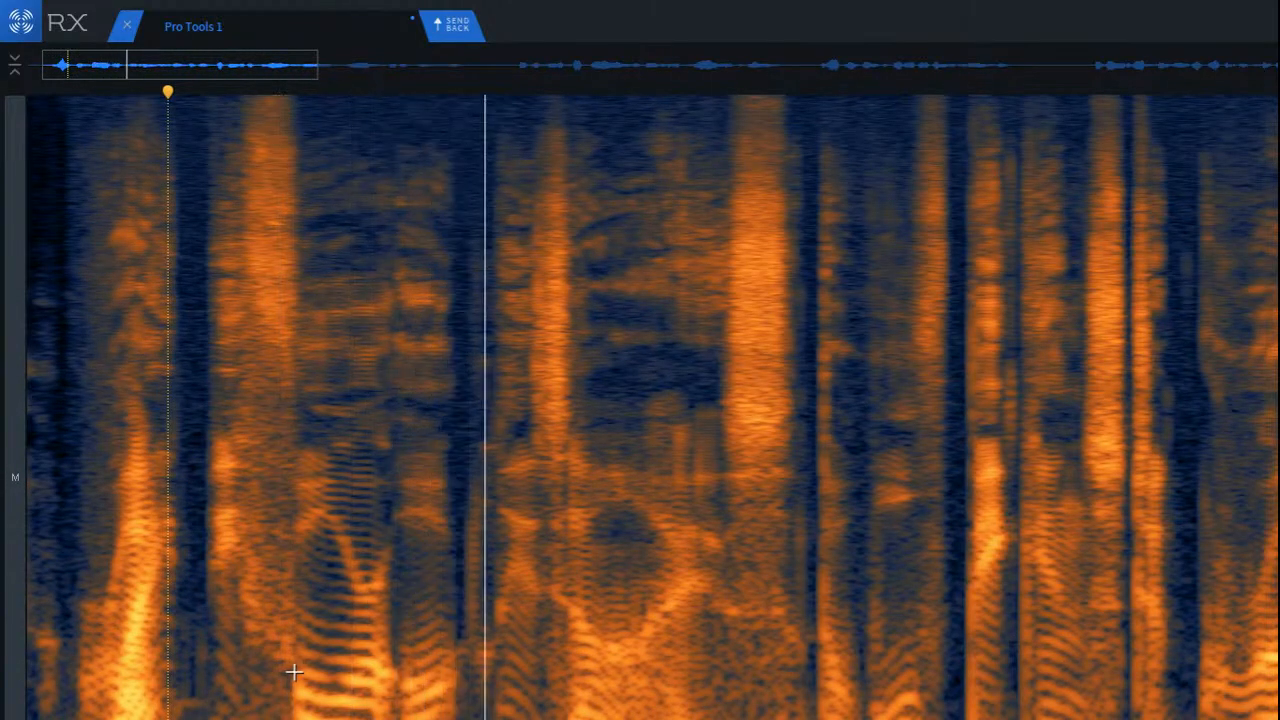
pyautogui.press('space')
# Step: Audition the next gap in the phrase, select the noise burst in it up to the following onset and repair it
pyautogui.scroll(4, 478, 567)
pyautogui.click(75, 338)
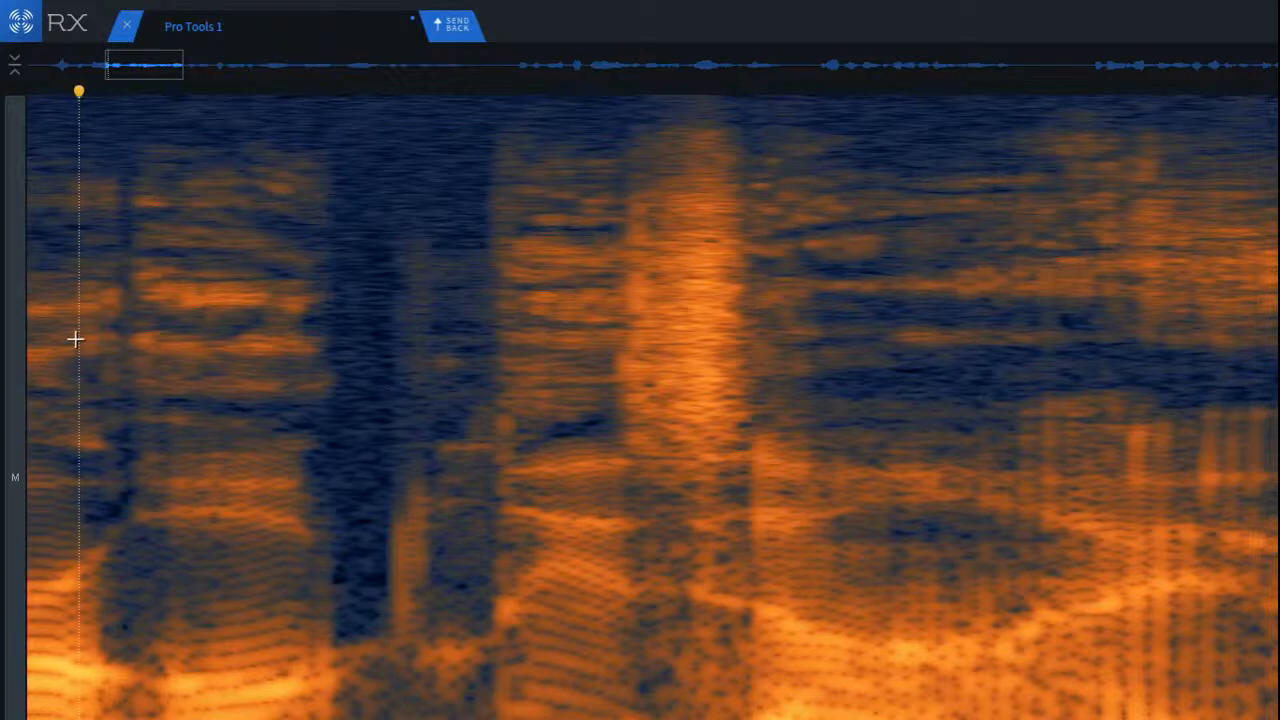
pyautogui.press('space')
pyautogui.press('space')
pyautogui.moveTo(357, 234); pyautogui.dragTo(521, 671)
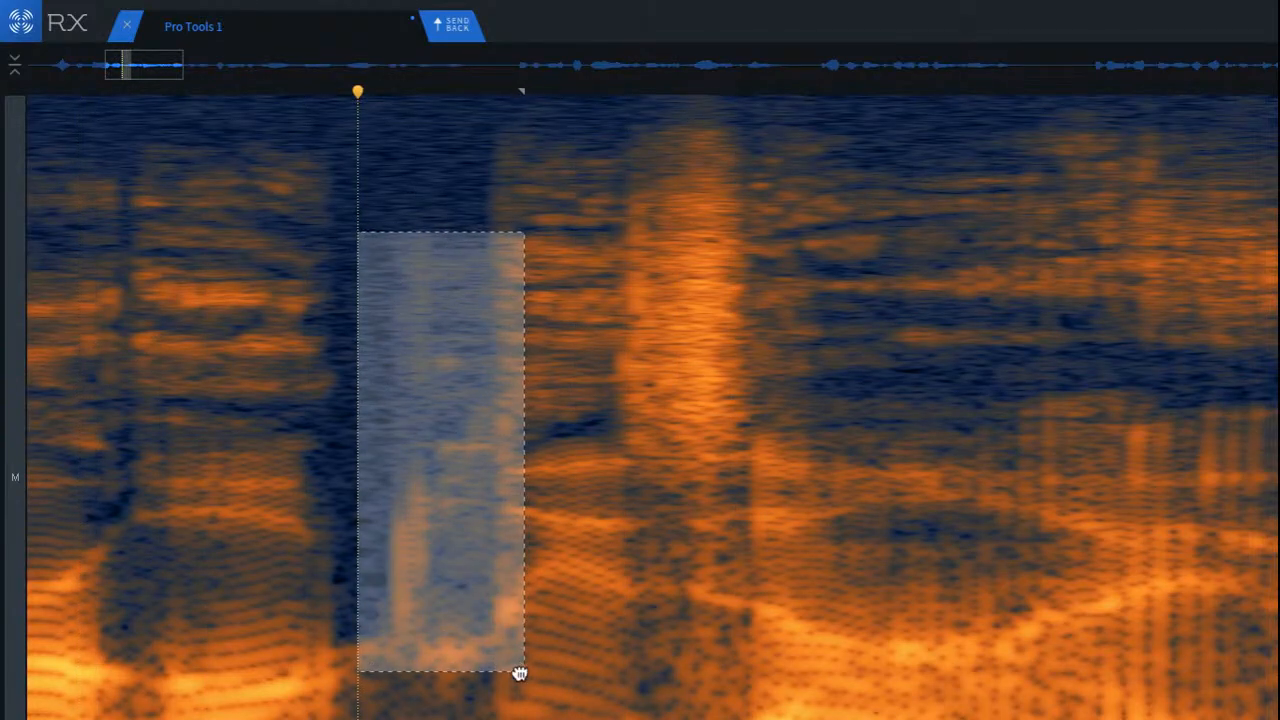
pyautogui.hotkey('shift', 'Return')
pyautogui.click(166, 259)
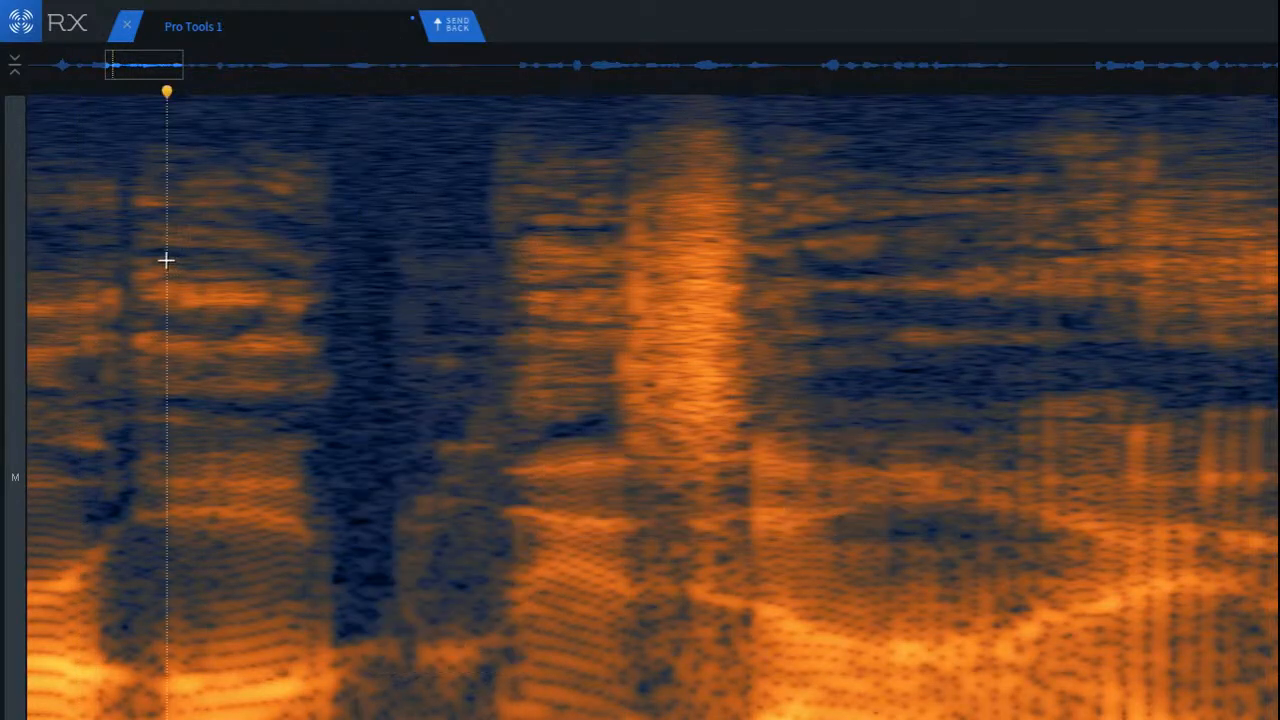
# Step: Play the repaired phrase from several starting points and listen for remaining noises up to the wide sibilant burst
pyautogui.press('space')
pyautogui.click(251, 323)
pyautogui.press('space')
pyautogui.press('space')
pyautogui.scroll(-4, 867, 447)
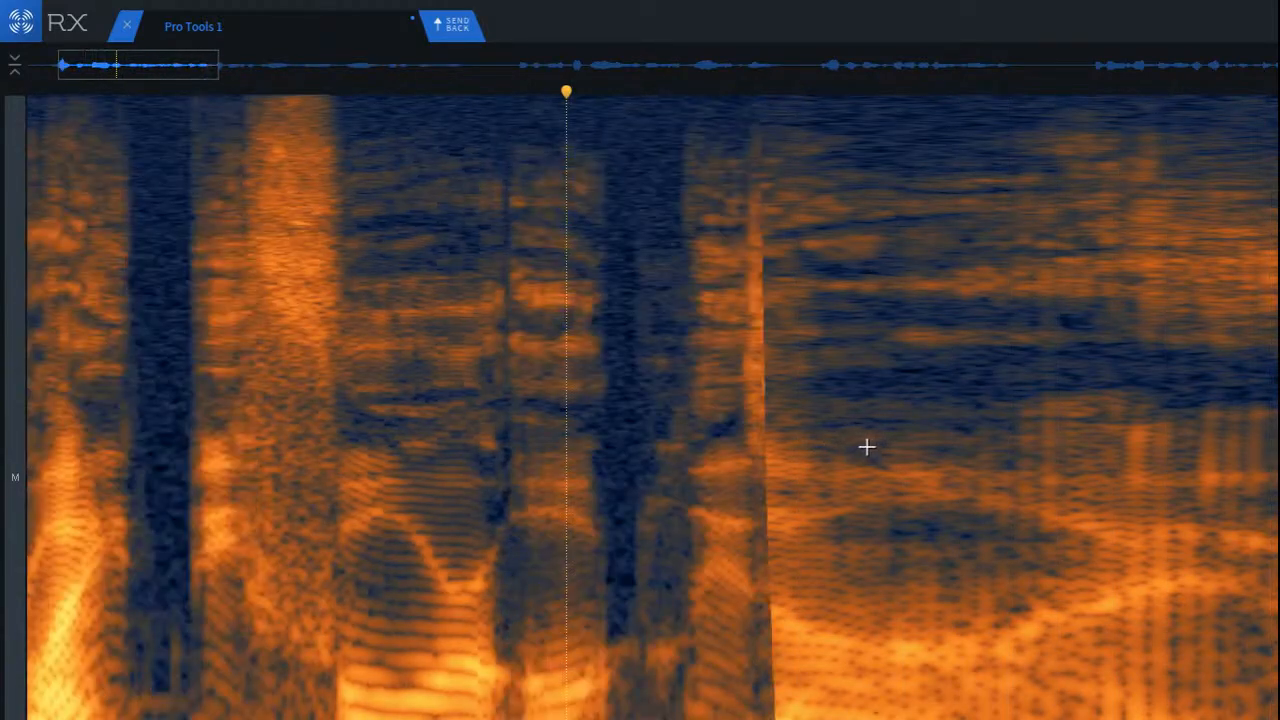
pyautogui.click(430, 347)
pyautogui.press('space')
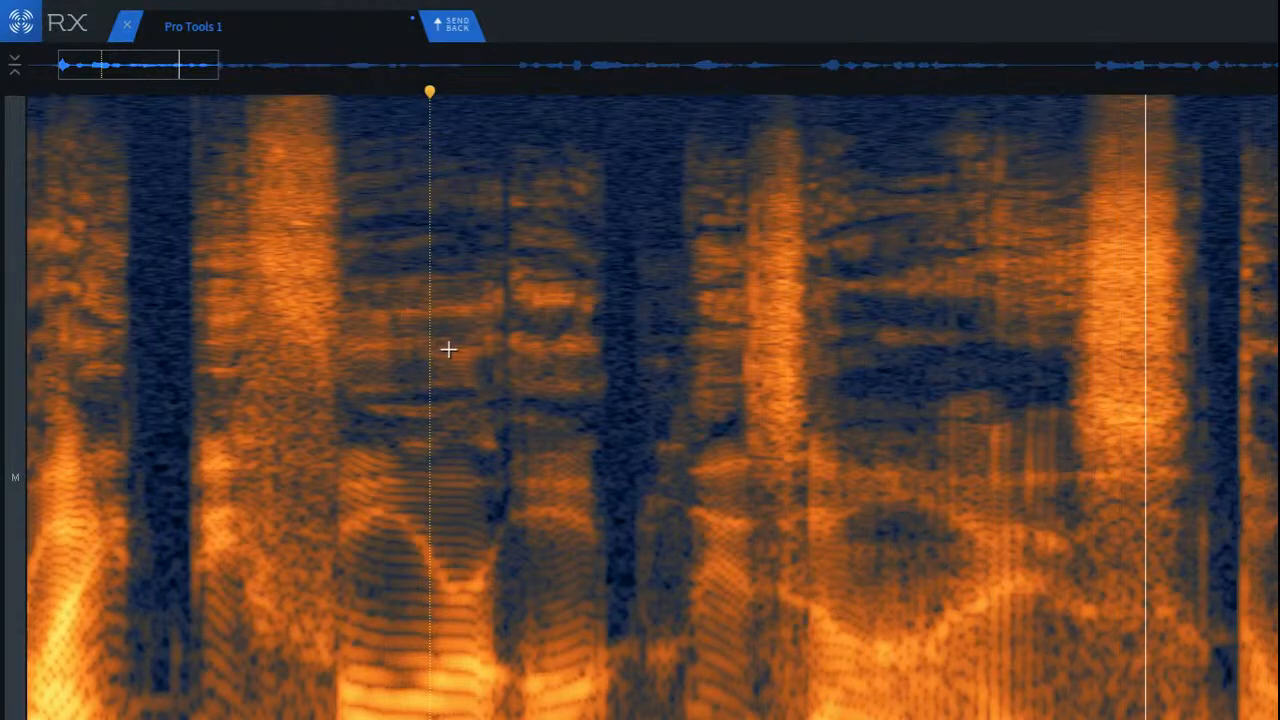
pyautogui.press('space')
pyautogui.click(857, 297)
pyautogui.press('space')
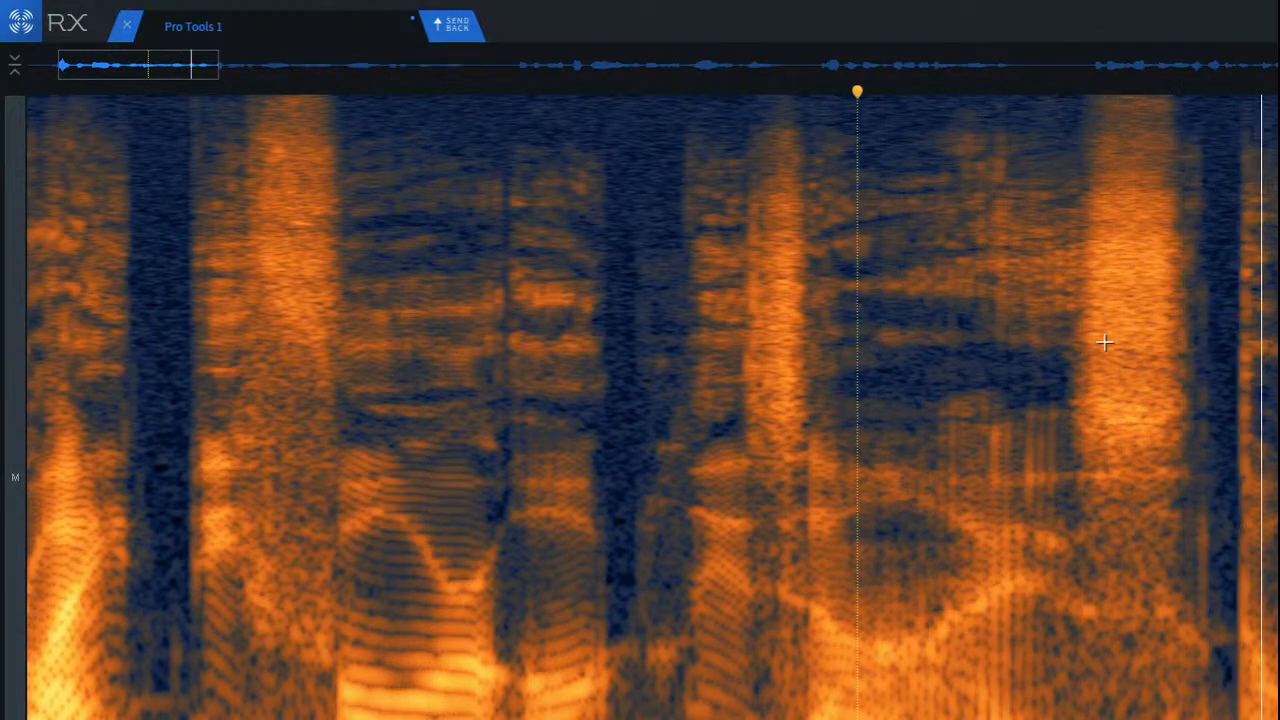
# Step: Run De-click on the narrow gap right after the wide sibilant burst and play the phrase across it
pyautogui.scroll(2, 1174, 350)
pyautogui.moveTo(1094, 172); pyautogui.dragTo(1170, 712)
pyautogui.press('Return')
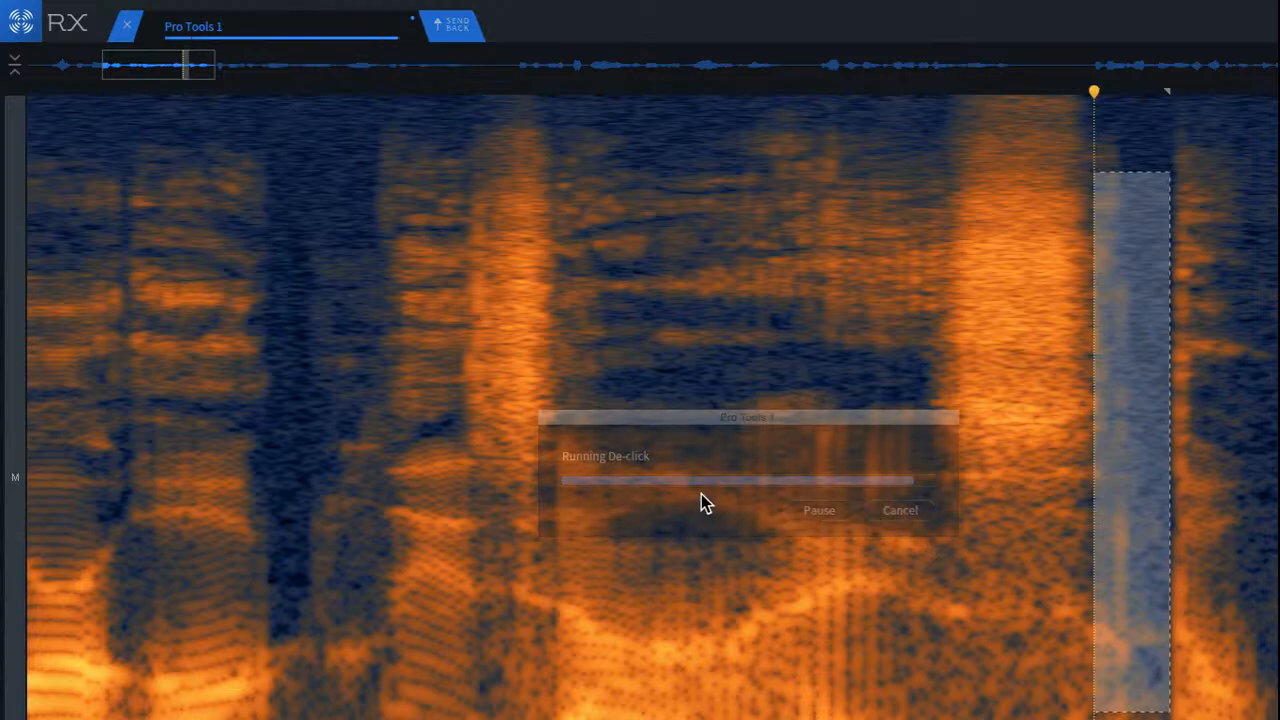
pyautogui.click(469, 249)
pyautogui.press('space')
pyautogui.scroll(-2, 491, 277)
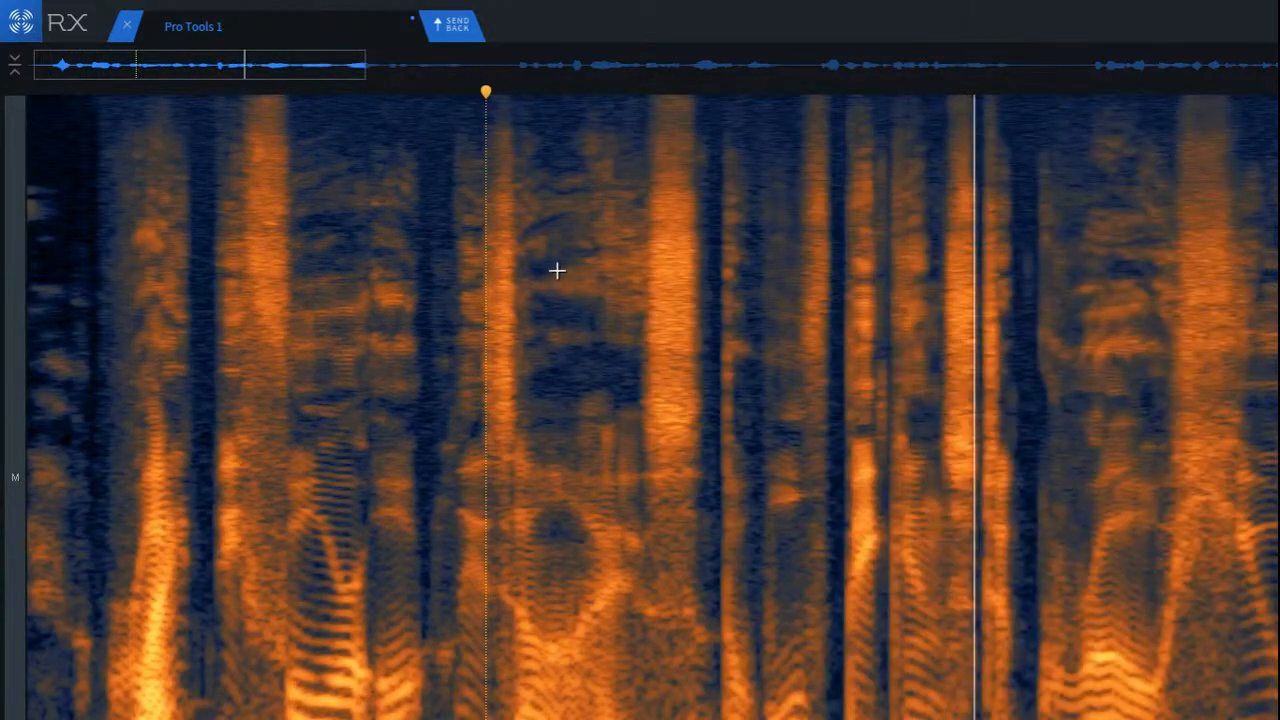
pyautogui.press('space')
# Step: Listen on from the next word, remove the faint click in the gap after the short bright syllable and play across it
pyautogui.click(737, 326)
pyautogui.press('space')
pyautogui.scroll(5, 909, 306)
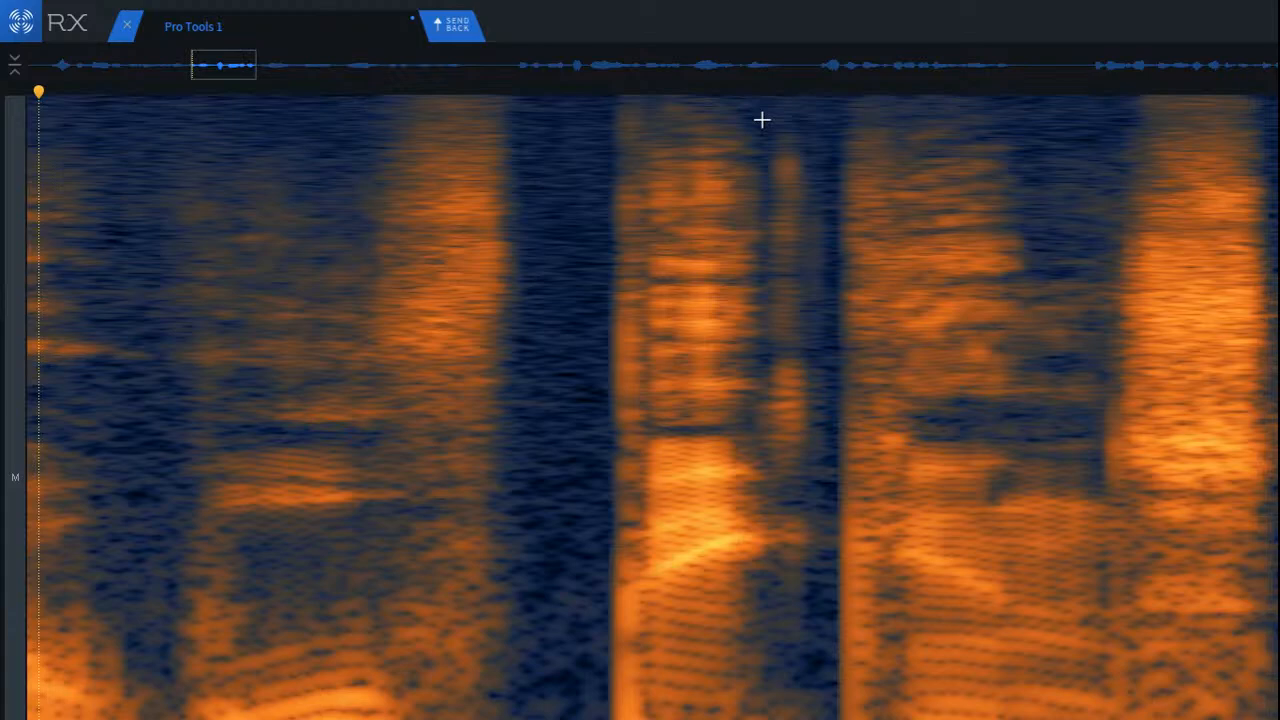
pyautogui.moveTo(762, 119)
pyautogui.mouseDown()
pyautogui.moveTo(869, 572)
pyautogui.moveTo(841, 631)
pyautogui.mouseUp()
pyautogui.press('Return')
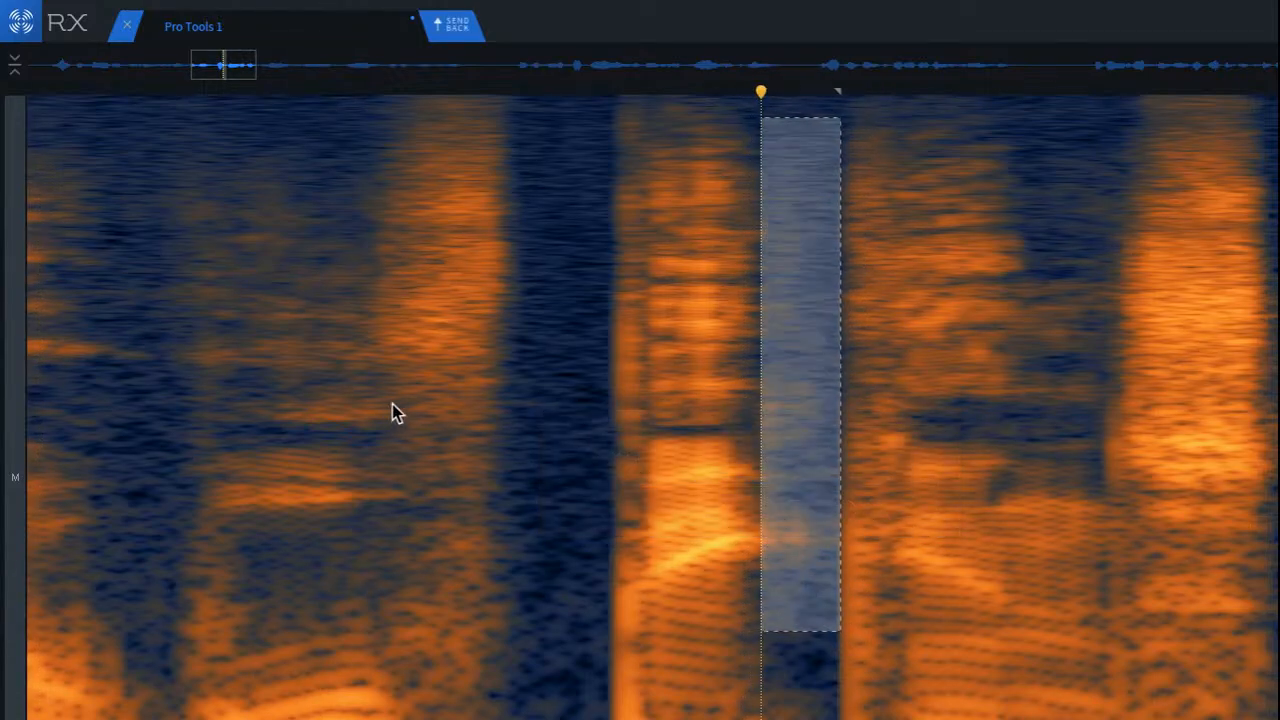
pyautogui.click(323, 243)
pyautogui.press('space')
pyautogui.scroll(-3, 541, 287)
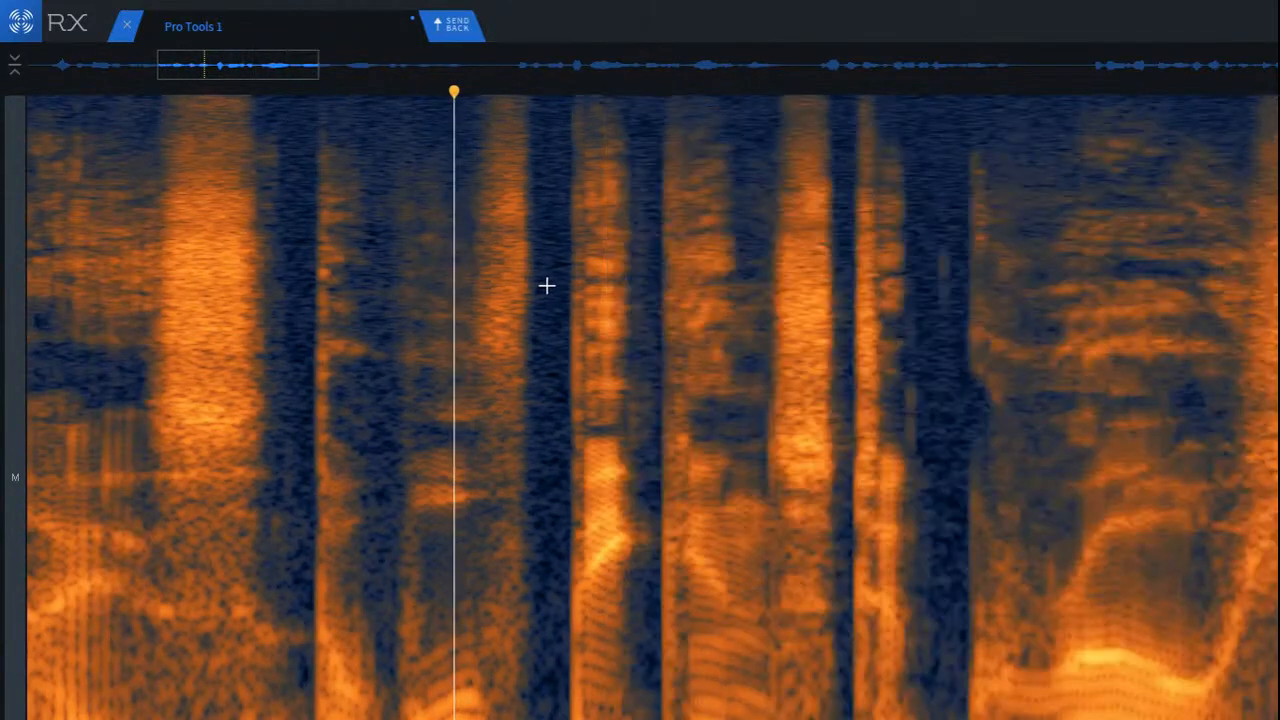
# Step: Remove the faint clicks in the dark gap before the next voiced word and play on into that word
pyautogui.scroll(2, 904, 255)
pyautogui.moveTo(837, 214); pyautogui.dragTo(971, 493)
pyautogui.press('Return')
pyautogui.click(487, 224)
pyautogui.press('space')
pyautogui.scroll(-4, 663, 320)
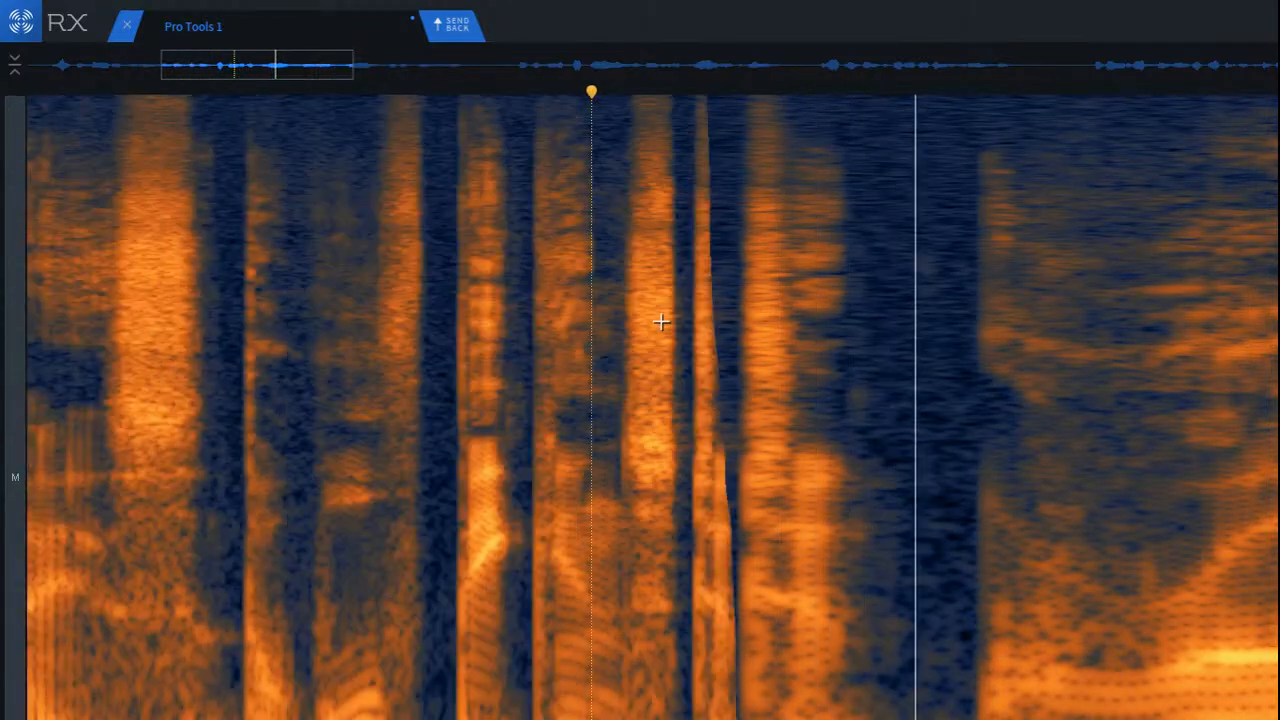
pyautogui.press('space')
pyautogui.click(687, 286)
pyautogui.press('space')
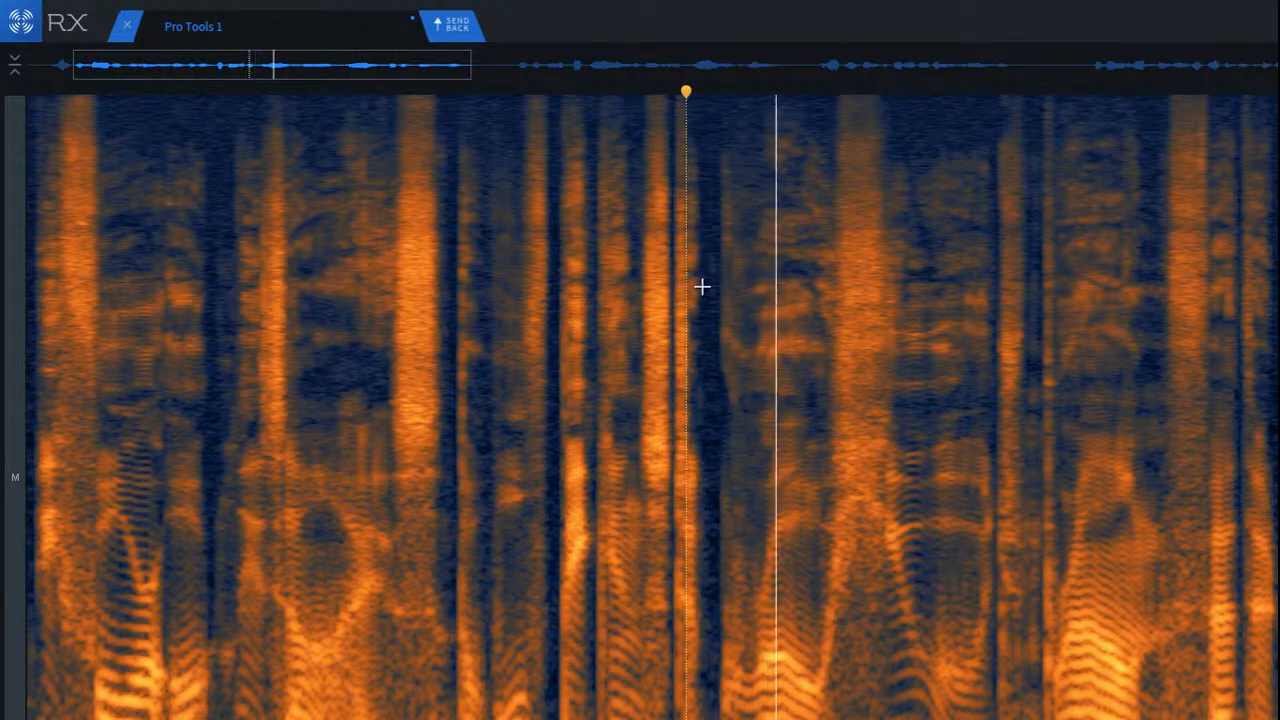
pyautogui.press('space')
# Step: Try De-click on the cluster of clicks and the consonant onset following the next noise burst, and audition it
pyautogui.scroll(3, 1140, 311)
pyautogui.scroll(2, 1140, 311)
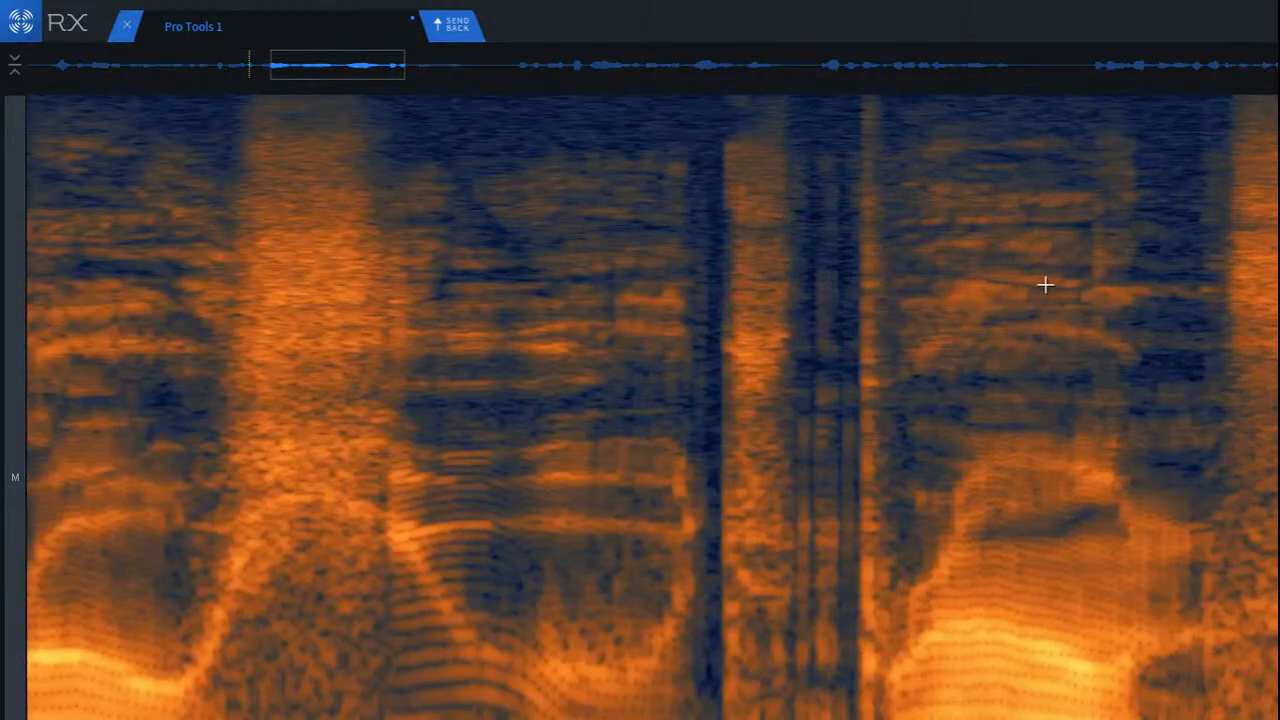
pyautogui.moveTo(776, 144); pyautogui.dragTo(918, 718)
pyautogui.press('super+shift+2')
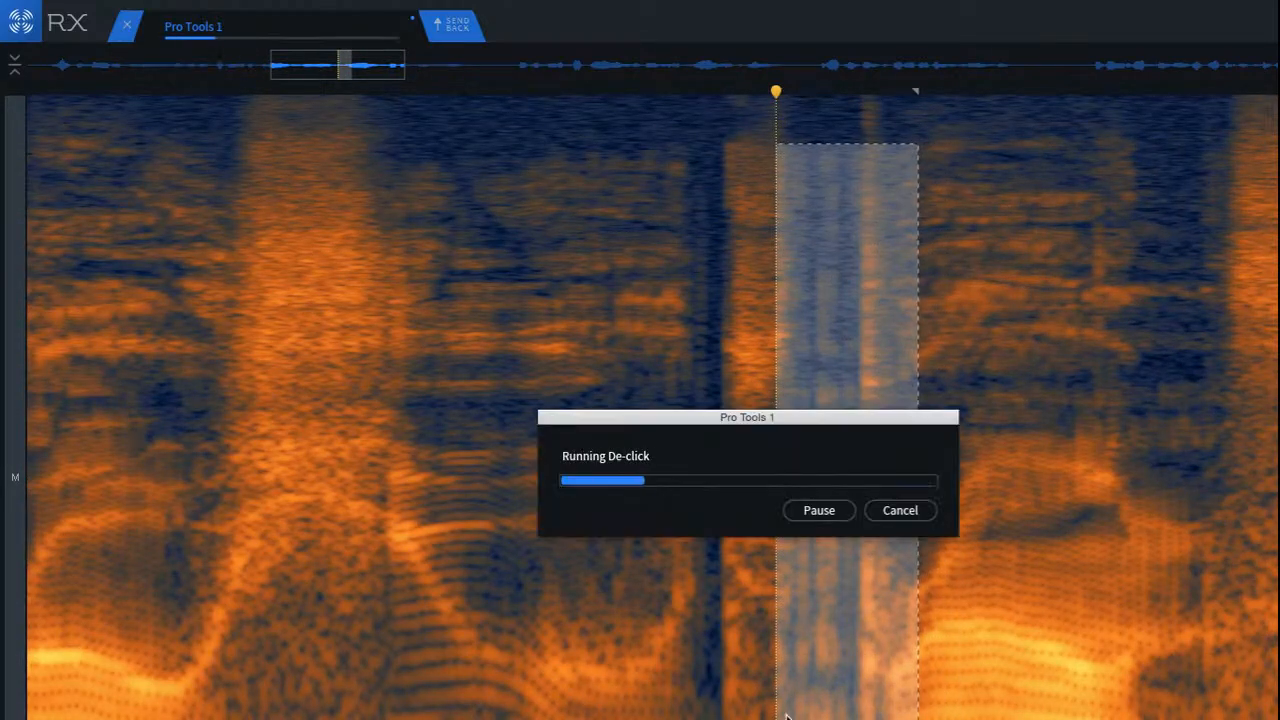
pyautogui.click(482, 220)
pyautogui.press('space')
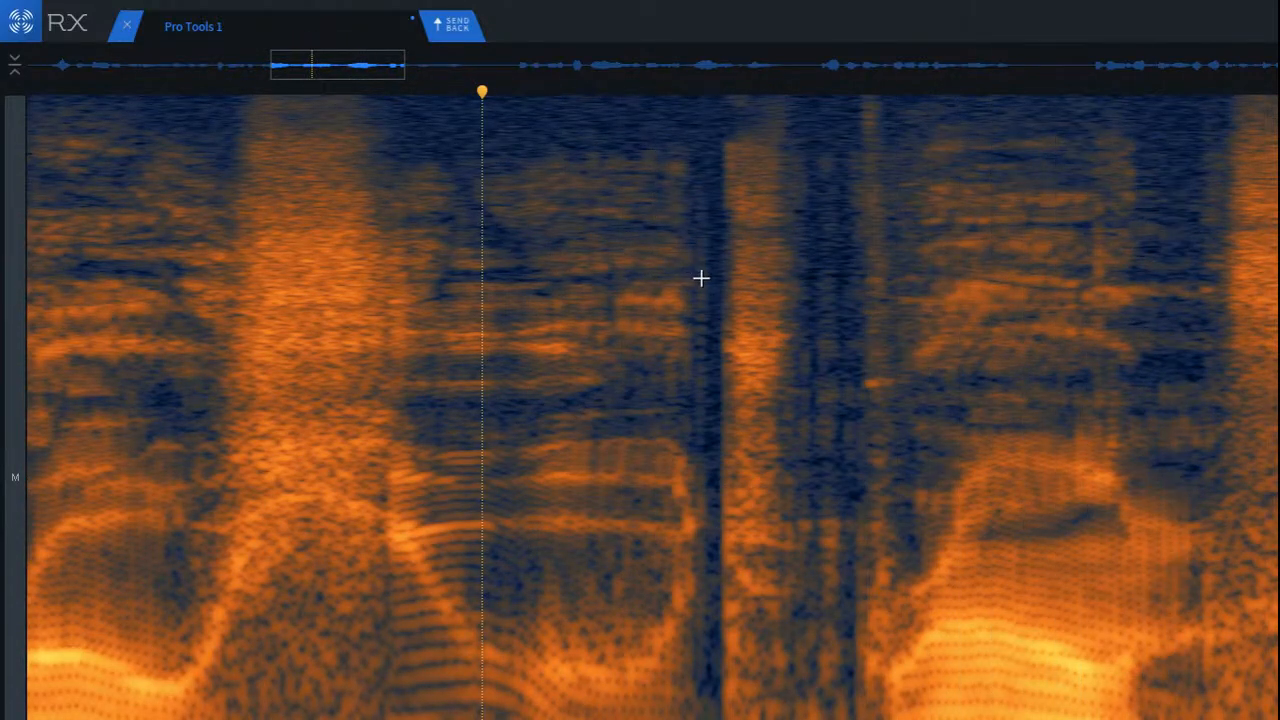
pyautogui.click(589, 189)
pyautogui.scroll(-2, 754, 251)
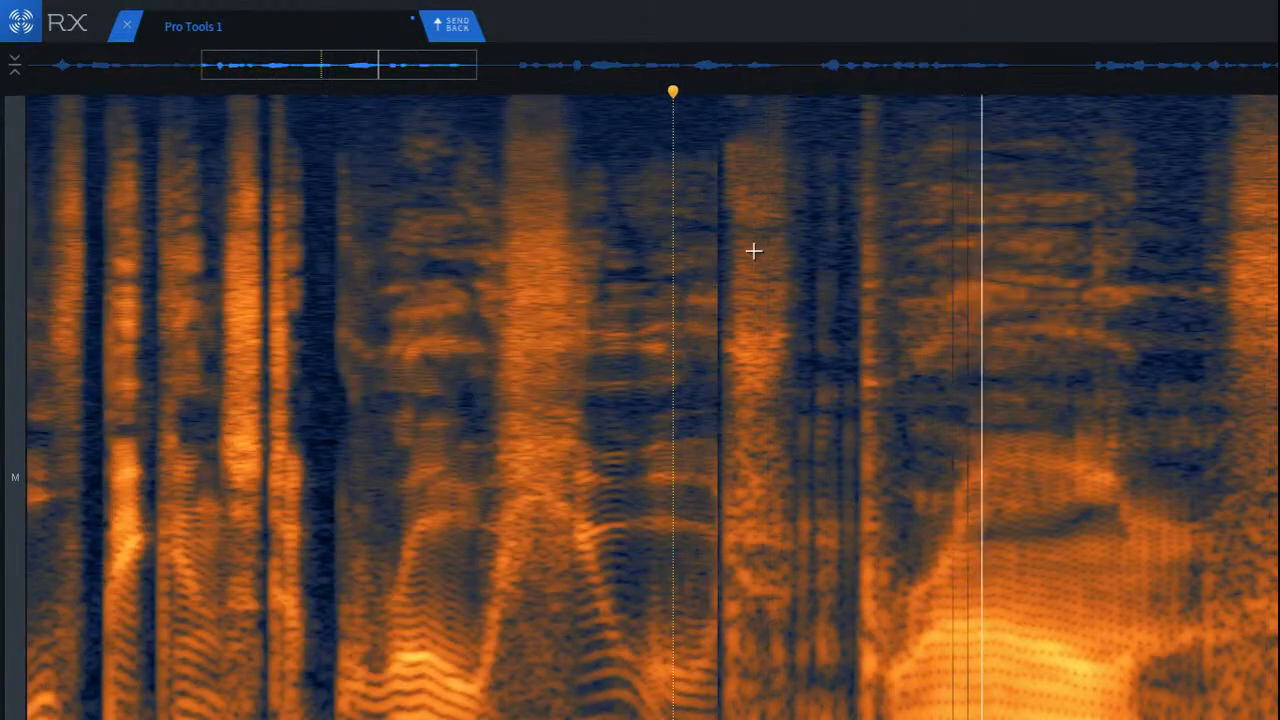
pyautogui.scroll(5, 925, 297)
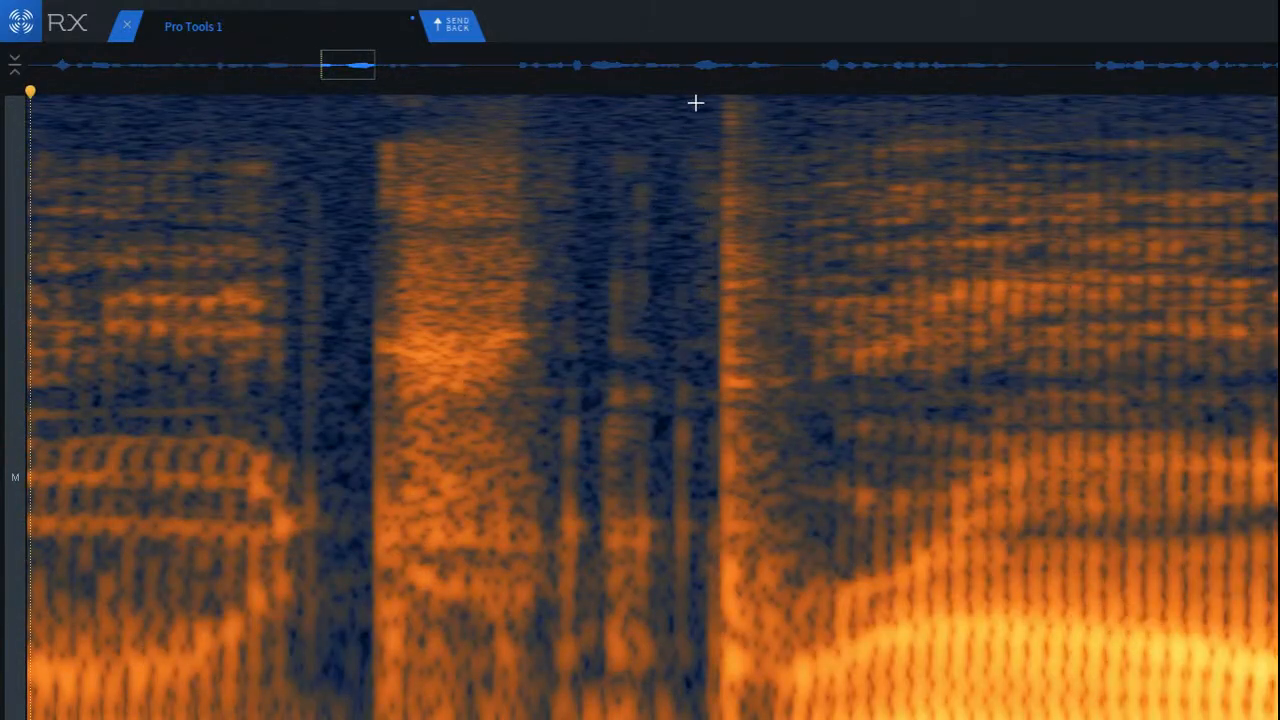
pyautogui.moveTo(699, 103)
pyautogui.mouseDown()
pyautogui.moveTo(817, 300)
pyautogui.moveTo(806, 300)
pyautogui.mouseUp()
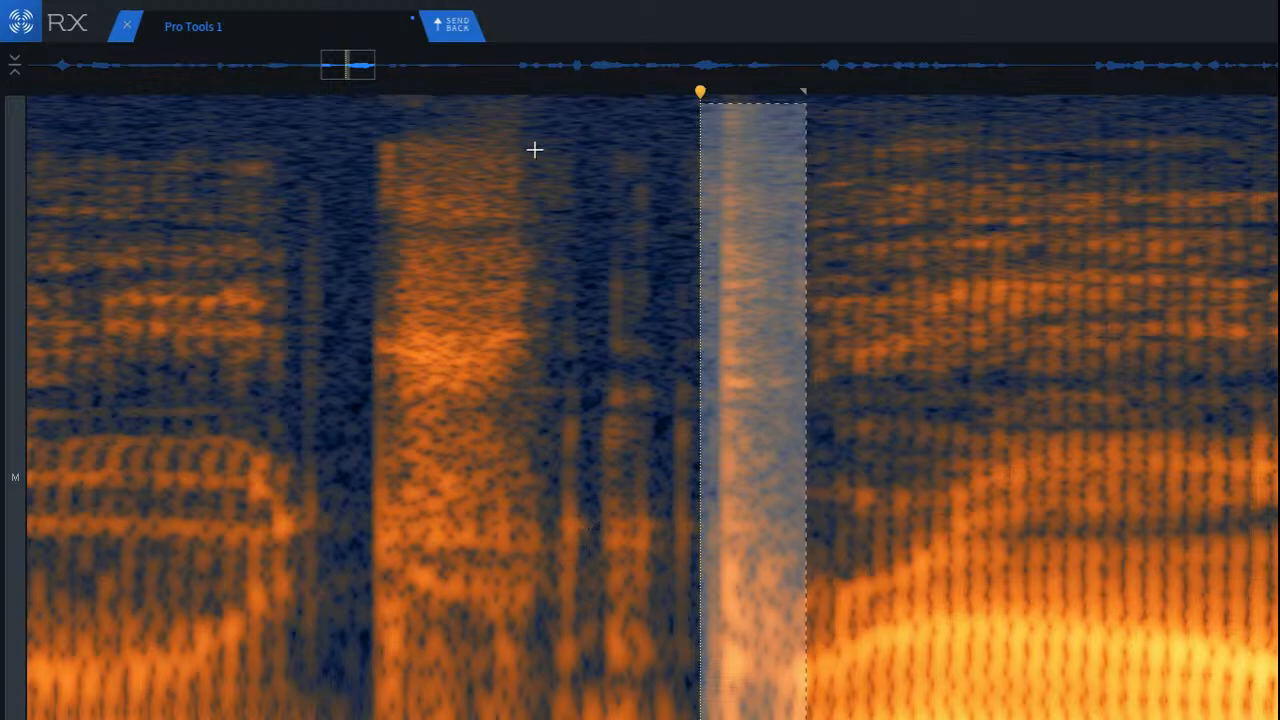
pyautogui.moveTo(542, 132); pyautogui.dragTo(711, 719)
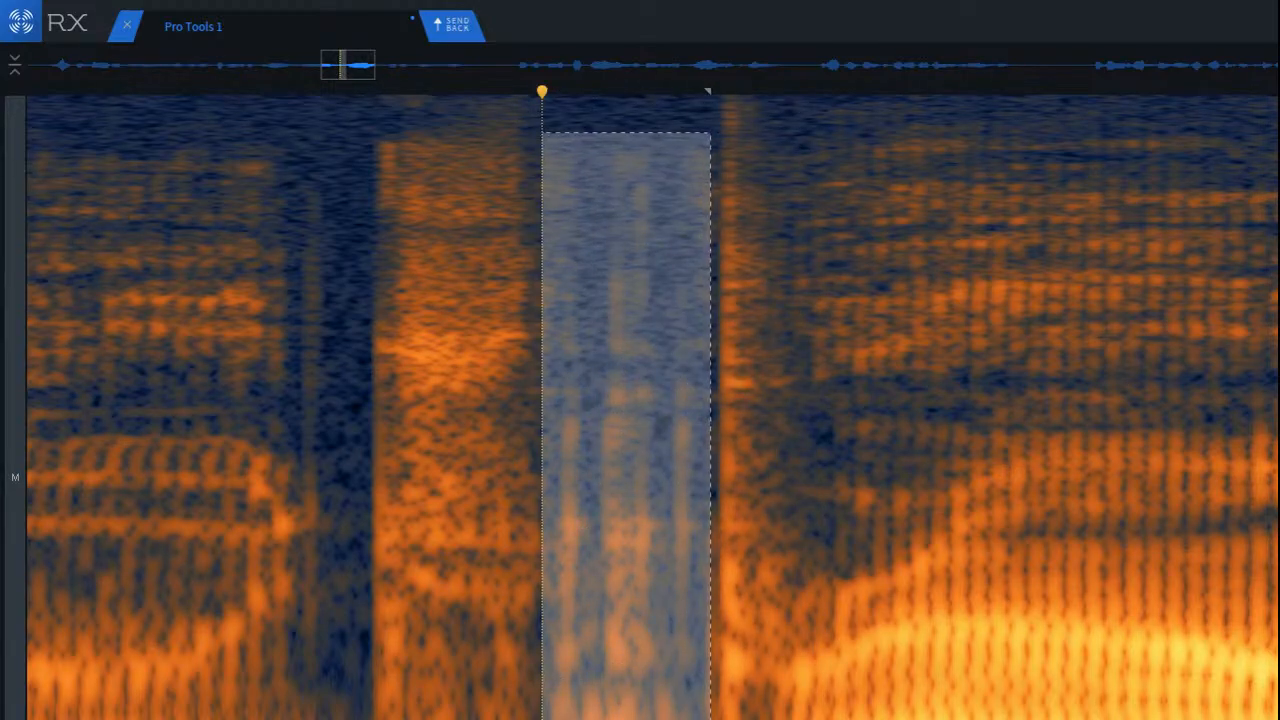
pyautogui.click(413, 323)
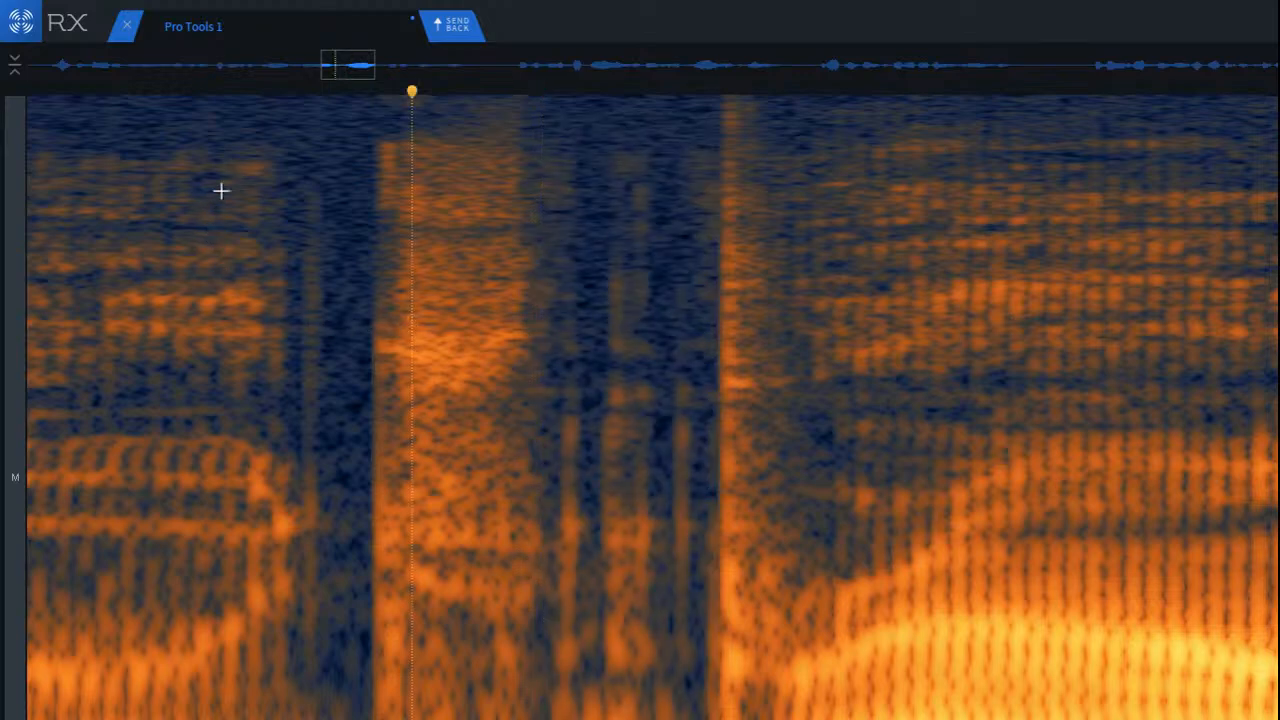
# Step: Select the short gap just before the noise burst, remove the faint click in it and clear the selection
pyautogui.moveTo(283, 164); pyautogui.dragTo(372, 716)
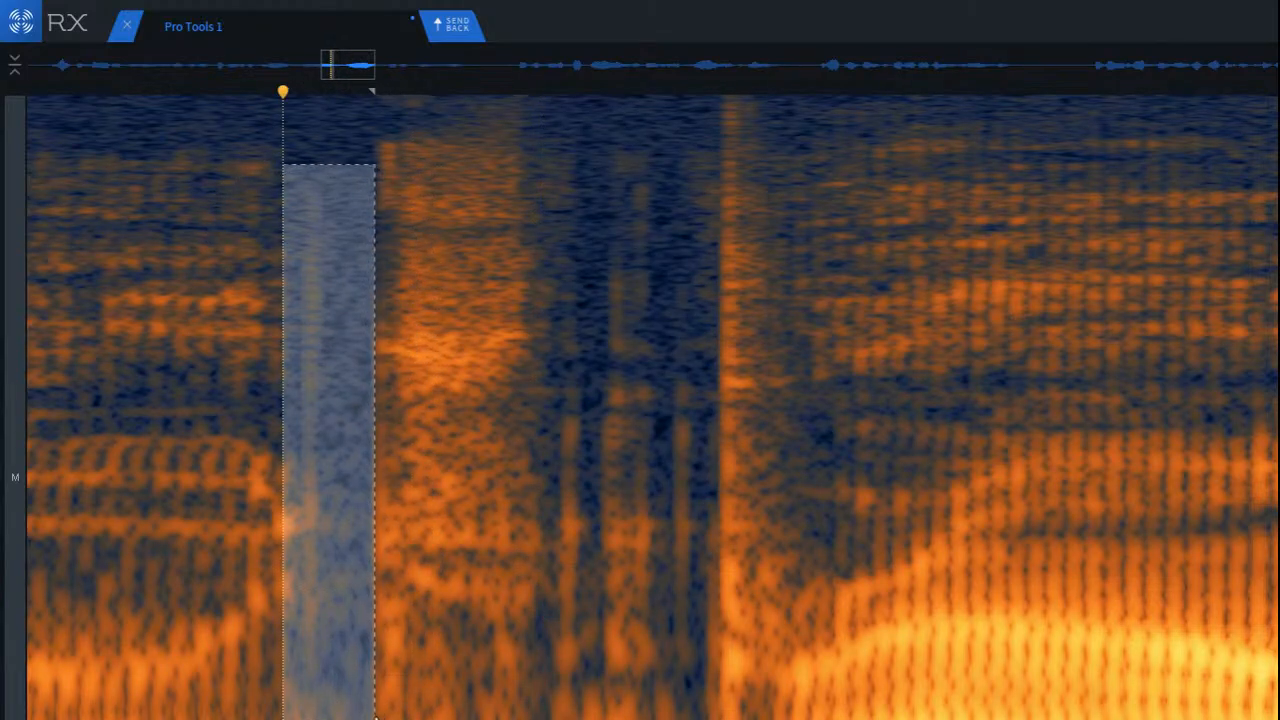
pyautogui.press('super+r')
pyautogui.click(168, 402)
# Step: Audition the clicks between the noise burst and the consonant onset, both from the burst's end and as a selection
pyautogui.click(530, 328)
pyautogui.press('space')
pyautogui.press('space')
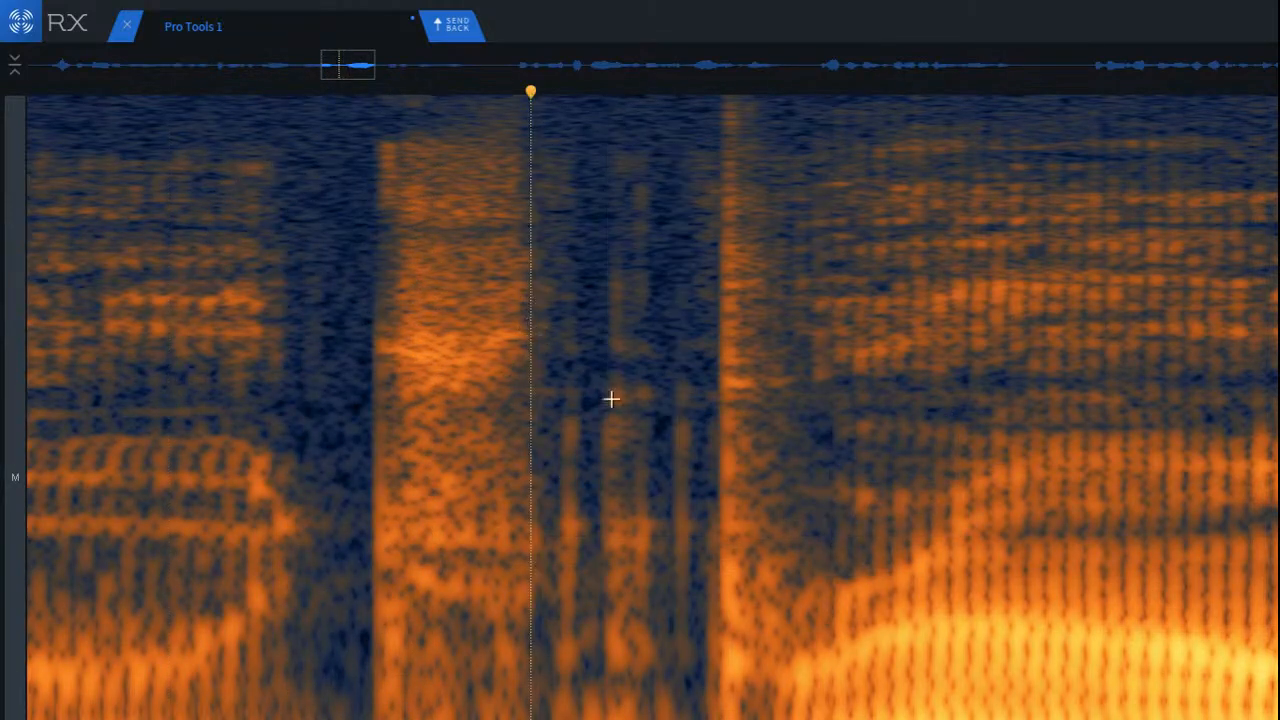
pyautogui.click(671, 330)
pyautogui.click(679, 400)
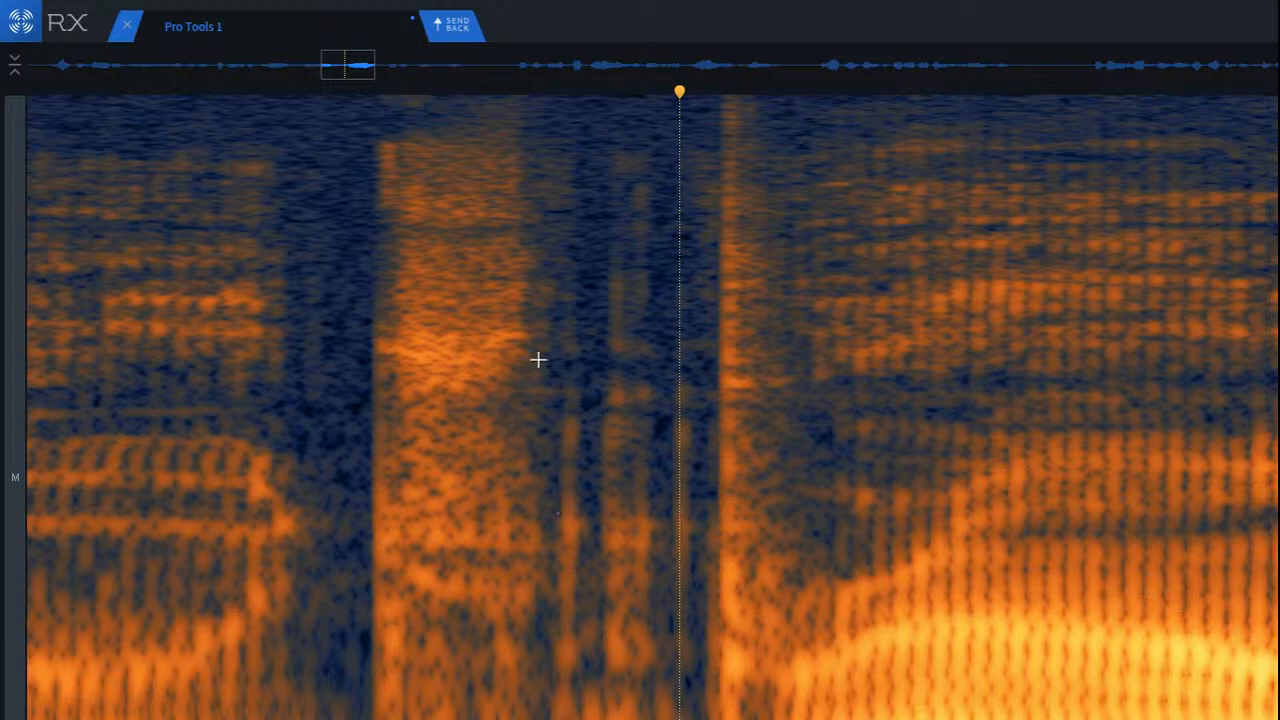
pyautogui.moveTo(517, 140); pyautogui.dragTo(754, 719)
pyautogui.press('space')
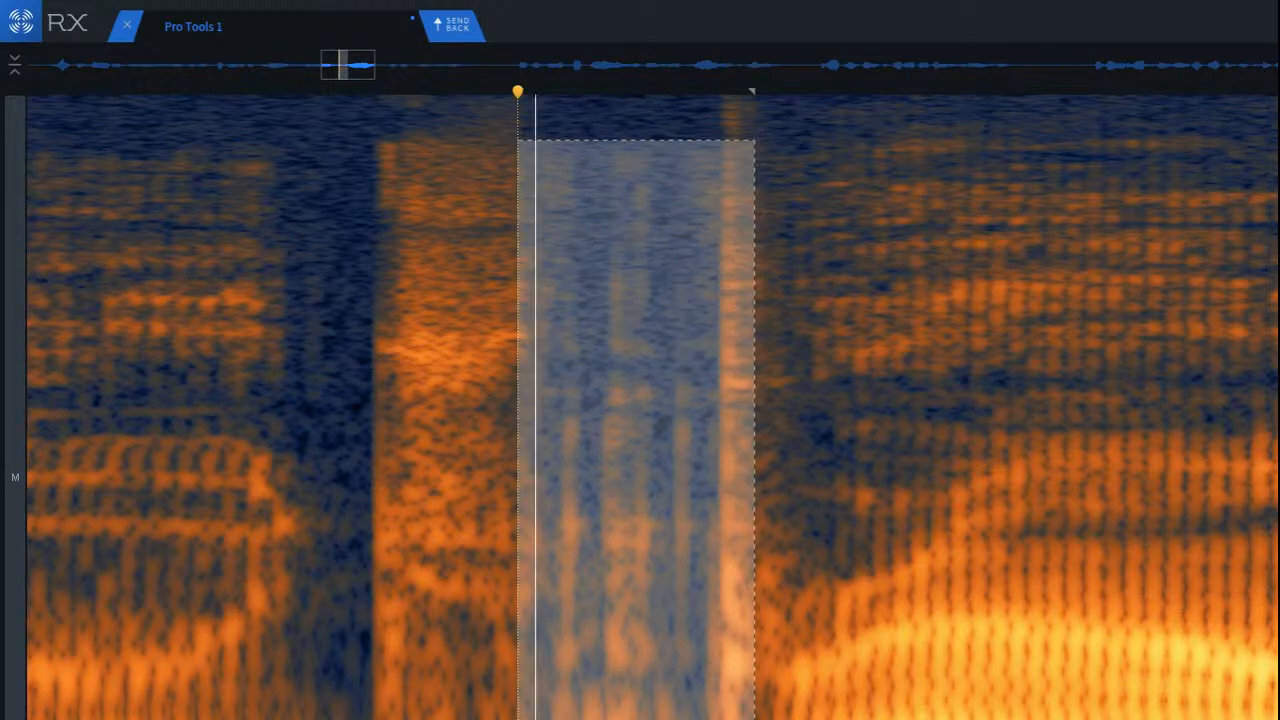
pyautogui.press('space')
pyautogui.click(676, 520)
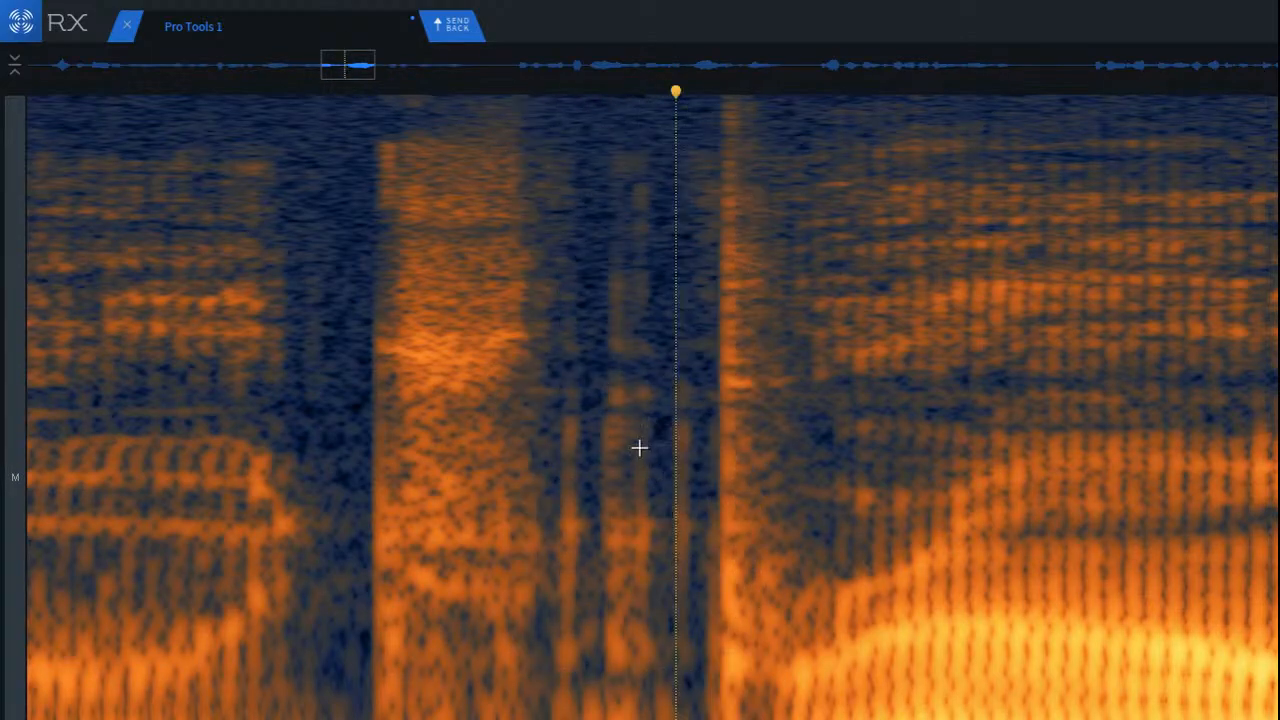
# Step: Cover the first click after the noise burst with a copy of the clean stretch directly before it
pyautogui.scroll(6, 520, 337)
pyautogui.scroll(3, 590, 380)
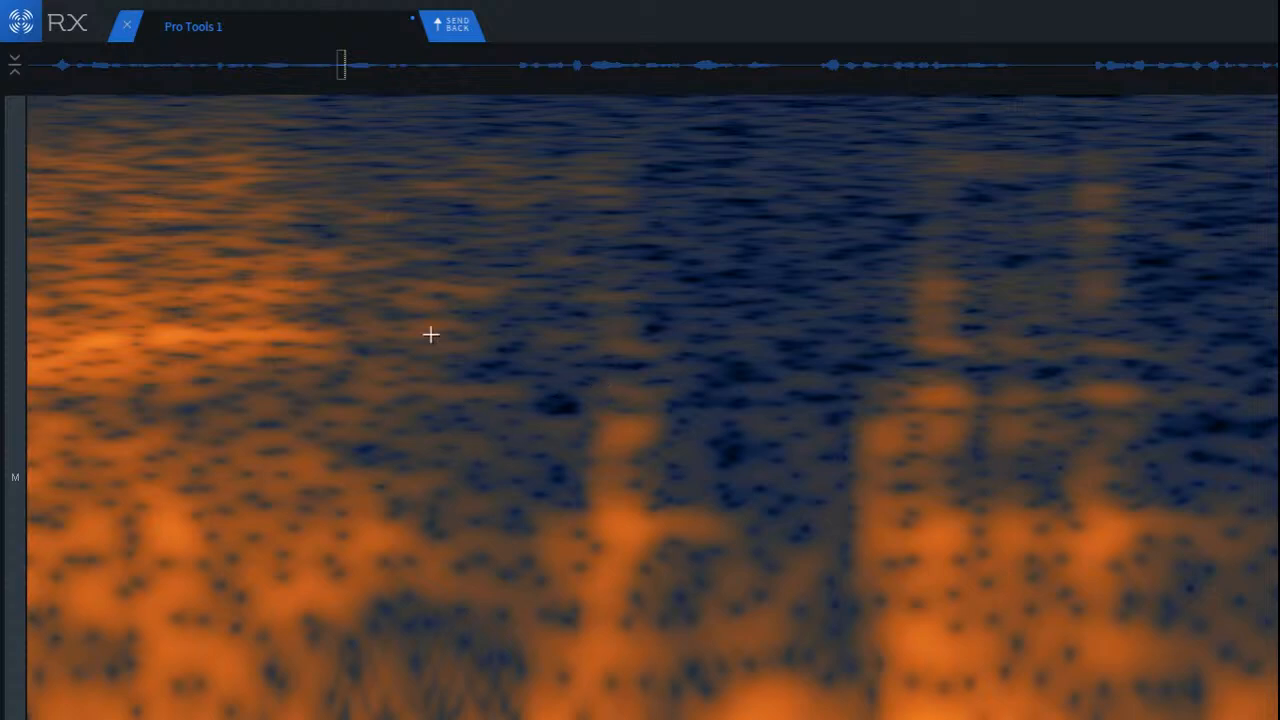
pyautogui.moveTo(403, 198); pyautogui.dragTo(571, 709)
pyautogui.moveTo(526, 658); pyautogui.dragTo(646, 677)
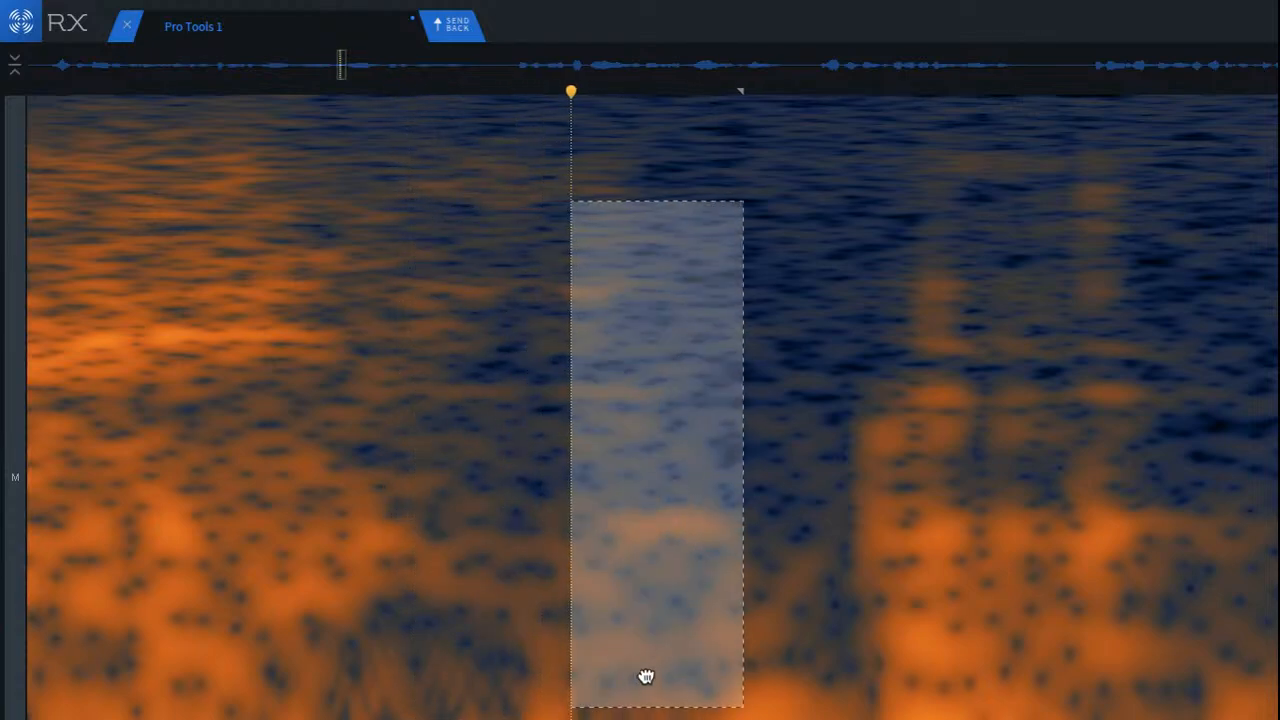
pyautogui.click(529, 630)
pyautogui.scroll(2, 966, 423)
pyautogui.scroll(-5, 977, 411)
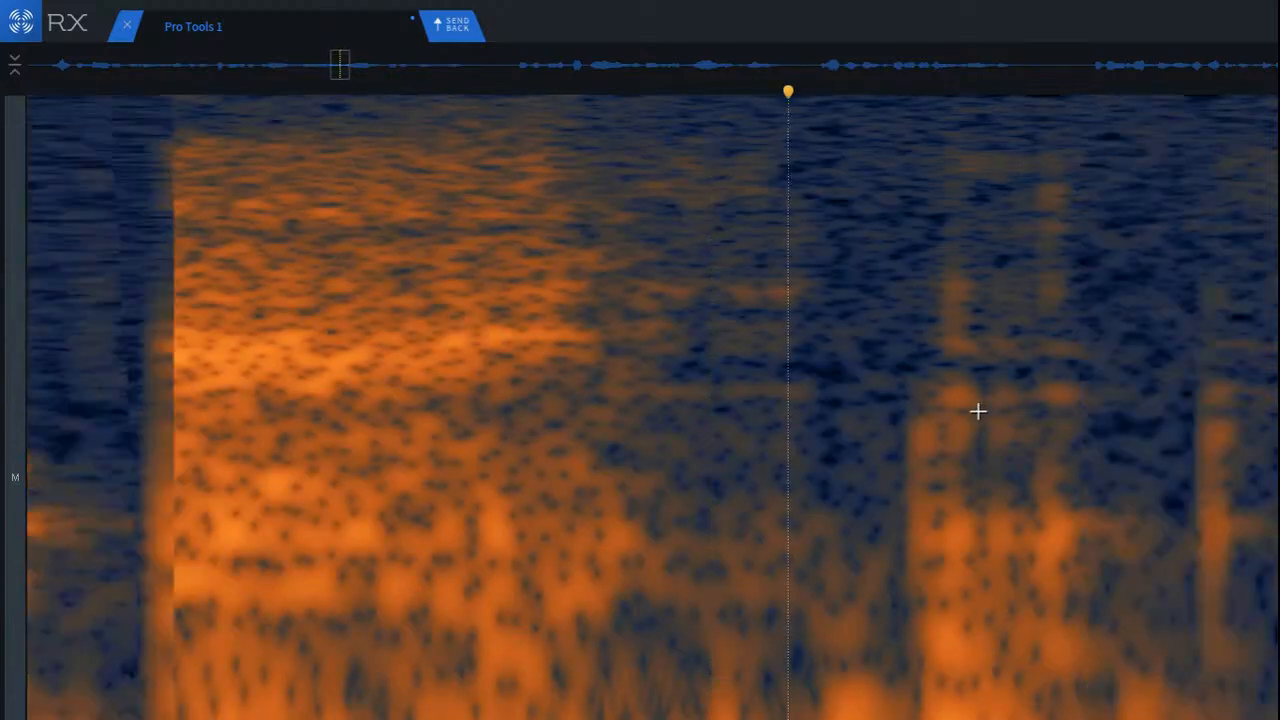
# Step: Cover the single click beyond the double click with a copy of the clean stretch directly after it
pyautogui.scroll(5, 1211, 397)
pyautogui.moveTo(962, 234); pyautogui.dragTo(1180, 719)
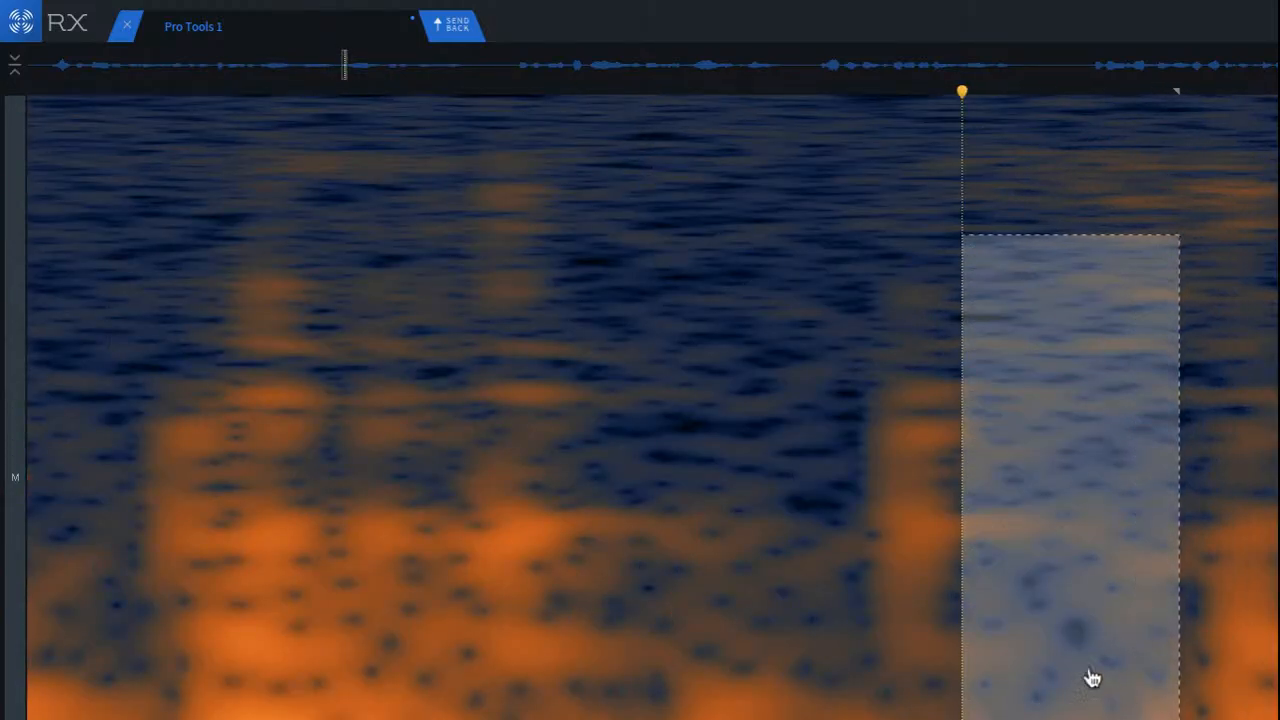
pyautogui.moveTo(1092, 679); pyautogui.dragTo(917, 643)
pyautogui.click(703, 514)
pyautogui.scroll(-3, 646, 437)
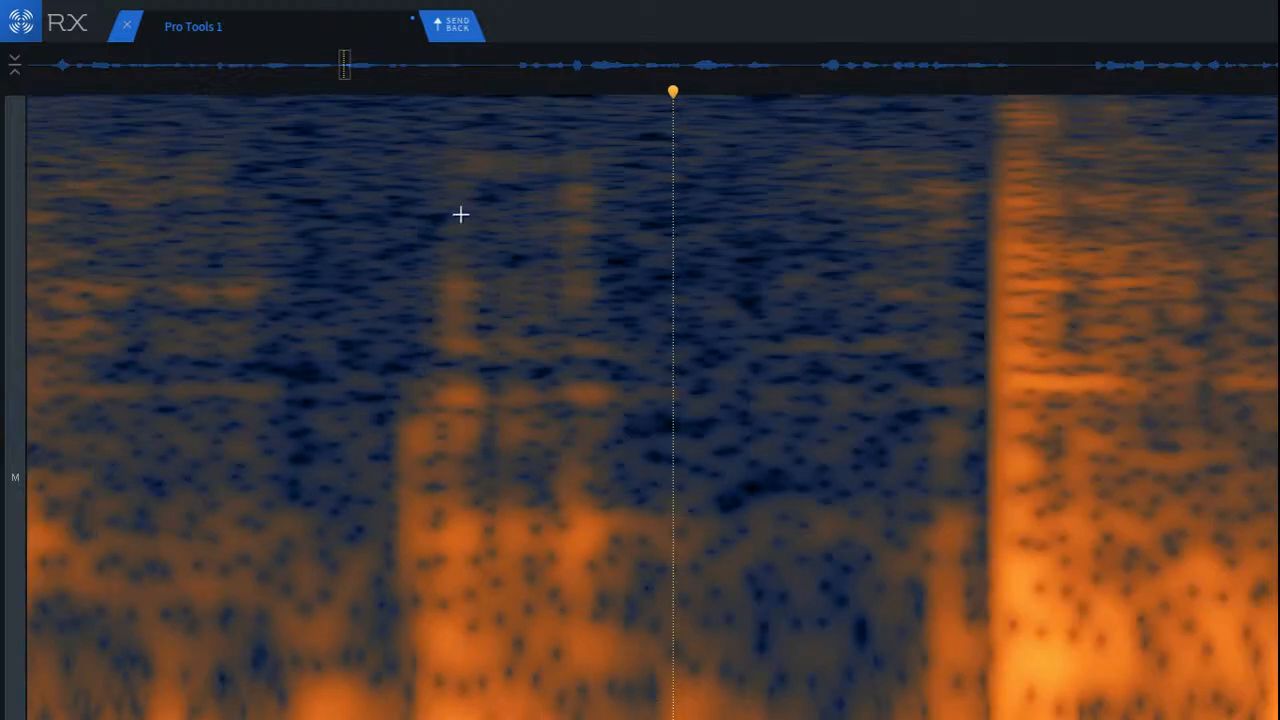
# Step: Replace the remaining double click in the gap with a copy of the clean stretch following it
pyautogui.moveTo(363, 128); pyautogui.dragTo(671, 719)
pyautogui.moveTo(594, 600); pyautogui.dragTo(846, 596)
pyautogui.moveTo(752, 579); pyautogui.dragTo(498, 583)
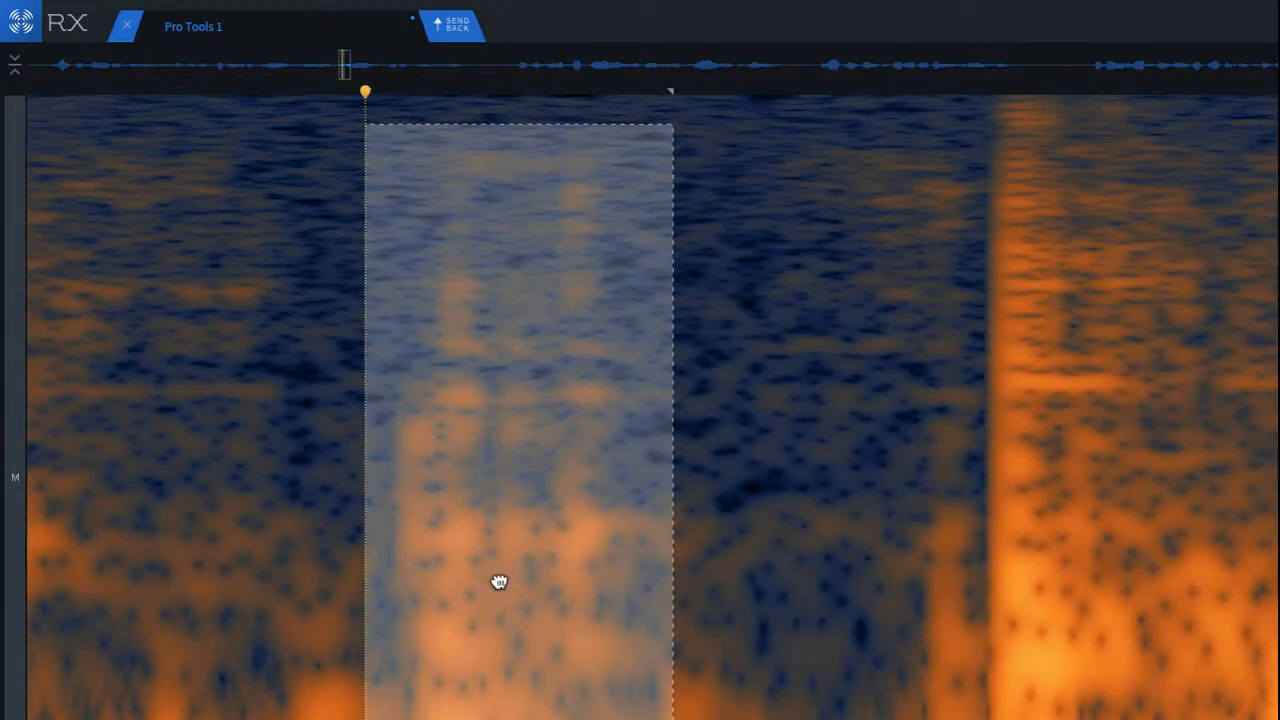
pyautogui.moveTo(592, 568); pyautogui.dragTo(622, 543)
pyautogui.click(337, 480)
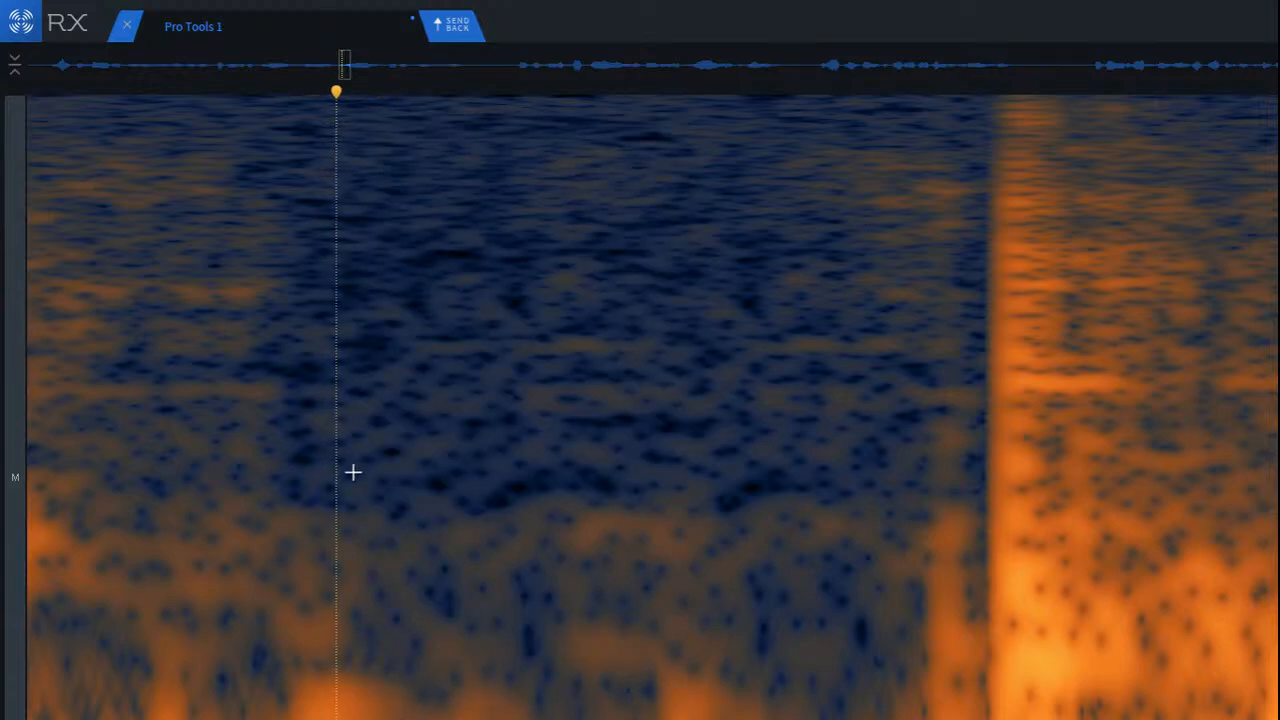
# Step: Play the repaired gap from before the noise burst through the consonant onset and into the following vowel
pyautogui.scroll(-3, 543, 554)
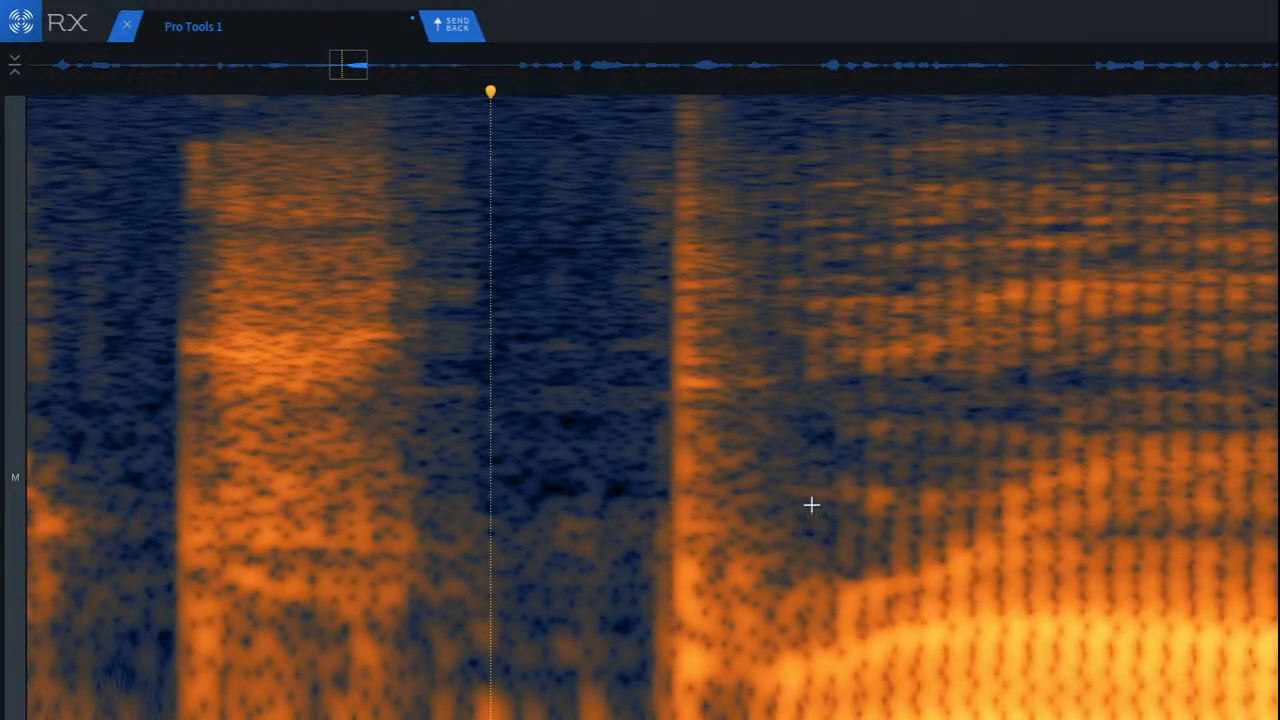
pyautogui.click(129, 322)
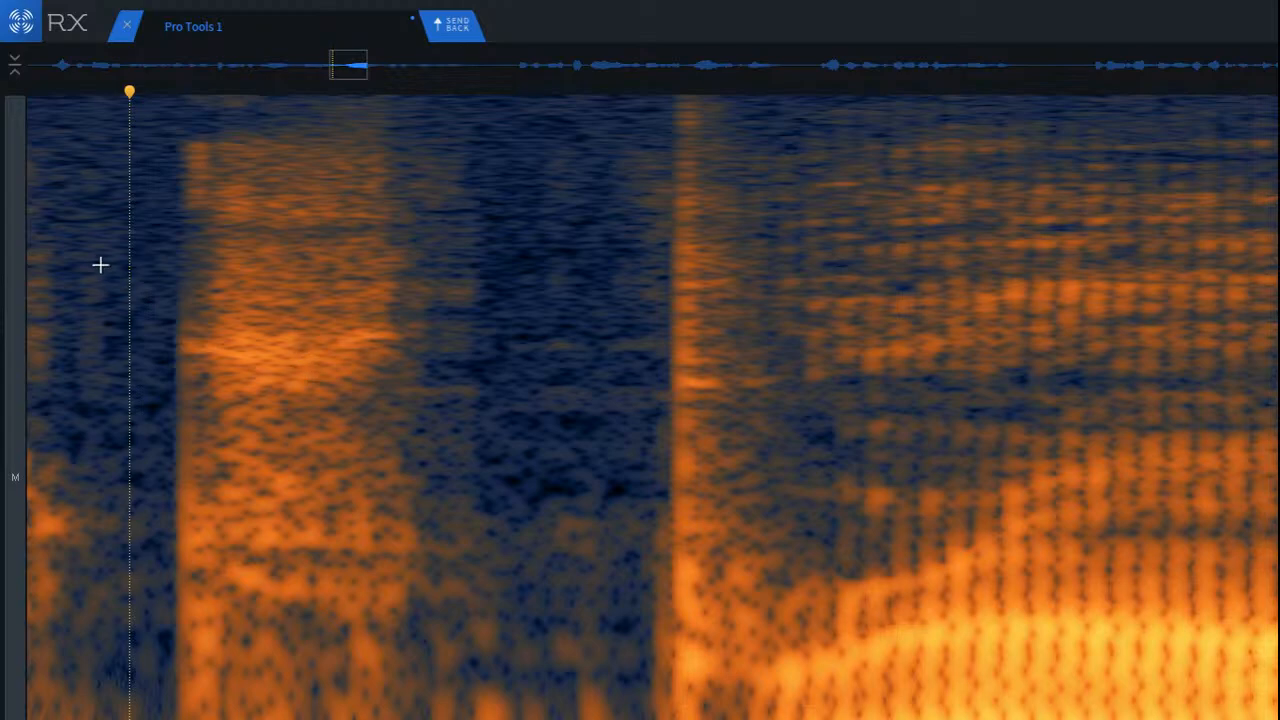
pyautogui.scroll(-2, 143, 280)
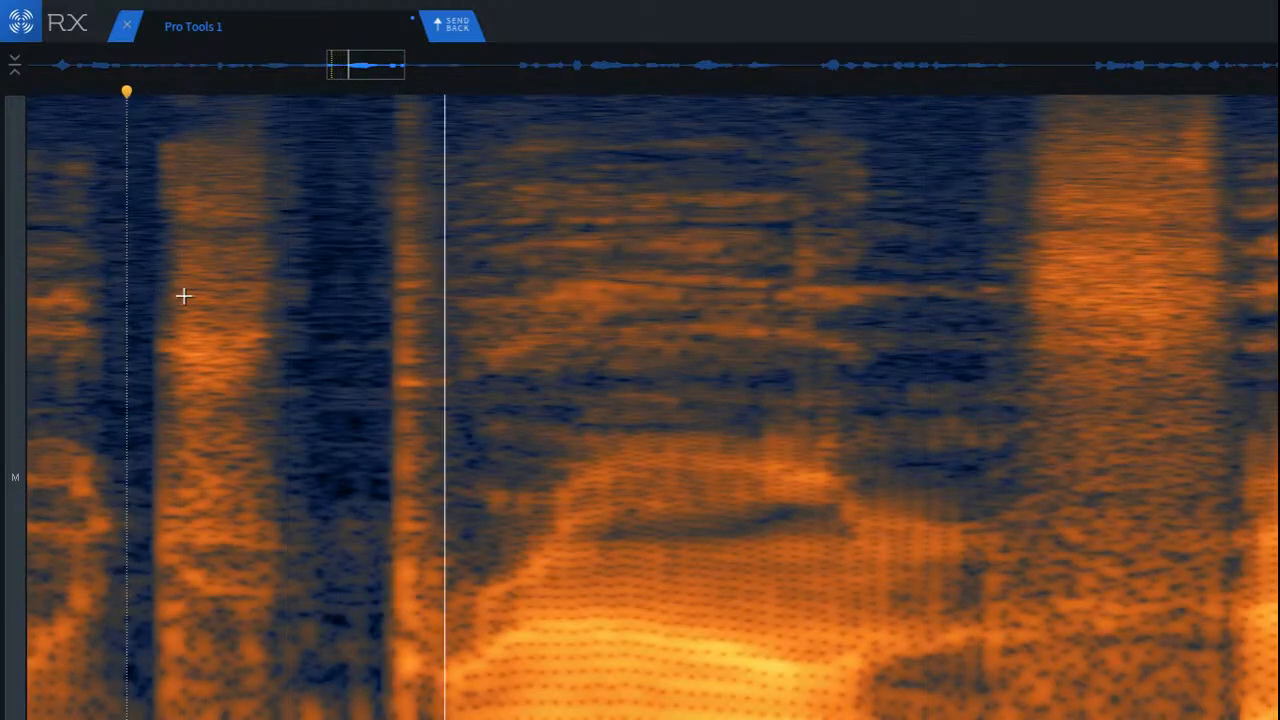
pyautogui.scroll(3, 325, 519)
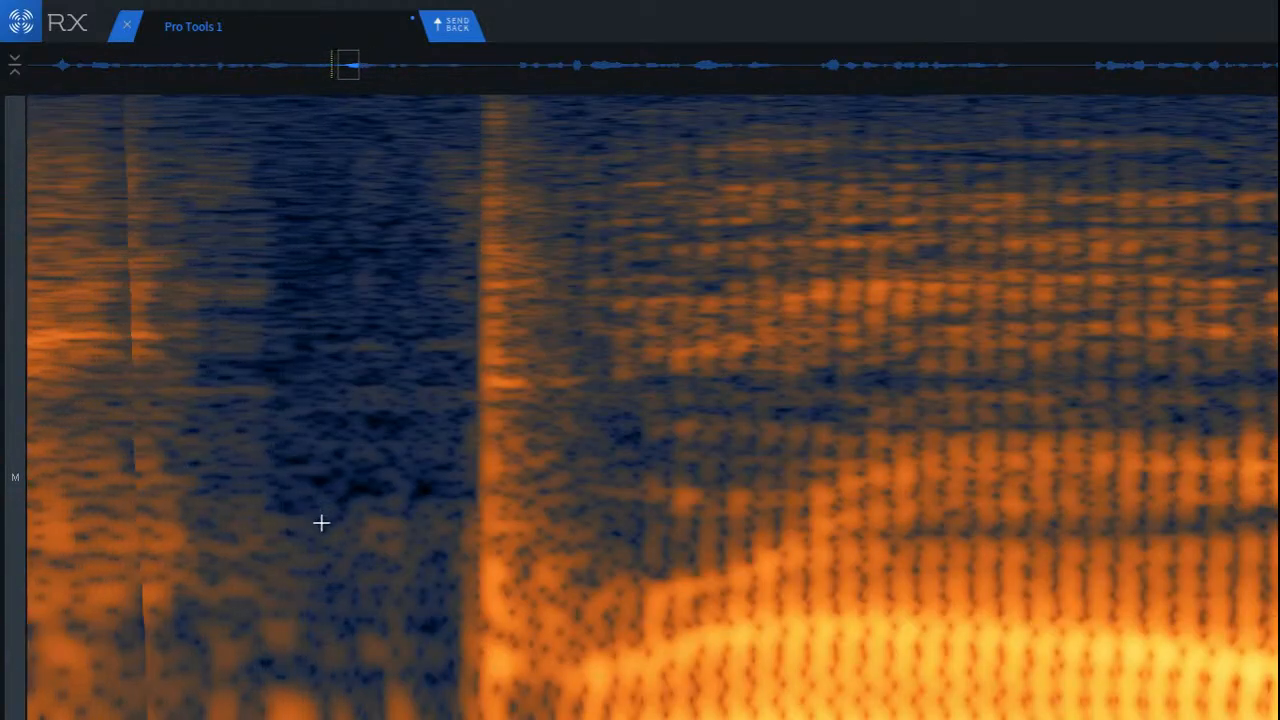
# Step: Select the low-frequency remnants at the base of the gap before the consonant onset, then play from the noise burst into the next words
pyautogui.moveTo(273, 662); pyautogui.dragTo(447, 719)
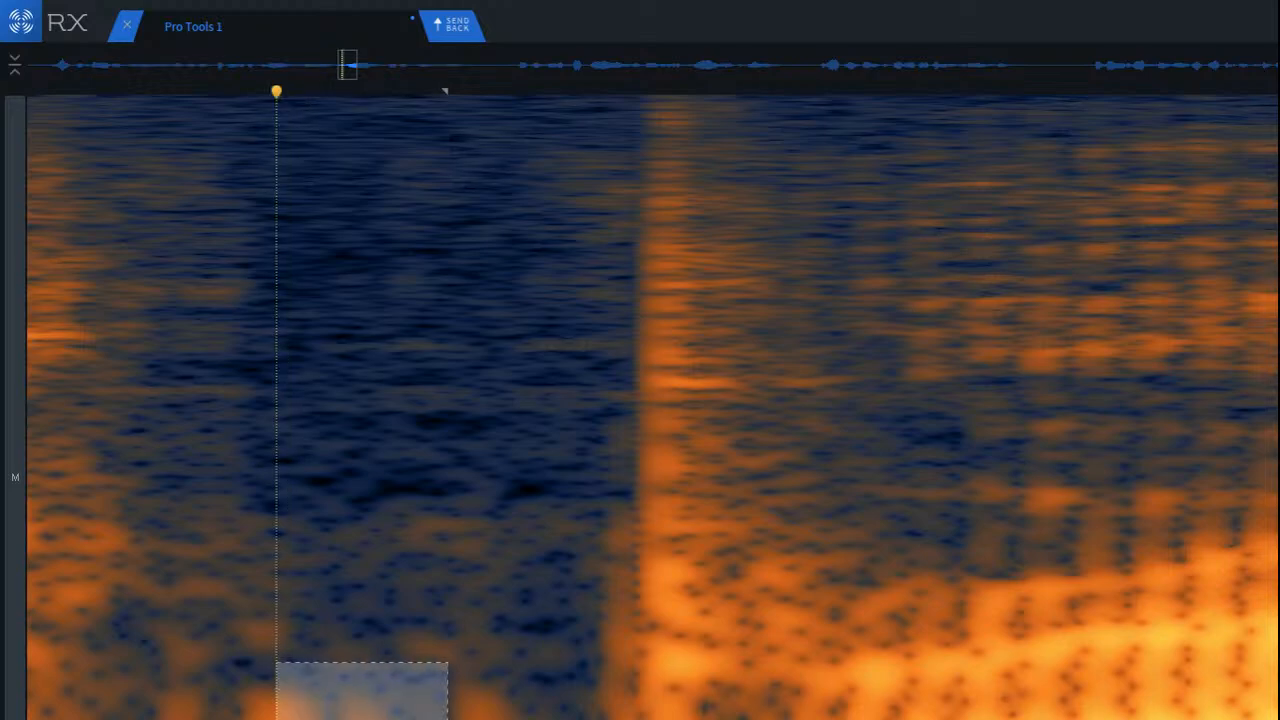
pyautogui.moveTo(360, 695); pyautogui.dragTo(484, 690)
pyautogui.click(283, 672)
pyautogui.scroll(-3, 367, 699)
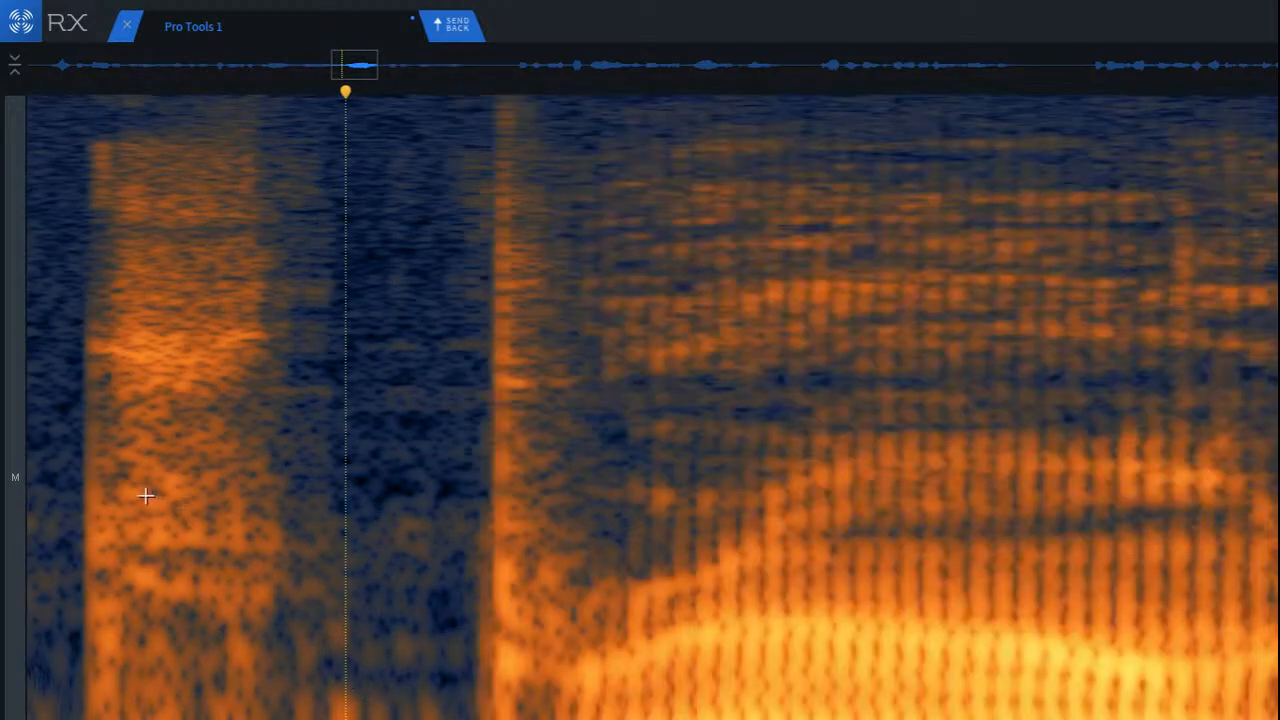
pyautogui.press('space')
pyautogui.scroll(-5, 180, 490)
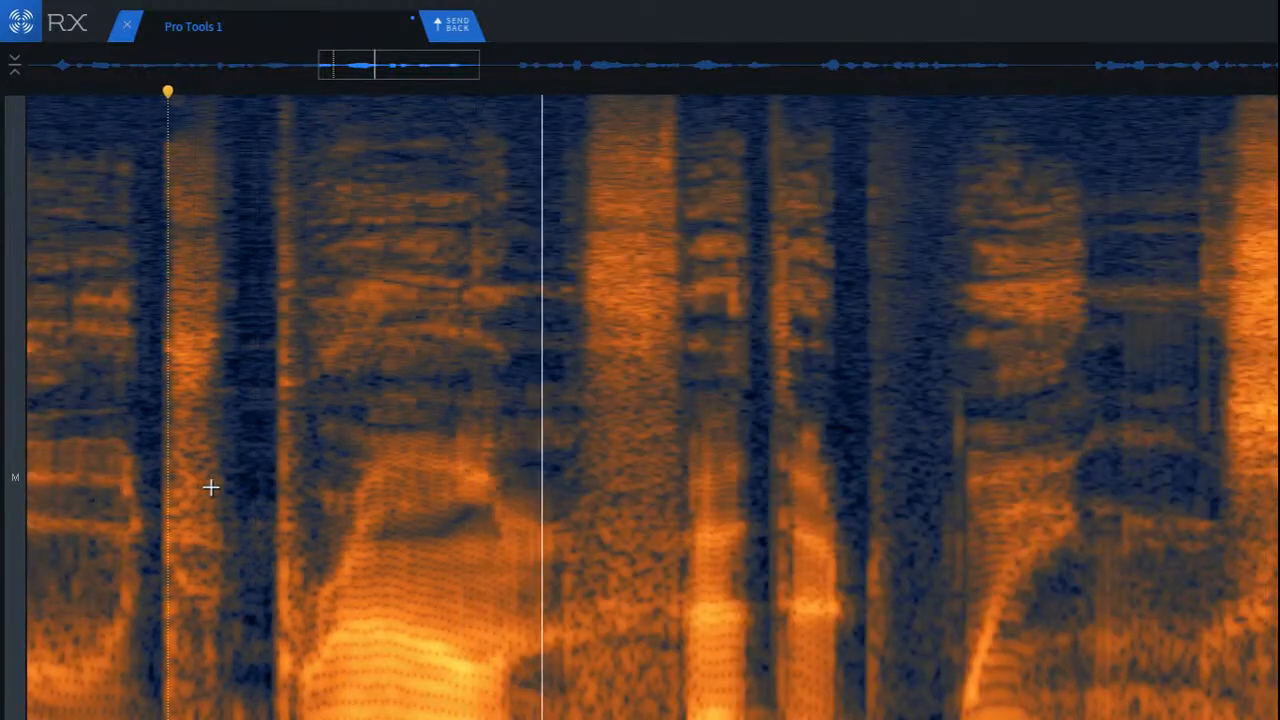
pyautogui.scroll(-2, 332, 502)
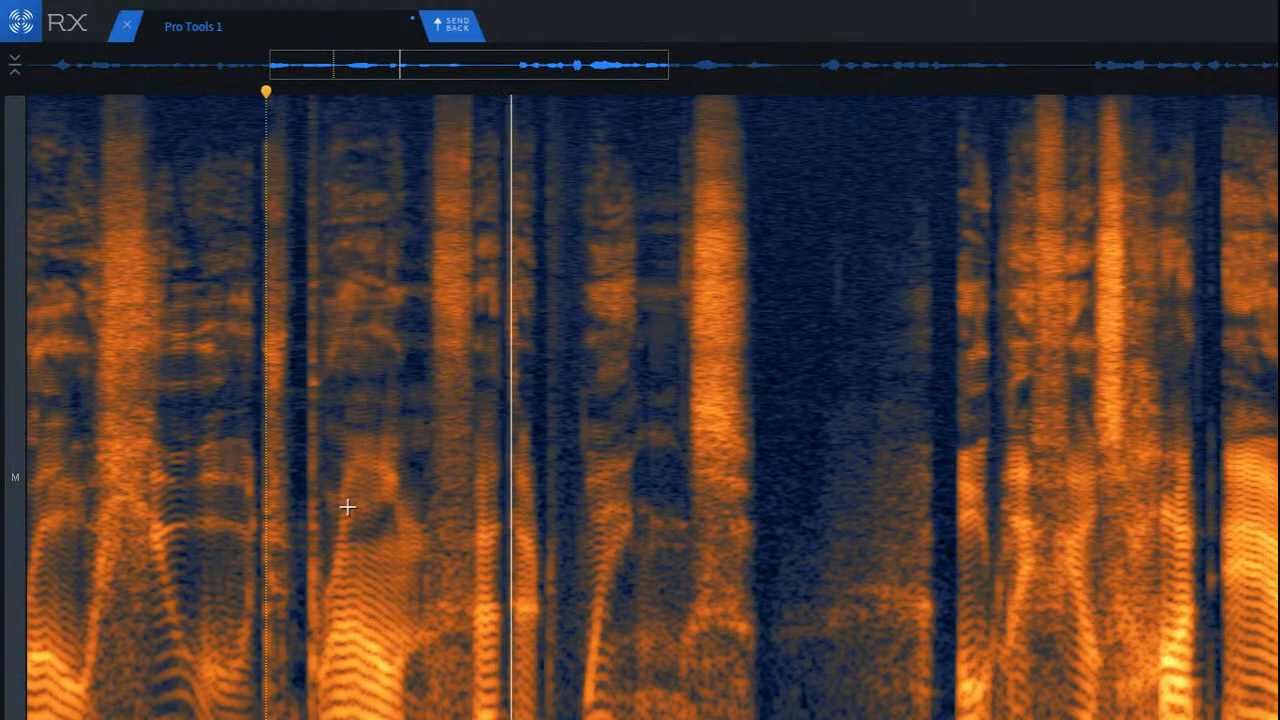
# Step: Run De-click on the mid and low-frequency click just before the rising voiced onset, and play back the repair
pyautogui.scroll(3, 446, 441)
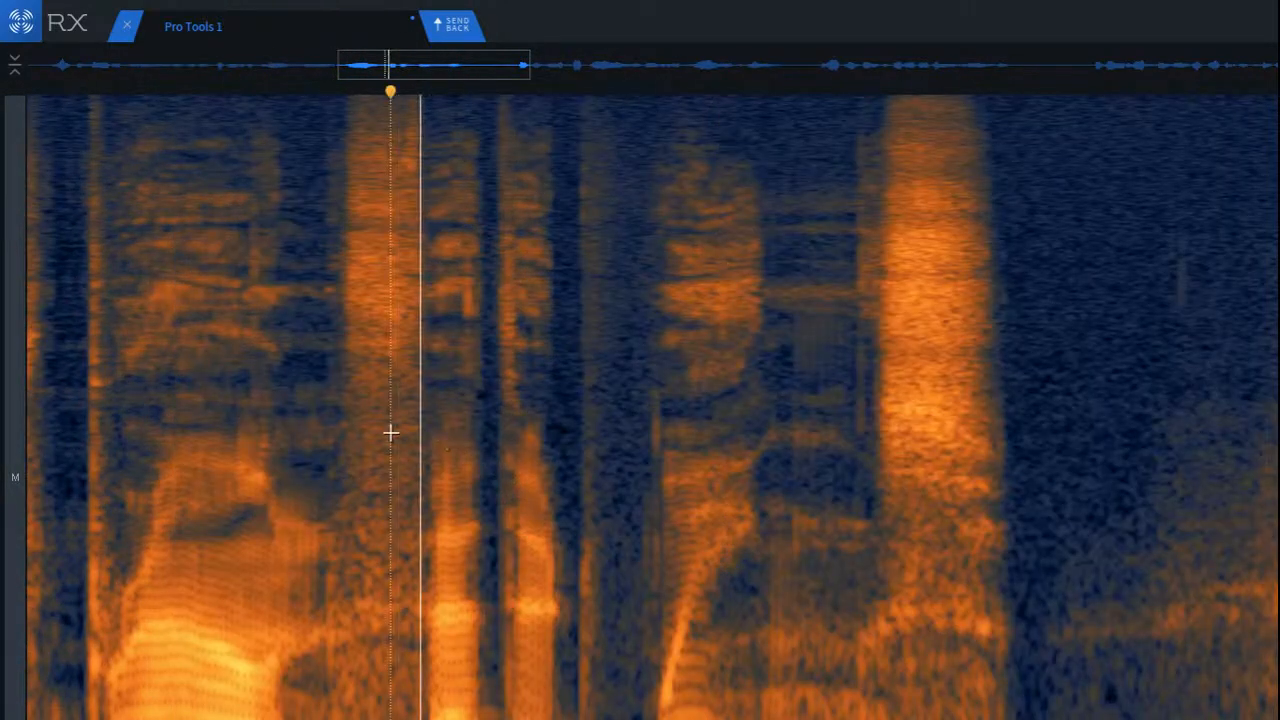
pyautogui.scroll(4, 650, 425)
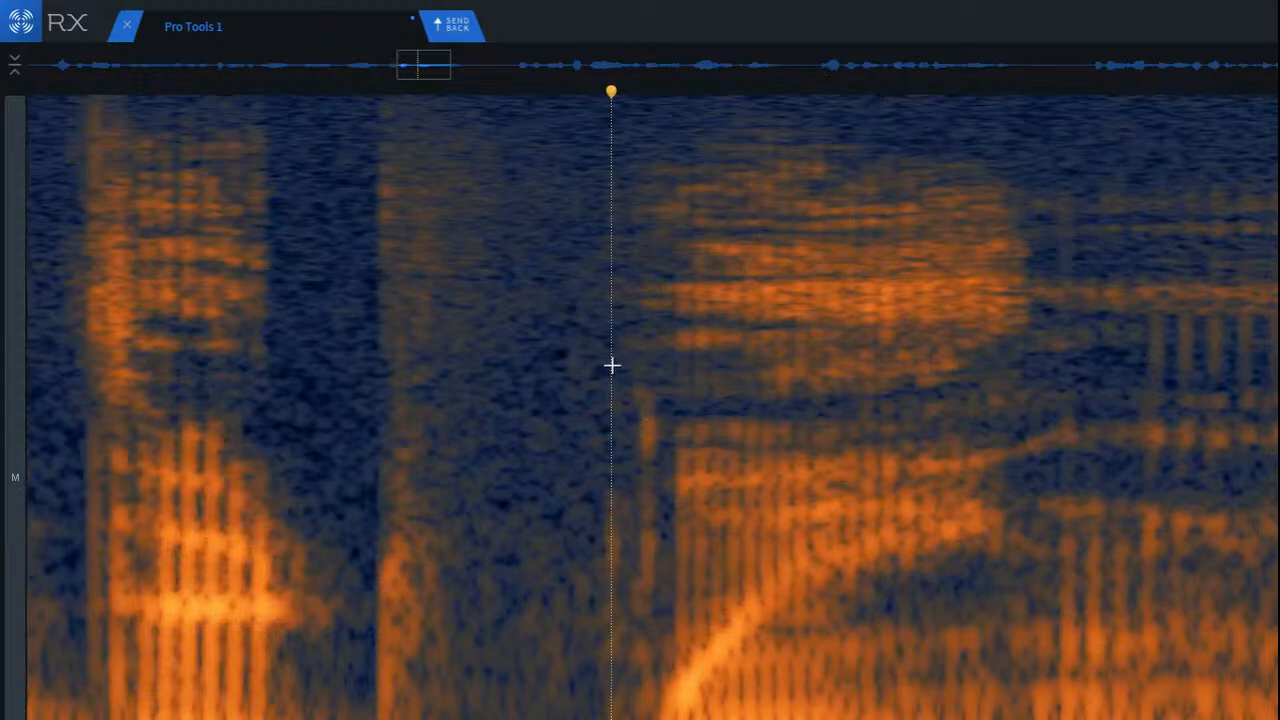
pyautogui.moveTo(607, 361); pyautogui.dragTo(690, 719)
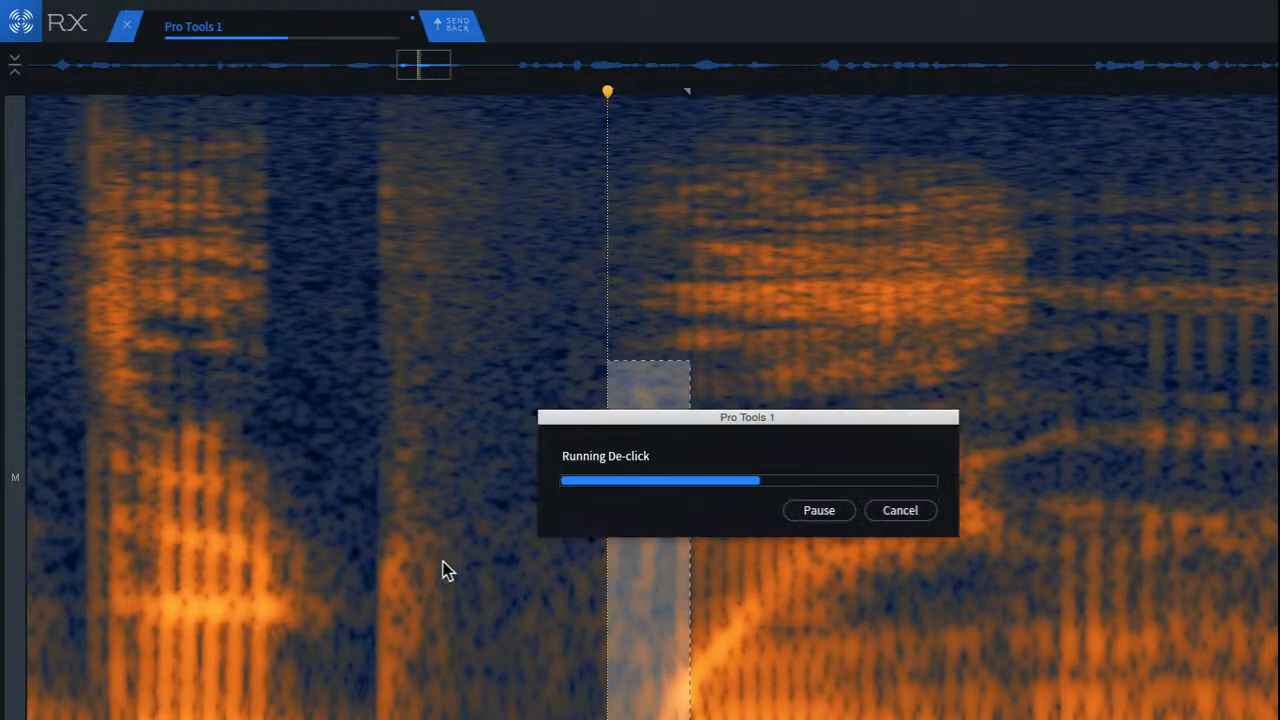
pyautogui.click(260, 397)
pyautogui.press('space')
pyautogui.scroll(-5, 414, 446)
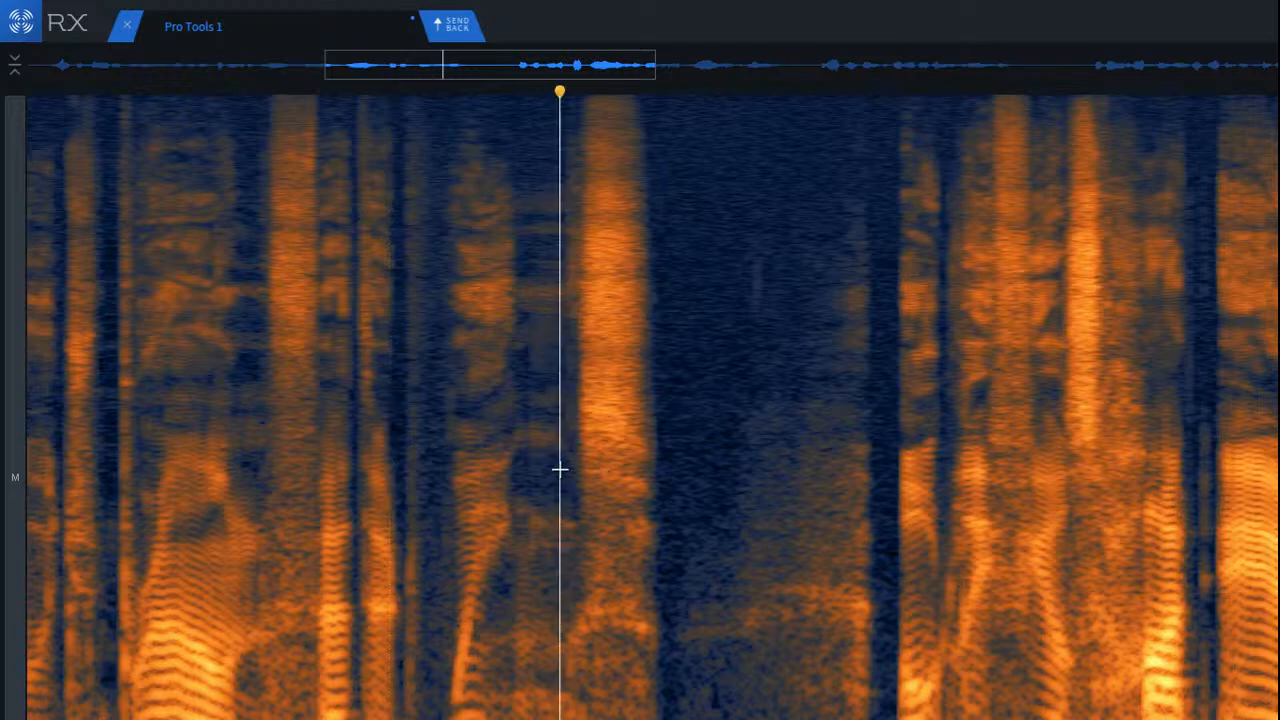
# Step: Select the low-frequency content beneath the strong sibilant ahead of the pause, then play from just before the sibilant into the pause
pyautogui.press('space')
pyautogui.hotkey('ctrl', 'Up')
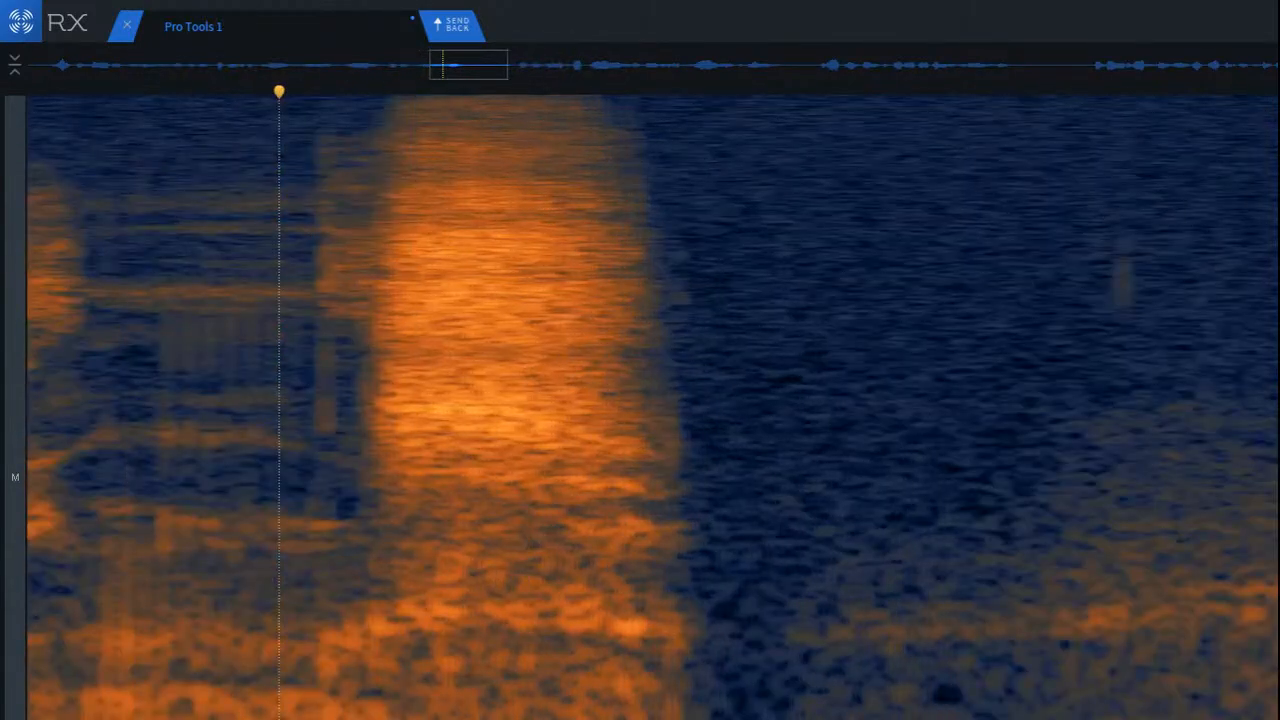
pyautogui.hotkey('ctrl', 'Up')
pyautogui.moveTo(340, 672)
pyautogui.mouseDown()
pyautogui.moveTo(543, 719)
pyautogui.moveTo(478, 719)
pyautogui.moveTo(506, 697)
pyautogui.moveTo(654, 697)
pyautogui.mouseUp()
pyautogui.click(480, 718)
pyautogui.click(97, 648)
pyautogui.press('space')
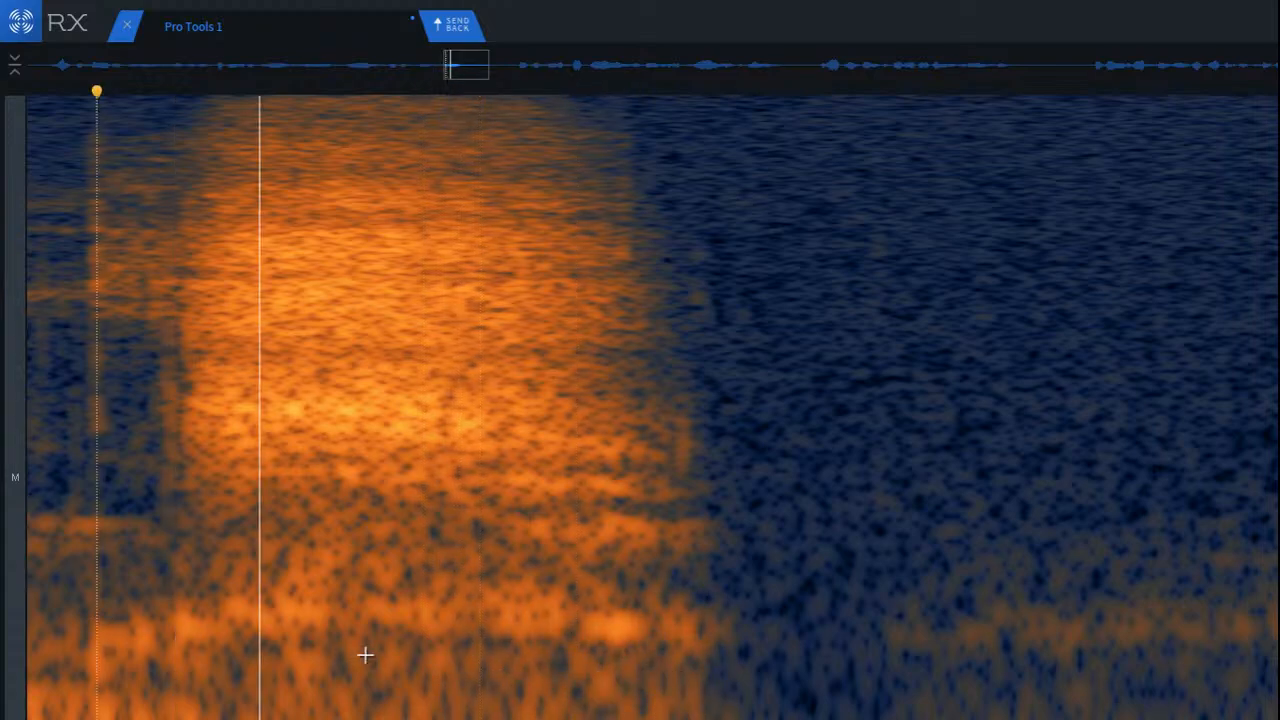
pyautogui.scroll(-8, 374, 652)
pyautogui.press('space')
pyautogui.press('space')
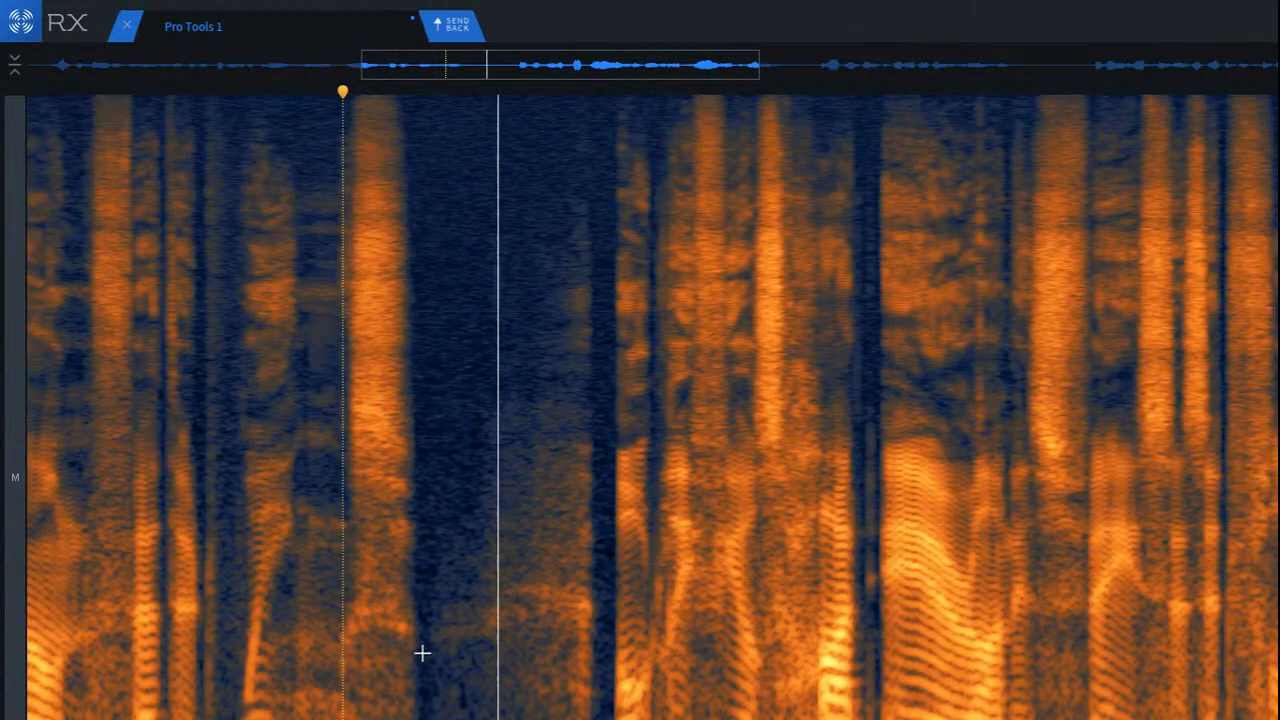
pyautogui.press('space')
# Step: Select the lowest frequencies beneath the breath in the pause, then play from the start of the pause into the following words
pyautogui.scroll(3, 683, 717)
pyautogui.scroll(4, 668, 716)
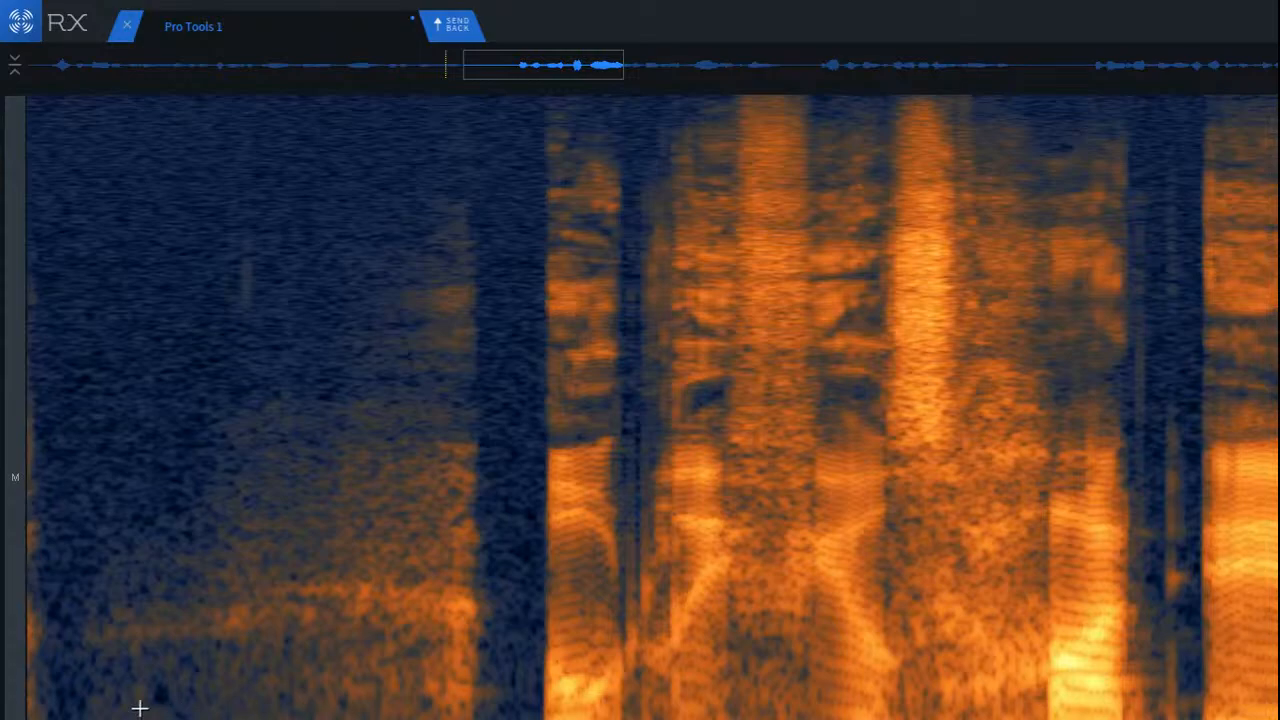
pyautogui.moveTo(139, 708); pyautogui.dragTo(466, 714)
pyautogui.press('space')
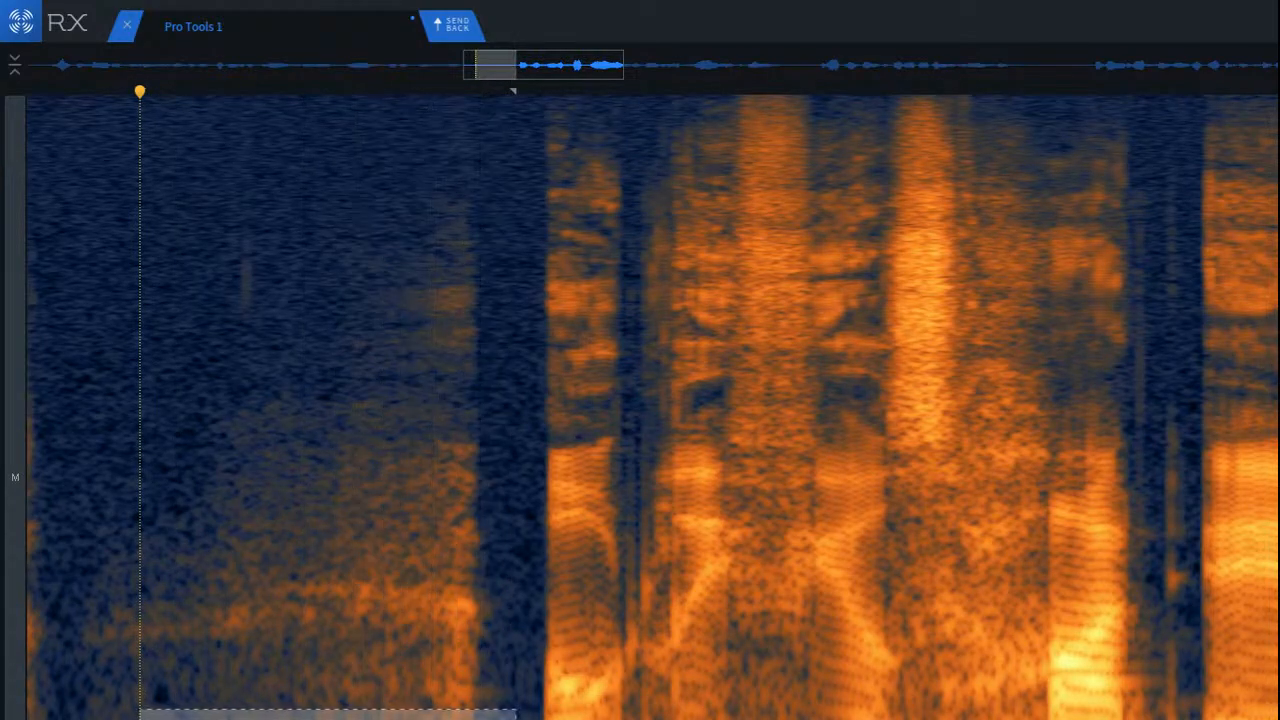
pyautogui.click(139, 515)
pyautogui.press('space')
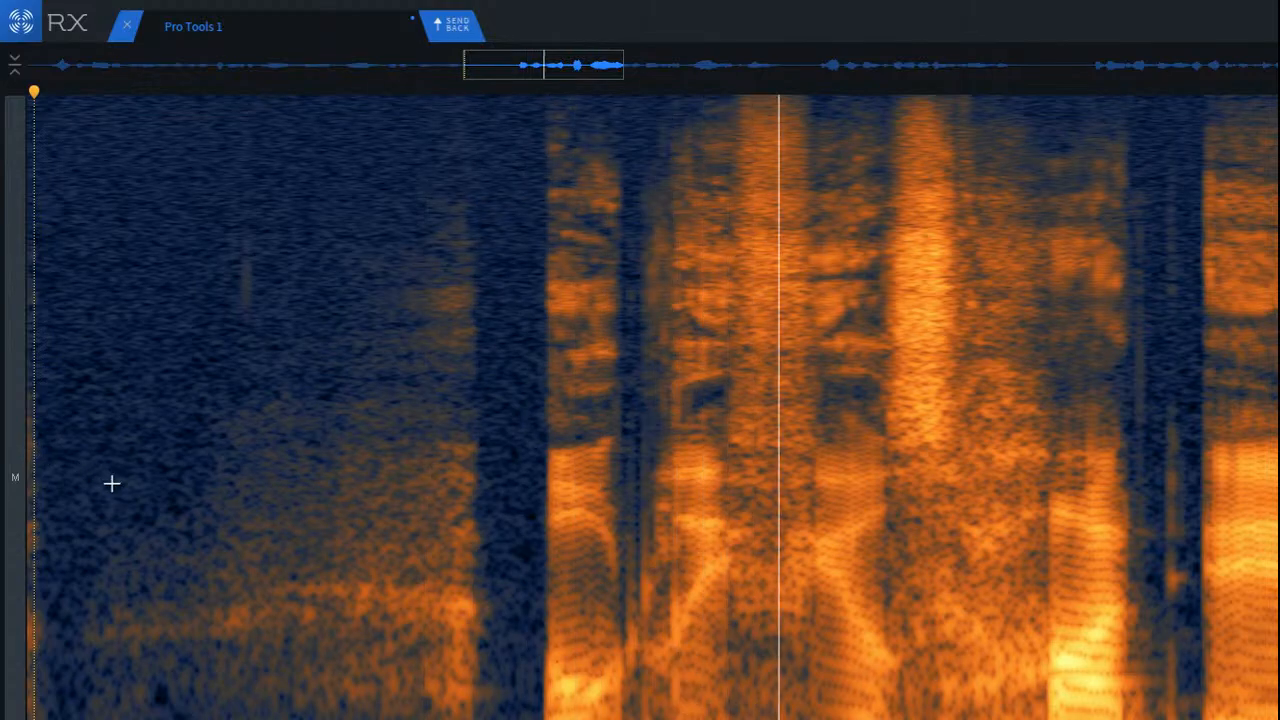
pyautogui.press('space')
pyautogui.scroll(-3, 111, 484)
pyautogui.press('space')
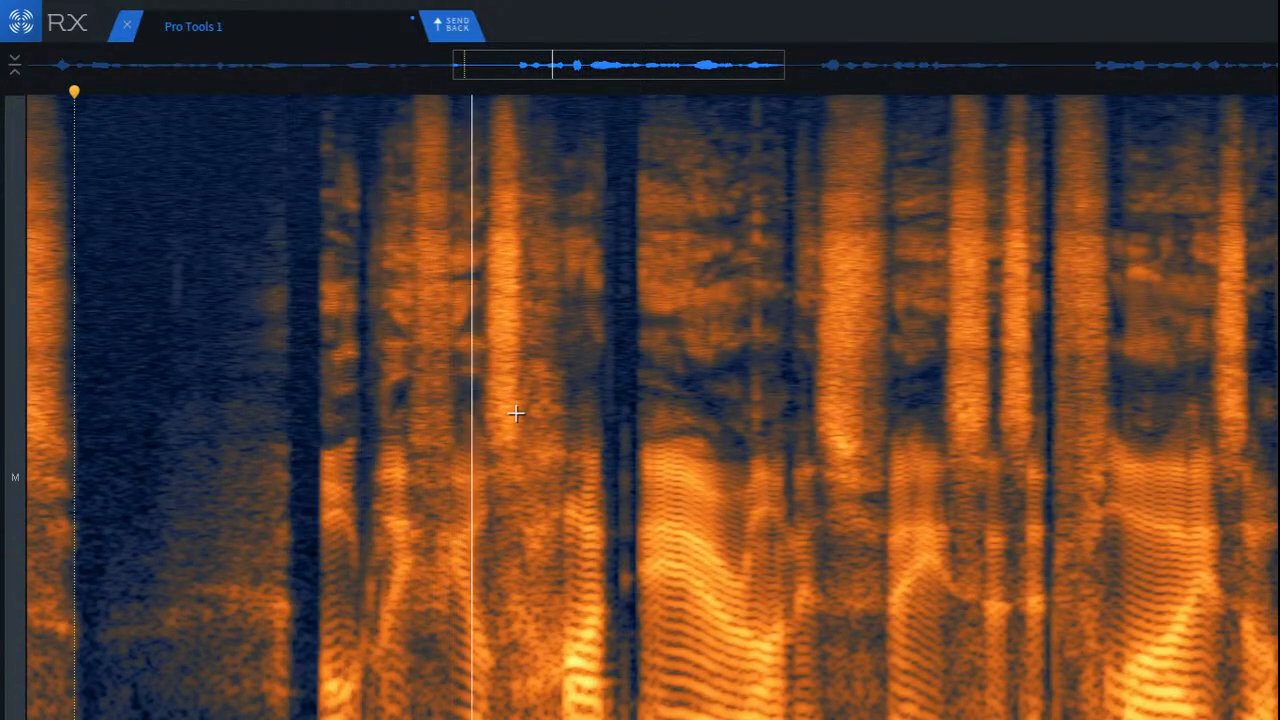
# Step: Run De-click over the lower frequencies of the gap and voiced onset after the first short word following the pause, then audition it
pyautogui.click(300, 311)
pyautogui.click(300, 310)
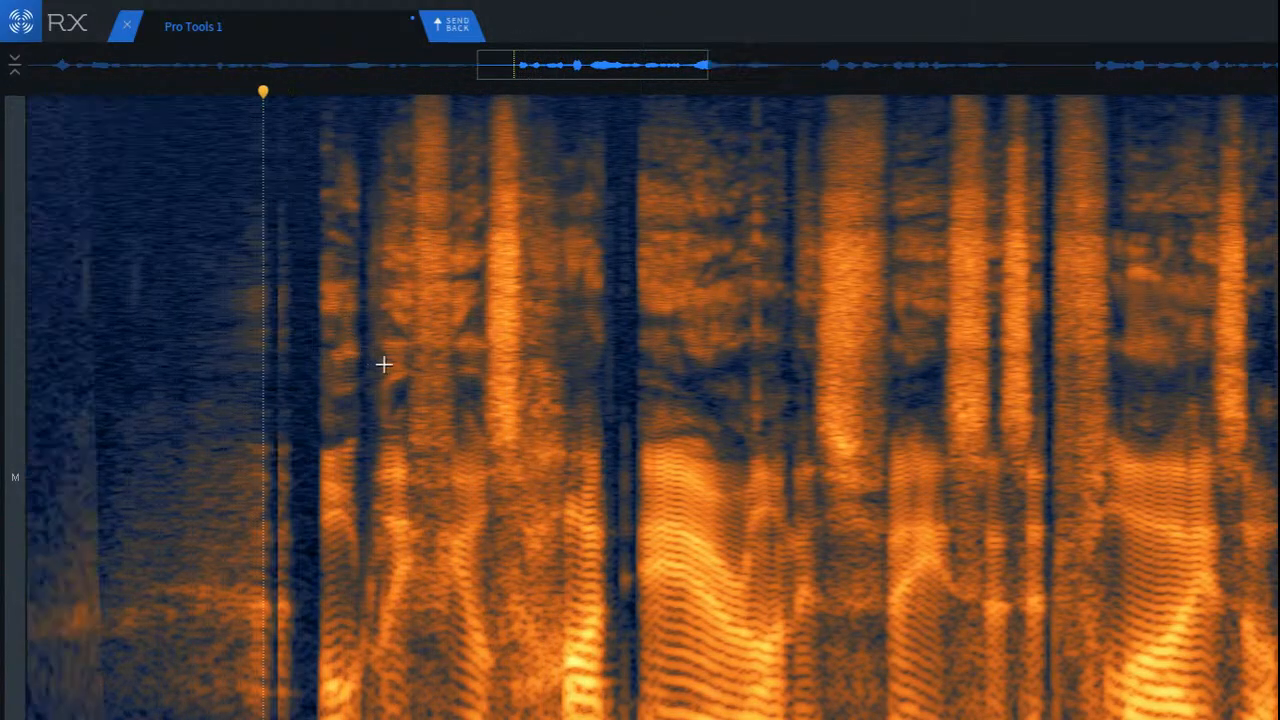
pyautogui.scroll(4, 384, 365)
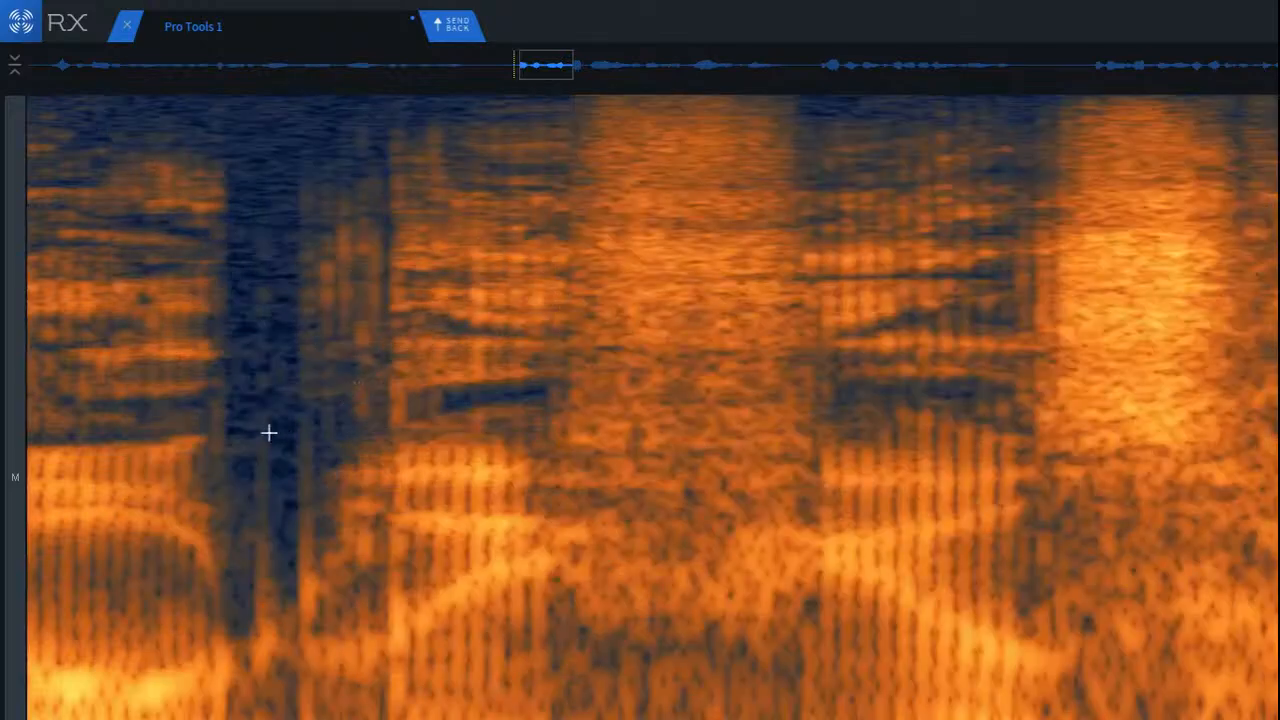
pyautogui.moveTo(221, 339); pyautogui.dragTo(435, 718)
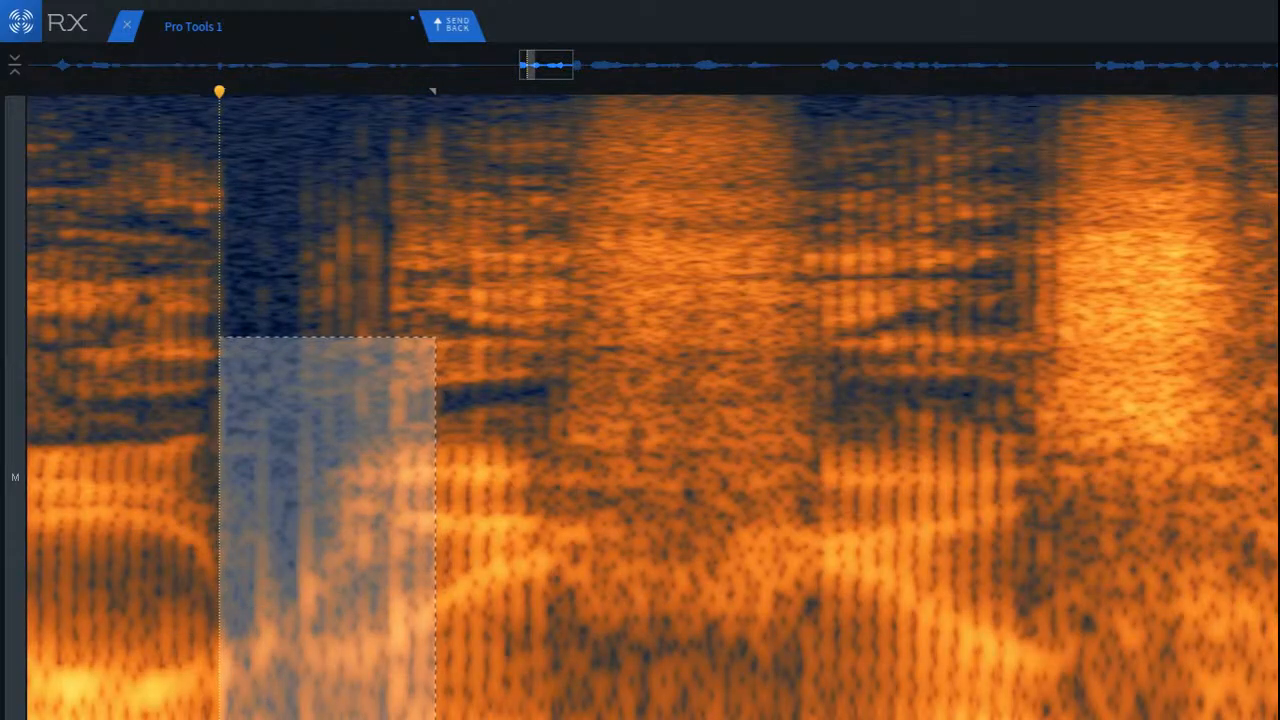
pyautogui.press('super+r')
pyautogui.click(140, 340)
pyautogui.press('space')
pyautogui.scroll(-4, 177, 392)
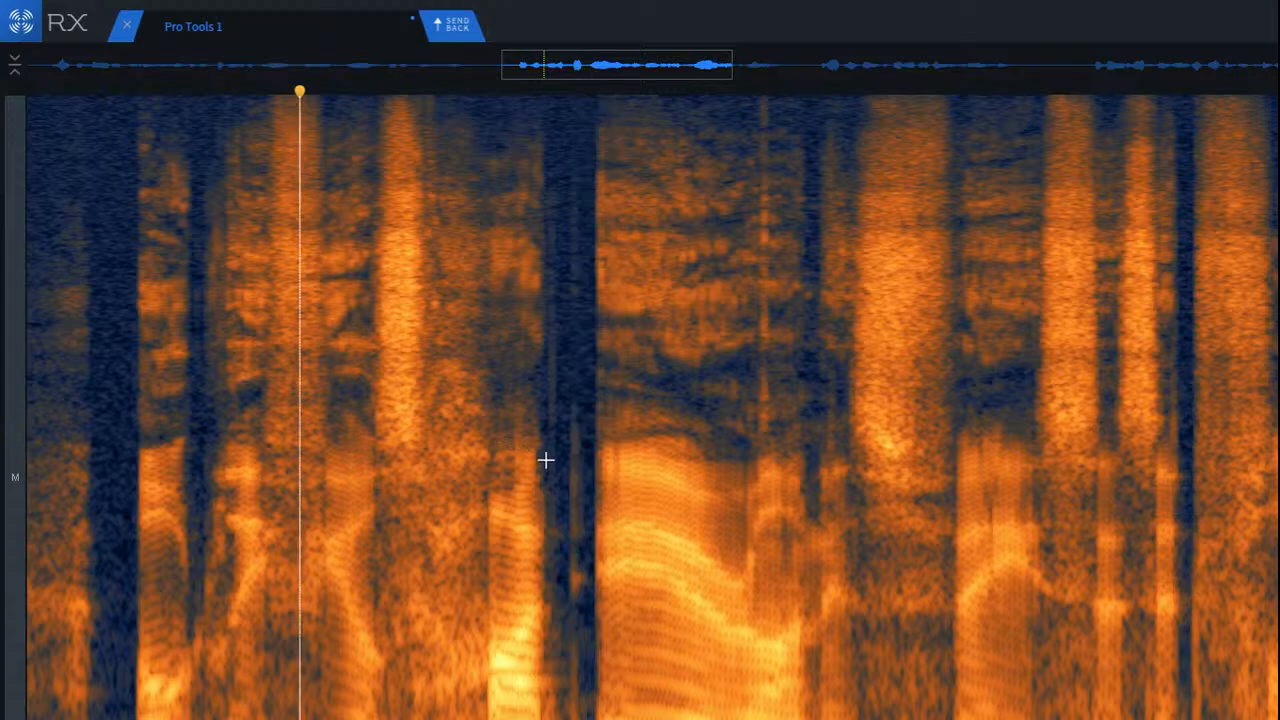
# Step: Run De-click on the faint clicks in the silent gap before the long vowel, and play back the passage
pyautogui.scroll(4, 574, 457)
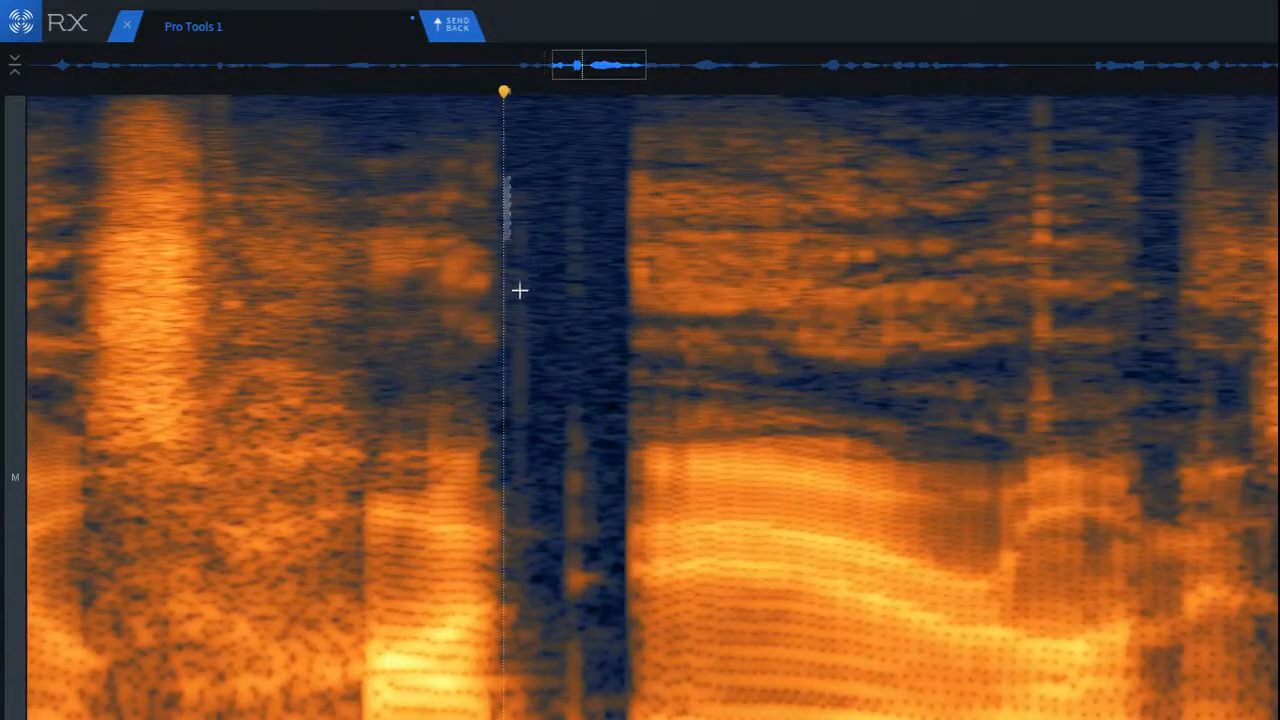
pyautogui.moveTo(519, 290); pyautogui.dragTo(628, 718)
pyautogui.click(294, 275)
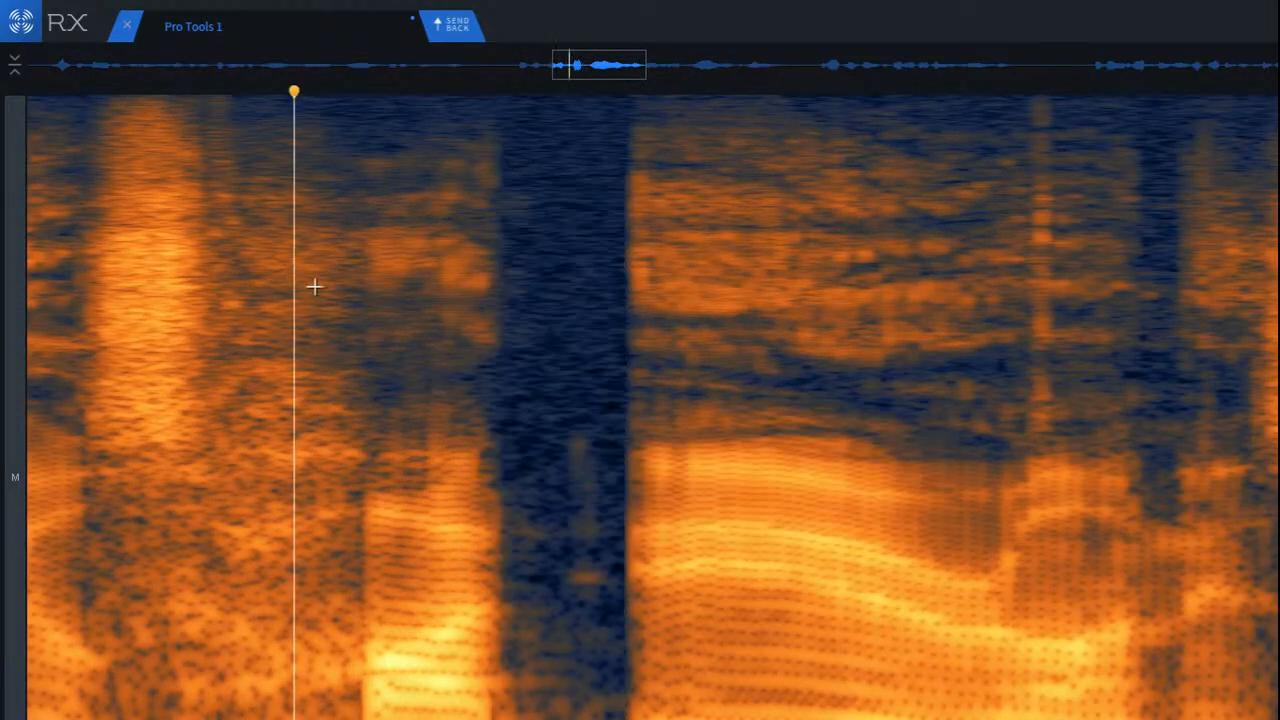
pyautogui.press('space')
# Step: Remove the tall vertical click through the upper harmonics near the long vowel's end, then play on from just before the vowel
pyautogui.moveTo(1003, 106)
pyautogui.mouseDown()
pyautogui.moveTo(1043, 420)
pyautogui.moveTo(1099, 521)
pyautogui.mouseUp()
pyautogui.press('super+r')
pyautogui.click(609, 350)
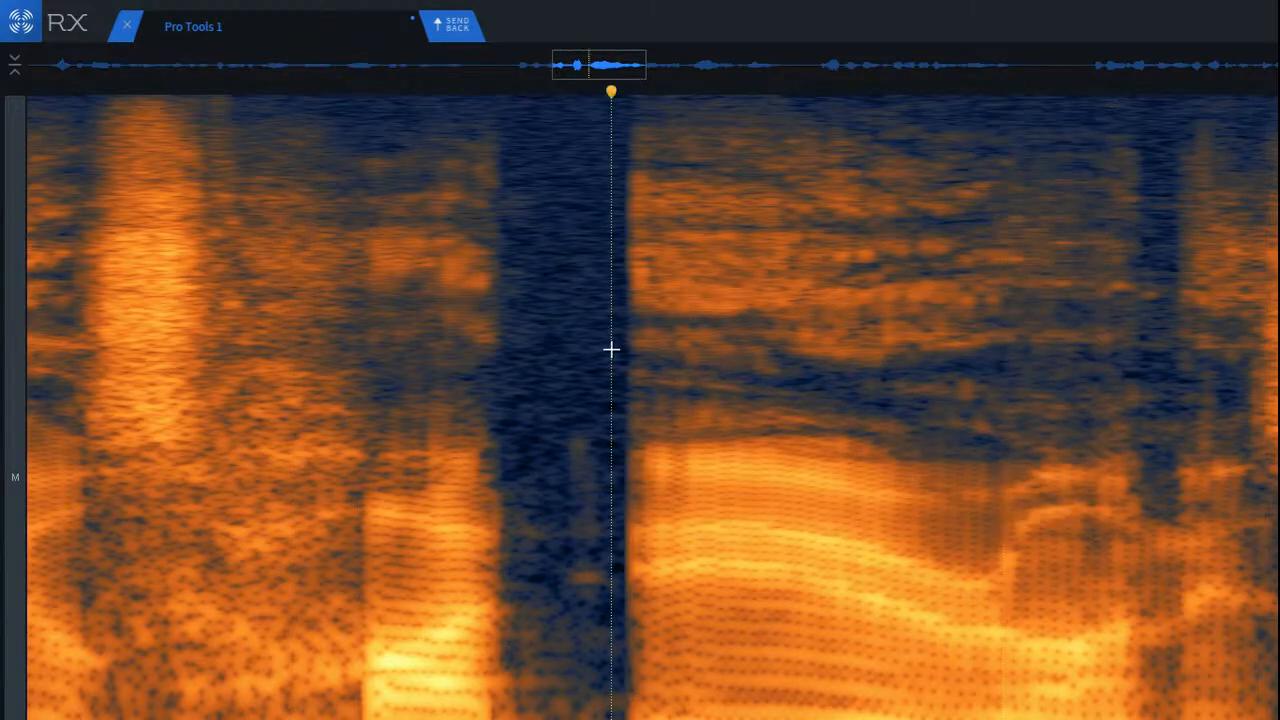
pyautogui.press('space')
pyautogui.scroll(-5, 646, 377)
pyautogui.scroll(-3, 646, 378)
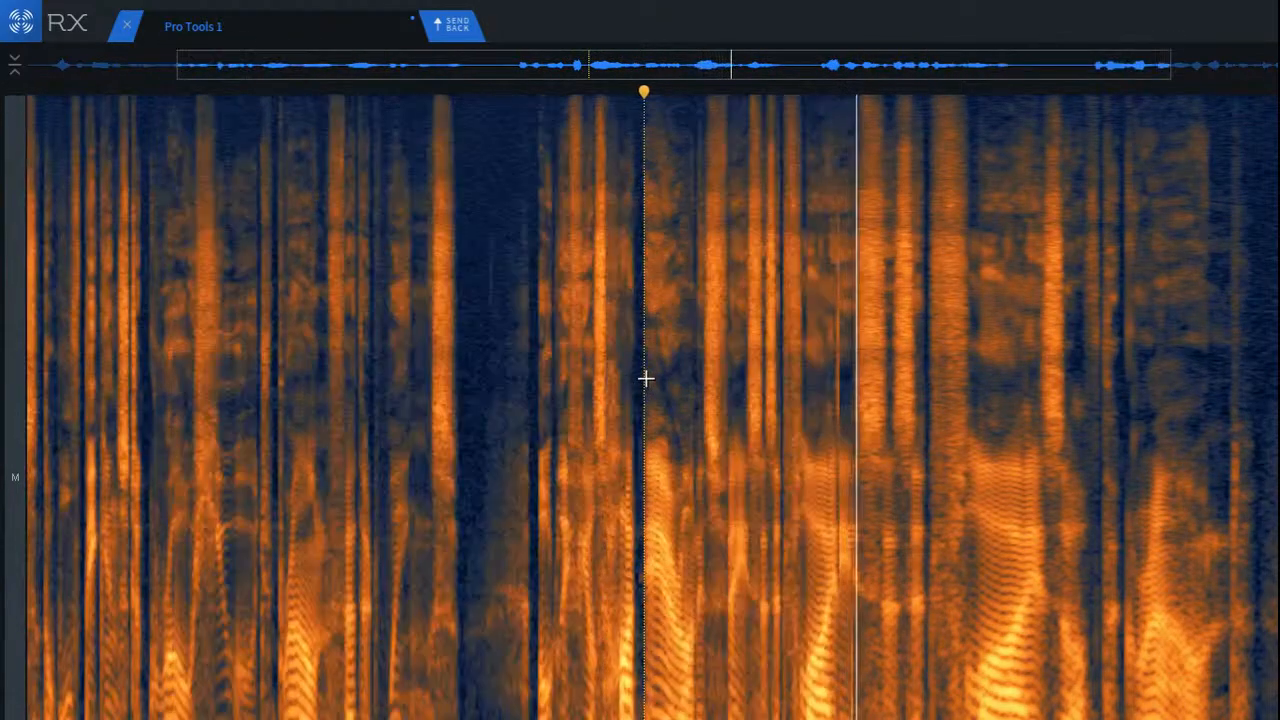
# Step: Try one nearly full-height De-click across the two short bursts and the next word's onset, audition it, and undo the repair
pyautogui.scroll(6, 963, 420)
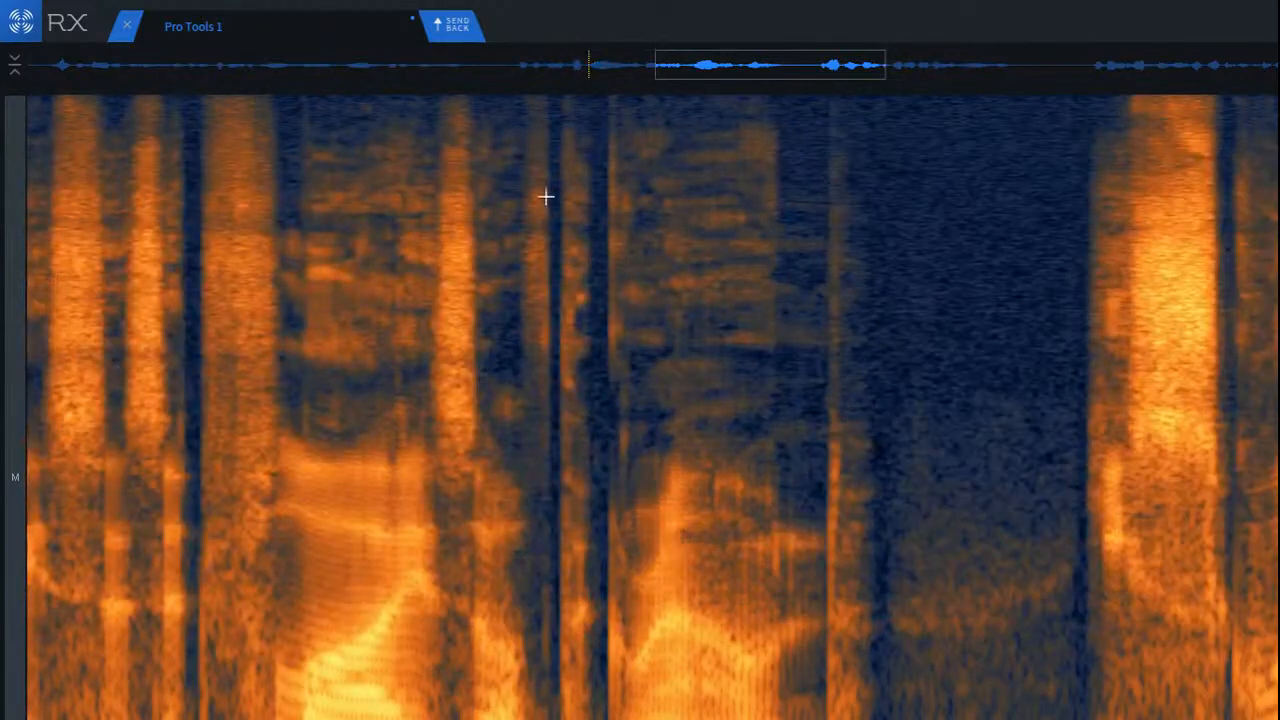
pyautogui.moveTo(491, 110); pyautogui.dragTo(686, 718)
pyautogui.press('super+r')
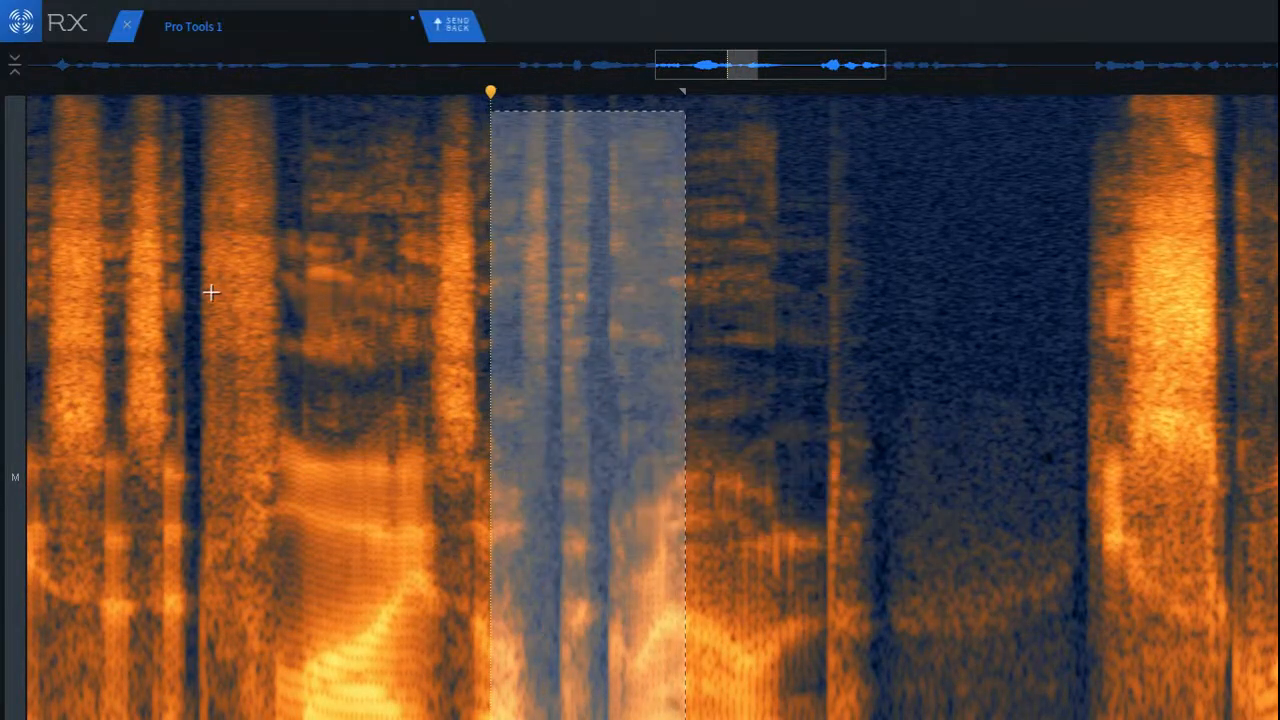
pyautogui.click(208, 289)
pyautogui.press('space')
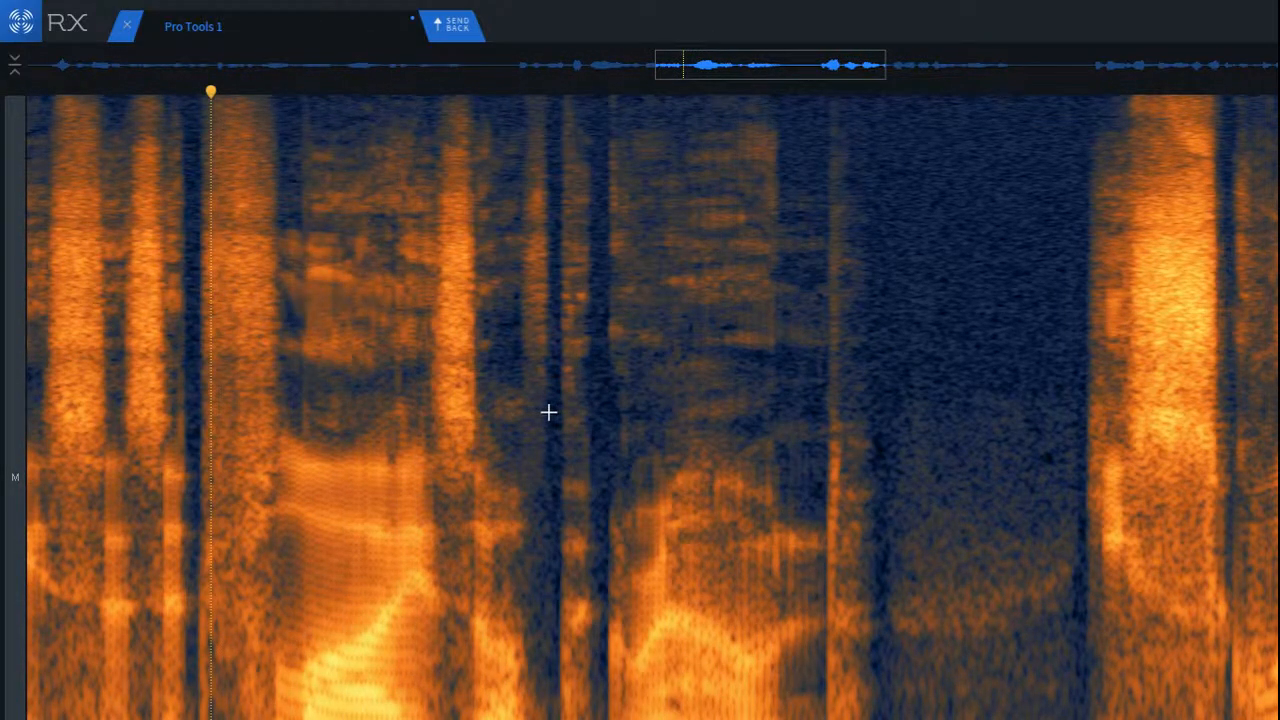
pyautogui.press('super+z')
# Step: Play from the sibilant through the two short bursts to locate the click at the next word's onset
pyautogui.click(571, 283)
pyautogui.scroll(4, 557, 323)
pyautogui.click(358, 278)
pyautogui.press('space')
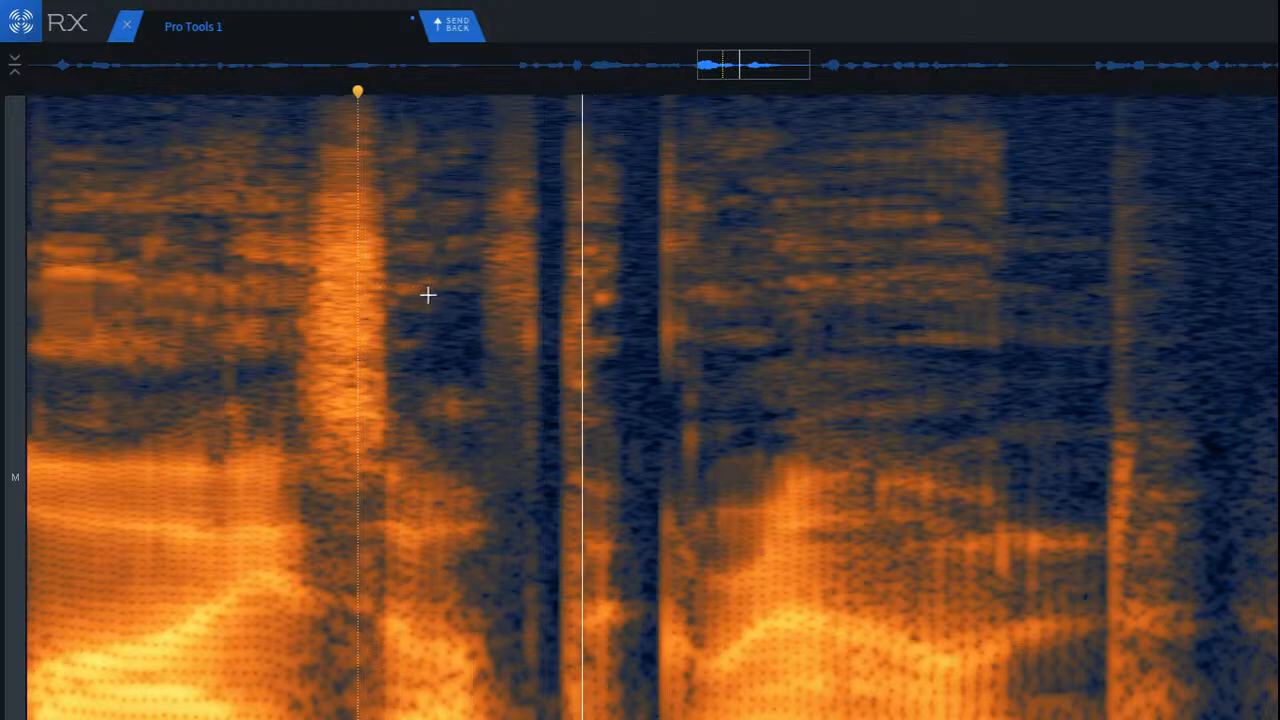
pyautogui.press('space')
# Step: Run De-click on only the upper-frequency part of the click at the word onset after the second short burst
pyautogui.scroll(2, 643, 254)
pyautogui.moveTo(652, 125); pyautogui.dragTo(729, 392)
pyautogui.press('super+3')
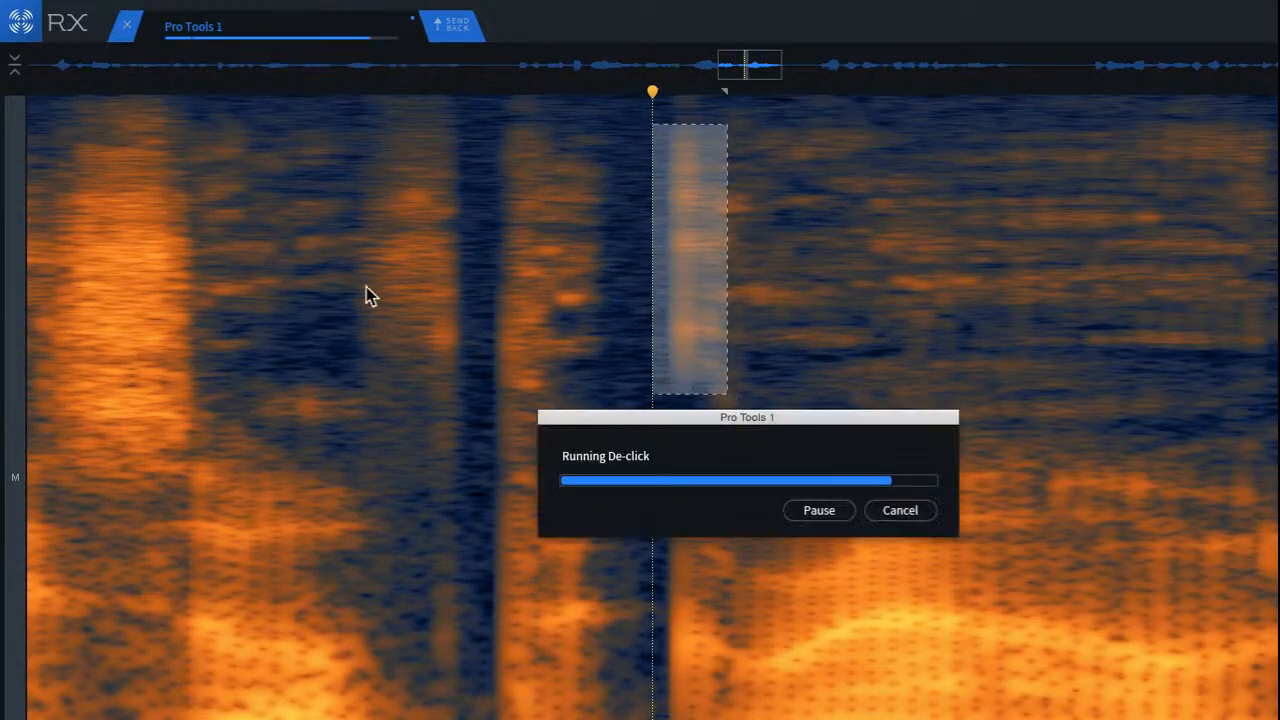
pyautogui.click(296, 289)
# Step: Run De-click on the trailing edge of the first short burst, from the upper mids down to the lows, and audition it
pyautogui.moveTo(406, 224); pyautogui.dragTo(480, 689)
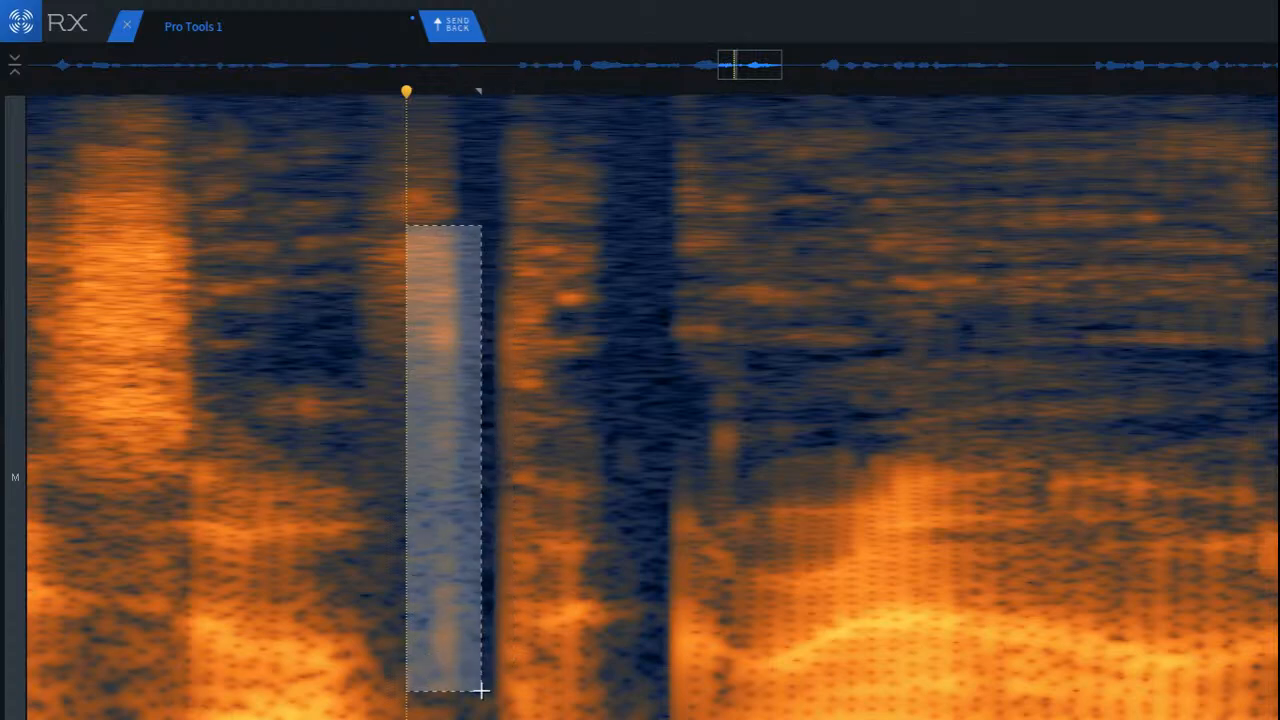
pyautogui.press('super+3')
pyautogui.click(215, 292)
pyautogui.press('space')
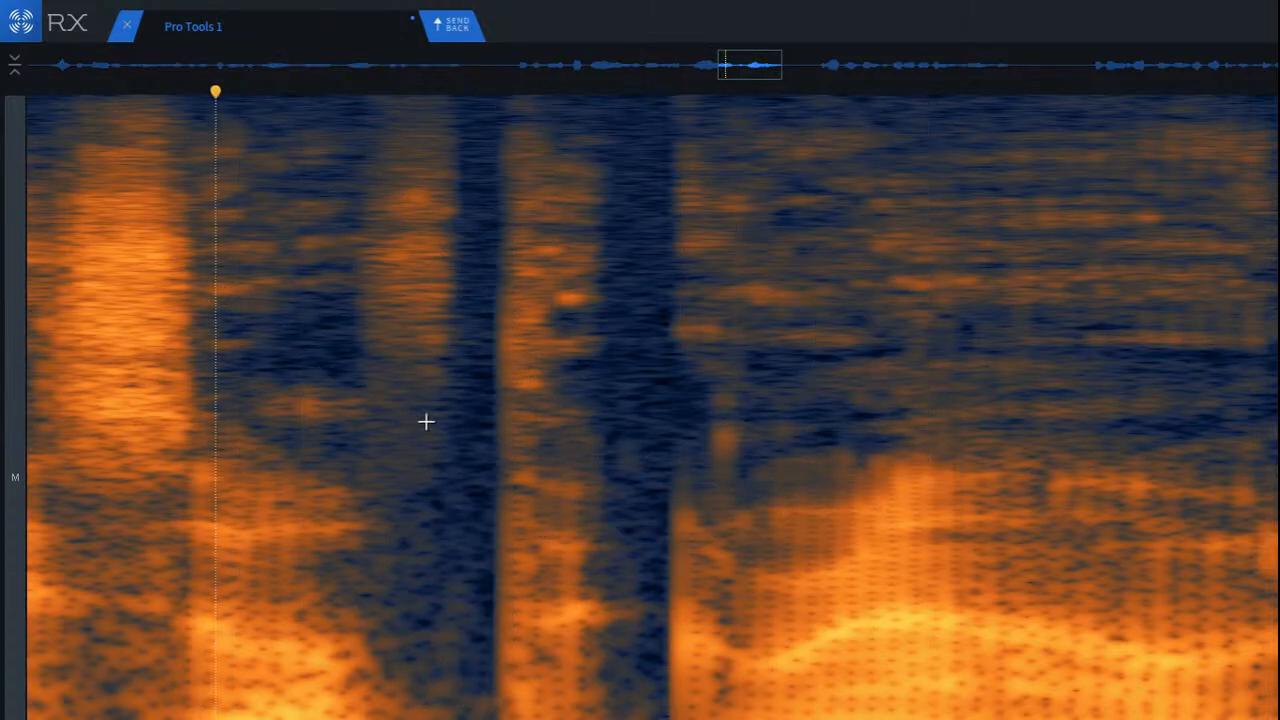
# Step: Run De-click on the small upper-mid mark at the word onset after the second short burst and audition the passage
pyautogui.moveTo(654, 343); pyautogui.dragTo(795, 523)
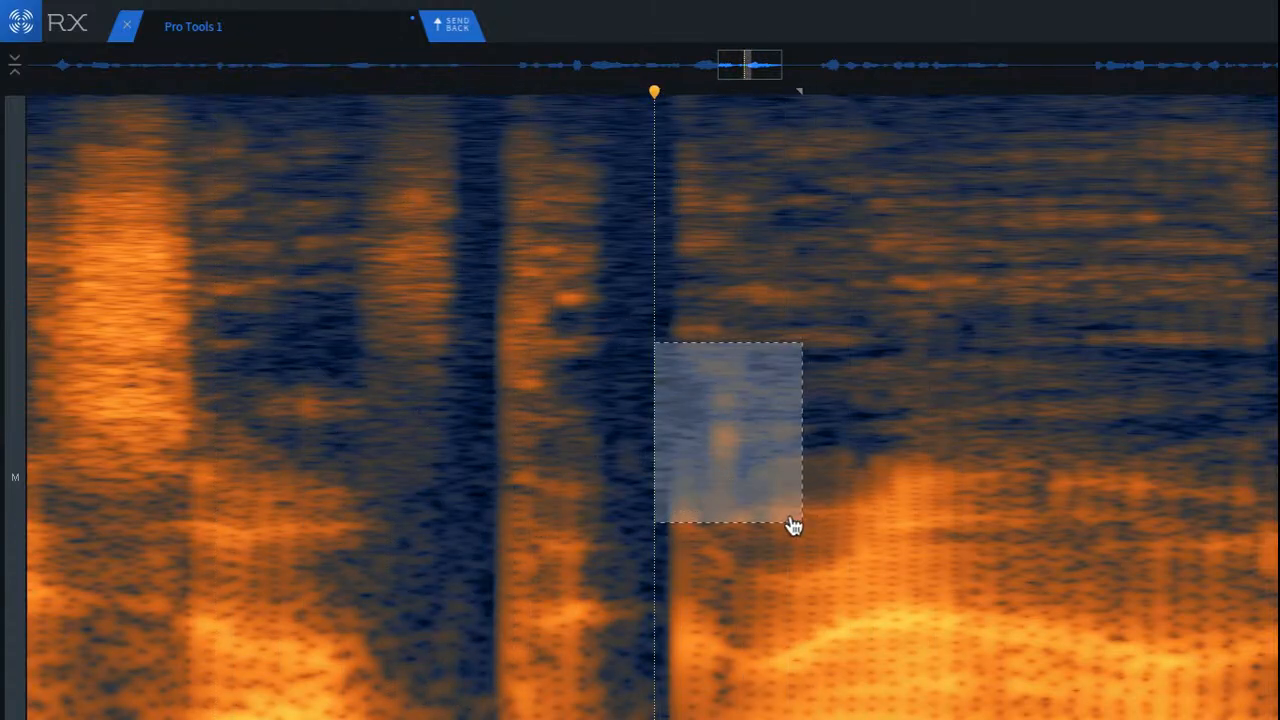
pyautogui.press('super+3')
pyautogui.click(291, 248)
pyautogui.press('space')
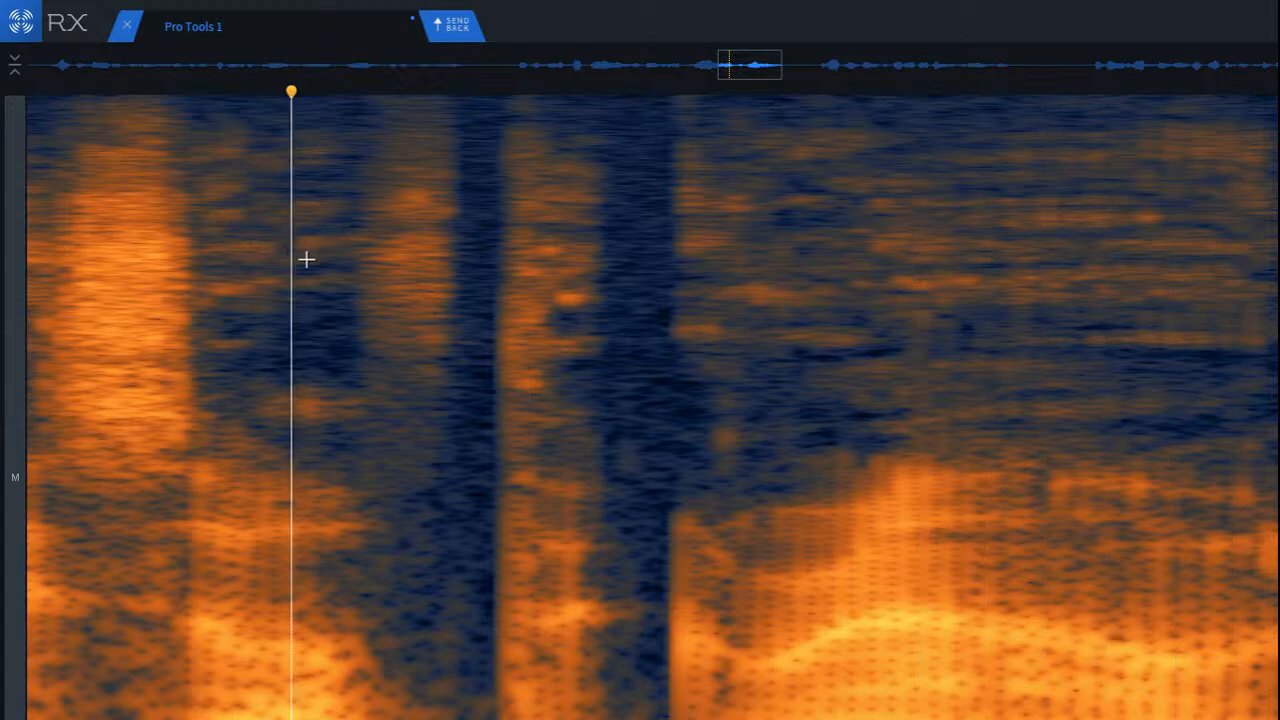
pyautogui.press('space')
pyautogui.press('space')
pyautogui.scroll(-5, 371, 297)
pyautogui.press('space')
pyautogui.press('space')
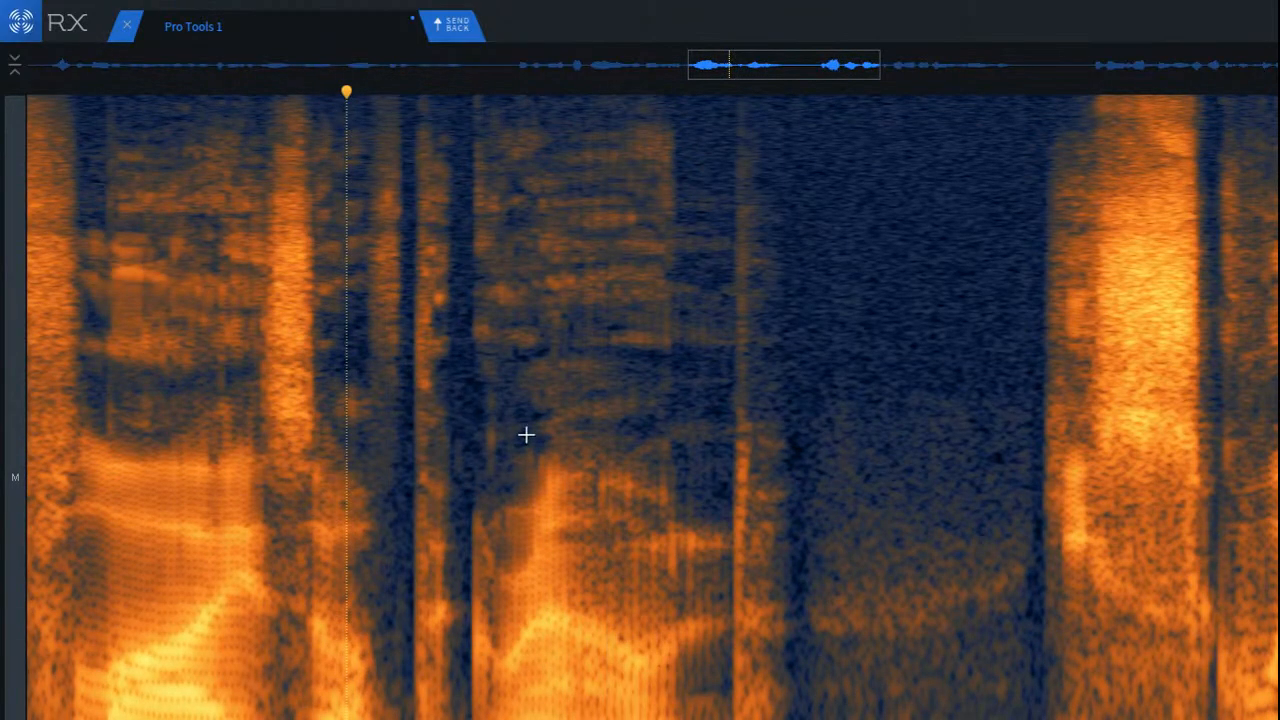
# Step: Run De-click on a narrow band around the faint remaining upper-mid trace at that word onset and audition it
pyautogui.scroll(5, 480, 415)
pyautogui.moveTo(344, 376); pyautogui.dragTo(452, 411)
pyautogui.click(258, 398)
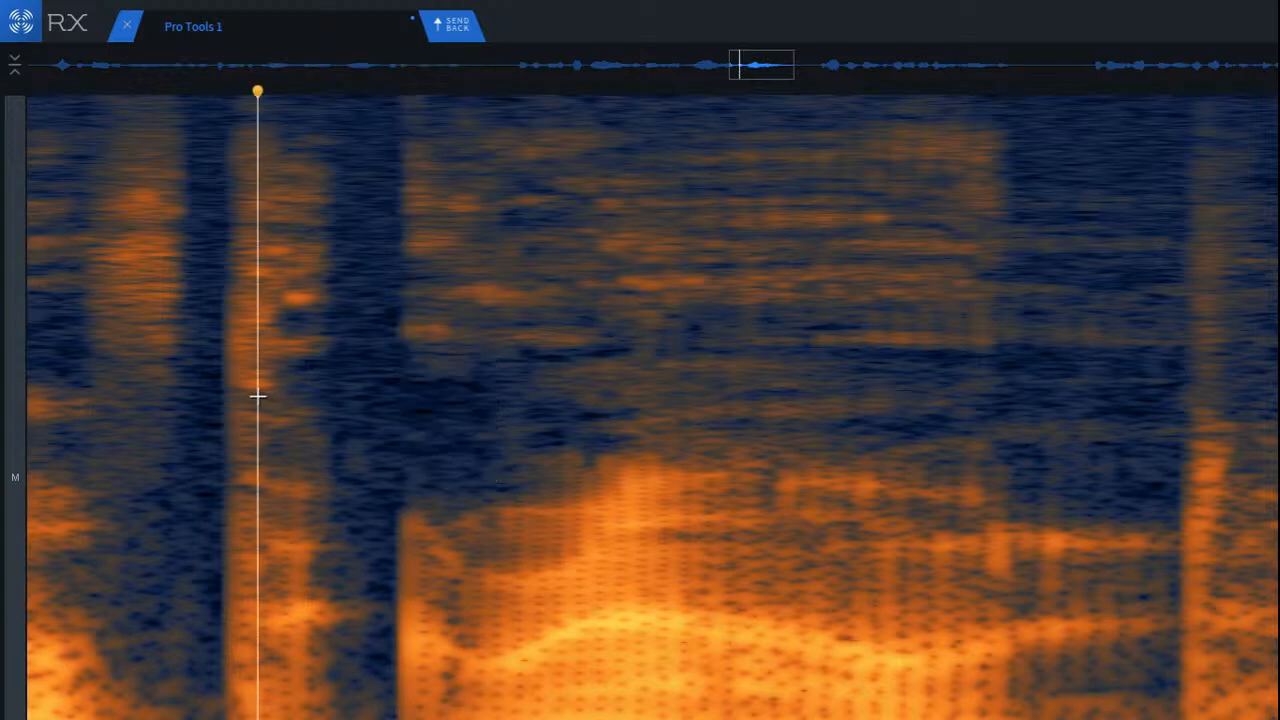
pyautogui.press('space')
# Step: Play from the end of the word across the pause into the following phrase to locate the remaining clicks
pyautogui.scroll(-6, 162, 370)
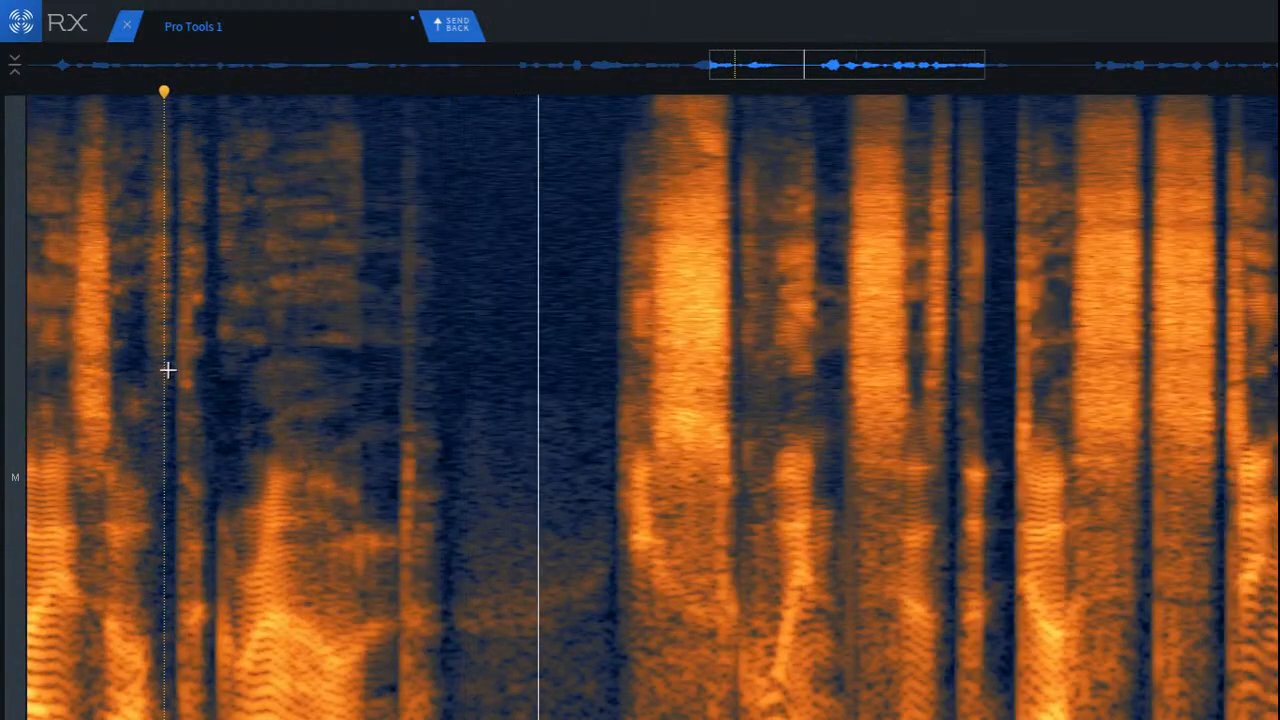
pyautogui.press('space')
pyautogui.press('space')
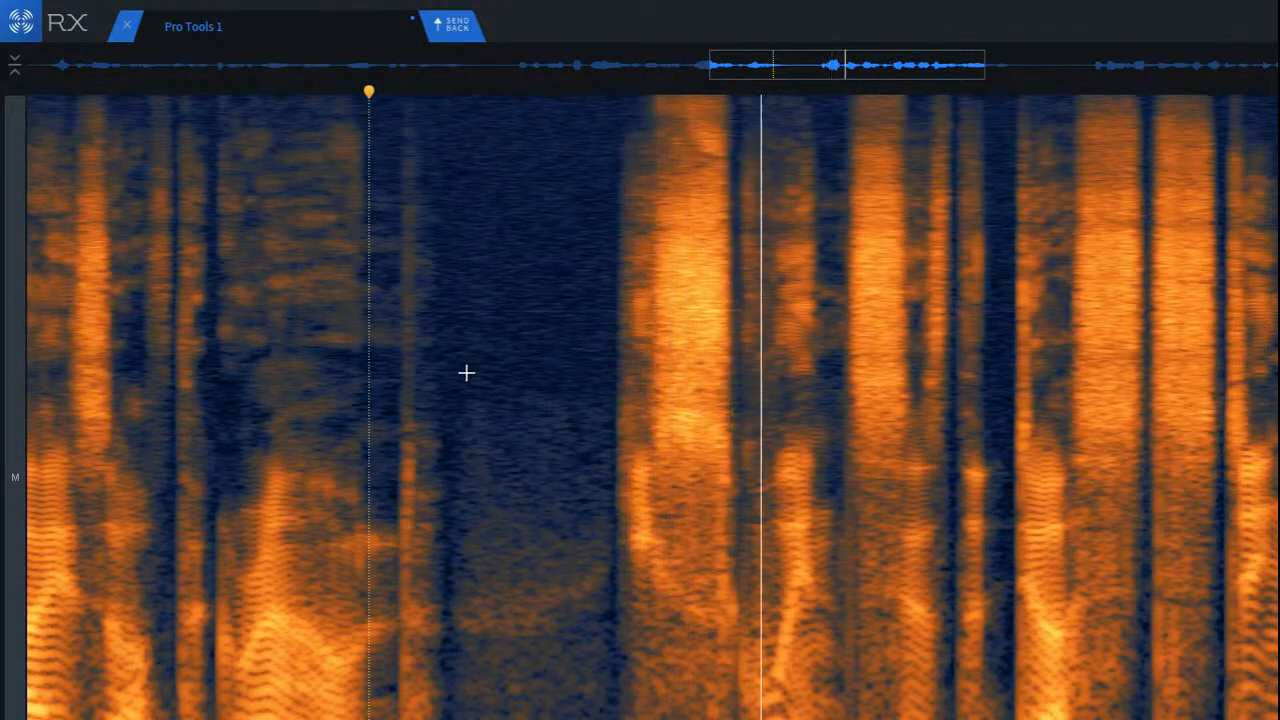
pyautogui.press('space')
pyautogui.press('space')
pyautogui.press('space')
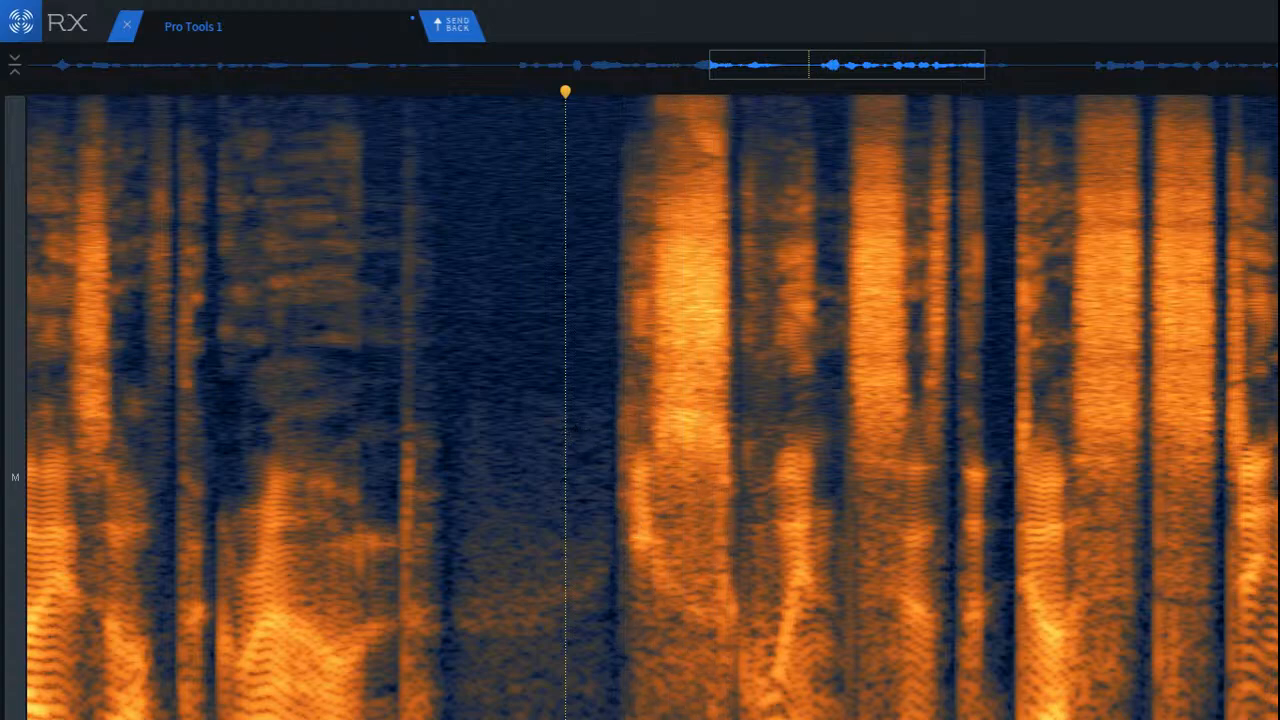
pyautogui.scroll(3, 640, 430)
pyautogui.press('space')
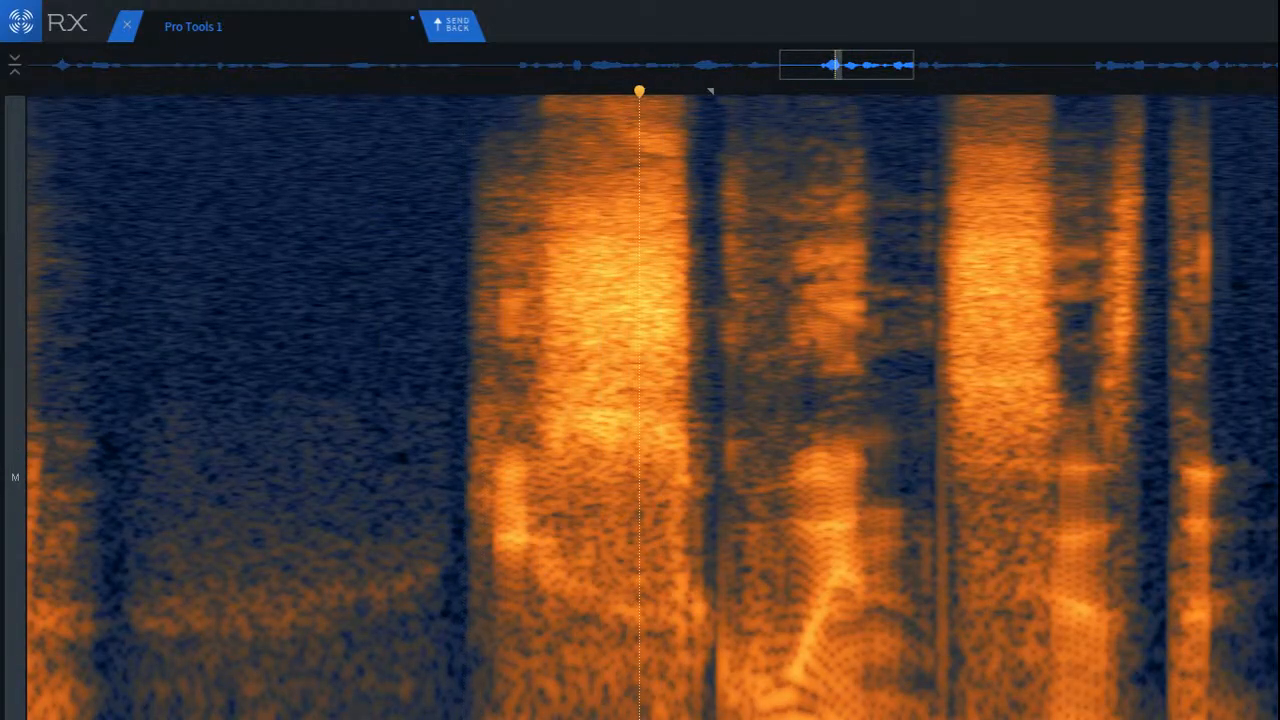
pyautogui.click(332, 655)
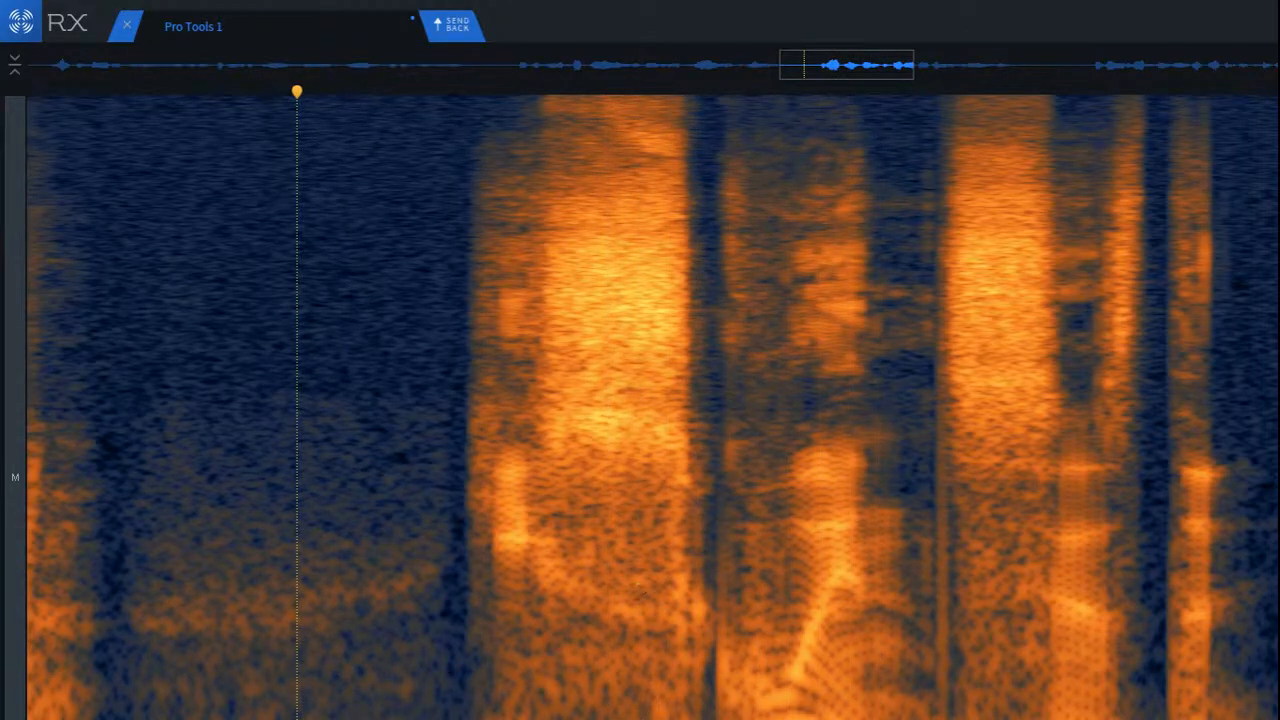
pyautogui.click(278, 446)
pyautogui.press('space')
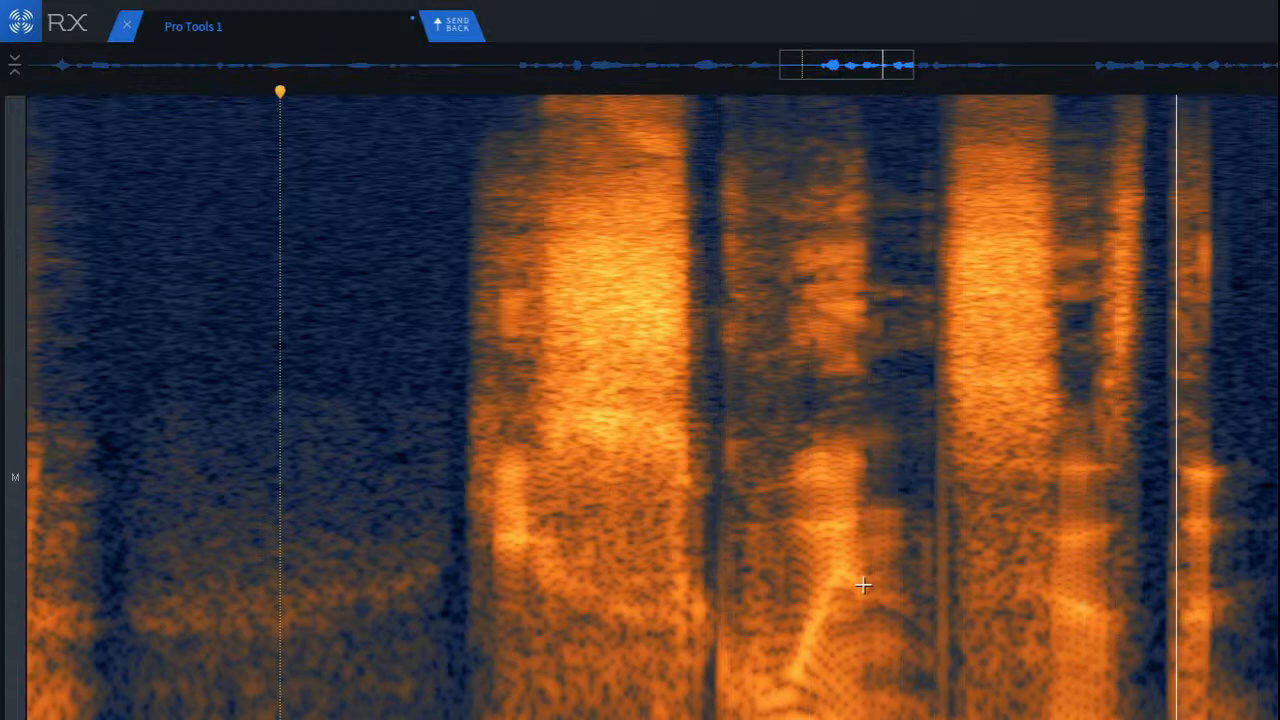
pyautogui.press('space')
# Step: Run De-click on the thin vertical click just before the phrase's second sibilant, from the upper range down to the lows, and audition it
pyautogui.scroll(2, 1186, 510)
pyautogui.scroll(2, 998, 521)
pyautogui.moveTo(631, 237); pyautogui.dragTo(732, 719)
pyautogui.hotkey('shift', '2')
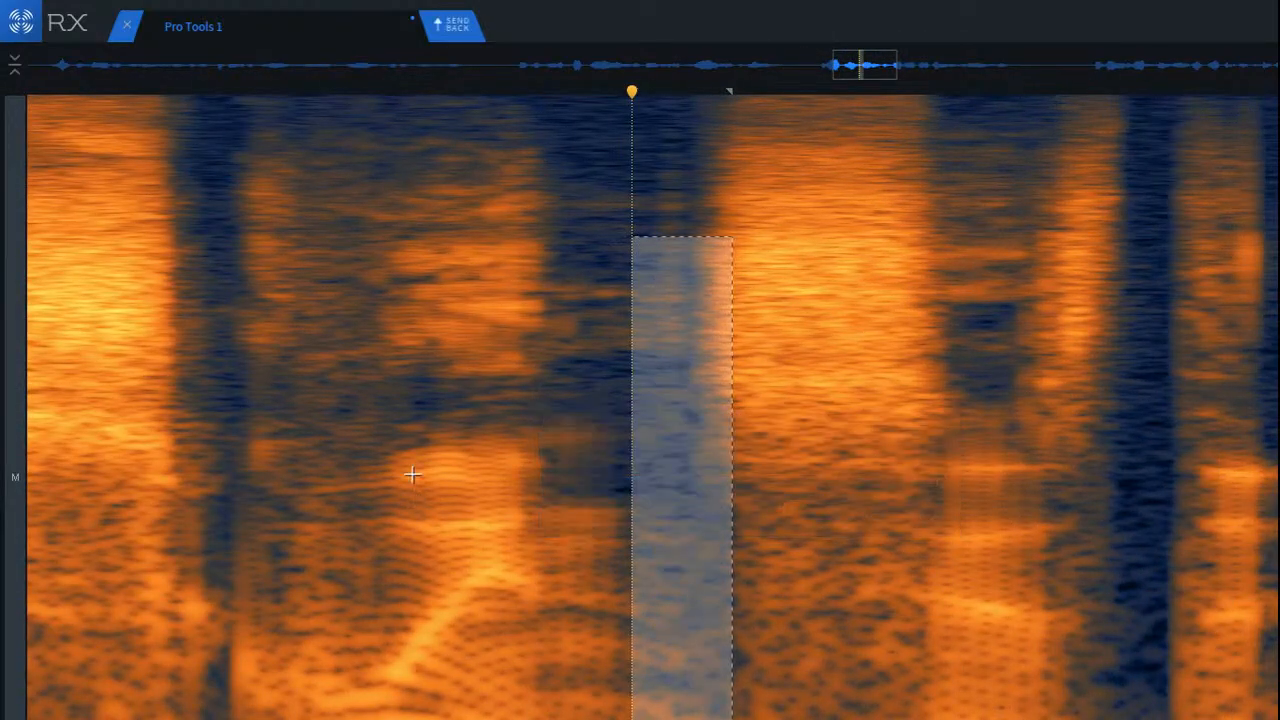
pyautogui.click(208, 303)
pyautogui.press('space')
pyautogui.scroll(-3, 297, 463)
pyautogui.scroll(-2, 297, 463)
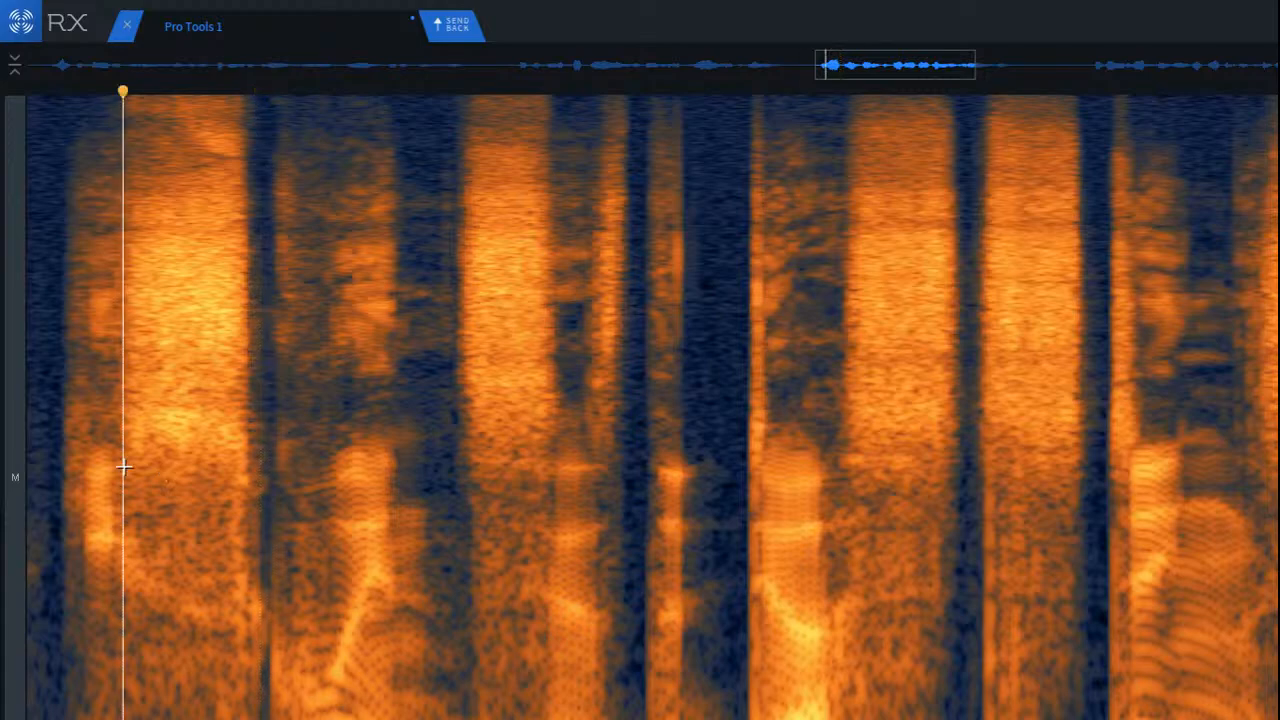
# Step: Run De-click on the lower half of the spectrum between the phrase's first sibilant and the following word onset, and audition it
pyautogui.scroll(2, 166, 648)
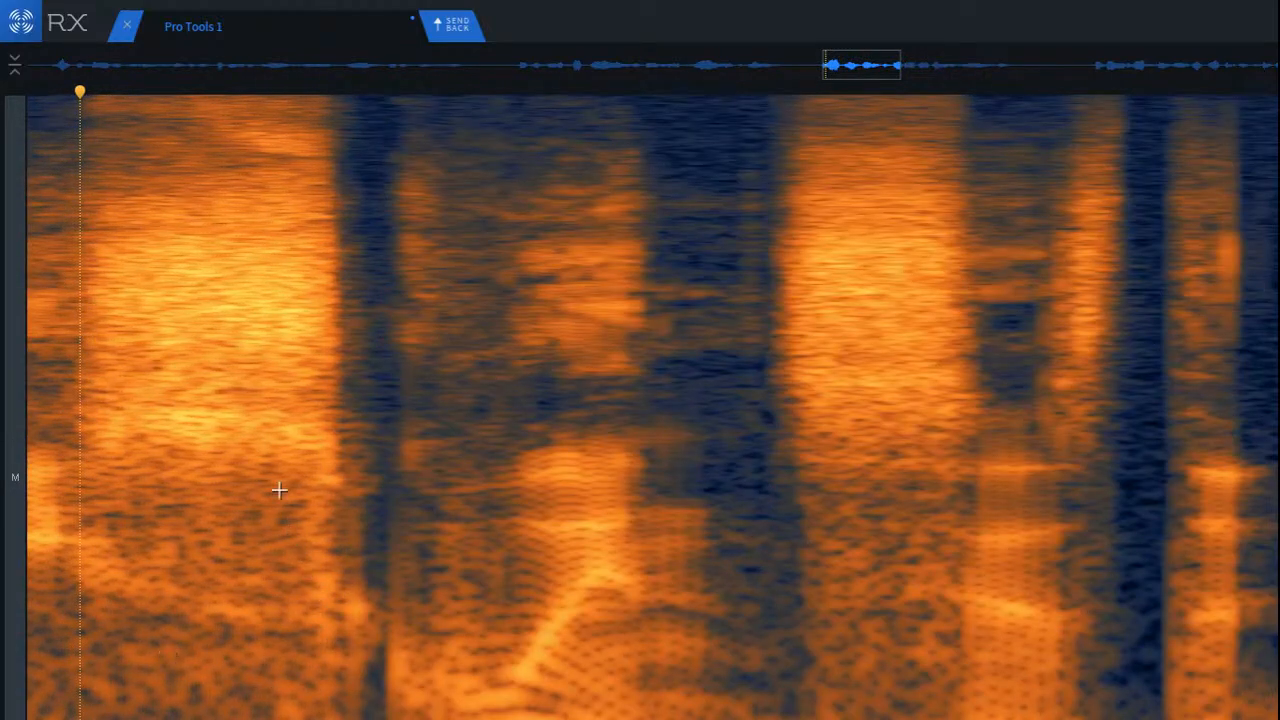
pyautogui.moveTo(277, 472); pyautogui.dragTo(402, 719)
pyautogui.press('Return')
pyautogui.click(141, 534)
pyautogui.press('space')
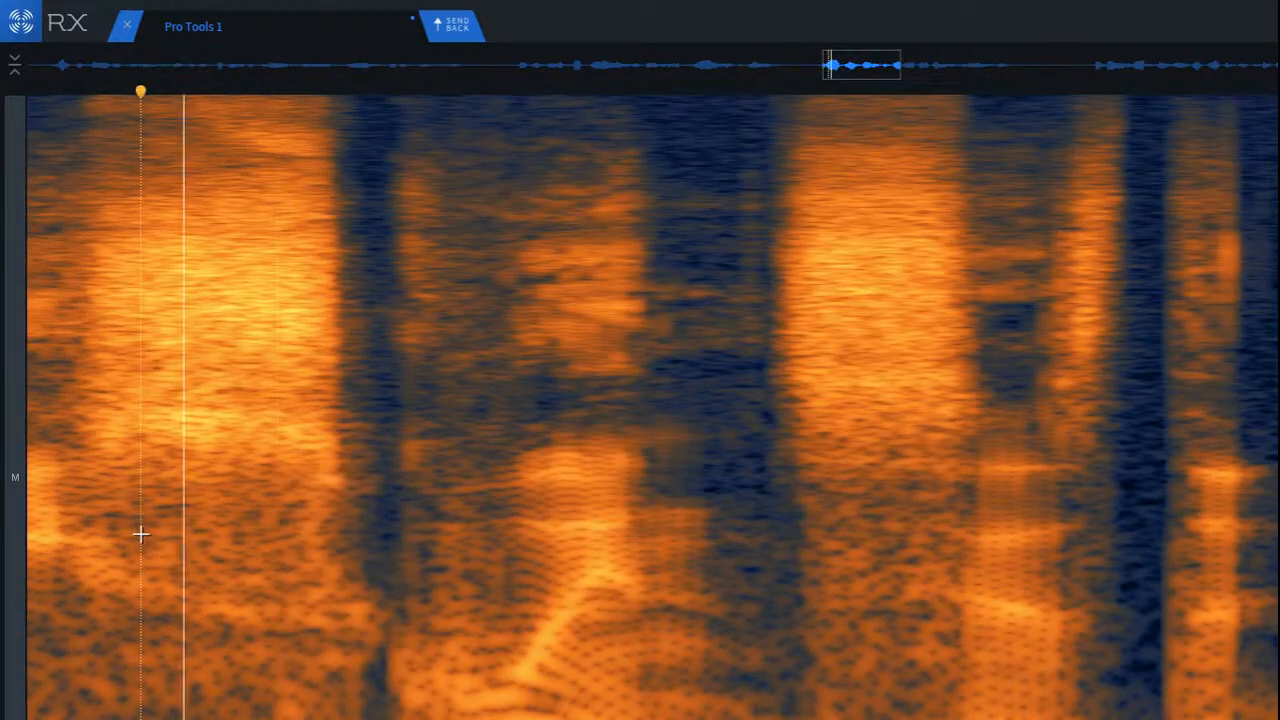
# Step: Play the rest of the phrase up to the silent gap to locate further clicks
pyautogui.scroll(-4, 141, 540)
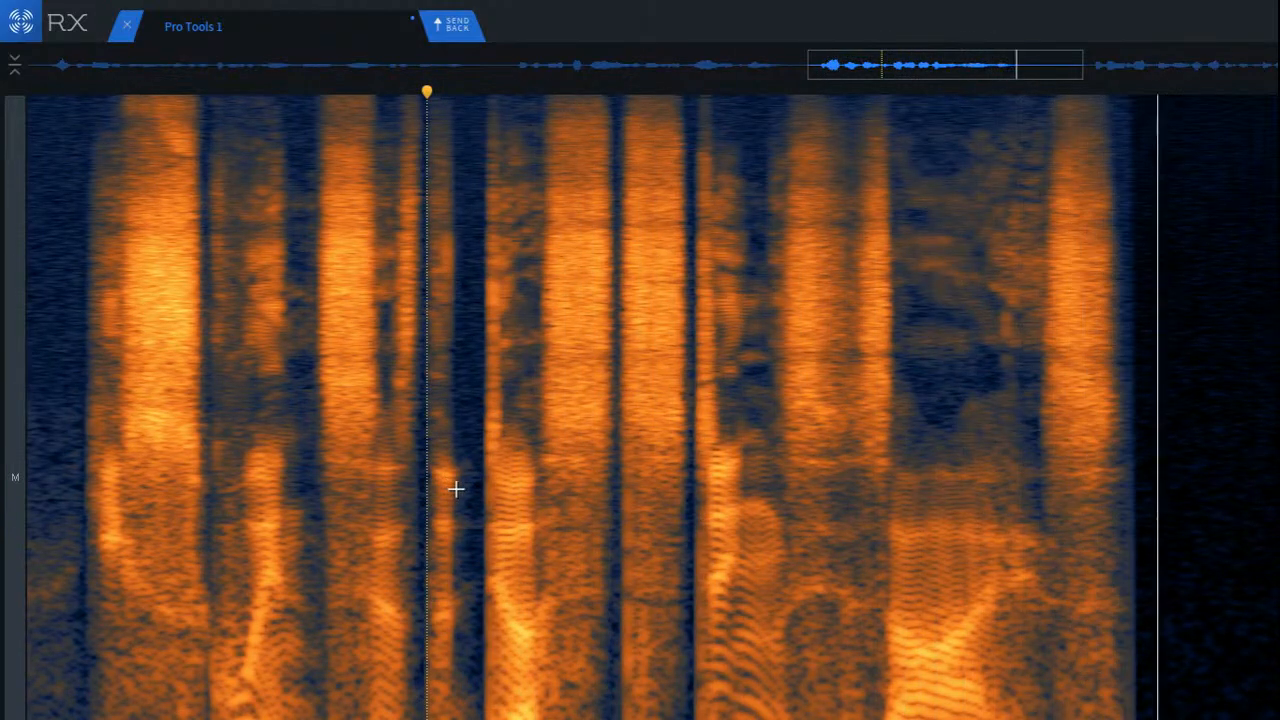
pyautogui.press('space')
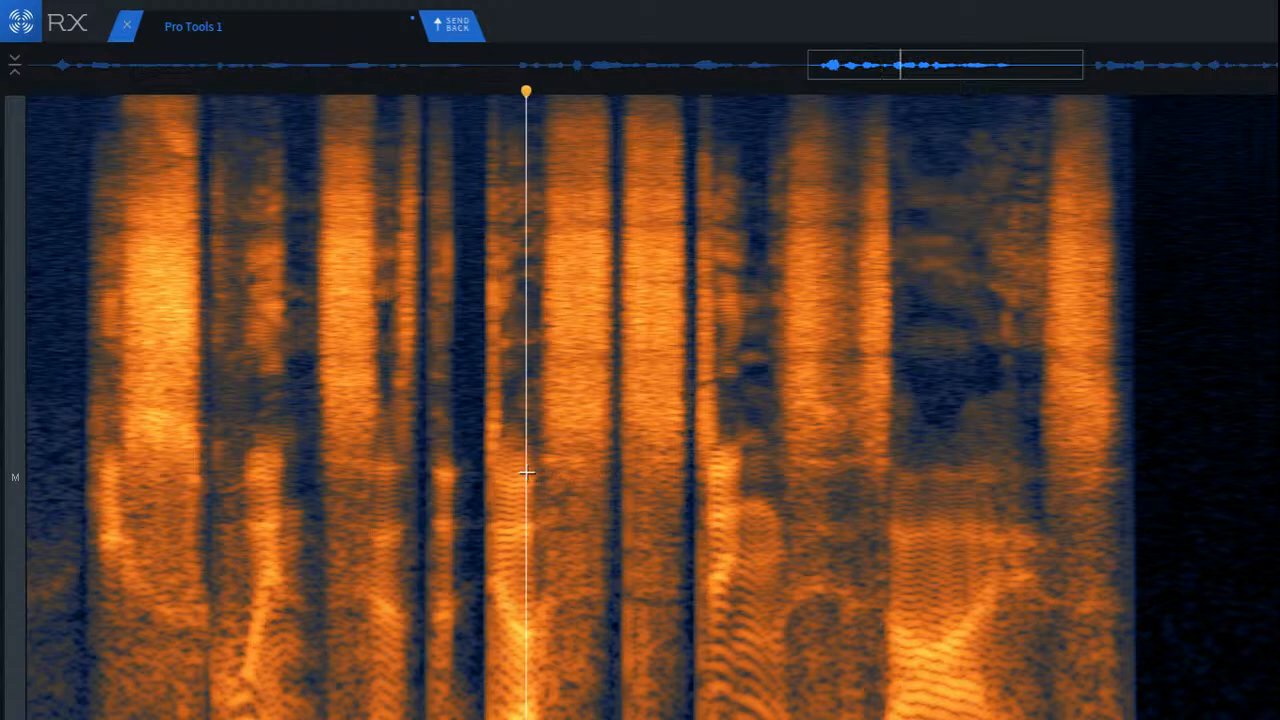
pyautogui.press('space')
# Step: Run De-click on the lower-frequency onset of the second of the two adjacent wide sibilants, and play on to the phrase's end
pyautogui.scroll(8, 609, 511)
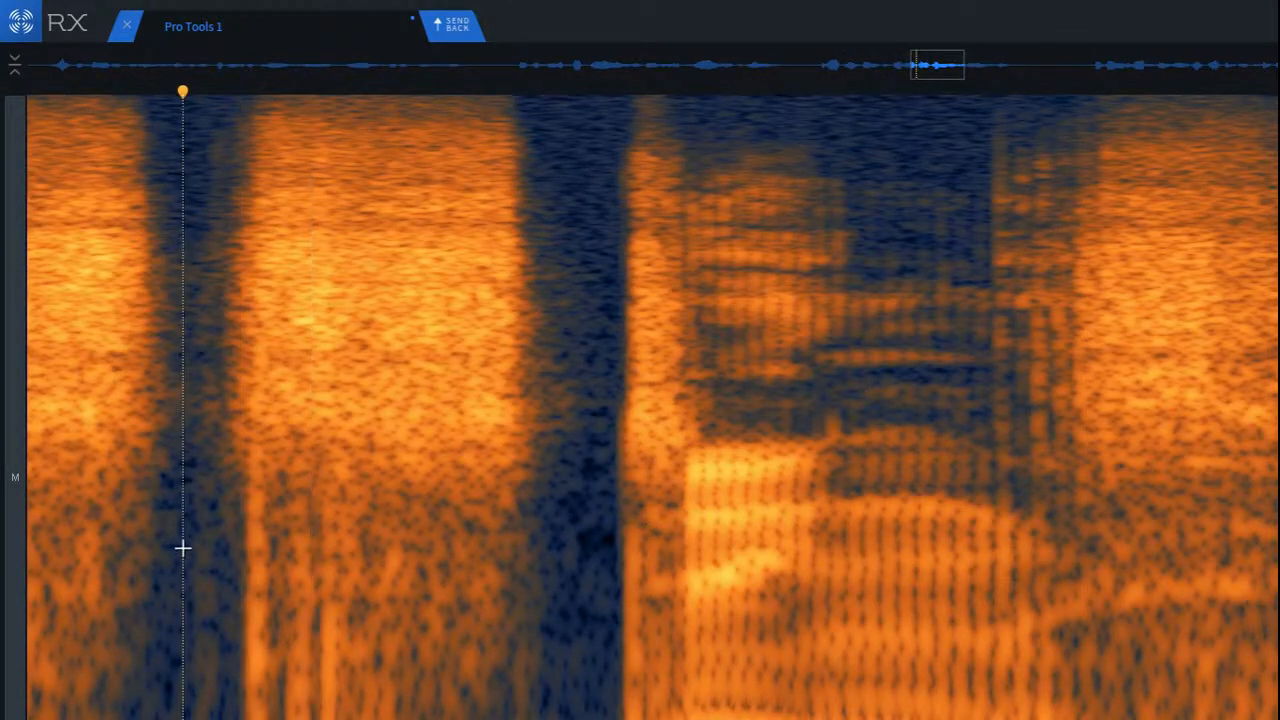
pyautogui.press('space')
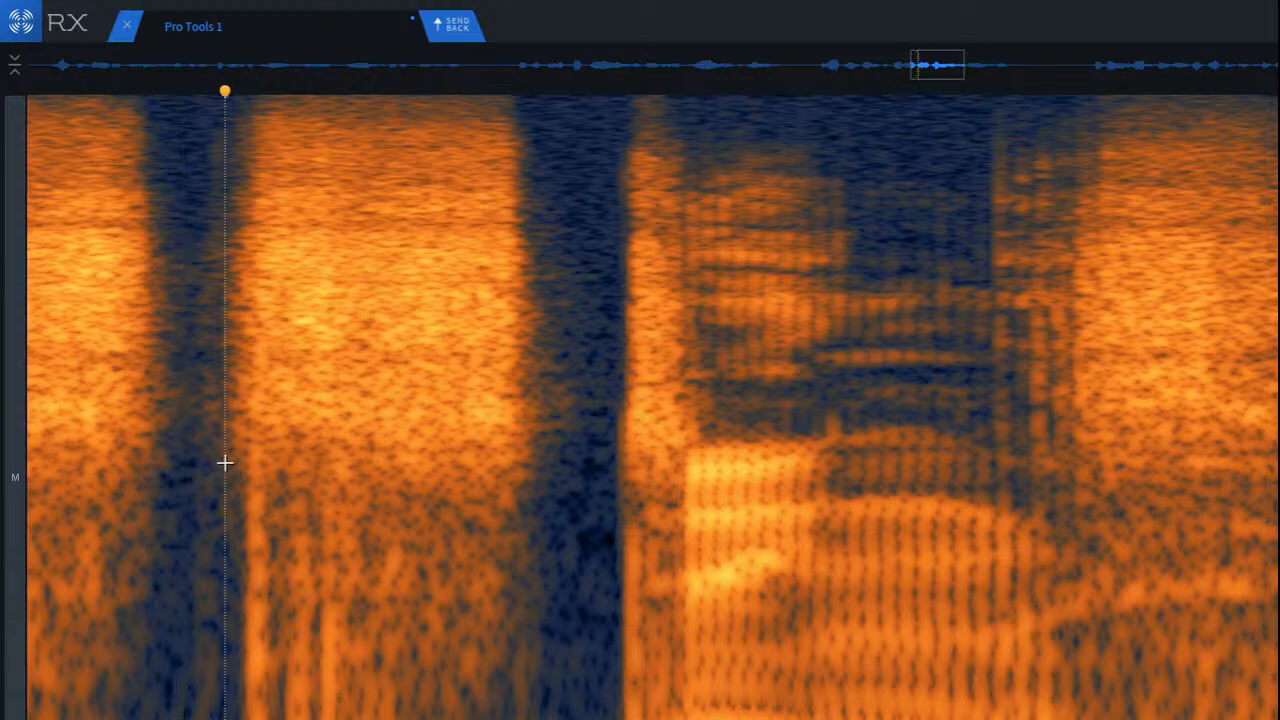
pyautogui.moveTo(225, 463); pyautogui.dragTo(431, 719)
pyautogui.click(153, 543)
pyautogui.press('space')
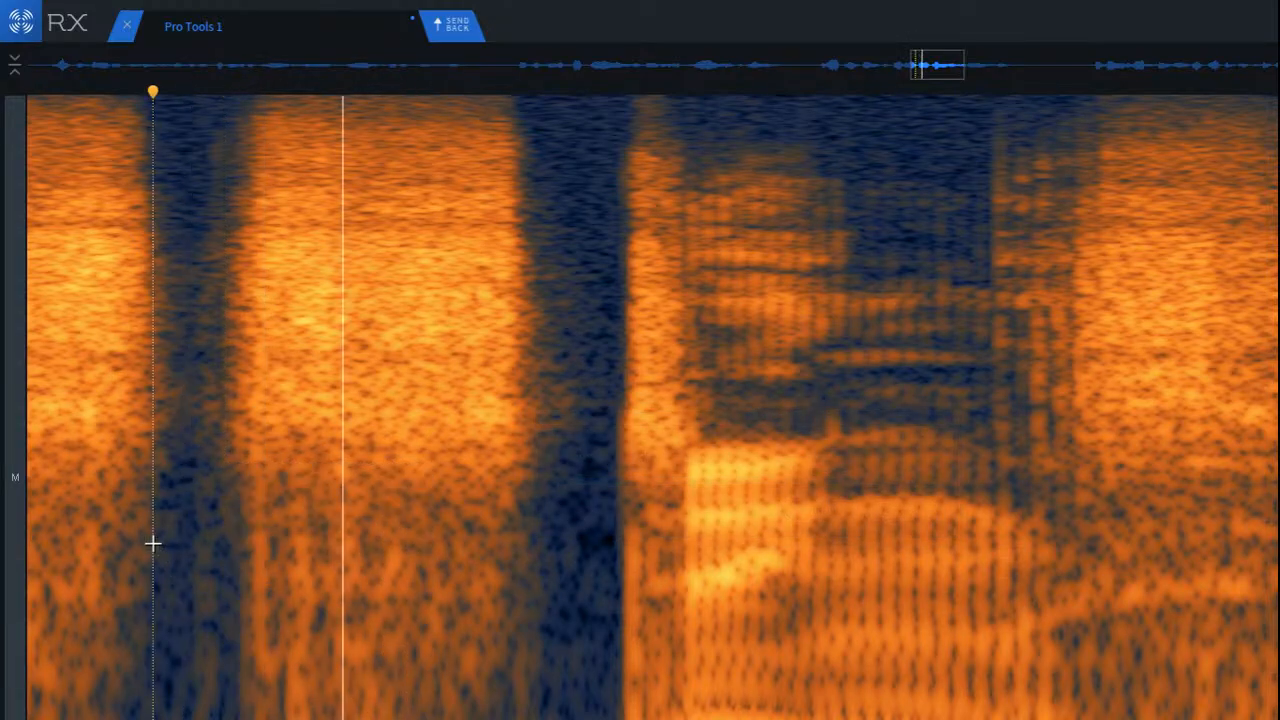
pyautogui.scroll(-8, 370, 615)
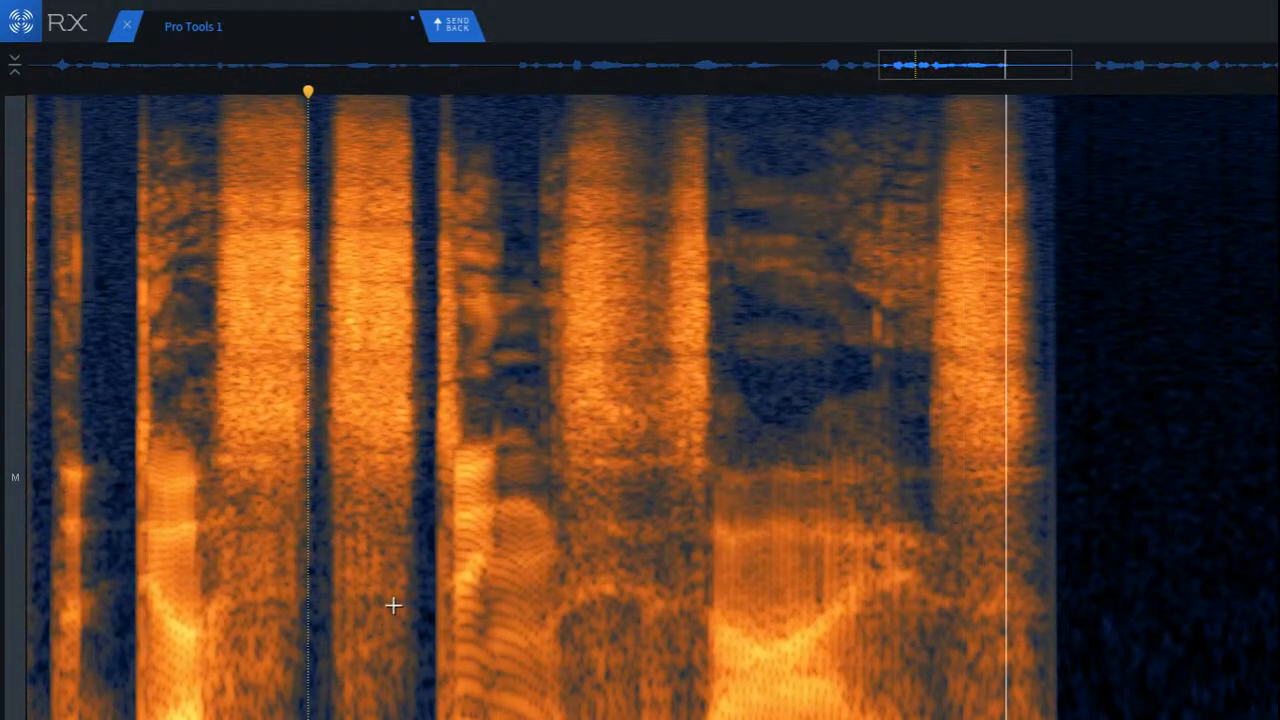
pyautogui.scroll(-3, 475, 594)
pyautogui.press('space')
# Step: Run De-click on the faint nearly full-height vertical click in the silent gap between the phrases
pyautogui.scroll(4, 740, 605)
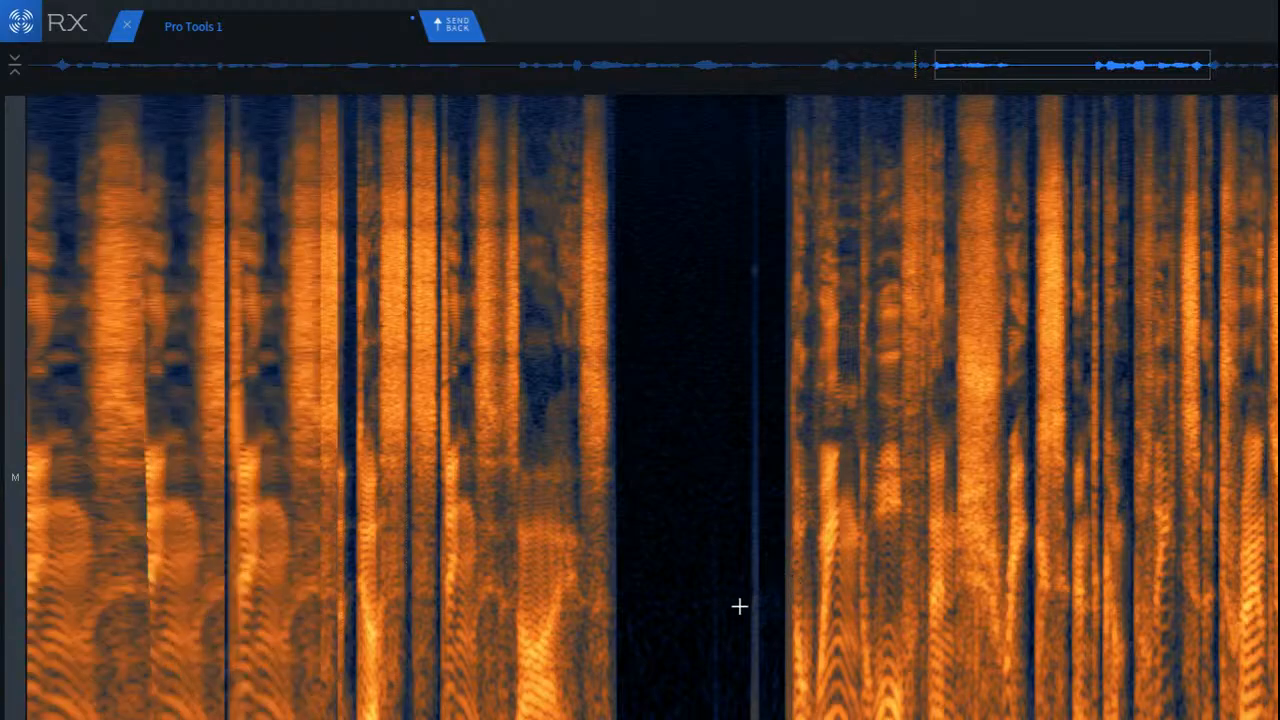
pyautogui.moveTo(681, 113); pyautogui.dragTo(829, 113)
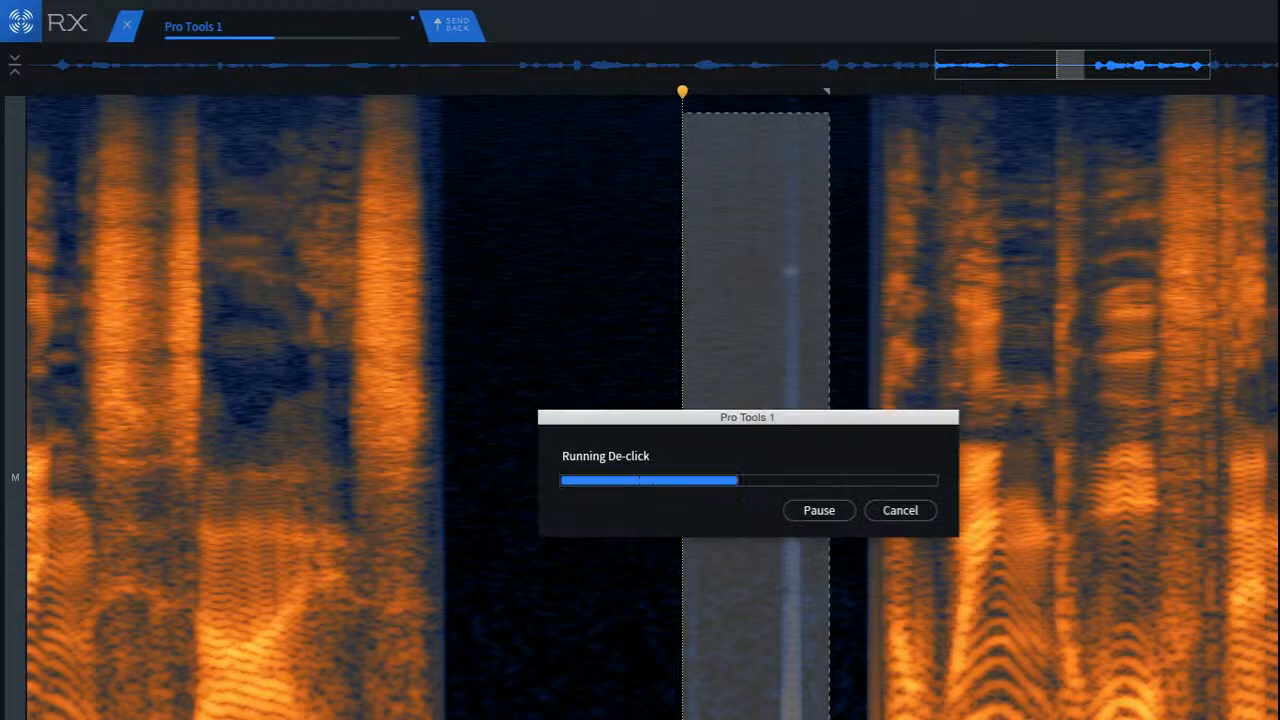
pyautogui.click(654, 627)
# Step: Clean the leftover traces around the repaired click in the silent gap with further De-click passes
pyautogui.scroll(3, 834, 595)
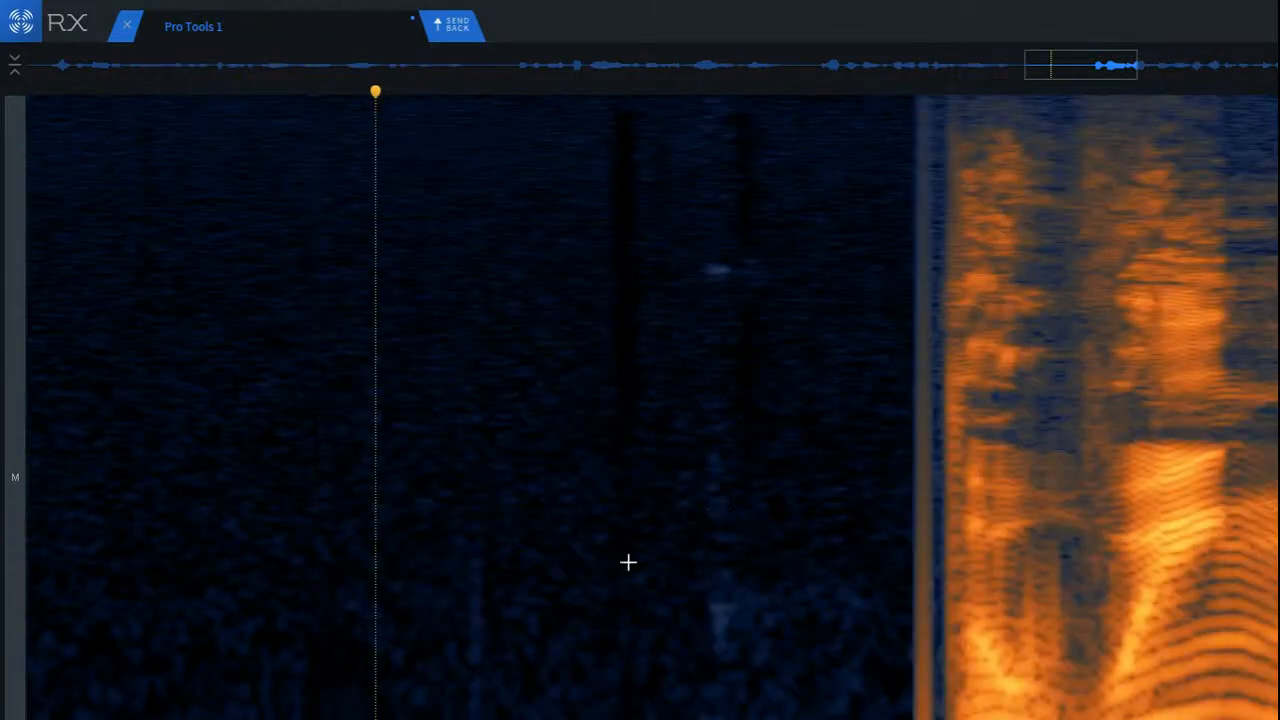
pyautogui.moveTo(528, 213); pyautogui.dragTo(689, 719)
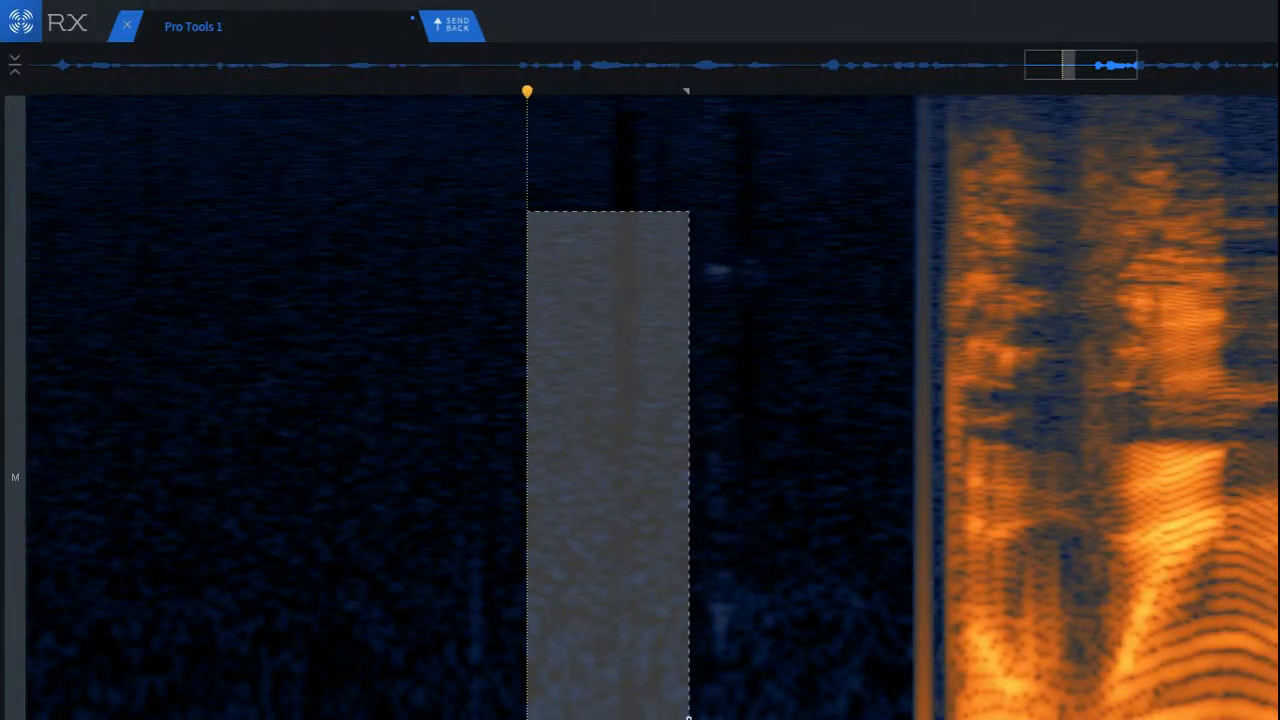
pyautogui.moveTo(586, 592); pyautogui.dragTo(693, 562)
pyautogui.click(481, 600)
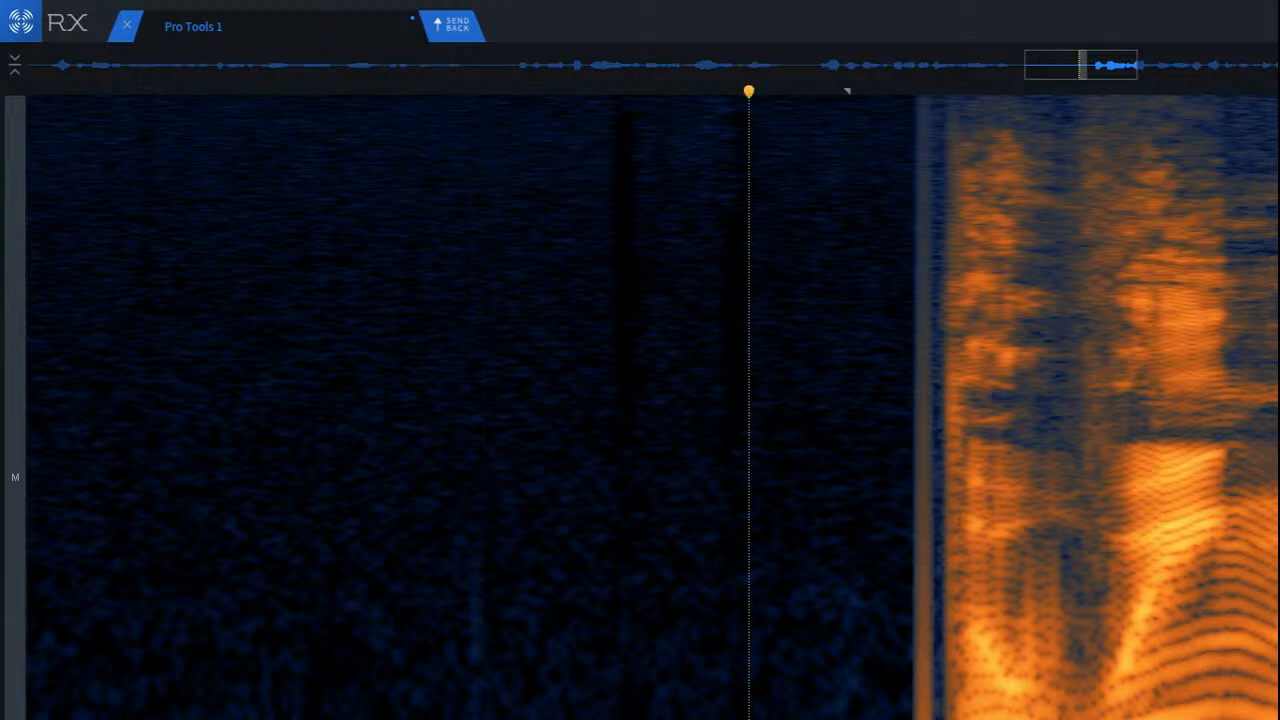
pyautogui.moveTo(798, 719); pyautogui.dragTo(721, 719)
pyautogui.click(520, 713)
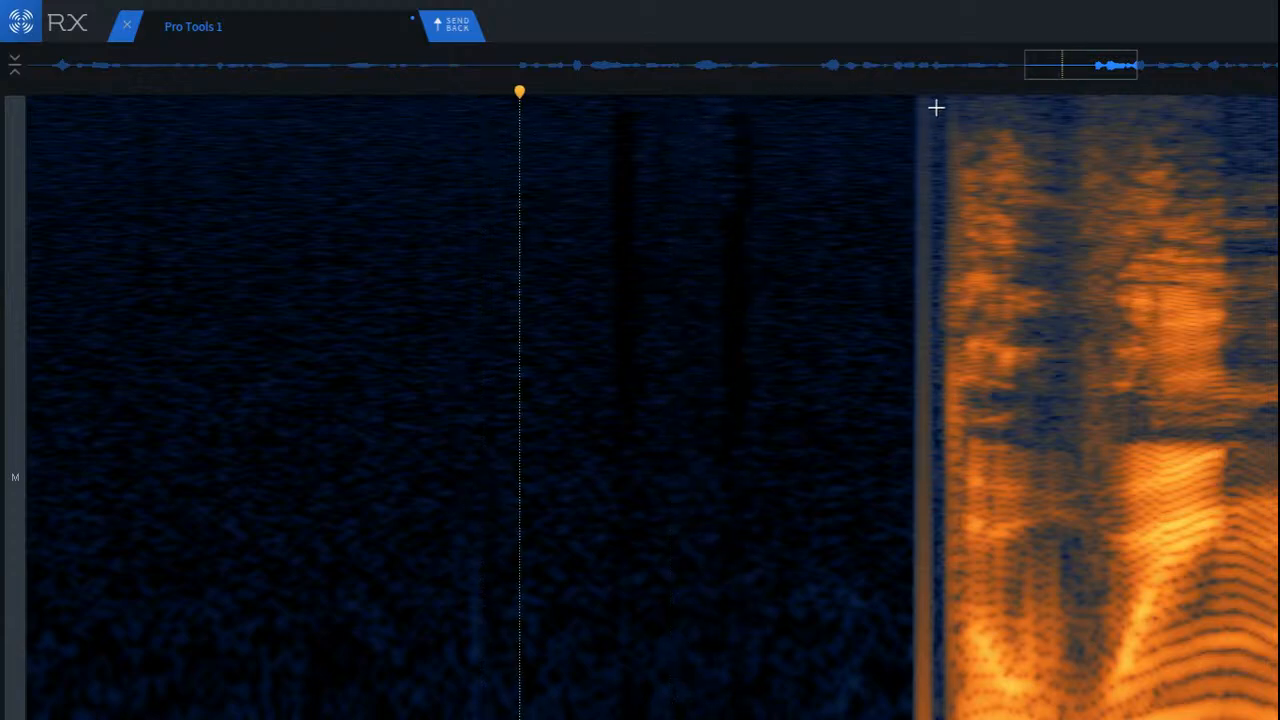
# Step: Run De-click on the narrow vertical line at the end of the silent gap, just before the next phrase, and audition the transition
pyautogui.moveTo(882, 163); pyautogui.dragTo(948, 165)
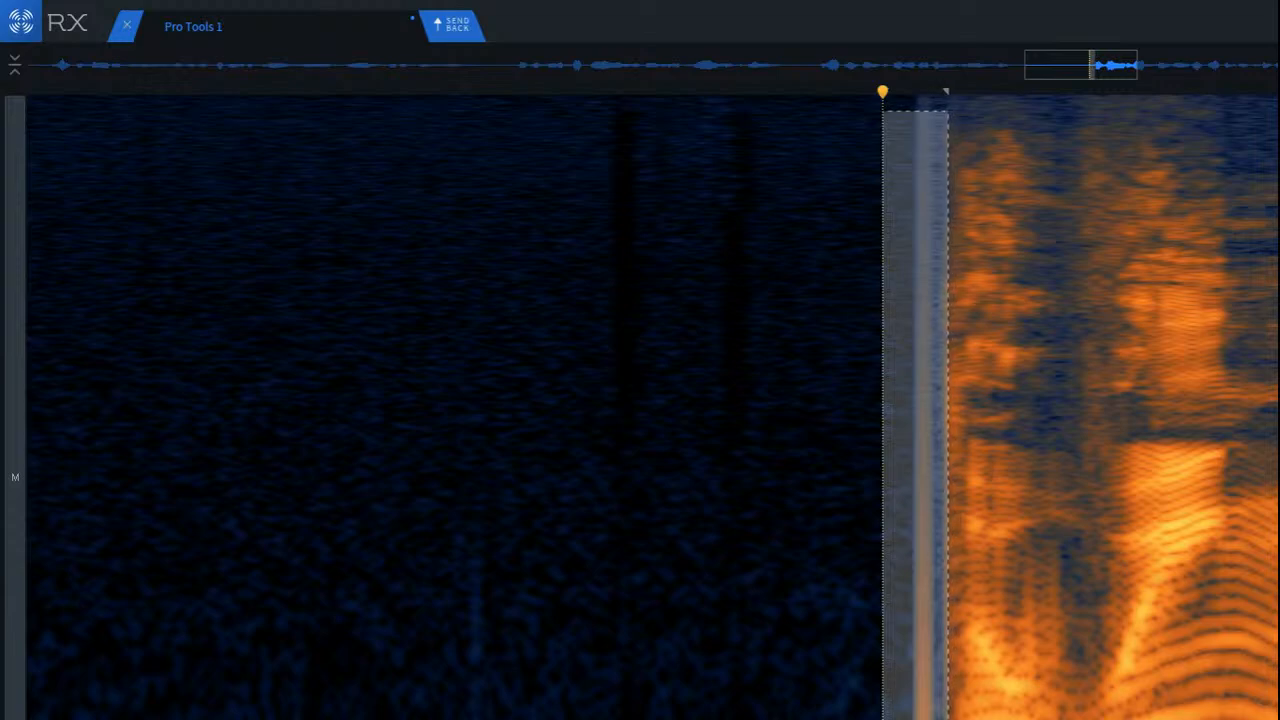
pyautogui.press('super+r')
pyautogui.click(566, 461)
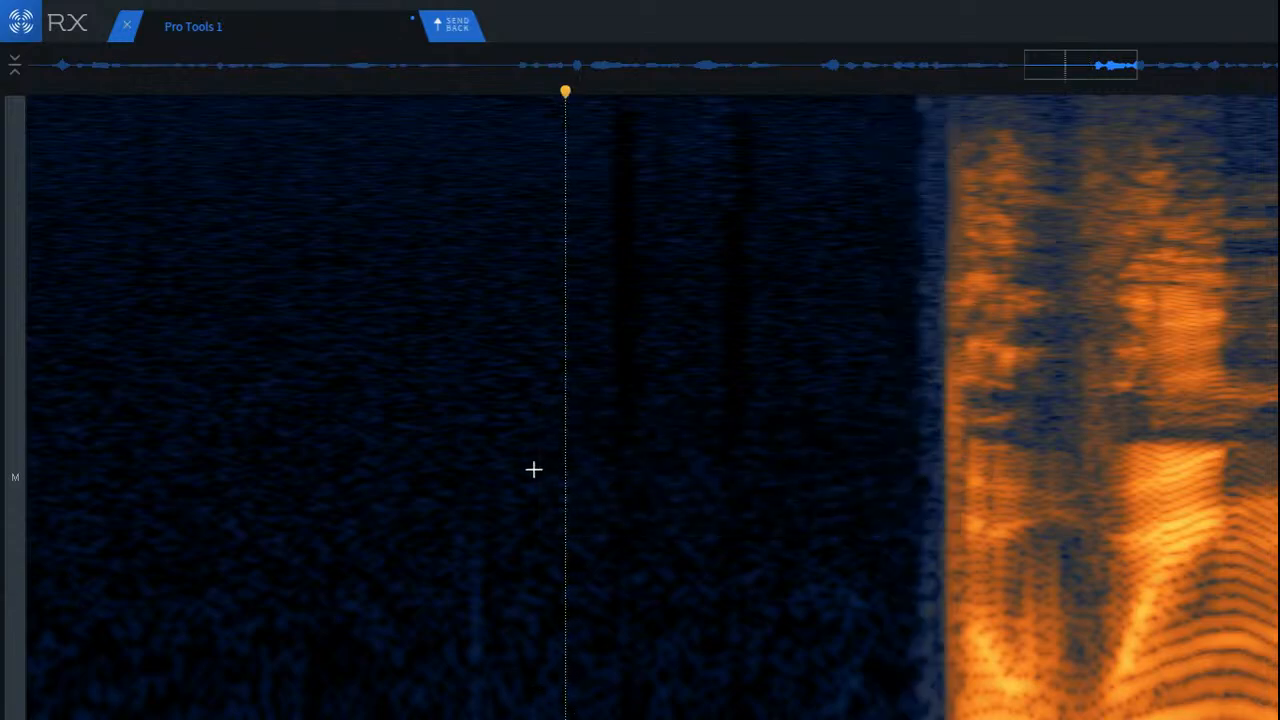
pyautogui.press('space')
pyautogui.press('space')
pyautogui.scroll(-5, 420, 364)
pyautogui.click(251, 306)
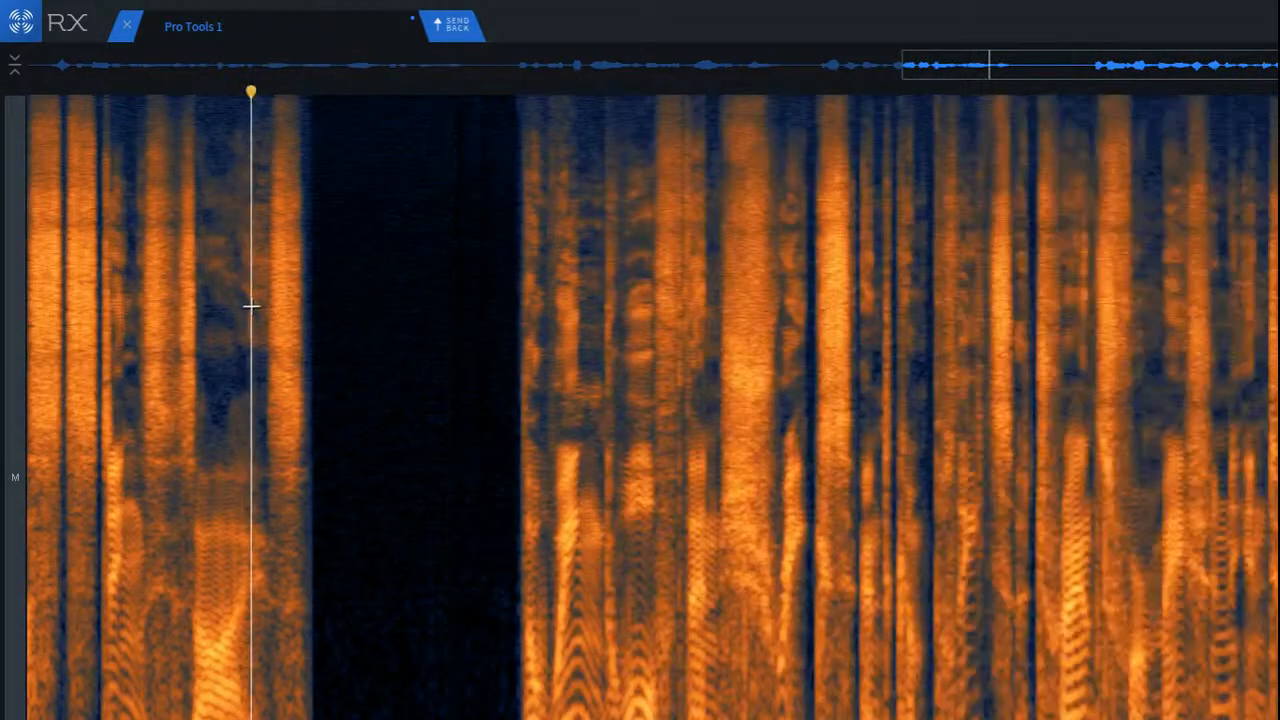
pyautogui.press('space')
pyautogui.press('space')
# Step: Examine the earlier phrases and the noisy pause before the cleaned phrase for remaining problems
pyautogui.scroll(-3, 300, 354)
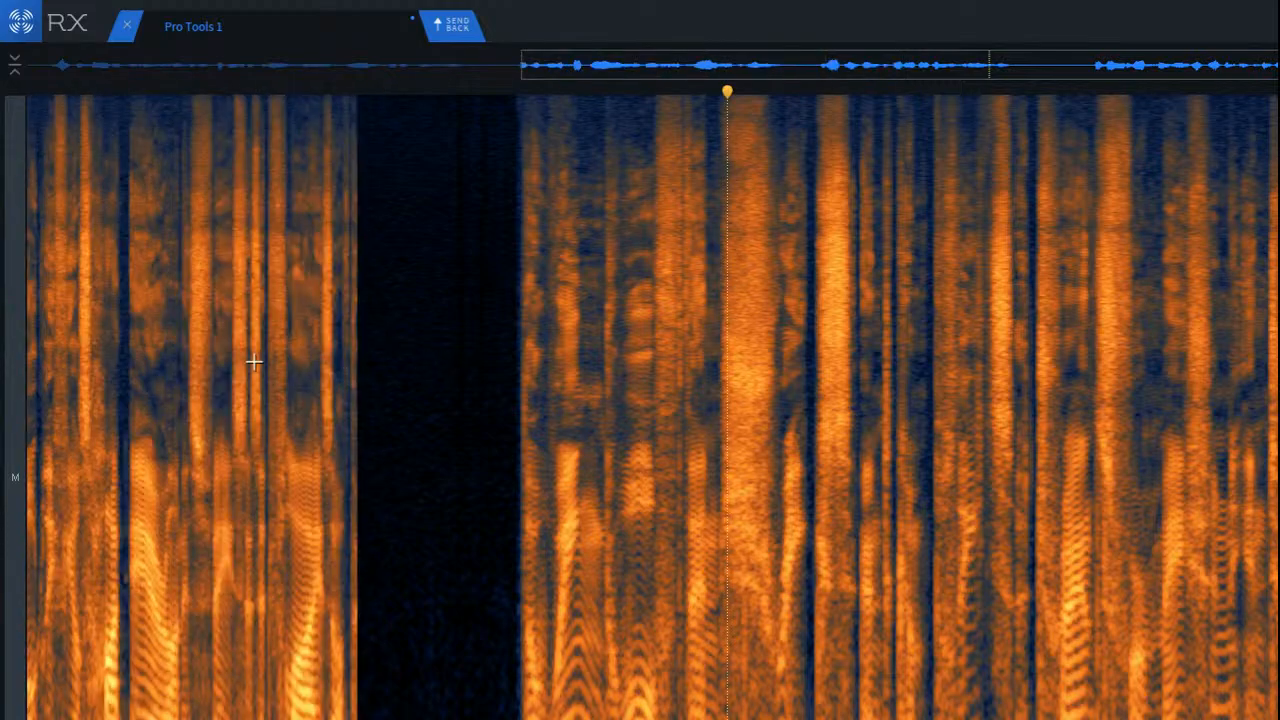
pyautogui.scroll(5, 191, 373)
pyautogui.scroll(8, 791, 486)
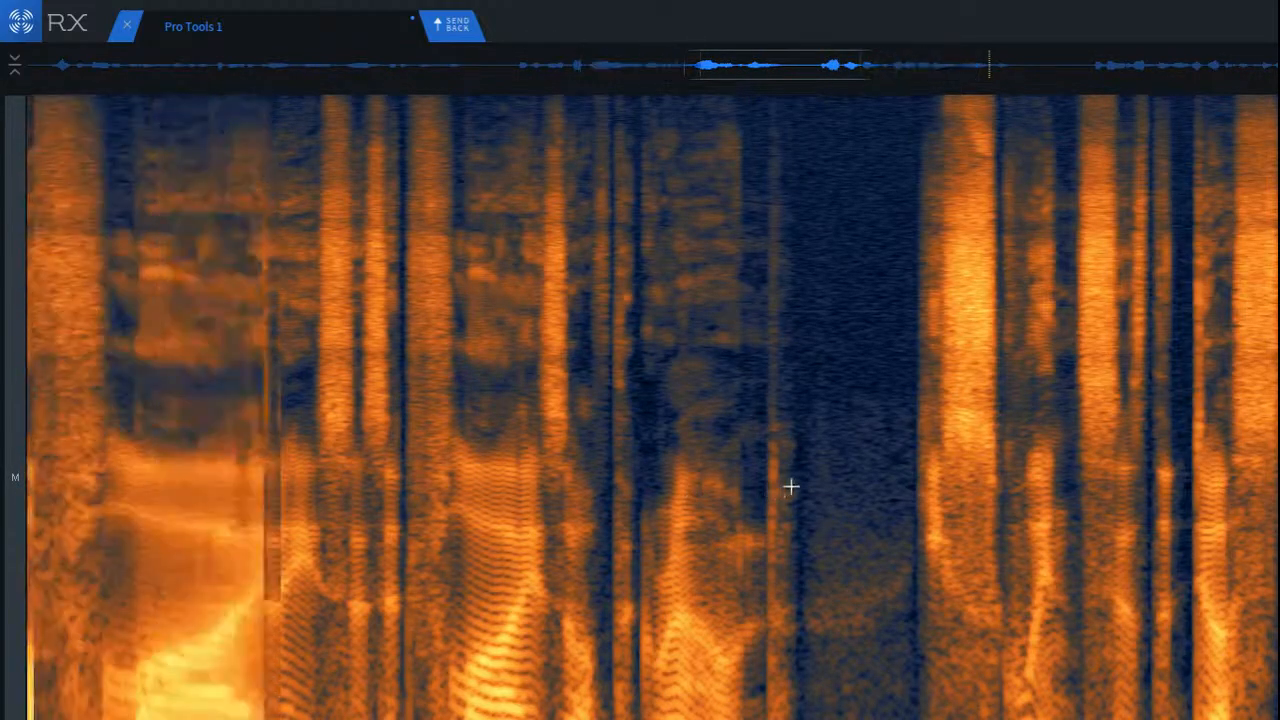
pyautogui.scroll(-10, 790, 476)
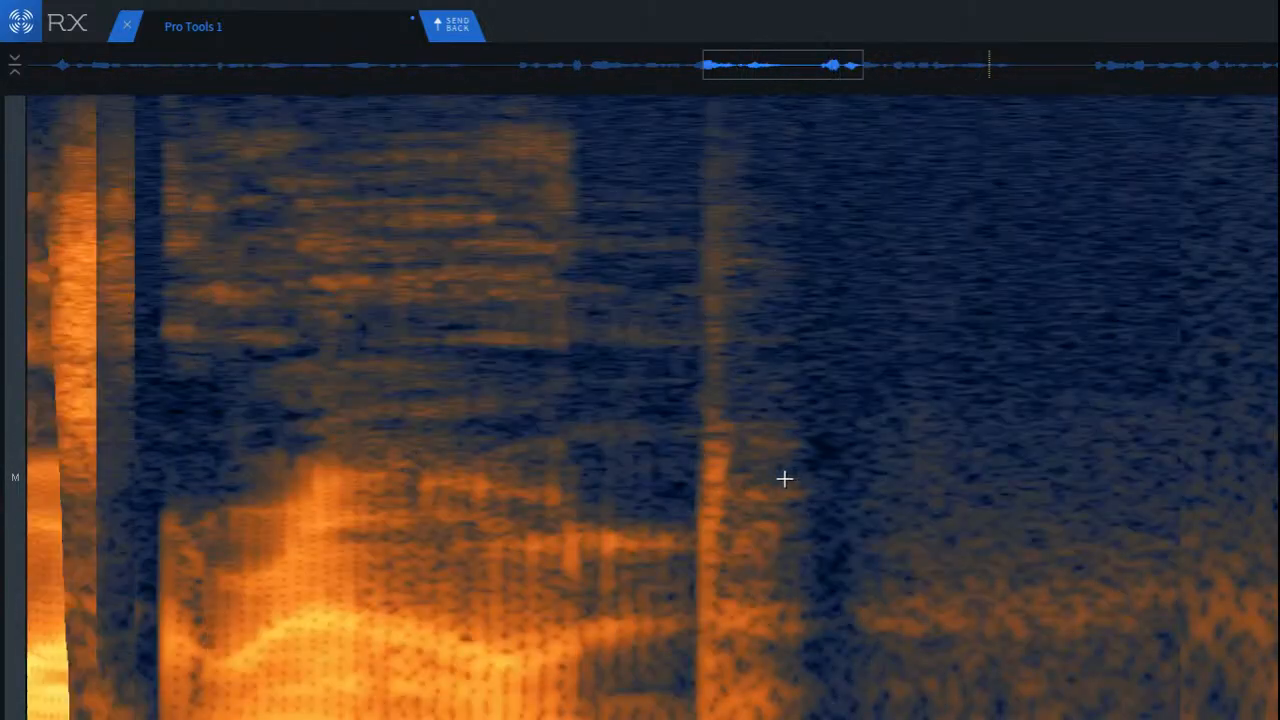
pyautogui.scroll(-4, 780, 475)
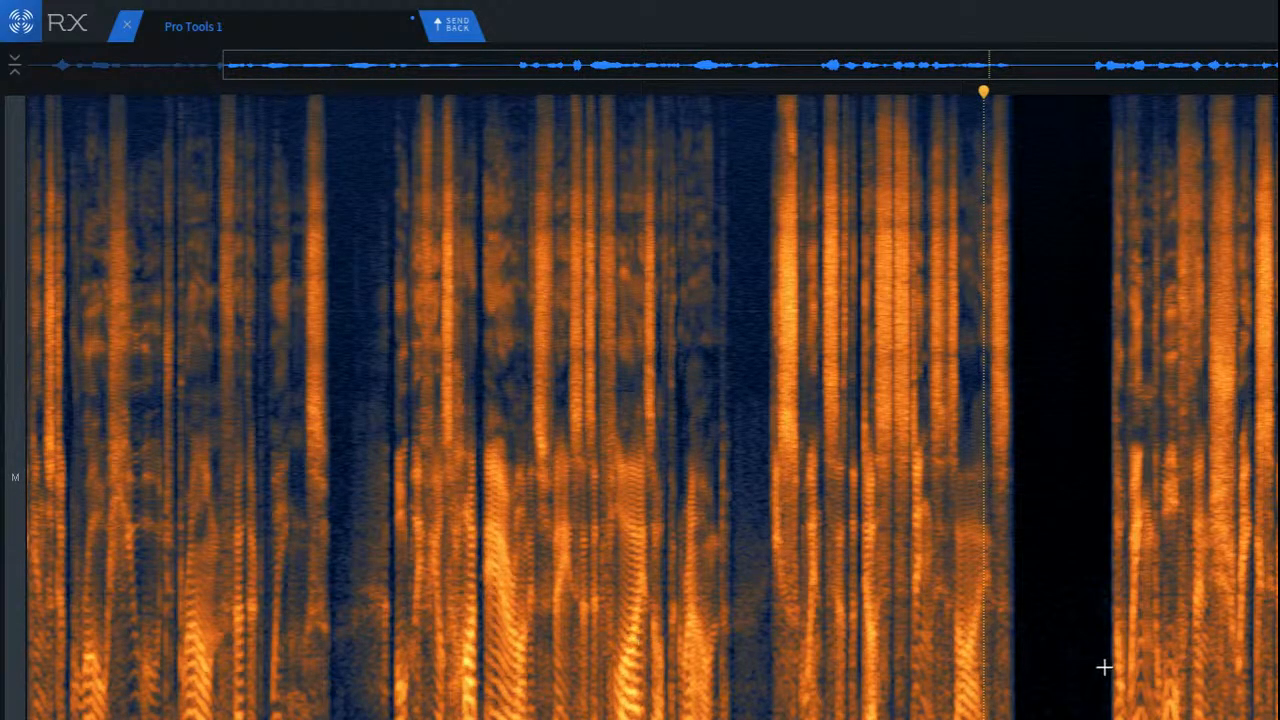
pyautogui.scroll(4, 1100, 650)
pyautogui.scroll(-5, 1094, 640)
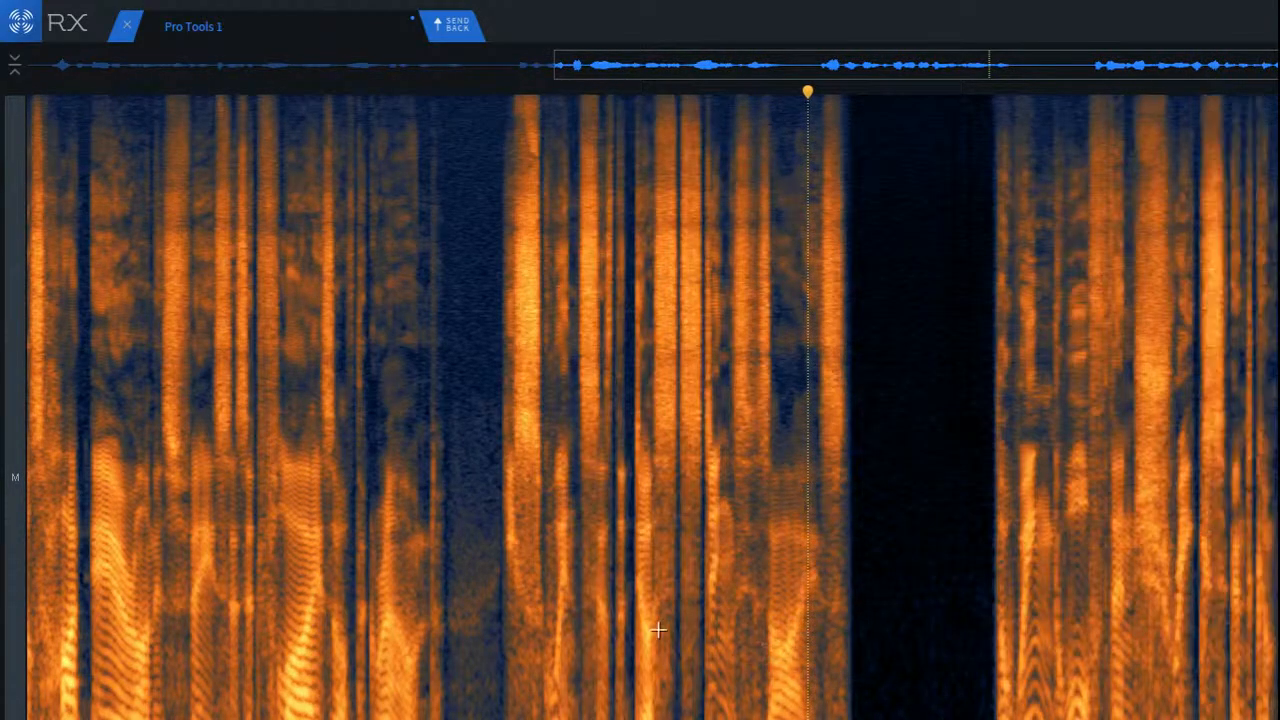
pyautogui.scroll(8, 430, 687)
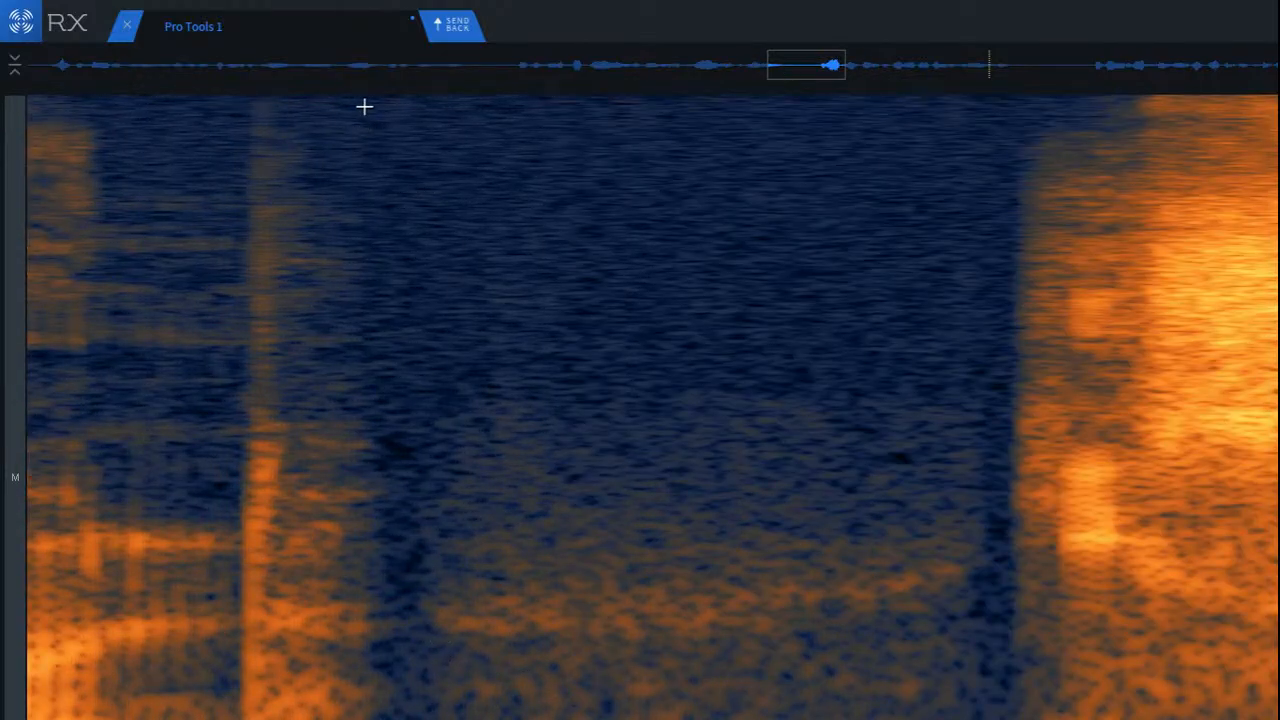
# Step: Add the clean upper-frequency noise of the pause before the loud phrase, plus a narrow strip at the pause's end, to the existing selection
pyautogui.moveTo(364, 106); pyautogui.dragTo(996, 384)
pyautogui.scroll(3, 1069, 464)
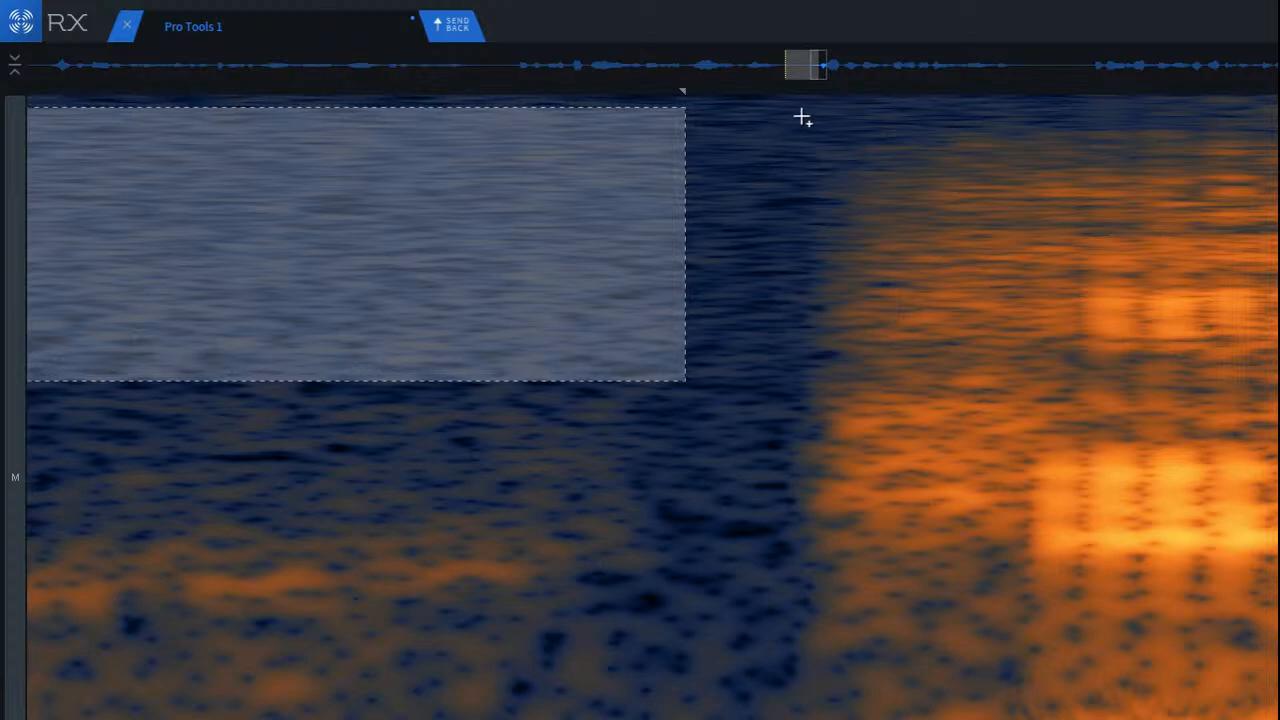
pyautogui.moveTo(802, 118); pyautogui.dragTo(642, 719)
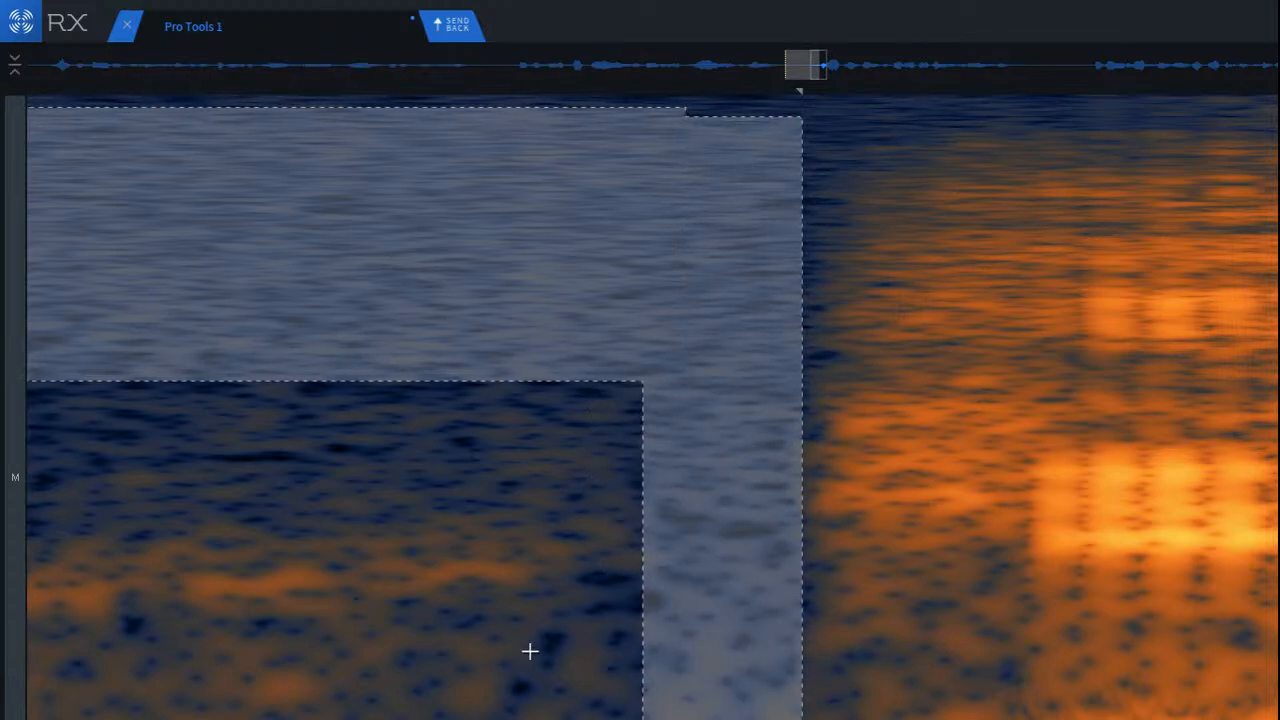
pyautogui.scroll(-3, 474, 614)
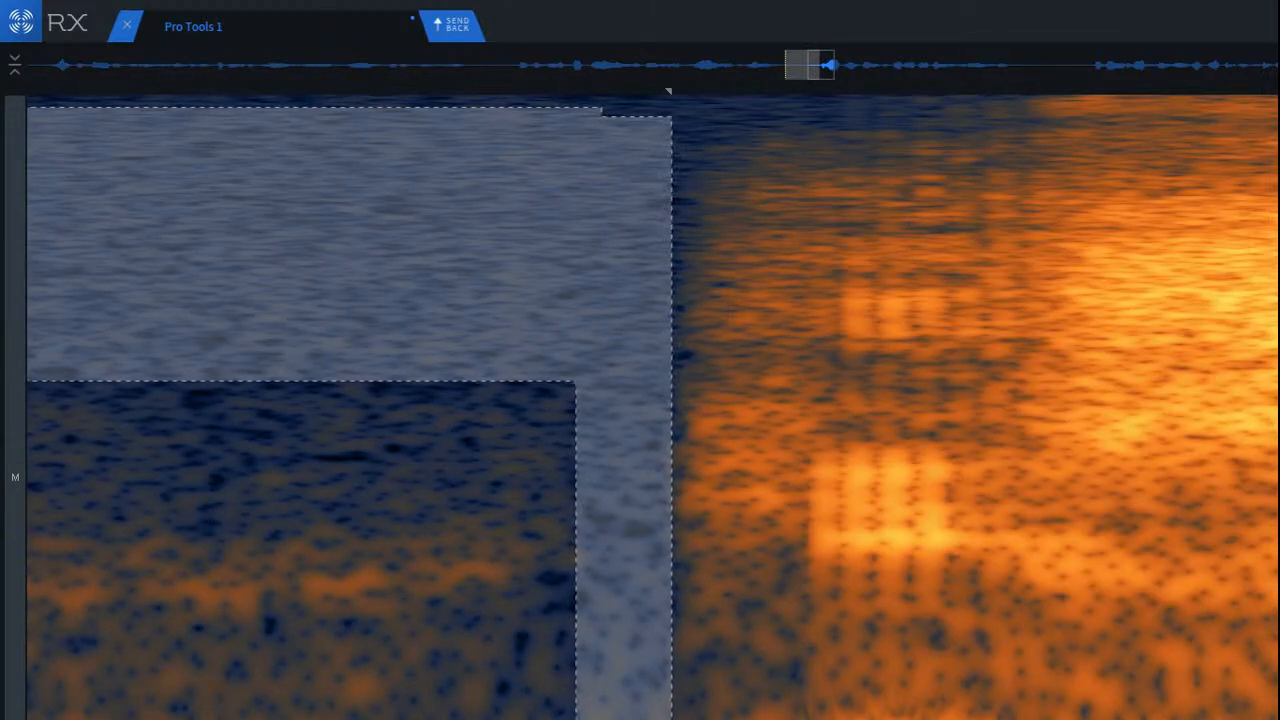
pyautogui.scroll(-8, 456, 400)
pyautogui.scroll(-5, 455, 400)
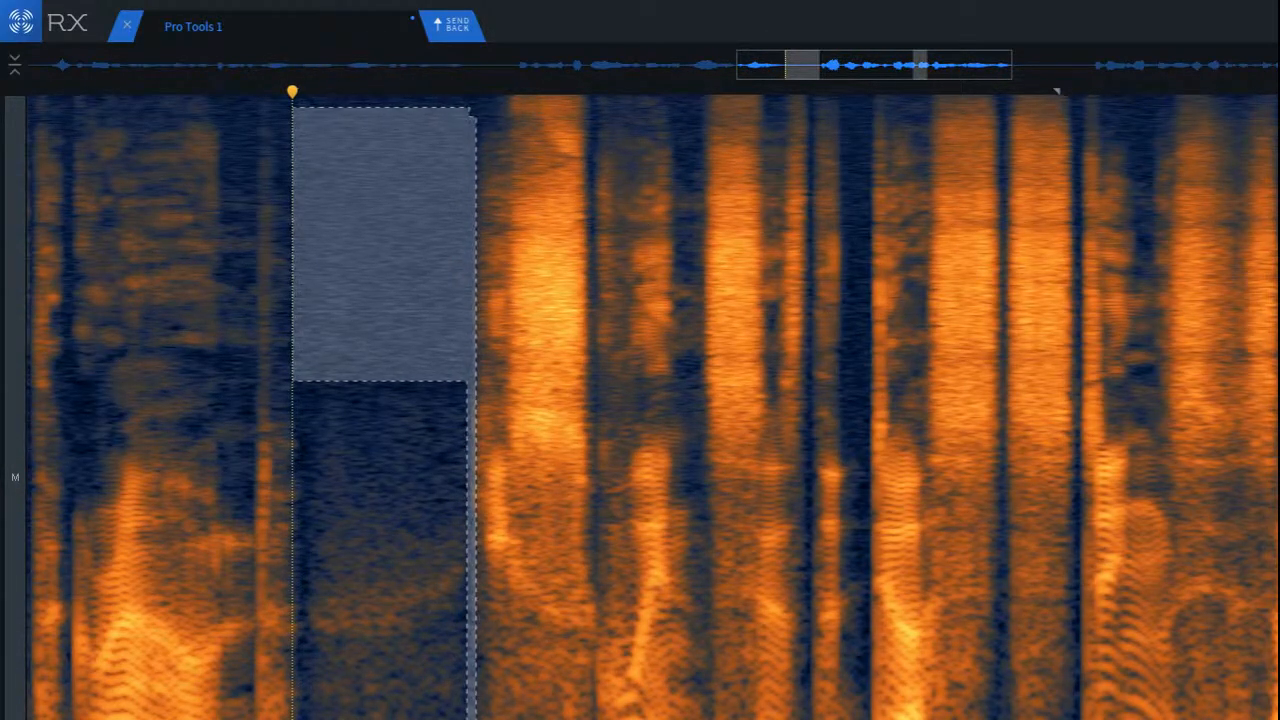
pyautogui.scroll(-8, 1056, 91)
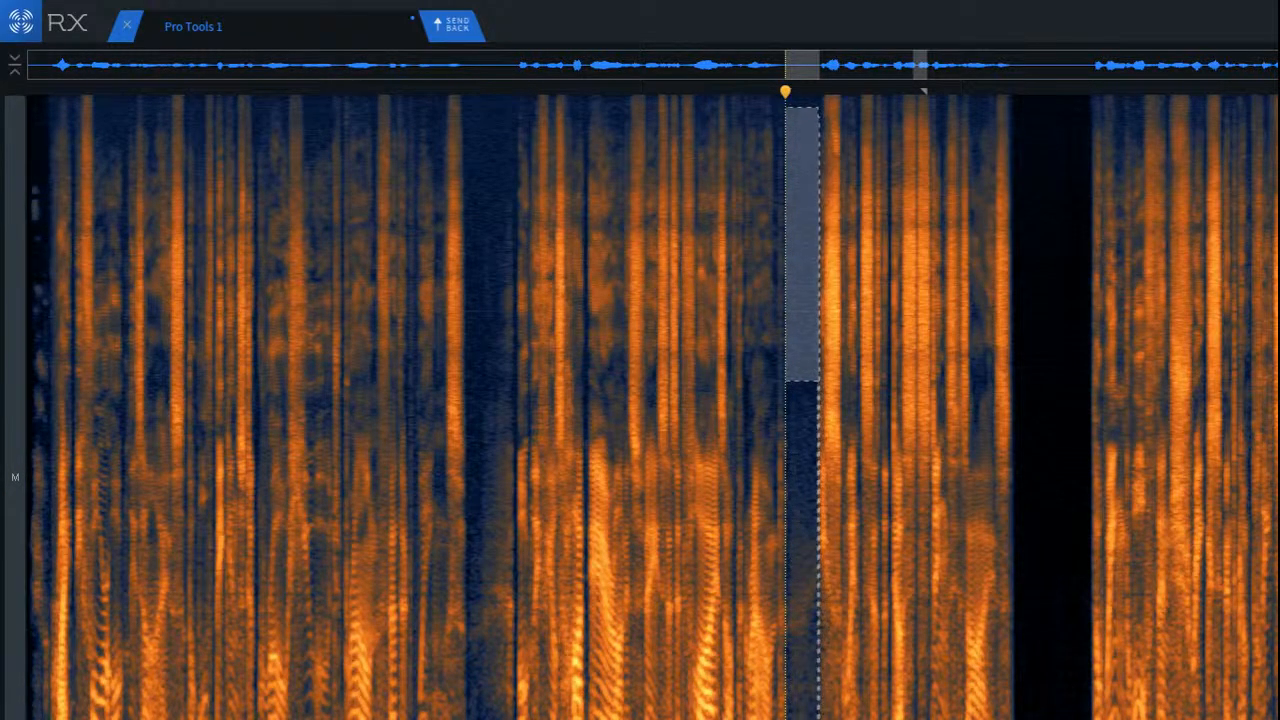
# Step: Add the quiet noise-only areas after the first phrase and just before the second phrase to the combined selection
pyautogui.scroll(10, 650, 400)
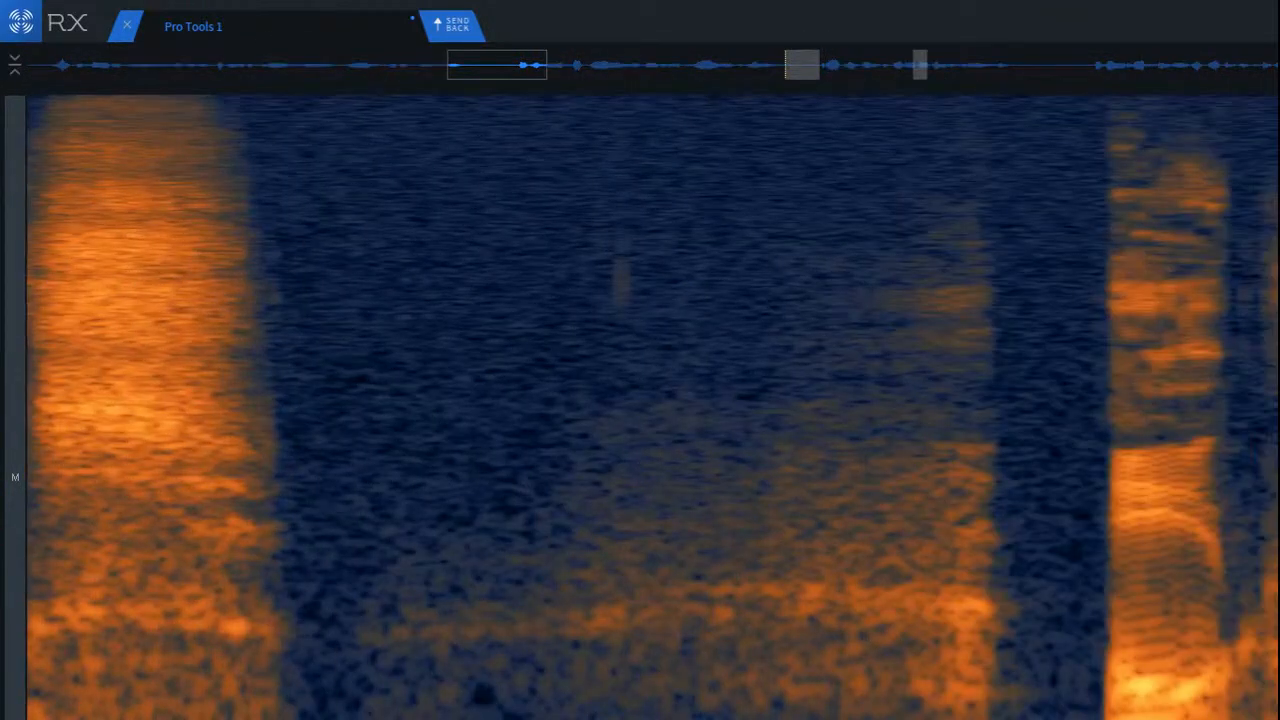
pyautogui.moveTo(289, 417)
pyautogui.mouseDown()
pyautogui.moveTo(311, 617)
pyautogui.moveTo(366, 703)
pyautogui.moveTo(360, 716)
pyautogui.mouseUp()
pyautogui.moveTo(288, 127); pyautogui.dragTo(560, 441)
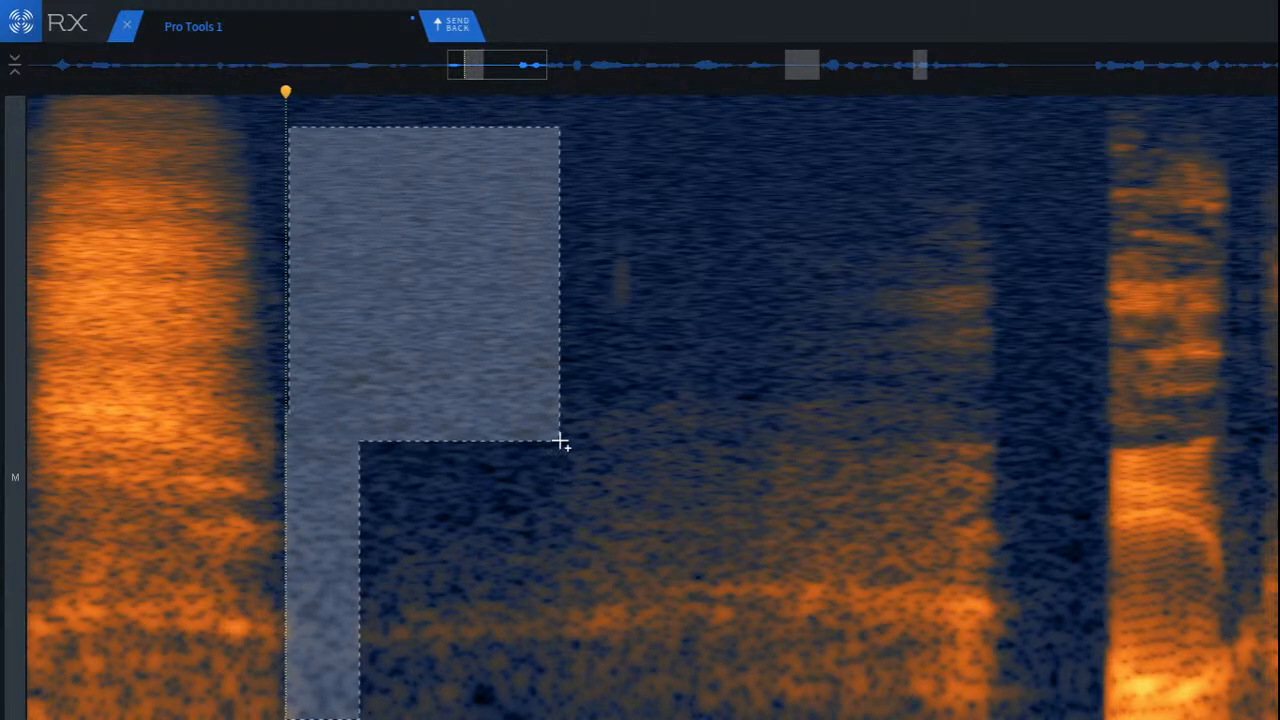
pyautogui.moveTo(1012, 526); pyautogui.dragTo(1106, 719)
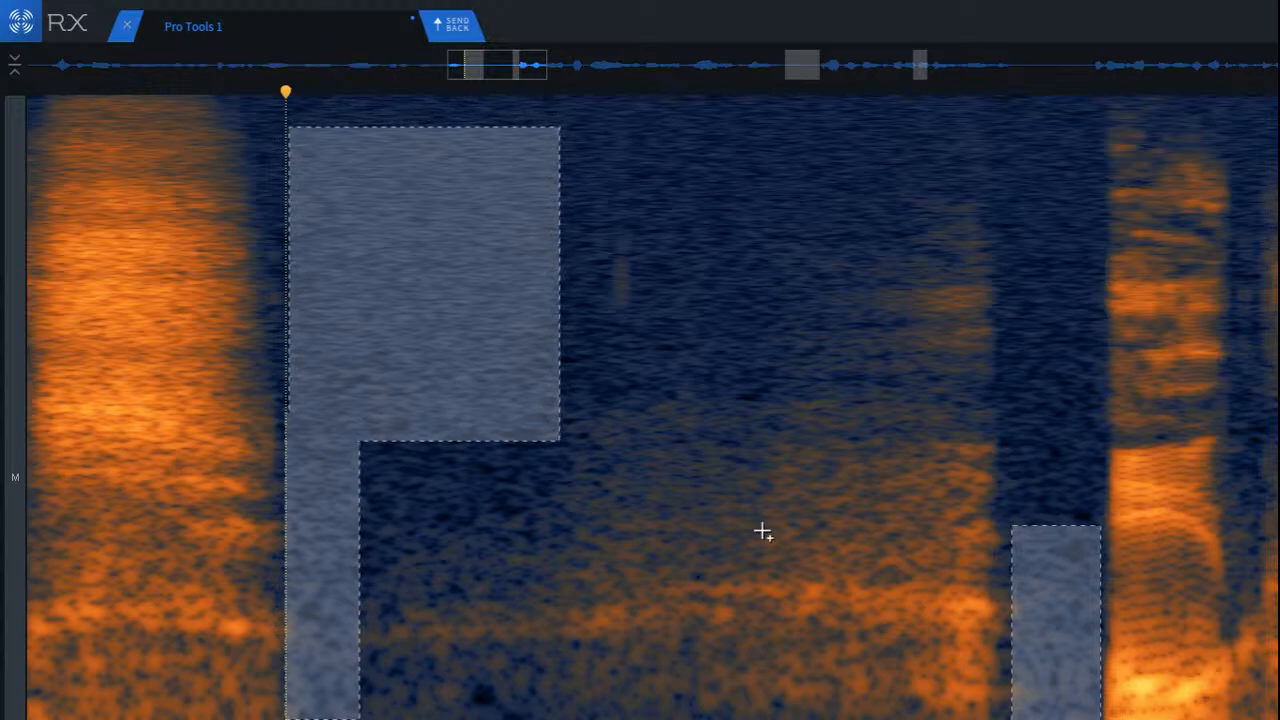
pyautogui.scroll(-5, 731, 523)
pyautogui.scroll(-3, 731, 523)
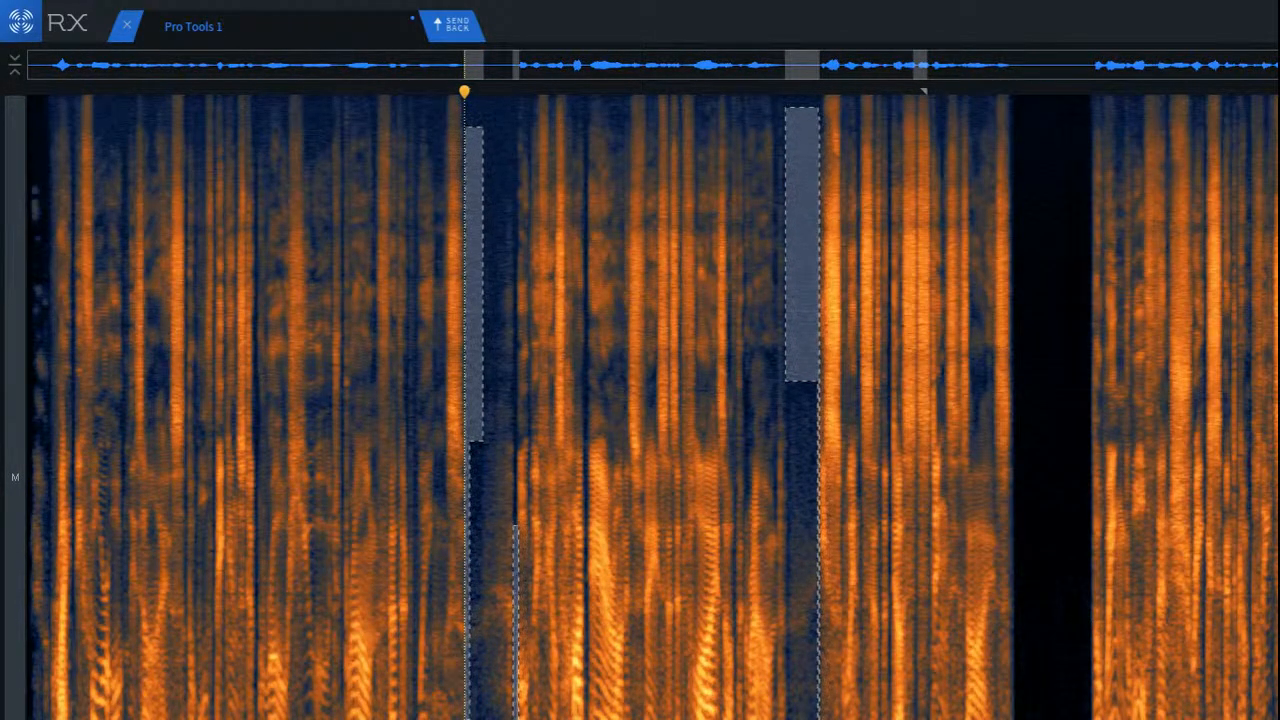
# Step: Examine the selected noise regions and the rest of the clip for further clean ambience between the phrases
pyautogui.scroll(5, 828, 500)
pyautogui.scroll(5, 817, 700)
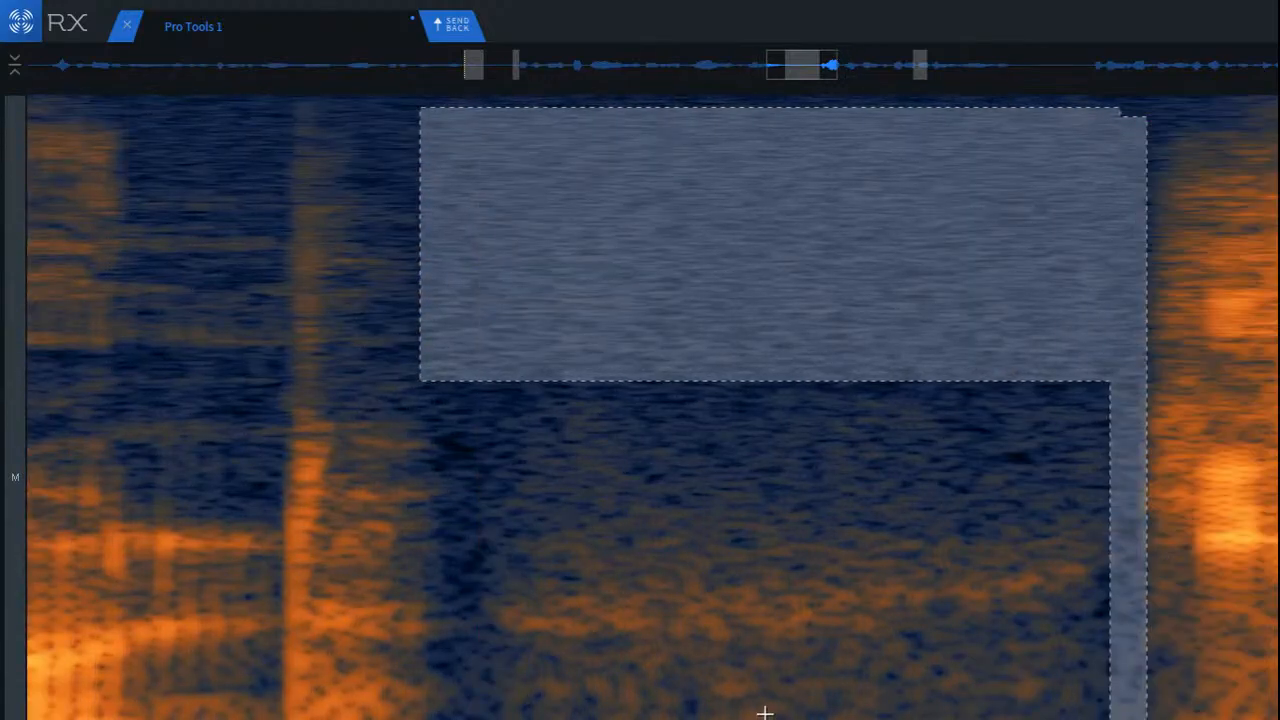
pyautogui.scroll(-4, 1019, 700)
pyautogui.scroll(-5, 786, 700)
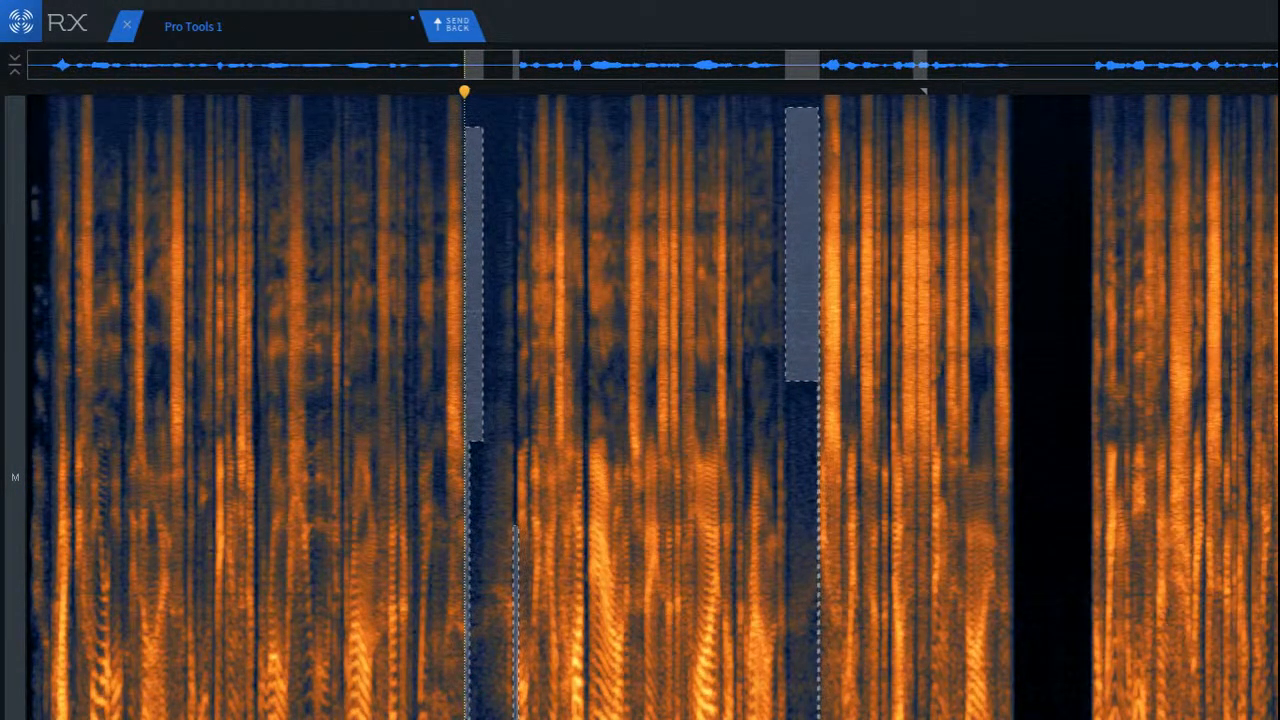
pyautogui.scroll(5, 498, 600)
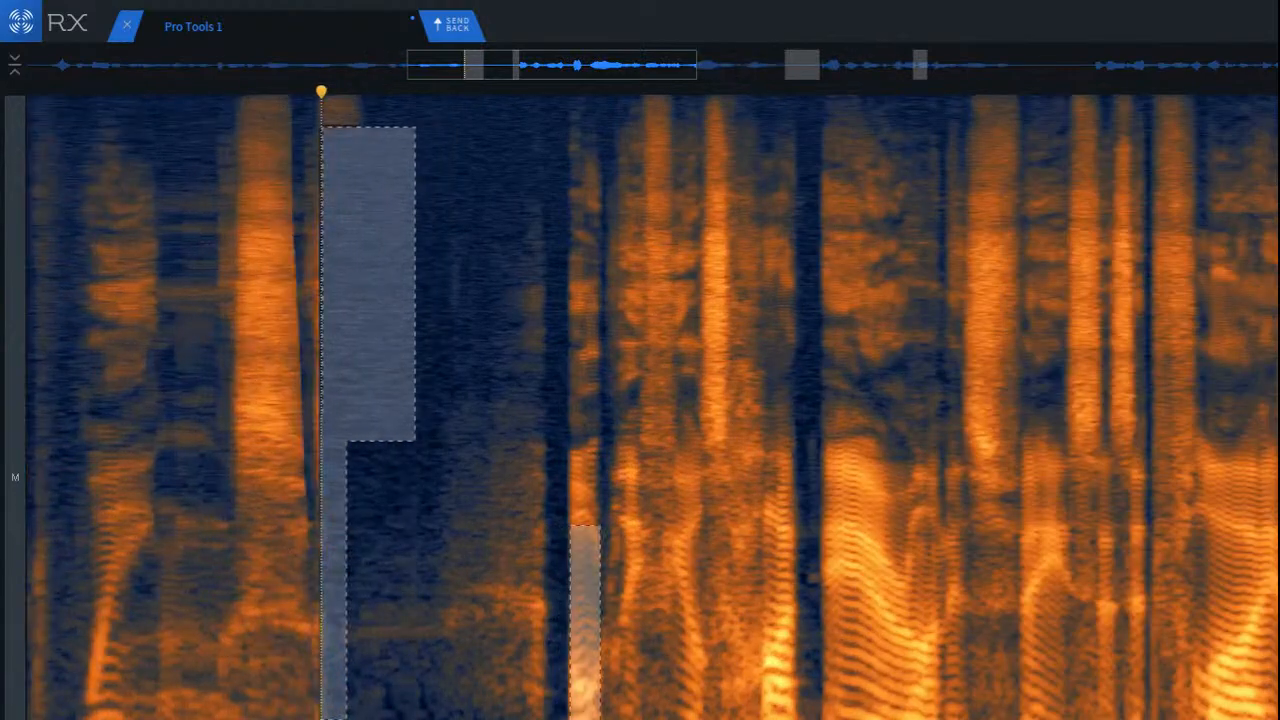
pyautogui.scroll(-3, 498, 600)
pyautogui.scroll(-3, 470, 600)
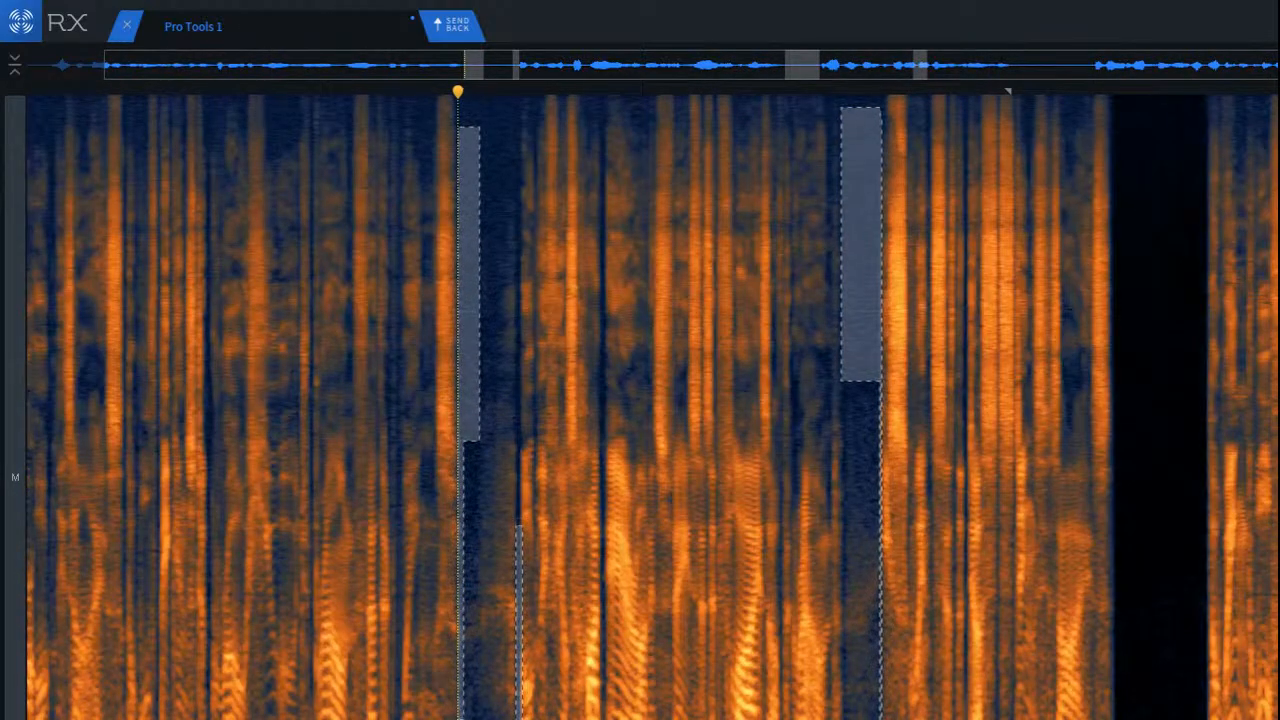
pyautogui.scroll(6, 1240, 410)
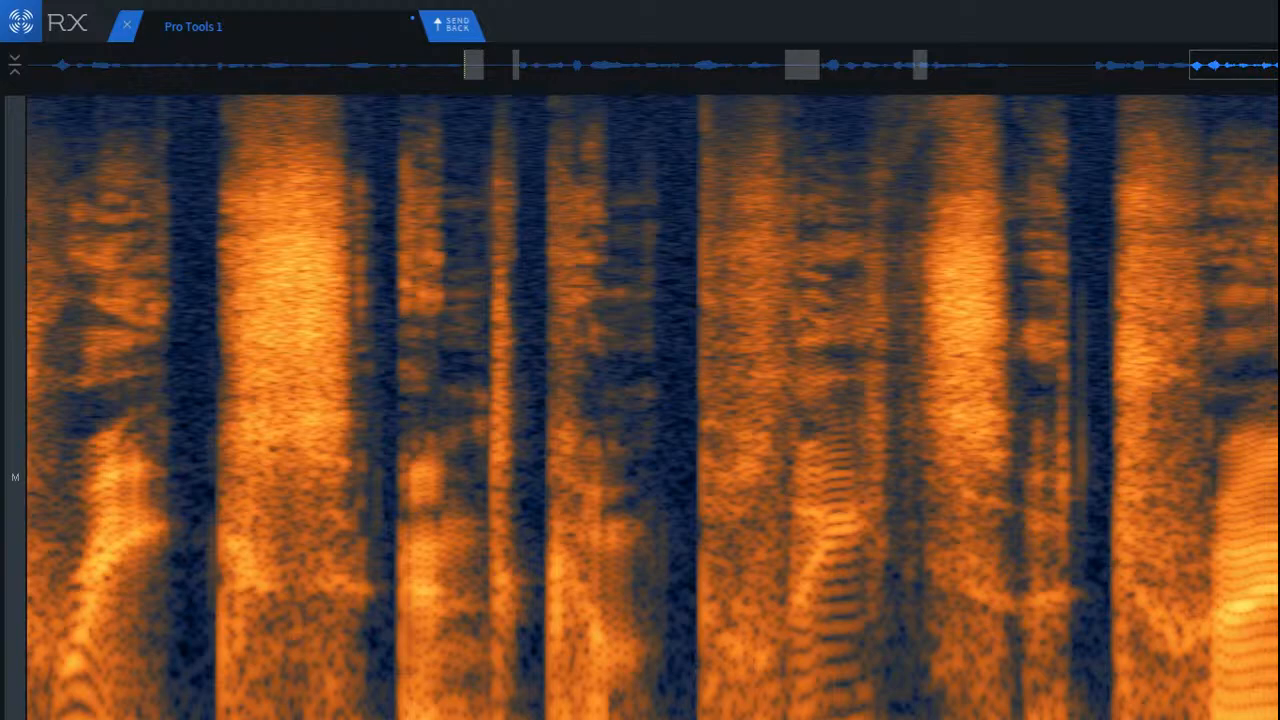
pyautogui.scroll(-7, 1240, 410)
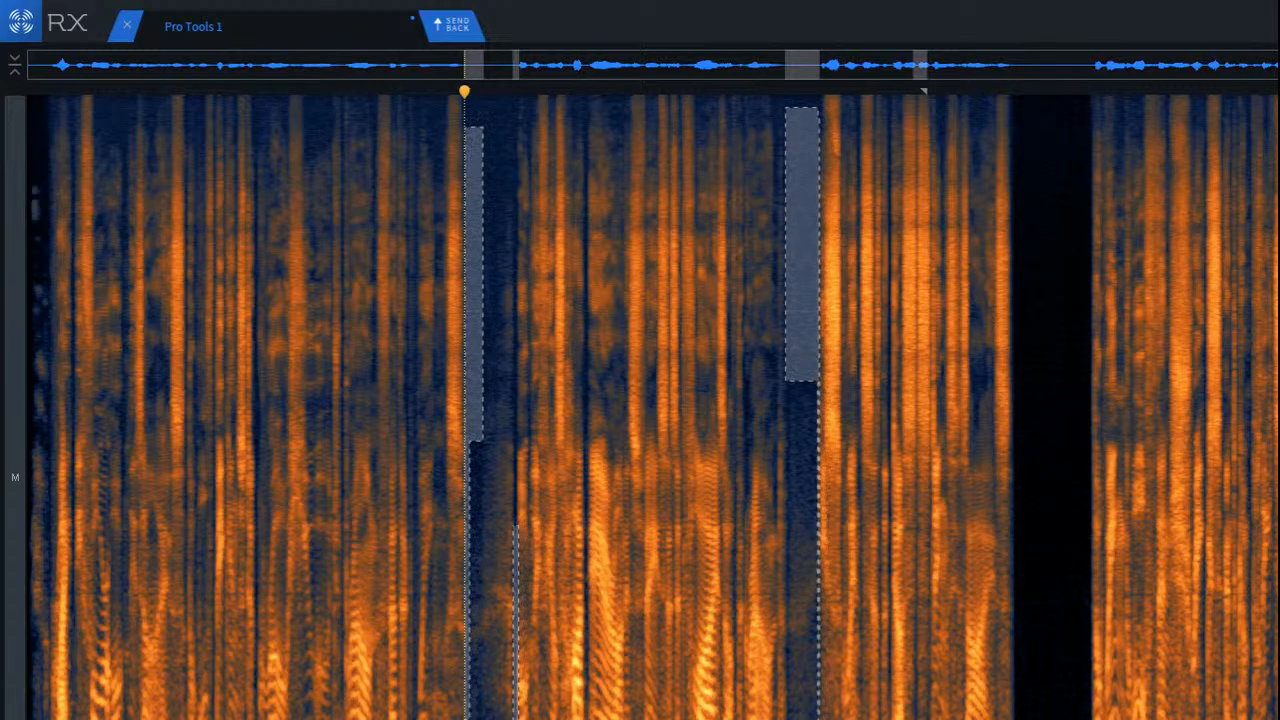
# Step: Fill the entire black silent gap between the phrases with ambience using Ambience Match, and audition from the end of the preceding phrase
pyautogui.scroll(6, 1034, 457)
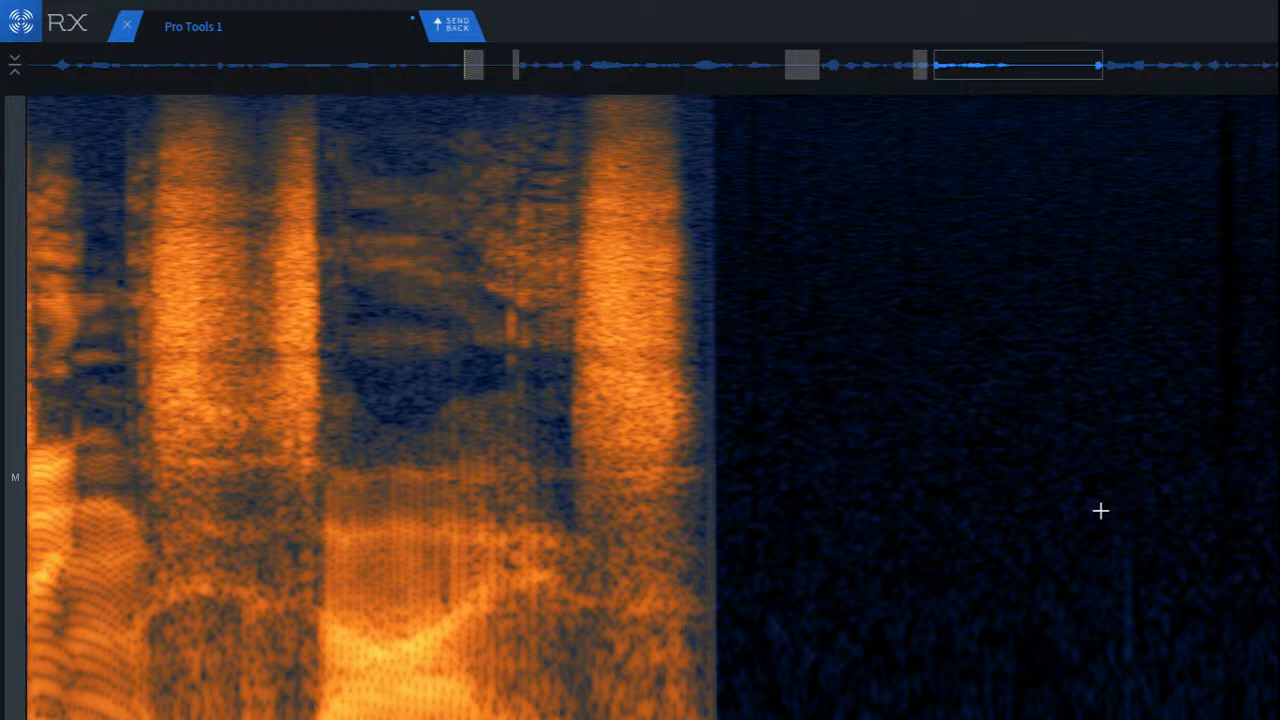
pyautogui.moveTo(711, 458); pyautogui.dragTo(1279, 457)
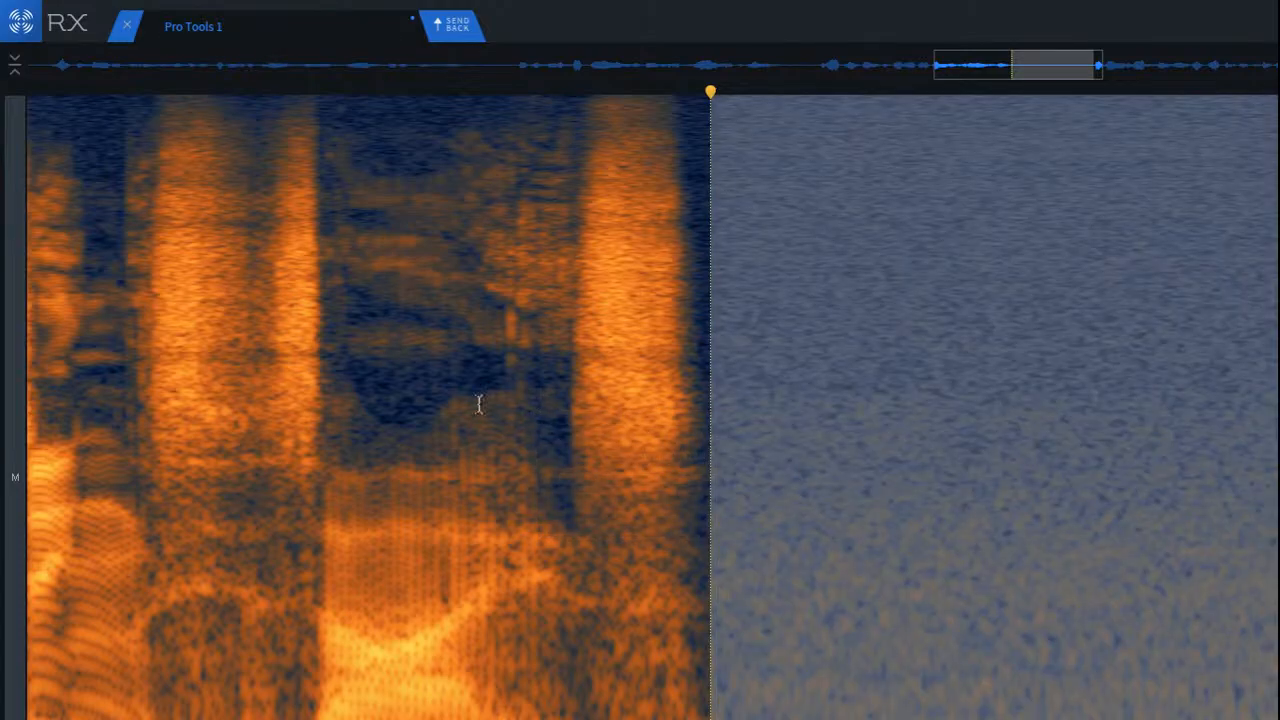
pyautogui.click(346, 365)
pyautogui.press('space')
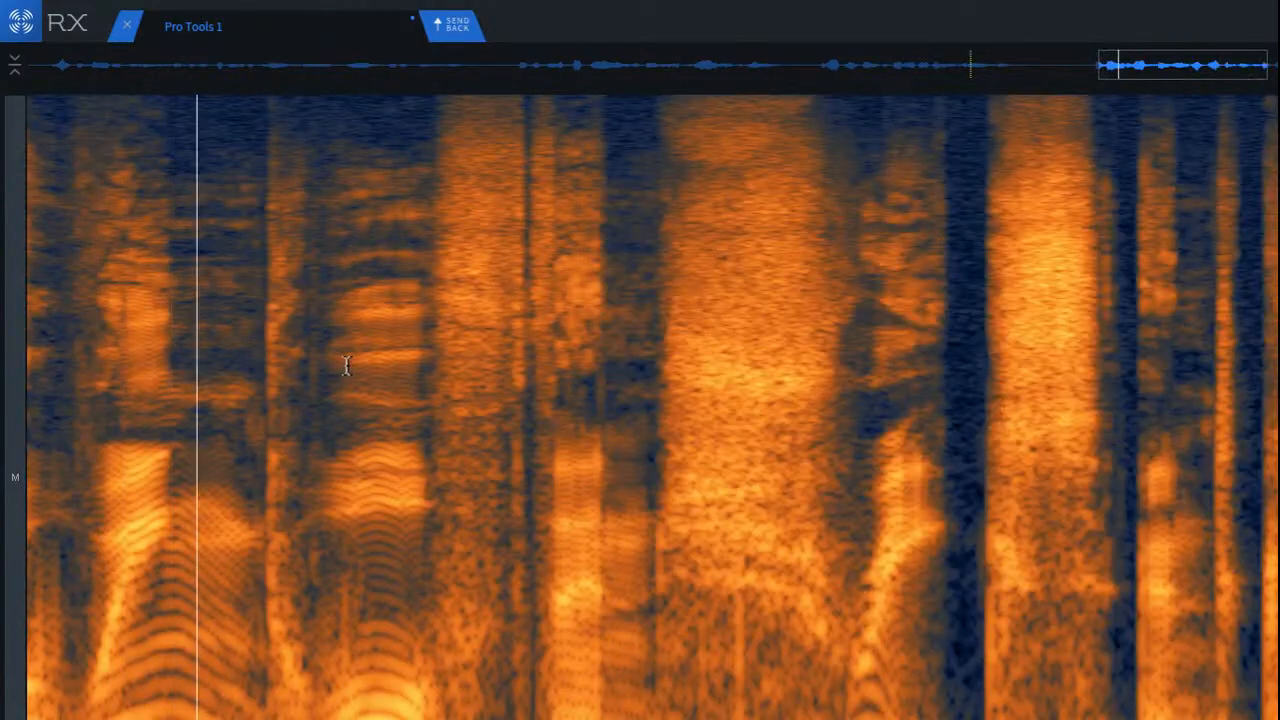
pyautogui.press('space')
pyautogui.rightClick(346, 365)
pyautogui.click(605, 419)
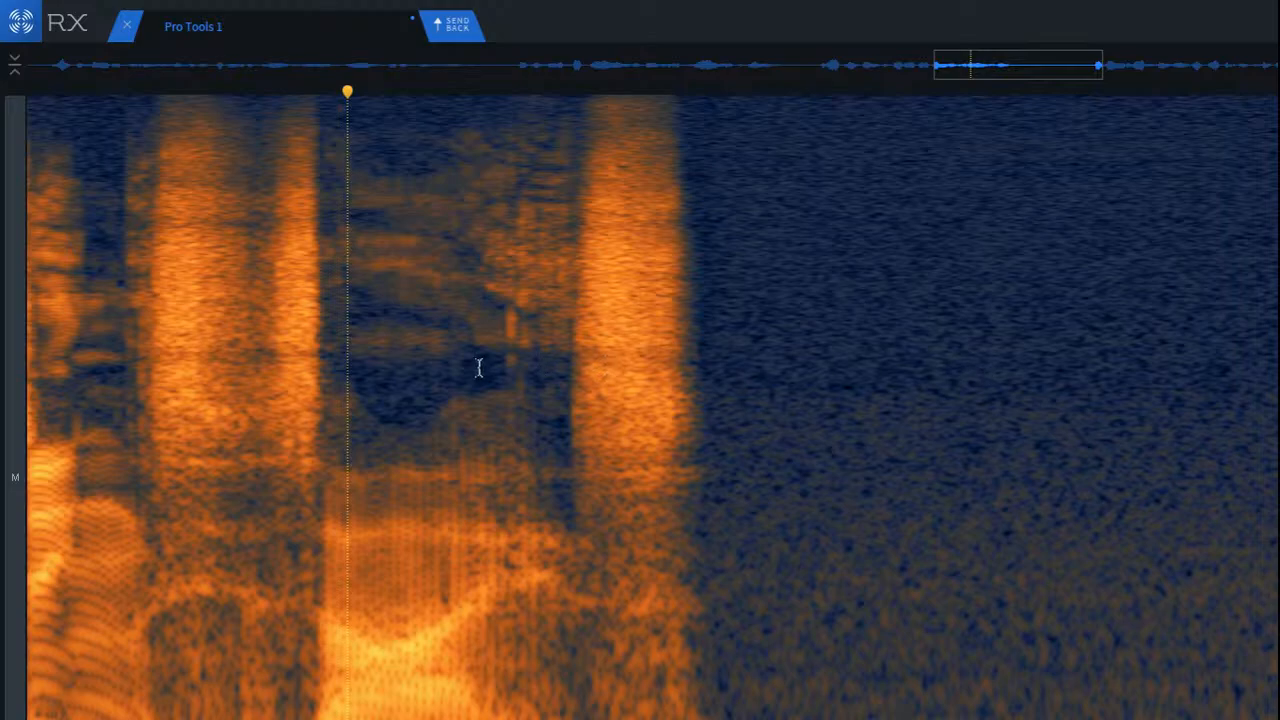
pyautogui.click(429, 358)
pyautogui.press('space')
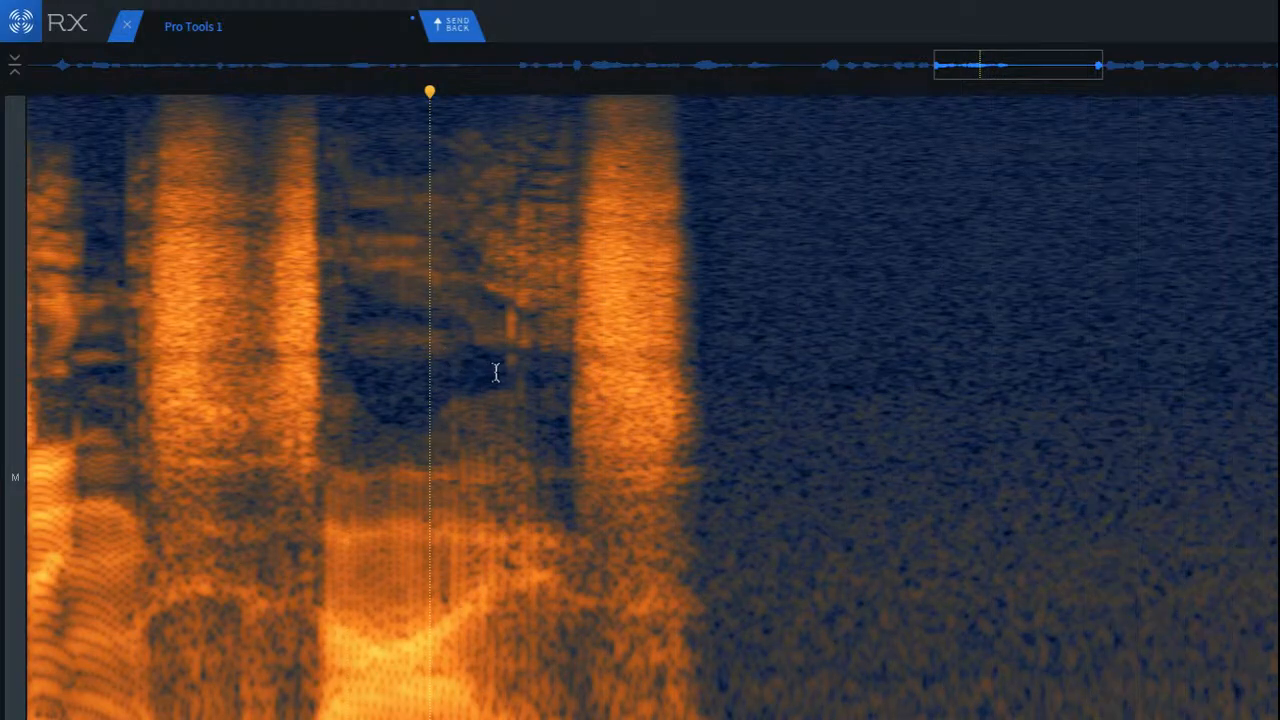
# Step: Play back the filled gap together with the phrases on both sides to check the transitions
pyautogui.scroll(-5, 575, 381)
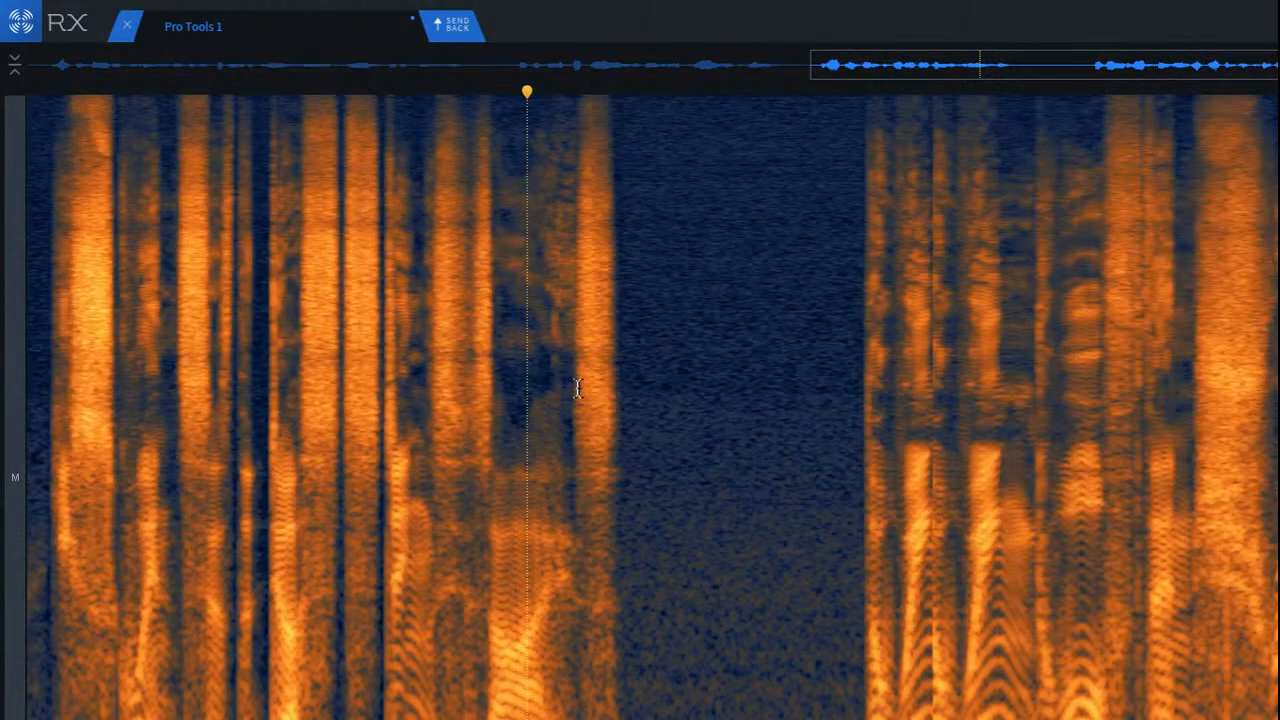
pyautogui.scroll(1, 1090, 365)
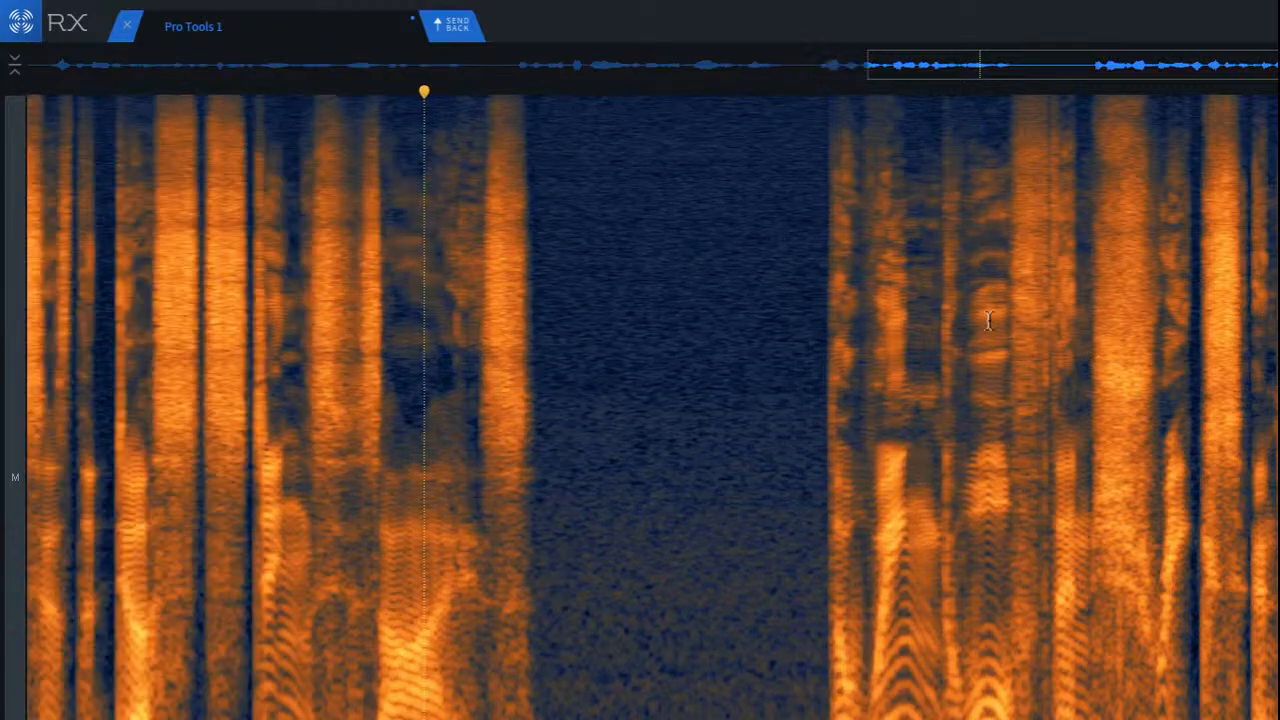
pyautogui.scroll(2, 950, 345)
pyautogui.scroll(4, 374, 346)
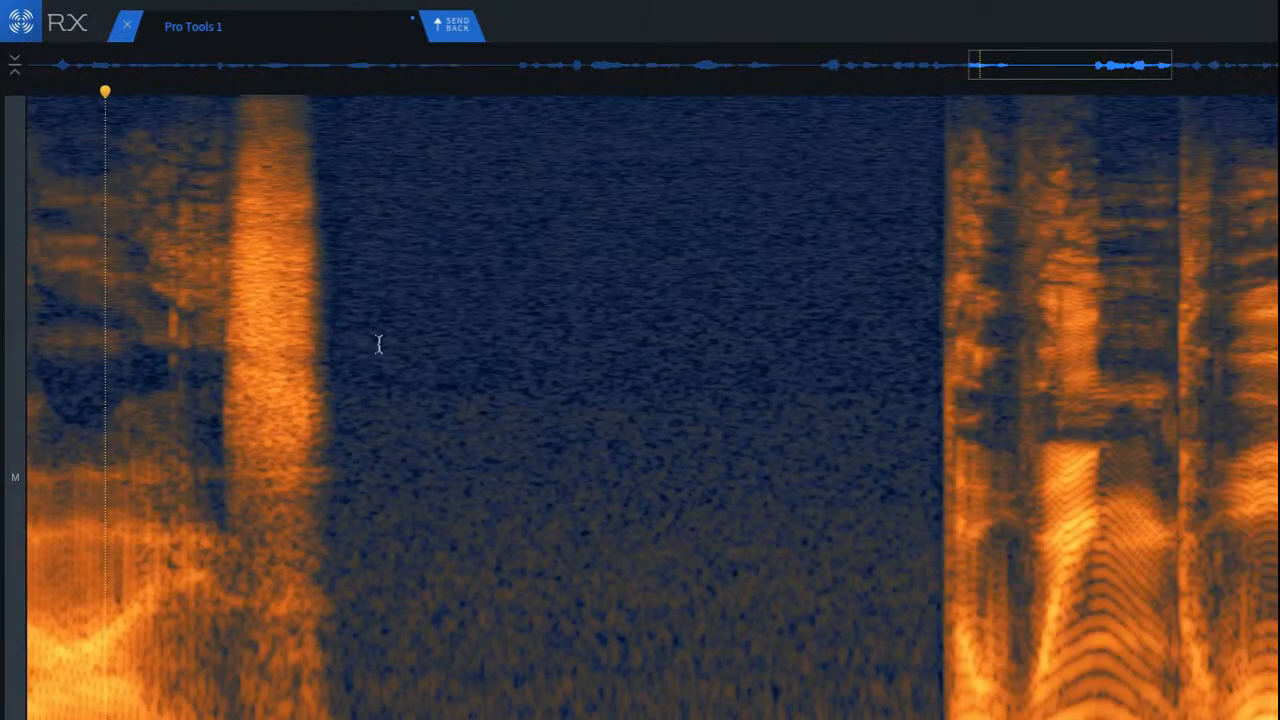
pyautogui.press('space')
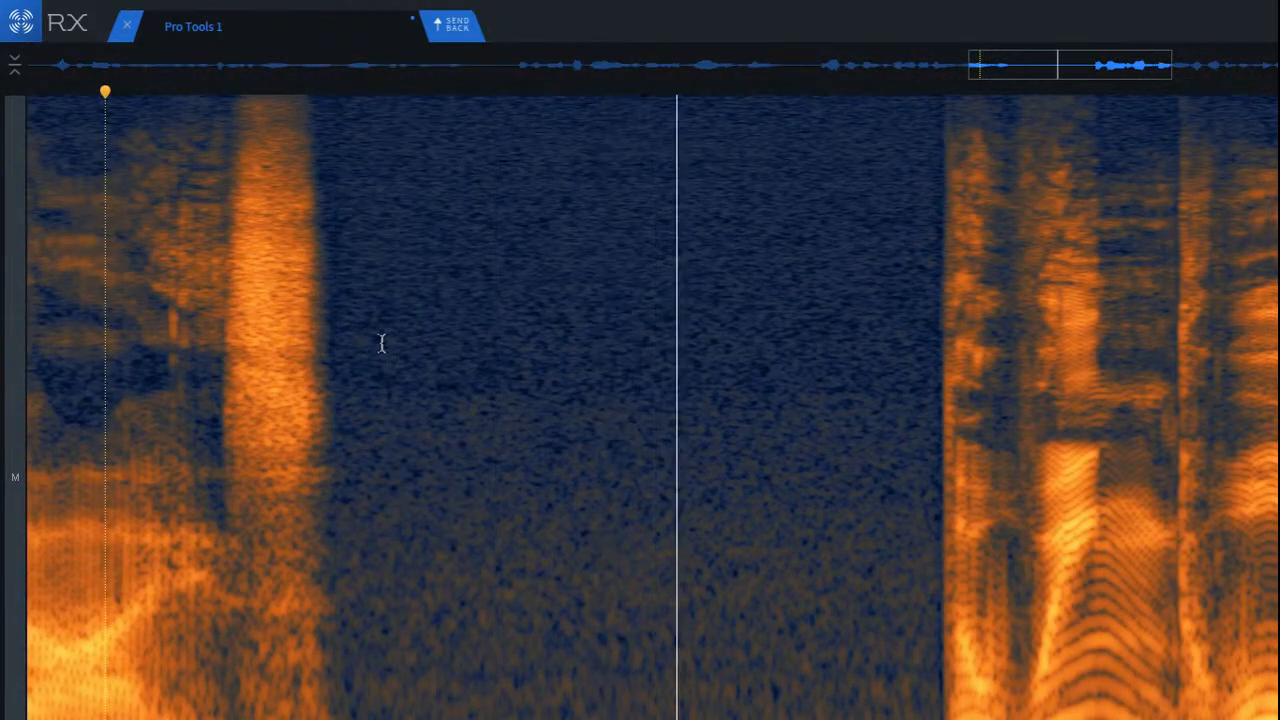
pyautogui.scroll(-2, 383, 343)
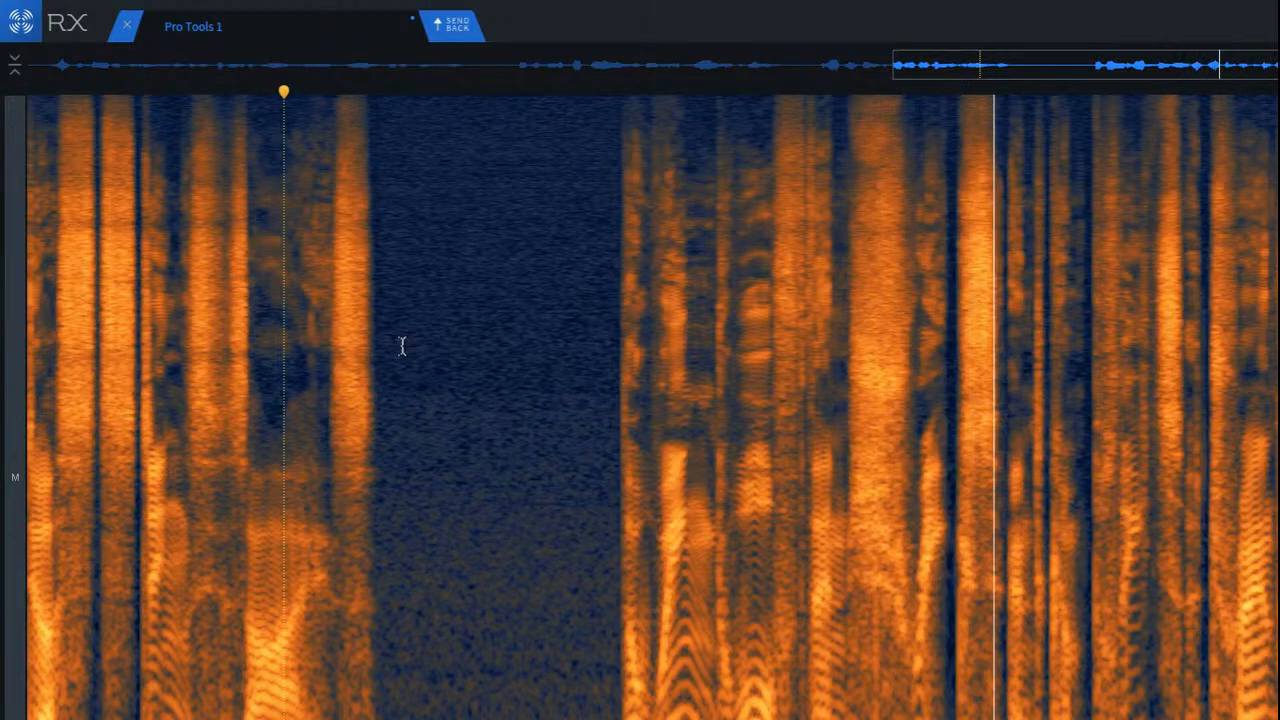
pyautogui.press('space')
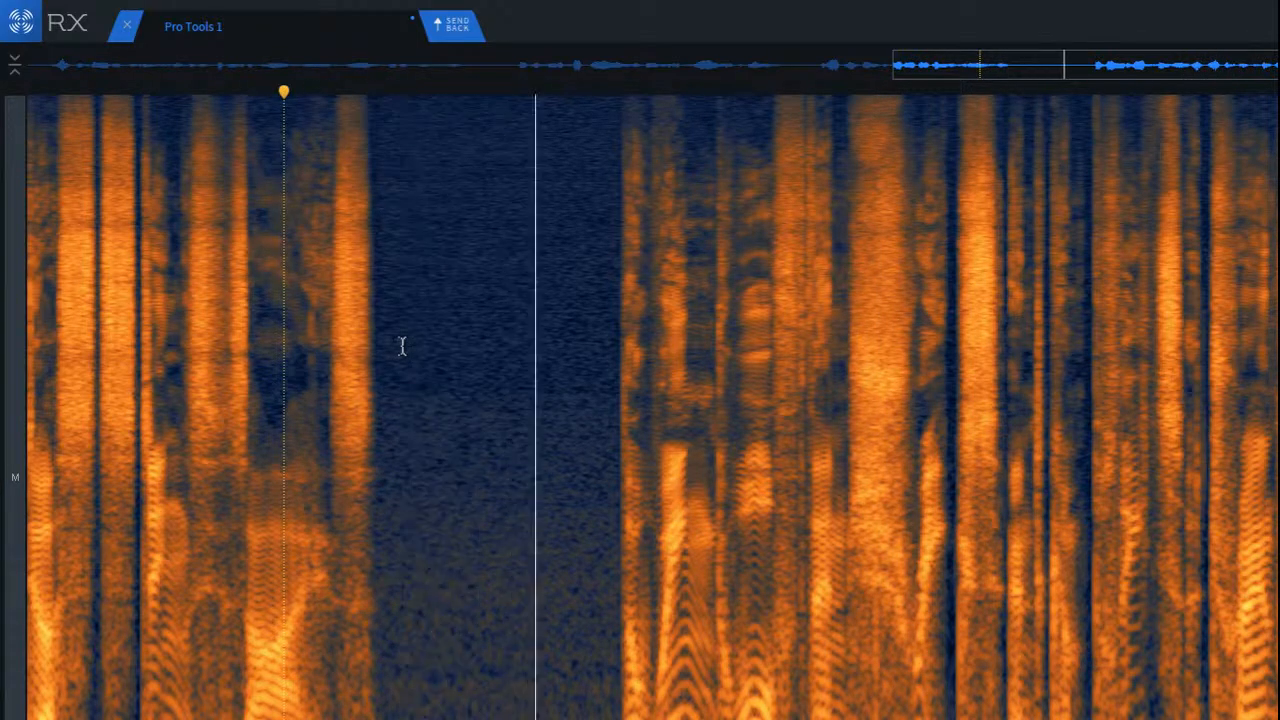
pyautogui.press('space')
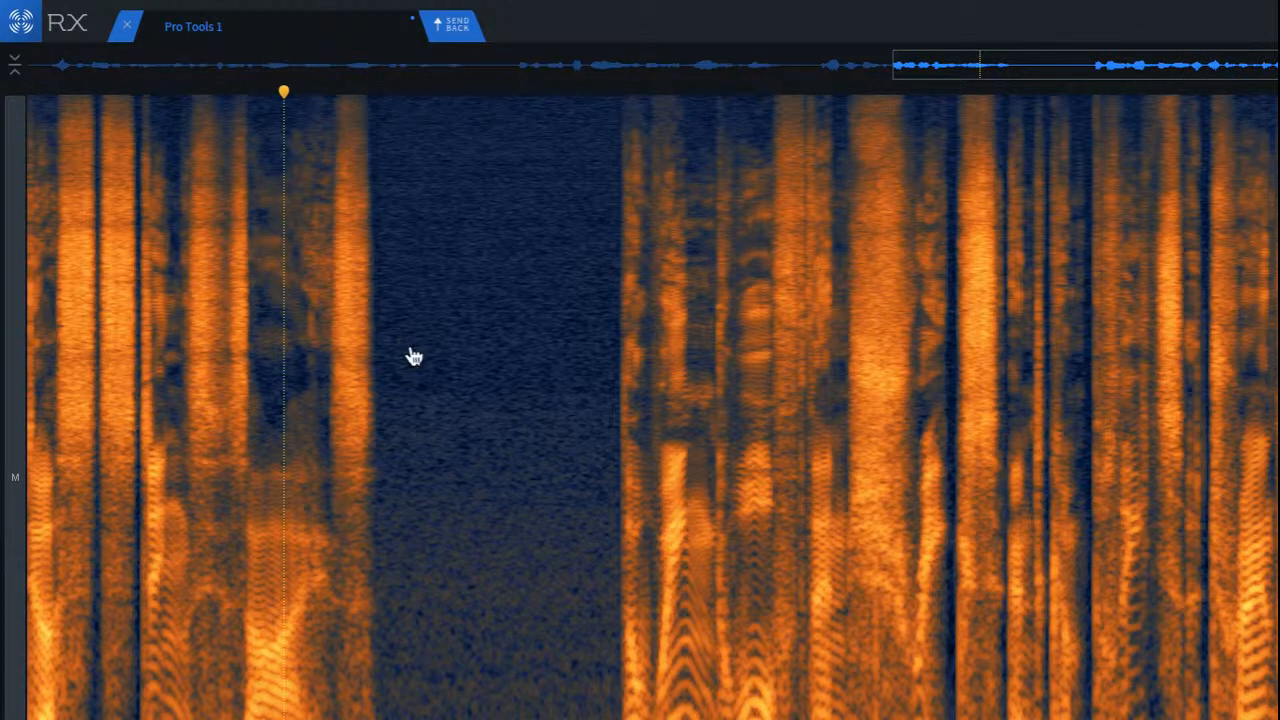
# Step: Undo the ambience fill to compare the untreated gap, and return to the start of the clip for playback
pyautogui.hotkey('ctrl', 'shift', 'z')
pyautogui.click(354, 347)
pyautogui.scroll(2, 410, 420)
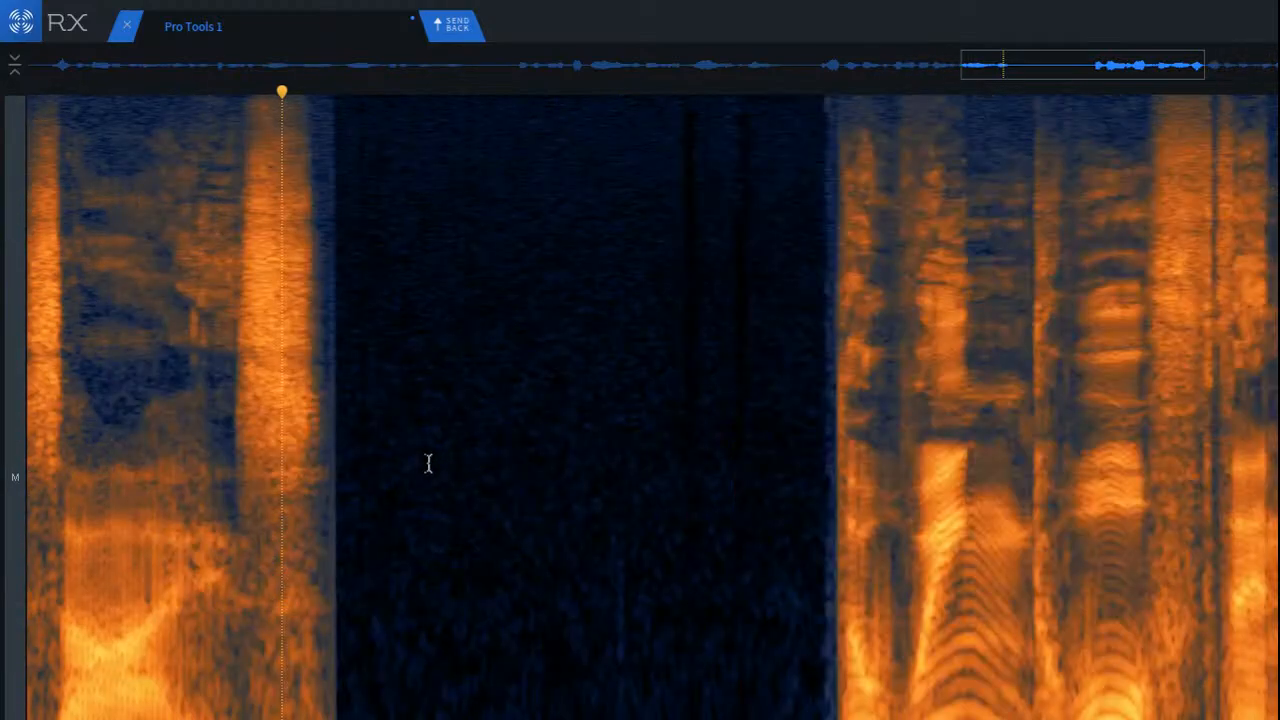
pyautogui.scroll(-2, 292, 479)
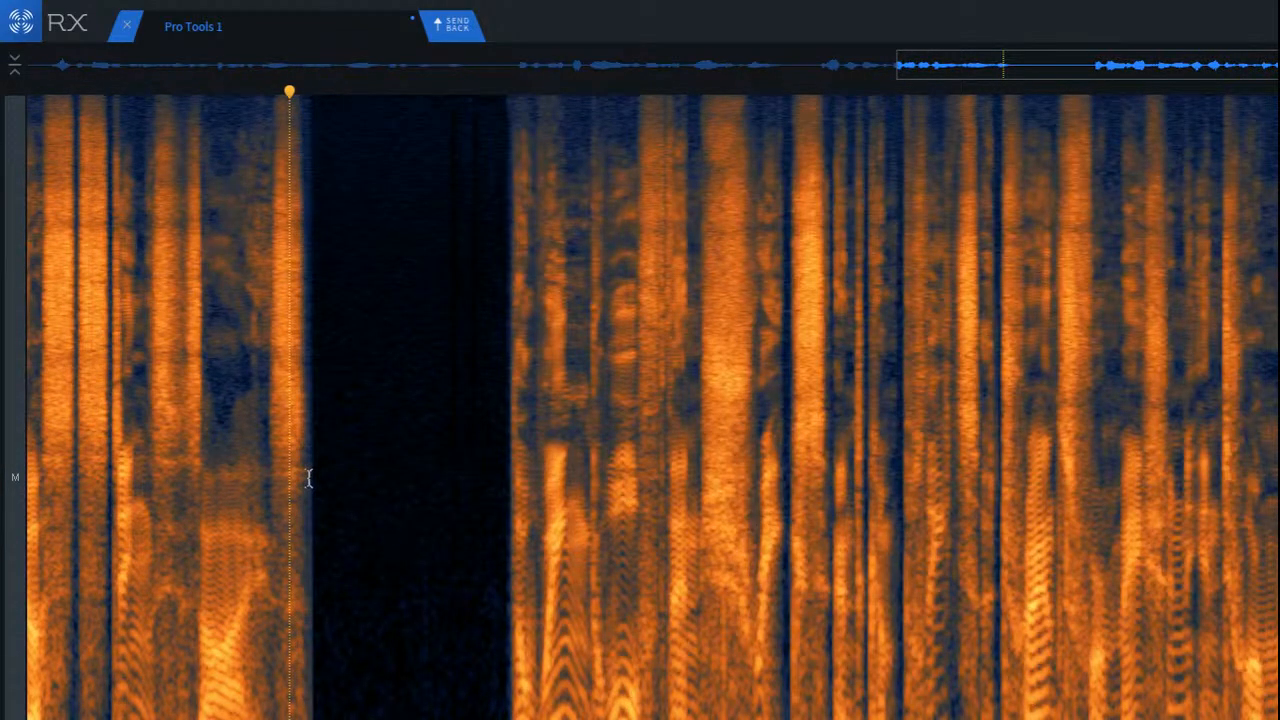
pyautogui.press('Return')
pyautogui.press('space')
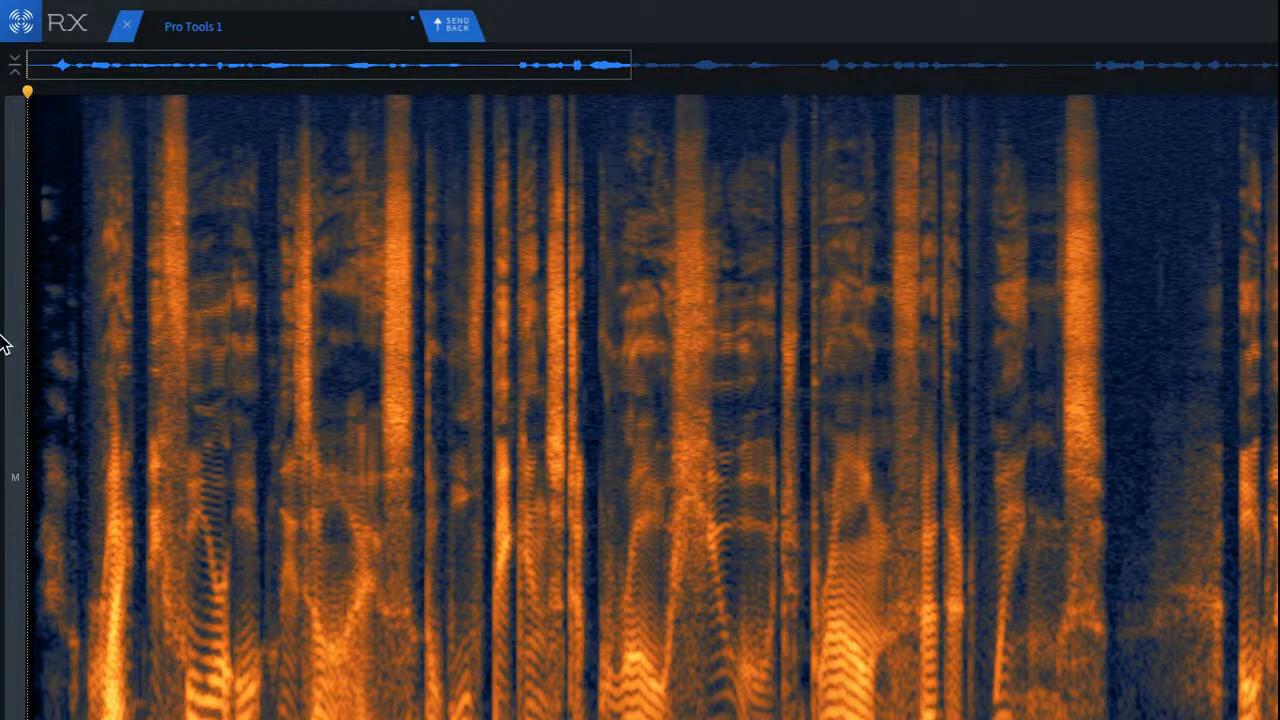
pyautogui.scroll(-5, 1110, 607)
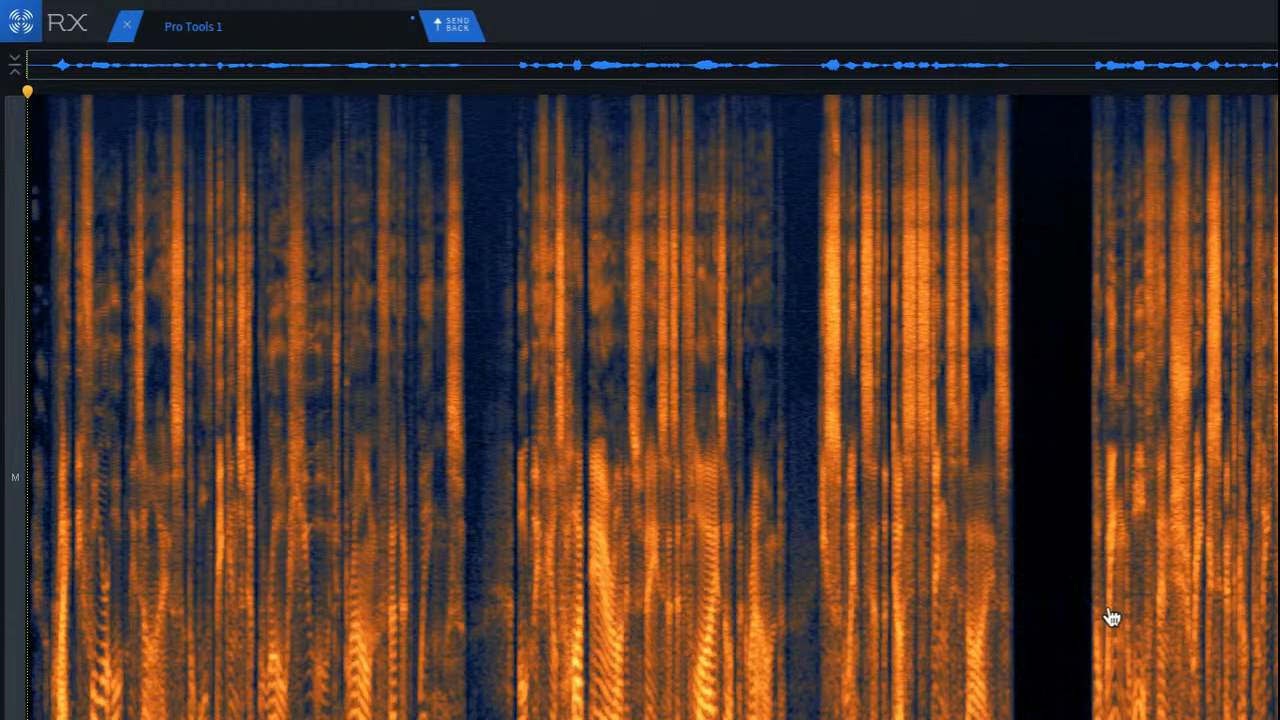
# Step: Redo the ambience fill in the gap and toggle it against the untreated silence to compare before and after
pyautogui.press('super+z')
pyautogui.scroll(8, 1102, 543)
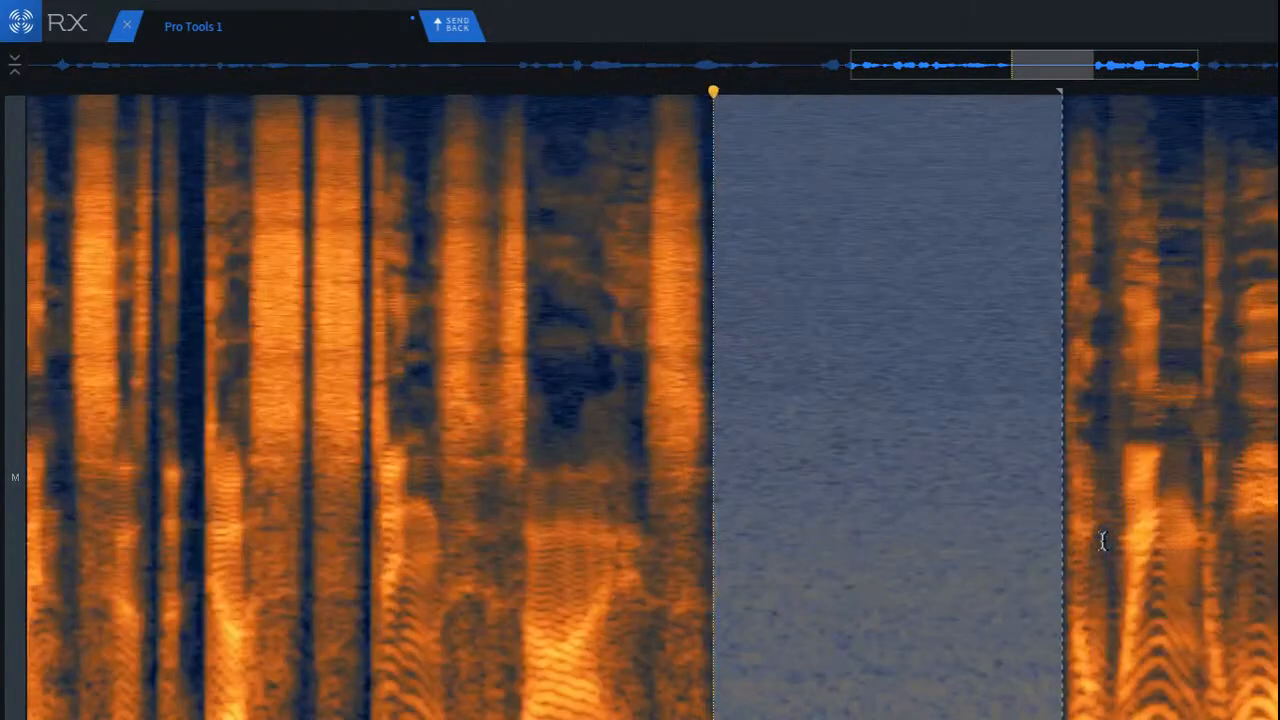
pyautogui.click(1103, 540)
pyautogui.scroll(2, 1113, 554)
pyautogui.scroll(2, 895, 525)
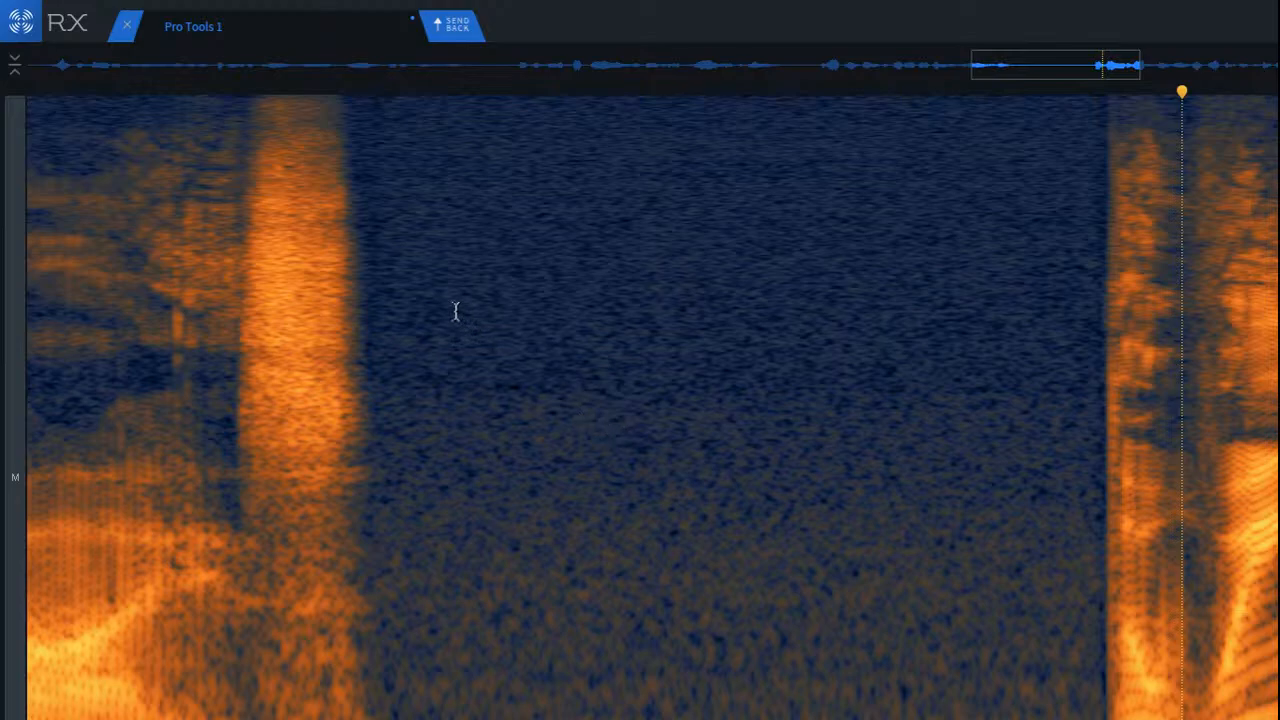
pyautogui.hotkey('ctrl', 'z')
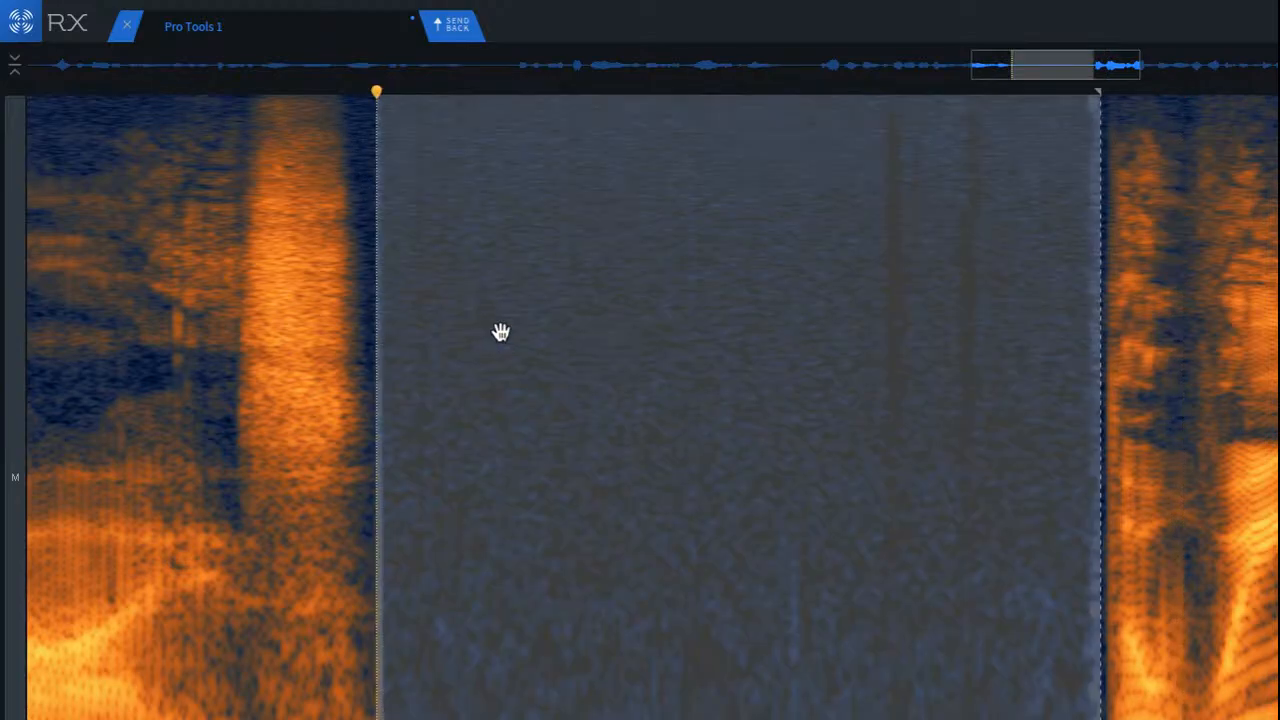
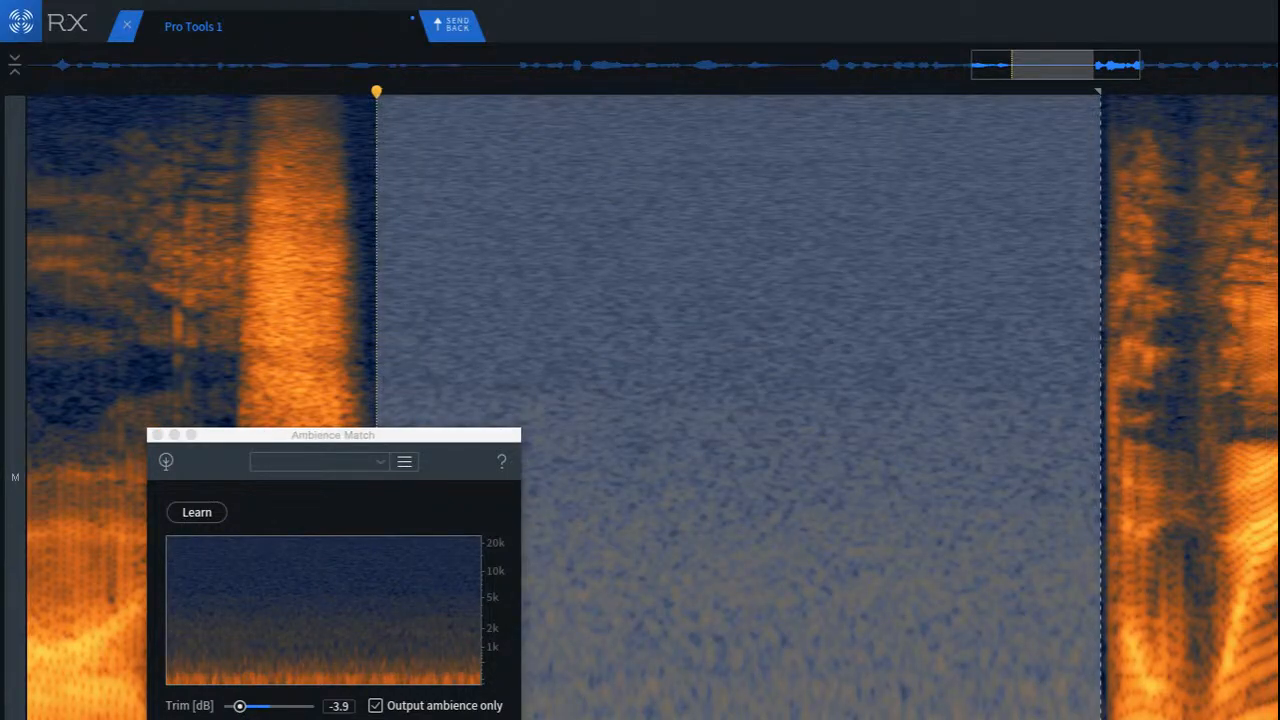
# Step: Undo and re-render the ambience fill over the selected gap, and audition it from the end of the preceding phrase
pyautogui.press('super+z')
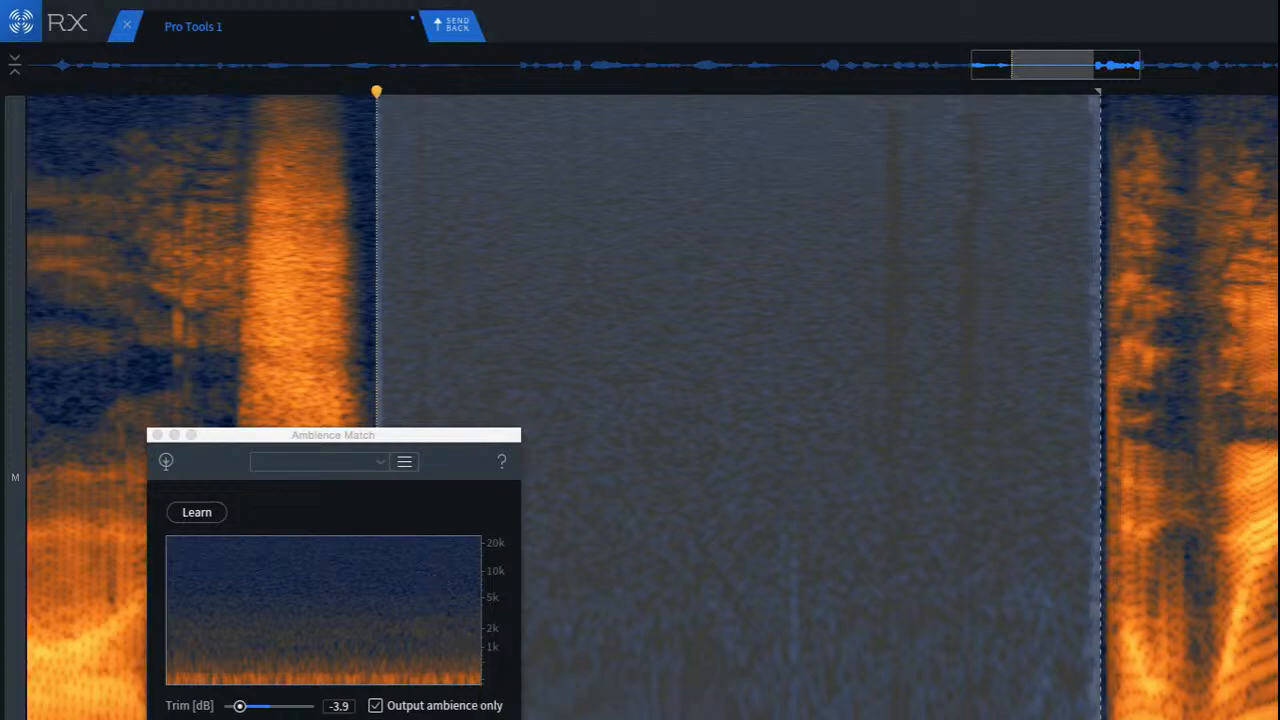
pyautogui.click(376, 706)
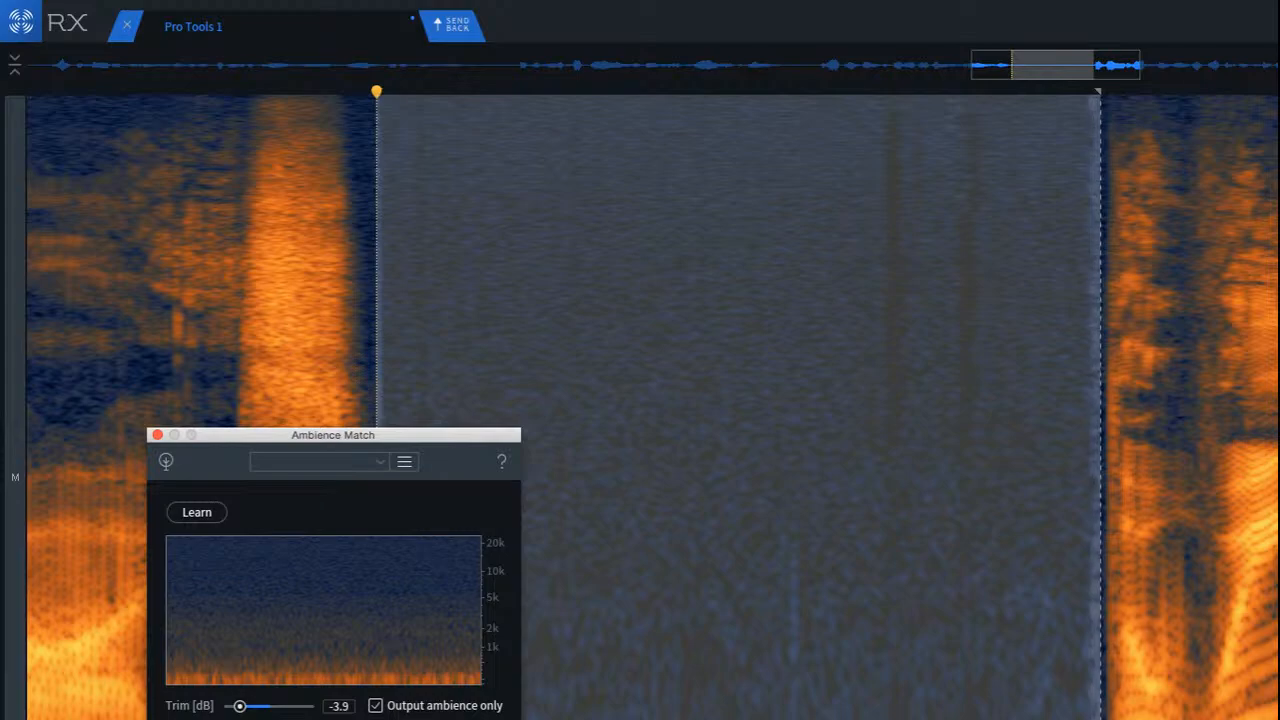
pyautogui.press('Return')
pyautogui.click(178, 293)
pyautogui.press('space')
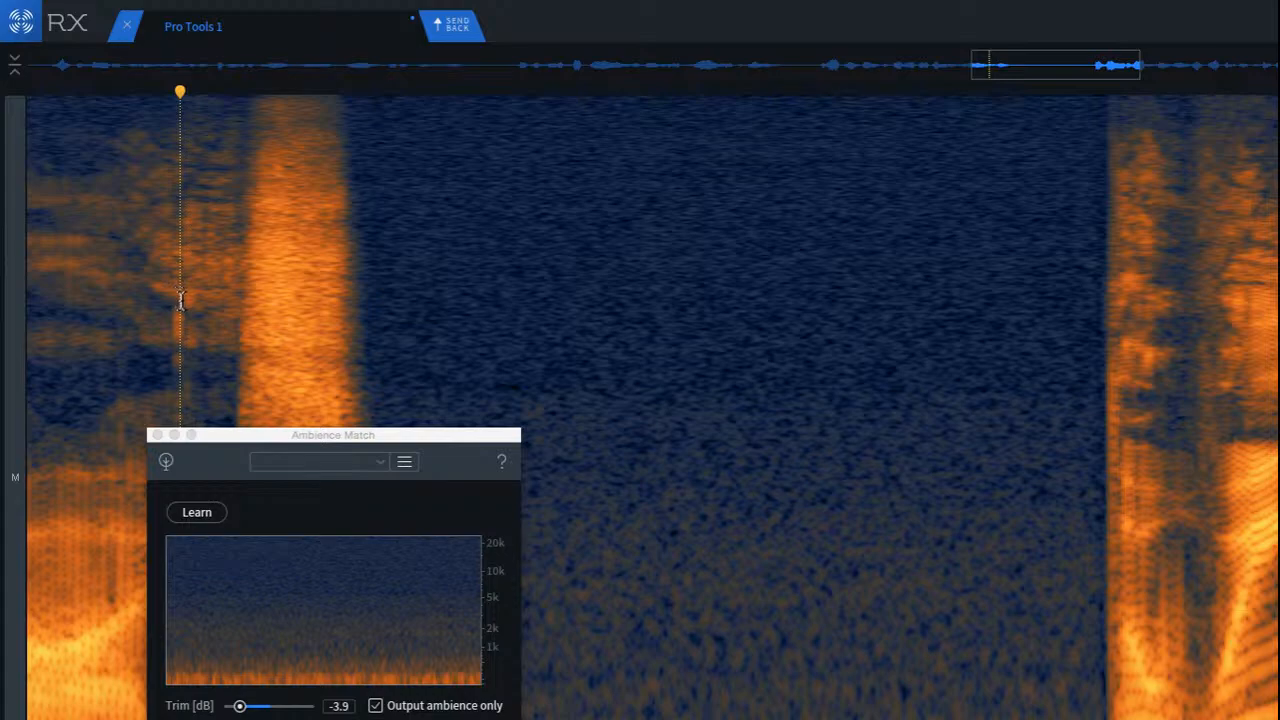
# Step: Undo the ambience fill, re-render the gap with Ambience Match Trim at -6.0 dB, and audition it from the preceding phrase
pyautogui.hotkey('ctrl', 'z')
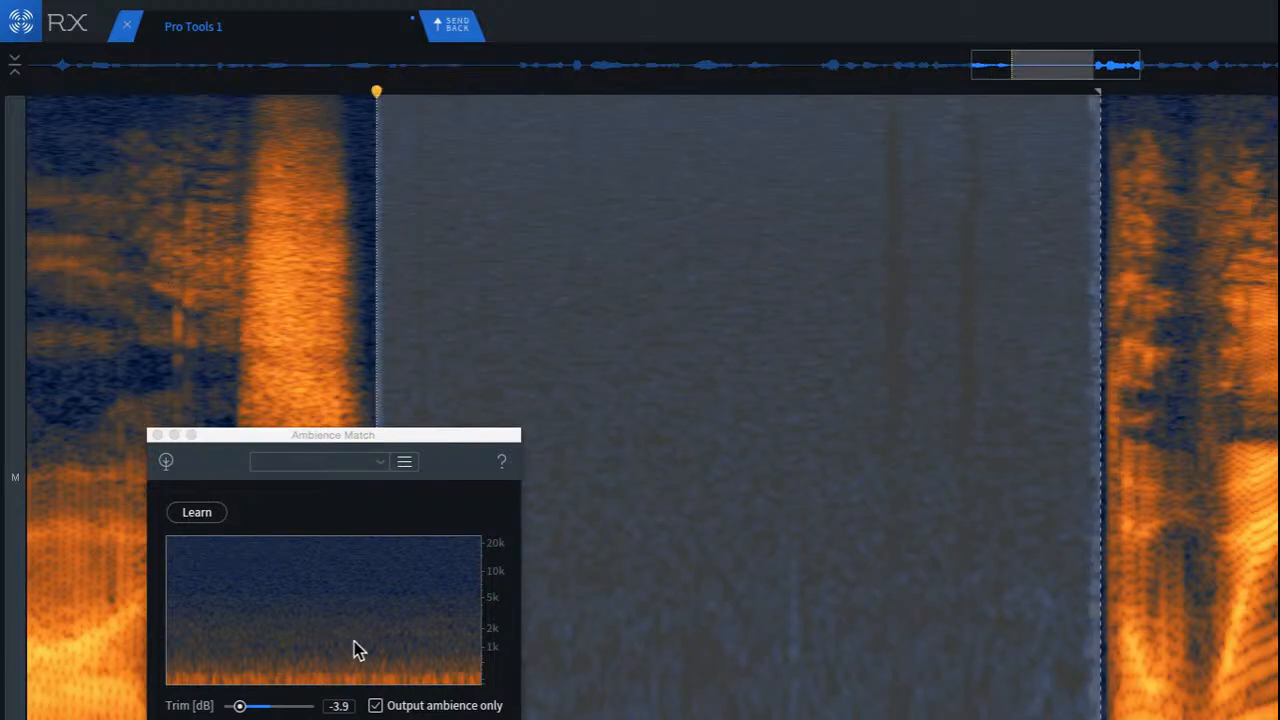
pyautogui.moveTo(242, 706); pyautogui.dragTo(192, 707)
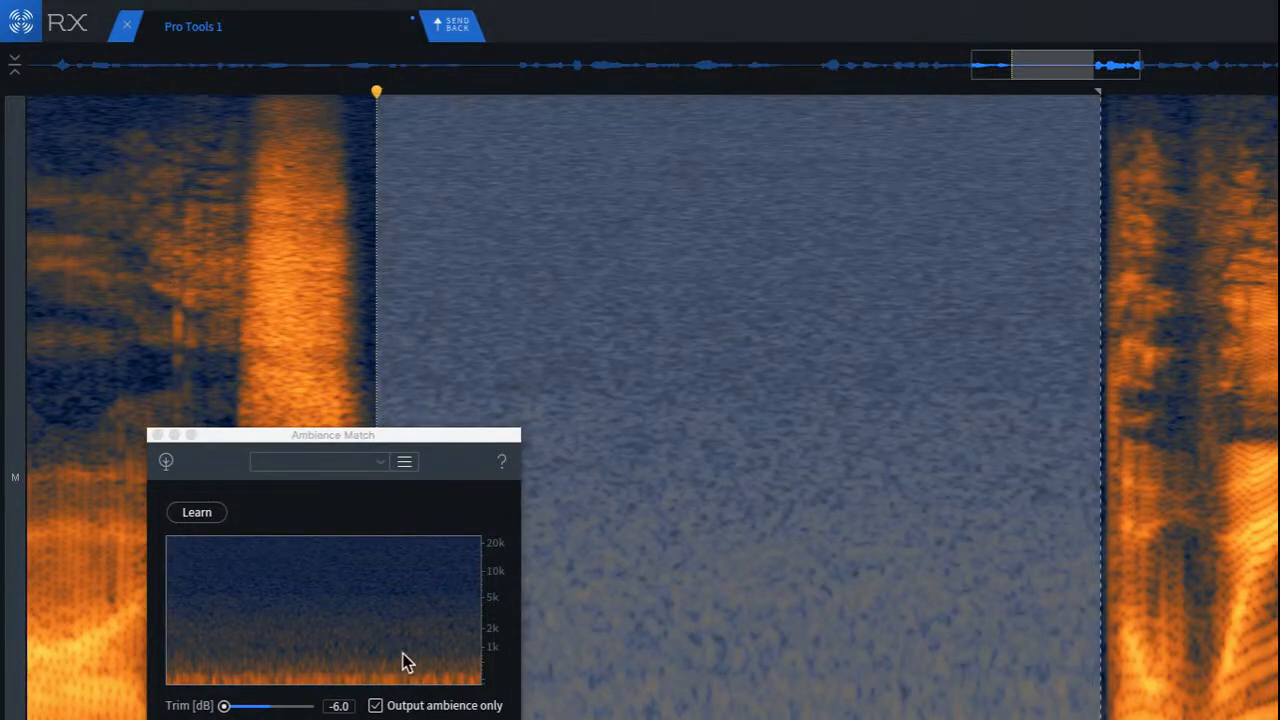
pyautogui.click(156, 315)
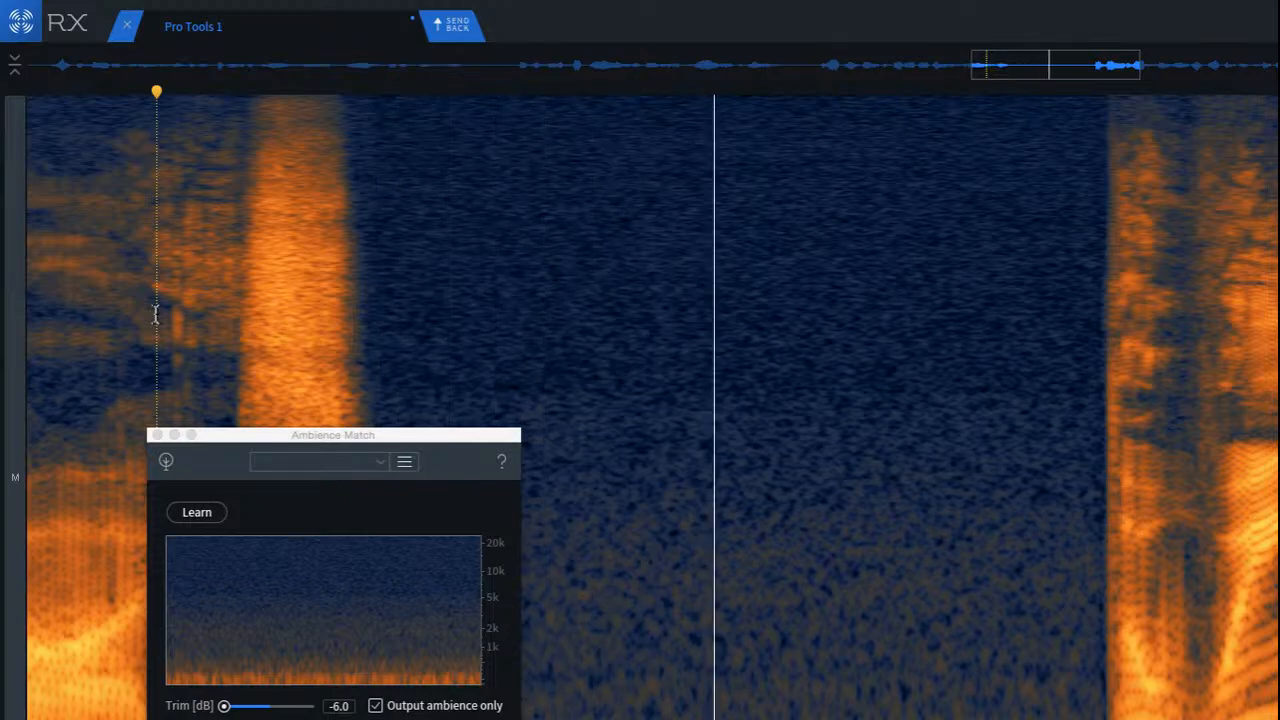
pyautogui.press('space')
pyautogui.press('space')
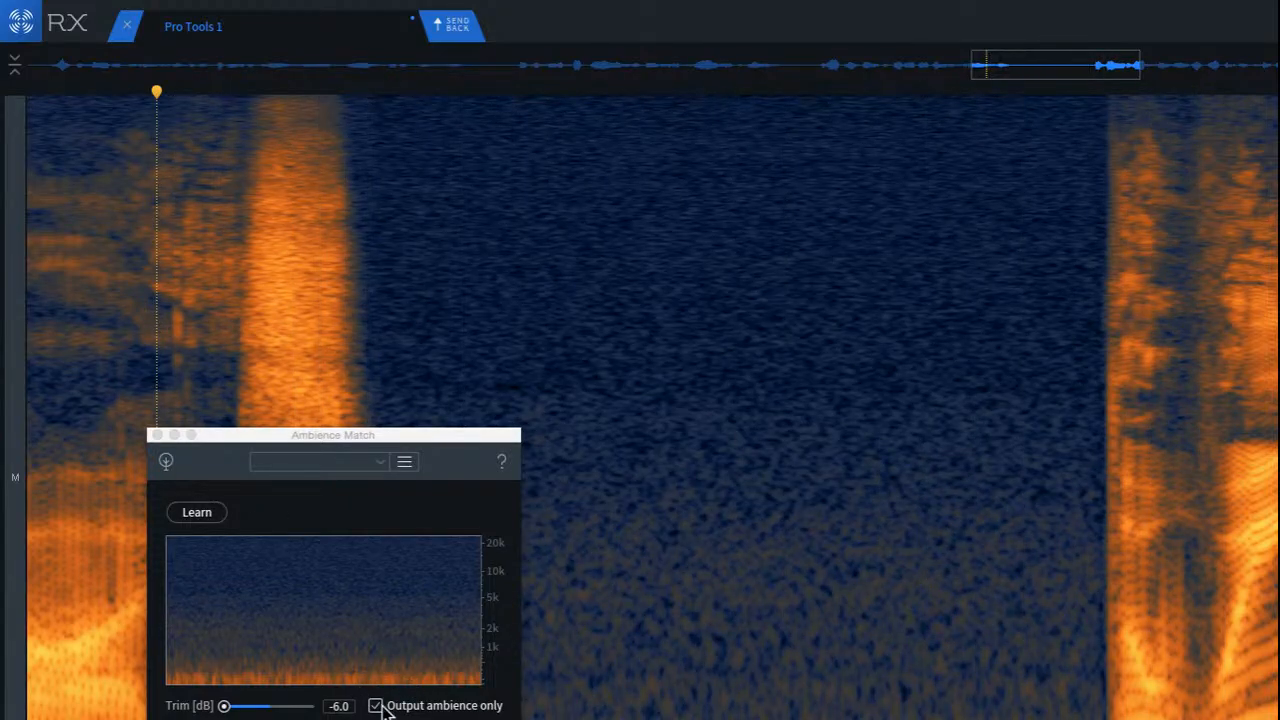
# Step: Undo the fill, then re-render and audition the gap with Trim at 0.0 dB and Output ambience only turned off
pyautogui.press('super+z')
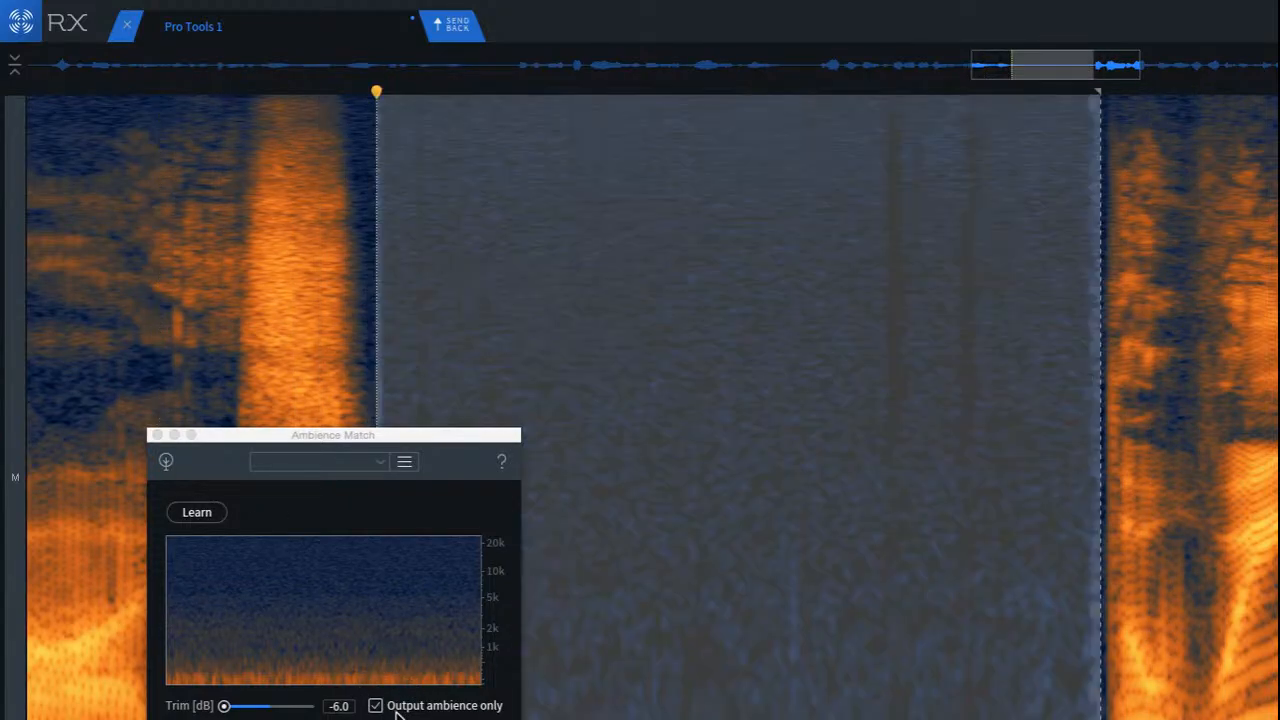
pyautogui.doubleClick(226, 707)
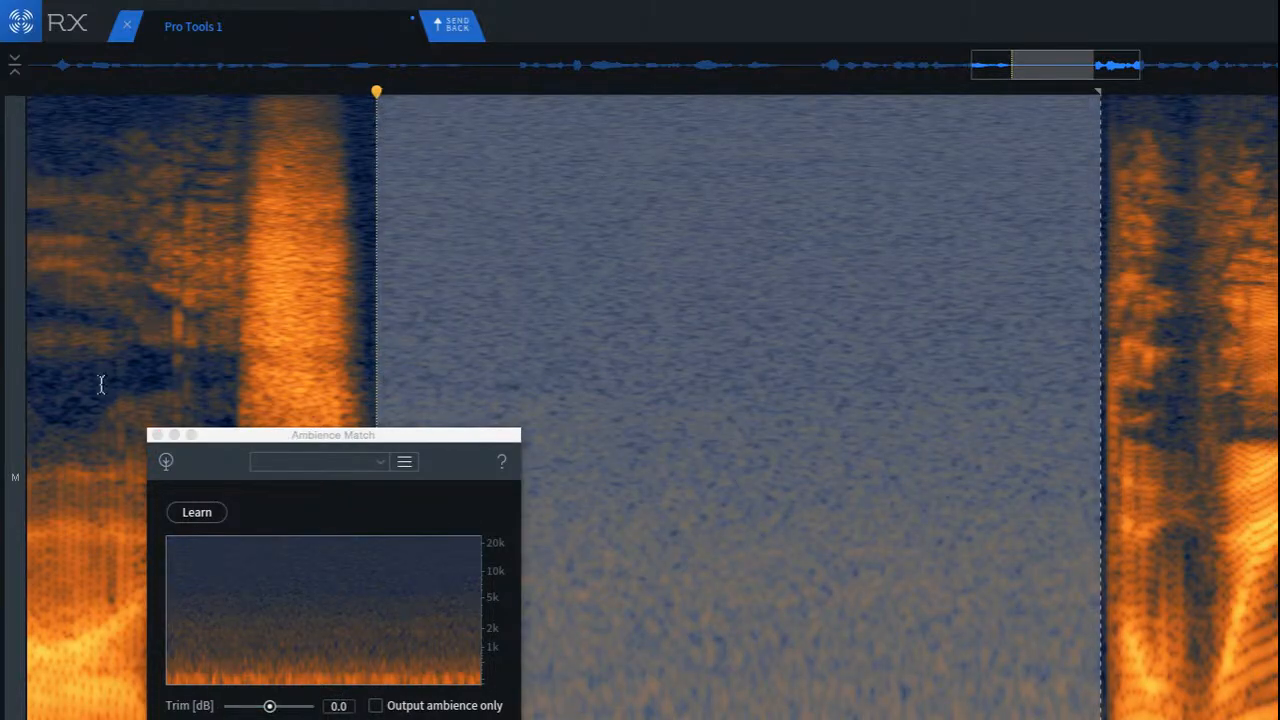
pyautogui.click(84, 371)
pyautogui.press('space')
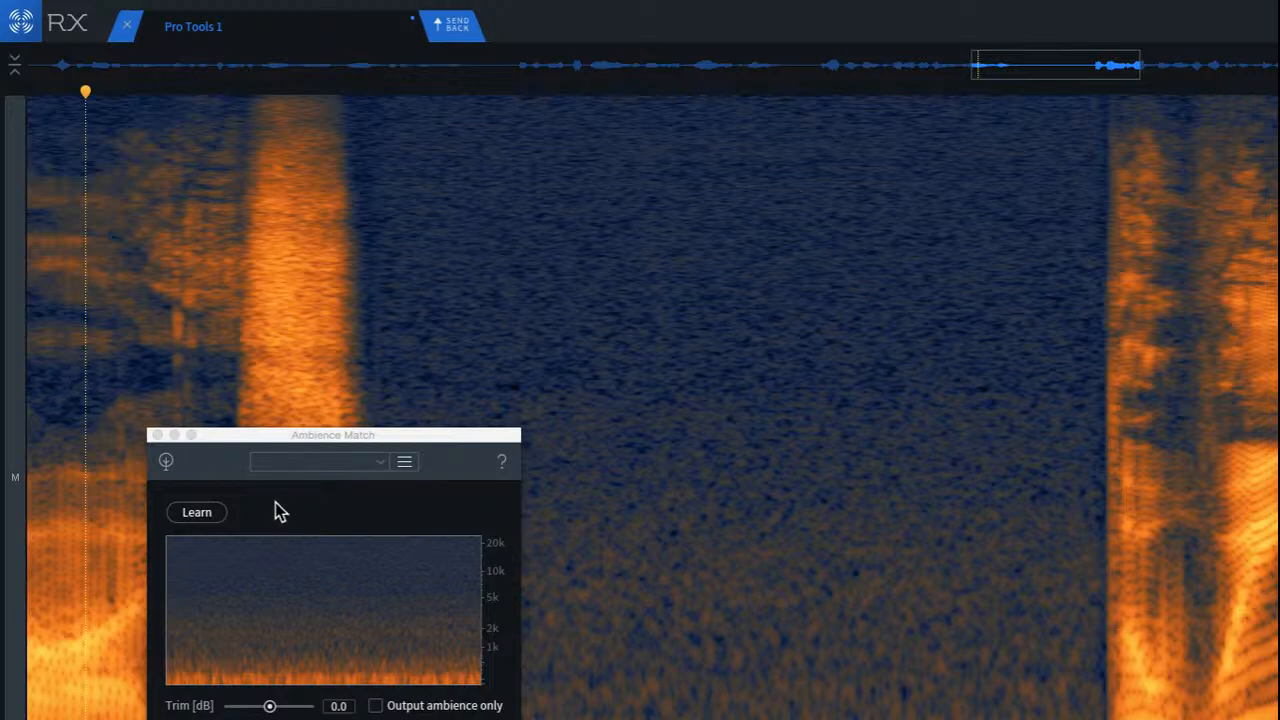
# Step: Undo the fill, re-render the gap with Trim at -6.0 dB, and play it back together with the surrounding phrases
pyautogui.press('super+z')
pyautogui.click(269, 708)
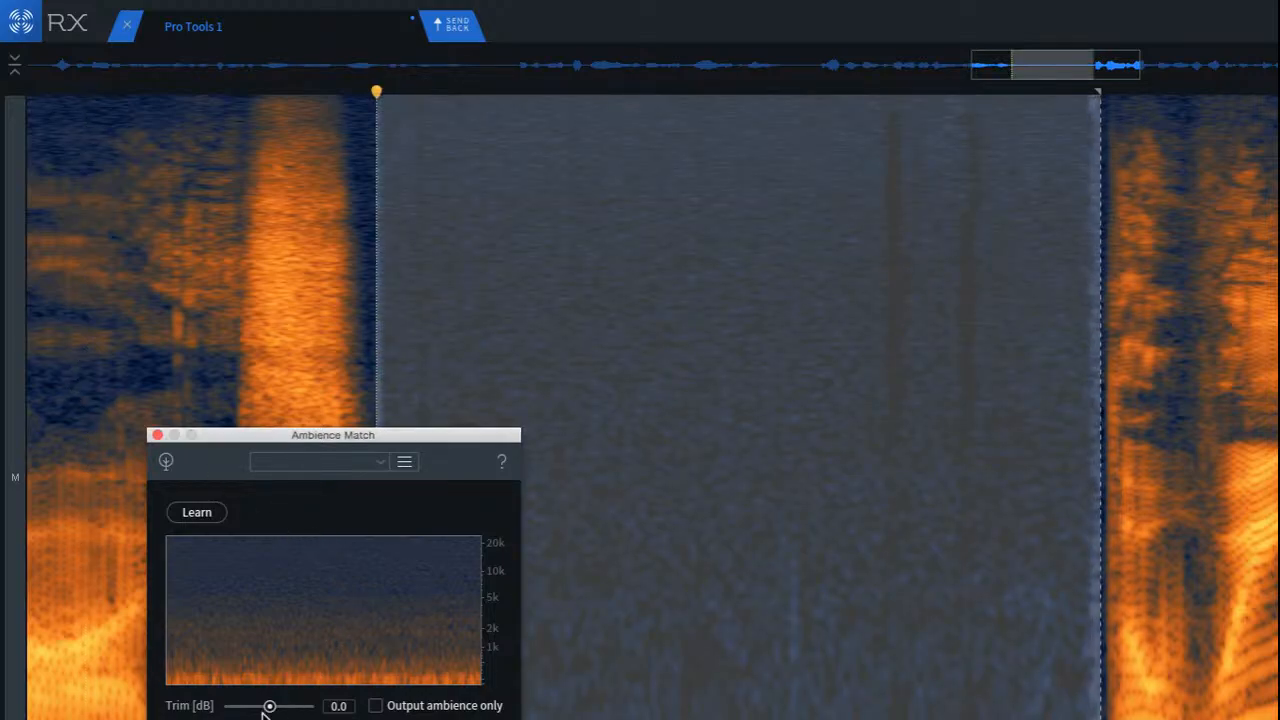
pyautogui.moveTo(264, 706); pyautogui.dragTo(224, 706)
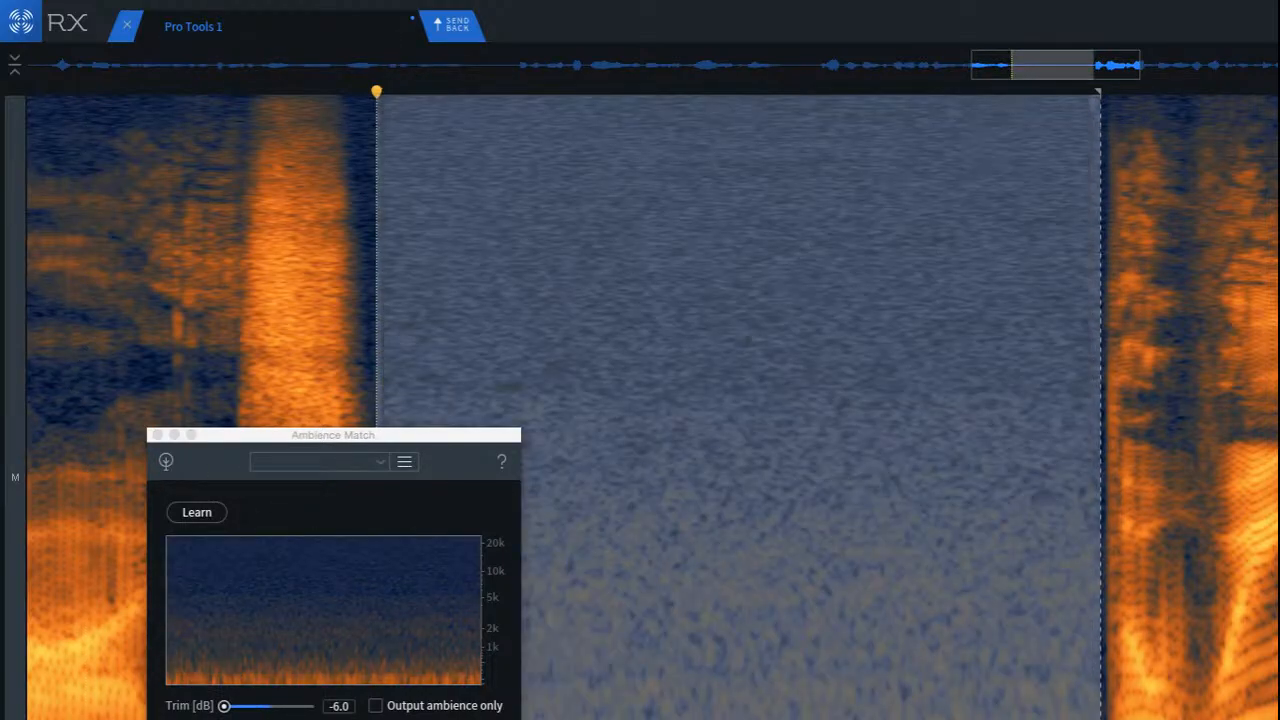
pyautogui.click(85, 287)
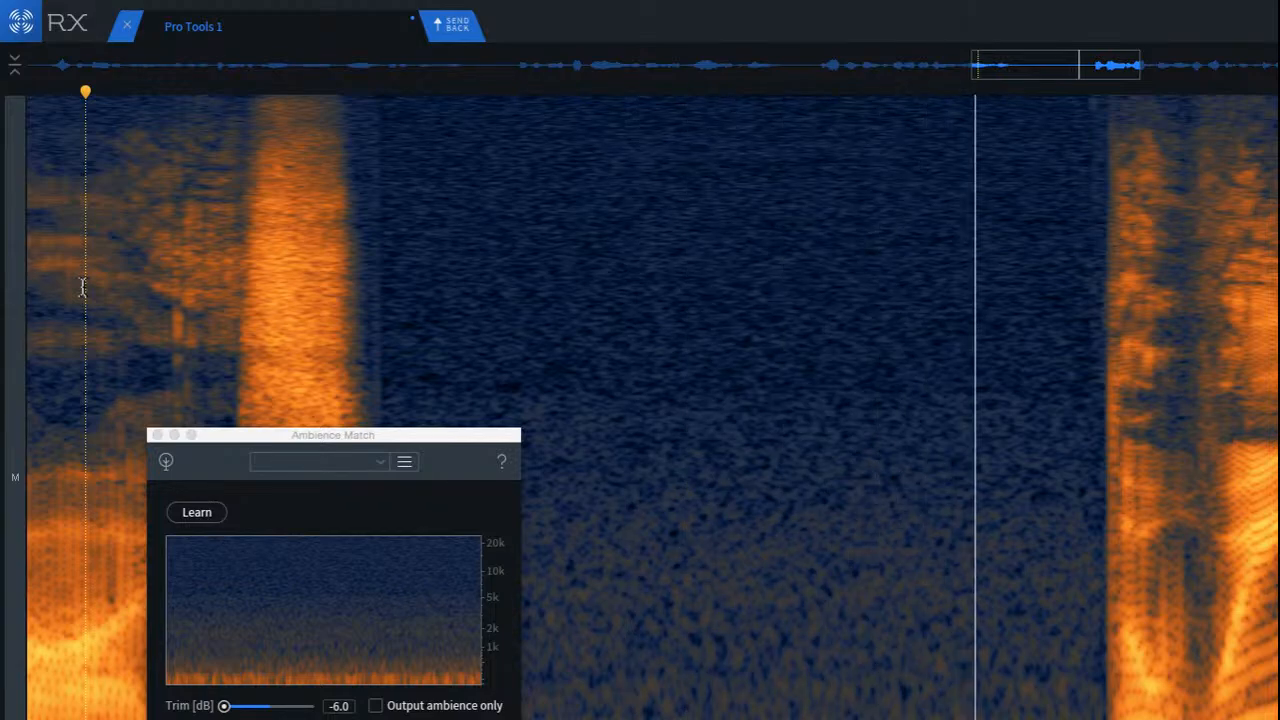
pyautogui.press('space')
pyautogui.press('space')
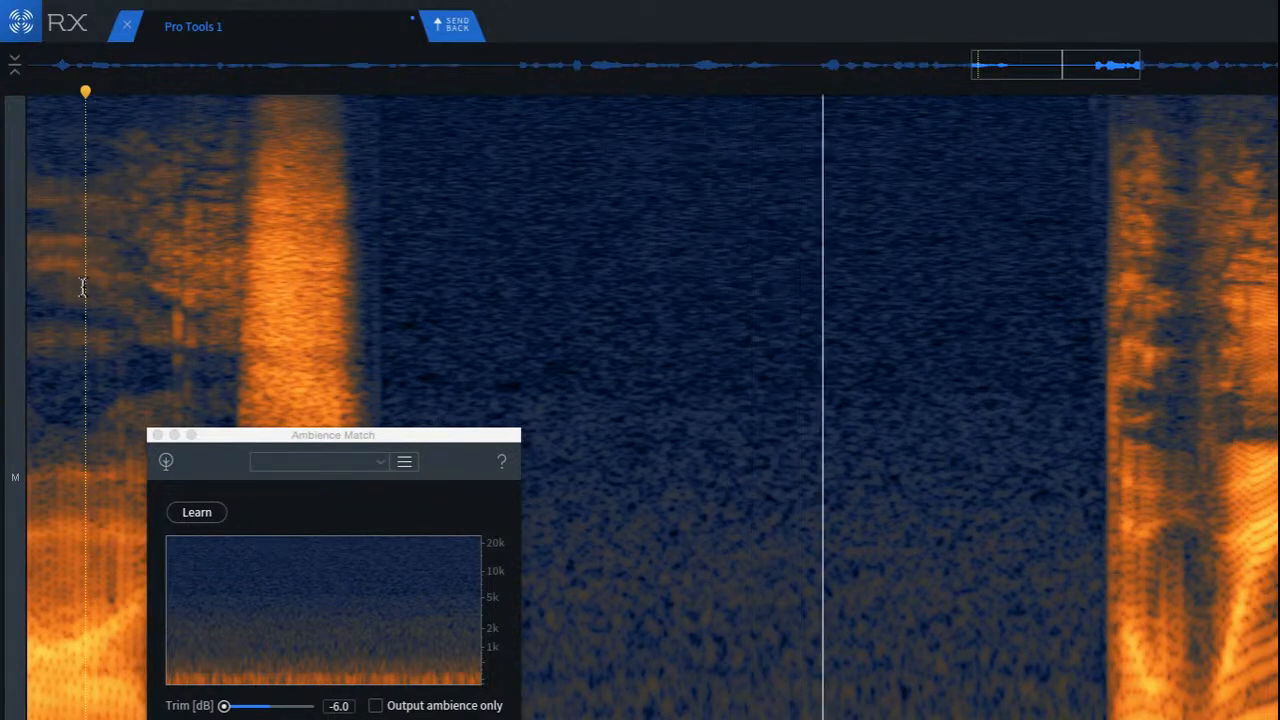
pyautogui.press('space')
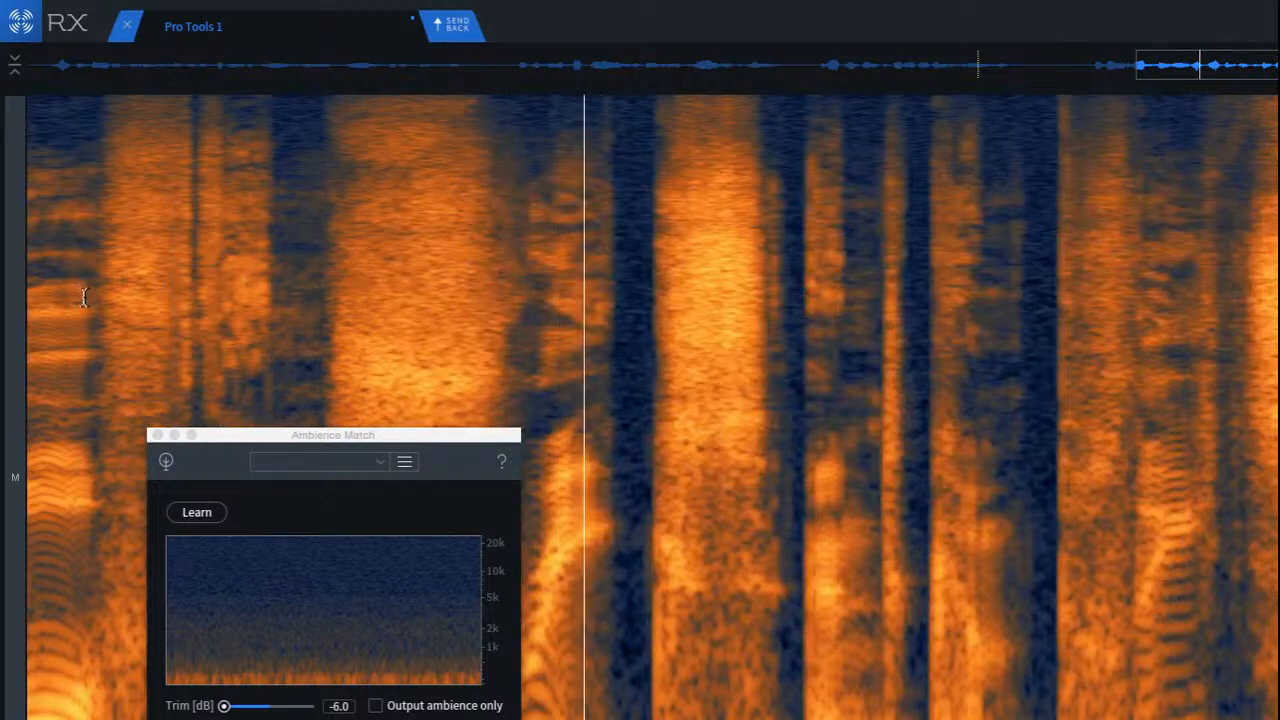
# Step: Play back the filled gap again from the preceding phrase to check the transitions in a wider view
pyautogui.press('space')
pyautogui.scroll(-3, 121, 296)
pyautogui.scroll(-2, 121, 296)
pyautogui.press('space')
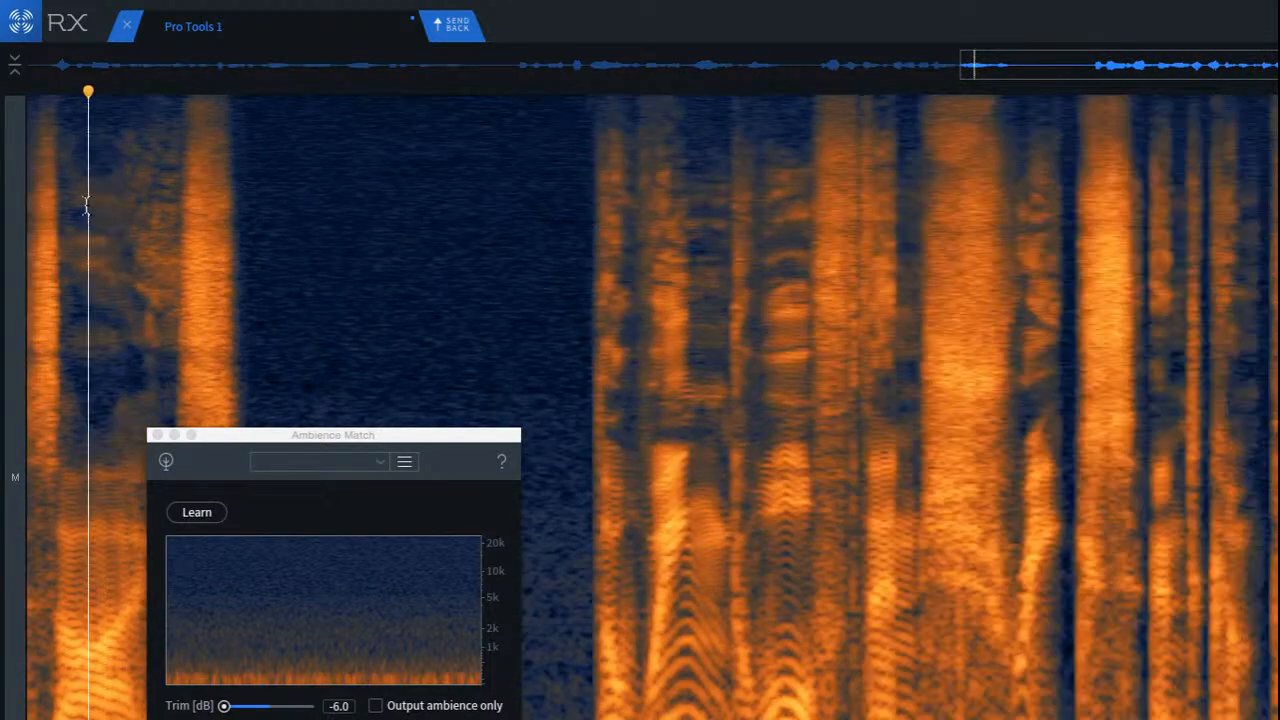
pyautogui.press('space')
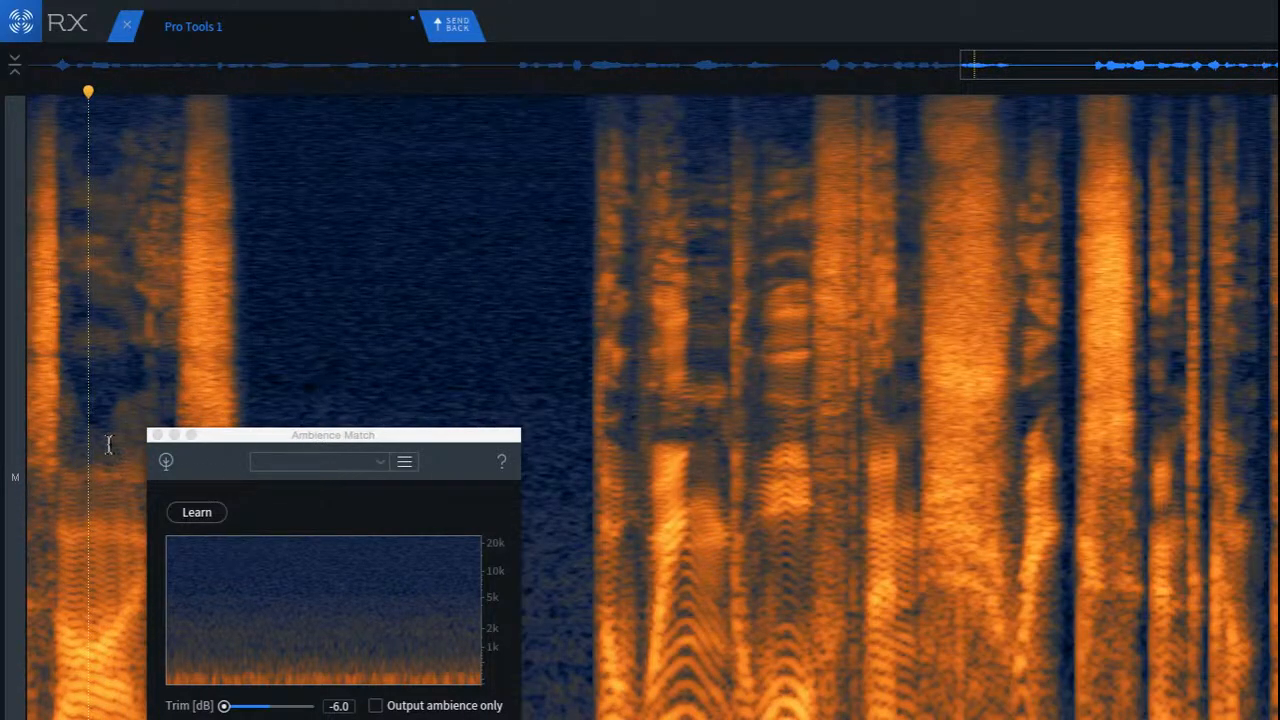
# Step: Close Ambience Match and repair the faint vertical noise line where the preceding phrase meets the ambience fill
pyautogui.click(156, 437)
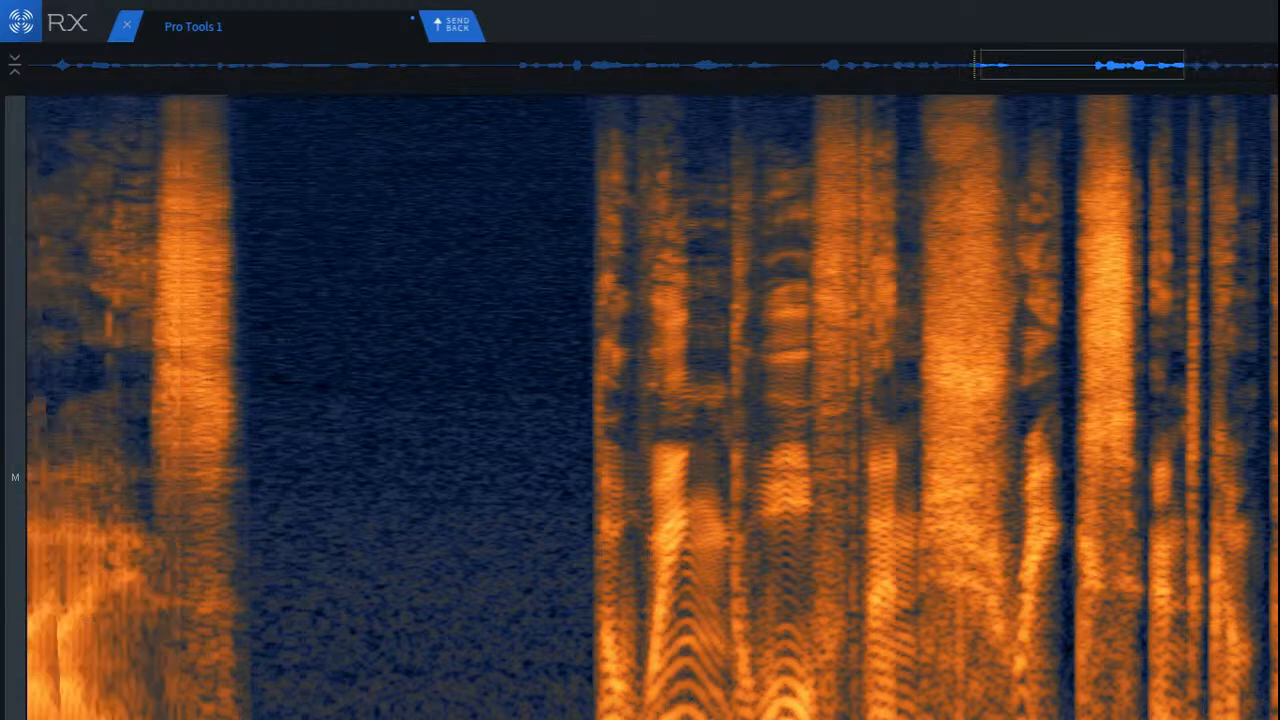
pyautogui.scroll(3, 200, 686)
pyautogui.scroll(2, 155, 700)
pyautogui.scroll(3, 155, 700)
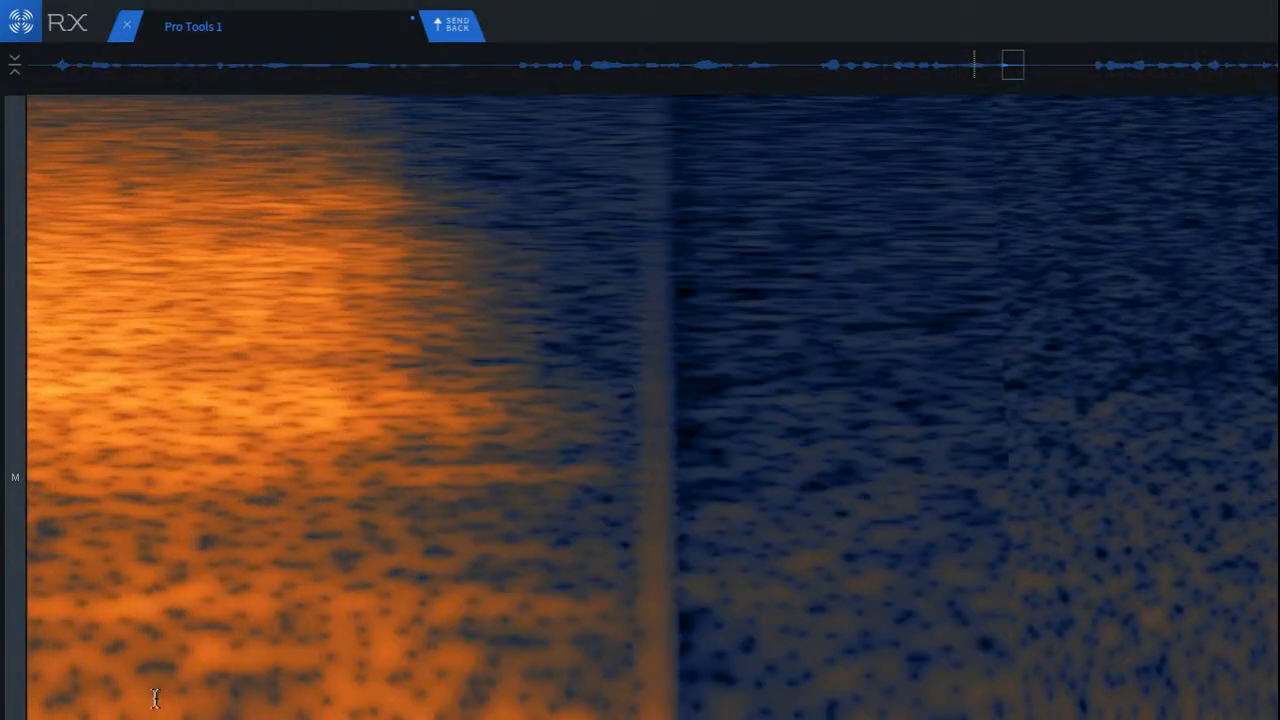
pyautogui.scroll(-3, 160, 692)
pyautogui.scroll(-2, 172, 680)
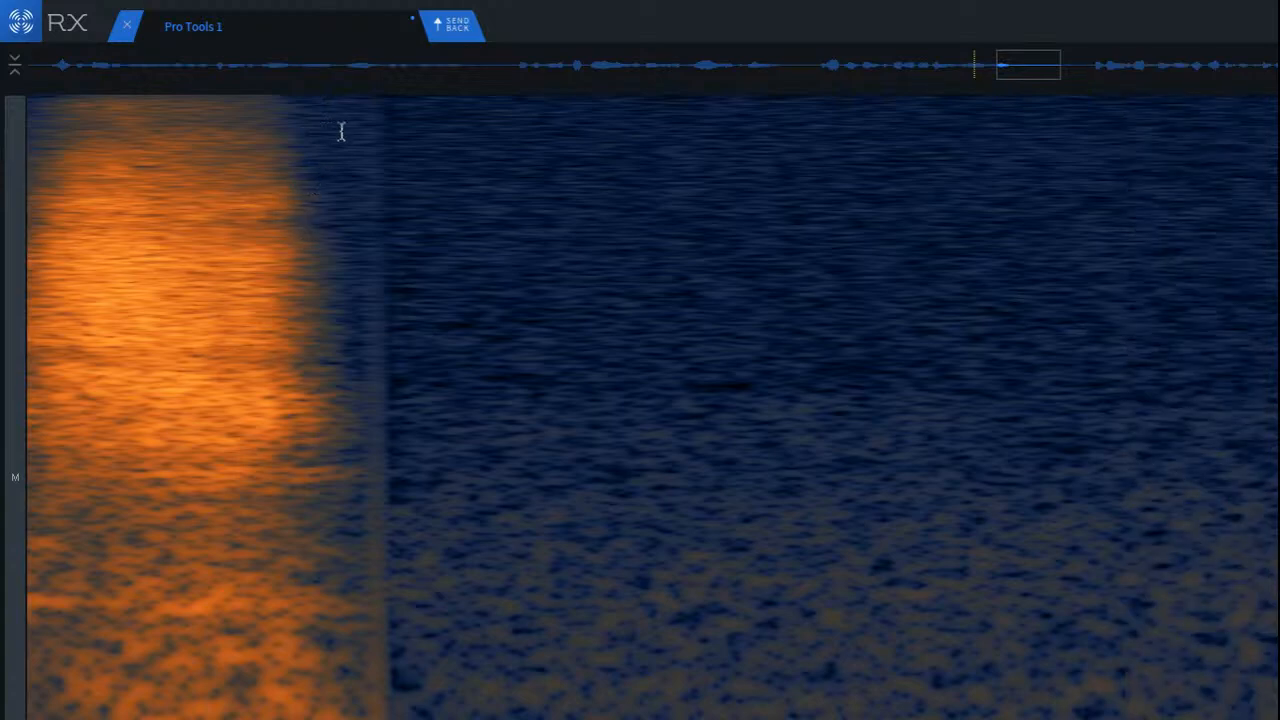
pyautogui.moveTo(344, 129); pyautogui.dragTo(418, 657)
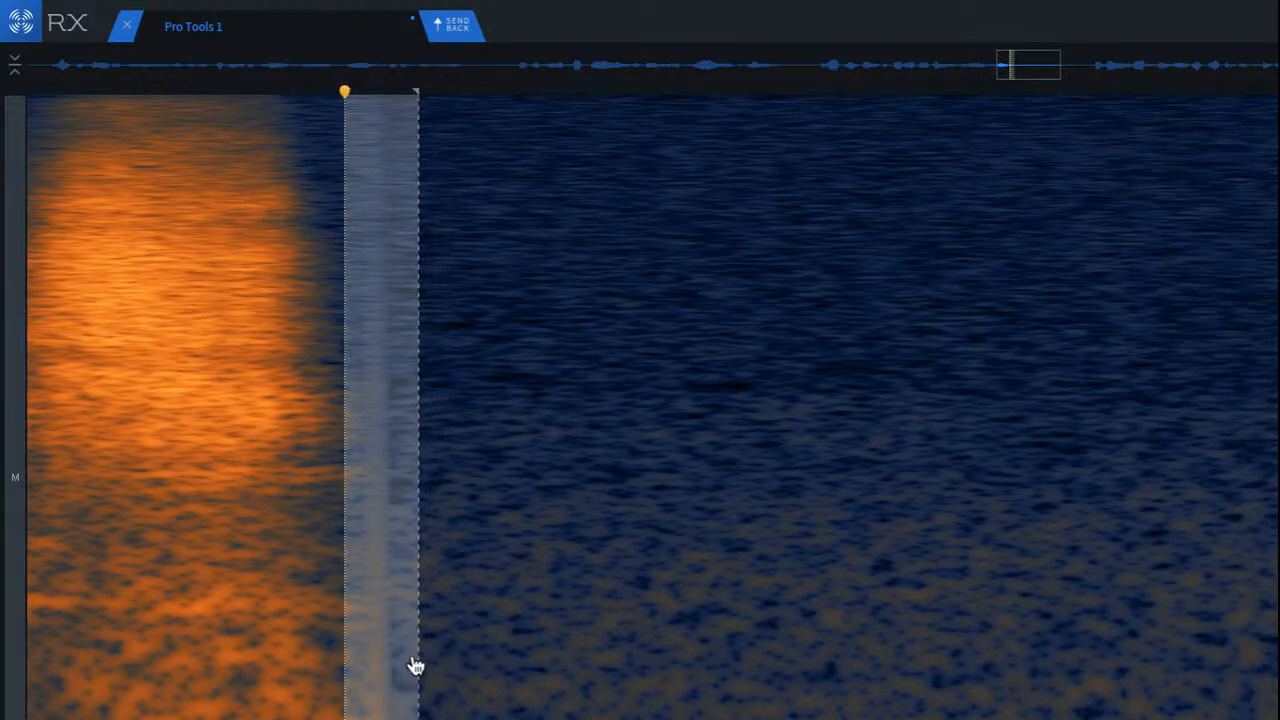
pyautogui.press('super+r')
pyautogui.click(125, 421)
pyautogui.scroll(2, 95, 618)
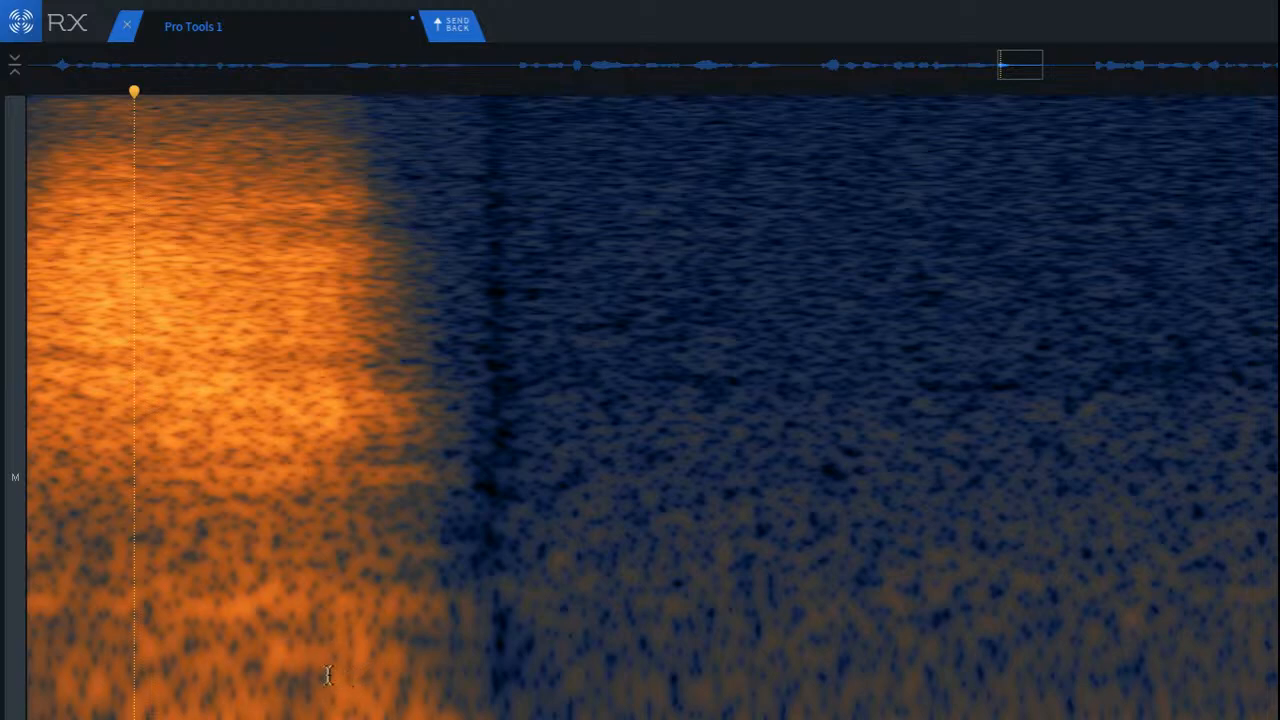
pyautogui.moveTo(290, 605); pyautogui.dragTo(486, 630)
pyautogui.click(662, 660)
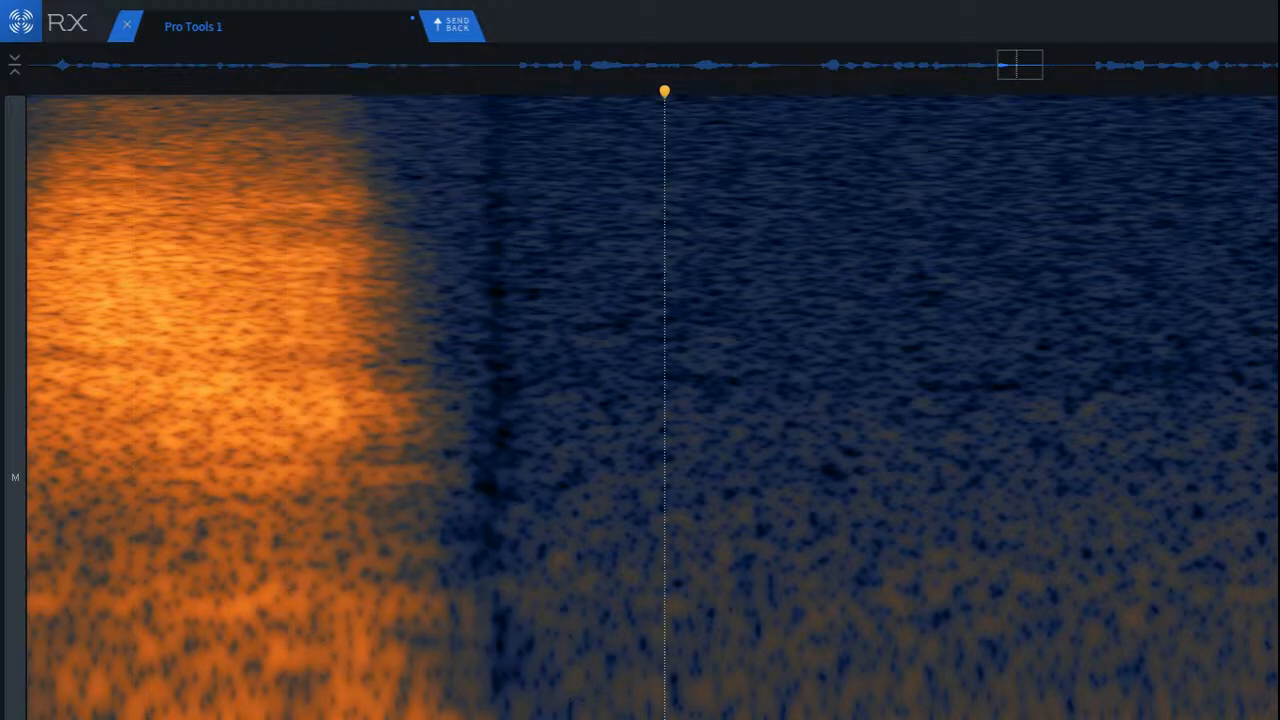
pyautogui.moveTo(184, 669); pyautogui.dragTo(321, 719)
pyautogui.moveTo(250, 697); pyautogui.dragTo(382, 664)
pyautogui.click(197, 640)
pyautogui.scroll(-3, 288, 630)
pyautogui.scroll(-2, 323, 568)
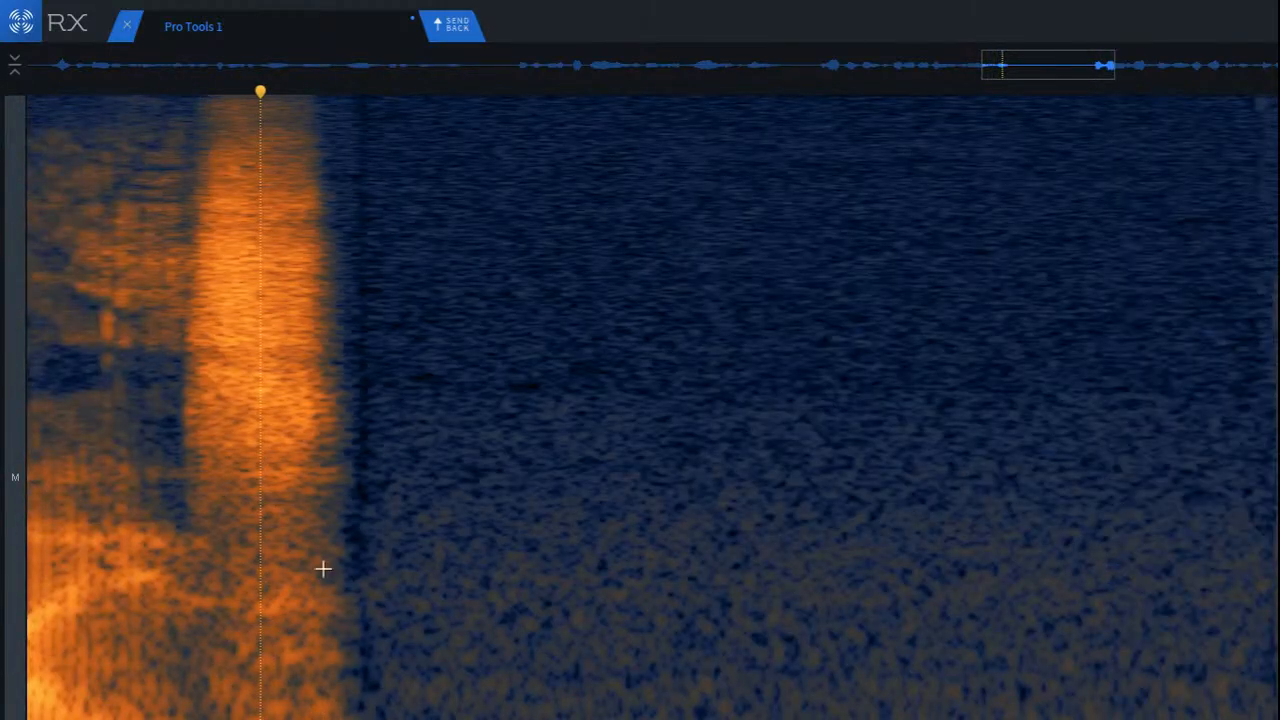
# Step: Cover the dark upper seam right after the phrase with a rectangular patch of clean neighbouring ambience
pyautogui.scroll(3, 333, 254)
pyautogui.moveTo(459, 113); pyautogui.dragTo(599, 612)
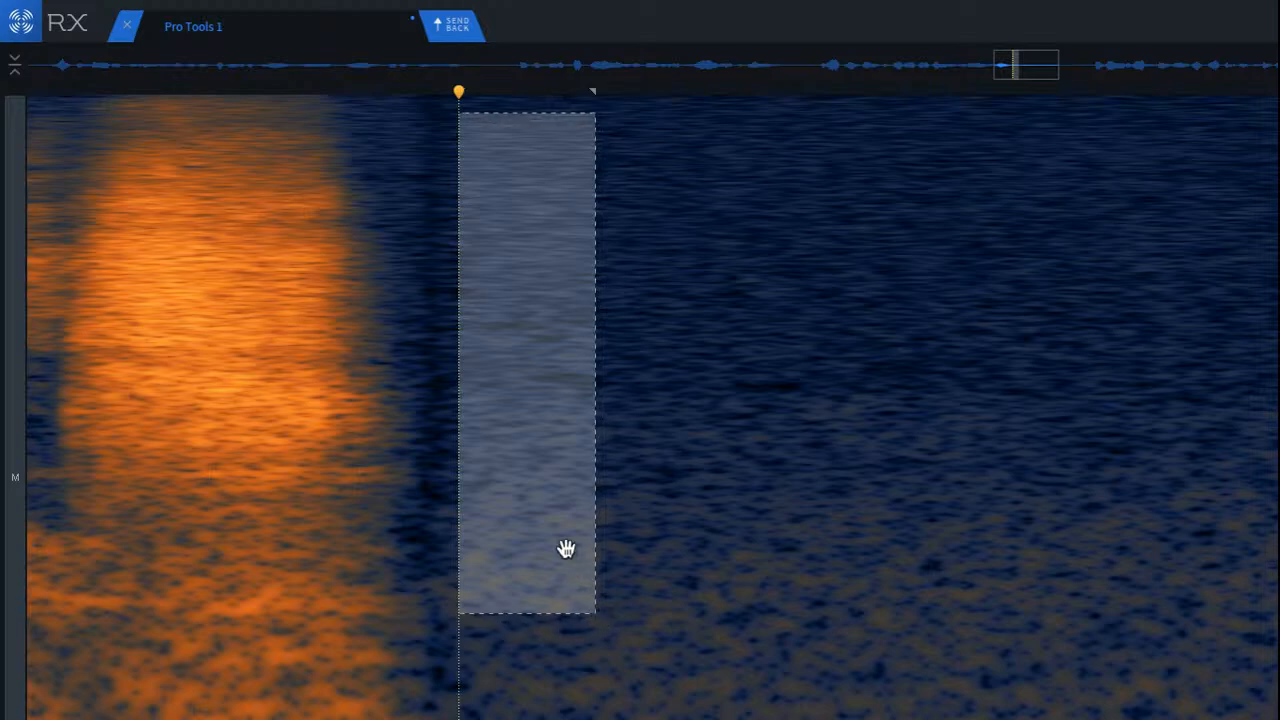
pyautogui.moveTo(567, 549); pyautogui.dragTo(480, 549)
pyautogui.moveTo(1026, 644); pyautogui.dragTo(984, 653)
pyautogui.scroll(3, 454, 609)
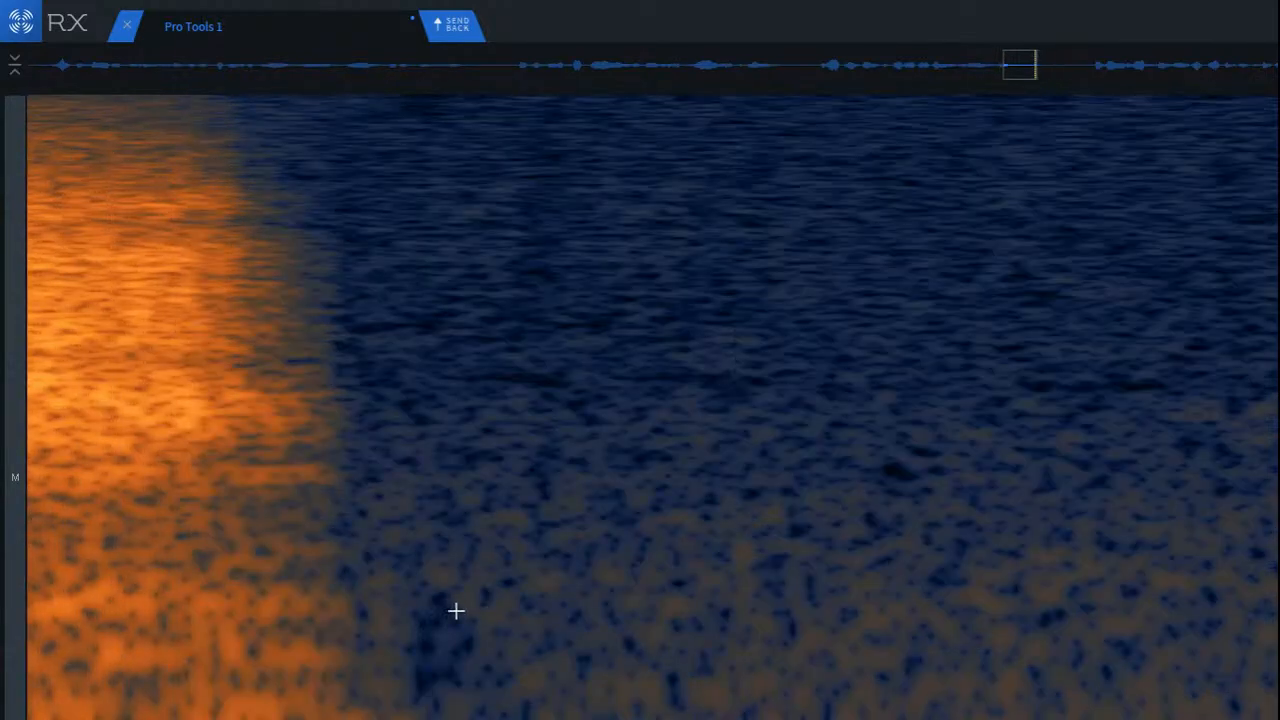
# Step: Cover the remaining dark low-frequency patch at the seam with copied neighbouring ambience, and play back the transition
pyautogui.moveTo(451, 537); pyautogui.dragTo(720, 715)
pyautogui.moveTo(640, 684); pyautogui.dragTo(511, 684)
pyautogui.press('super+v')
pyautogui.click(823, 640)
pyautogui.scroll(-3, 756, 610)
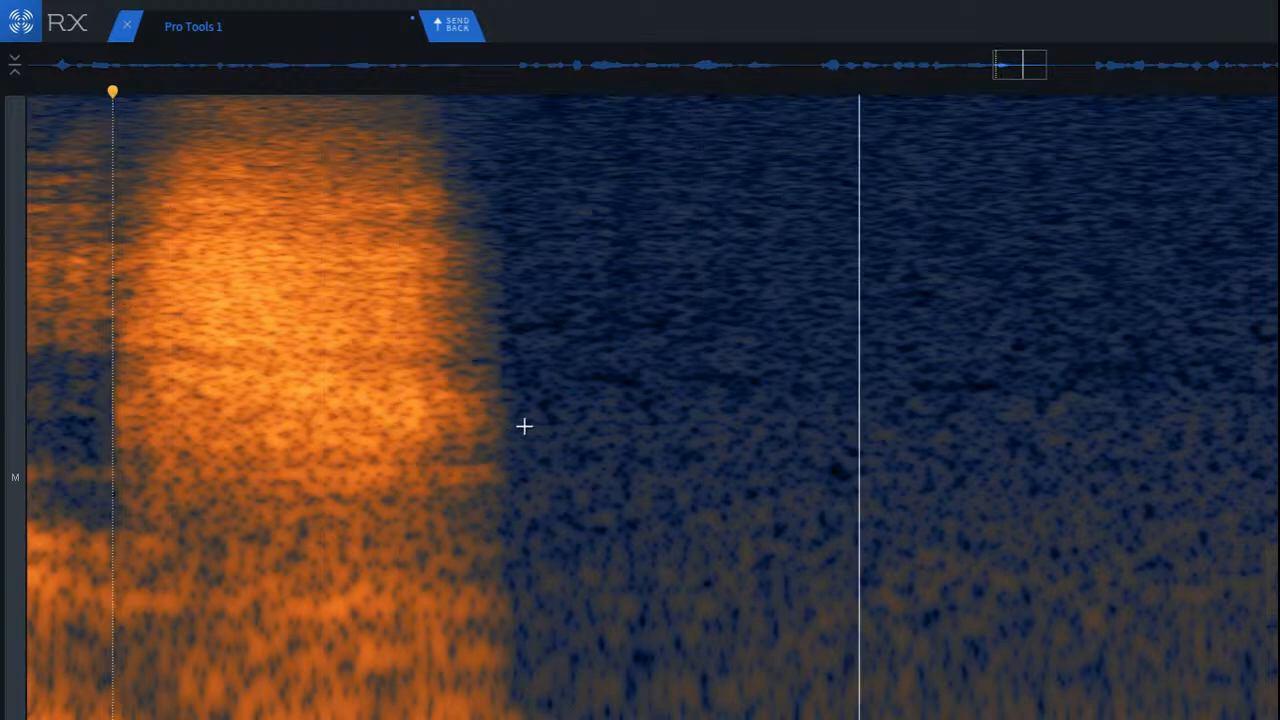
pyautogui.scroll(-8, 509, 431)
pyautogui.scroll(-1, 509, 431)
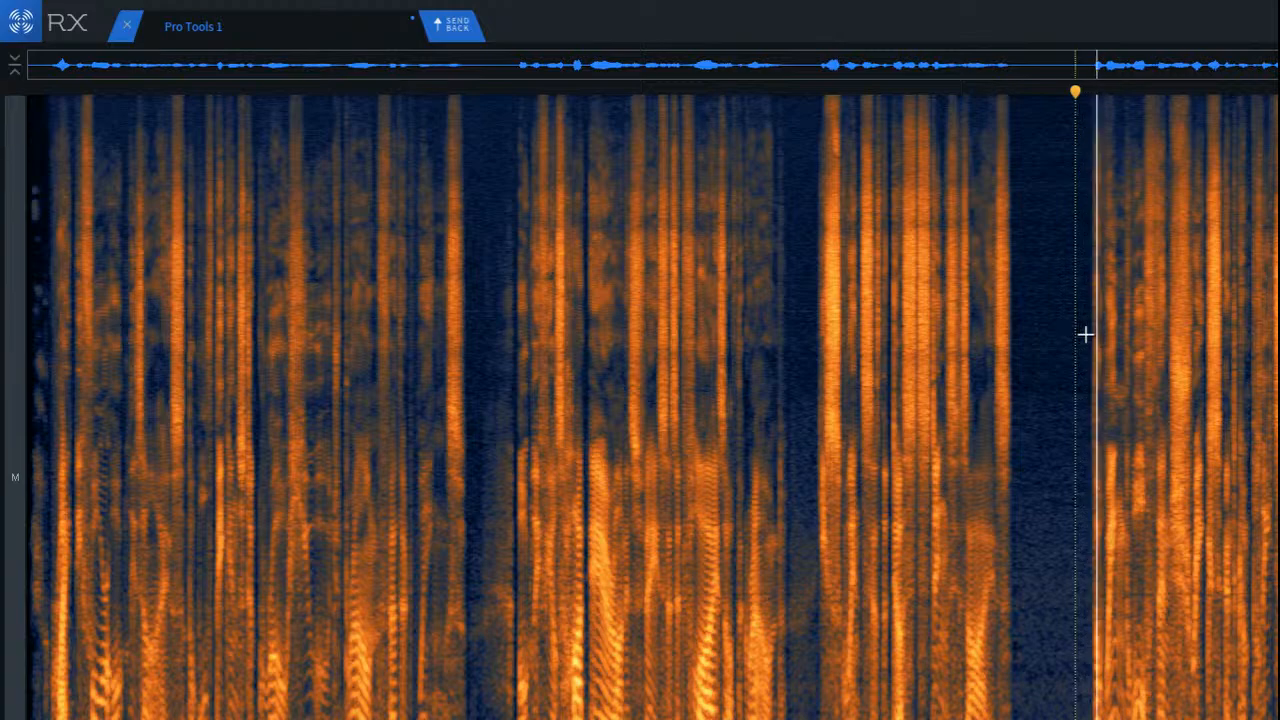
# Step: Select the thin horizontal noise band above the voice harmonics near the start of the next phrase for repair
pyautogui.scroll(3, 1267, 430)
pyautogui.scroll(7, 1267, 430)
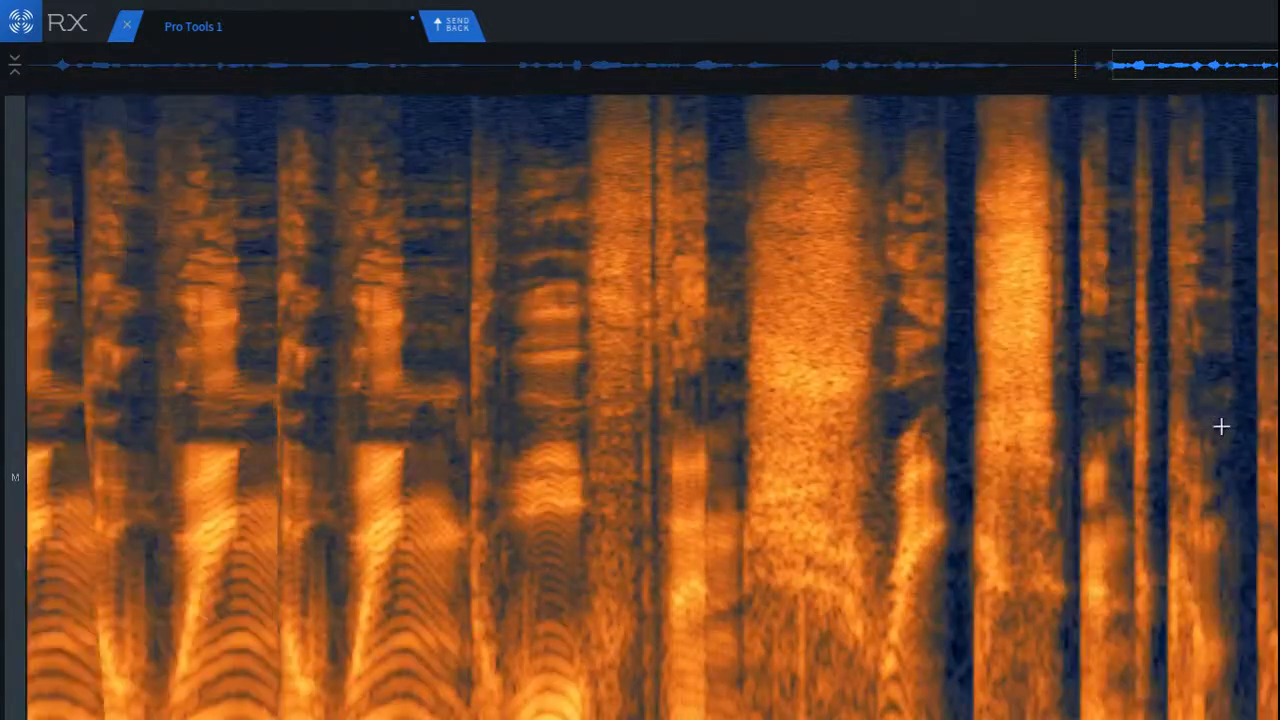
pyautogui.scroll(-3, 535, 392)
pyautogui.scroll(-2, 52, 363)
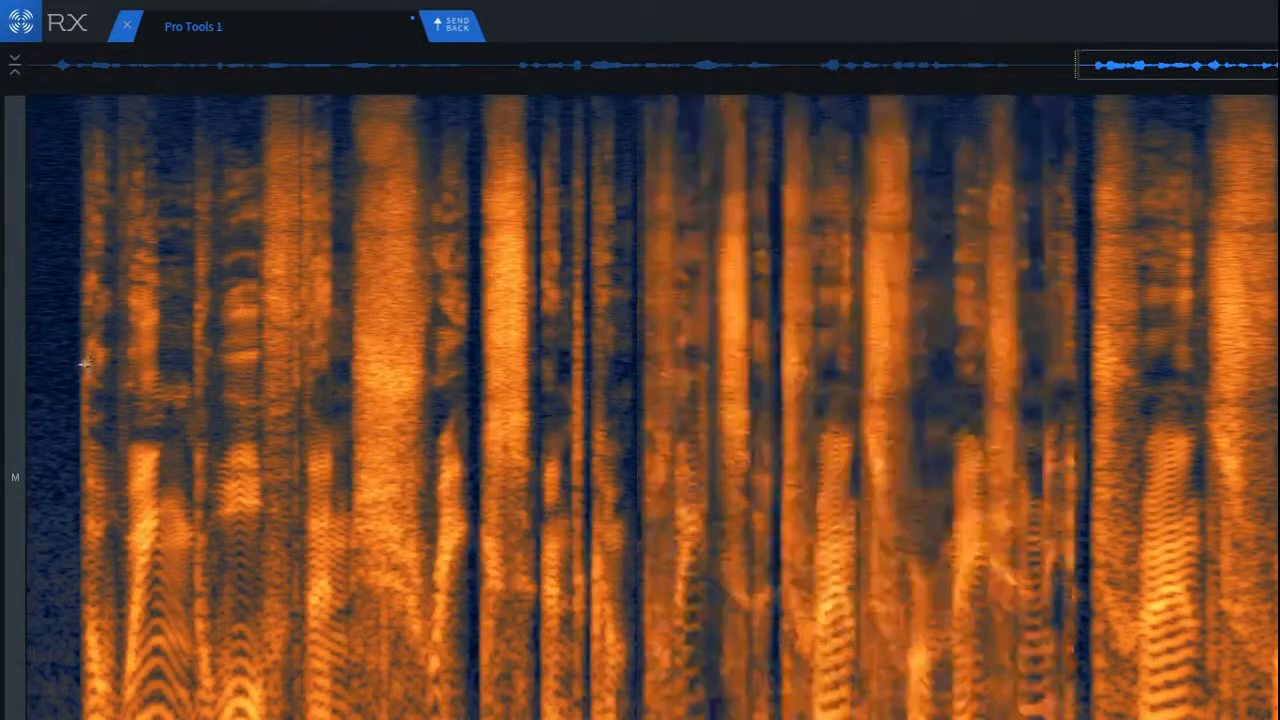
pyautogui.click(50, 363)
pyautogui.scroll(5, 117, 329)
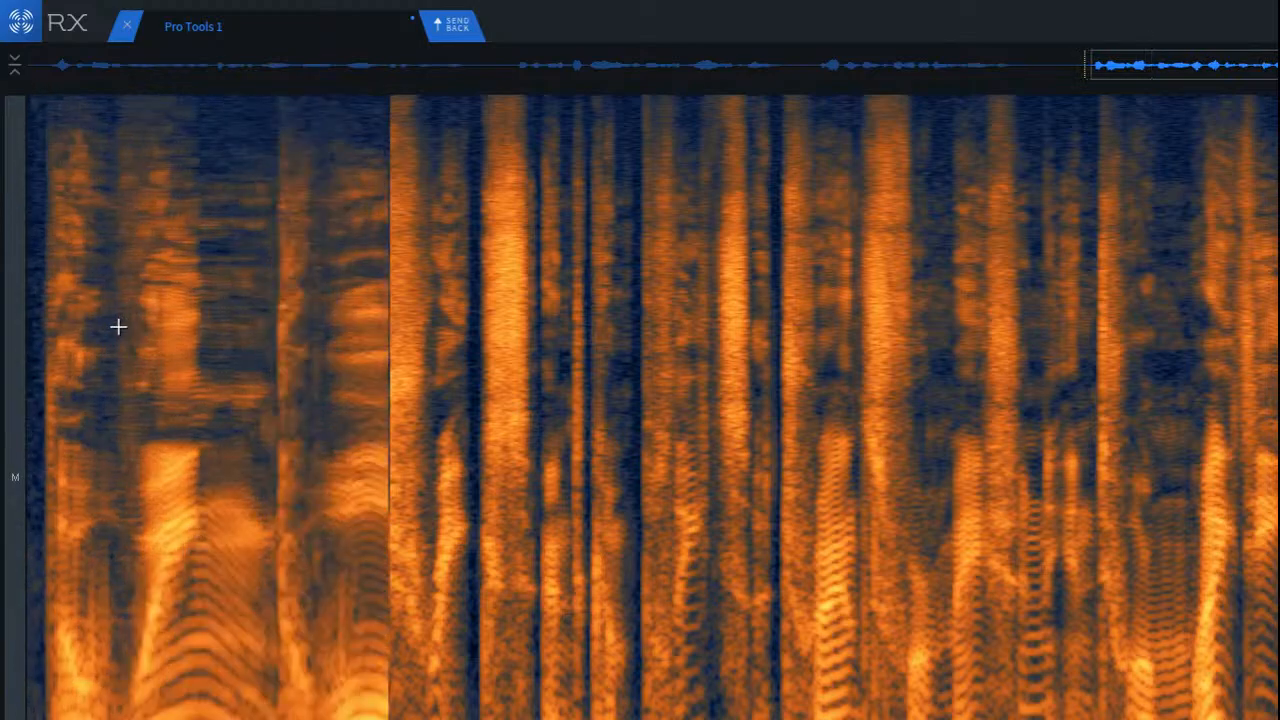
pyautogui.click(137, 363)
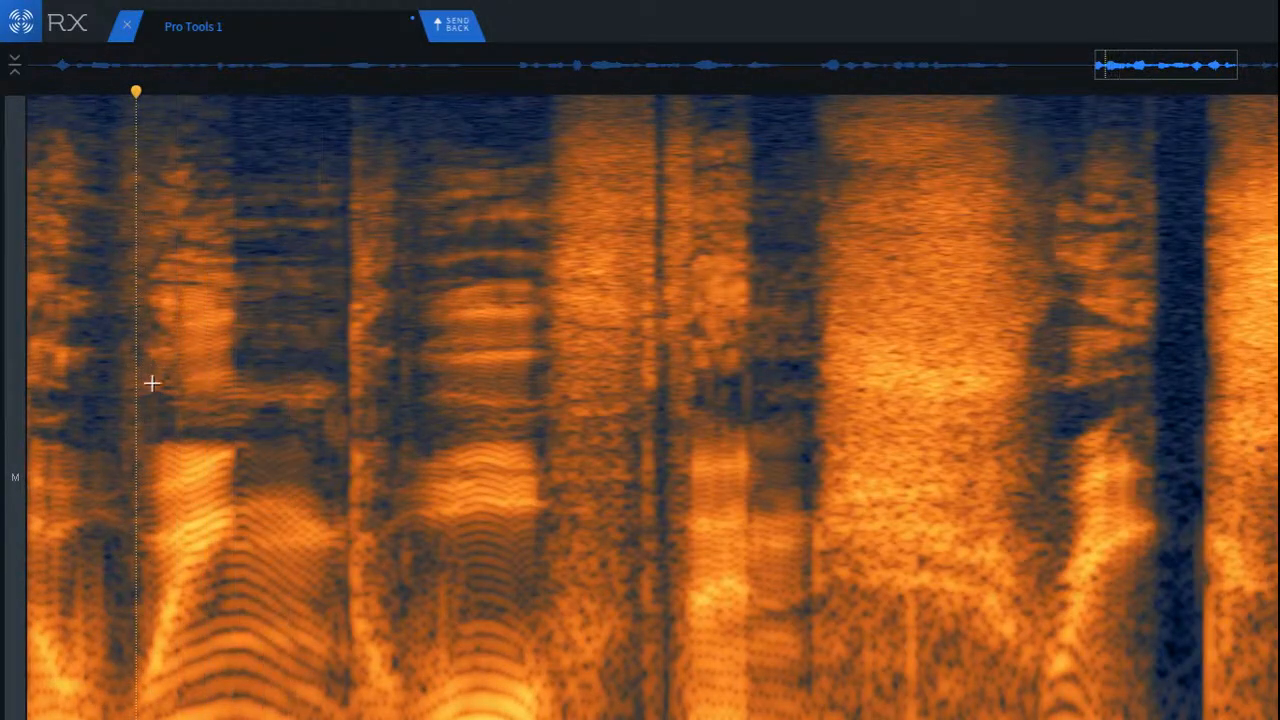
pyautogui.moveTo(152, 383); pyautogui.dragTo(354, 430)
pyautogui.moveTo(262, 416)
pyautogui.mouseDown()
pyautogui.moveTo(289, 294)
pyautogui.moveTo(280, 214)
pyautogui.moveTo(280, 314)
pyautogui.moveTo(264, 348)
pyautogui.mouseUp()
pyautogui.click(267, 398)
pyautogui.moveTo(161, 369); pyautogui.dragTo(357, 437)
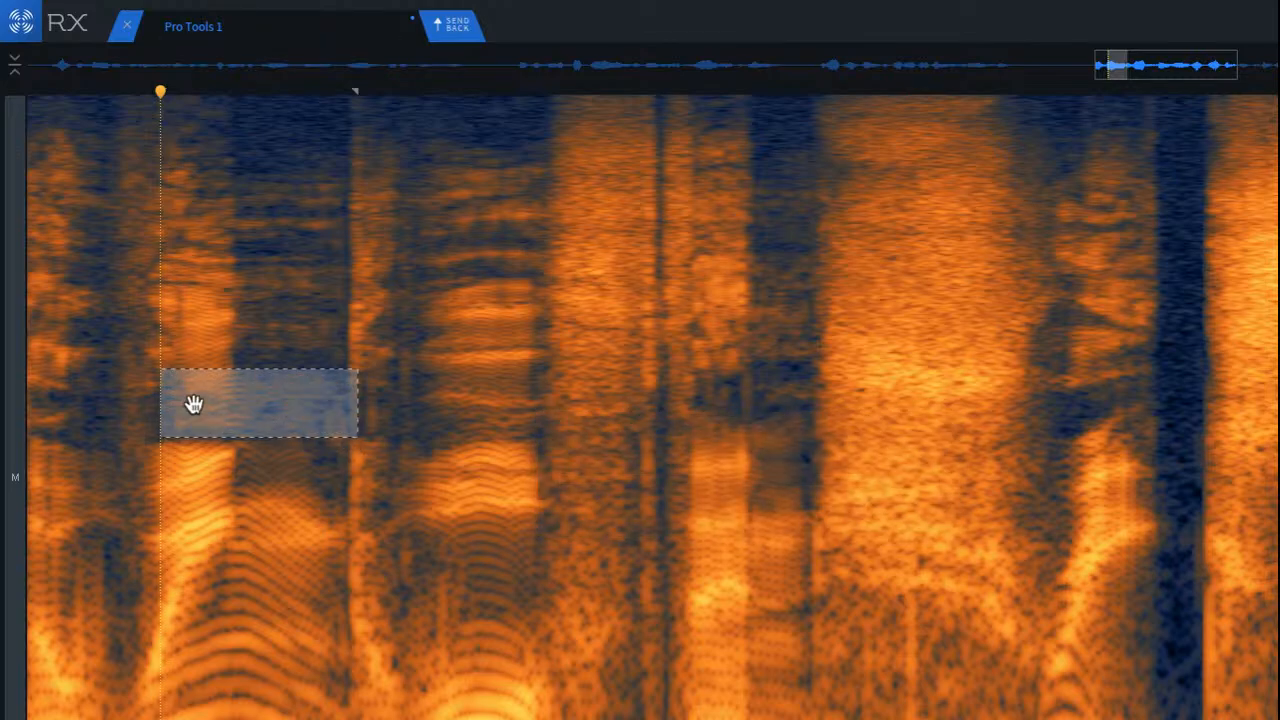
# Step: Play back the start of the next phrase from the end of the filled gap to check the result
pyautogui.scroll(-5, 194, 405)
pyautogui.click(41, 327)
pyautogui.press('space')
pyautogui.press('space')
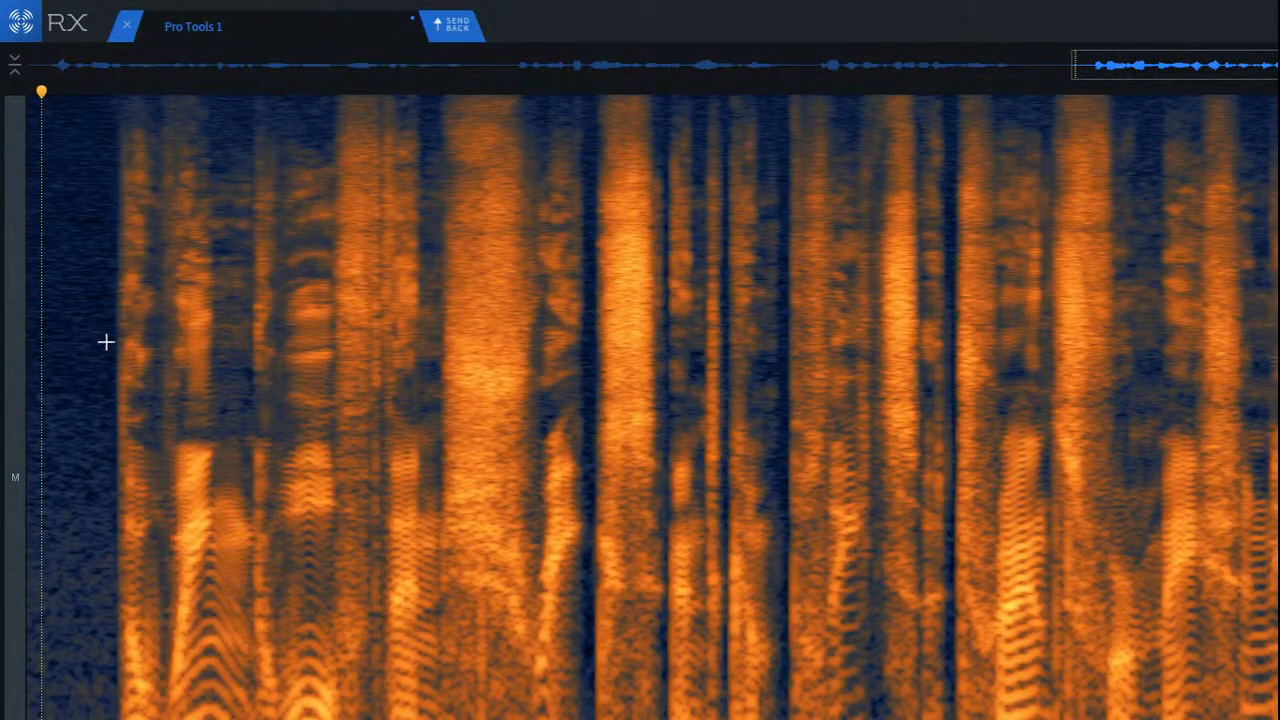
pyautogui.press('space')
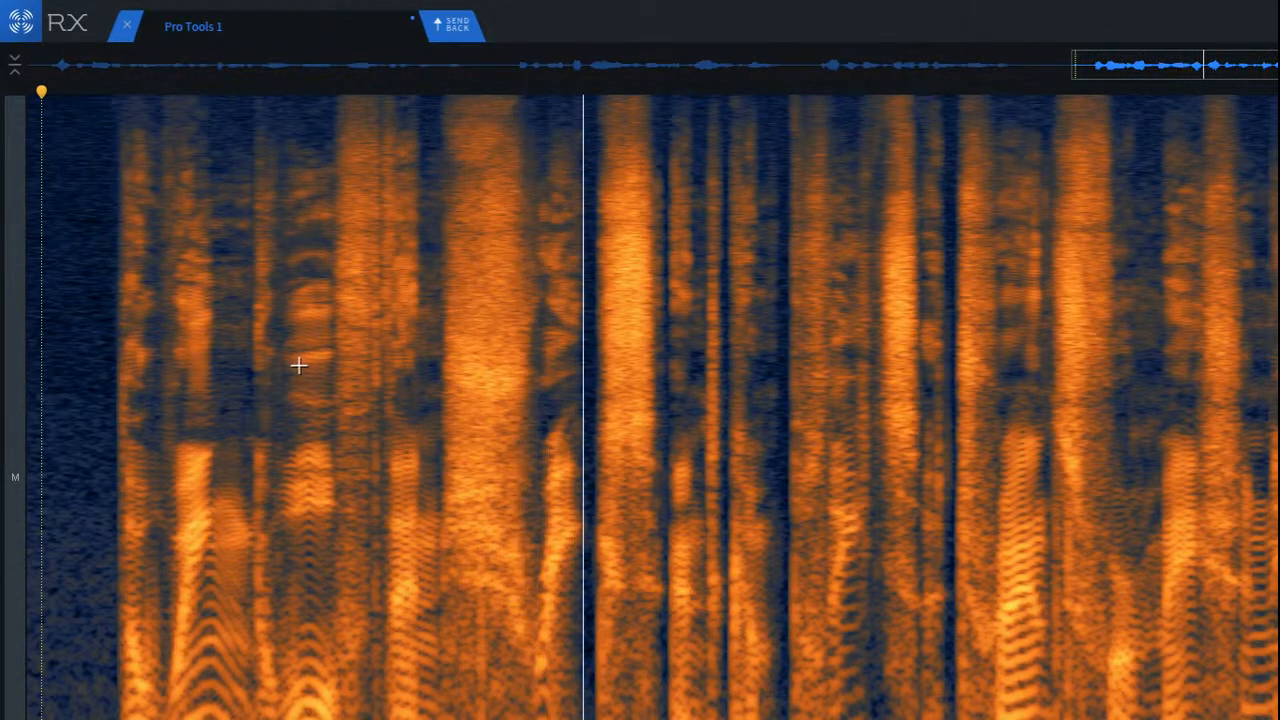
# Step: De-click the low frequencies at the start of the wide noise burst in the phrase's opening words
pyautogui.click(338, 350)
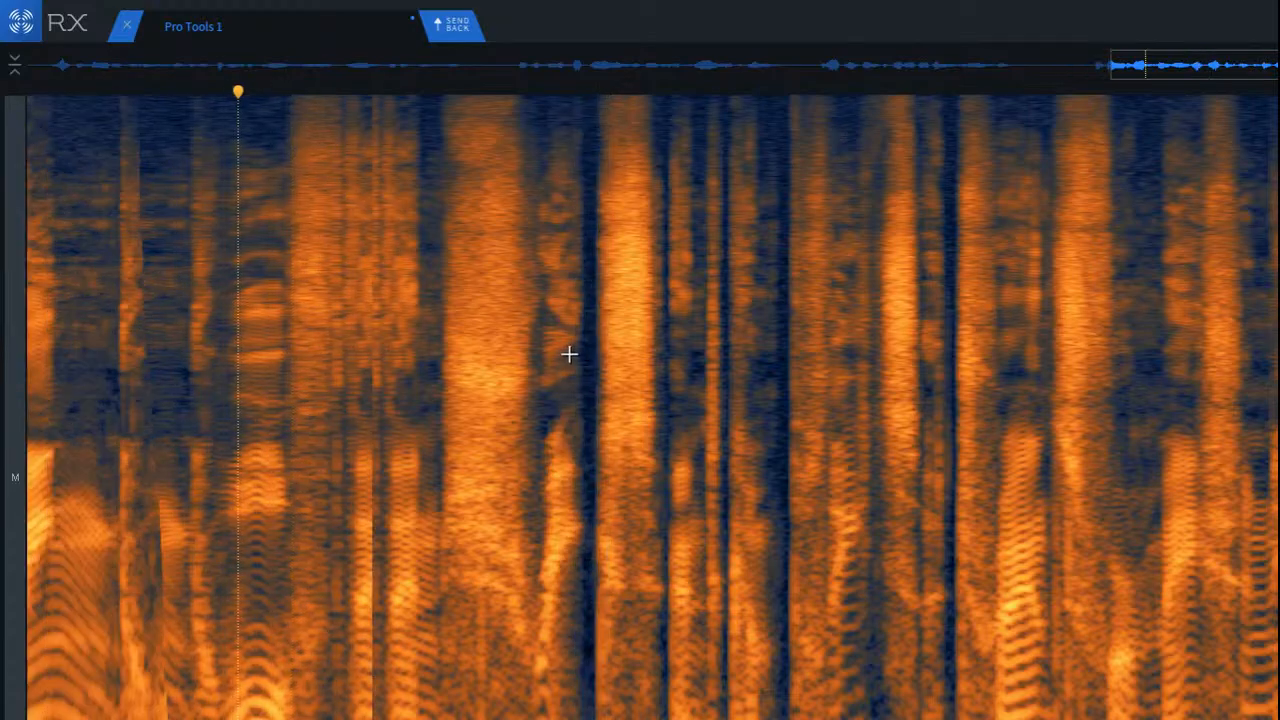
pyautogui.scroll(4, 565, 350)
pyautogui.press('space')
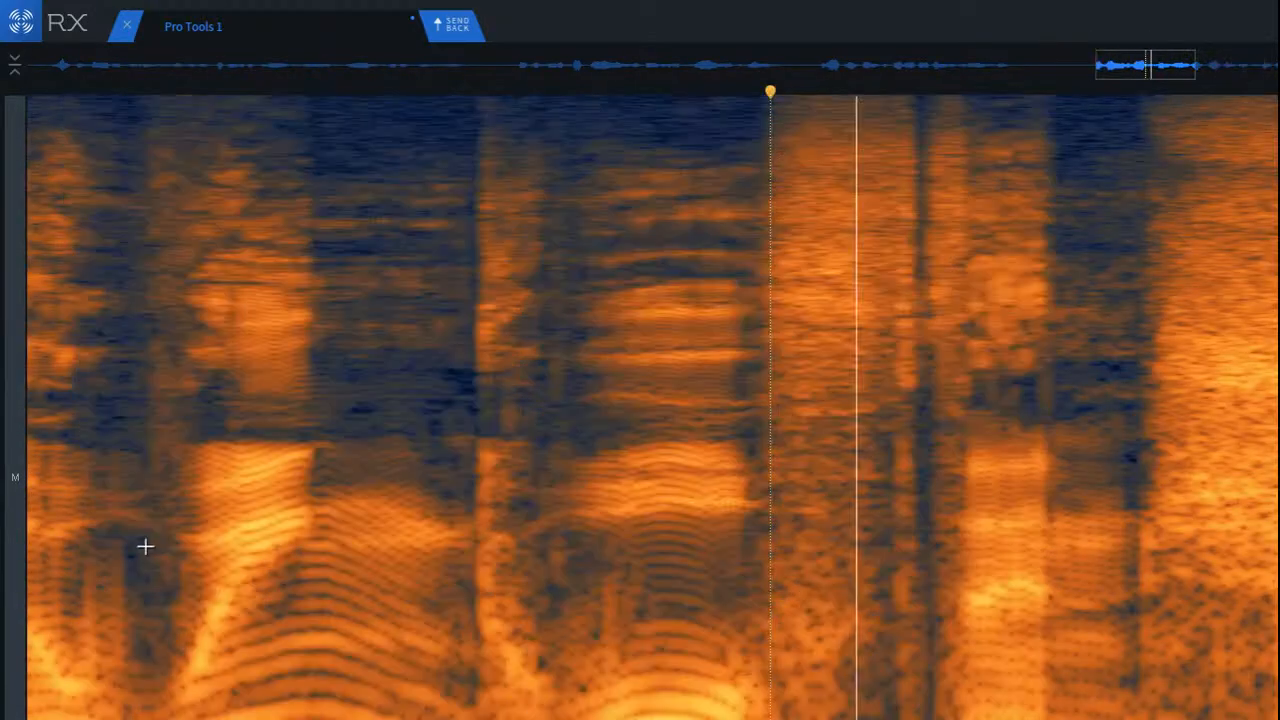
pyautogui.press('space')
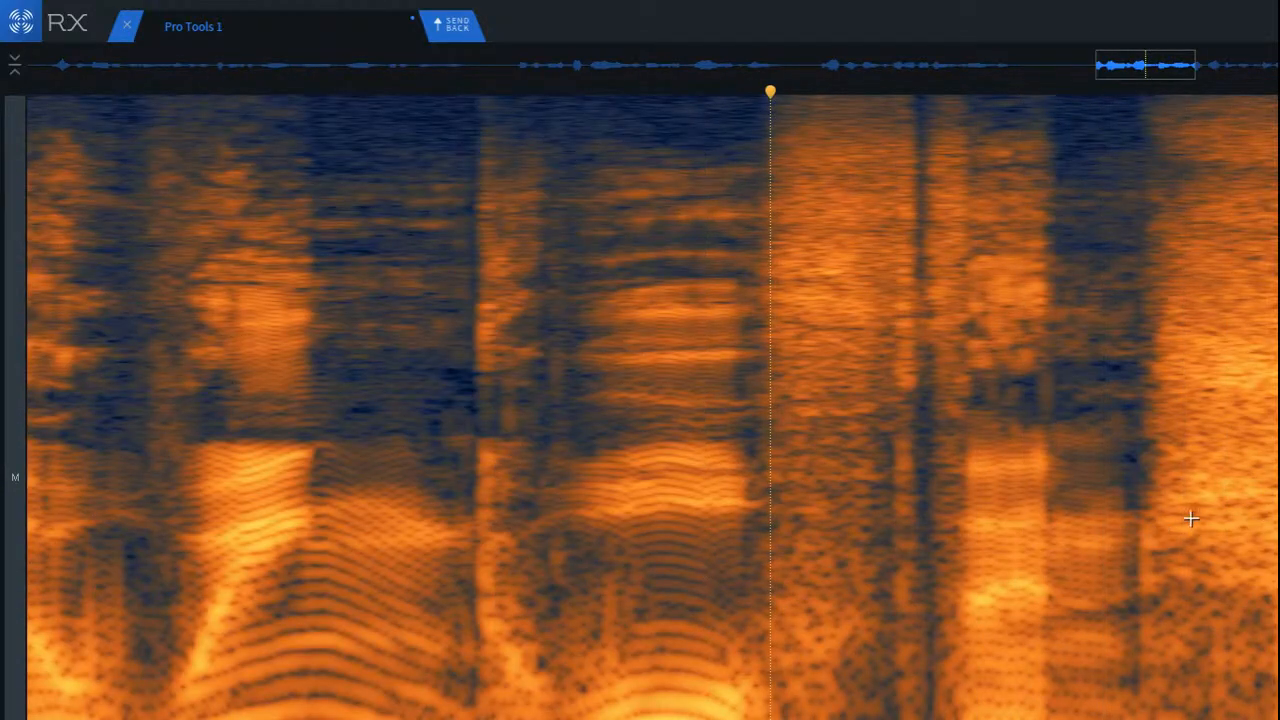
pyautogui.moveTo(1190, 518); pyautogui.dragTo(1279, 719)
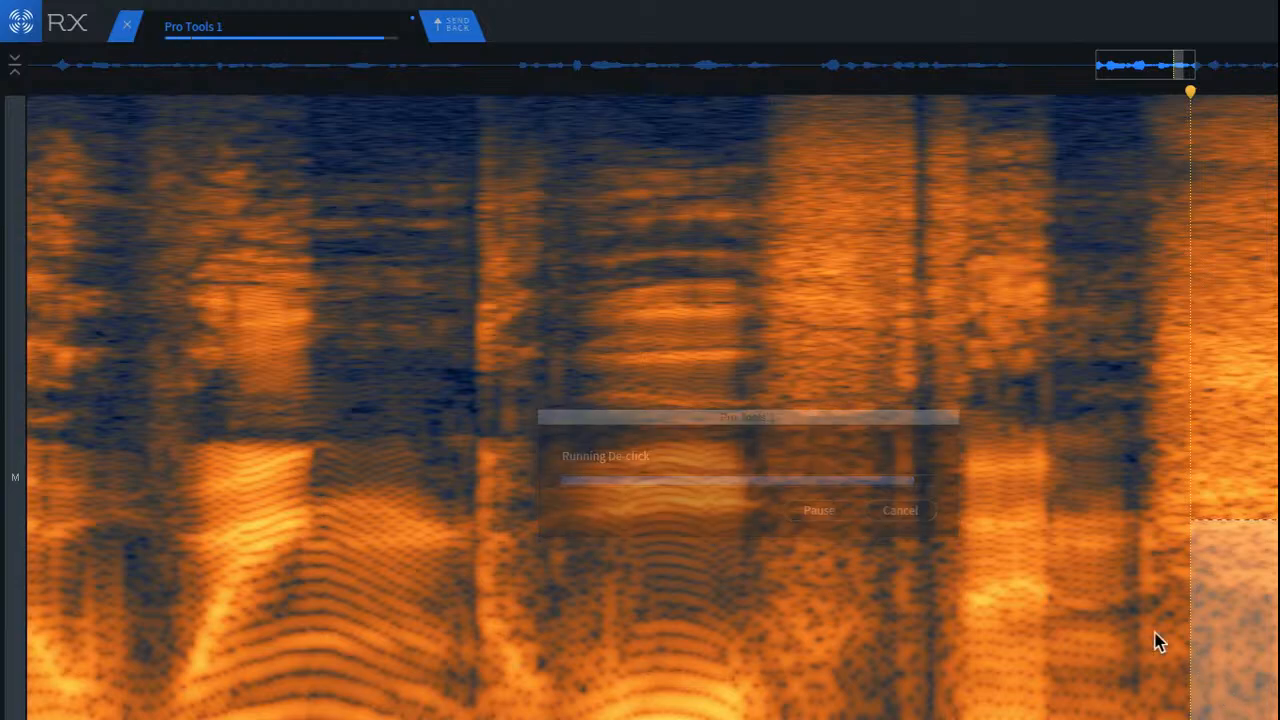
# Step: Play back the phrase's opening words leading into the de-clicked section to check the repair
pyautogui.click(906, 383)
pyautogui.press('space')
pyautogui.scroll(-3, 978, 467)
pyautogui.scroll(-2, 978, 467)
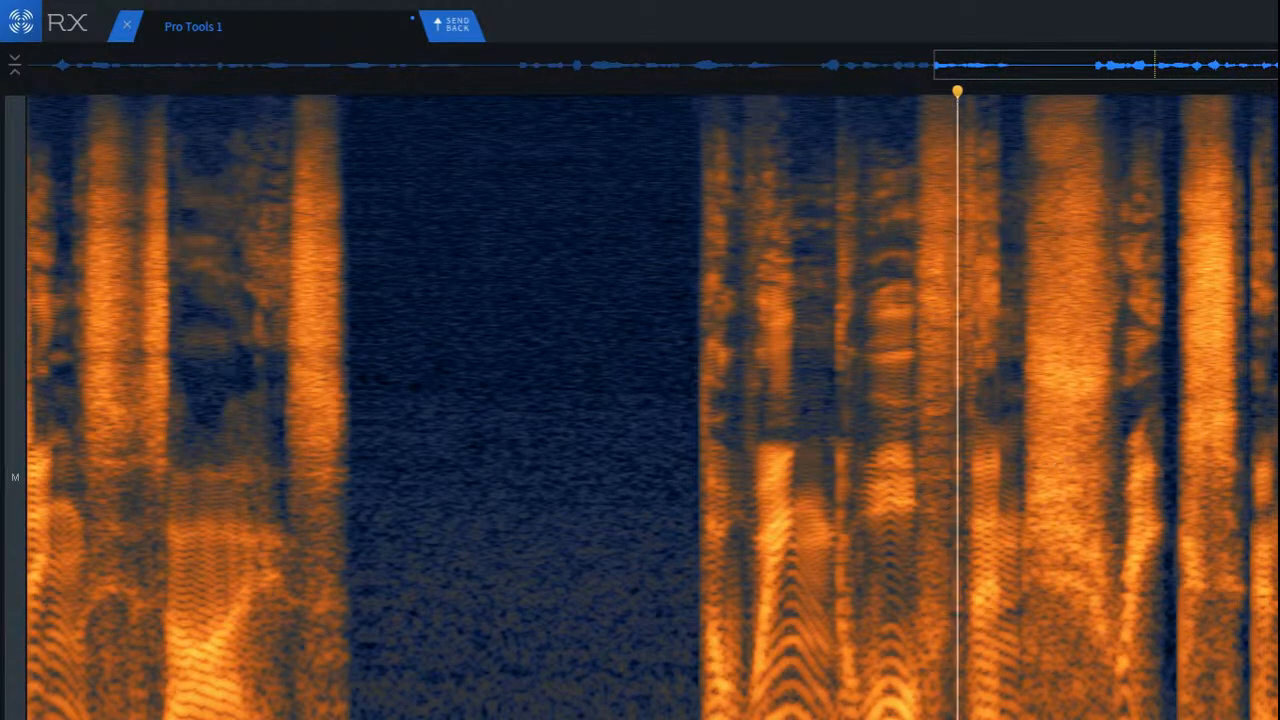
# Step: Audition the low and middle frequencies of the short word sounds following the bright sibilant to locate the noise
pyautogui.scroll(5, 598, 606)
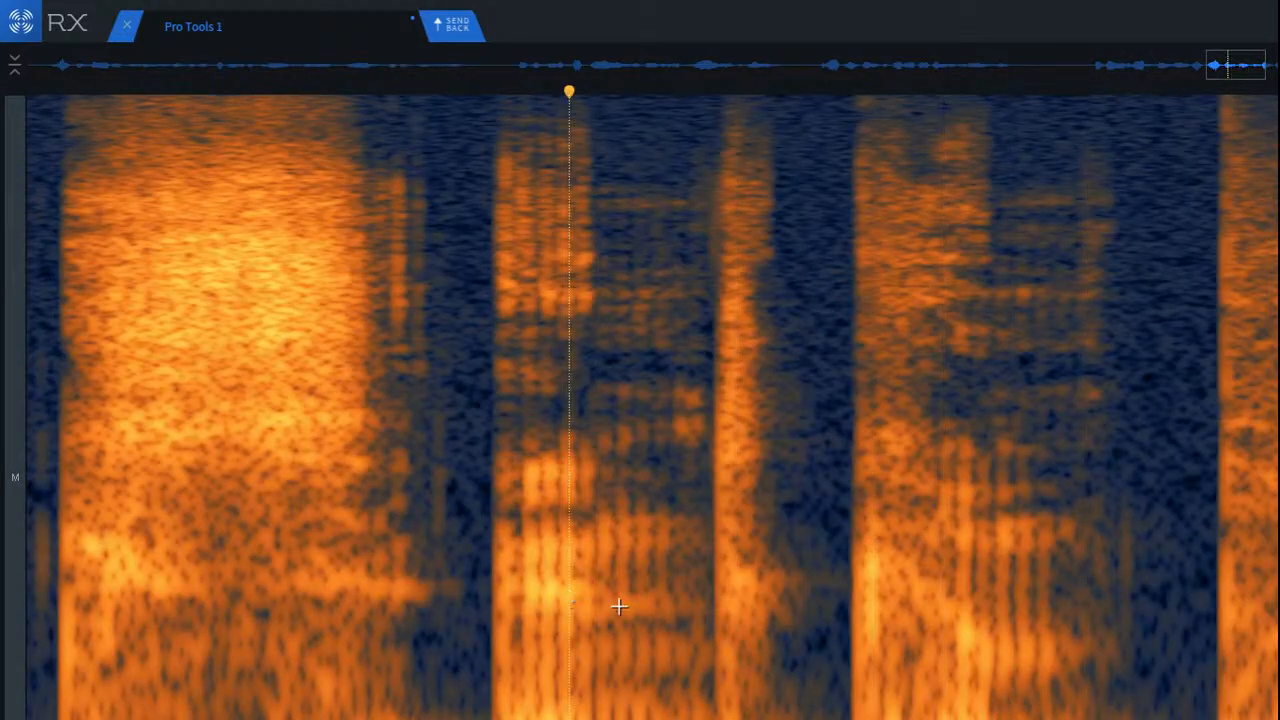
pyautogui.click(159, 396)
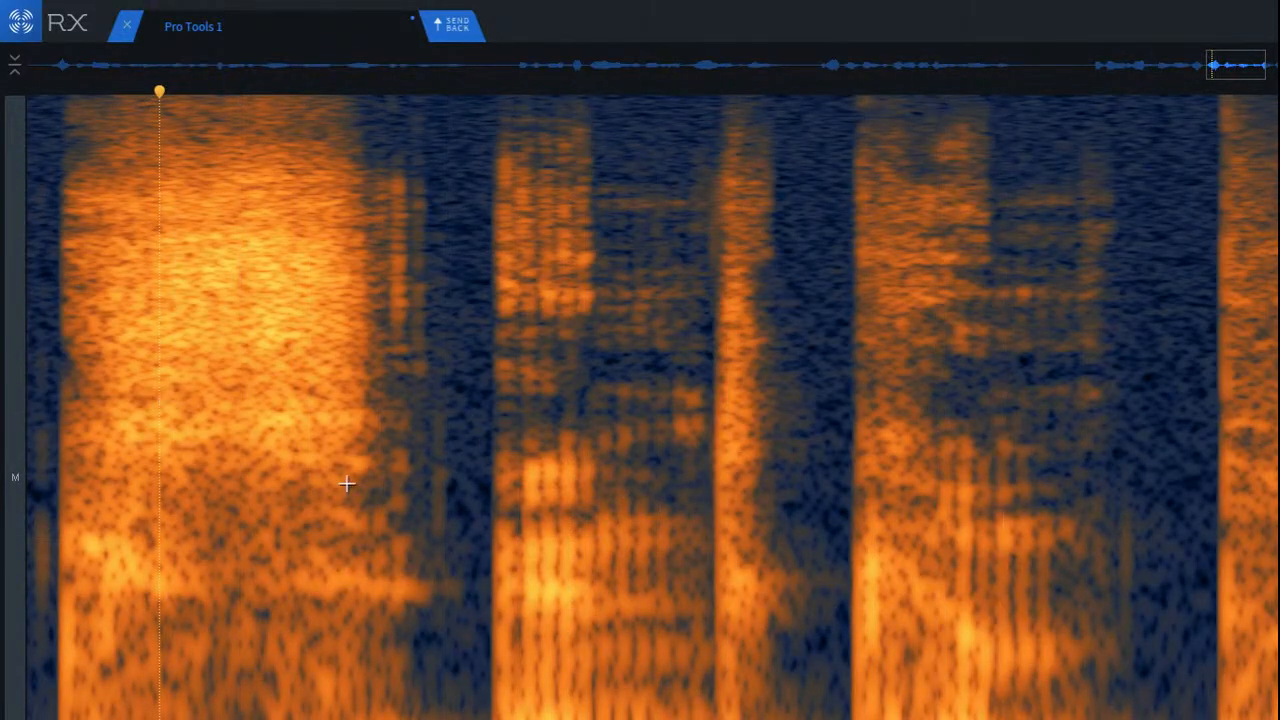
pyautogui.moveTo(694, 416)
pyautogui.mouseDown()
pyautogui.moveTo(750, 602)
pyautogui.moveTo(810, 719)
pyautogui.moveTo(911, 706)
pyautogui.moveTo(900, 703)
pyautogui.mouseUp()
pyautogui.moveTo(815, 685); pyautogui.dragTo(542, 659)
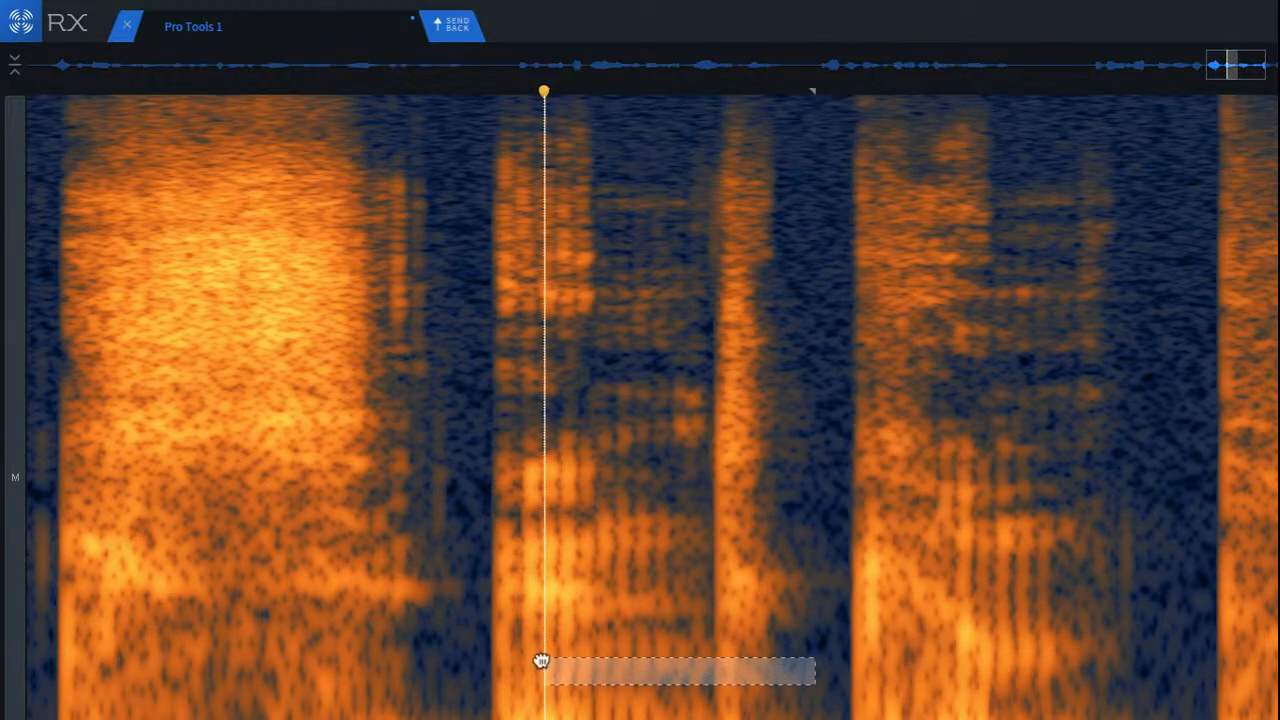
pyautogui.moveTo(449, 349); pyautogui.dragTo(1086, 692)
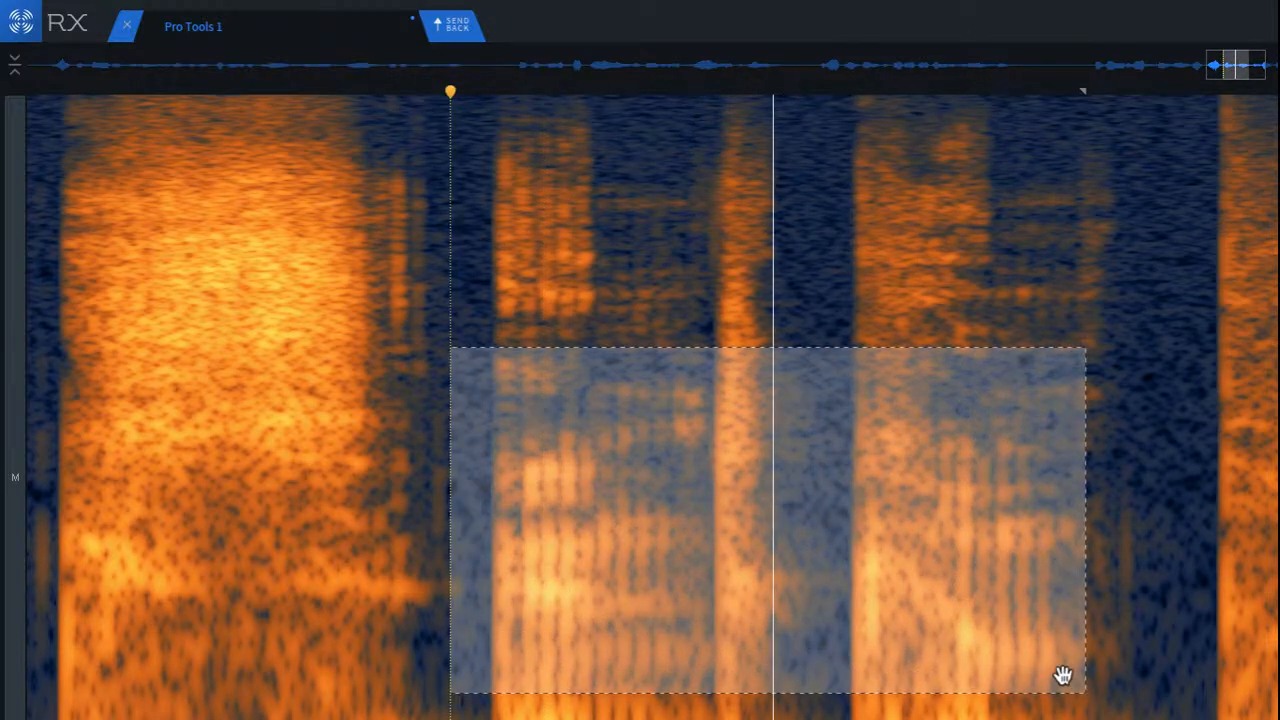
pyautogui.click(797, 437)
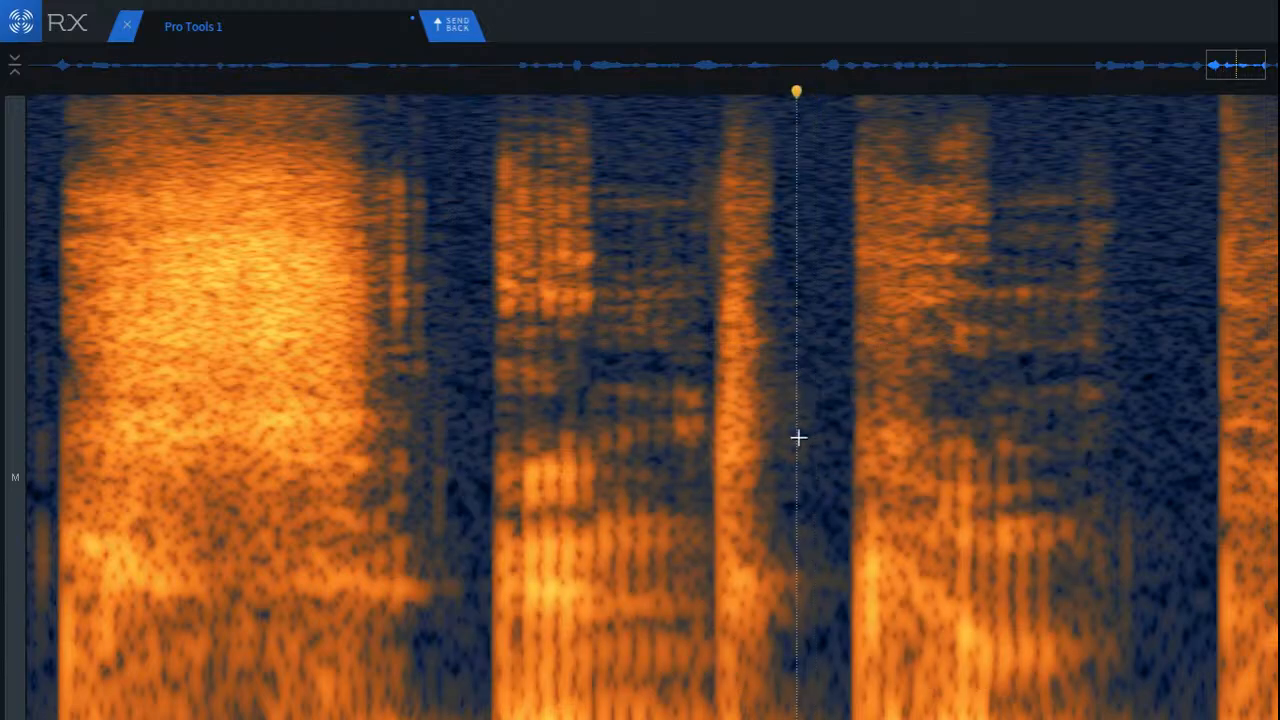
# Step: Repair the mid-frequency patch between the short word's onset and the narrow burst, and play back from the preceding sibilant
pyautogui.moveTo(524, 368); pyautogui.dragTo(717, 456)
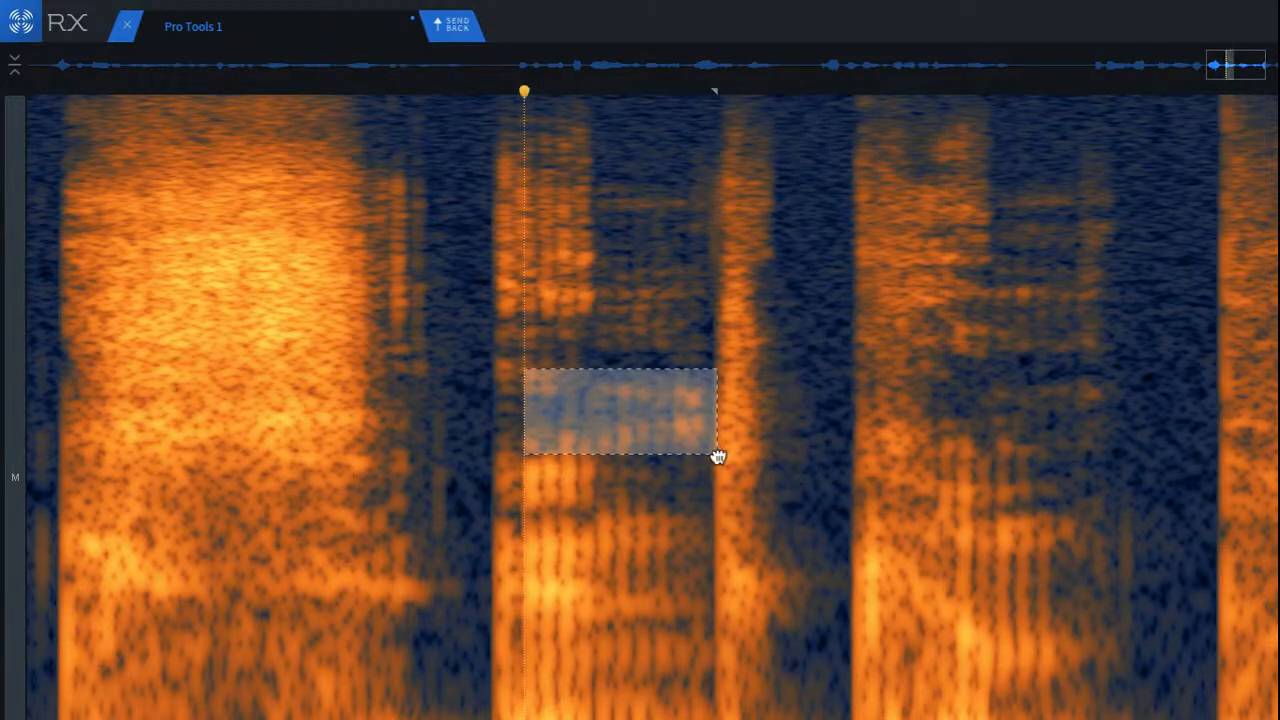
pyautogui.hotkey('ctrl', 'r')
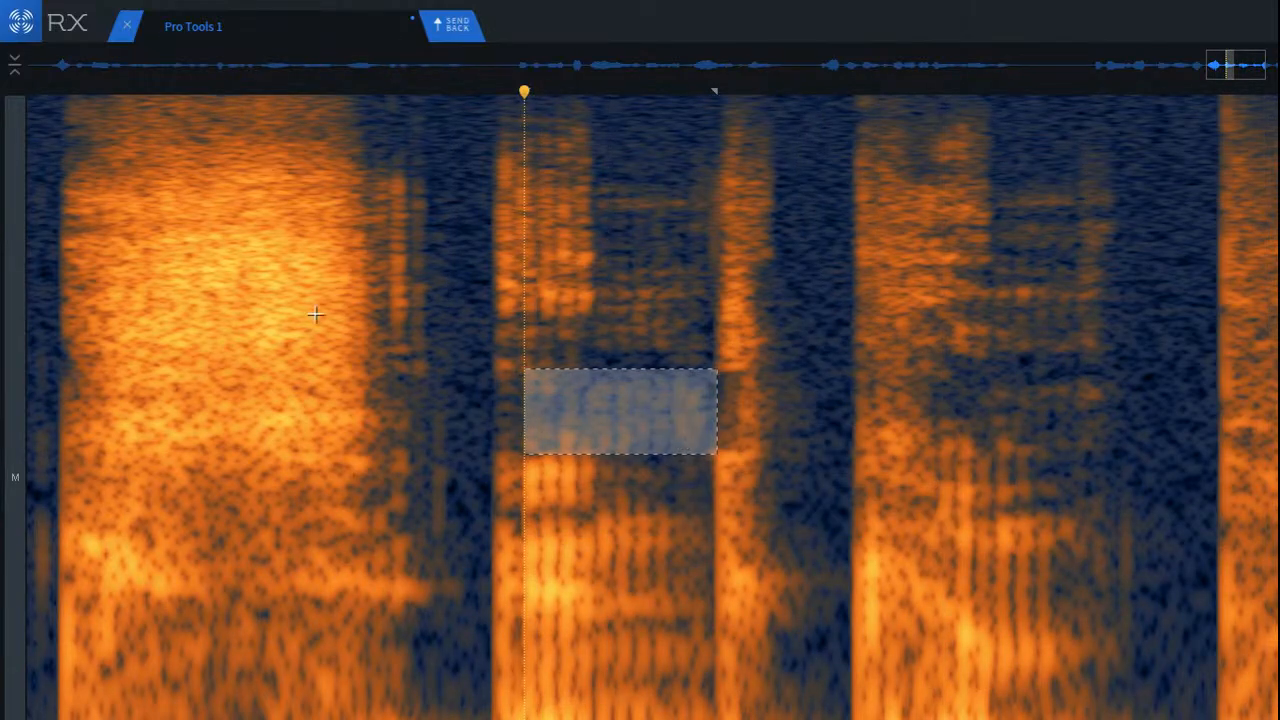
pyautogui.click(254, 284)
pyautogui.press('space')
pyautogui.scroll(-3, 342, 349)
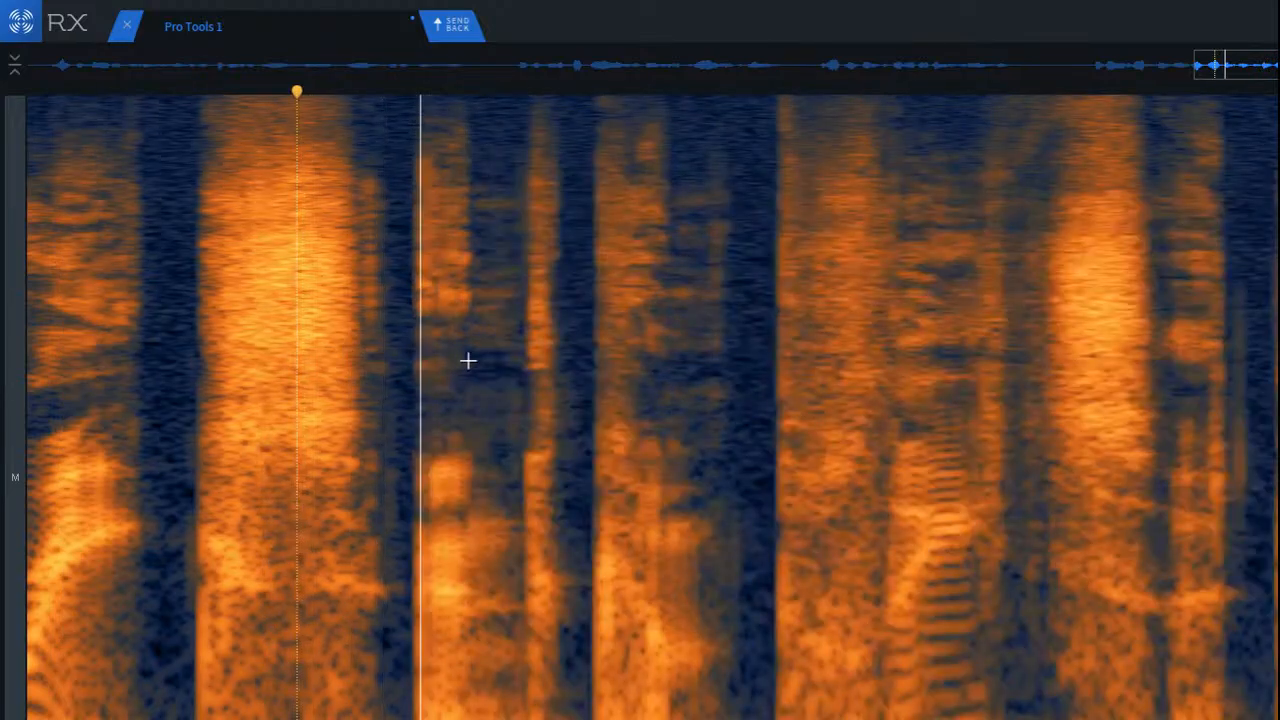
pyautogui.scroll(-3, 486, 360)
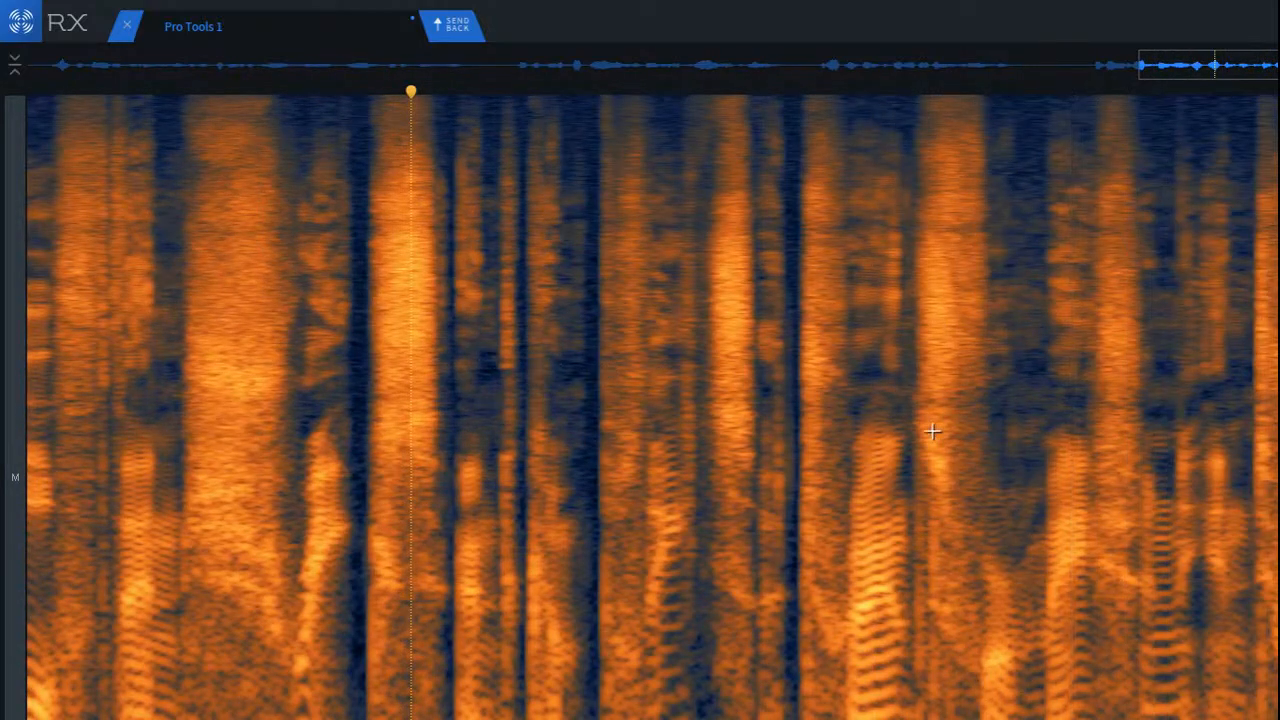
# Step: De-click the low and middle frequencies across the dip and the onset of the following wide sibilant, and play back the word
pyautogui.scroll(5, 963, 543)
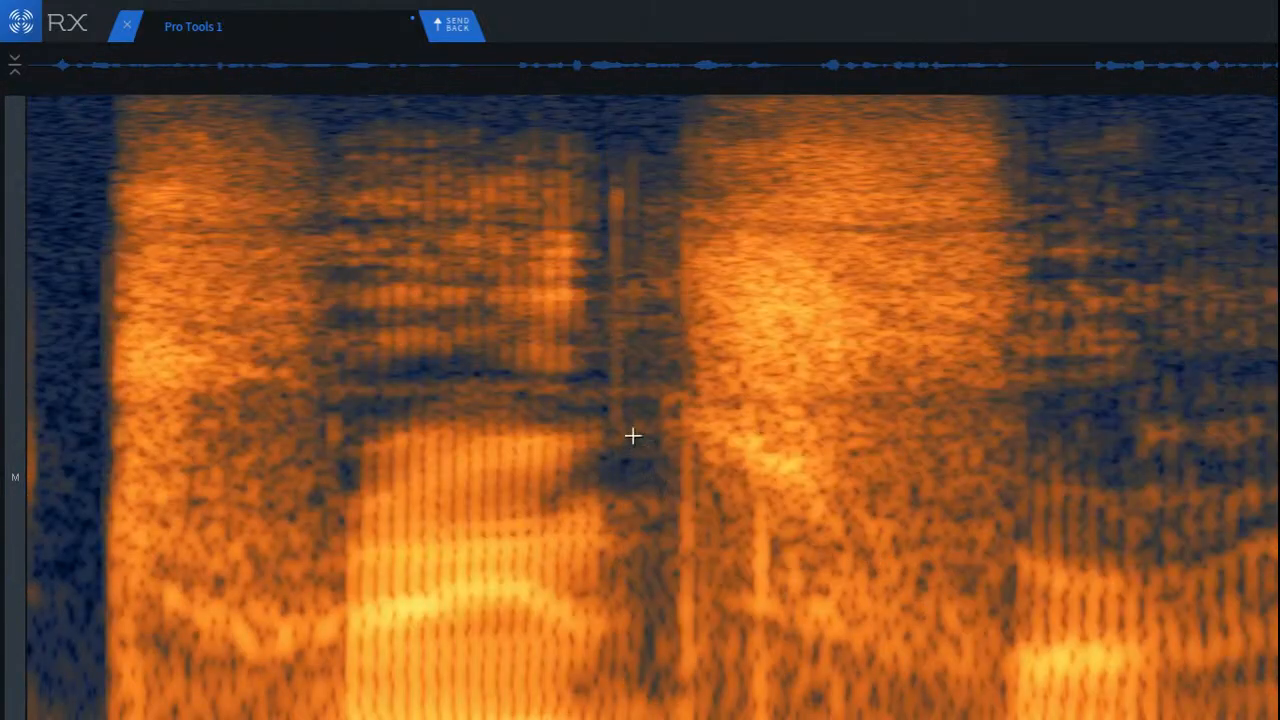
pyautogui.moveTo(633, 413); pyautogui.dragTo(859, 719)
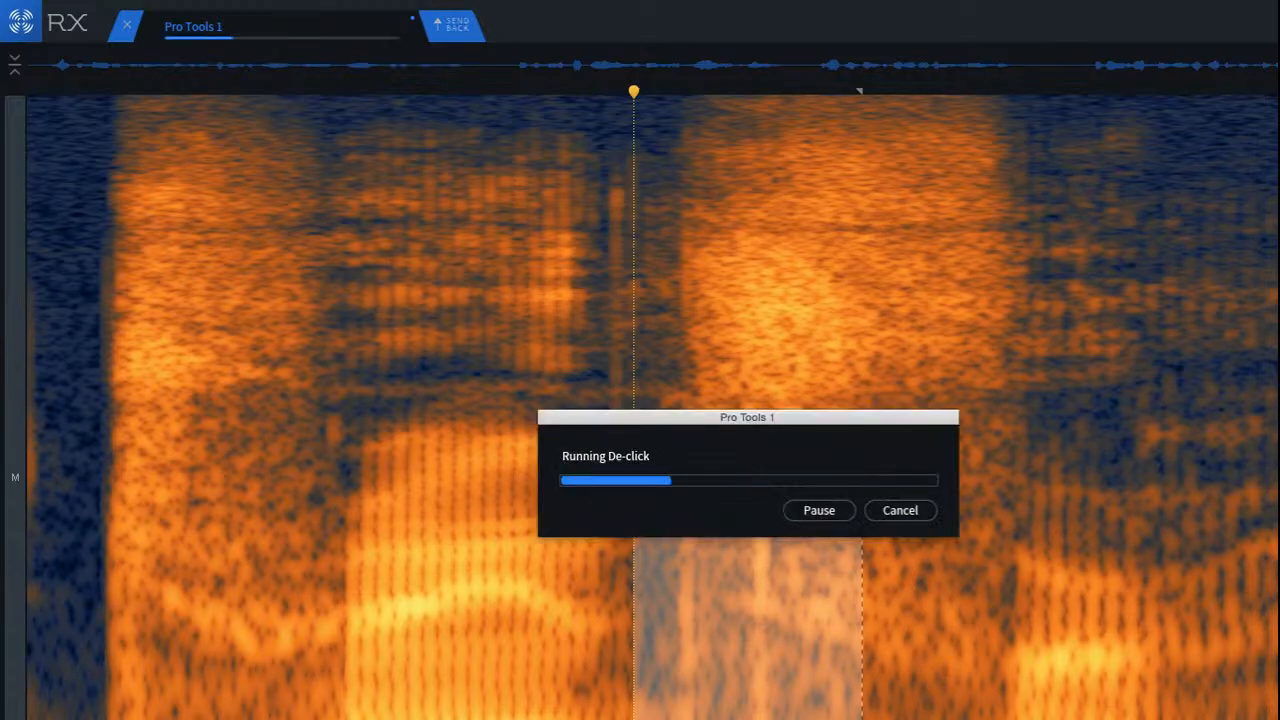
pyautogui.click(320, 546)
pyautogui.press('space')
pyautogui.scroll(-3, 320, 548)
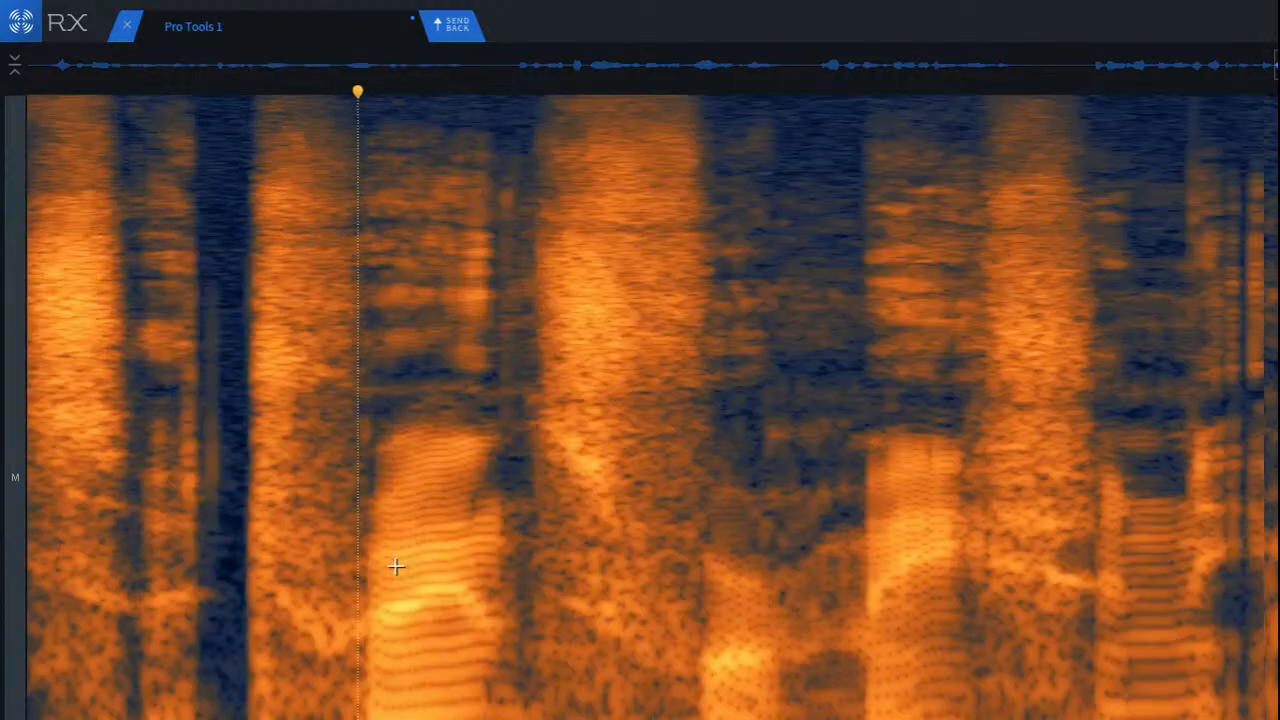
# Step: Play back the words following the de-clicked sibilant to listen for remaining clicks
pyautogui.click(690, 234)
pyautogui.scroll(-3, 1051, 363)
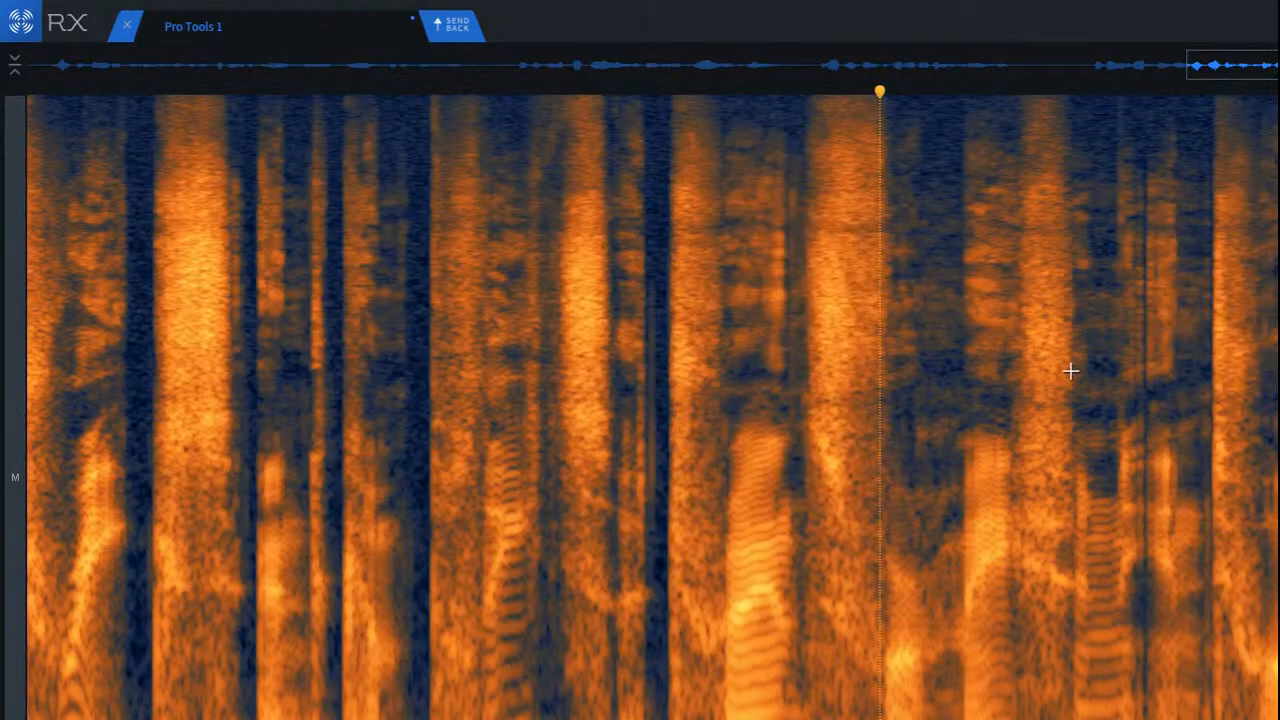
pyautogui.scroll(3, 1051, 363)
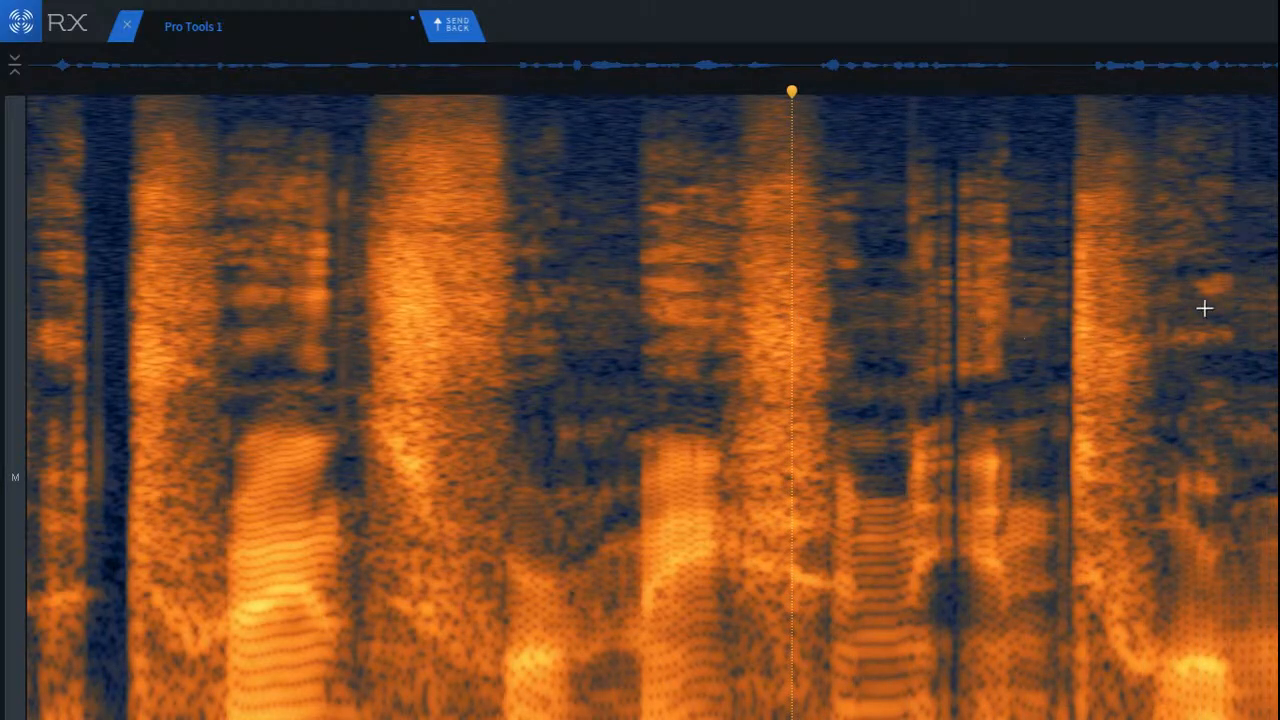
pyautogui.scroll(2, 1170, 276)
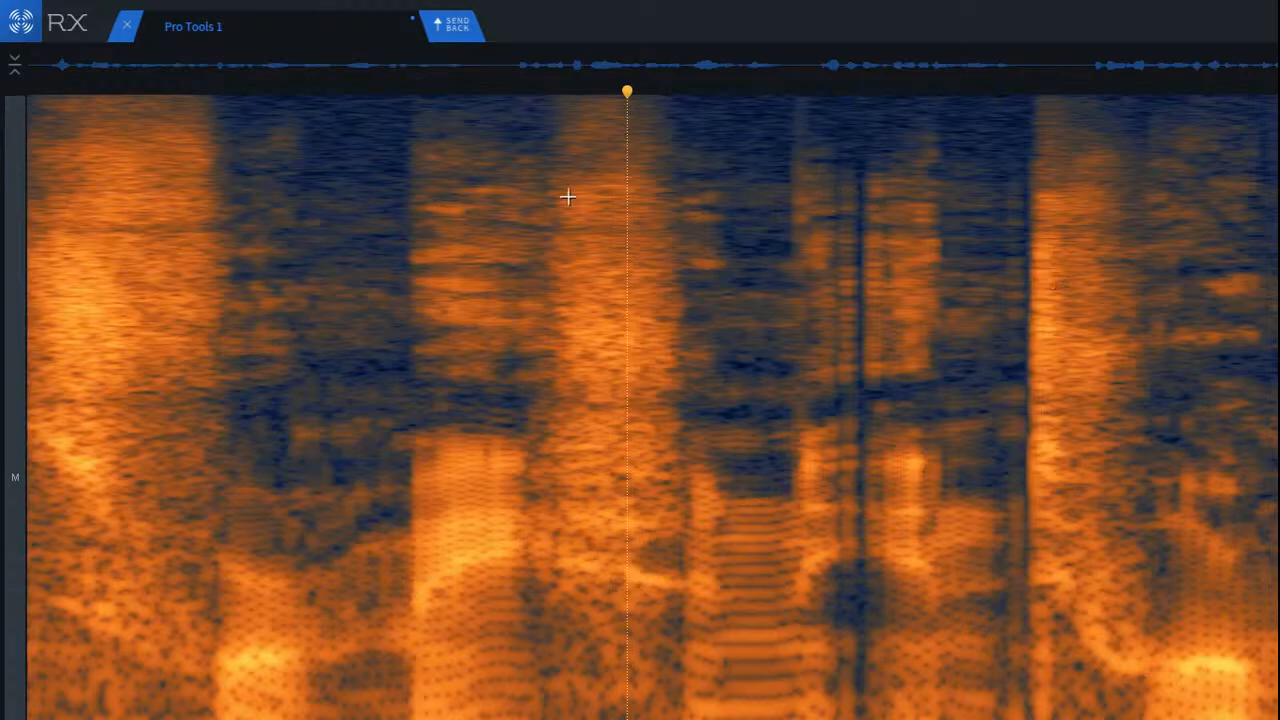
pyautogui.press('space')
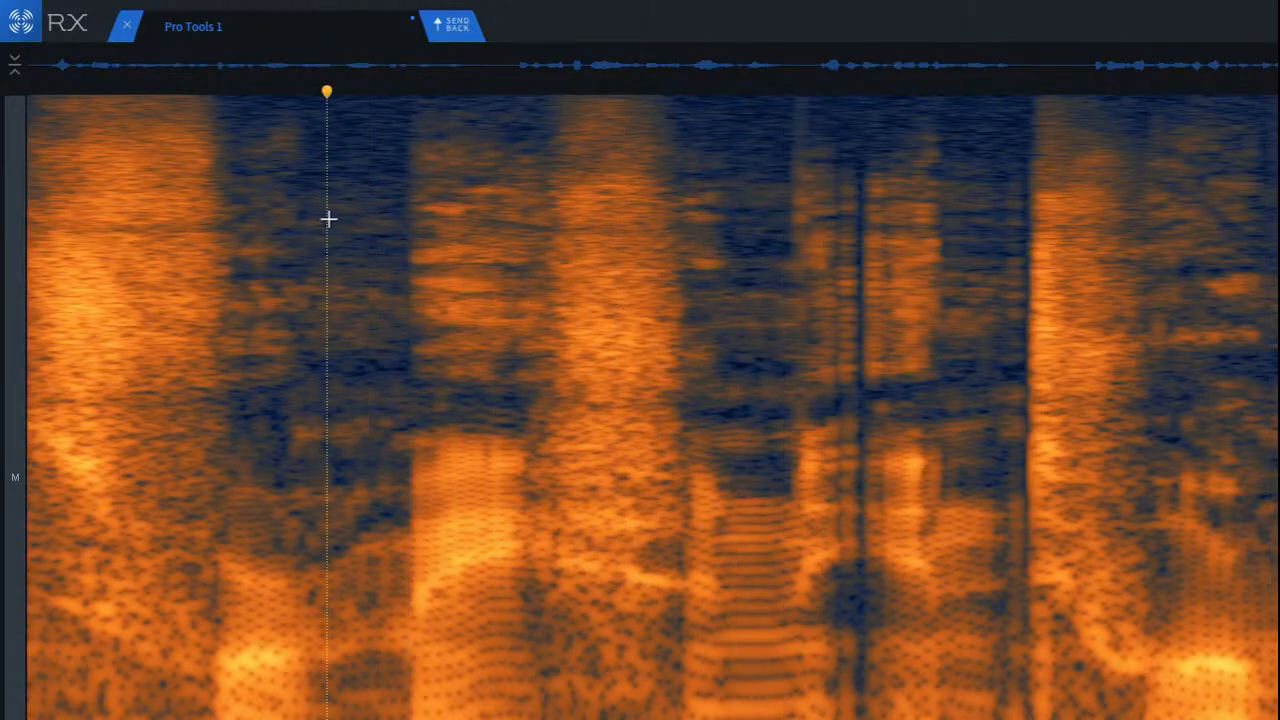
pyautogui.press('space')
pyautogui.press('space')
pyautogui.press('space')
pyautogui.scroll(-4, 871, 314)
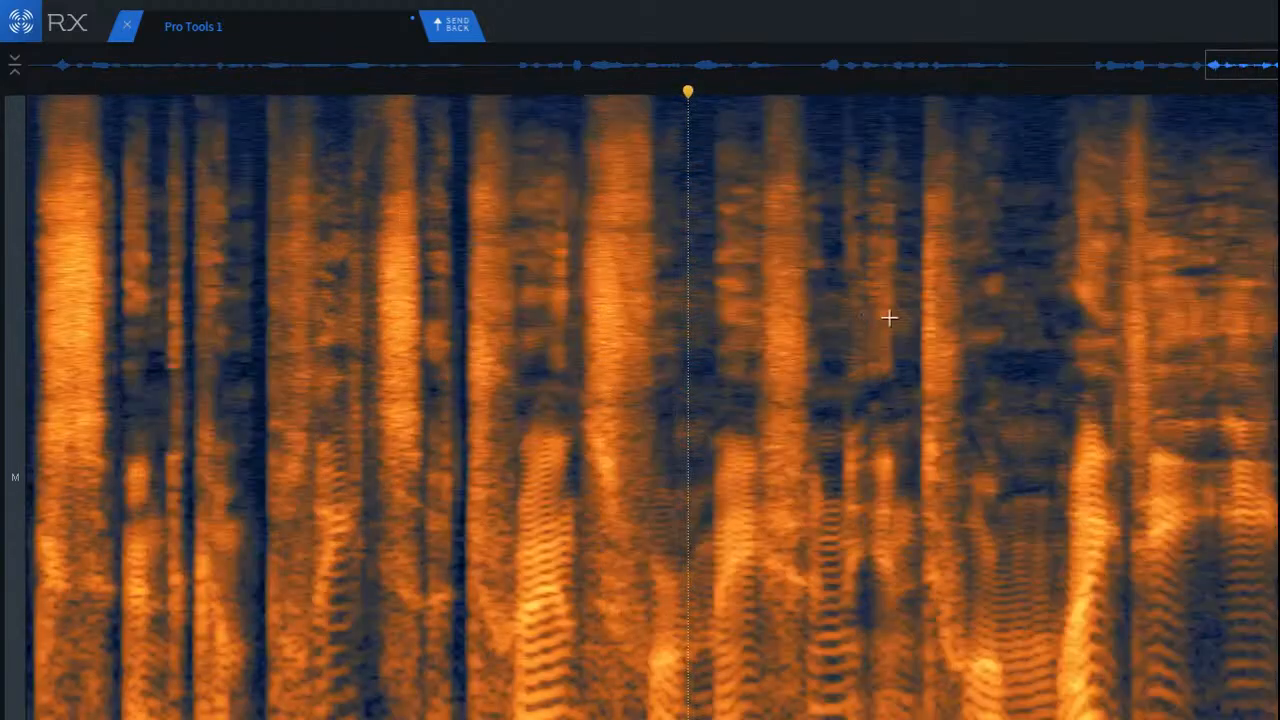
# Step: Replay the passage around the next sharp burst from several start points to locate the click beside it
pyautogui.hotkey('ctrl', 'z')
pyautogui.press('space')
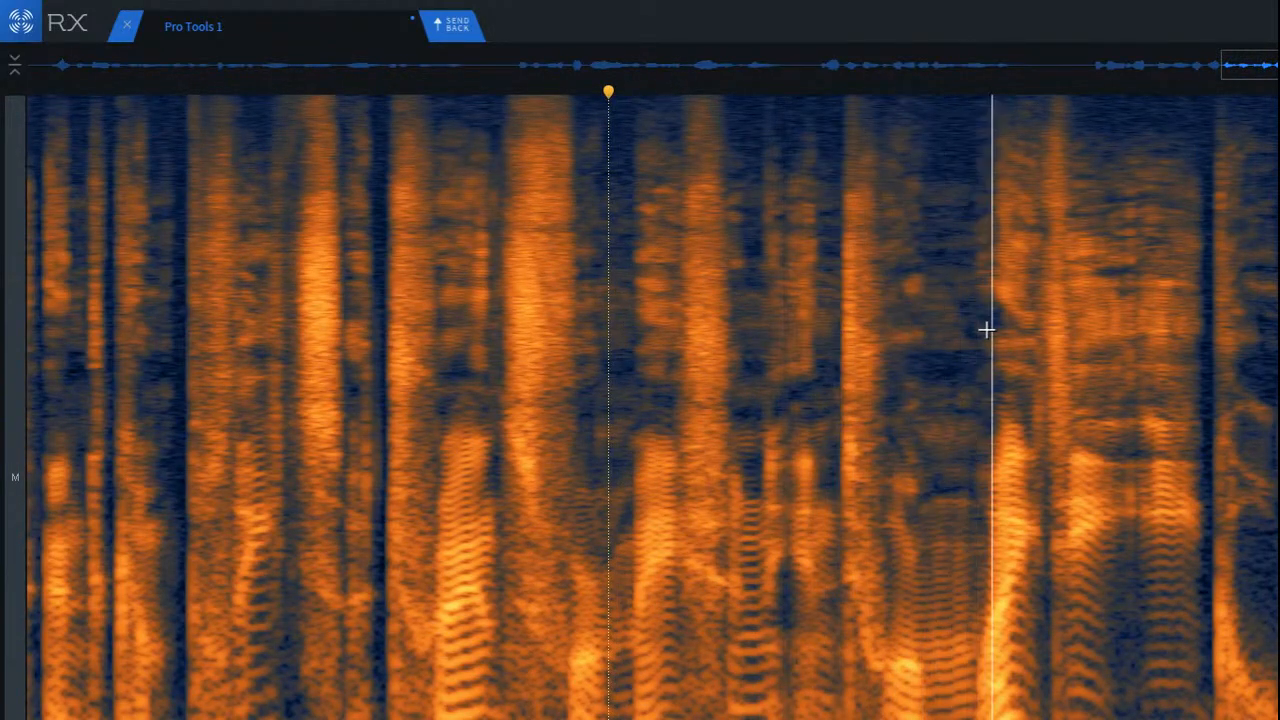
pyautogui.press('space')
pyautogui.press('space')
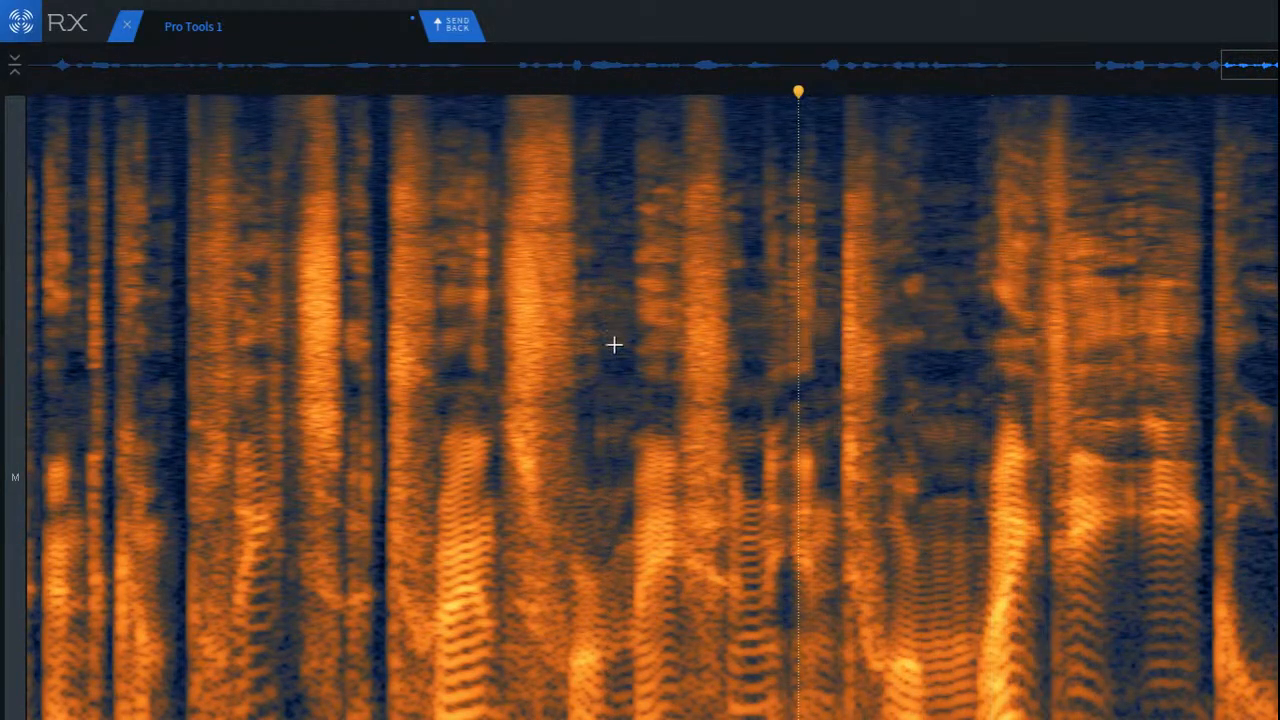
pyautogui.press('space')
pyautogui.scroll(4, 900, 465)
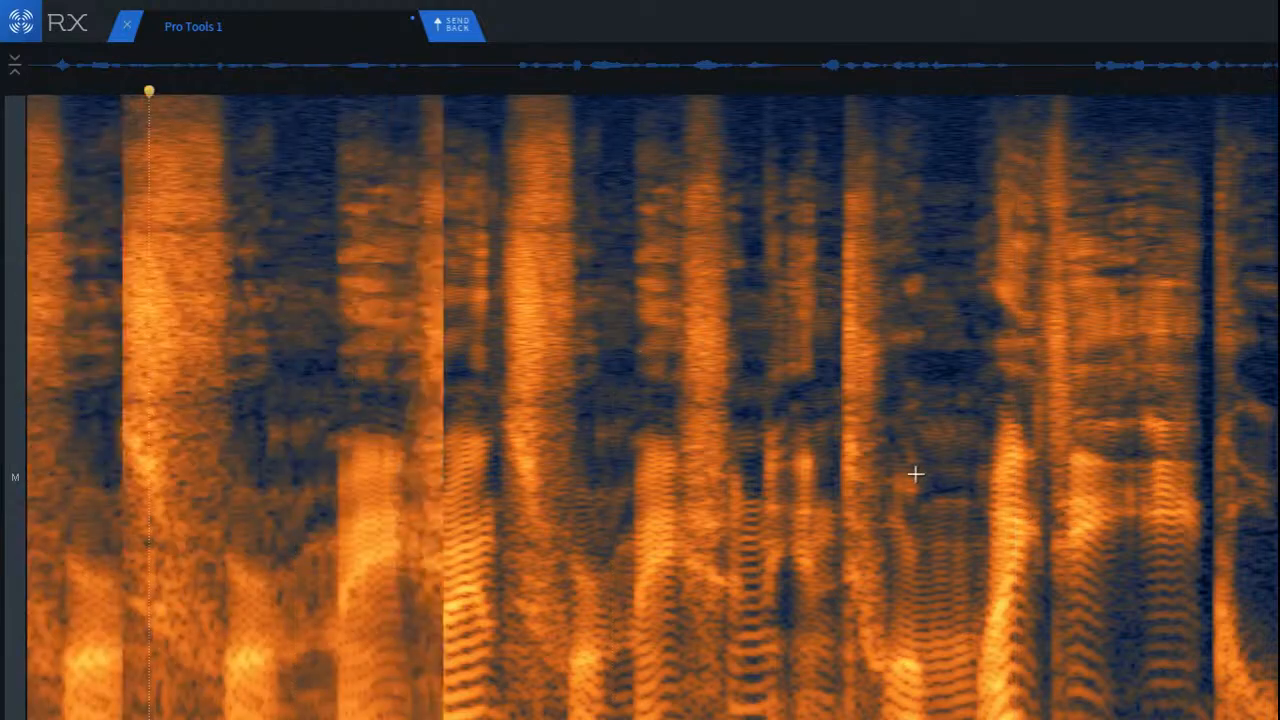
pyautogui.press('space')
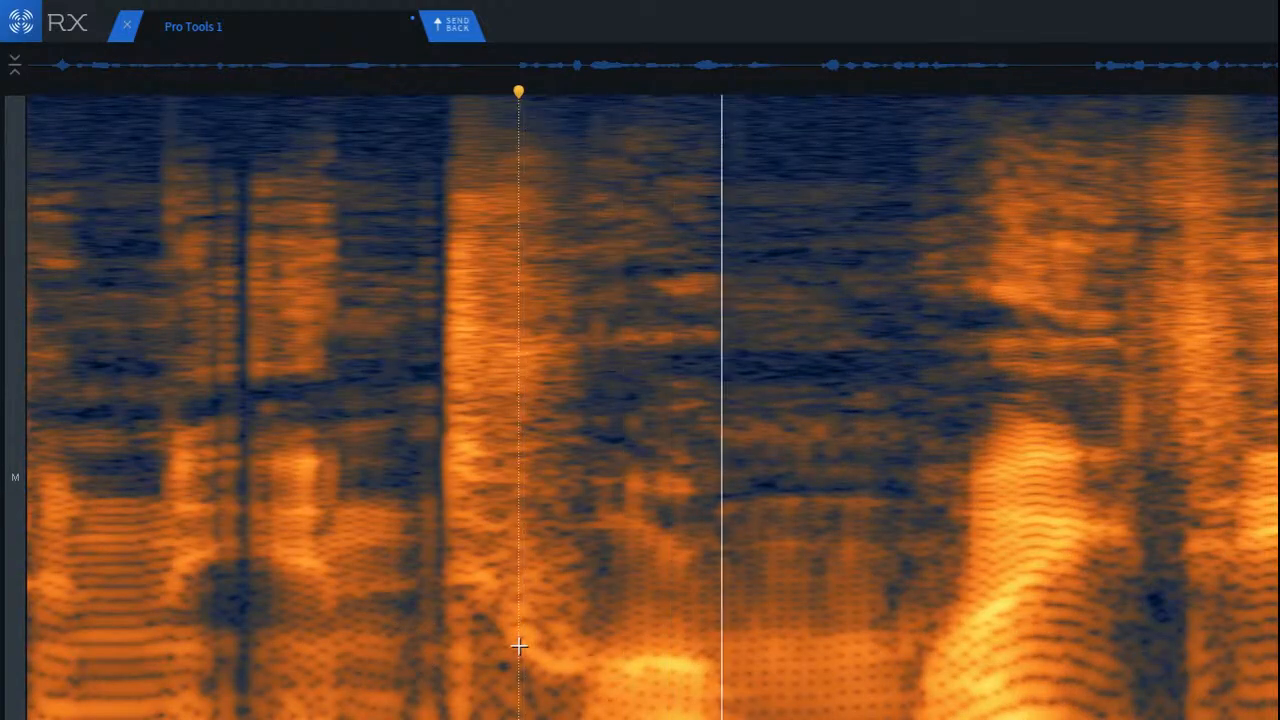
# Step: Repair the click in the lower frequencies of the short dip just before the sharp burst
pyautogui.moveTo(388, 474)
pyautogui.mouseDown()
pyautogui.moveTo(471, 694)
pyautogui.moveTo(453, 718)
pyautogui.mouseUp()
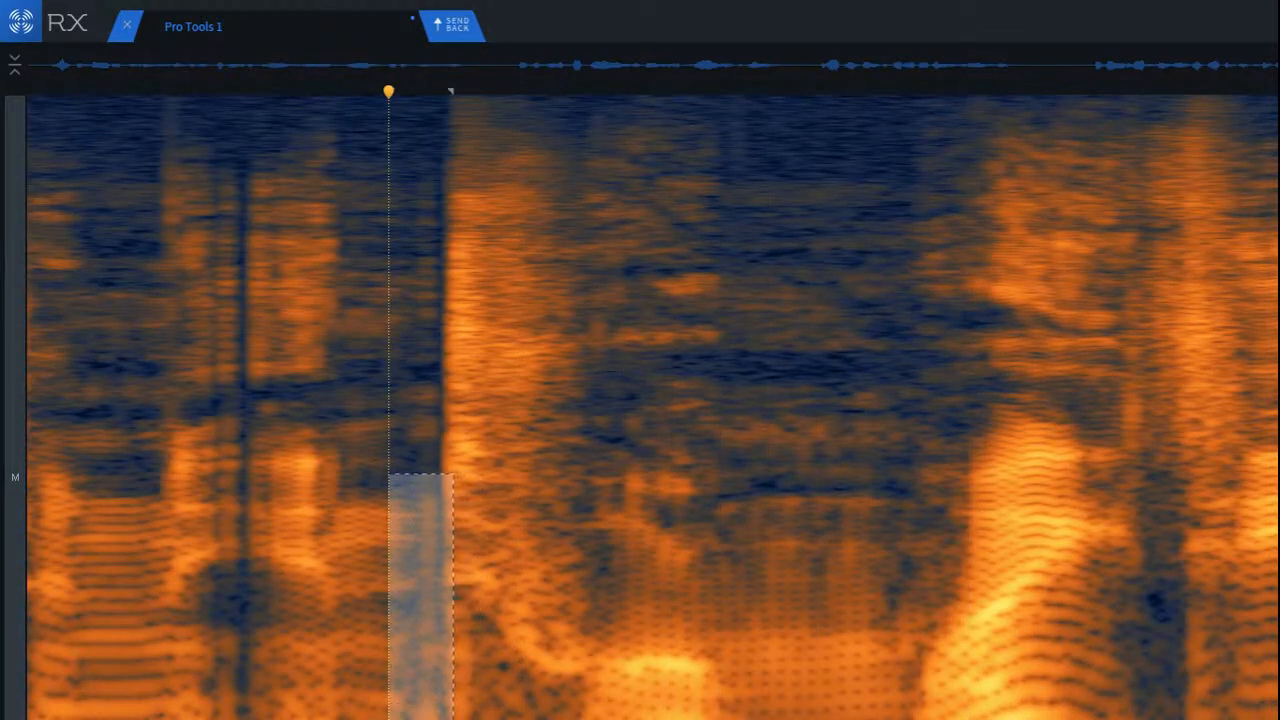
pyautogui.press('Return')
pyautogui.click(508, 609)
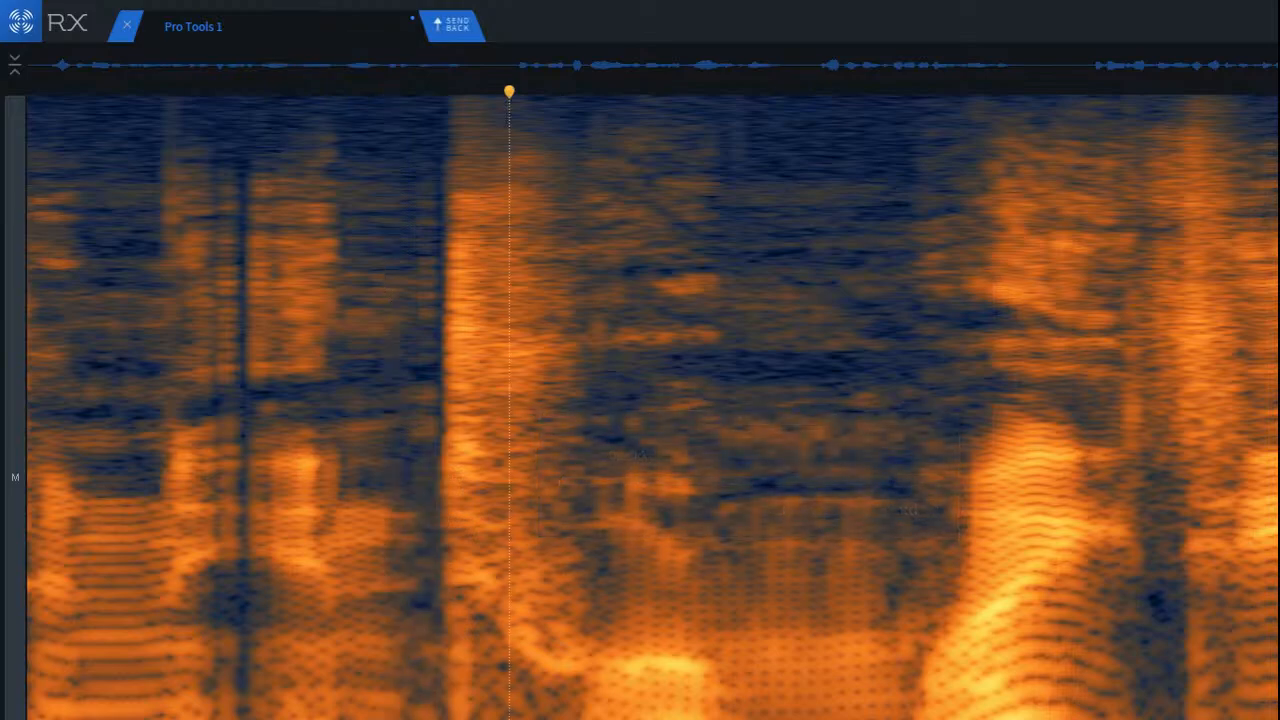
# Step: Repair the low-frequency area at the base of the sharp burst's onset, and play back the transition from the preceding syllable
pyautogui.scroll(4, 475, 609)
pyautogui.moveTo(445, 609); pyautogui.dragTo(656, 718)
pyautogui.moveTo(565, 715); pyautogui.dragTo(451, 715)
pyautogui.press('Return')
pyautogui.press('Return')
pyautogui.click(217, 629)
pyautogui.scroll(-3, 372, 691)
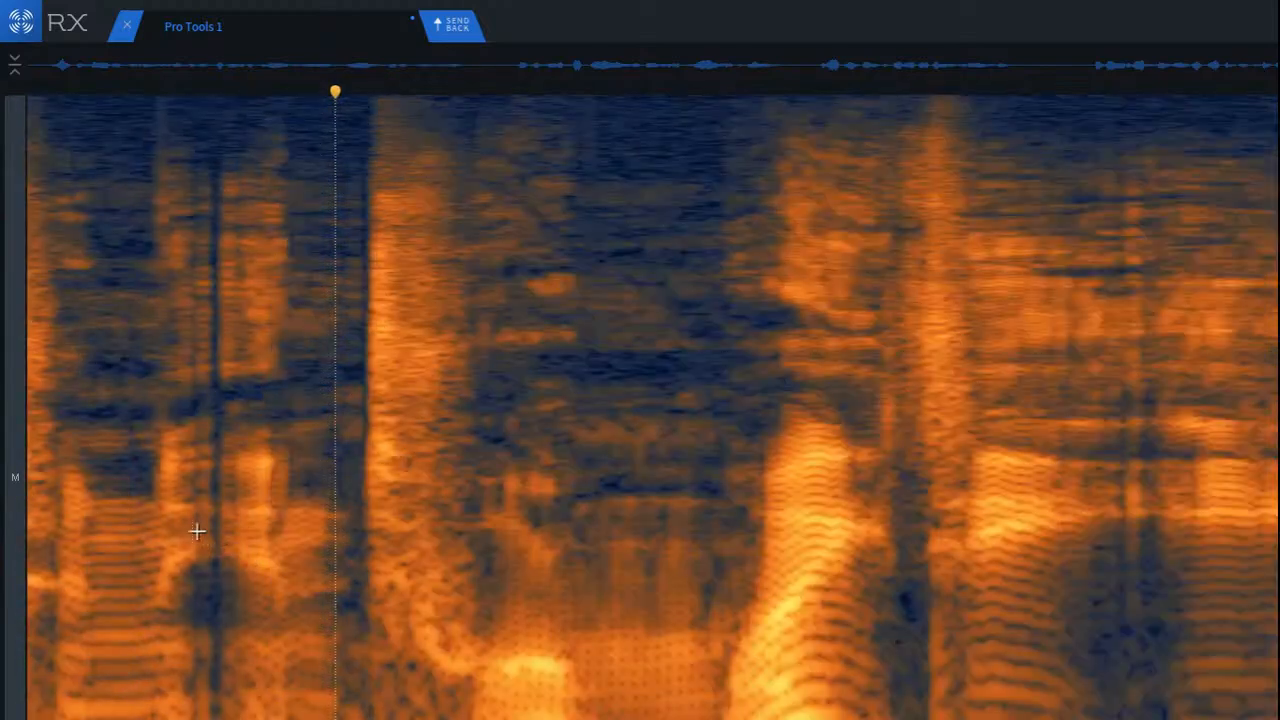
pyautogui.click(194, 529)
pyautogui.press('space')
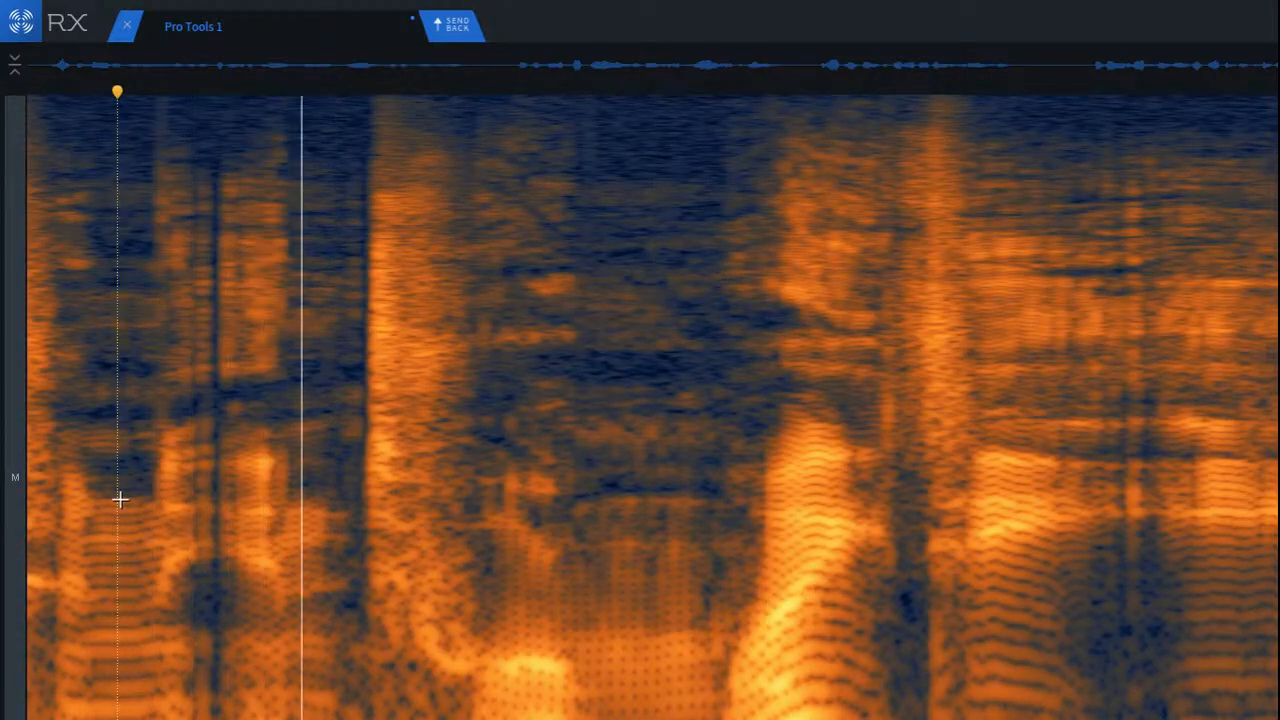
# Step: Repair the upper-frequency streak in the dip just before the sharp burst, and play back the result
pyautogui.scroll(3, 286, 426)
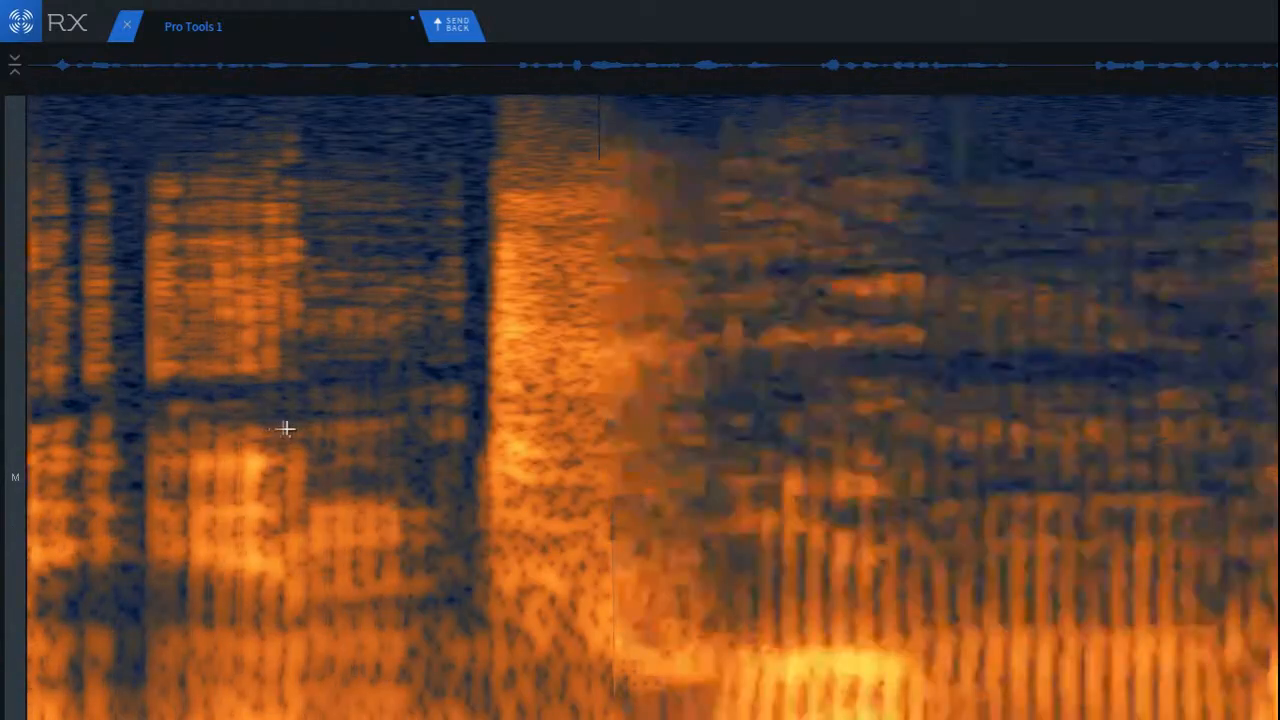
pyautogui.moveTo(472, 170); pyautogui.dragTo(586, 494)
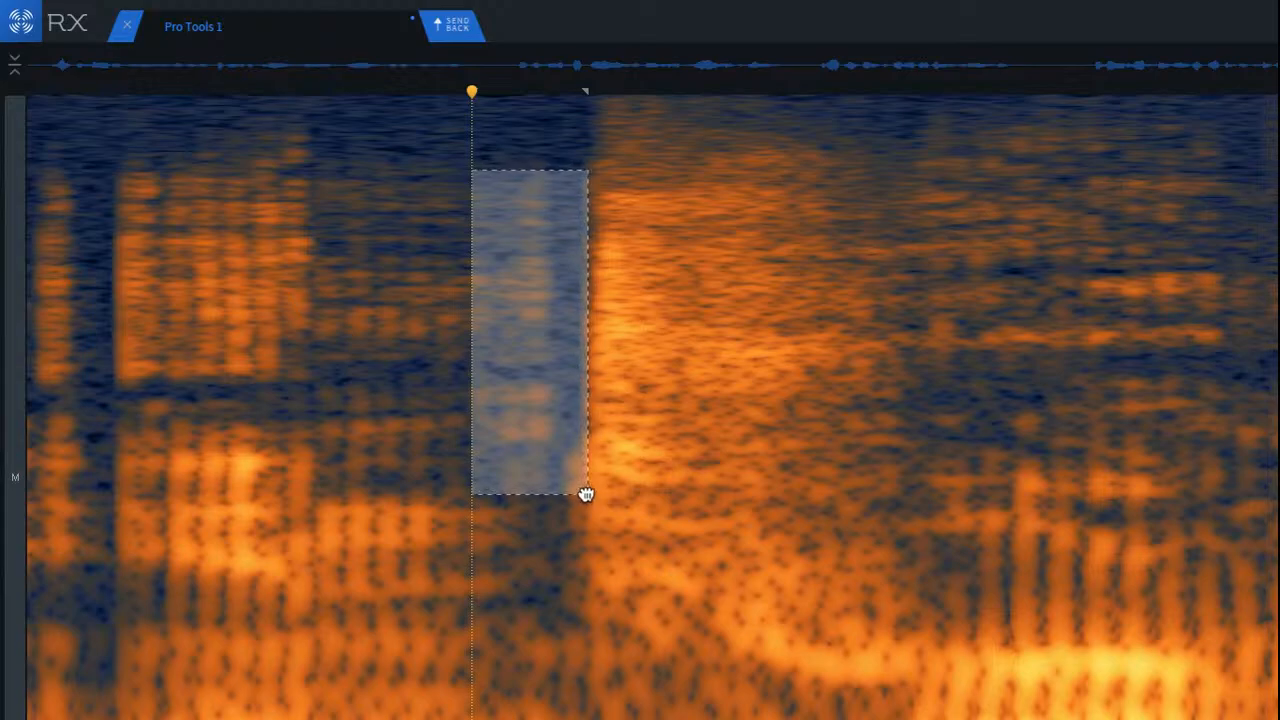
pyautogui.press('super+2')
pyautogui.click(97, 243)
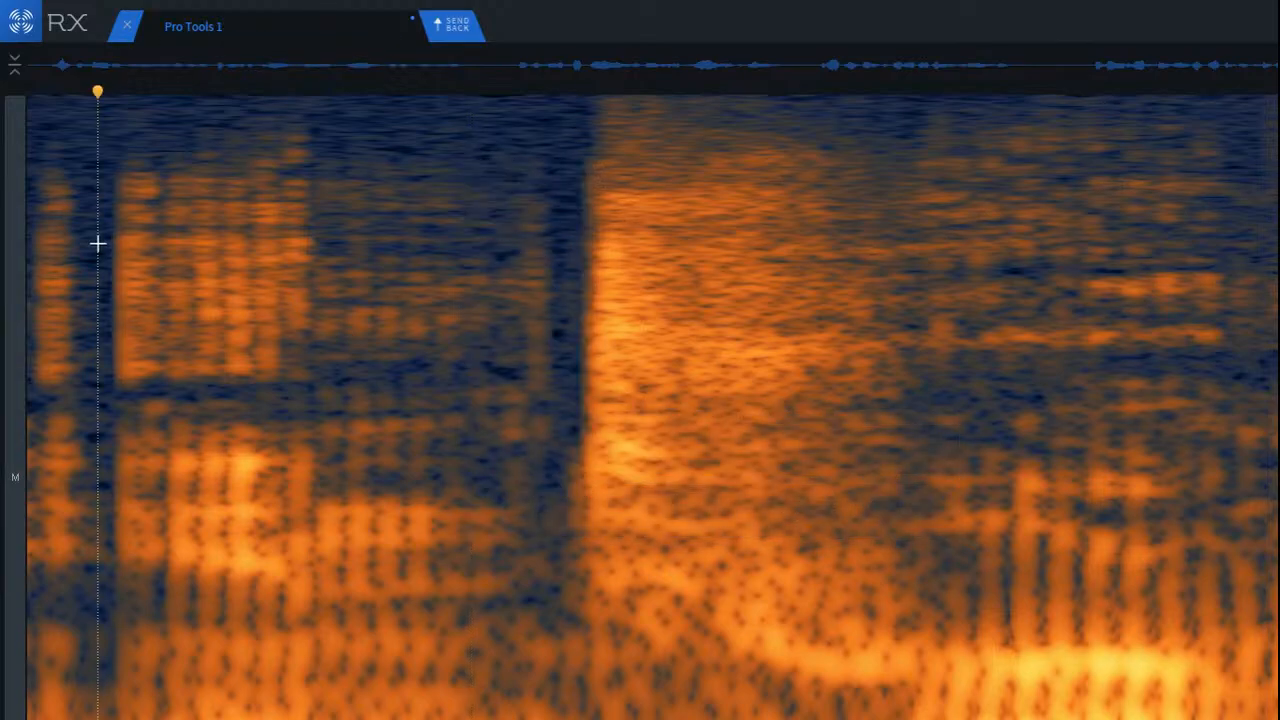
pyautogui.press('space')
pyautogui.scroll(-5, 205, 293)
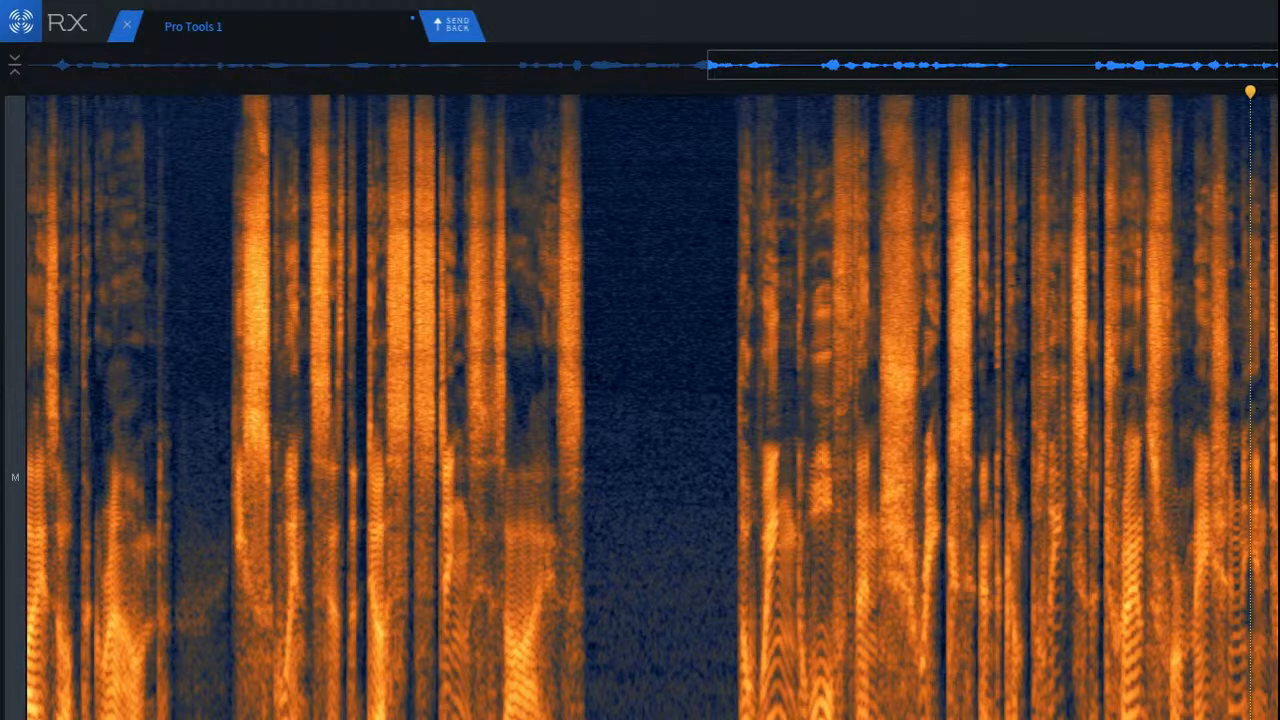
pyautogui.scroll(10, 652, 407)
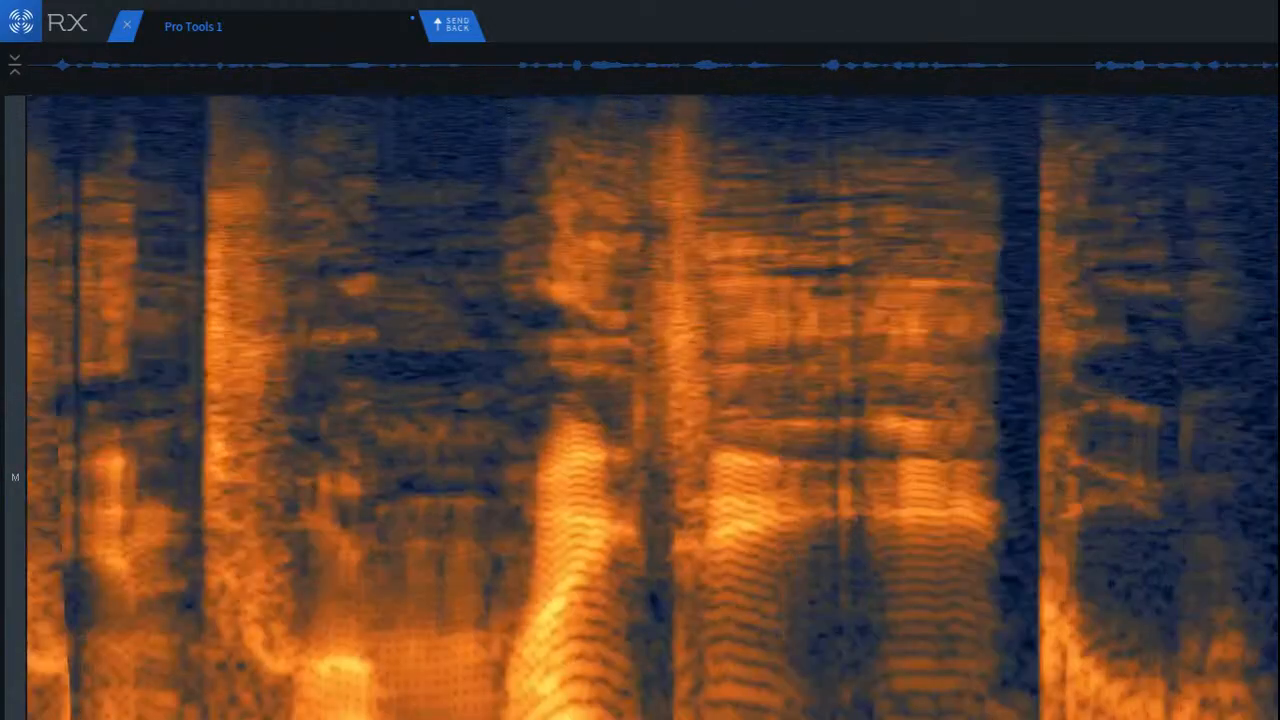
# Step: De-click the end of the last word's tail to remove the faint vertical streak before the dark section
pyautogui.scroll(2, 652, 407)
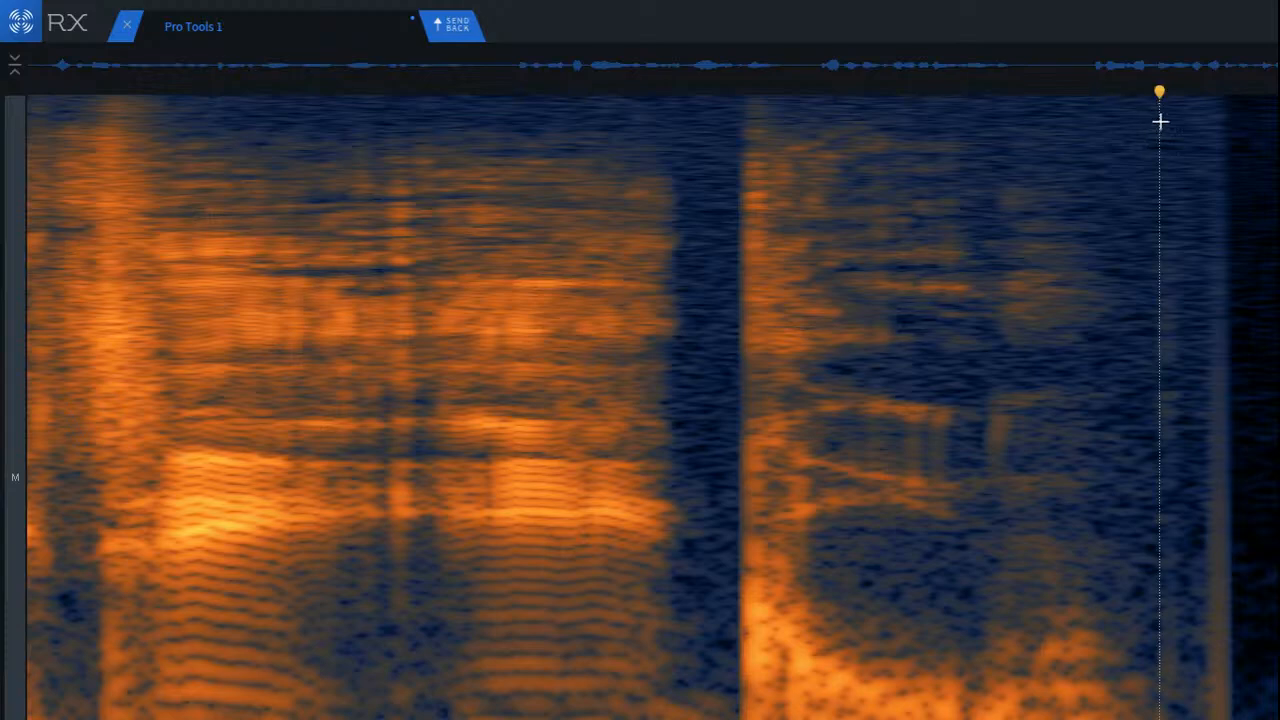
pyautogui.moveTo(1160, 121); pyautogui.dragTo(1279, 121)
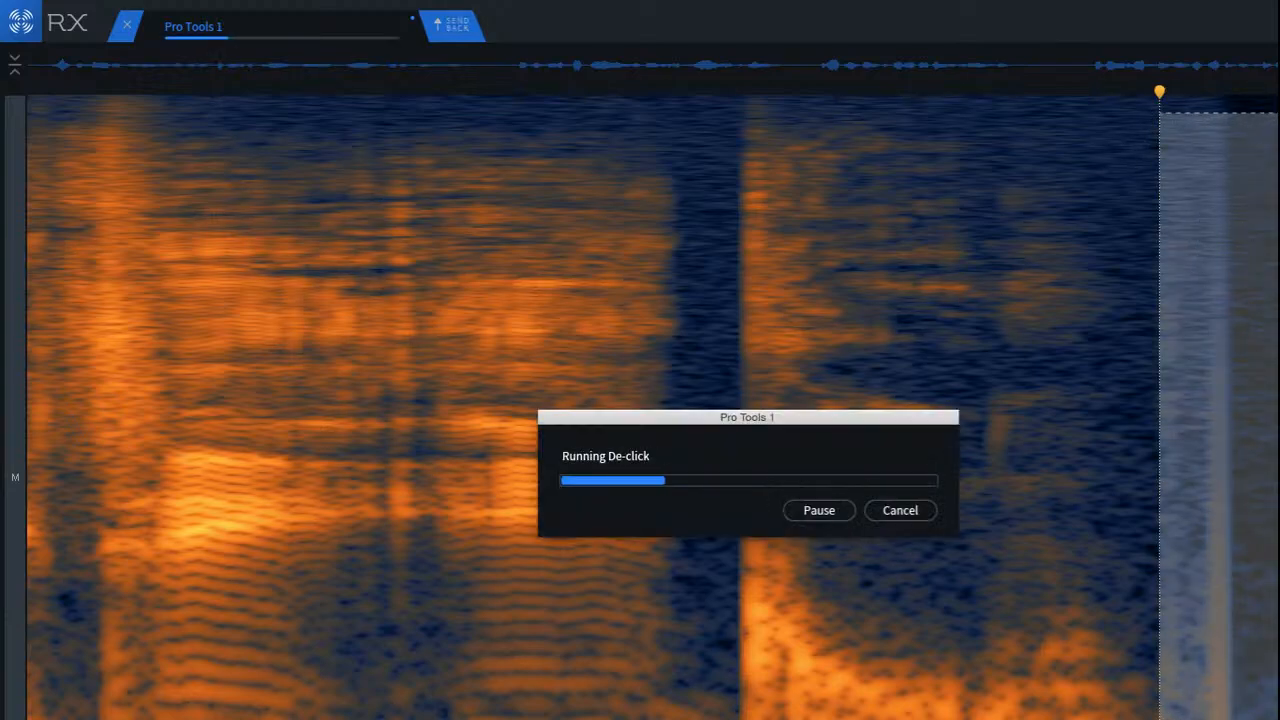
pyautogui.click(1210, 574)
pyautogui.click(989, 497)
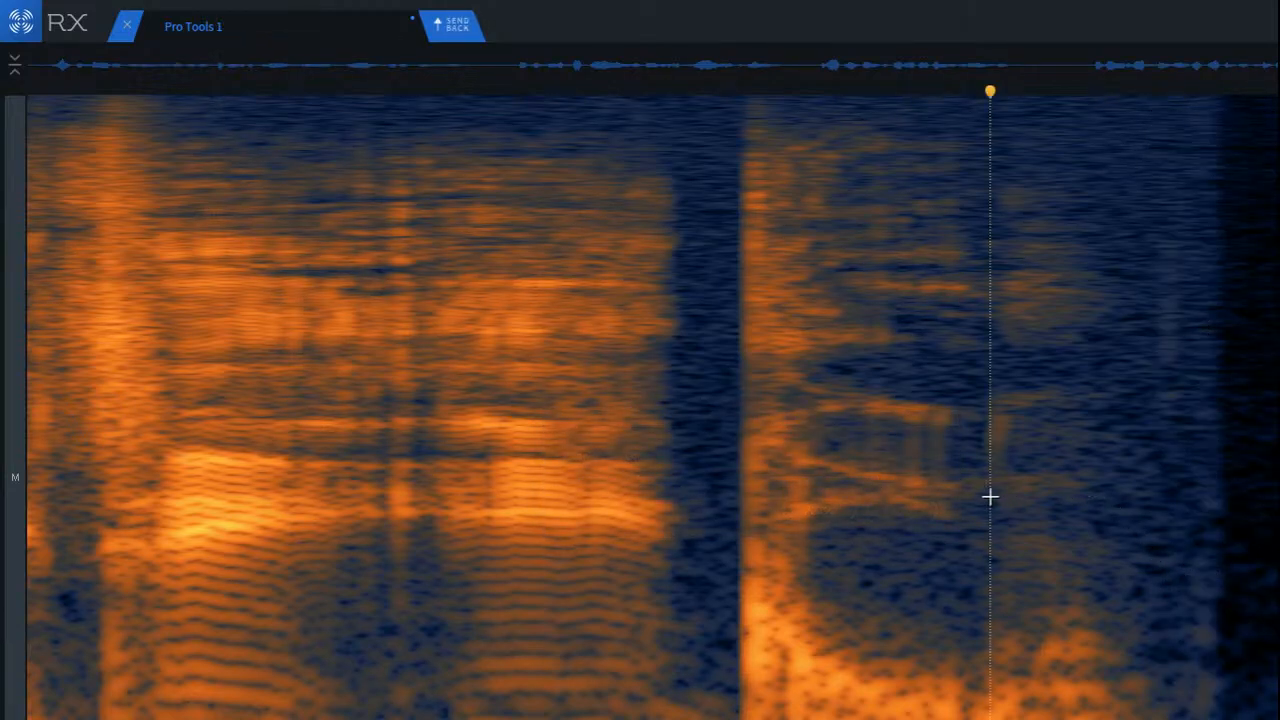
# Step: Fill the dark section after the last word with matching ambience from the tail, and play back the ending
pyautogui.scroll(4, 652, 407)
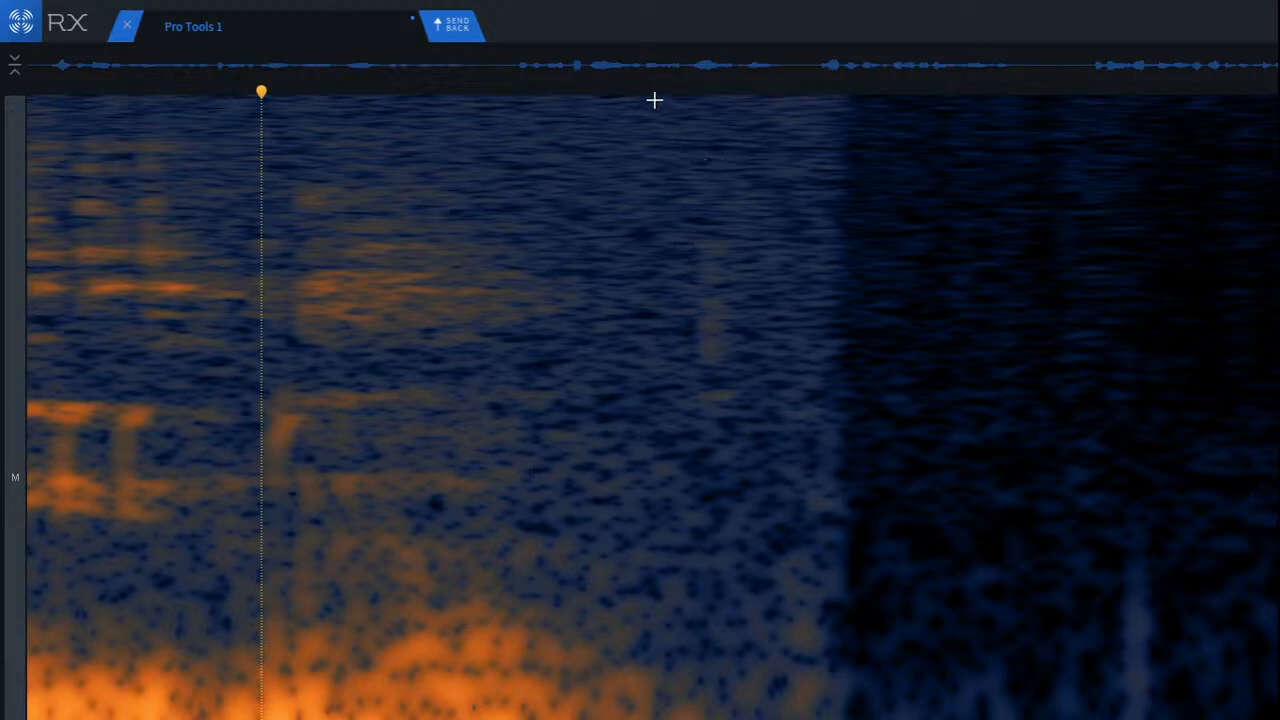
pyautogui.moveTo(656, 100); pyautogui.dragTo(841, 390)
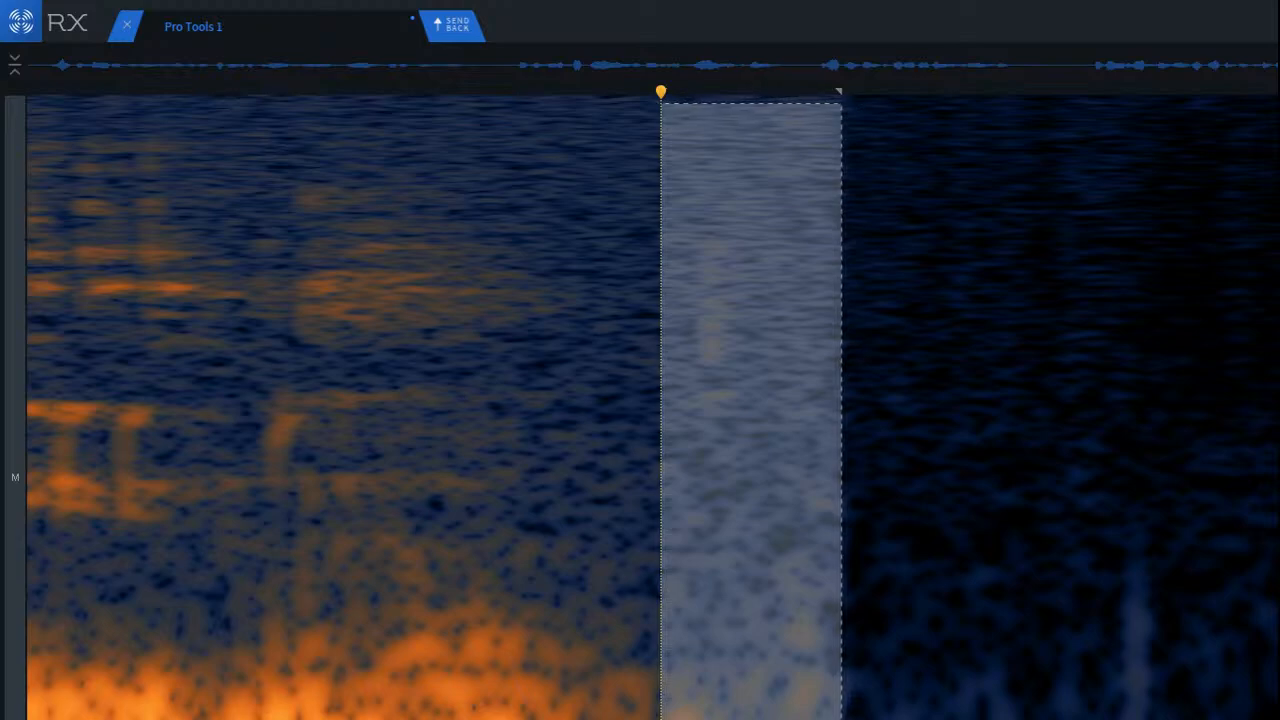
pyautogui.scroll(-4, 802, 658)
pyautogui.moveTo(1041, 594); pyautogui.dragTo(910, 592)
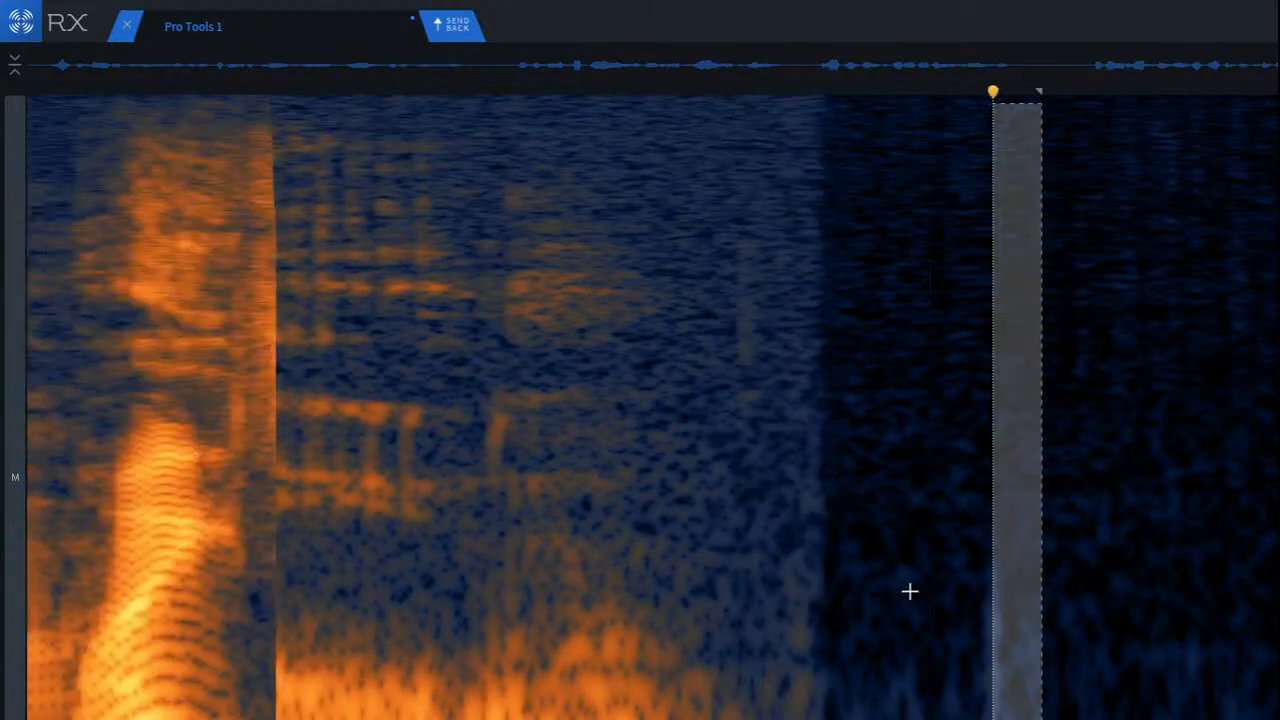
pyautogui.click(1146, 440)
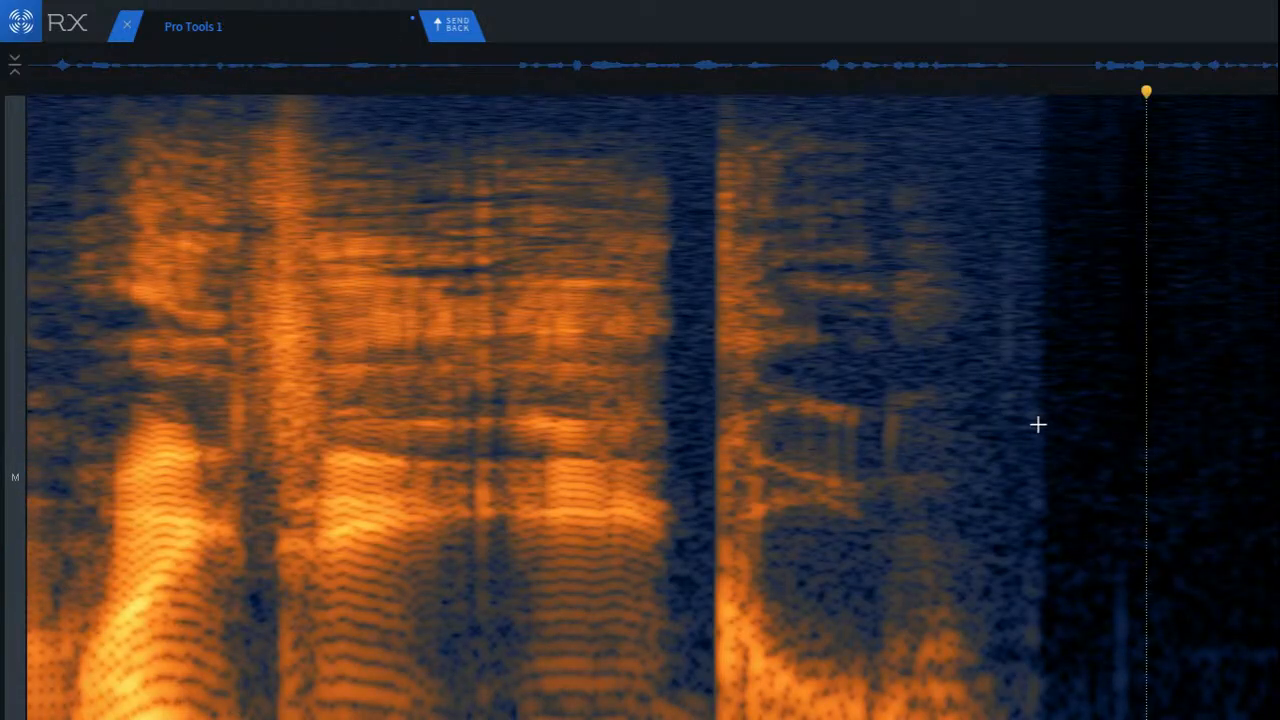
pyautogui.moveTo(1039, 426); pyautogui.dragTo(1279, 430)
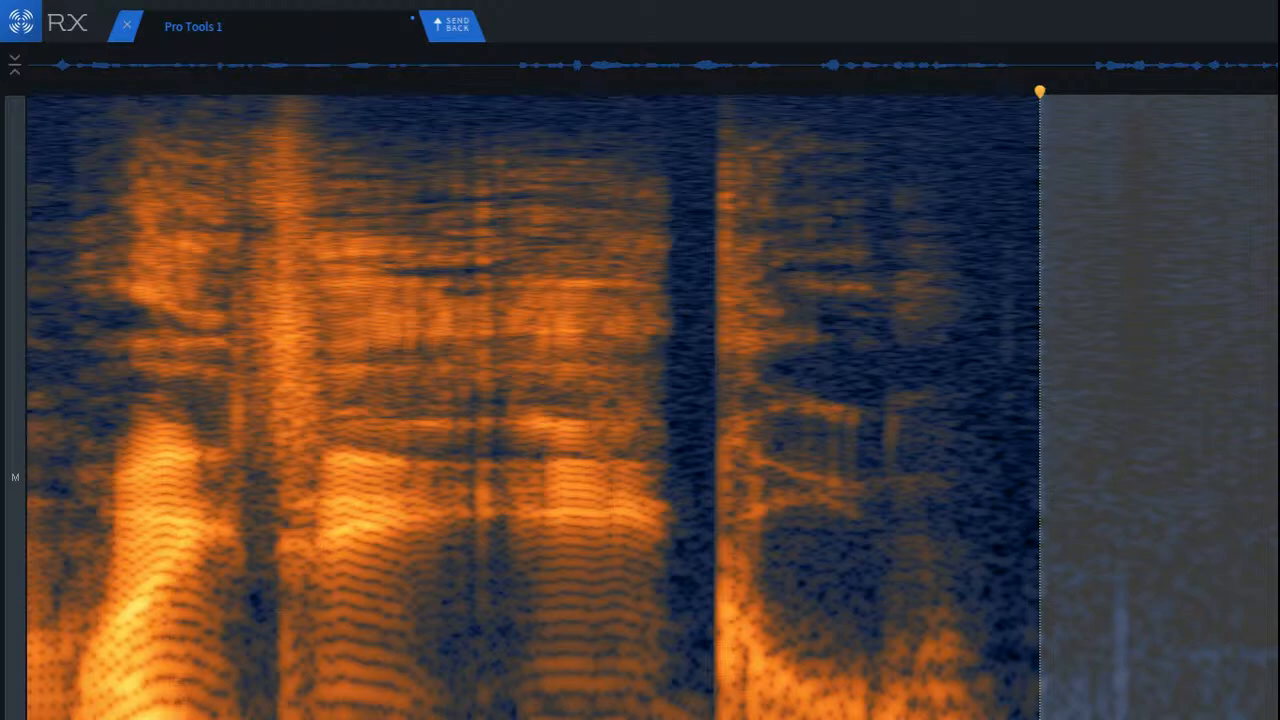
pyautogui.click(615, 364)
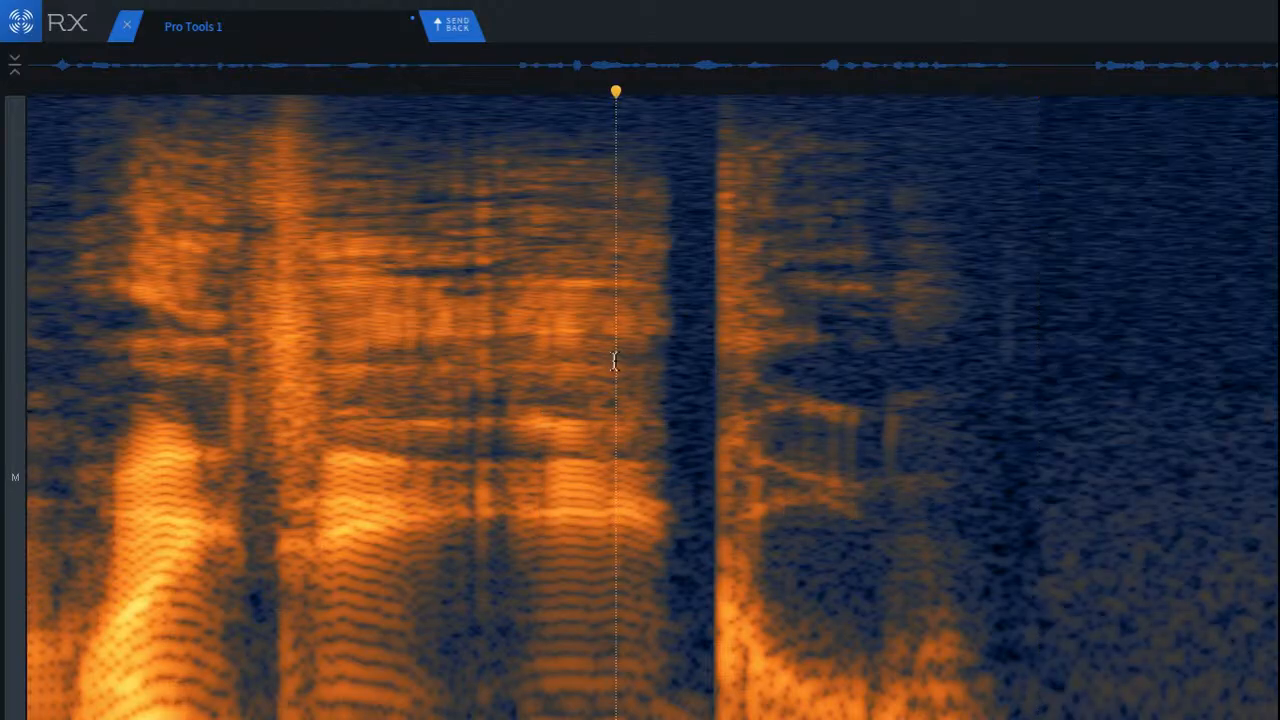
pyautogui.press('space')
pyautogui.press('space')
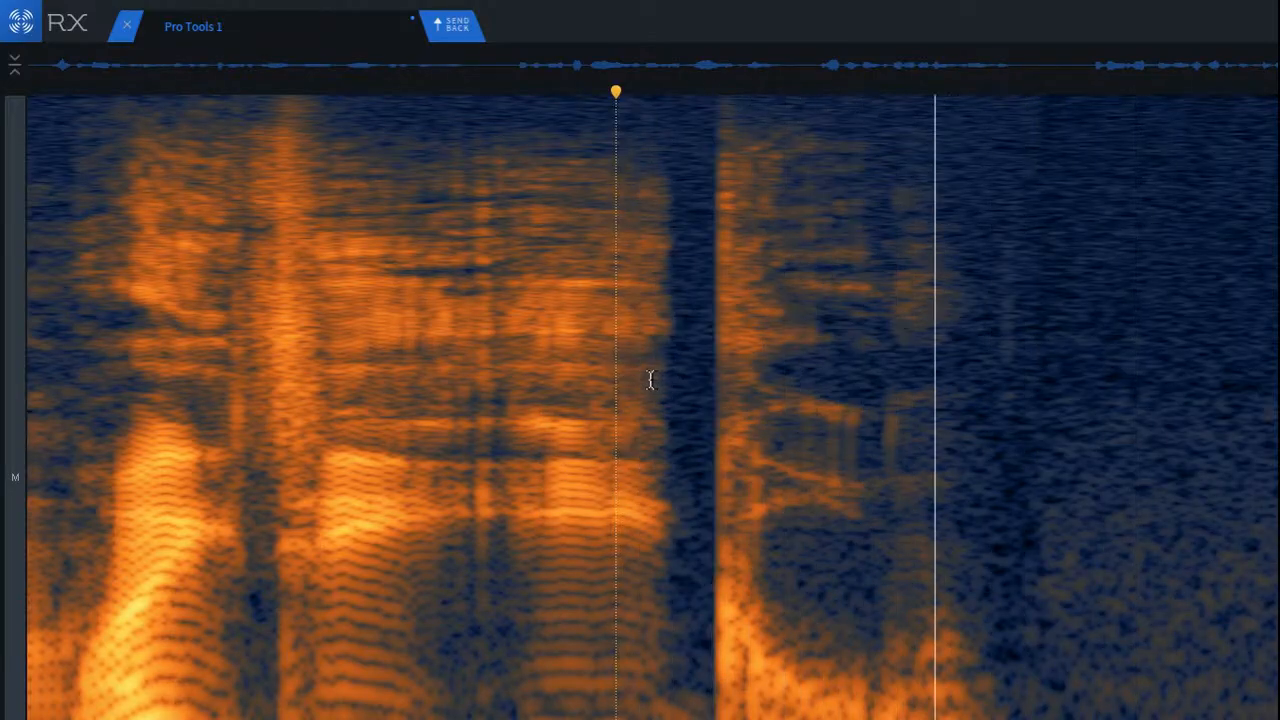
# Step: Play part of the final phrase and repair the low-frequency area at the onset following the dark dip midway through it
pyautogui.scroll(-3, 635, 382)
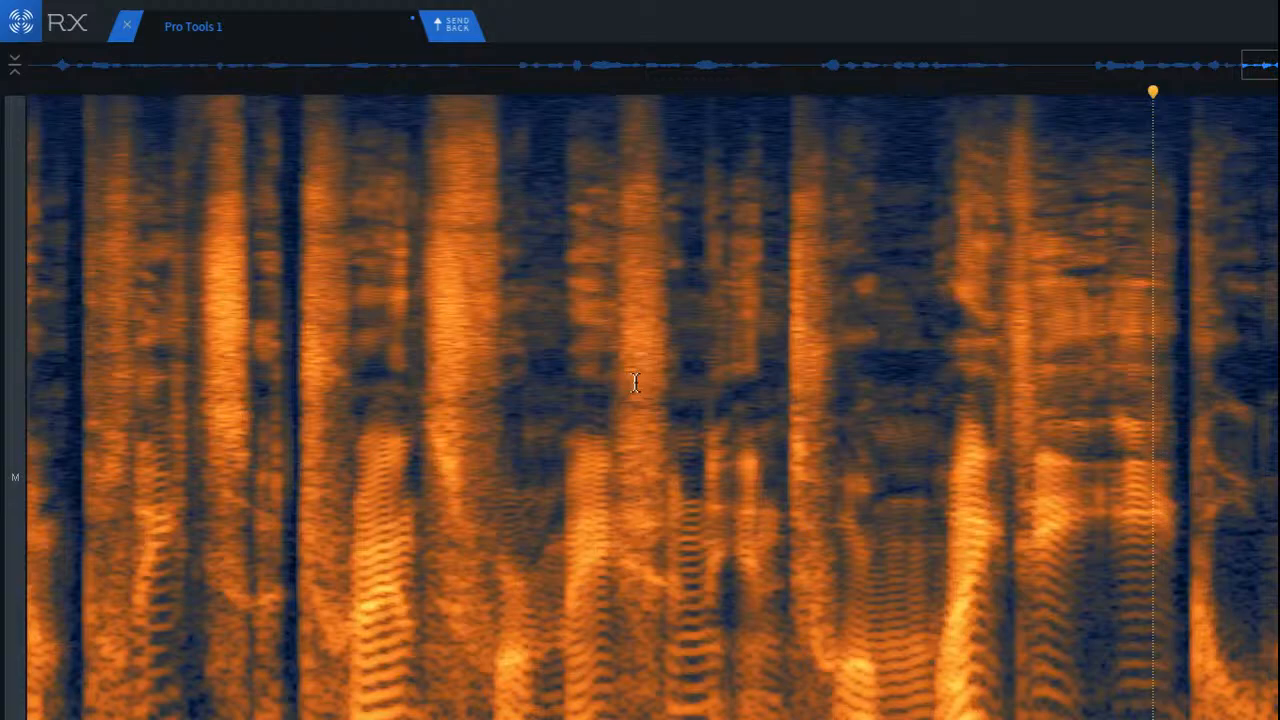
pyautogui.scroll(-3, 635, 384)
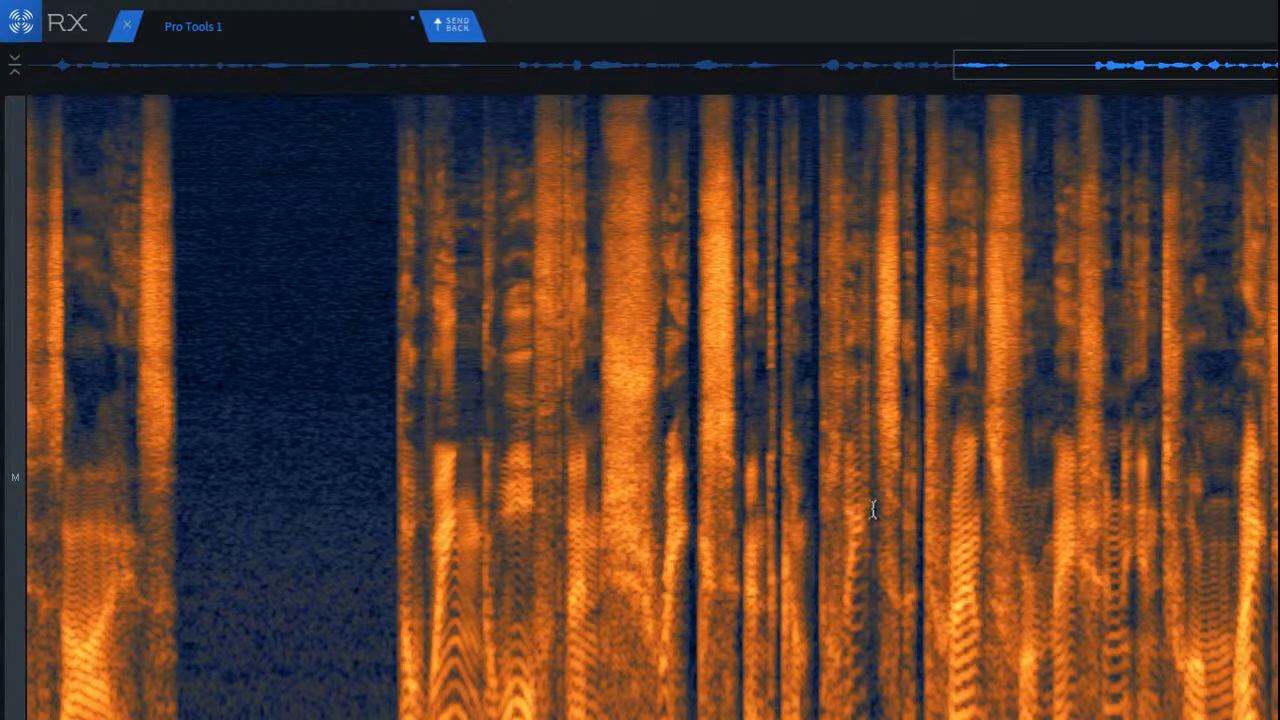
pyautogui.press('space')
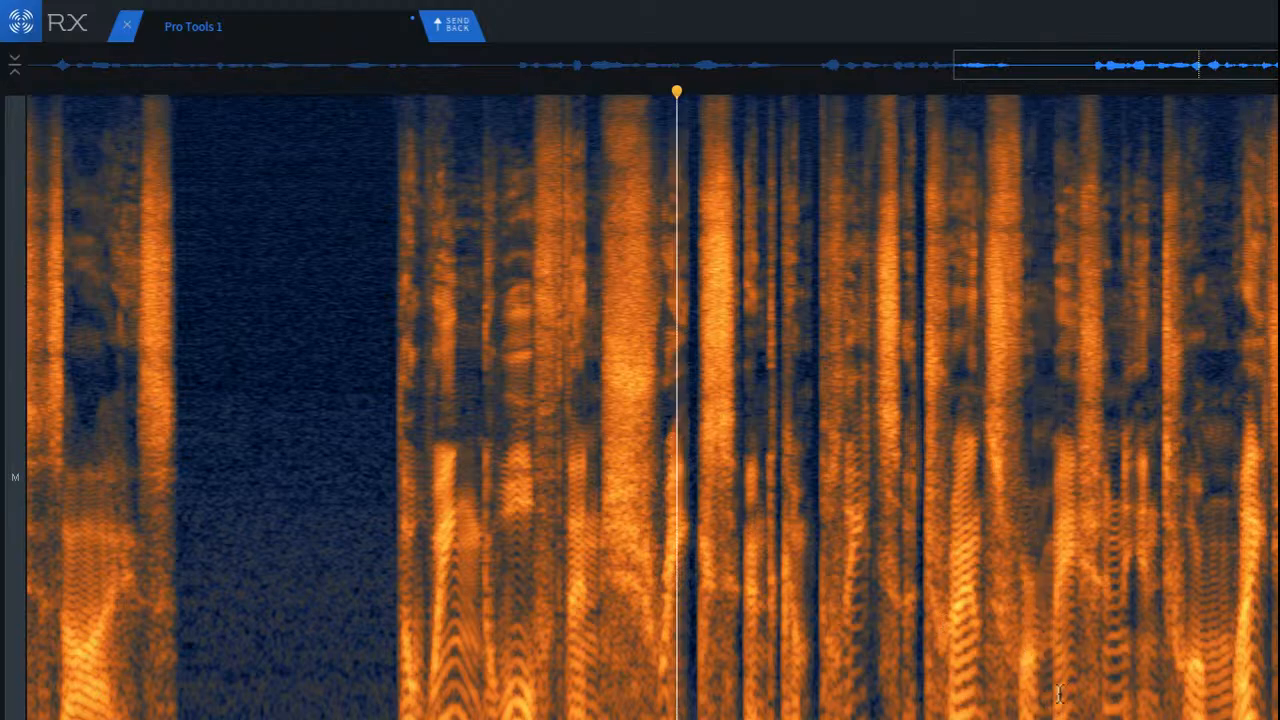
pyautogui.press('space')
pyautogui.scroll(3, 866, 600)
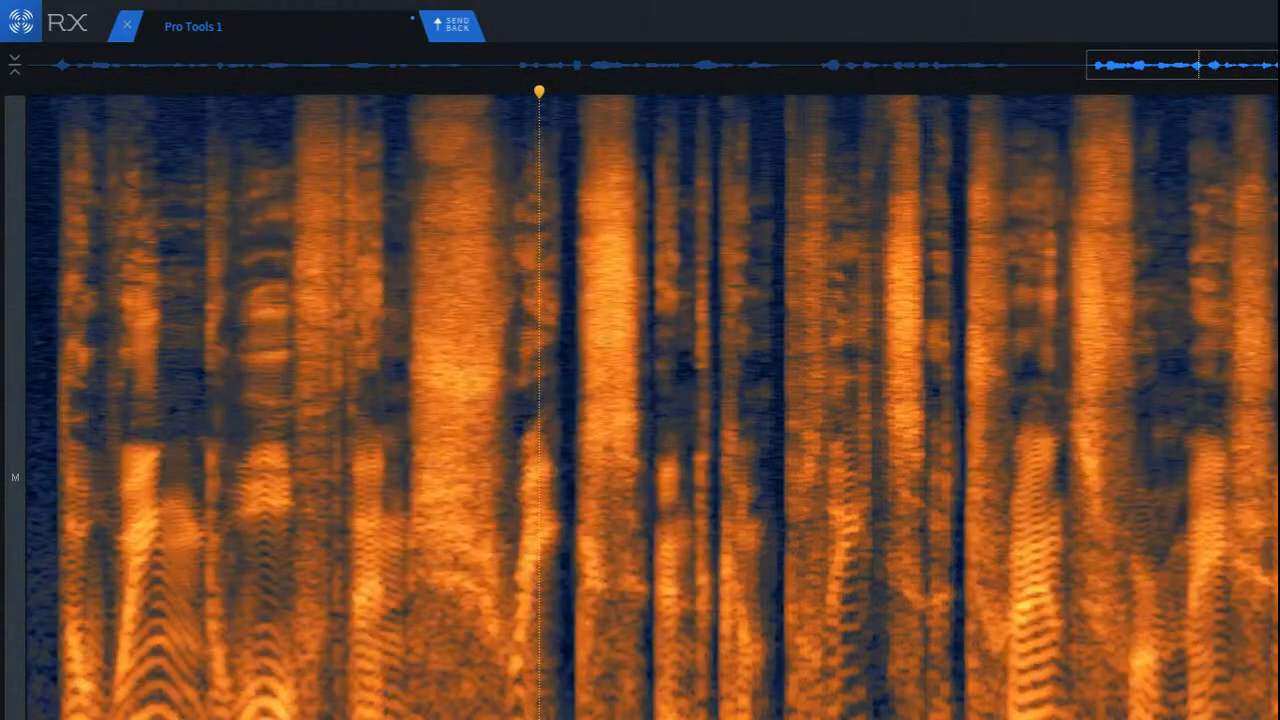
pyautogui.moveTo(754, 400); pyautogui.dragTo(858, 400)
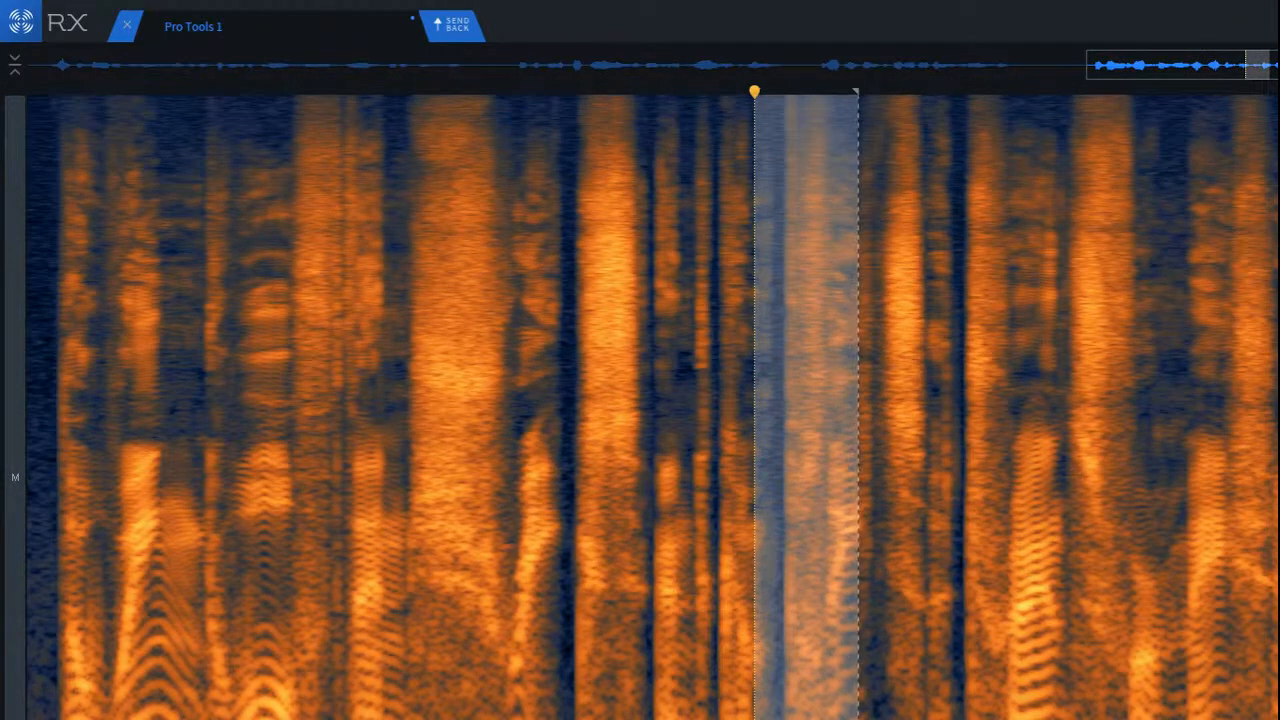
pyautogui.click(1000, 400)
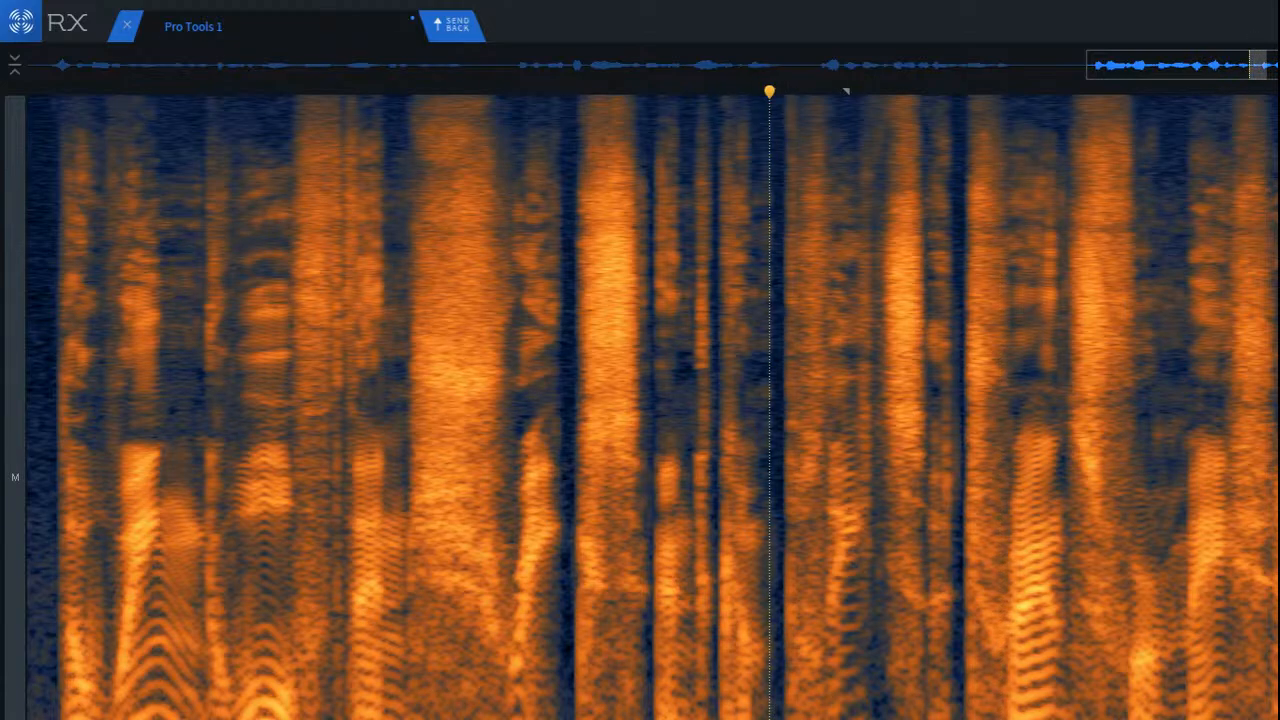
# Step: Replay the middle of the final phrase, repair the low frequencies of the short syllables before that dip, and play it again
pyautogui.click(497, 636)
pyautogui.press('space')
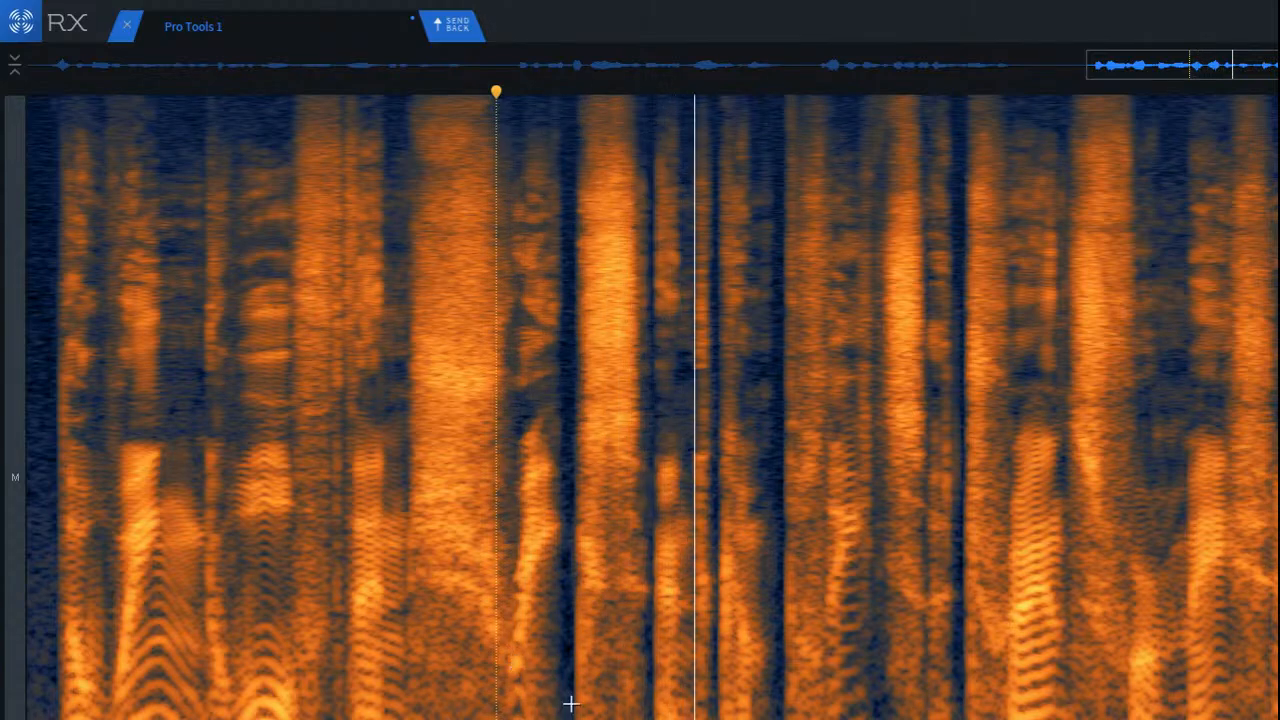
pyautogui.press('space')
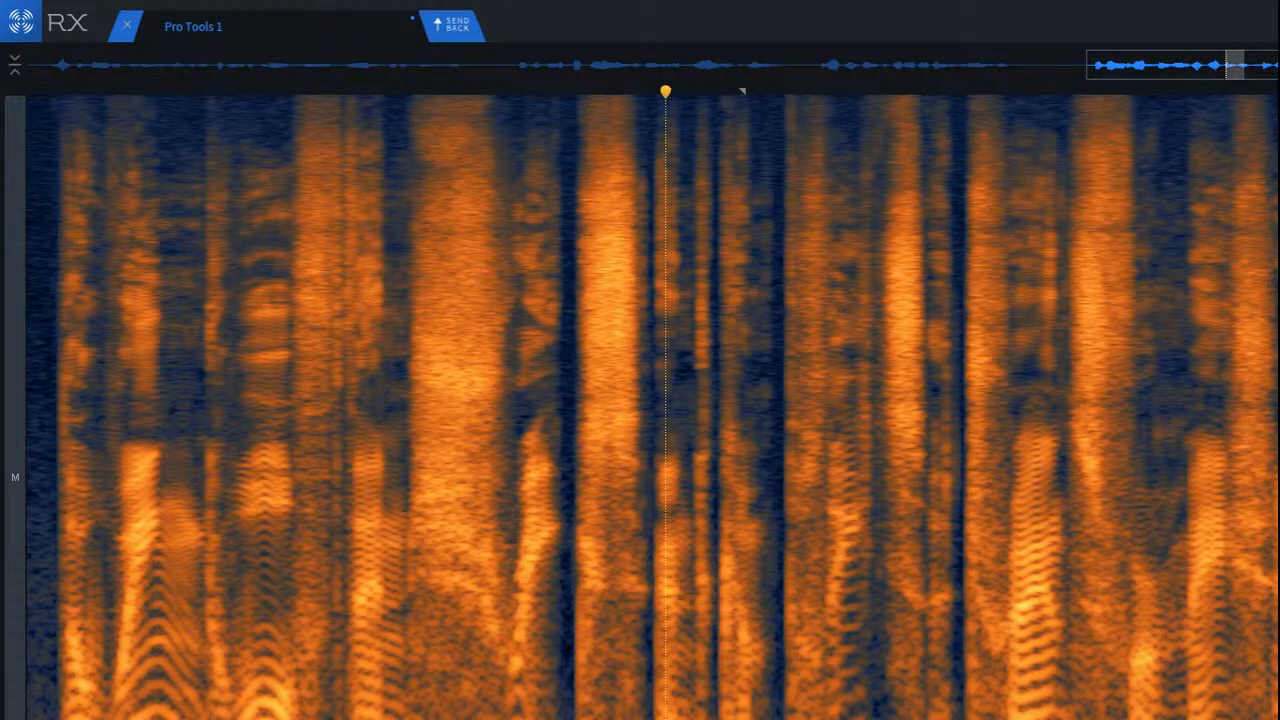
pyautogui.click(483, 694)
pyautogui.press('space')
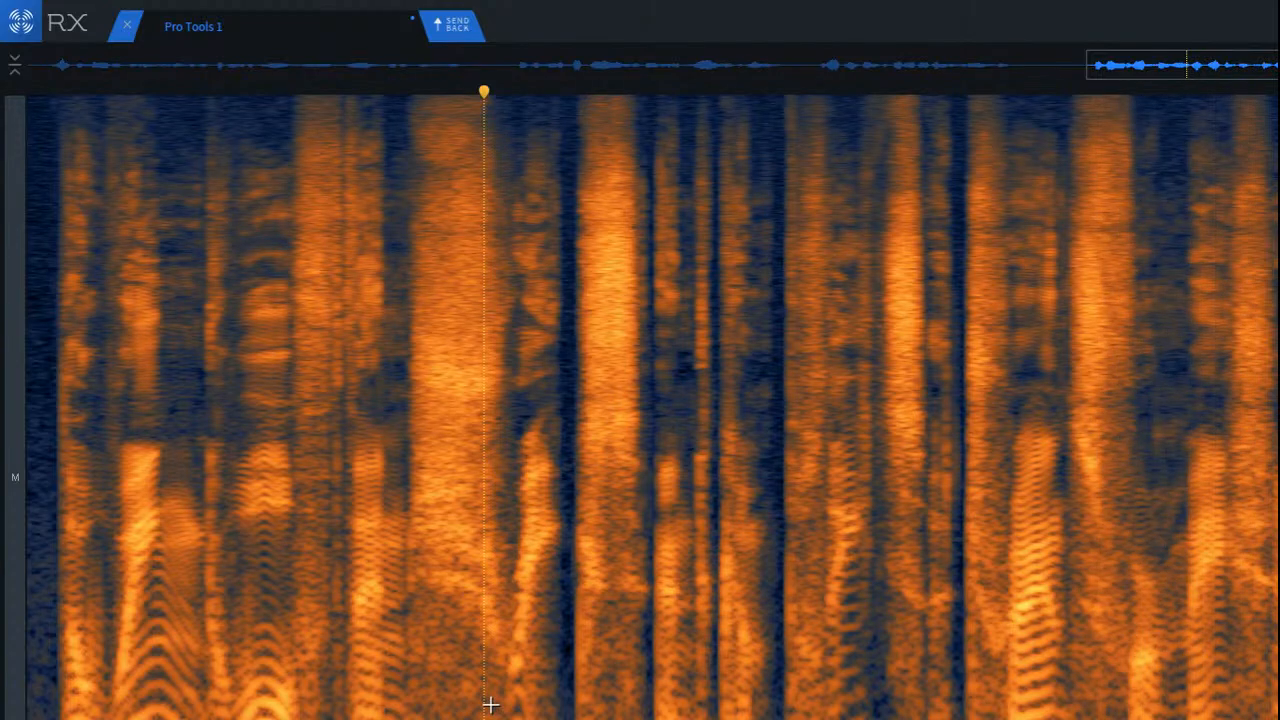
# Step: Show the whole cleaned clip and send it back to Pro Tools
pyautogui.scroll(-3, 490, 705)
pyautogui.scroll(-3, 491, 705)
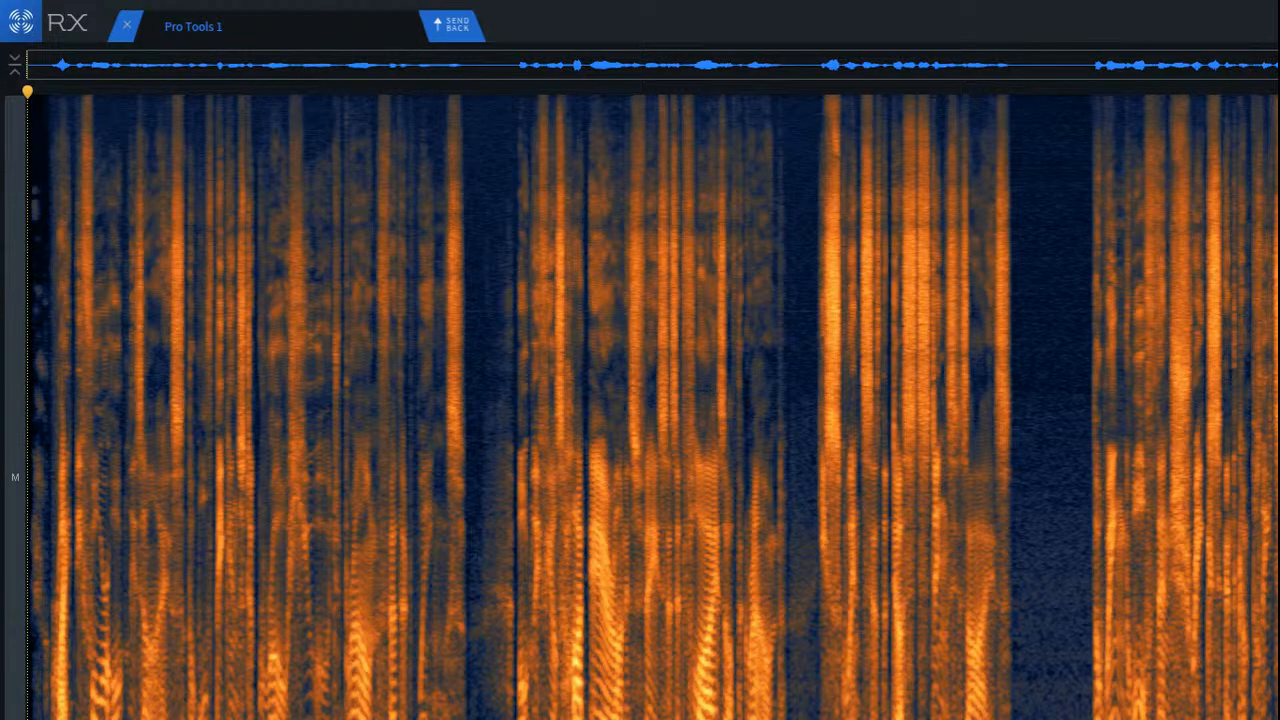
pyautogui.click(452, 25)
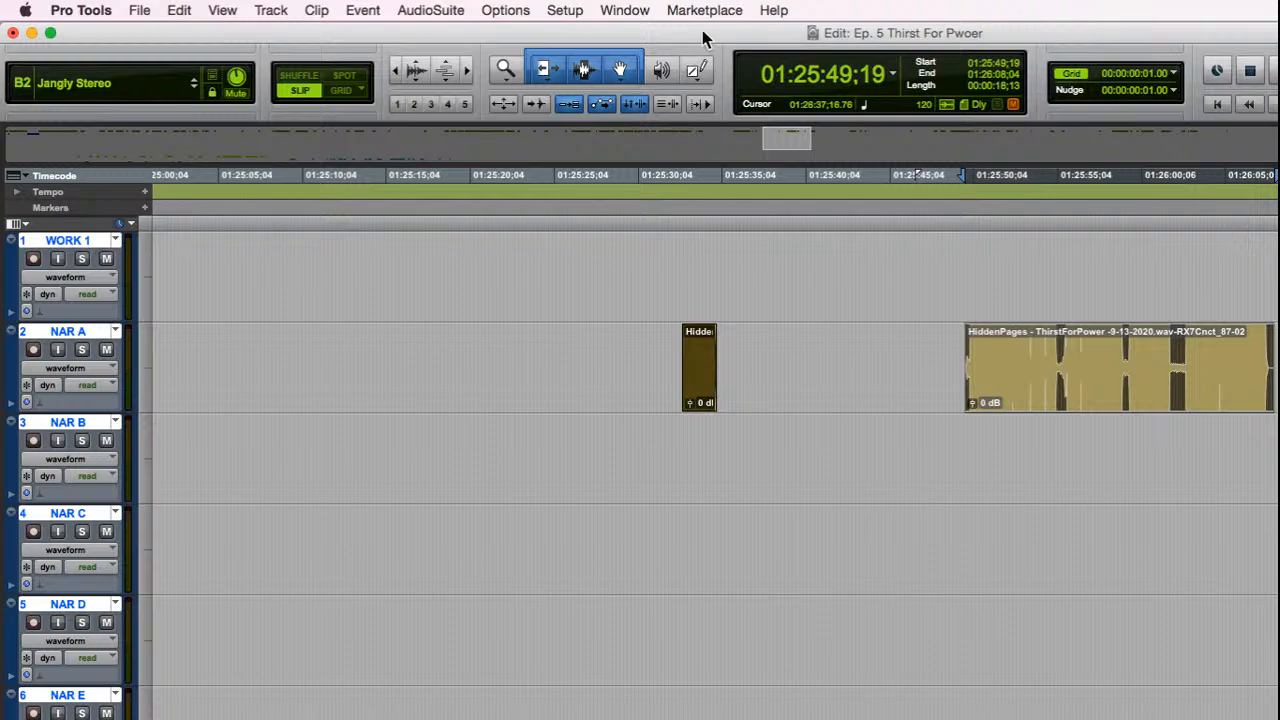
# Step: Render RX 7 Dialogue Isolate with the factory default preset on the selected NAR A clip, and play back its start
pyautogui.click(455, 12)
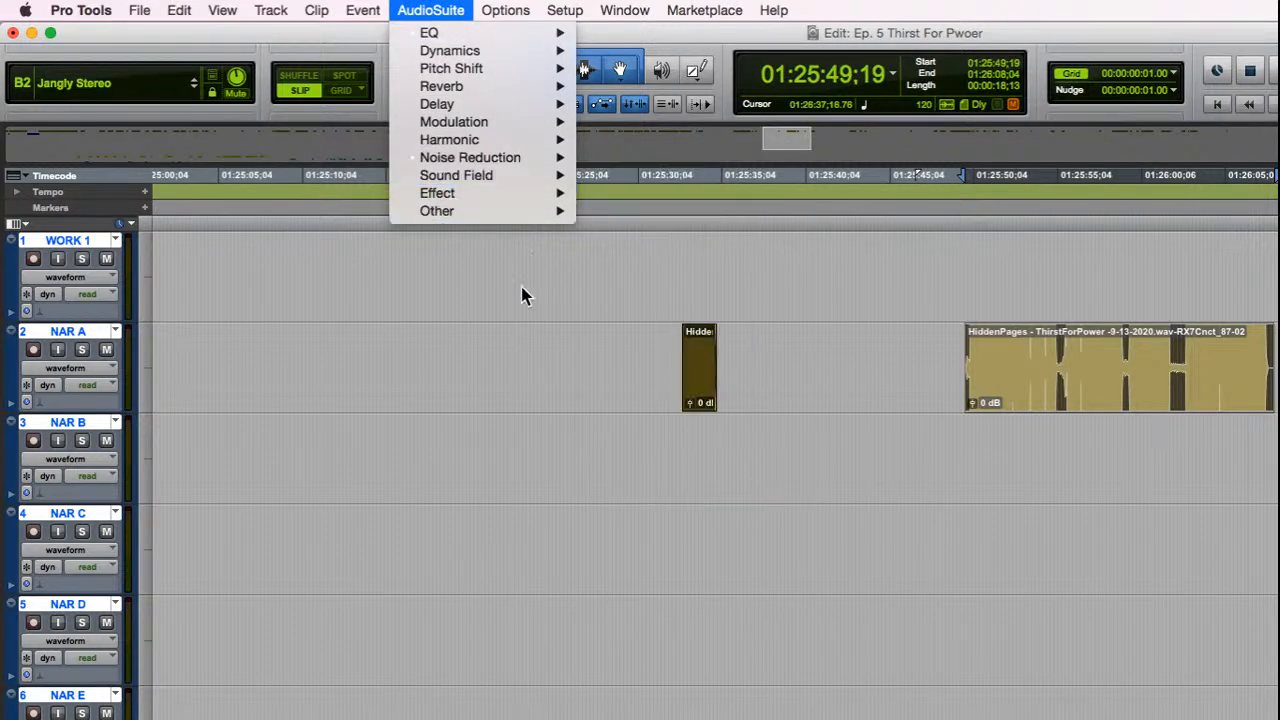
pyautogui.moveTo(540, 157)
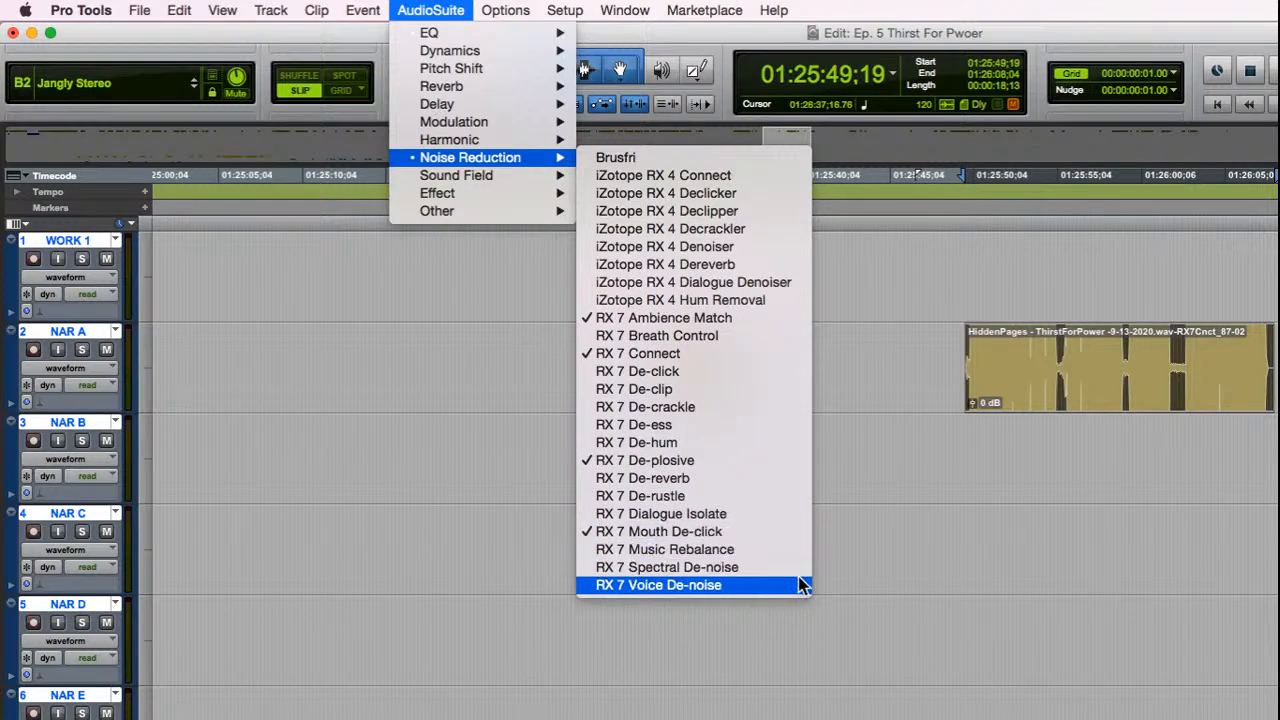
pyautogui.click(786, 519)
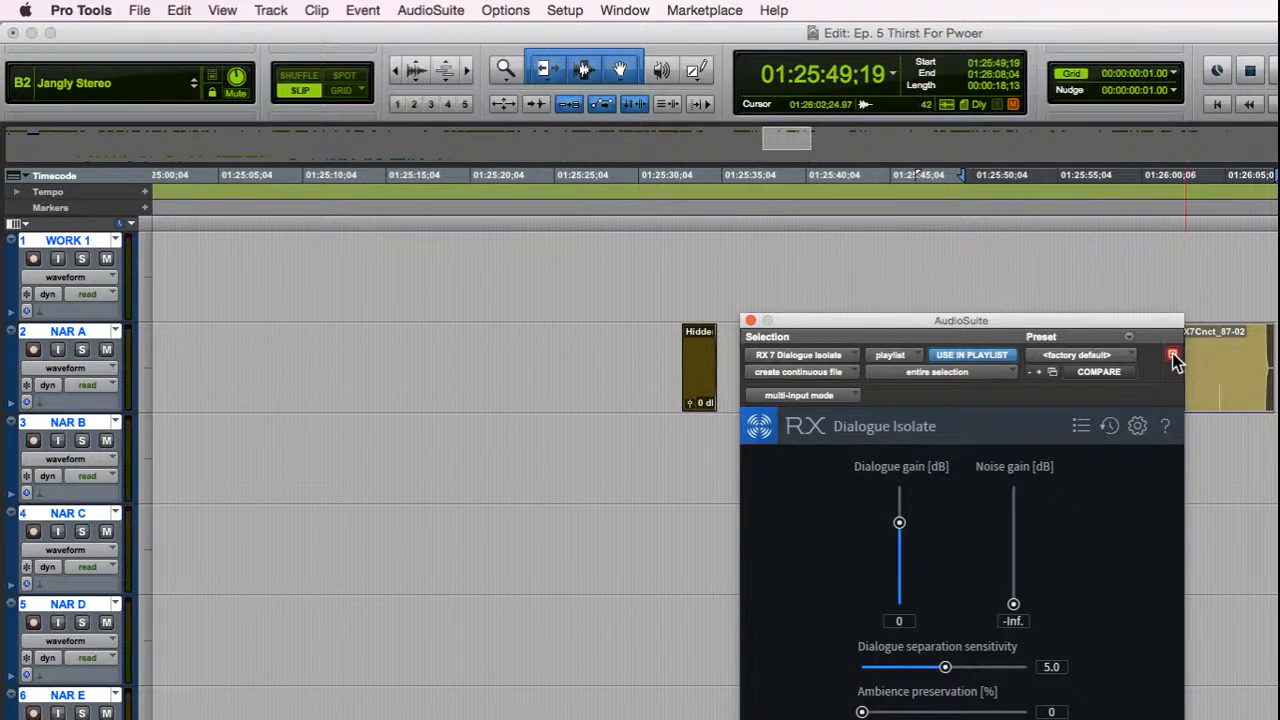
pyautogui.moveTo(1023, 320); pyautogui.dragTo(1279, 354)
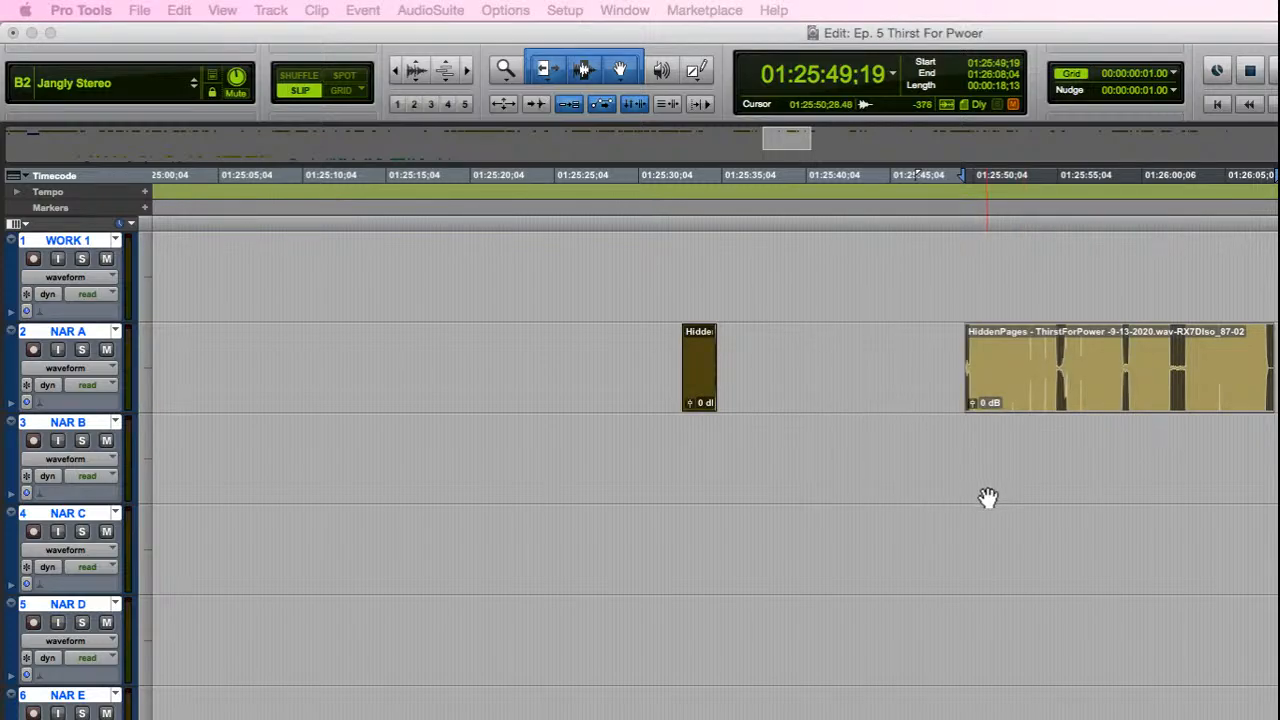
pyautogui.press('space')
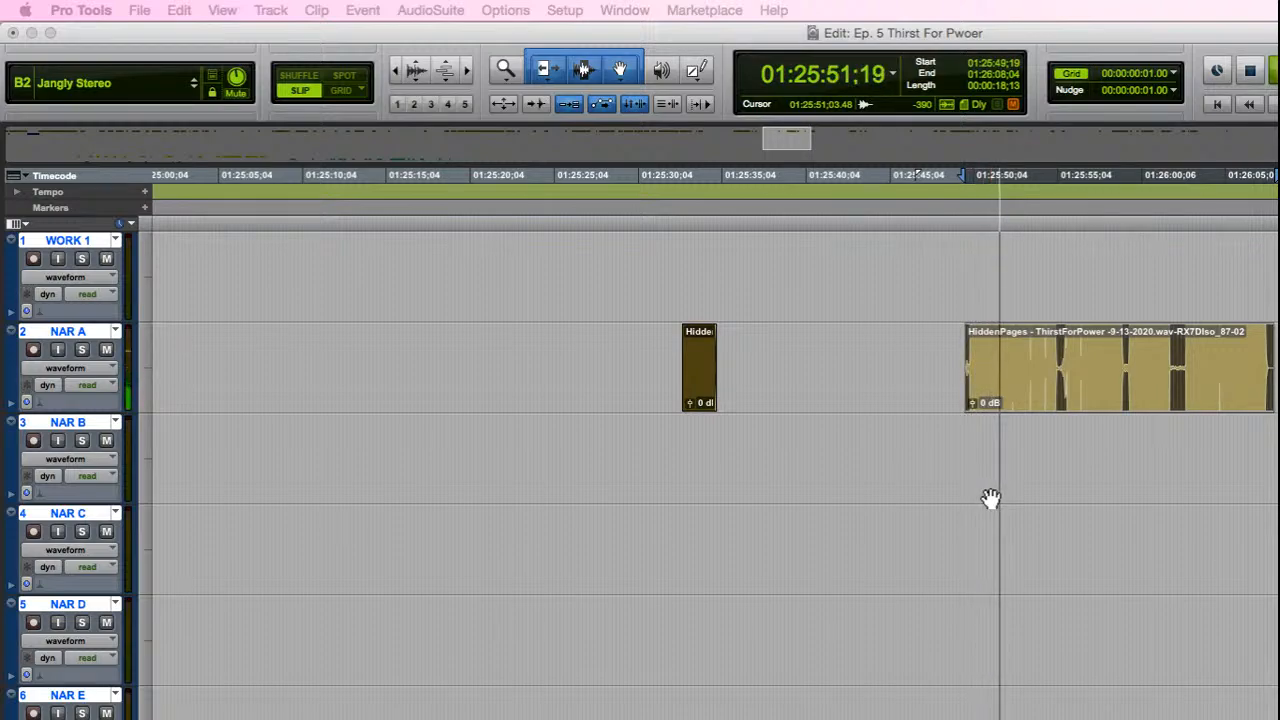
pyautogui.press('space')
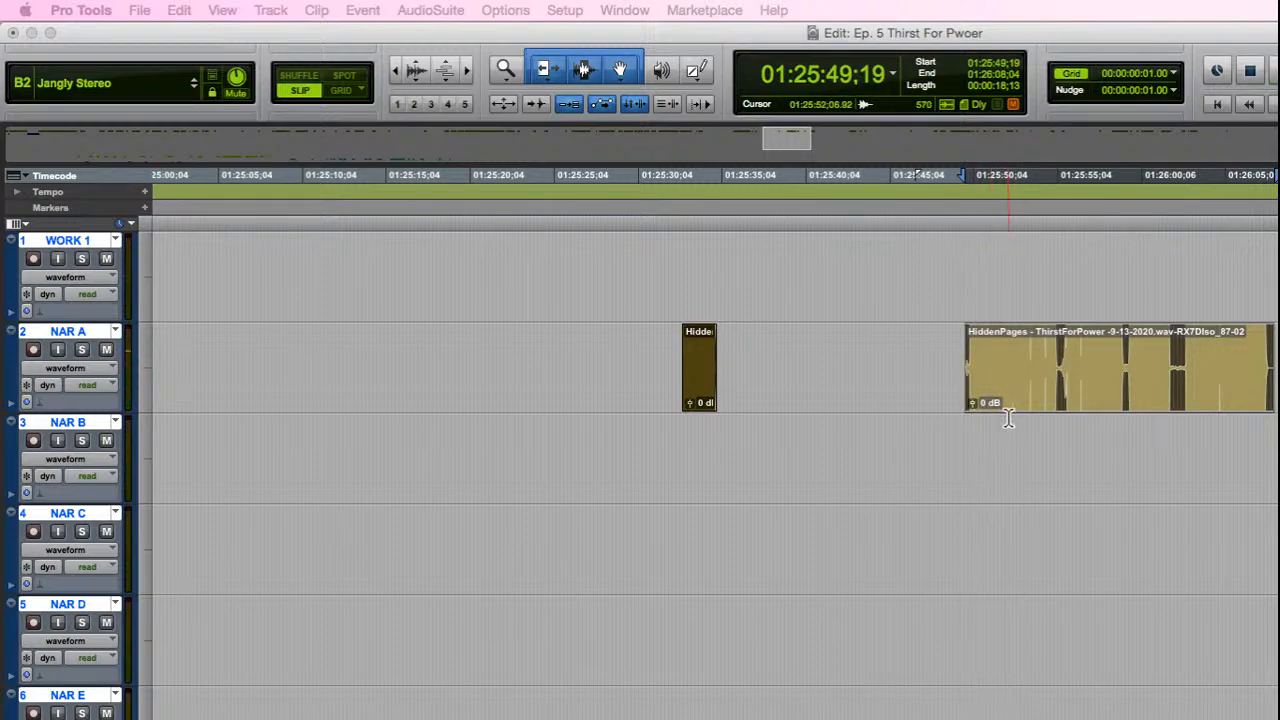
# Step: Enlarge the NAR A track and trim the start of the processed clip to 01:25:49;26, removing the noise before the first word
pyautogui.press('e')
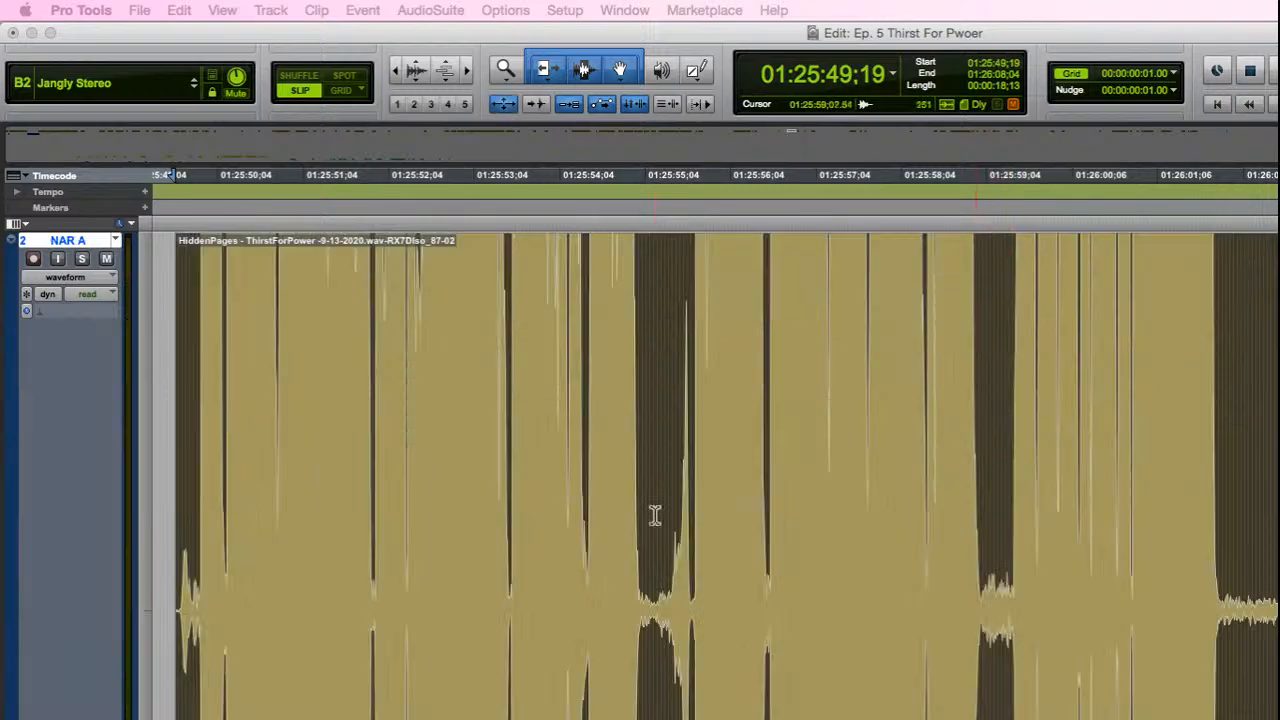
pyautogui.press('t')
pyautogui.press('t')
pyautogui.press('t')
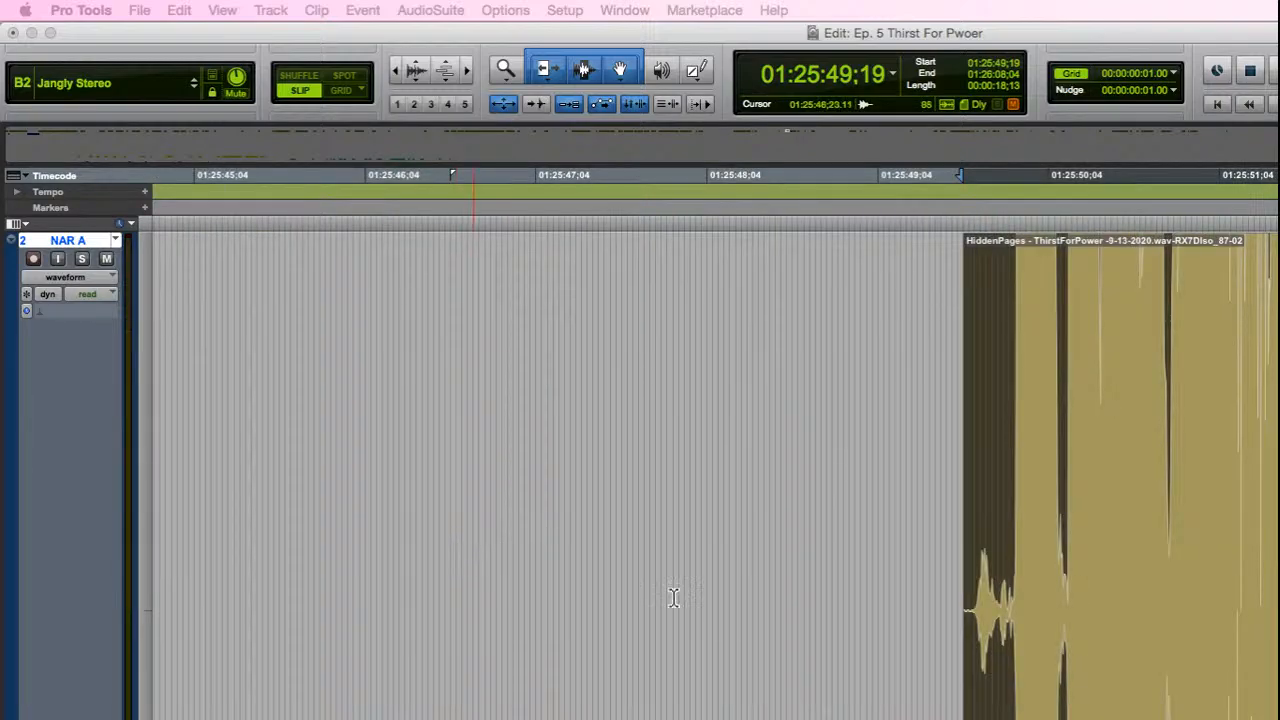
pyautogui.press('t')
pyautogui.click(1279, 585)
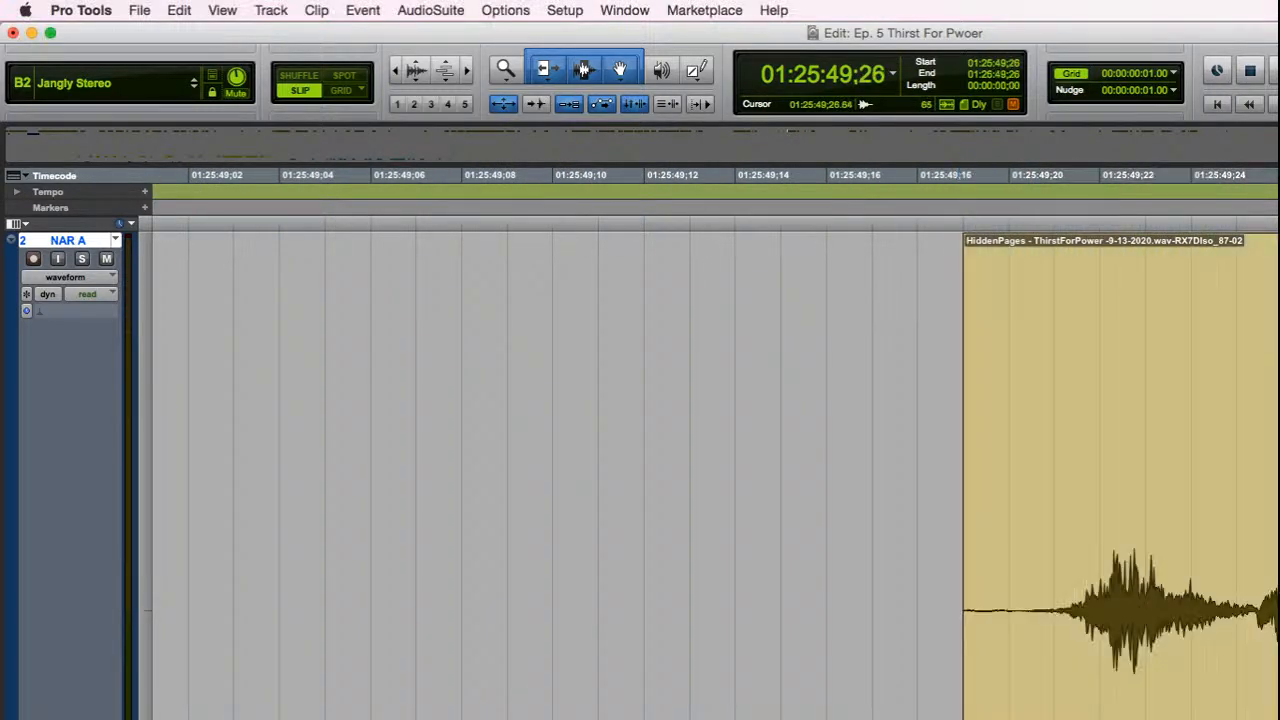
pyautogui.press('space')
pyautogui.press('space')
pyautogui.moveTo(966, 620); pyautogui.dragTo(1279, 658)
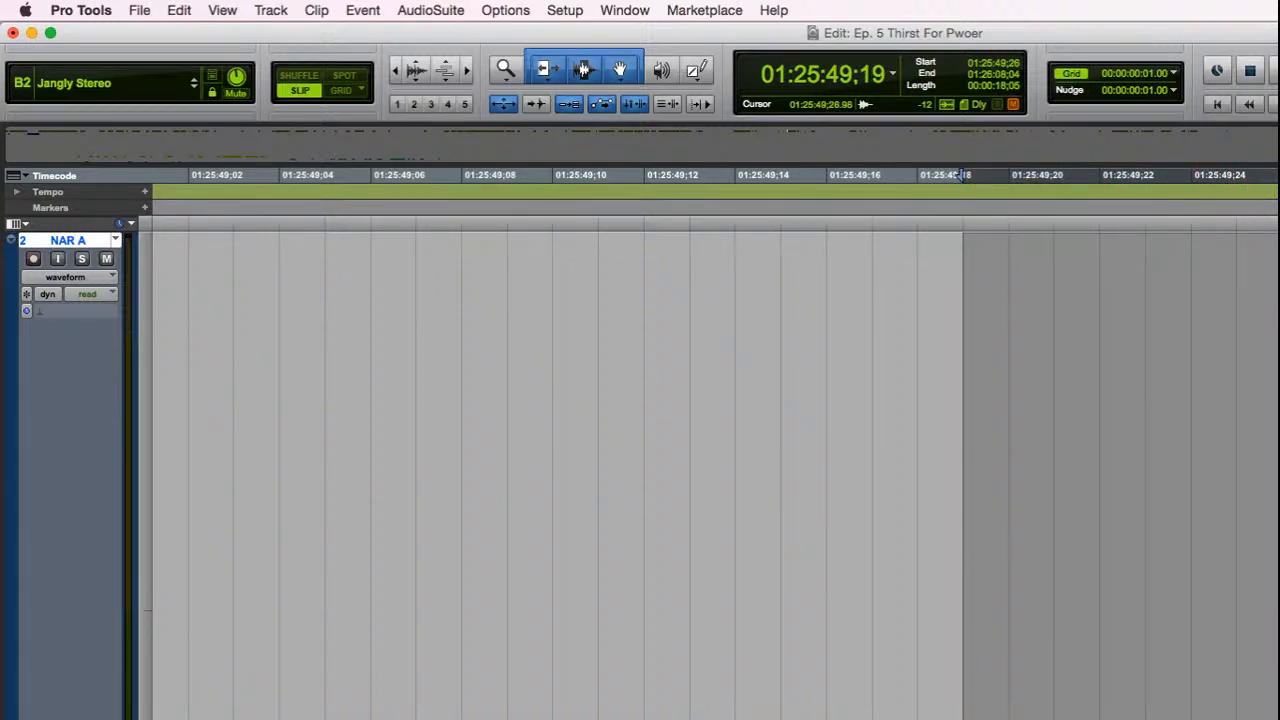
# Step: Fine-trim the clip's start to 01:25:49;27 at the waveform's zero crossing
pyautogui.press('t')
pyautogui.press('t')
pyautogui.press('t')
pyautogui.press('t')
pyautogui.press('t')
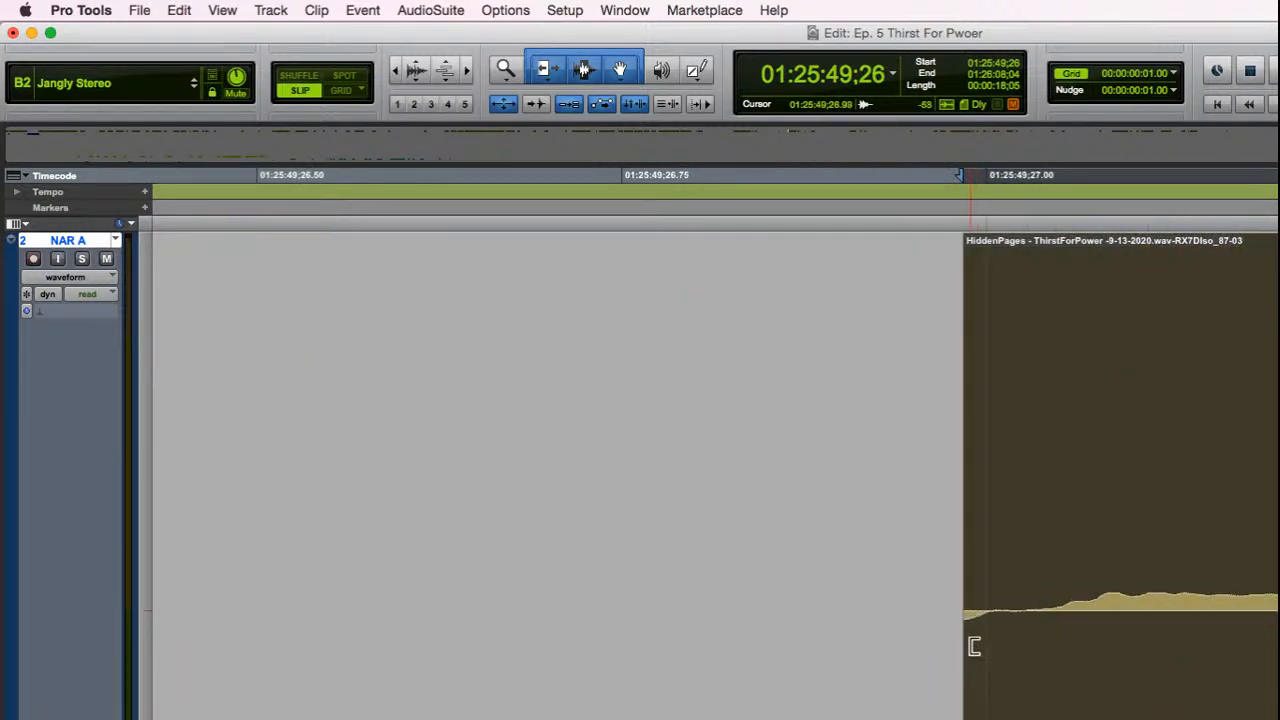
pyautogui.moveTo(970, 647); pyautogui.dragTo(1033, 652)
# Step: Play back the trimmed narration clip from its new start, with the whole clip in view
pyautogui.press('r')
pyautogui.press('r')
pyautogui.press('r')
pyautogui.press('r')
pyautogui.press('r')
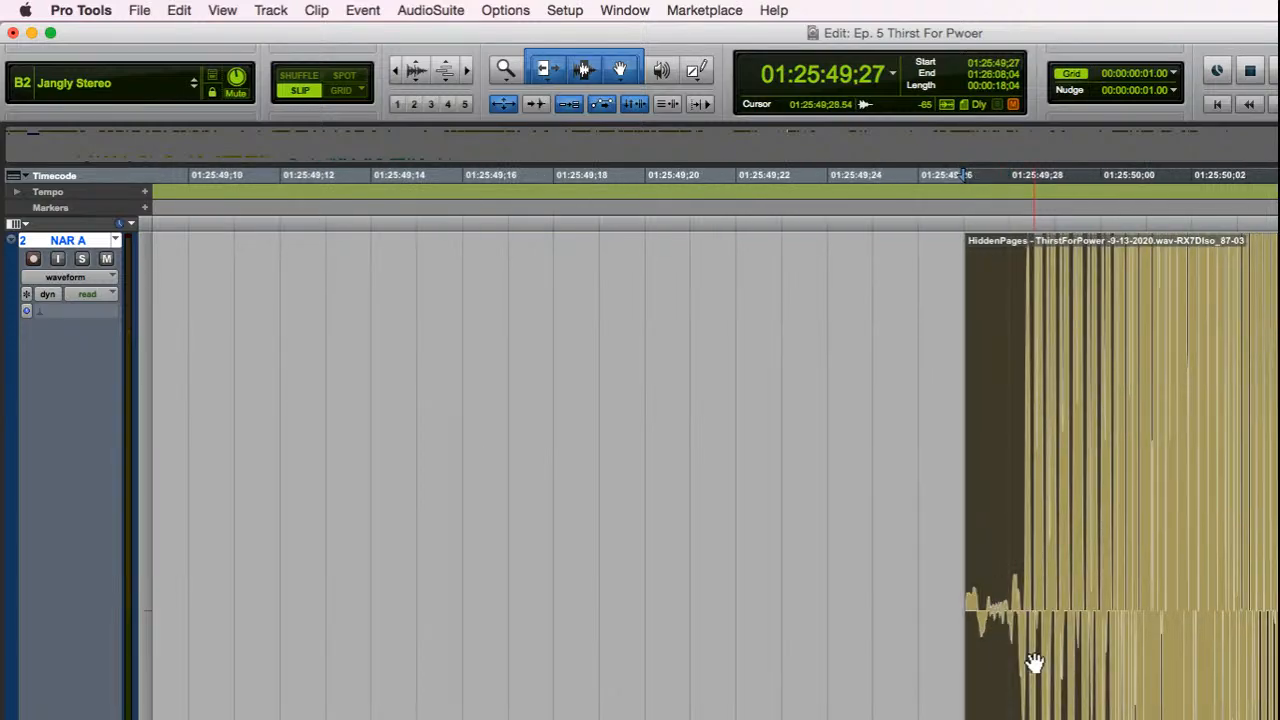
pyautogui.press('space')
pyautogui.press('r')
pyautogui.press('r')
pyautogui.press('r')
pyautogui.press('r')
pyautogui.press('r')
pyautogui.press('r')
pyautogui.press('r')
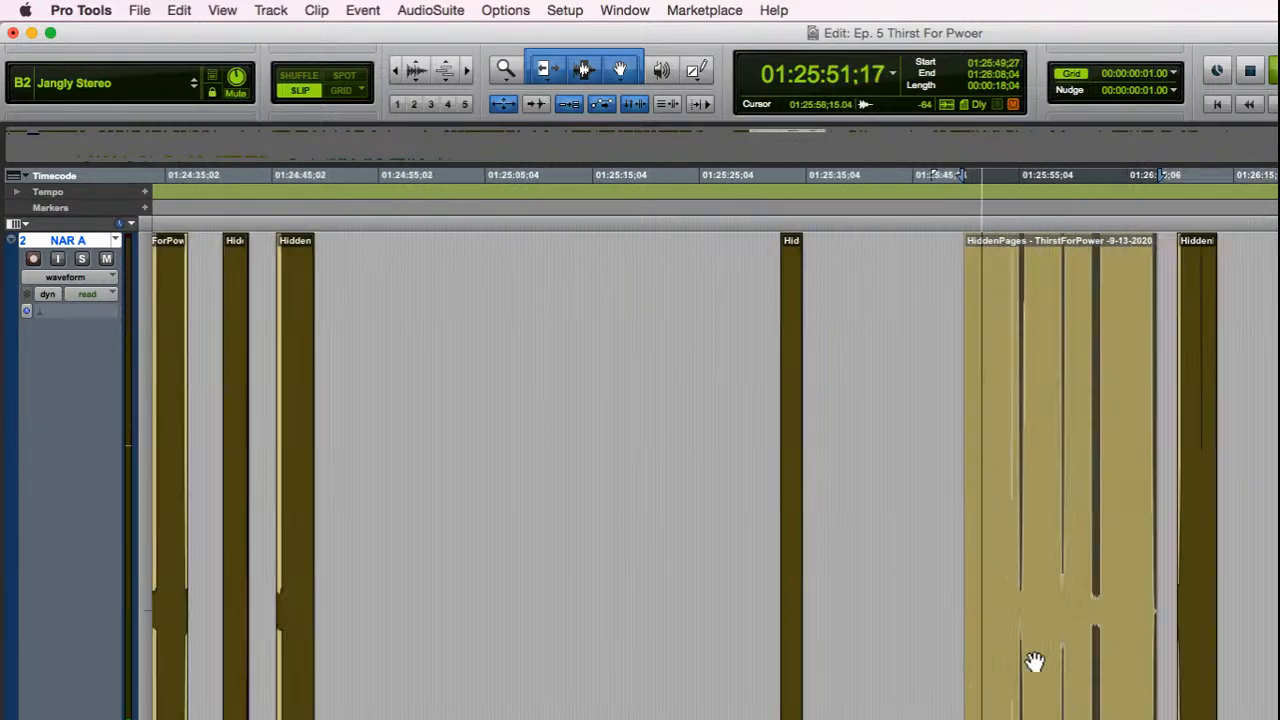
pyautogui.press('t')
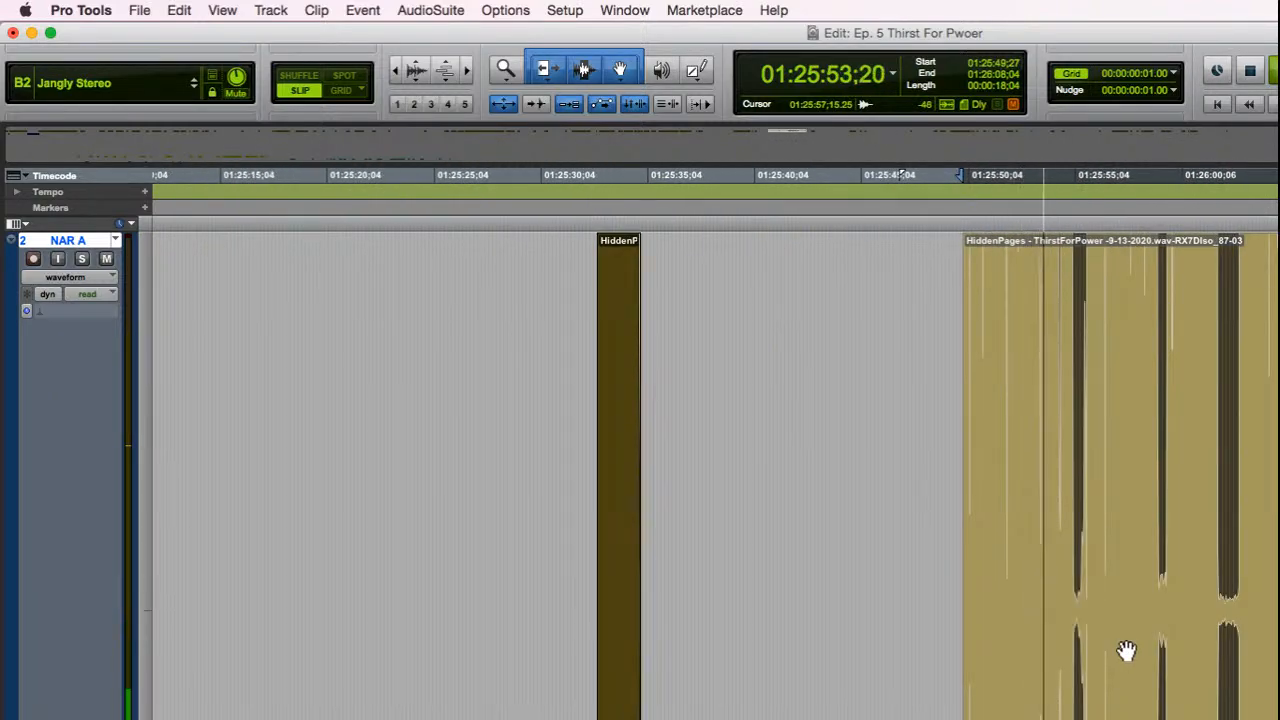
# Step: Trim the end of the processed NAR A clip to 01:26:07;21, just after the last word's waveform fades out
pyautogui.press('e')
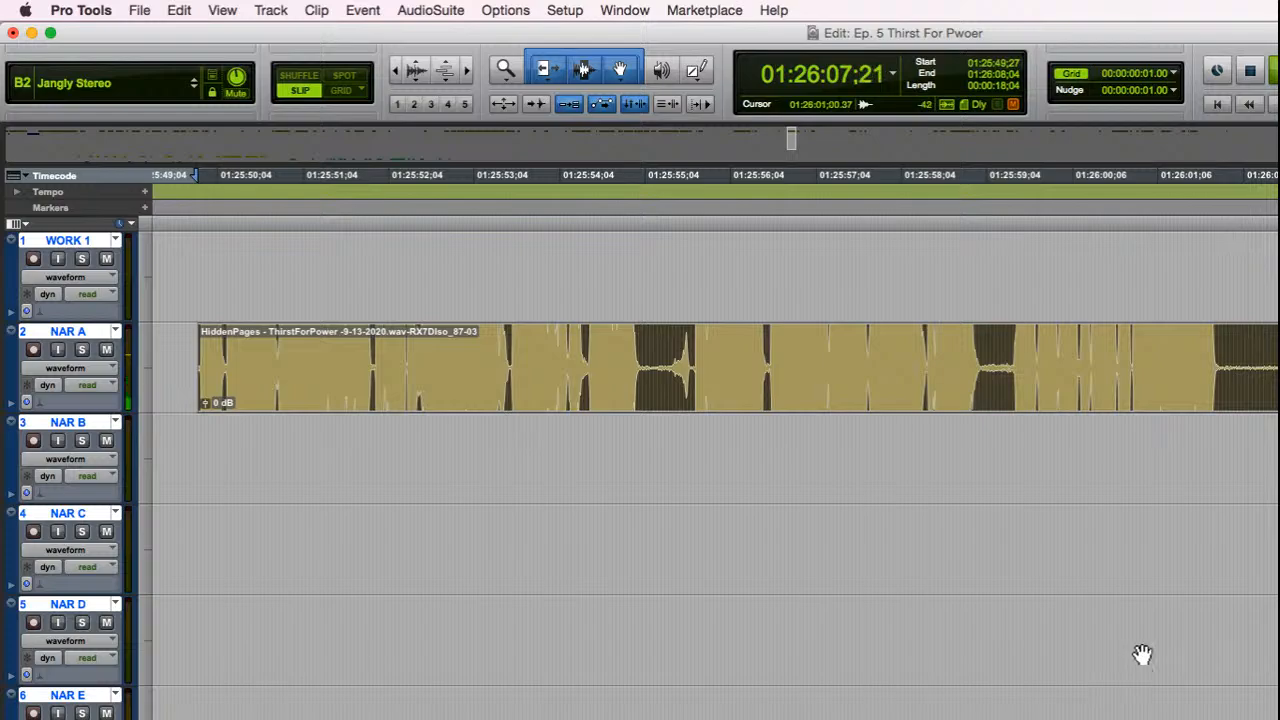
pyautogui.click(1279, 440)
pyautogui.press('t')
pyautogui.press('t')
pyautogui.press('t')
pyautogui.press('t')
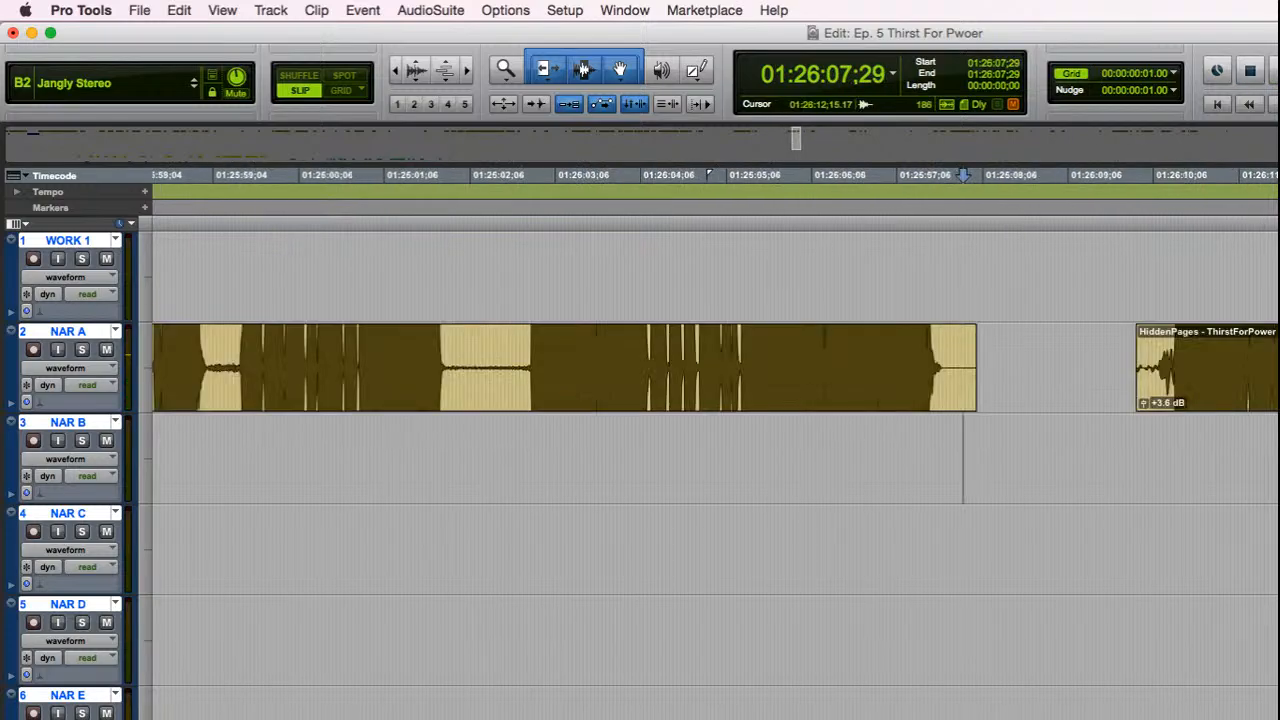
pyautogui.moveTo(1058, 365); pyautogui.dragTo(800, 386)
pyautogui.moveTo(1063, 368); pyautogui.dragTo(789, 413)
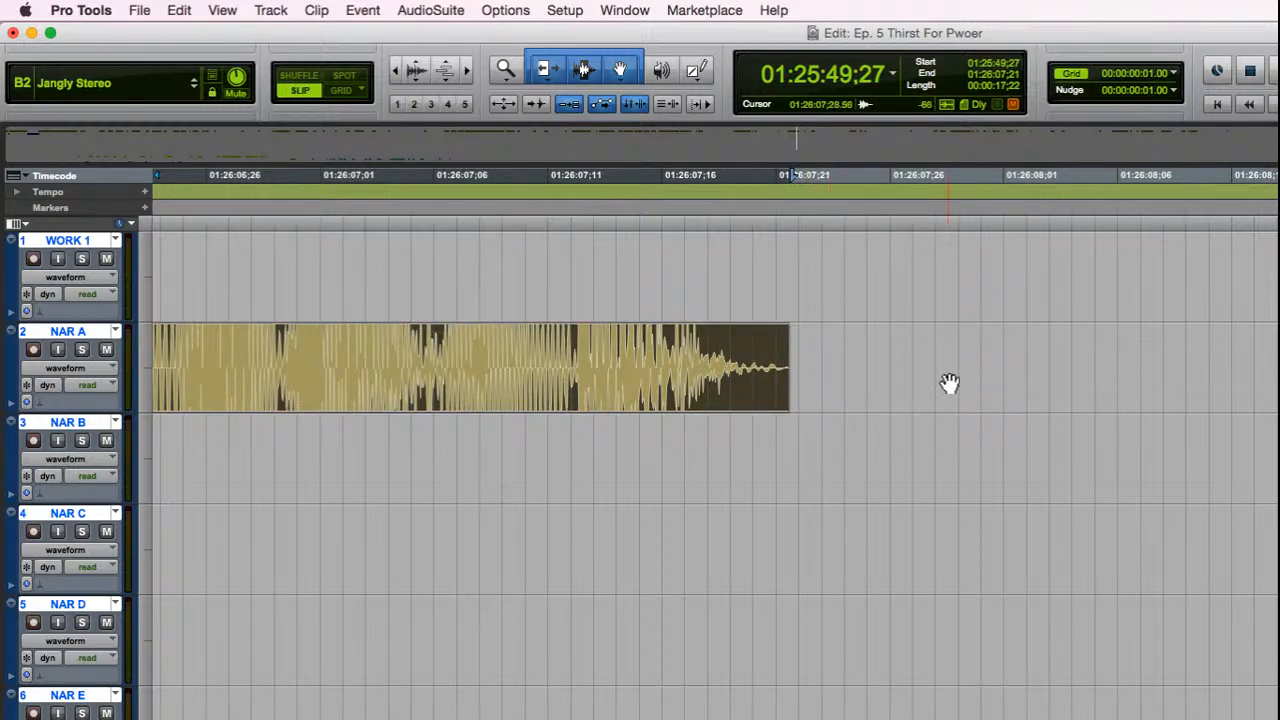
# Step: Play back from 01:26:06;11 across the trimmed ending into the following NAR A clip, and select that following clip
pyautogui.press('r')
pyautogui.press('r')
pyautogui.press('r')
pyautogui.press('r')
pyautogui.click(899, 428)
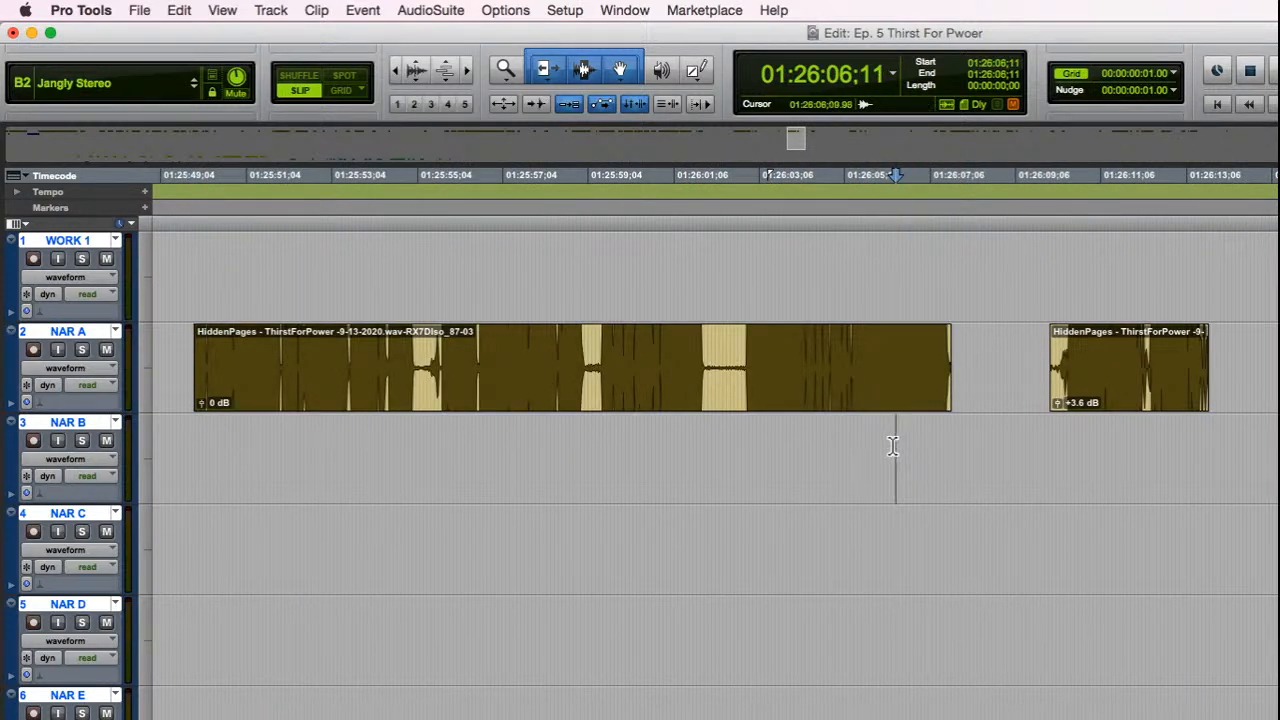
pyautogui.press('space')
pyautogui.scroll(-8, 895, 440)
pyautogui.scroll(-6, 893, 443)
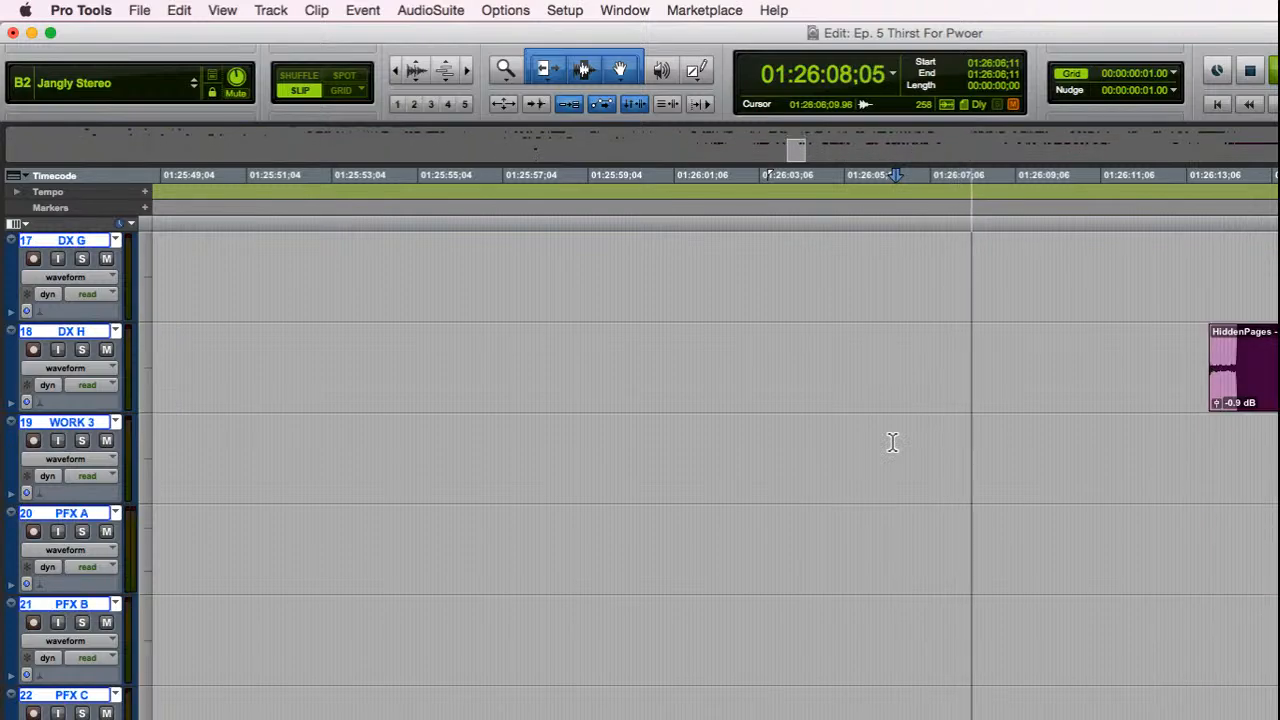
pyautogui.scroll(12, 893, 443)
pyautogui.scroll(4, 893, 441)
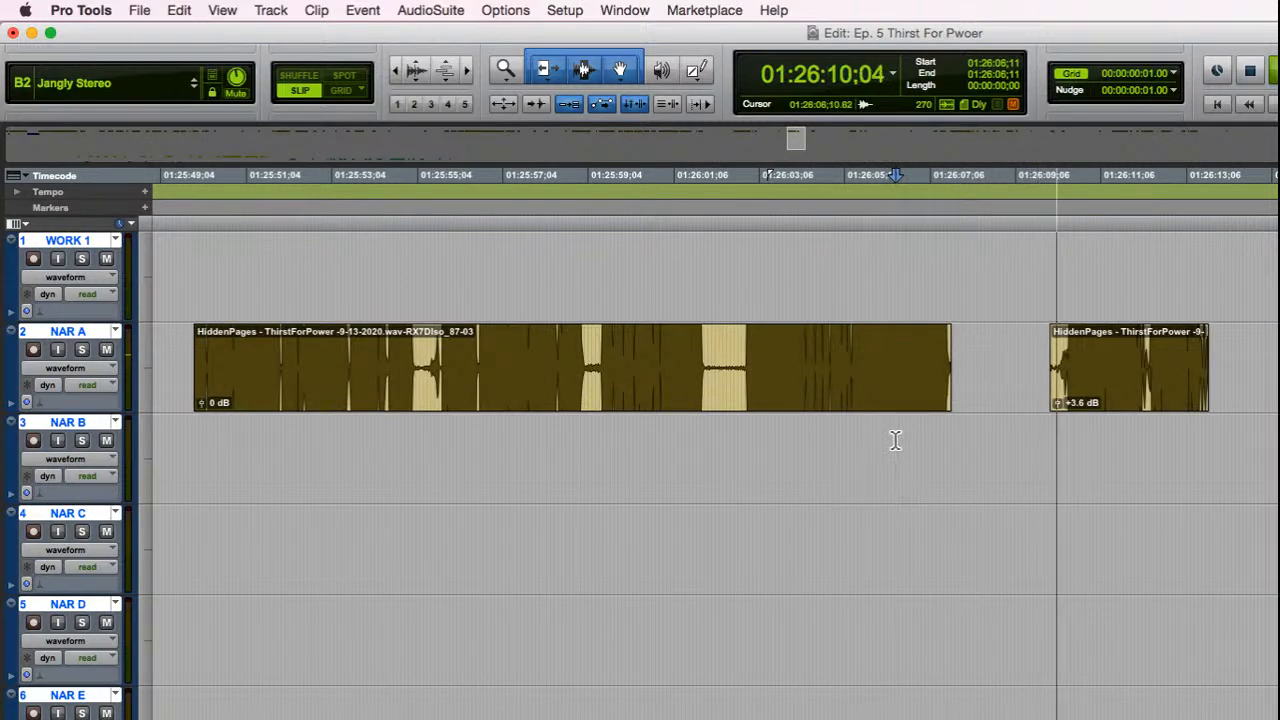
pyautogui.click(1149, 391)
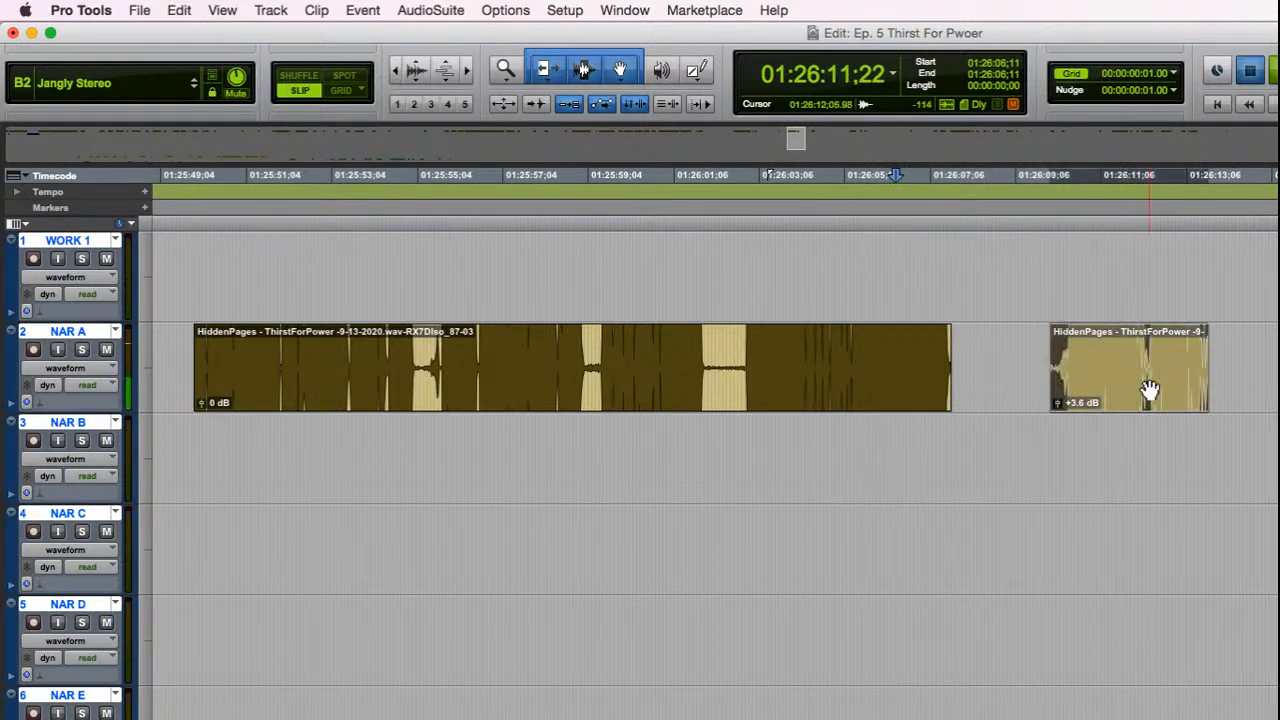